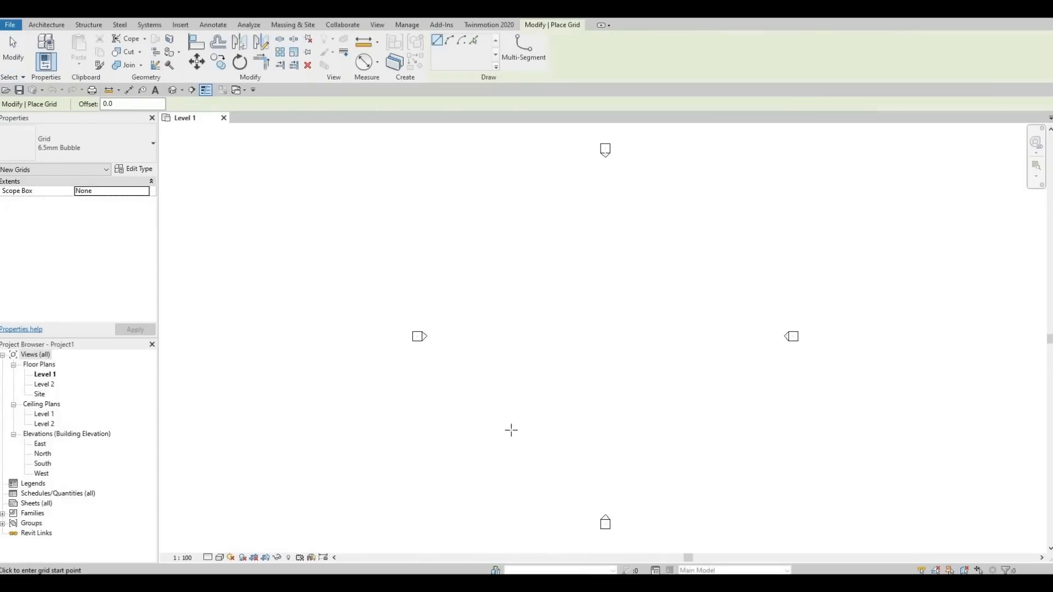
Draw the first vertical grid line from bottom to top, just inside the west elevation marker on Level 1.
click(491, 469)
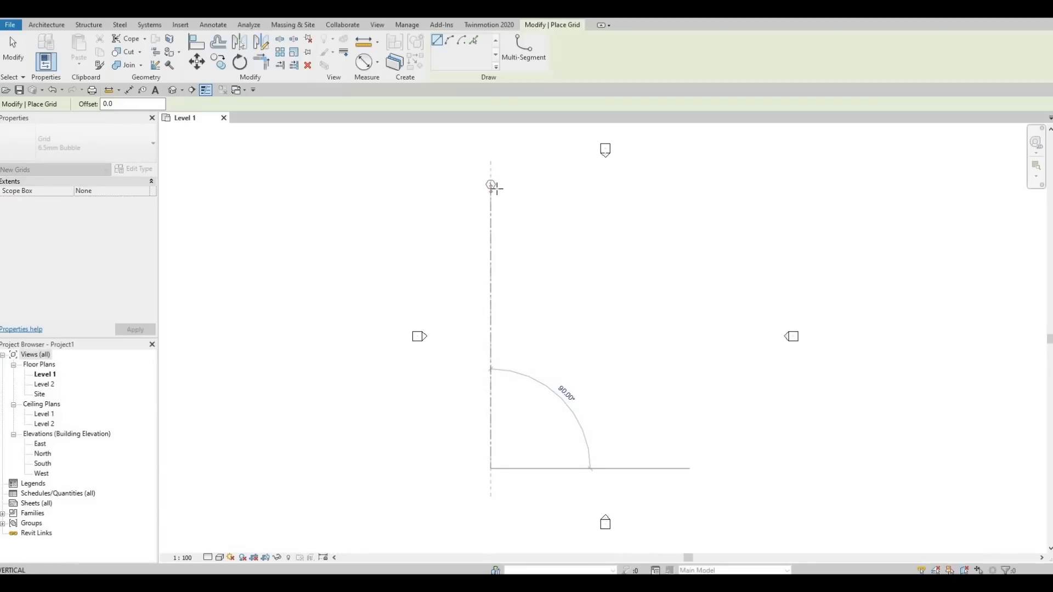
click(491, 186)
key(Escape)
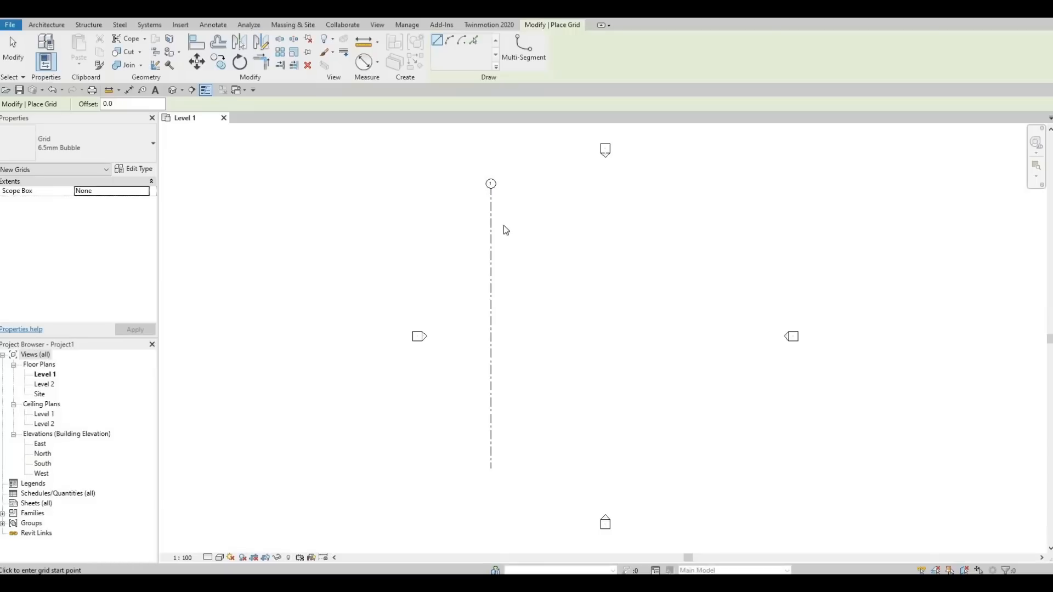
key(Escape)
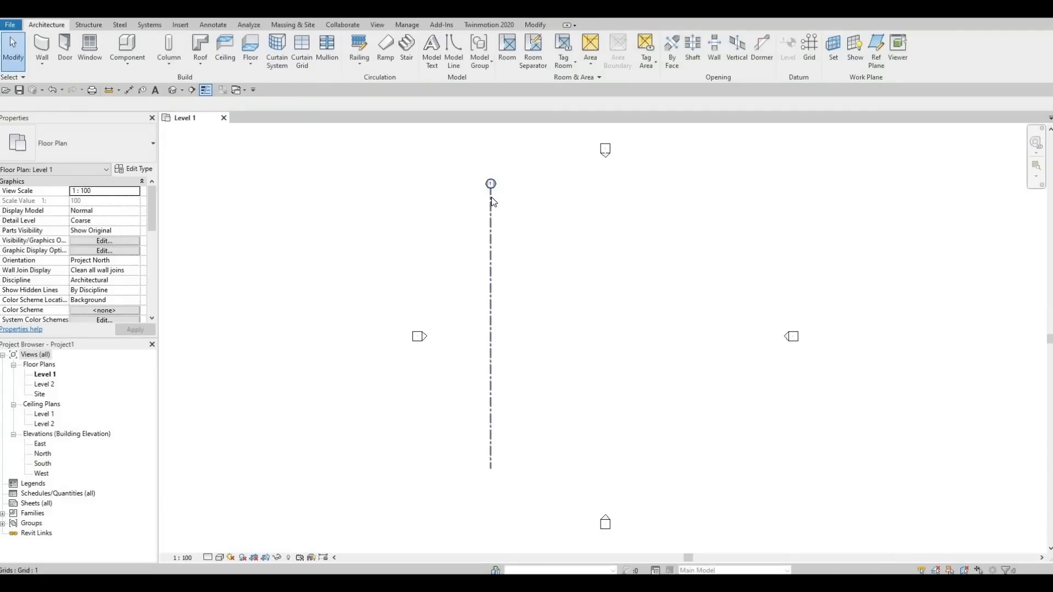
Copy the vertical grid line 6400 to the right, with multiple copies enabled.
click(492, 202)
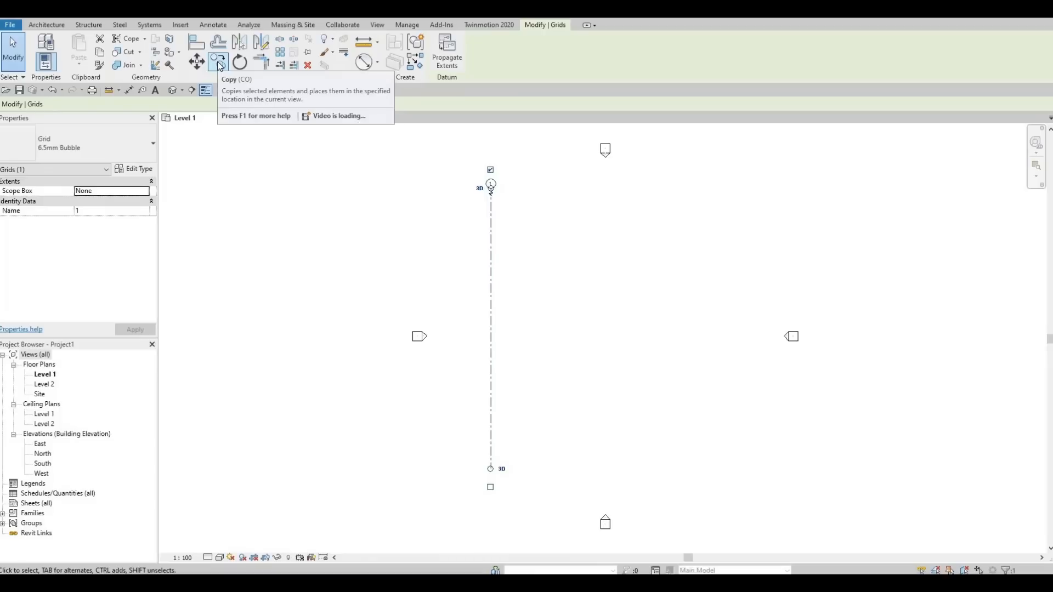
click(220, 64)
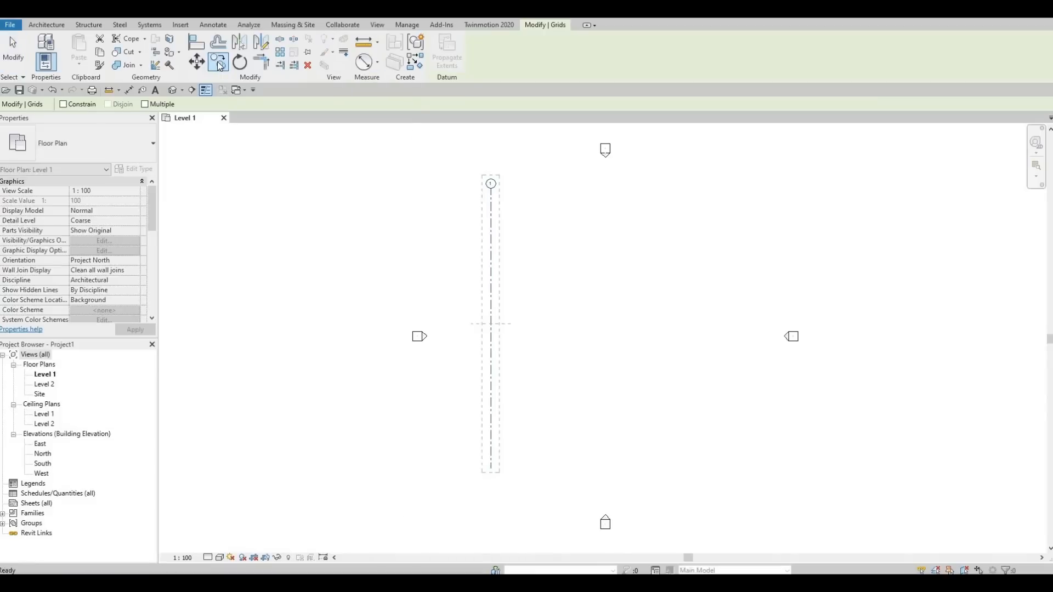
click(144, 104)
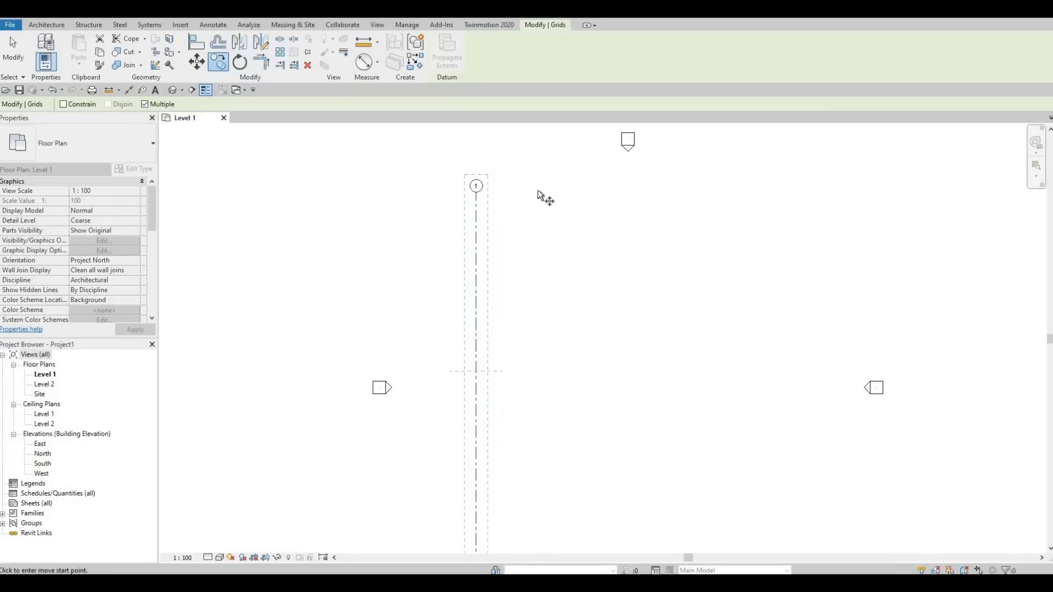
scroll(537, 186, up, 3)
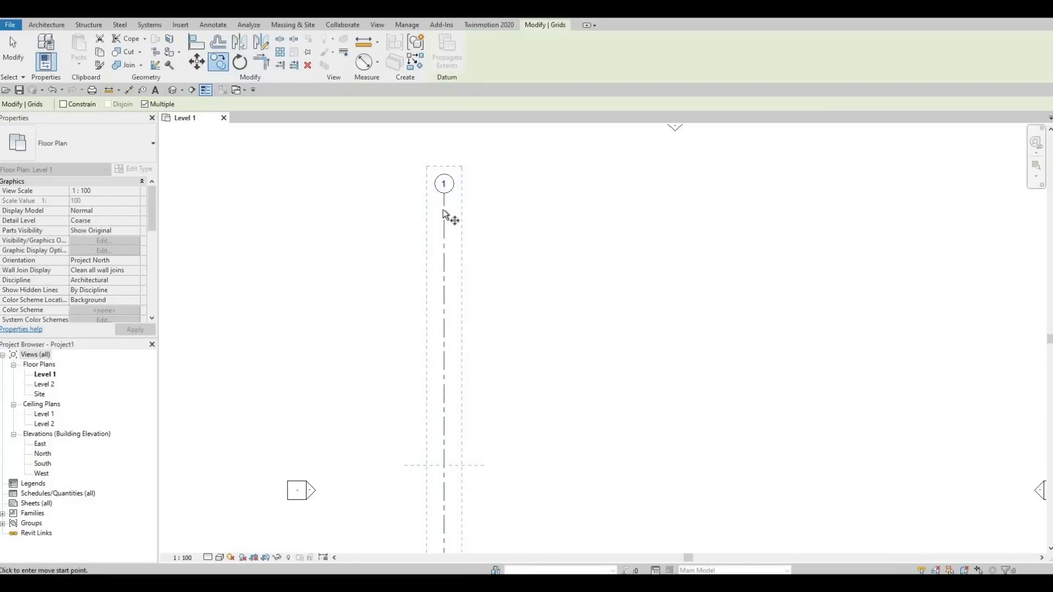
click(485, 216)
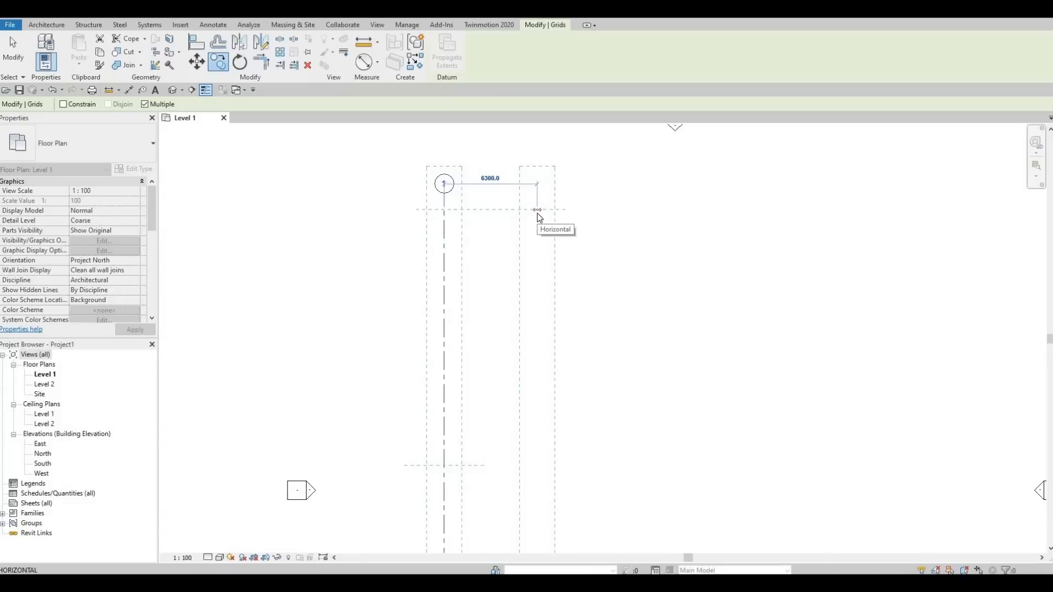
text(6400)
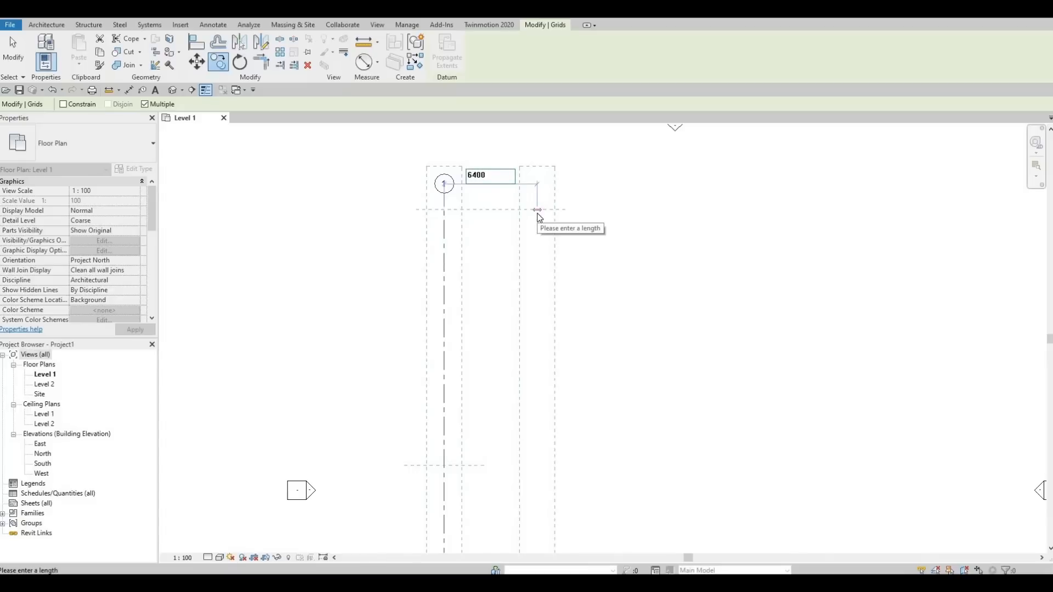
key(Return)
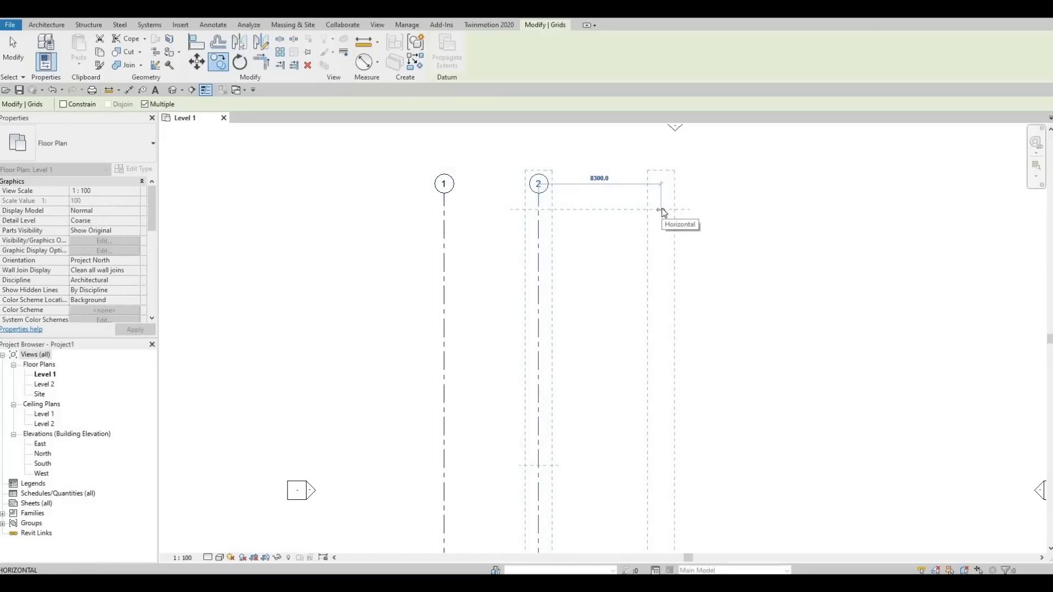
Place two more vertical grid copies to the right, spaced 2800 and 5400 from each preceding line.
text(2800)
key(Return)
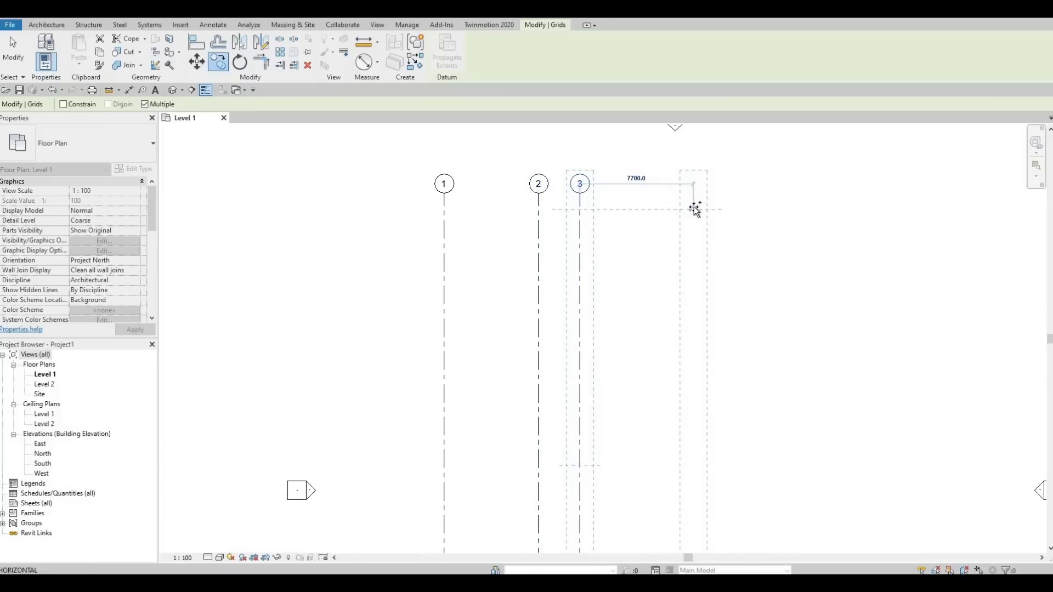
text(5400)
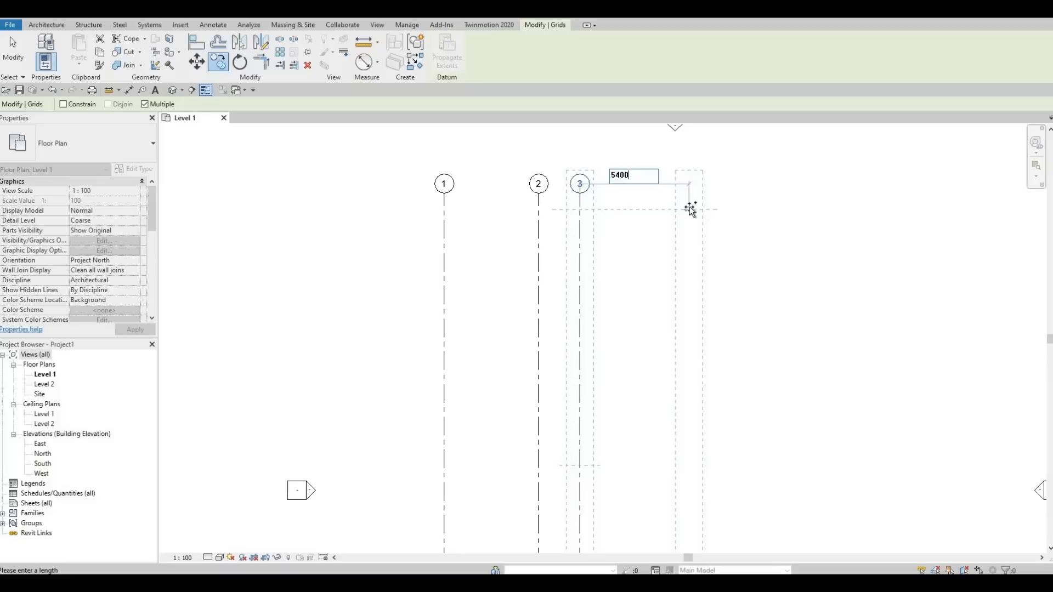
key(Return)
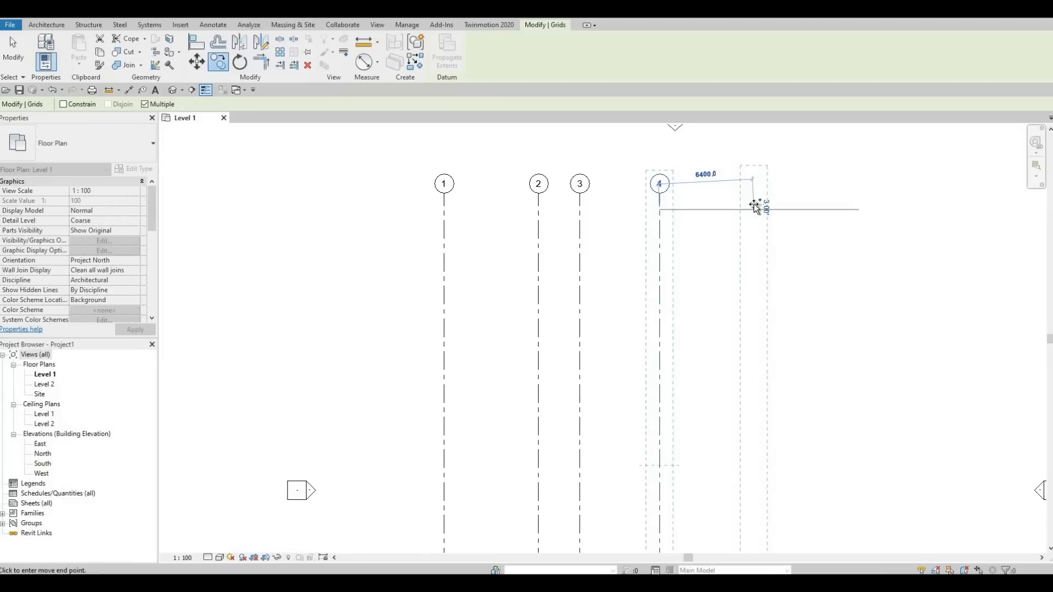
Continue the vertical grid row beyond grid 4 with copies at successive spacings of 2600 and 3900.
text(2)
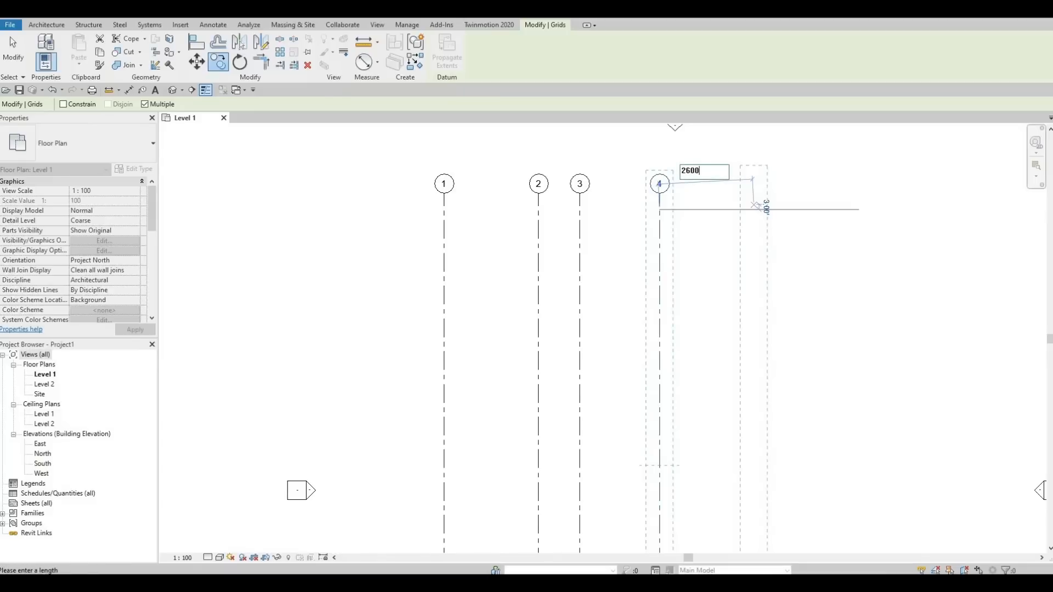
text(600)
key(Return)
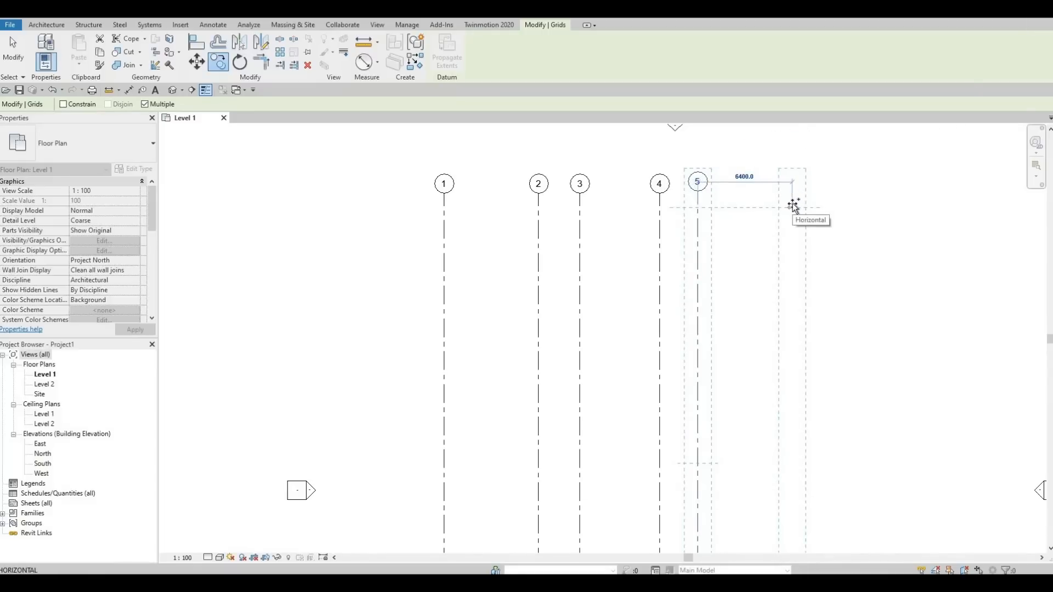
text(390)
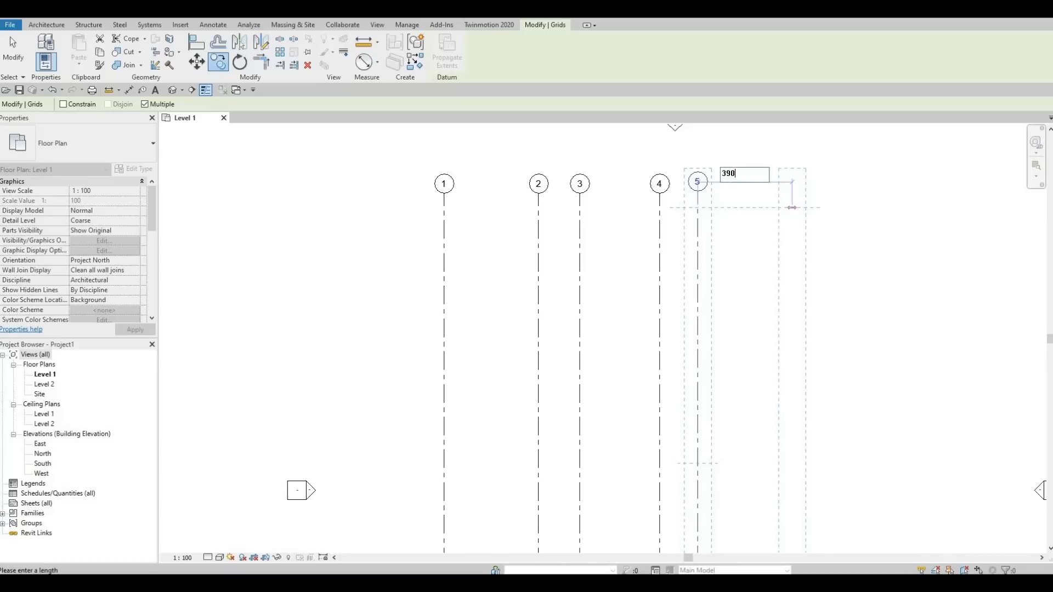
text(0)
key(Return)
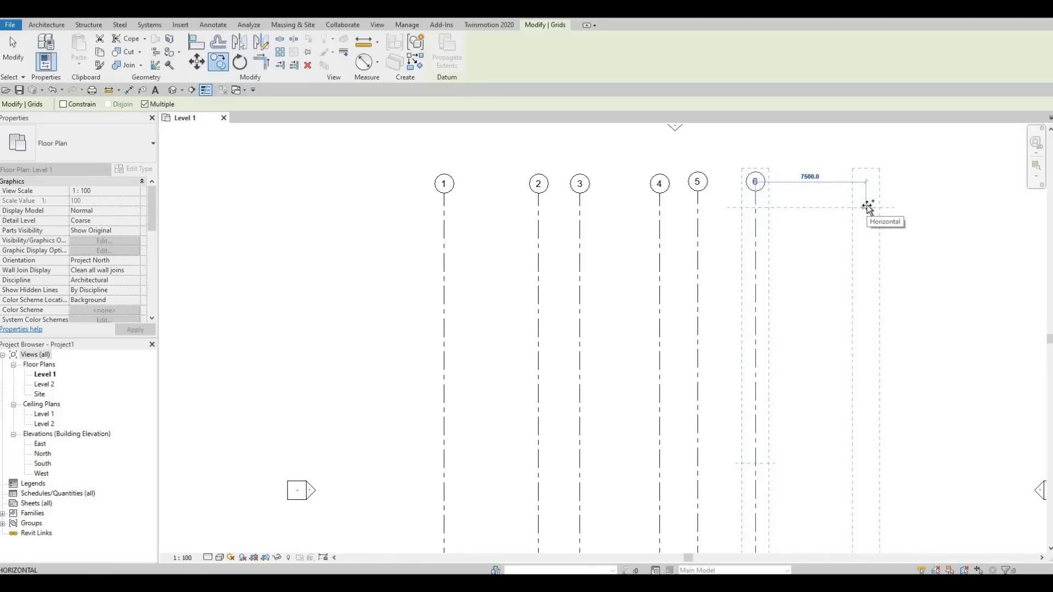
Add two further vertical grid copies to the right of grid 6, at successive spacings of 2400 and 3800.
text(2)
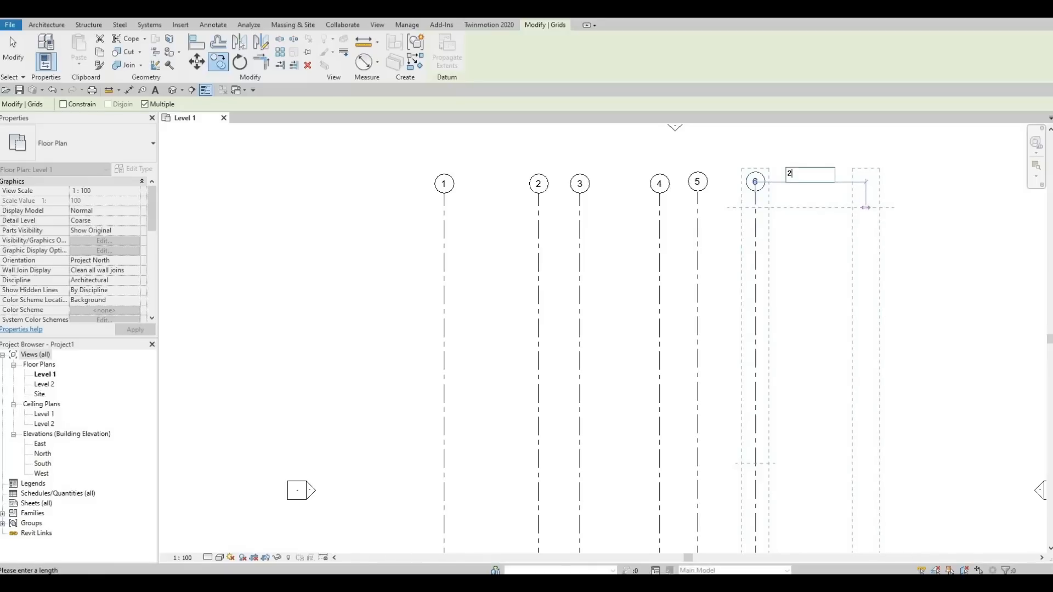
text(400)
key(Return)
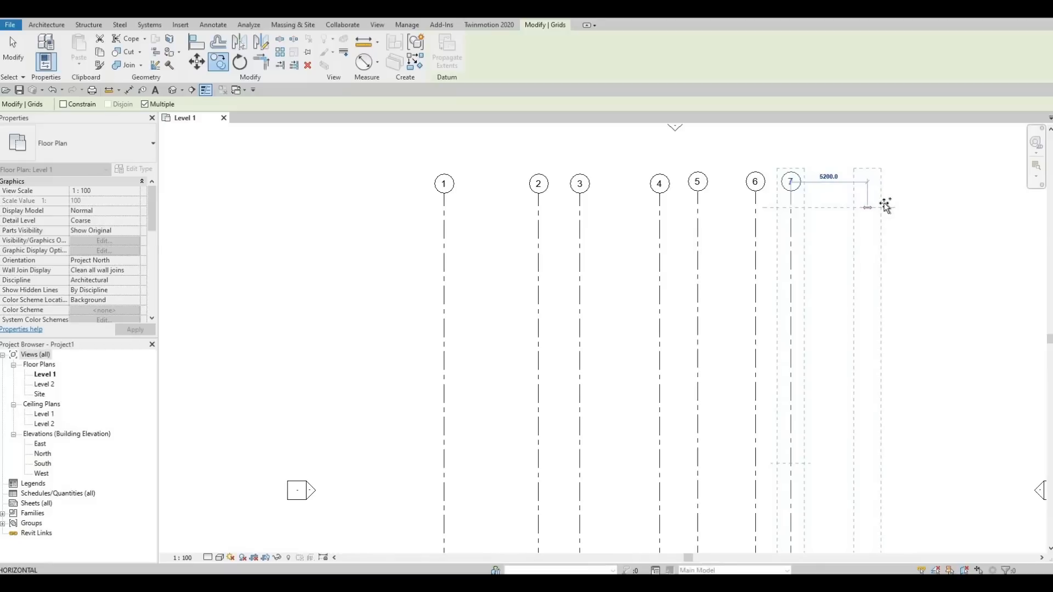
text(3)
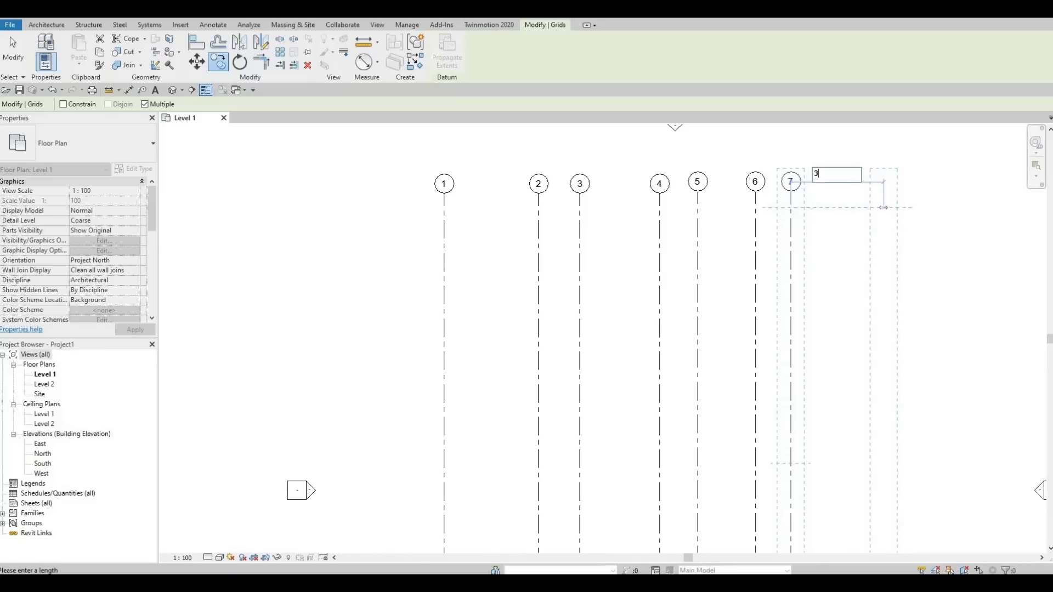
text(800)
key(Return)
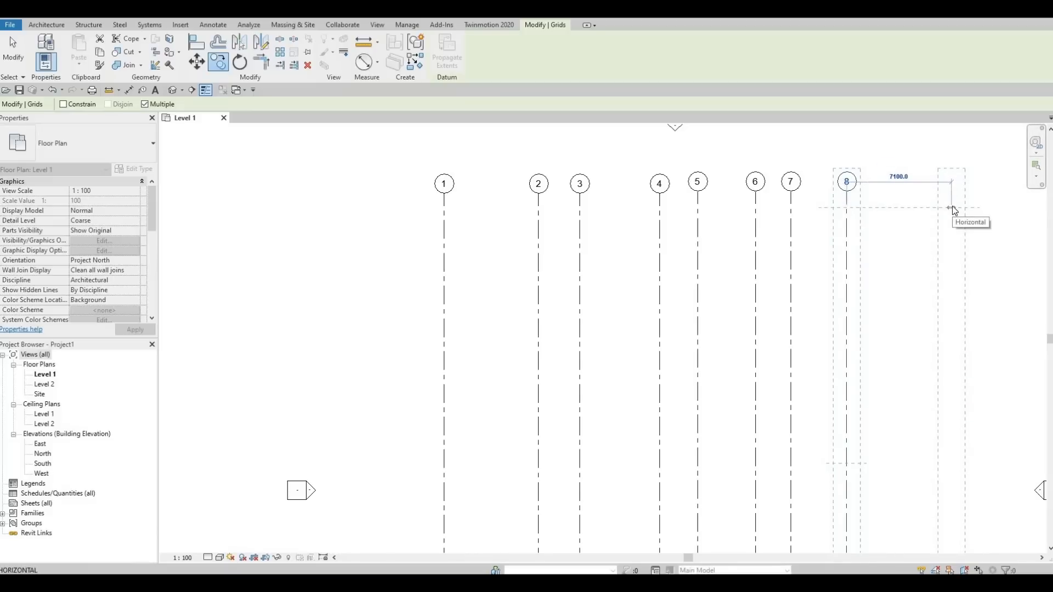
Place the last vertical grid copy 5000 to the right of grid 8 and finish copying.
text(5000)
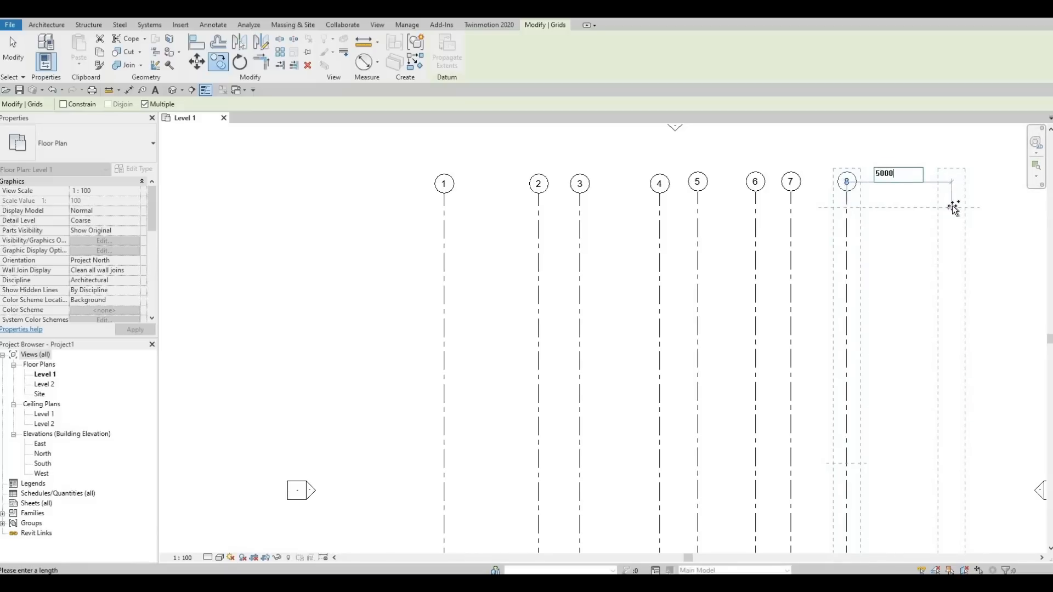
key(Return)
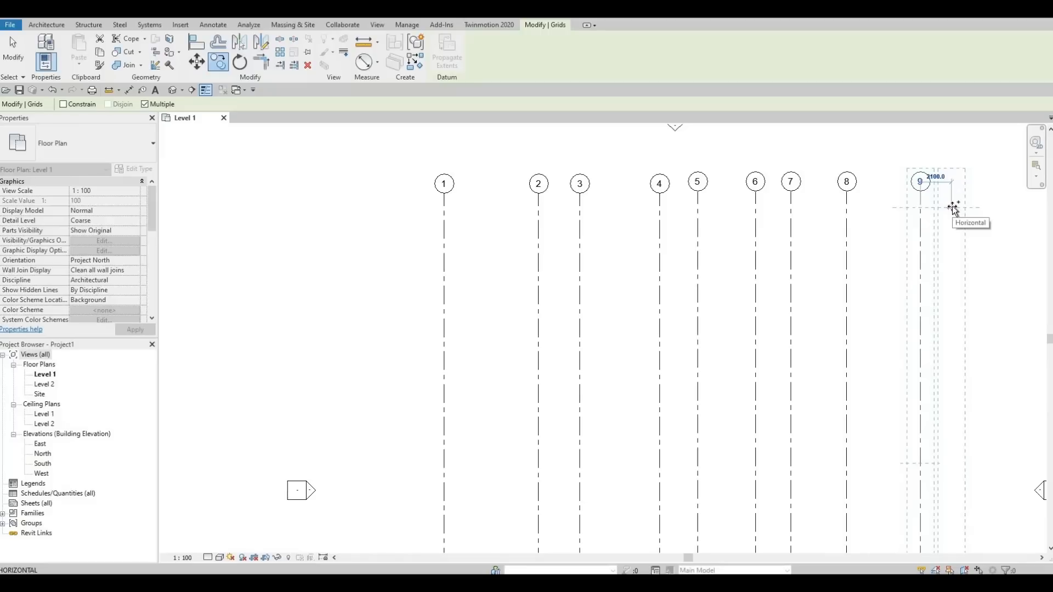
key(Escape)
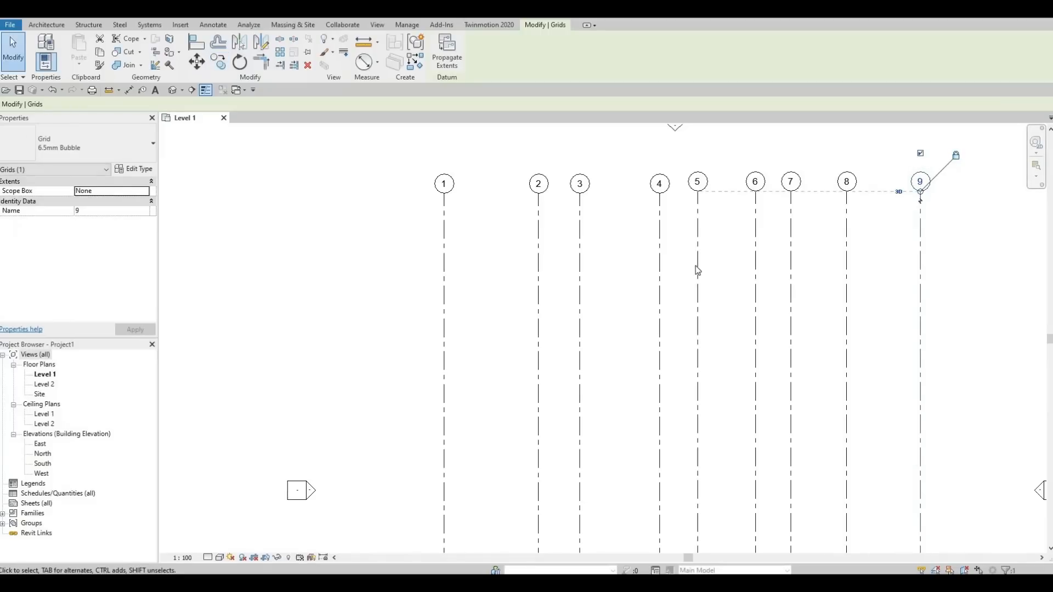
Draw a horizontal grid line from right of grid 9 to left of grid 1, just below the grid bubbles.
click(39, 25)
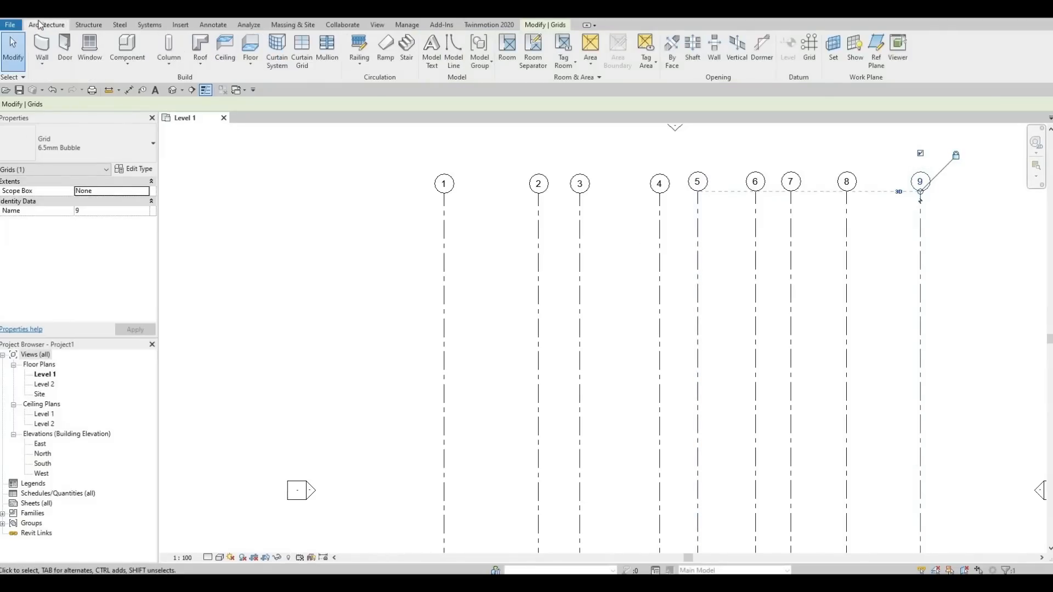
click(809, 51)
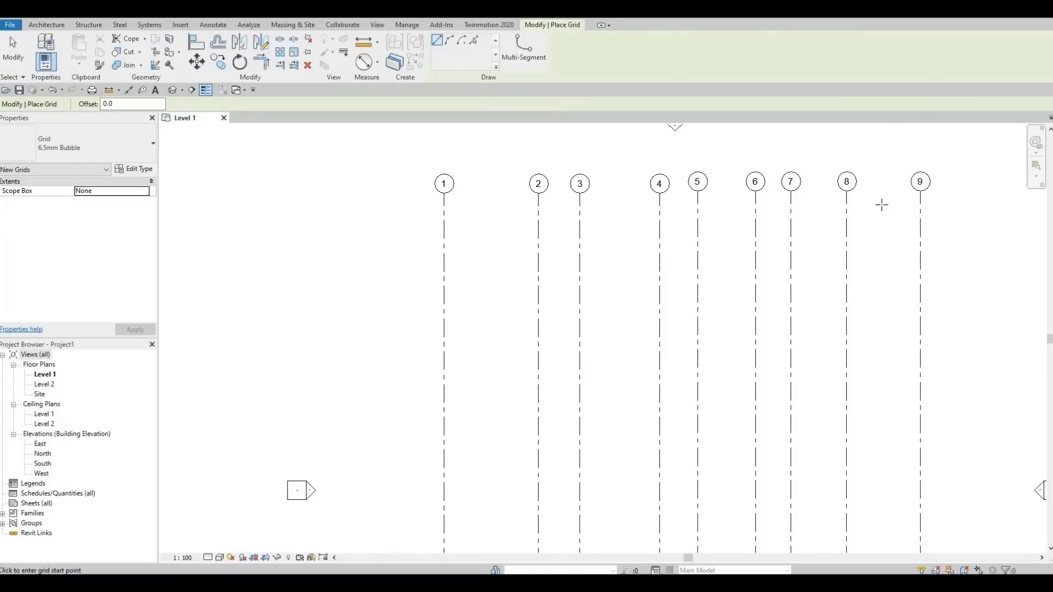
click(952, 223)
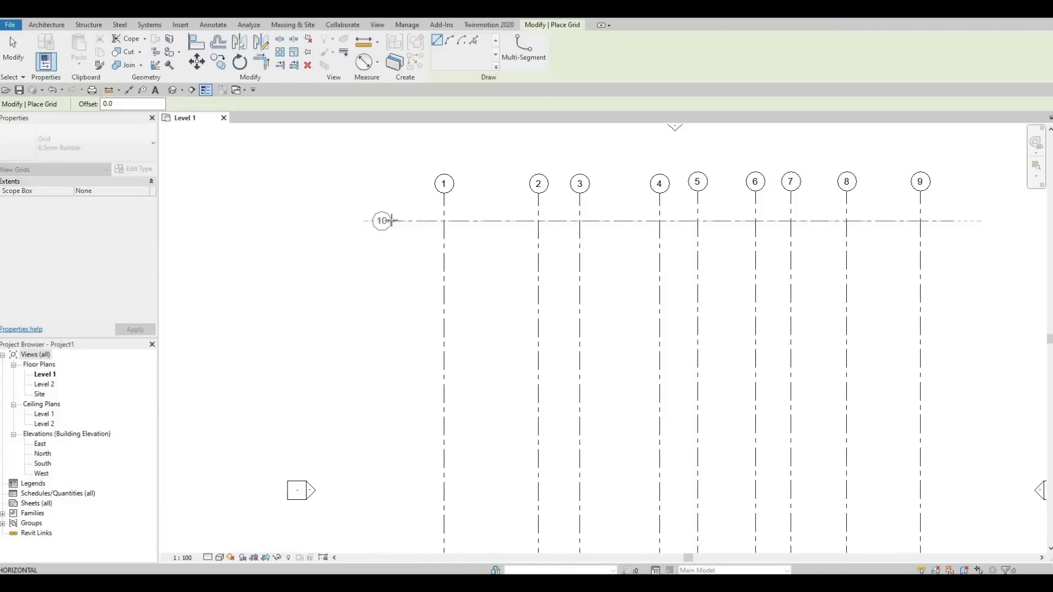
click(392, 220)
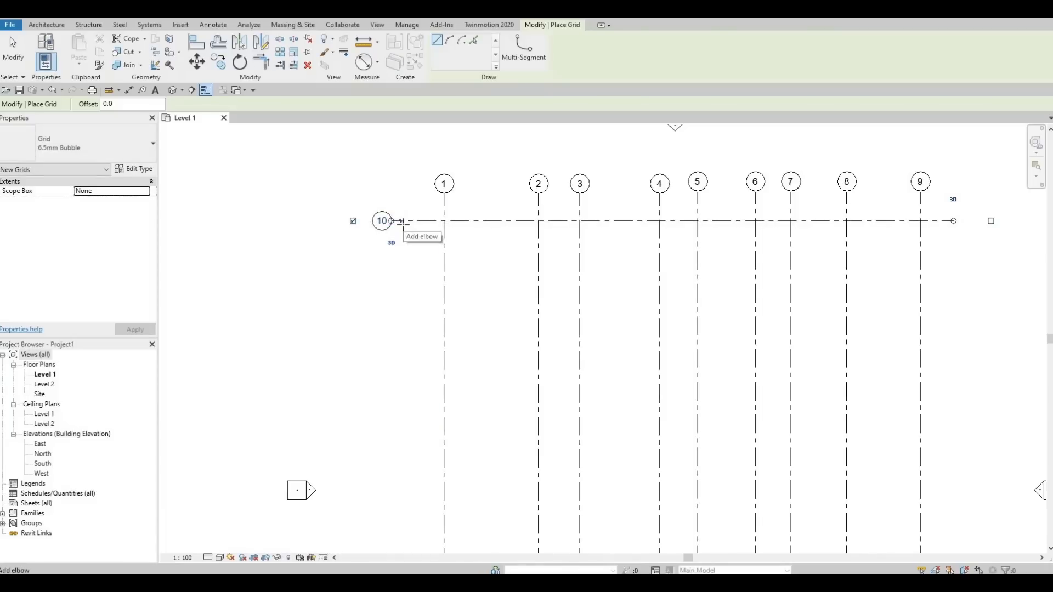
key(Escape)
key(Escape)
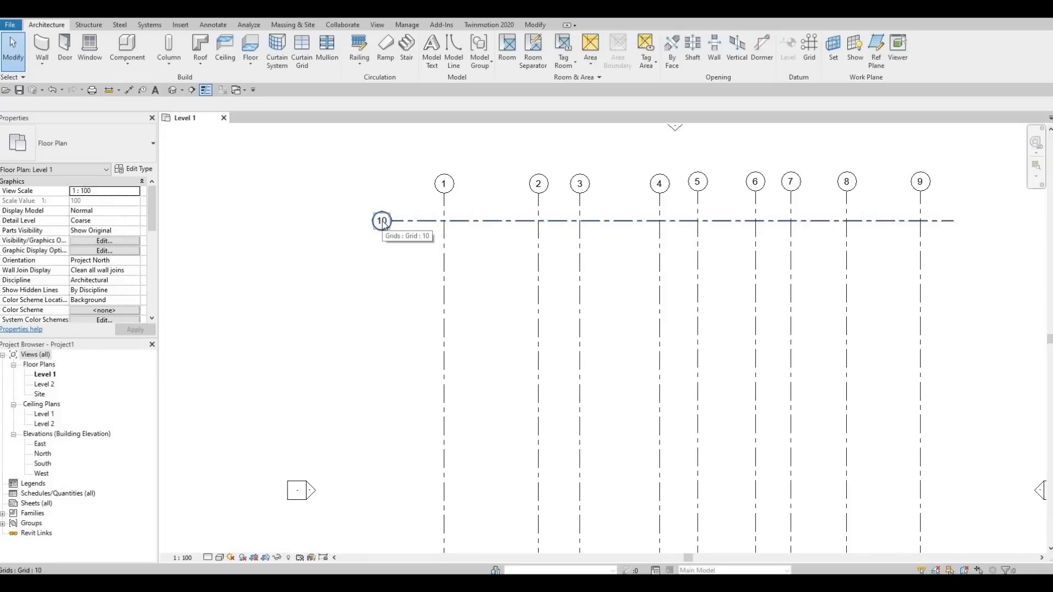
Rename the horizontal grid line to A.
click(384, 225)
click(382, 221)
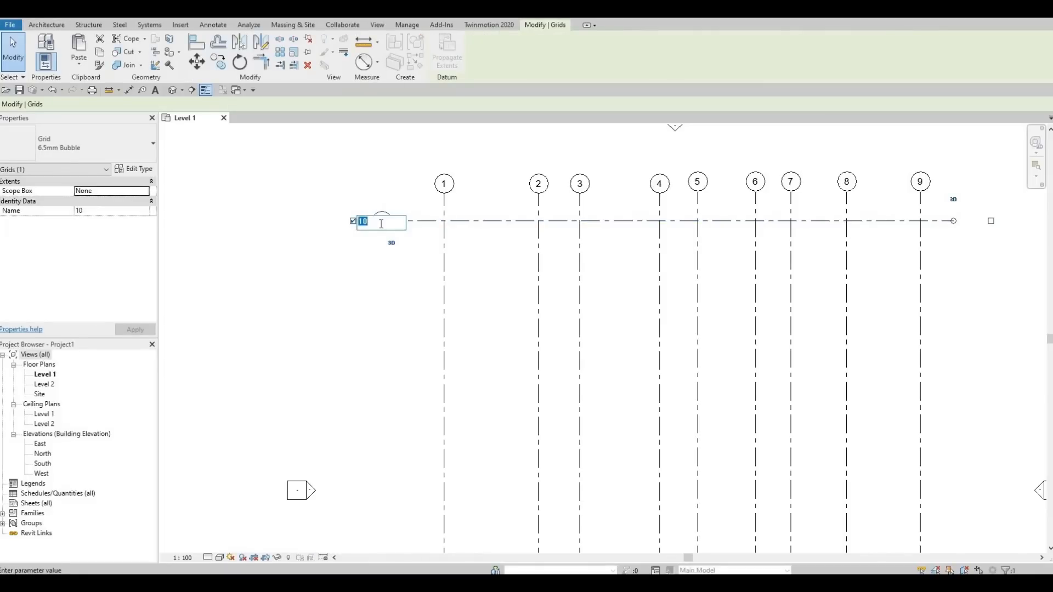
text(A)
key(Return)
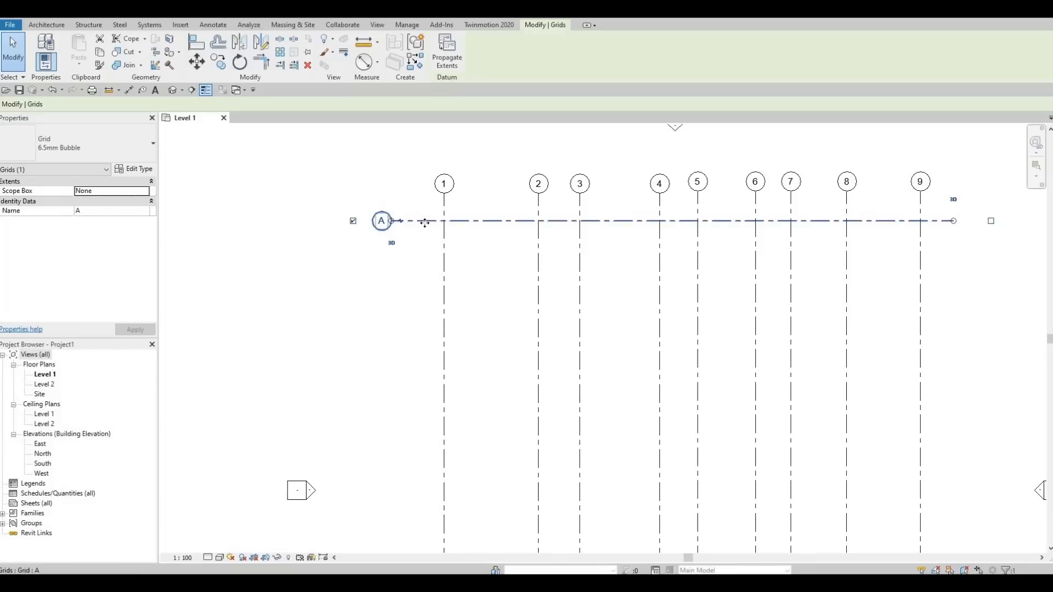
Copy horizontal grid A 6400 downward, keeping multiple copies enabled.
click(219, 62)
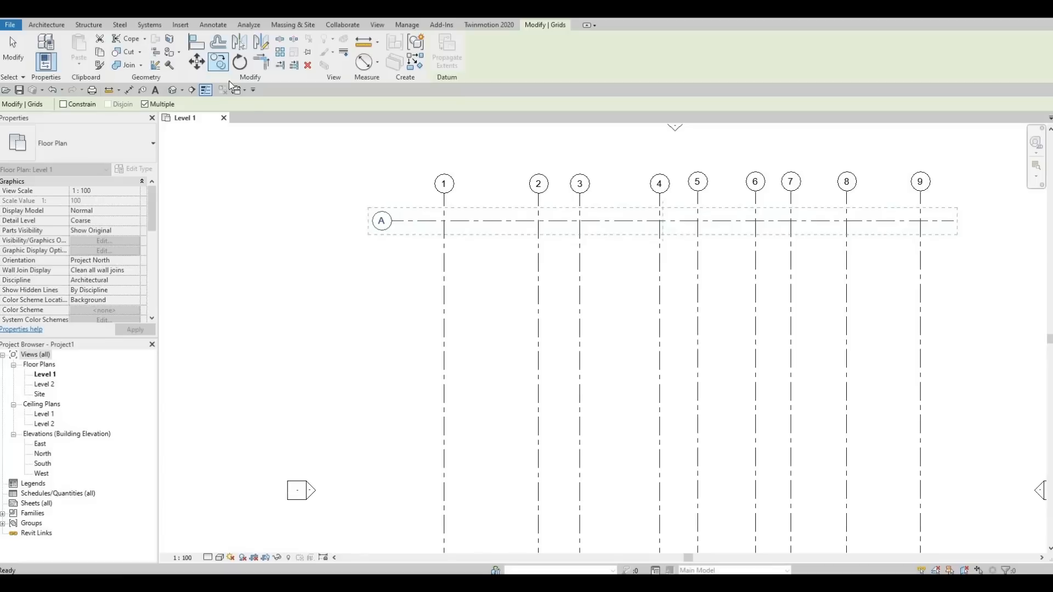
click(409, 221)
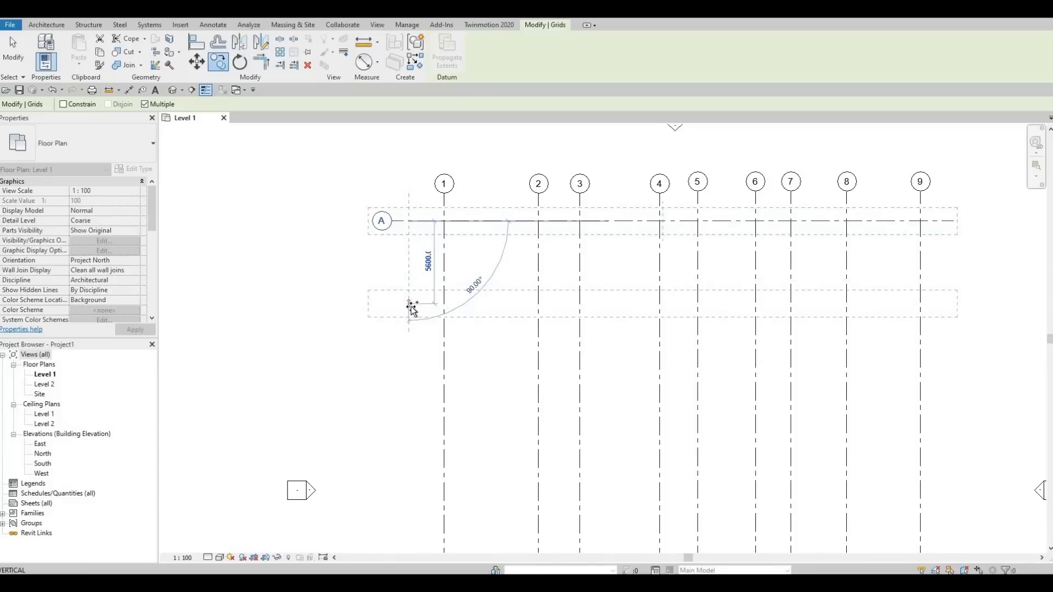
text(6)
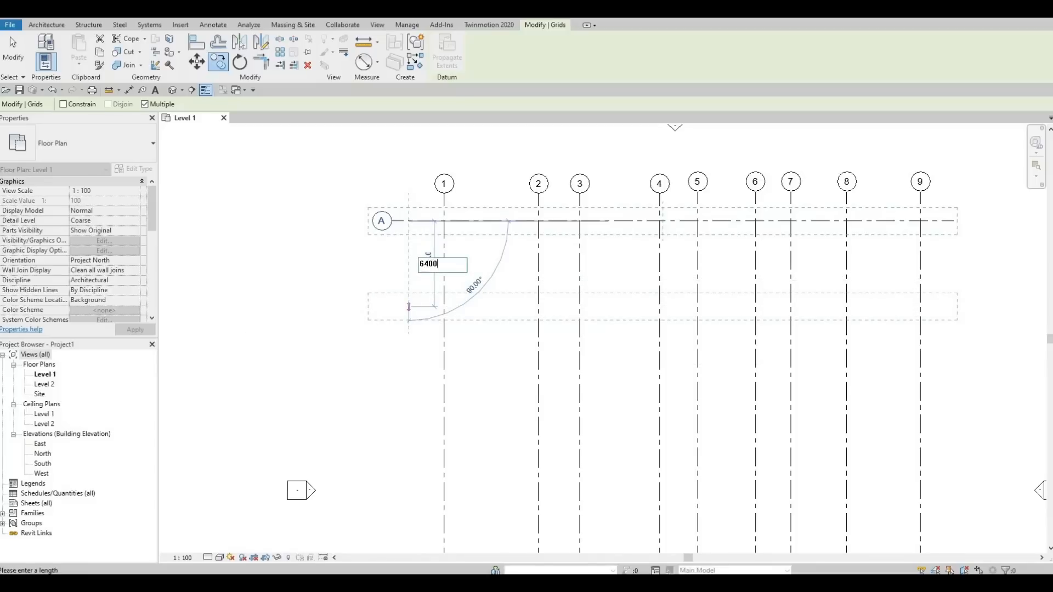
text(400)
key(Return)
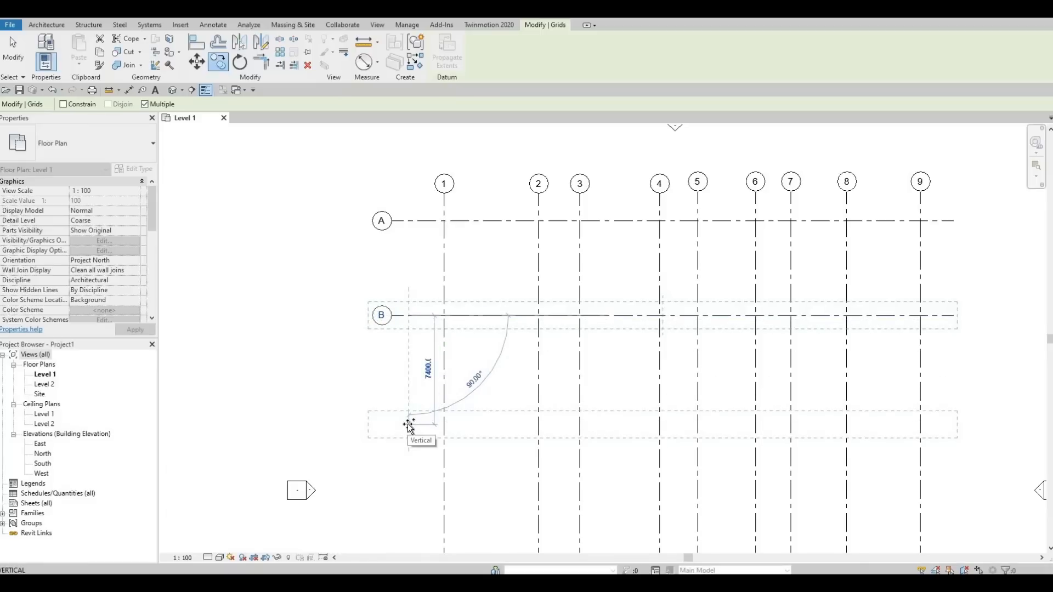
Place the next two horizontal grid copies 4800 below grid B and 5800 below that copy.
text(4800)
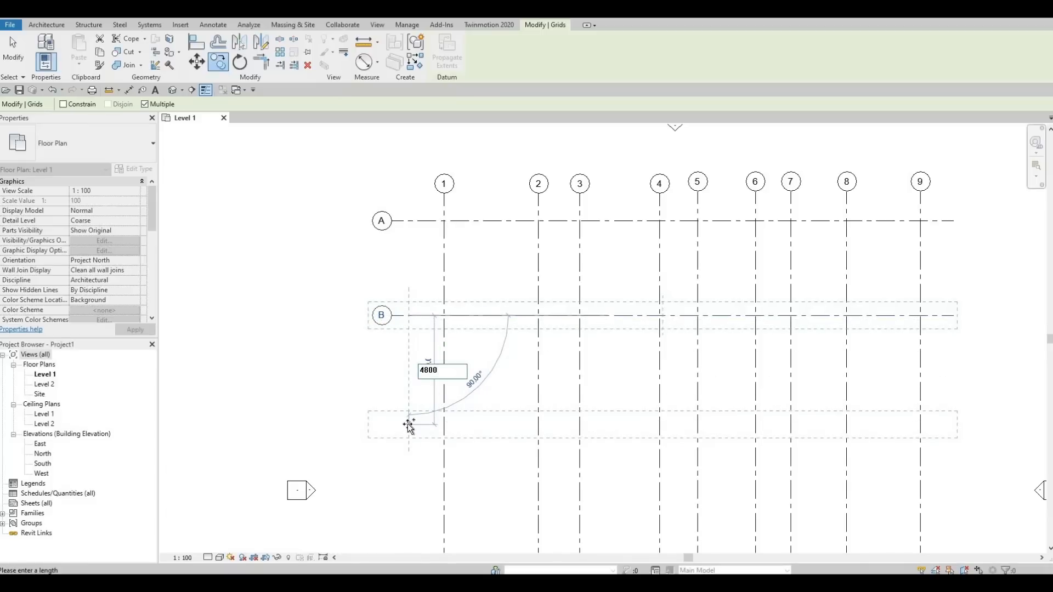
key(Return)
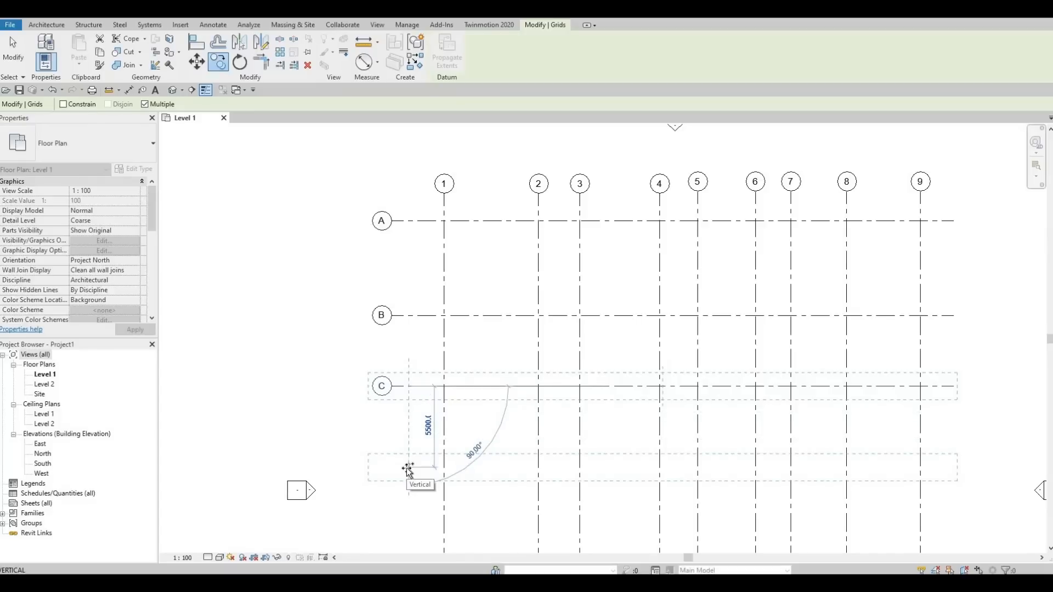
text(58)
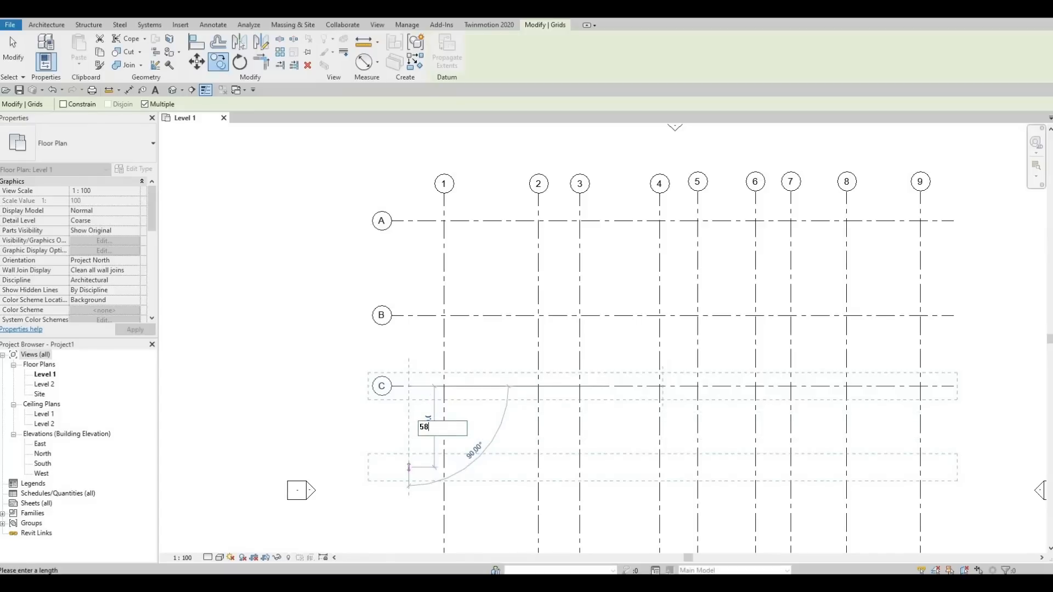
text(00)
key(Return)
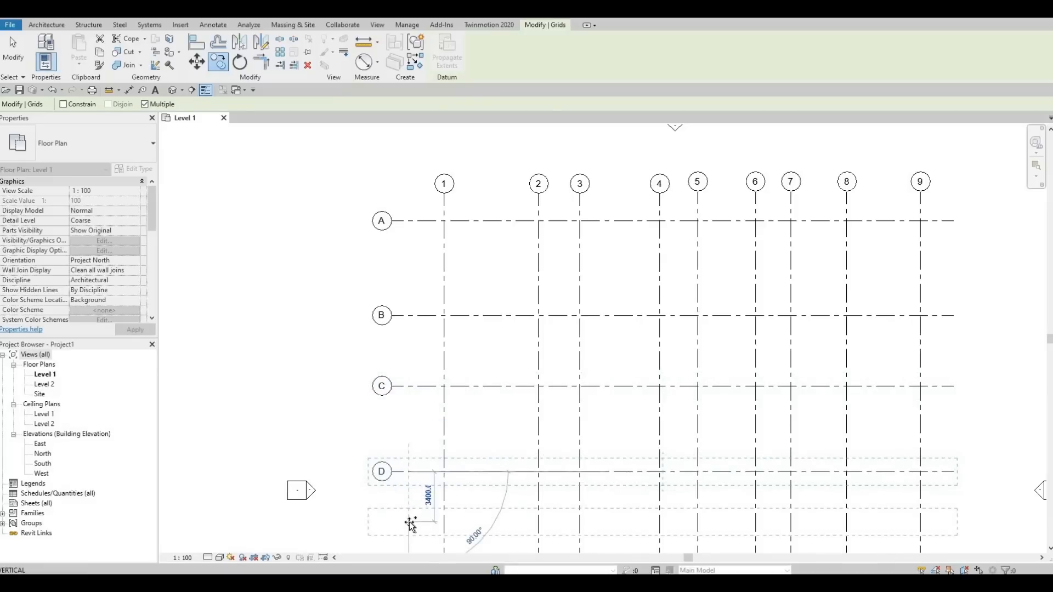
Place two more horizontal grid copies, 4000 below grid D and 3300 below that copy.
text(4000)
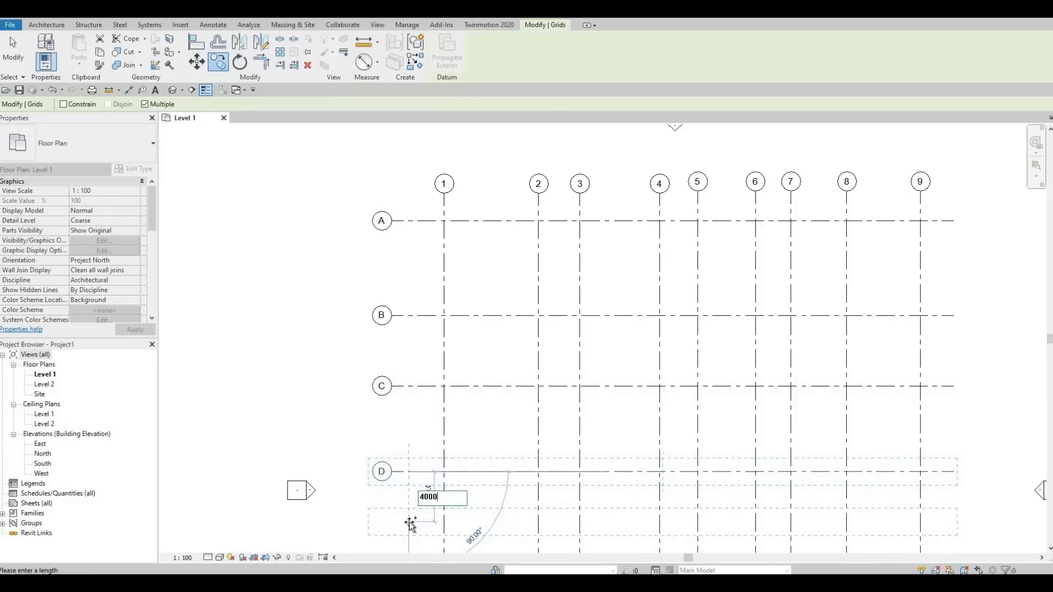
key(Return)
scroll(444, 503, down, 1)
scroll(433, 482, down, 1)
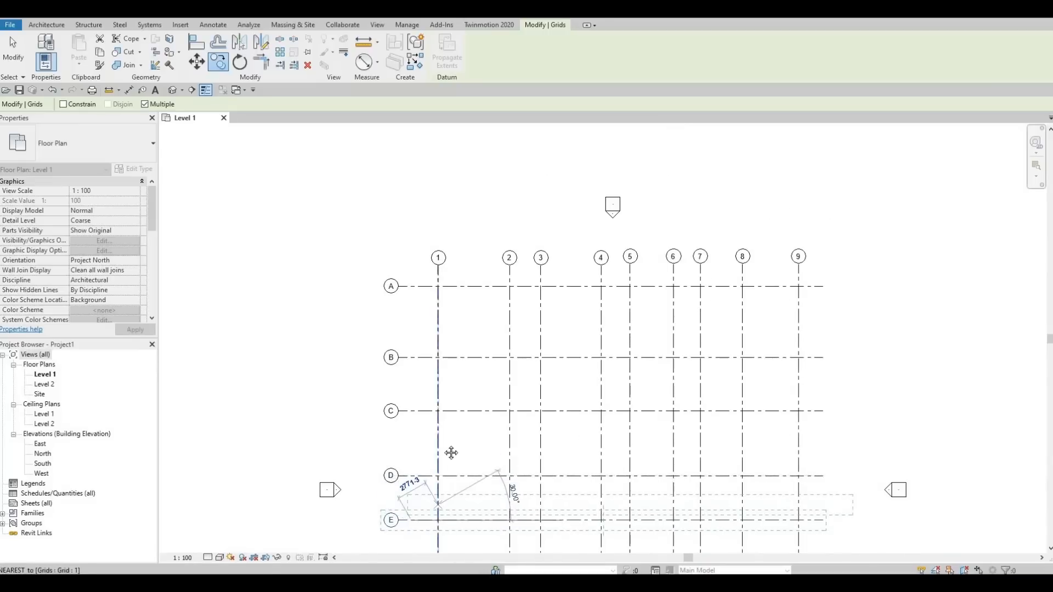
scroll(445, 416, up, 1)
middle_drag(444, 414, 458, 225)
scroll(456, 236, down, 1)
scroll(426, 384, up, 2)
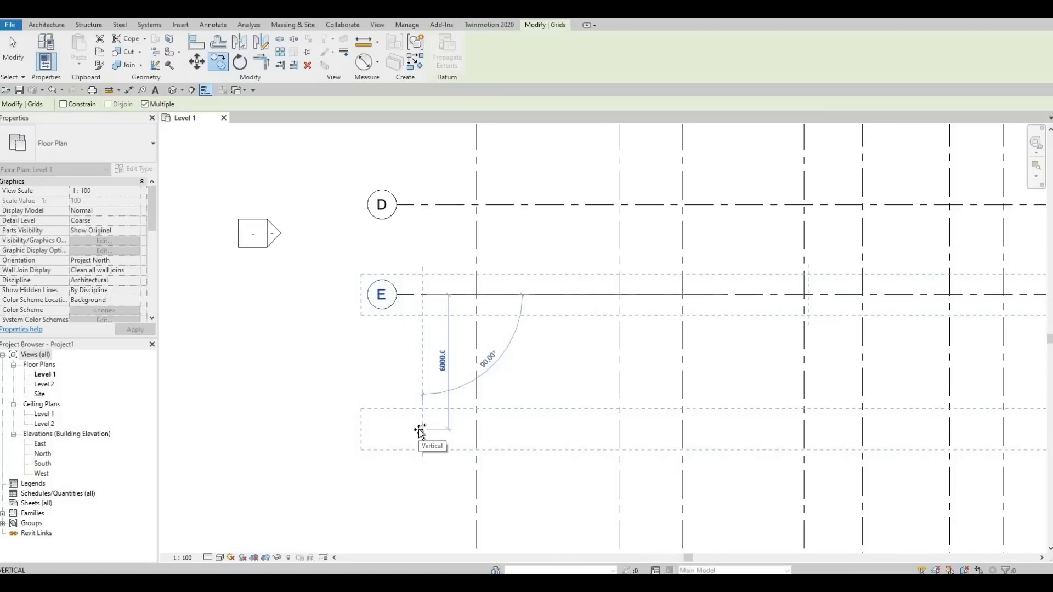
text(3300)
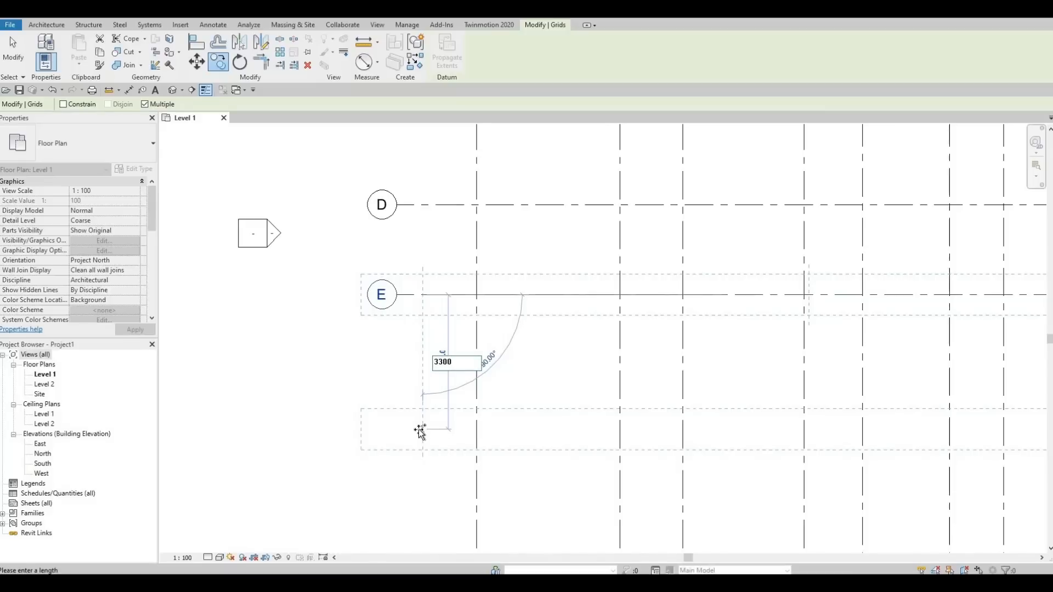
key(Return)
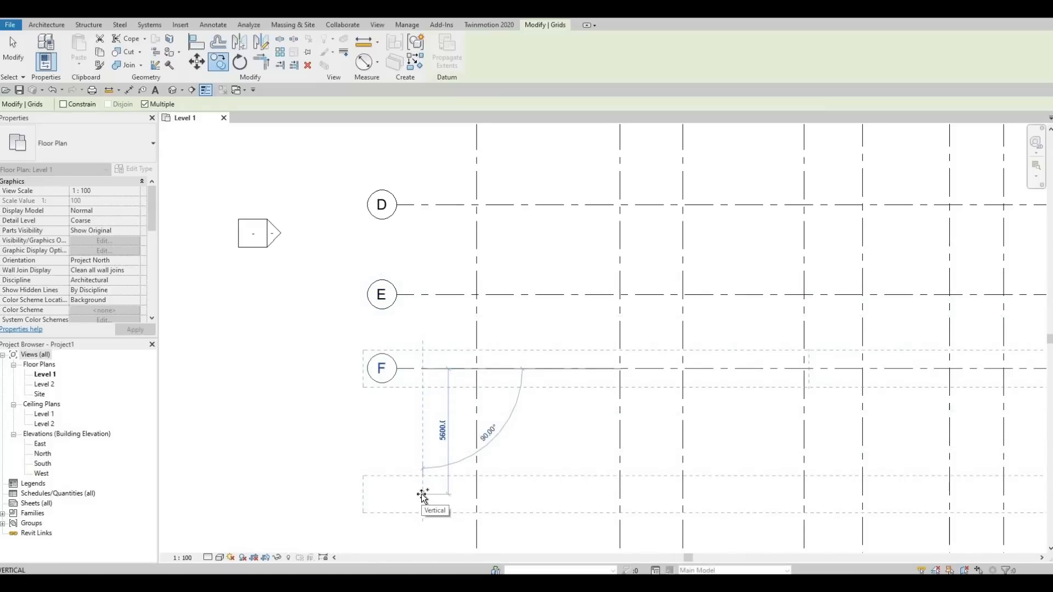
Place the last two horizontal grid copies 3000 below grid F and 5700 below that copy, and finish copying.
text(3000)
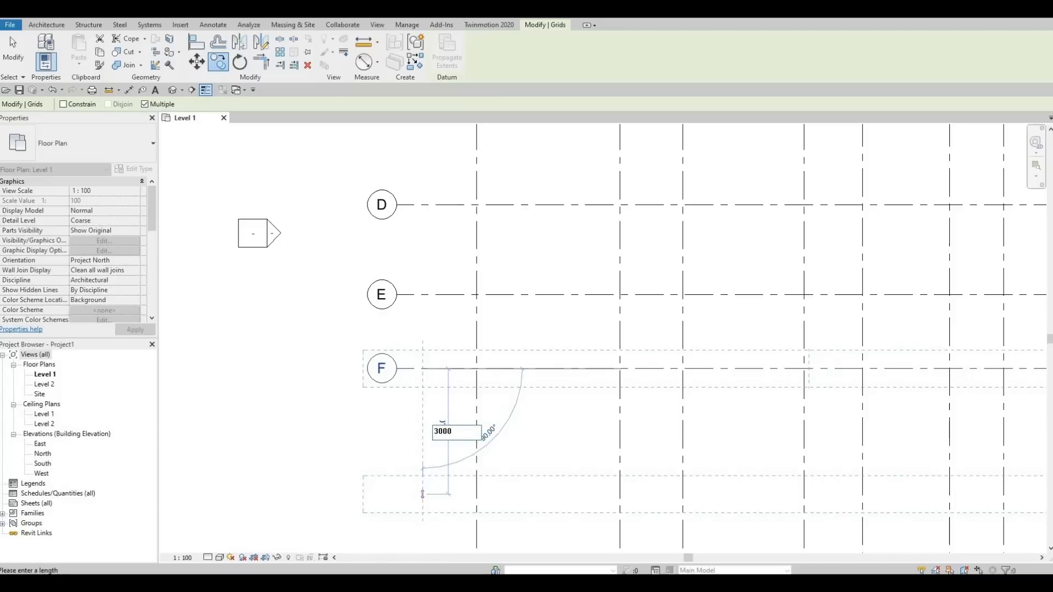
key(Return)
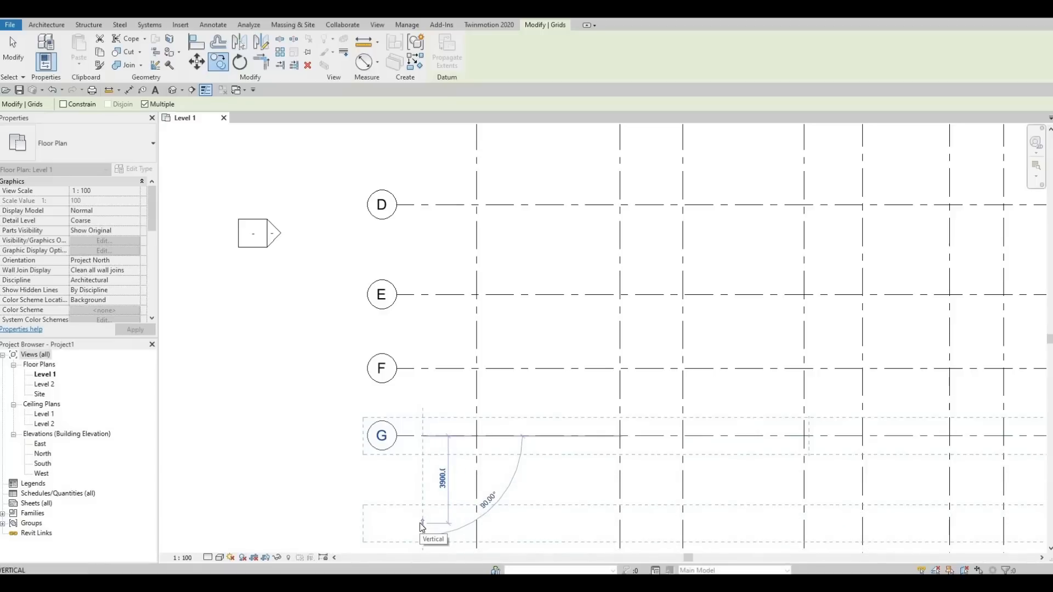
text(5700)
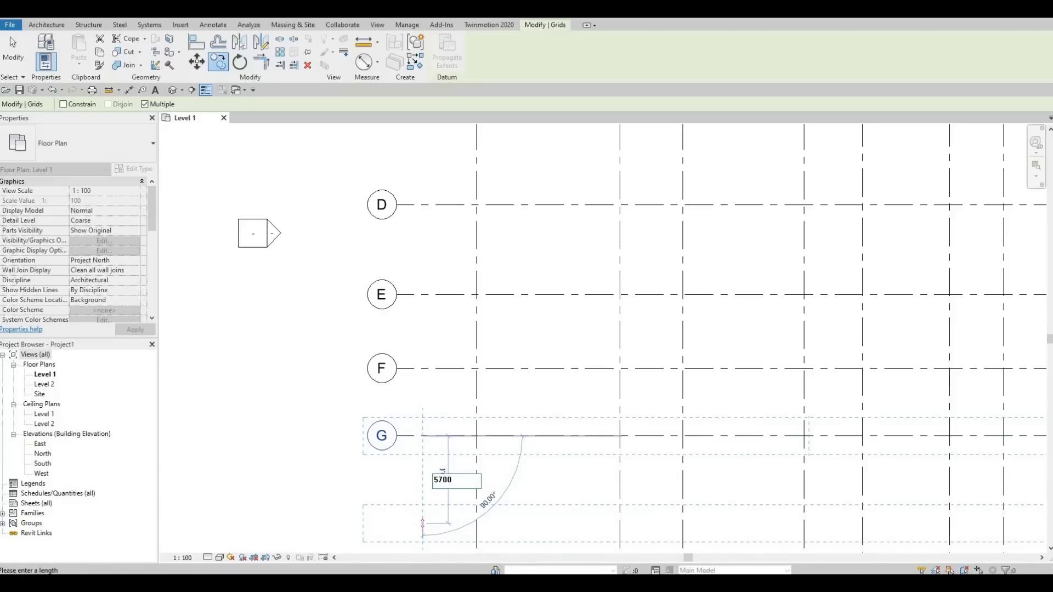
key(Return)
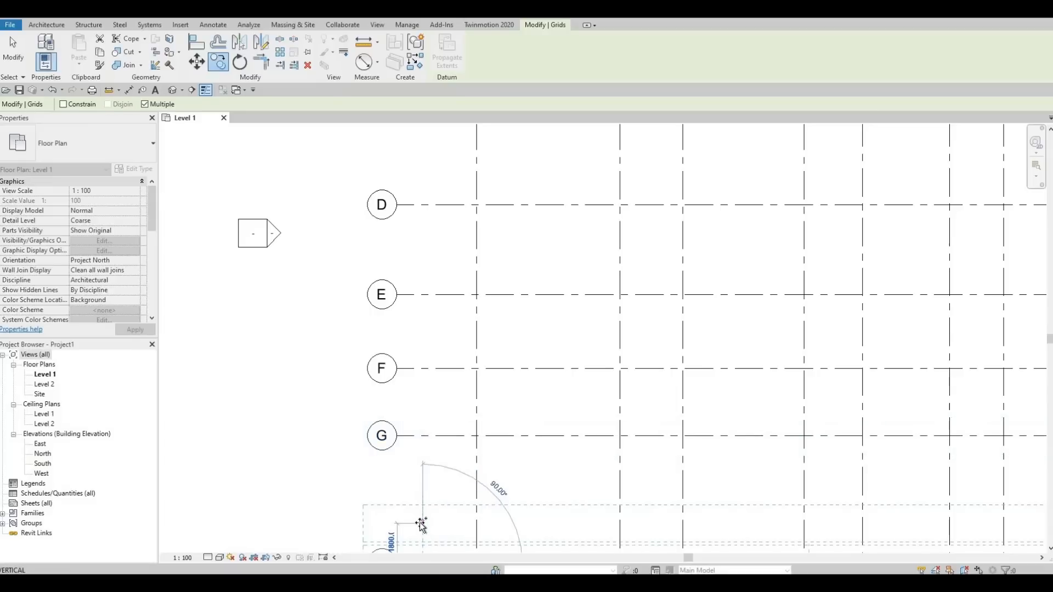
scroll(438, 515, down, 1)
scroll(439, 515, down, 2)
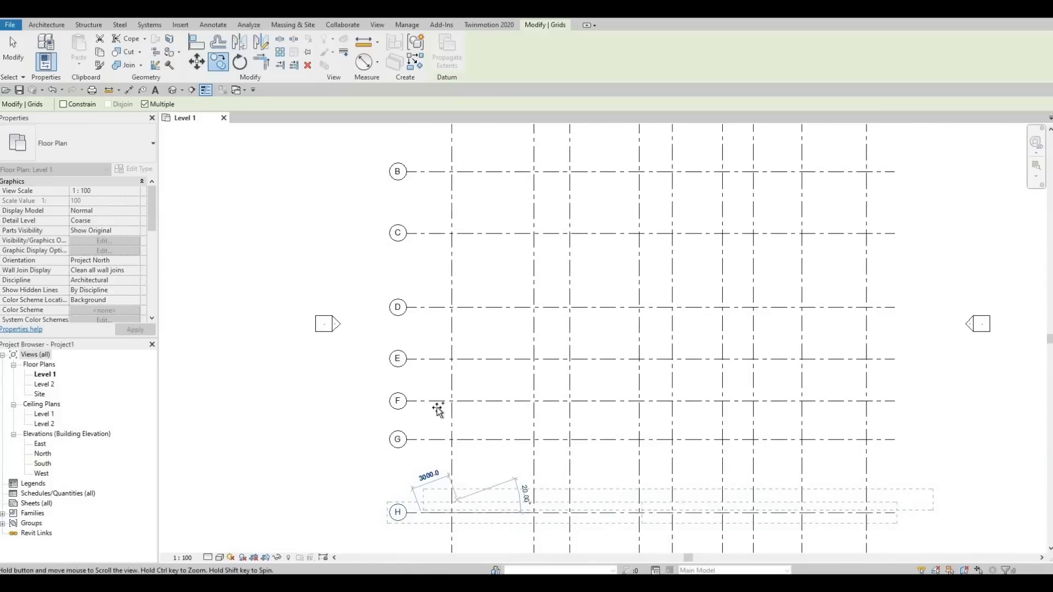
key(Escape)
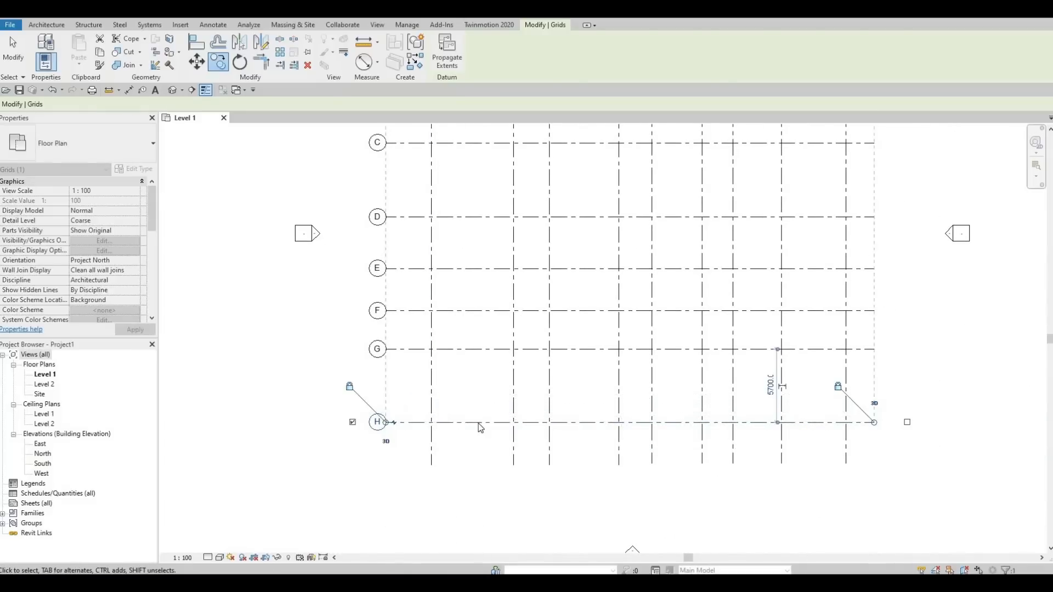
key(Escape)
scroll(497, 471, down, 1)
middle_drag(491, 456, 414, 517)
middle_drag(475, 459, 497, 421)
scroll(495, 417, down, 1)
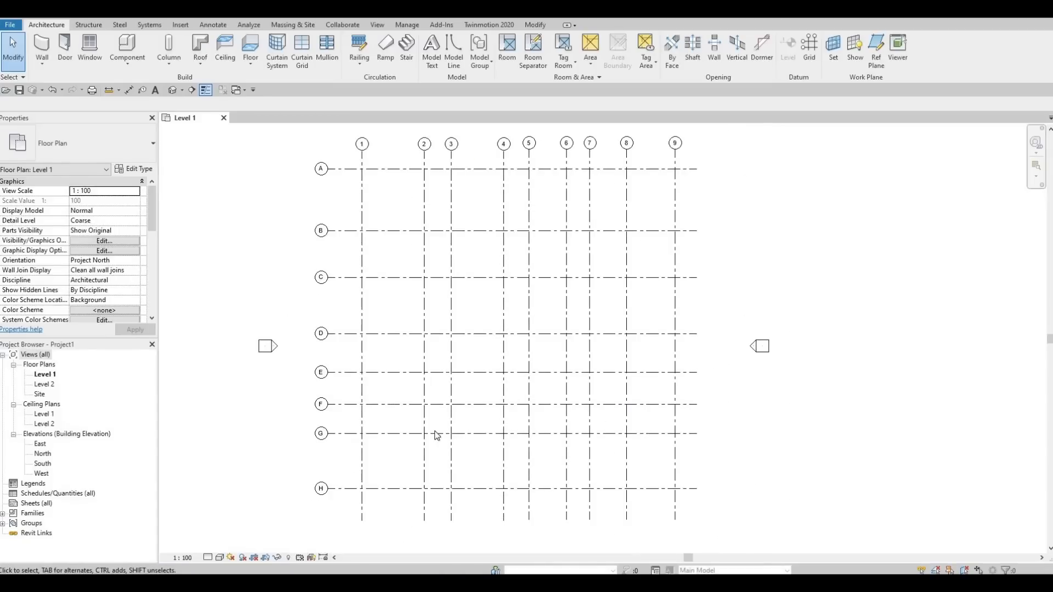
Open the South building elevation view.
double_click(43, 464)
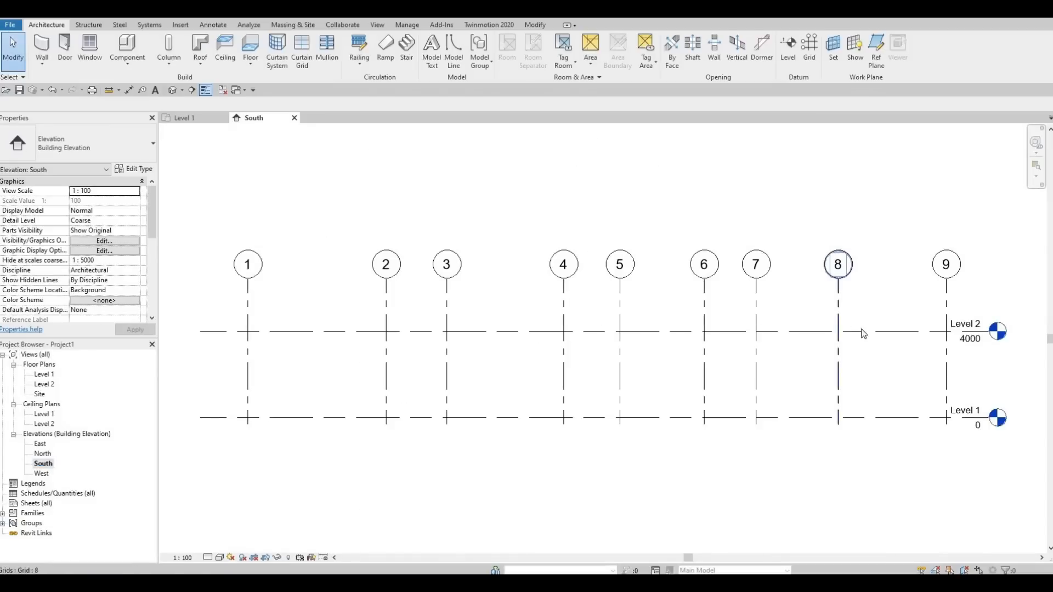
middle_drag(969, 345, 943, 337)
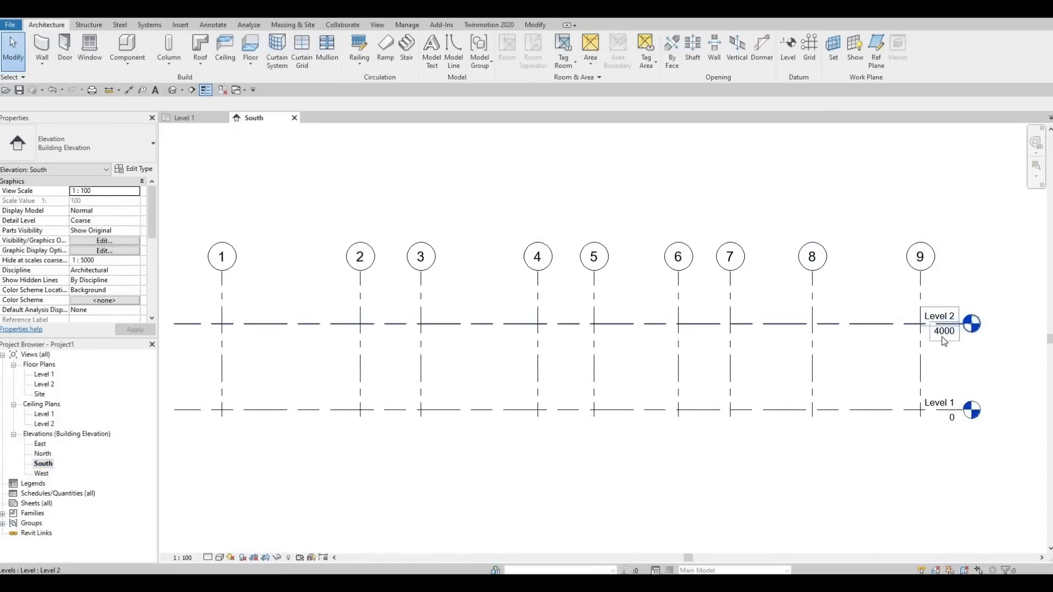
middle_drag(784, 339, 755, 363)
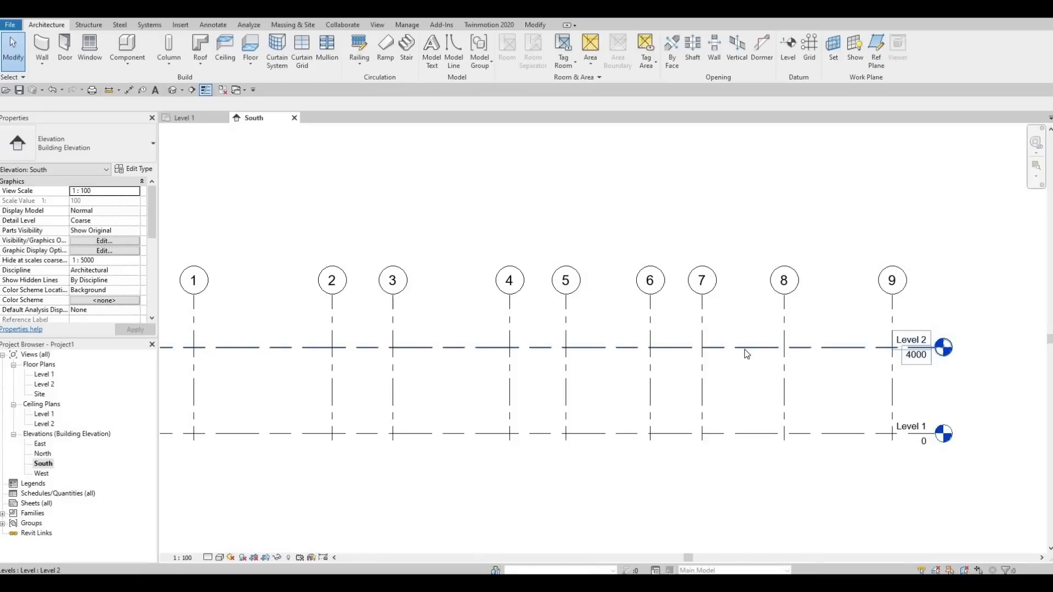
Copy the Level 2 line 3700 upward with multiple copies enabled.
click(747, 354)
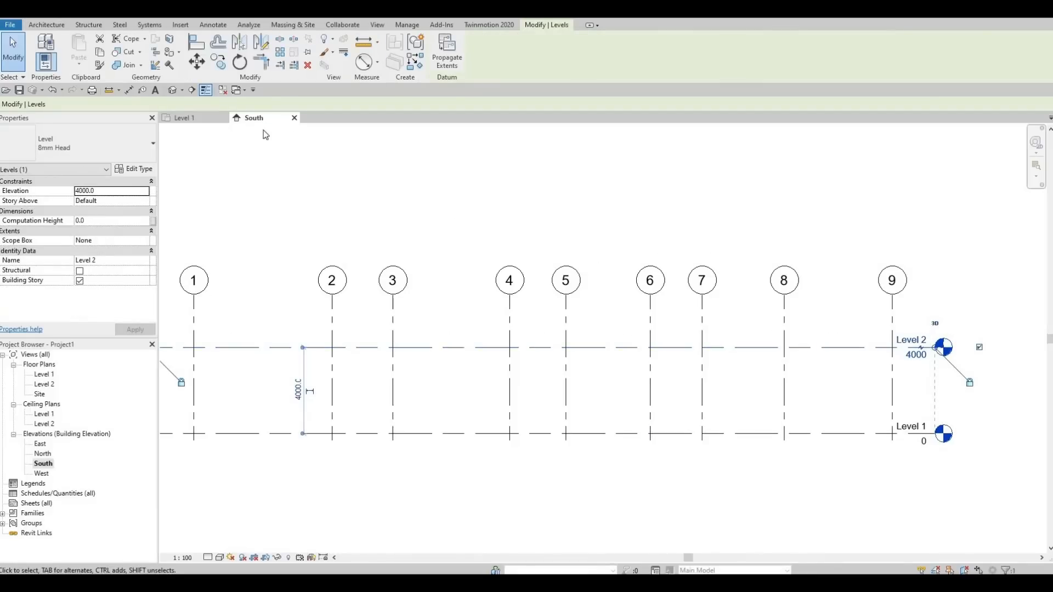
click(219, 63)
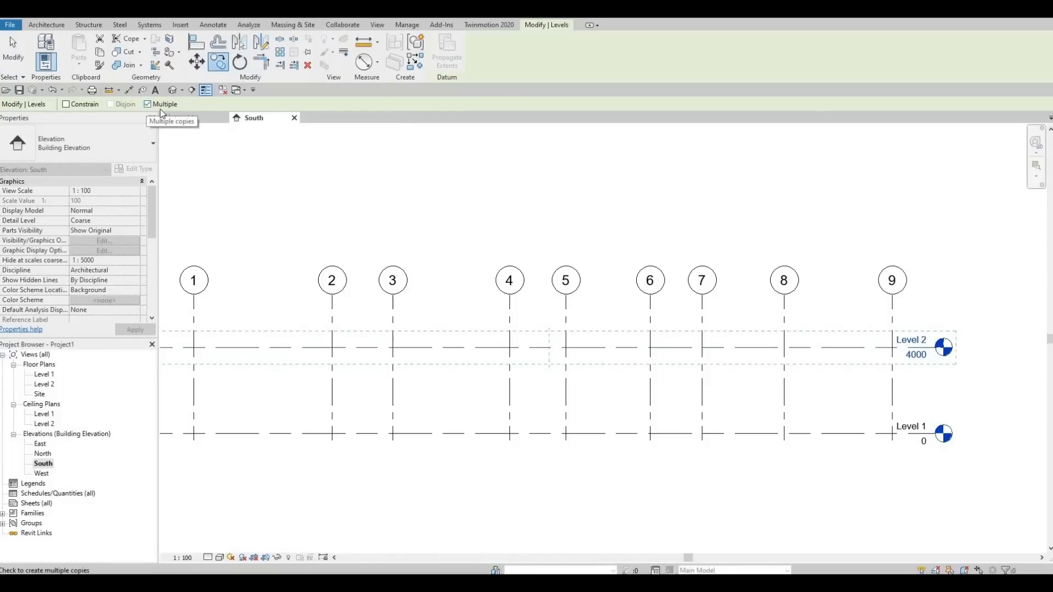
click(283, 348)
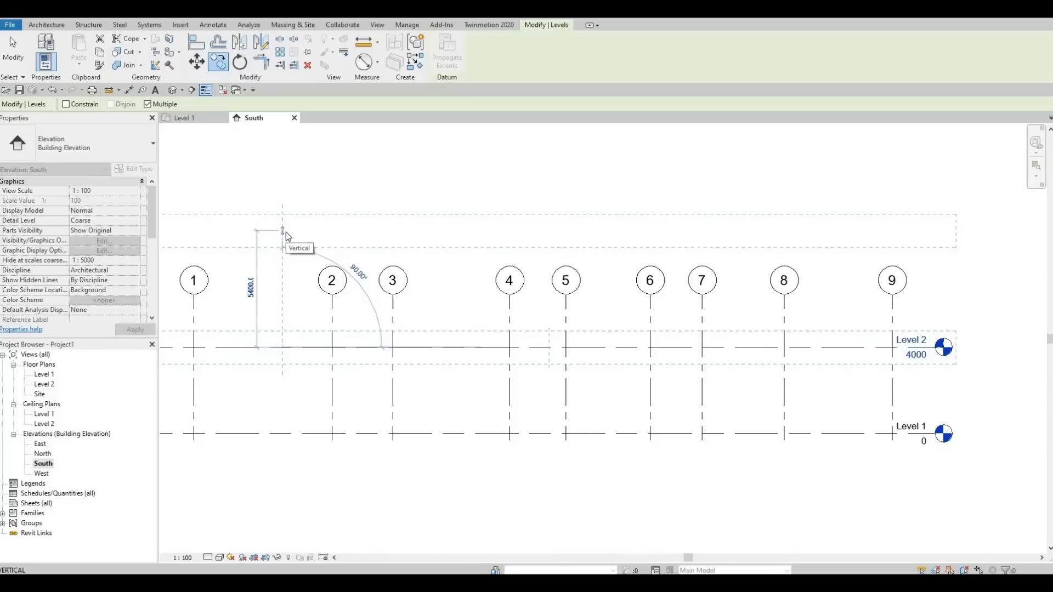
text(3700)
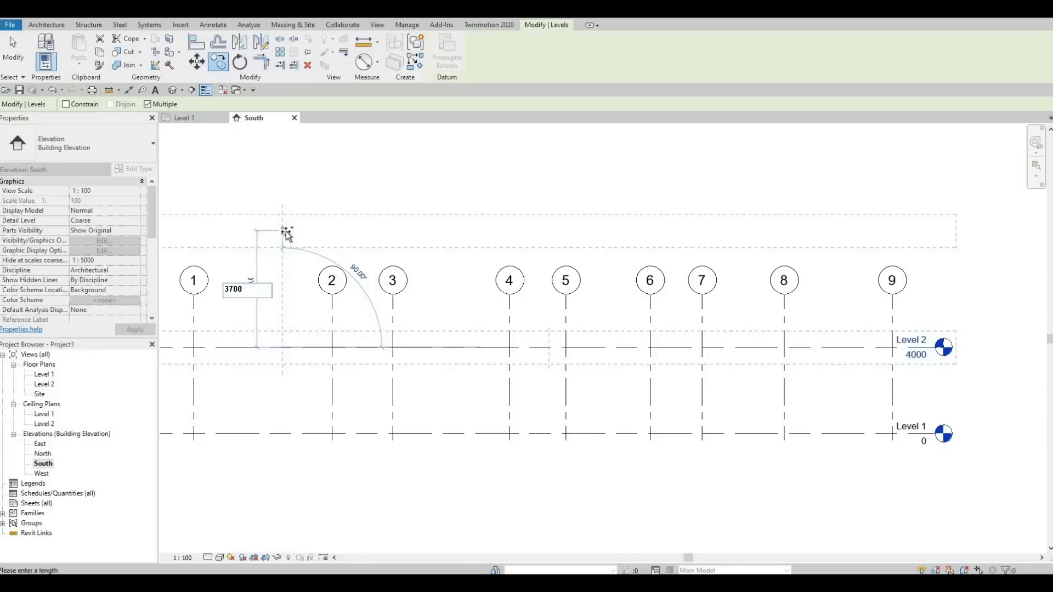
key(Return)
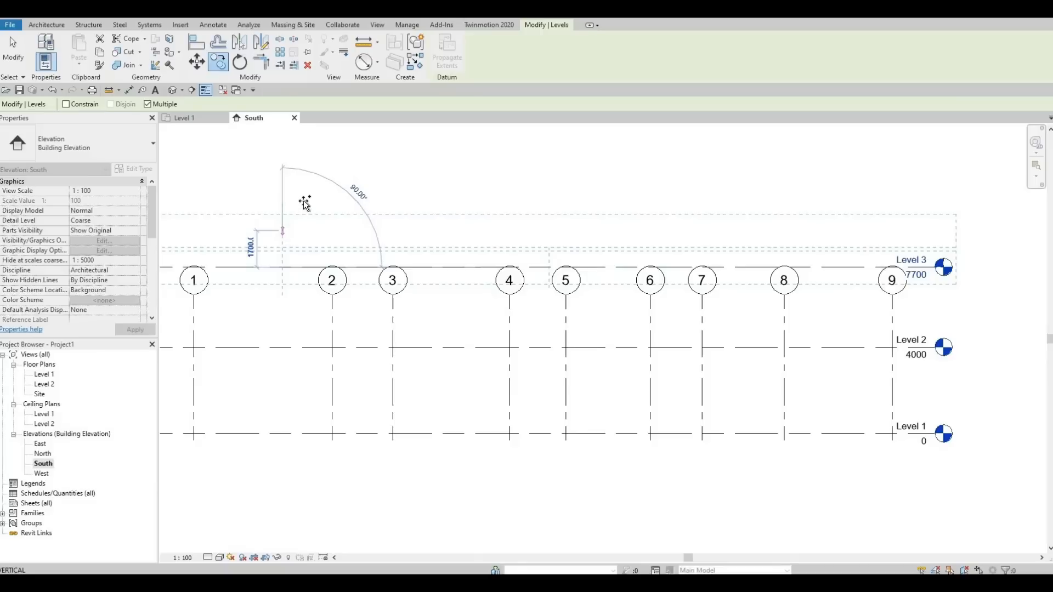
Place two more level copies above Level 3, each 3700 higher than the previous one.
middle_drag(319, 217, 339, 268)
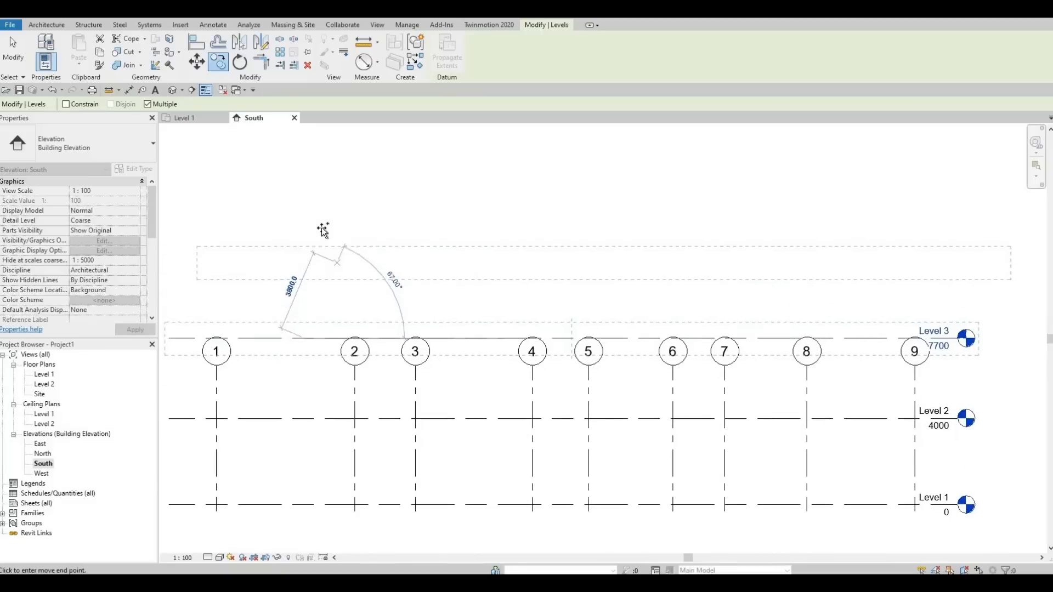
scroll(339, 268, down, 1)
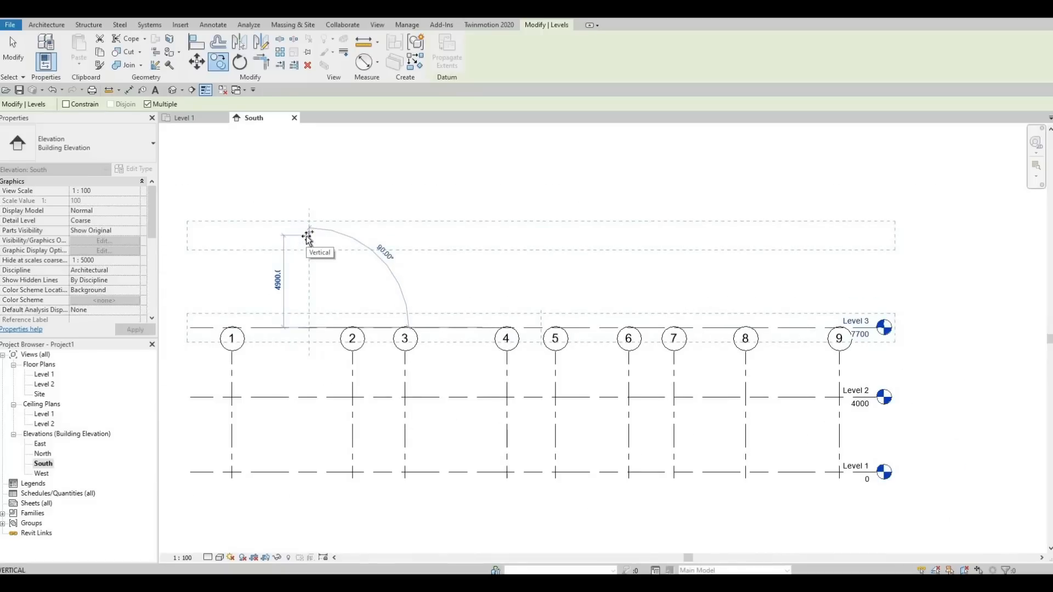
text(370)
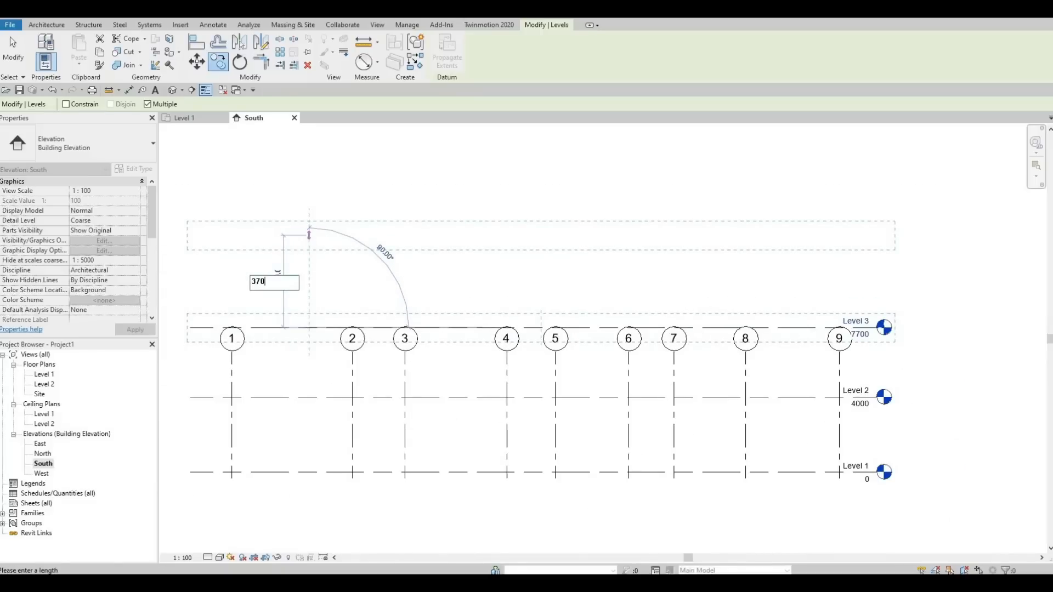
text(0)
key(Return)
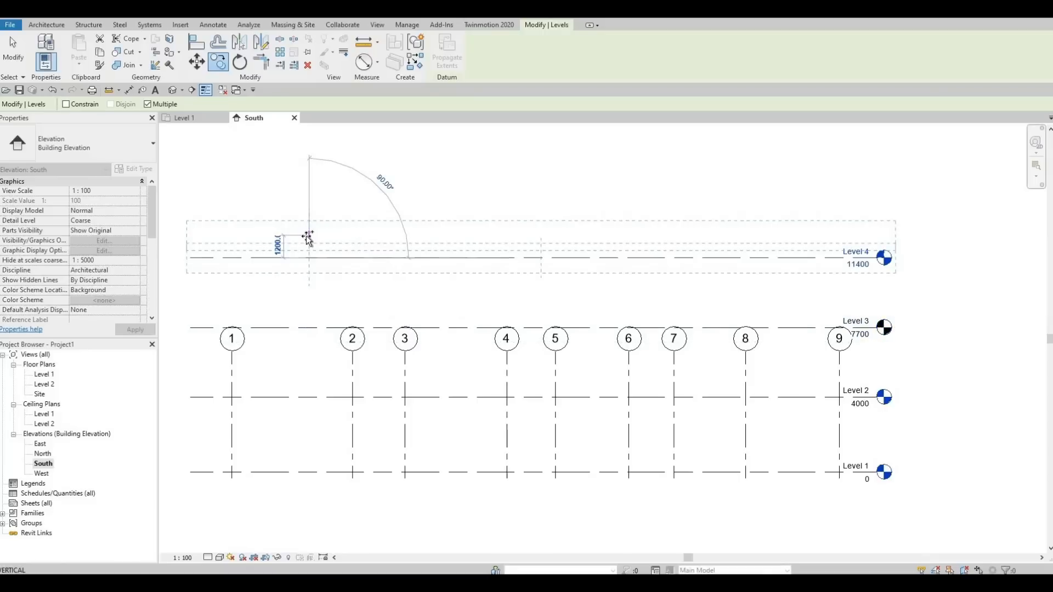
middle_drag(313, 256, 314, 360)
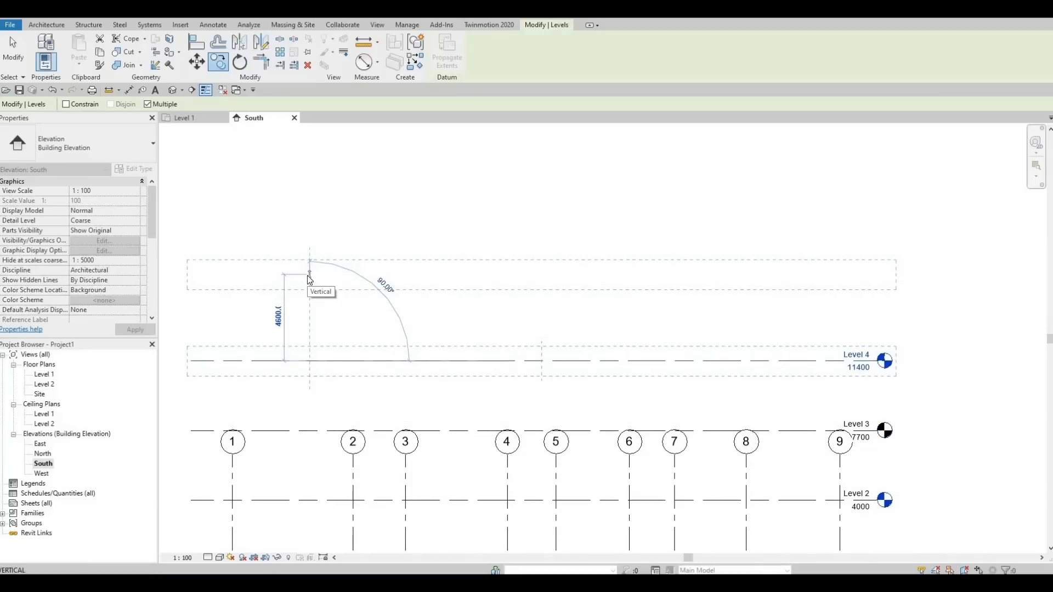
text(3700)
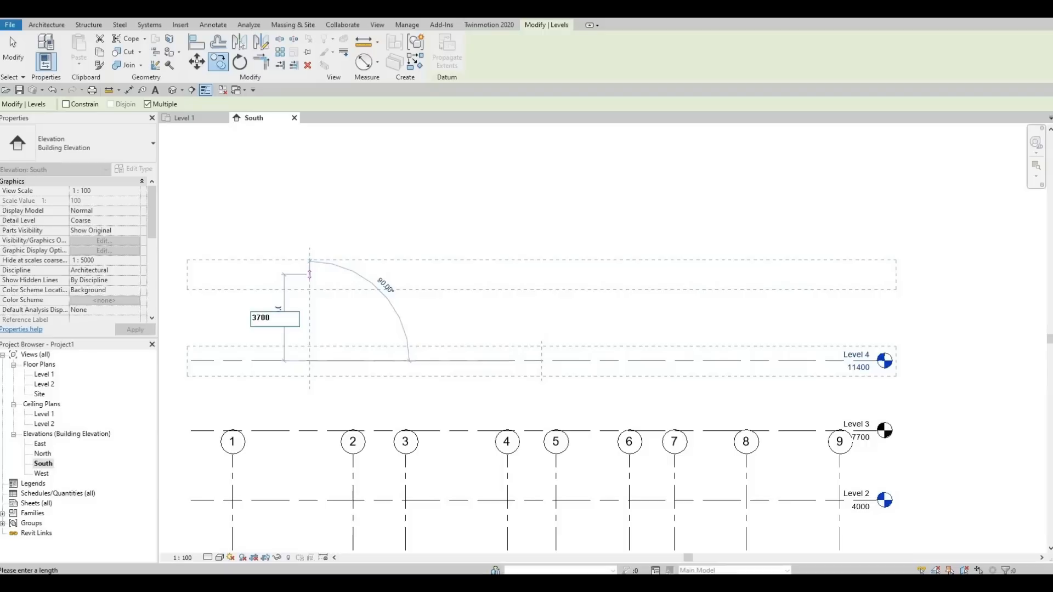
key(Return)
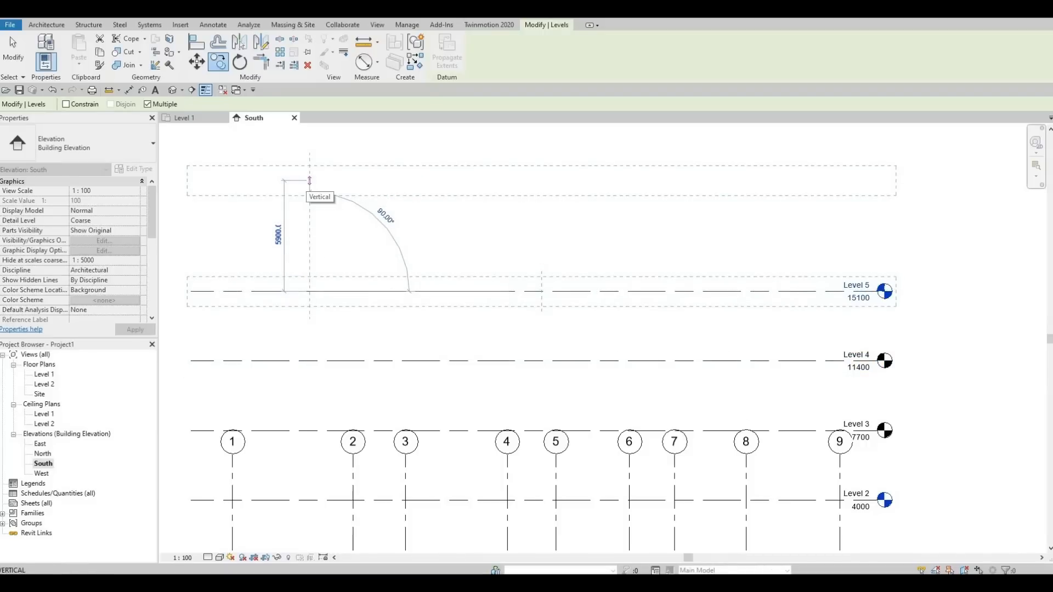
Place another two level copies above Level 5 at 3700 spacing.
text(3700)
key(Return)
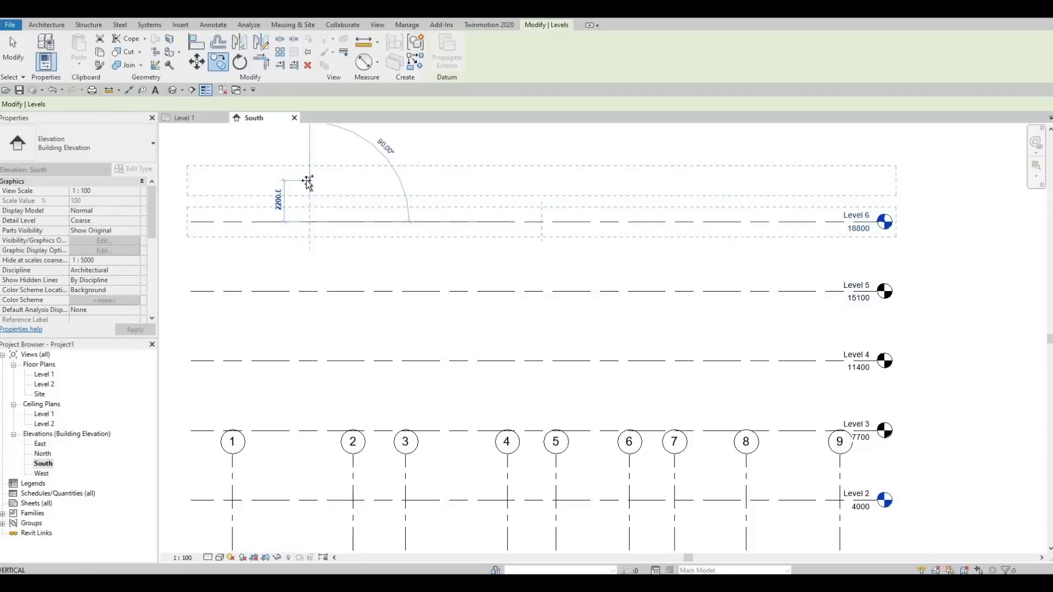
middle_drag(330, 193, 331, 282)
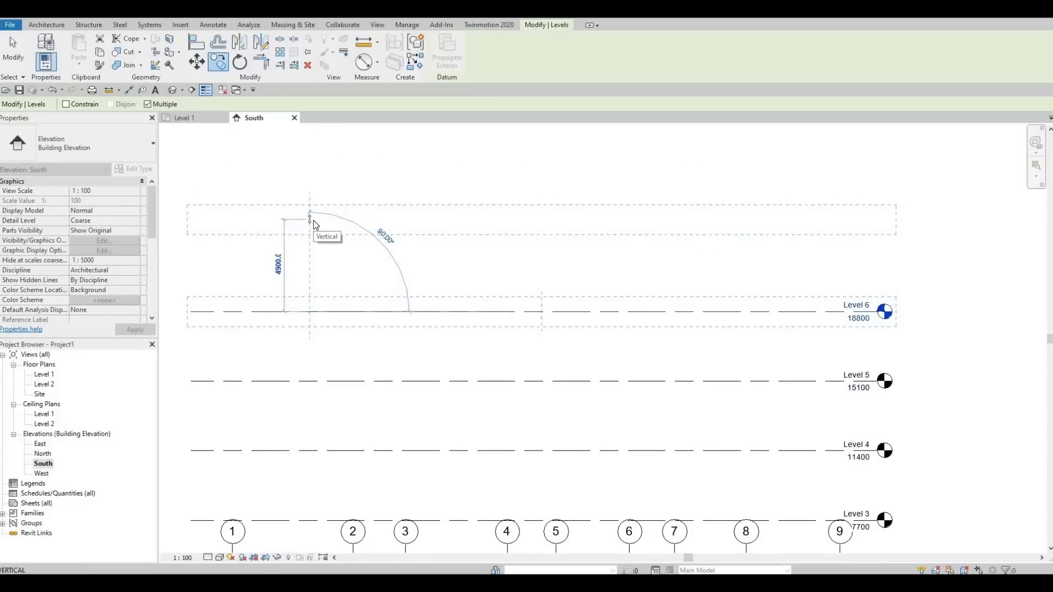
text(3700)
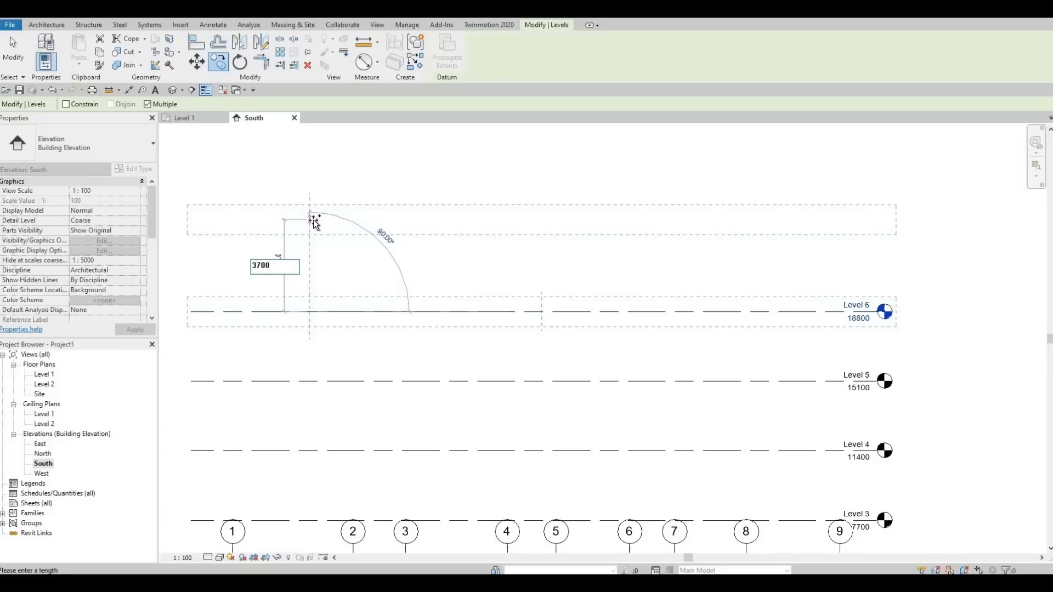
key(Return)
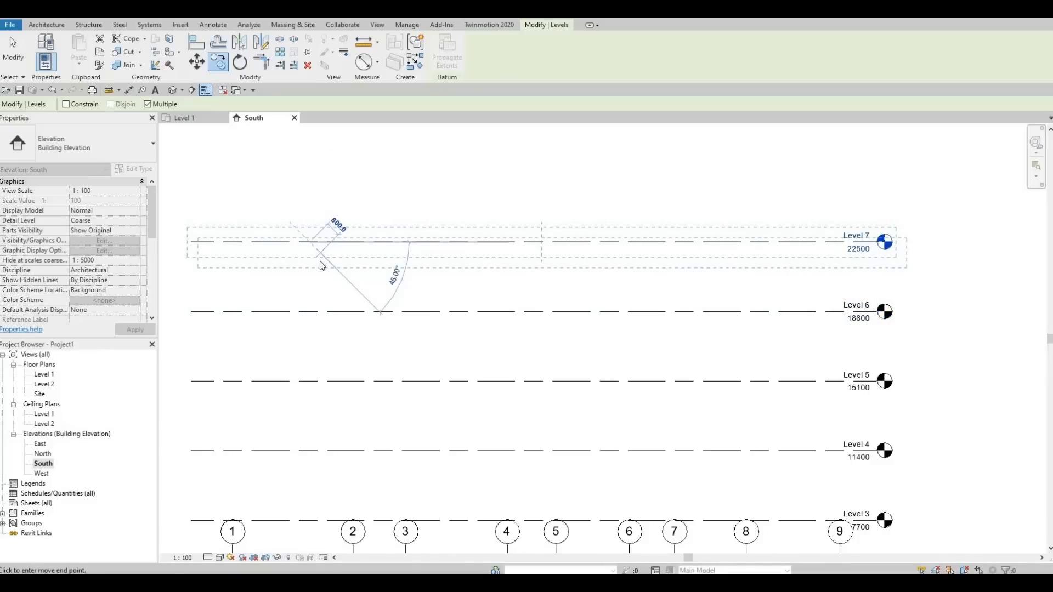
End the level copying and extend the upper ends of grid lines 1 to 9 above Level 7 in the South elevation.
key(Escape)
key(Escape)
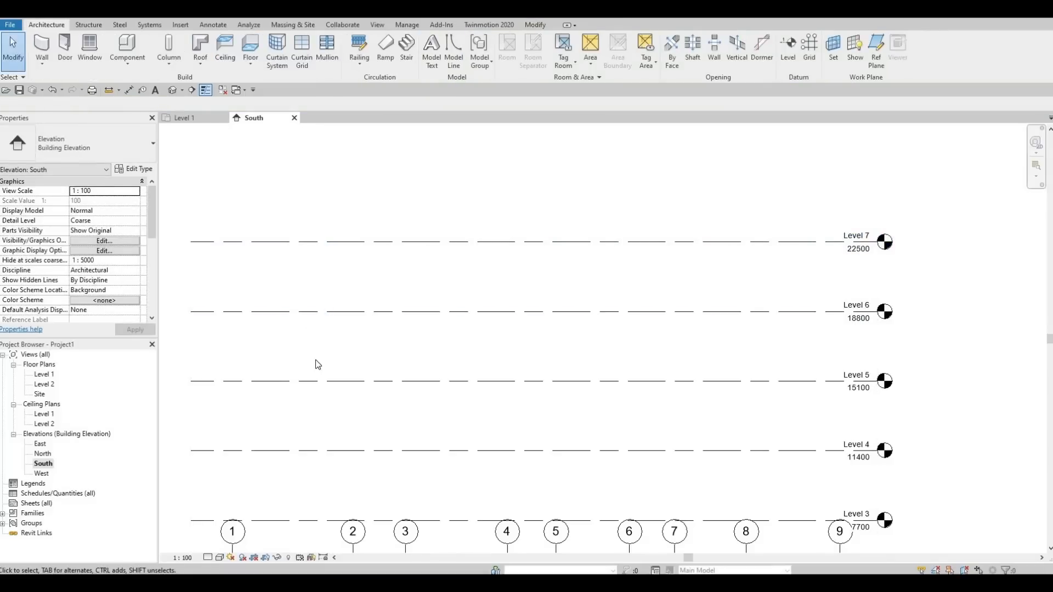
middle_drag(327, 367, 359, 316)
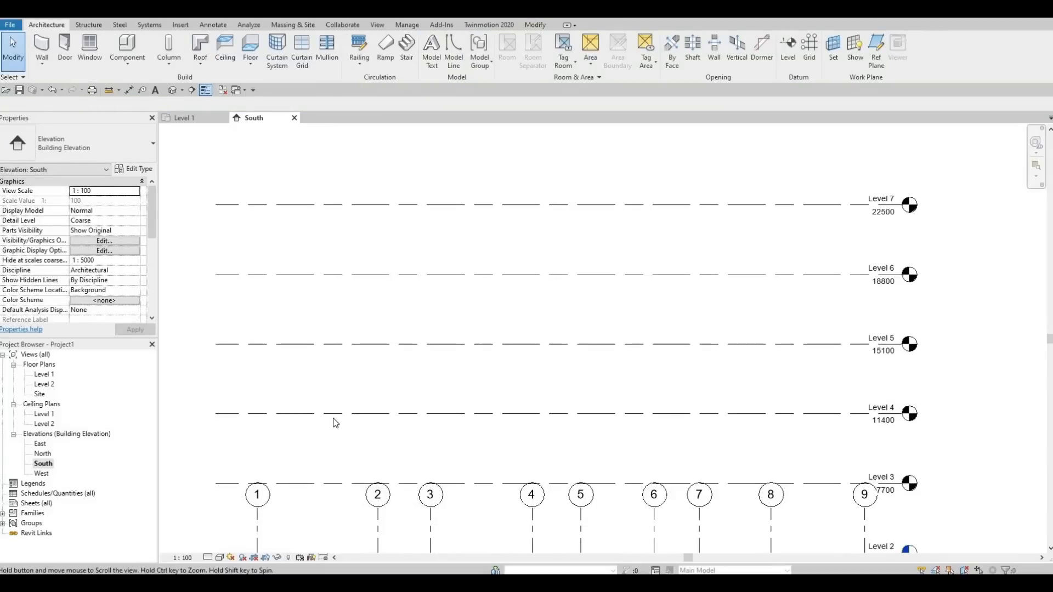
click(265, 494)
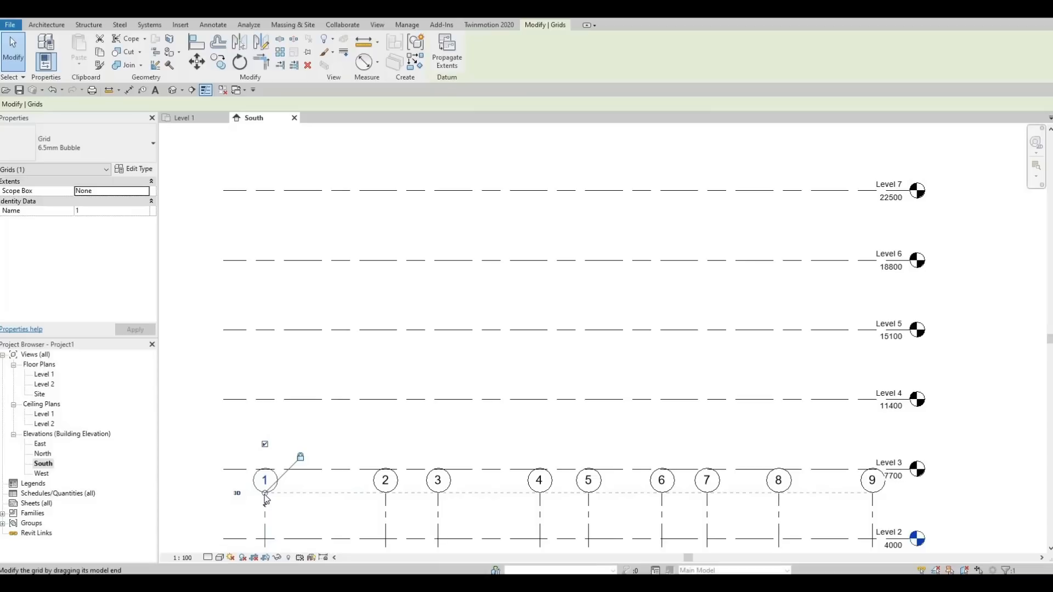
drag(265, 493, 322, 139)
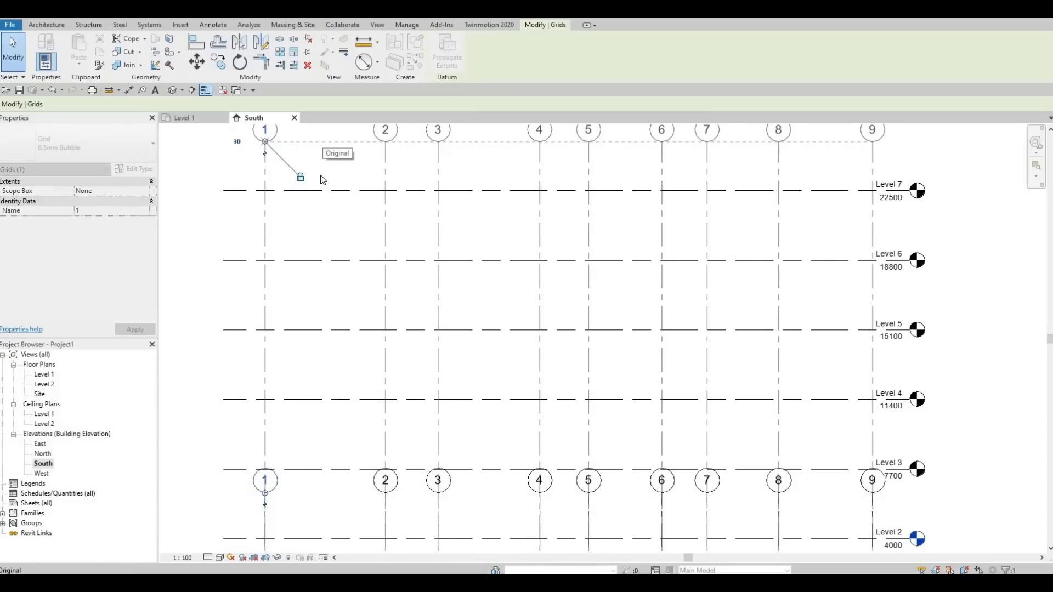
middle_drag(373, 412, 379, 574)
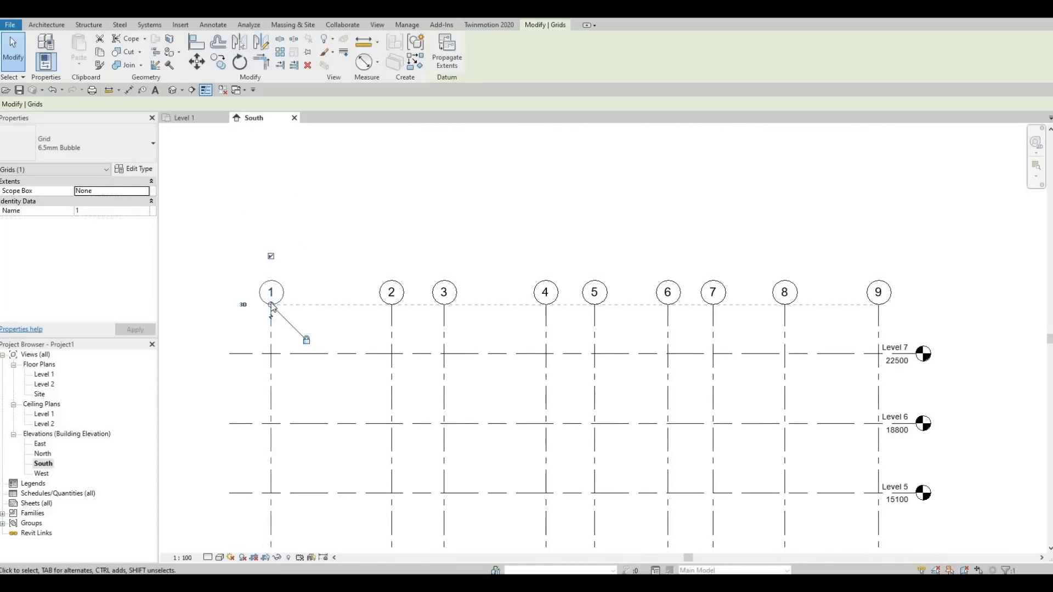
drag(272, 304, 272, 259)
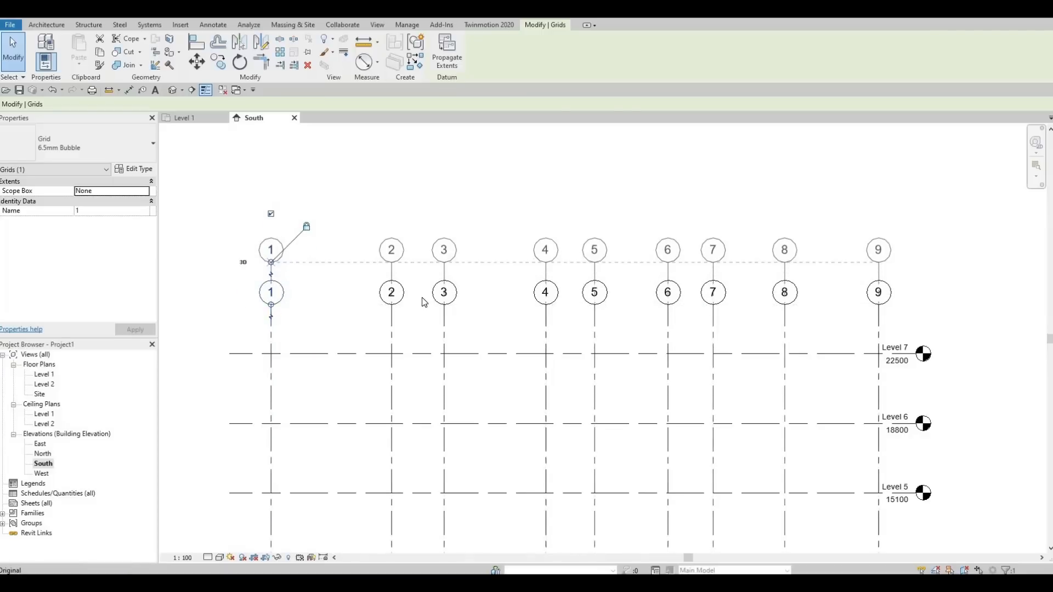
middle_drag(410, 332, 424, 272)
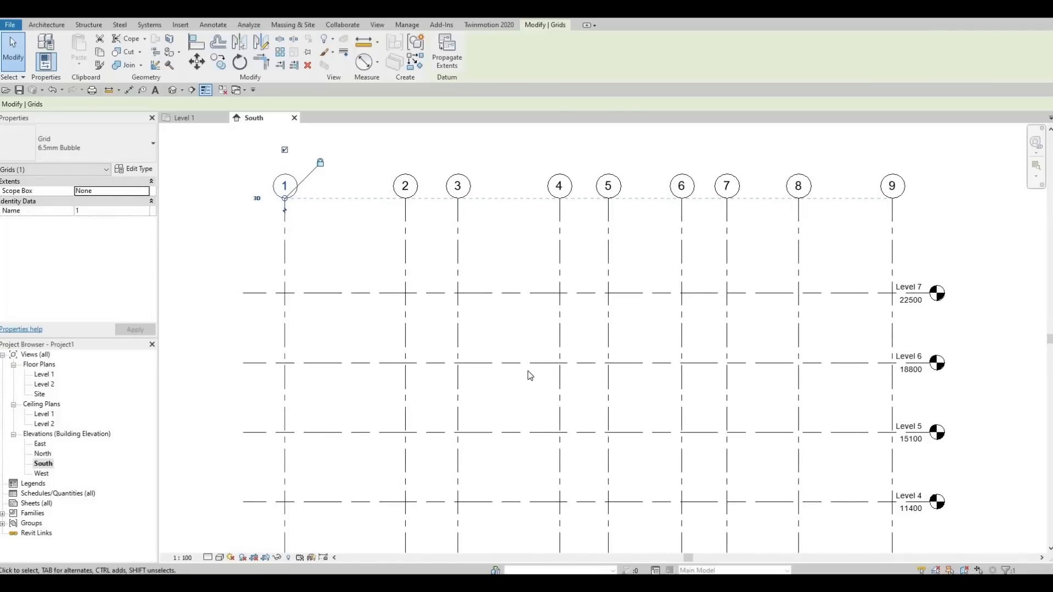
click(500, 169)
Create floor plan views for Level 3 through Level 7, without duplicating existing views.
middle_drag(418, 347, 431, 281)
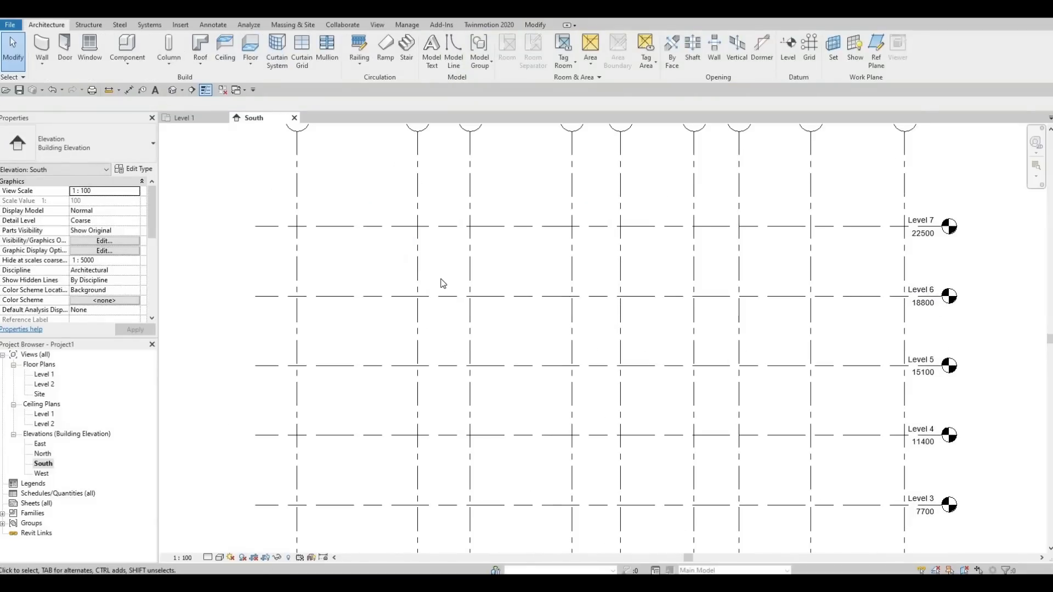
scroll(440, 282, down, 1)
scroll(393, 353, down, 1)
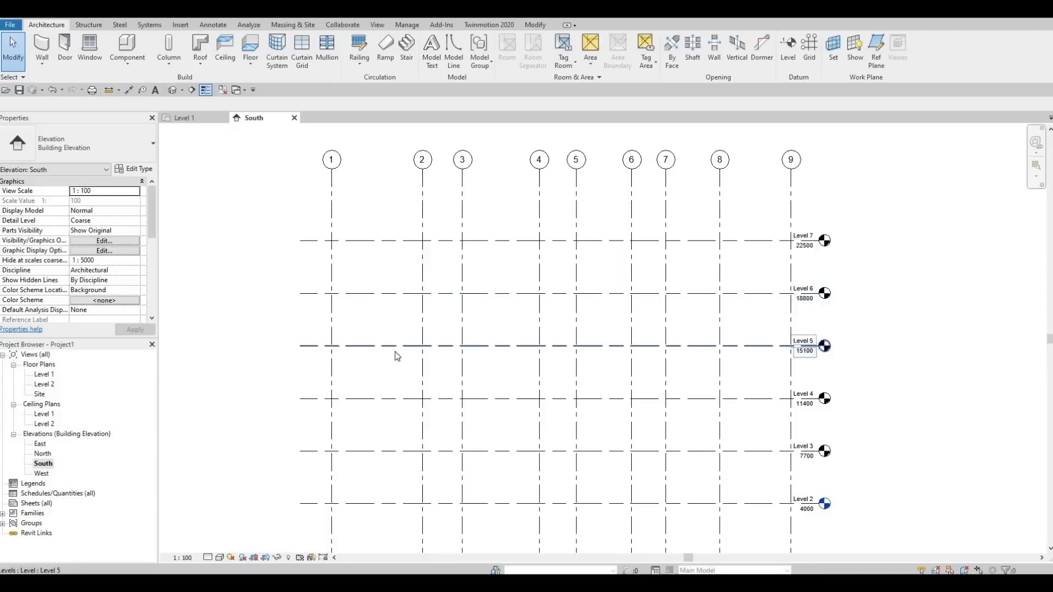
scroll(398, 355, down, 1)
middle_drag(429, 360, 421, 344)
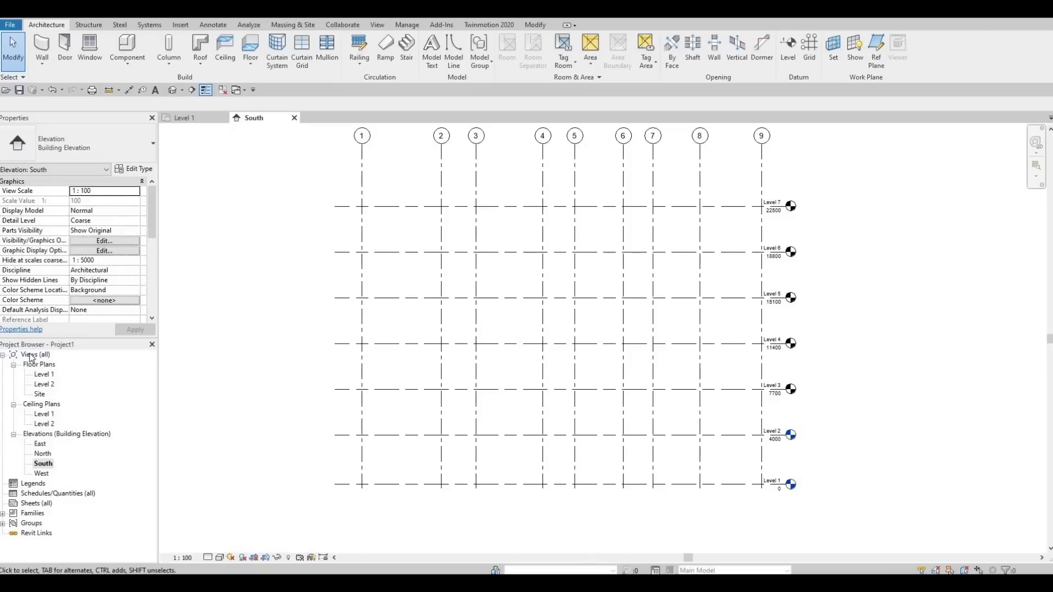
click(378, 26)
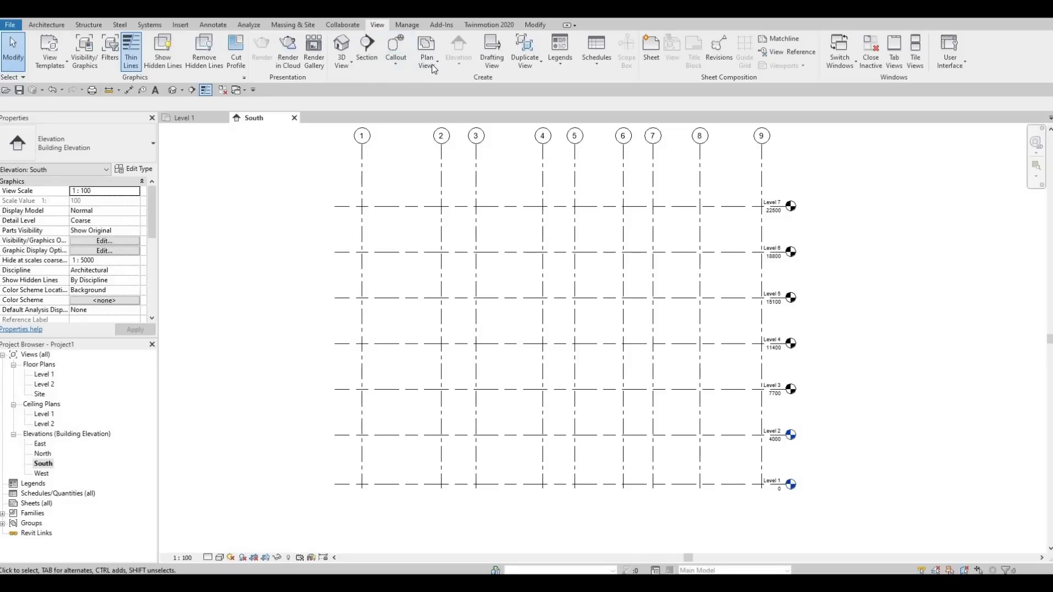
click(432, 67)
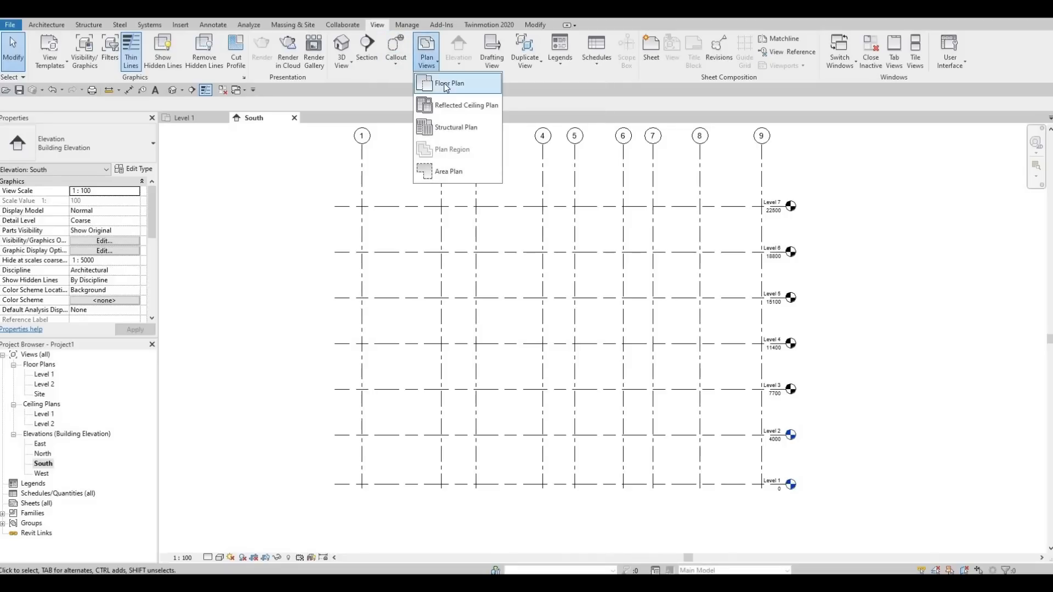
click(449, 83)
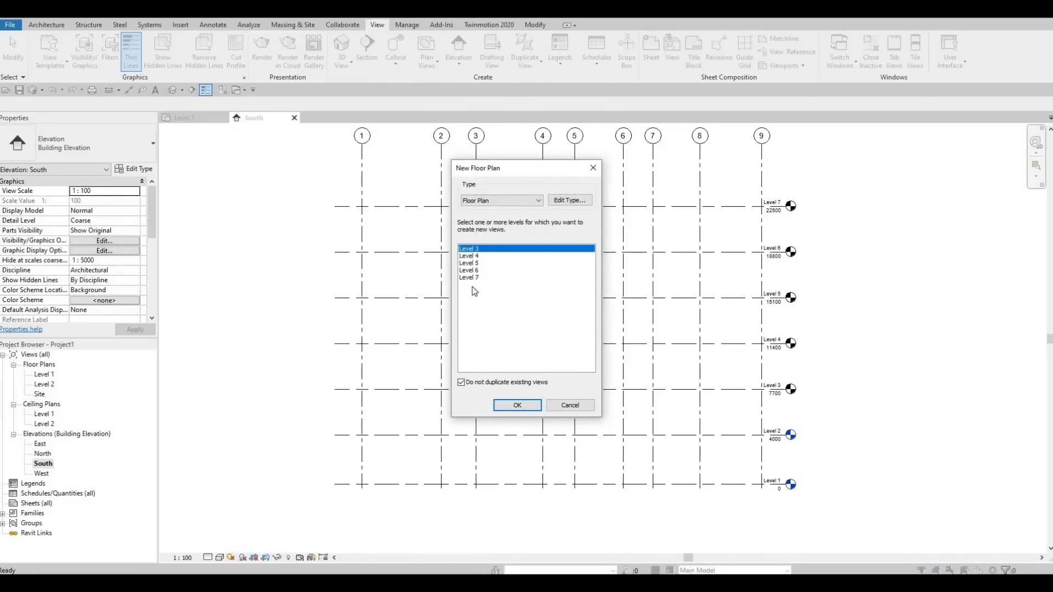
drag(468, 249, 475, 271)
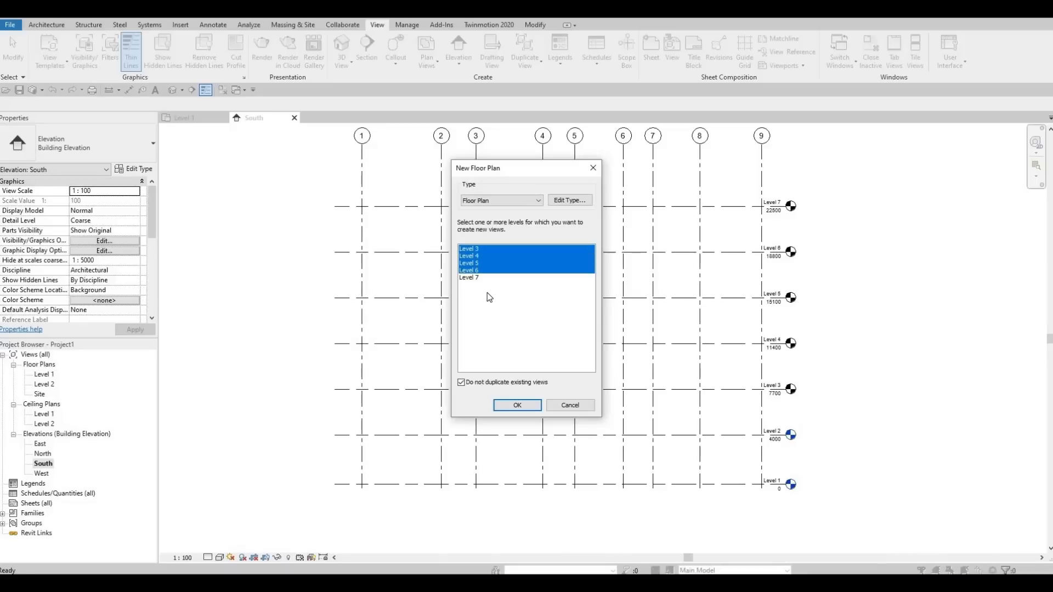
ctrl+click(467, 255)
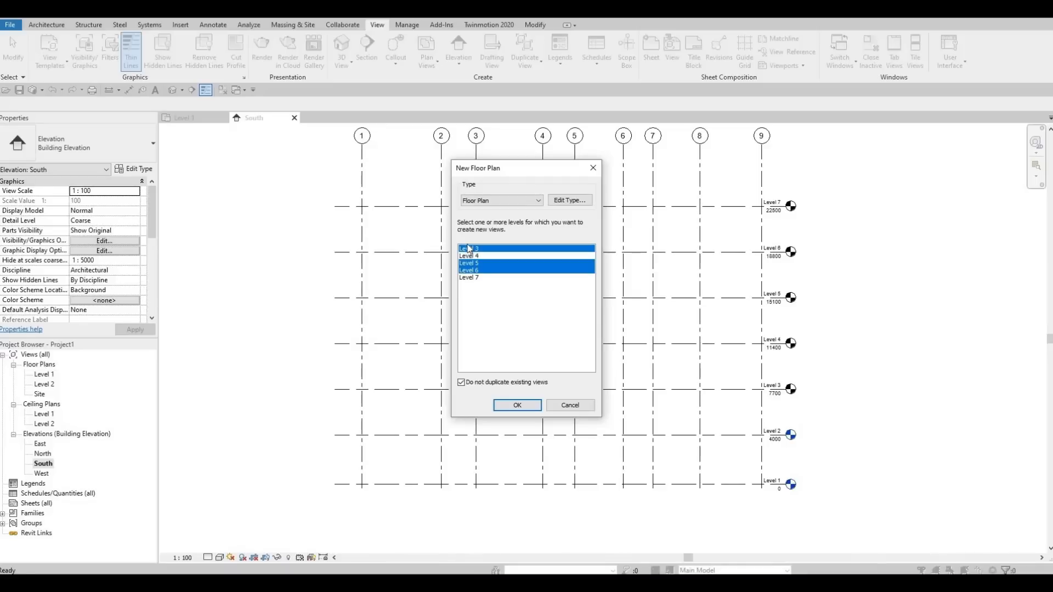
ctrl+click(467, 254)
click(476, 250)
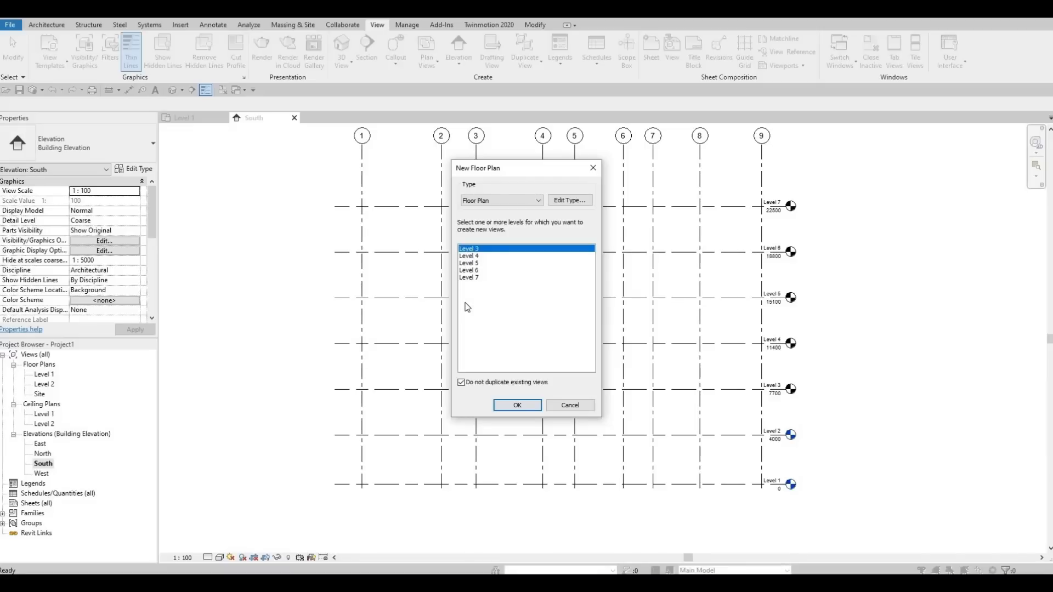
shift+click(471, 277)
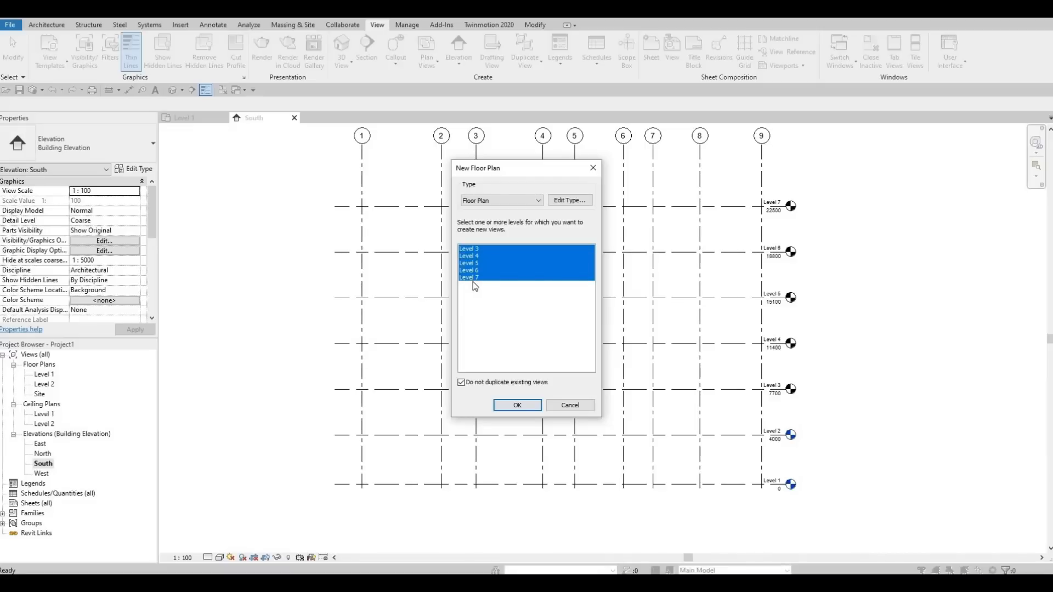
click(516, 406)
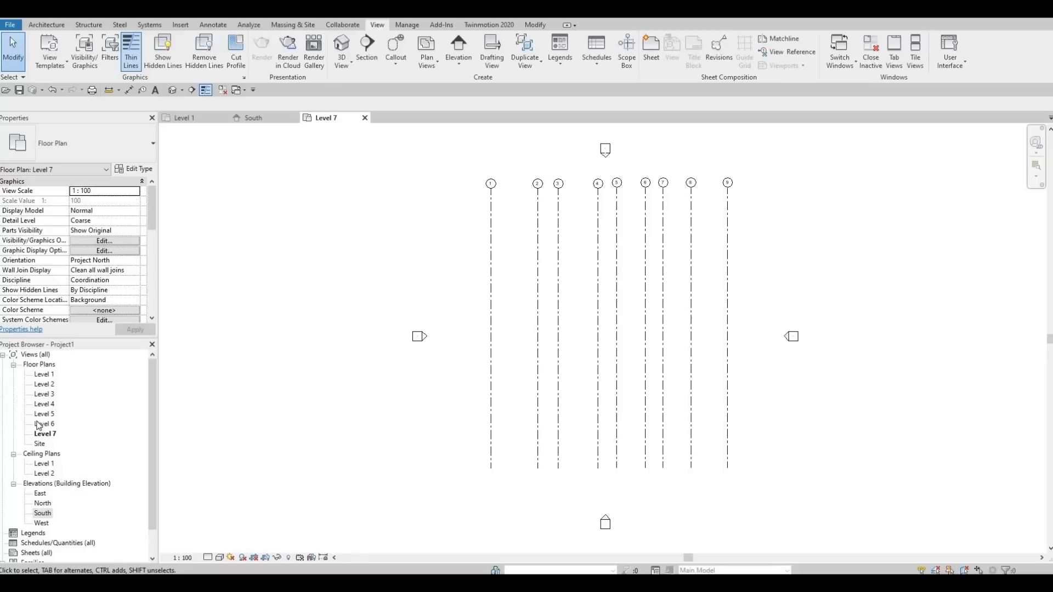
In the Level 1 floor plan, start a wall and duplicate the Generic - 200mm type as "Exterior Wall 1".
double_click(44, 375)
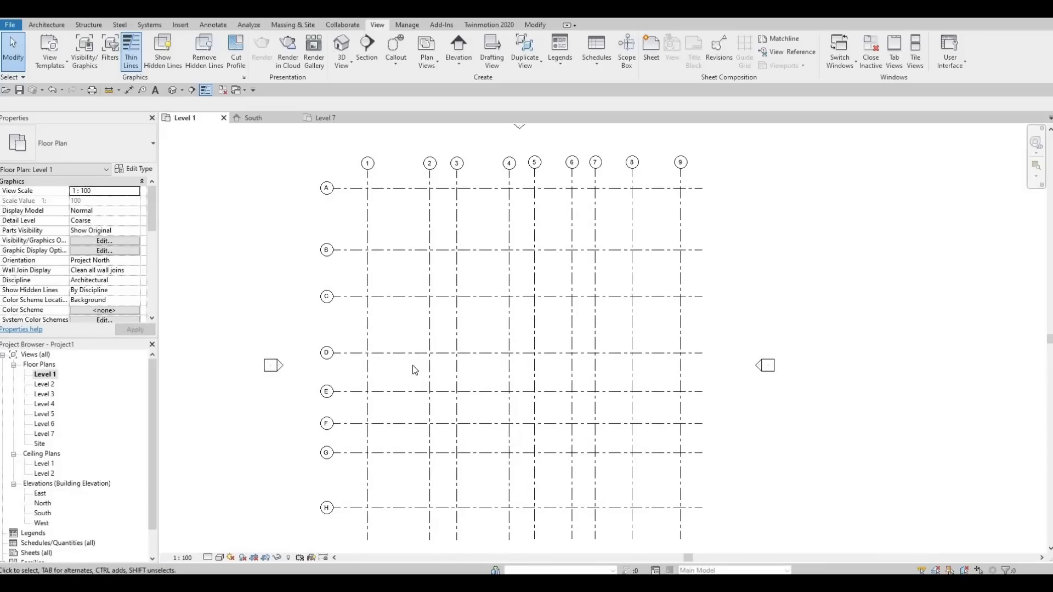
click(45, 25)
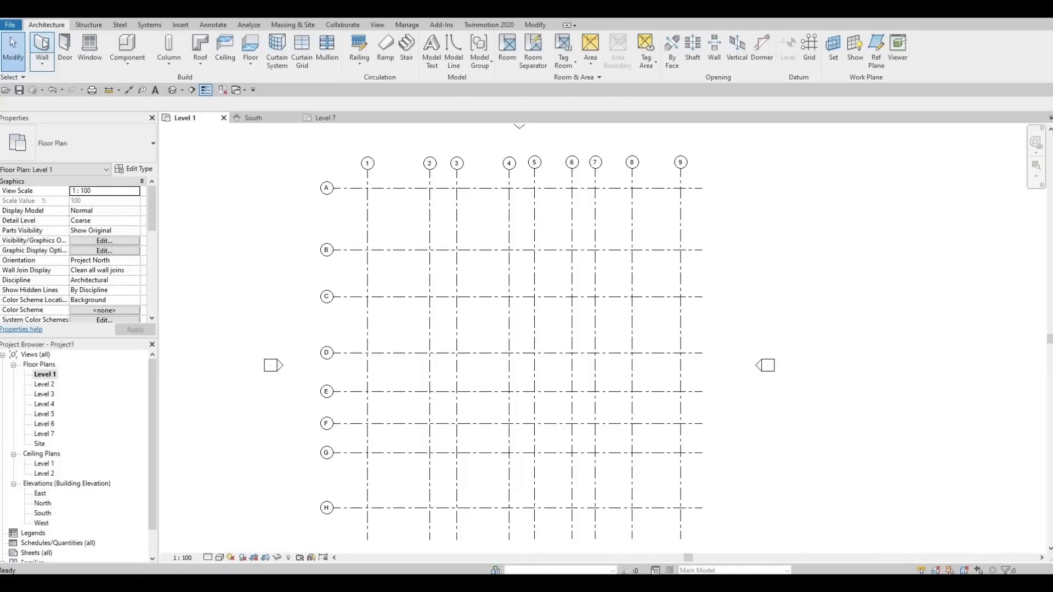
click(44, 44)
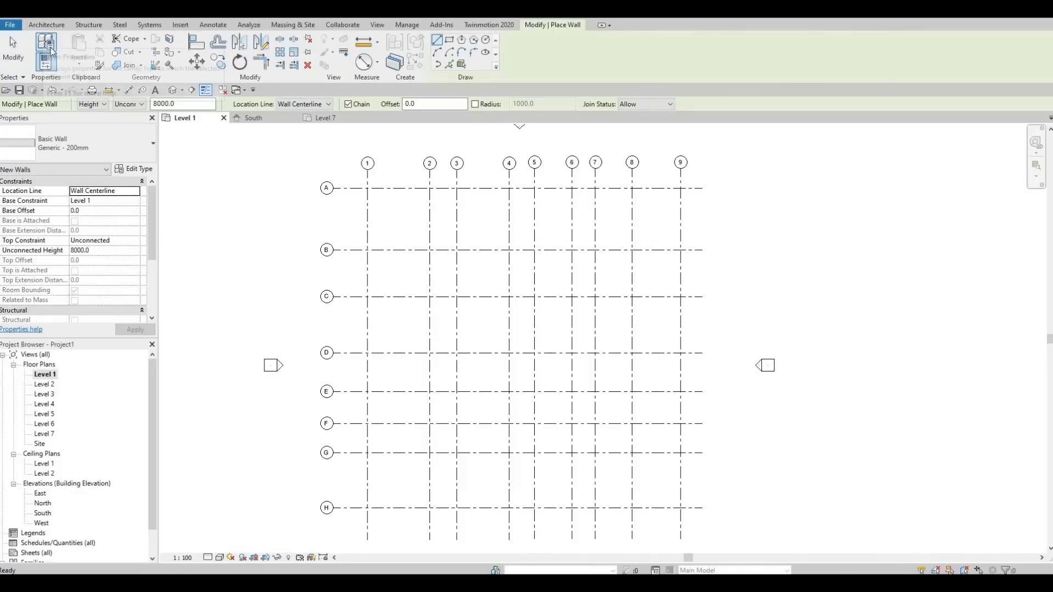
click(139, 171)
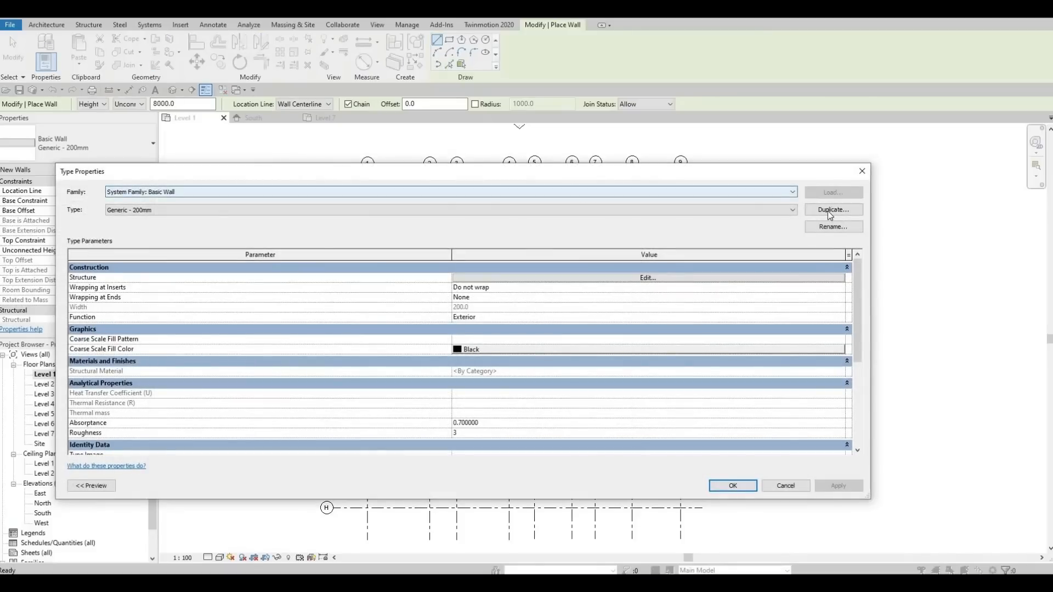
click(828, 211)
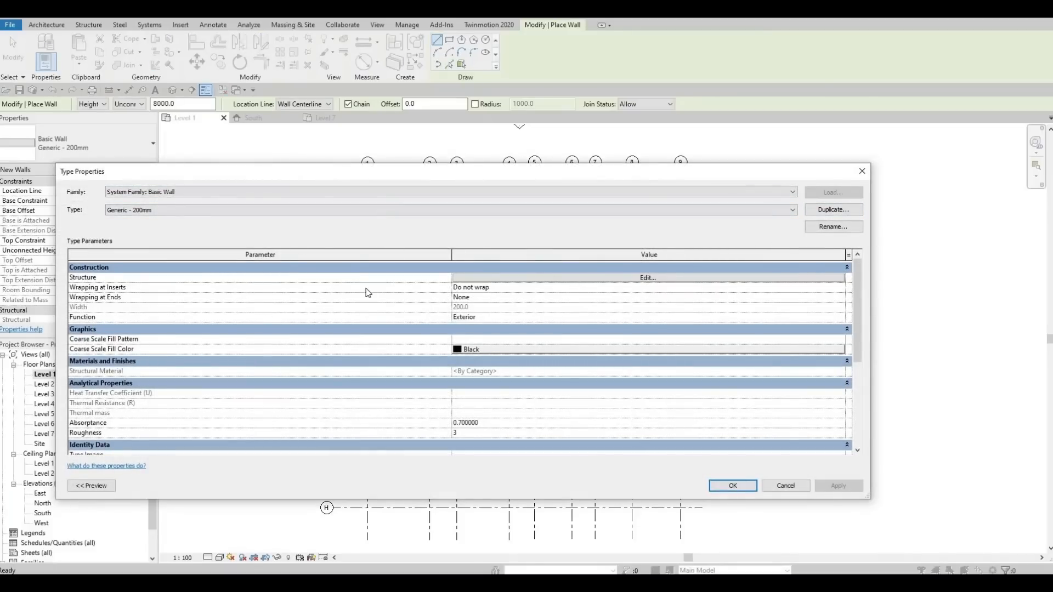
click(853, 212)
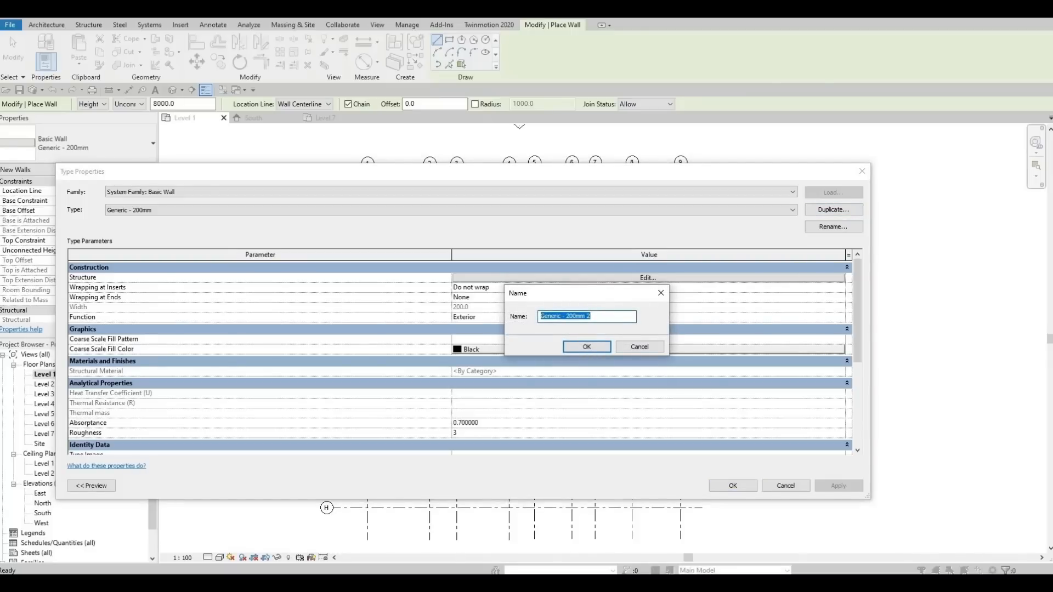
text(Exterior Wall 1)
click(594, 350)
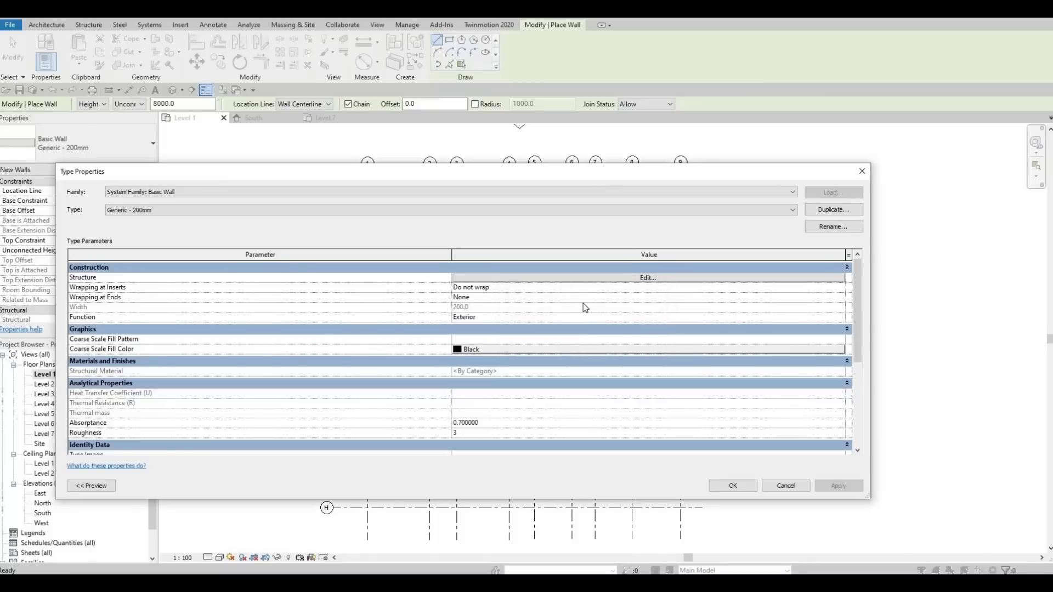
Assign the Clad - White material to the structure layer of Exterior Wall 1 and accept the type changes.
click(613, 278)
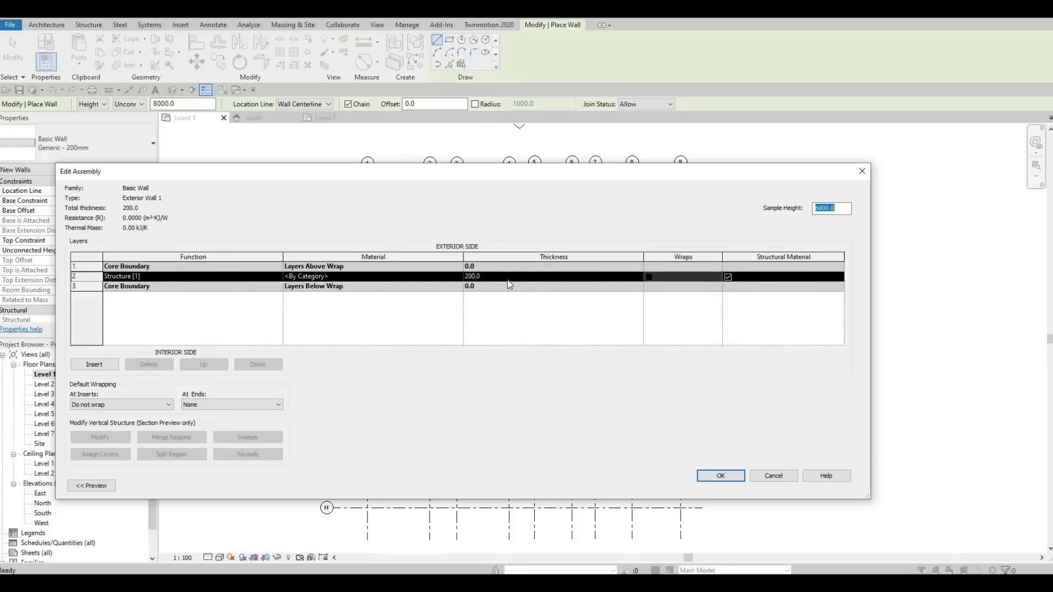
click(461, 280)
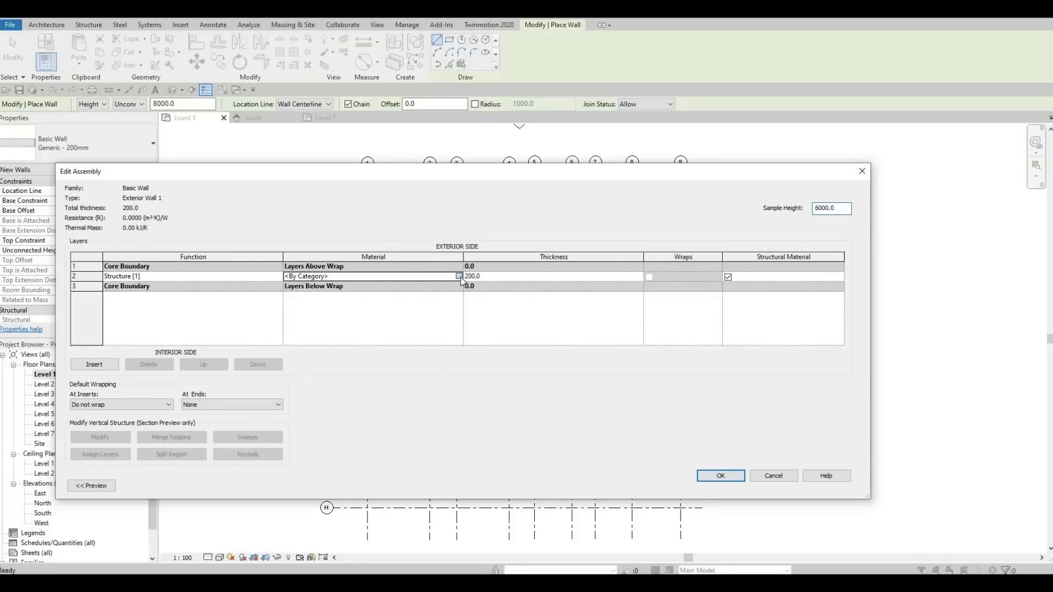
click(440, 279)
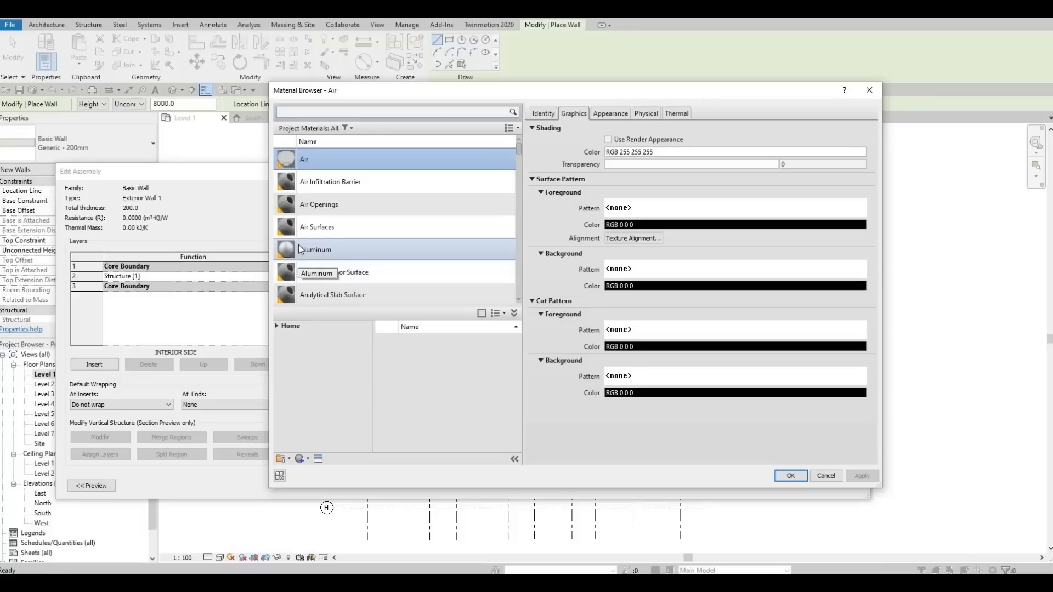
scroll(353, 250, down, 5)
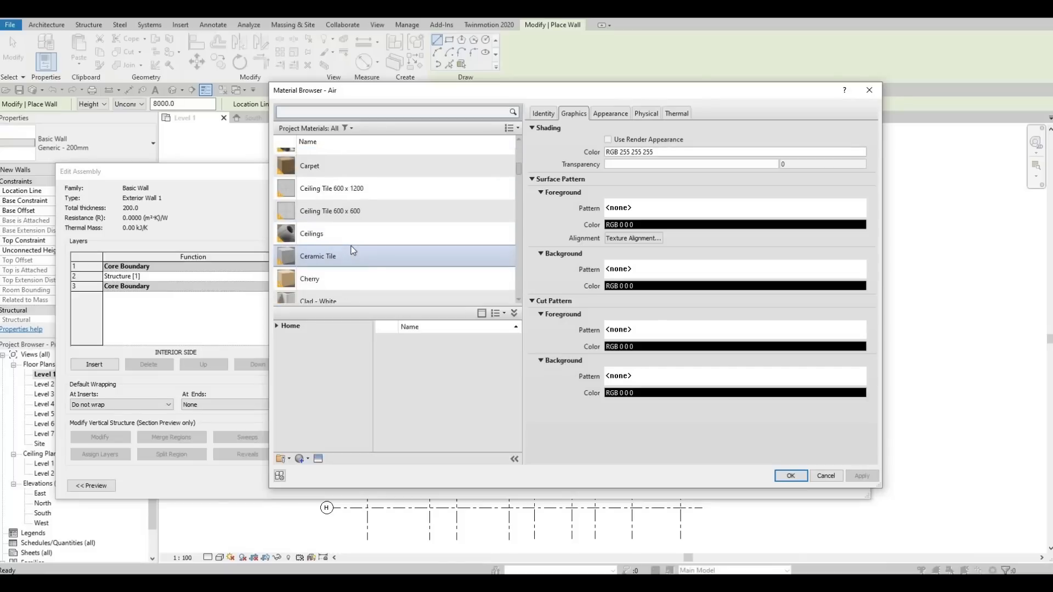
scroll(353, 251, up, 1)
scroll(353, 251, down, 2)
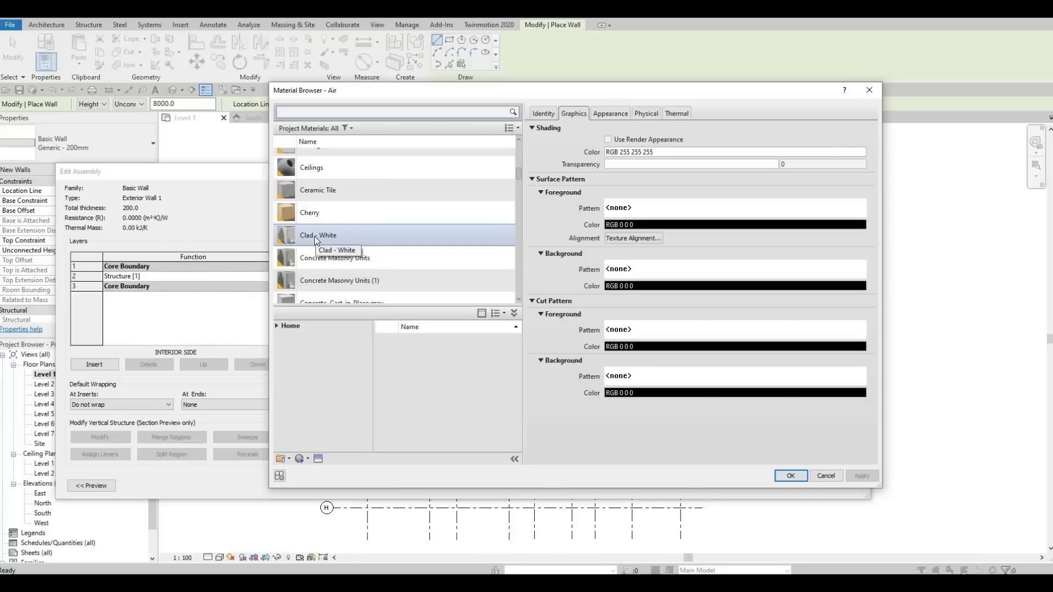
click(314, 236)
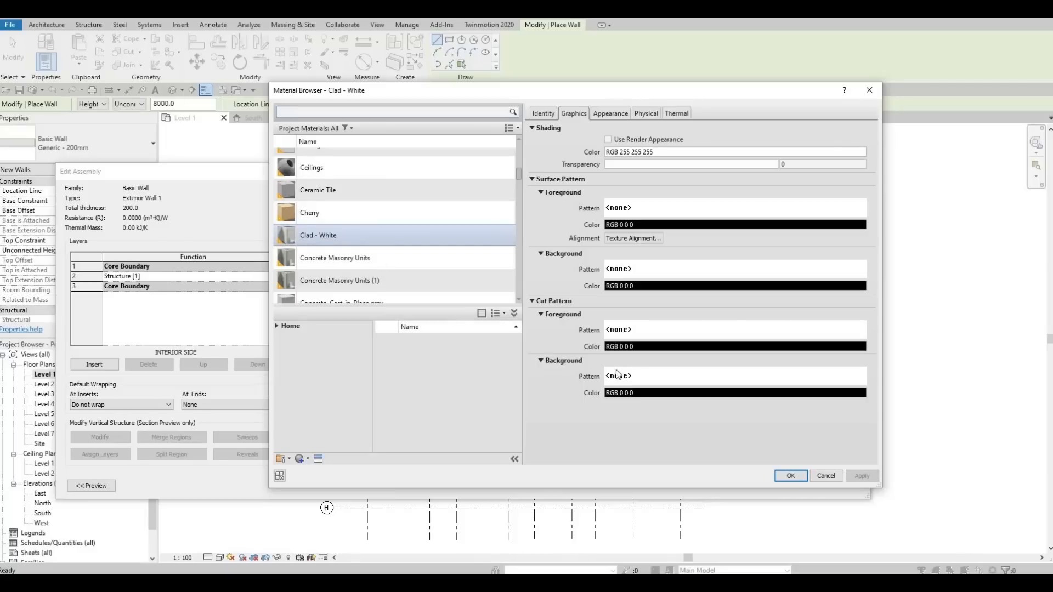
click(790, 476)
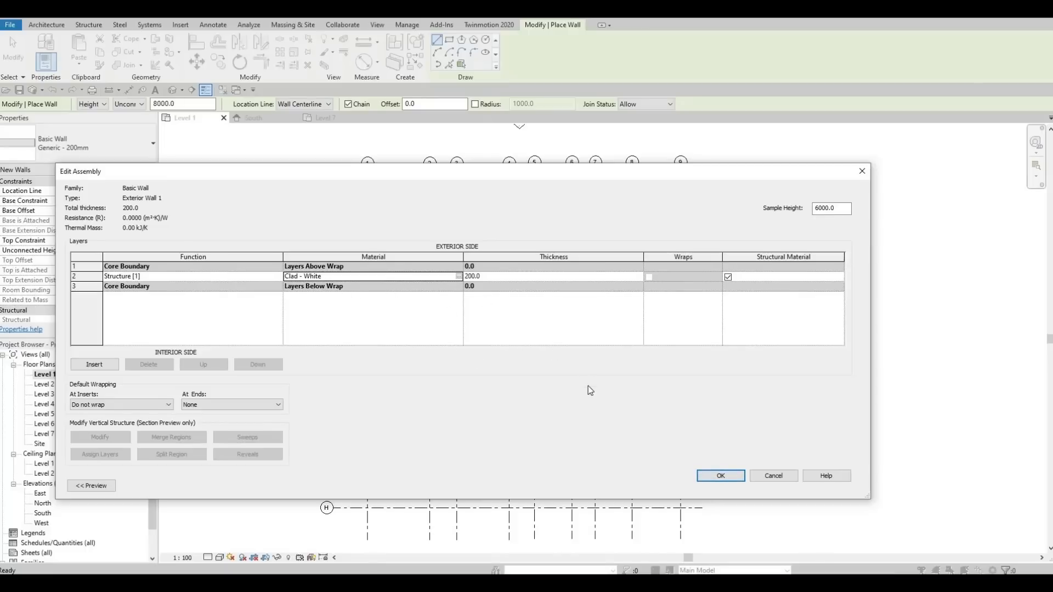
click(713, 475)
click(726, 485)
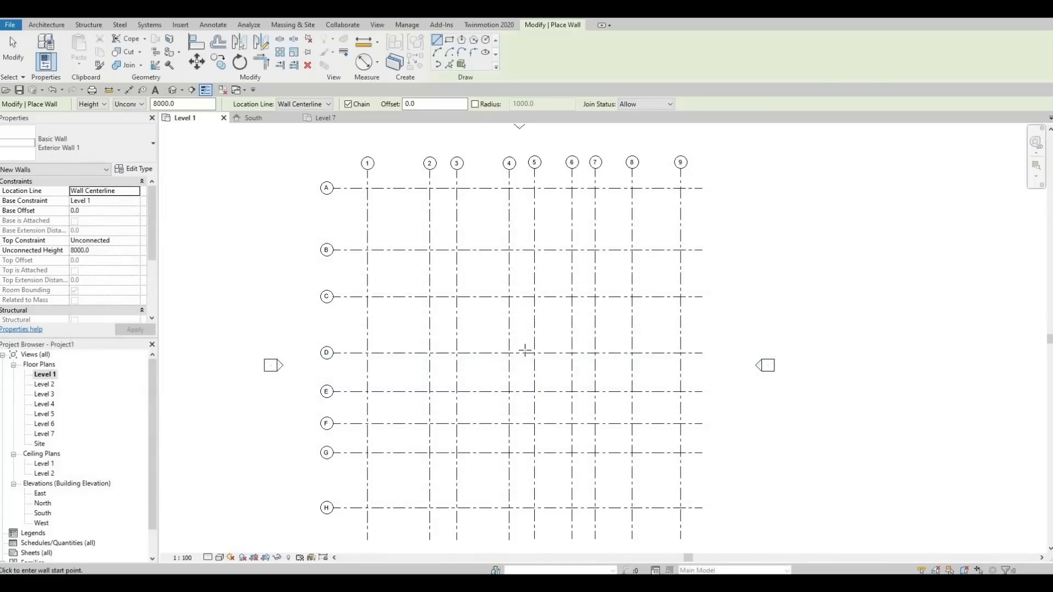
Set the structure layer thickness of Exterior Wall 1 to 300, accept the type changes and choose rectangular wall drawing.
click(142, 170)
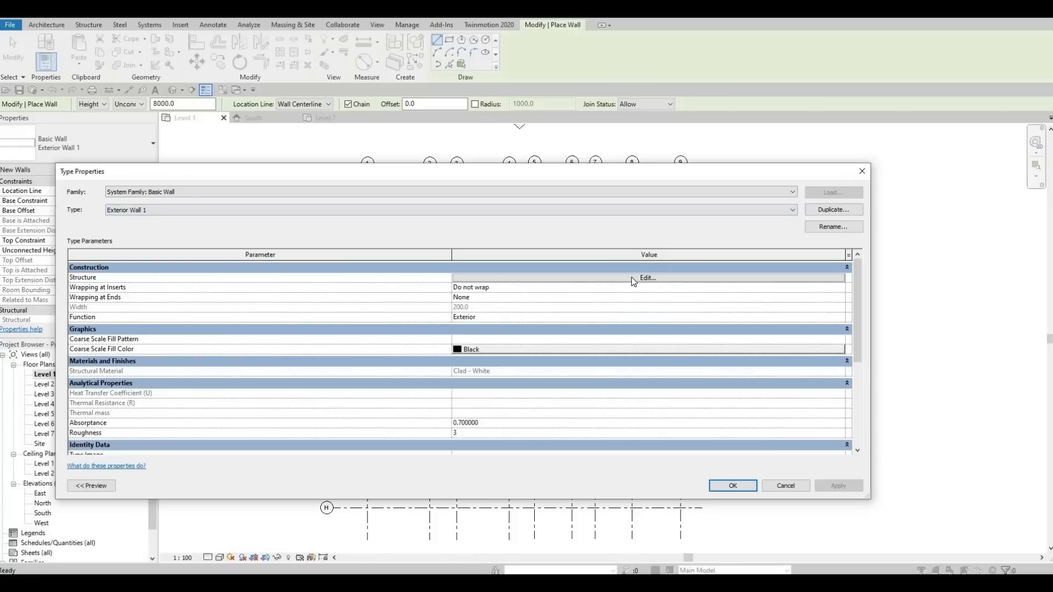
click(631, 277)
click(514, 278)
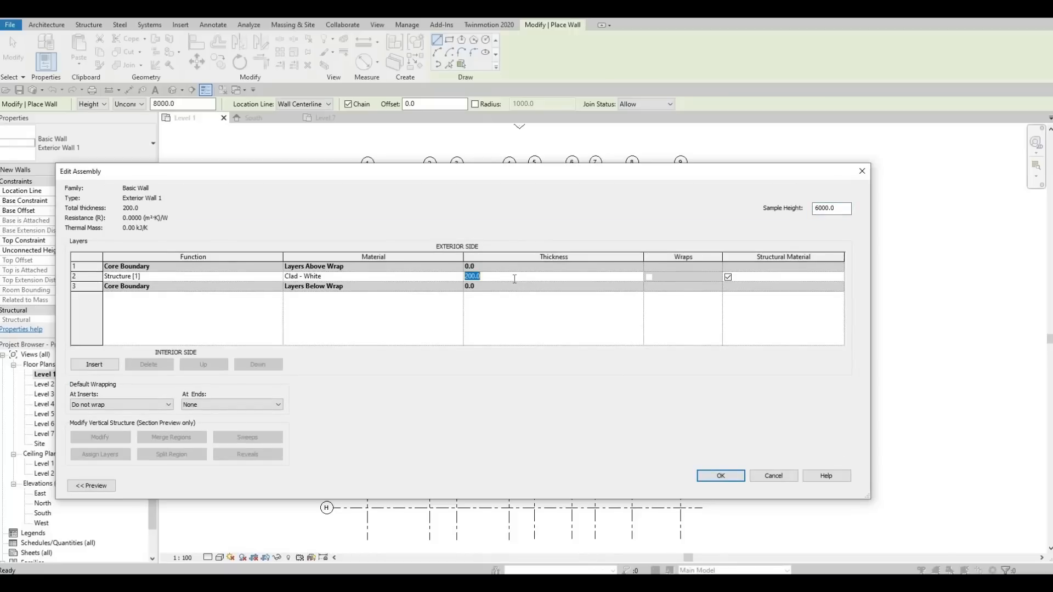
text(300)
click(734, 476)
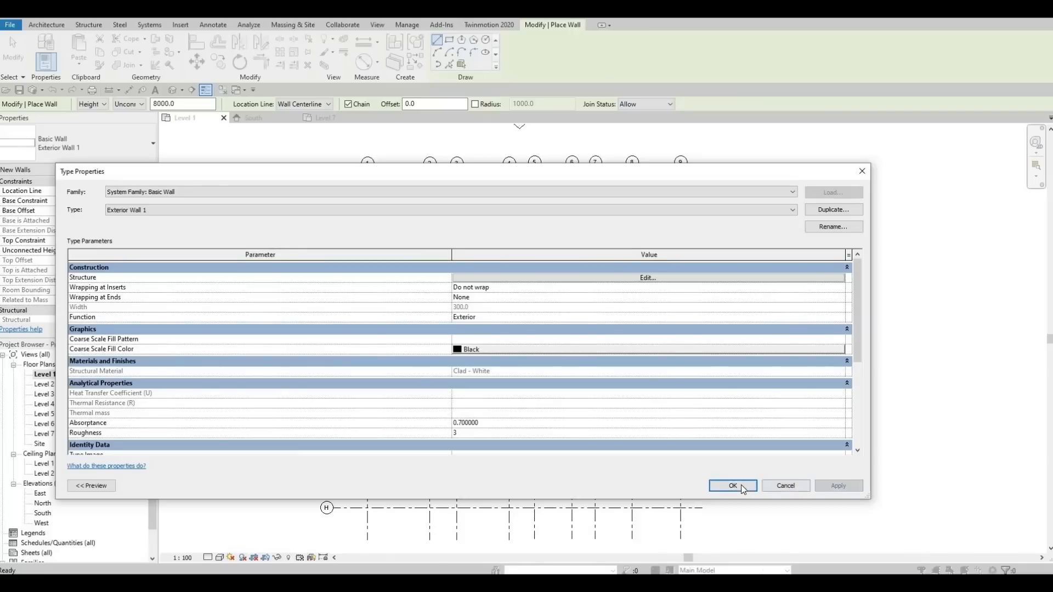
click(740, 485)
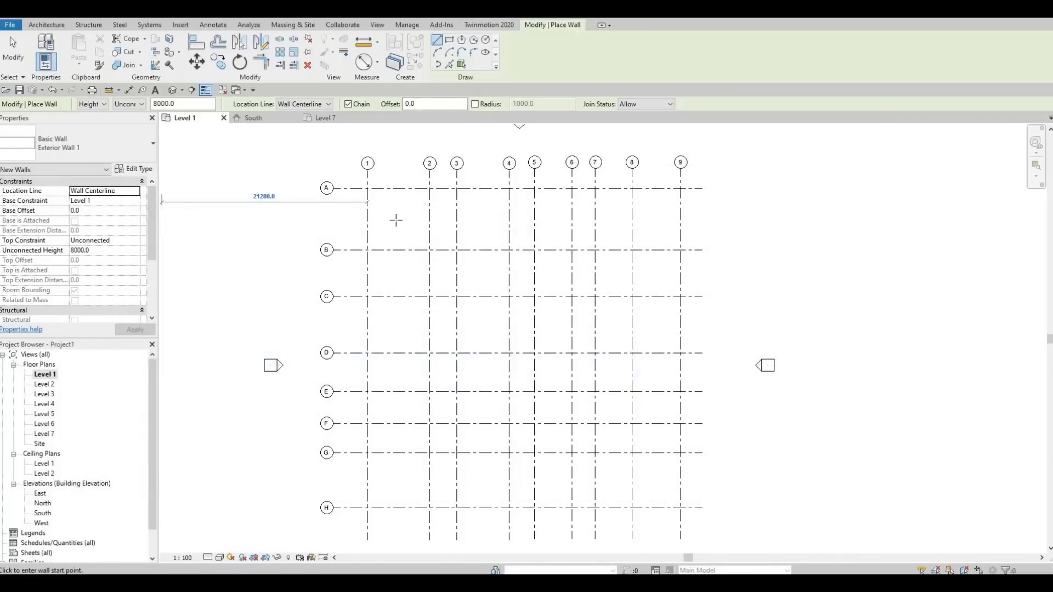
click(449, 40)
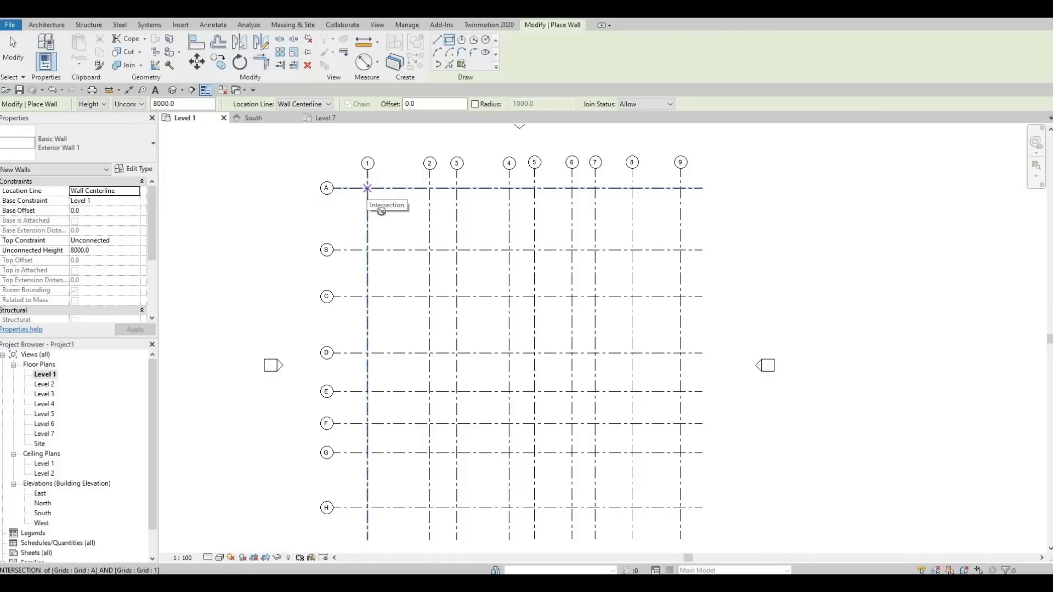
click(368, 188)
click(500, 391)
middle_drag(489, 310, 470, 218)
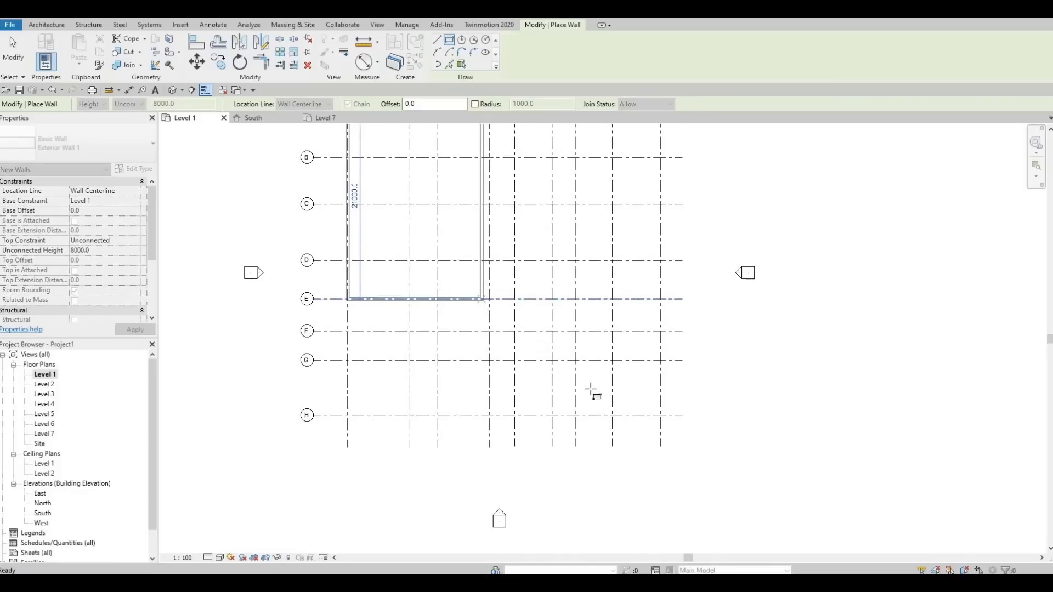
middle_drag(529, 307, 553, 470)
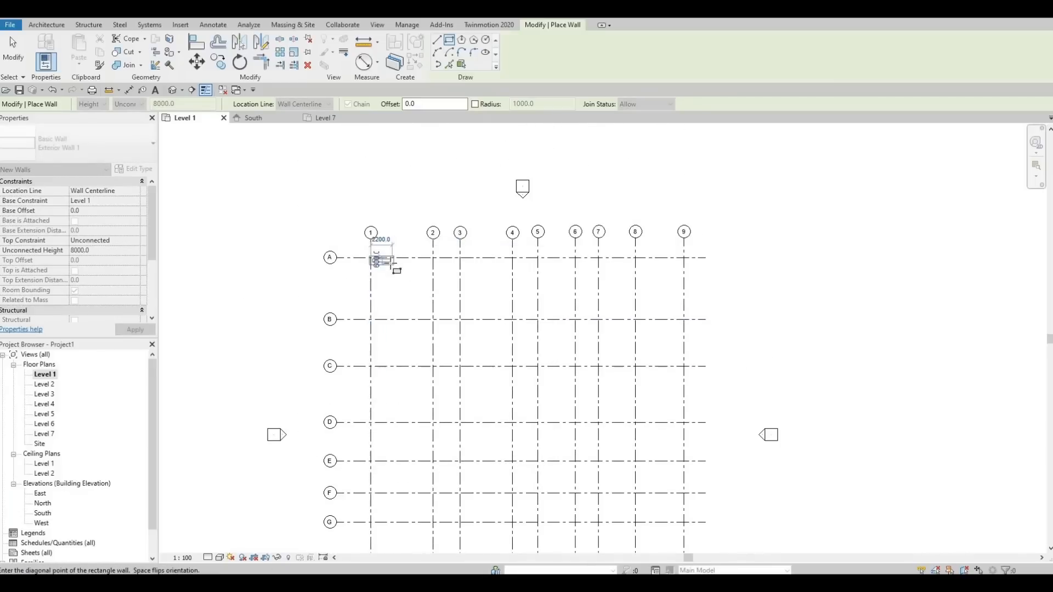
scroll(376, 252, up, 1)
middle_drag(590, 417, 558, 334)
middle_drag(574, 389, 563, 347)
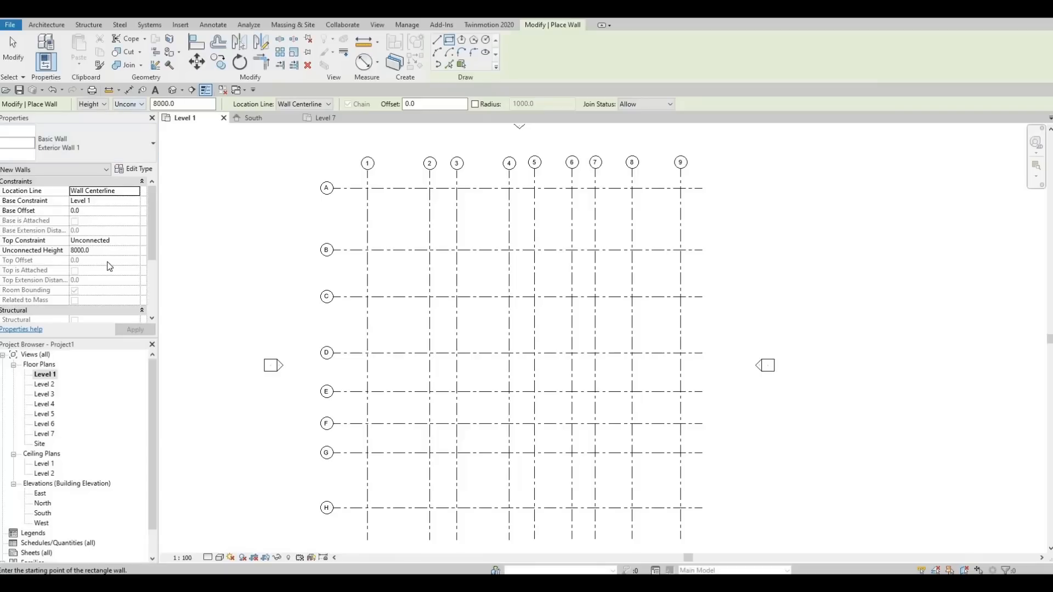
Set the wall height up to Level 2 and draw a rectangular wall outline from grid intersection A-1 to H-9.
click(139, 104)
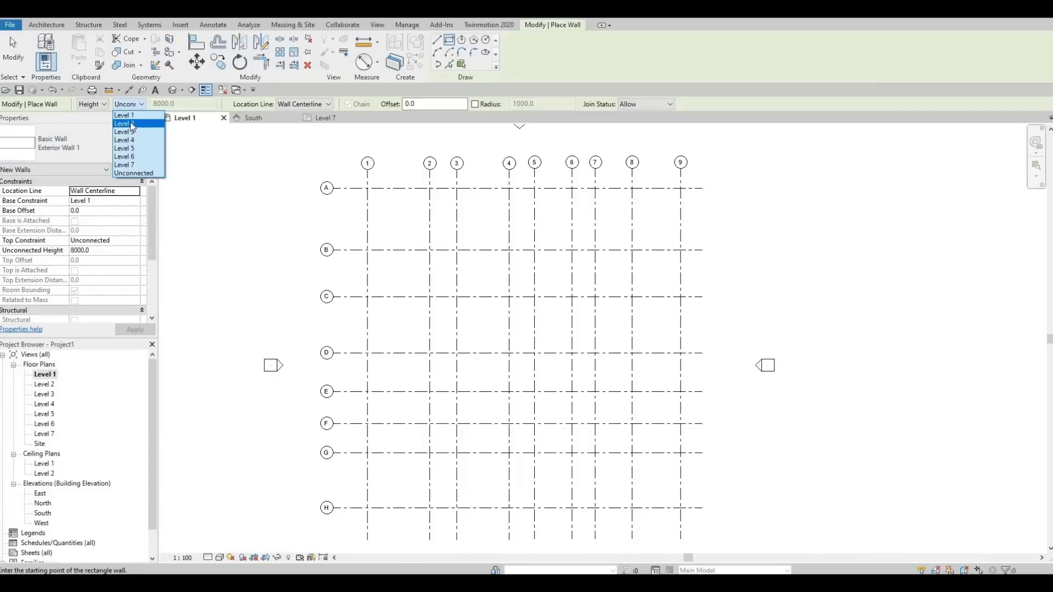
click(131, 124)
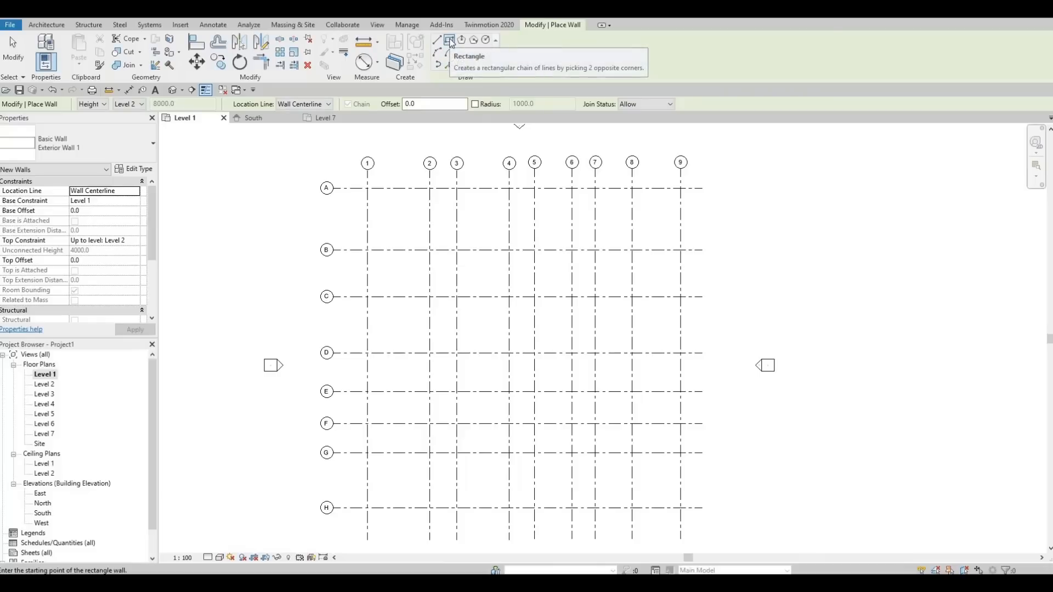
click(367, 188)
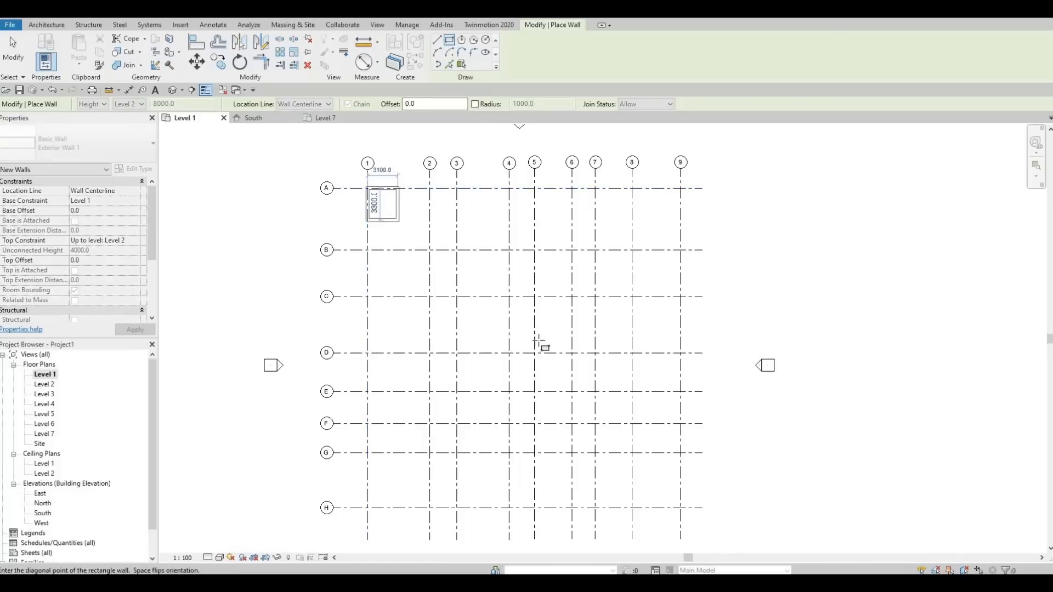
middle_drag(523, 288, 480, 224)
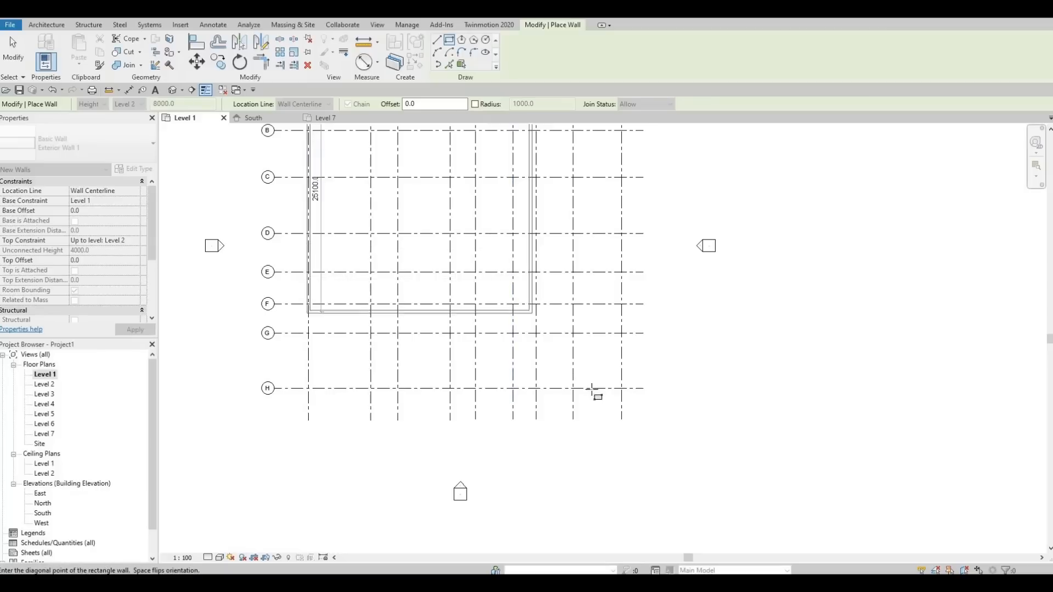
scroll(625, 384, down, 2)
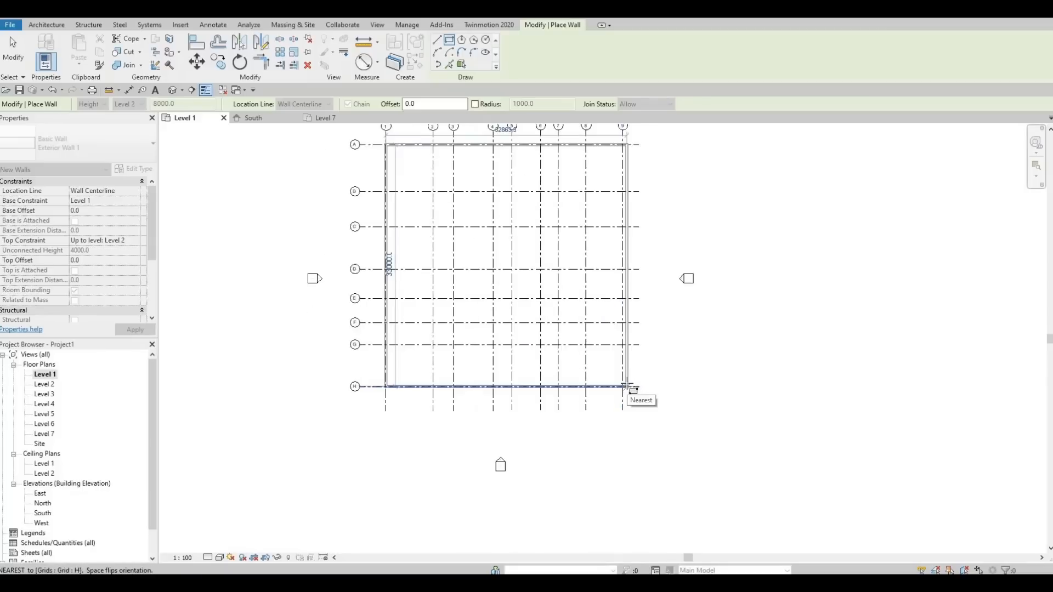
scroll(626, 384, up, 3)
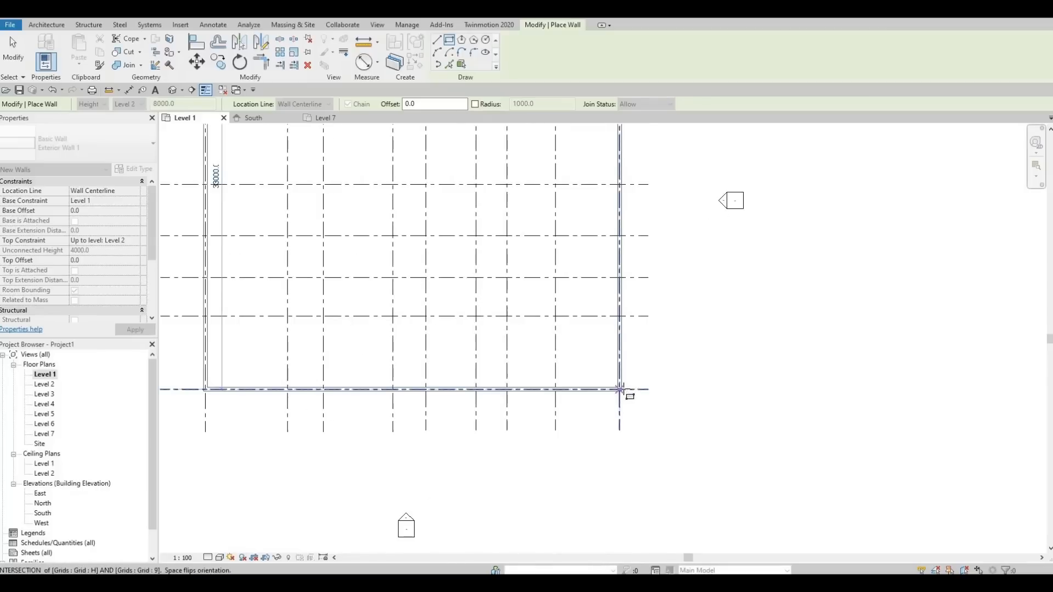
click(621, 390)
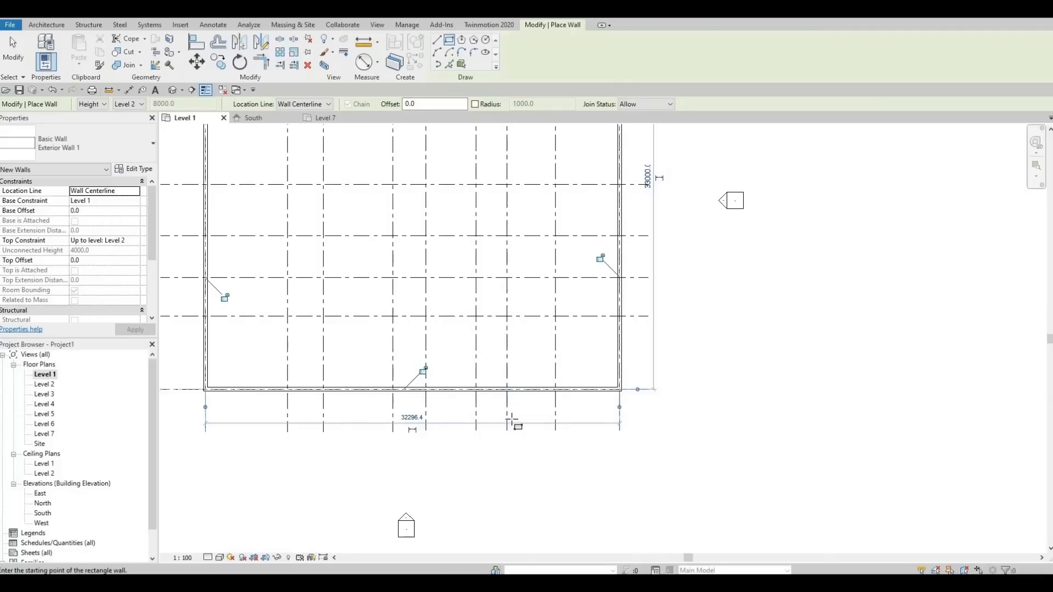
key(Escape)
key(Escape)
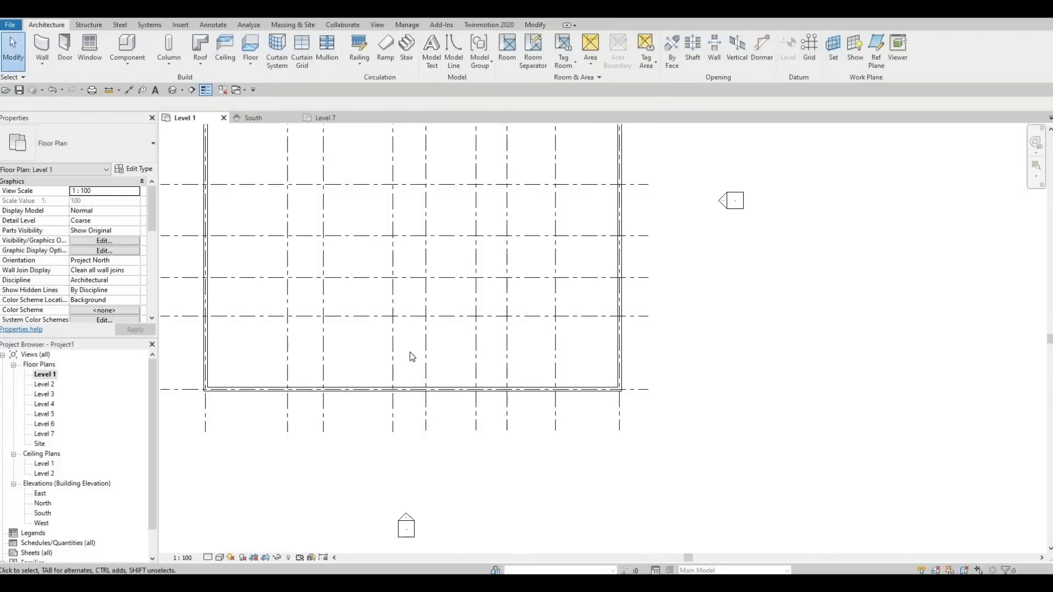
Draw Exterior Wall 1 segments along grid G from grid 9 to grid 8, then along grid 8 to the wall on grid H.
scroll(447, 413, up, 1)
scroll(447, 425, down, 2)
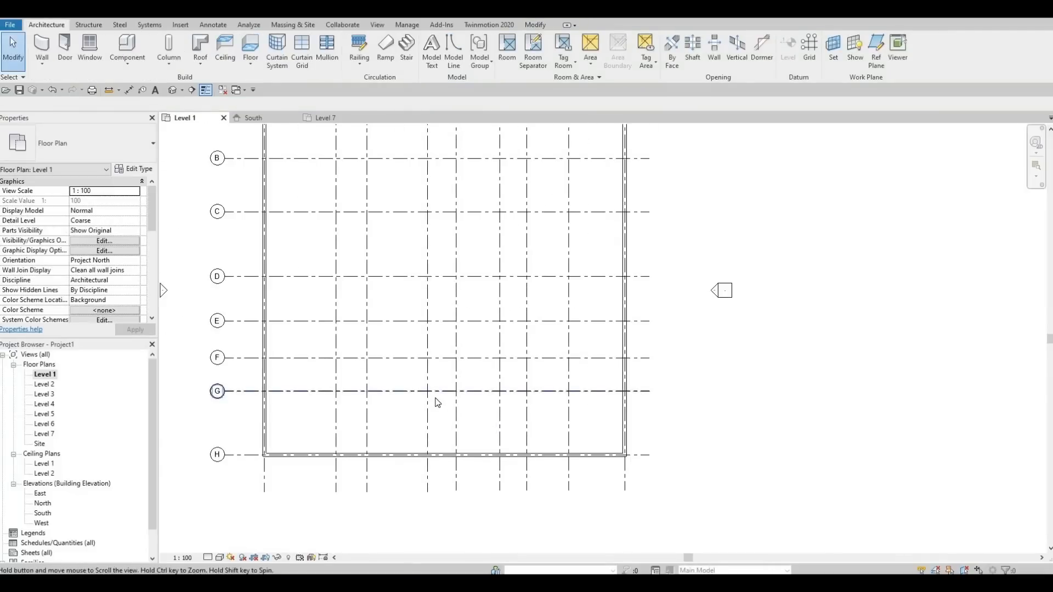
scroll(435, 399, down, 1)
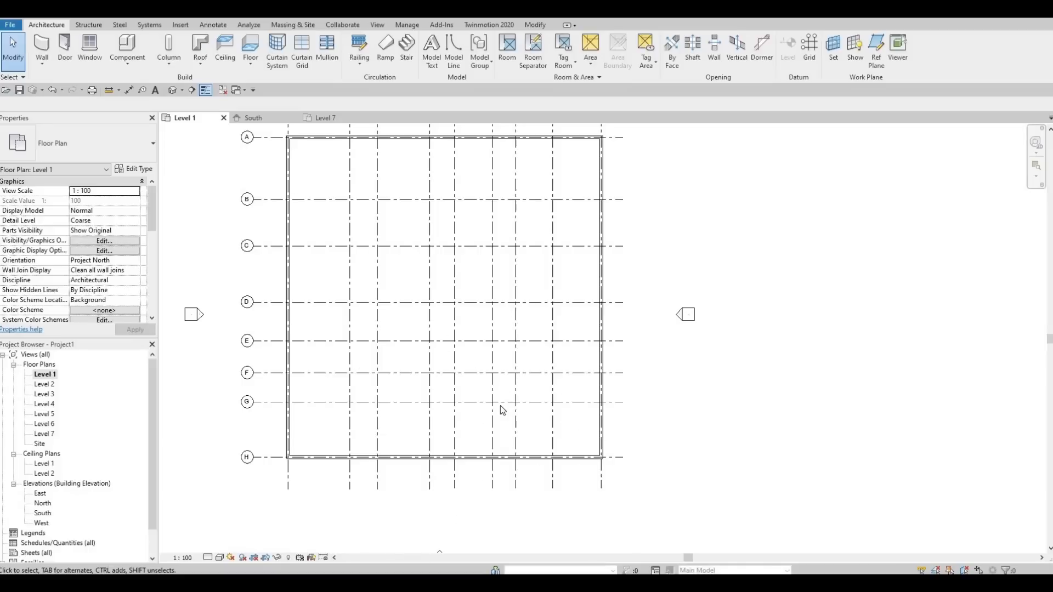
click(48, 45)
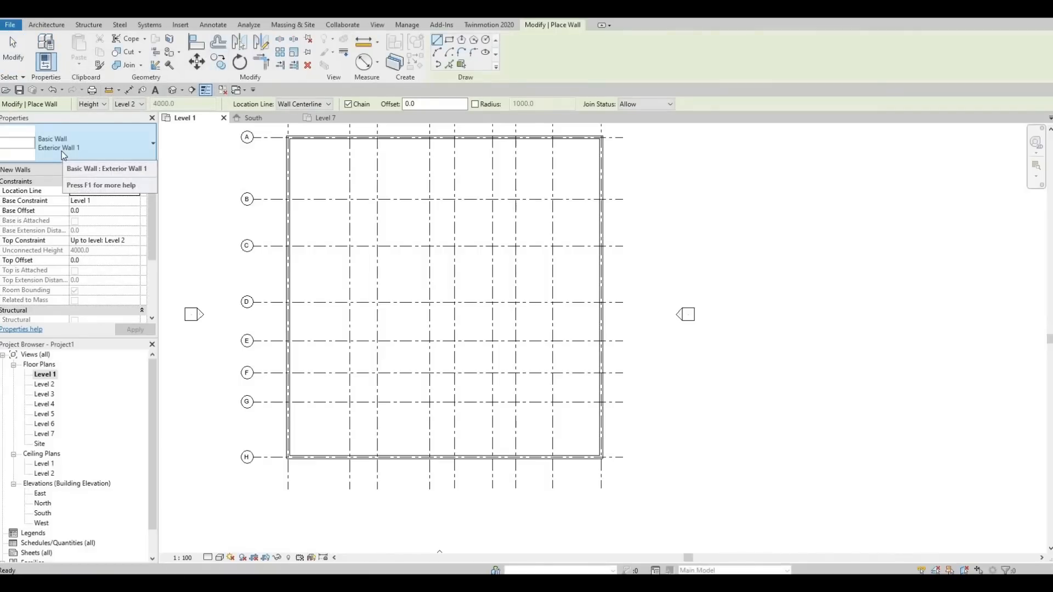
click(589, 402)
scroll(588, 402, up, 2)
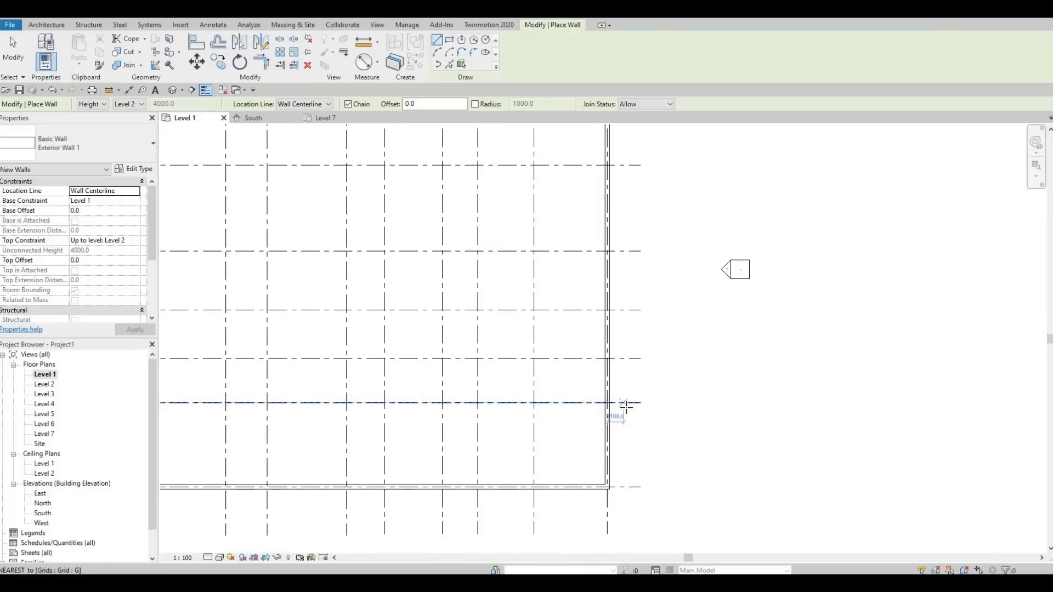
click(607, 403)
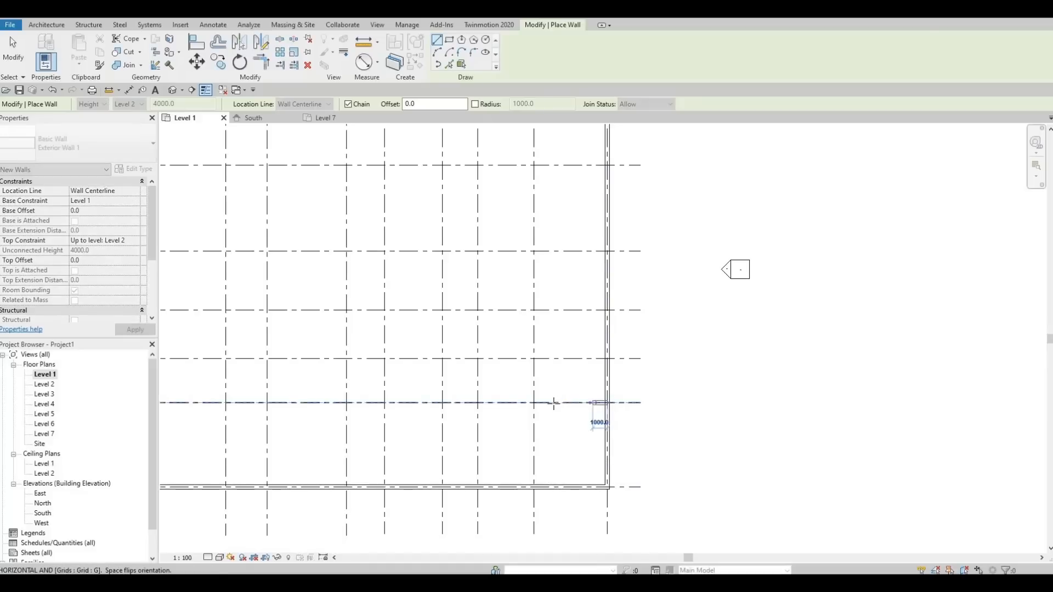
scroll(580, 406, down, 3)
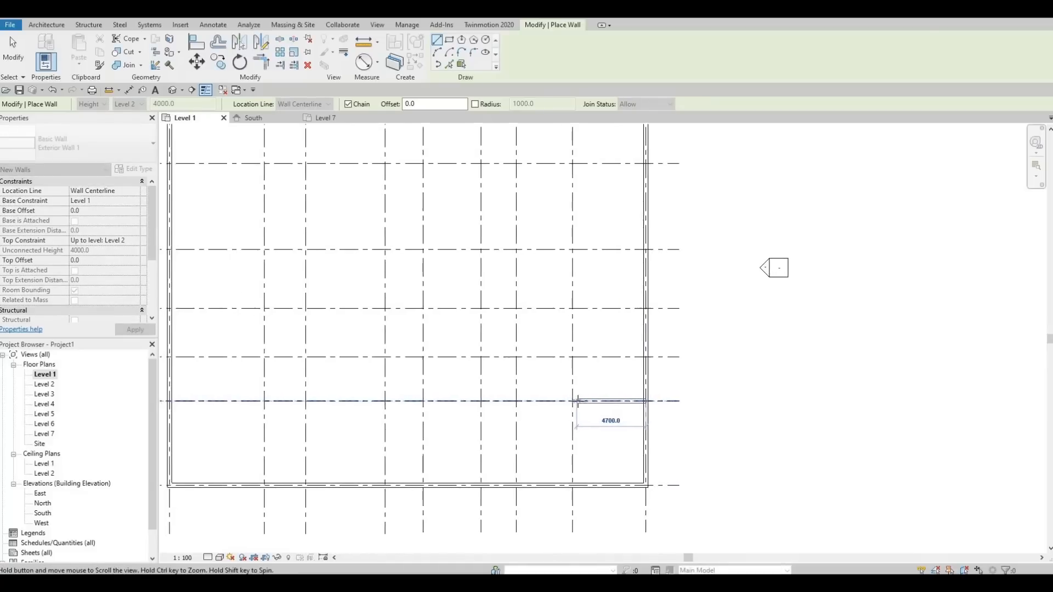
scroll(588, 399, up, 4)
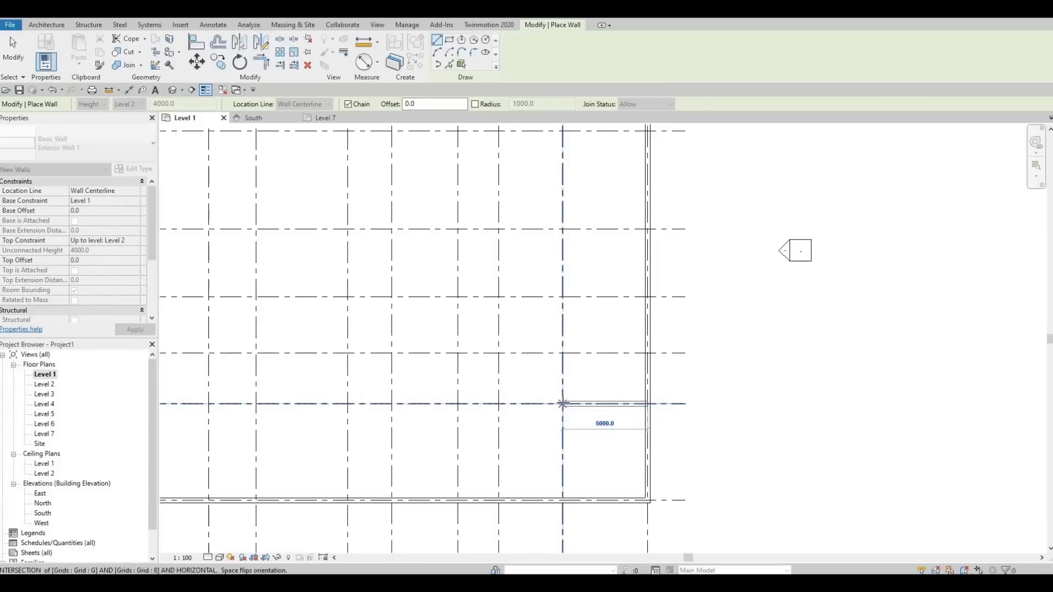
scroll(562, 403, down, 2)
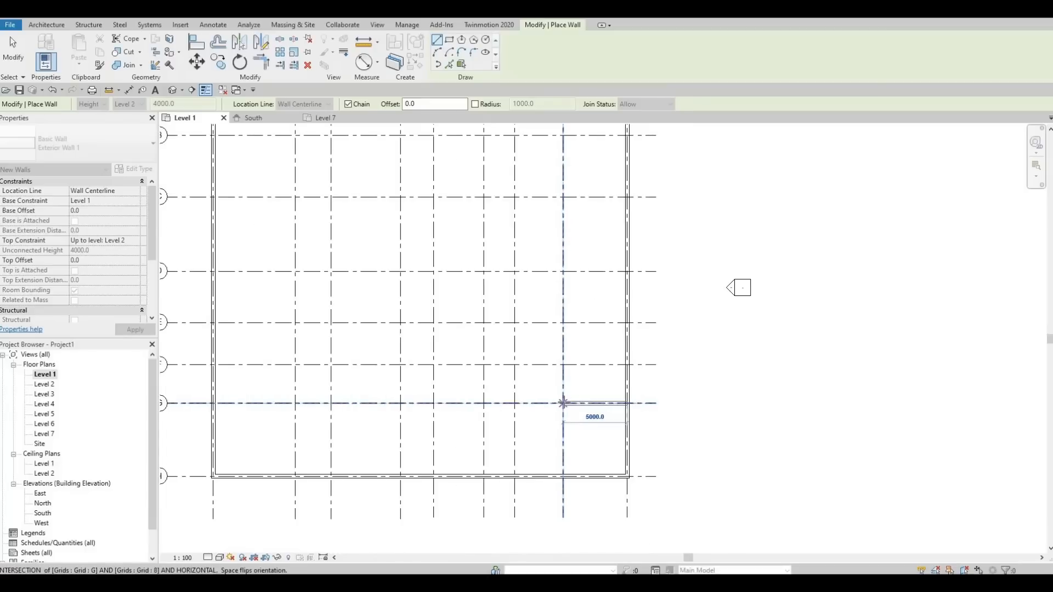
scroll(563, 403, down, 1)
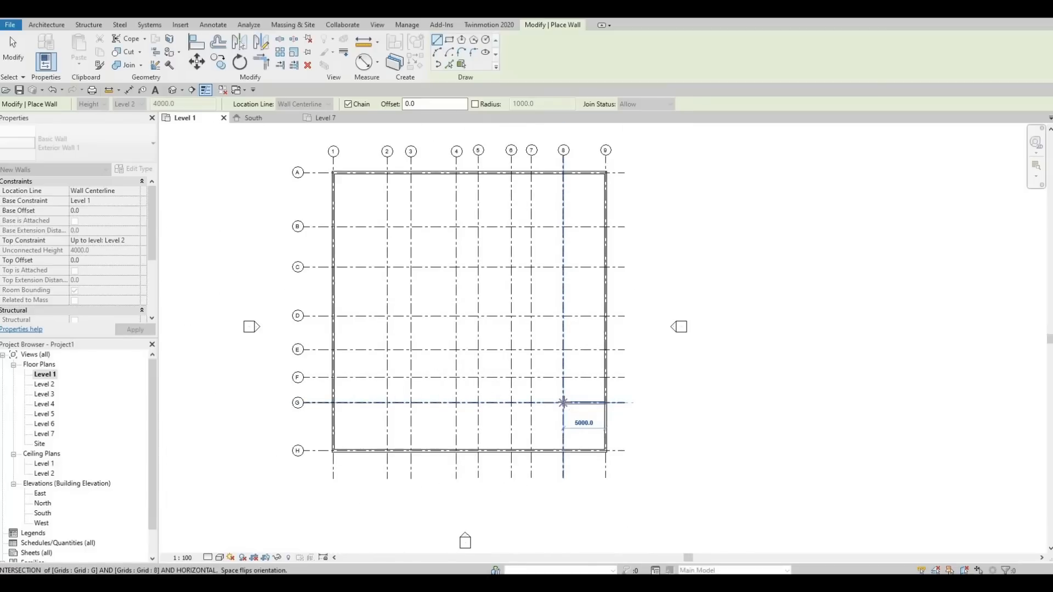
scroll(562, 403, up, 1)
click(563, 403)
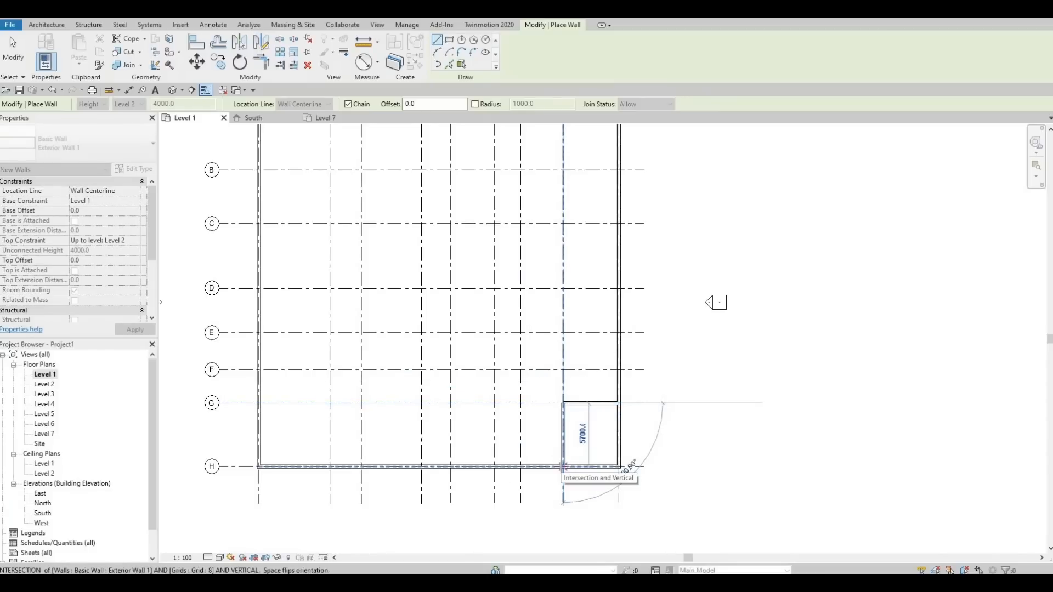
click(562, 466)
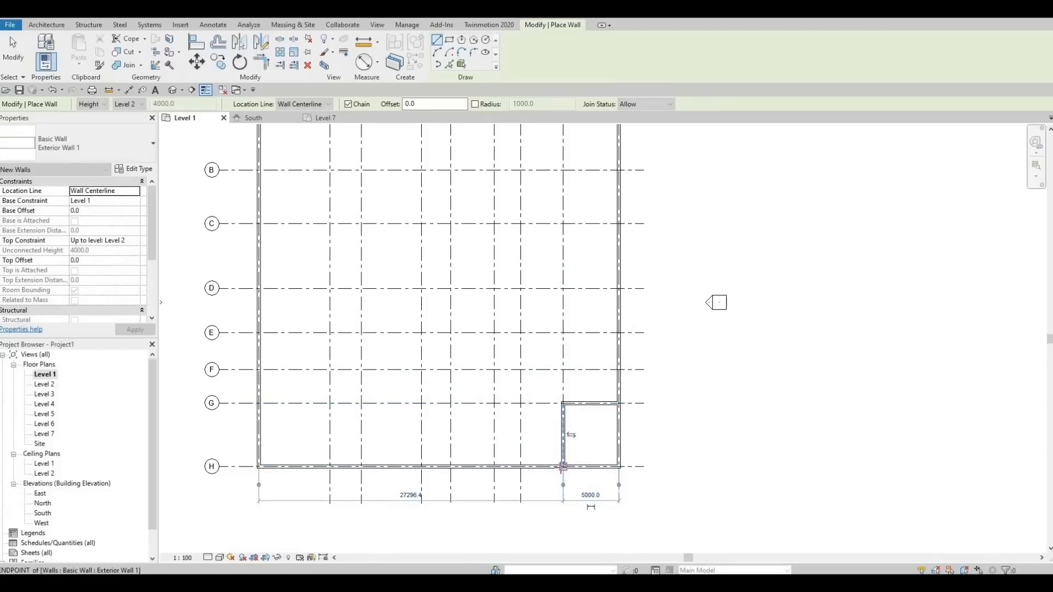
Draw walls along grid G from grid 1 to grid 2 and along grid 2 to grid H, ending the wall chain.
click(258, 404)
click(330, 405)
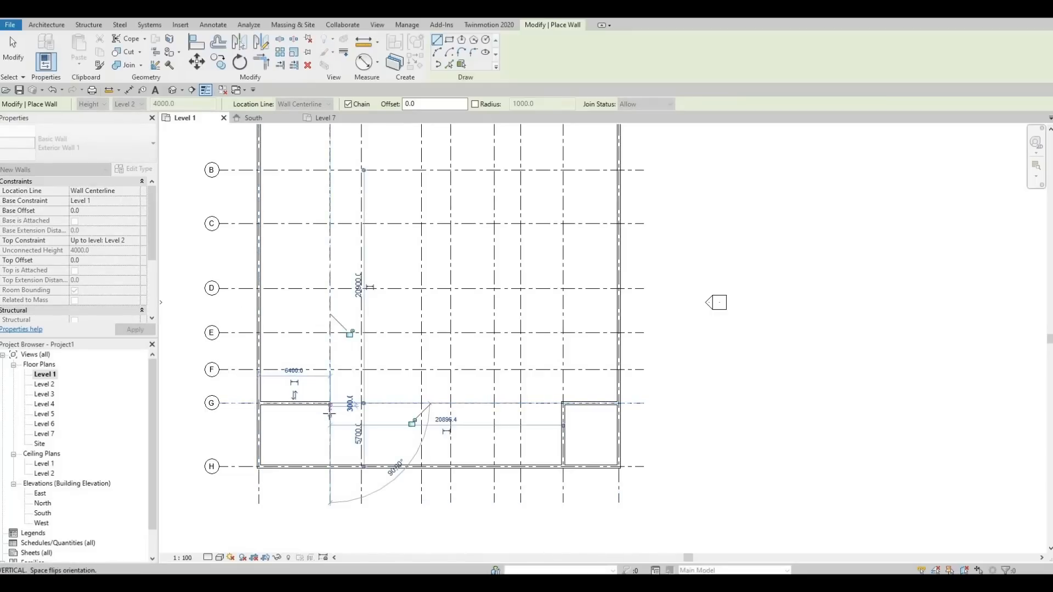
click(330, 467)
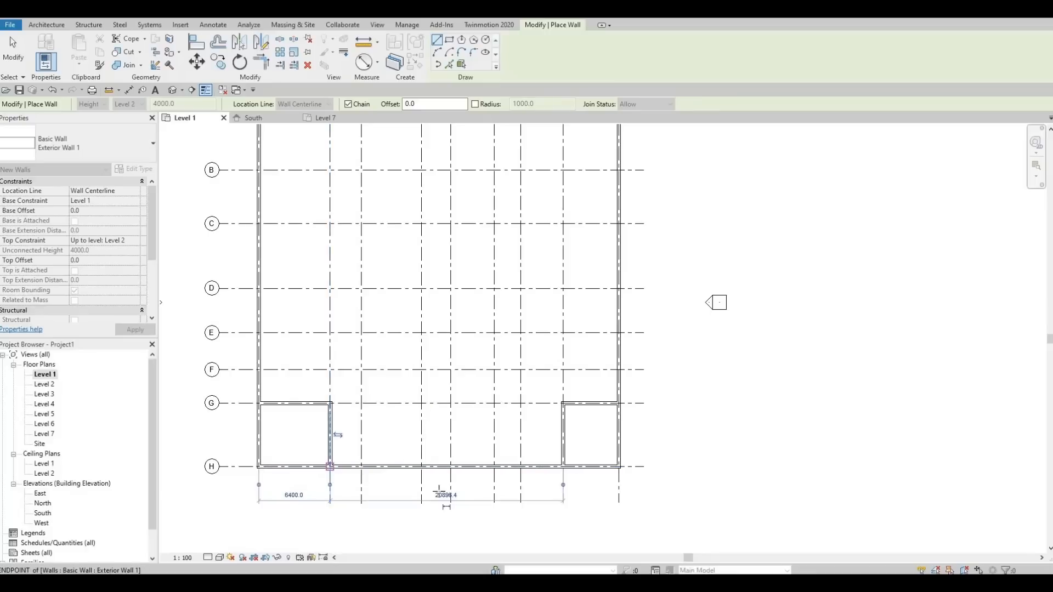
key(Escape)
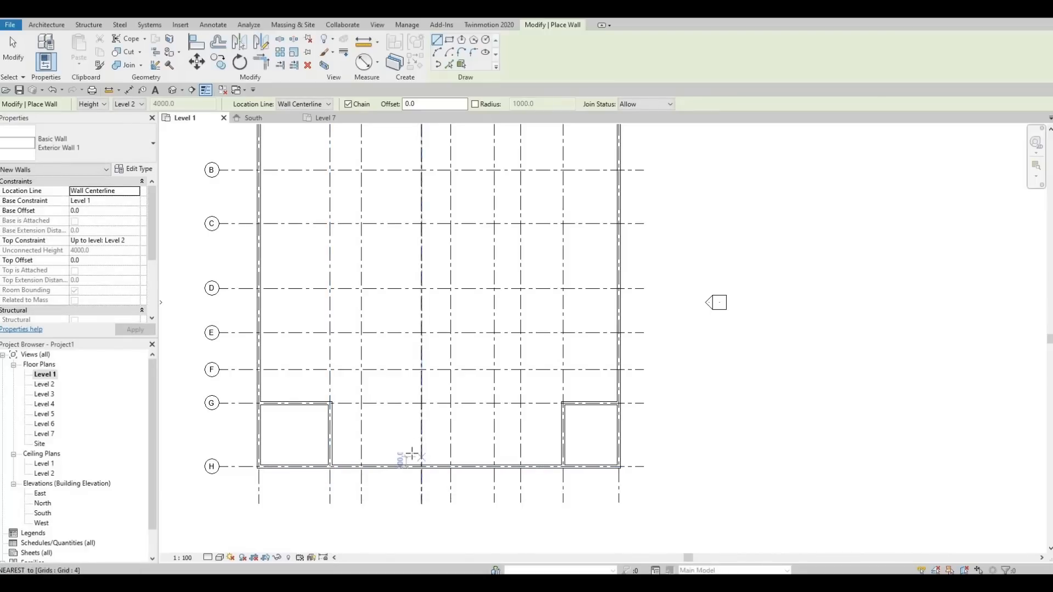
Draw a wall projection between grids B and A extending about 2000 outside grid 1, closing it at intersection A-1.
mouse_move(418, 462)
middle_down()
mouse_move(423, 452)
mouse_move(415, 481)
middle_up()
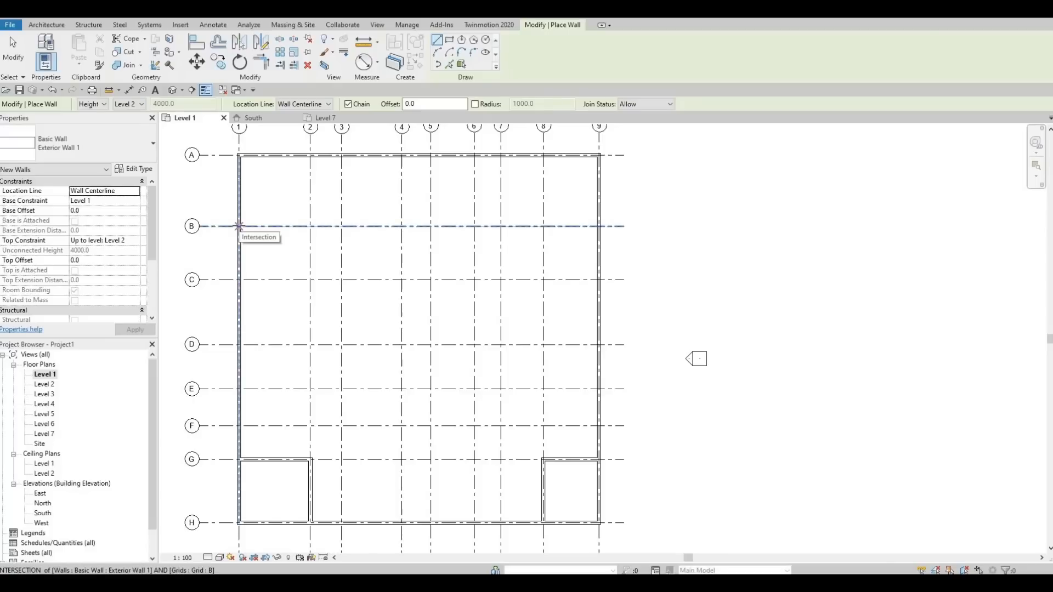
click(238, 226)
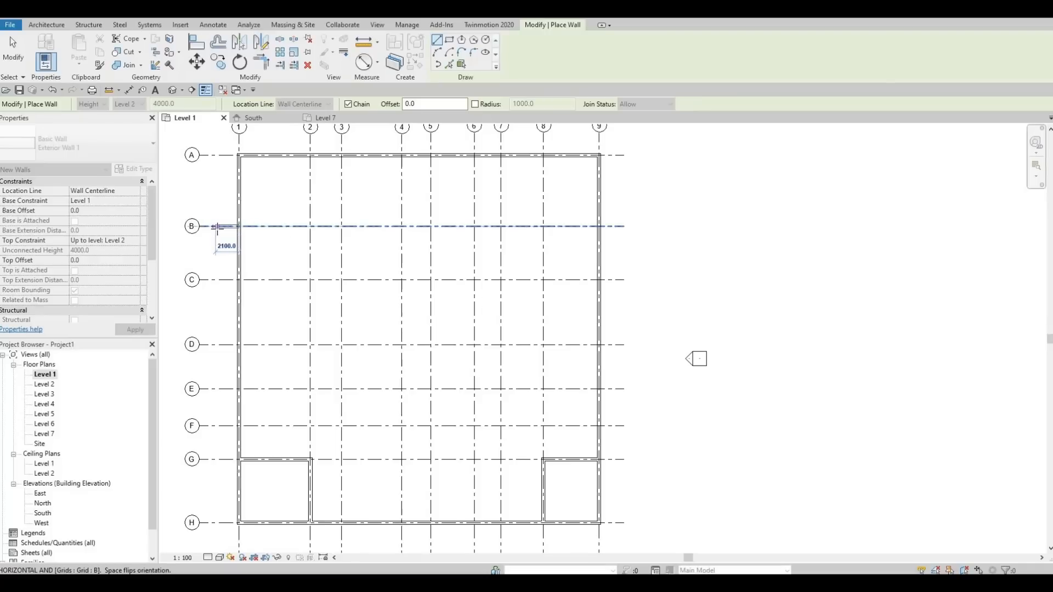
click(218, 225)
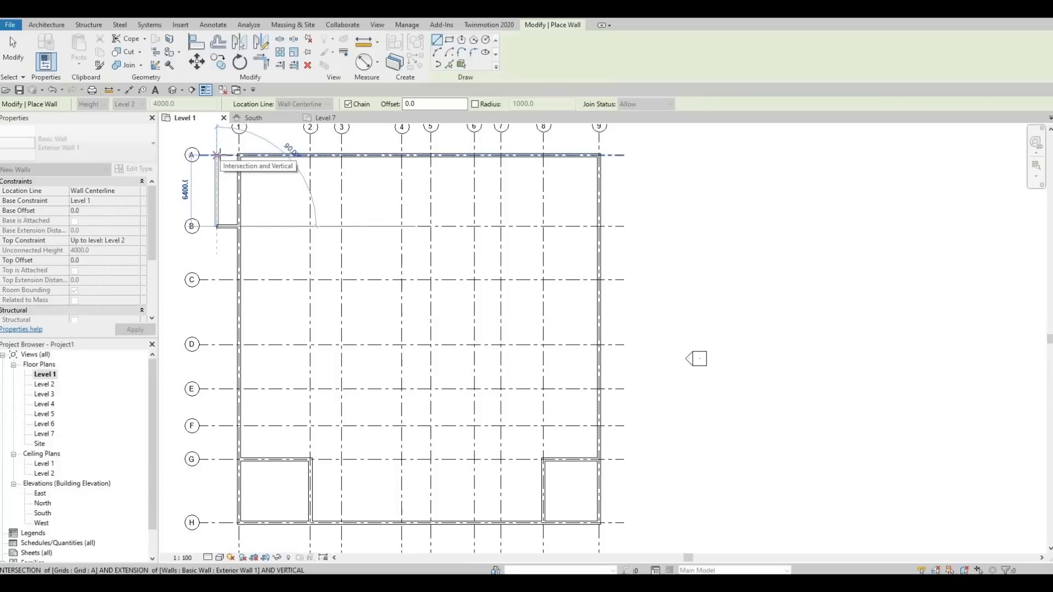
click(217, 155)
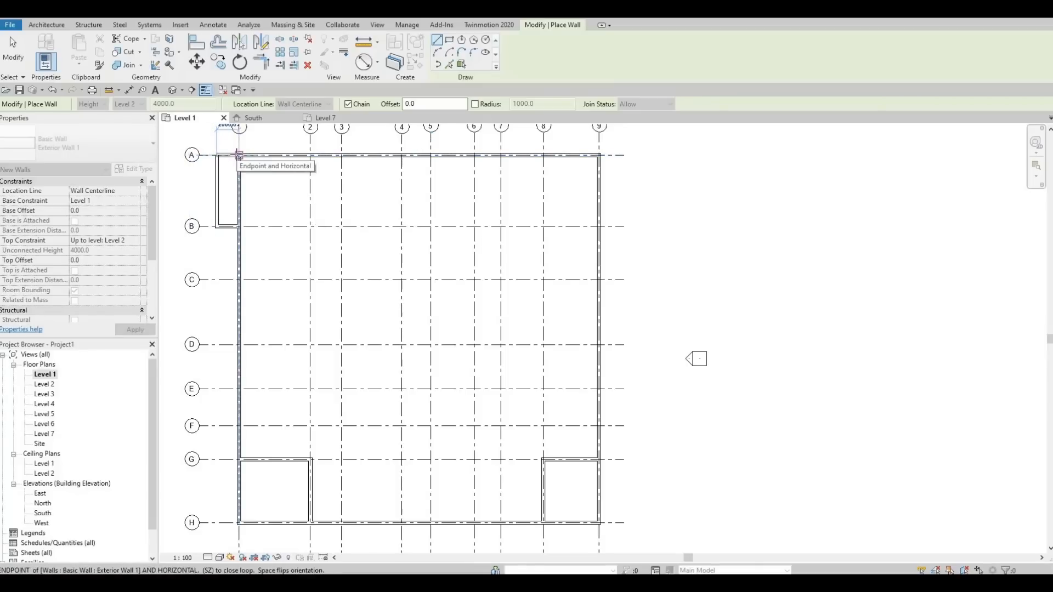
click(240, 156)
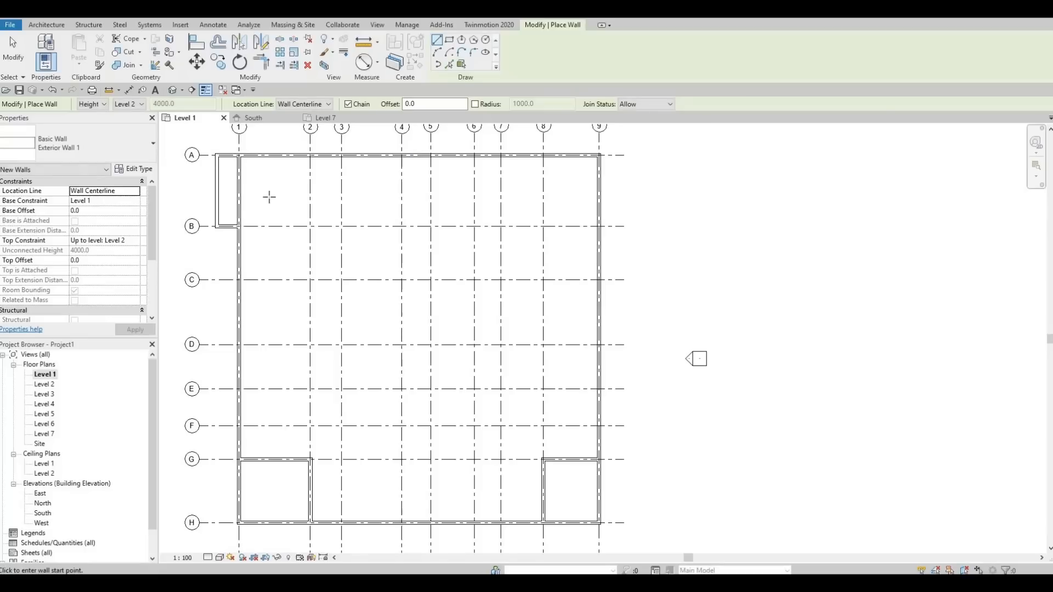
Draw an Exterior Wall 1 segment 2000 long from grid intersection A-1 outward along grid 1.
middle_drag(259, 248, 241, 327)
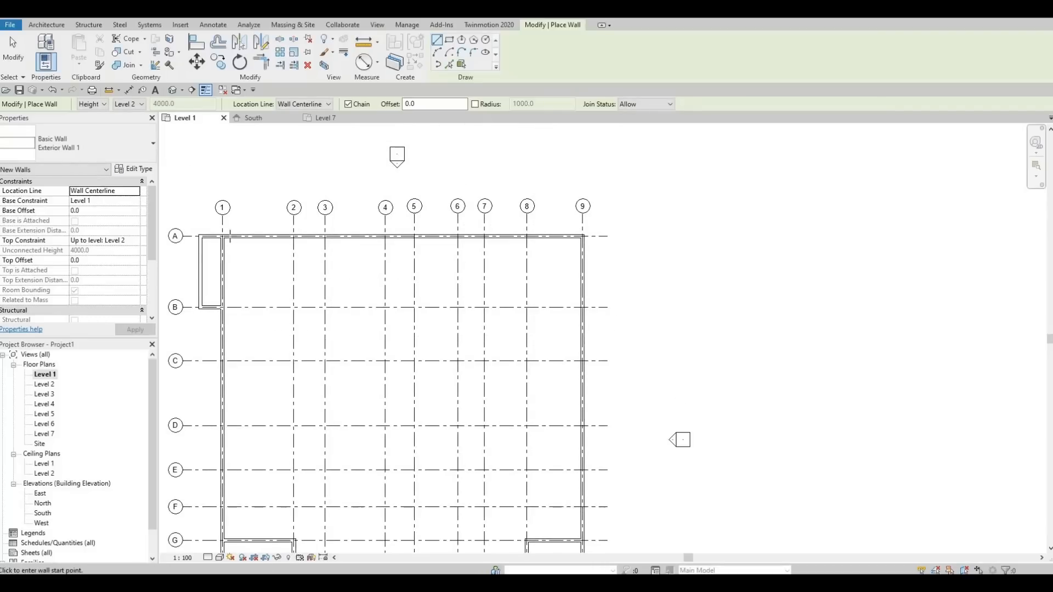
click(222, 236)
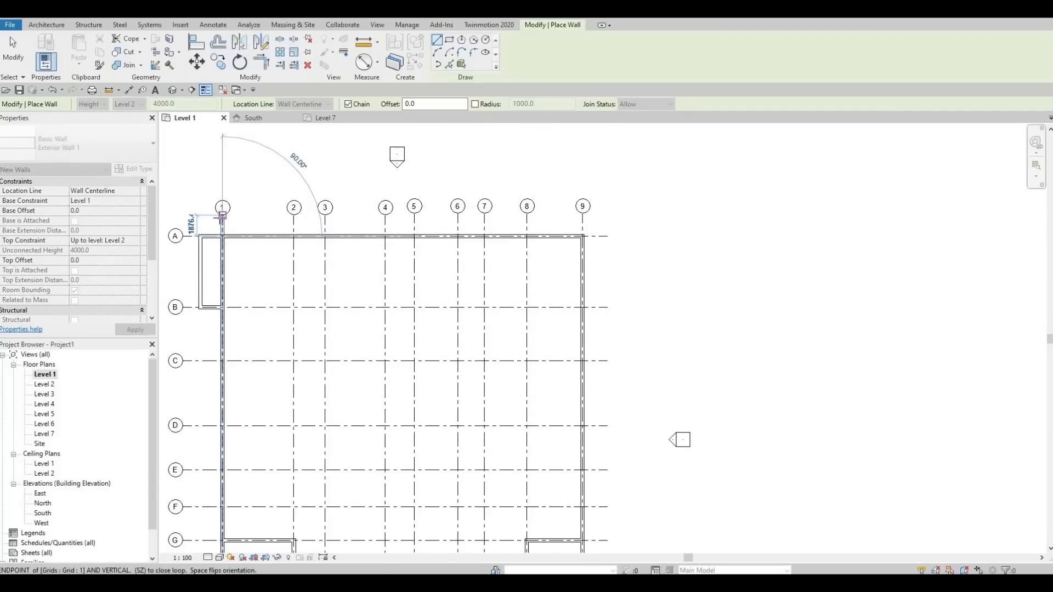
scroll(222, 215, up, 2)
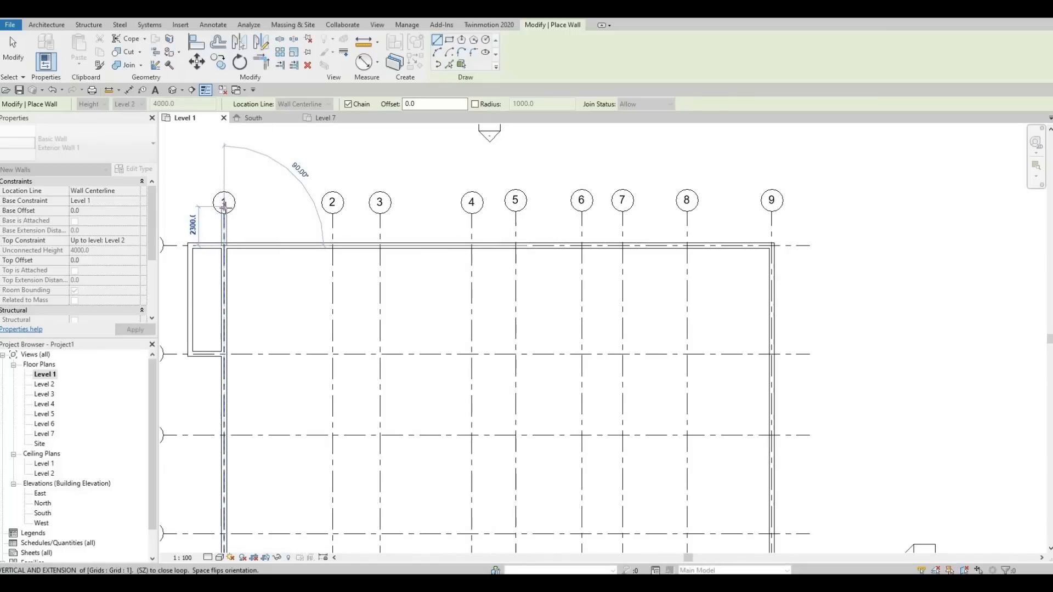
scroll(224, 208, up, 1)
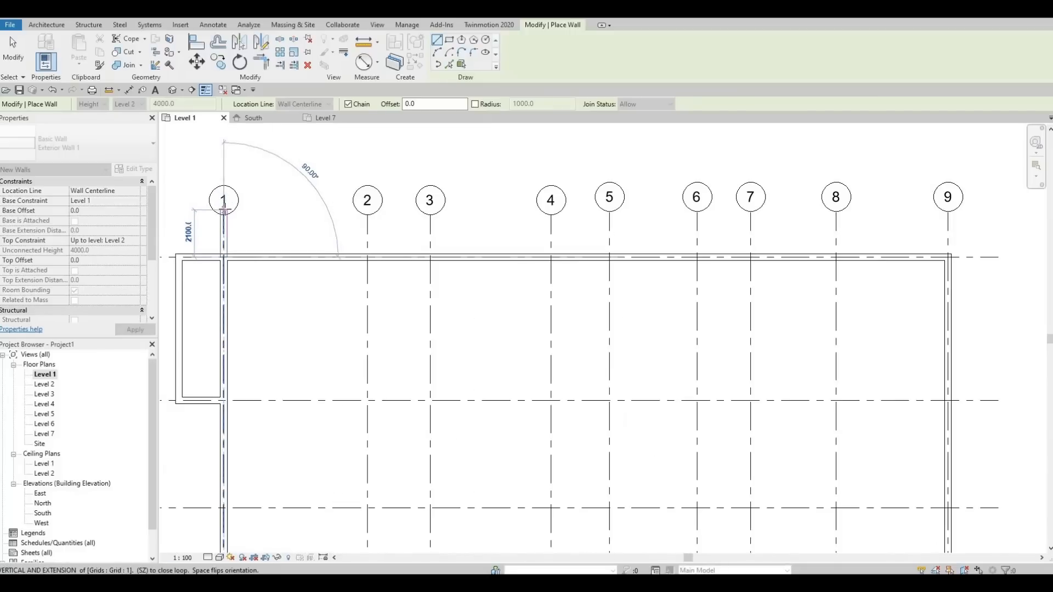
scroll(224, 210, up, 1)
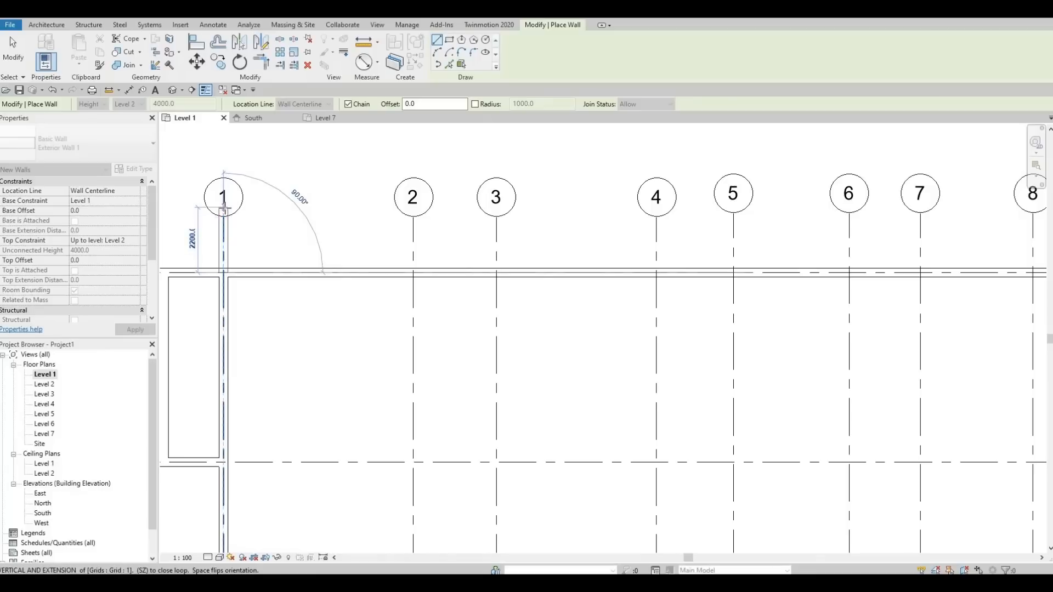
text(2)
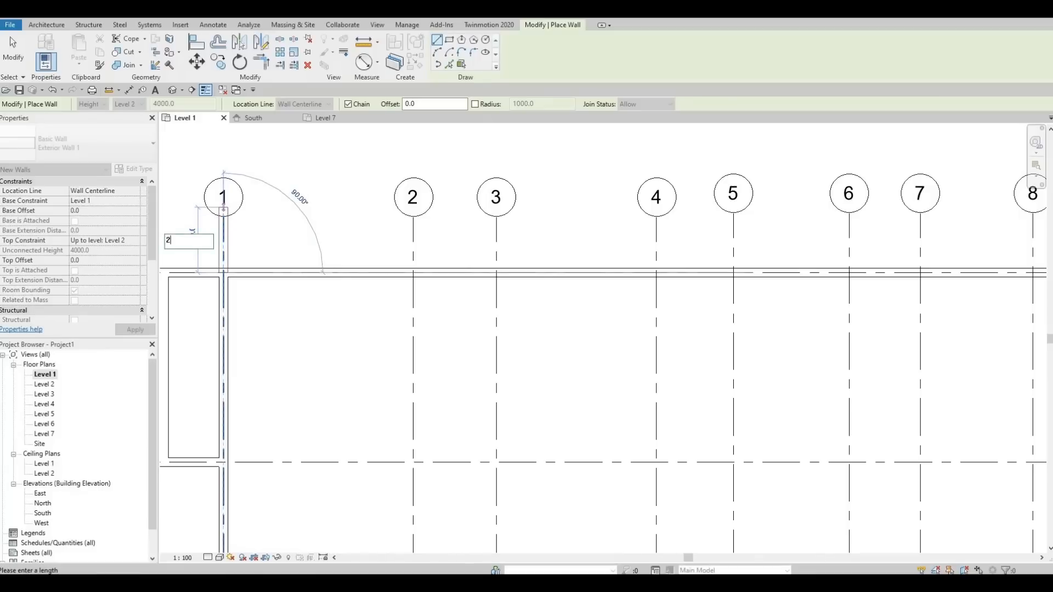
text(000)
key(Return)
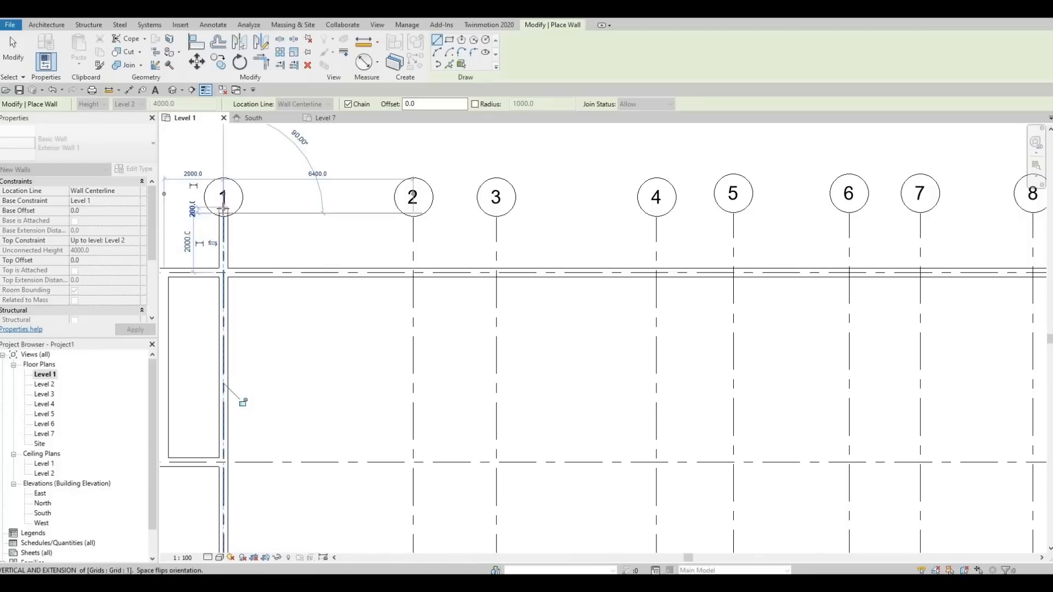
Continue the wall parallel to grid A as far as grid 7, close it back to the grid A wall, and end the wall command.
scroll(466, 207, down, 1)
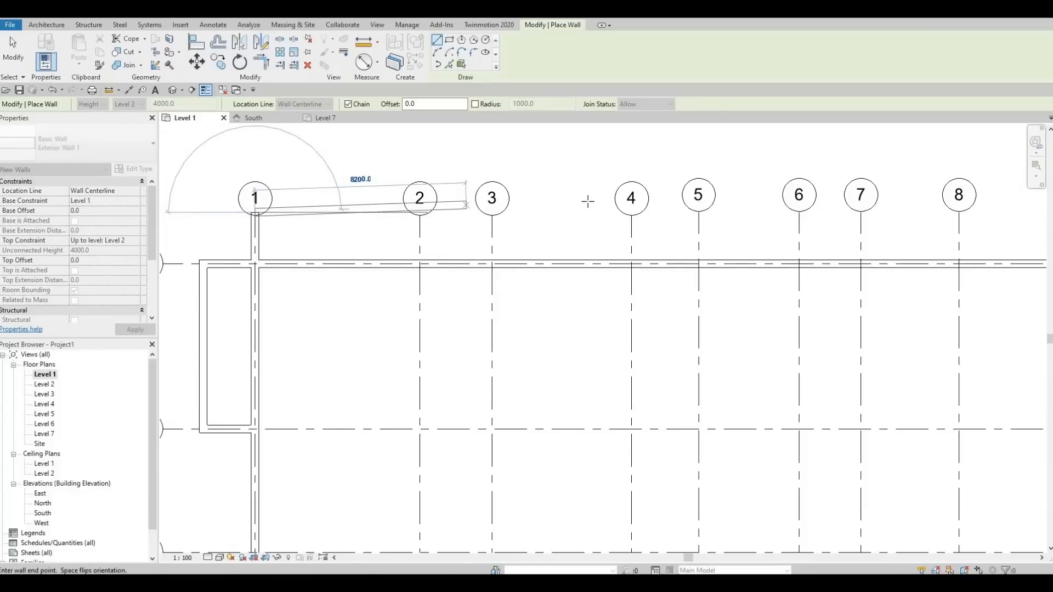
scroll(466, 205, down, 1)
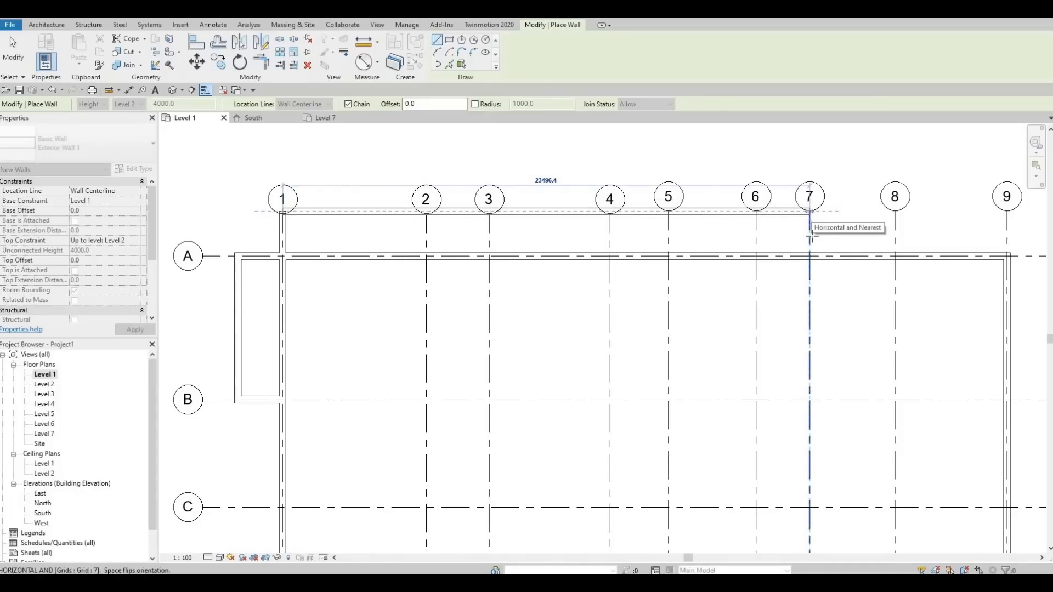
click(812, 236)
click(810, 256)
key(Escape)
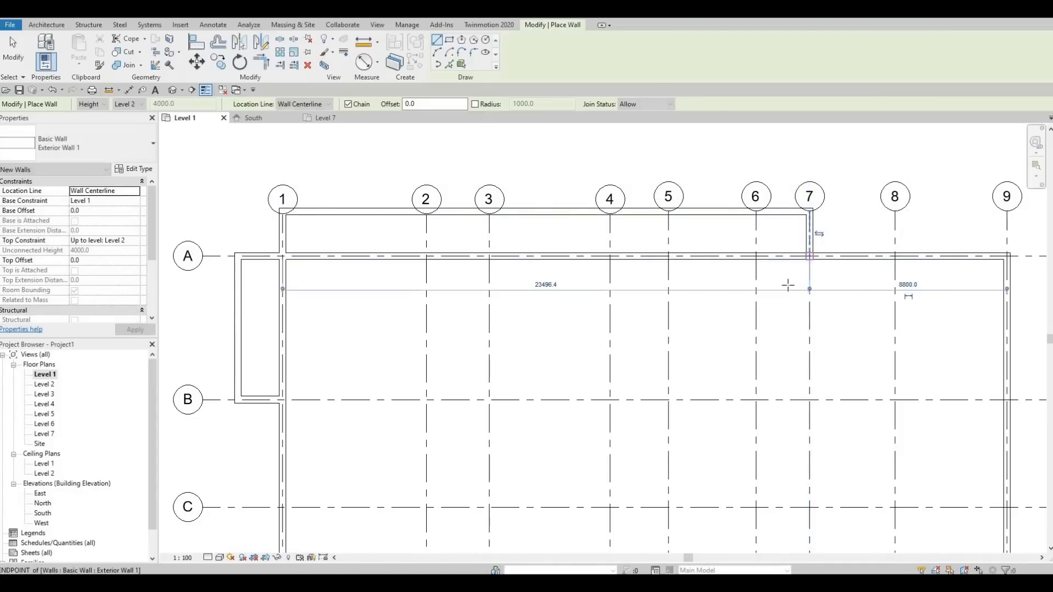
key(Escape)
key(Escape)
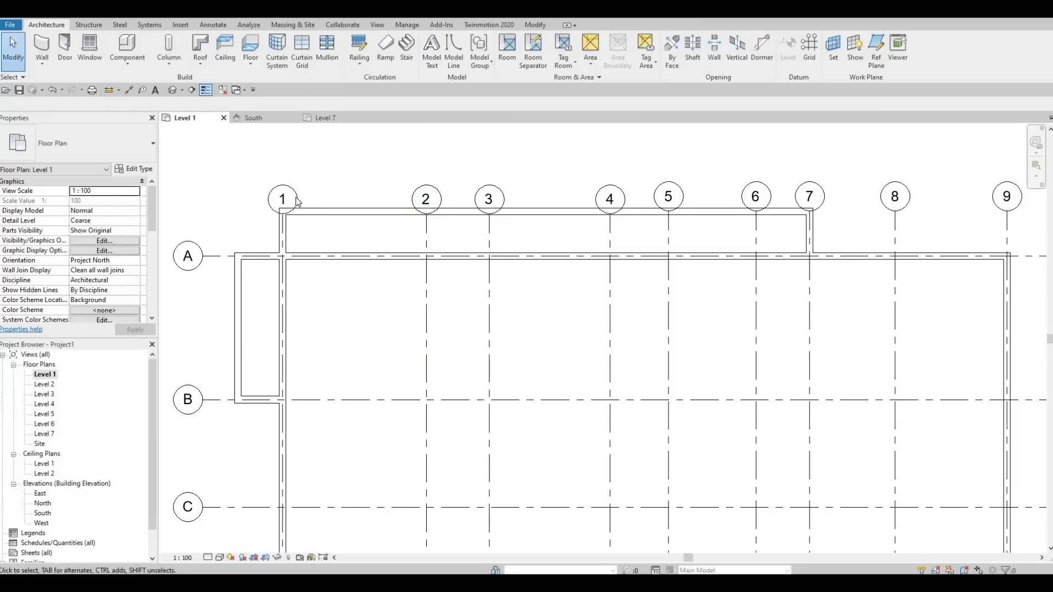
Extend the bubble ends of grids 1 to 4 and grids 5 to 9 beyond the wall projection outside grid A.
click(297, 201)
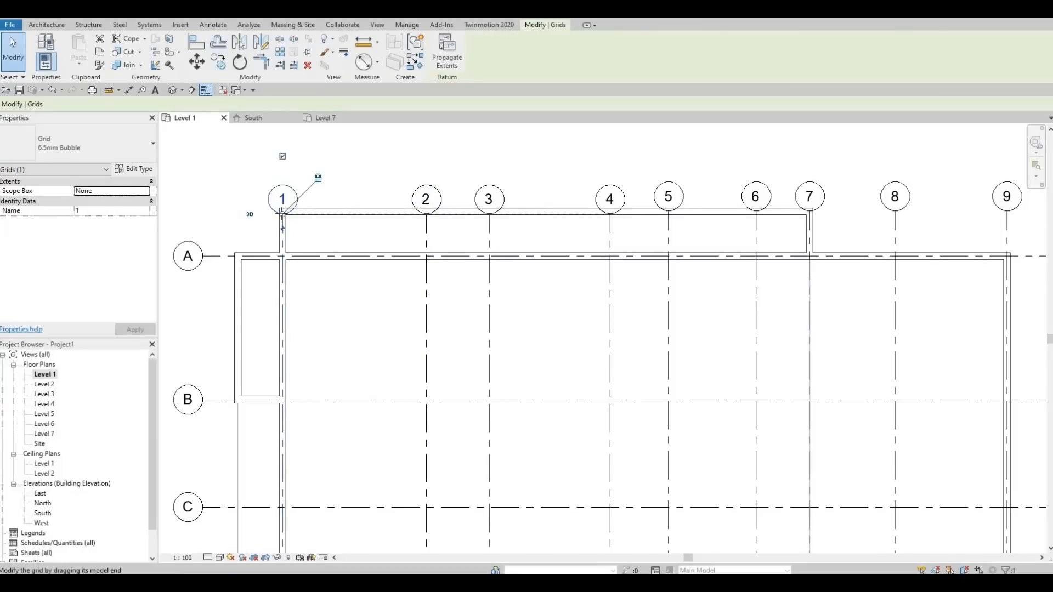
drag(282, 217, 283, 153)
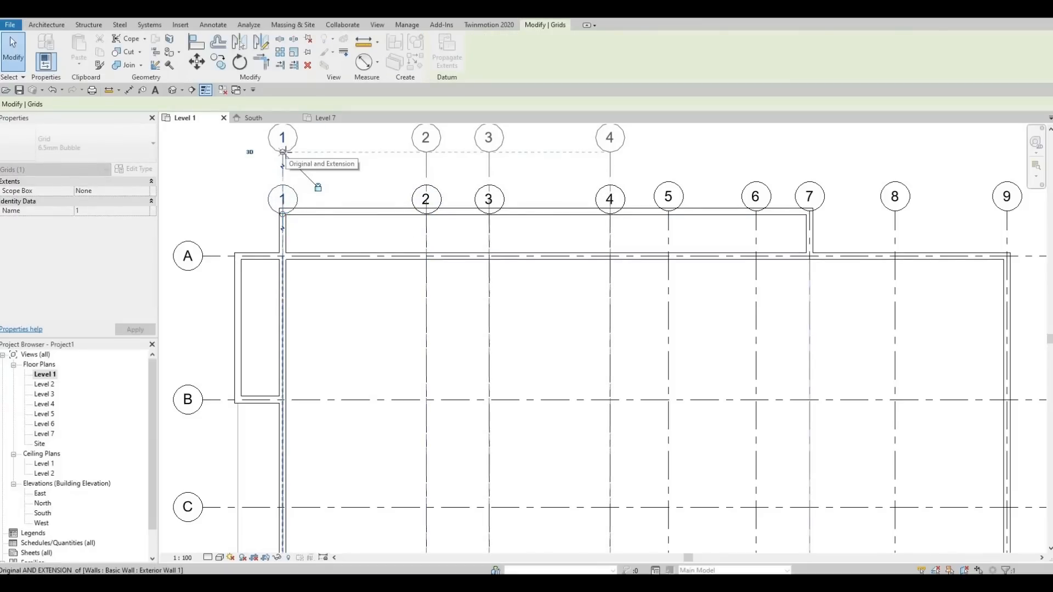
drag(432, 180, 432, 181)
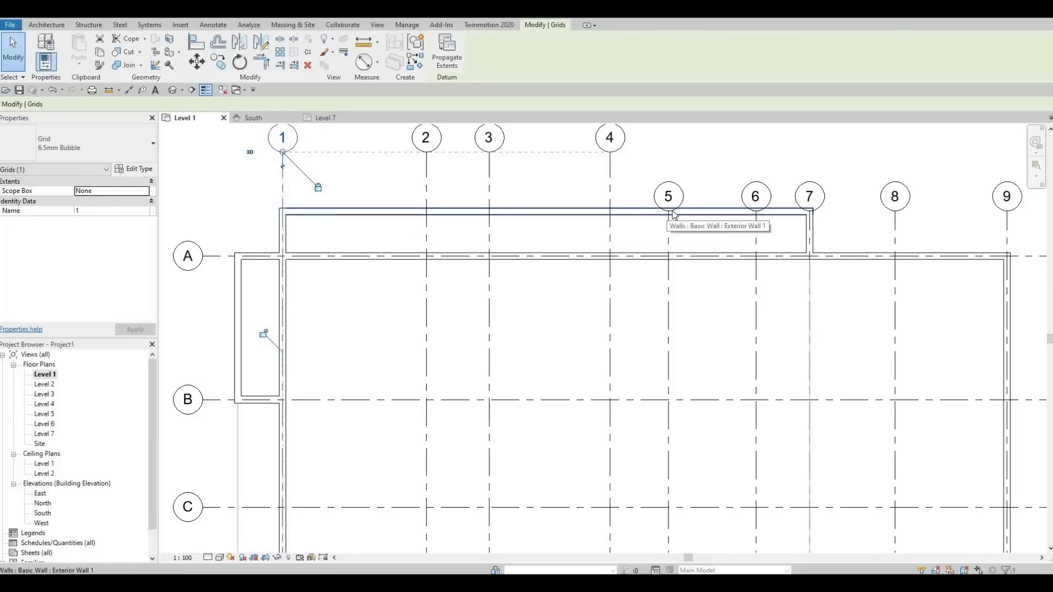
click(674, 195)
key(Escape)
click(670, 217)
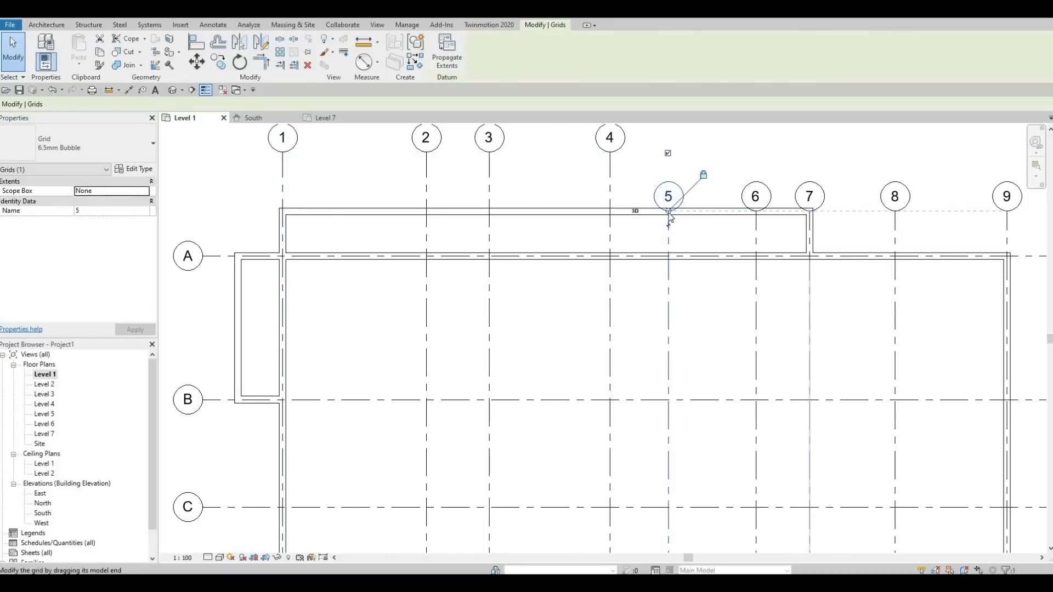
drag(668, 211, 668, 147)
key(Escape)
Draw a wall recess inside grid 9, running from the grid A wall to grid B and across to the grid 9 wall.
scroll(650, 242, down, 4)
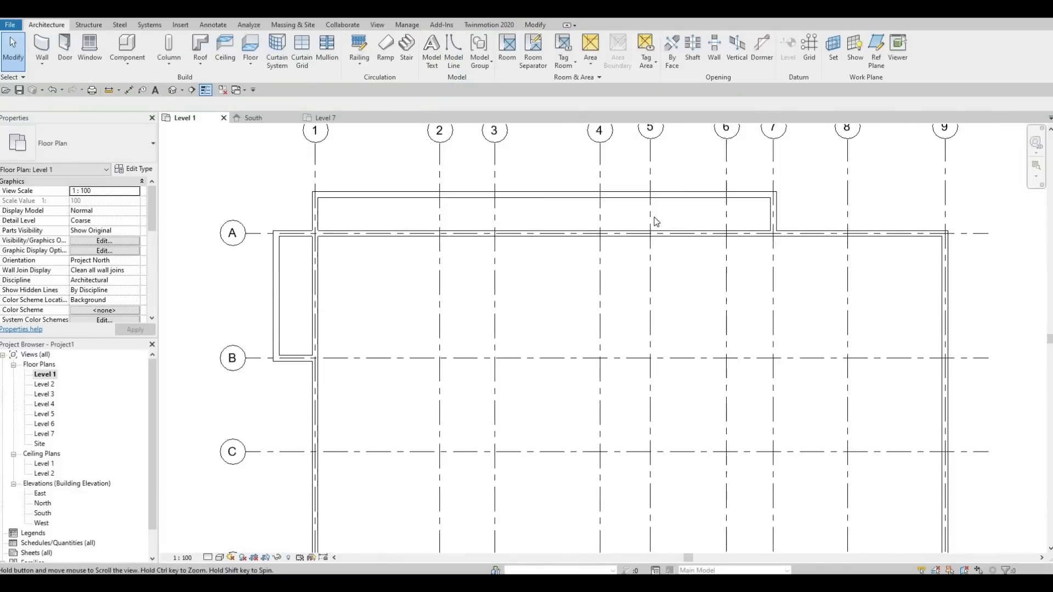
scroll(654, 245, down, 2)
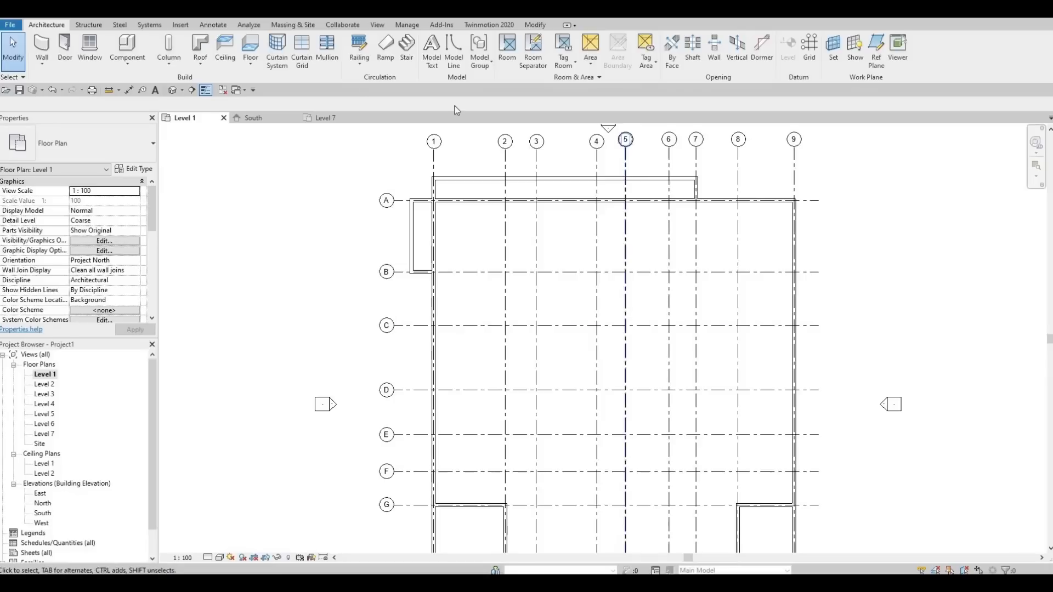
click(42, 47)
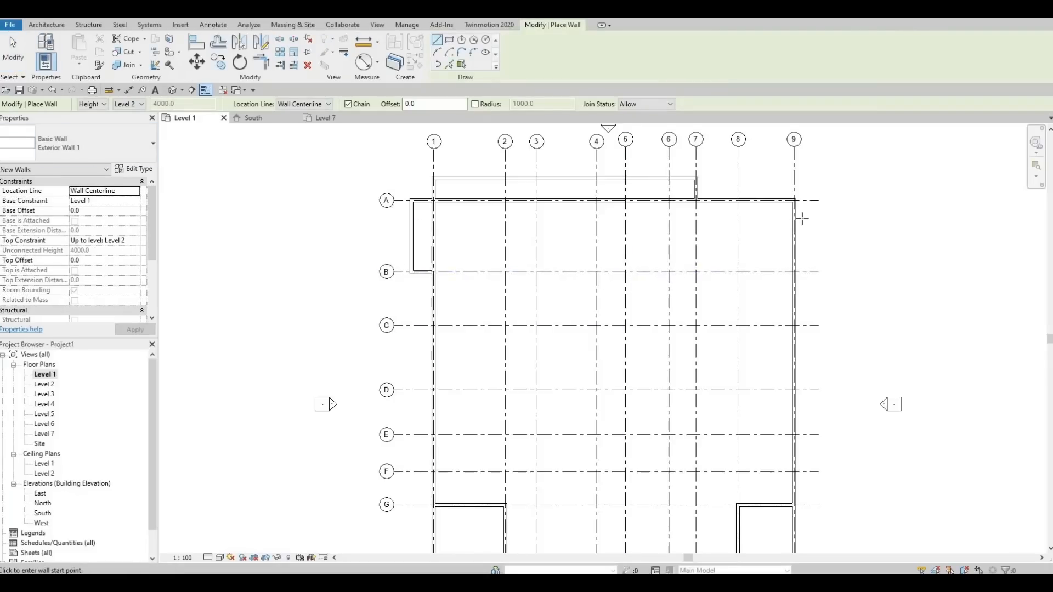
scroll(802, 221, up, 1)
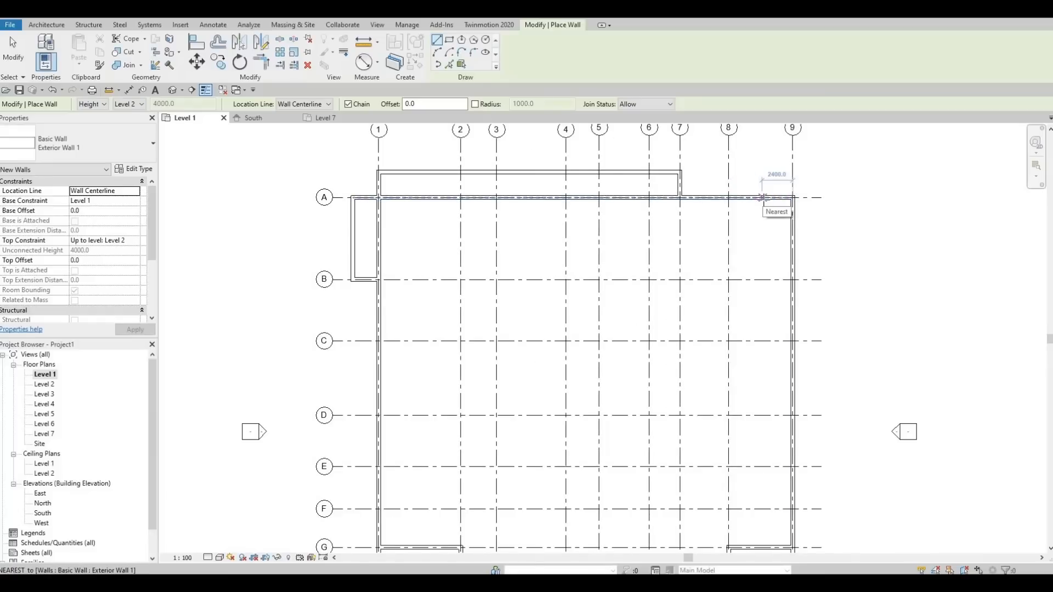
scroll(762, 198, up, 1)
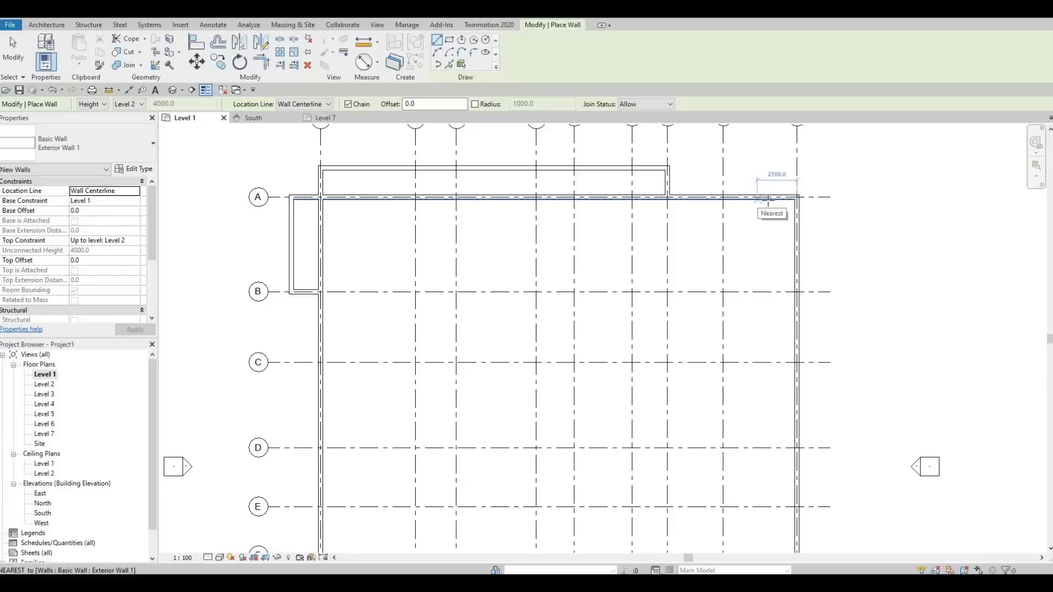
click(768, 198)
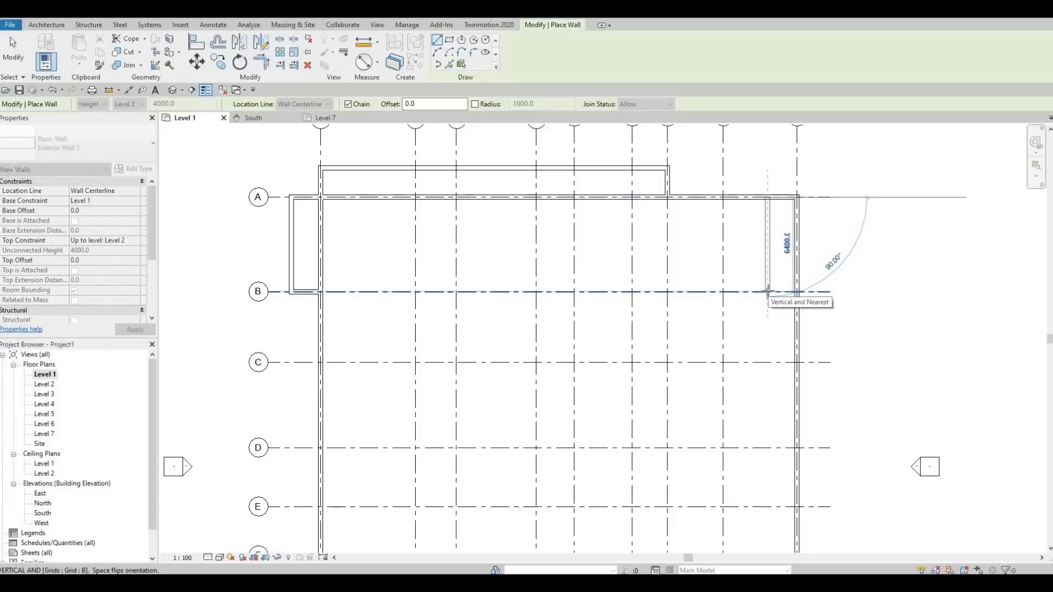
scroll(767, 293, down, 1)
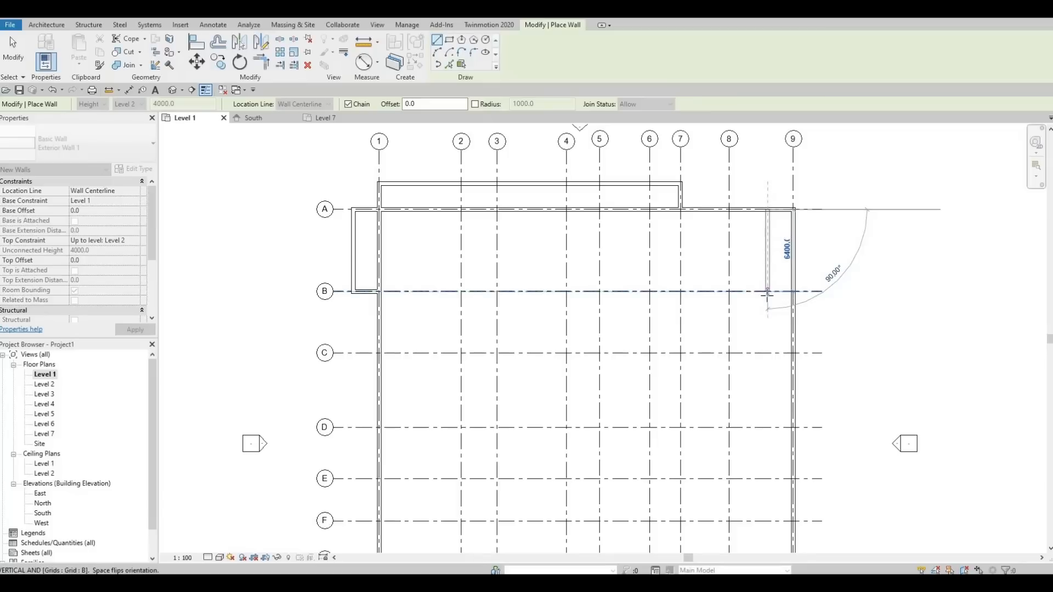
click(768, 291)
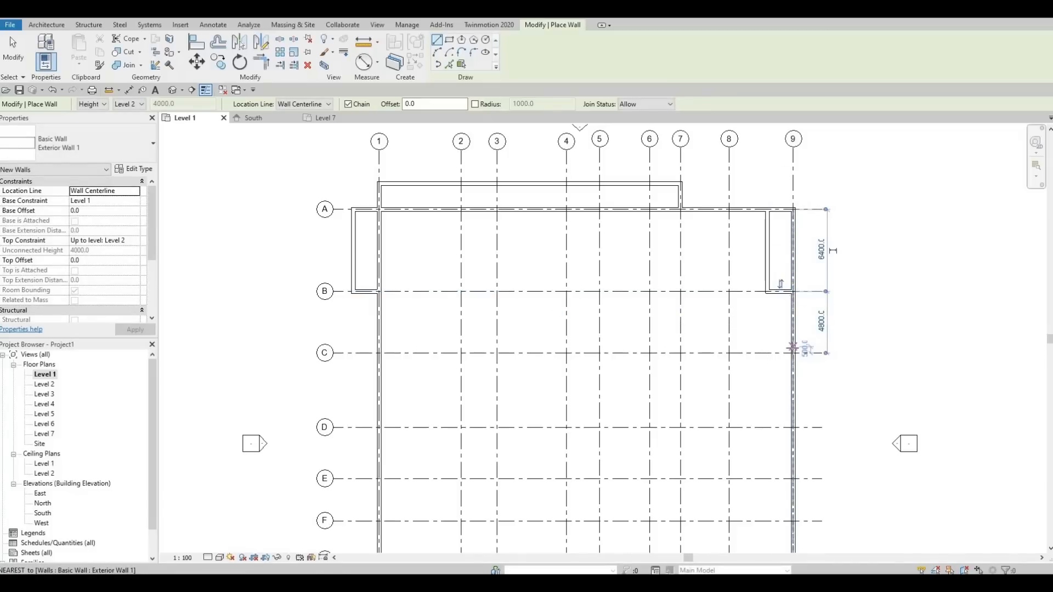
key(Escape)
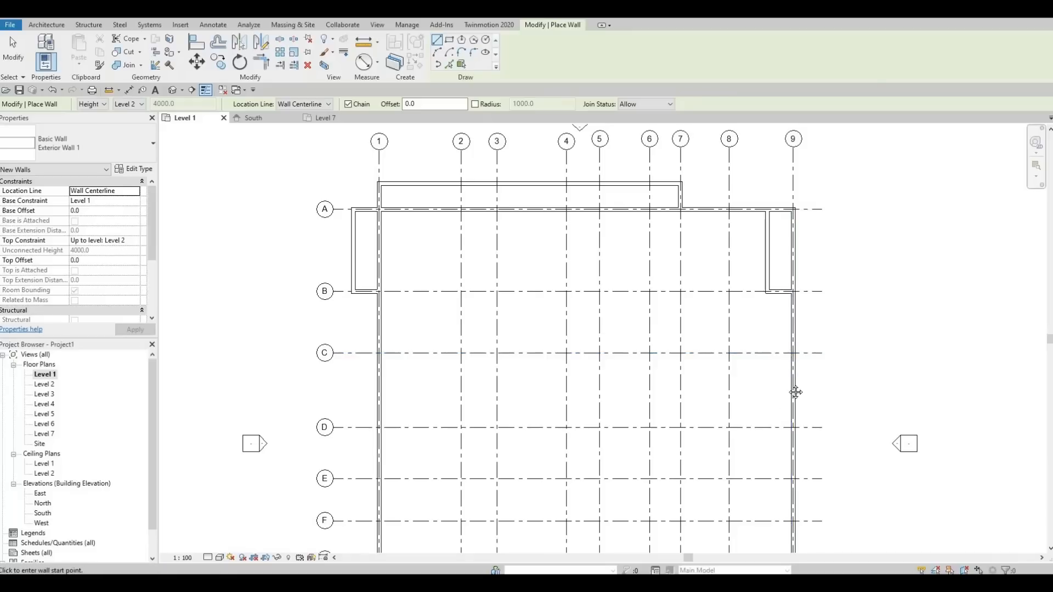
Draw a second recess inside grid 9, along grid F from the grid 9 wall and back to the grid G wall.
middle_drag(795, 352, 801, 256)
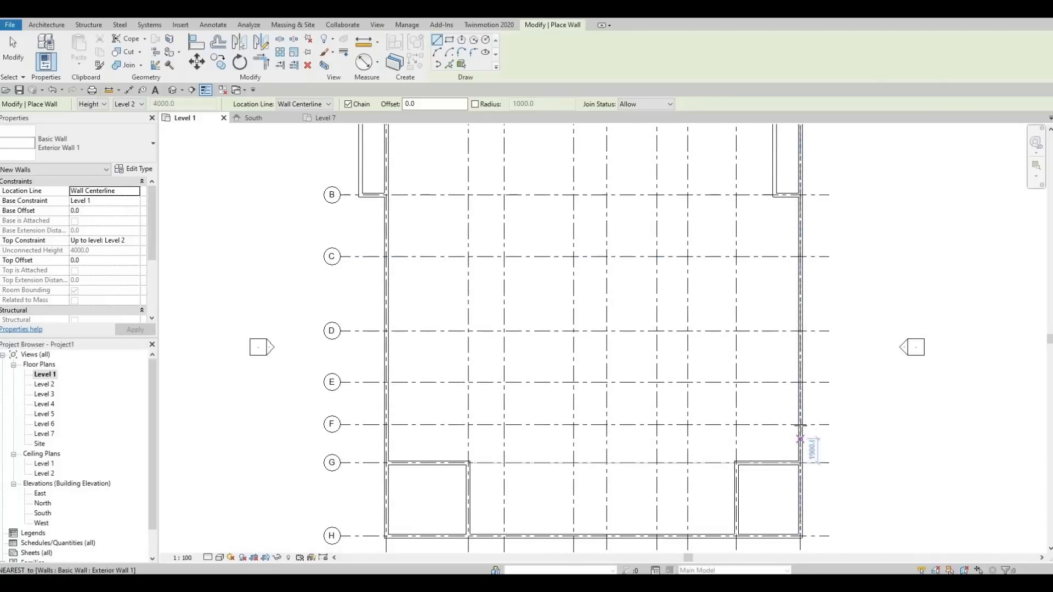
click(789, 427)
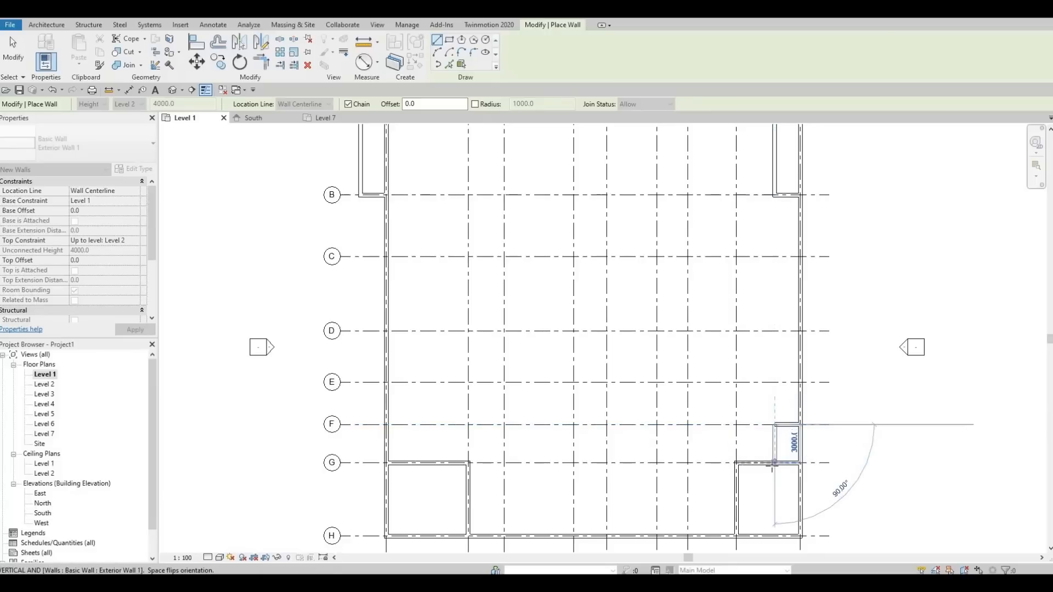
click(774, 463)
key(Escape)
key(Escape)
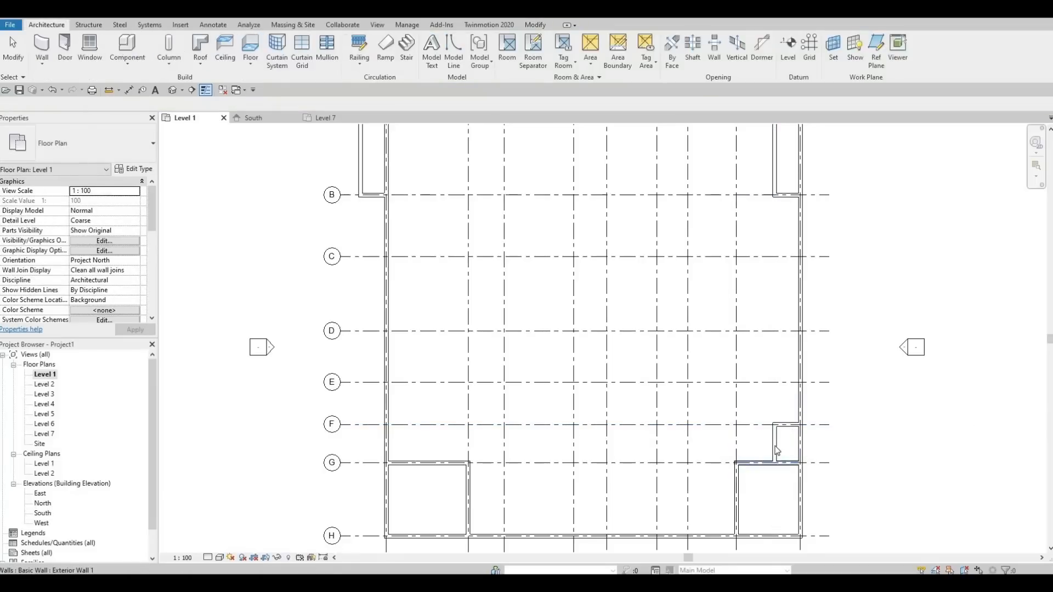
Trim the grid 1 wall to a corner with the projection's wall on grid B, keeping the part towards grid H.
scroll(740, 423, down, 1)
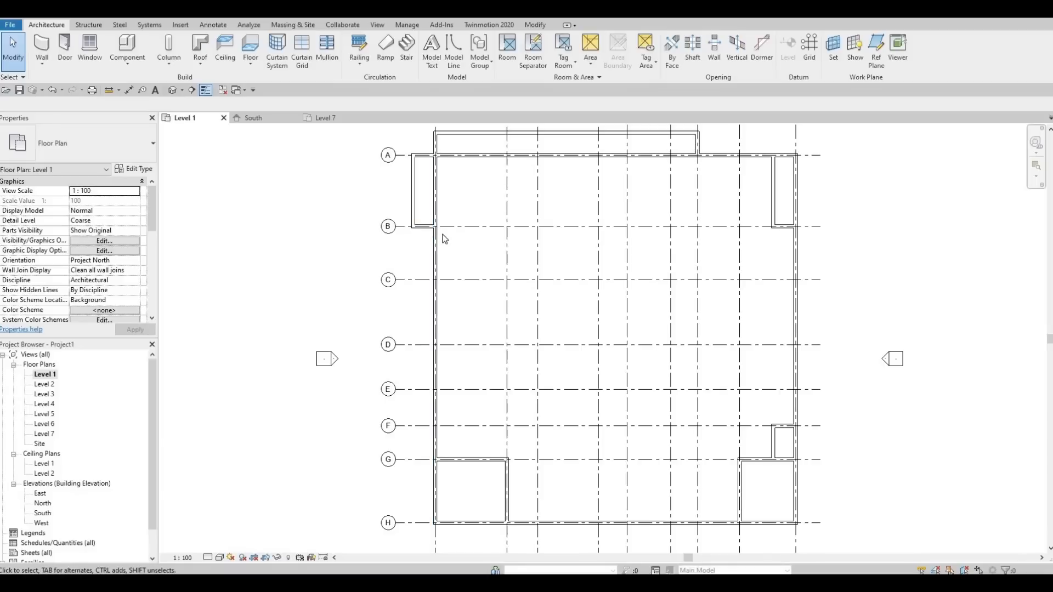
click(536, 24)
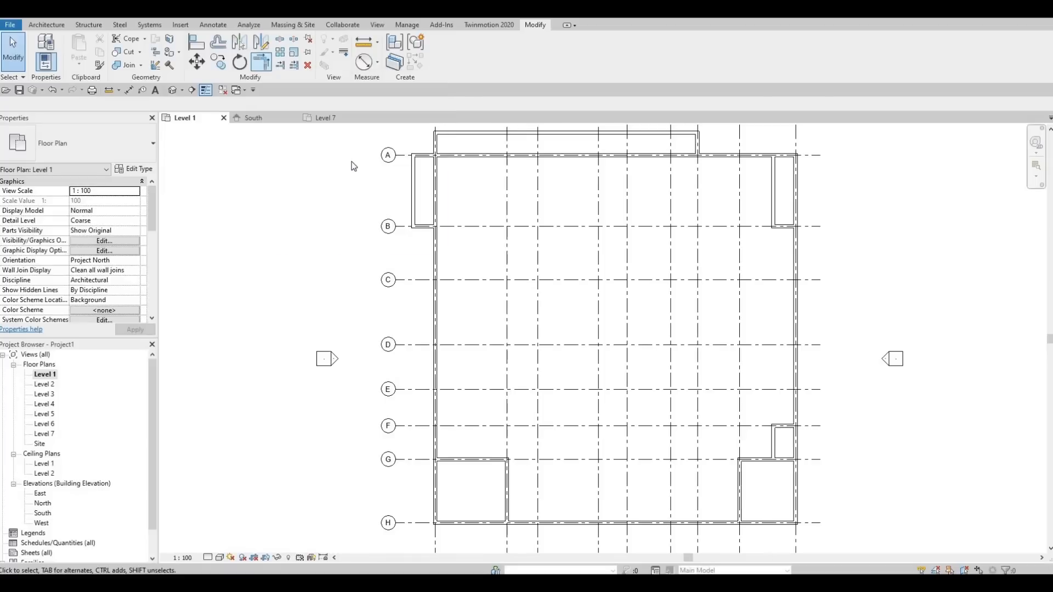
key(t)
key(r)
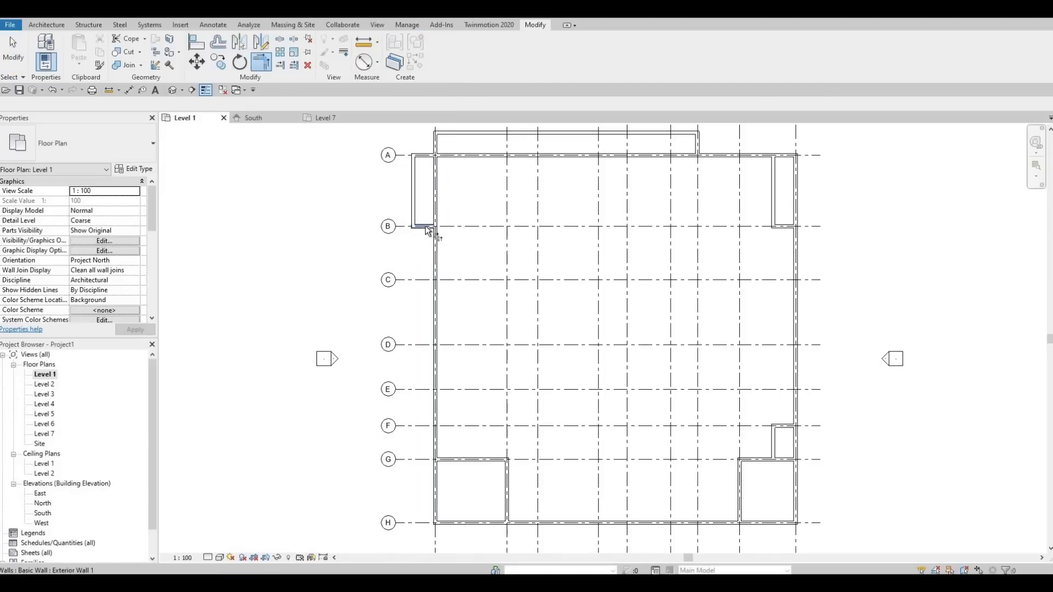
click(428, 229)
click(436, 237)
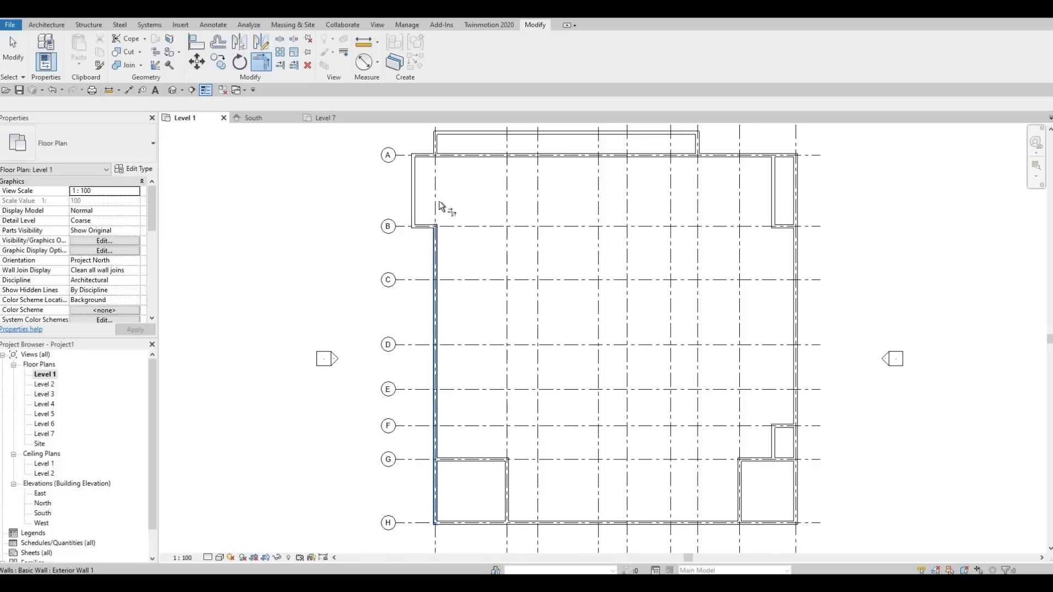
Try to trim the grid A wall to a corner with the short projecting wall on grid 1.
click(430, 156)
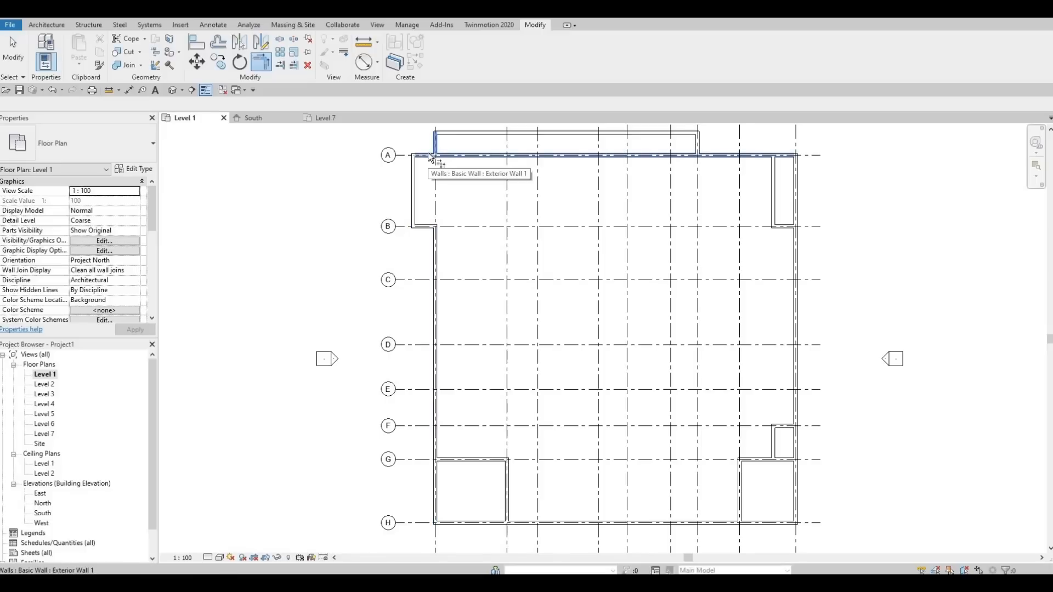
click(427, 153)
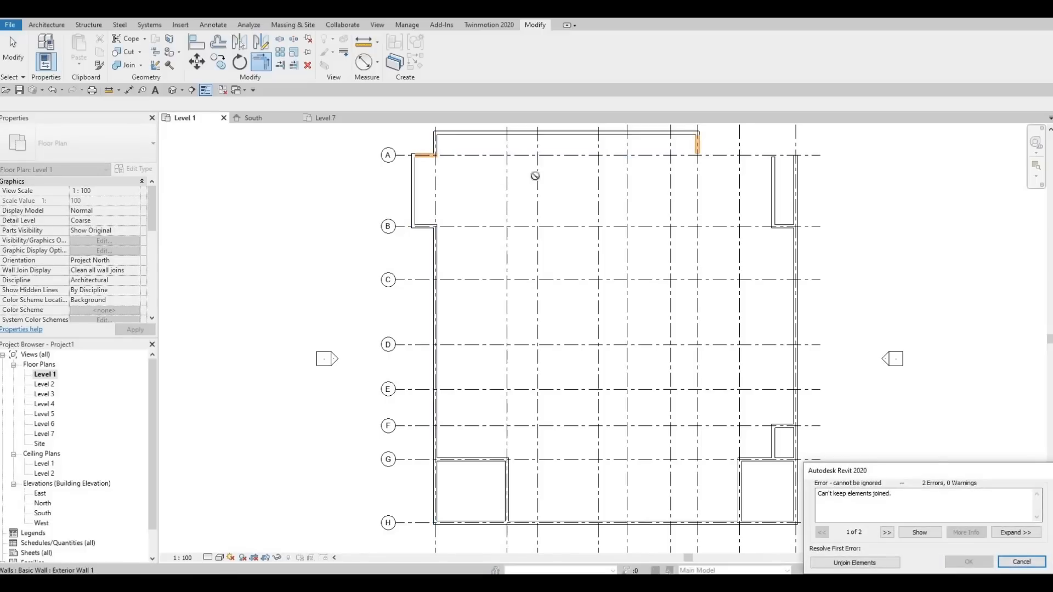
key(Escape)
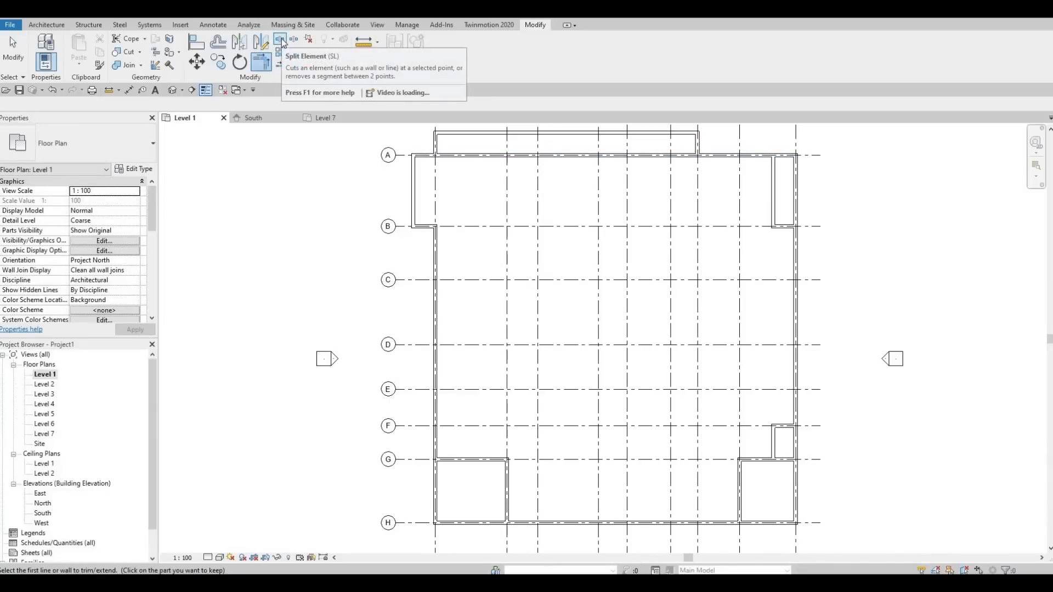
Split the grid A wall between grids 3 and 4, and trim its grid 1 end to a corner with the short projecting wall.
click(280, 40)
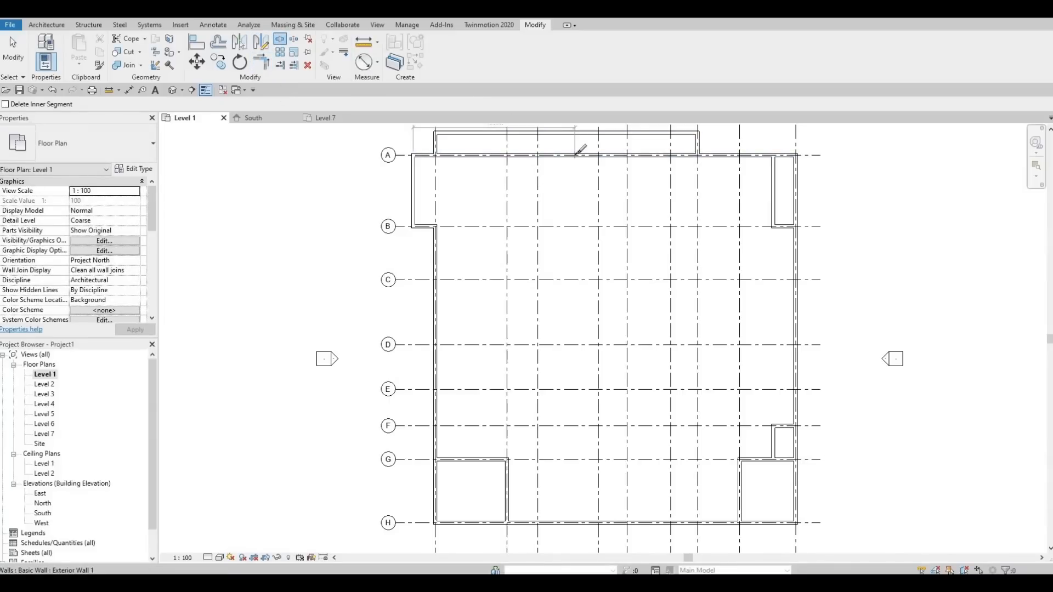
click(576, 154)
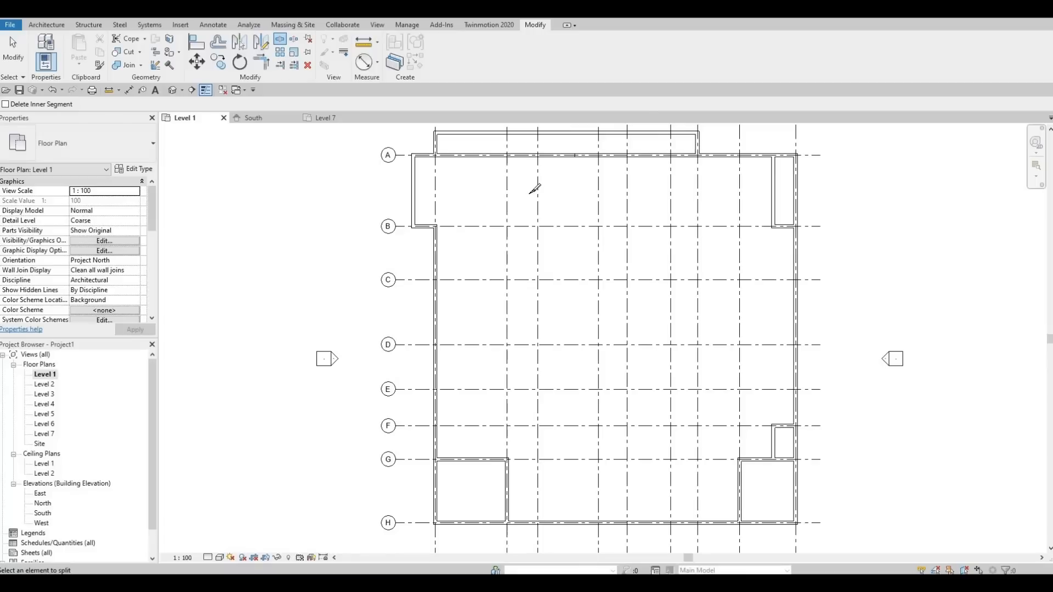
key(t)
key(r)
click(435, 147)
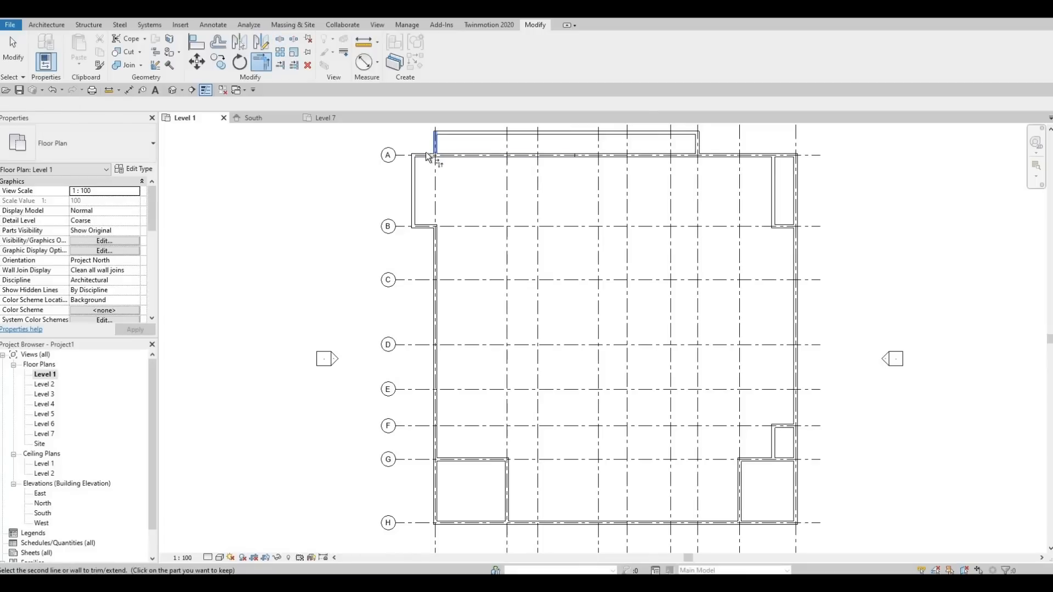
click(426, 158)
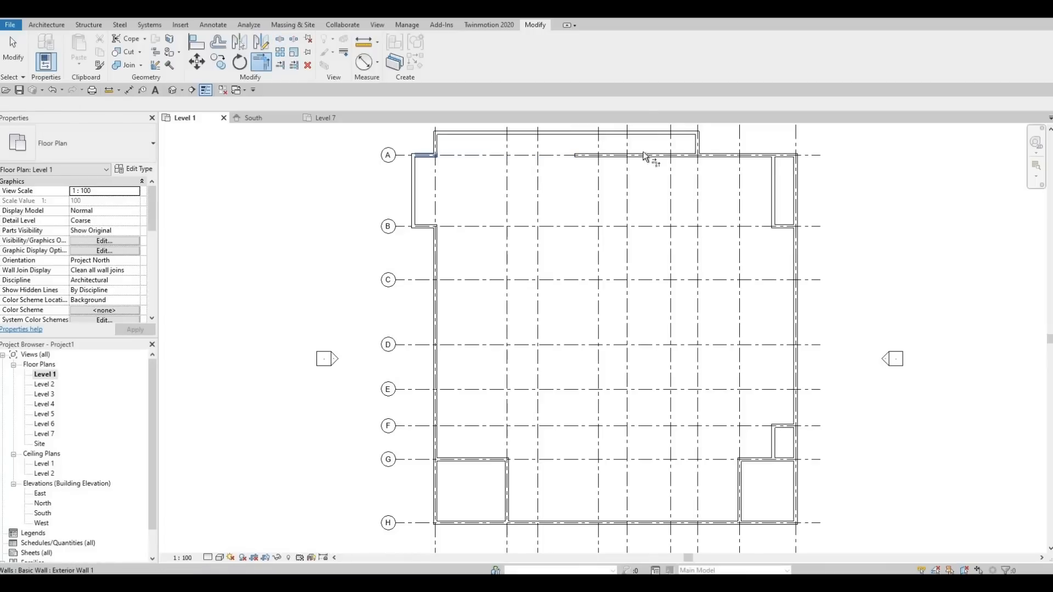
Trim the grid A wall to corners with the short wall on grid 7 and the recess wall inside grid 9, finishing the recess at grid B.
click(698, 146)
click(714, 156)
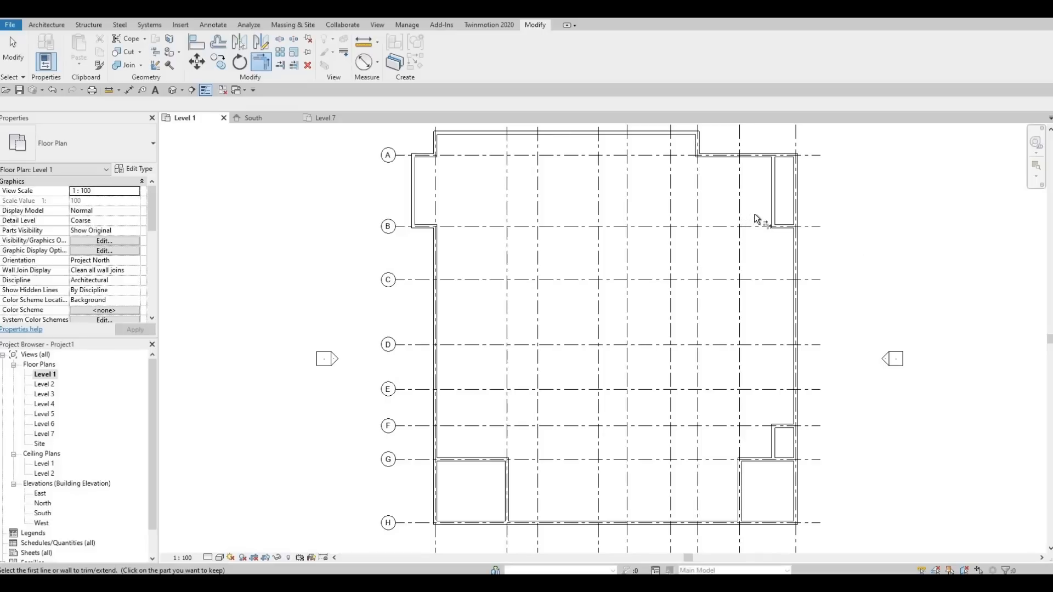
click(766, 157)
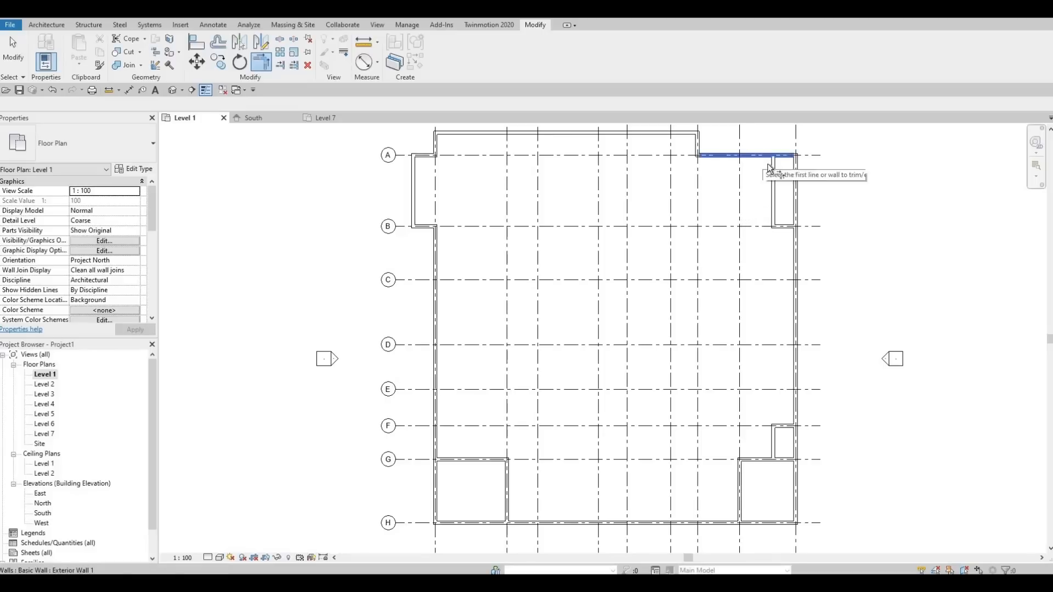
click(774, 181)
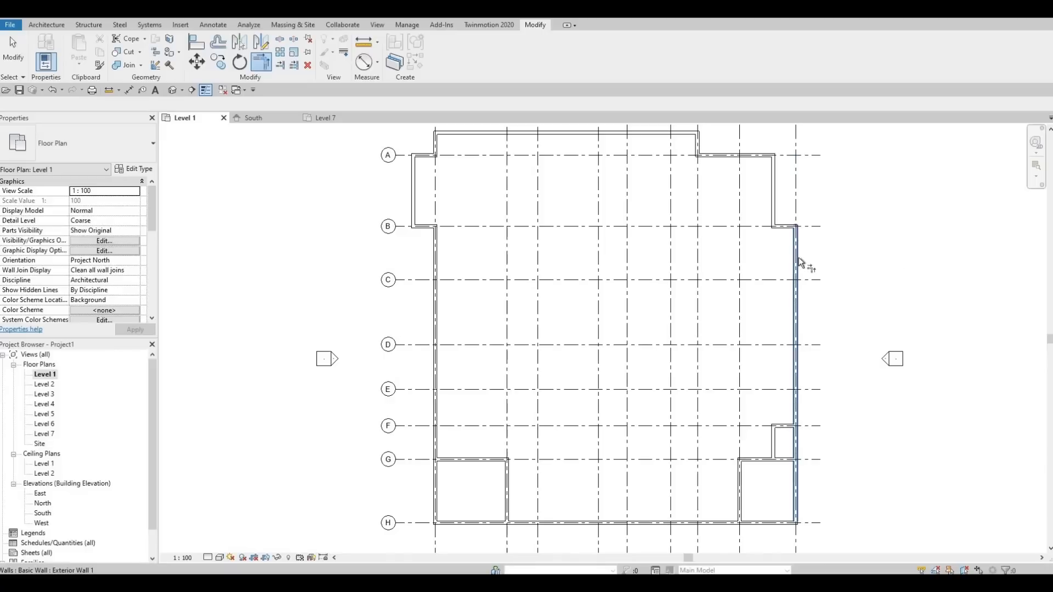
Trim the walls between grids 8 and 9 to the stepped recess outline from grid H to F, ending the grid 9 wall at grid F.
middle_drag(786, 410, 775, 356)
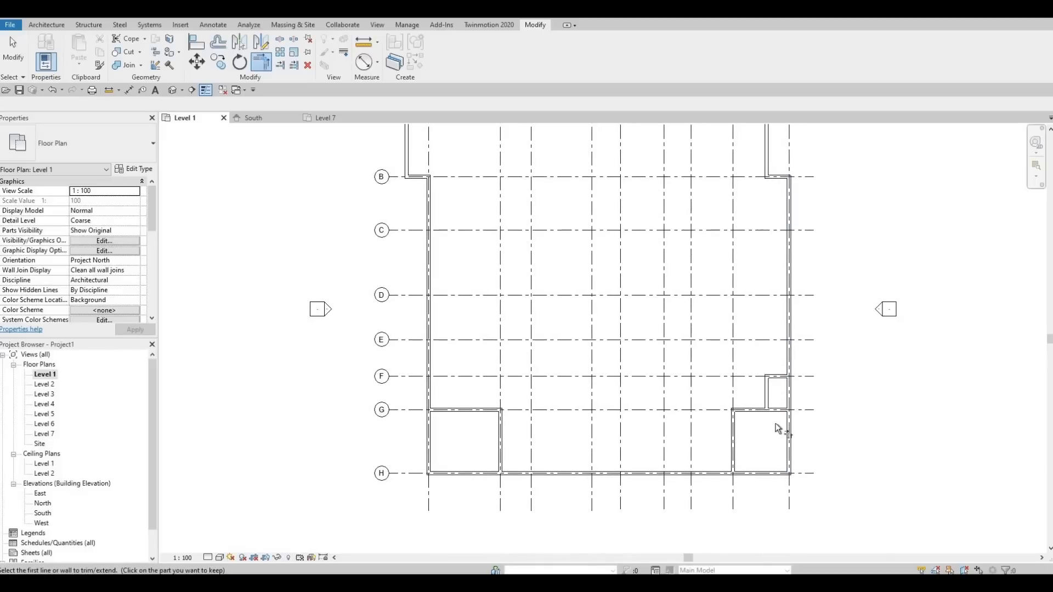
scroll(775, 417, up, 1)
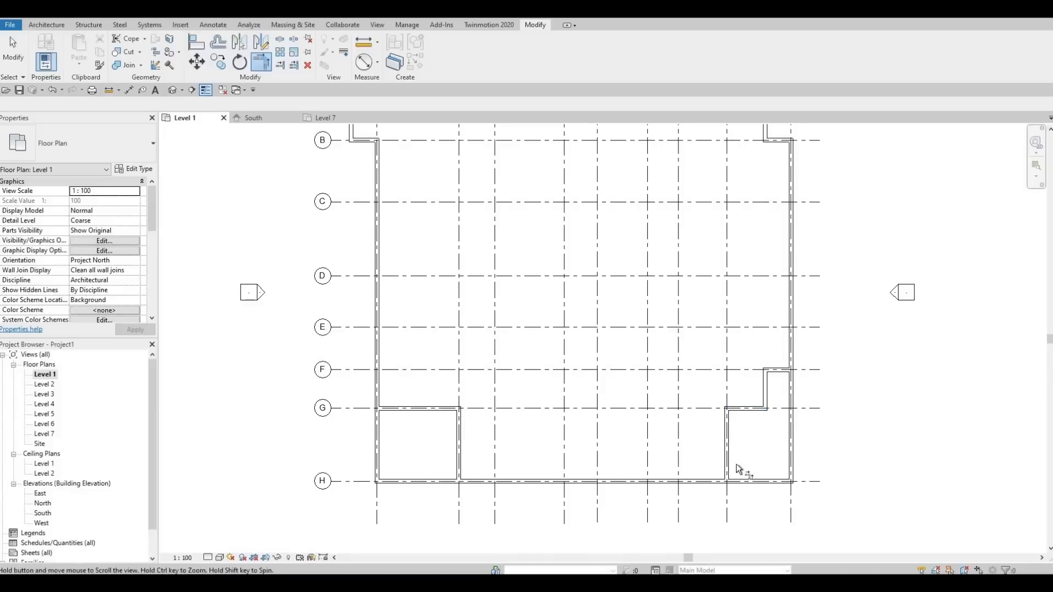
middle_drag(738, 467, 745, 445)
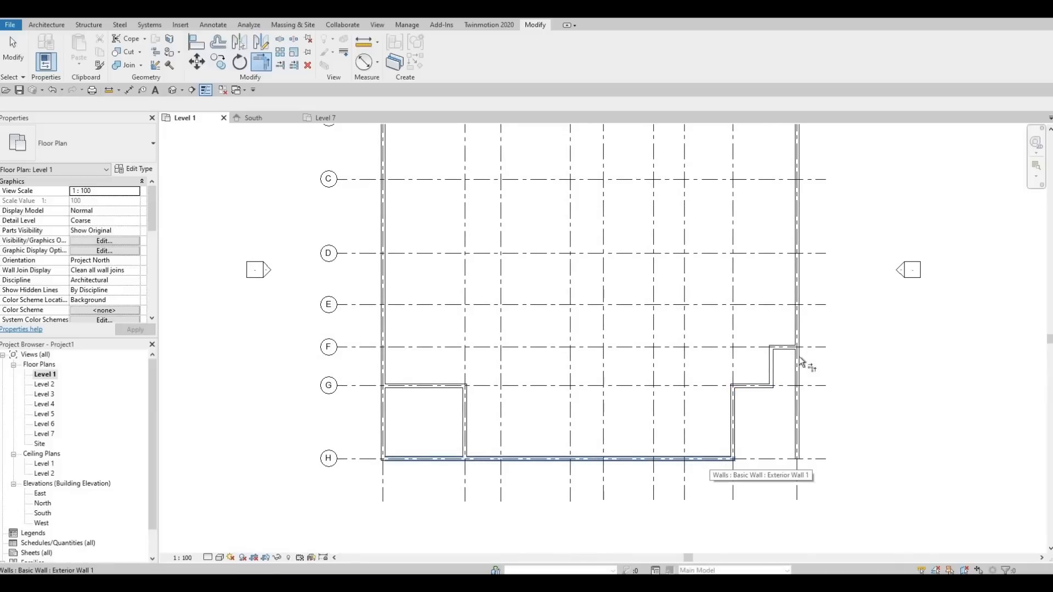
click(800, 326)
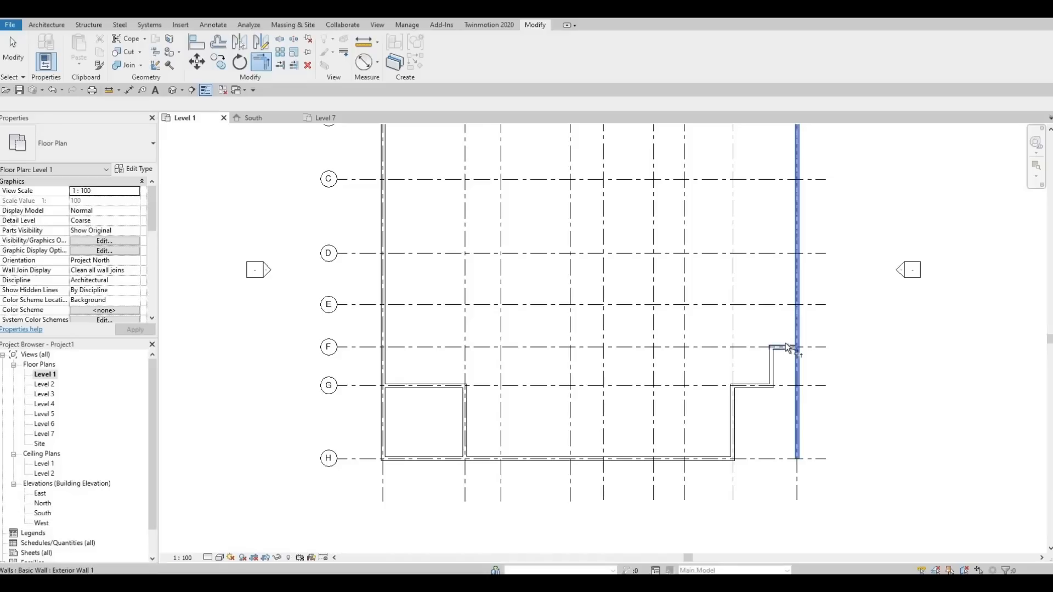
click(789, 348)
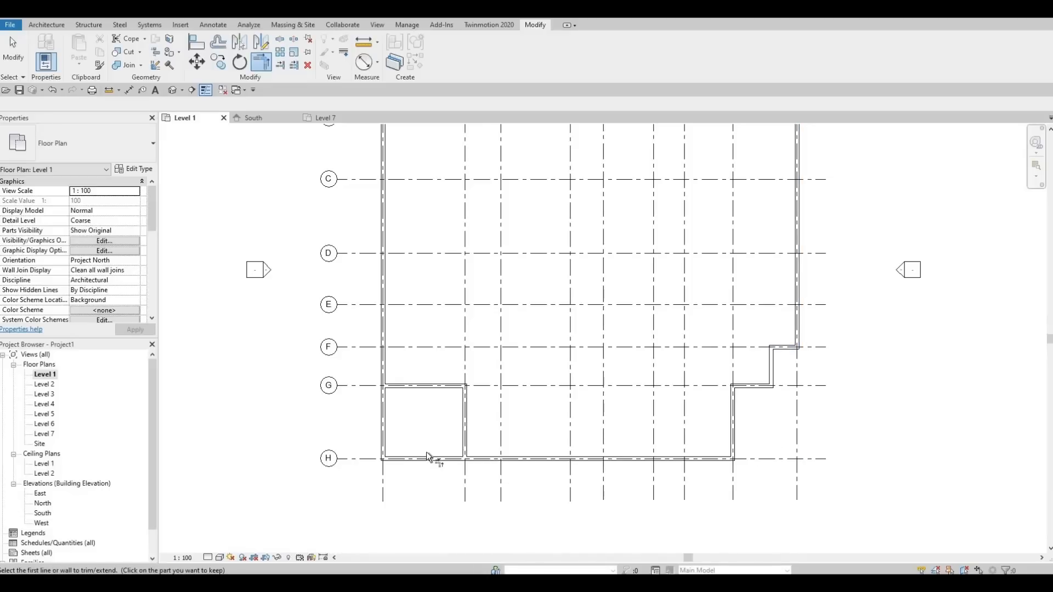
Trim the grid H wall to a corner with the grid 2 wall, and the grid 1 wall to a corner with the grid G wall.
click(467, 438)
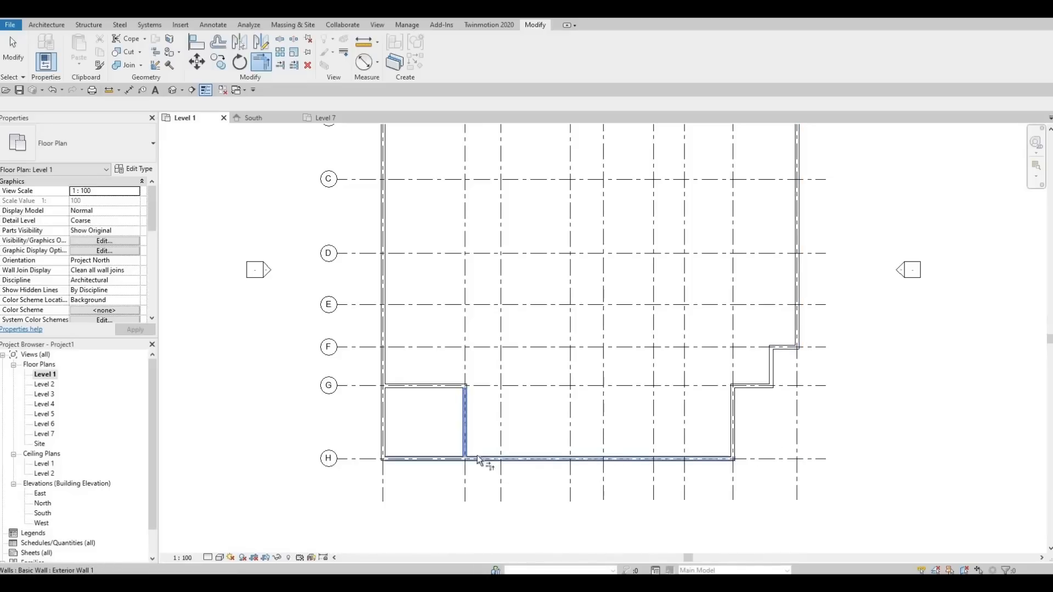
click(483, 459)
click(391, 386)
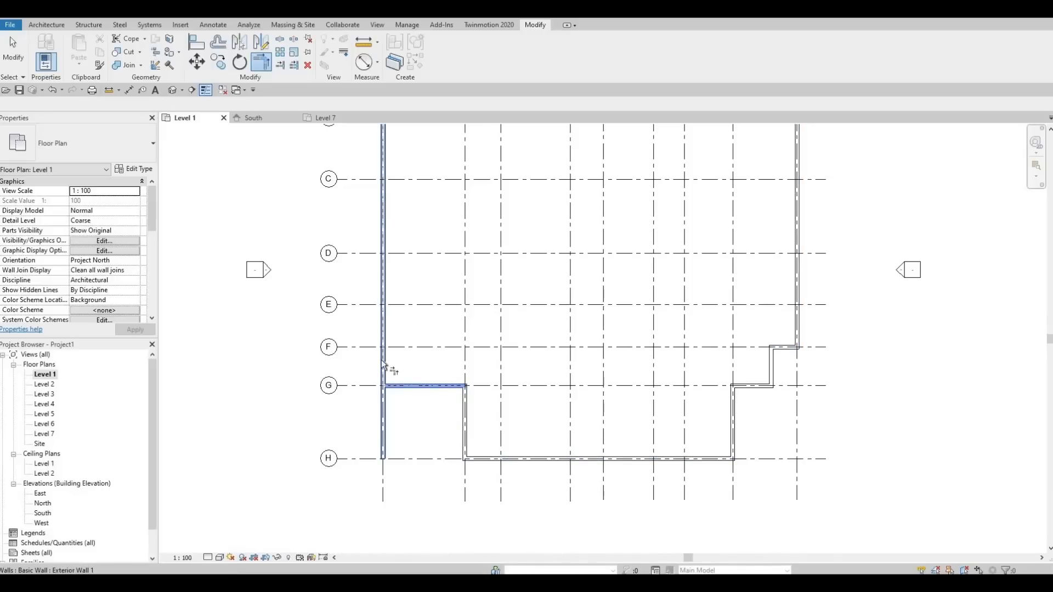
click(382, 362)
scroll(591, 325, down, 2)
middle_drag(530, 189, 528, 254)
scroll(528, 254, down, 1)
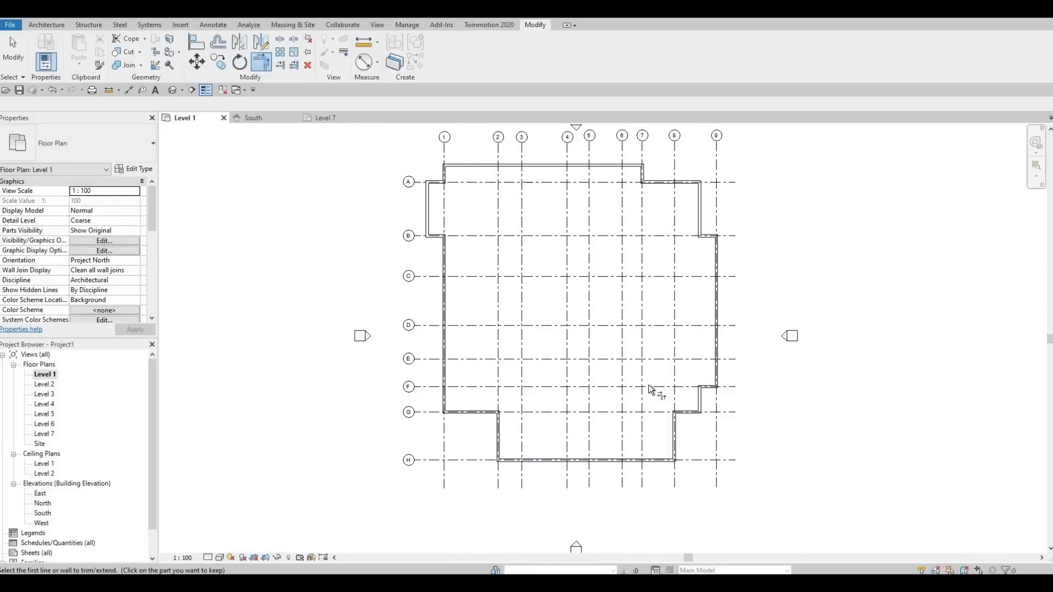
key(Escape)
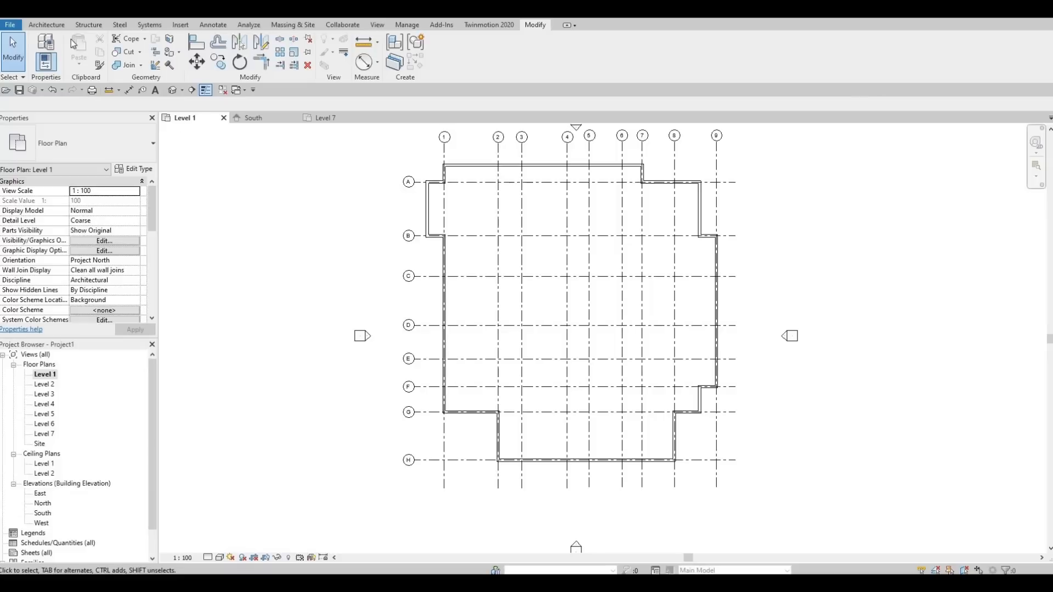
Start a new wall and duplicate the Exterior Wall 1 type as Interior Wall 1.
click(48, 25)
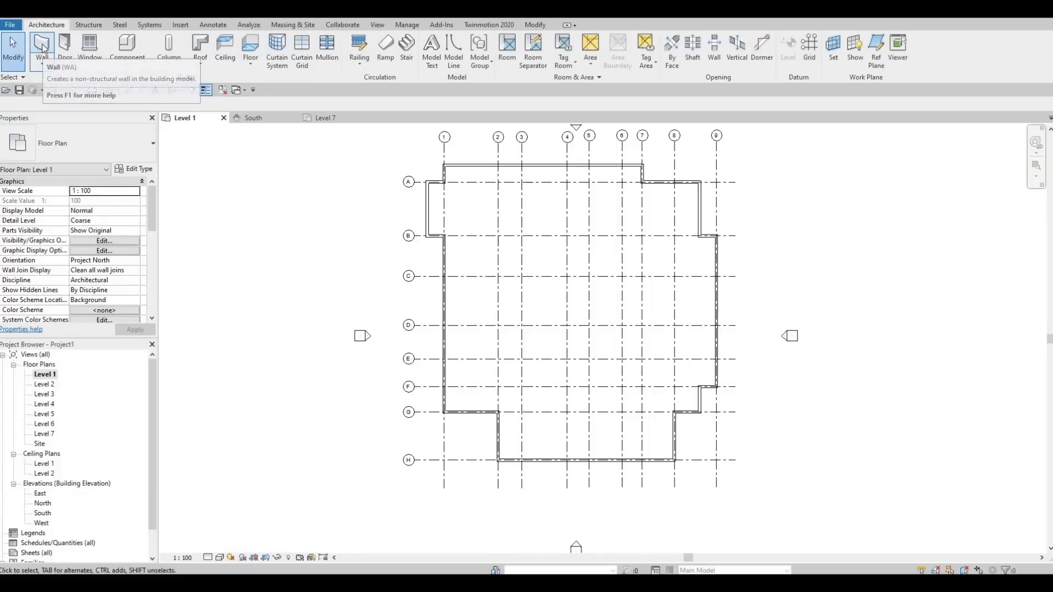
key(w)
key(a)
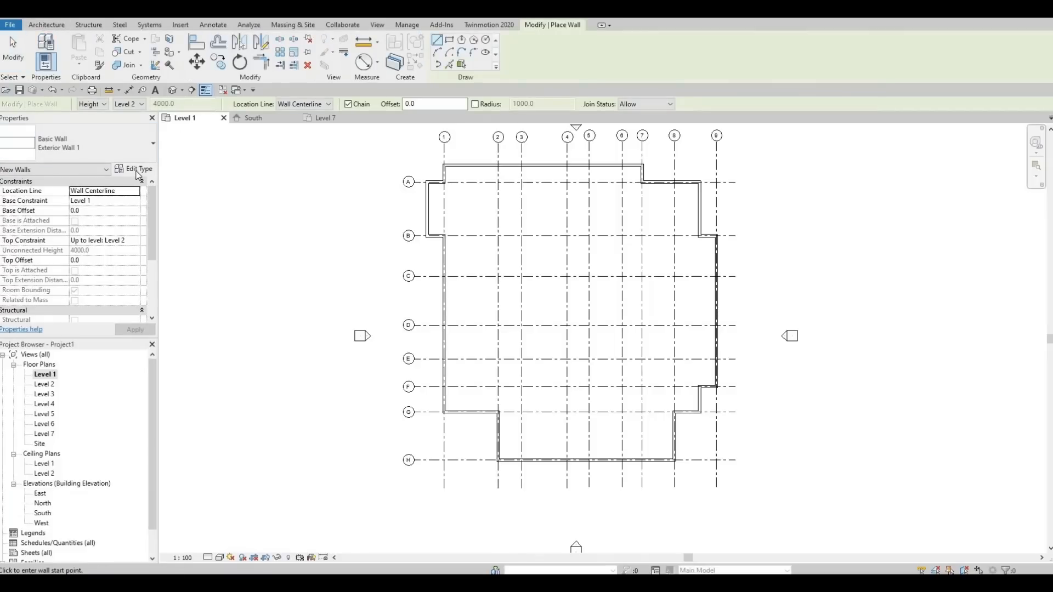
click(144, 170)
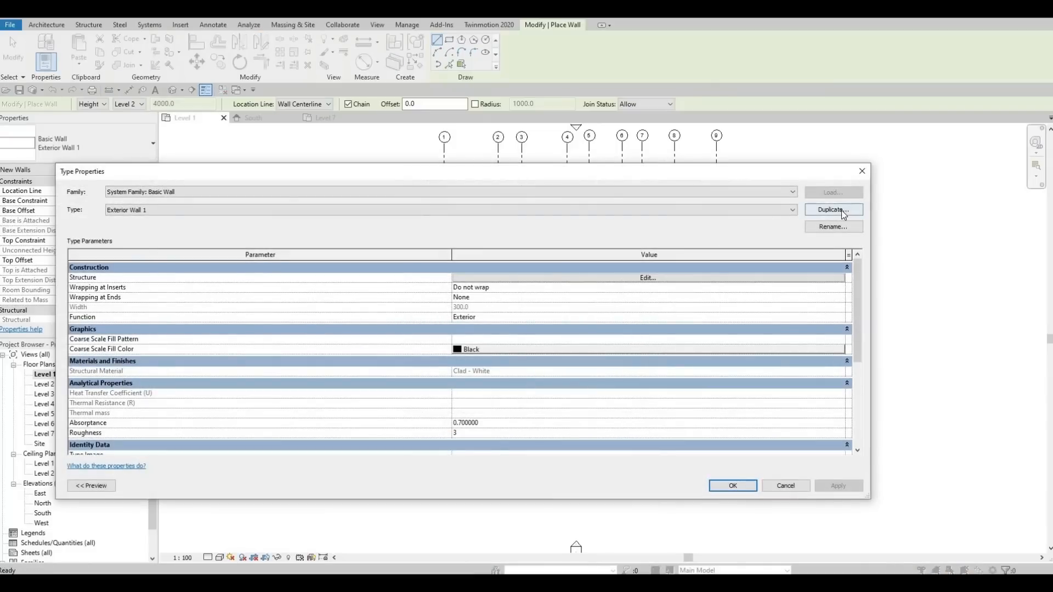
click(841, 209)
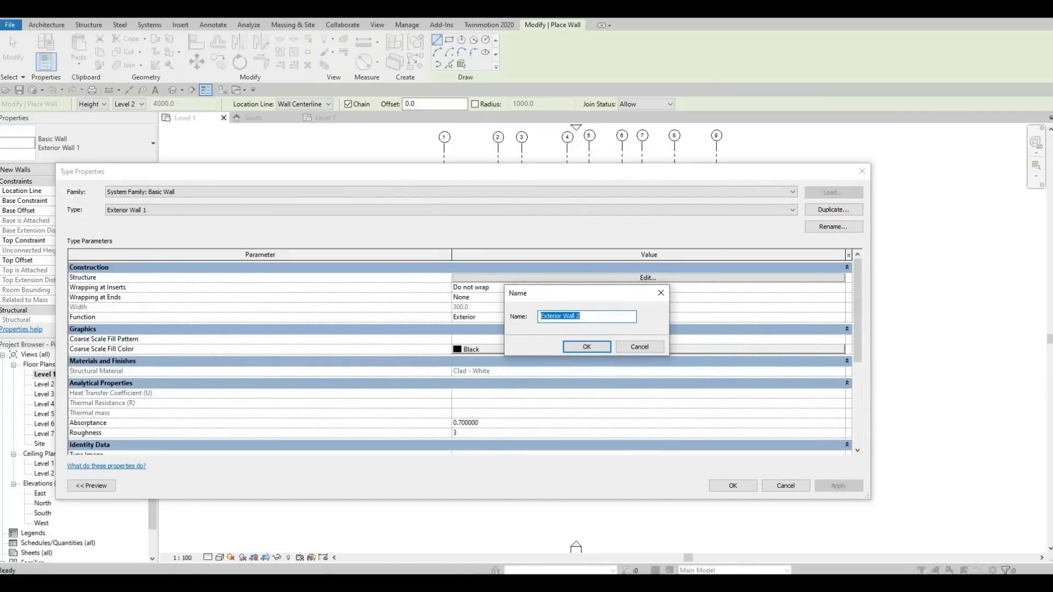
text(In)
key(Return)
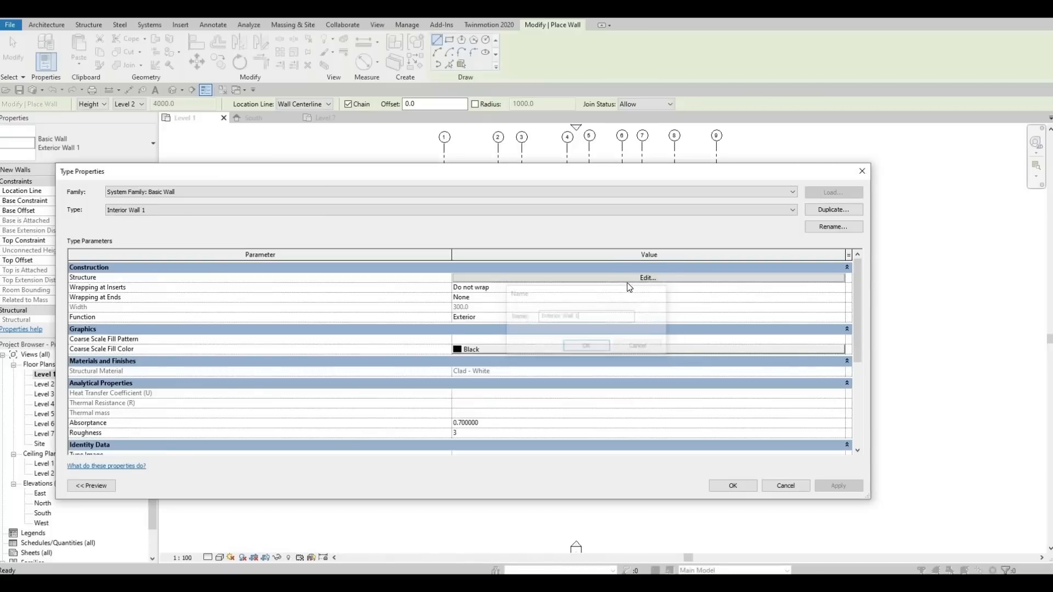
Set the structure layer material of Interior Wall 1 to Concrete Masonry Units and accept the type changes.
click(632, 280)
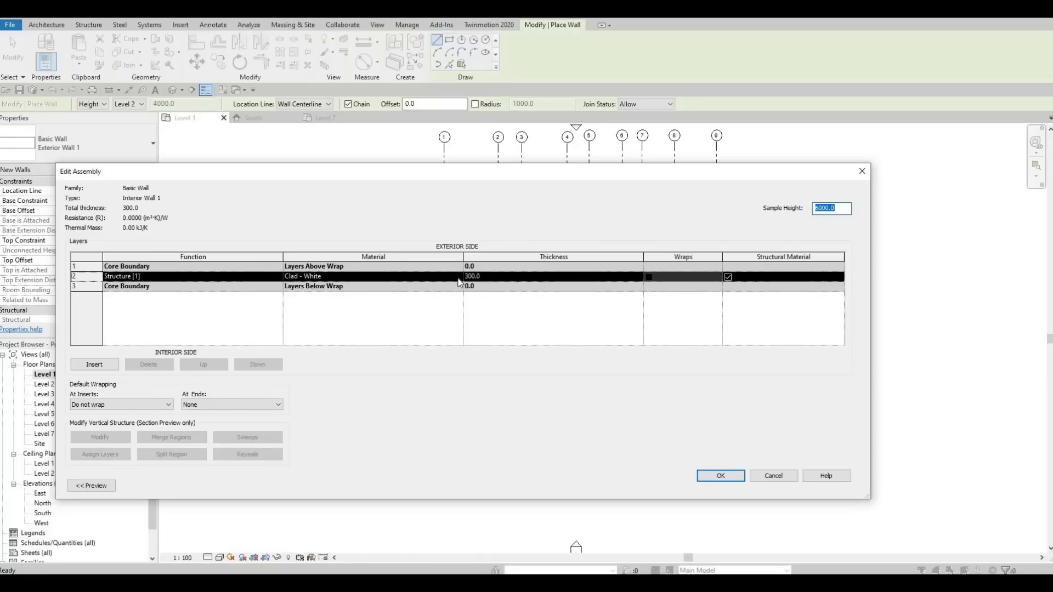
click(458, 278)
click(459, 277)
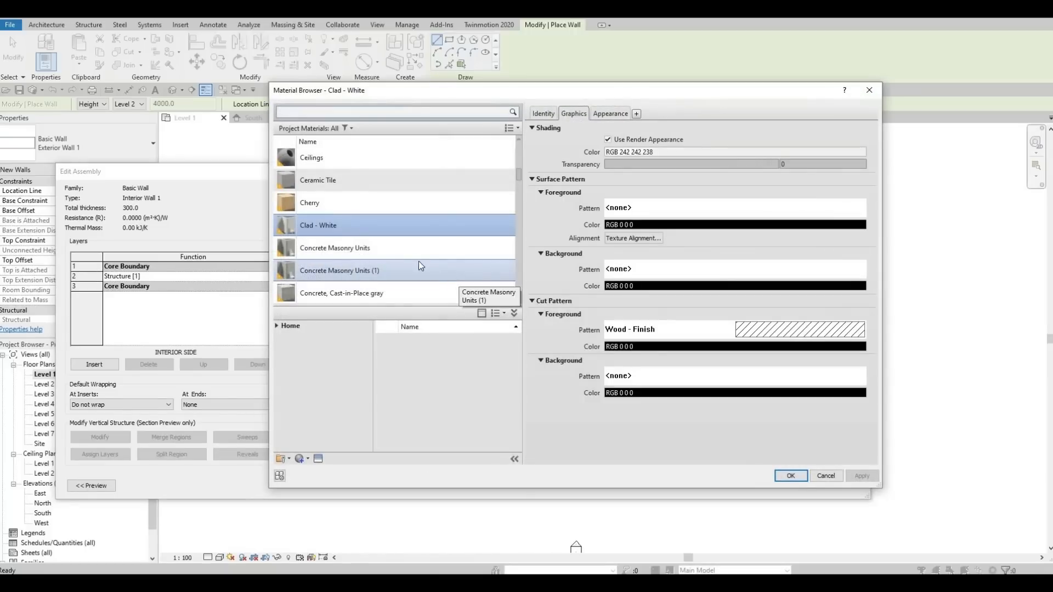
click(384, 251)
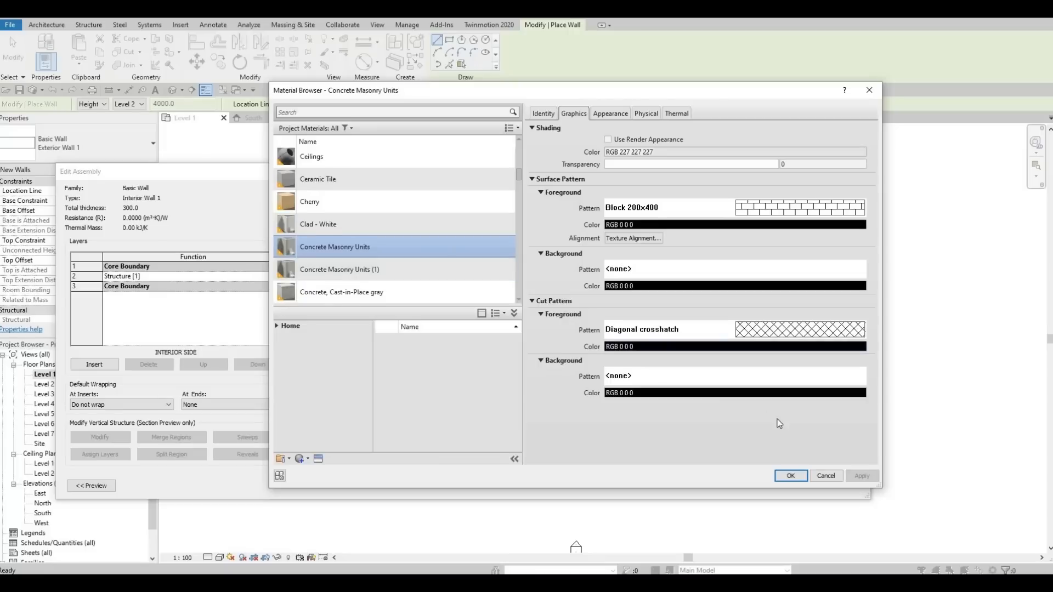
key(Return)
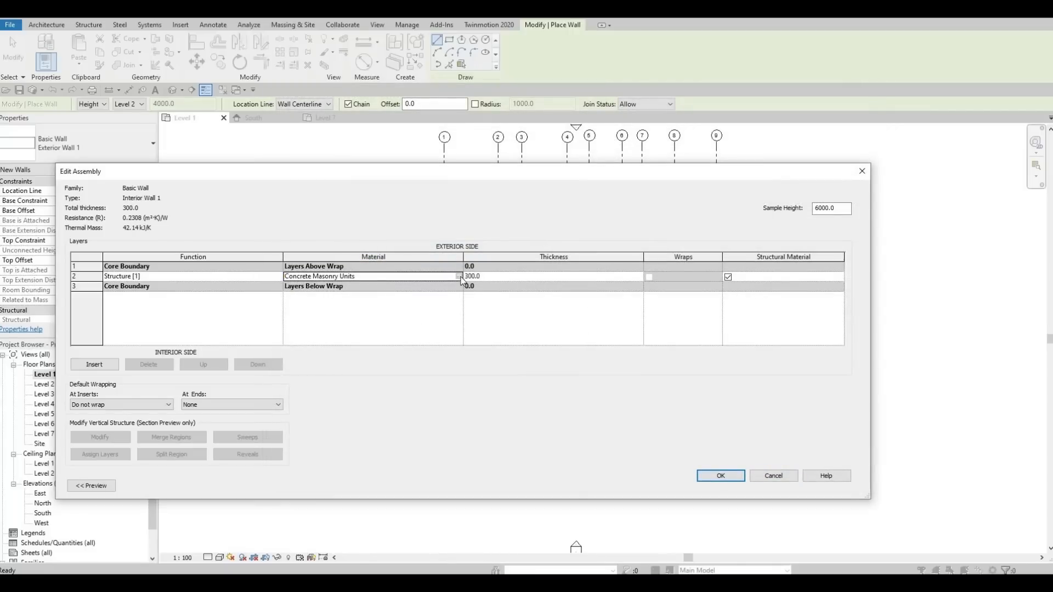
click(720, 476)
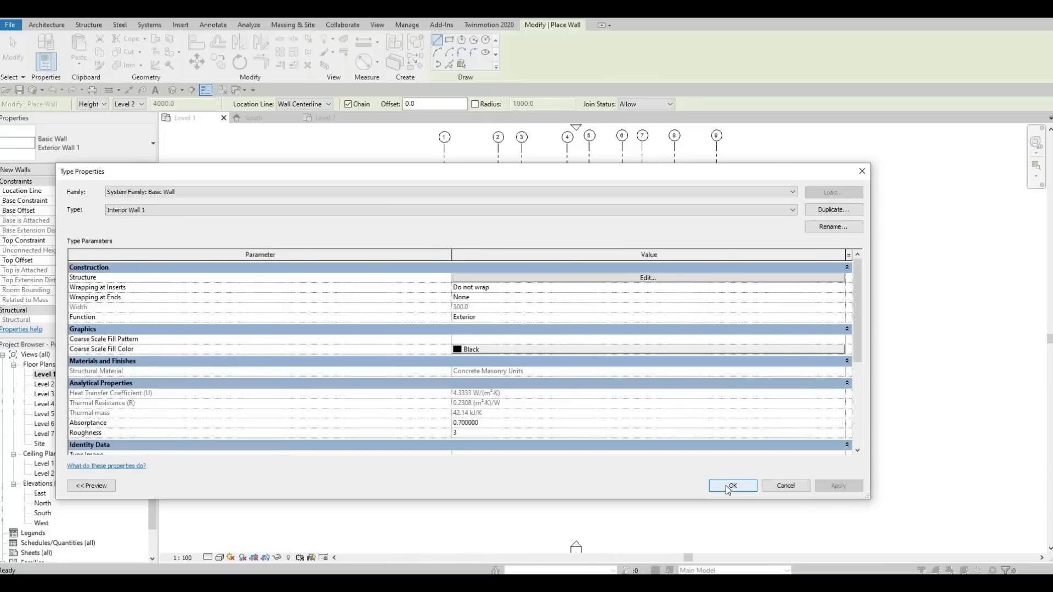
click(730, 486)
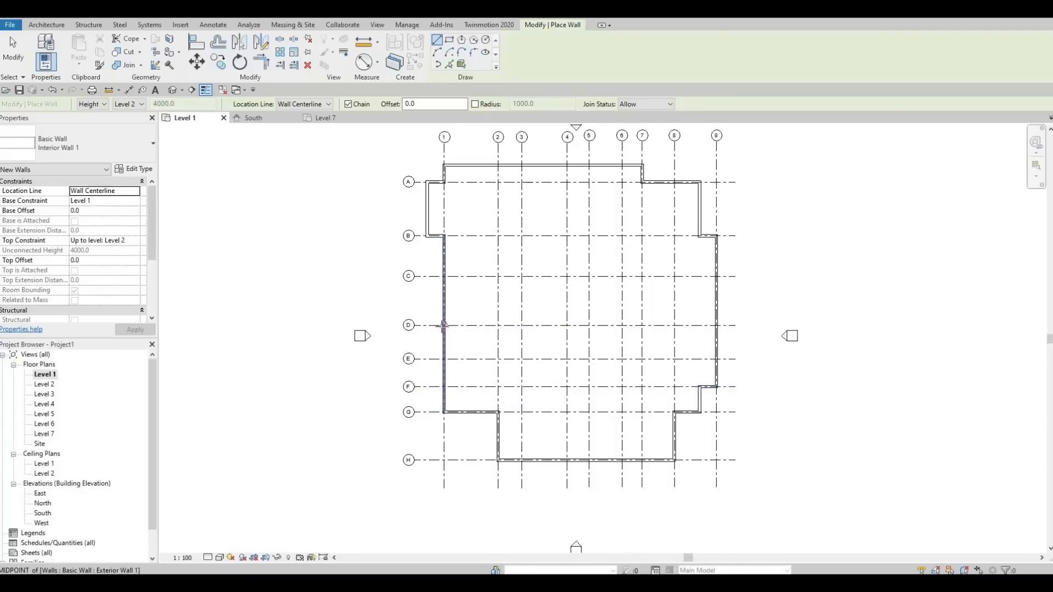
Draw an Interior Wall 1 chain from the grid 1 wall along grid D to grid 3, and down grid 3 to grid G.
scroll(445, 325, up, 2)
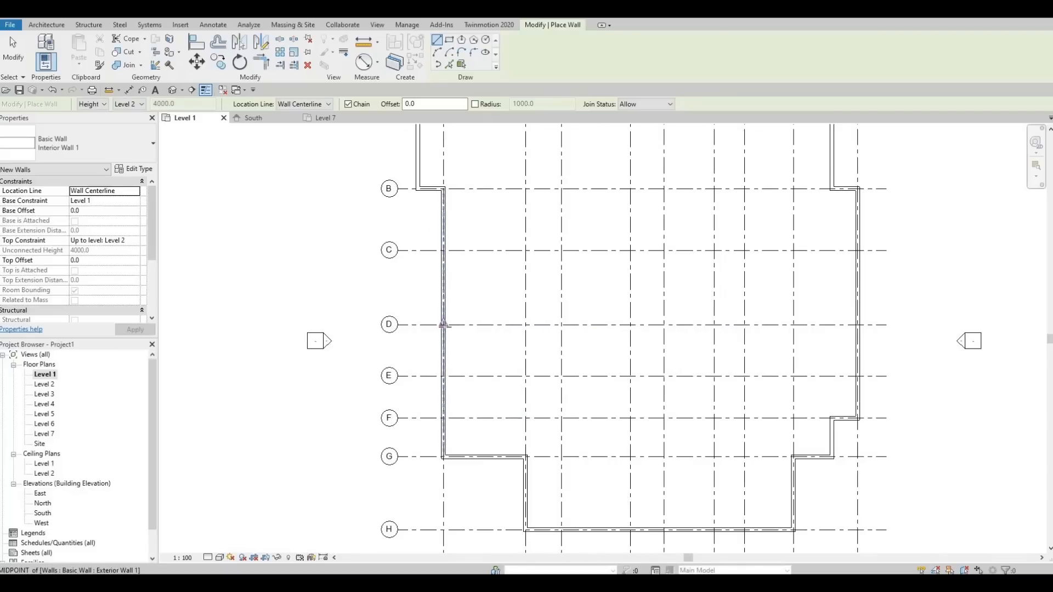
click(444, 325)
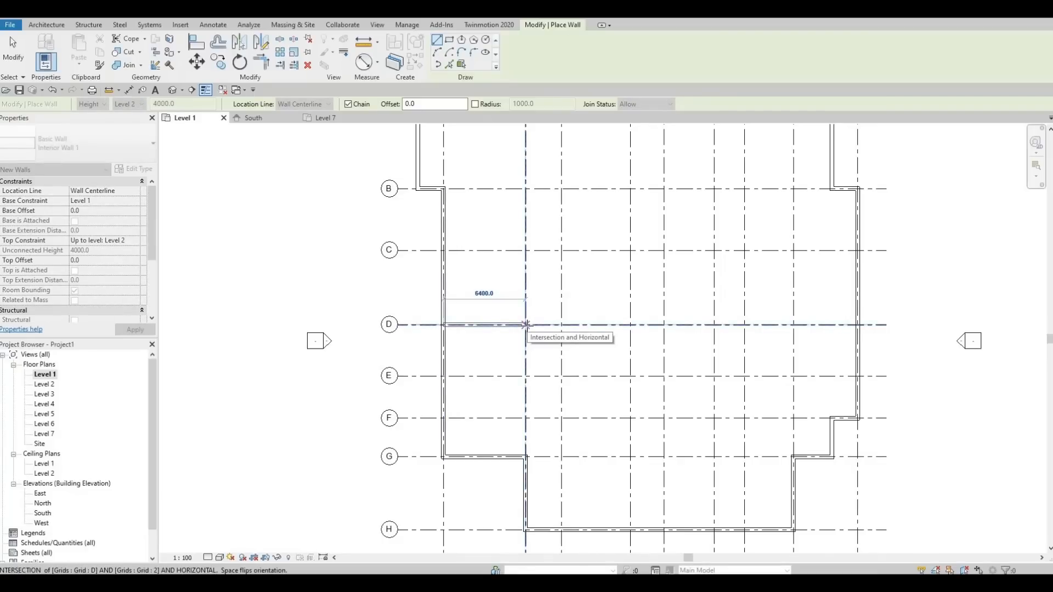
scroll(562, 325, down, 1)
mouse_move(556, 345)
middle_down()
mouse_move(541, 435)
mouse_move(550, 326)
middle_up()
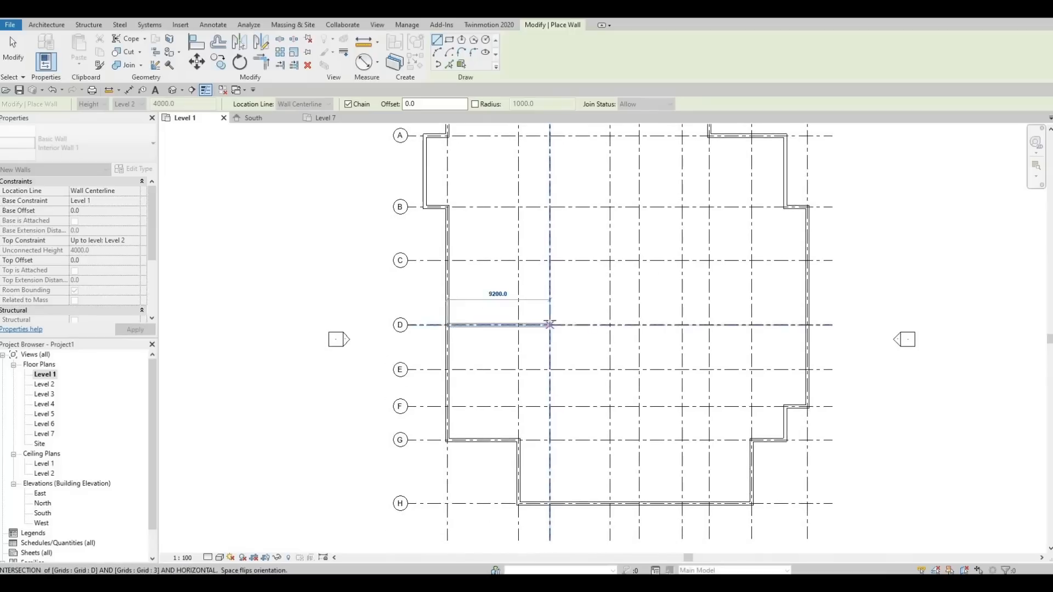
click(550, 325)
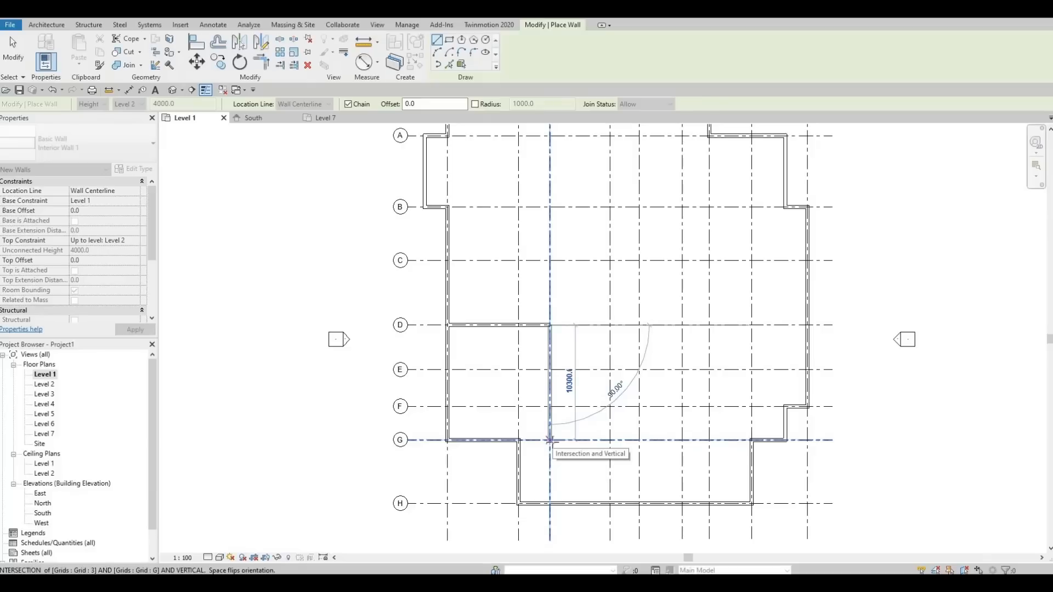
click(550, 440)
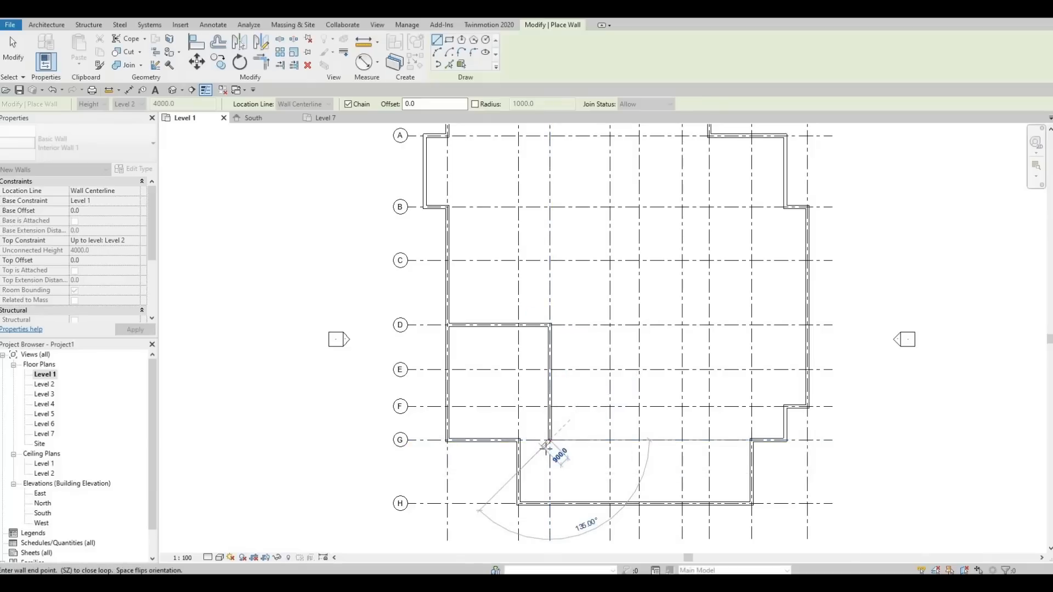
key(Escape)
key(Escape)
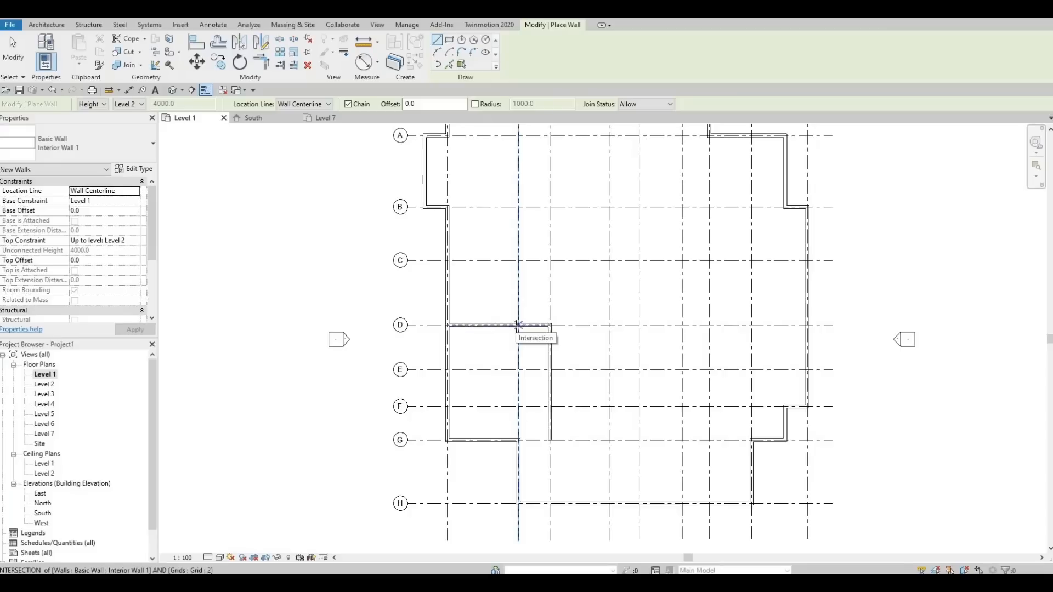
Draw an interior wall along grid 2 from the grid D wall to the exterior wall corner at grid G.
click(518, 325)
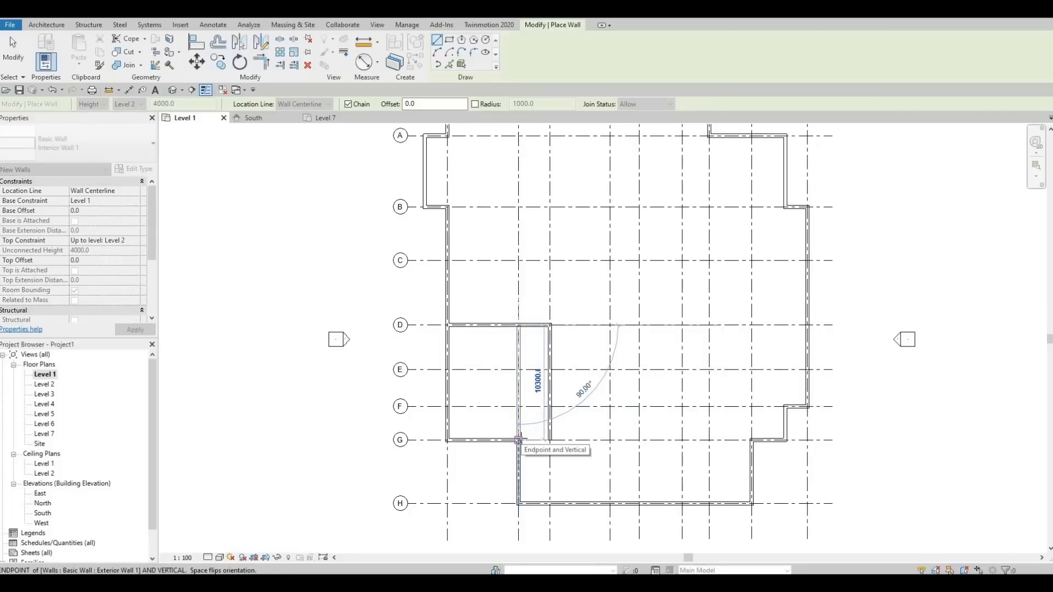
click(519, 440)
key(Escape)
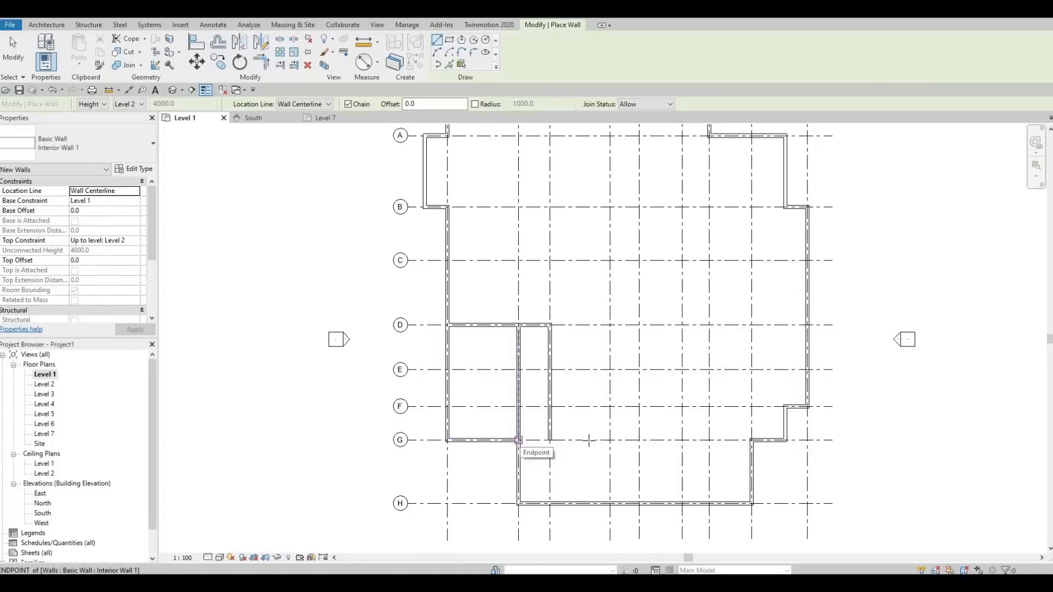
Draw an Interior Wall 1 segment along grid G from the exterior corner at grid 2 to the exterior corner at grid 8.
click(519, 440)
middle_drag(773, 457, 746, 482)
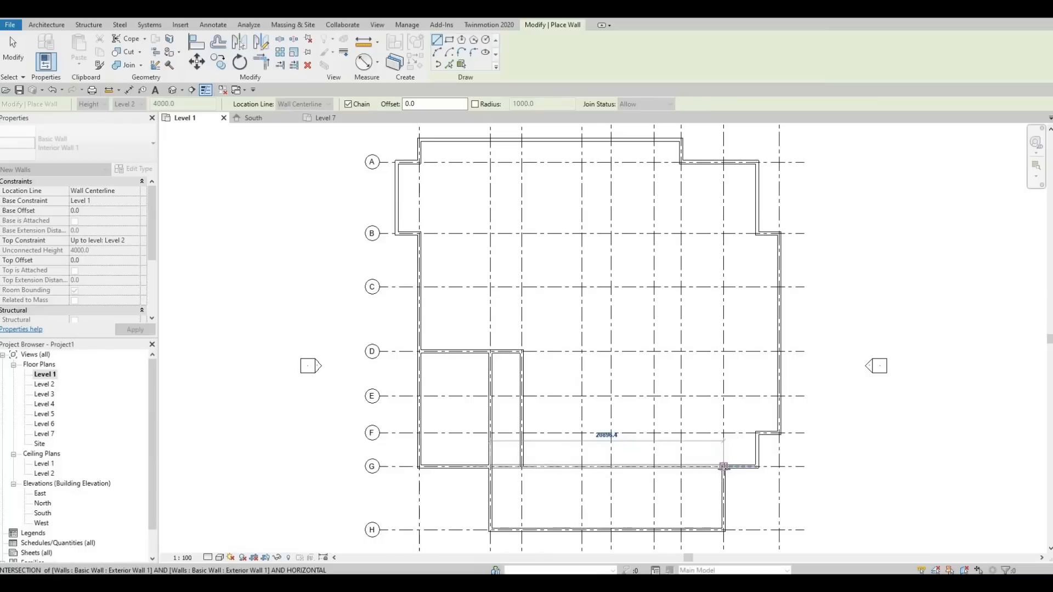
key(Escape)
Draw an interior wall chain from the grid G wall up grid 4 to grid D, along grid D to grid 7, and down to grid G.
scroll(708, 494, up, 2)
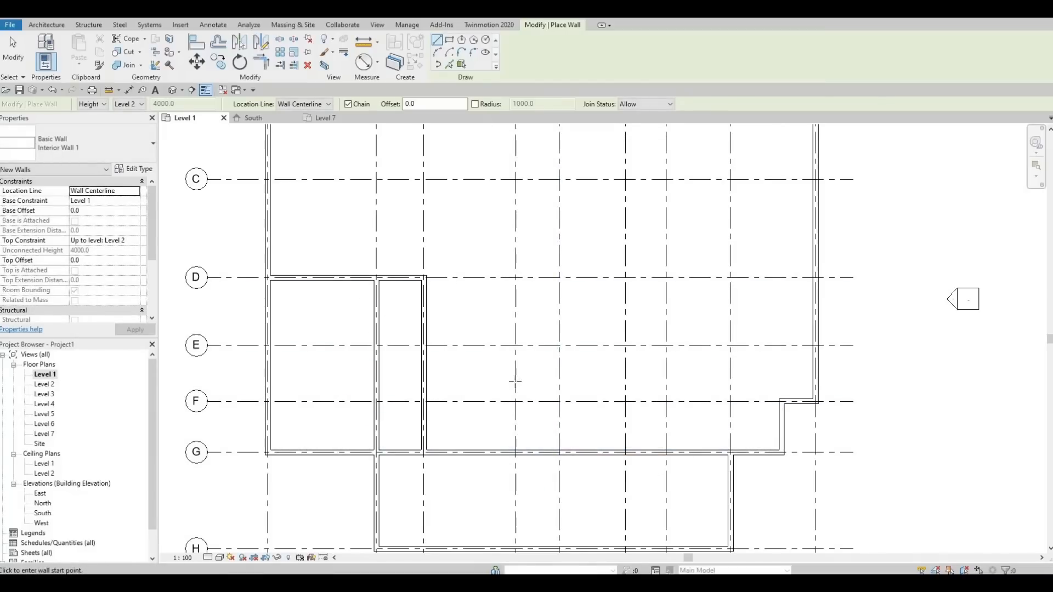
middle_drag(525, 368, 522, 363)
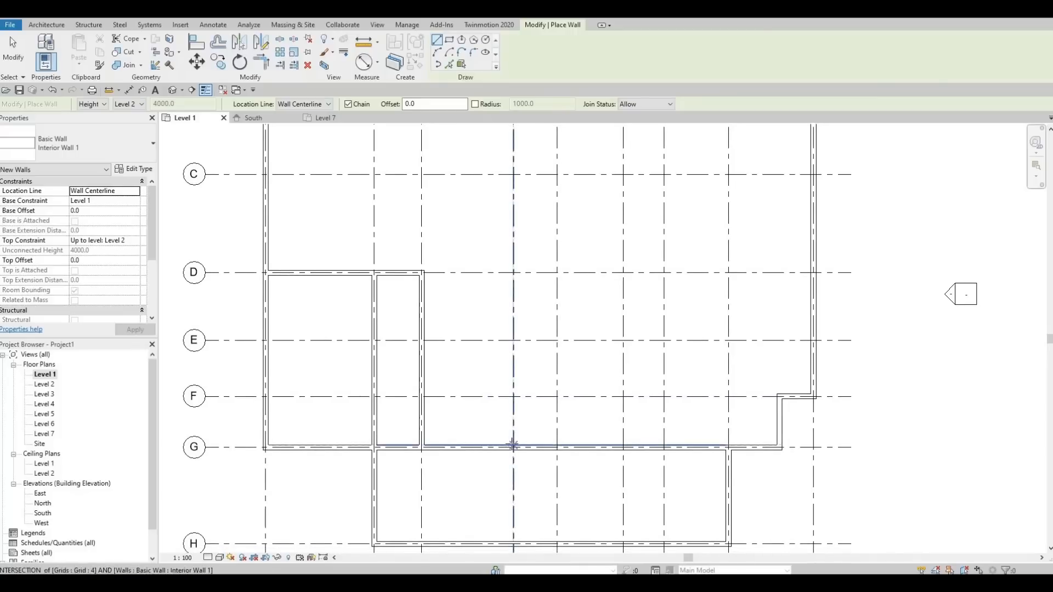
scroll(516, 443, down, 4)
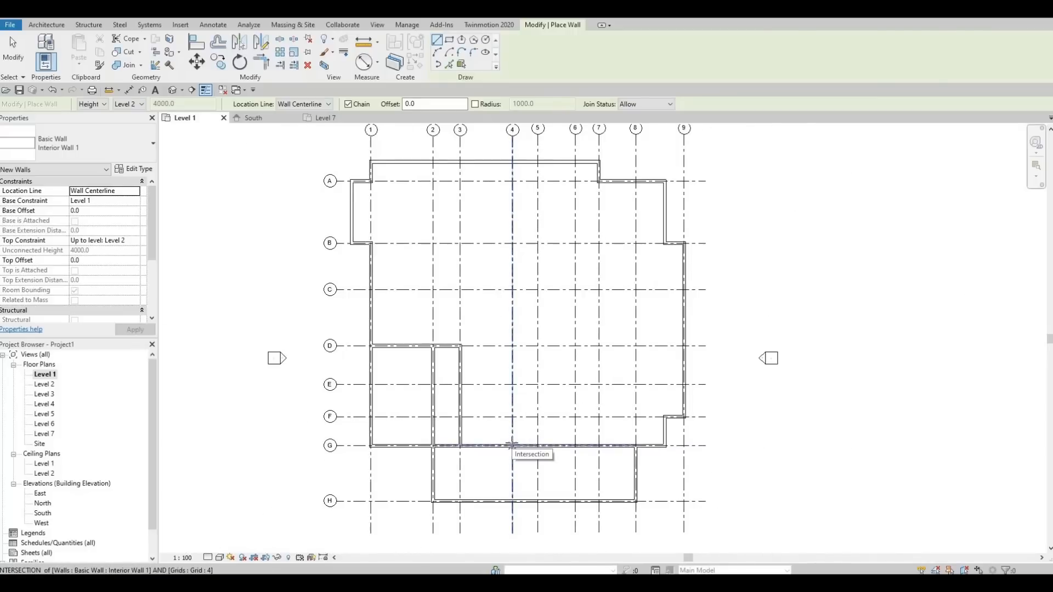
click(512, 445)
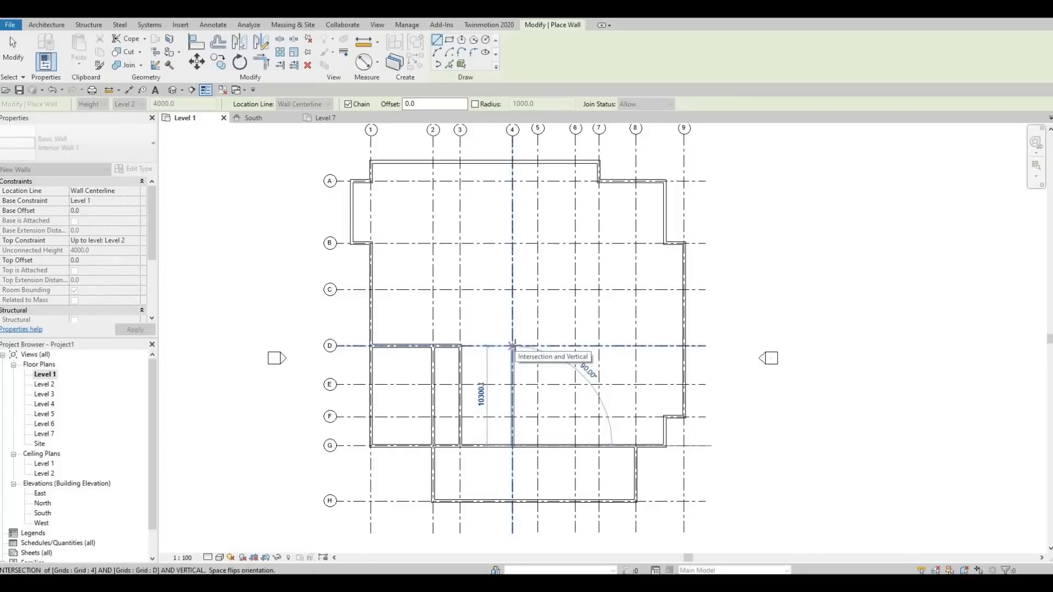
click(513, 345)
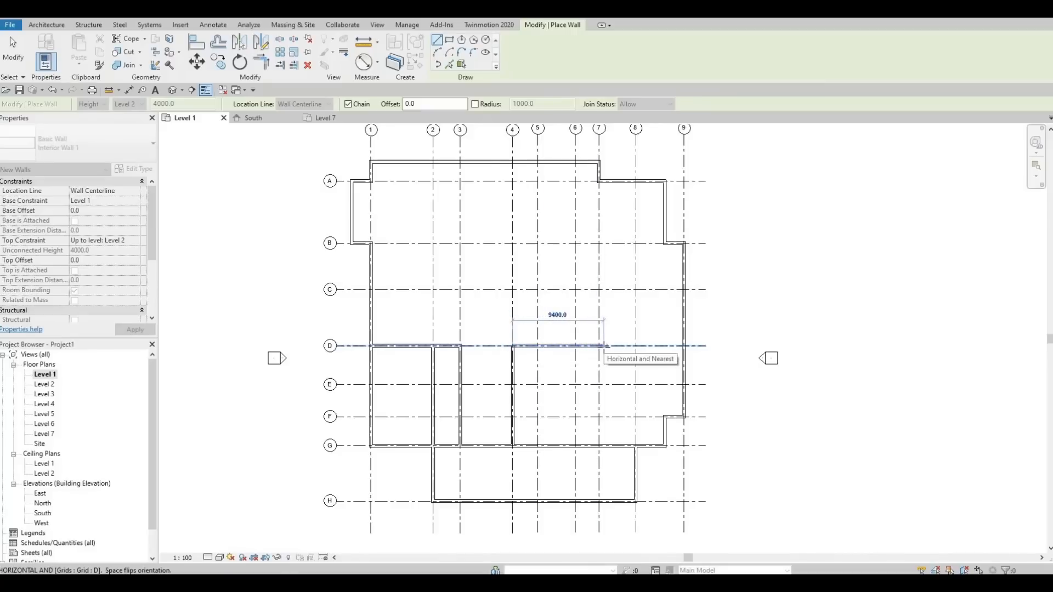
click(599, 346)
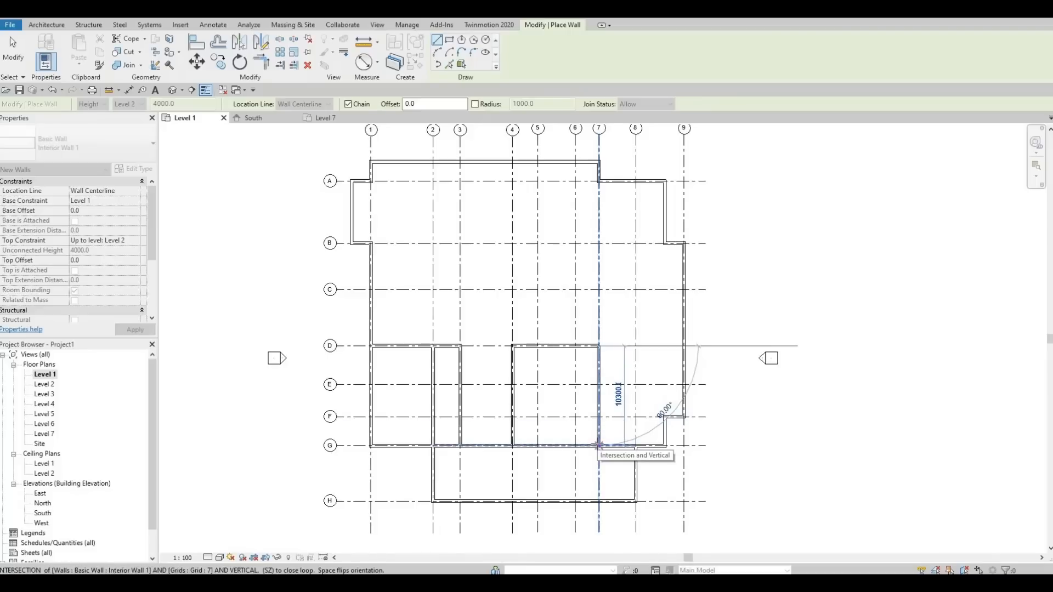
click(599, 446)
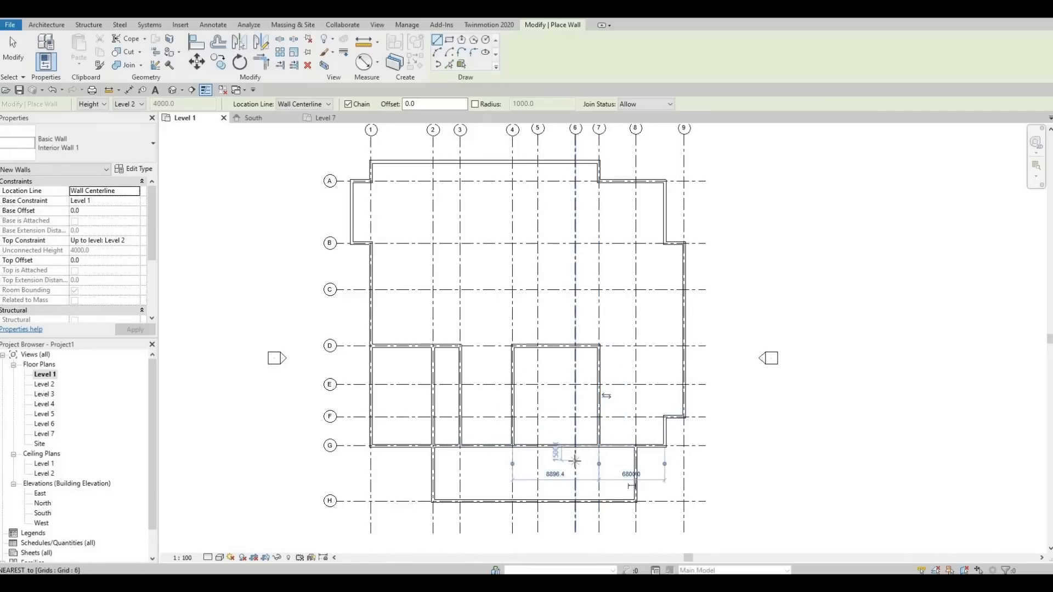
key(Escape)
Draw an interior wall along grid 5 from the grid D wall to the grid G wall.
scroll(551, 405, up, 1)
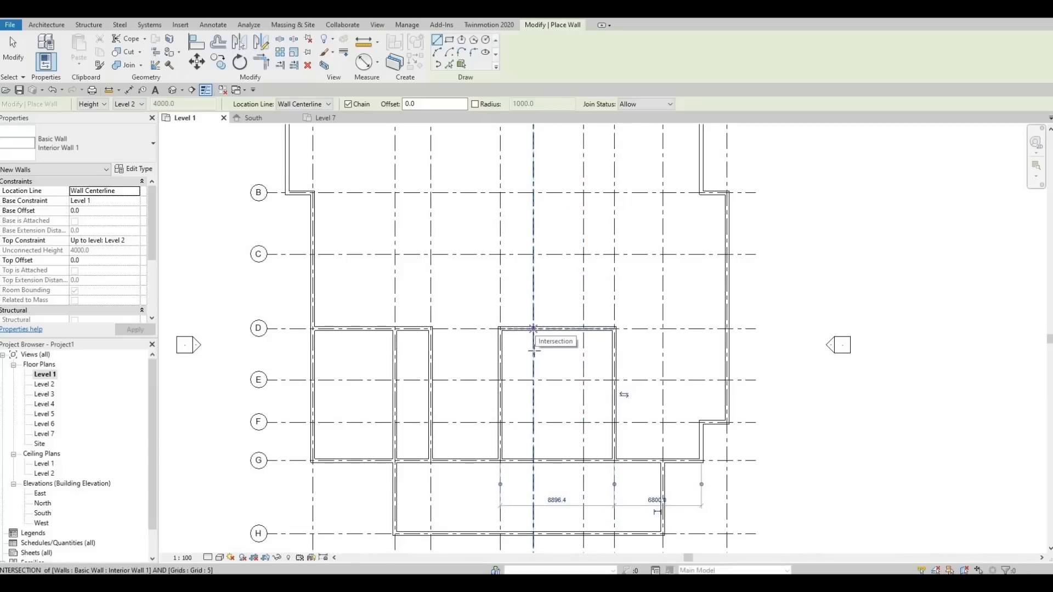
click(534, 328)
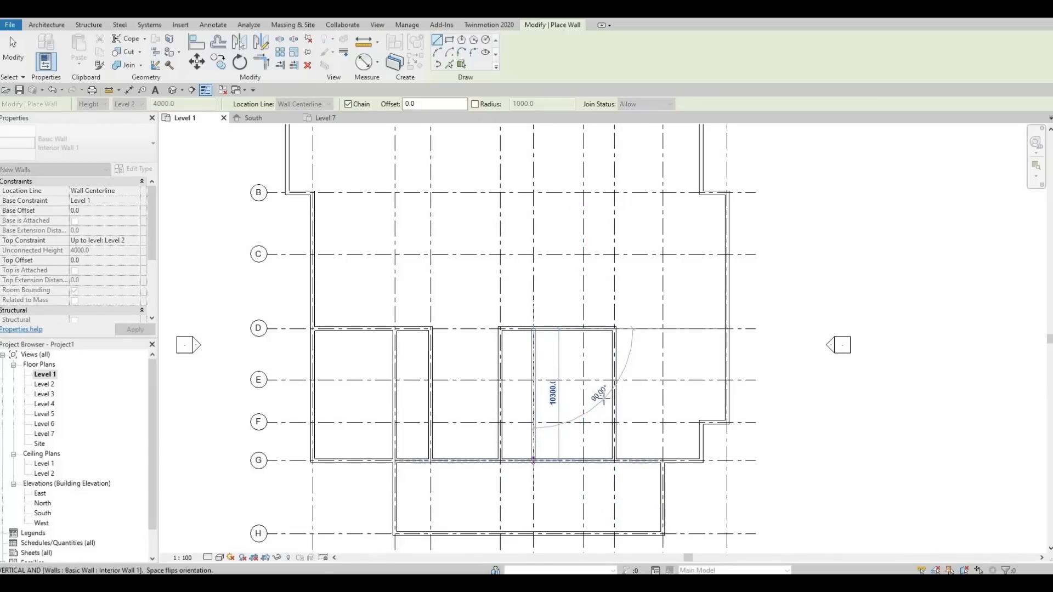
click(533, 460)
key(Escape)
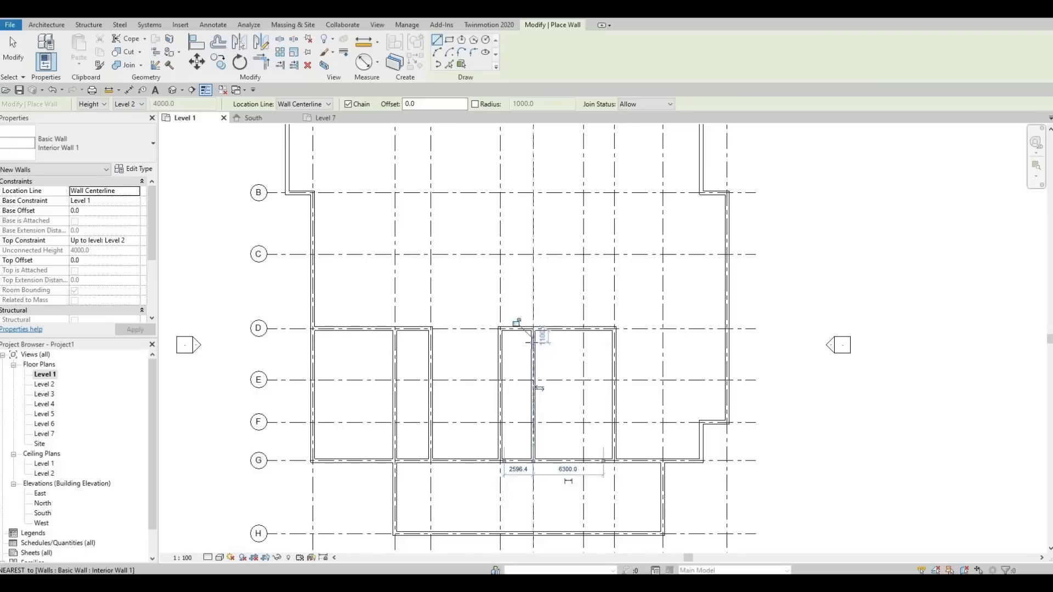
Draw an interior wall along grid 6 between the grid D and grid G walls and finish the wall command.
scroll(532, 344, down, 3)
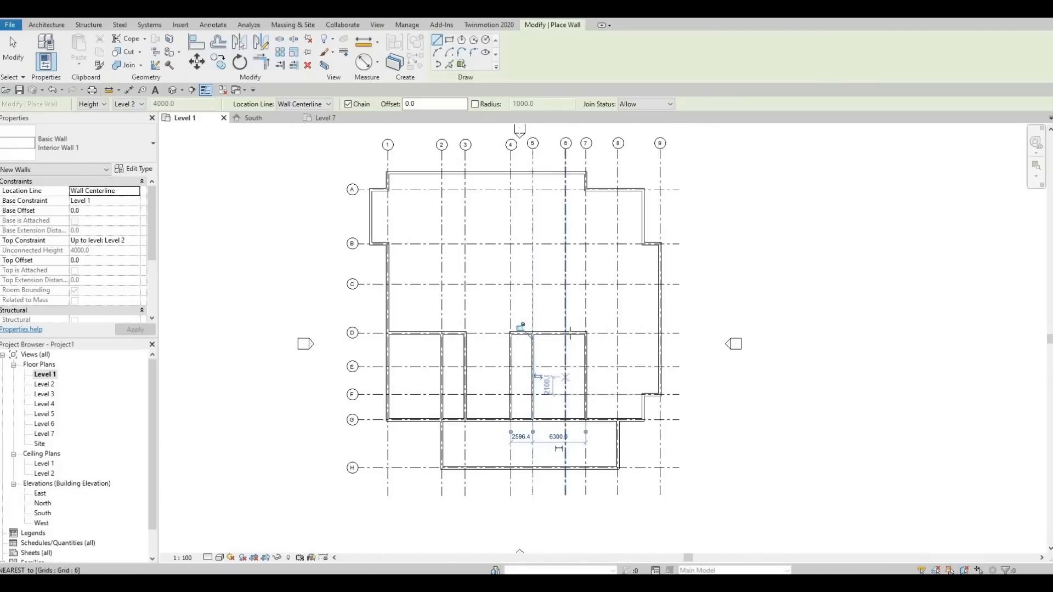
click(564, 333)
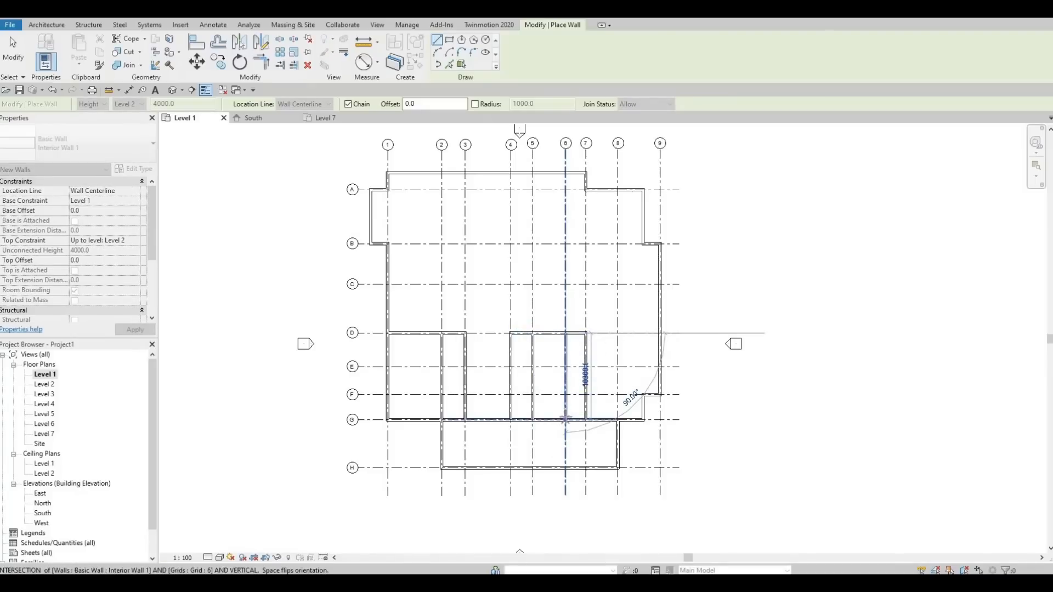
click(566, 419)
key(Escape)
scroll(535, 376, up, 1)
scroll(535, 375, up, 2)
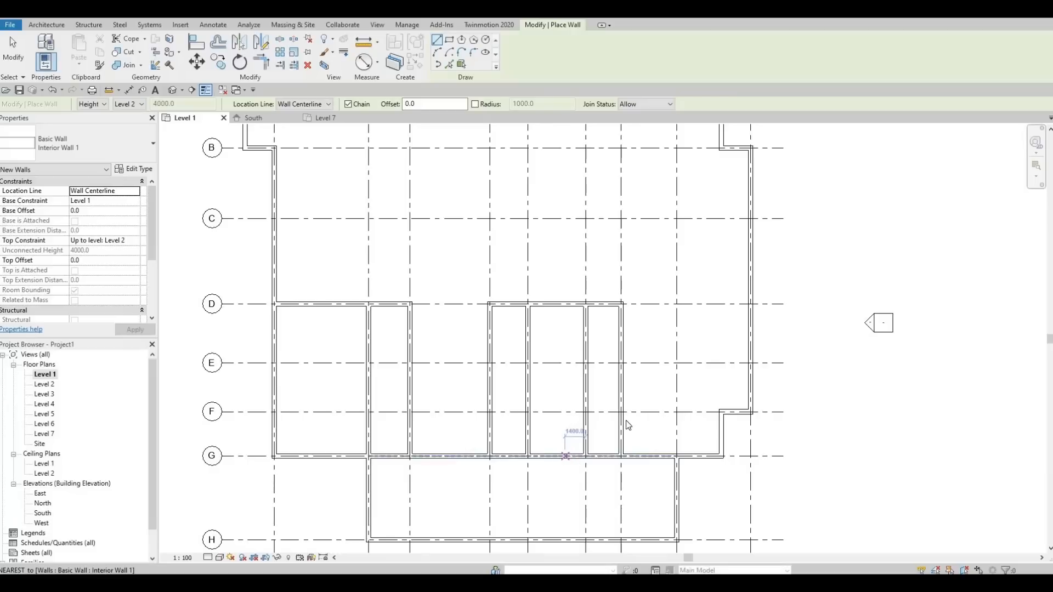
key(Escape)
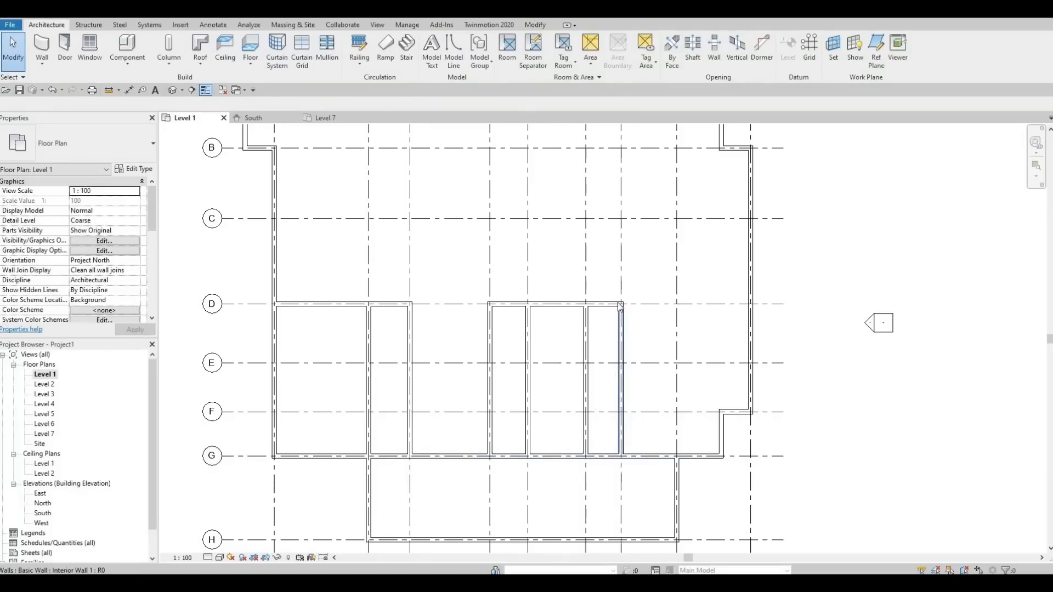
Extend the grid D interior wall that starts at grid 4 from its end at grid 7 to grid 8.
click(619, 303)
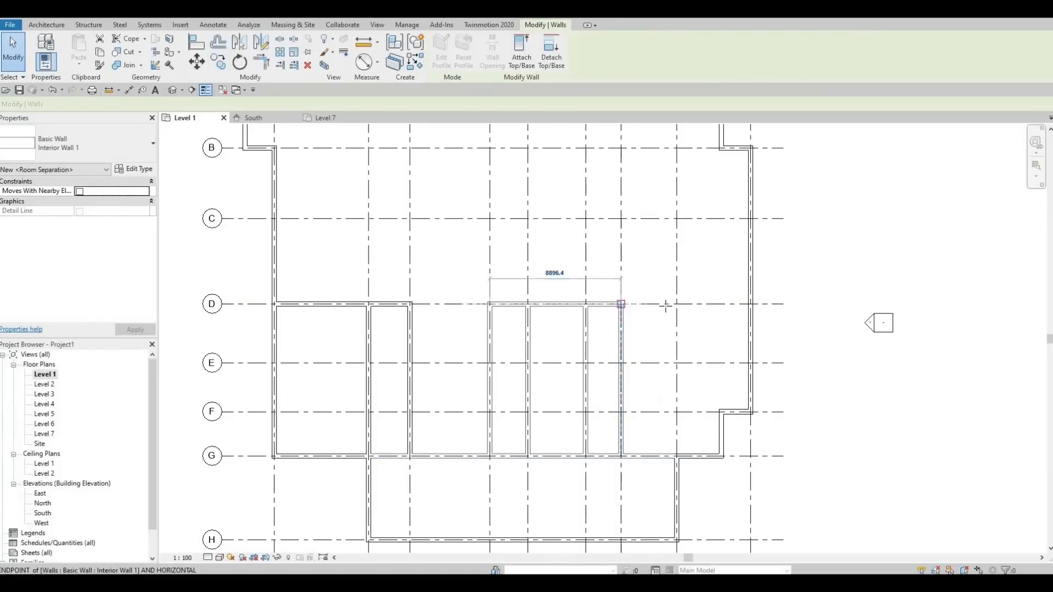
drag(665, 306, 677, 303)
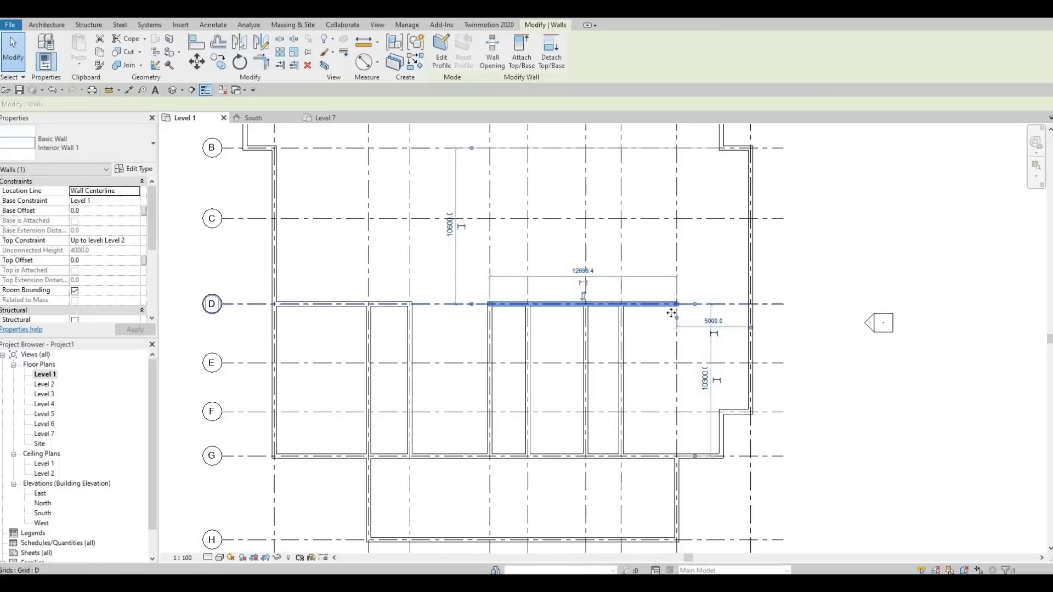
scroll(677, 312, down, 2)
middle_drag(676, 426, 682, 342)
scroll(677, 341, up, 1)
scroll(672, 341, up, 1)
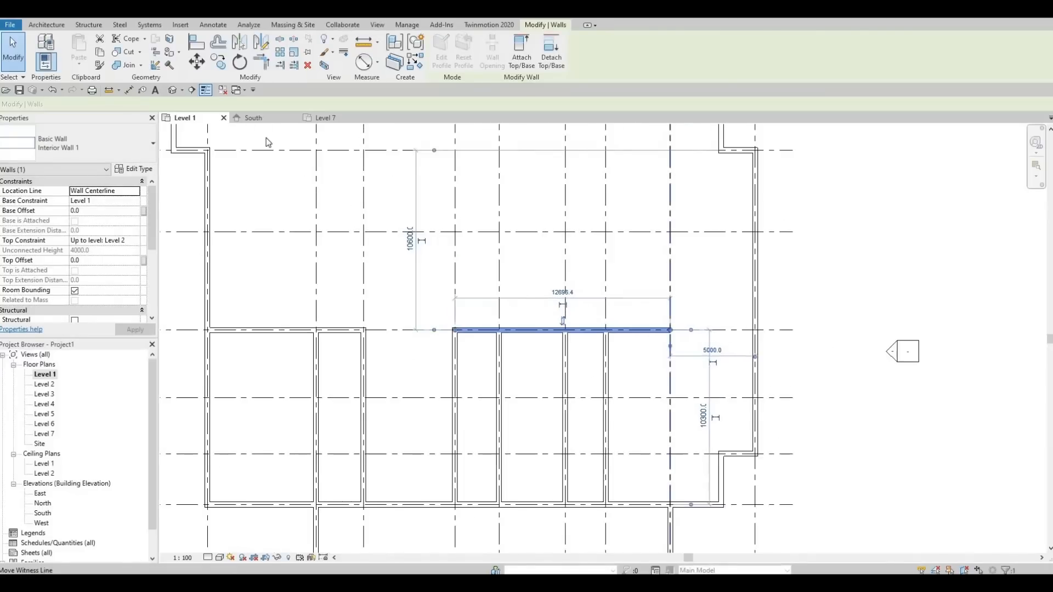
key(Escape)
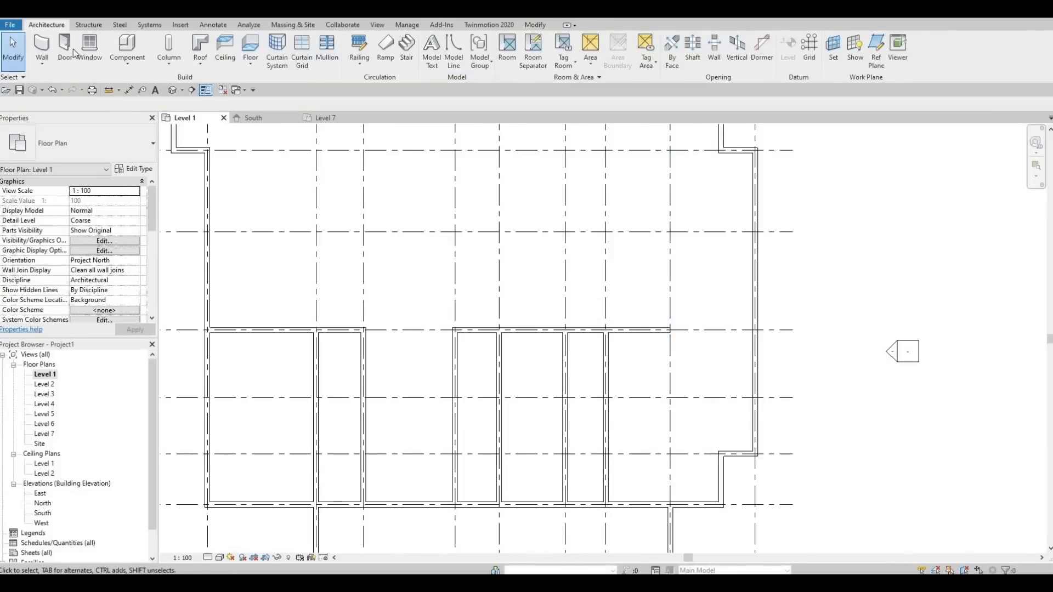
Draw an interior wall along grid 8 from the grid G wall to the end of the grid D wall.
click(42, 46)
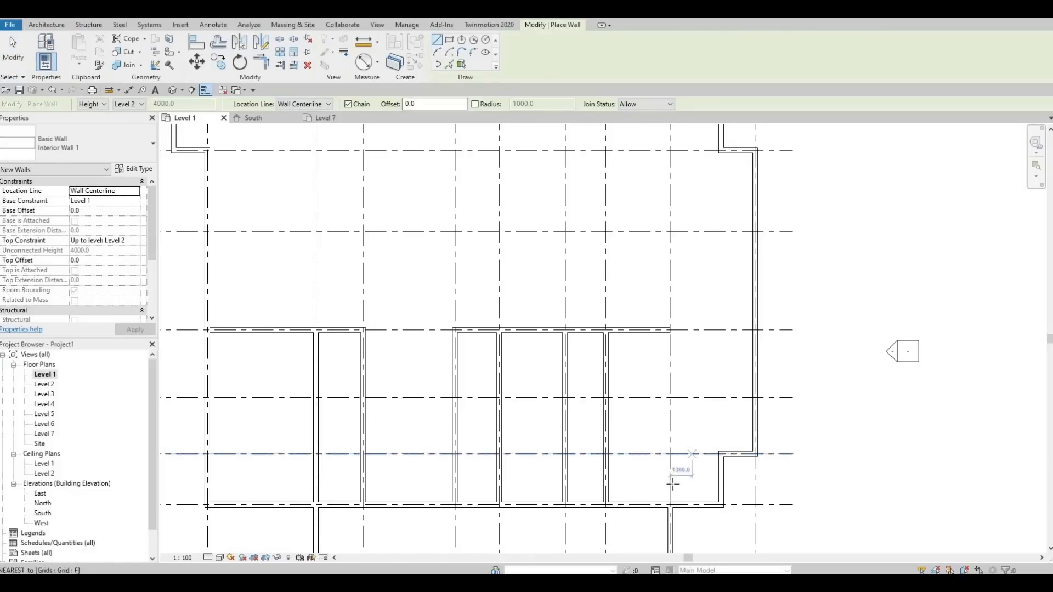
click(670, 475)
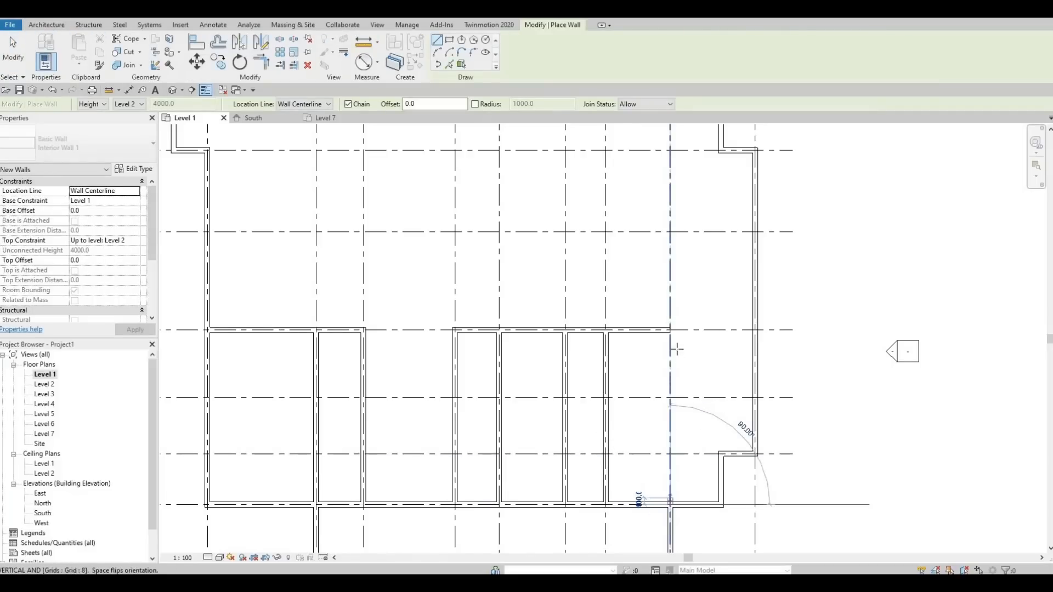
click(661, 381)
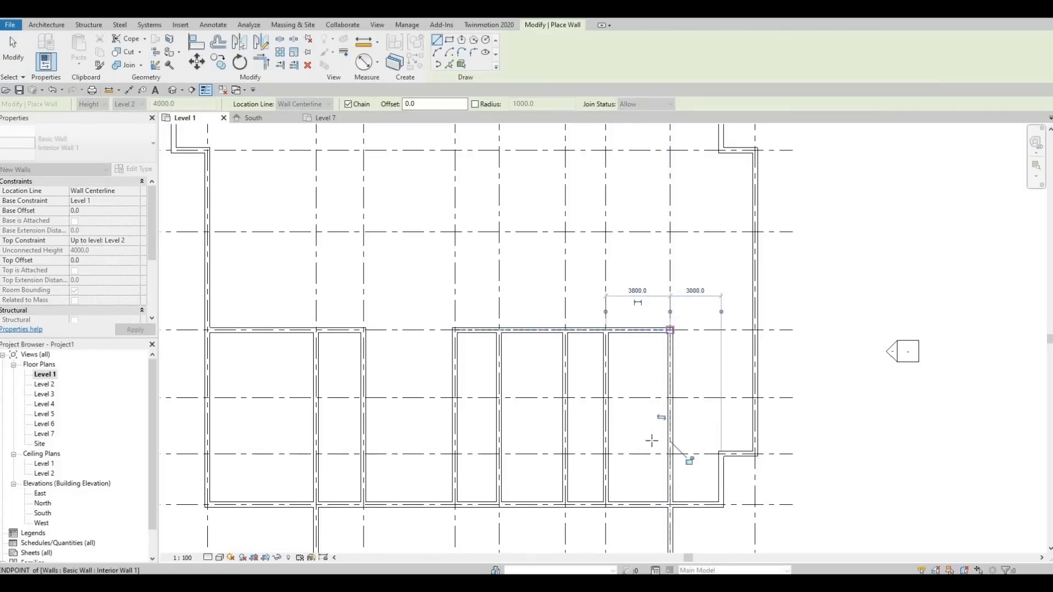
key(Escape)
key(Escape)
Draw an interior wall from the grid 1 exterior wall, about 3100 mm above grid D, to grid 3 and down to the grid D corner.
middle_drag(612, 435, 731, 384)
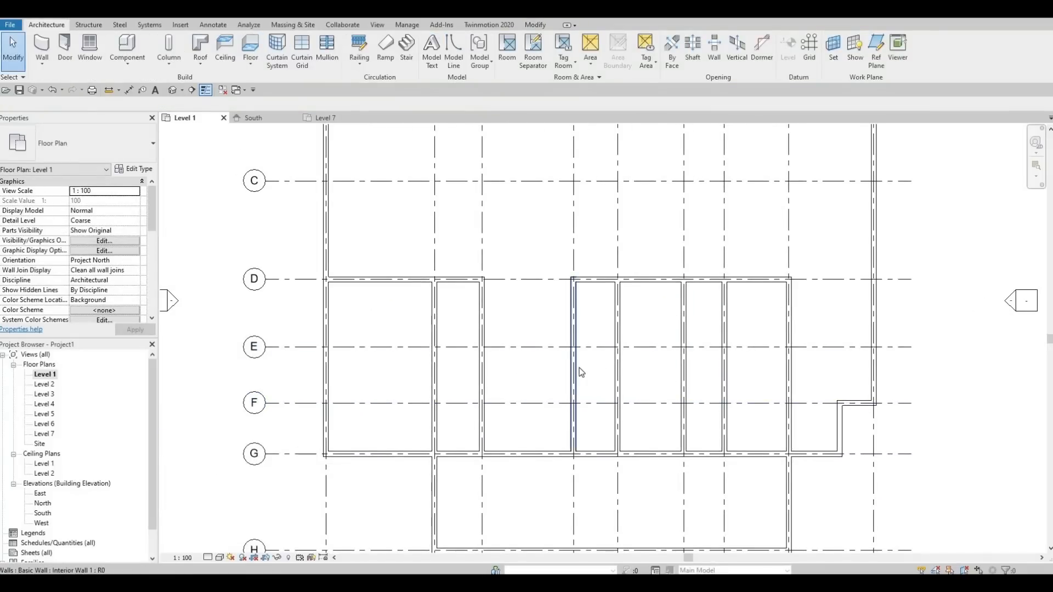
click(44, 50)
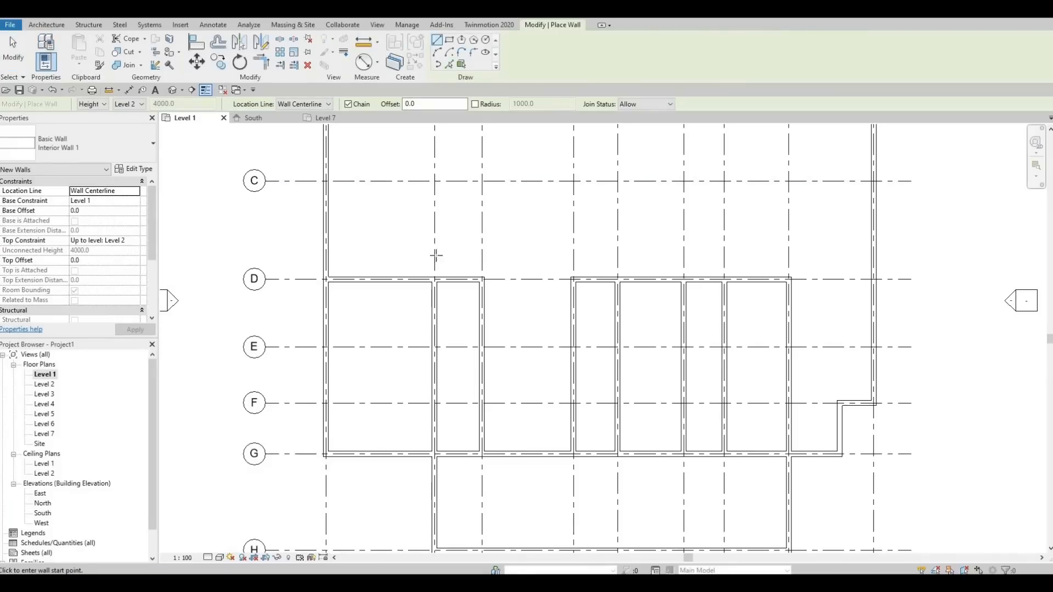
click(326, 226)
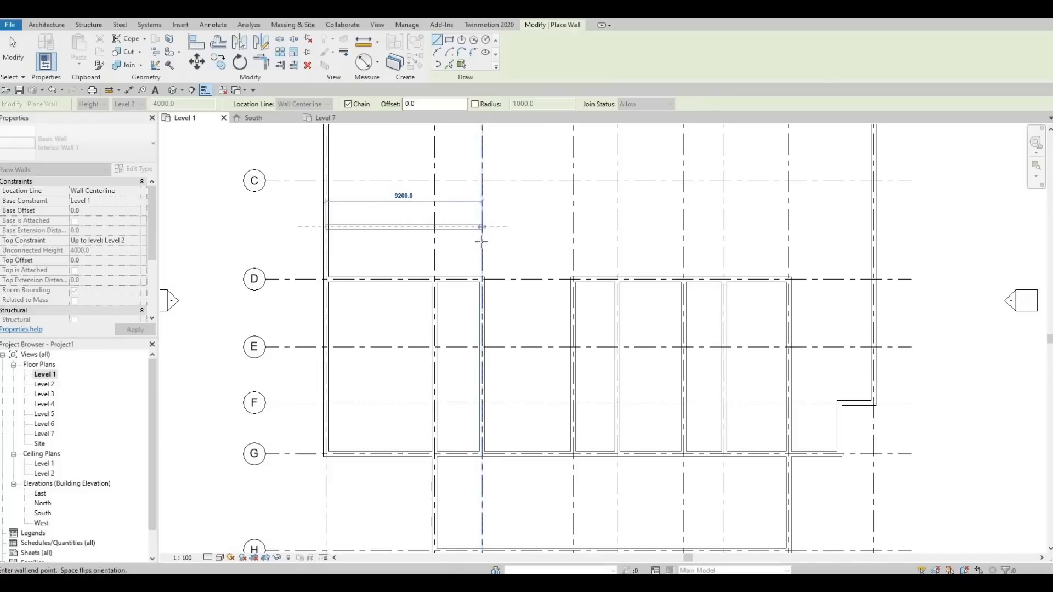
click(482, 226)
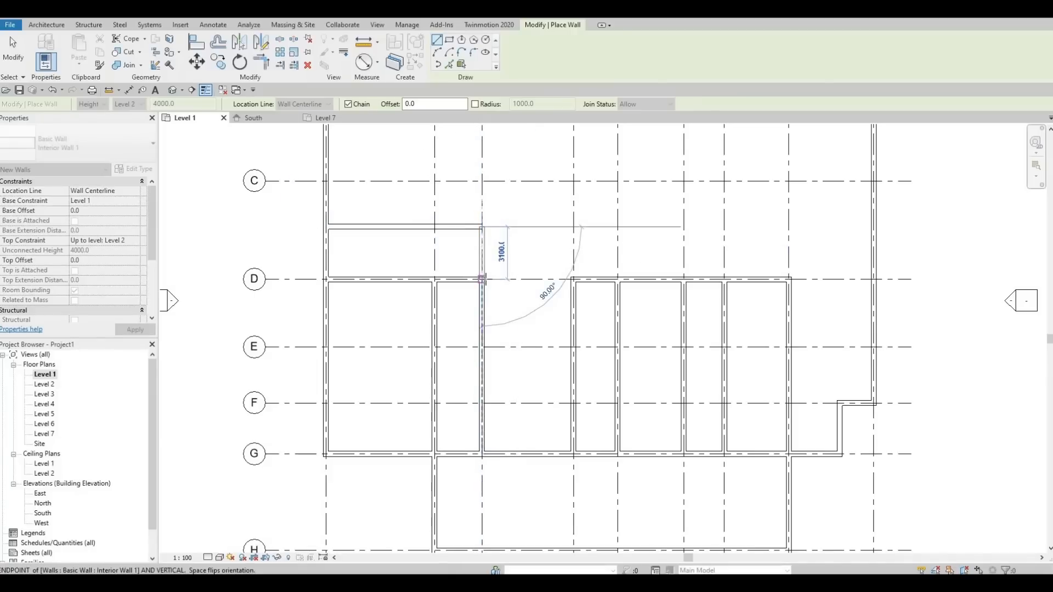
click(542, 295)
key(Escape)
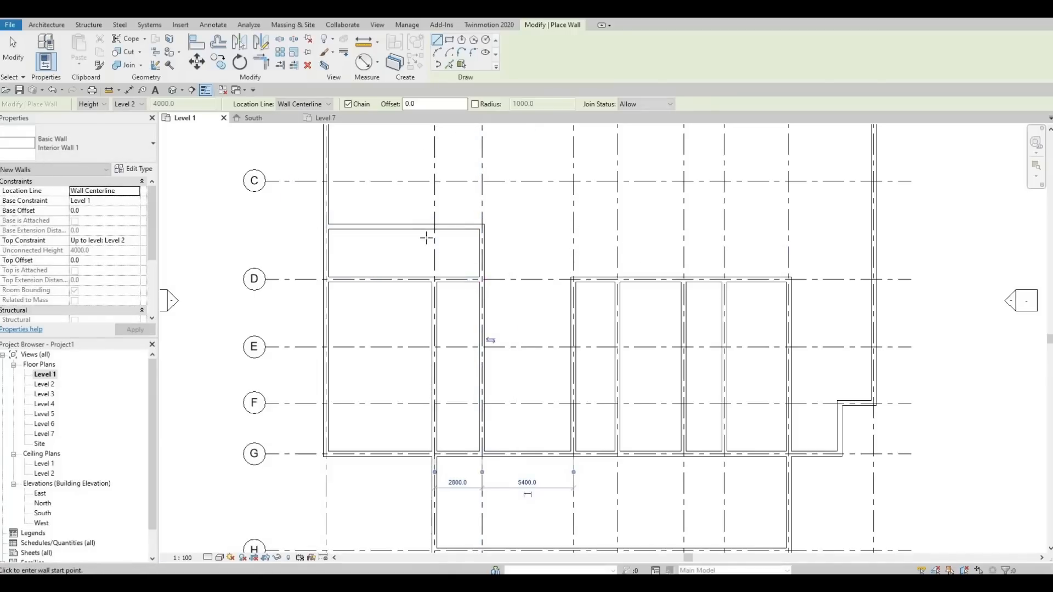
key(Escape)
key(Escape)
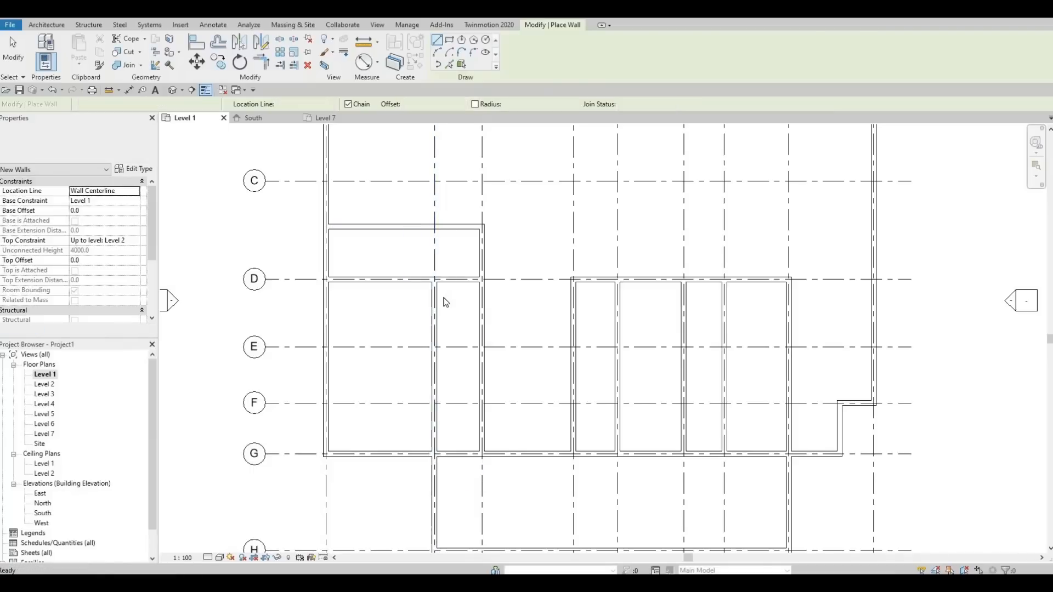
Extend the grid 2 interior wall past grid D to the horizontal wall between grids C and D.
click(482, 255)
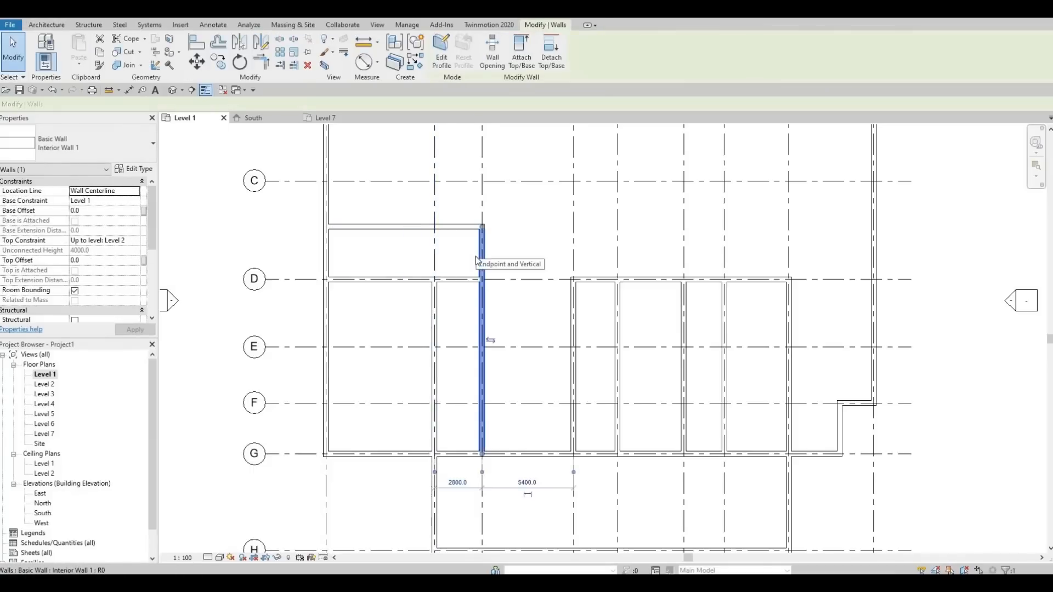
key(Escape)
click(434, 282)
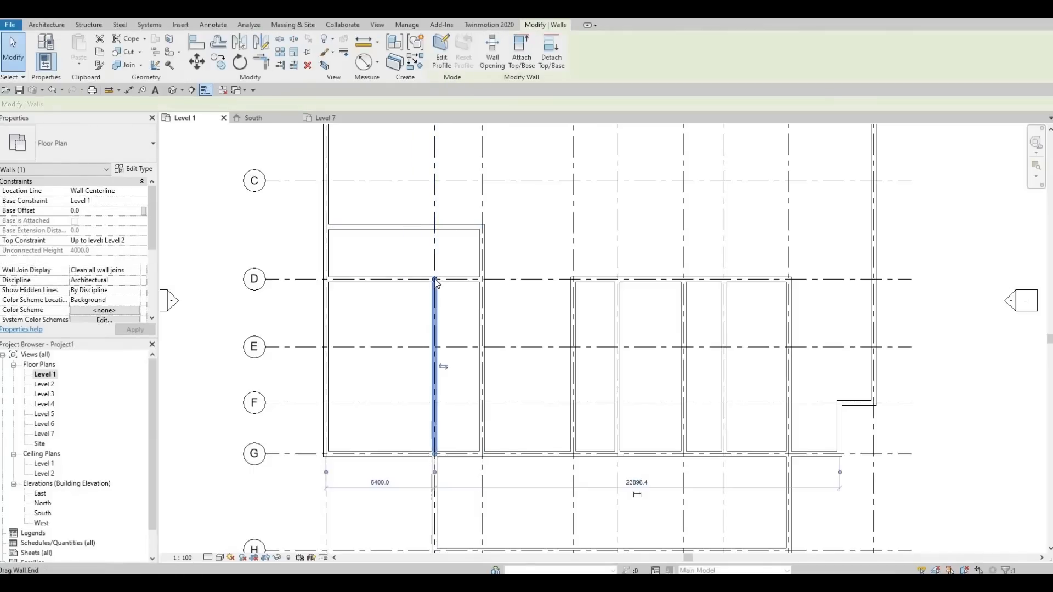
drag(434, 280, 435, 227)
key(Escape)
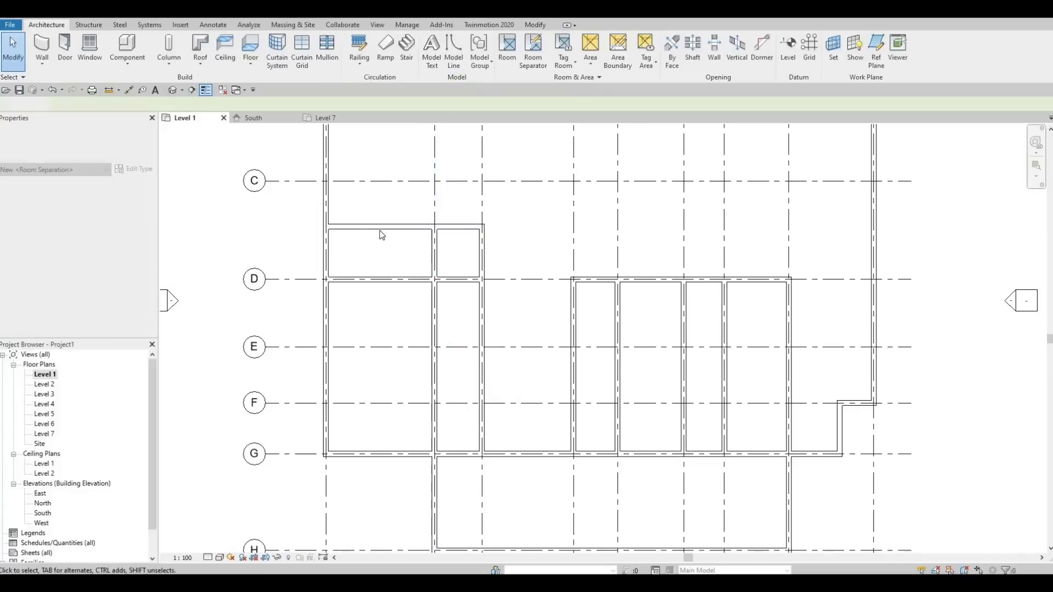
Try to move a witness line of the temporary dimensions on the horizontal wall between grids C and D.
click(371, 227)
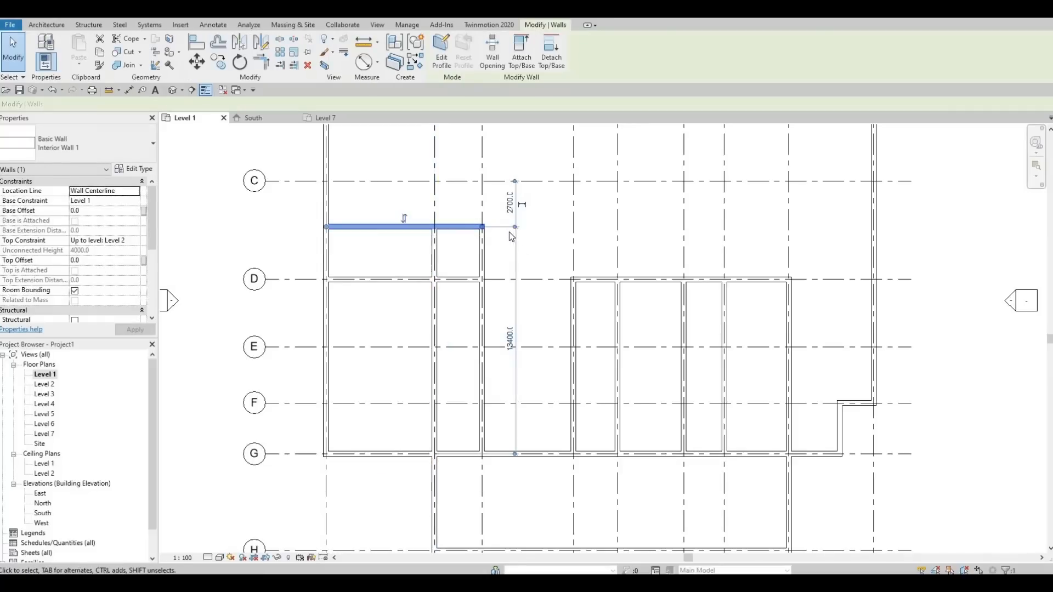
key(Escape)
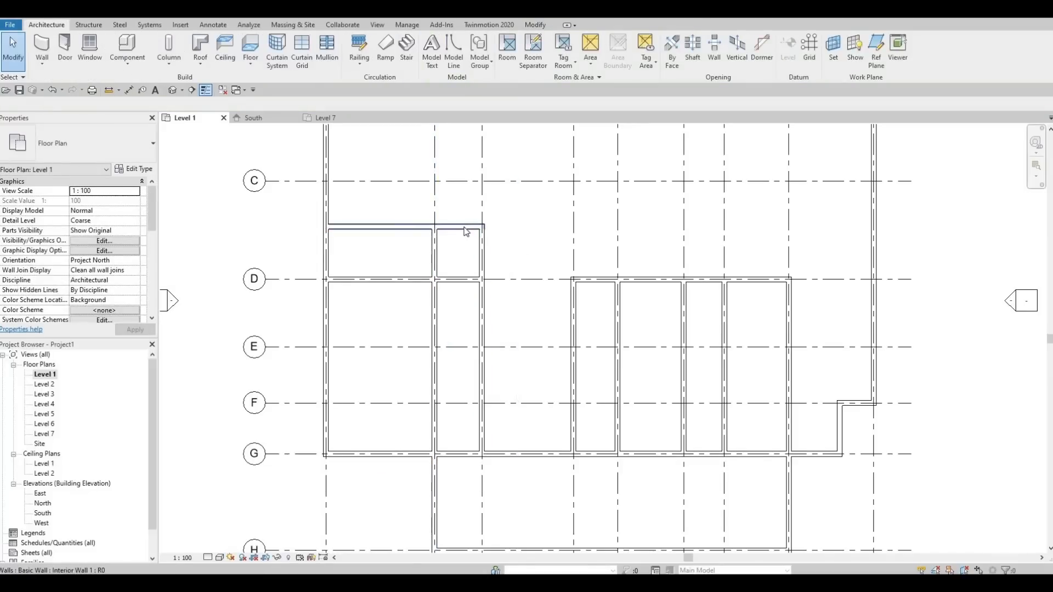
click(472, 229)
drag(516, 189, 513, 230)
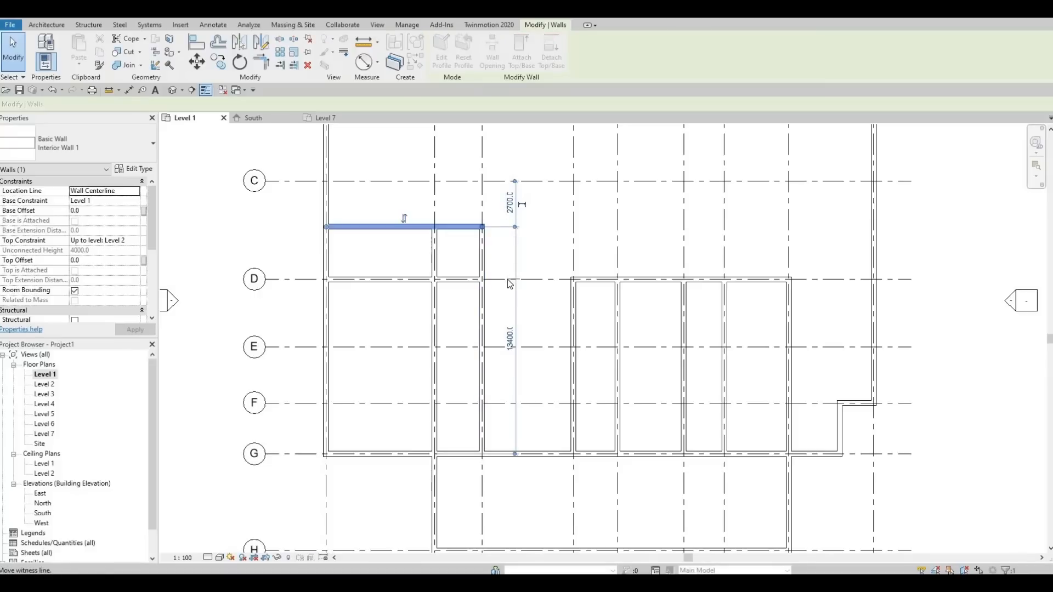
key(Escape)
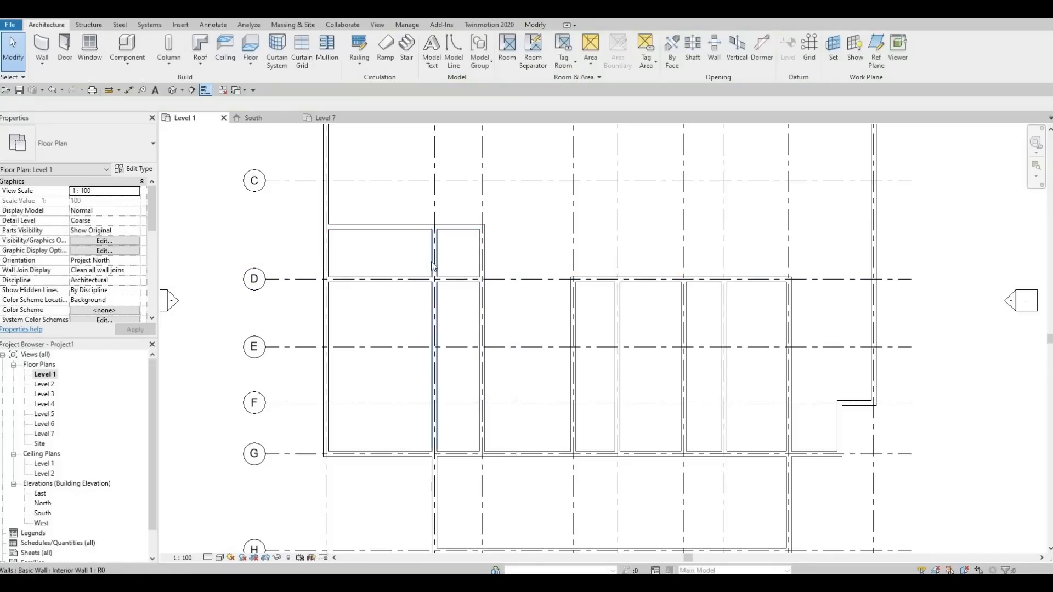
Move the grid C witness line of the horizontal wall's temporary dimension to grid D.
click(484, 250)
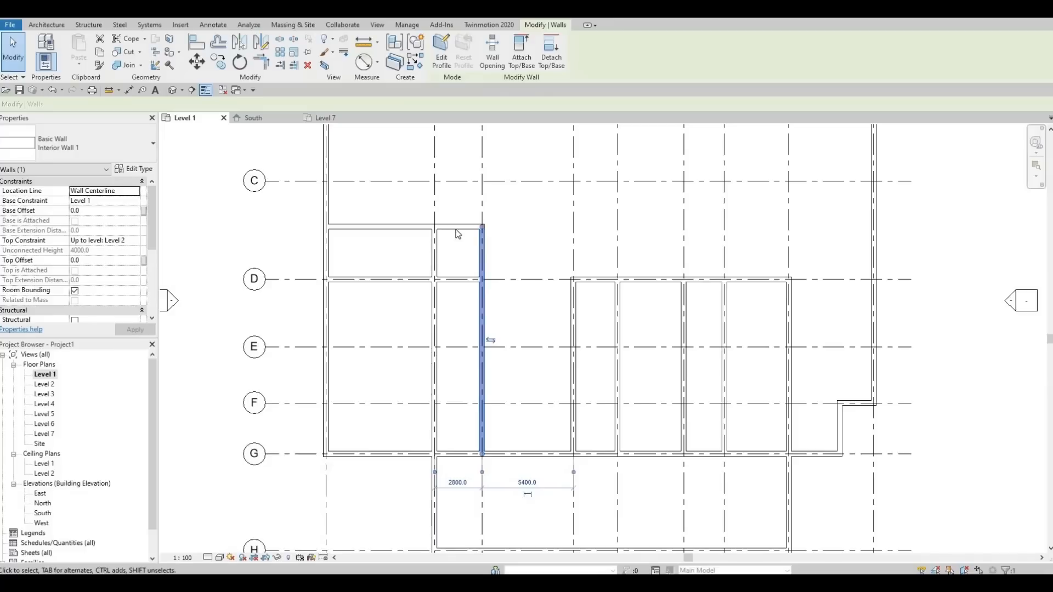
click(449, 229)
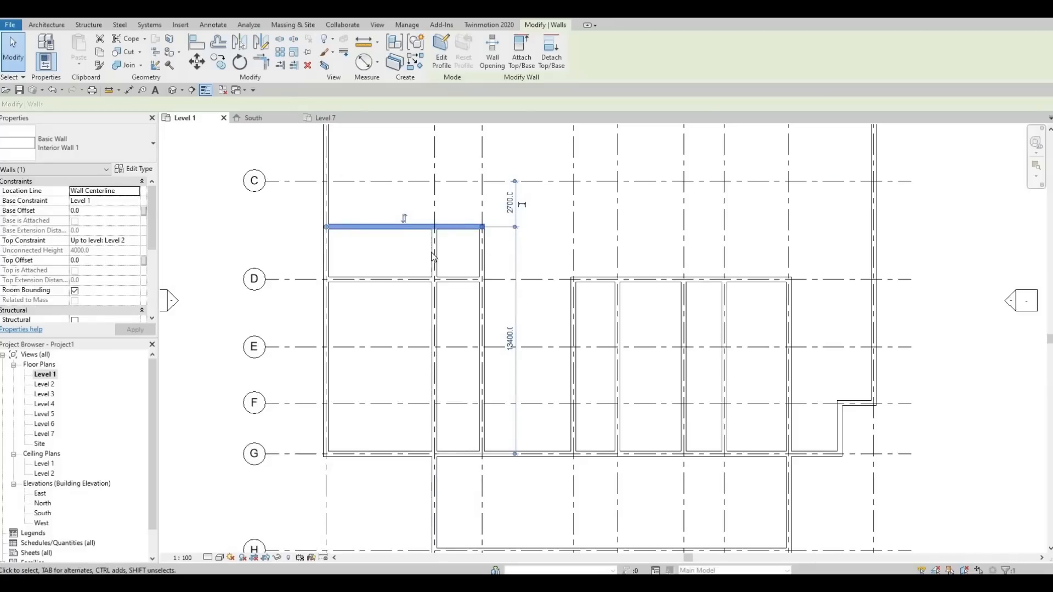
scroll(432, 246, up, 2)
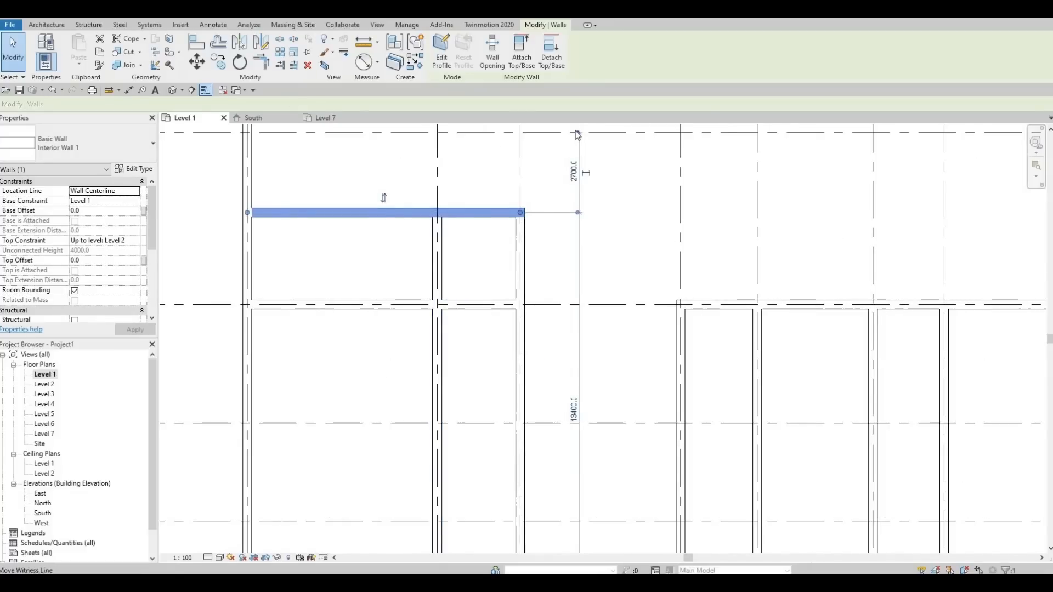
drag(577, 133, 509, 304)
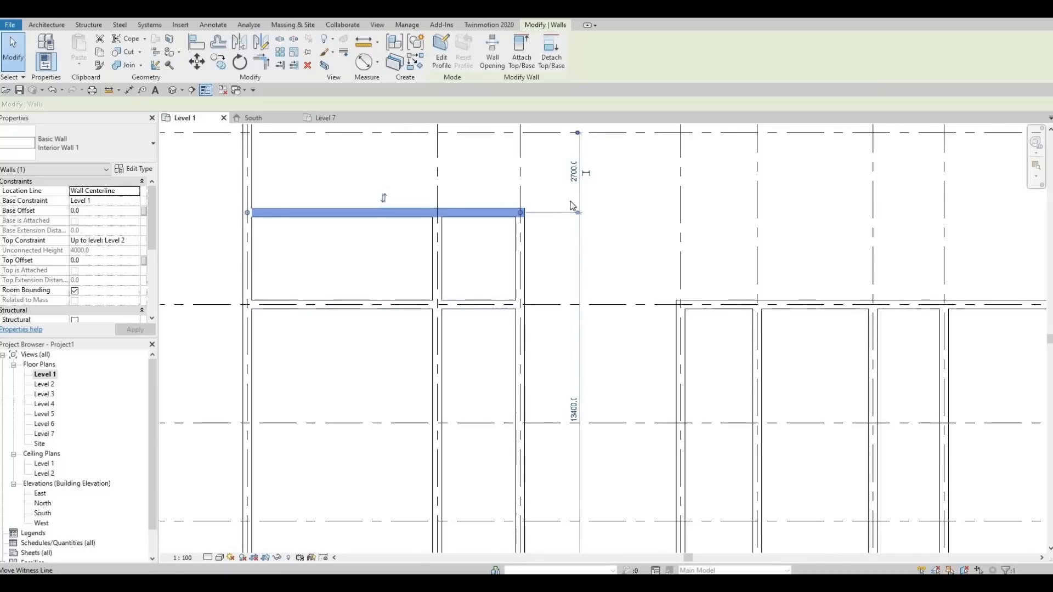
drag(519, 244, 528, 216)
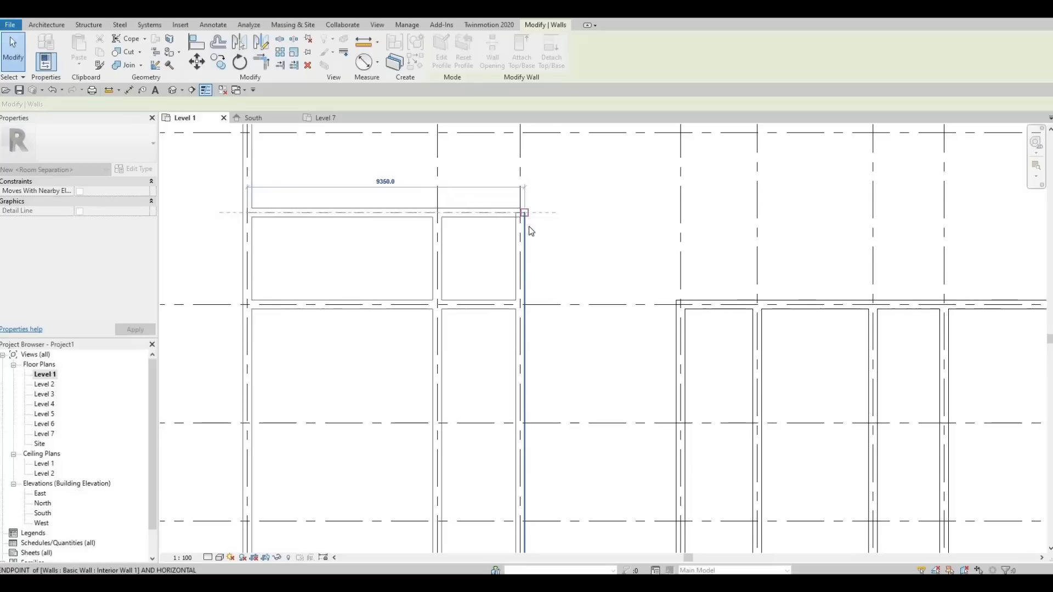
click(524, 213)
key(Escape)
key(Escape)
drag(551, 216, 553, 220)
key(Escape)
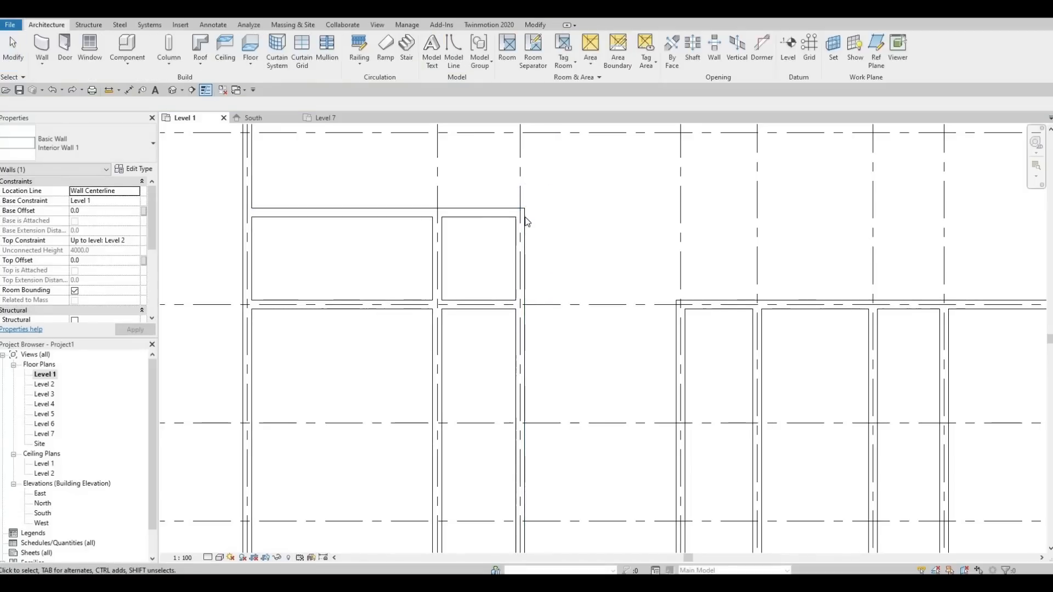
Reference the horizontal wall's temporary dimension to its centreline and set the wall's distance above grid D to 3400 mm.
click(479, 214)
click(547, 262)
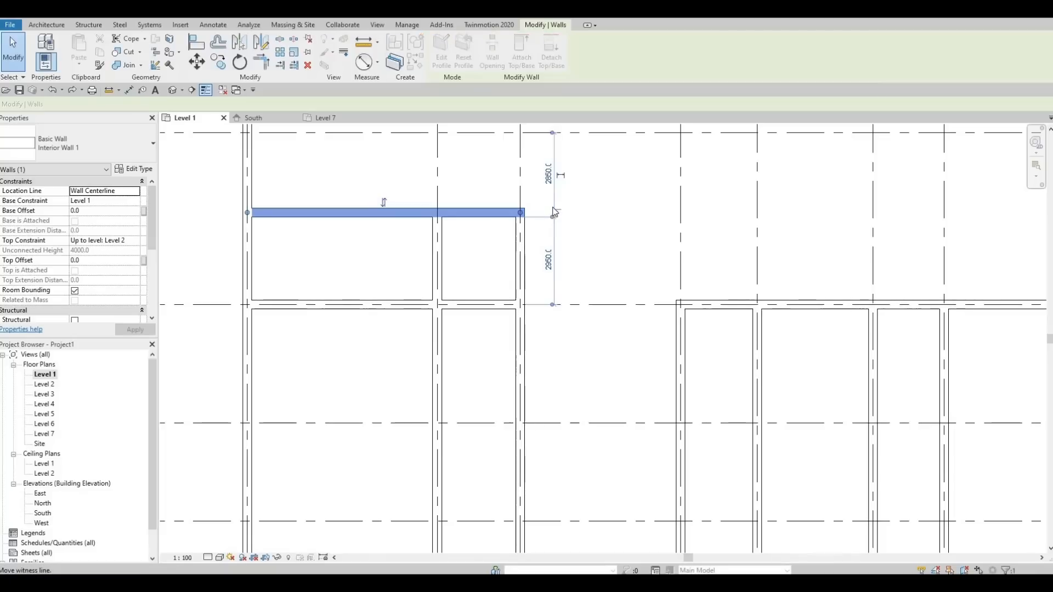
click(521, 215)
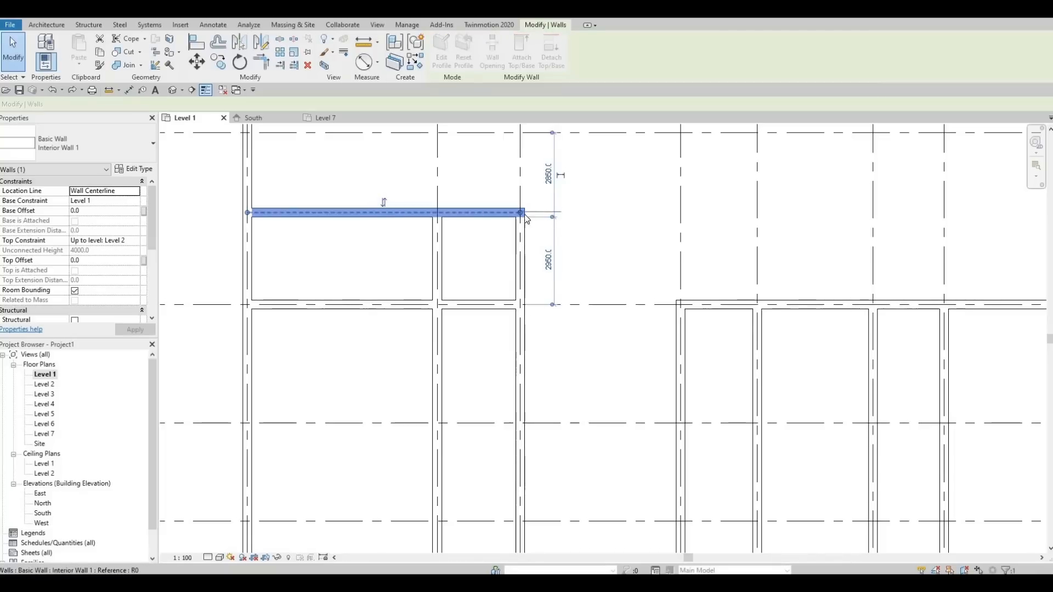
click(552, 262)
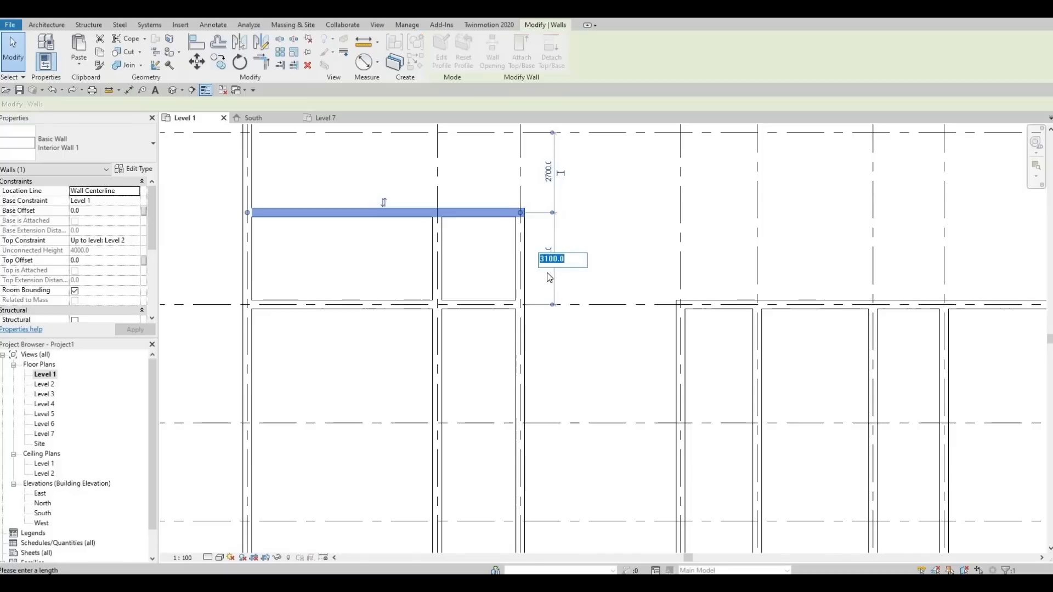
text(3400)
key(Return)
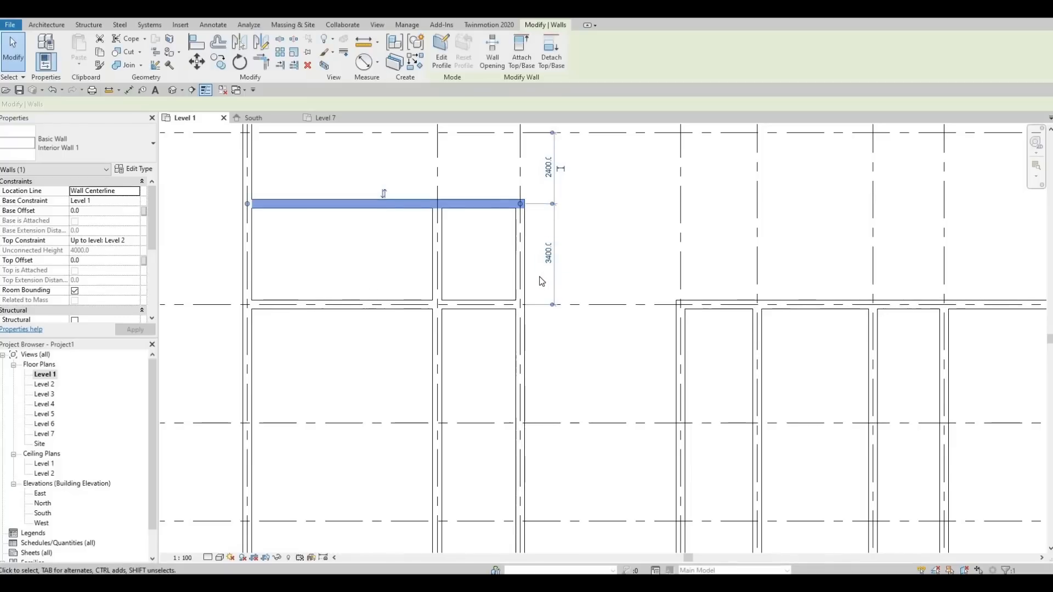
click(535, 283)
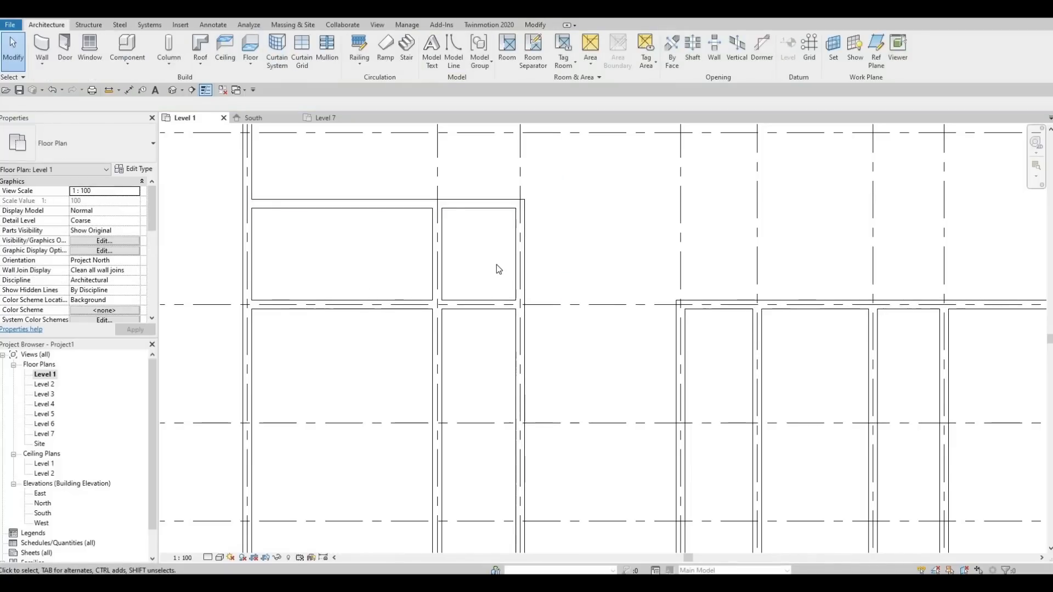
Examine the Level 1 interior wall layout and the open area between grids A and D.
scroll(527, 261, down, 3)
middle_drag(465, 288, 382, 293)
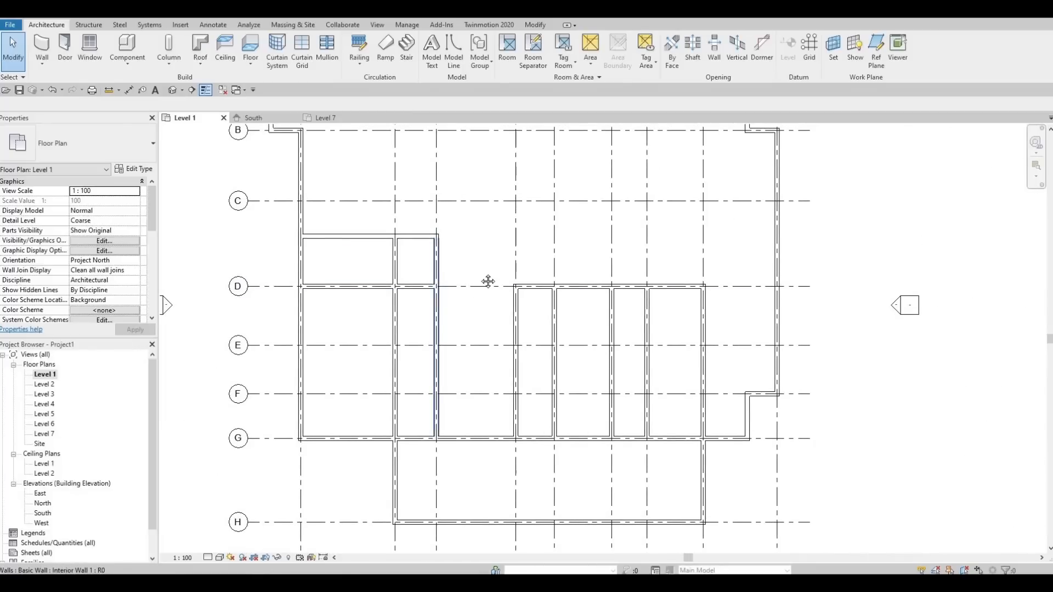
middle_drag(488, 281, 503, 263)
middle_drag(417, 319, 444, 306)
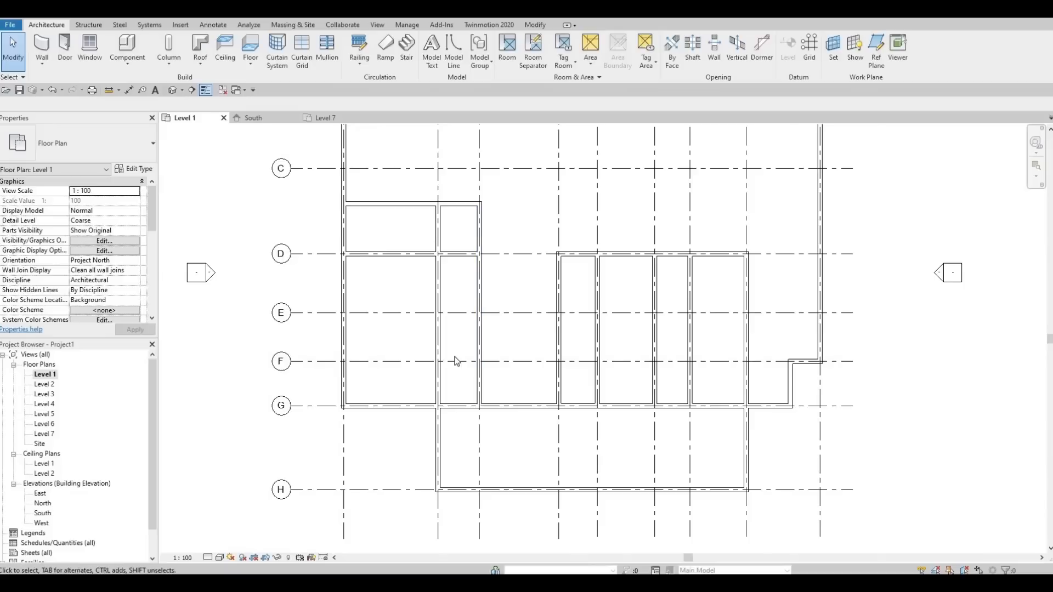
scroll(455, 361, up, 1)
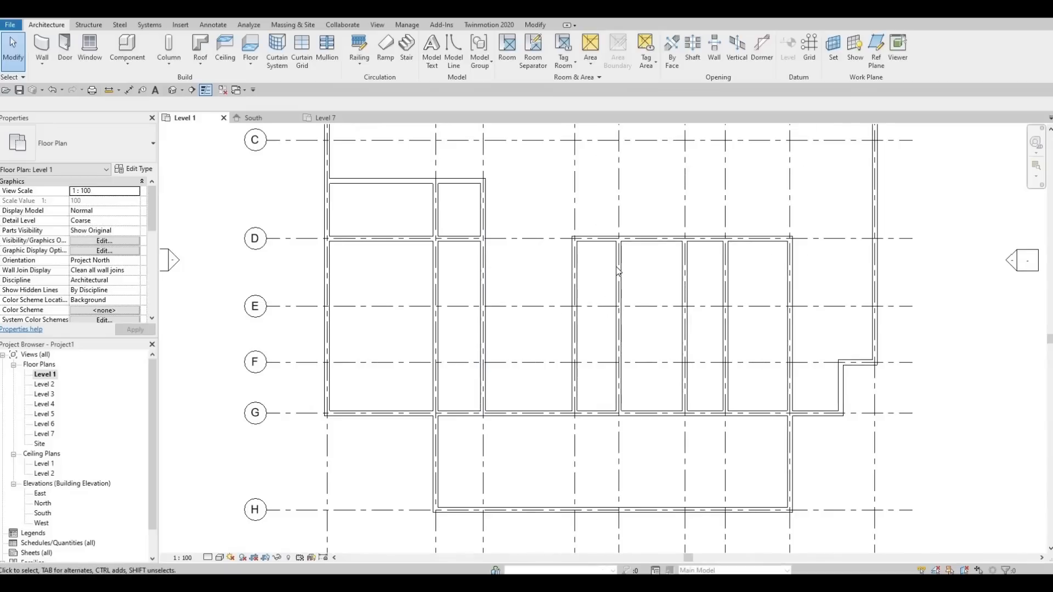
middle_drag(618, 271, 573, 404)
scroll(571, 406, down, 1)
middle_drag(633, 324, 569, 391)
middle_drag(533, 360, 566, 338)
middle_drag(602, 404, 601, 383)
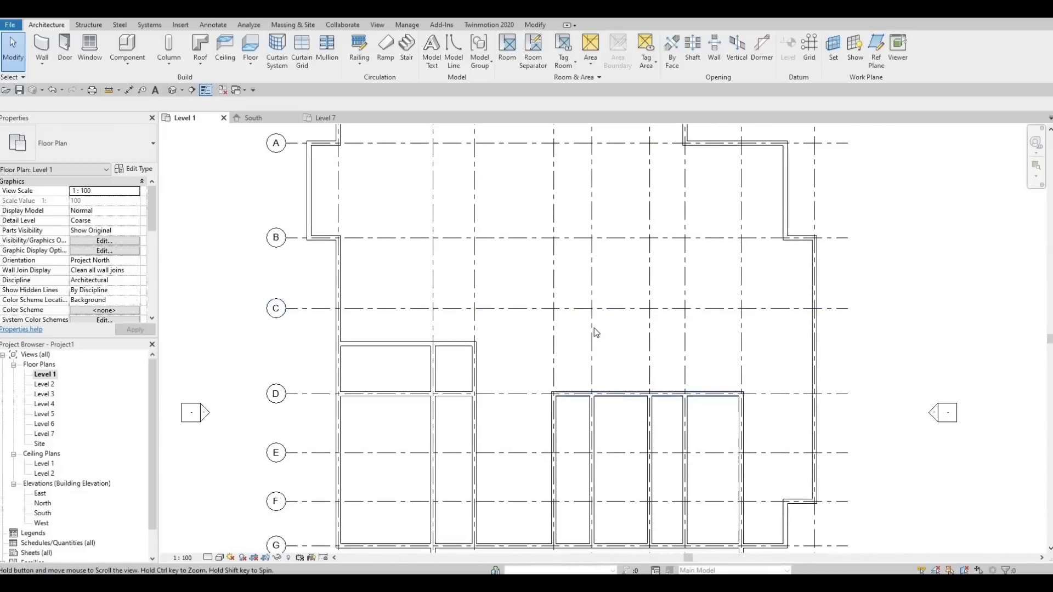
middle_drag(594, 328, 593, 197)
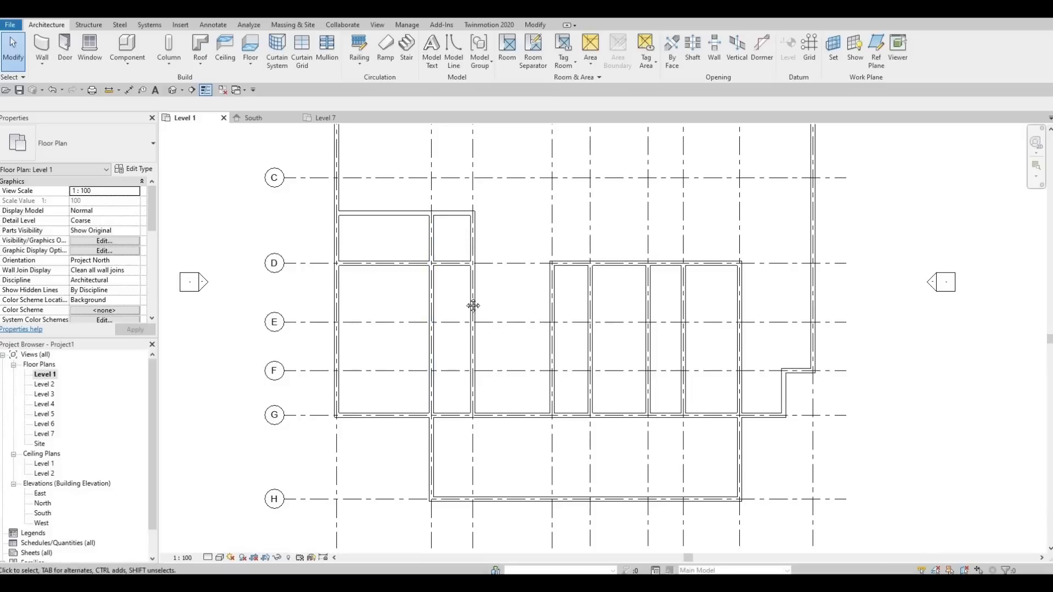
middle_drag(472, 306, 472, 363)
middle_drag(644, 226, 641, 287)
middle_drag(644, 207, 636, 238)
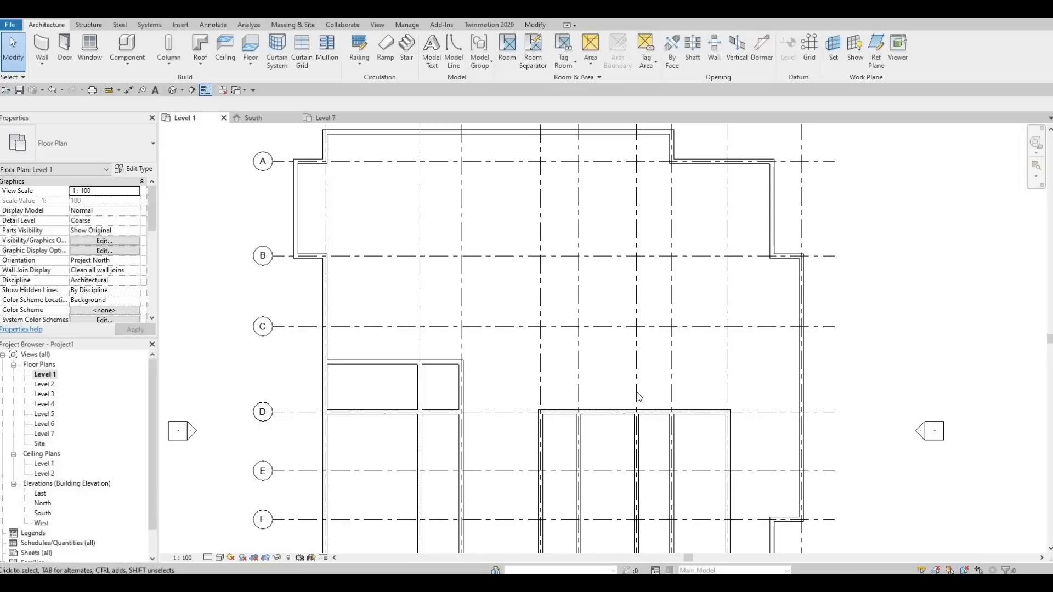
middle_drag(638, 396, 581, 311)
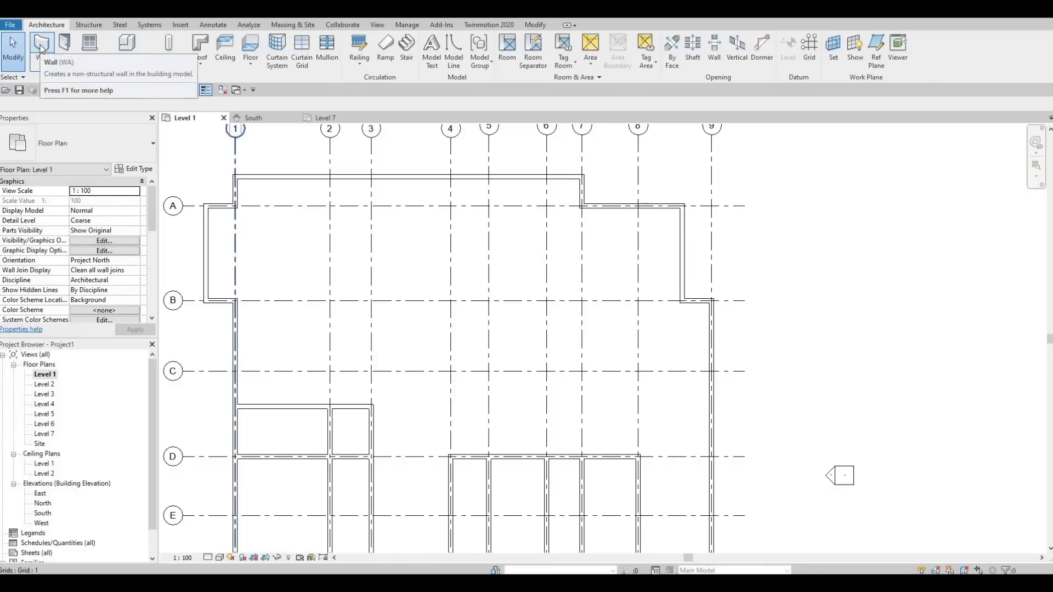
Duplicate the Interior Wall 1 type as Interior Wall 2 for a new wall and set its structure layer thickness to 100 mm.
click(41, 48)
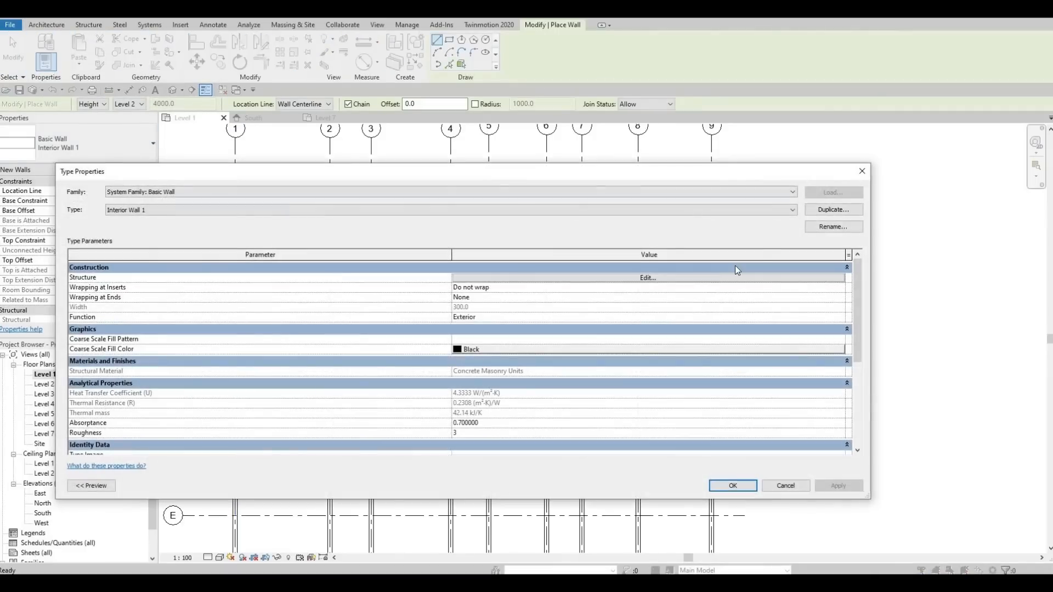
click(817, 210)
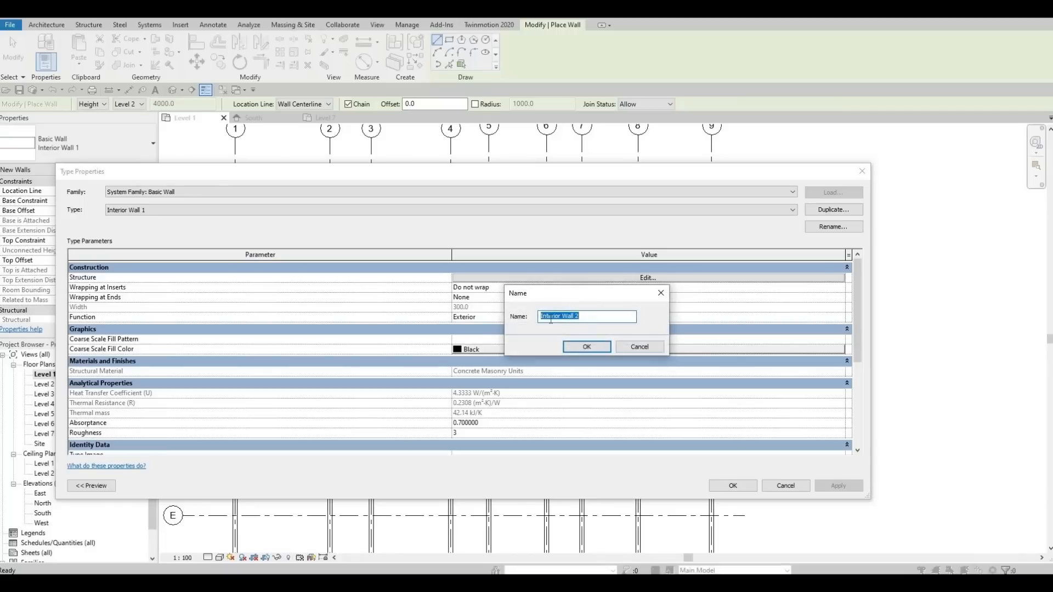
click(592, 350)
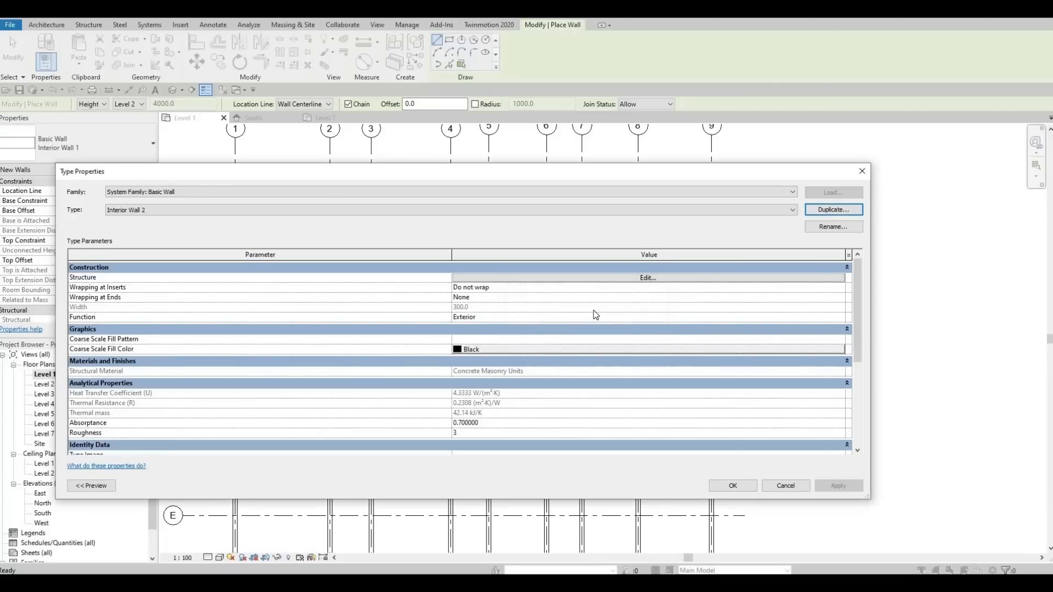
click(618, 280)
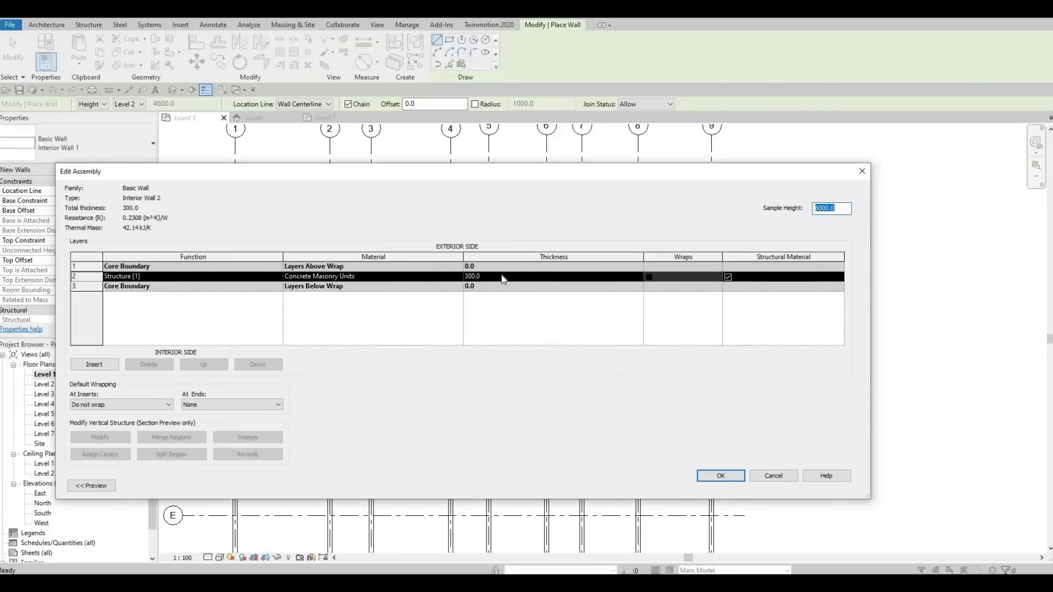
text(100)
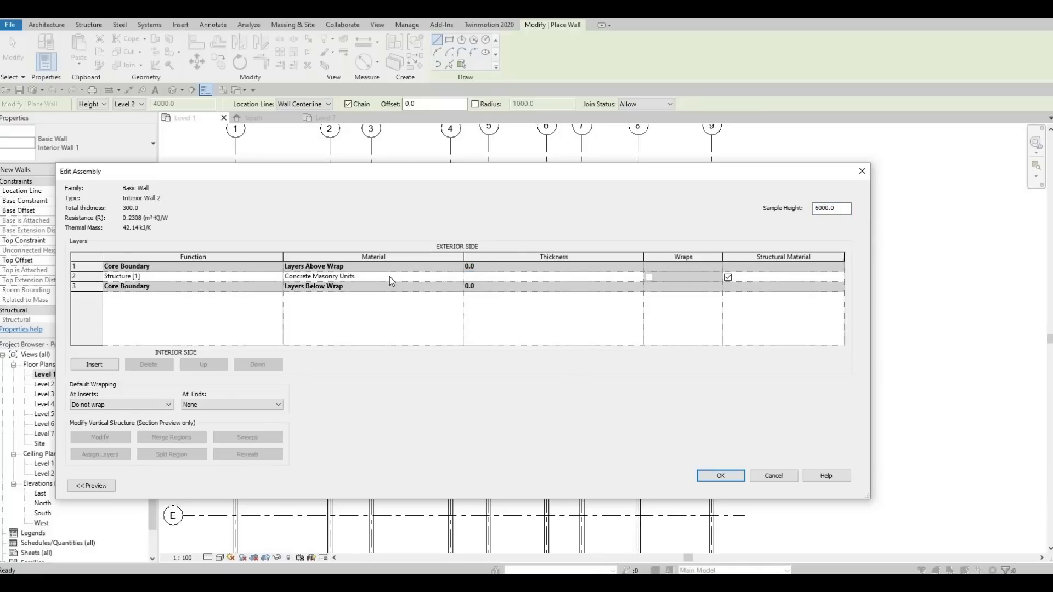
Assign the Cherry material to the structure layer of Interior Wall 2 and accept the type changes.
click(459, 277)
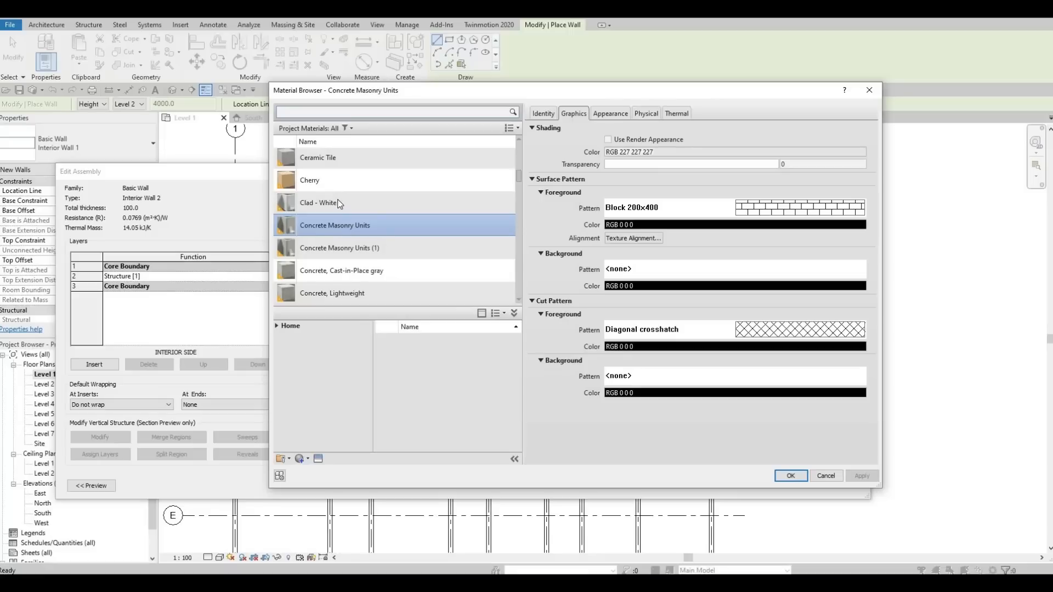
scroll(334, 216, down, 1)
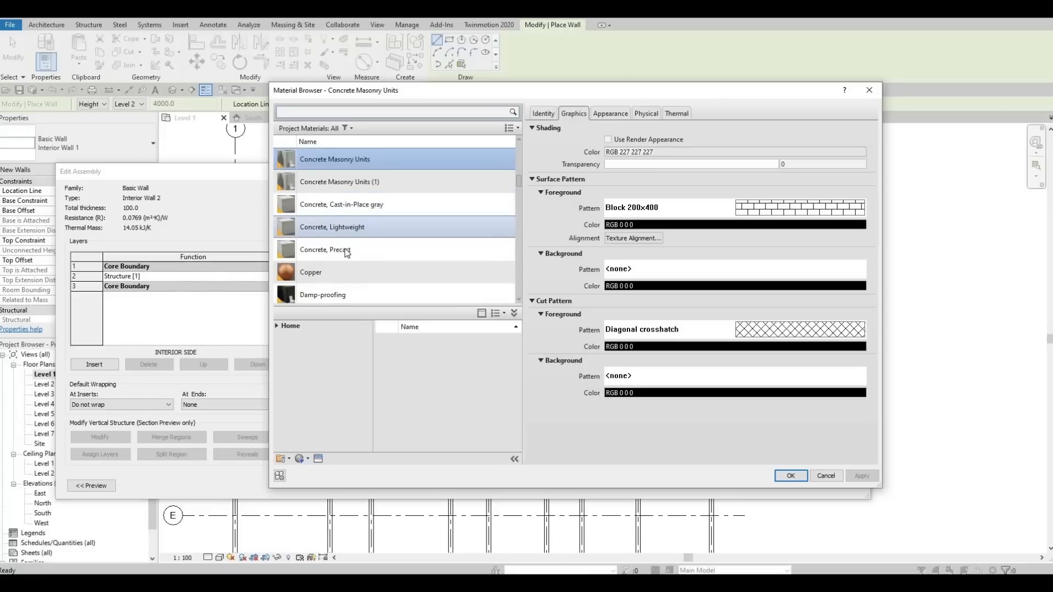
scroll(346, 252, down, 1)
scroll(340, 242, up, 2)
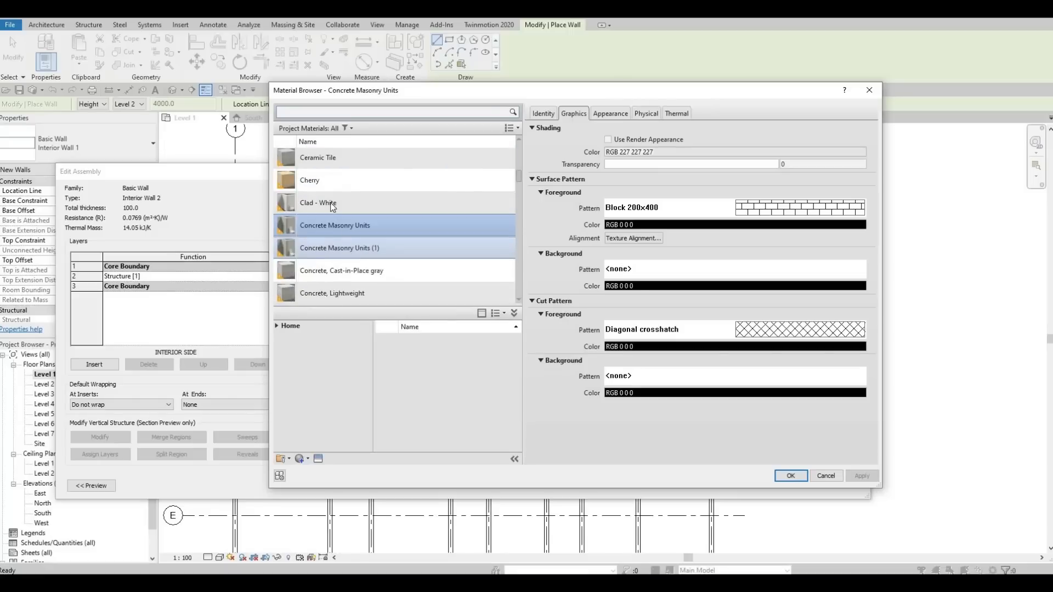
click(329, 181)
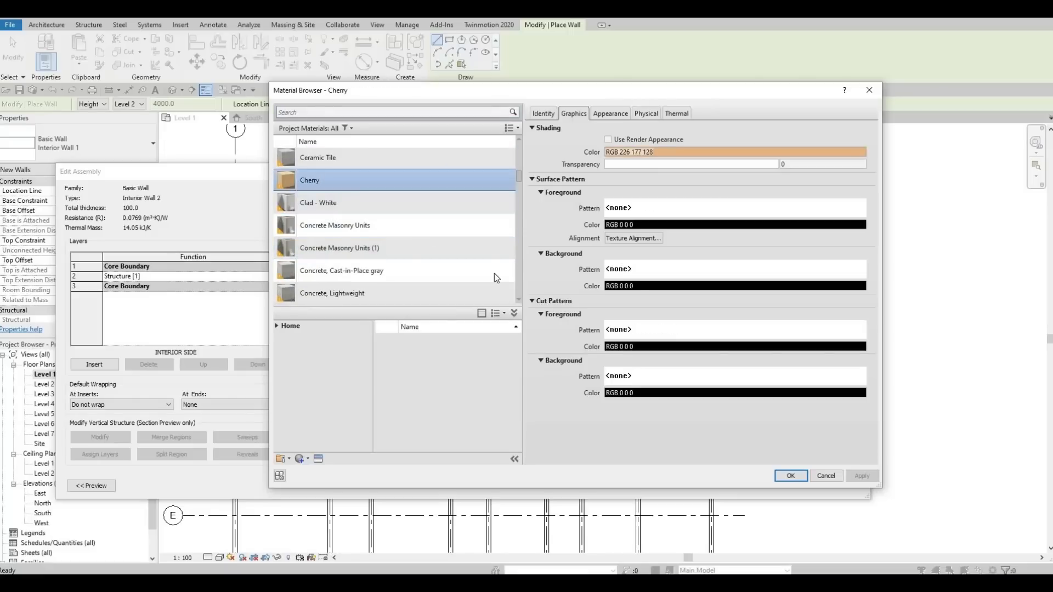
click(790, 475)
click(715, 476)
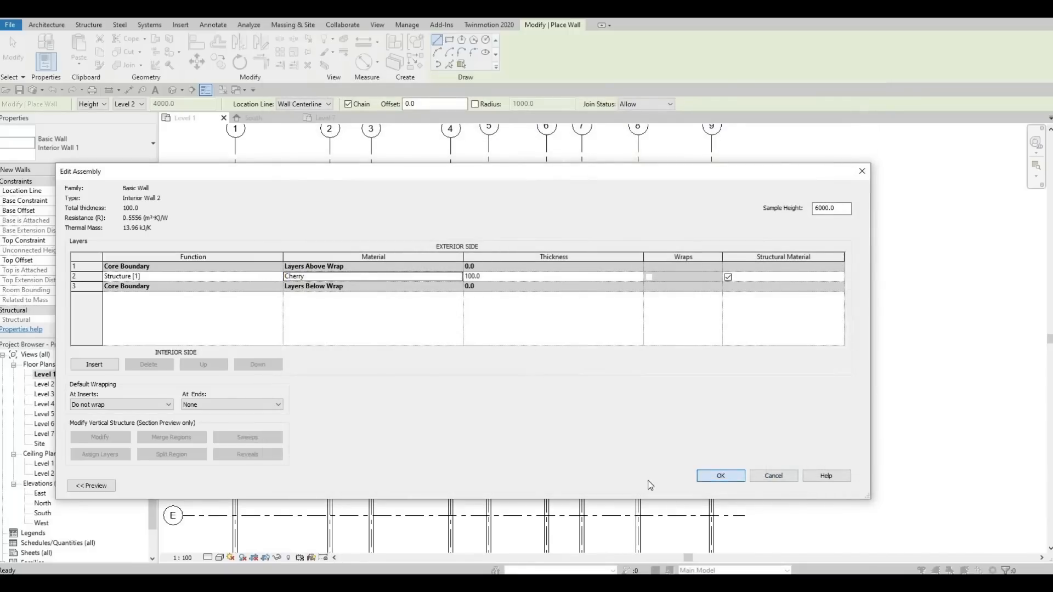
click(725, 486)
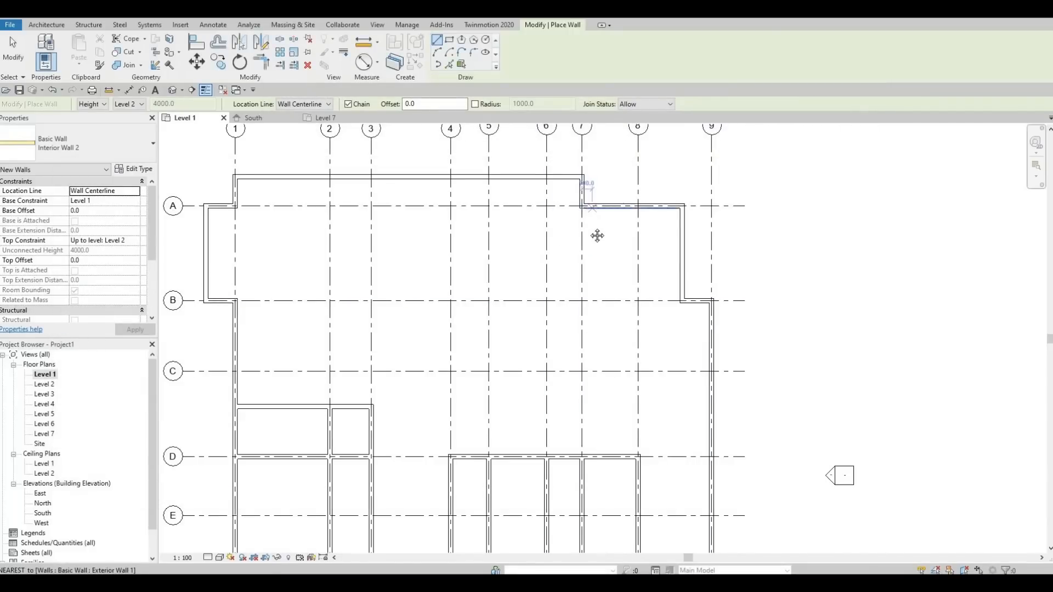
Draw an Interior Wall 2 wall about 12700 mm long down grid 7, from the exterior wall at grid A to below grid C.
scroll(597, 236, up, 3)
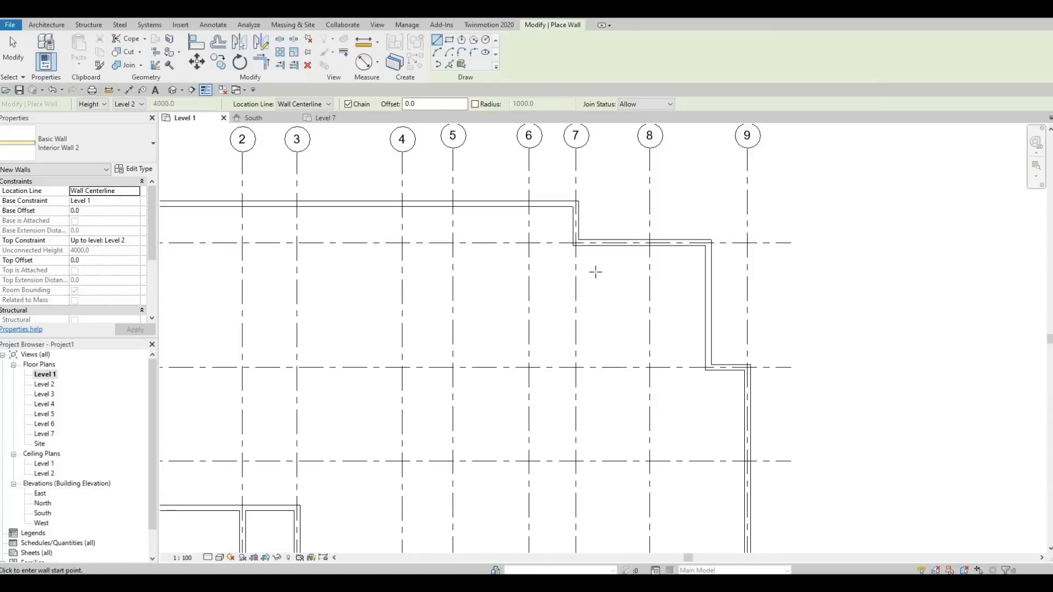
scroll(583, 249, up, 3)
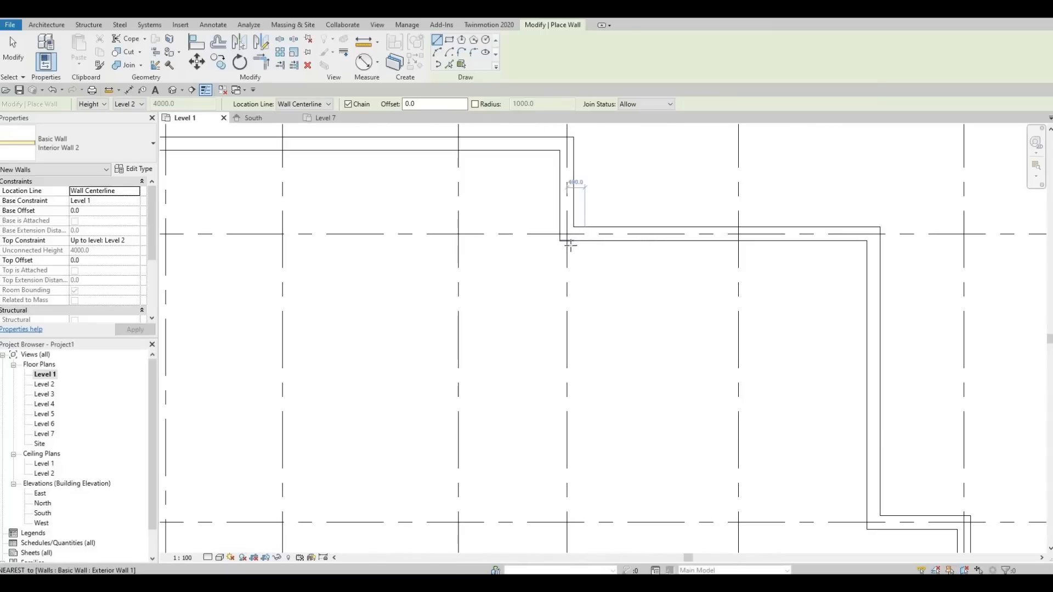
click(564, 271)
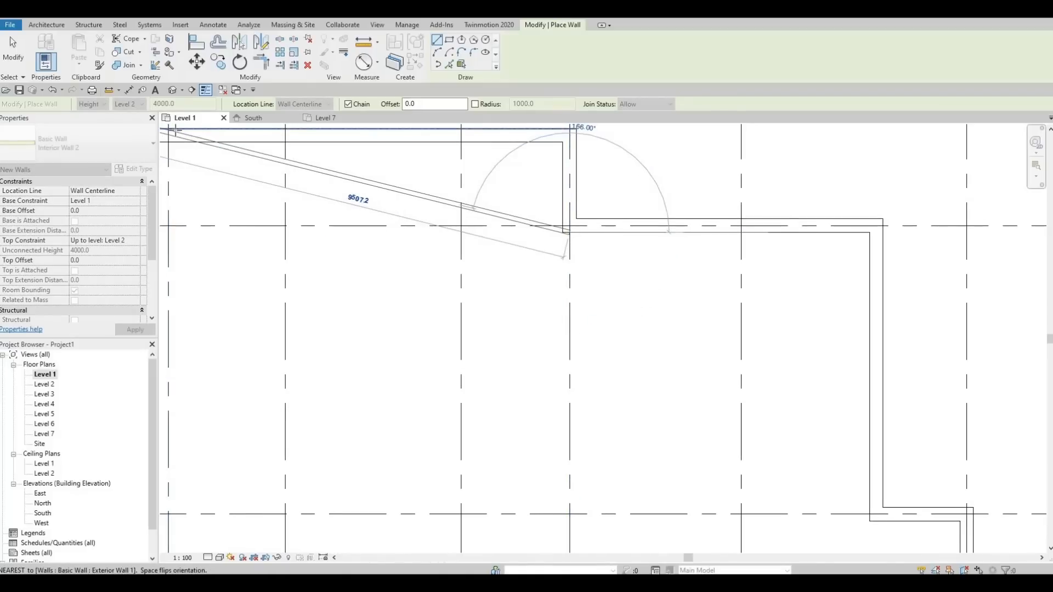
scroll(596, 344, down, 3)
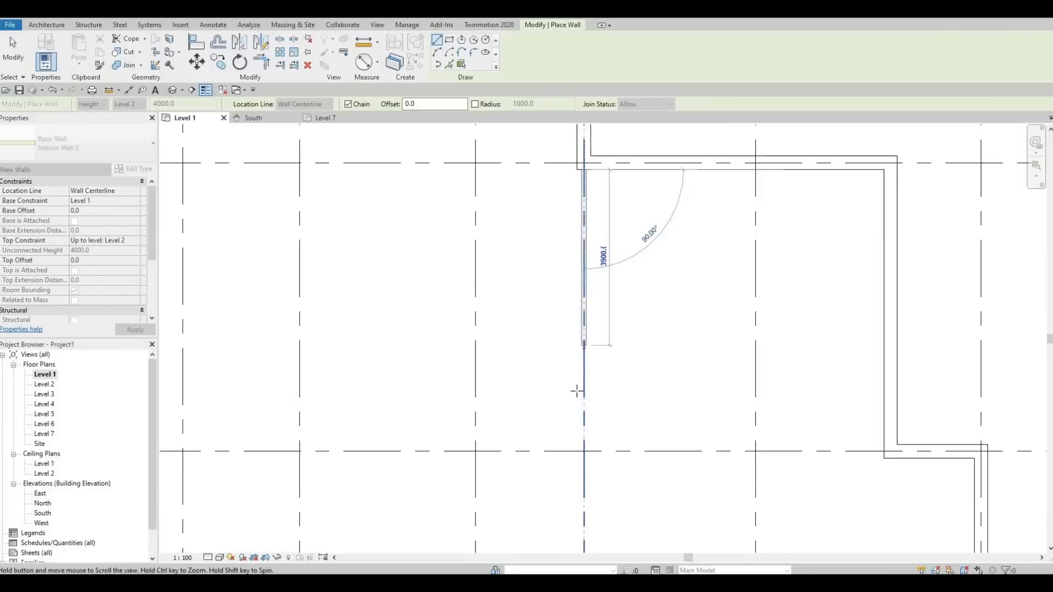
scroll(600, 346, down, 2)
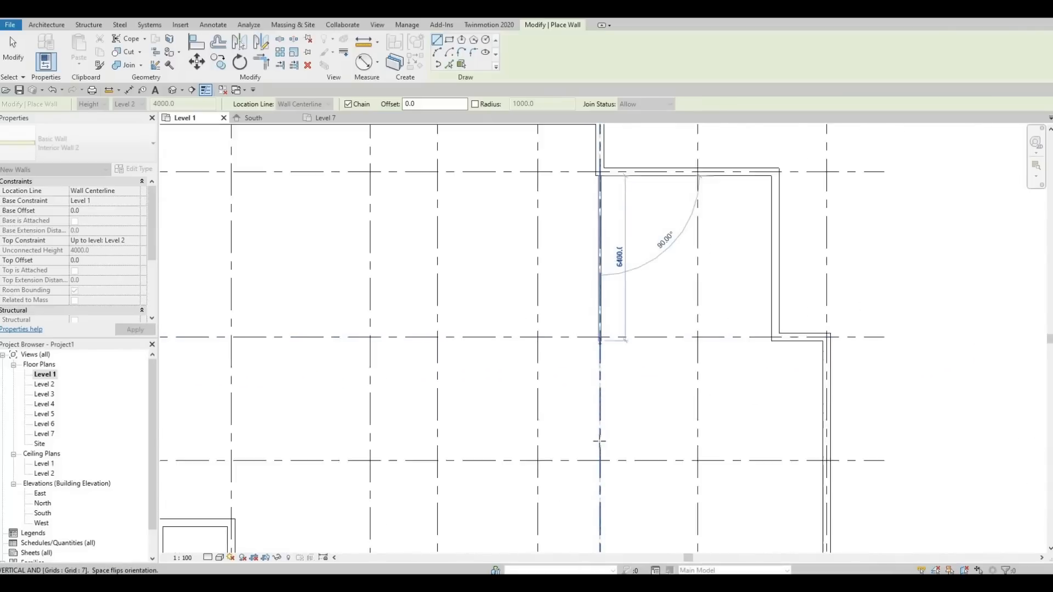
middle_drag(600, 442, 615, 303)
scroll(615, 307, down, 2)
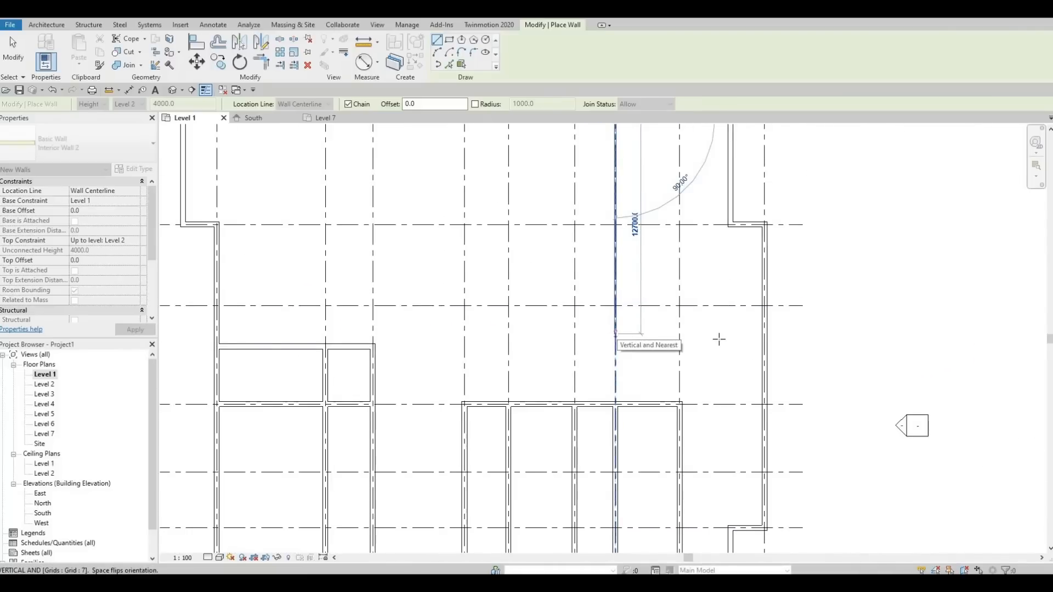
click(719, 339)
key(Escape)
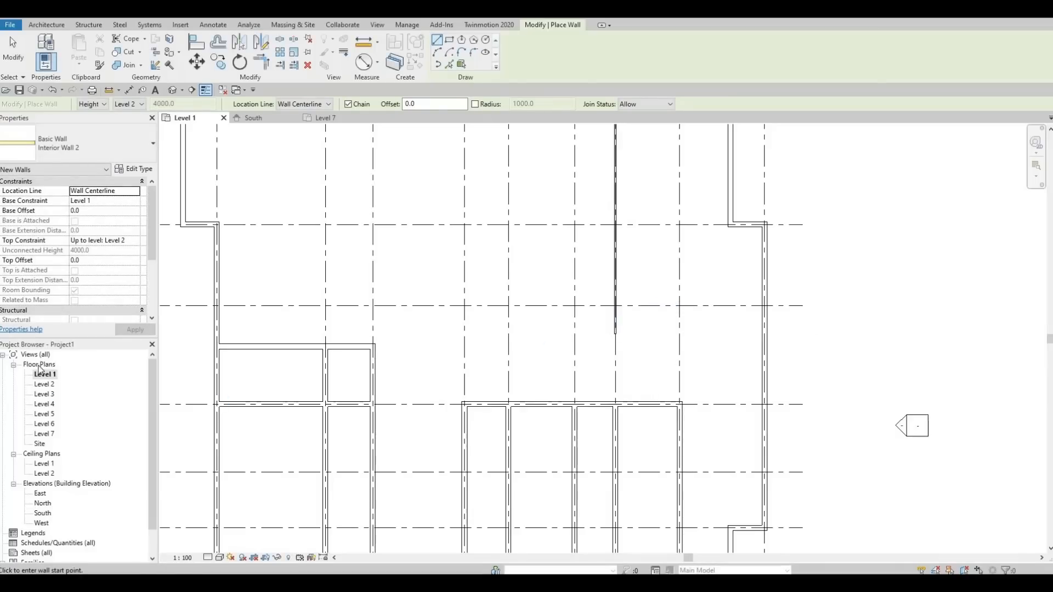
Align the left face of the new grid 7 wall with the left face of the short exterior wall above it.
scroll(637, 287, down, 2)
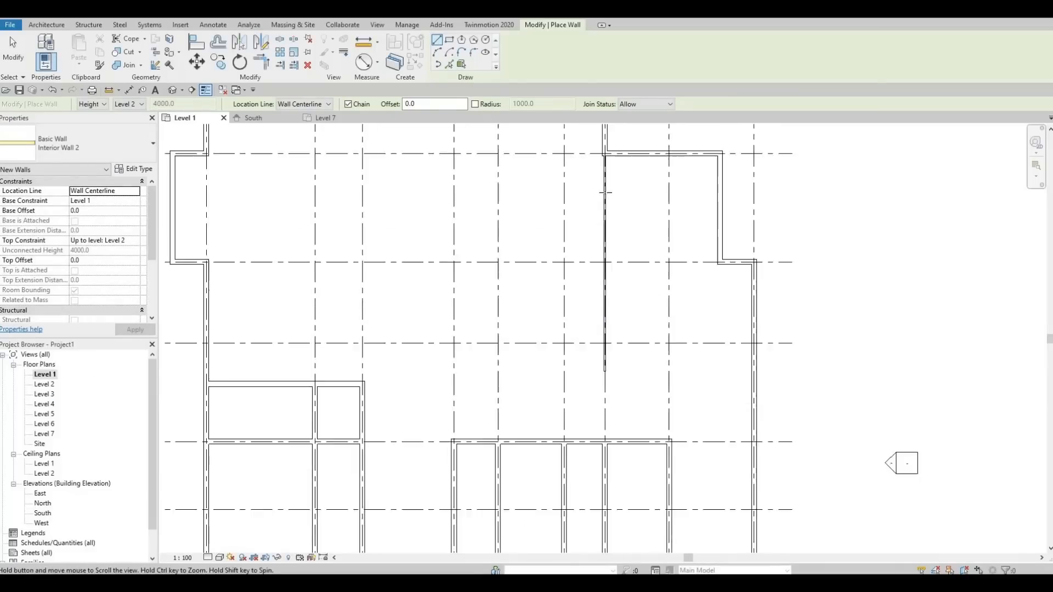
scroll(589, 225, up, 5)
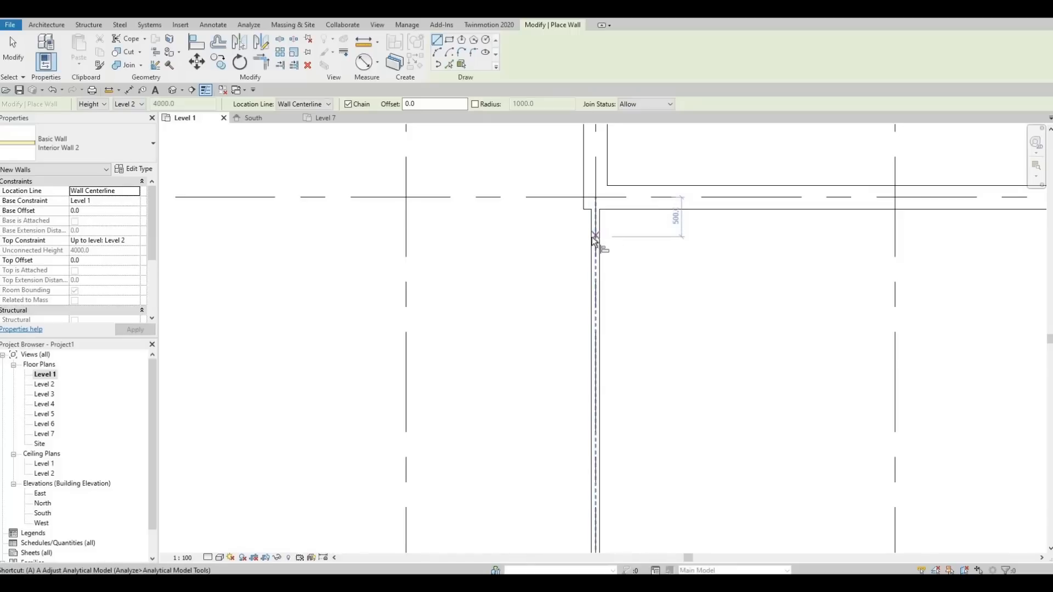
key(Escape)
key(a)
key(l)
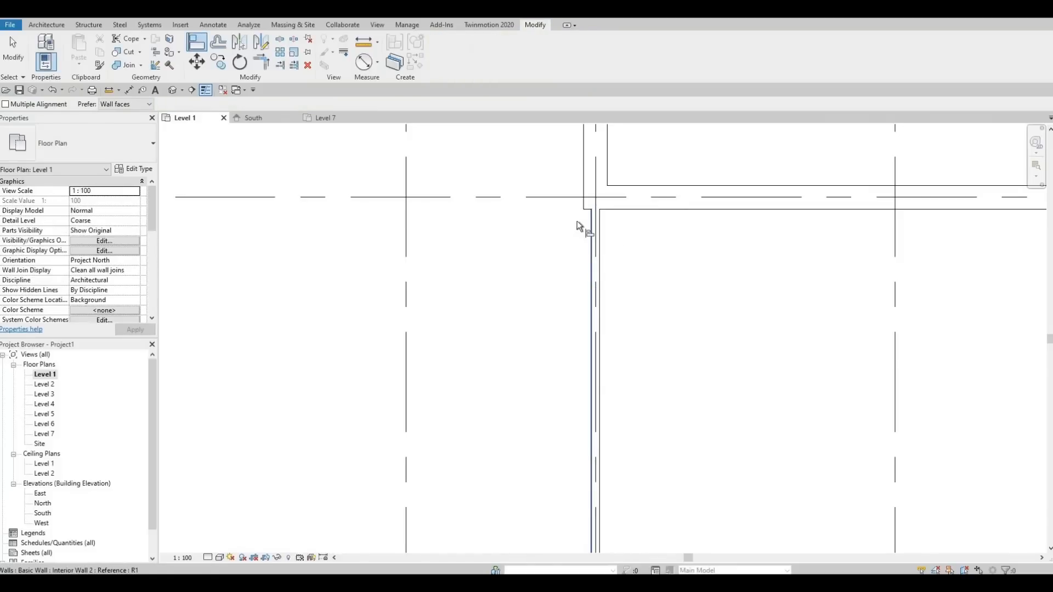
click(585, 187)
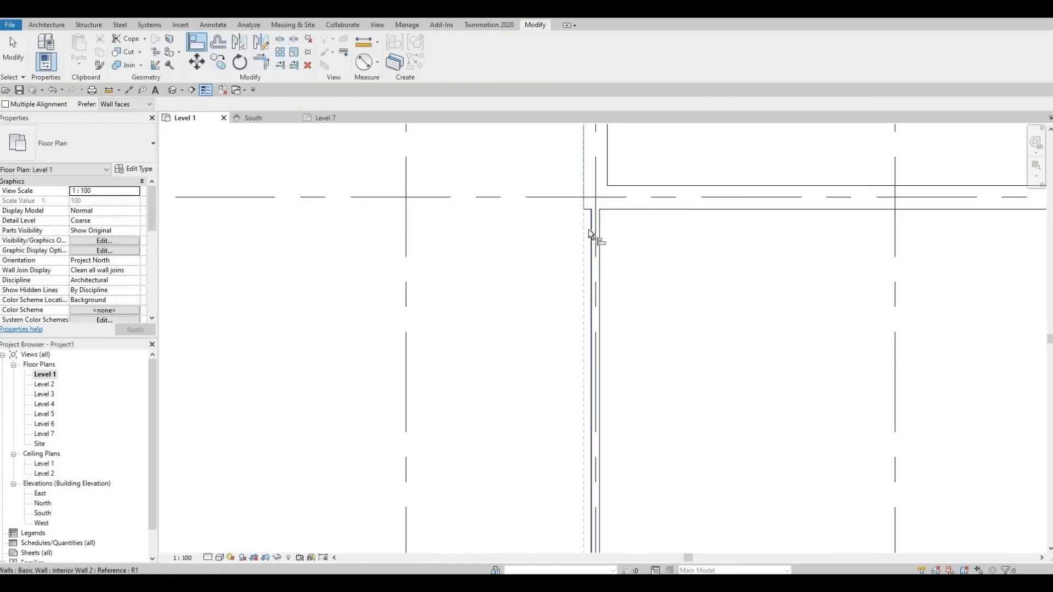
click(575, 216)
middle_drag(588, 248, 588, 185)
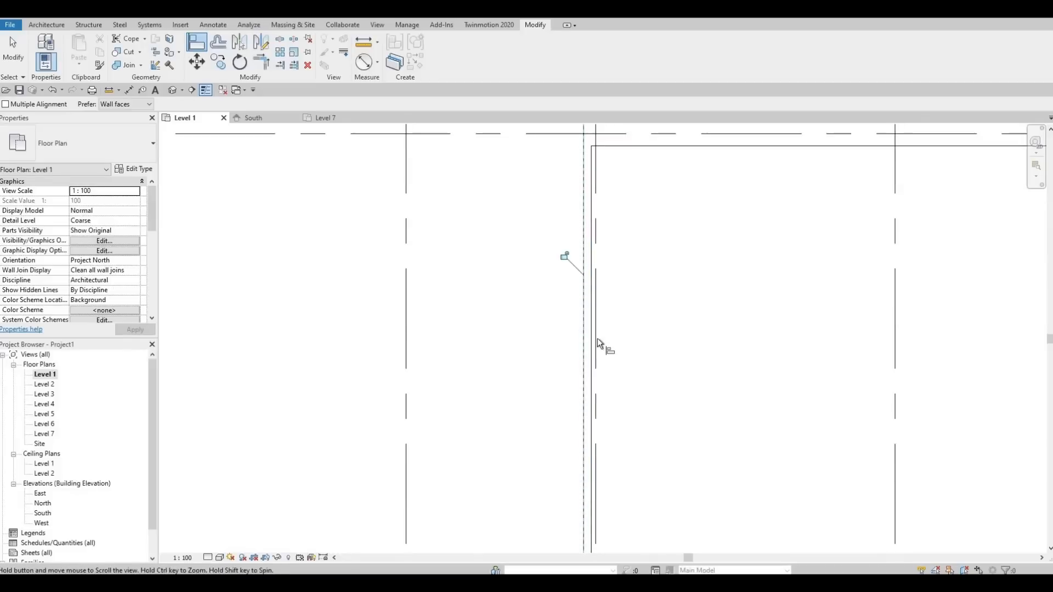
scroll(581, 221, down, 2)
scroll(594, 340, down, 1)
middle_drag(586, 471, 599, 280)
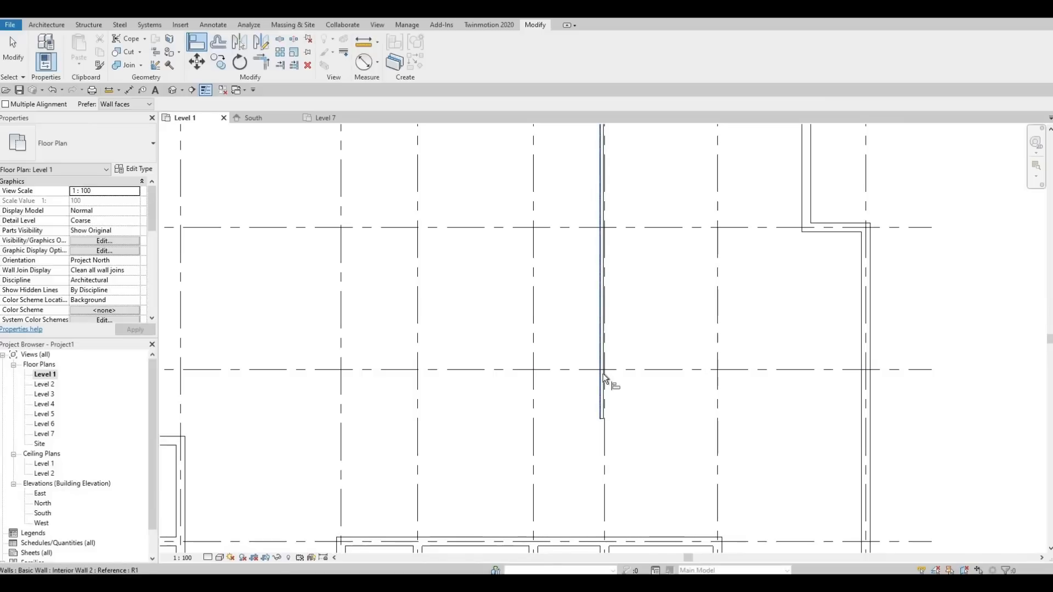
key(Escape)
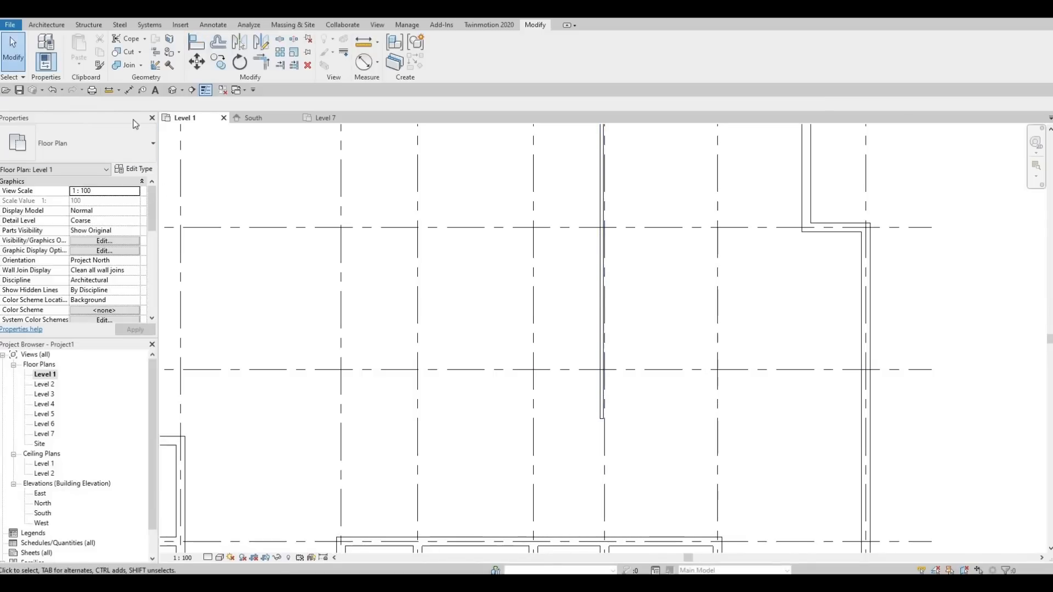
Draw a horizontal Interior Wall 2 wall from the lower end of the grid 7 wall to the exterior wall on grid 9.
click(47, 25)
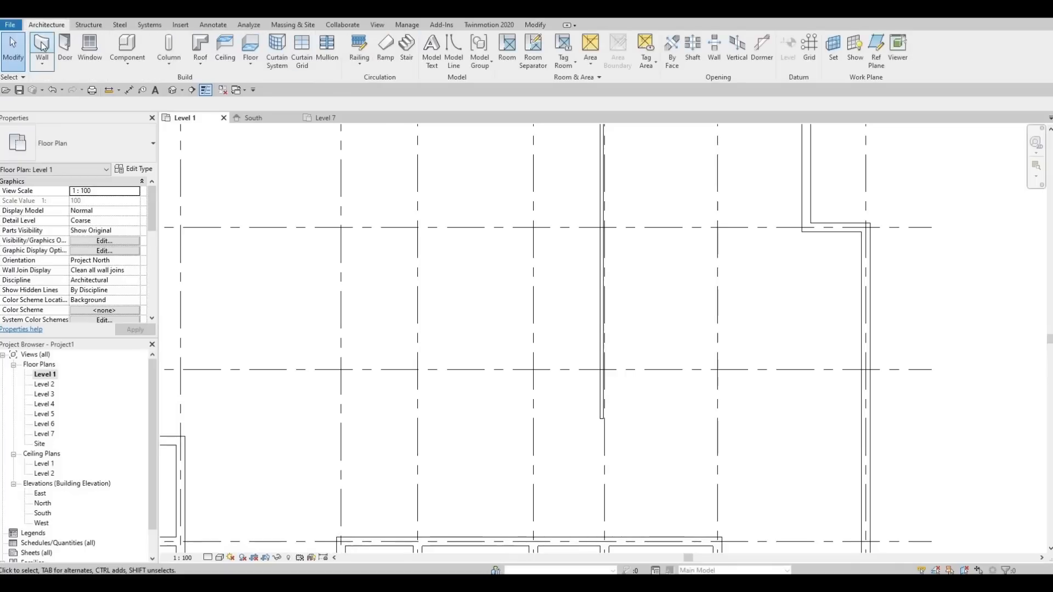
click(42, 45)
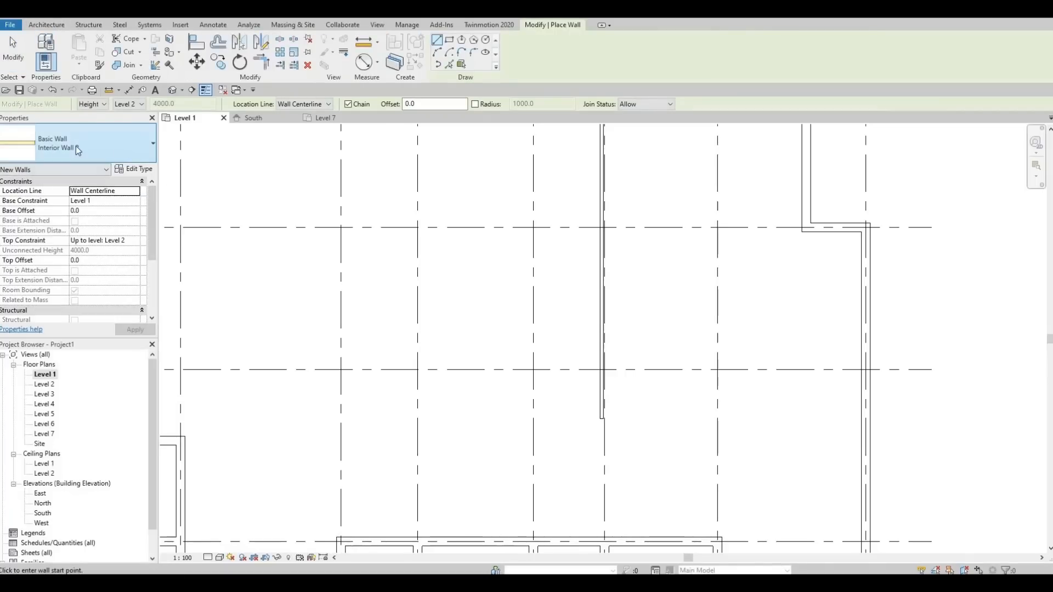
click(619, 416)
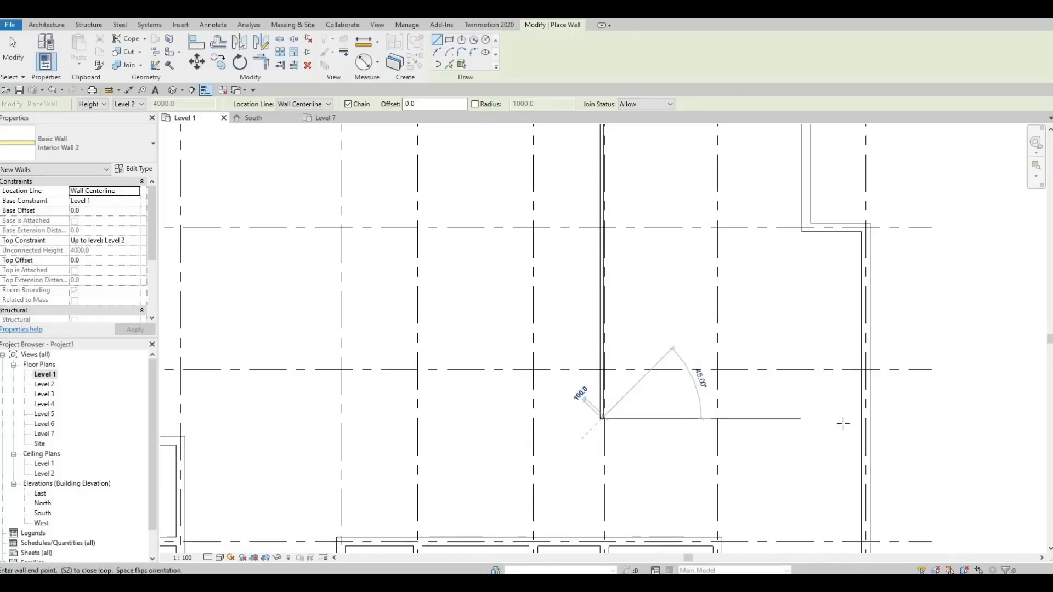
click(864, 418)
key(Escape)
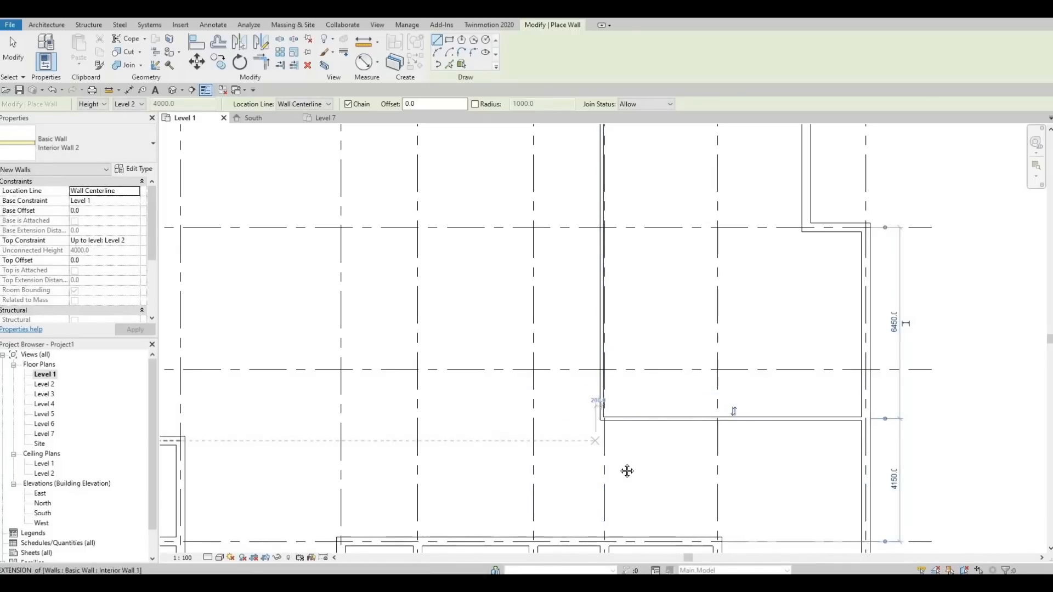
Draw a vertical Interior Wall 2 wall about 11100 mm long between grids 8 and 9, downward from the new horizontal wall.
middle_drag(627, 470, 604, 272)
scroll(708, 428, down, 1)
middle_drag(582, 348, 470, 273)
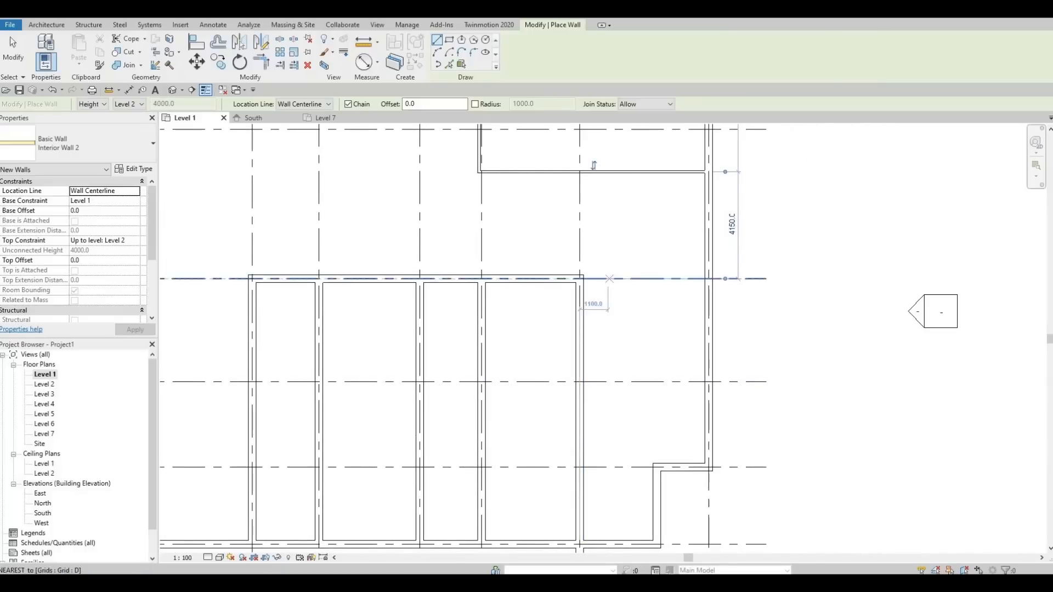
click(626, 172)
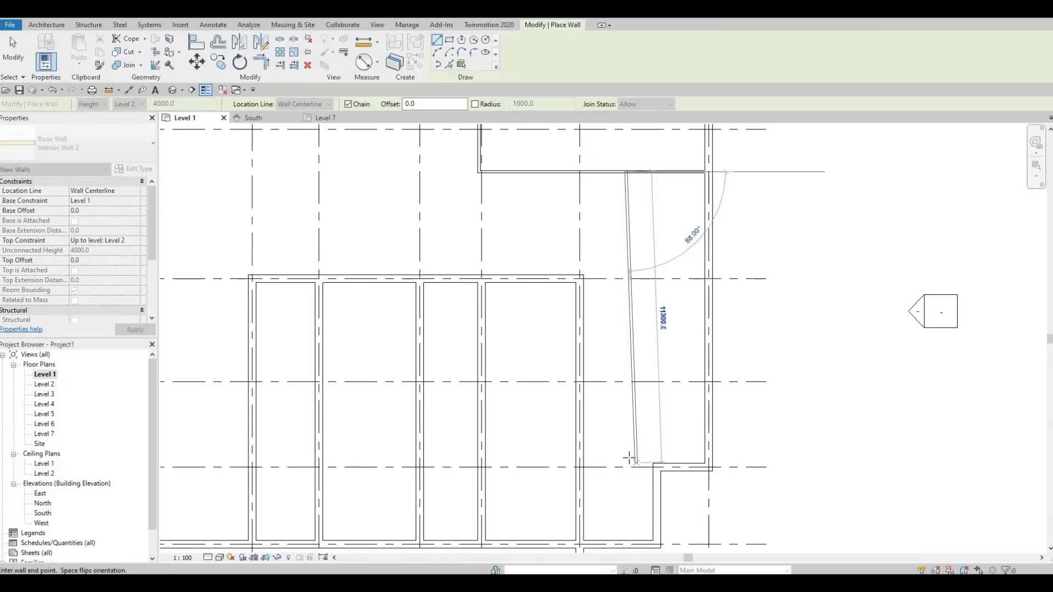
click(627, 459)
key(Escape)
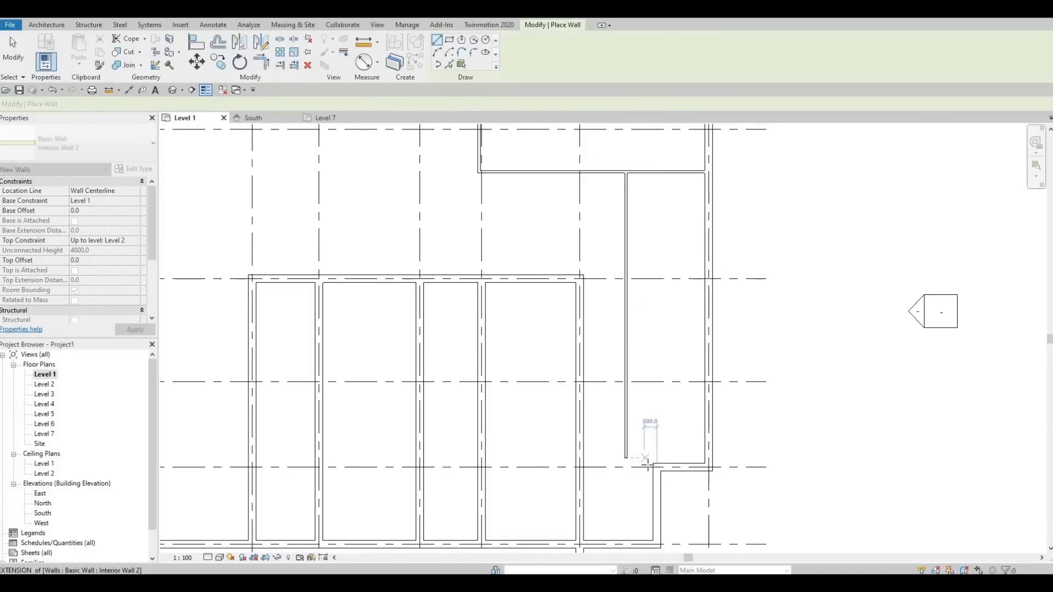
Draw a short horizontal Interior Wall 2 wall from the exterior wall's inner corner below grid E to the wall on grid 8.
scroll(645, 463, up, 3)
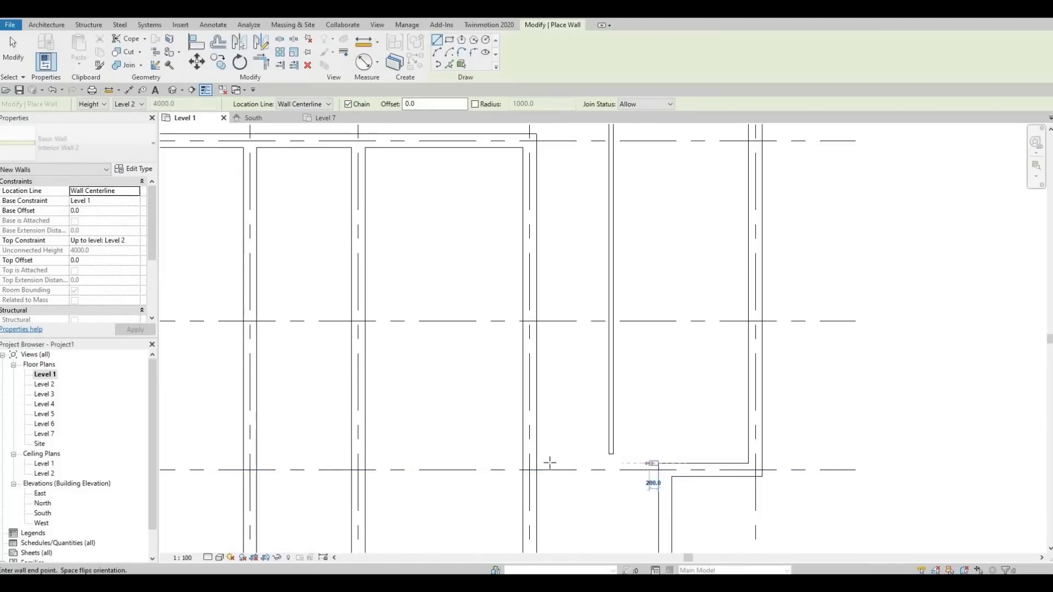
click(659, 463)
click(642, 481)
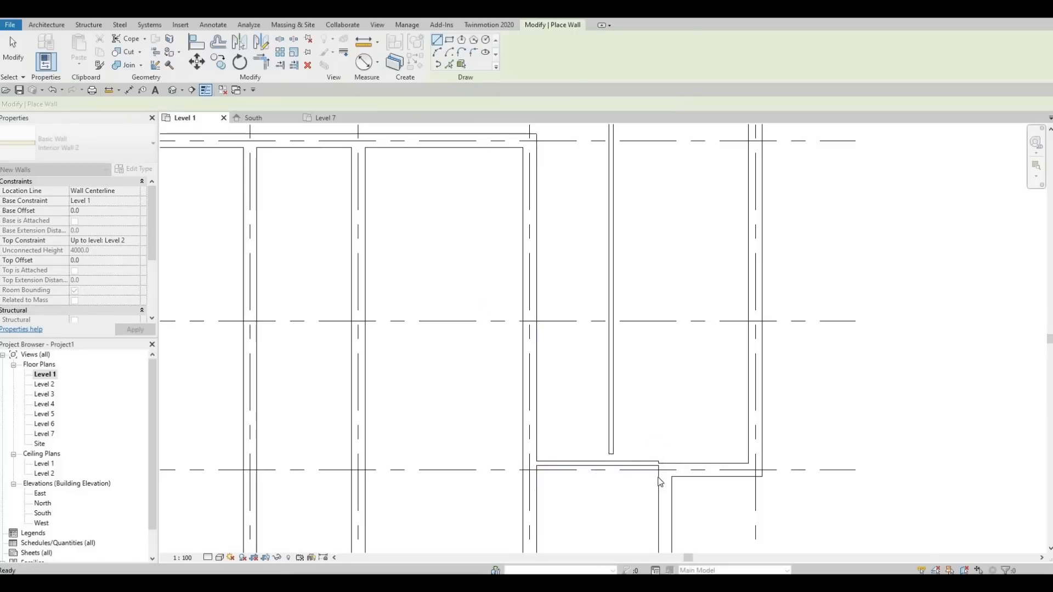
key(Escape)
key(Escape)
Align the upper face of the short horizontal wall with the inner face of the adjoining exterior wall.
key(a)
key(l)
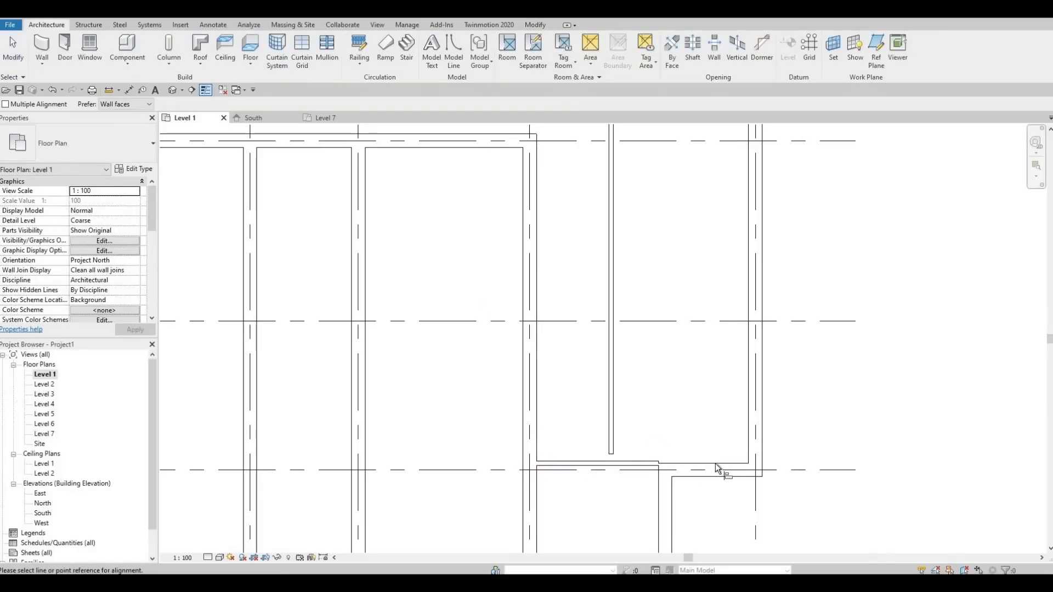
click(642, 463)
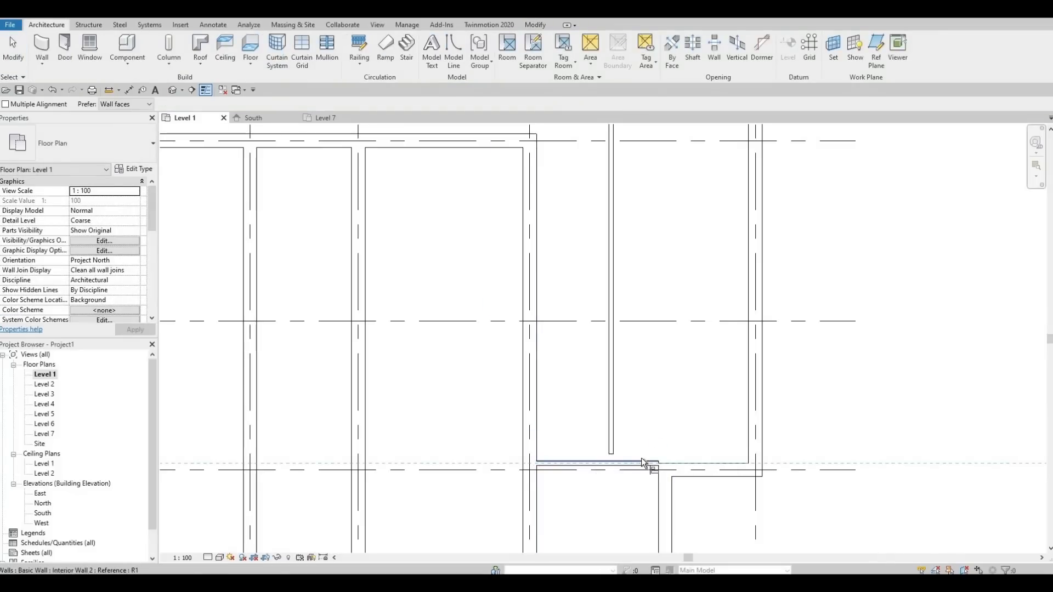
click(642, 467)
scroll(661, 421, down, 2)
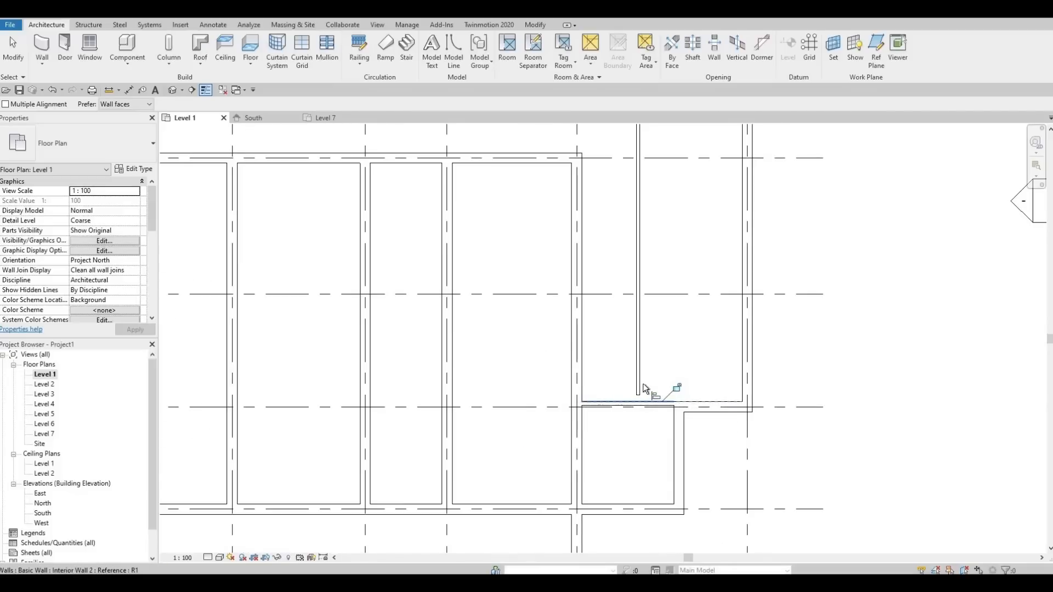
middle_drag(740, 312, 732, 367)
key(Escape)
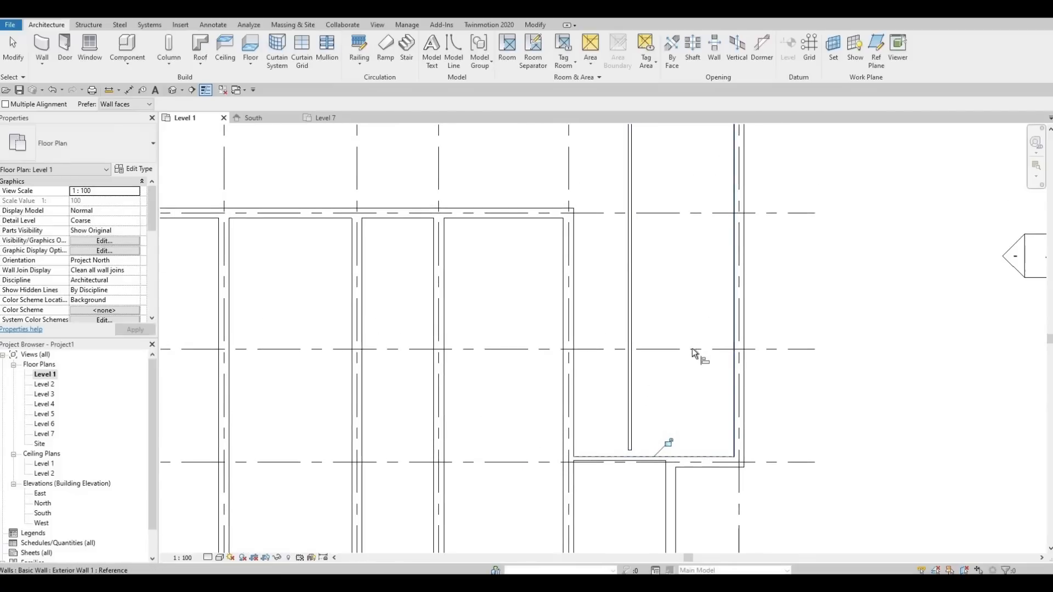
key(Escape)
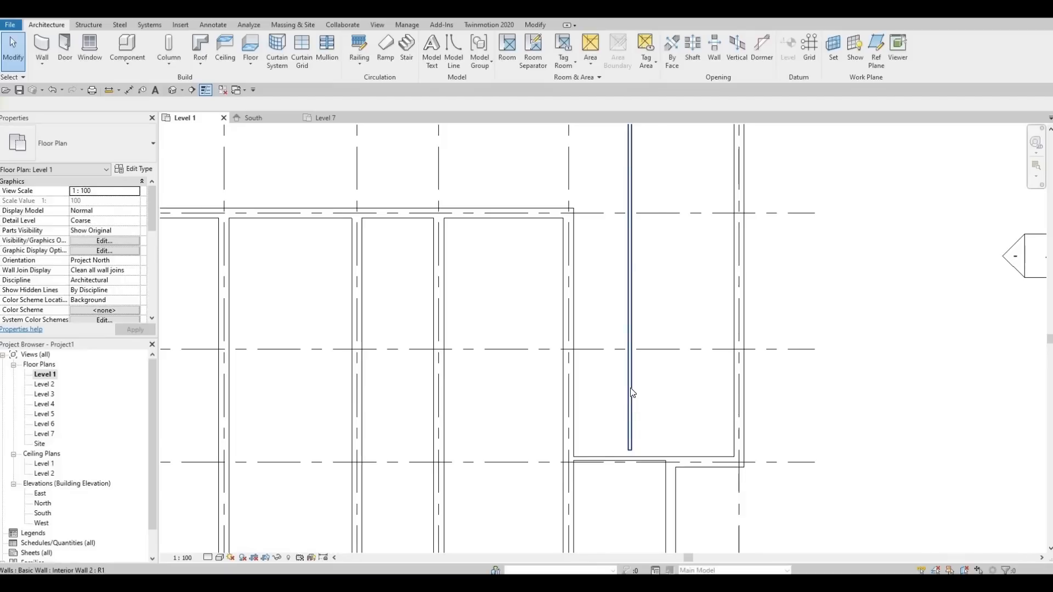
Create a similar Interior Wall 2 wall 5000 mm long on grid E, from grid 9 to grid 8.
click(631, 393)
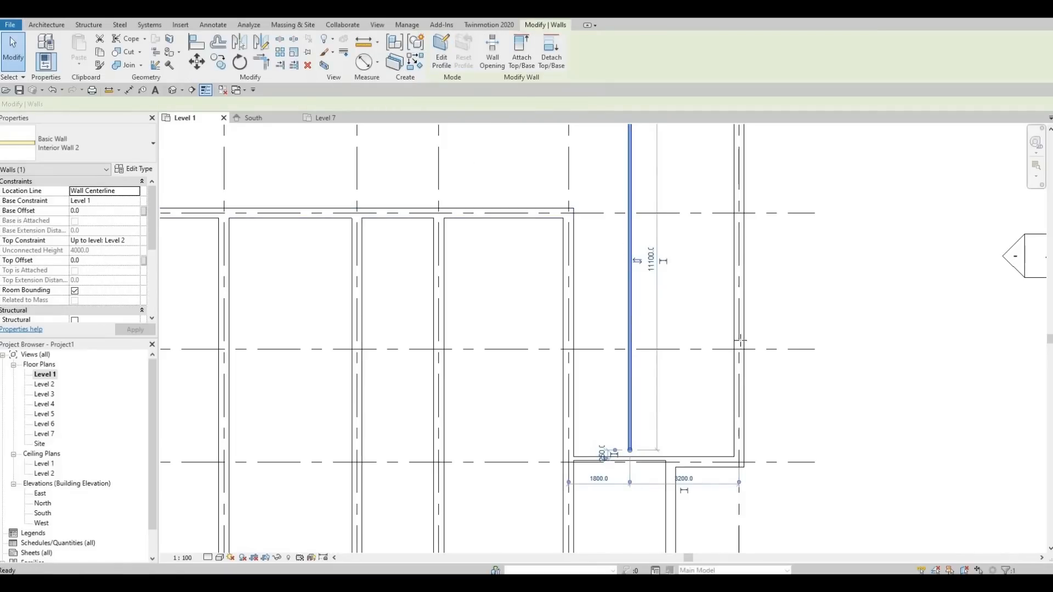
key(c)
key(s)
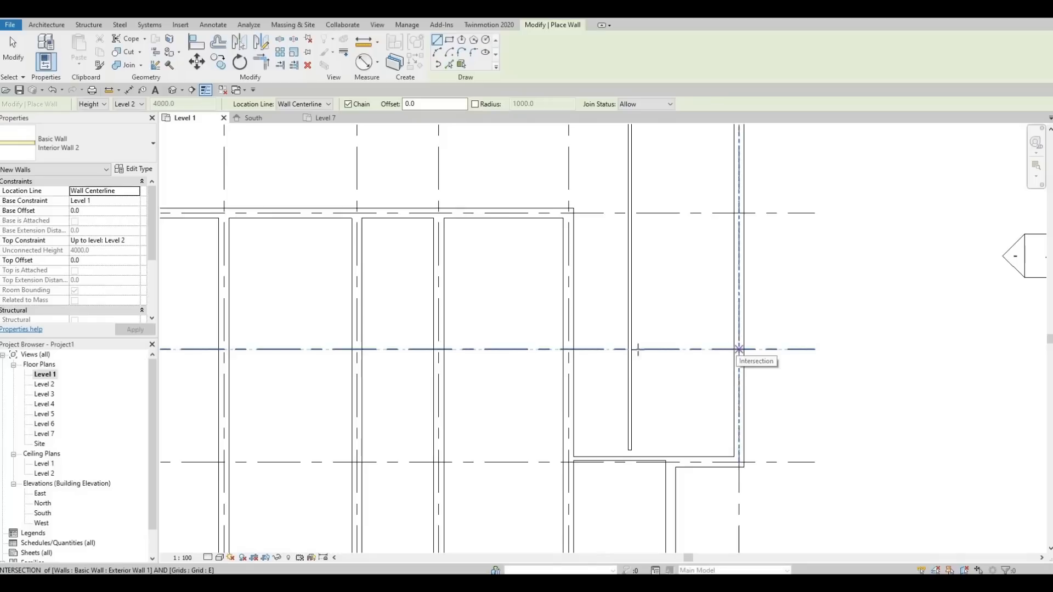
click(739, 350)
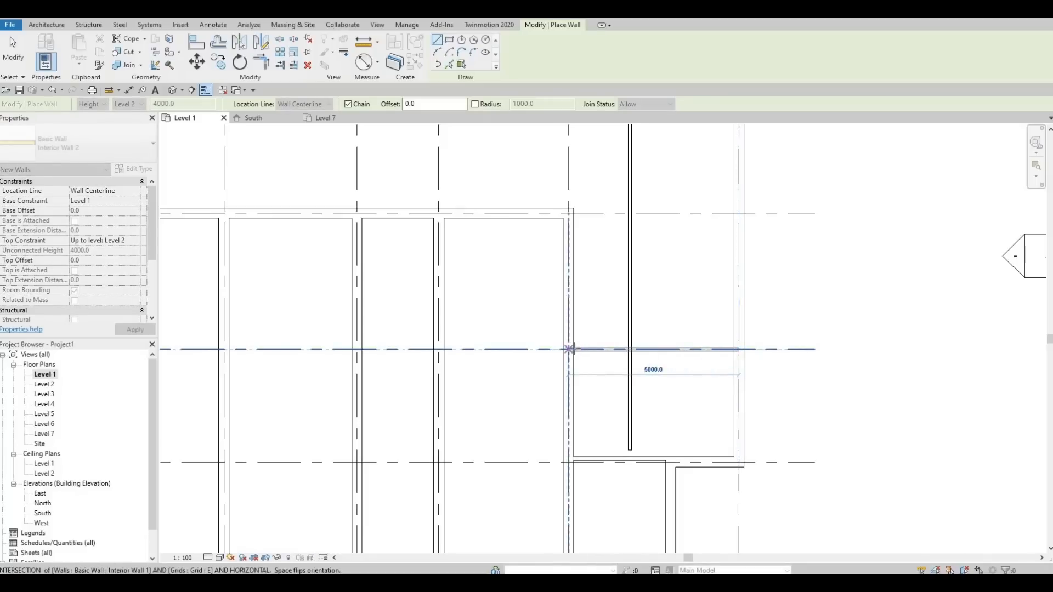
click(569, 349)
key(Escape)
key(Escape)
Shorten the vertical wall between grids 8 and 9 so its lower end meets the horizontal wall on grid E.
click(627, 441)
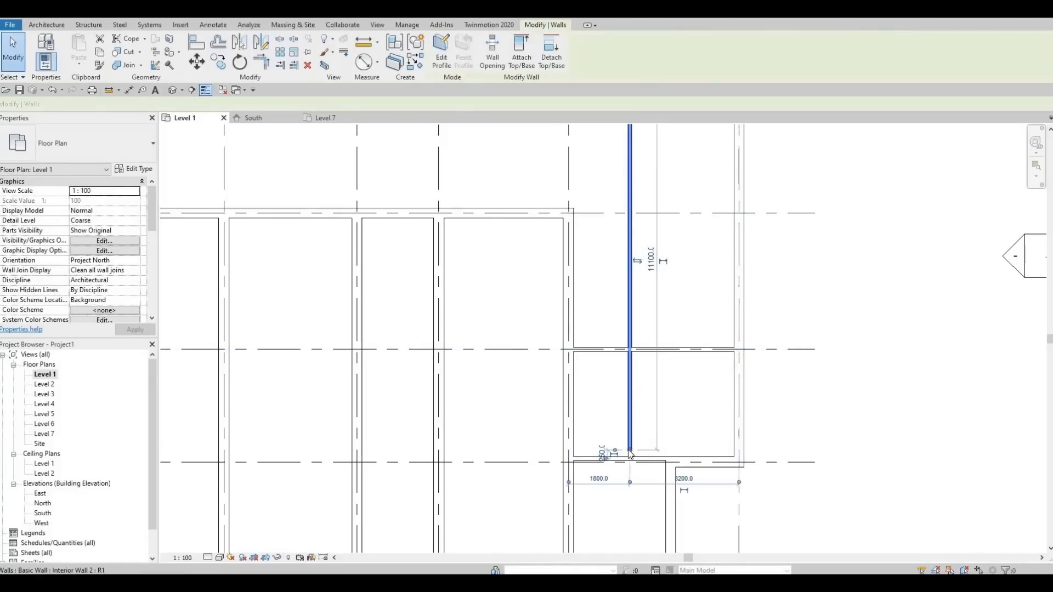
drag(630, 450, 630, 349)
click(642, 413)
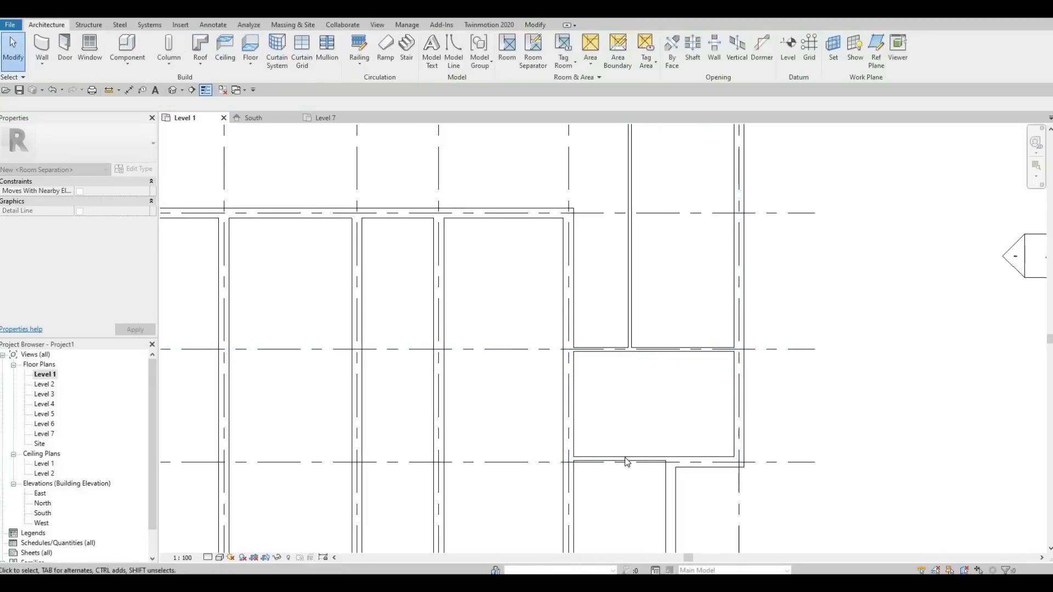
Delete the short horizontal wall between the grid 8 wall and the exterior wall's inner corner below grid E.
click(621, 459)
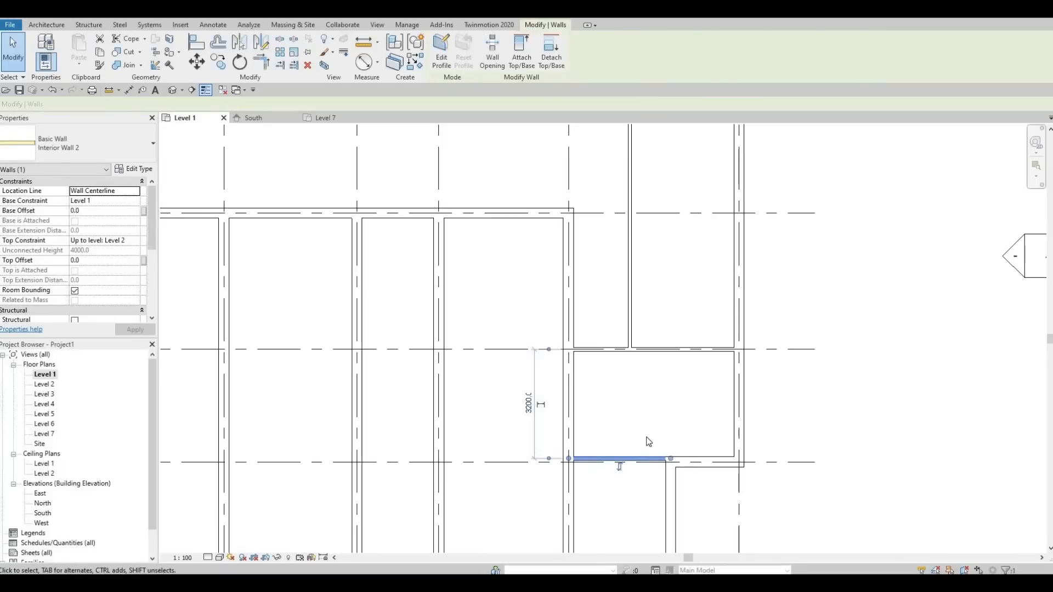
click(649, 442)
scroll(594, 344, down, 2)
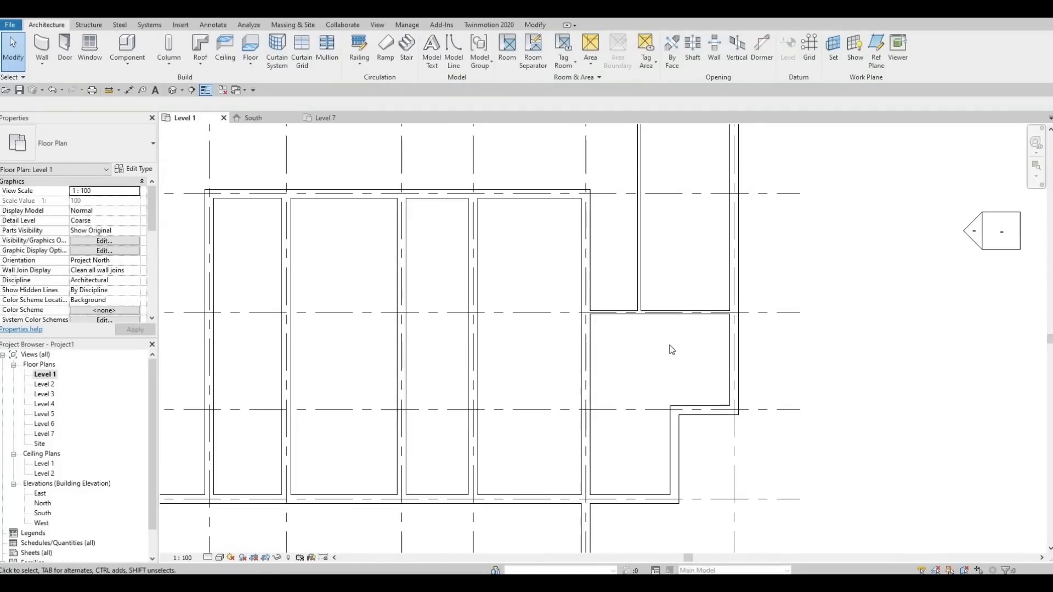
Draw an Interior Wall 2 wall along grid D, from the exterior wall on grid 9 to the vertical partition, about 3200 mm long.
middle_drag(676, 388, 654, 458)
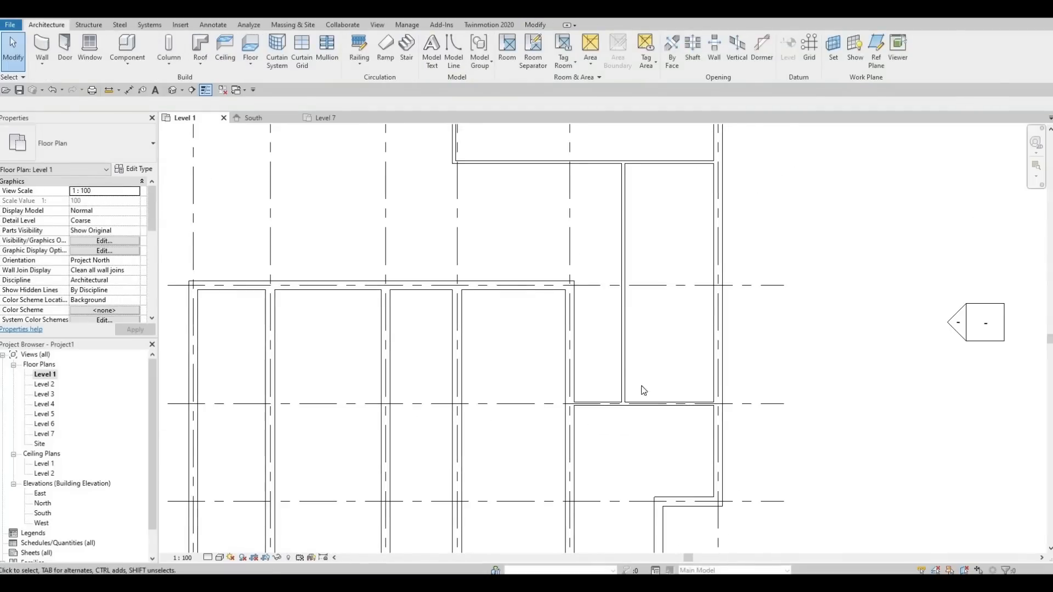
middle_drag(641, 387, 642, 406)
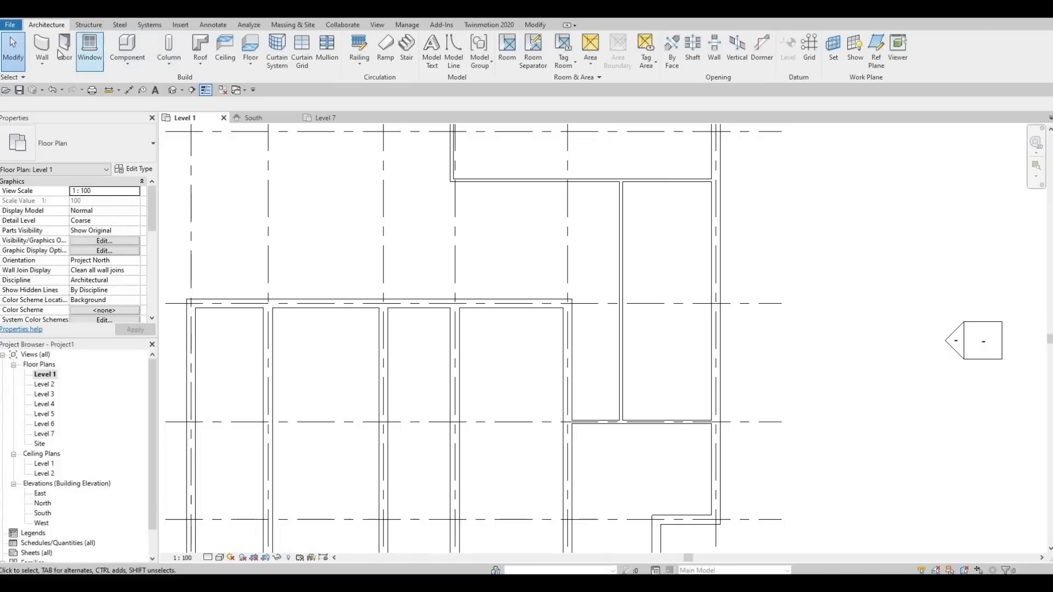
click(41, 45)
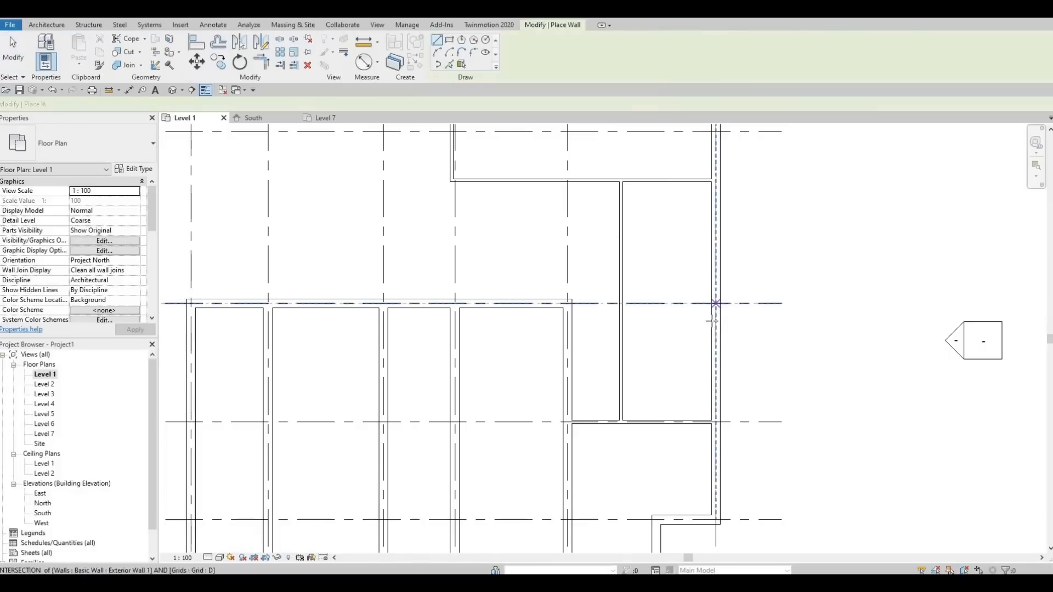
click(716, 303)
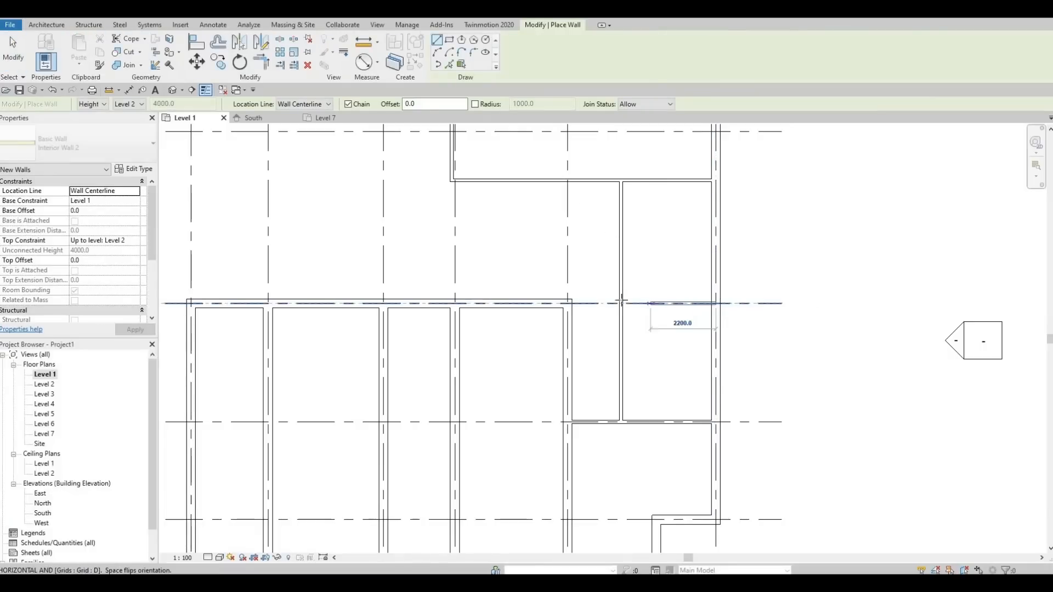
click(621, 303)
key(Escape)
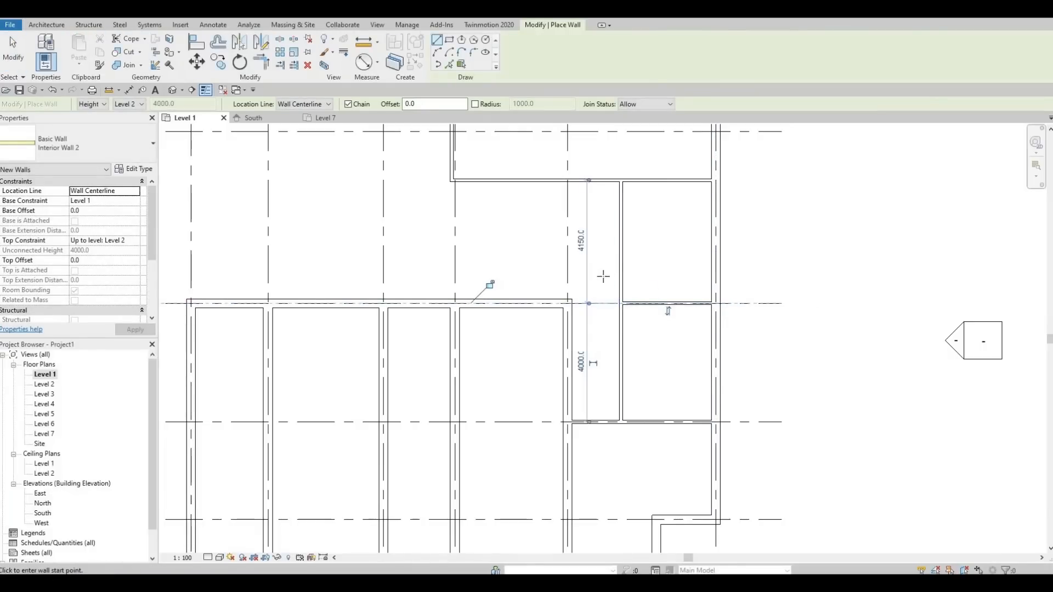
middle_drag(540, 294, 537, 323)
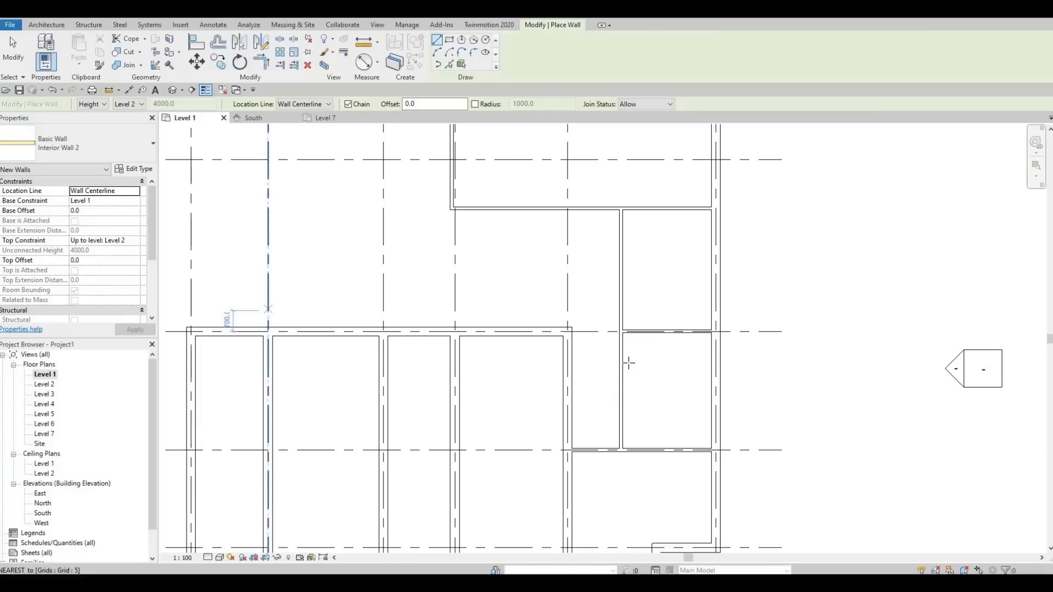
key(Escape)
key(Escape)
Set the vertical partition between grids 8 and 9 to a distance of 1200 mm from grid 8.
click(621, 265)
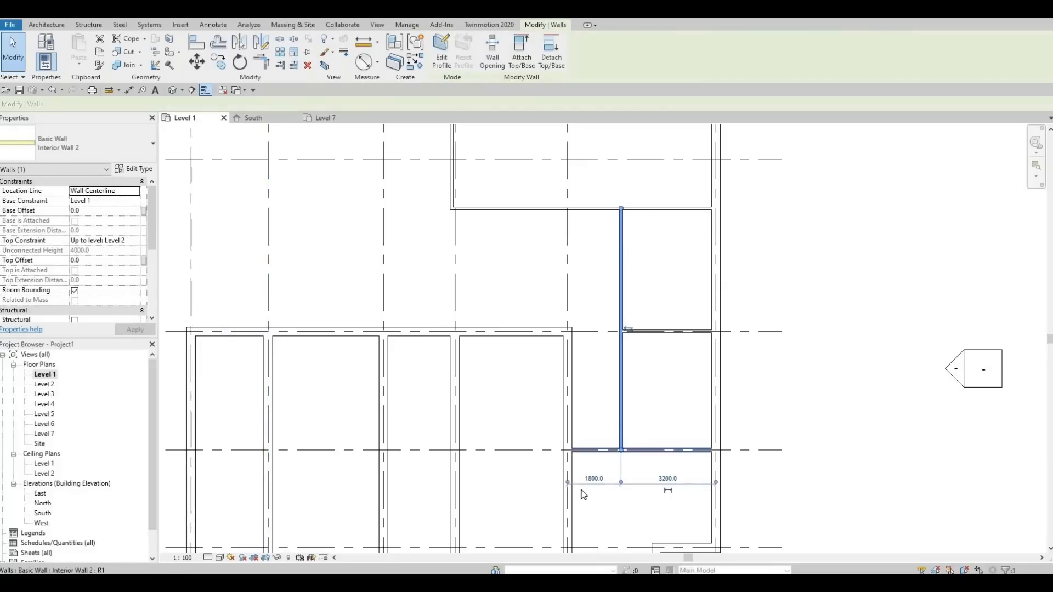
scroll(583, 494, up, 1)
click(595, 479)
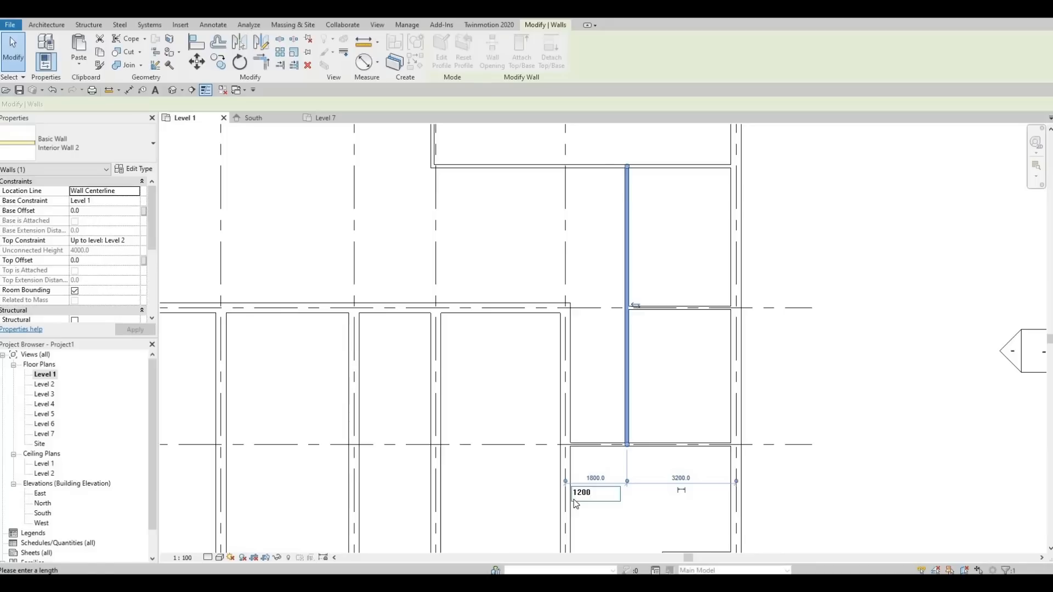
text(1200)
key(Return)
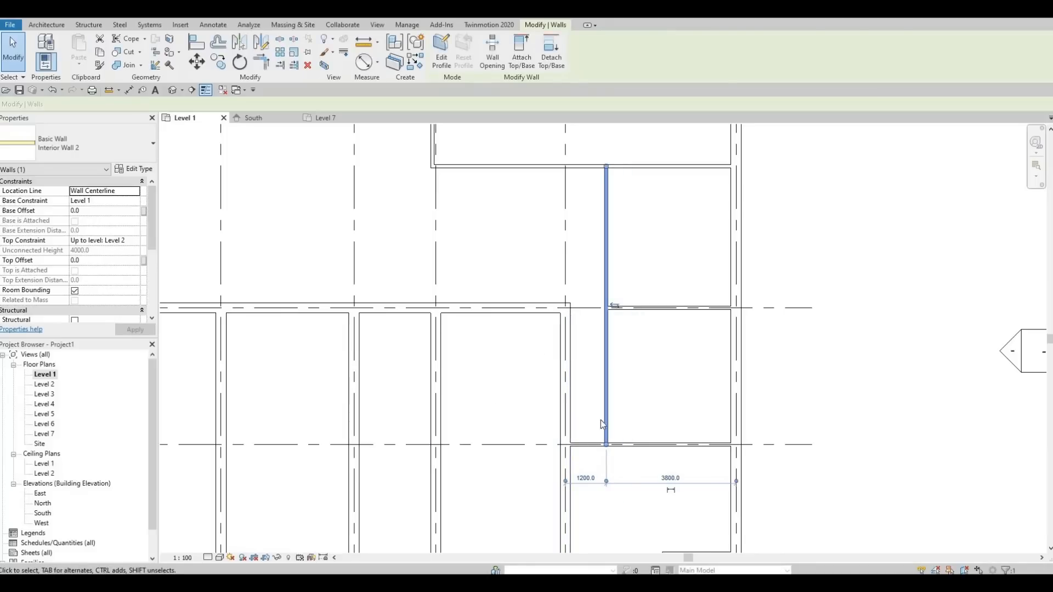
key(Escape)
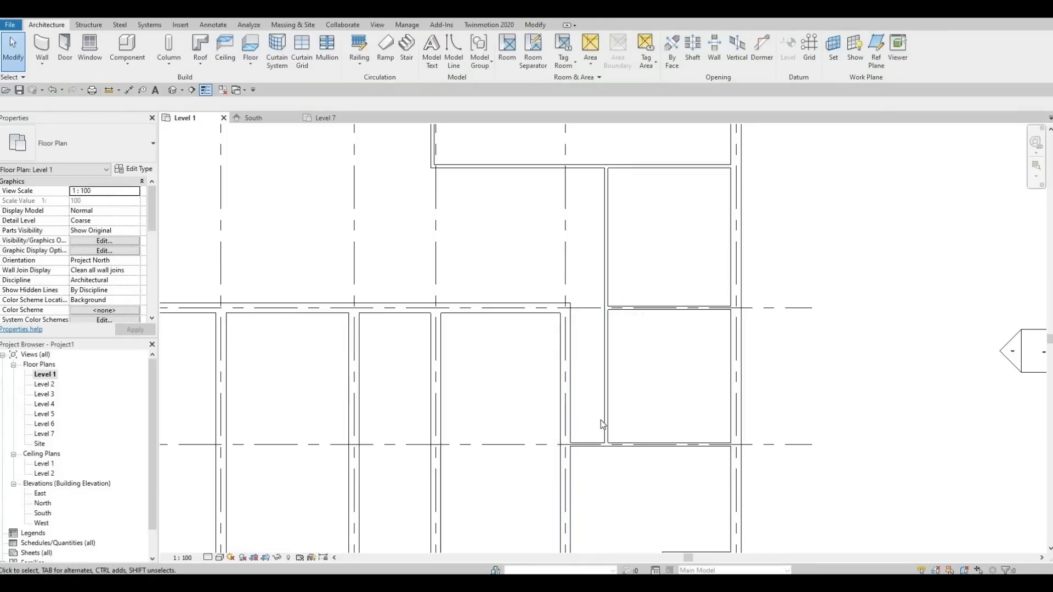
Set the long horizontal Interior Wall 2 wall above grid D to a distance of 1800 mm from the grid D wall.
middle_drag(658, 240, 635, 301)
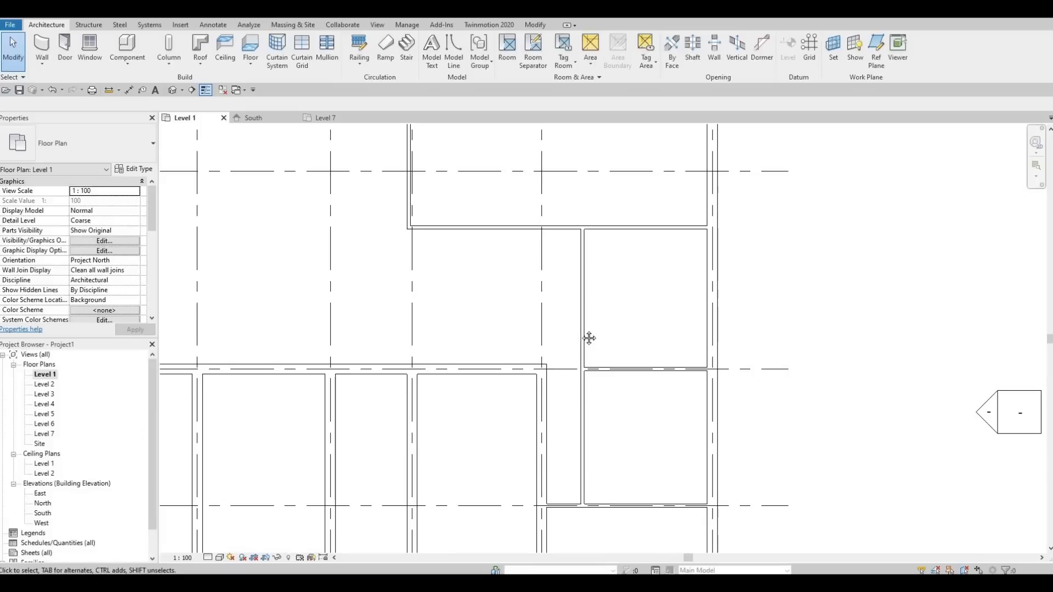
middle_drag(589, 339, 599, 357)
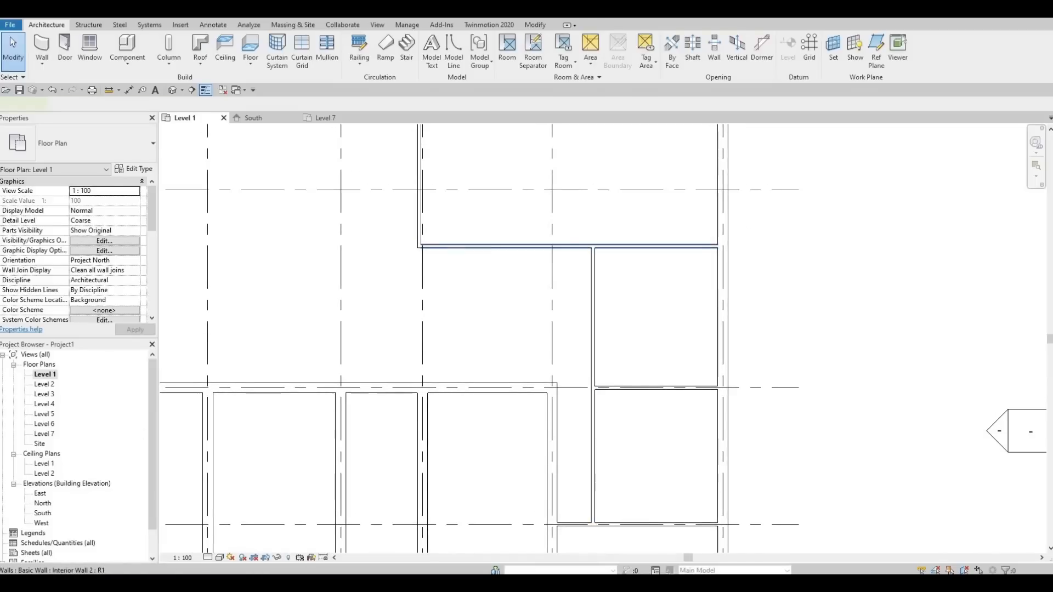
click(571, 242)
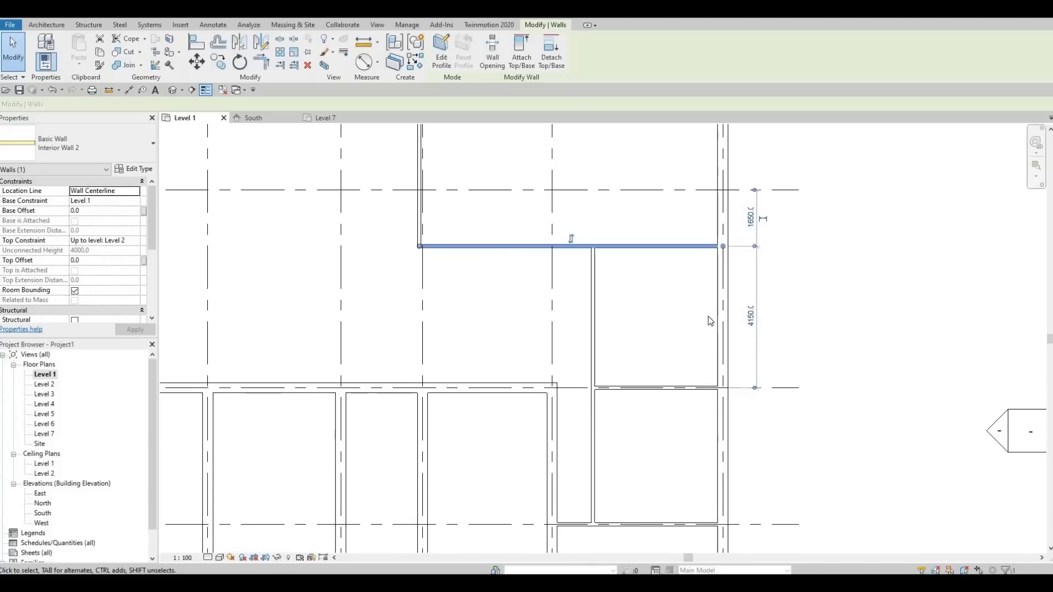
click(750, 320)
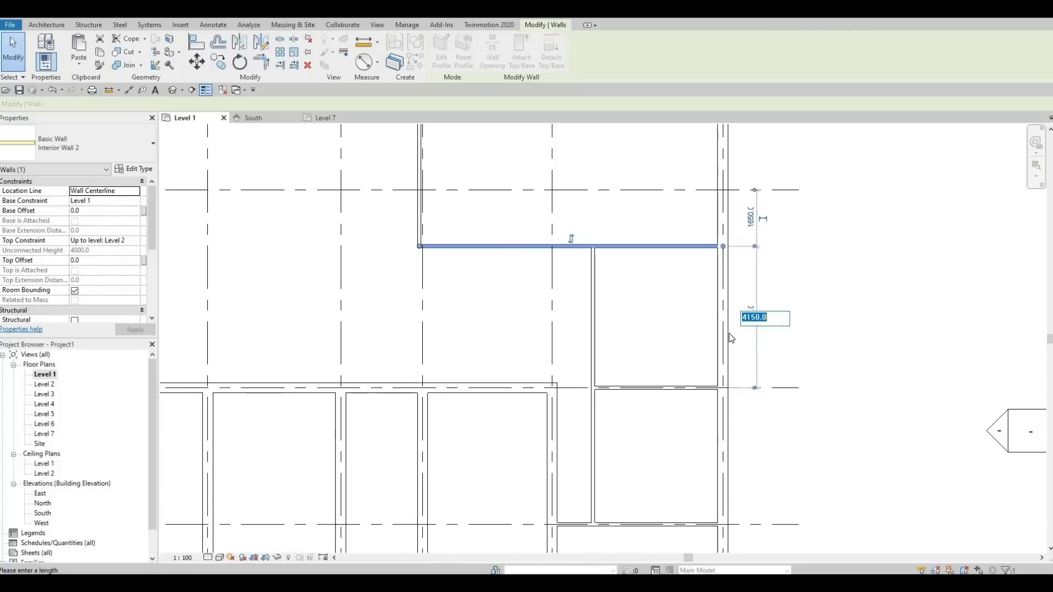
text(1800)
key(Return)
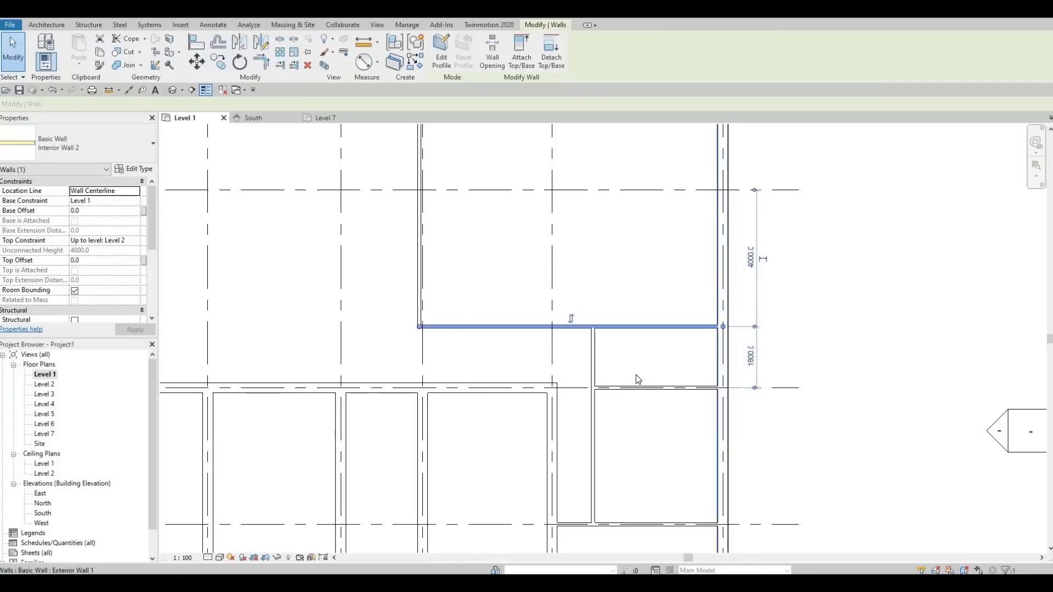
click(624, 360)
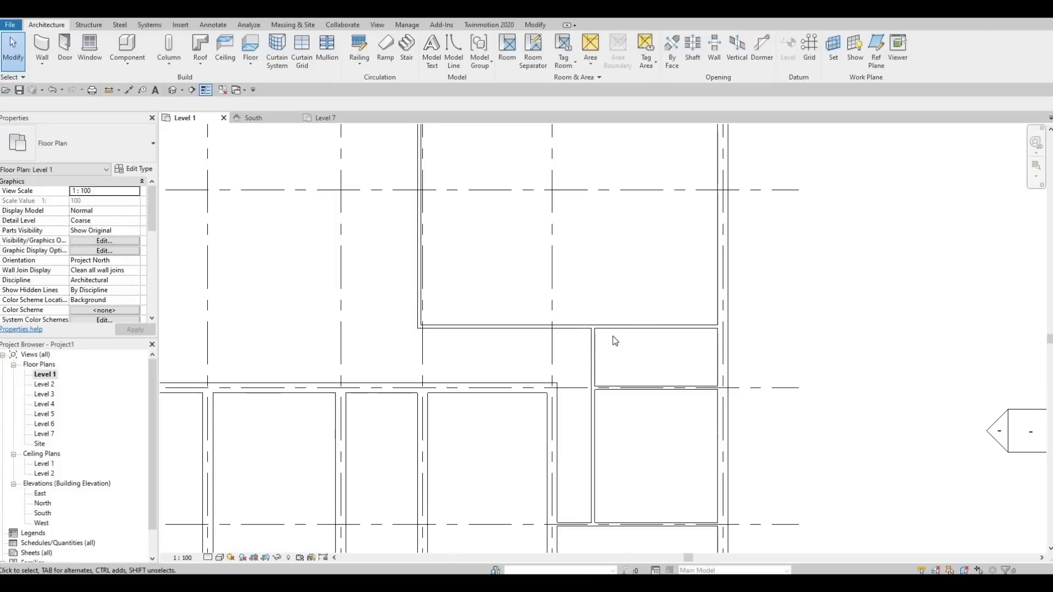
Trim the long horizontal wall and the vertical partition between grids 8 and 9 to a corner, removing the part toward grid 9.
scroll(604, 361, down, 3)
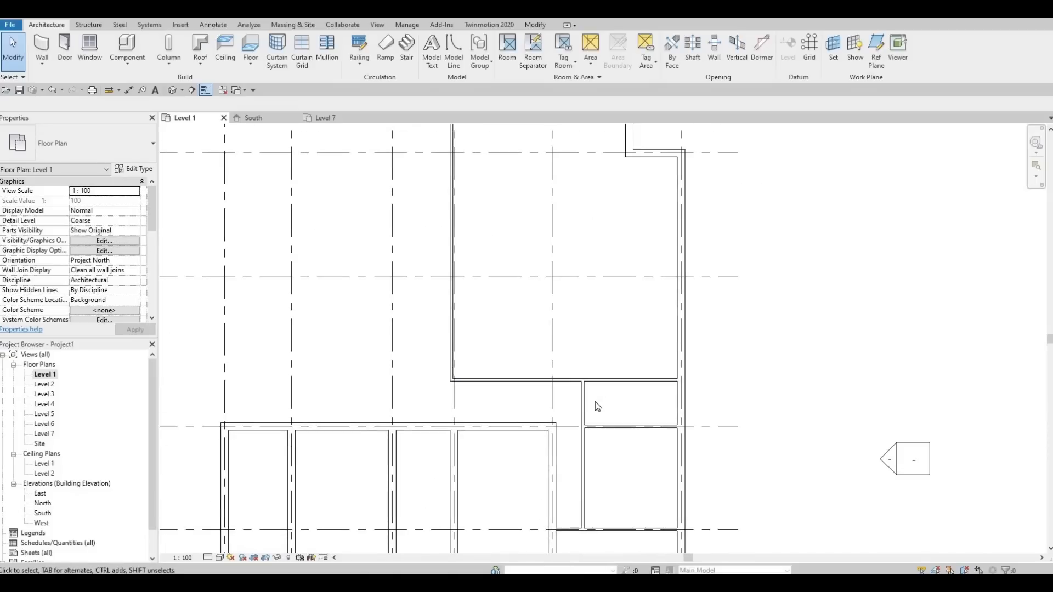
scroll(596, 401, up, 1)
key(t)
key(r)
click(574, 382)
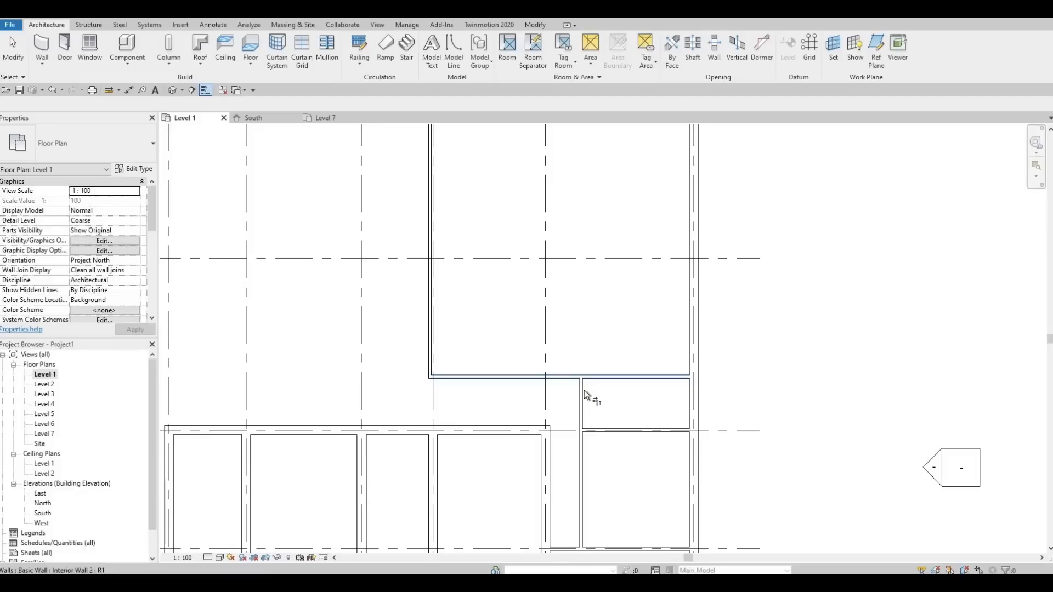
click(582, 403)
key(Escape)
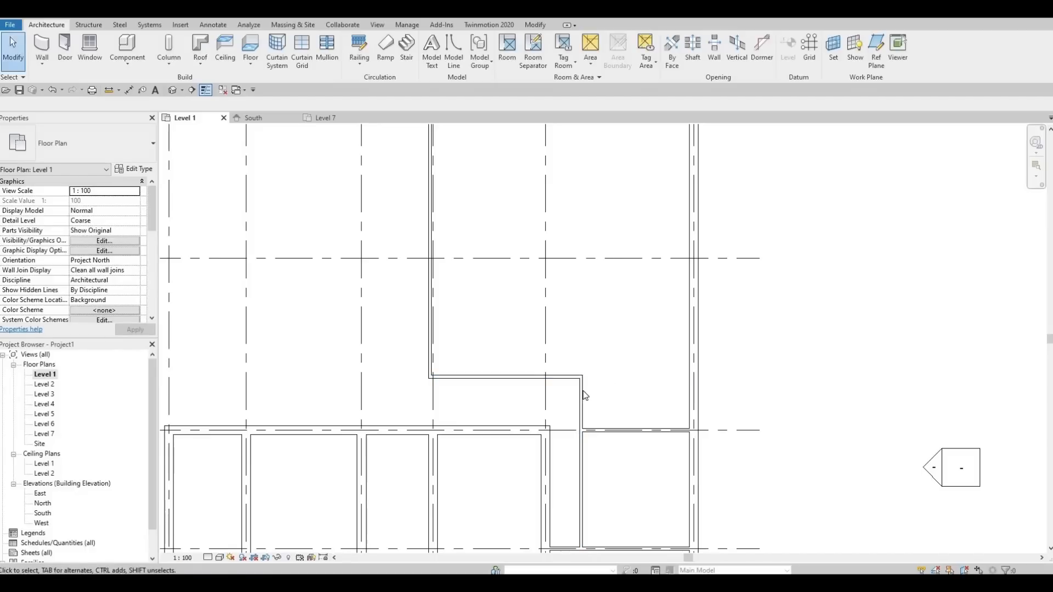
Extend the upper end of the vertical partition between grids 8 and 9 up to grid C.
click(582, 379)
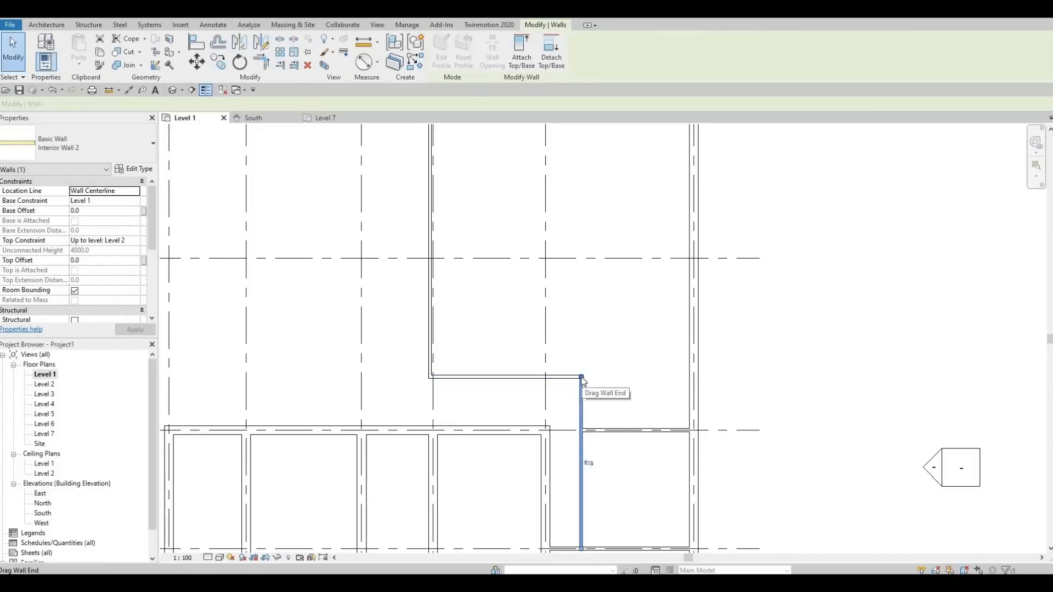
drag(589, 334, 581, 259)
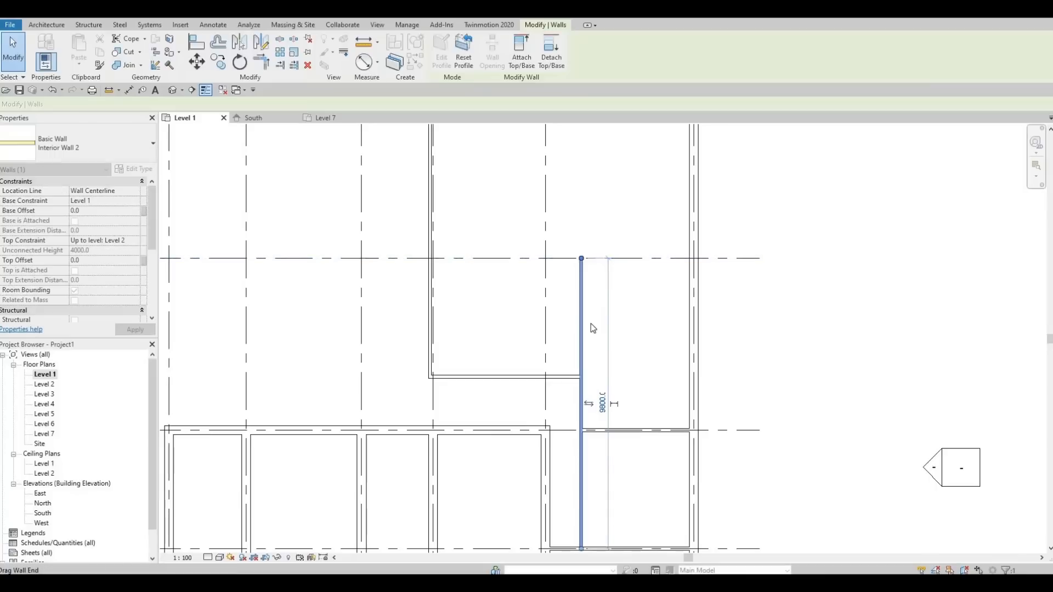
key(Escape)
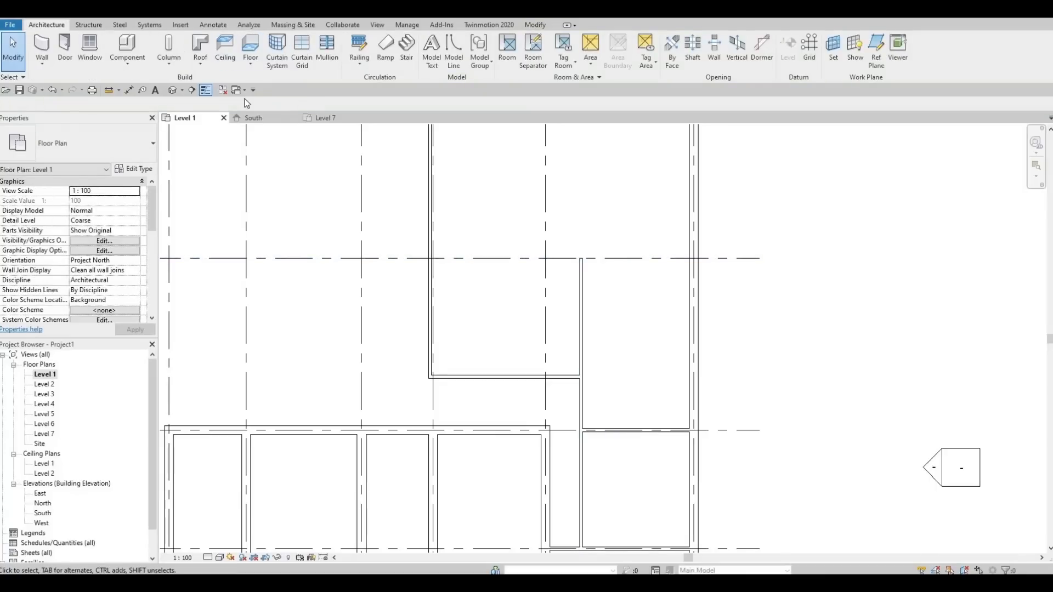
Draw a 3800 mm Interior Wall 2 wall along grid C, from the partition's upper end to the exterior wall on grid 9.
click(42, 48)
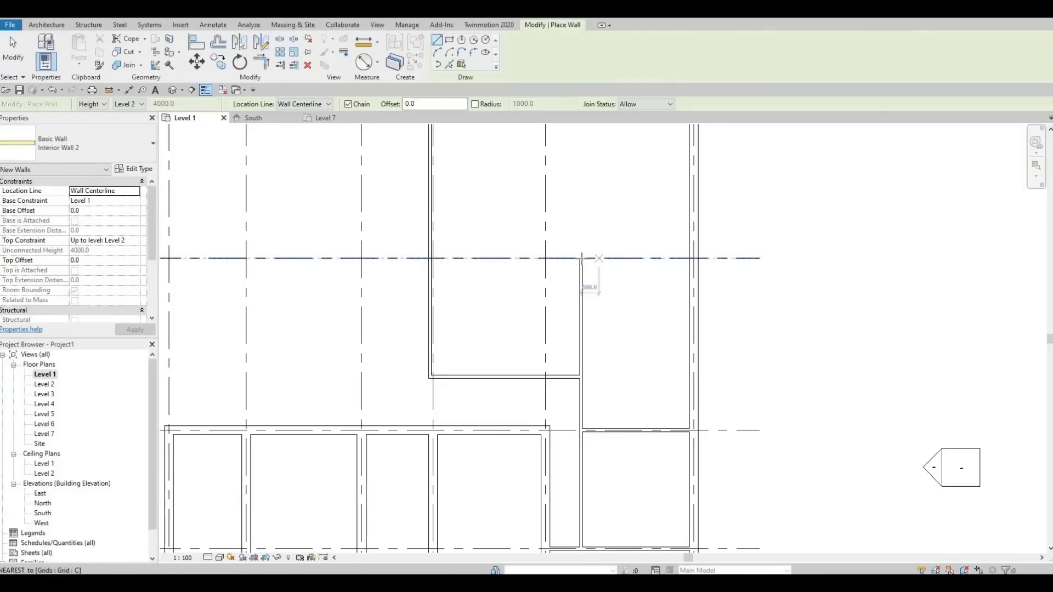
click(582, 257)
click(690, 258)
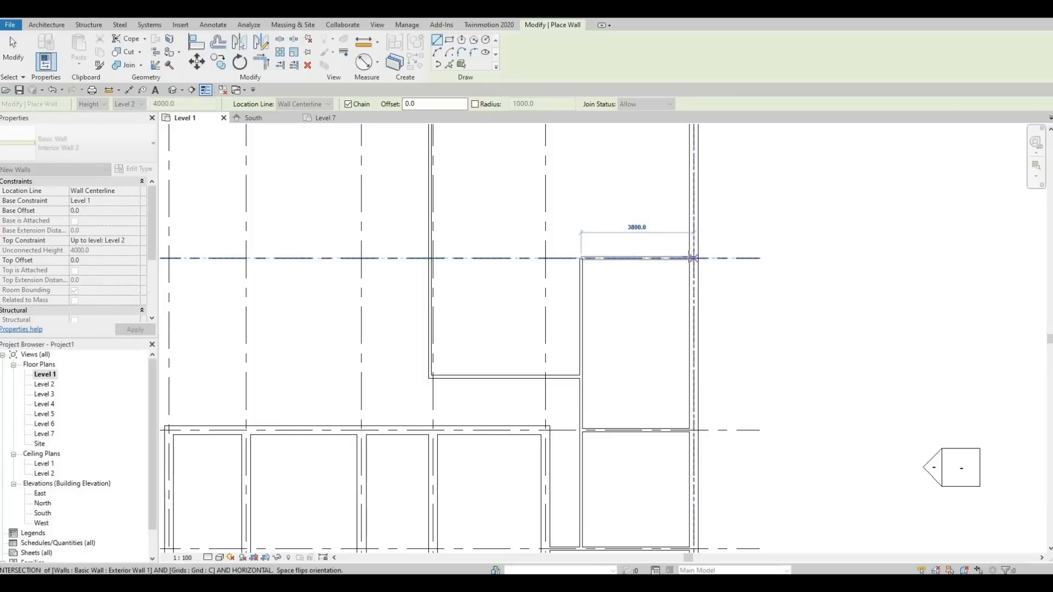
key(Escape)
key(Escape)
scroll(683, 307, down, 1)
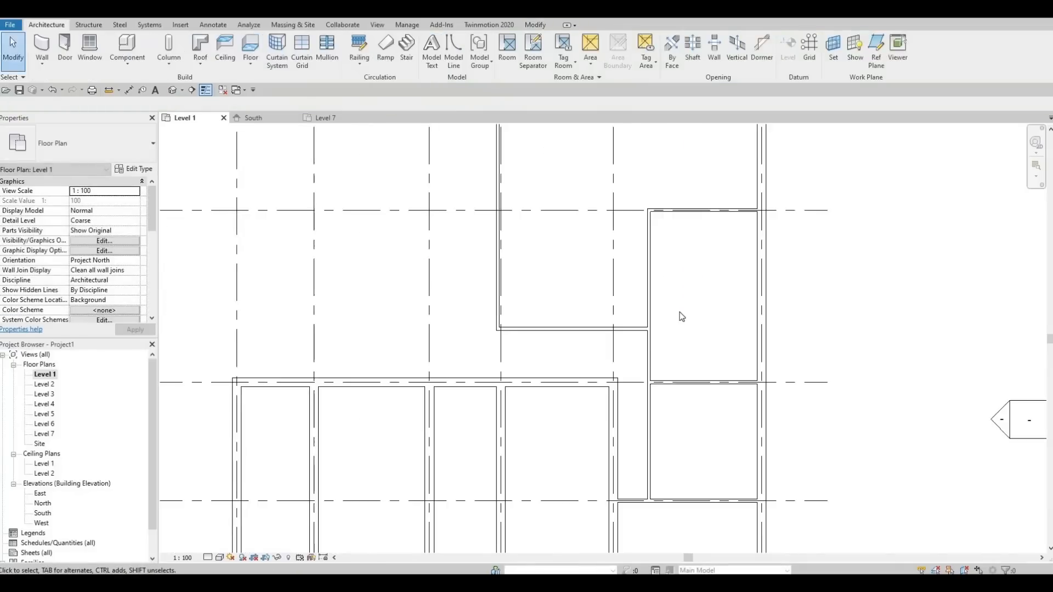
Move the short horizontal wall on grid C to a distance of 3000 mm from the grid D wall.
middle_drag(656, 315, 625, 393)
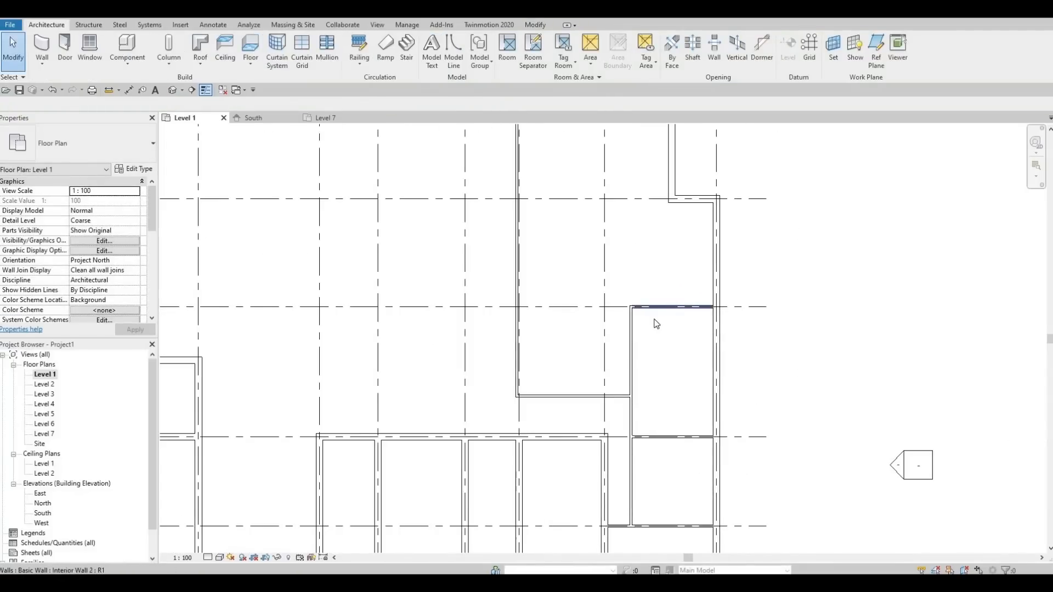
click(656, 323)
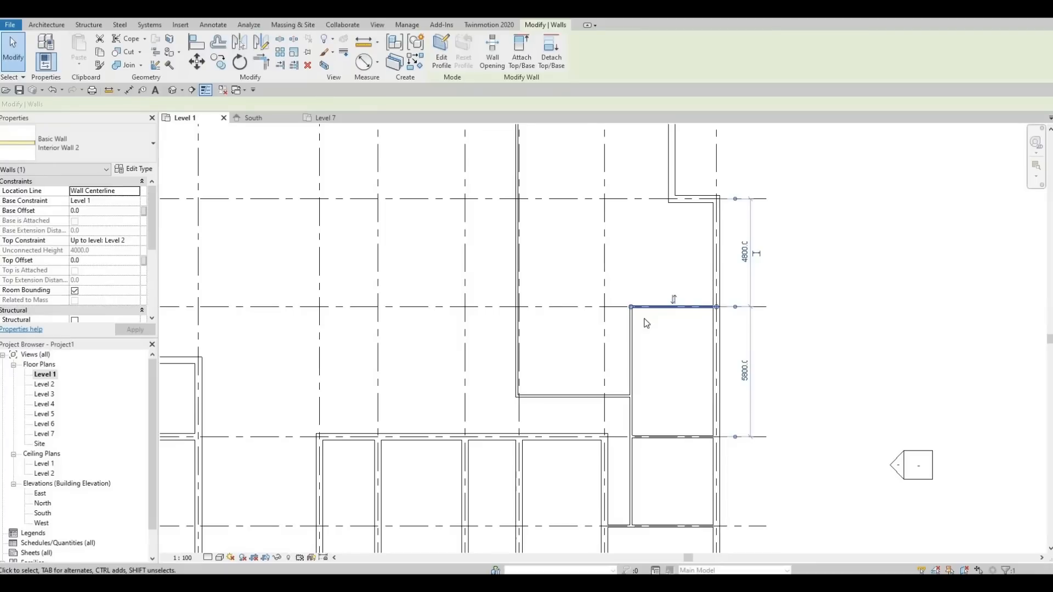
click(746, 371)
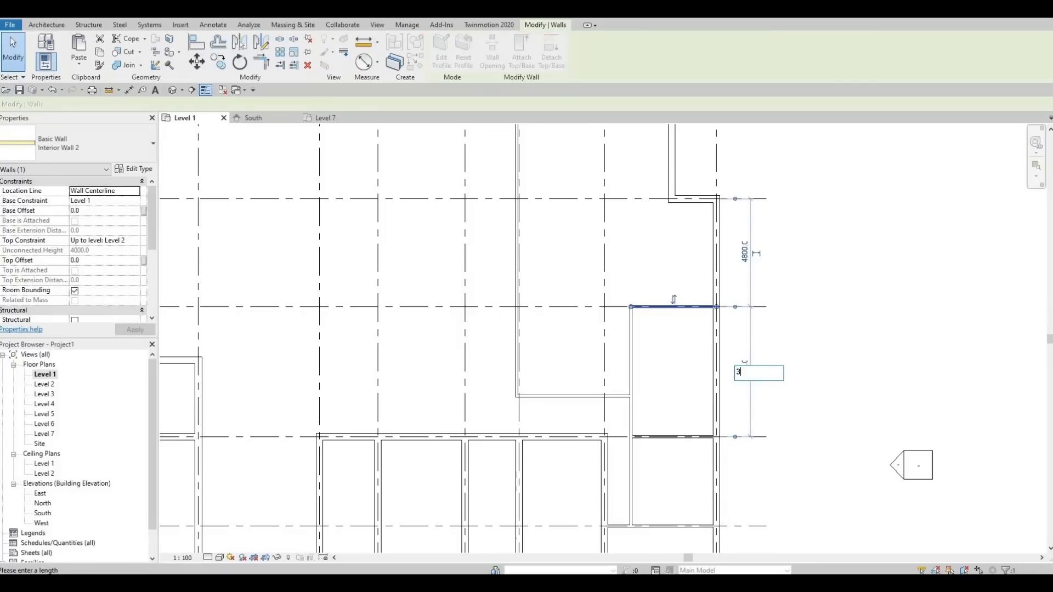
text(3000)
key(Return)
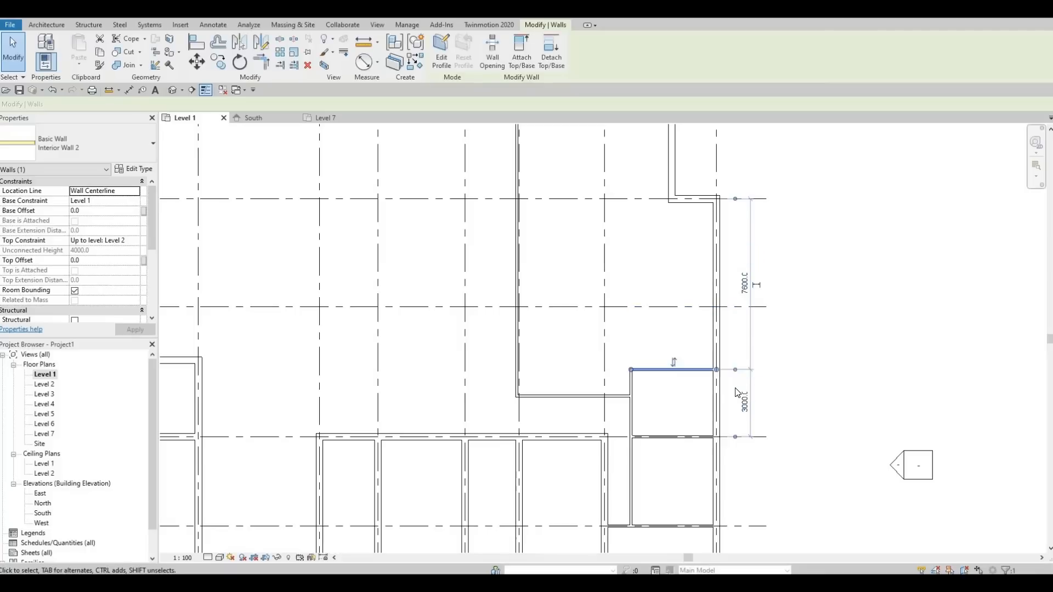
key(Escape)
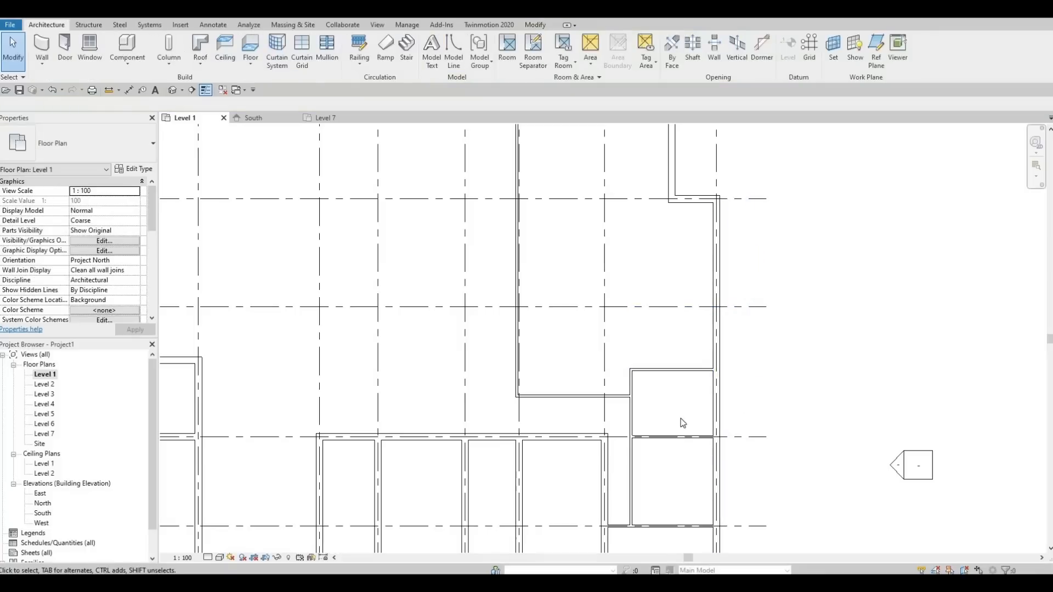
click(683, 375)
key(Escape)
Draw a vertical Interior Wall 2 wall on grid 8, from the horizontal wall below grid C up to a point between grids C and B.
middle_drag(648, 364, 647, 371)
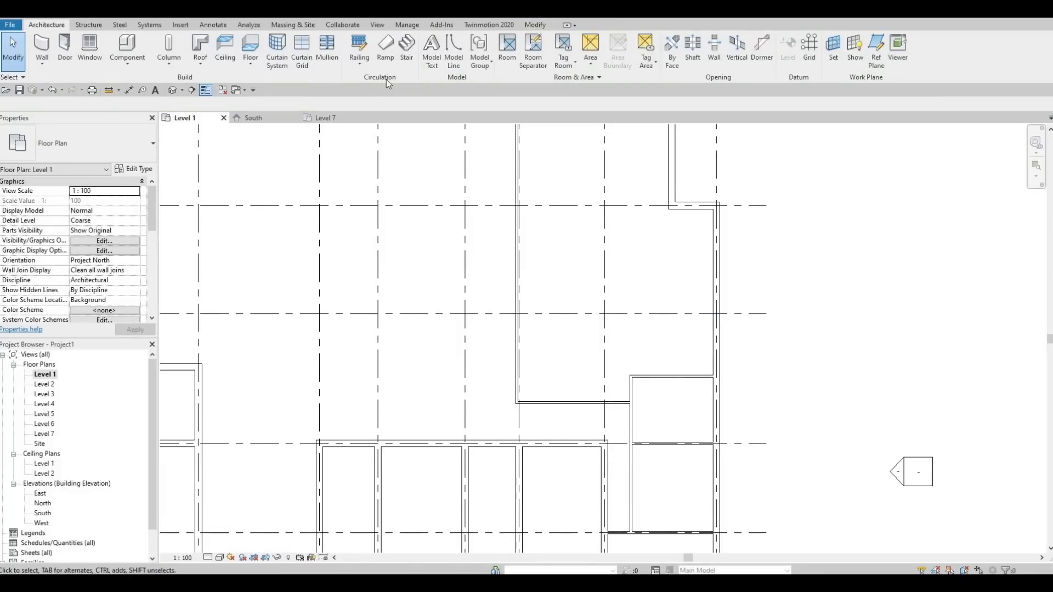
click(44, 52)
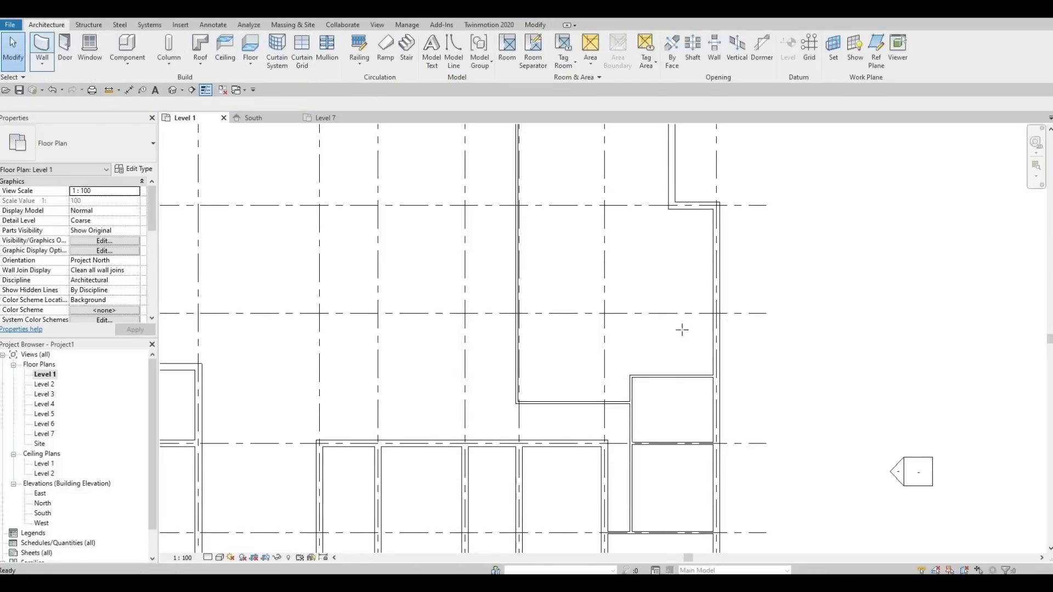
click(604, 401)
middle_drag(606, 210, 600, 364)
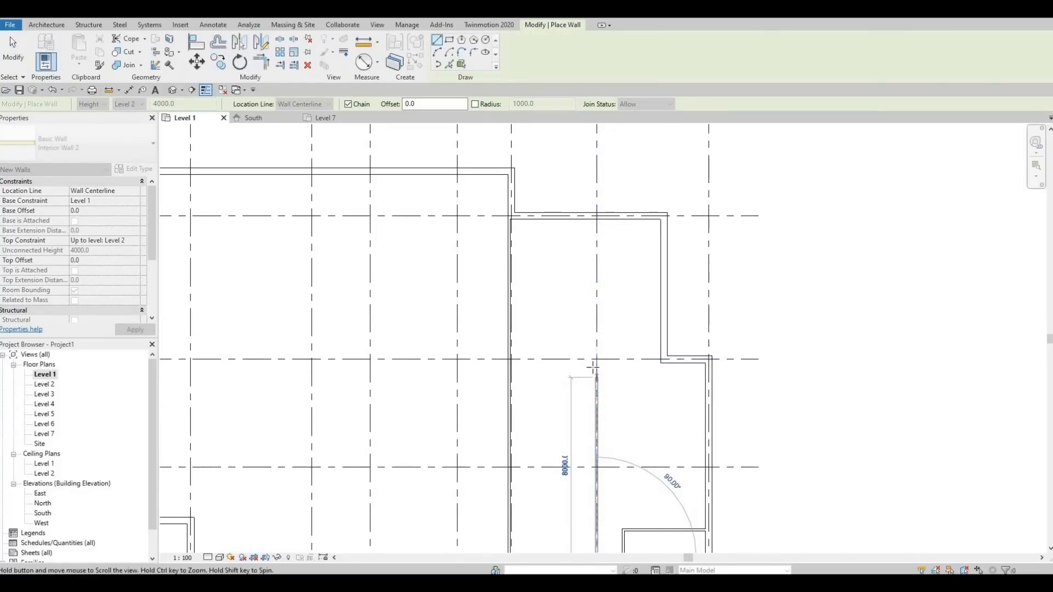
click(599, 418)
key(Escape)
key(Escape)
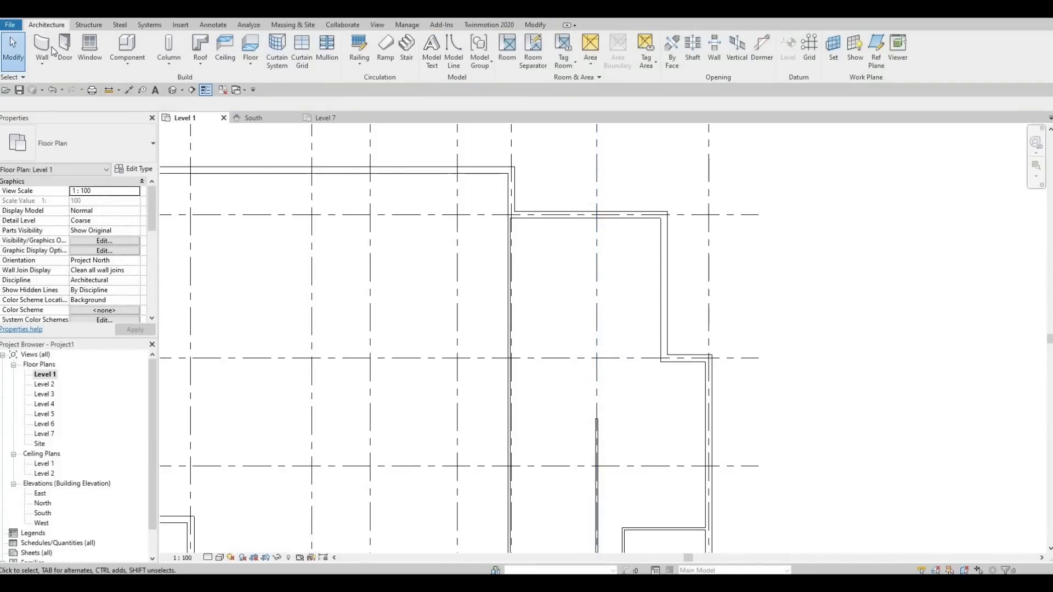
Draw a horizontal Interior Wall 2 wall midway between grids A and B, from the exterior wall to the grid 7 wall.
click(42, 47)
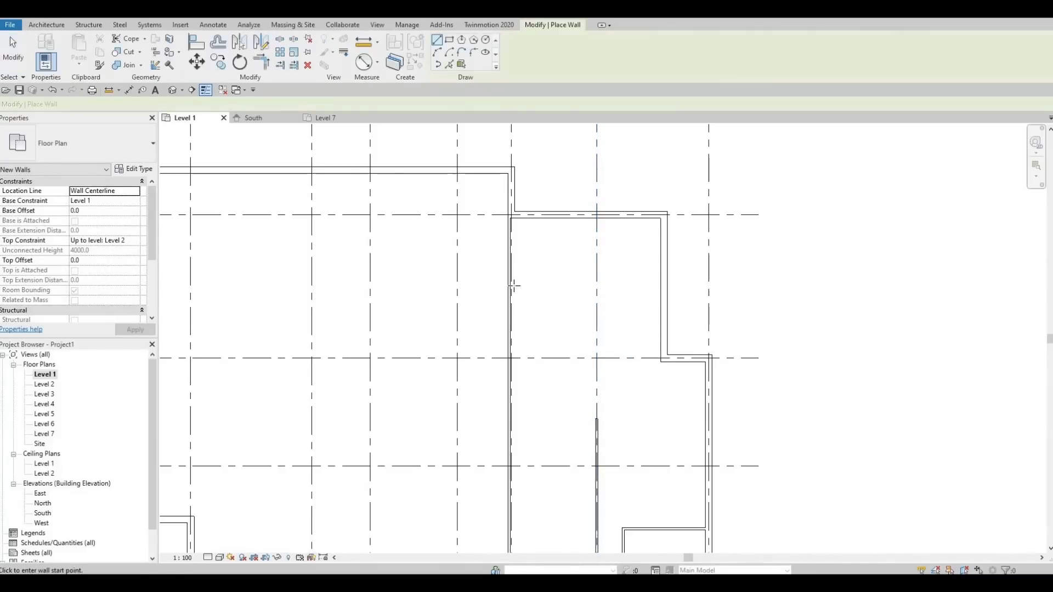
click(661, 290)
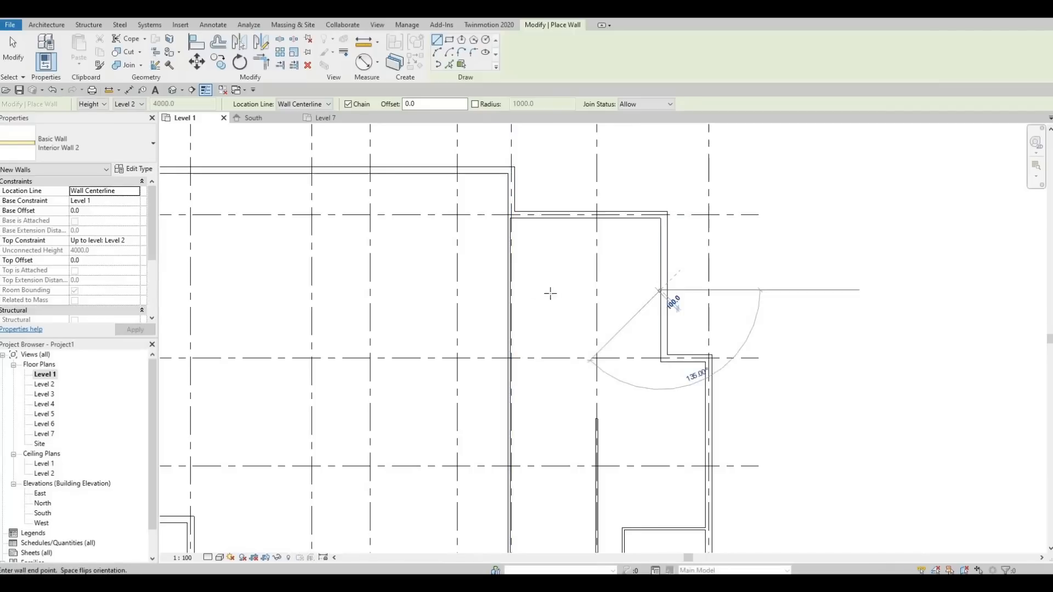
click(509, 290)
key(Escape)
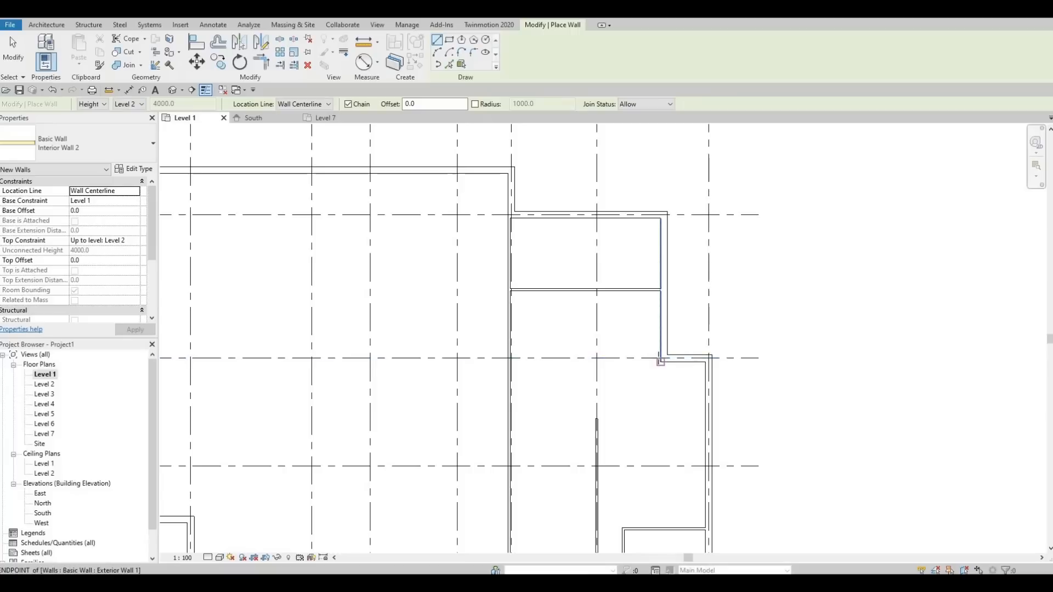
Draw a horizontal Interior Wall 2 wall along grid B, from the exterior wall's inner corner to the grid 7 wall.
click(660, 360)
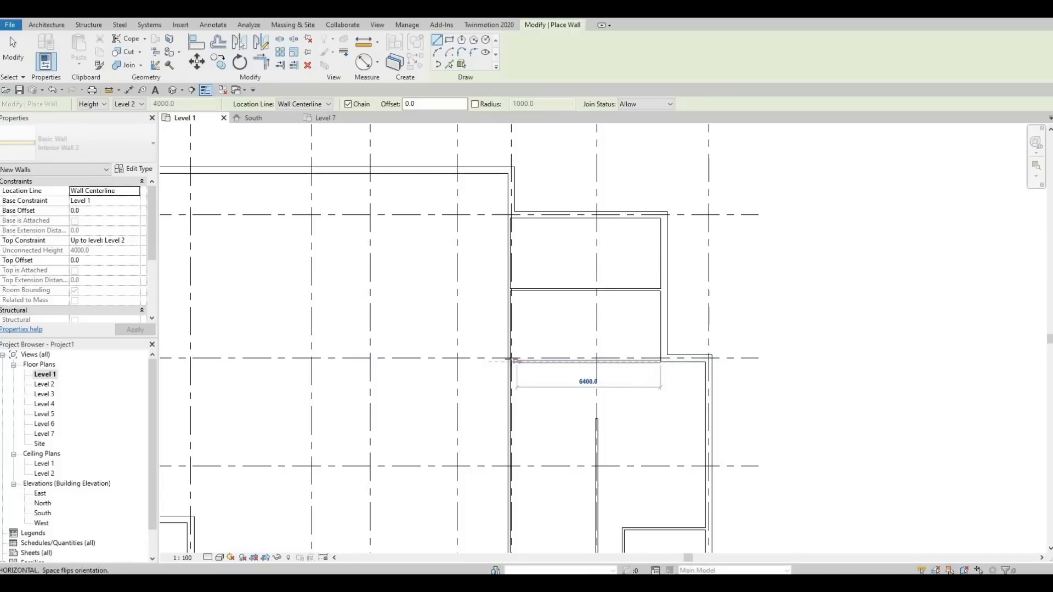
click(509, 362)
key(Escape)
key(Escape)
Align the lower face of the grid B partition with the inner face of the adjoining exterior wall.
scroll(677, 375, up, 4)
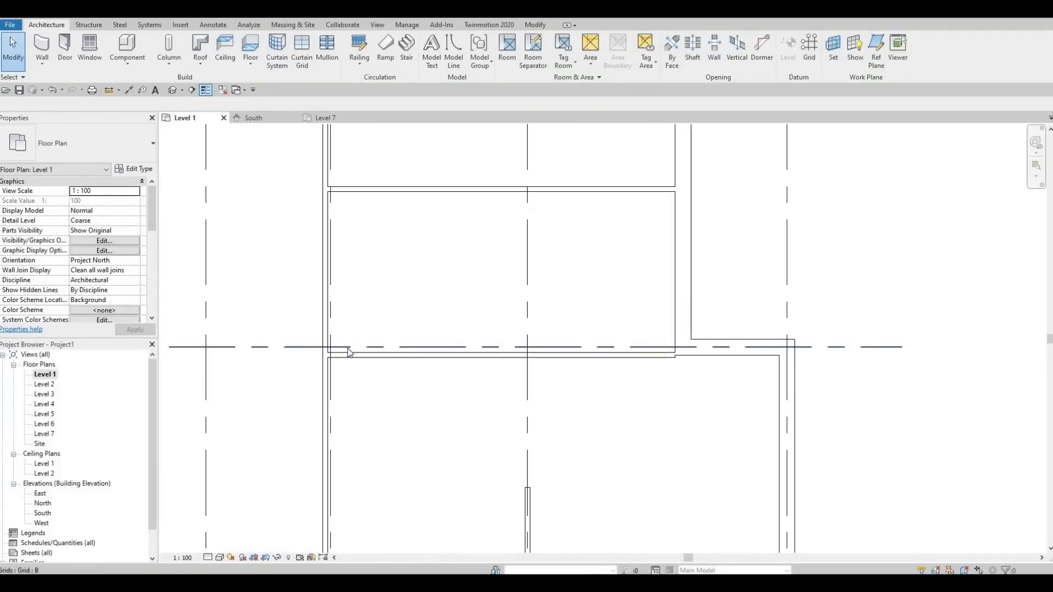
key(a)
key(l)
click(703, 356)
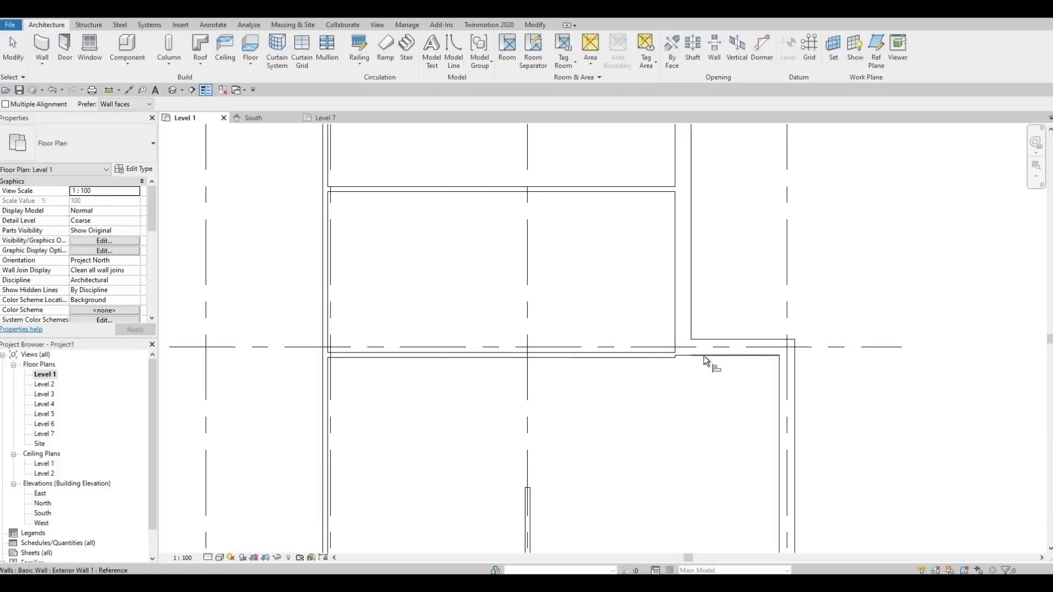
click(637, 360)
scroll(640, 374, down, 2)
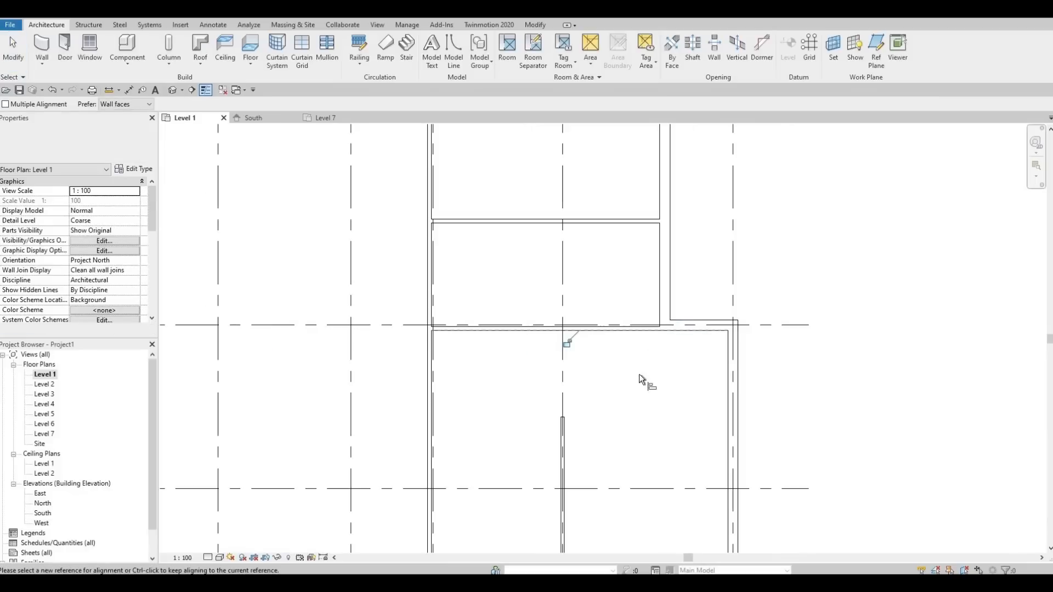
Draw a horizontal Interior Wall 2 wall about 8650 mm long between grids B and C, from the grid 9 exterior wall to grid 7.
scroll(630, 405, down, 2)
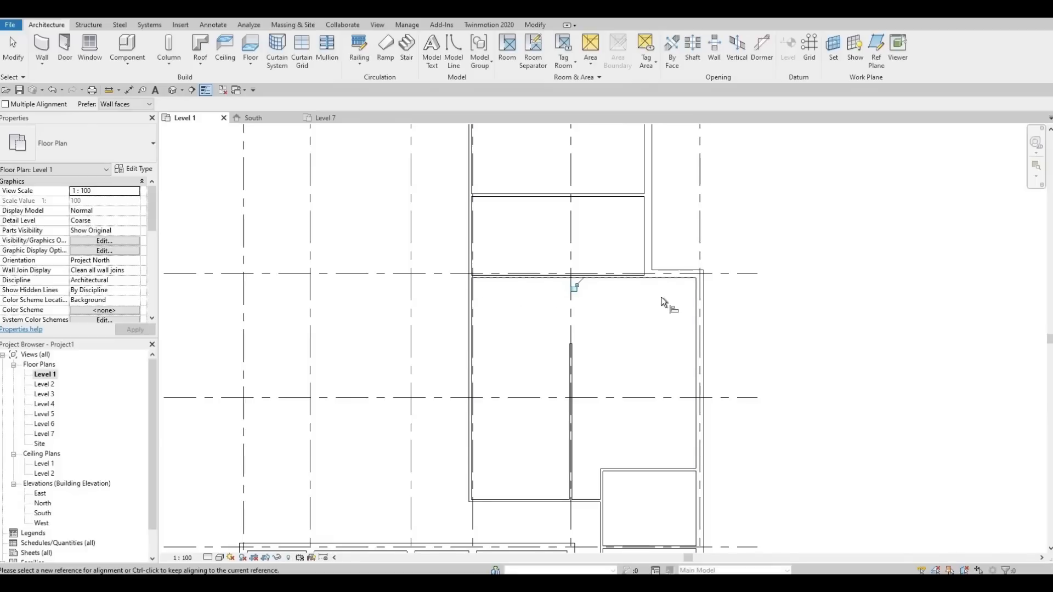
click(42, 46)
click(697, 328)
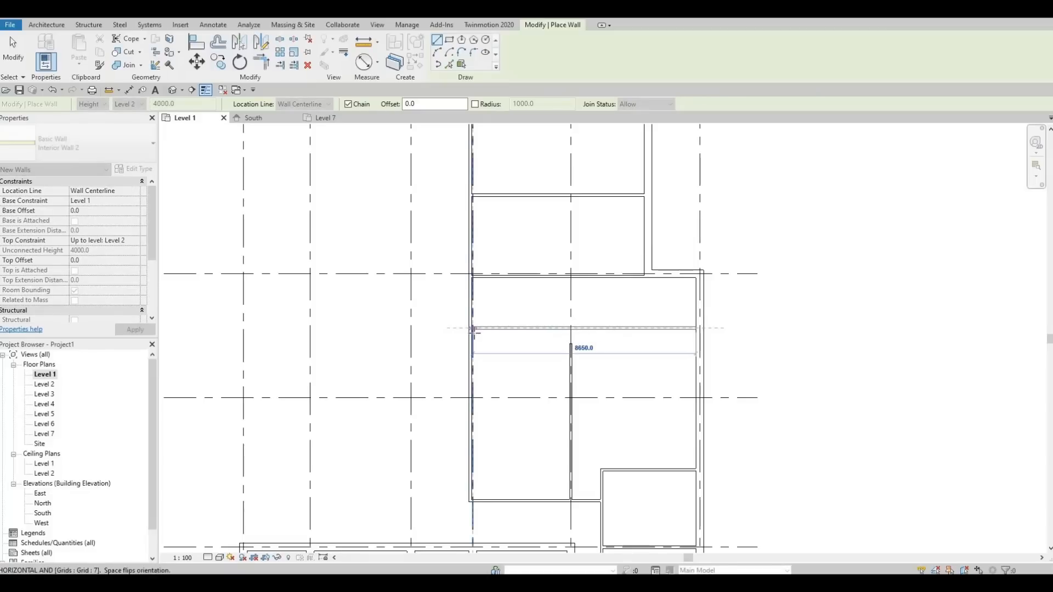
click(473, 329)
key(Escape)
key(Escape)
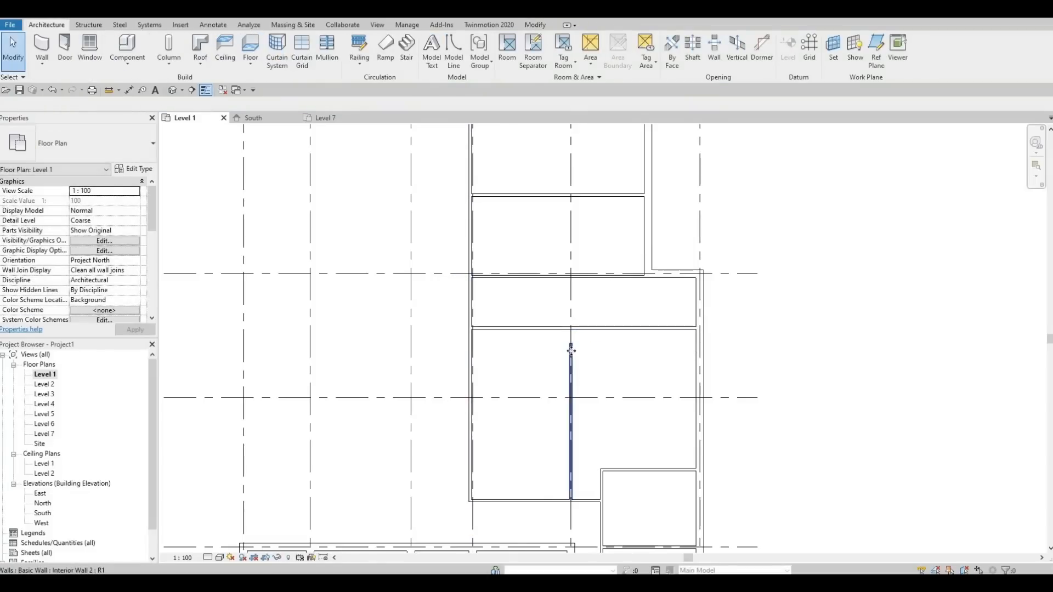
Extend the upper end of the vertical grid 8 partition up to the horizontal wall between grids B and C.
click(571, 350)
drag(571, 344, 573, 333)
key(Escape)
Split the vertical grid 7 wall about 1000 mm above the horizontal wall between grids B and C.
scroll(495, 311, up, 2)
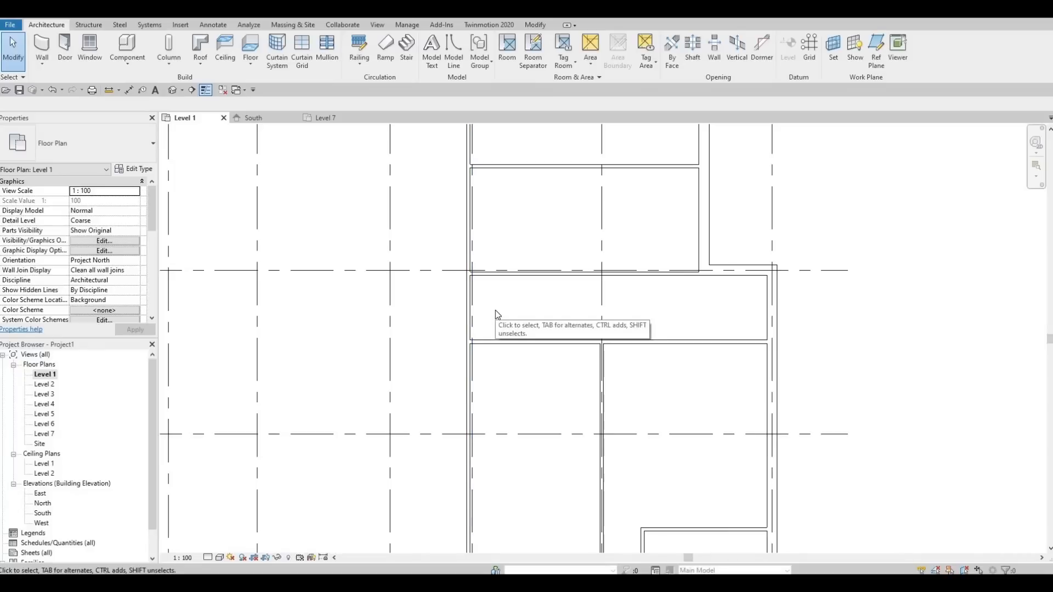
key(s)
key(l)
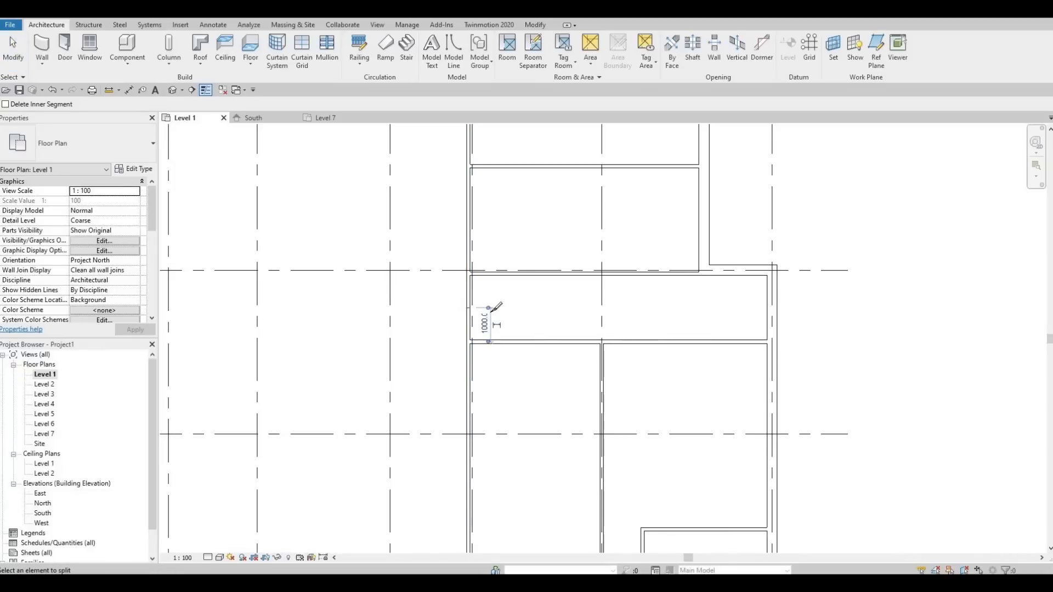
key(Escape)
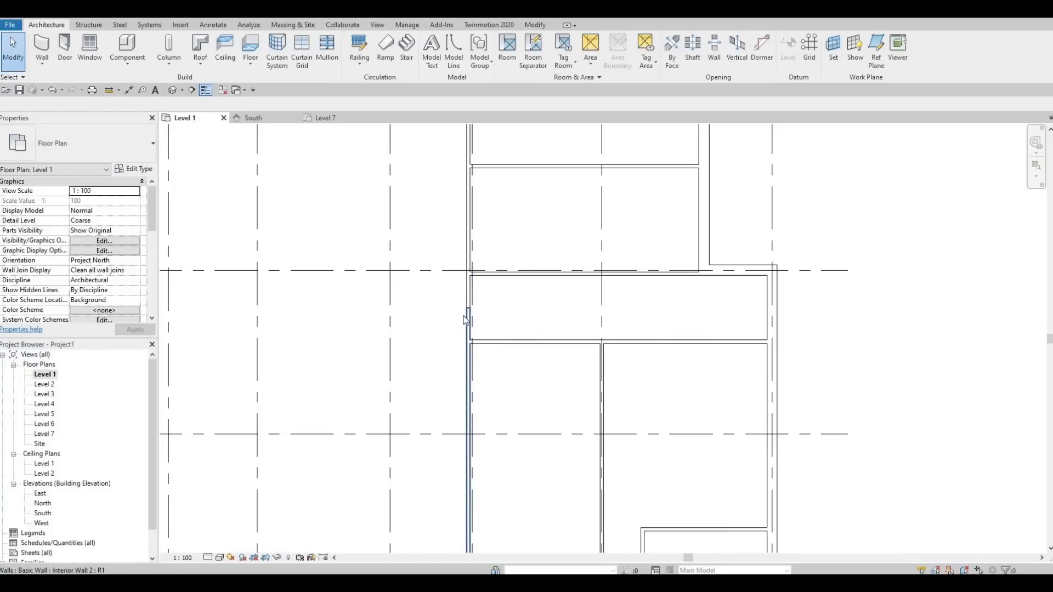
Trim both parts of the split grid 7 wall into corners with the two horizontal walls bordering the passage below grid B.
click(475, 344)
click(470, 351)
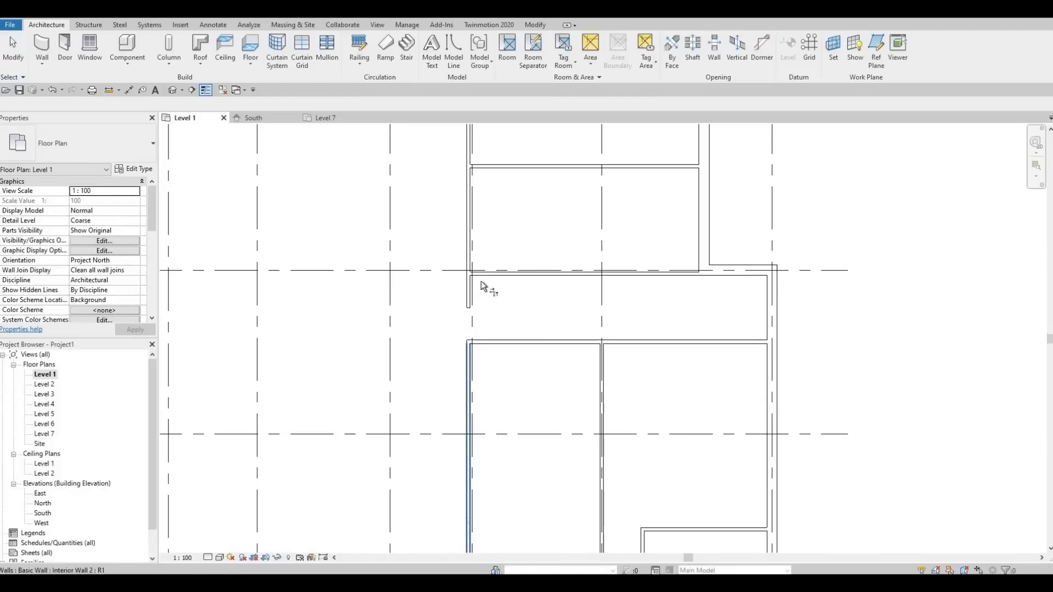
click(481, 275)
click(485, 278)
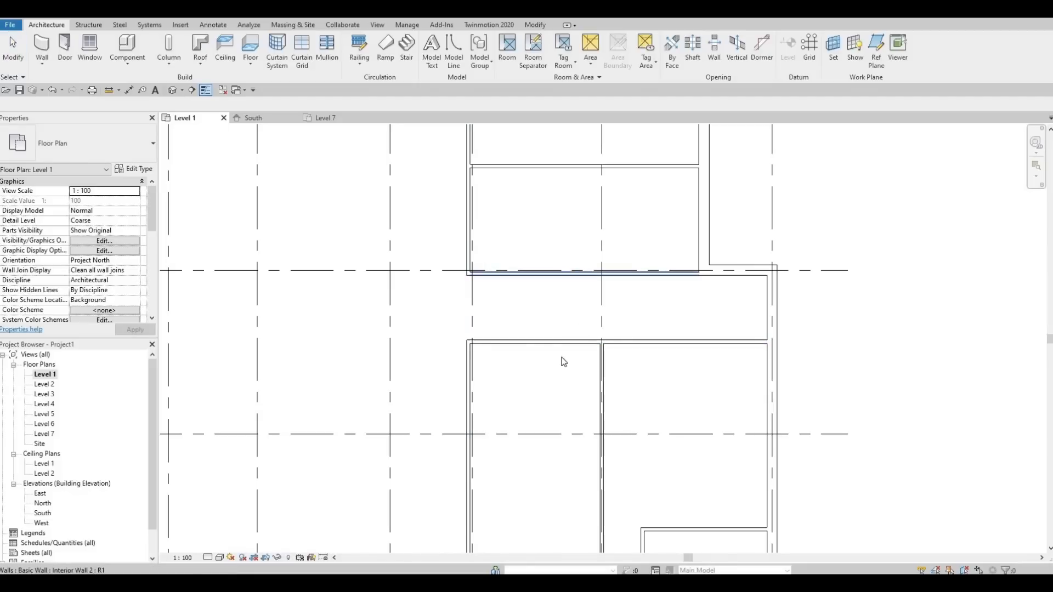
key(Escape)
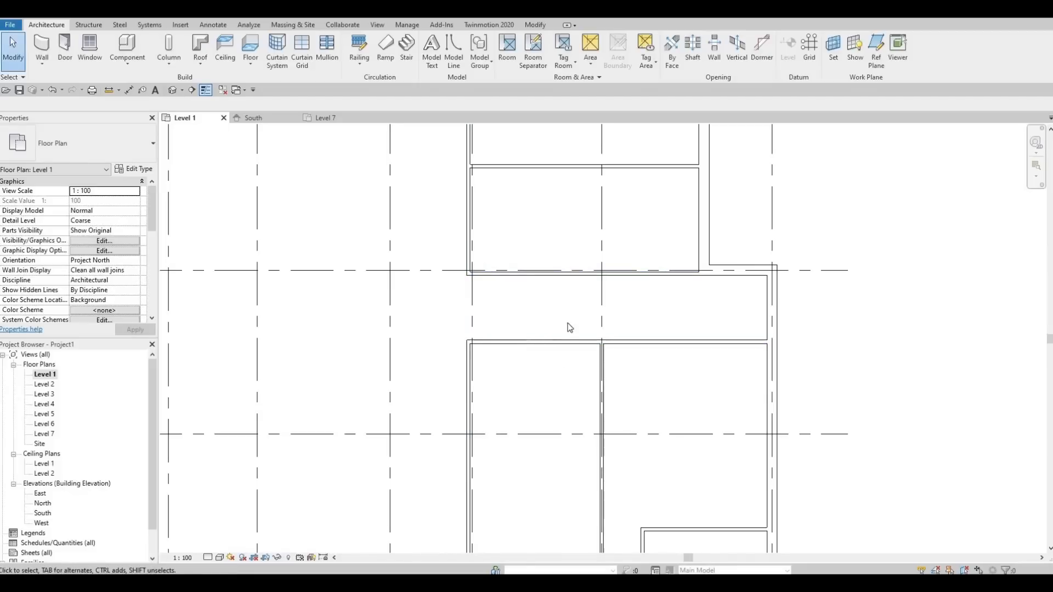
Set the distance between the passage's lower wall and the grid B wall to 1800 mm.
click(674, 344)
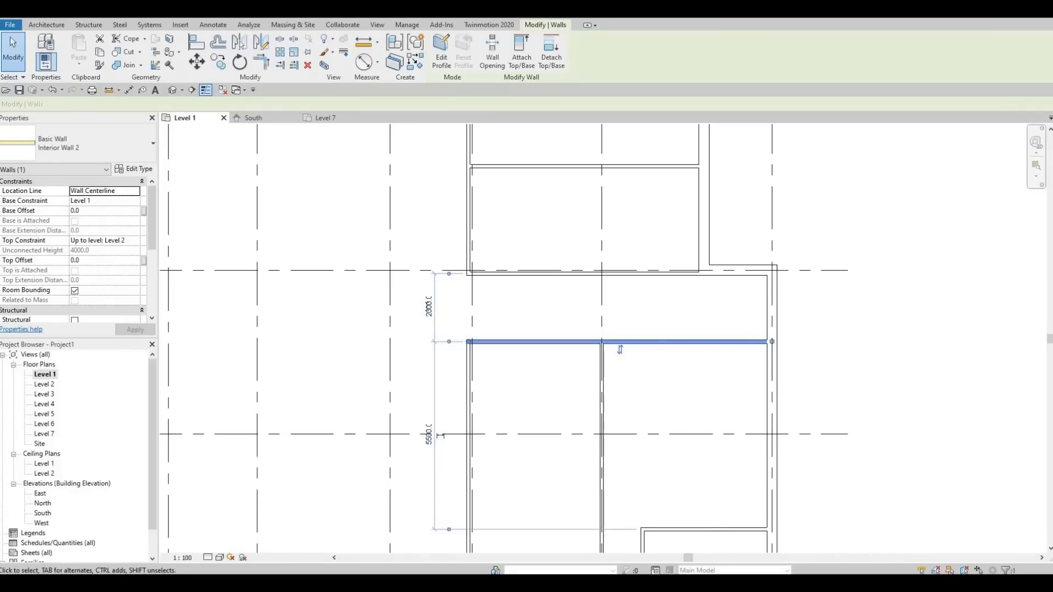
click(429, 311)
text(1800)
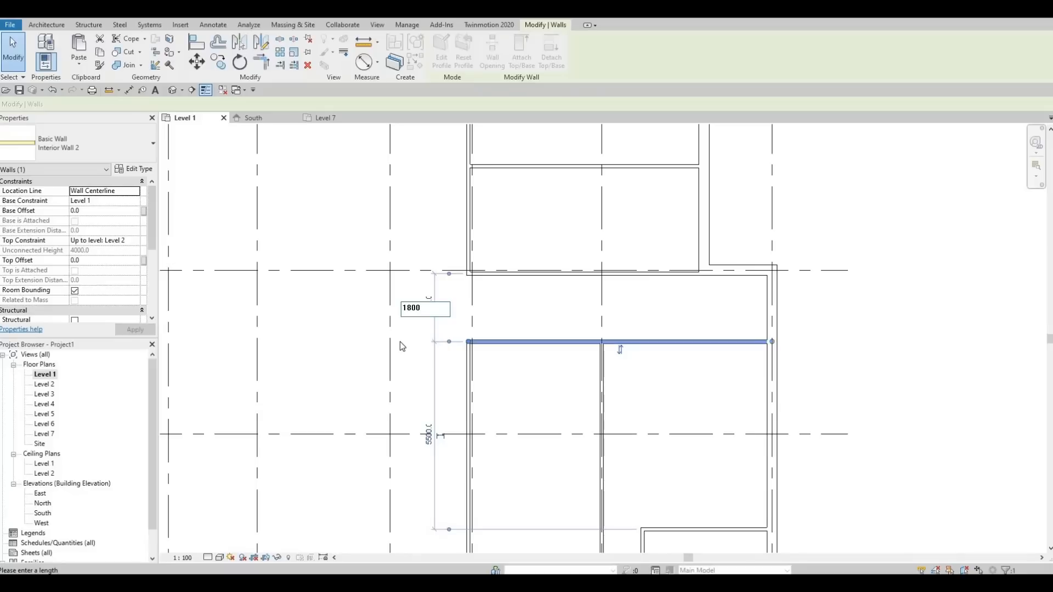
key(Return)
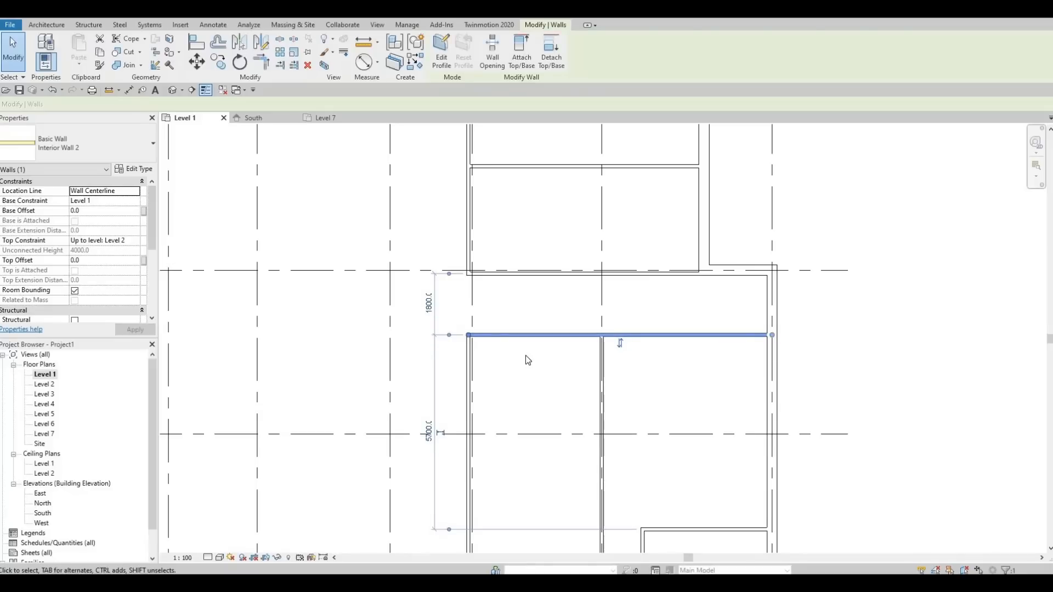
key(Escape)
Draw a horizontal Interior Wall 2 wall about 3900 mm long just below grid C, from the grid 8 partition to the grid 7 wall's midpoint.
scroll(604, 330, down, 3)
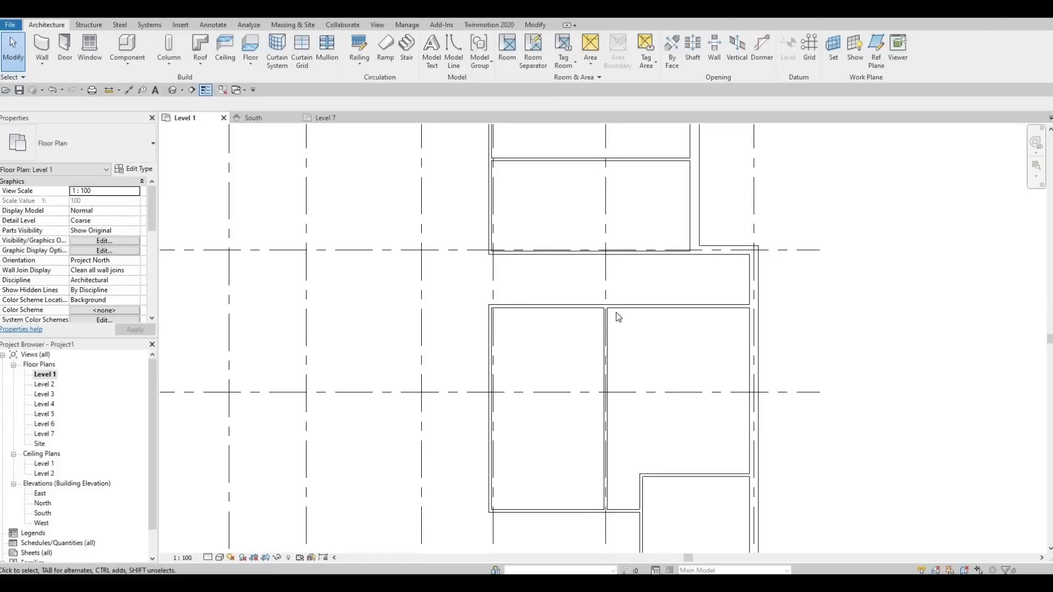
middle_drag(617, 312, 631, 312)
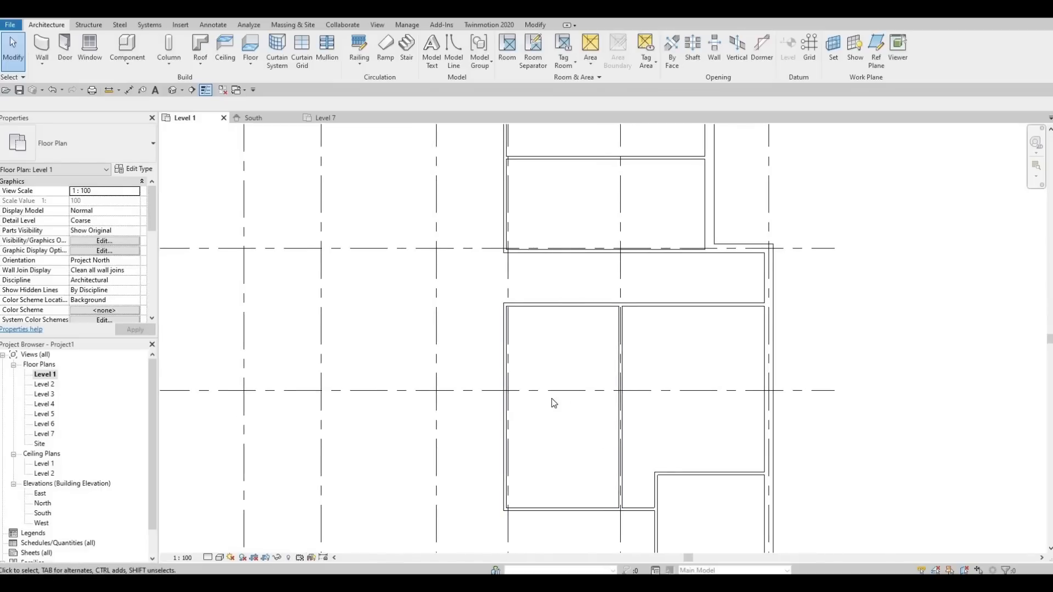
click(43, 52)
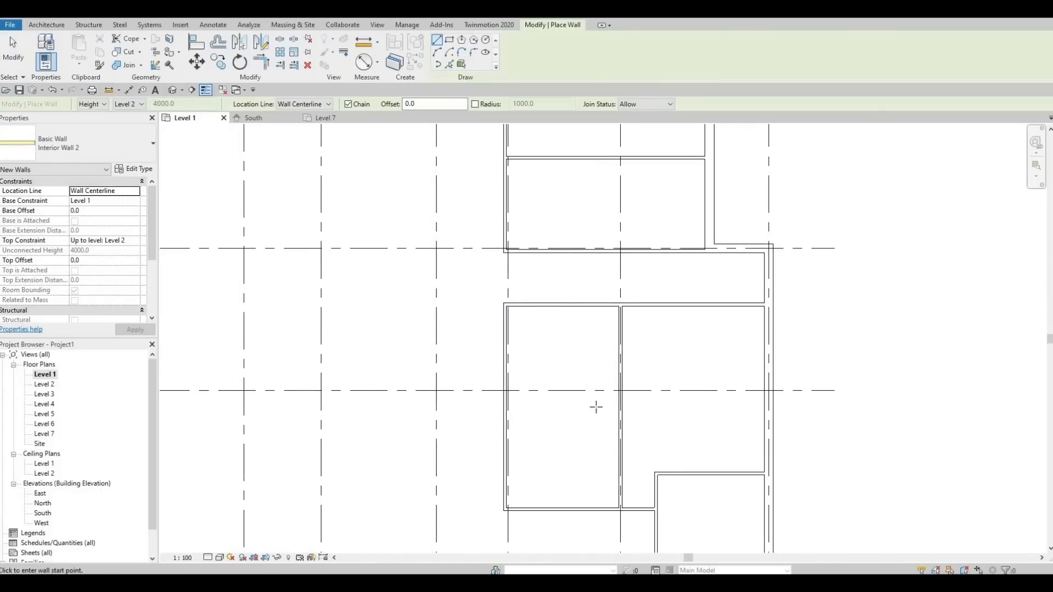
click(621, 408)
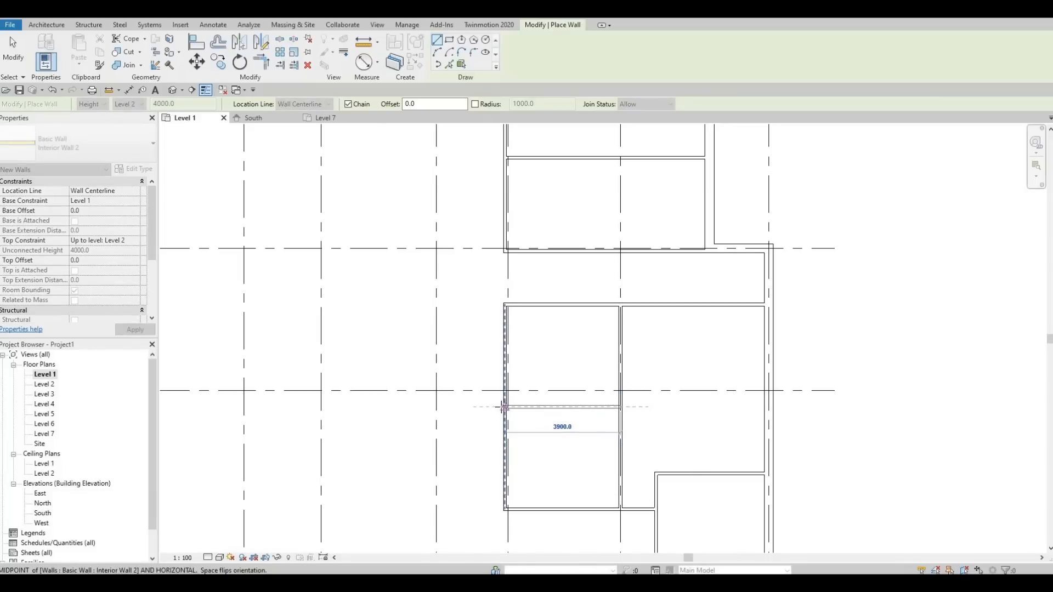
click(503, 408)
key(Escape)
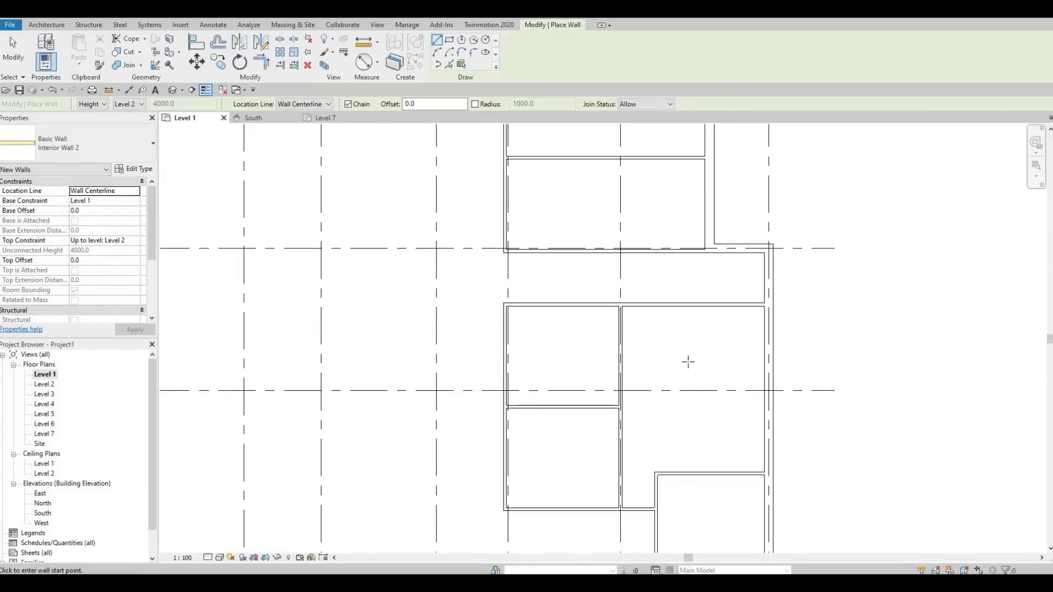
Examine the Level 1 partition layout around grids 7 to 9, from grid A down past grid E.
middle_drag(681, 403, 705, 340)
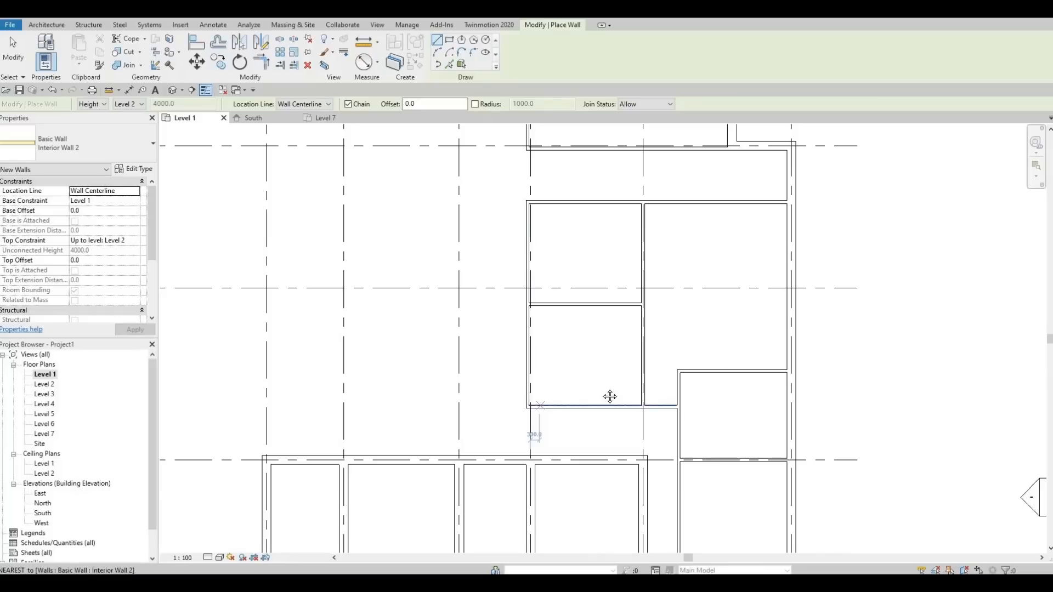
middle_drag(602, 353, 607, 409)
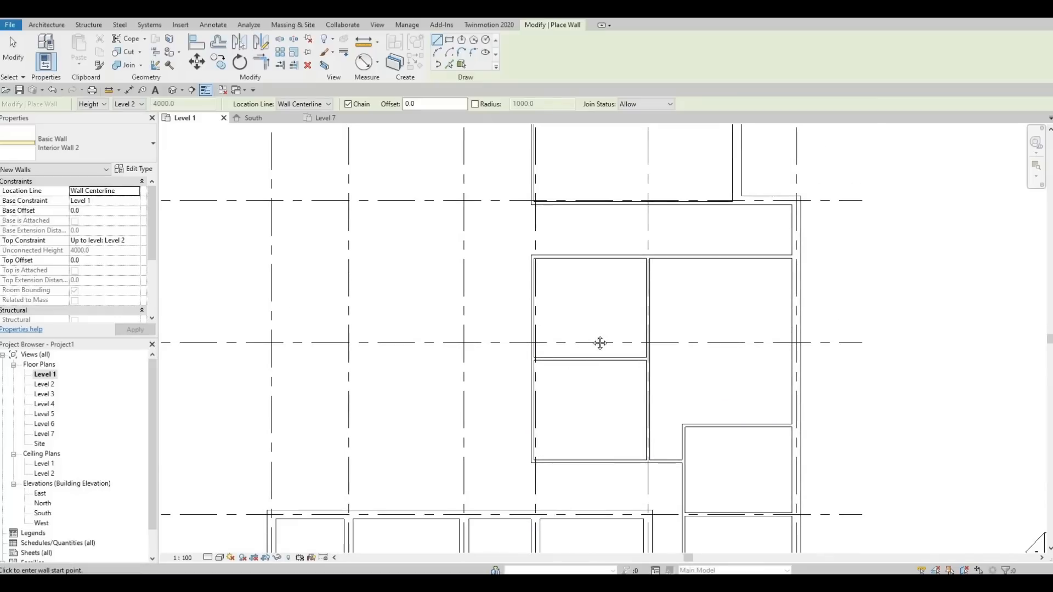
scroll(600, 342, down, 2)
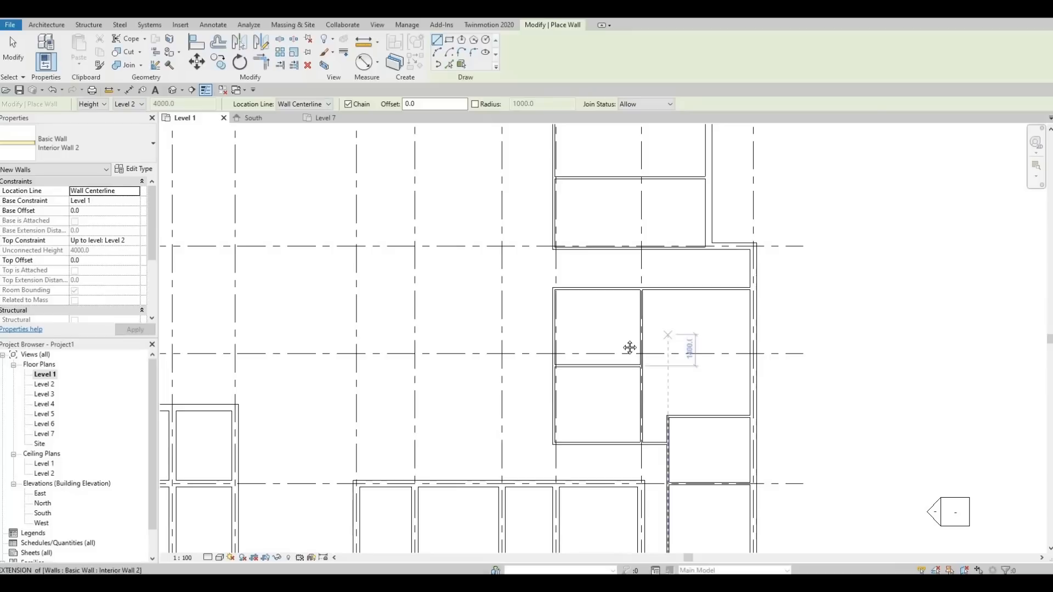
middle_drag(680, 333, 722, 328)
scroll(723, 329, down, 2)
middle_drag(644, 326, 646, 347)
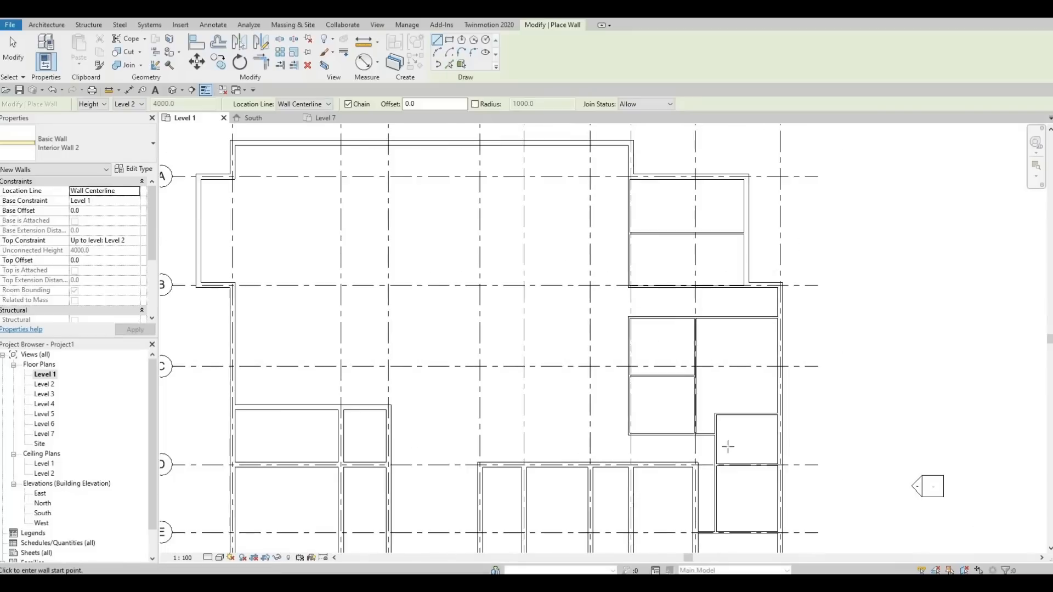
middle_drag(747, 459, 663, 331)
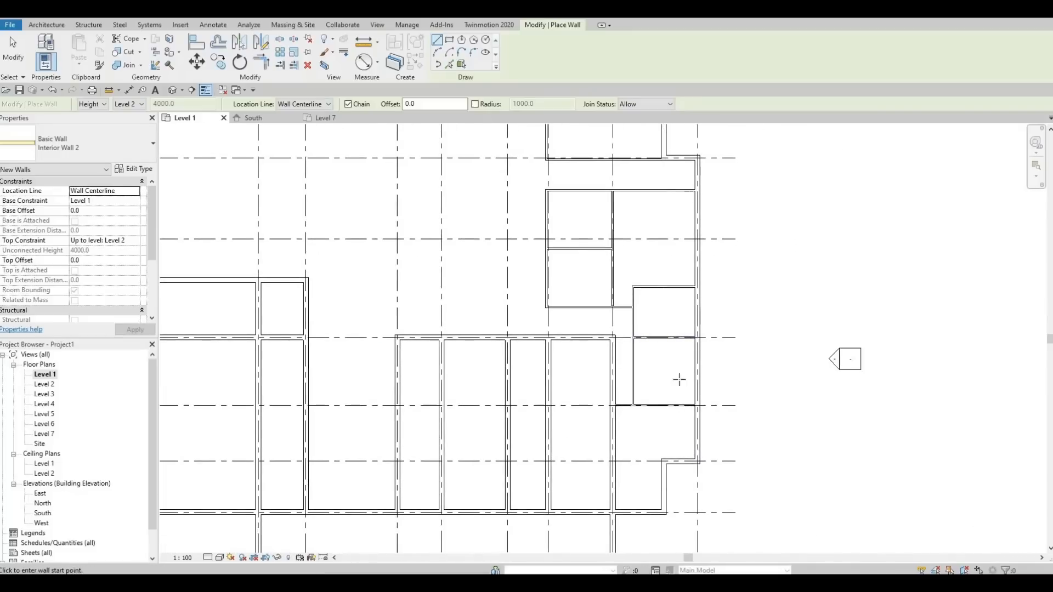
scroll(631, 450, up, 2)
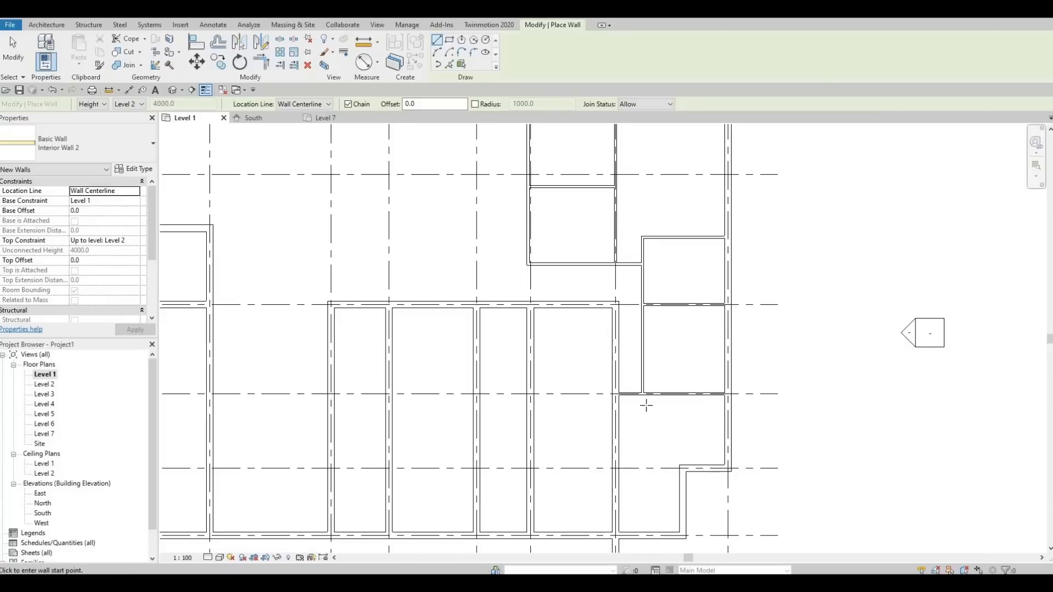
Draw a horizontal Interior Wall 2 about 6200 long from the room block's west wall near grid 7 to grid 5.
middle_drag(667, 340, 665, 366)
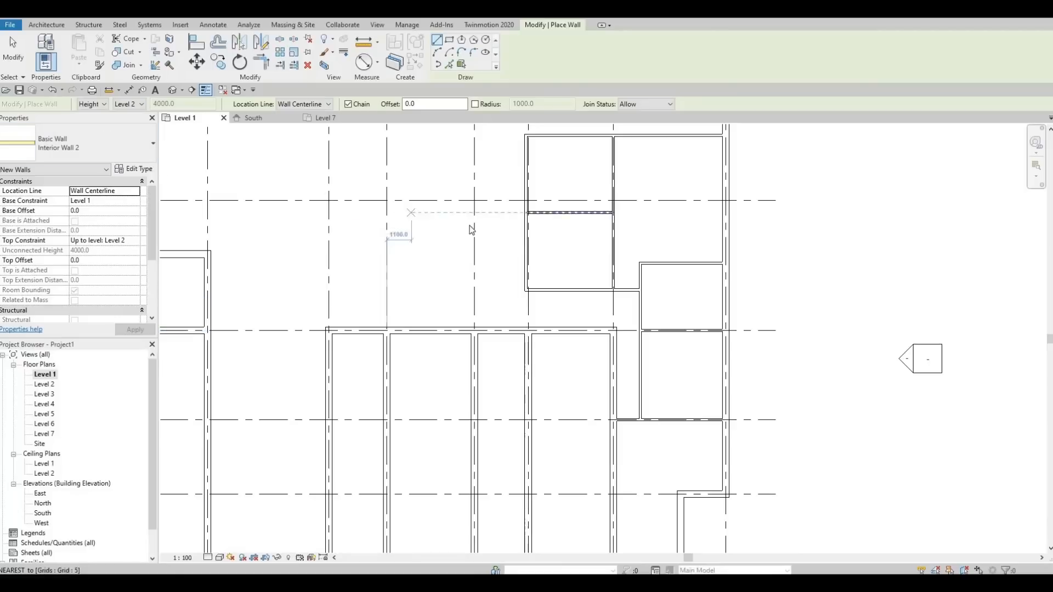
key(Escape)
key(Escape)
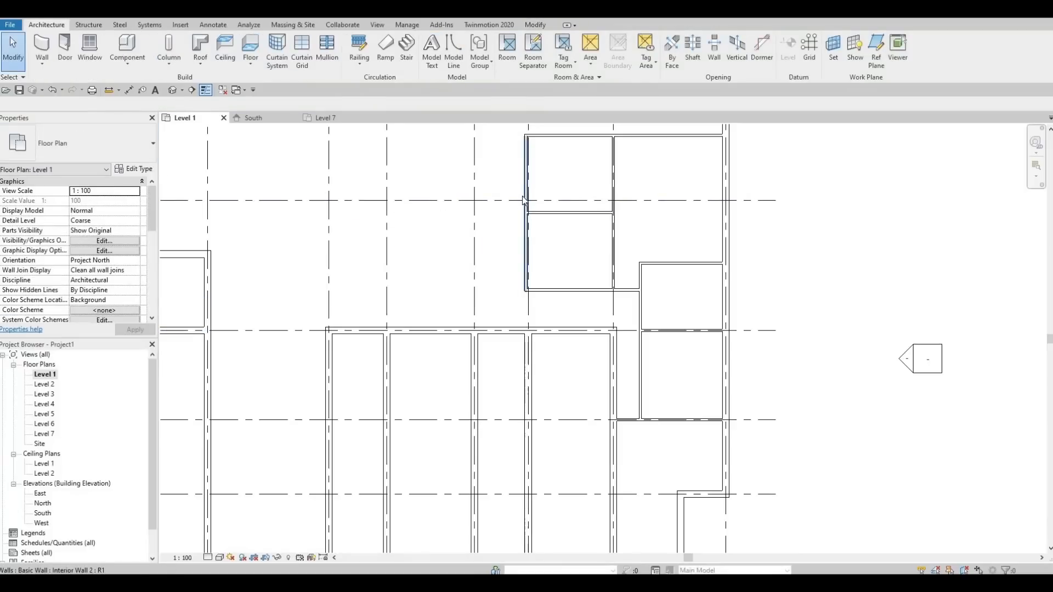
click(524, 200)
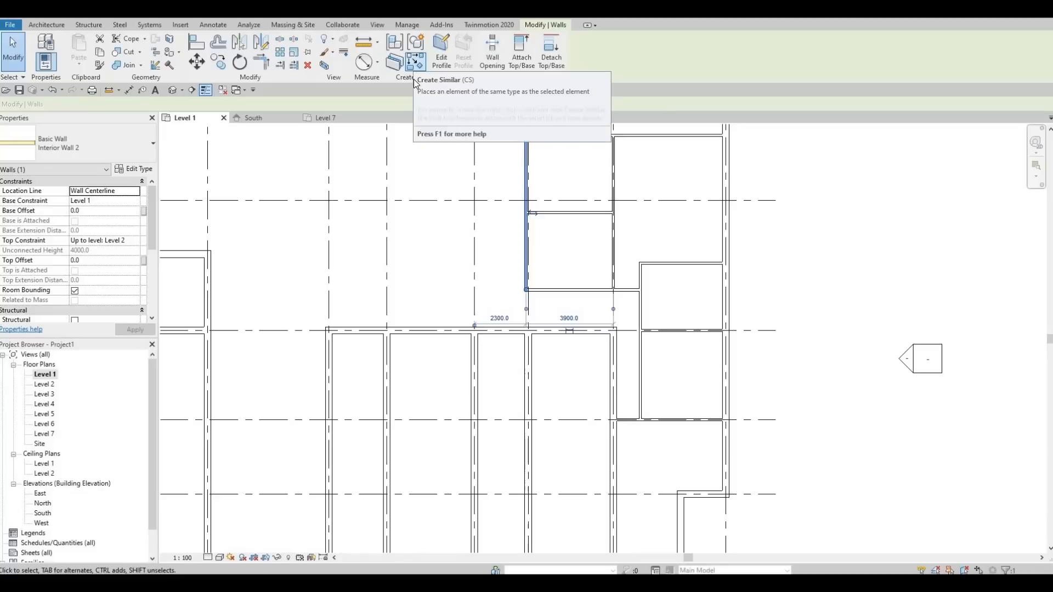
click(415, 63)
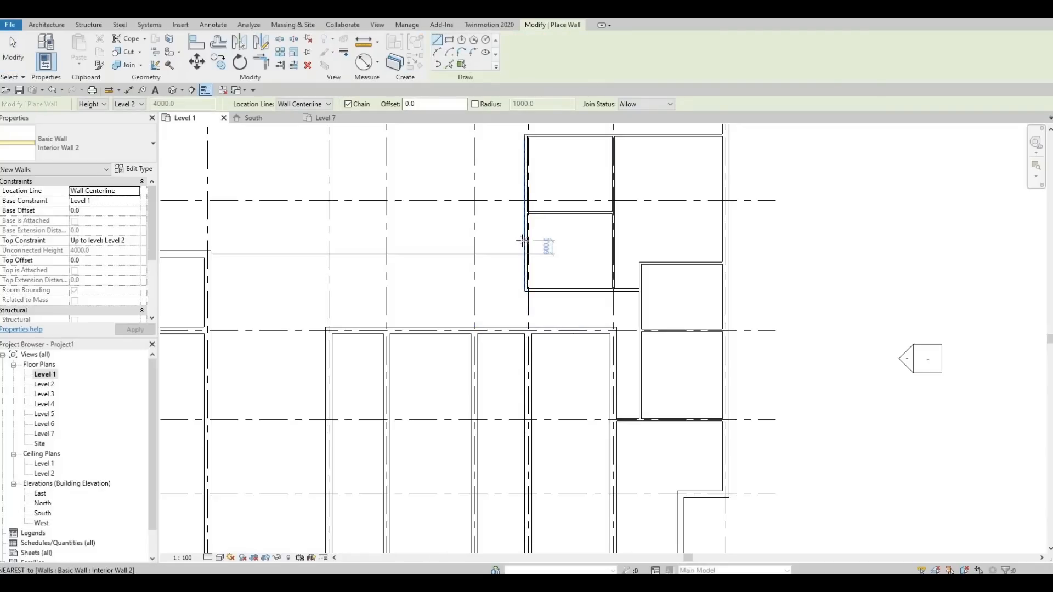
click(483, 240)
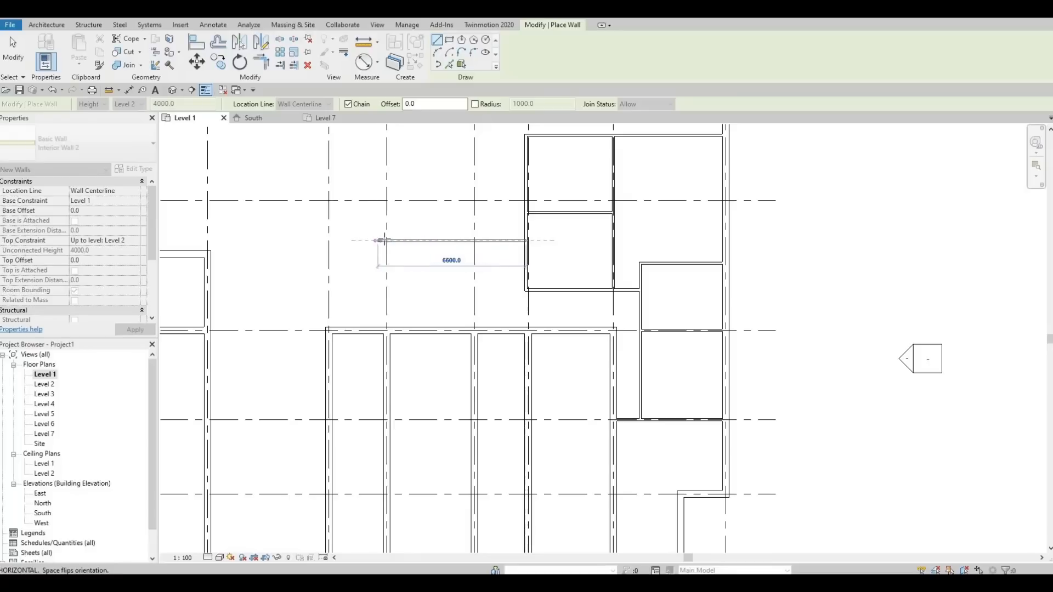
click(387, 240)
key(Escape)
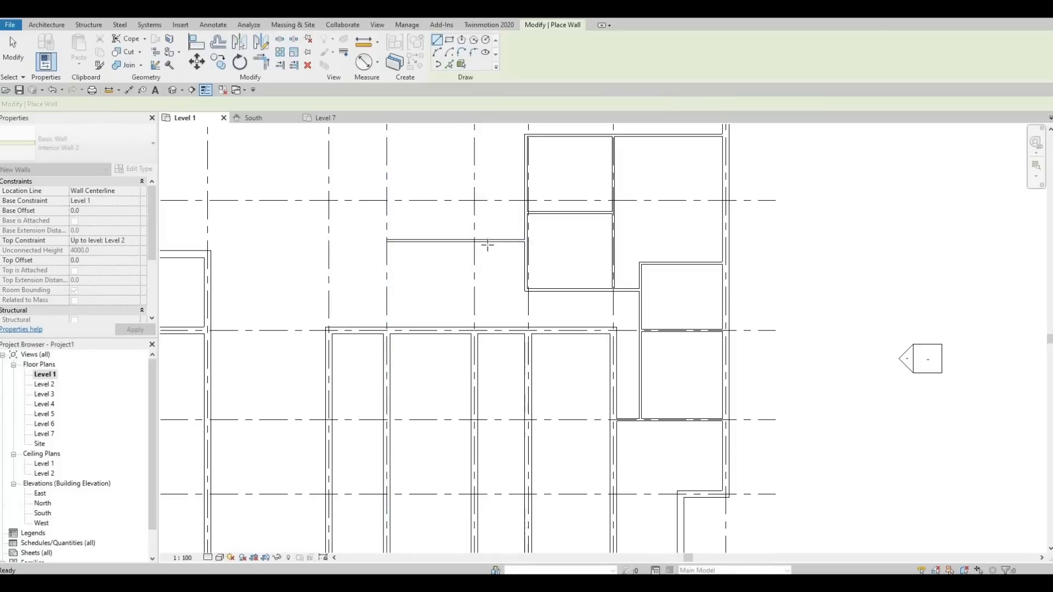
Draw a vertical Interior Wall 2 about 9650 long upward from the new horizontal wall, between grids 6 and 7.
click(492, 240)
middle_drag(472, 291, 475, 448)
middle_drag(474, 170, 466, 329)
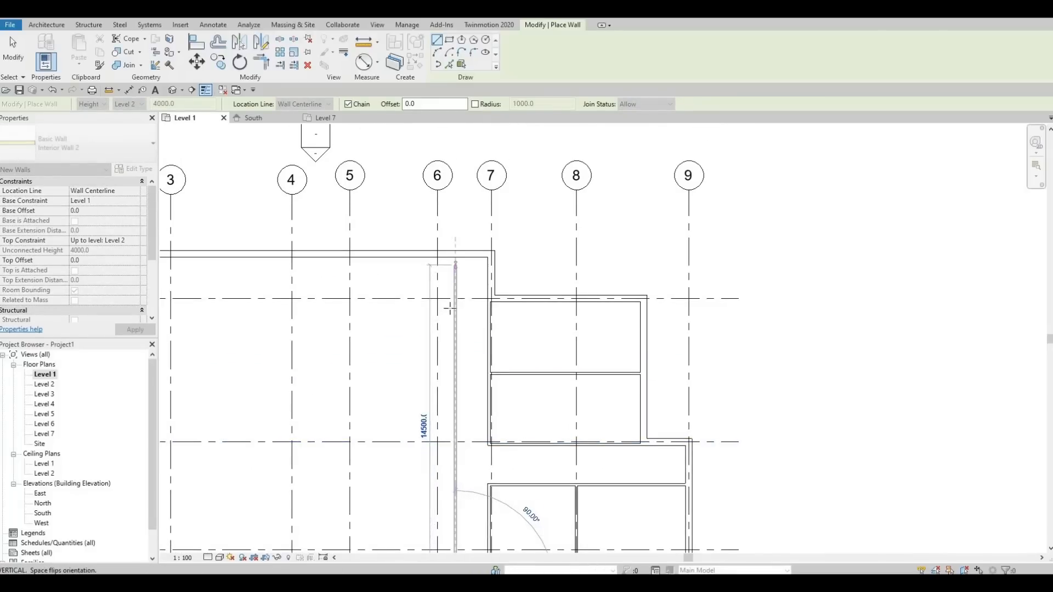
click(455, 374)
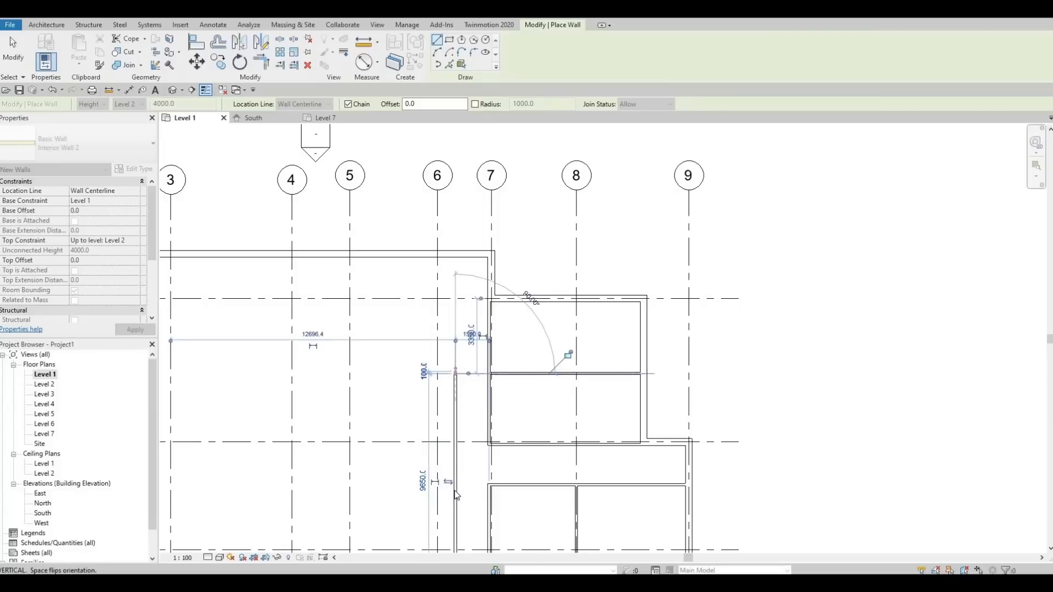
key(Escape)
key(Escape)
Set the distance between the new vertical wall and the room block's west wall to 1400.
middle_drag(449, 493, 437, 259)
scroll(442, 367, up, 1)
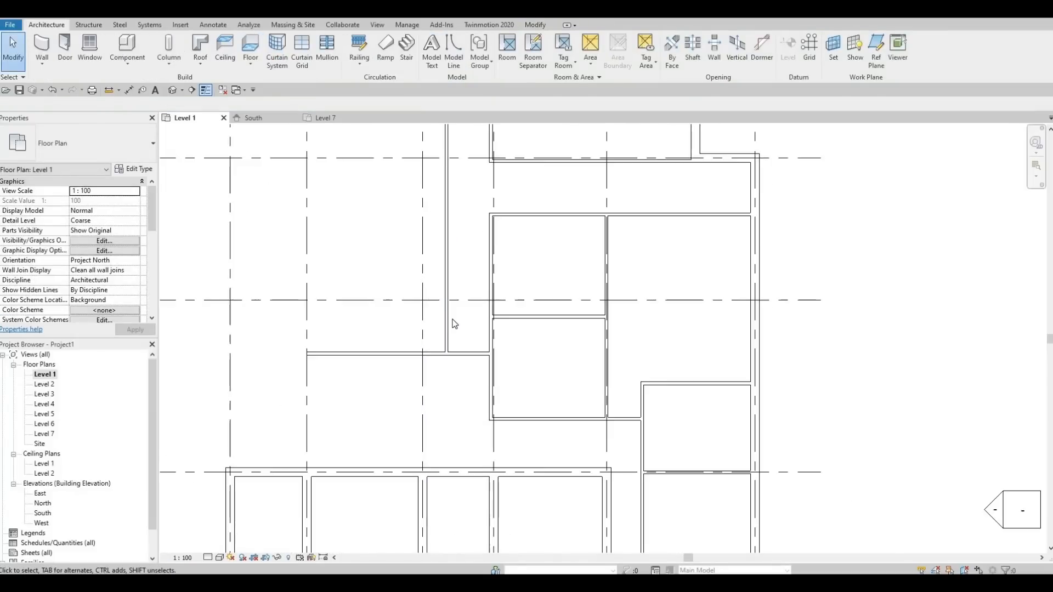
click(449, 322)
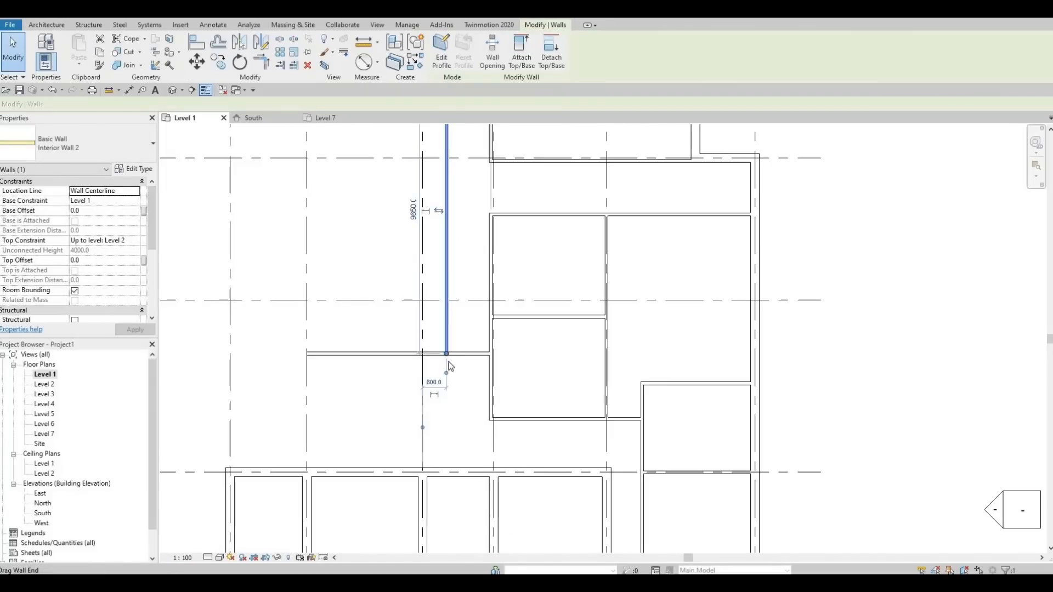
scroll(446, 362, down, 4)
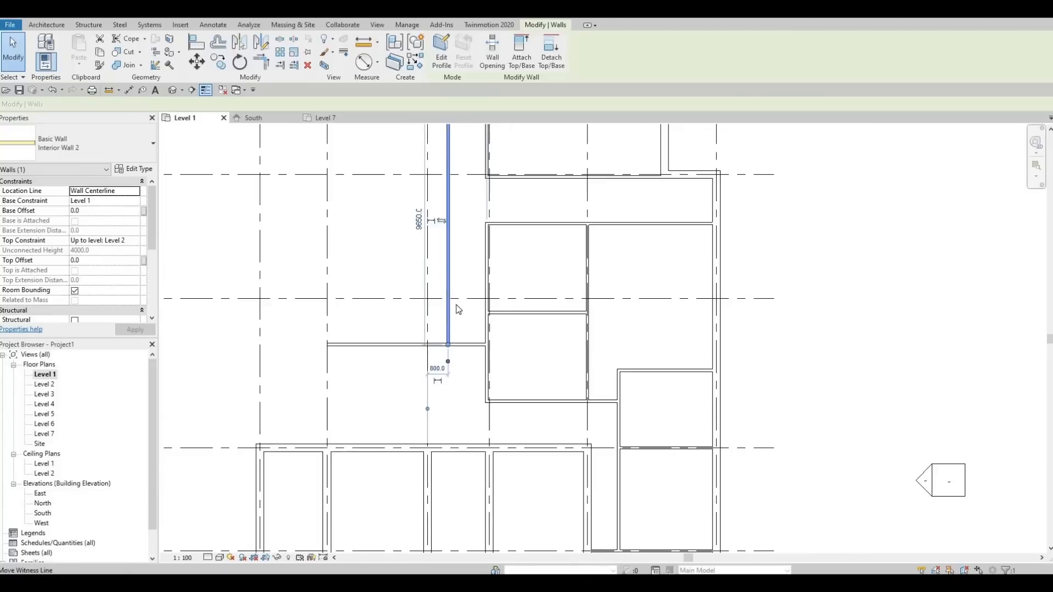
scroll(437, 157, up, 1)
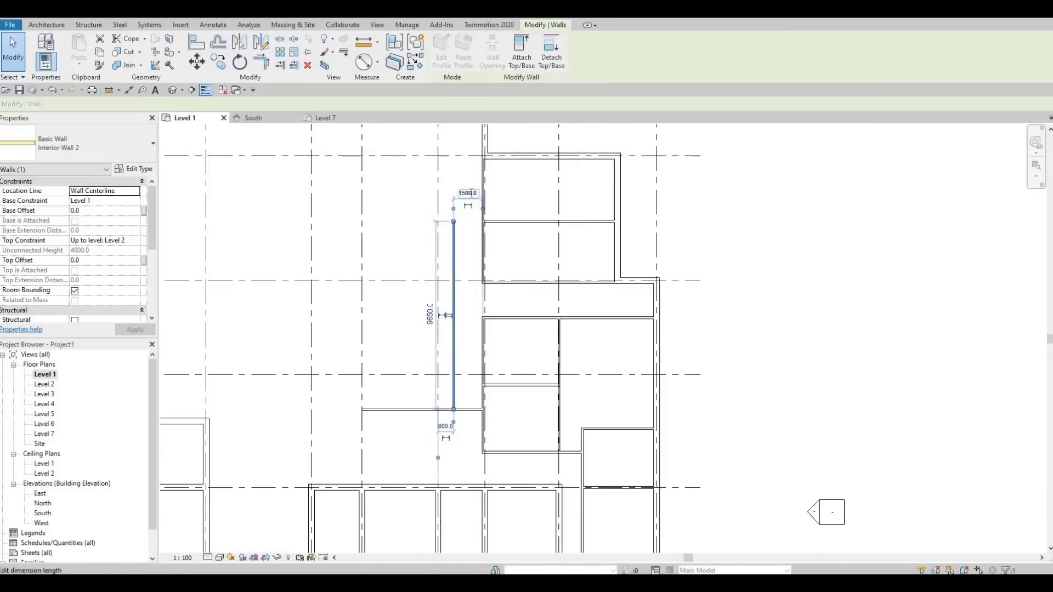
click(457, 190)
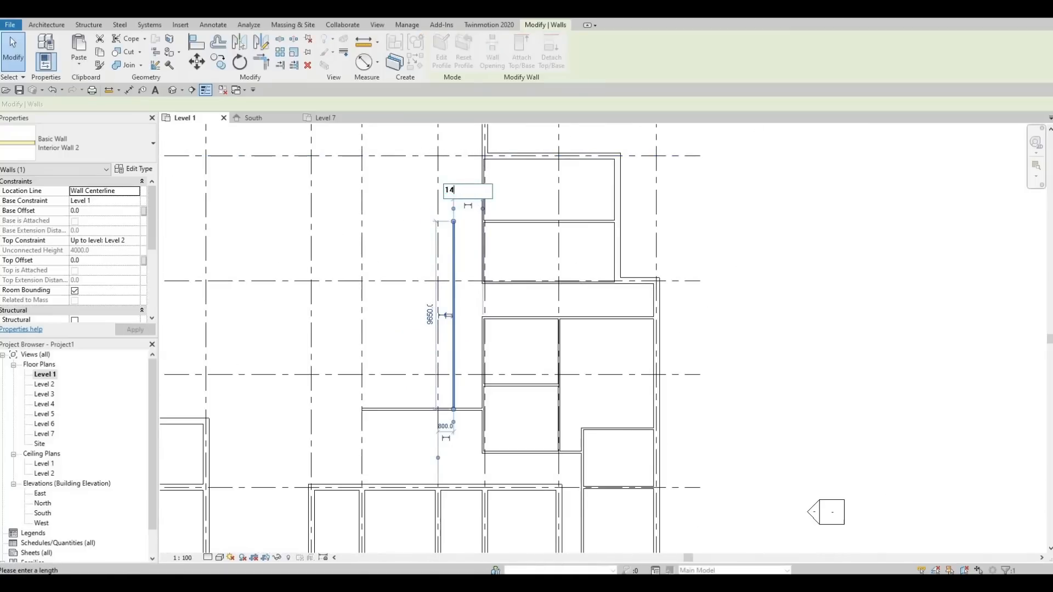
text(1400)
key(Return)
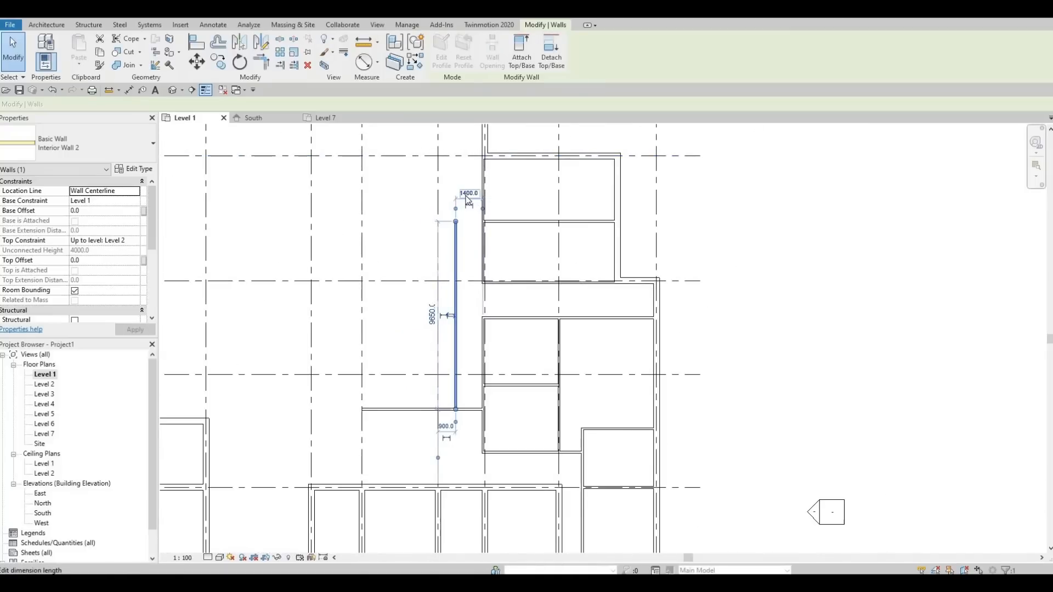
Set the distance between the new horizontal wall and the wall of the rooms below it to 3500.
middle_drag(433, 329, 441, 293)
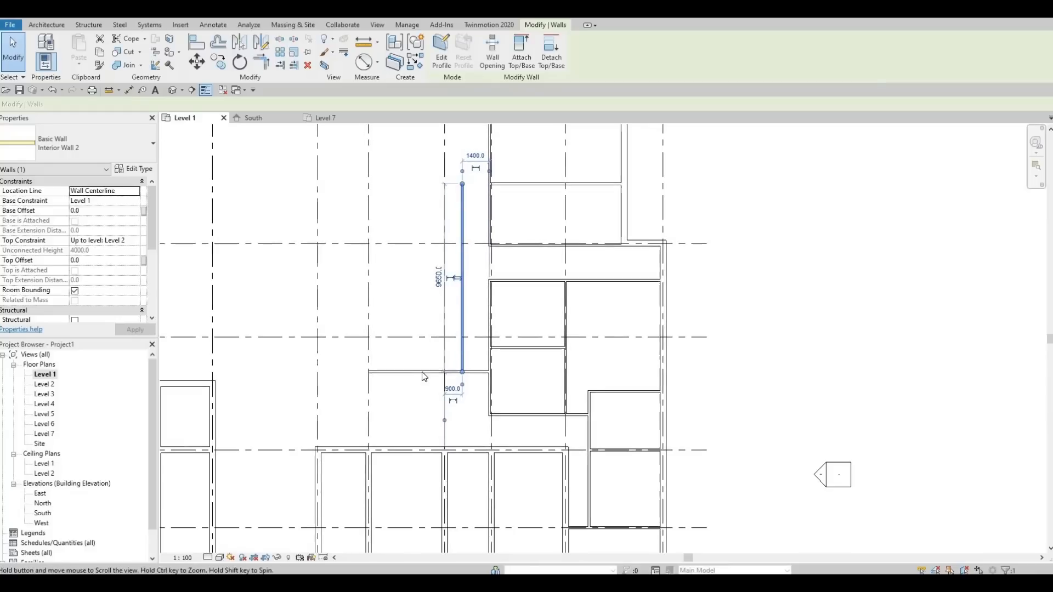
scroll(420, 374, up, 1)
key(Escape)
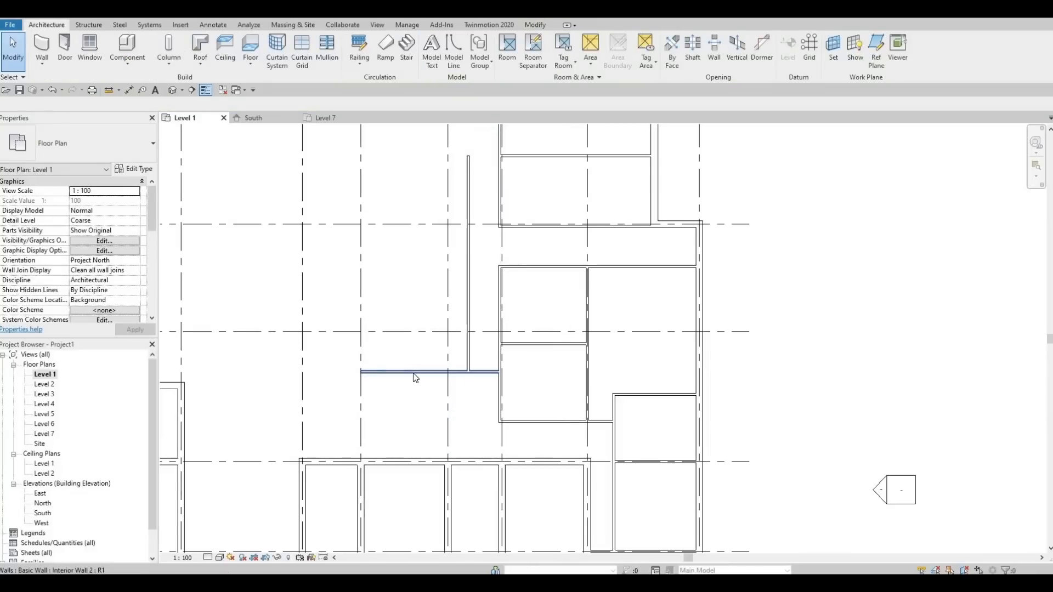
click(414, 373)
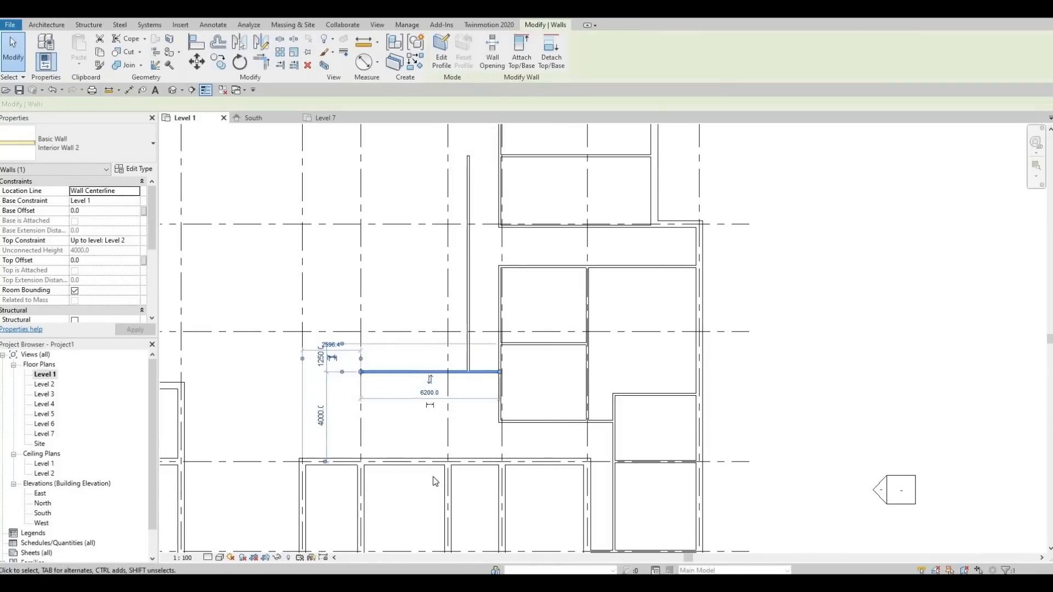
click(322, 416)
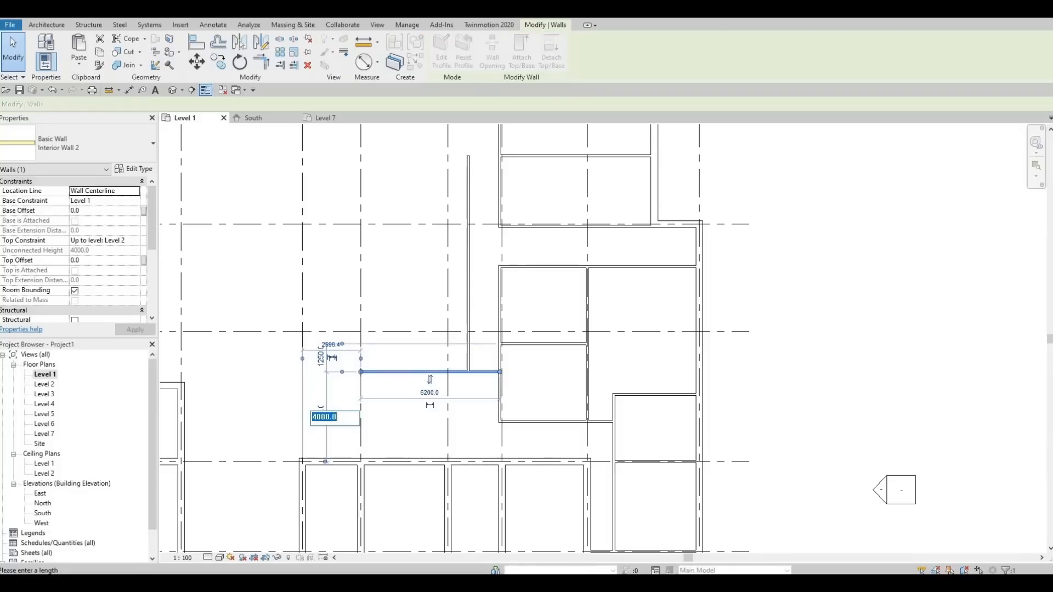
key(Return)
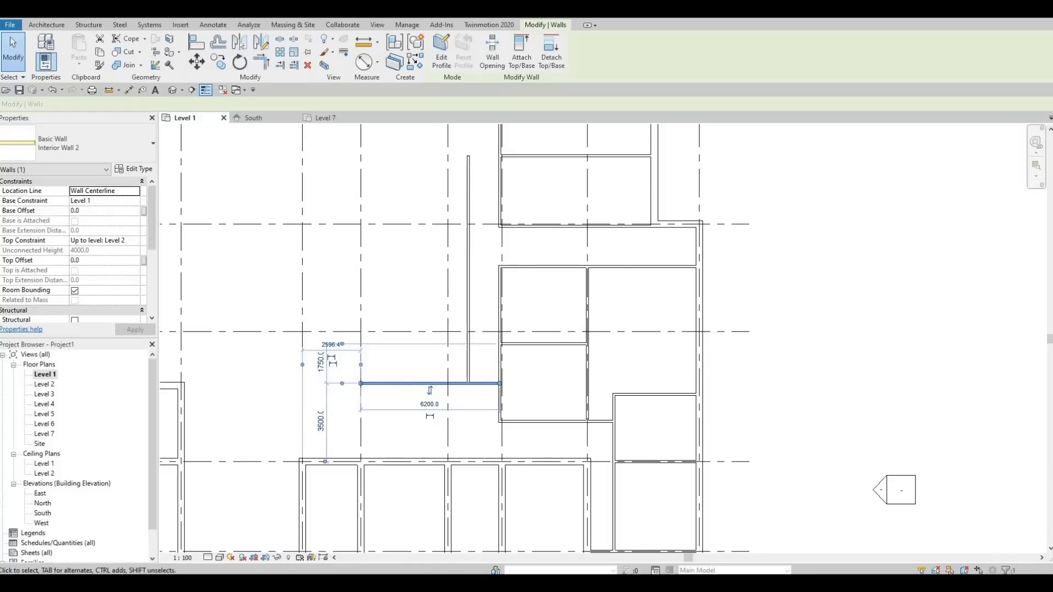
Draw Interior Wall 2 segments from the vertical wall's midpoint west to grid 5 and down to the horizontal wall's end, closing a room.
click(468, 237)
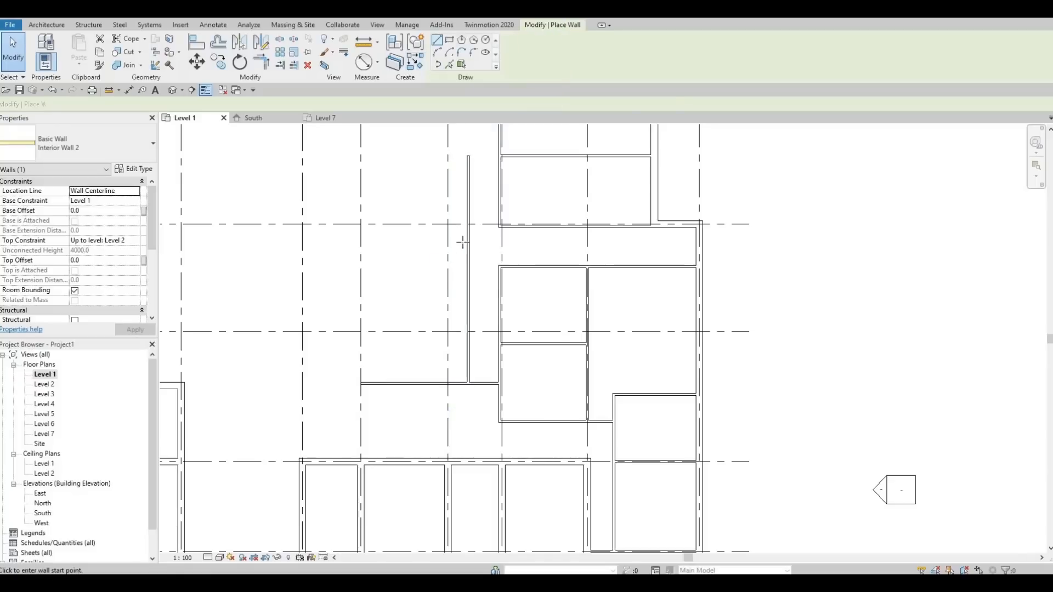
key(c)
key(s)
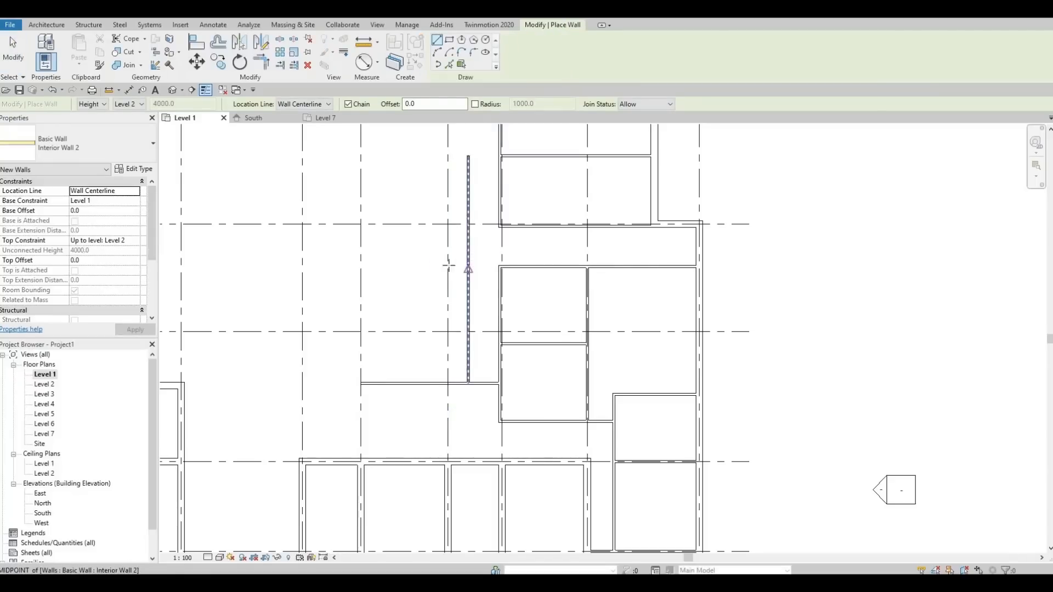
click(468, 268)
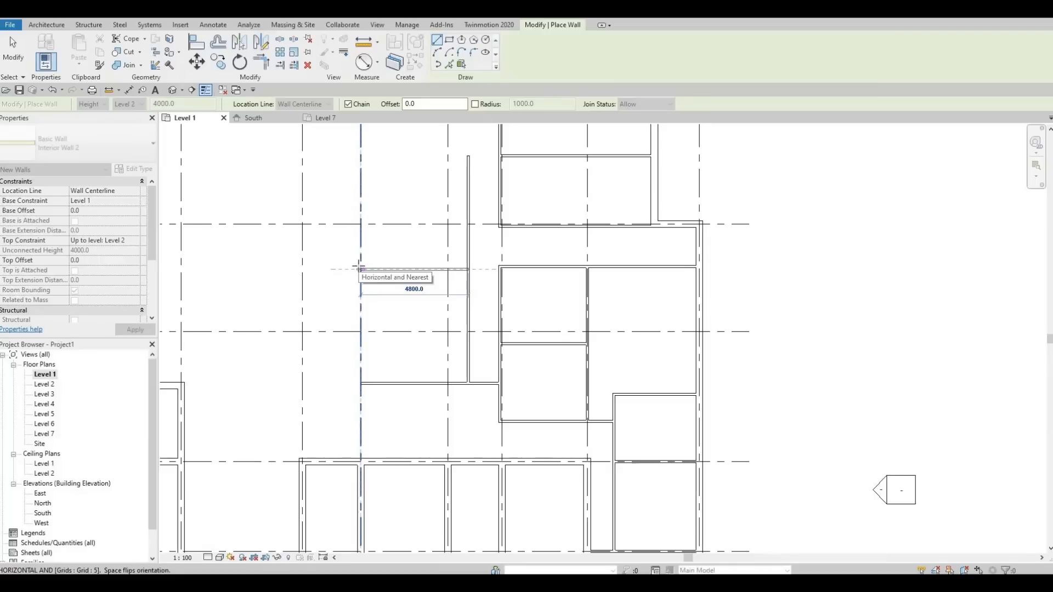
click(361, 269)
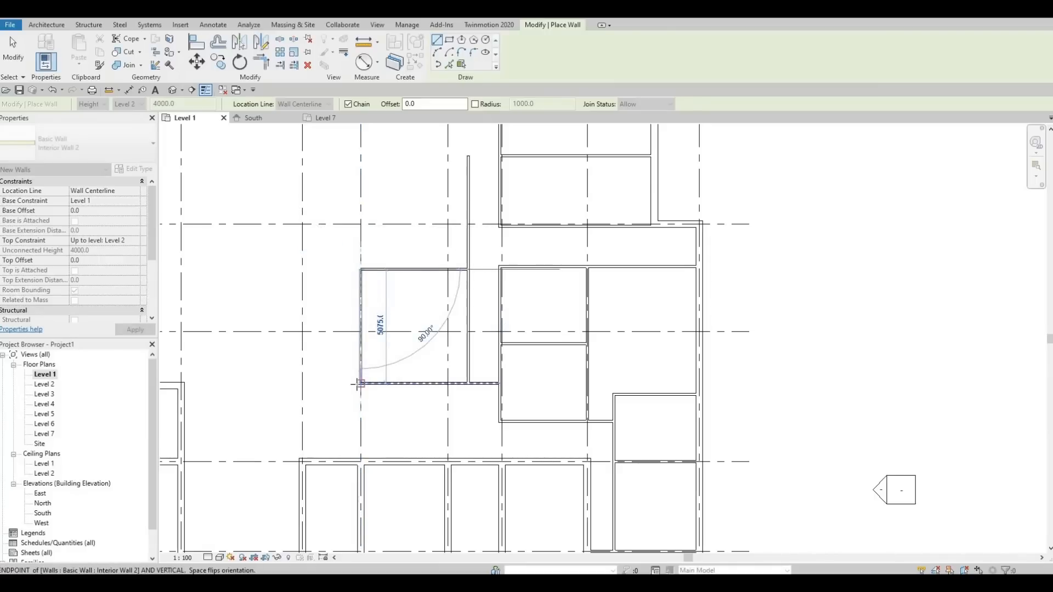
click(361, 382)
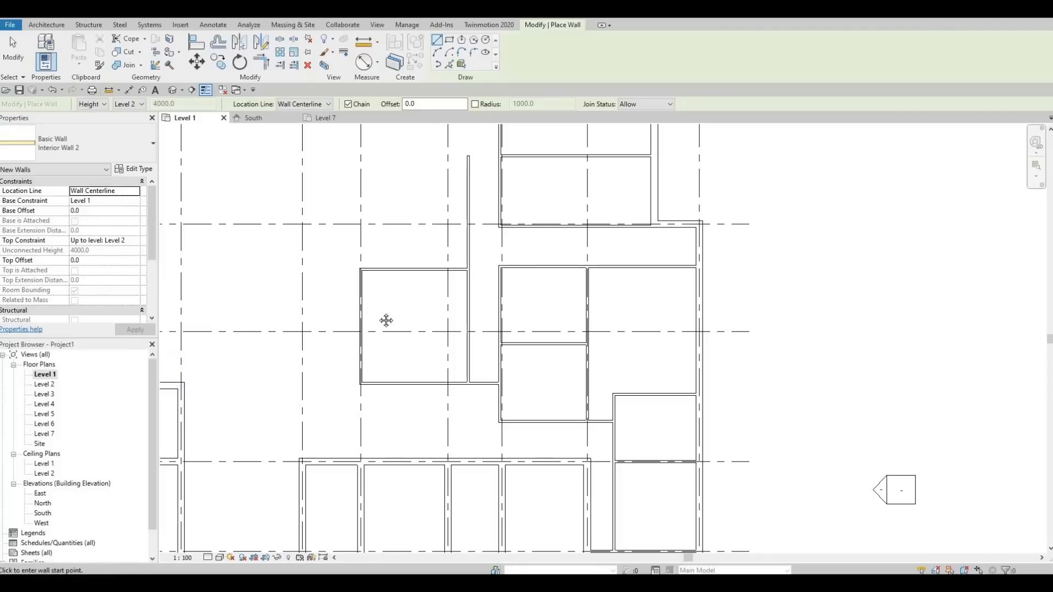
Draw a horizontal partition wall across the new room along the gridline, from its west wall to its east wall.
middle_drag(381, 310, 377, 312)
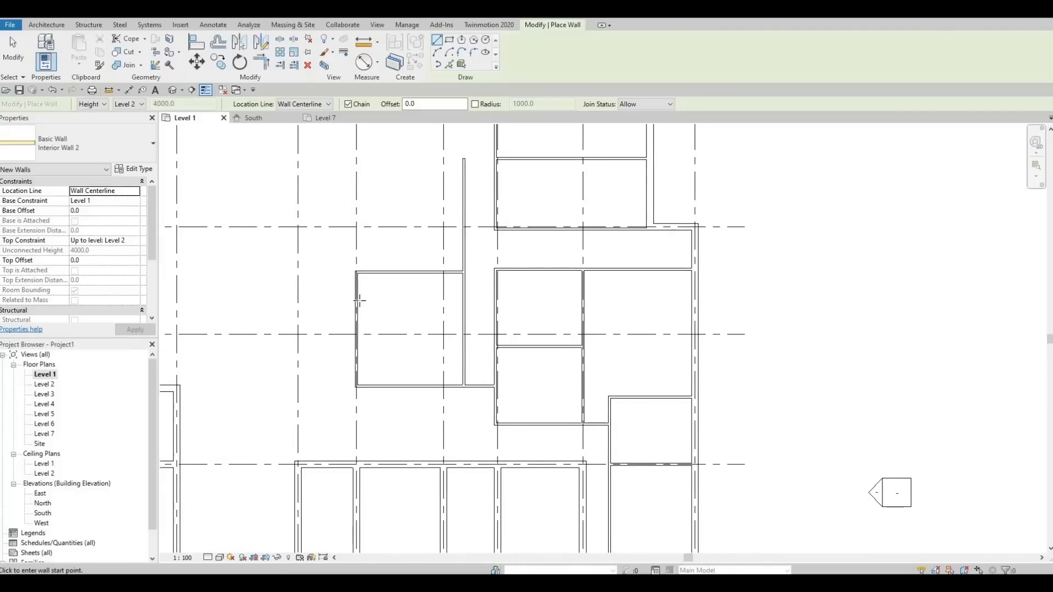
click(48, 25)
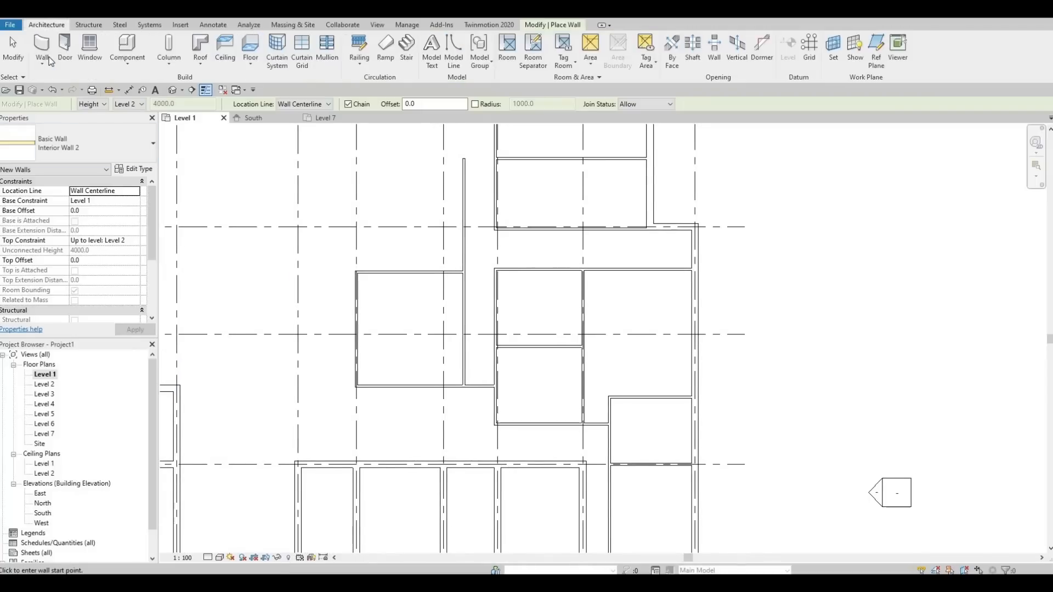
click(357, 334)
click(463, 334)
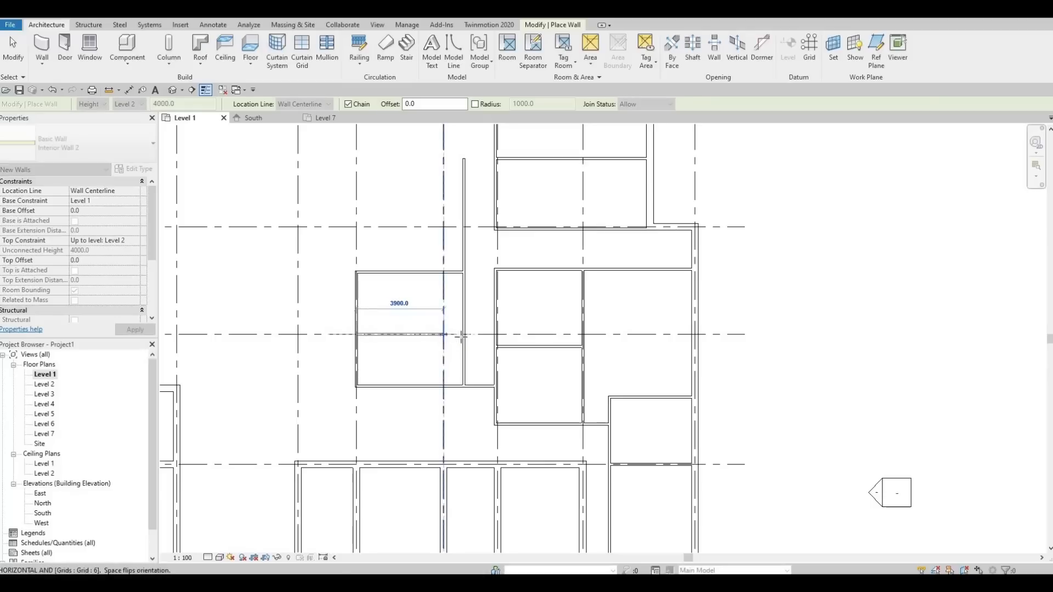
key(Escape)
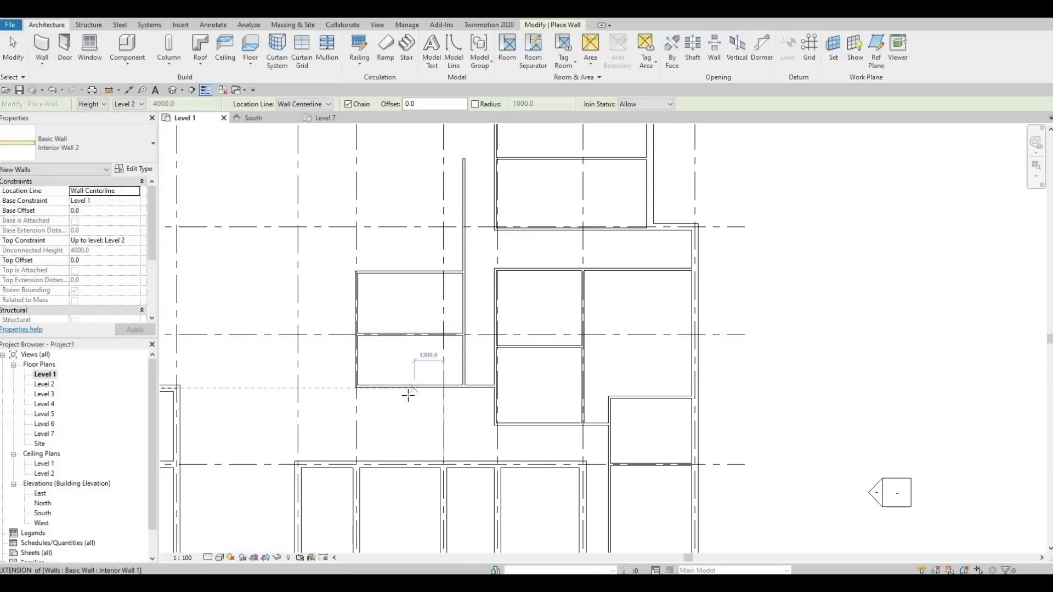
Draw a short vertical wall from the middle of the partition down to the room's lower wall.
click(408, 345)
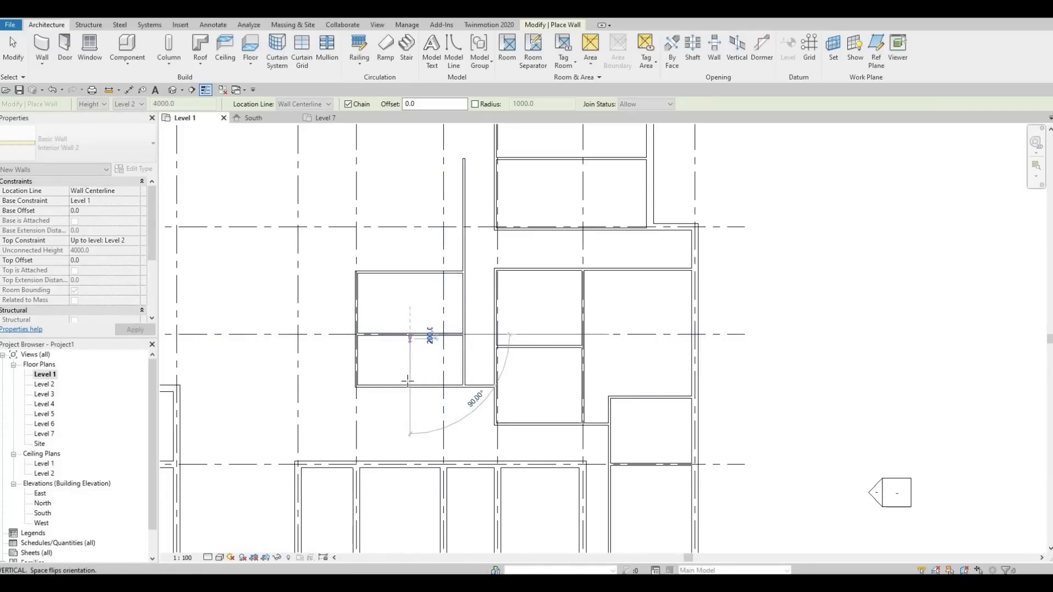
click(410, 385)
key(Escape)
key(Escape)
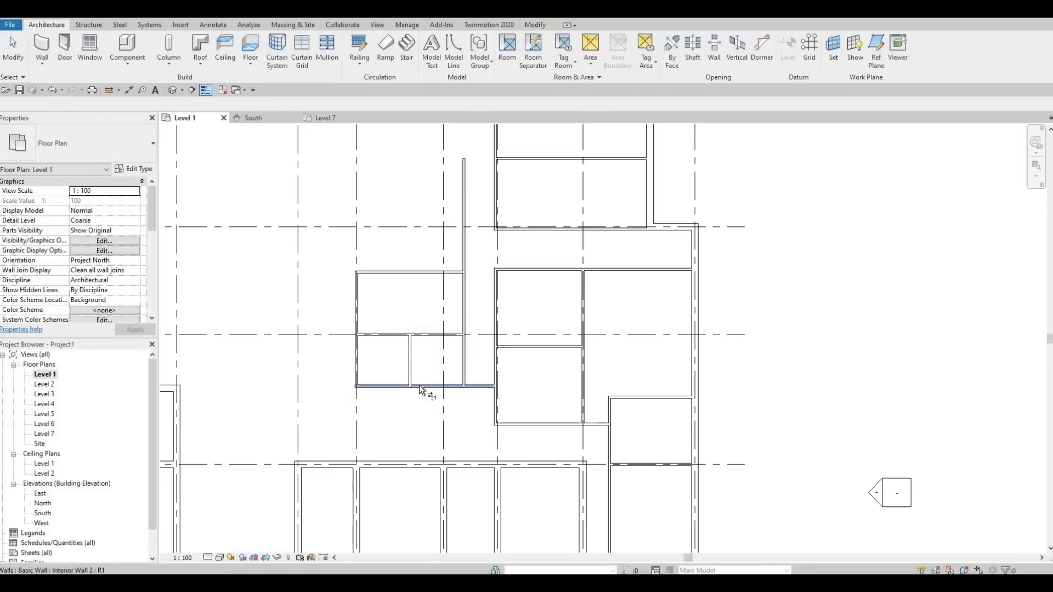
Trim the room's lower-left, partition and upper-right wall corners to remove the lower-left compartment and the vertical wall's upper overhang.
click(419, 385)
click(412, 370)
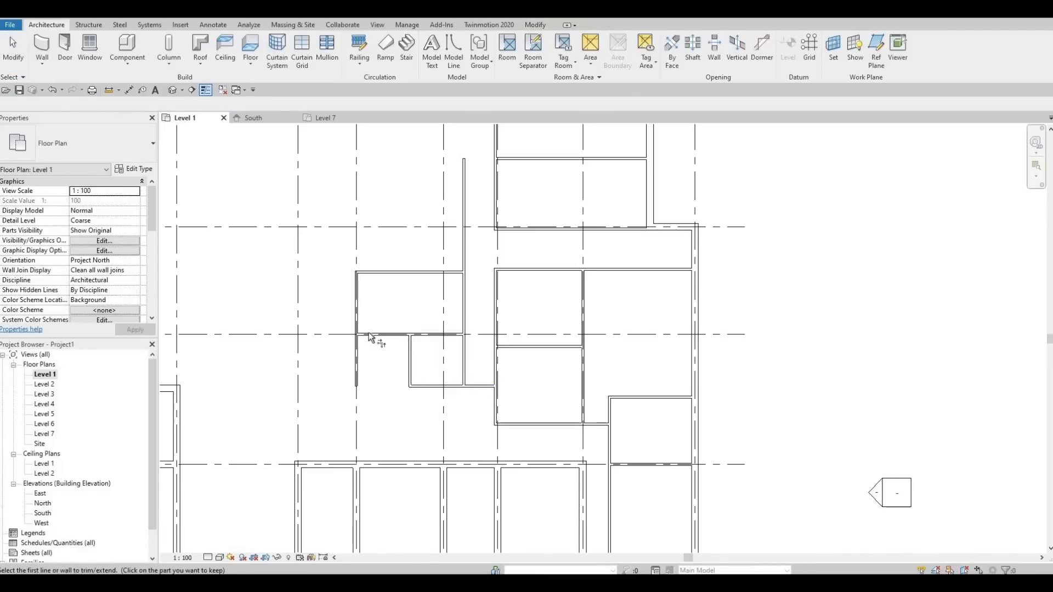
click(366, 334)
click(357, 320)
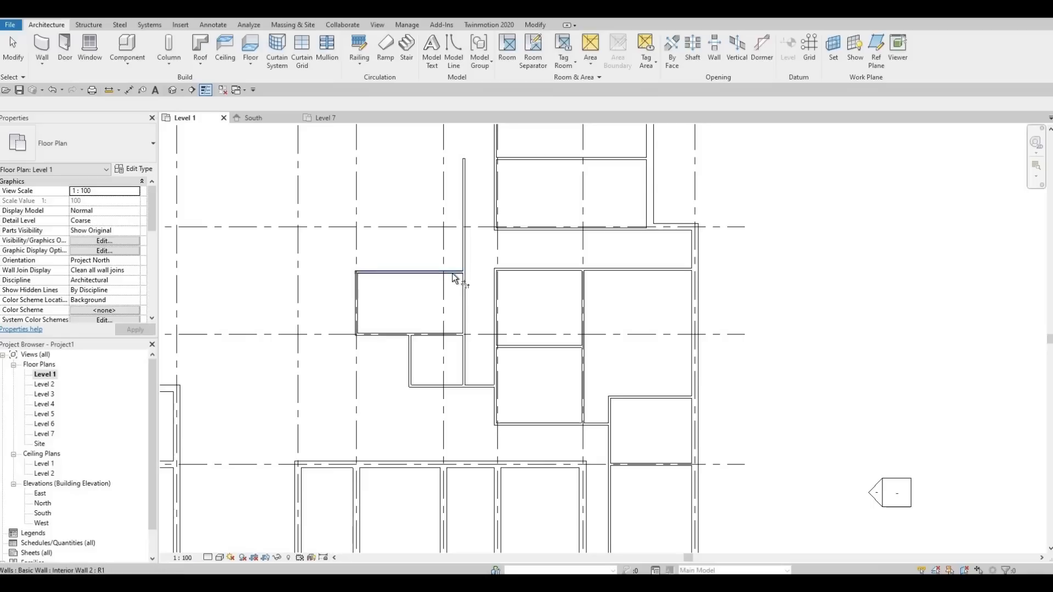
click(463, 294)
key(Escape)
key(Escape)
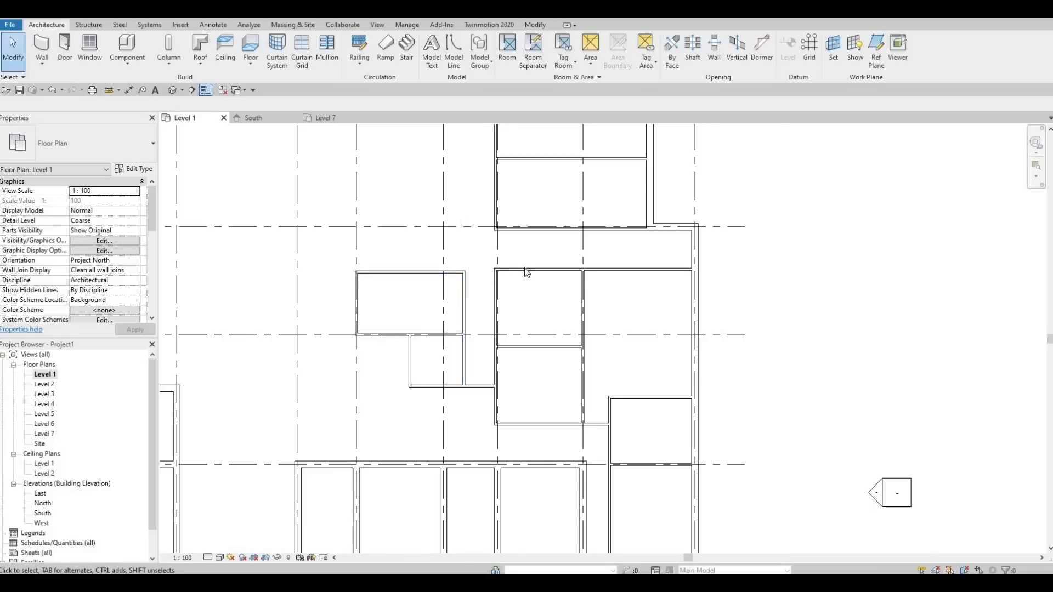
Align the upper wall of the small room block near grid C with the upper wall of the rooms to its east.
scroll(460, 287, up, 2)
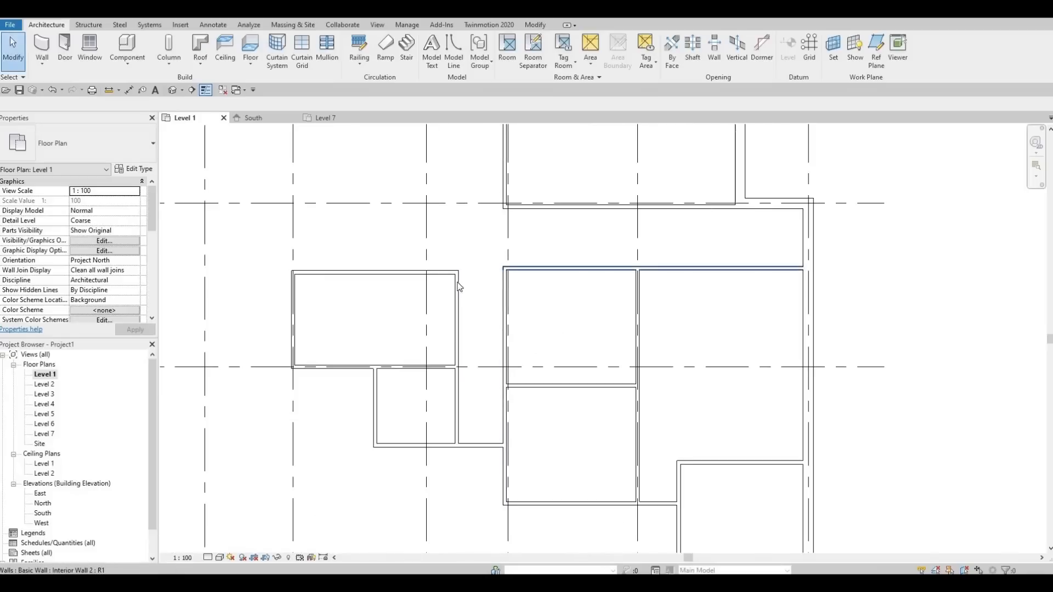
key(a)
key(l)
click(527, 267)
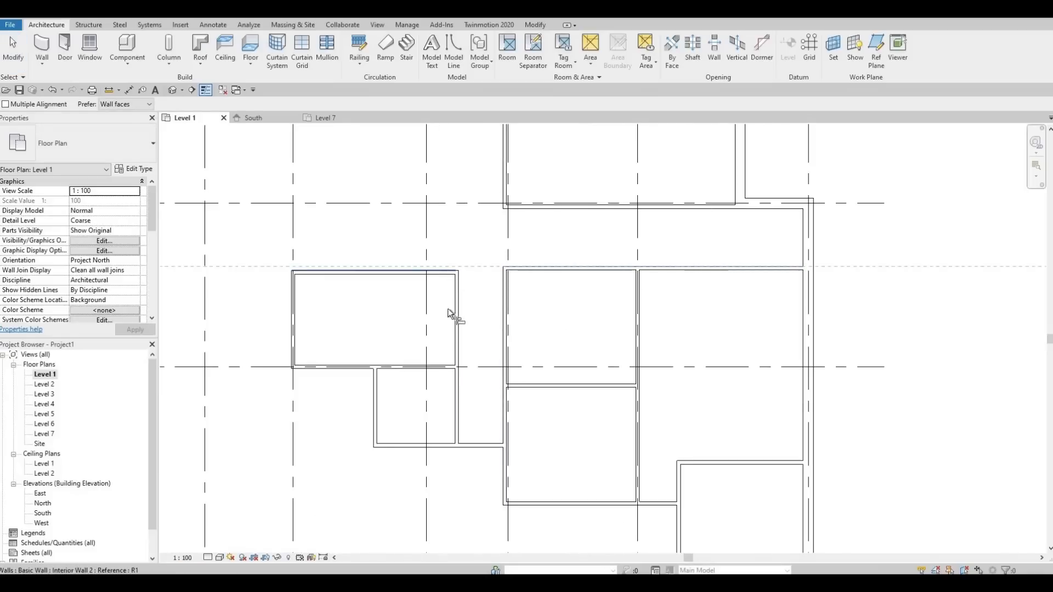
middle_drag(470, 345, 485, 331)
scroll(488, 319, down, 2)
key(Escape)
key(Escape)
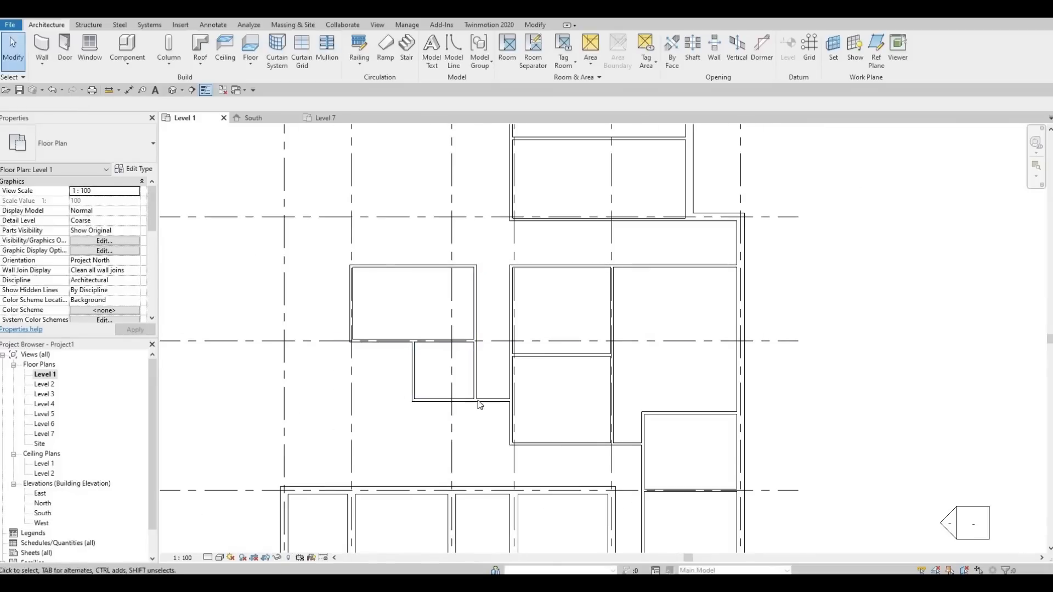
Draw a vertical Interior Wall 2 from the western room block's upper wall, 1200 mm west of grid 3, north past grid B.
scroll(478, 401, down, 1)
middle_drag(440, 425, 490, 396)
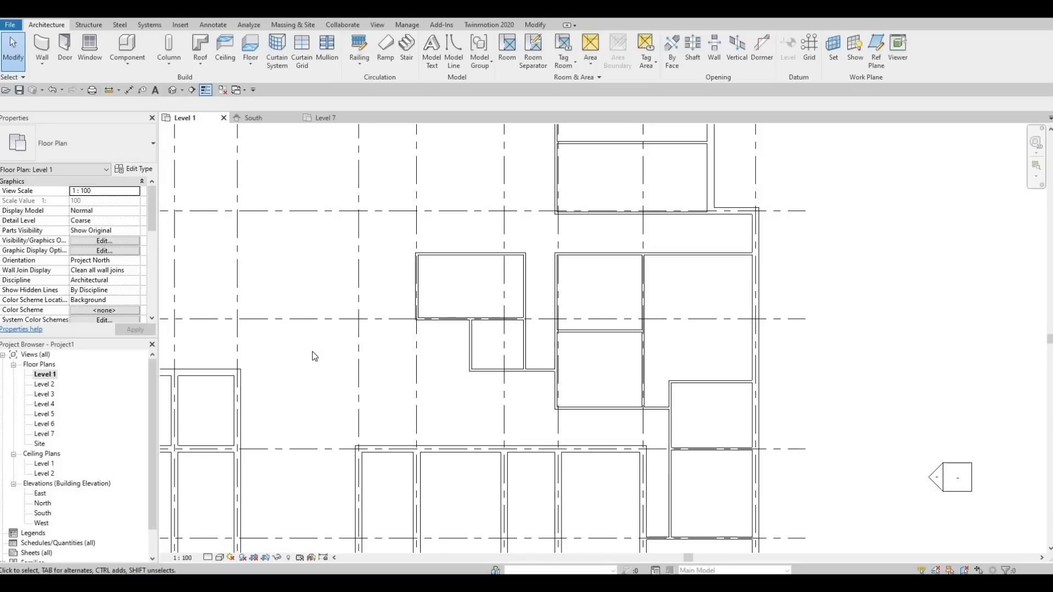
middle_drag(349, 389, 423, 390)
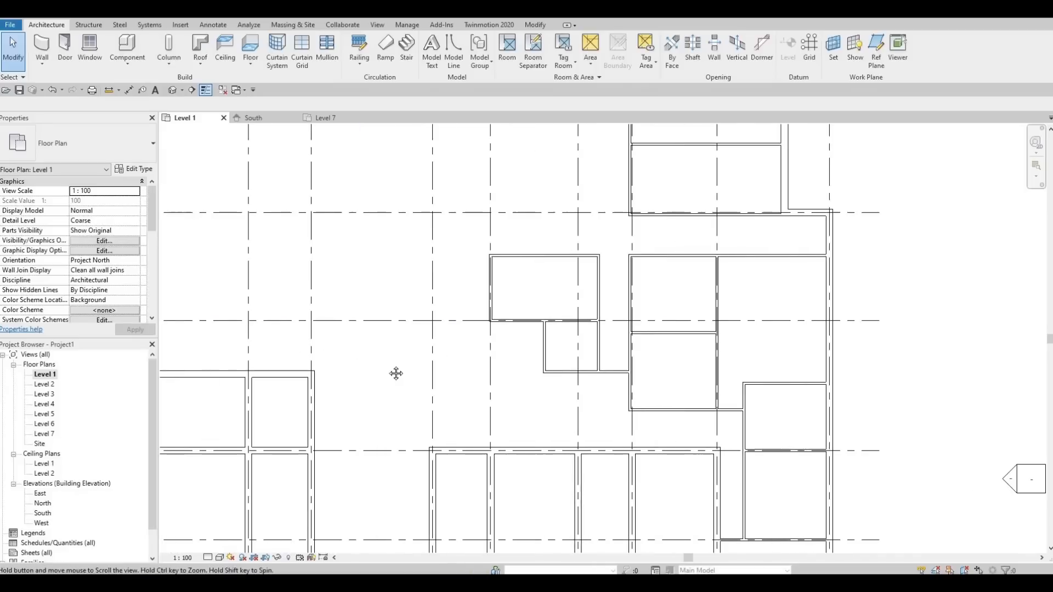
middle_drag(318, 338, 409, 358)
scroll(405, 355, down, 1)
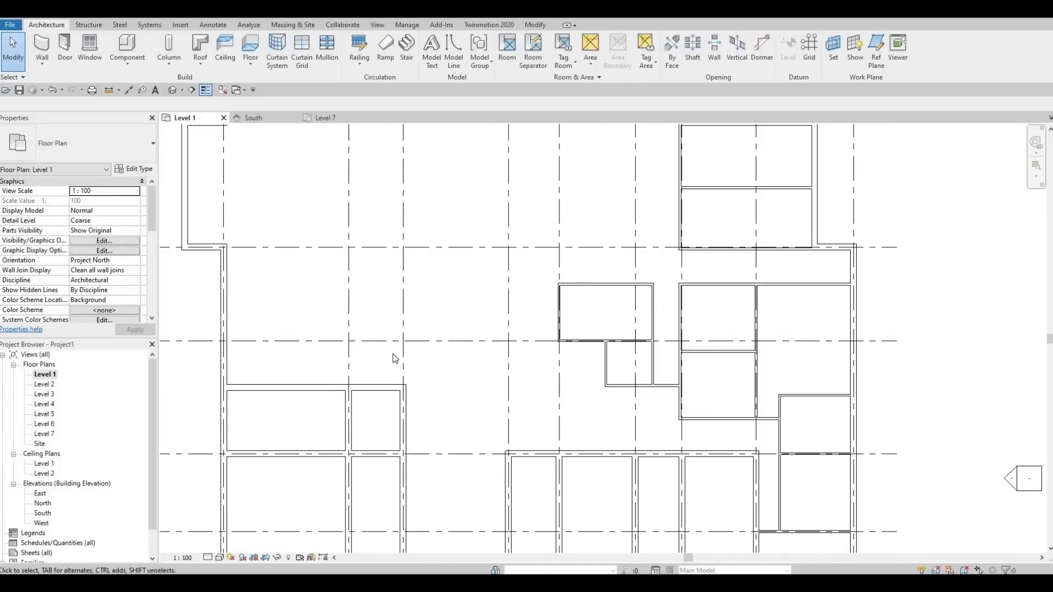
click(52, 61)
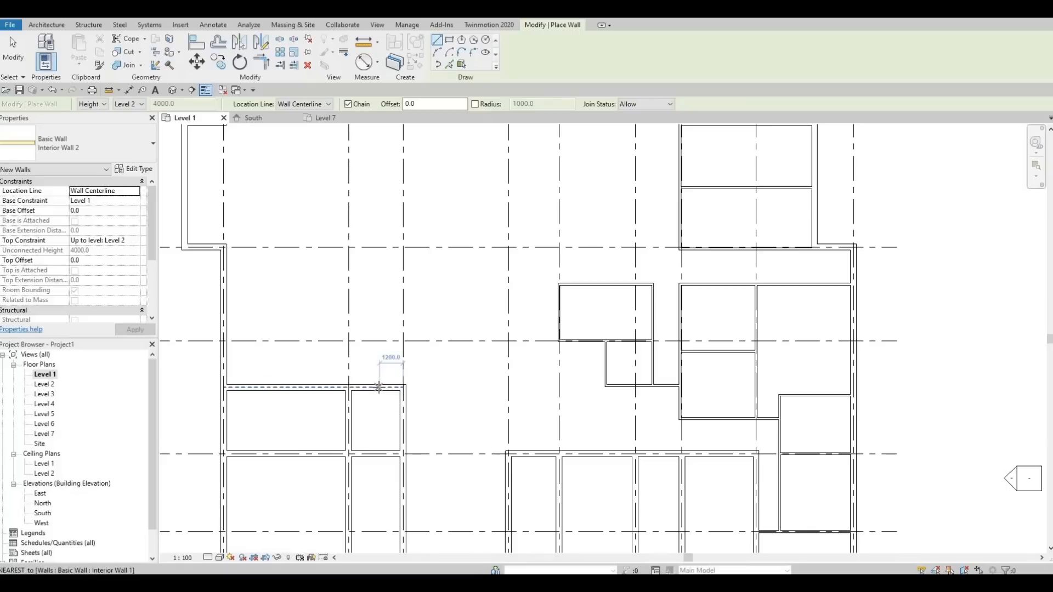
click(385, 304)
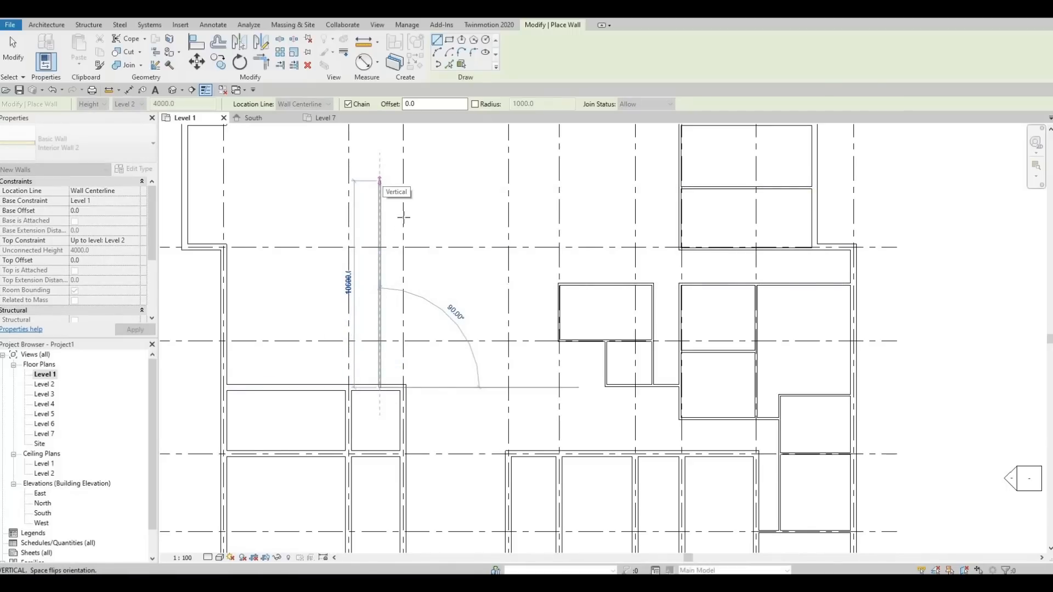
click(379, 180)
middle_drag(555, 338, 711, 402)
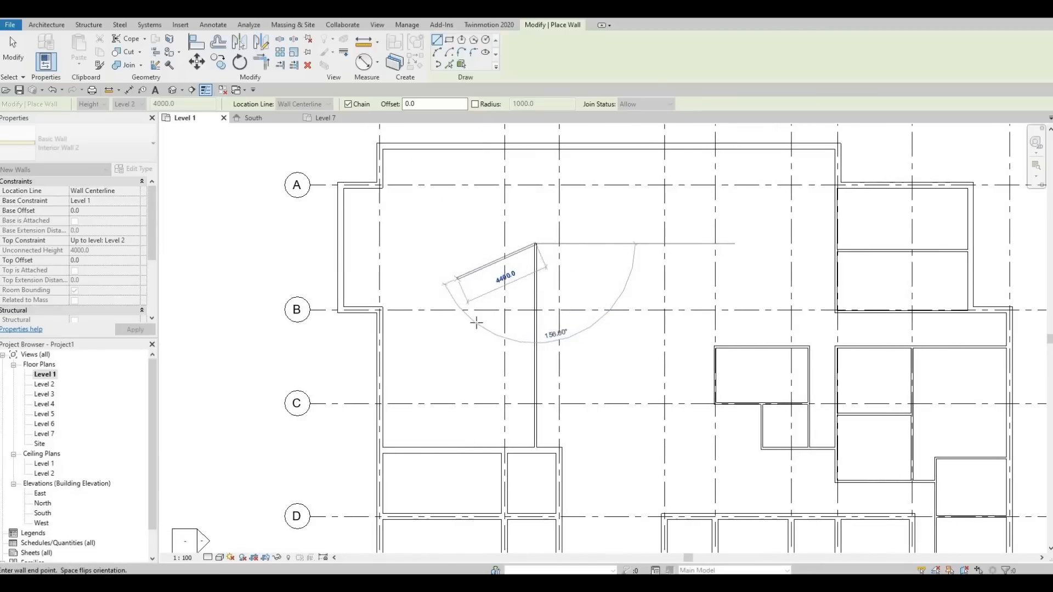
middle_drag(496, 307, 457, 233)
key(Escape)
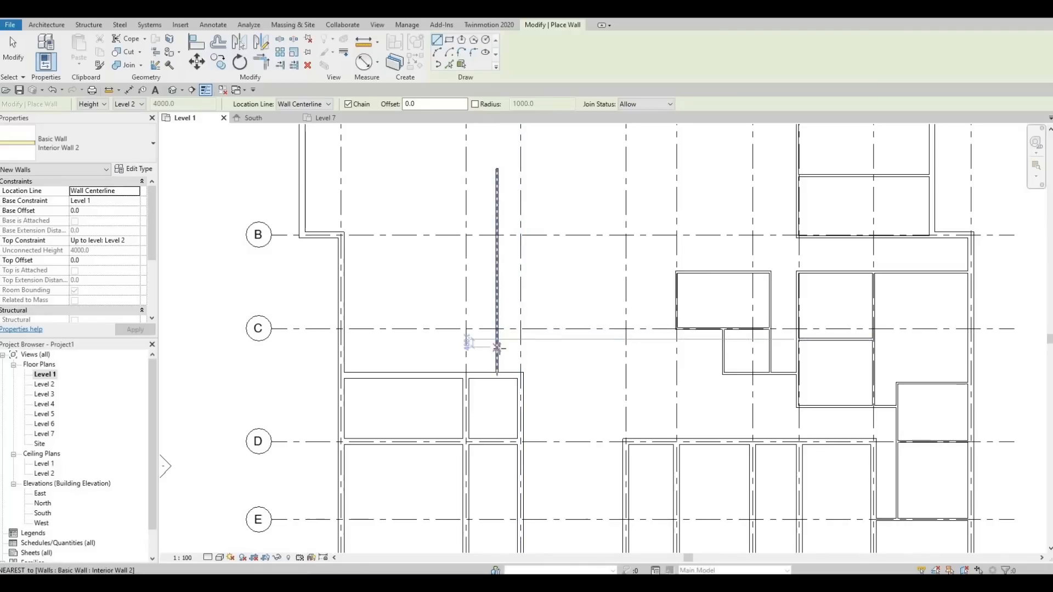
Draw walls from the new vertical wall 6600 mm east to grid 4, north along it, and back west to the vertical wall's upper end.
click(507, 342)
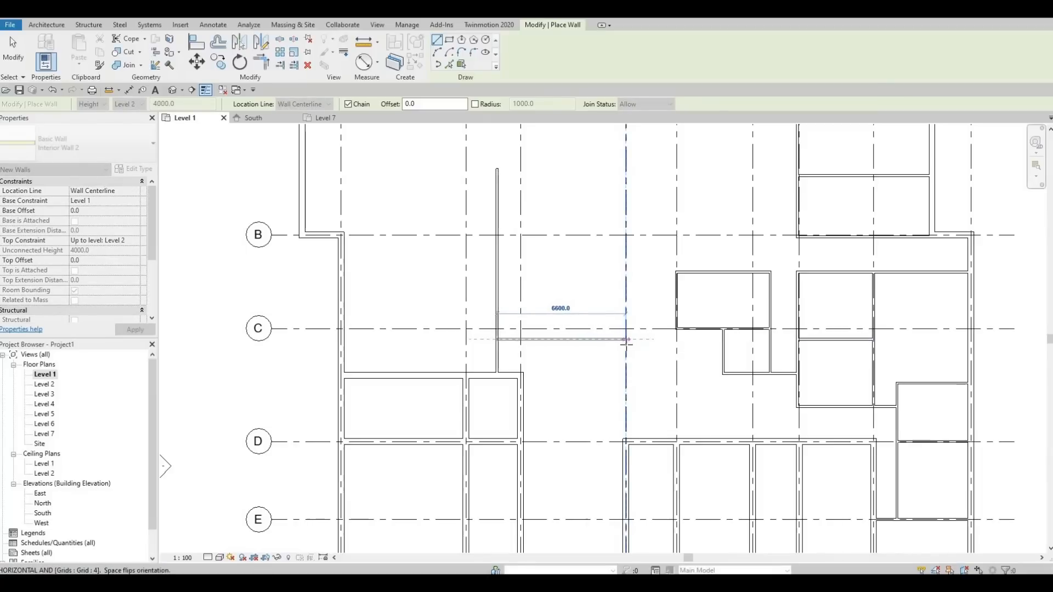
click(626, 340)
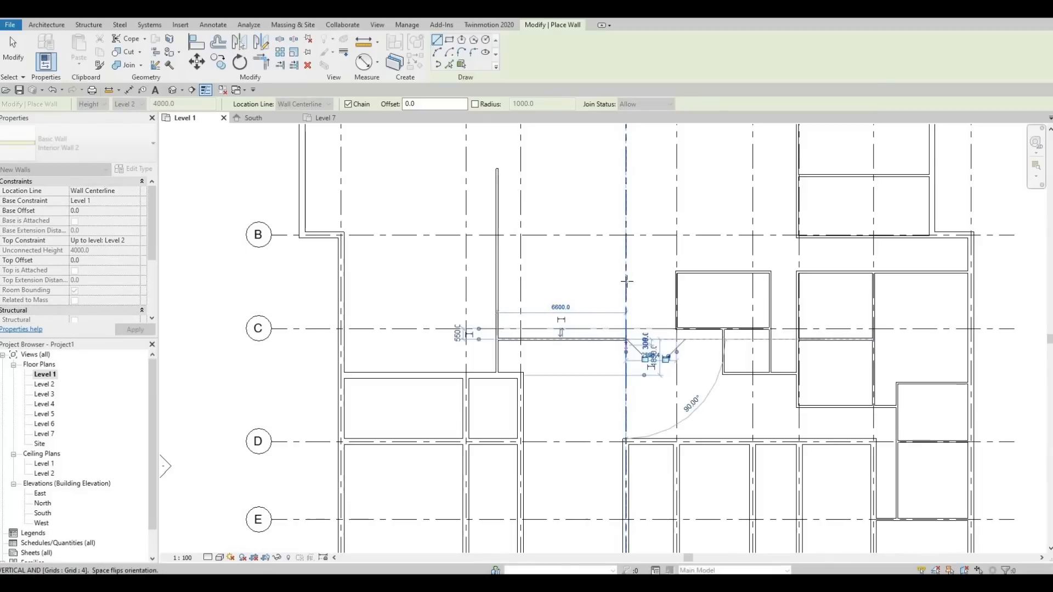
click(626, 169)
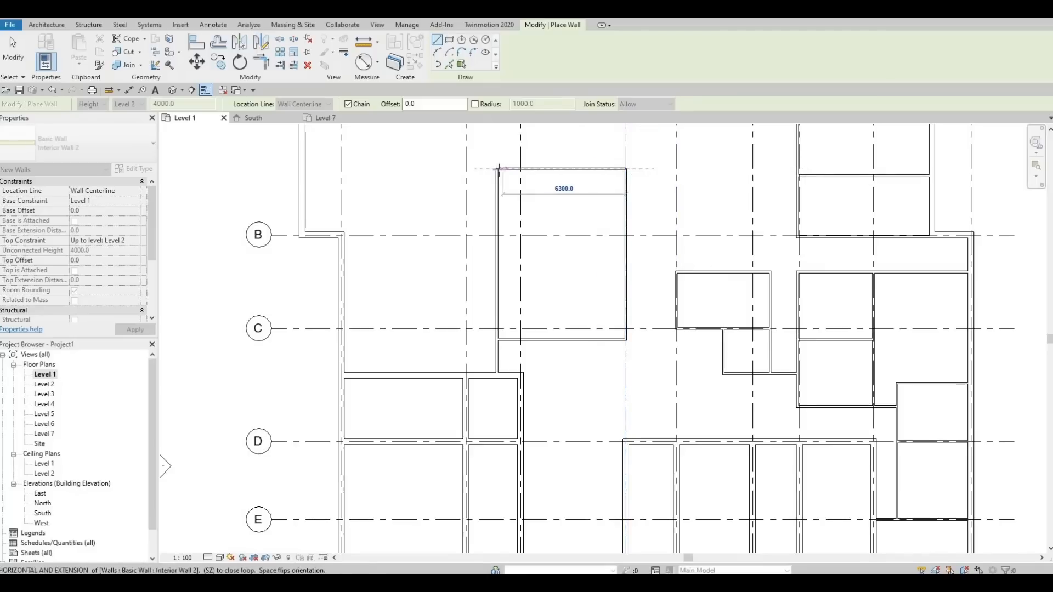
click(499, 169)
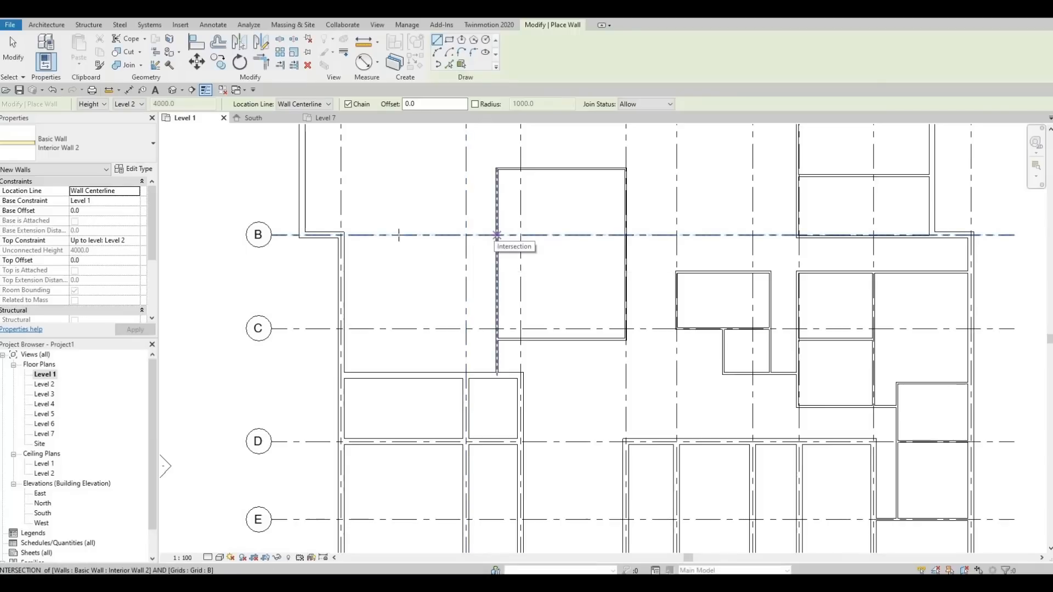
Draw a horizontal Interior Wall 2 along grid B between the new vertical wall and the west exterior wall.
click(497, 235)
click(497, 235)
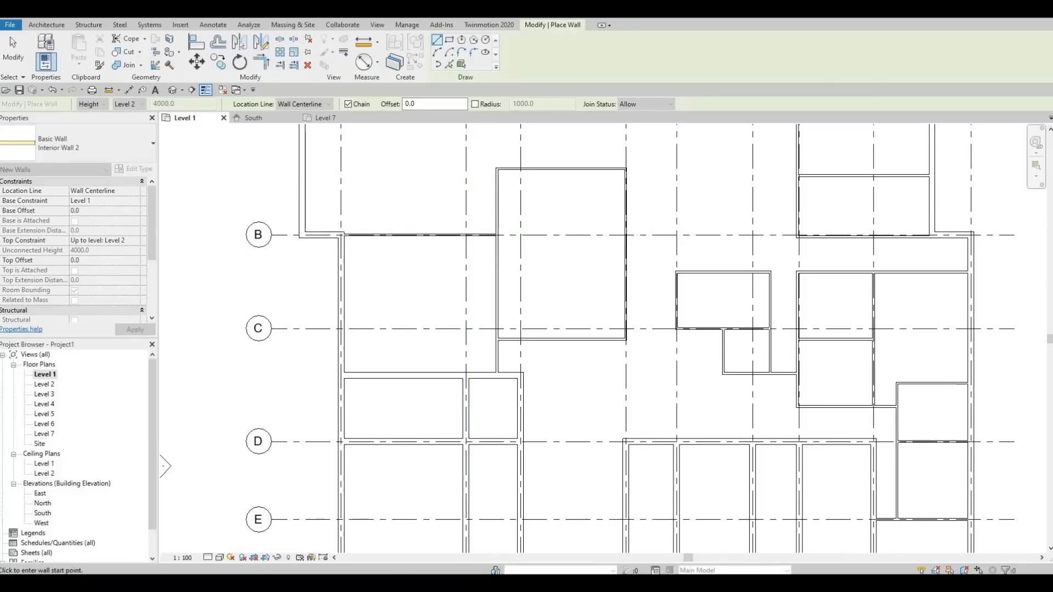
key(Escape)
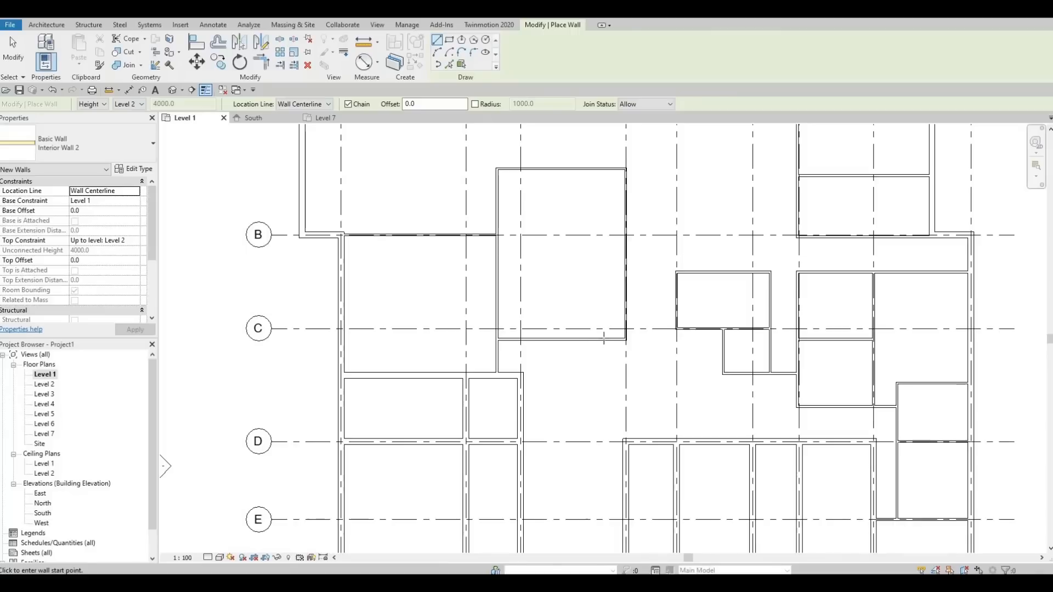
Set the distance between the large room's lower wall and the upper wall of the room block southwest of it to 1400 mm.
scroll(568, 356, up, 5)
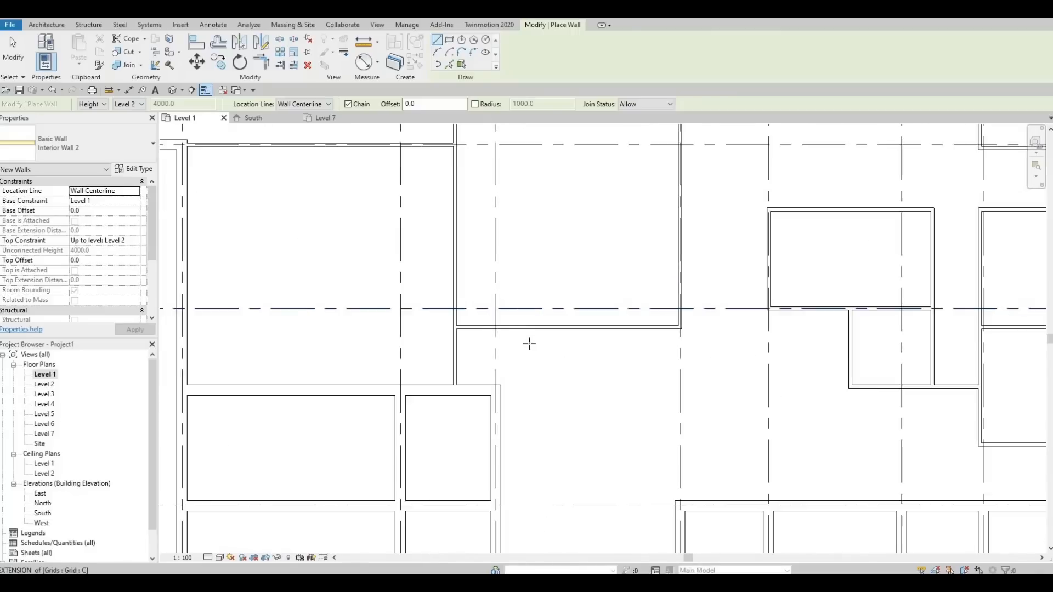
scroll(530, 344, up, 2)
scroll(565, 343, down, 1)
key(Escape)
key(Escape)
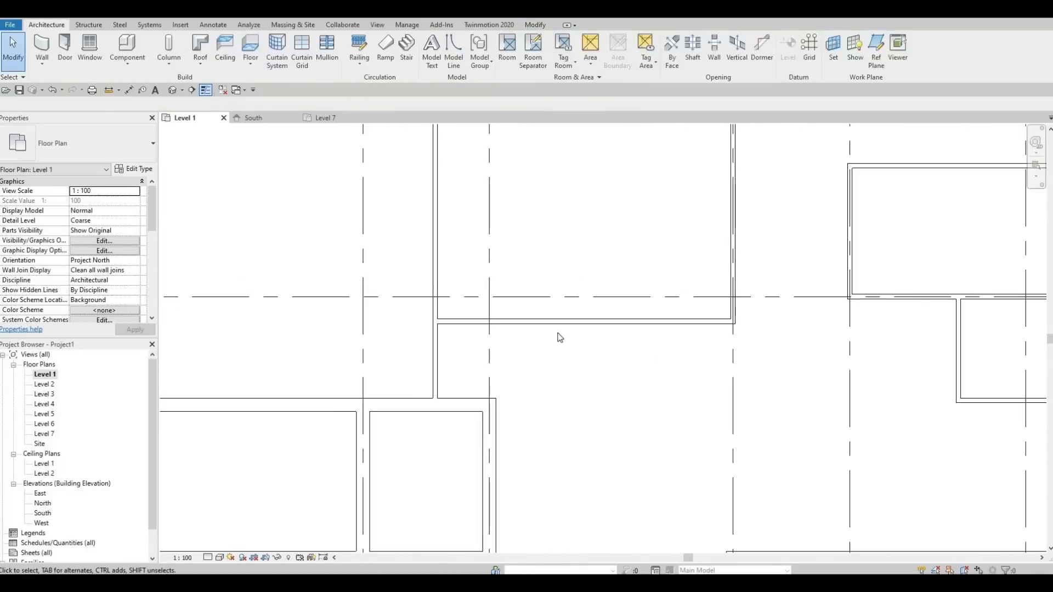
click(544, 328)
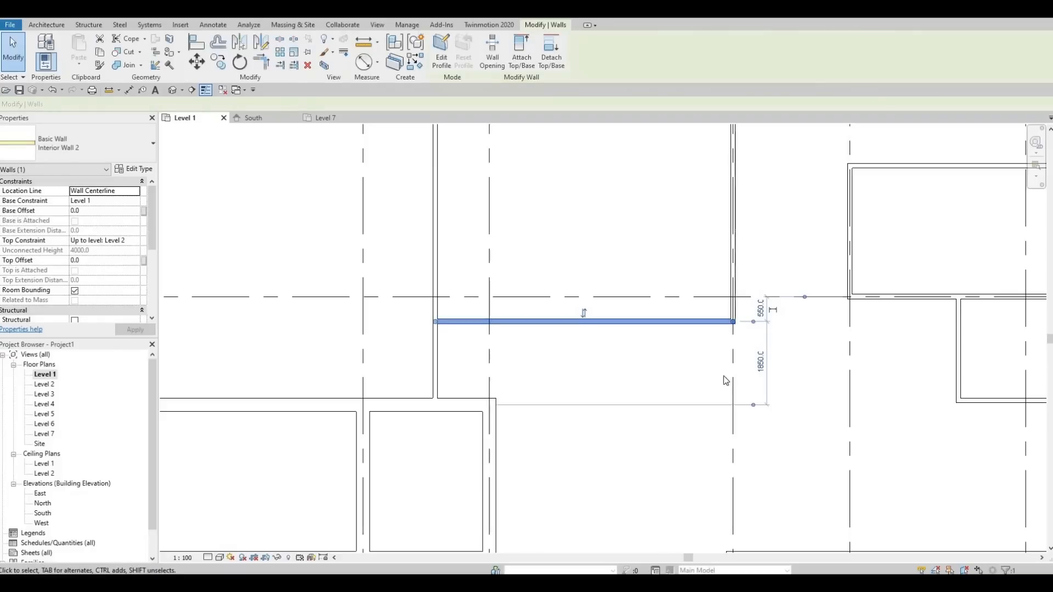
click(760, 363)
text(1)
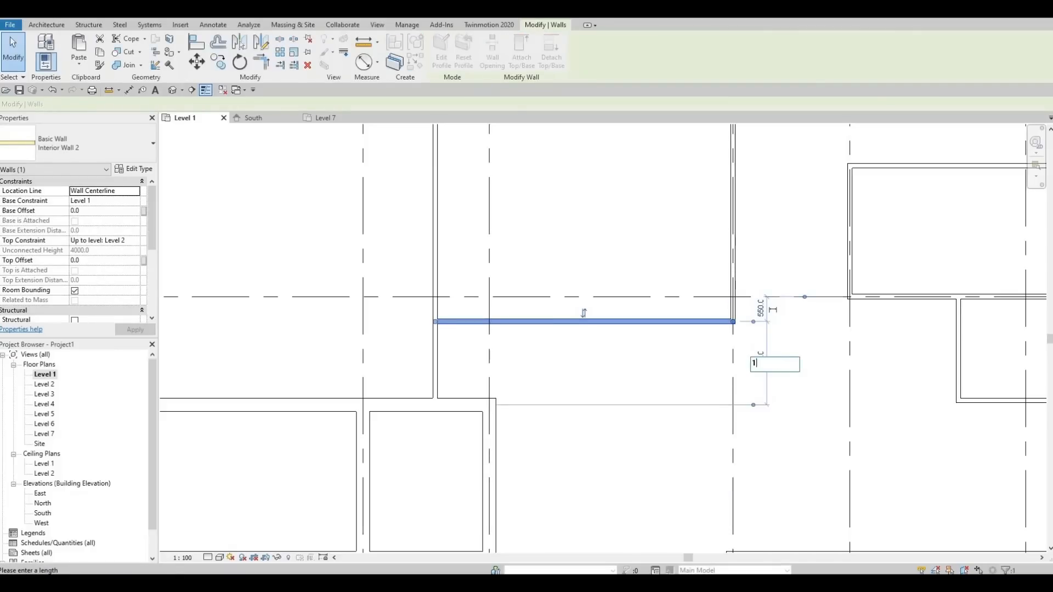
text(400)
key(Return)
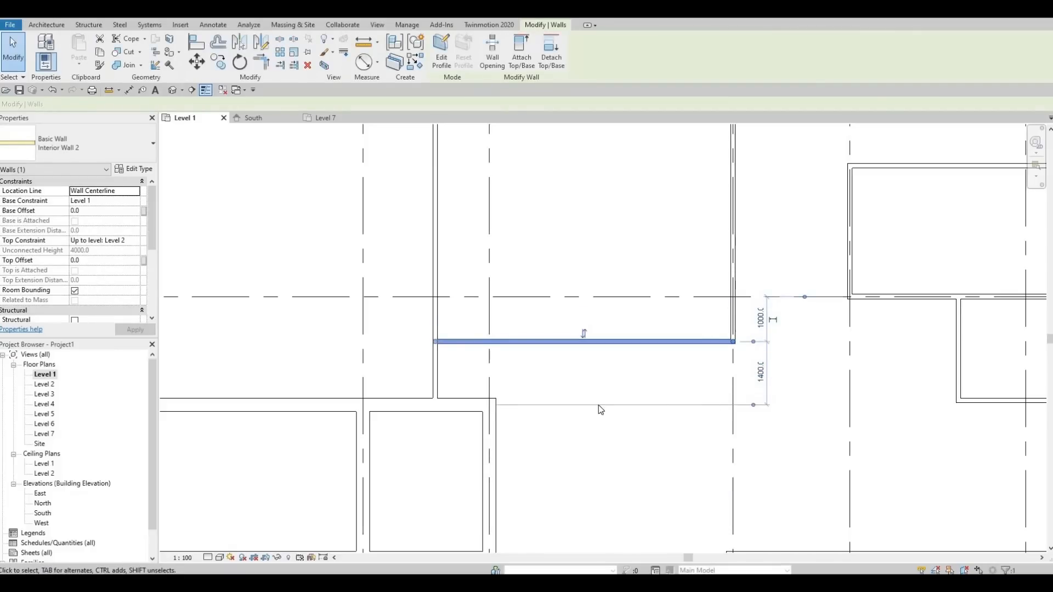
key(Escape)
Draw a short horizontal wall just above grid C from the small room's west wall to the large room's wall on grid 4.
scroll(570, 364, down, 1)
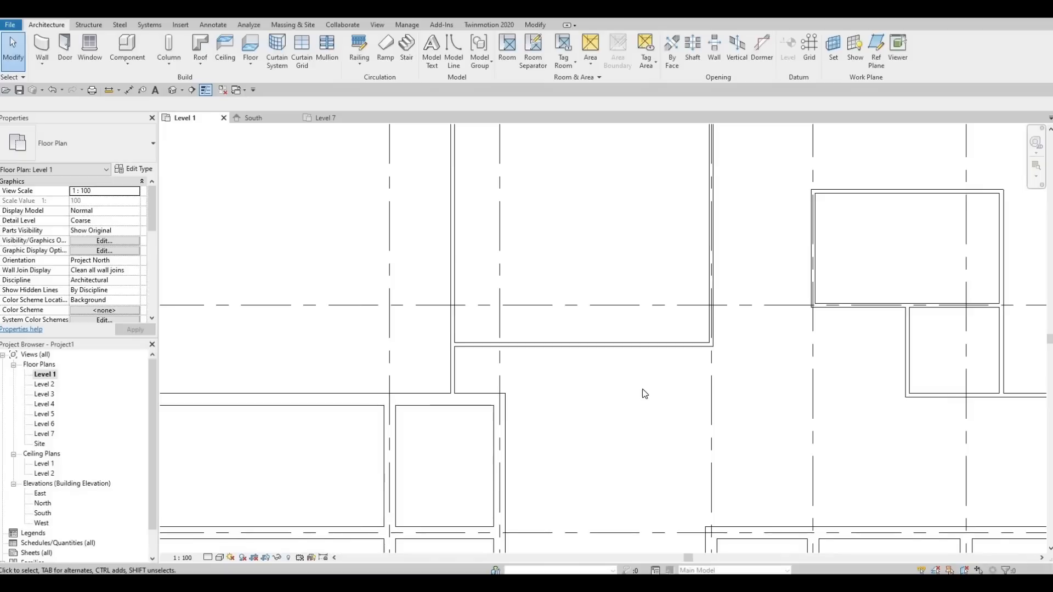
scroll(645, 394, down, 1)
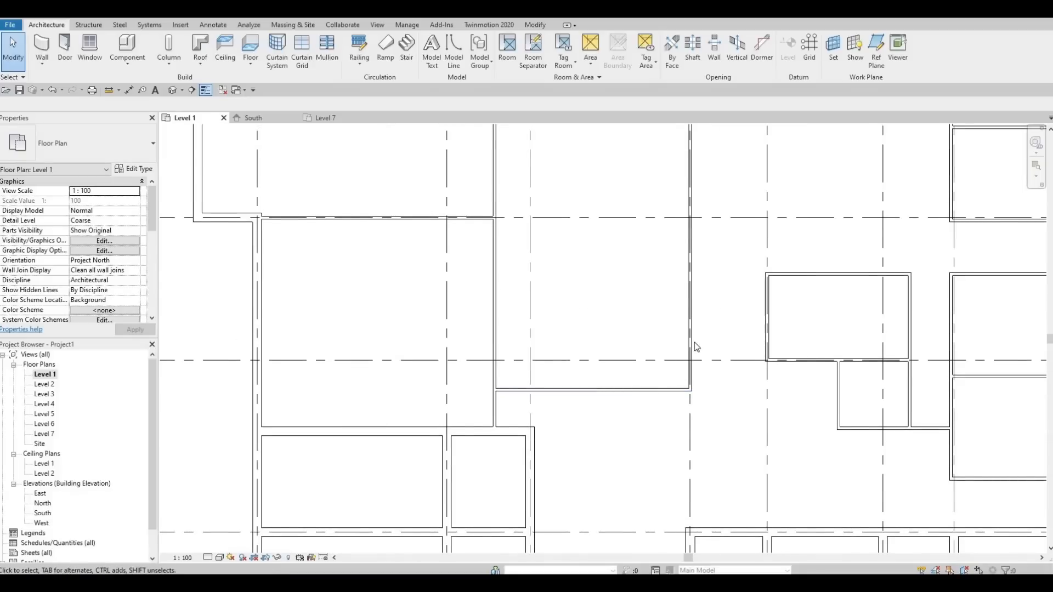
middle_drag(695, 342, 661, 353)
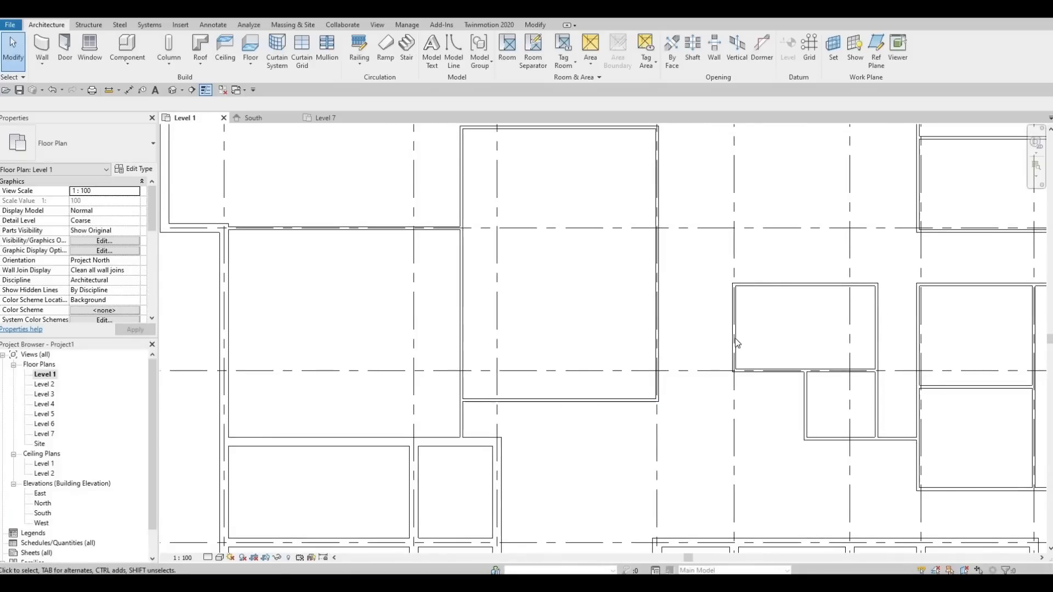
click(42, 49)
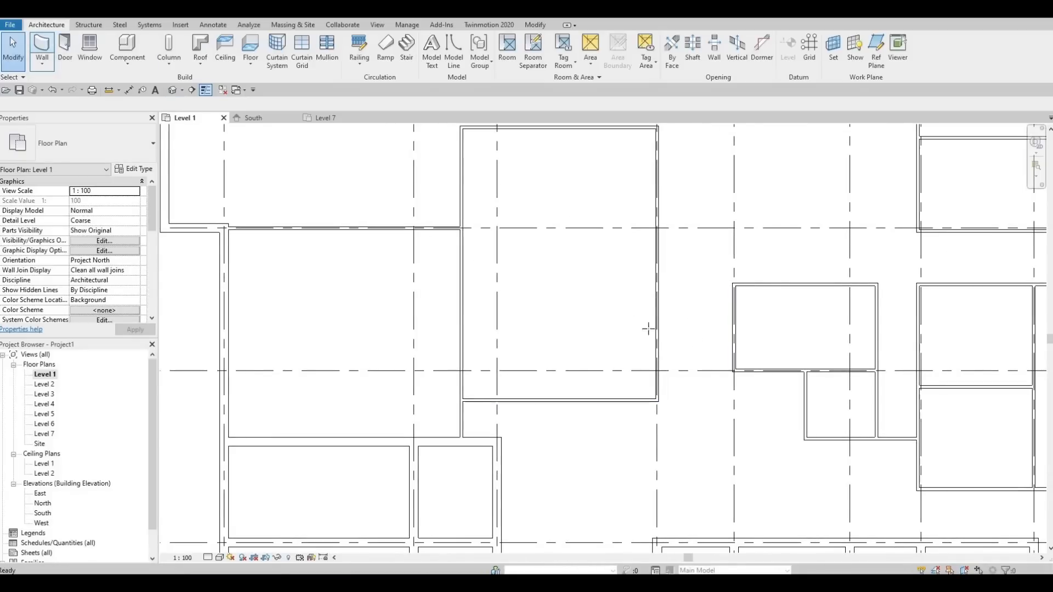
click(733, 354)
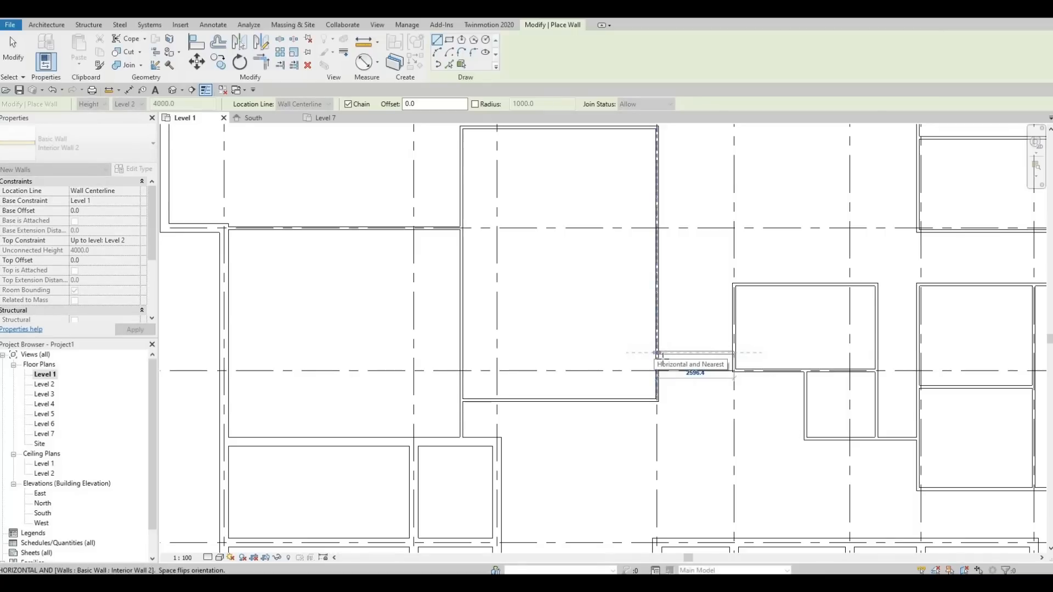
click(657, 353)
key(Escape)
key(Escape)
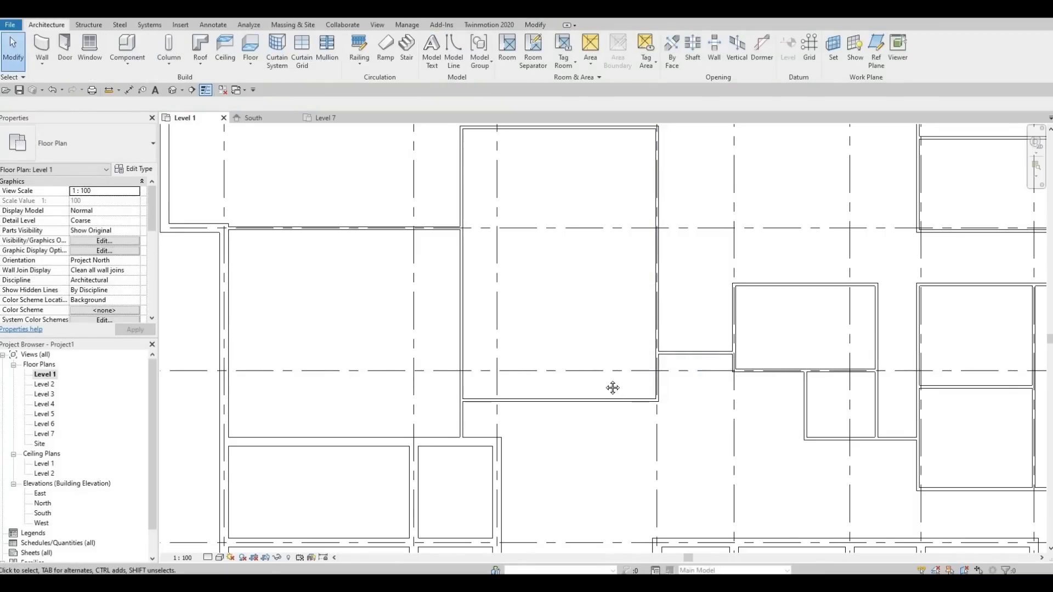
Draw a horizontal Interior Wall 2 between grids B and C from the large room's west wall to the west exterior wall.
mouse_move(611, 383)
middle_down()
mouse_move(545, 383)
mouse_move(619, 394)
middle_up()
scroll(619, 394, down, 1)
middle_drag(477, 341, 485, 347)
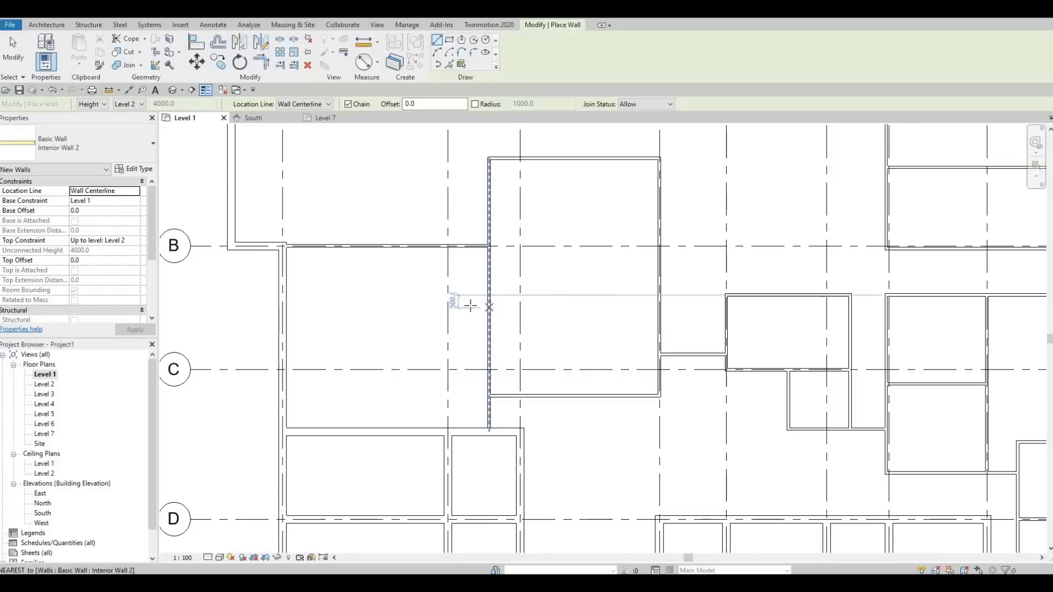
click(487, 307)
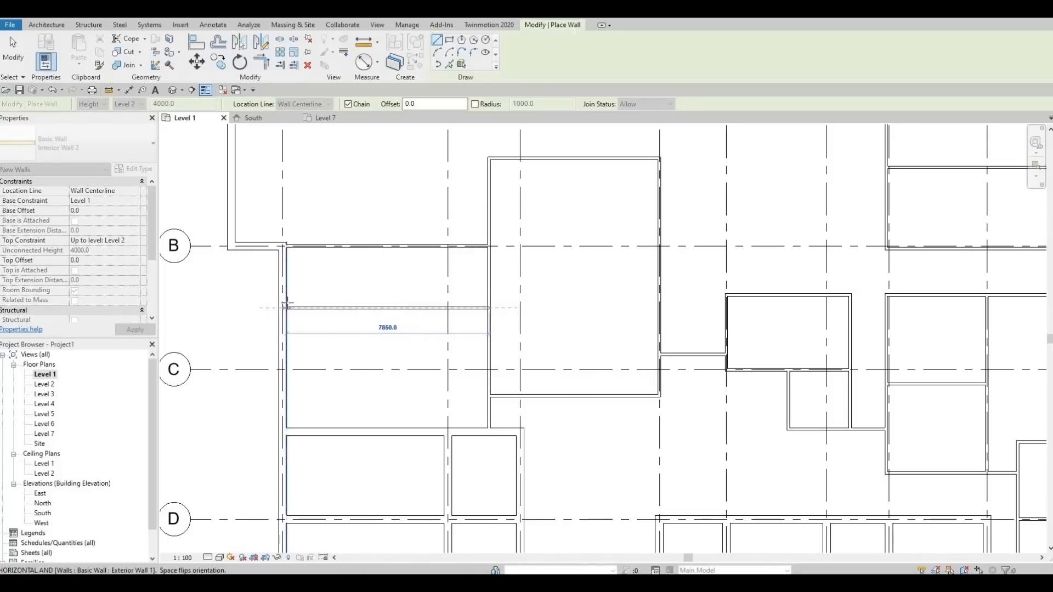
click(286, 305)
key(Escape)
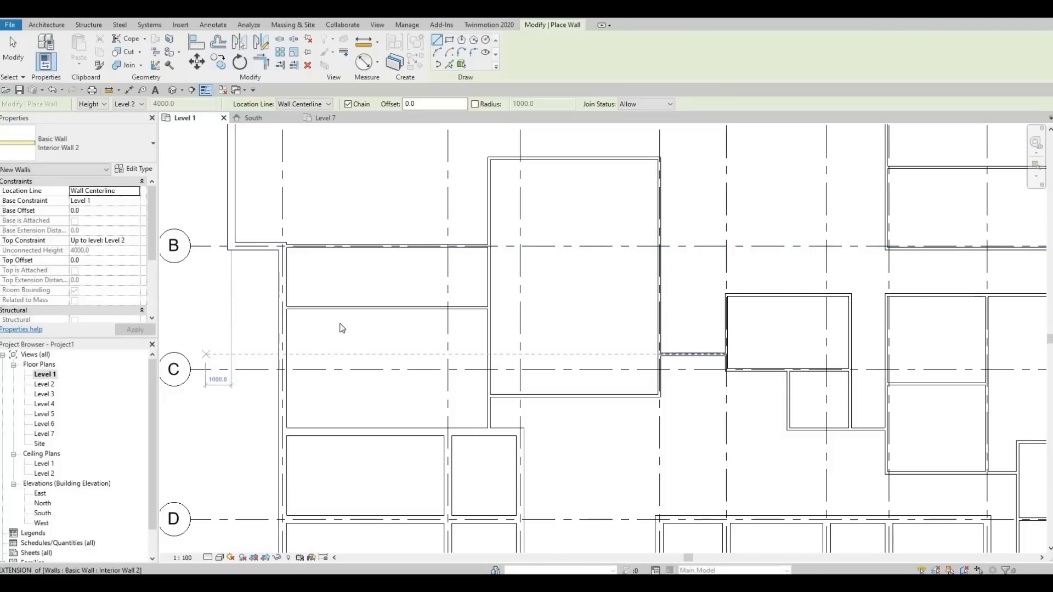
key(Escape)
Set the distance between the new horizontal partition and grid B to 2500 mm.
click(400, 307)
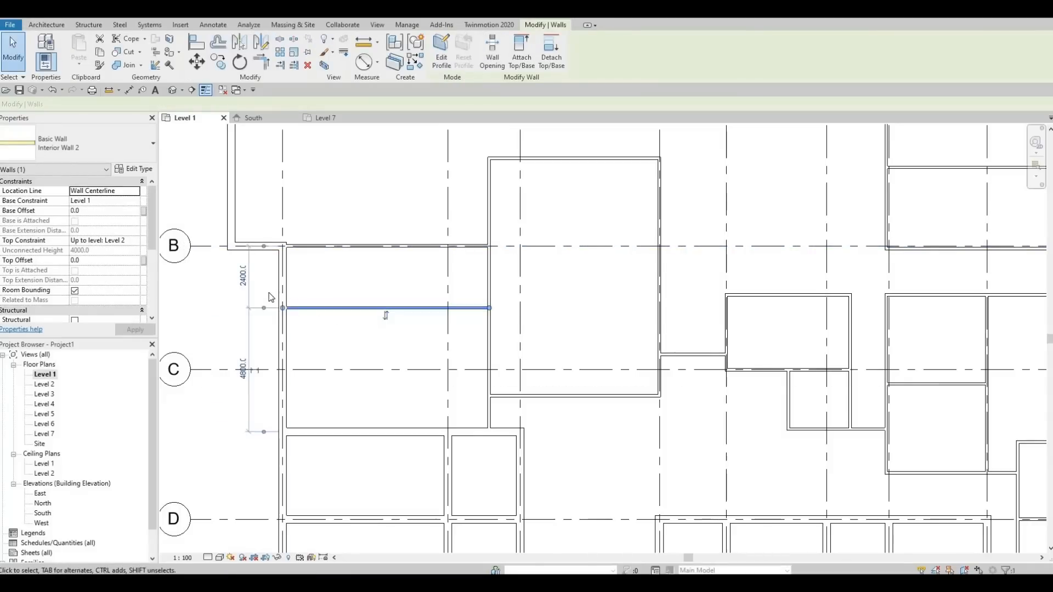
click(242, 281)
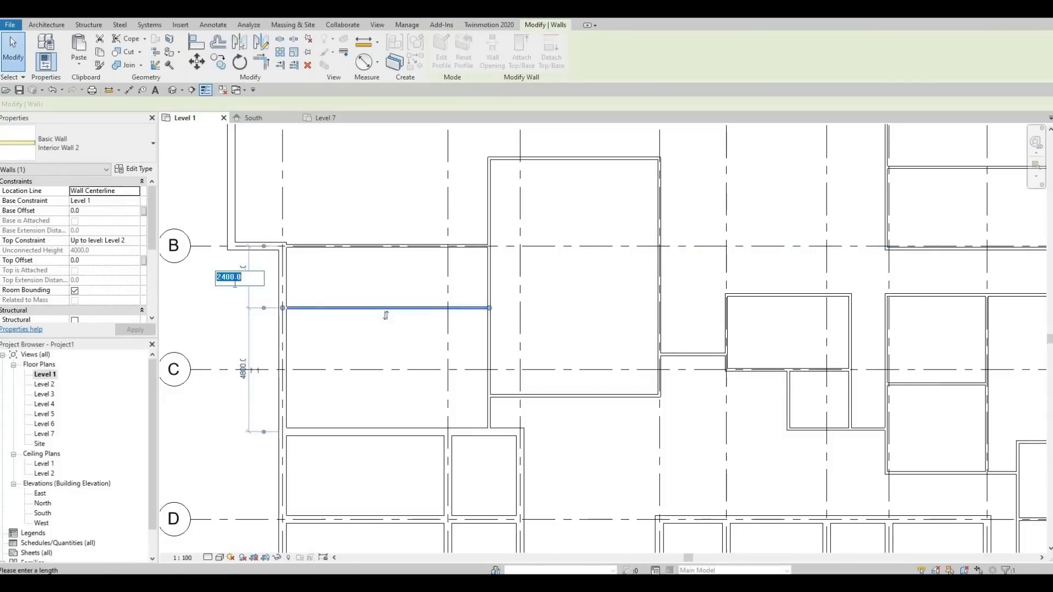
text(2500)
key(Return)
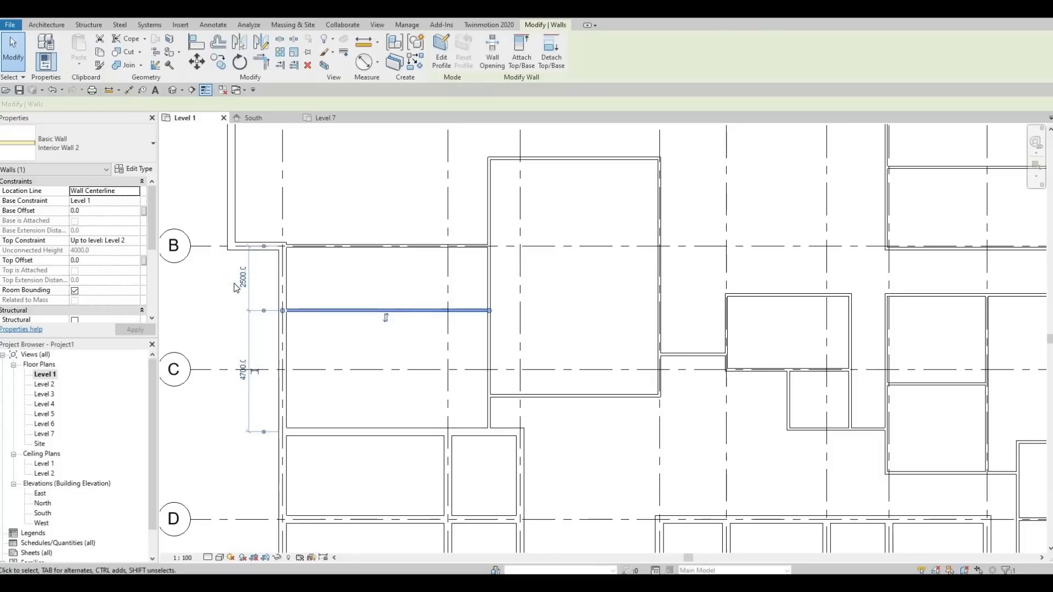
click(441, 288)
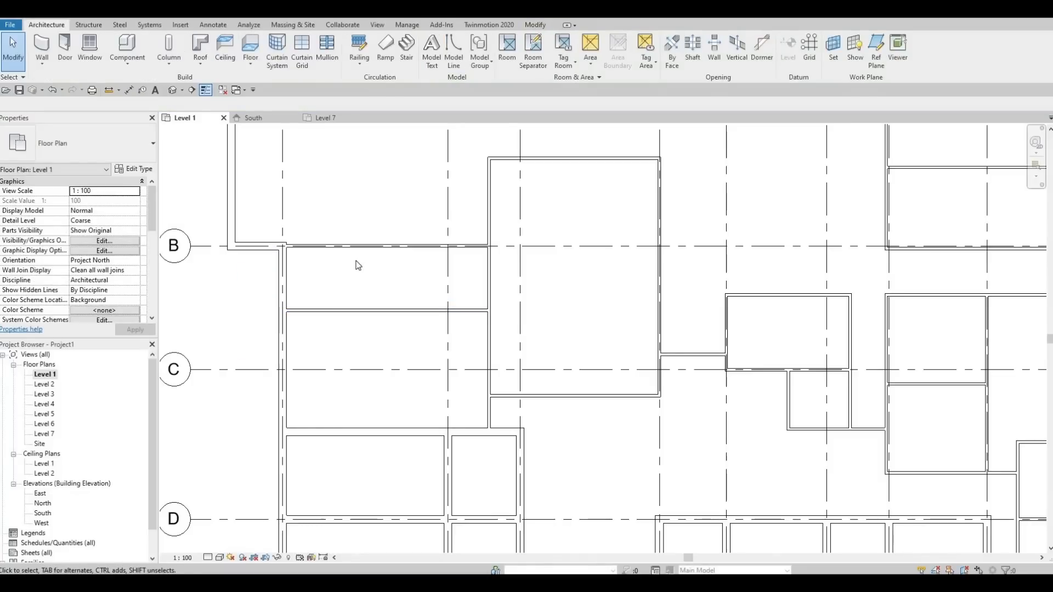
Draw a vertical Interior Wall 2 from the midpoint of the horizontal partition between grids B and C up to the wall on grid B.
click(42, 43)
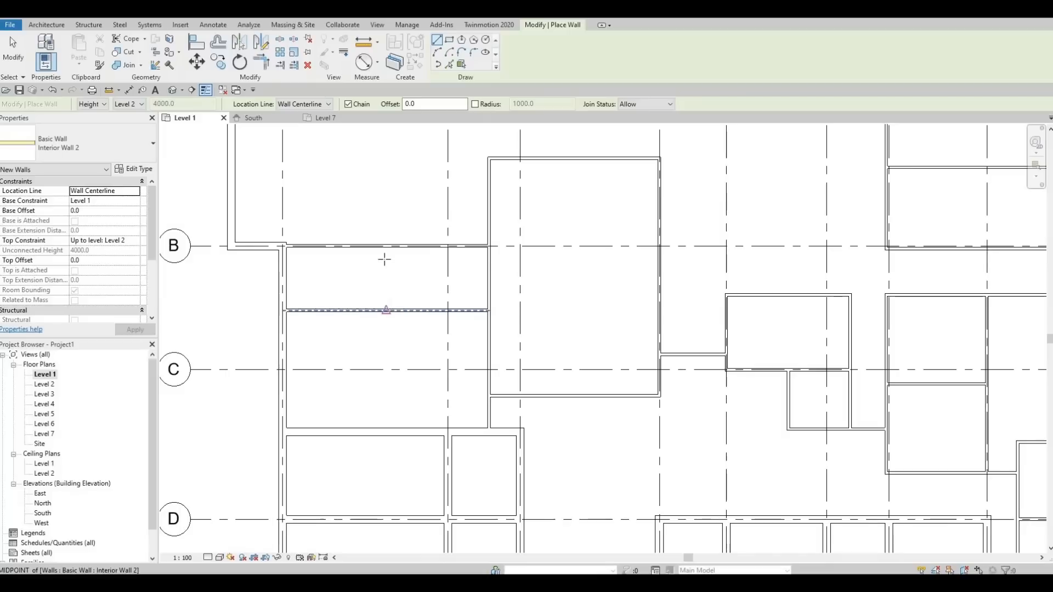
click(386, 311)
click(386, 247)
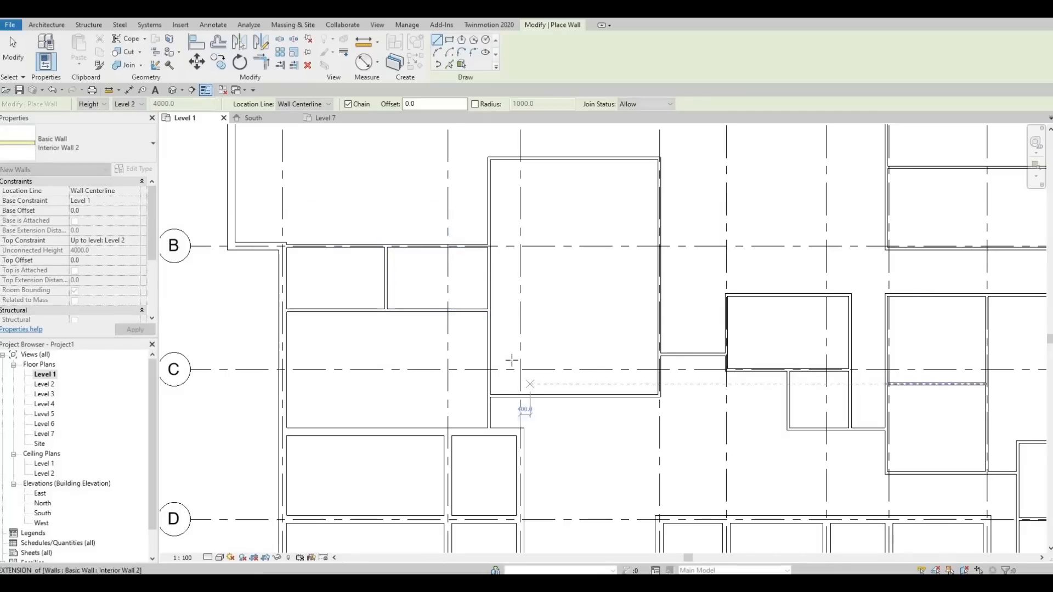
key(Escape)
Align the upper face of the interior wall on grid B with the inner face of the adjoining west exterior wall.
middle_drag(503, 366, 486, 365)
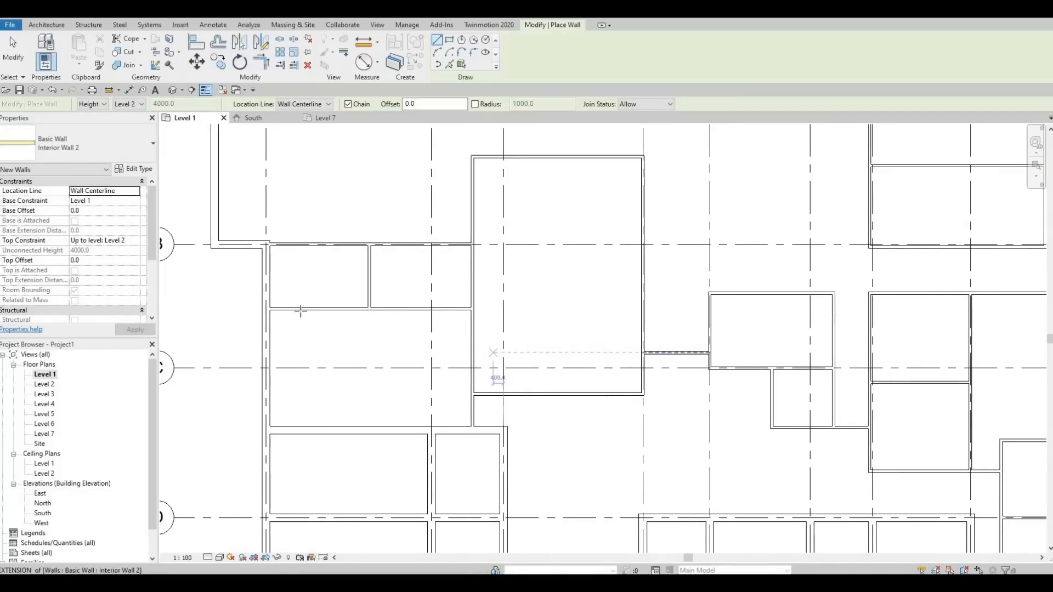
scroll(328, 275, up, 1)
scroll(272, 240, up, 2)
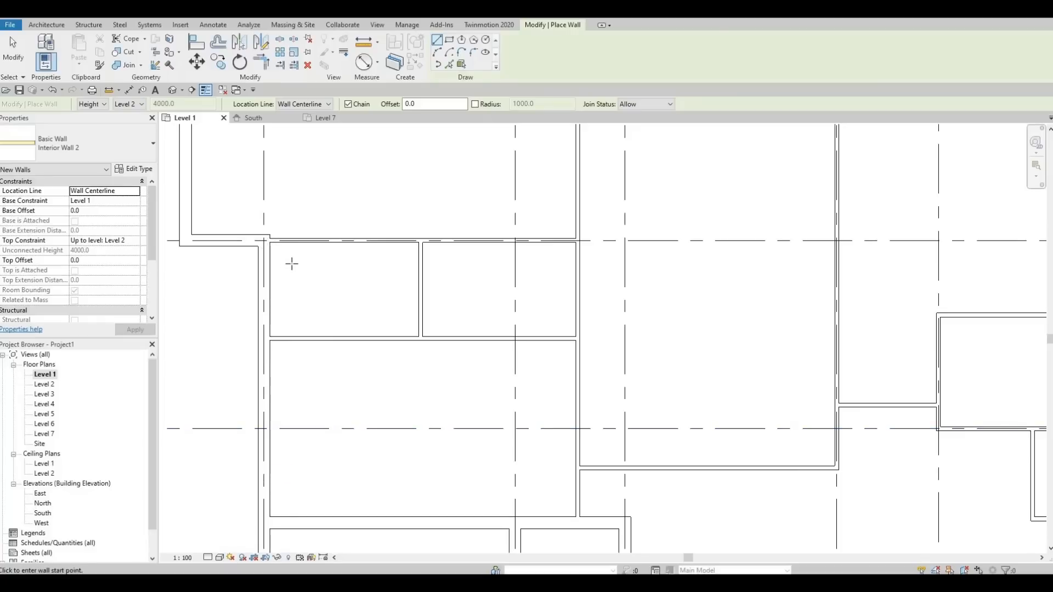
key(Escape)
key(a)
key(l)
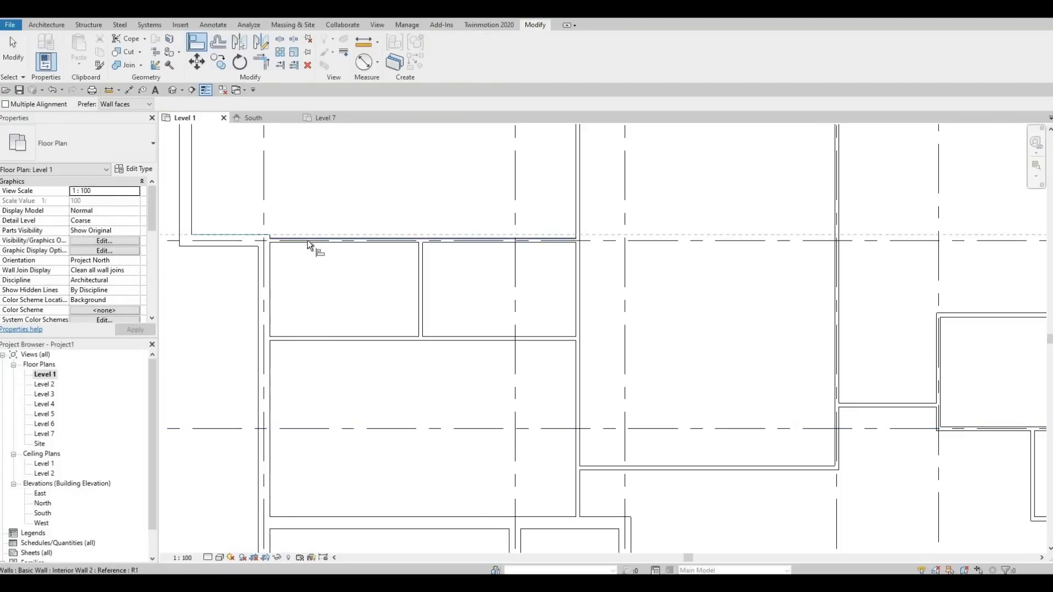
click(308, 241)
key(Escape)
key(Escape)
middle_drag(364, 305, 397, 337)
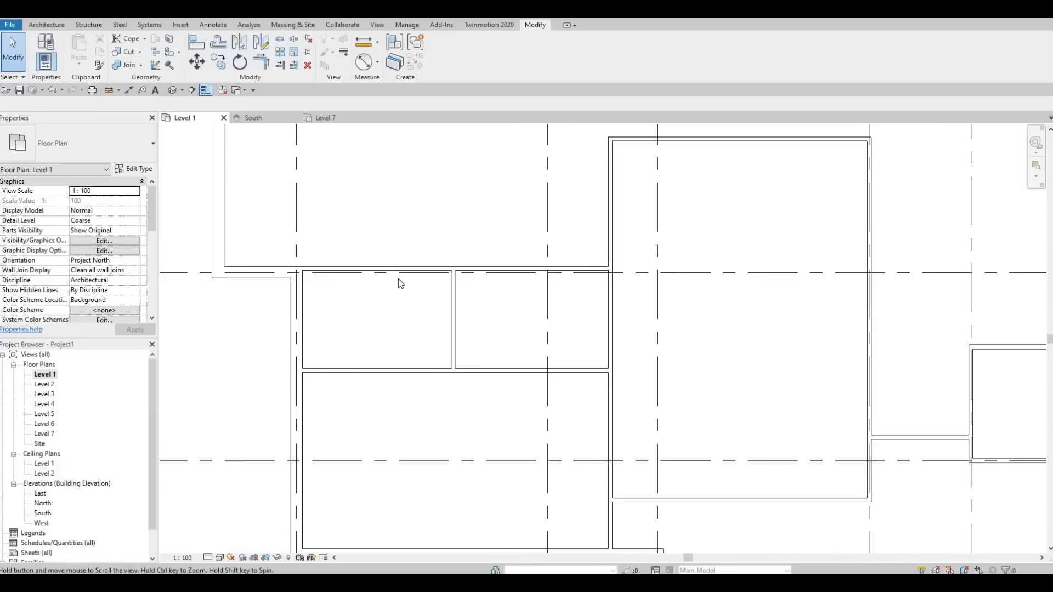
Draw an Interior Wall 2 chain about 2300 mm east along grid A from the westernmost grid line, then down to the wall on grid B.
scroll(398, 279, down, 2)
middle_drag(398, 291, 398, 332)
scroll(399, 331, down, 1)
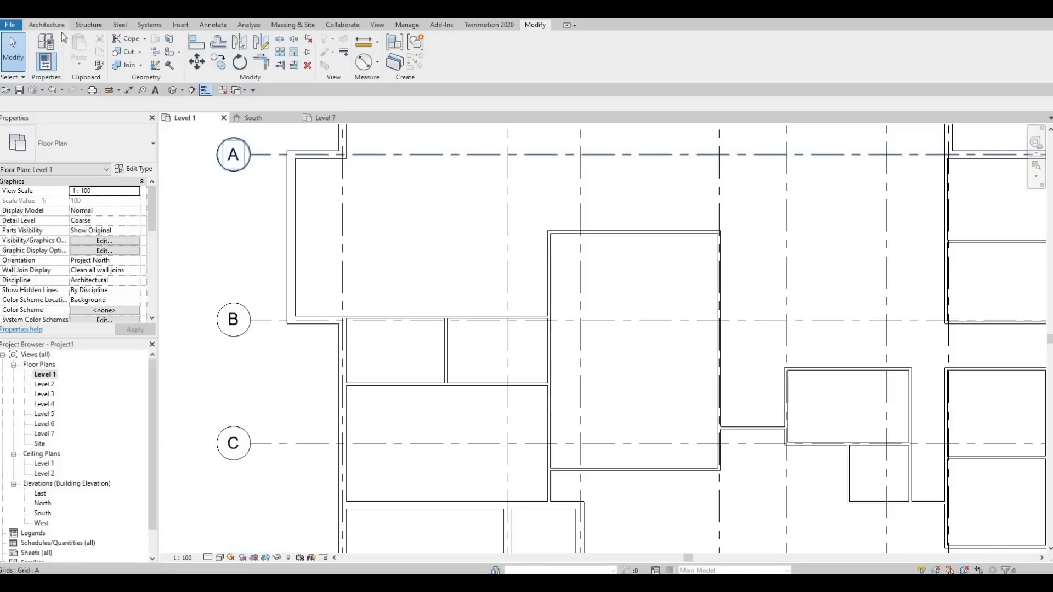
click(47, 25)
click(42, 45)
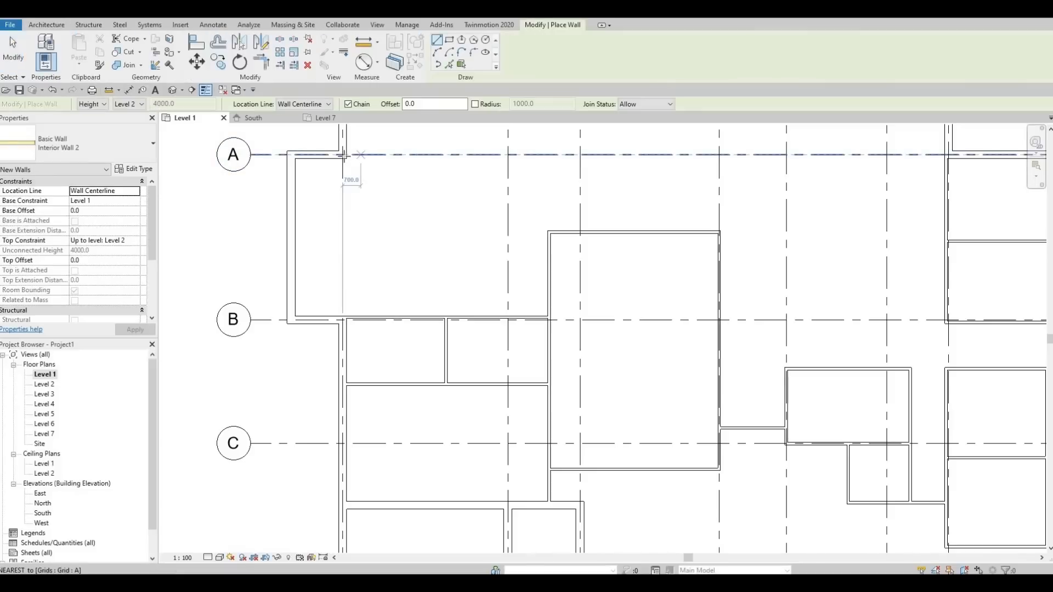
click(342, 154)
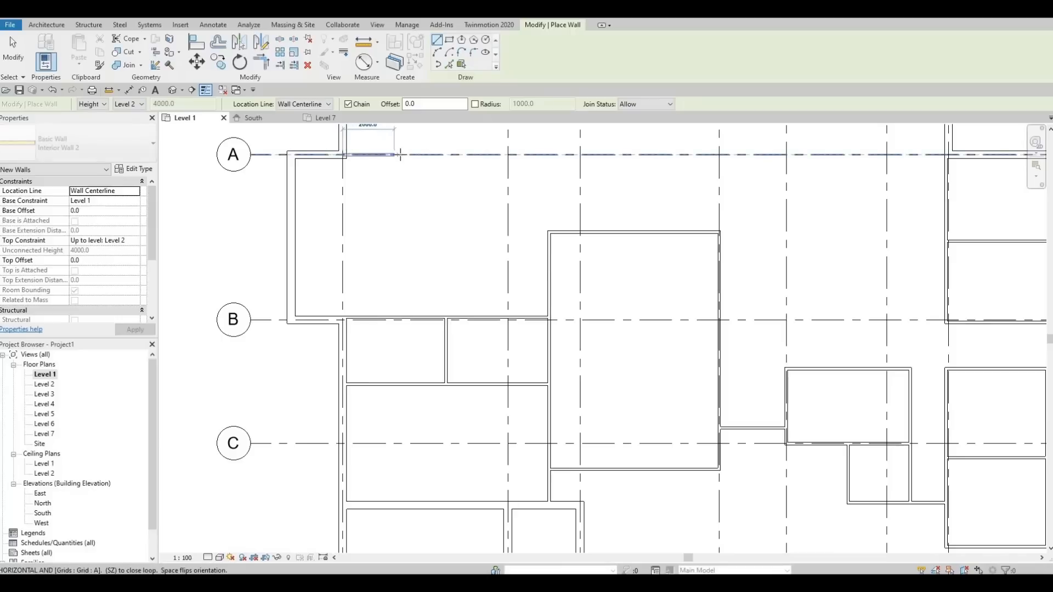
middle_drag(404, 225, 401, 284)
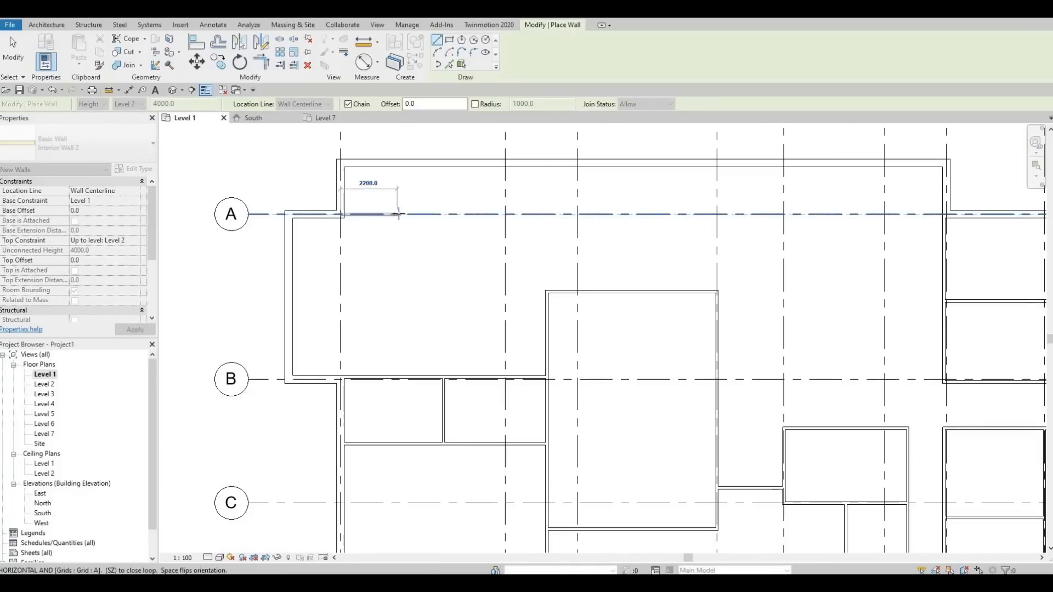
click(398, 315)
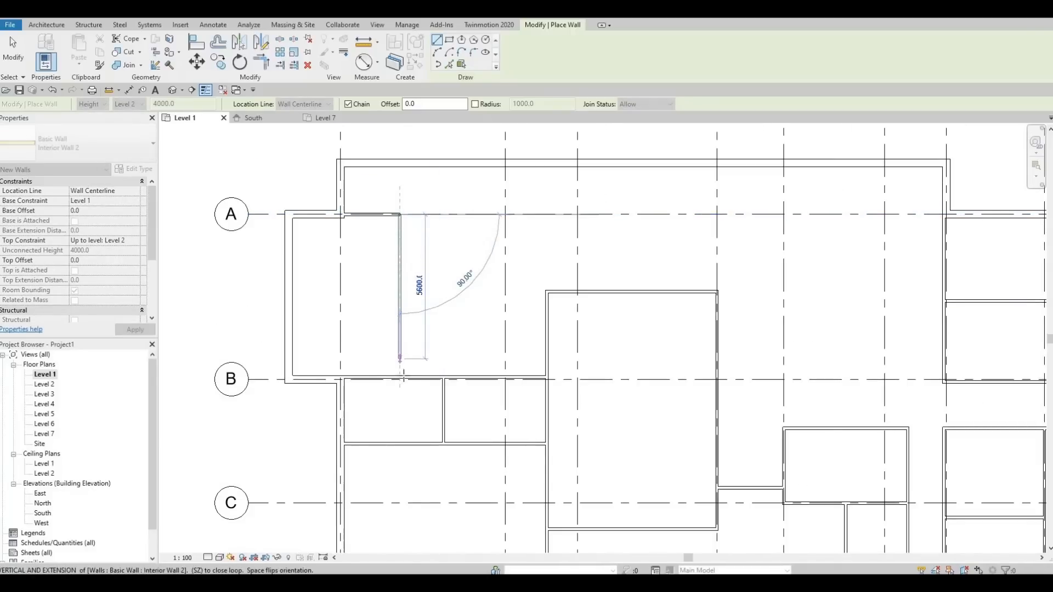
click(400, 377)
key(Escape)
key(Escape)
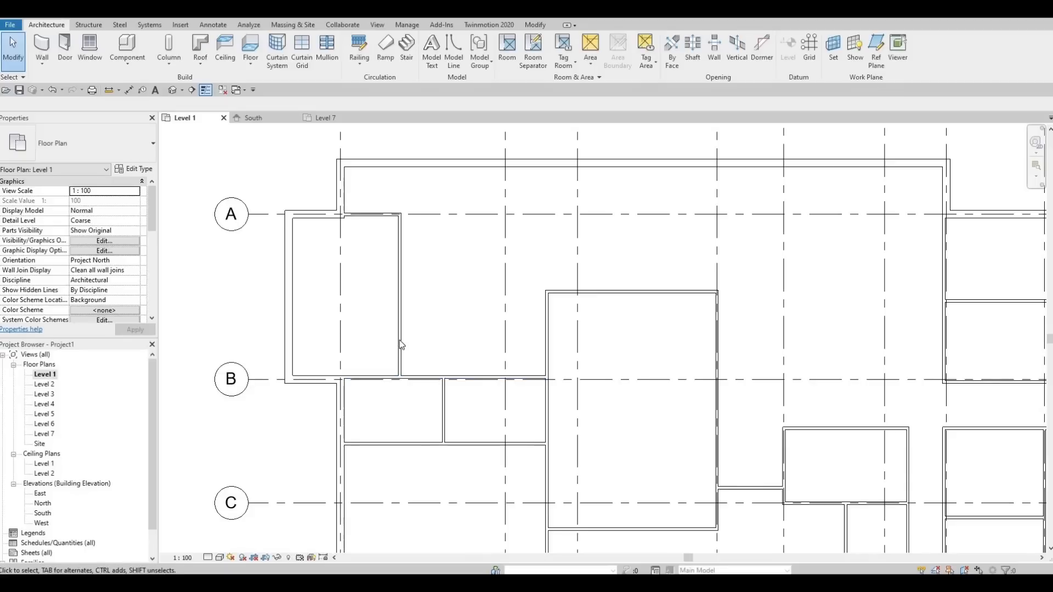
Extend the new vertical wall's lower end past grid B to the horizontal partition between grids B and C.
click(400, 365)
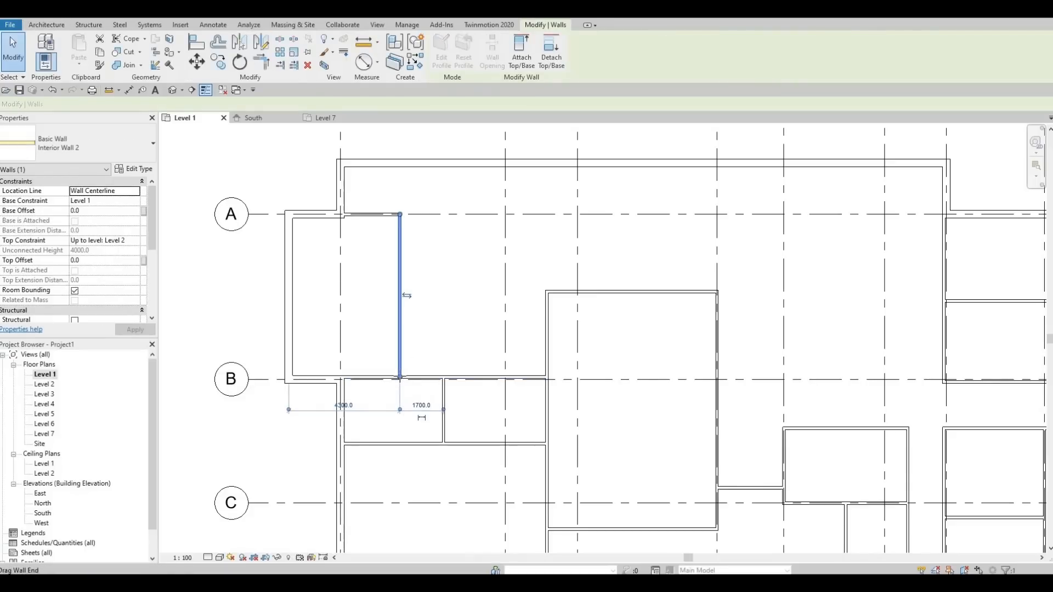
drag(400, 378, 404, 443)
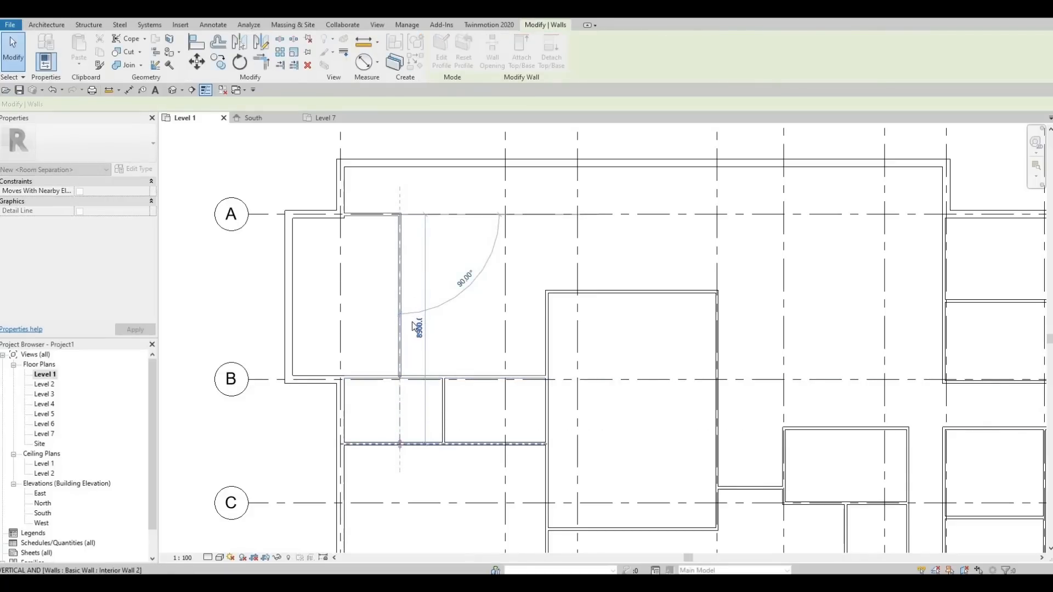
key(Escape)
Check the extended wall's distance from the westernmost grid line by moving its temporary dimension reference onto that grid.
click(398, 262)
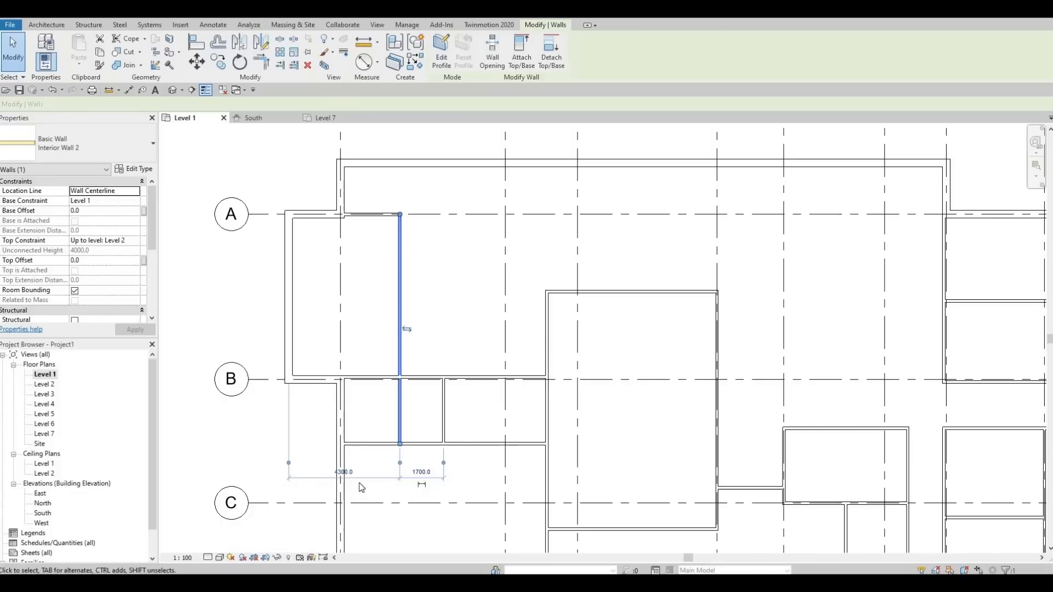
scroll(359, 490, up, 1)
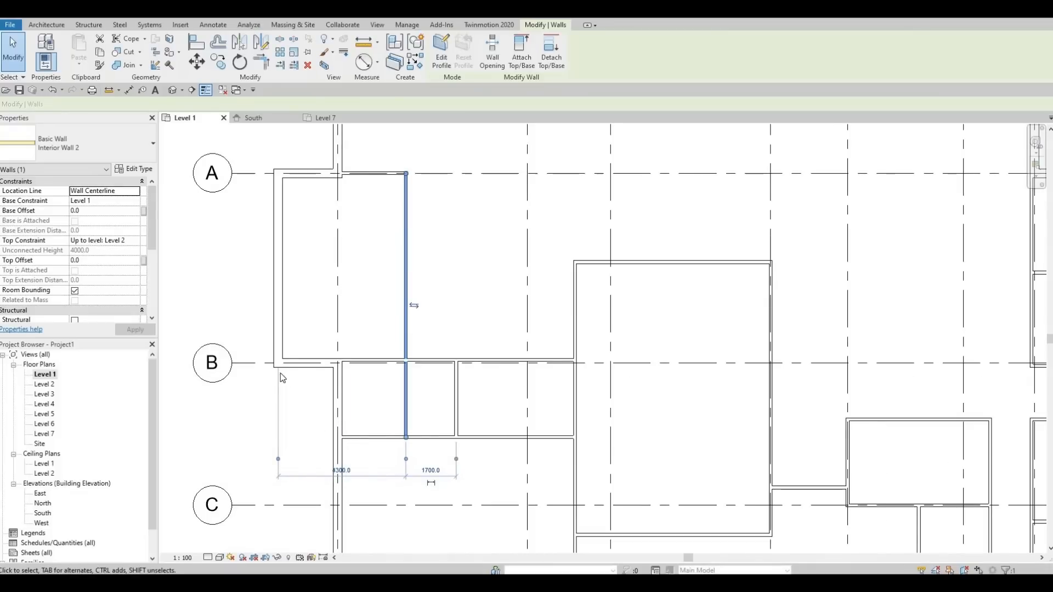
key(Escape)
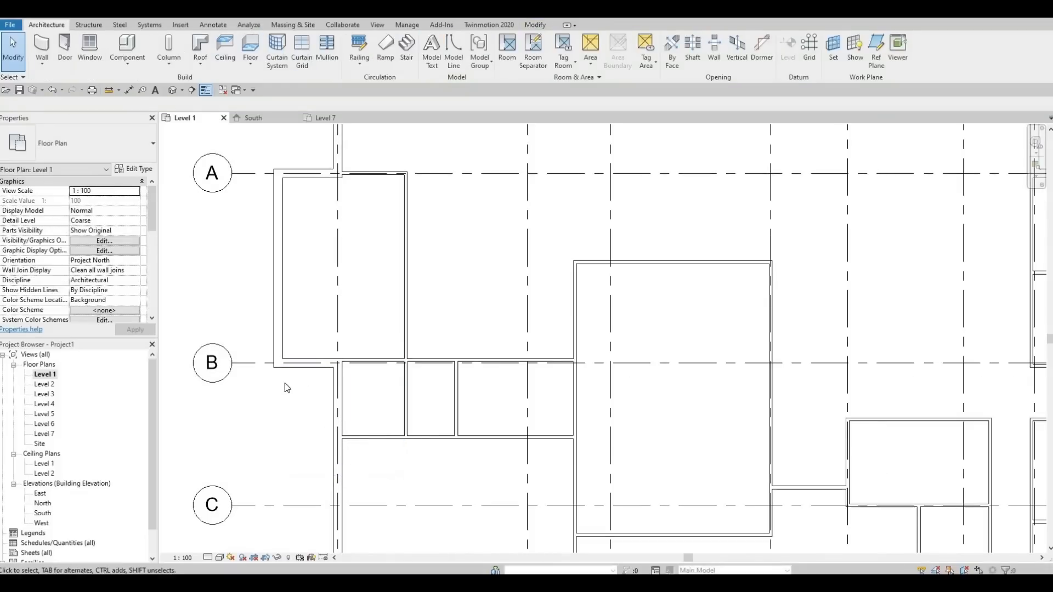
click(406, 383)
drag(278, 457, 351, 441)
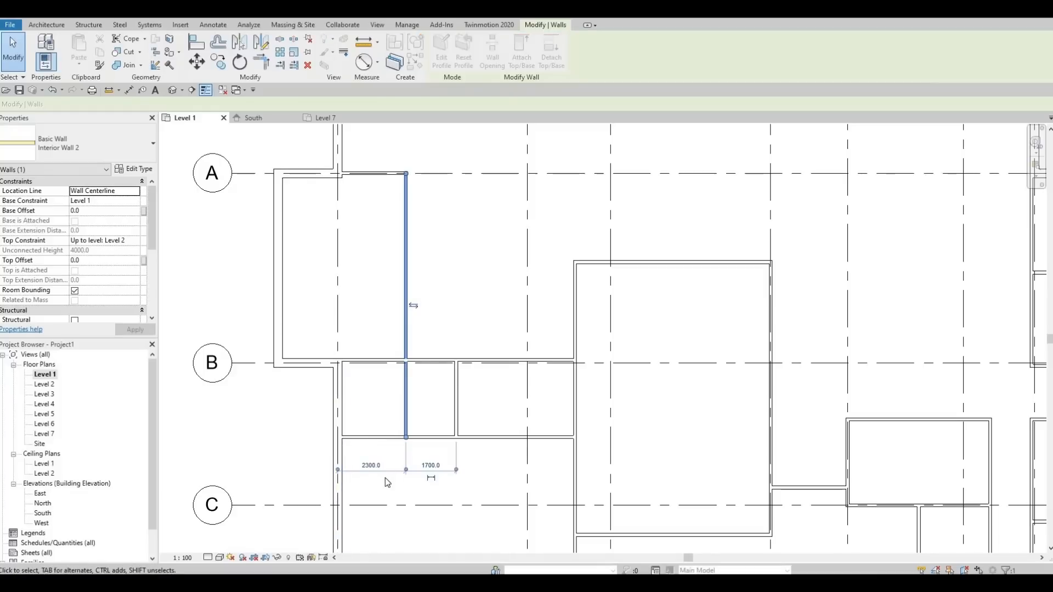
click(374, 465)
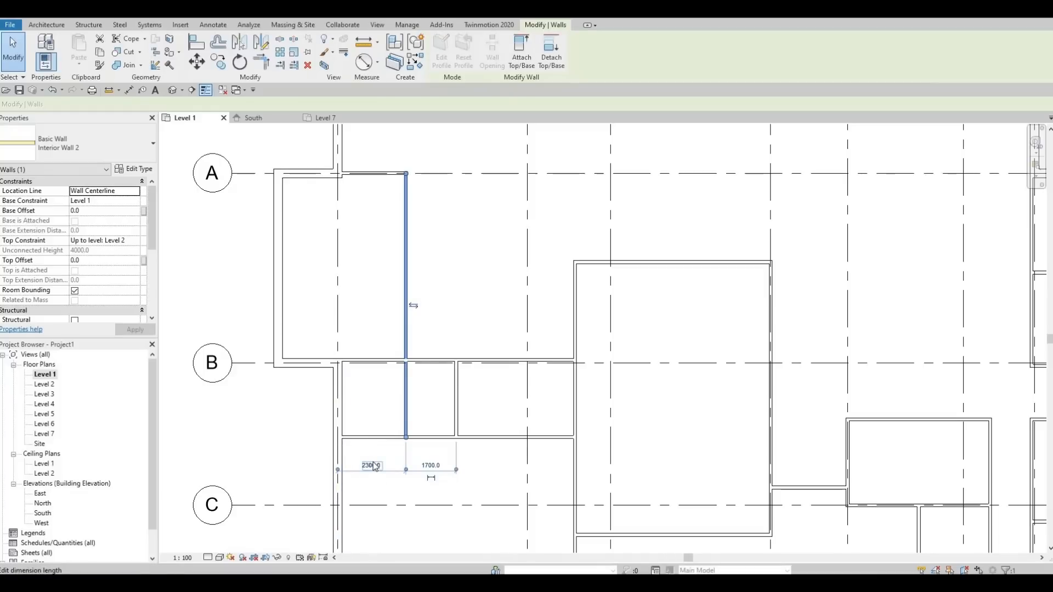
Shorten the west end of the horizontal wall on grid B to the extended vertical wall.
scroll(383, 363, up, 1)
click(382, 362)
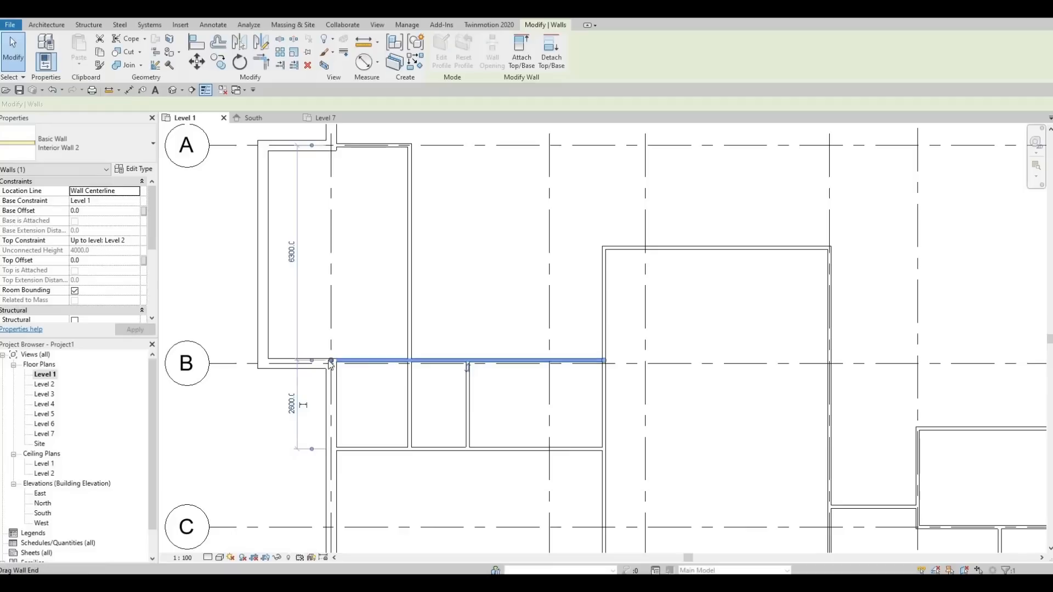
drag(373, 362, 408, 363)
key(Escape)
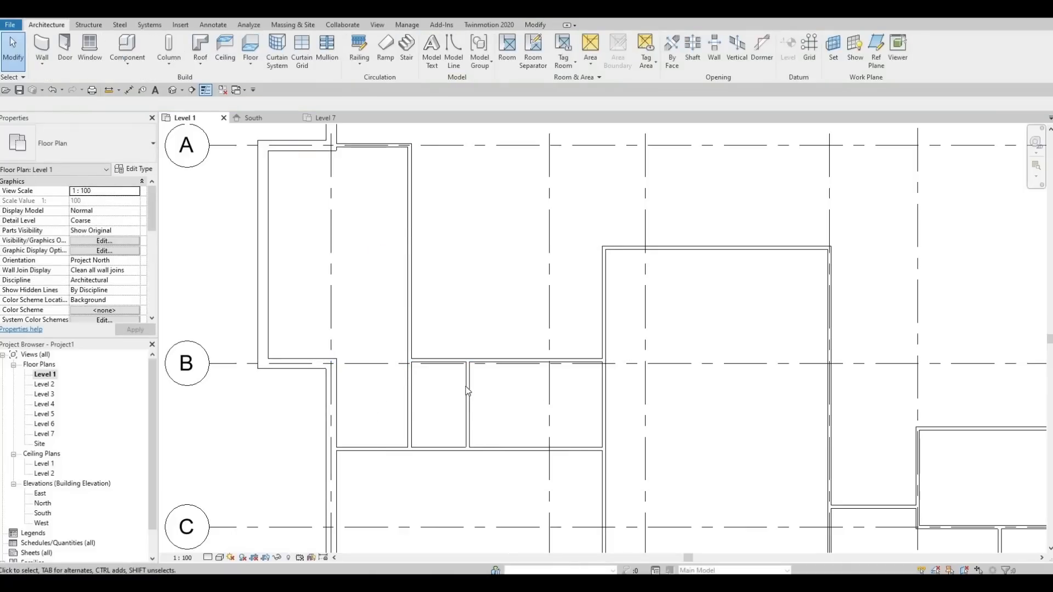
Set the distance between the extended vertical wall and the short partition east of it to 1400 mm.
click(466, 391)
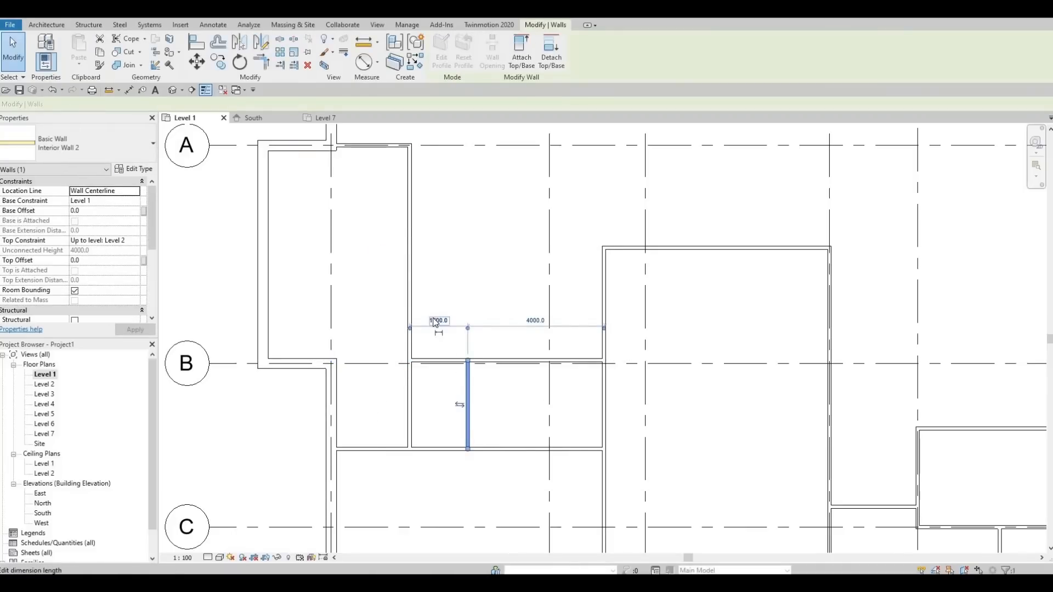
click(435, 320)
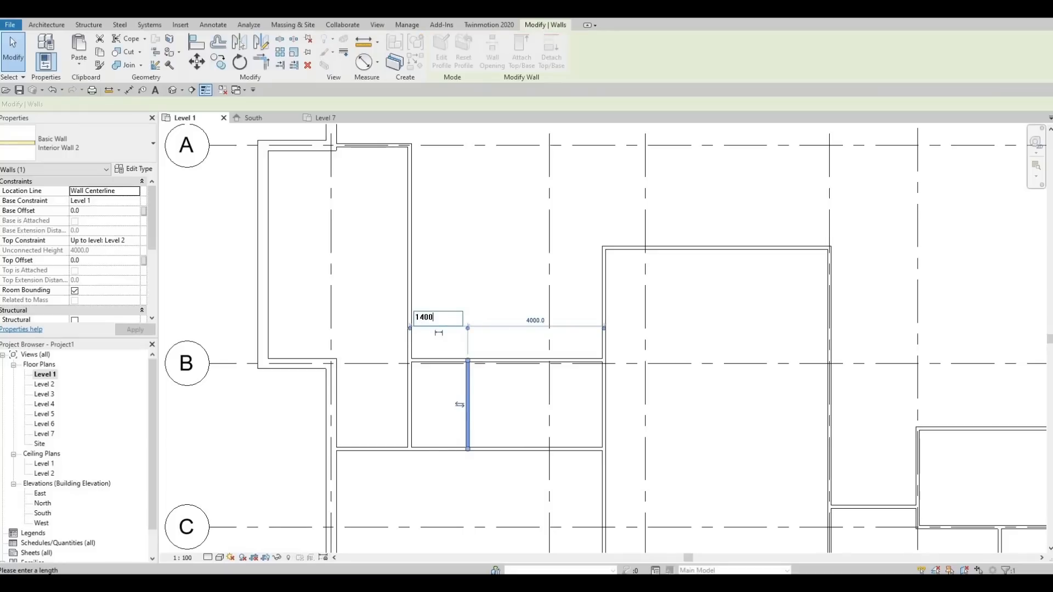
key(Return)
click(500, 429)
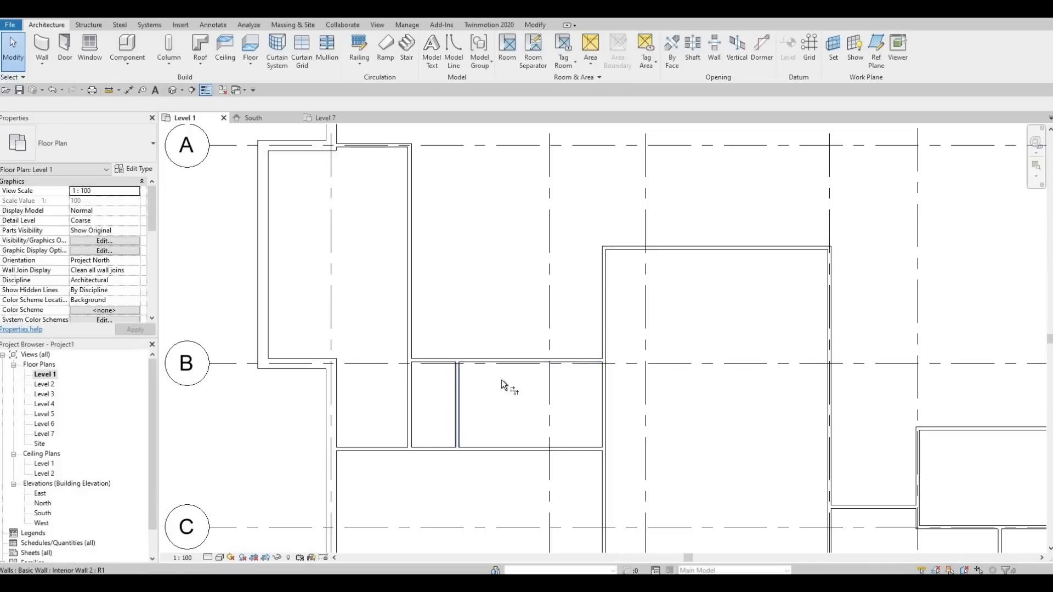
Trim the horizontal wall on grid B and the short vertical partition into a corner, removing the horizontal piece west of it.
key(t)
key(r)
click(477, 362)
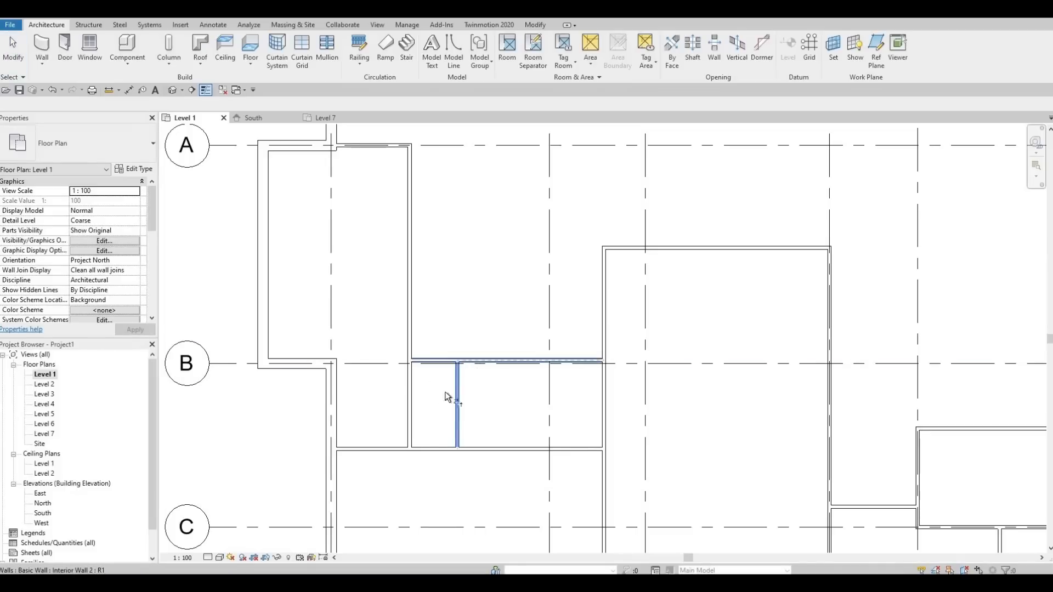
click(457, 391)
Align the lower face of the short interior wall on grid A with the inner face of the adjoining exterior wall.
scroll(448, 402, down, 2)
middle_drag(448, 402, 444, 427)
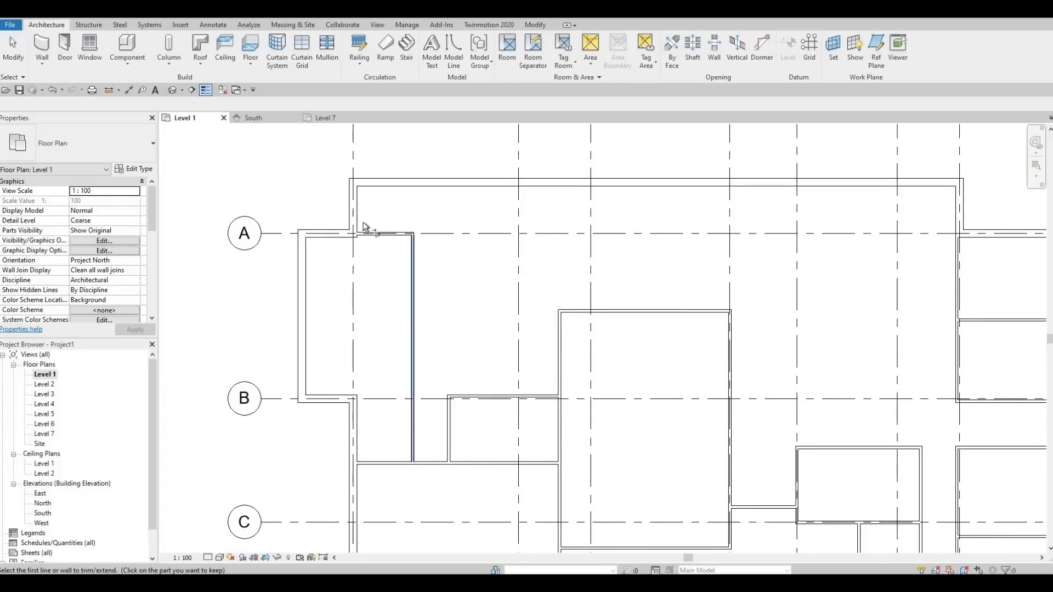
scroll(362, 225, up, 3)
scroll(351, 259, up, 2)
key(Escape)
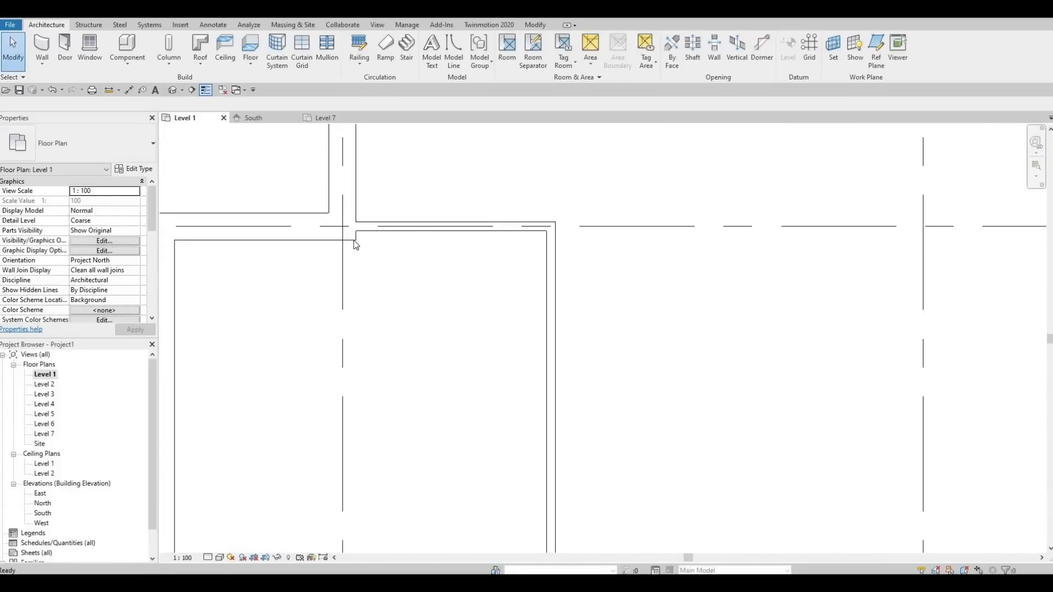
key(a)
key(l)
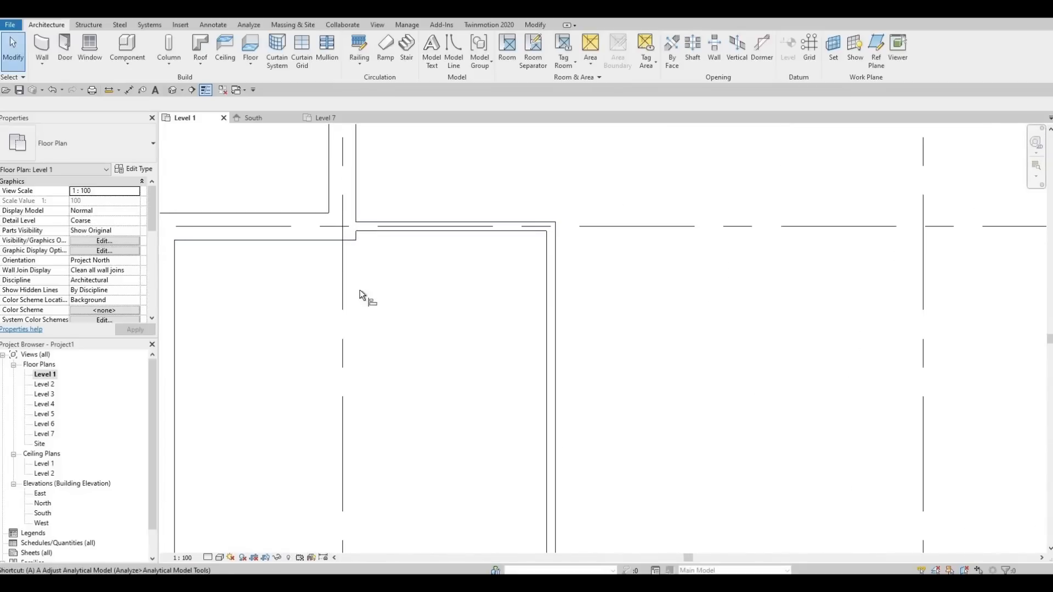
click(351, 240)
click(387, 231)
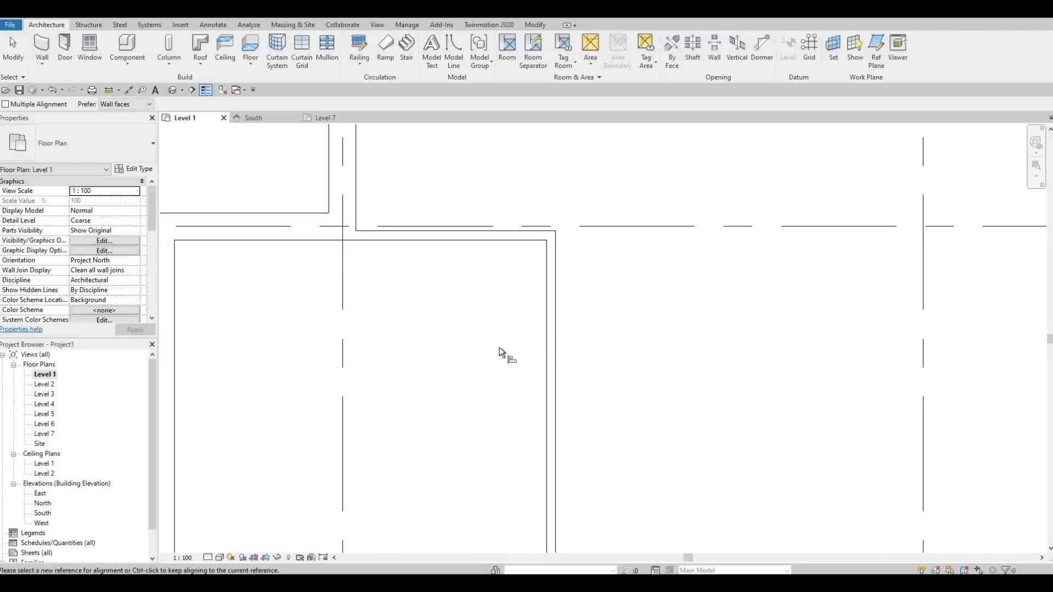
scroll(499, 350, down, 3)
scroll(543, 279, down, 2)
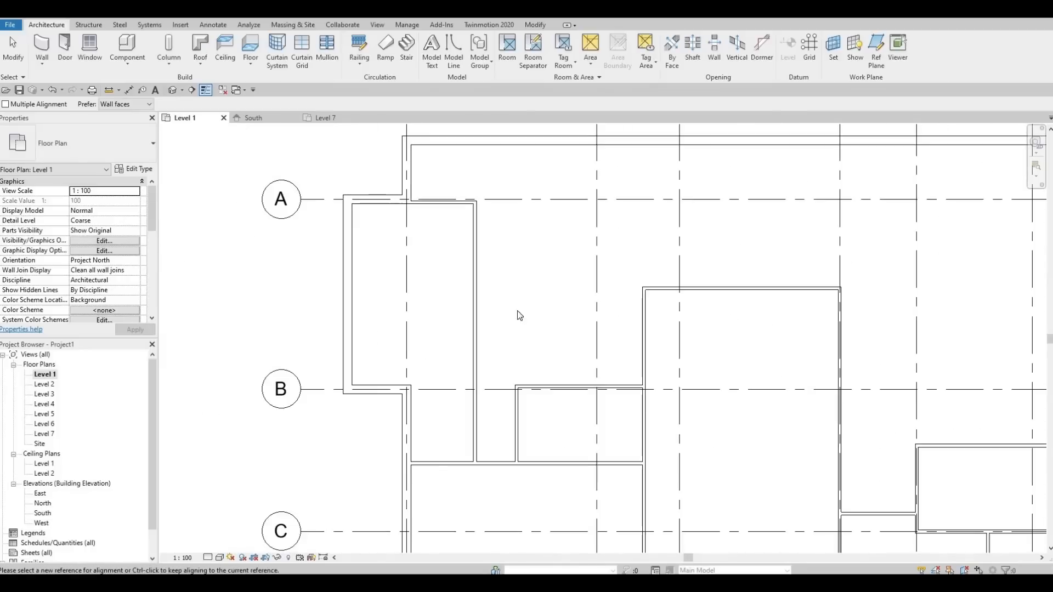
key(Escape)
Measure the distance between the large room's upper wall and the north exterior wall with an aligned dimension.
middle_drag(746, 178, 599, 206)
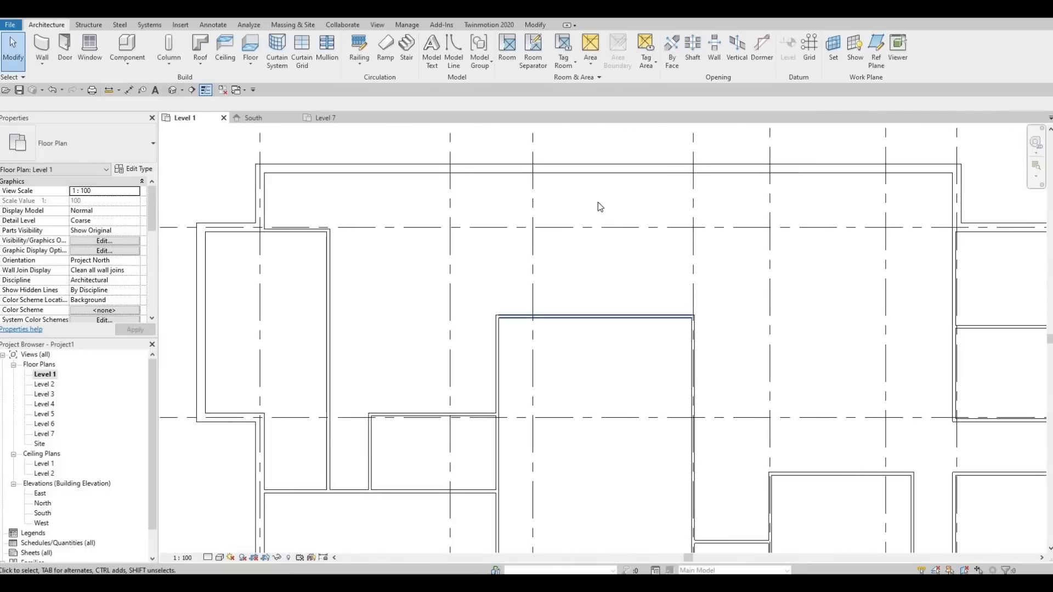
click(130, 90)
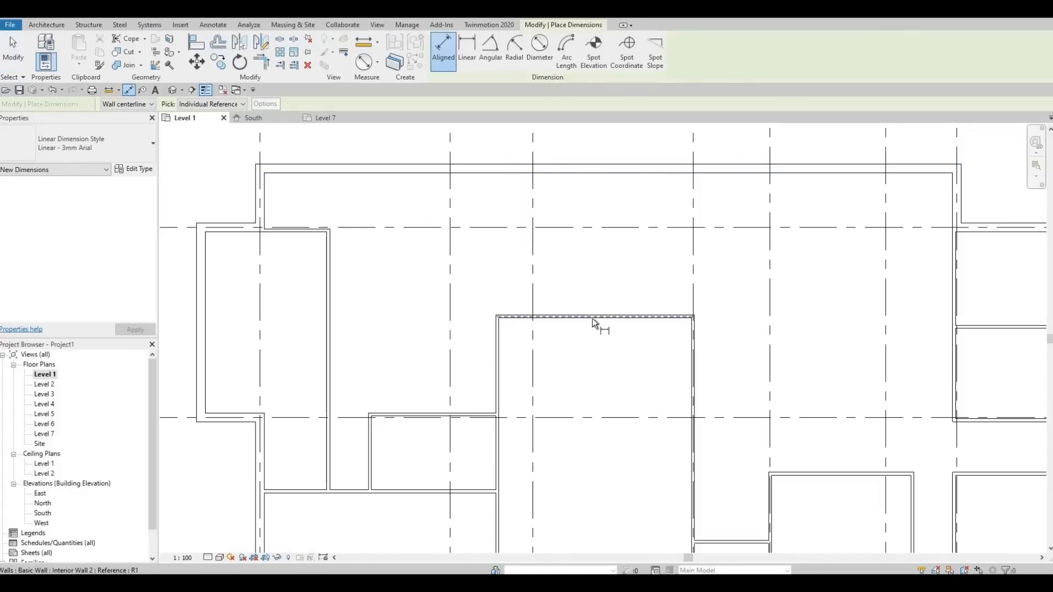
click(615, 170)
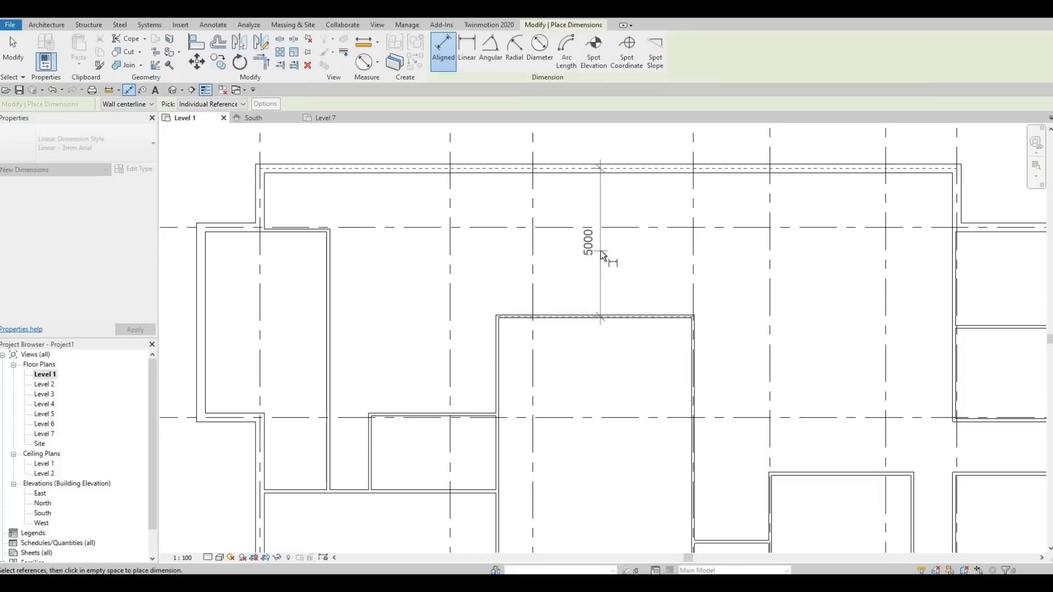
key(Escape)
key(Escape)
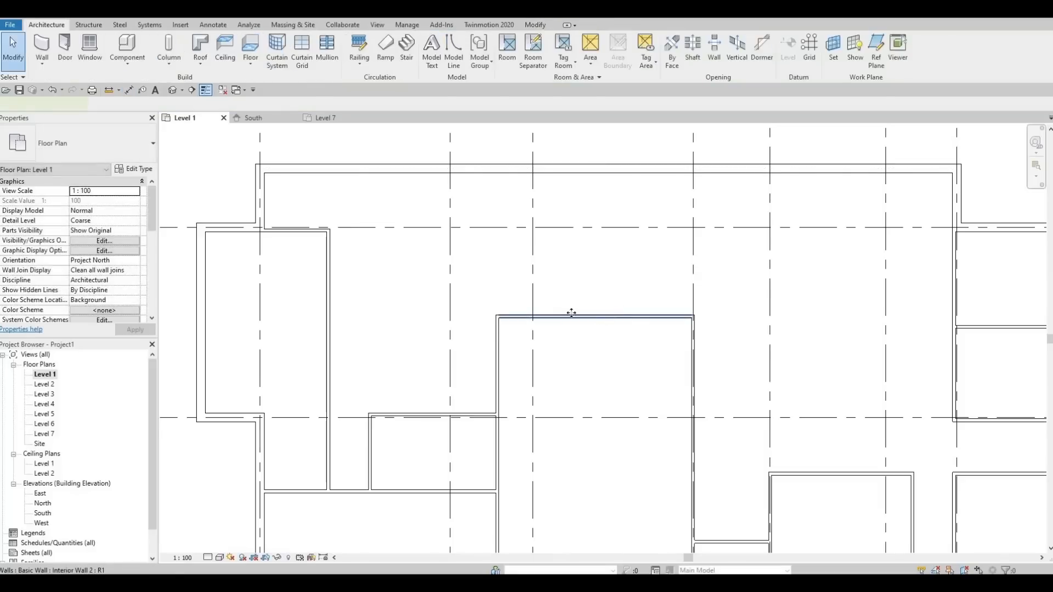
Set the distance between the large room's upper wall and the north exterior wall to 5500 mm.
click(611, 318)
click(457, 242)
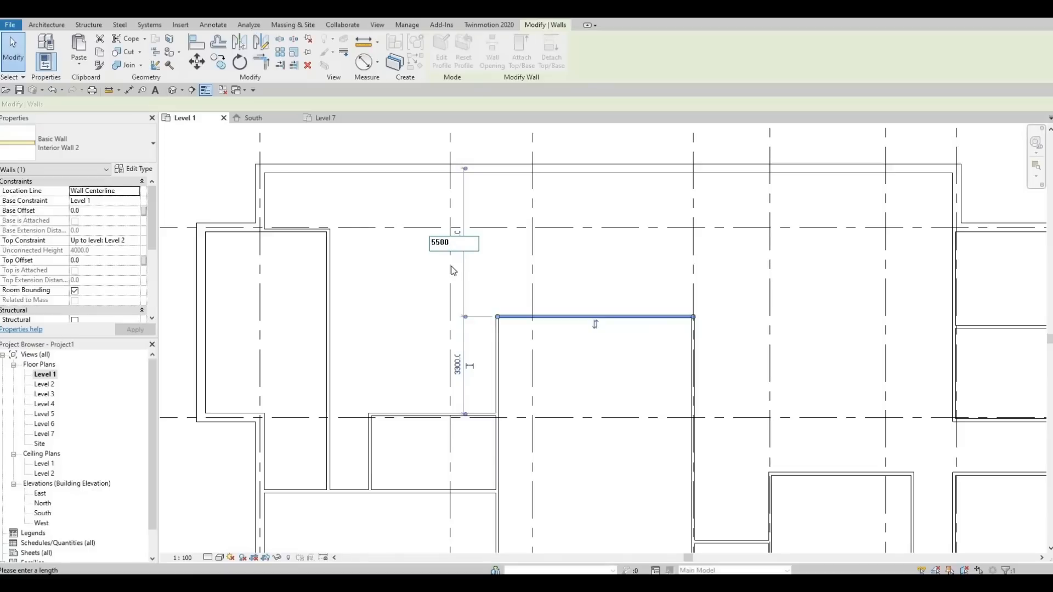
key(Return)
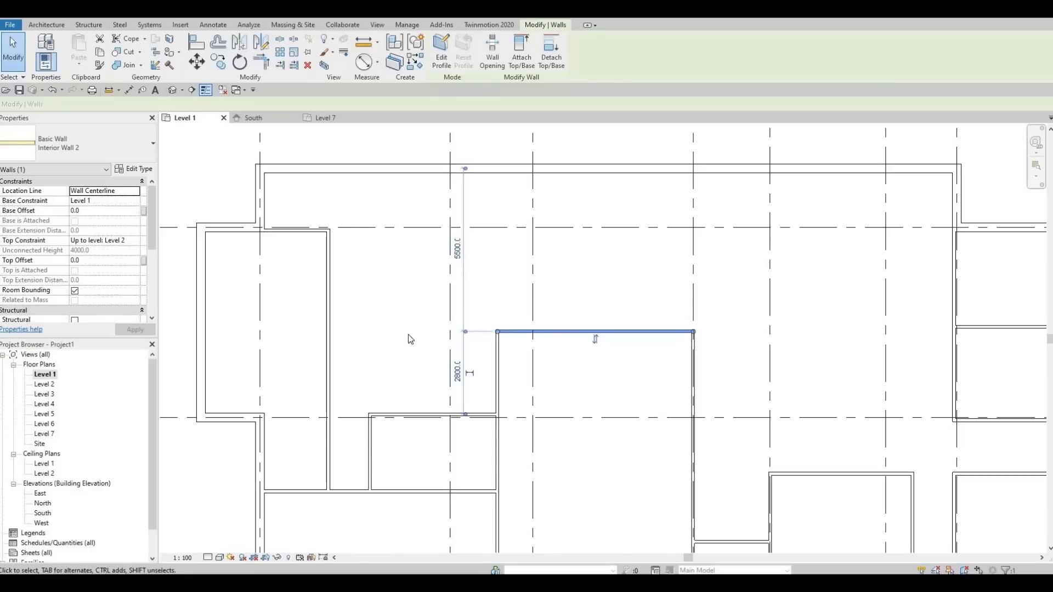
key(Escape)
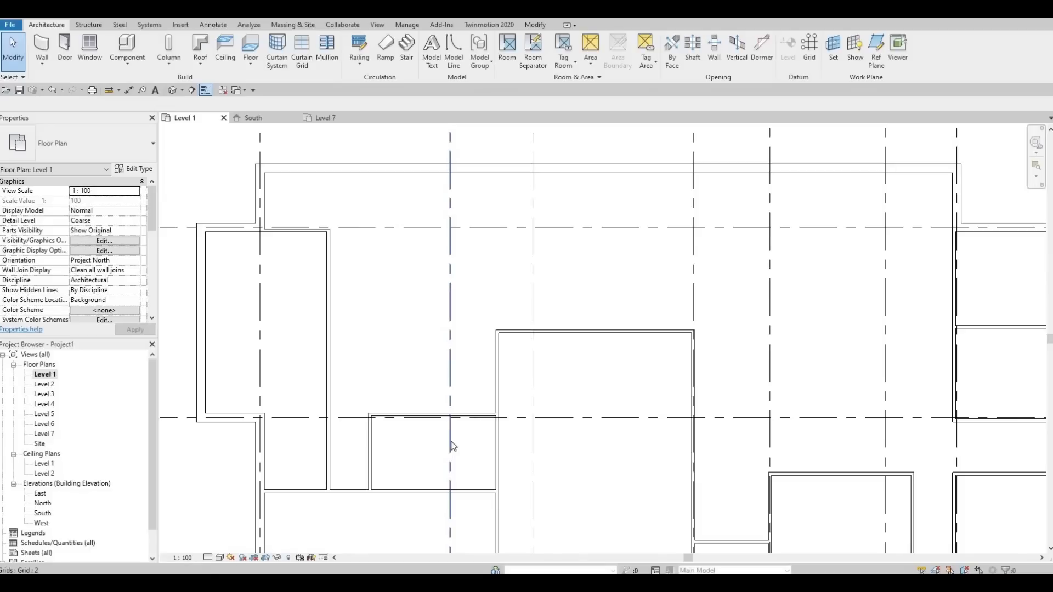
Align the upper wall of the small room west of the large room with the large room's upper wall.
key(a)
key(l)
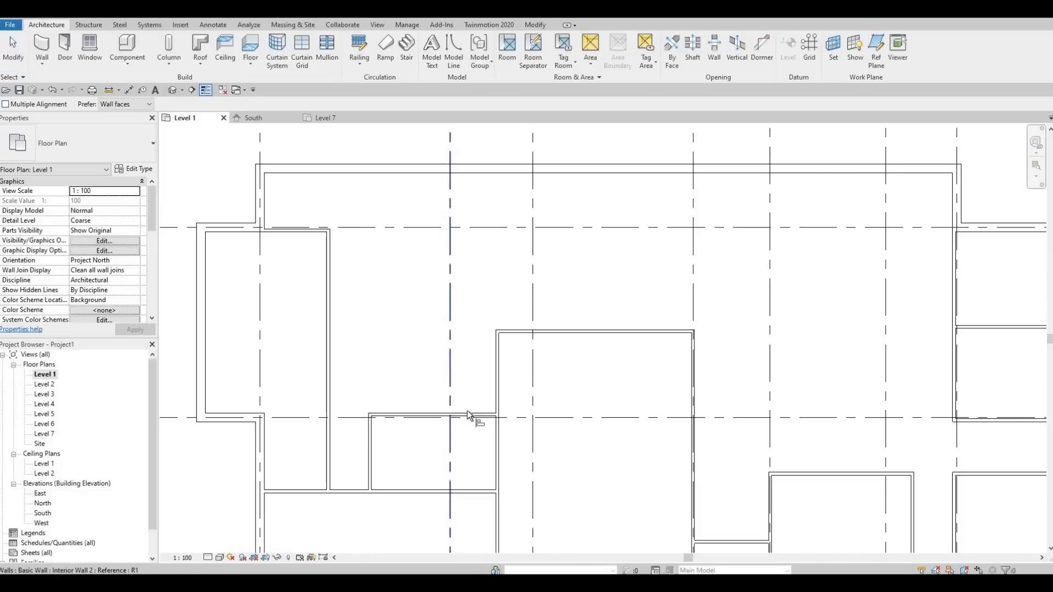
click(495, 376)
click(483, 414)
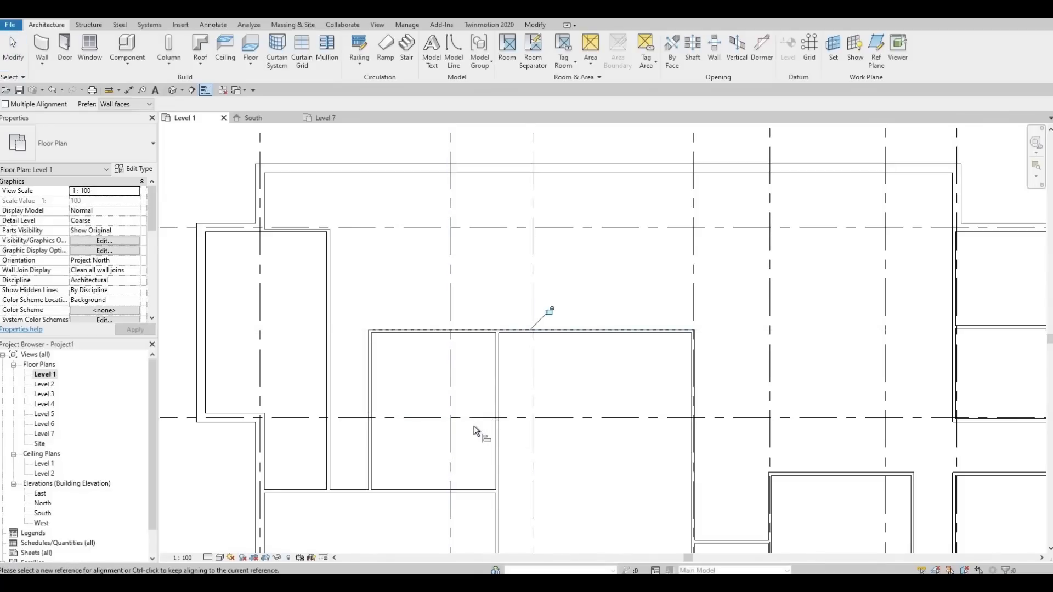
middle_drag(459, 466, 446, 422)
scroll(456, 461, down, 1)
key(Escape)
scroll(470, 395, down, 2)
key(Escape)
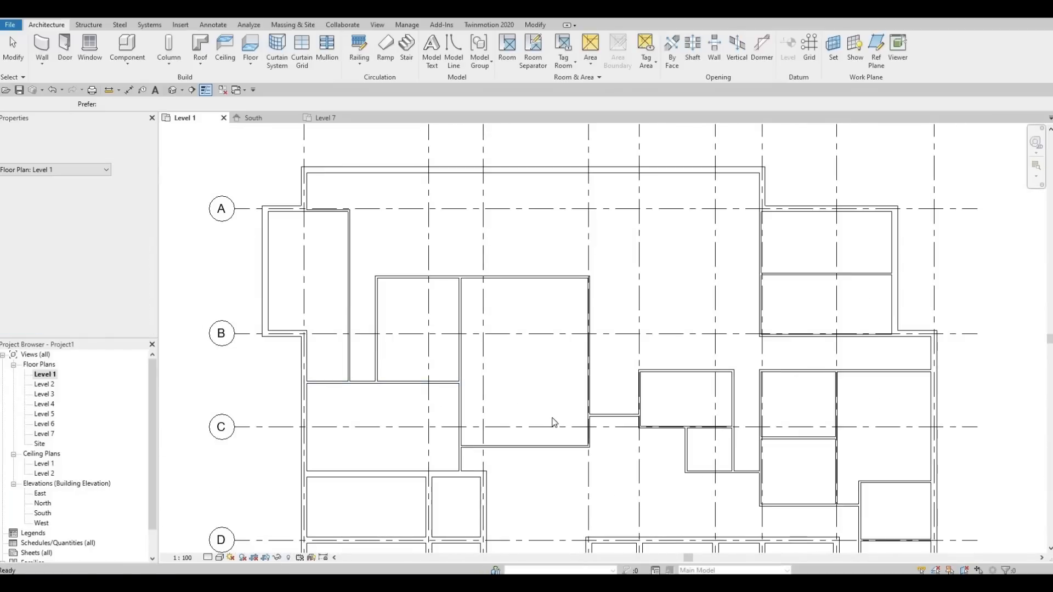
Place a continuous aligned dimension string across vertical grids 1 to 9, above the north exterior wall.
scroll(545, 416, down, 1)
scroll(521, 376, down, 1)
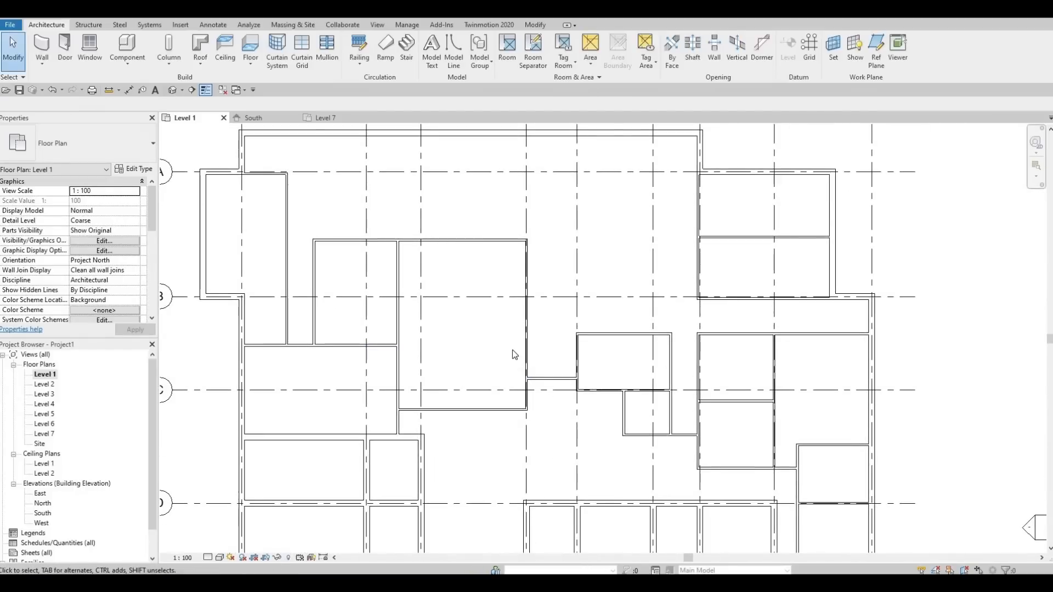
scroll(514, 378, down, 1)
middle_drag(512, 354, 513, 374)
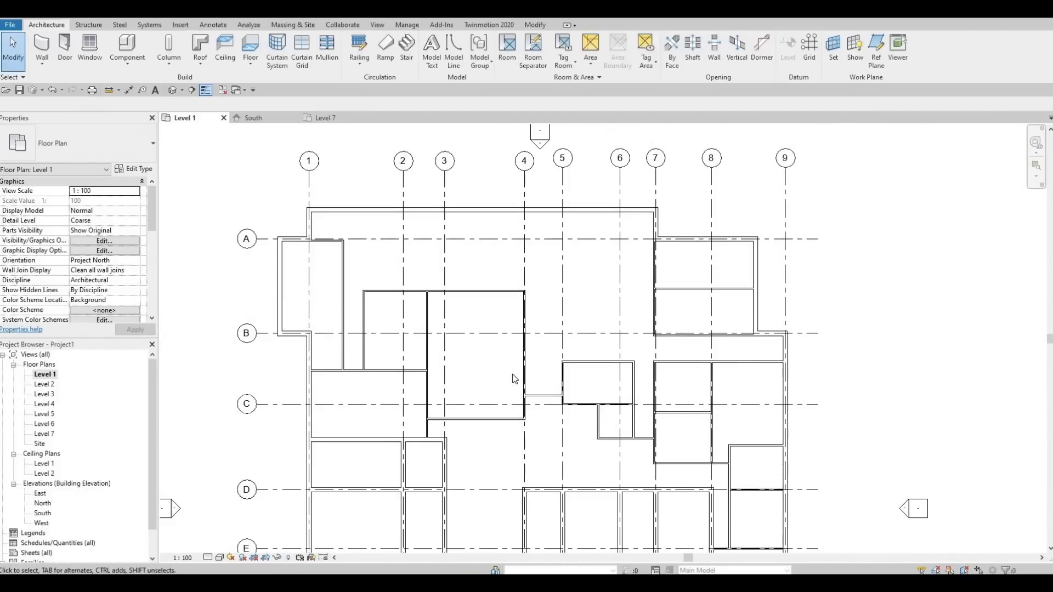
click(129, 91)
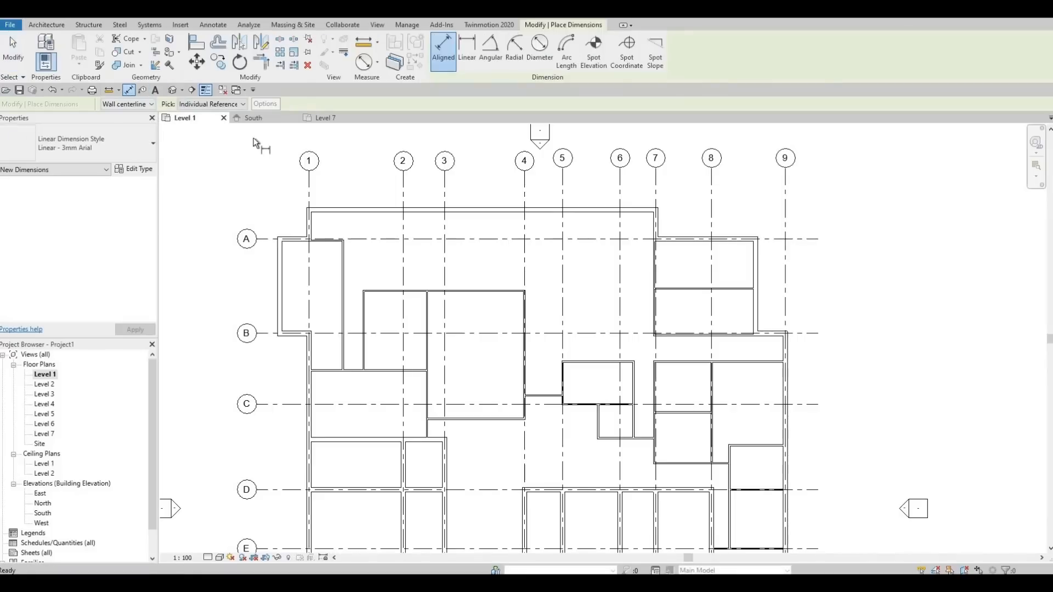
click(310, 182)
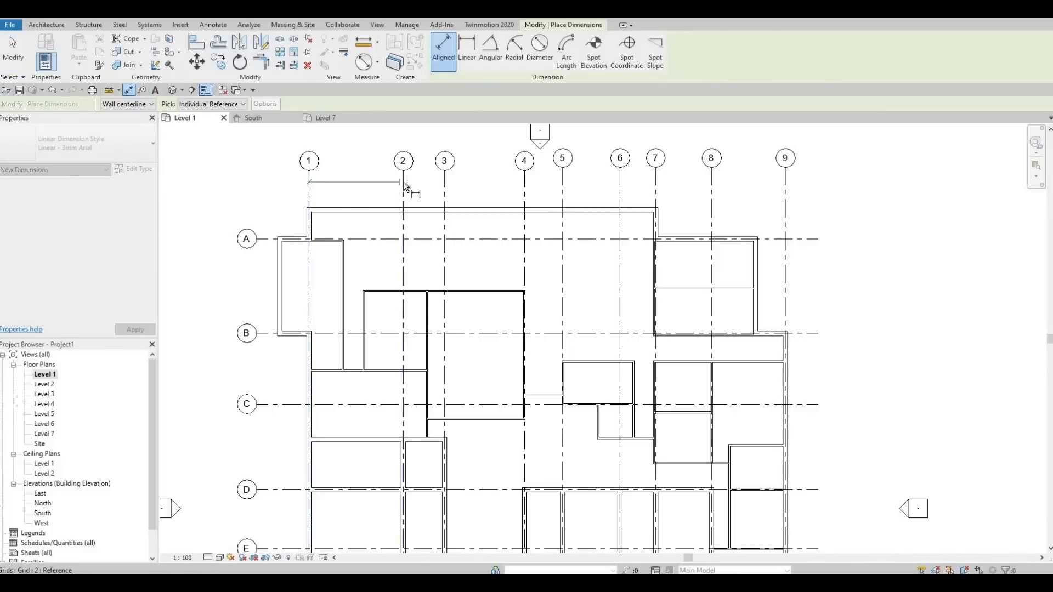
click(445, 186)
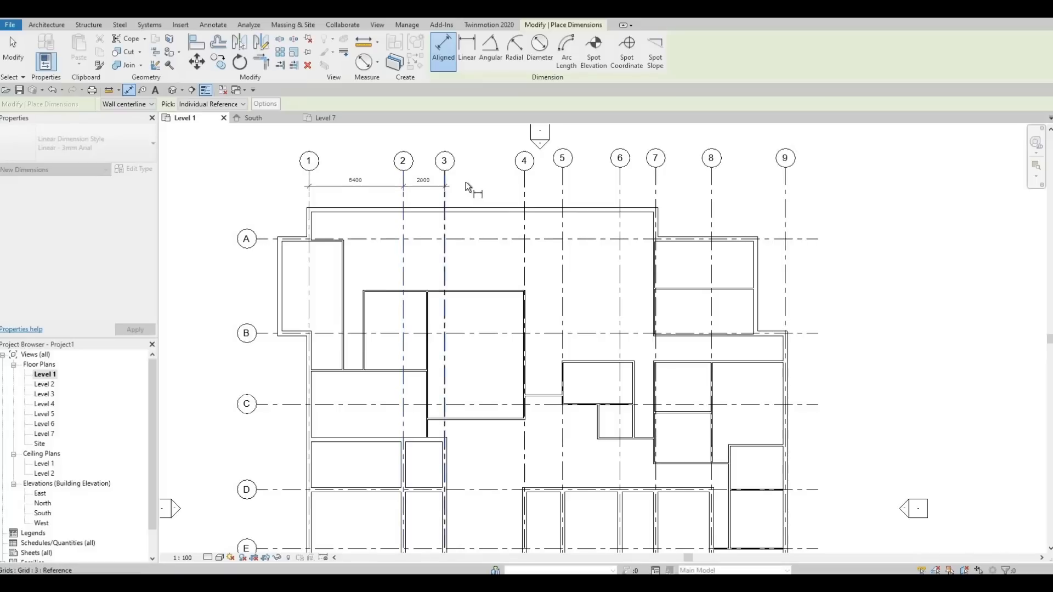
scroll(465, 184, up, 2)
scroll(465, 182, up, 1)
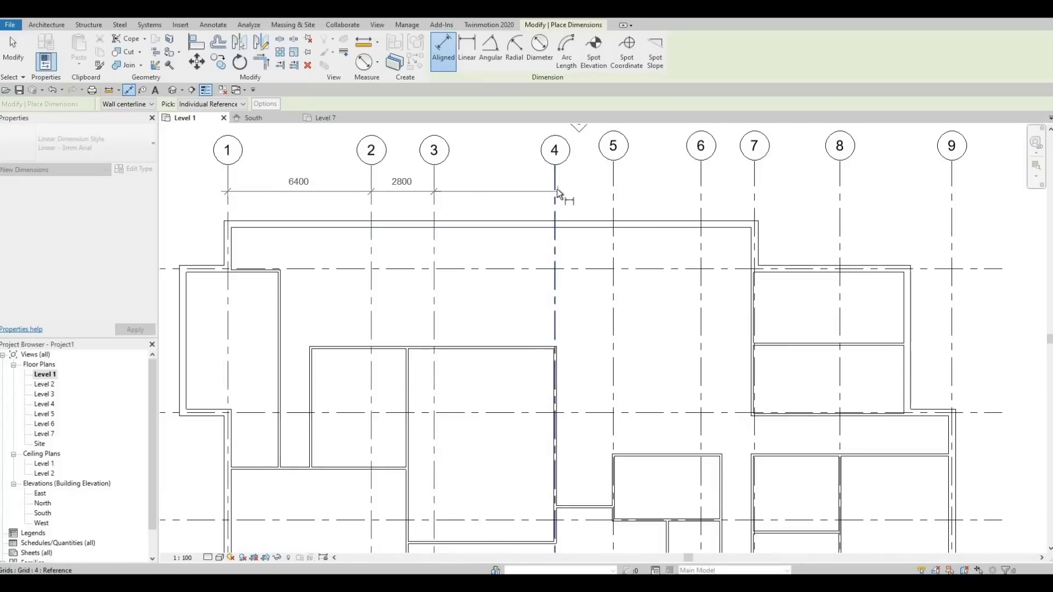
click(613, 188)
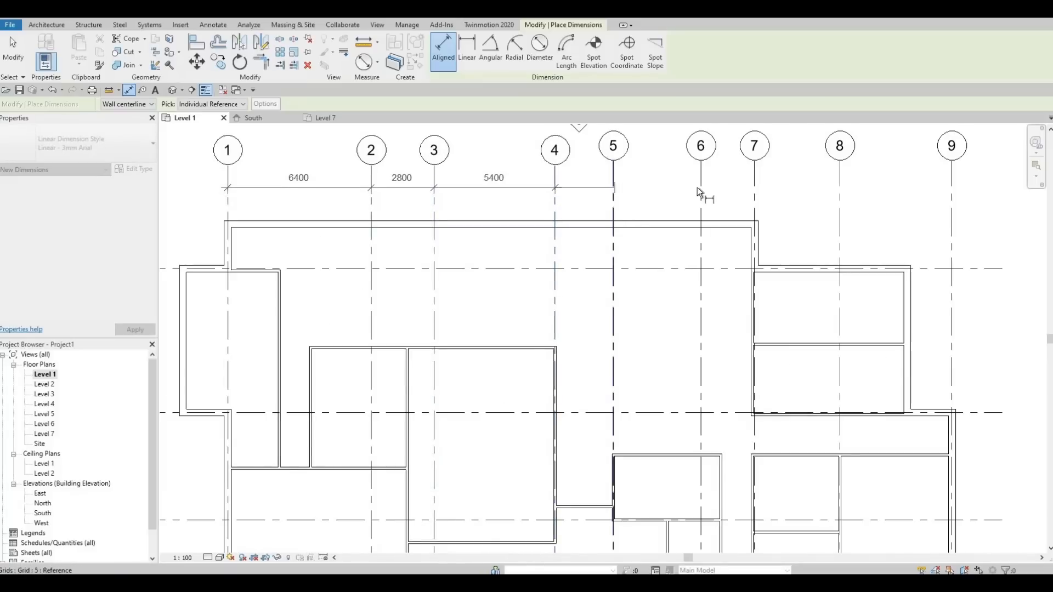
click(700, 187)
click(754, 188)
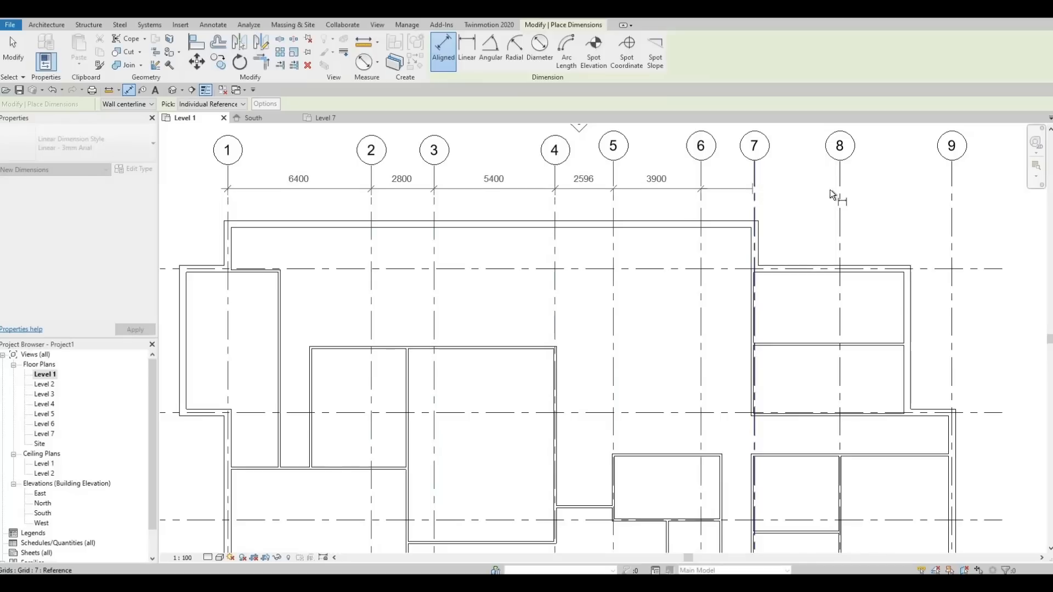
click(837, 189)
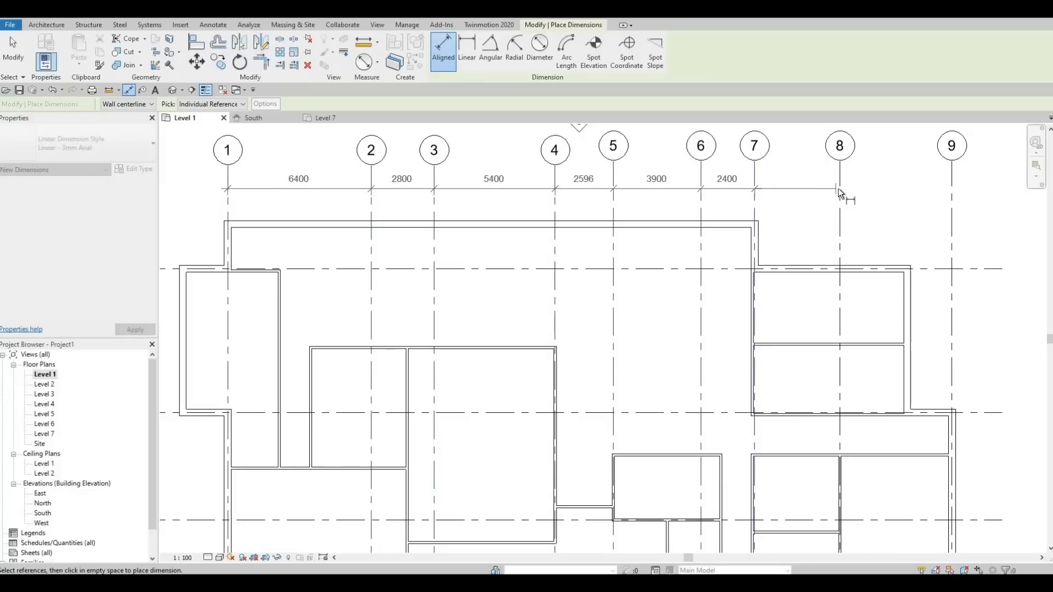
click(962, 176)
click(713, 206)
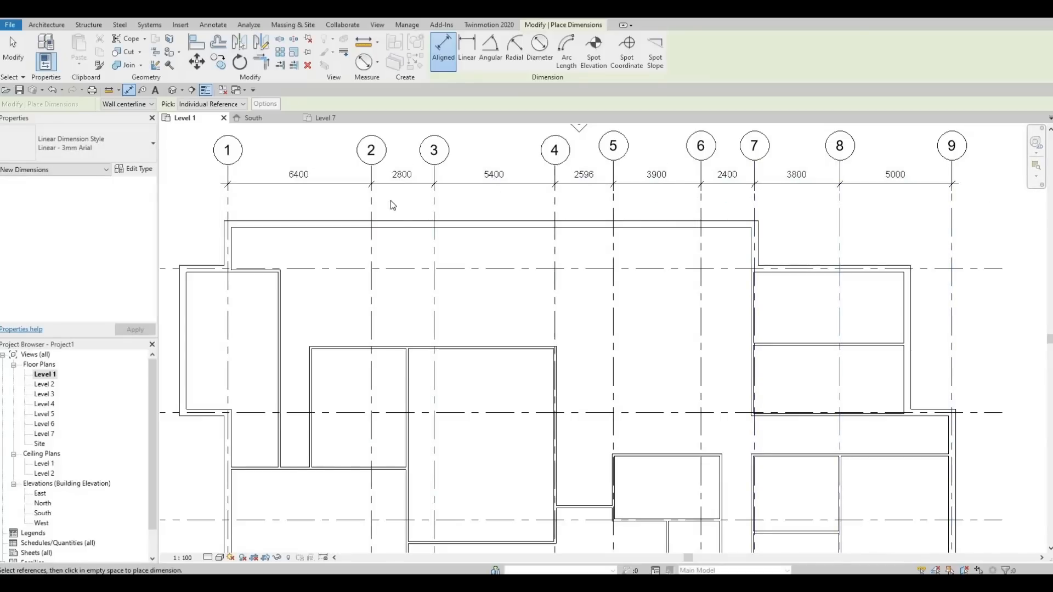
key(Escape)
key(Escape)
Extend the upper ends of grids 1 to 4 further north, and bring the ends of grids 5 to 9 level with them.
middle_drag(234, 160, 265, 217)
click(261, 223)
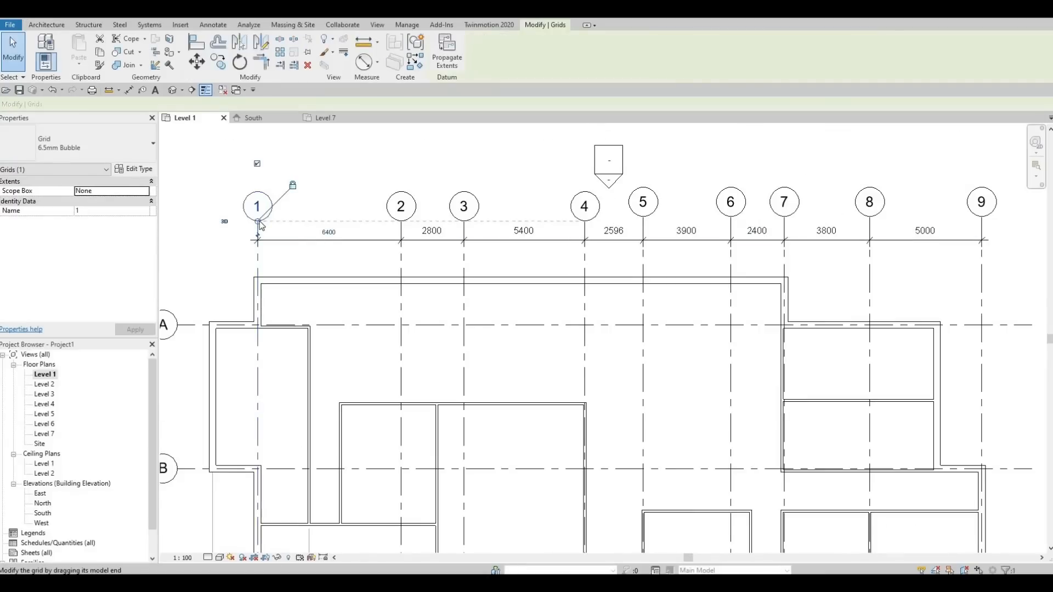
drag(267, 212, 289, 139)
middle_drag(550, 275, 523, 339)
key(Escape)
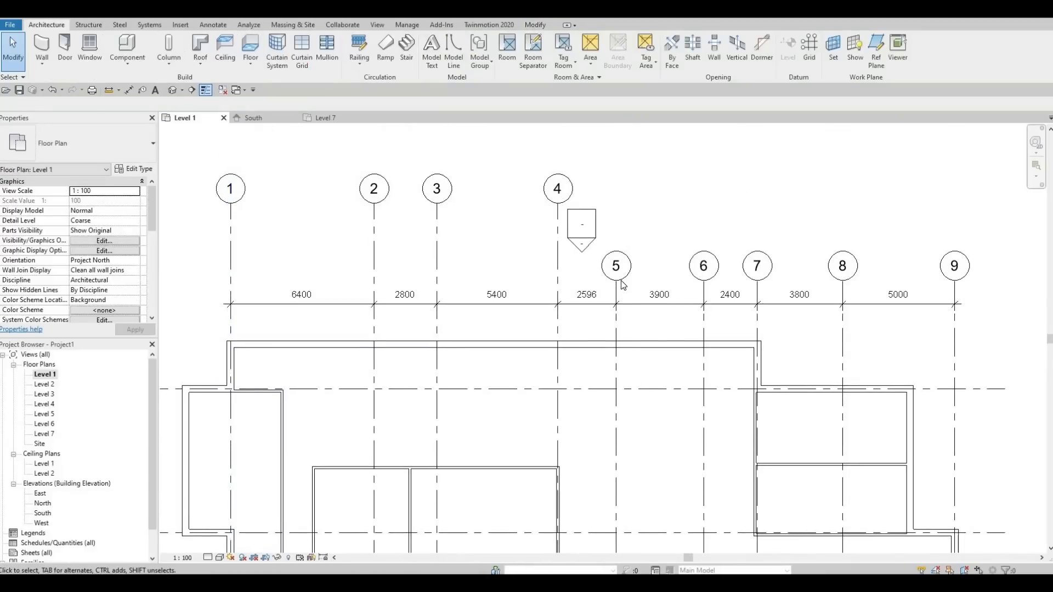
click(617, 290)
drag(621, 227, 616, 204)
key(Escape)
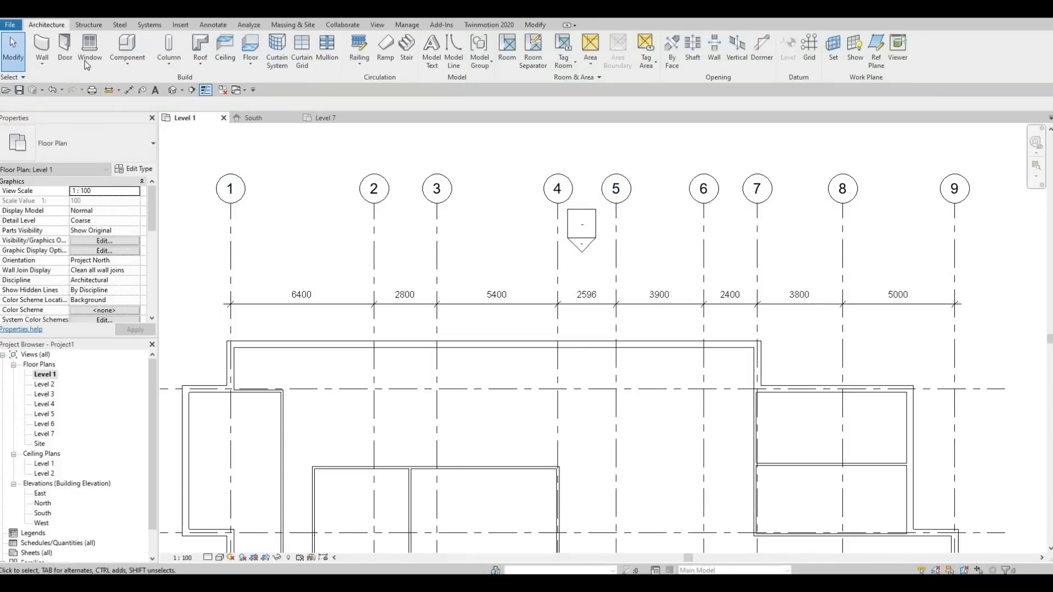
Place an overall aligned dimension from grid 1 to grid 9 above the string of individual grid dimensions.
click(129, 90)
key(d)
key(i)
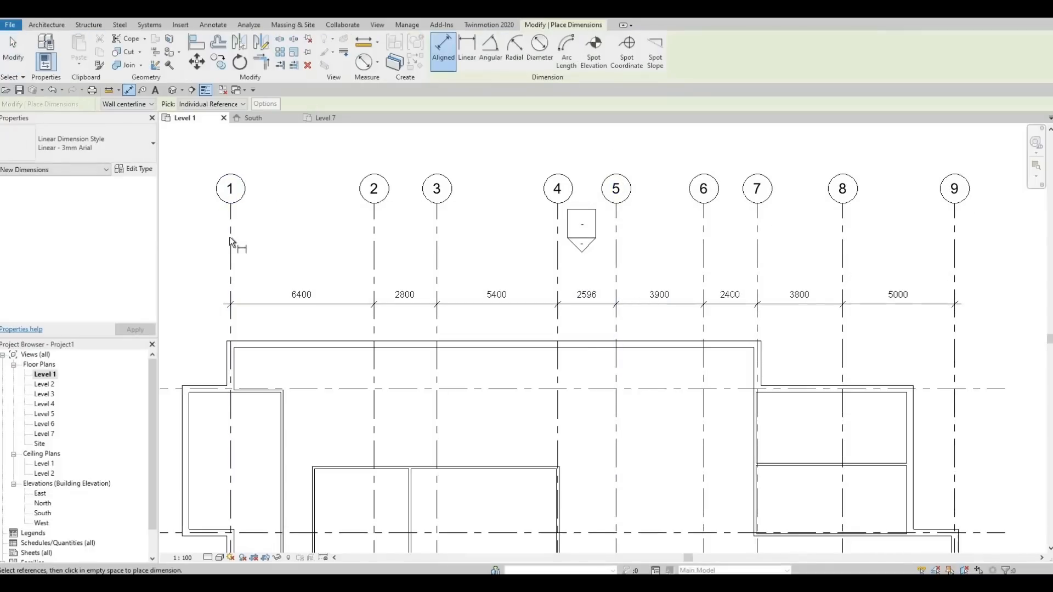
click(231, 237)
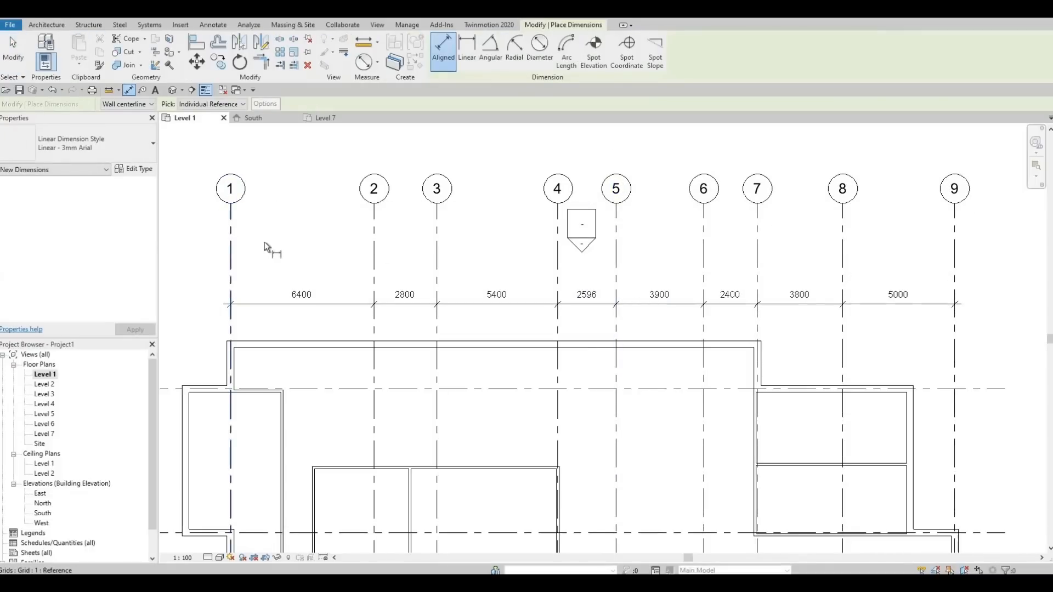
click(953, 255)
click(916, 248)
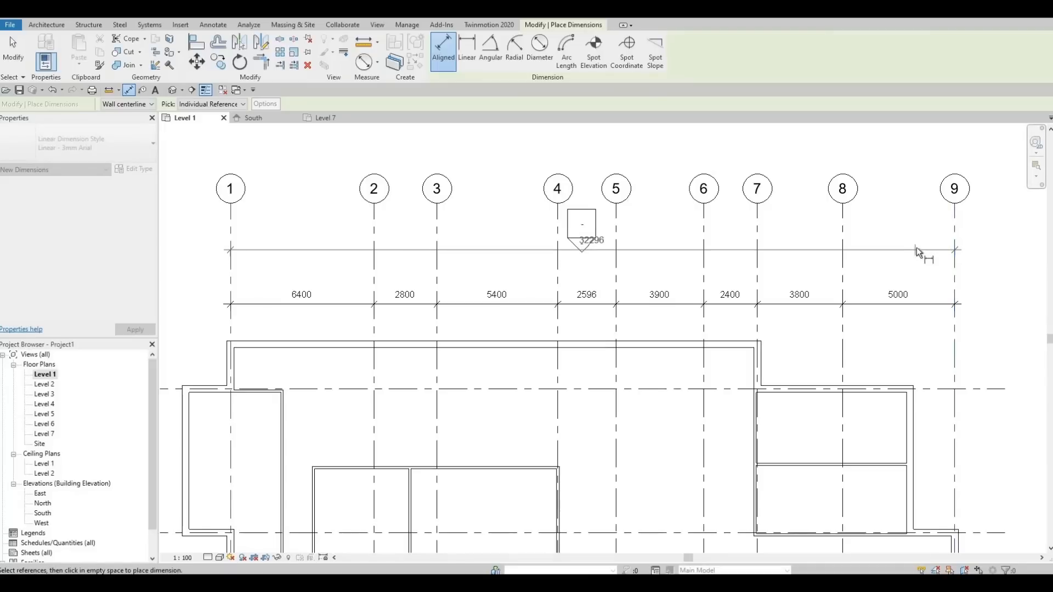
Extend the west ends of the lettered grids further away from the building by moving grid A's bubble end.
scroll(491, 307, down, 2)
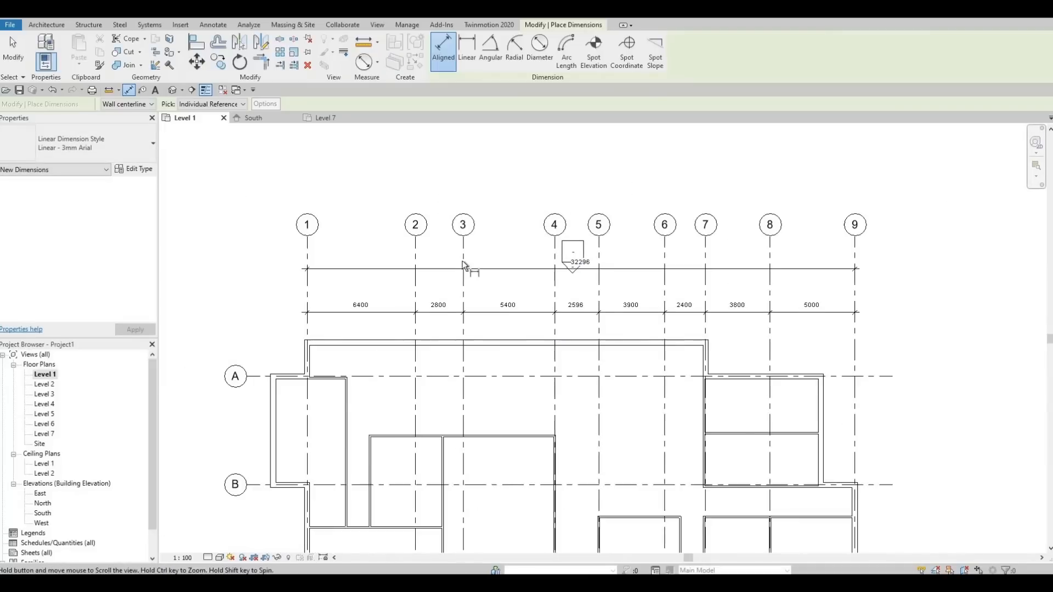
middle_drag(240, 381, 399, 192)
key(Escape)
click(399, 193)
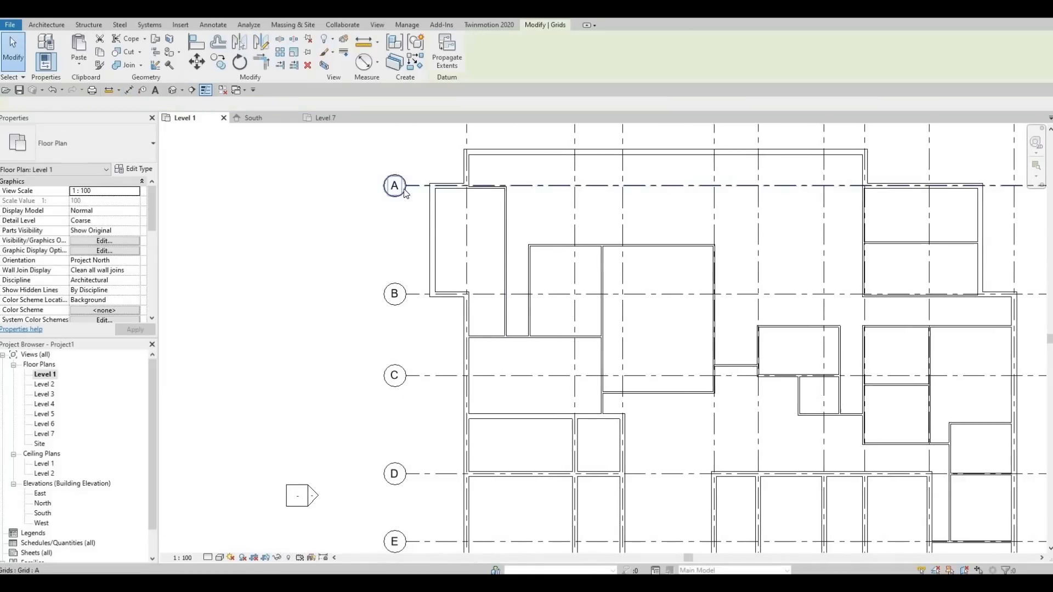
drag(406, 185, 337, 185)
key(Escape)
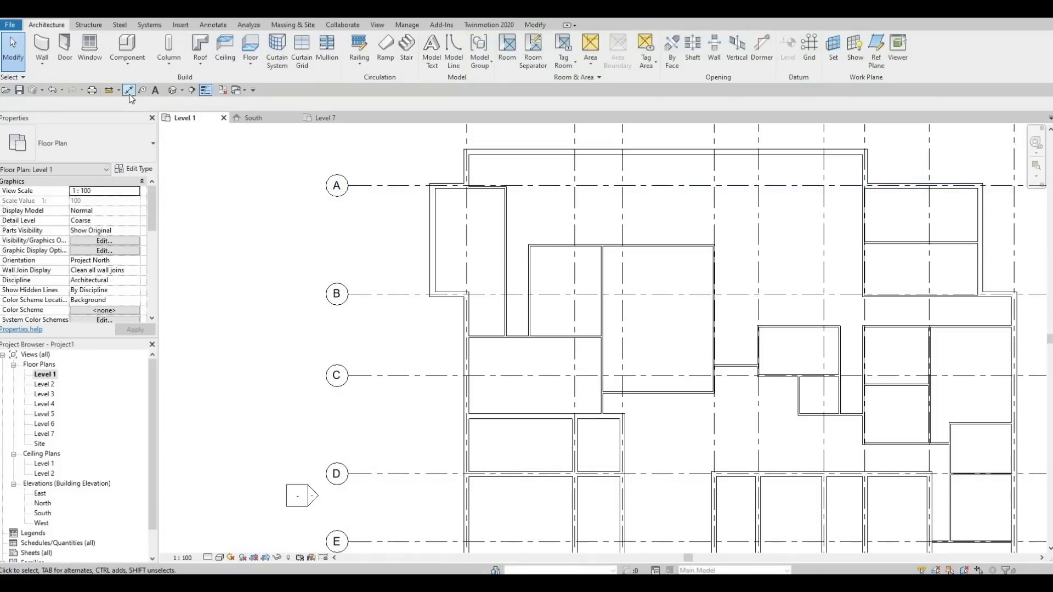
Place an overall aligned dimension from grid A to grid G beside the grid bubbles west of the building.
click(130, 90)
click(368, 186)
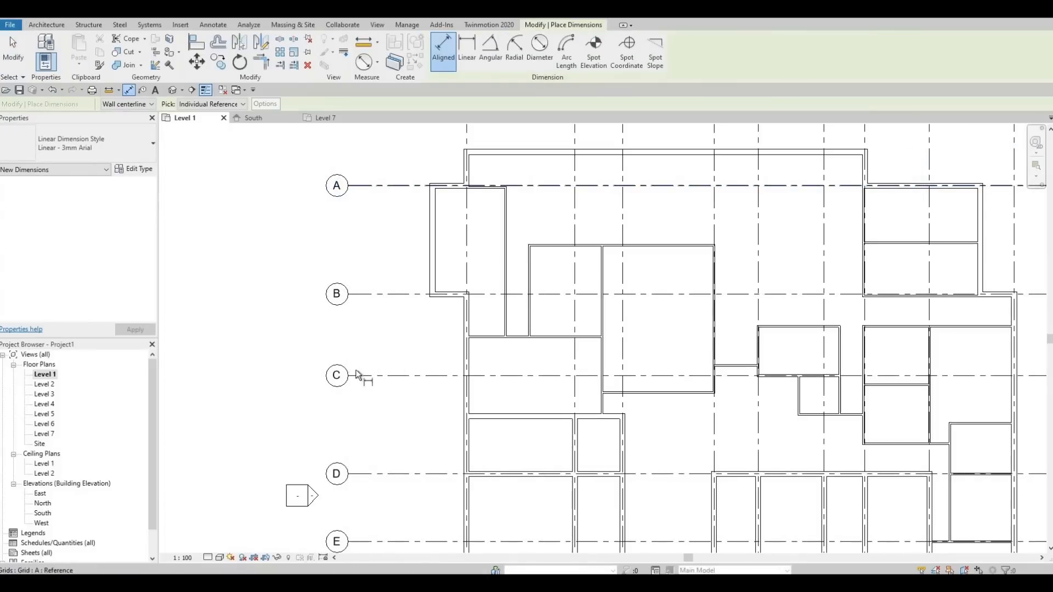
middle_drag(363, 404, 397, 223)
click(405, 468)
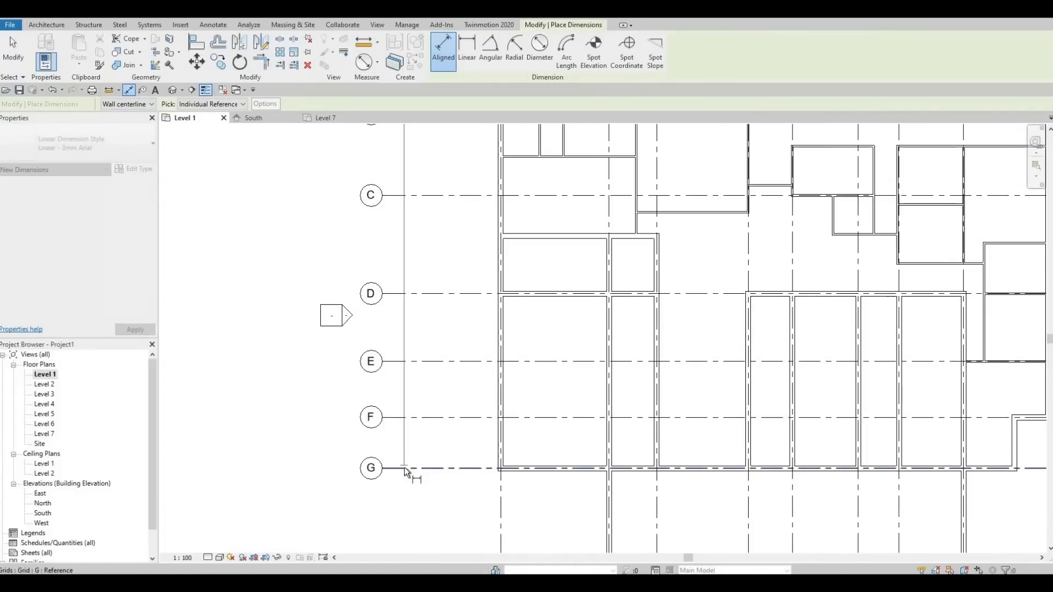
click(419, 498)
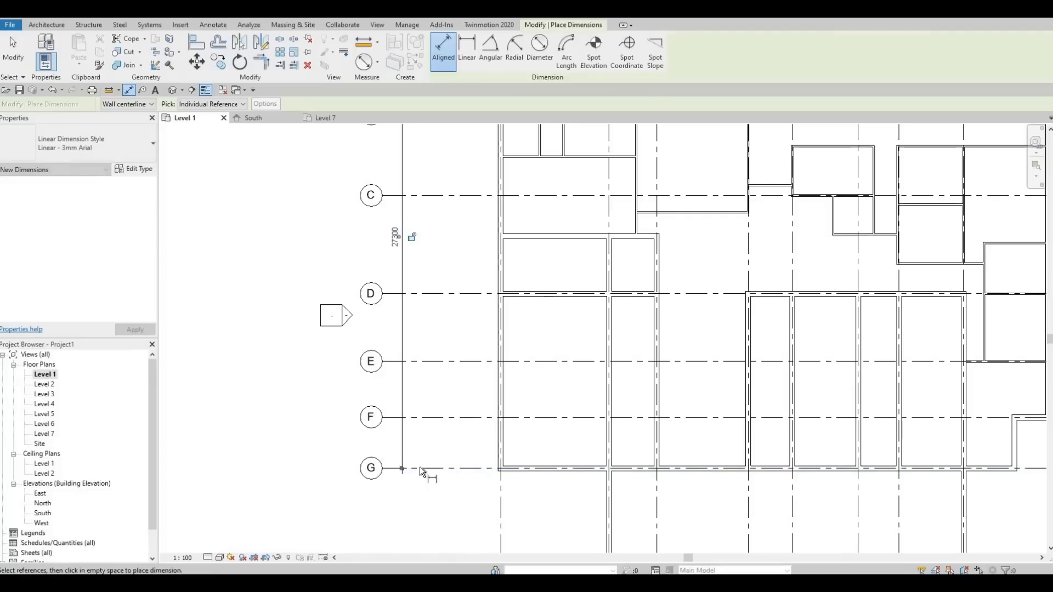
Place a continuous aligned dimension string through grids G, F, E, D, C, B and A, between the overall dimension and the building.
scroll(418, 466, up, 2)
click(430, 393)
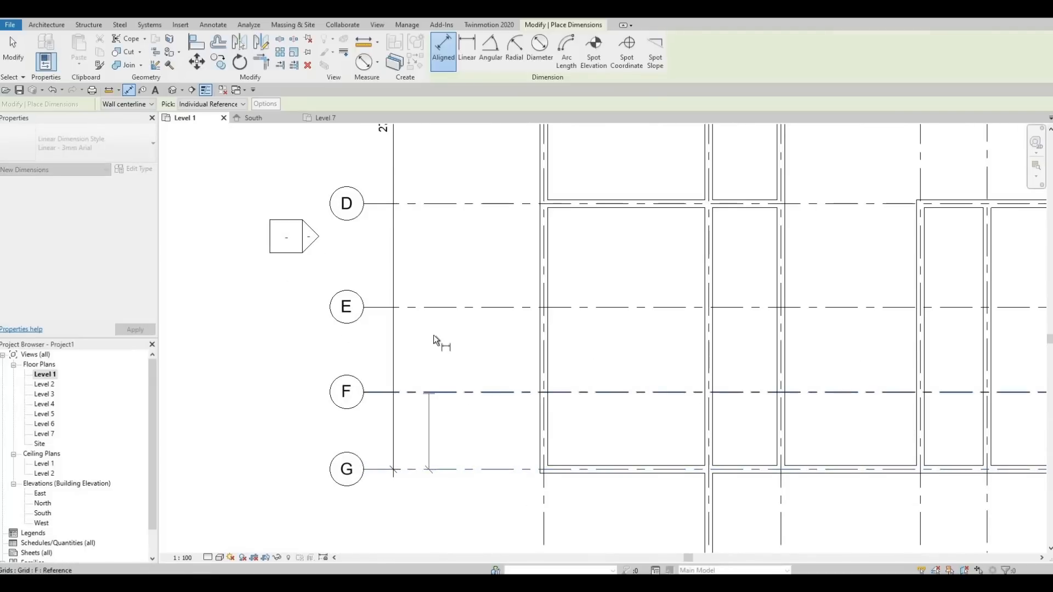
click(436, 308)
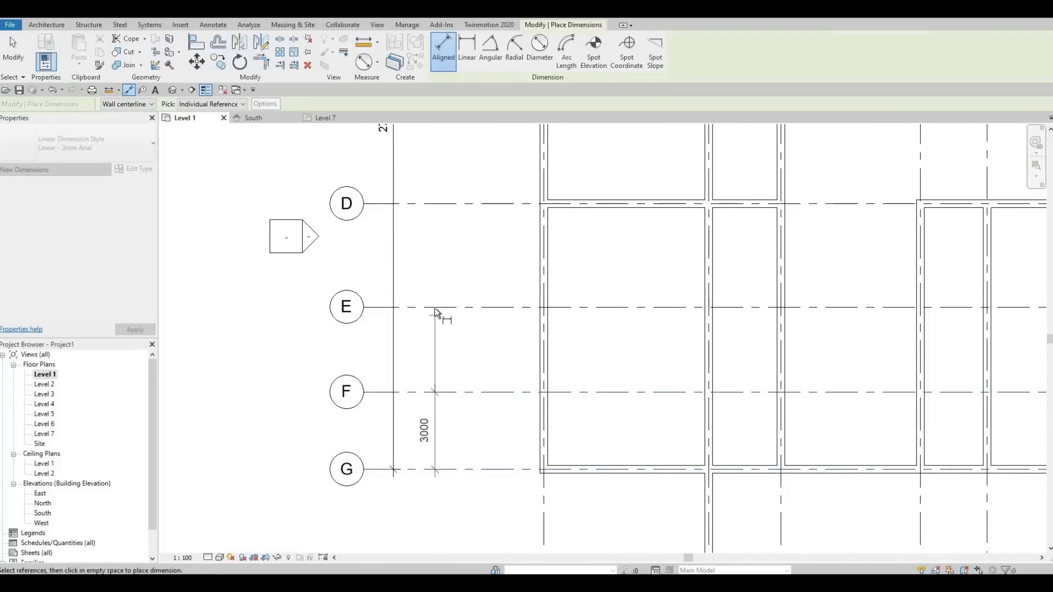
click(443, 204)
middle_drag(453, 215, 470, 503)
click(448, 346)
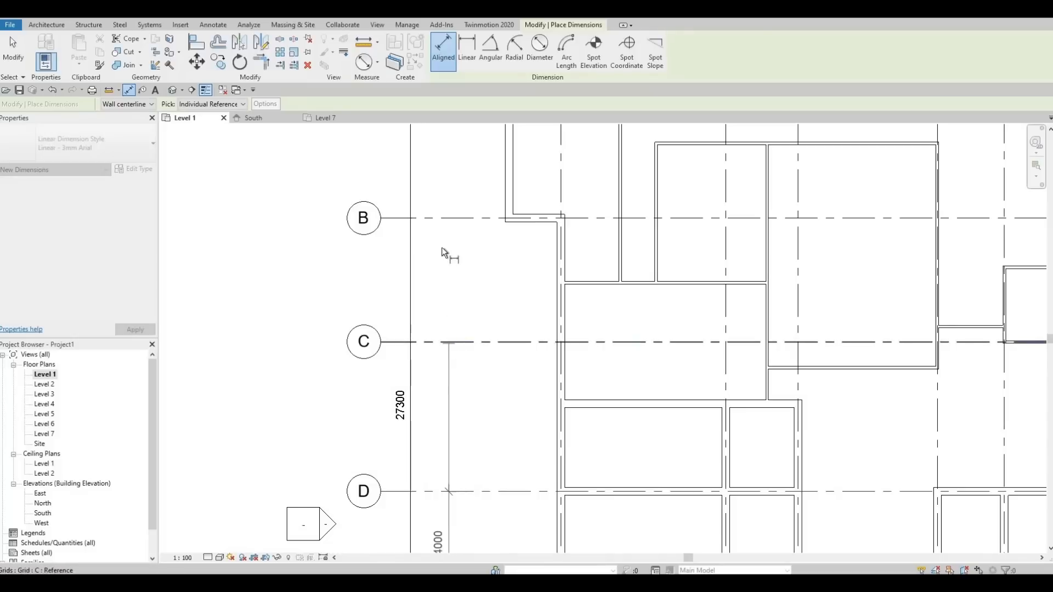
click(448, 219)
scroll(464, 492, down, 3)
scroll(456, 310, up, 4)
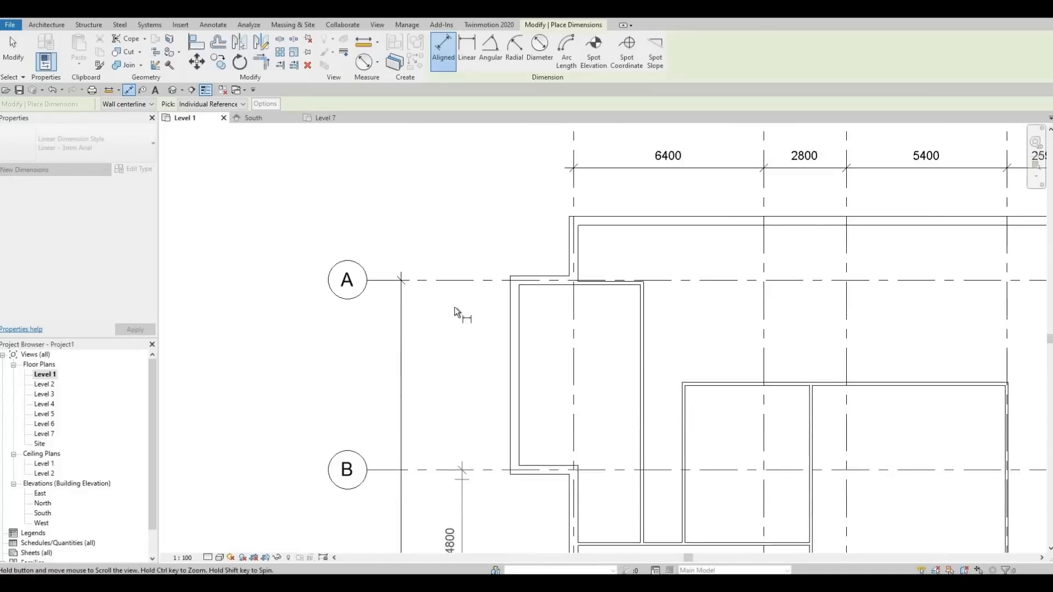
scroll(458, 311, down, 1)
click(458, 309)
click(459, 266)
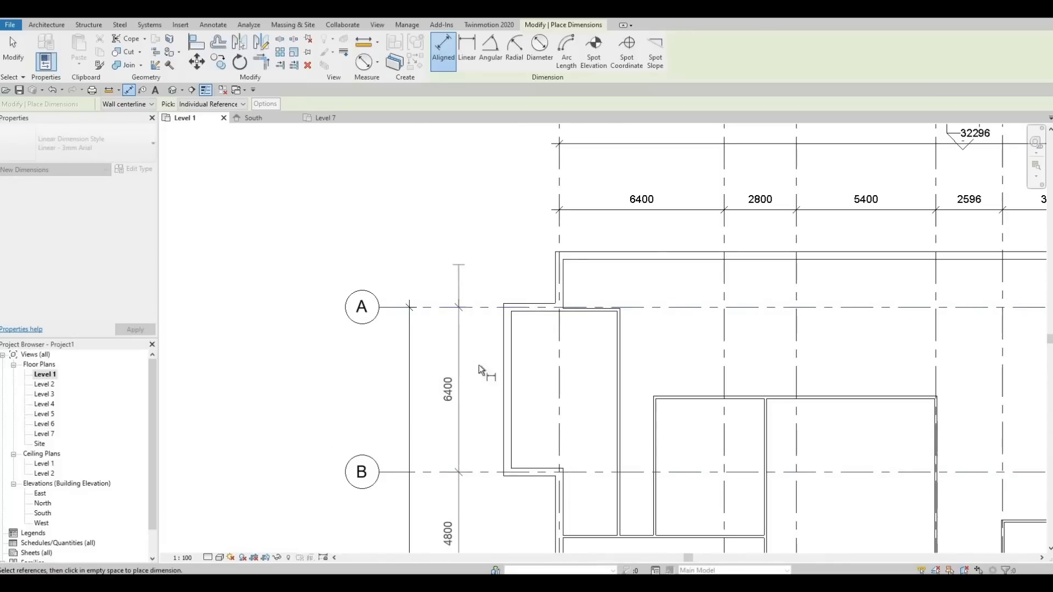
middle_drag(478, 406, 466, 227)
scroll(505, 320, down, 1)
key(Escape)
key(Escape)
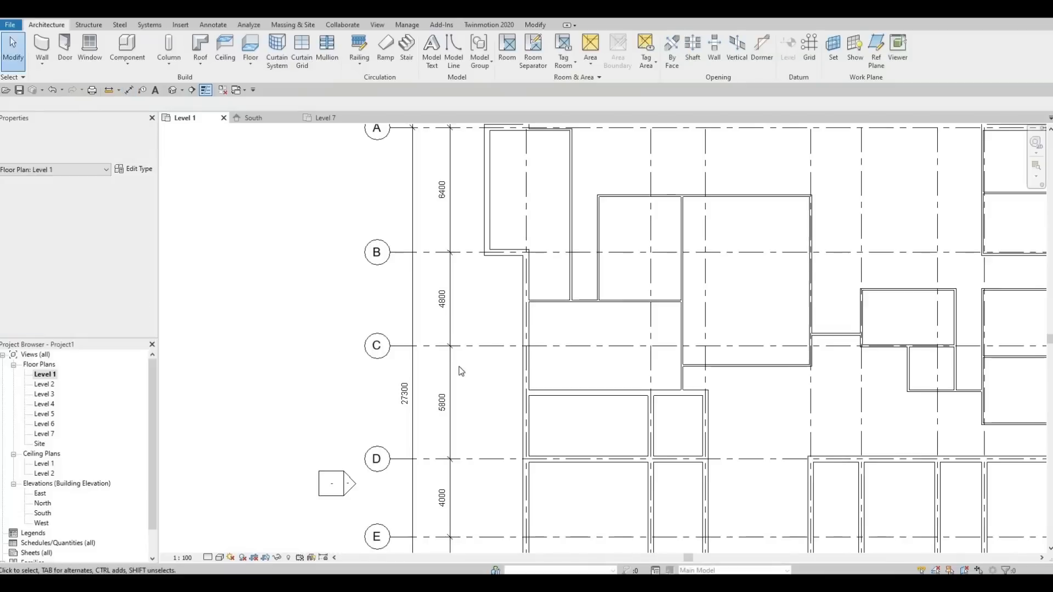
scroll(595, 378, down, 3)
scroll(576, 344, down, 2)
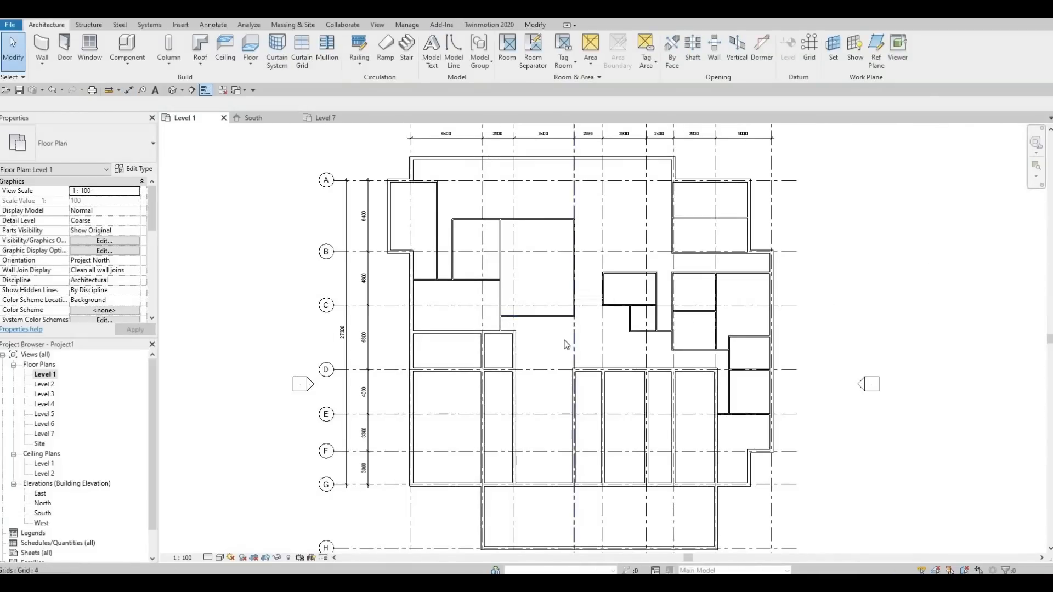
Extend the overall lettered-grid dimension west of the building so its lower end reaches from grid G to grid H.
scroll(559, 357, down, 1)
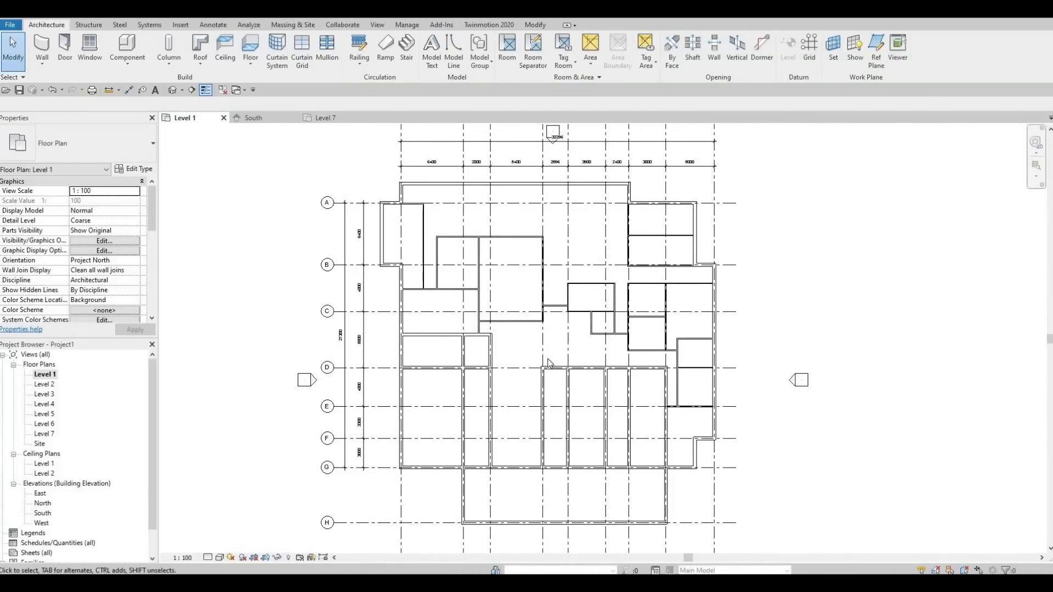
scroll(548, 364, down, 1)
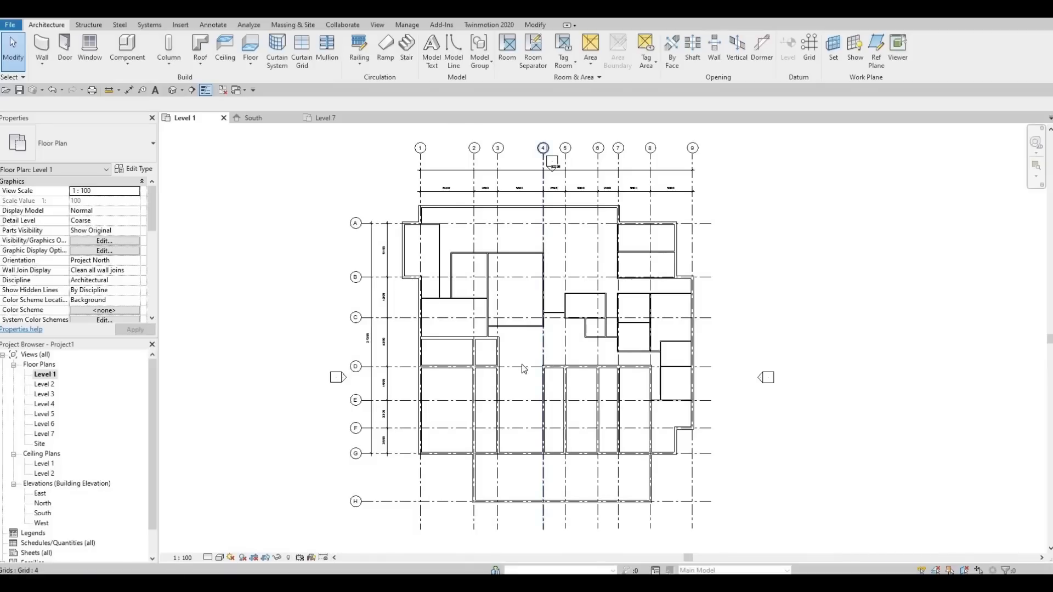
click(371, 458)
scroll(374, 455, up, 2)
drag(373, 448, 374, 533)
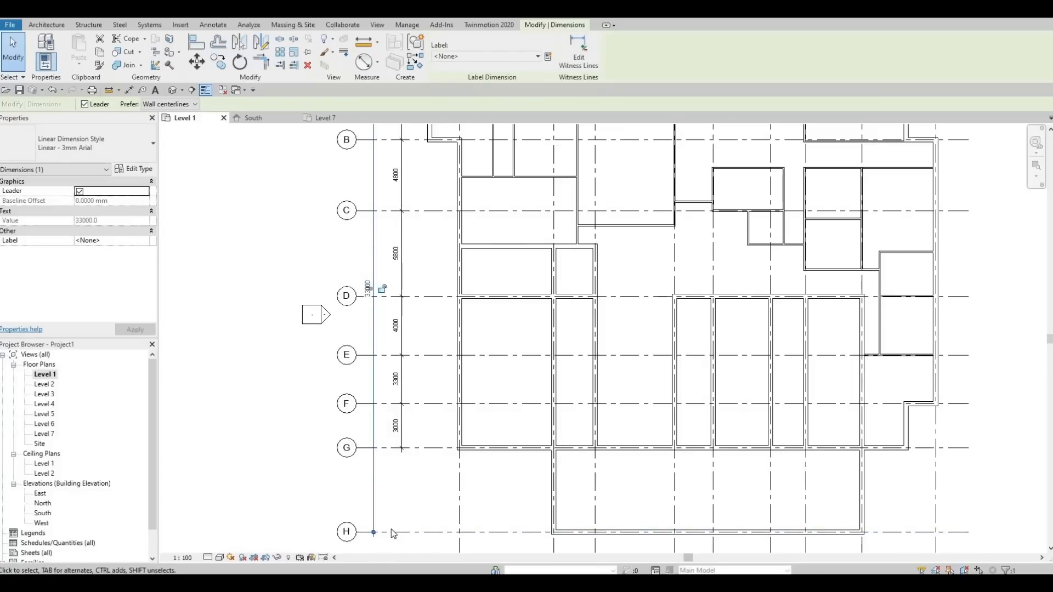
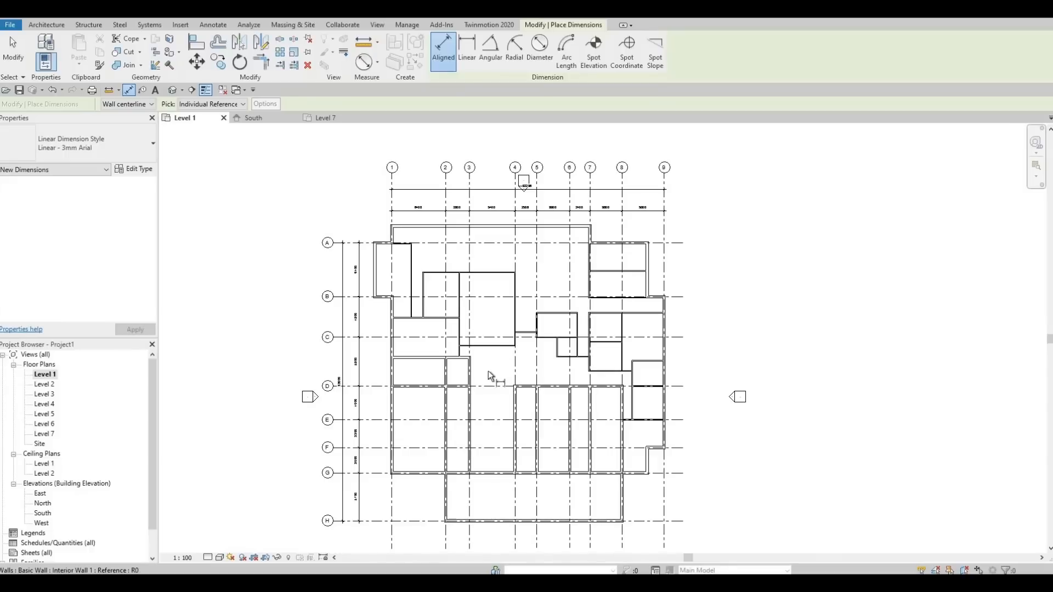
scroll(499, 364, up, 3)
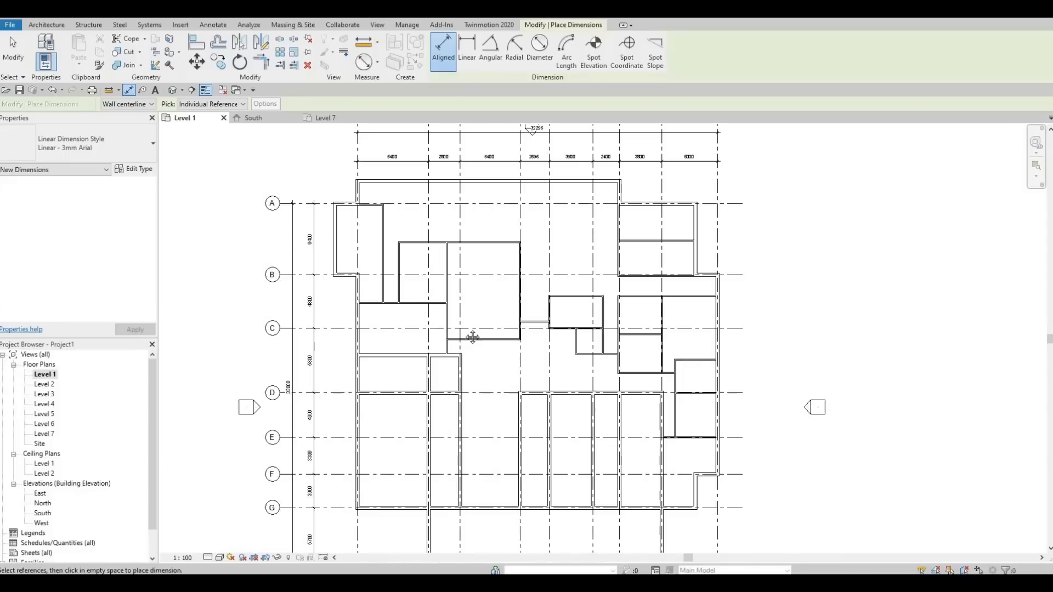
scroll(425, 297, up, 2)
key(Escape)
key(Escape)
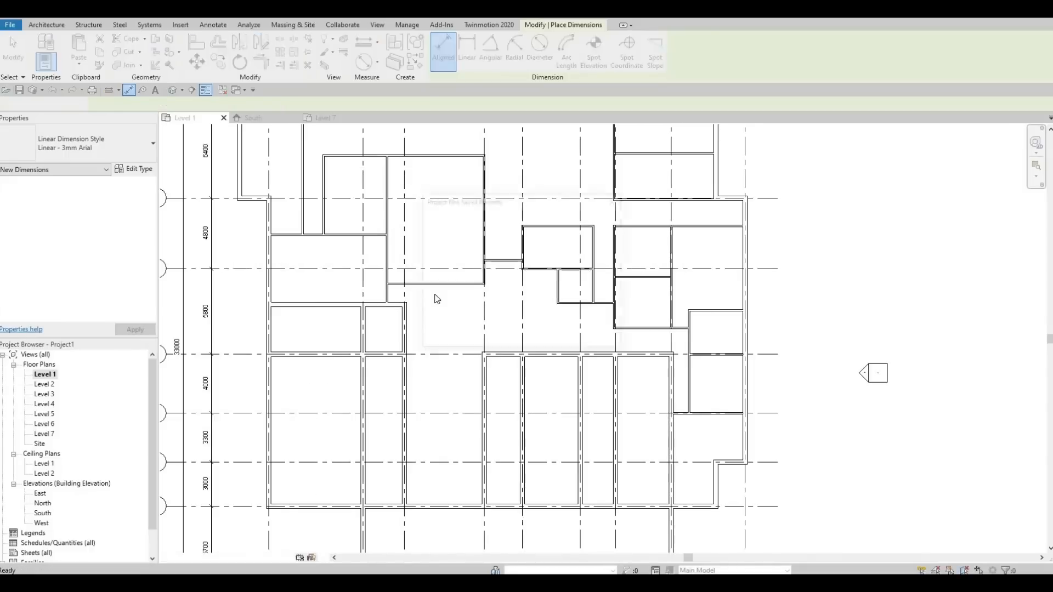
Draw Interior Wall 2 partitions from the grid 4 and D corner west to about 3750 mm from grid 4, and south to the grid G wall.
scroll(441, 296, up, 2)
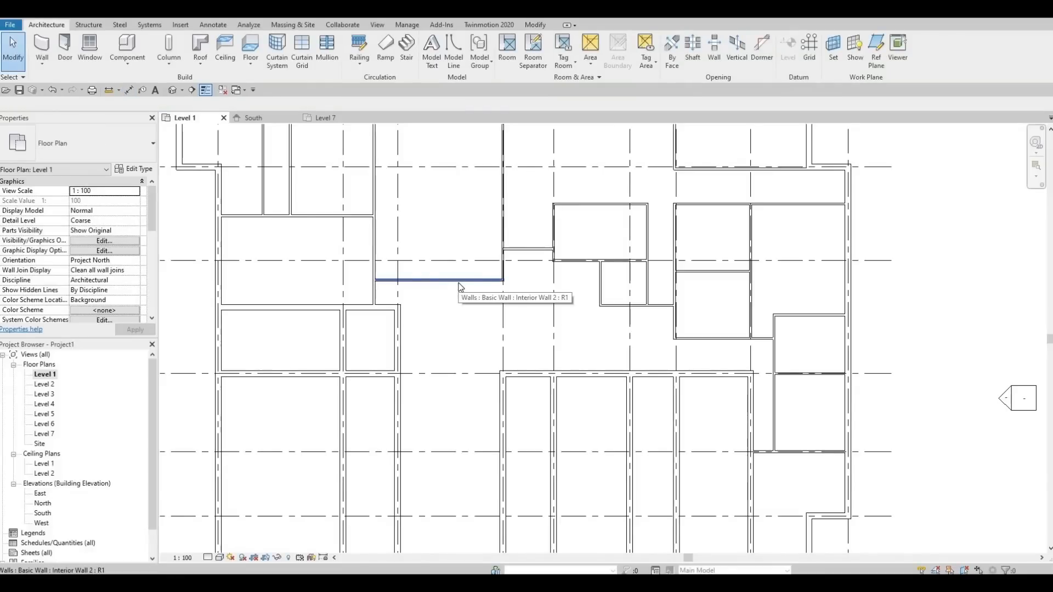
click(460, 285)
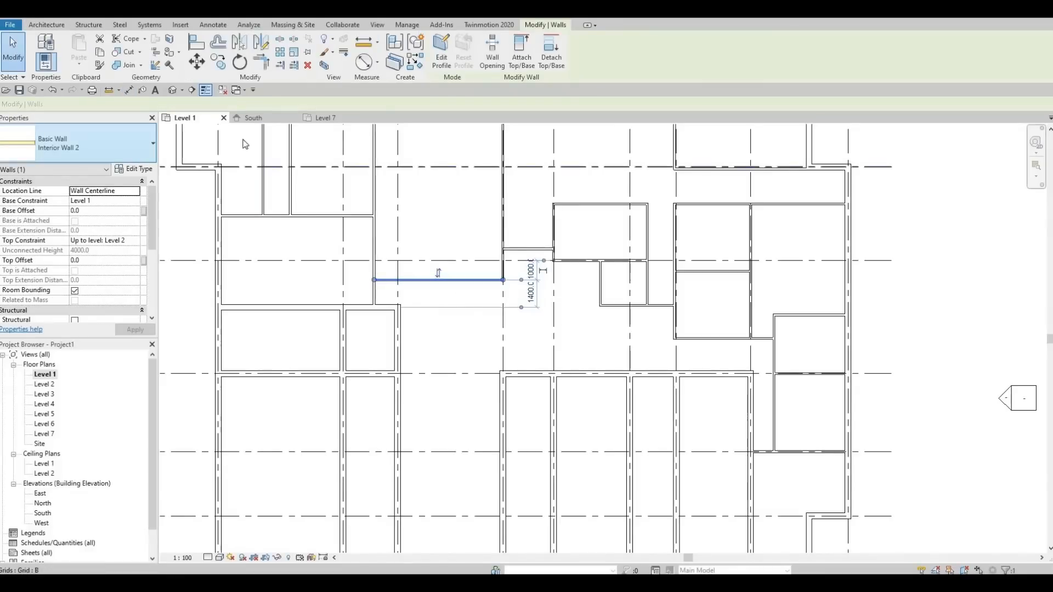
click(422, 62)
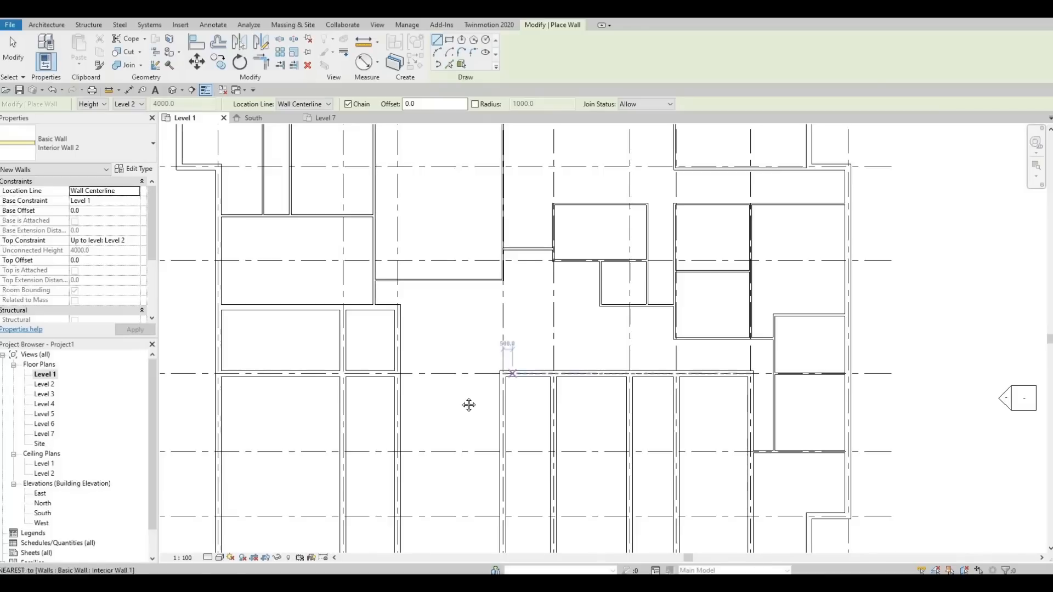
middle_drag(442, 440, 442, 329)
scroll(492, 269, up, 2)
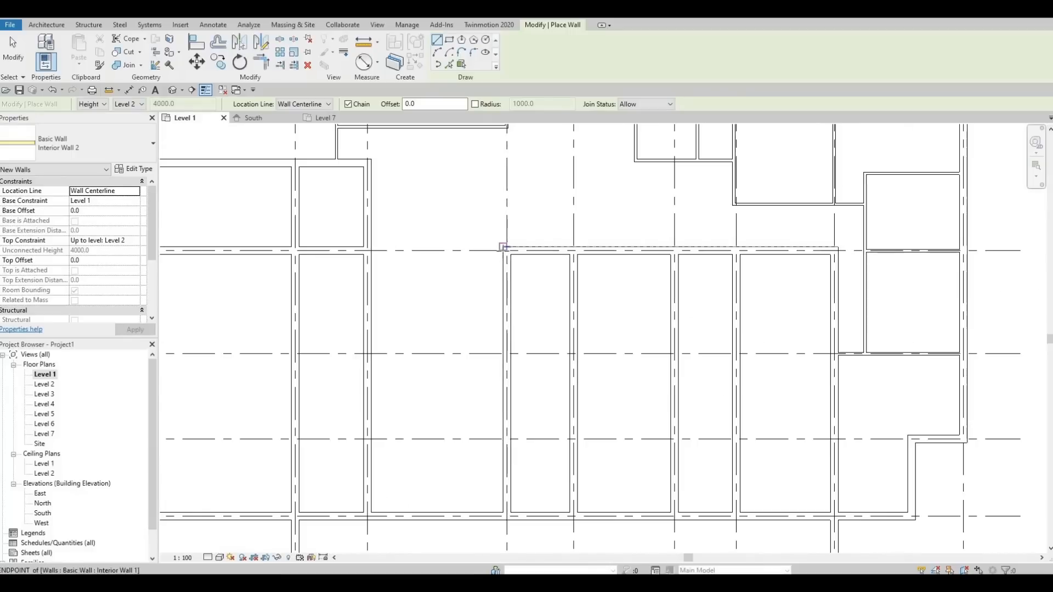
scroll(502, 253, up, 2)
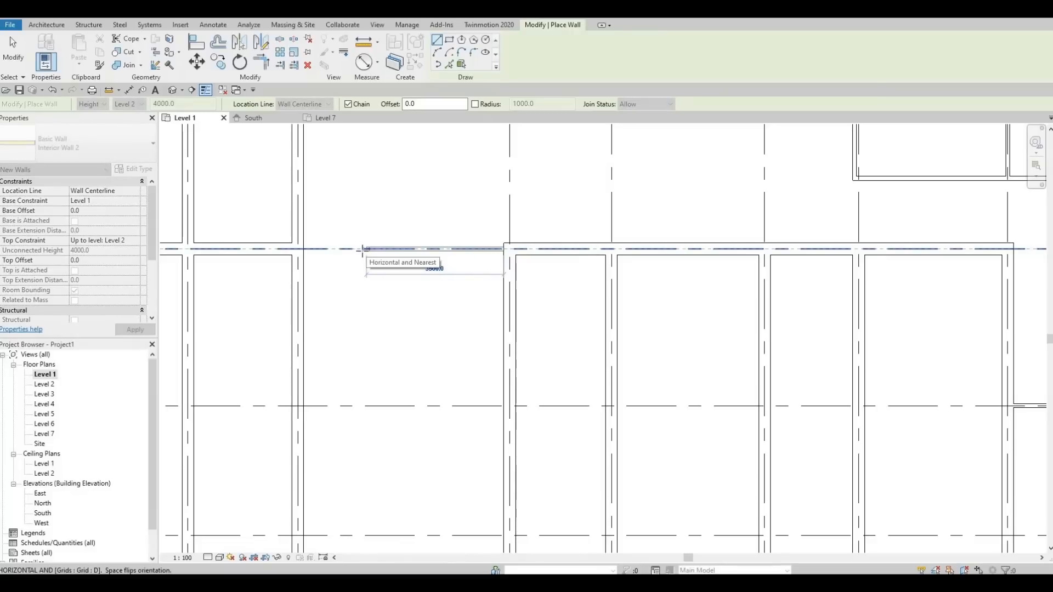
click(362, 250)
middle_drag(381, 523, 382, 420)
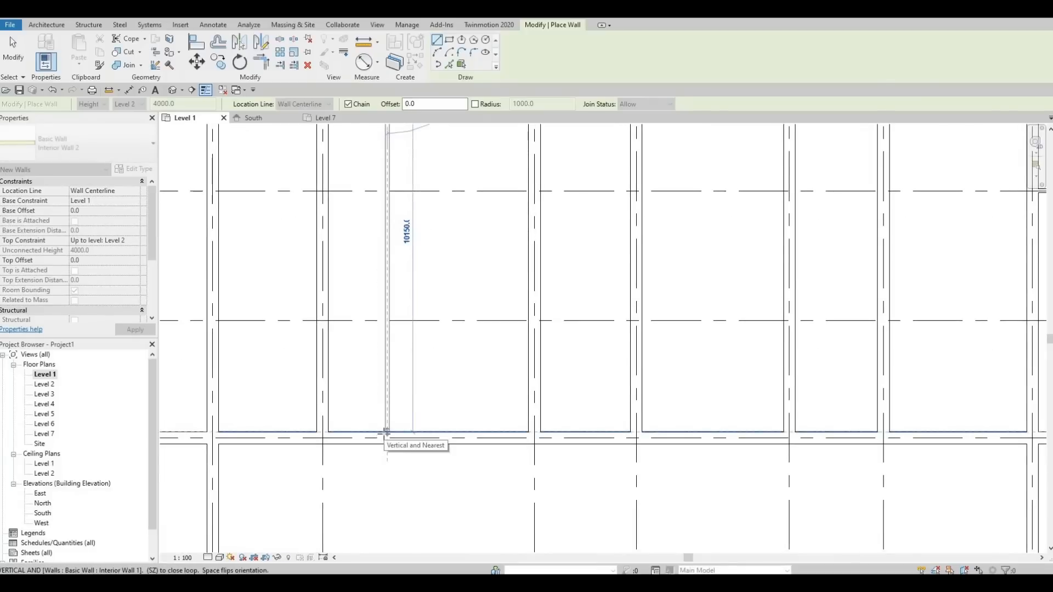
click(386, 433)
key(Escape)
key(Escape)
Set the new north-south partition's distance from grid 3 to 1400 mm.
middle_drag(413, 261, 424, 371)
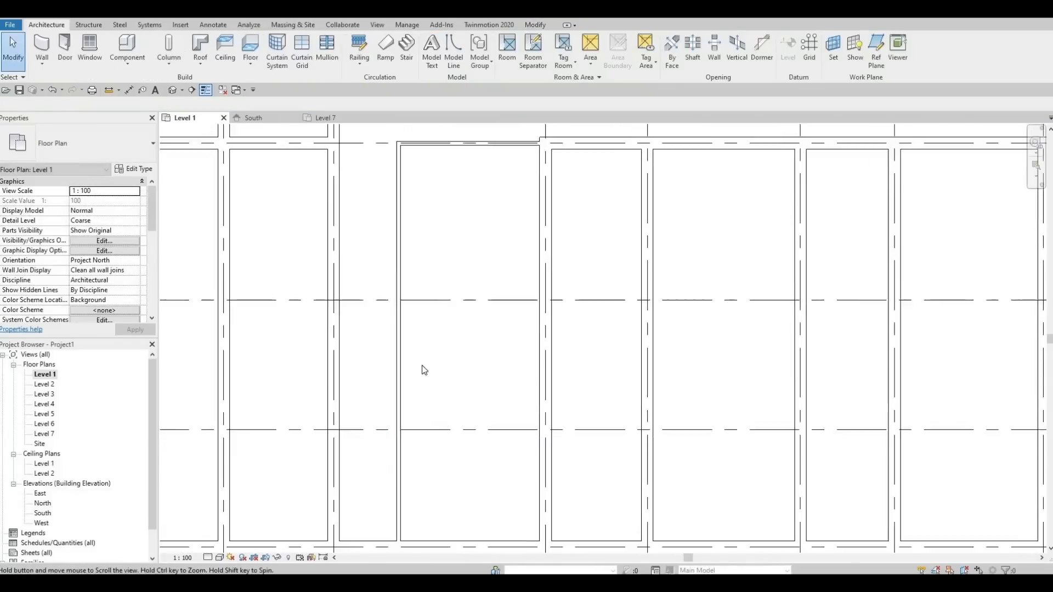
scroll(424, 371, down, 1)
scroll(482, 373, down, 1)
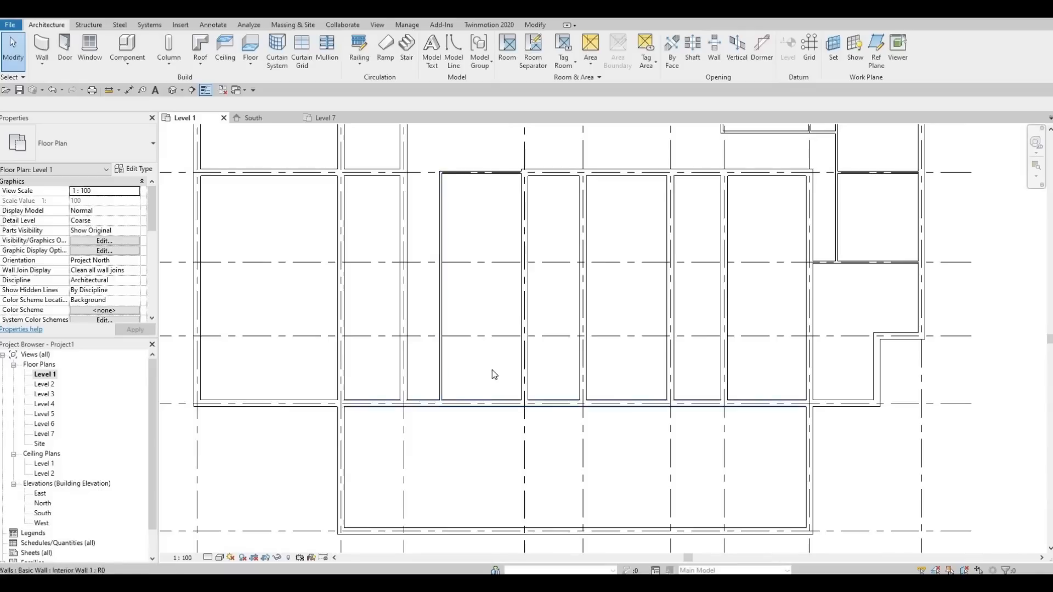
scroll(186, 405, down, 1)
middle_drag(187, 405, 322, 384)
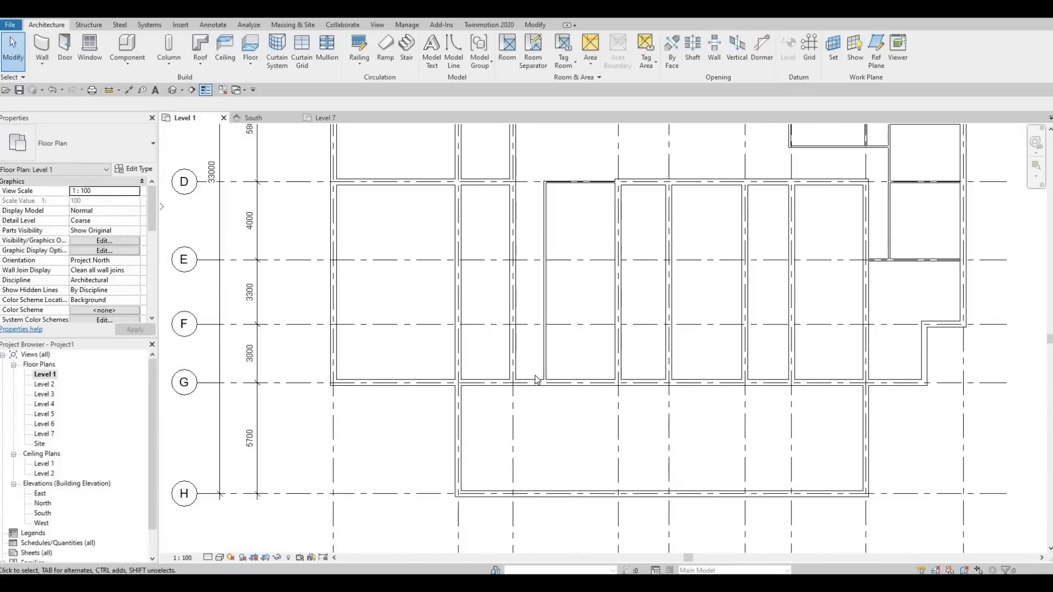
middle_drag(570, 376, 559, 418)
scroll(551, 292, up, 1)
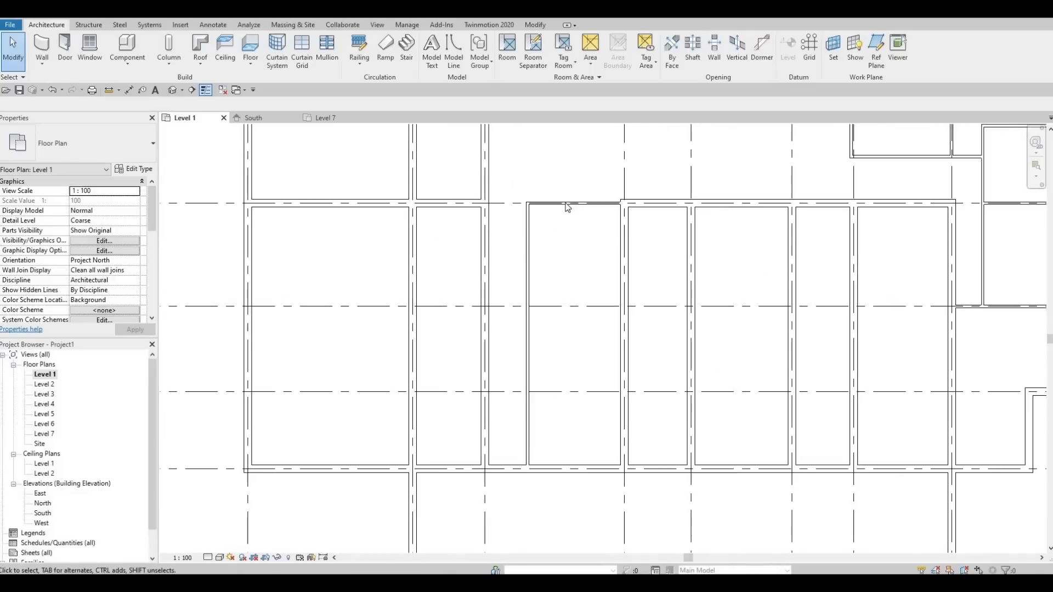
click(528, 329)
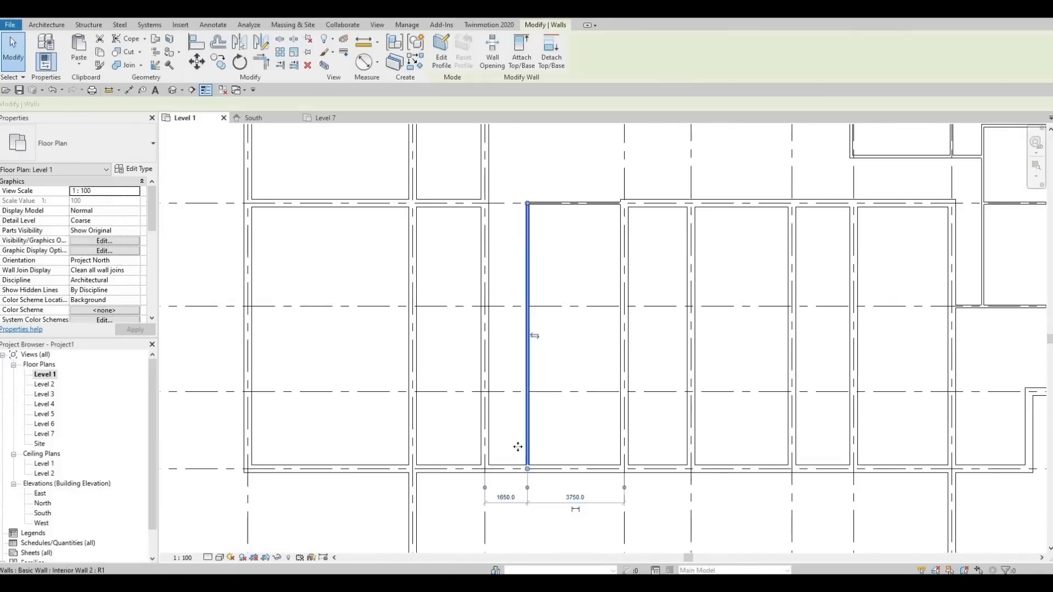
scroll(501, 512, up, 1)
click(503, 498)
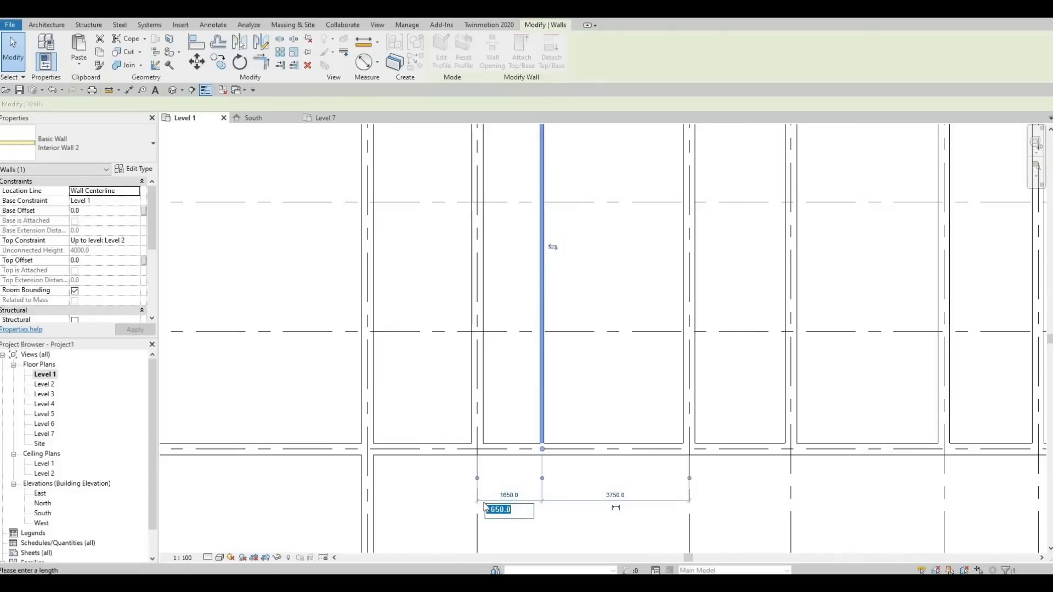
text(400)
key(Return)
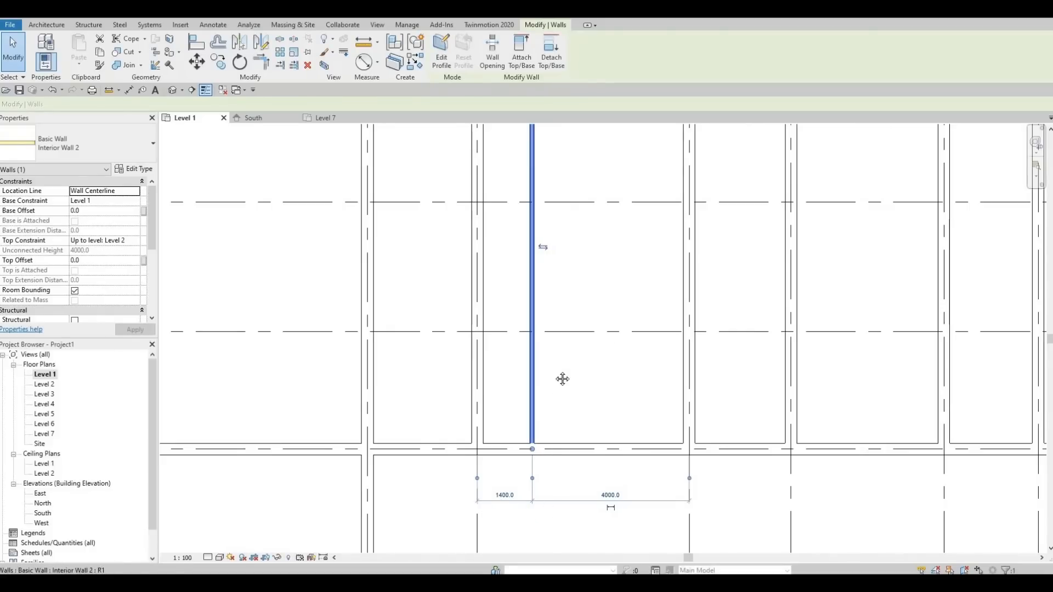
Draw an Interior Wall 2 cross partition about 2000 mm south of grid D, from the new north-south partition to the grid 4 wall.
middle_drag(591, 338, 574, 395)
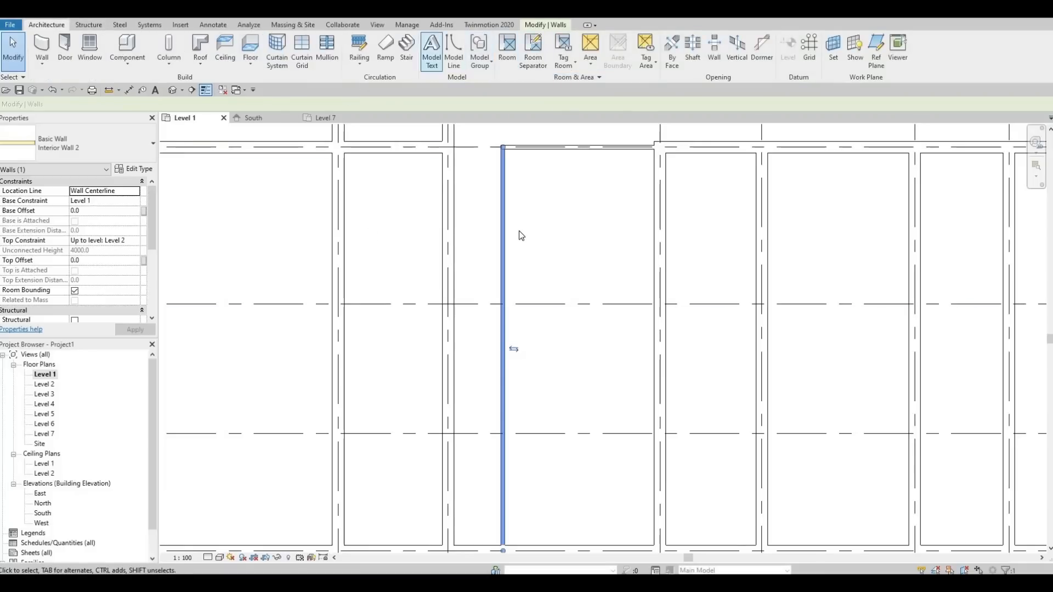
key(Escape)
click(508, 136)
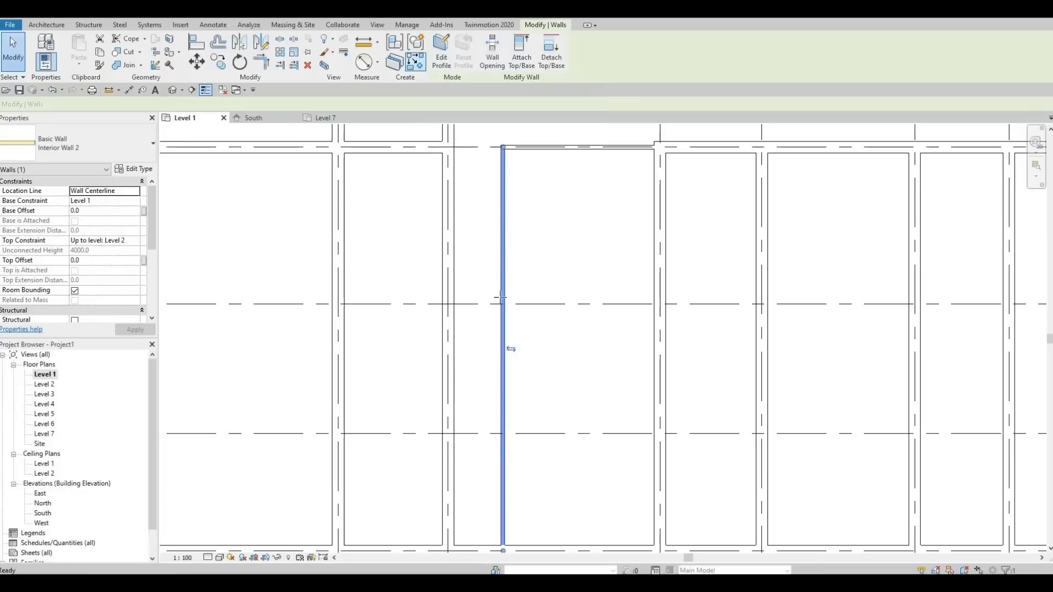
click(415, 62)
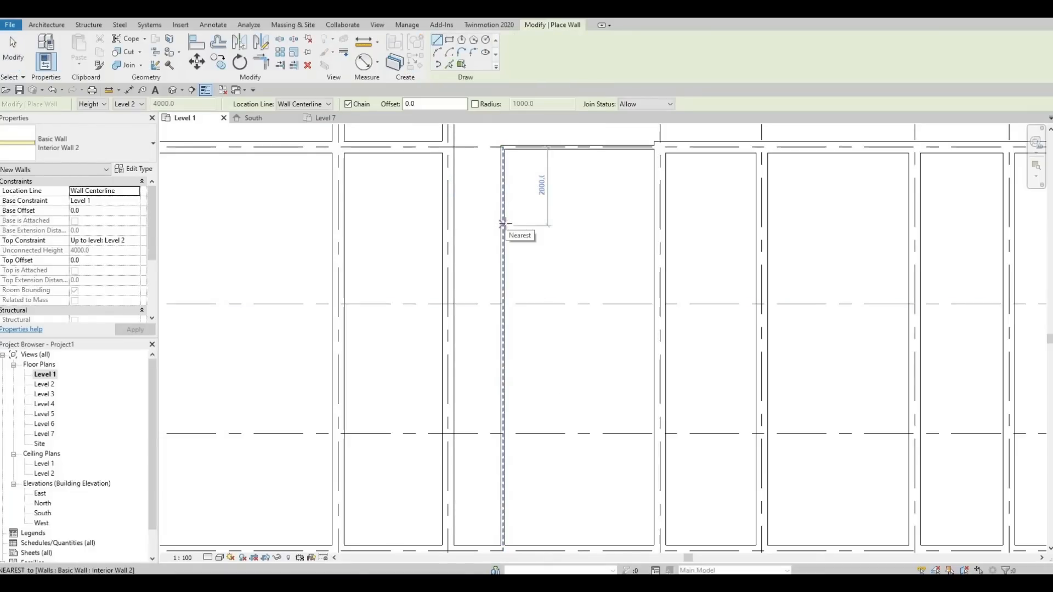
click(503, 223)
click(654, 225)
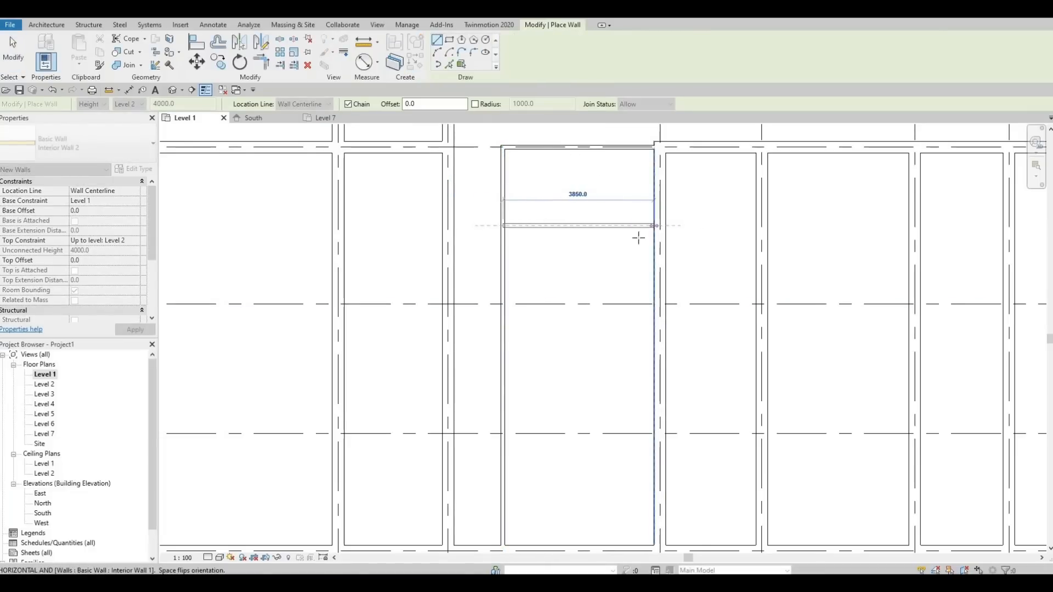
key(Escape)
Draw a second cross partition between grids E and F, about 4000 mm north of grid G, reaching the grid 4 wall.
middle_drag(575, 326, 578, 299)
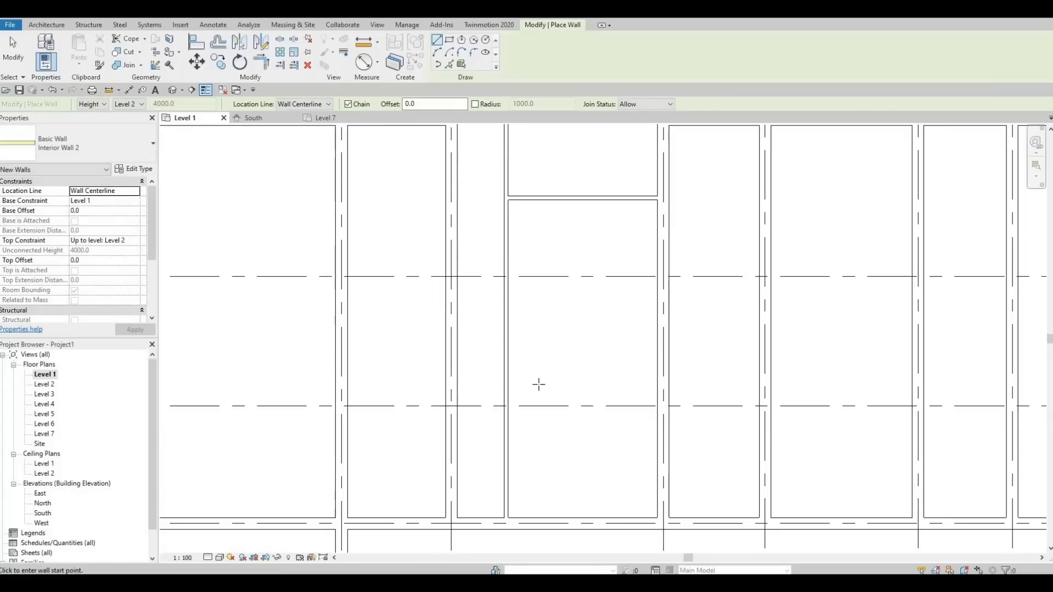
middle_drag(550, 336, 559, 293)
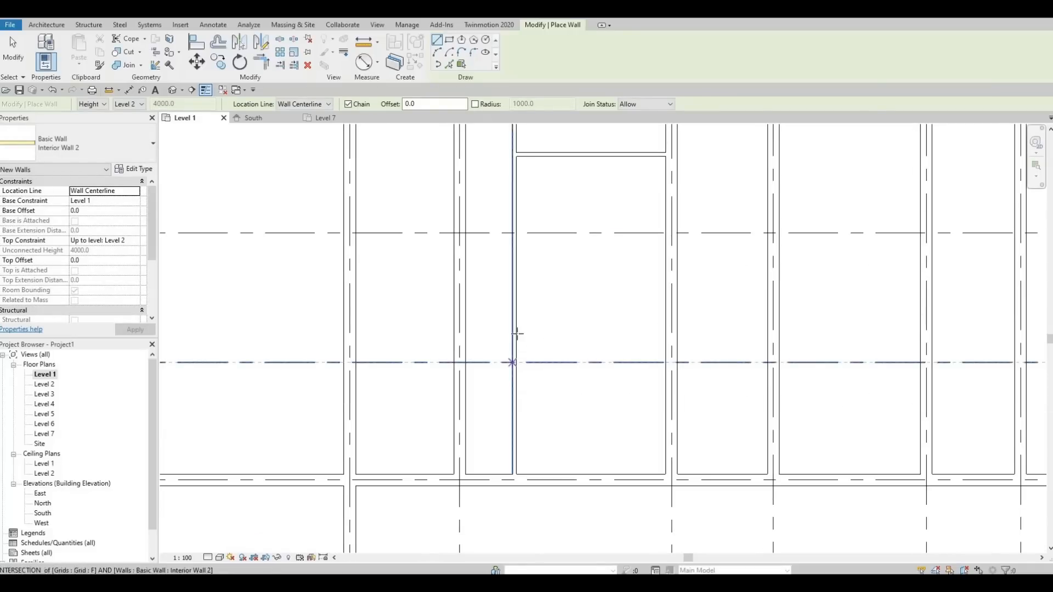
click(514, 323)
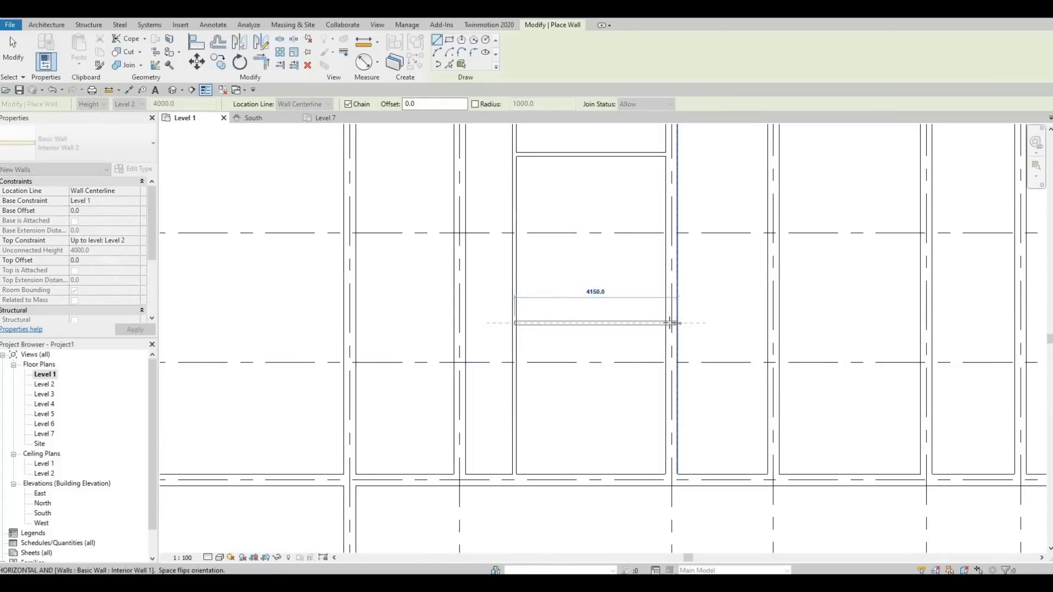
click(668, 323)
key(Escape)
key(Escape)
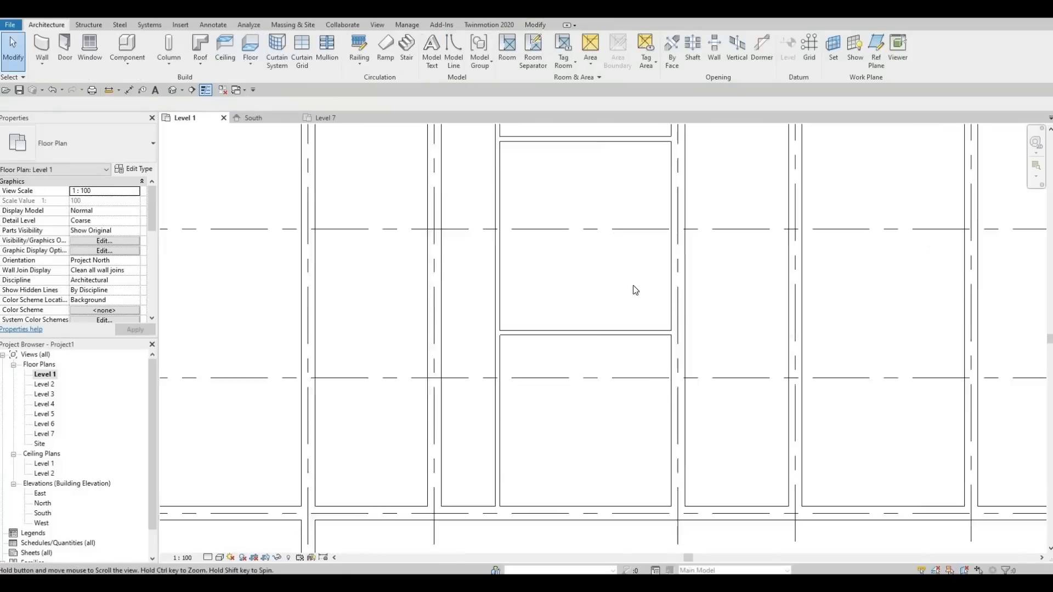
Align the north face of the new partition on grid D with the north face of the thicker wall east of grid 4.
middle_drag(635, 289, 634, 374)
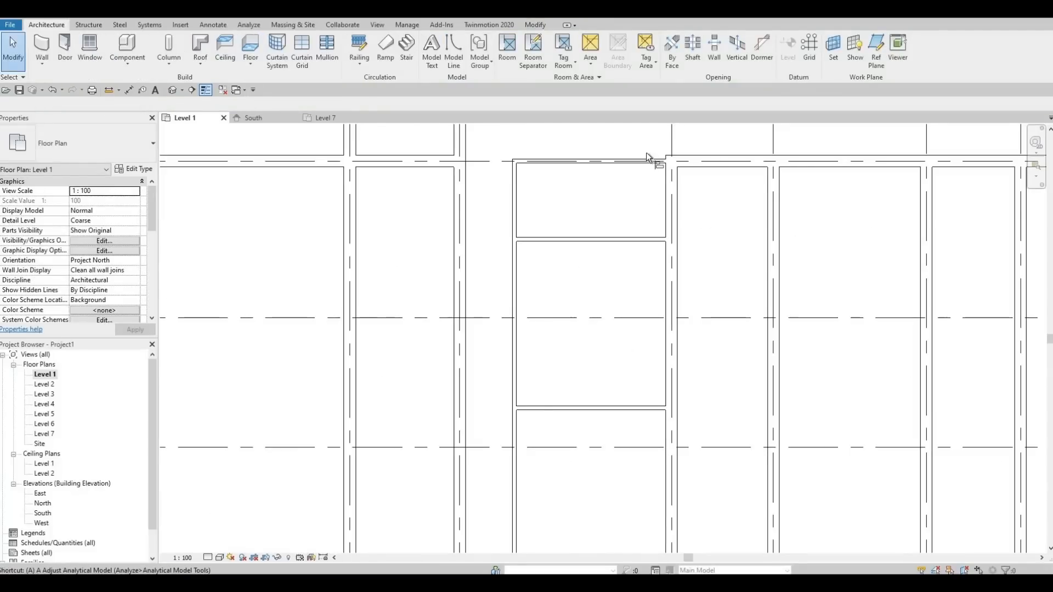
key(a)
key(l)
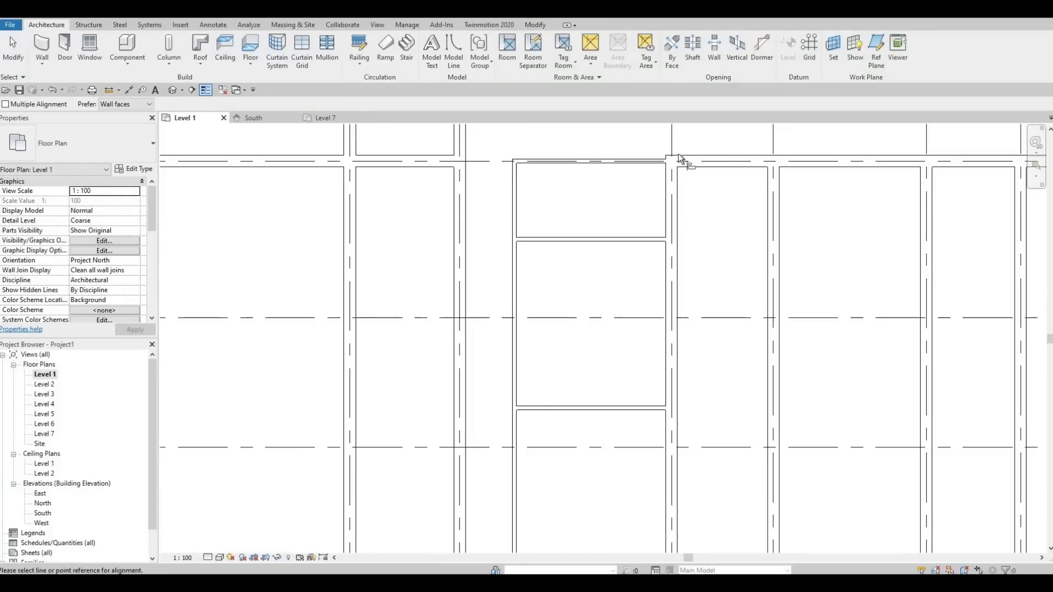
click(636, 166)
key(Escape)
key(Escape)
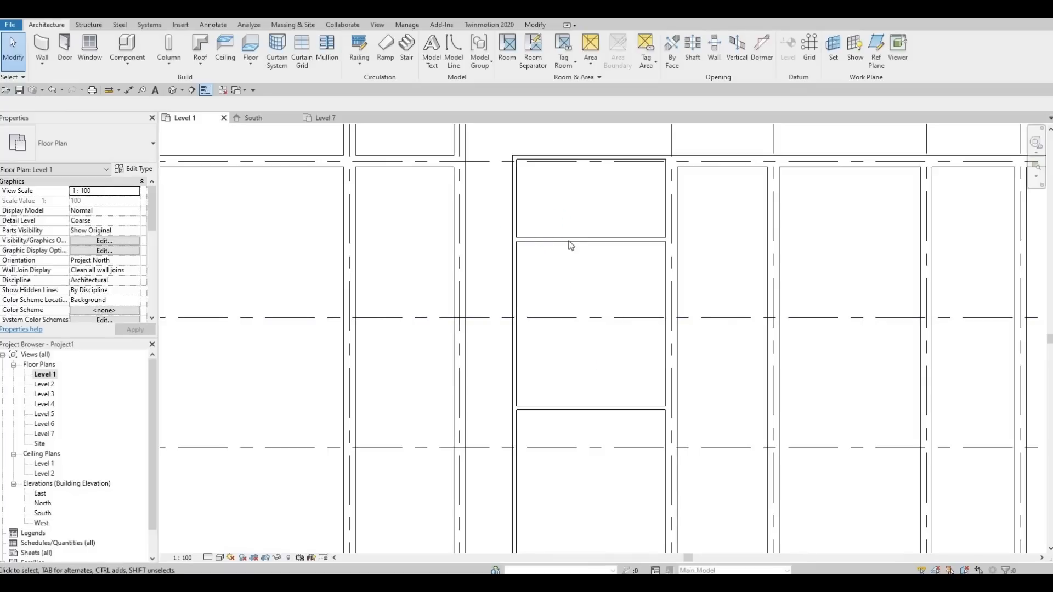
Set the southern cross partition's distance from grid G to 4150 mm.
scroll(571, 255, down, 2)
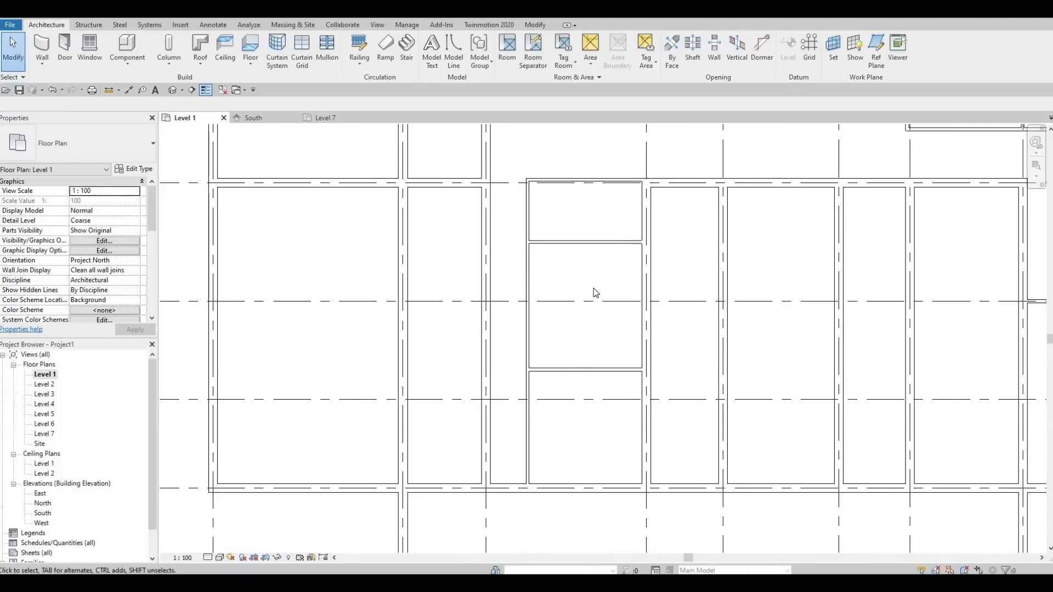
middle_drag(592, 420, 606, 357)
scroll(602, 352, down, 1)
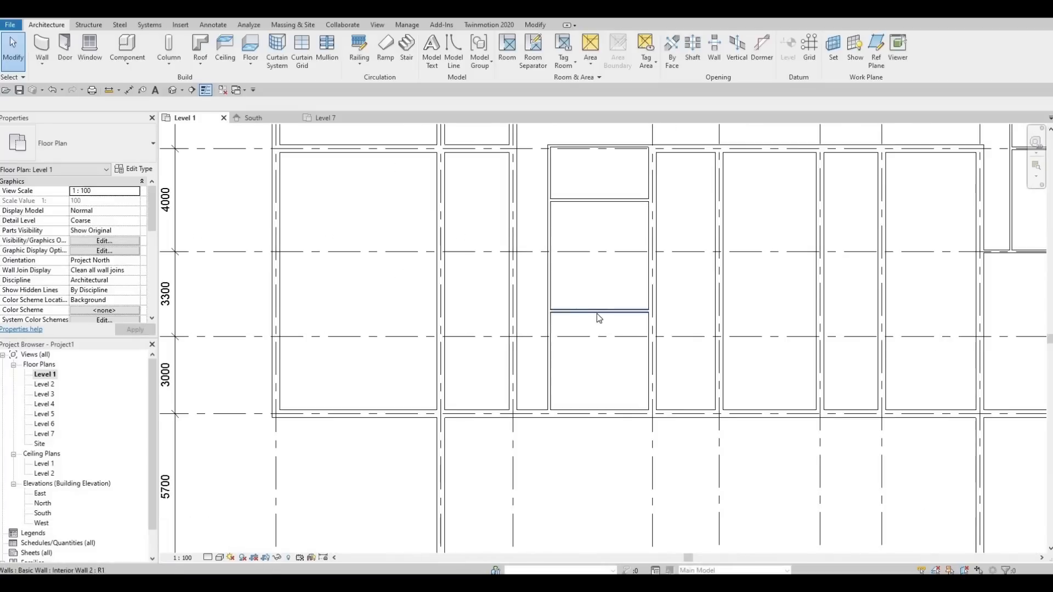
click(597, 311)
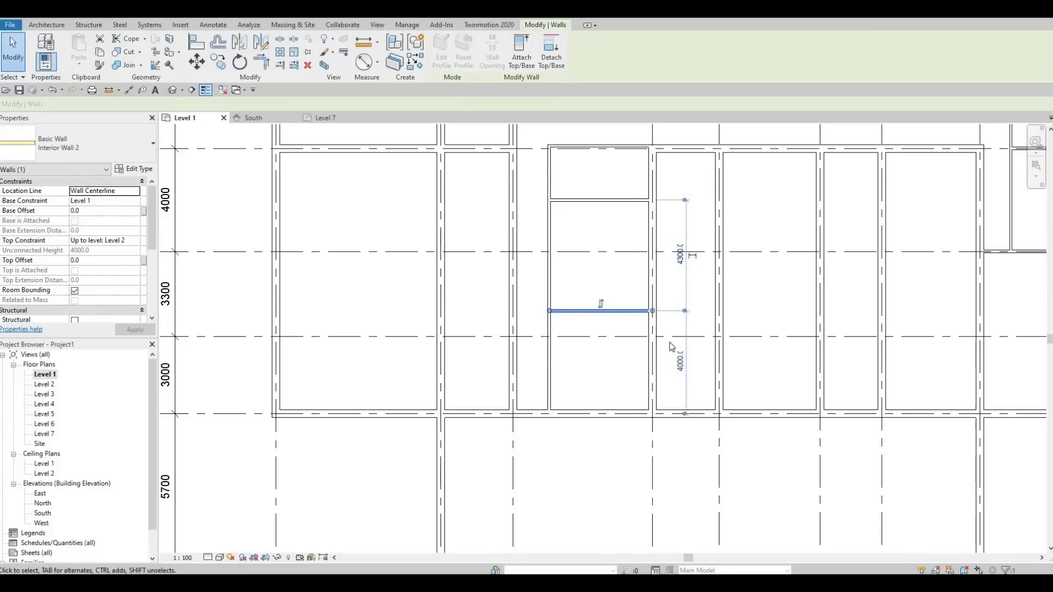
click(680, 363)
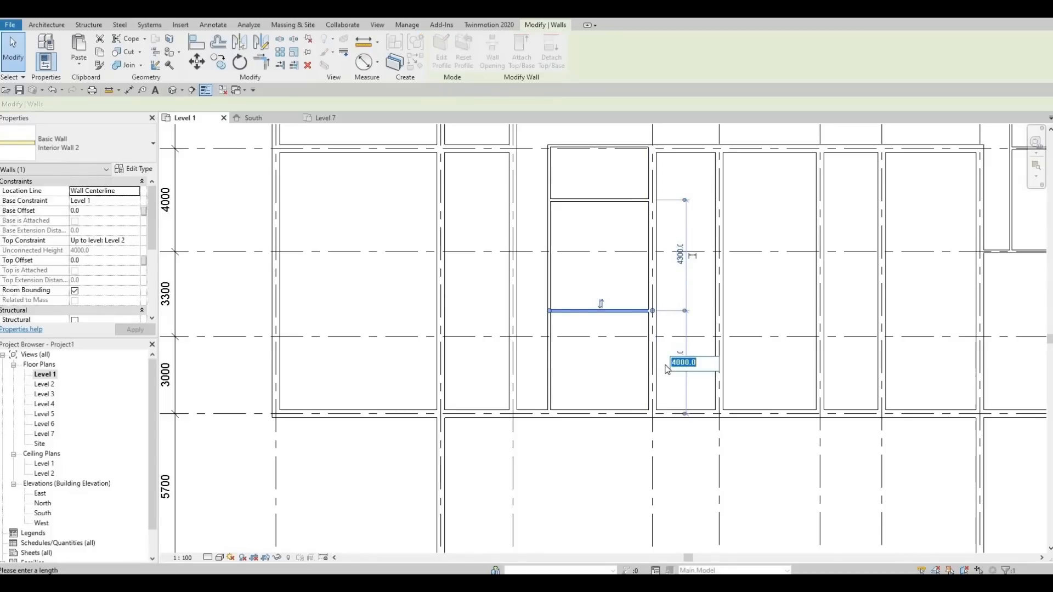
text(4150)
key(Return)
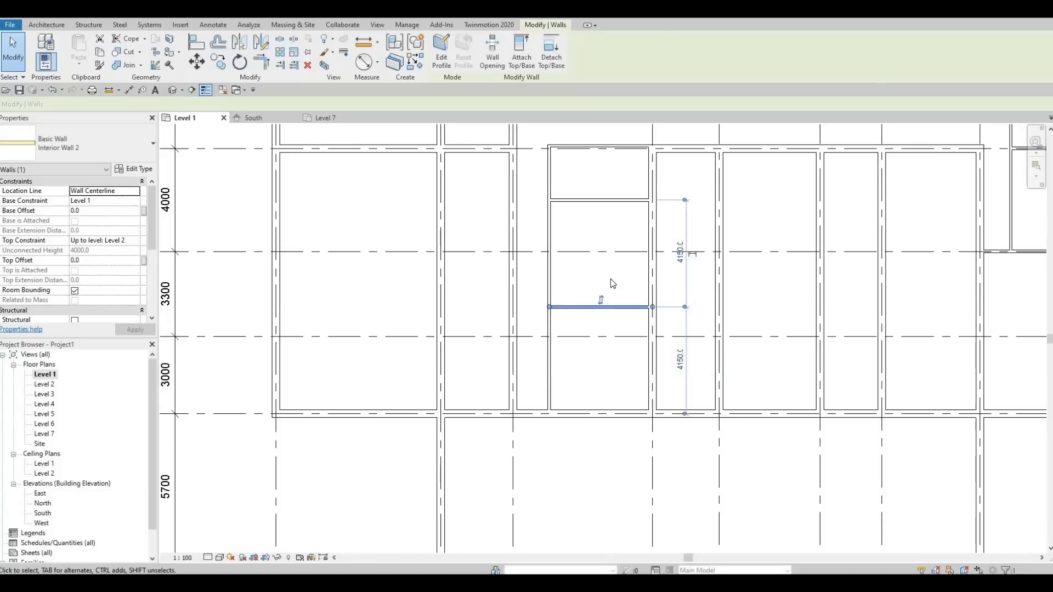
Duplicate the Interior Wall 2 type as a new wall type named Interior Wall 3.
click(636, 275)
middle_drag(641, 282, 624, 358)
scroll(606, 320, up, 1)
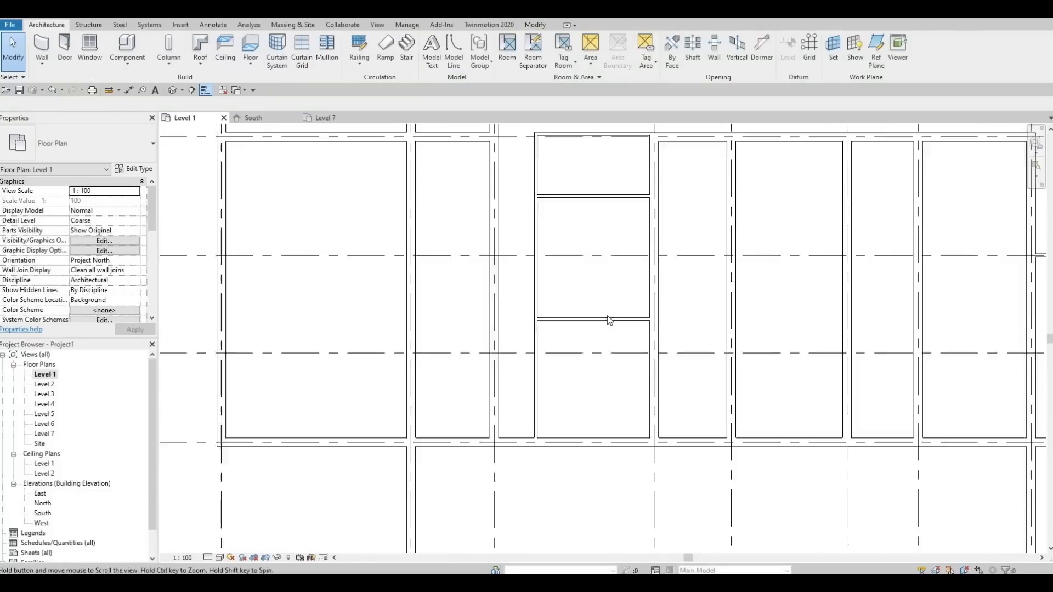
scroll(578, 299, down, 1)
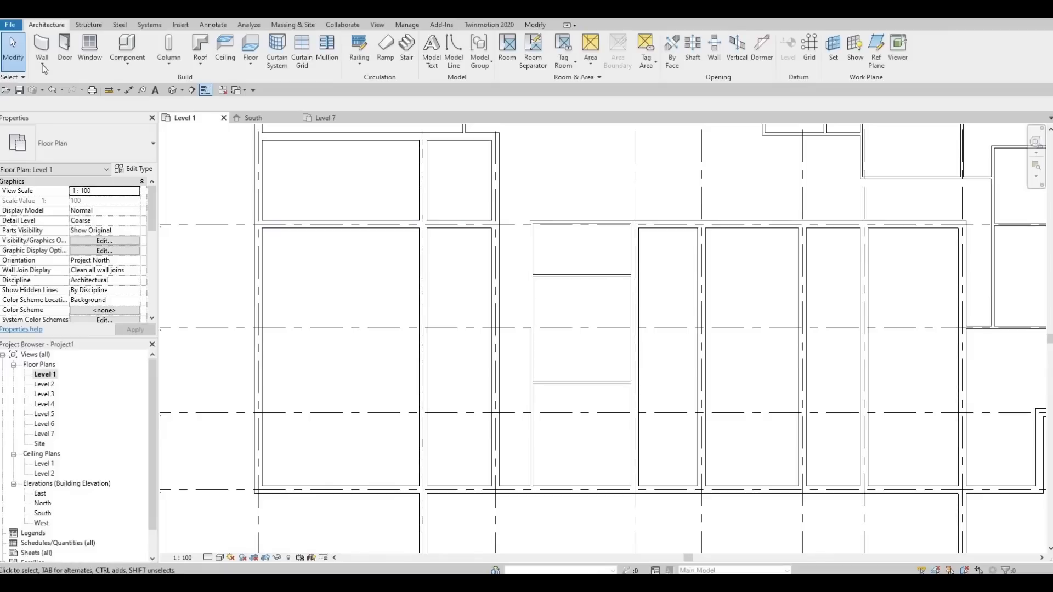
click(41, 49)
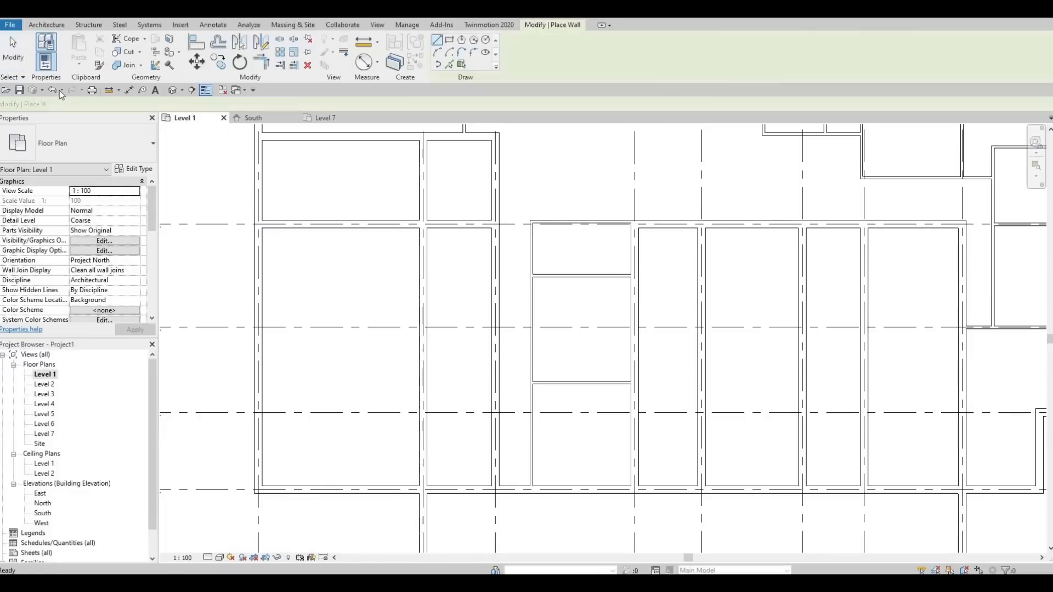
click(136, 171)
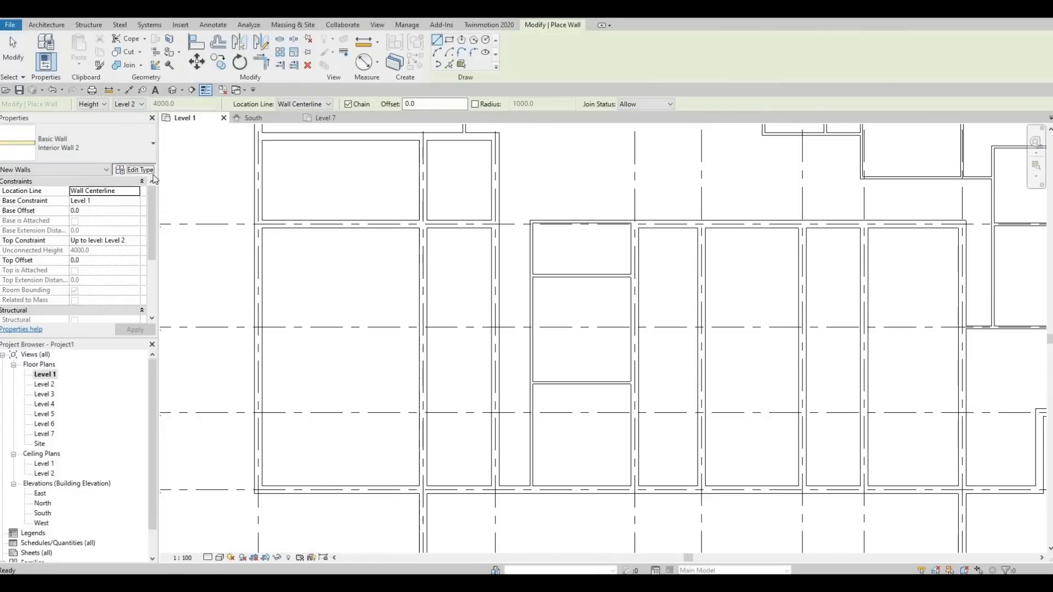
click(806, 213)
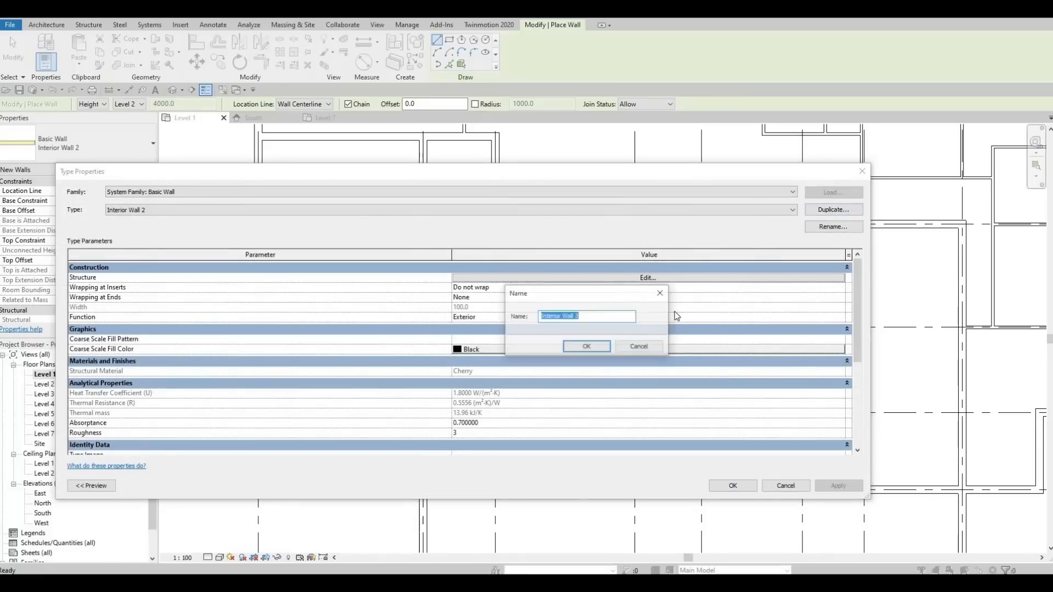
click(601, 352)
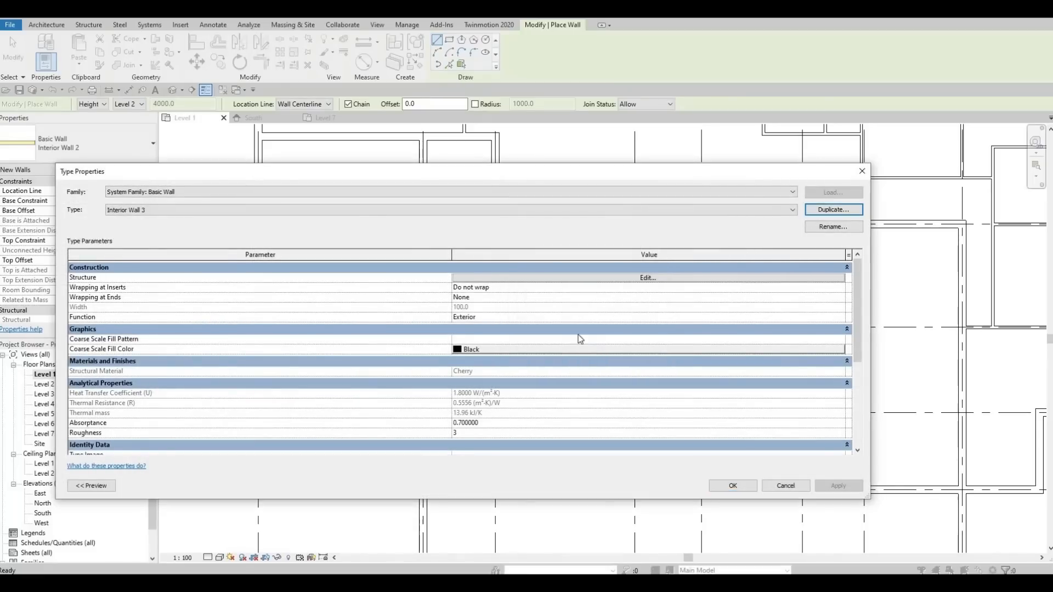
Set the thickness of Interior Wall 3's structure layer to 200 mm.
click(633, 278)
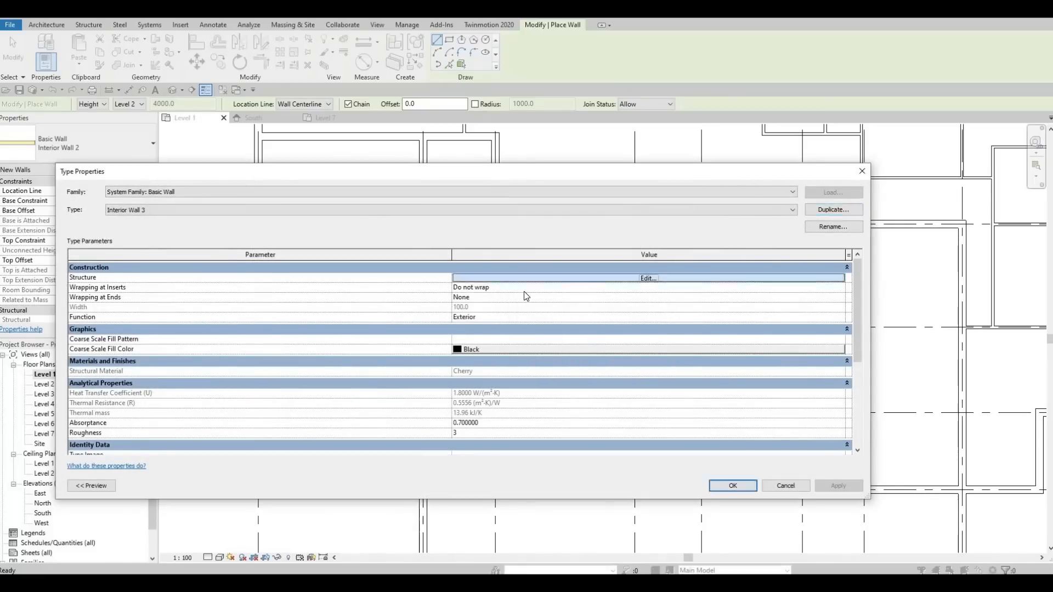
click(492, 280)
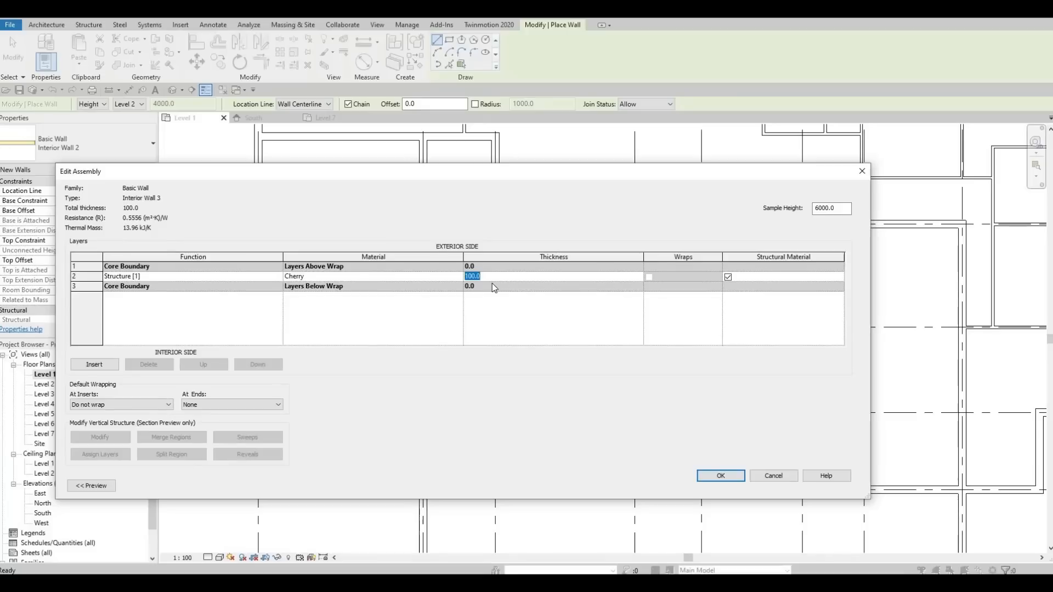
key(Tab)
Assign the Concrete, Lightweight material to Interior Wall 3's structure layer and accept the type without drawing a wall.
click(459, 276)
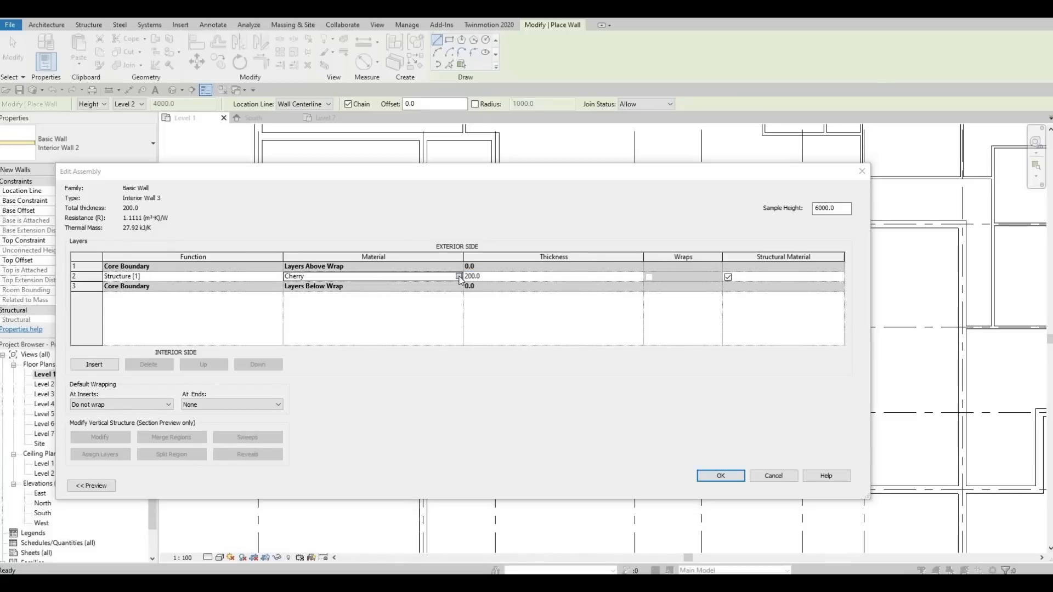
click(460, 276)
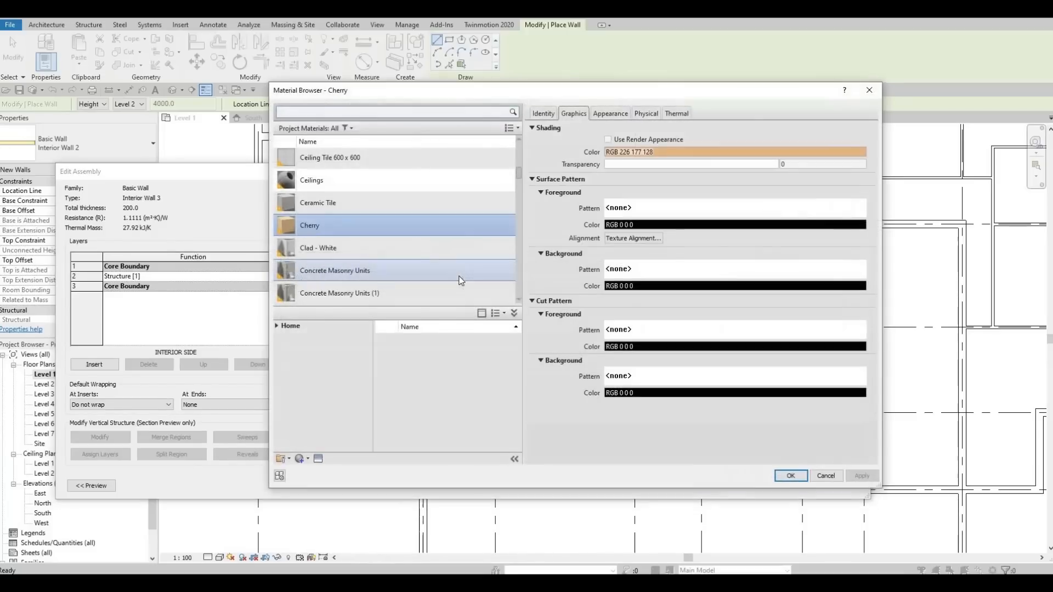
click(386, 272)
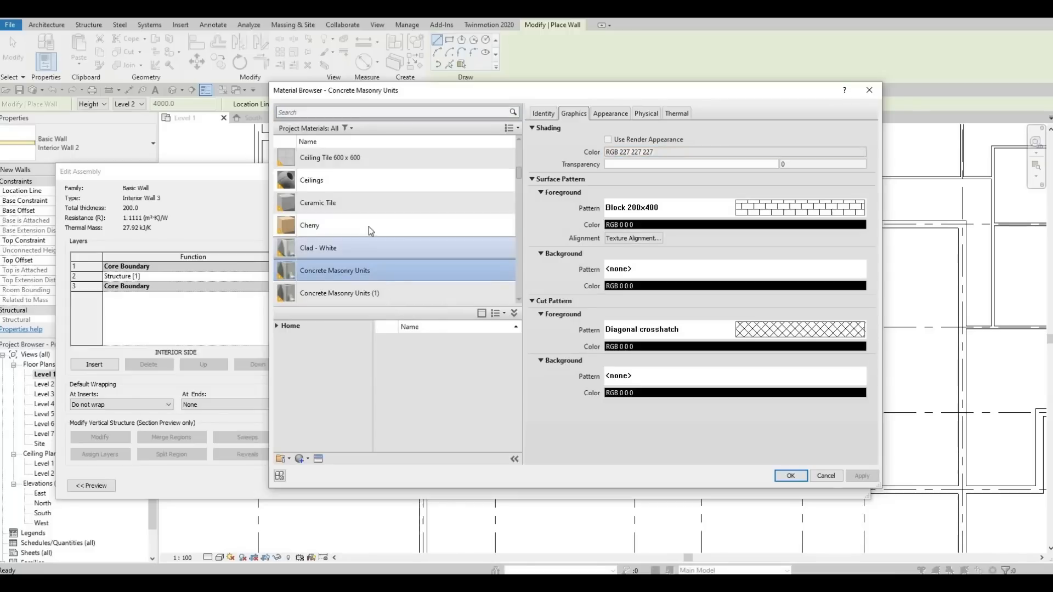
scroll(354, 291, down, 2)
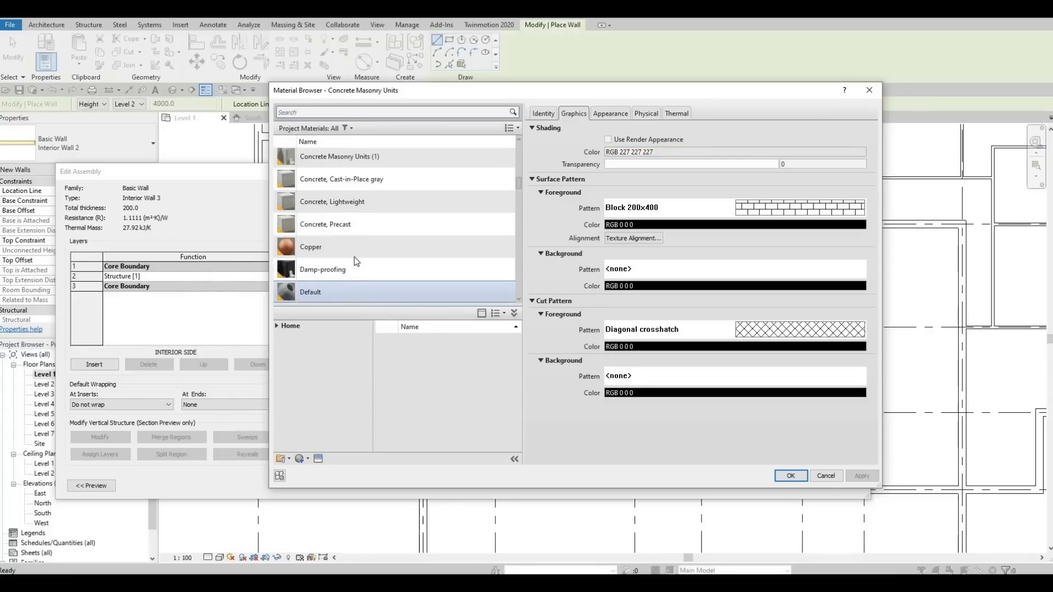
click(346, 206)
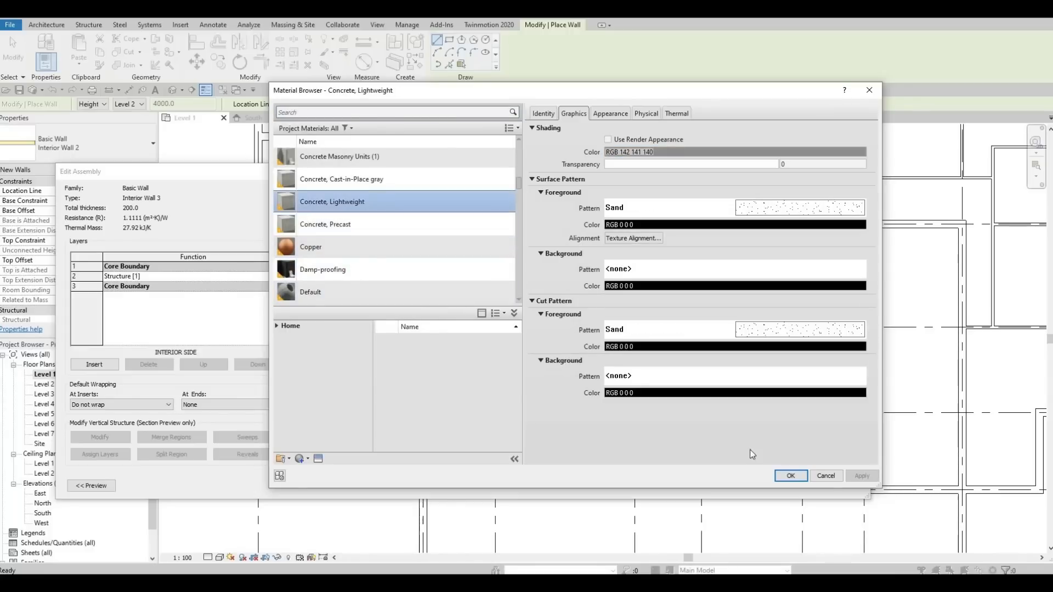
click(788, 475)
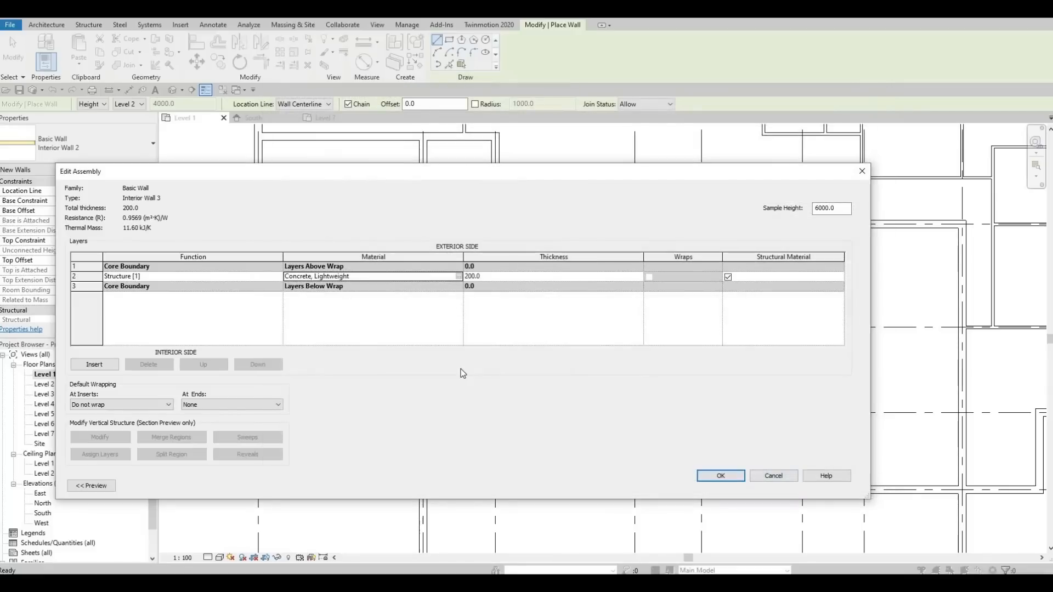
click(708, 475)
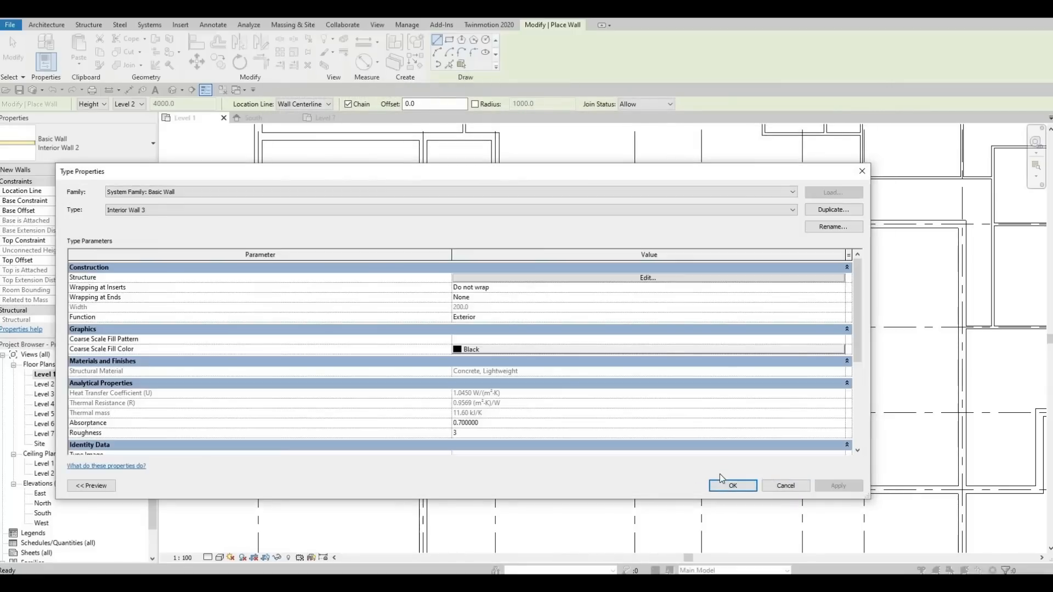
click(724, 485)
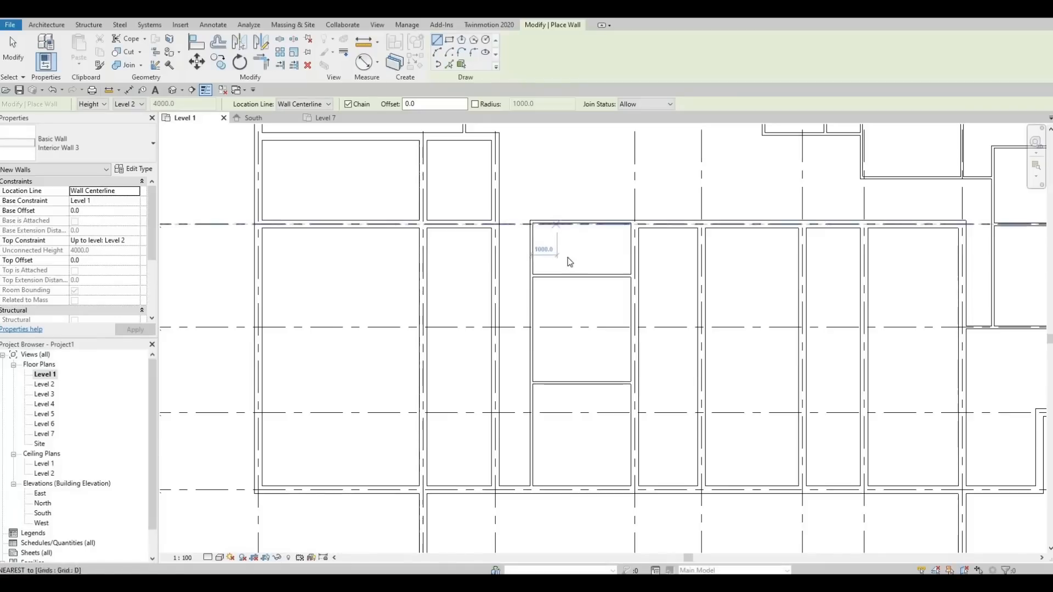
key(Escape)
key(Escape)
Change the four Interior Wall 2 partitions west of grid 4, between grids D and G, to the Interior Wall 3 type.
click(570, 224)
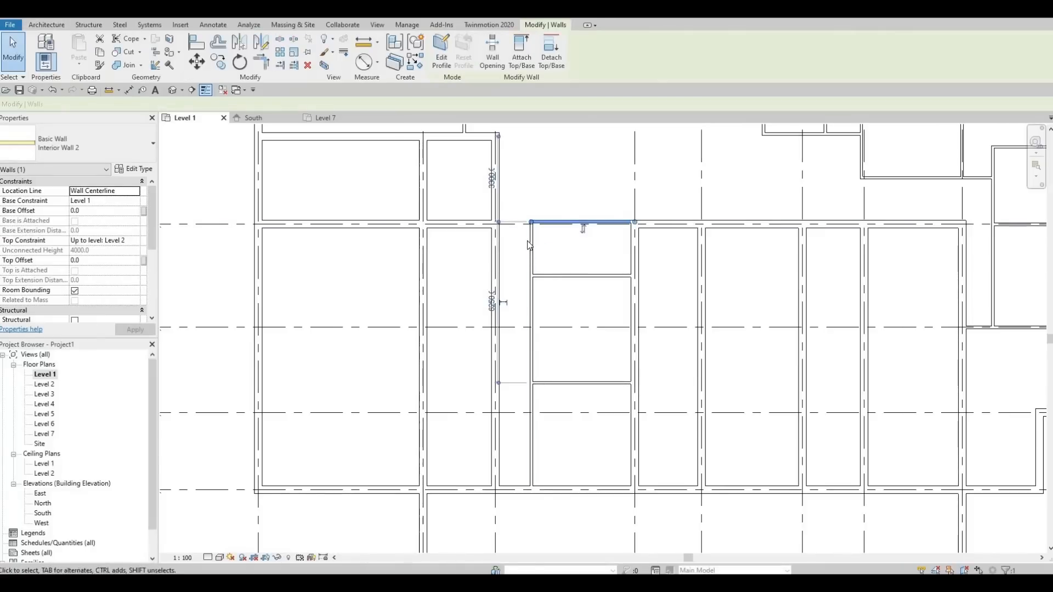
ctrl+click(530, 245)
ctrl+click(552, 276)
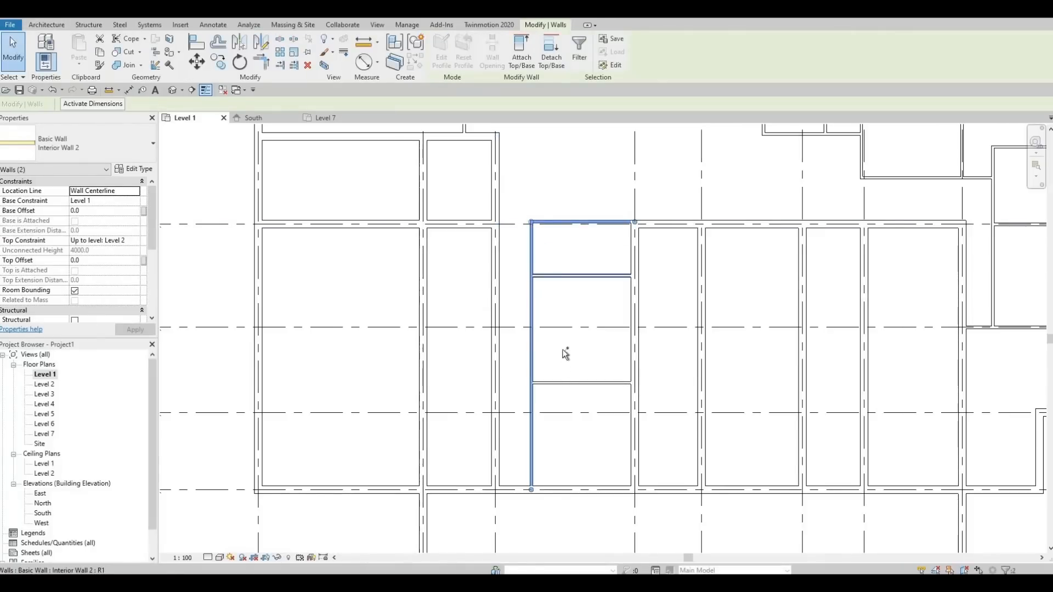
ctrl+click(570, 382)
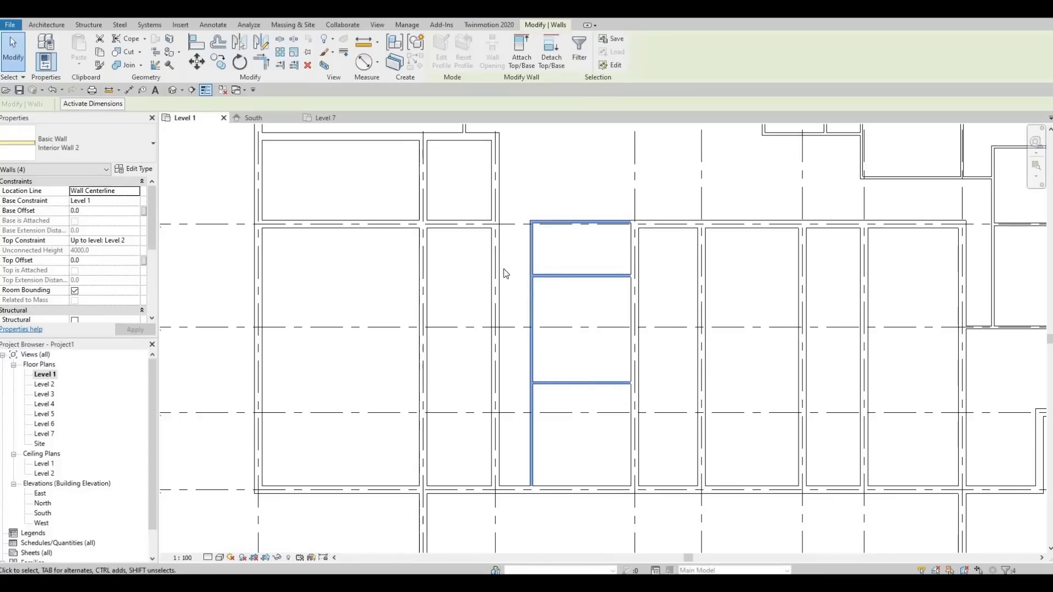
click(132, 142)
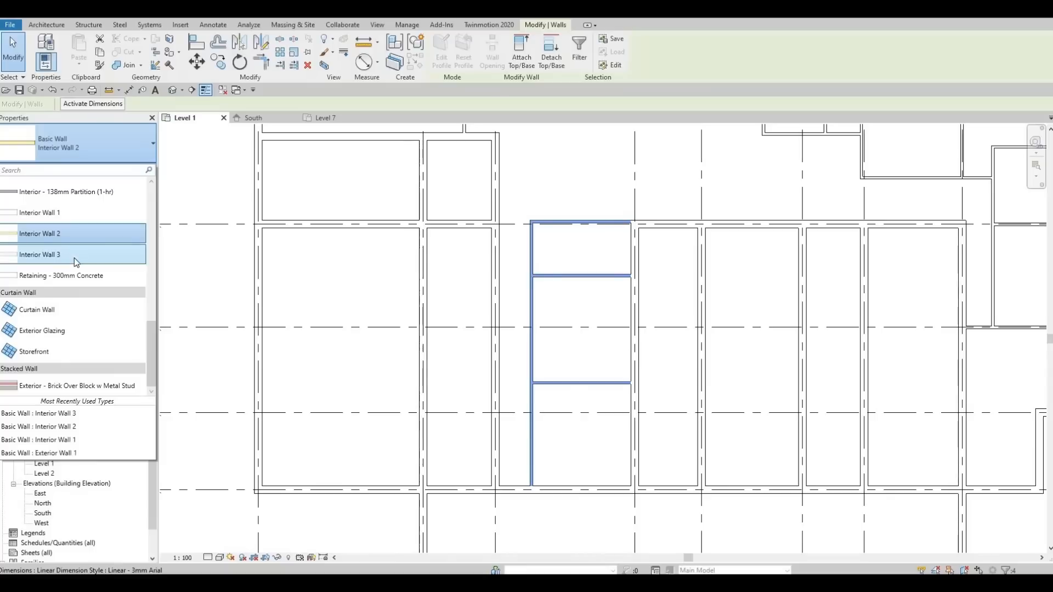
click(73, 256)
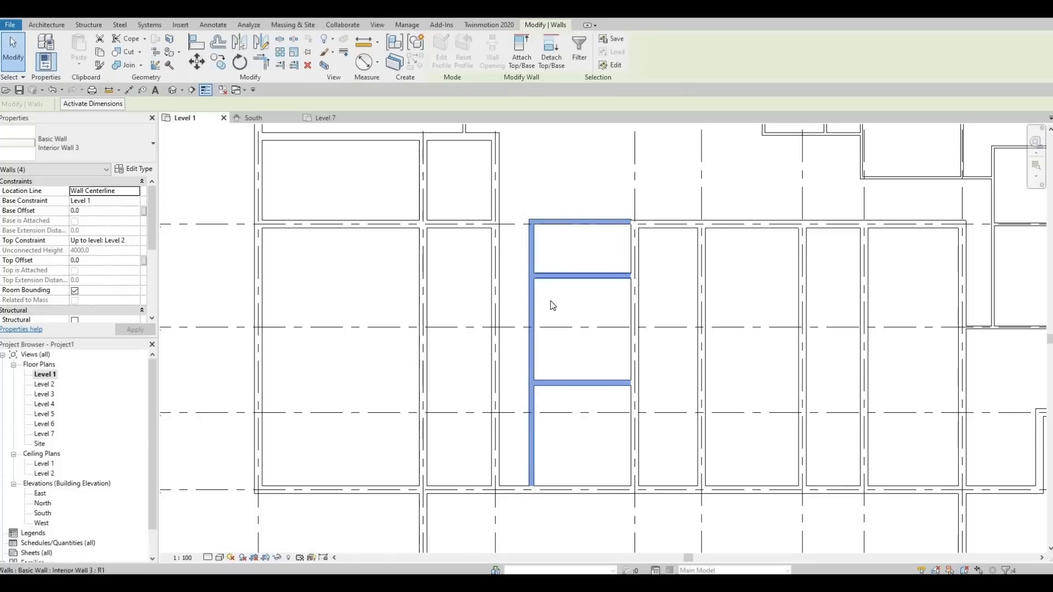
key(Escape)
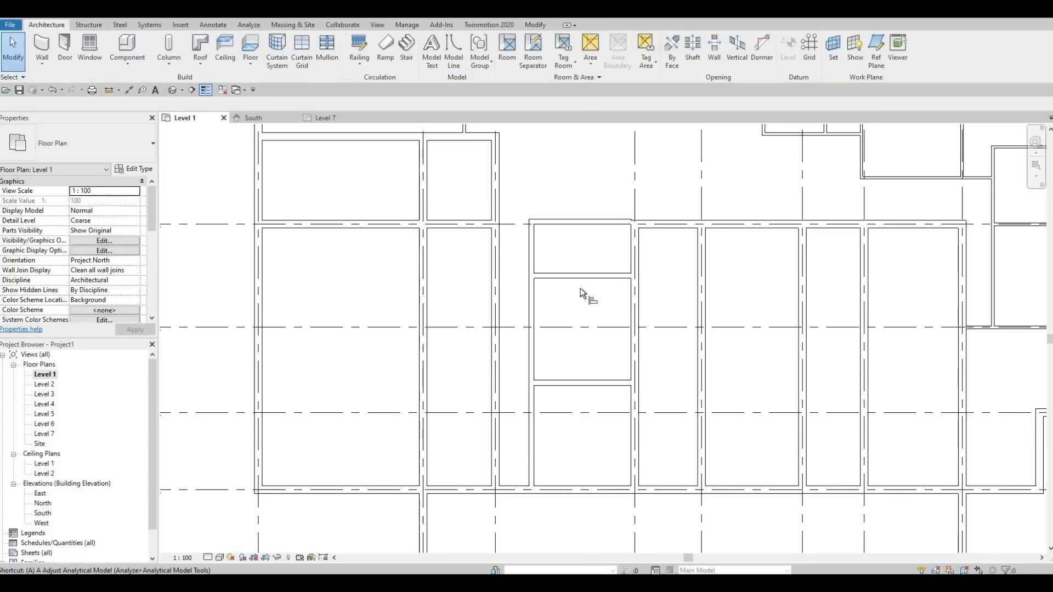
Align the north face of the thickened partition on grid D with the north face of the wall east of grid 4.
key(a)
key(l)
scroll(645, 193, up, 3)
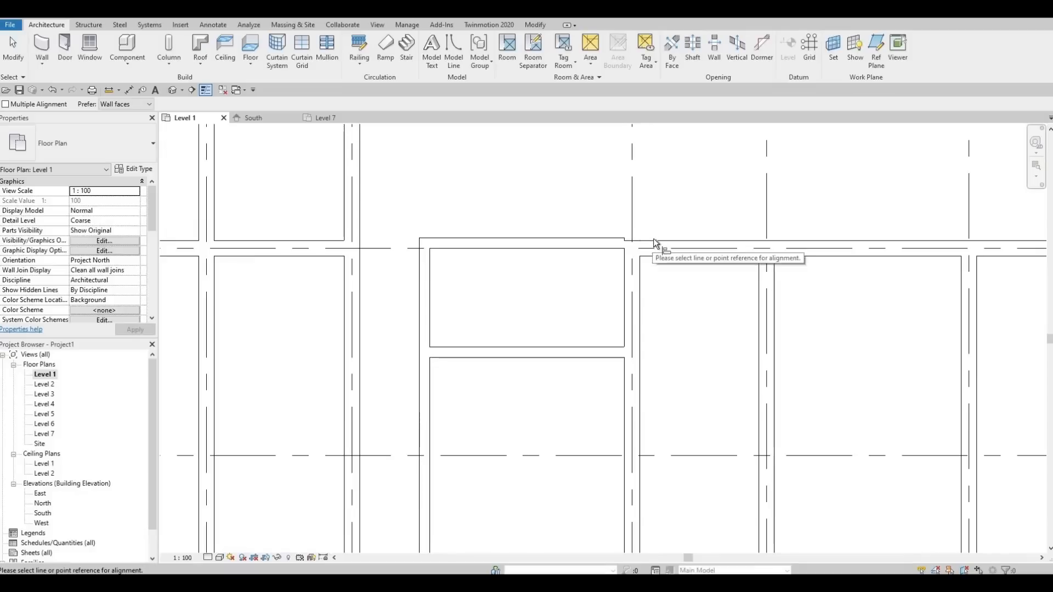
click(654, 240)
click(597, 238)
middle_drag(564, 285, 589, 248)
scroll(581, 313, down, 2)
middle_drag(576, 306, 579, 282)
key(Escape)
scroll(615, 338, up, 1)
middle_drag(615, 338, 593, 282)
scroll(593, 282, down, 2)
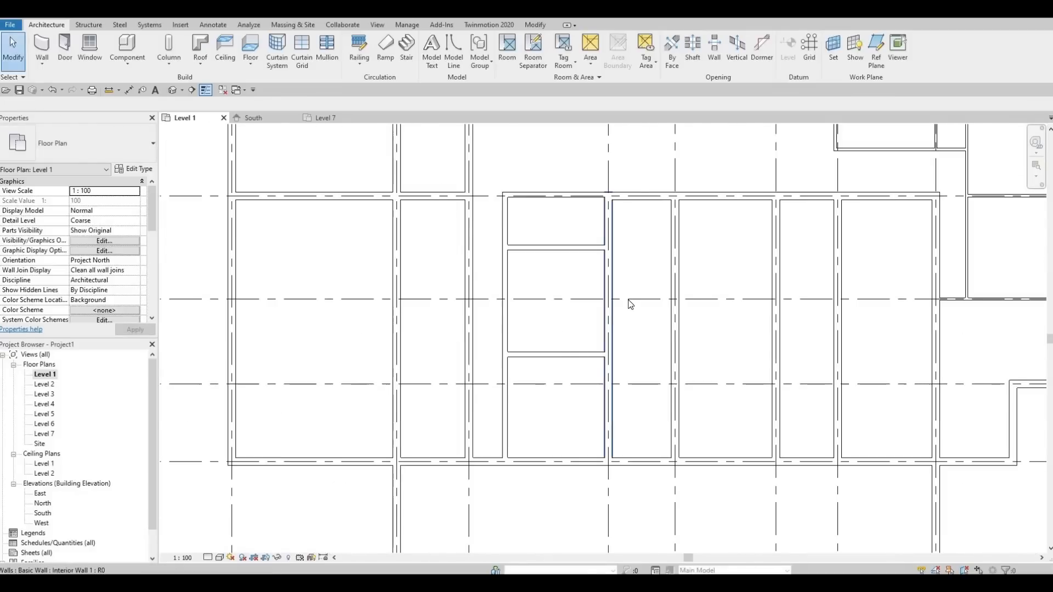
Start placing doors on Level 1 with the M_Single-Flush 0762 x 2032mm type.
scroll(624, 366, down, 2)
middle_drag(625, 321, 620, 391)
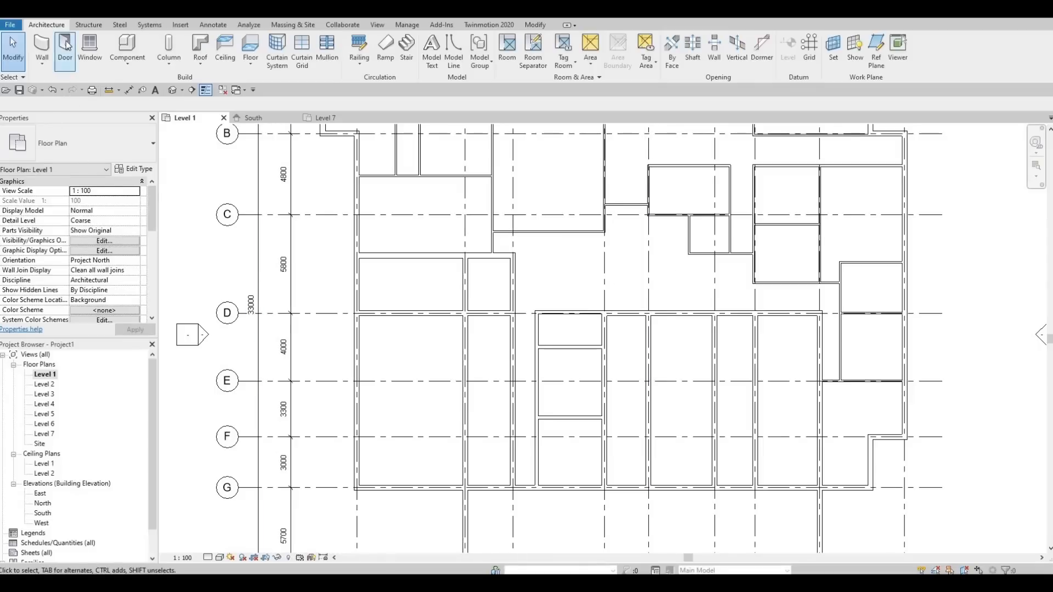
click(73, 57)
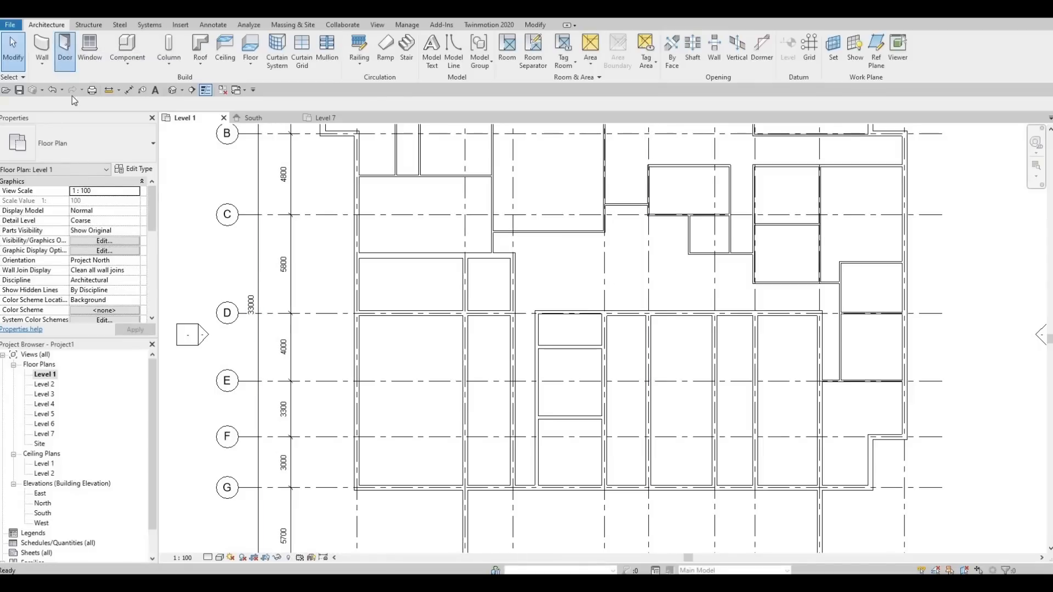
click(60, 144)
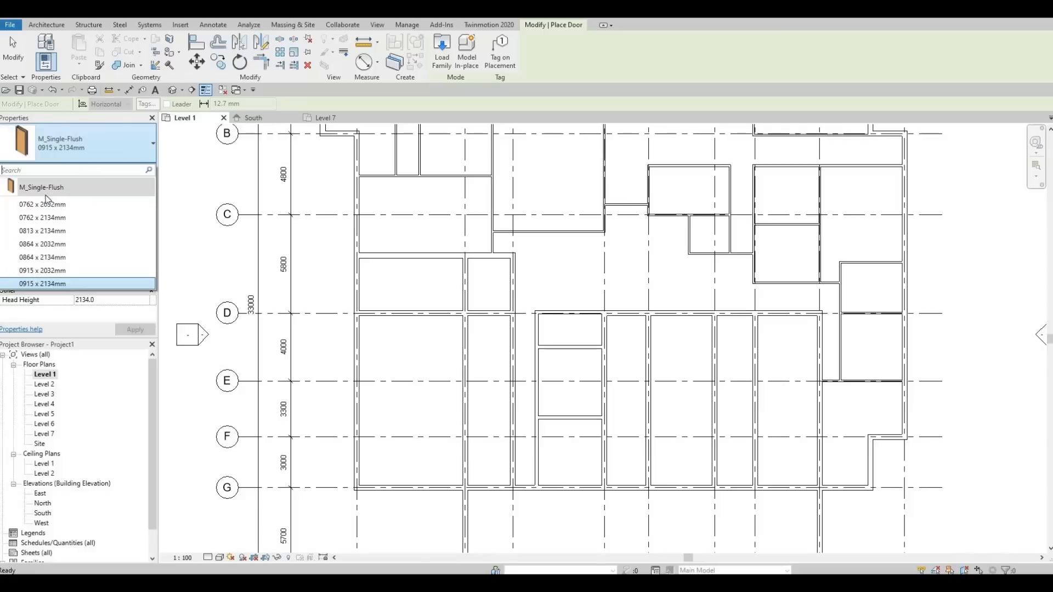
click(44, 204)
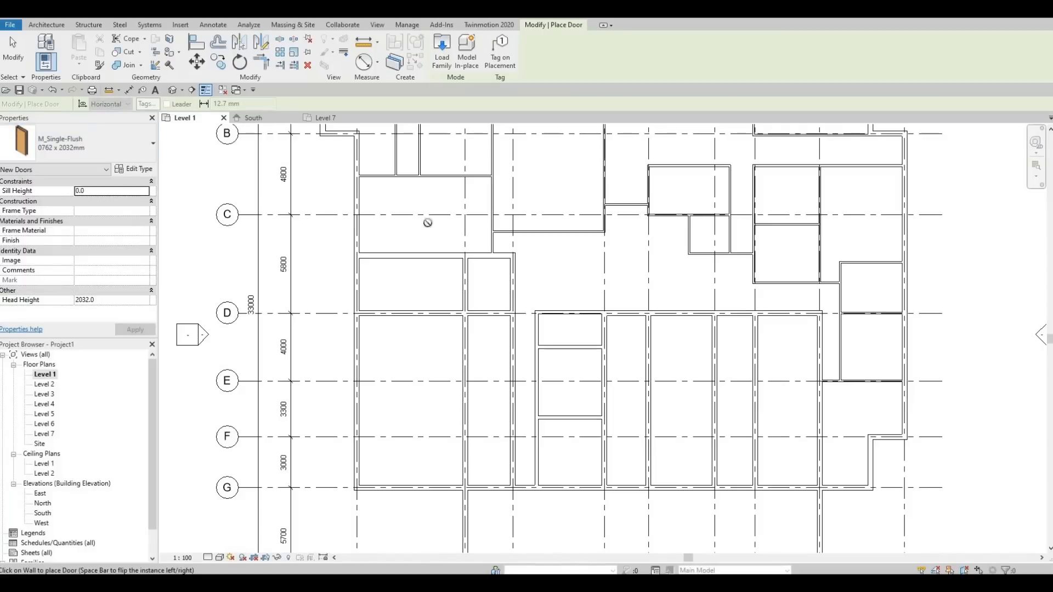
middle_drag(491, 297, 373, 293)
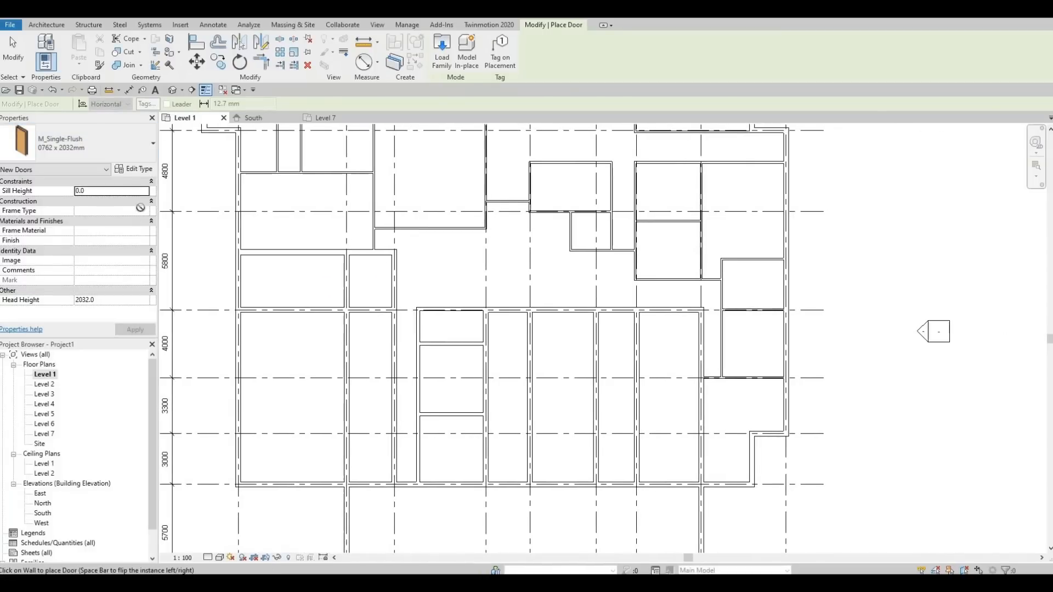
click(59, 156)
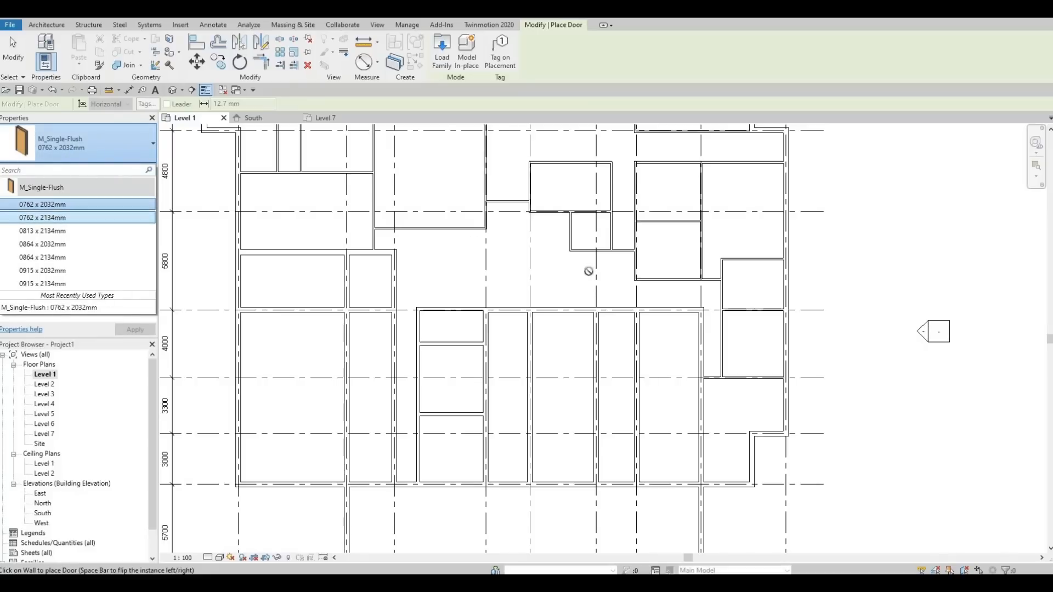
click(649, 327)
Place two single-flush doors in the west wall of the eastern rooms, centred 500 mm north and 500 mm south of grid D.
scroll(649, 327, up, 4)
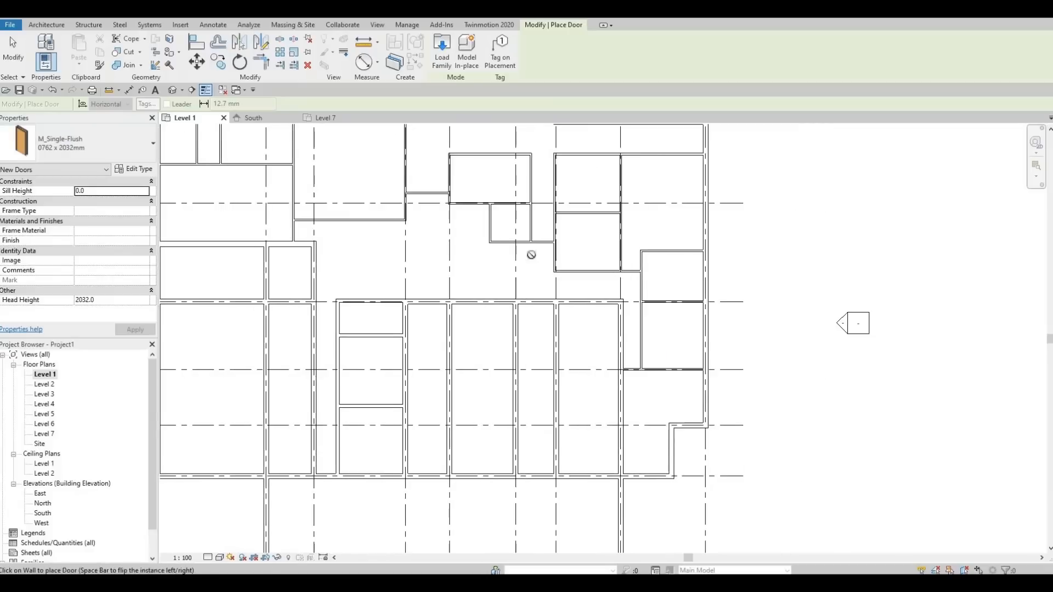
scroll(509, 245, up, 2)
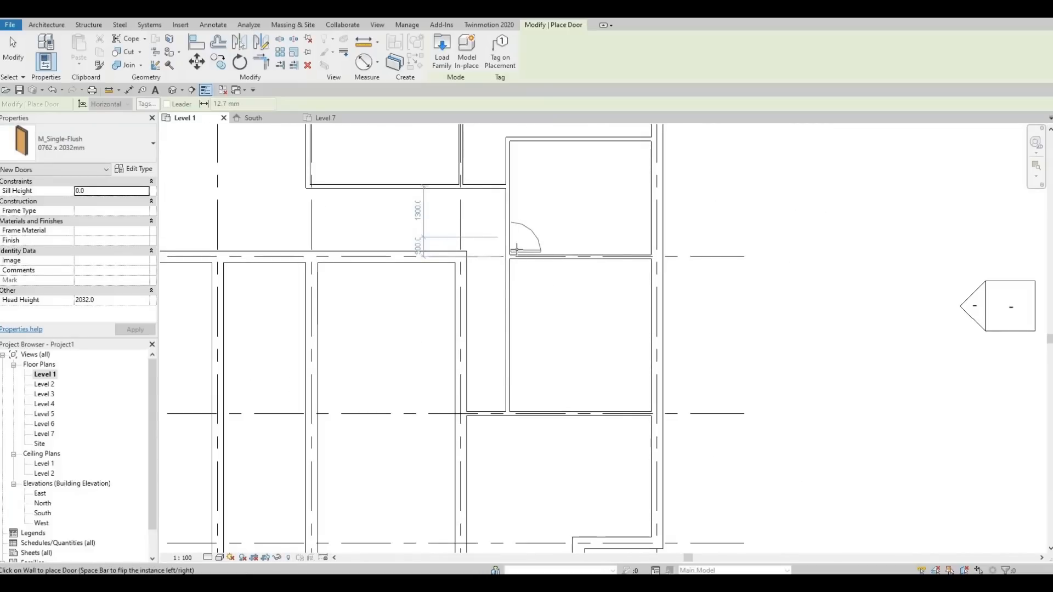
scroll(511, 269, up, 1)
scroll(510, 281, up, 1)
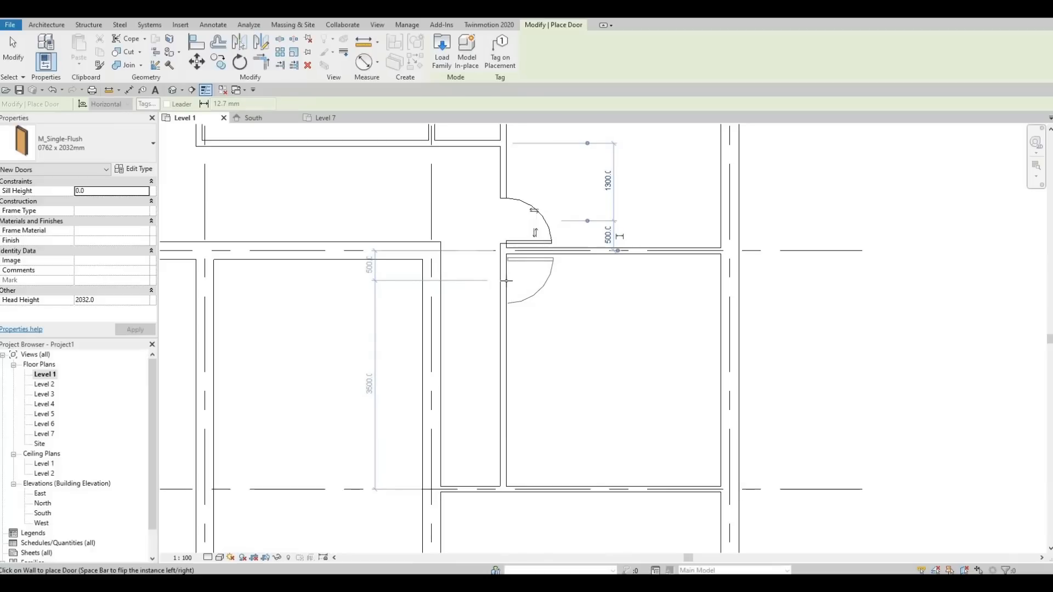
scroll(508, 284, down, 2)
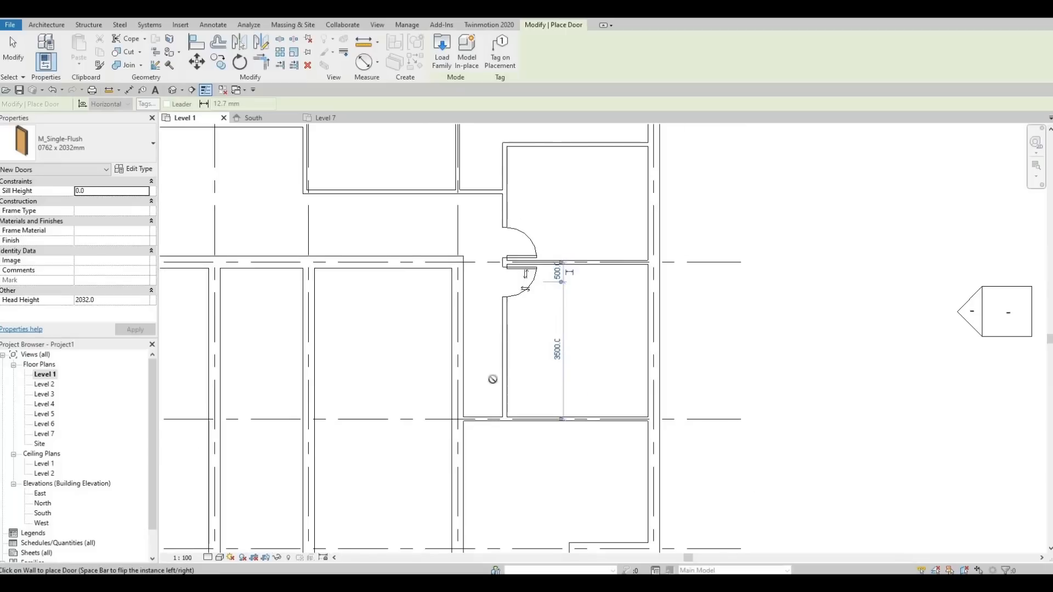
scroll(502, 292, down, 1)
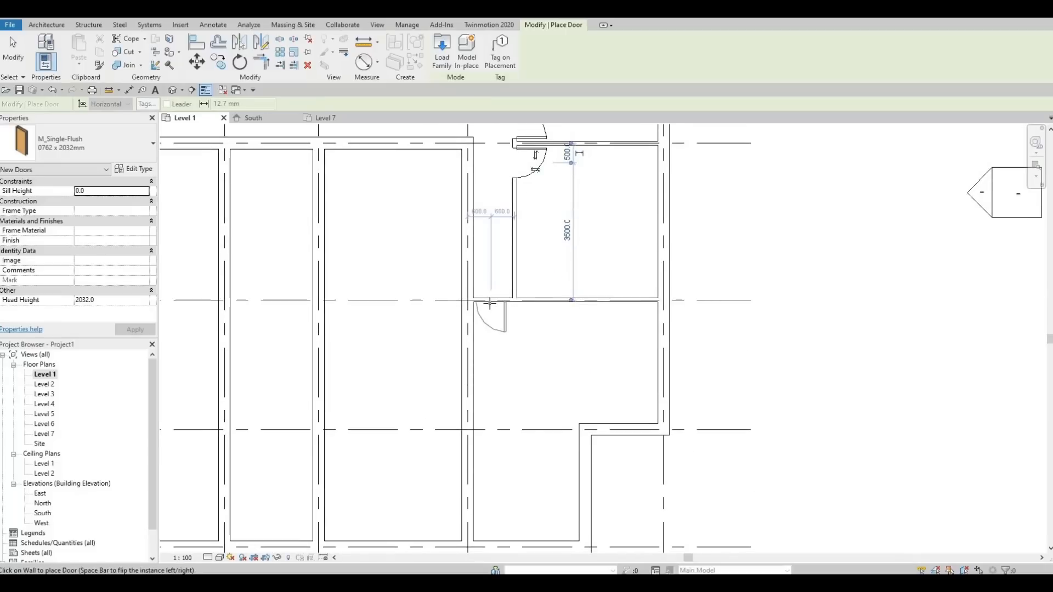
Place a single-flush door closing the south end of the narrow eastern corridor, centred 600 mm from each side and swinging south.
scroll(491, 305, up, 2)
key(space)
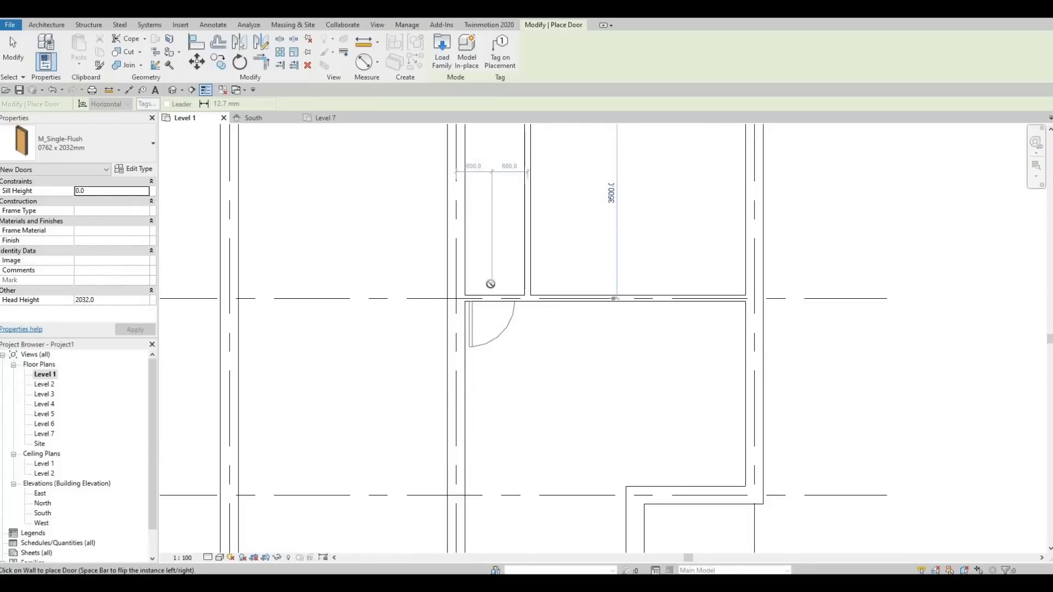
click(489, 299)
Place a single-flush door in the small central room's east wall, centred 500 mm below its north wall and swinging into the room.
scroll(429, 258, down, 2)
middle_drag(428, 270, 553, 311)
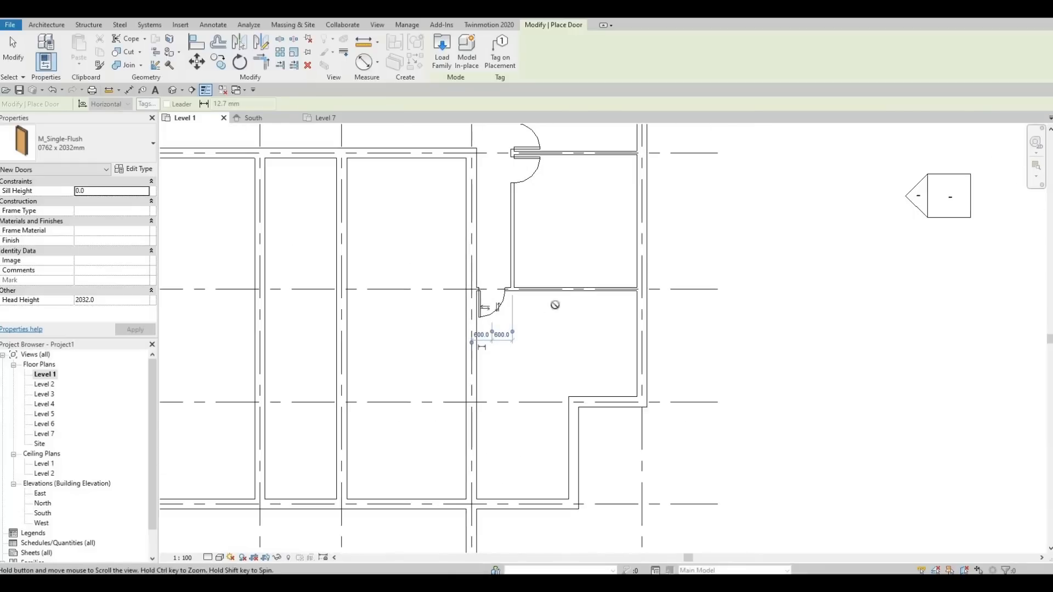
scroll(554, 306, down, 1)
middle_drag(476, 302, 510, 340)
middle_drag(423, 224, 511, 348)
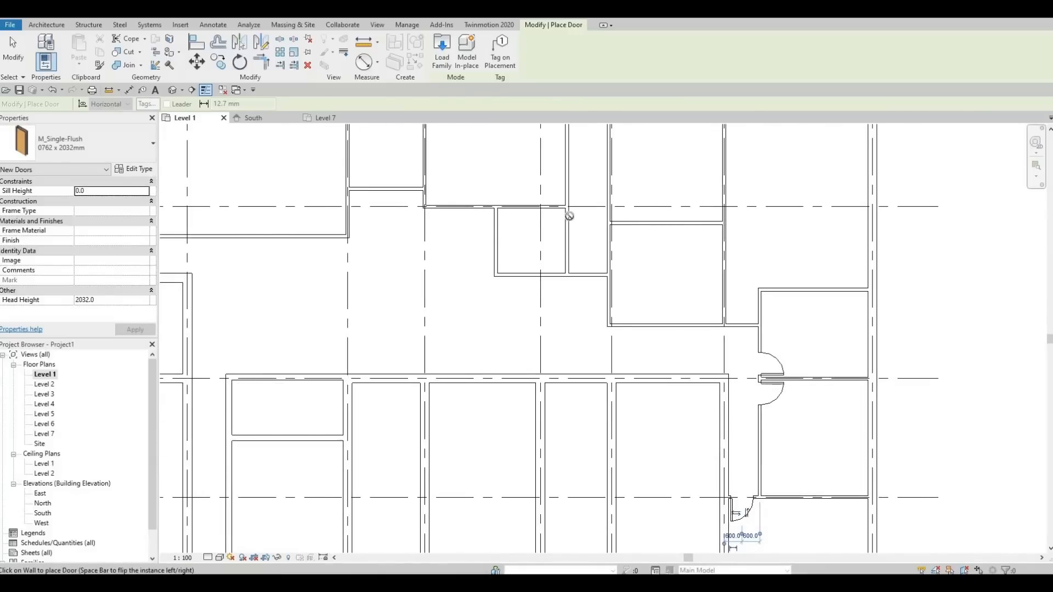
scroll(570, 216, up, 3)
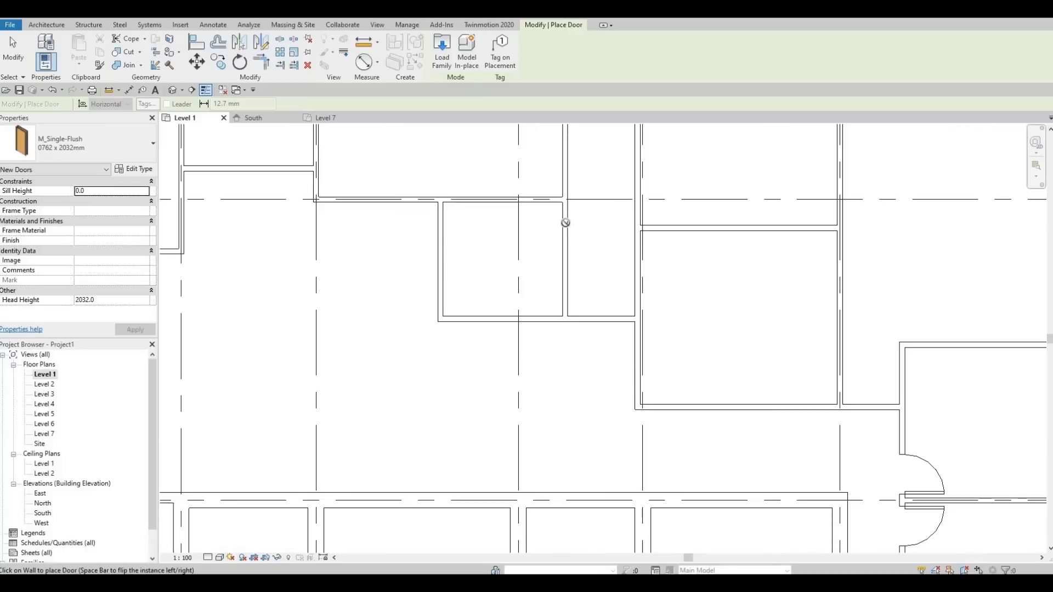
scroll(573, 203, up, 1)
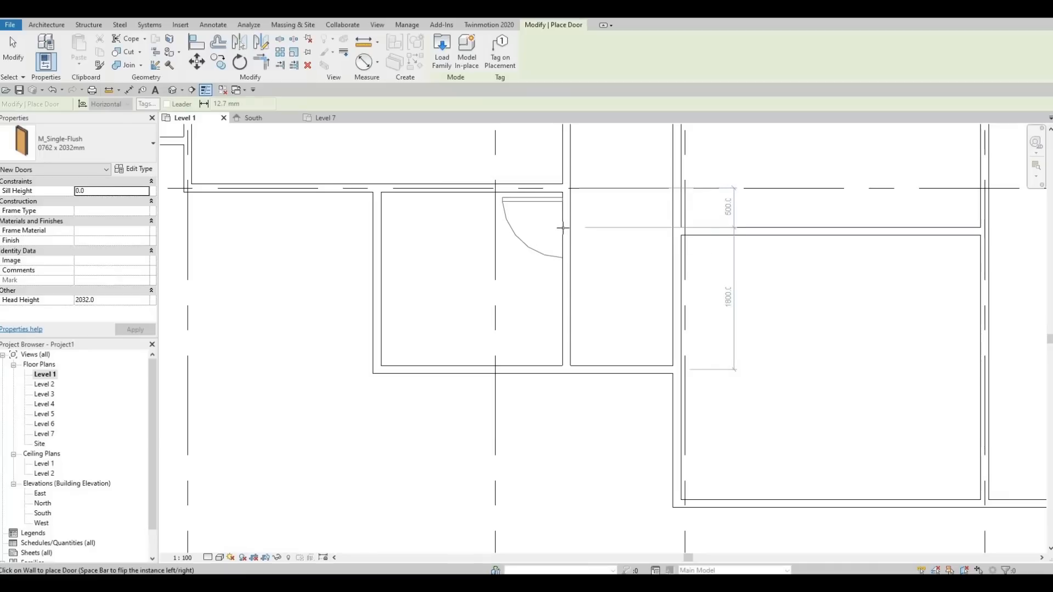
click(560, 236)
Place an inward-swinging door in the east wall of the room north of the small central room, centred 500 mm below its north wall.
scroll(559, 212, down, 1)
middle_drag(560, 213, 557, 320)
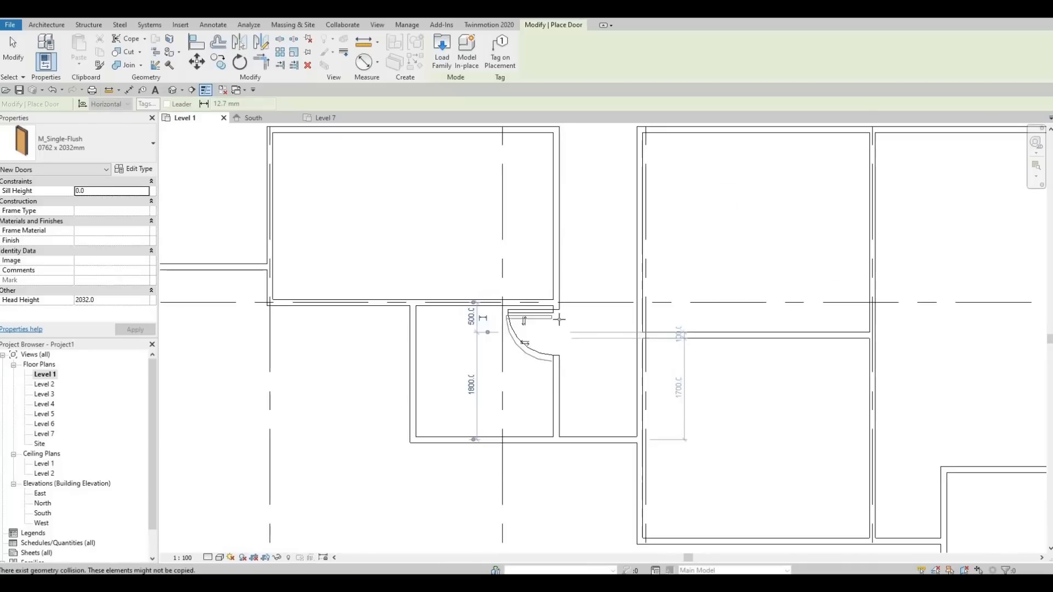
scroll(555, 320, down, 1)
middle_drag(548, 223, 542, 254)
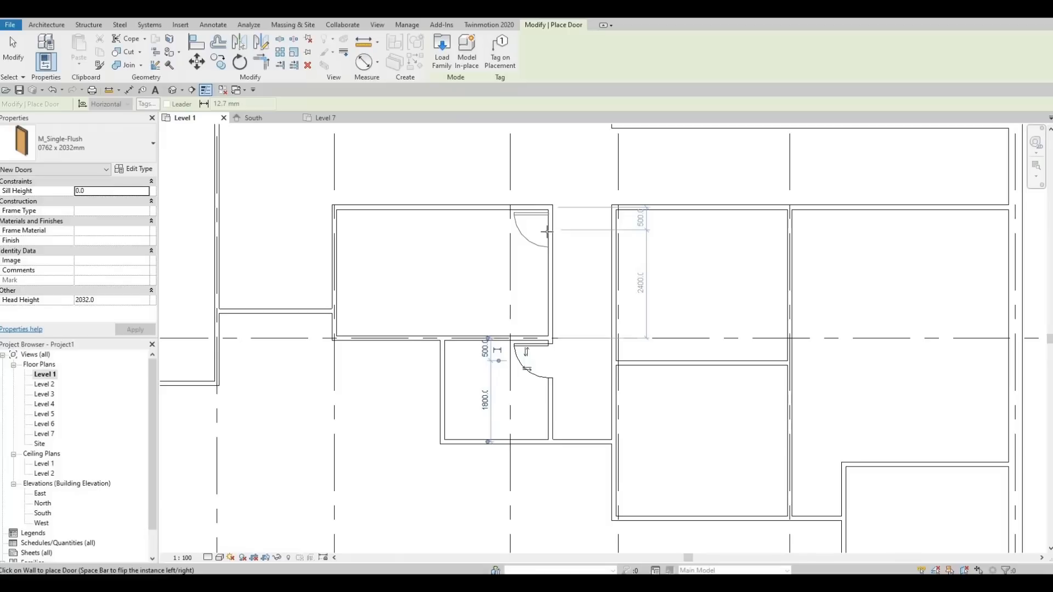
click(547, 232)
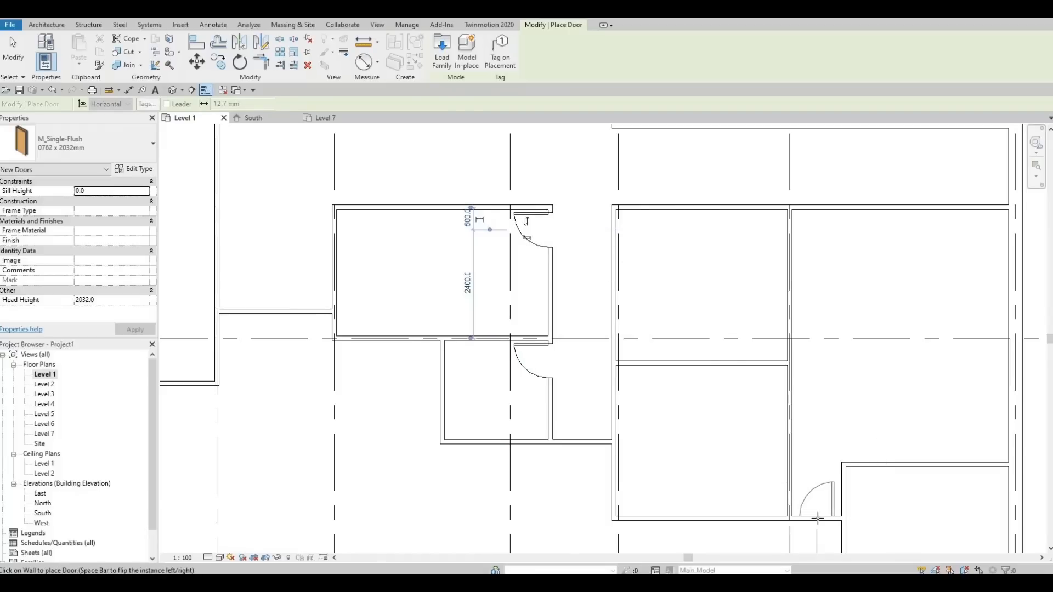
Place a door centred in the short wall northwest of the eastern rooms, and two in the stacked rooms' west wall, 500 mm below each north wall.
click(772, 489)
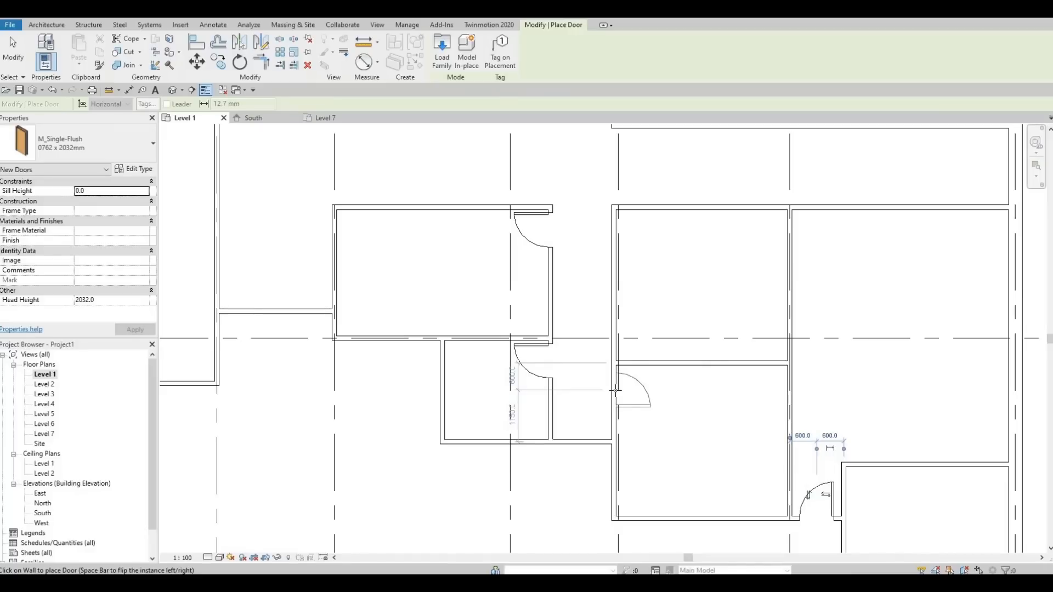
key(space)
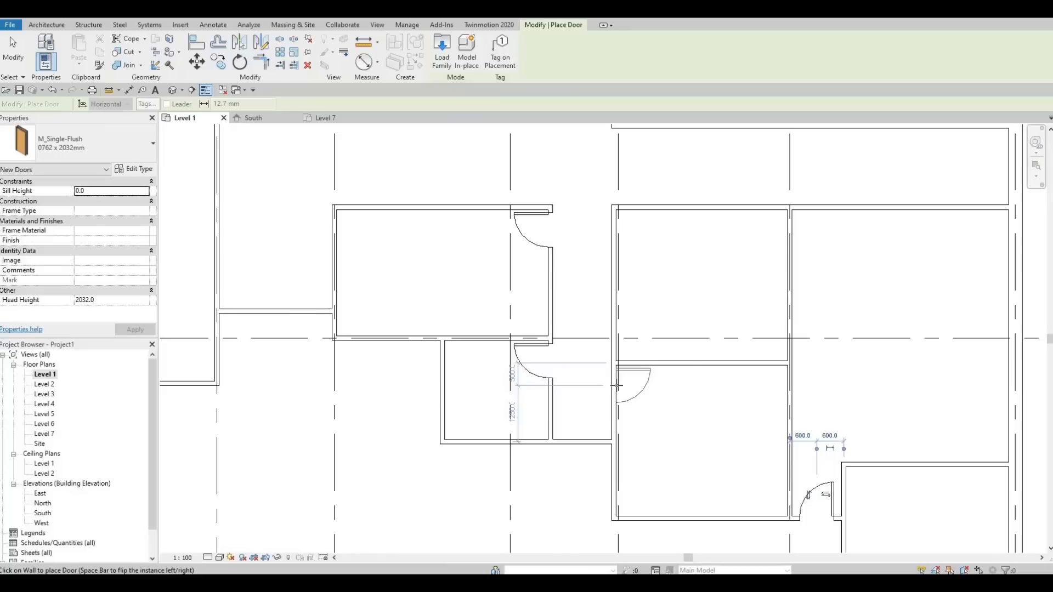
click(617, 386)
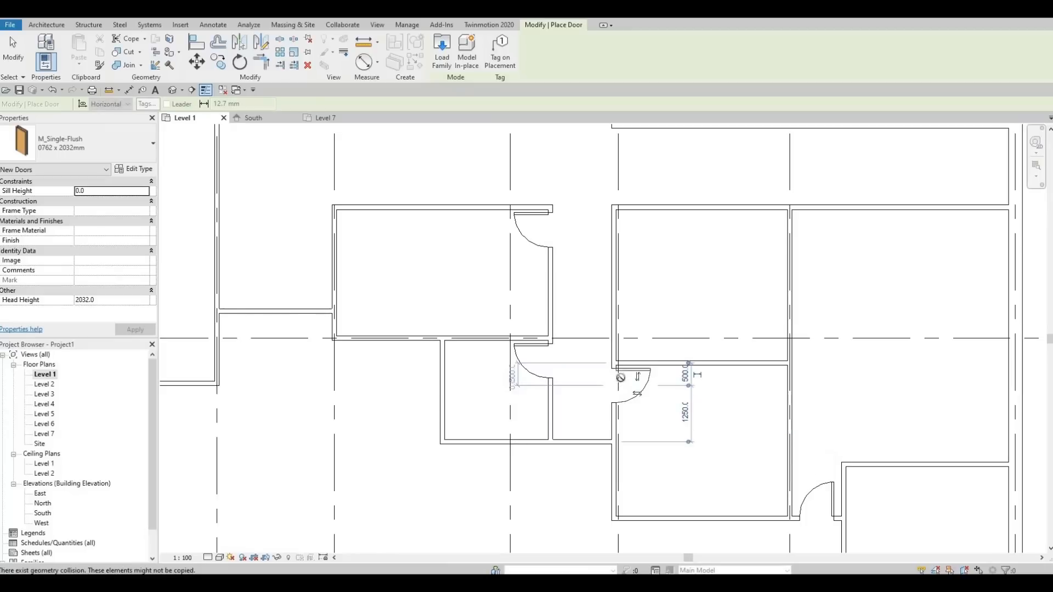
click(618, 231)
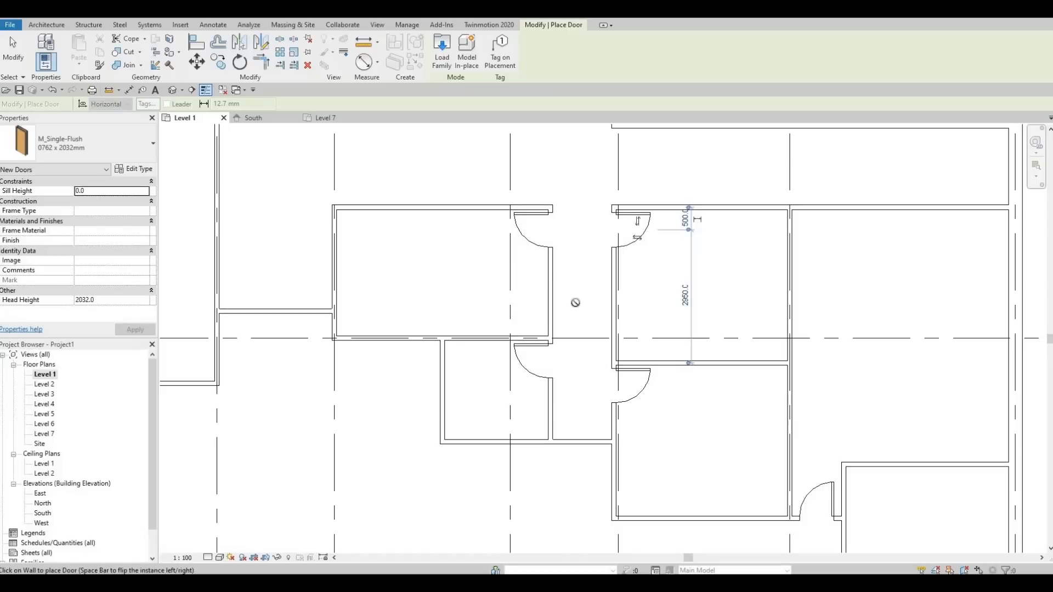
Place two doors in the northeastern rooms' west wall, centred 500 mm south and 500 mm north of their dividing wall, swinging inward.
middle_drag(596, 296, 608, 338)
scroll(608, 338, down, 5)
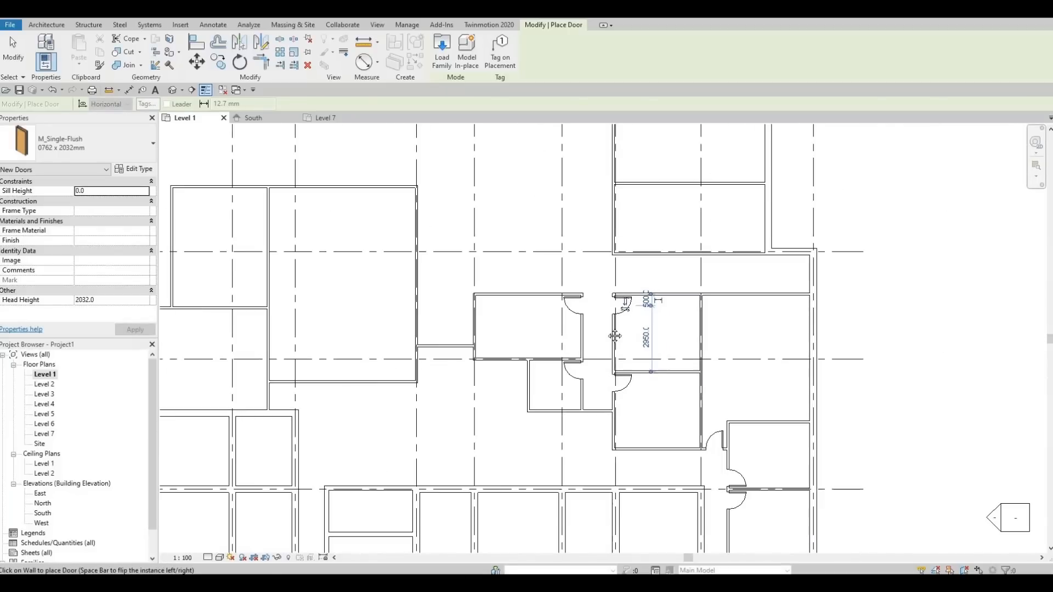
scroll(619, 236, up, 1)
middle_drag(618, 236, 607, 272)
scroll(607, 273, up, 3)
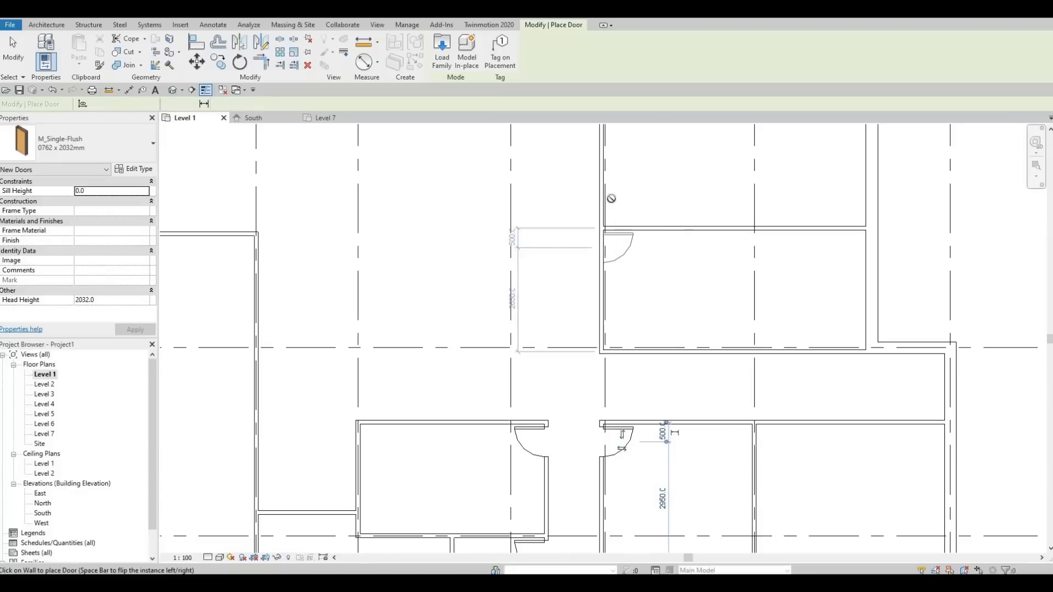
click(604, 248)
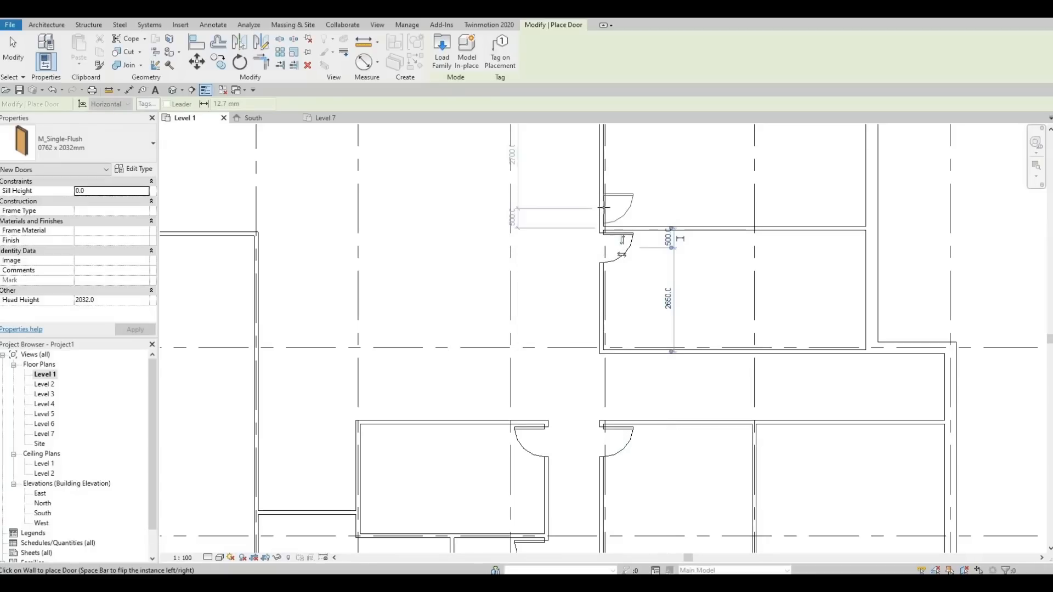
key(space)
click(588, 222)
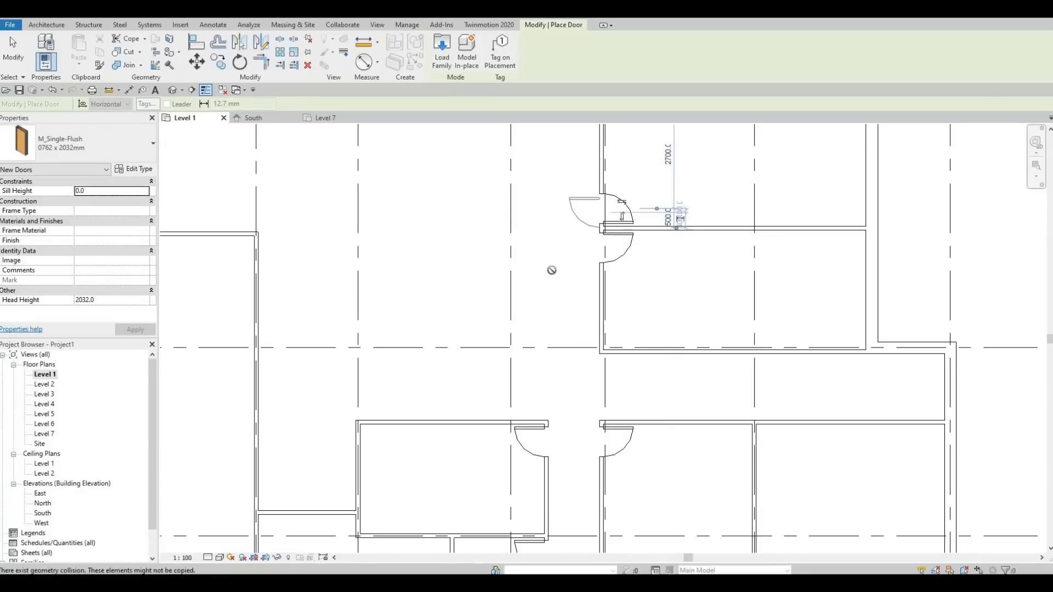
Place a north-swinging door 600 mm along the short wall east of the large room, and one across the central corridor's south end, 500 mm from its west wall.
scroll(552, 271, down, 2)
scroll(535, 401, up, 1)
middle_drag(535, 401, 600, 388)
scroll(484, 414, down, 1)
middle_drag(485, 413, 569, 383)
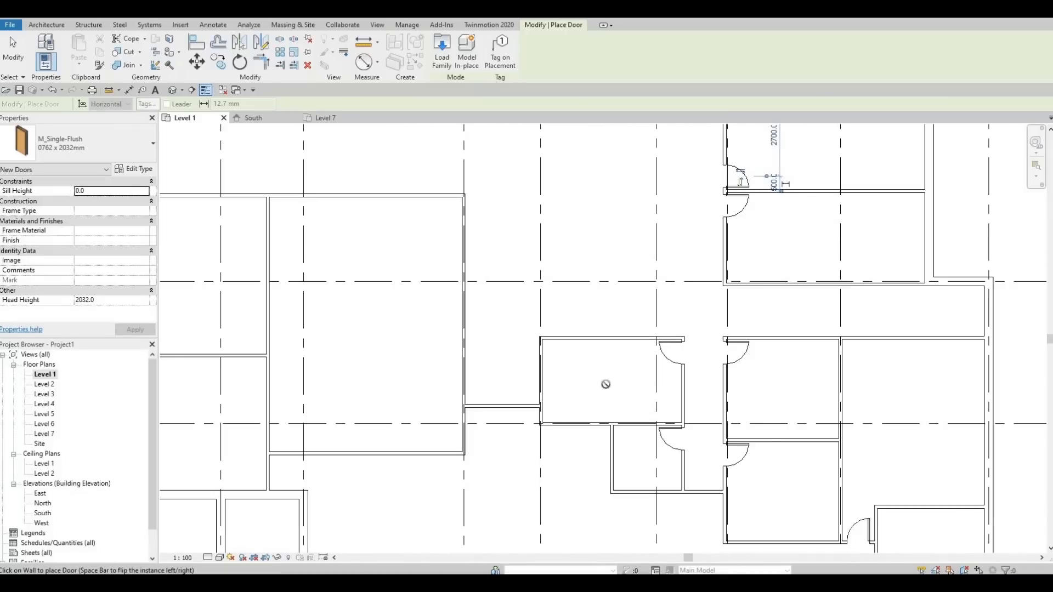
middle_drag(456, 379, 566, 337)
scroll(565, 336, down, 1)
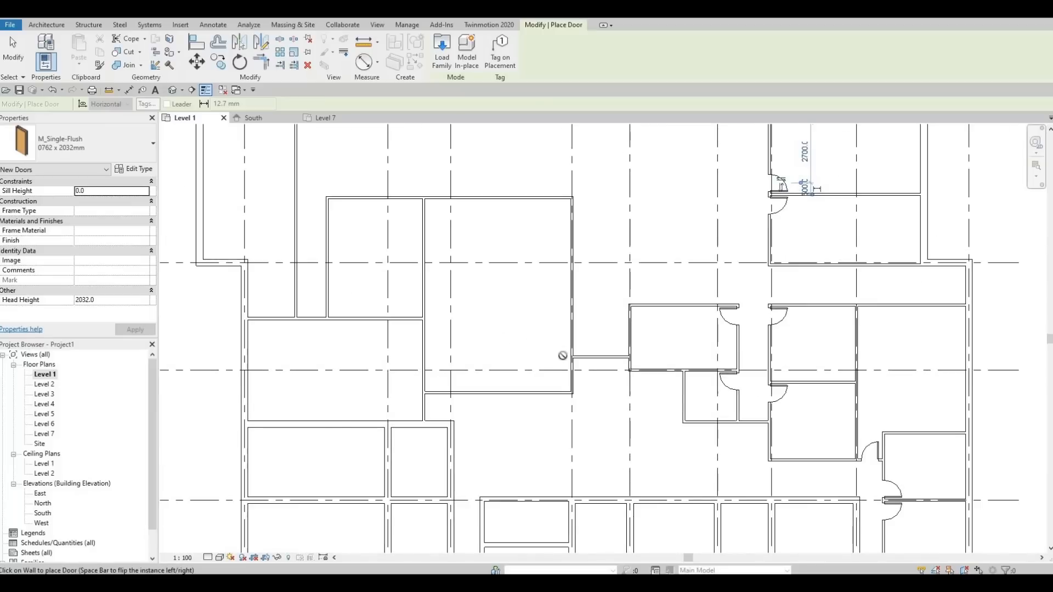
scroll(588, 359, up, 3)
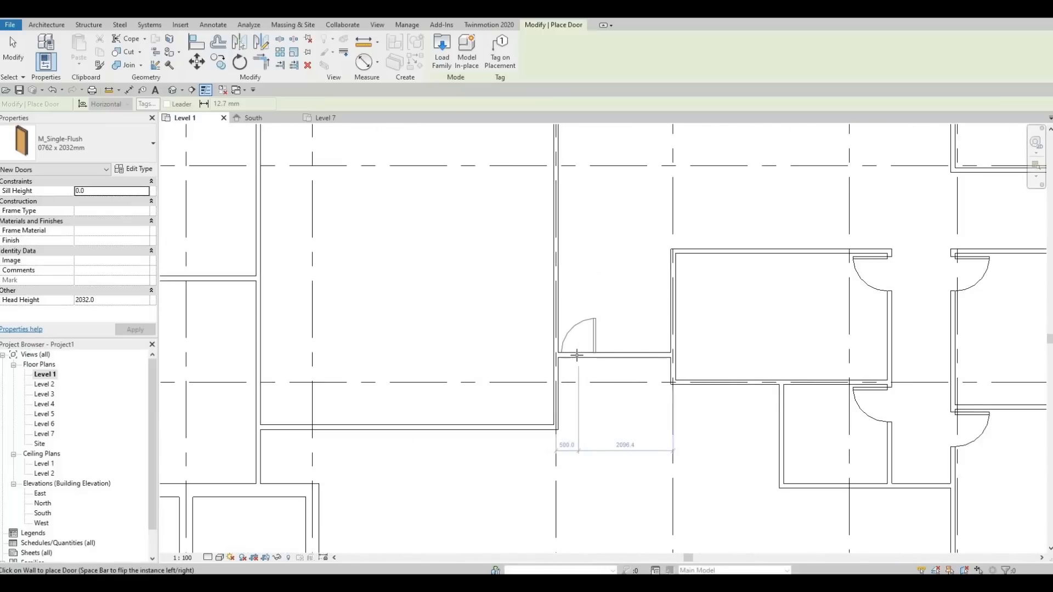
key(space)
click(582, 355)
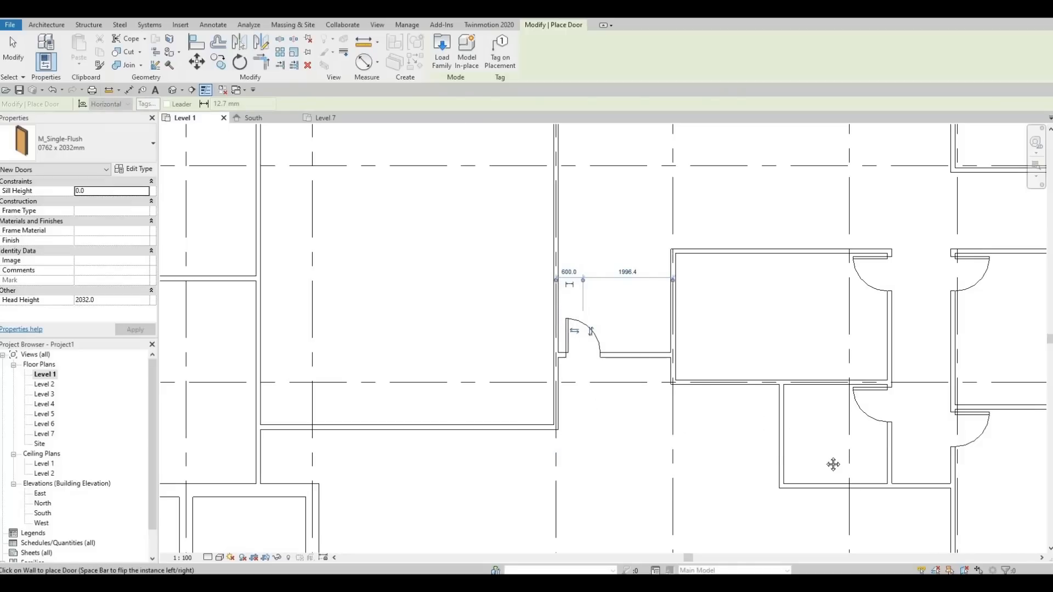
middle_drag(833, 464, 754, 453)
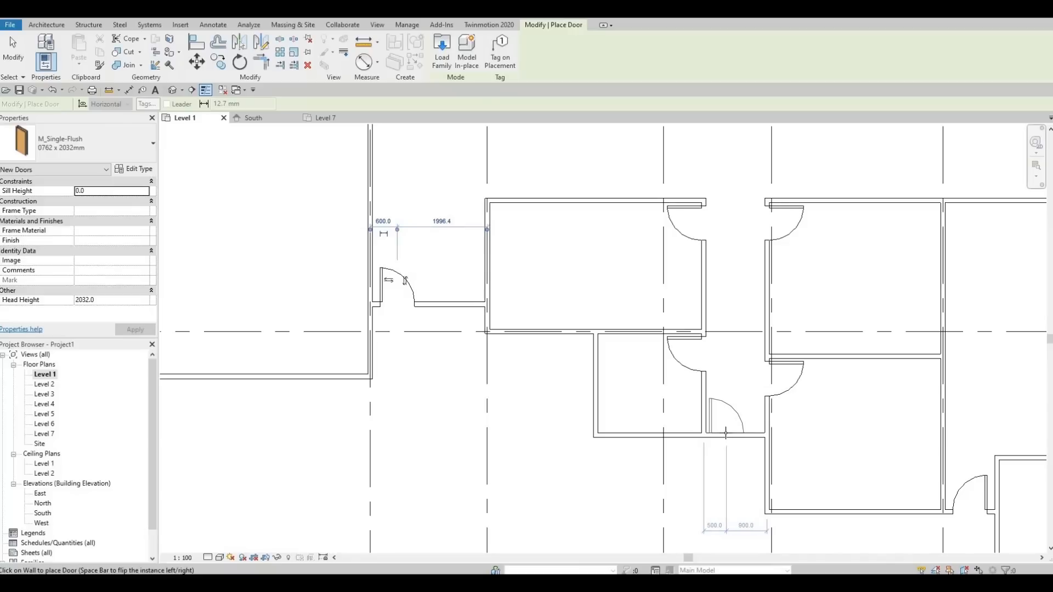
click(405, 280)
Place a west-swinging door in the short wall below the large room's southwest corner, centred 700 mm from both adjoining walls.
scroll(667, 381, down, 1)
middle_drag(525, 449, 575, 376)
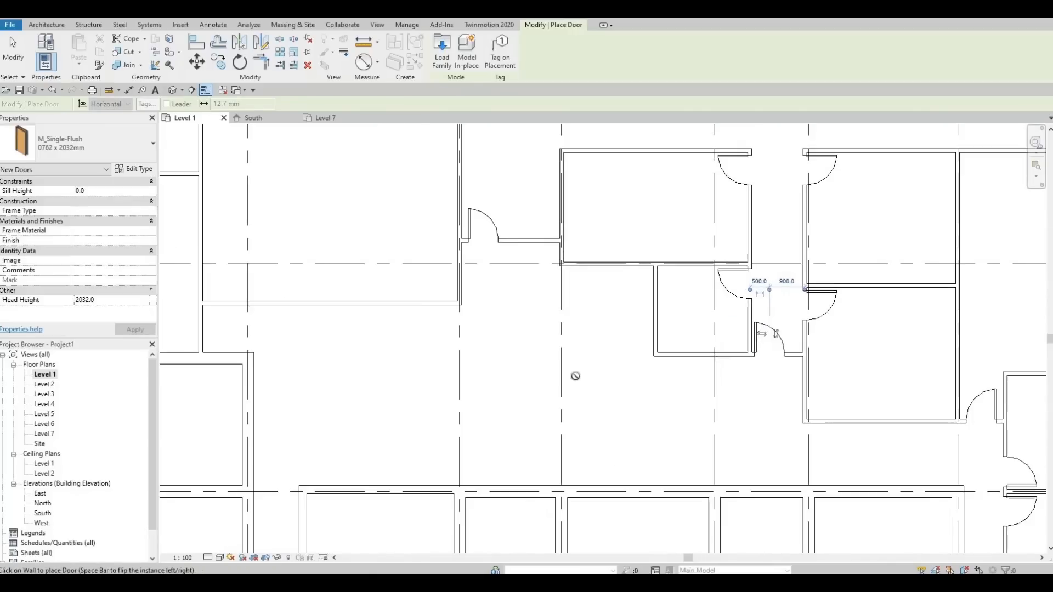
scroll(570, 384, up, 1)
scroll(630, 361, down, 3)
middle_drag(757, 420, 701, 334)
scroll(712, 314, up, 1)
scroll(729, 418, down, 2)
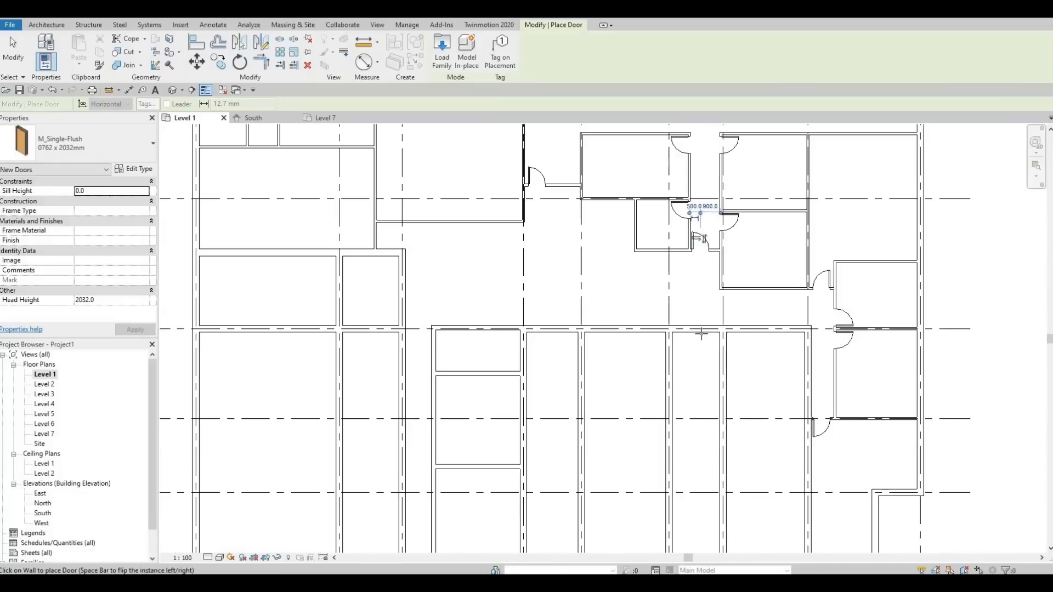
middle_drag(581, 299, 590, 325)
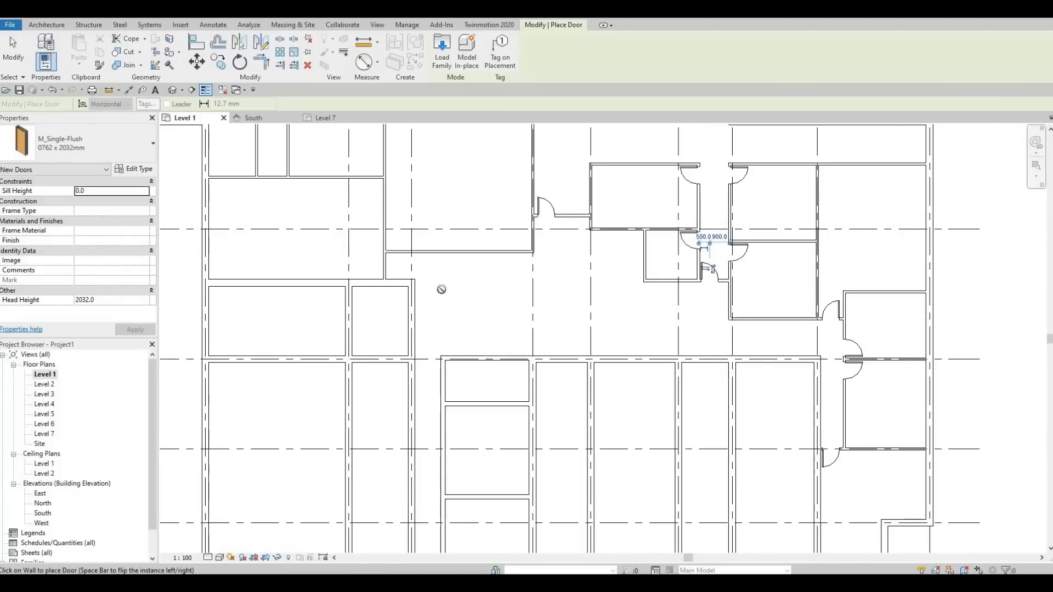
scroll(384, 268, up, 1)
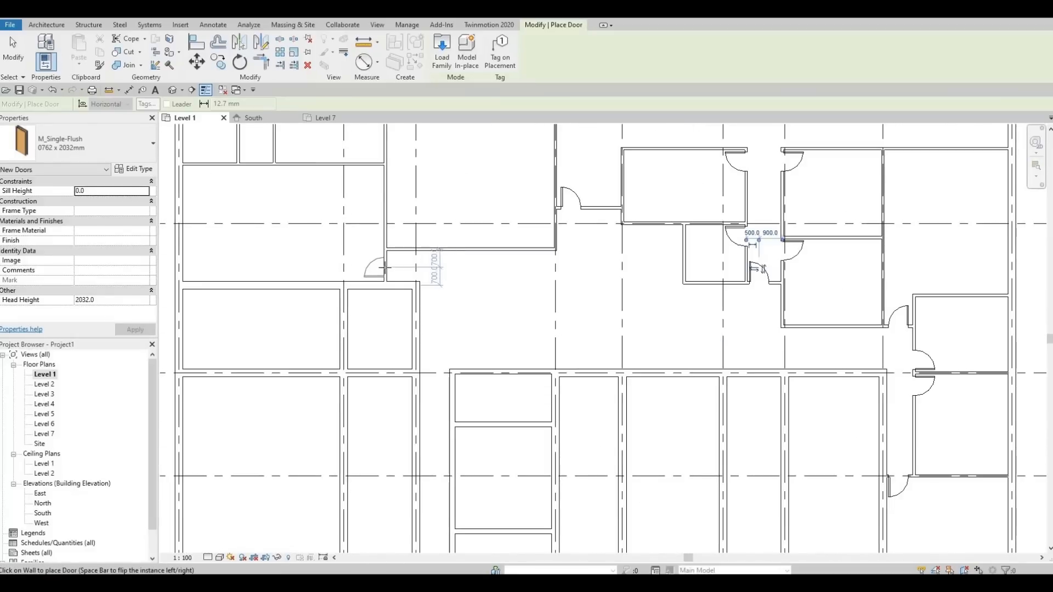
click(384, 268)
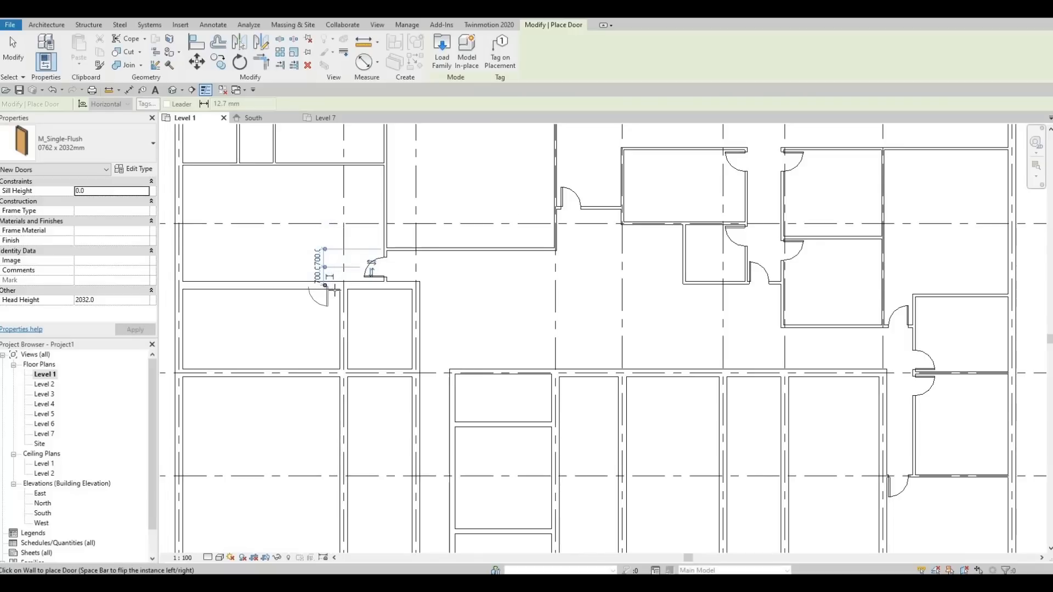
Place a door in the southwestern room's north wall, 600 mm from its east end, and one across the narrow western corridor's south end, 500 mm from its west wall.
scroll(334, 289, up, 4)
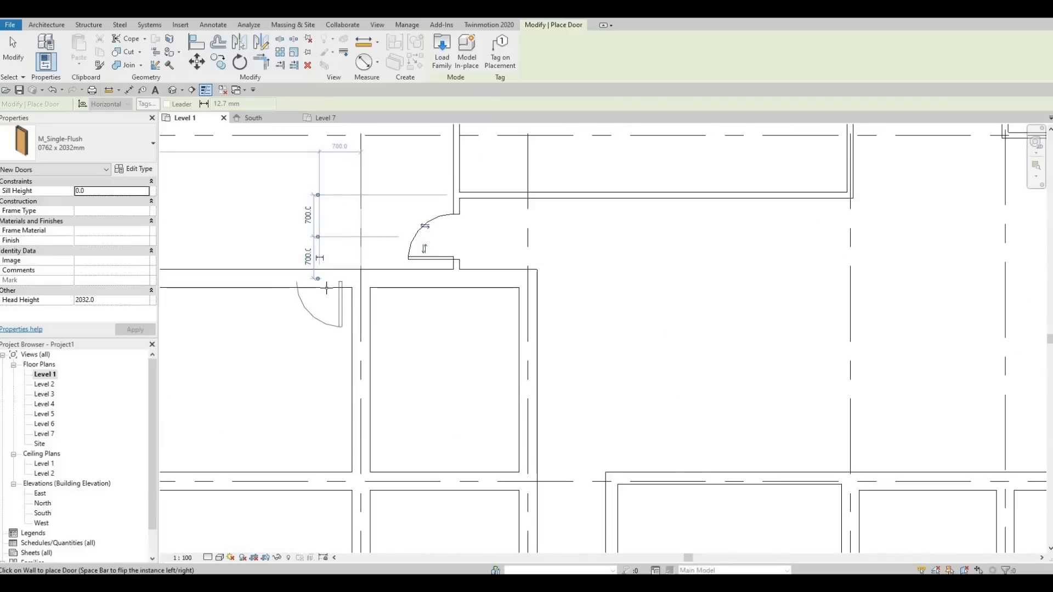
click(327, 288)
scroll(378, 264, down, 3)
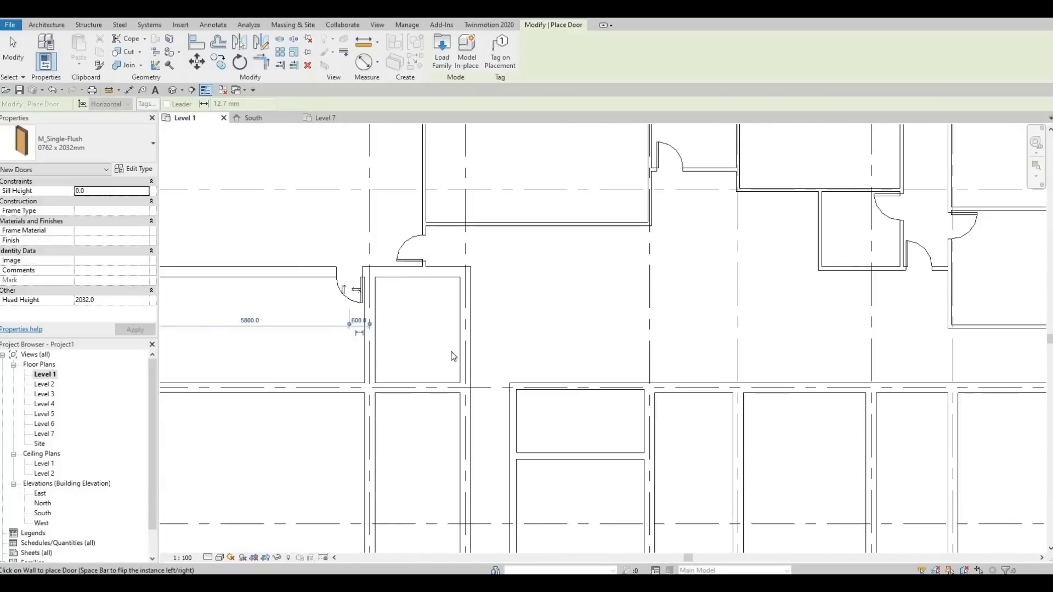
scroll(454, 356, down, 3)
scroll(400, 323, up, 2)
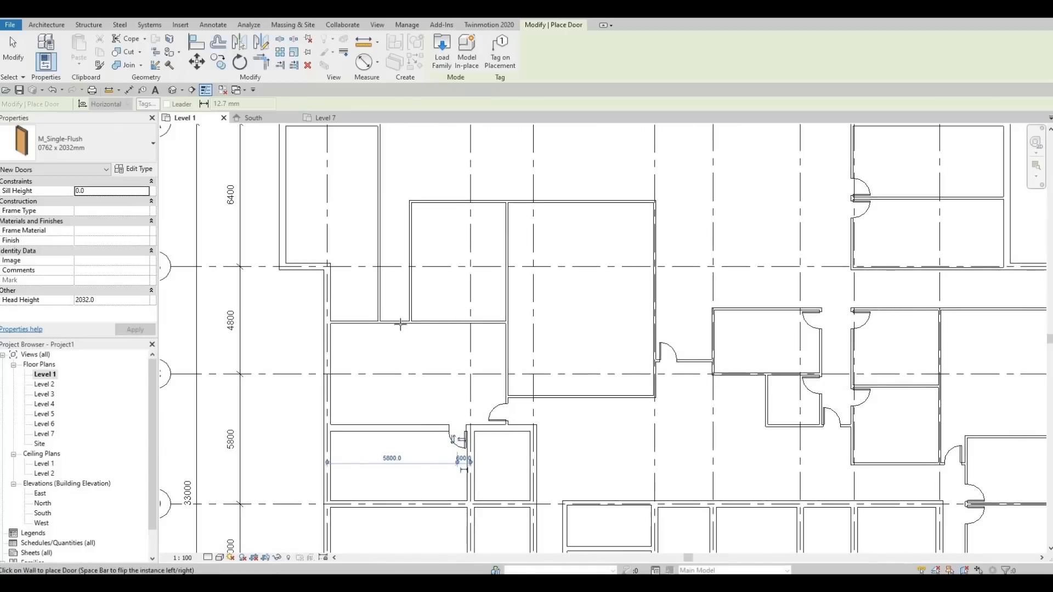
scroll(394, 322, up, 1)
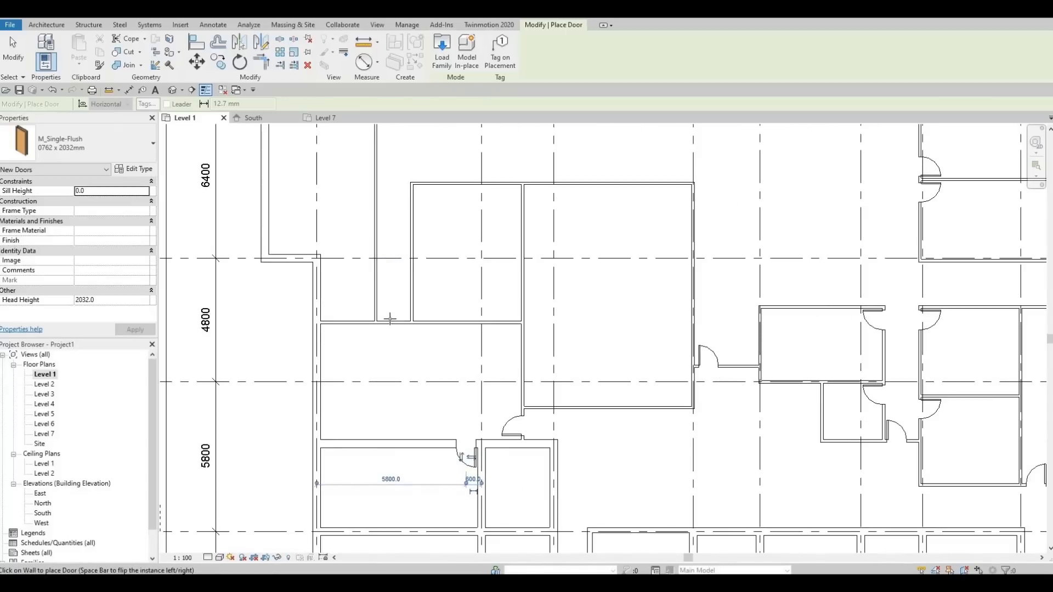
click(389, 322)
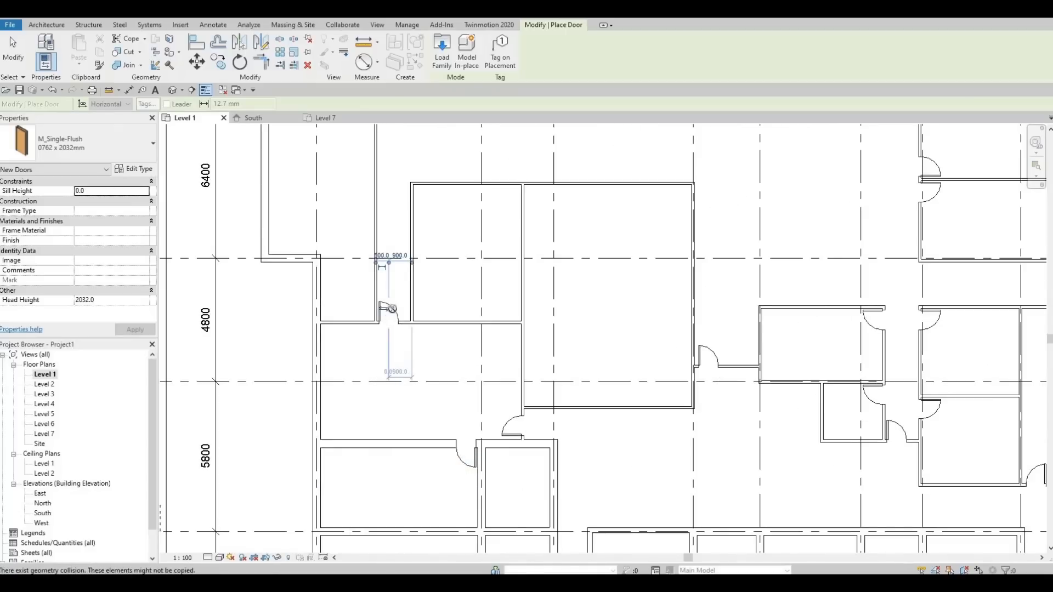
Place a door in the long western room's east wall, centred 500 mm from its north end and swinging into the room.
middle_drag(395, 302, 400, 360)
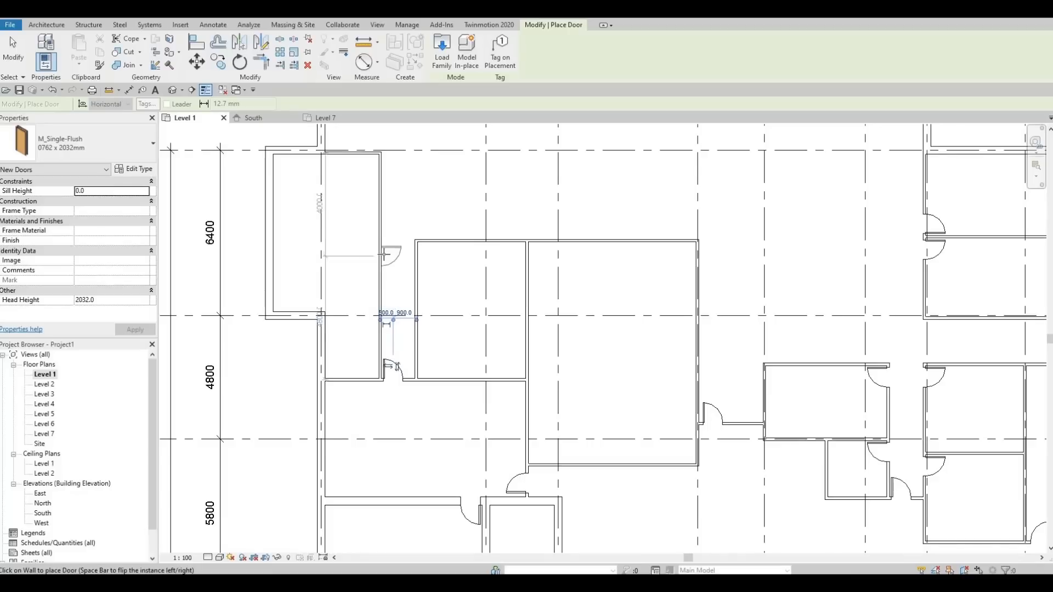
scroll(382, 166, up, 2)
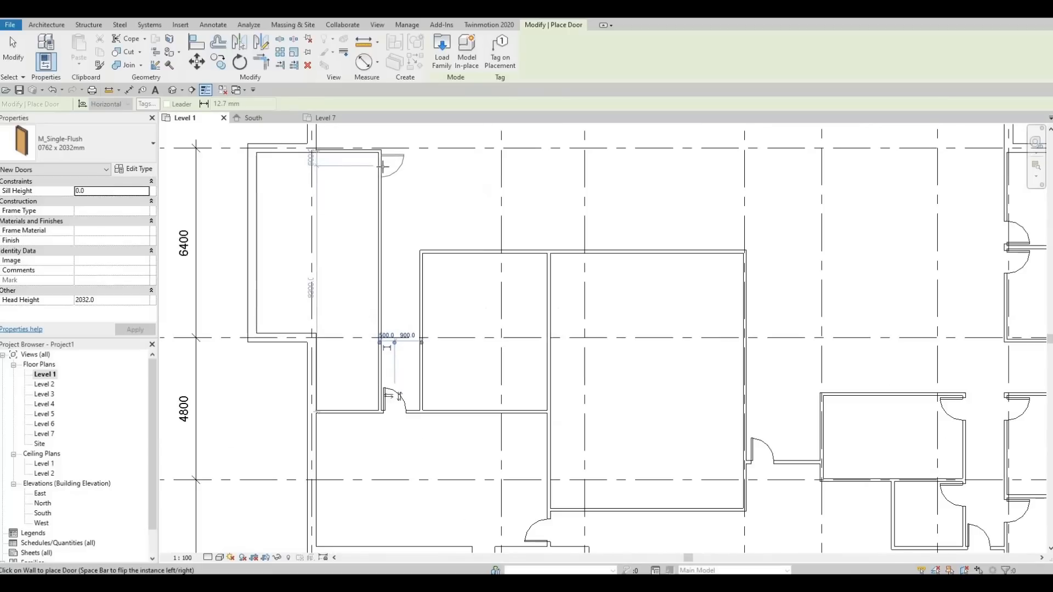
key(space)
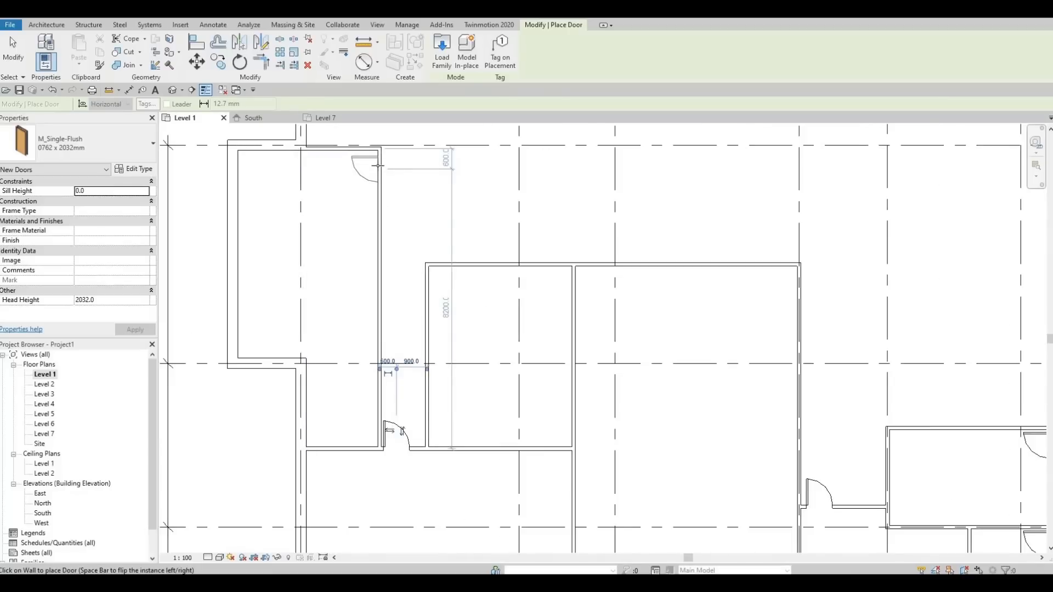
click(378, 166)
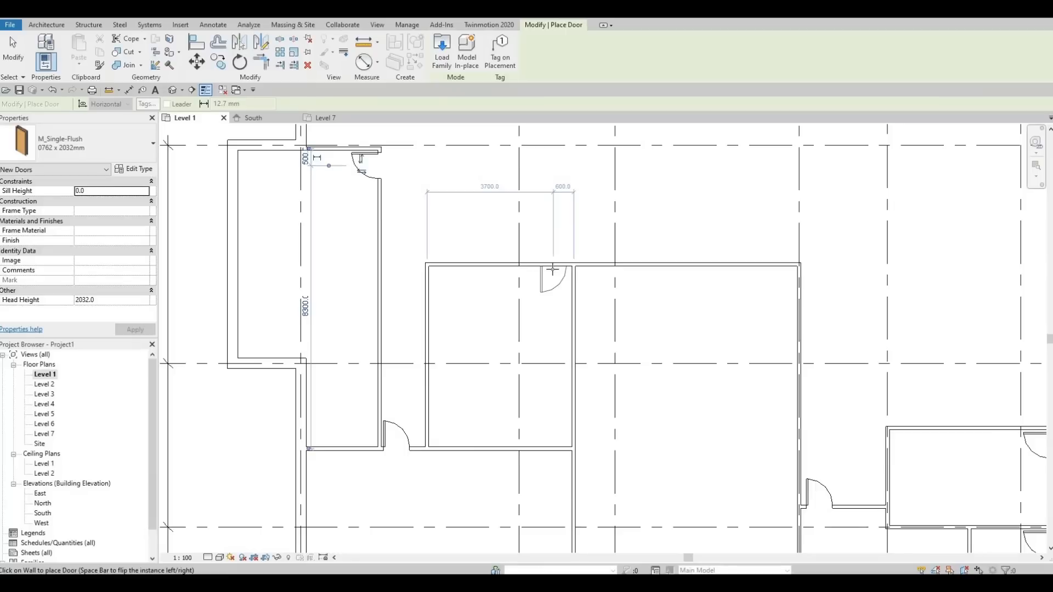
Place inward-swinging doors in the north walls of the two adjoining northern rooms, each centred 600 mm from their shared partition.
key(space)
click(600, 269)
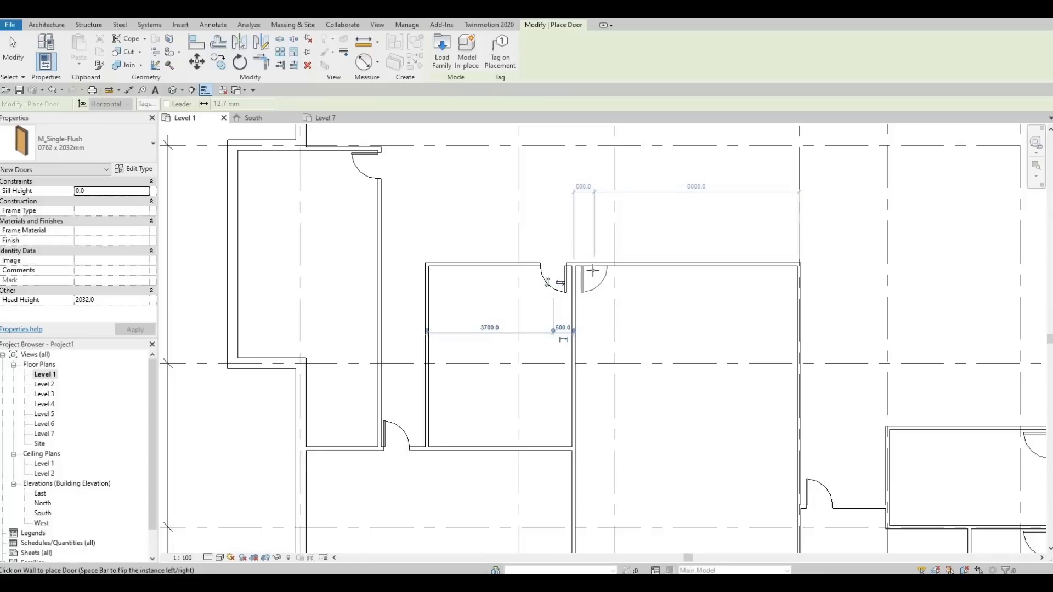
click(596, 271)
Place a door in the large northern room's east wall, centred 500 mm from its north end and swinging into the room.
middle_drag(707, 342, 670, 294)
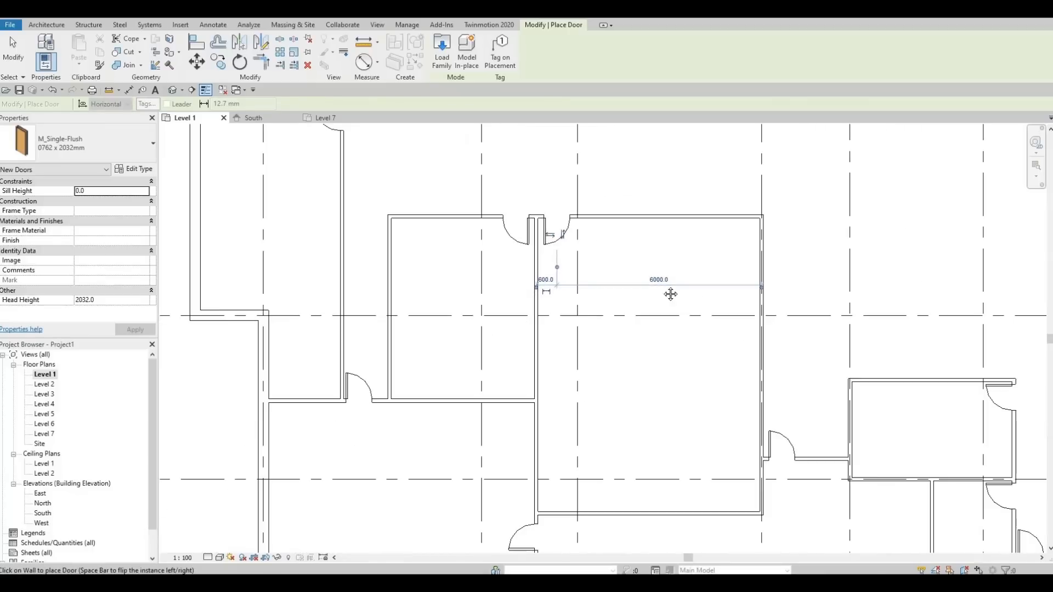
middle_drag(725, 276, 686, 261)
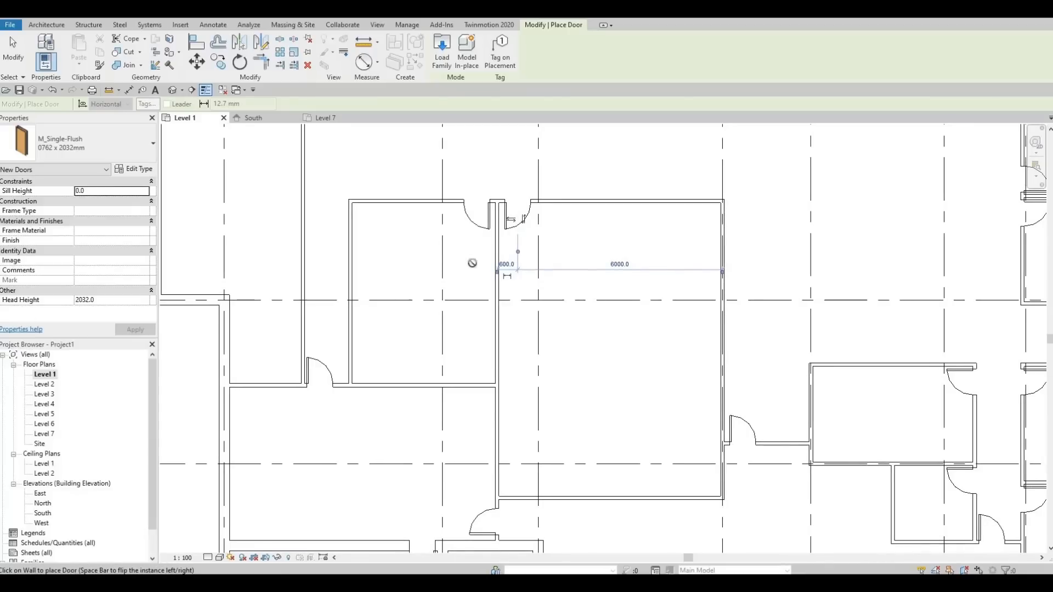
click(720, 218)
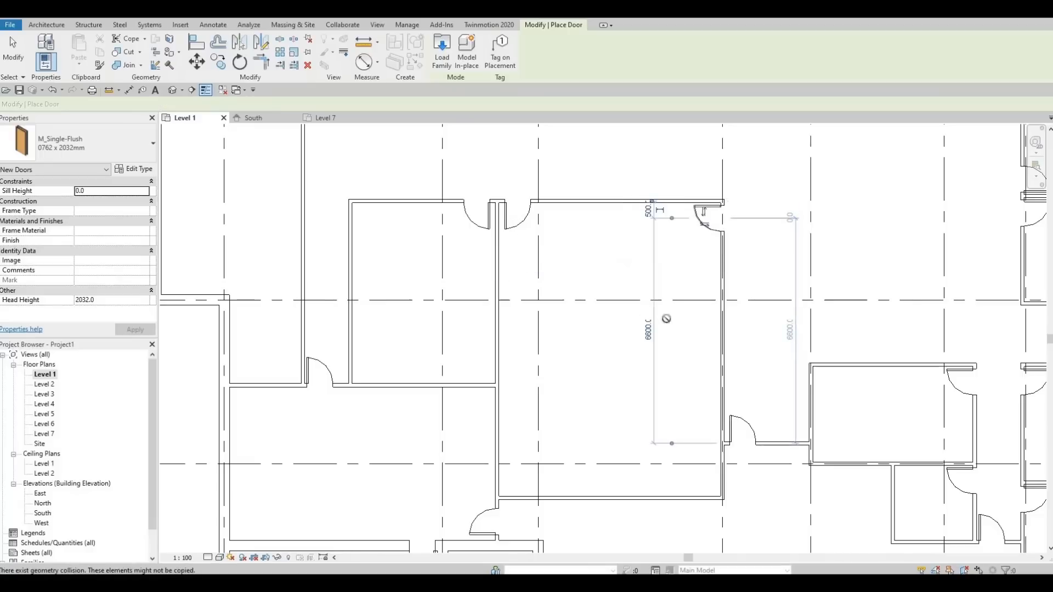
Place an inward-swinging door in the west wall of the small central room just south of grid D, 600 mm from its south end.
middle_drag(643, 236, 625, 292)
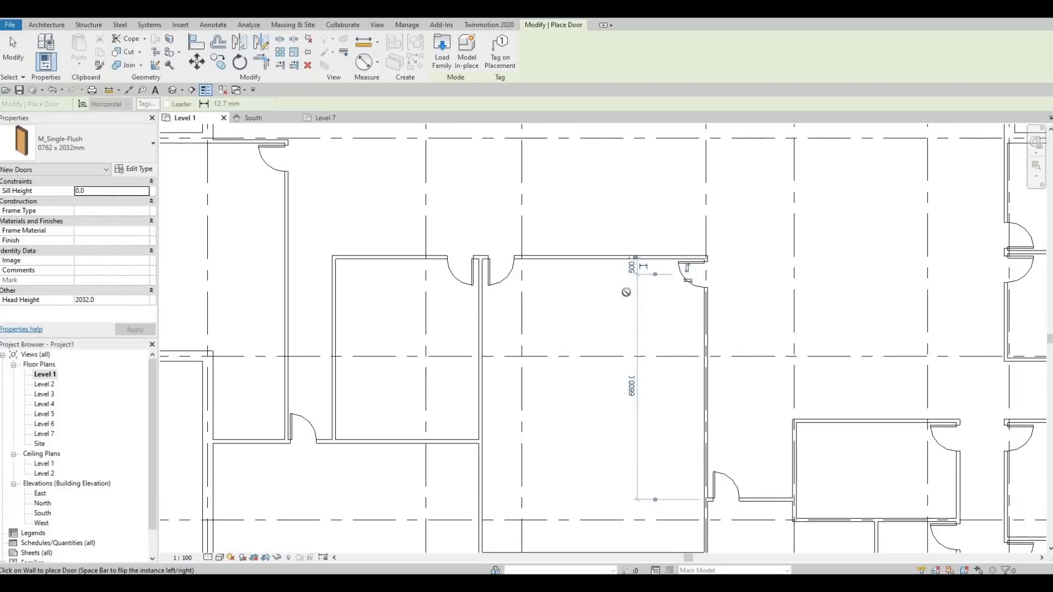
scroll(646, 313, down, 4)
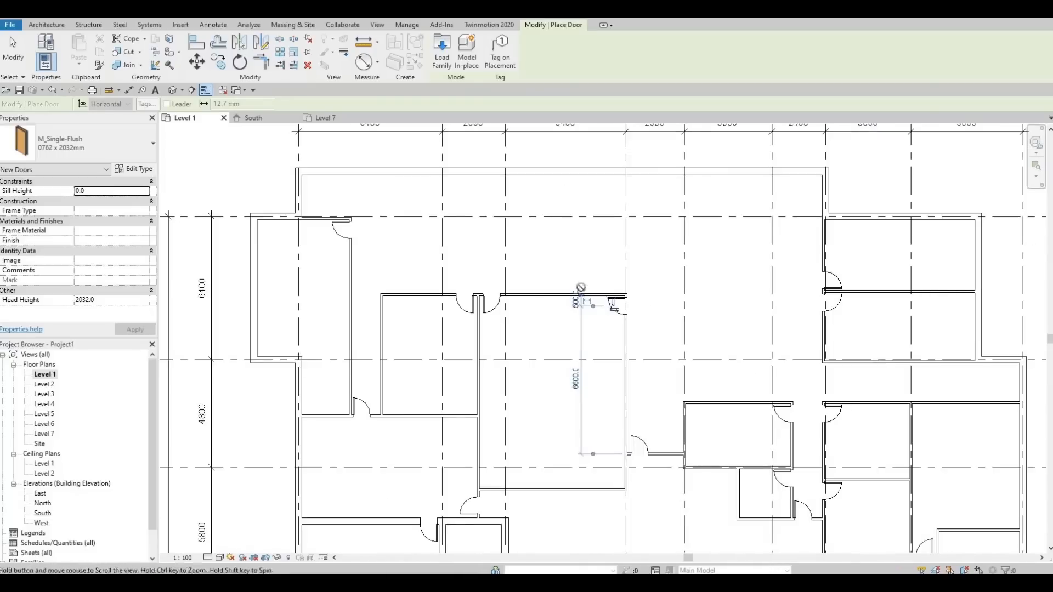
scroll(508, 431, down, 2)
middle_drag(508, 431, 569, 331)
scroll(567, 426, up, 1)
middle_drag(566, 425, 555, 323)
scroll(554, 323, down, 1)
middle_drag(657, 364, 648, 321)
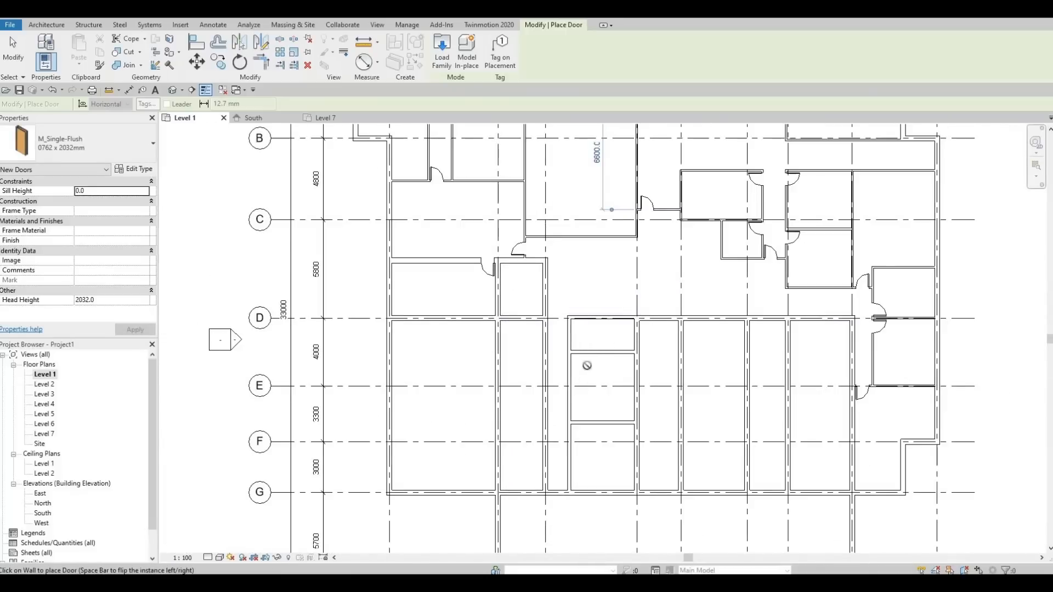
scroll(571, 341, up, 4)
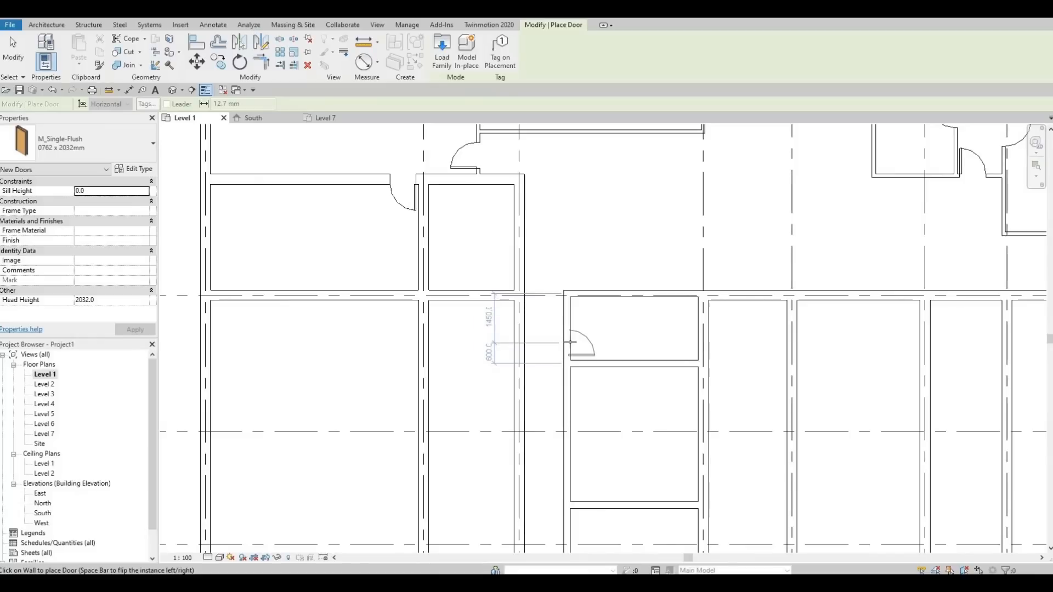
click(571, 342)
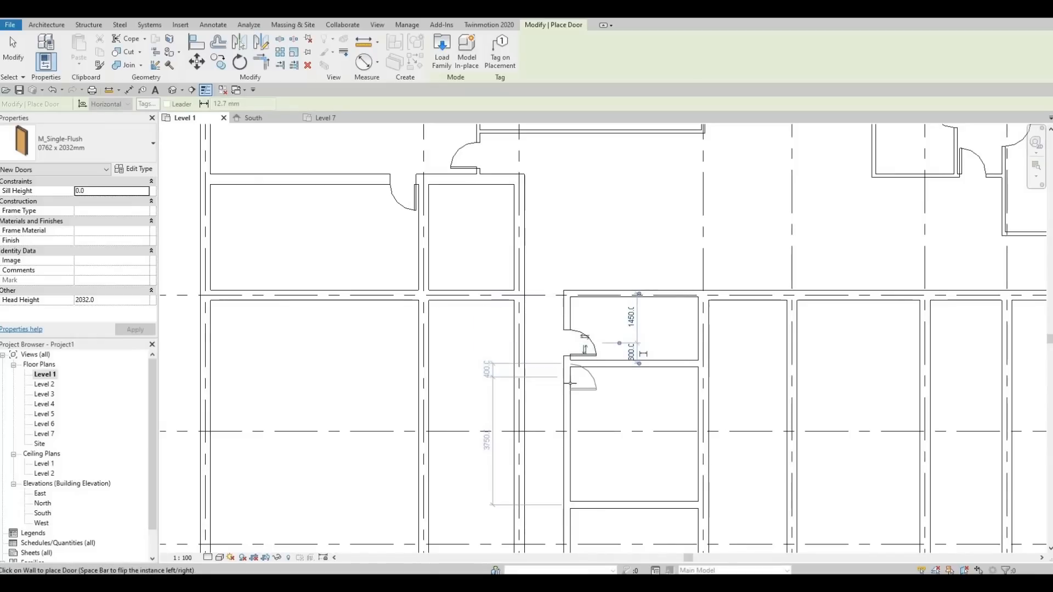
Place inward-swinging doors in the west walls of the two rooms below, each centred 600 mm from the partition between them.
key(space)
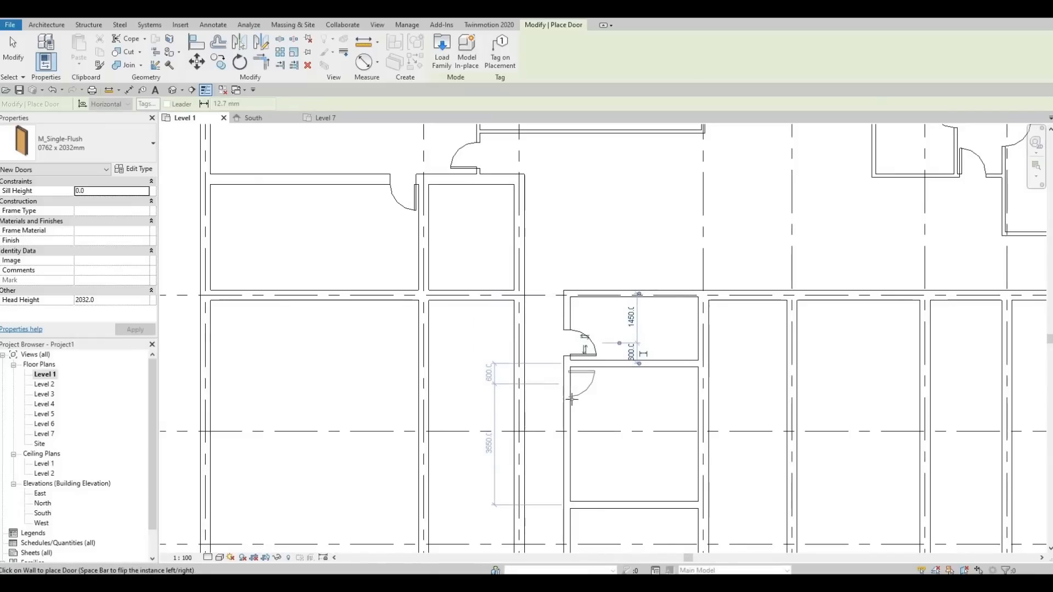
middle_drag(570, 462, 567, 308)
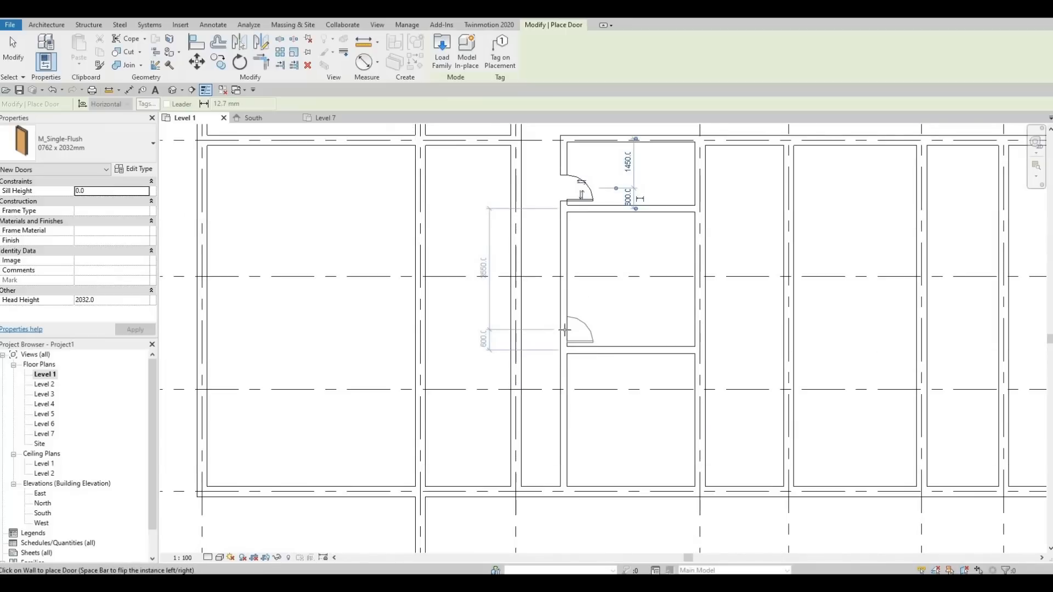
click(565, 330)
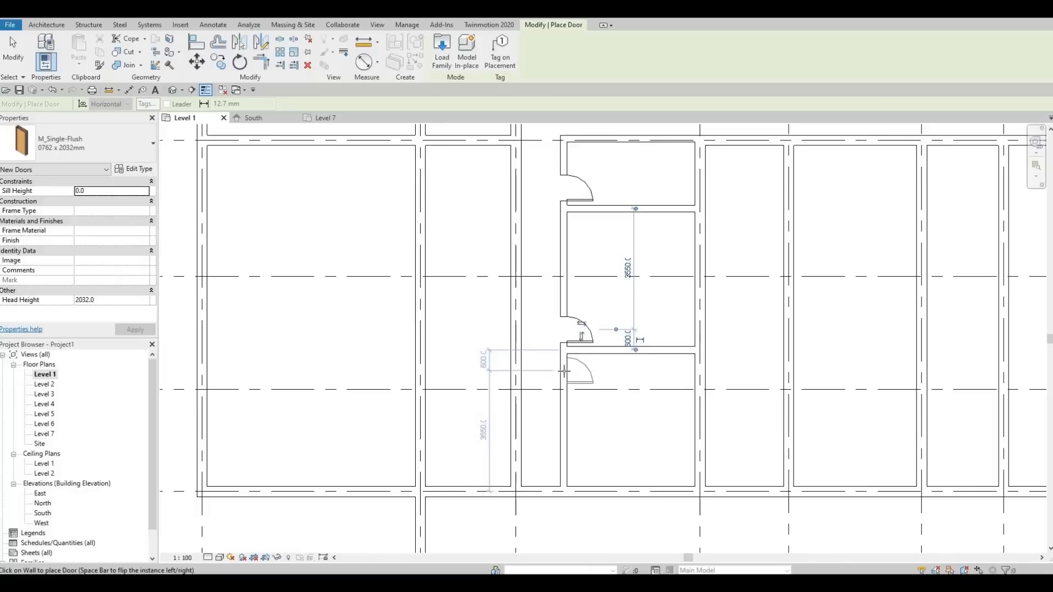
key(space)
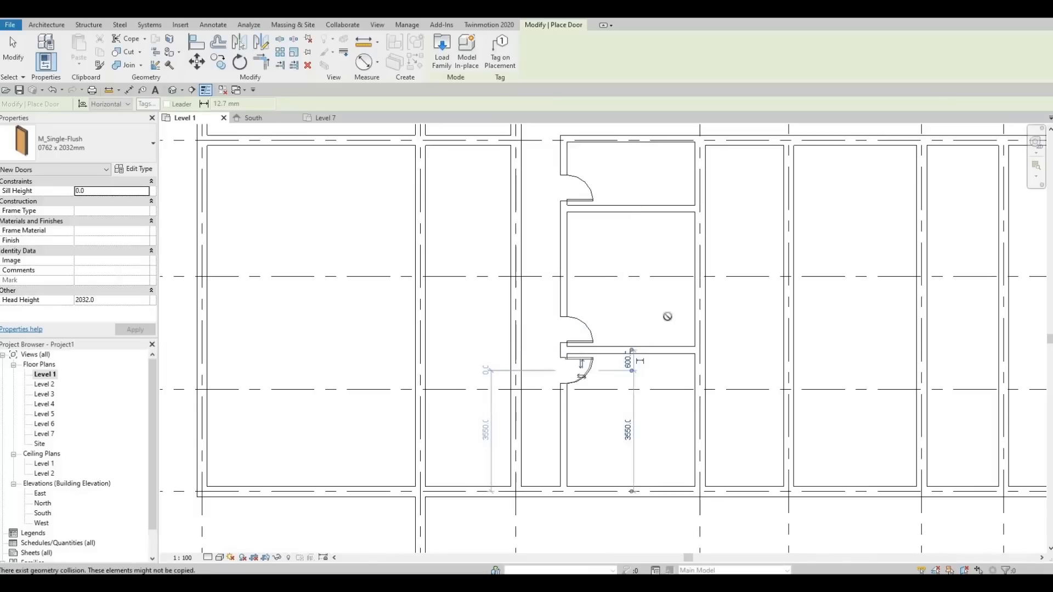
Start loading a family and open the Commercial subfolder of the library's Doors folder.
scroll(543, 334, down, 3)
scroll(589, 324, down, 2)
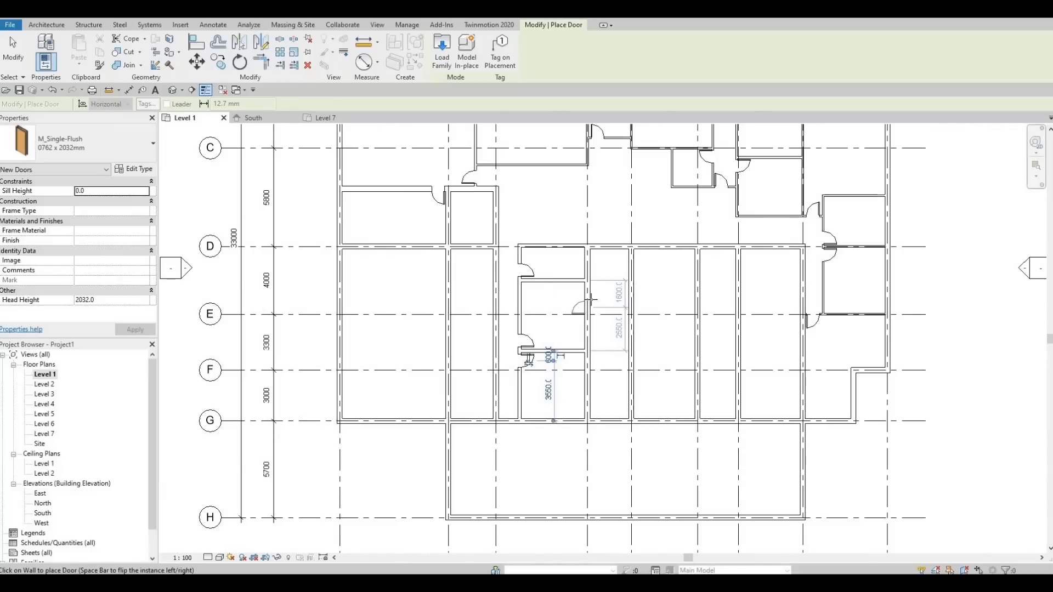
middle_drag(613, 249, 583, 279)
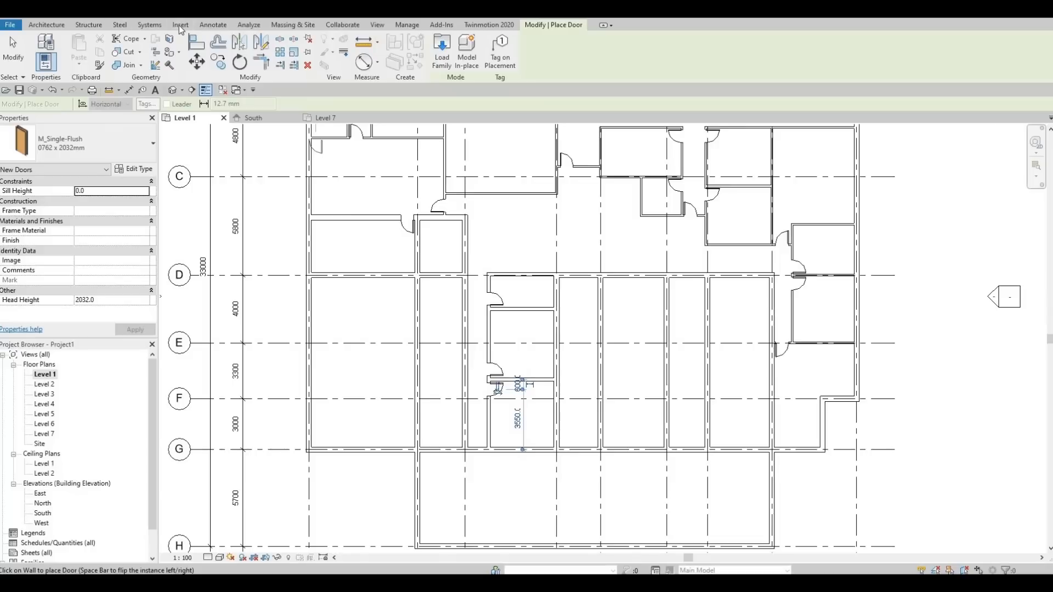
click(180, 24)
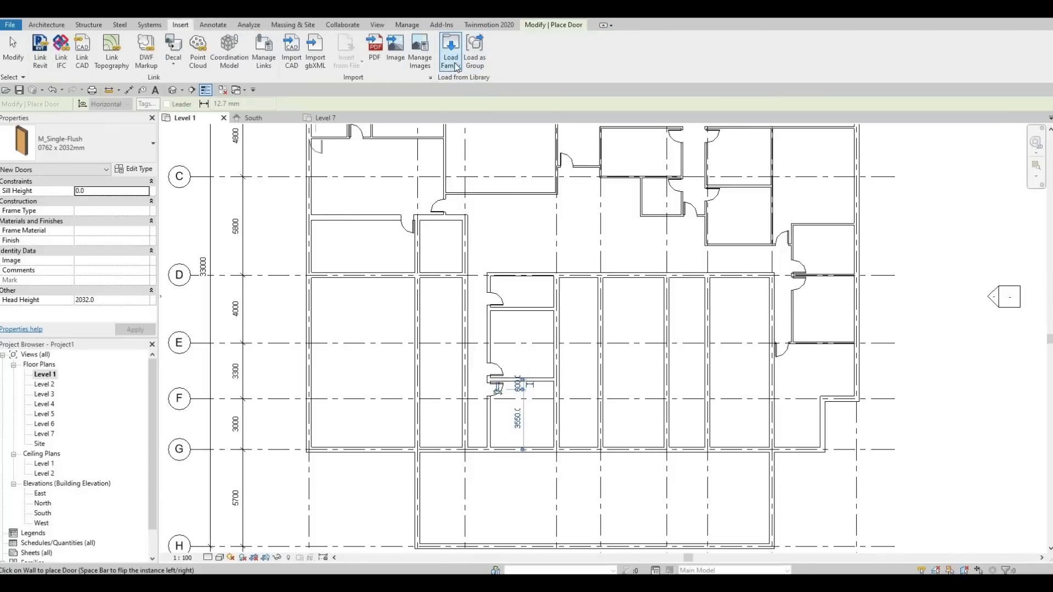
click(454, 65)
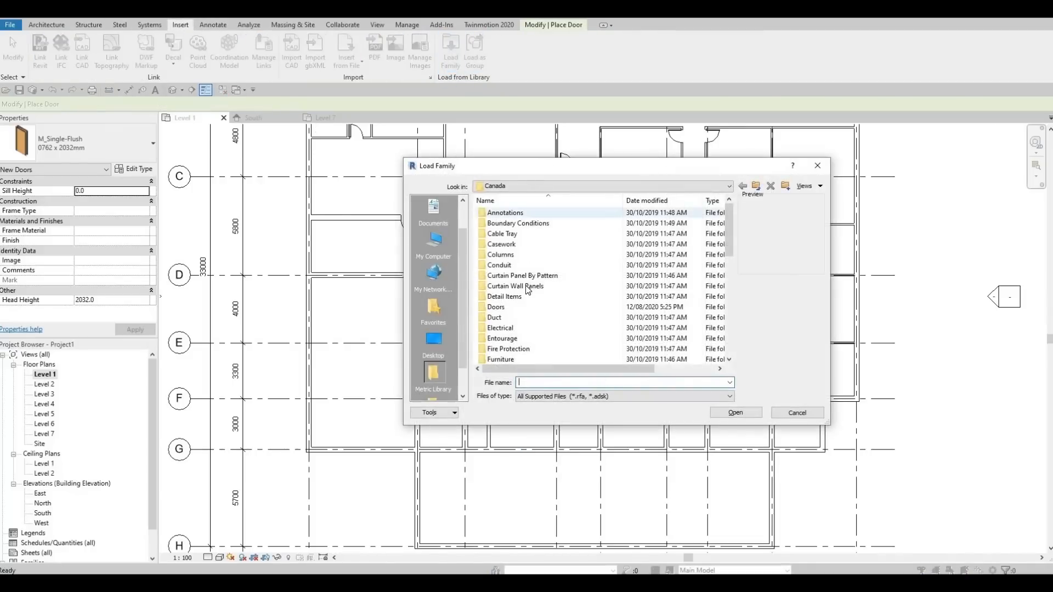
double_click(498, 307)
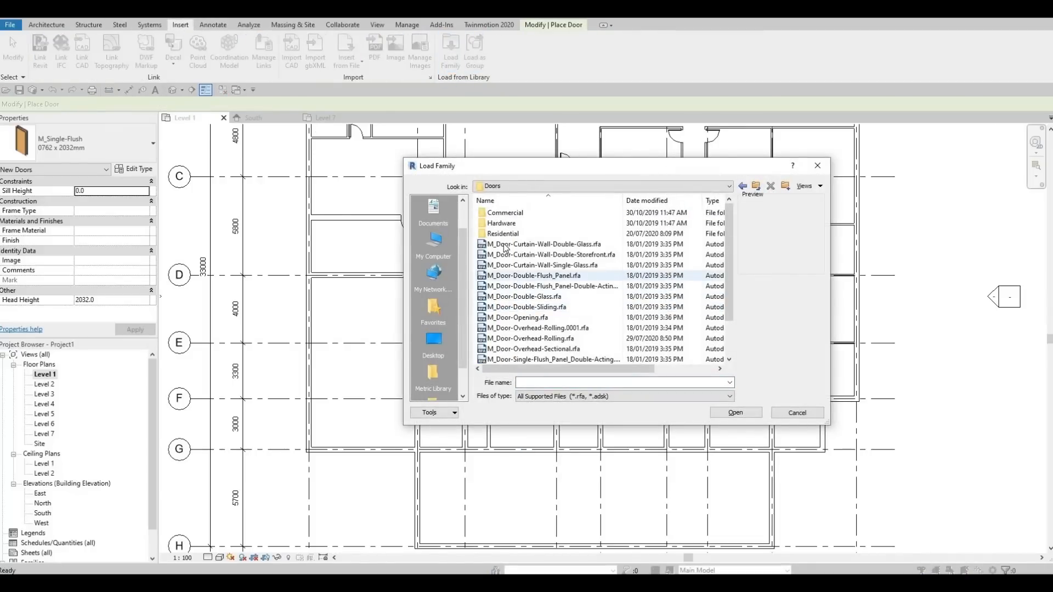
double_click(511, 214)
Preview the commercial exterior and passage door families, comparing single and double, flush and glazed designs.
click(517, 215)
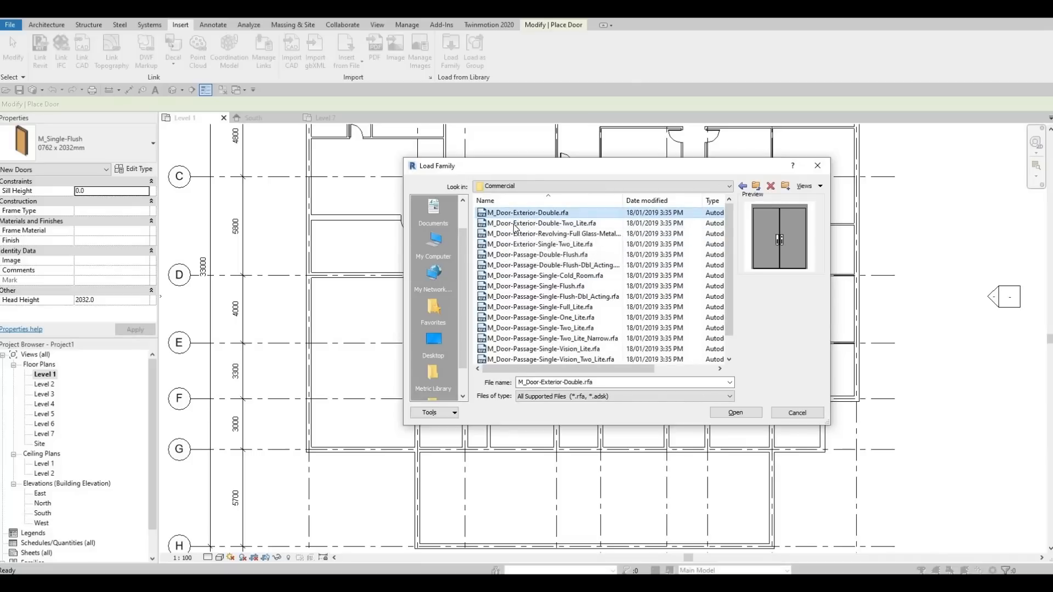
click(513, 223)
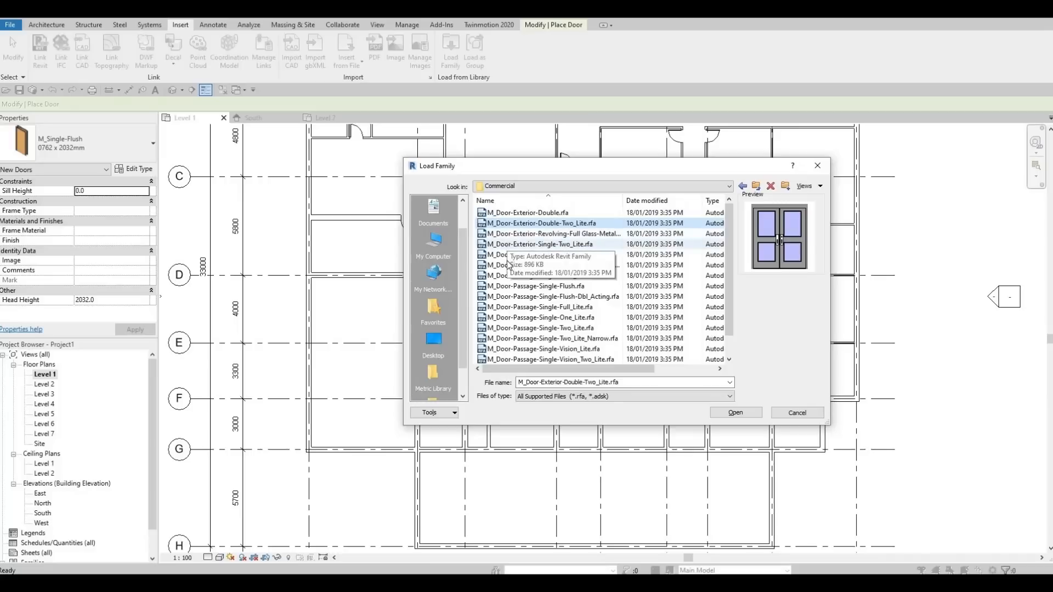
click(533, 286)
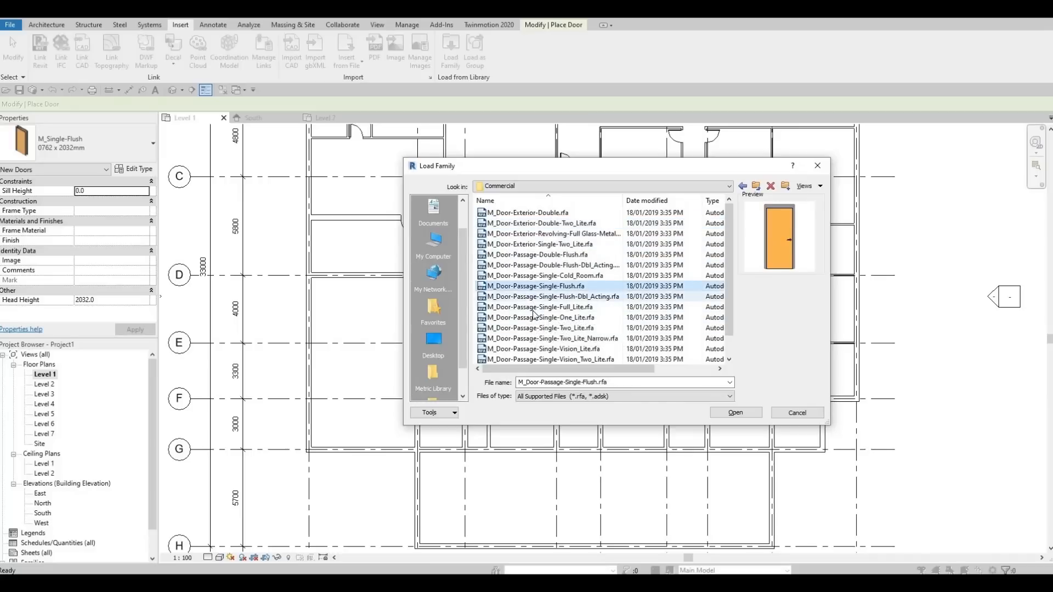
click(532, 307)
click(531, 327)
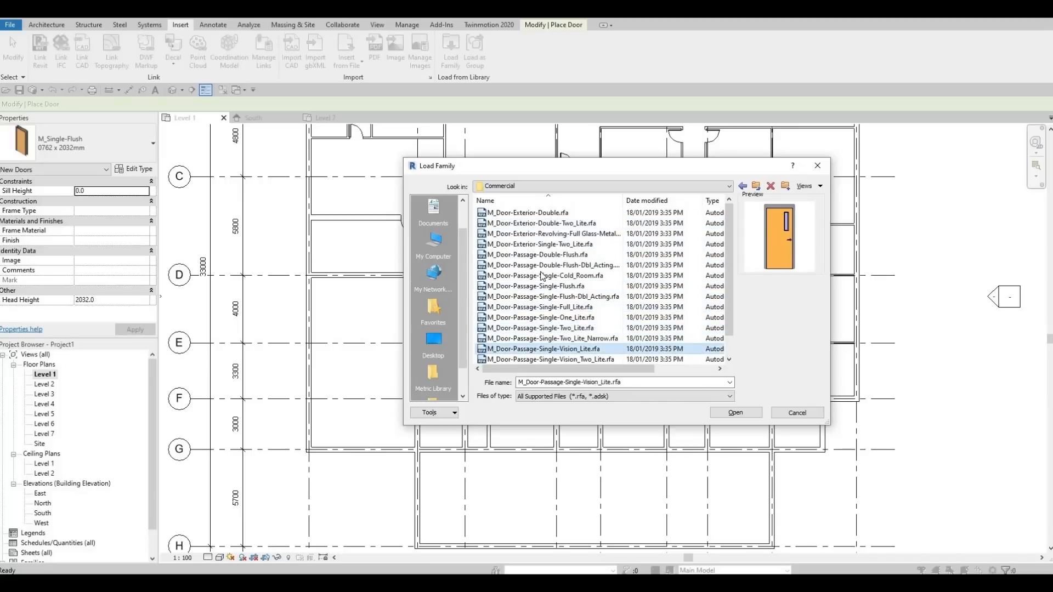
click(537, 255)
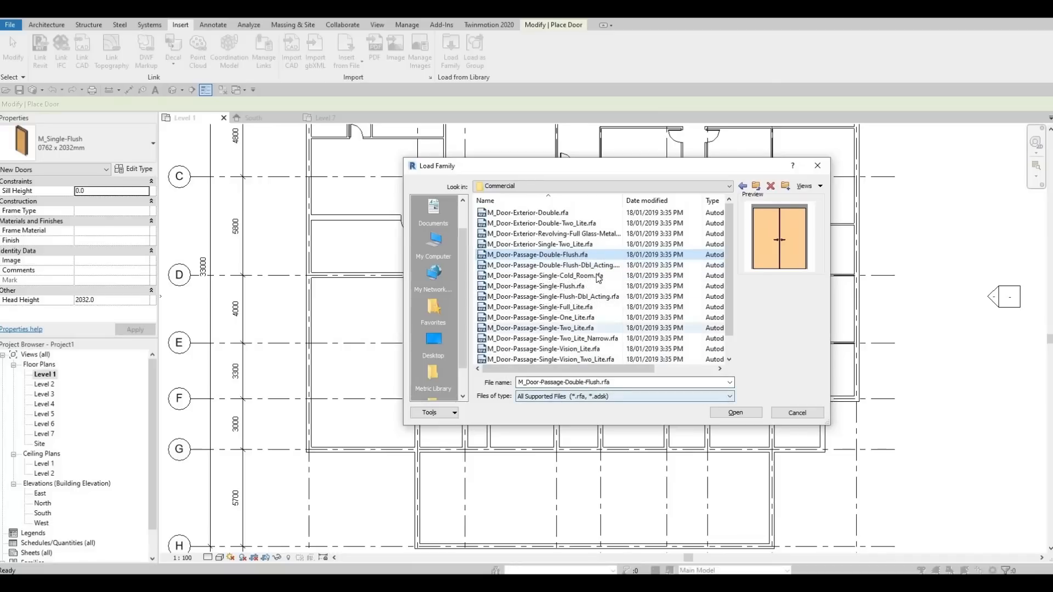
click(582, 266)
click(570, 255)
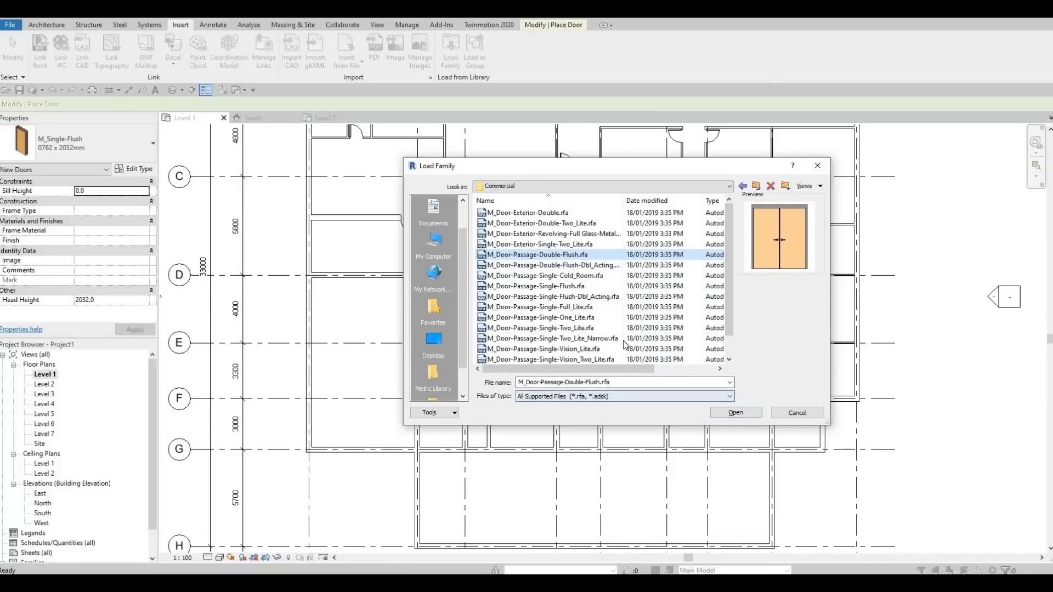
scroll(628, 350, down, 1)
click(571, 349)
click(561, 339)
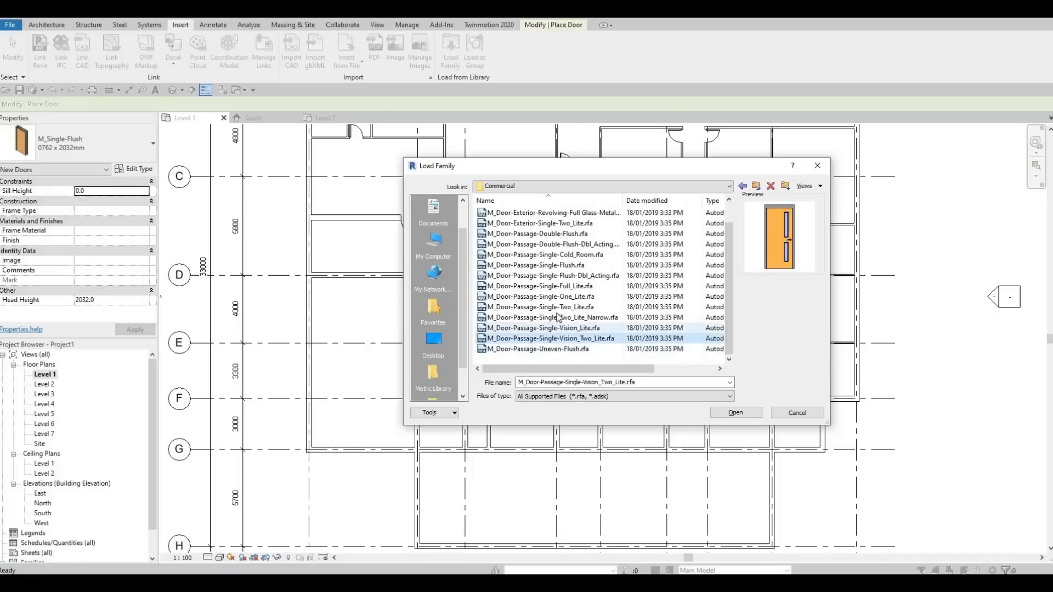
click(559, 328)
click(556, 318)
click(554, 308)
click(547, 285)
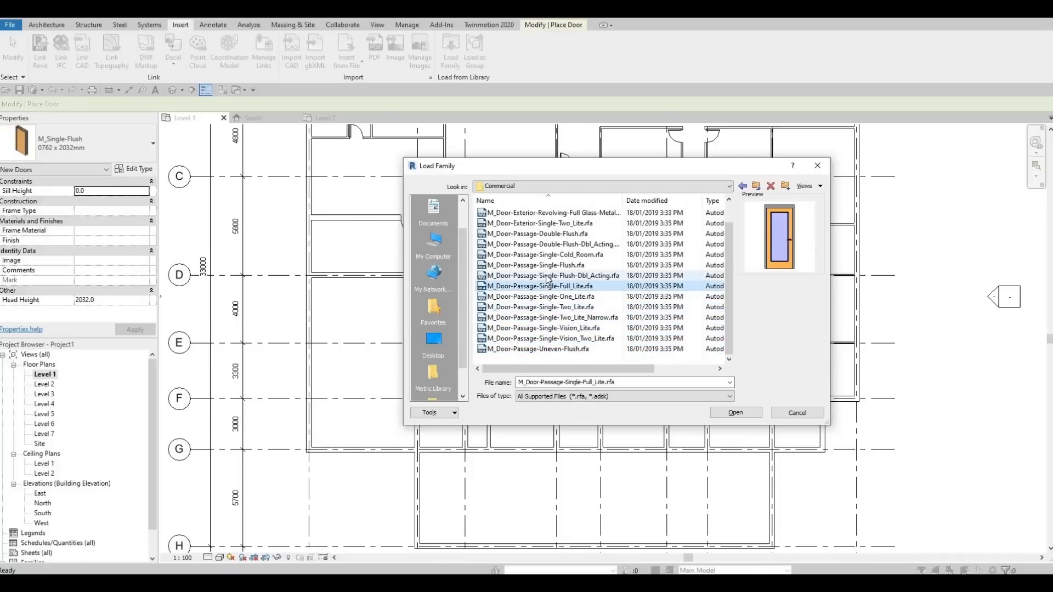
click(548, 275)
click(553, 244)
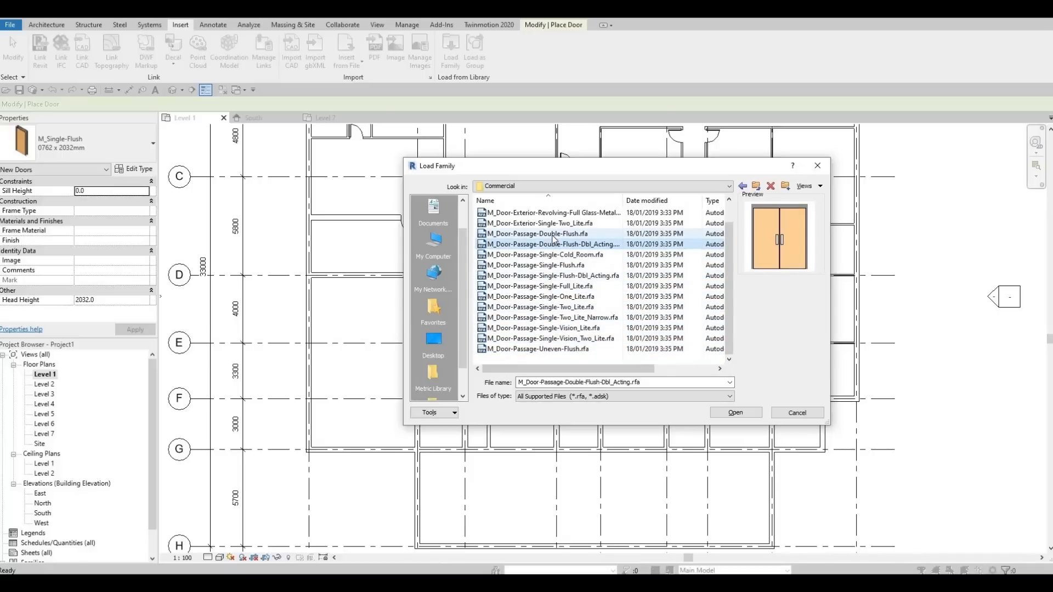
click(552, 234)
scroll(558, 264, up, 1)
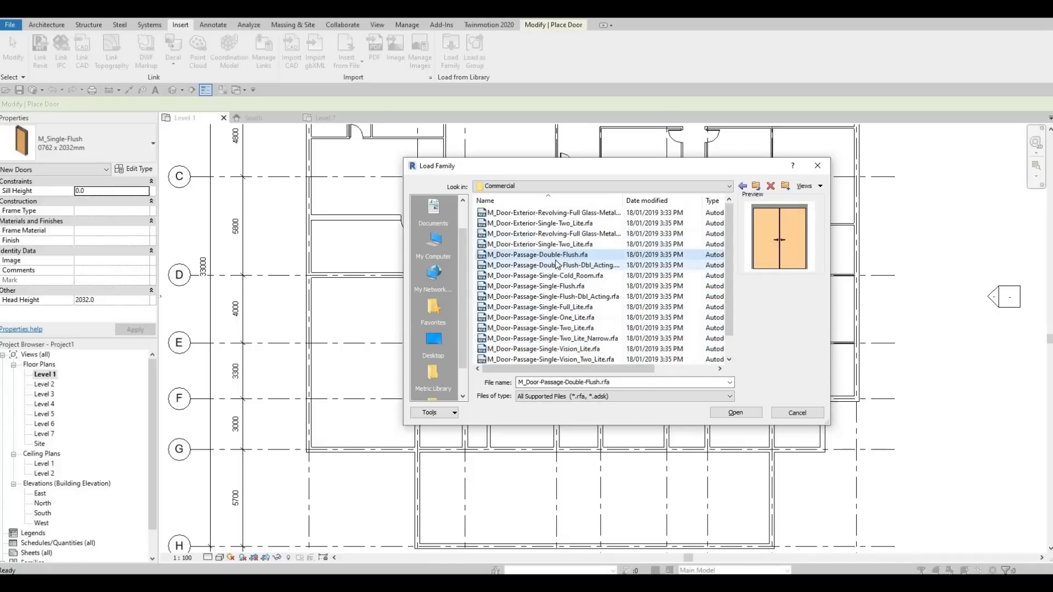
click(553, 234)
click(549, 223)
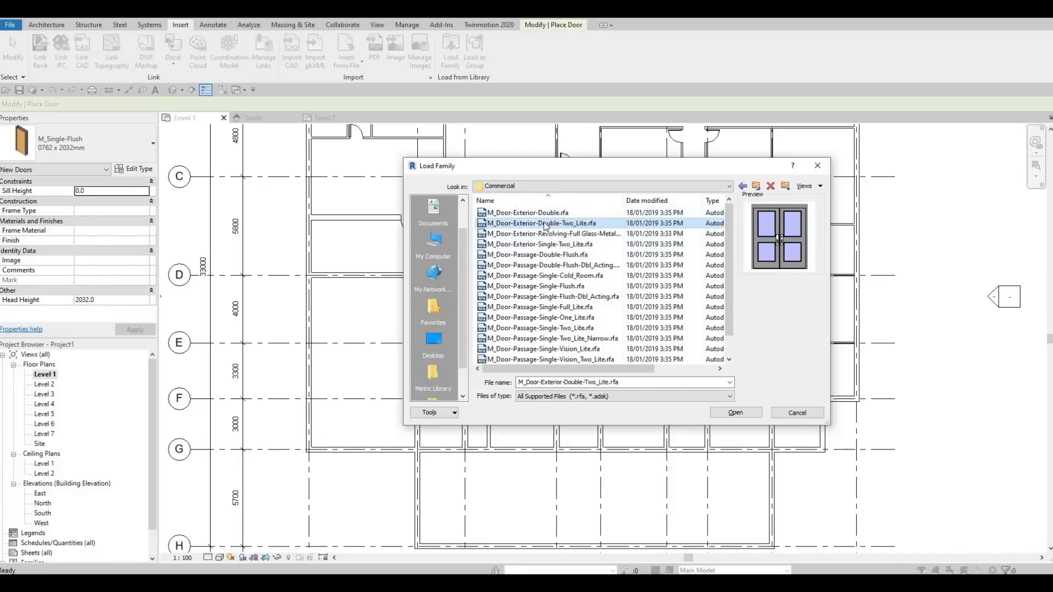
Load the families M_Door-Exterior-Double-Two_Lite and M_Door-Passage-Double-Flush together, accepting the type selection.
click(540, 216)
click(543, 225)
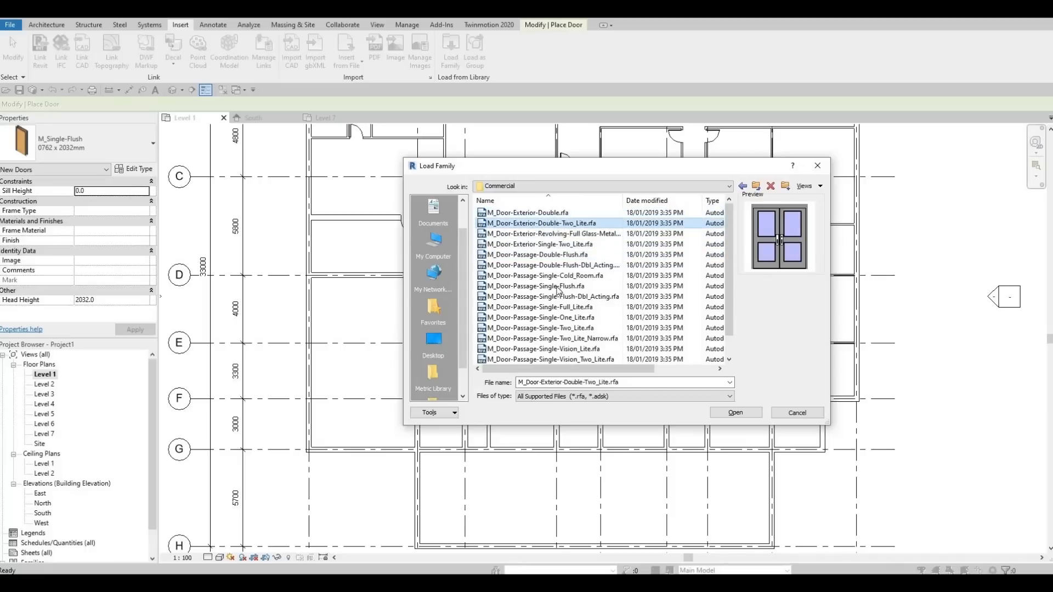
click(552, 255)
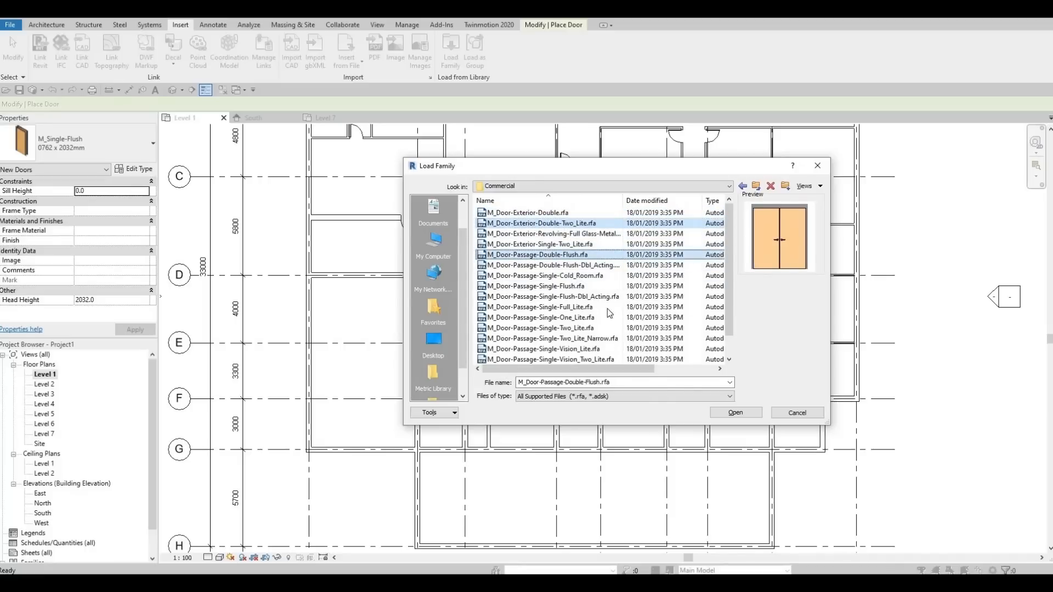
click(725, 413)
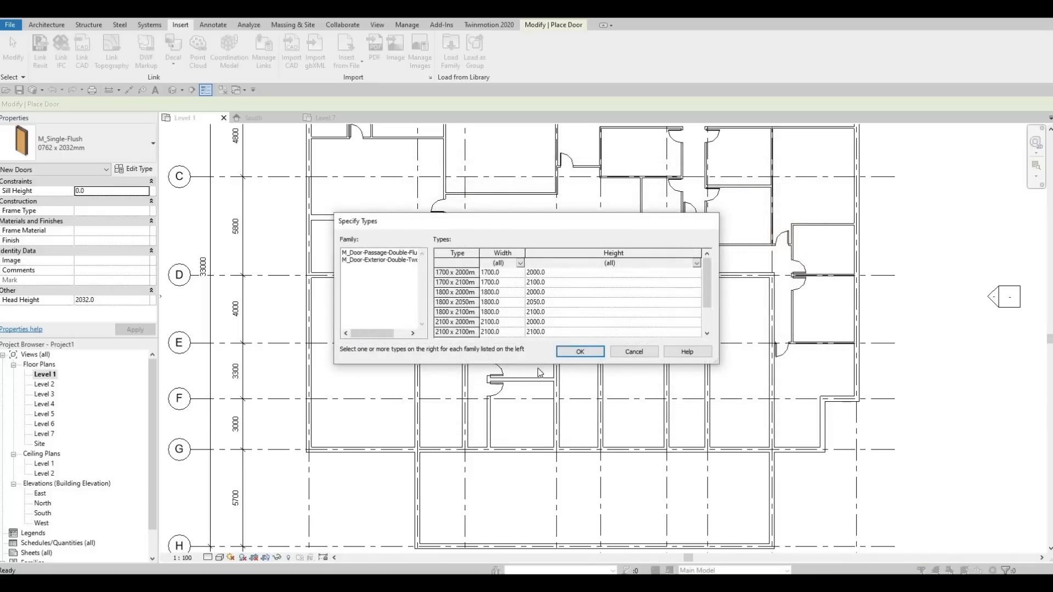
click(576, 351)
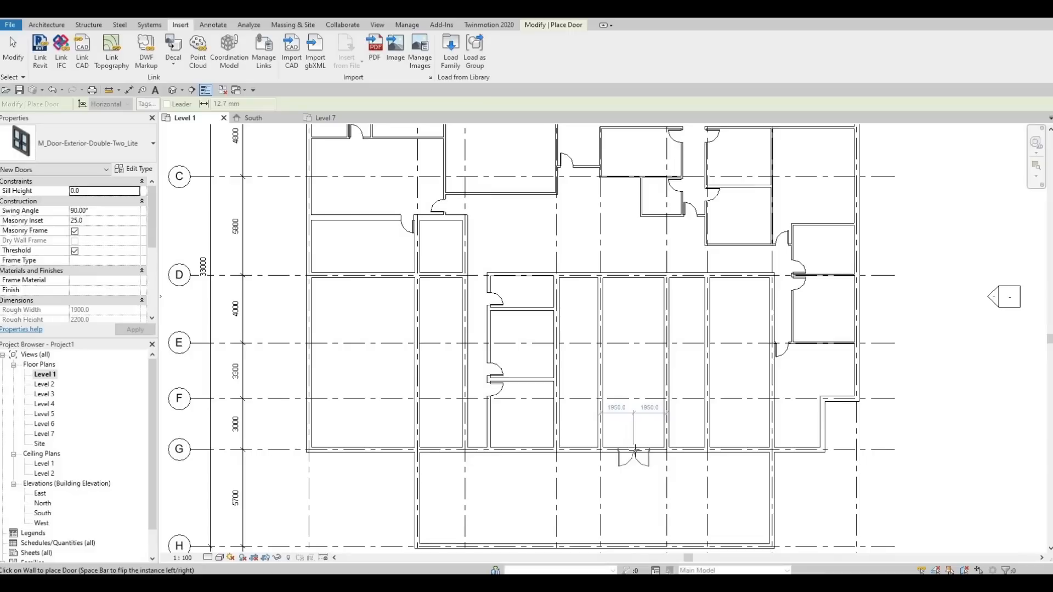
Place outward-swinging M_Door-Exterior-Double-Two_Lite doors in the central hall's walls on grids G and D, each centred 1950 mm from both side walls.
click(635, 432)
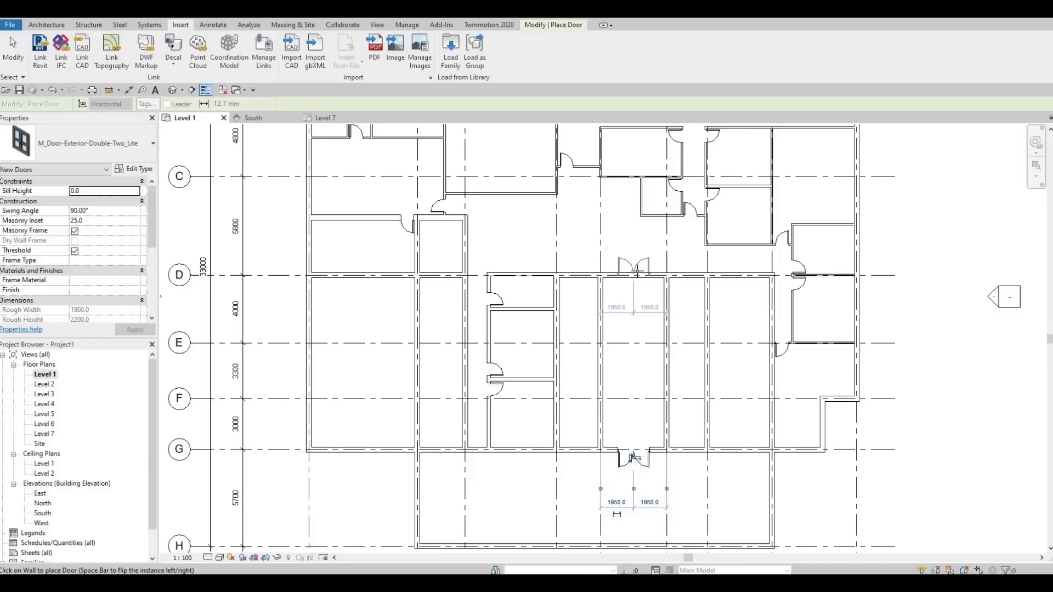
click(635, 272)
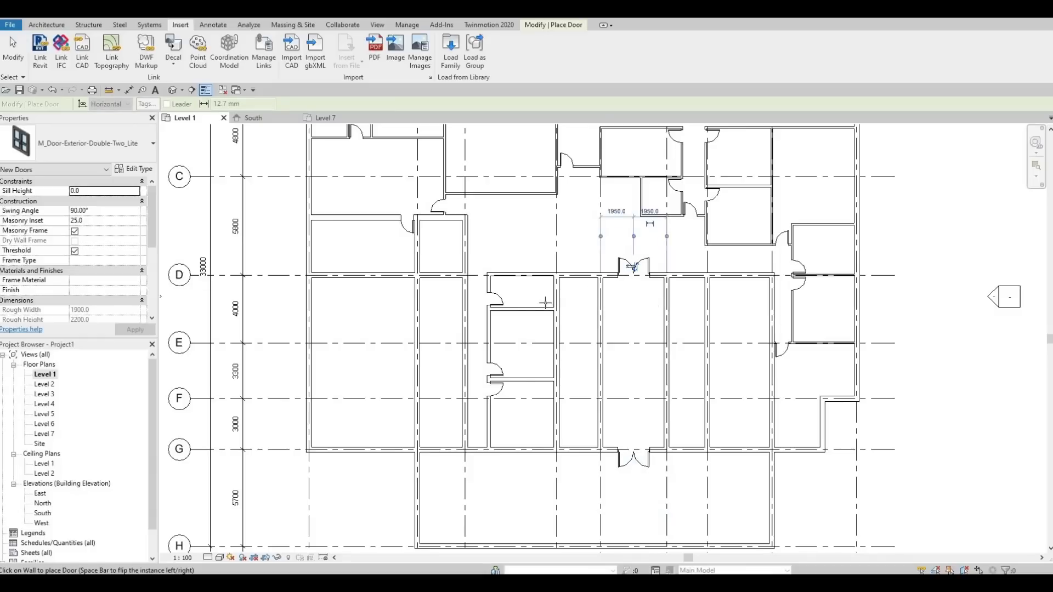
Try to place an M_Door-Passage-Double-Flush door beside the existing single door in the short wall just above grid C.
middle_drag(503, 269, 490, 372)
click(114, 147)
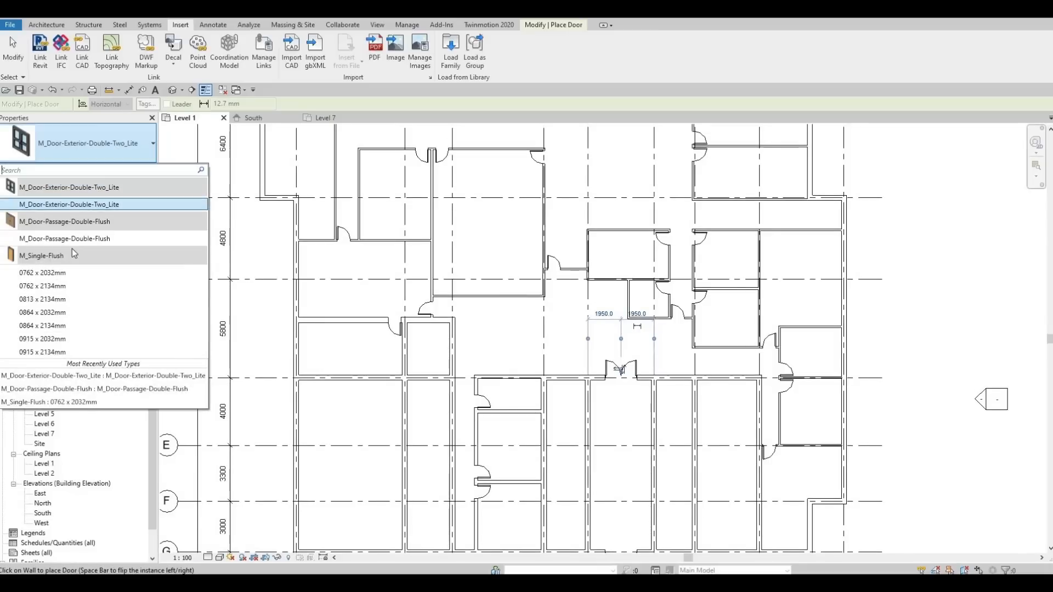
click(65, 239)
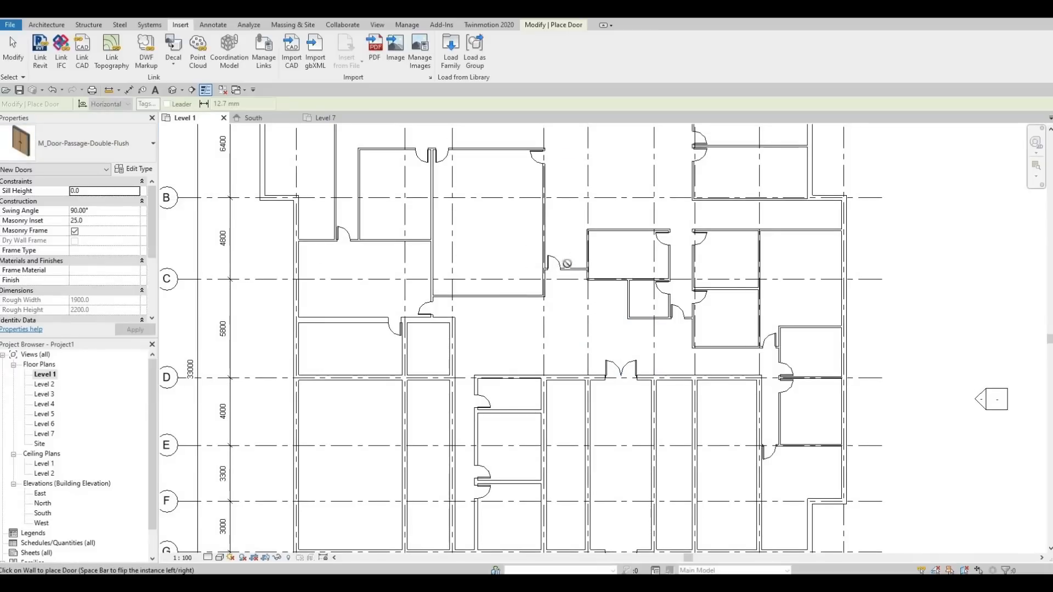
scroll(569, 266, up, 2)
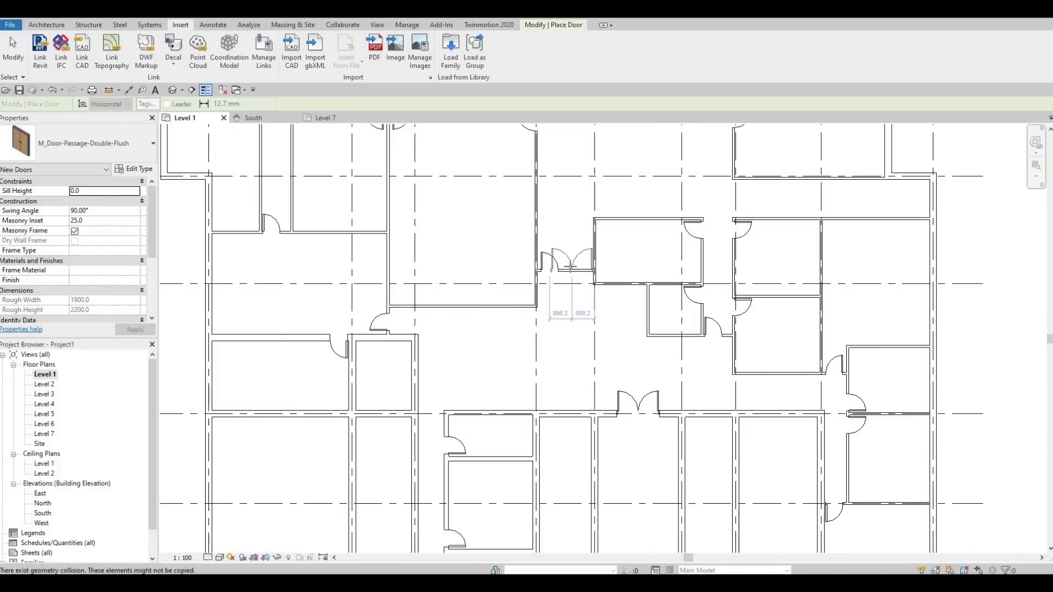
click(569, 267)
key(Escape)
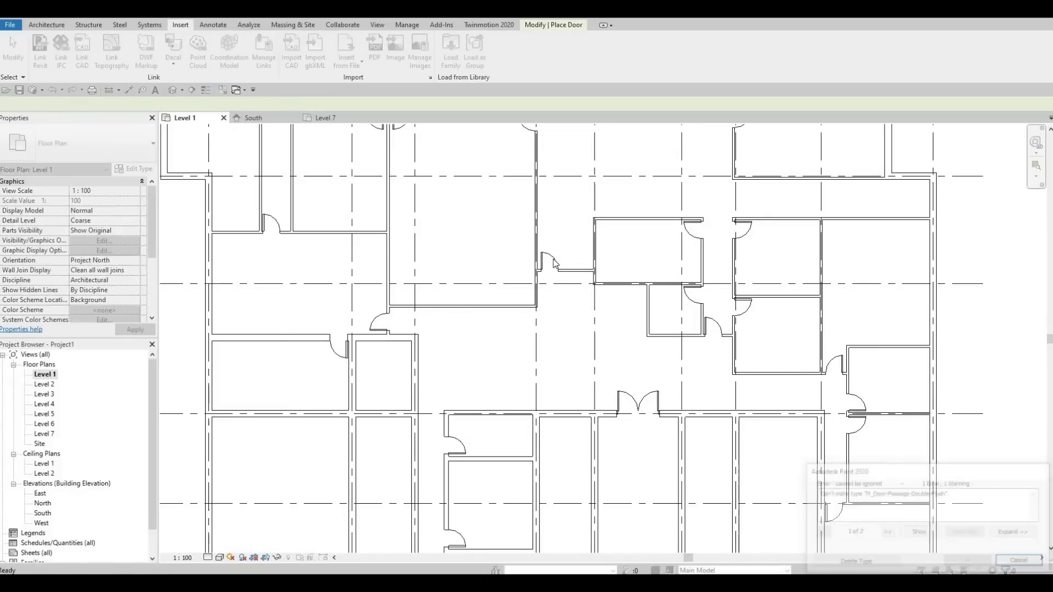
Delete the single door in the short wall above grid C and try to place M_Door-Passage-Double-Flush there instead.
click(553, 264)
key(Delete)
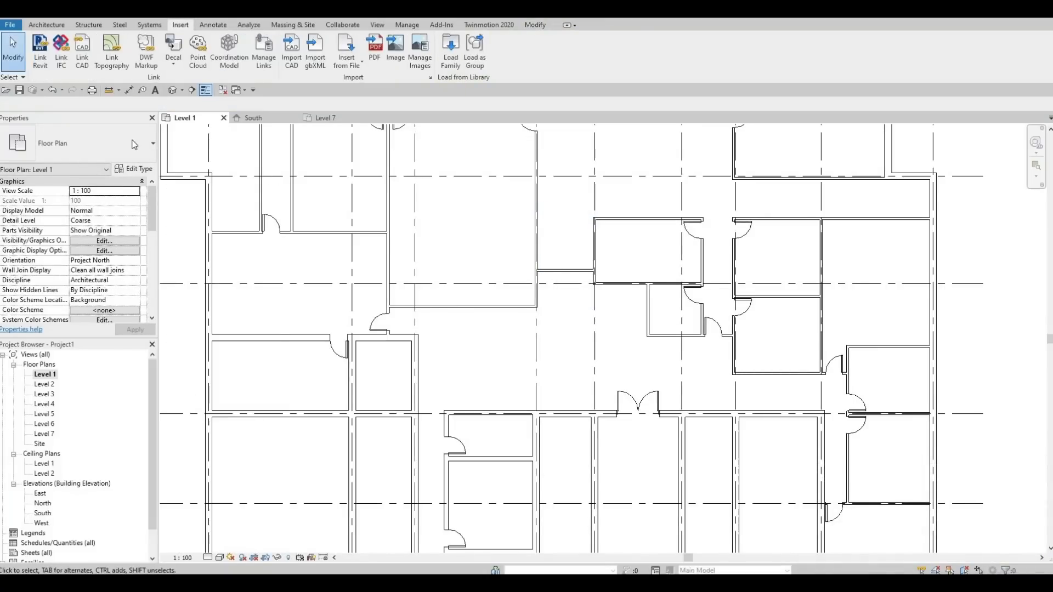
click(46, 25)
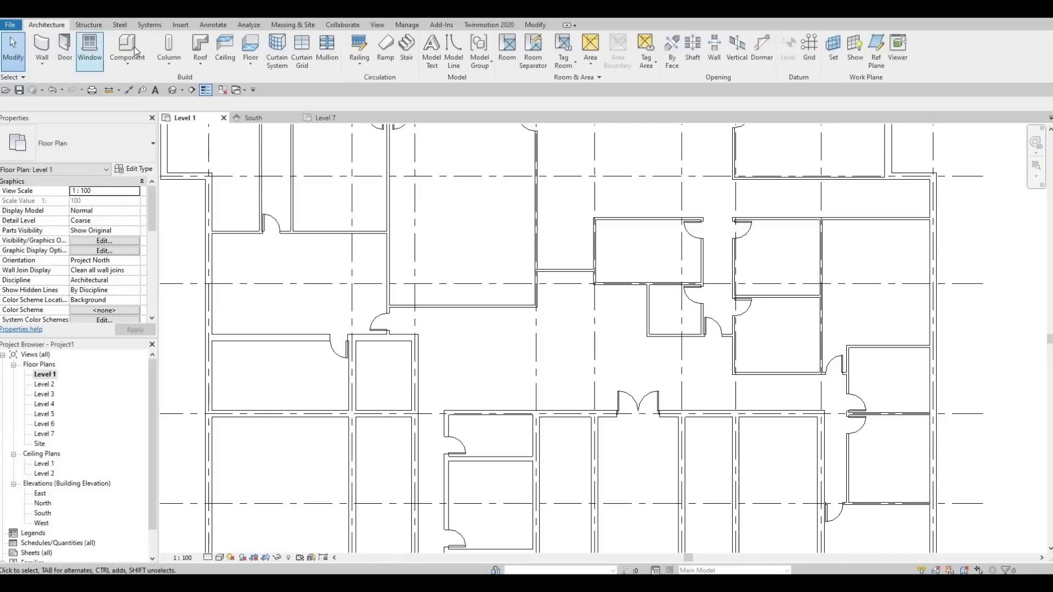
click(65, 52)
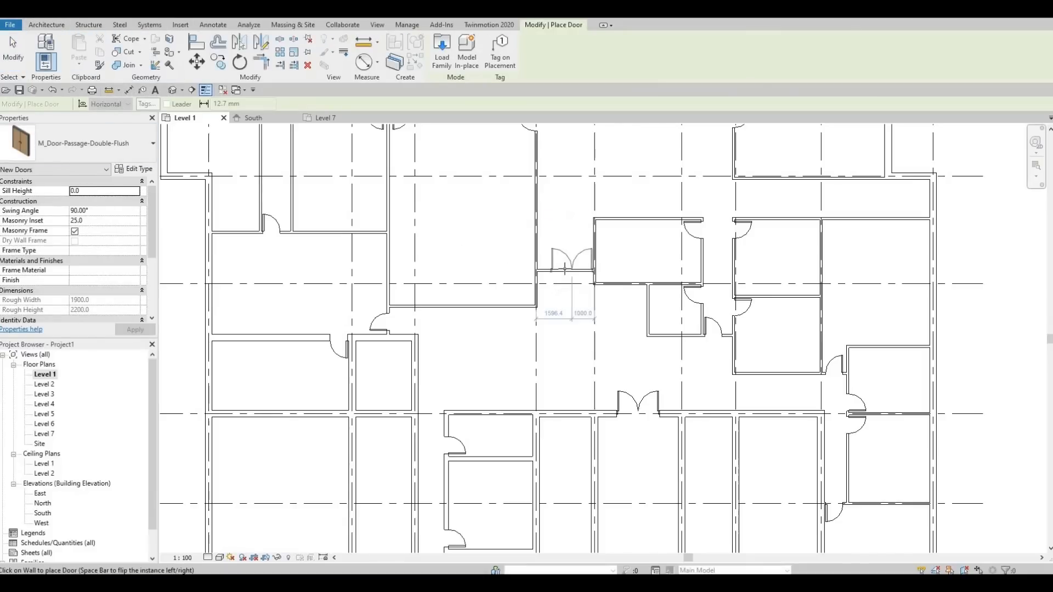
click(568, 275)
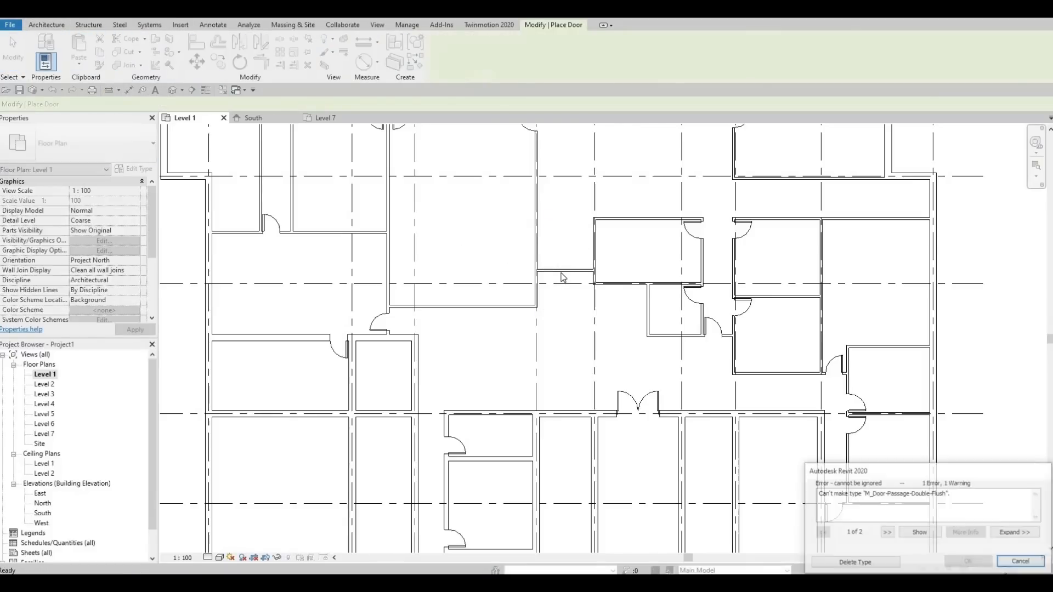
click(879, 565)
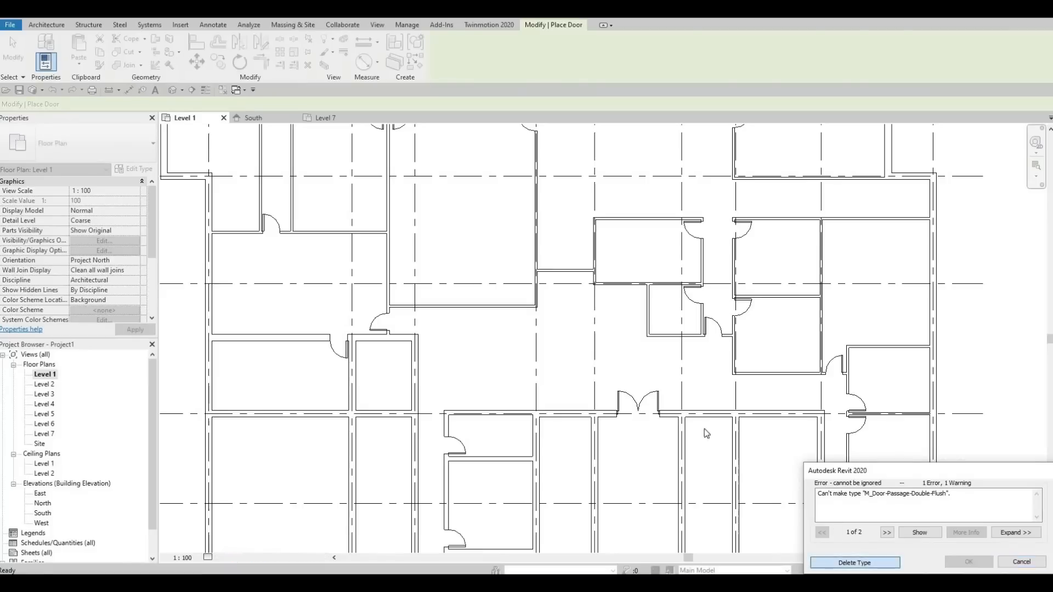
Place an M_Single-Flush 0762 x 2032mm door in the short wall above grid C, 600 mm from its west end.
scroll(573, 341, up, 2)
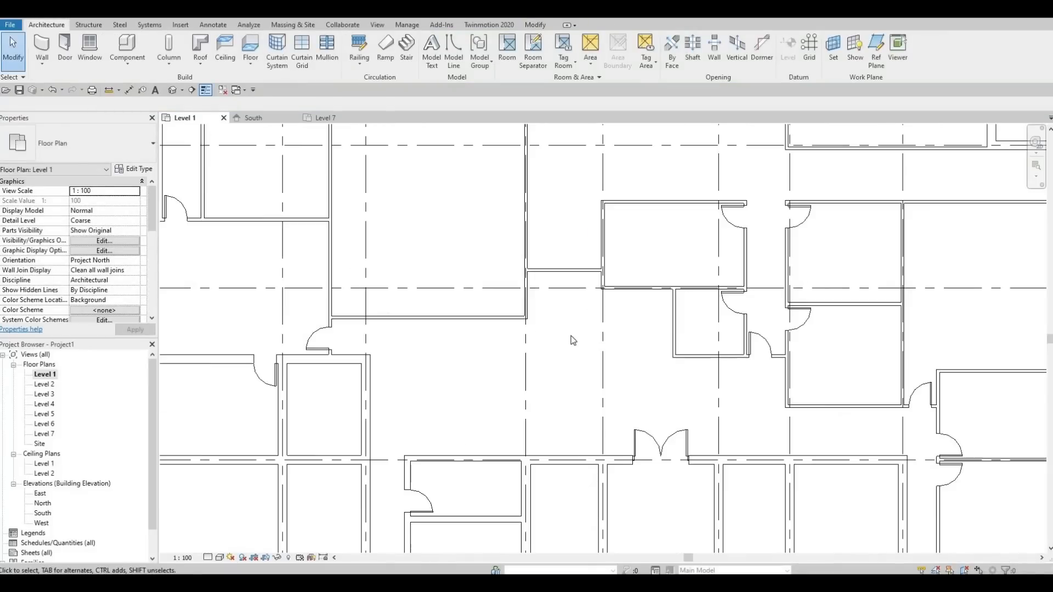
click(65, 45)
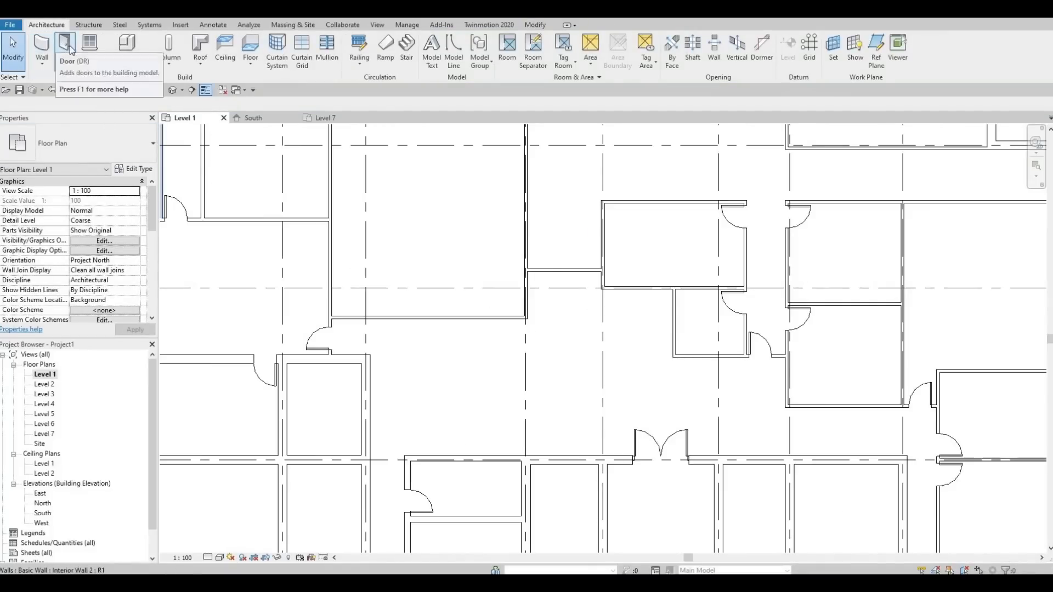
click(78, 137)
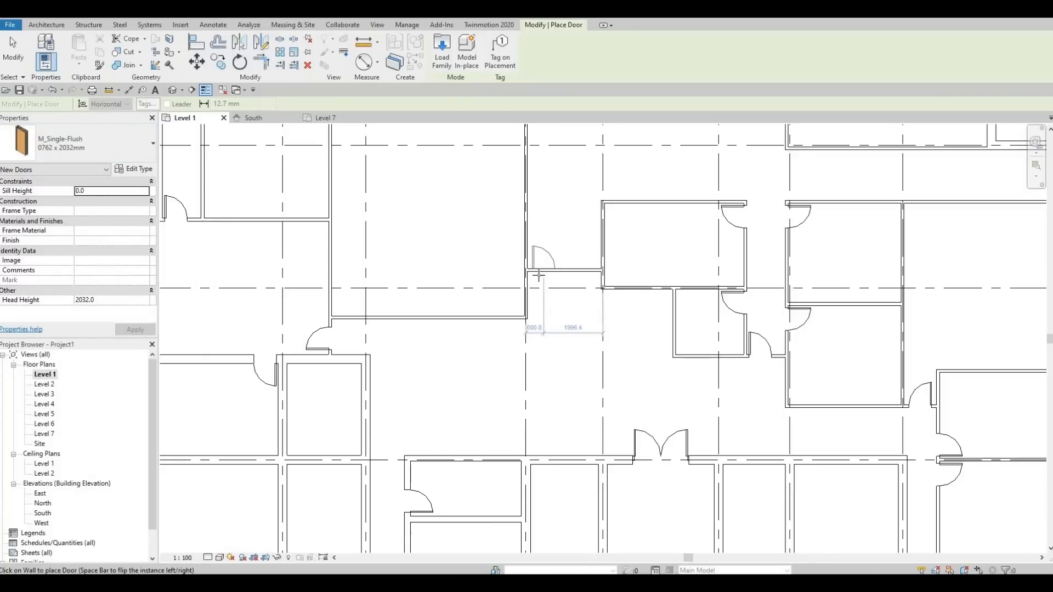
click(540, 274)
Start loading a family and open the Elevators and Lifts folder under Specialty Equipment in the Canada library.
scroll(525, 322, down, 3)
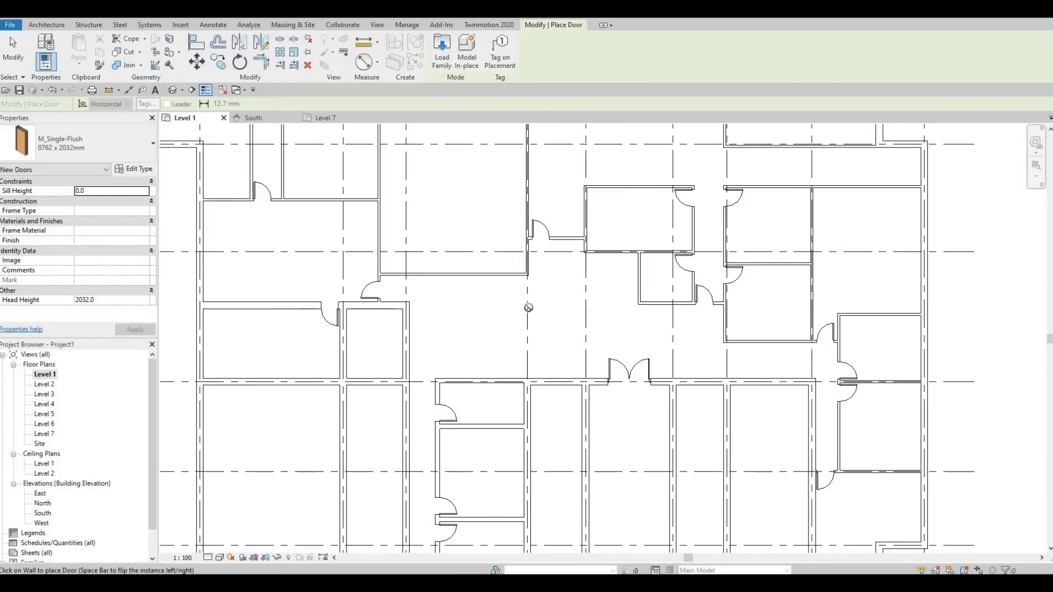
scroll(526, 335, down, 2)
middle_drag(527, 342, 529, 320)
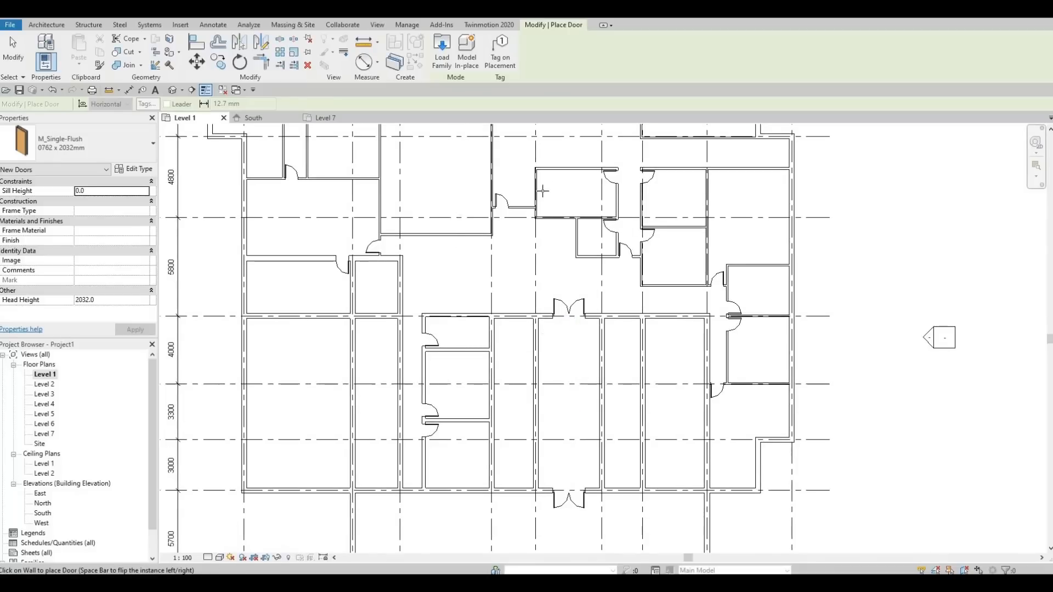
click(442, 52)
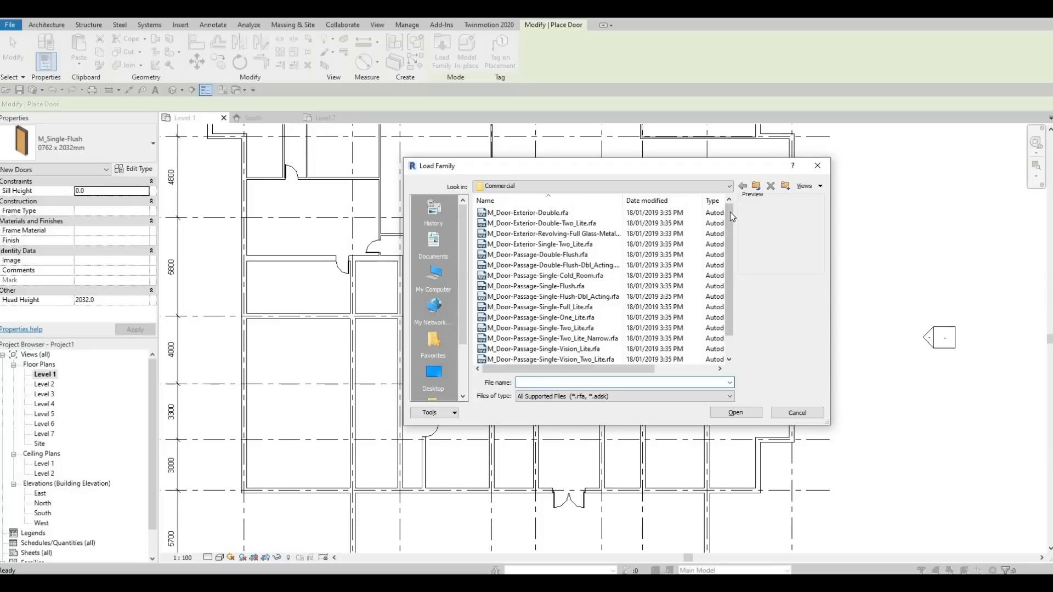
click(725, 187)
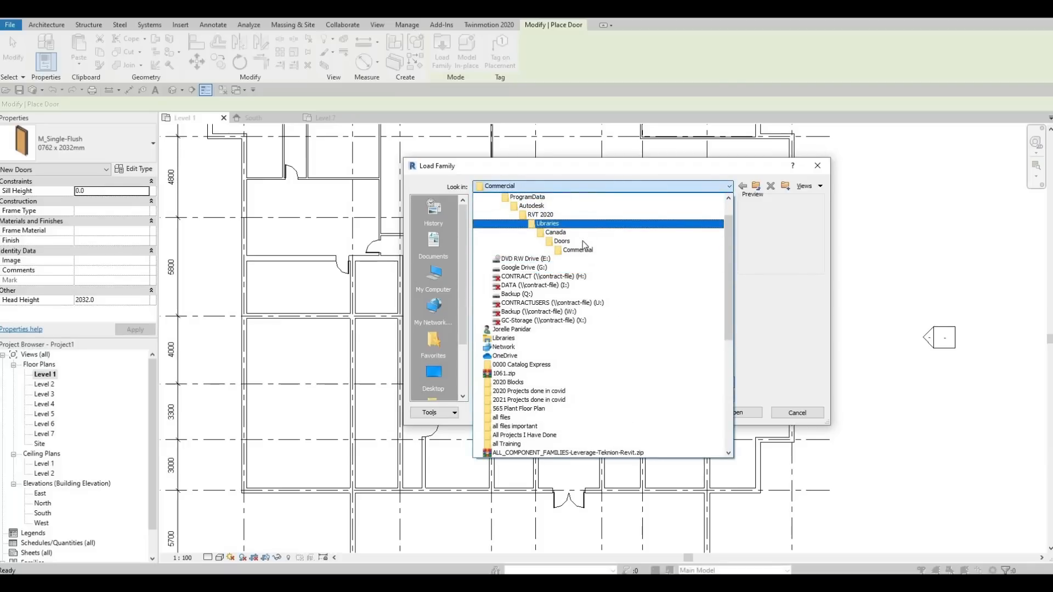
click(566, 236)
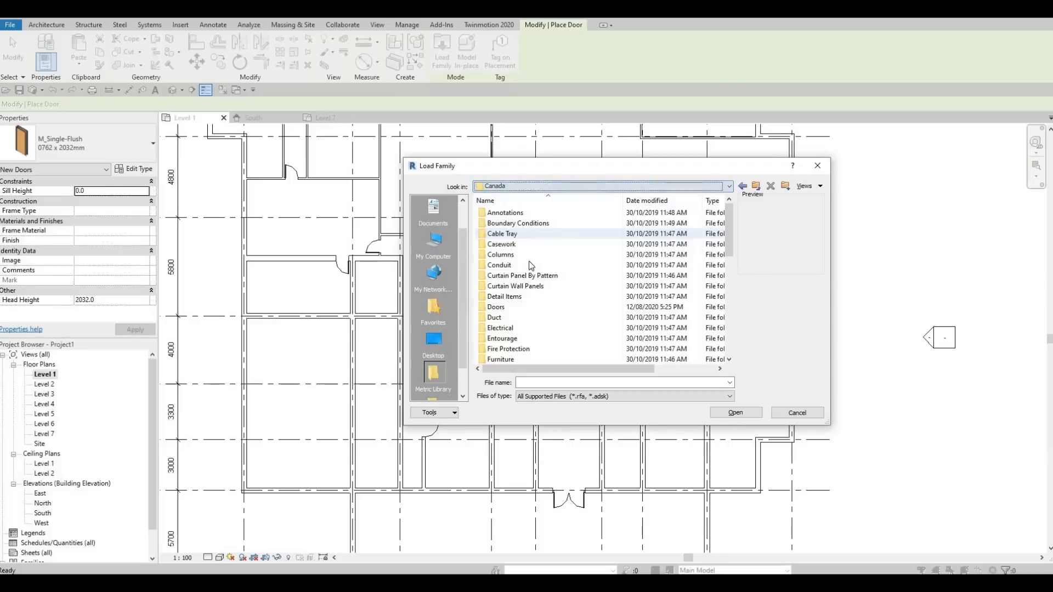
scroll(532, 308, down, 2)
scroll(531, 311, down, 6)
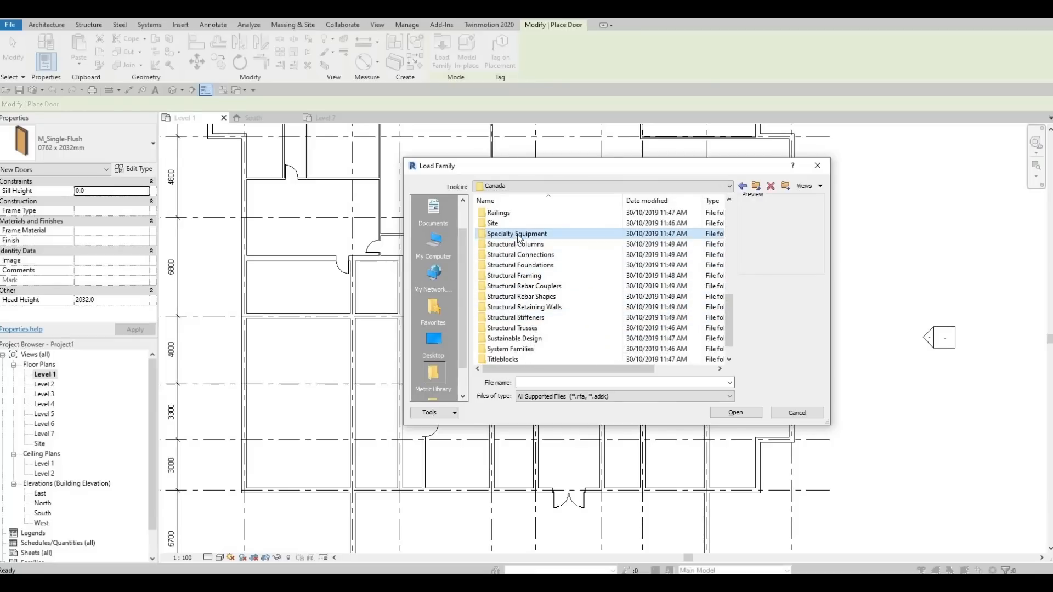
double_click(517, 234)
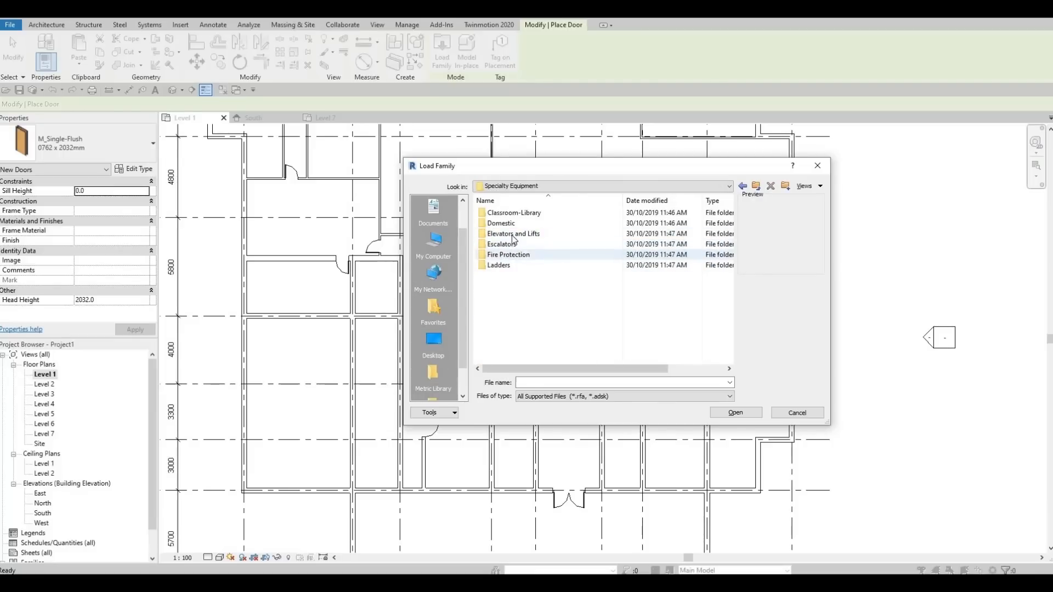
click(514, 238)
double_click(514, 236)
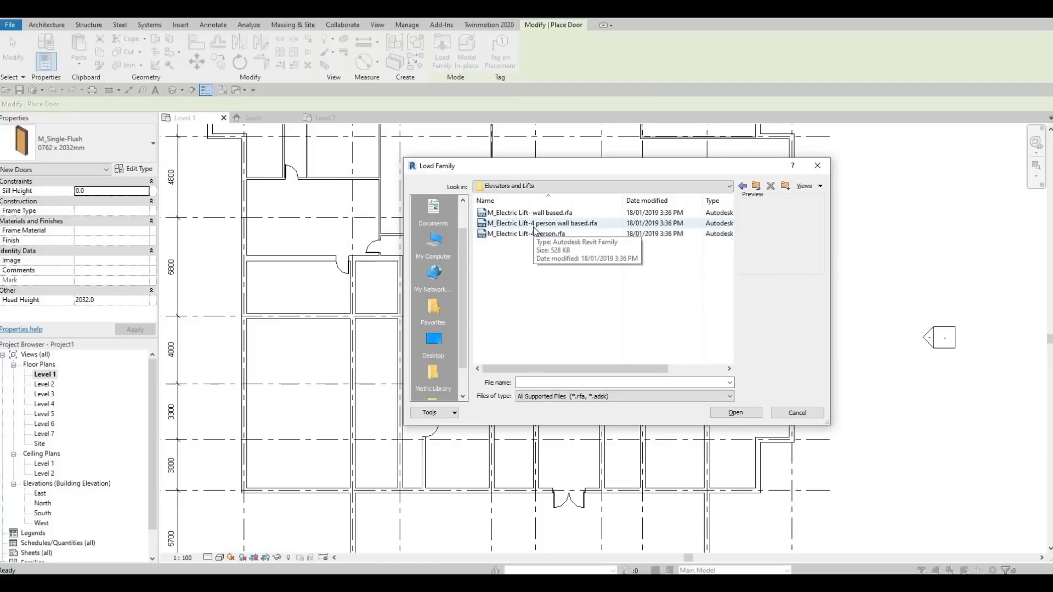
Try to load M_Electric Lift-4 person wall based and M_Electric Lift- wall based from within the Door command.
click(533, 224)
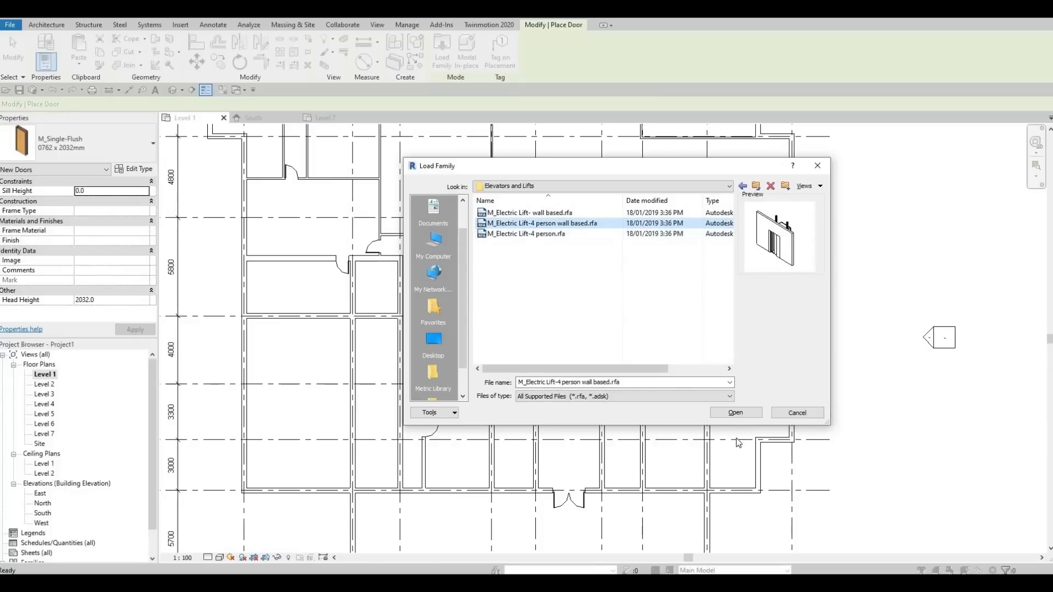
click(737, 415)
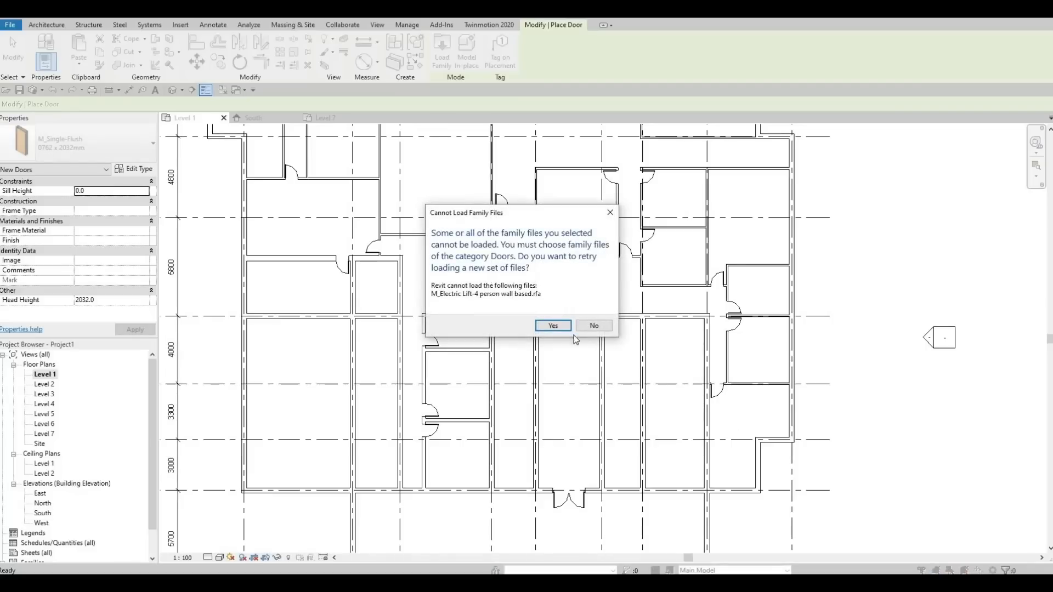
click(554, 326)
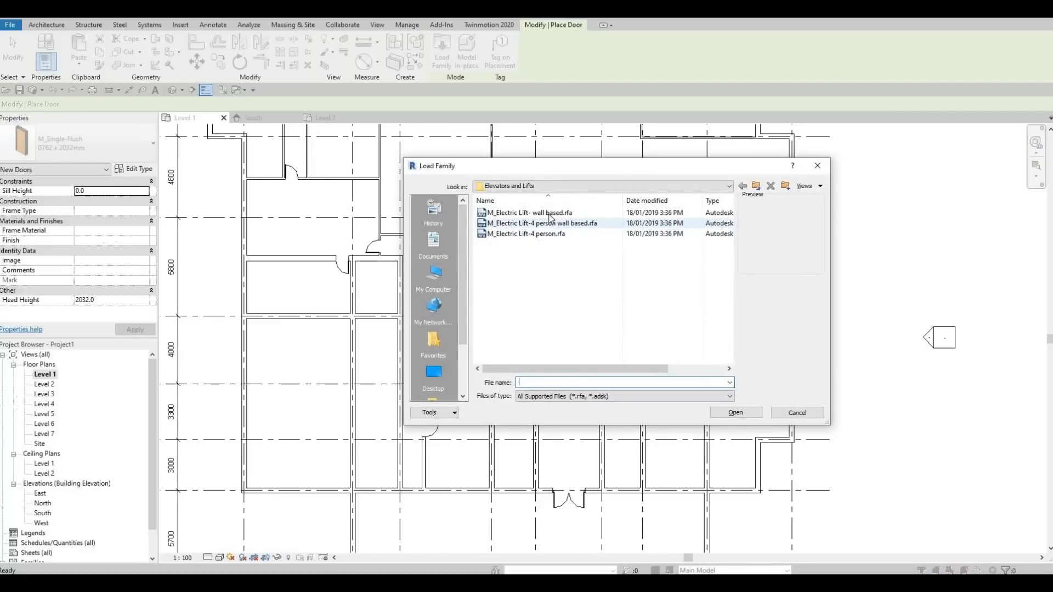
click(548, 213)
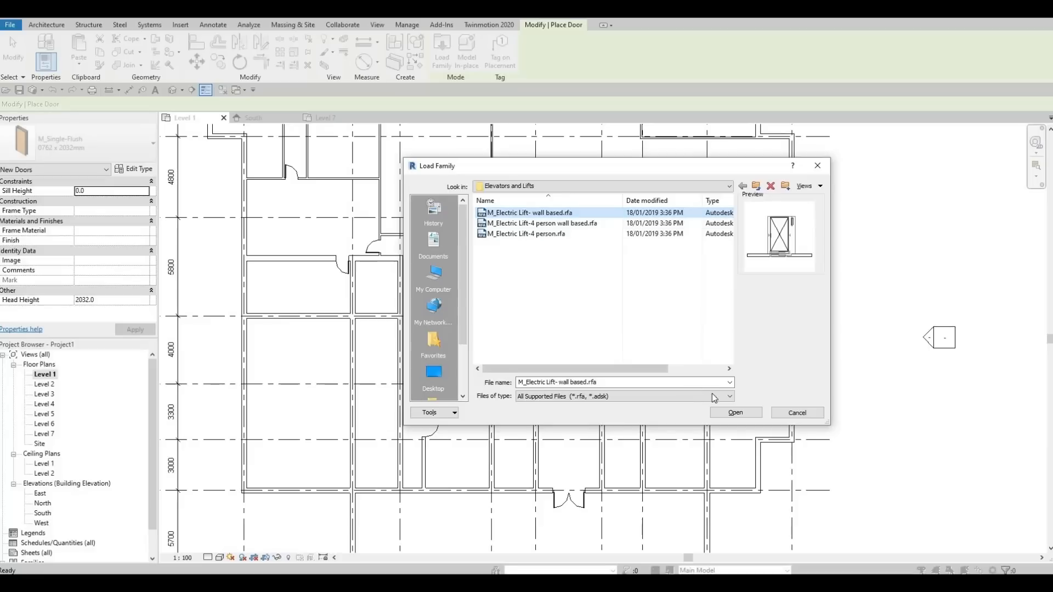
click(730, 409)
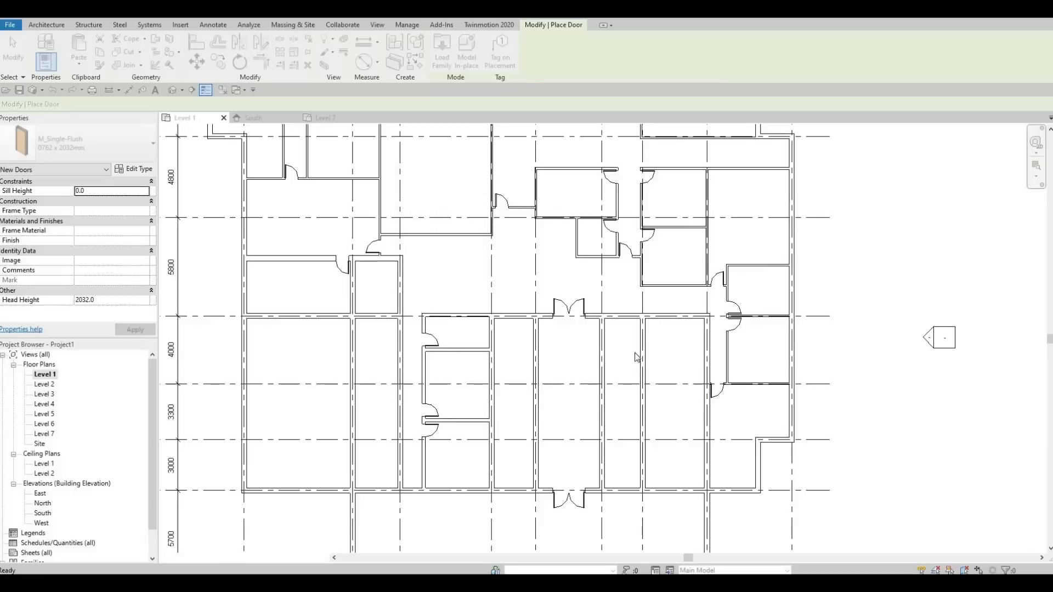
click(560, 324)
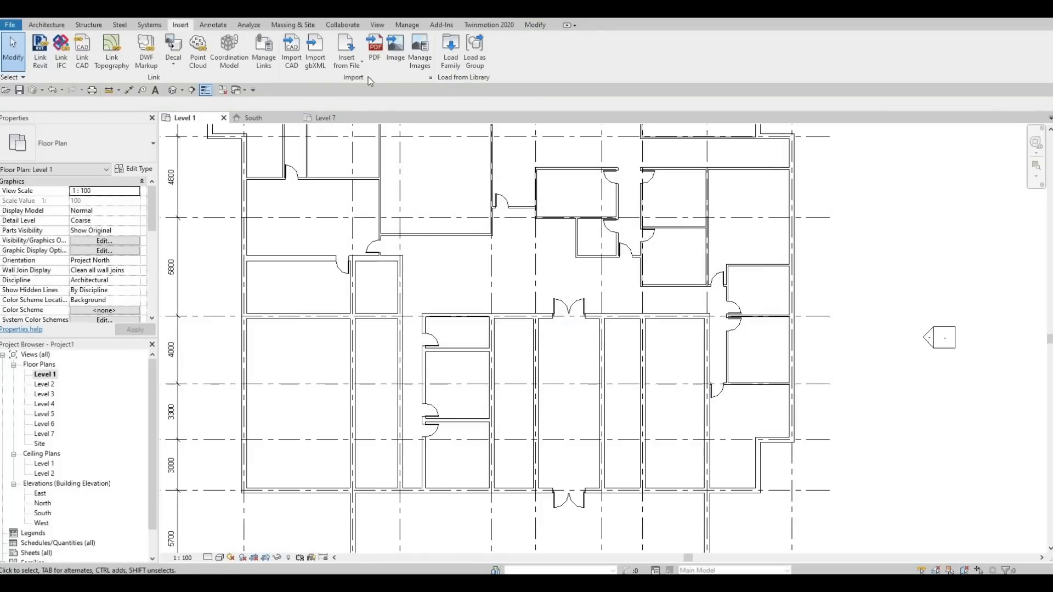
Load the family M_Electric Lift-4 person wall based.rfa into the project outside the Door command.
click(448, 51)
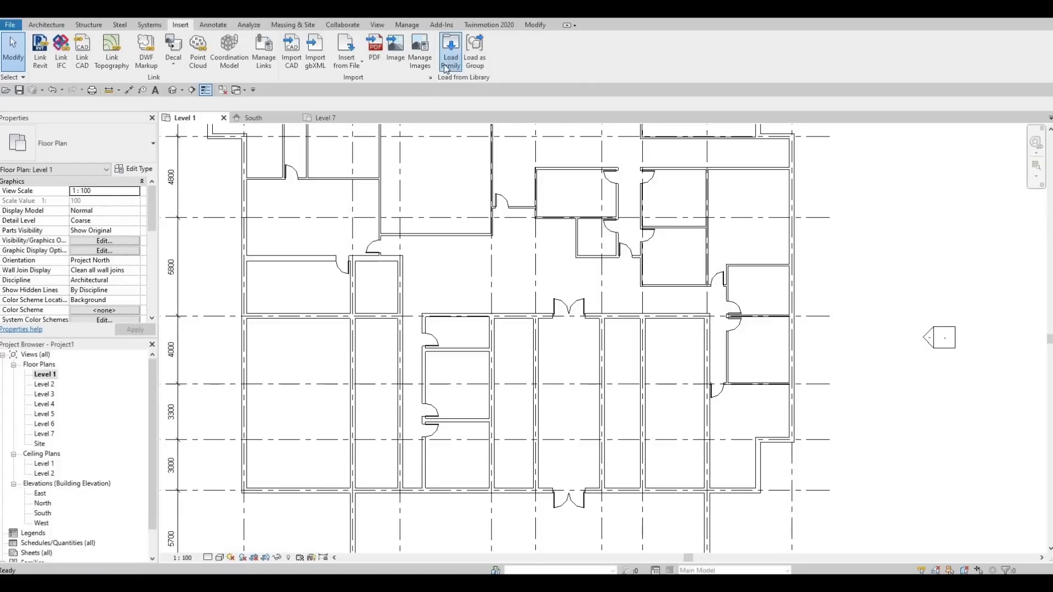
click(548, 223)
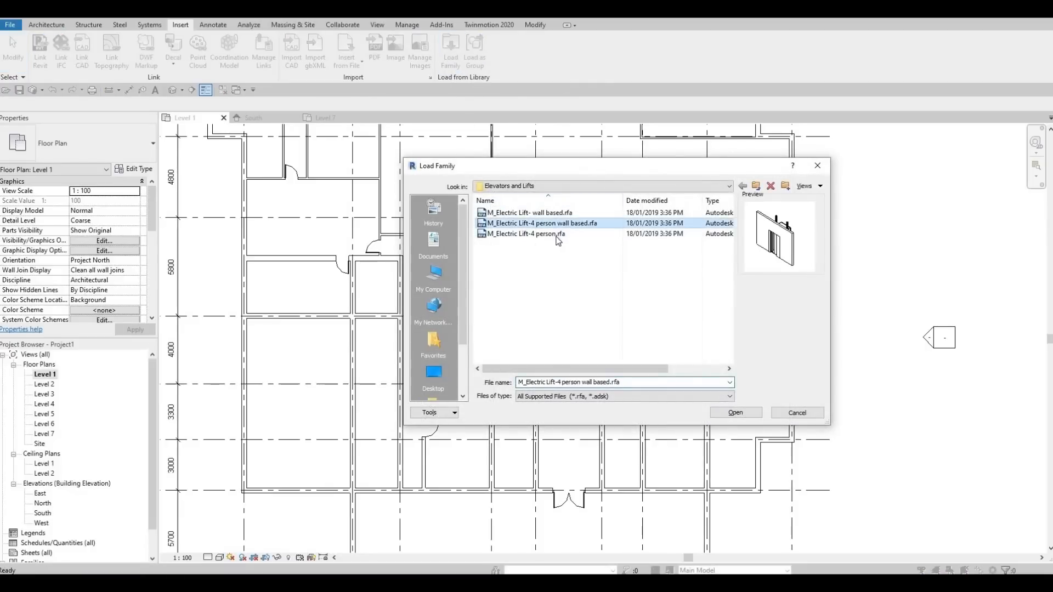
click(728, 416)
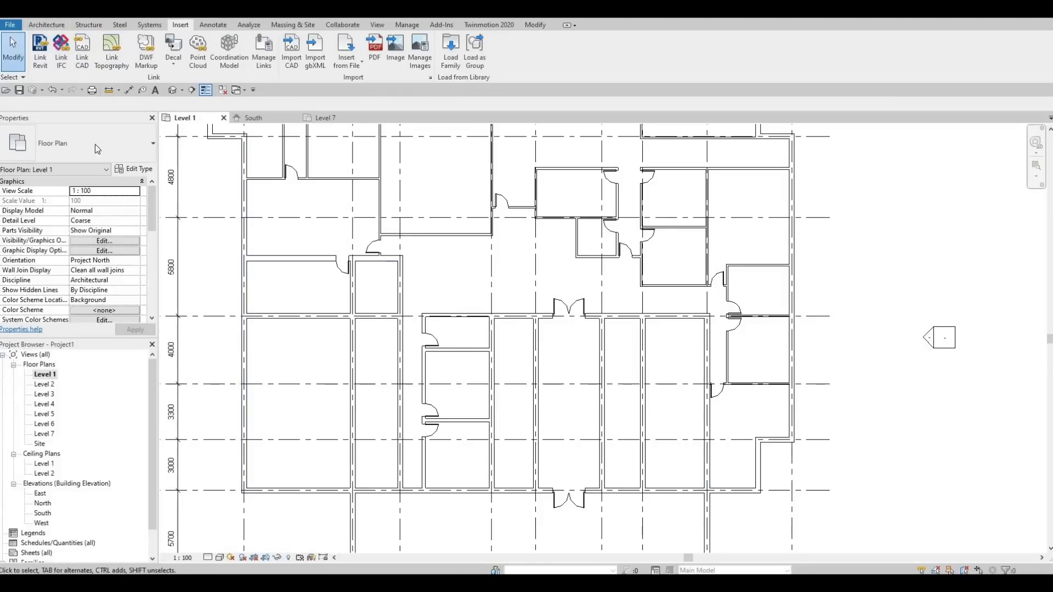
click(48, 25)
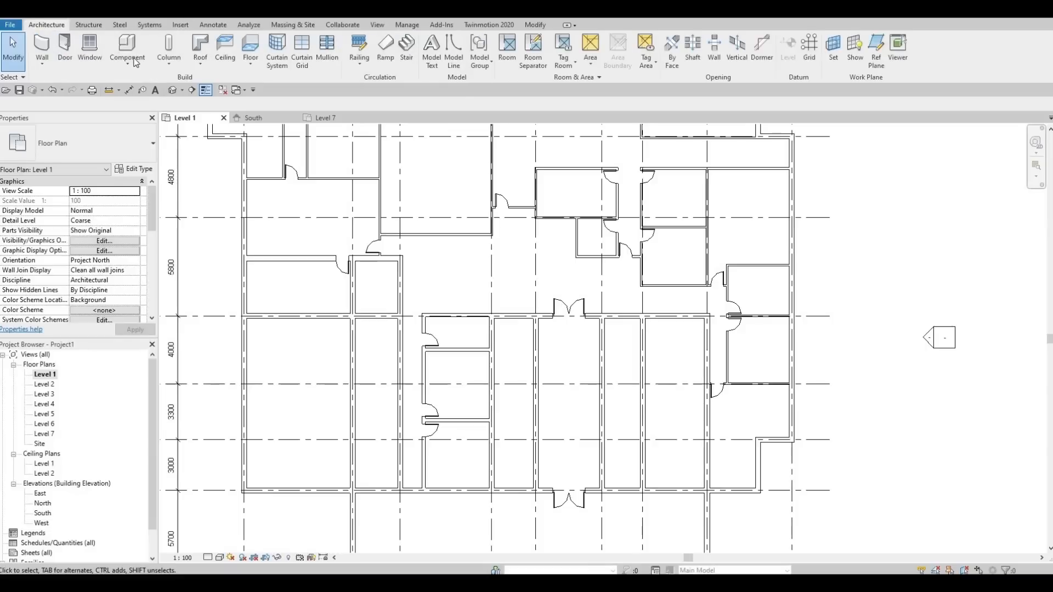
click(67, 44)
click(94, 155)
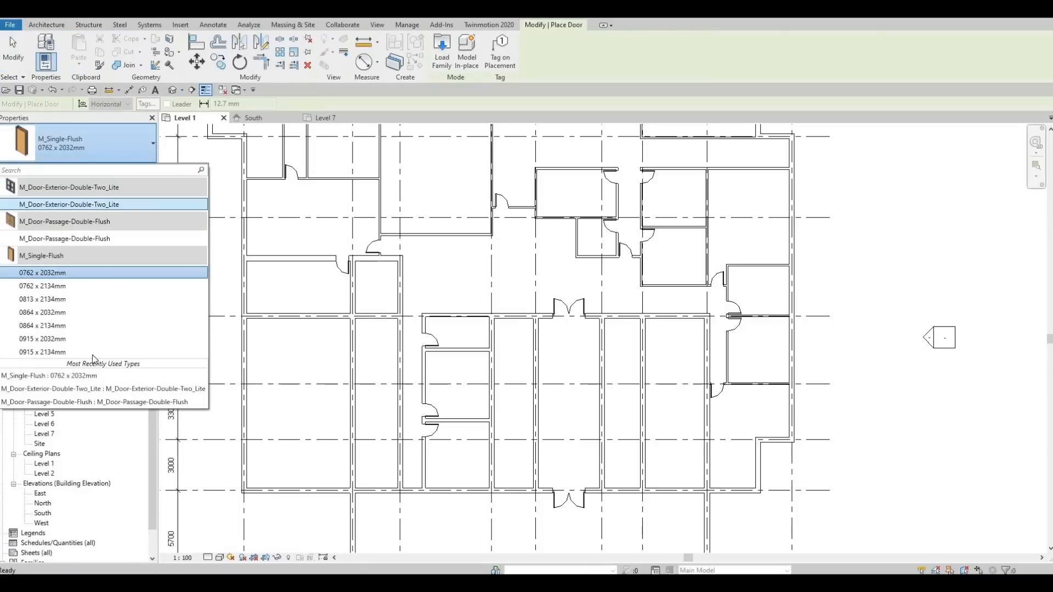
key(Escape)
key(Escape)
Place four M_Electric Lift-4 person wall based lifts along the central hall's east wall, spaced 2500, 2500 and 2200 mm from north to south.
click(102, 46)
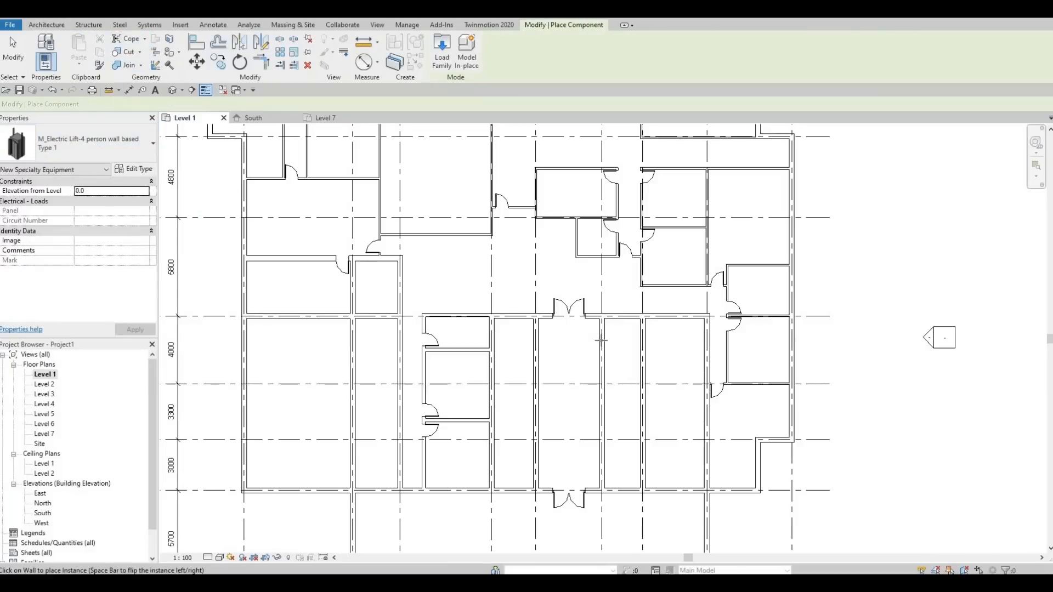
scroll(601, 340, up, 4)
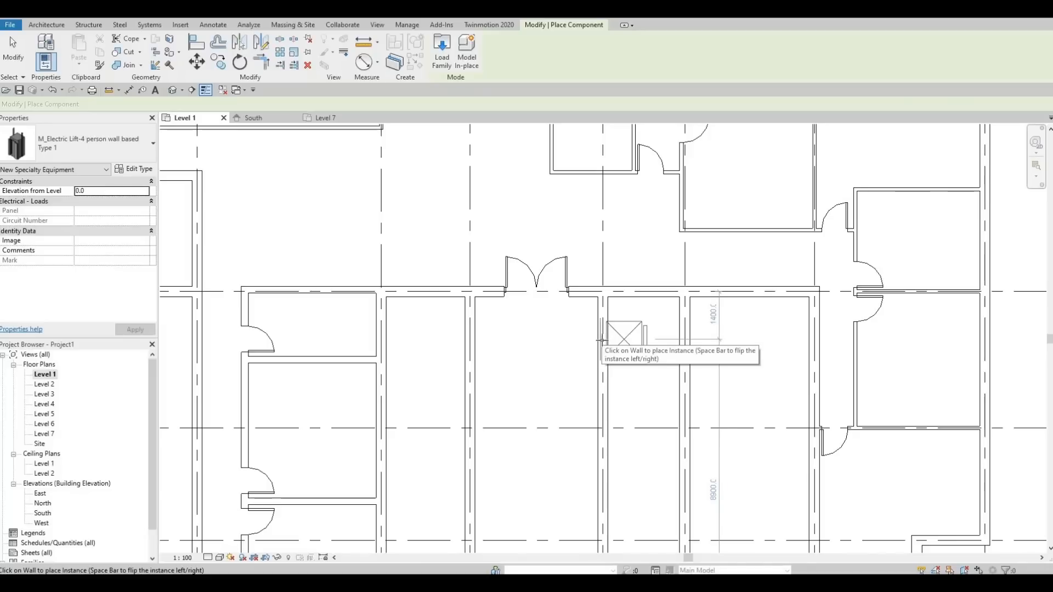
middle_drag(598, 431, 604, 304)
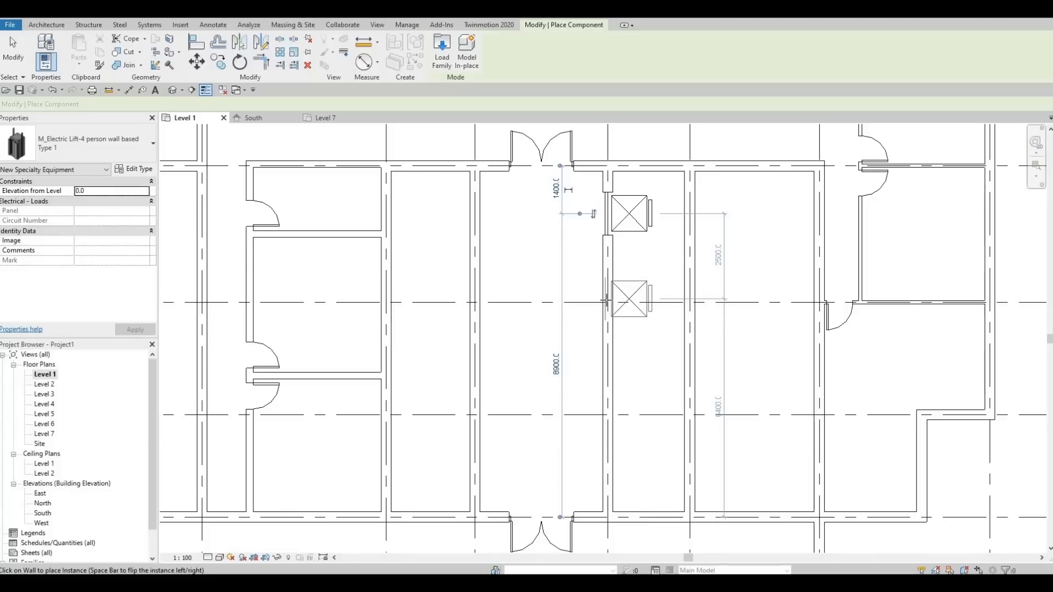
click(606, 301)
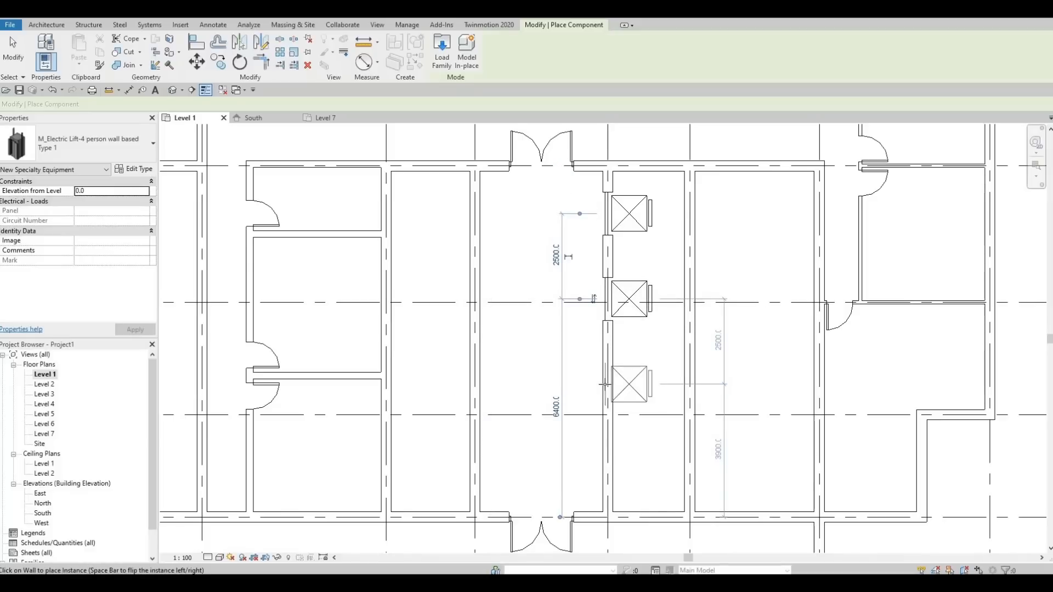
click(604, 385)
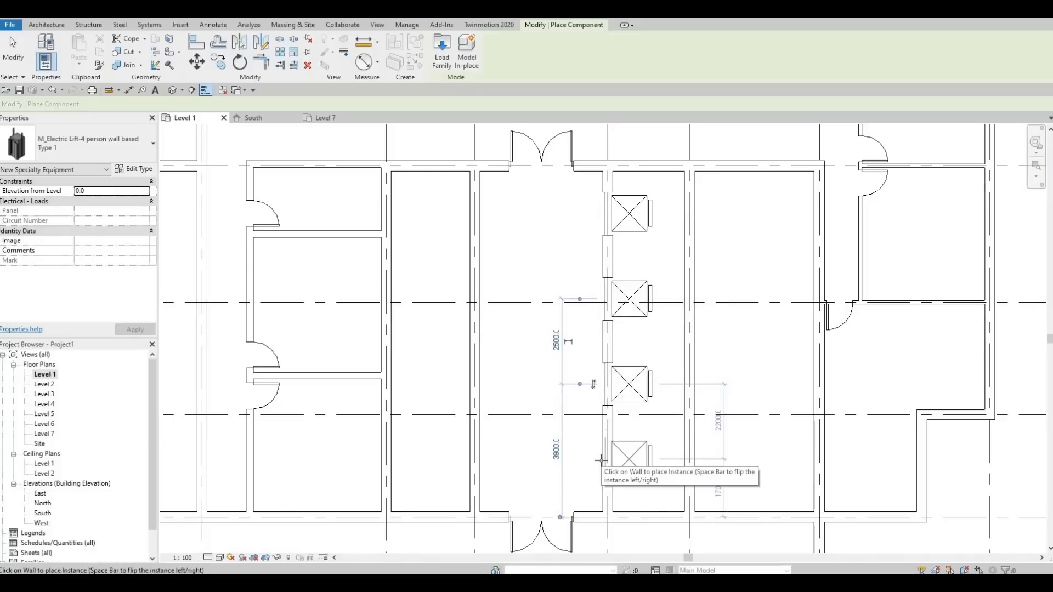
click(600, 460)
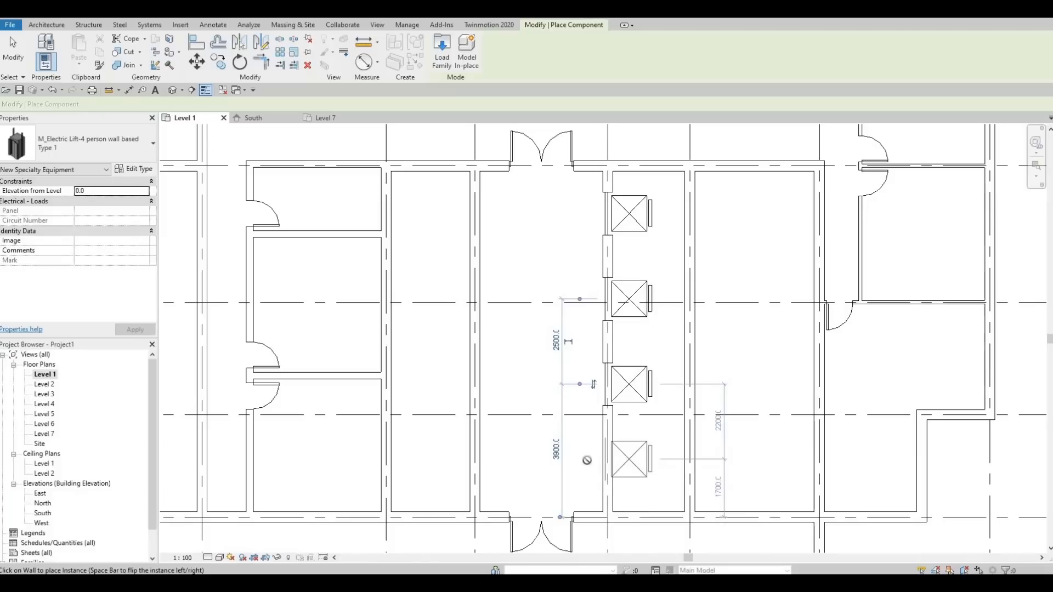
Place four matching electric lifts along the central hall's west wall, spaced 2500, 2800 and 2000 mm from south to north.
click(477, 459)
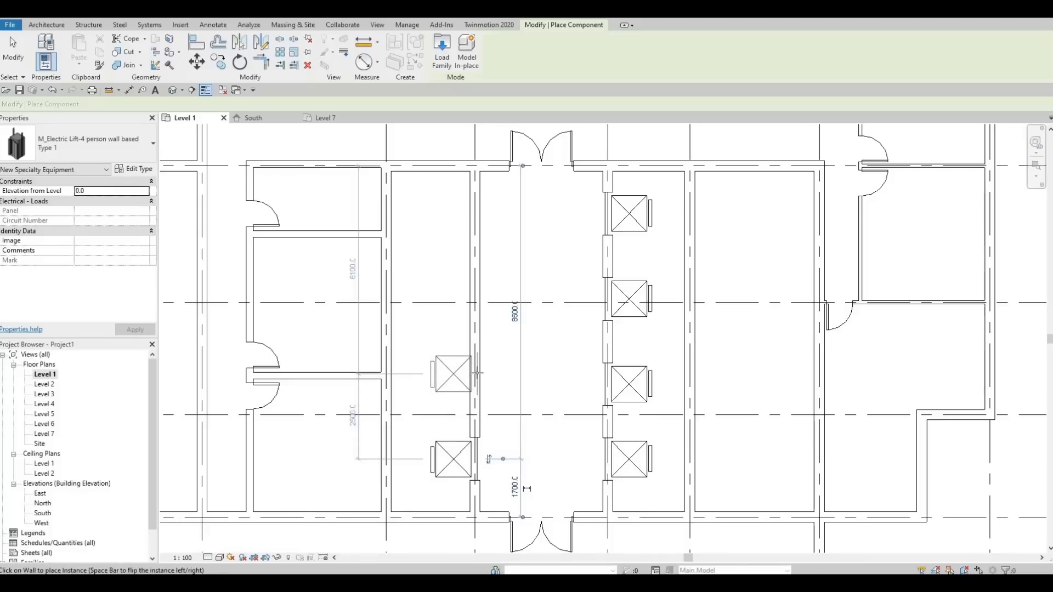
click(477, 374)
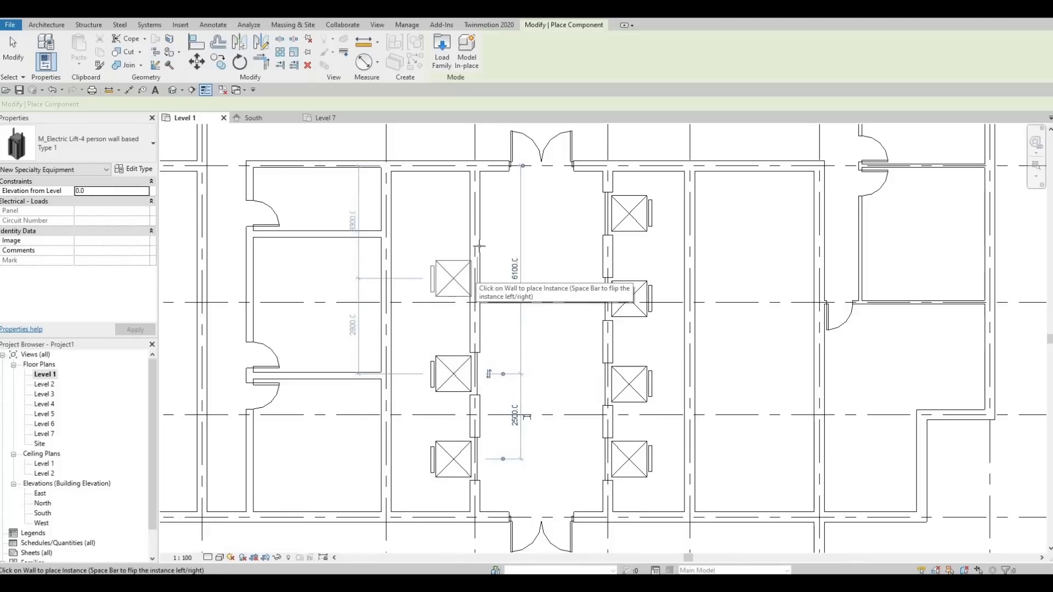
click(476, 278)
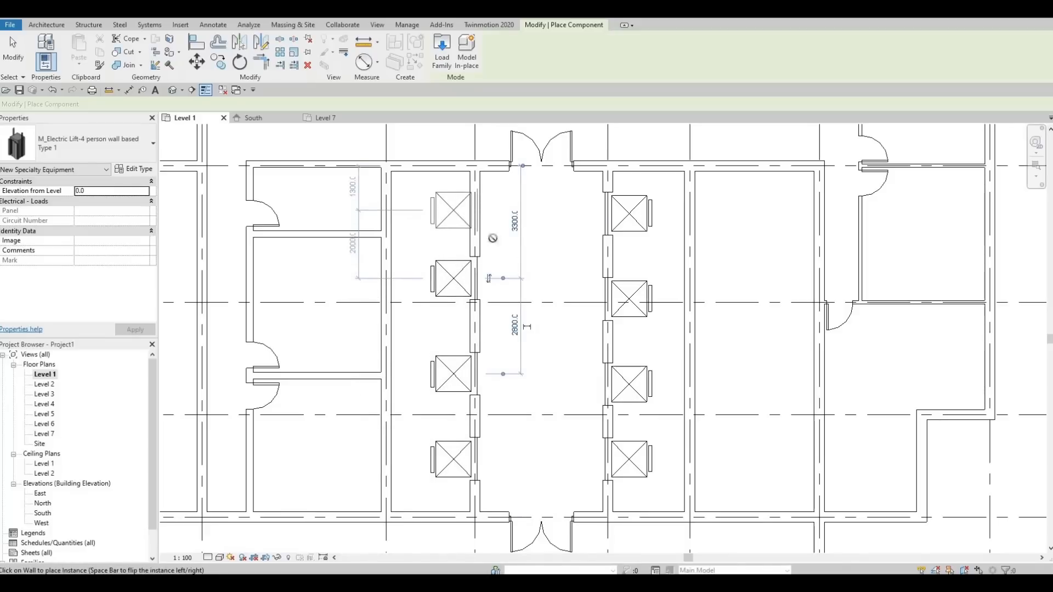
click(492, 239)
key(Escape)
key(Escape)
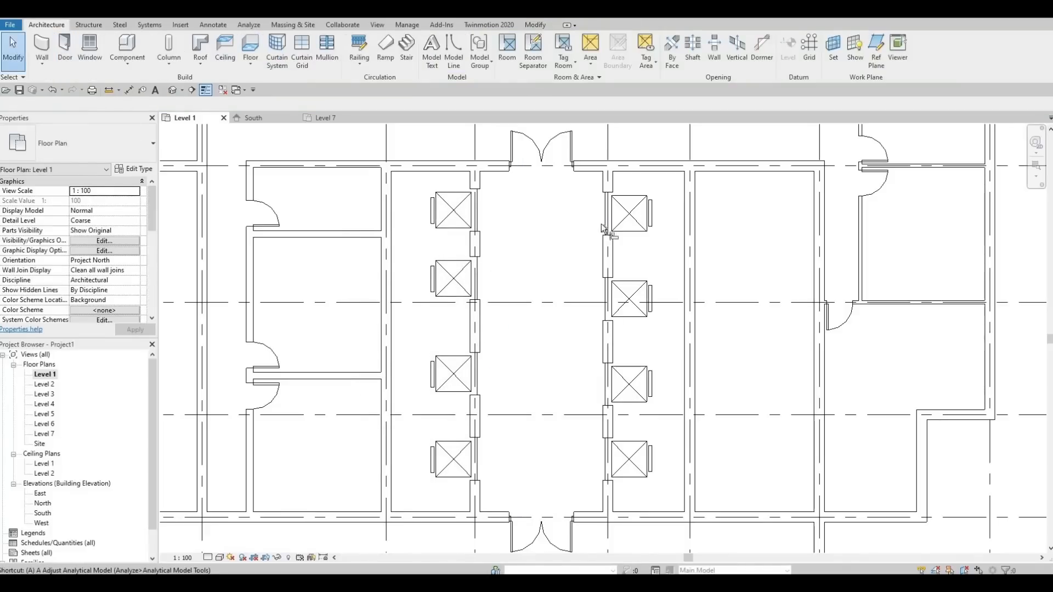
Align the two northern lifts on the hall's west wall with the top edges of the lifts opposite.
key(a)
key(l)
click(526, 195)
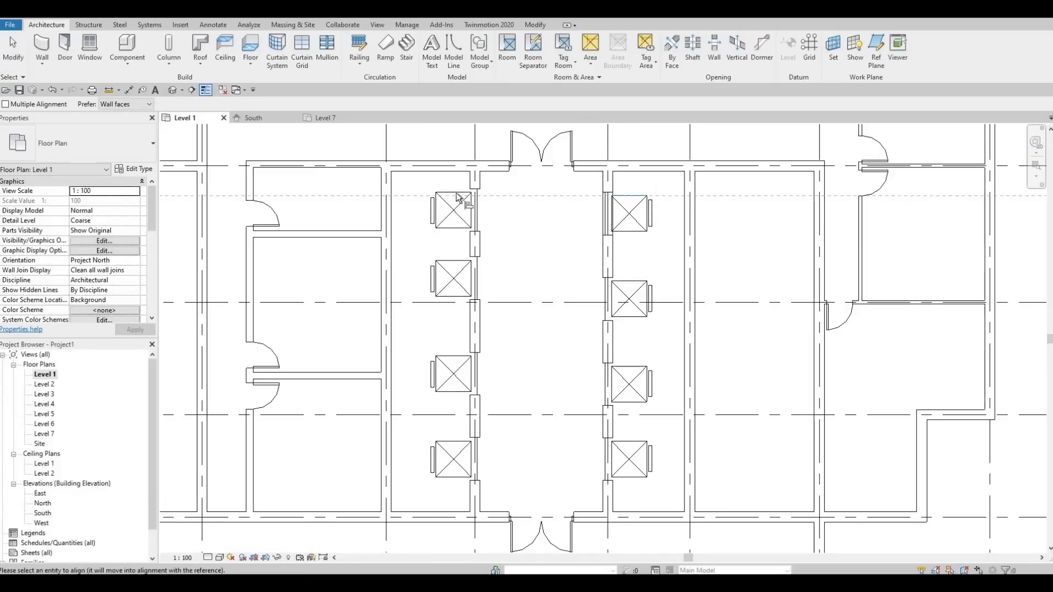
click(453, 202)
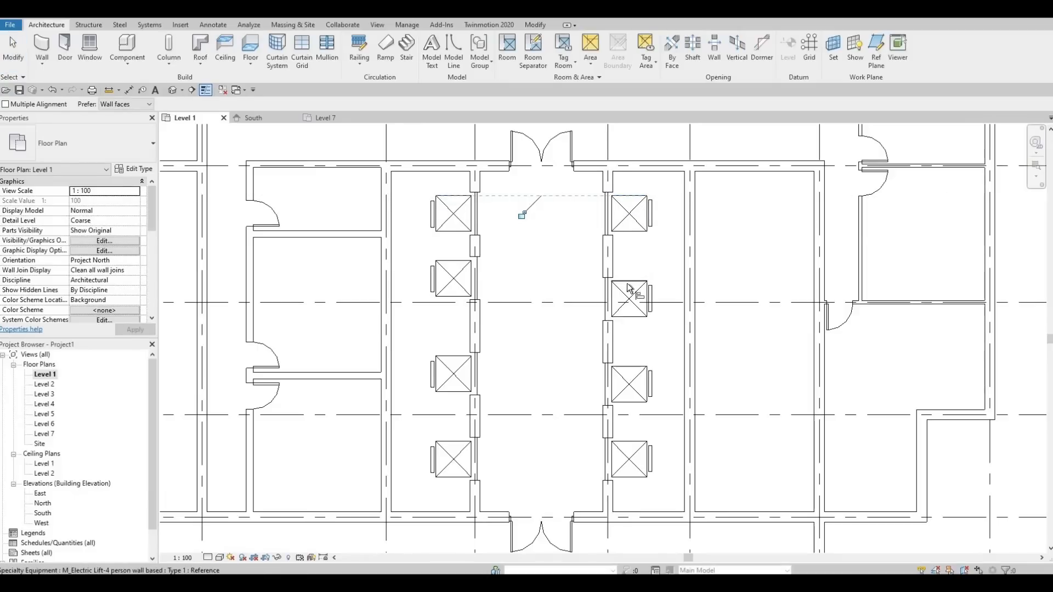
click(629, 282)
click(459, 269)
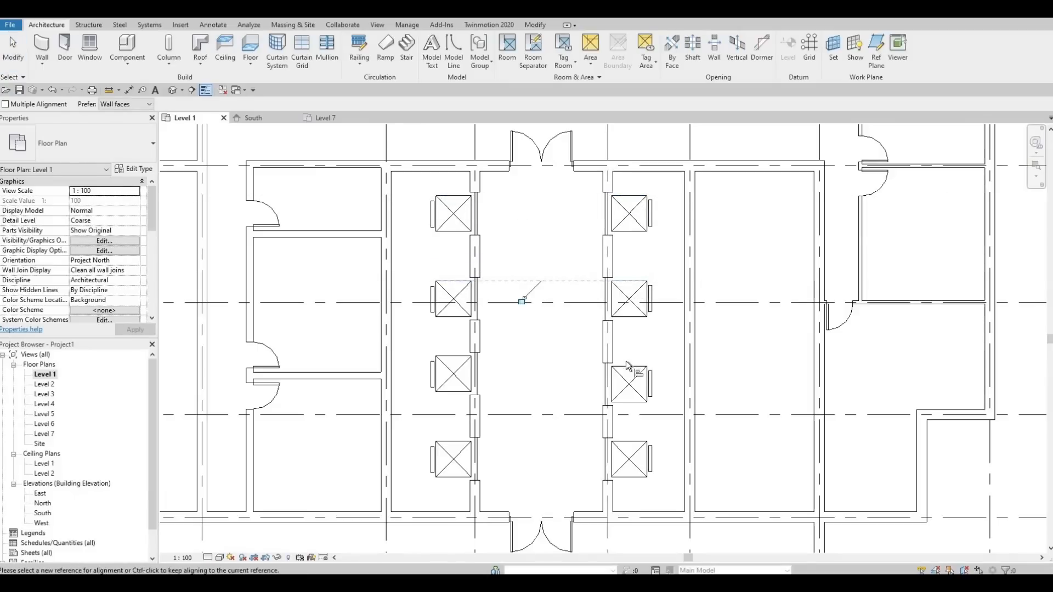
Align the two southern lifts on the hall's west wall with the top edges of their east-wall counterparts.
click(609, 366)
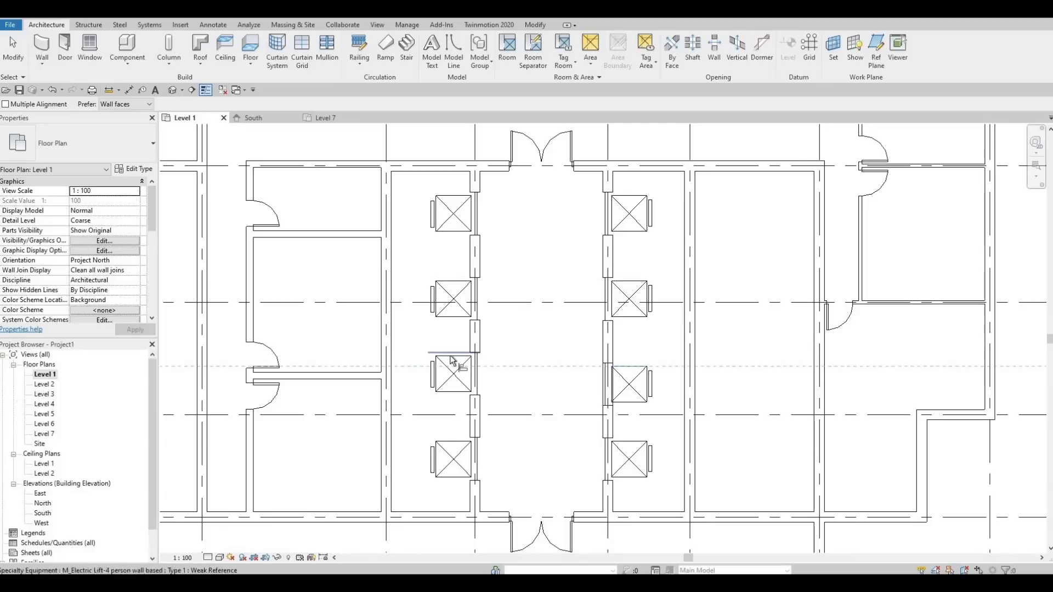
click(453, 356)
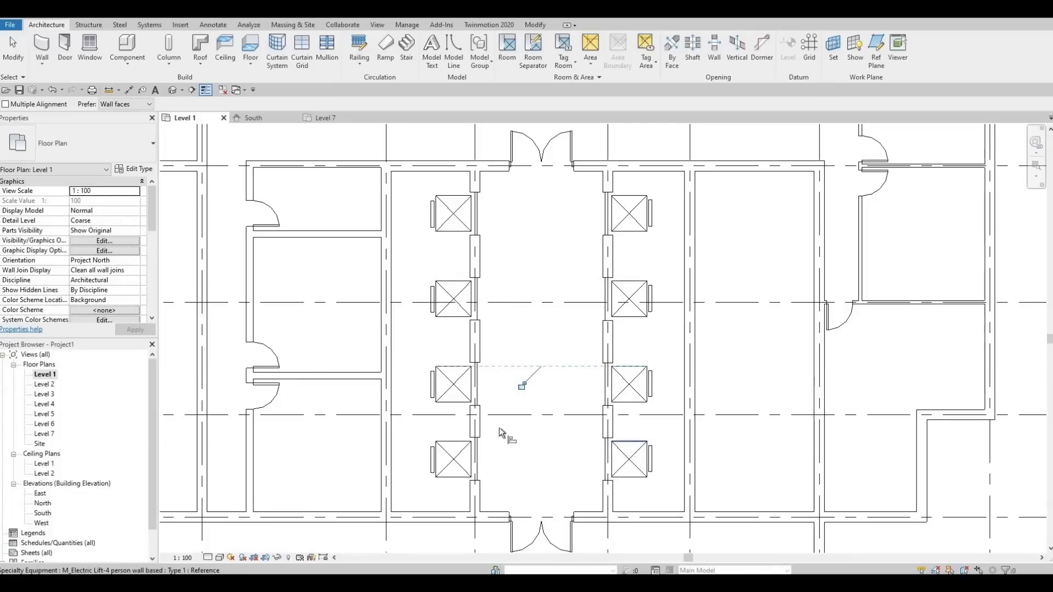
click(629, 441)
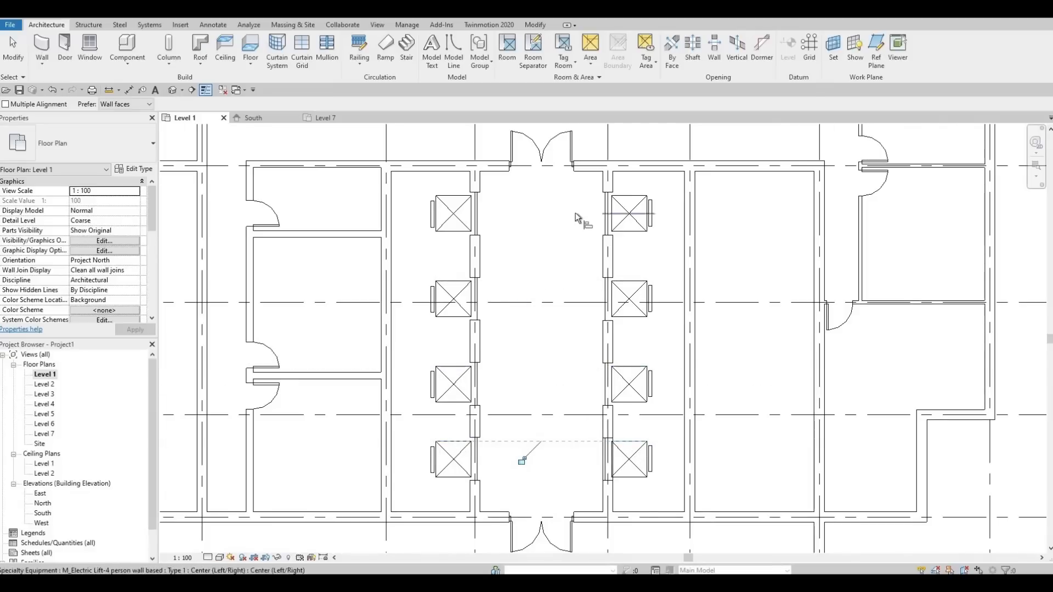
scroll(631, 214, down, 1)
middle_drag(607, 280, 633, 350)
key(Escape)
key(Escape)
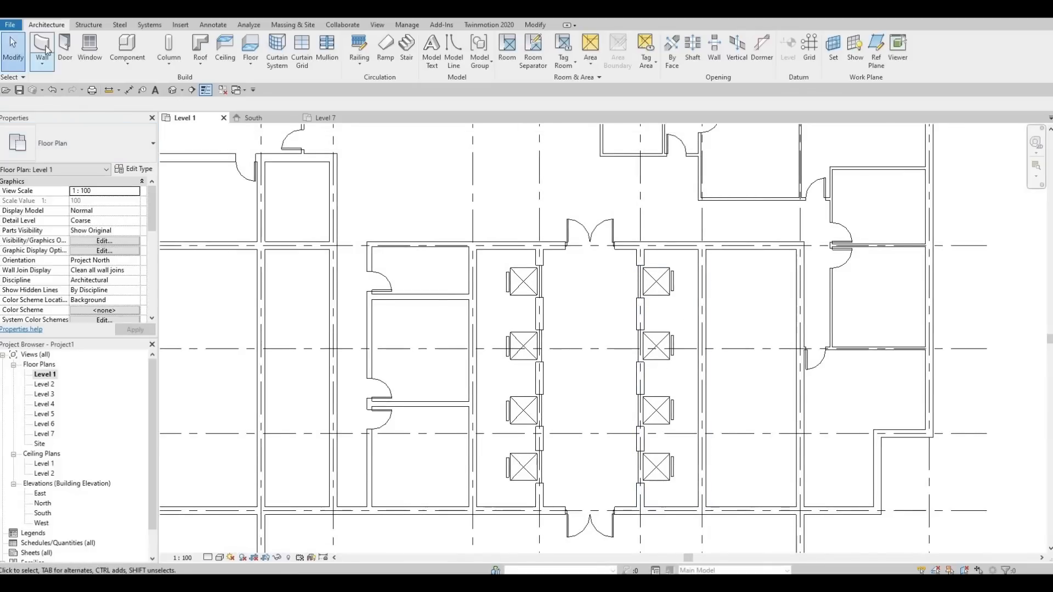
Place an M_Single-Flush 0762 x 2032mm door in the grid D wall of the room east of the lifts, 600 mm from its west end.
click(65, 44)
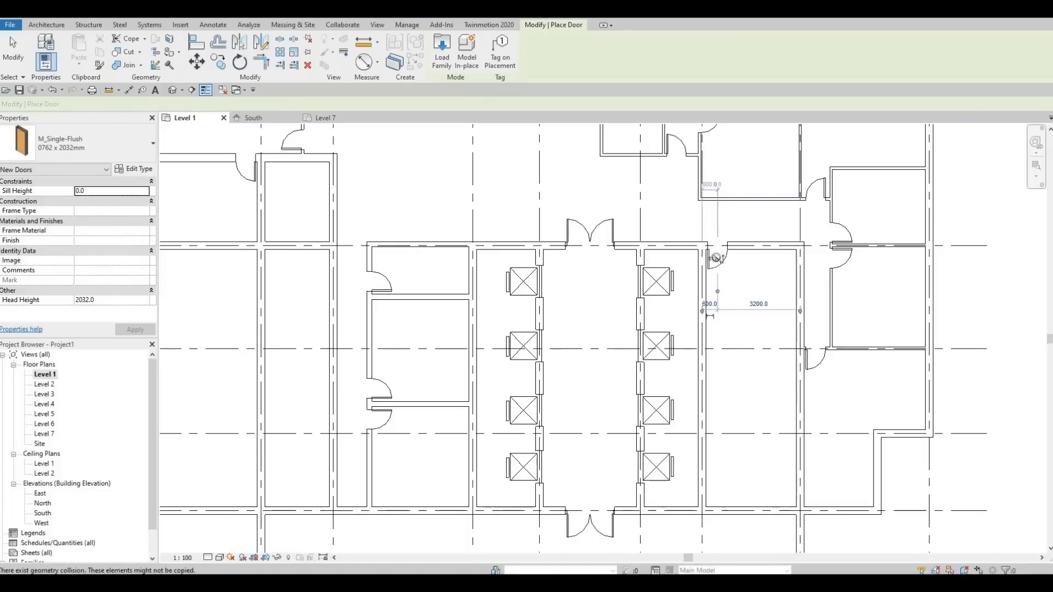
middle_drag(721, 362, 683, 311)
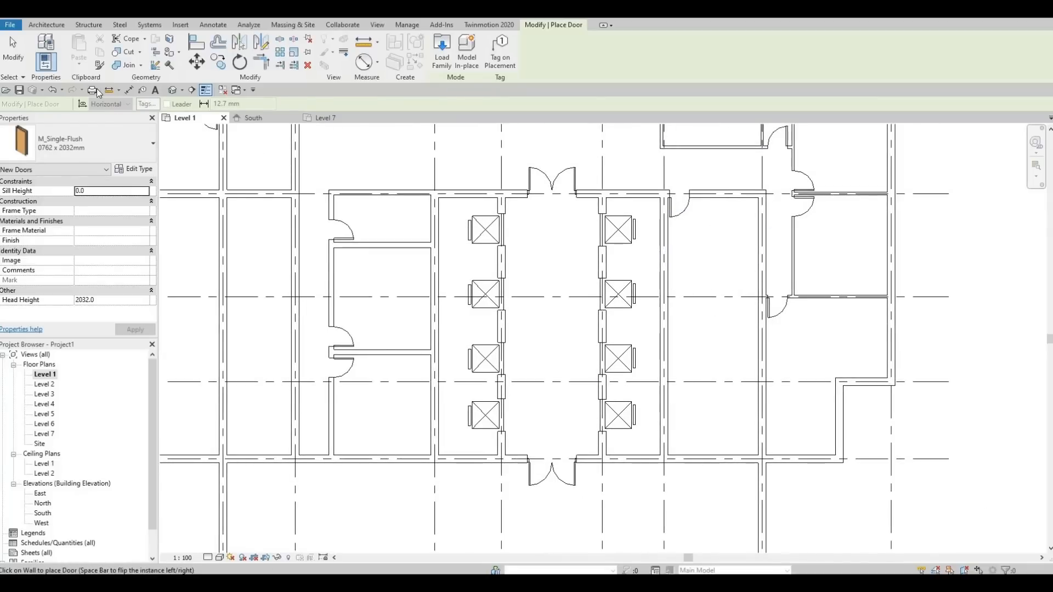
key(Escape)
key(Escape)
Draw an Interior Wall 3 partition about 3650 mm long on grid E across the room east of the lifts.
click(43, 47)
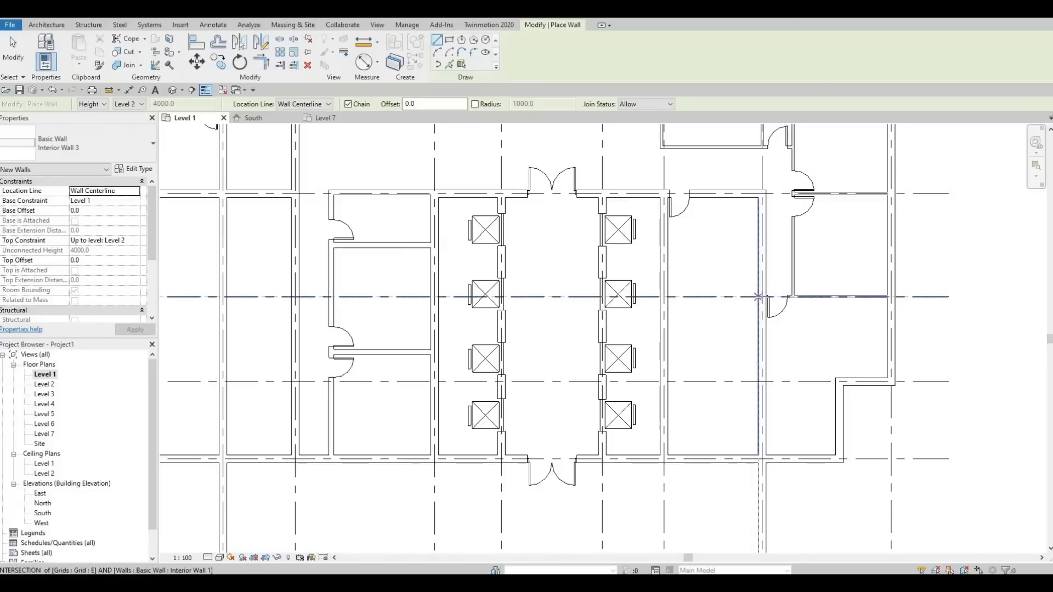
click(763, 297)
click(671, 296)
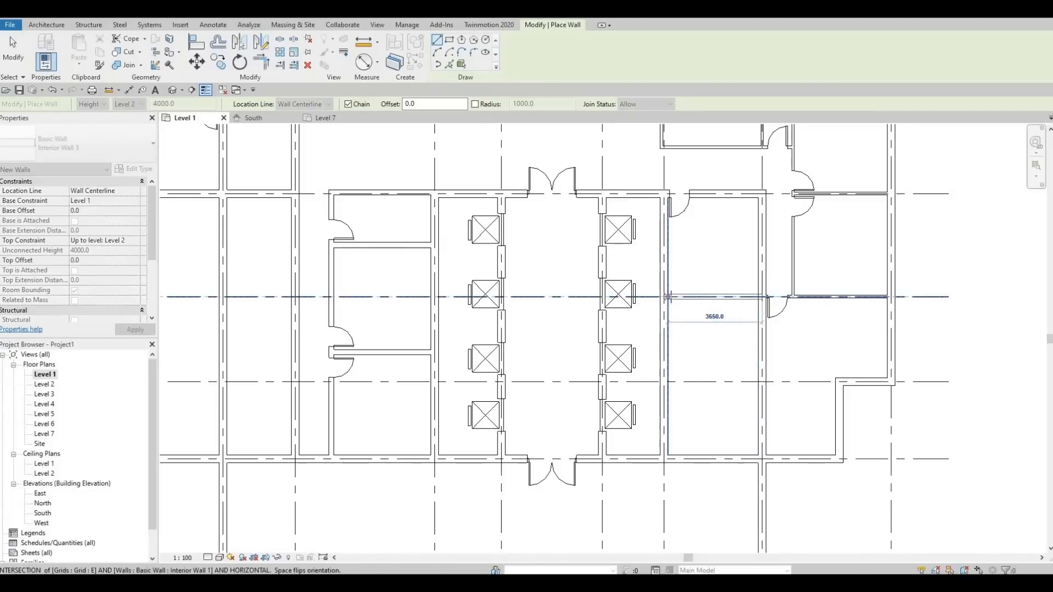
key(Escape)
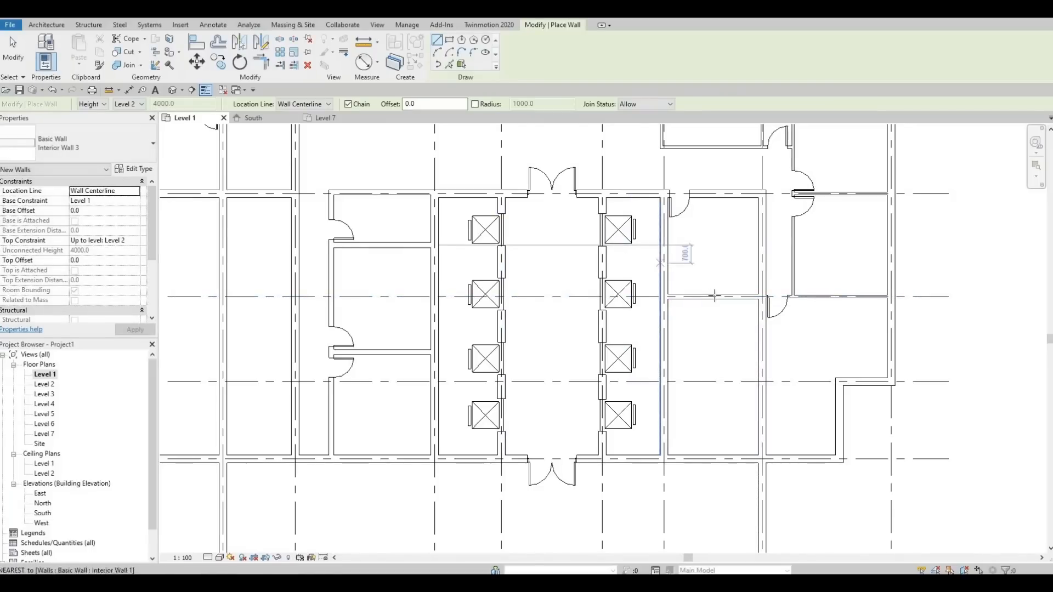
Draw a north-south Interior Wall 3 partition about 3850 mm long from the new grid E wall to grid D, and shift it slightly west.
click(713, 297)
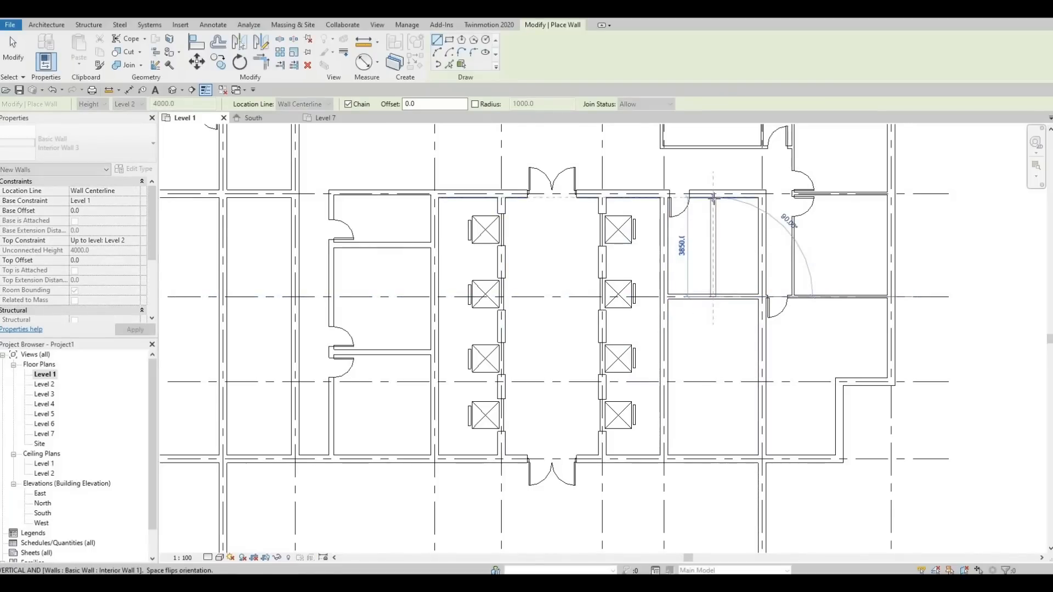
click(713, 194)
key(Escape)
key(Escape)
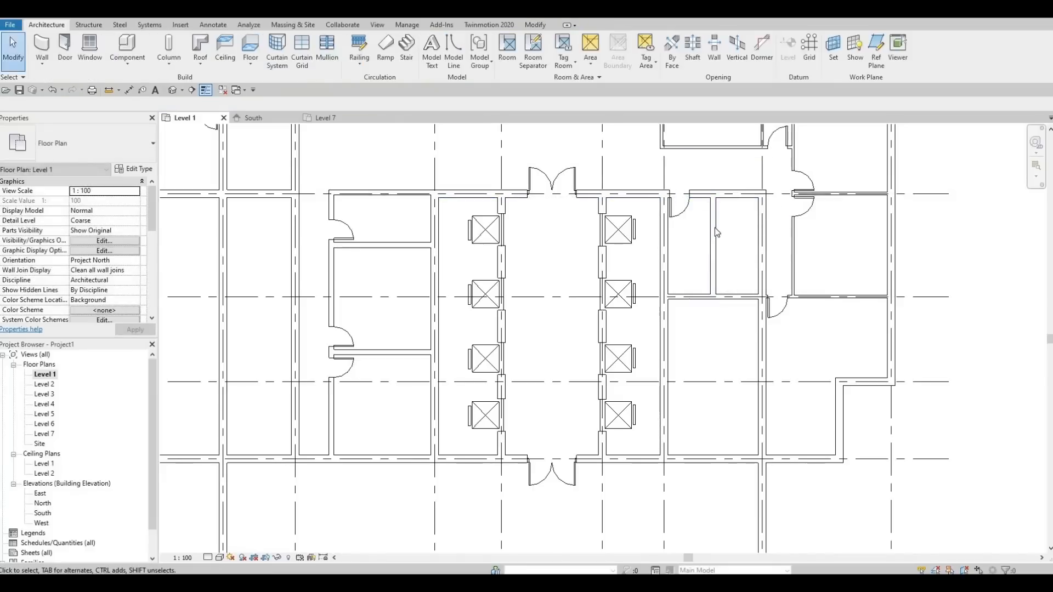
click(715, 228)
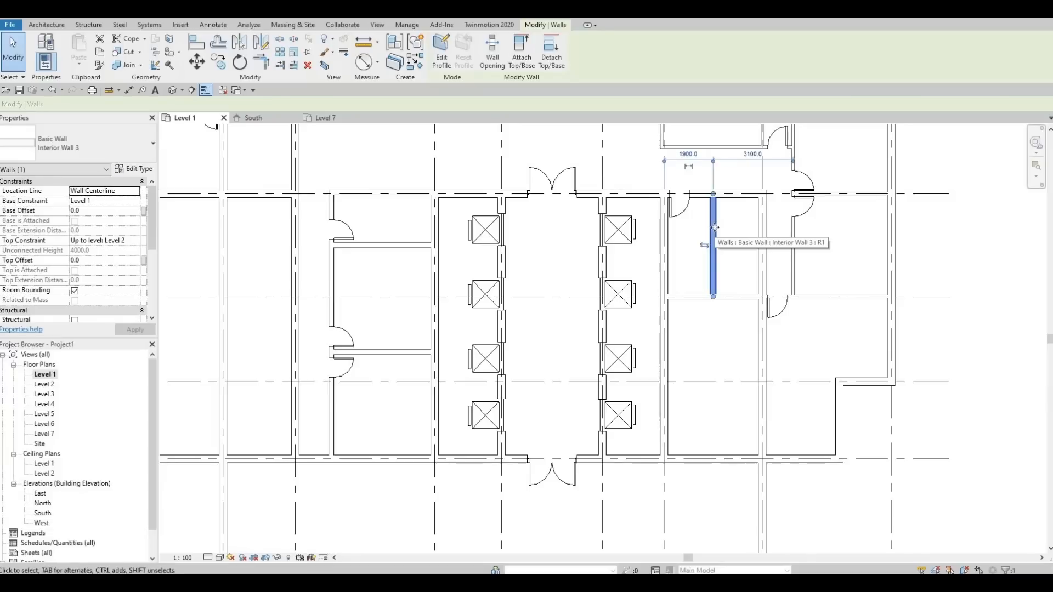
drag(716, 228, 712, 229)
Place M_Single-Flush 0762 x 2032mm doors in the new grid E wall, 600 mm from its west end, and in the dividing wall's south end.
click(50, 24)
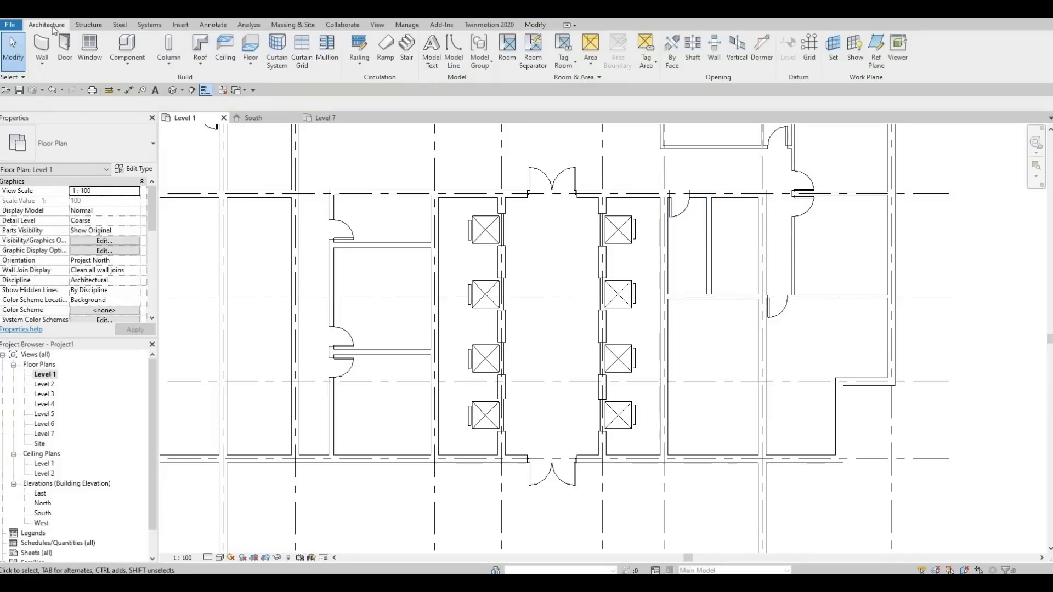
click(65, 50)
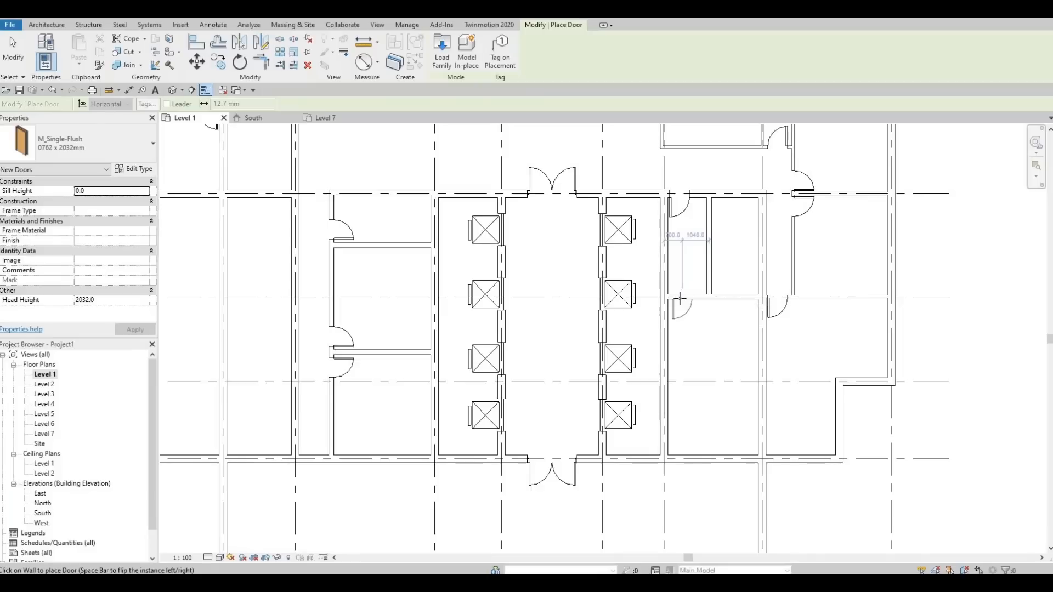
click(680, 300)
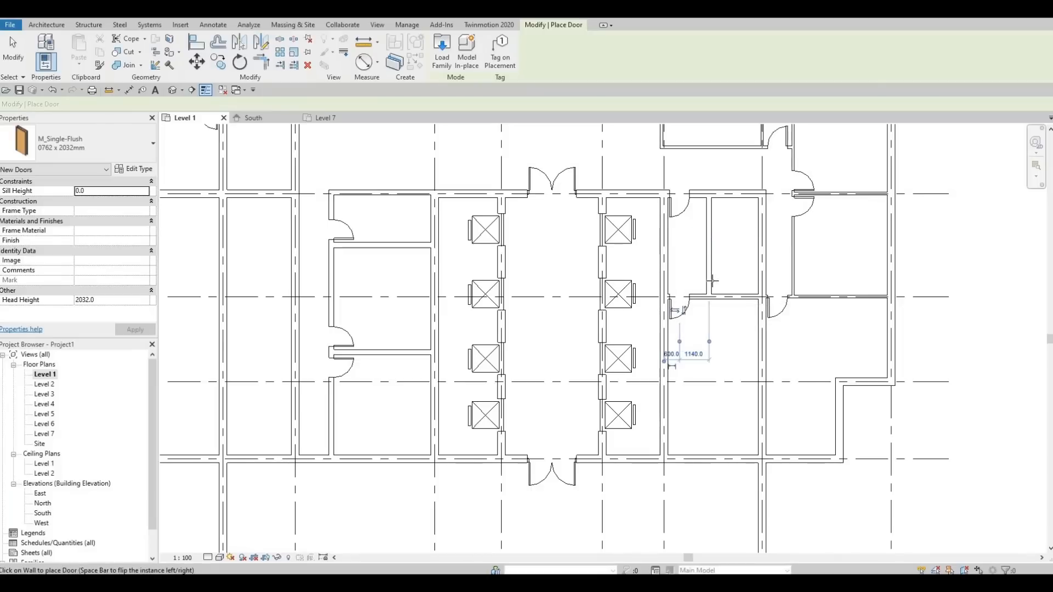
click(712, 282)
key(Escape)
key(Escape)
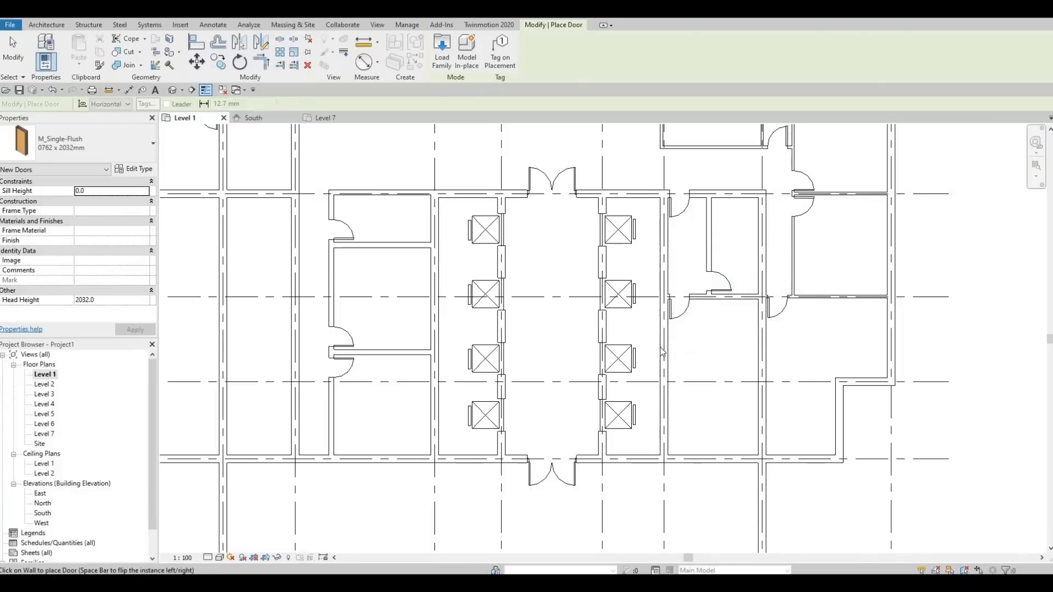
Place an electric lift in the small western room north of grid D, on its grid D wall 1400 mm from the east wall.
middle_drag(655, 323, 677, 315)
middle_drag(635, 345, 723, 311)
scroll(723, 311, down, 1)
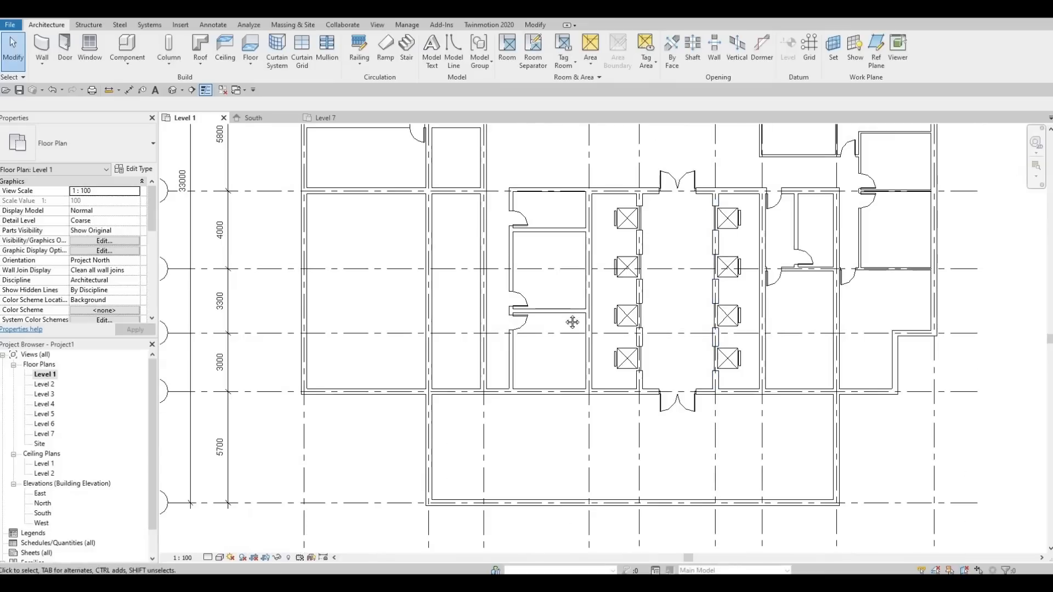
middle_drag(473, 222, 535, 296)
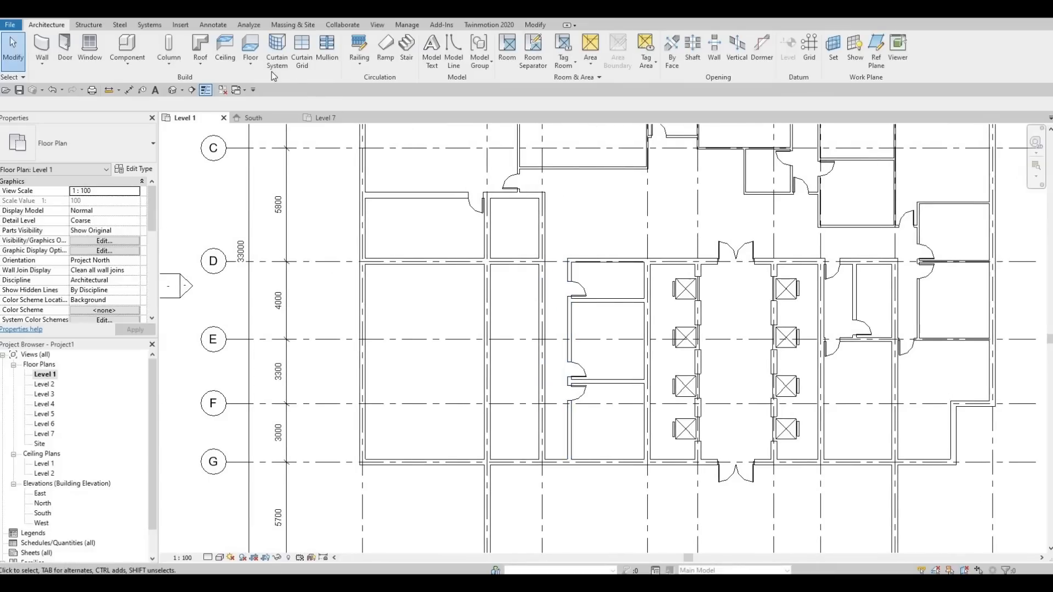
click(128, 48)
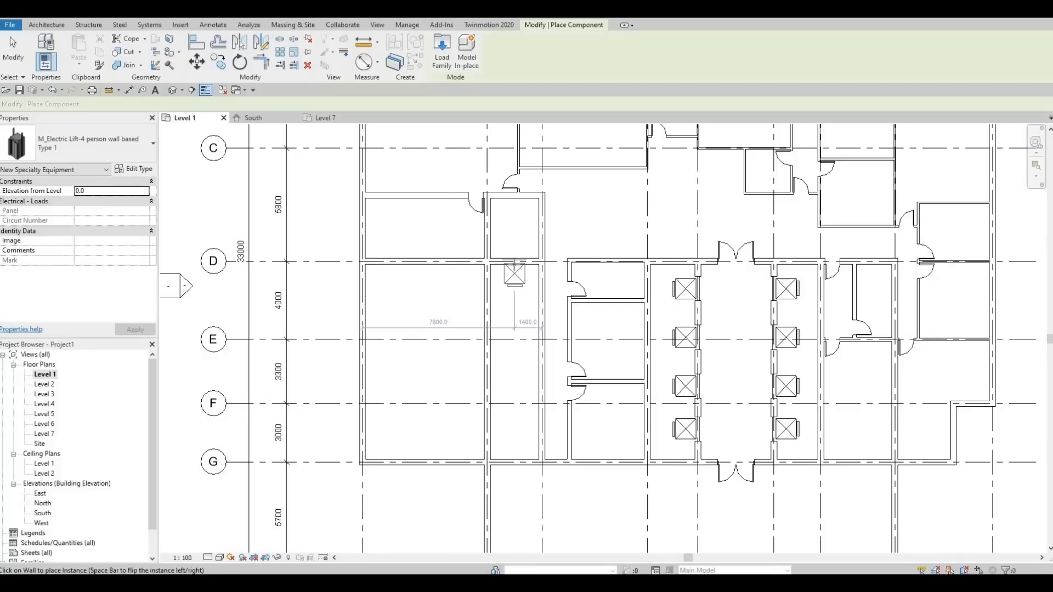
click(513, 265)
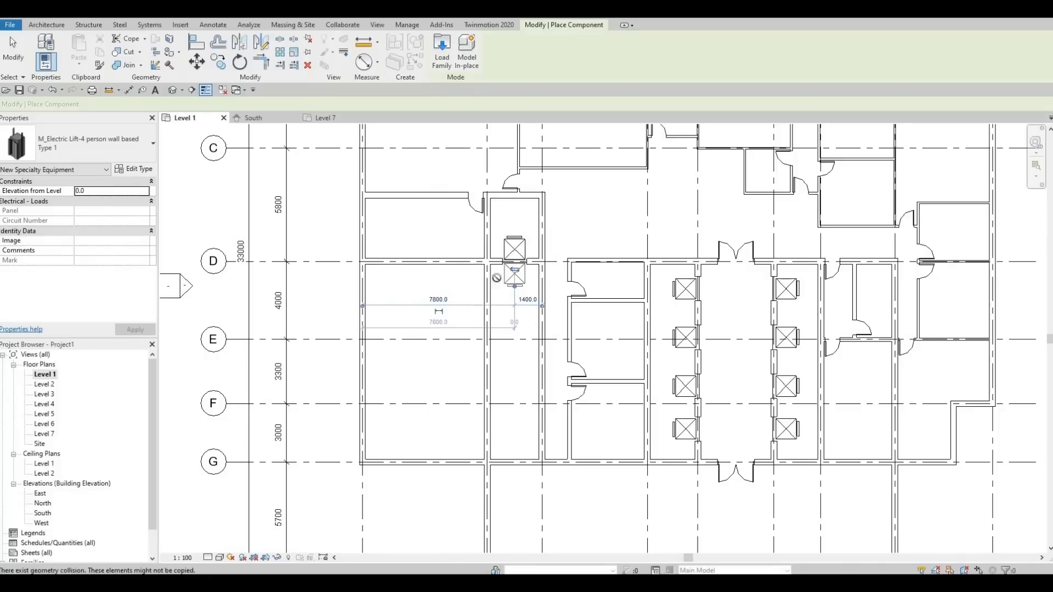
middle_drag(472, 294, 483, 277)
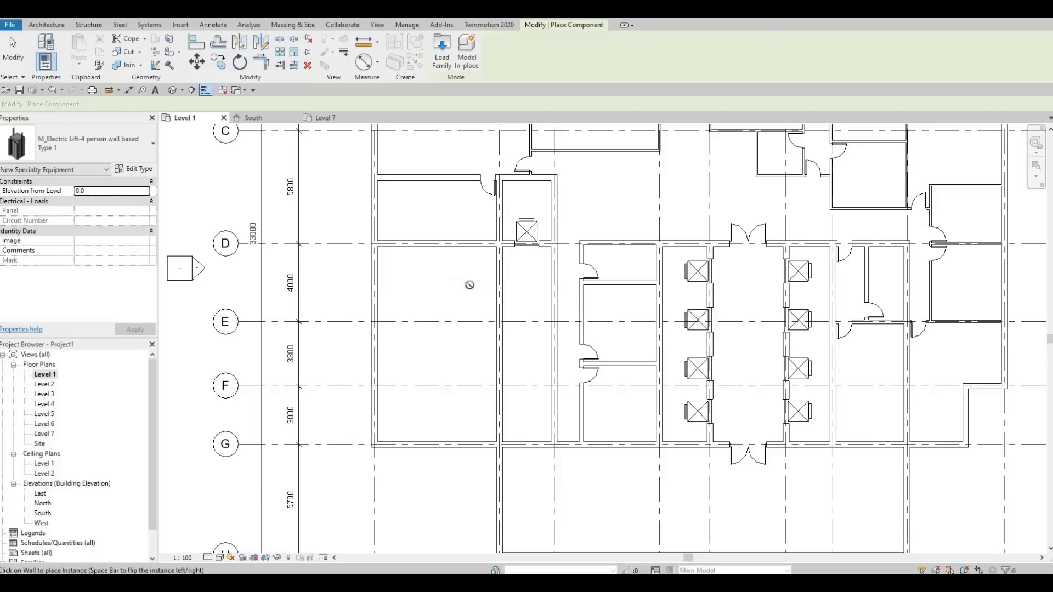
key(Escape)
middle_drag(504, 327, 505, 309)
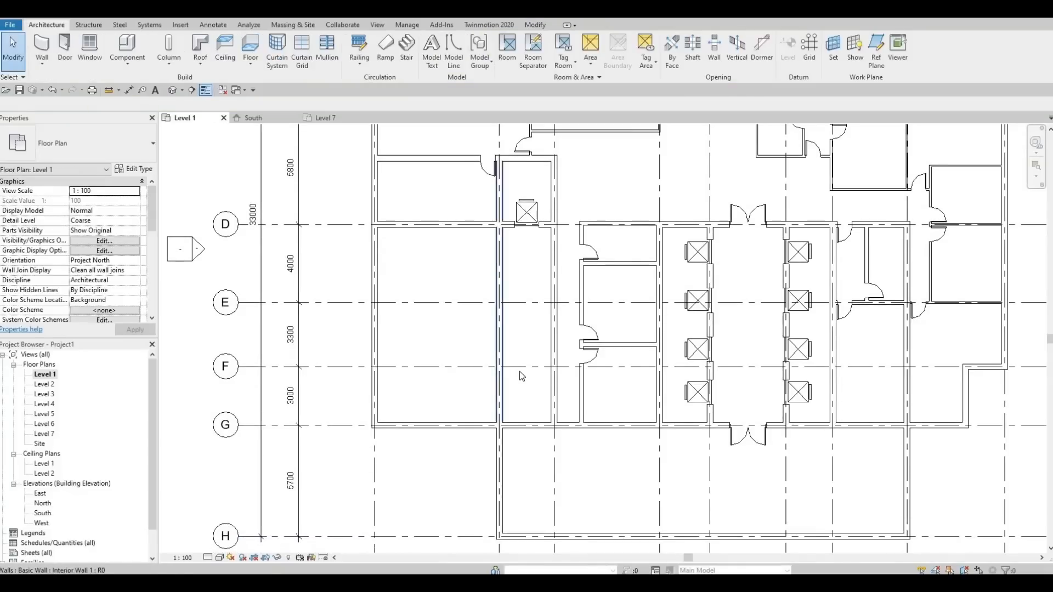
Draw an east-west Interior Wall 1 partition across the narrow room south of the western lift, 2000 mm south of grid D.
click(501, 262)
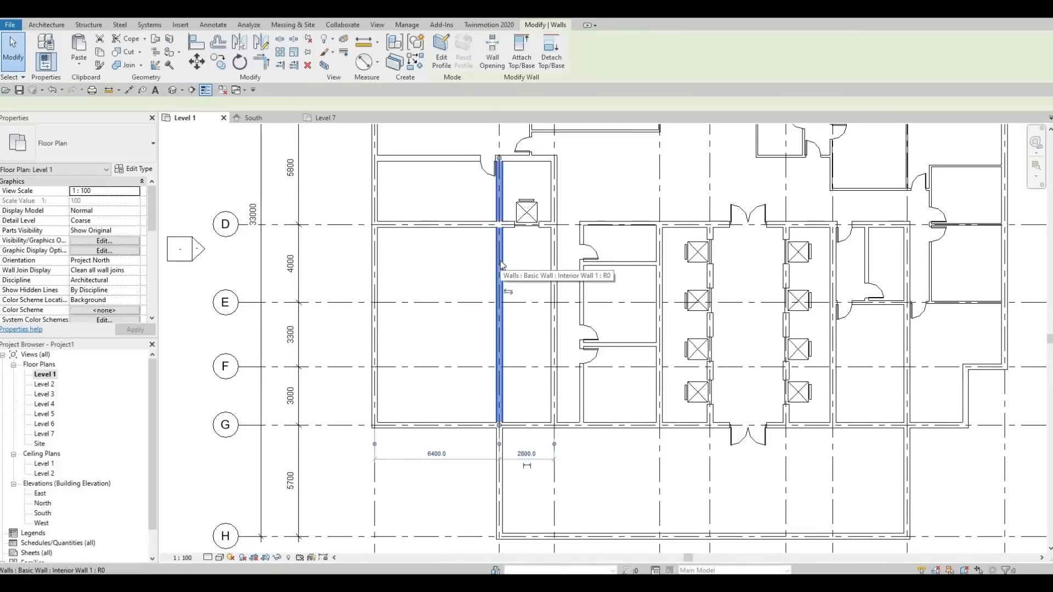
click(417, 66)
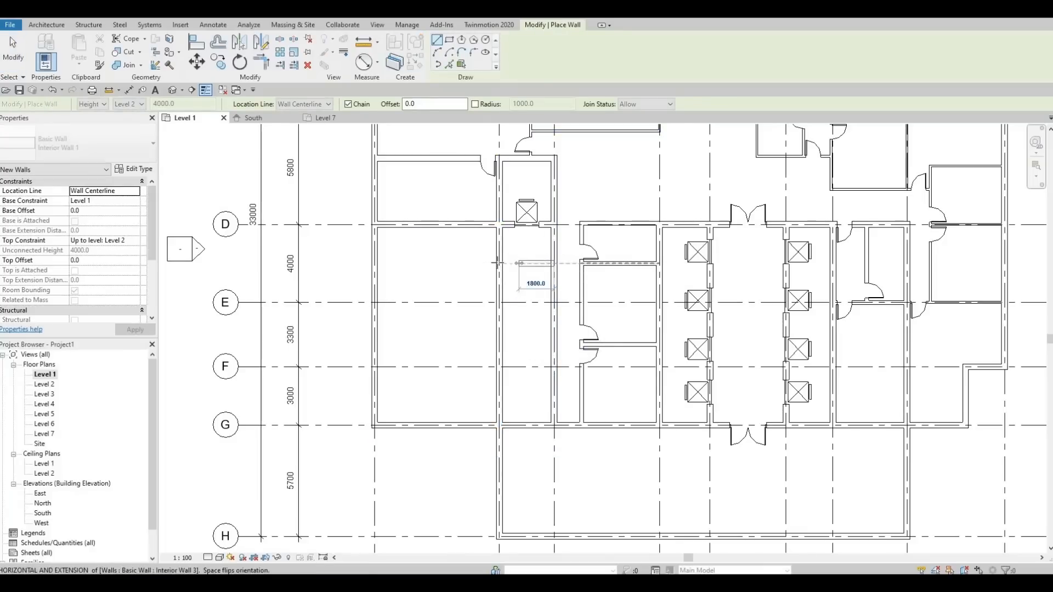
click(498, 262)
key(Escape)
key(Escape)
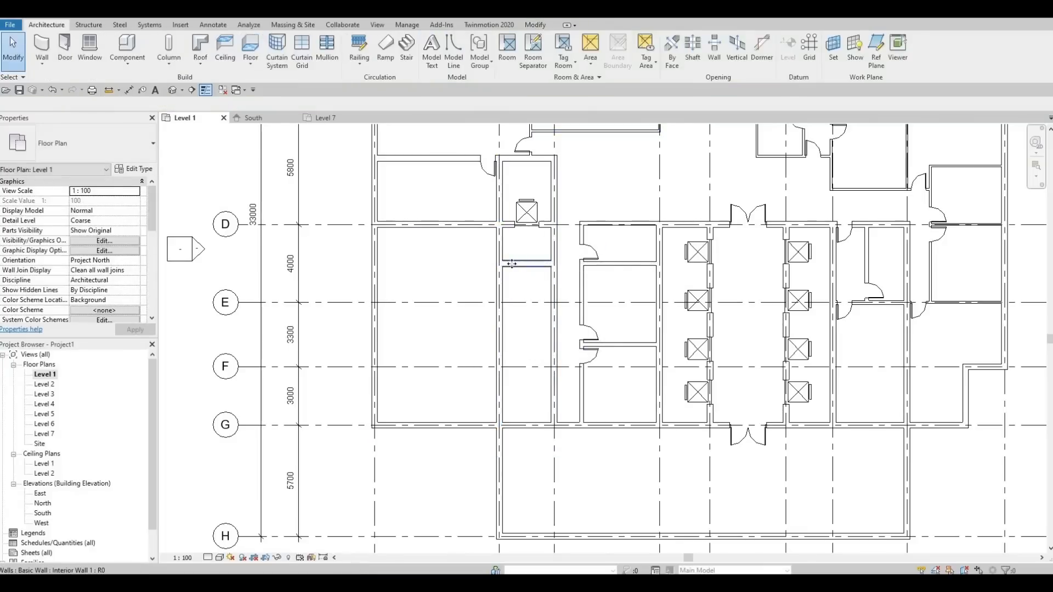
click(512, 264)
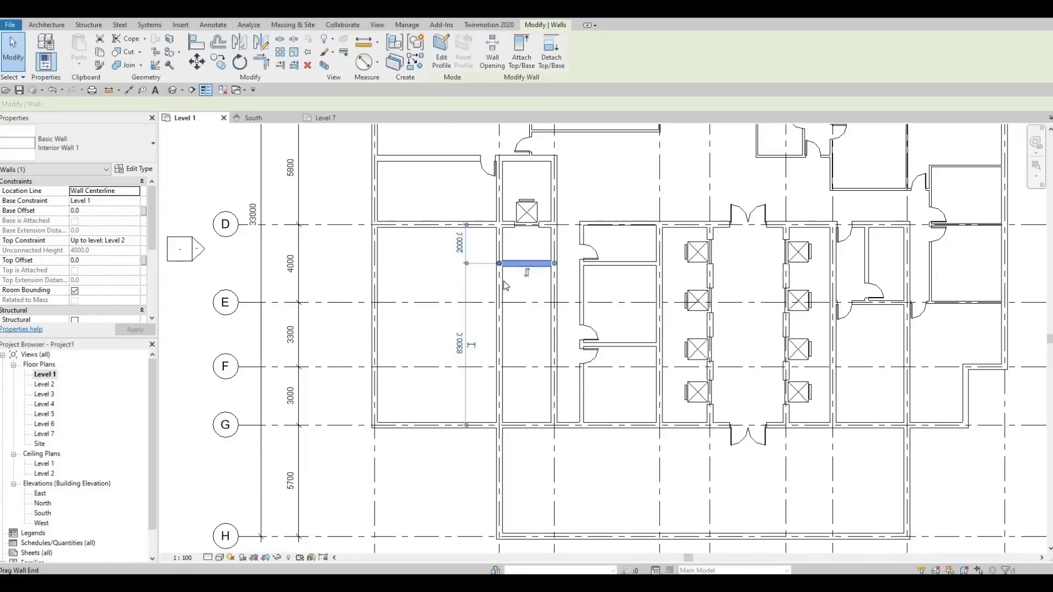
key(Escape)
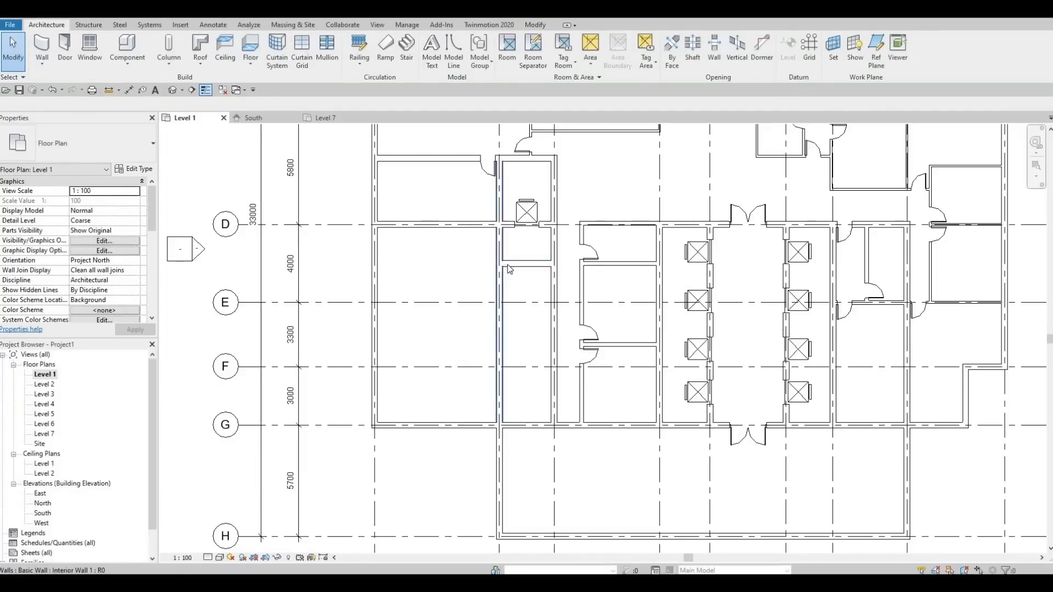
Trim the narrow room's west wall to a corner with the new cross wall, keeping only the portion north of it.
key(t)
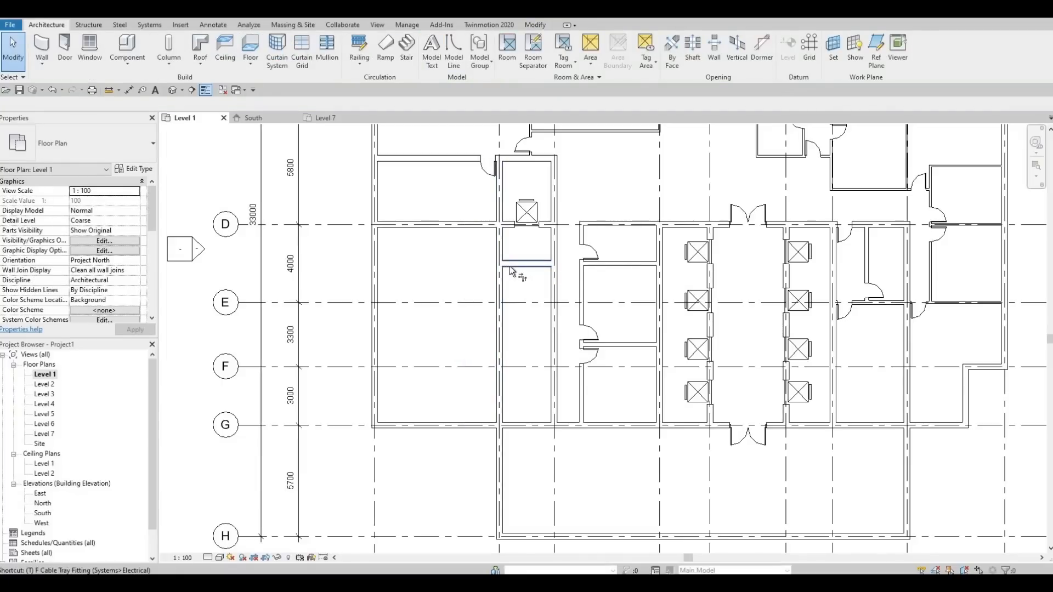
key(r)
click(511, 265)
click(502, 257)
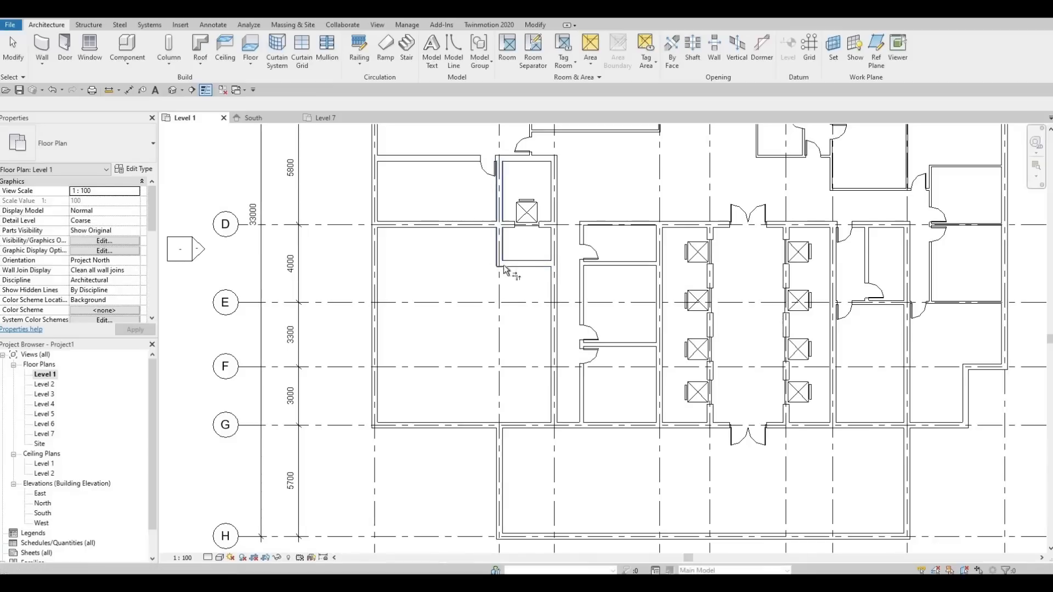
scroll(524, 266, up, 1)
key(Escape)
key(Escape)
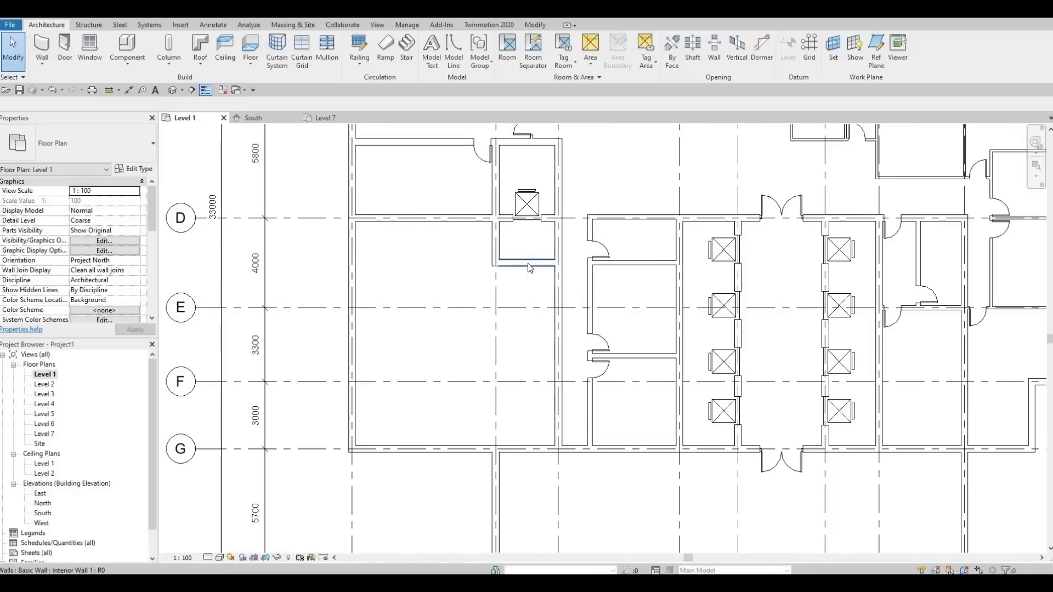
Set the new cross wall's distance from grid D to 3000 mm.
click(529, 267)
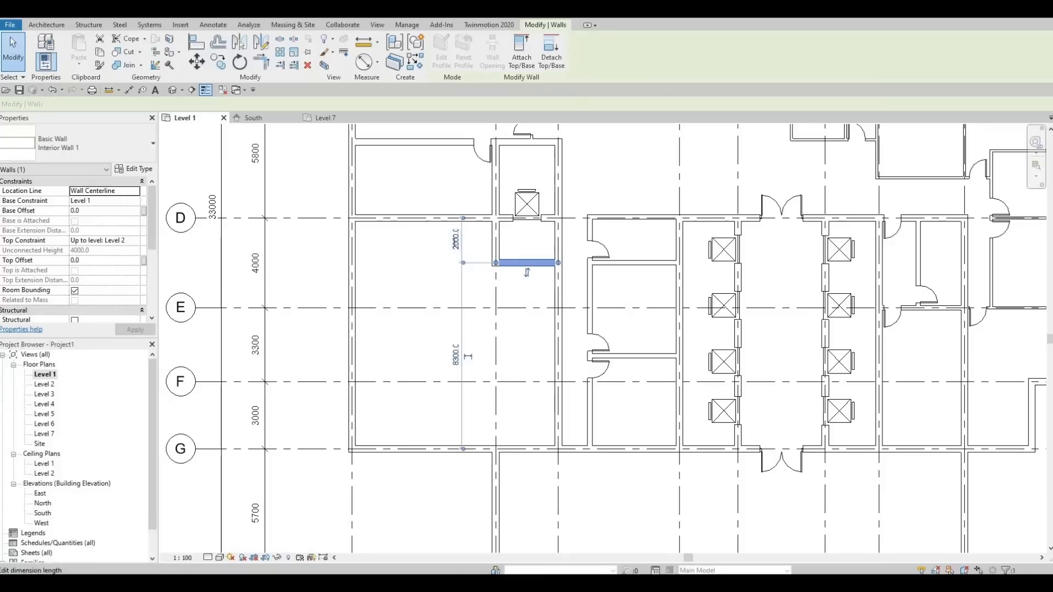
click(455, 240)
text(3000)
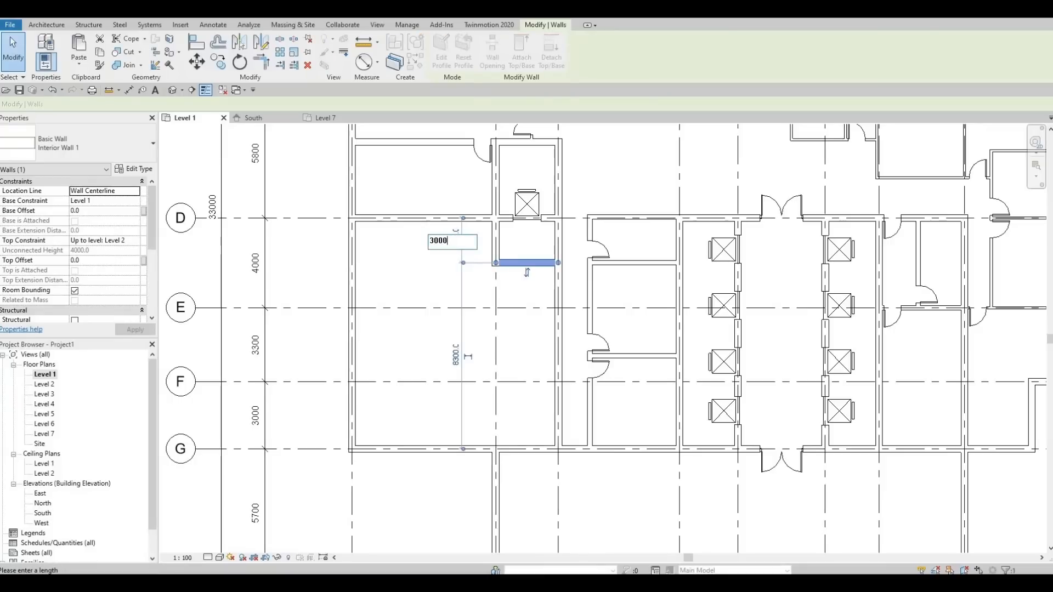
key(Return)
click(429, 205)
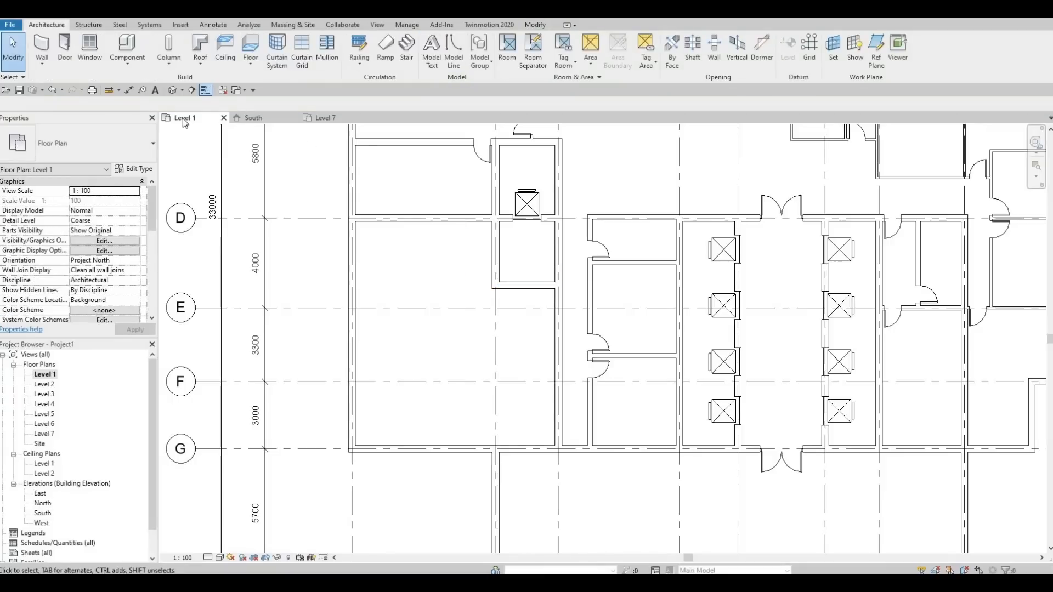
Place an M_Single-Flush 0762 x 2032mm door in the grid D wall just west of the western lift, 5800 mm from the west wall.
click(43, 46)
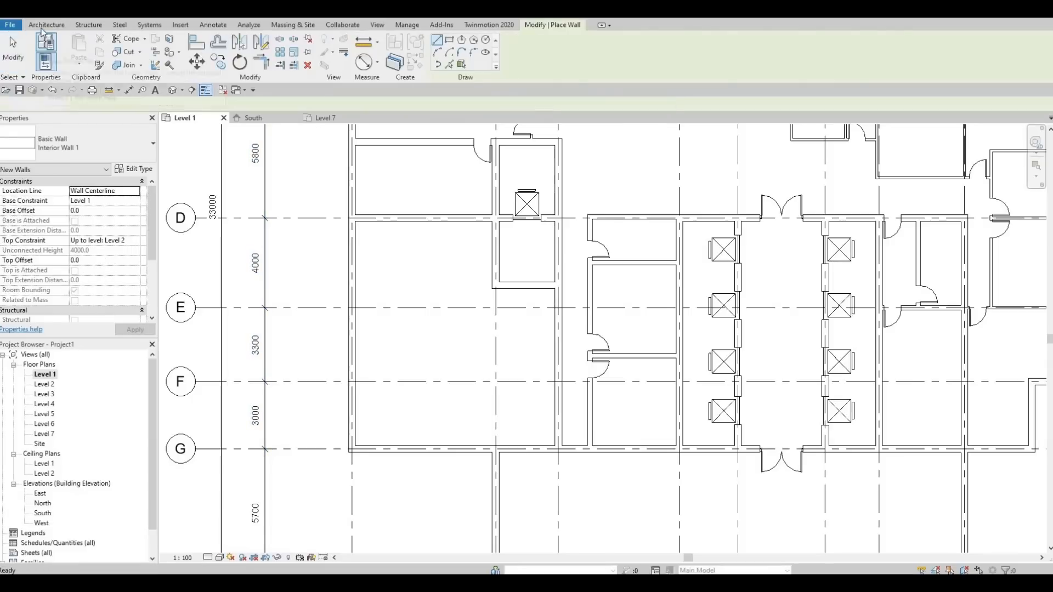
key(Escape)
click(65, 49)
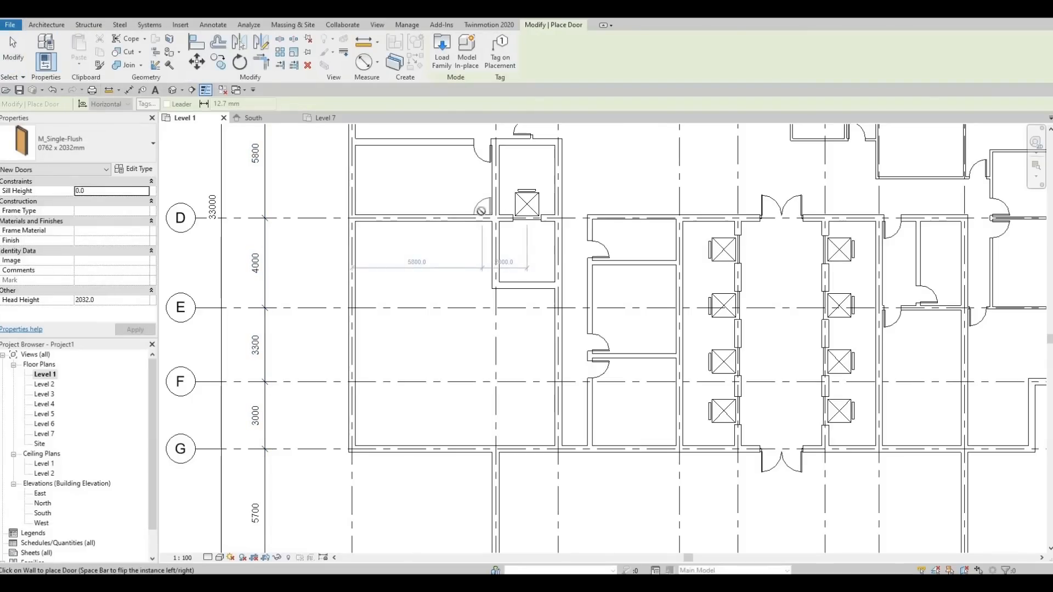
click(482, 212)
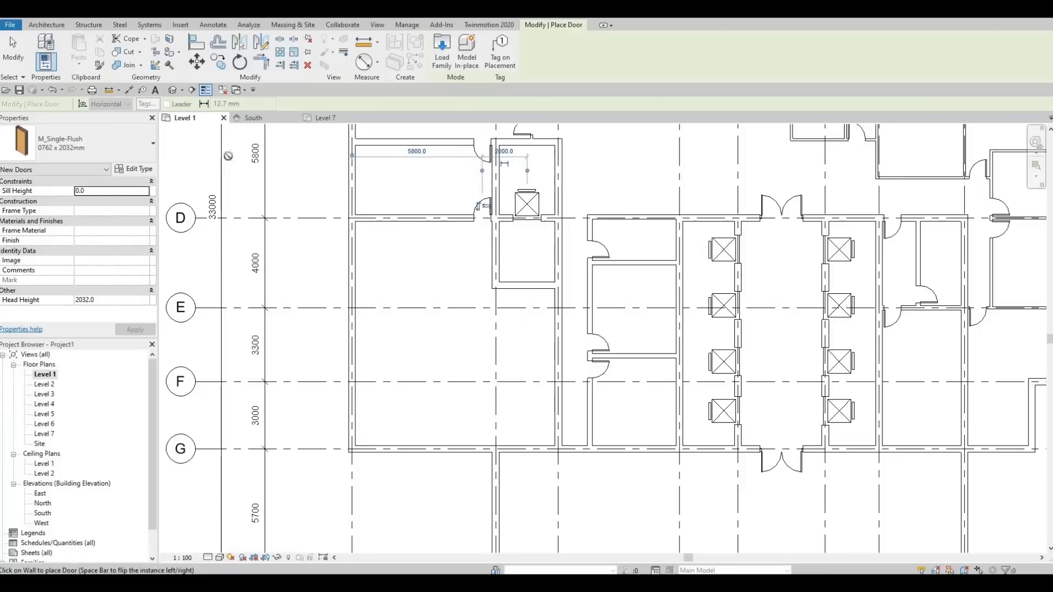
Place M_Door-Exterior-Double-Two_Lite doors in the west and east walls of the western lift lobby, each 1500 mm from its south wall.
click(89, 143)
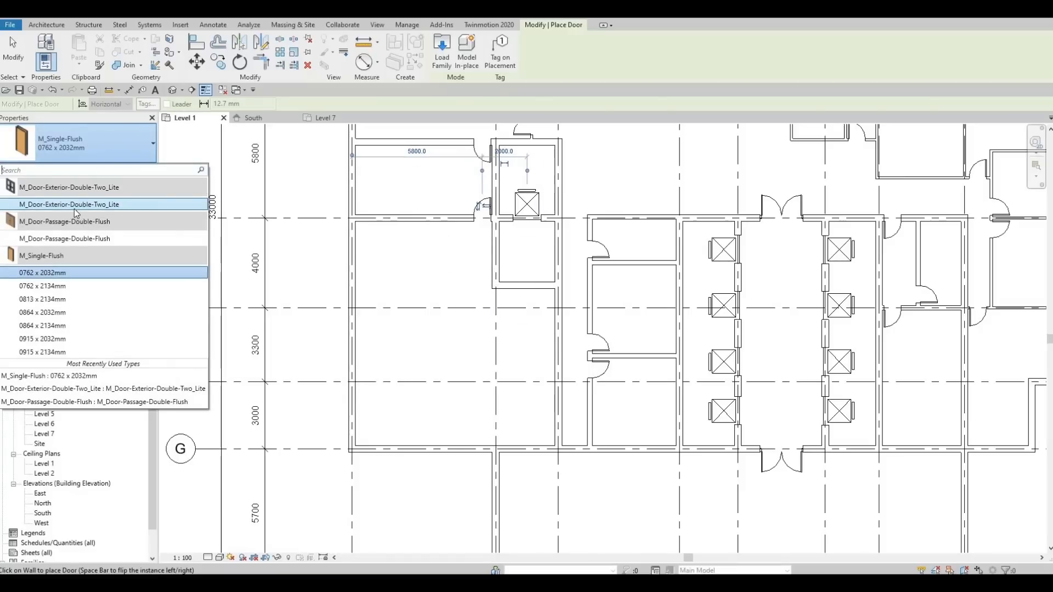
click(74, 207)
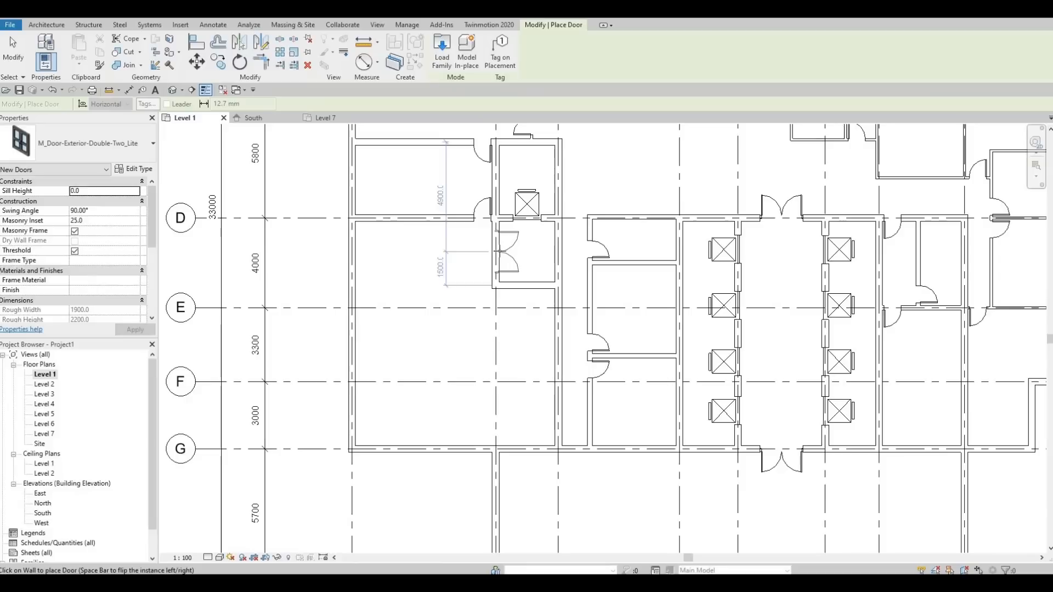
click(500, 251)
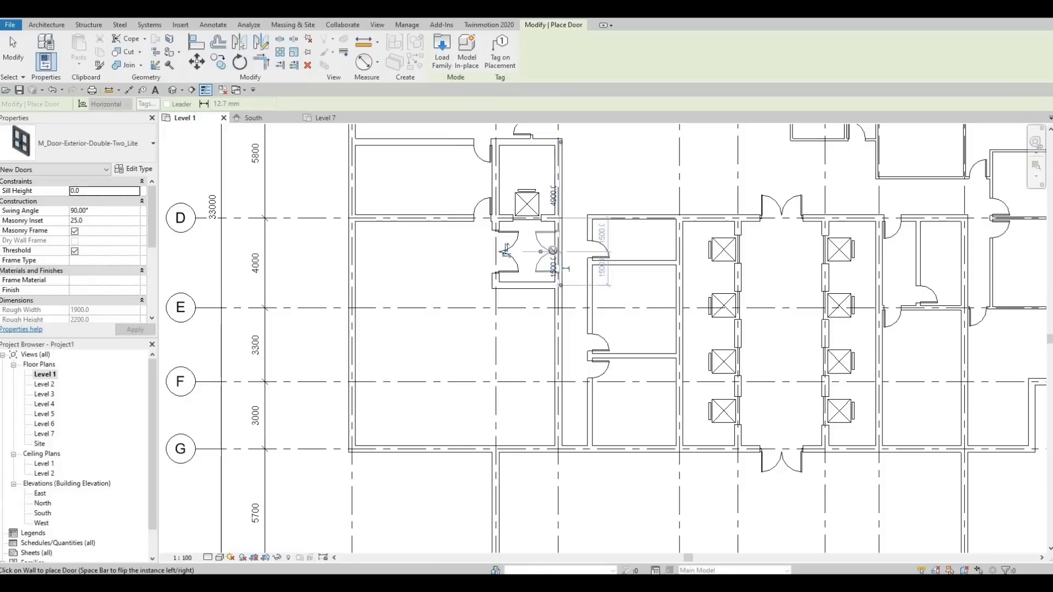
click(553, 251)
key(Escape)
key(Escape)
Review the whole Level 1 floor plan, checking the room layout, lifts, walls and doors.
middle_drag(530, 340, 474, 296)
scroll(509, 312, up, 1)
scroll(509, 312, down, 2)
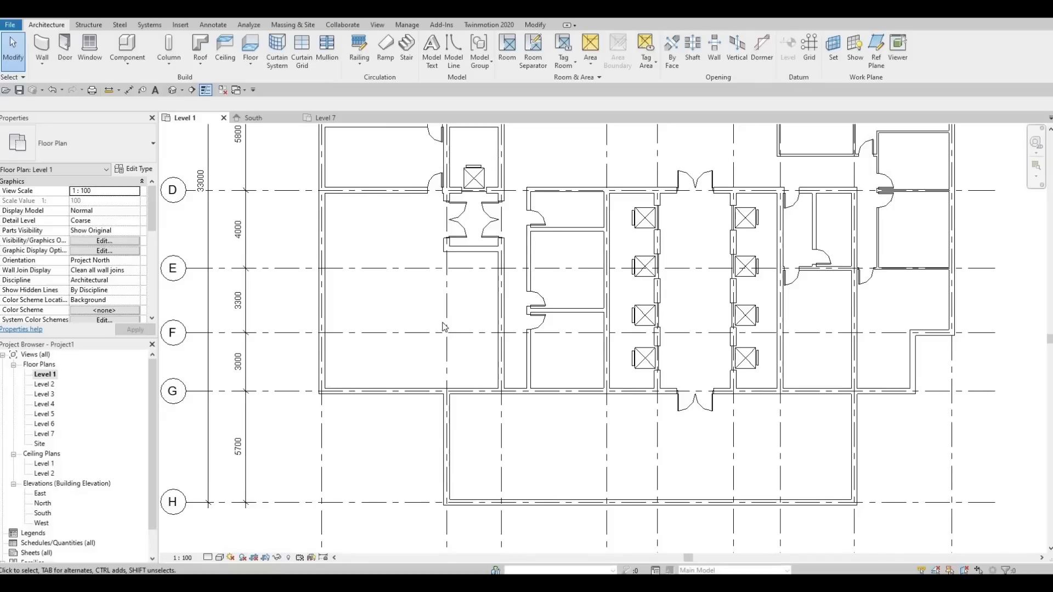
scroll(384, 384, down, 2)
scroll(478, 401, down, 5)
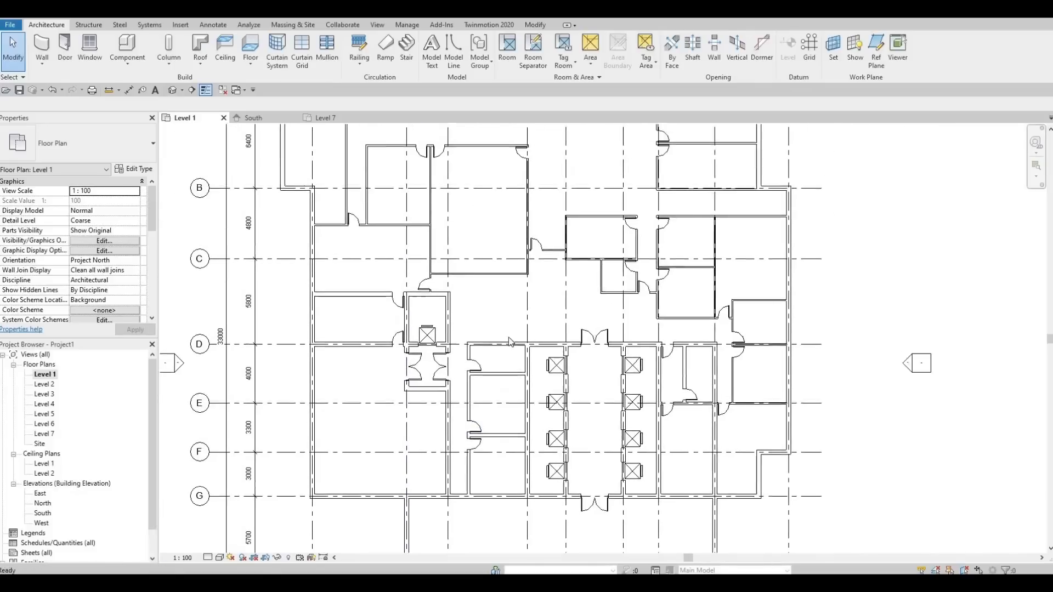
scroll(490, 320, up, 1)
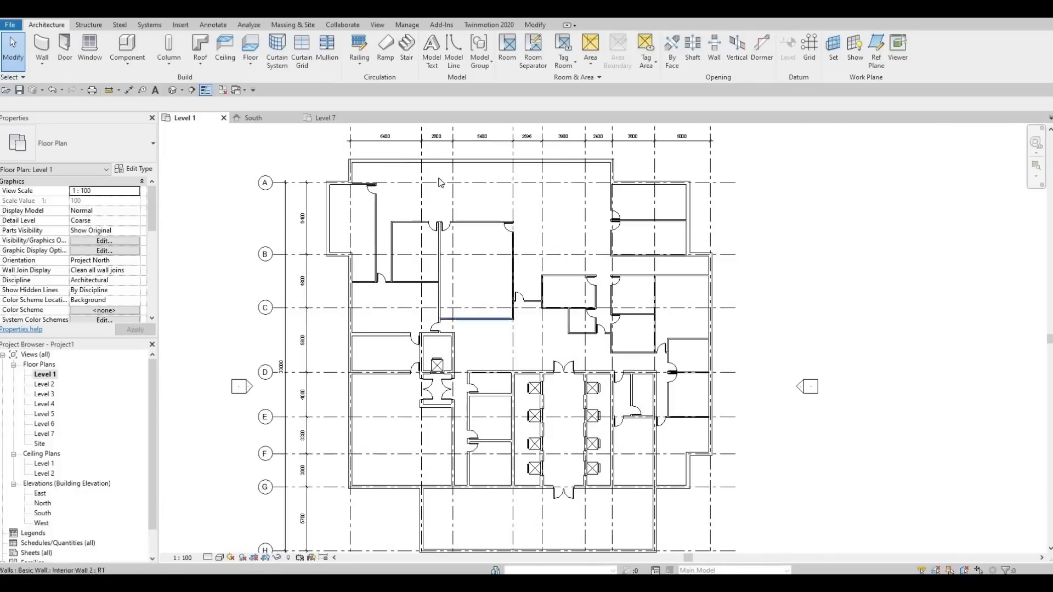
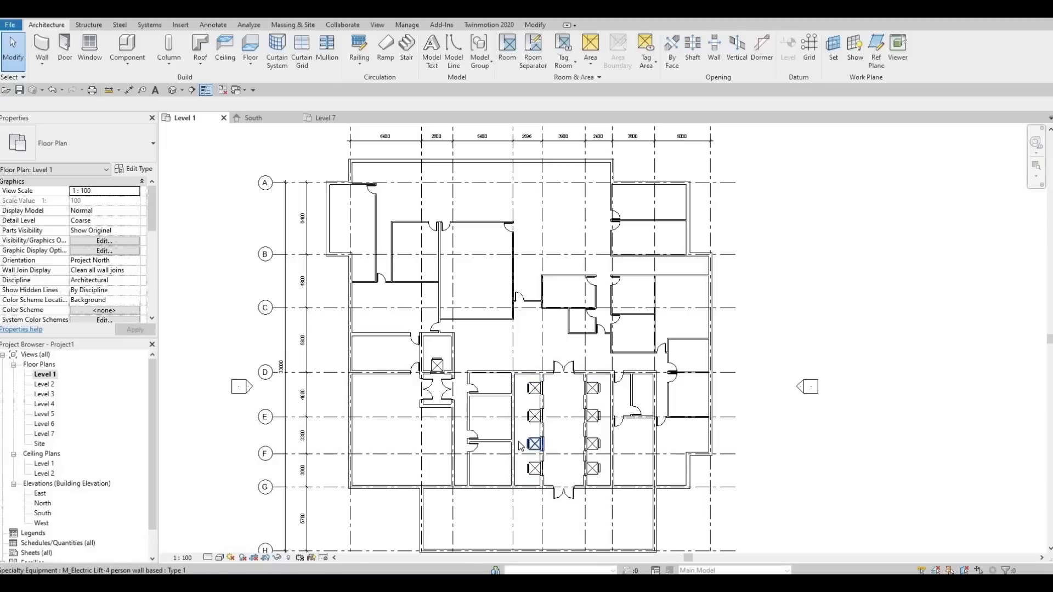
middle_drag(524, 450, 558, 367)
scroll(558, 366, down, 1)
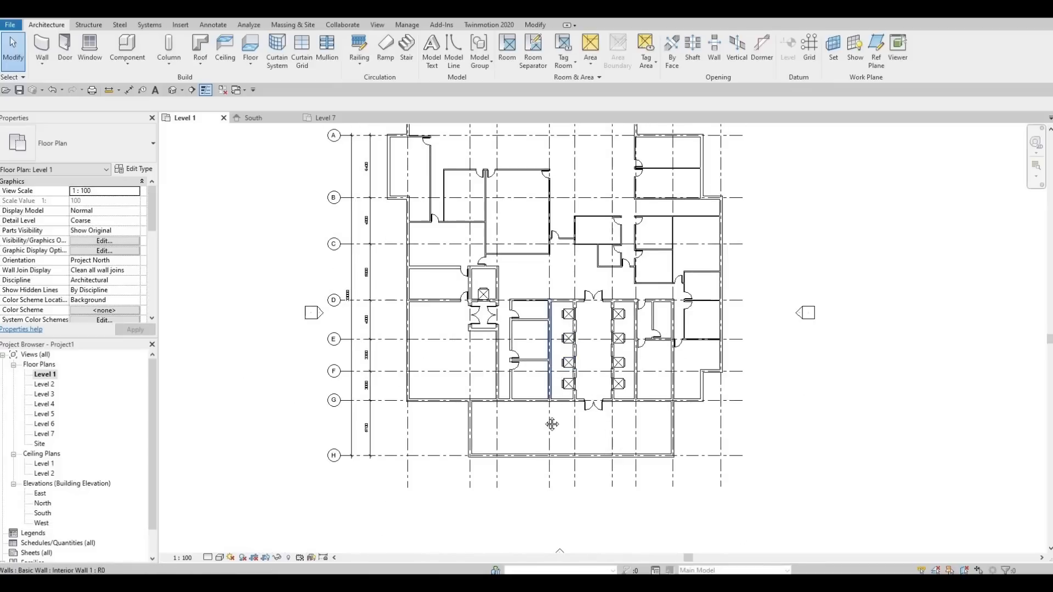
scroll(554, 406, down, 2)
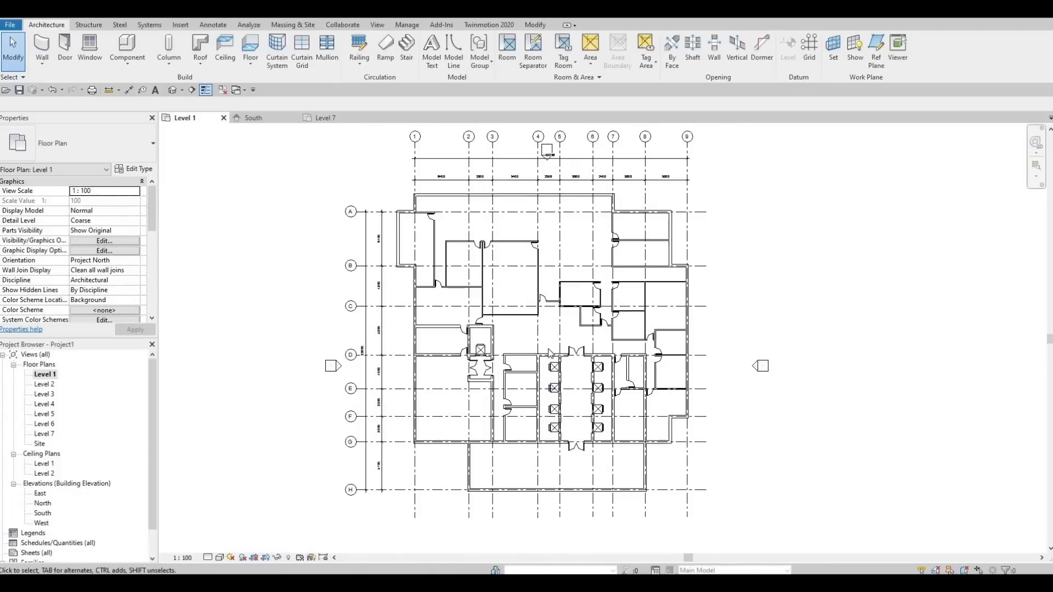
scroll(550, 354, up, 1)
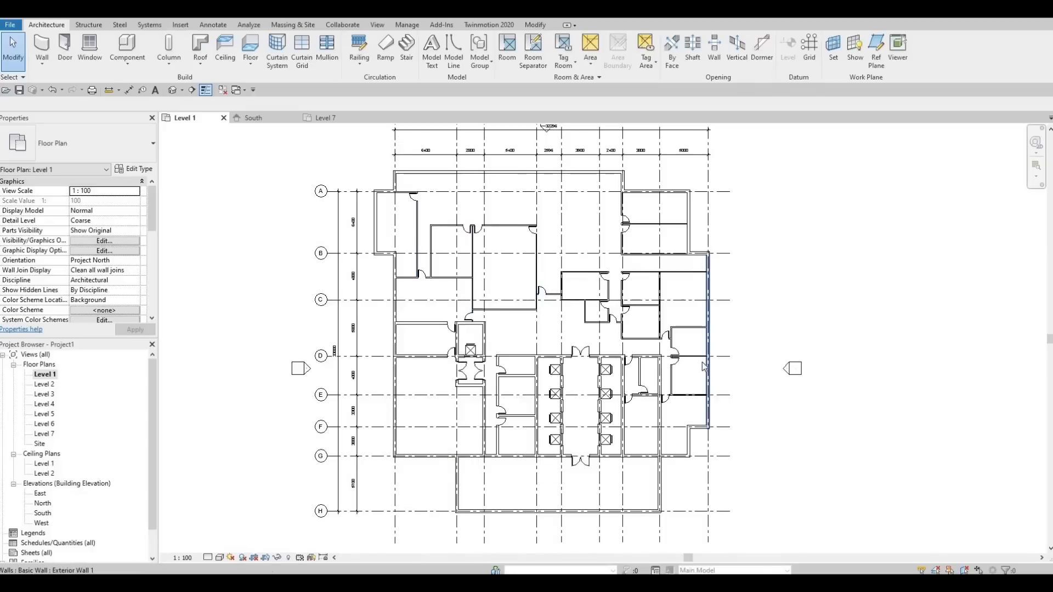
scroll(705, 429, up, 2)
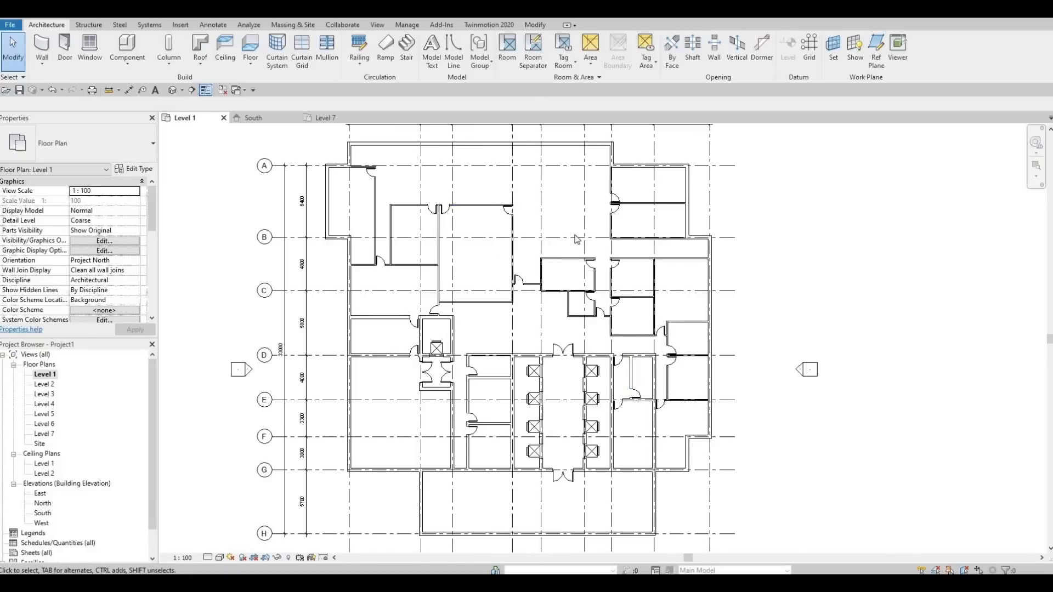
Dismiss the save reminder without saving and place a tagged room in the northeast room just south of grid A.
click(508, 53)
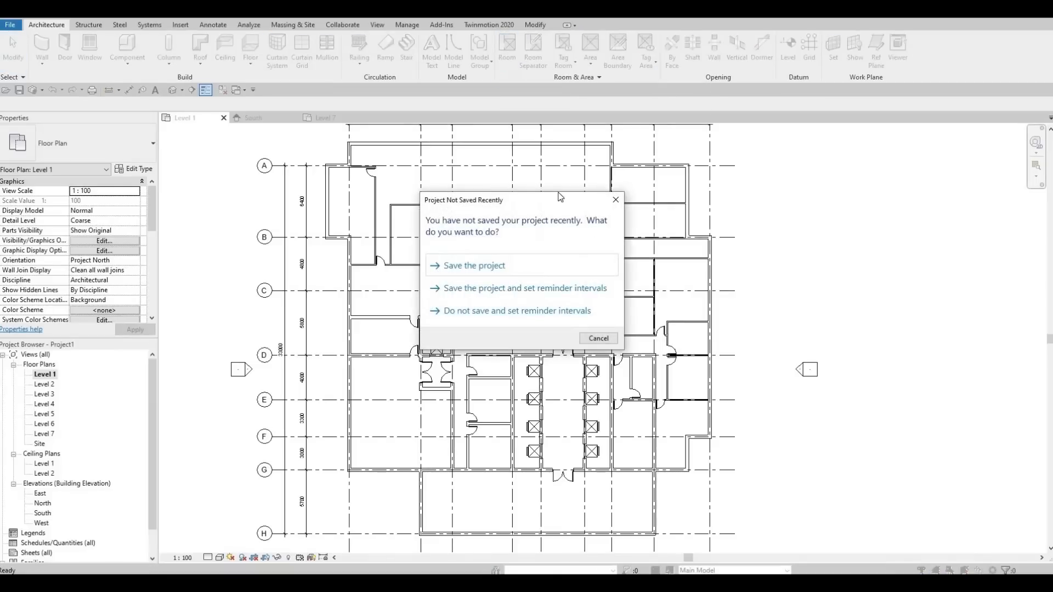
click(615, 201)
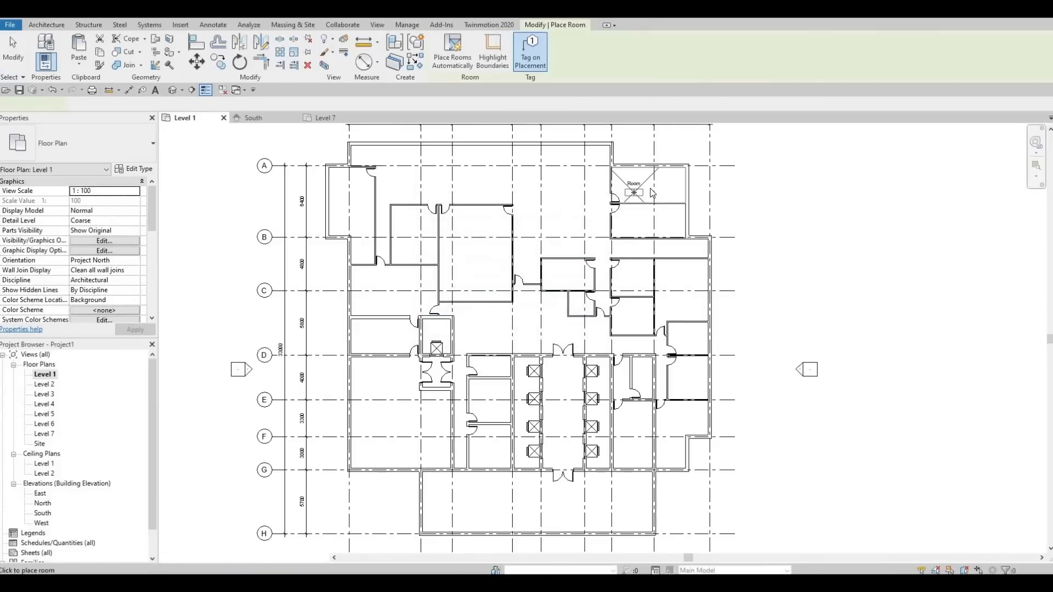
scroll(650, 191, up, 2)
scroll(651, 191, up, 3)
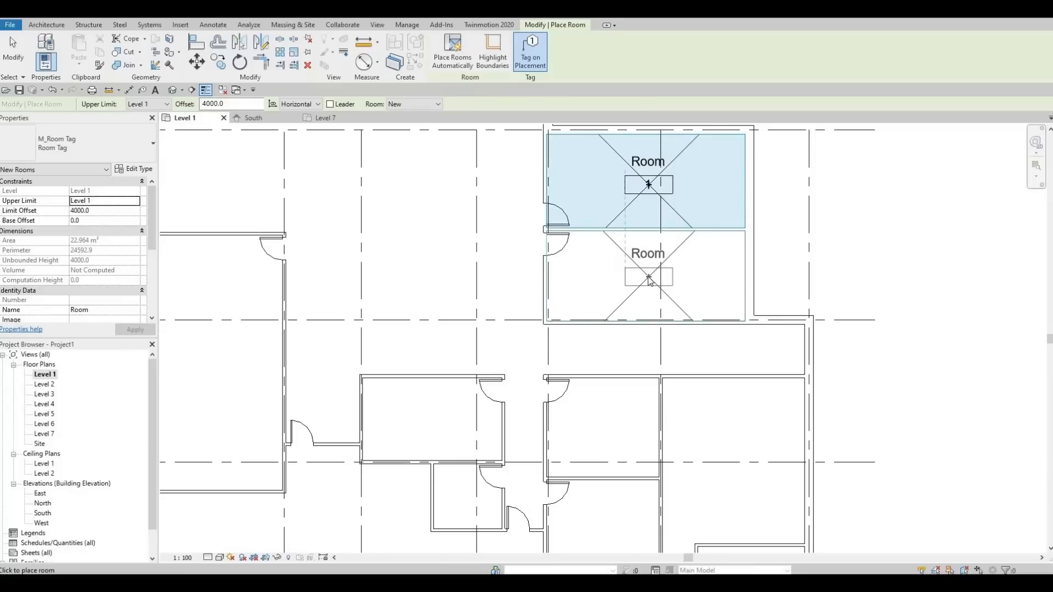
Place tagged rooms in the three eastern spaces below room 2, the two small central rooms, and the hall above the central entrance doors.
middle_drag(670, 373, 661, 253)
scroll(662, 253, down, 1)
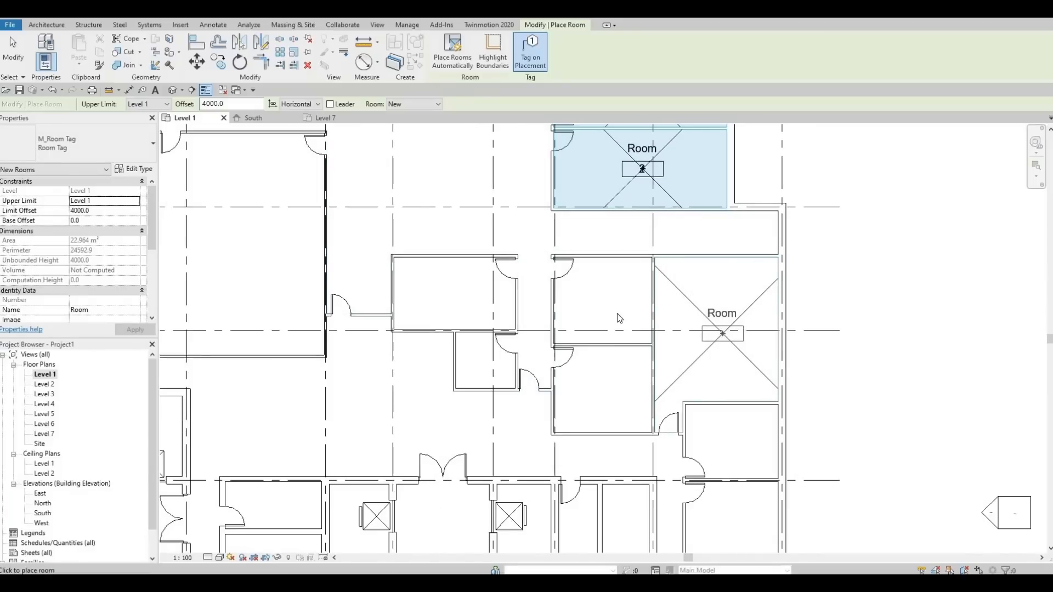
click(604, 300)
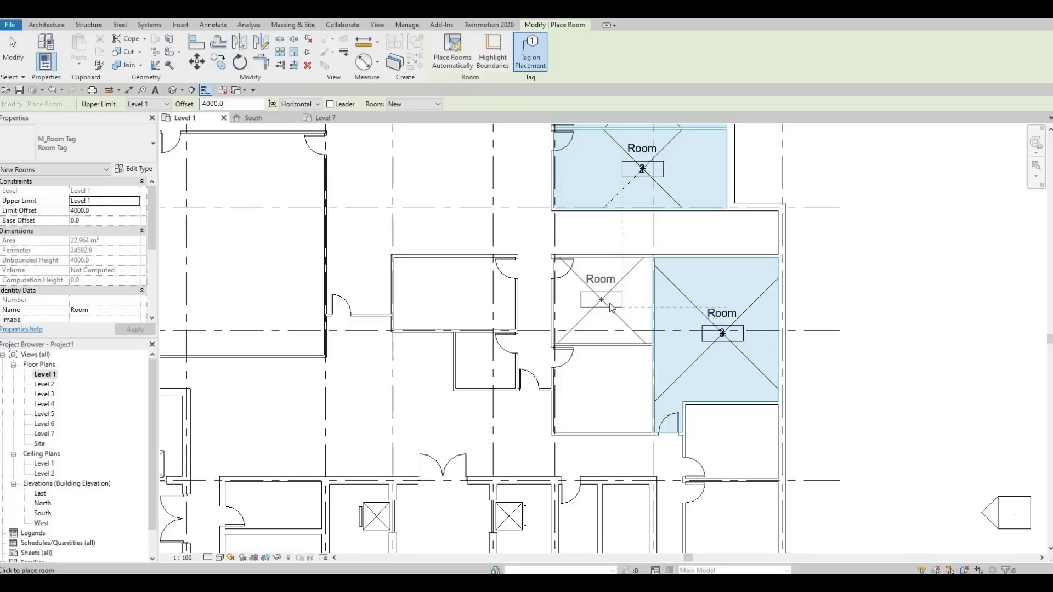
click(613, 386)
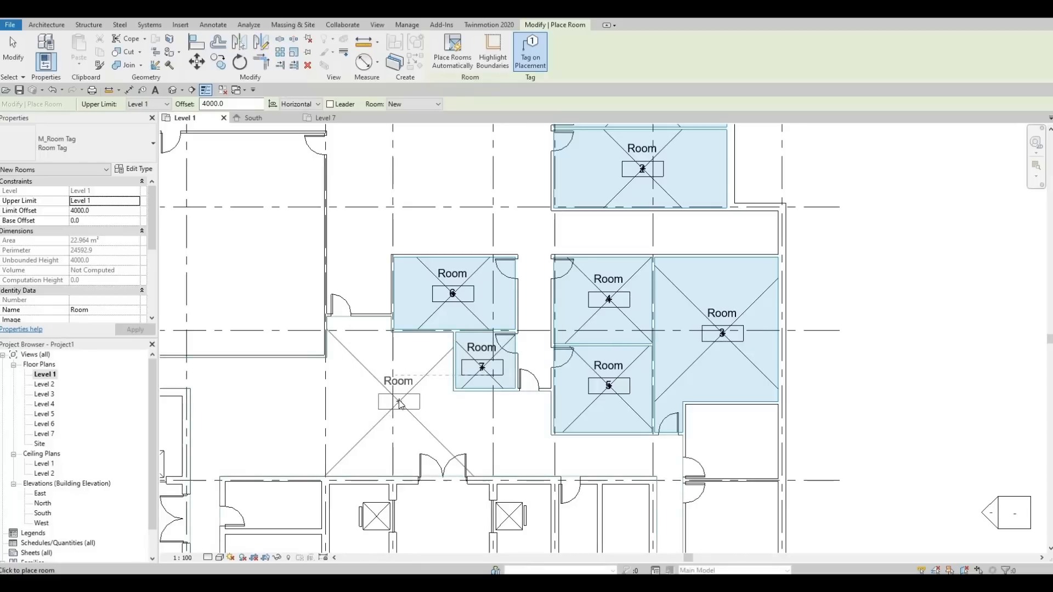
Place tagged rooms in the large open northern area, the two enclosed rooms adjoining it, and the northwest corner space.
middle_drag(486, 461, 563, 552)
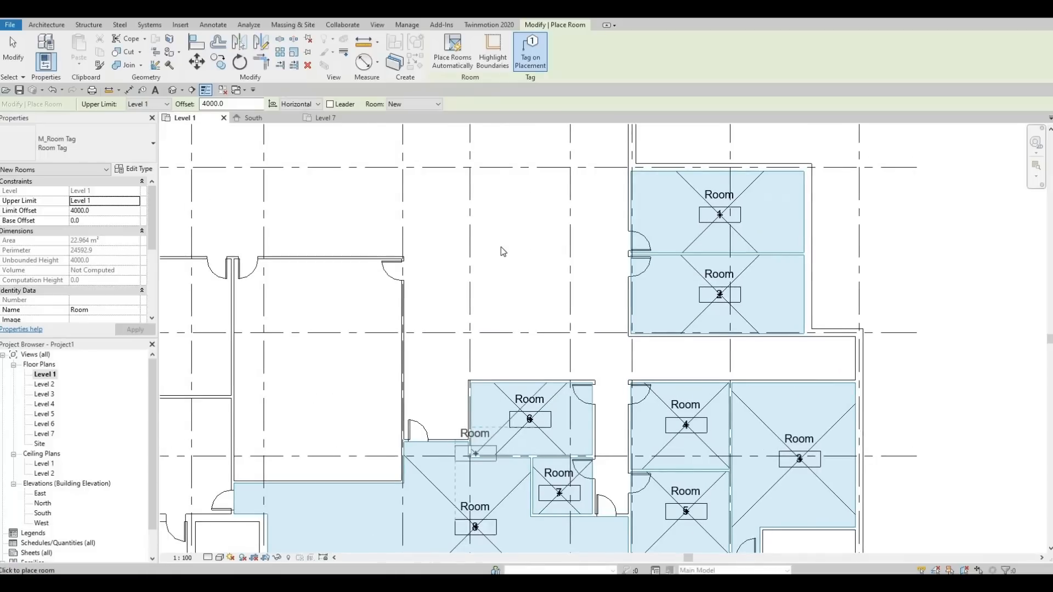
click(442, 294)
middle_drag(312, 358, 483, 335)
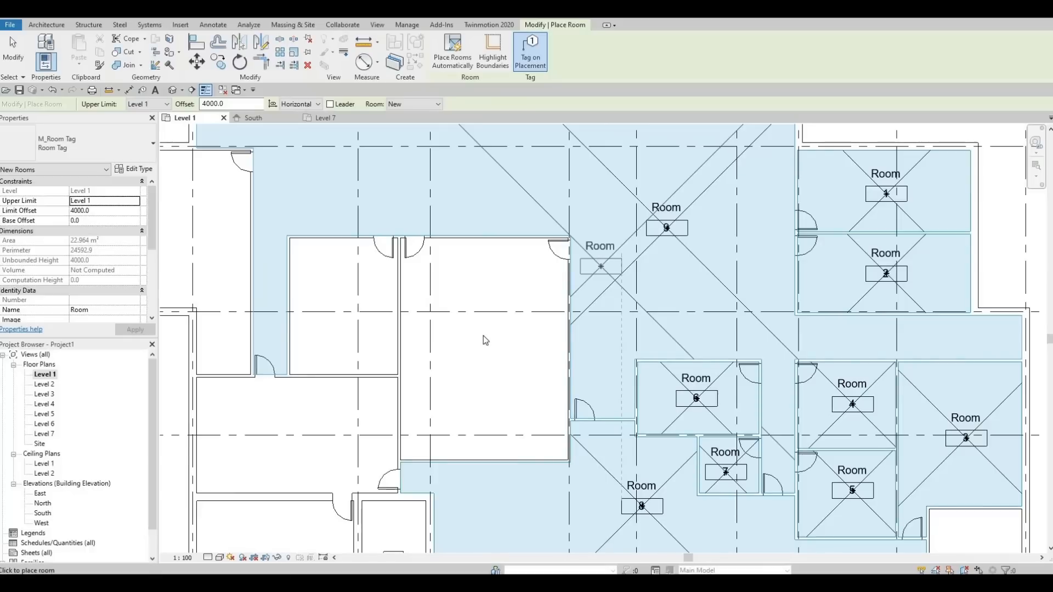
click(348, 300)
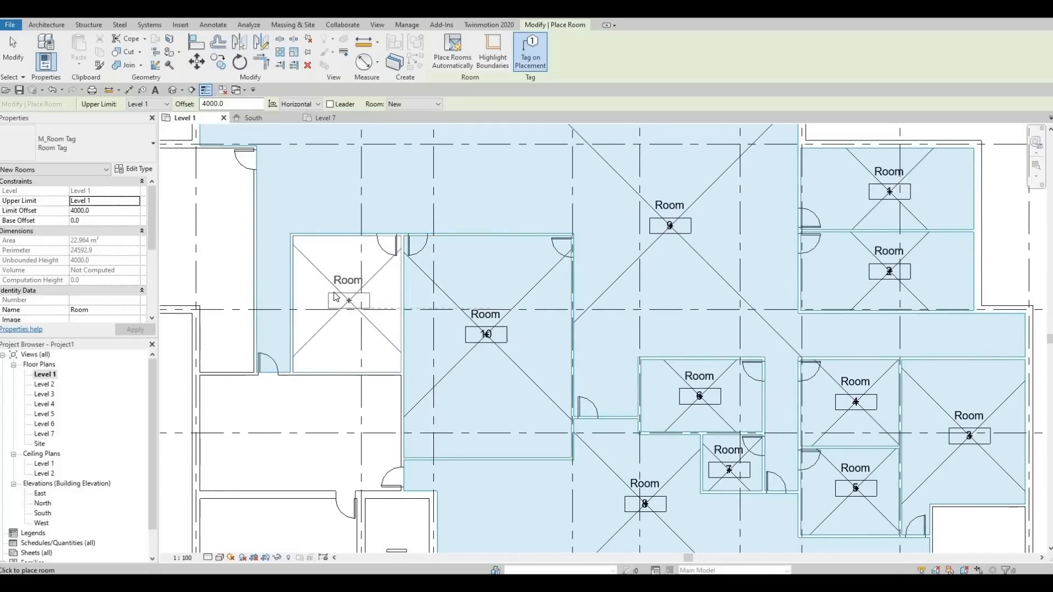
middle_drag(340, 300, 527, 369)
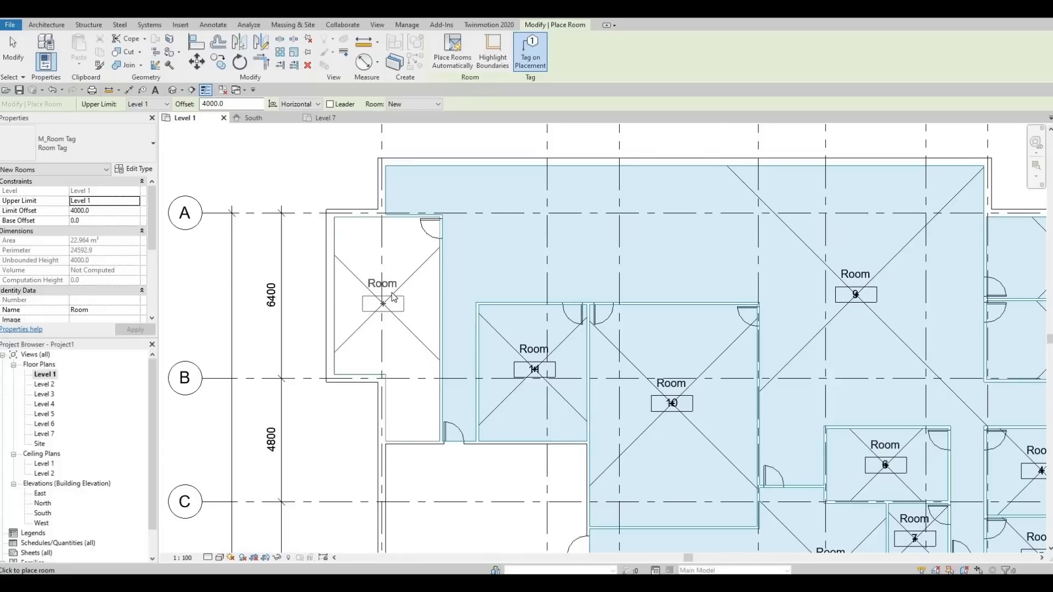
click(391, 293)
Place tagged rooms in the two western spaces stacked between grid lines B and D.
scroll(391, 293, down, 3)
middle_drag(539, 335, 533, 213)
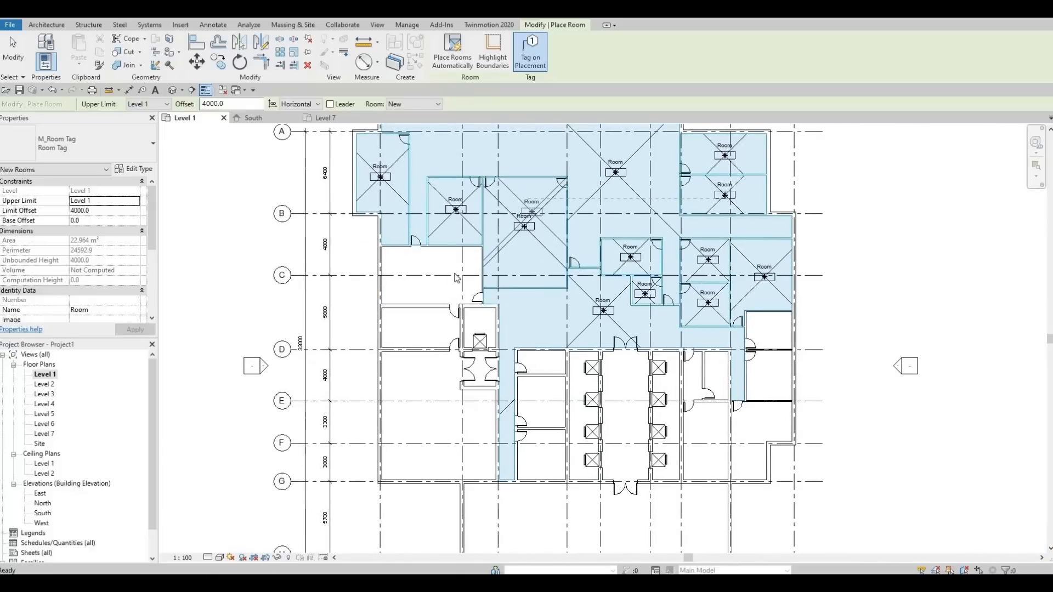
scroll(453, 280, up, 2)
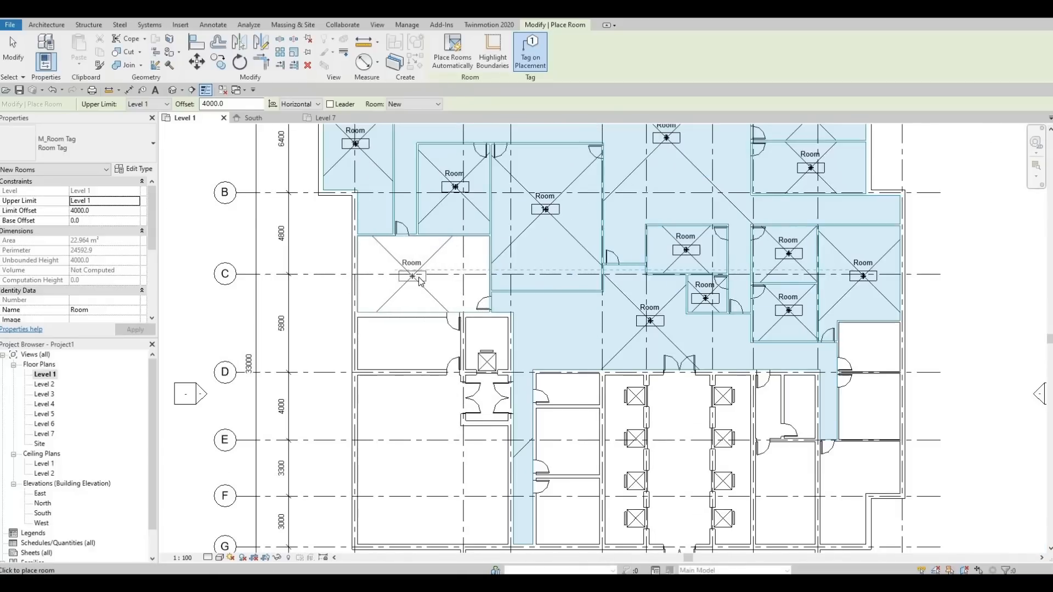
click(419, 344)
click(417, 344)
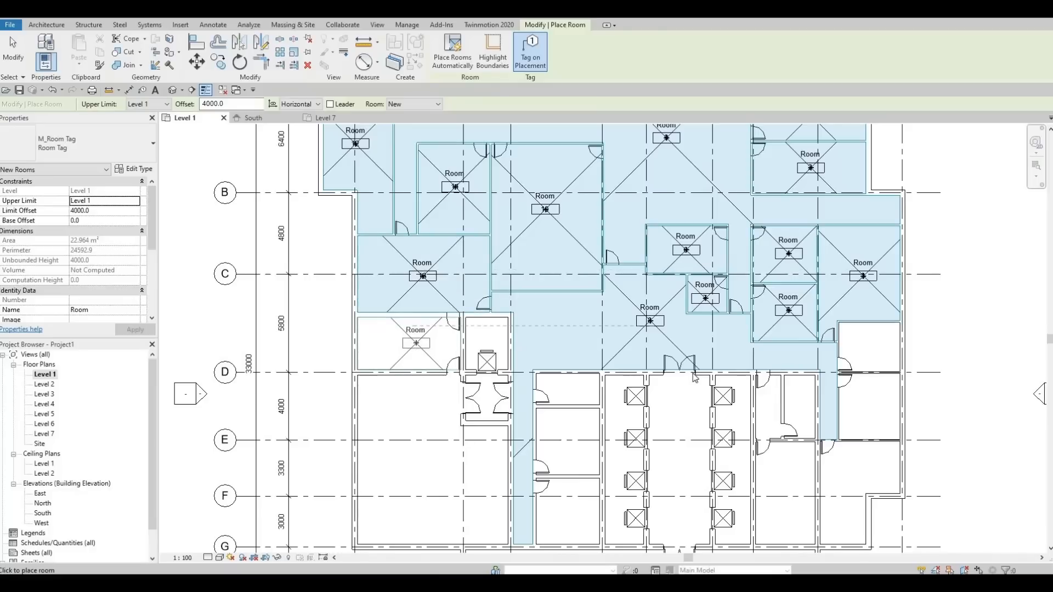
Place tagged rooms in the five enclosed spaces of the southeast block, east of the lift shafts.
middle_drag(735, 424, 674, 341)
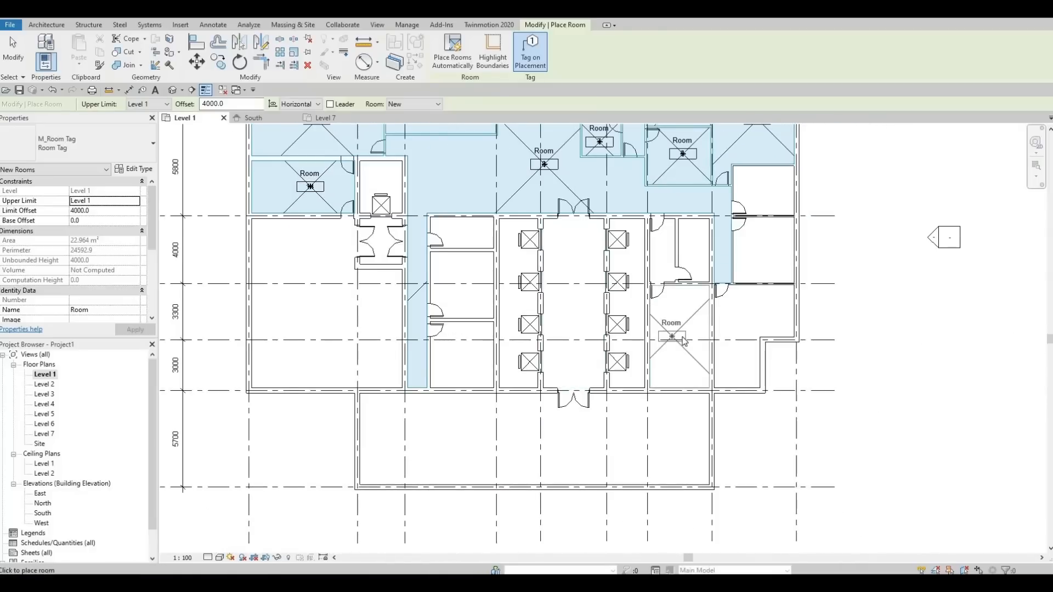
click(693, 252)
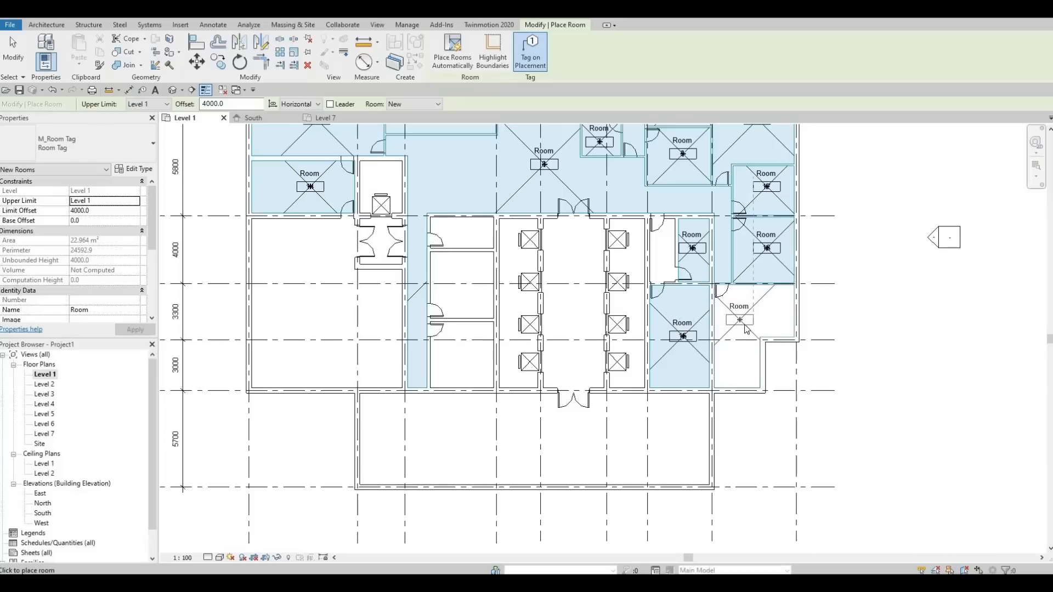
click(747, 324)
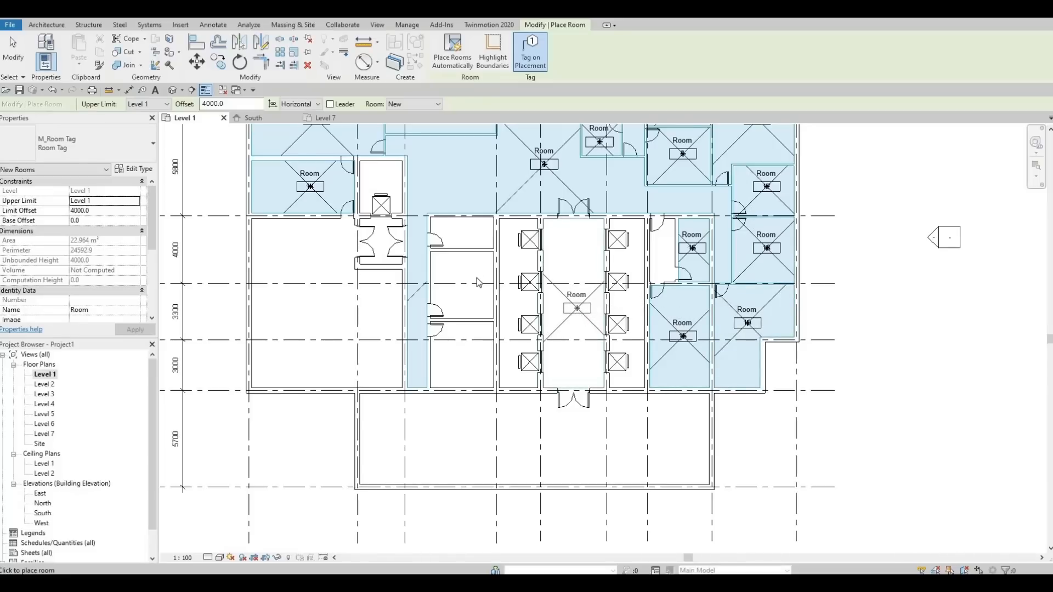
Place tagged rooms between the lift shafts, in the three rooms west of them, the large southwest room, and the small double-door lobby beside it.
click(464, 238)
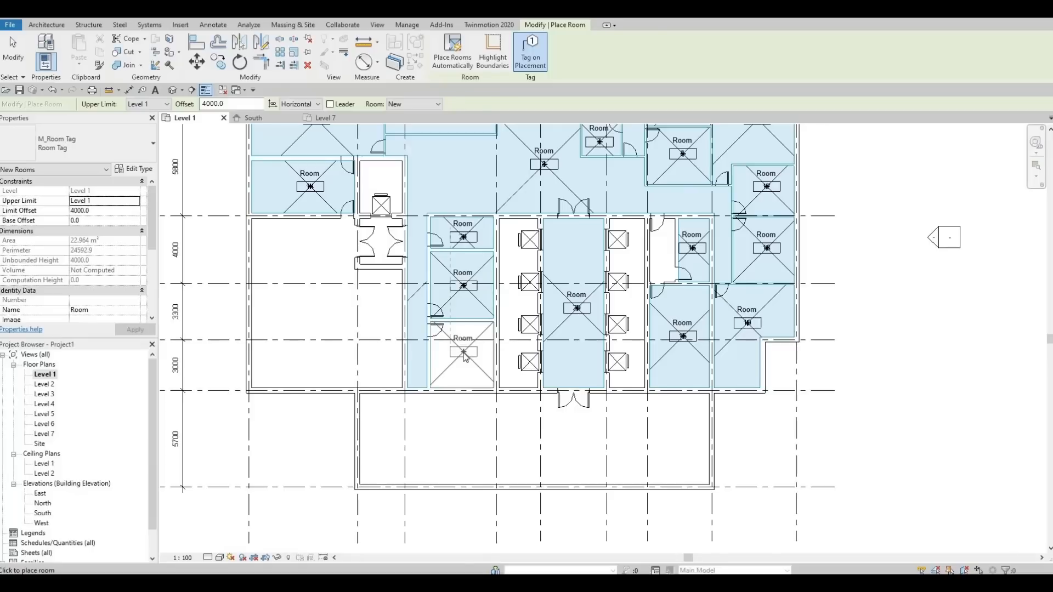
click(465, 356)
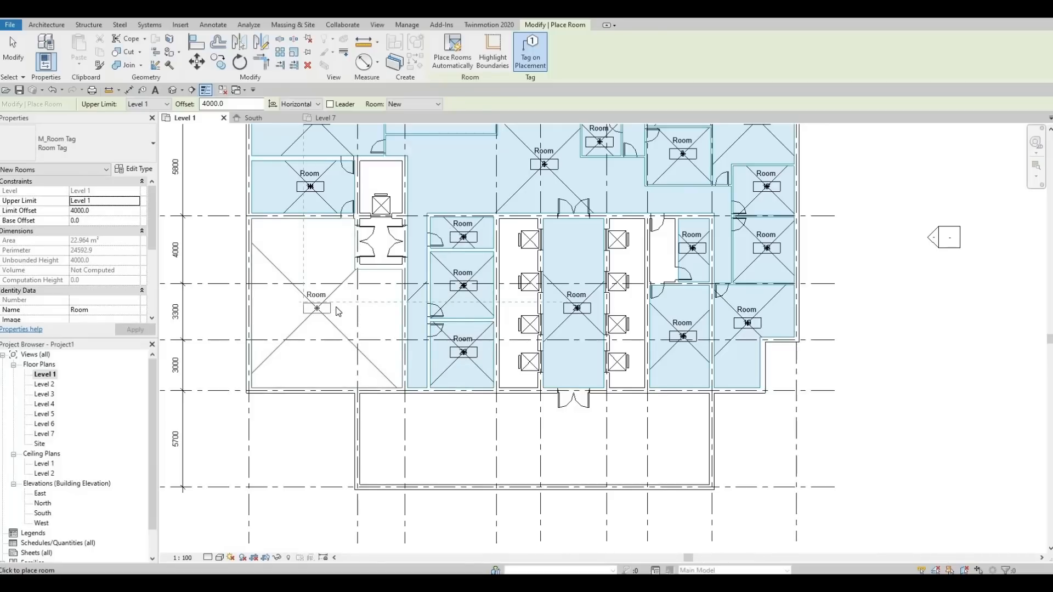
click(337, 311)
scroll(381, 235, up, 1)
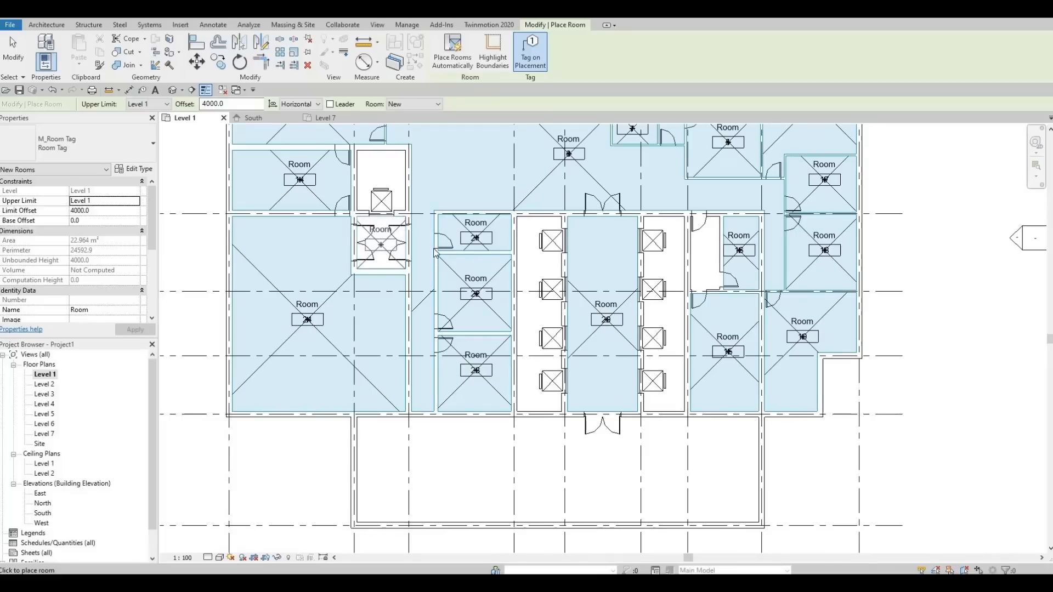
scroll(622, 283, down, 3)
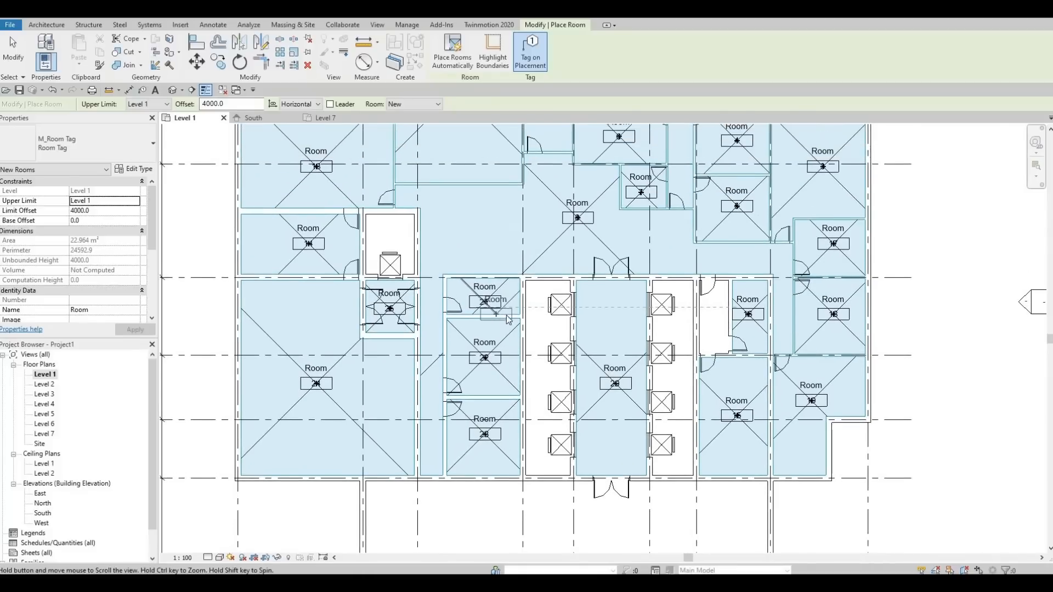
scroll(617, 318, up, 2)
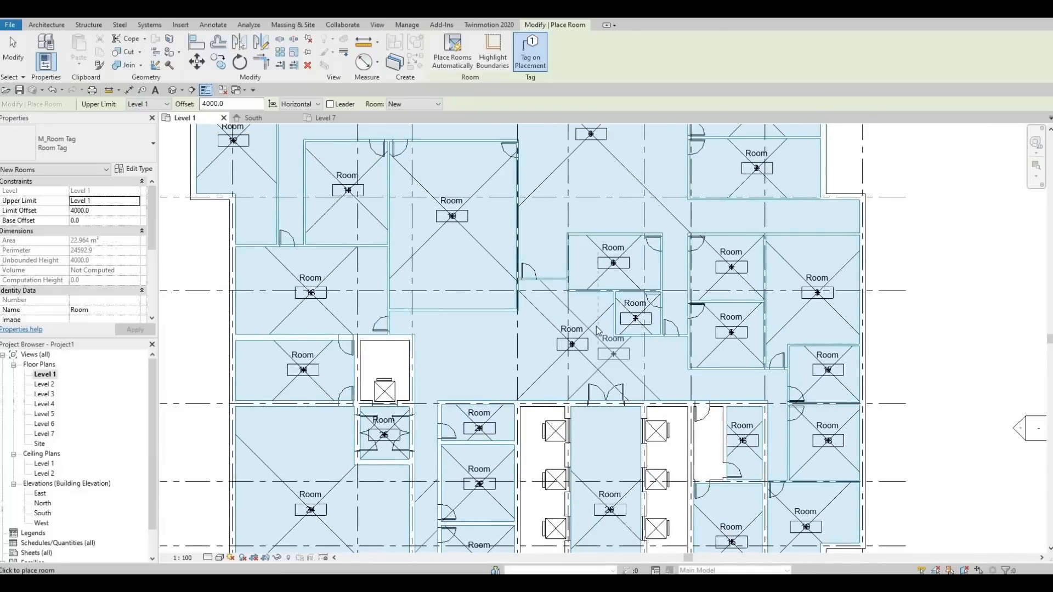
key(Escape)
Rename room 20, between the two rows of lifts, as Lift Lobby.
middle_drag(614, 341, 613, 418)
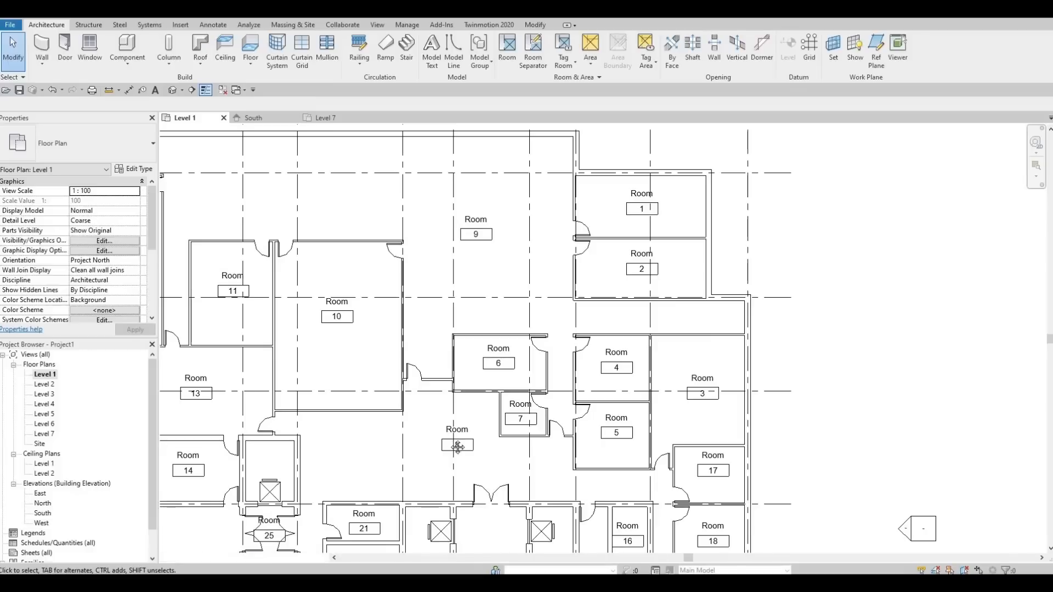
middle_drag(458, 446, 438, 166)
scroll(482, 321, up, 2)
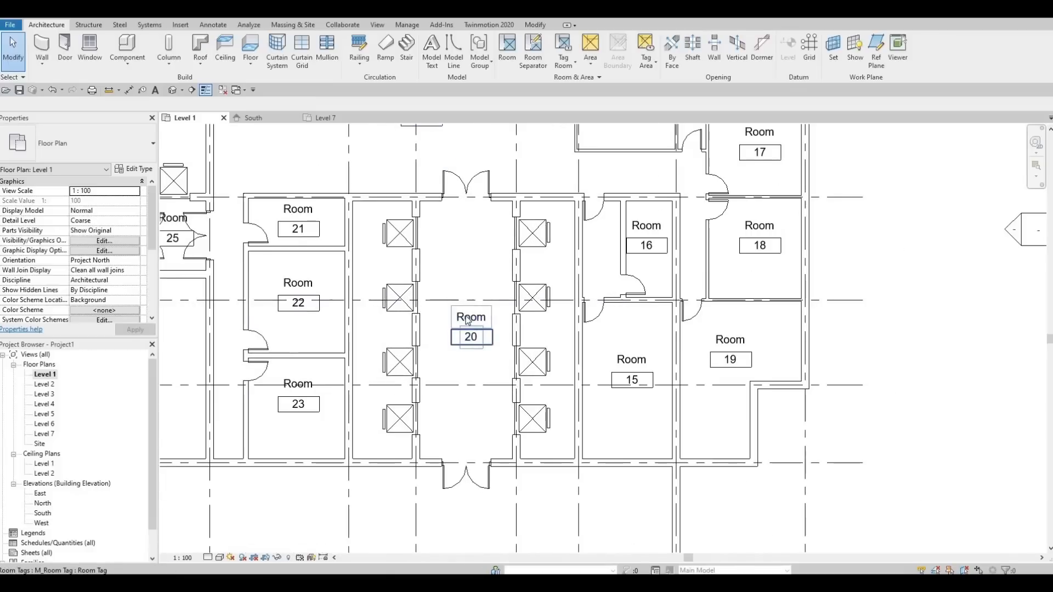
click(467, 314)
click(468, 316)
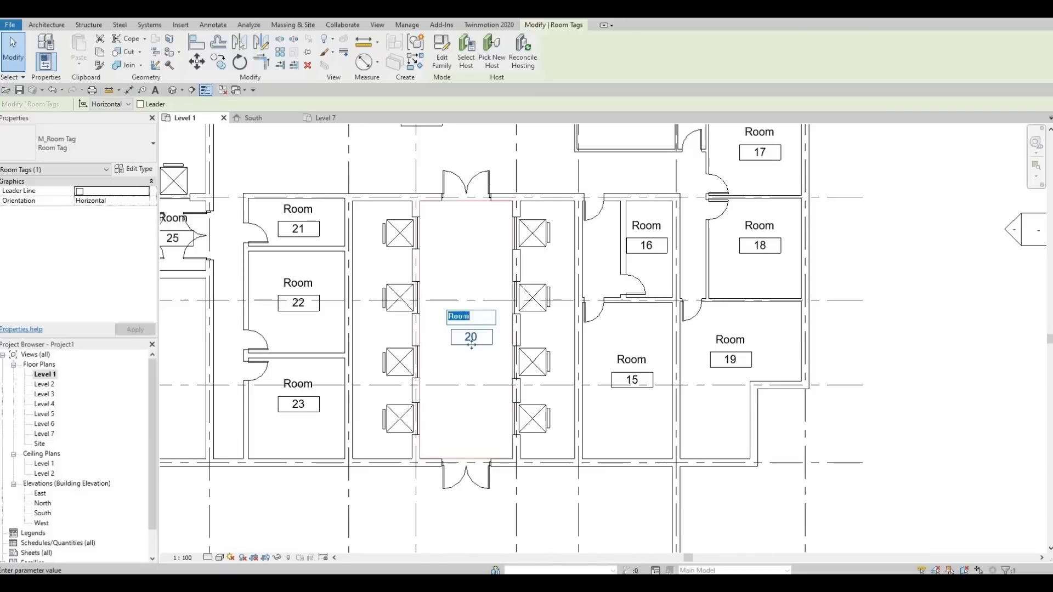
text(Lift Lobby)
click(460, 283)
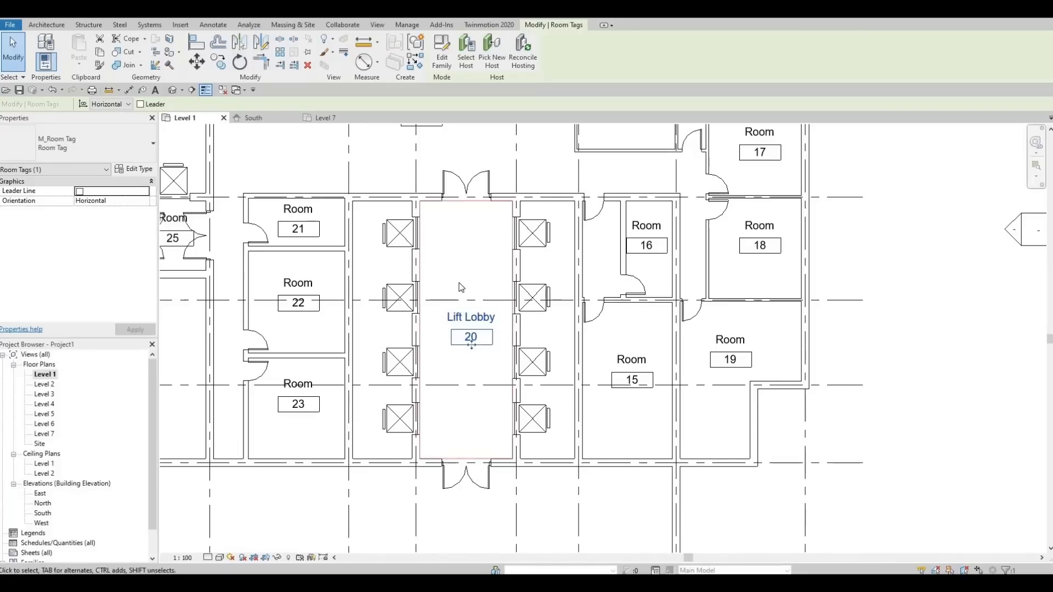
Rename room 15, east of the lift lobby, as Stairs 1.
click(634, 360)
click(632, 360)
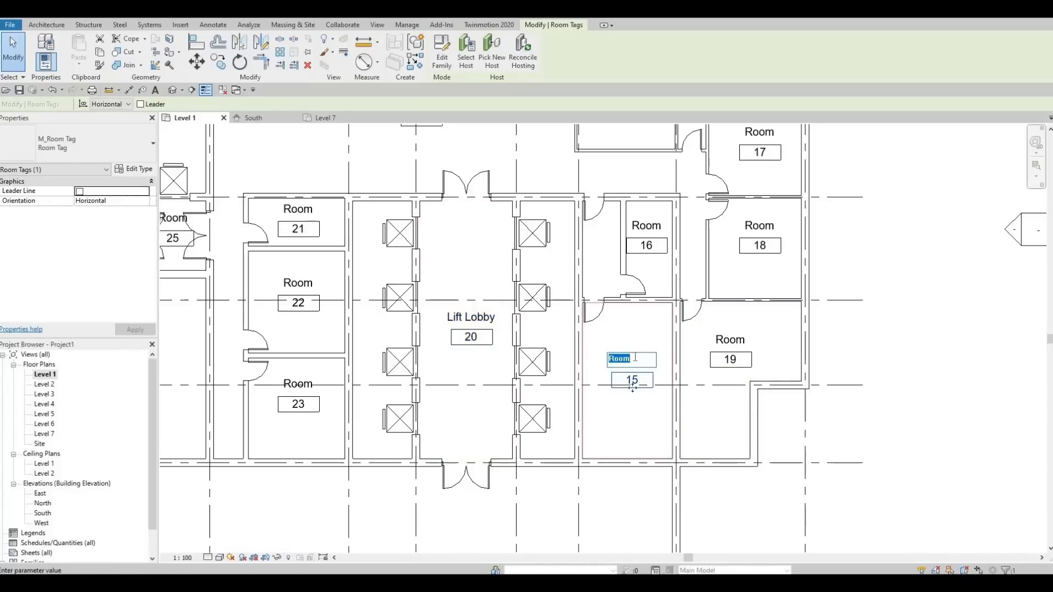
text(Stairs 1)
key(Return)
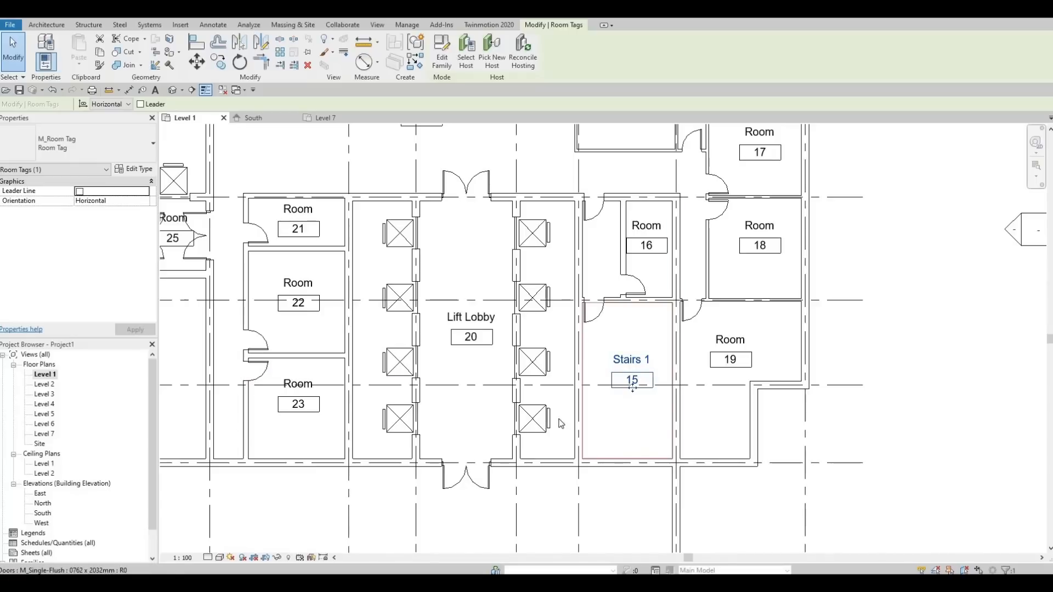
Rename room 19 in the southeast corner as Manager.
click(738, 340)
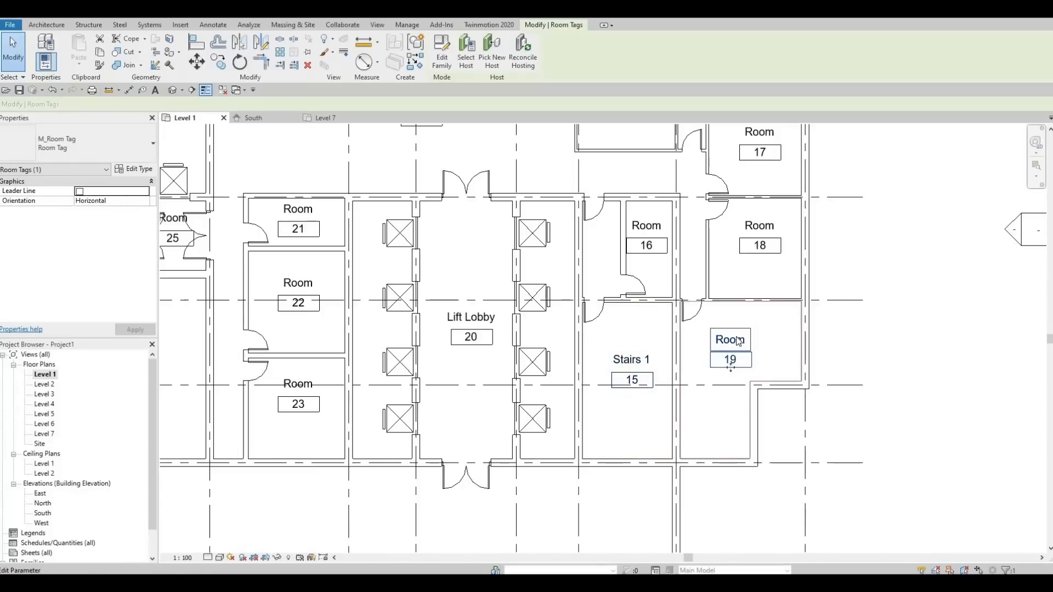
click(737, 338)
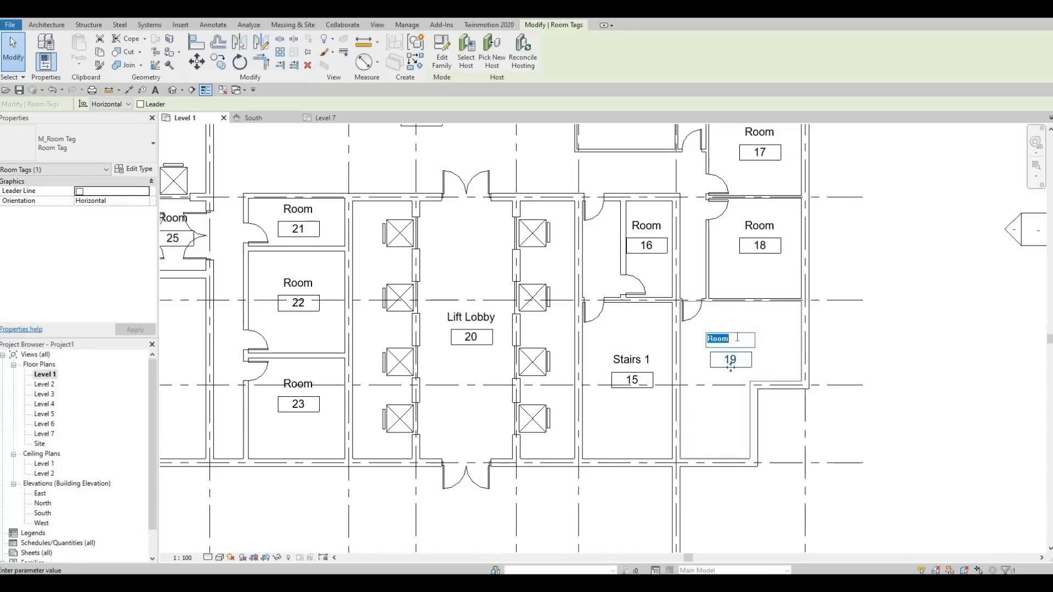
text(Manager)
Rename room 18, directly above the Manager room, as Office Room.
click(759, 230)
click(759, 229)
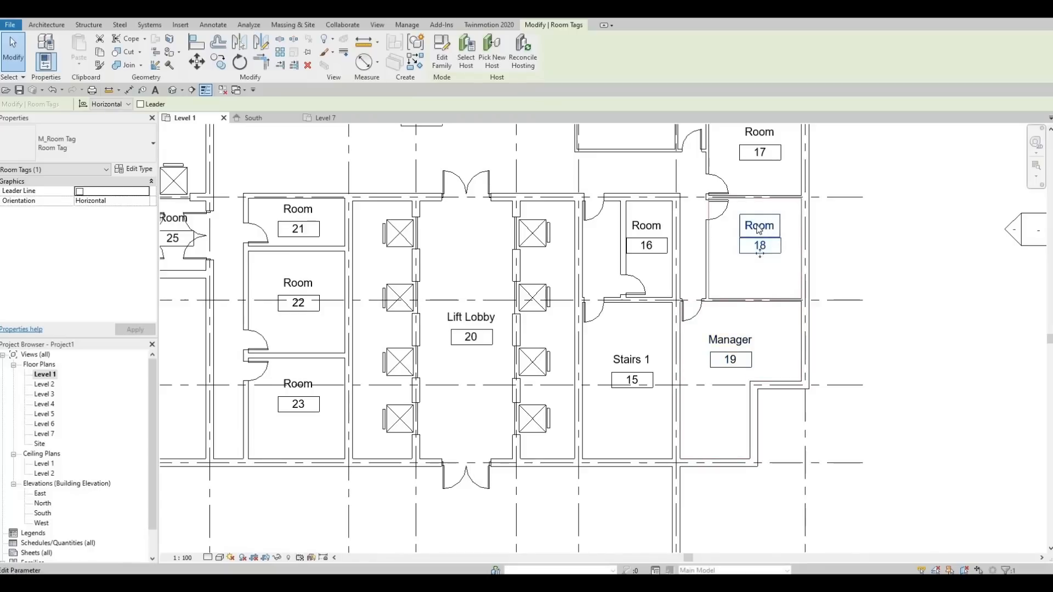
click(758, 225)
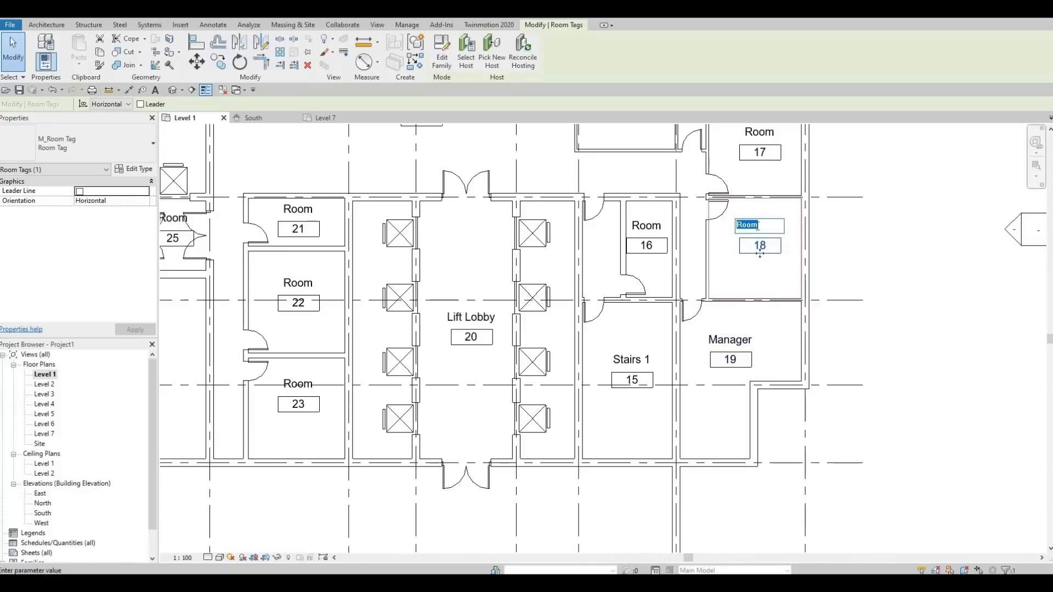
text(Office Room)
key(Return)
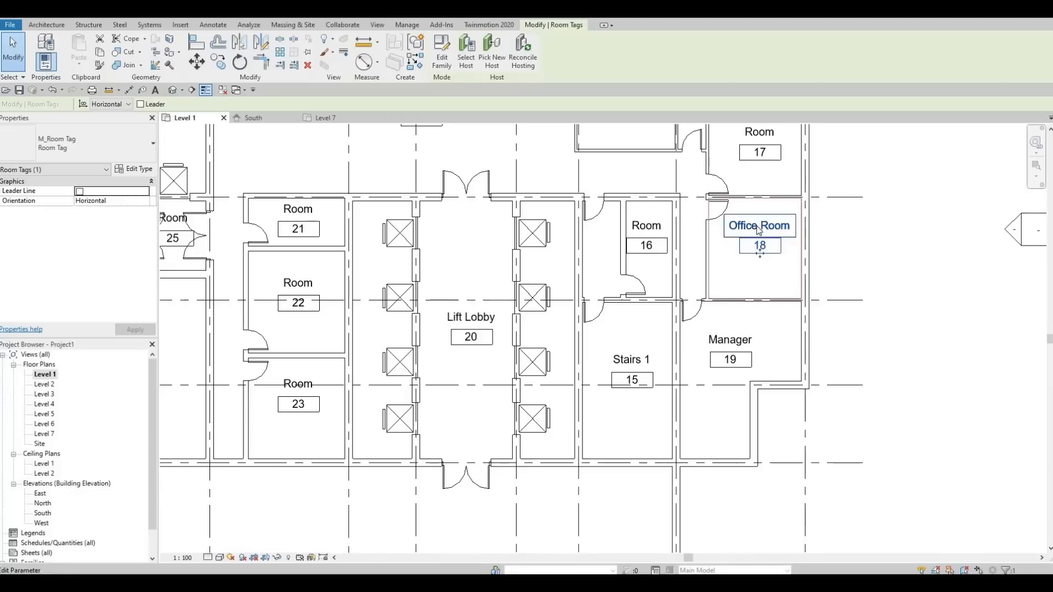
Rename room 17, above the Office Room, as Office Room 1.
middle_drag(768, 282, 711, 410)
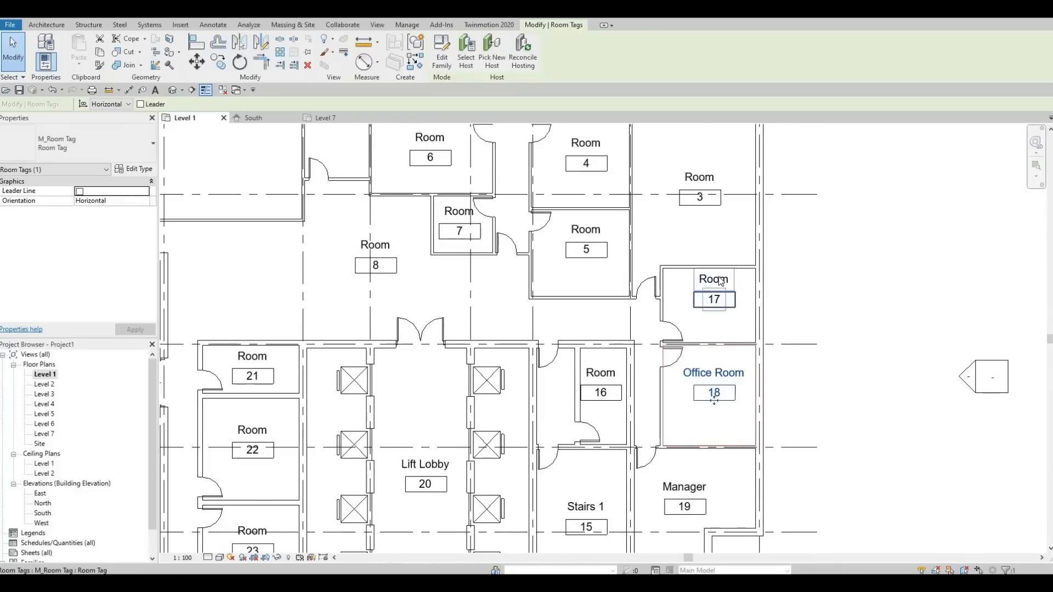
click(716, 278)
click(720, 277)
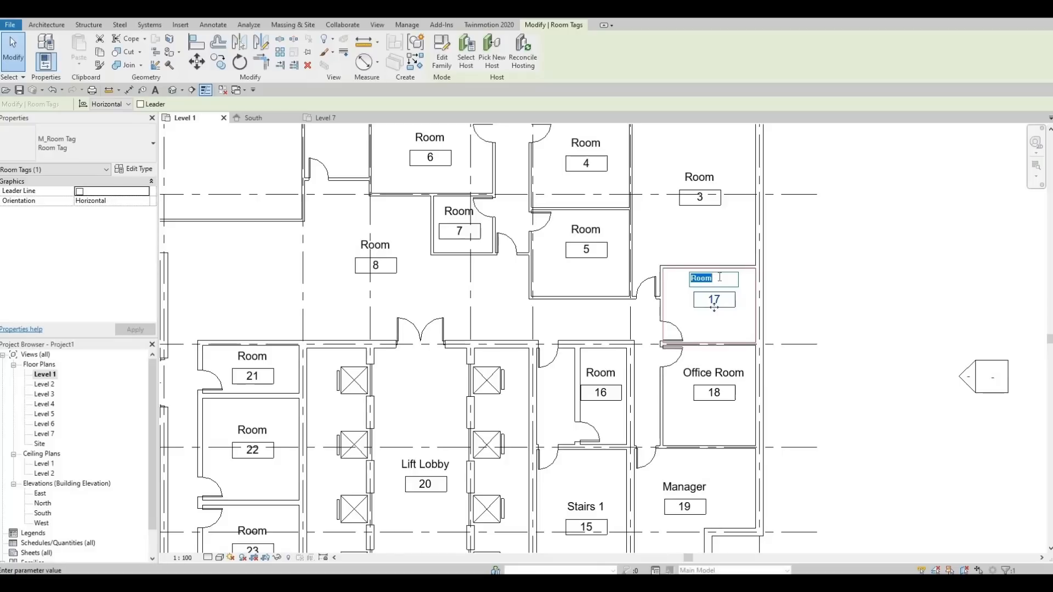
text(O)
text(ffice Room)
text( 1)
key(Return)
Add the number 2 to room 18's name so it reads Office Room 2.
click(732, 374)
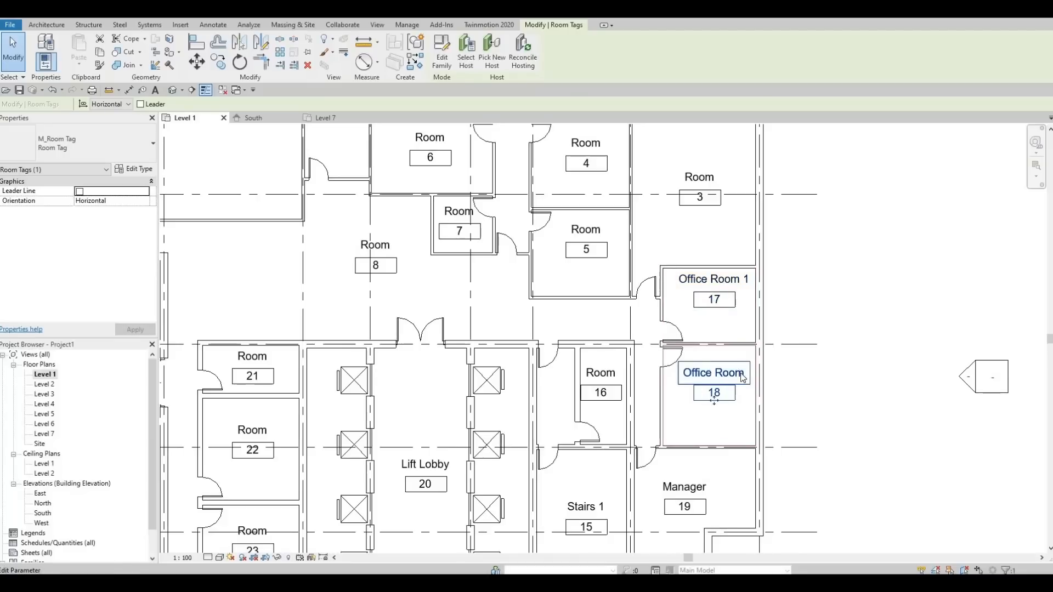
click(735, 372)
click(735, 373)
text(2)
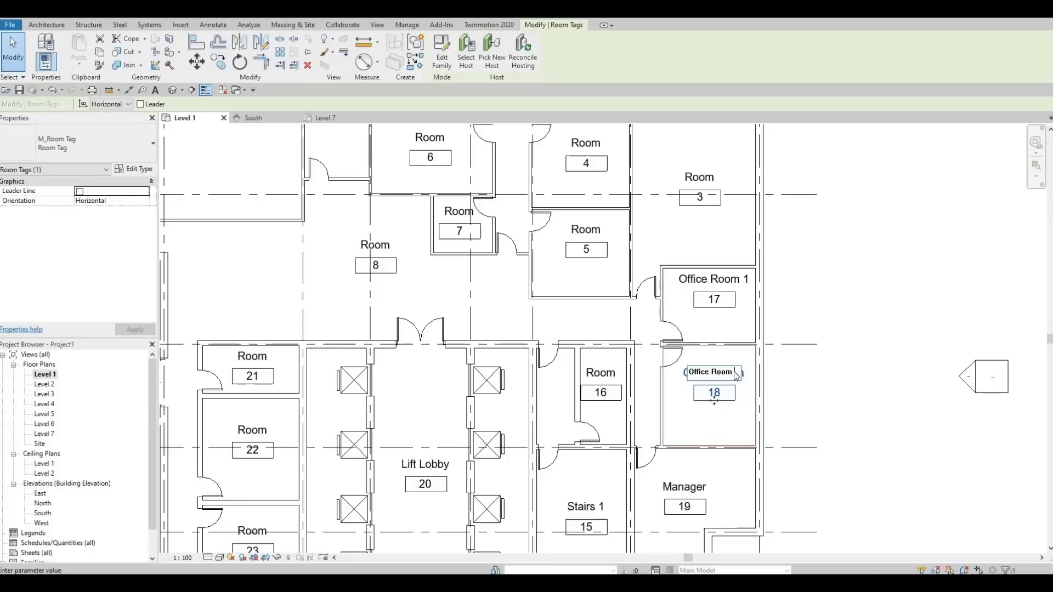
key(Return)
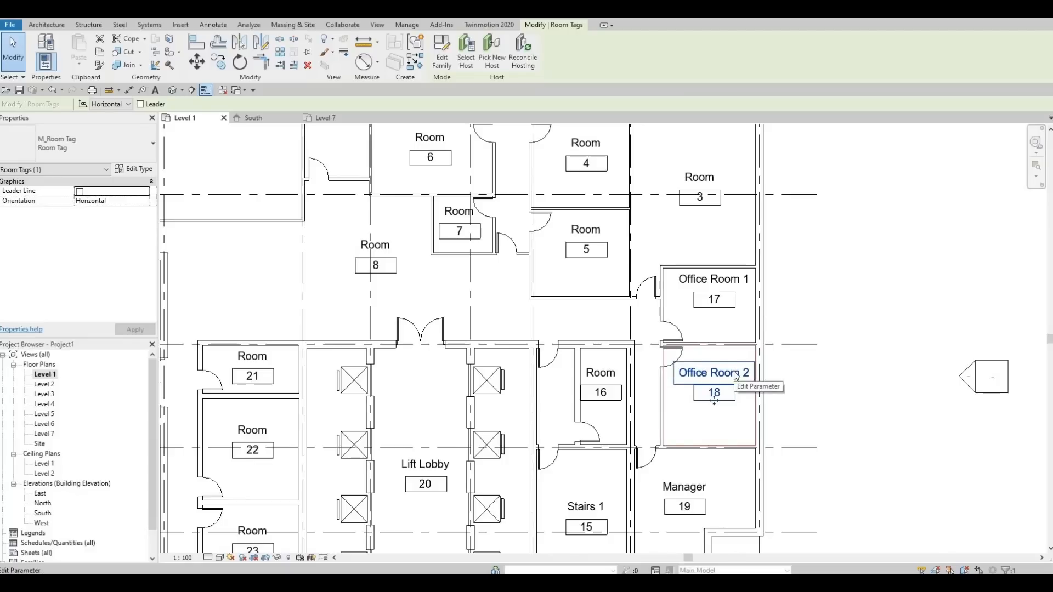
middle_drag(672, 265, 672, 325)
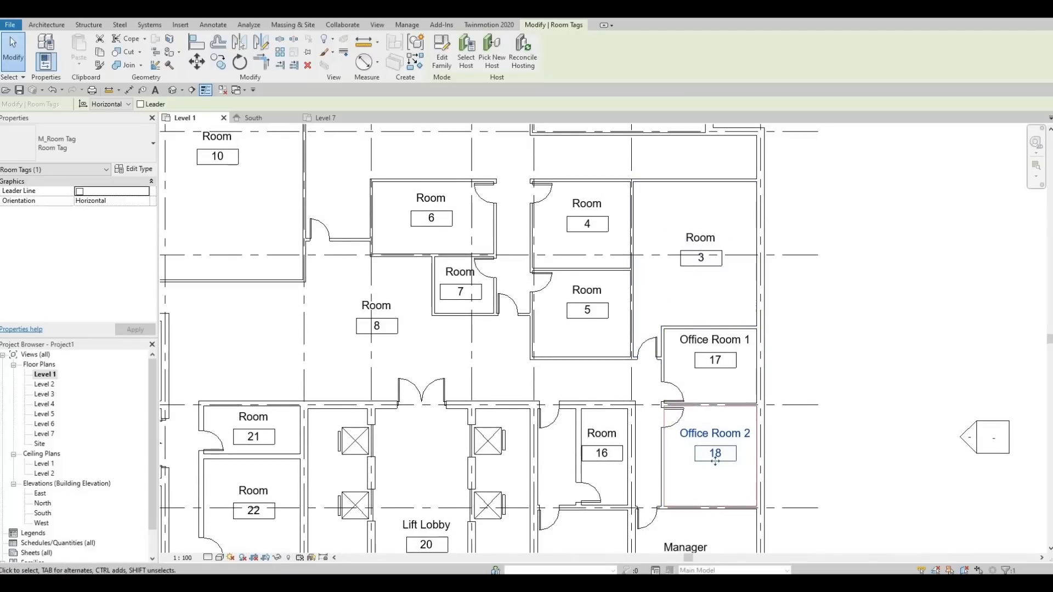
Rename room 3, the large room above Office Room 1, as Conference room.
click(705, 242)
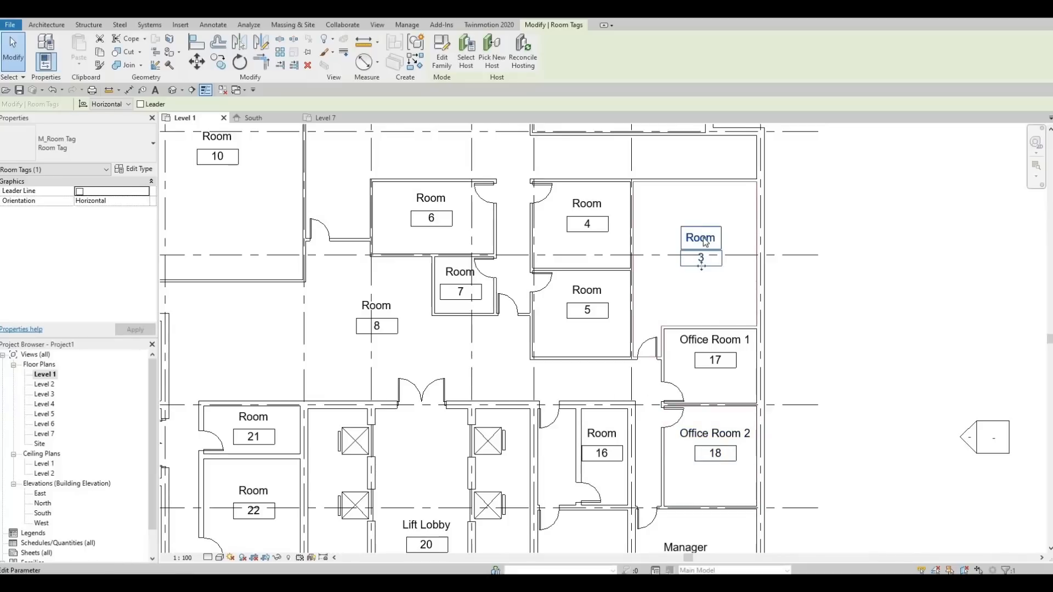
click(706, 242)
text(Co)
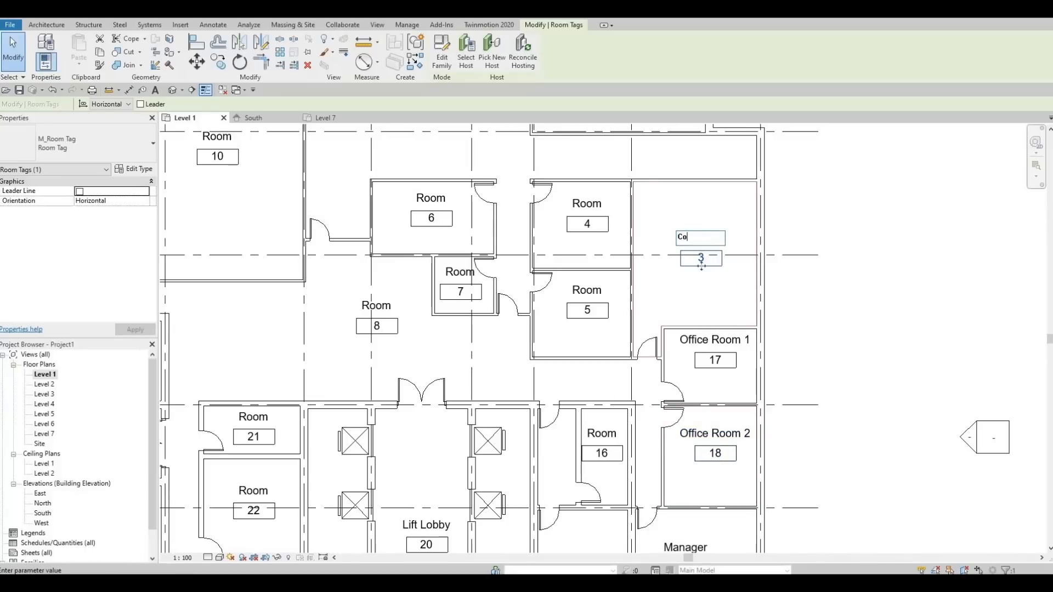
text(nference room)
key(Return)
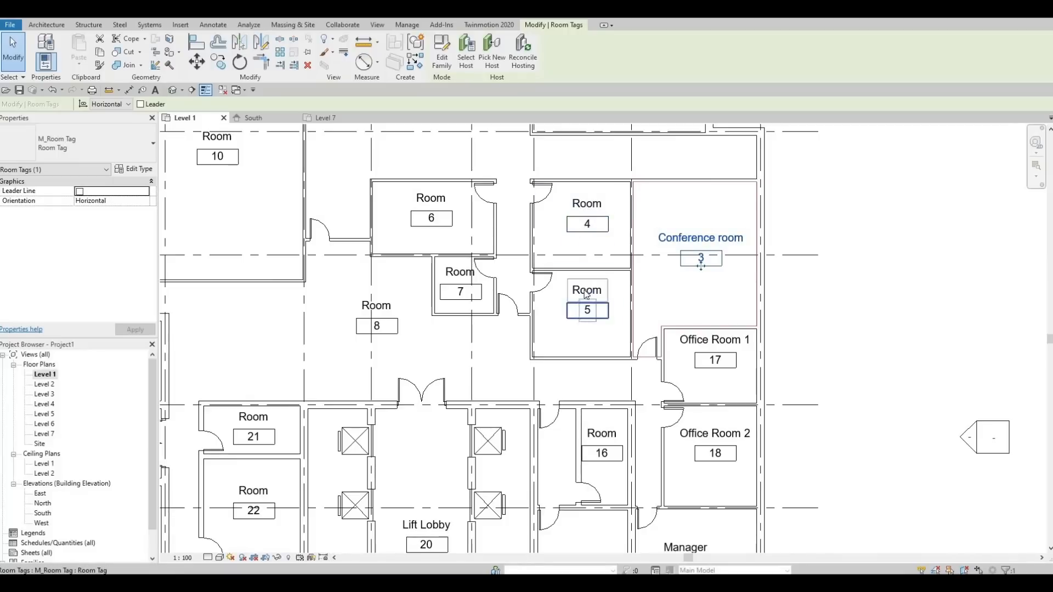
Rename room 5, directly west of the Conference room, as Meeting Room 2.
click(586, 294)
click(586, 291)
text(M)
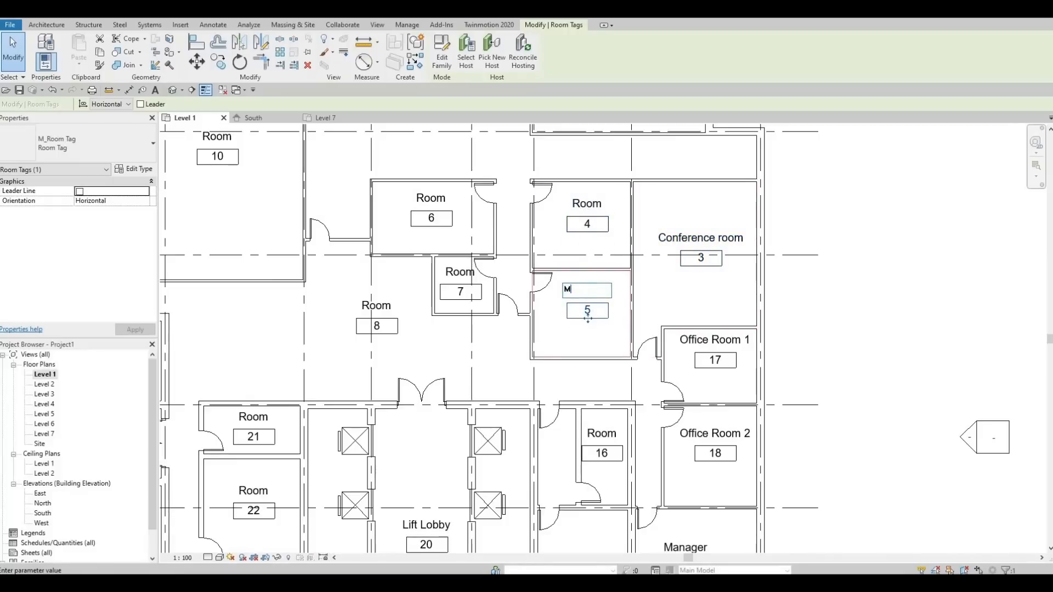
text(eeting Room 2)
key(Return)
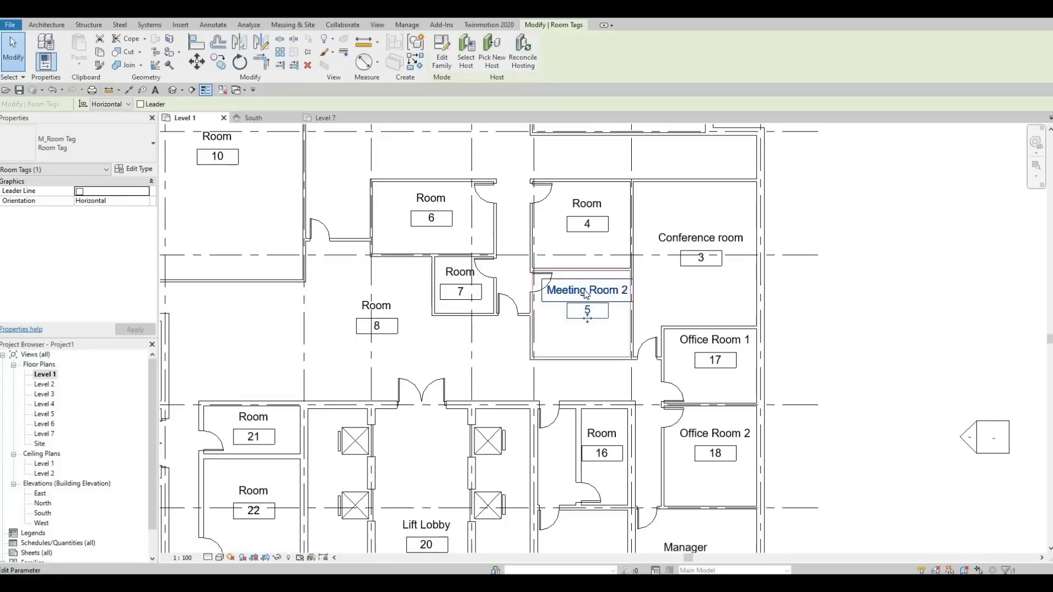
Rename room 4, directly above Meeting Room 2, as Meeting Room 1.
click(596, 208)
click(595, 203)
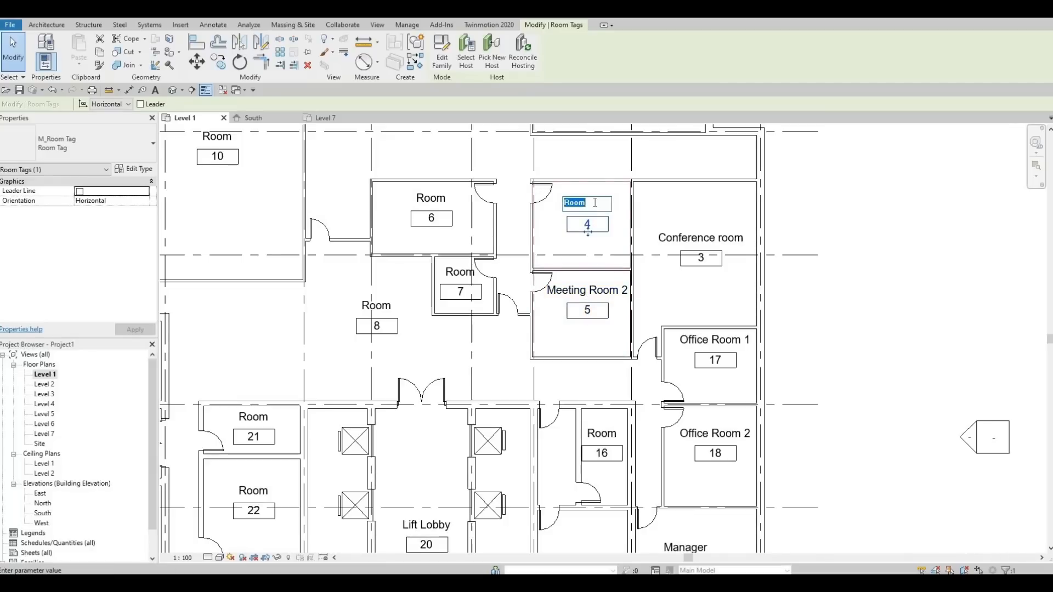
click(595, 202)
text(Meeting)
key(Return)
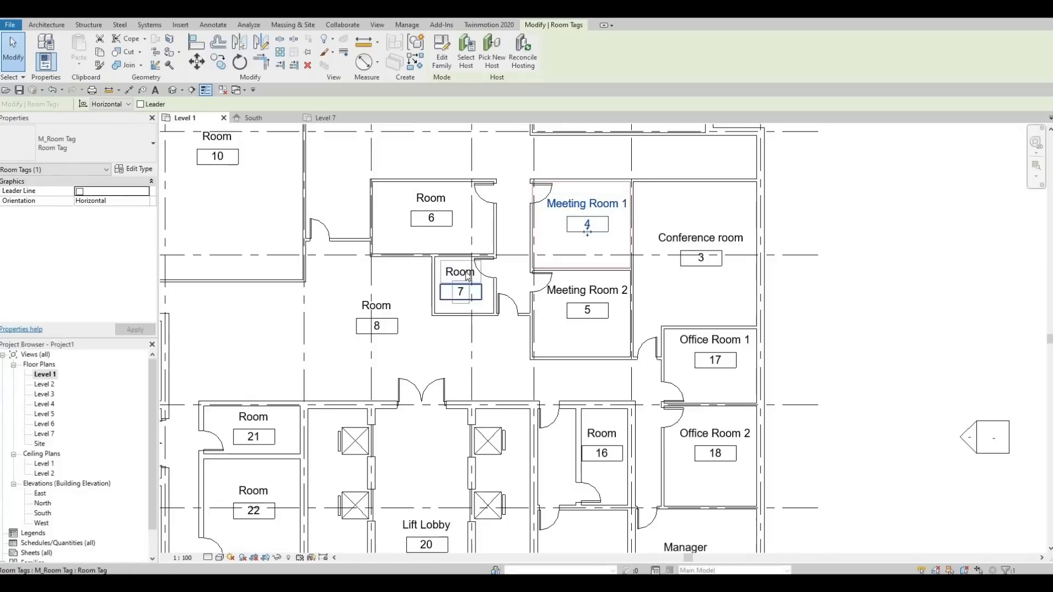
Rename room 7, the small room west of Meeting Room 2, as IT.
click(466, 272)
key(BackSpace)
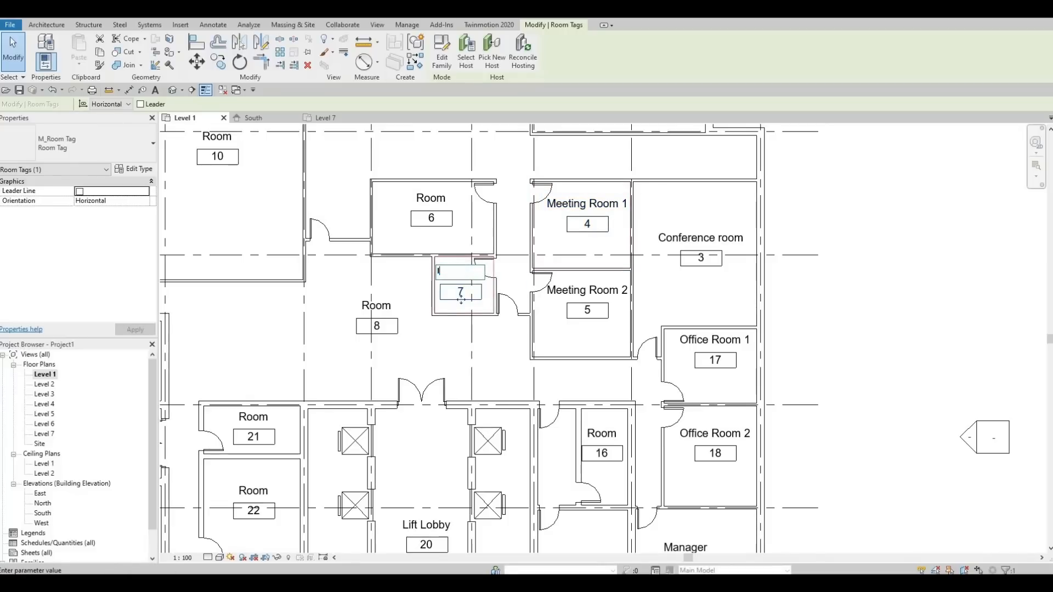
text(IT)
key(Return)
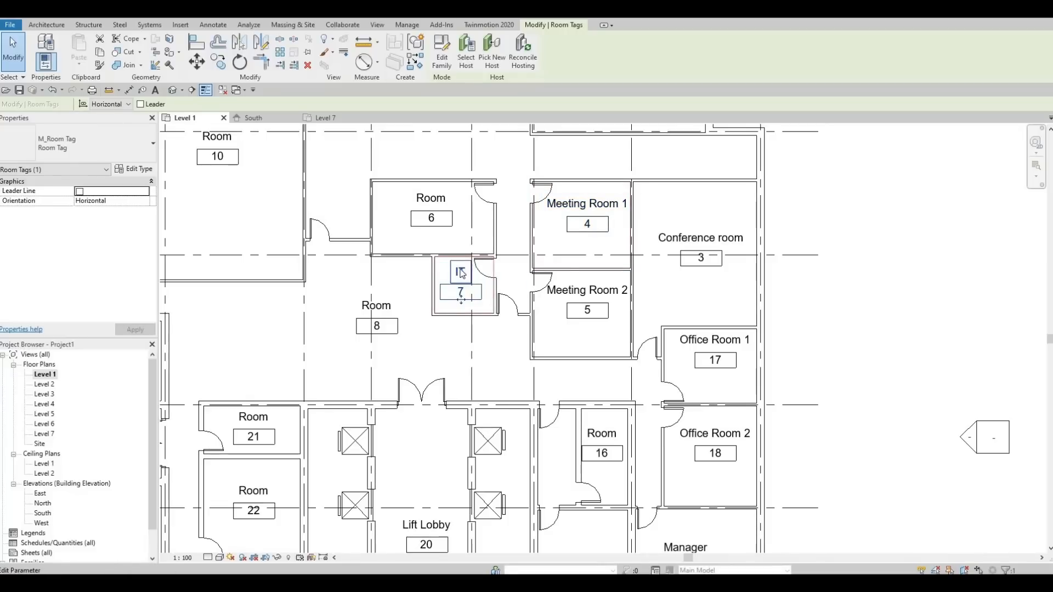
Rename room 6, directly above the IT room, as Office Storge.
click(434, 220)
click(431, 198)
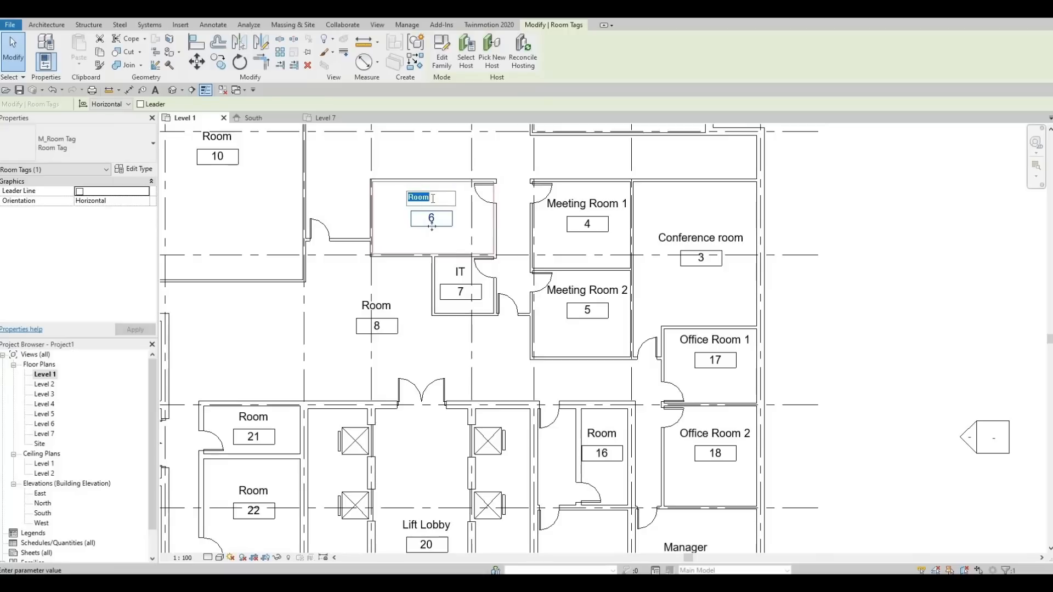
text(Office Storge)
key(Return)
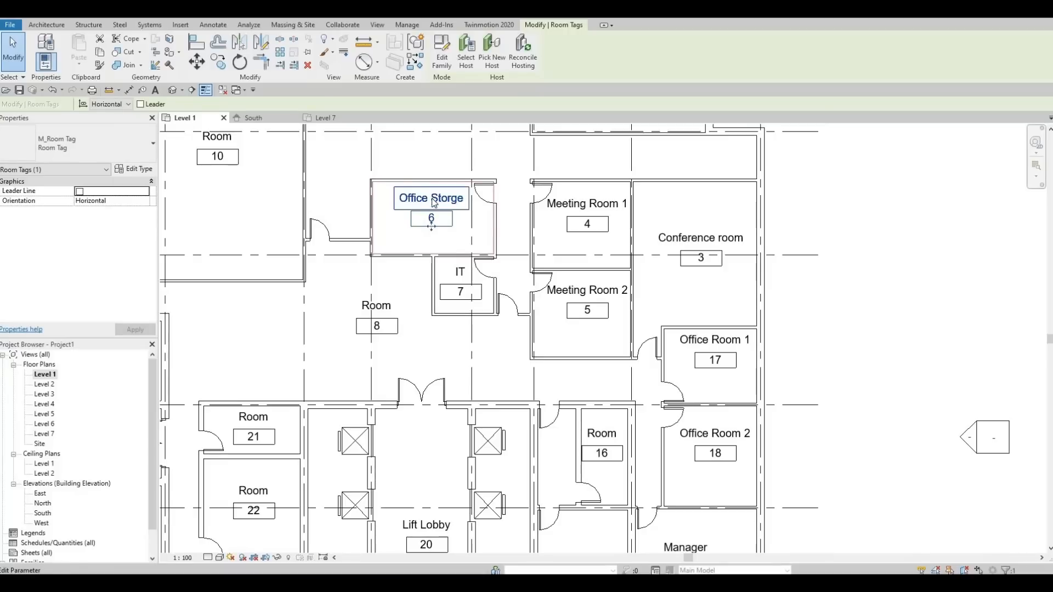
Rename room 9, the large open space north of the Office Storge room, as Open Office Area.
middle_drag(408, 288, 420, 364)
middle_drag(436, 177, 499, 400)
click(485, 333)
click(484, 331)
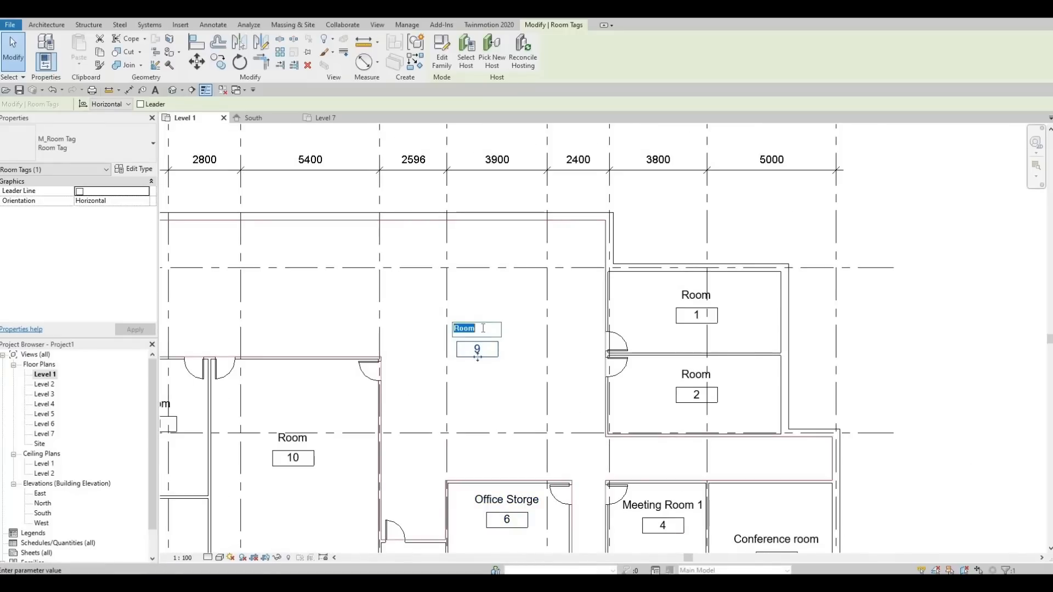
text(0)
text(pen Offic)
text(e Area)
key(Return)
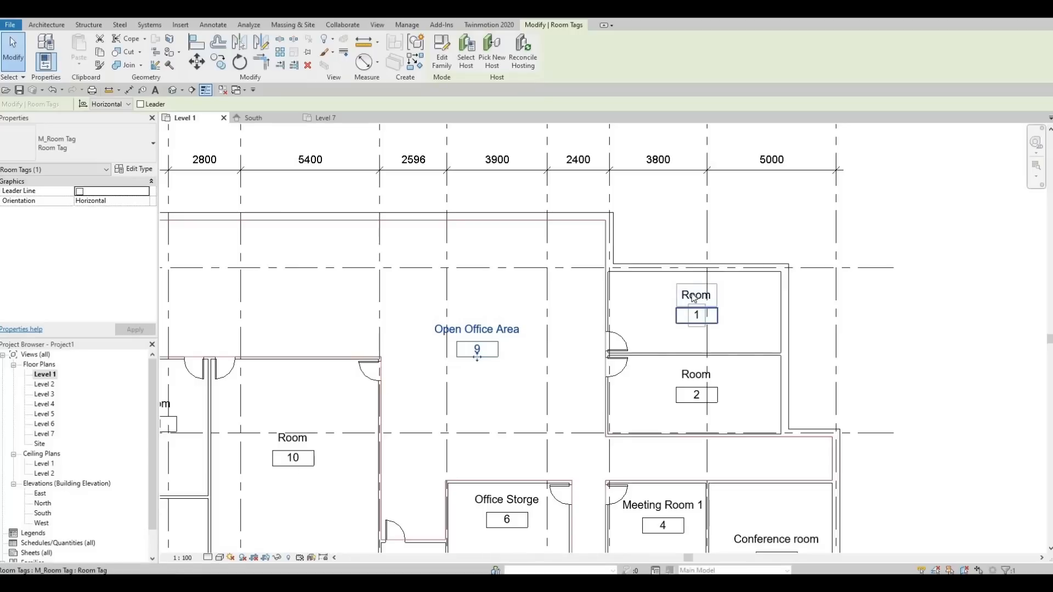
Rename room 1, the northeast corner room beside the Open Office Area, as Office Room 3.
click(705, 297)
click(705, 297)
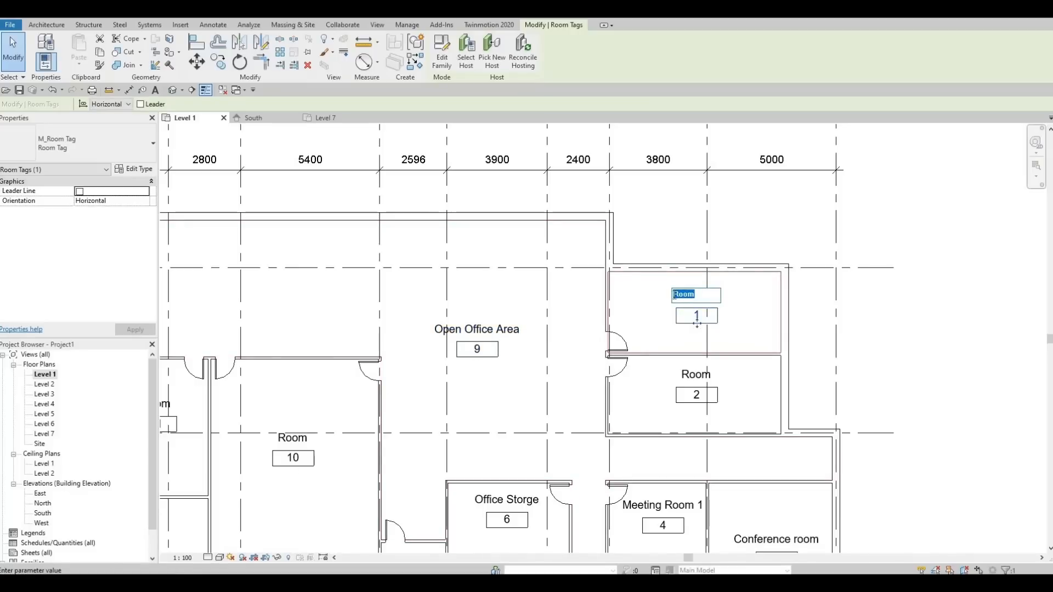
click(675, 295)
text(O)
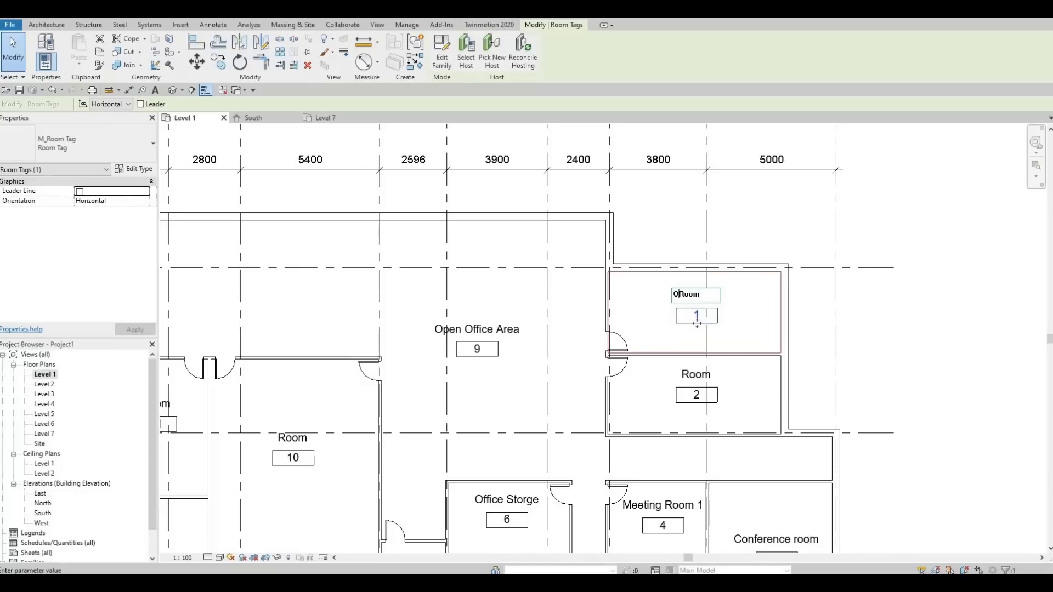
text(ffice Room 3)
key(Return)
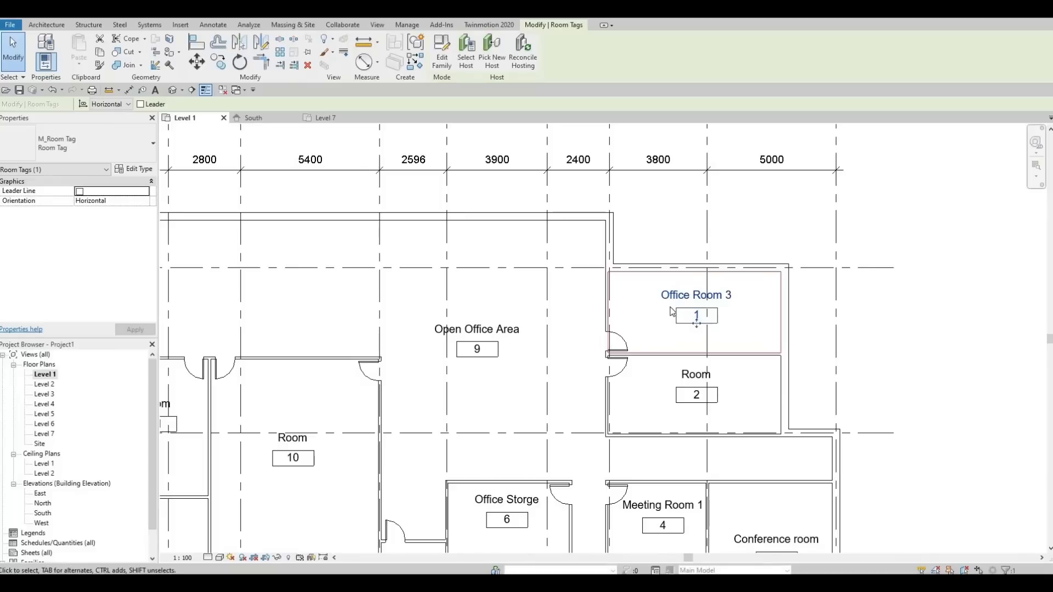
Rename room 2, directly below Office Room 3, as Office Room 4.
click(707, 377)
click(692, 375)
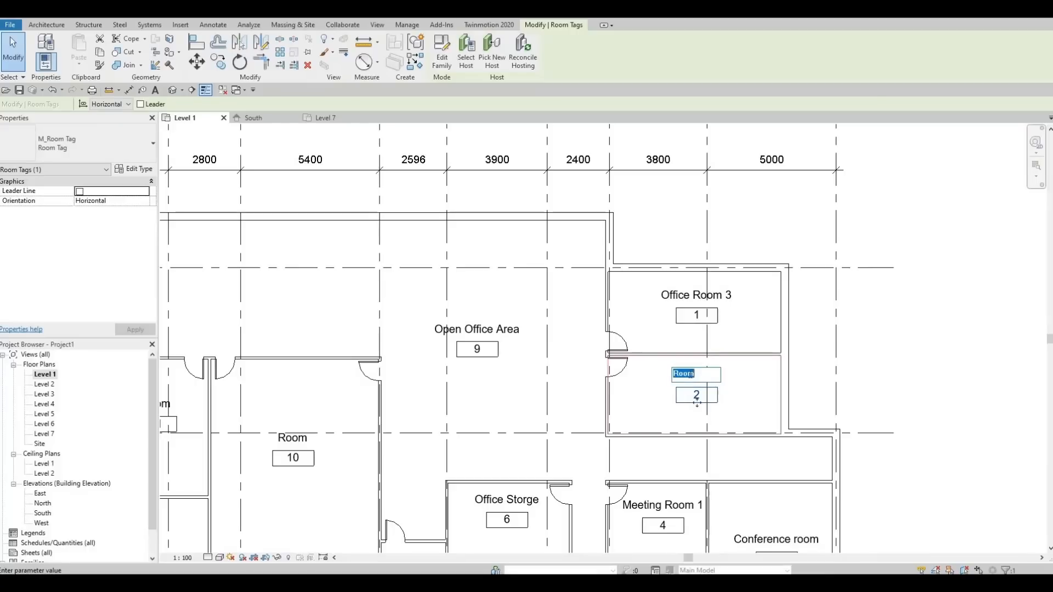
click(692, 374)
text(4)
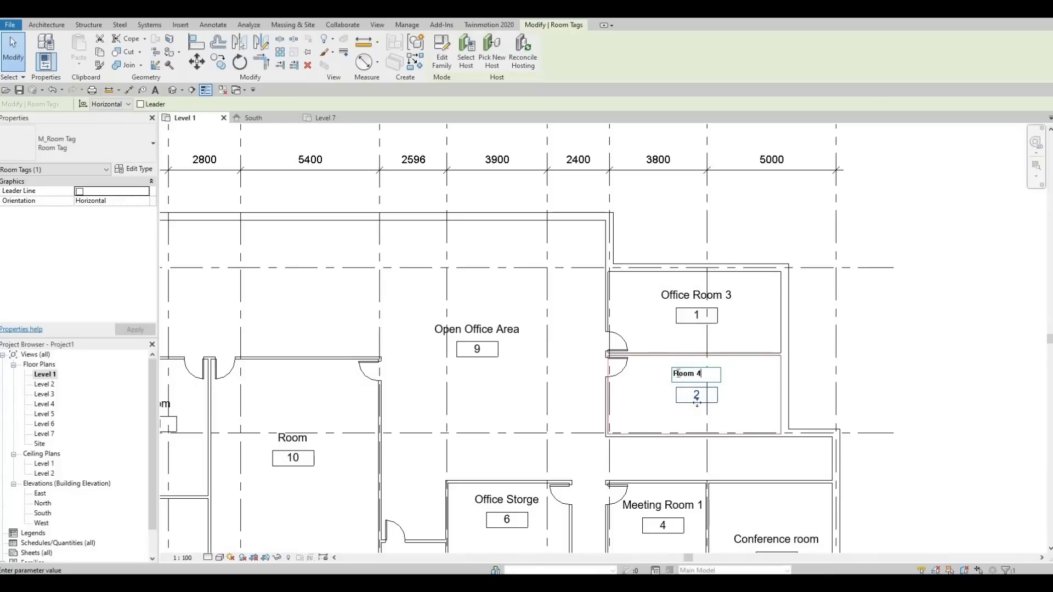
key(Home)
text(Office)
click(574, 376)
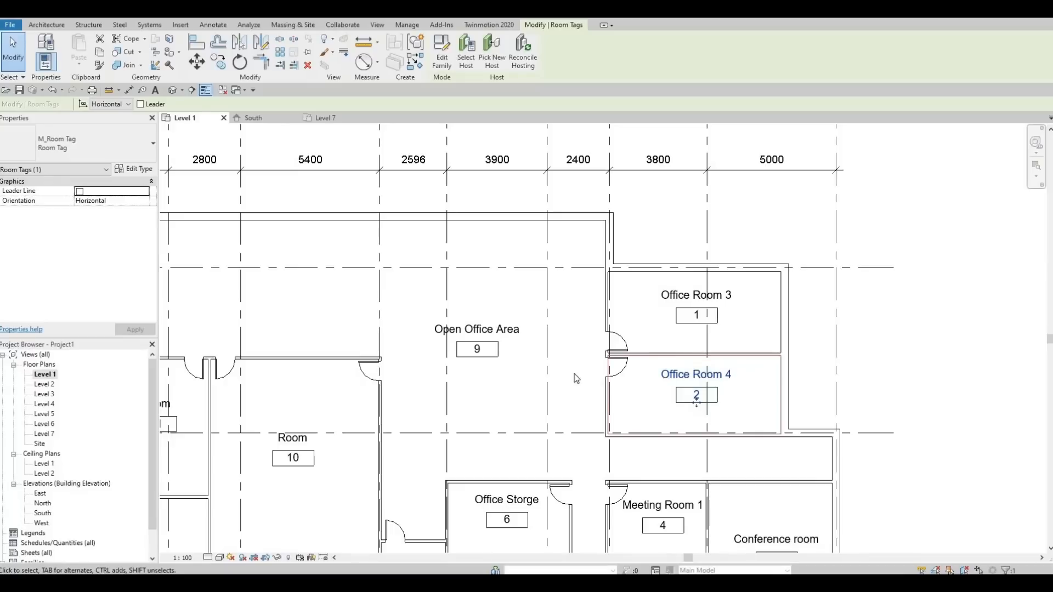
Rename room 10, the large enclosed room southwest of the Open Office Area tag, as Board Room.
middle_drag(296, 437, 596, 343)
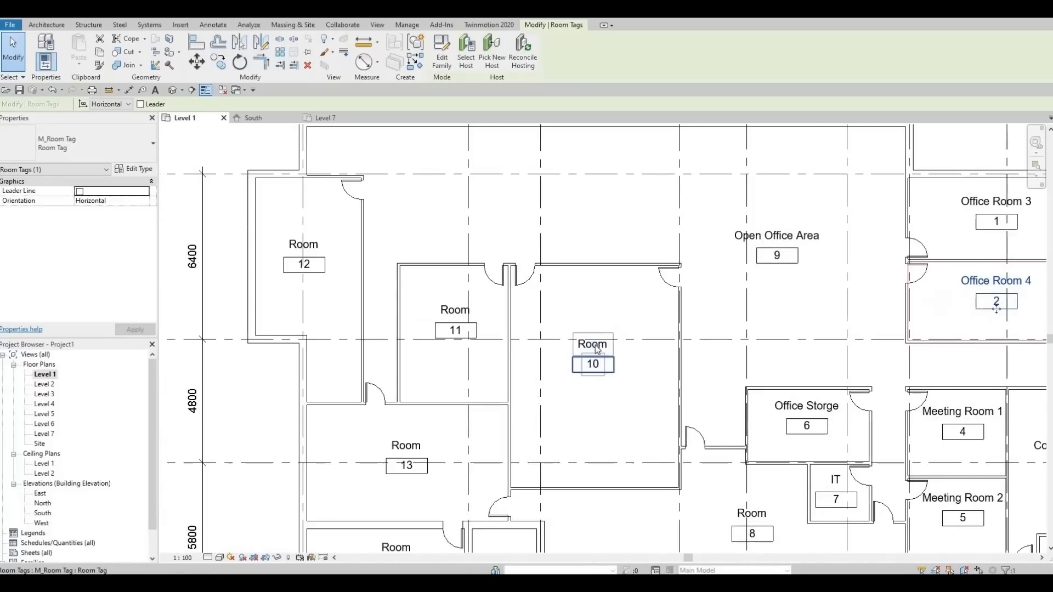
click(596, 346)
click(597, 346)
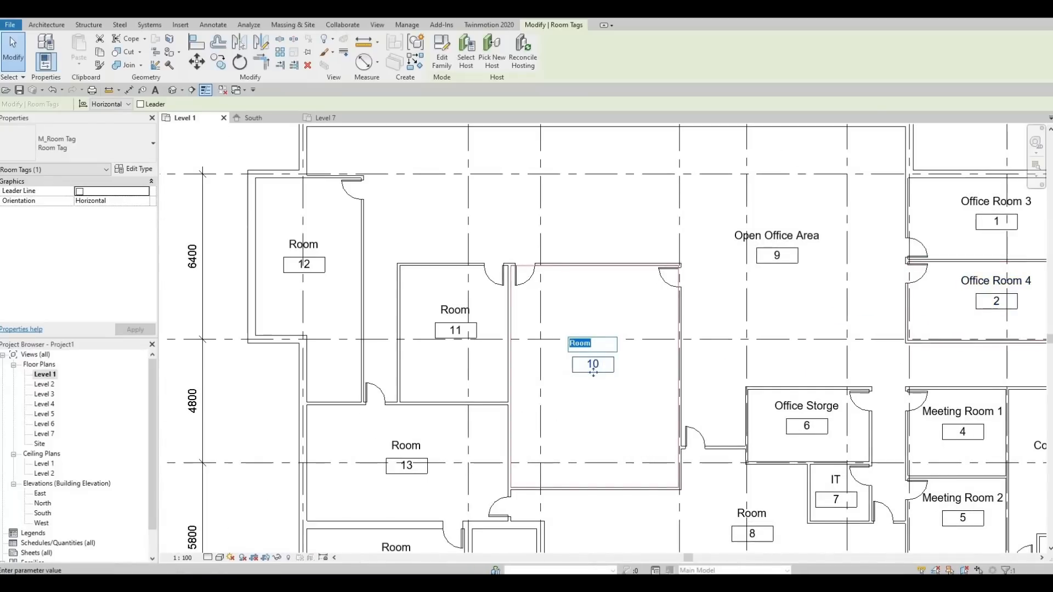
text(Bo)
text(ard Room)
key(Return)
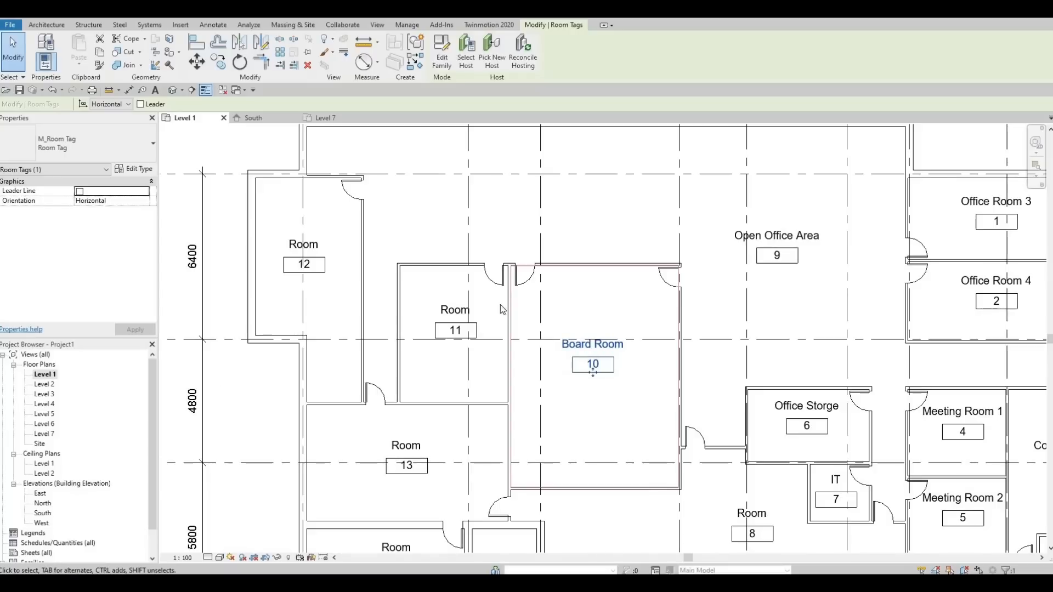
Rename room 11, directly west of the Board Room, as Meeting Room.
click(453, 309)
click(453, 308)
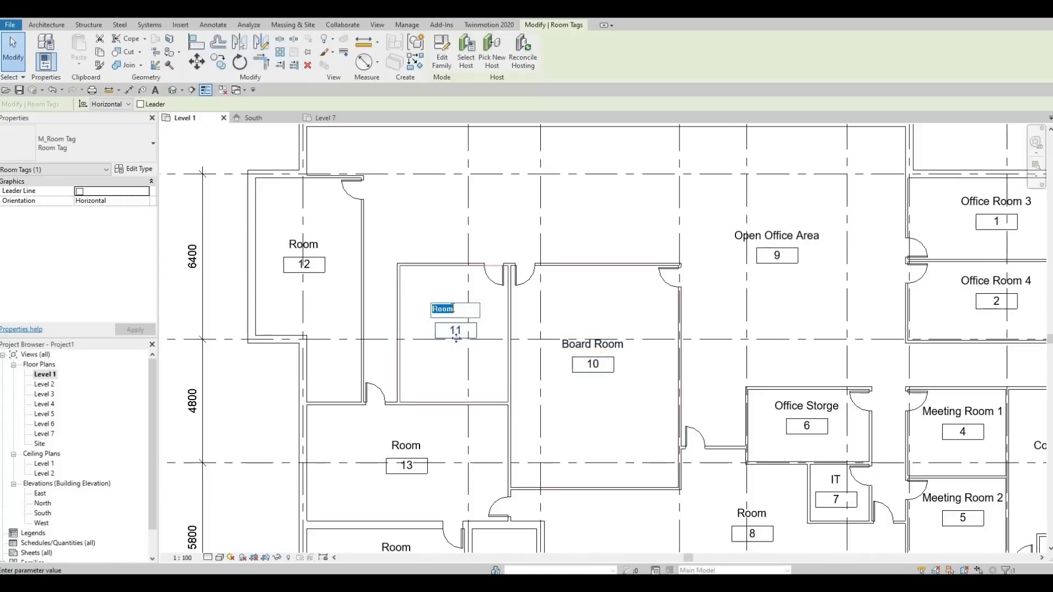
text(Meeting Room)
key(Return)
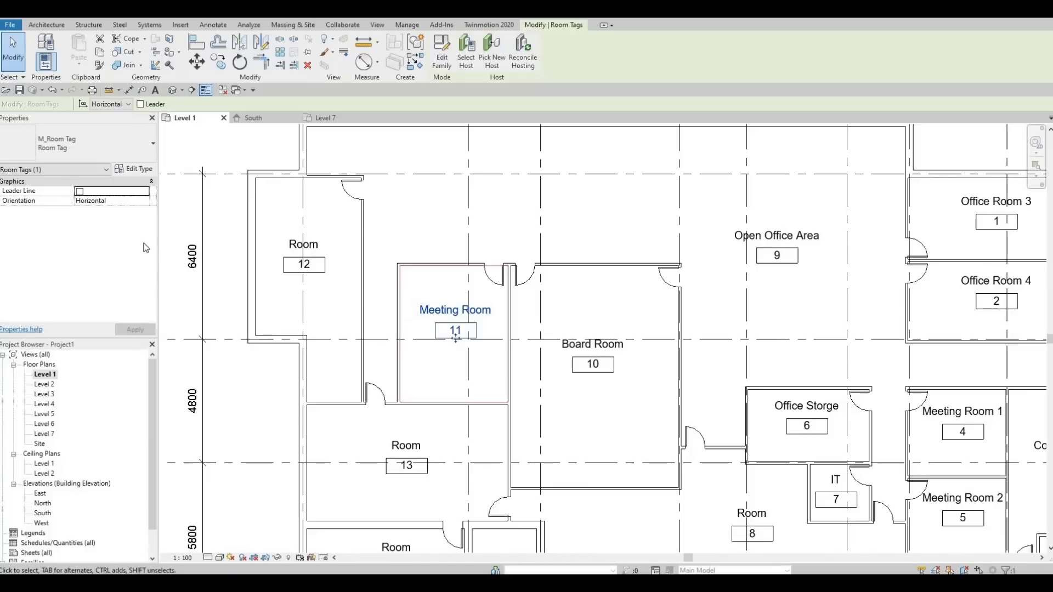
Rename room 13, below room 11, as Break Room with both words capitalized.
click(396, 445)
click(396, 445)
click(396, 445)
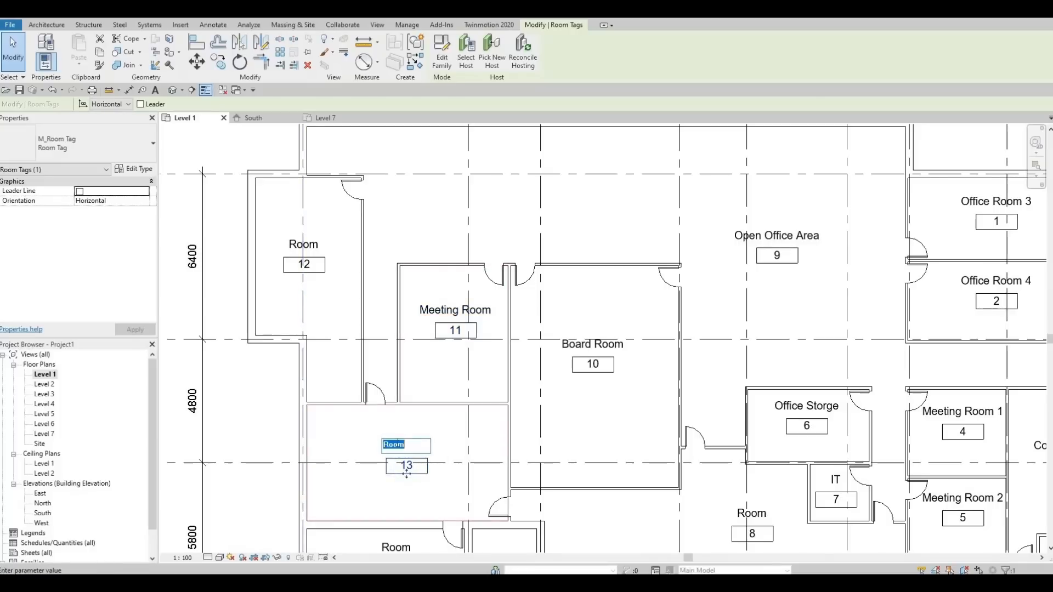
text(Break room)
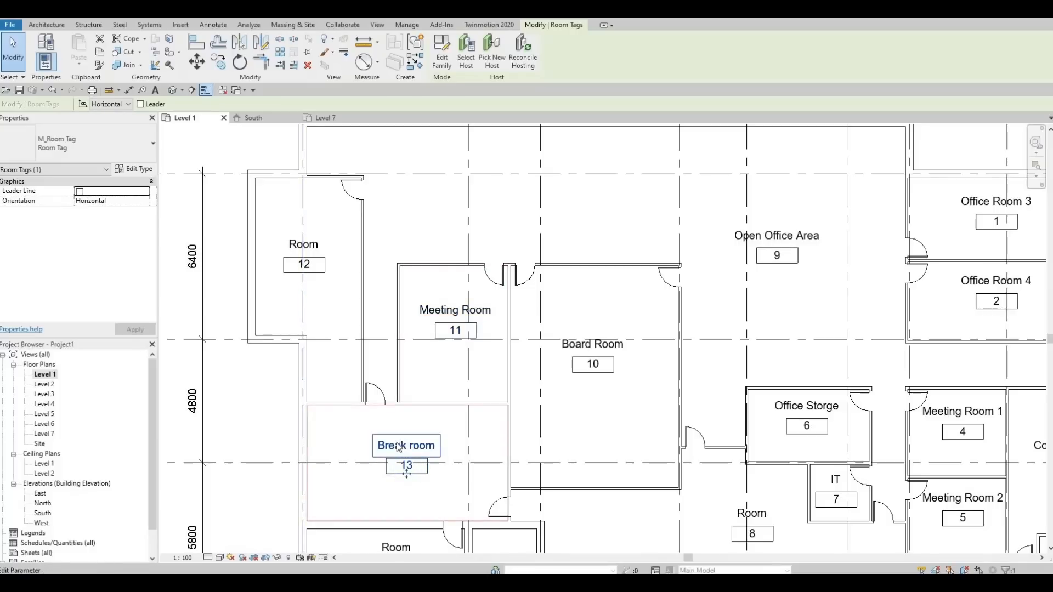
key(Return)
click(413, 449)
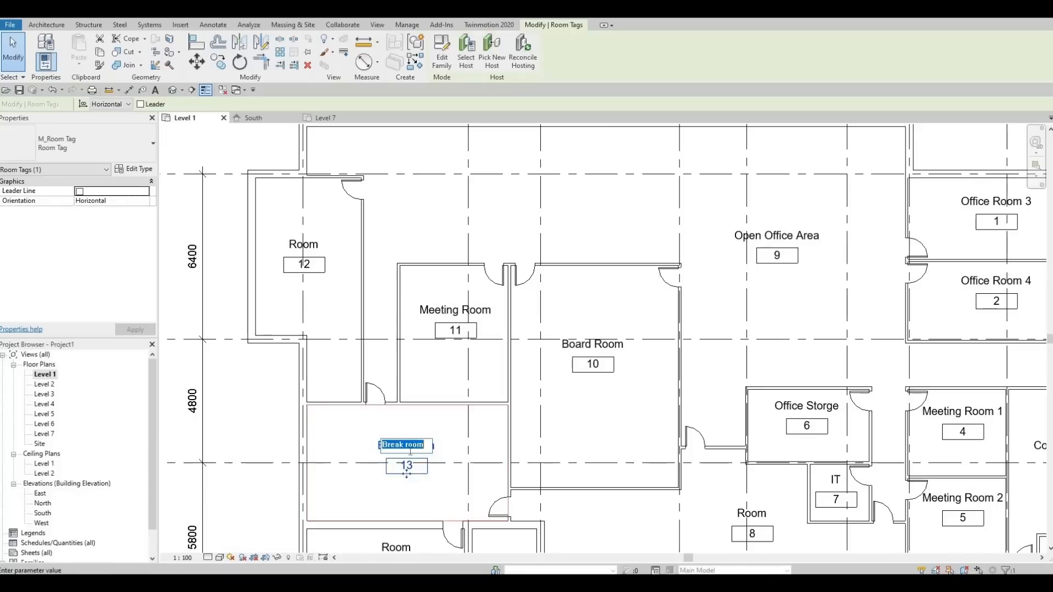
click(410, 446)
text(R)
key(Return)
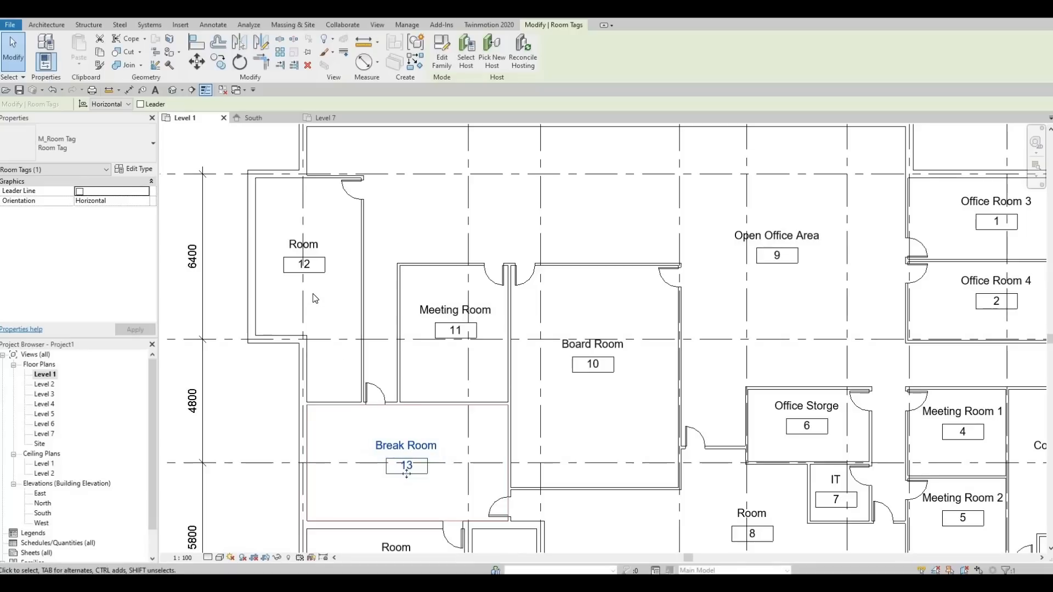
Rename room 12, in the northwest corner of the plan, as Idea Room.
click(303, 245)
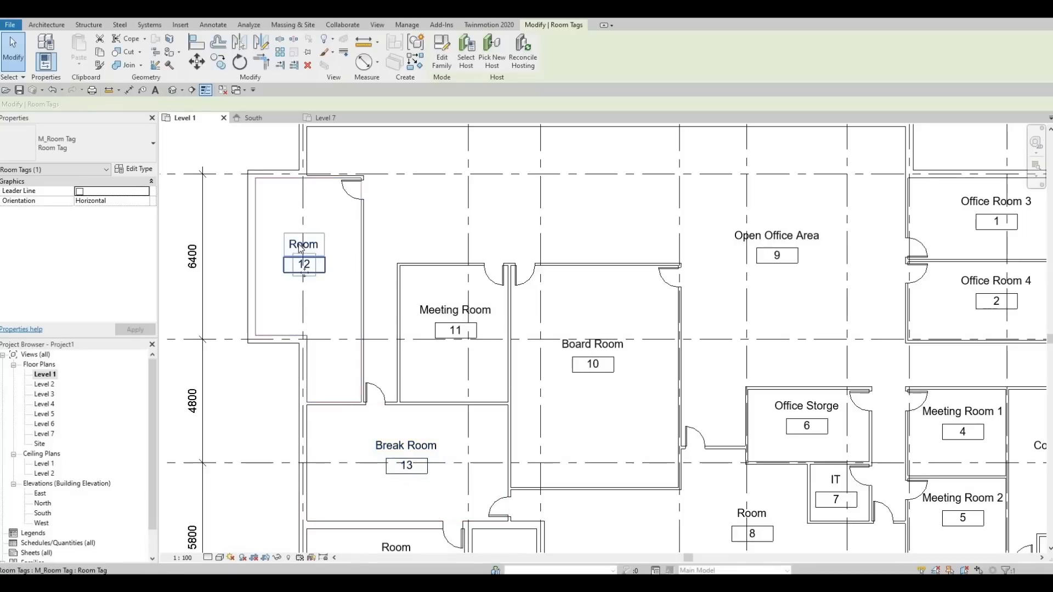
click(303, 245)
click(281, 246)
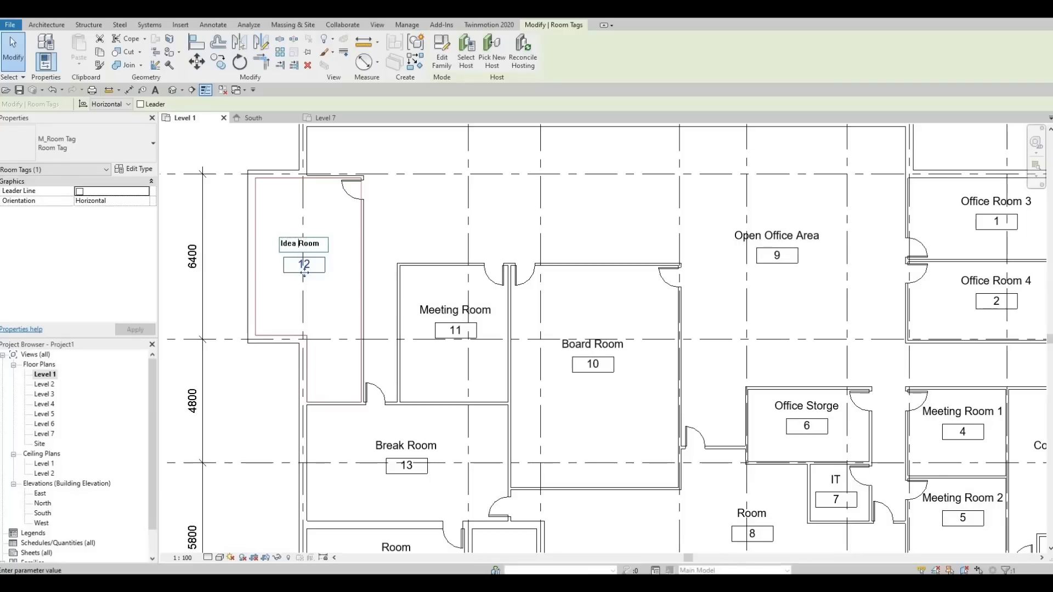
key(Return)
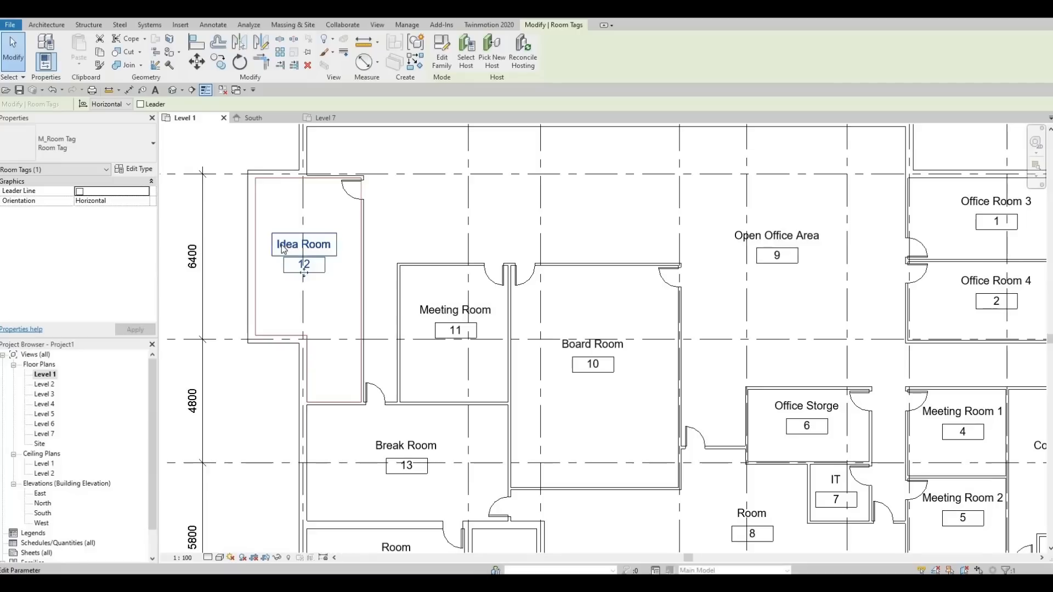
key(Escape)
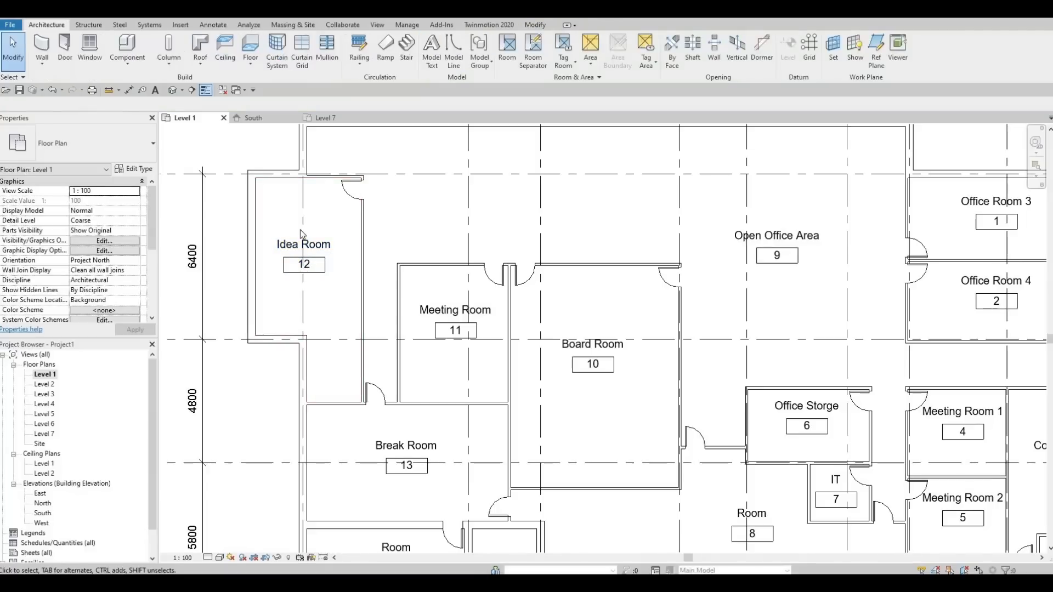
Rename room 14, directly below the Break Room, as Stair 2.
scroll(481, 465, down, 1)
middle_drag(481, 464, 415, 259)
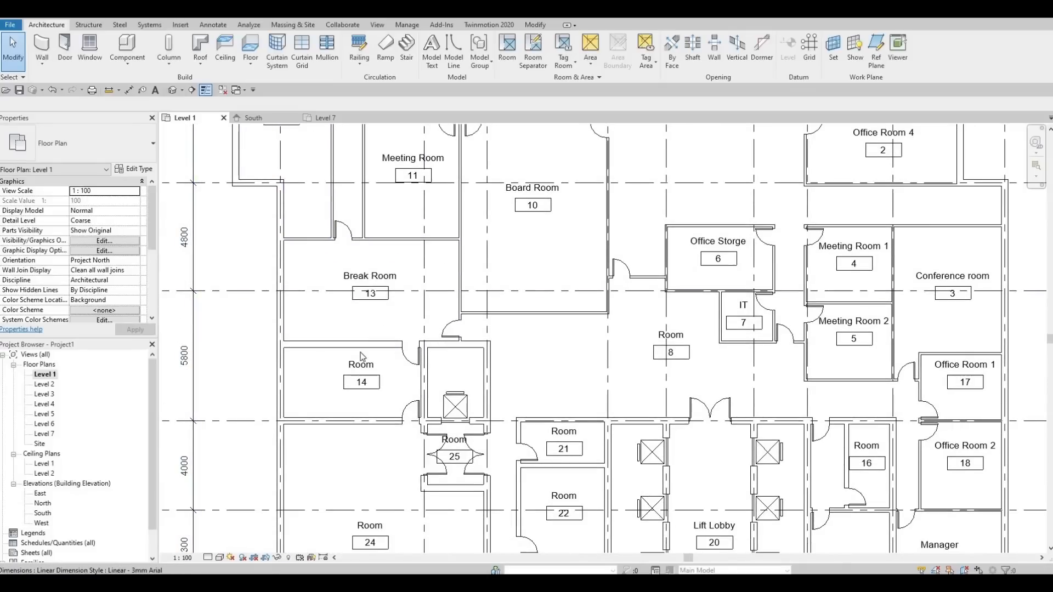
click(361, 369)
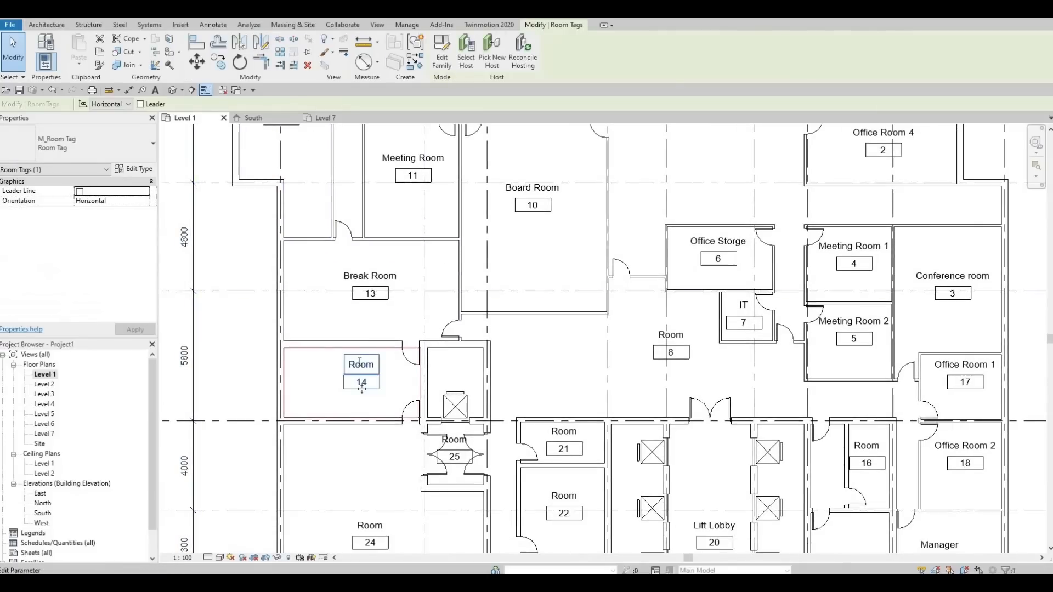
click(360, 363)
text(St)
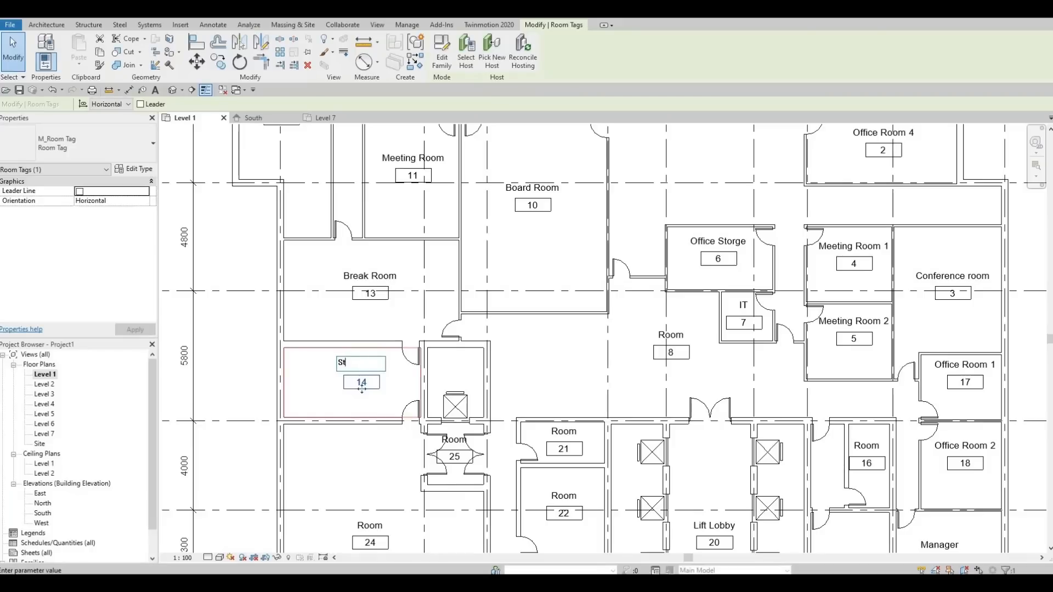
text(air 2)
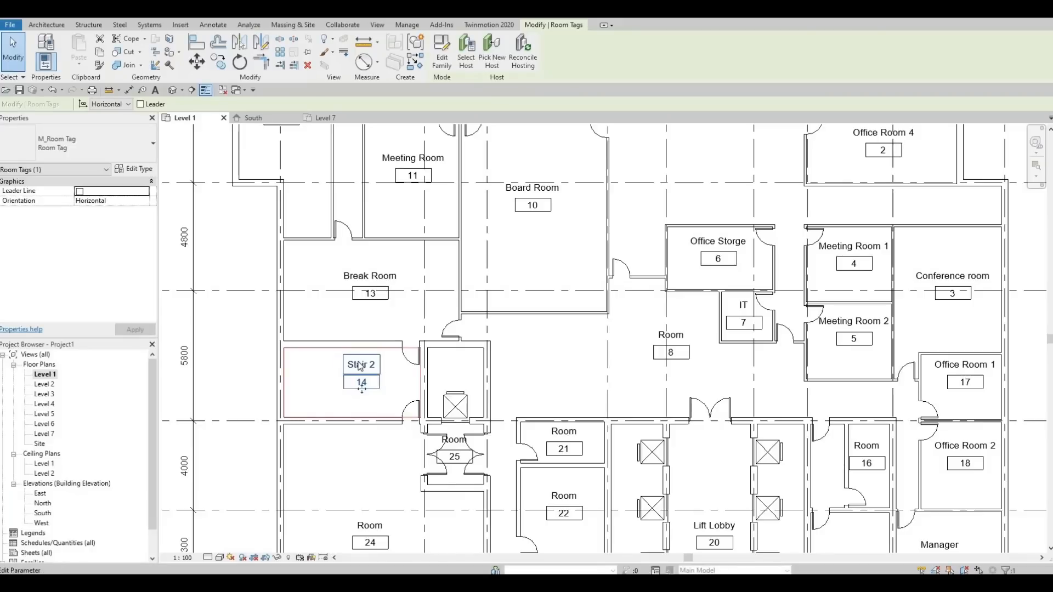
click(362, 387)
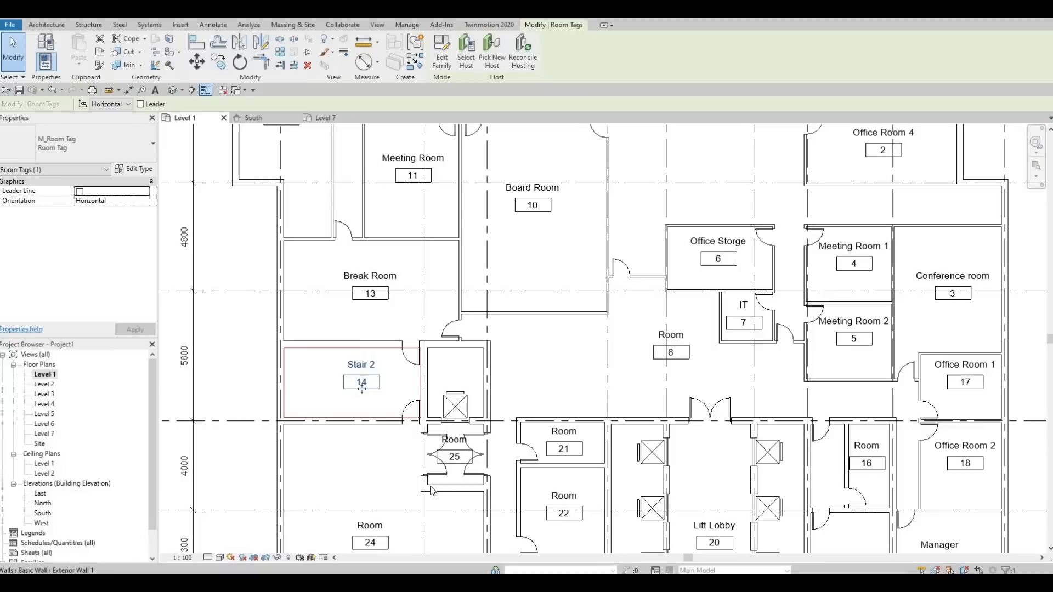
Rename room 8, west of the IT room, as Reception/Waiting Area and shift its tag slightly southwest, clear of the IT room wall.
click(673, 336)
click(673, 336)
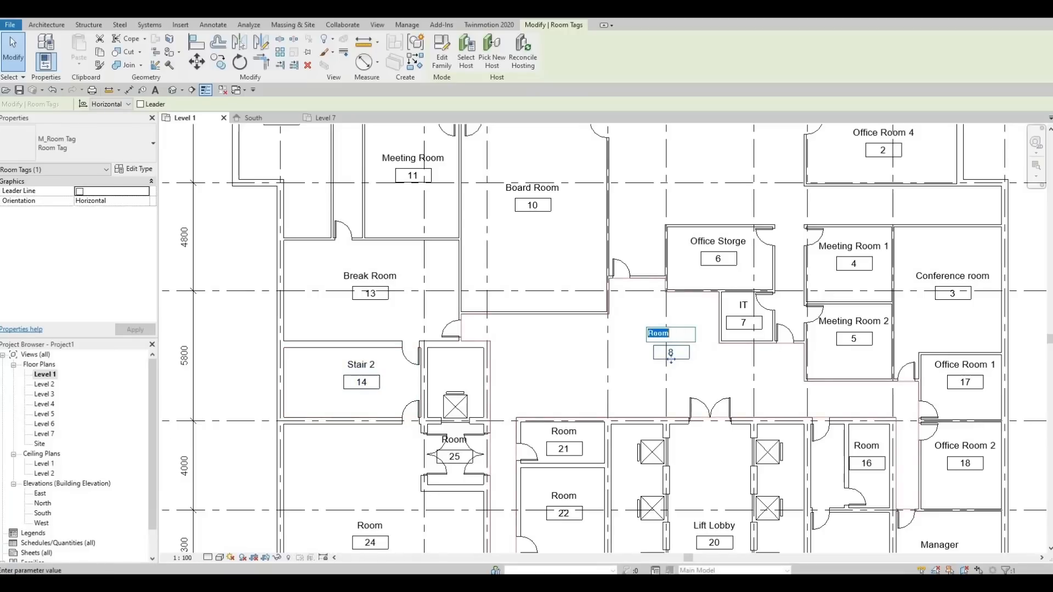
text(Re)
text(ception/Waiting)
text( Area)
key(Return)
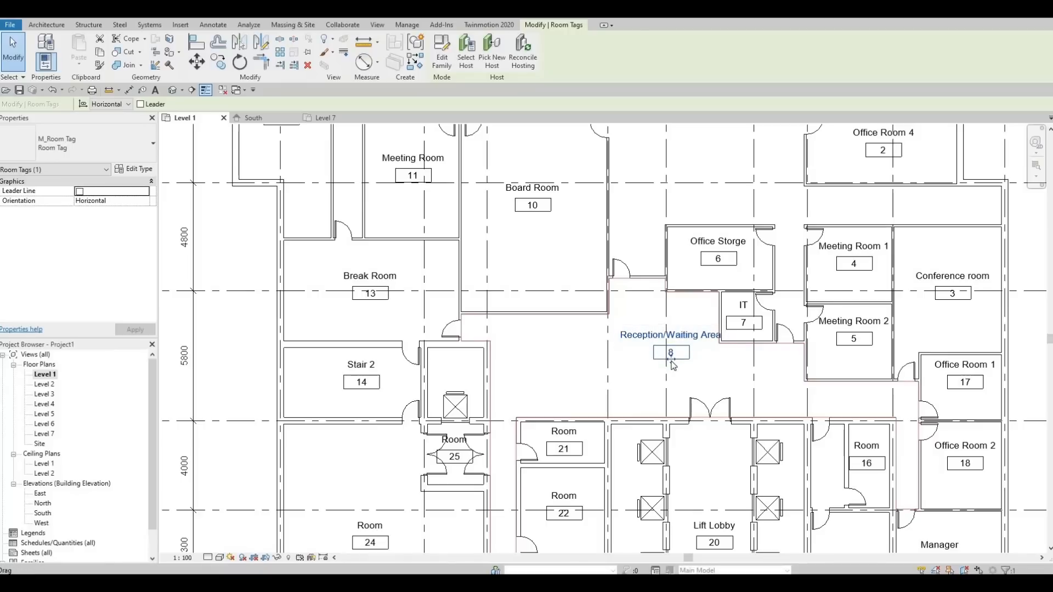
drag(673, 366, 509, 402)
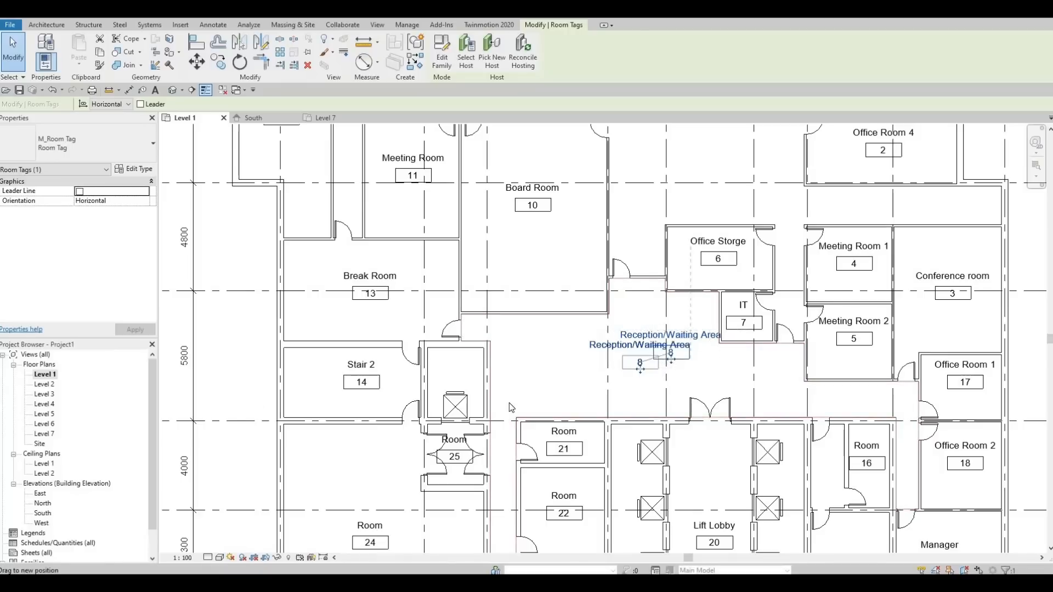
drag(640, 369, 640, 369)
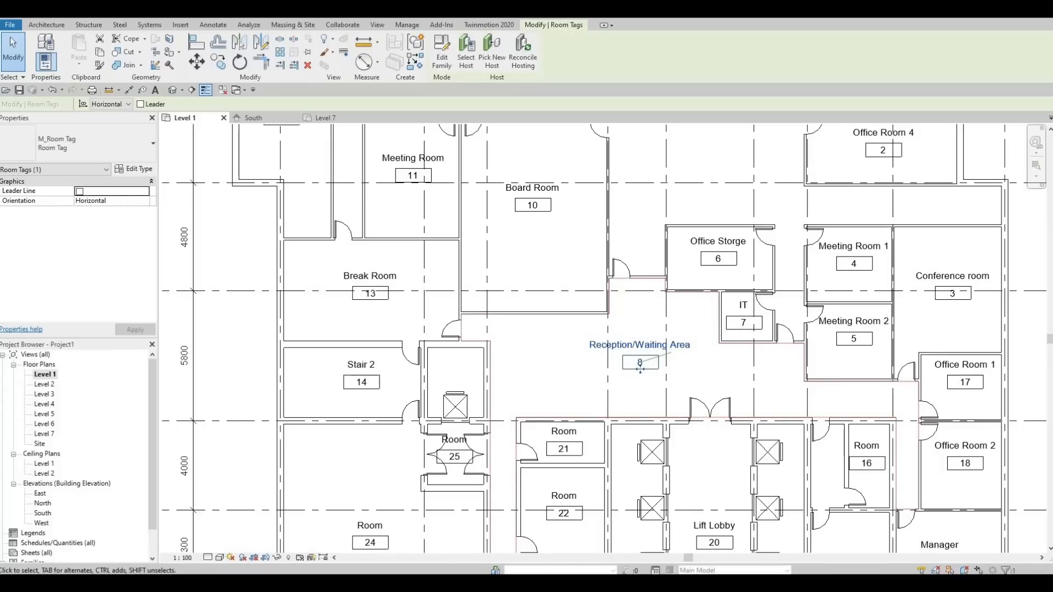
Rename room 25, the small lobby below the lift shaft beside Stair 2, as Servie Lobby.
click(455, 442)
click(453, 439)
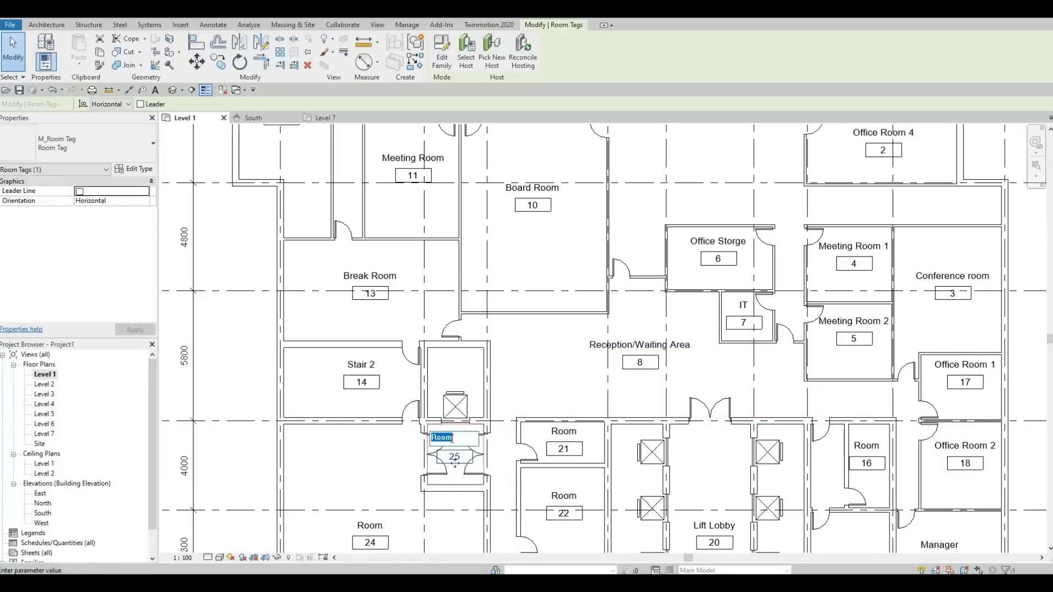
text(Servie Lobby)
key(Return)
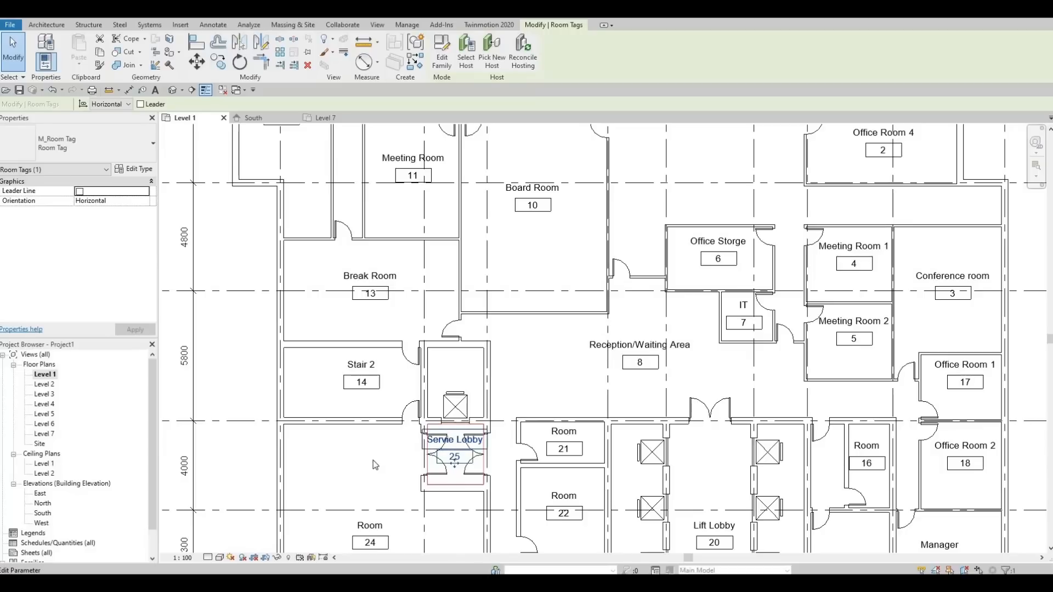
Rename room 24, the large room south of Stair 2, as Service Area.
click(379, 499)
click(370, 526)
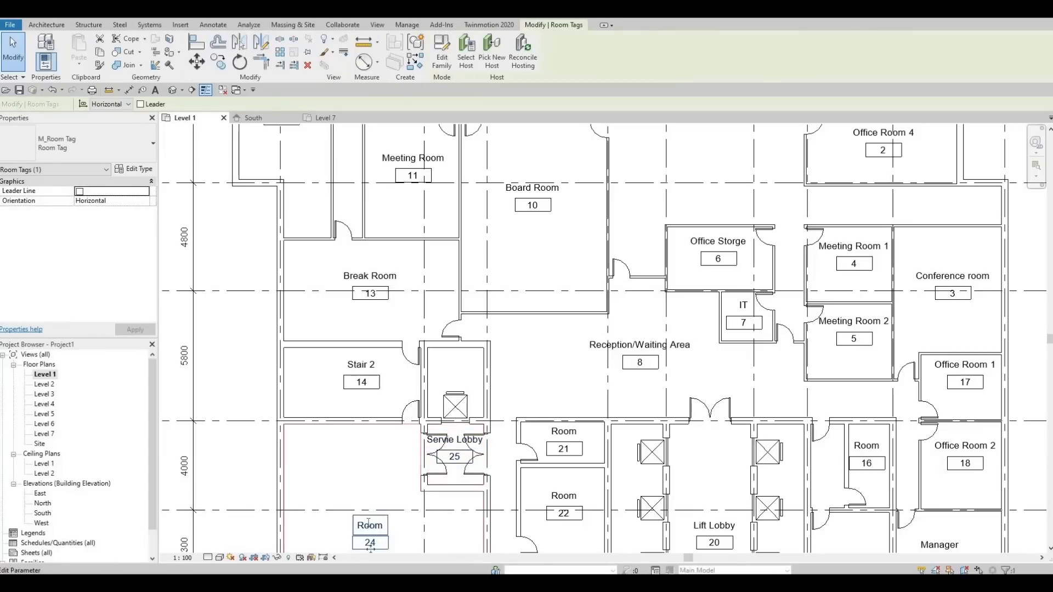
click(369, 524)
text(S)
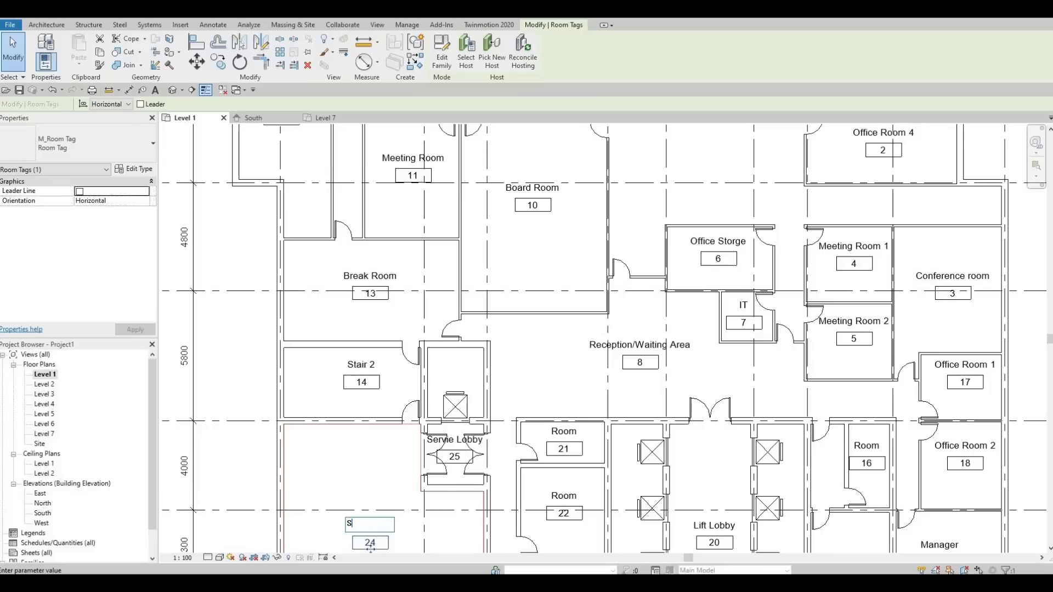
text(ervice Area)
key(Return)
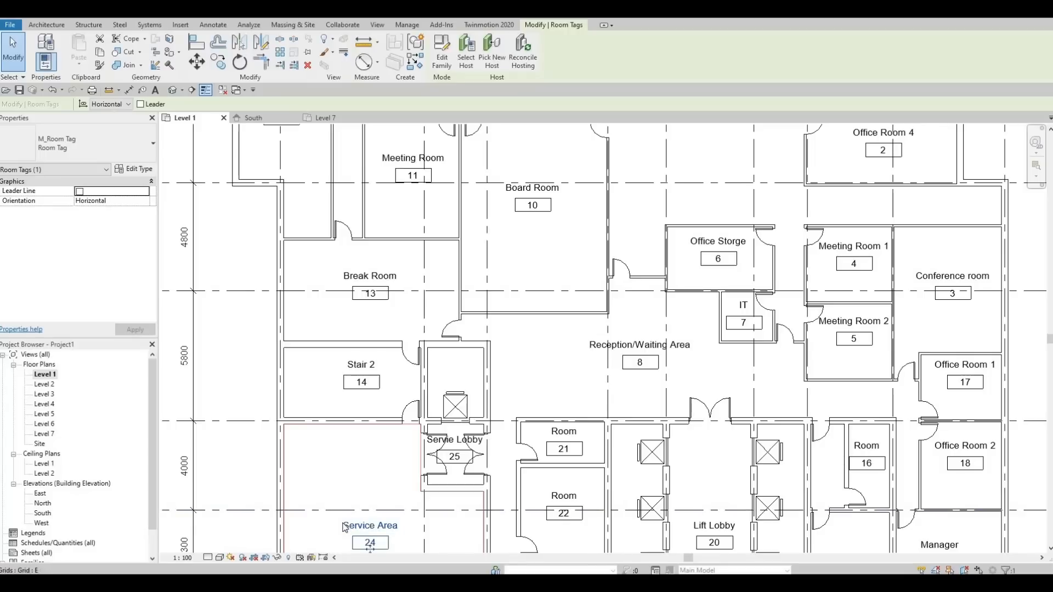
Rename room 21, the small room east of the Servie Lobby, as Janitor Room.
scroll(381, 364, down, 5)
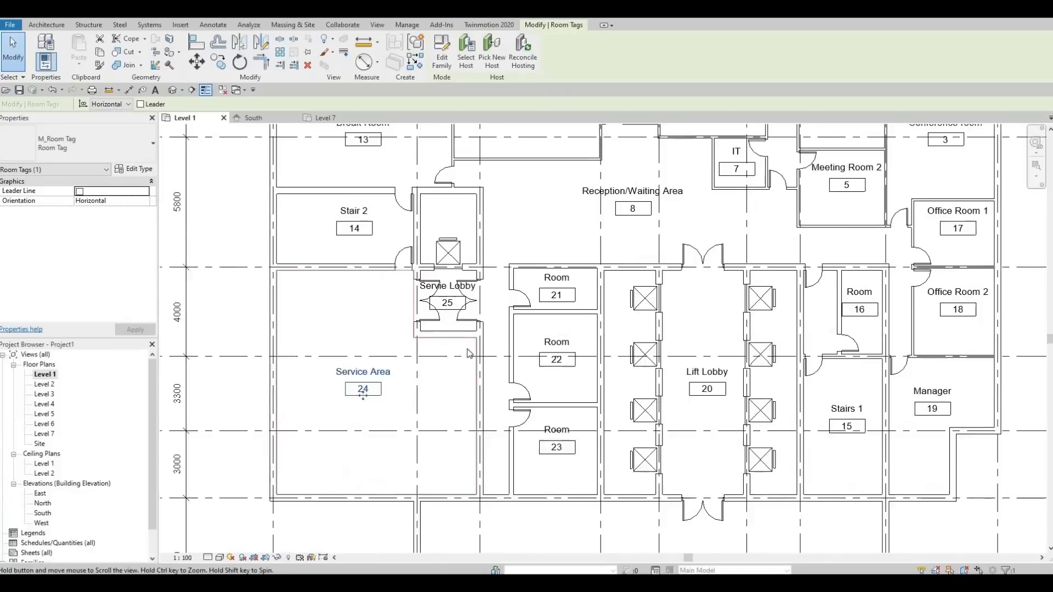
key(Escape)
click(571, 251)
click(563, 231)
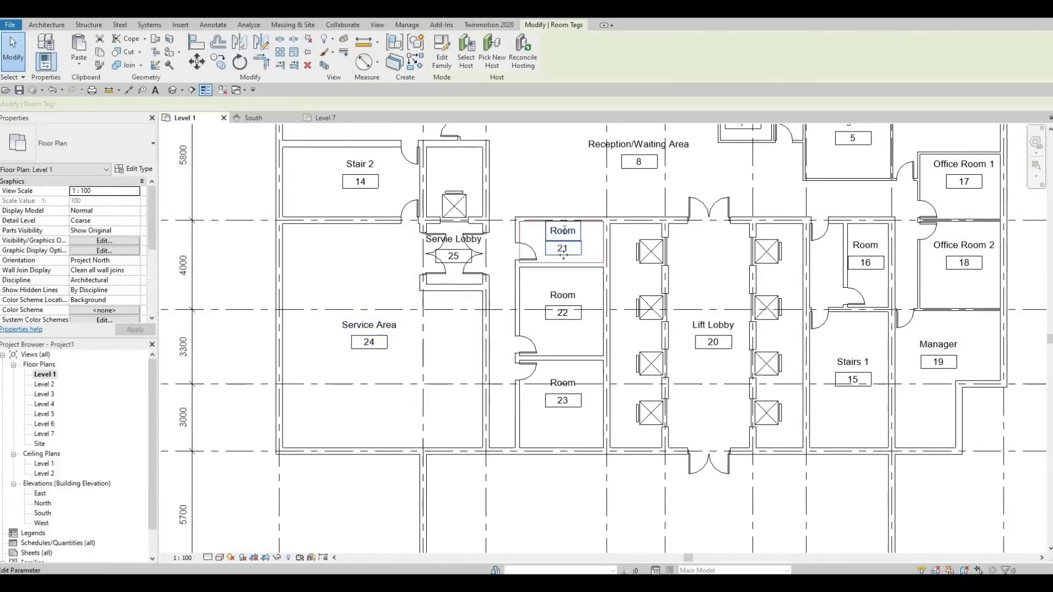
click(562, 230)
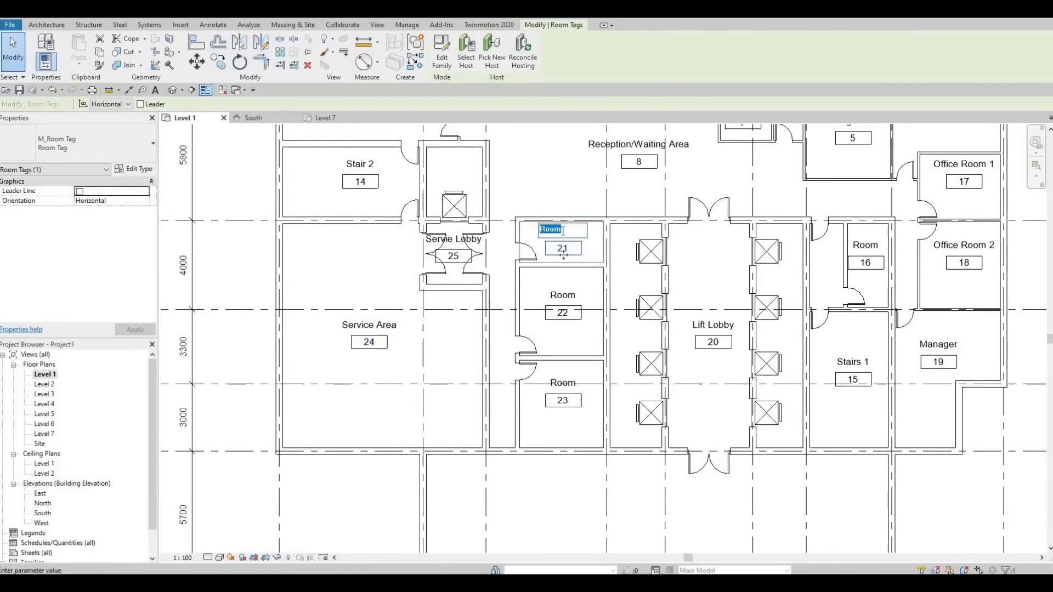
click(563, 231)
key(Home)
text(Janitor)
click(560, 299)
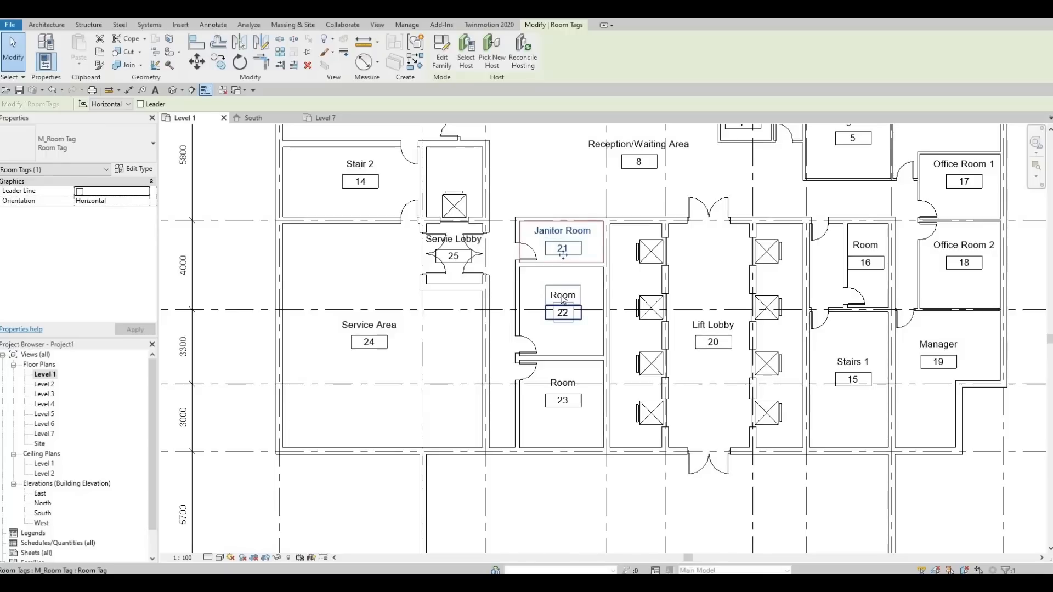
Rename room 22, directly below the Janitor Room, as Mens Washroom.
click(562, 295)
click(562, 295)
text(Mans)
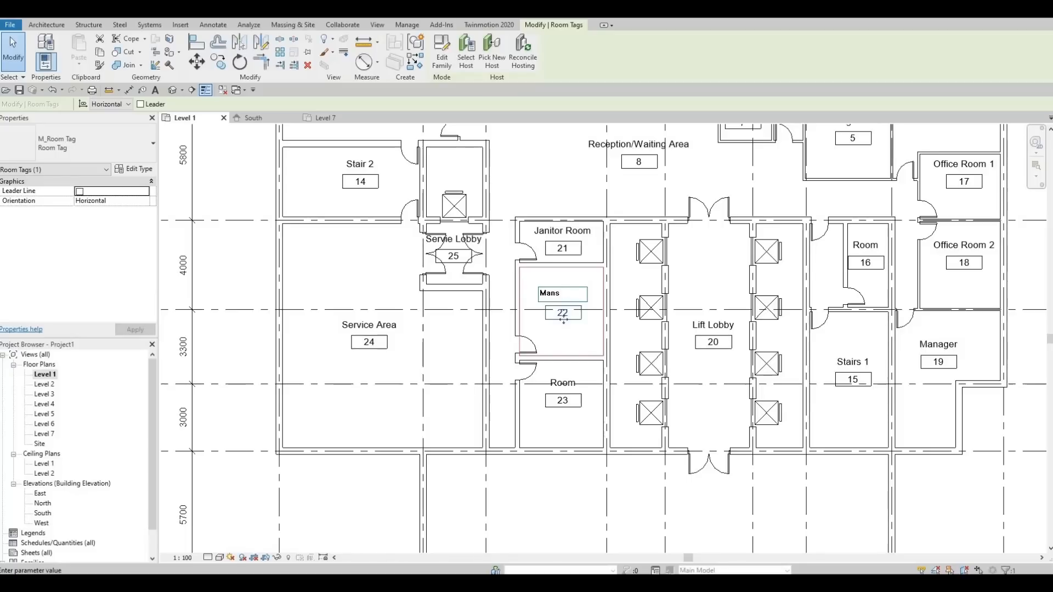
key(BackSpace)
key(BackSpace)
text(ens Washroom)
click(543, 423)
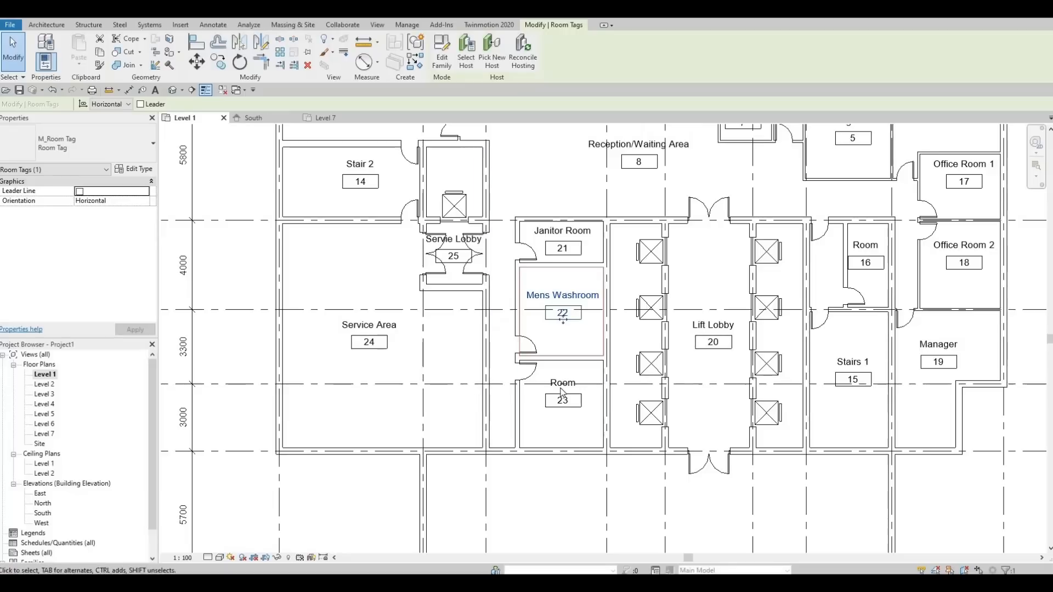
Rename room 23, directly below the Mens Washroom, as Womens Washroom.
click(560, 389)
click(561, 382)
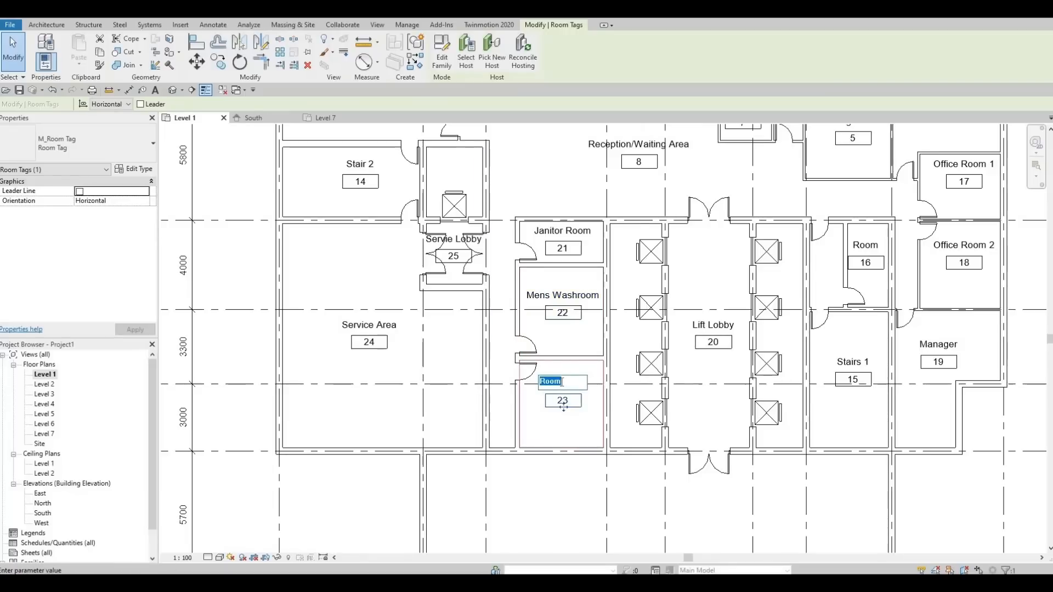
text(W)
text(emans)
key(BackSpace)
key(BackSpace)
key(BackSpace)
key(BackSpace)
key(BackSpace)
text(omens wa)
key(BackSpace)
key(BackSpace)
text(Washroom)
key(Return)
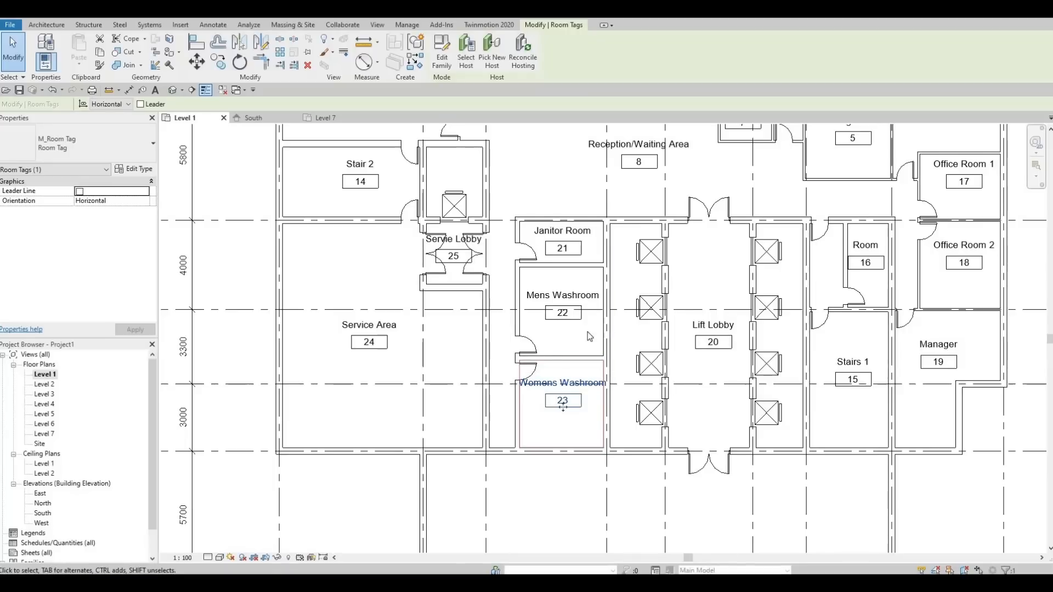
Place a tagged room in the large enclosed space south of the Lift Lobby, between grids G and H.
scroll(597, 334, down, 2)
click(613, 301)
middle_drag(593, 246, 584, 278)
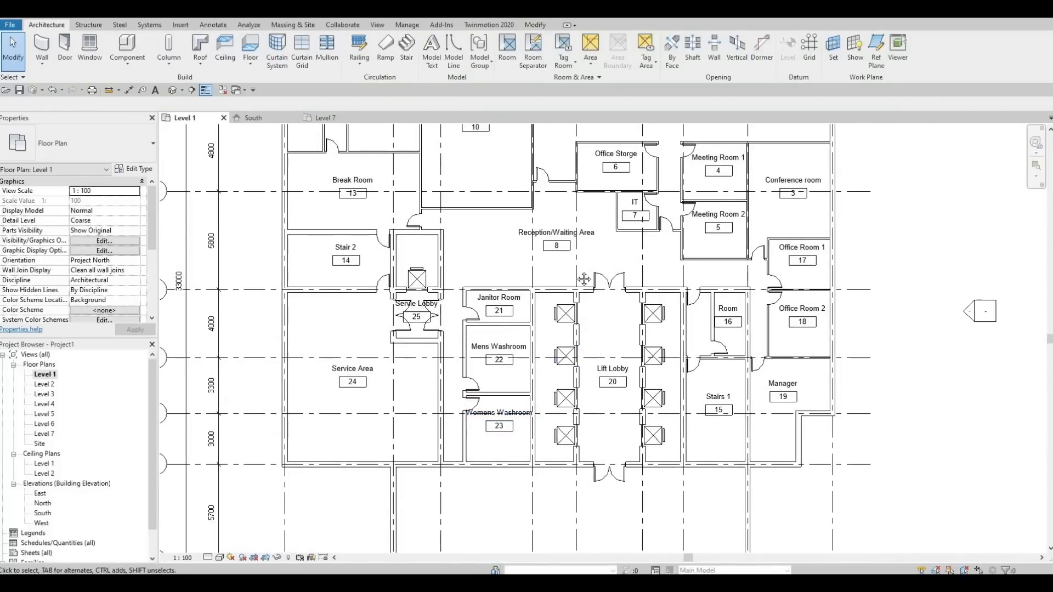
middle_drag(562, 472, 559, 329)
scroll(575, 245, down, 2)
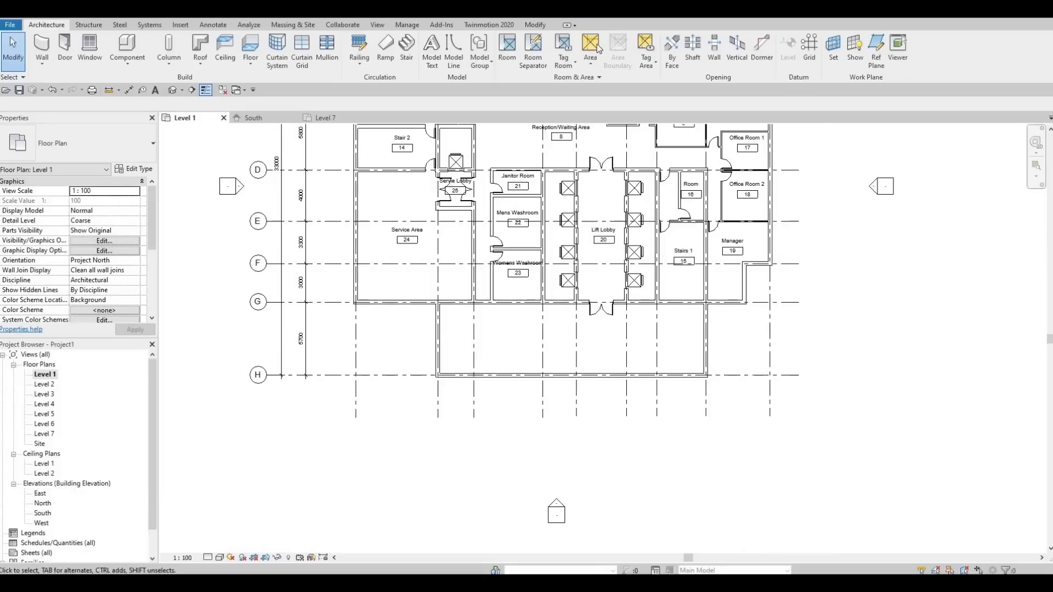
click(507, 49)
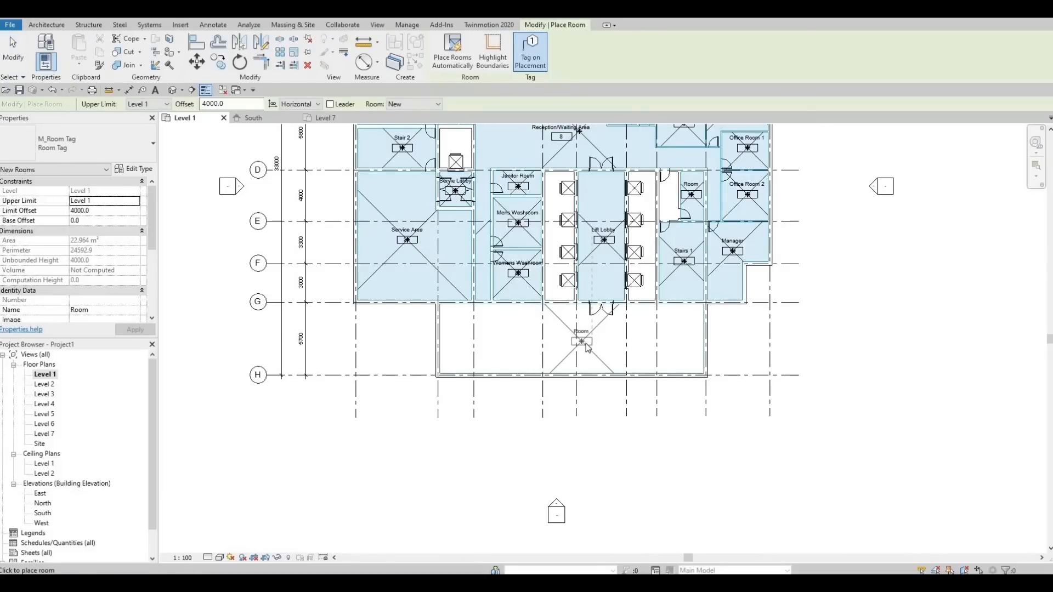
click(589, 348)
scroll(586, 340, up, 4)
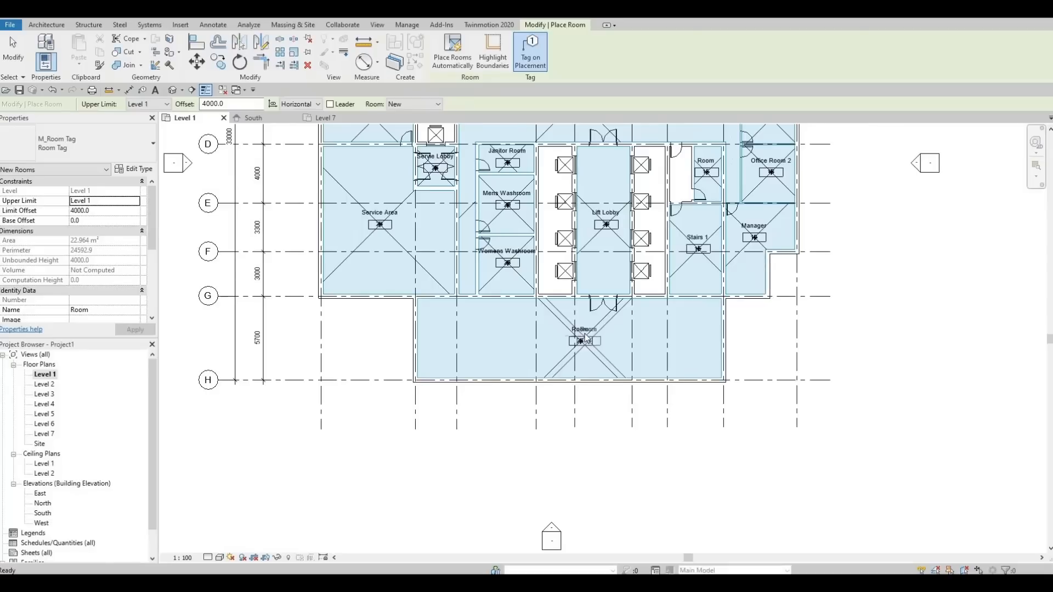
key(Escape)
key(Escape)
Rename the room between grids G and H, south of the Lift Lobby, as Building Lobby.
click(583, 331)
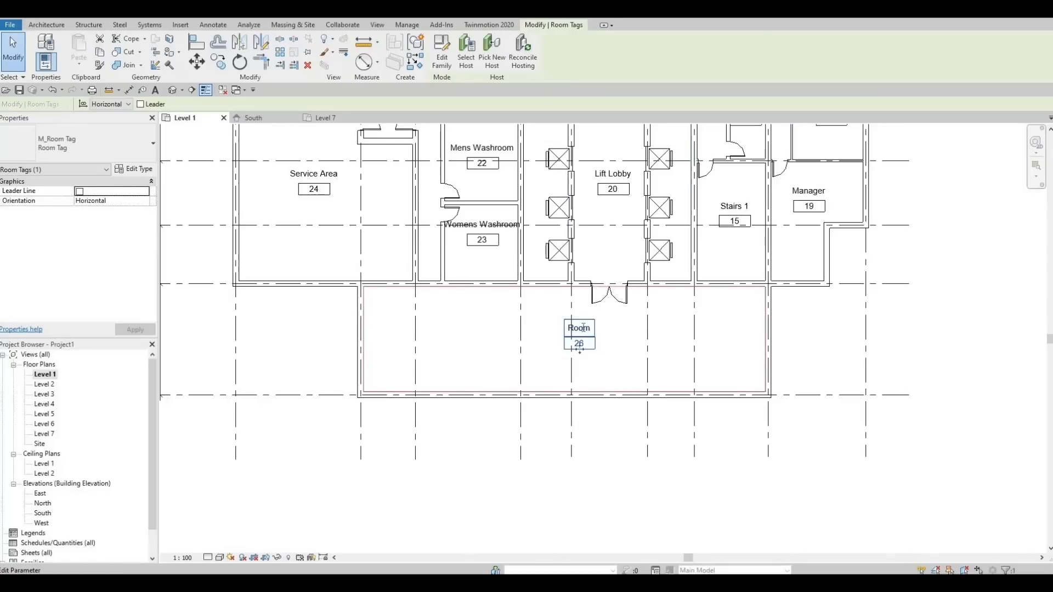
click(583, 328)
text(Bu)
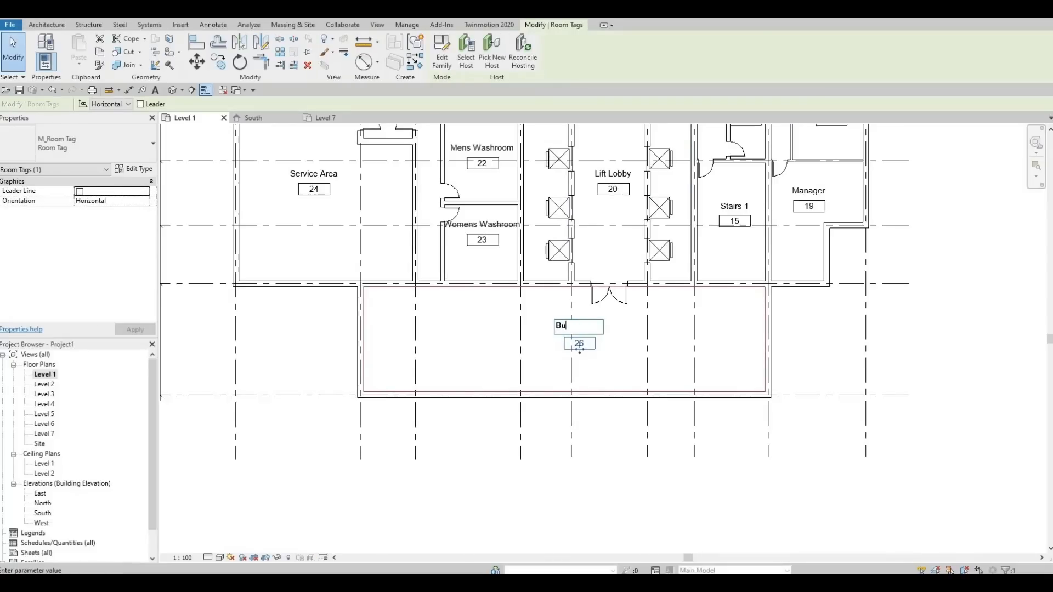
text(ilding Lobby)
key(Return)
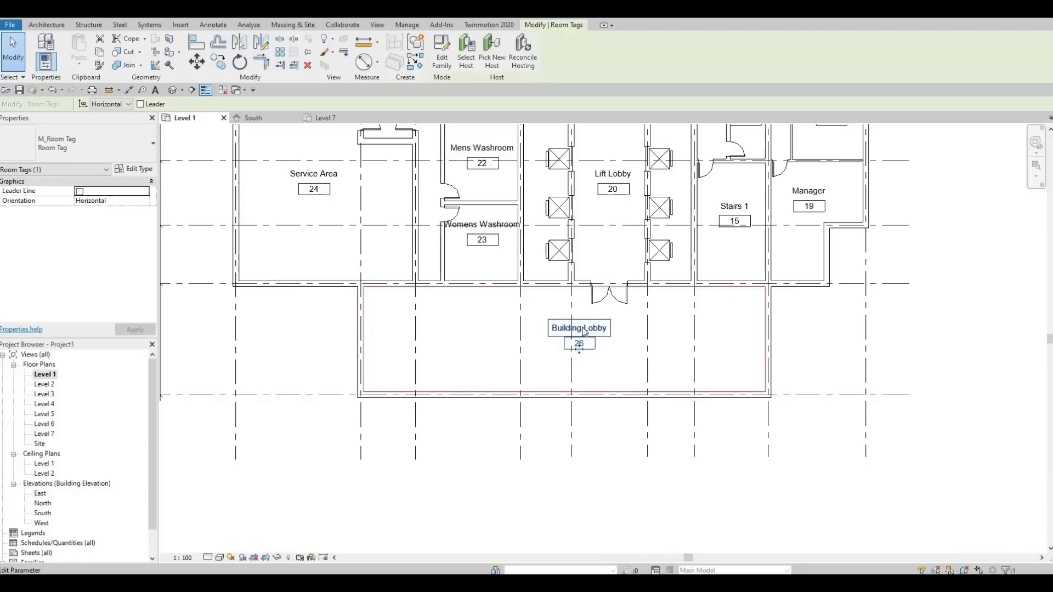
click(649, 317)
key(Escape)
Rename room 16, the small room directly north of Stairs 1, as Prayer Room.
scroll(552, 353, down, 1)
middle_drag(553, 353, 604, 376)
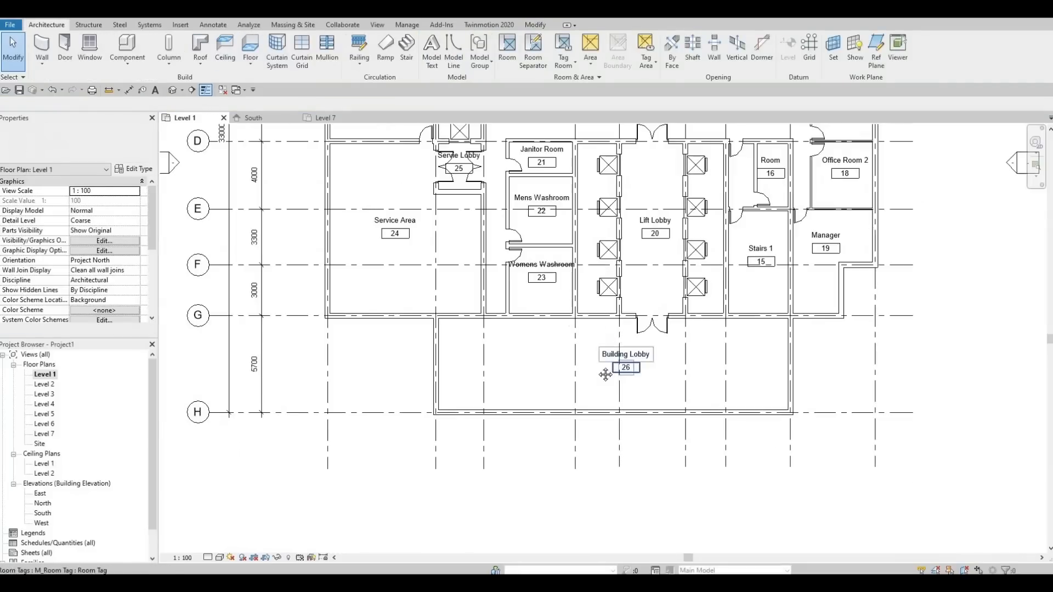
middle_drag(1002, 291, 997, 336)
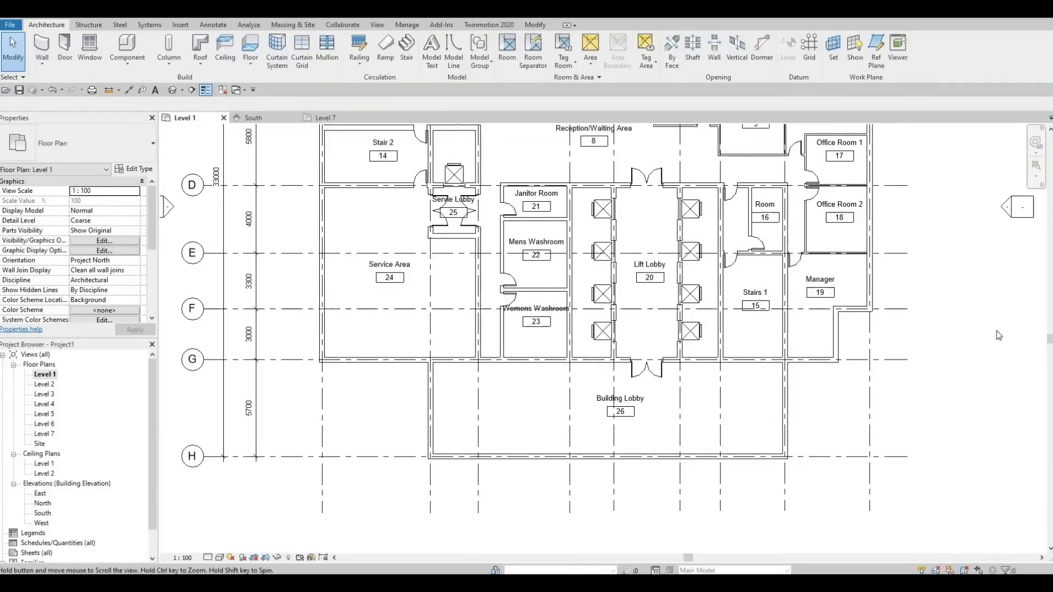
click(765, 204)
click(766, 203)
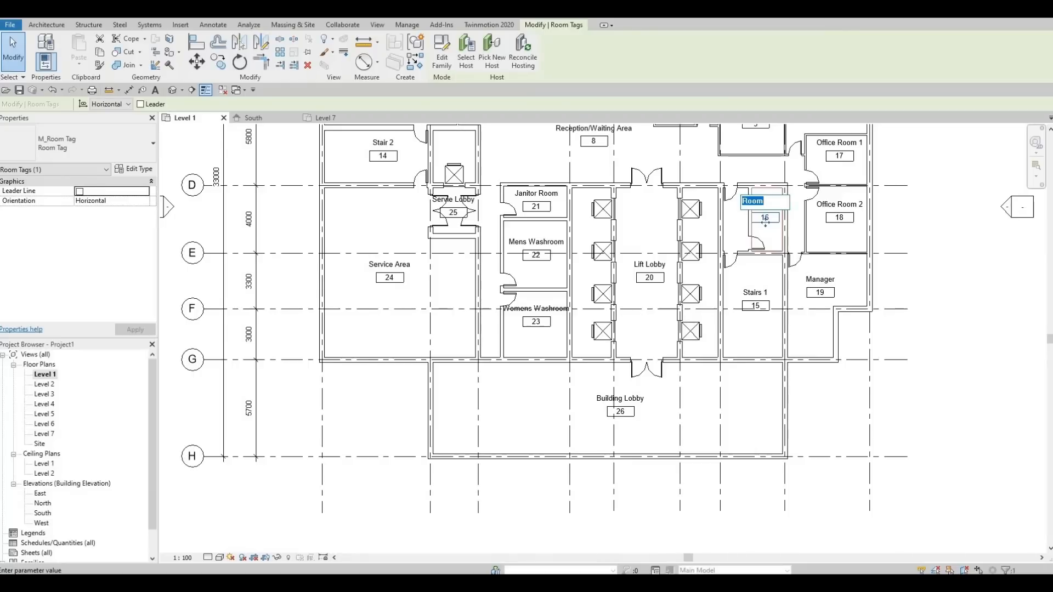
text(Prayer Room)
key(Return)
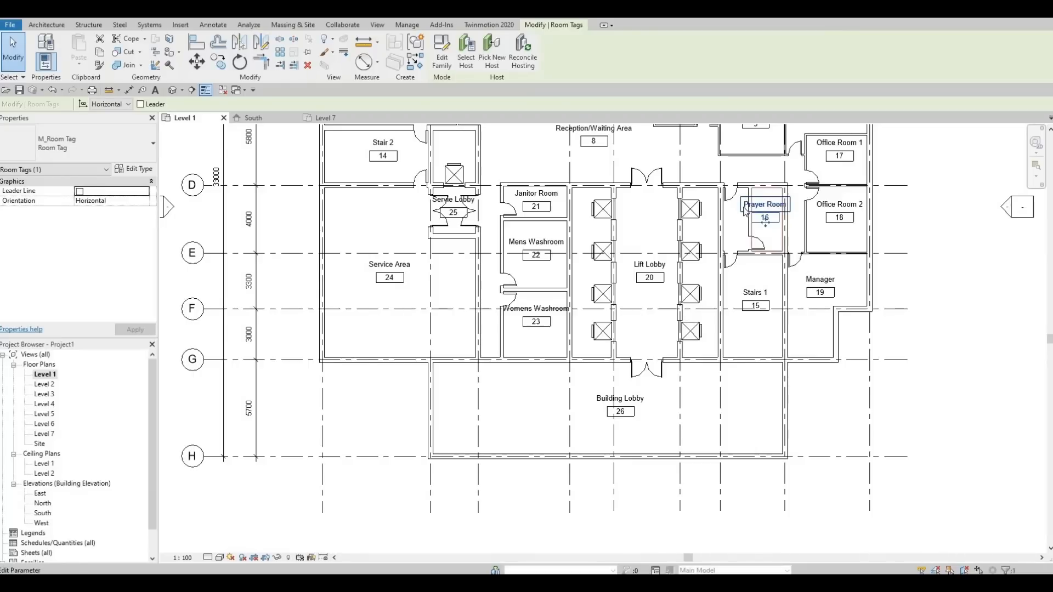
scroll(736, 252, up, 1)
middle_drag(737, 216, 750, 272)
scroll(735, 258, down, 1)
scroll(751, 271, down, 1)
middle_drag(628, 266, 628, 355)
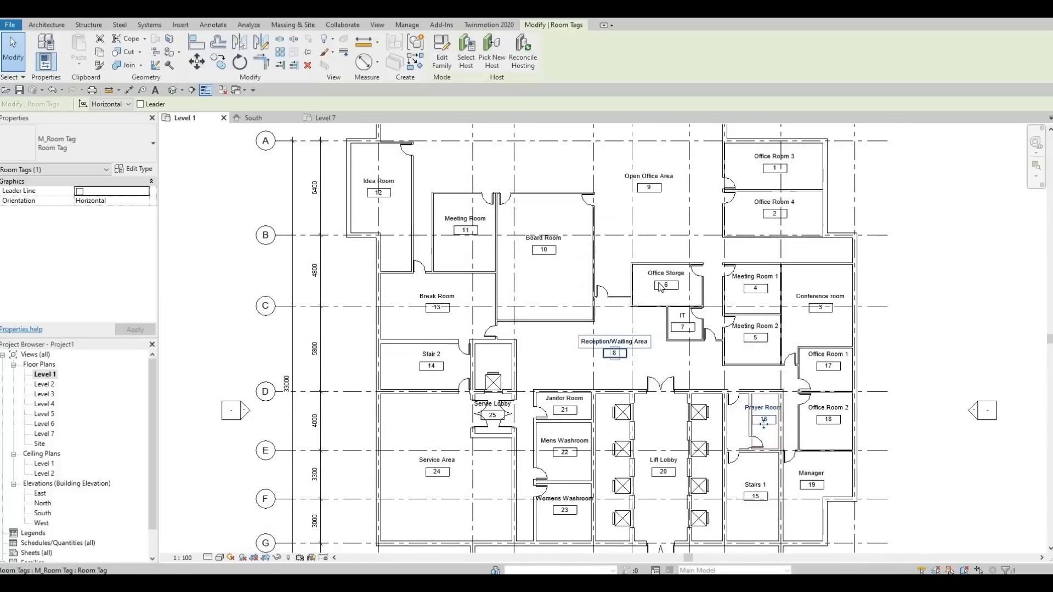
scroll(652, 262, down, 1)
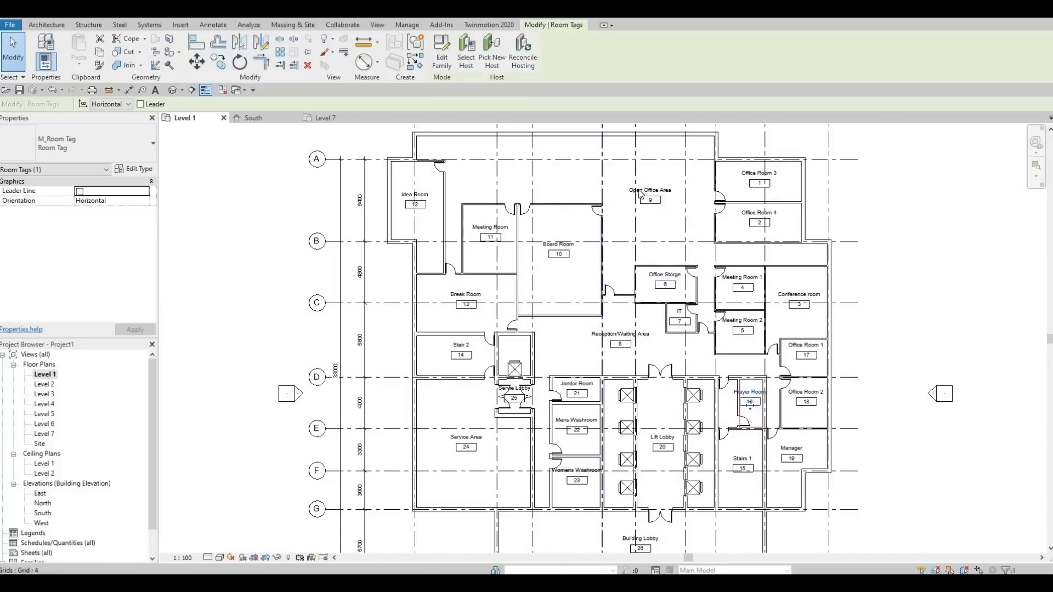
Move the Open Office Area room tag north-west, close to grid A and above the Board Room.
click(656, 191)
scroll(657, 190, up, 1)
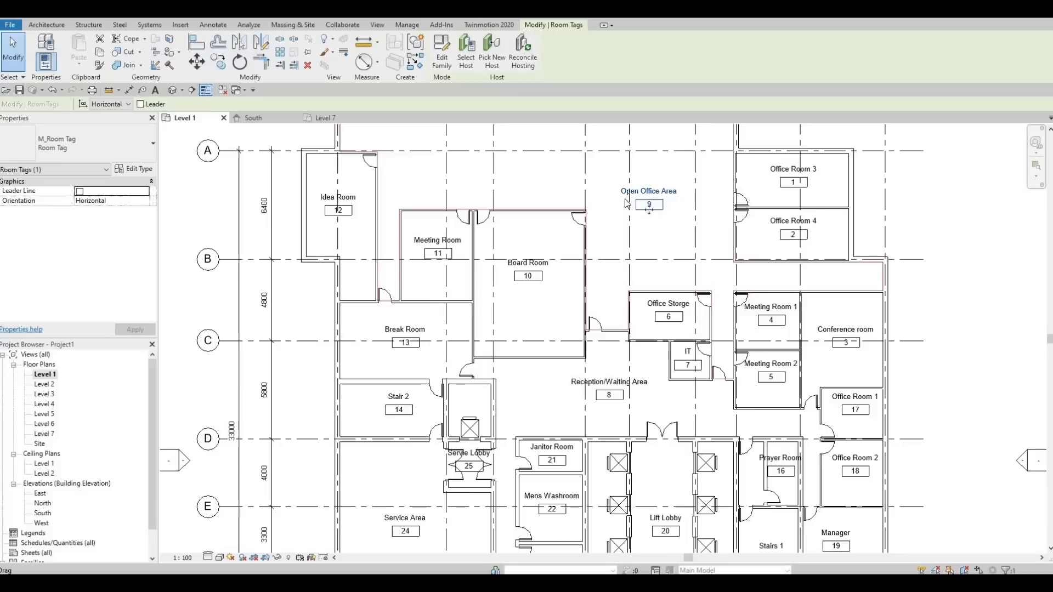
drag(564, 168, 564, 167)
middle_drag(539, 236, 627, 237)
scroll(606, 288, down, 1)
click(614, 289)
Review the room names and tags across the whole Level 1 floor plan.
middle_drag(613, 289, 626, 263)
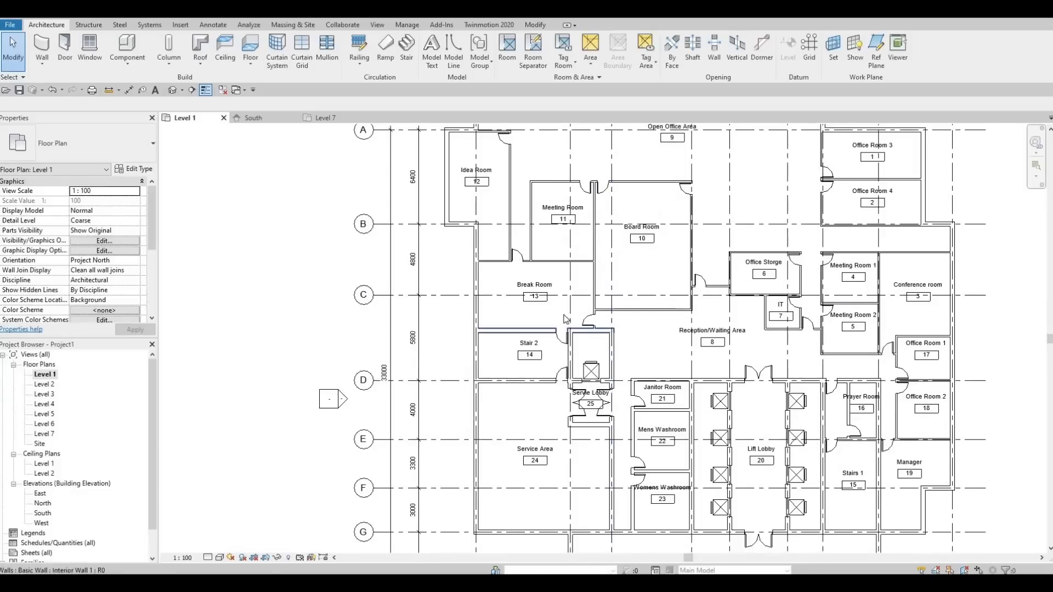
middle_drag(566, 320, 563, 278)
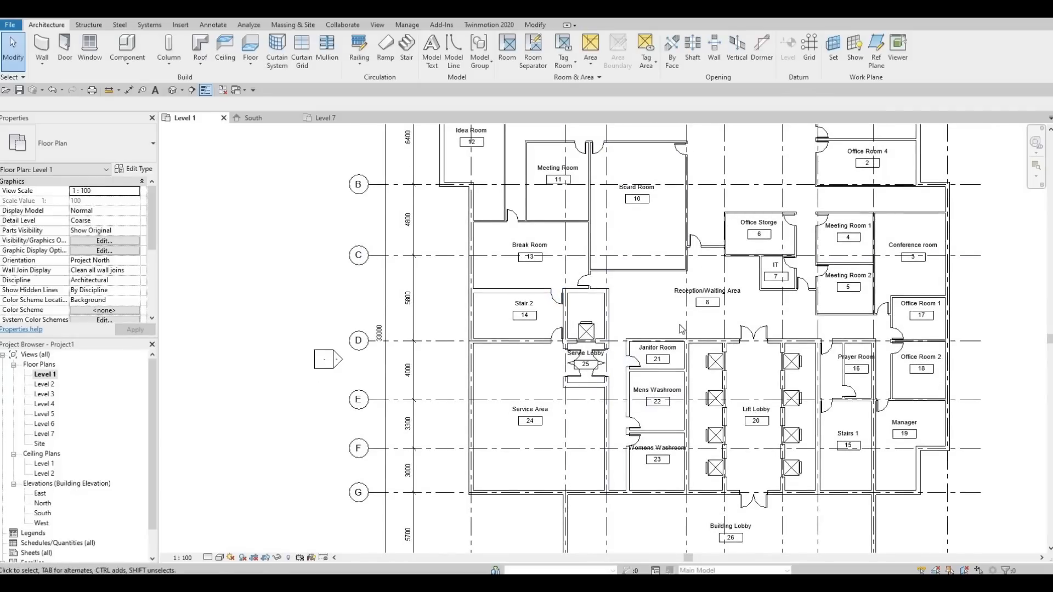
middle_drag(770, 288, 710, 303)
scroll(710, 303, down, 2)
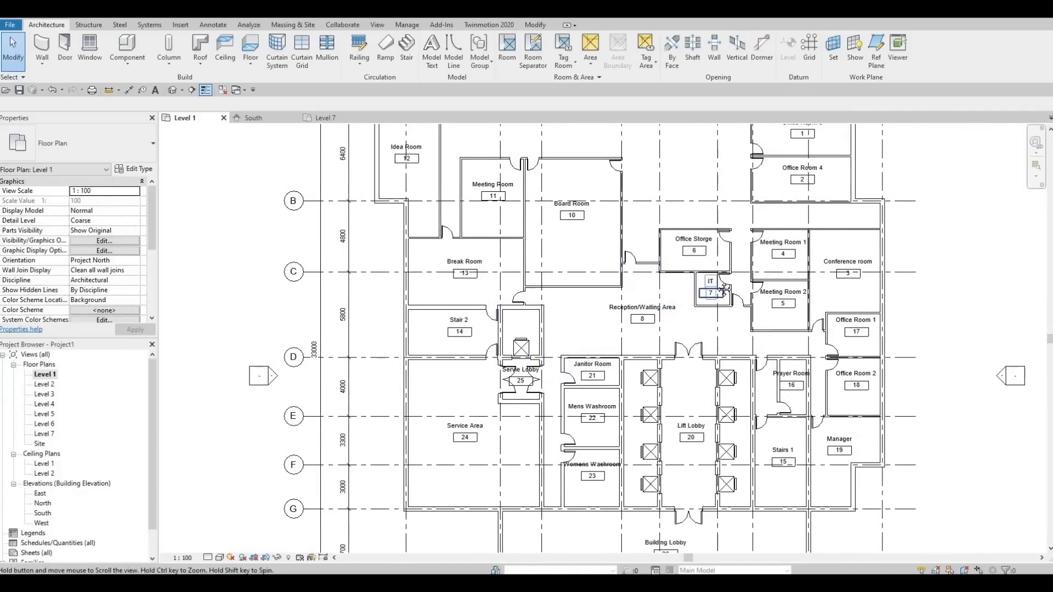
scroll(706, 308, down, 1)
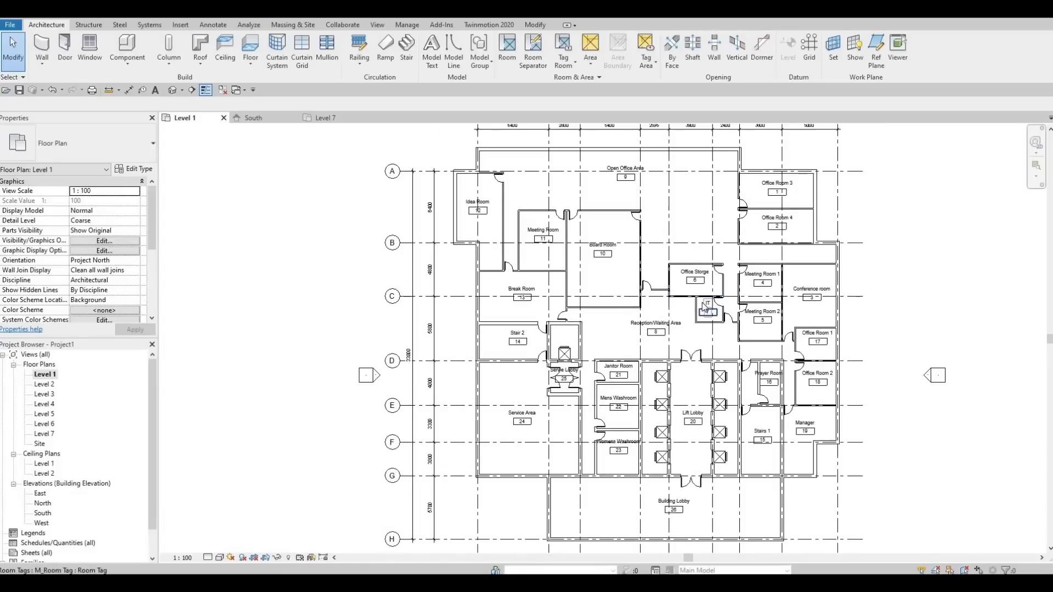
scroll(711, 309, down, 1)
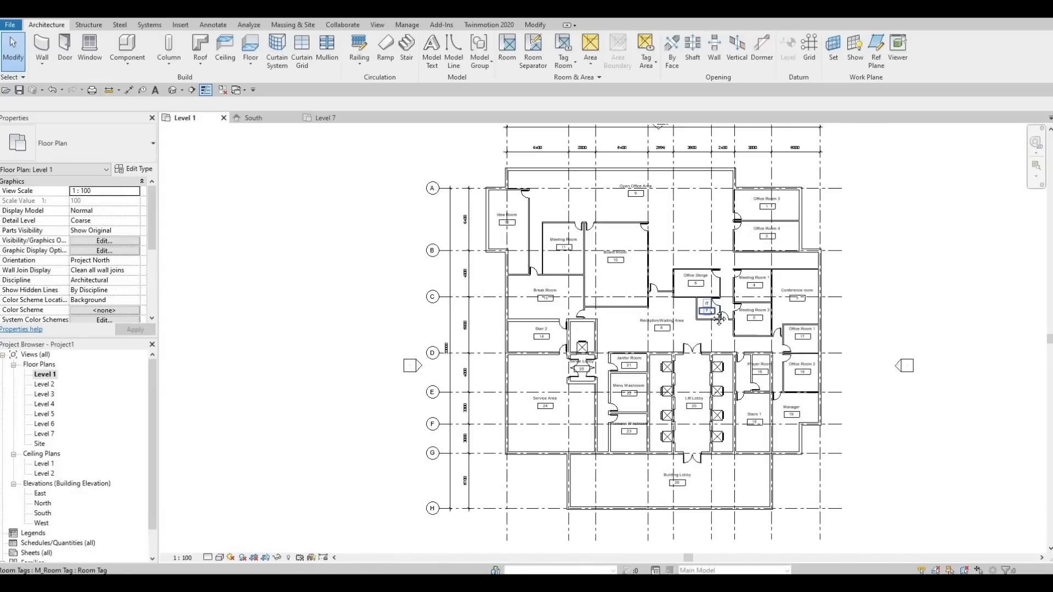
middle_drag(719, 318, 717, 330)
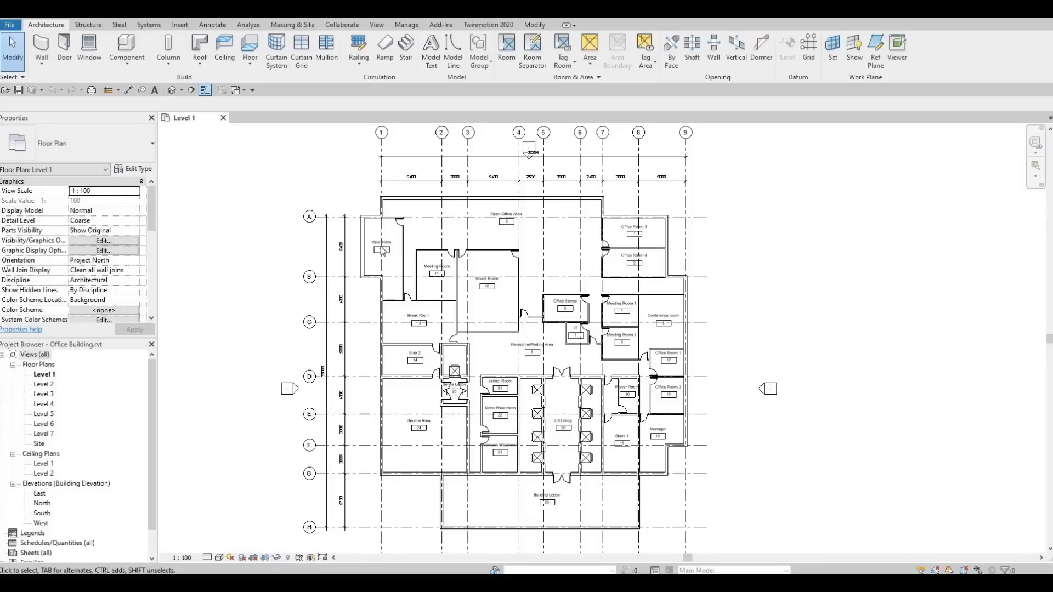
Delete the double door between the Lift Lobby and the Building Lobby.
middle_drag(567, 483, 559, 396)
scroll(563, 395, up, 1)
scroll(566, 396, up, 3)
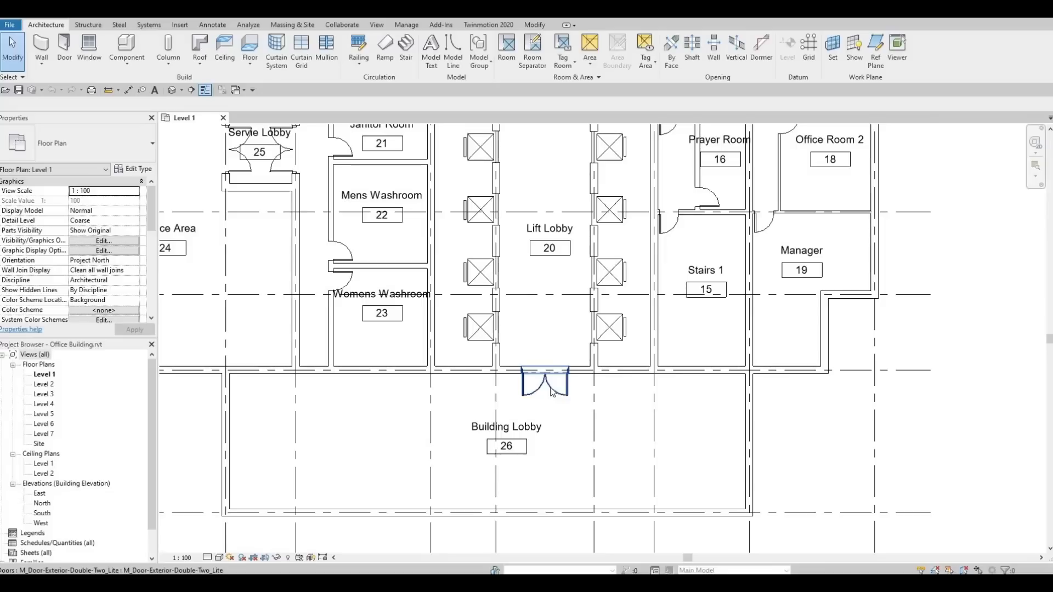
click(551, 391)
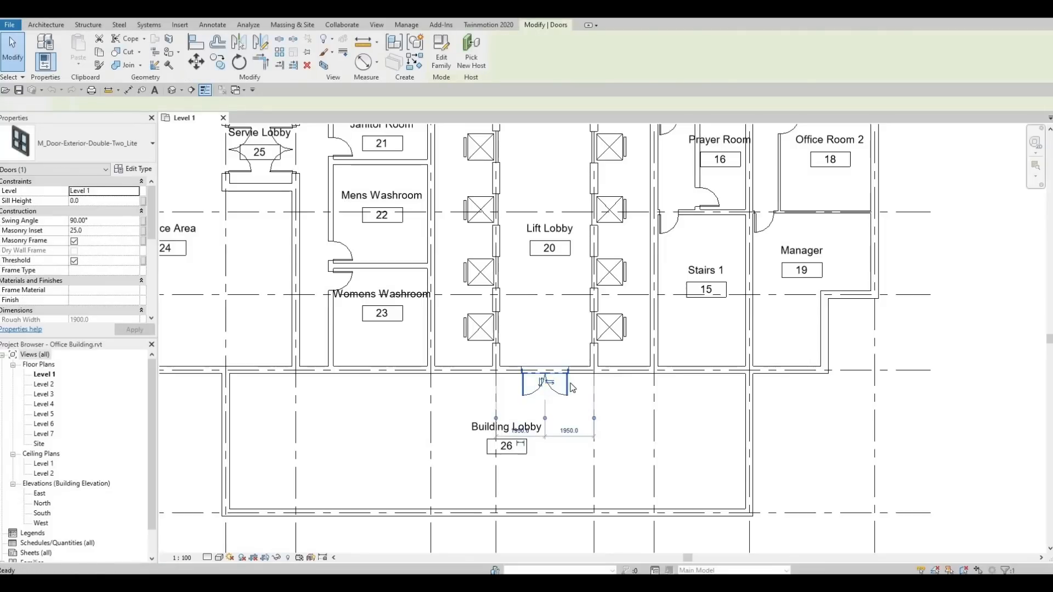
key(Delete)
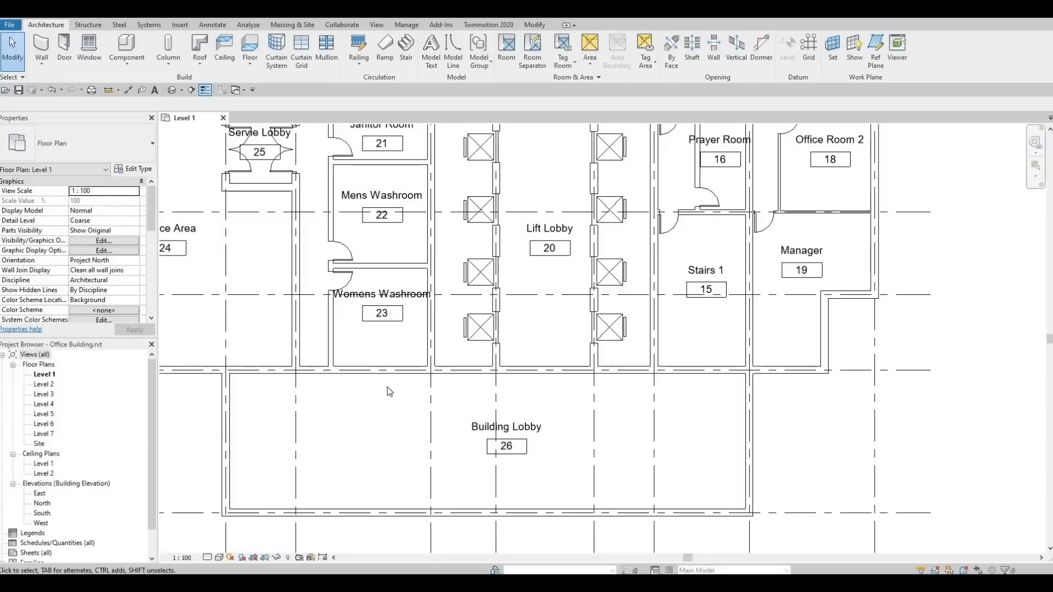
Split the Interior Wall 1 wall on grid G midway between the Lift Lobby's side walls.
middle_drag(550, 390, 557, 395)
click(550, 378)
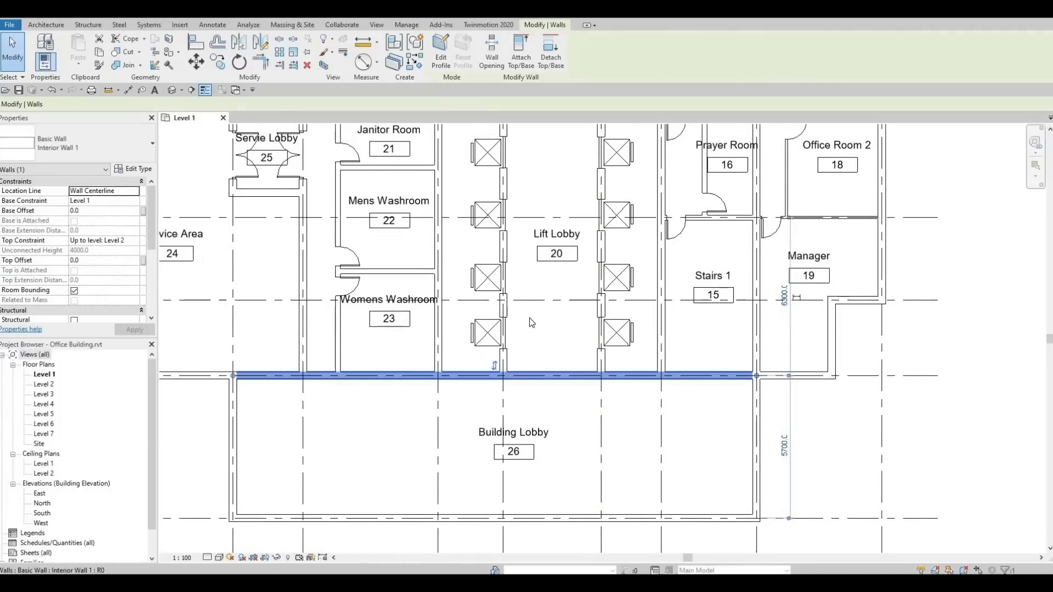
key(s)
key(l)
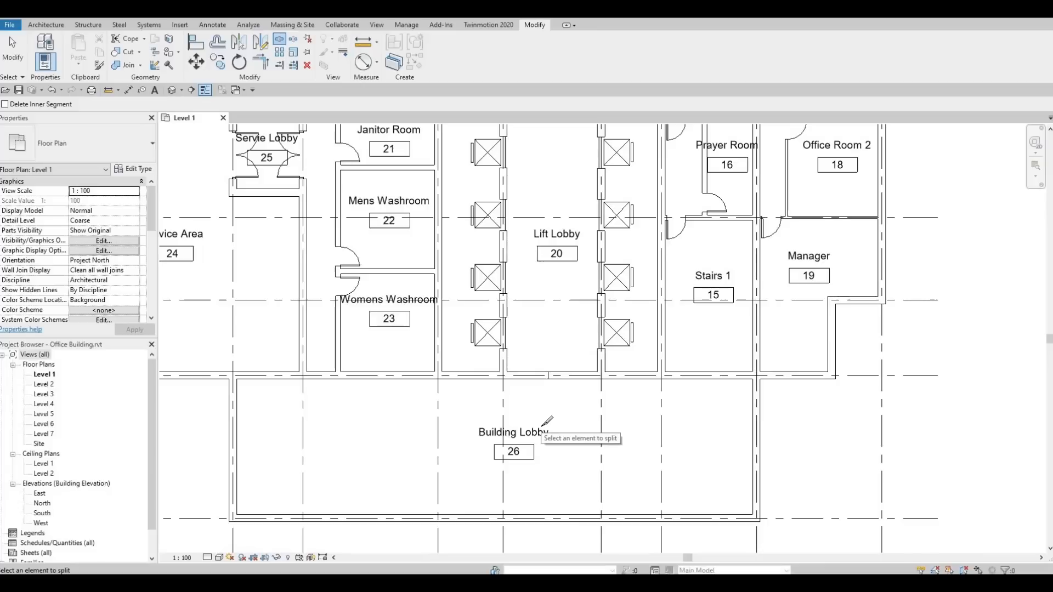
Trim the split wall back to both Lift Lobby side walls with Trim/Extend to Corner, deleting the redundant Building Lobby room.
click(266, 62)
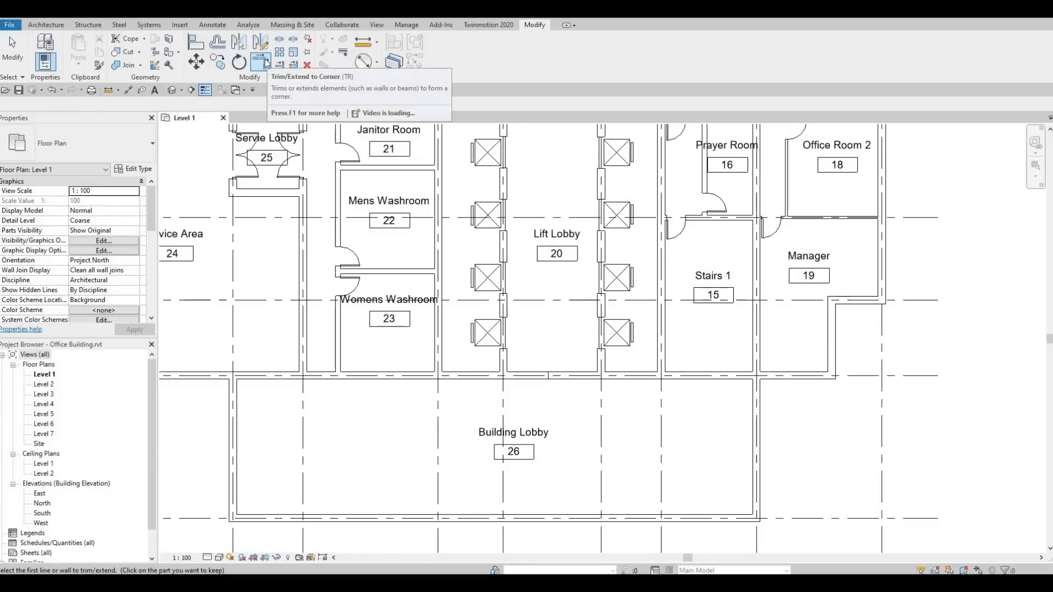
click(494, 375)
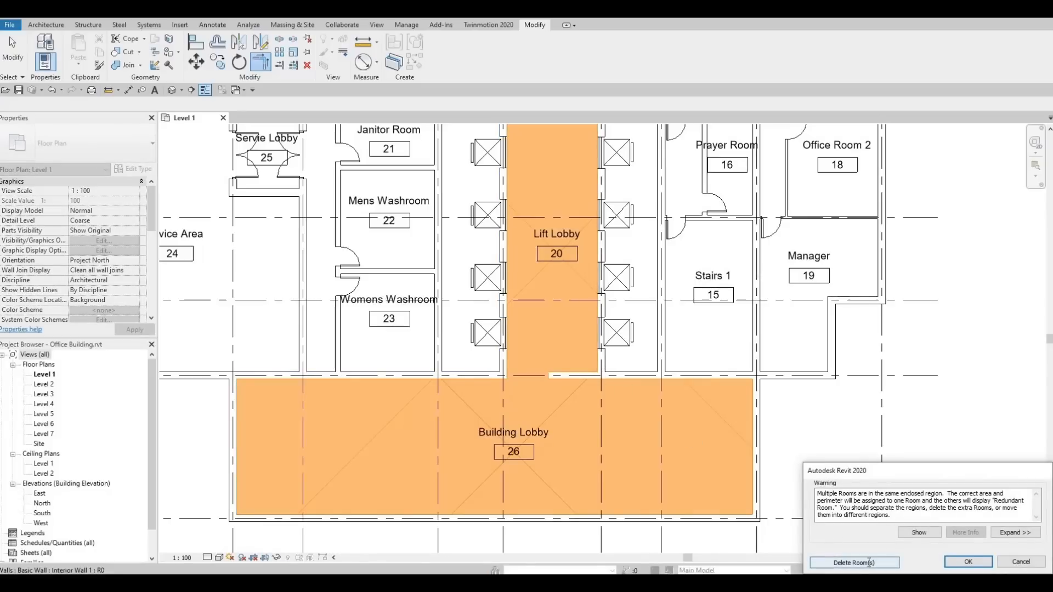
click(854, 562)
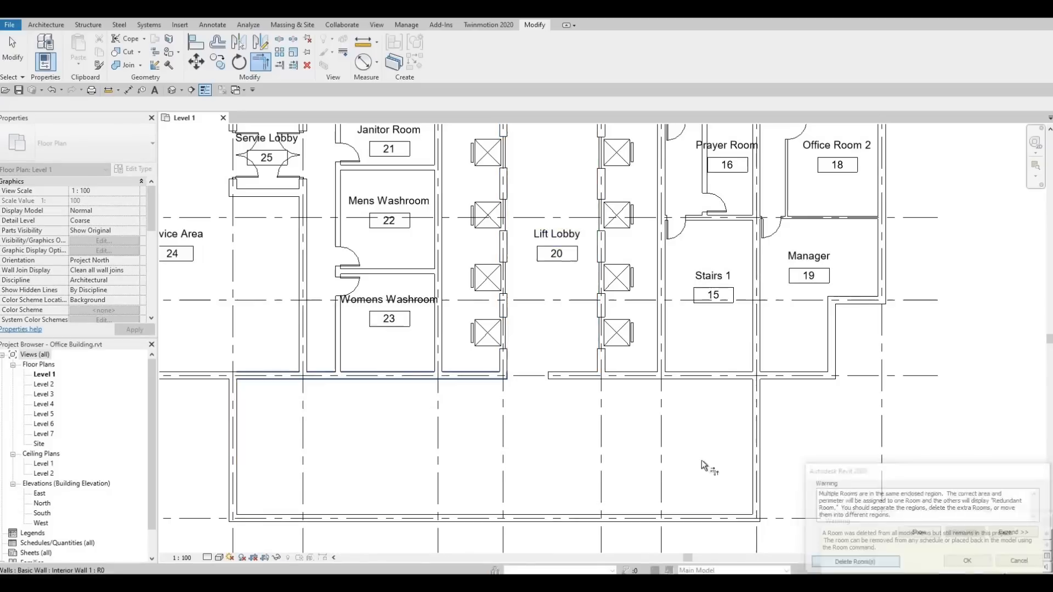
click(605, 363)
click(613, 376)
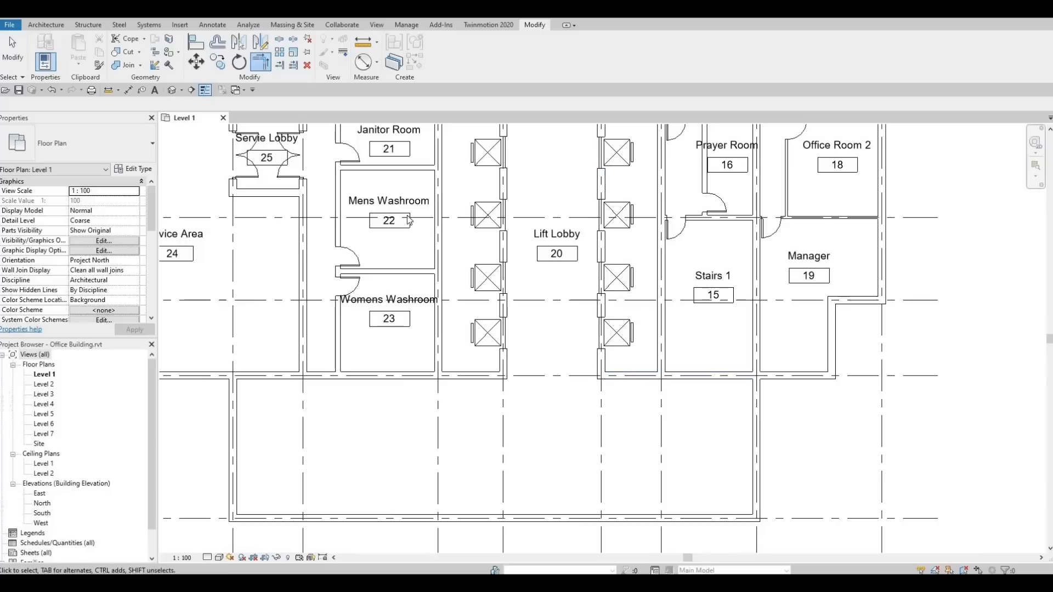
key(Escape)
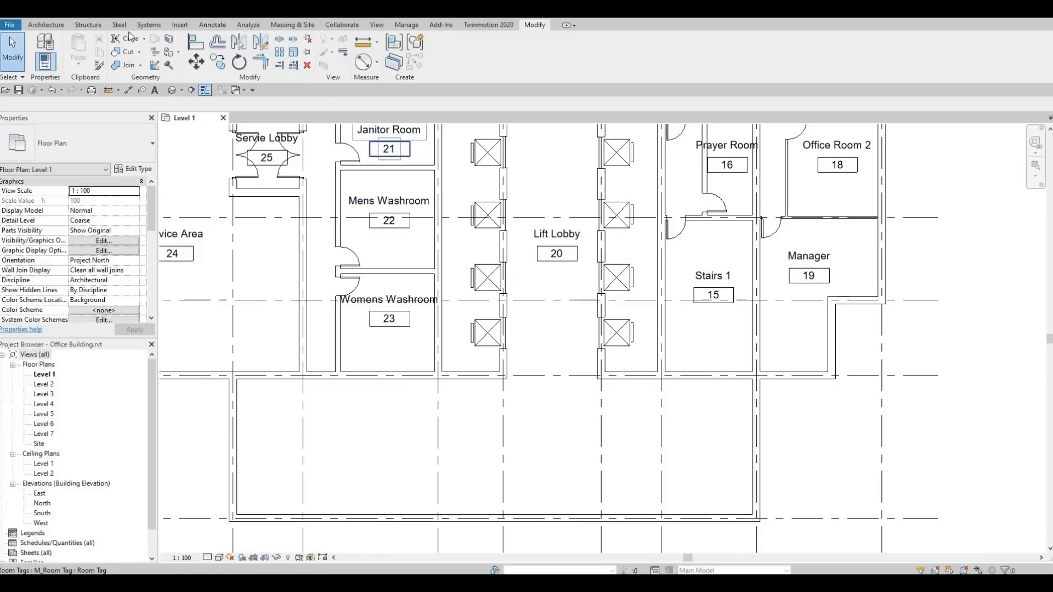
Draw a room separation line across the opening at the south end of the Lift Lobby.
click(51, 28)
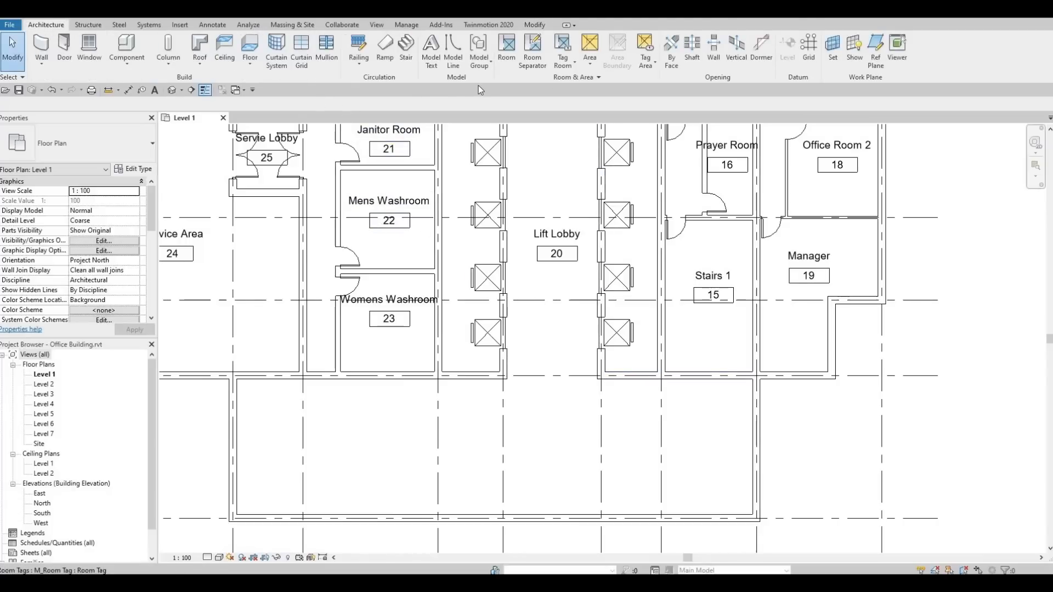
click(536, 62)
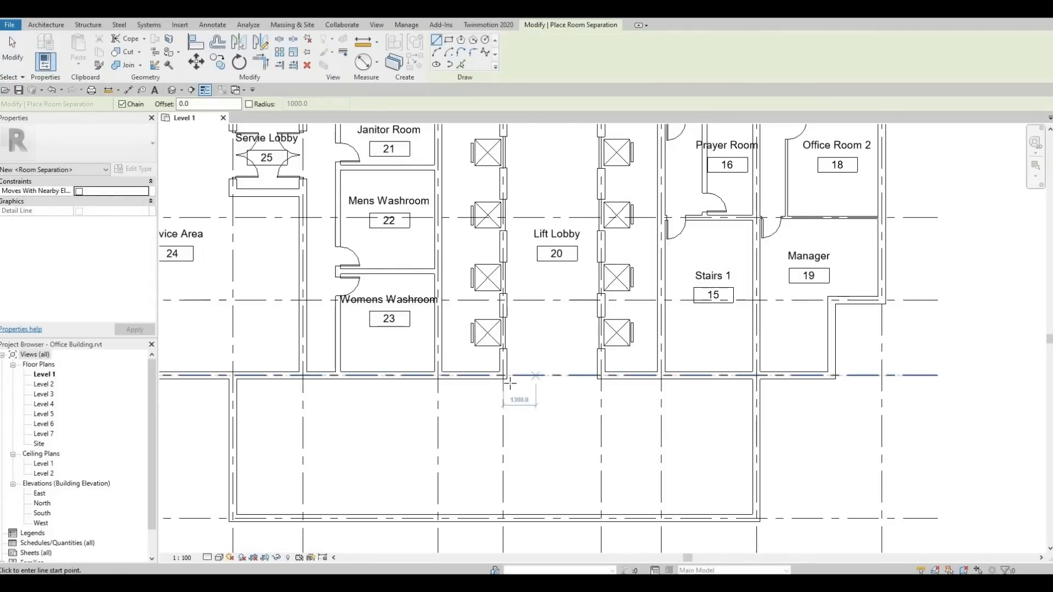
click(570, 385)
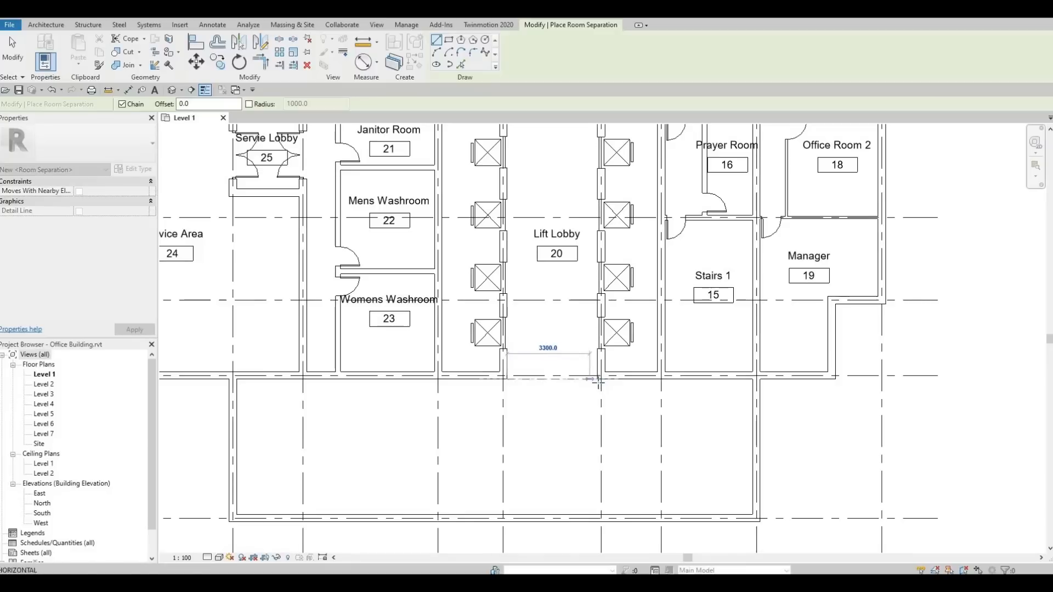
click(598, 378)
key(Escape)
key(Escape)
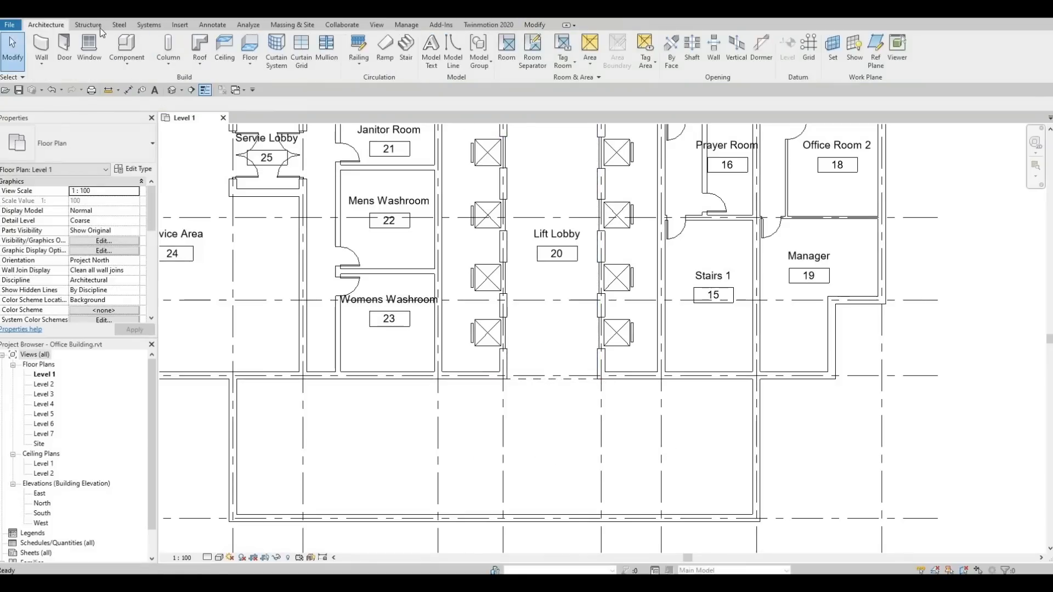
Place a tagged room in the large space south of the room separation line, between grids G and H.
click(507, 48)
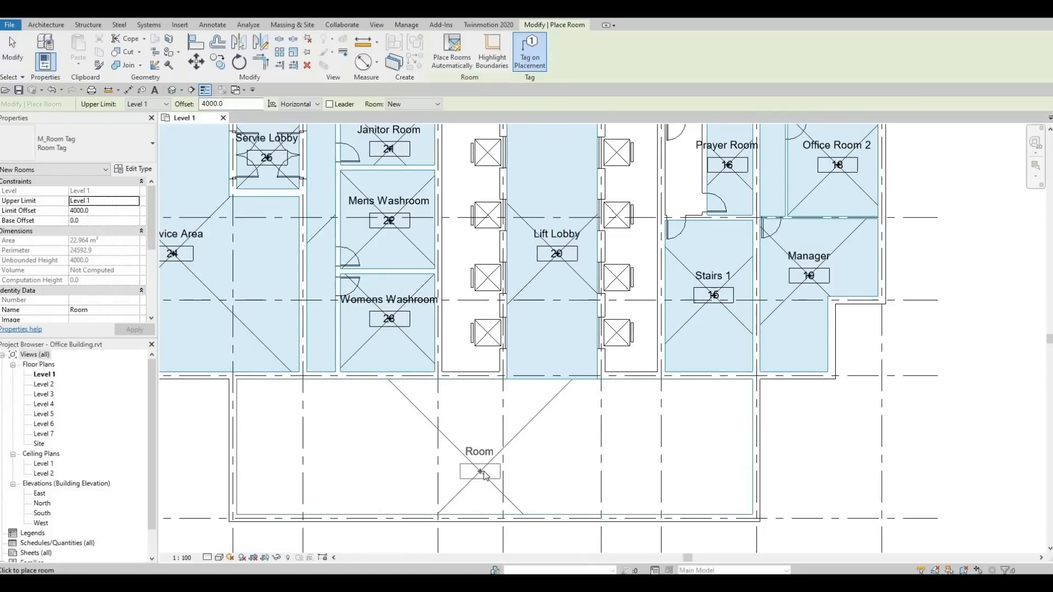
click(484, 474)
key(Escape)
key(Escape)
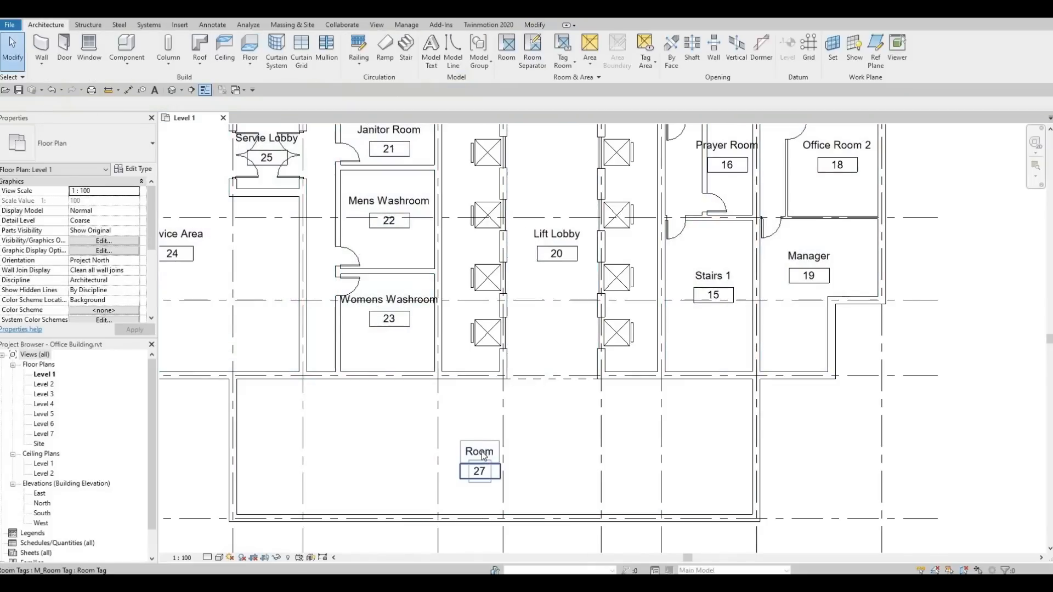
Rename the new room between grids G and H as Building Lobby.
click(484, 454)
click(478, 451)
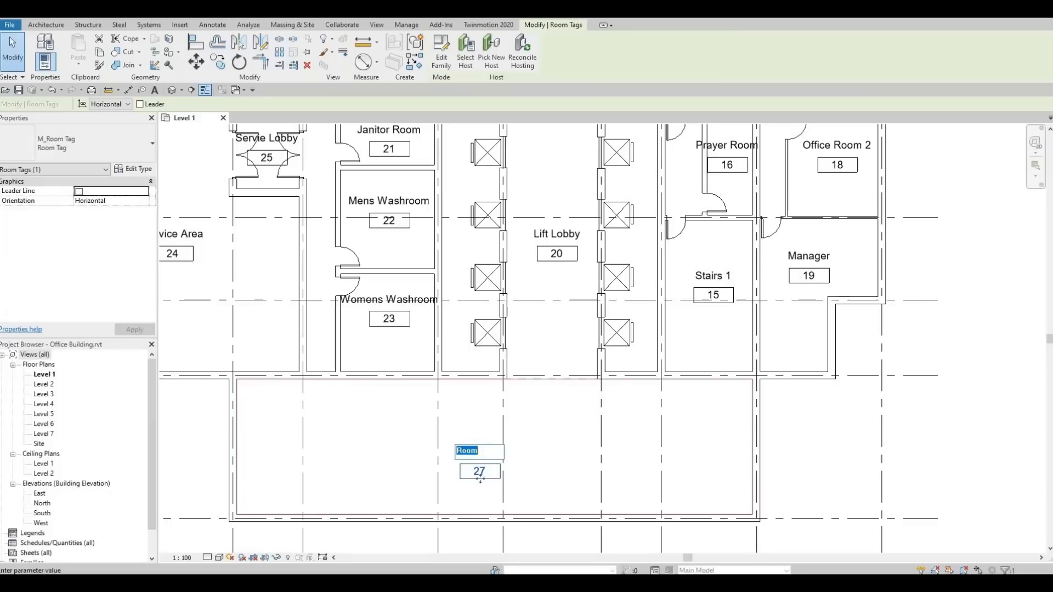
text(B)
text(uilding )
text(Lobby)
key(Return)
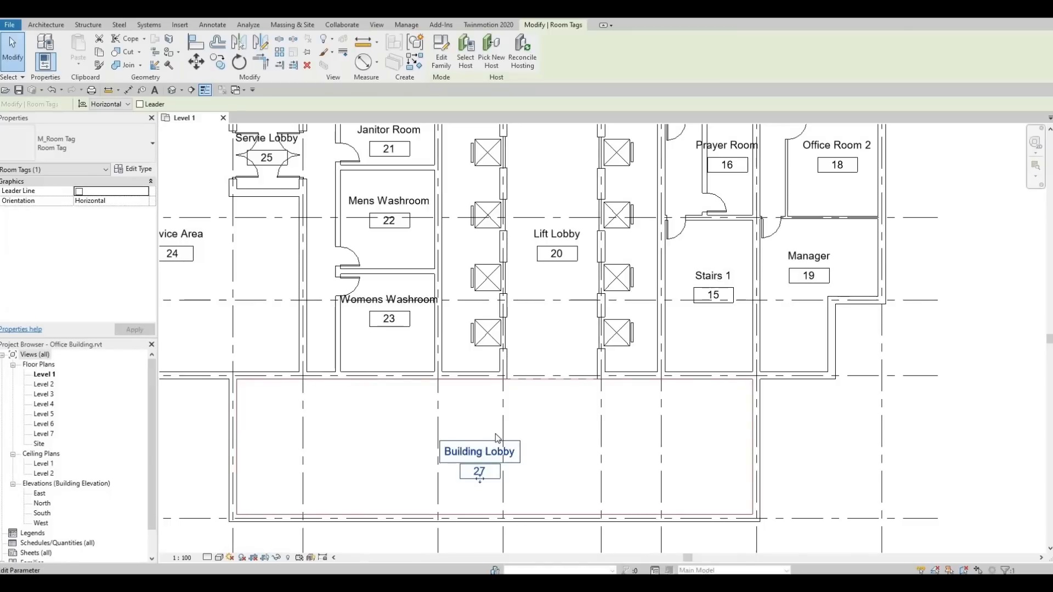
click(468, 427)
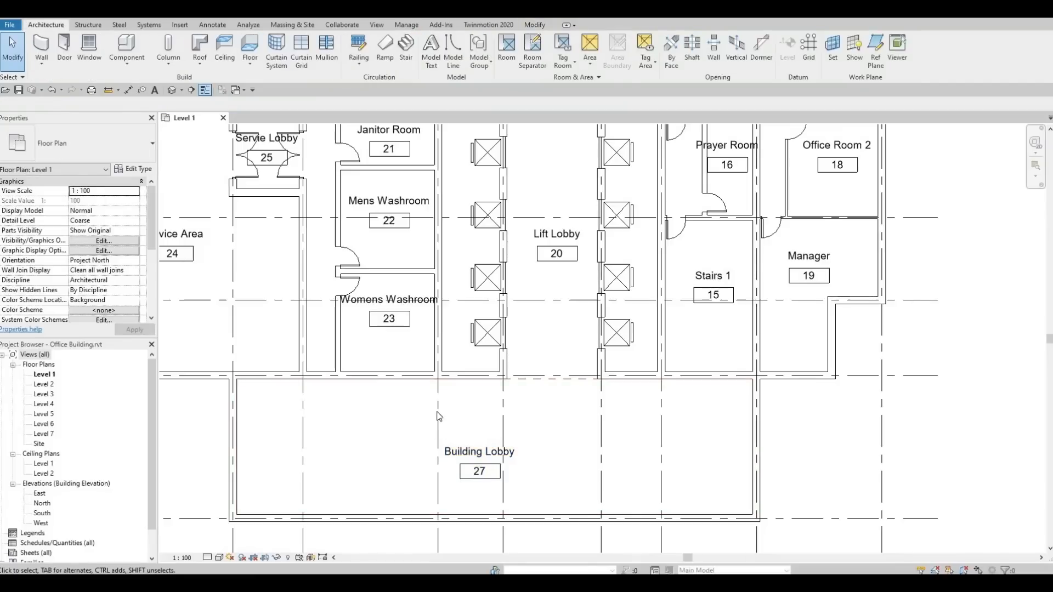
Draw three Interior Wall 3 walls enclosing a strip about 8000 mm by 1650 mm south of the Womens Washroom, against grid G.
click(41, 45)
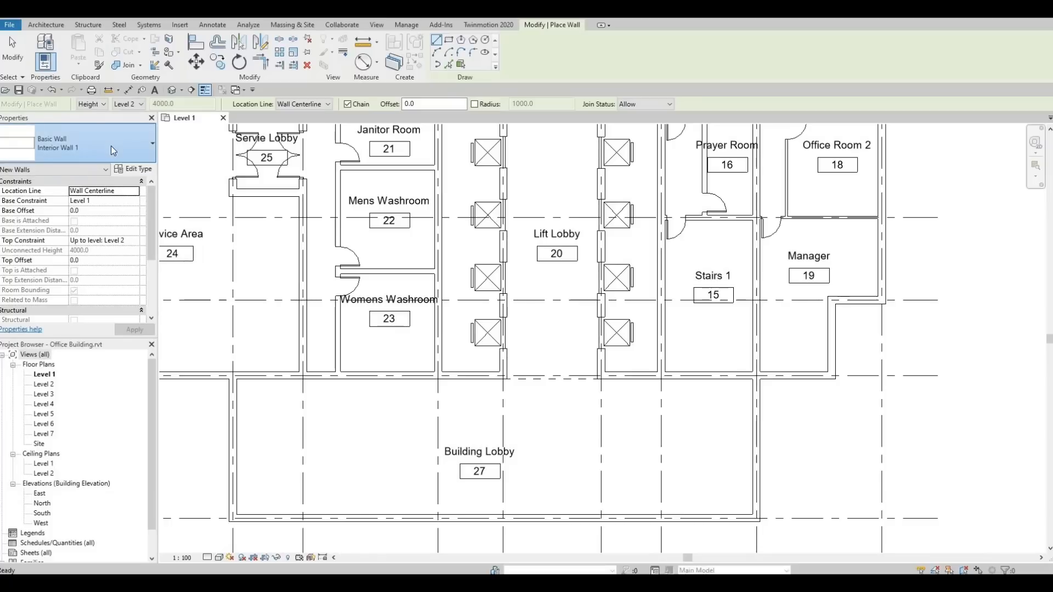
click(107, 149)
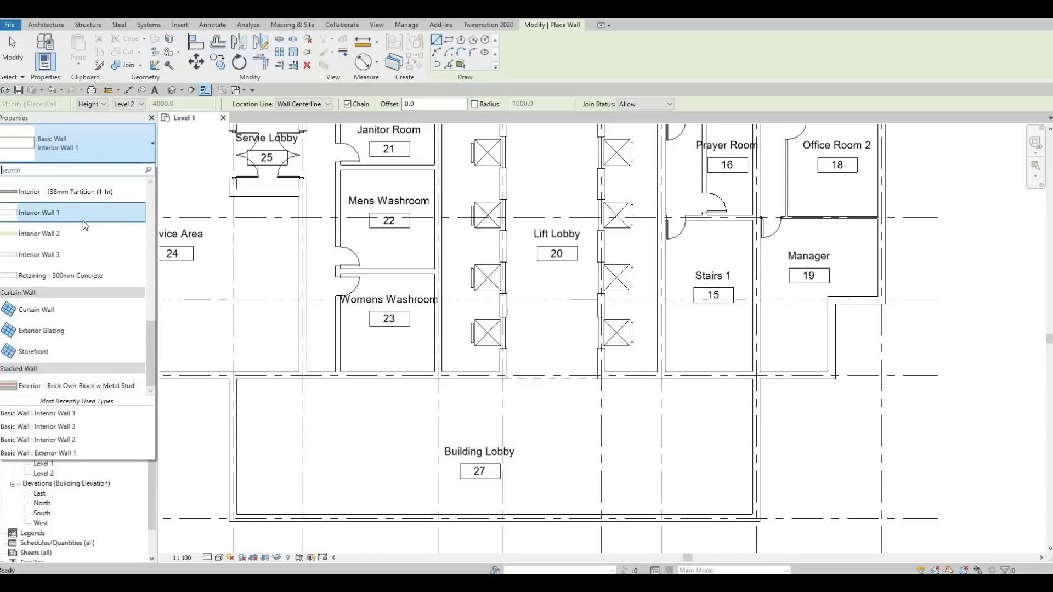
click(65, 255)
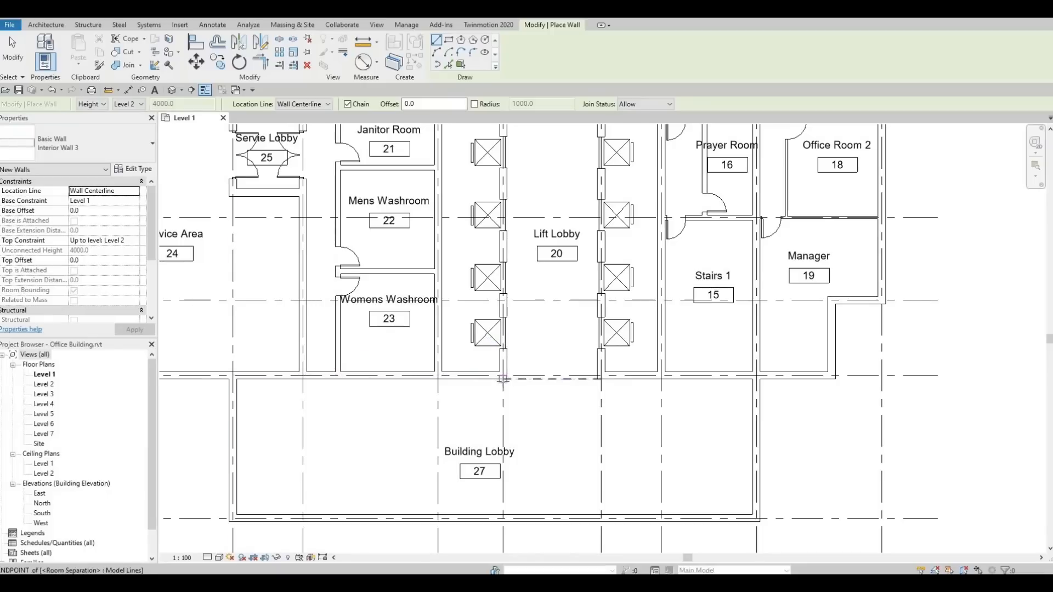
click(503, 379)
click(503, 417)
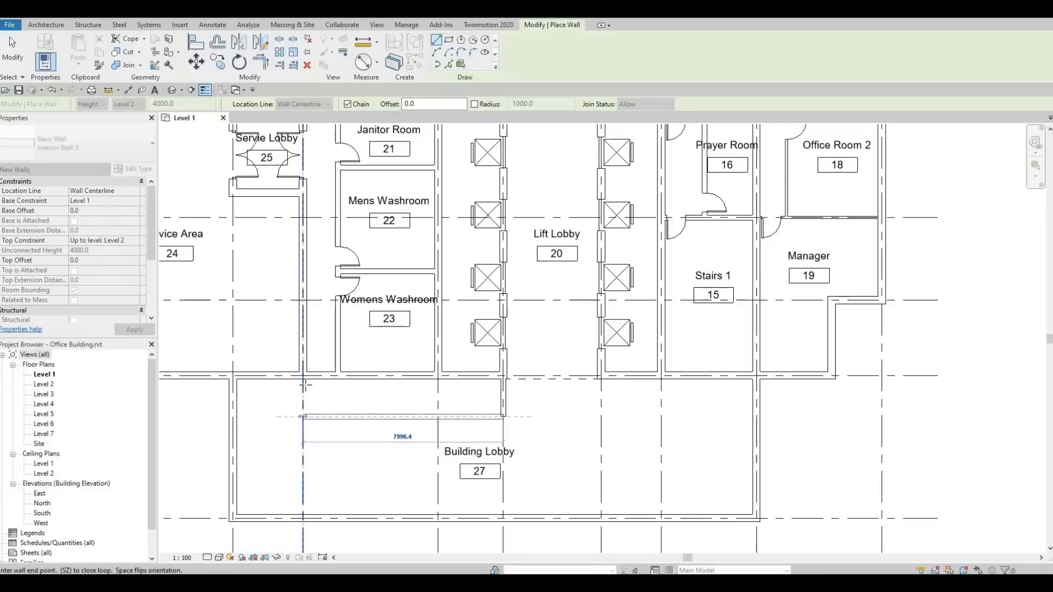
click(303, 417)
click(303, 378)
key(Escape)
key(Escape)
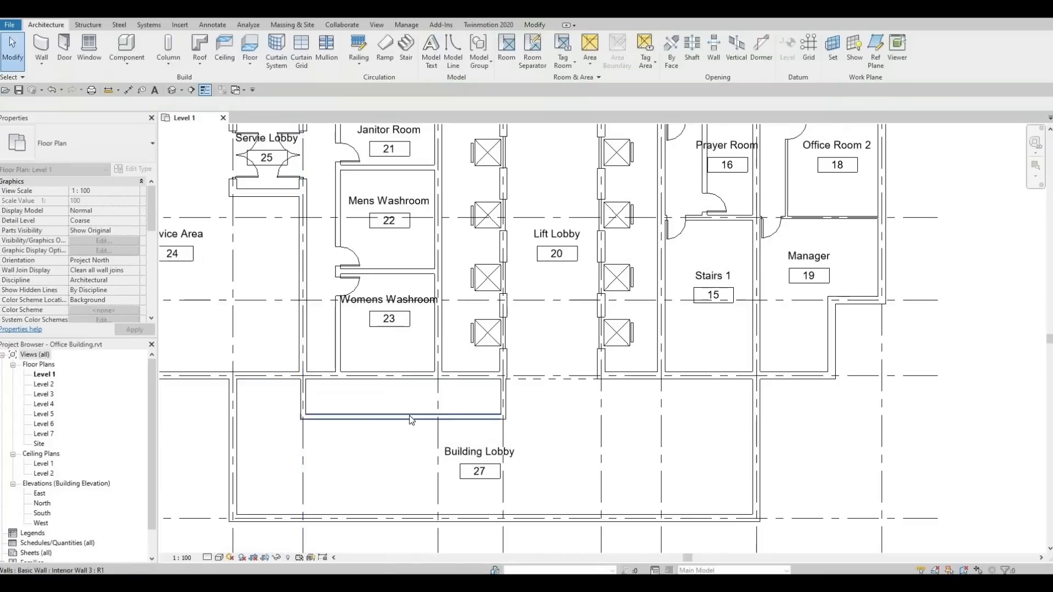
Nudge the long horizontal wall of the new enclosure slightly south, deepening the strip below the Womens Washroom.
click(408, 417)
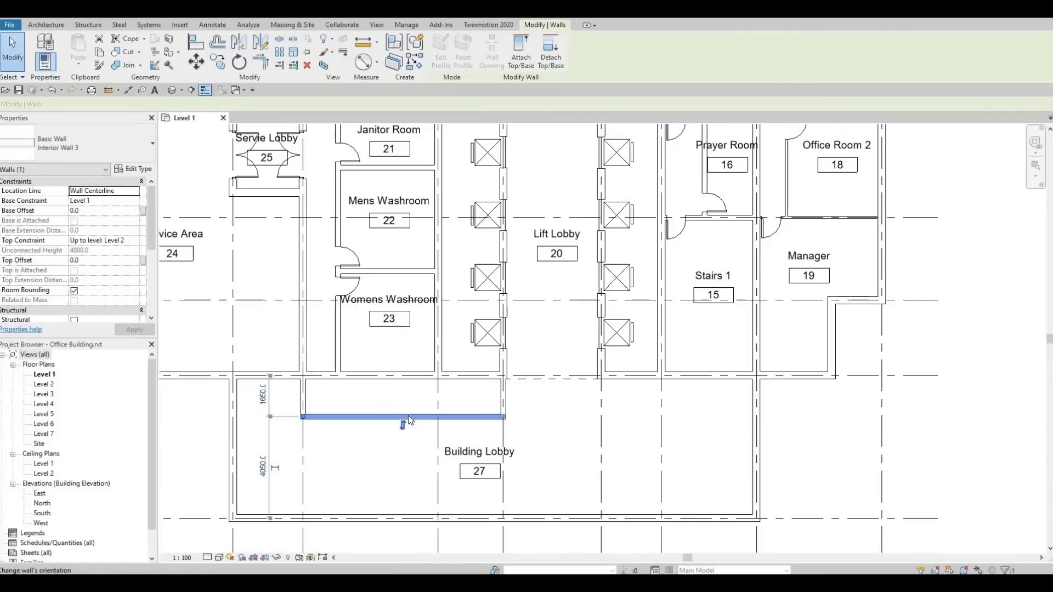
key(Down)
key(Down)
key(Escape)
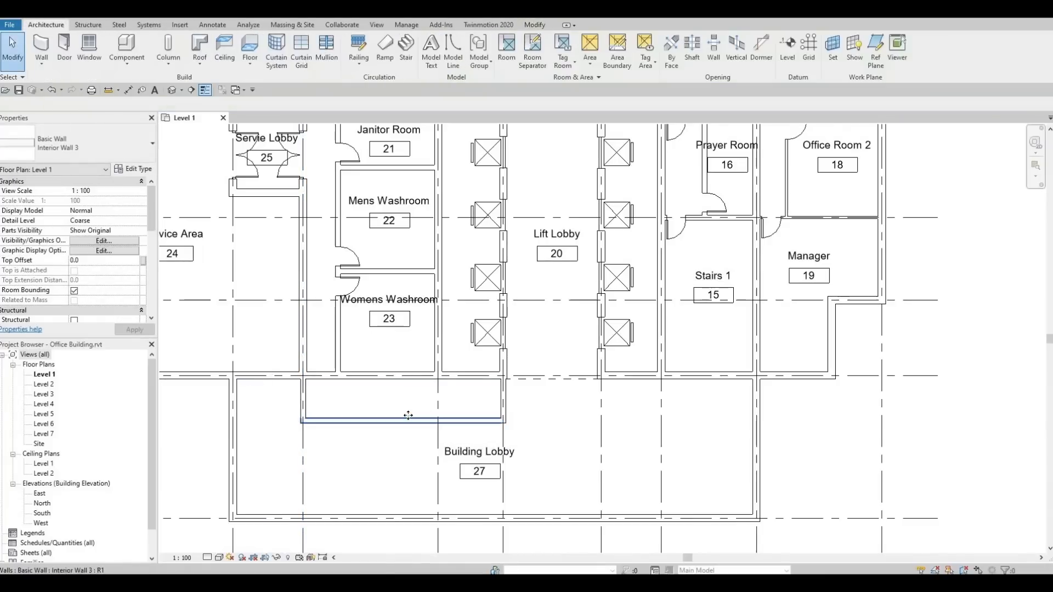
Place M_Single-Flush 0762 x 2032mm doors in the short west and east walls of the strip enclosure, near grid G and swinging inward.
middle_drag(409, 423, 427, 393)
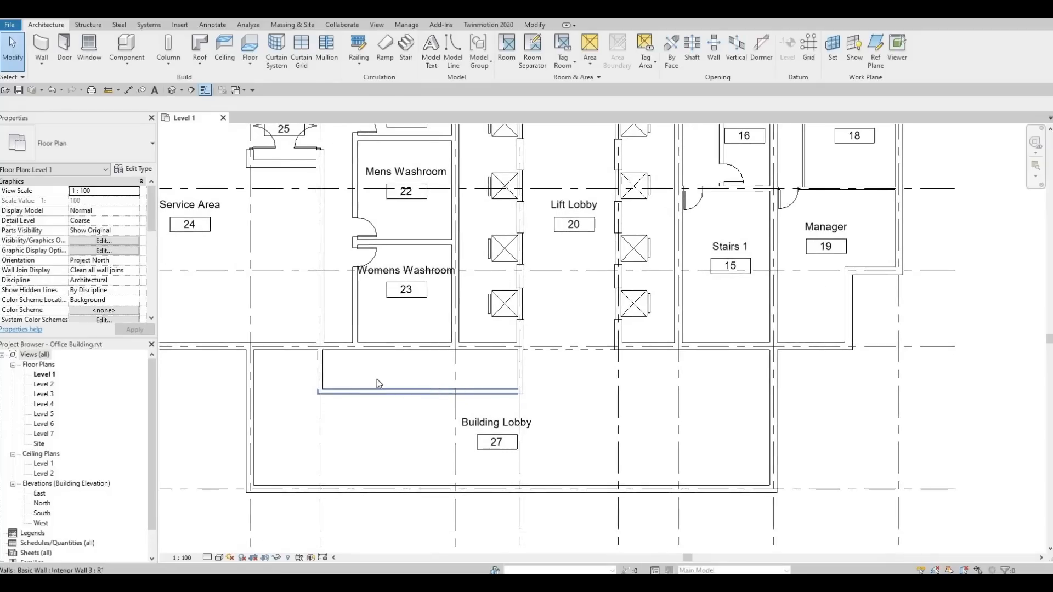
click(65, 44)
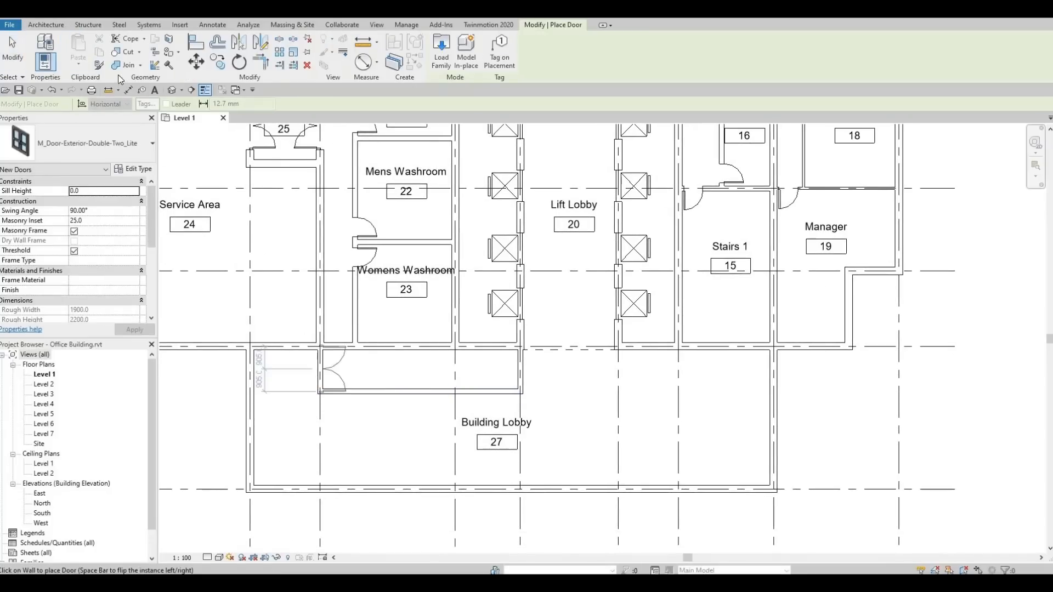
click(110, 143)
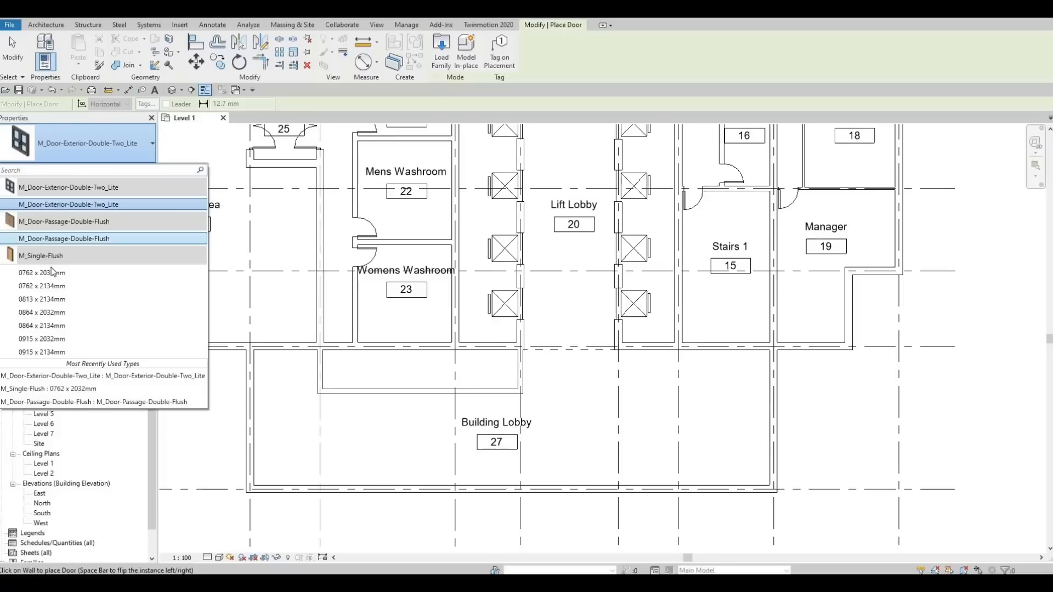
click(52, 273)
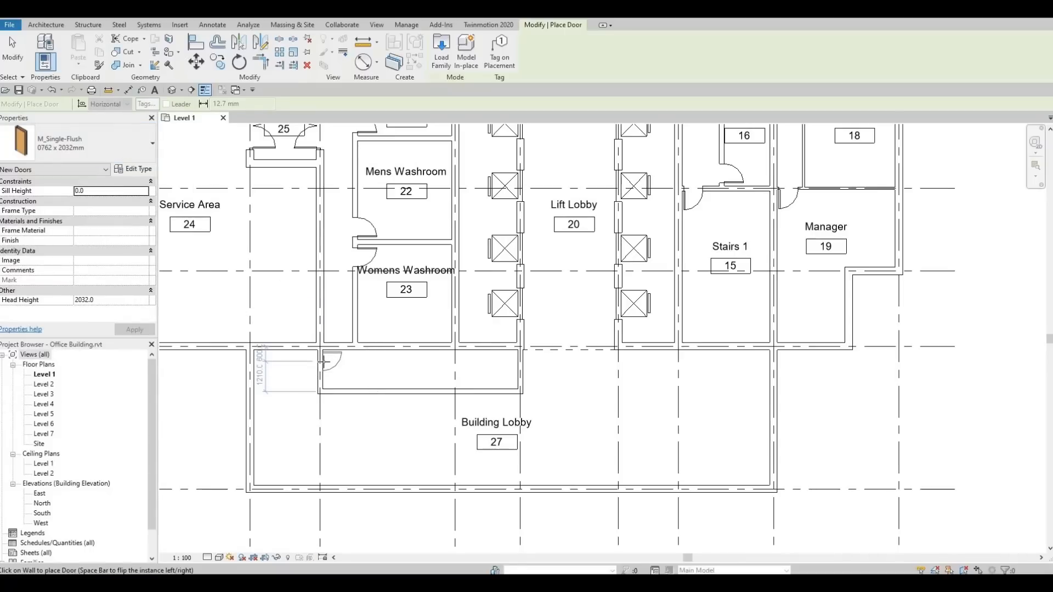
click(323, 362)
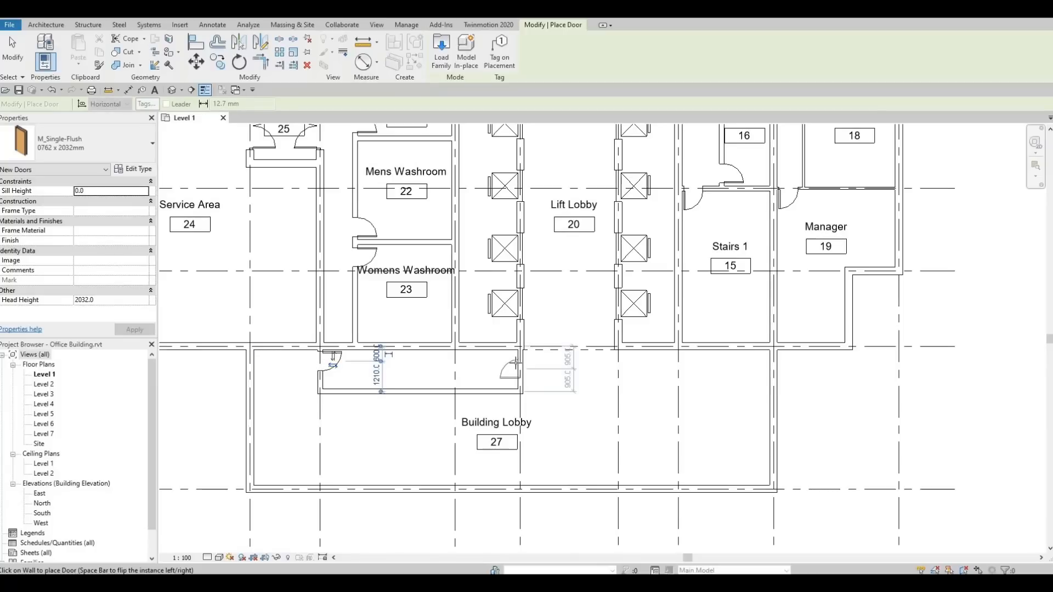
key(space)
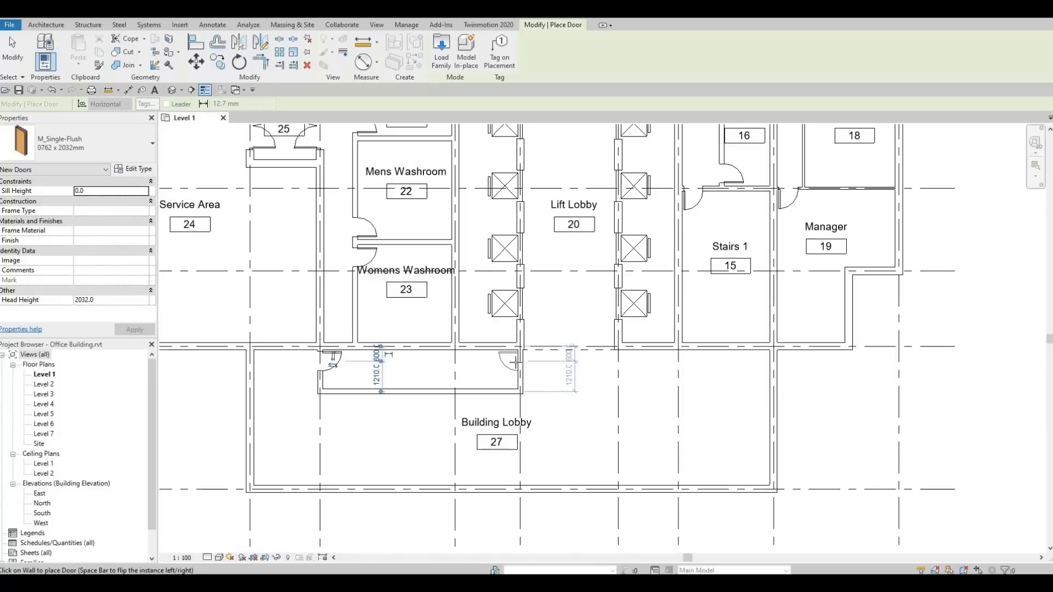
click(509, 361)
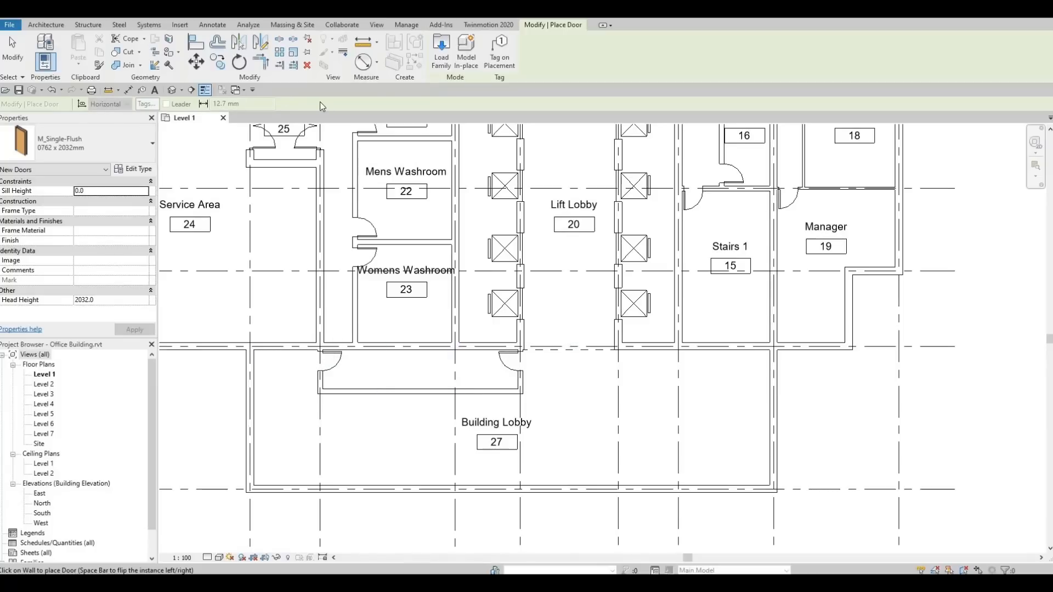
Draw an Interior Wall 3 partition about 1660 mm long across the middle of the enclosure, from its long south wall to the grid G wall.
click(46, 24)
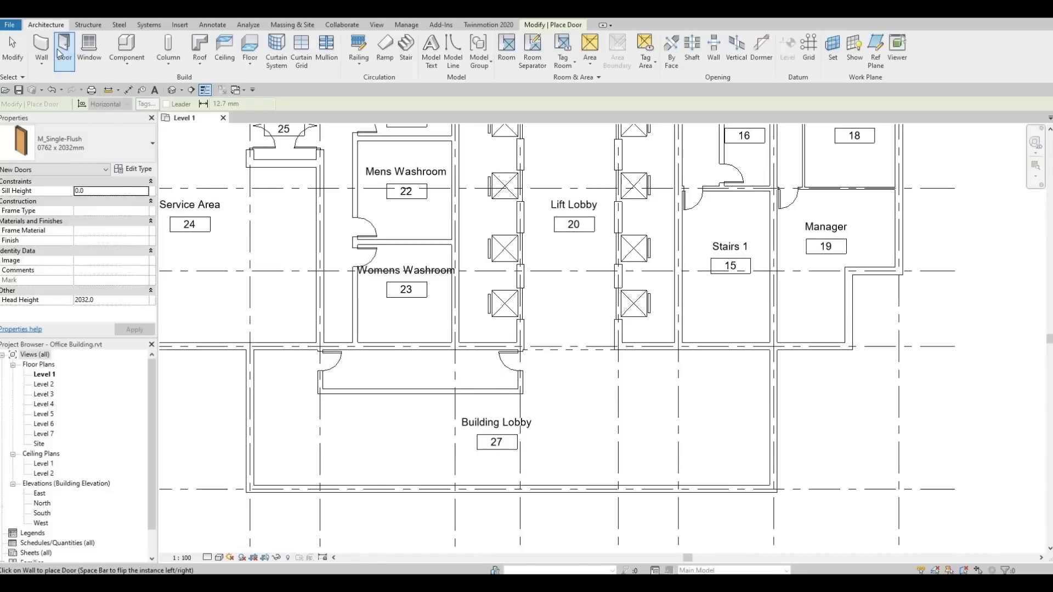
key(w)
key(a)
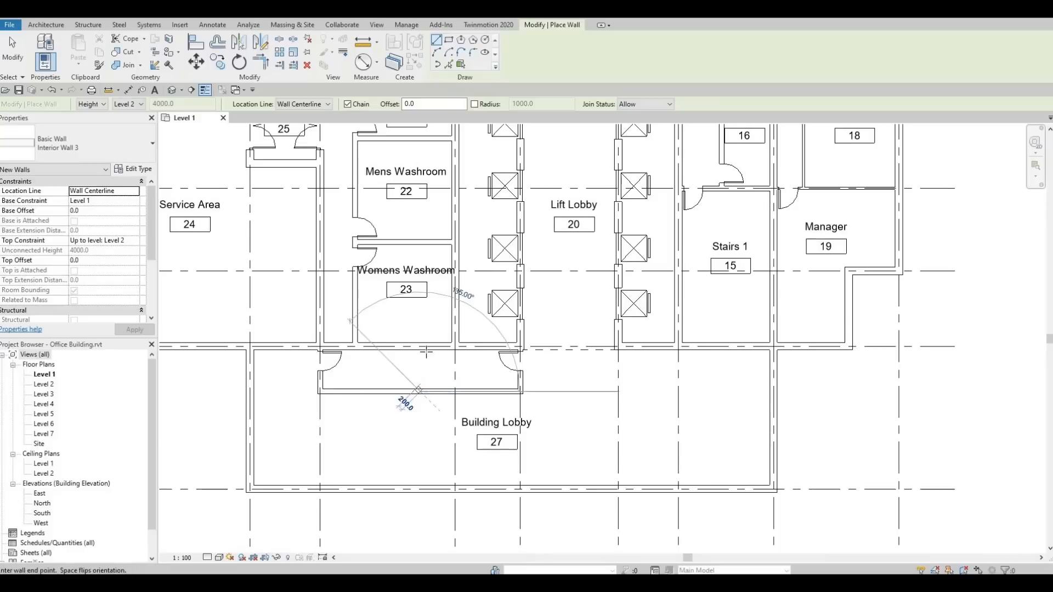
click(420, 390)
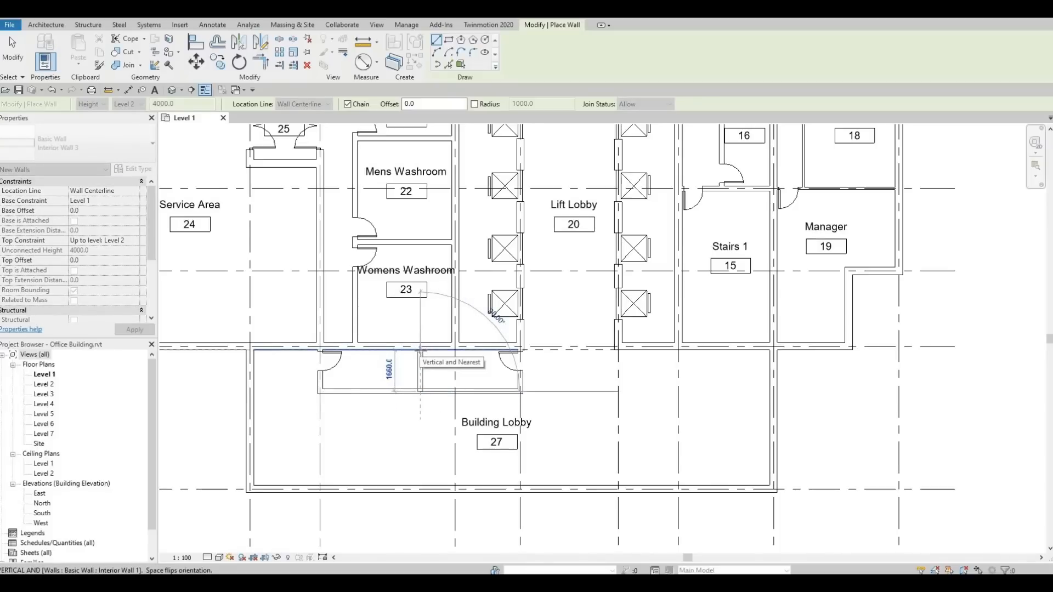
click(421, 349)
key(Escape)
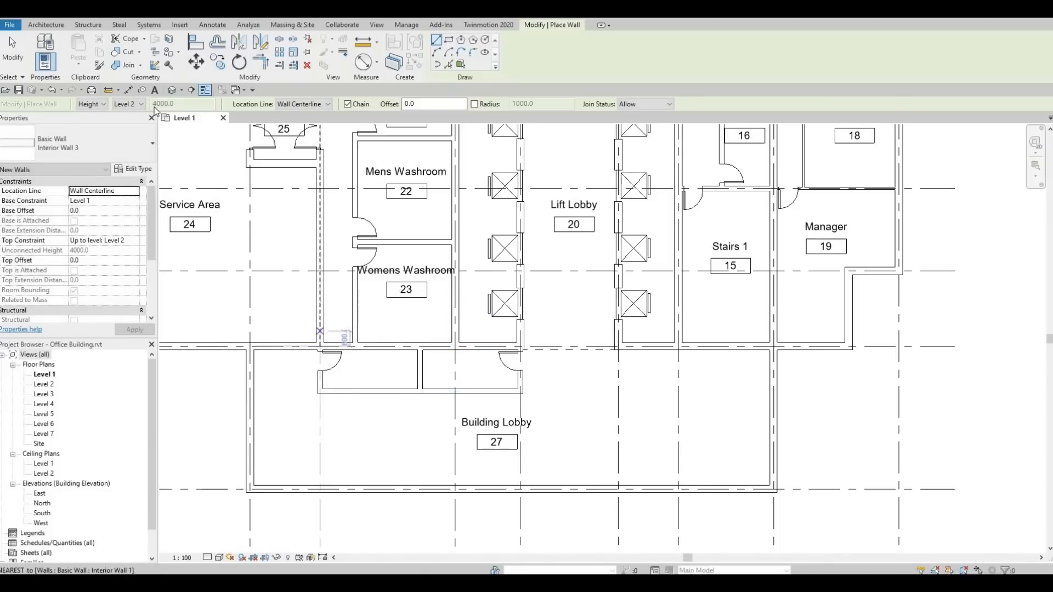
Place an M_Single-Flush 0762 x 2032mm door at the north end of the new partition, swinging into the western space.
click(43, 25)
click(64, 47)
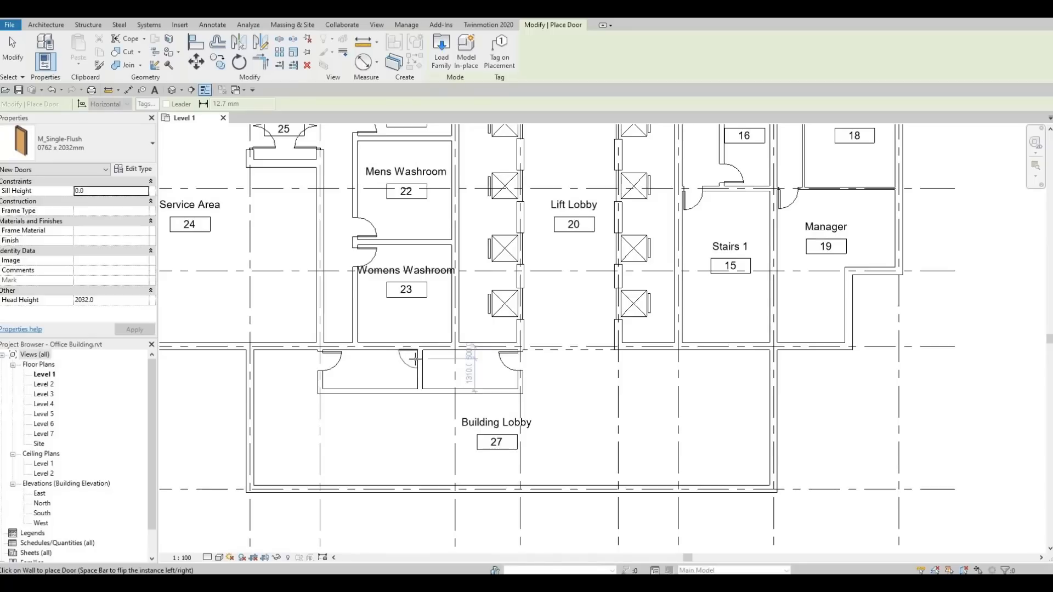
click(415, 360)
key(Escape)
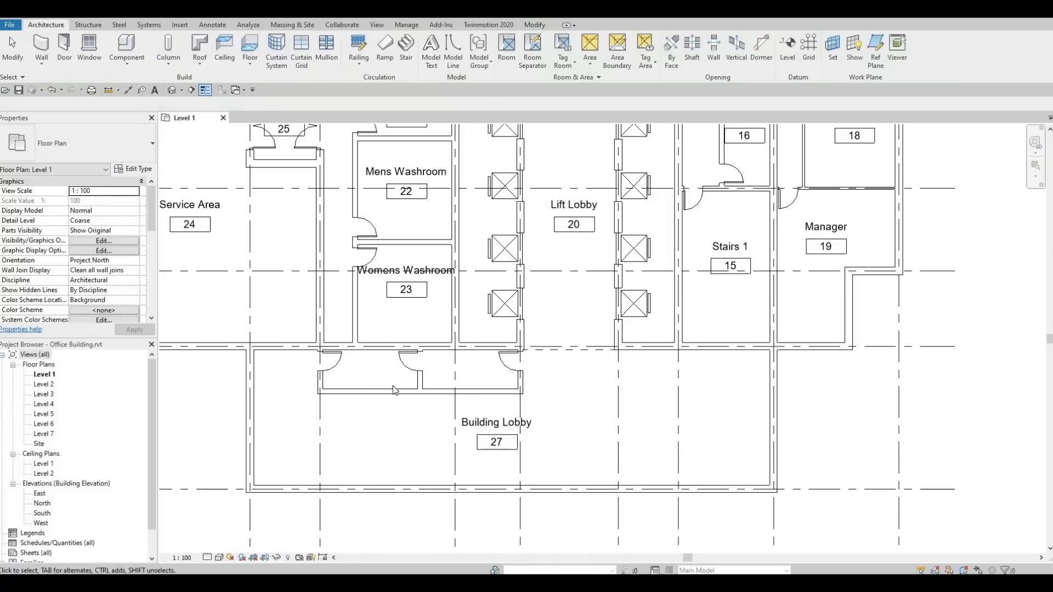
Set the distance between the enclosure's long south wall and the grid G wall to 2500 mm.
click(329, 383)
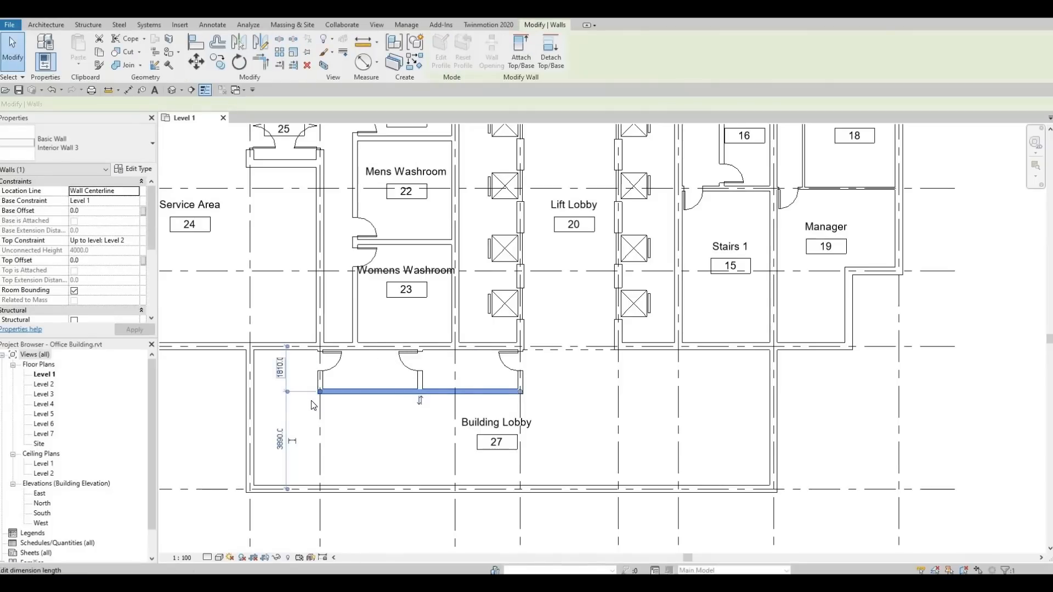
click(277, 368)
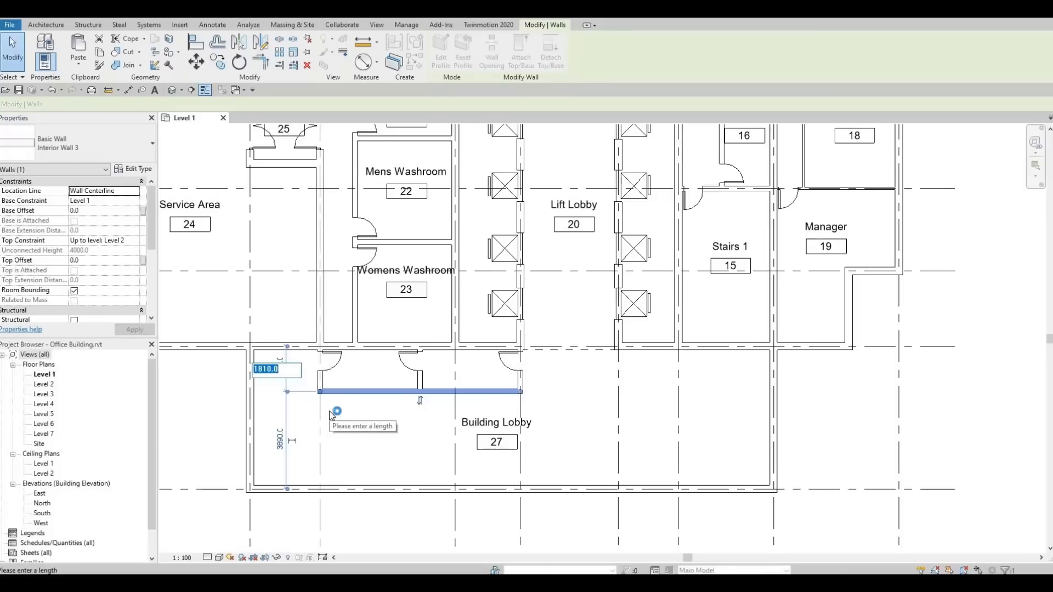
text(2)
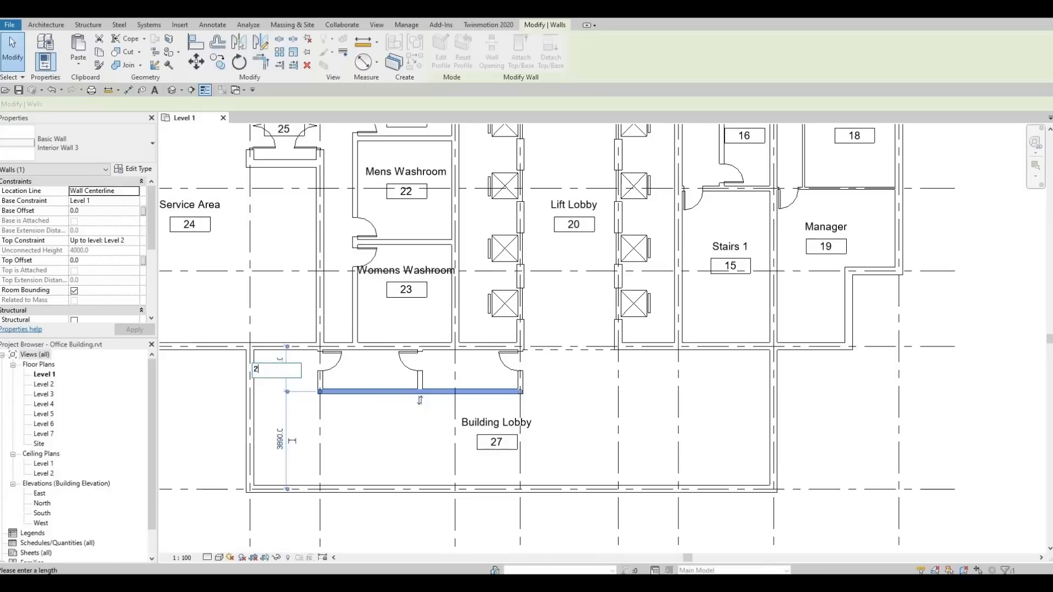
text(500)
key(Return)
key(Escape)
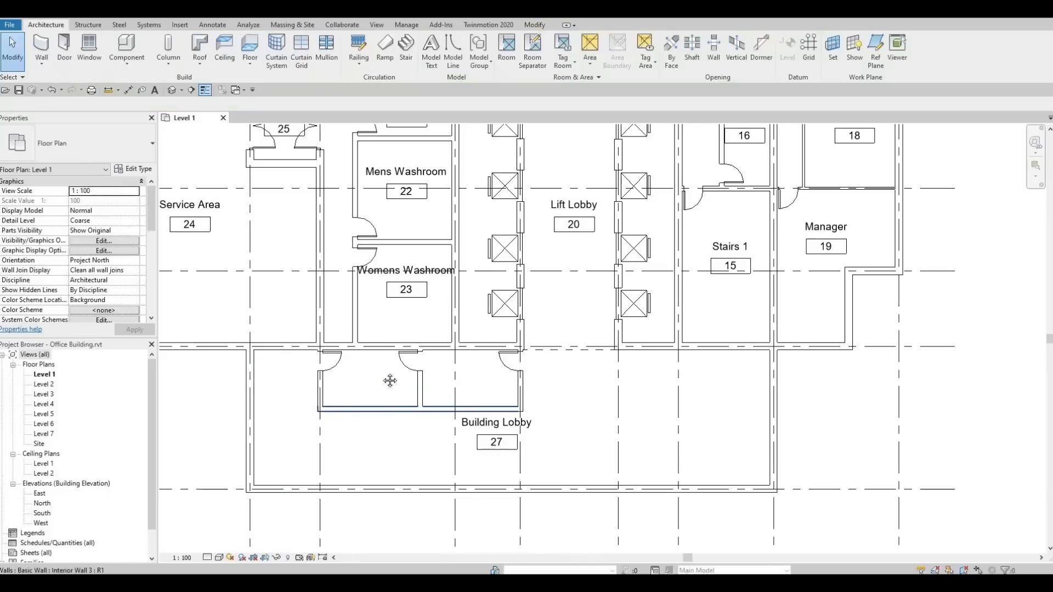
Delete the enclosure's short west wall and its door.
middle_drag(385, 393, 368, 369)
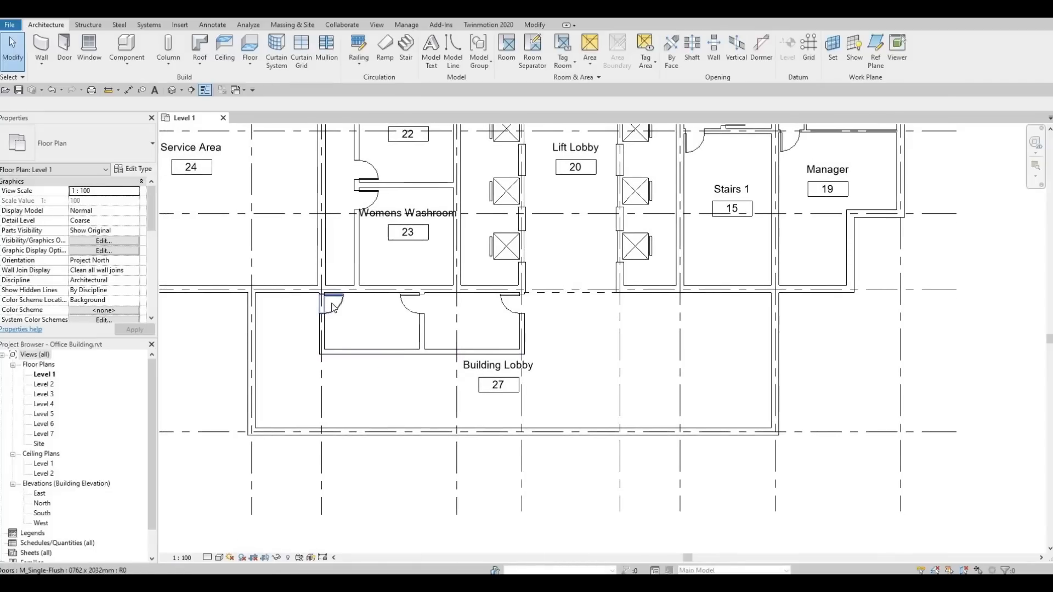
click(332, 308)
key(Escape)
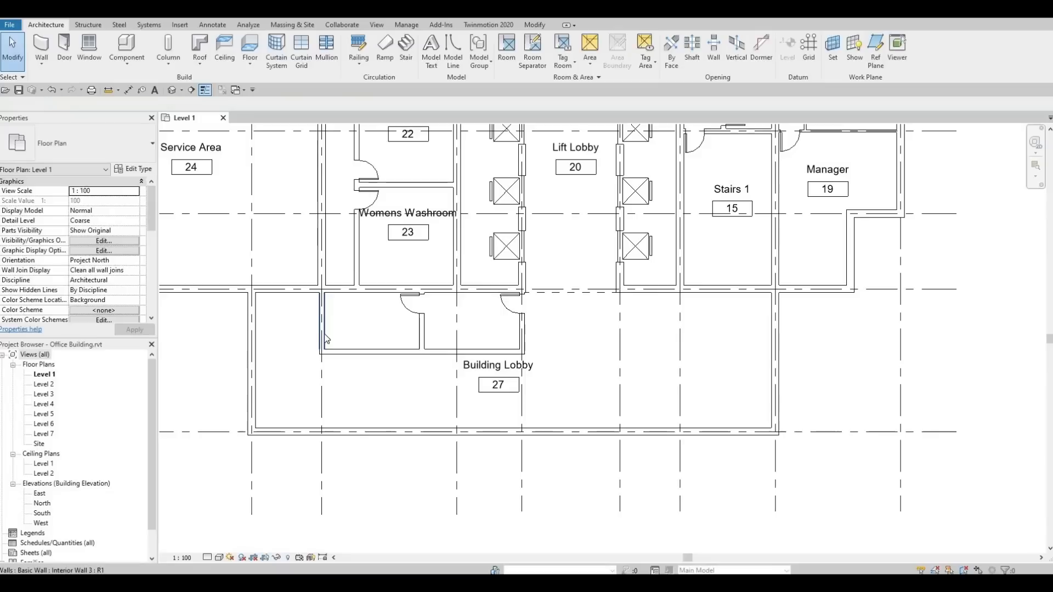
click(324, 333)
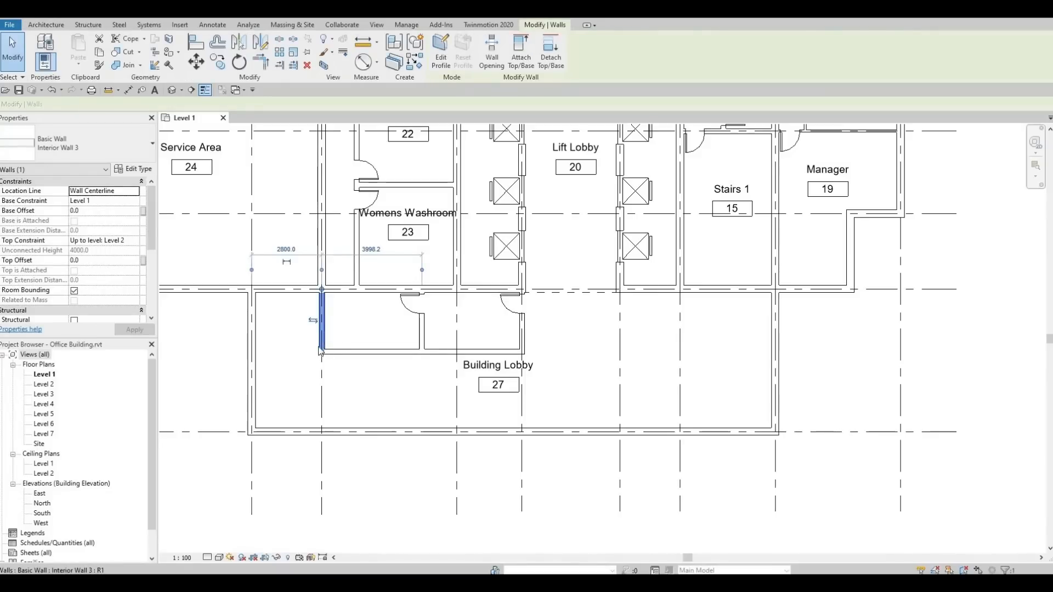
key(Delete)
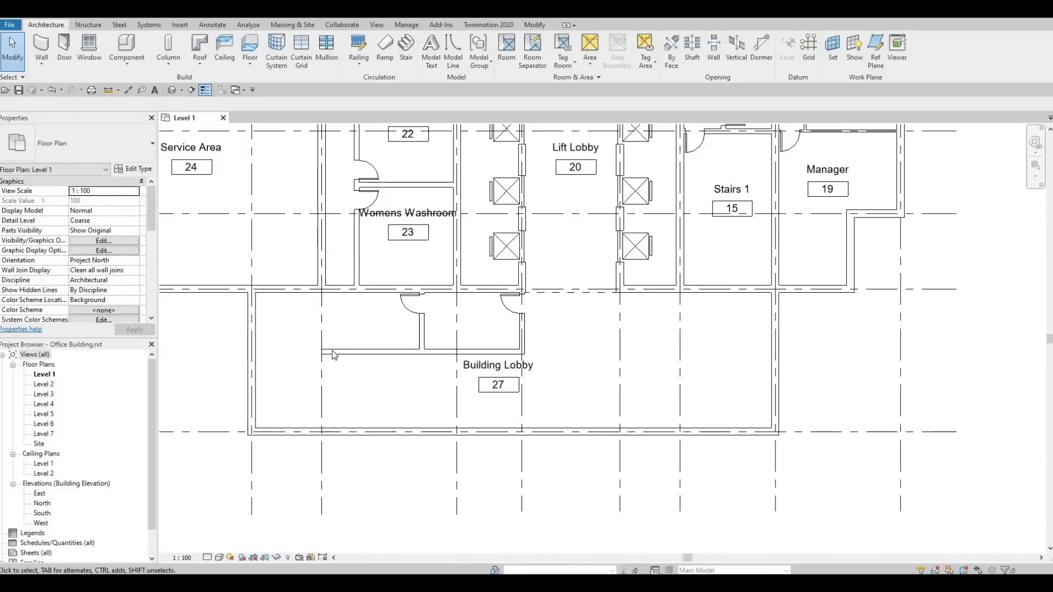
Extend the enclosure's long south wall to the lobby's west wall and reposition the partition slightly west of its original place.
click(323, 354)
drag(321, 351, 256, 351)
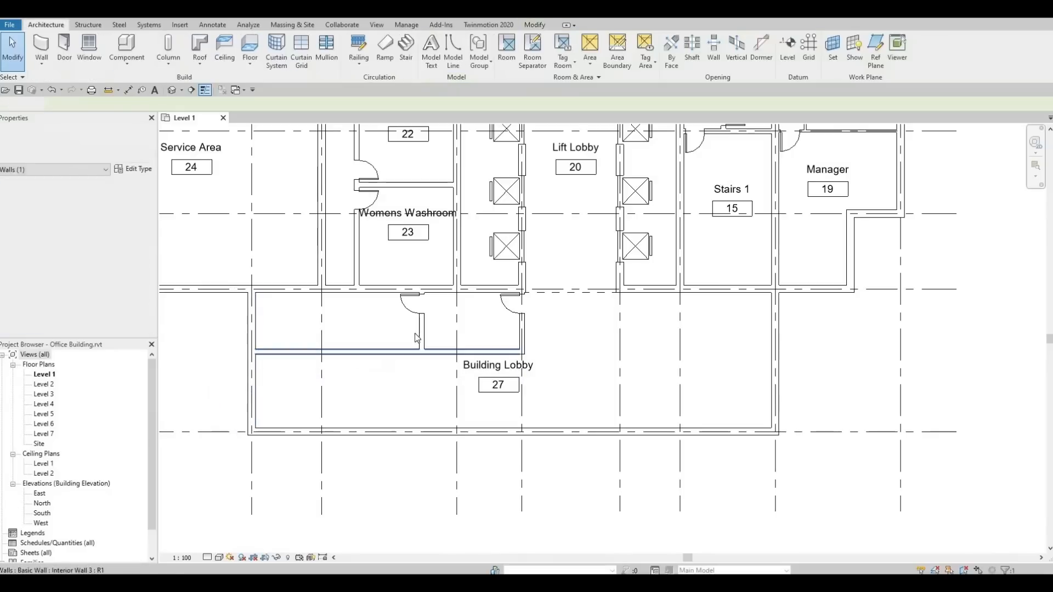
drag(420, 332, 365, 327)
key(Escape)
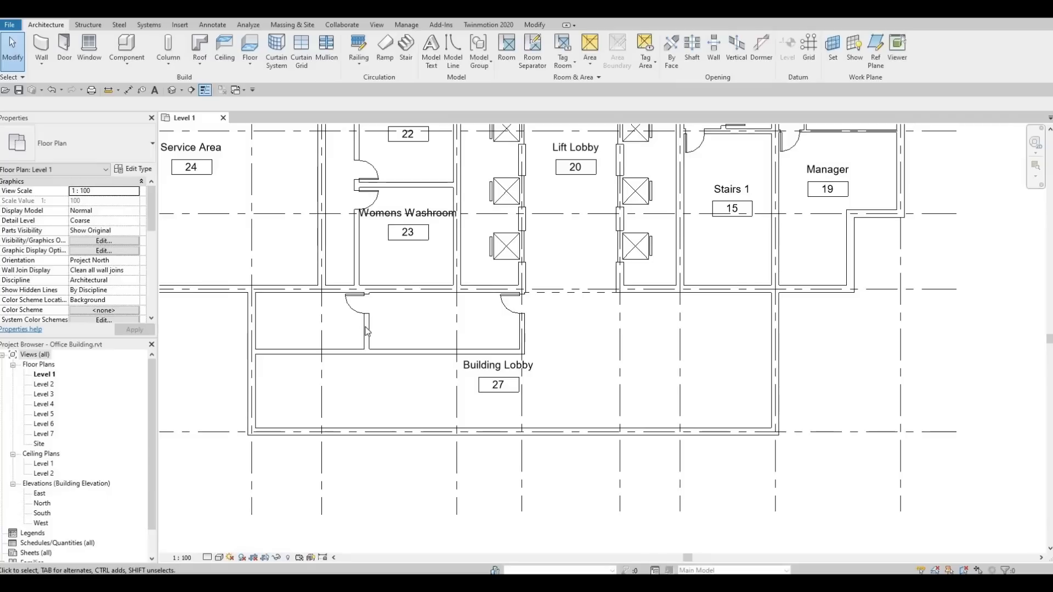
click(366, 327)
drag(366, 329, 450, 327)
key(Escape)
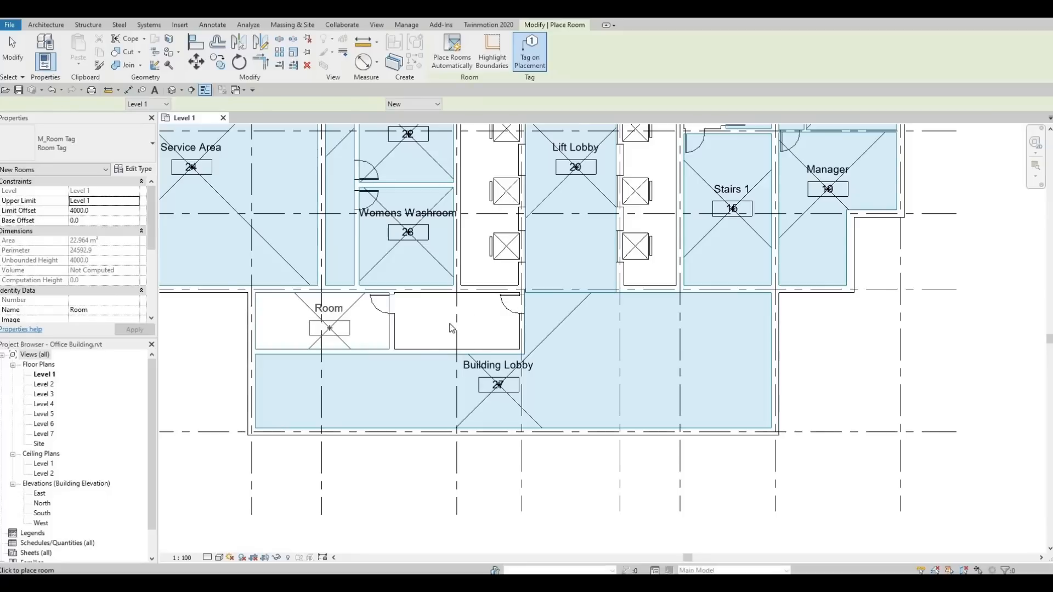
Place tagged rooms in the two enclosed spaces on either side of the partition.
click(447, 328)
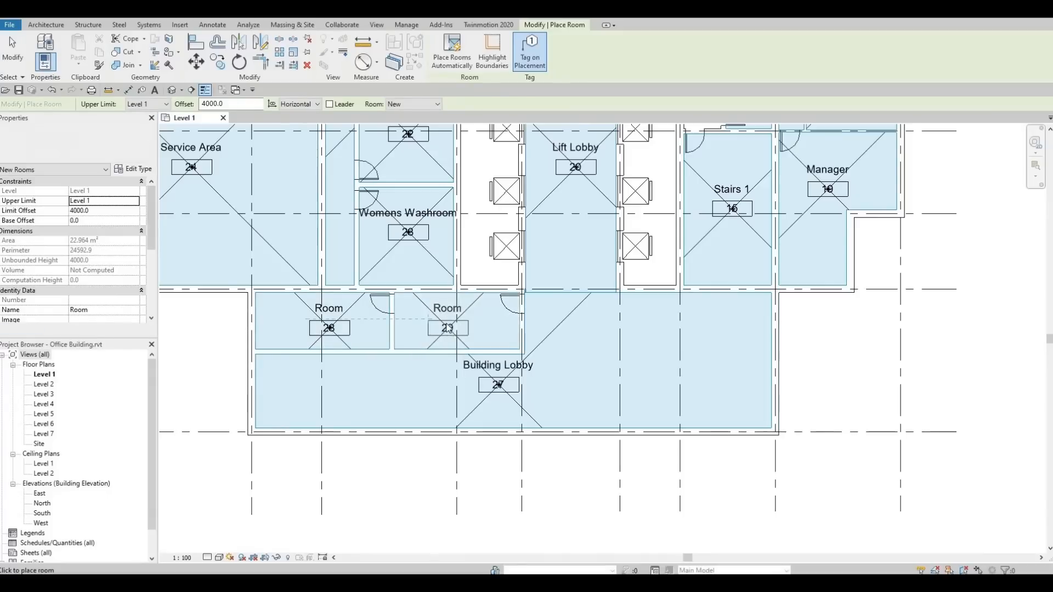
key(Escape)
key(Escape)
Rename the new room east of the partition as Security.
click(447, 329)
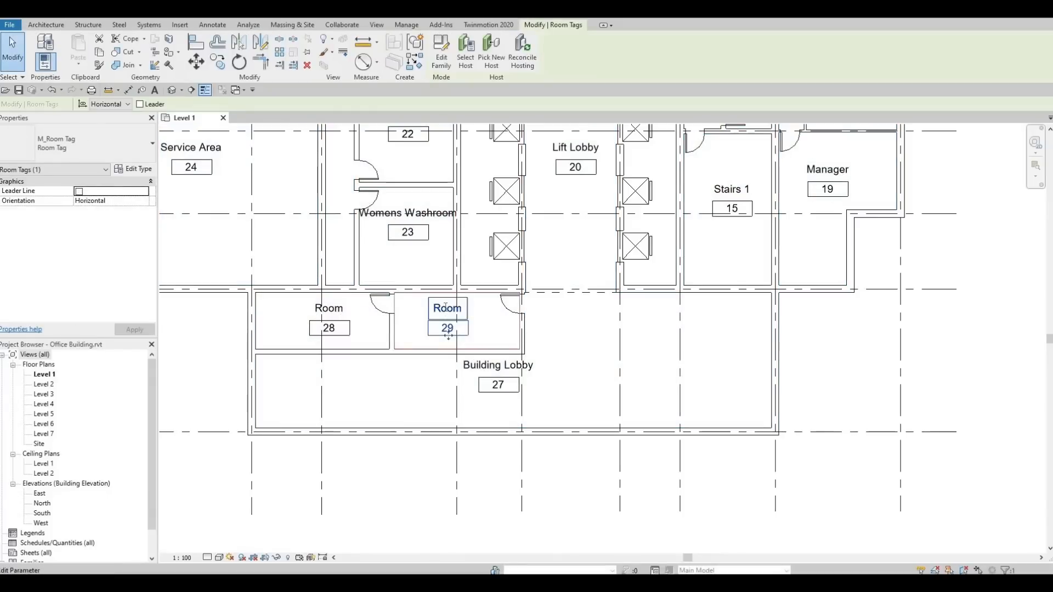
click(447, 306)
text(Security)
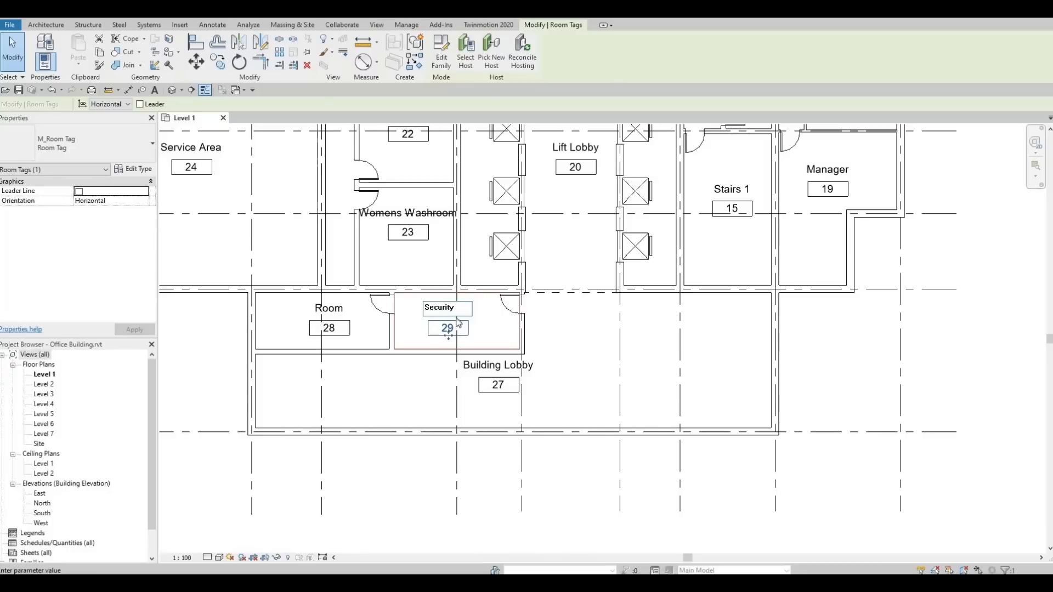
key(Return)
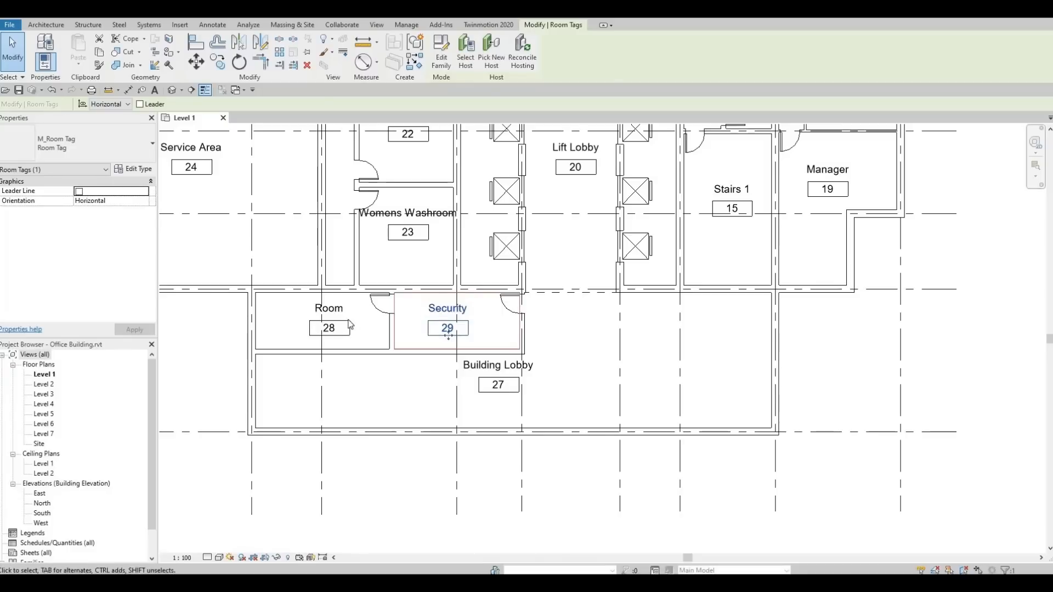
Rename the new room west of the partition as CCTV.
click(336, 311)
click(333, 308)
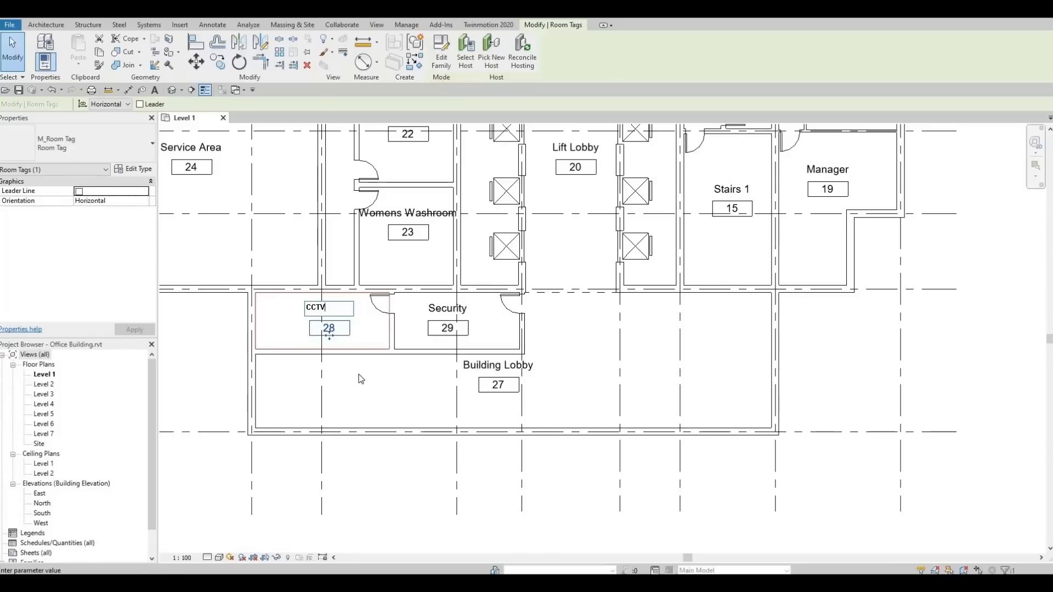
key(Return)
key(Escape)
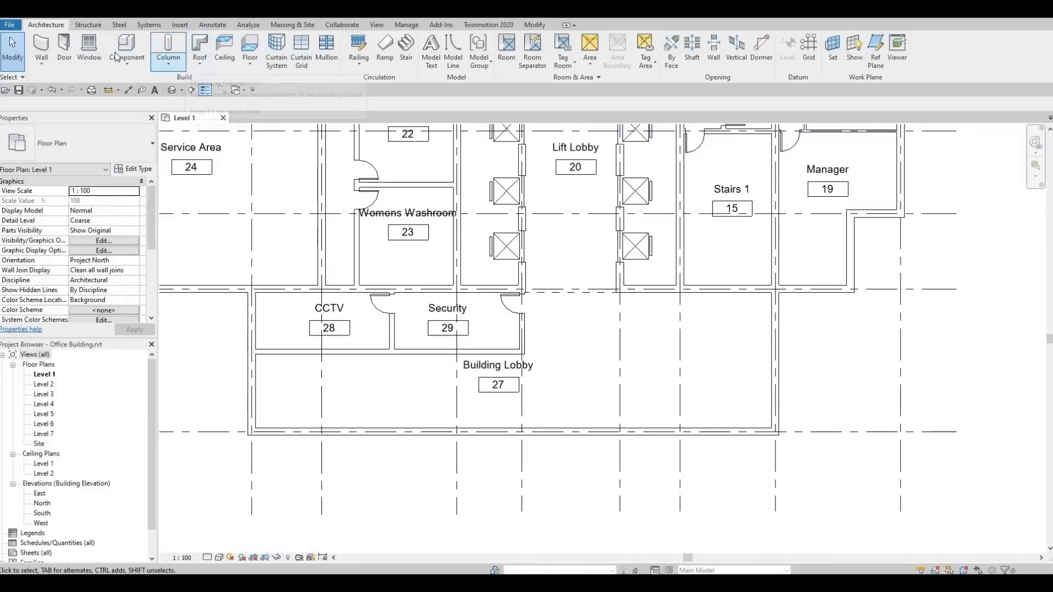
Place an M_Single-Flush 0762 x 2032mm door in the CCTV room's south wall, next to the partition.
click(64, 44)
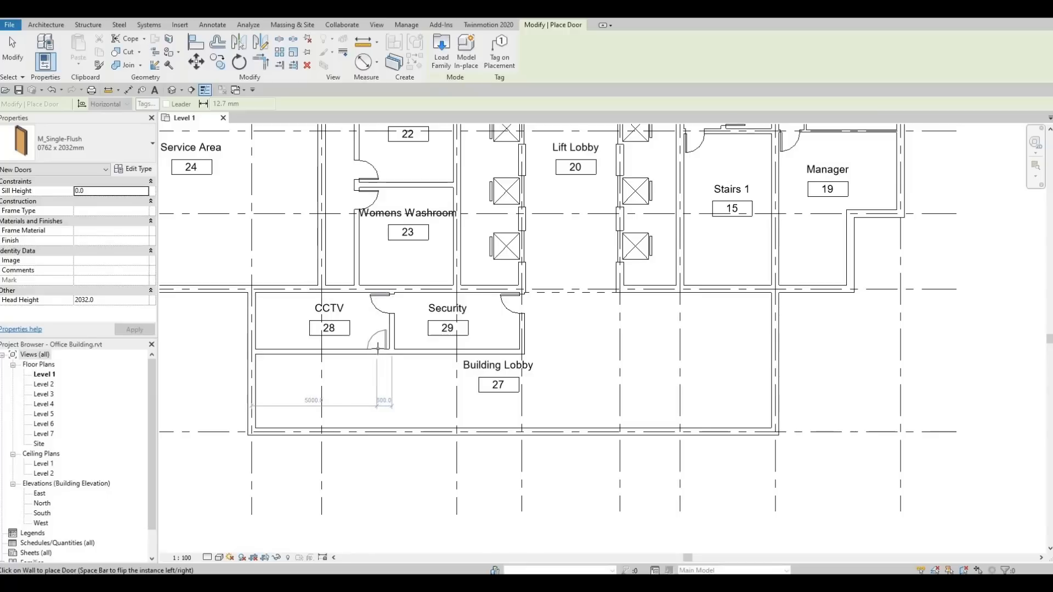
click(378, 349)
key(Escape)
middle_drag(636, 320, 575, 322)
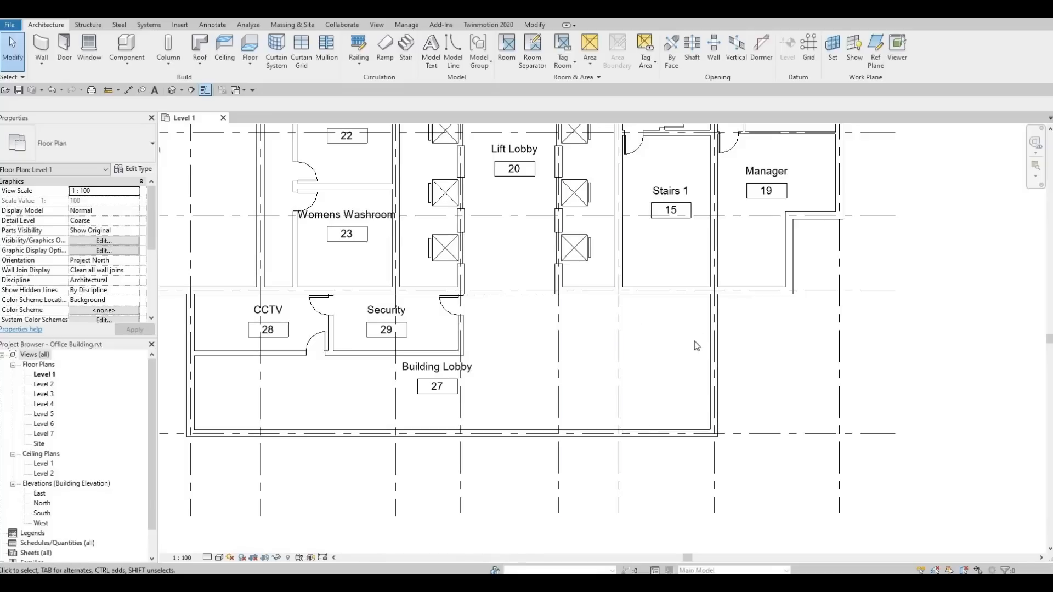
scroll(554, 367, down, 4)
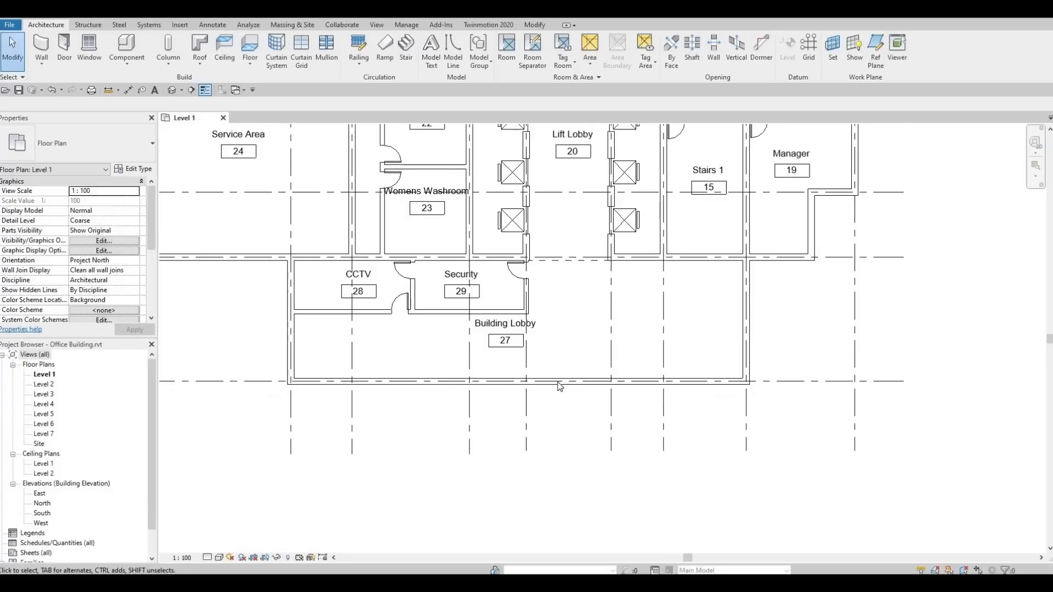
scroll(554, 361, down, 3)
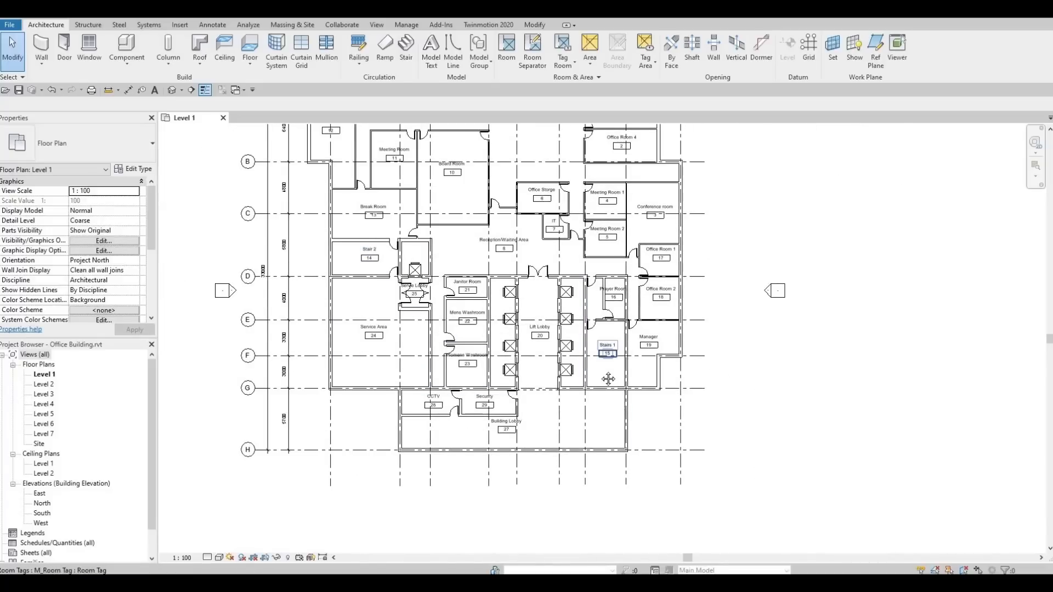
middle_drag(609, 378, 677, 349)
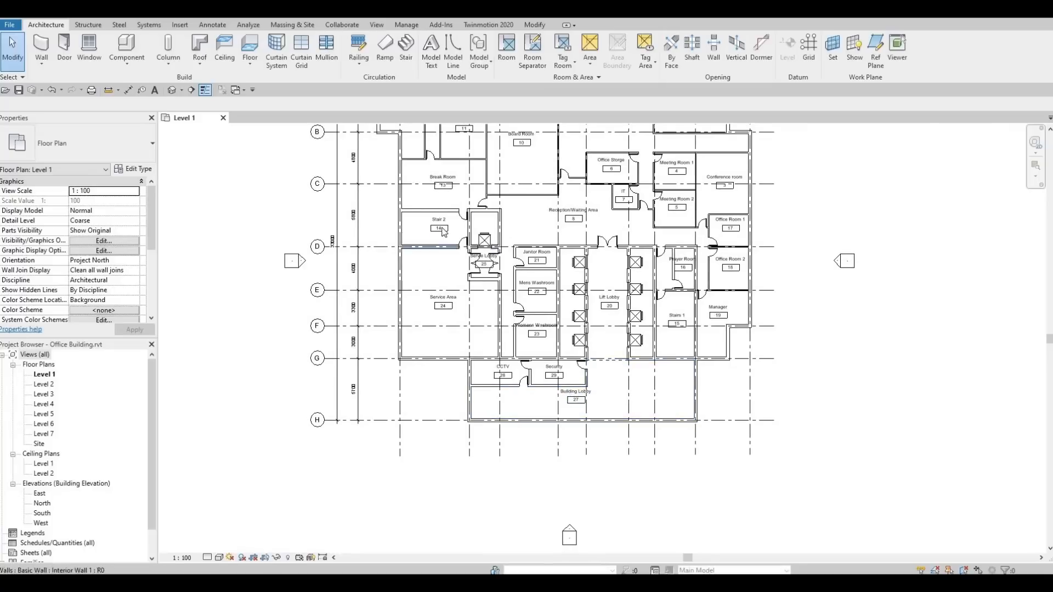
Draw the first stair run southward along the west wall of room Stairs 1, with 11 risers over 2750 mm.
scroll(444, 222, up, 3)
middle_drag(376, 272, 366, 308)
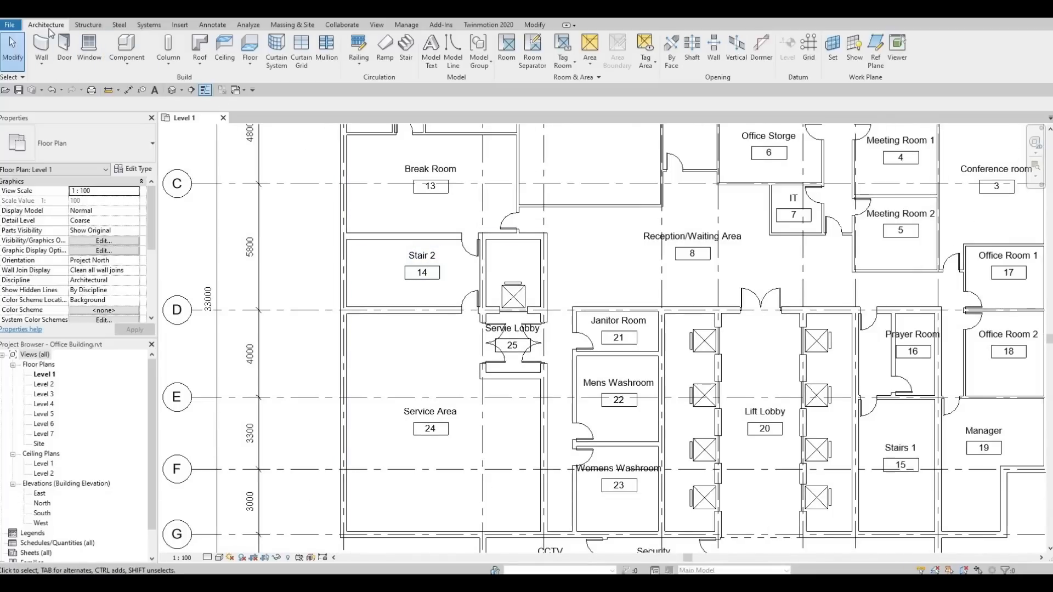
click(410, 58)
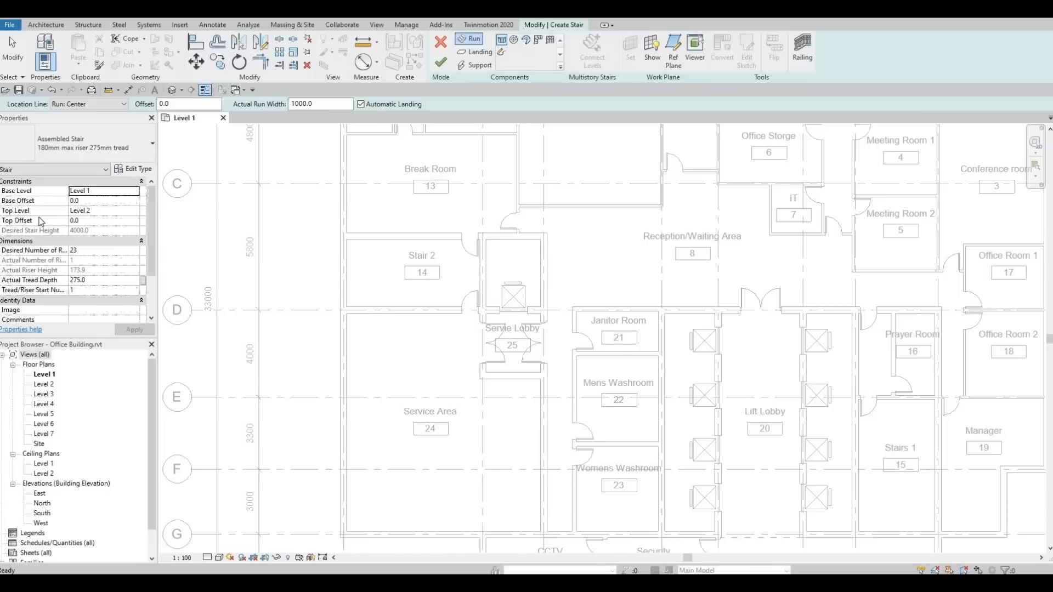
middle_drag(696, 362, 521, 239)
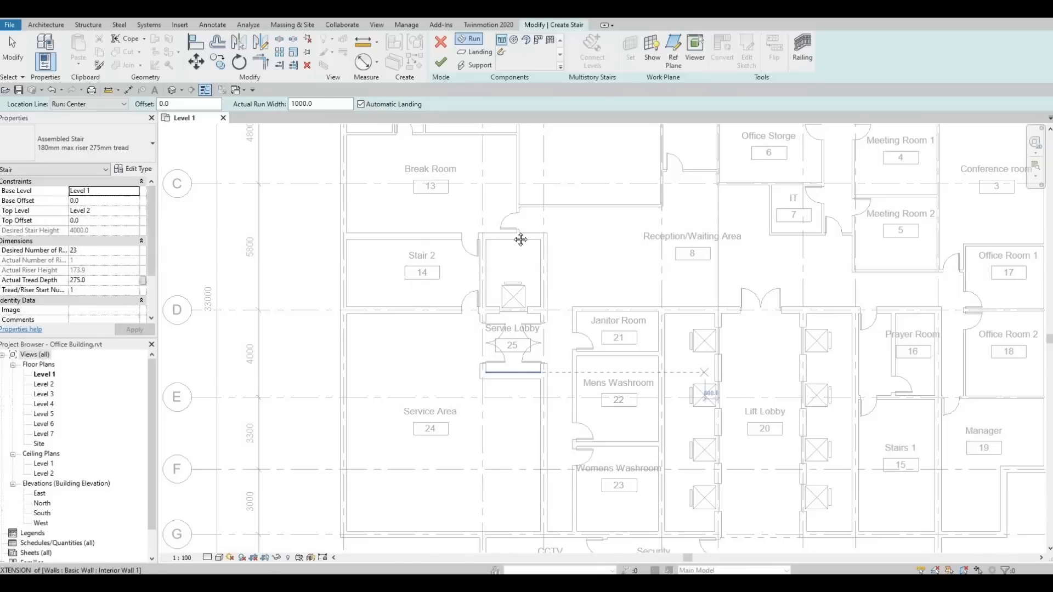
scroll(739, 342, up, 2)
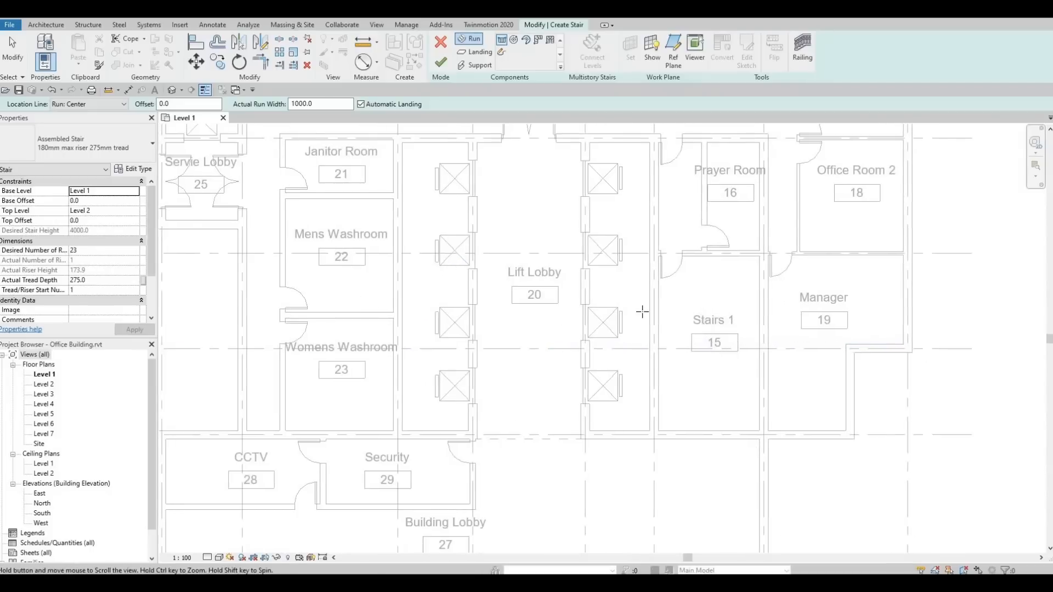
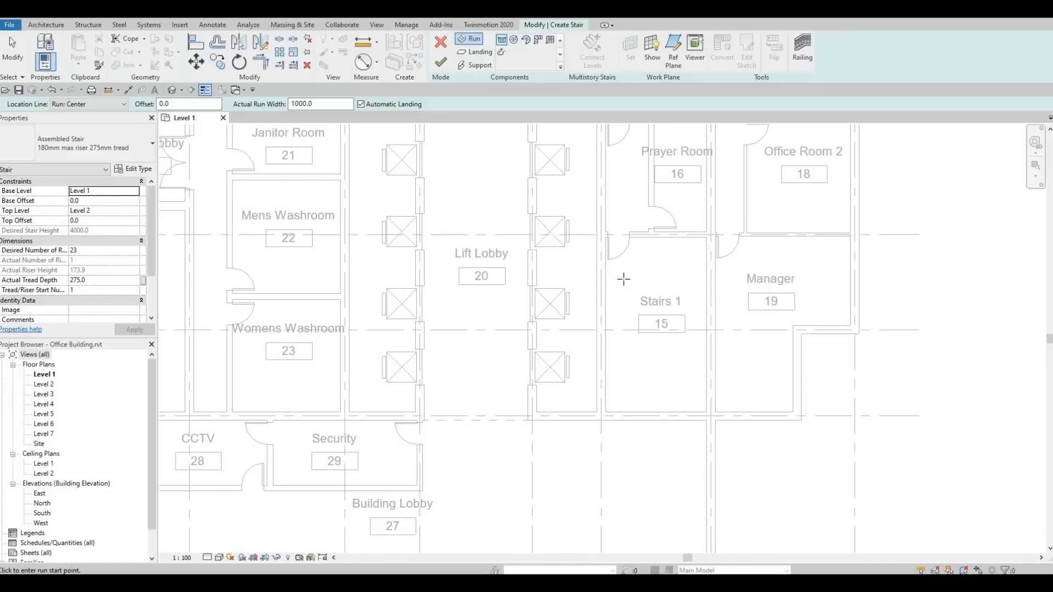
click(624, 279)
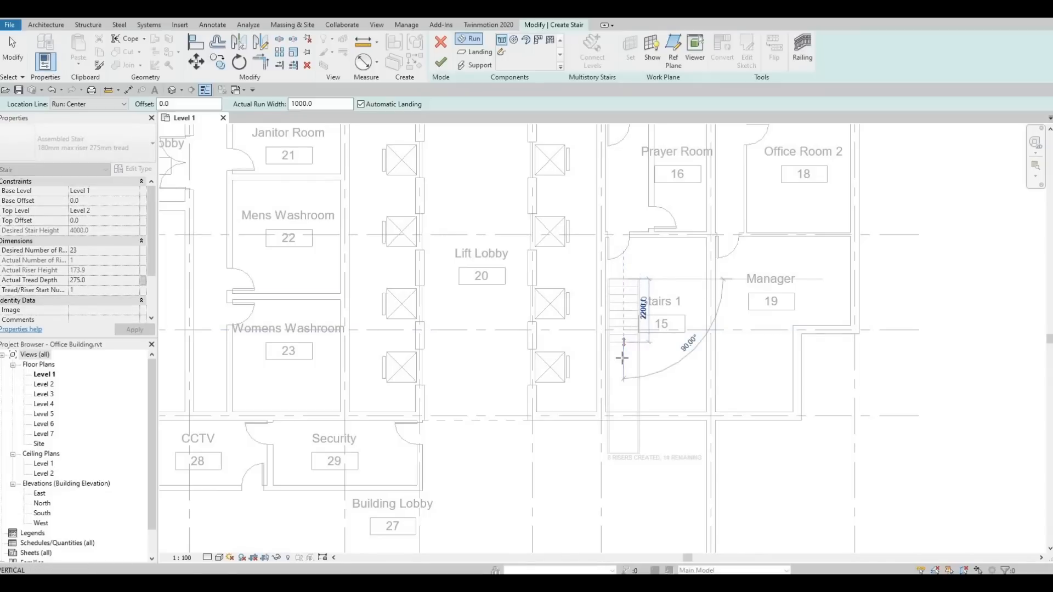
scroll(622, 357, up, 1)
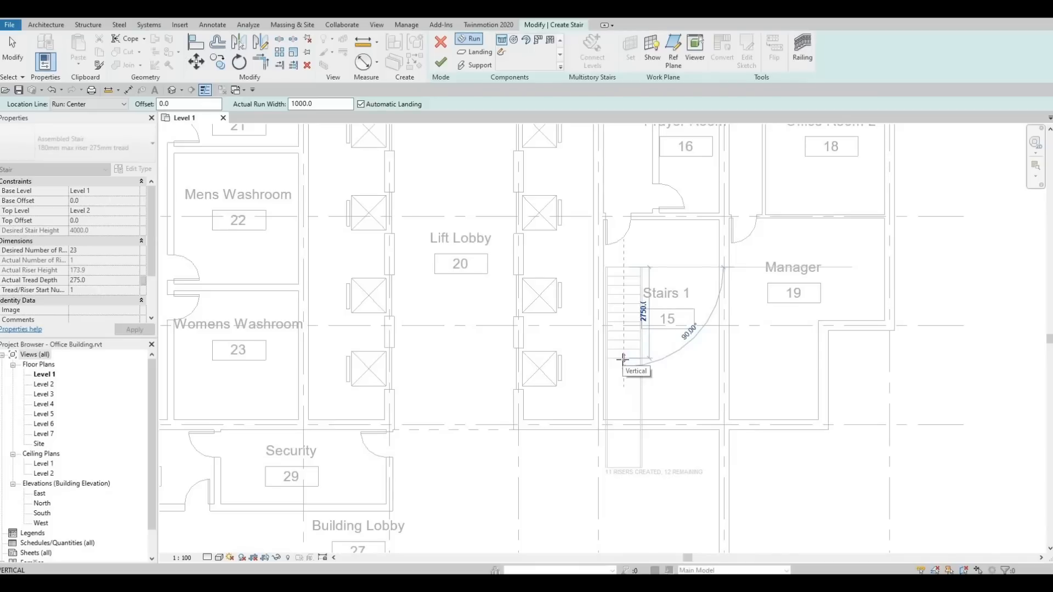
click(624, 359)
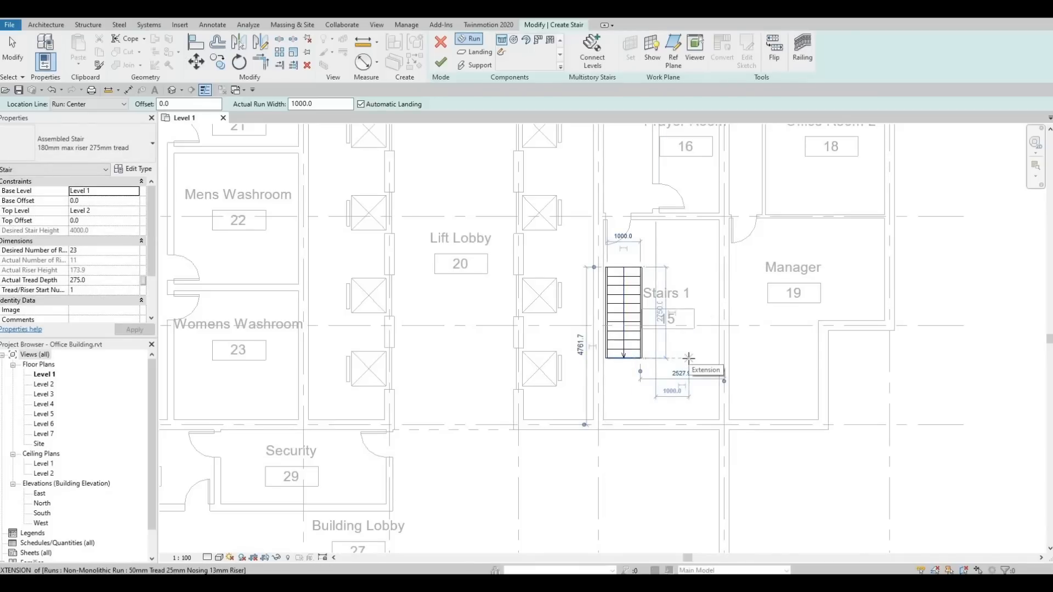
Draw the second run northward on the east side of Stairs 1 with the remaining 12 risers and an automatic landing.
click(689, 357)
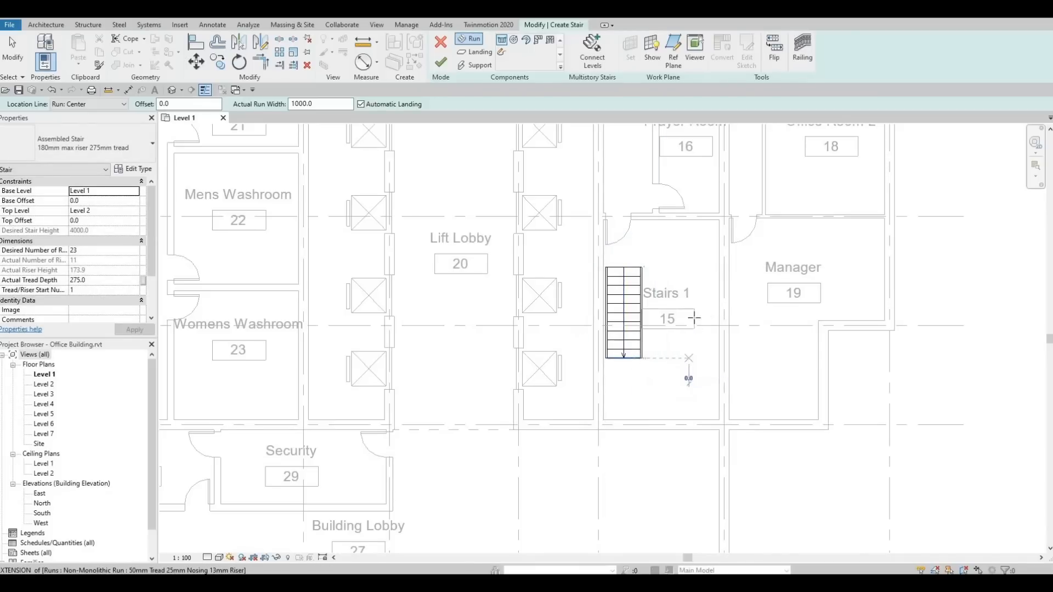
click(688, 244)
key(Escape)
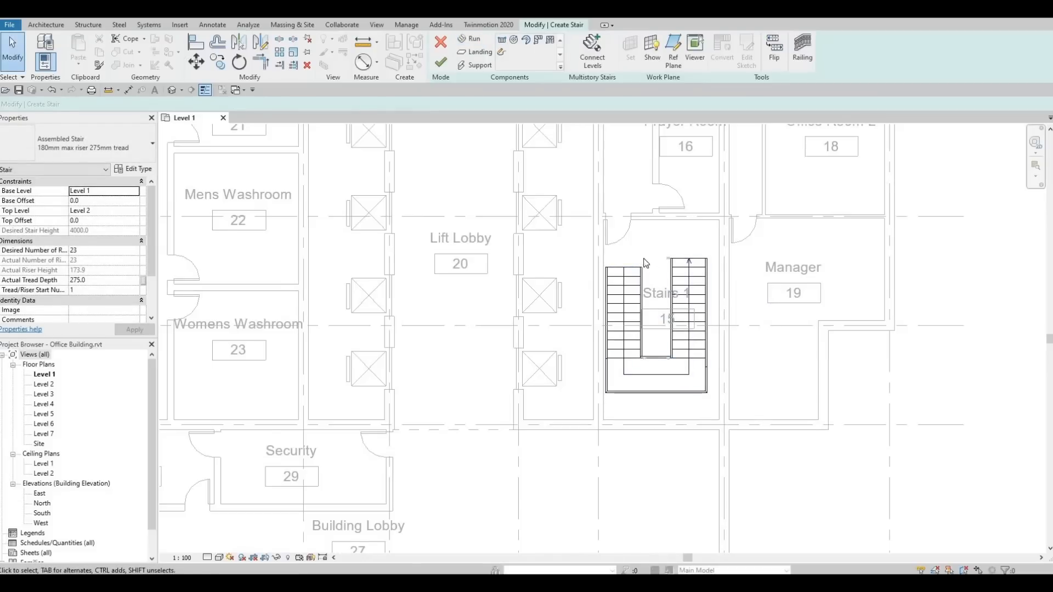
Widen the east stair run until its outer edge meets the room's east wall.
click(704, 324)
drag(713, 309, 720, 312)
click(733, 419)
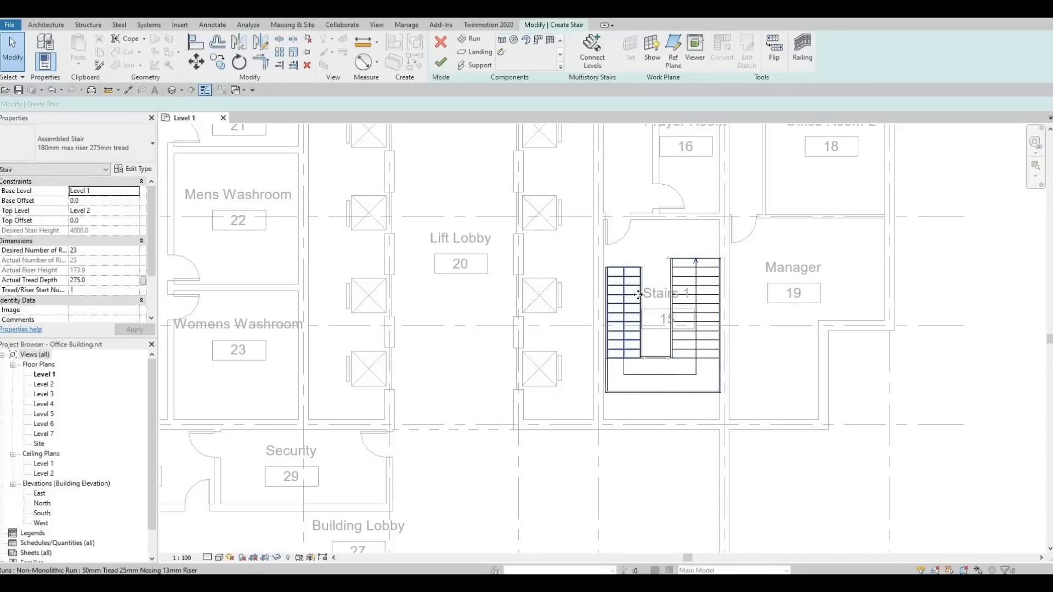
Widen the west stair run toward the centre to about 1568 mm and deepen the landing toward the south wall.
click(641, 314)
drag(645, 314, 658, 316)
click(651, 389)
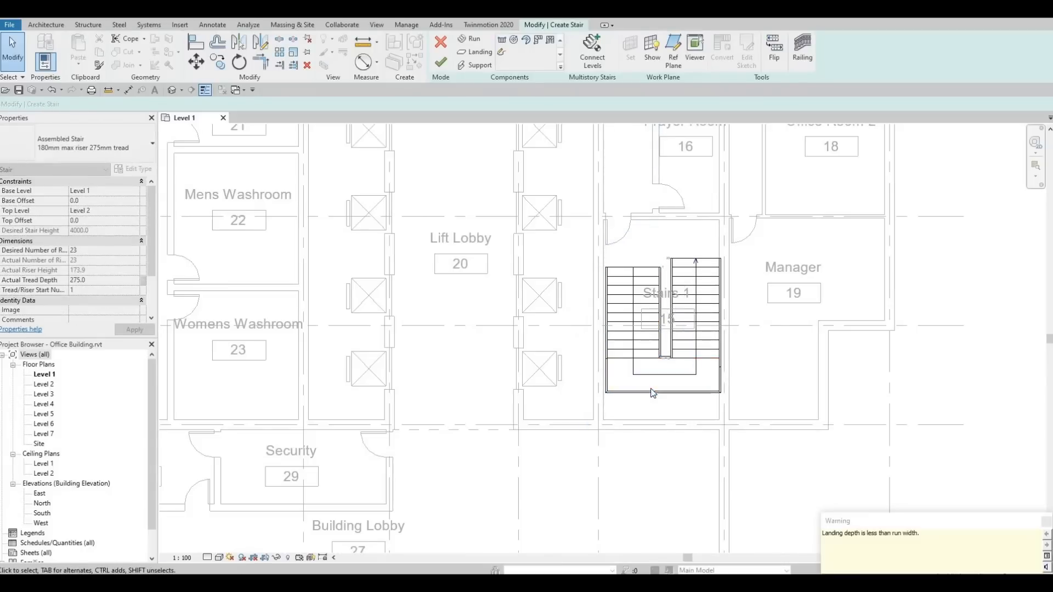
drag(665, 400, 663, 409)
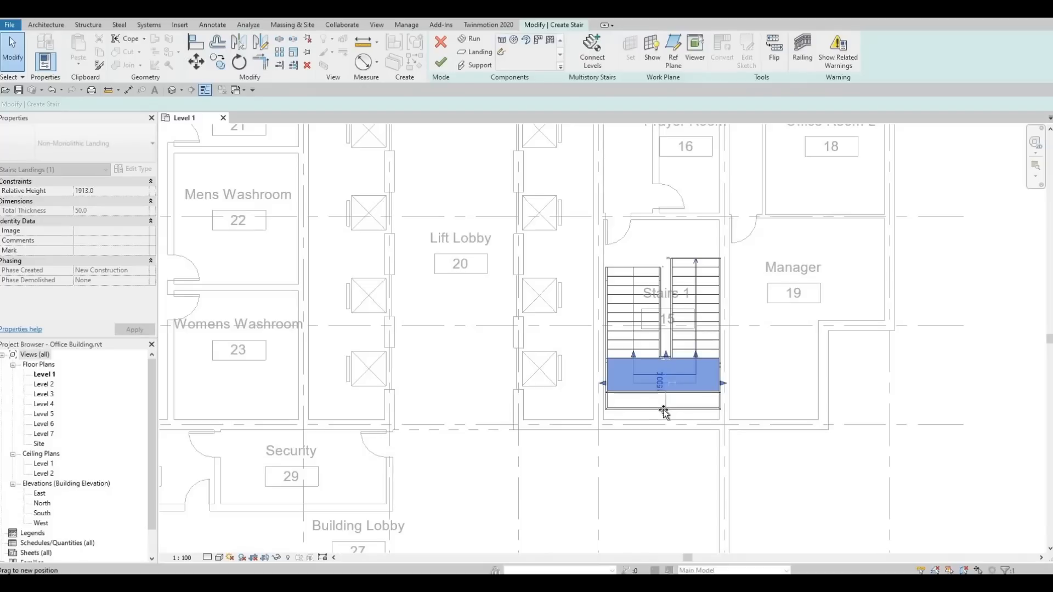
key(Escape)
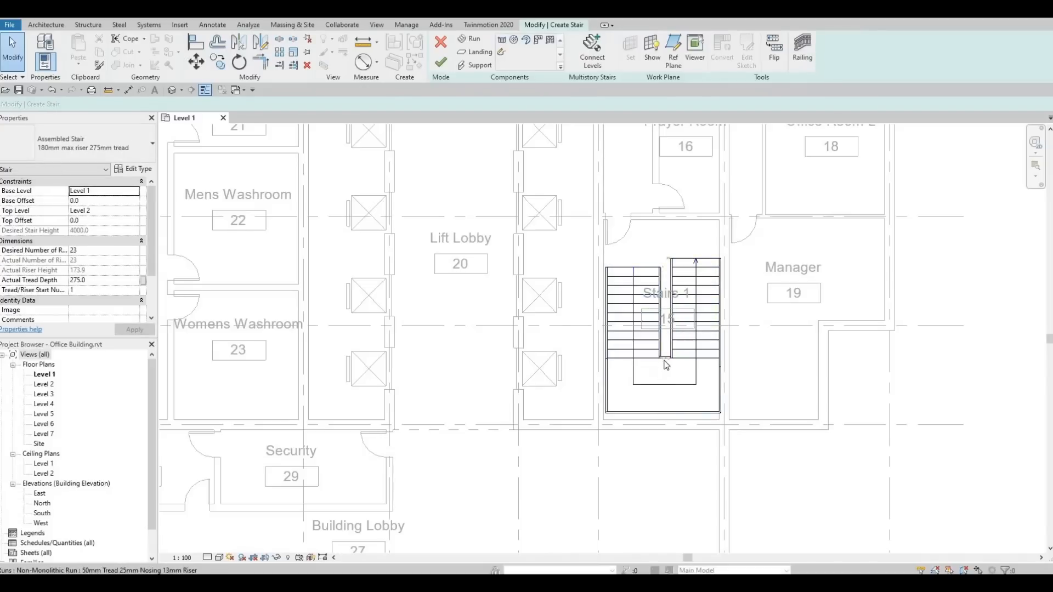
Narrow the gap between the runs by widening the west run to about 1721 mm and the east run to 1460 mm.
click(656, 305)
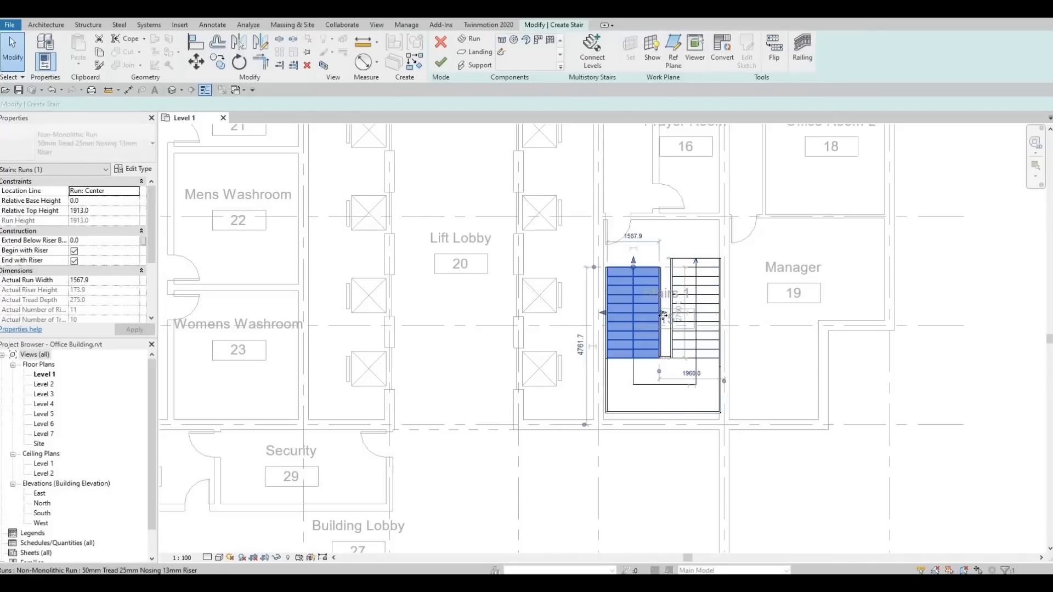
scroll(659, 299, up, 2)
drag(664, 322, 678, 315)
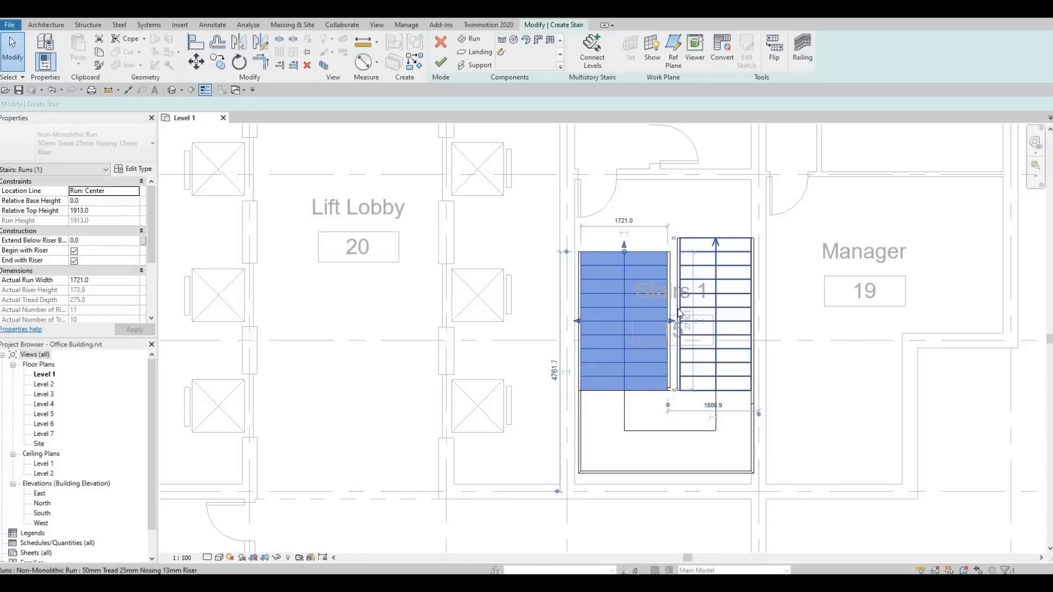
click(679, 316)
drag(678, 315, 674, 314)
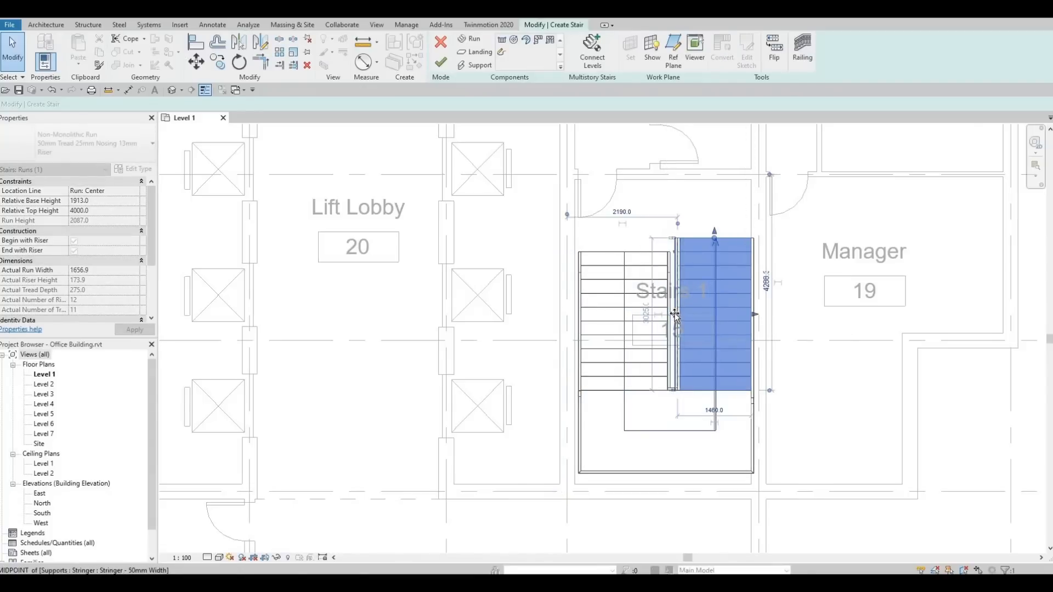
key(Escape)
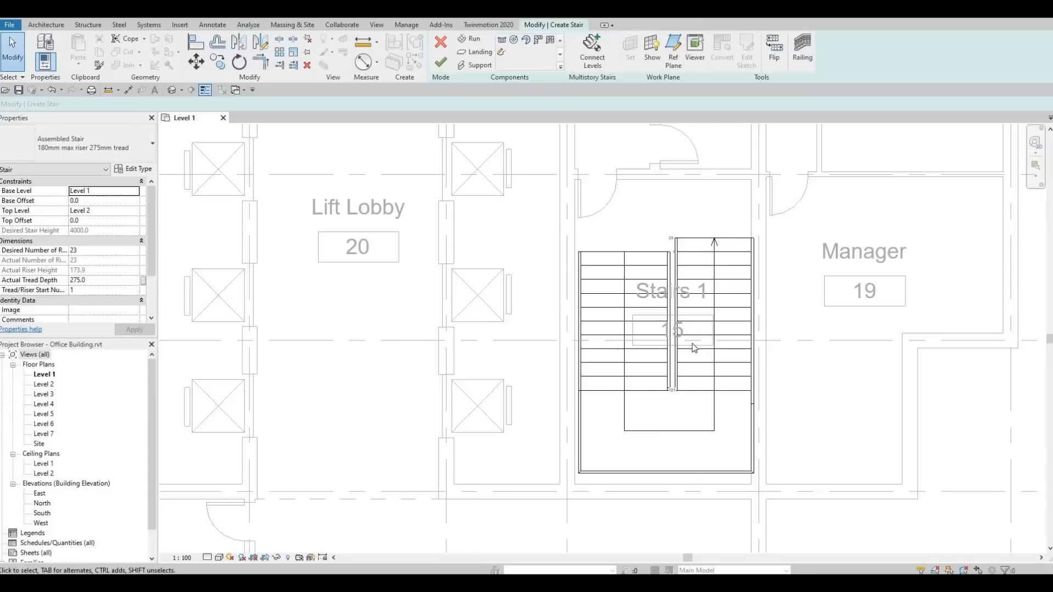
Adjust the inner edge of the east stair run to make the run about 1508.5 mm wide.
click(676, 296)
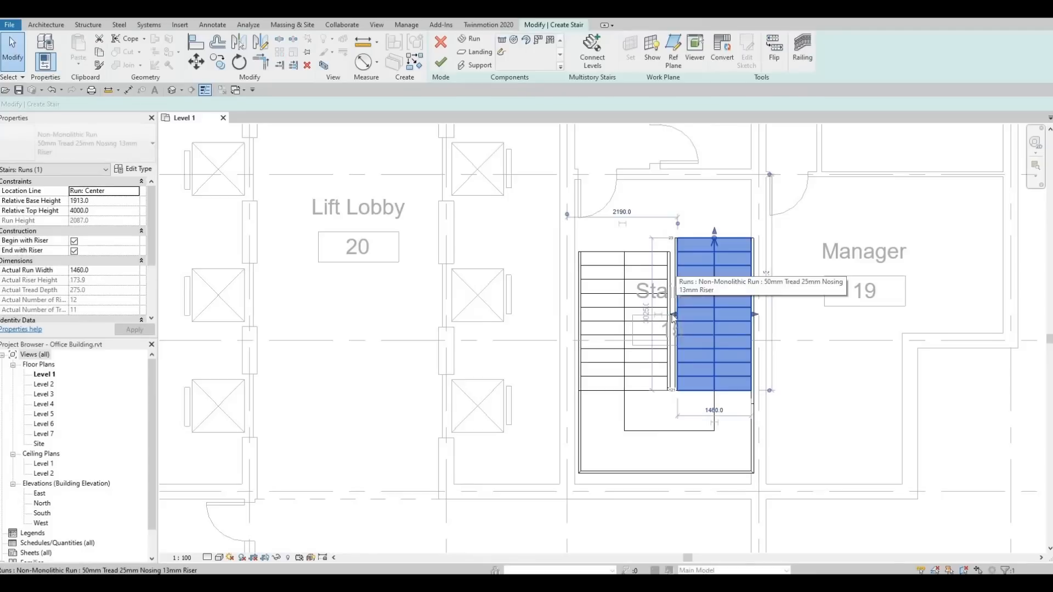
scroll(675, 316, up, 2)
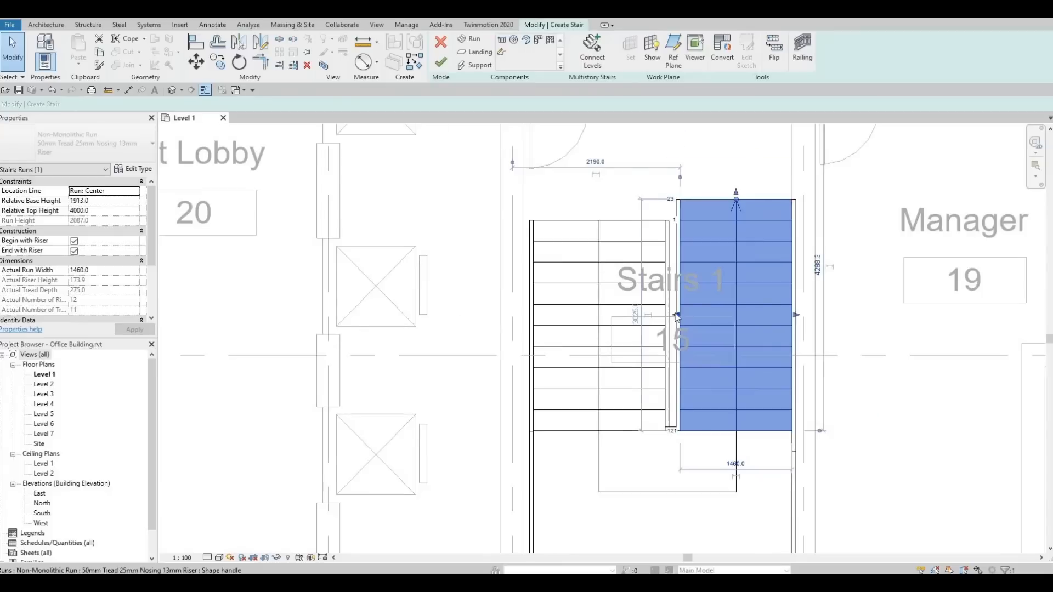
scroll(676, 316, up, 1)
drag(680, 317, 674, 317)
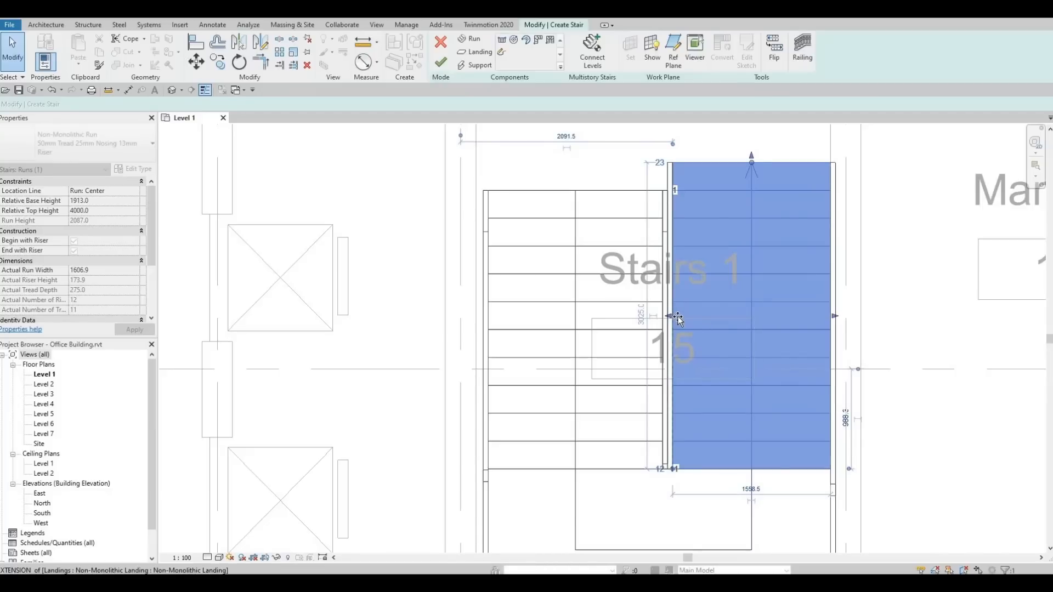
drag(678, 317, 678, 324)
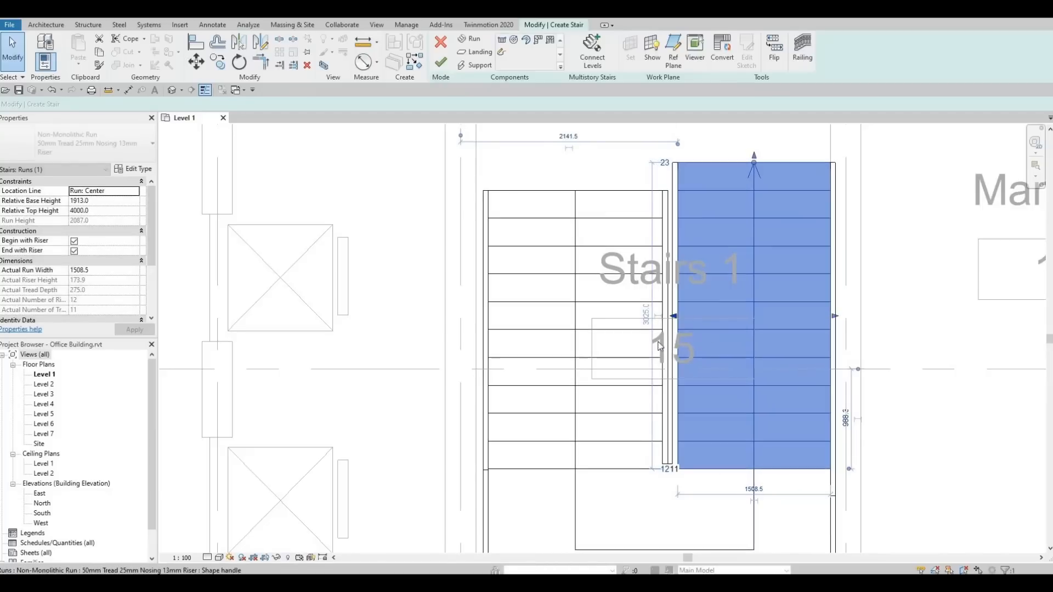
key(Escape)
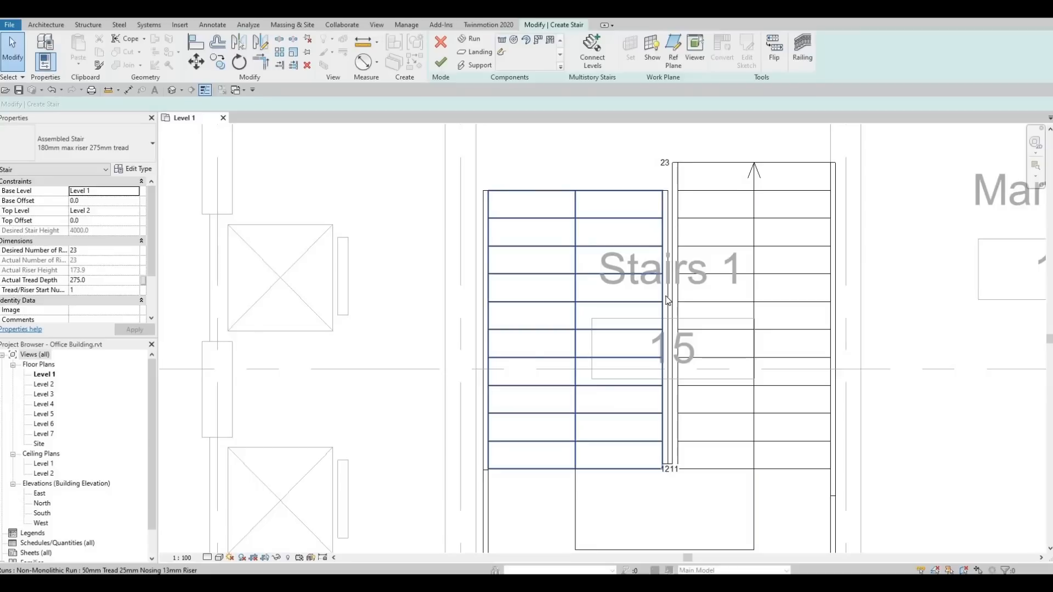
Pull back the inner edge of the west stair run to make the run about 1671 mm wide.
click(668, 301)
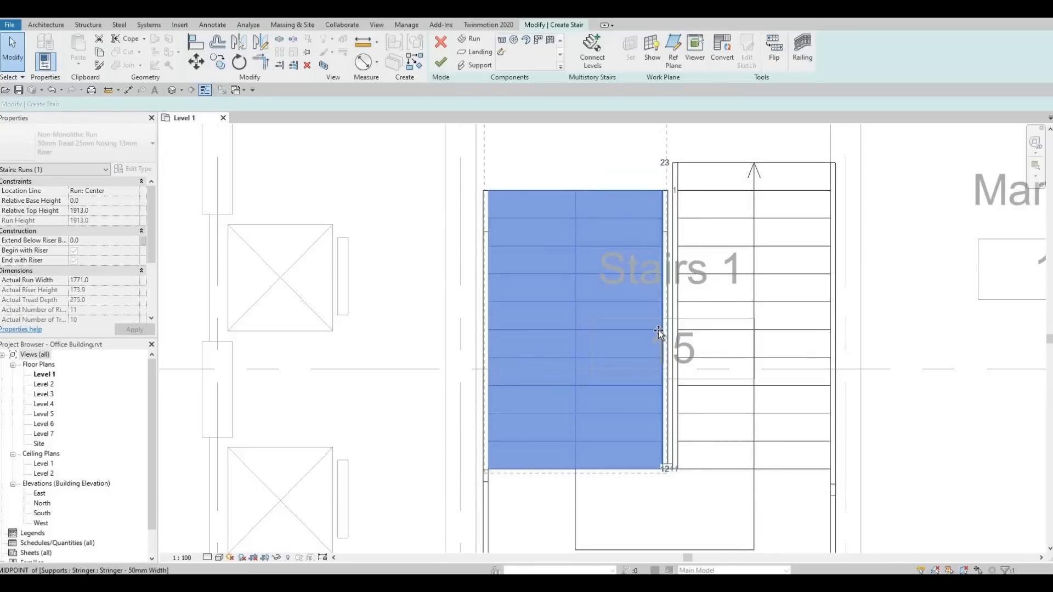
drag(658, 330, 658, 330)
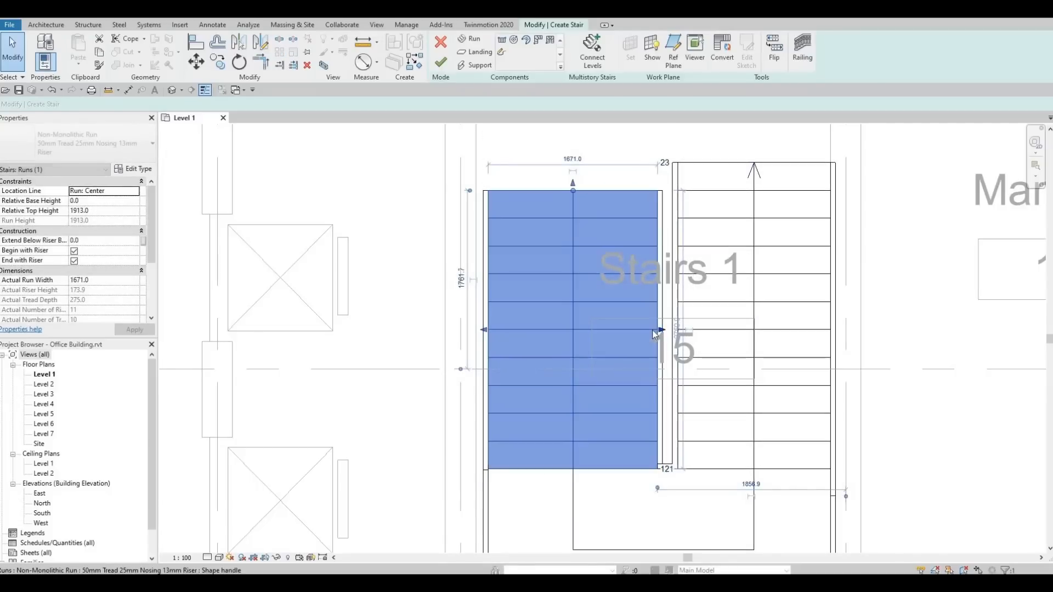
key(Escape)
scroll(664, 373, down, 3)
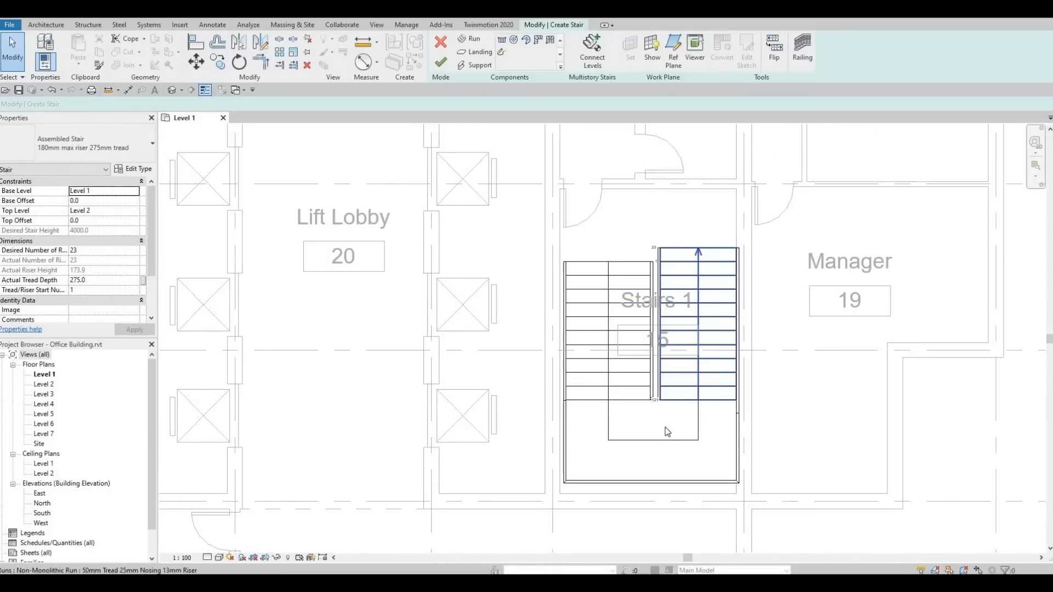
Finish the stair in Stairs 1 and delete its outer railing along the walls.
click(442, 65)
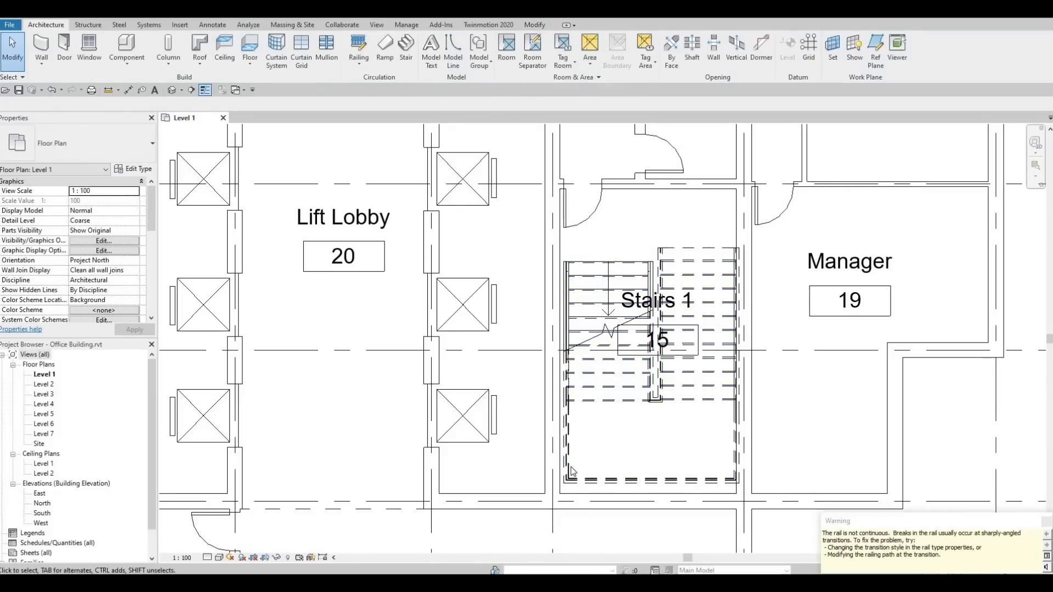
click(568, 475)
key(Delete)
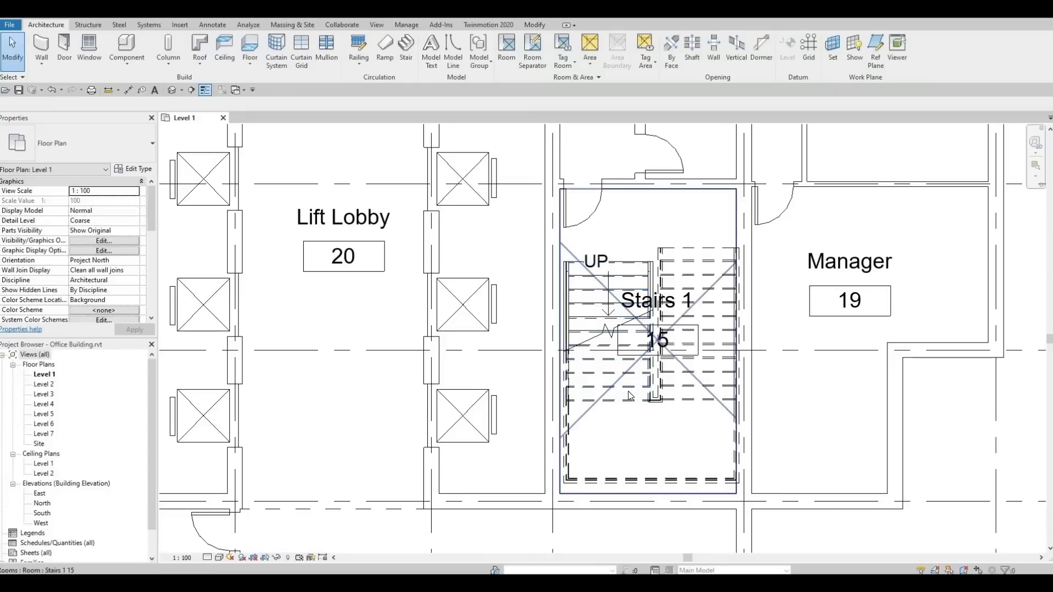
Nudge the finished stair slightly south and west so it sits against the walls of the stair room.
click(624, 382)
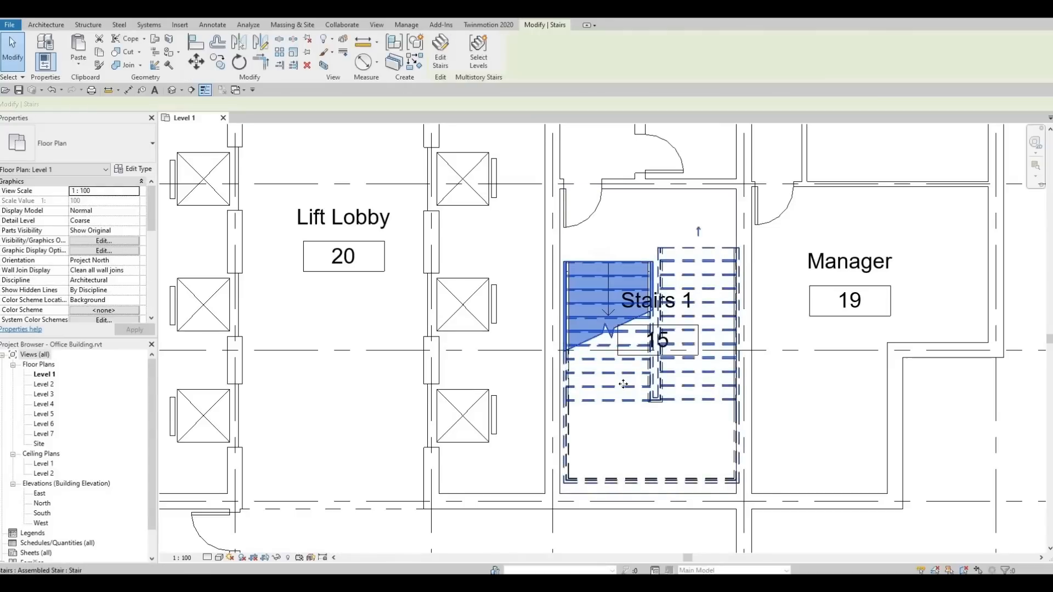
key(Down)
key(Down)
key(Down)
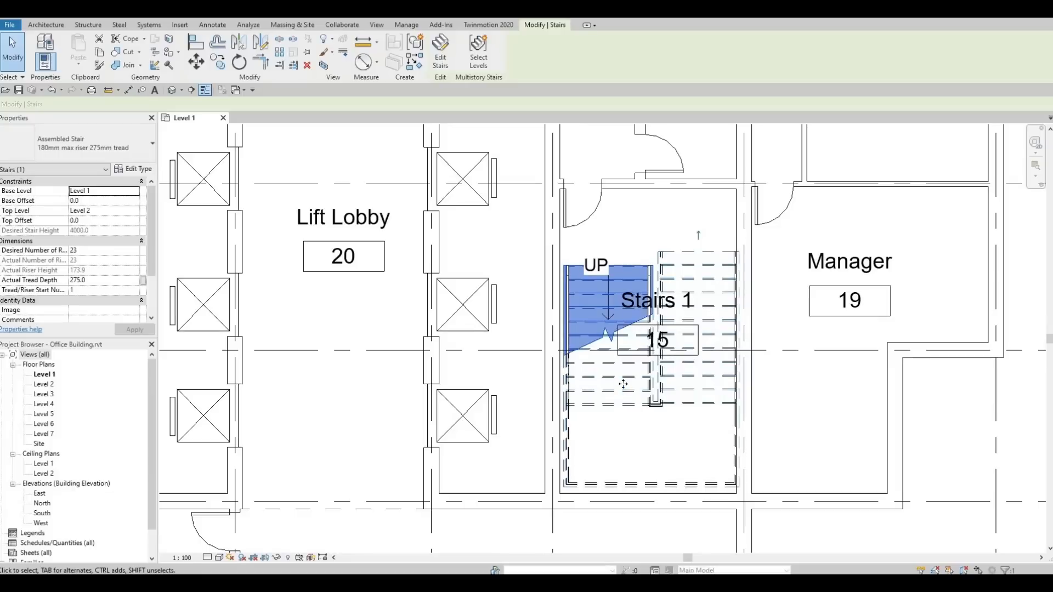
key(Left)
key(Escape)
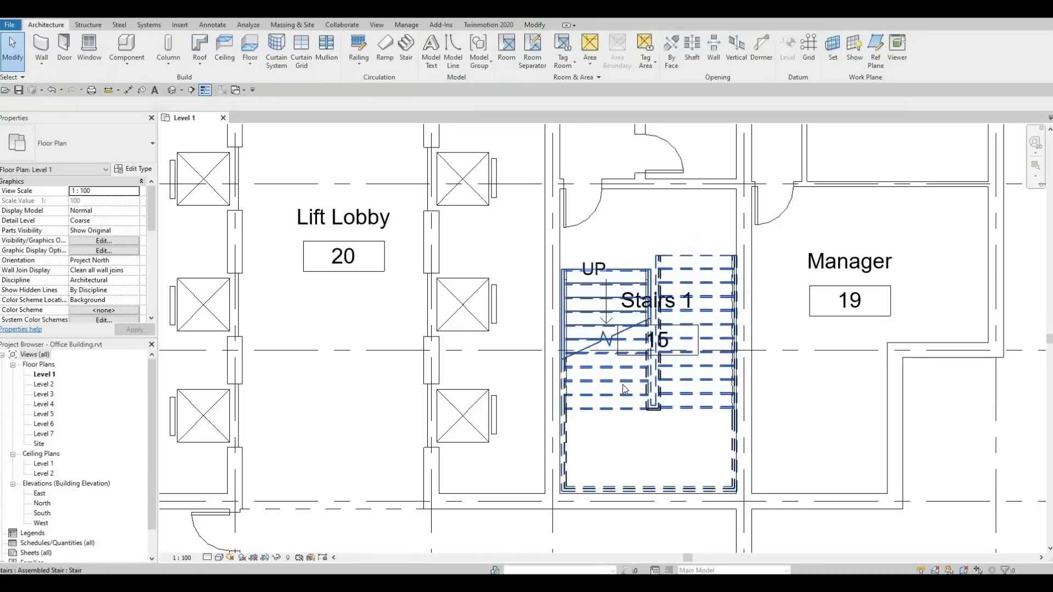
Check the depth of the stair landing with an aligned dimension, without placing it.
click(128, 90)
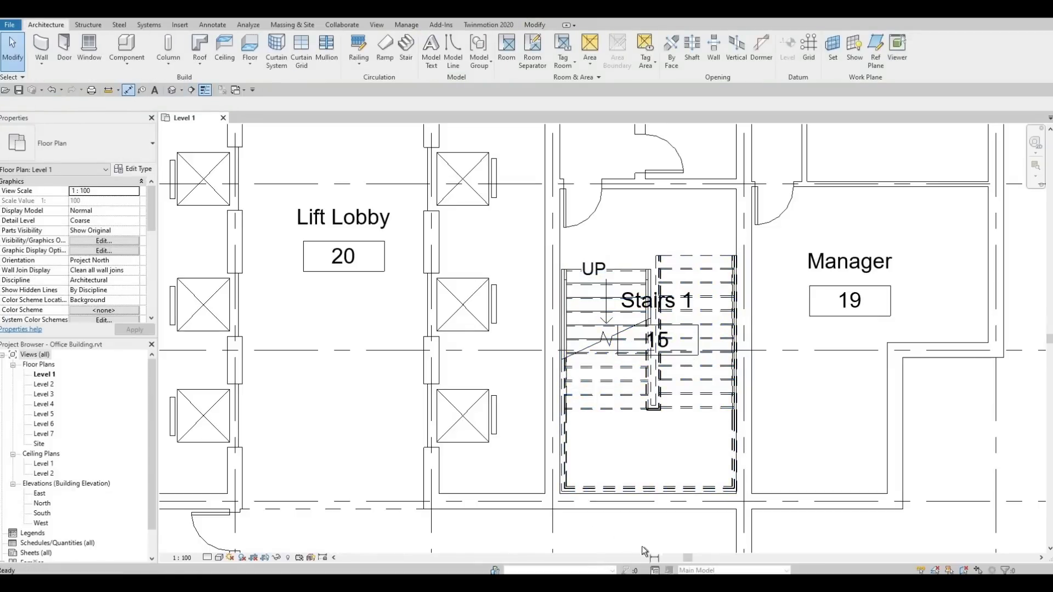
click(652, 439)
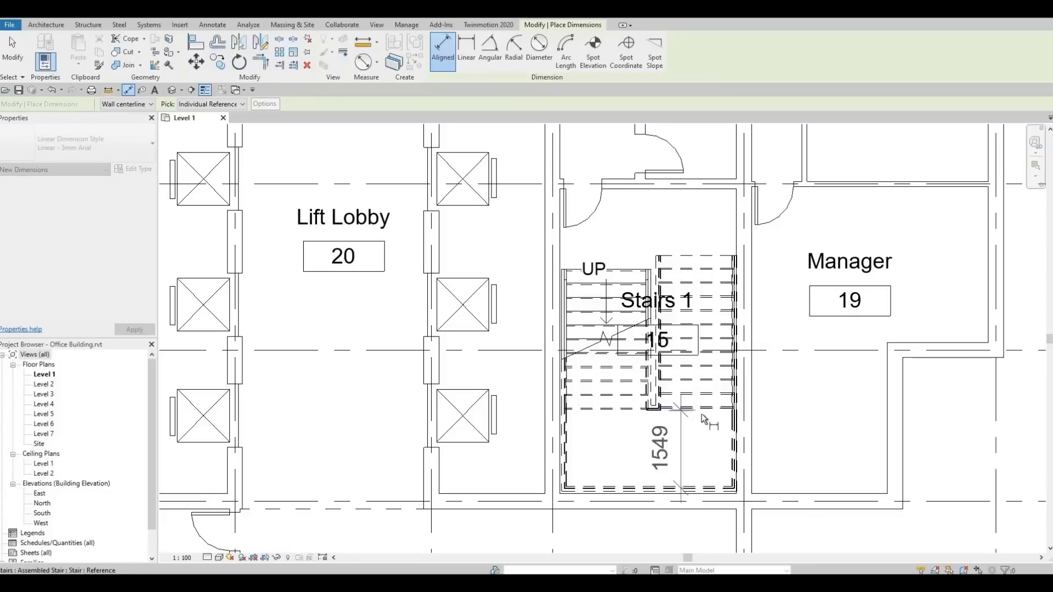
key(Escape)
key(Escape)
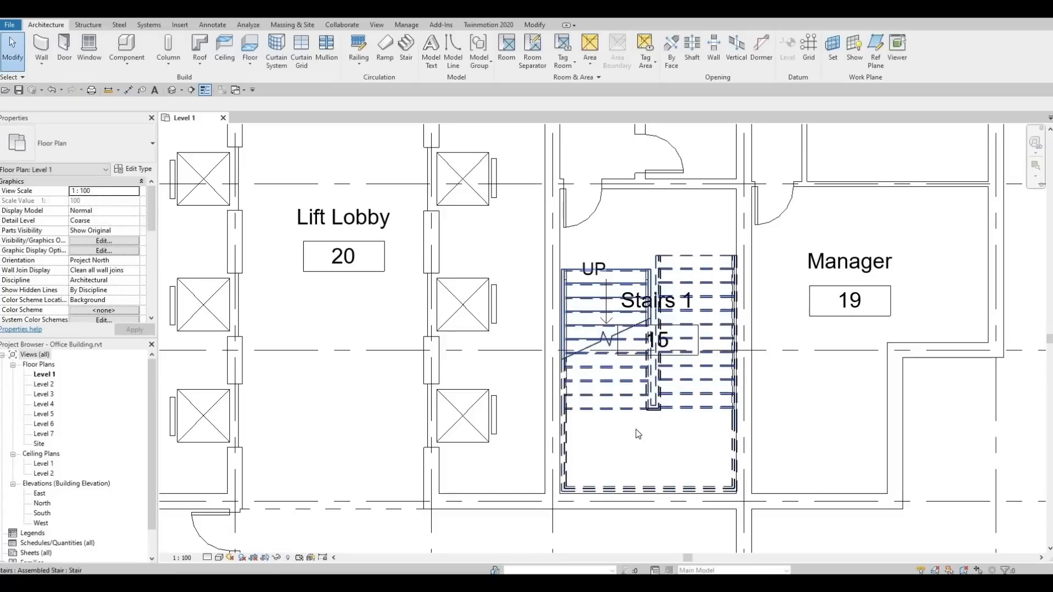
scroll(645, 403, down, 3)
scroll(658, 427, up, 1)
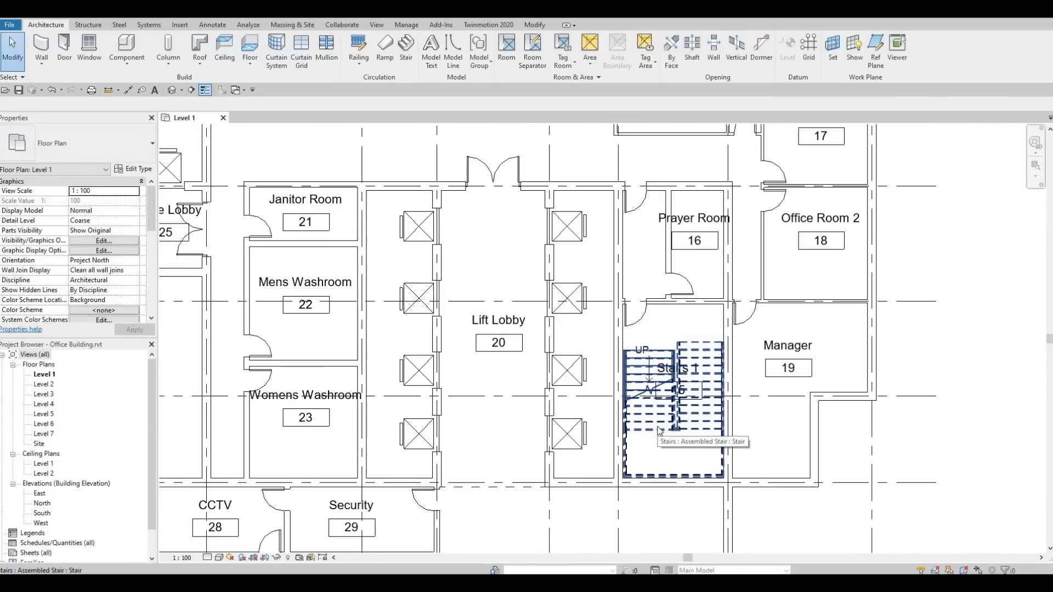
Copy the finished stair from the Stairs 1 room to the area of Break Room and Stair 2.
click(660, 431)
scroll(681, 444, down, 2)
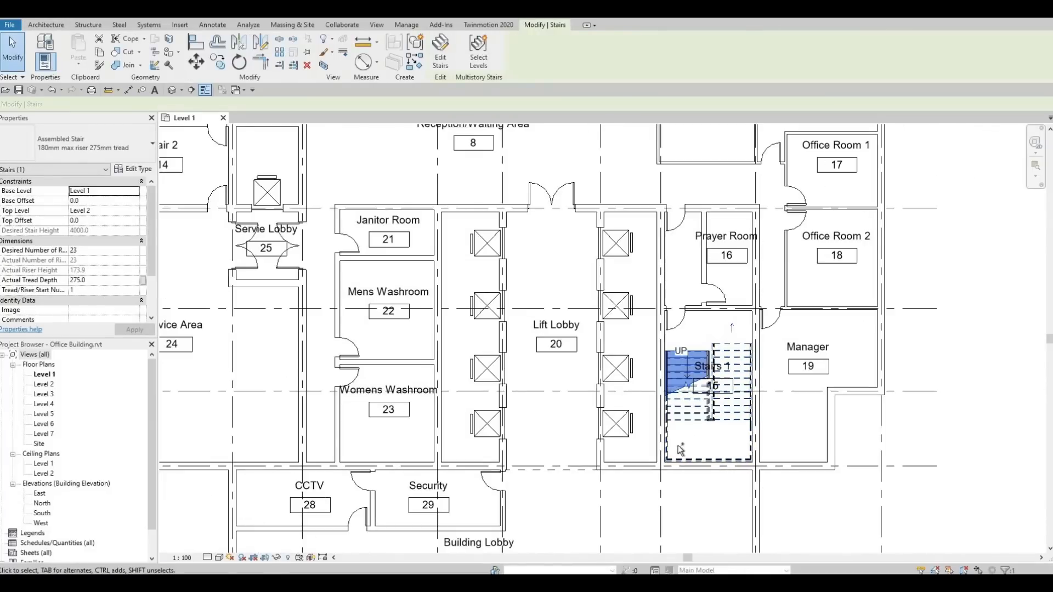
key(m)
key(v)
click(650, 479)
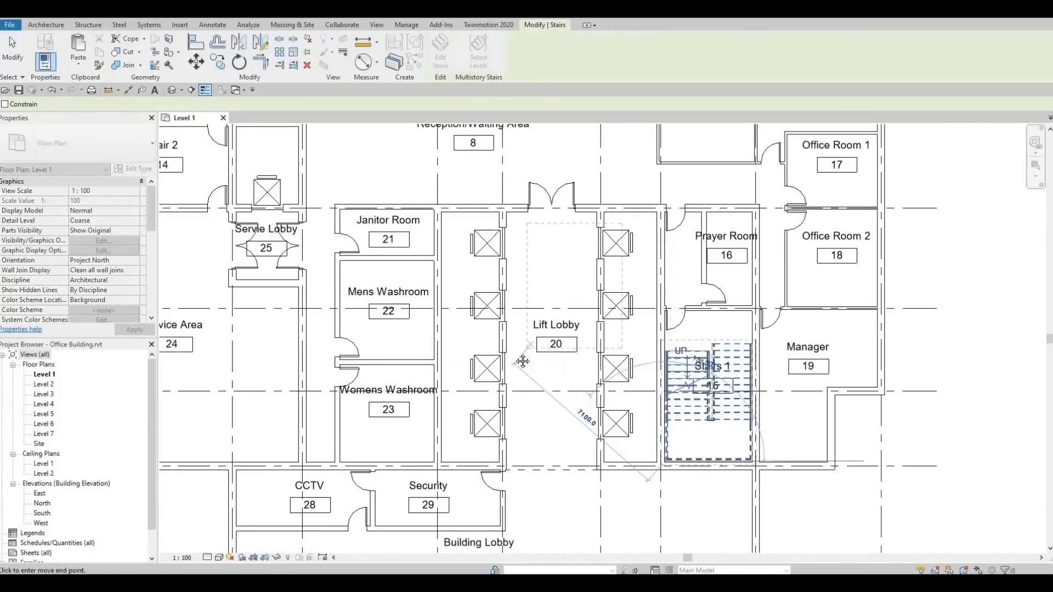
middle_drag(619, 401, 747, 442)
middle_drag(303, 225, 614, 348)
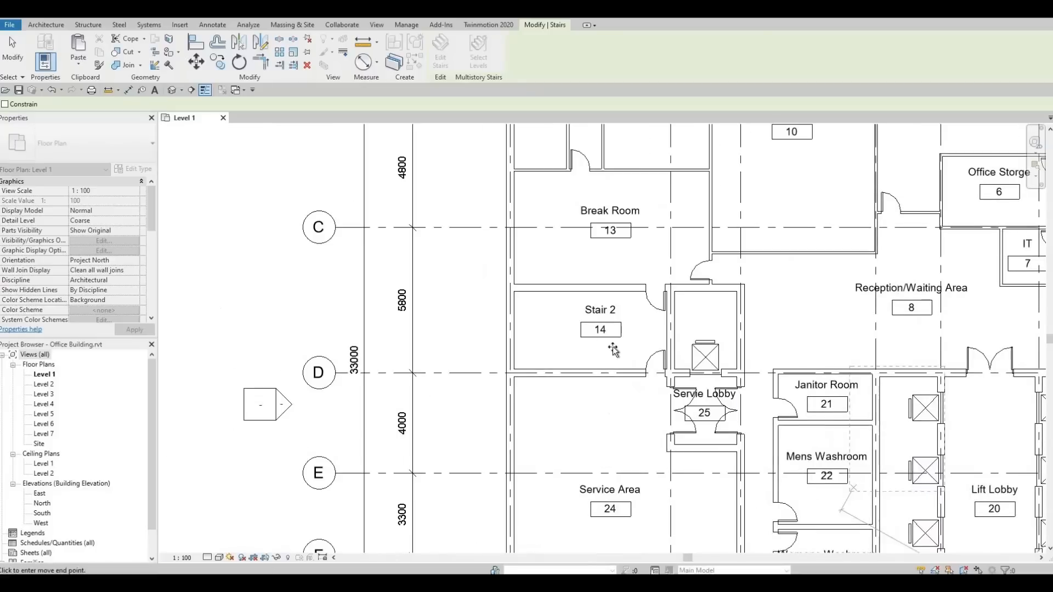
click(538, 307)
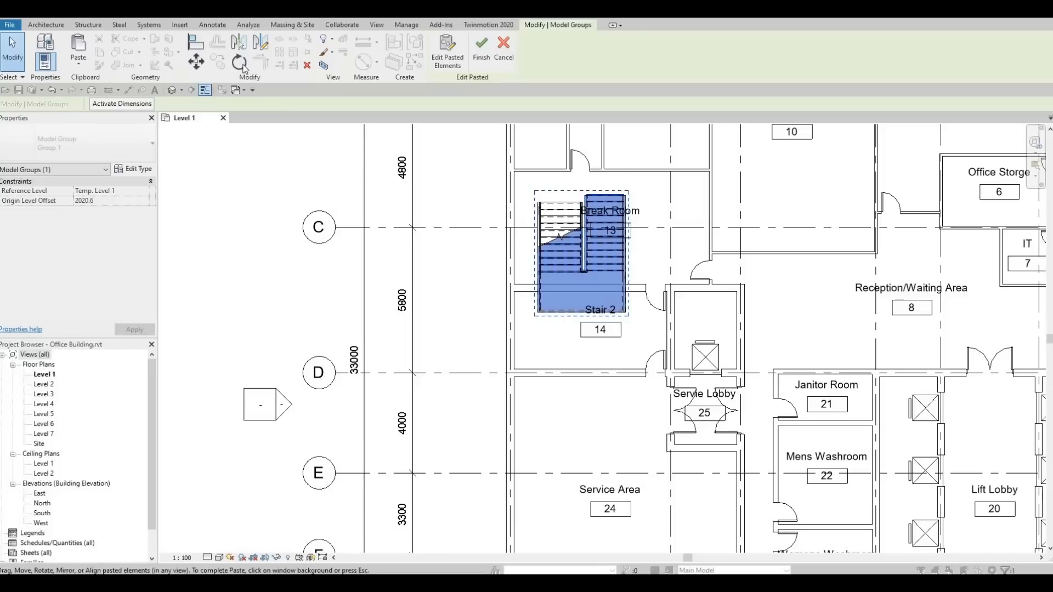
Rotate the copied stair 90 degrees so its landing faces the west exterior wall.
click(462, 253)
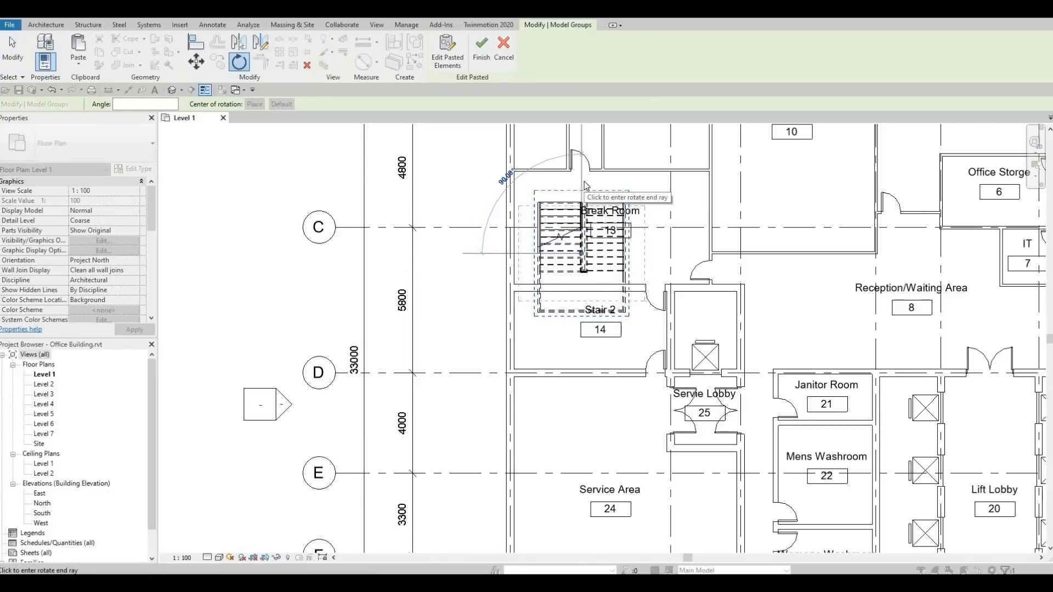
click(584, 186)
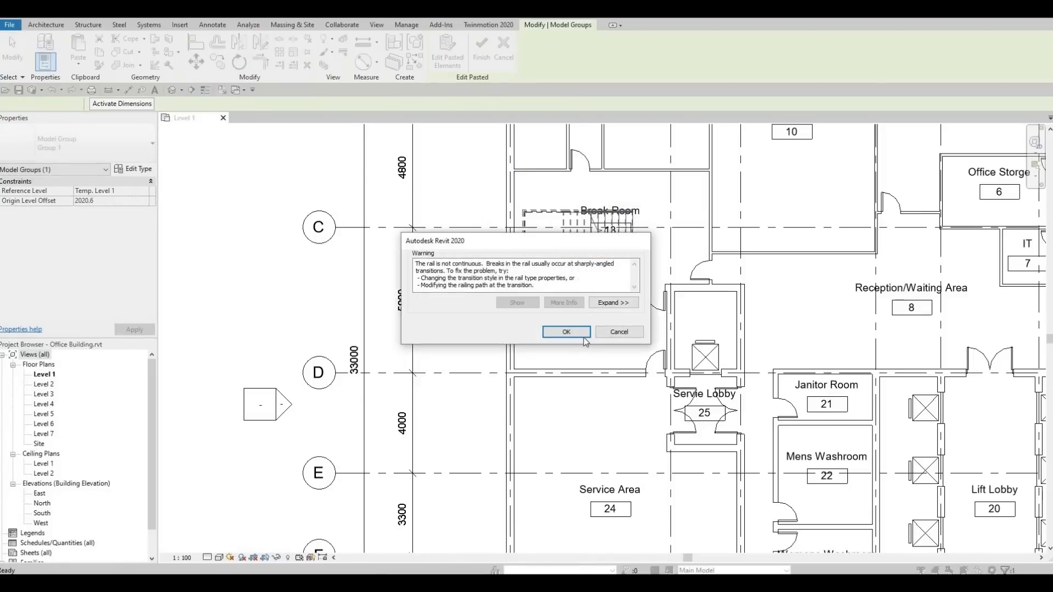
click(583, 337)
Try the rotated stair against the north and west walls of Stair 2 and set it aside in the Service Area.
click(562, 233)
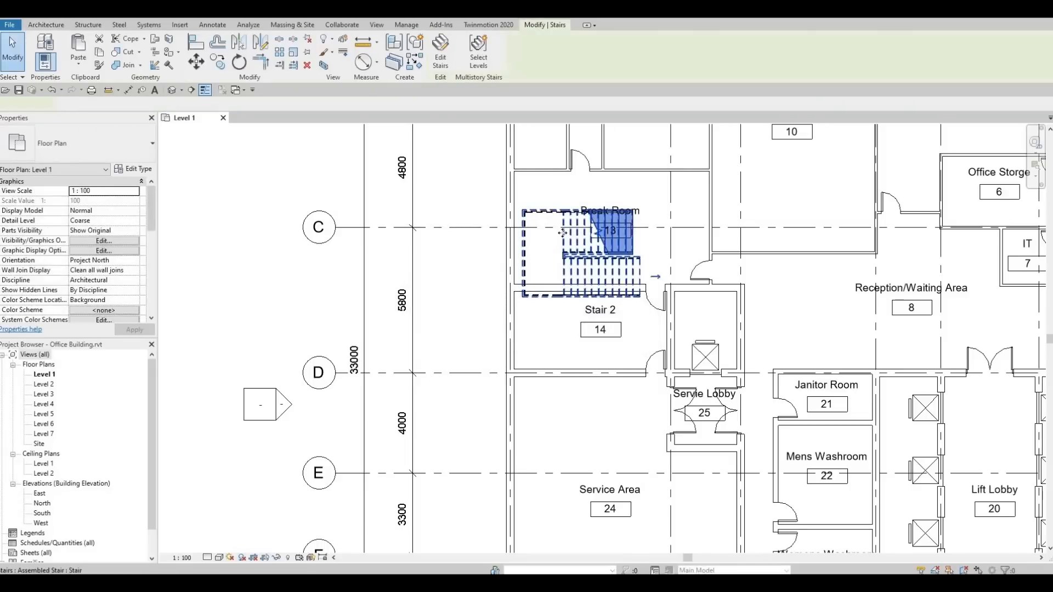
drag(563, 233, 554, 316)
scroll(611, 373, up, 2)
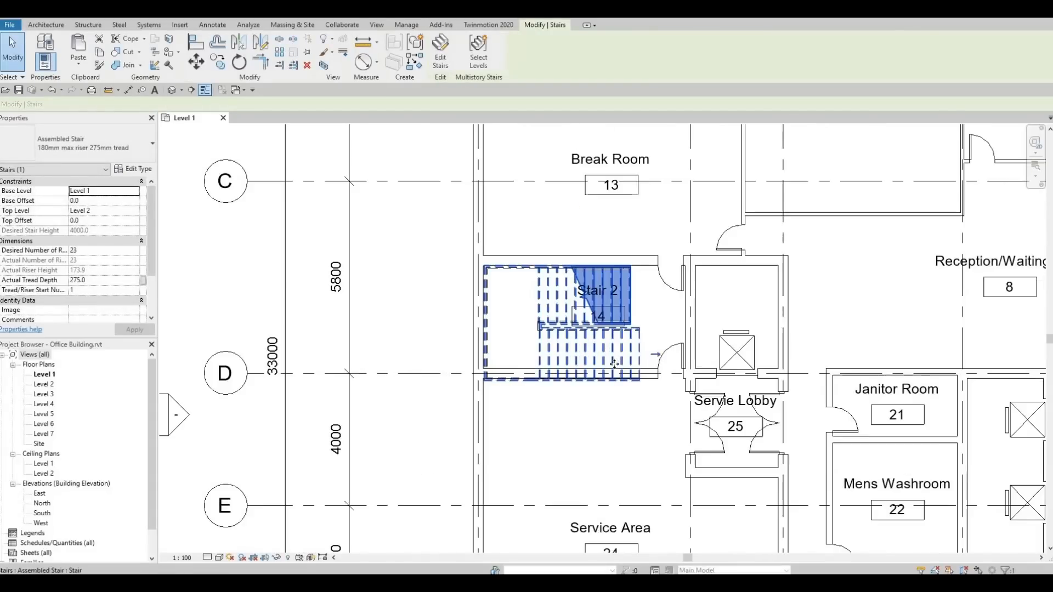
scroll(625, 351, up, 3)
scroll(639, 337, down, 3)
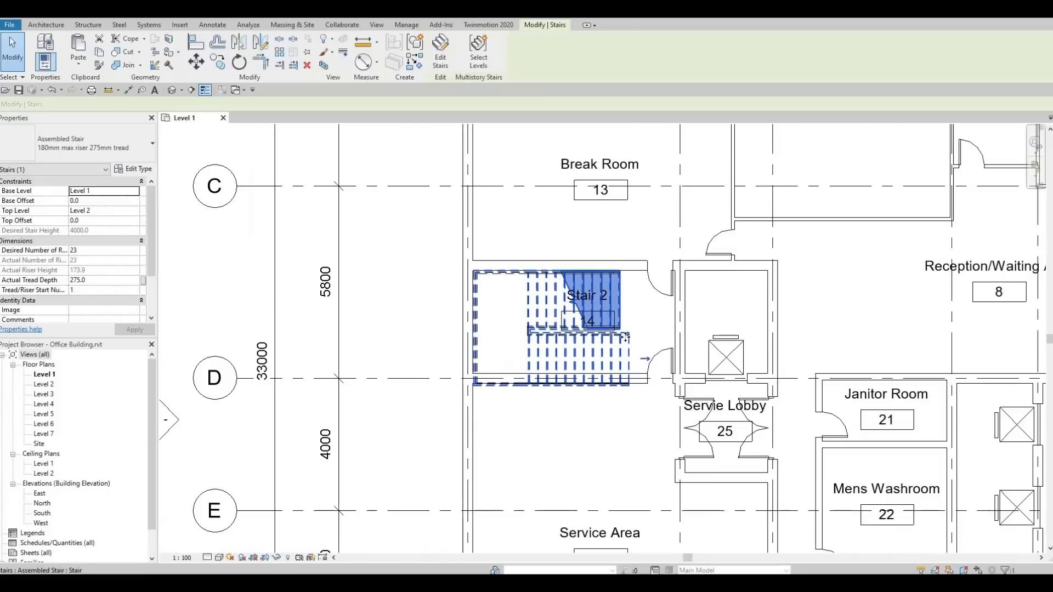
middle_drag(640, 331, 632, 335)
middle_drag(554, 340, 557, 311)
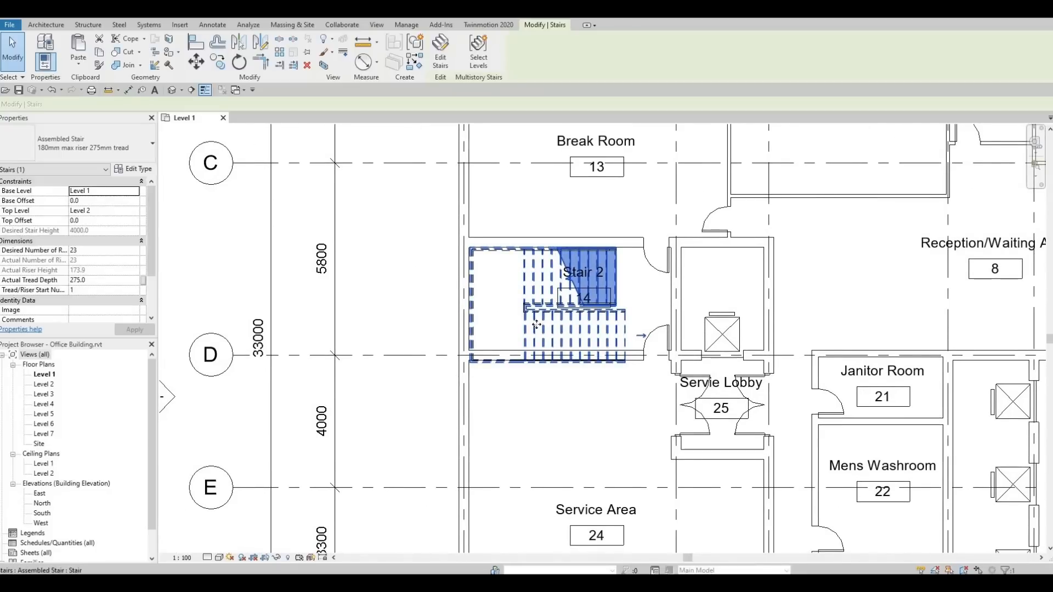
drag(542, 321, 556, 437)
key(Escape)
Nudge the wall between Break Room and Stair 2 north until it is 3580 mm from the wall on grid D.
click(597, 245)
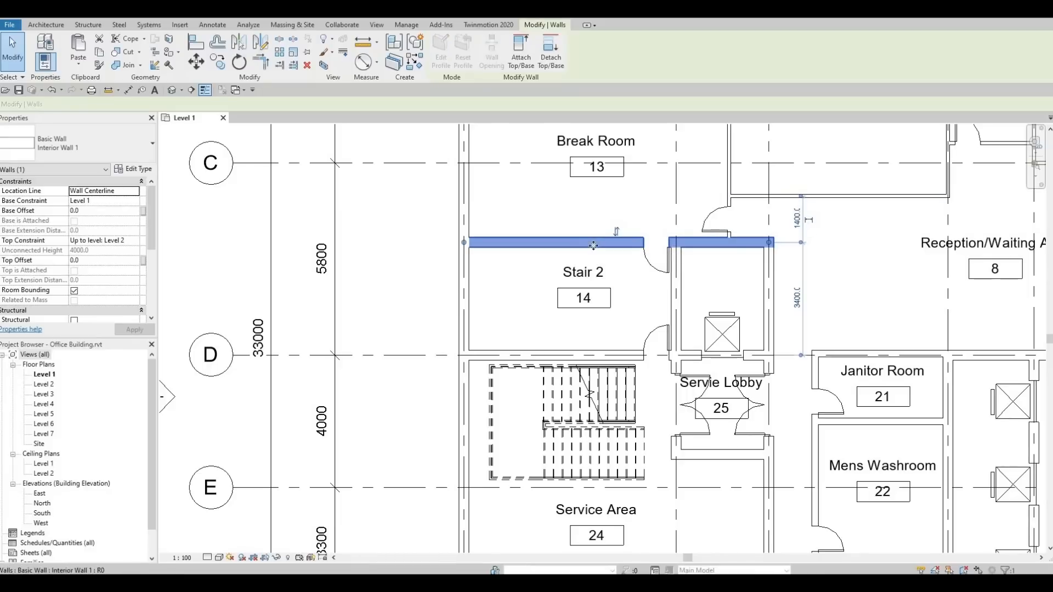
key(Up)
key(Up)
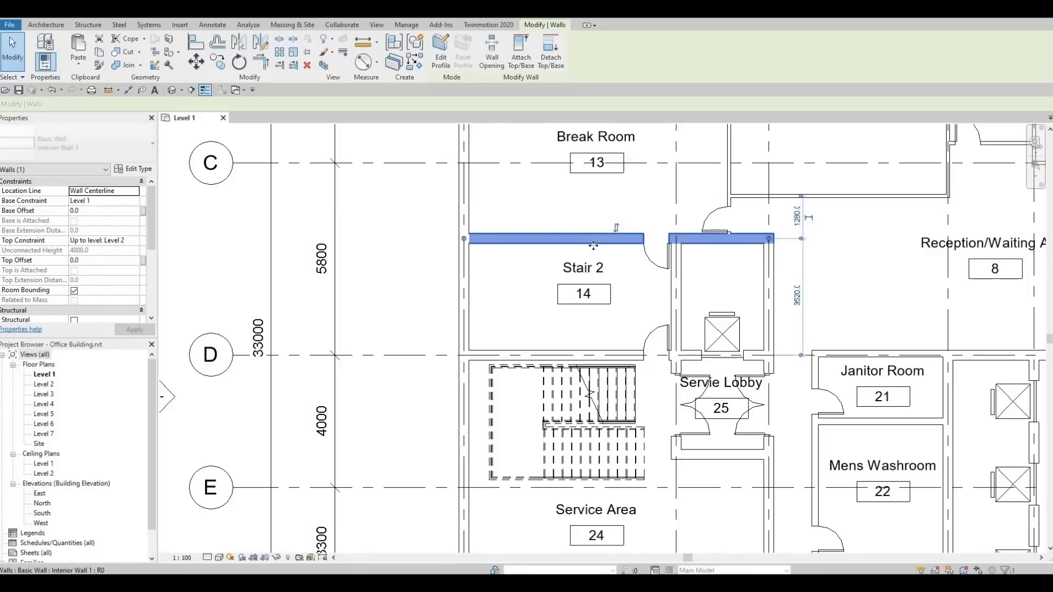
key(Up)
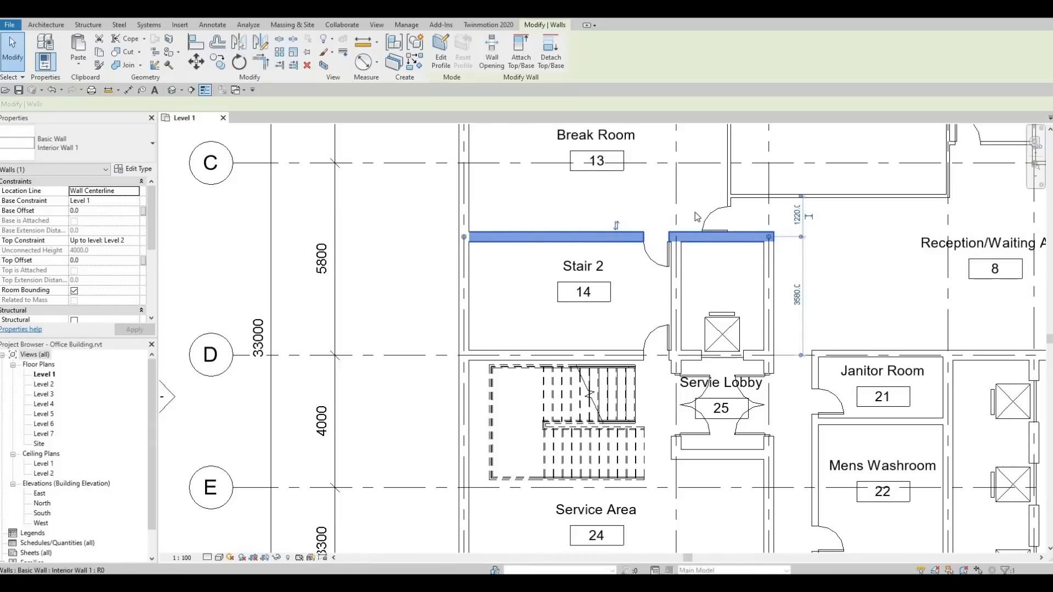
Nudge the Break Room door north away from the wall corner and shift the Stair 2 north wall slightly further north.
click(720, 213)
click(713, 219)
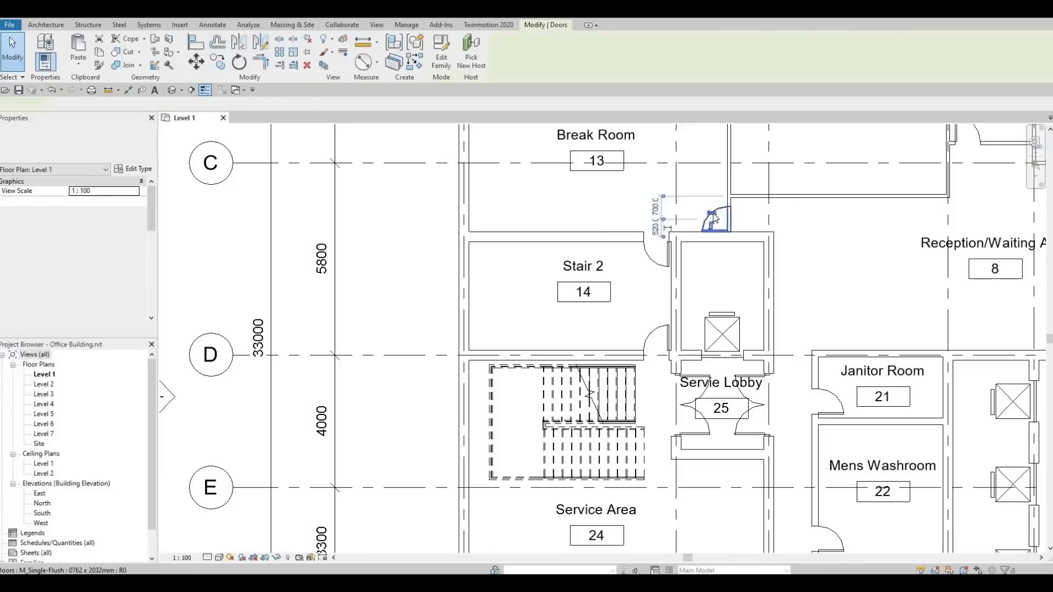
key(Up)
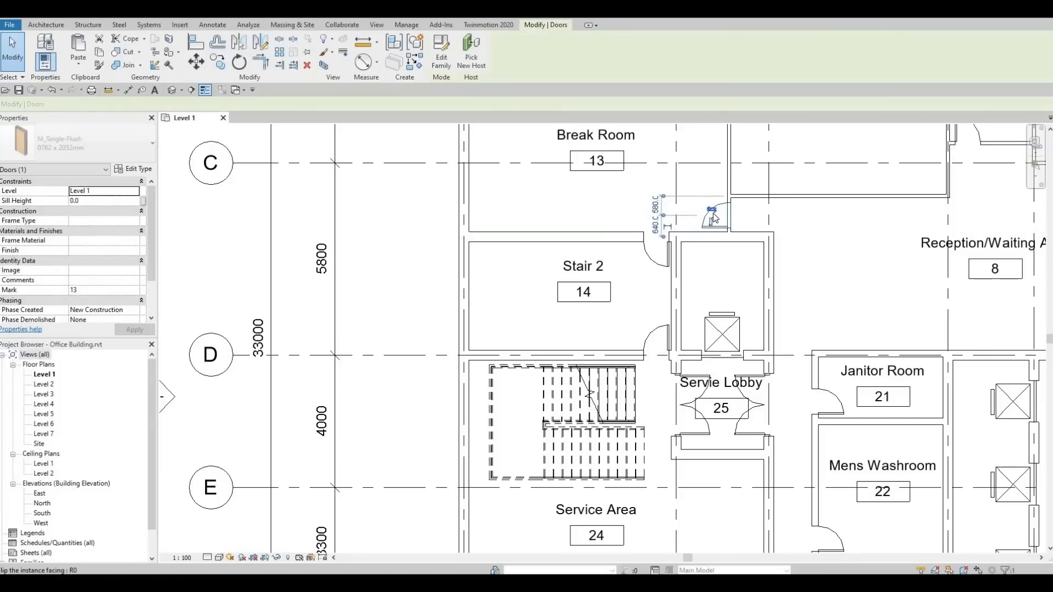
key(Down)
key(Escape)
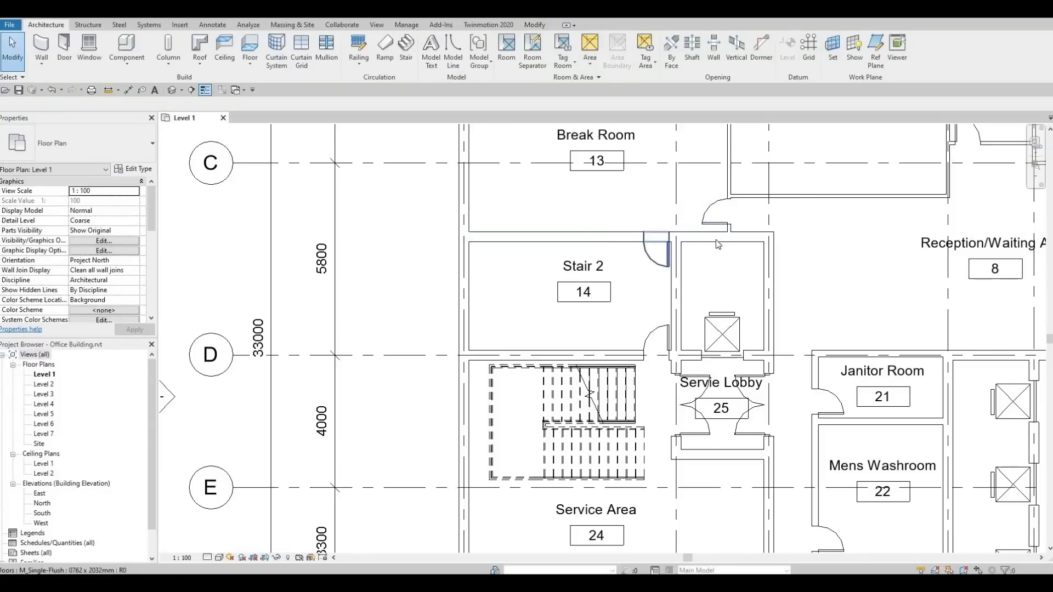
click(699, 244)
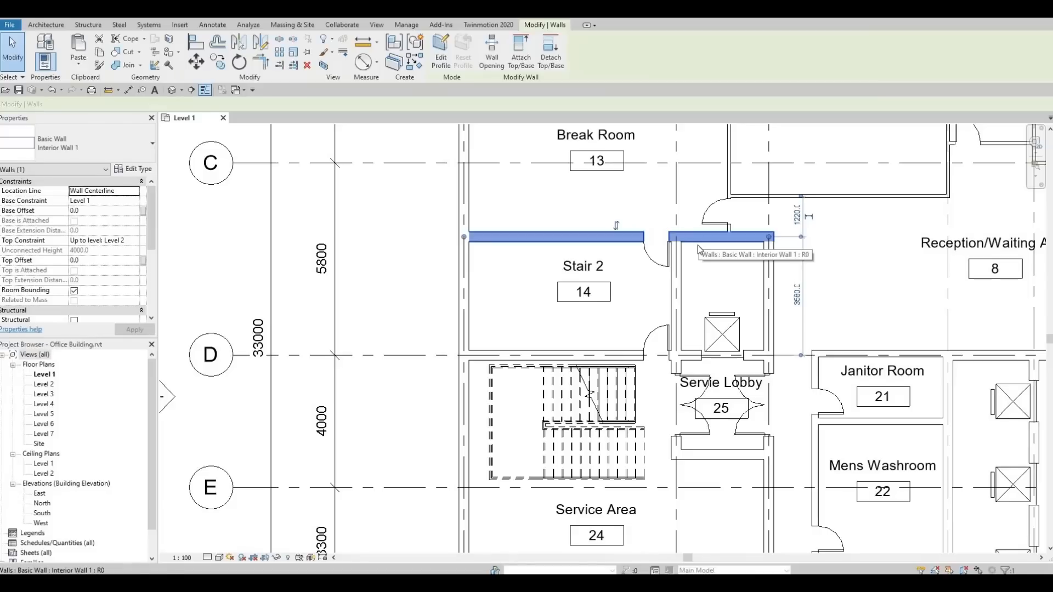
key(Escape)
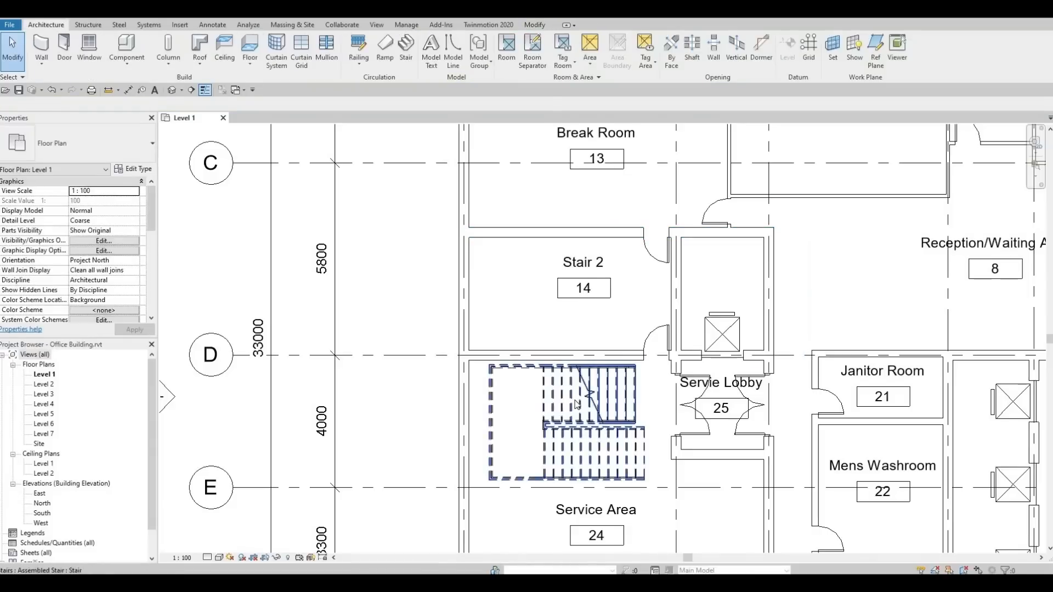
Move the stair from the Service Area into Stair 2 and nudge it against the room's north and west walls.
click(550, 394)
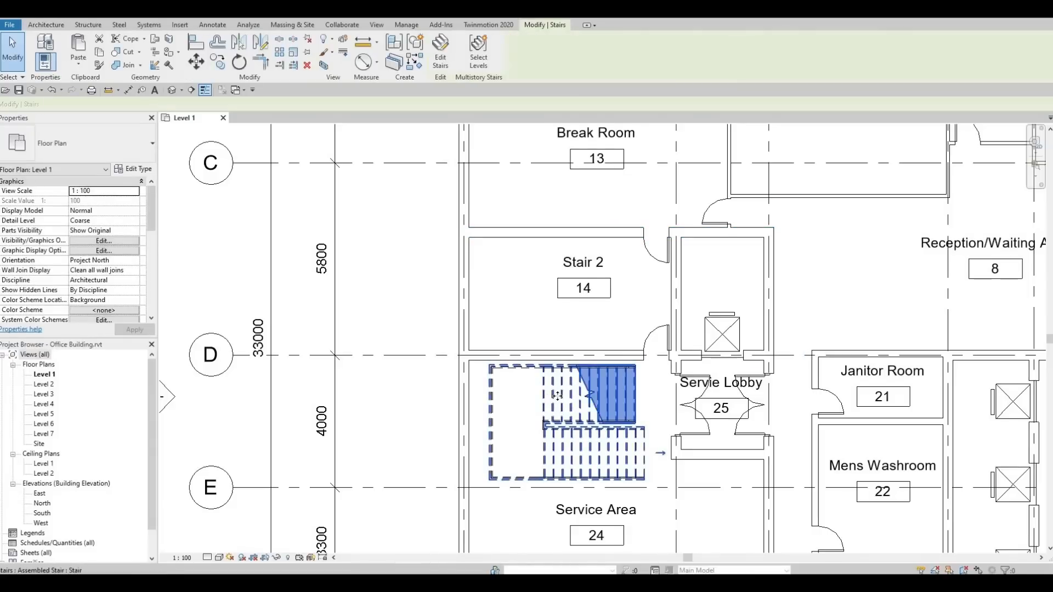
drag(557, 349, 542, 271)
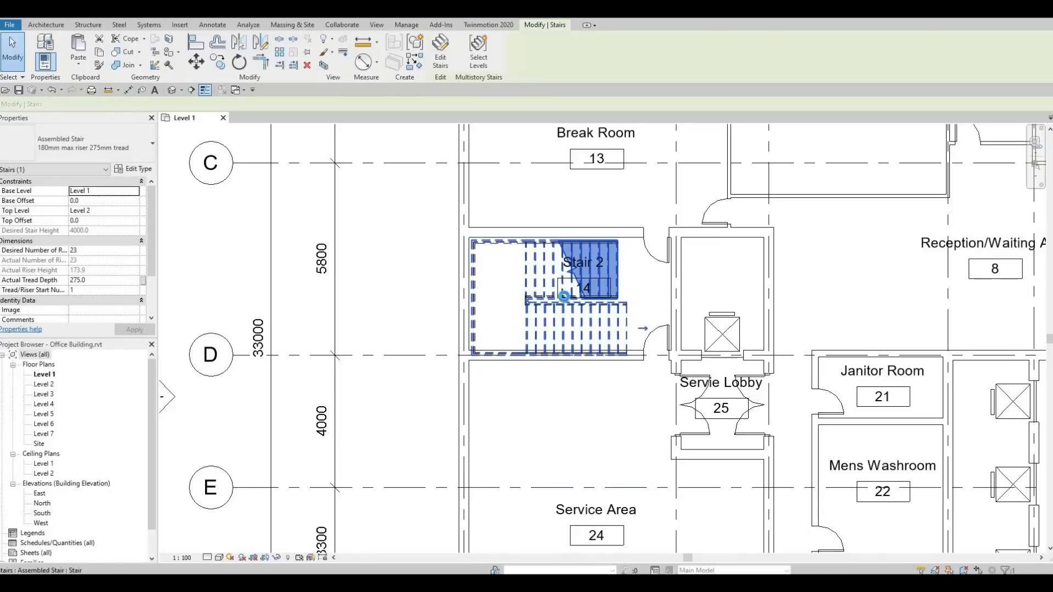
key(Up)
key(Up)
key(Up)
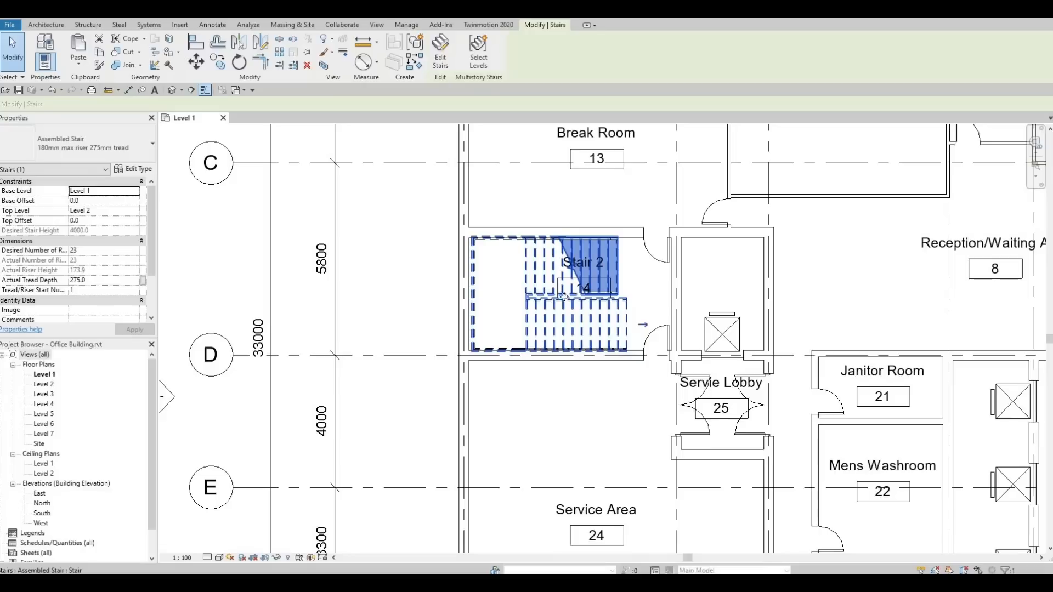
key(Down)
key(Up)
key(Up)
key(Up)
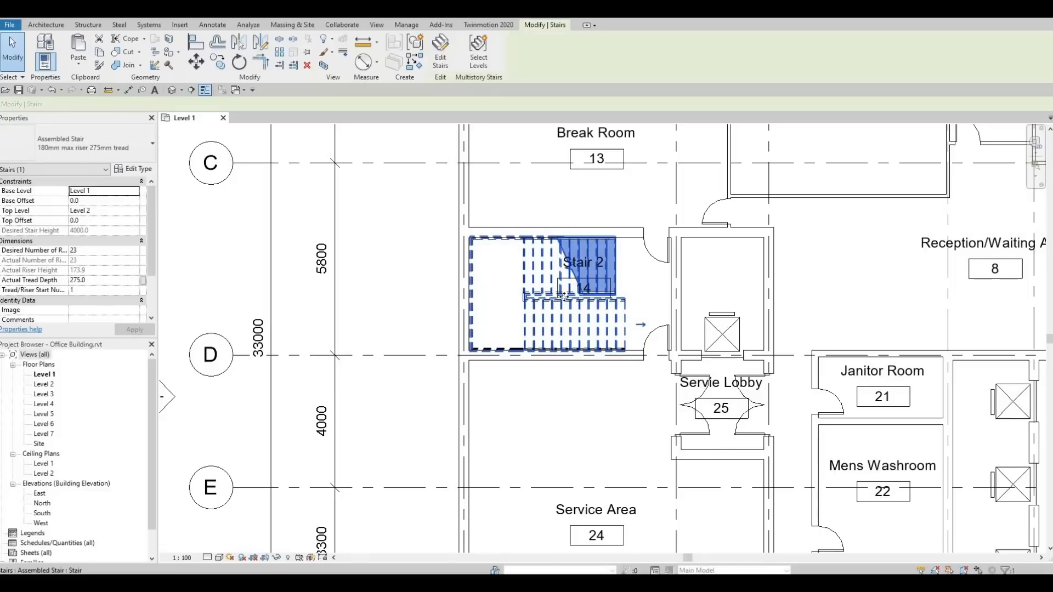
key(Escape)
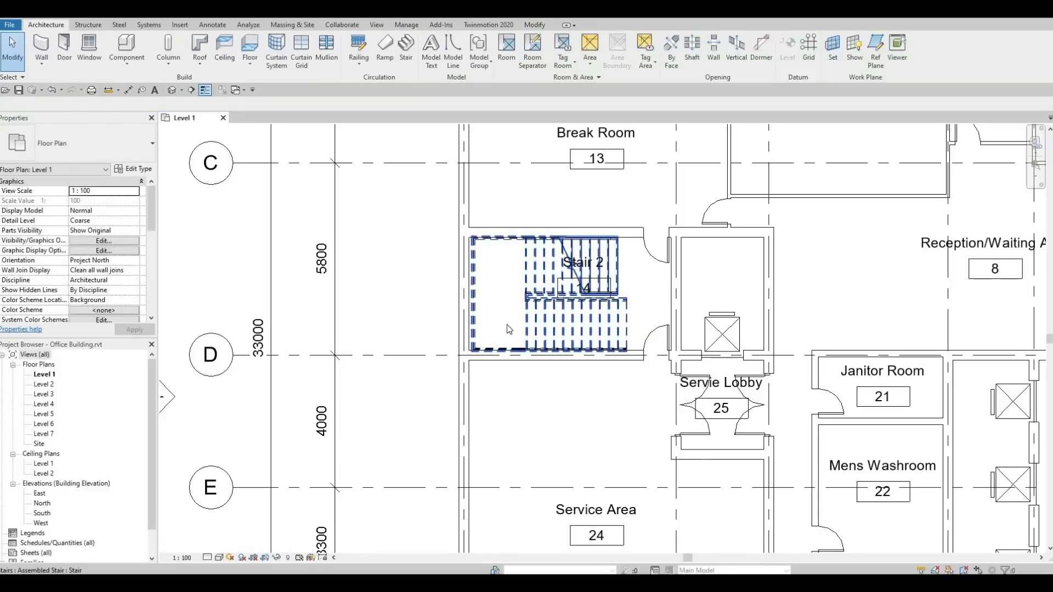
Nudge the wall between Break Room and Stair 2 north to 3760 mm from the wall on grid D.
scroll(513, 307, down, 3)
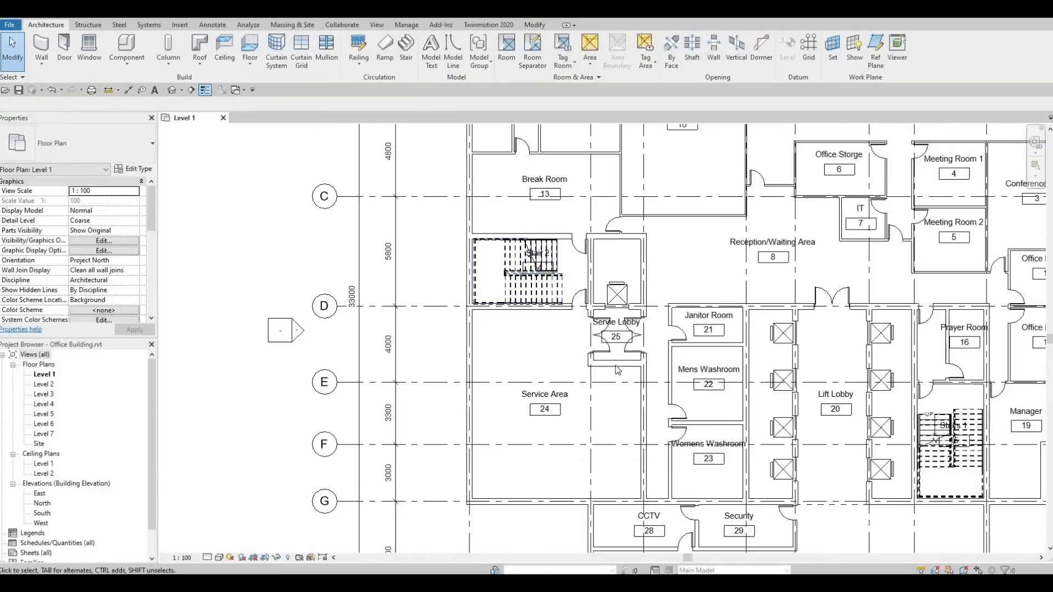
scroll(615, 370, down, 2)
middle_drag(637, 403, 584, 383)
scroll(499, 244, up, 3)
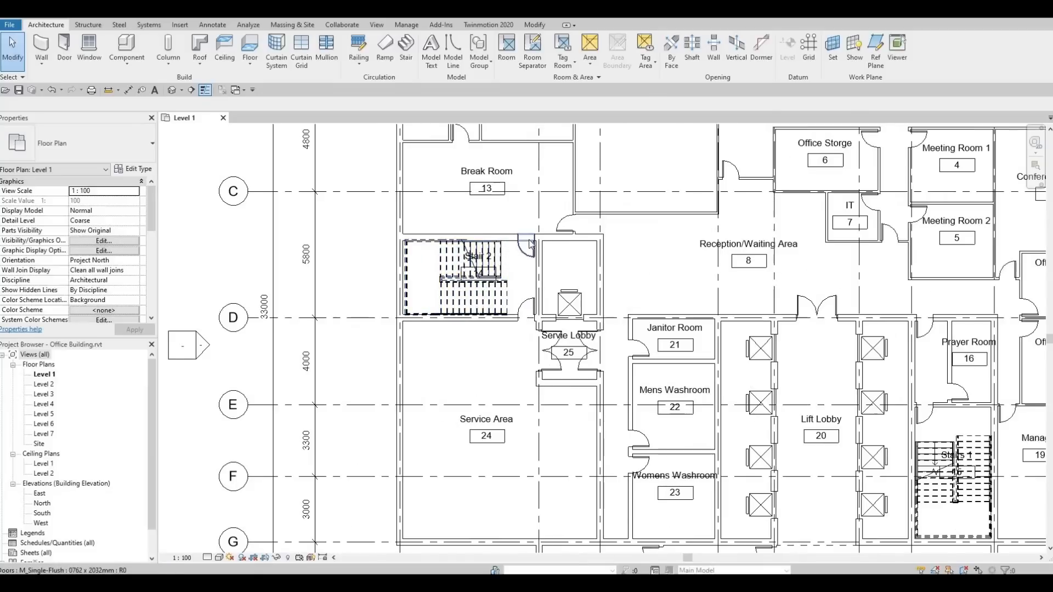
scroll(531, 245, up, 2)
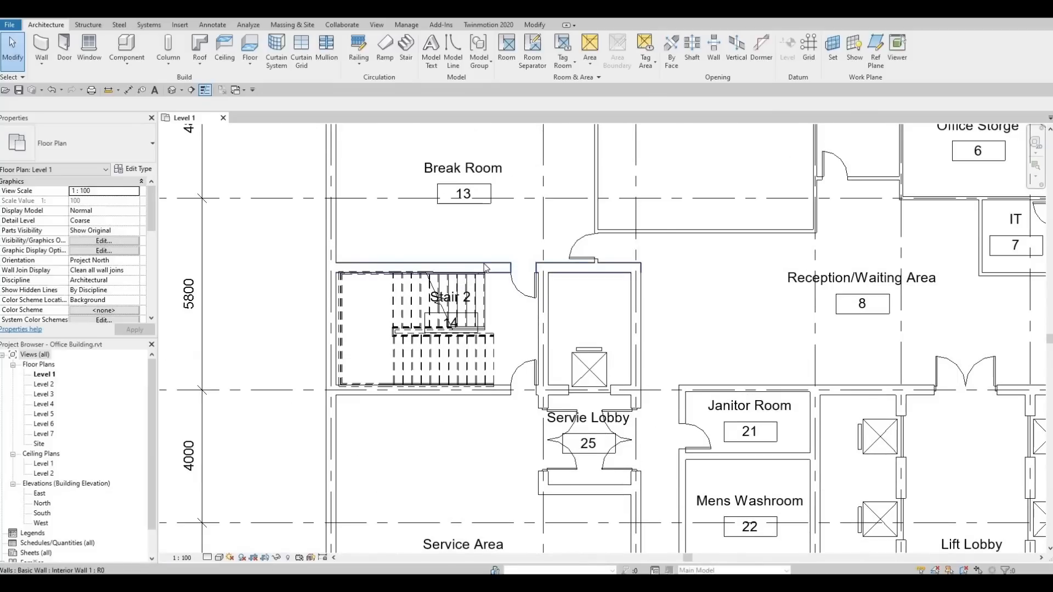
click(485, 268)
key(Up)
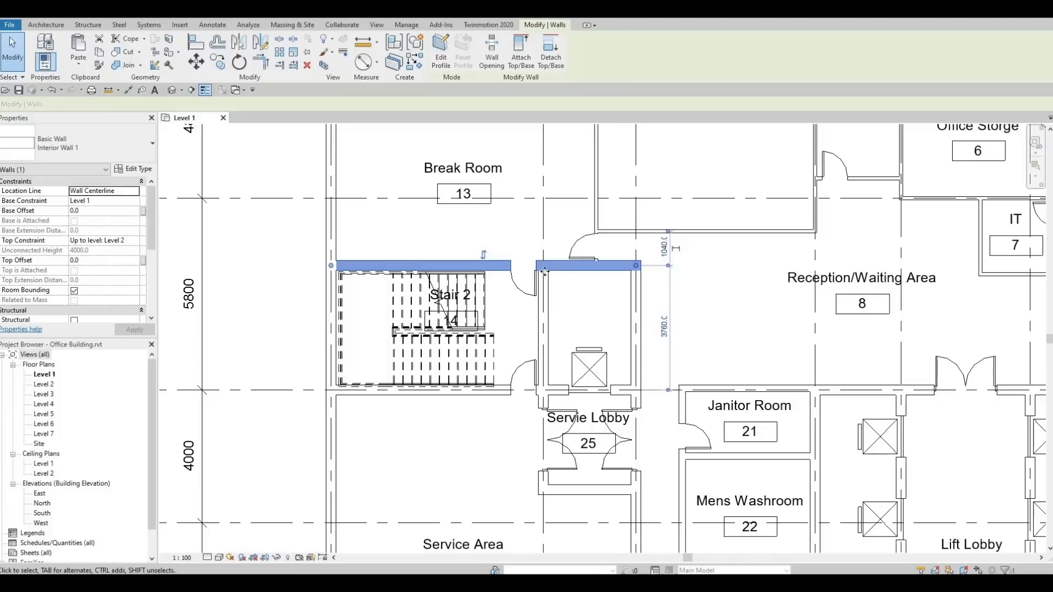
Set the Board Room's south wall to 4800 mm from the wall on grid D.
middle_drag(618, 295, 619, 336)
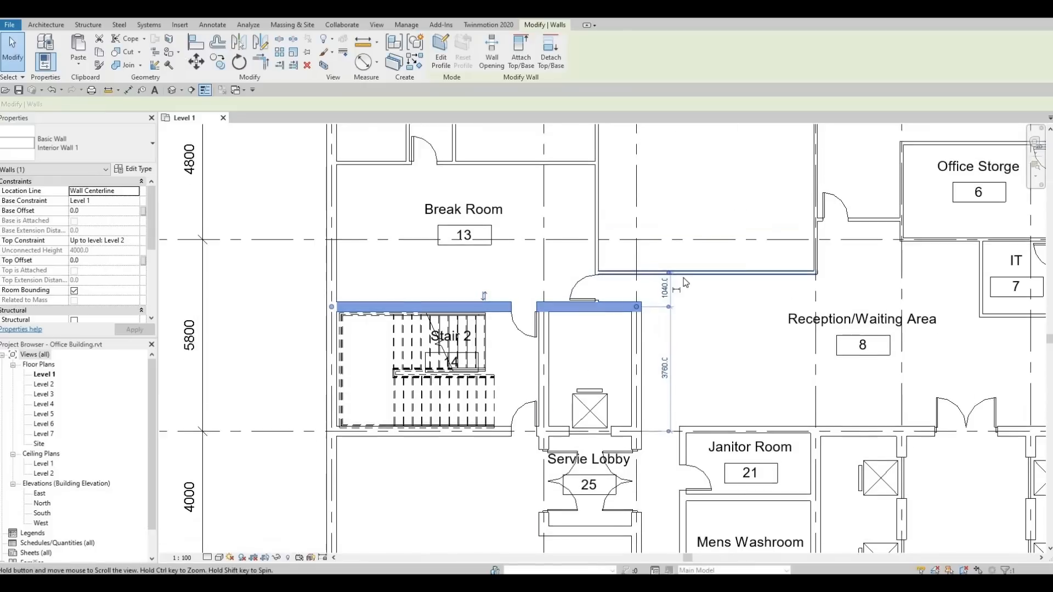
scroll(686, 282, down, 1)
click(692, 283)
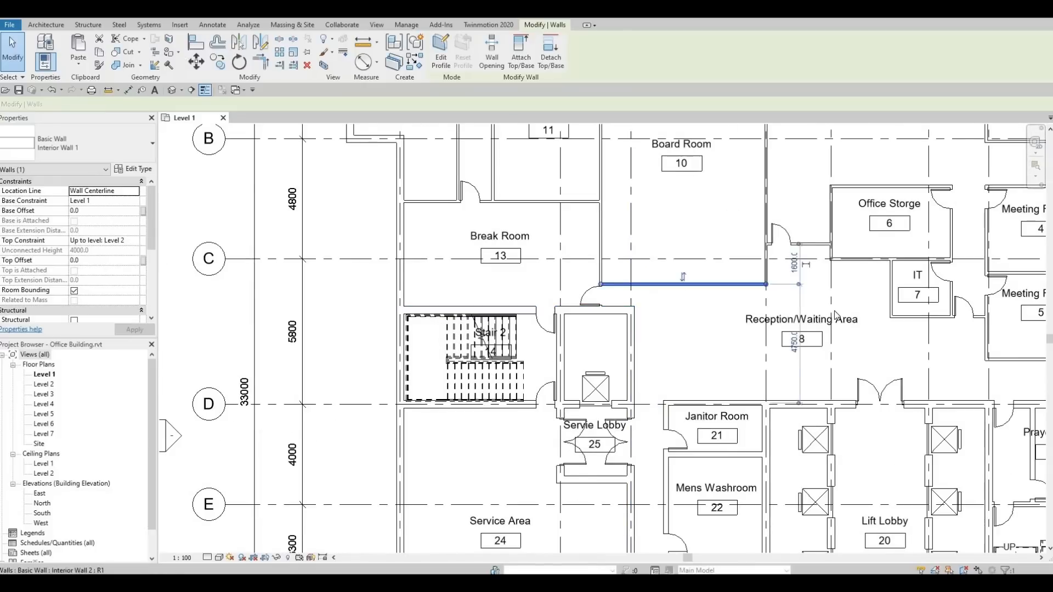
scroll(819, 351, up, 5)
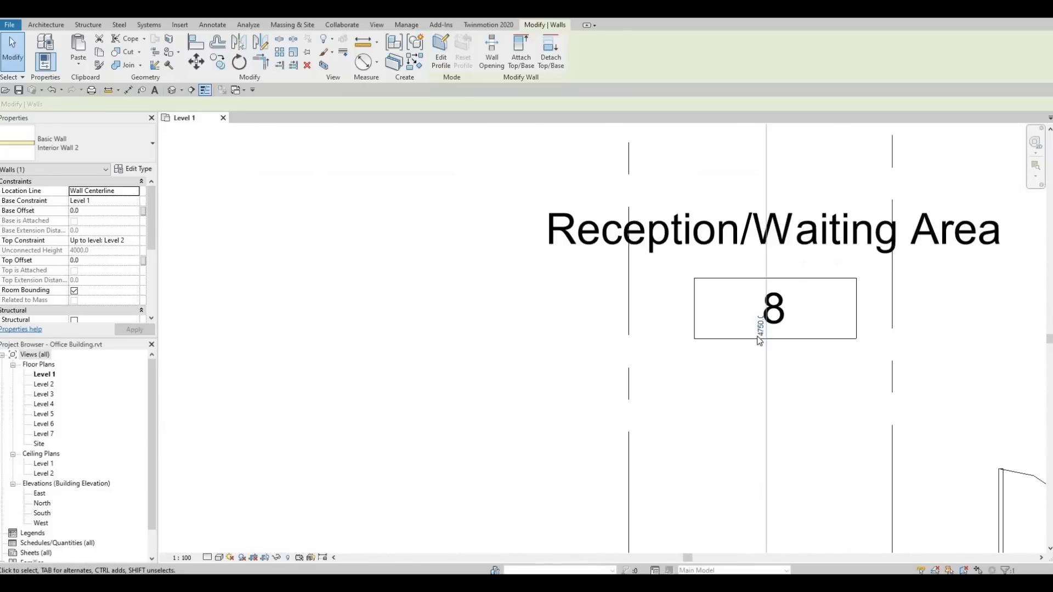
scroll(768, 337, down, 2)
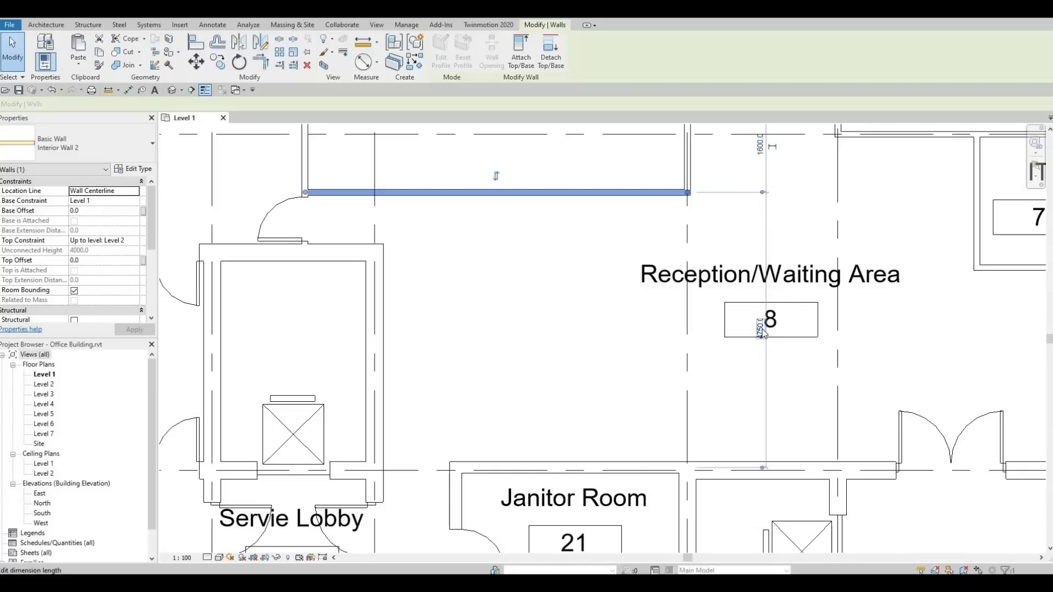
click(760, 330)
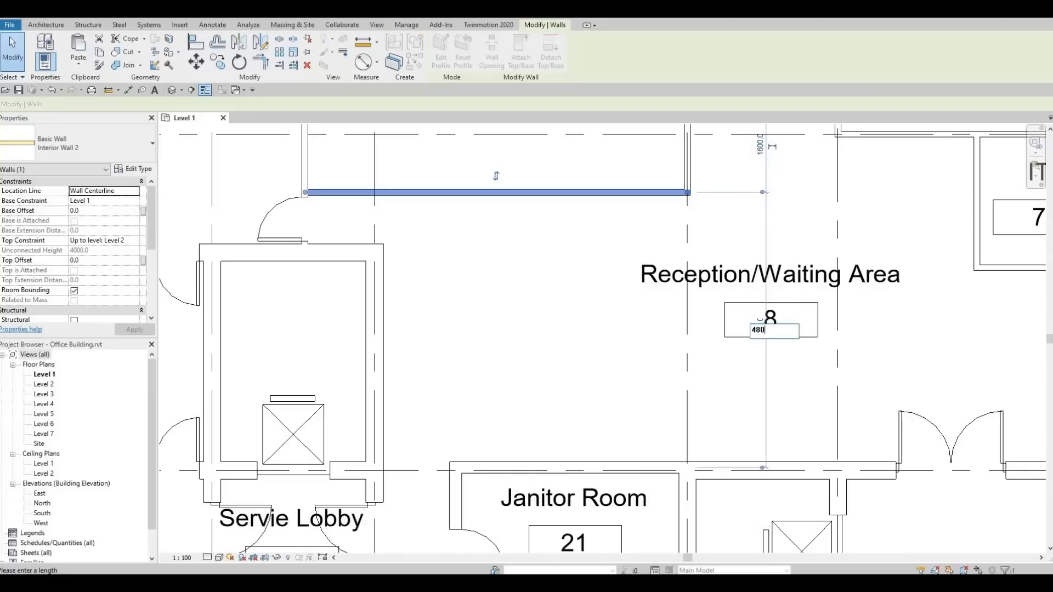
key(Return)
click(623, 337)
Nudge the Break Room door slightly north, closer to the Board Room's south wall.
middle_drag(452, 252, 564, 287)
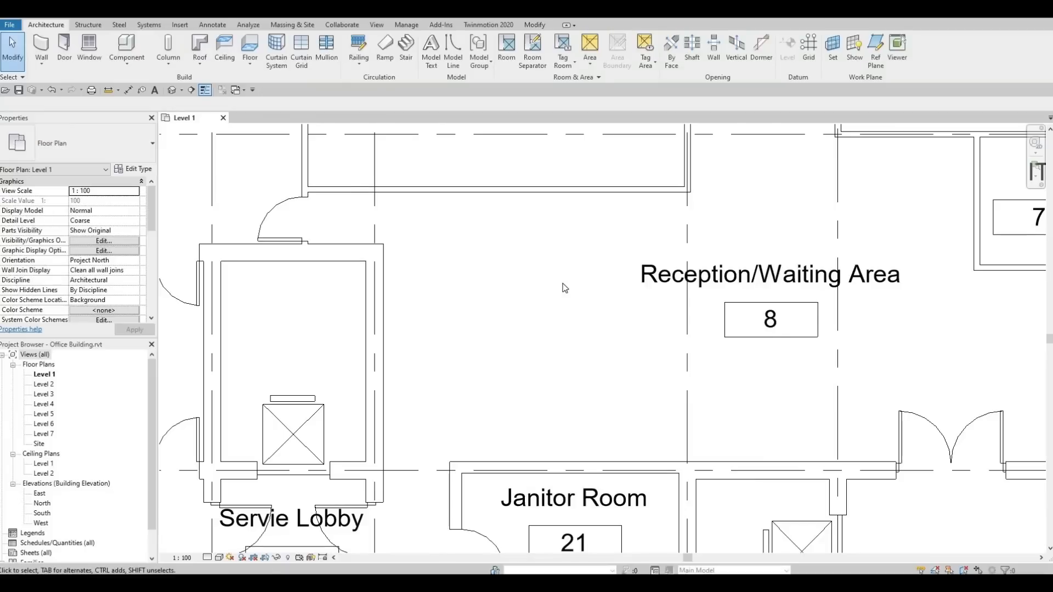
click(417, 241)
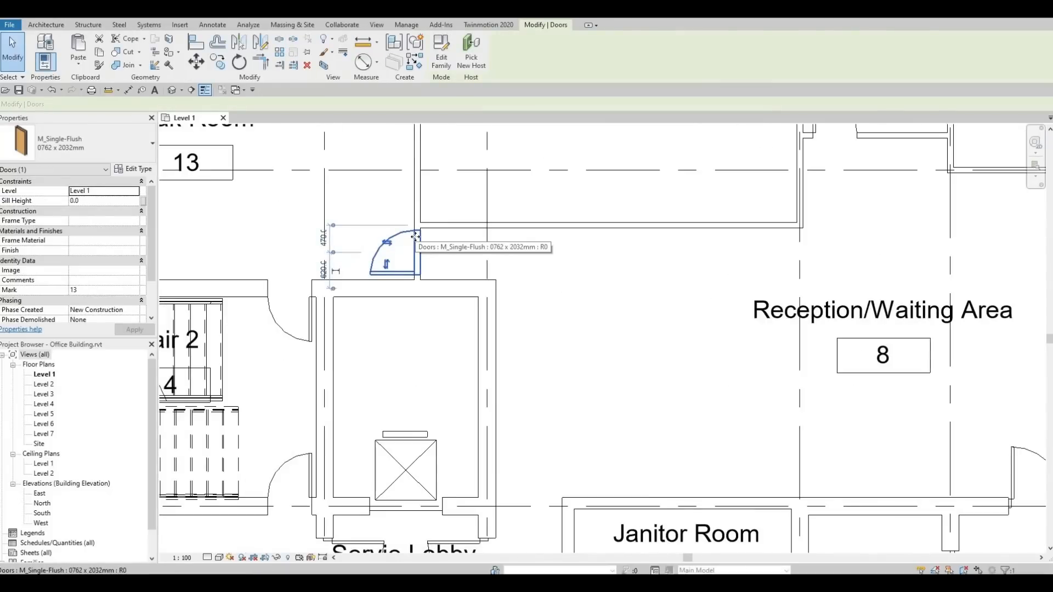
key(Up)
key(Up)
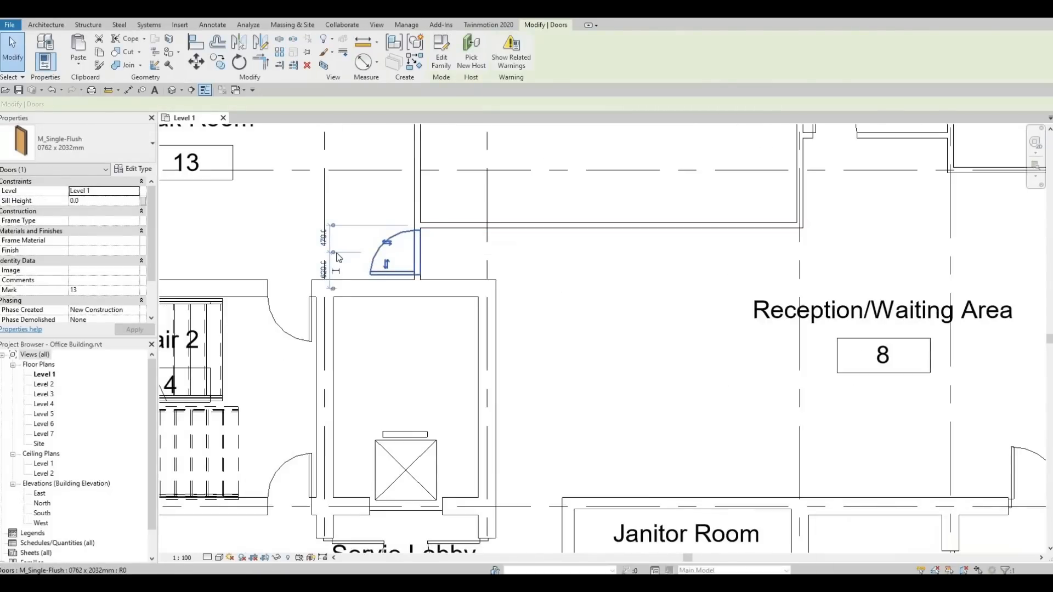
key(Escape)
Move the Stair 2 north wall north so it sits 1000 mm from the Board Room's south wall.
middle_drag(337, 290, 659, 276)
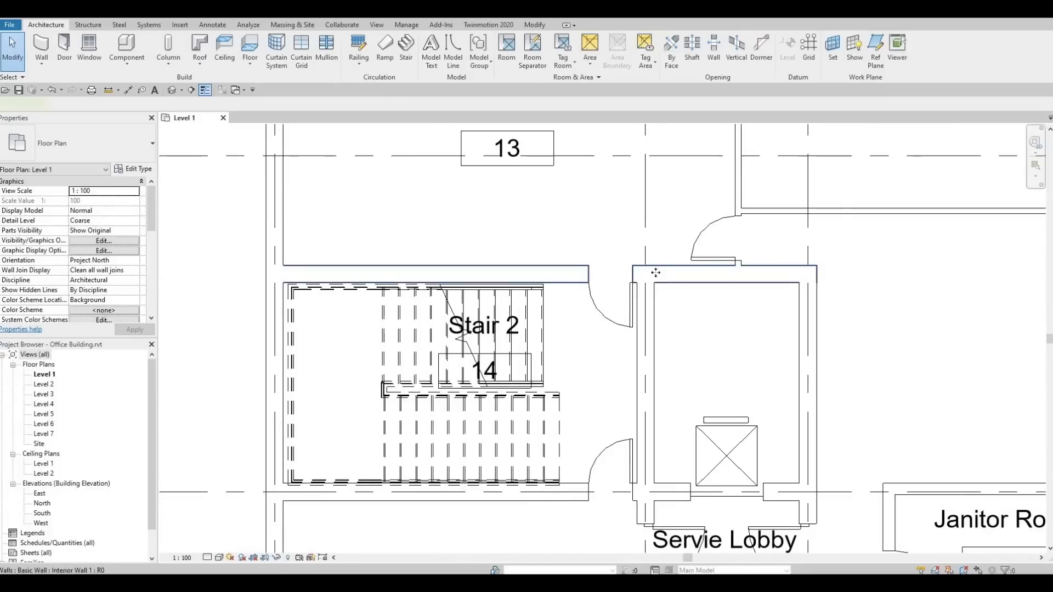
click(655, 272)
key(Up)
click(607, 295)
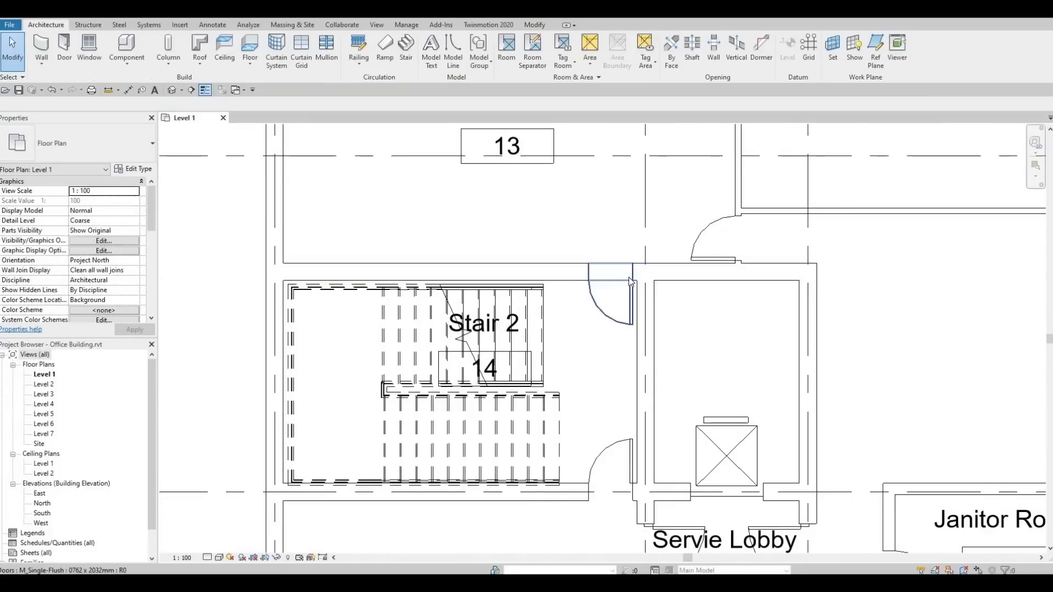
scroll(629, 278, down, 3)
scroll(536, 340, up, 2)
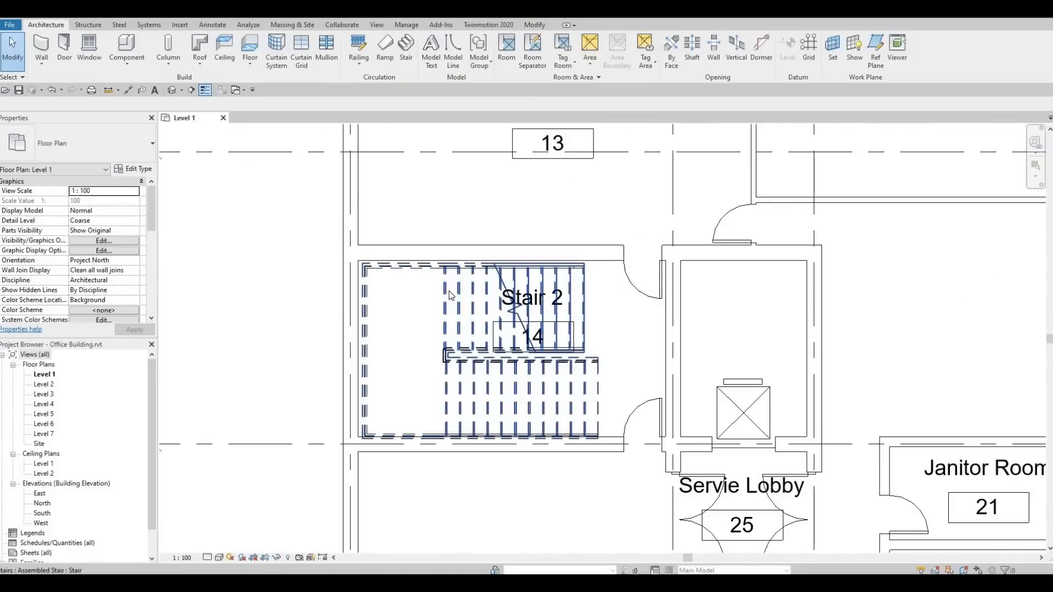
click(604, 252)
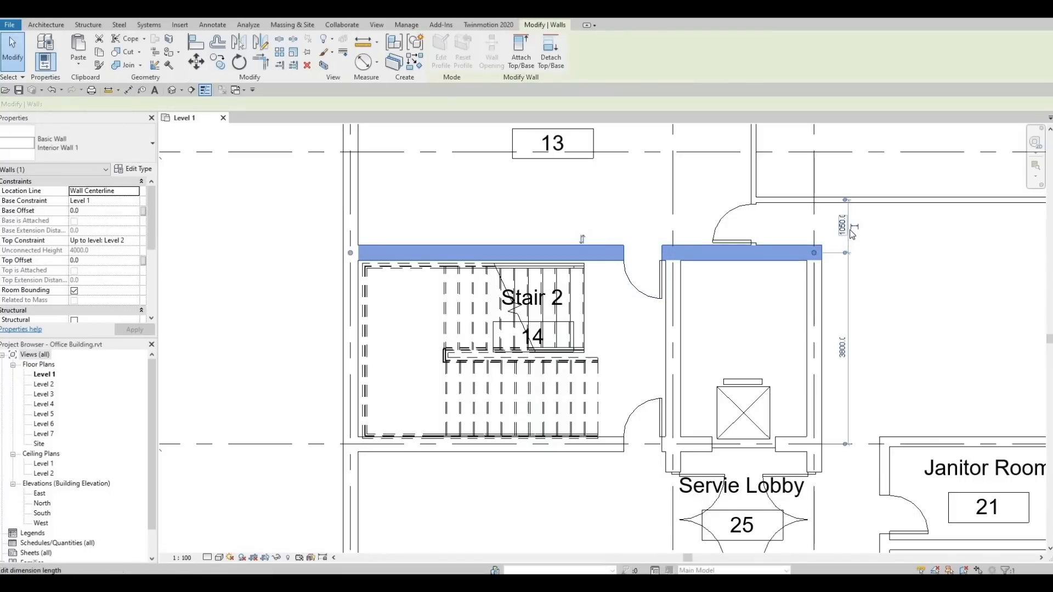
scroll(839, 227, up, 5)
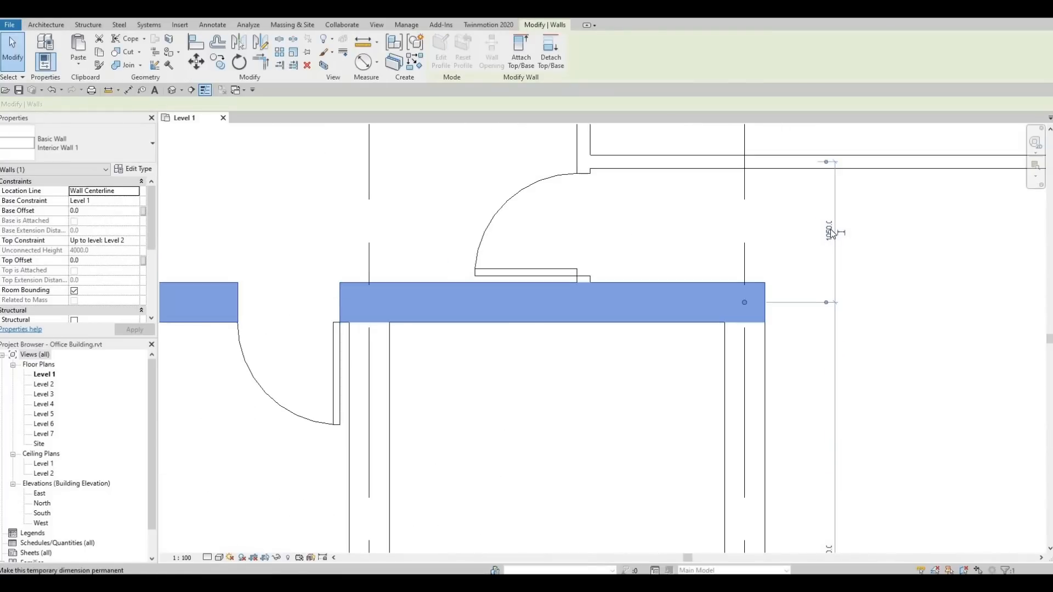
click(830, 228)
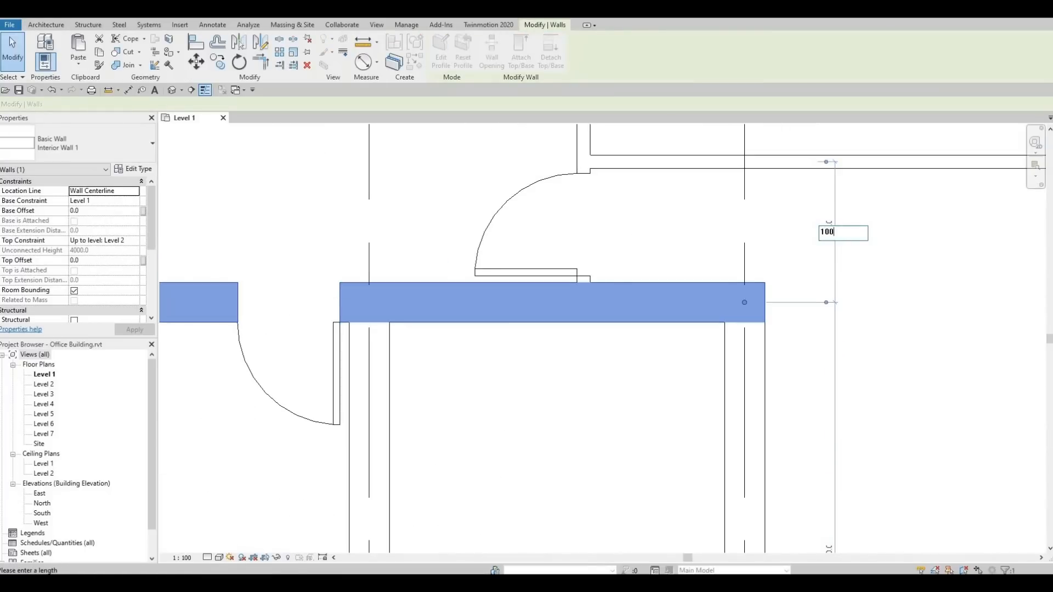
key(Return)
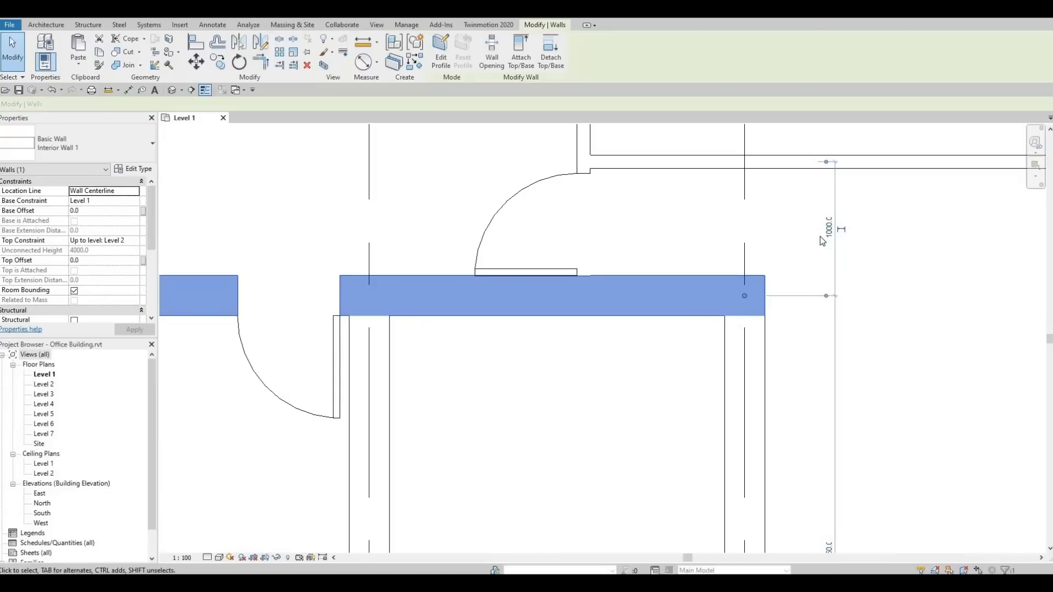
key(Escape)
scroll(735, 224, down, 3)
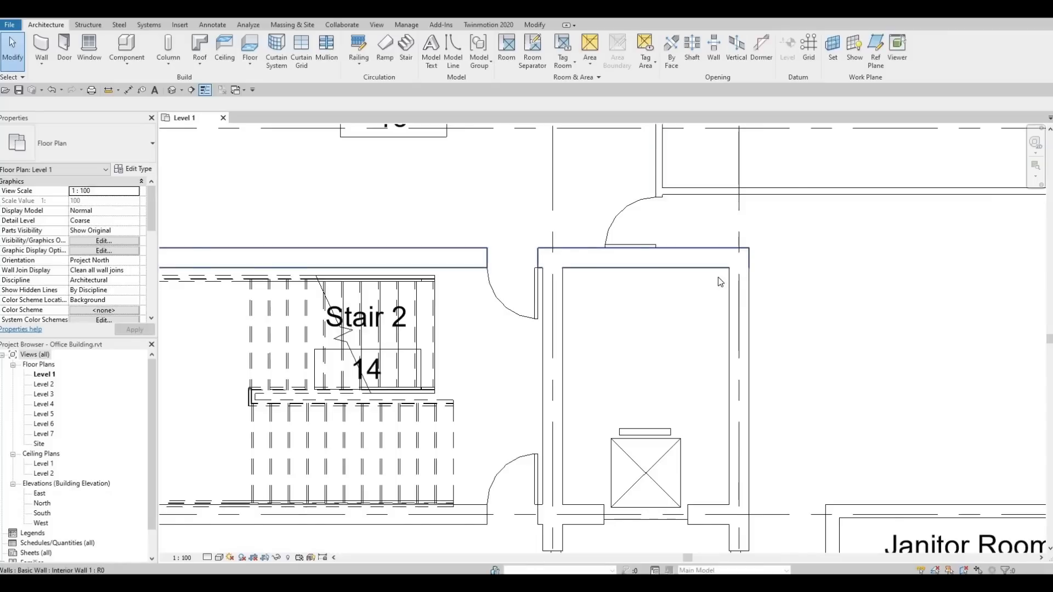
Nudge the stair in Stair 2 north against the room's north wall.
middle_drag(720, 282, 844, 291)
click(742, 230)
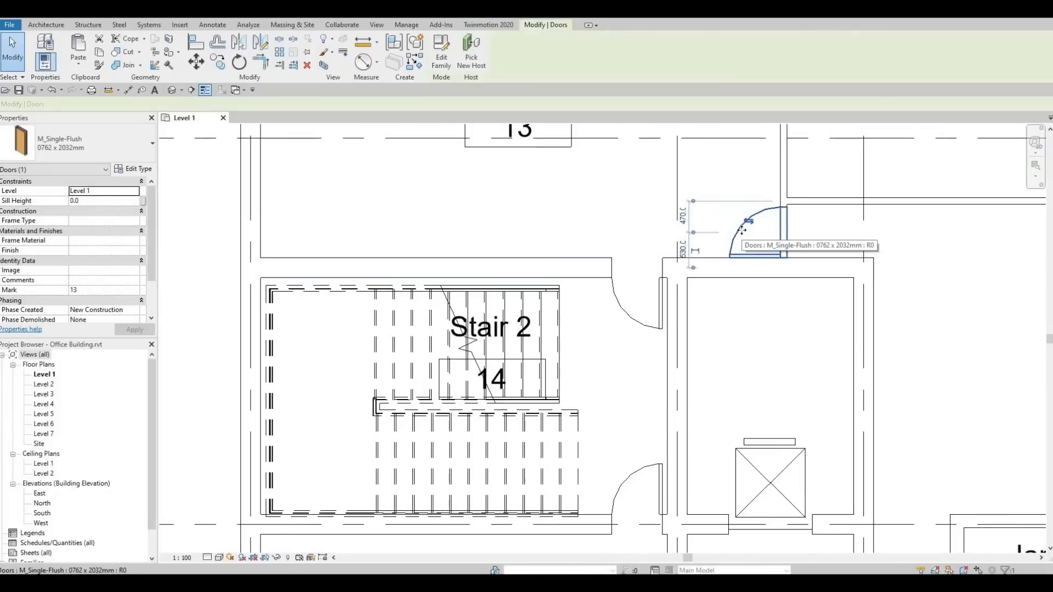
key(Escape)
scroll(677, 258, down, 2)
middle_drag(486, 307, 540, 291)
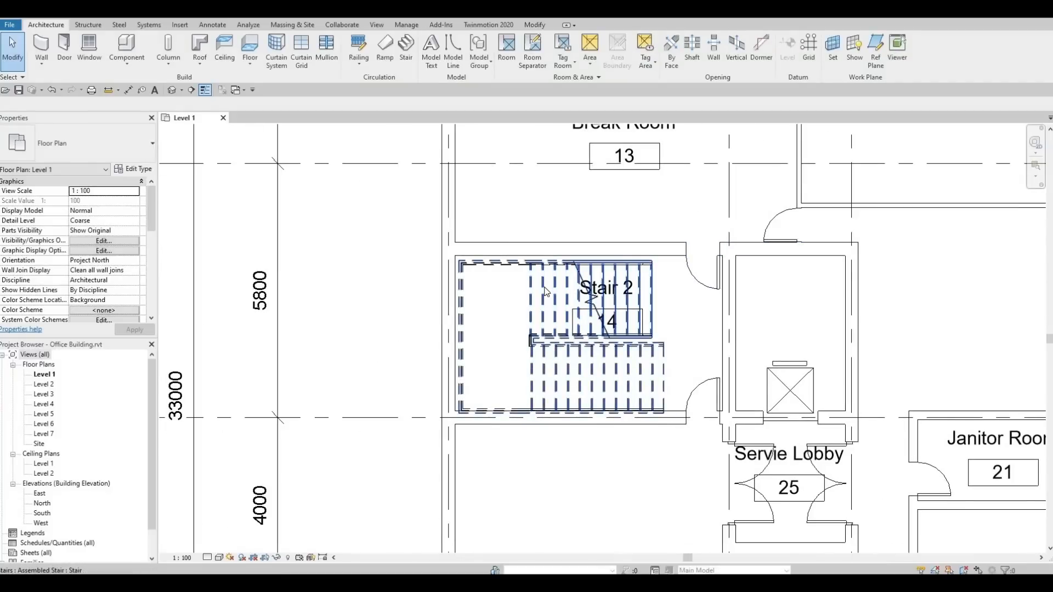
click(546, 290)
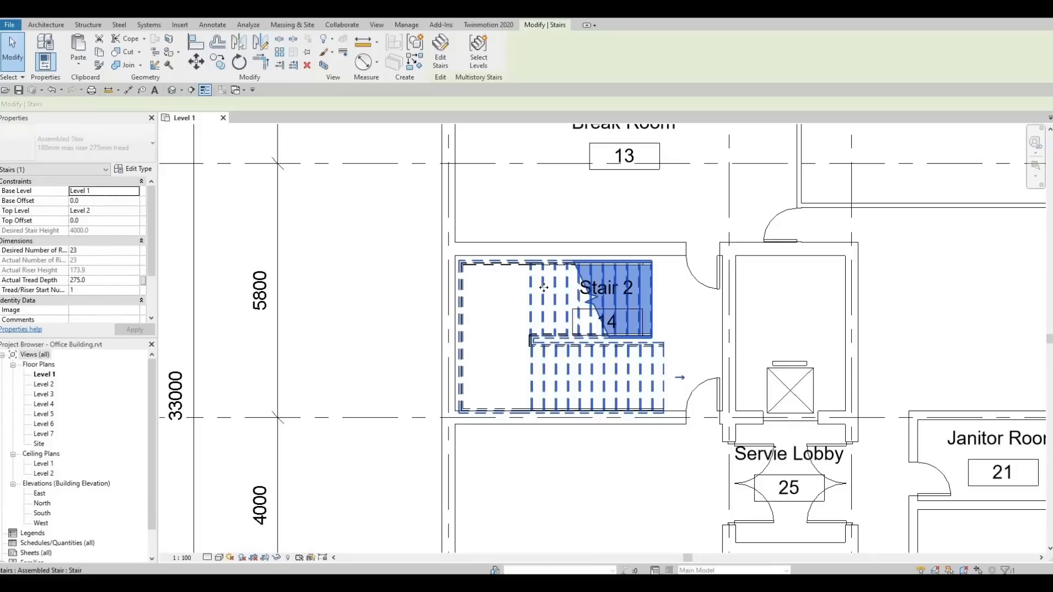
key(Escape)
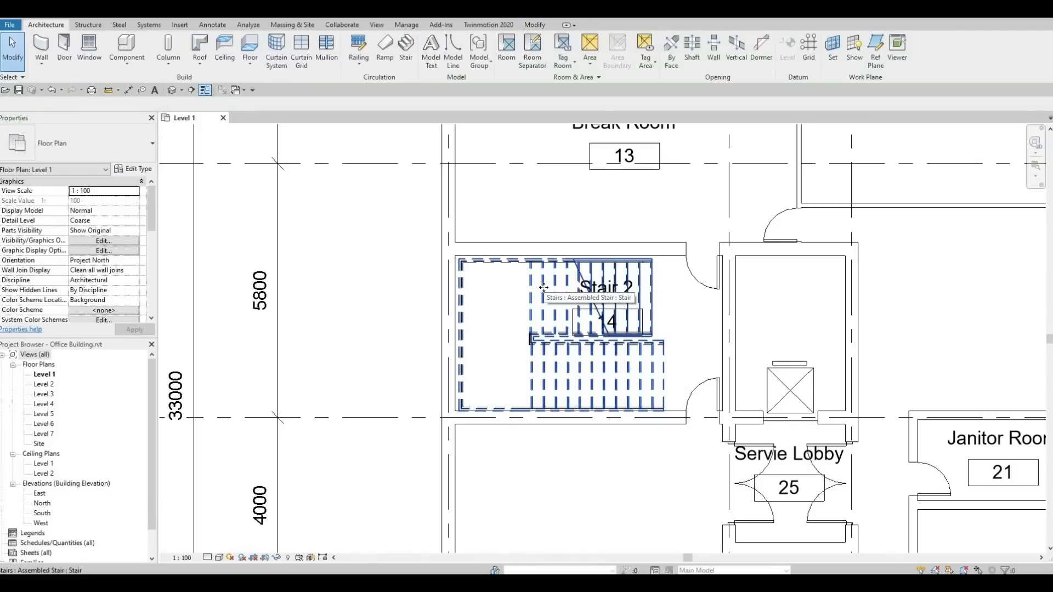
click(544, 287)
key(Escape)
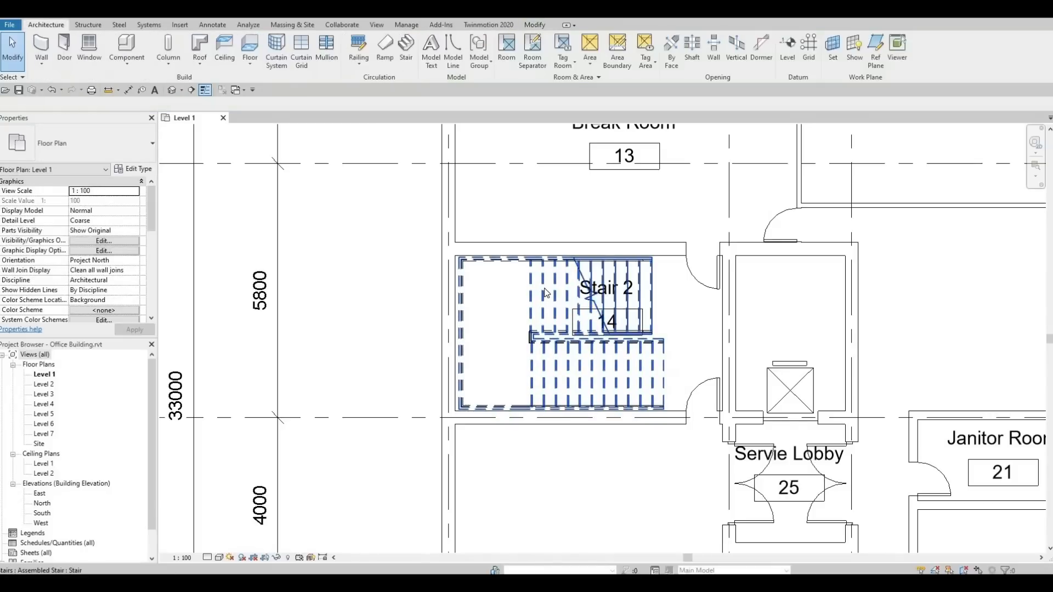
scroll(668, 321, down, 5)
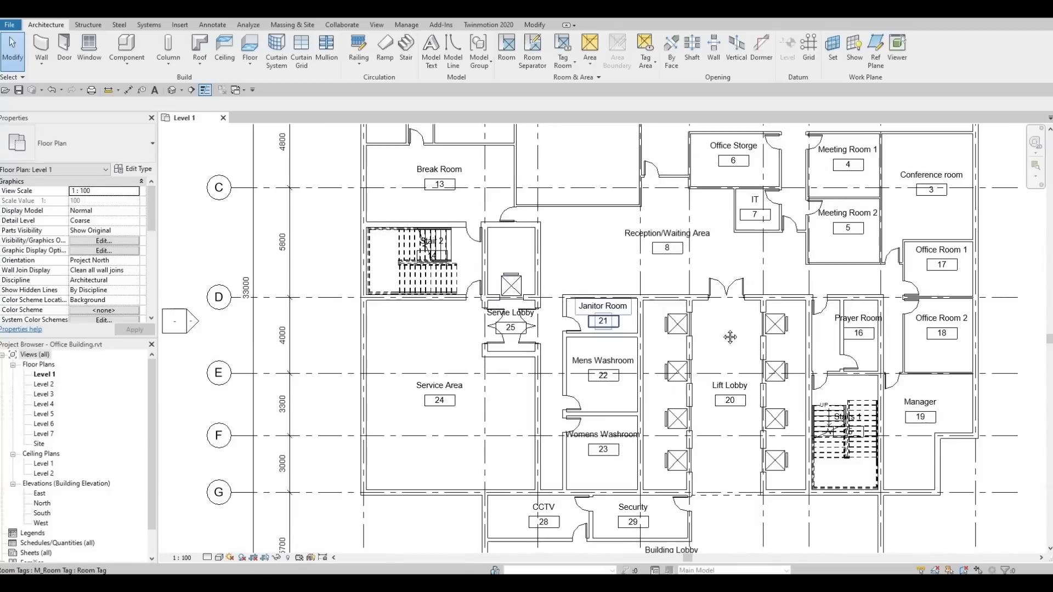
middle_drag(704, 335, 702, 332)
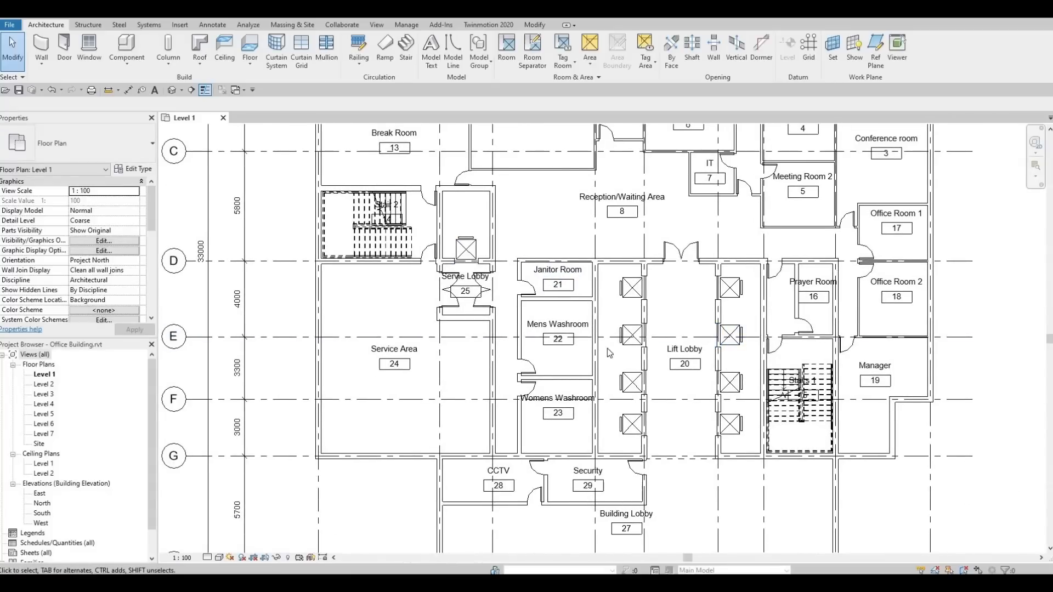
scroll(592, 354, down, 1)
middle_drag(565, 441, 480, 525)
scroll(680, 433, up, 4)
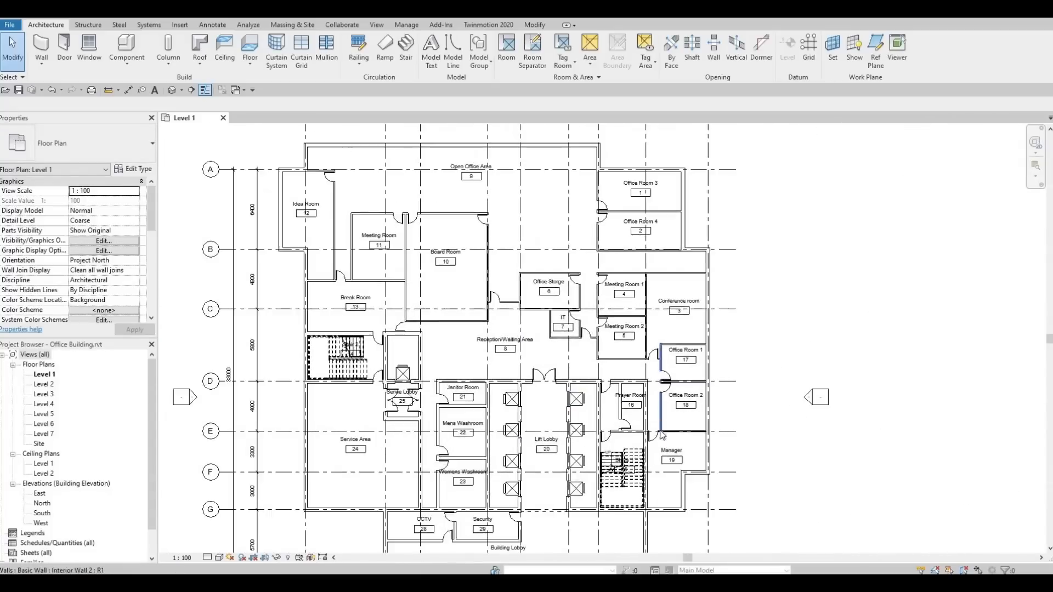
middle_drag(494, 399, 502, 376)
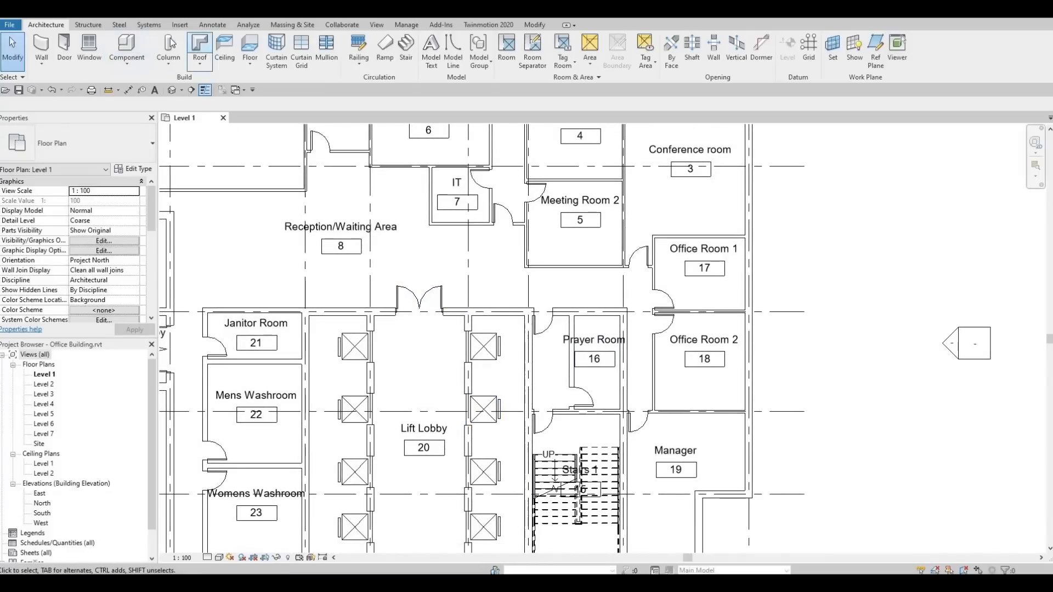
Start loading a family and open the Tables folder inside the Canada library's Furniture folder.
click(180, 25)
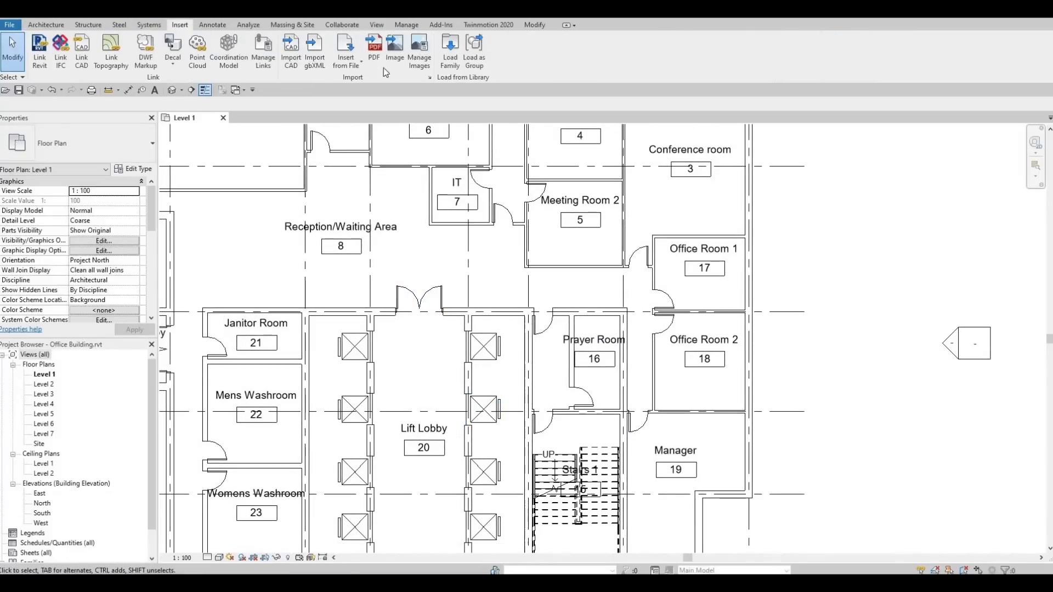
click(449, 62)
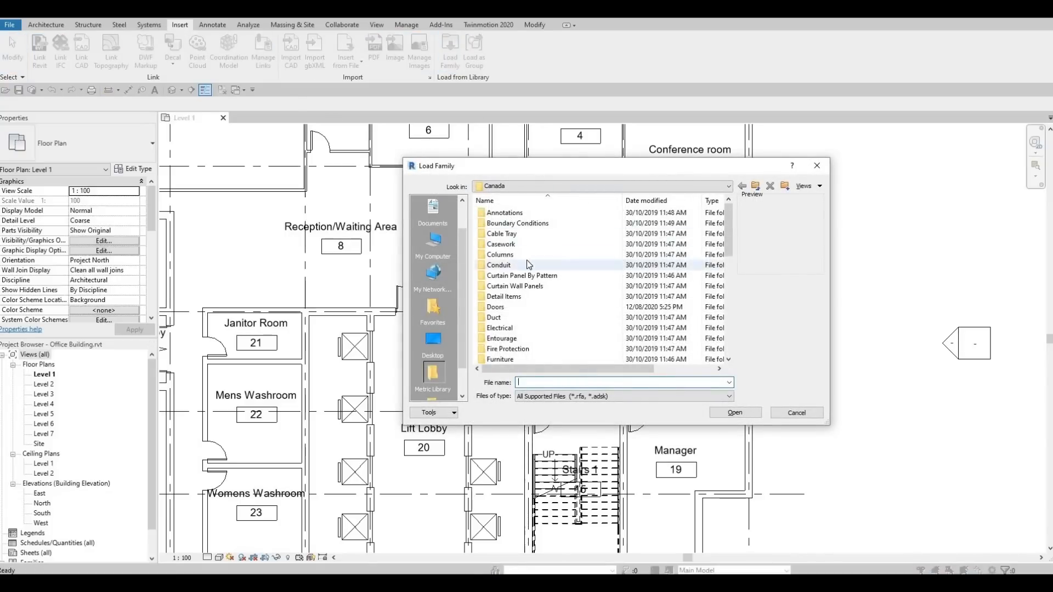
scroll(527, 268, down, 2)
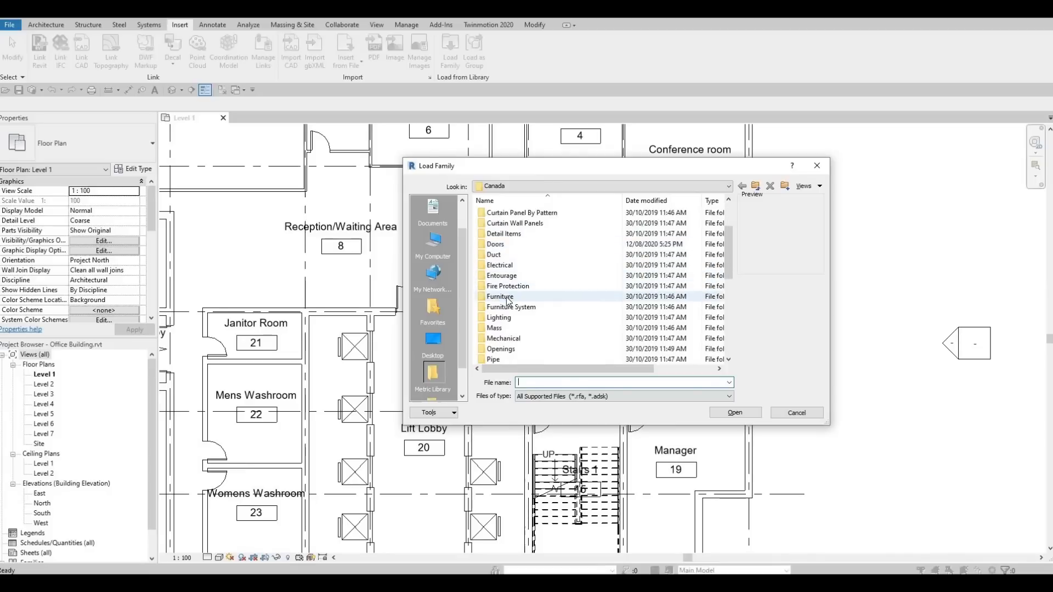
double_click(507, 298)
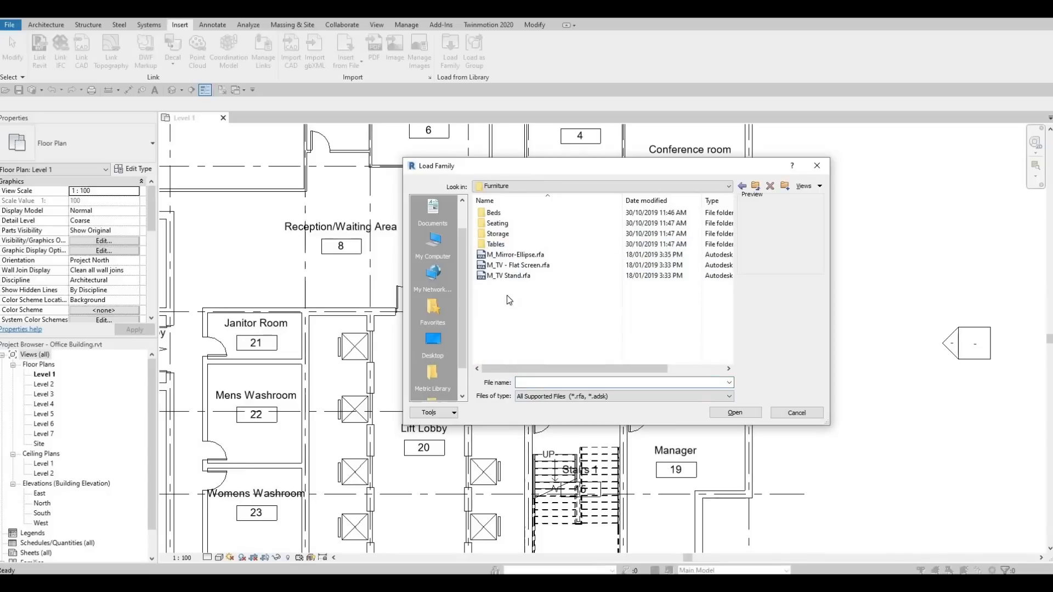
double_click(504, 244)
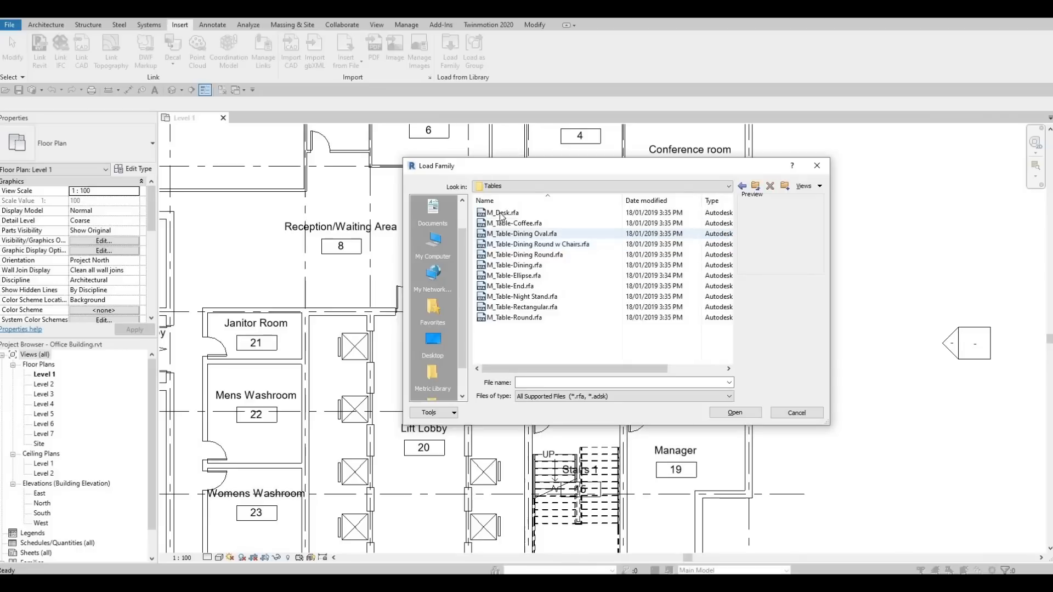
Preview the desk and table families in the Tables folder, from M_Desk through M_Table-Round, to compare their shapes.
click(501, 214)
click(502, 225)
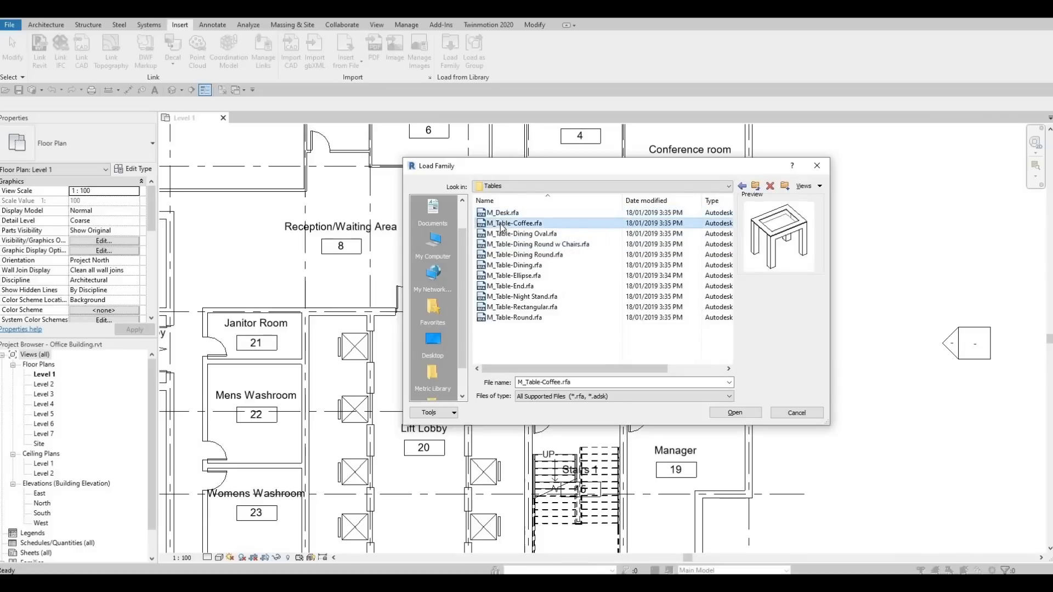
click(508, 241)
click(508, 238)
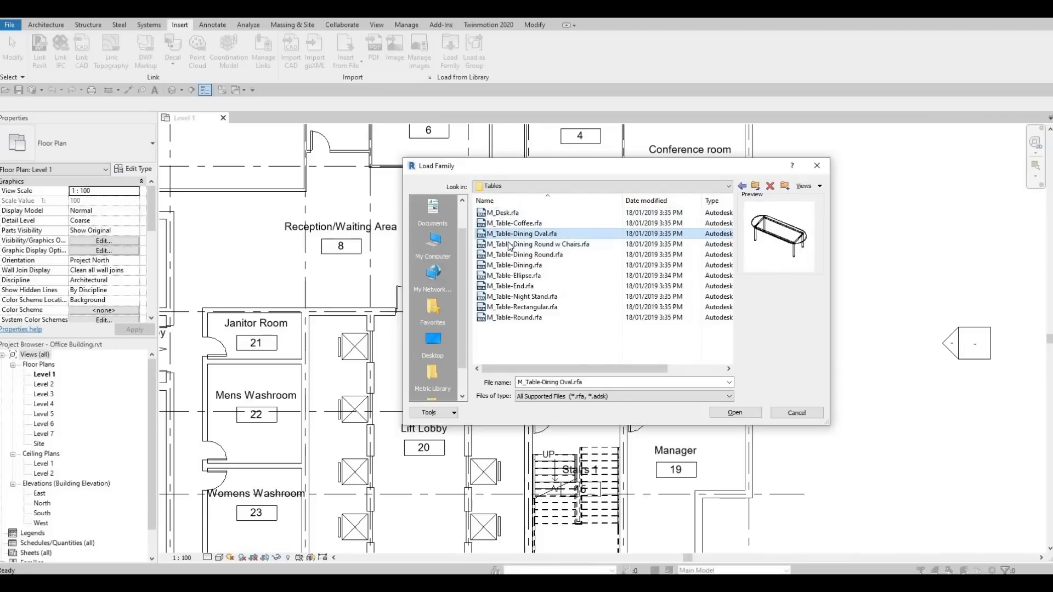
click(510, 245)
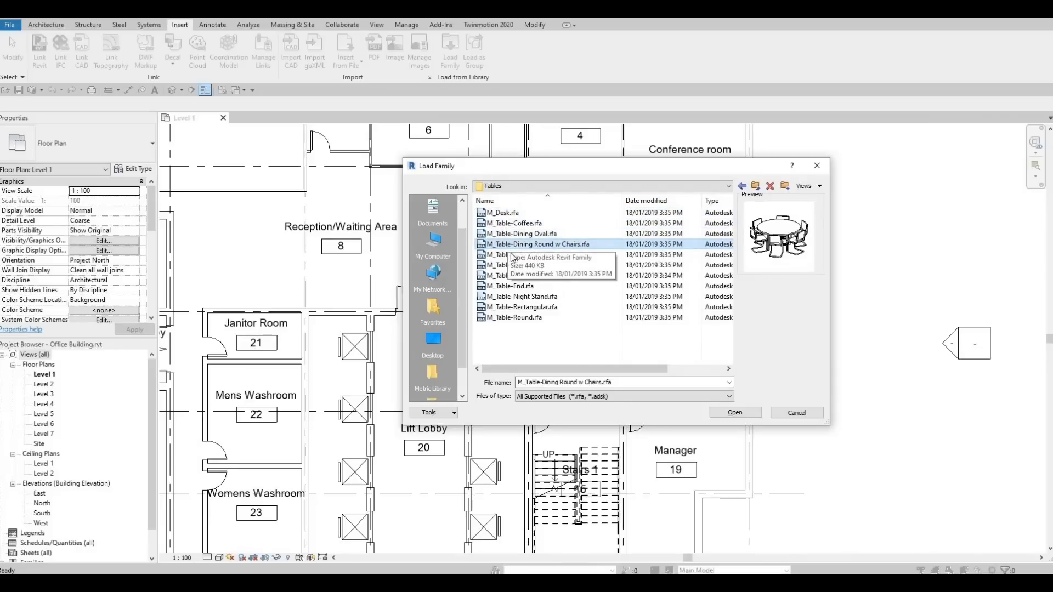
click(509, 266)
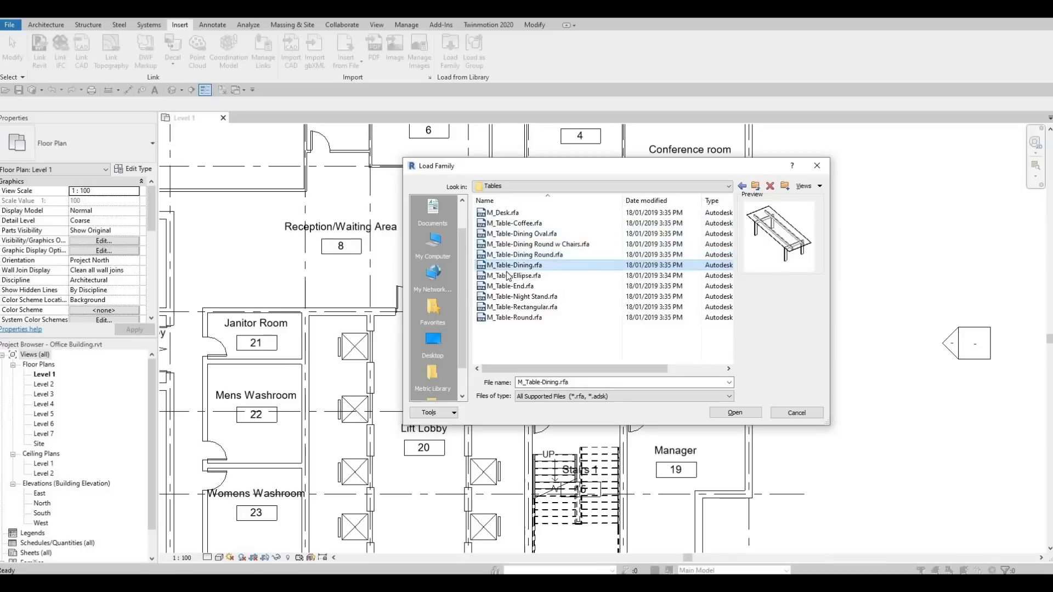
click(505, 277)
click(504, 287)
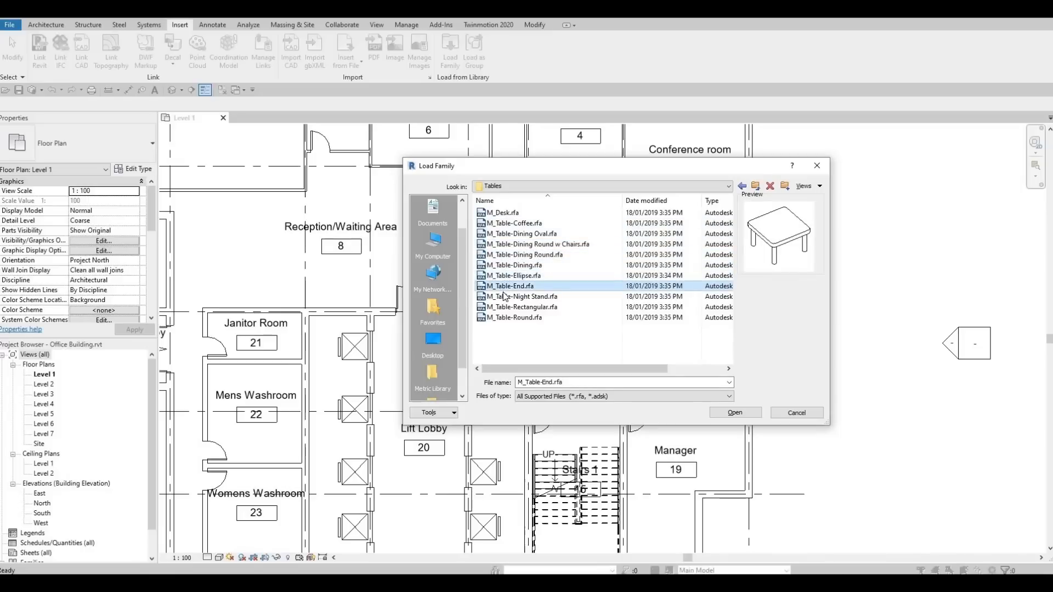
click(504, 297)
click(502, 307)
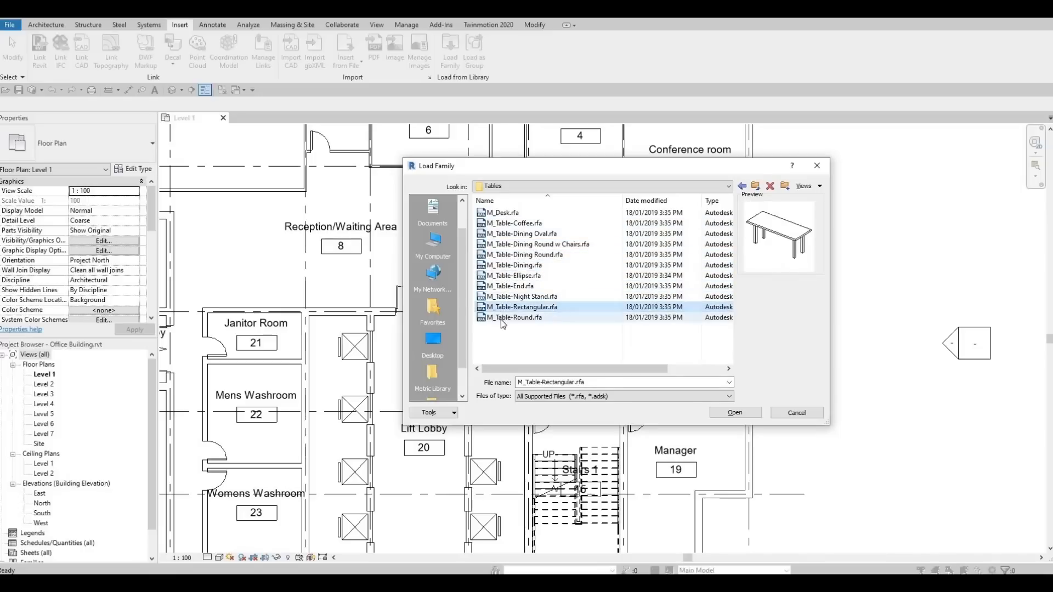
click(501, 318)
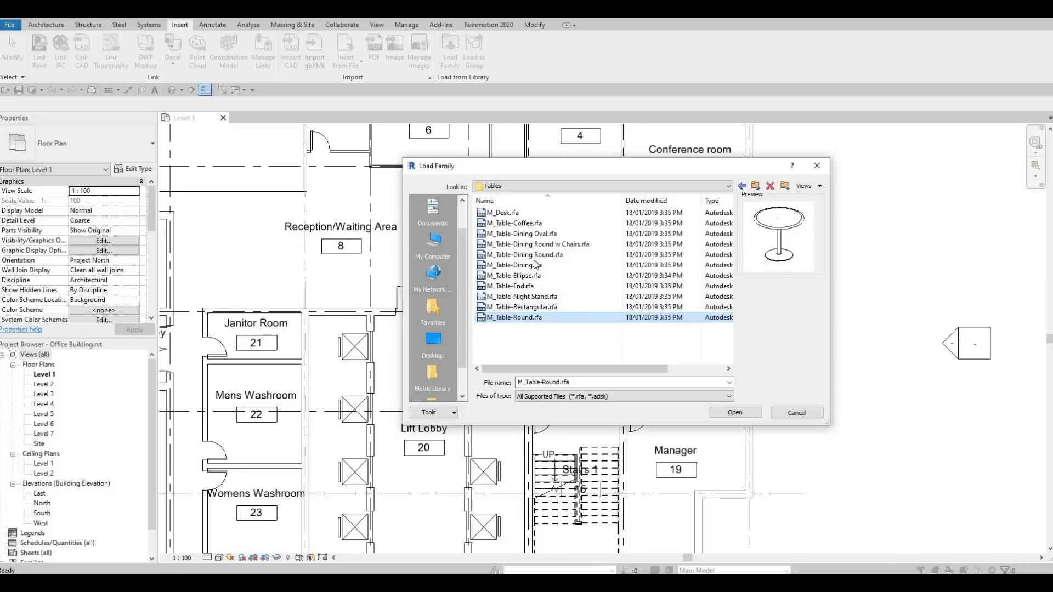
Load the M_Desk family into the project, overwriting the existing version without its parameter values.
click(507, 213)
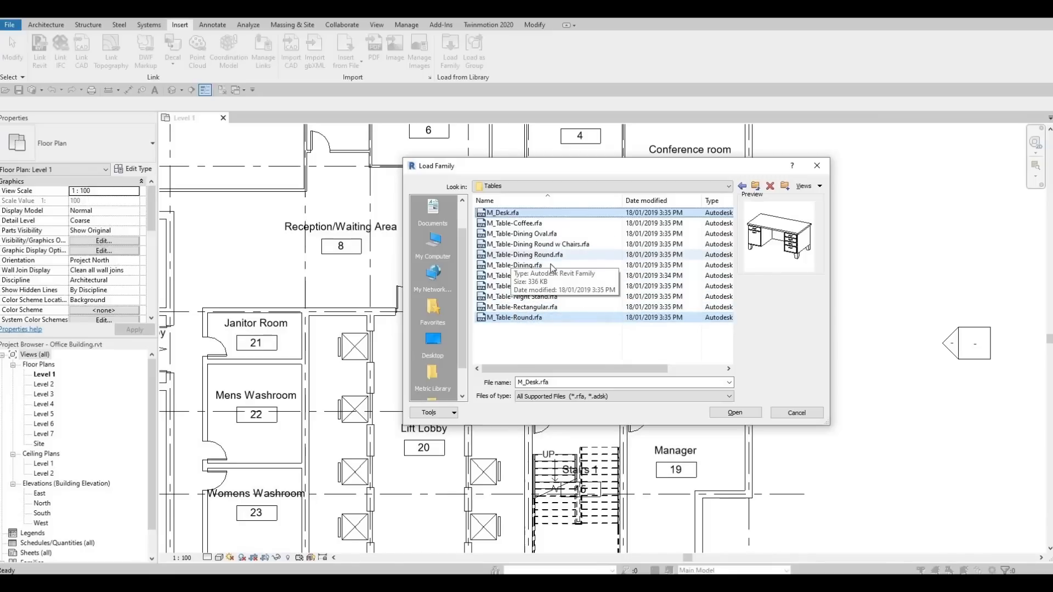
click(749, 416)
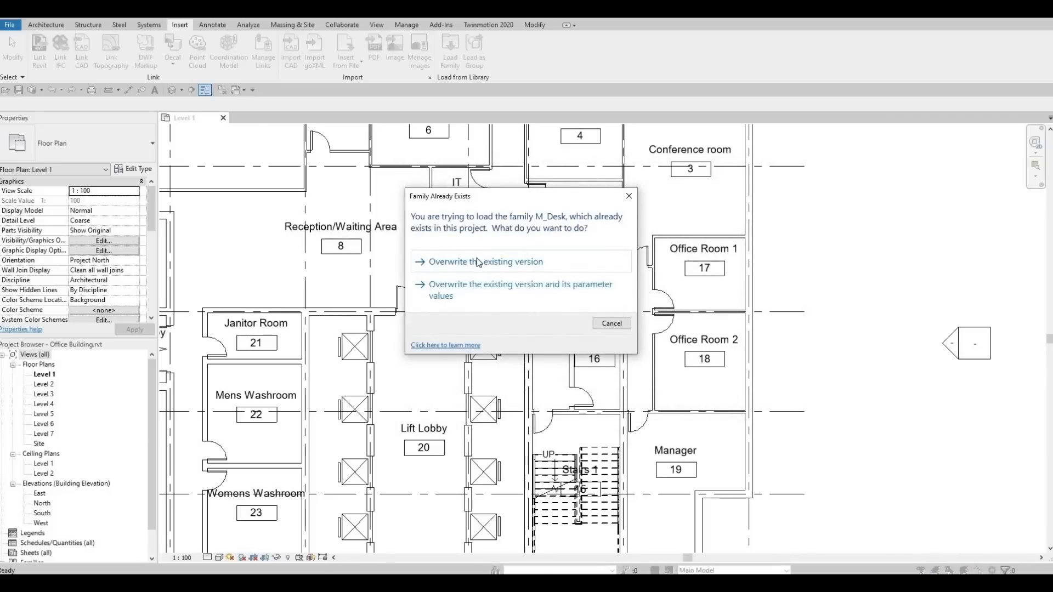
click(477, 263)
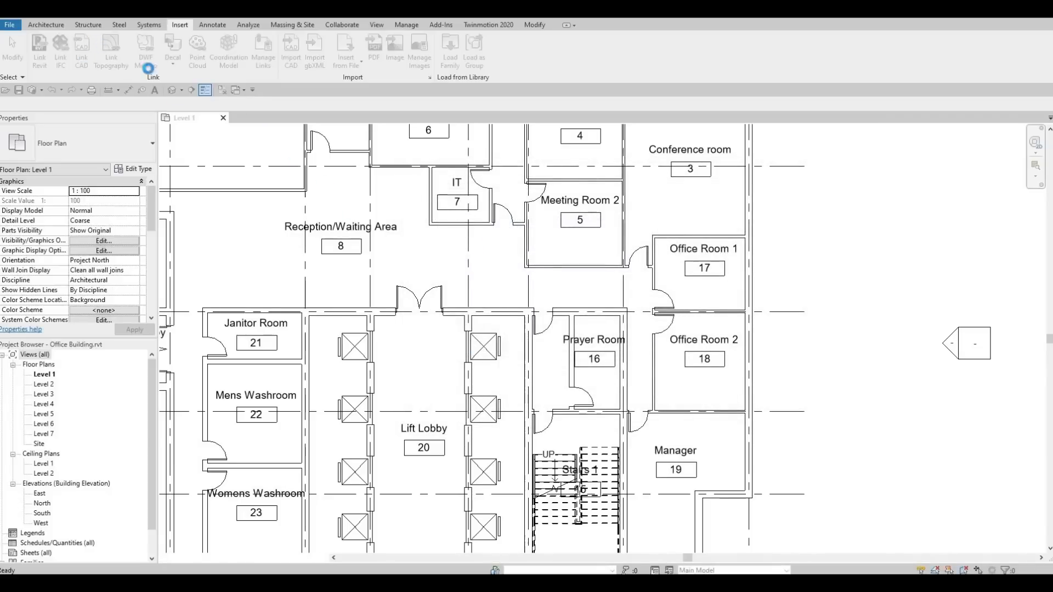
Place an M_Table-Round component of 0915mm diameter in the middle of Meeting Room 2.
click(46, 25)
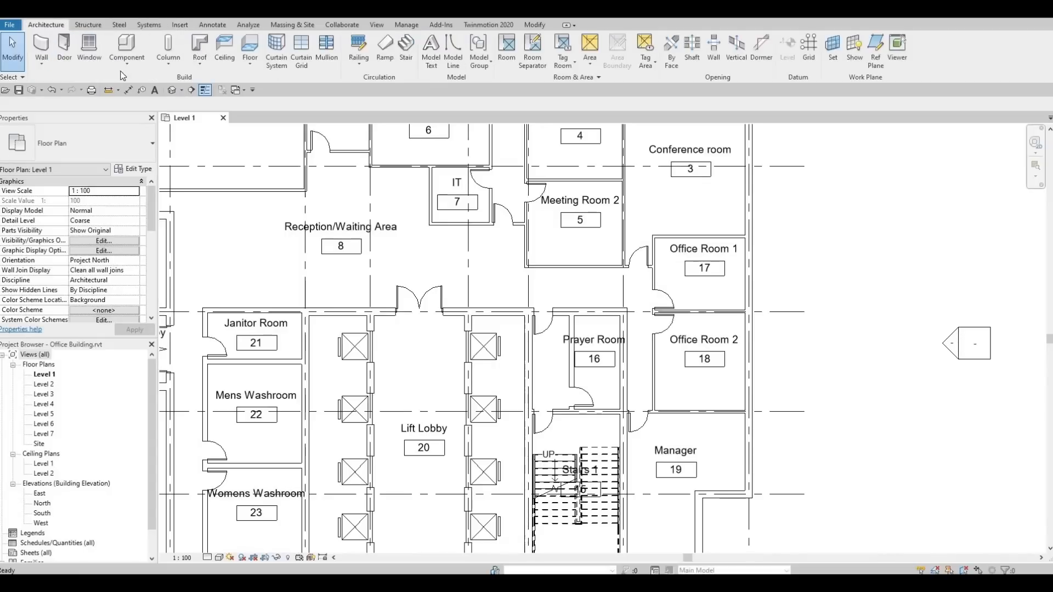
click(169, 46)
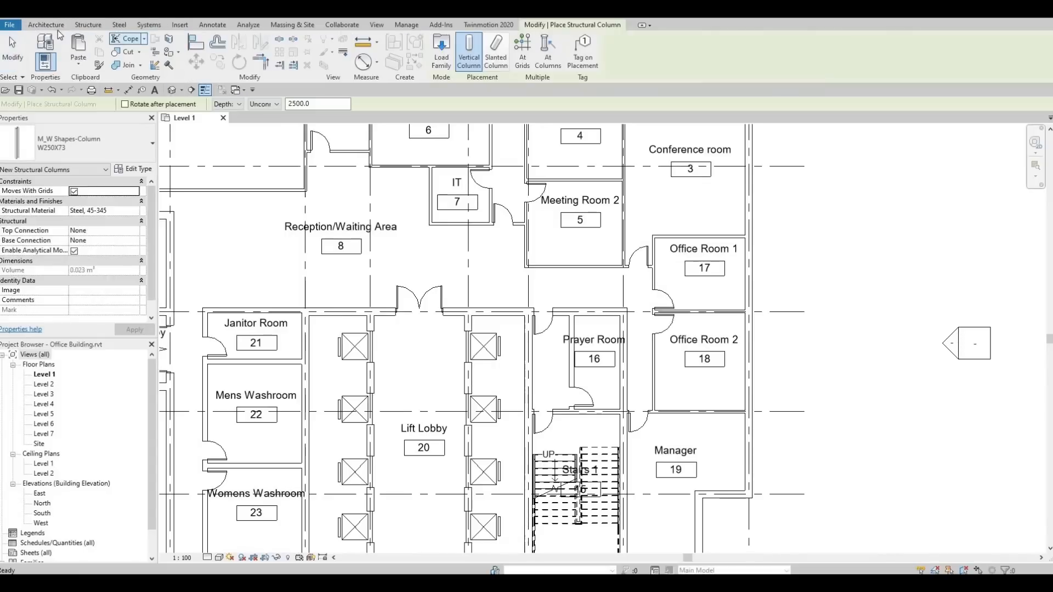
click(46, 26)
click(130, 49)
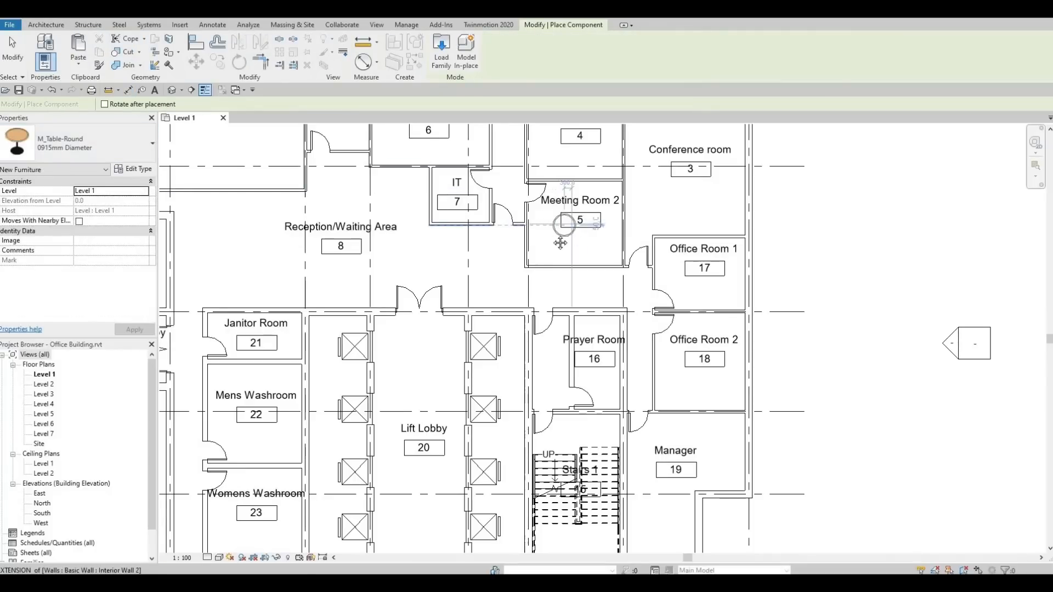
scroll(560, 243, up, 3)
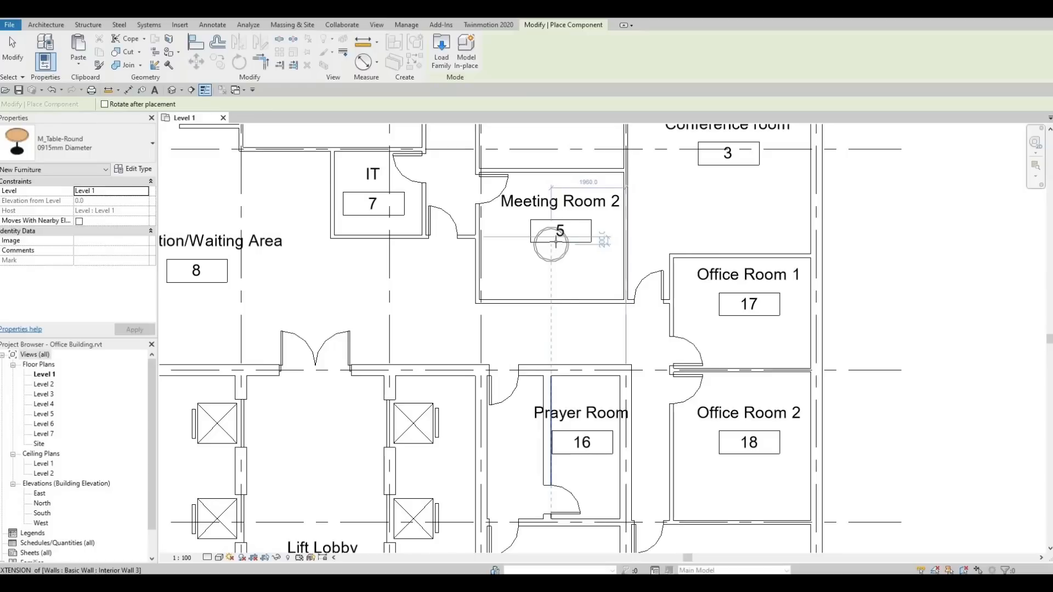
click(557, 238)
Place a second 0915mm M_Table-Round in Meeting Room 1, aligned with the table in Meeting Room 2, and end placement.
middle_drag(557, 237, 557, 425)
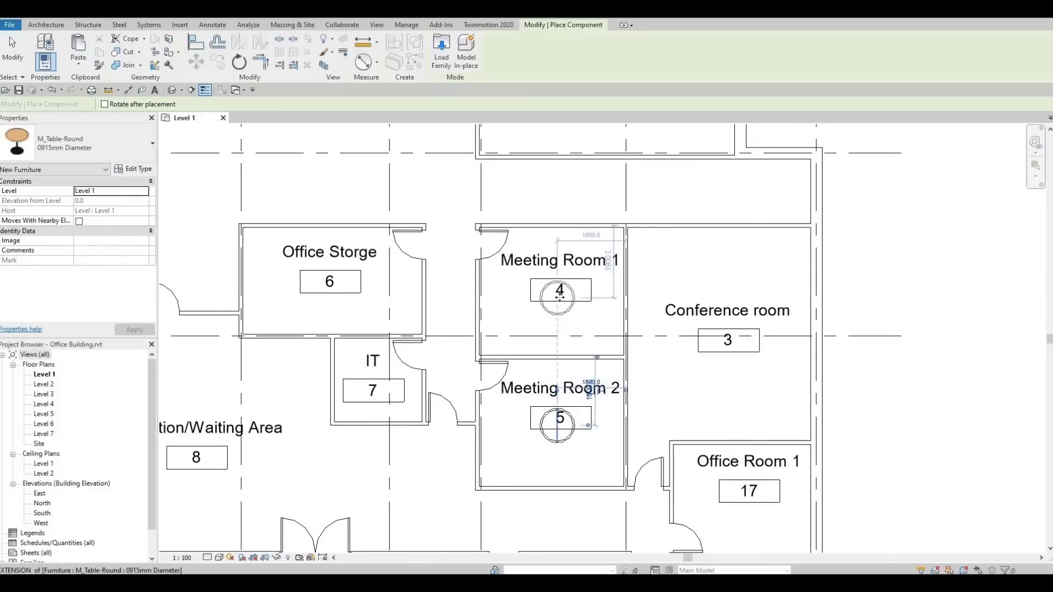
click(558, 297)
middle_drag(521, 315, 509, 241)
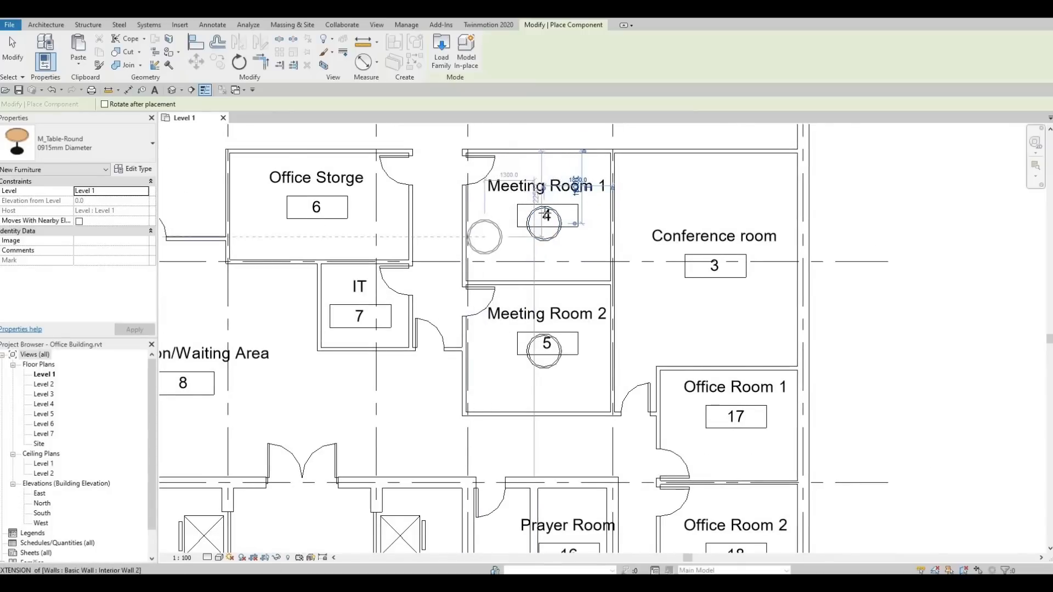
scroll(527, 221, down, 1)
middle_drag(486, 235, 678, 182)
key(Escape)
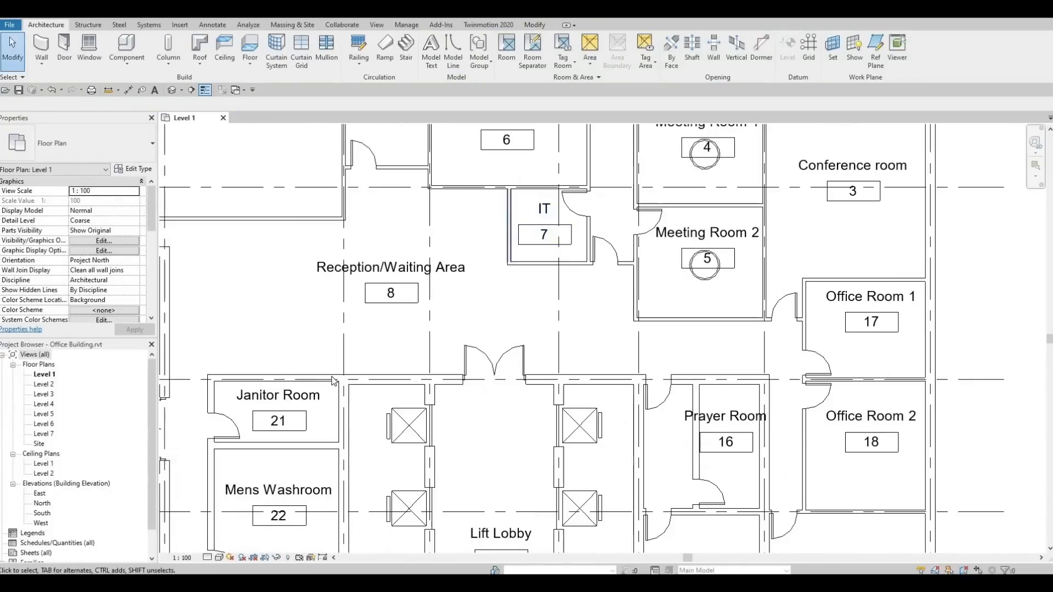
Set the Level 1 floor plan's view scale to 1:50.
click(191, 559)
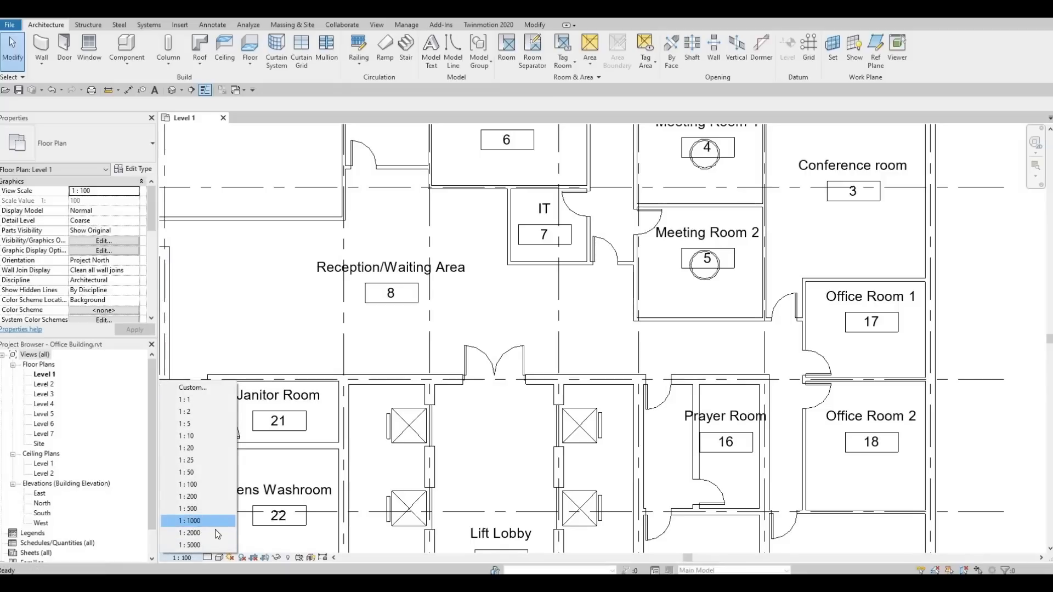
click(213, 472)
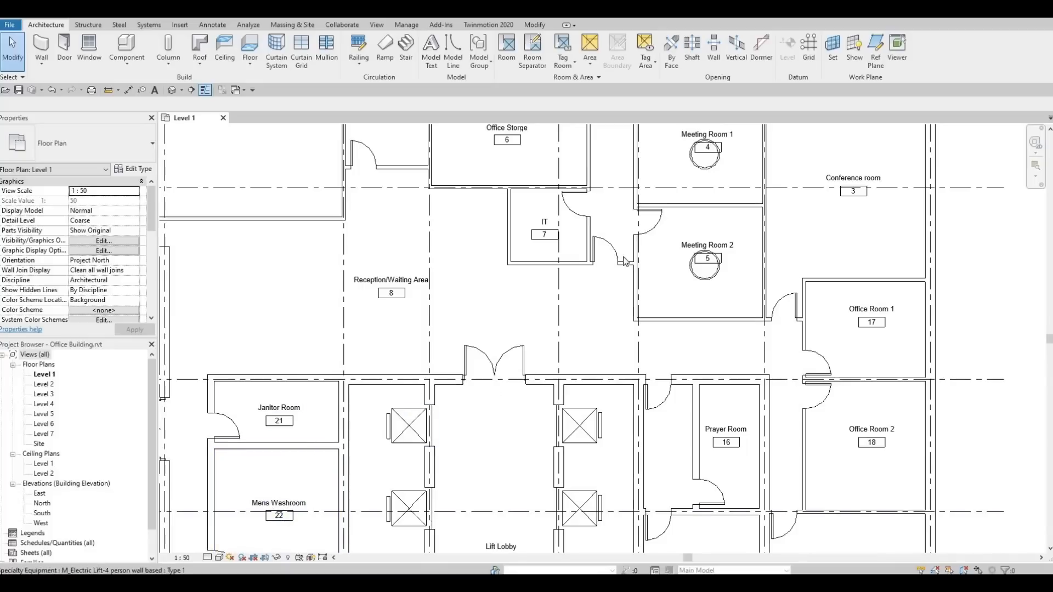
middle_drag(664, 321, 487, 282)
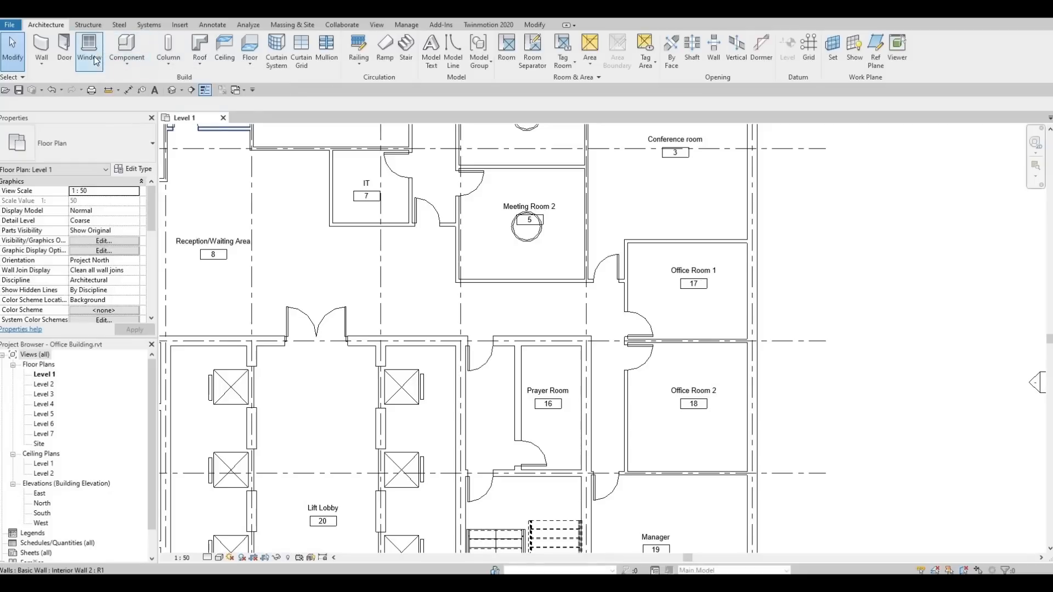
Start loading a family and open the Seating folder inside the Canada library's Furniture folder.
click(180, 25)
click(447, 59)
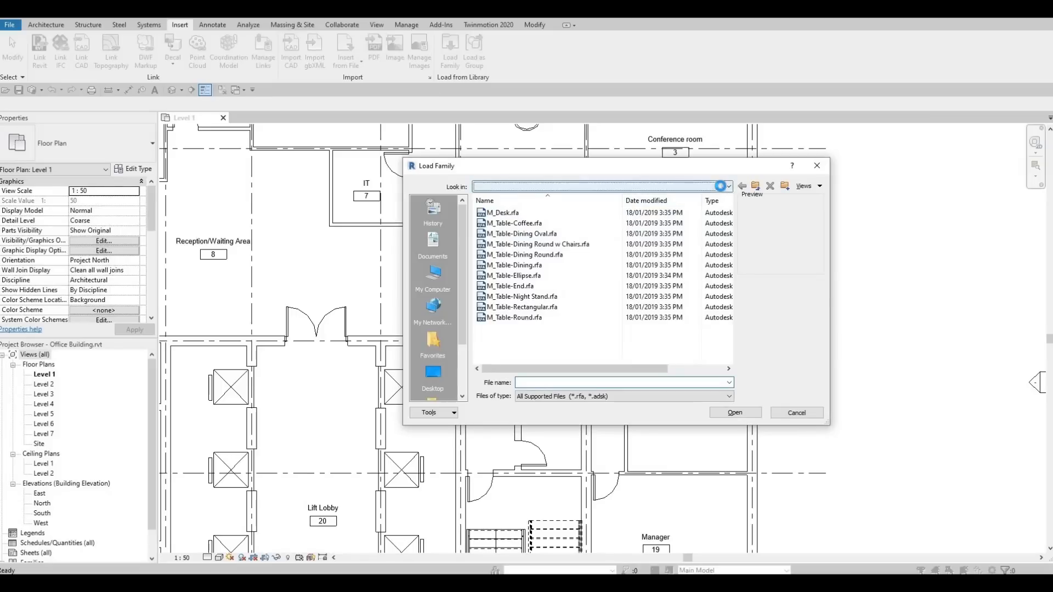
click(720, 186)
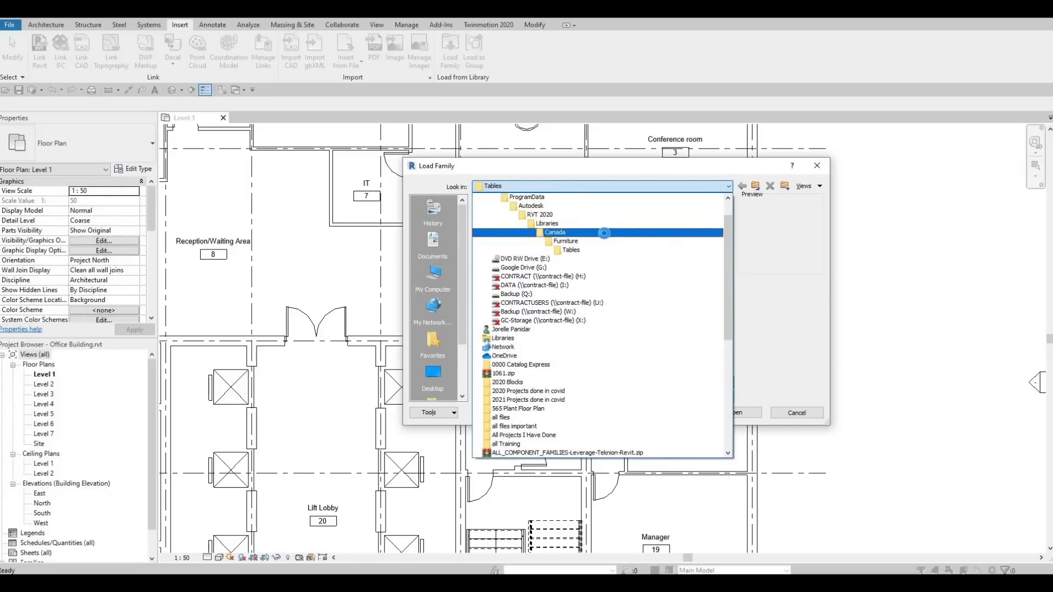
click(604, 233)
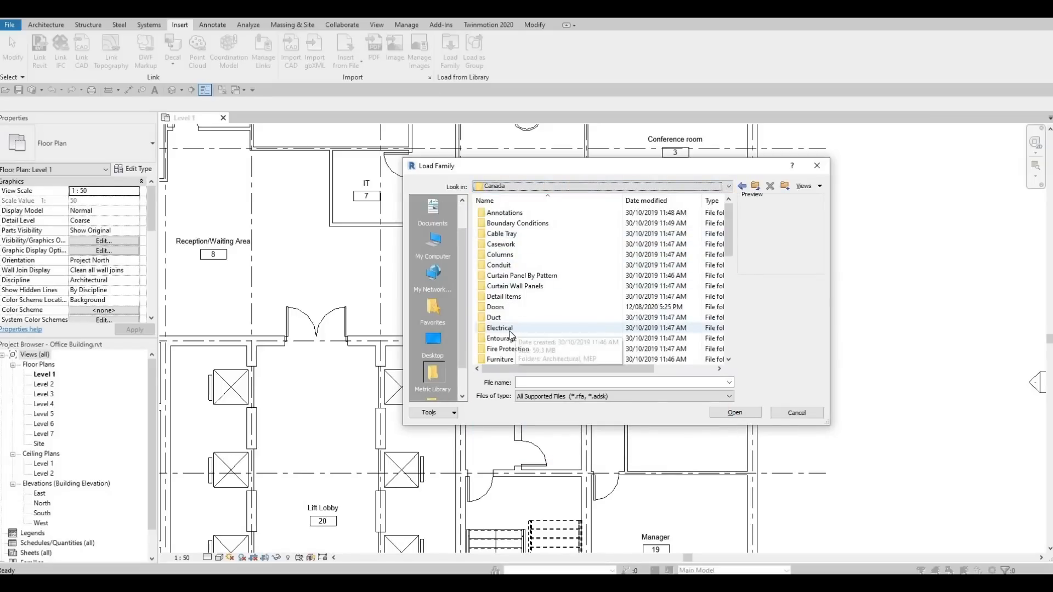
scroll(510, 334, down, 3)
double_click(501, 328)
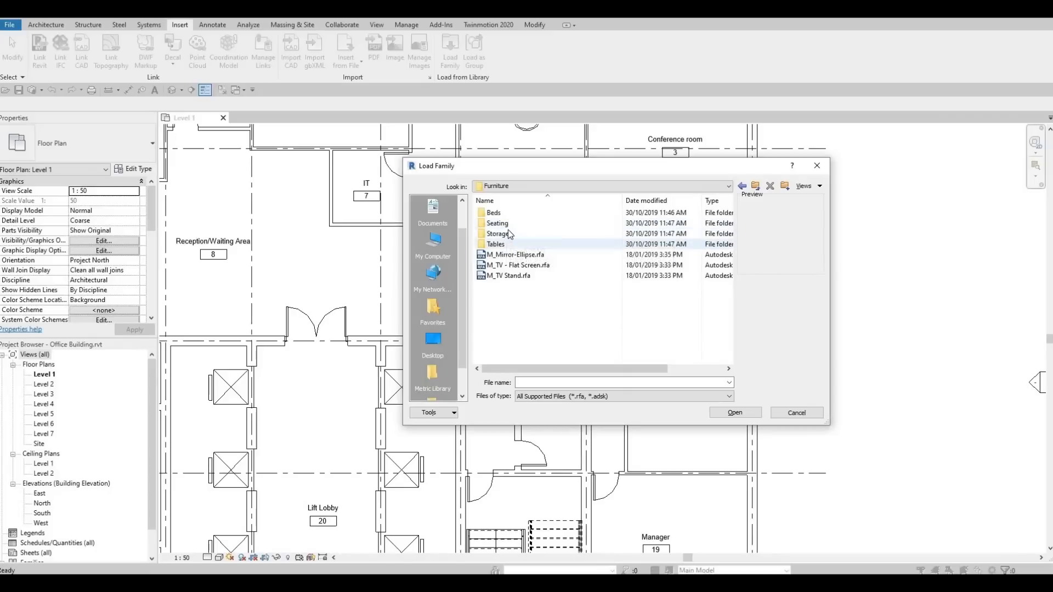
double_click(500, 223)
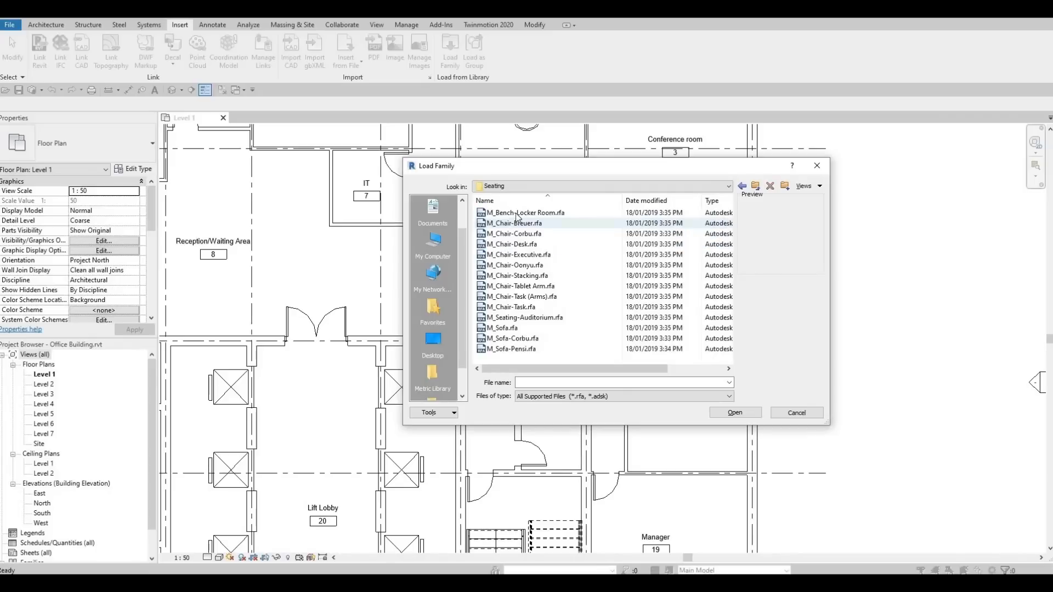
Preview seating families in the Seating folder, including M_Chair-Breuer, M_Chair-Desk, M_Chair-Corbu and M_Sofa, to compare their shapes.
click(518, 214)
click(516, 223)
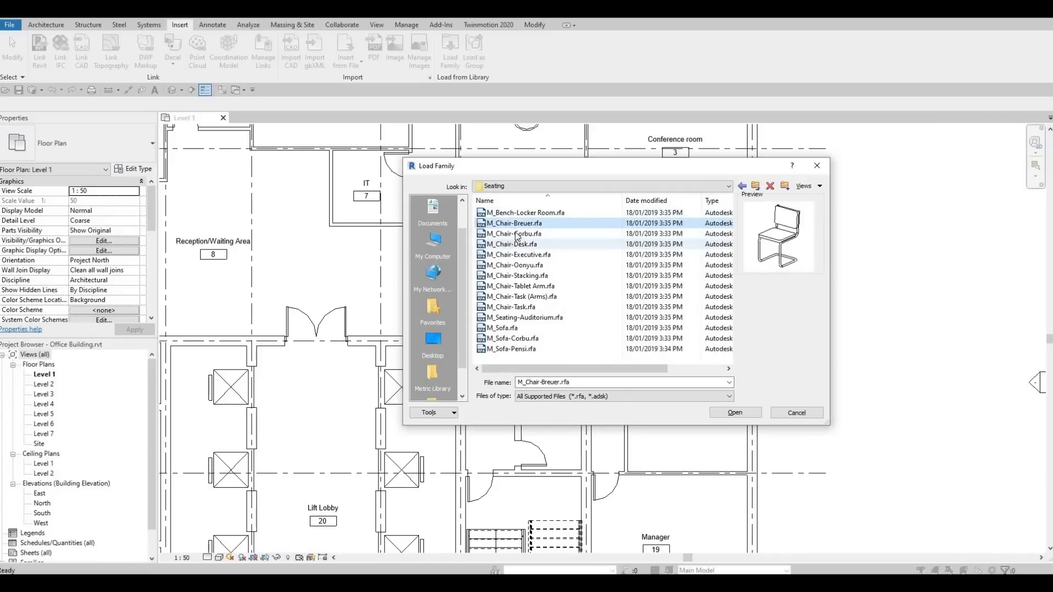
click(514, 246)
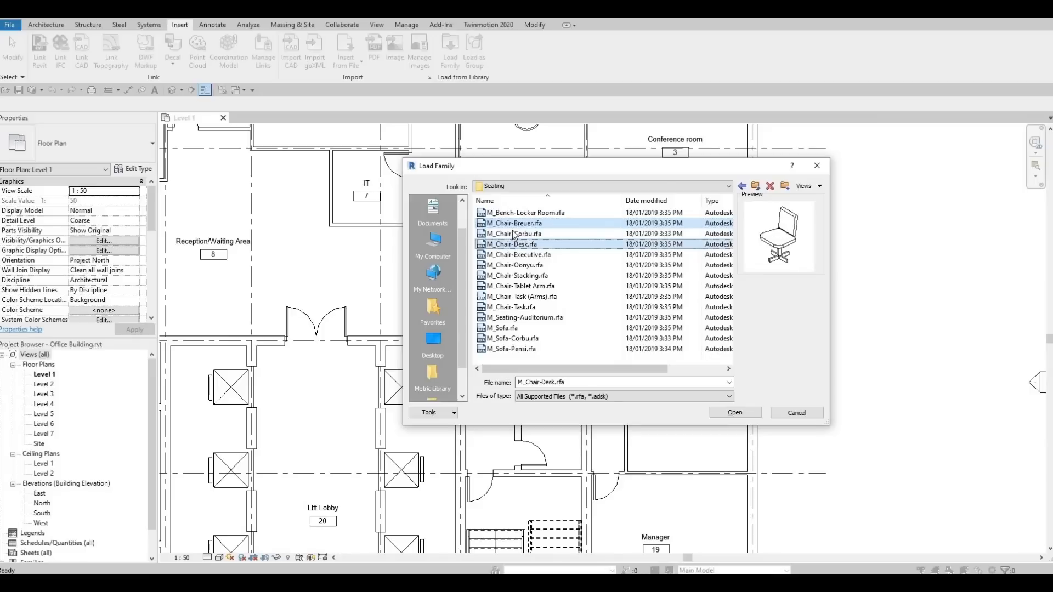
ctrl+click(515, 241)
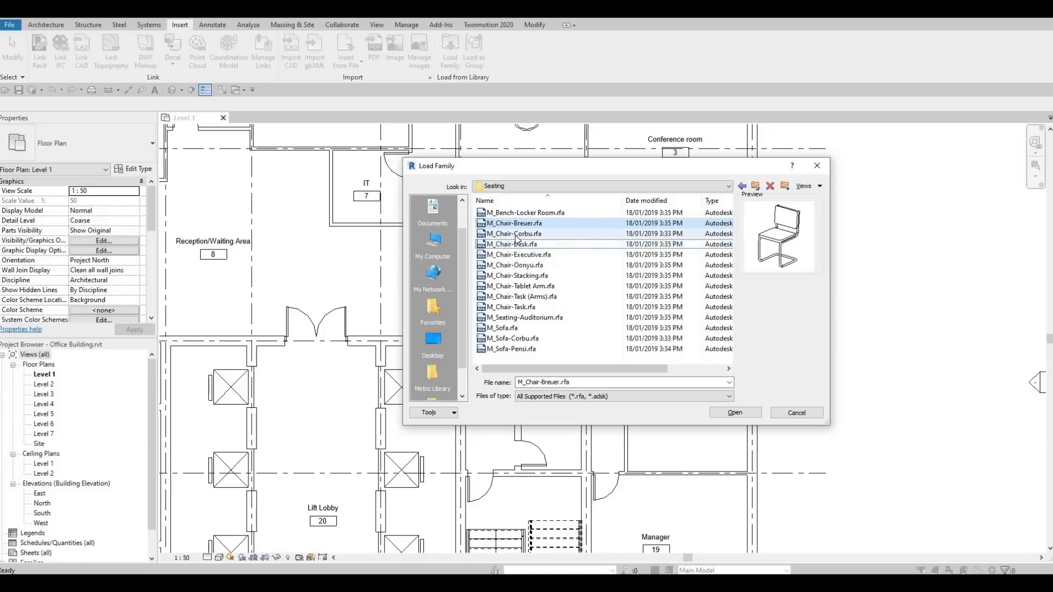
ctrl+click(516, 235)
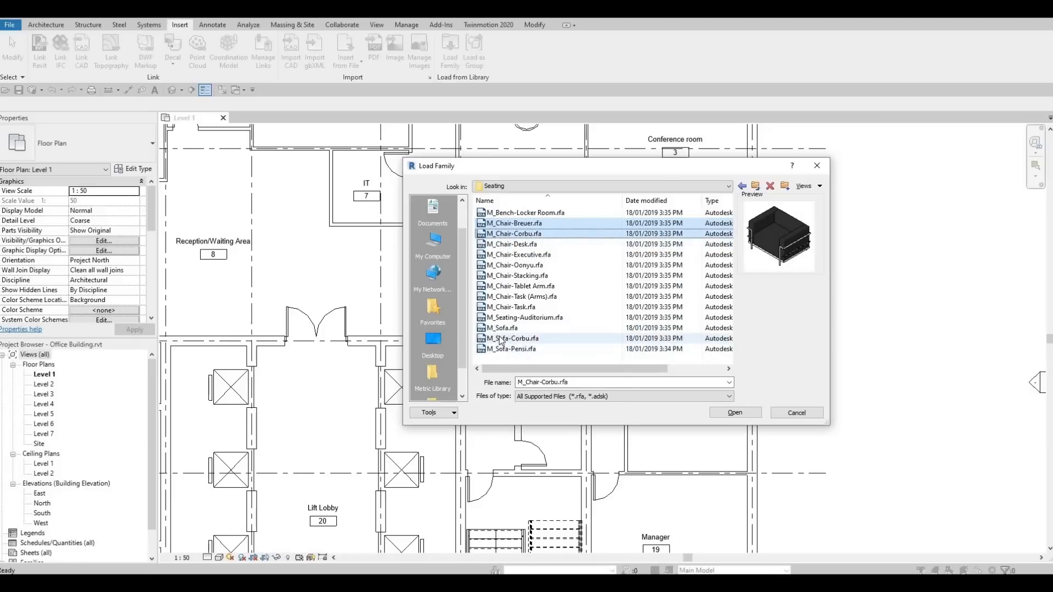
ctrl+click(510, 330)
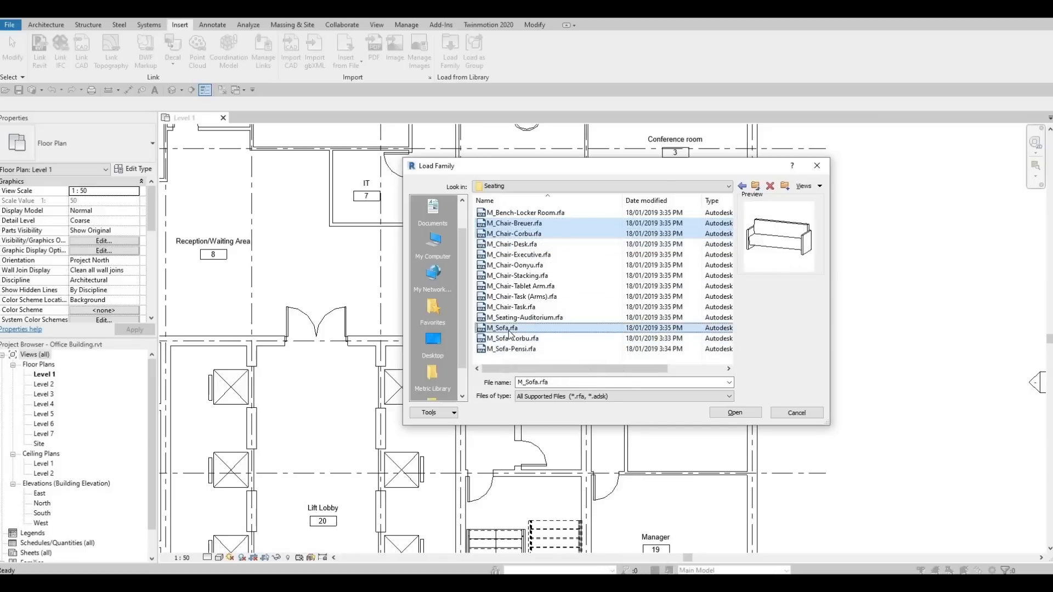
Load the M_Chair-Breuer, M_Chair-Corbu, M_Chair-Executive and M_Sofa-Corbu families together into the project.
click(533, 234)
ctrl+click(516, 223)
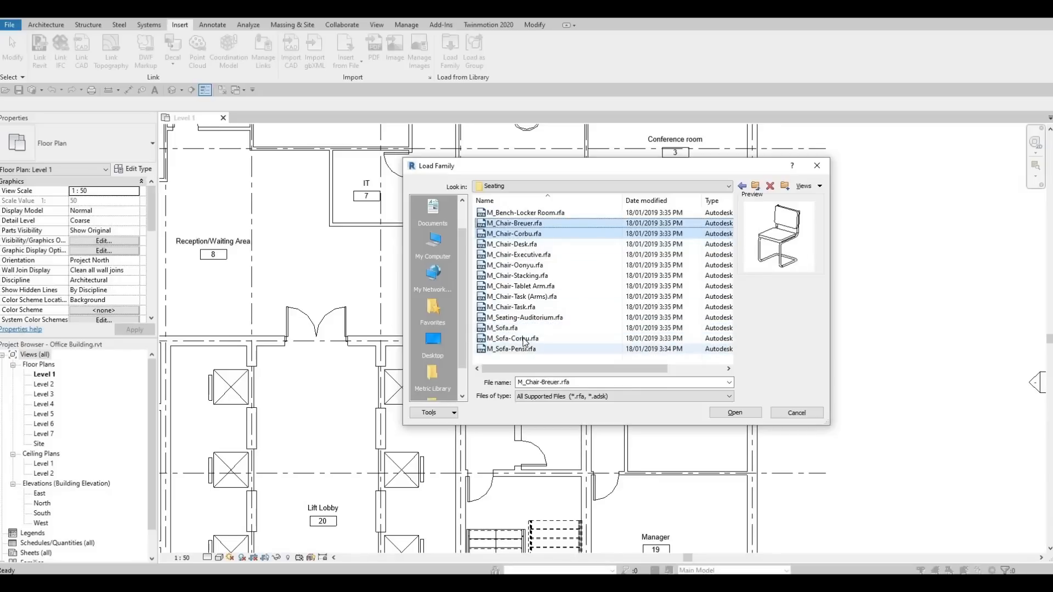
ctrl+click(524, 339)
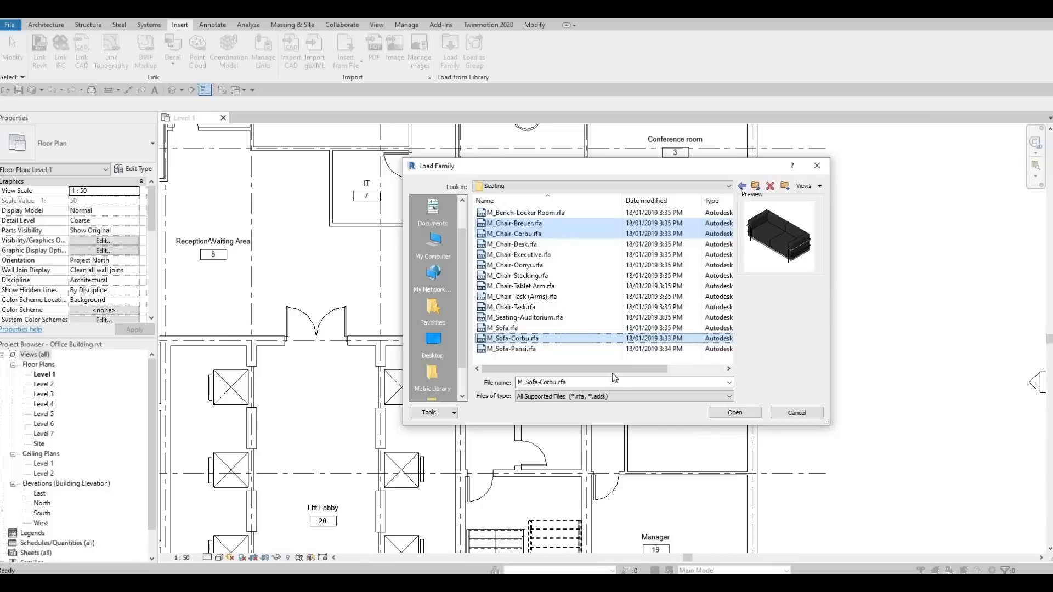
ctrl+click(525, 245)
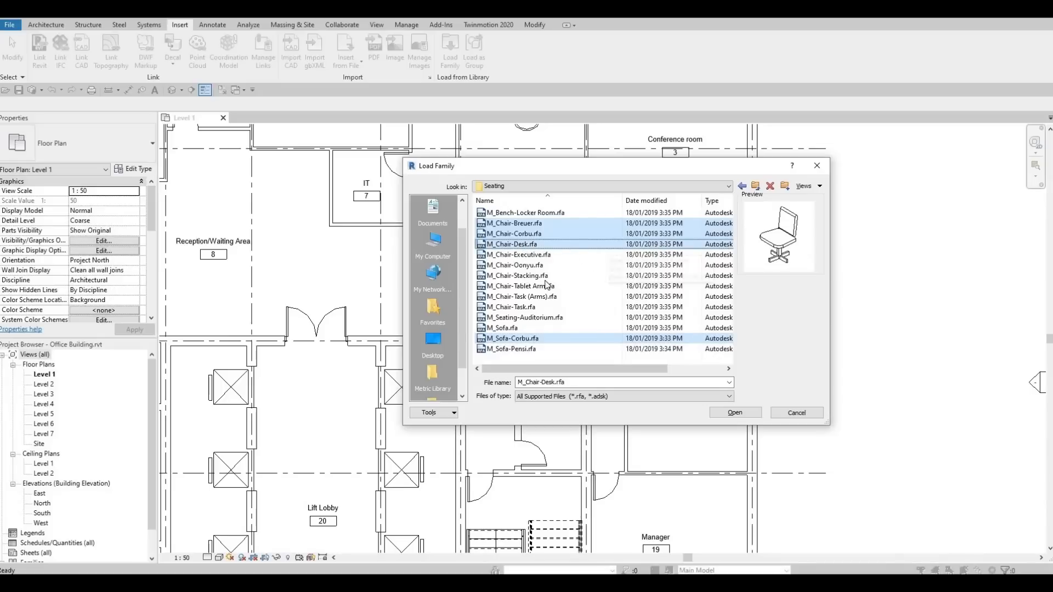
ctrl+click(522, 246)
ctrl+click(521, 256)
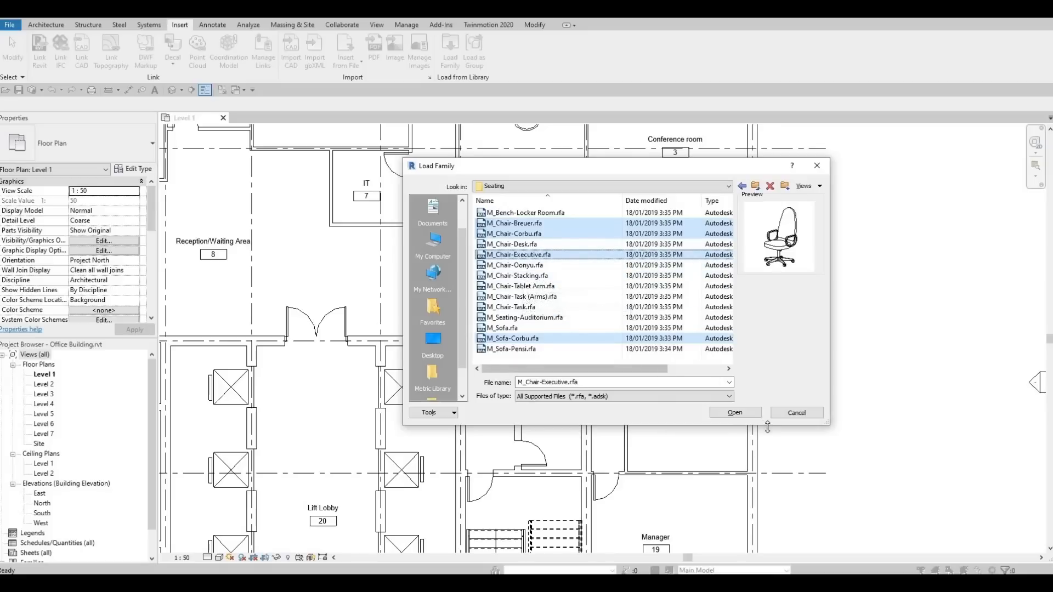
click(734, 413)
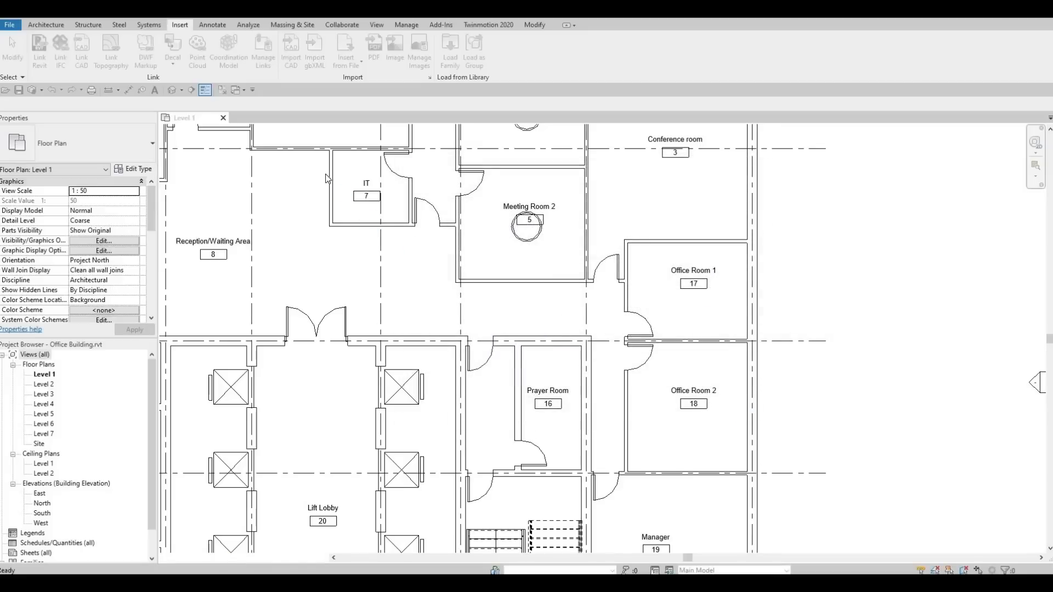
Place an M_Chair-Corbu near the southwest corner of the Building Lobby, rotated so its back is toward the west wall.
click(44, 25)
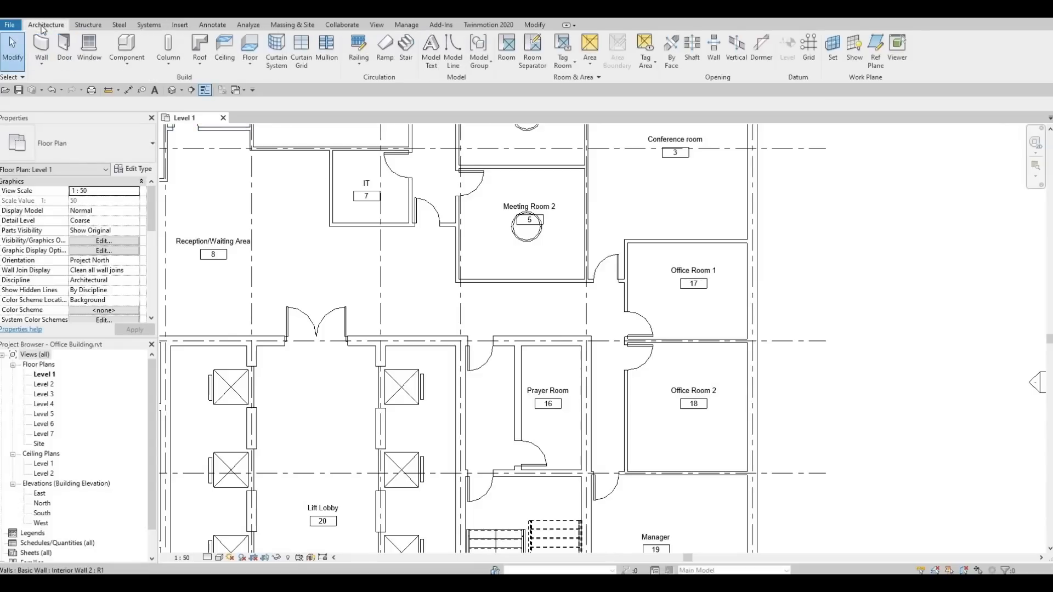
click(125, 44)
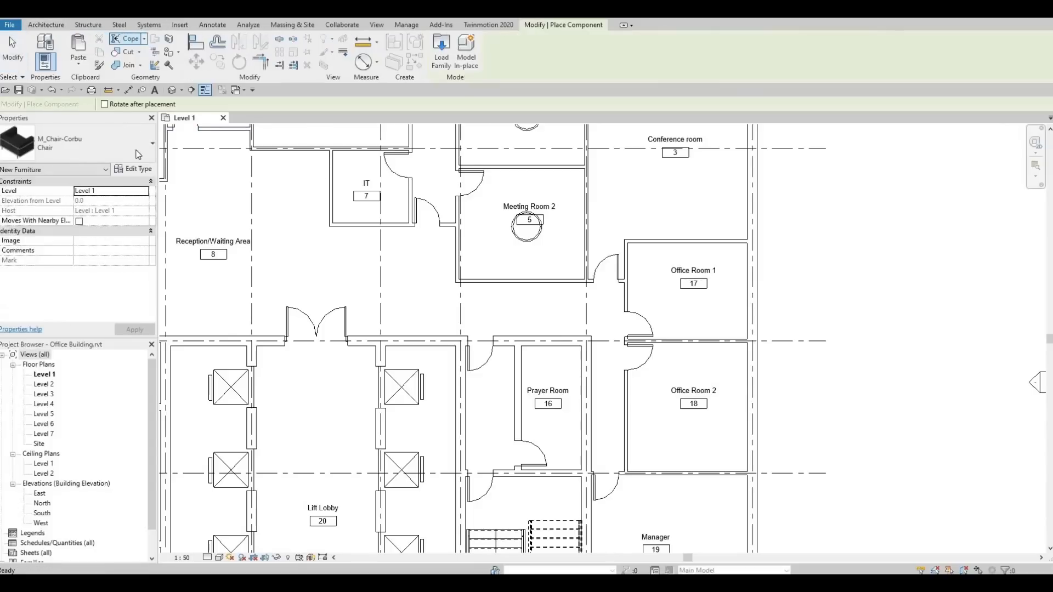
middle_drag(357, 504, 431, 281)
scroll(462, 286, down, 1)
scroll(496, 219, up, 1)
scroll(431, 281, down, 1)
middle_drag(330, 348, 485, 328)
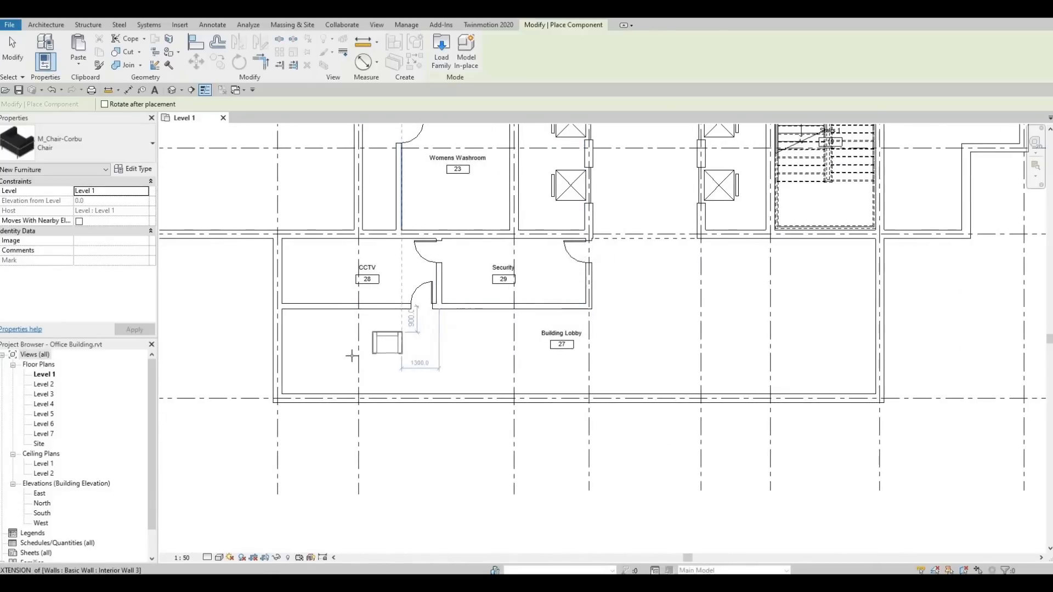
key(space)
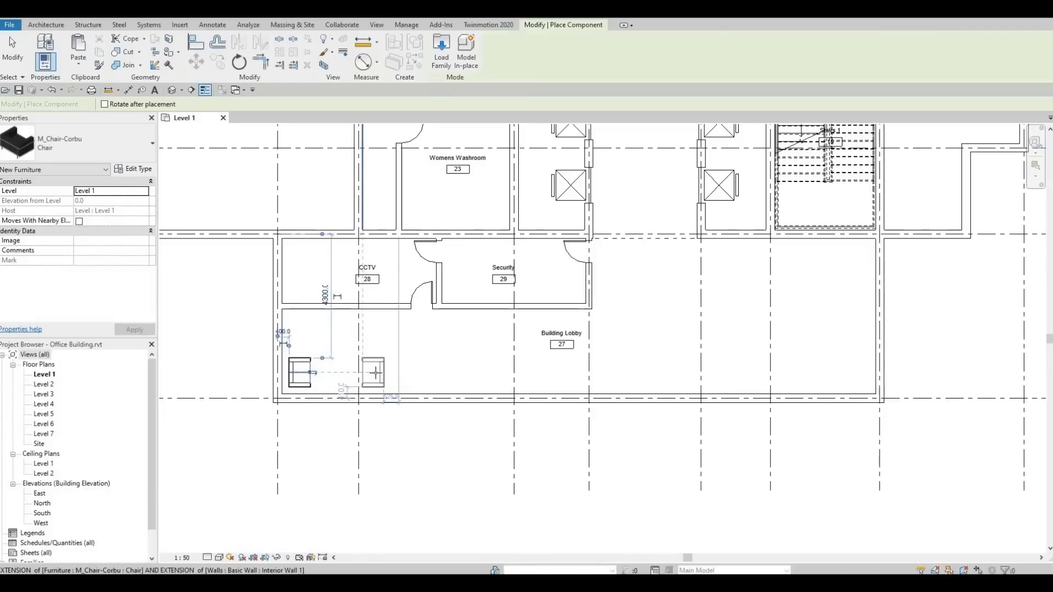
Place five more M_Chair-Corbu chairs in a row along the Building Lobby's south wall, making three facing pairs.
click(374, 373)
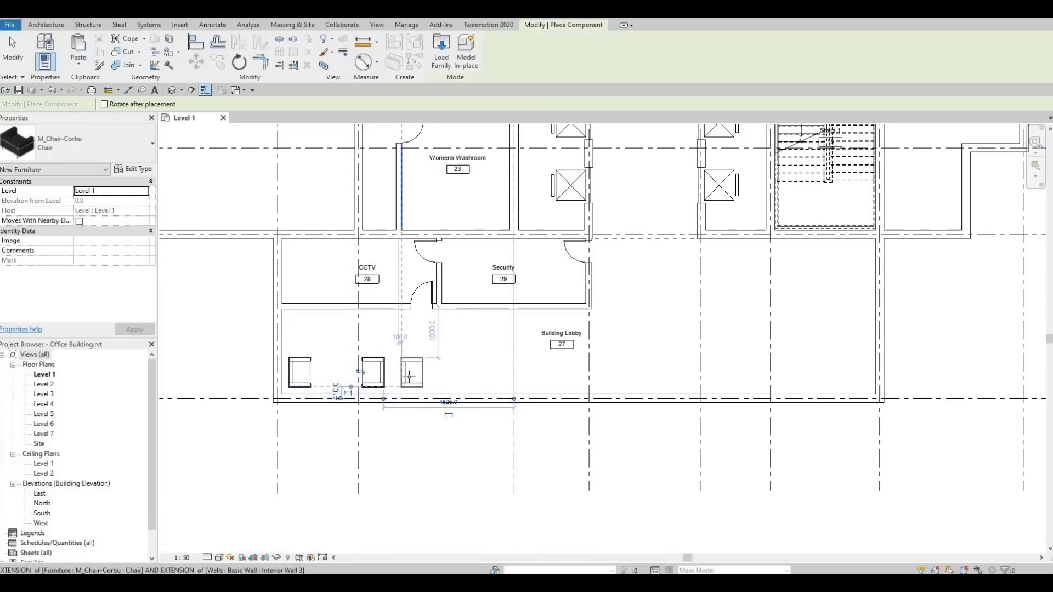
click(403, 375)
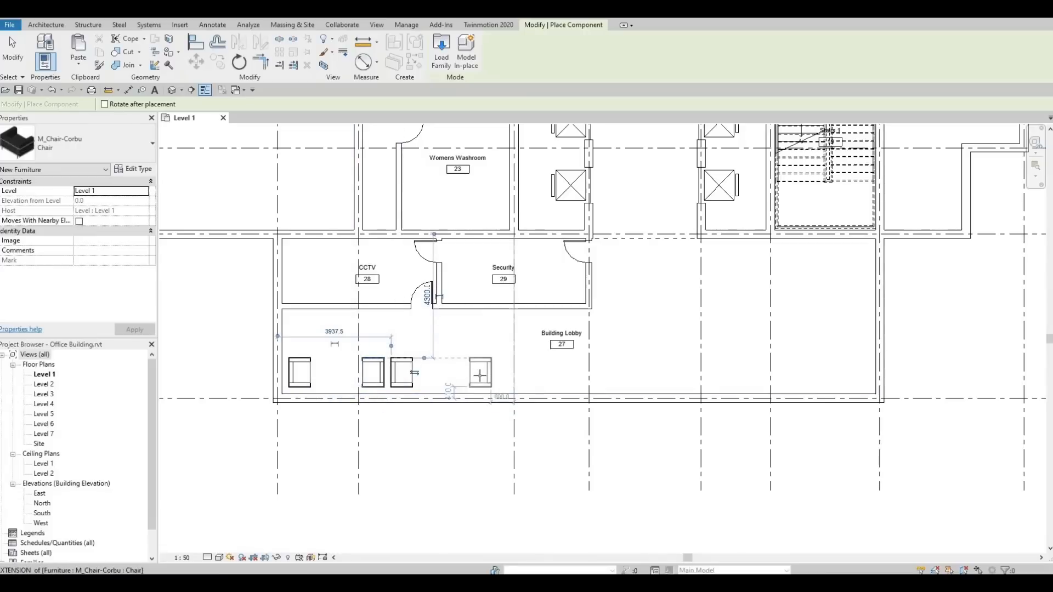
click(481, 376)
middle_drag(556, 374, 511, 361)
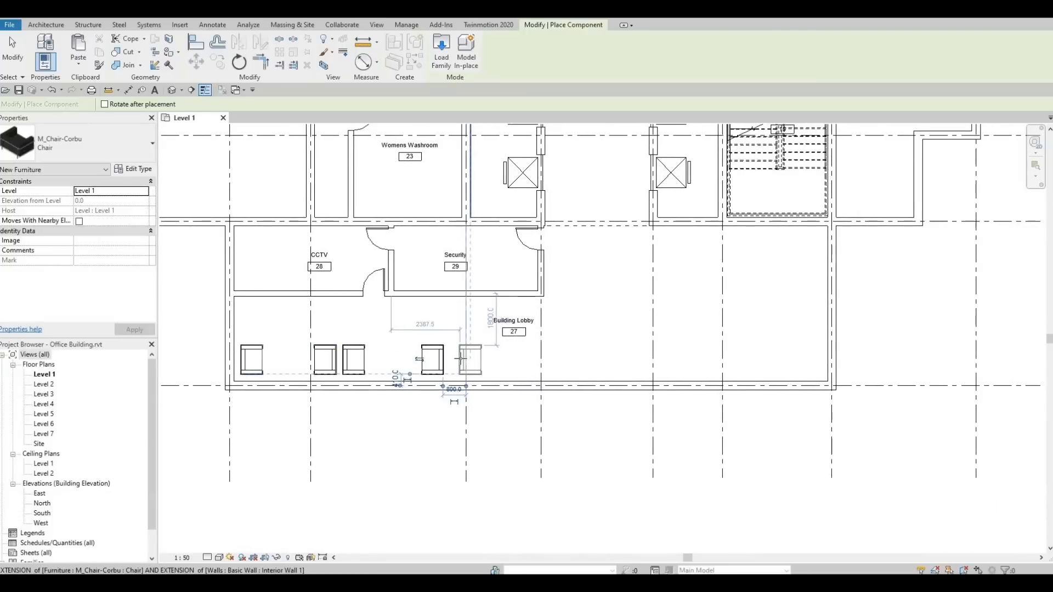
click(475, 365)
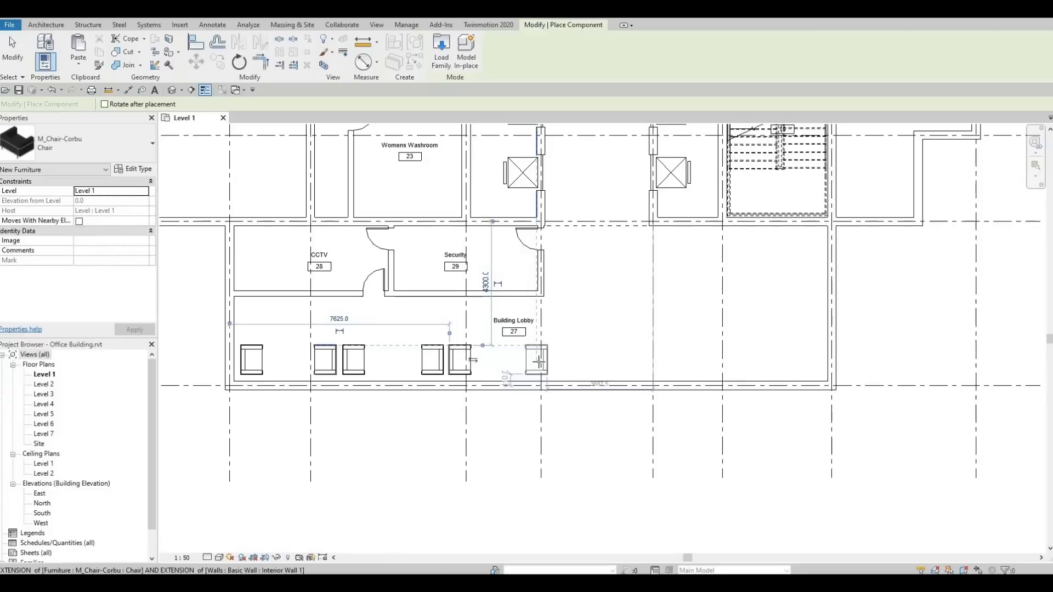
click(590, 351)
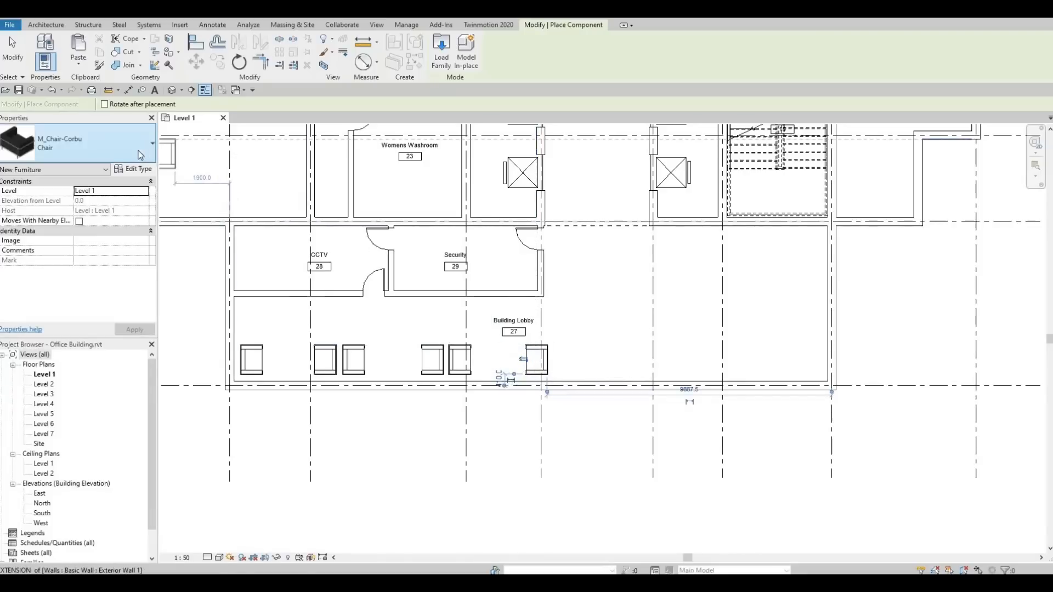
Place two M_Sofa-Corbu sofas facing each other along the Building Lobby's south wall, east of the row of chairs.
click(109, 143)
scroll(93, 337, down, 8)
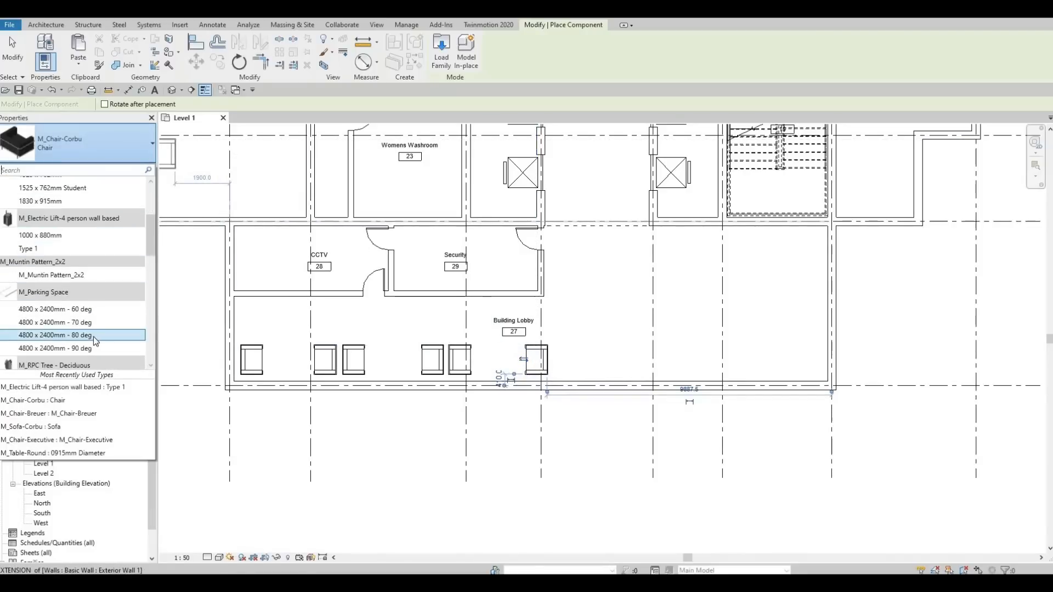
scroll(90, 344, down, 10)
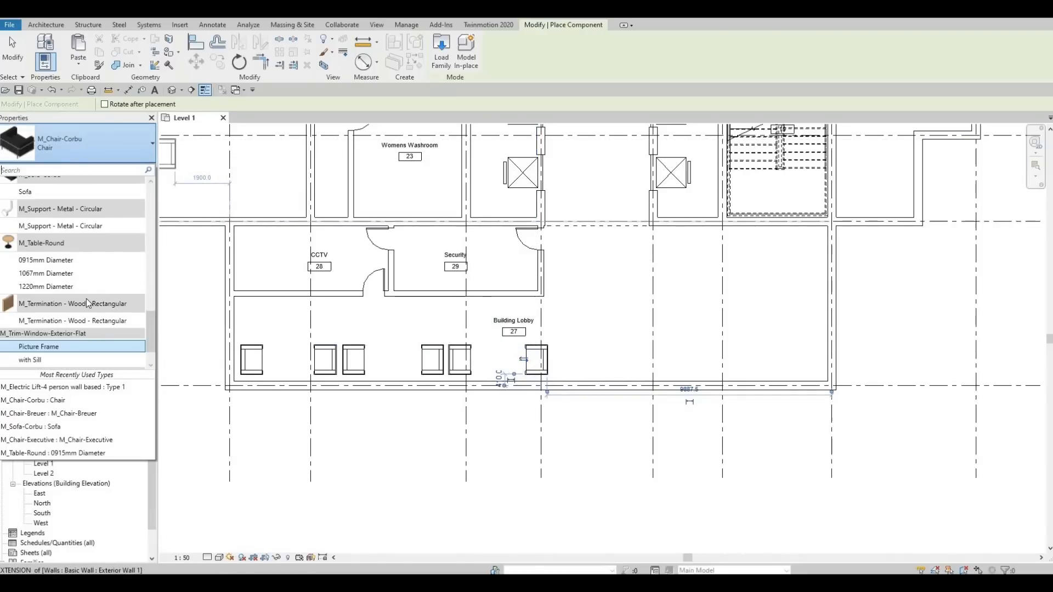
scroll(88, 304, up, 2)
click(64, 218)
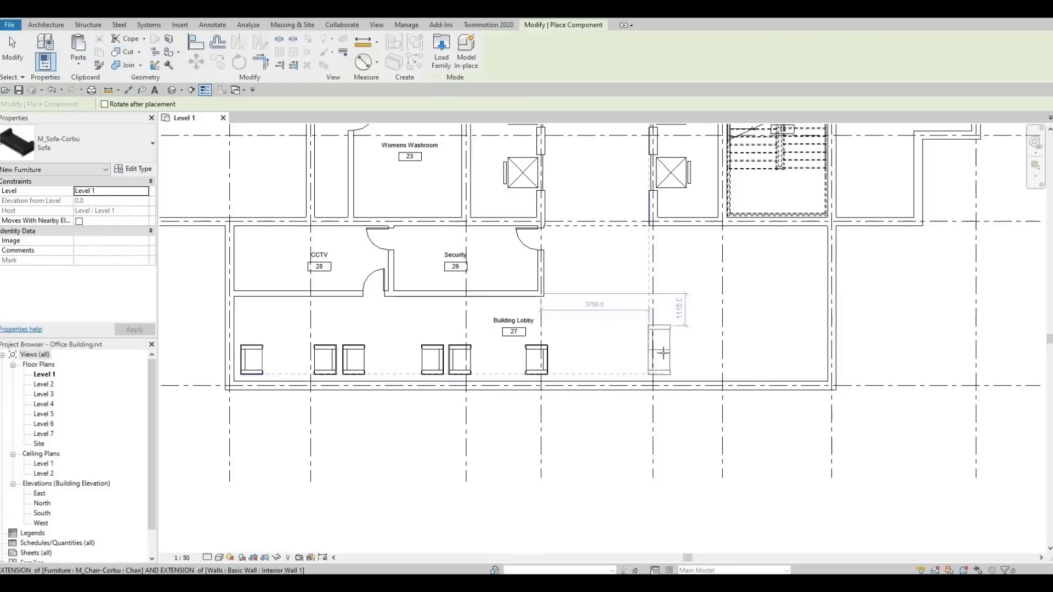
click(729, 354)
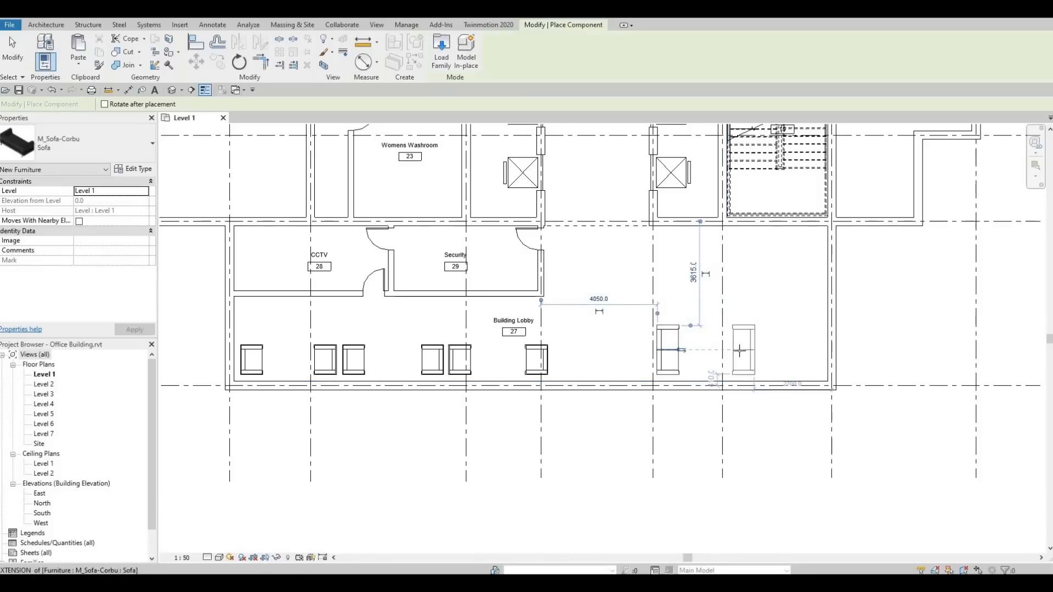
click(739, 351)
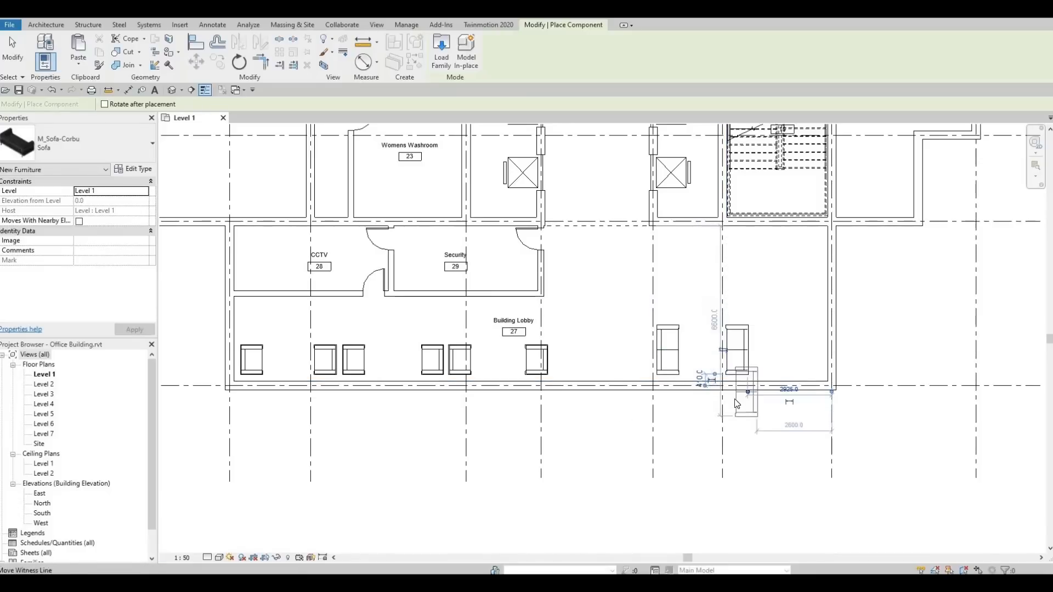
key(Escape)
key(Escape)
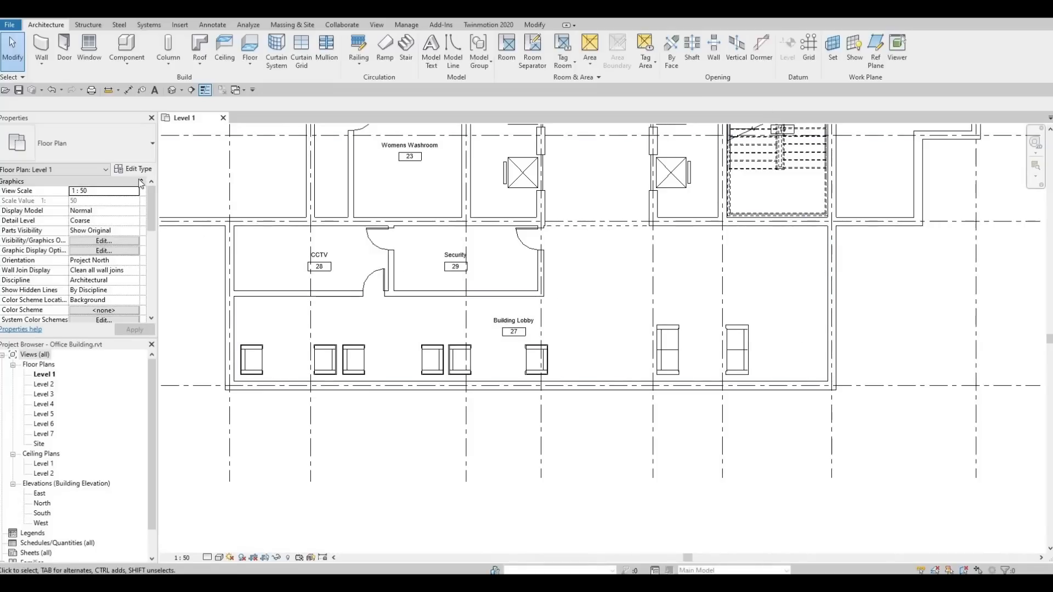
Place two M_Desk 1525 x 762mm desks in the Manager room, one north-south and one against the south wall, forming an L.
click(119, 26)
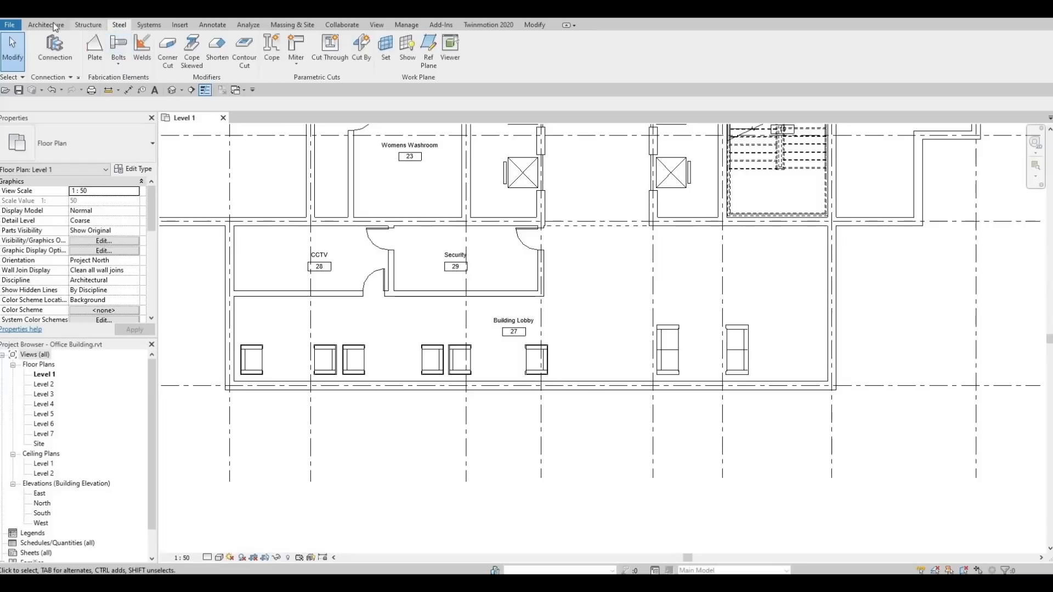
click(55, 26)
click(128, 60)
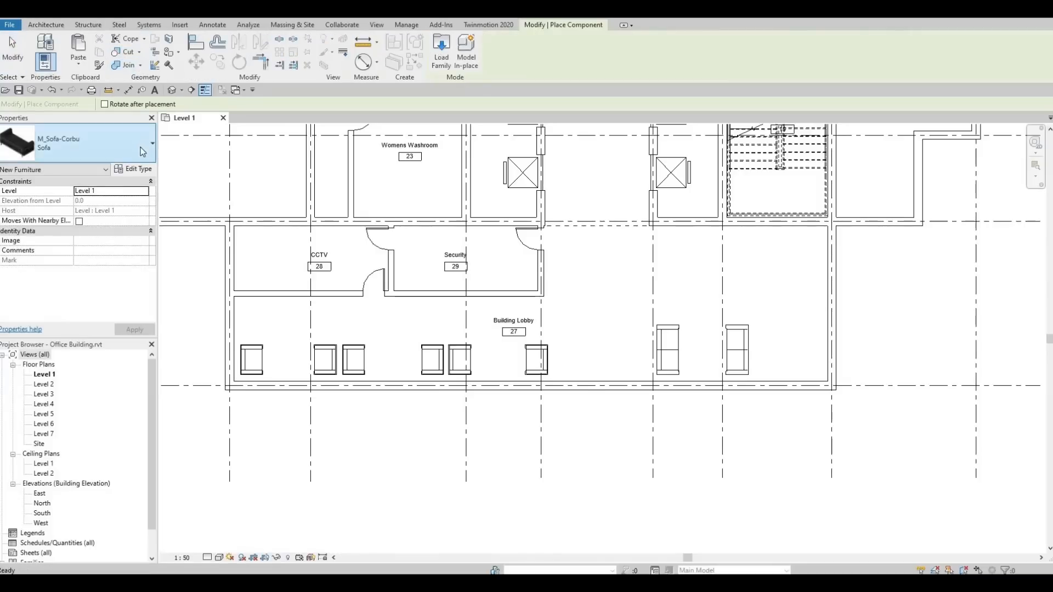
click(82, 144)
scroll(61, 261, down, 2)
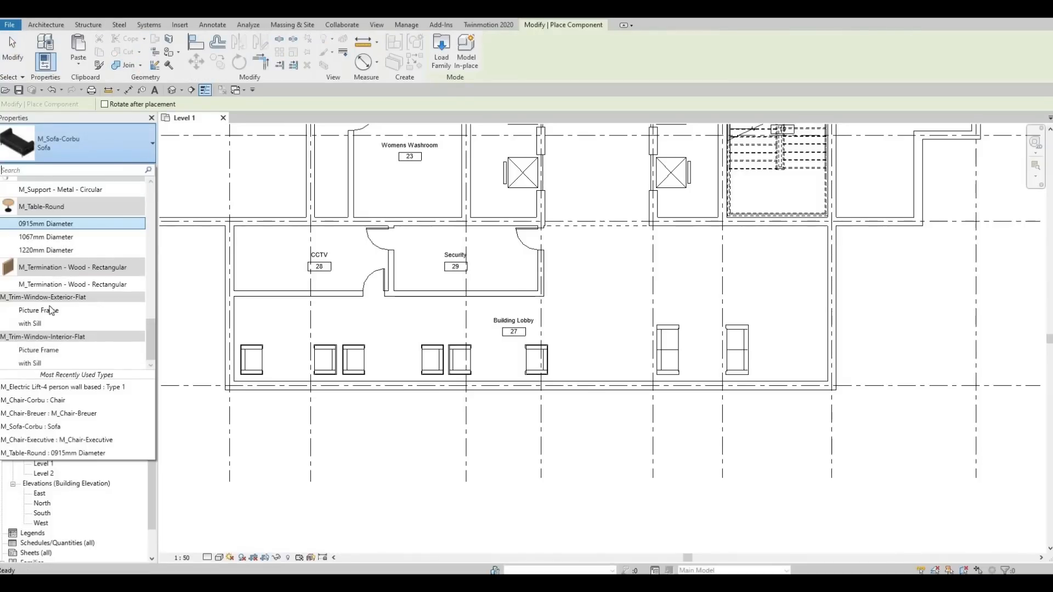
scroll(56, 319, up, 3)
scroll(58, 323, up, 8)
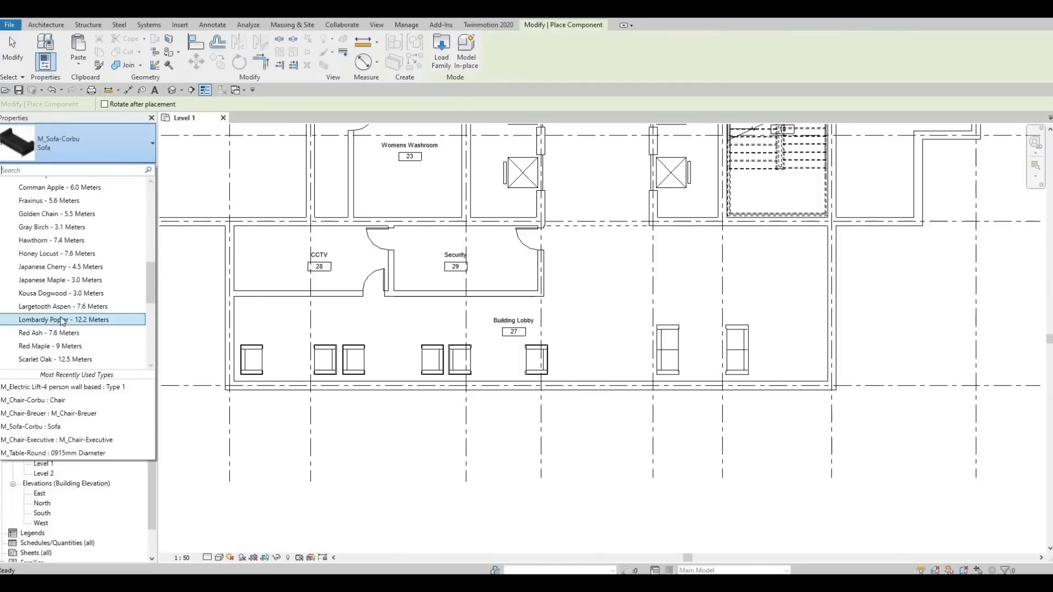
scroll(61, 321, up, 5)
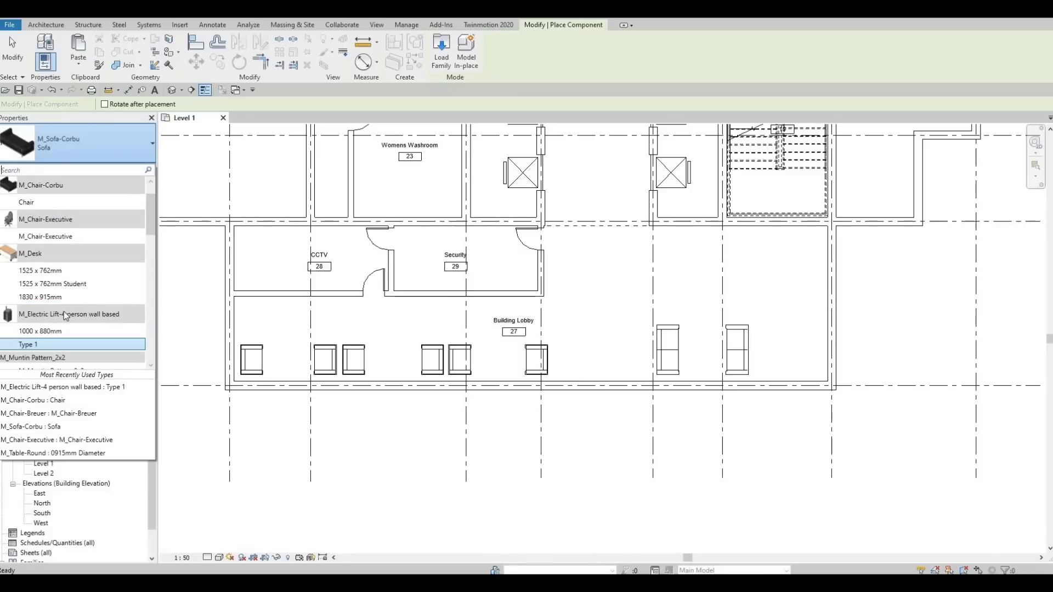
click(56, 271)
scroll(533, 314, down, 1)
middle_drag(647, 268, 406, 388)
scroll(665, 226, up, 1)
key(space)
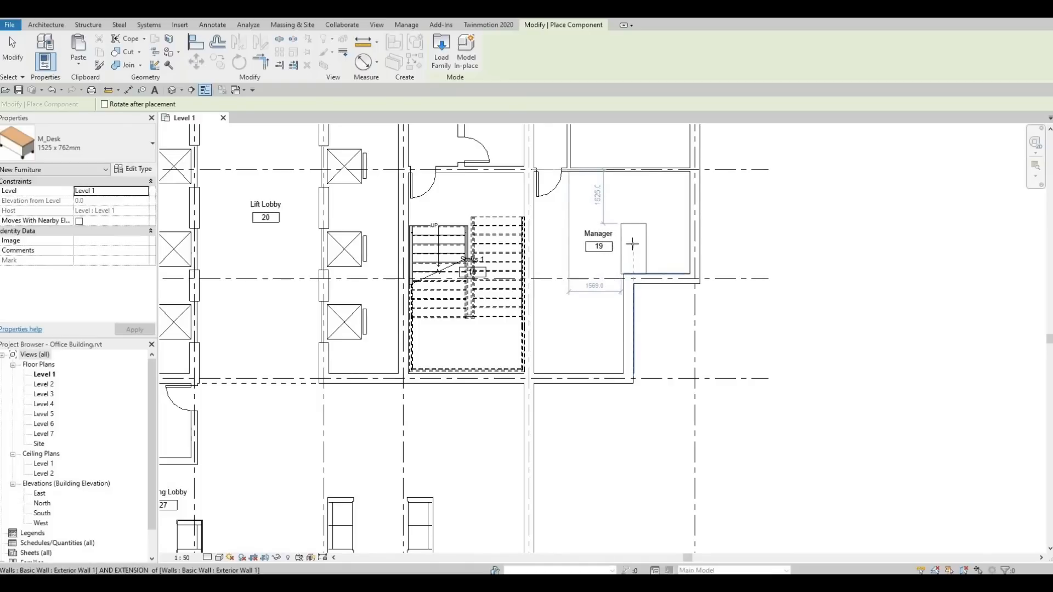
click(658, 246)
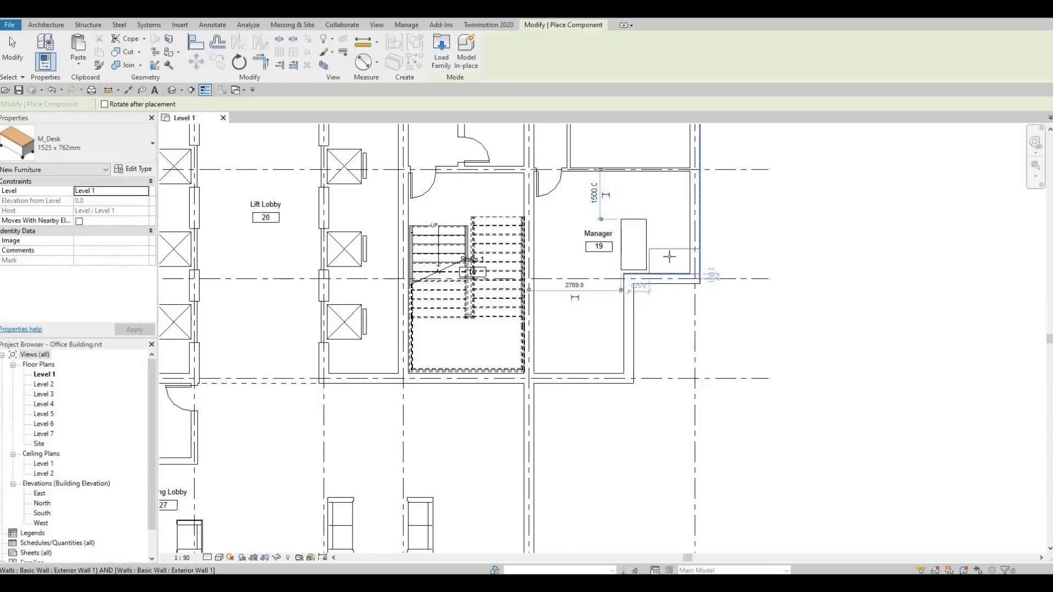
click(665, 259)
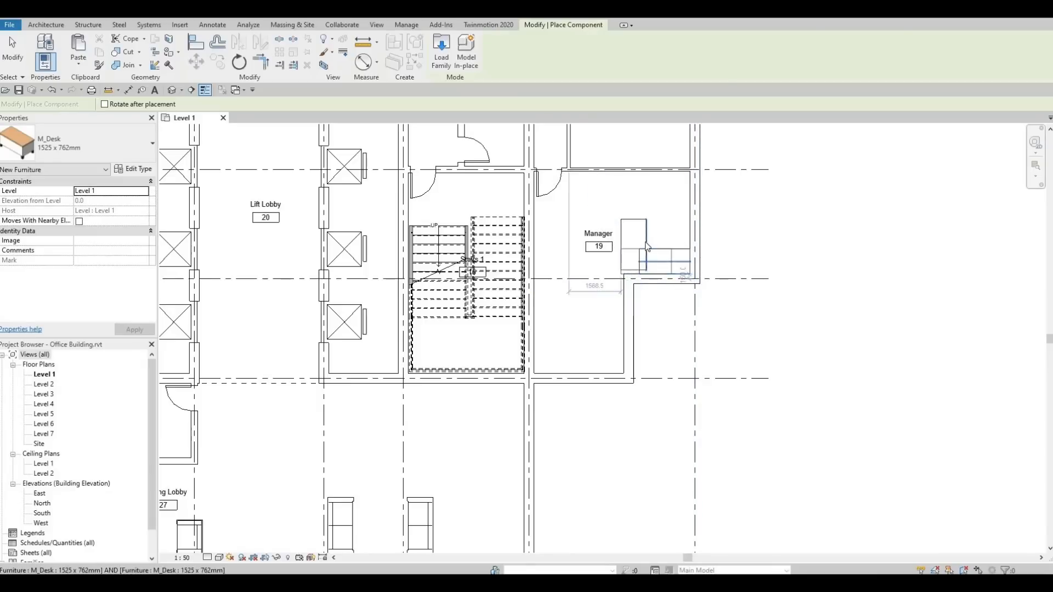
key(Escape)
Shift the Manager room's north-south desk southwest against the side desk's west end and change its type to 1830 x 915mm.
click(631, 244)
drag(630, 243, 636, 258)
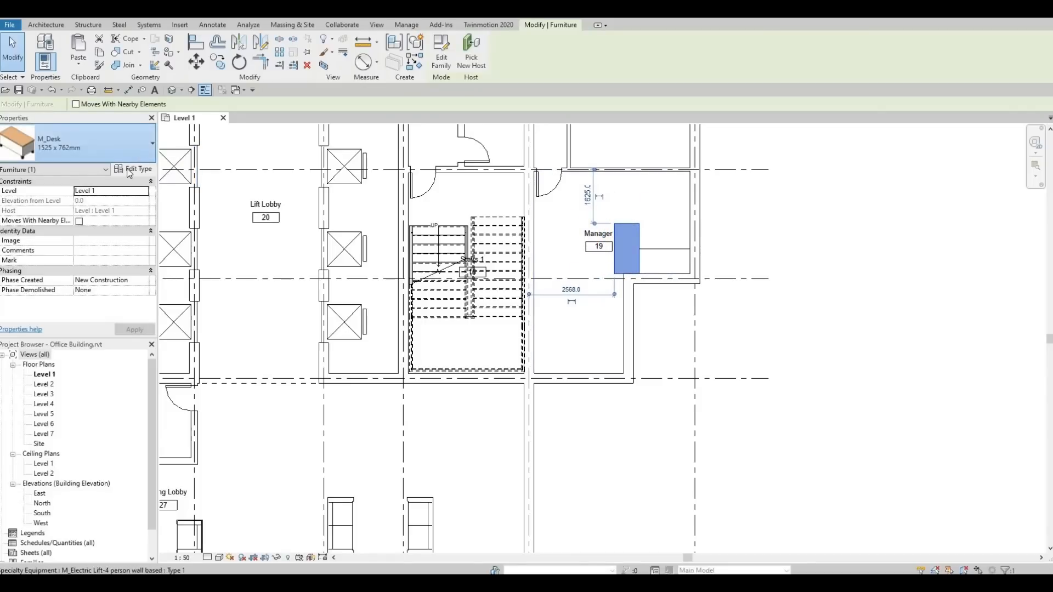
click(139, 154)
click(90, 258)
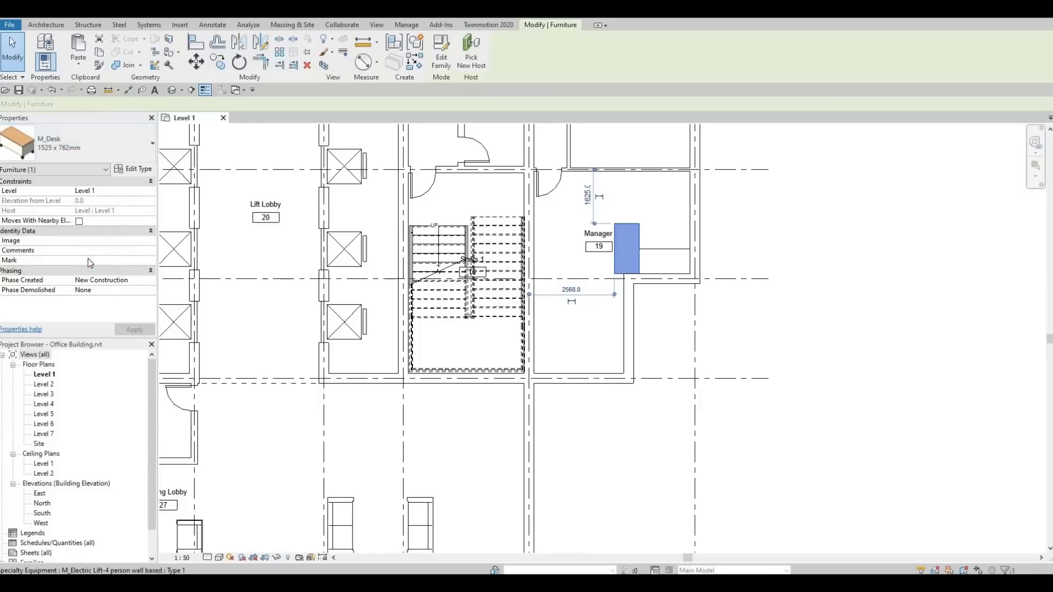
click(112, 146)
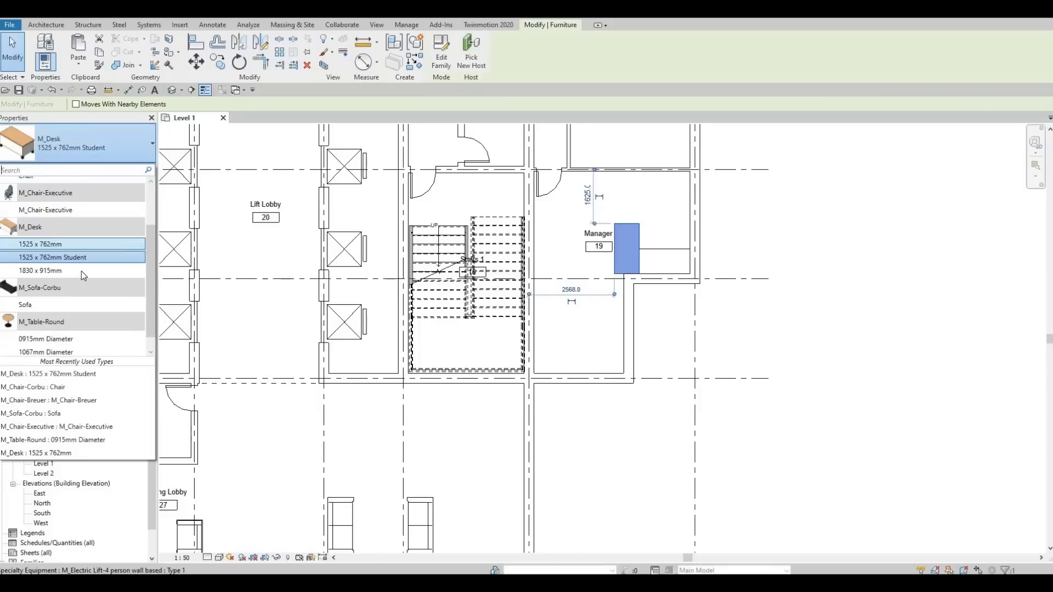
click(81, 271)
key(Escape)
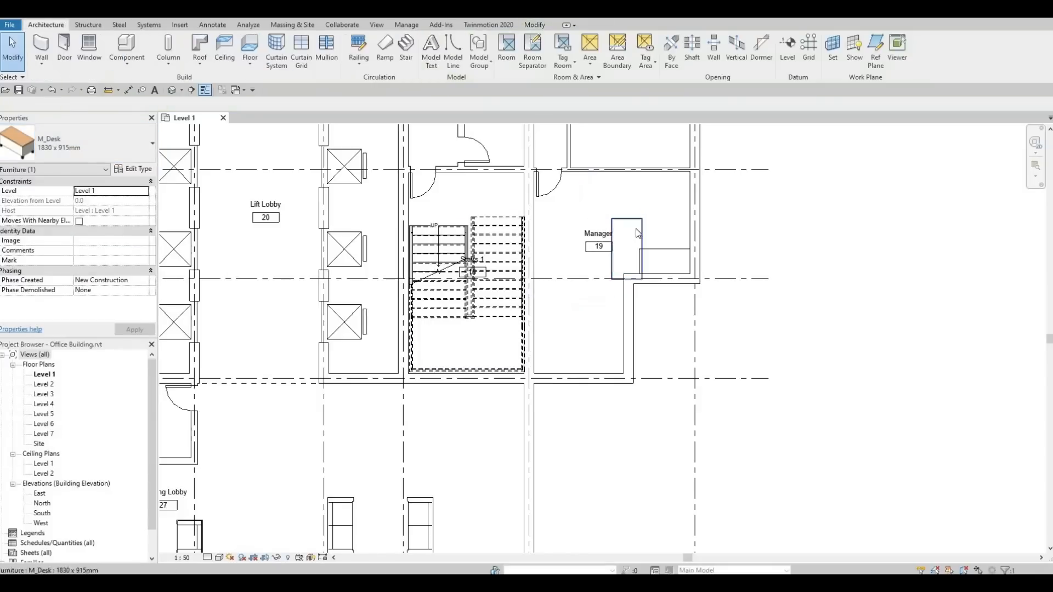
Nudge the 1830 x 915mm desk north in the Manager room, keeping it against the side desk's west end.
click(642, 231)
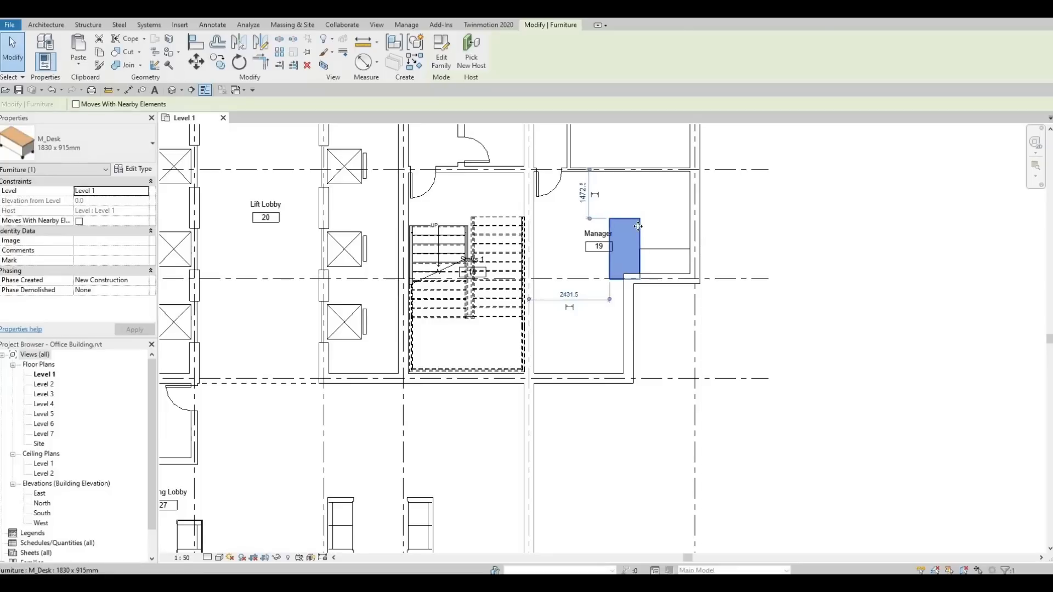
key(Left)
key(Up)
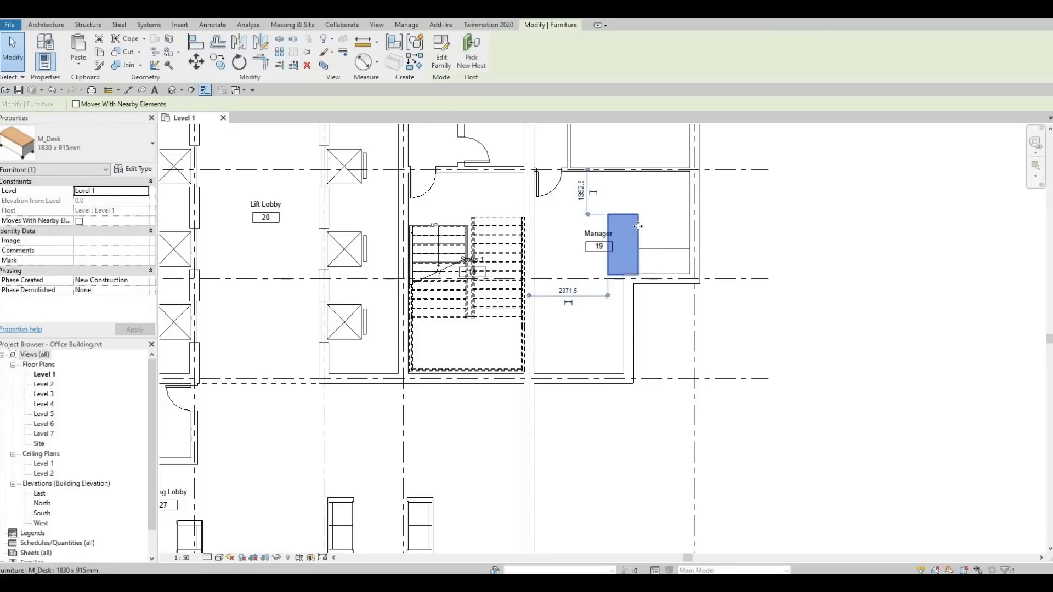
key(Right)
middle_drag(618, 228, 608, 296)
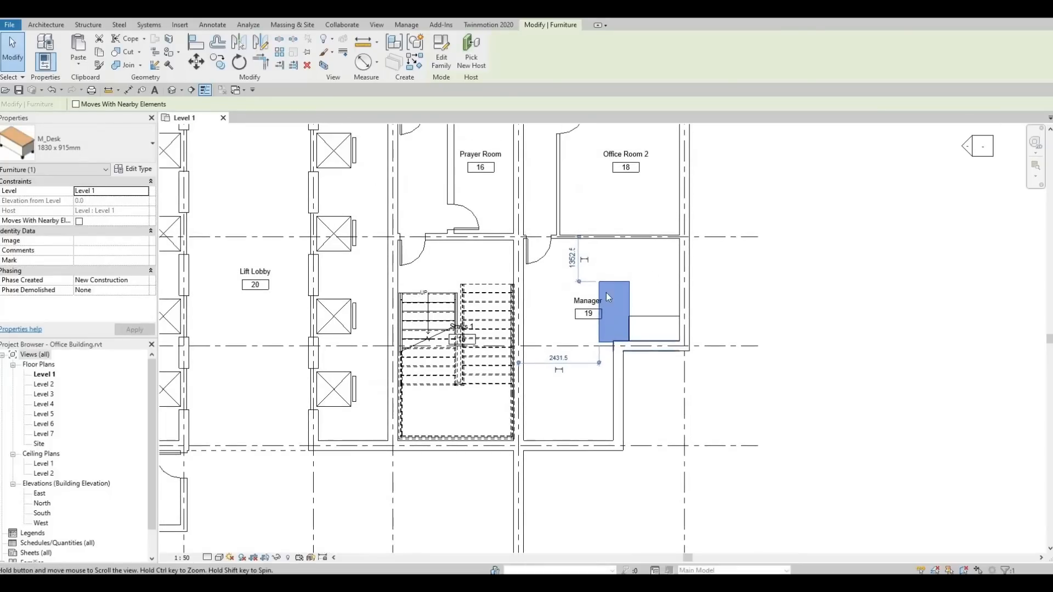
key(Escape)
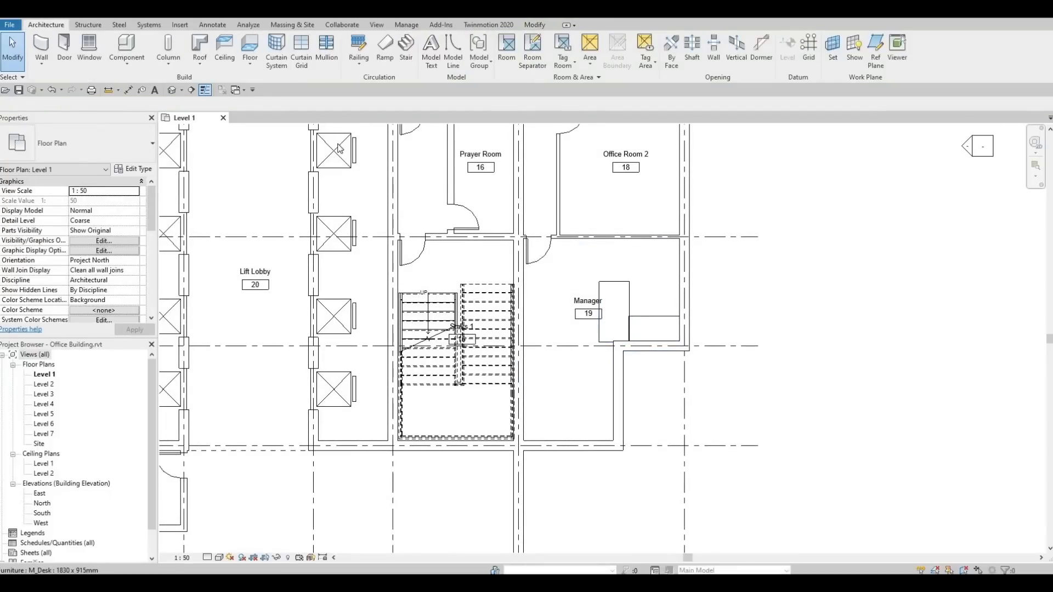
Place M_Chair-Executive chairs around the Manager room's main desk, one on its east side and two on its west side.
click(130, 46)
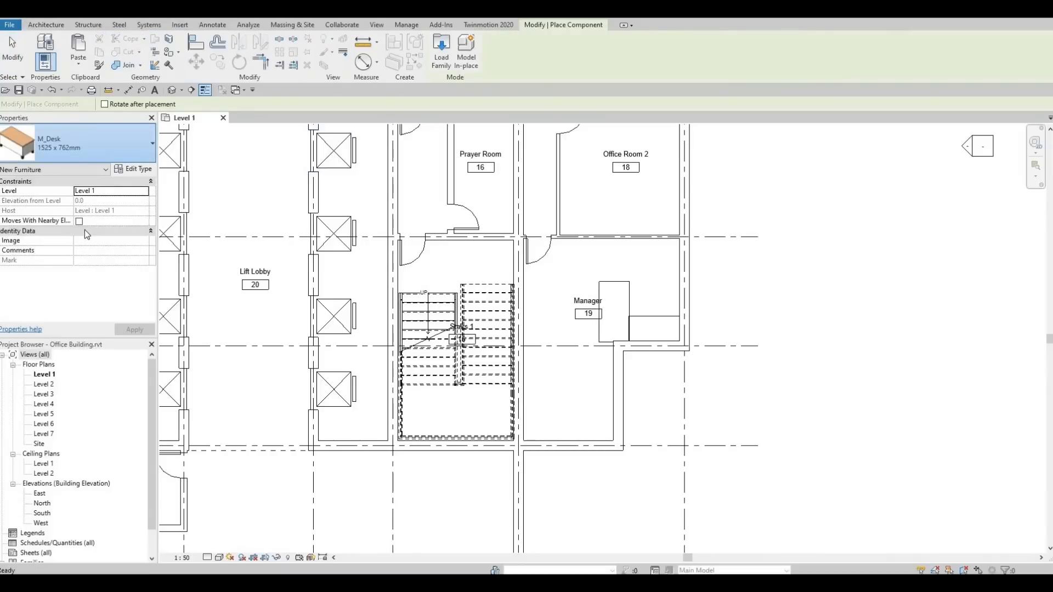
scroll(71, 264, up, 3)
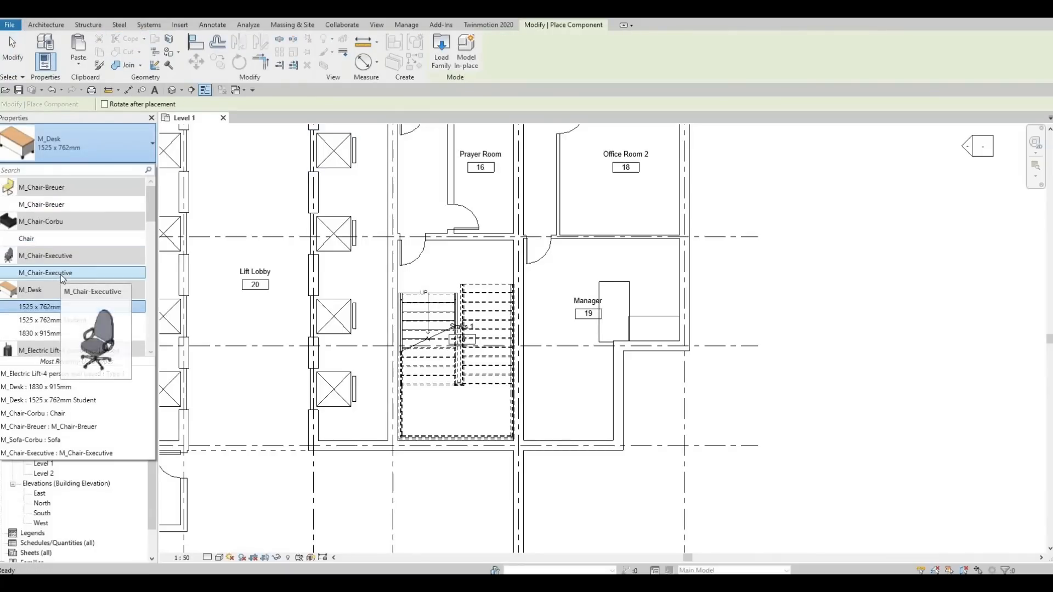
click(61, 273)
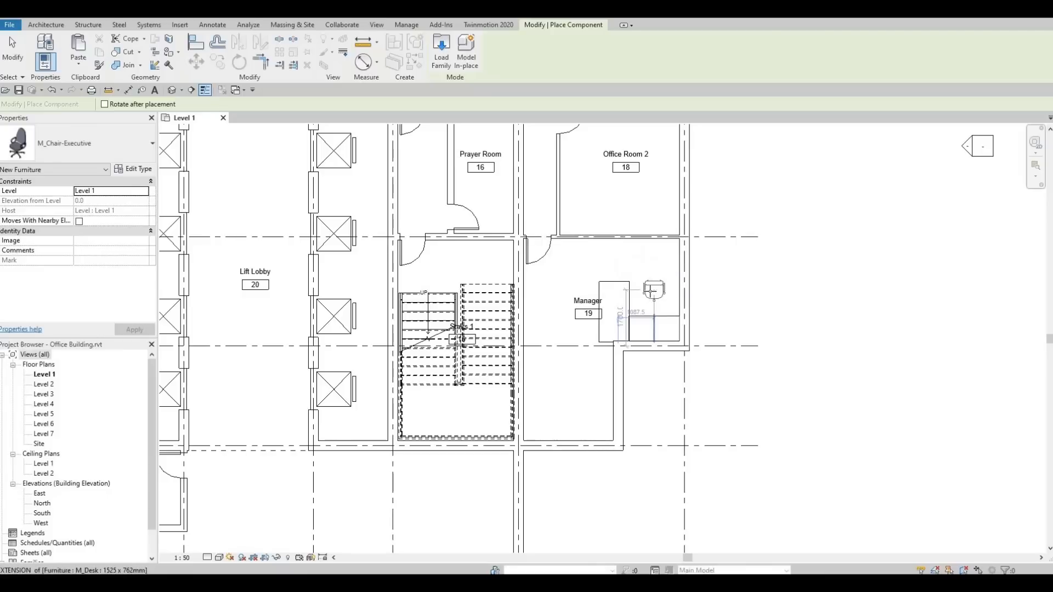
click(647, 296)
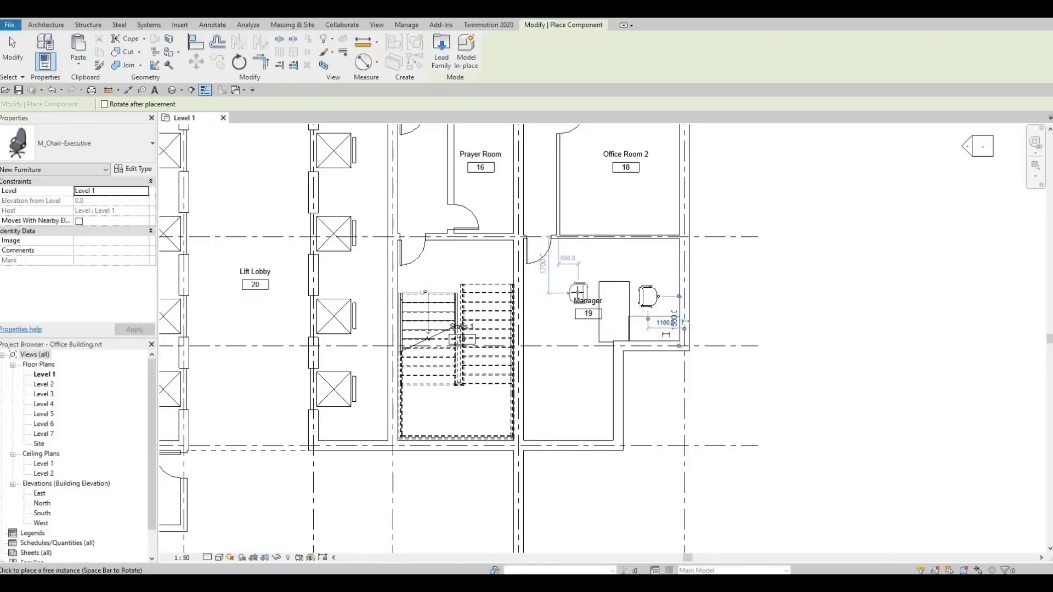
click(580, 301)
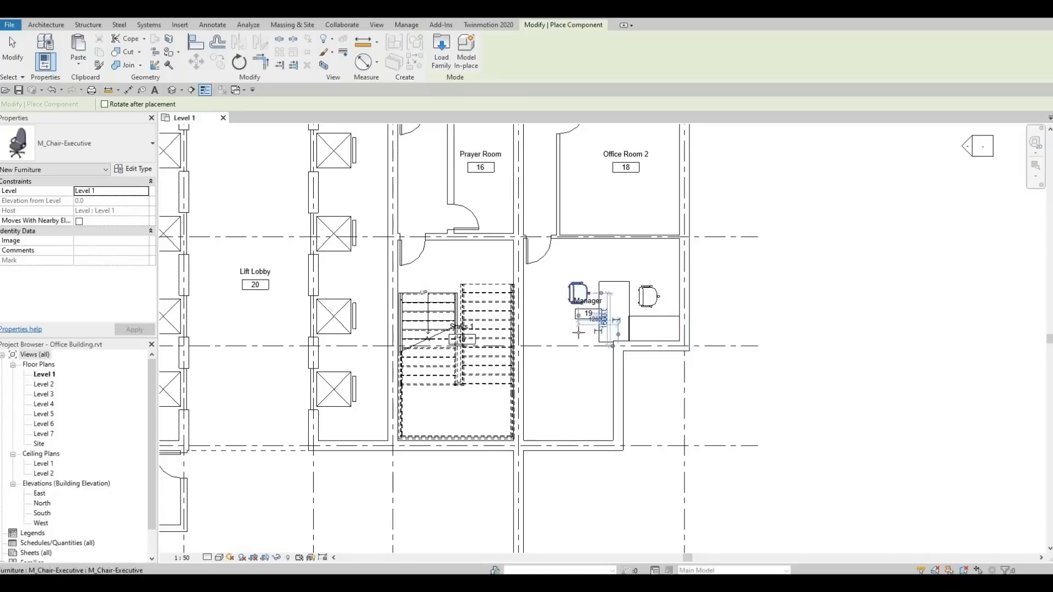
click(629, 310)
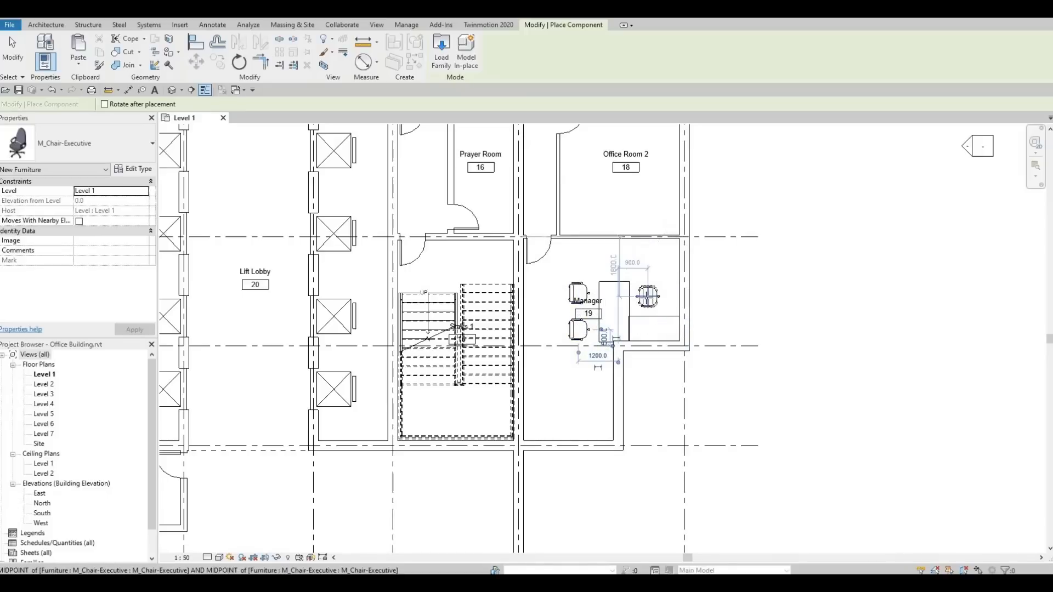
Try a reversed executive chair over the one east of the Manager's desk, and delete both overlapping chairs.
click(650, 297)
scroll(665, 300, up, 4)
key(Escape)
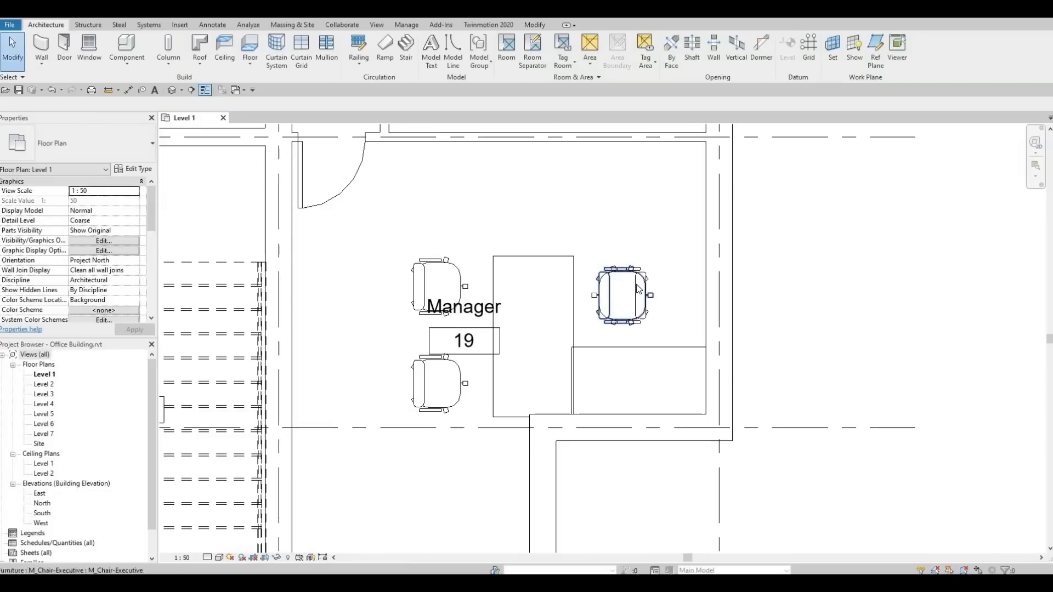
click(637, 288)
click(584, 324)
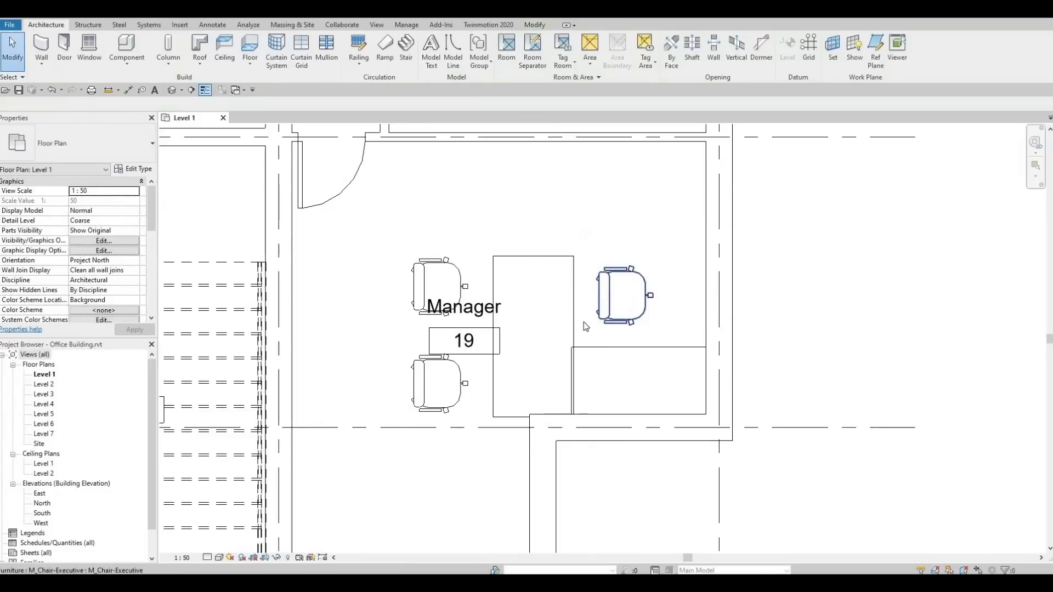
click(613, 305)
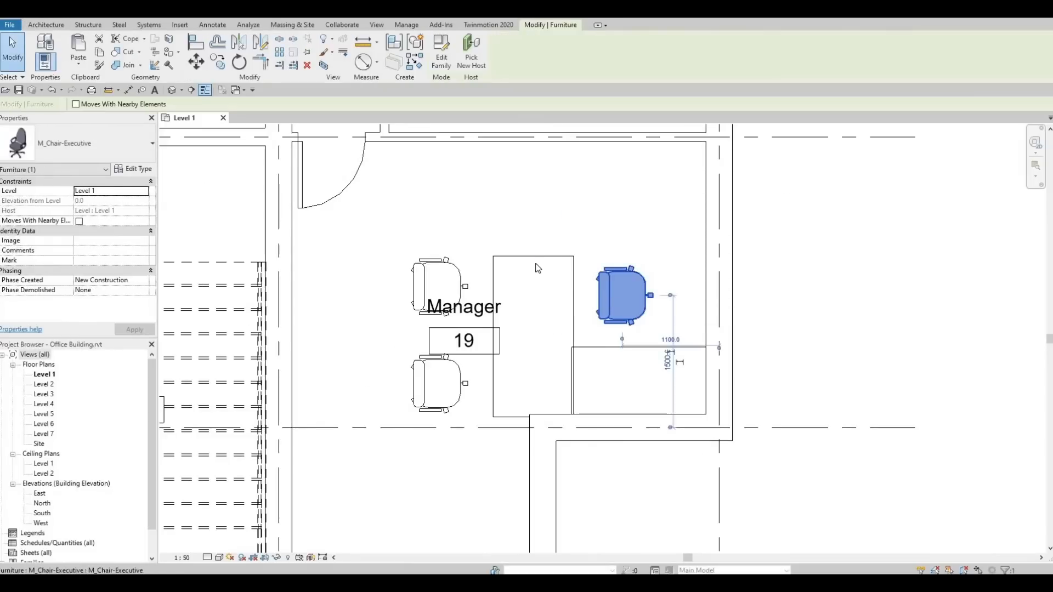
key(Delete)
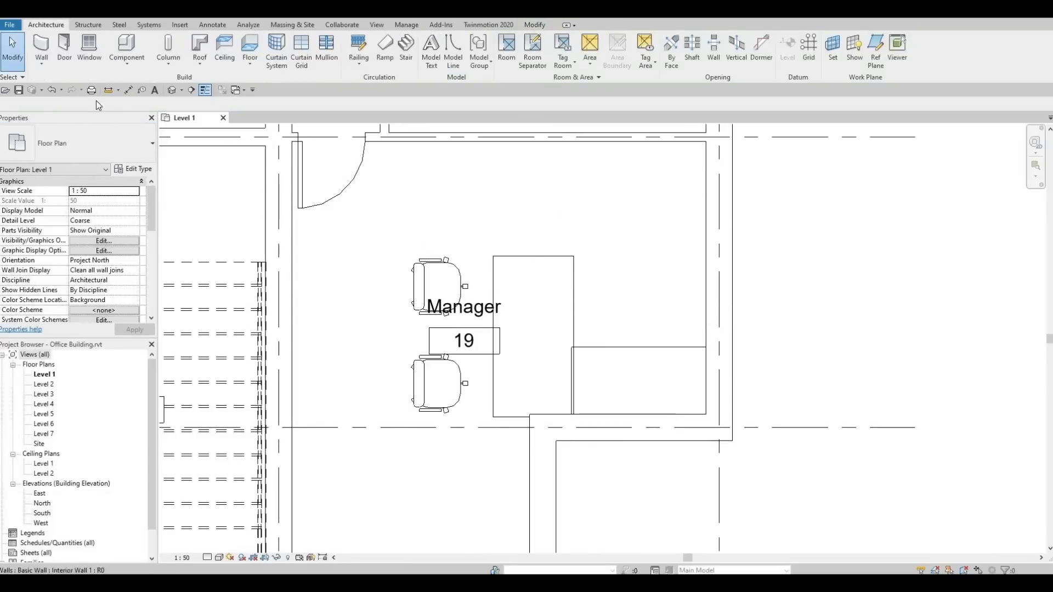
Place a new M_Chair-Executive on the east side of the Manager's main desk, facing west toward it.
click(125, 55)
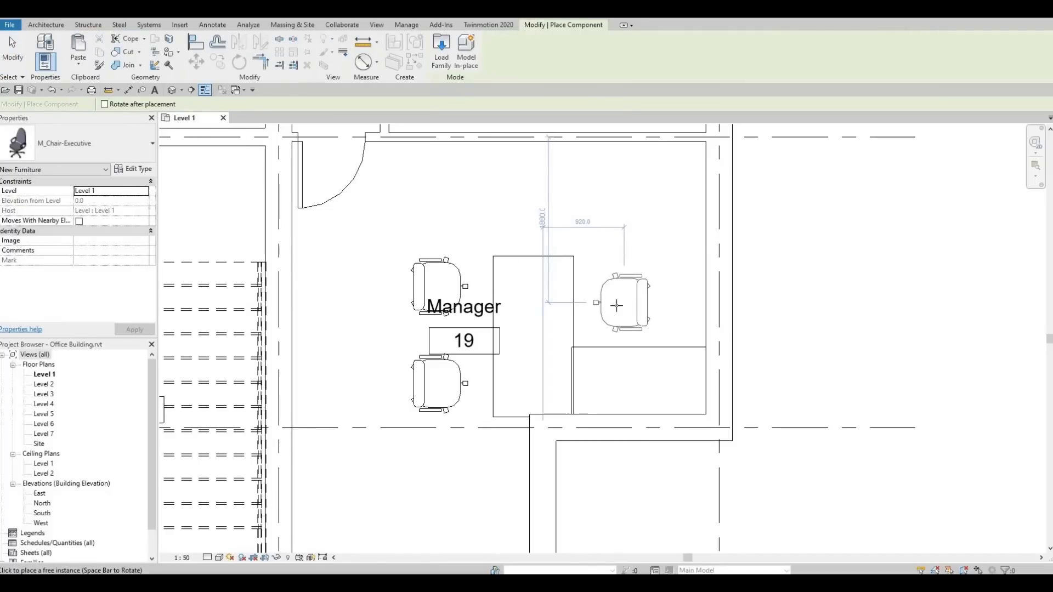
click(610, 308)
scroll(550, 287, down, 2)
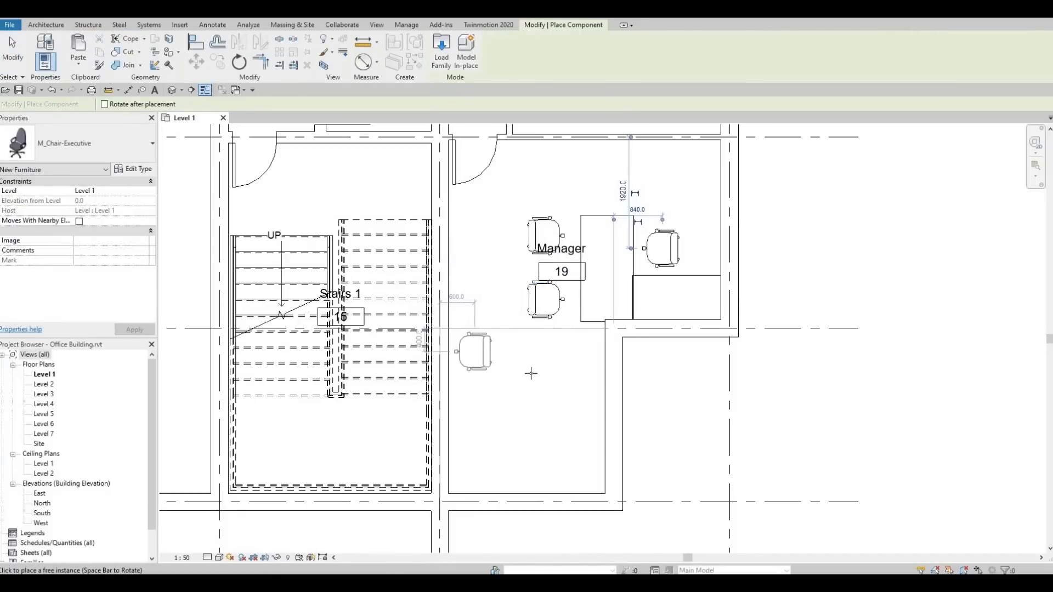
middle_drag(497, 399, 583, 341)
scroll(582, 341, down, 1)
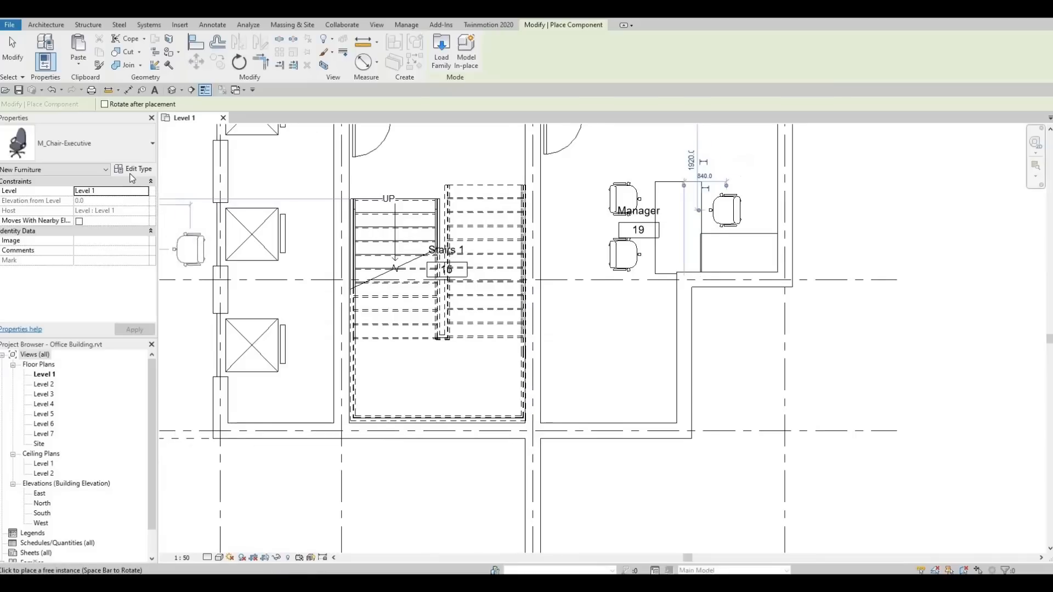
Place an M_Sofa-Corbu sofa in the Manager room's south-west corner, rotated to run lengthwise along the west wall.
middle_drag(525, 426, 616, 311)
scroll(616, 312, down, 2)
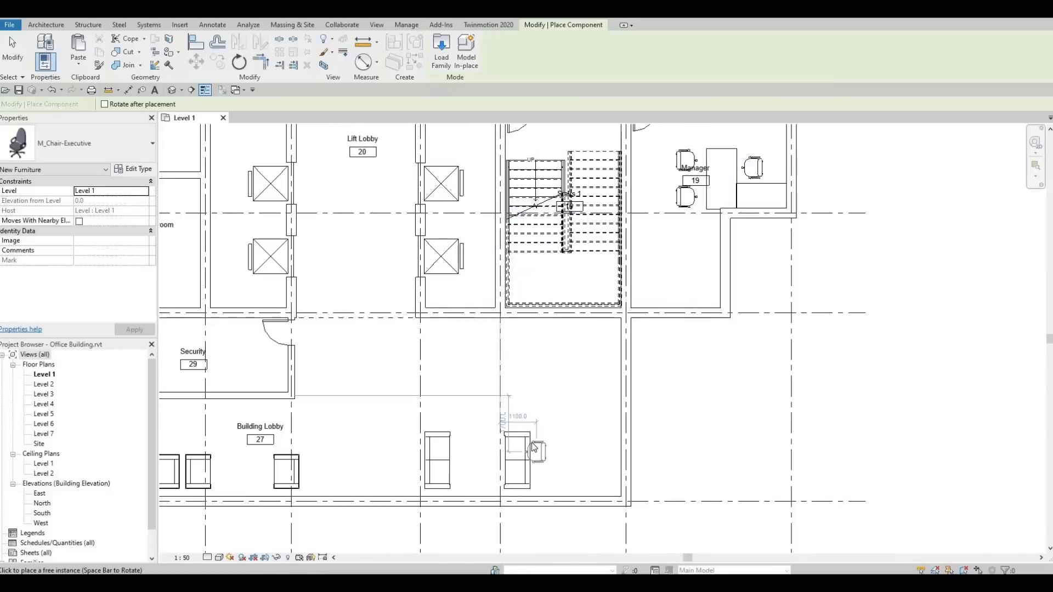
key(Escape)
click(531, 447)
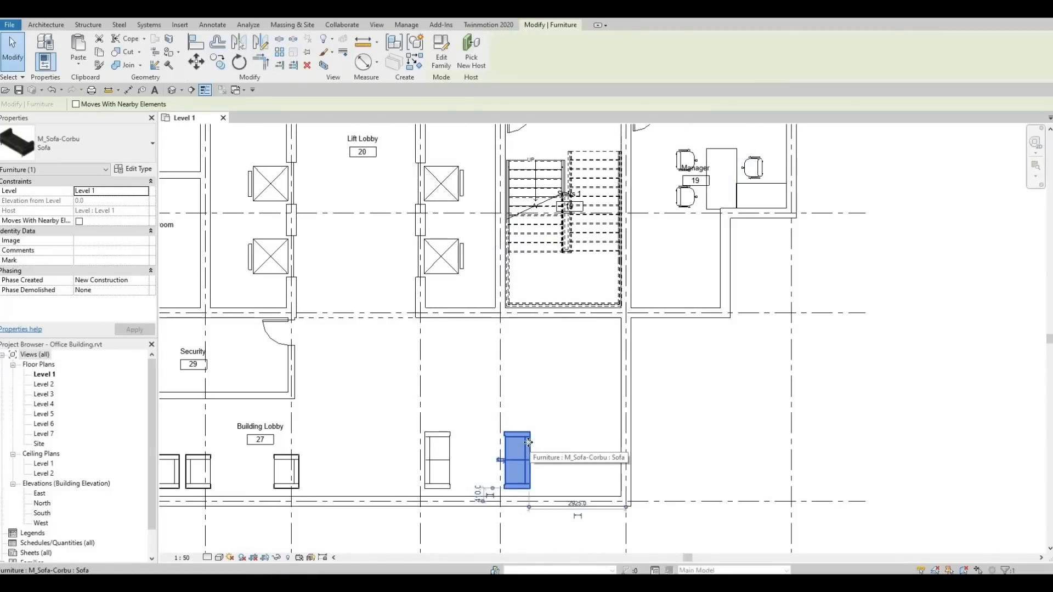
key(c)
key(s)
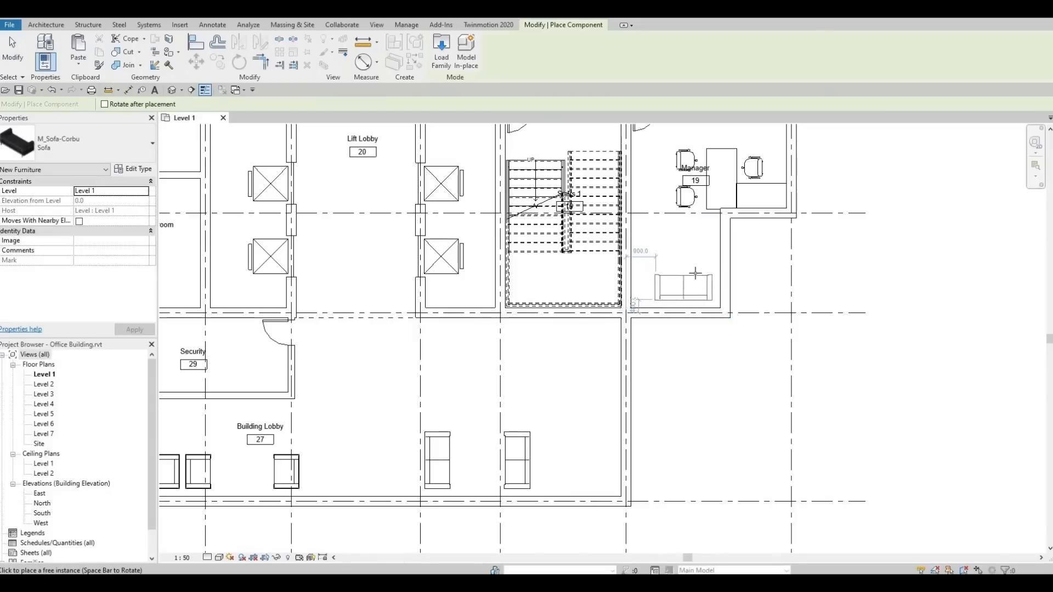
key(space)
key(space)
key(space)
key(space)
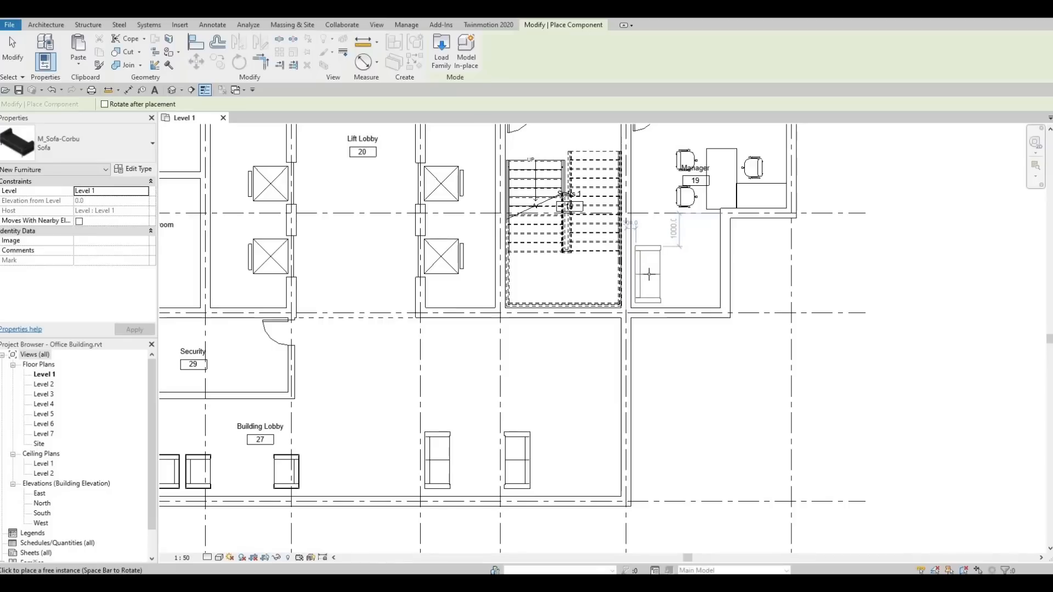
click(648, 274)
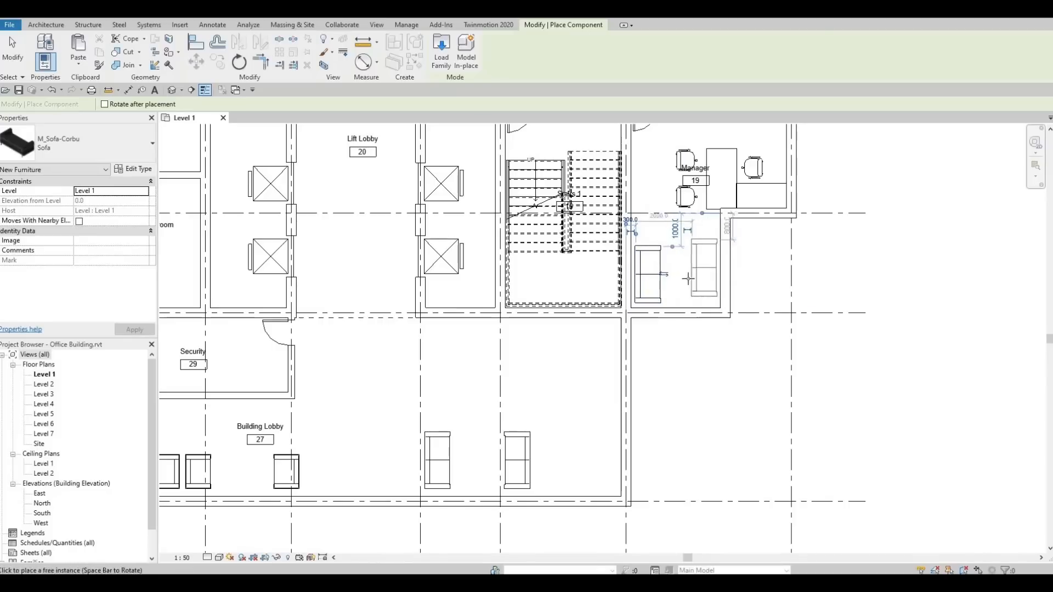
key(Escape)
key(Escape)
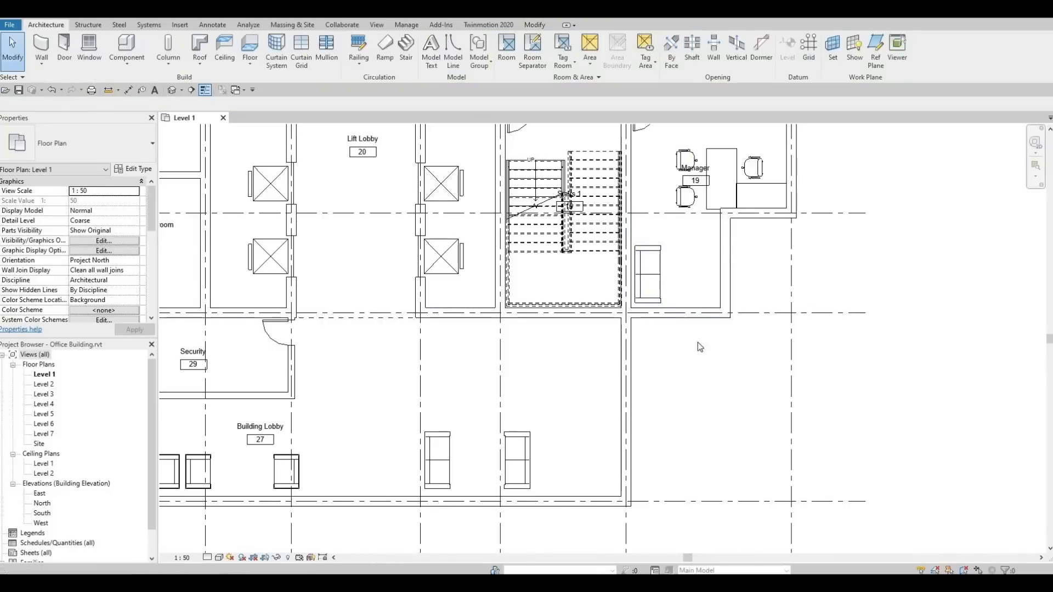
Copy the Manager room's two desks and three executive chairs straight north into Office Room 2.
middle_drag(702, 295, 681, 337)
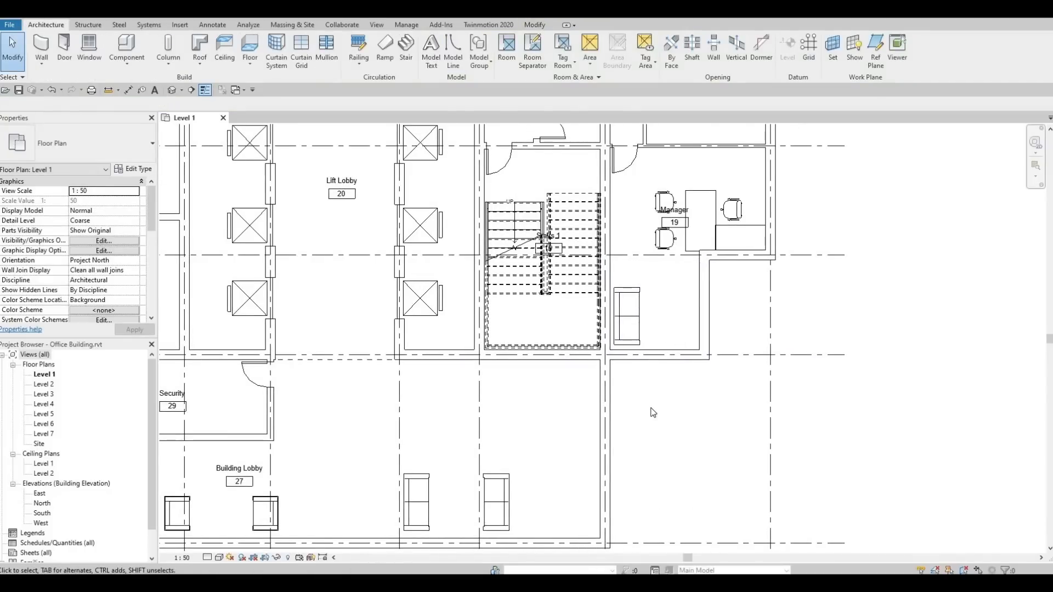
scroll(666, 290, down, 1)
middle_drag(685, 195, 668, 364)
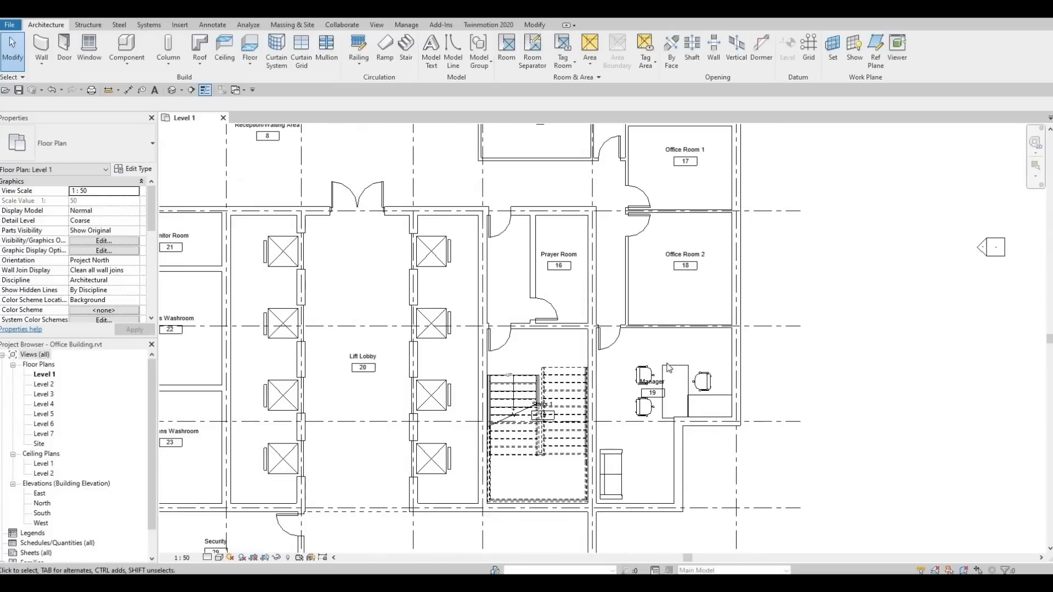
click(688, 394)
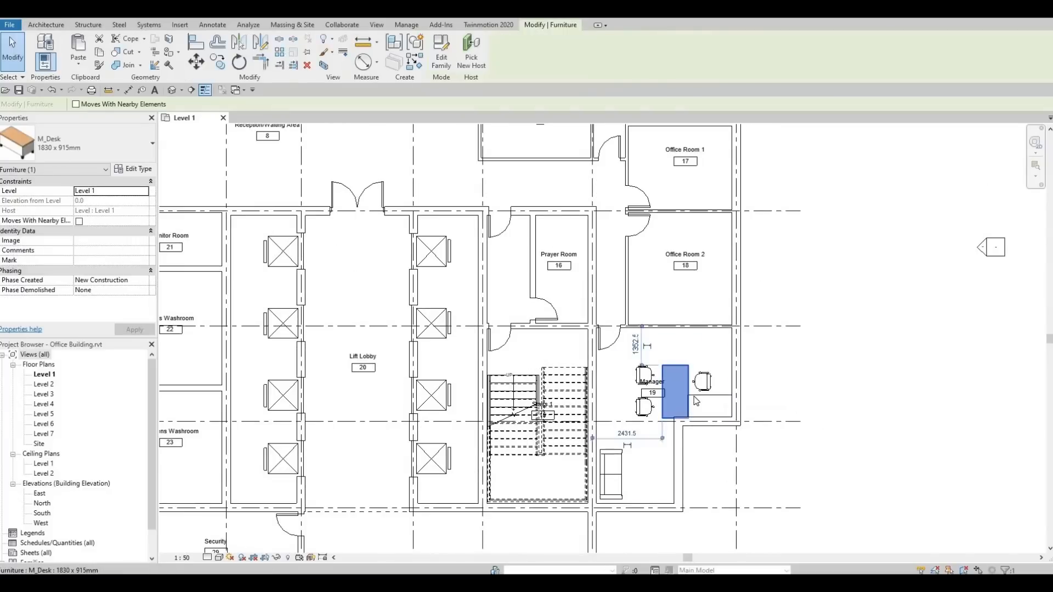
ctrl+click(697, 400)
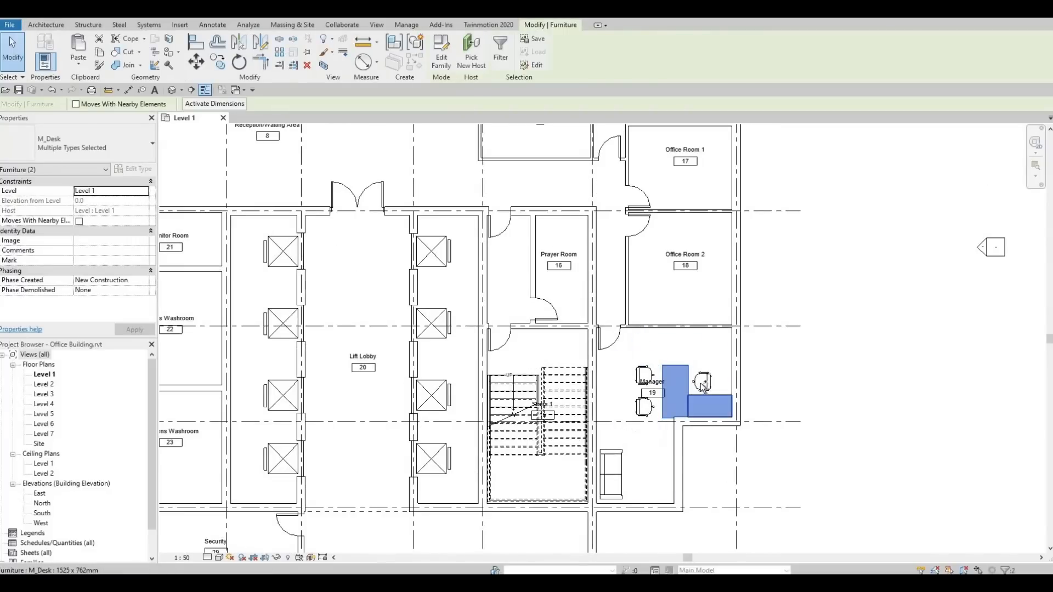
ctrl+click(646, 406)
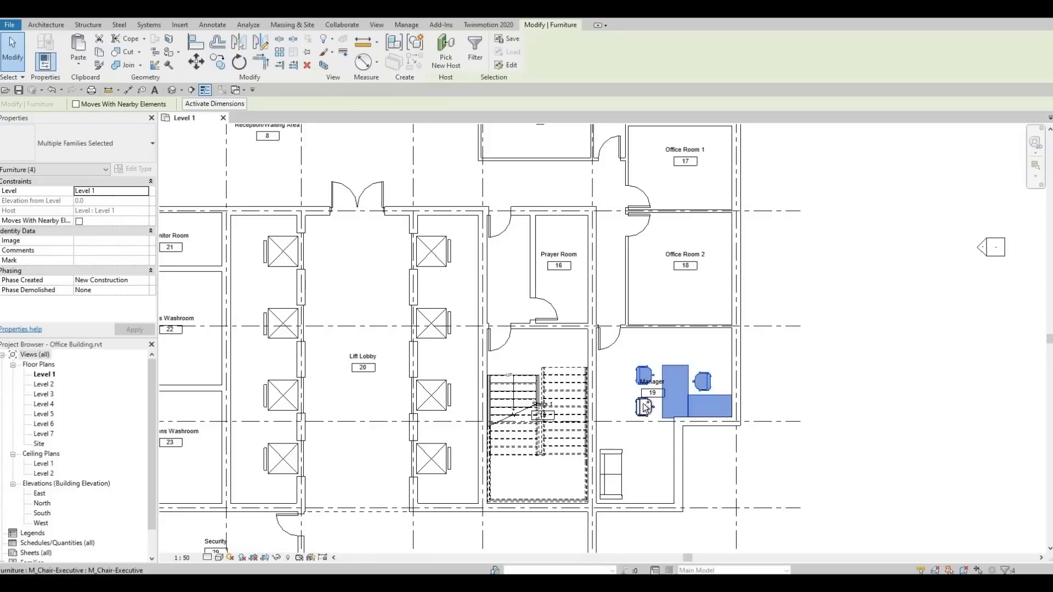
click(195, 62)
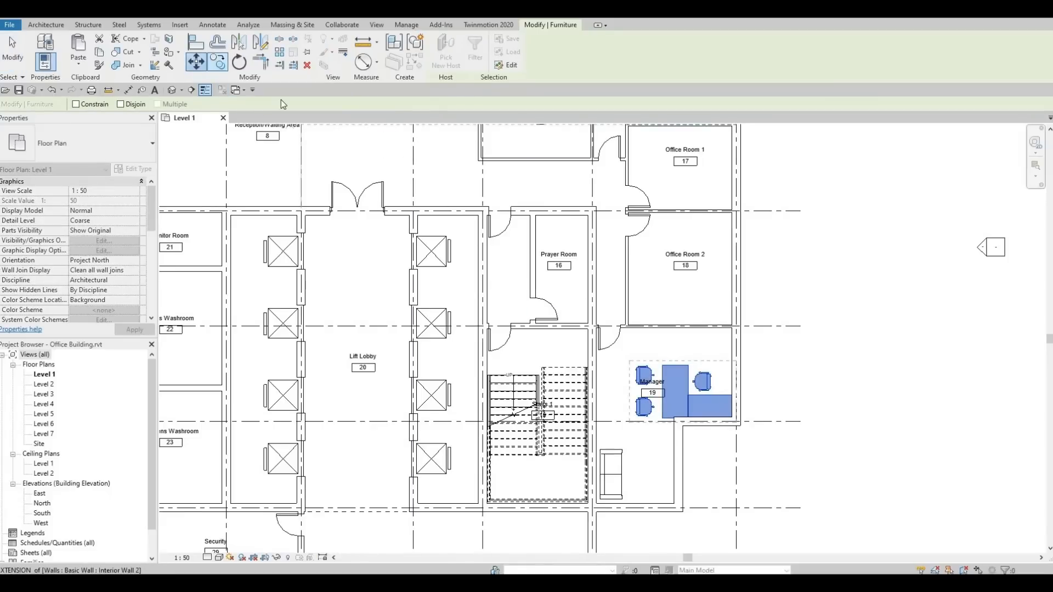
key(c)
key(o)
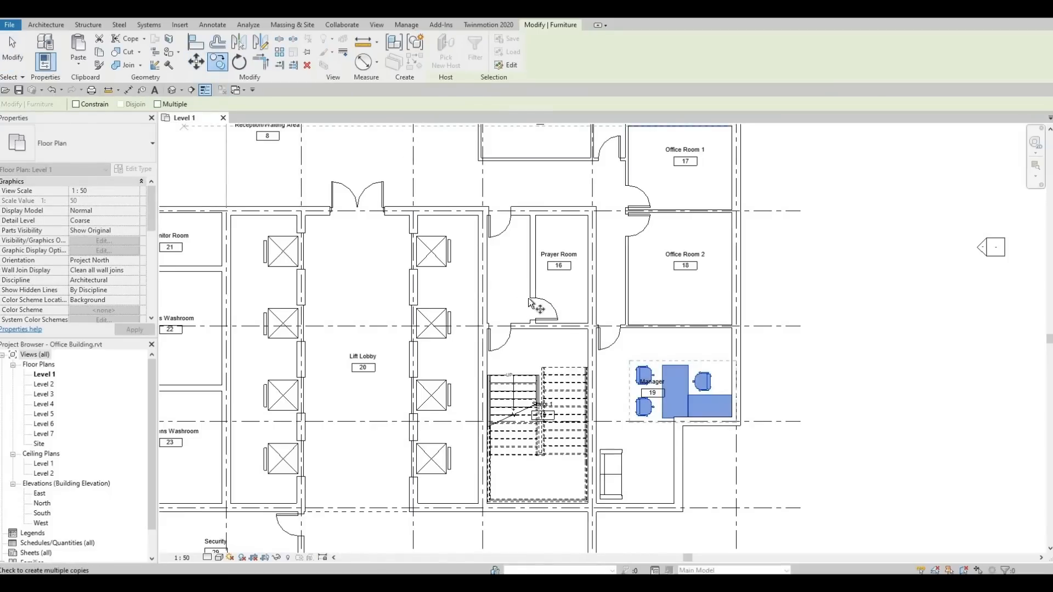
click(662, 385)
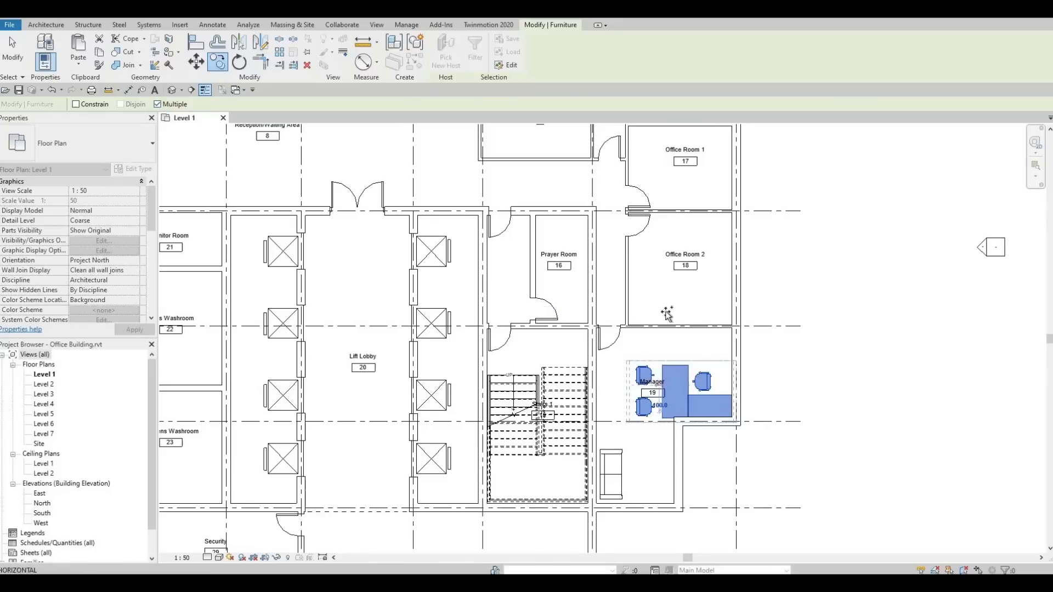
click(663, 282)
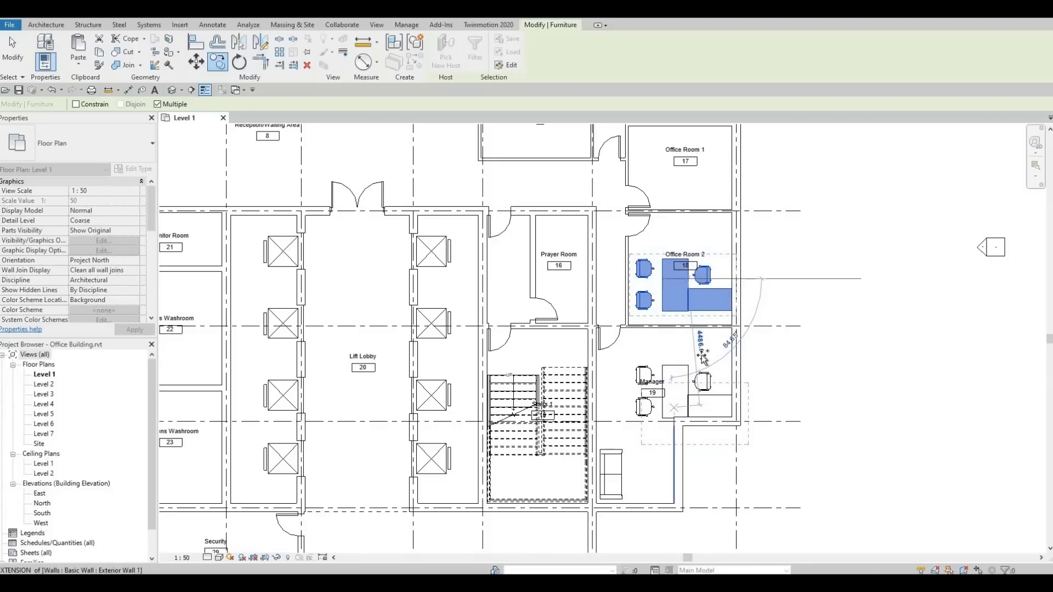
key(Escape)
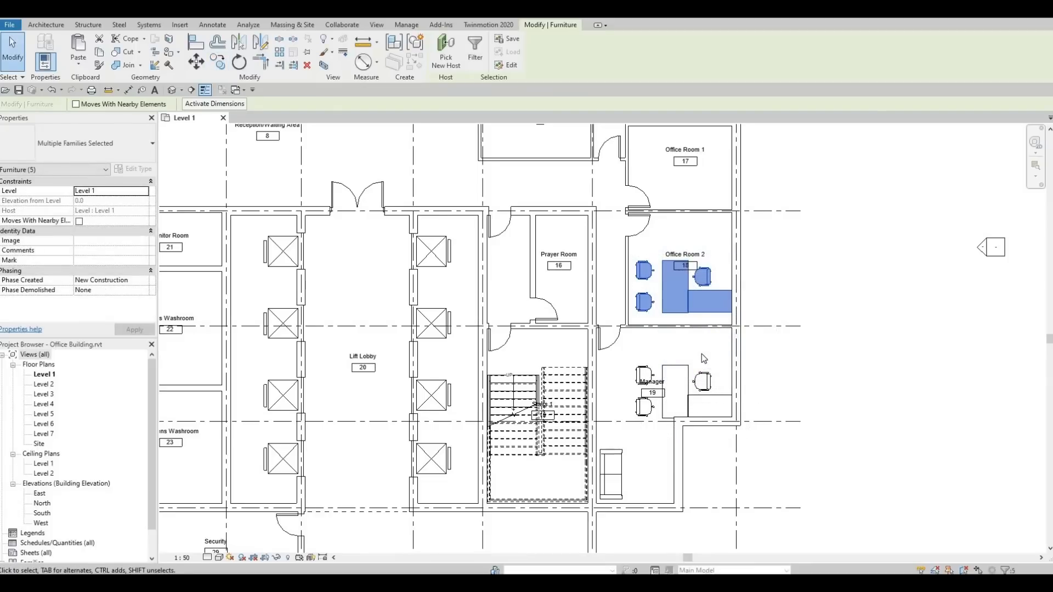
Nudge the copied desks and chairs in Office Room 2 south until the desks sit against the south wall.
key(Down)
key(Down)
key(Down)
key(Down)
key(Down)
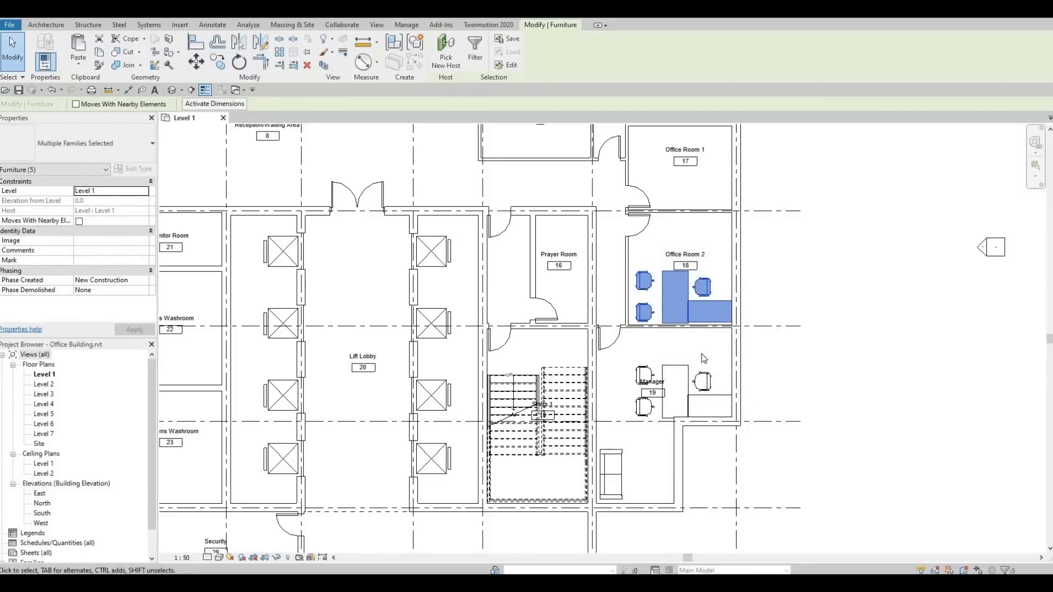
click(711, 317)
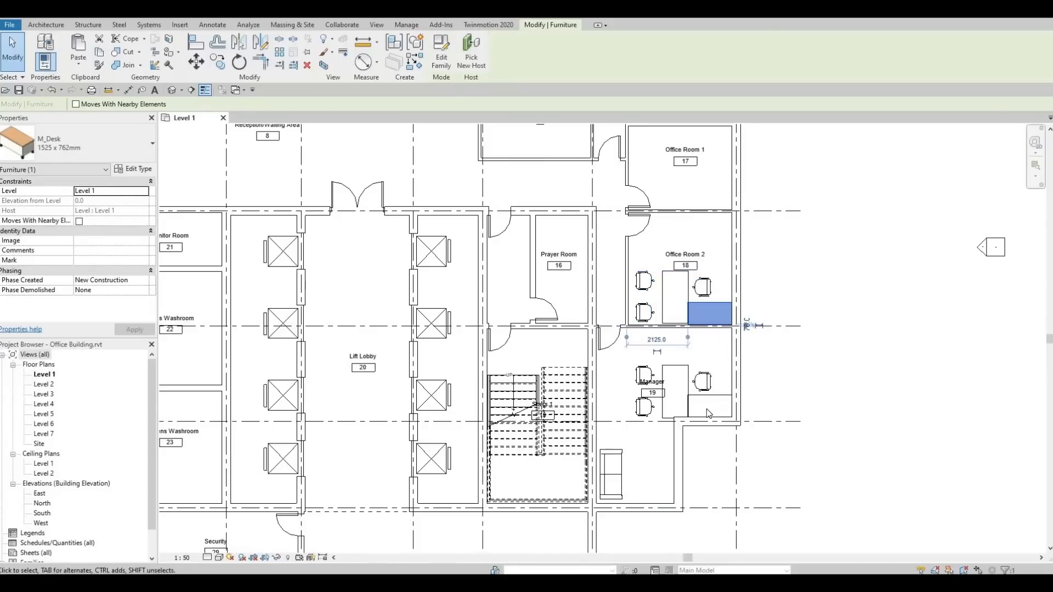
key(Escape)
Nudge the Manager room's 1830 x 915mm desk slightly north to line up with the side desk.
scroll(707, 412, up, 2)
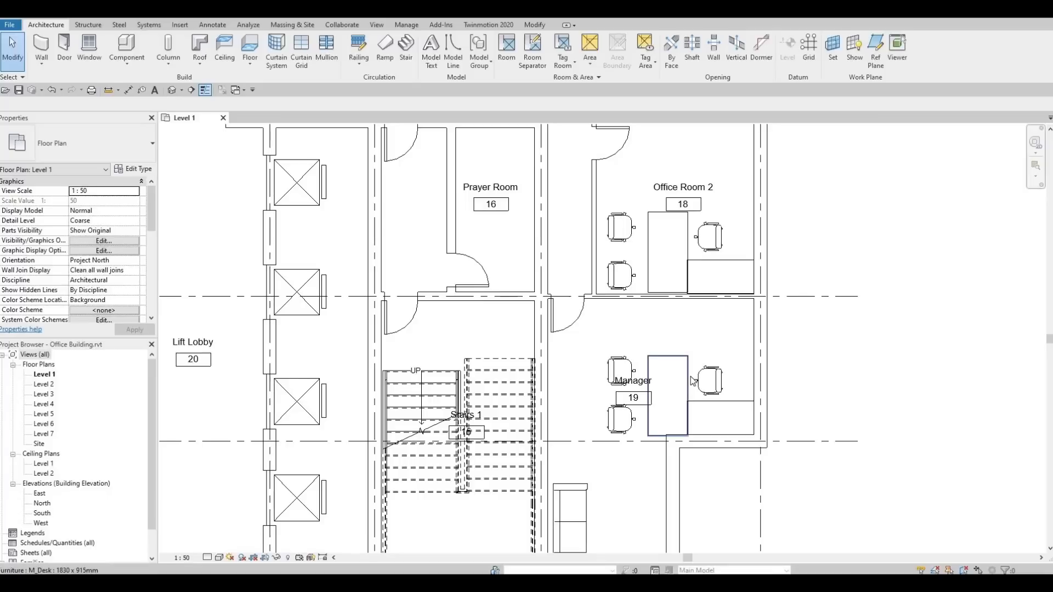
click(690, 378)
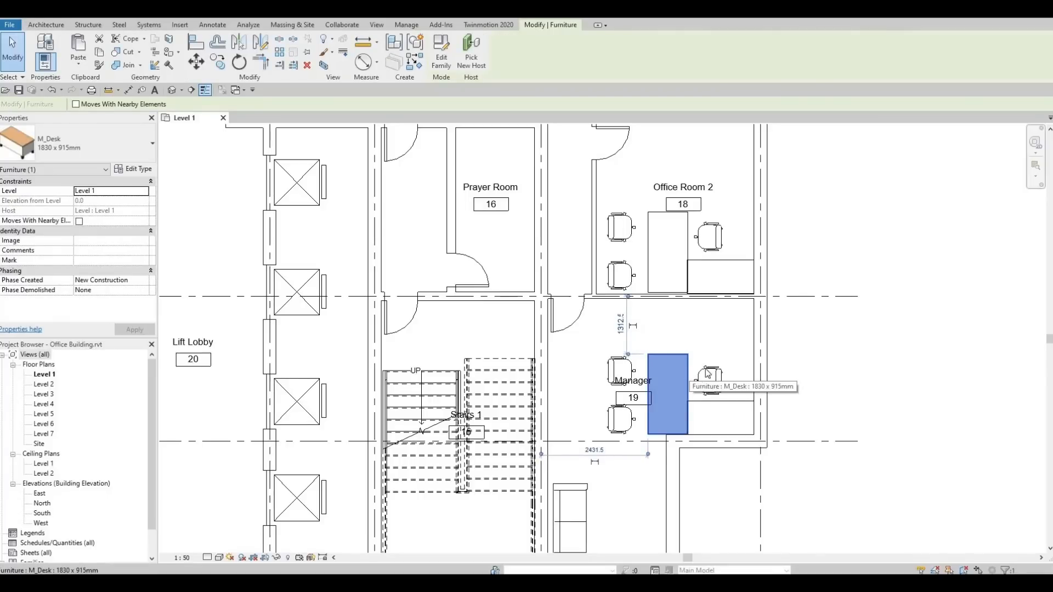
scroll(734, 348, down, 1)
key(Escape)
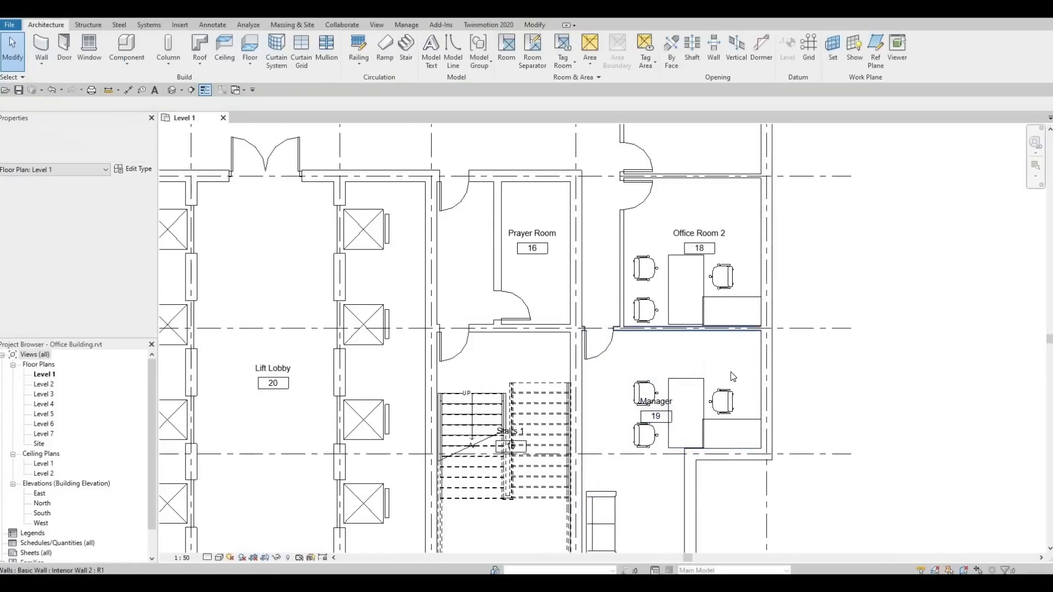
Look over the Level 1 plan for the offices and other rooms that still need furniture.
scroll(731, 362, down, 2)
middle_drag(722, 340, 716, 391)
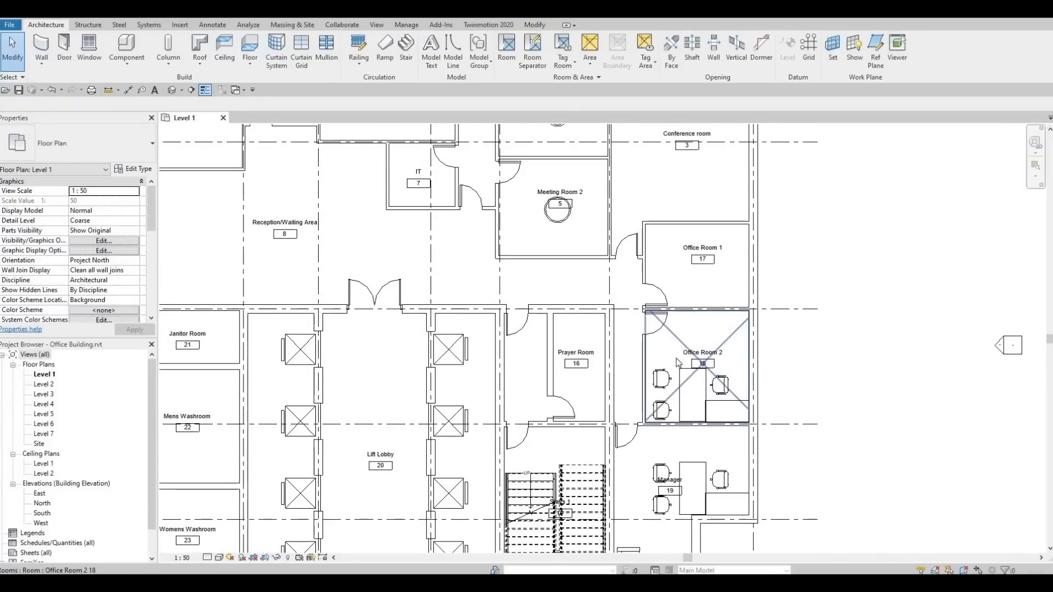
middle_drag(780, 282, 767, 387)
scroll(766, 387, down, 2)
middle_drag(705, 353, 772, 328)
scroll(772, 328, down, 1)
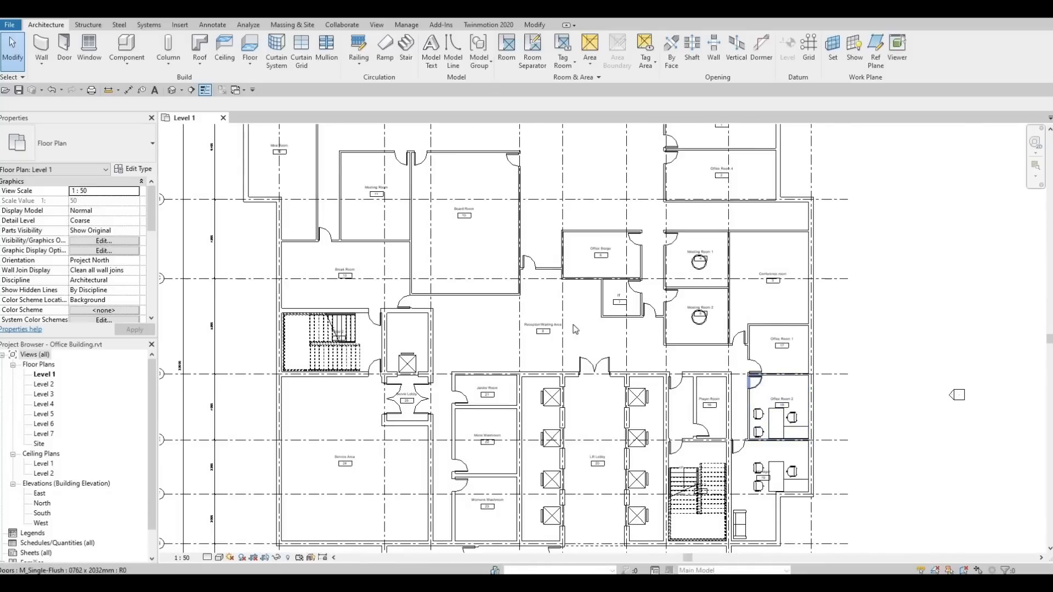
middle_drag(573, 326, 545, 344)
middle_drag(708, 379, 609, 354)
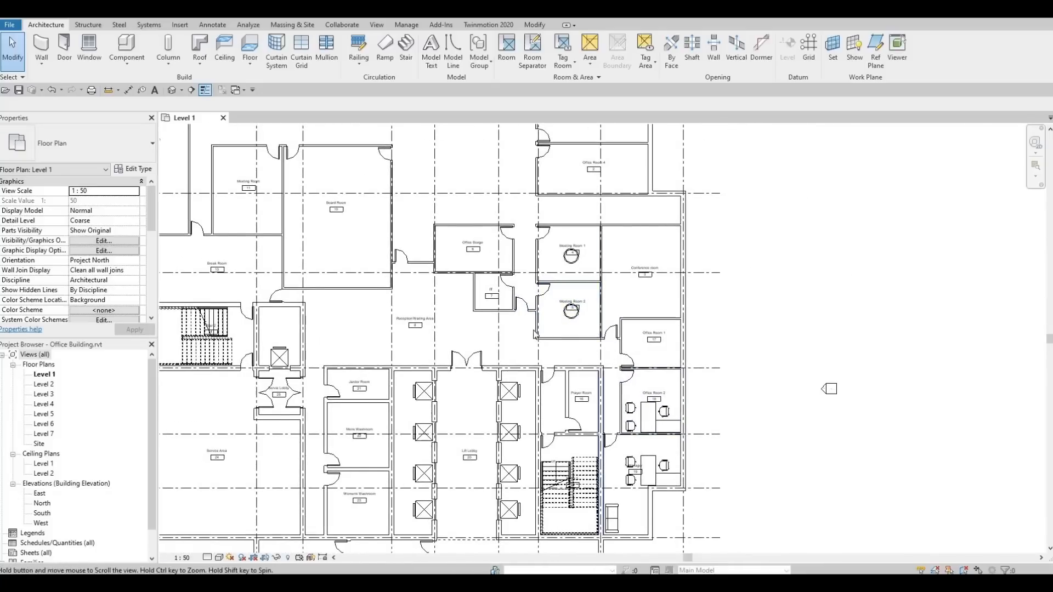
middle_drag(533, 331, 531, 305)
scroll(508, 312, down, 3)
scroll(482, 313, up, 2)
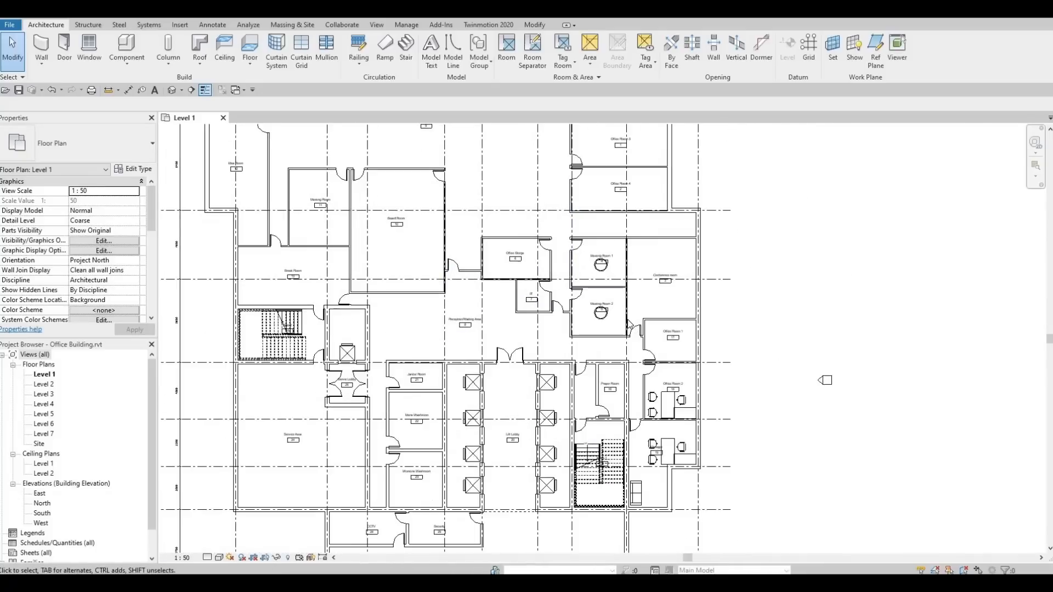
scroll(625, 323, up, 1)
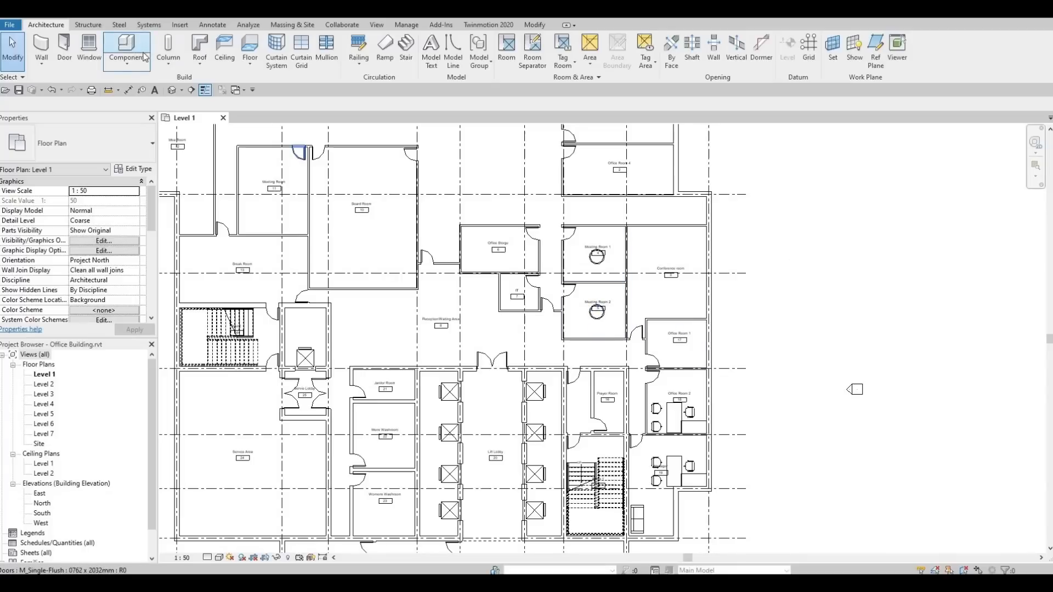
Start placing a component and browse the loaded furniture types for the next office piece.
click(144, 56)
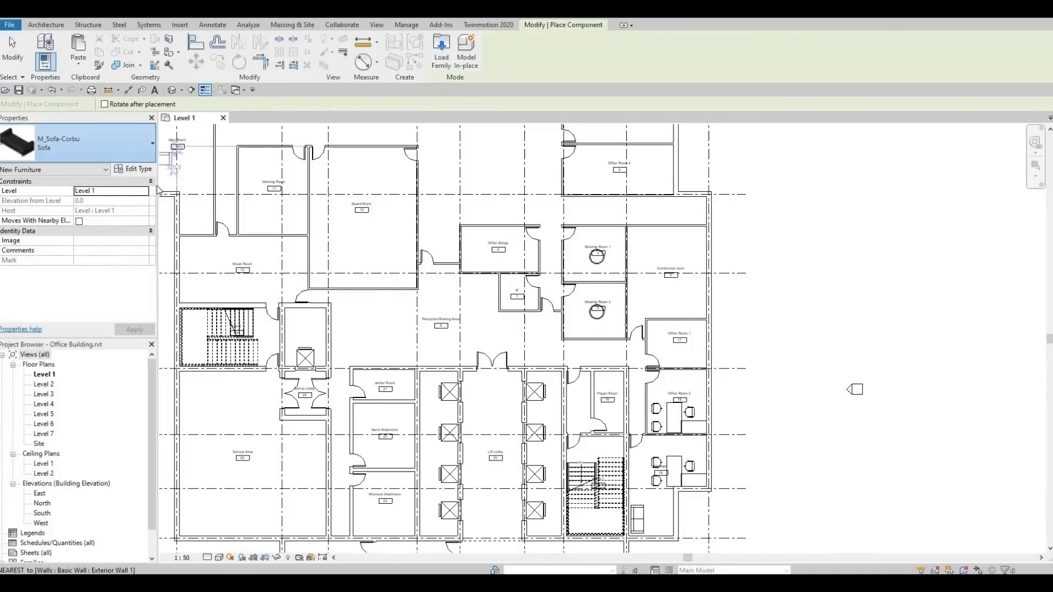
click(137, 144)
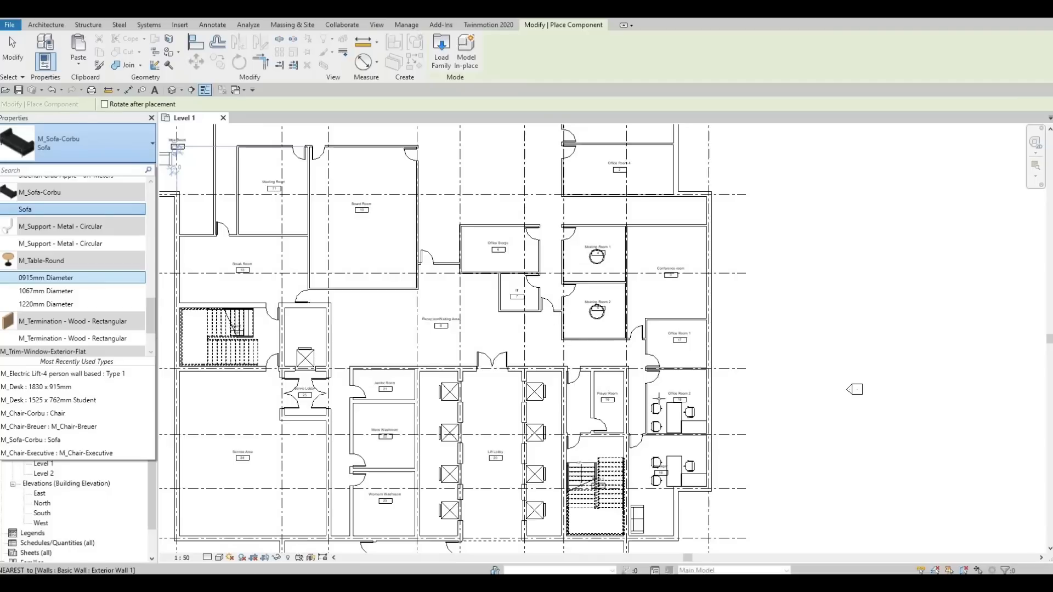
scroll(653, 434, up, 5)
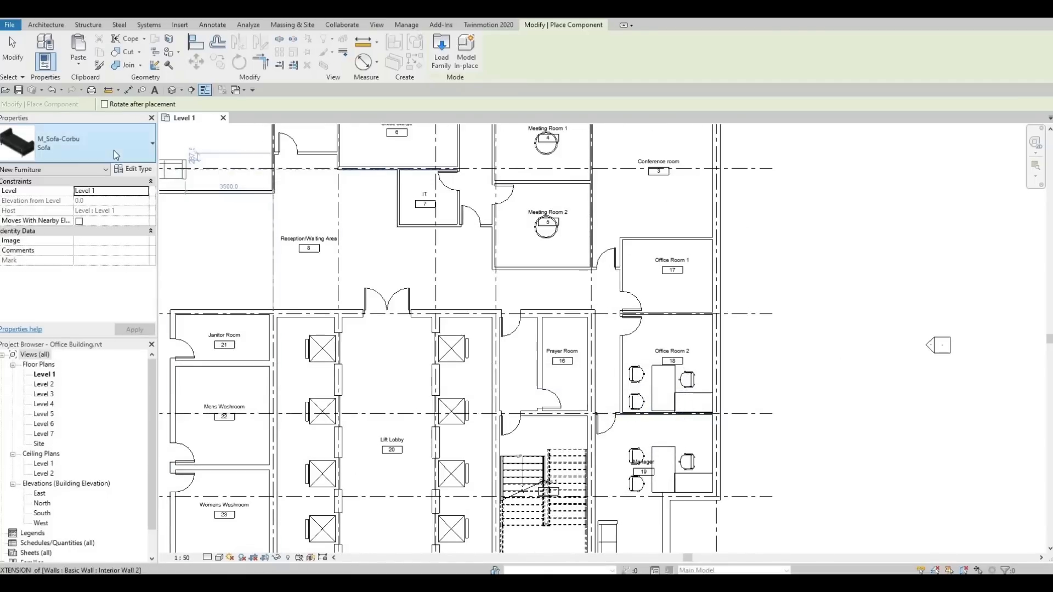
Place an M_Chair-Breuer chair at the lower side of the round table in Meeting Room 2.
click(114, 150)
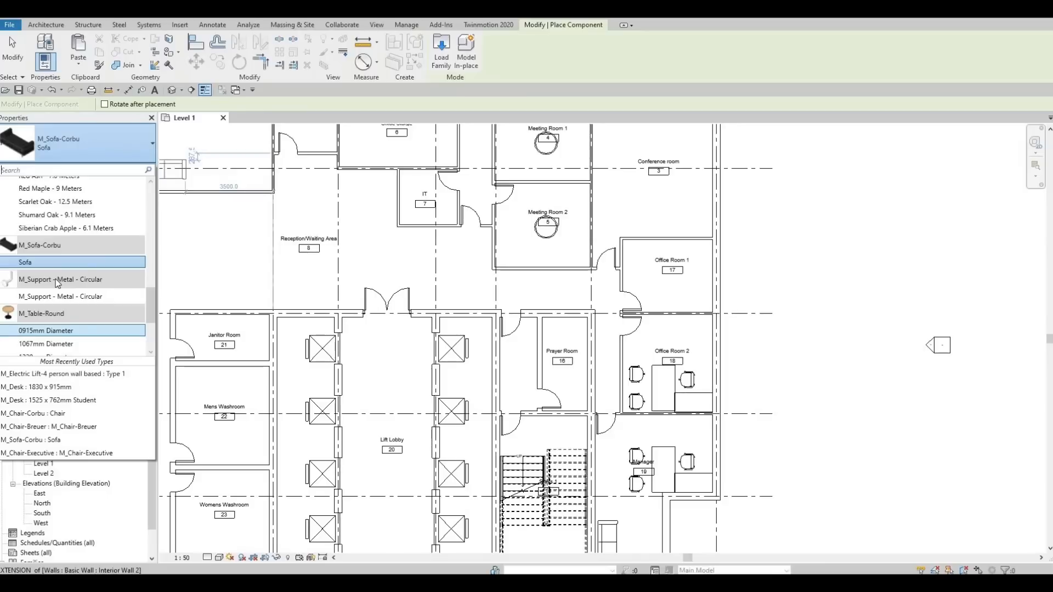
scroll(57, 282, up, 10)
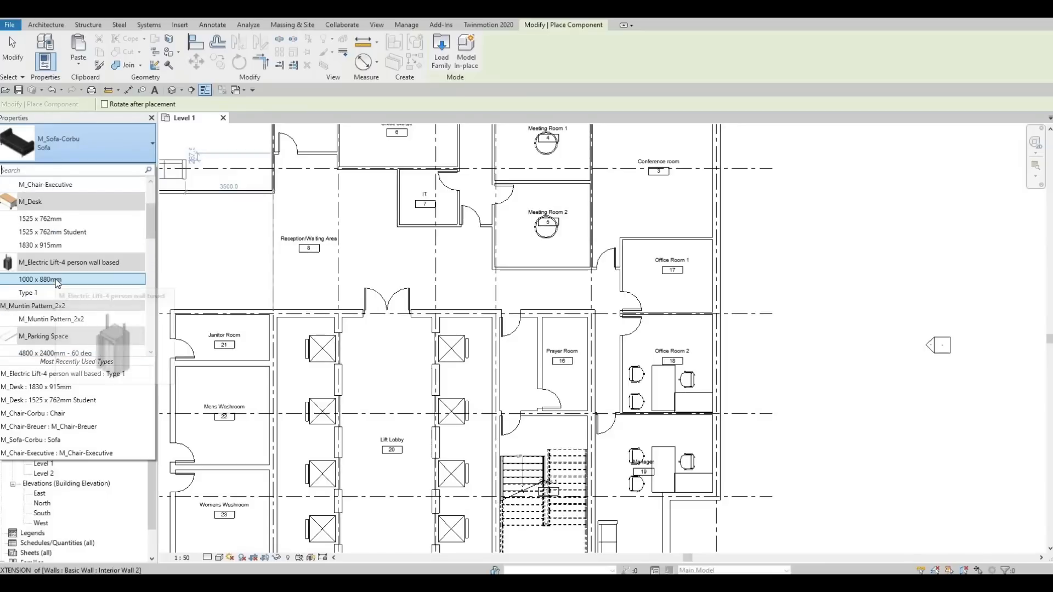
scroll(54, 203, up, 5)
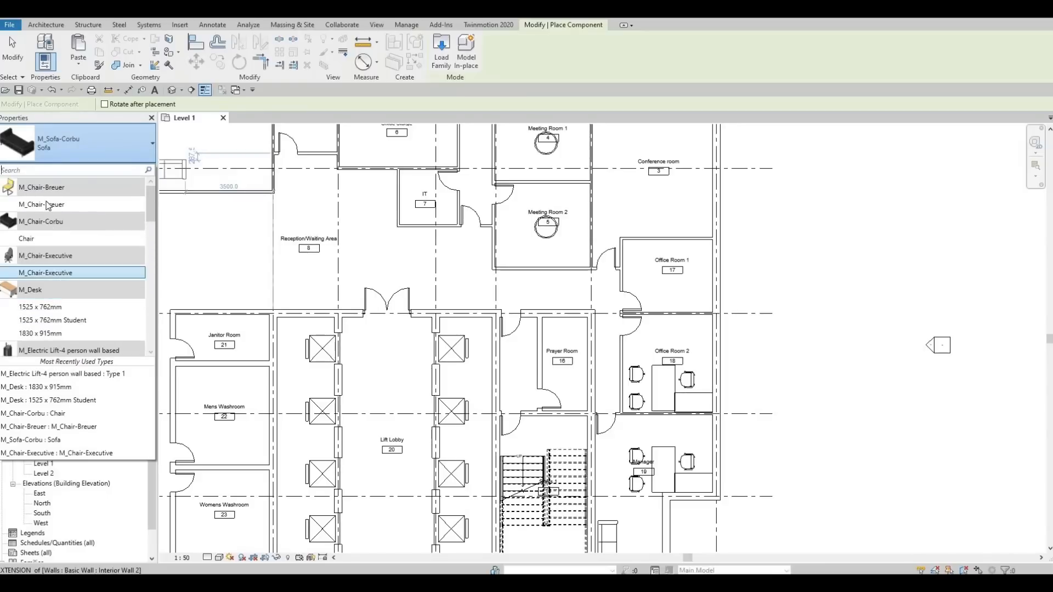
click(49, 206)
scroll(527, 213, up, 2)
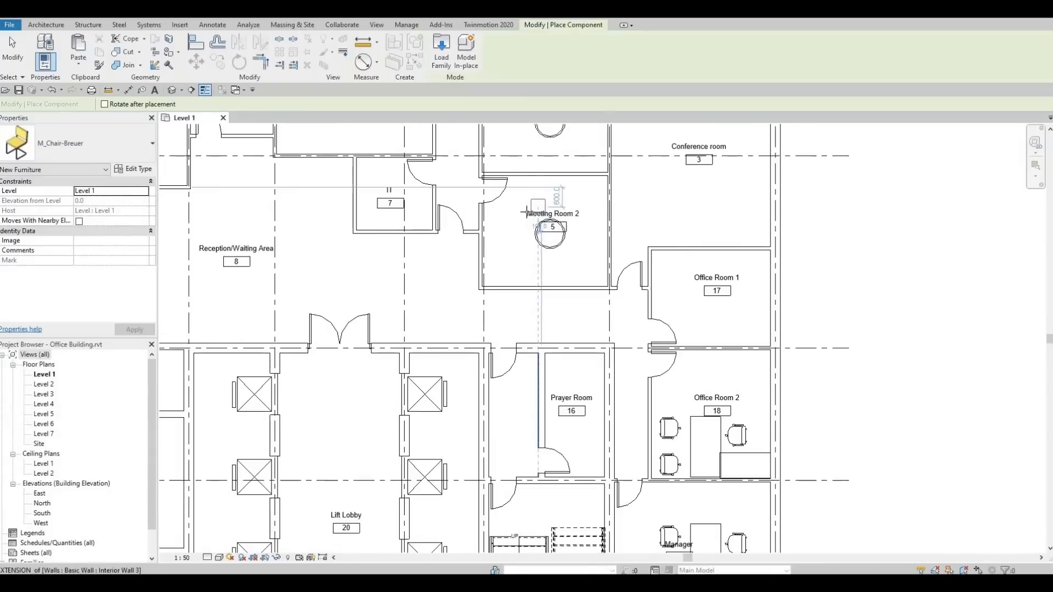
scroll(526, 212, up, 1)
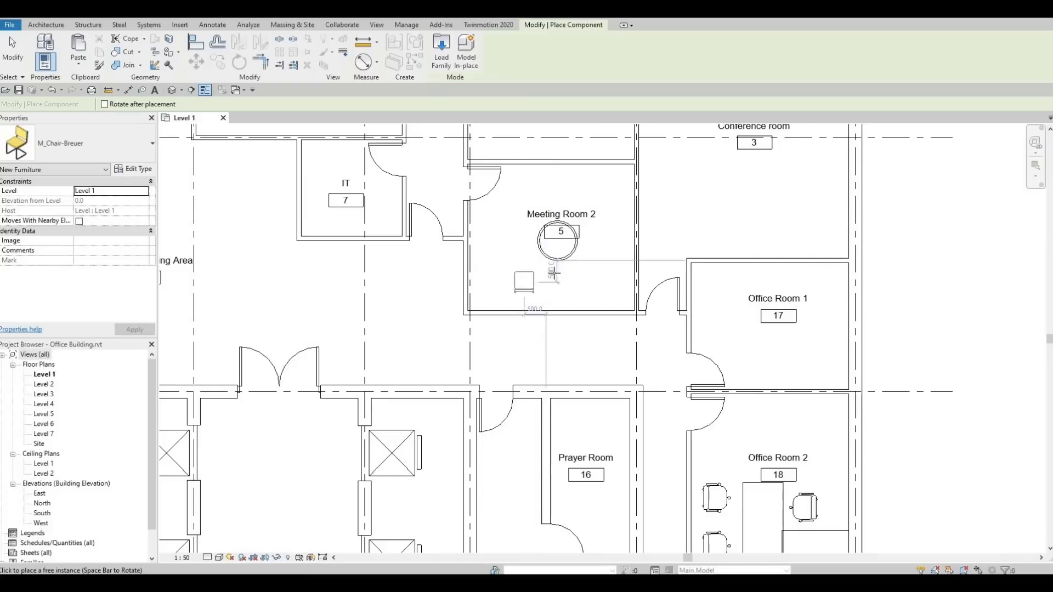
scroll(560, 269, up, 1)
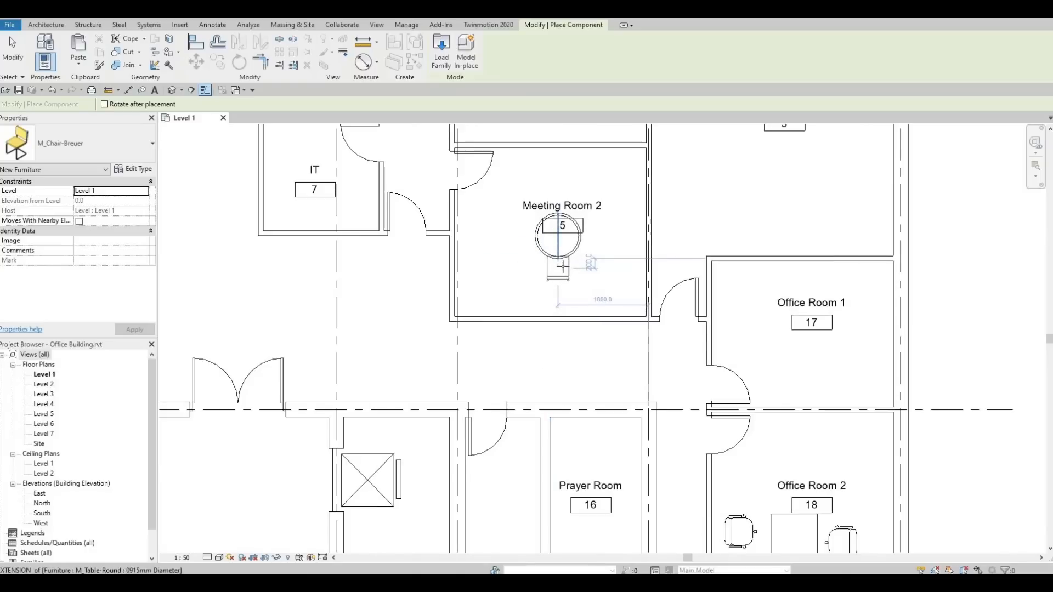
click(528, 264)
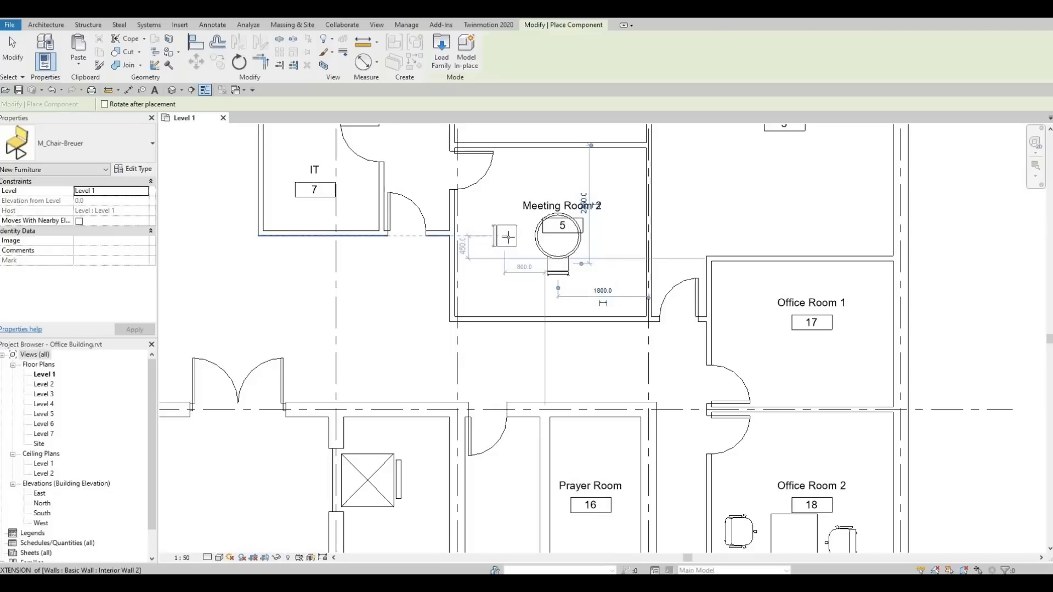
Place M_Chair-Breuer chairs at the left and right sides of the Meeting Room 2 table, rotated to face it.
key(space)
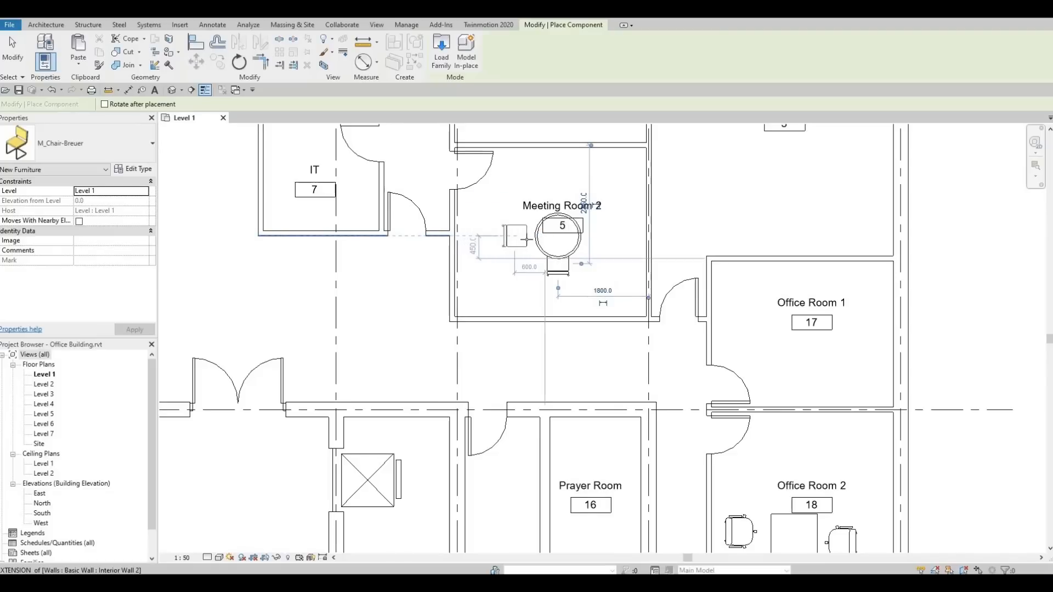
click(525, 236)
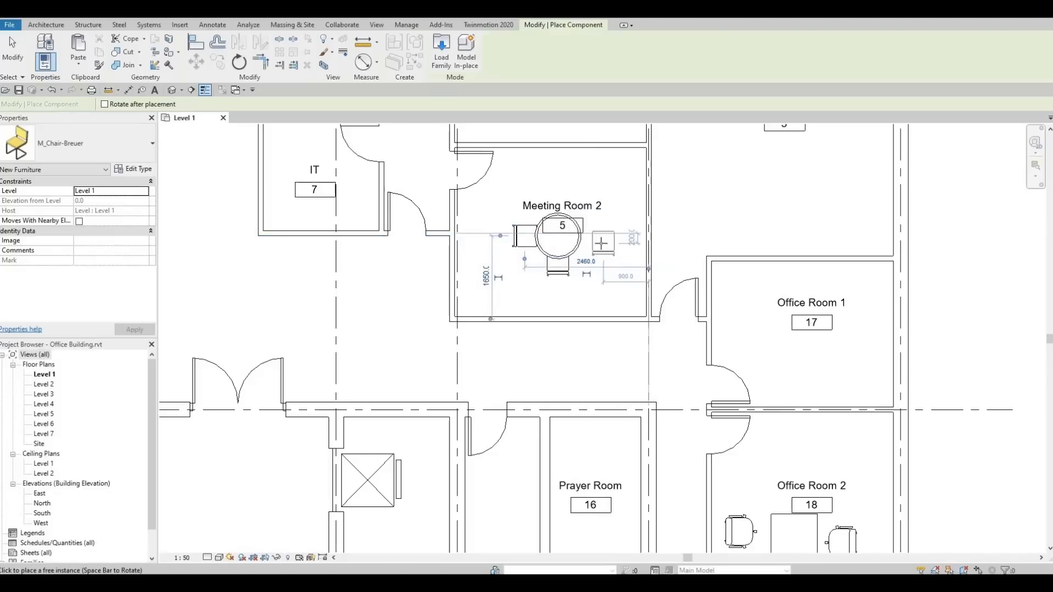
key(space)
key(space)
key(space)
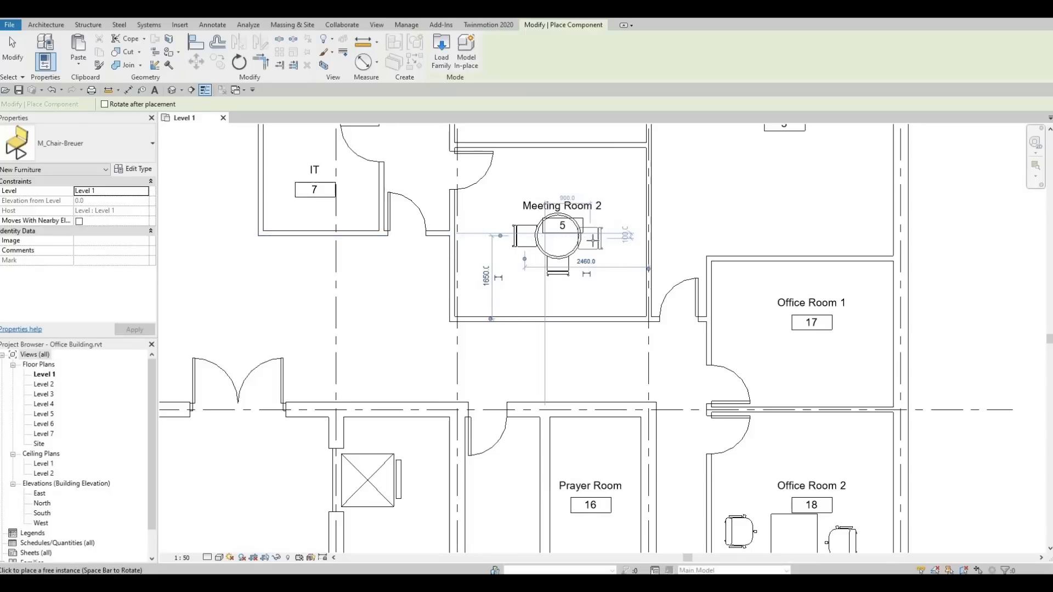
click(593, 240)
Place a fourth chair at the upper side of the Meeting Room 2 table, facing the table.
scroll(571, 276, down, 5)
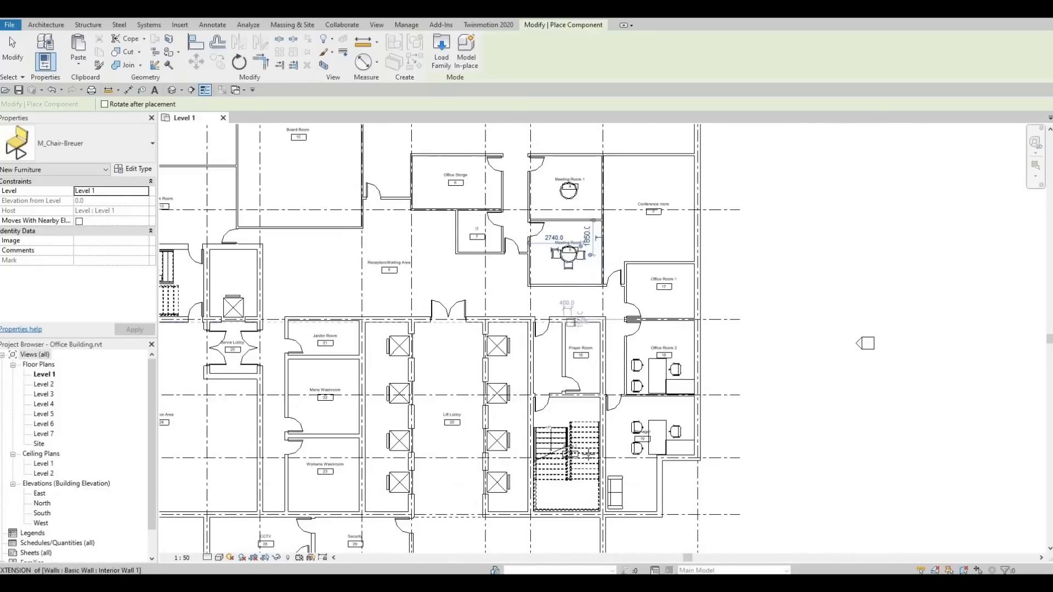
scroll(563, 287, down, 1)
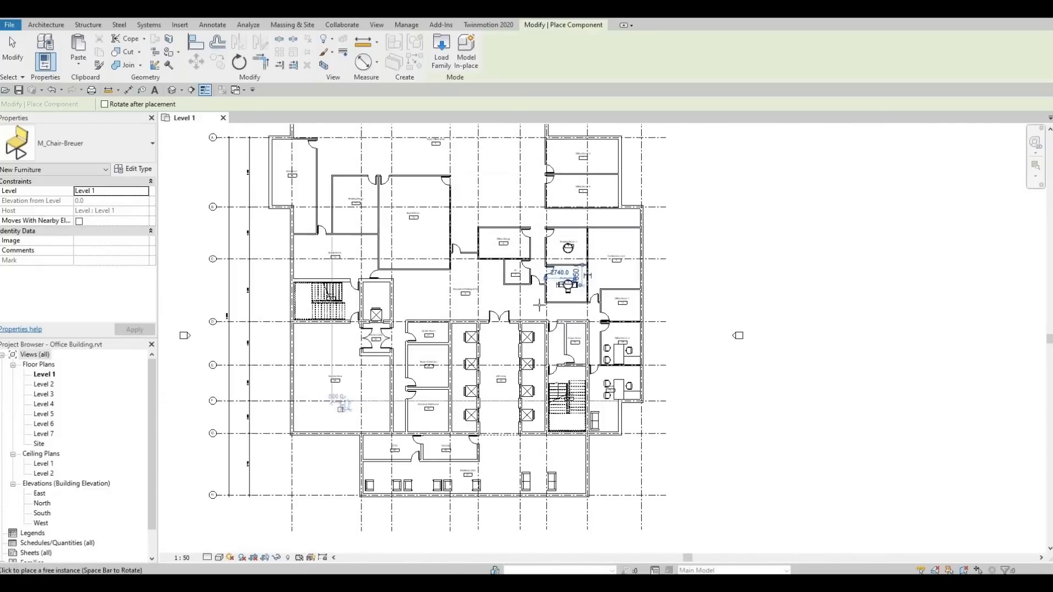
scroll(566, 285, up, 6)
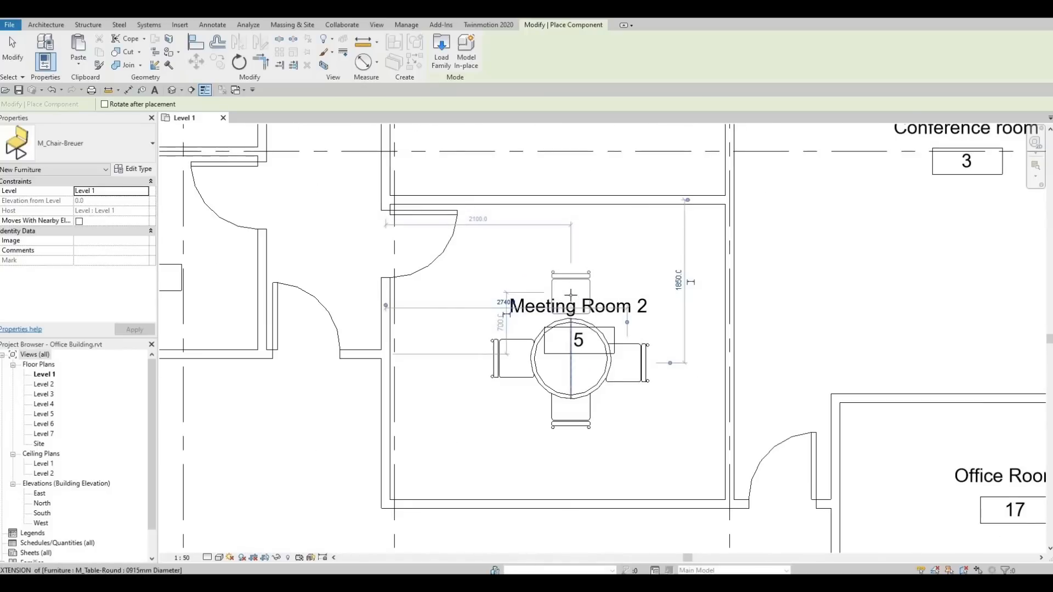
click(571, 295)
Place M_Chair-Breuer chairs facing the round table in Meeting Room 1, at its left and right sides.
scroll(564, 303, down, 7)
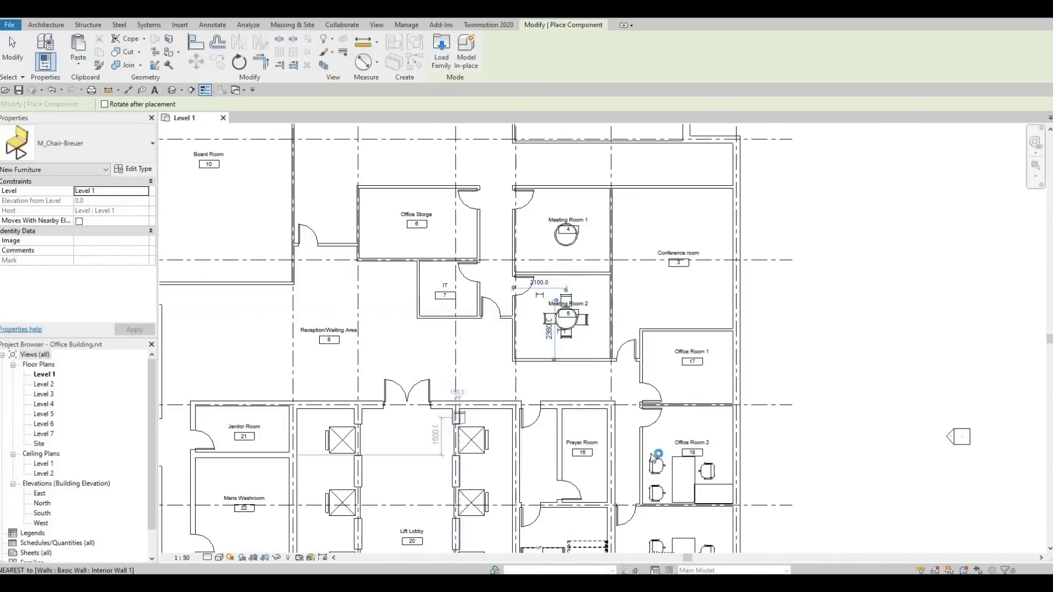
middle_drag(656, 455, 773, 212)
middle_drag(412, 425, 413, 423)
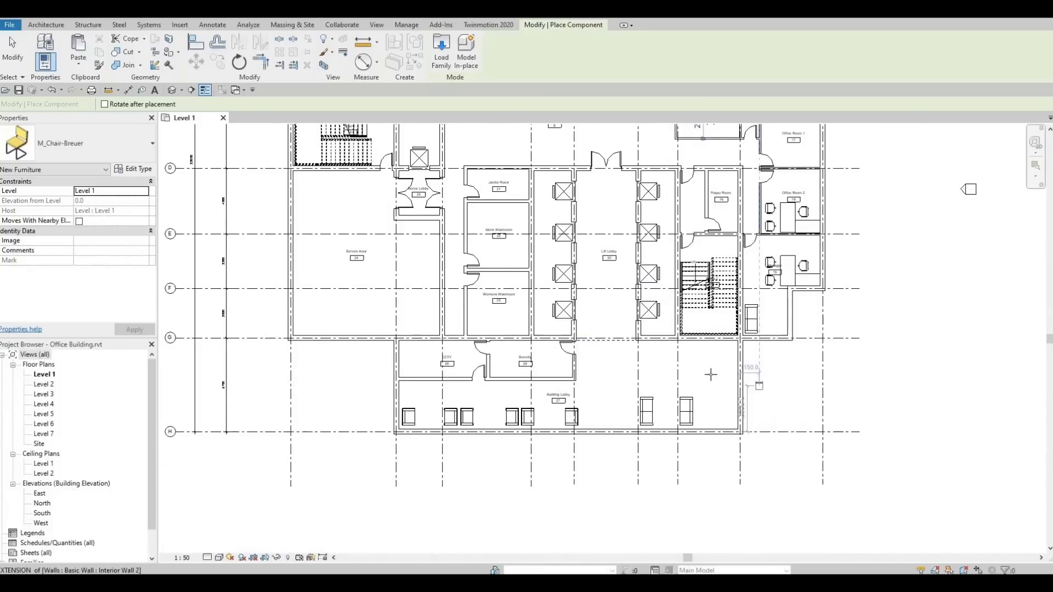
scroll(639, 444, up, 1)
middle_drag(639, 444, 643, 497)
scroll(636, 296, down, 1)
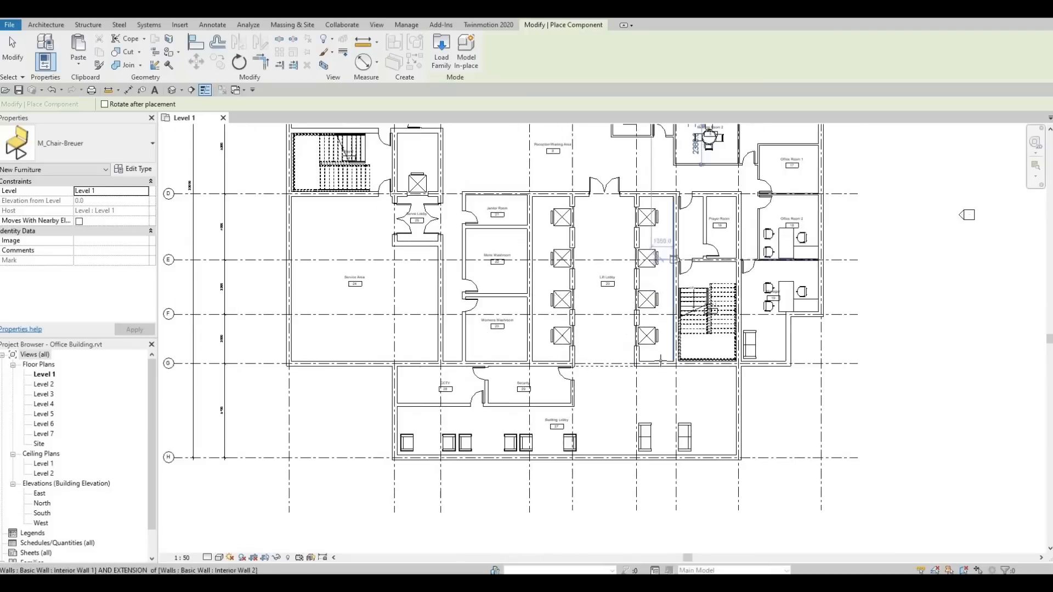
middle_drag(663, 242, 612, 454)
scroll(659, 296, up, 5)
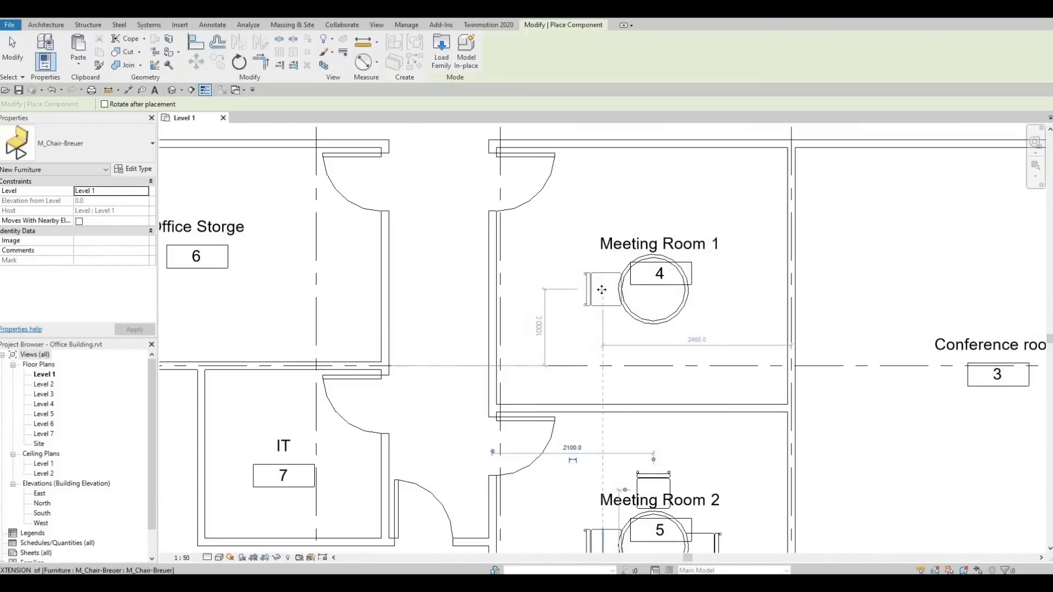
click(596, 289)
key(space)
key(space)
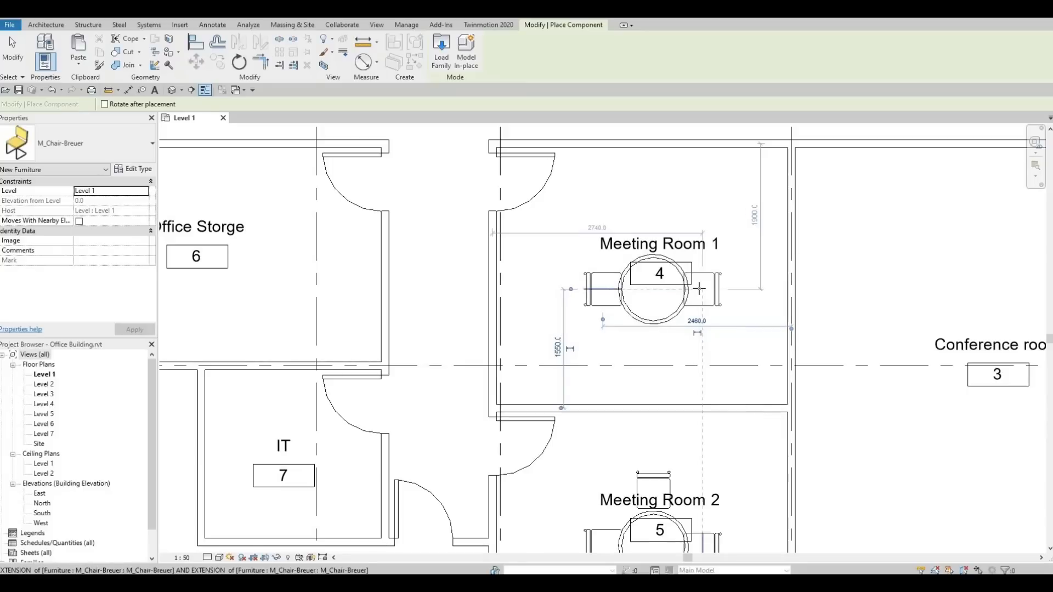
click(695, 291)
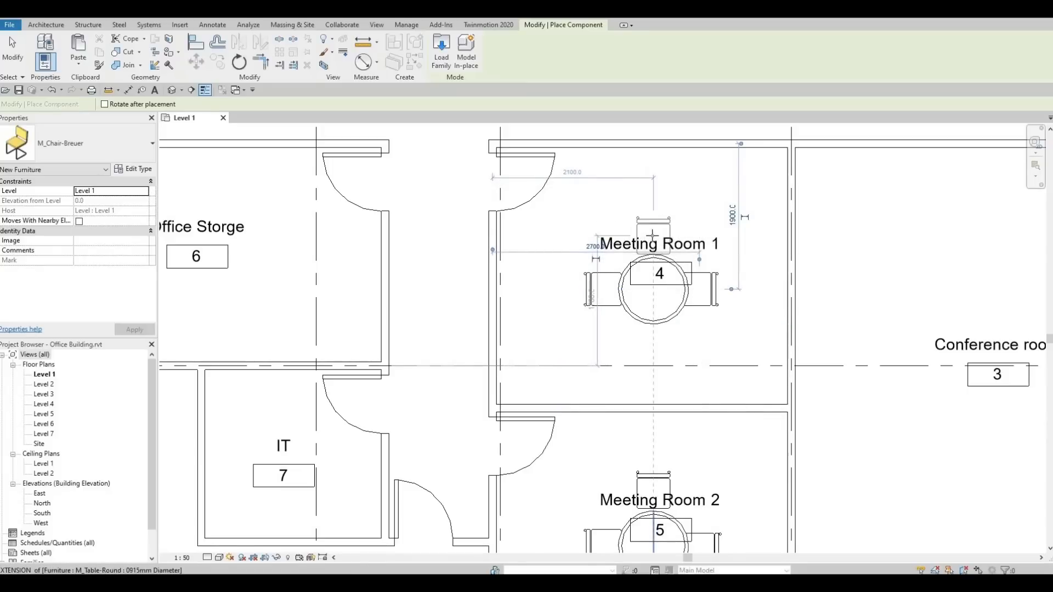
Add chairs at the upper and lower sides of the Meeting Room 1 table, each rotated to face it.
click(653, 235)
key(space)
key(space)
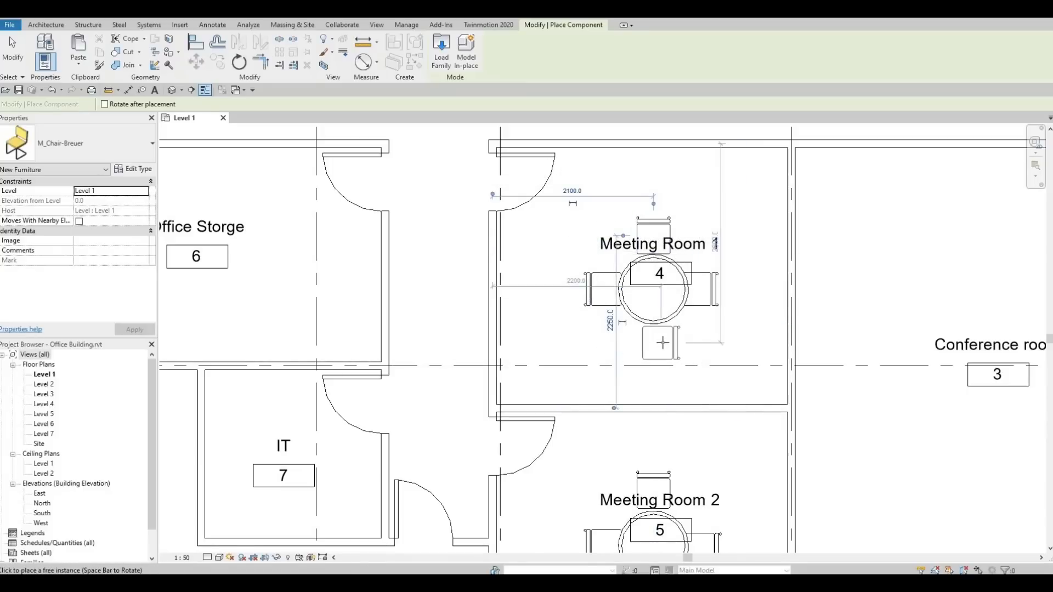
key(space)
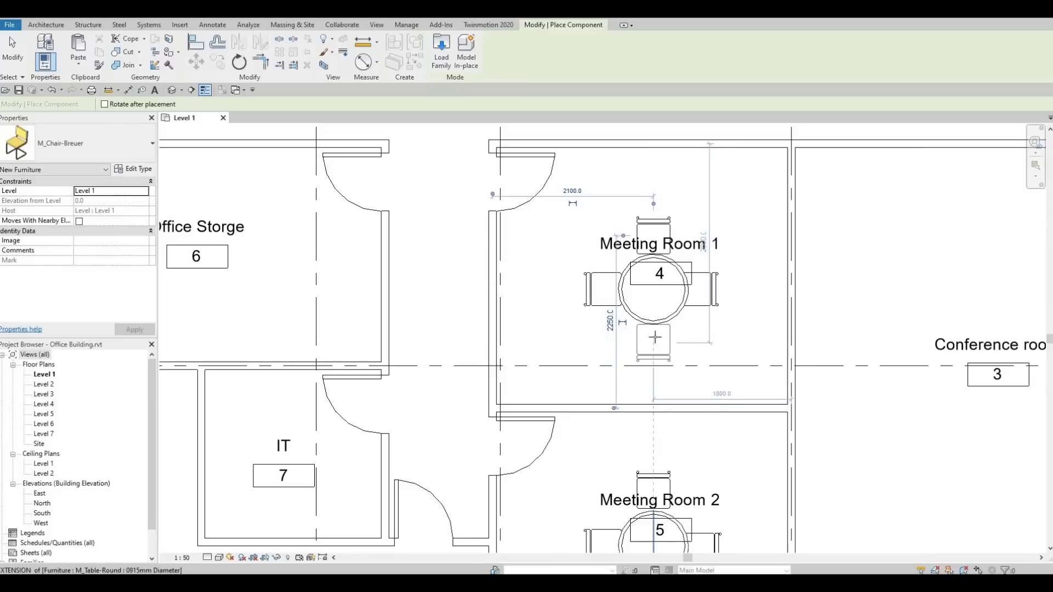
click(655, 337)
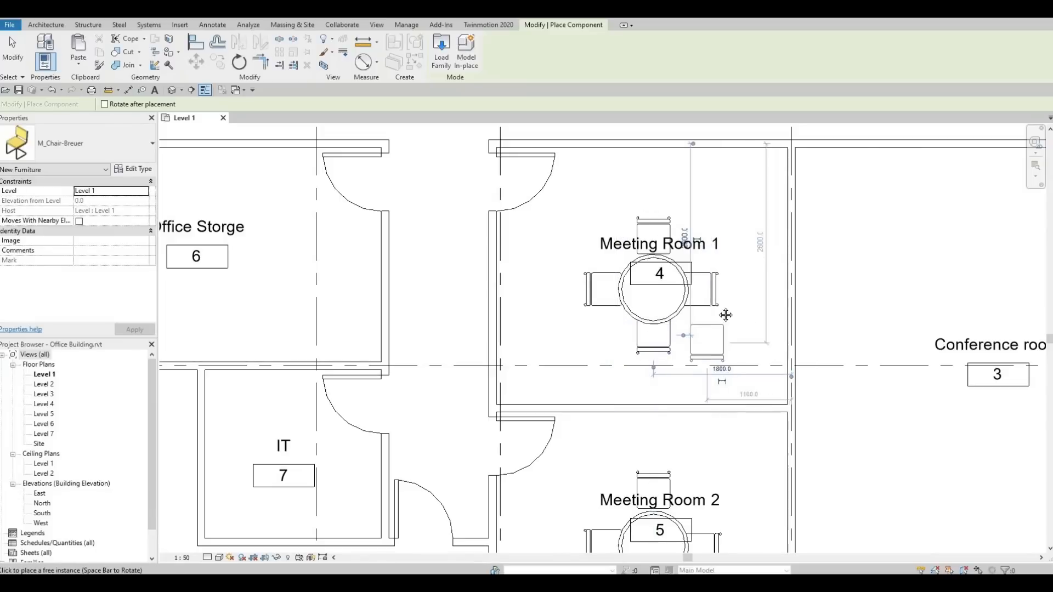
Look over the Conference room beside the furnished meeting rooms and end the chair placement.
middle_drag(726, 315, 616, 247)
scroll(613, 177, down, 1)
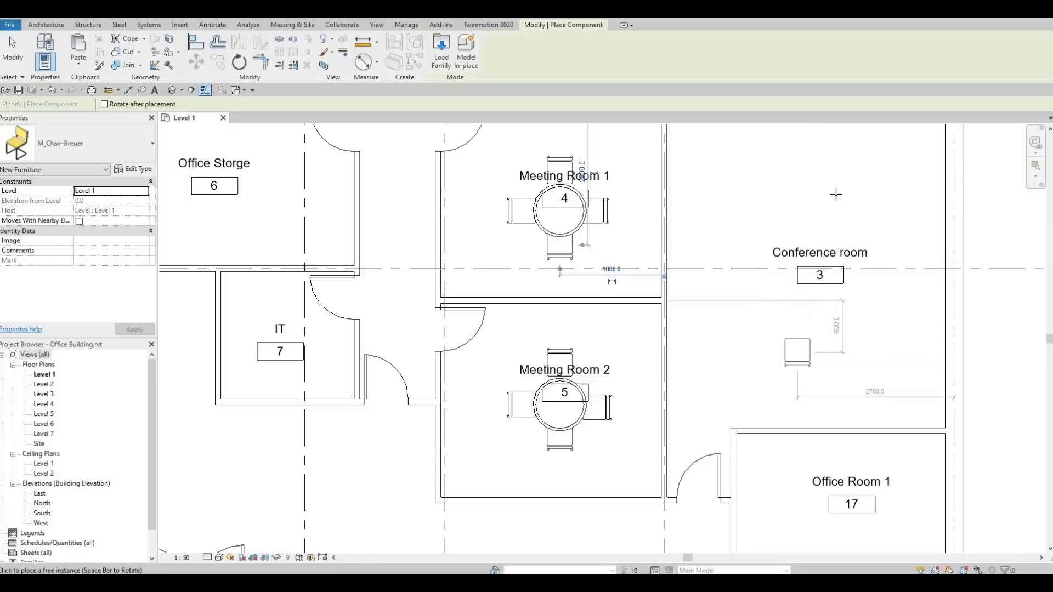
middle_drag(839, 329, 770, 402)
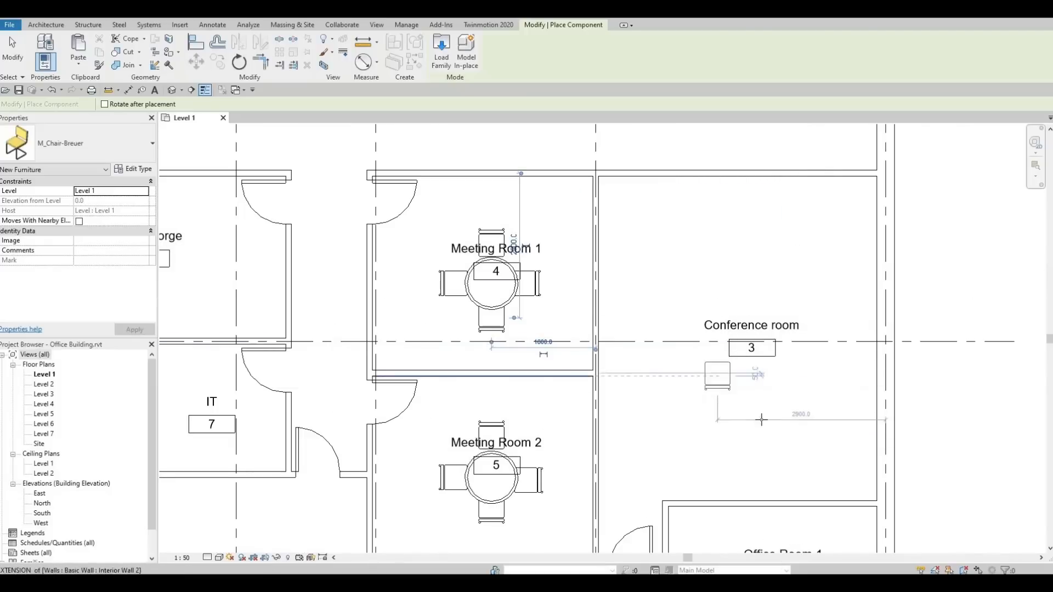
middle_drag(655, 401, 688, 354)
scroll(727, 310, down, 1)
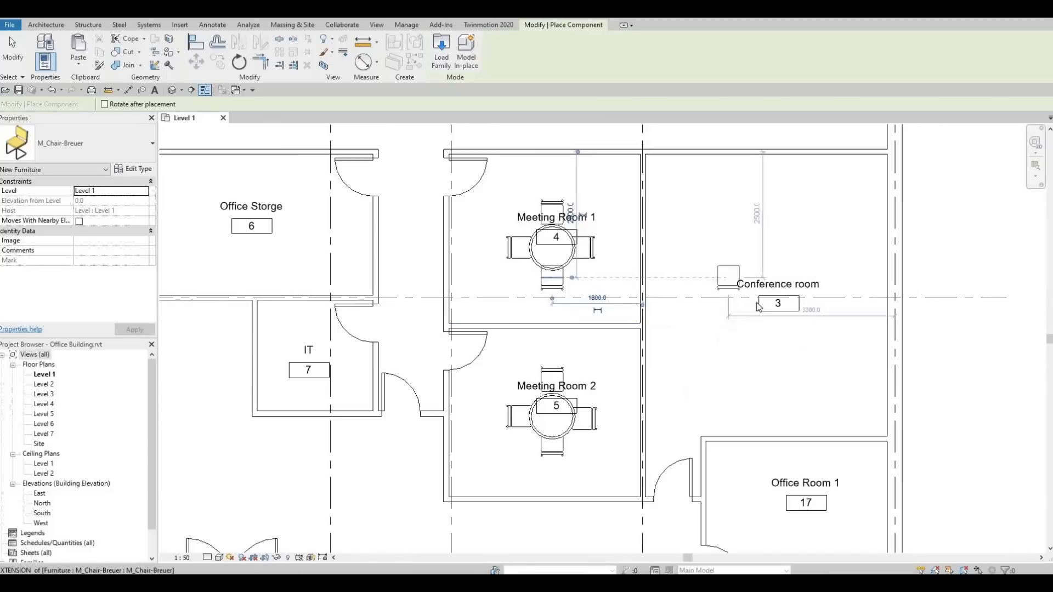
scroll(762, 307, down, 3)
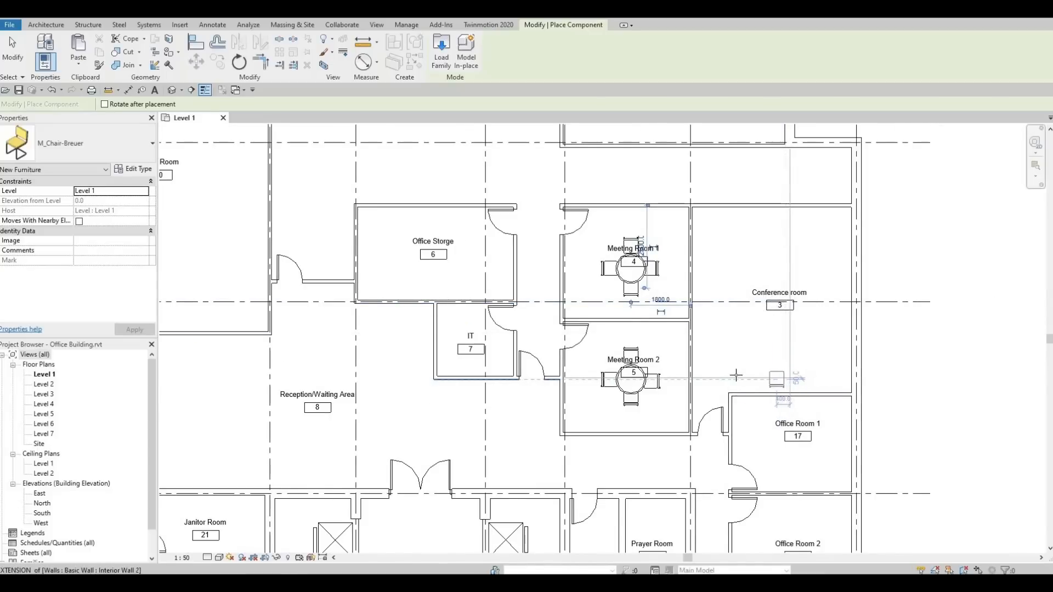
scroll(790, 345, down, 1)
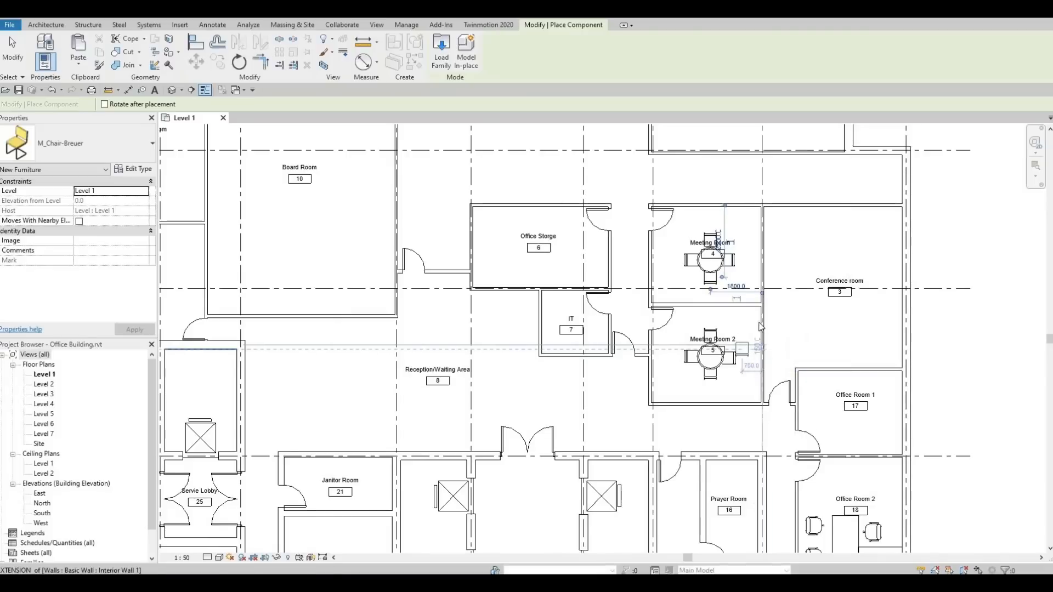
key(Escape)
key(Escape)
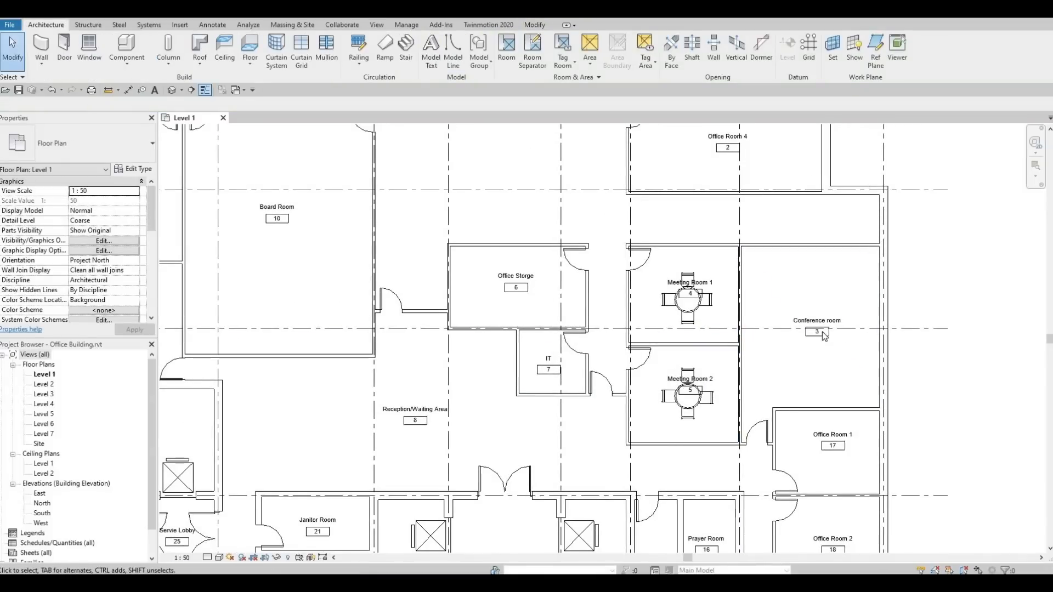
Examine the Level 1 floor plan around the Open Office Area, Idea Room, Board Room and Reception/Waiting Area.
scroll(798, 366, down, 4)
scroll(645, 333, down, 2)
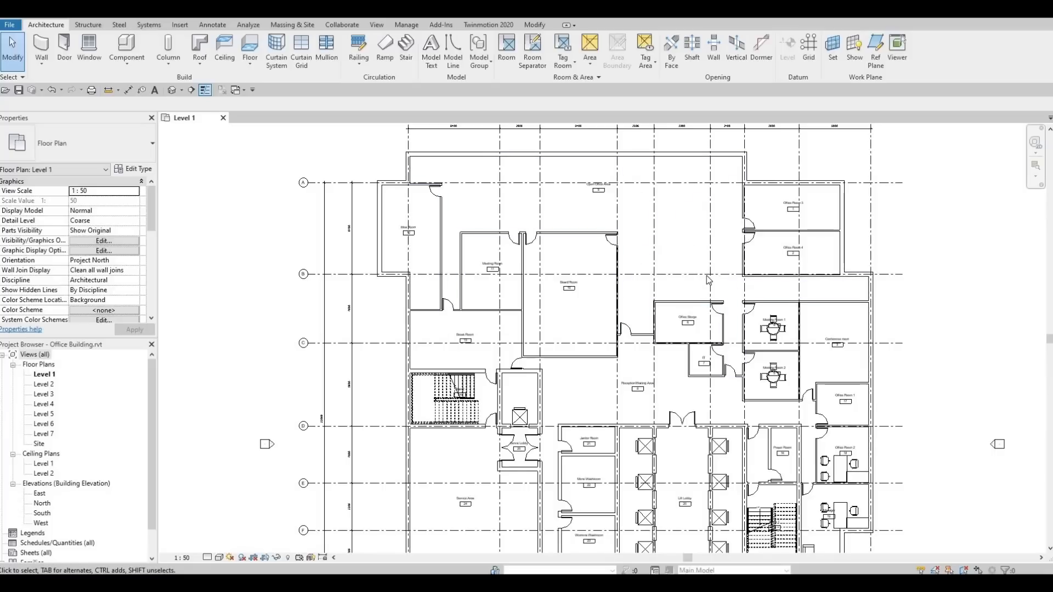
scroll(597, 245, up, 3)
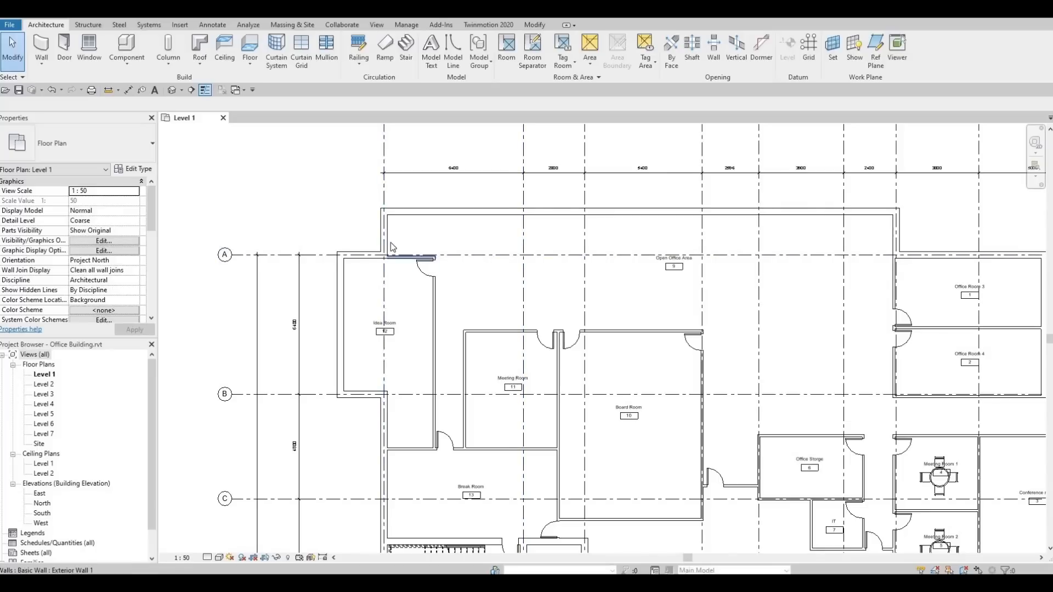
scroll(384, 256, up, 4)
scroll(622, 262, down, 5)
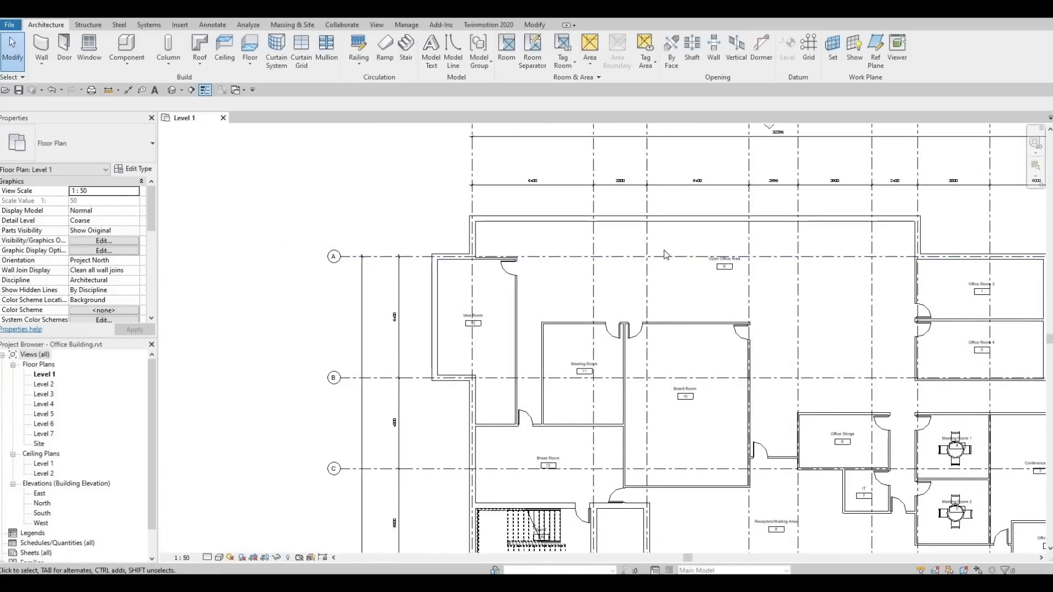
scroll(817, 292, down, 1)
middle_drag(817, 292, 726, 235)
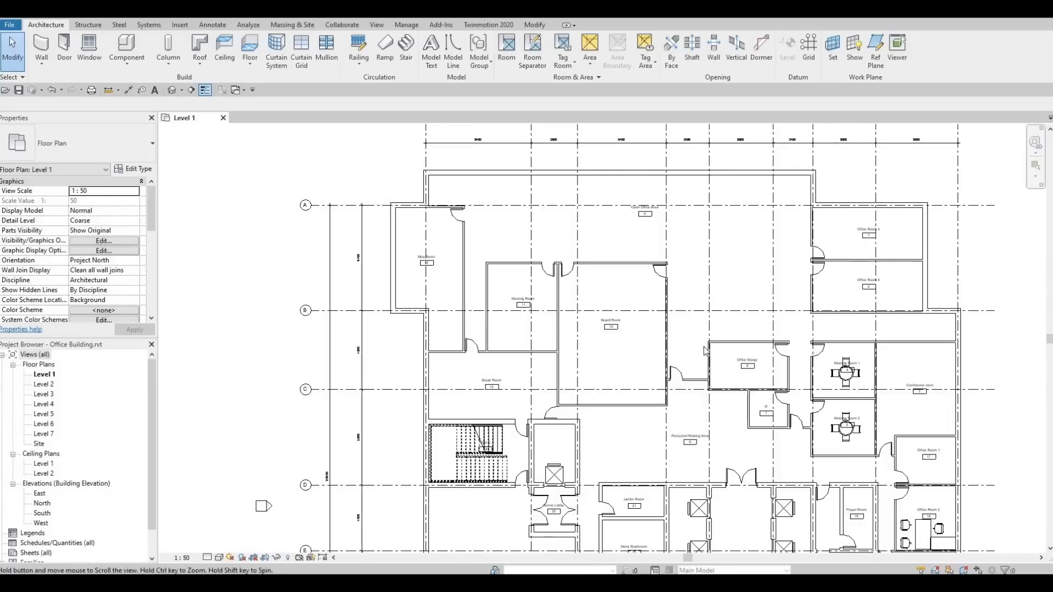
middle_drag(655, 447, 630, 353)
middle_drag(639, 212, 639, 297)
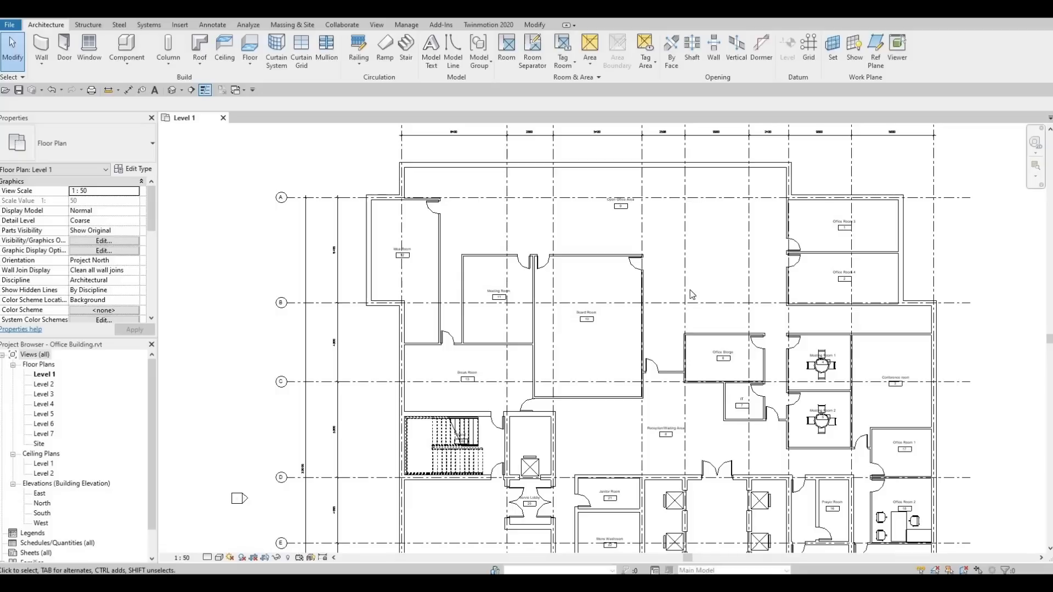
middle_drag(599, 195, 586, 267)
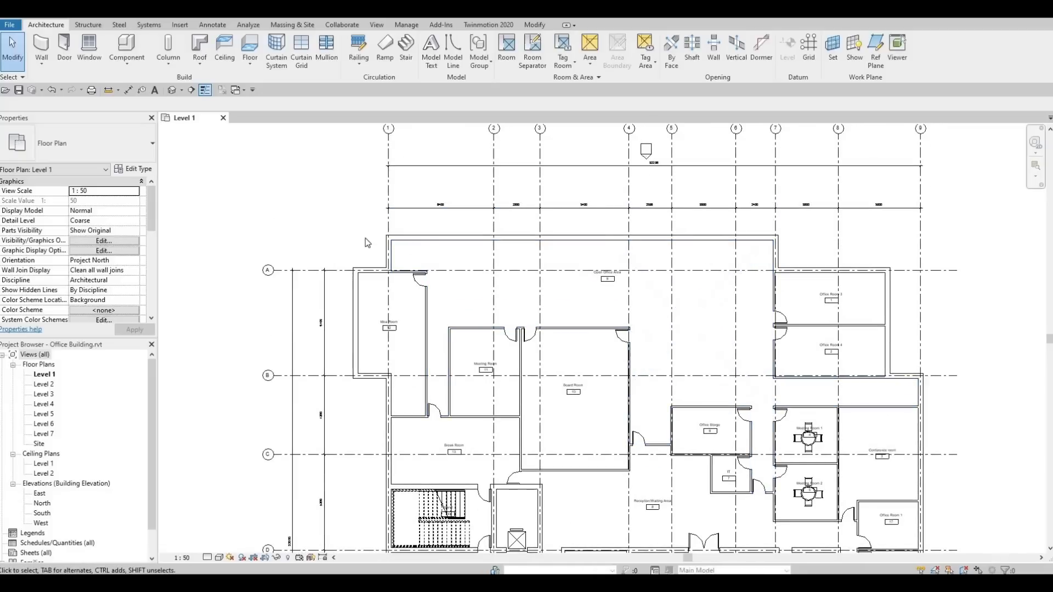
middle_drag(662, 286, 713, 220)
scroll(712, 220, down, 1)
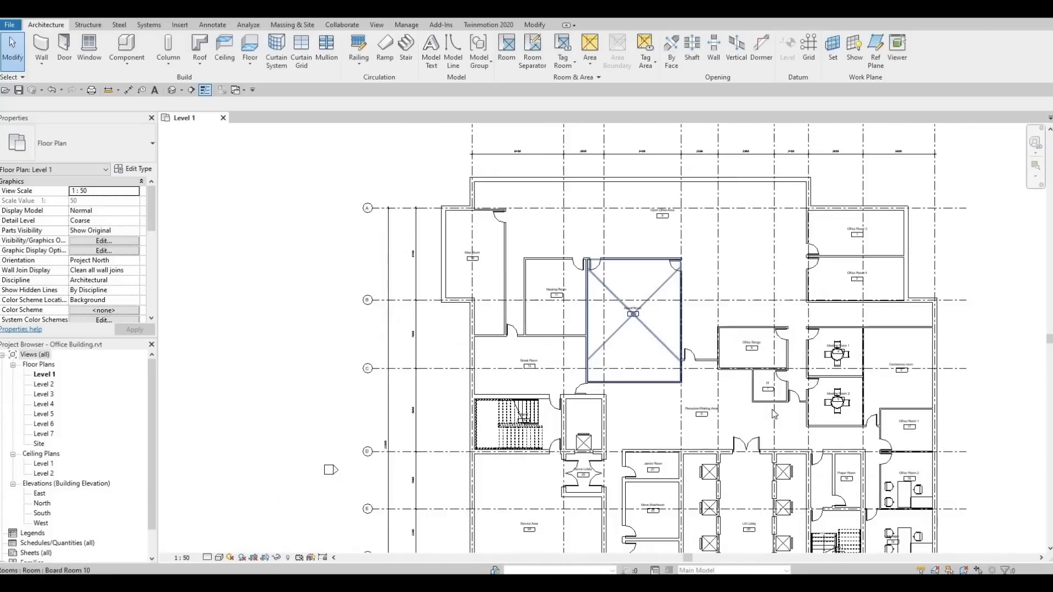
Examine the Level 1 plan from the Lift Lobby and office rooms across to the Board Room and Break Room.
middle_drag(742, 336, 686, 223)
scroll(687, 222, down, 1)
scroll(892, 354, up, 1)
scroll(893, 354, up, 1)
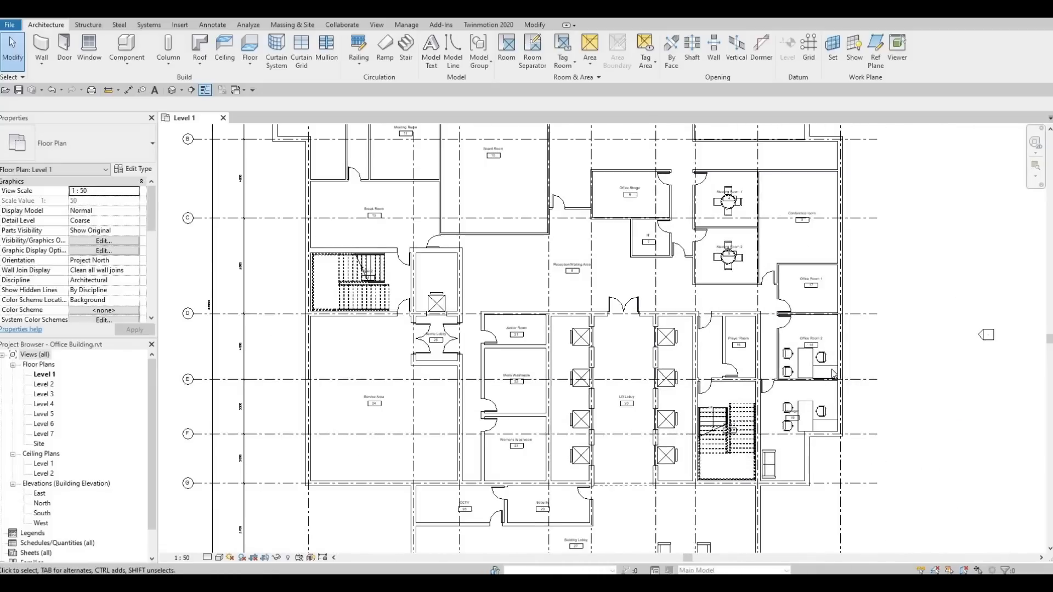
middle_drag(849, 365, 845, 498)
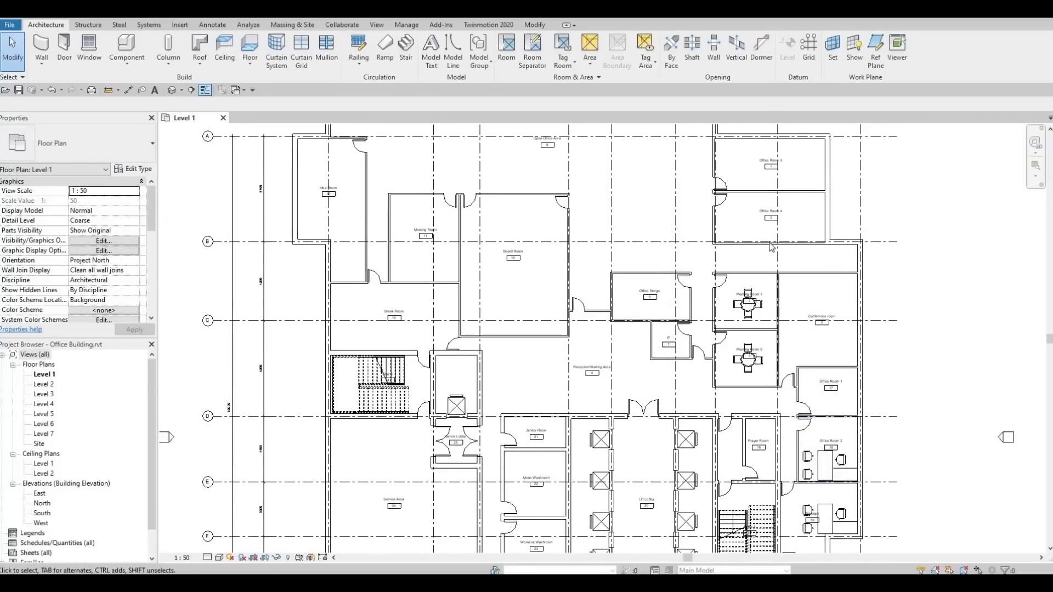
middle_drag(512, 258, 623, 259)
scroll(622, 258, up, 2)
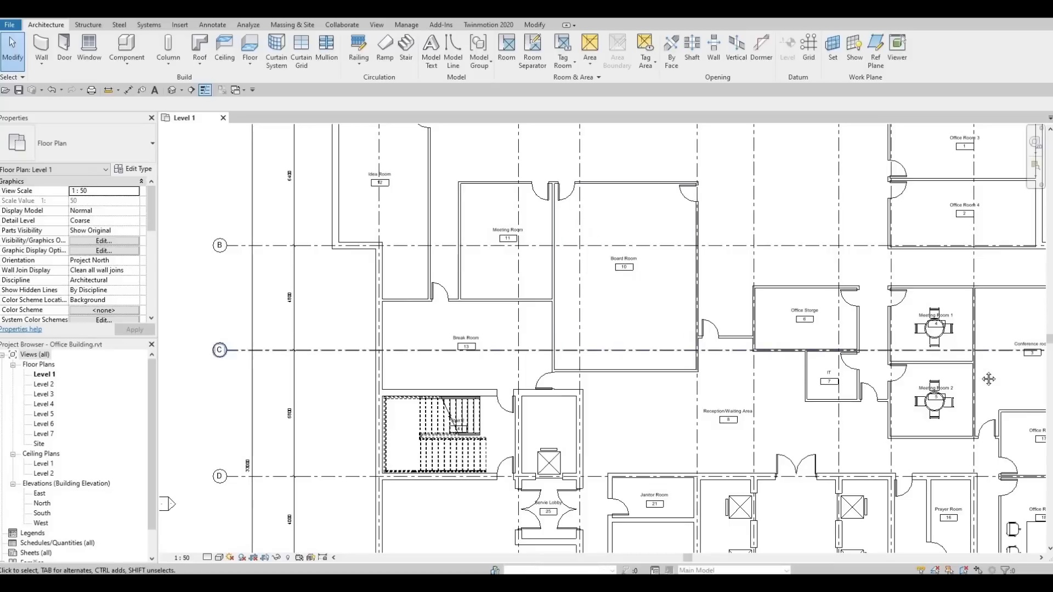
middle_drag(655, 208, 542, 207)
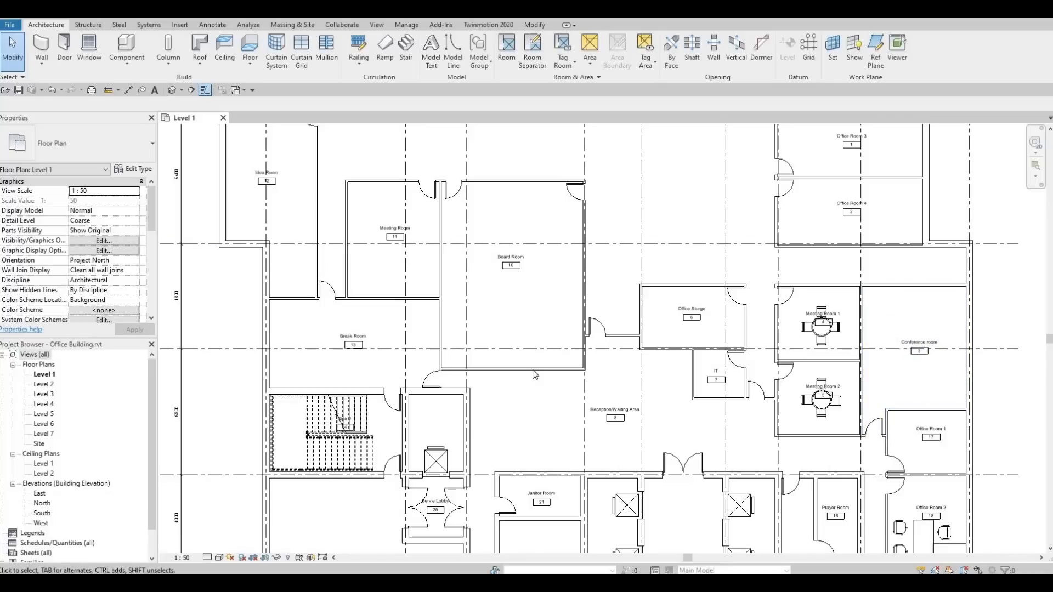
middle_drag(430, 328, 618, 353)
middle_drag(603, 460, 621, 325)
scroll(547, 204, up, 2)
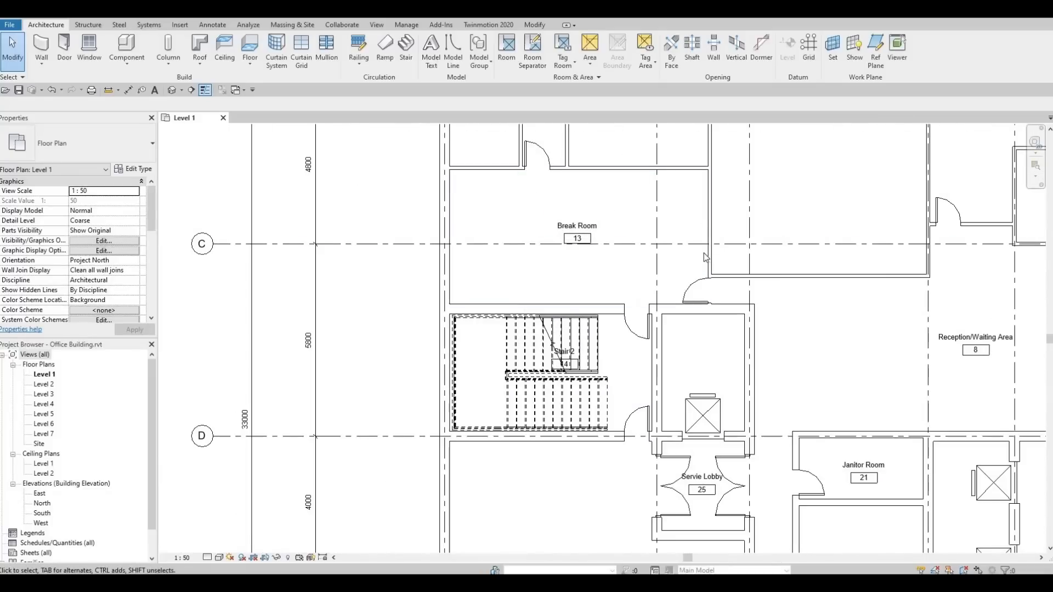
scroll(565, 225, down, 2)
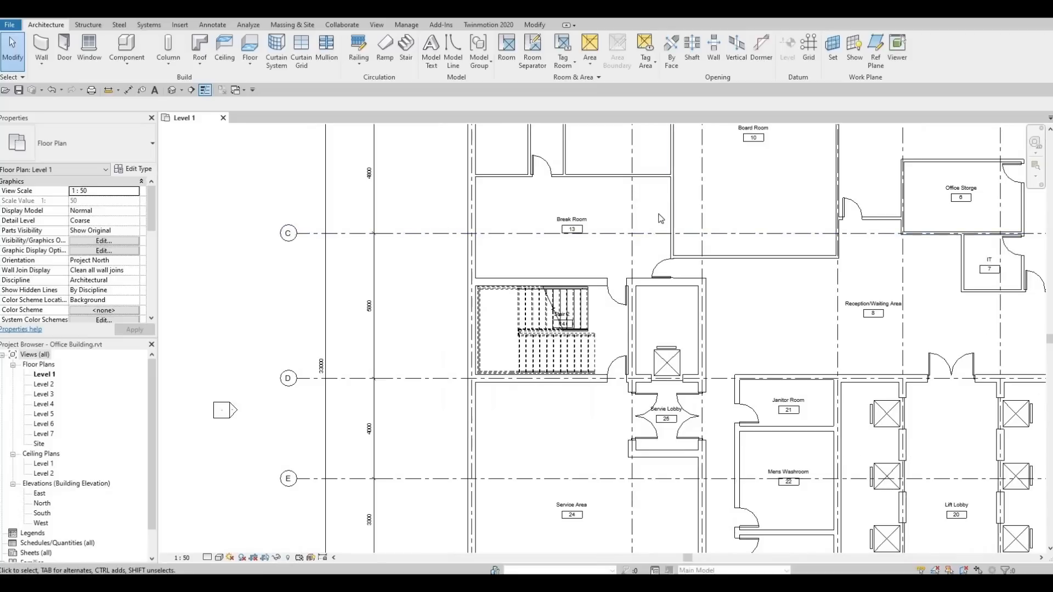
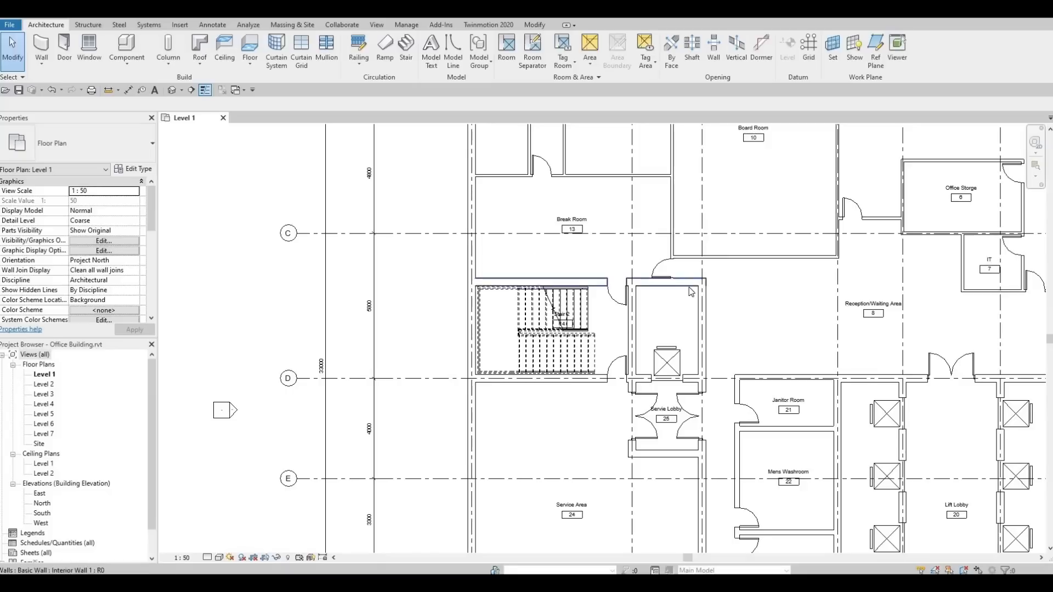
Examine the Break Room, Idea Room and Meeting Room 11 on the Level 1 plan.
middle_drag(596, 232, 596, 263)
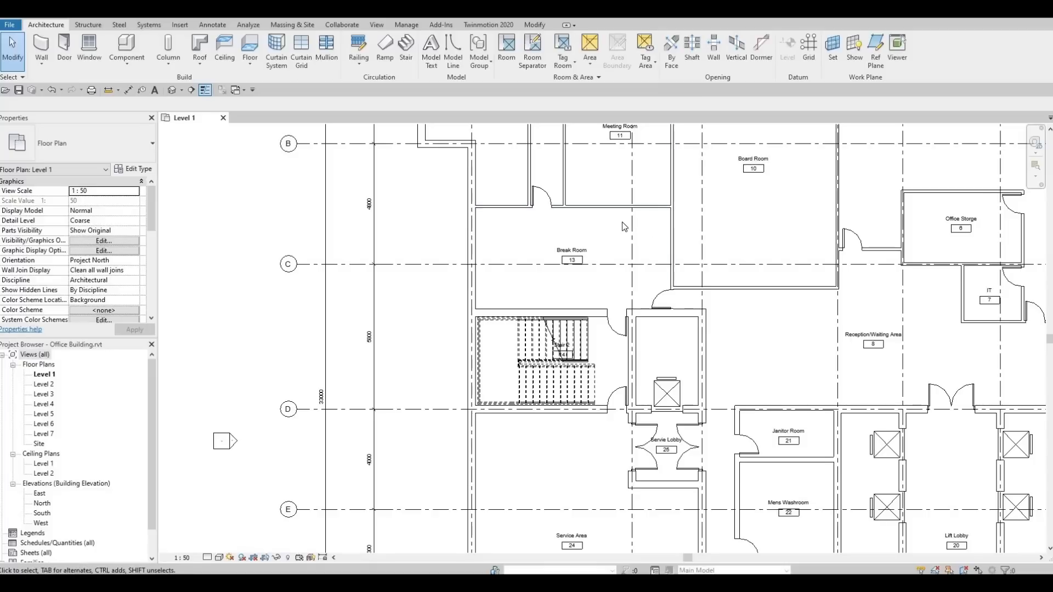
middle_drag(569, 275, 569, 350)
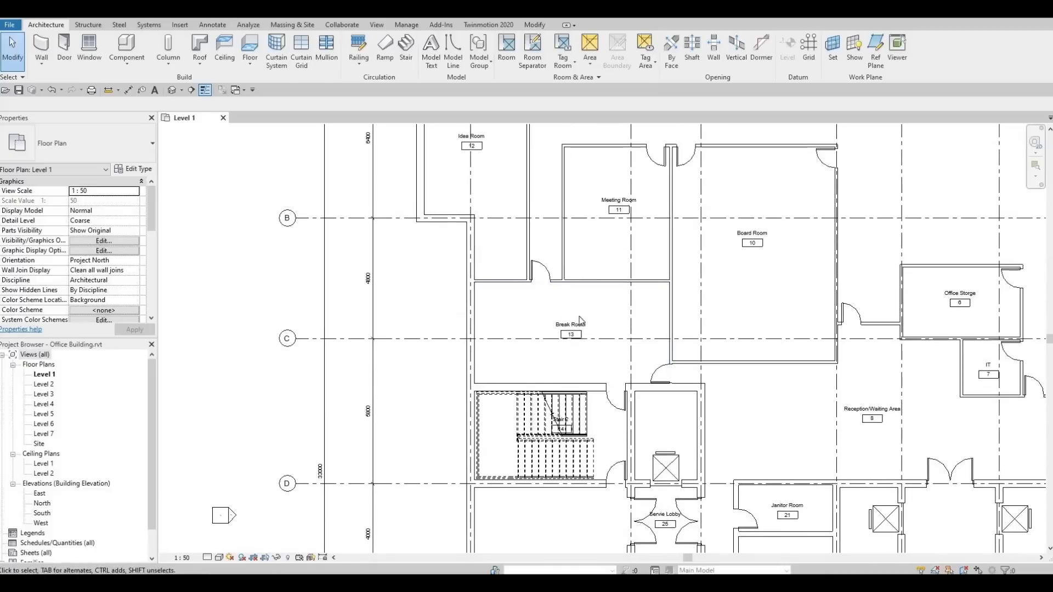
mouse_move(568, 250)
middle_down()
mouse_move(583, 302)
mouse_move(564, 311)
middle_up()
middle_drag(483, 164, 525, 278)
scroll(526, 278, down, 1)
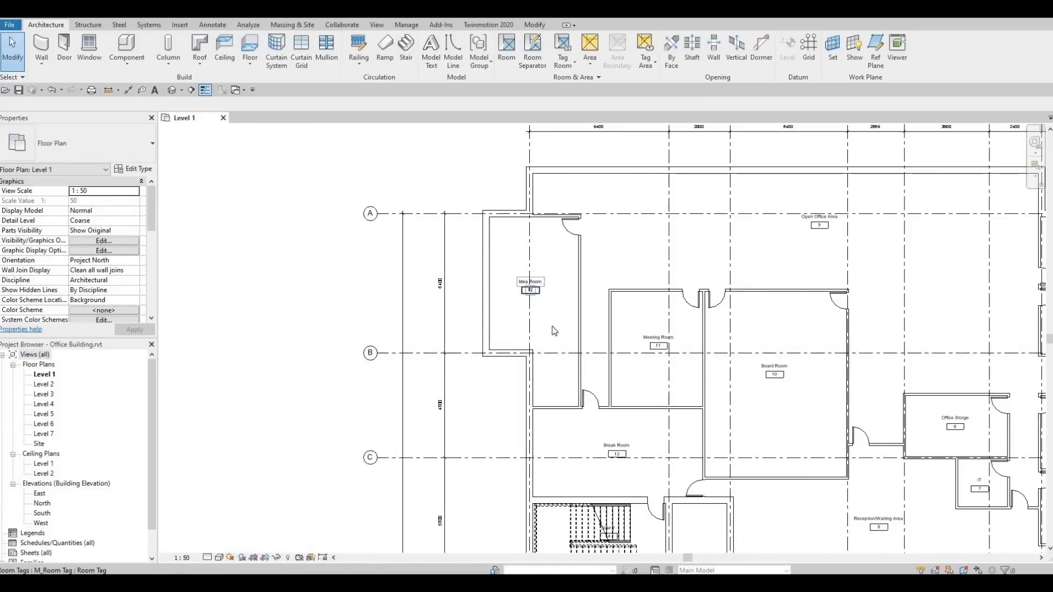
scroll(526, 282, up, 5)
scroll(513, 335, down, 3)
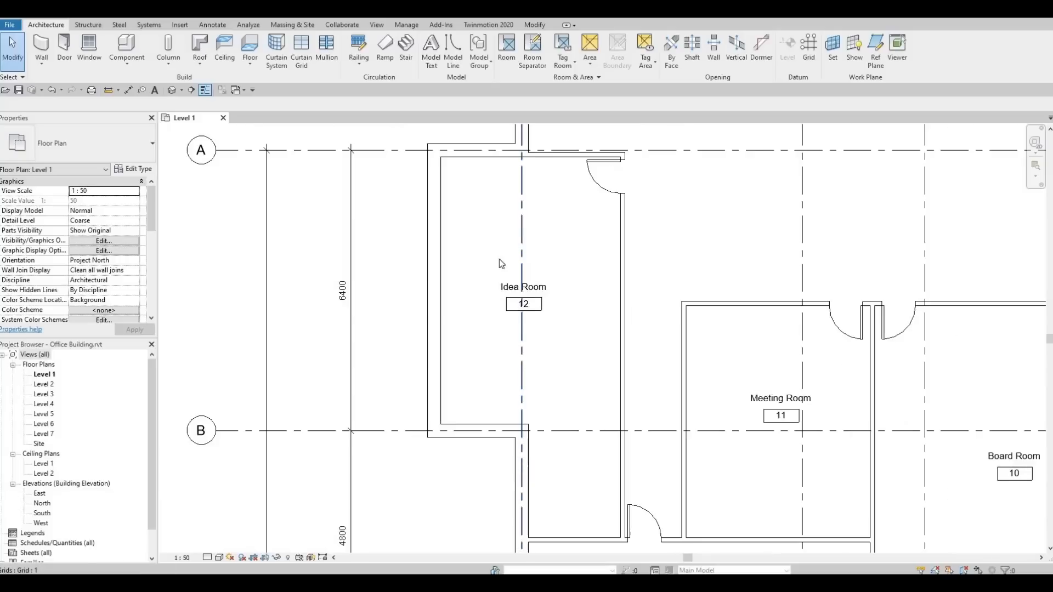
middle_drag(705, 469, 583, 347)
scroll(576, 341, down, 1)
middle_drag(619, 384, 536, 335)
scroll(616, 327, down, 4)
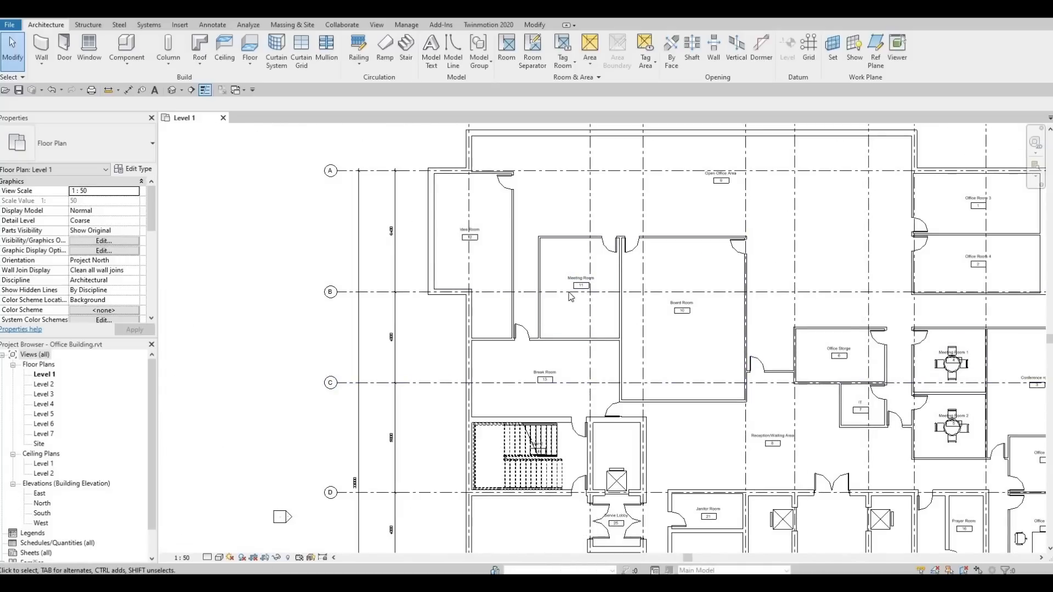
Inspect the Reception/Waiting Area, the washrooms and the Service Area beside the service lobby.
scroll(894, 344, up, 3)
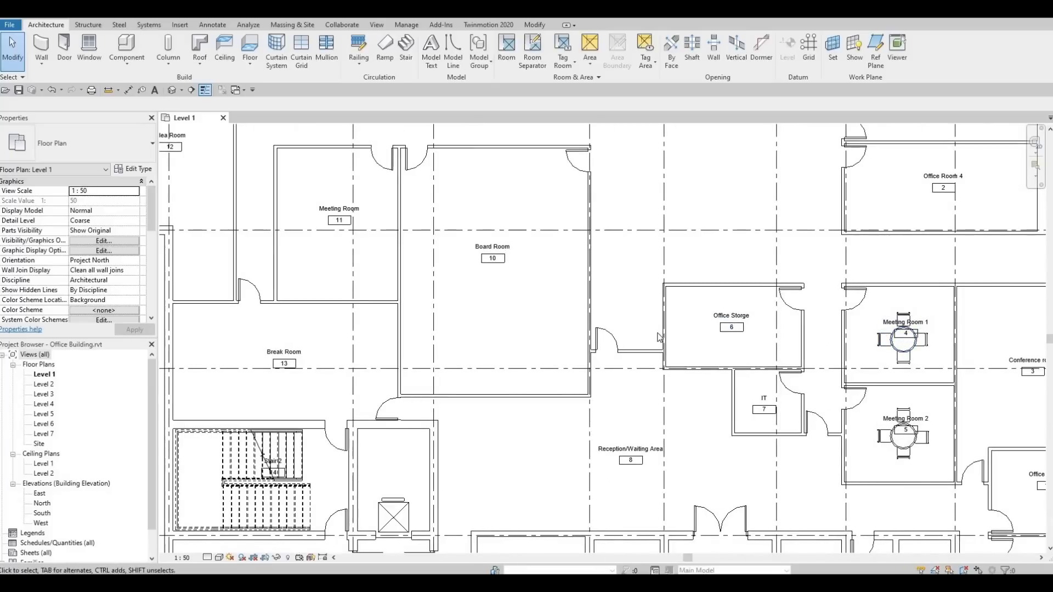
scroll(675, 364, down, 2)
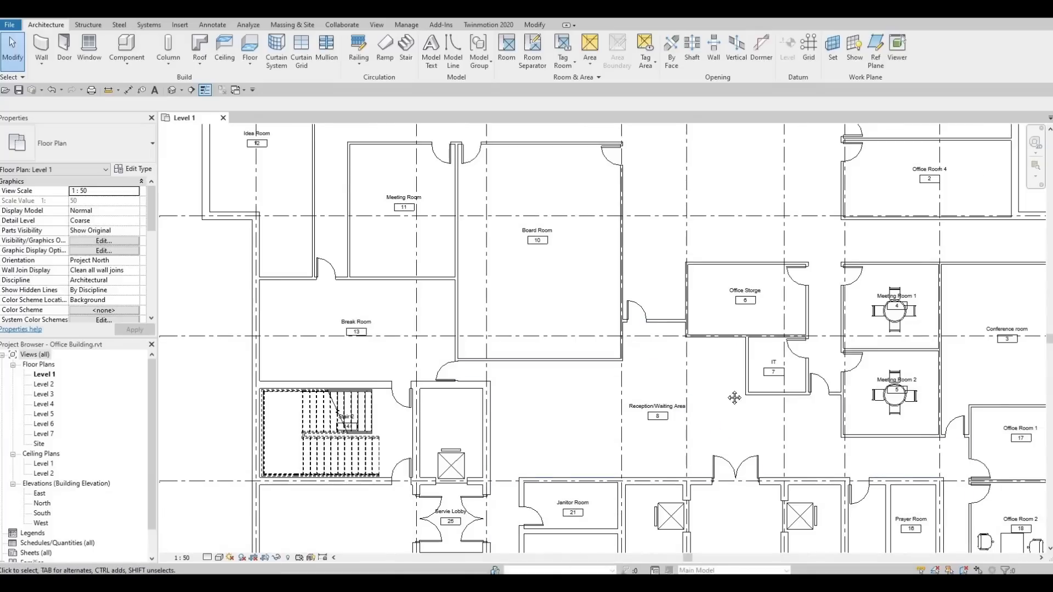
middle_drag(734, 398, 618, 273)
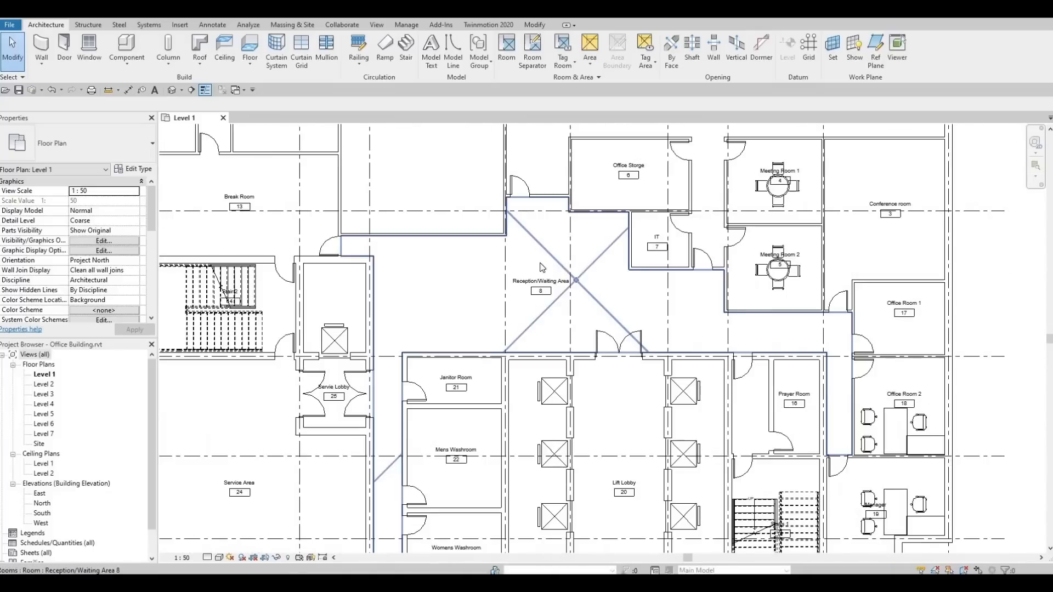
scroll(665, 236, up, 2)
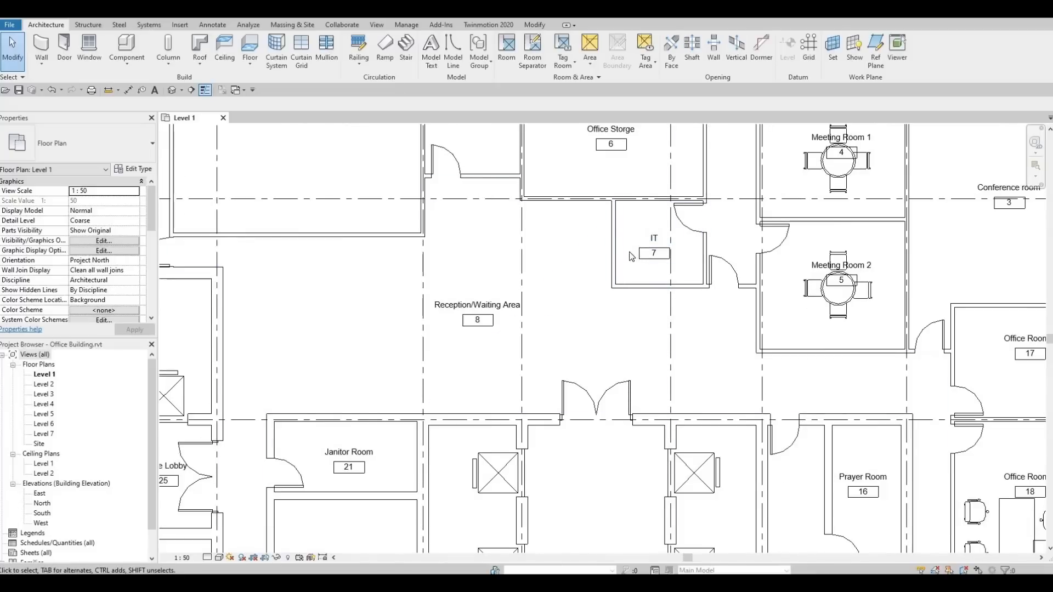
scroll(659, 205, down, 2)
scroll(672, 283, down, 2)
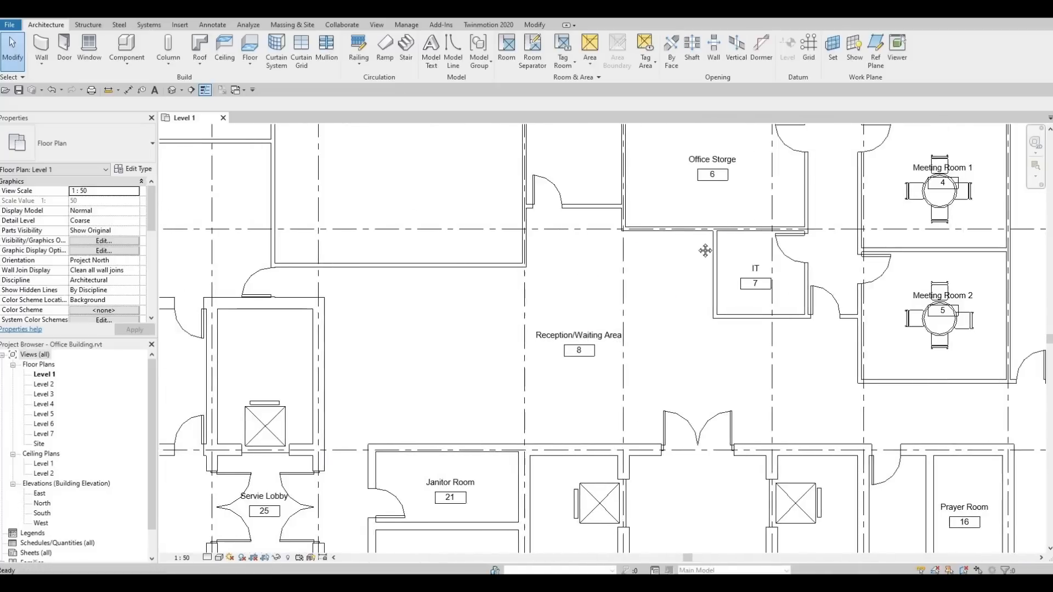
scroll(611, 395, up, 4)
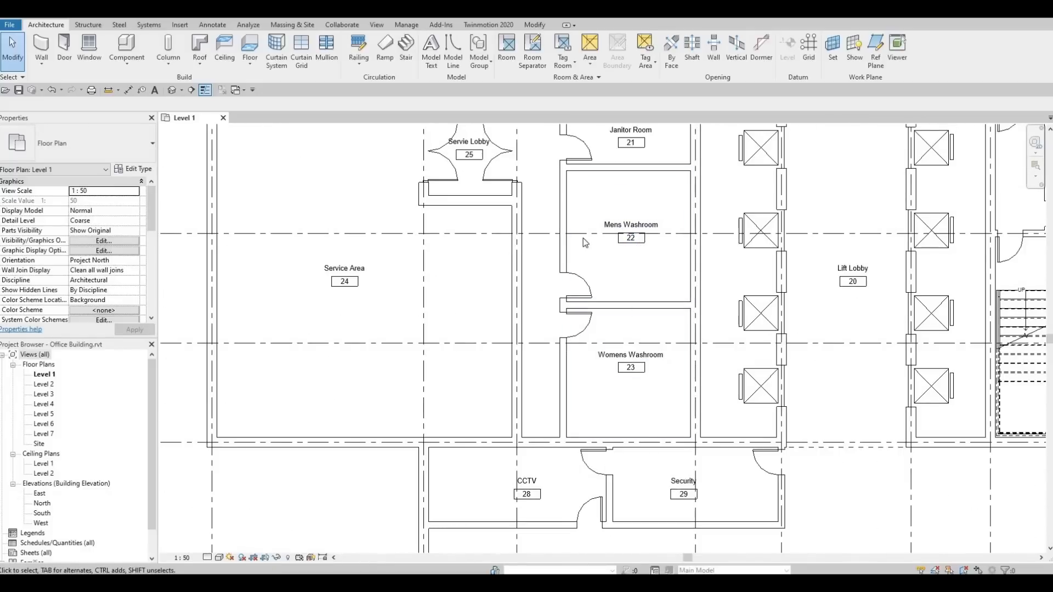
middle_drag(335, 293, 420, 378)
scroll(584, 331, down, 2)
scroll(545, 352, up, 3)
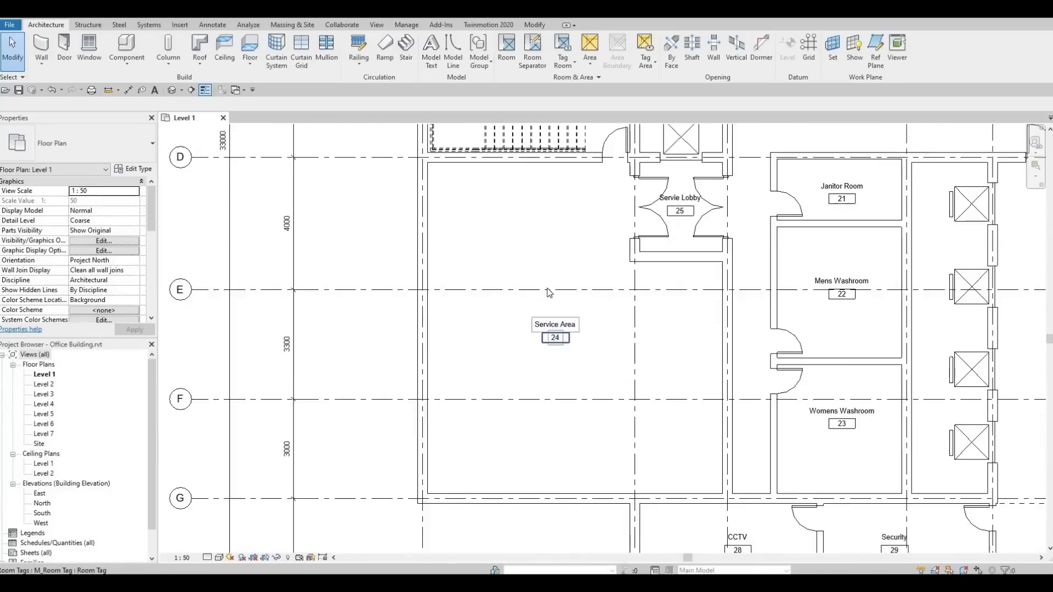
scroll(546, 353, down, 2)
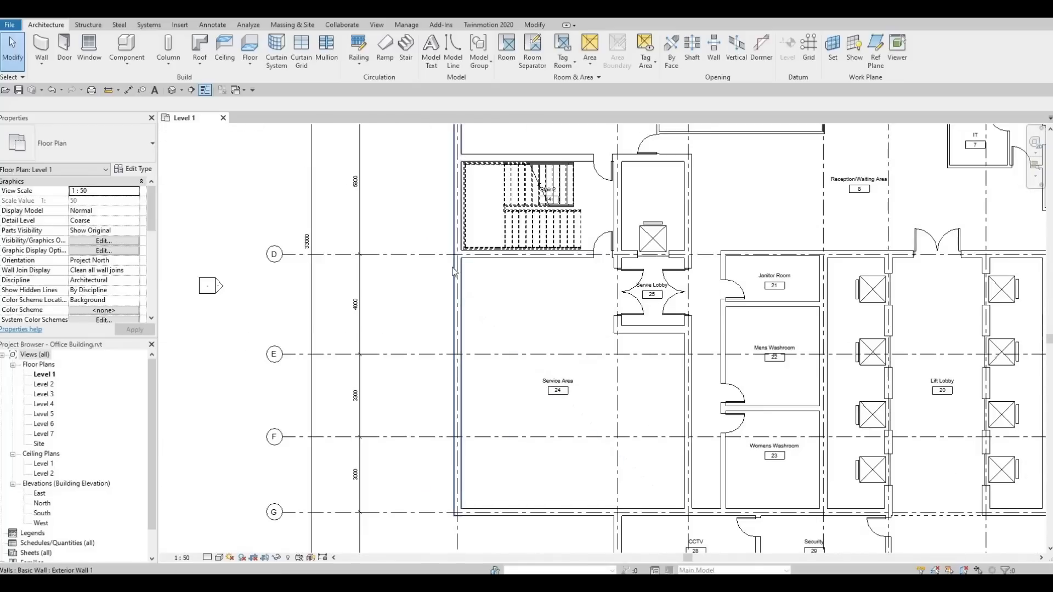
middle_drag(448, 326, 460, 263)
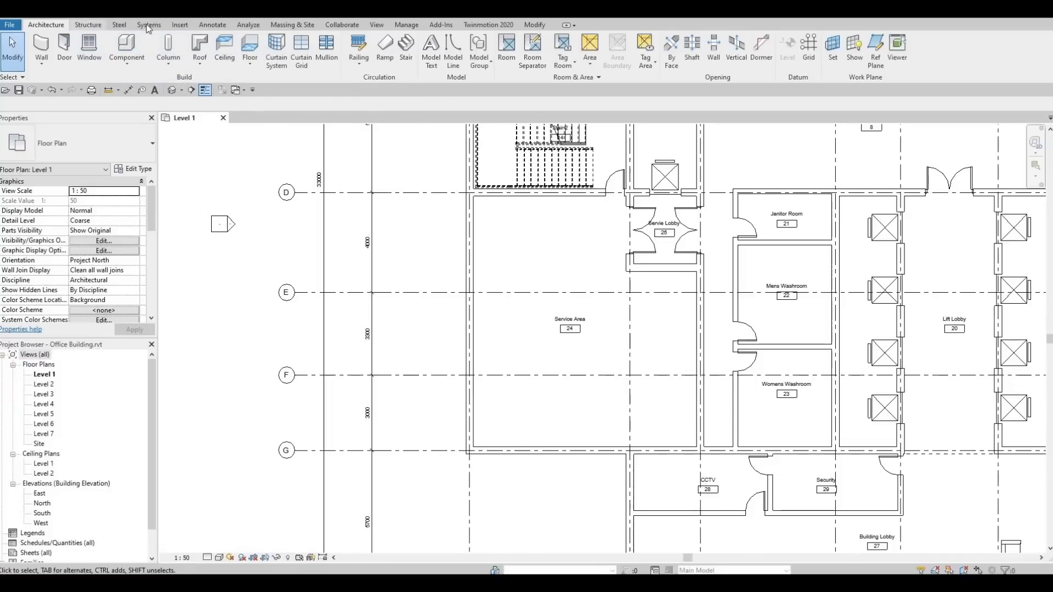
Start loading a family and browse to the Doors folder of the Canada library.
click(176, 24)
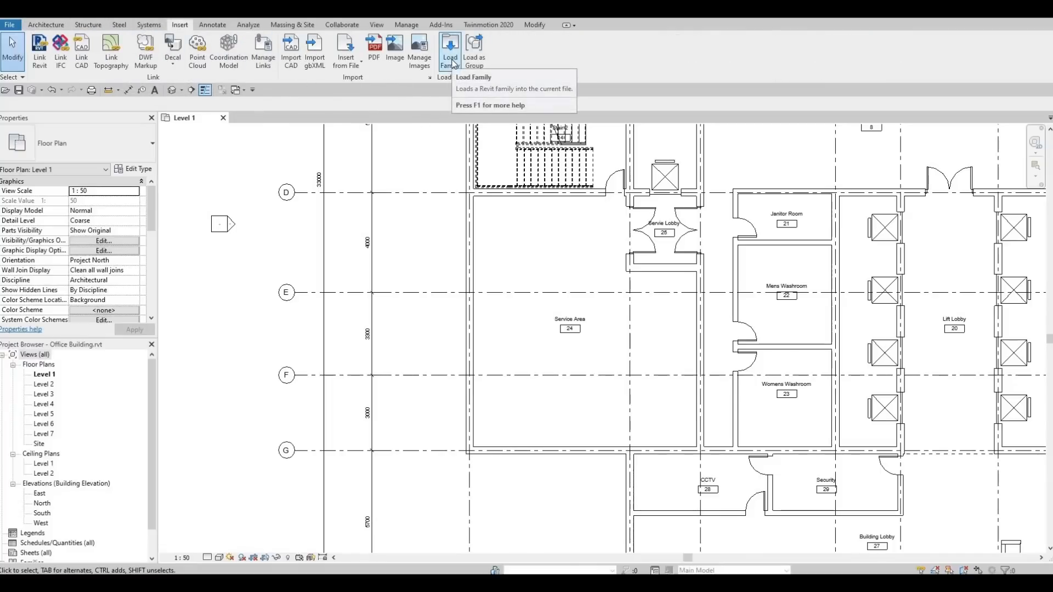
click(453, 64)
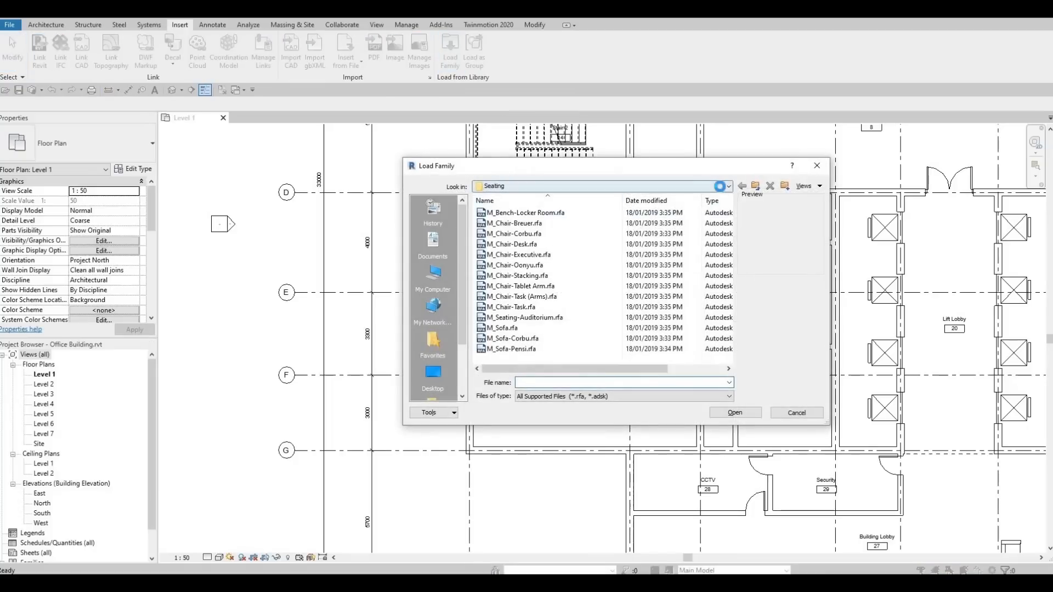
click(719, 186)
scroll(568, 234, up, 1)
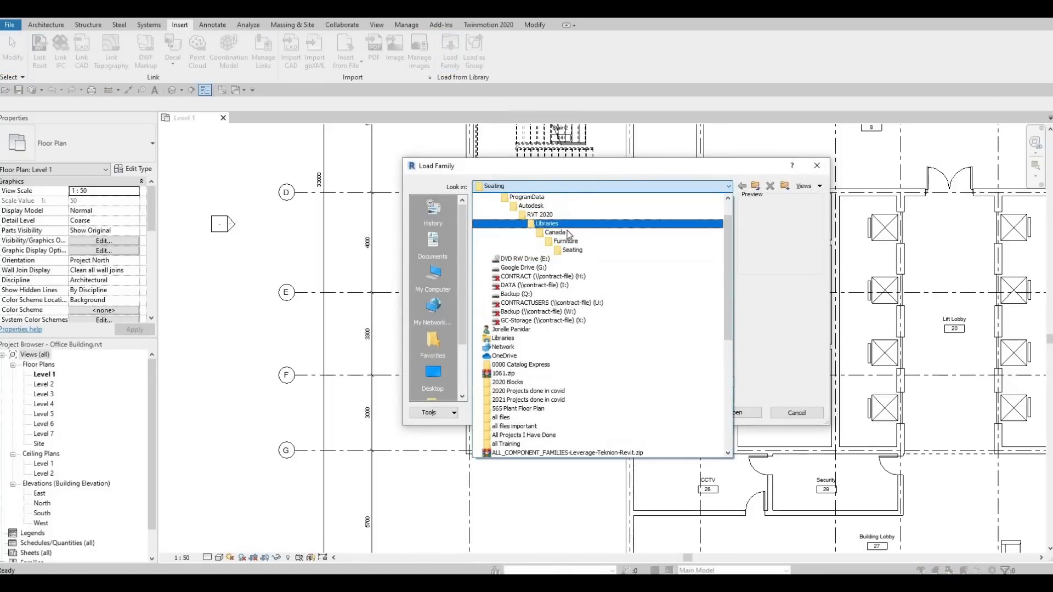
click(565, 233)
scroll(515, 297, down, 1)
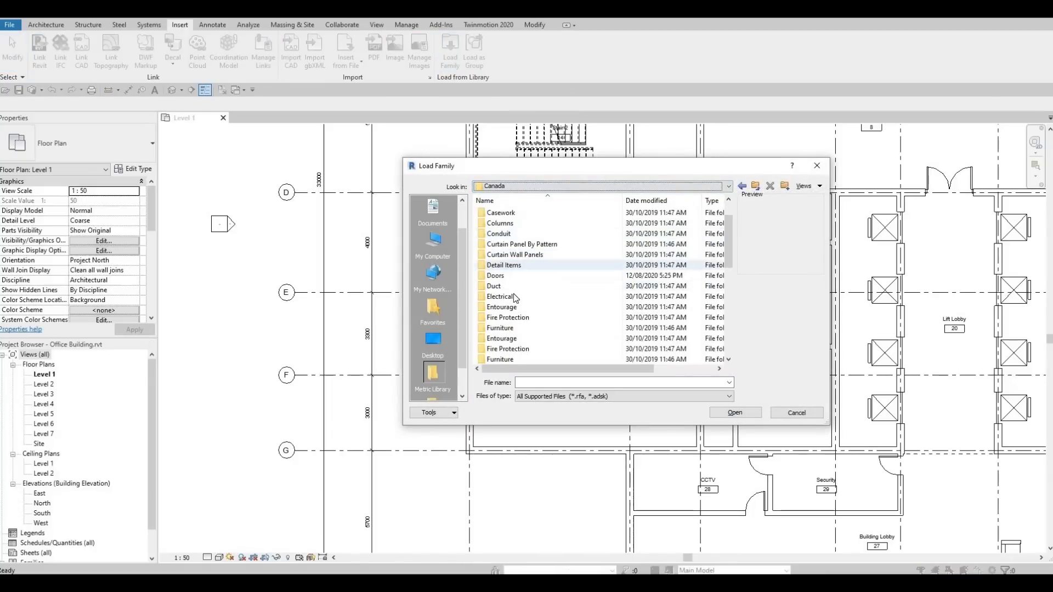
double_click(509, 277)
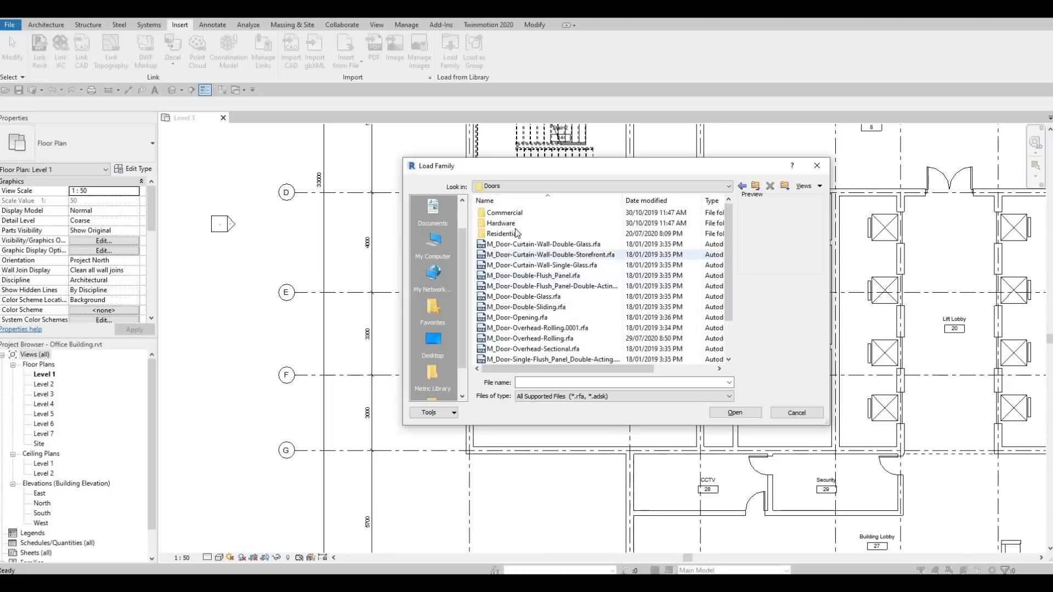
Preview the exterior and passage door families in the Commercial folder.
double_click(505, 213)
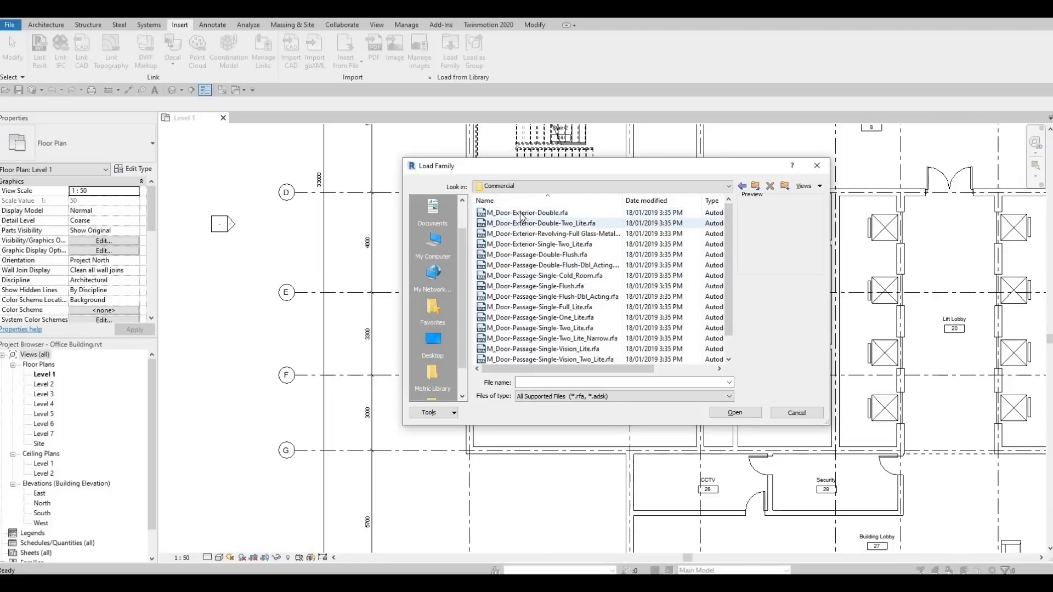
click(521, 214)
click(519, 266)
click(522, 296)
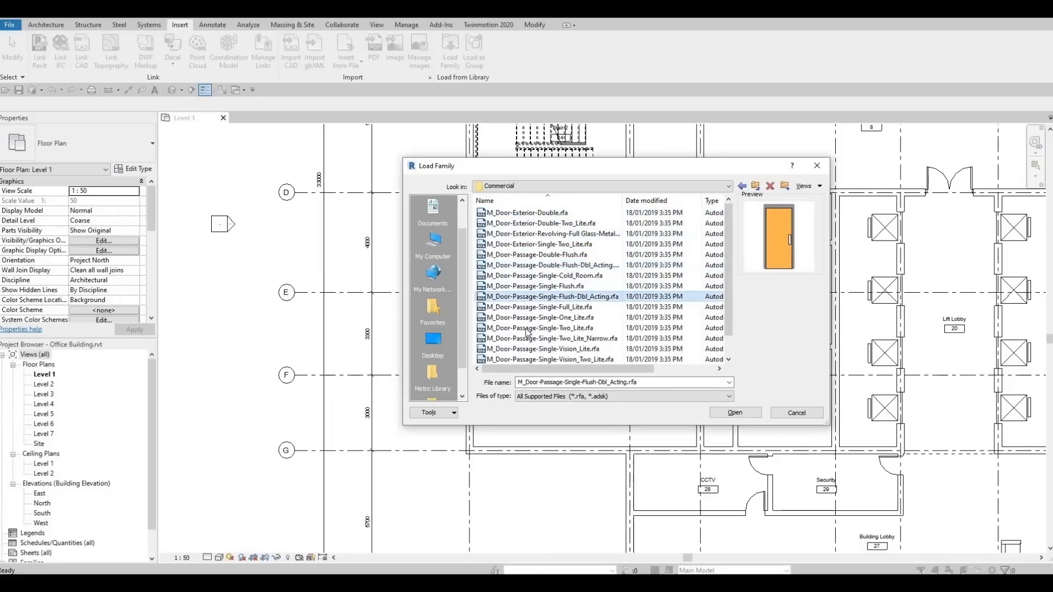
click(526, 318)
click(527, 328)
scroll(530, 340, down, 1)
click(531, 338)
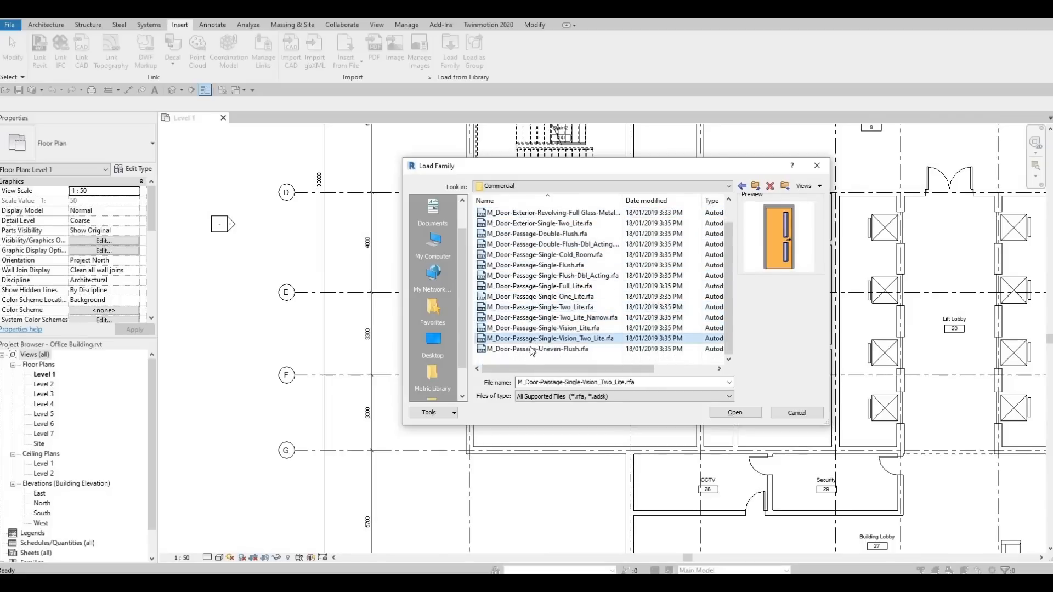
click(530, 349)
click(526, 338)
click(521, 296)
click(520, 275)
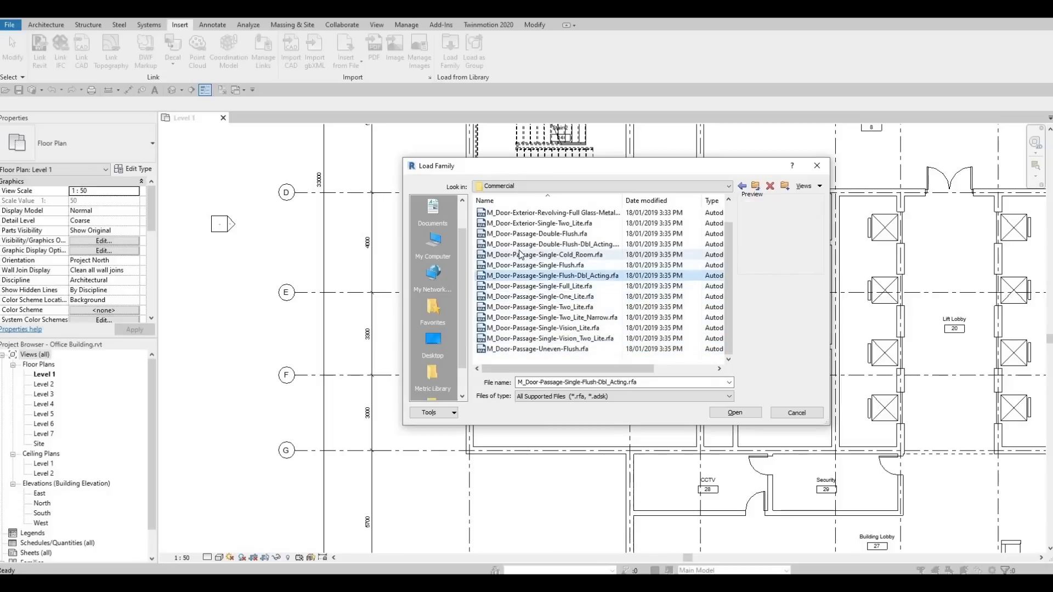
click(520, 255)
click(517, 223)
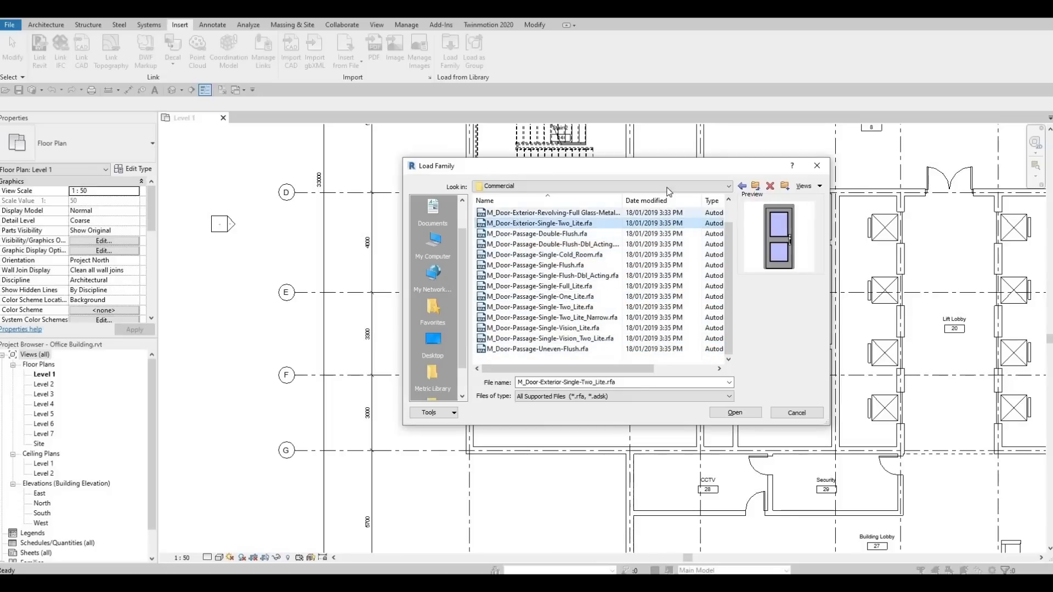
key(Up)
Return to the Doors folder and load the M_Door-Overhead-Rolling.0001.rfa family into the project.
key(BackSpace)
click(527, 244)
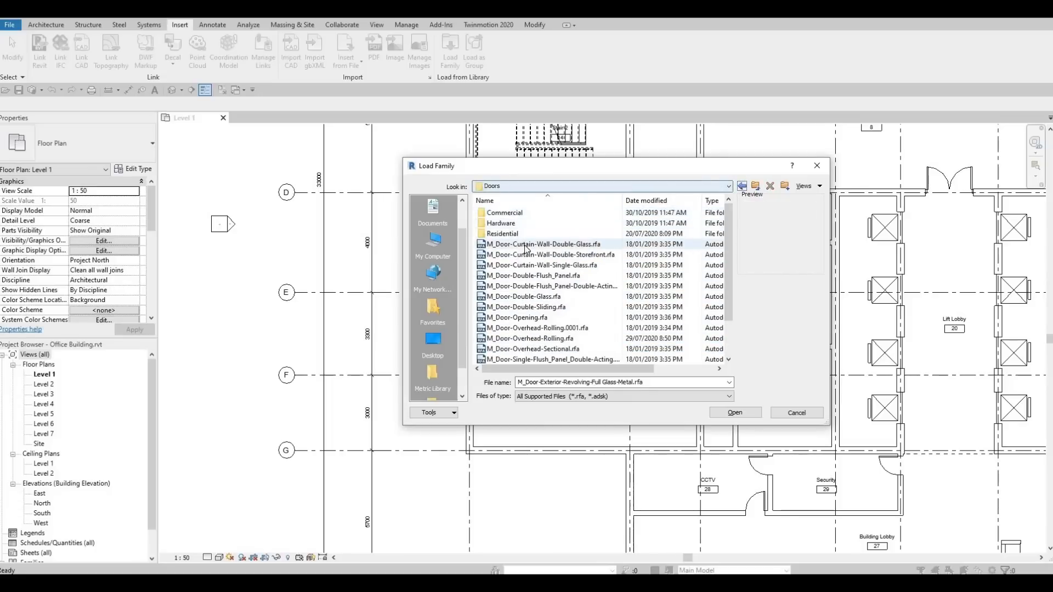
key(Down)
key(Down)
key(Down)
key(Down)
key(Down)
key(Down)
key(Down)
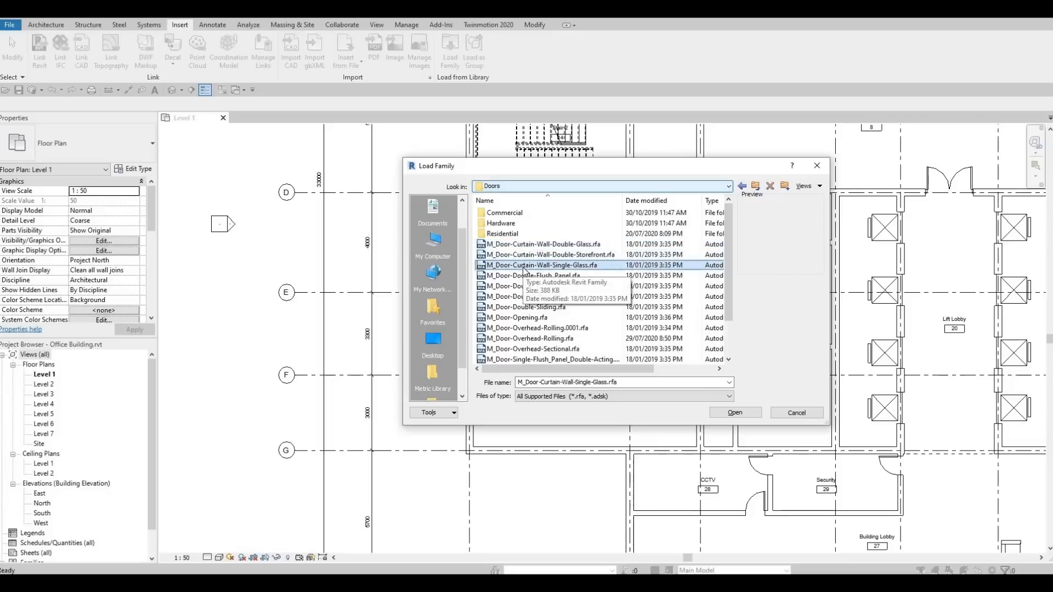
key(Down)
key(Down)
key(Up)
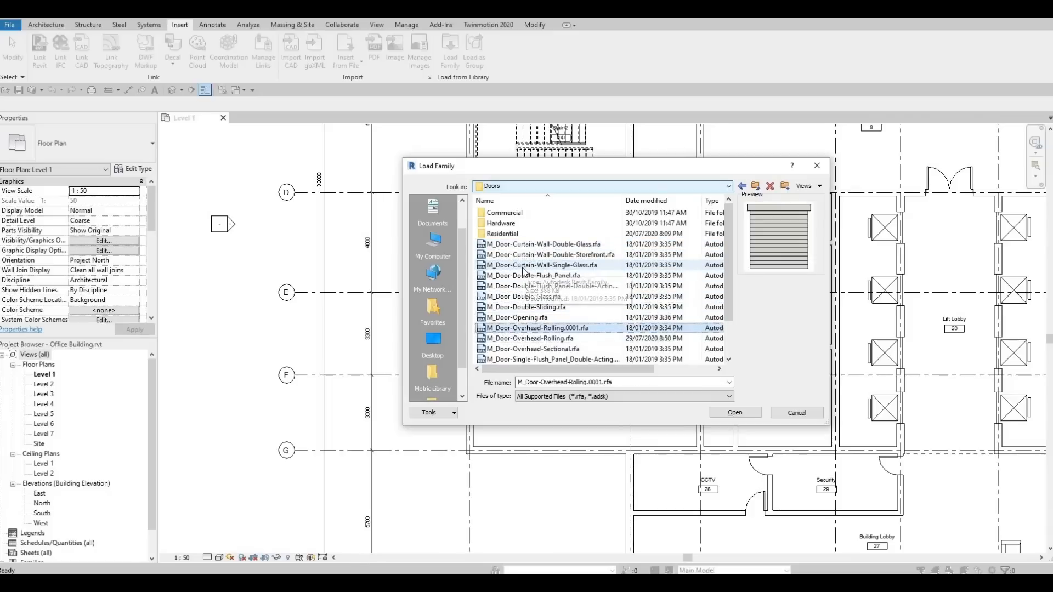
click(734, 411)
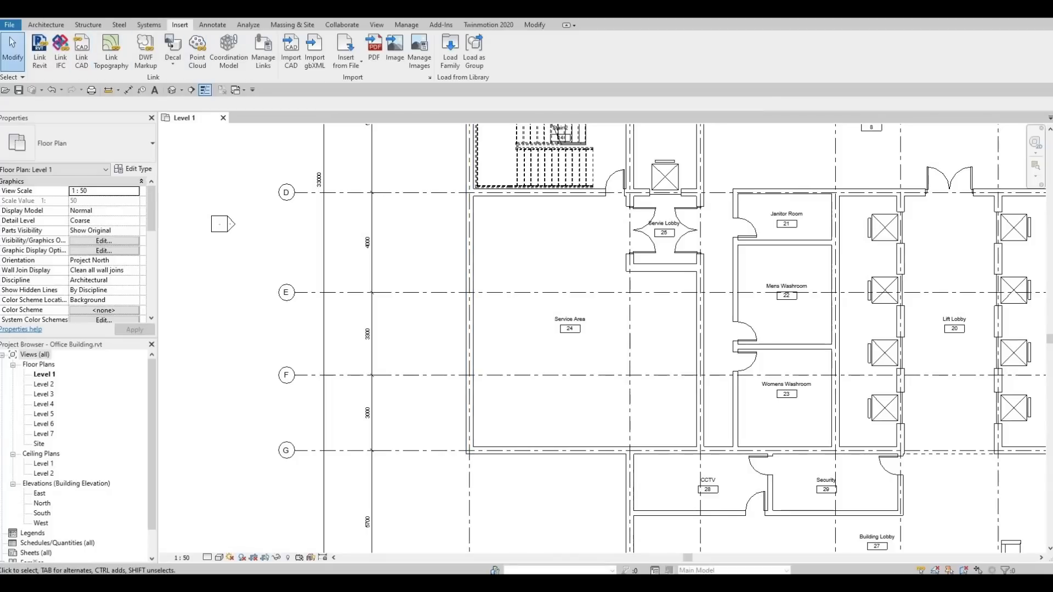
Place a 4200 x 4200mm M_Door-Overhead-Rolling.0001 door in the Service Area's outer wall between grids D and E.
click(46, 25)
click(65, 52)
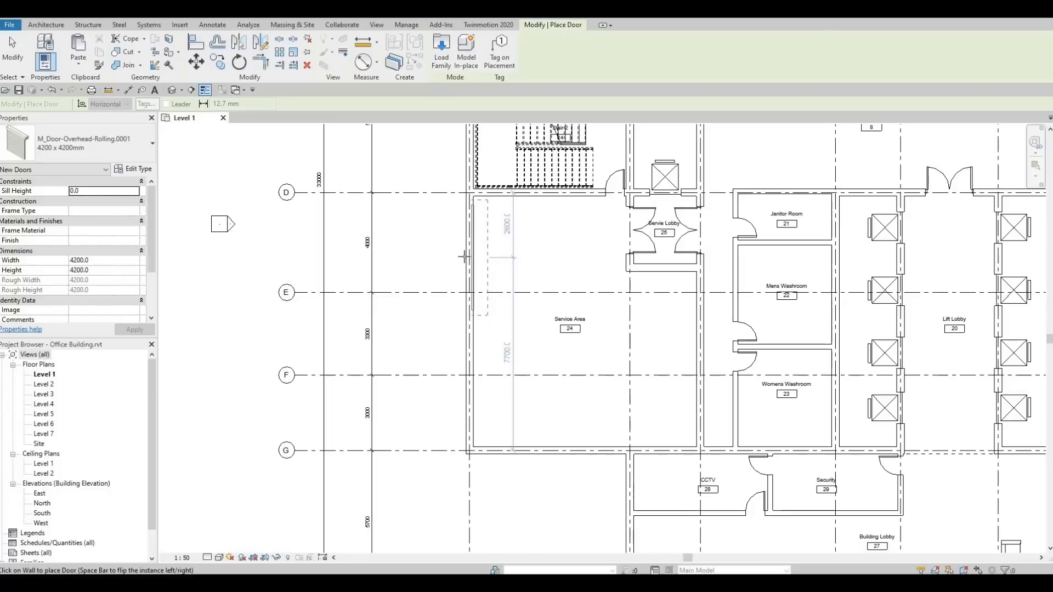
scroll(464, 258, up, 2)
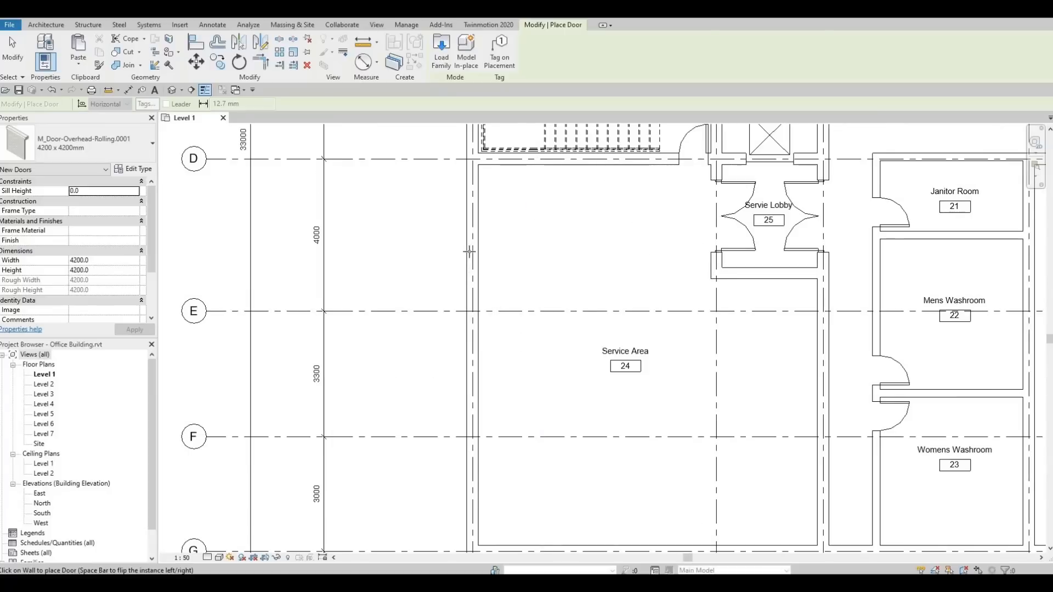
scroll(538, 319, down, 1)
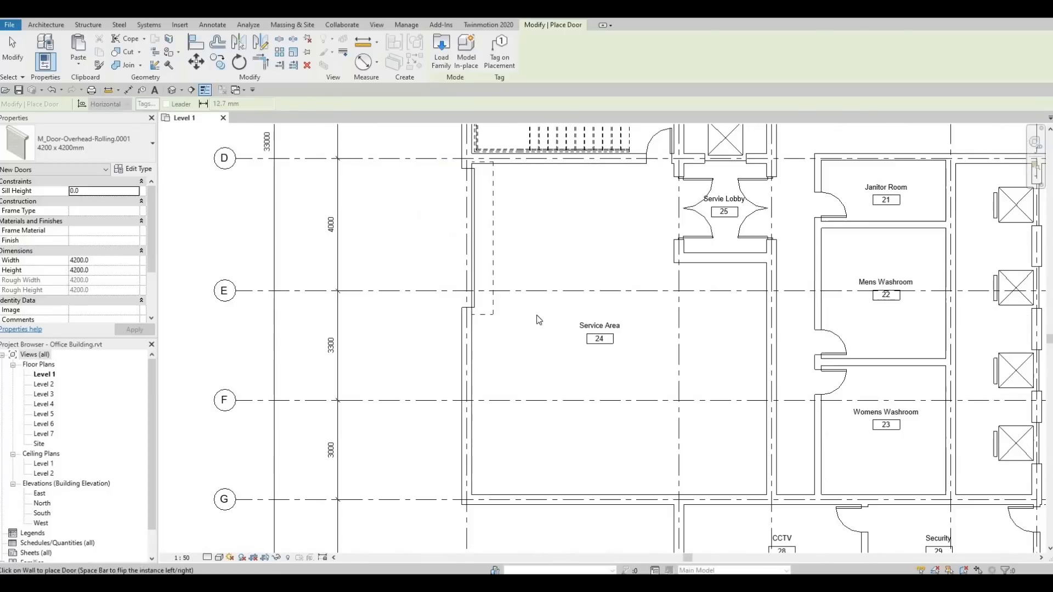
key(Escape)
middle_drag(367, 273, 283, 301)
scroll(467, 326, down, 1)
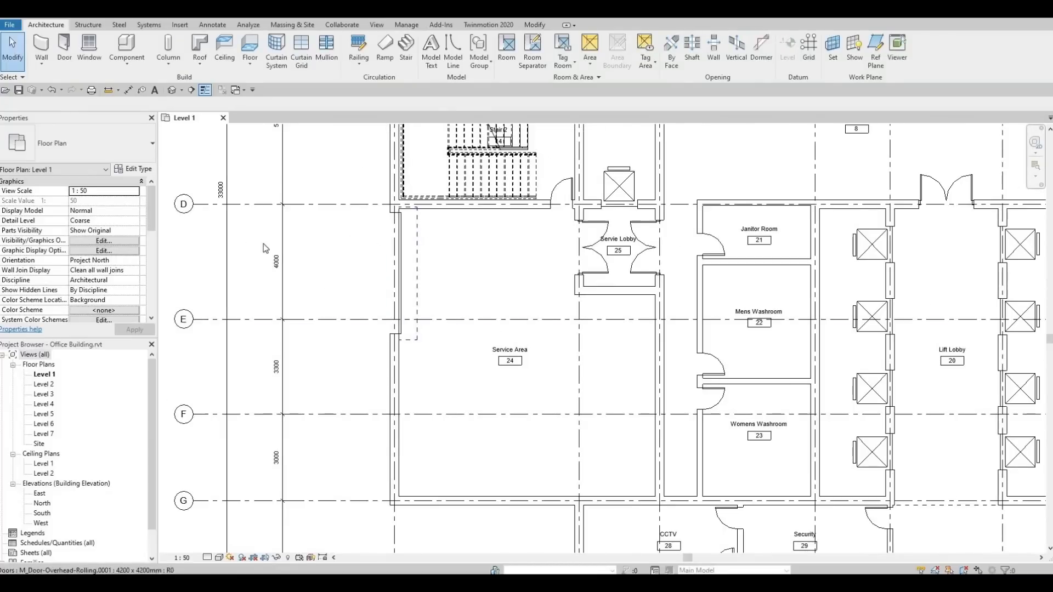
Review the Service Area with its rolling door, the washrooms, the lift lobby and the Building Lobby on the Level 1 plan.
middle_drag(272, 256, 384, 262)
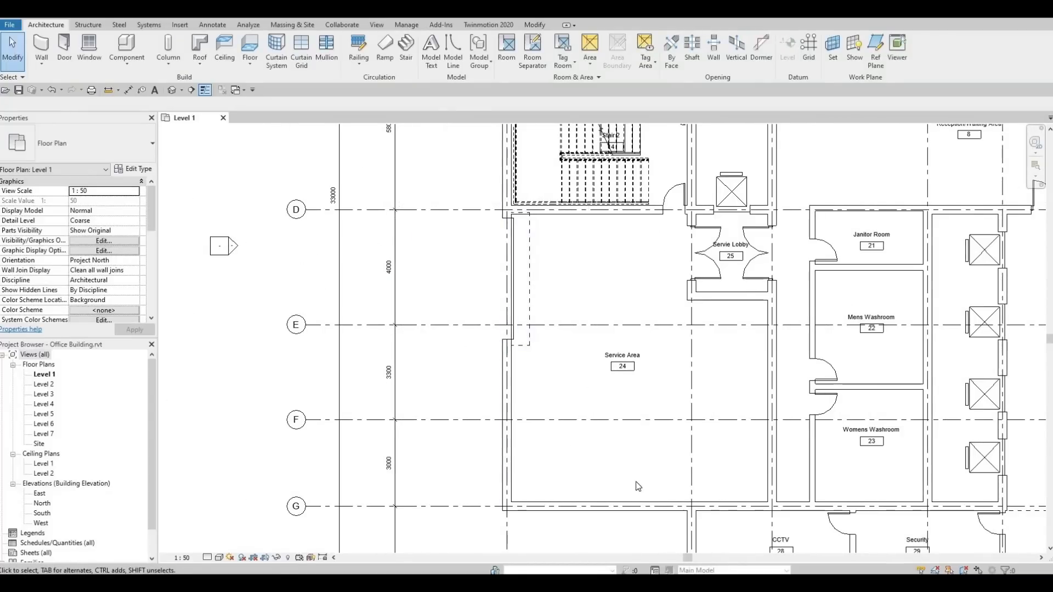
scroll(485, 262, down, 2)
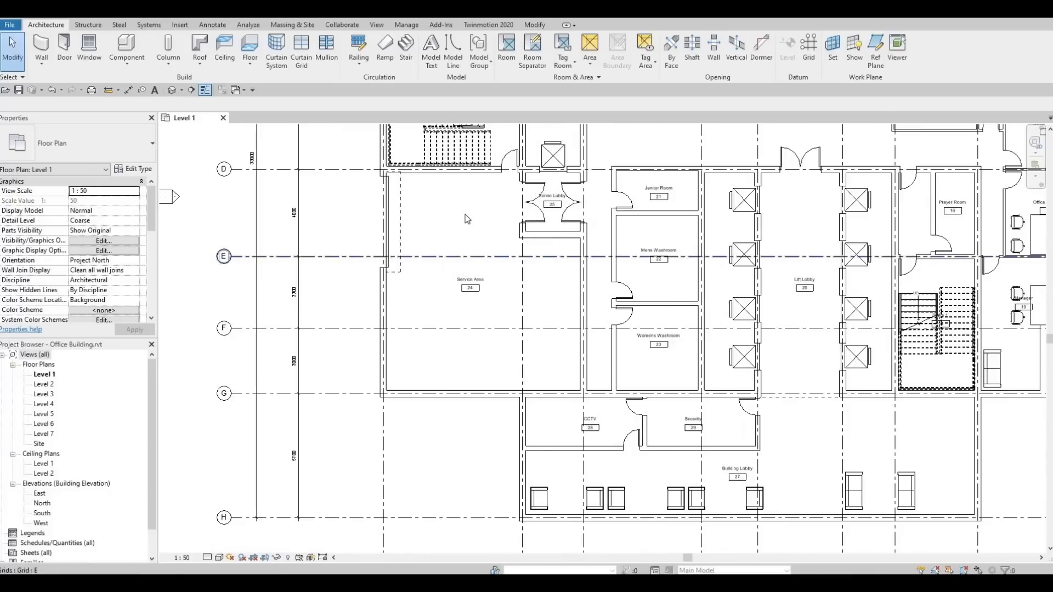
scroll(418, 207, up, 1)
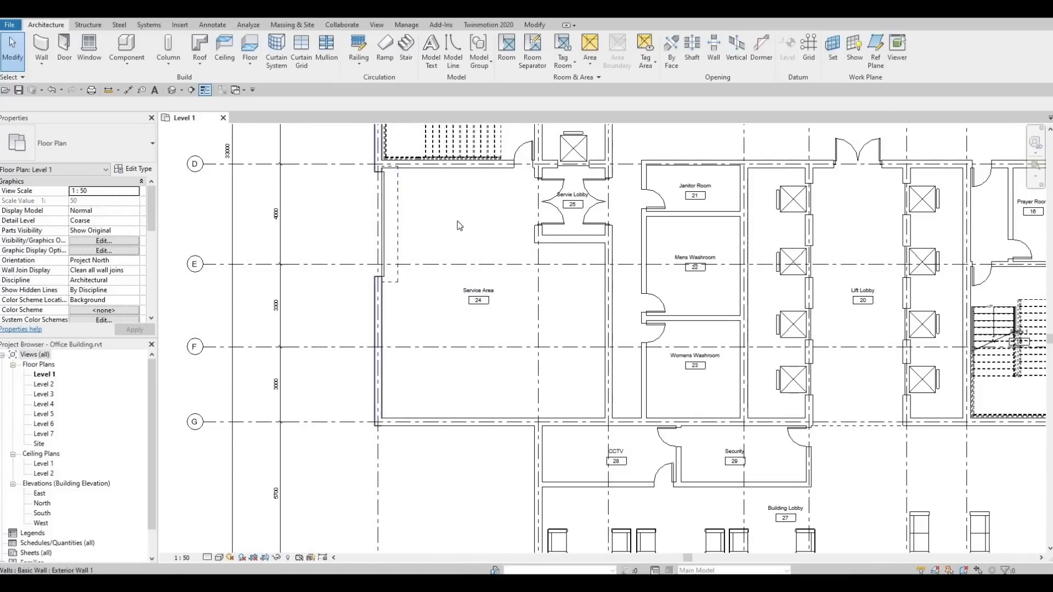
middle_drag(466, 240, 479, 266)
scroll(478, 266, down, 2)
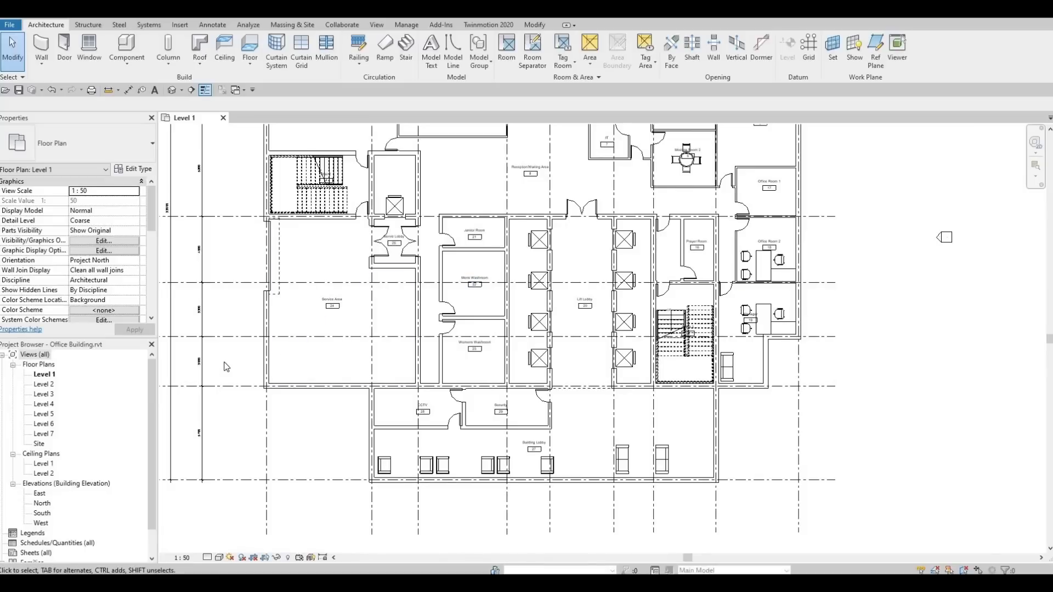
middle_drag(384, 351, 425, 415)
middle_drag(561, 413, 558, 489)
middle_drag(646, 290, 640, 321)
middle_drag(428, 495, 467, 417)
middle_drag(640, 200, 568, 258)
Examine the Office Storge and IT rooms and the corridor beside Meeting Rooms 1 and 2.
scroll(571, 259, up, 4)
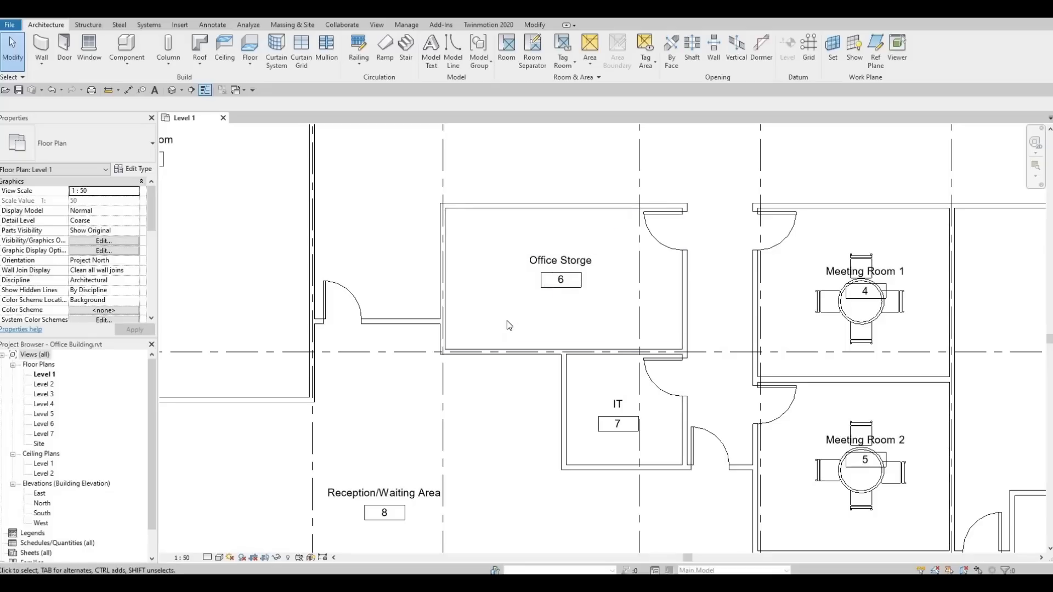
middle_drag(509, 334, 602, 342)
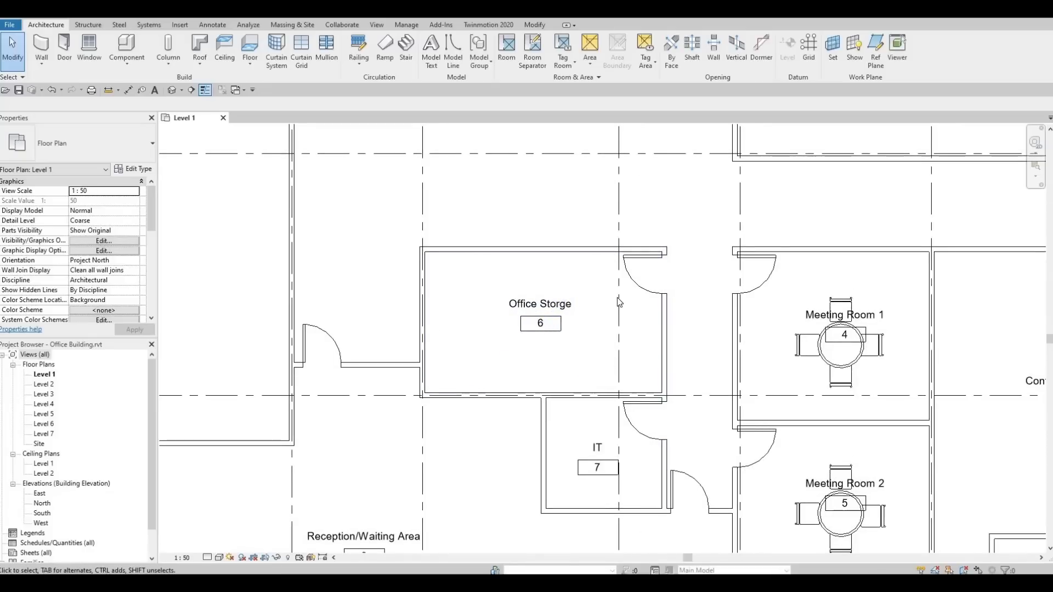
middle_drag(636, 284, 531, 312)
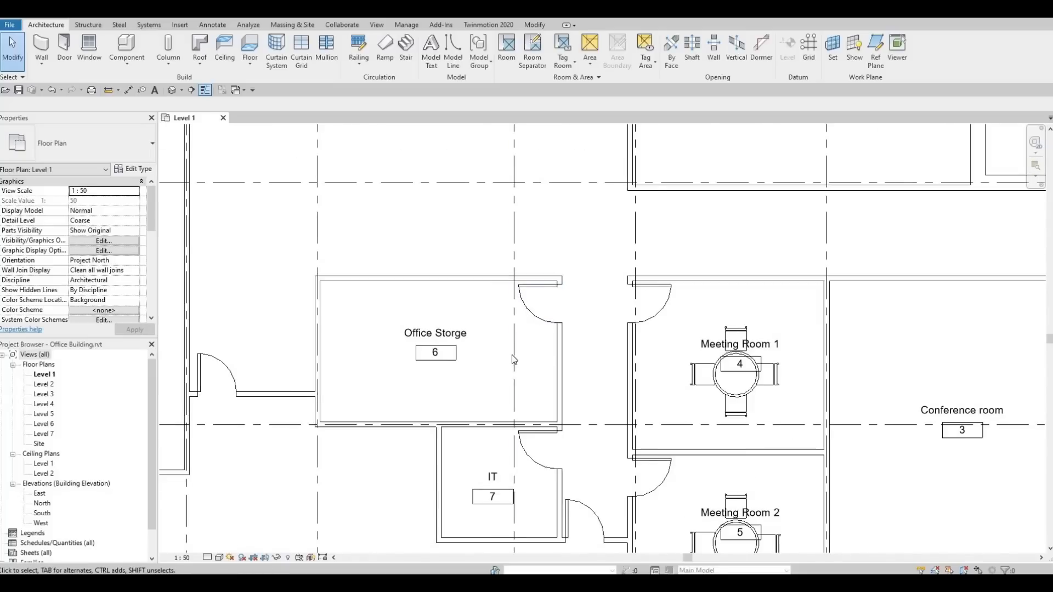
middle_drag(536, 355, 546, 362)
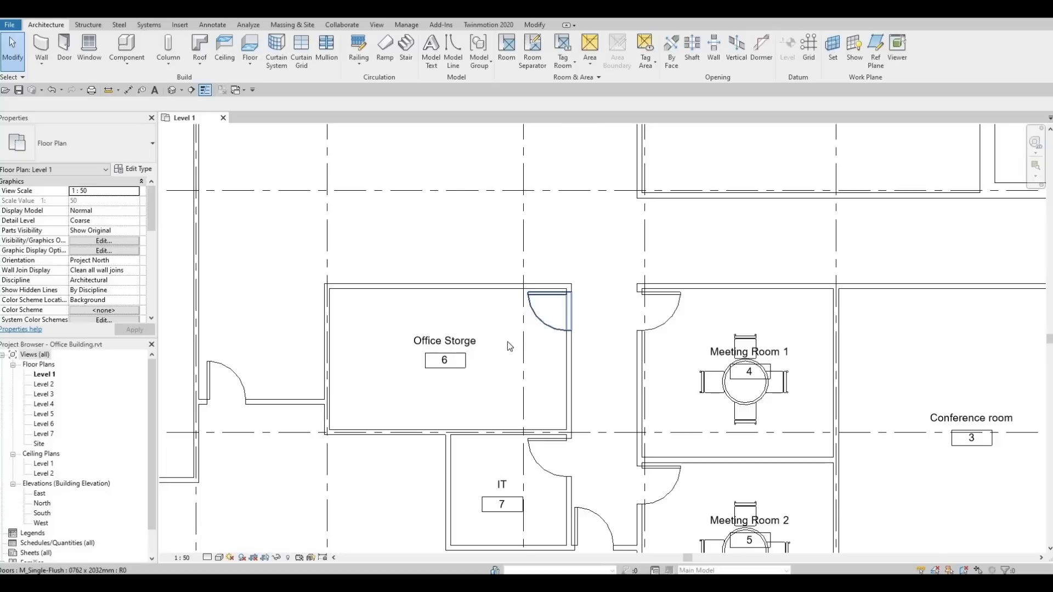
middle_drag(505, 341, 514, 370)
middle_drag(601, 278, 579, 311)
middle_drag(598, 348, 545, 346)
scroll(546, 346, down, 2)
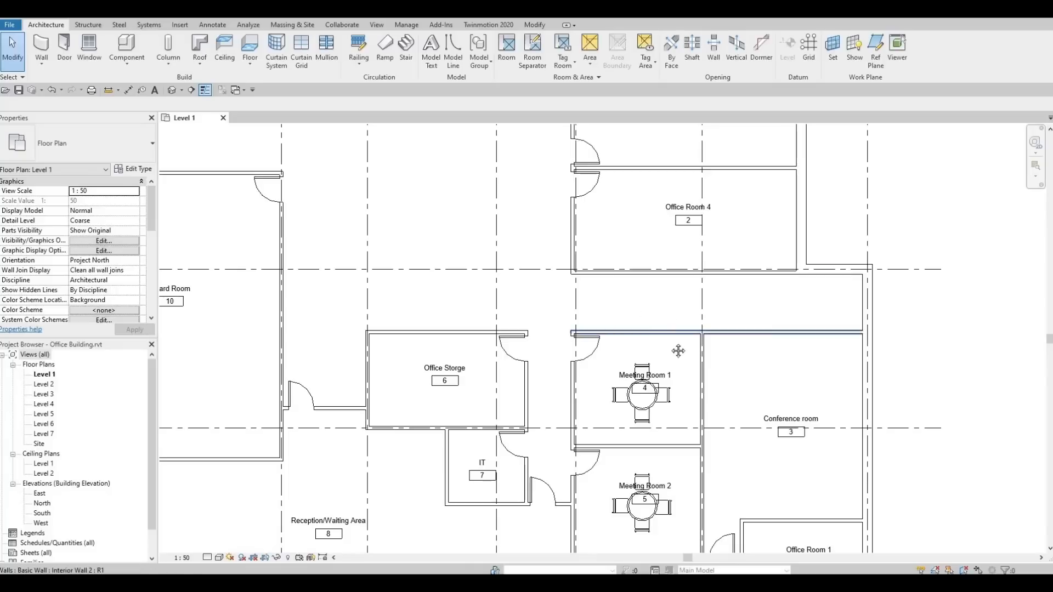
Review the Open Office Area, Board Room and office rooms, ending with an overview of the complete Level 1 plan.
middle_drag(582, 319, 703, 338)
scroll(746, 339, down, 1)
scroll(631, 299, down, 3)
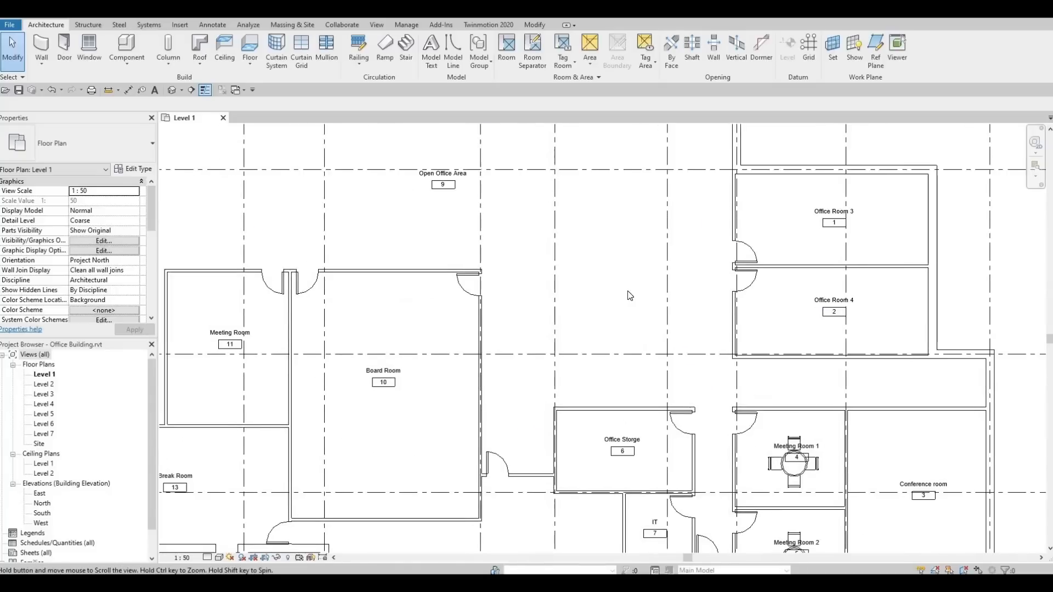
middle_drag(630, 283, 648, 262)
middle_drag(666, 314, 665, 227)
middle_drag(764, 235, 734, 167)
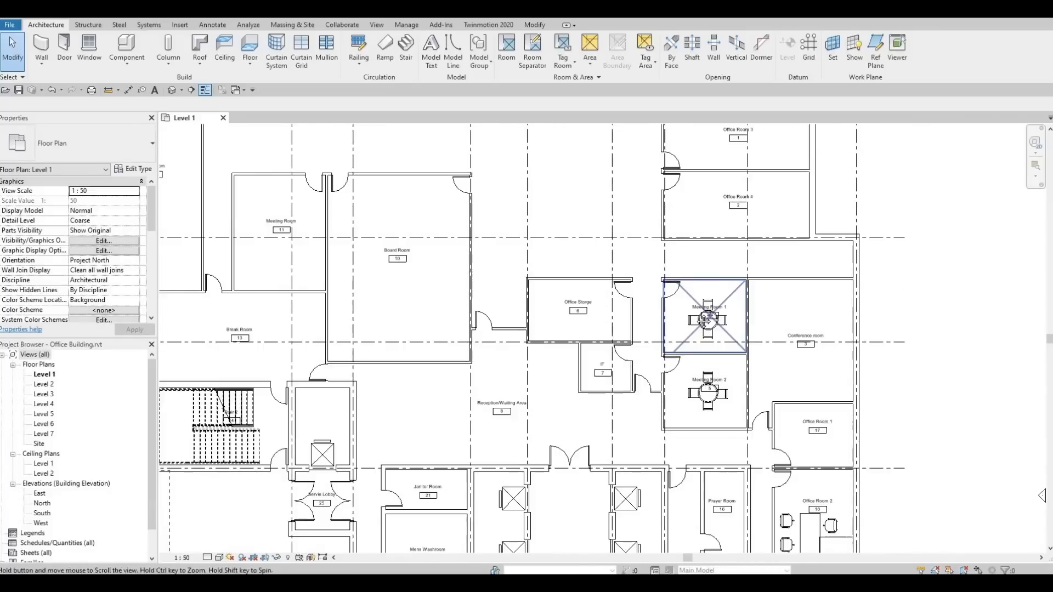
scroll(707, 317, down, 2)
middle_drag(651, 436, 723, 259)
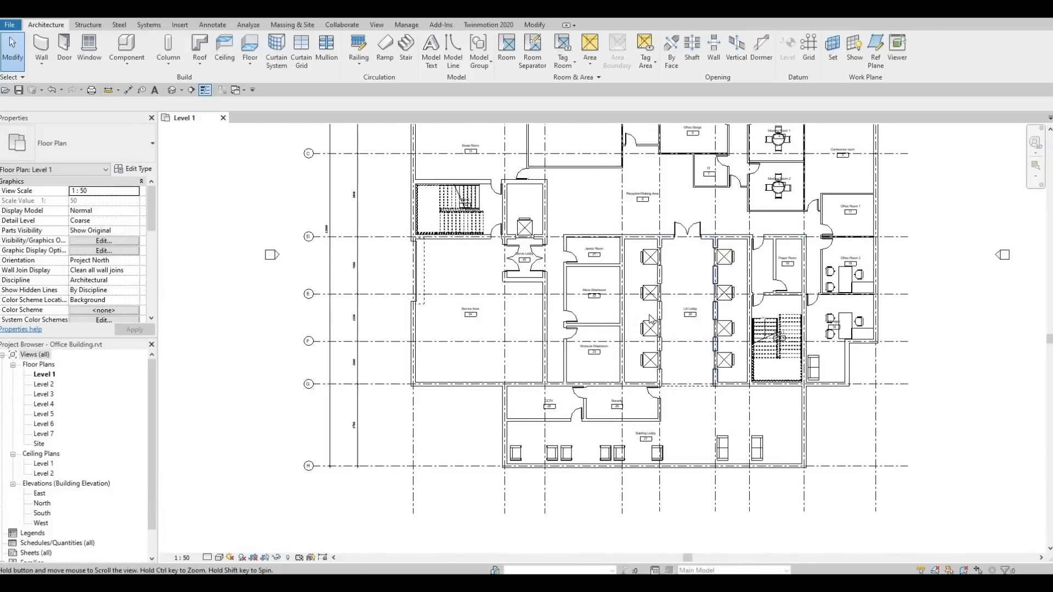
middle_drag(749, 312, 615, 313)
scroll(648, 311, down, 2)
middle_drag(647, 252, 643, 350)
scroll(651, 321, down, 2)
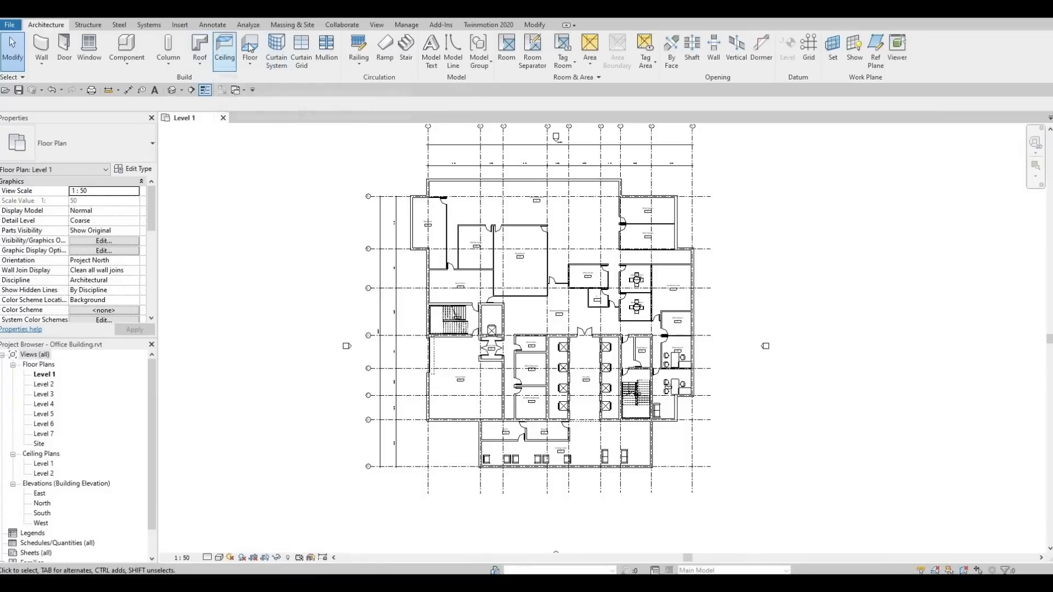
Begin a Level 1 floor, duplicate its generic type as Floor 1 and set the structure layer's thickness to 300 mm.
click(250, 47)
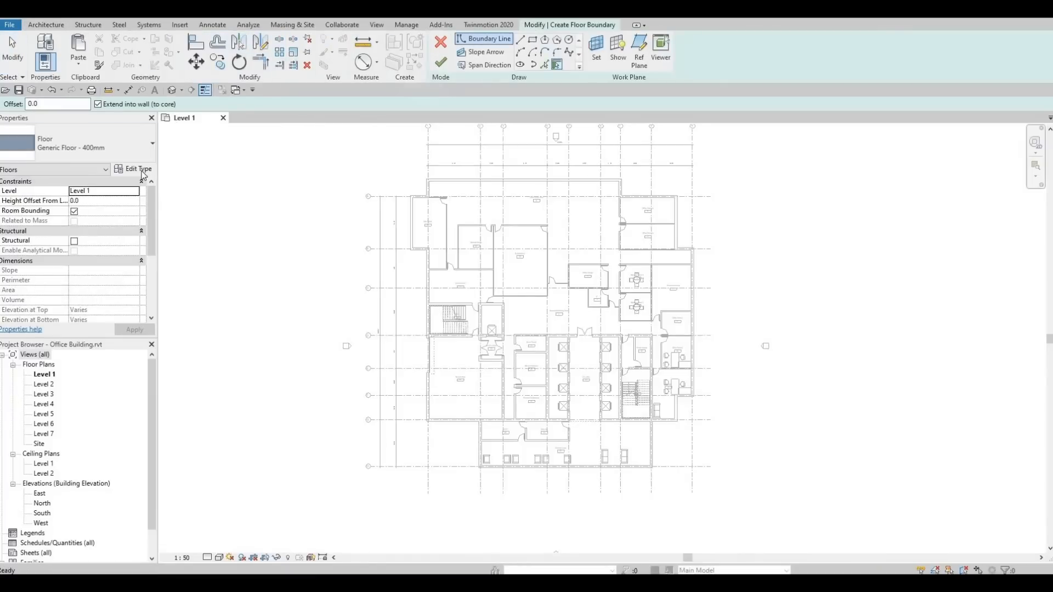
click(142, 170)
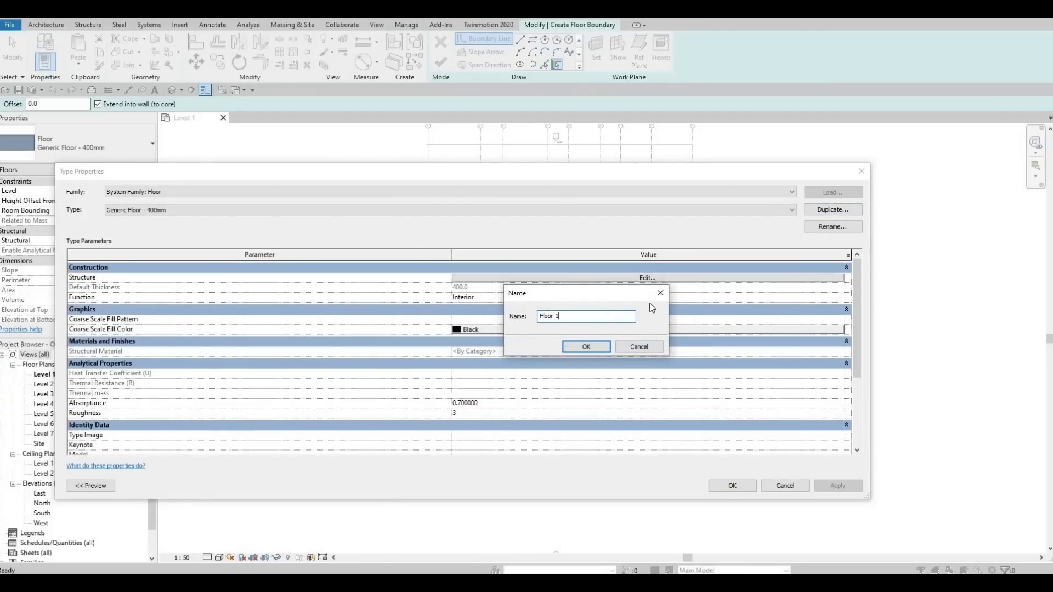
click(586, 346)
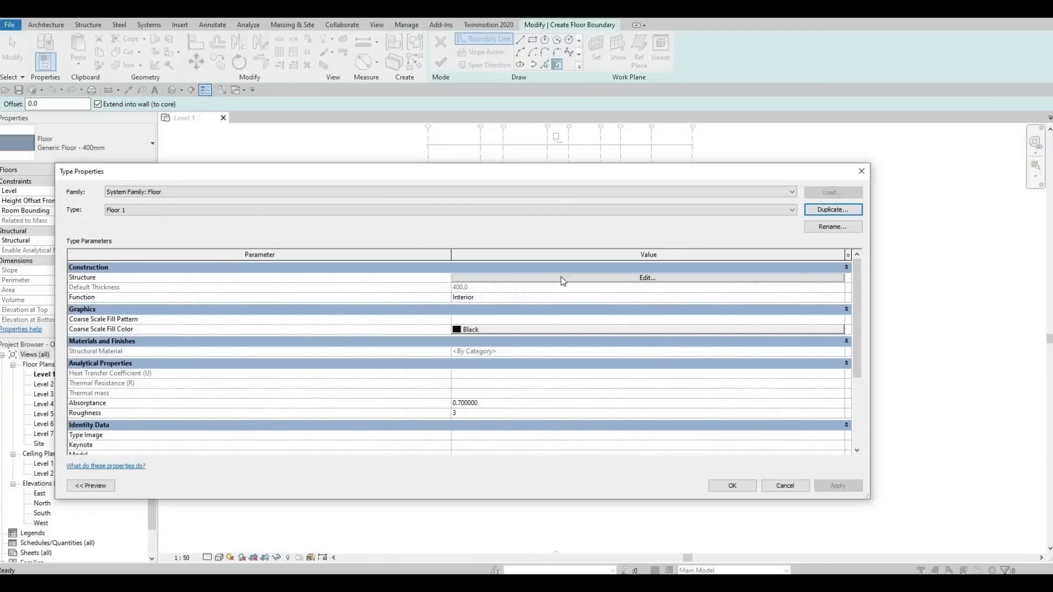
click(564, 278)
click(508, 276)
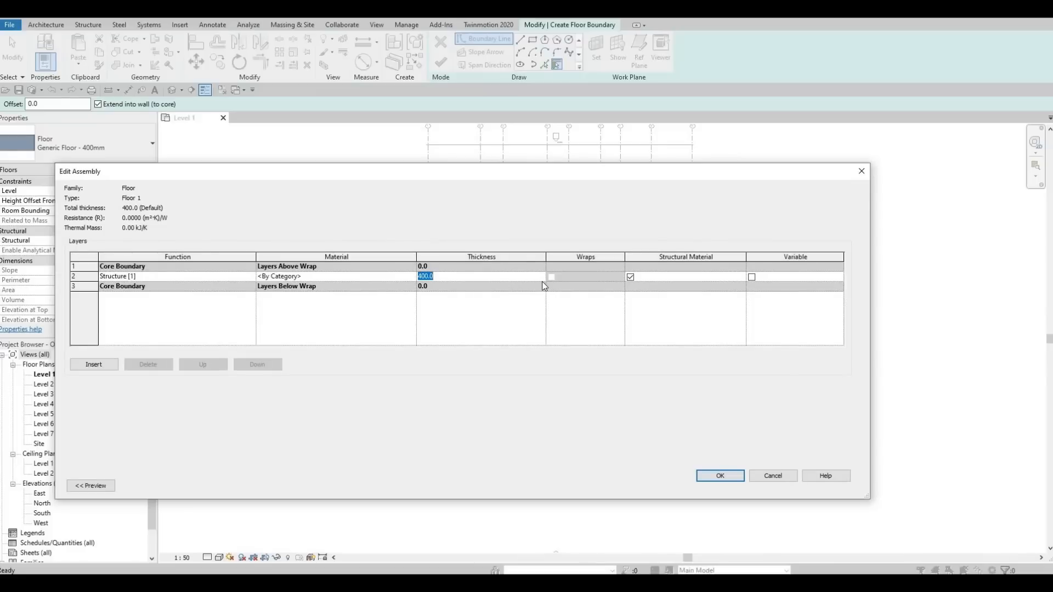
Assign the Metal - Stainless Steel,Polished material to the structure layer of Floor 1 and accept the type settings.
click(410, 278)
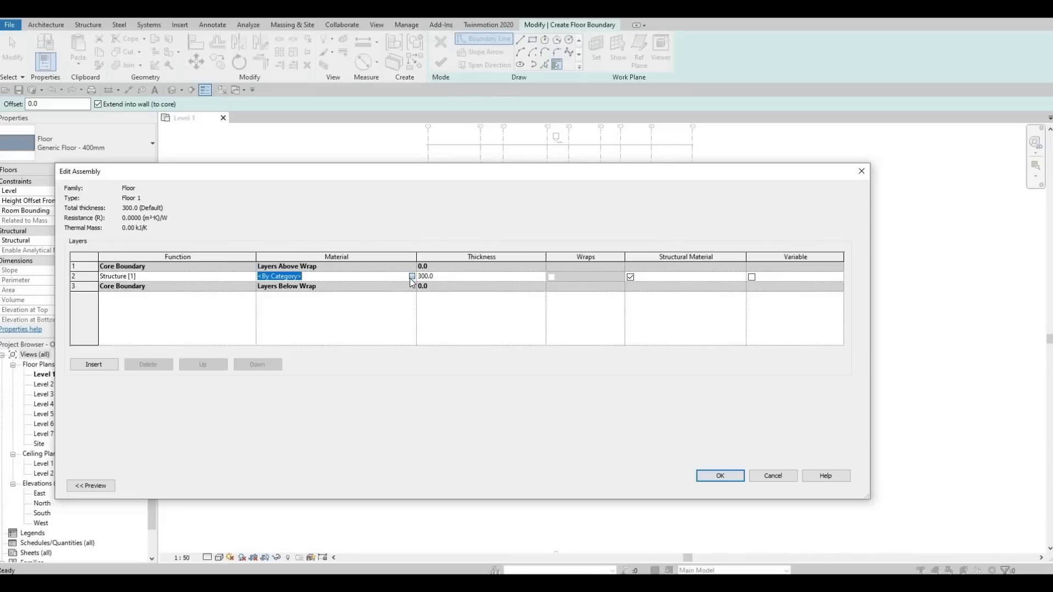
click(412, 276)
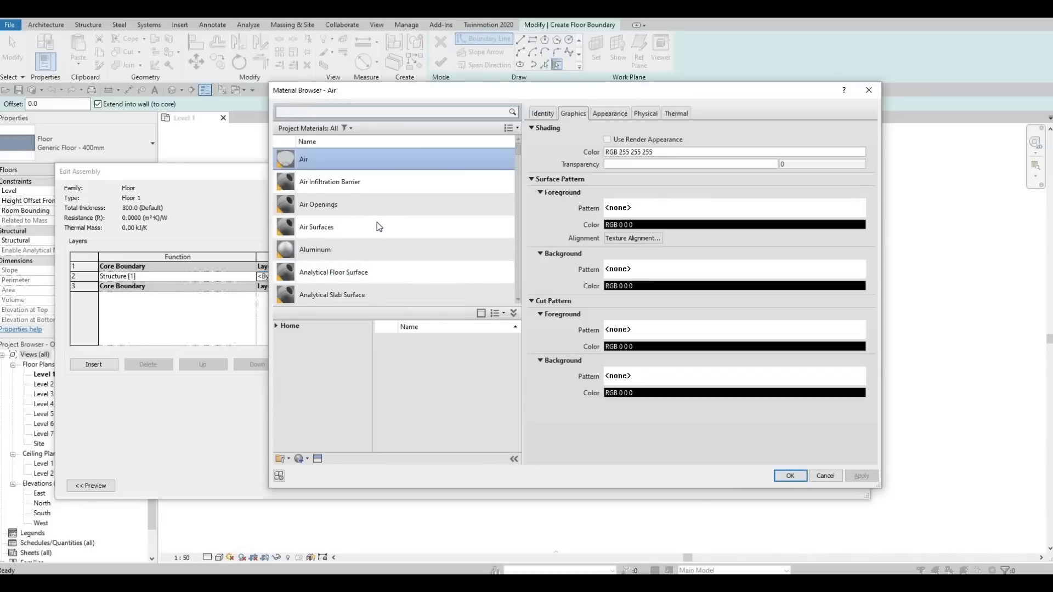
scroll(377, 222, down, 5)
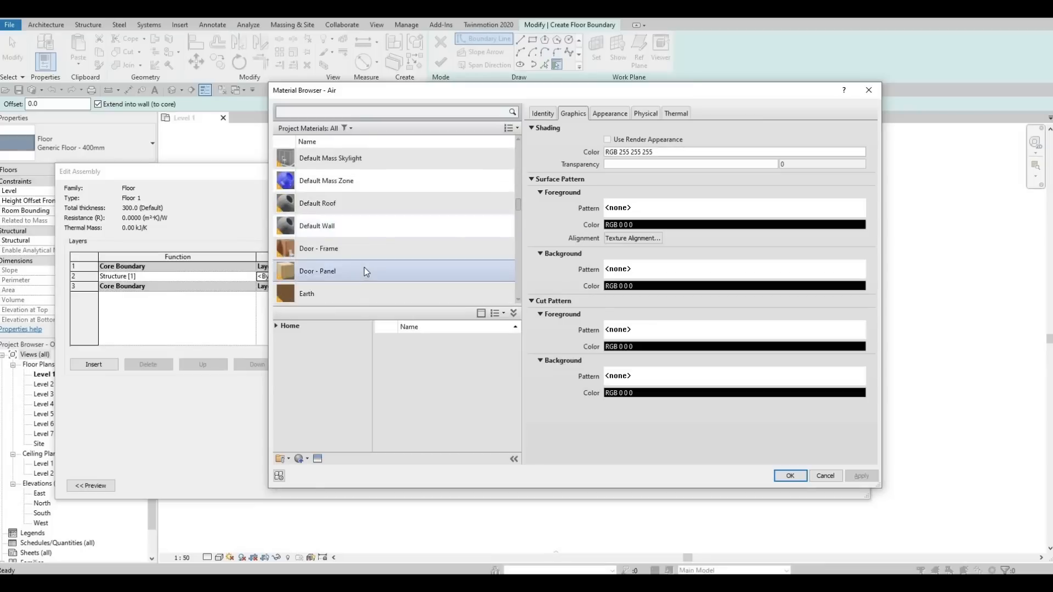
scroll(366, 272, down, 4)
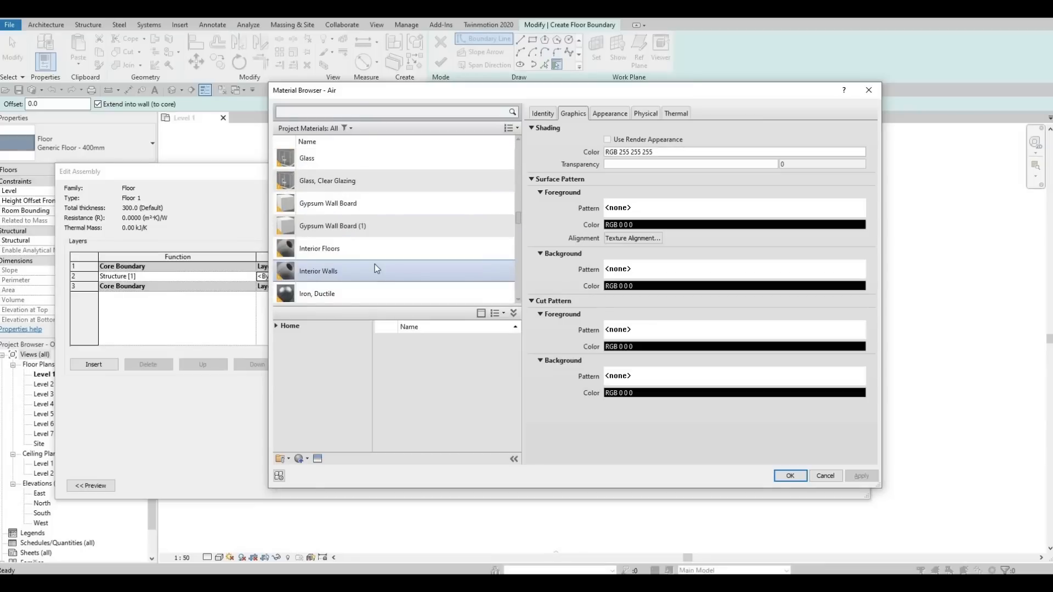
scroll(374, 266, down, 1)
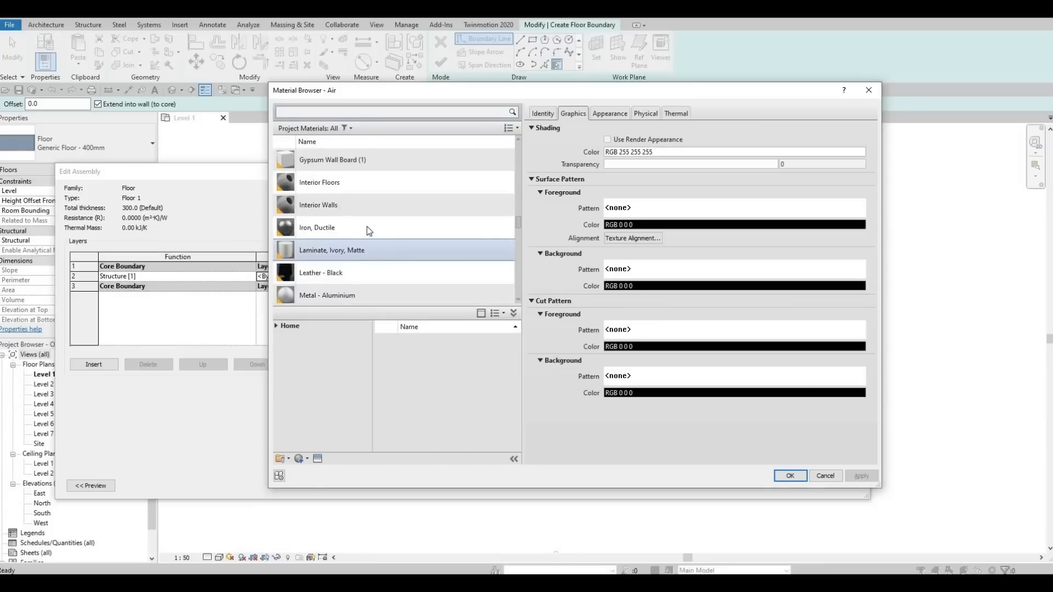
scroll(367, 226, down, 3)
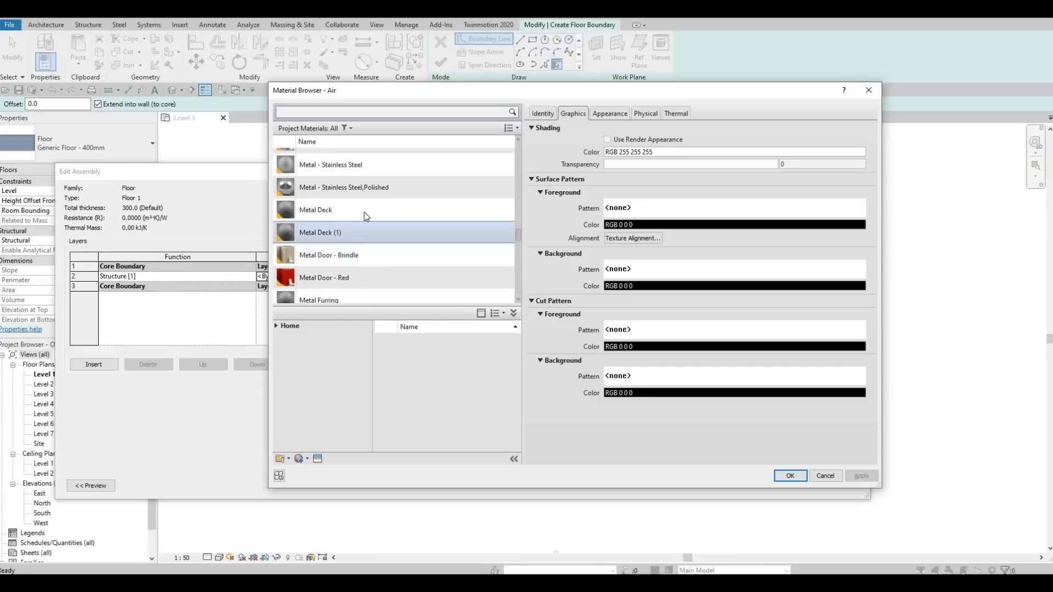
click(468, 194)
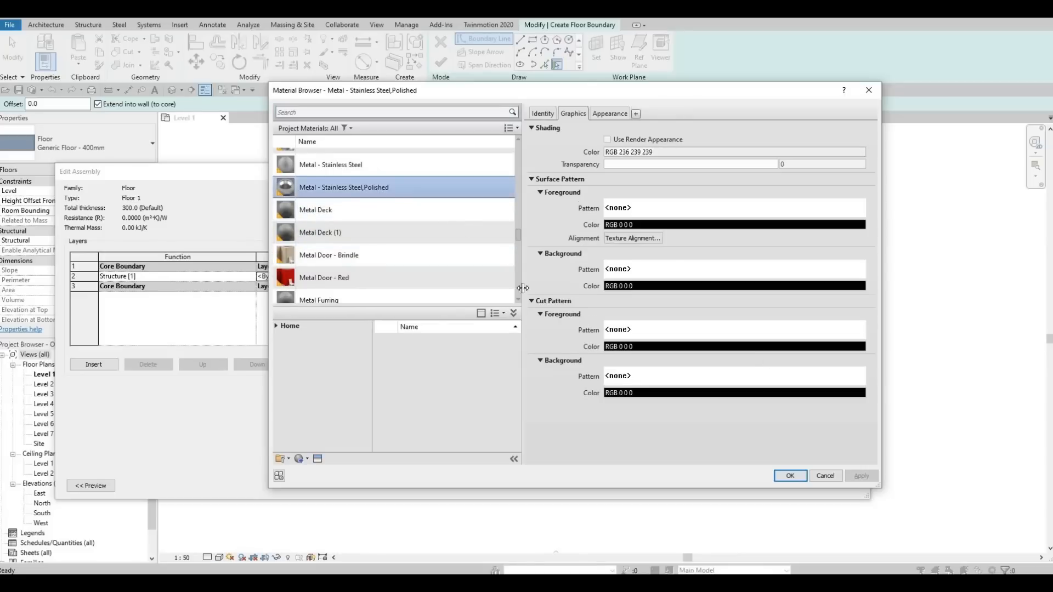
click(788, 475)
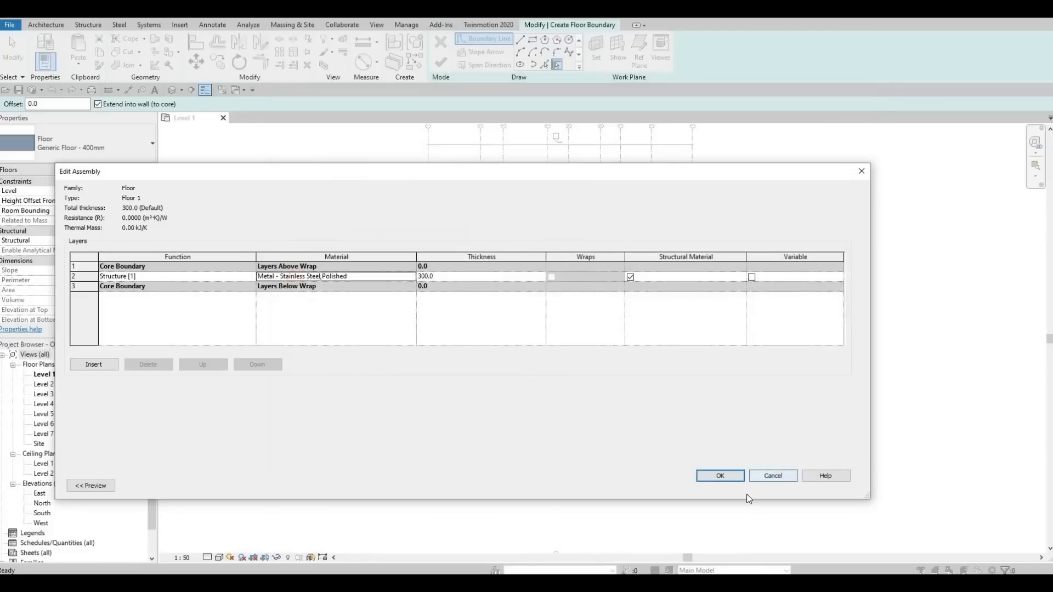
click(737, 480)
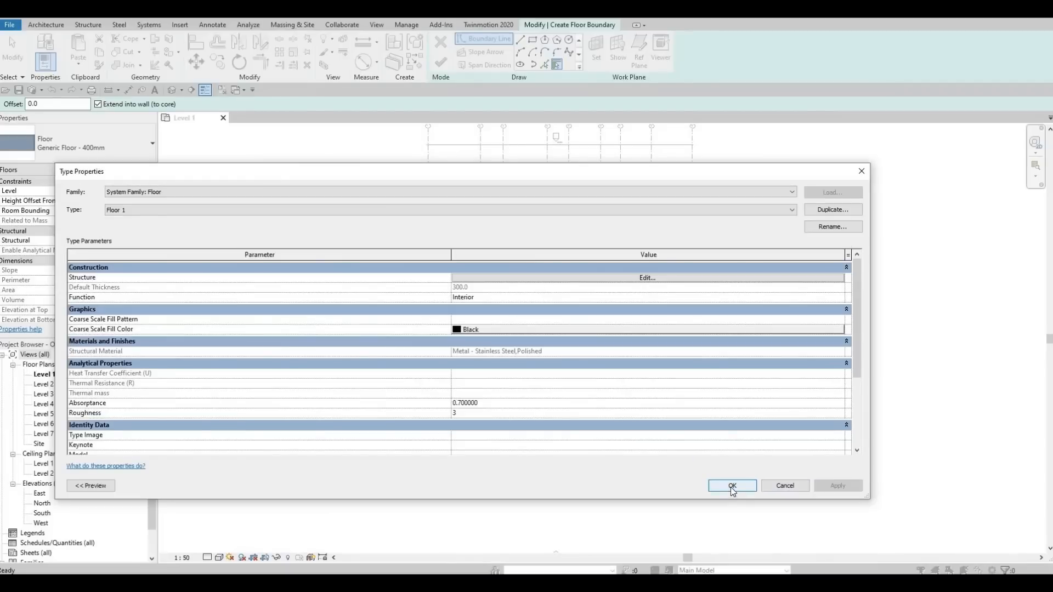
click(731, 487)
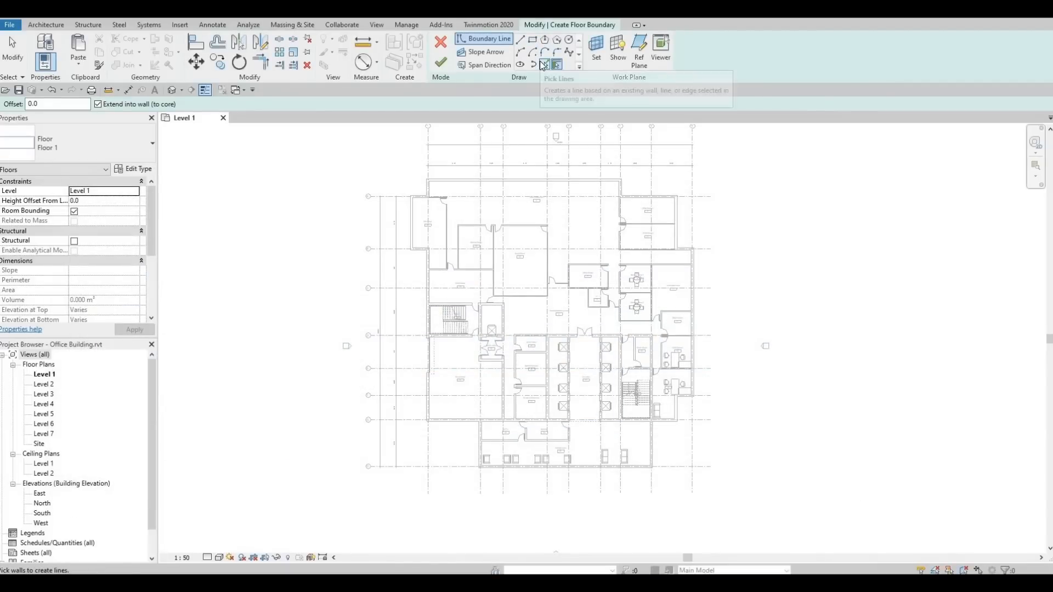
Pick the outer wall faces around the Idea Room, Open Office Area and north side of Office Room 3 as floor boundary lines.
click(543, 65)
scroll(422, 186, up, 2)
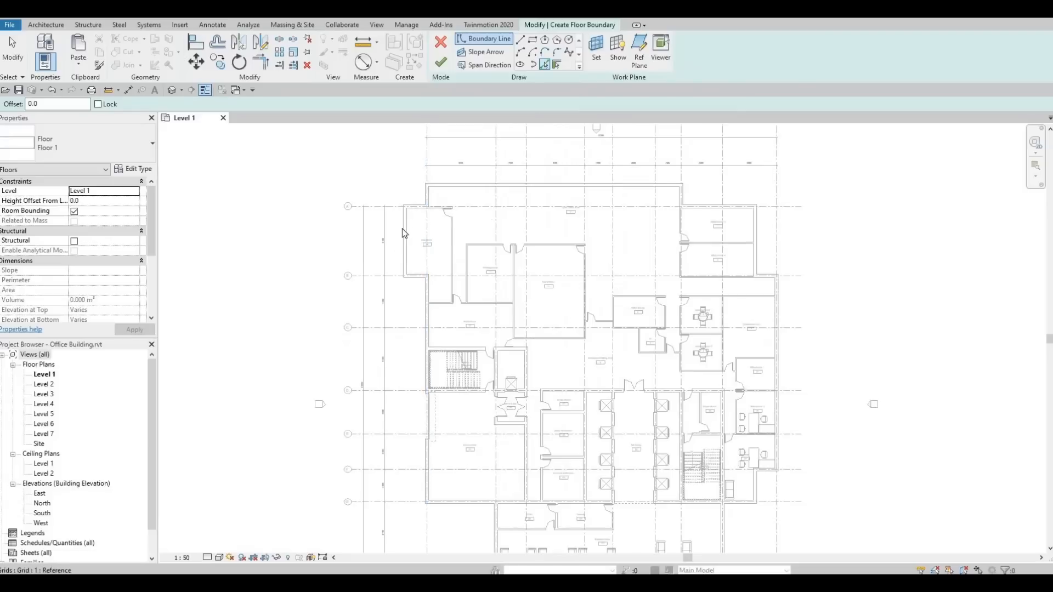
click(397, 245)
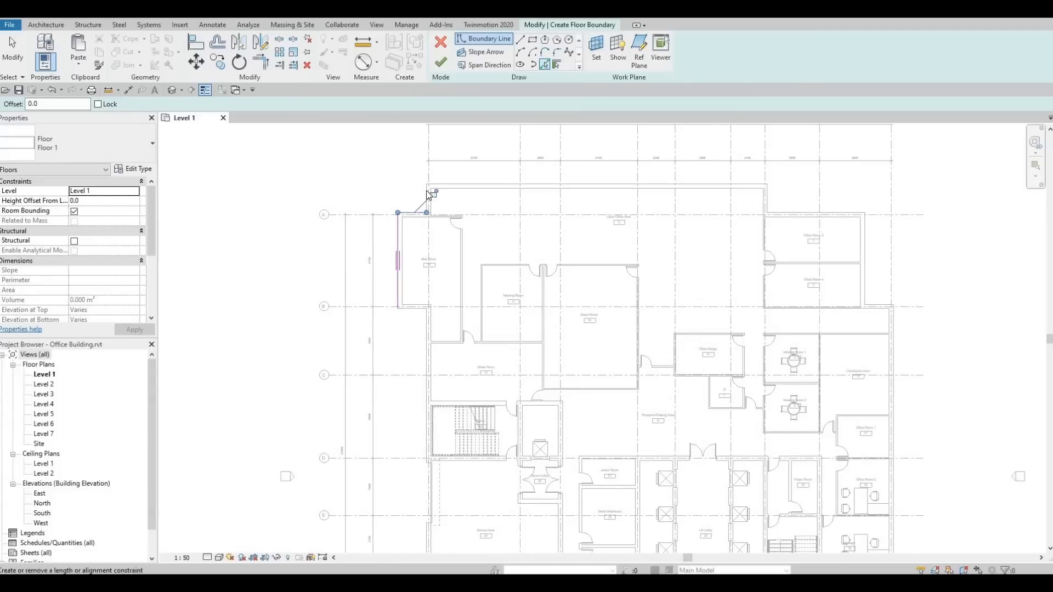
scroll(425, 197, up, 2)
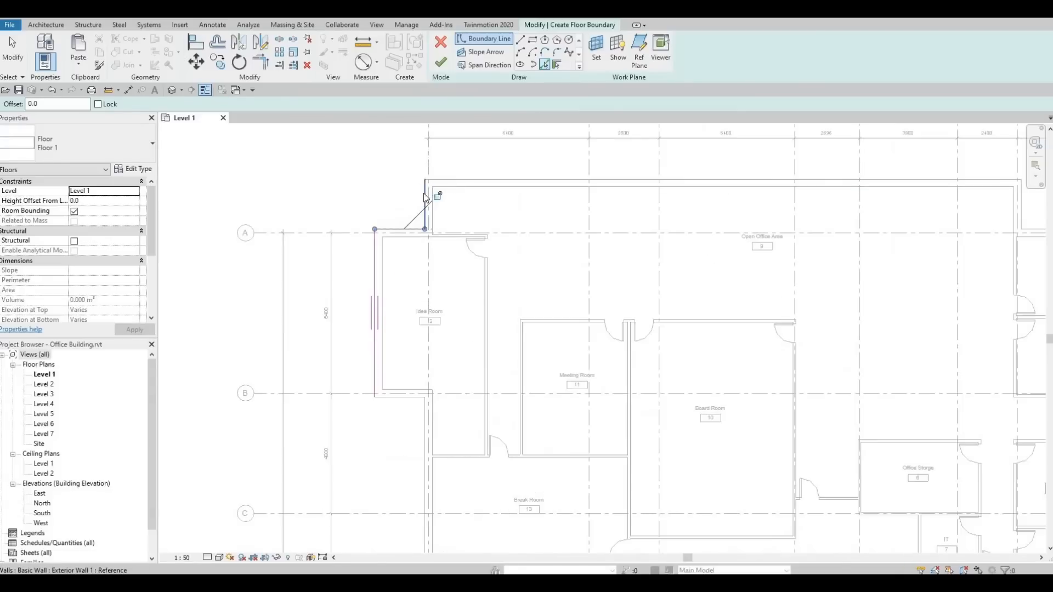
scroll(865, 260, down, 3)
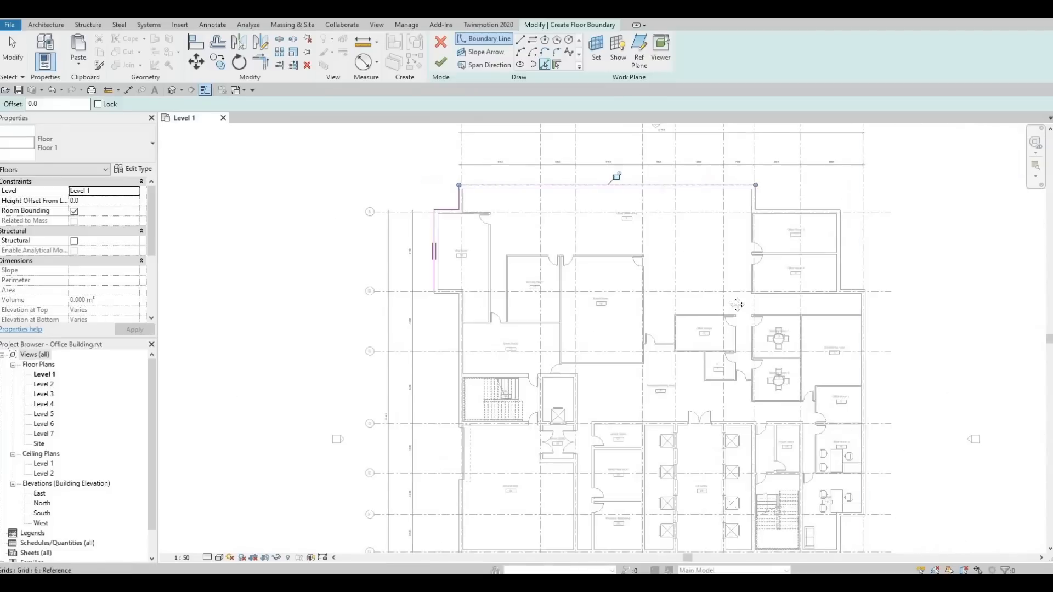
scroll(600, 228, up, 5)
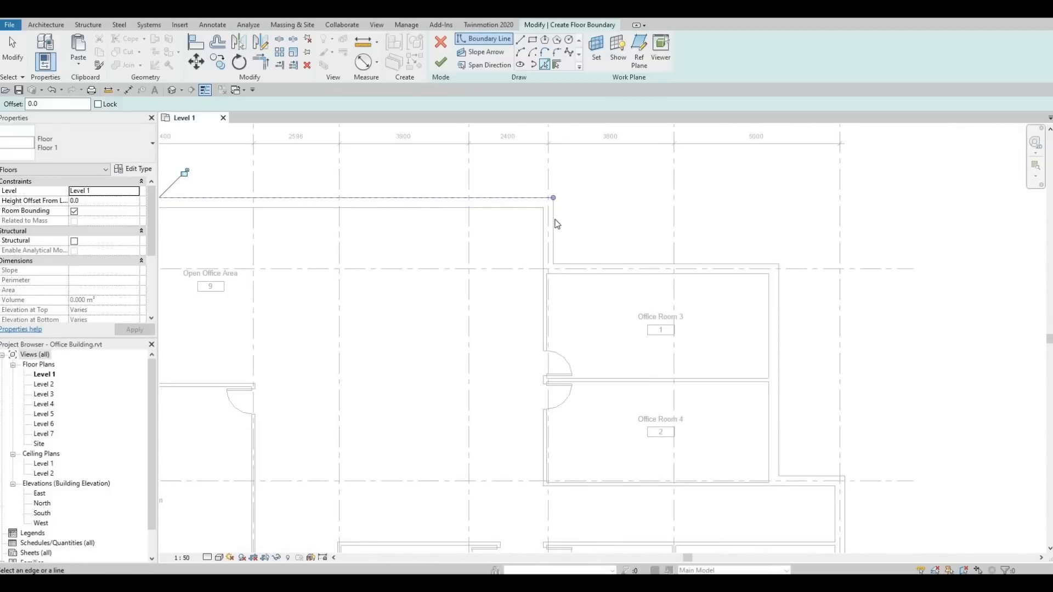
click(751, 274)
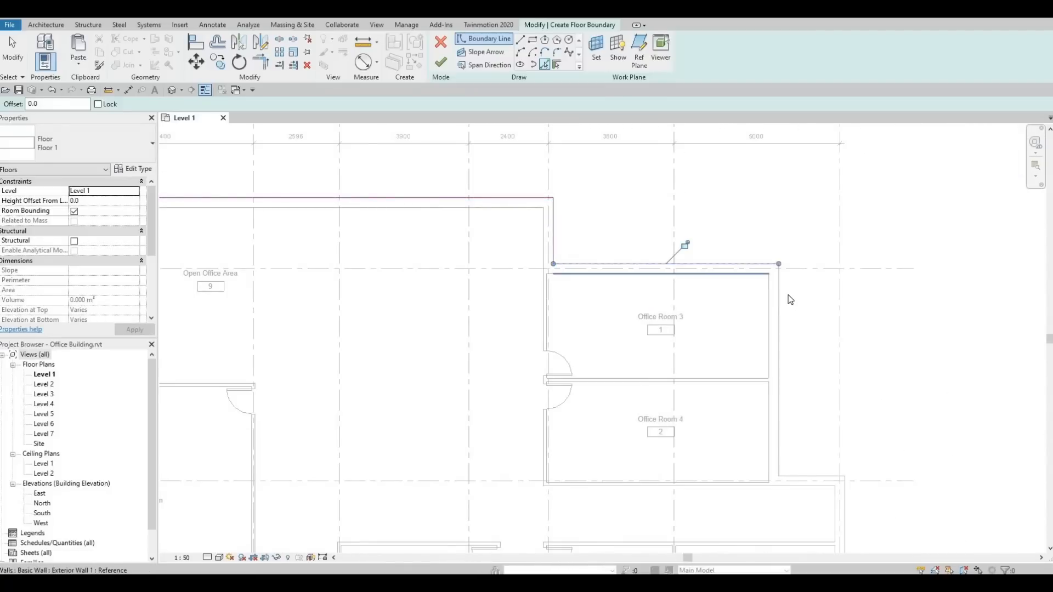
Continue the floor boundary along the exterior wall faces east of Office Rooms 3 and 4 and the Conference room.
middle_drag(800, 460, 673, 266)
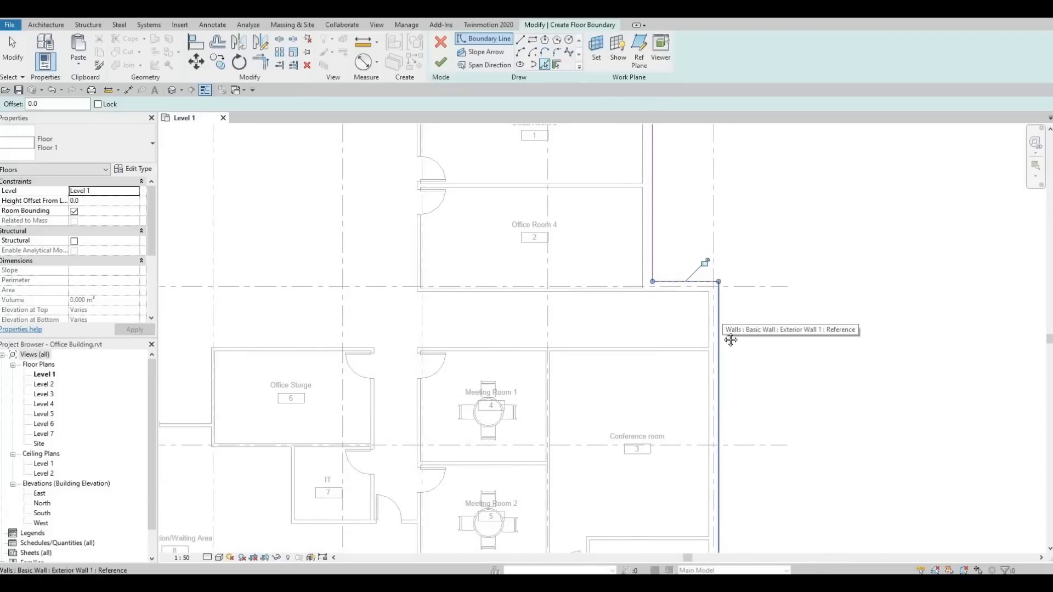
click(721, 323)
middle_drag(717, 436, 729, 134)
middle_drag(714, 489, 729, 362)
scroll(725, 332, down, 3)
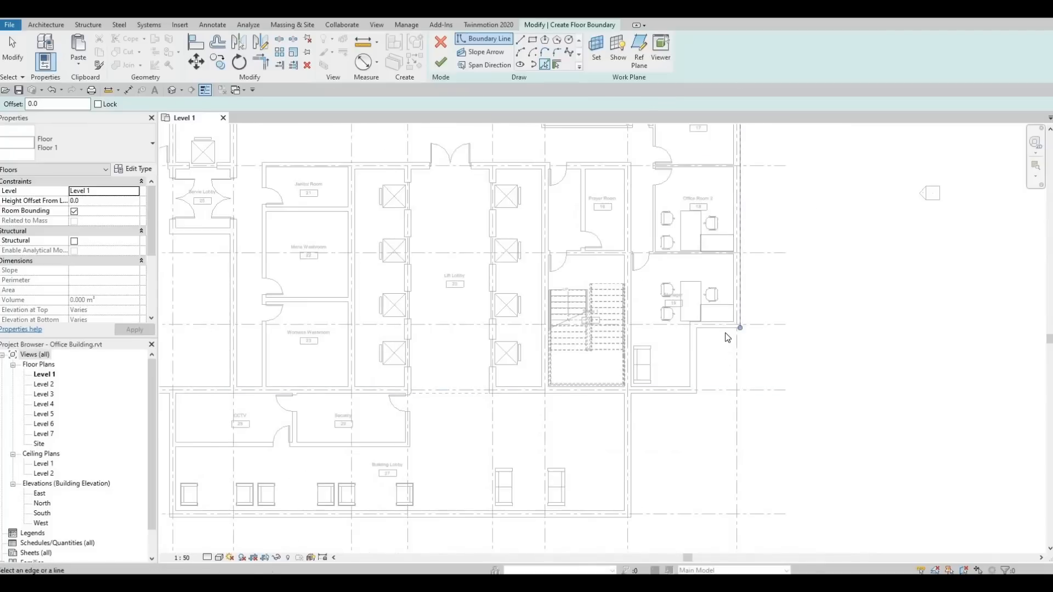
Add boundary lines on the exterior wall faces around the Manager room's stepped corner and south of Stairs 1.
scroll(720, 301, up, 5)
click(717, 299)
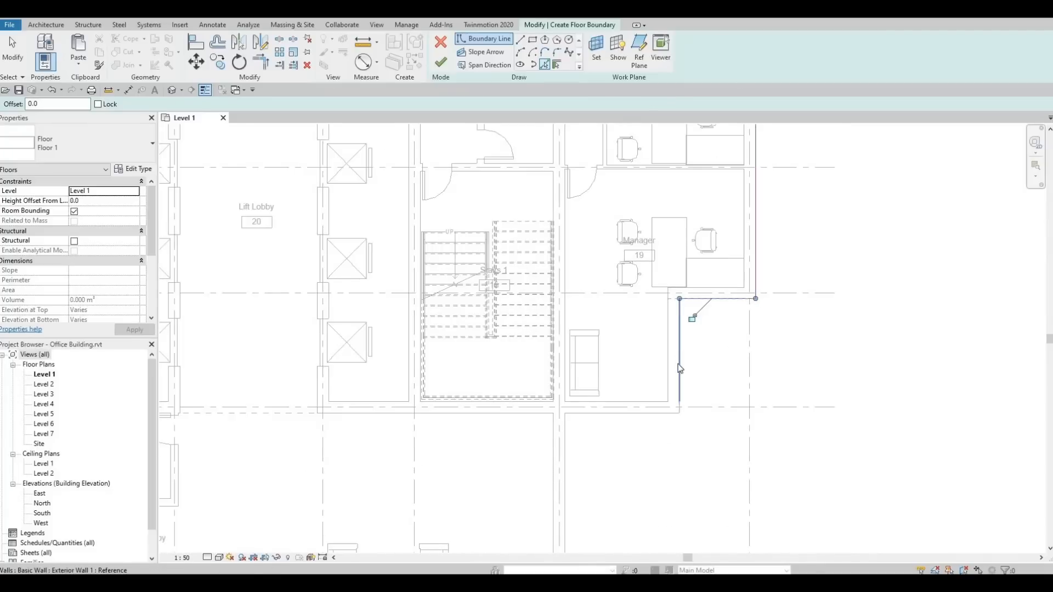
click(625, 414)
scroll(717, 298, up, 5)
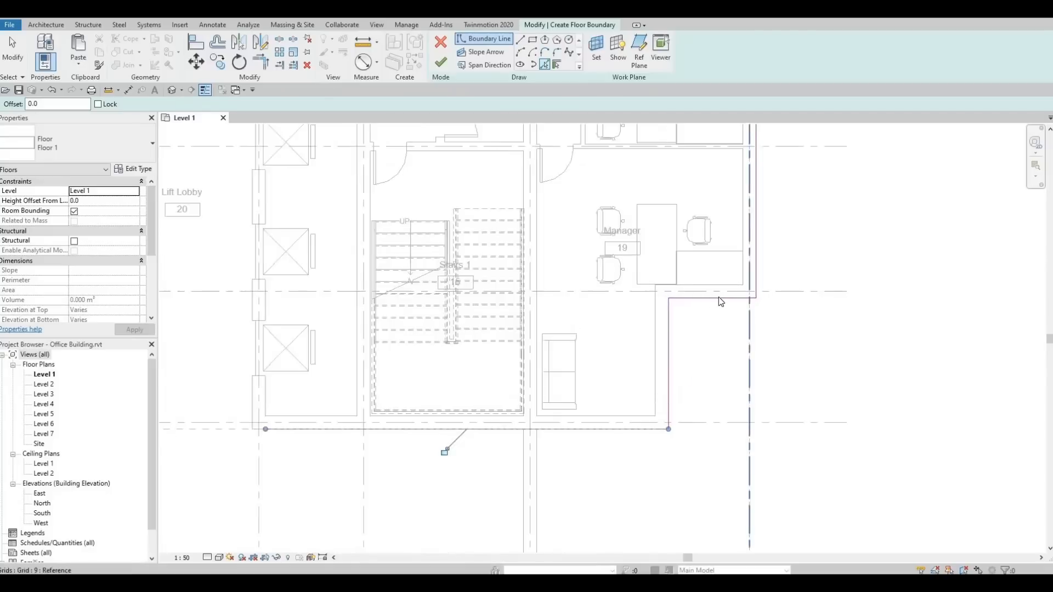
Try to continue the floor boundary along the east wall face of the Lift Lobby.
middle_drag(767, 307, 774, 308)
scroll(702, 338, down, 5)
scroll(481, 427, up, 2)
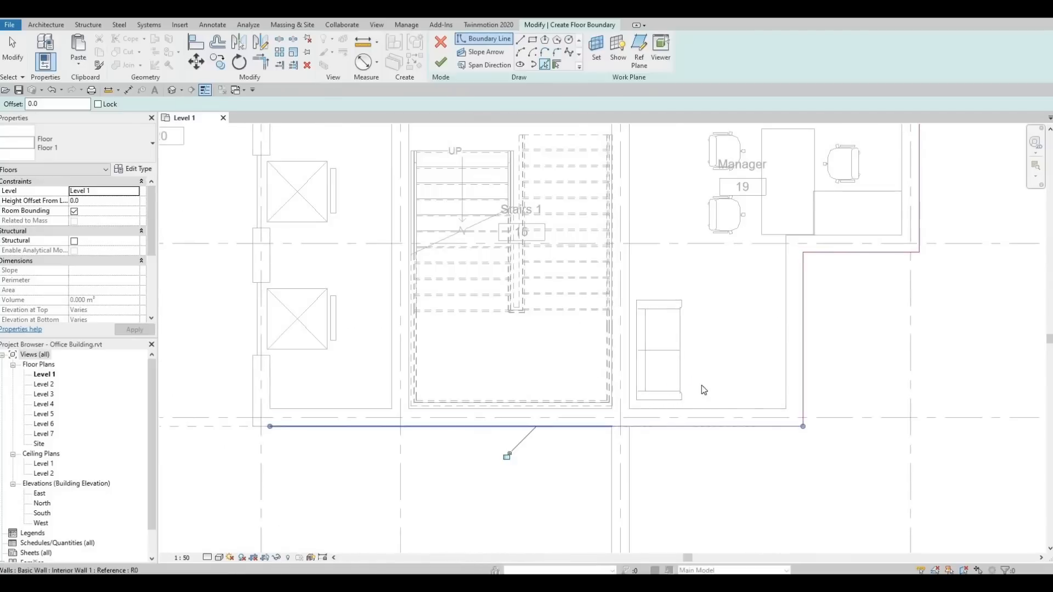
scroll(658, 346, down, 3)
scroll(485, 361, up, 3)
click(486, 360)
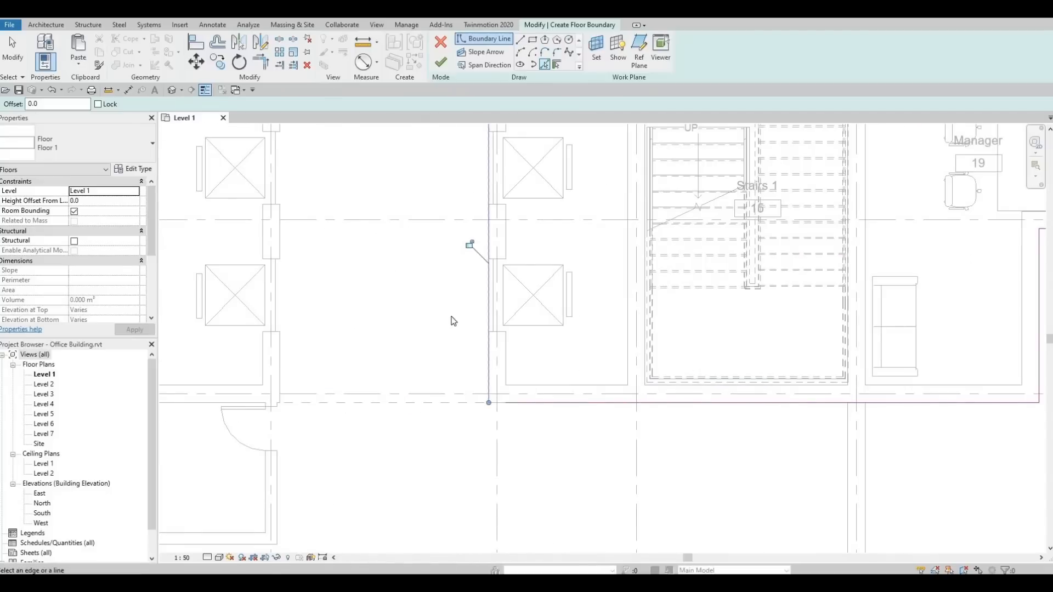
scroll(526, 421, down, 2)
middle_drag(523, 224, 569, 320)
middle_drag(547, 364, 581, 271)
scroll(581, 271, up, 1)
scroll(580, 271, down, 4)
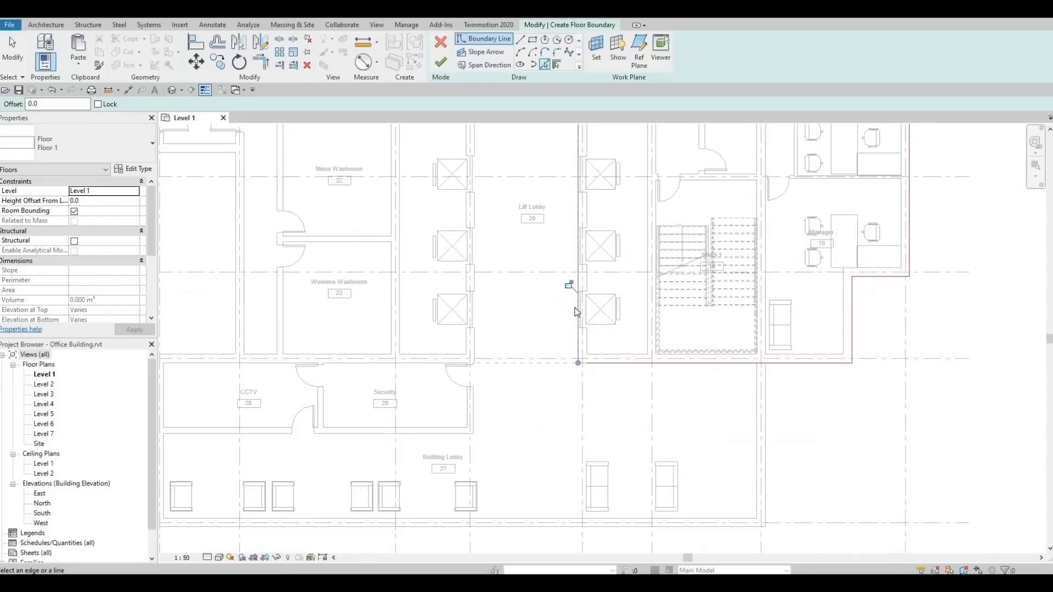
click(580, 336)
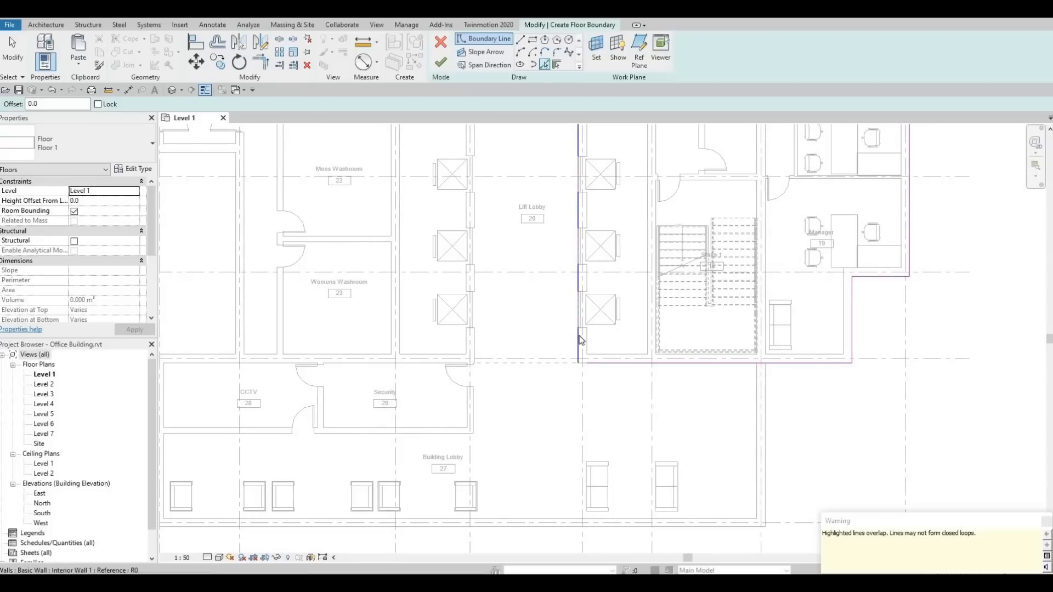
Delete the boundary lines along the Lift Lobby's east wall and the wall south of Stairs 1.
key(Escape)
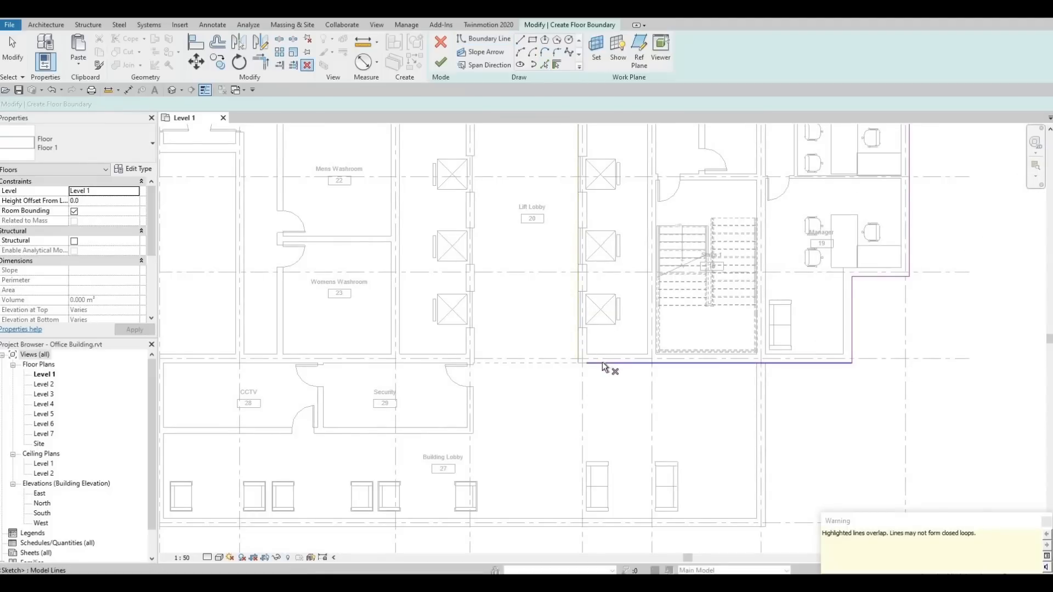
key(Escape)
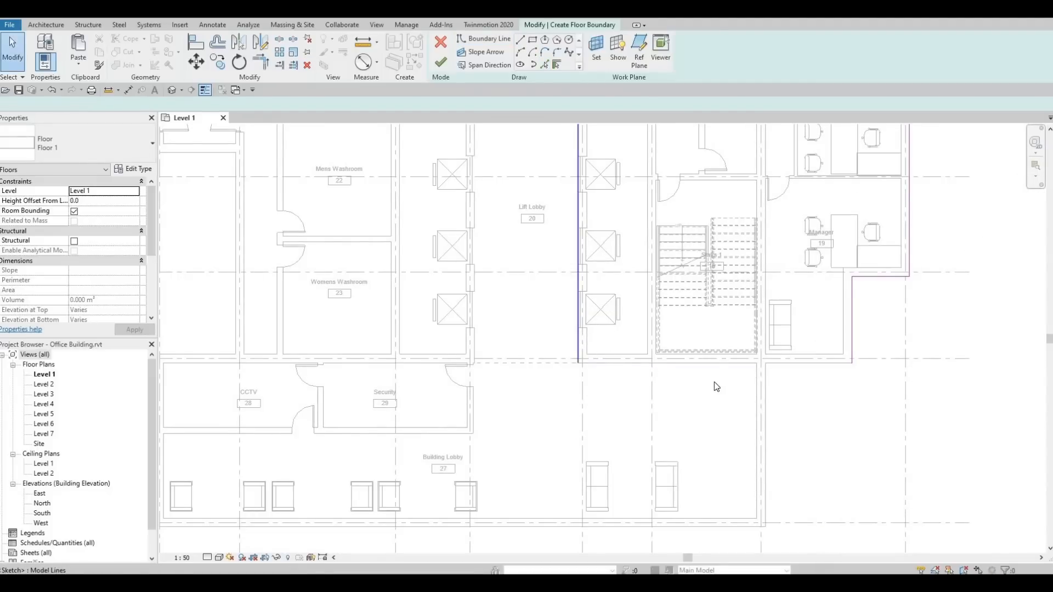
middle_drag(587, 337, 483, 316)
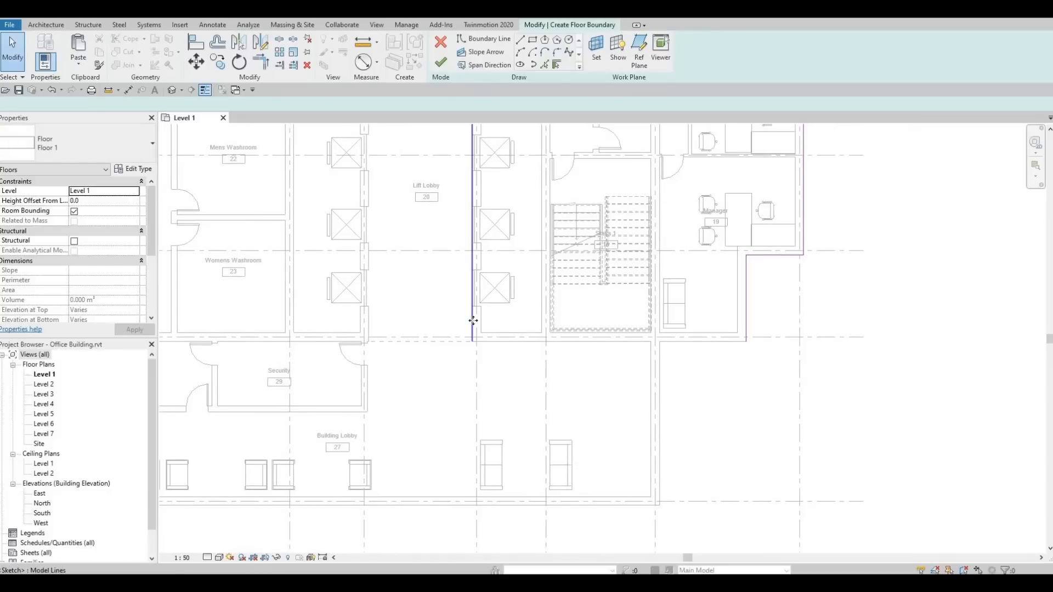
click(473, 320)
key(Delete)
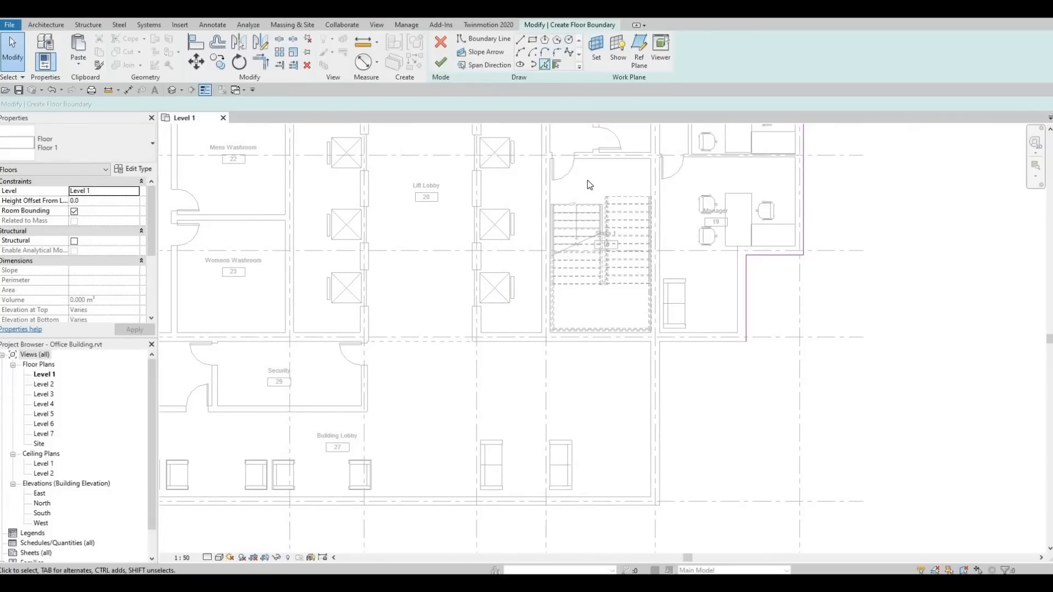
Pick the outer wall face south of Stairs 1 and the Building Lobby's east and south wall faces as boundary lines.
click(700, 342)
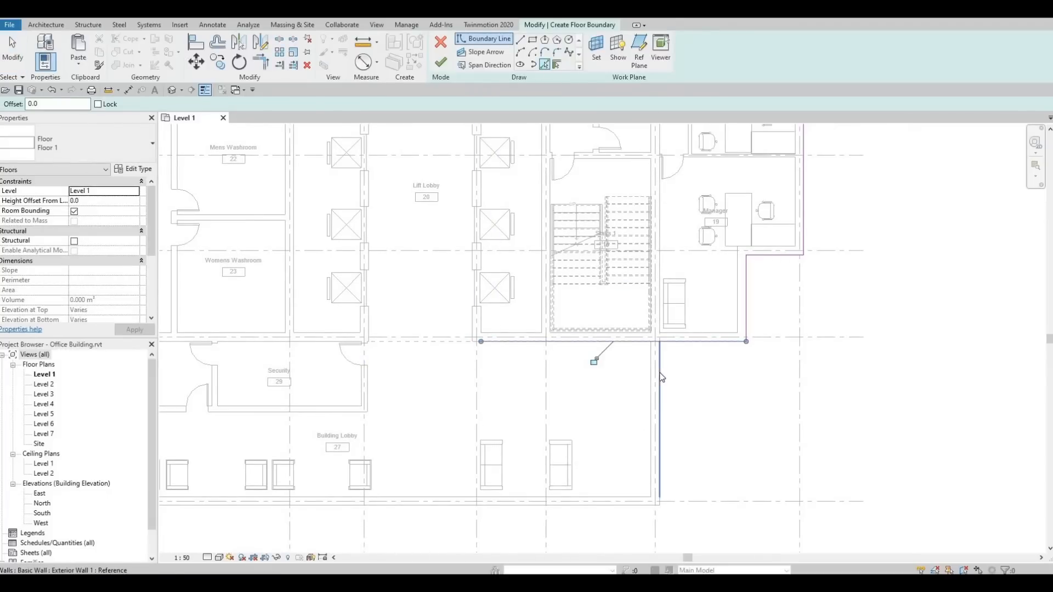
click(660, 384)
middle_drag(569, 509, 671, 428)
middle_drag(471, 362, 623, 365)
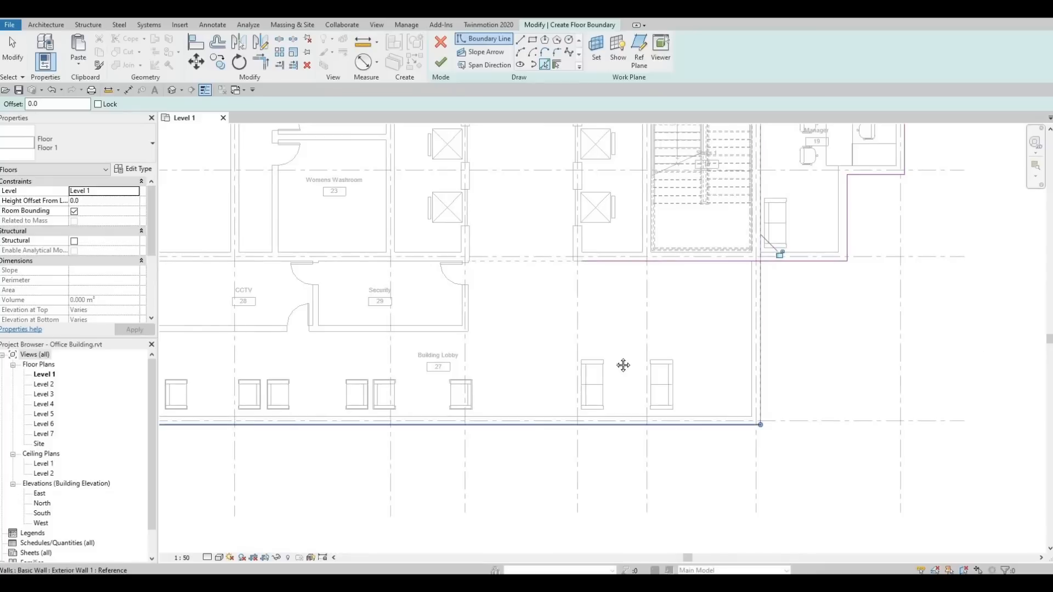
click(459, 425)
Continue the boundary along the Building Lobby's west wall and the Service Area's south wall, then up the west exterior wall to the Idea Room.
middle_drag(412, 402, 726, 388)
middle_drag(461, 365, 622, 359)
click(607, 329)
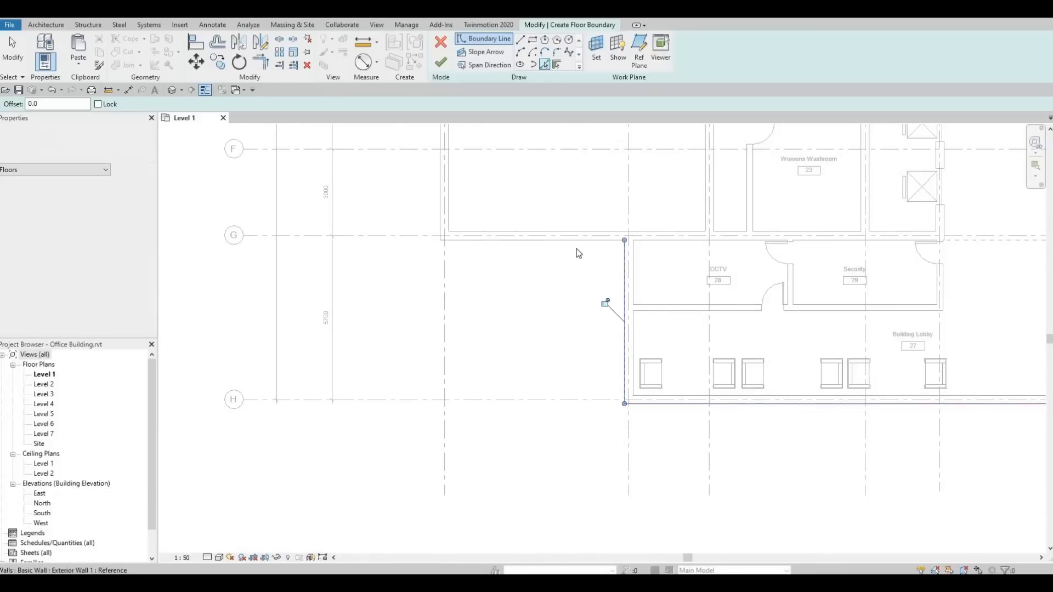
click(502, 240)
middle_drag(470, 263, 471, 439)
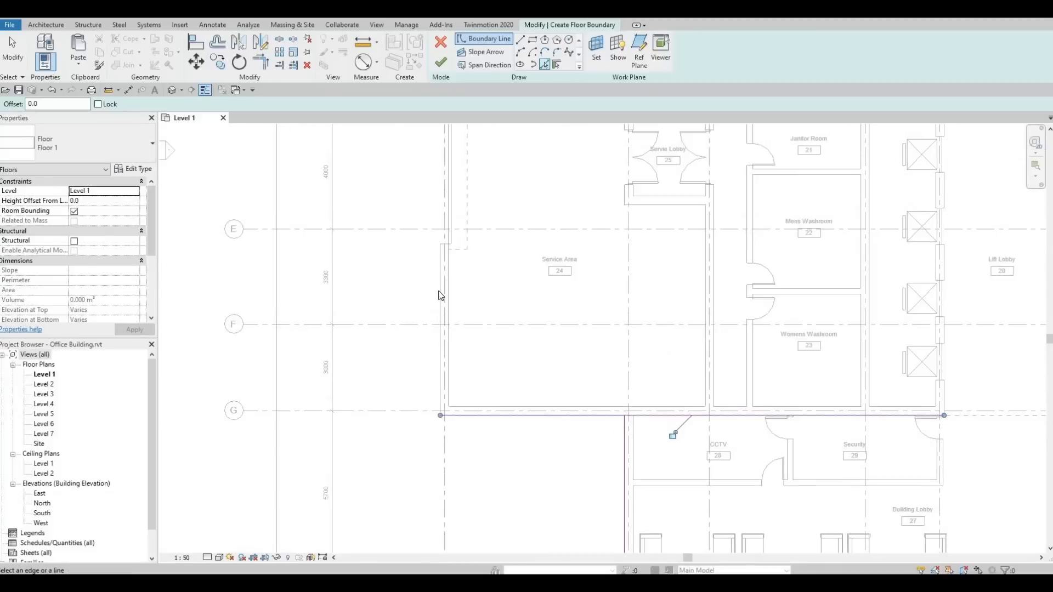
middle_drag(515, 215, 502, 480)
middle_drag(501, 164, 507, 380)
click(416, 290)
key(Escape)
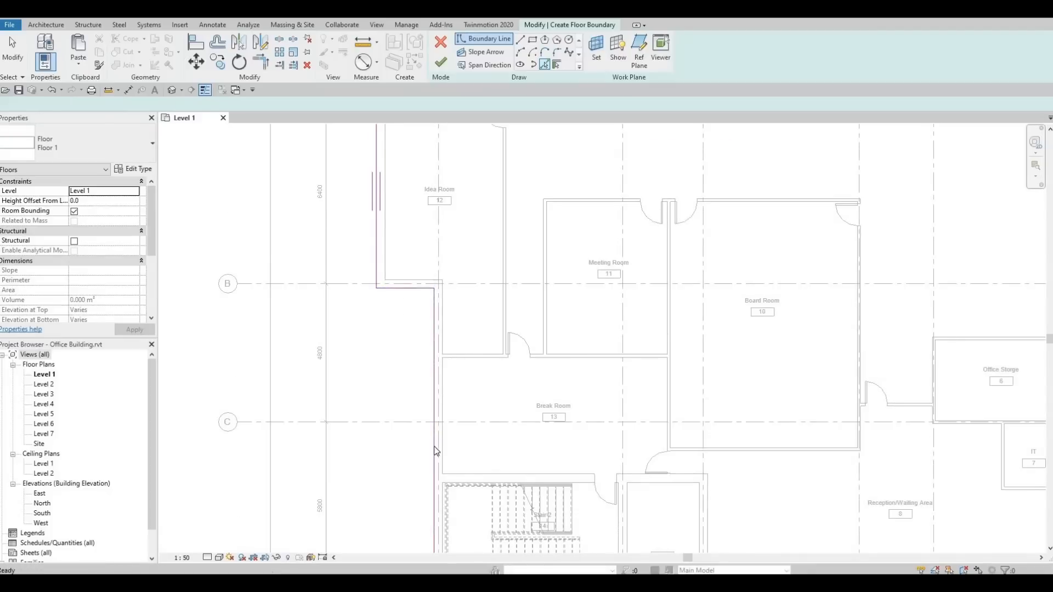
Trim the boundary to a corner where the line south of Stairs 1 meets the Building Lobby's east wall line.
scroll(435, 451, down, 2)
middle_drag(403, 230, 411, 359)
middle_drag(548, 390, 491, 315)
scroll(640, 381, down, 5)
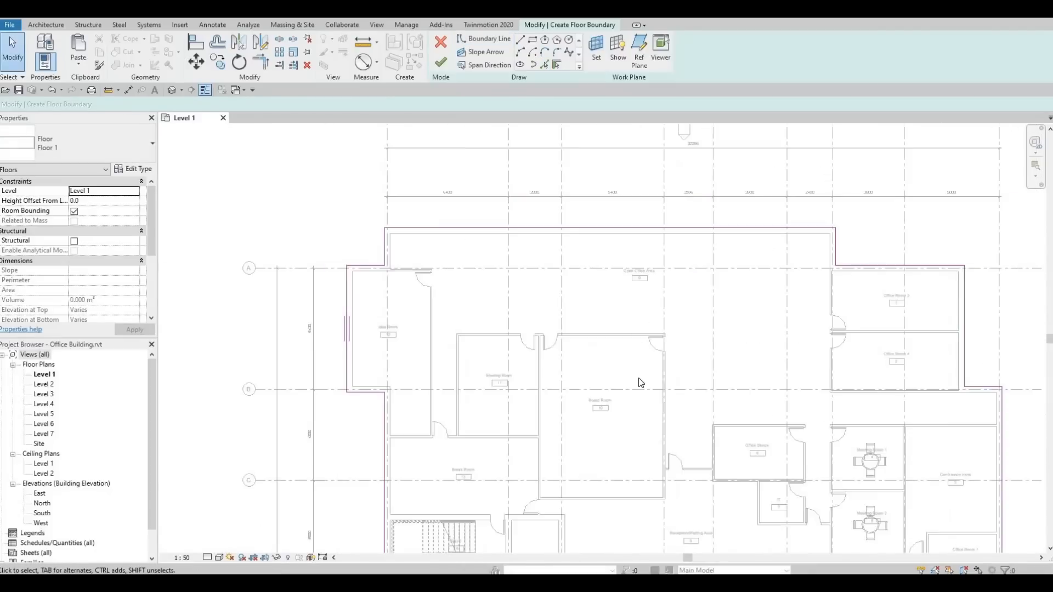
scroll(631, 354, up, 3)
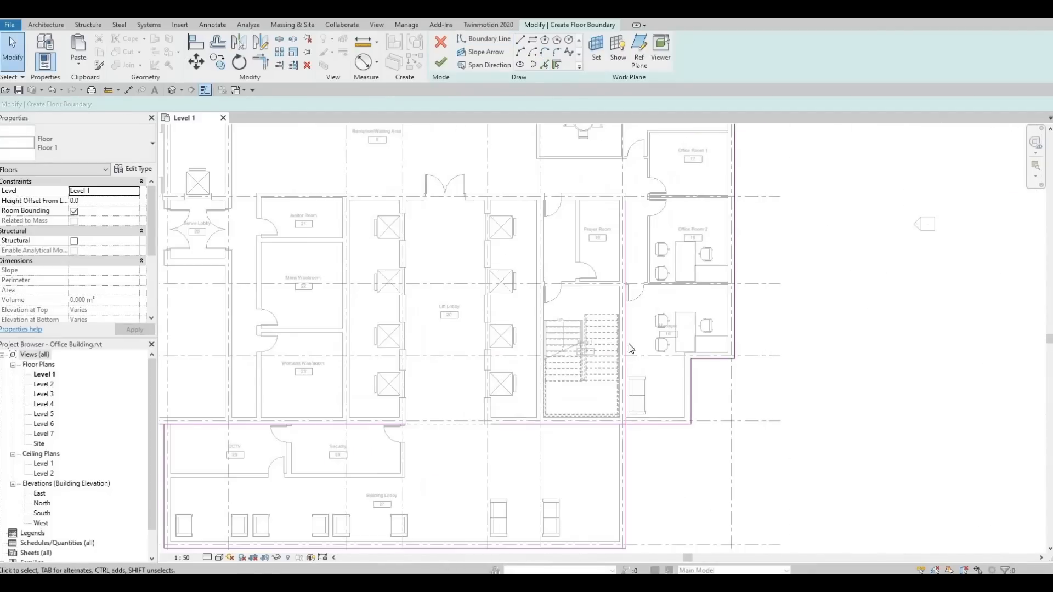
key(t)
key(r)
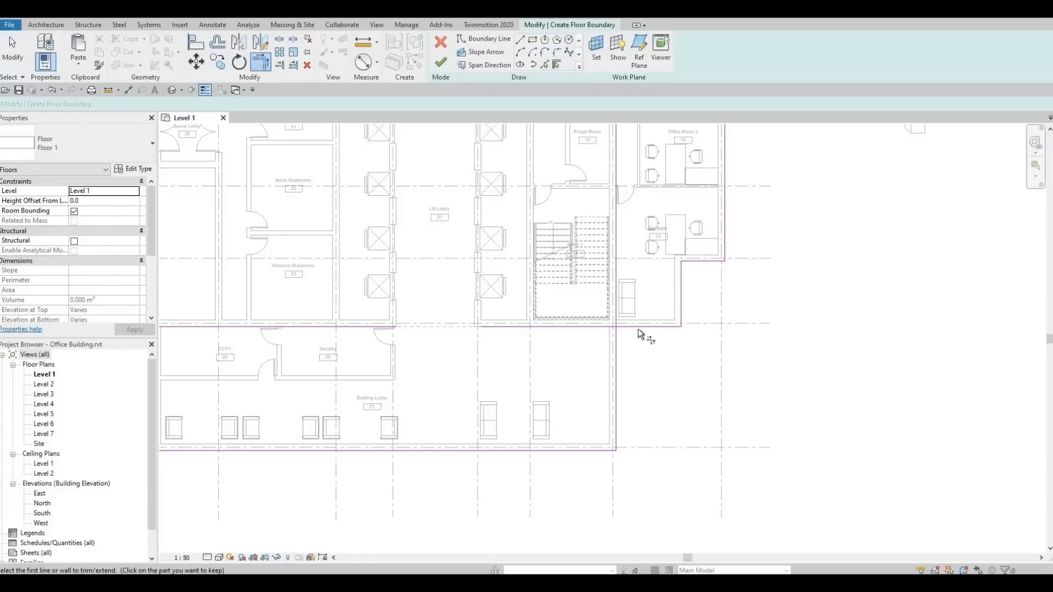
click(636, 327)
click(618, 353)
scroll(719, 248, up, 3)
scroll(693, 463, down, 4)
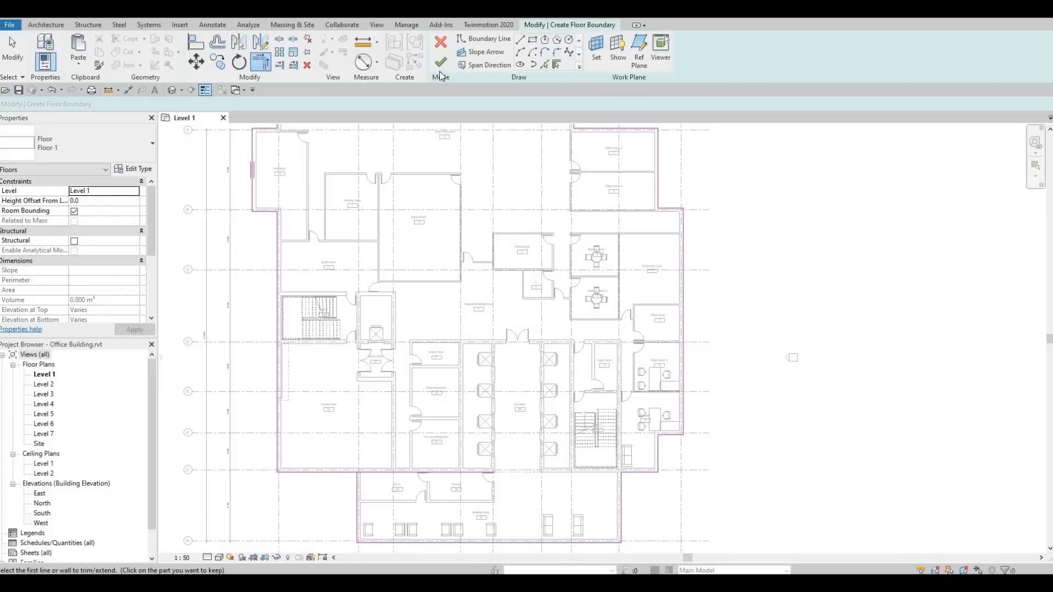
Try to finish the floor sketch and show the intersecting boundary lines in the plan.
click(441, 62)
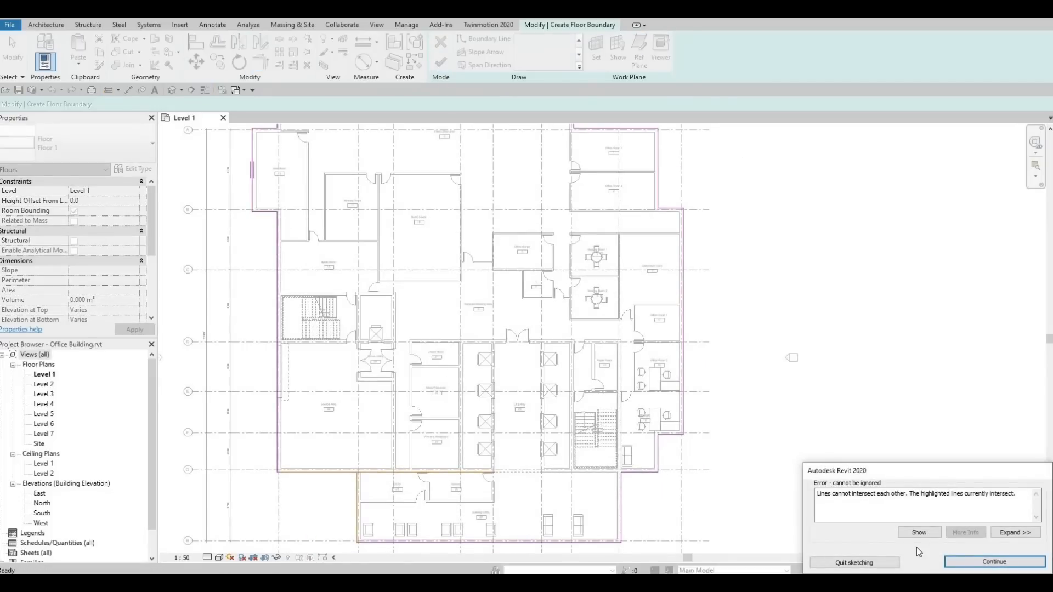
click(918, 533)
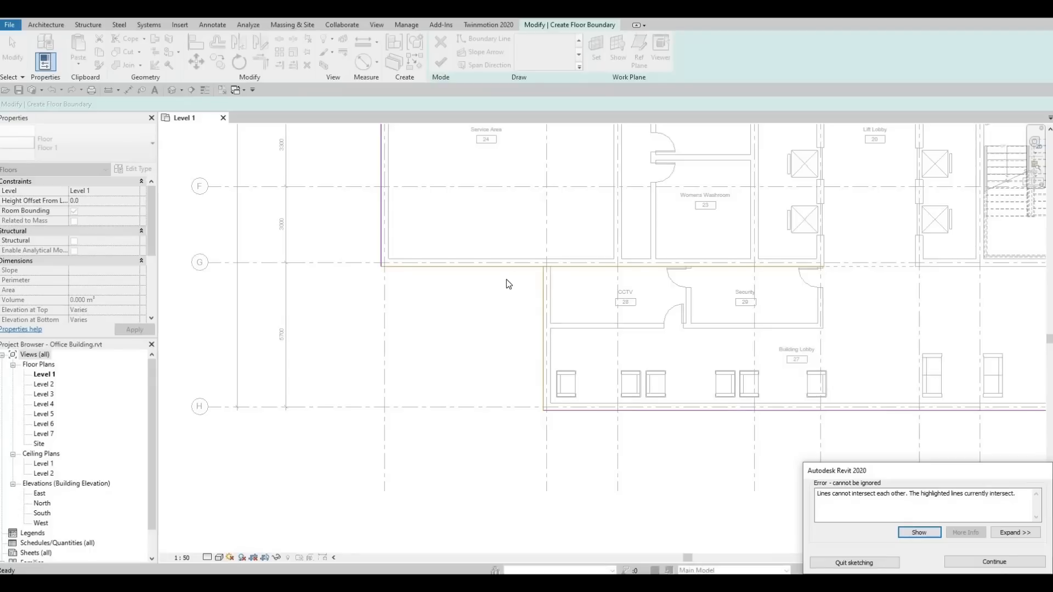
click(1004, 567)
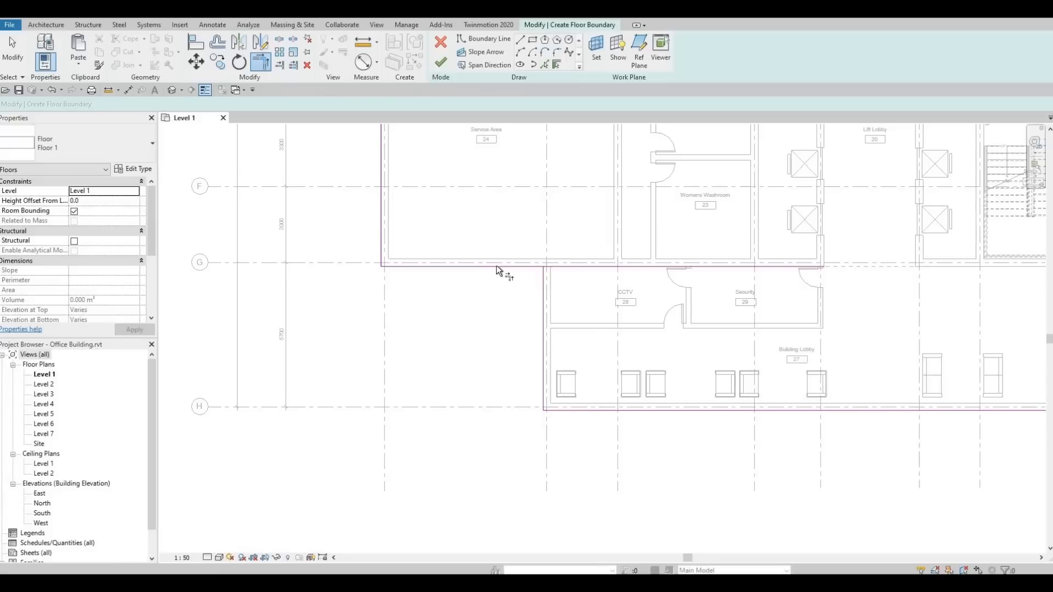
Trim the Service Area's south line and the CCTV room's west line to a corner, then finish the floor sketch.
click(496, 266)
click(542, 282)
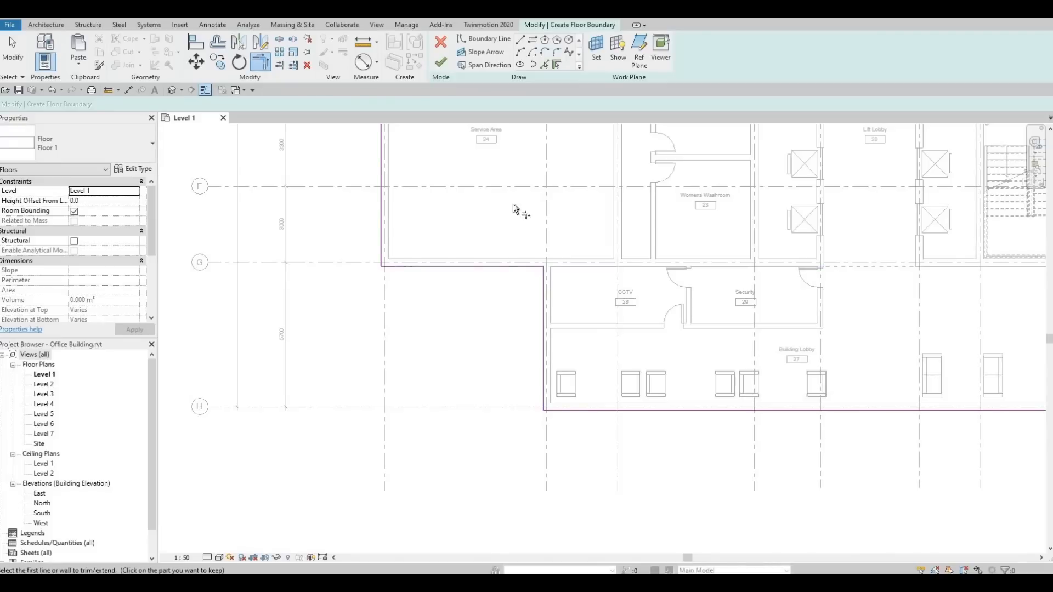
click(441, 63)
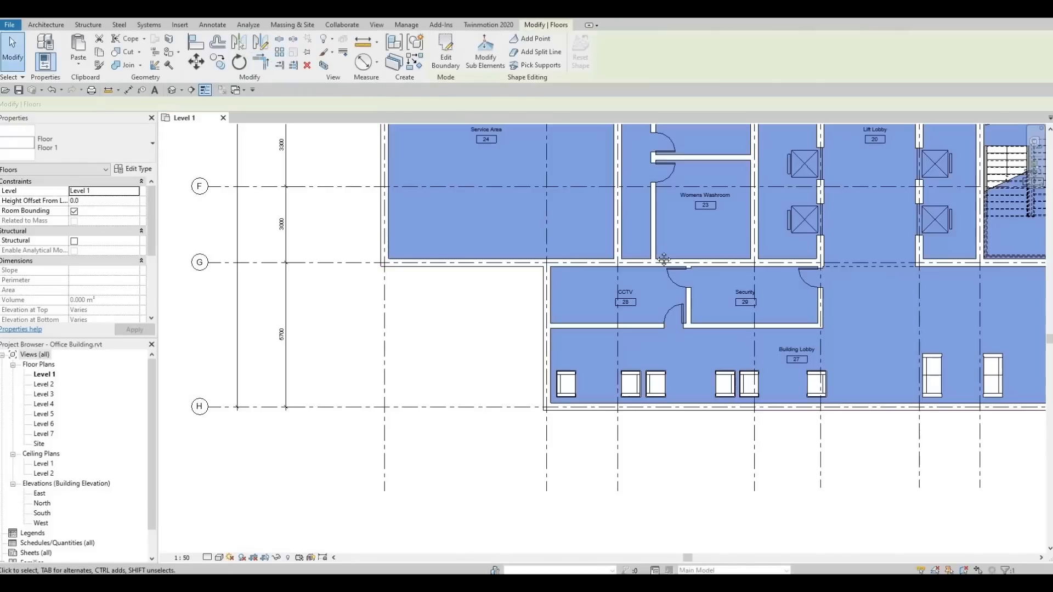
scroll(471, 325, down, 3)
scroll(471, 324, down, 2)
middle_drag(470, 325, 520, 420)
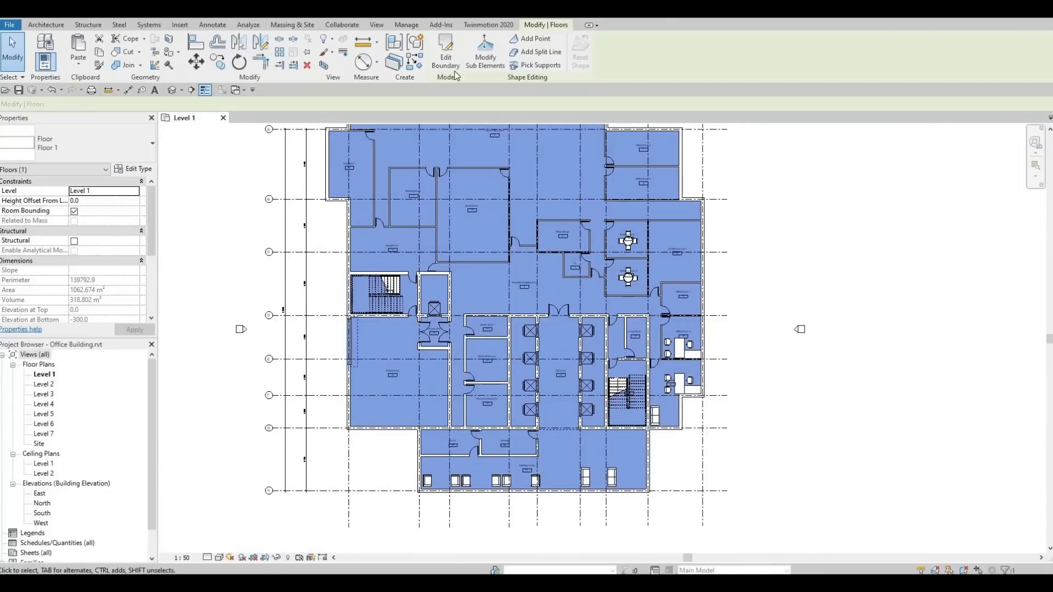
middle_drag(445, 221, 440, 274)
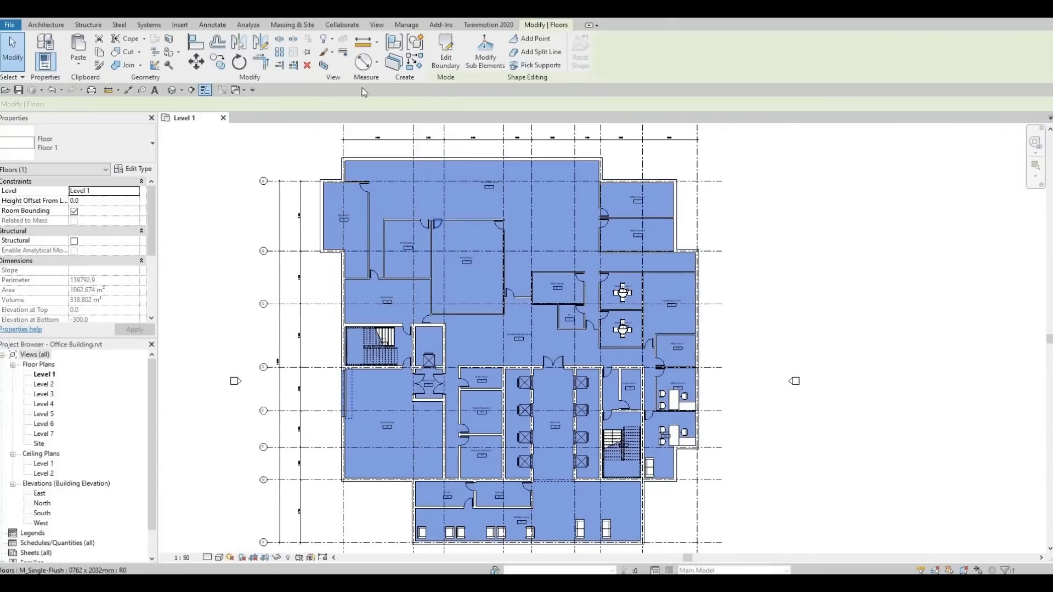
middle_drag(486, 314, 511, 298)
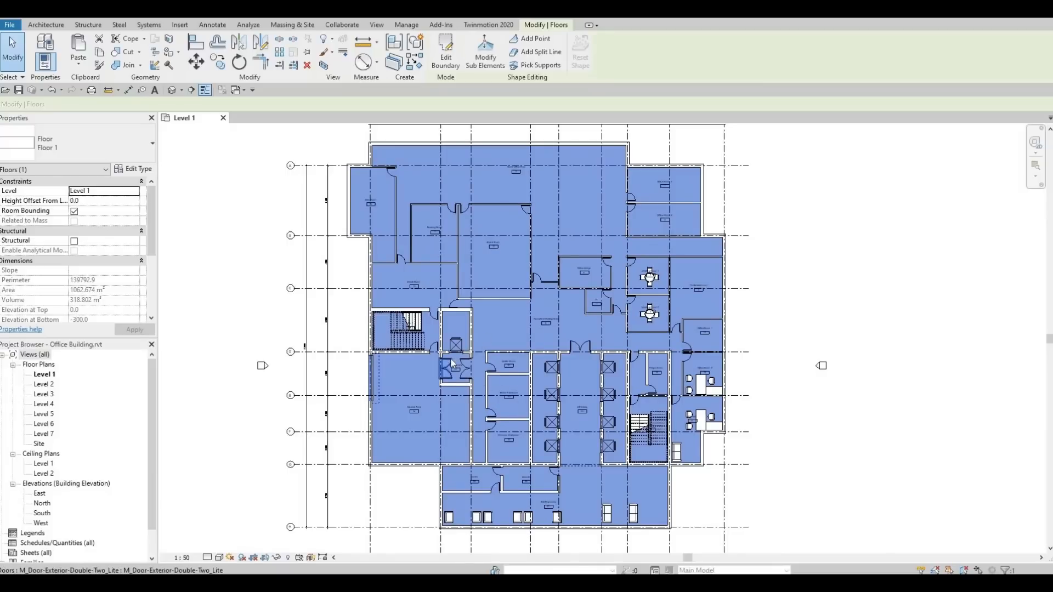
Inspect the Floor 1 slab and the exterior walls from several sides in the default 3D view.
key(Escape)
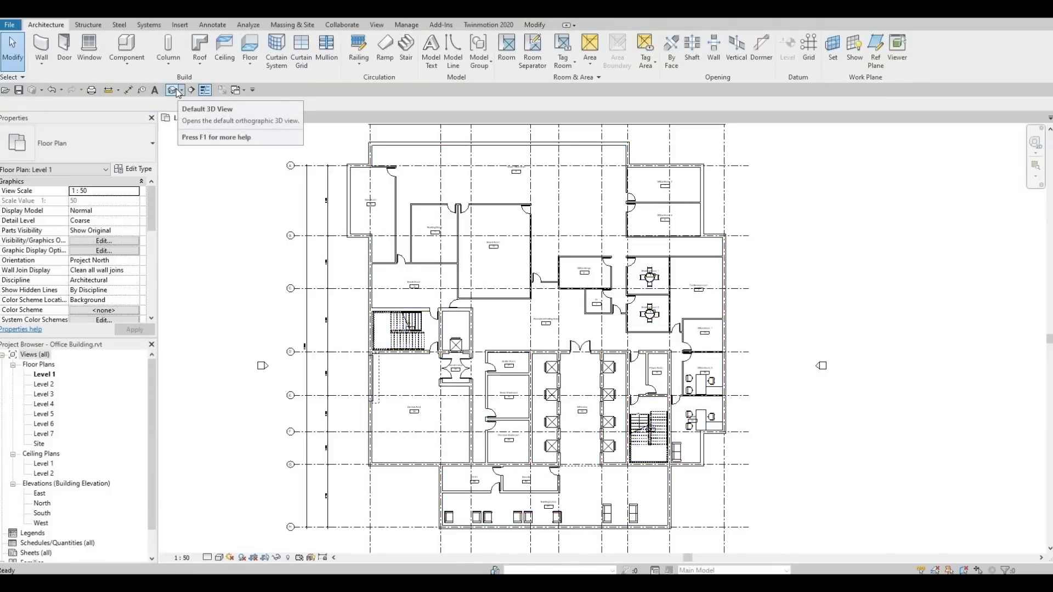
click(176, 89)
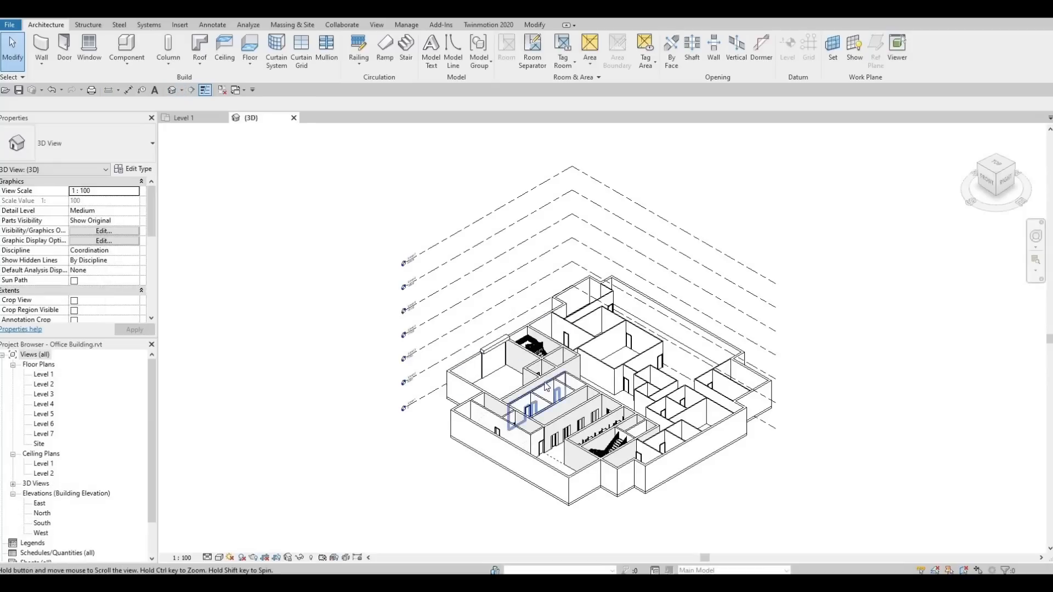
shift+middle_drag(512, 328, 592, 276)
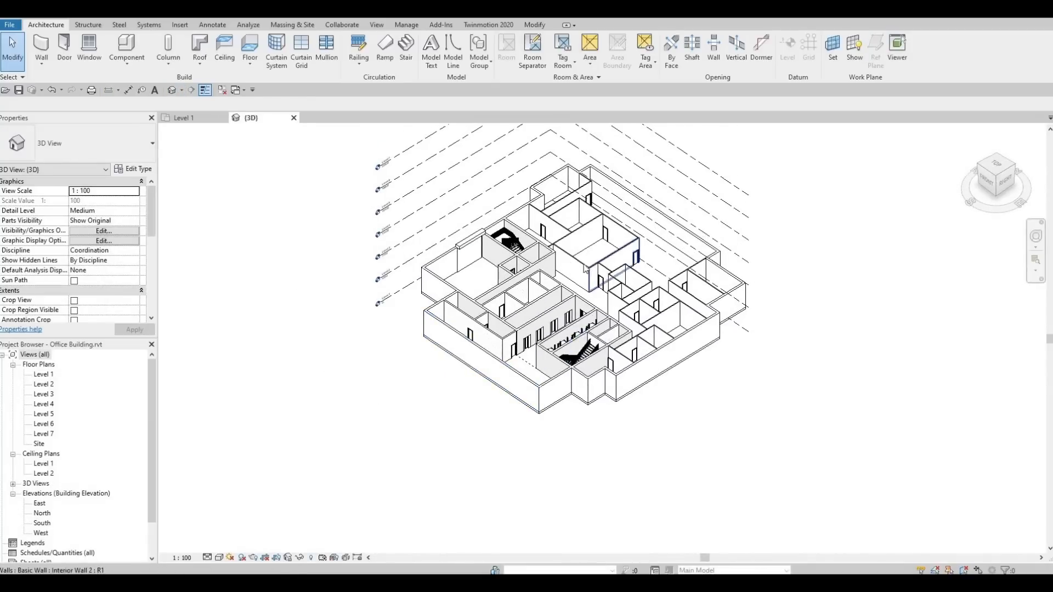
scroll(592, 276, up, 3)
shift+middle_drag(472, 413, 469, 363)
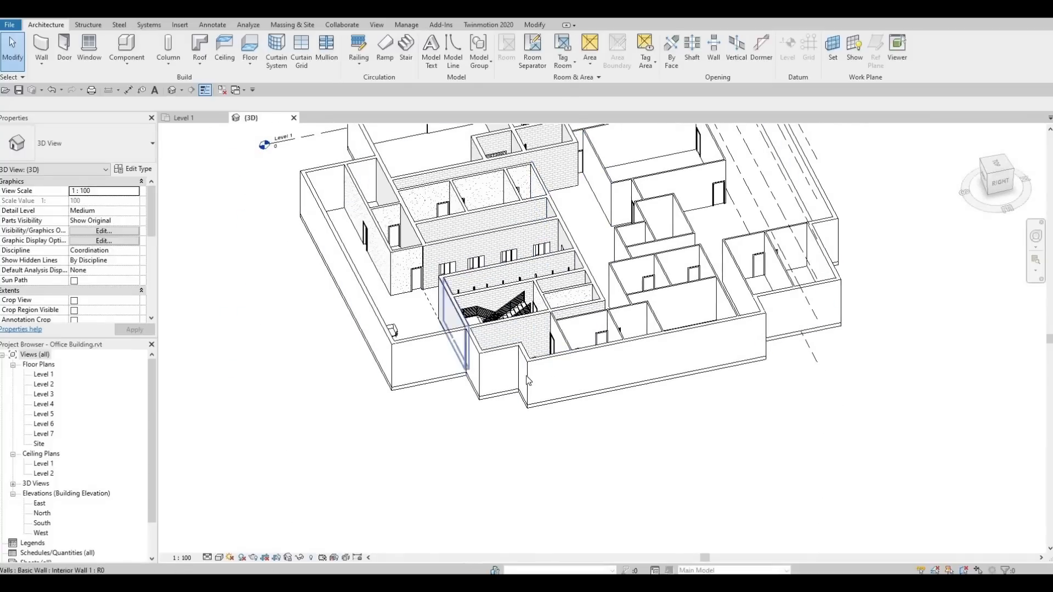
shift+middle_drag(550, 397, 427, 347)
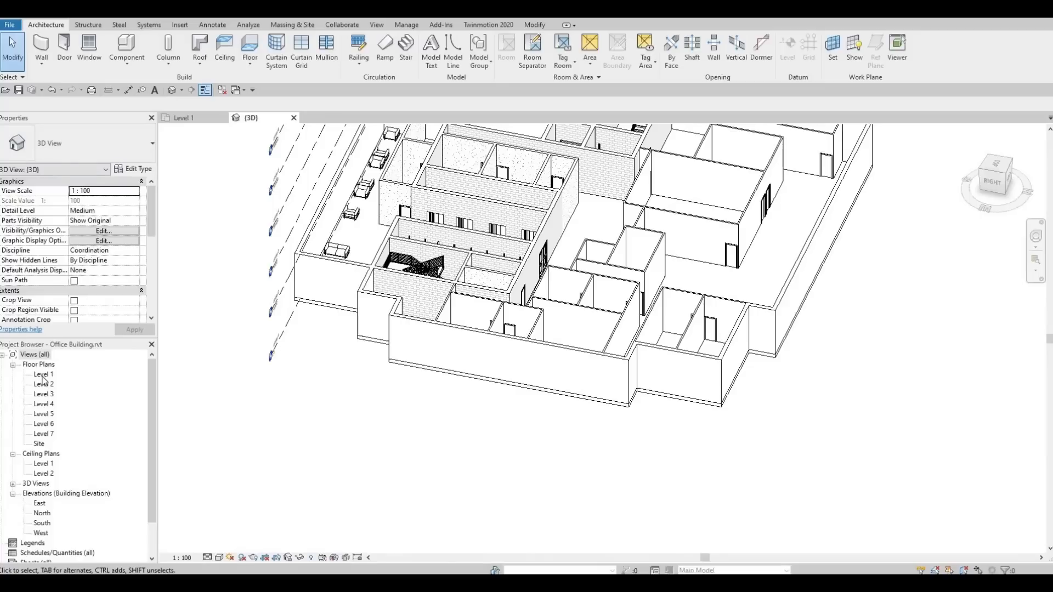
In the Level 1 plan, draw a Curtain Wall up to Level 2 along the Building Lobby's east exterior wall.
double_click(44, 376)
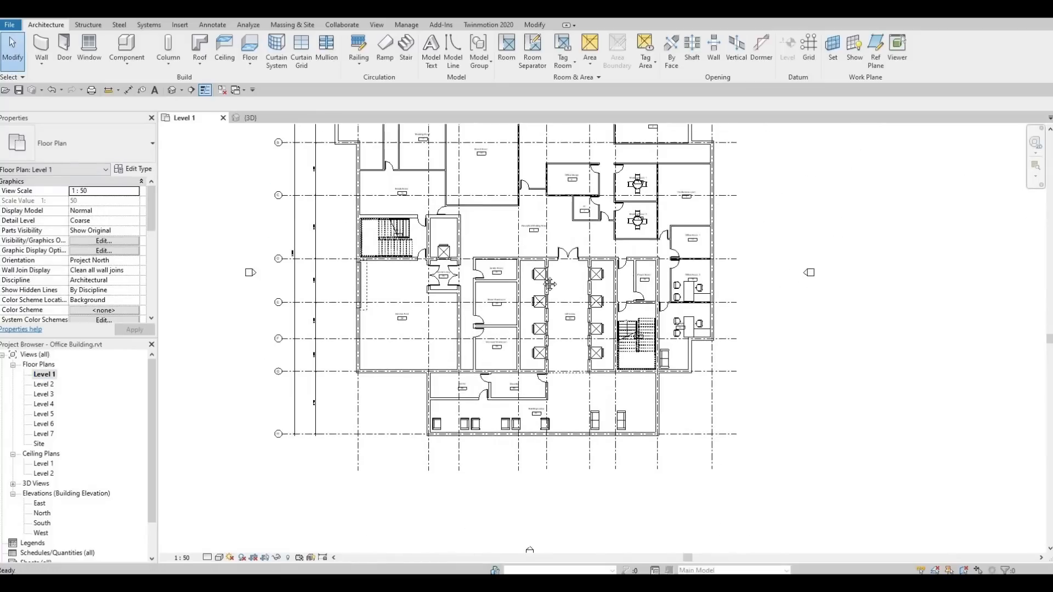
middle_drag(550, 284, 550, 228)
middle_drag(629, 323, 572, 319)
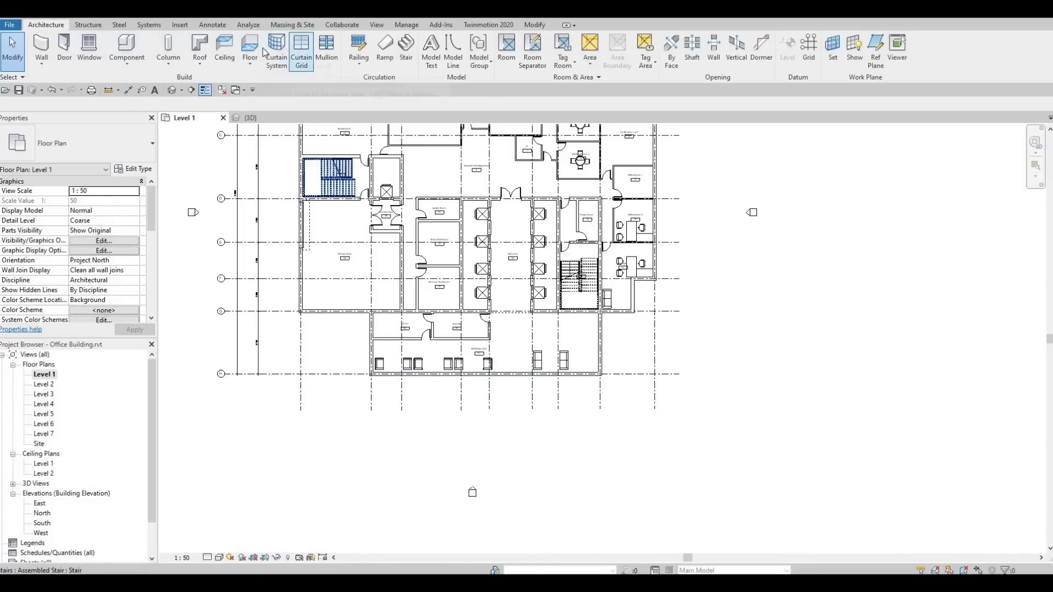
click(43, 48)
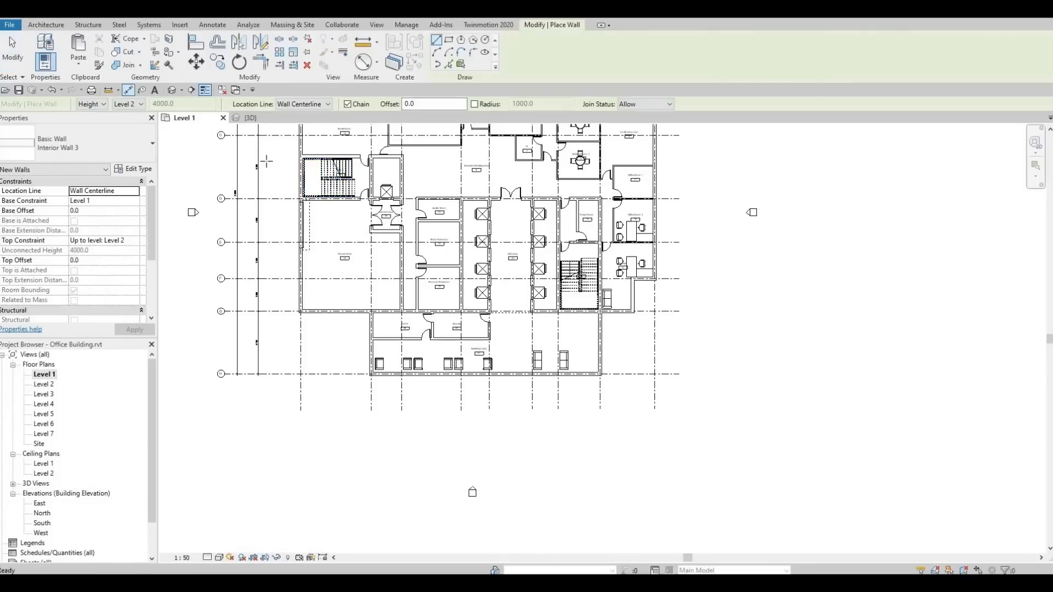
click(140, 156)
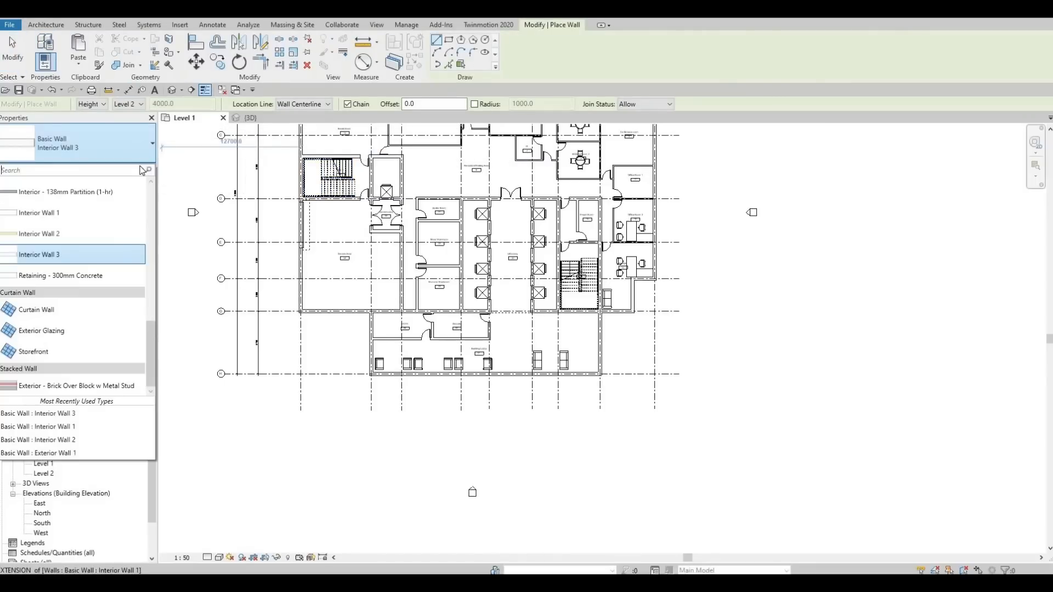
click(90, 314)
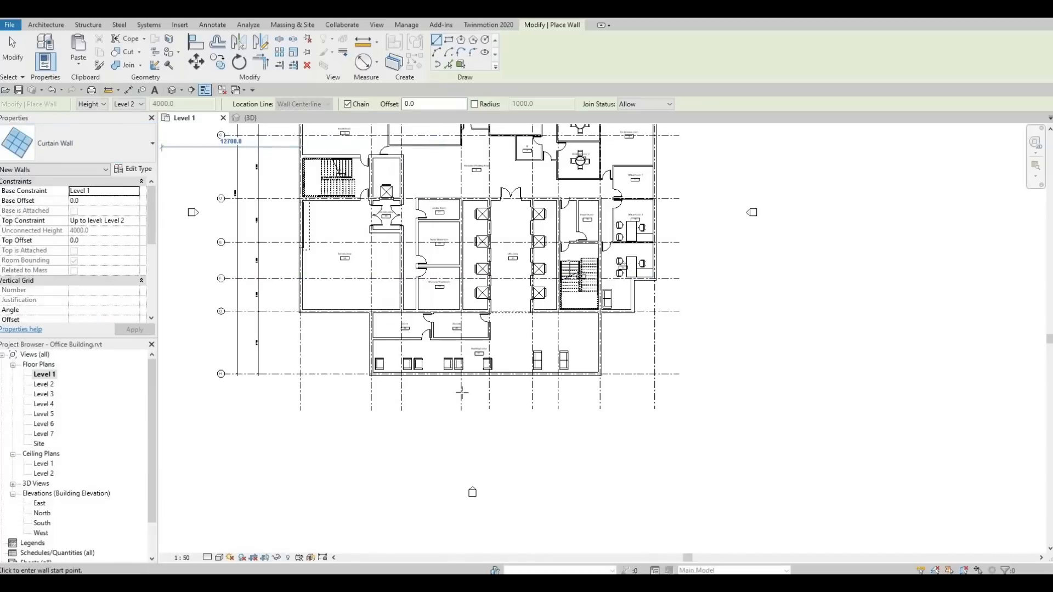
scroll(665, 369, up, 5)
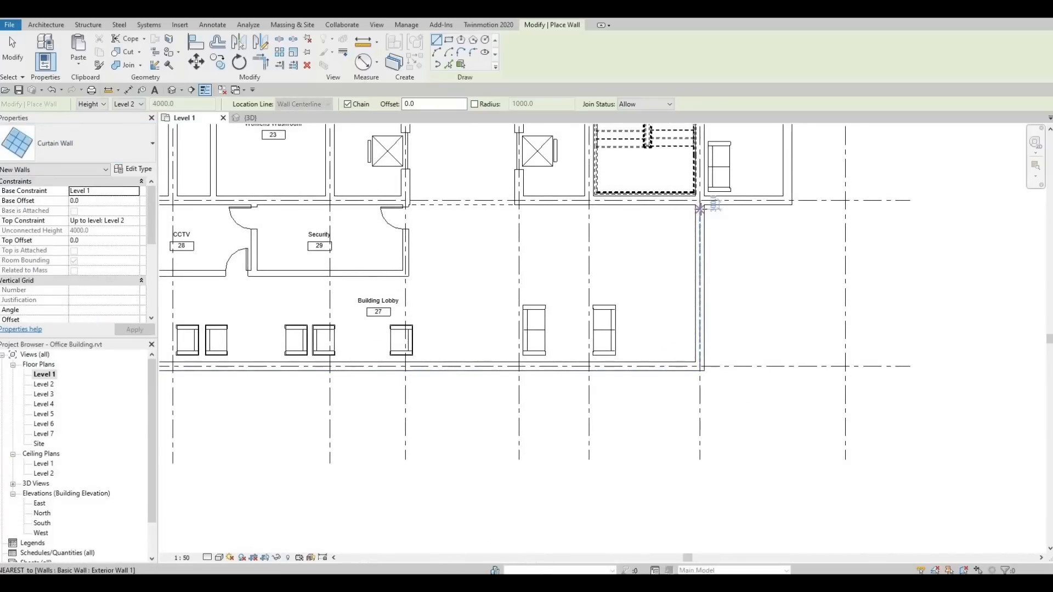
click(701, 209)
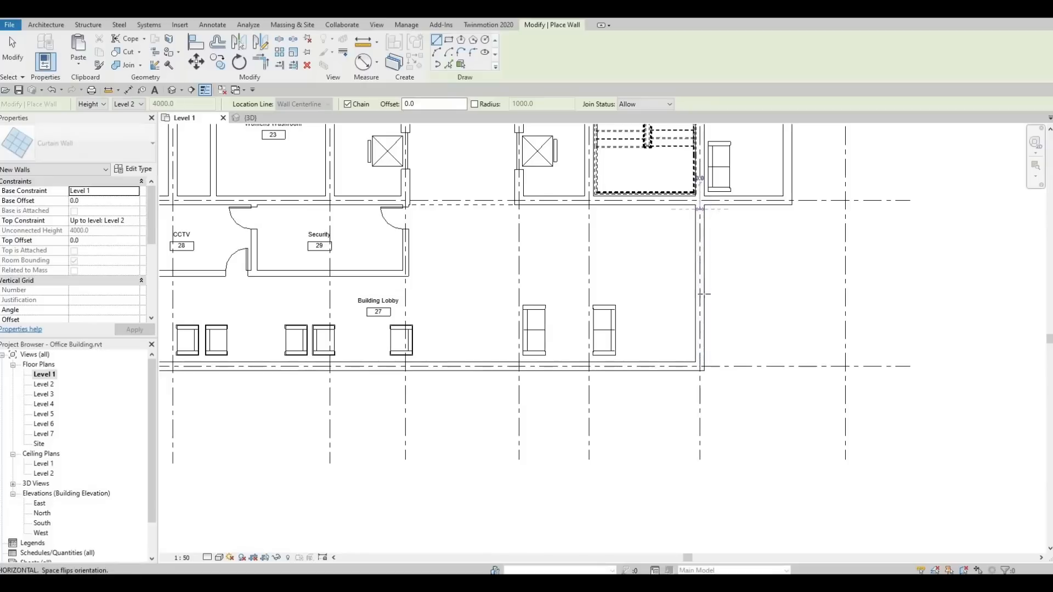
scroll(702, 355, up, 2)
click(702, 358)
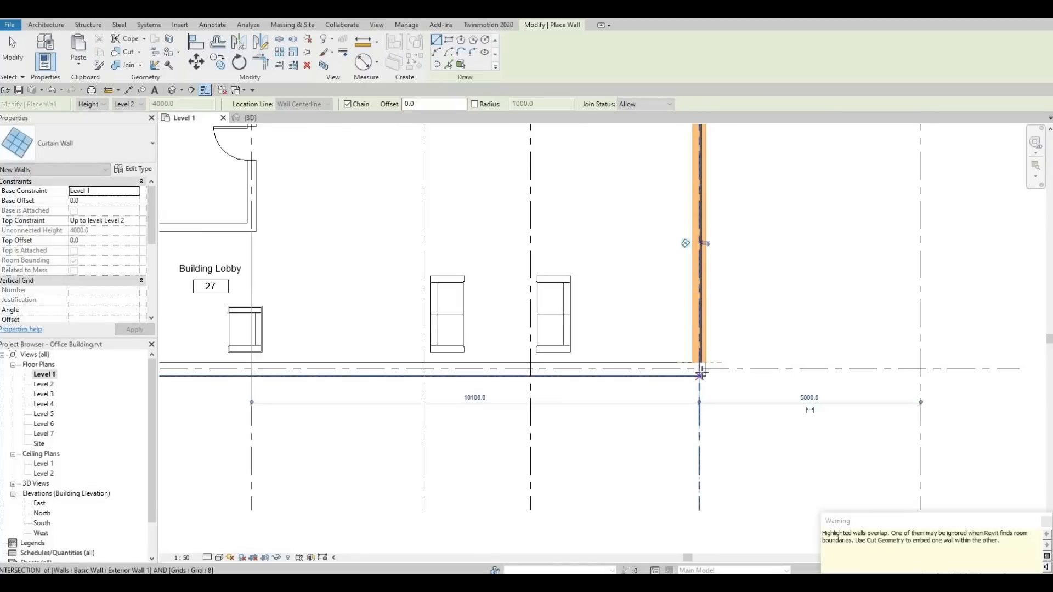
Continue the curtain wall along the Building Lobby's south exterior wall, then up the west exterior wall past the CCTV room.
middle_drag(354, 365, 933, 360)
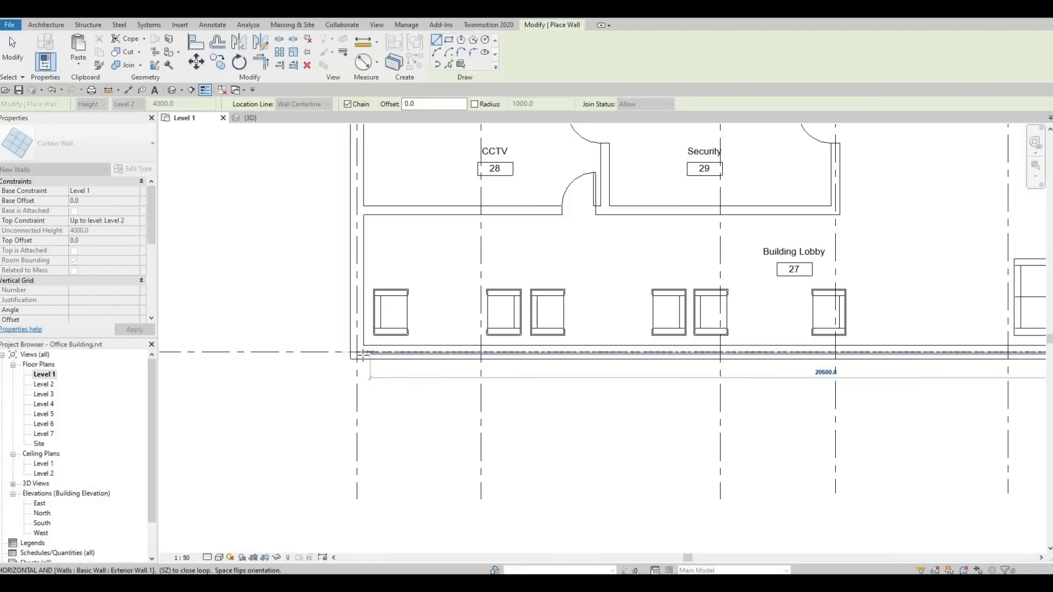
click(361, 354)
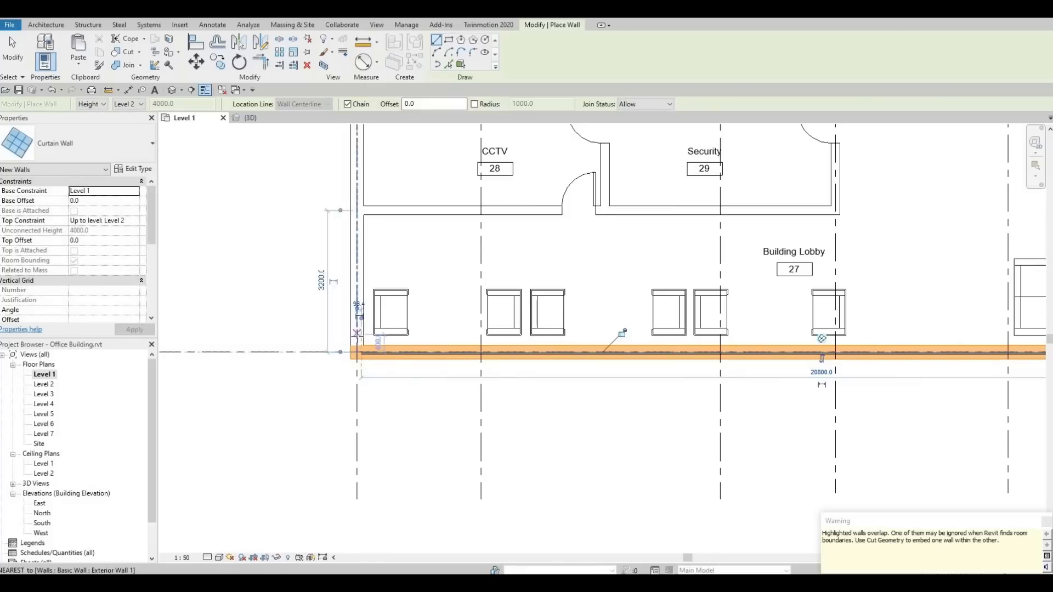
middle_drag(362, 194, 384, 393)
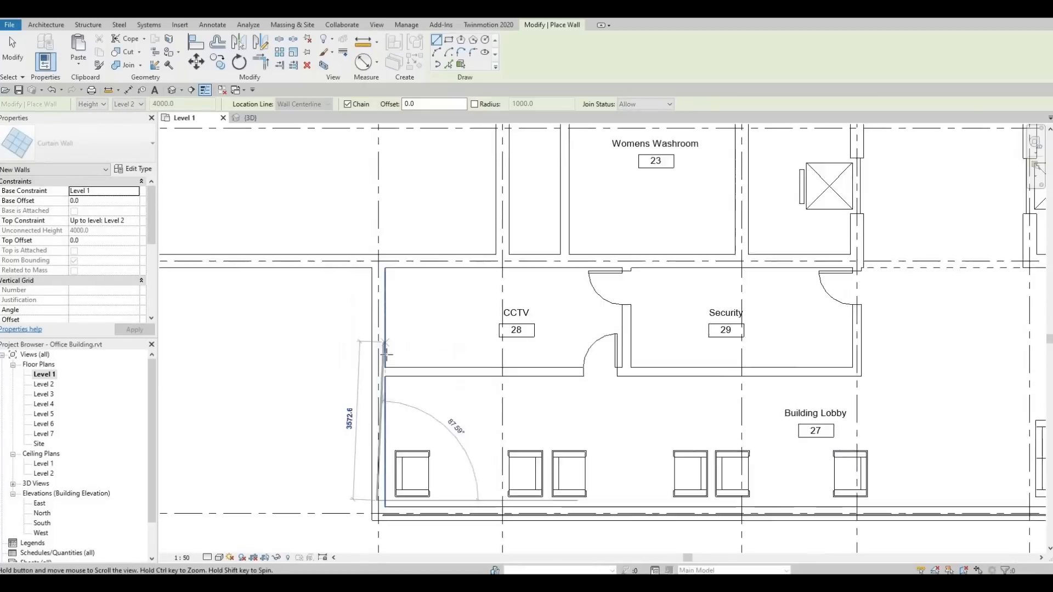
click(380, 313)
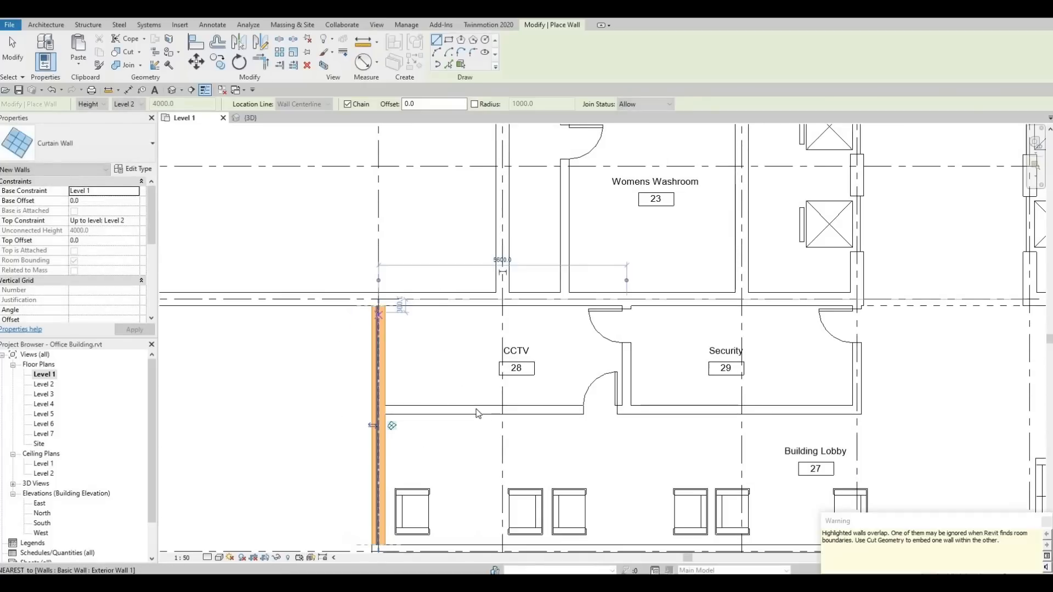
key(Escape)
key(Escape)
In the 3D view, cut the Building Lobby's west and south exterior walls with the curtain walls embedded in them.
middle_drag(360, 420, 323, 346)
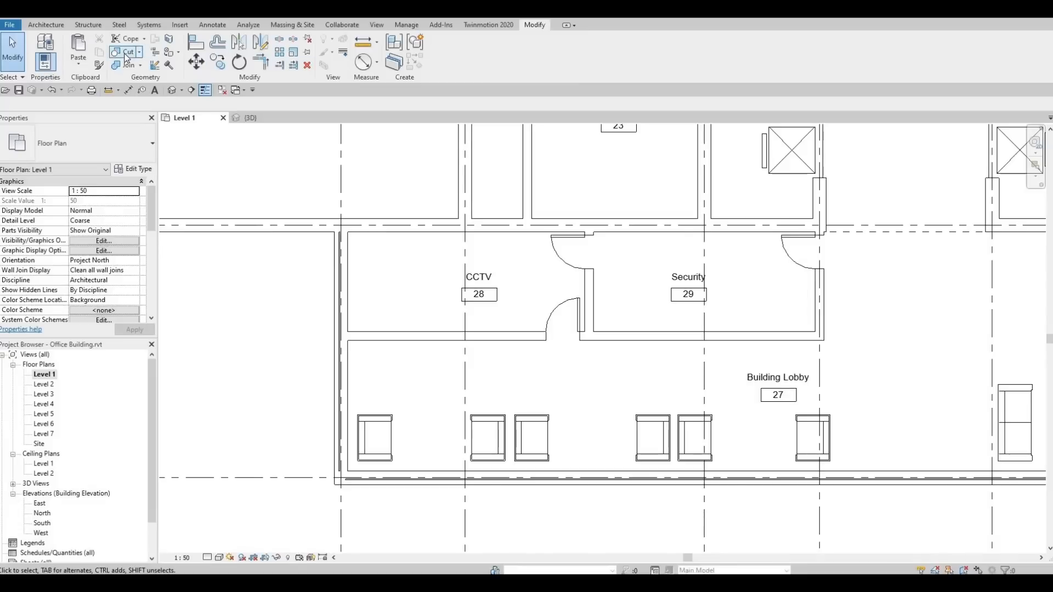
click(126, 55)
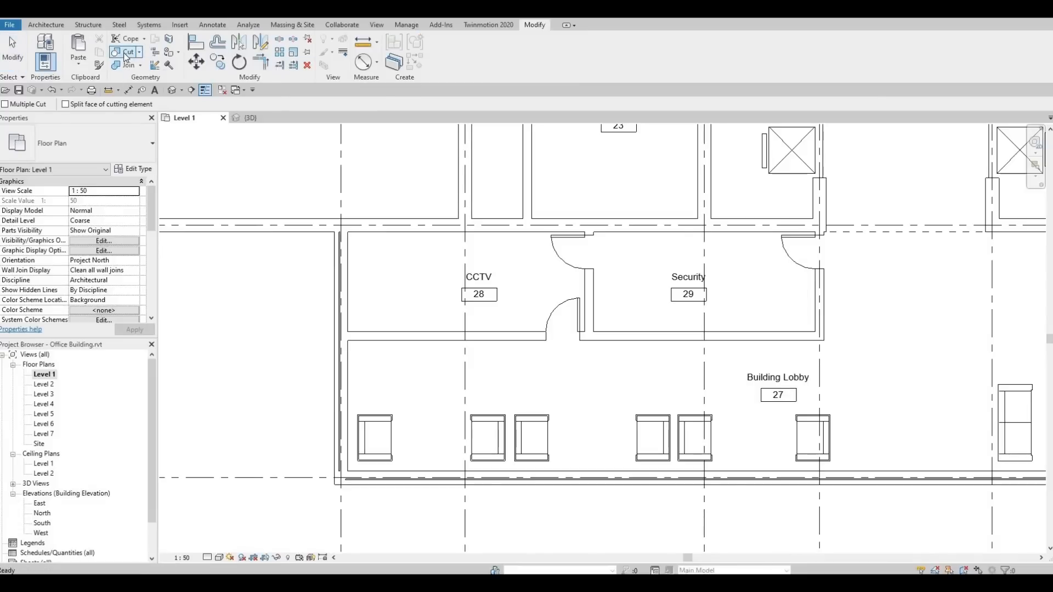
click(172, 90)
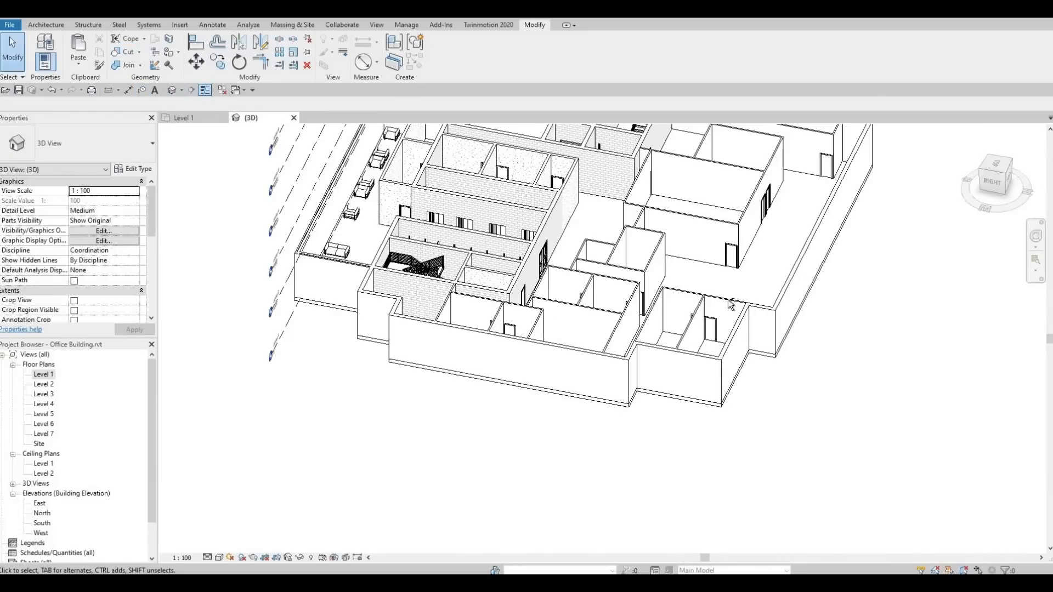
shift+middle_drag(713, 417, 384, 384)
shift+middle_drag(757, 395, 675, 373)
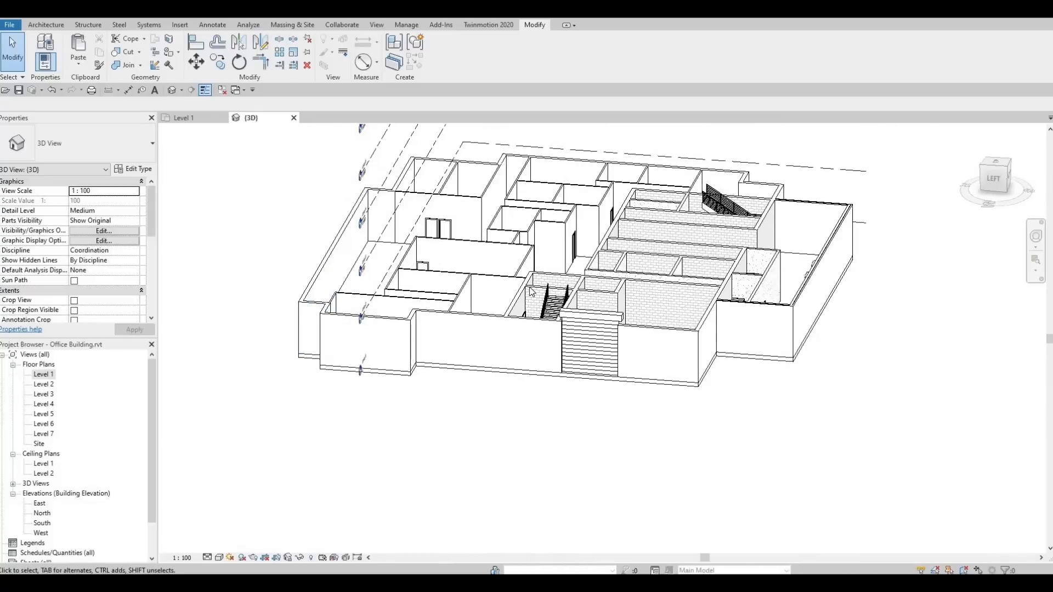
middle_drag(728, 468, 599, 296)
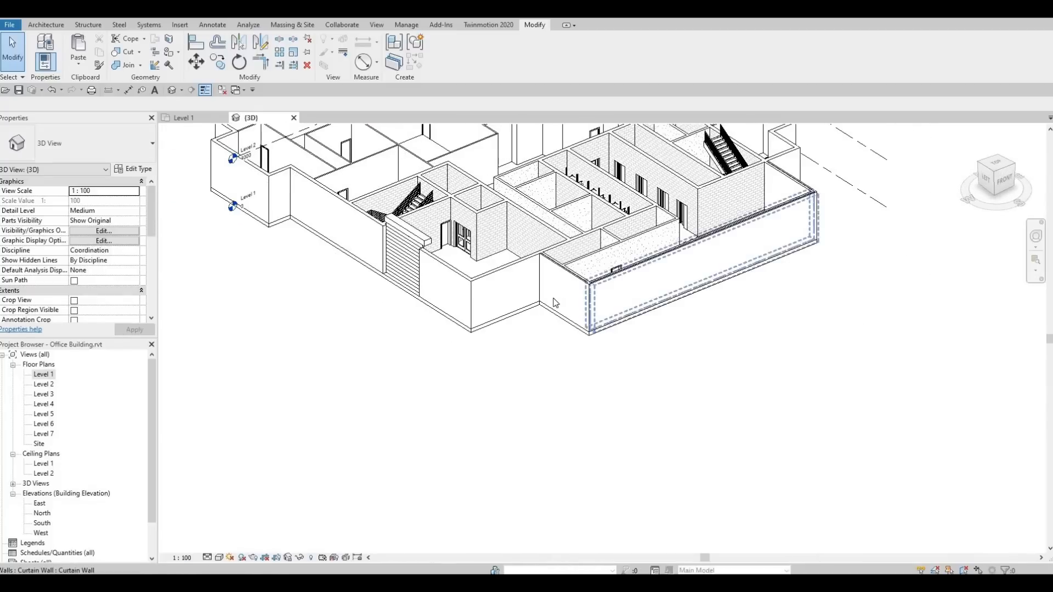
scroll(576, 276, up, 5)
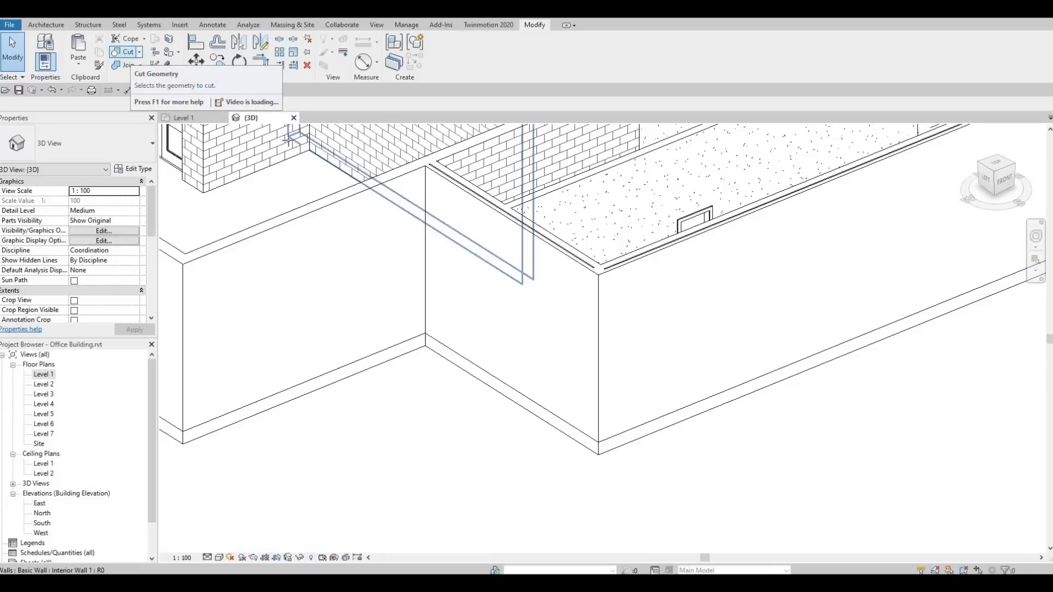
click(582, 250)
click(576, 256)
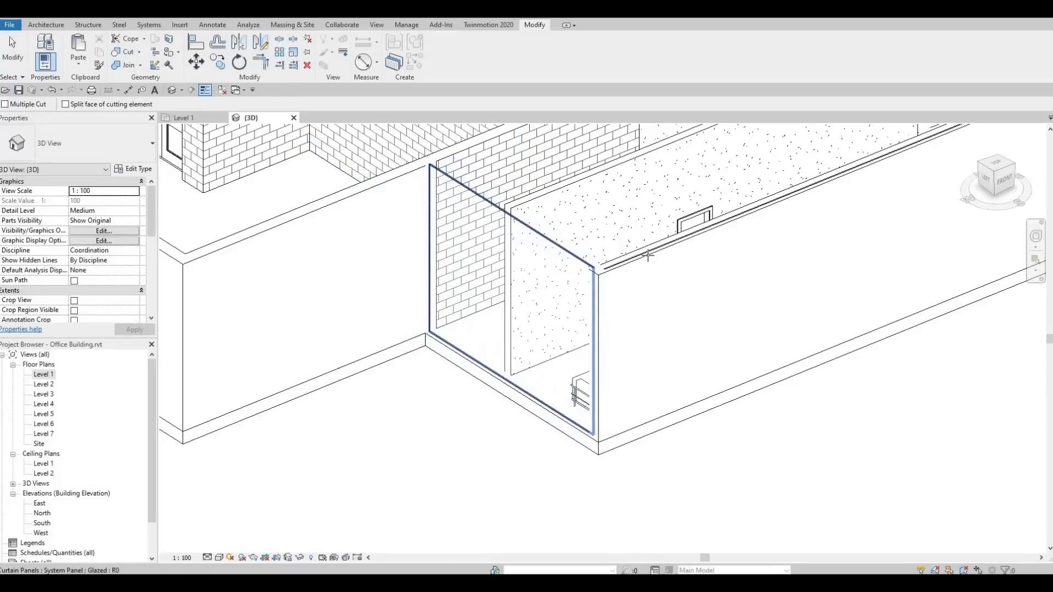
click(641, 259)
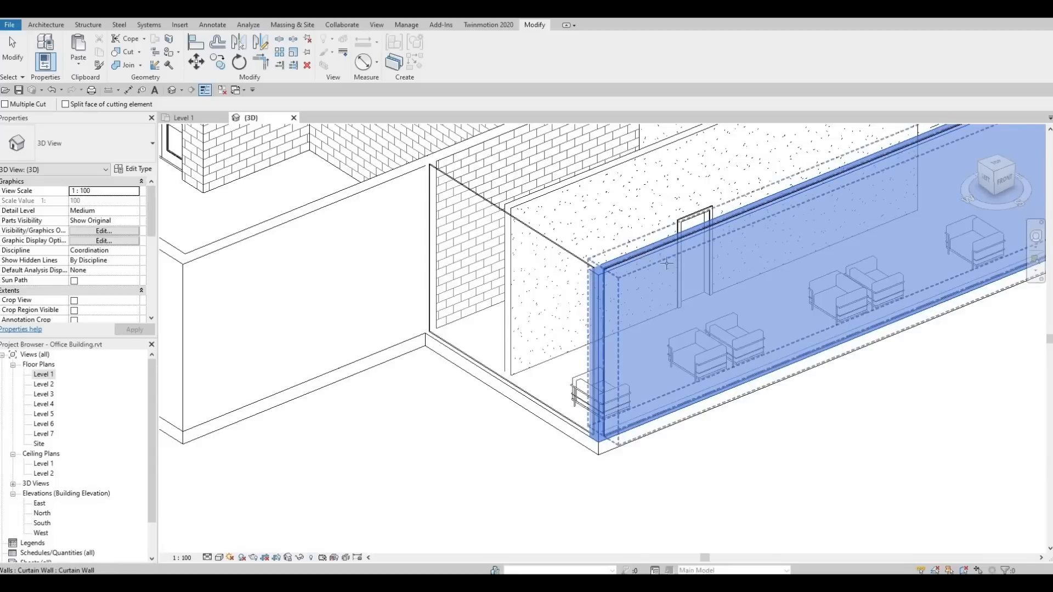
click(662, 260)
Cut the Building Lobby's east exterior wall with its embedded curtain wall and end the Cut Geometry command.
middle_drag(1042, 206, 599, 319)
scroll(742, 254, down, 3)
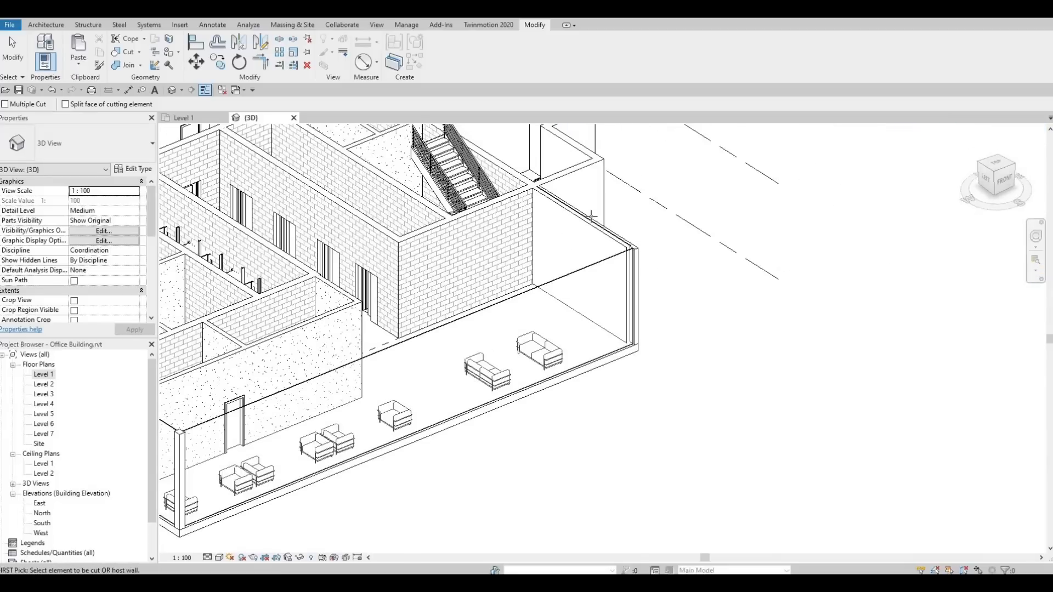
scroll(590, 217, up, 2)
click(592, 219)
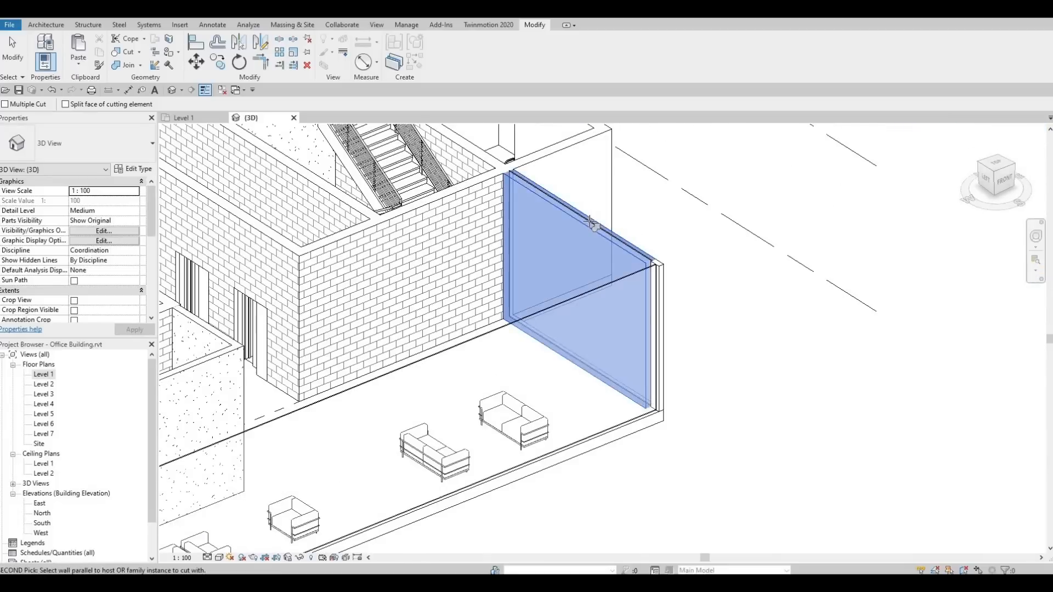
click(659, 270)
middle_drag(551, 313, 667, 265)
key(Escape)
Lower the top edge of the lobby's south curtain wall to about 308 mm below Level 2.
scroll(636, 302, down, 3)
scroll(564, 270, up, 4)
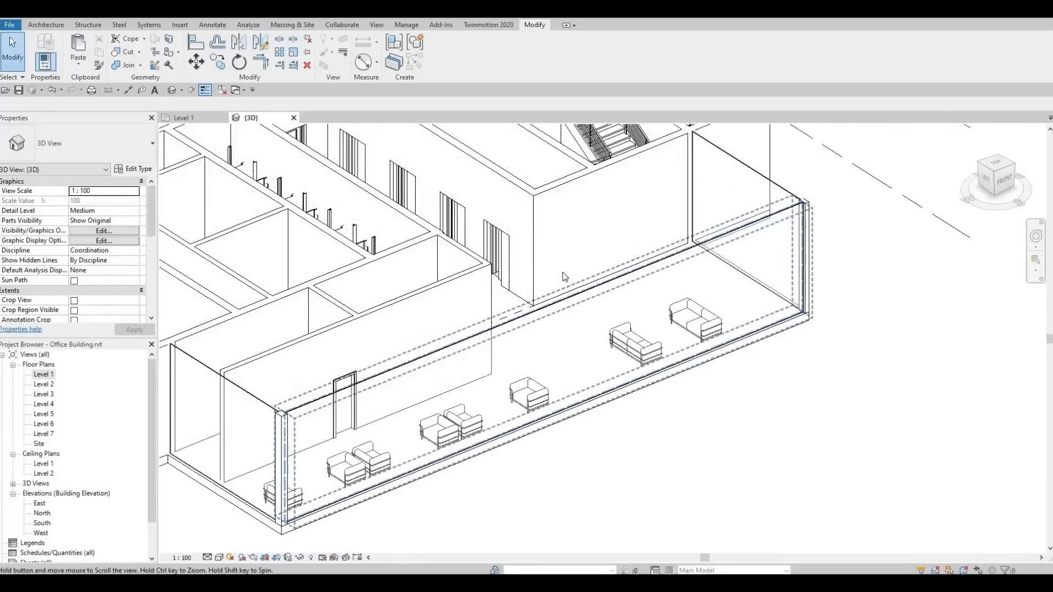
click(637, 255)
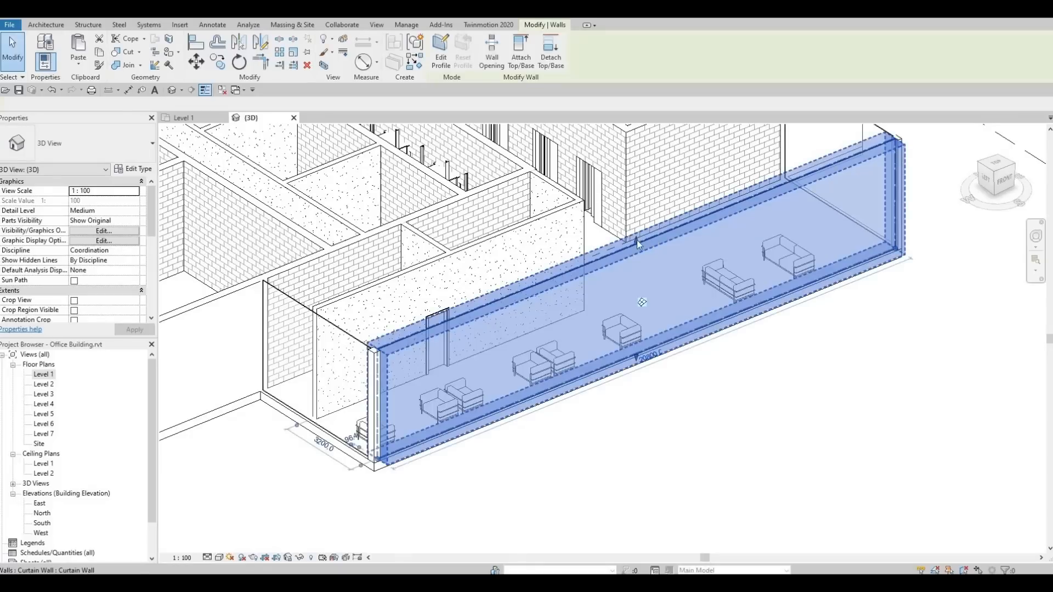
drag(610, 271, 606, 273)
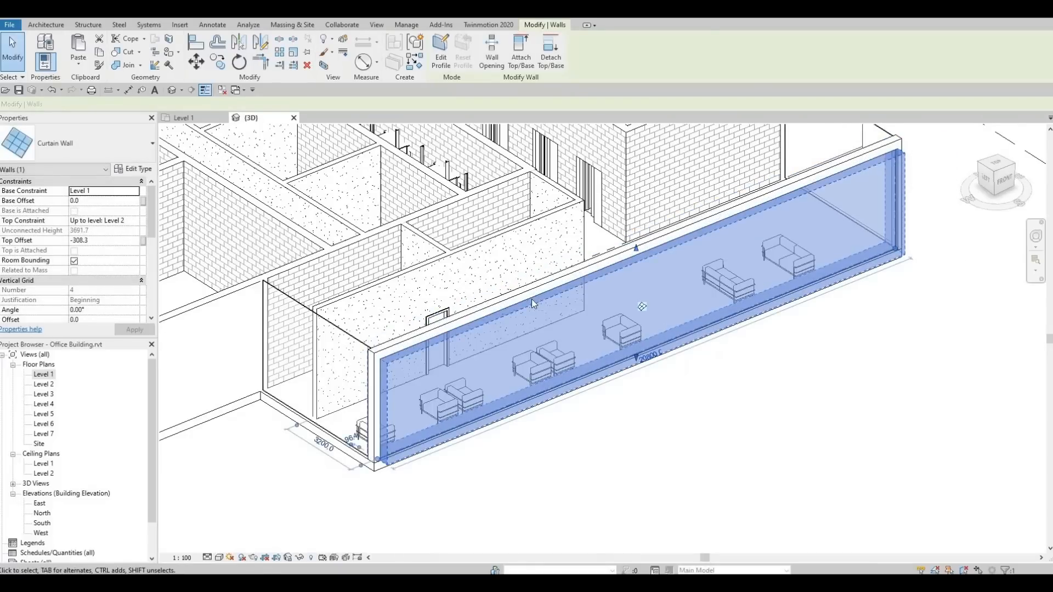
middle_drag(532, 299, 720, 276)
click(488, 334)
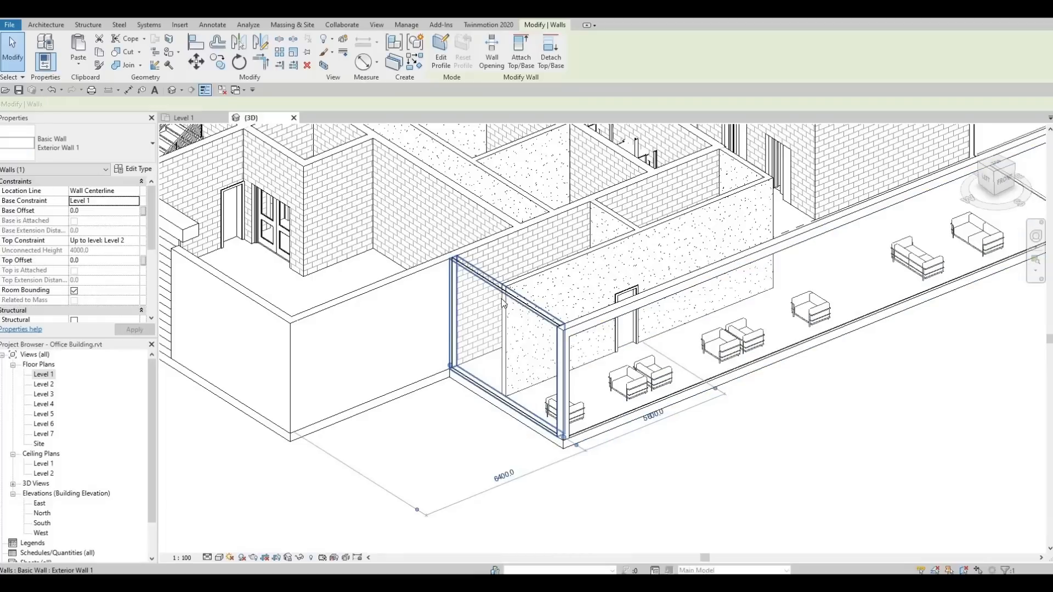
scroll(488, 334, down, 2)
scroll(499, 308, up, 4)
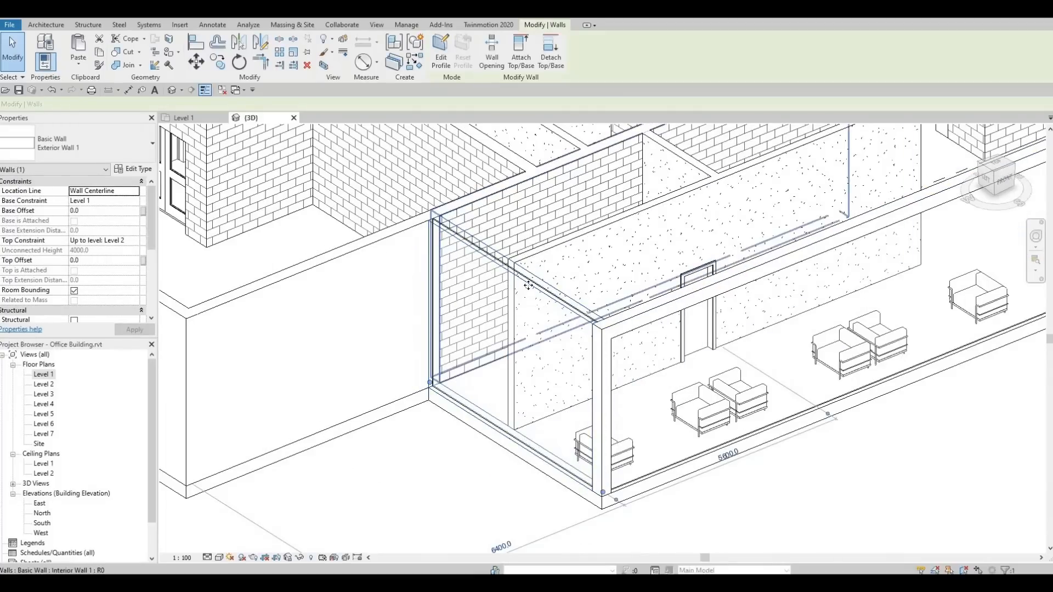
key(Escape)
shift+middle_drag(519, 302, 570, 230)
middle_drag(702, 129, 499, 381)
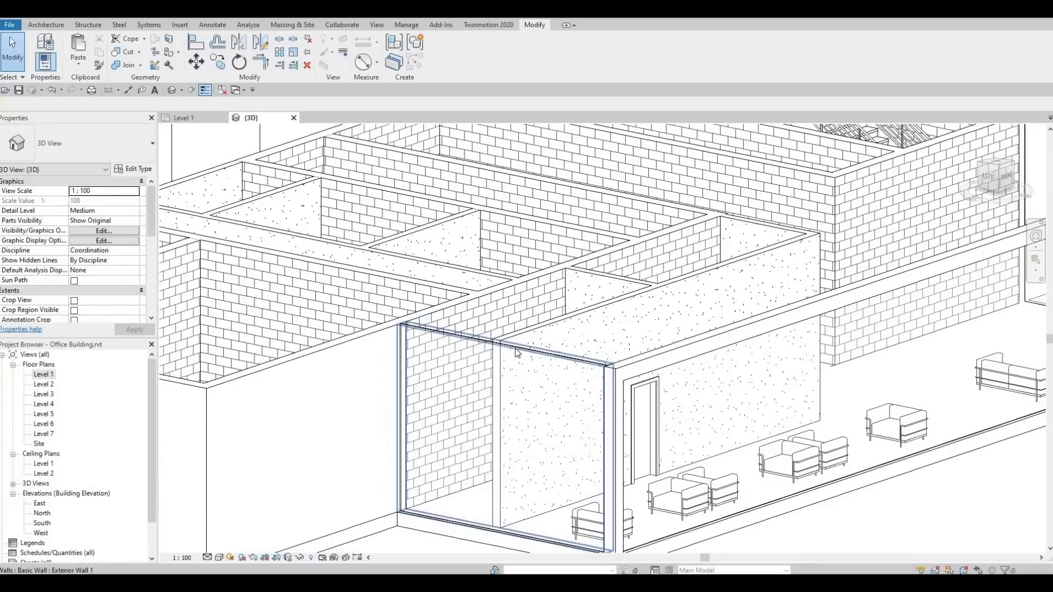
click(439, 388)
scroll(439, 388, down, 3)
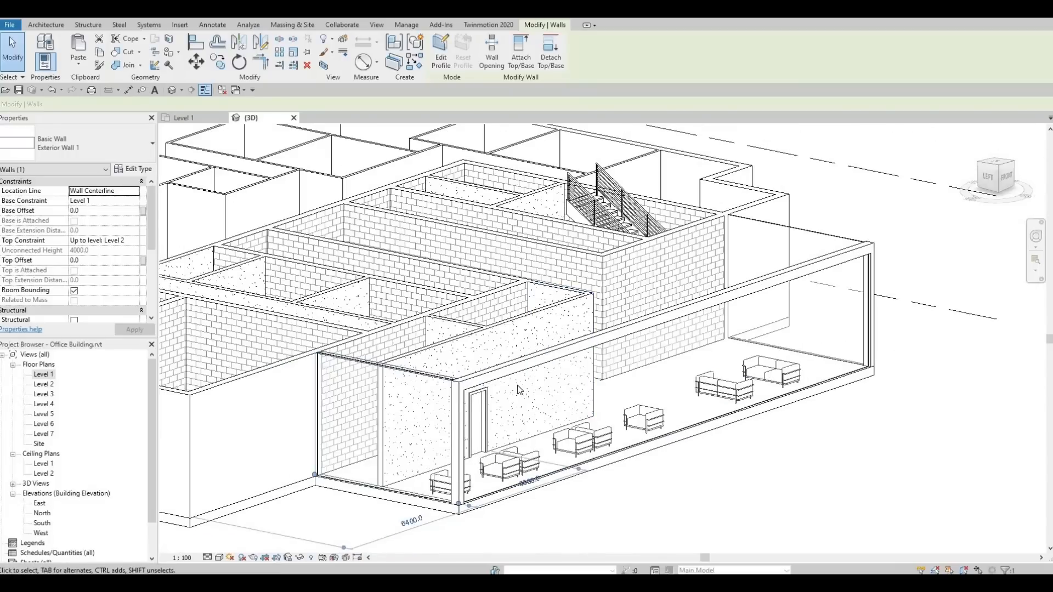
key(Escape)
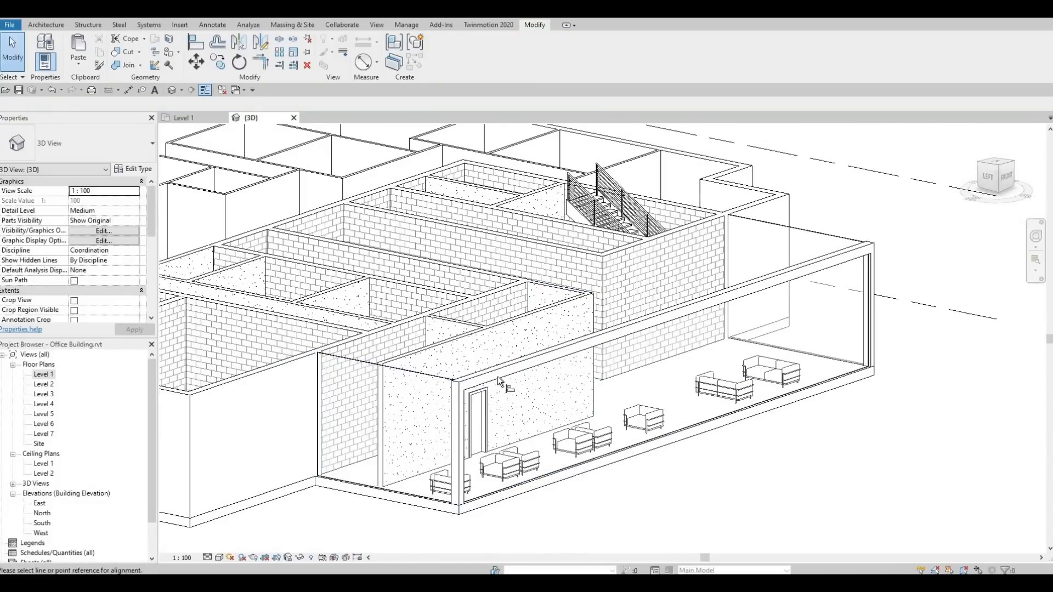
Align the top edges of the Building Lobby's west and east curtain walls with the top edge of its south curtain wall.
key(a)
key(l)
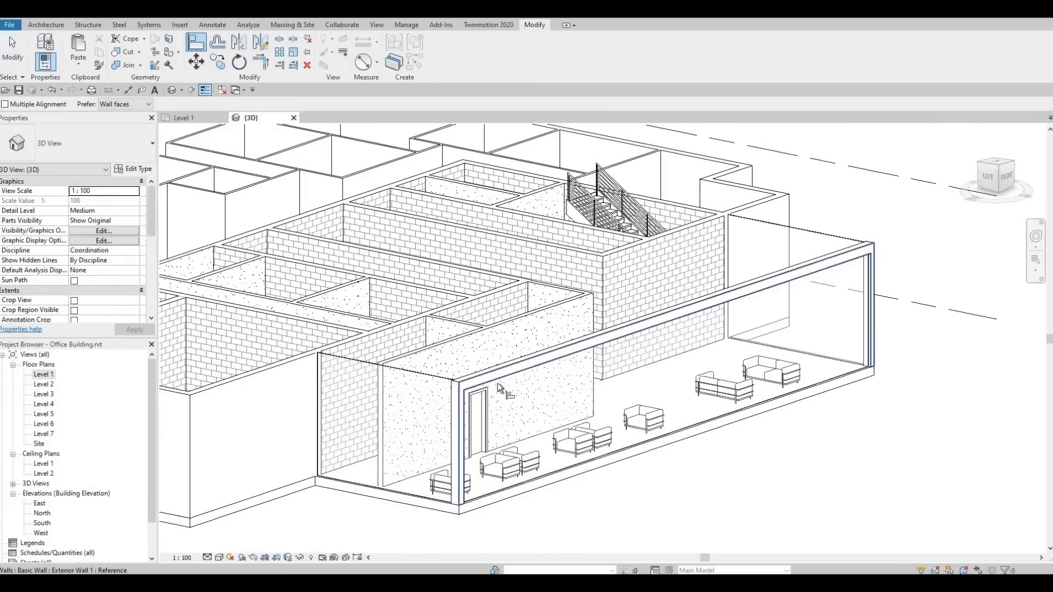
click(434, 381)
middle_drag(672, 366, 566, 434)
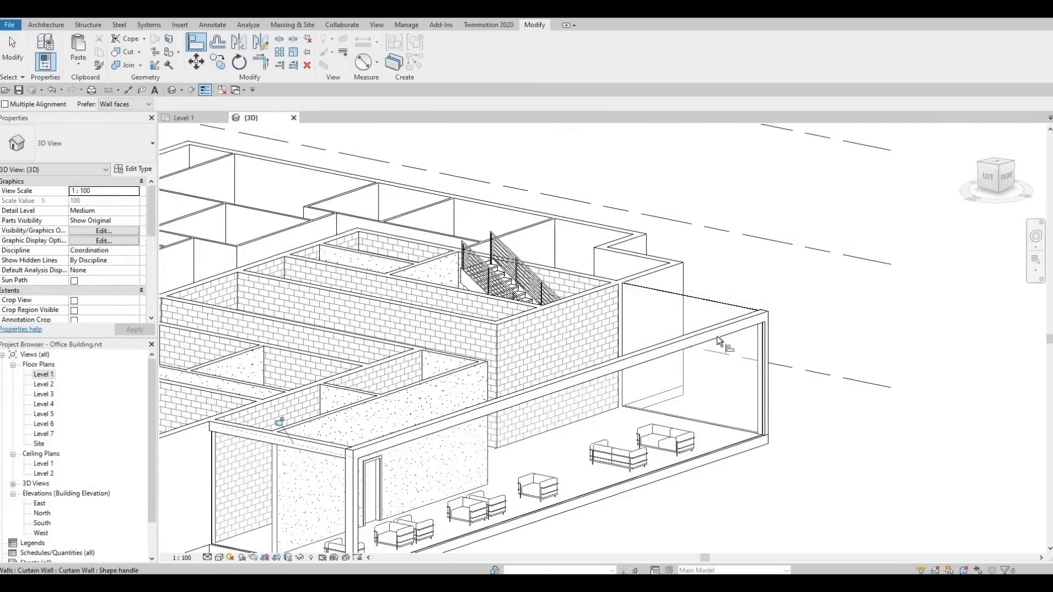
click(715, 341)
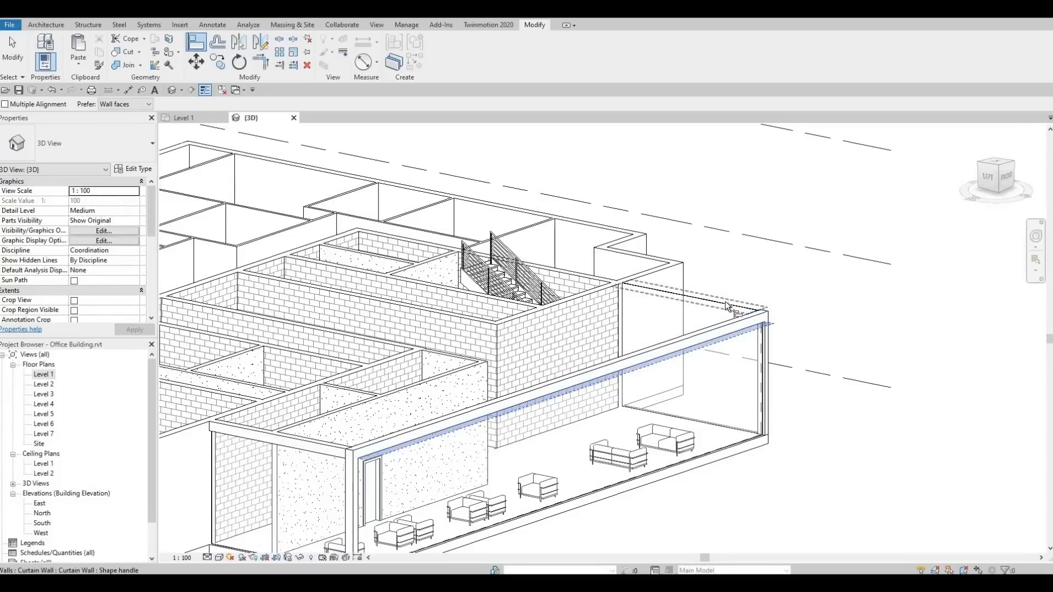
click(729, 309)
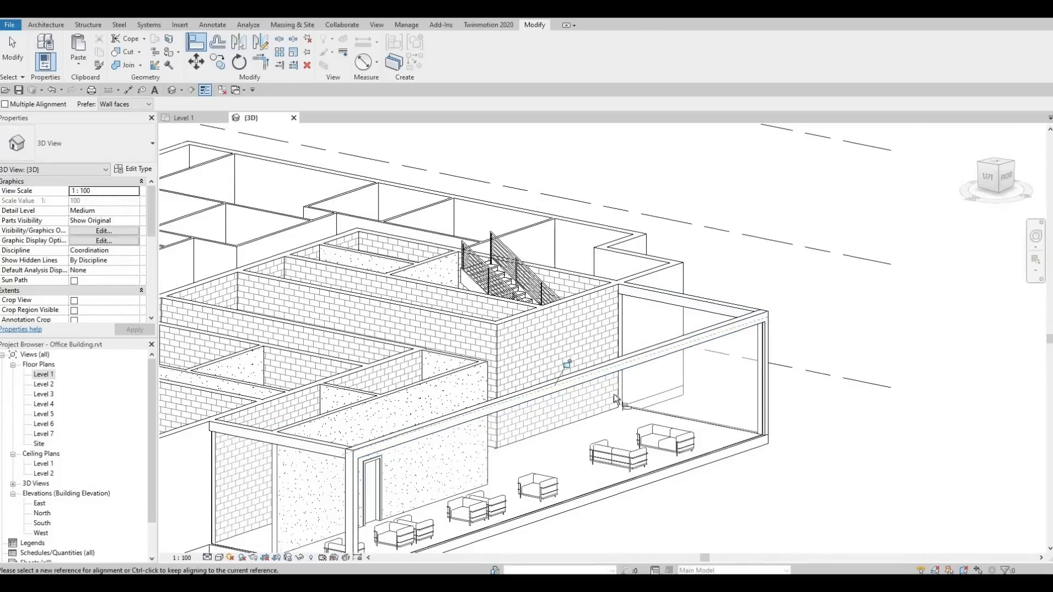
Inspect the lobby's embedded curtain walls and their wall frames in 3D from the west, south and east sides.
middle_drag(537, 481, 611, 414)
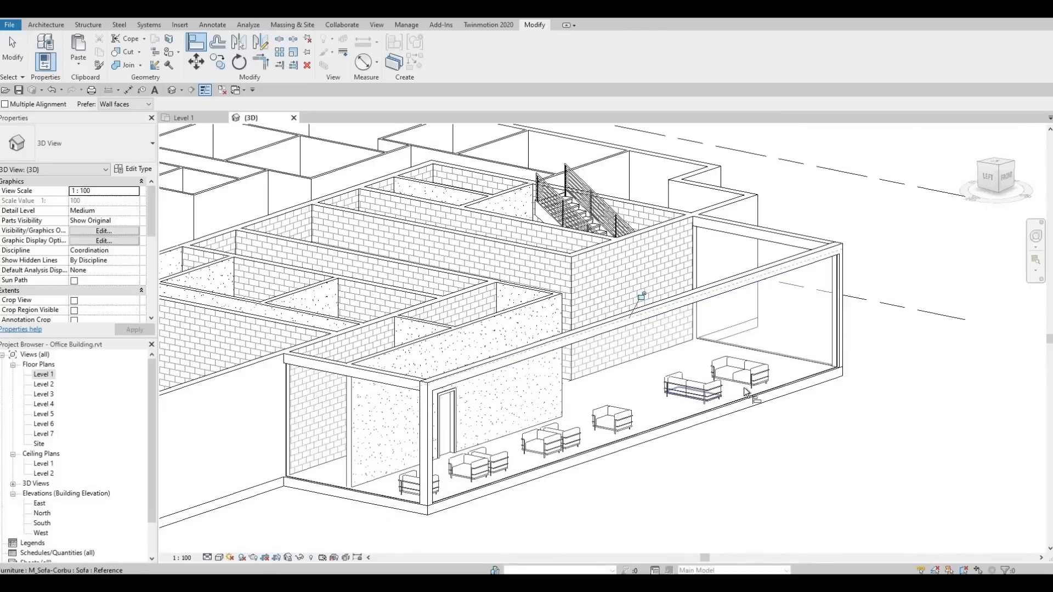
shift+middle_drag(714, 409, 802, 407)
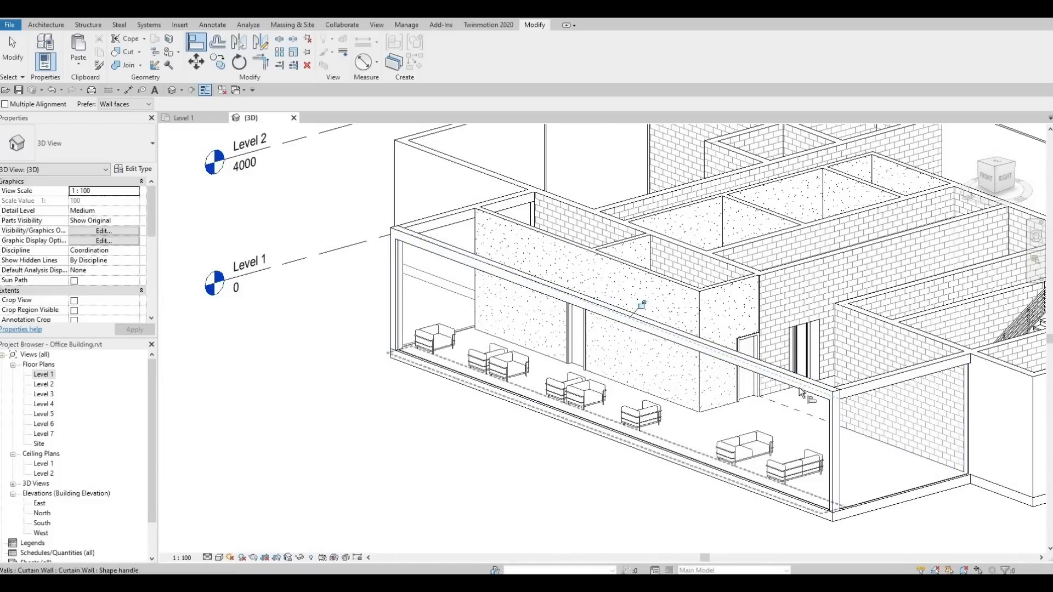
middle_drag(804, 399, 825, 372)
scroll(825, 372, down, 1)
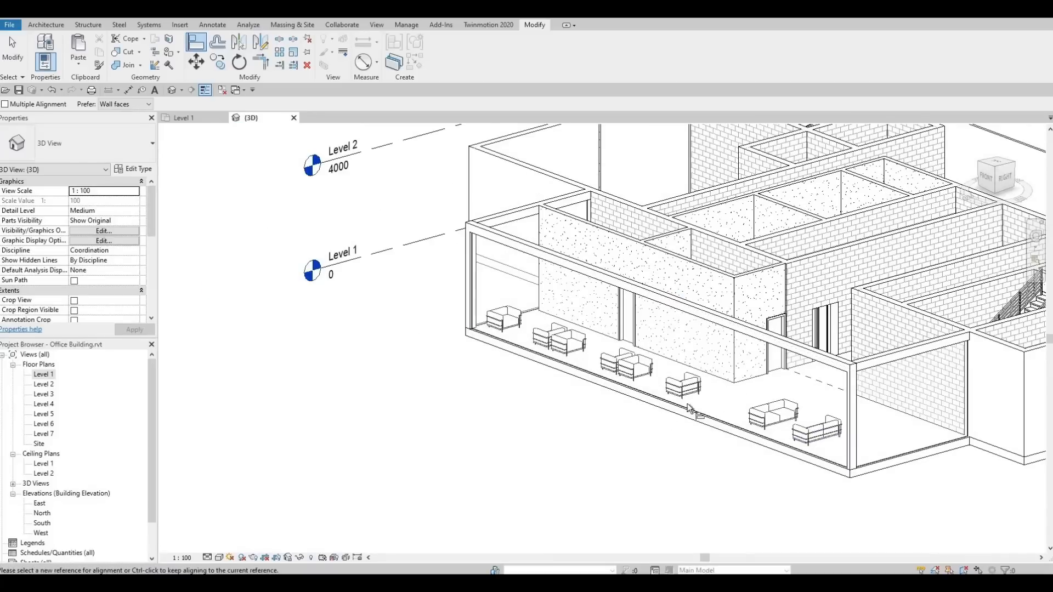
shift+middle_drag(680, 443, 917, 487)
shift+middle_drag(821, 472, 729, 436)
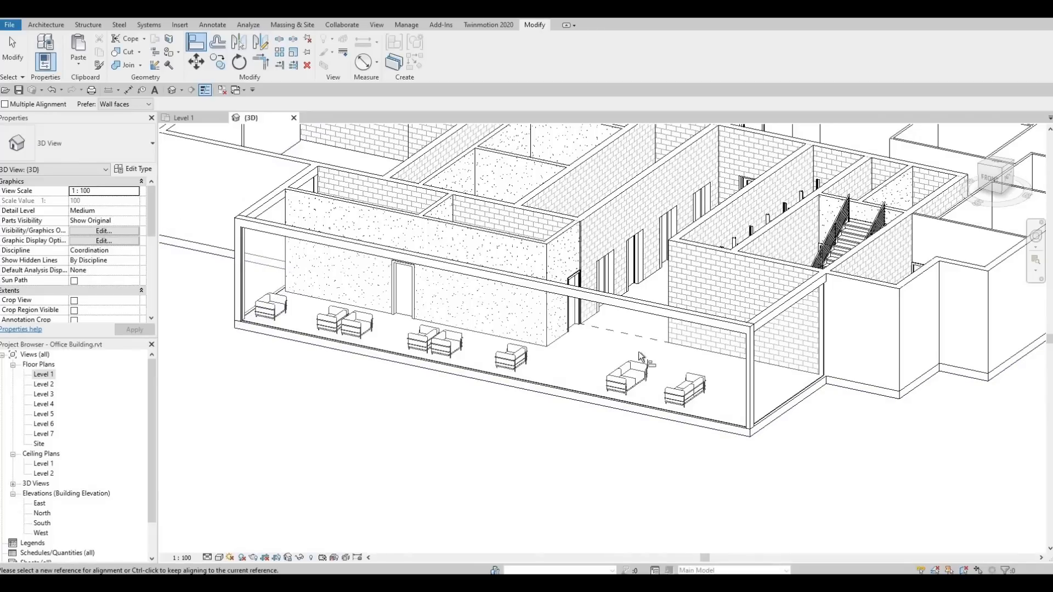
shift+middle_drag(715, 329, 727, 299)
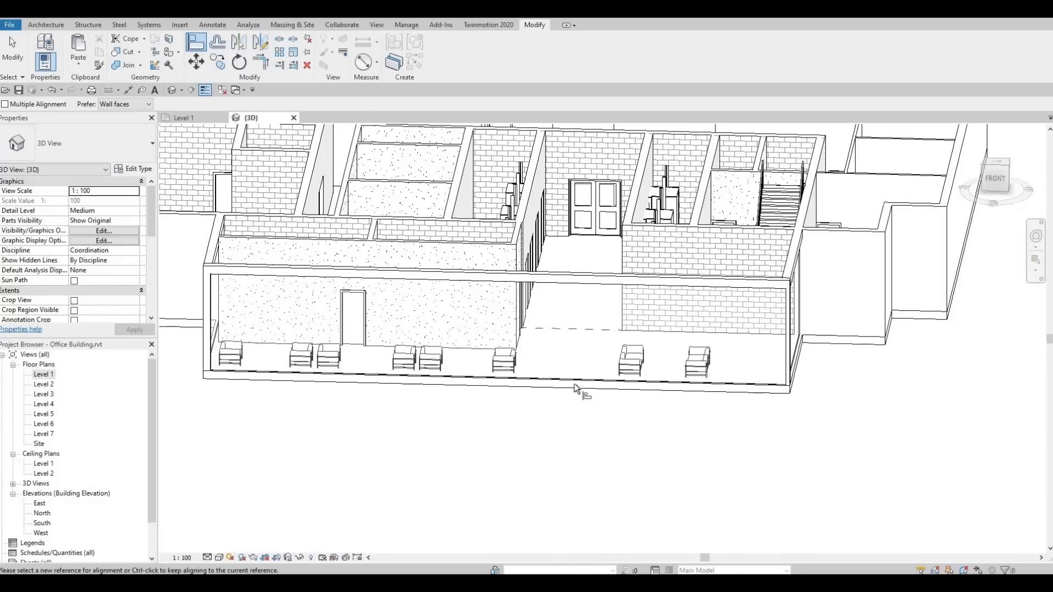
shift+middle_drag(569, 360, 735, 386)
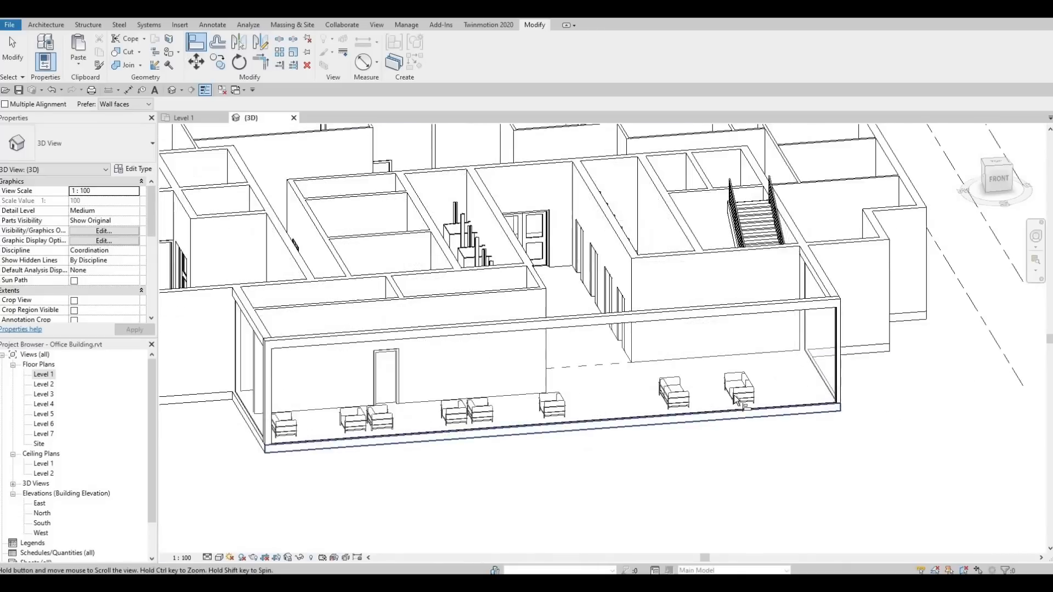
scroll(734, 387, down, 2)
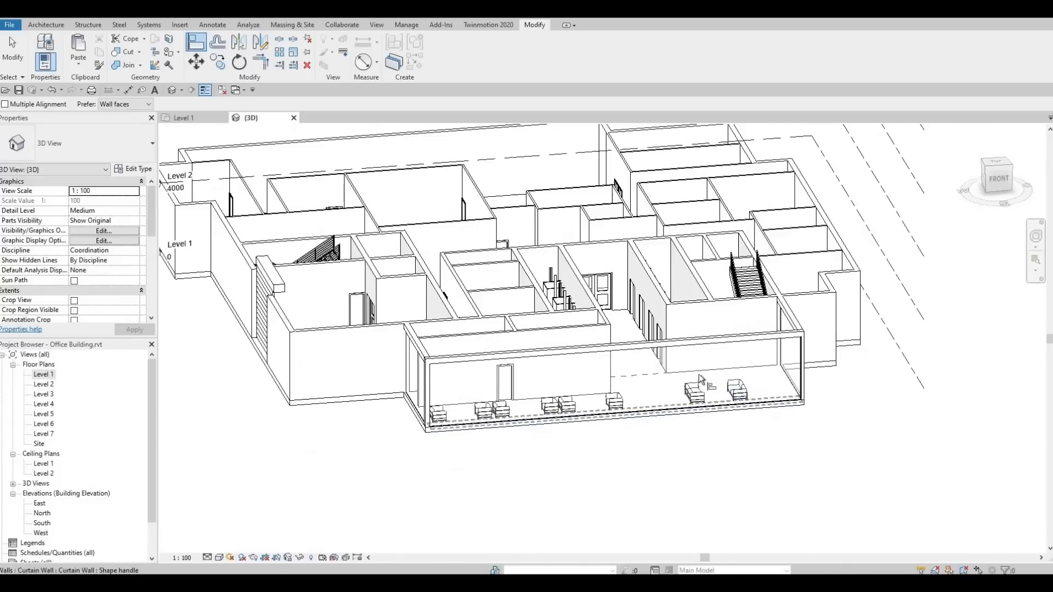
Open the Level 1 floor plan and review the rooms and exterior walls across the whole floor.
double_click(45, 376)
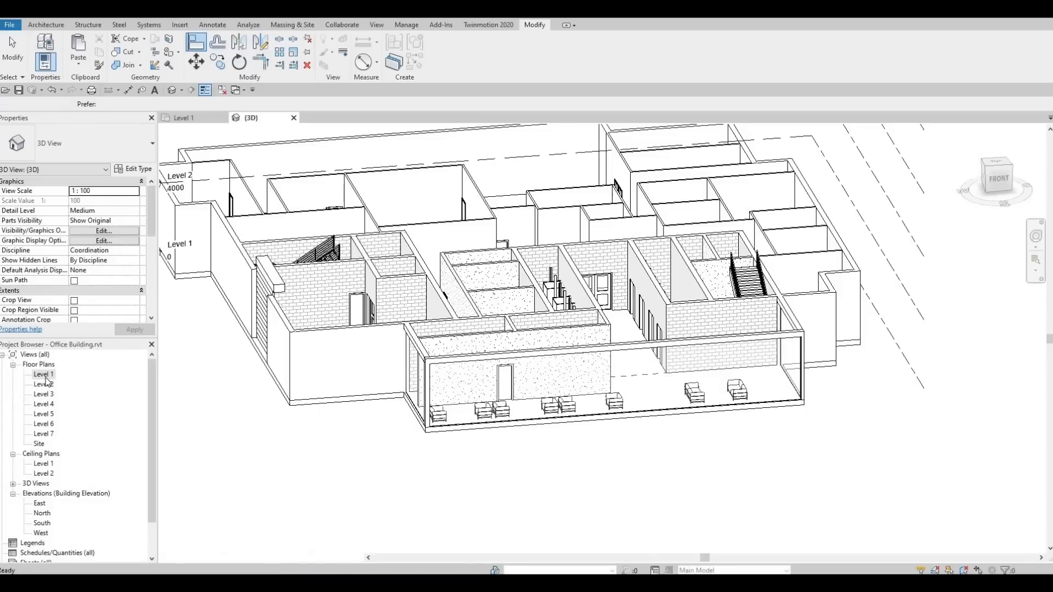
scroll(48, 382, down, 1)
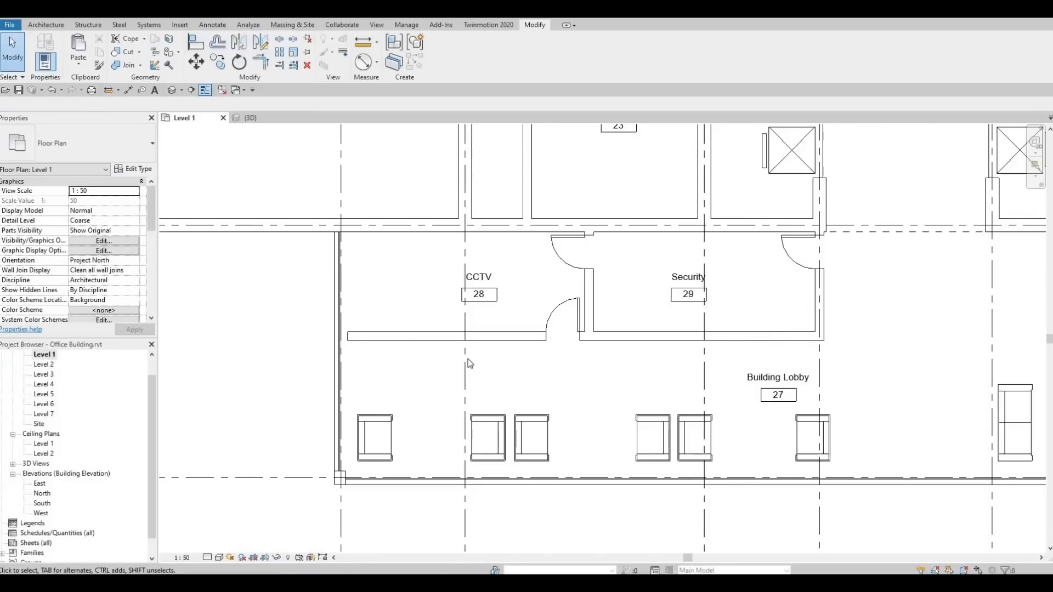
scroll(578, 353, up, 2)
scroll(578, 353, down, 1)
scroll(627, 356, down, 3)
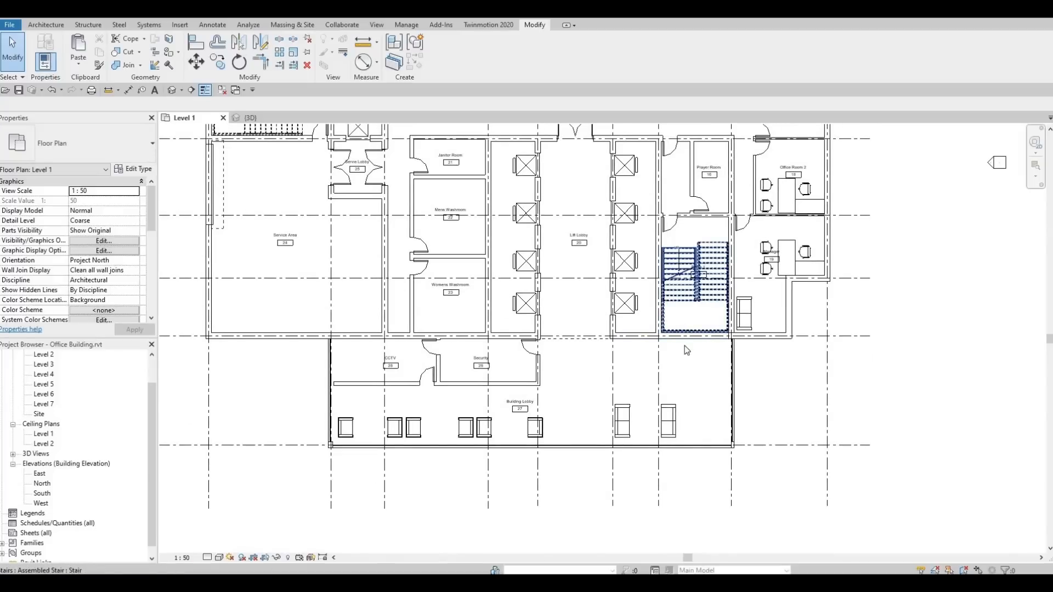
scroll(467, 386, down, 2)
middle_drag(466, 386, 565, 400)
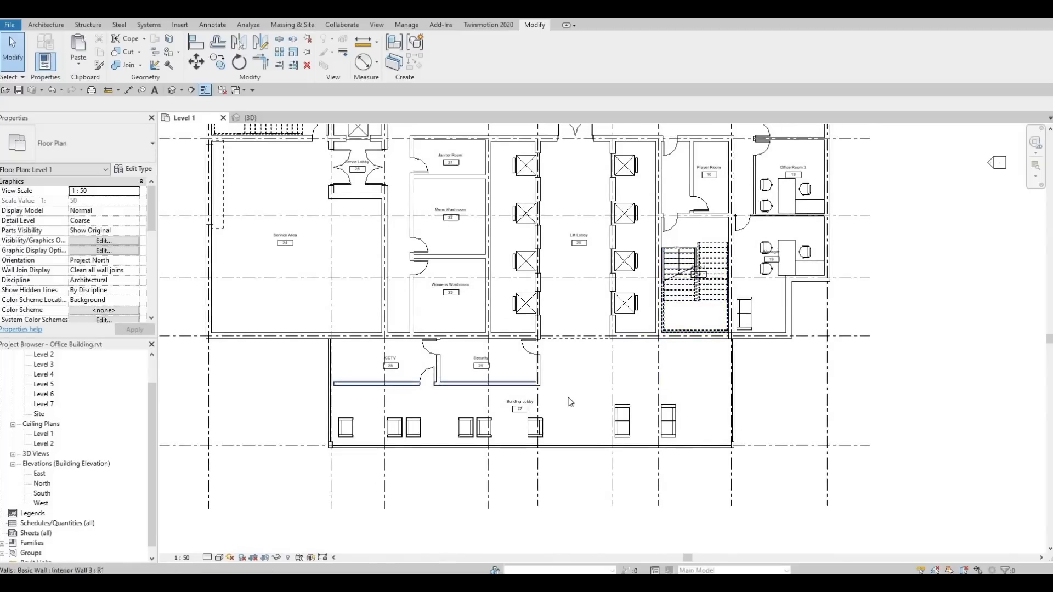
middle_drag(603, 275, 578, 379)
mouse_move(608, 316)
middle_down()
mouse_move(574, 447)
mouse_move(591, 366)
middle_up()
middle_drag(588, 448, 587, 430)
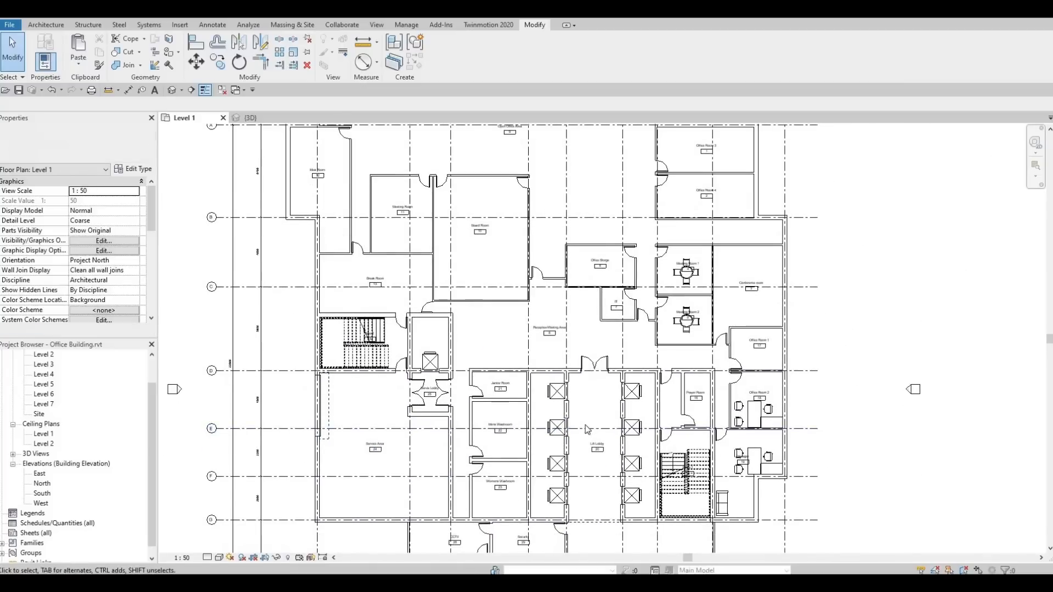
middle_drag(587, 515, 552, 463)
middle_drag(561, 314, 549, 405)
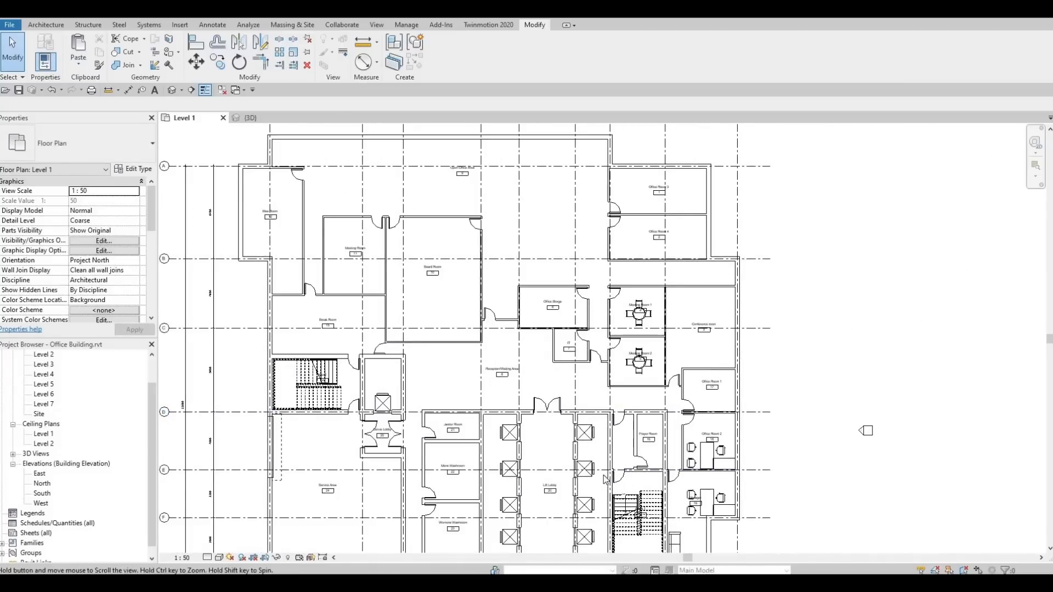
middle_drag(583, 504, 571, 401)
scroll(570, 401, down, 1)
middle_drag(564, 307, 570, 382)
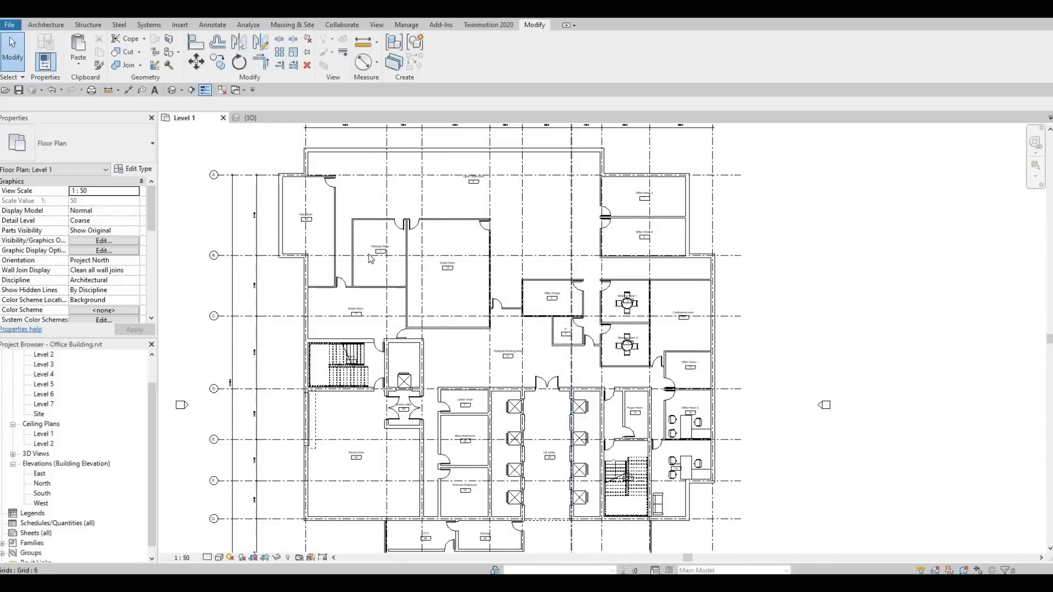
middle_drag(672, 281, 645, 240)
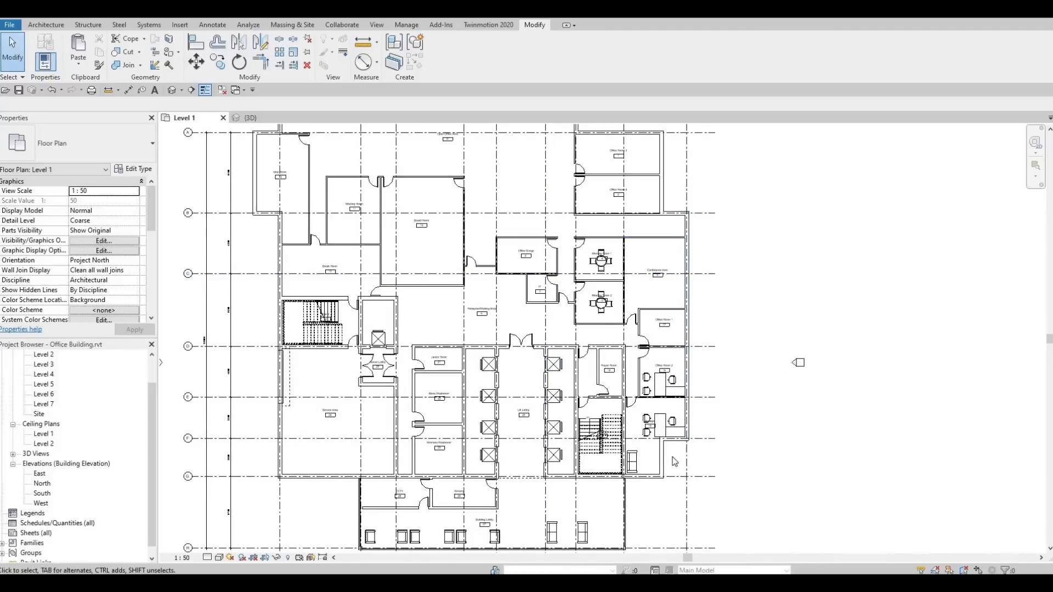
middle_drag(641, 143, 656, 240)
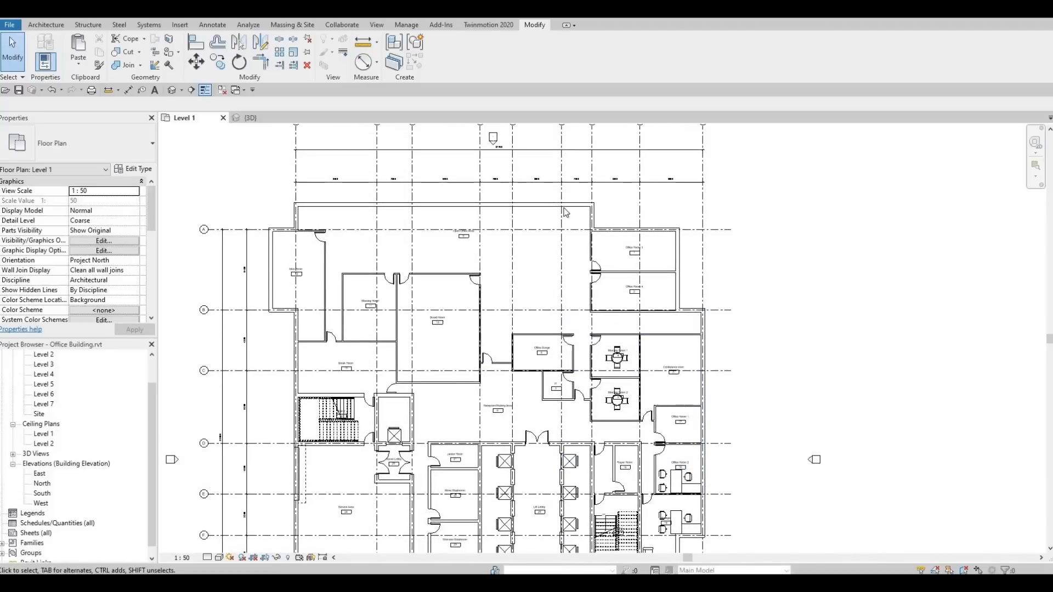
middle_drag(318, 370, 395, 270)
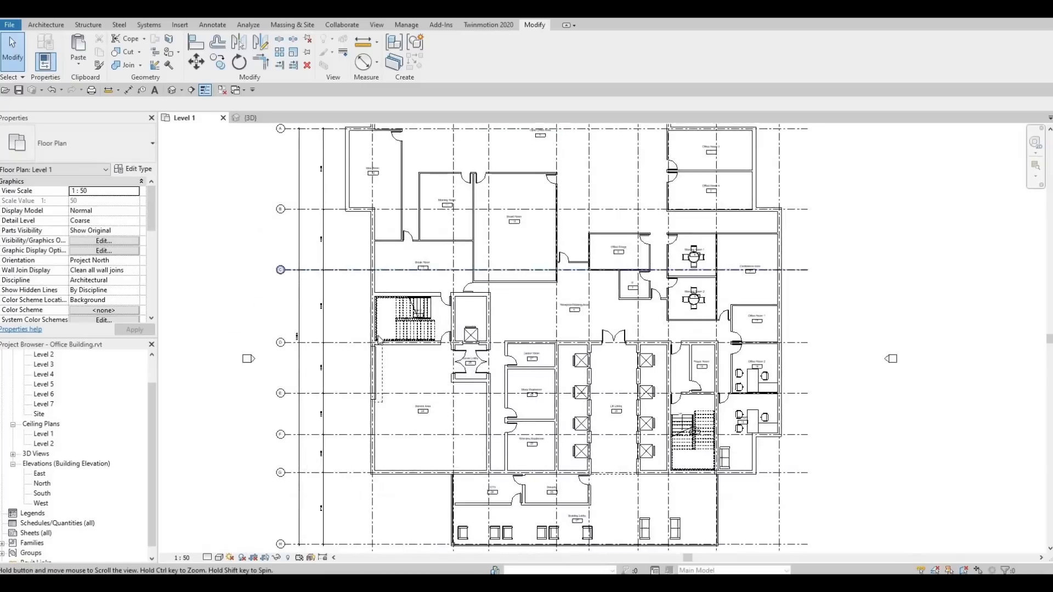
middle_drag(361, 357, 375, 329)
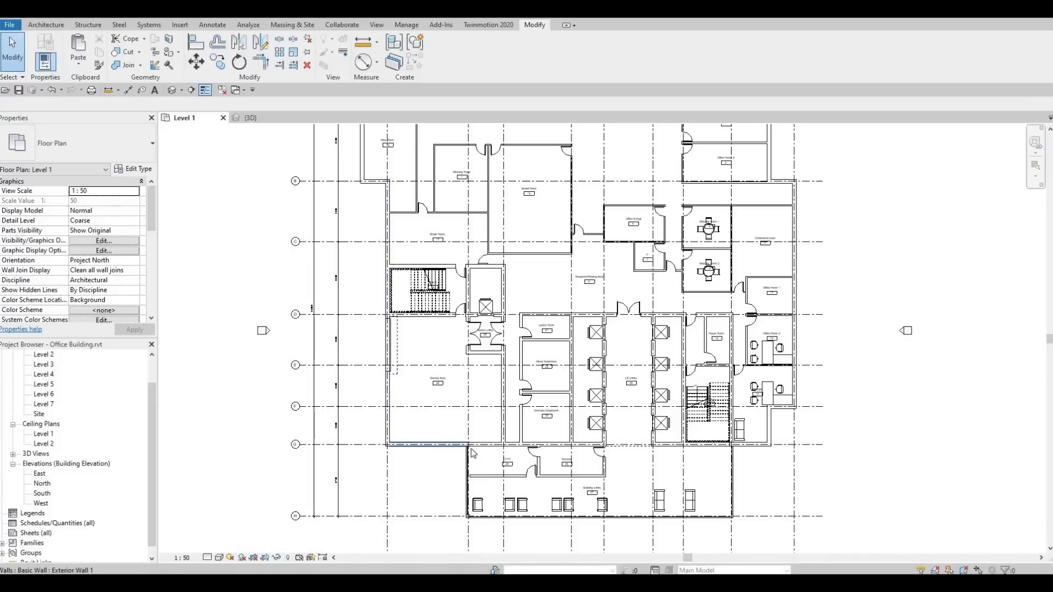
scroll(479, 455, down, 5)
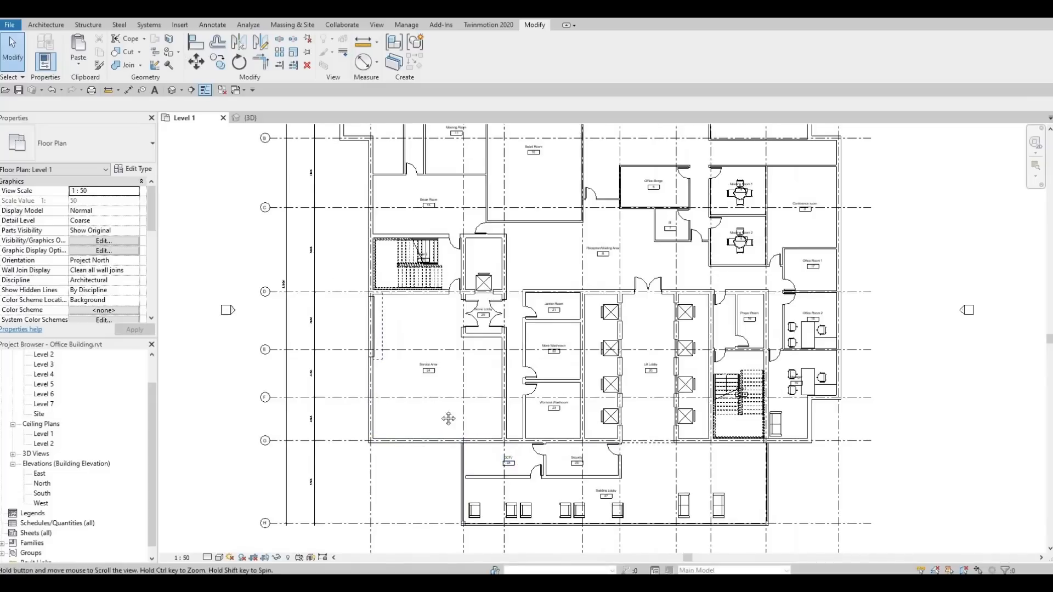
Examine the Level 1 plan around the Building Lobby, Lift Lobby, Service Area and Manager room for remaining exterior walls.
scroll(459, 423, up, 2)
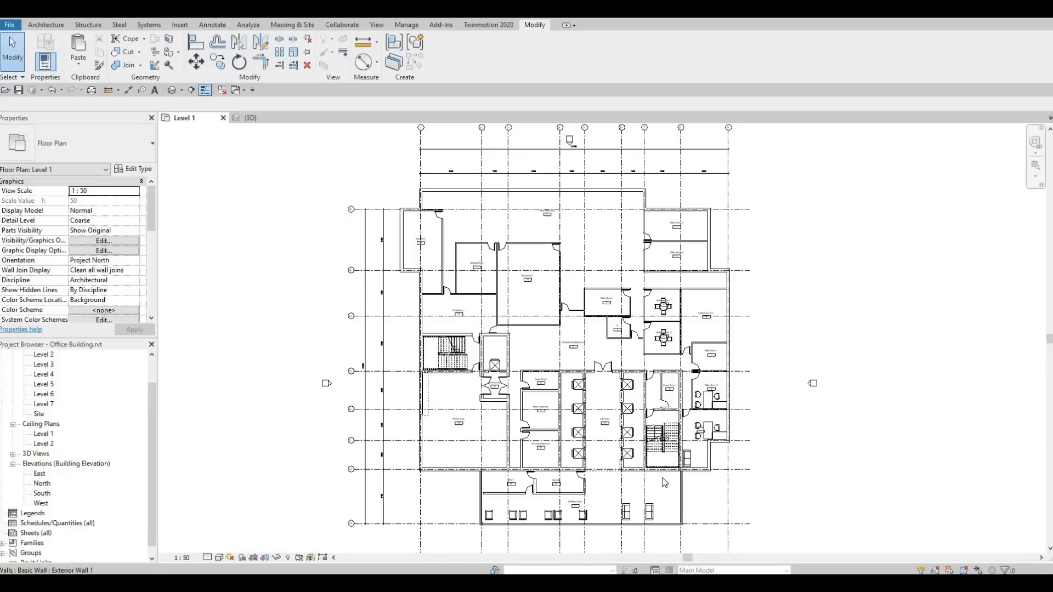
scroll(670, 459, up, 3)
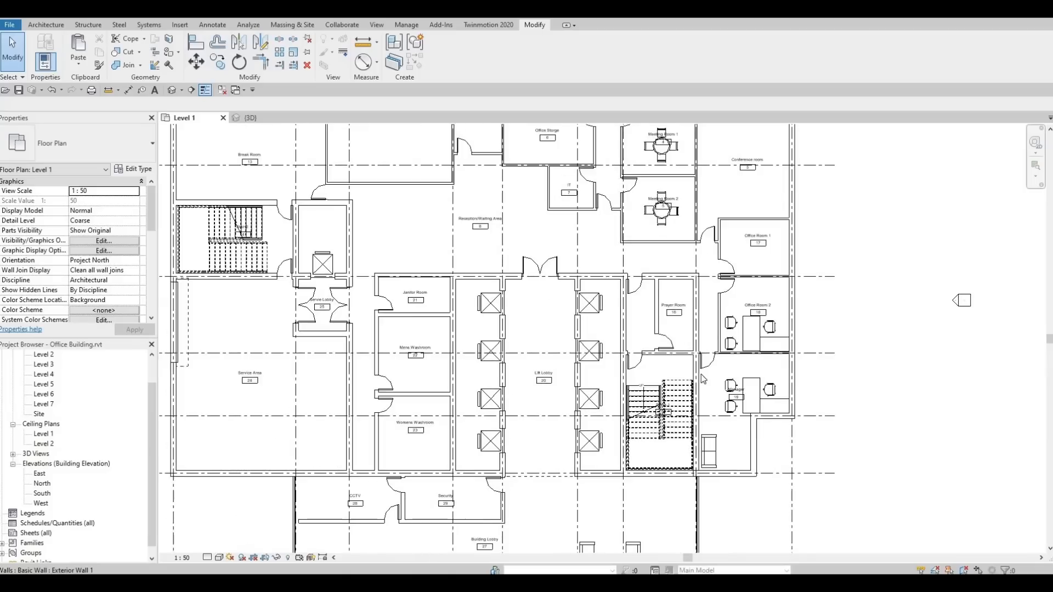
scroll(692, 358, down, 3)
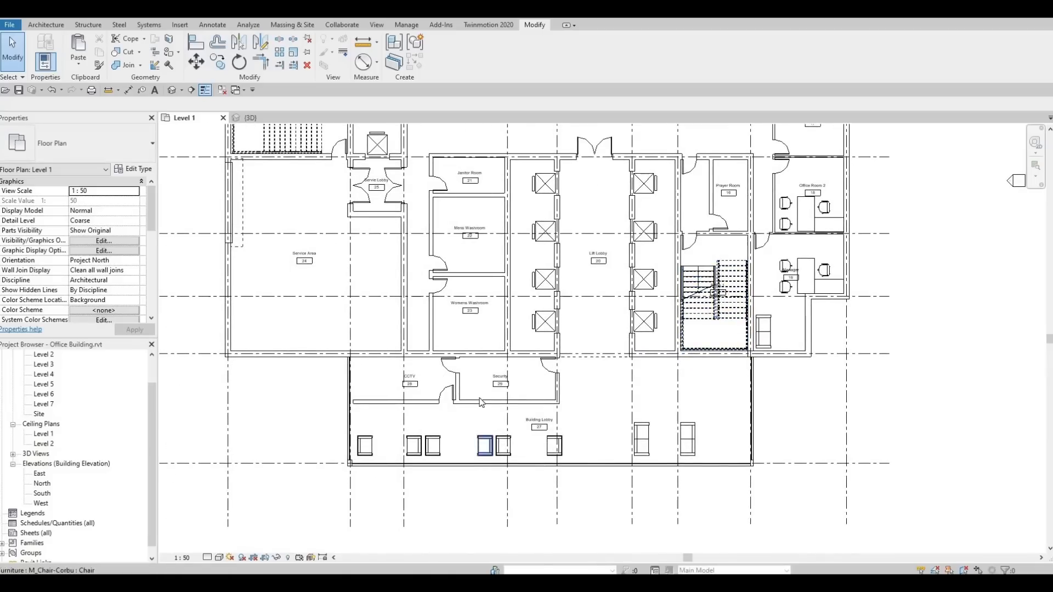
scroll(397, 390, up, 3)
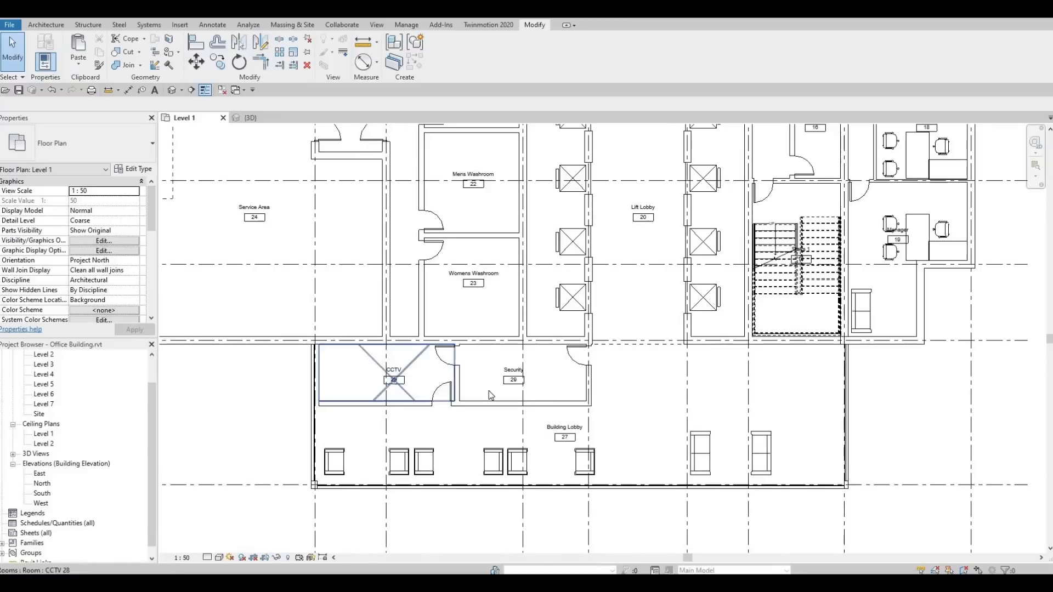
scroll(419, 444, down, 2)
scroll(431, 447, up, 1)
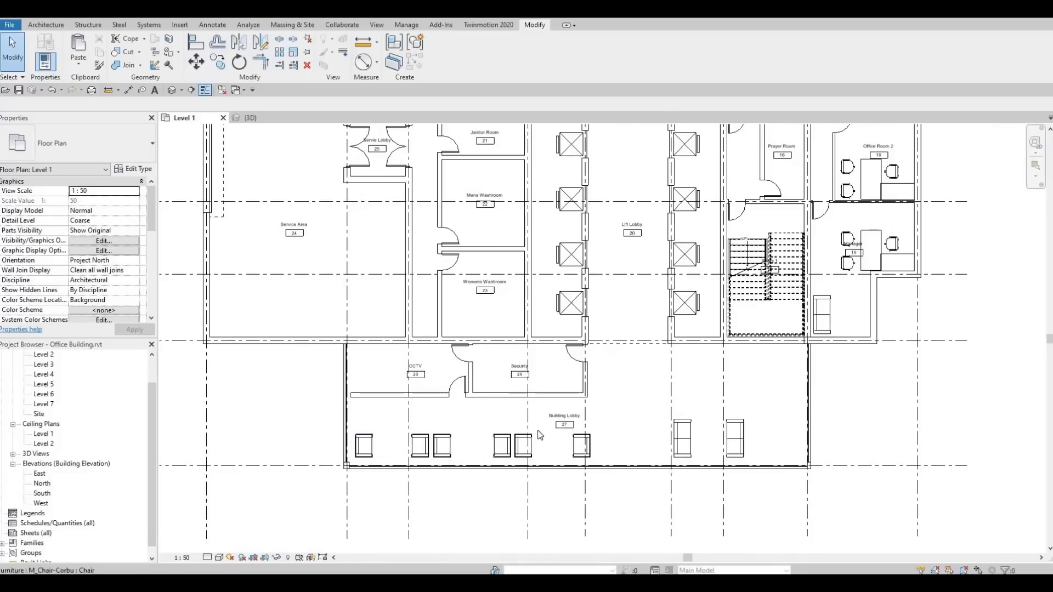
middle_drag(800, 395, 710, 487)
middle_drag(716, 373, 702, 474)
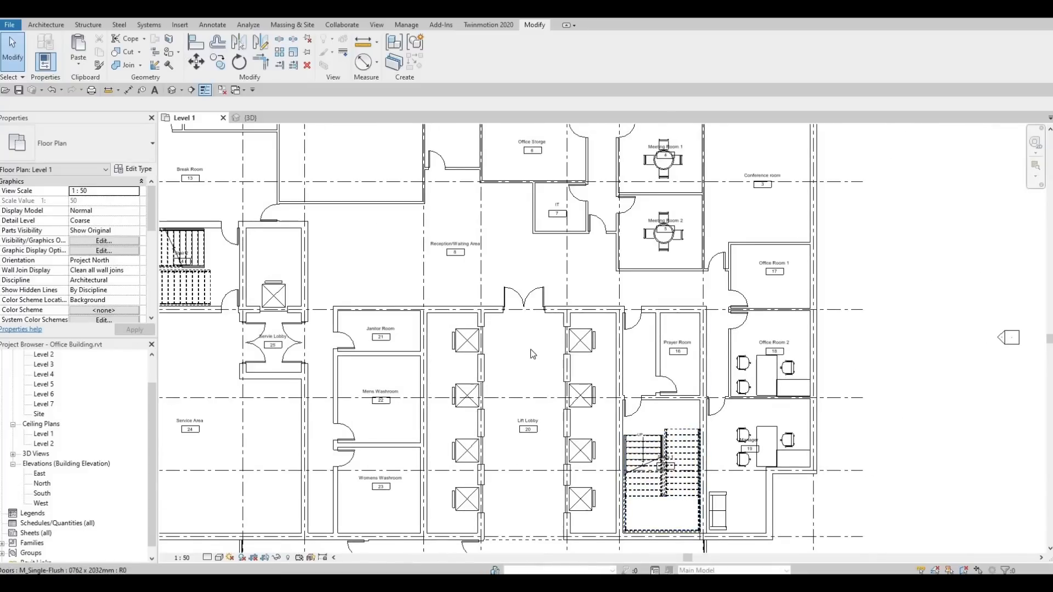
middle_drag(376, 384, 523, 350)
scroll(523, 350, down, 2)
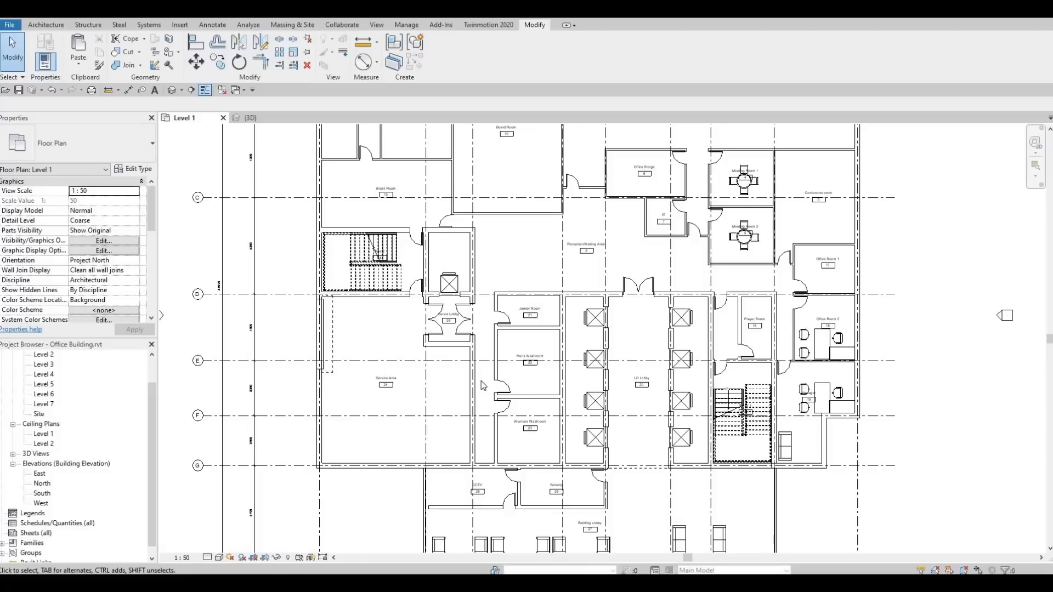
middle_drag(645, 363, 547, 365)
scroll(546, 365, down, 1)
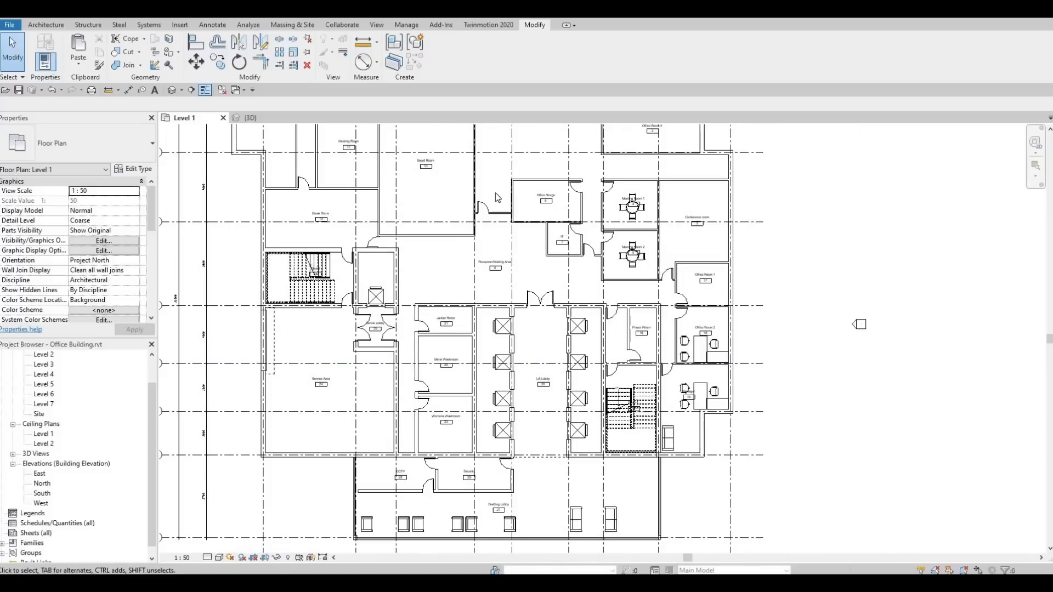
middle_drag(529, 270, 561, 347)
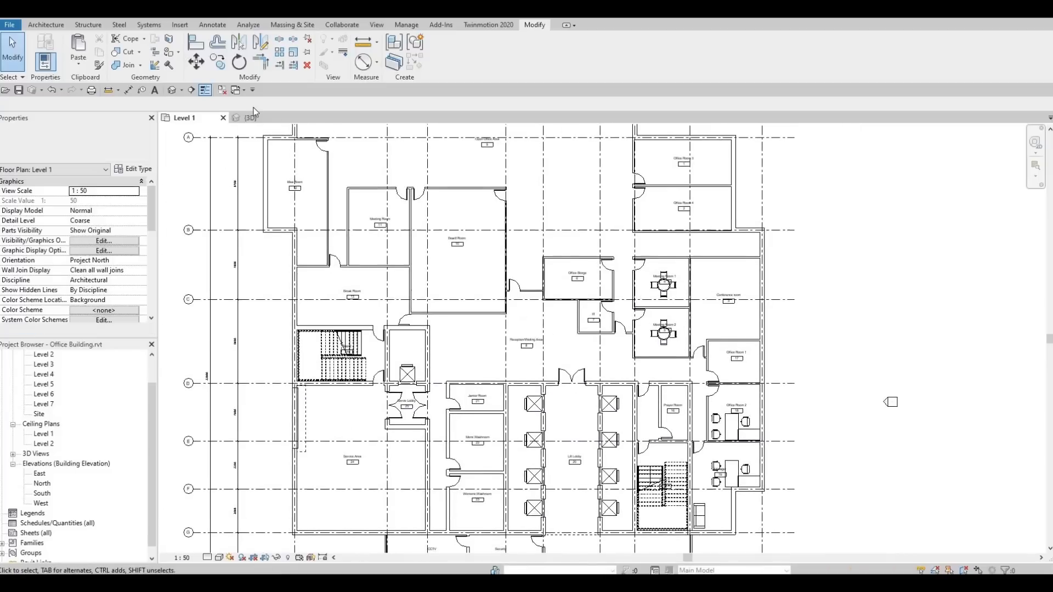
Draw a Curtain Wall, about 6250 mm long, inside the Break Room's west exterior wall, from near Stair 2 up to near grid B.
click(32, 25)
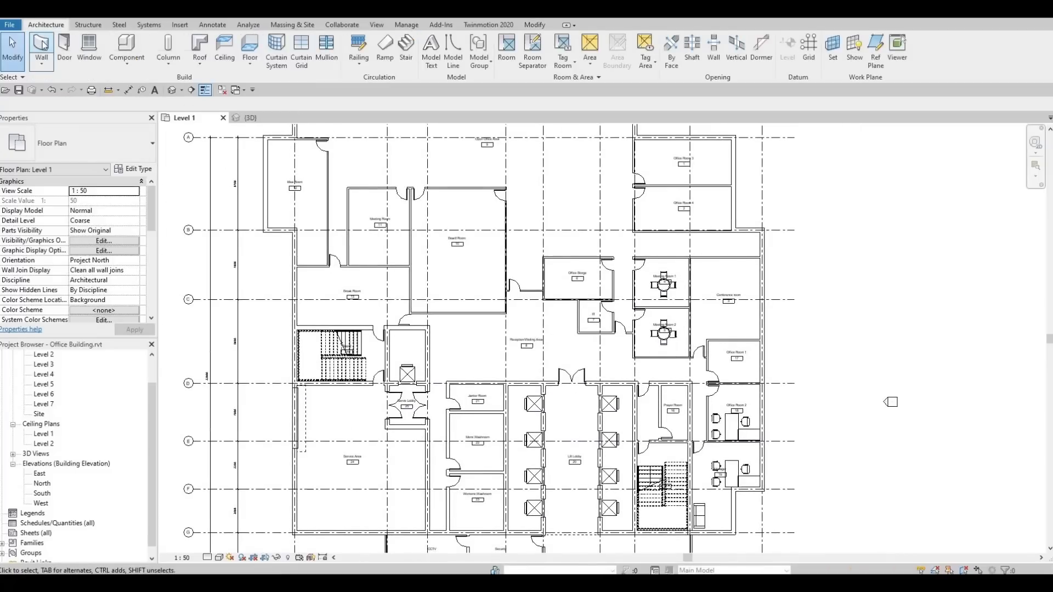
key(Return)
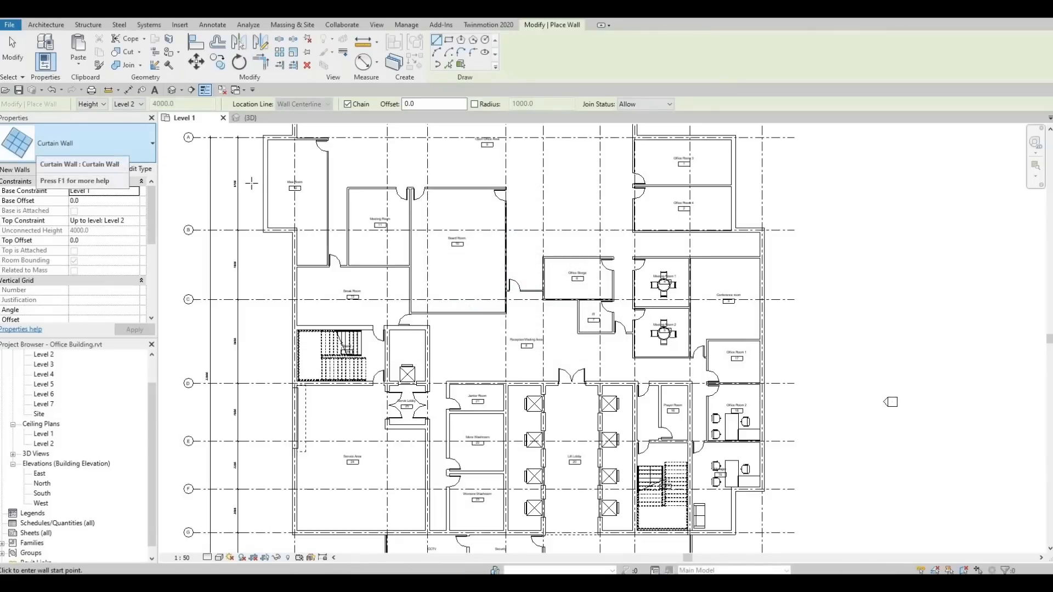
middle_drag(597, 238, 517, 197)
scroll(518, 197, down, 1)
scroll(663, 430, up, 2)
scroll(614, 436, up, 3)
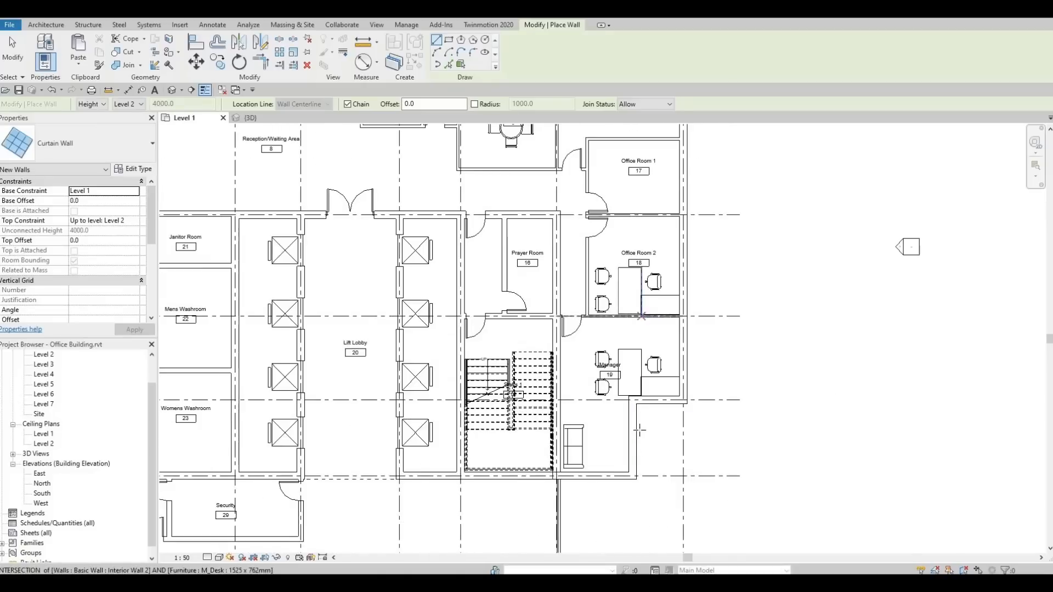
middle_drag(691, 296, 682, 423)
middle_drag(550, 132, 617, 301)
scroll(616, 268, down, 2)
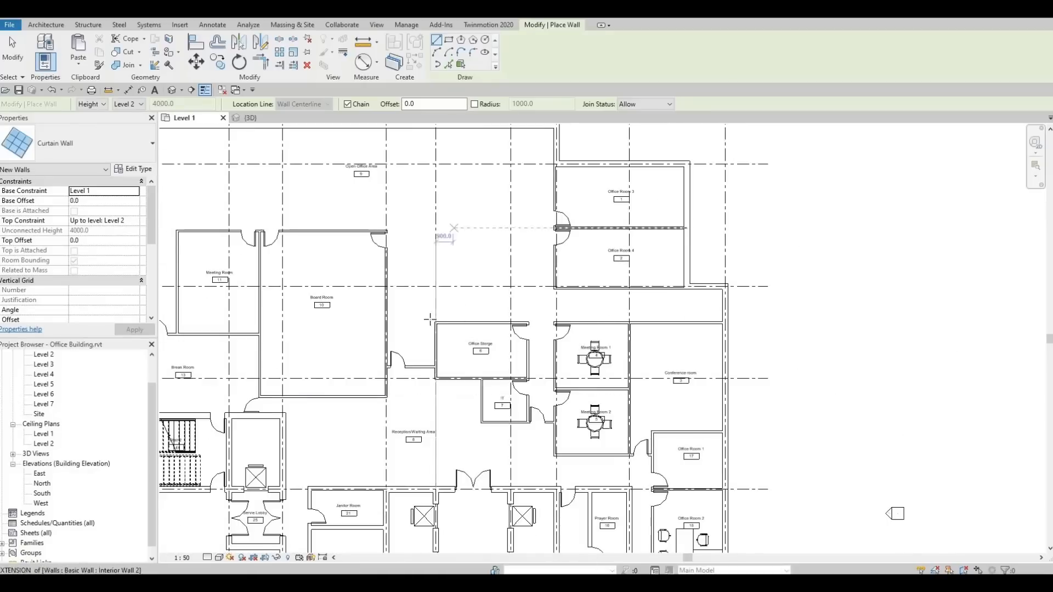
scroll(535, 335, down, 2)
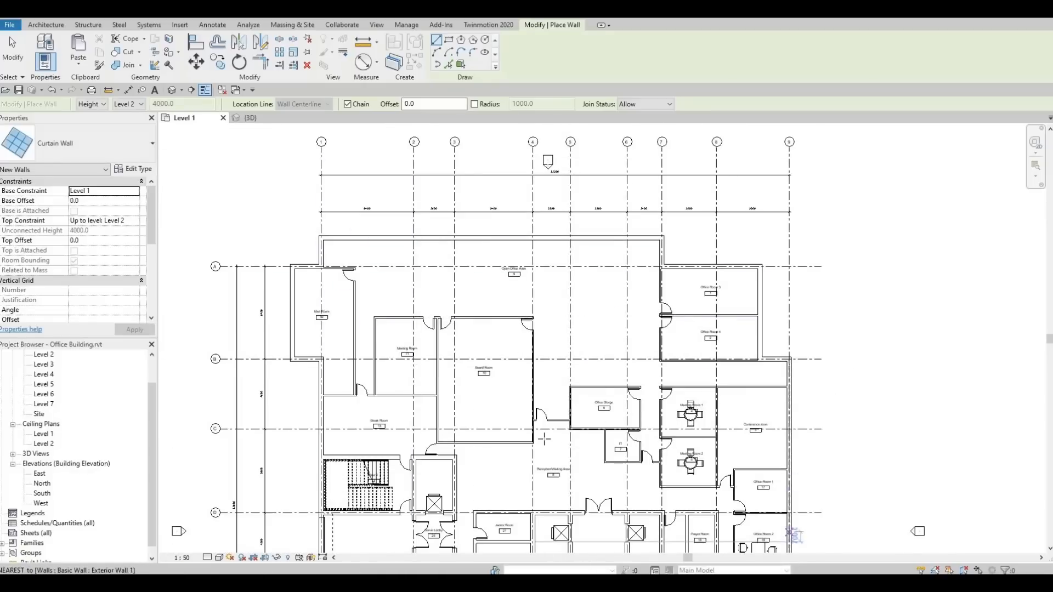
middle_drag(305, 405, 376, 329)
scroll(376, 330, up, 4)
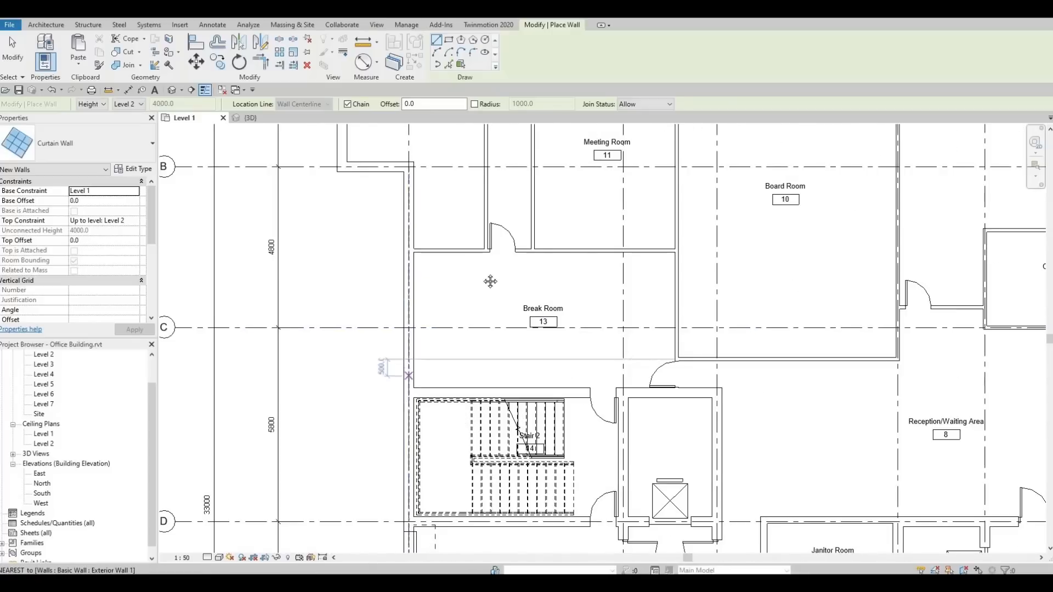
middle_drag(491, 282, 587, 143)
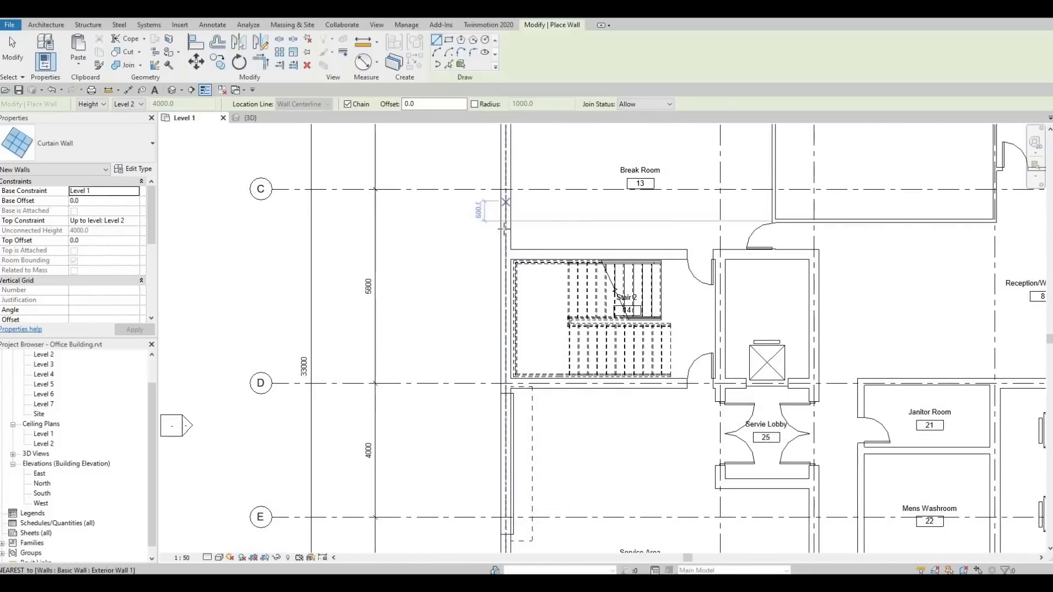
scroll(504, 226, down, 1)
scroll(508, 234, down, 1)
middle_drag(527, 283, 527, 314)
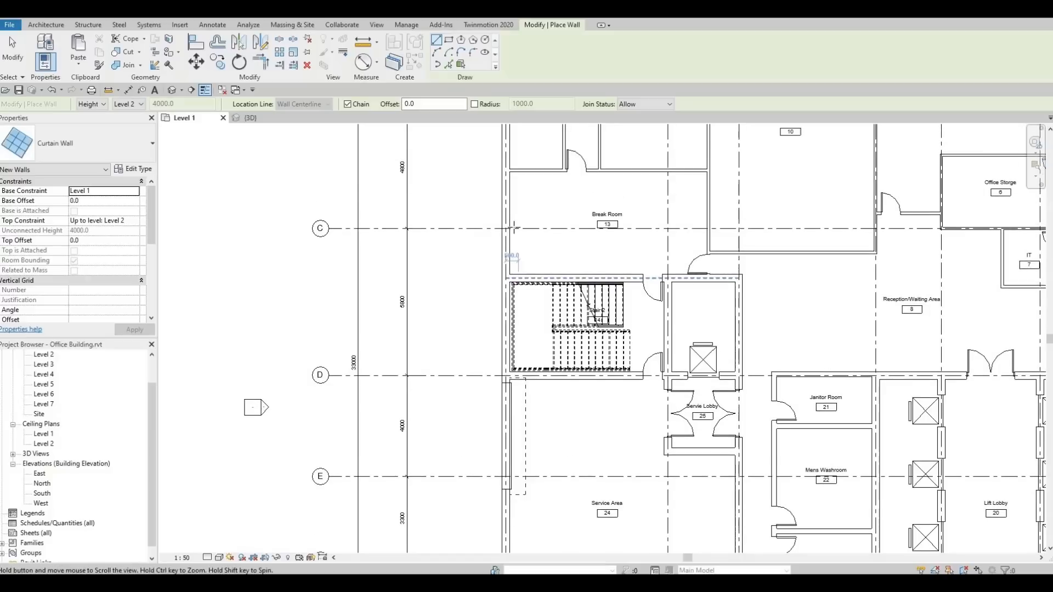
scroll(516, 227, up, 3)
click(502, 297)
middle_drag(509, 182, 496, 364)
click(486, 240)
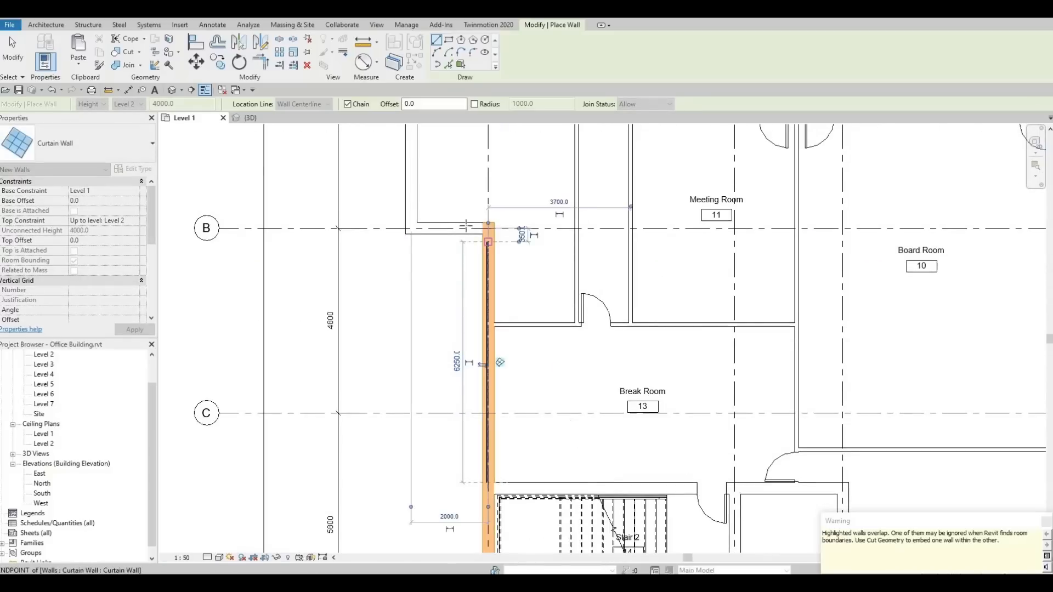
Draw curtain walls inside the exterior walls around the Idea Room, continuing into the short return up to the Open Office Area's north wall.
scroll(475, 226, up, 1)
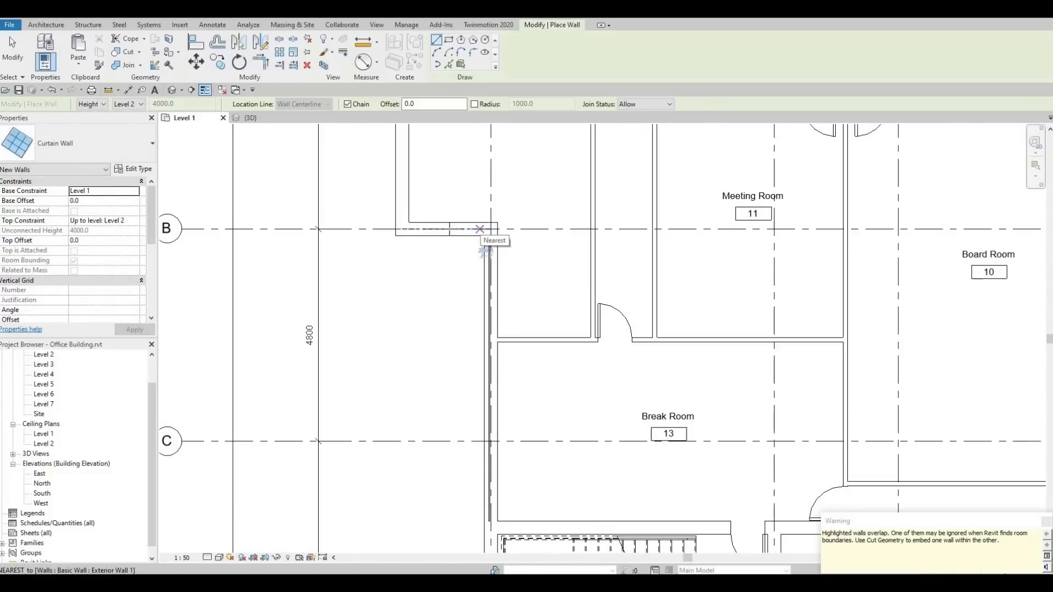
click(481, 230)
click(415, 229)
key(Escape)
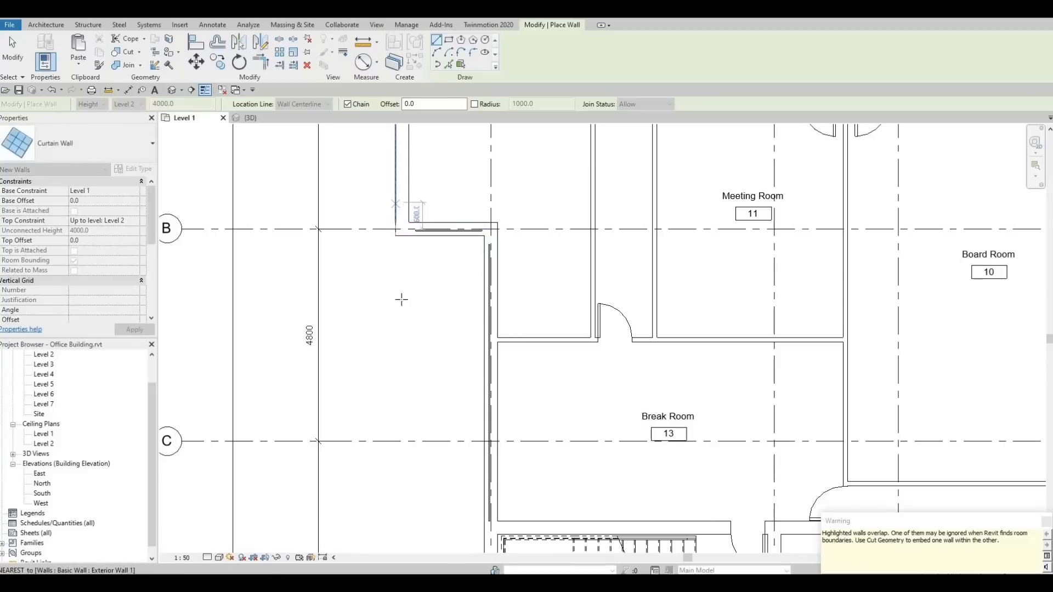
middle_drag(398, 207, 403, 299)
click(406, 298)
middle_drag(409, 235, 397, 446)
click(394, 258)
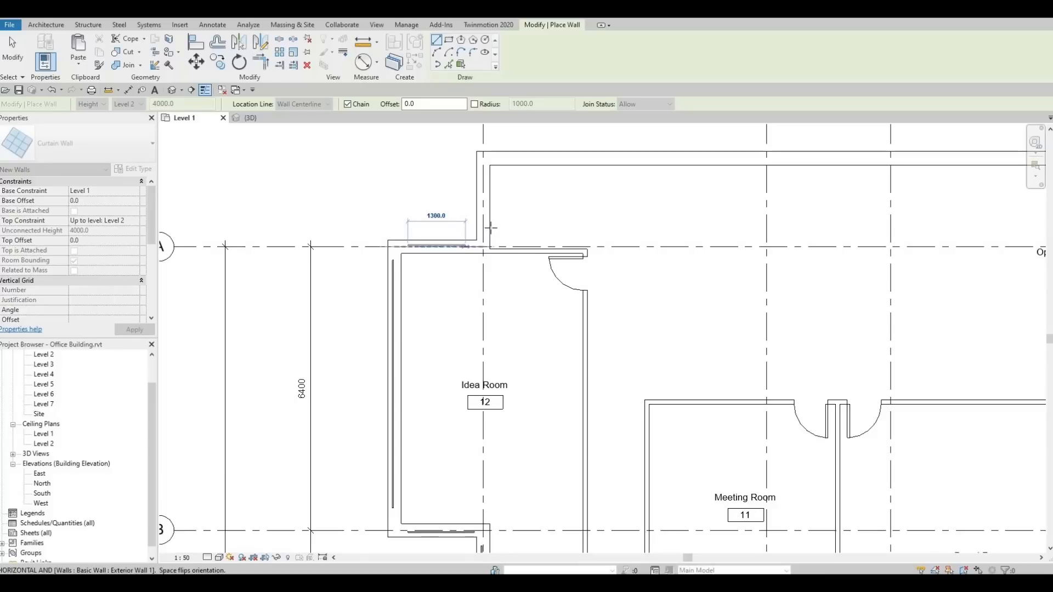
click(467, 242)
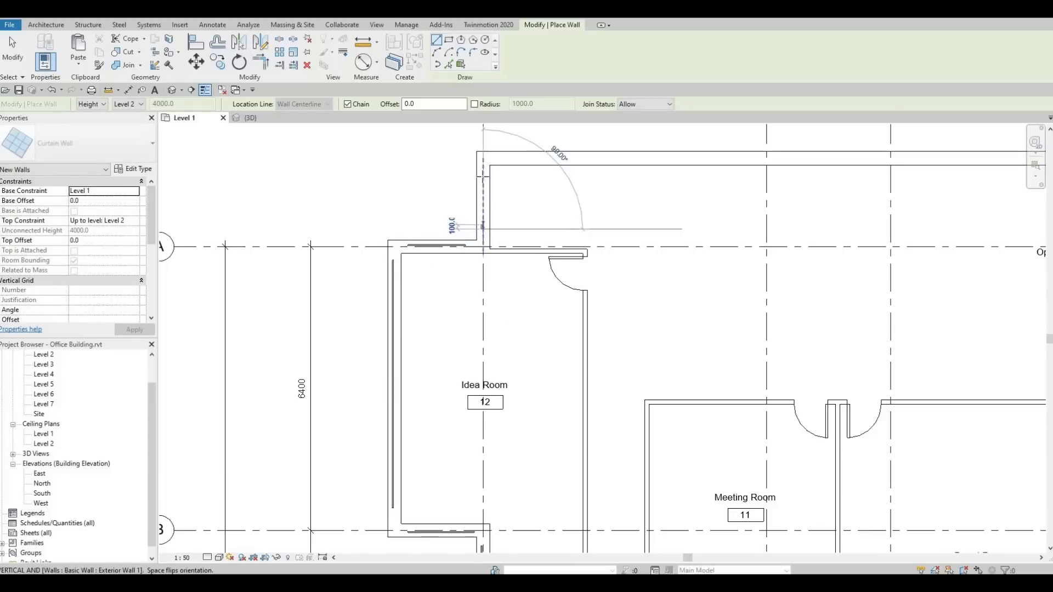
click(484, 158)
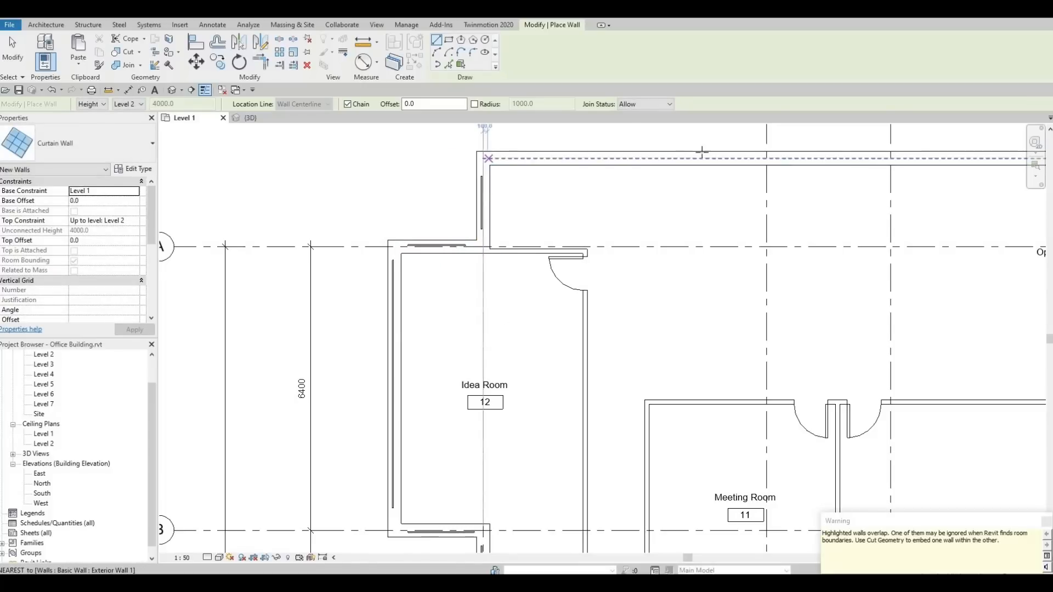
Draw curtain walls inside the Open Office Area's long north wall and its short east return, the return's being about 1300 mm long.
middle_drag(729, 174, 431, 218)
middle_drag(770, 225, 395, 232)
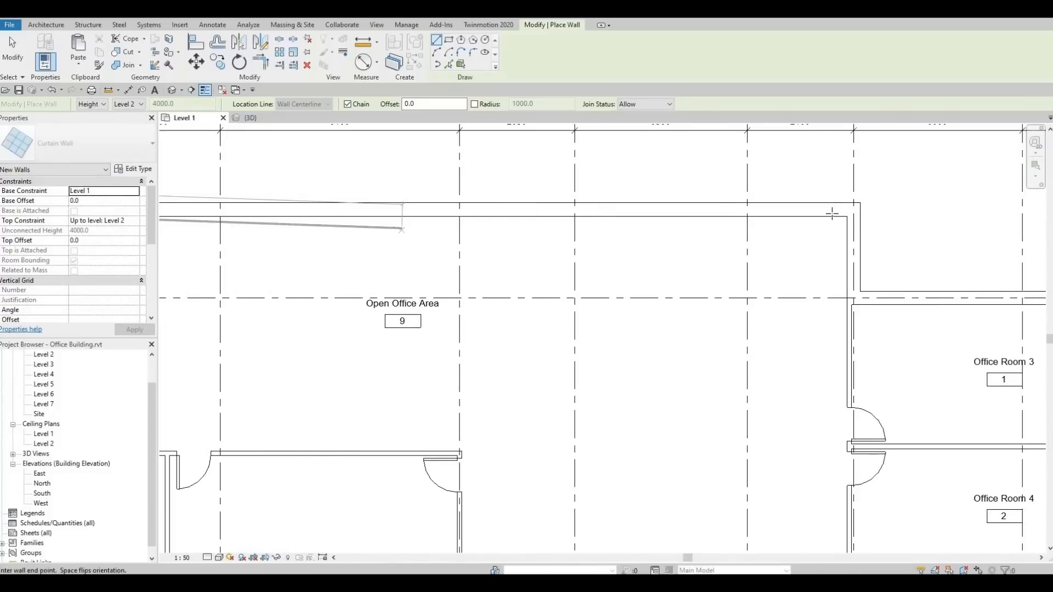
click(860, 236)
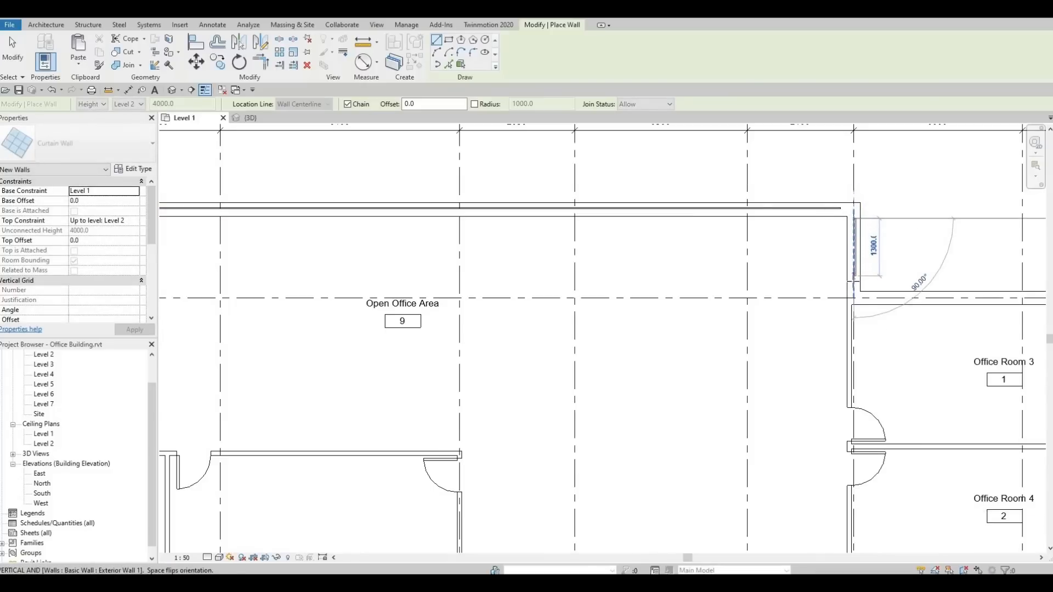
click(853, 280)
key(Escape)
Draw a curtain wall about 5700 mm long in Office Room 3's north wall and another along the east wall of Office Rooms 3 and 4.
middle_drag(815, 286, 437, 233)
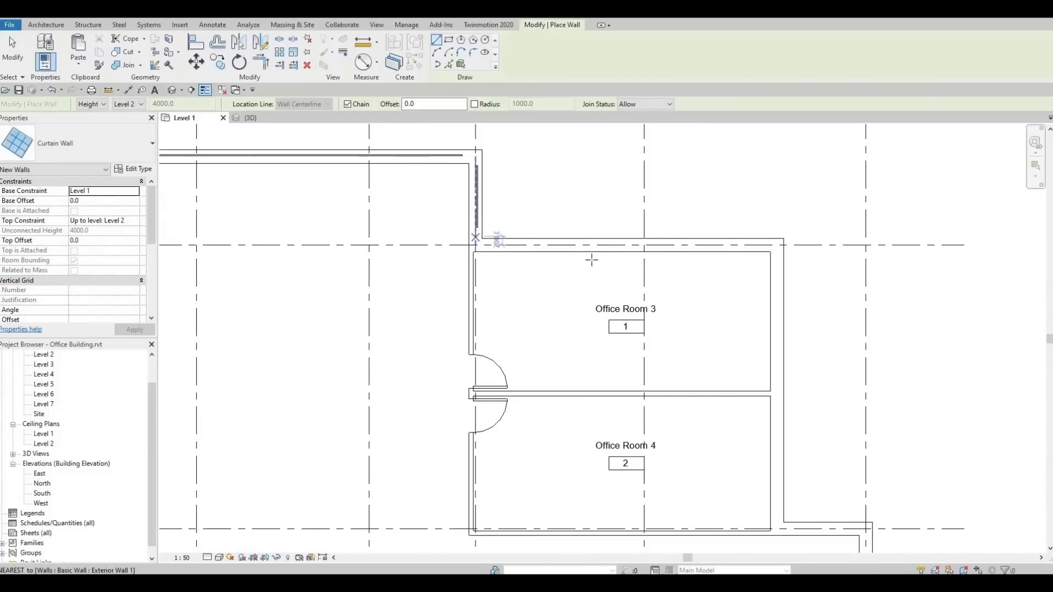
click(495, 245)
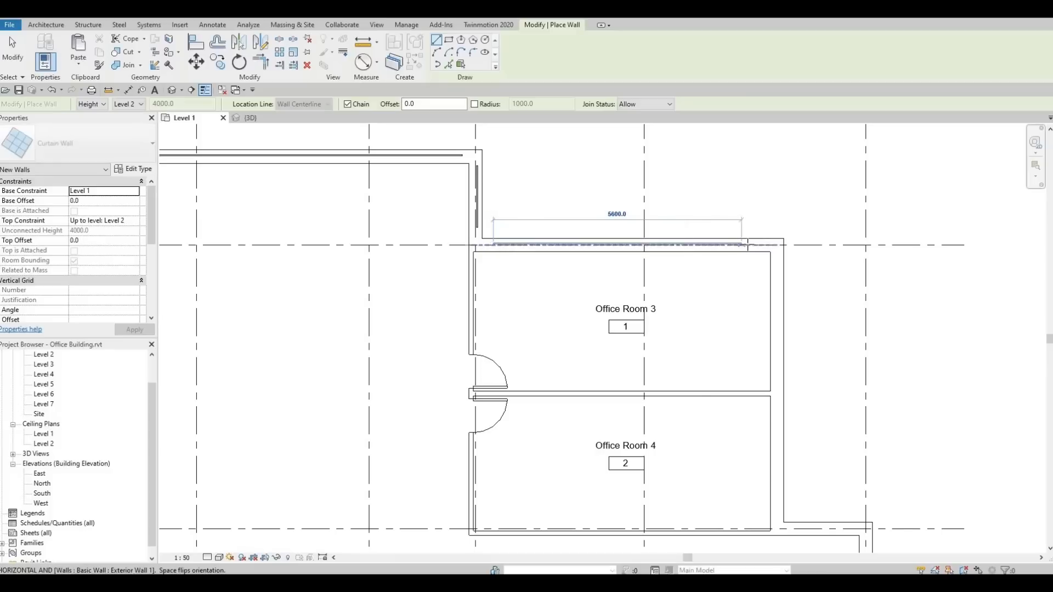
click(747, 246)
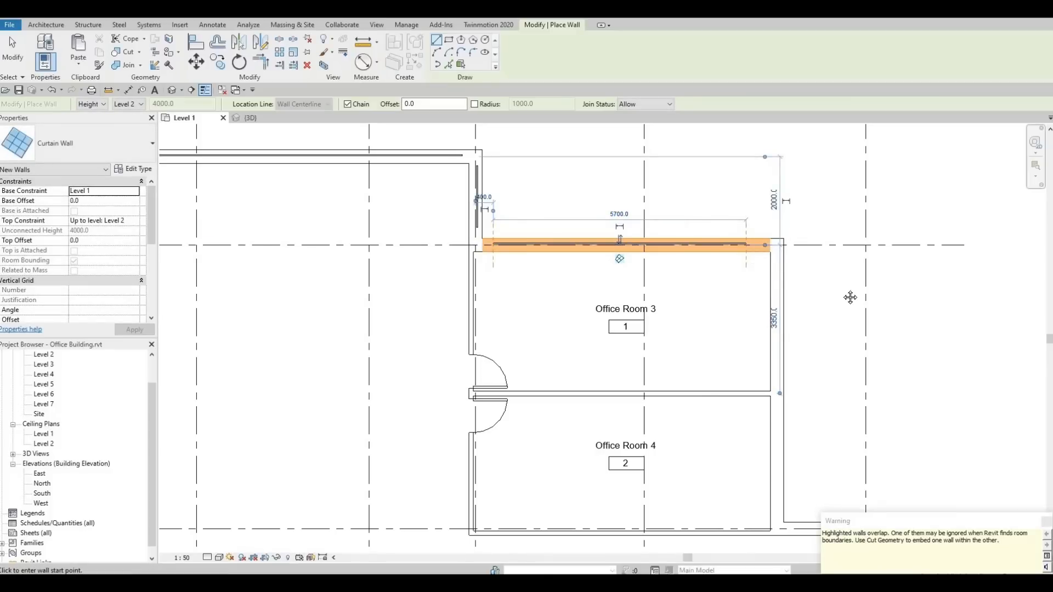
key(Escape)
middle_drag(777, 254, 731, 219)
click(731, 219)
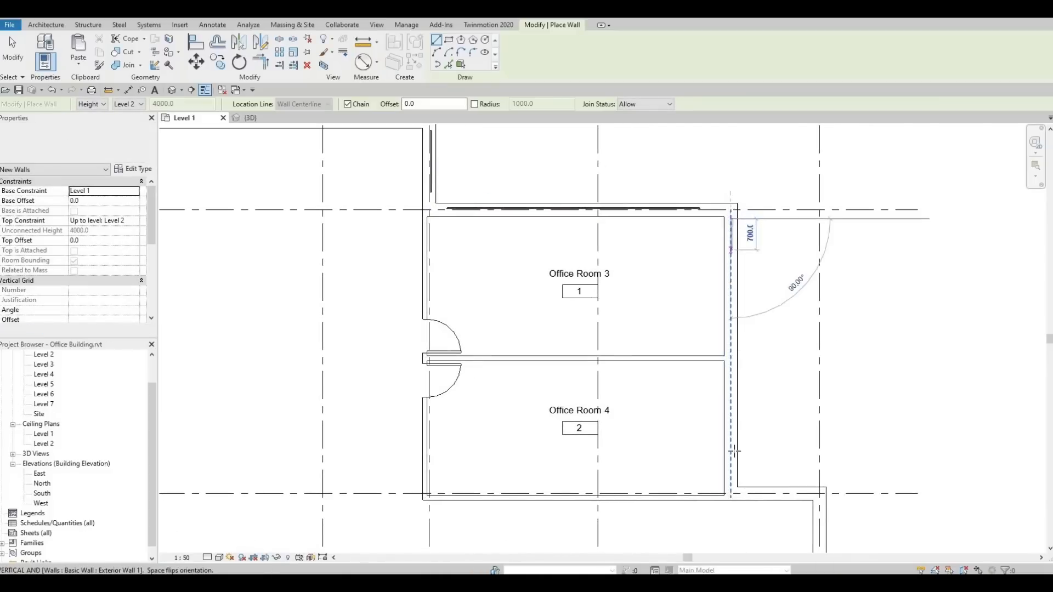
click(738, 496)
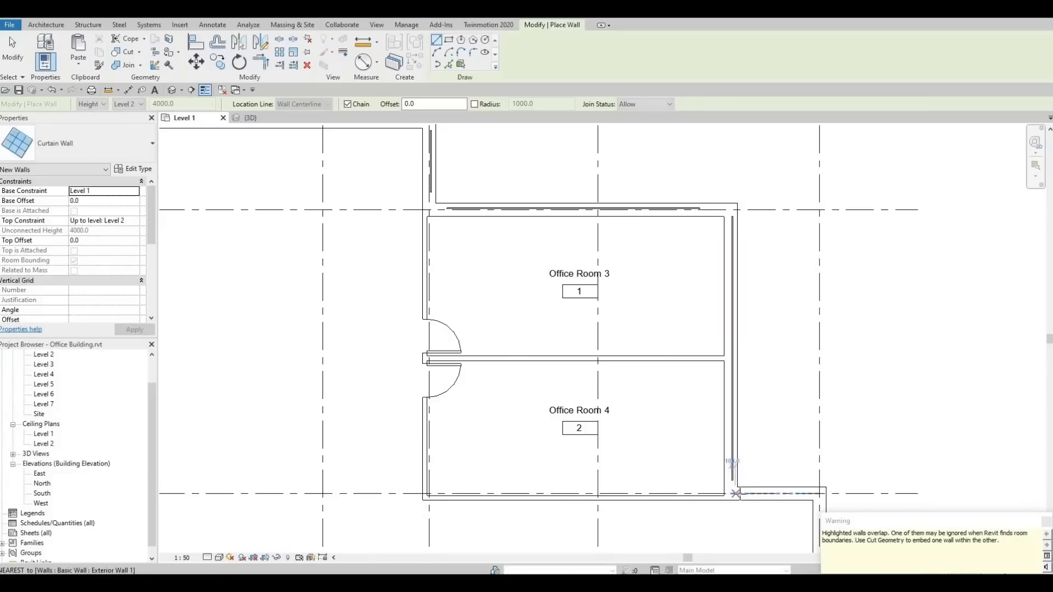
Draw curtain walls in the short exterior wall on grid B and the long east wall from the Conference room to the Manager room.
click(809, 495)
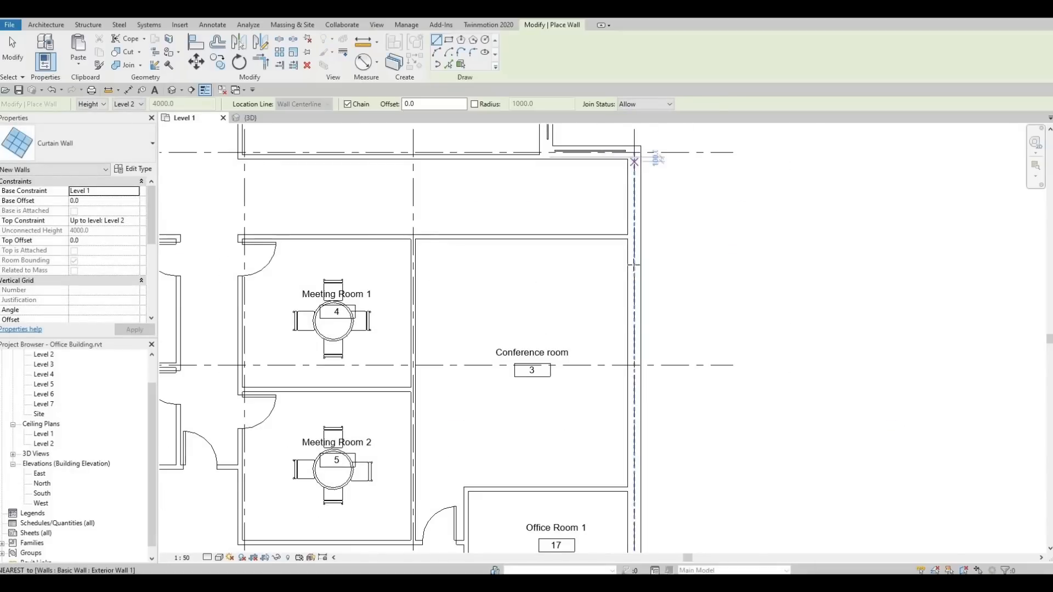
click(635, 157)
middle_drag(644, 321, 644, 145)
middle_drag(633, 437, 651, 143)
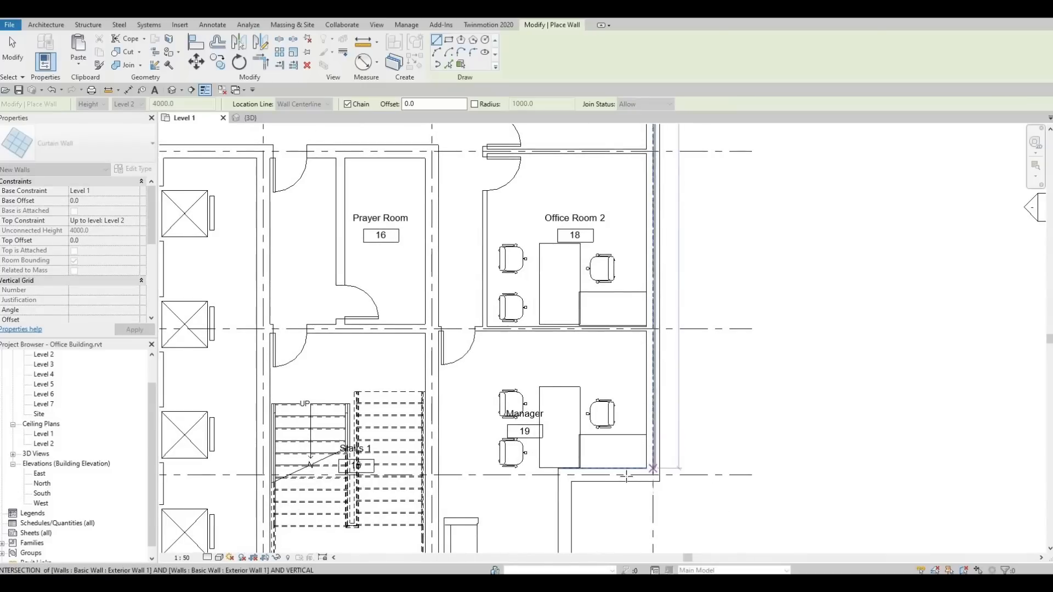
click(652, 464)
Draw curtain walls in the Manager room's short south wall behind the desk and the recessed east wall beside the sofa, the latter about 2600 mm.
click(577, 475)
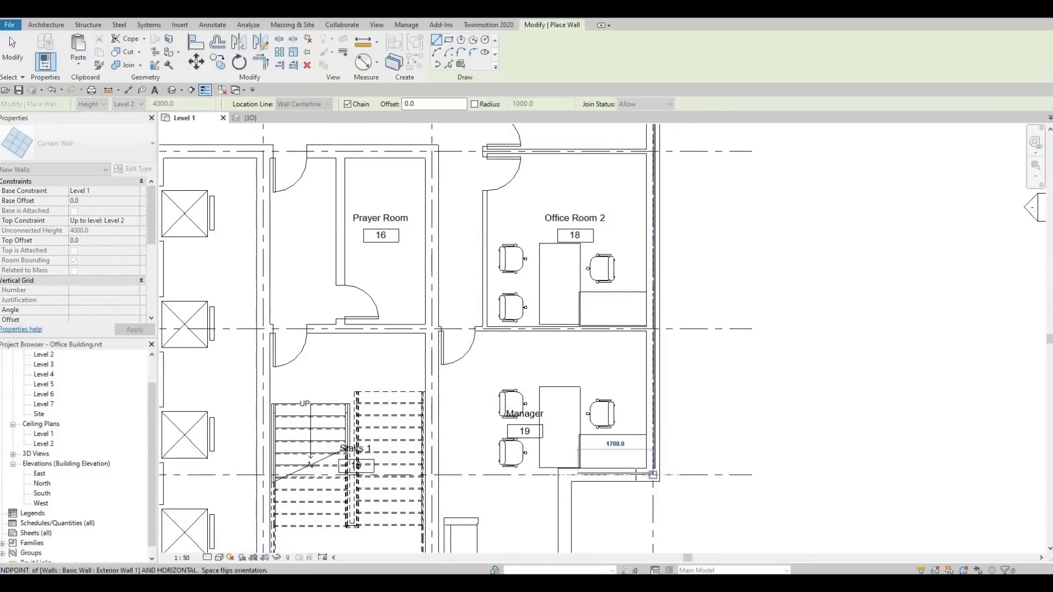
click(640, 476)
key(Escape)
middle_drag(575, 550, 620, 285)
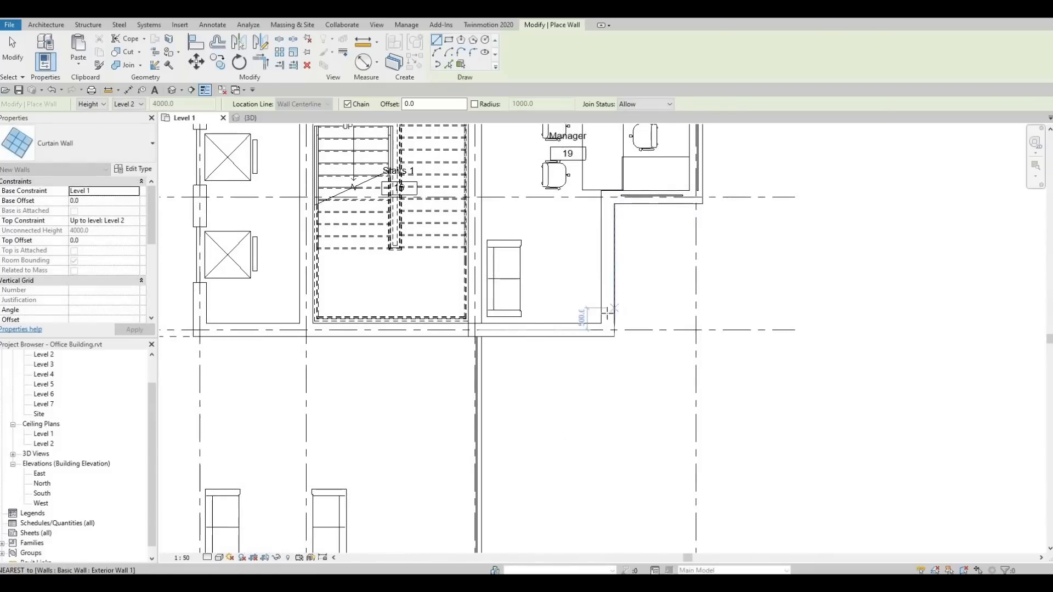
click(608, 314)
click(608, 197)
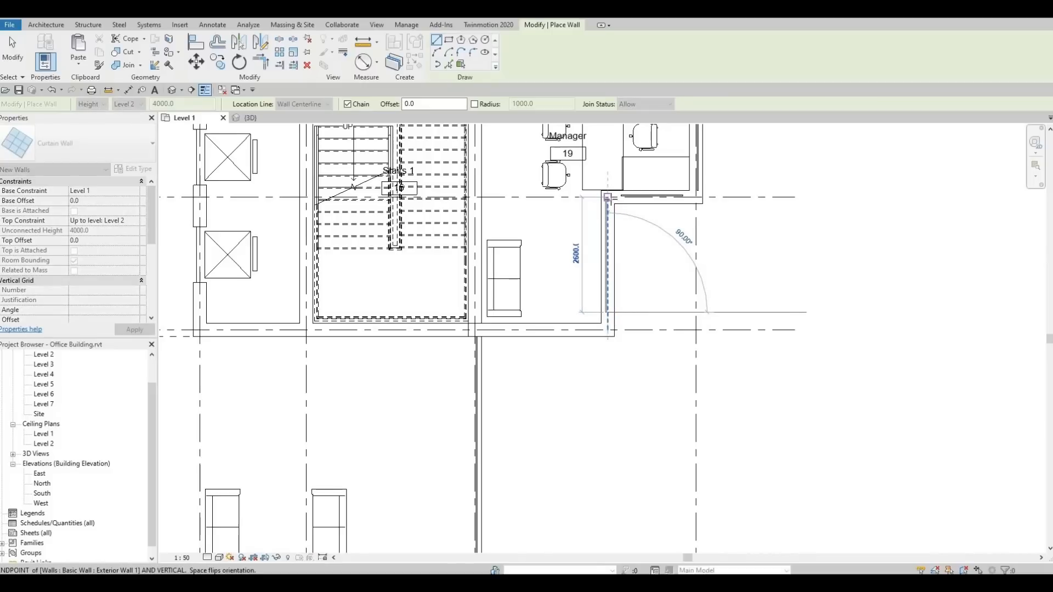
key(Escape)
key(Escape)
Draw a curtain wall inside the exterior wall south of the Manager room's sofa, between the lobby's east wall and the corner.
middle_drag(529, 333, 659, 260)
scroll(661, 261, down, 1)
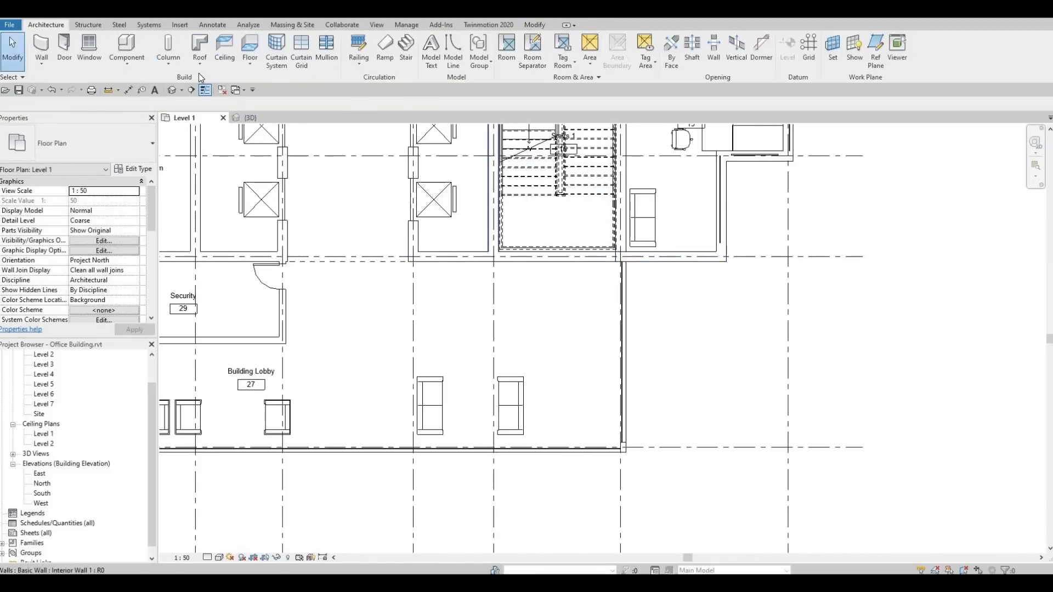
key(w)
key(a)
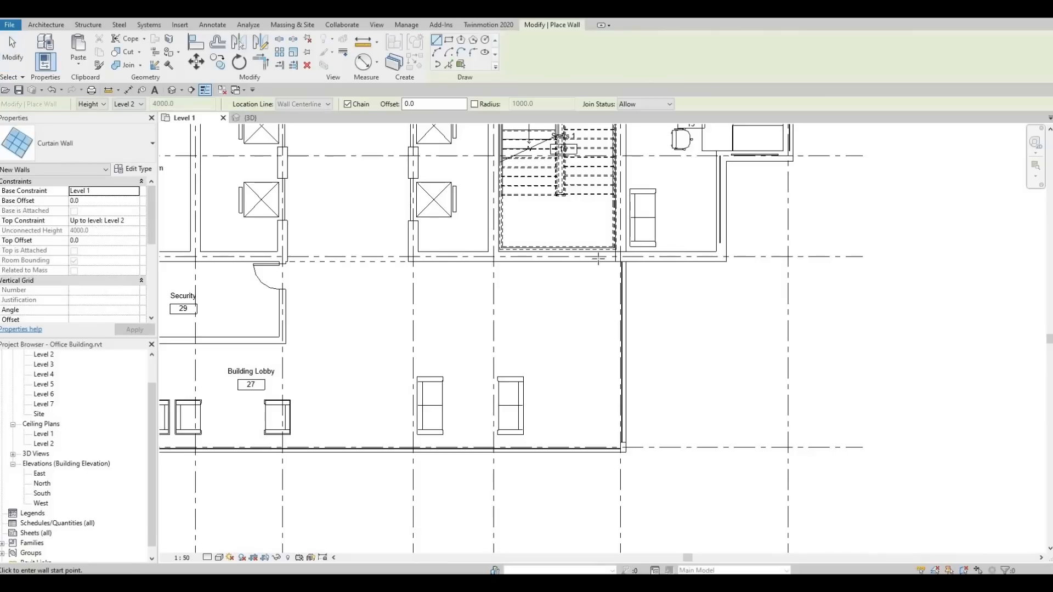
scroll(668, 244, up, 2)
click(610, 260)
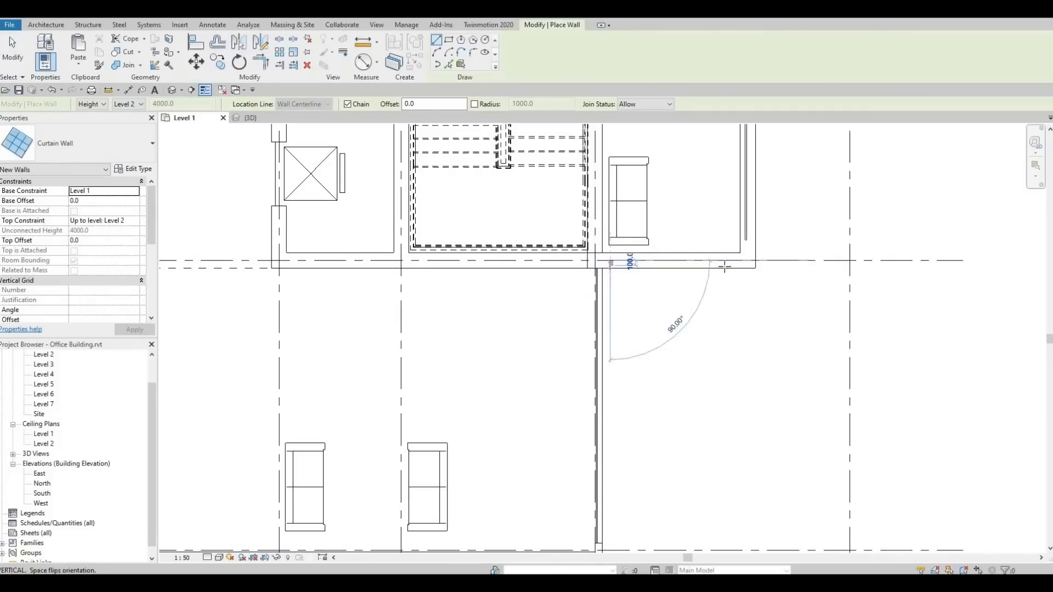
click(728, 259)
key(Escape)
key(Escape)
Use Cut Geometry to embed the curtain walls in the exterior walls south and east of the Manager room's sofa.
middle_drag(770, 310, 696, 346)
click(538, 26)
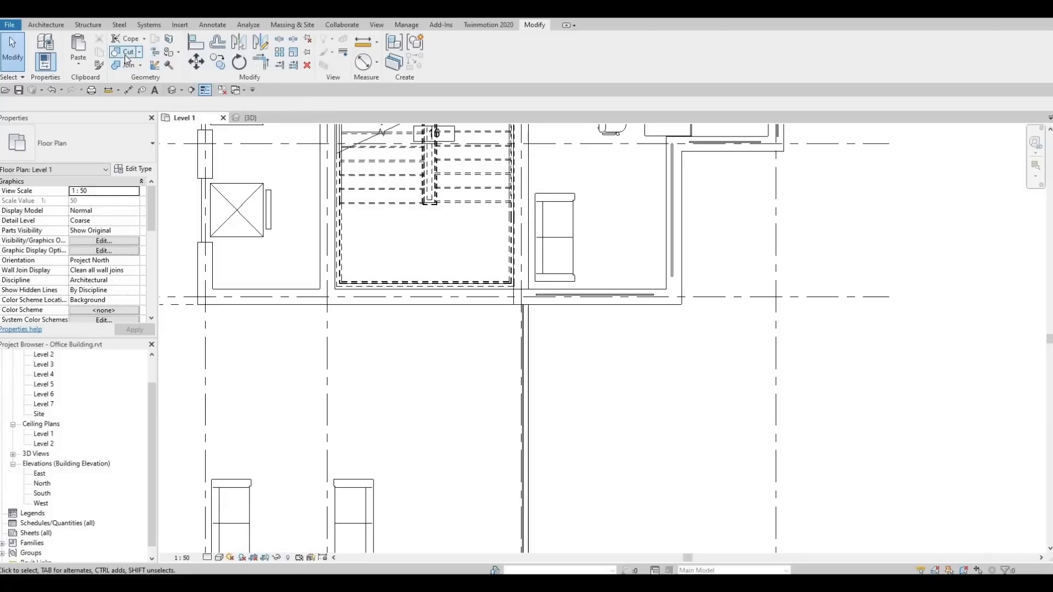
click(623, 297)
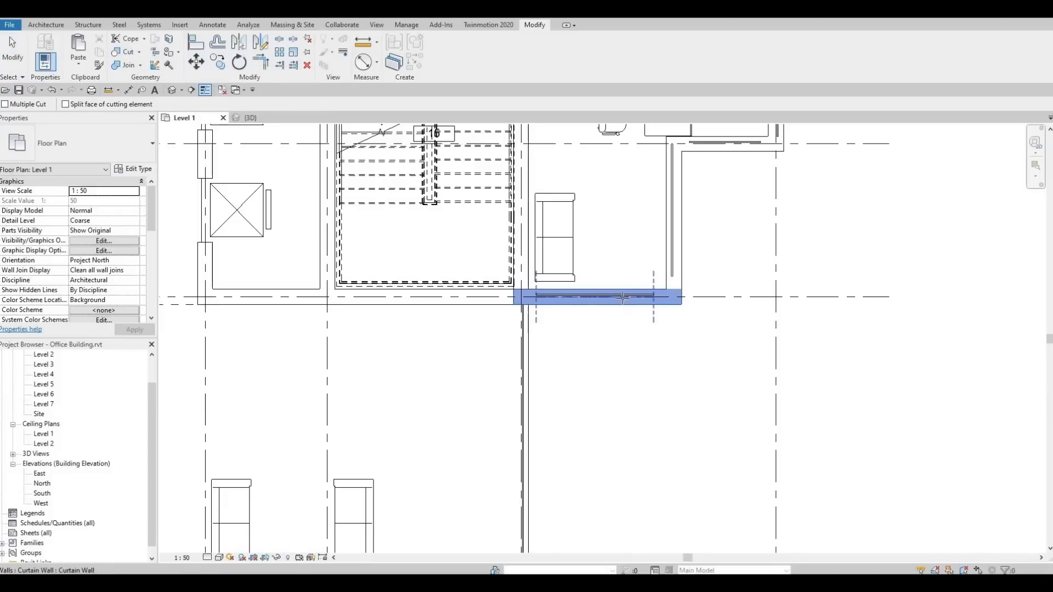
click(682, 266)
click(672, 255)
Cut the Manager room's short south wall behind the desk and the long east exterior wall with their curtain walls.
middle_drag(621, 275, 474, 413)
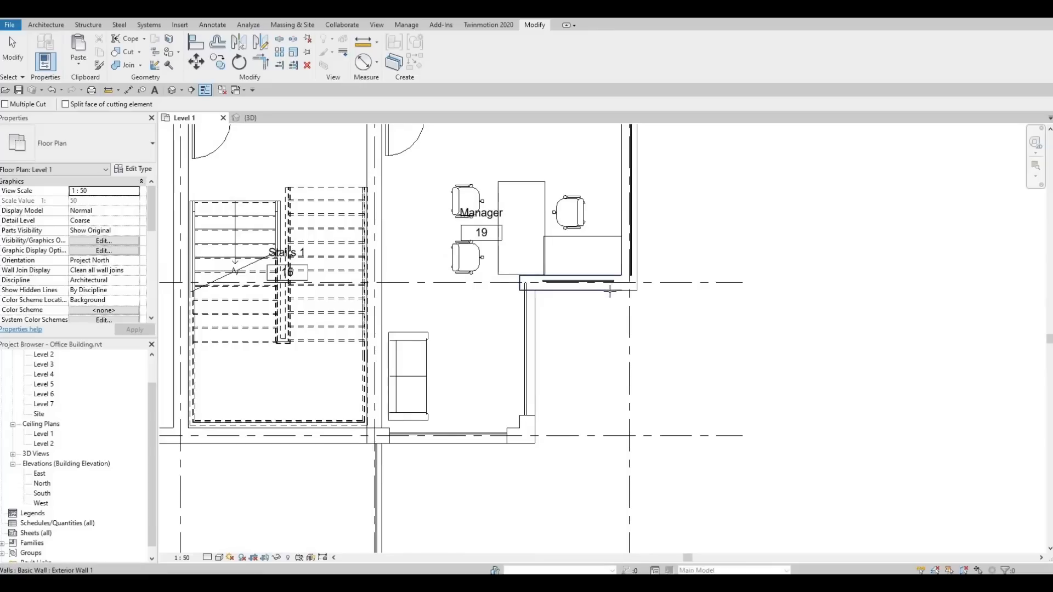
click(612, 288)
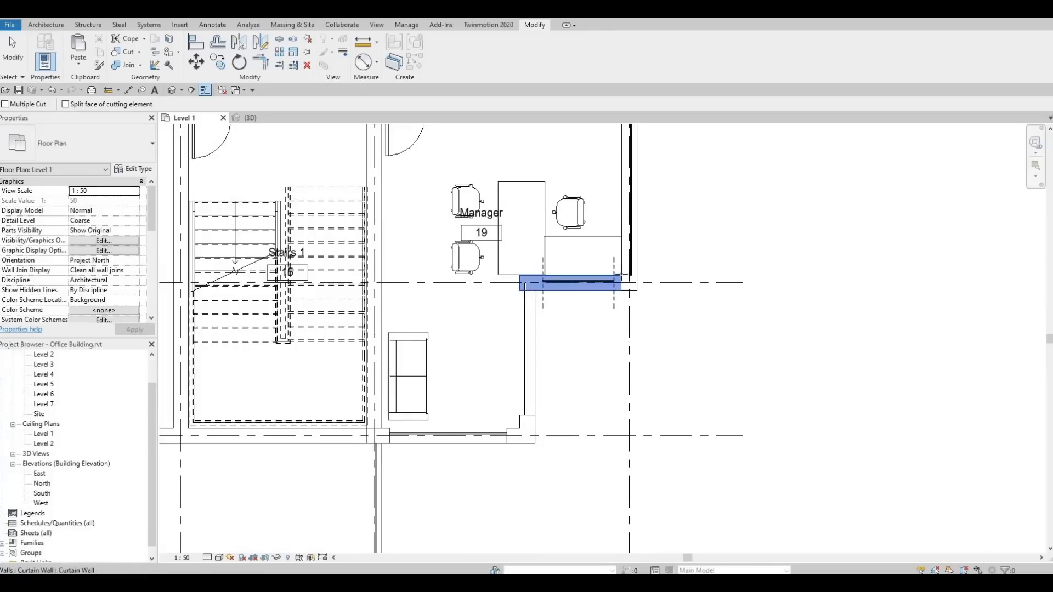
click(632, 244)
middle_drag(631, 239, 623, 325)
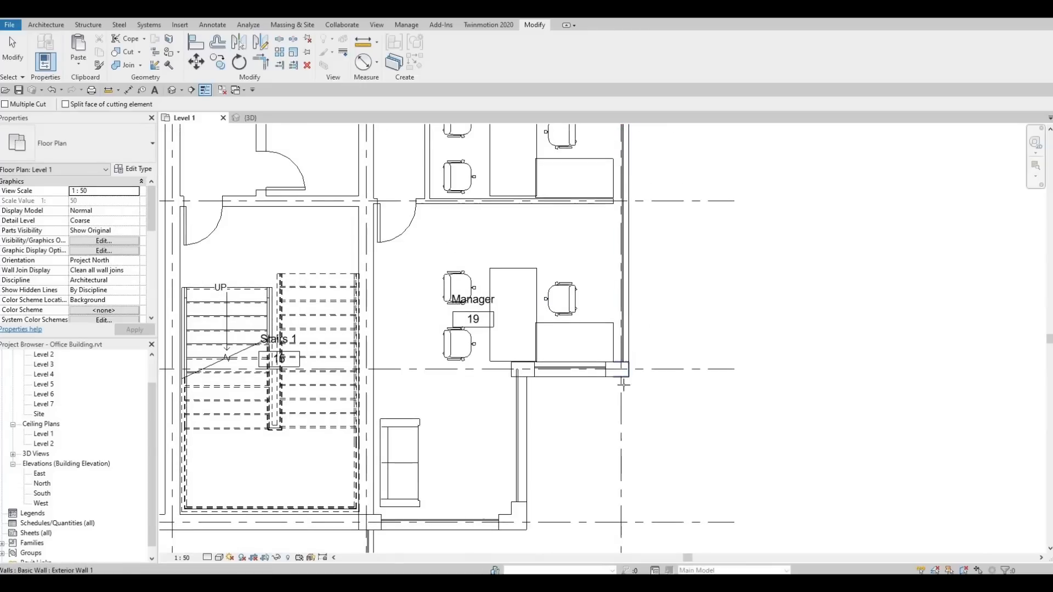
scroll(624, 384, up, 5)
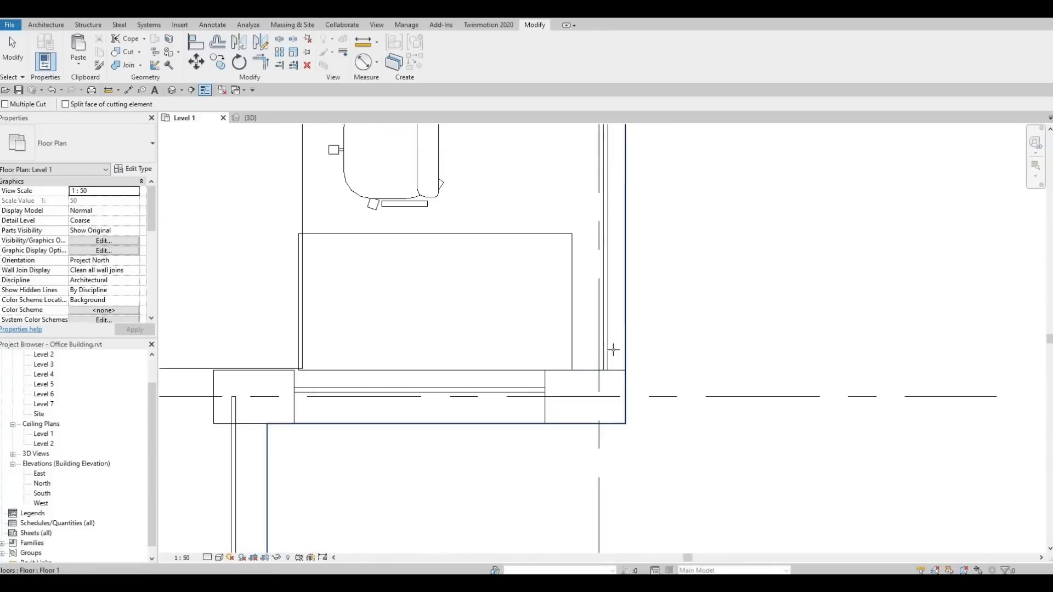
Use Cut Geometry to embed the curtain walls in the exterior walls around the Conference room and Office Rooms 3 and 4.
scroll(629, 386, down, 4)
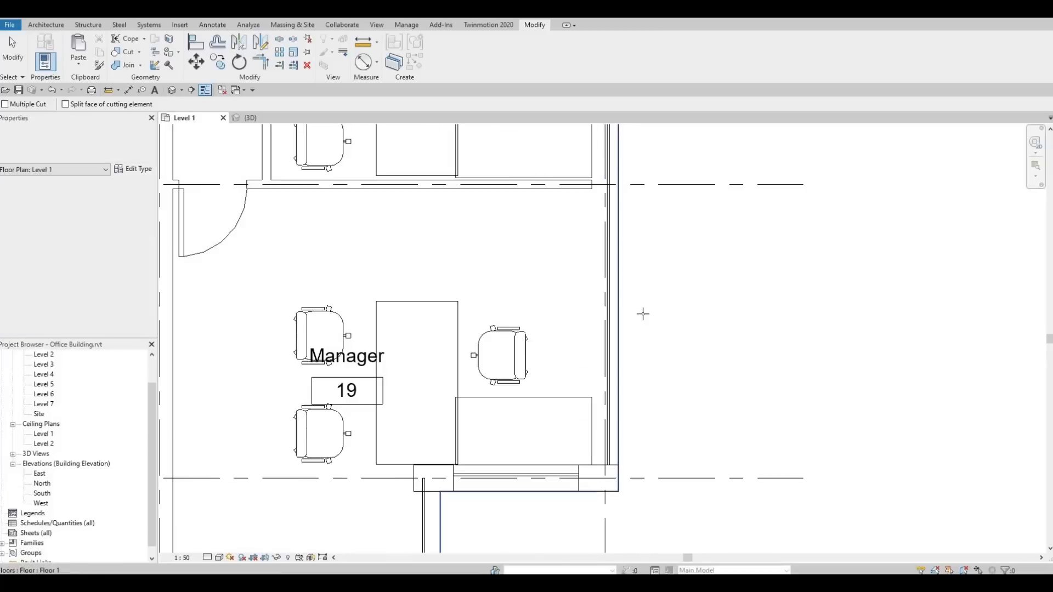
middle_drag(654, 214, 630, 498)
middle_drag(639, 246, 640, 446)
middle_drag(620, 353, 620, 545)
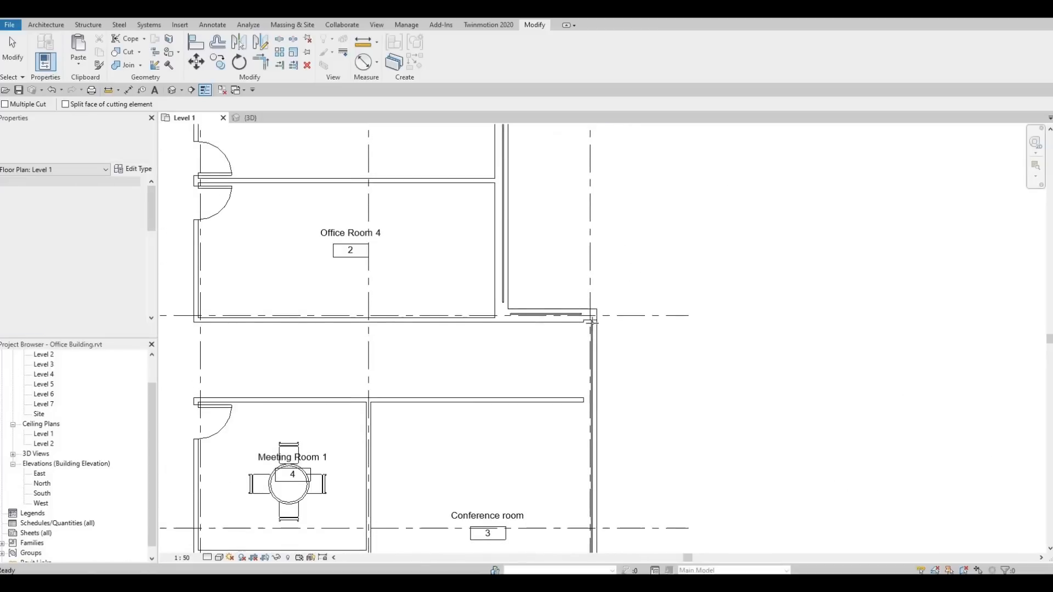
scroll(598, 321, up, 2)
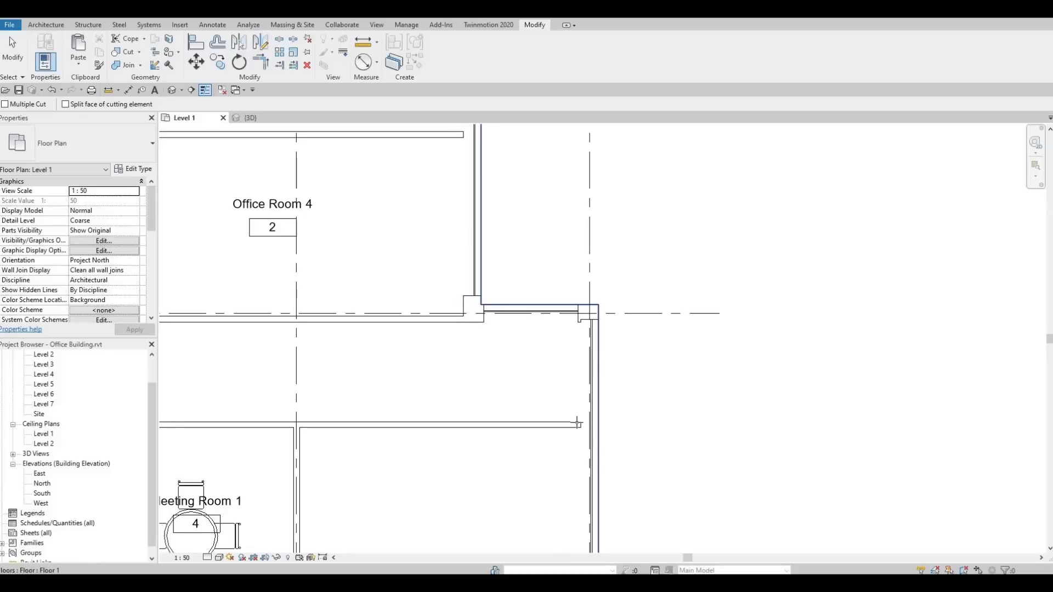
middle_drag(494, 163, 666, 441)
scroll(531, 287, down, 2)
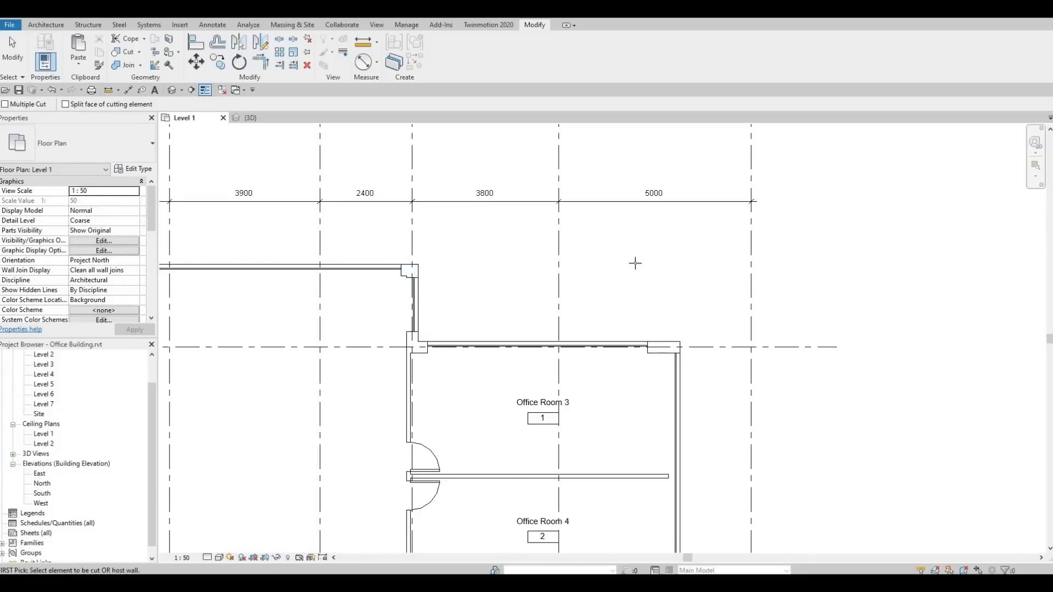
Cut the Idea Room's exterior walls and the short recessed wall northeast of it with their curtain walls.
middle_drag(378, 360, 983, 302)
middle_drag(496, 316, 859, 334)
scroll(483, 242, up, 2)
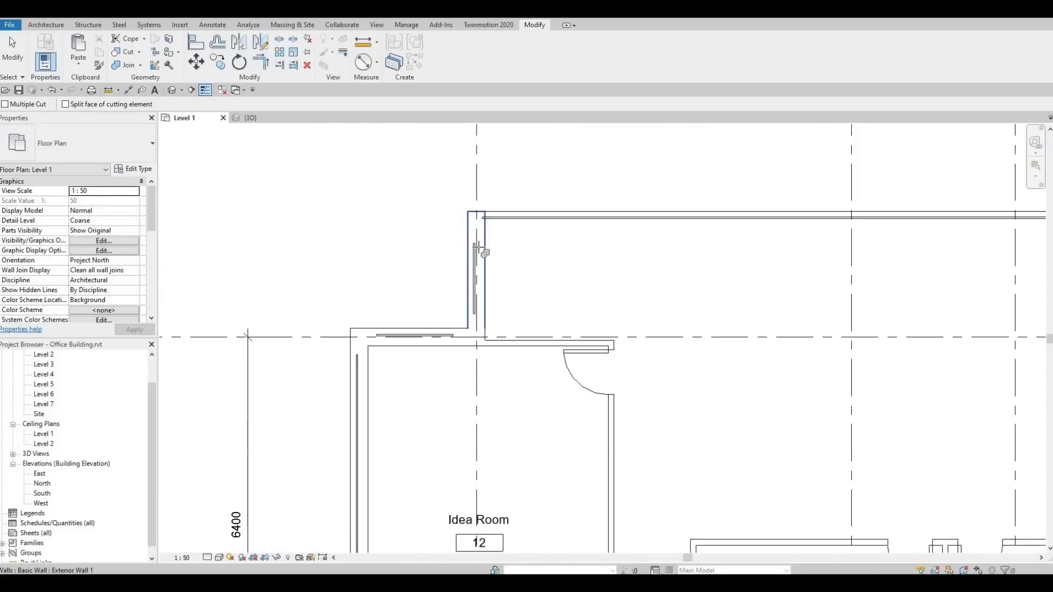
click(455, 336)
click(357, 378)
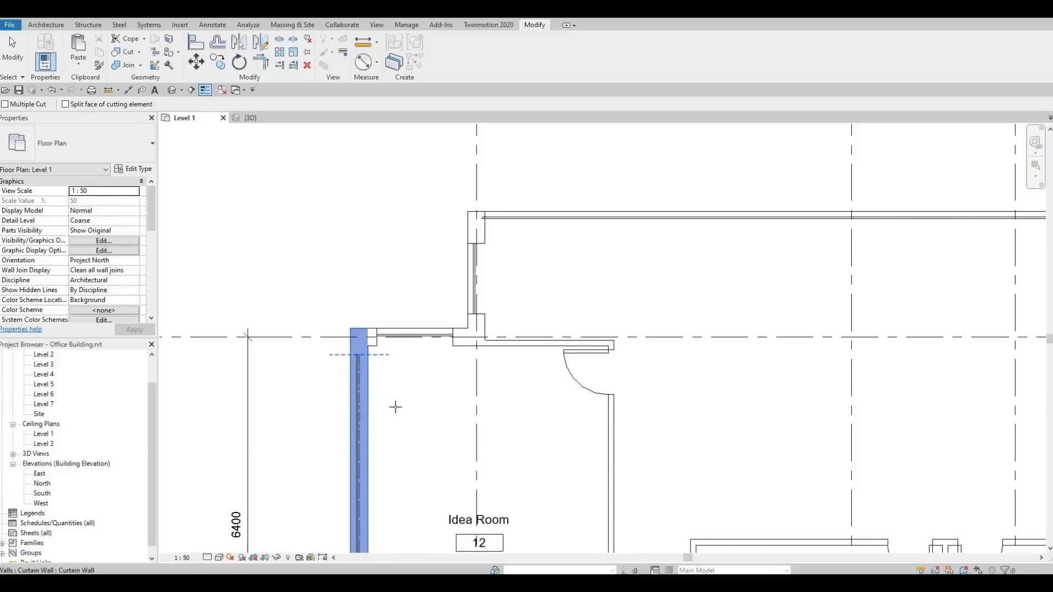
scroll(455, 181, down, 3)
scroll(458, 327, up, 2)
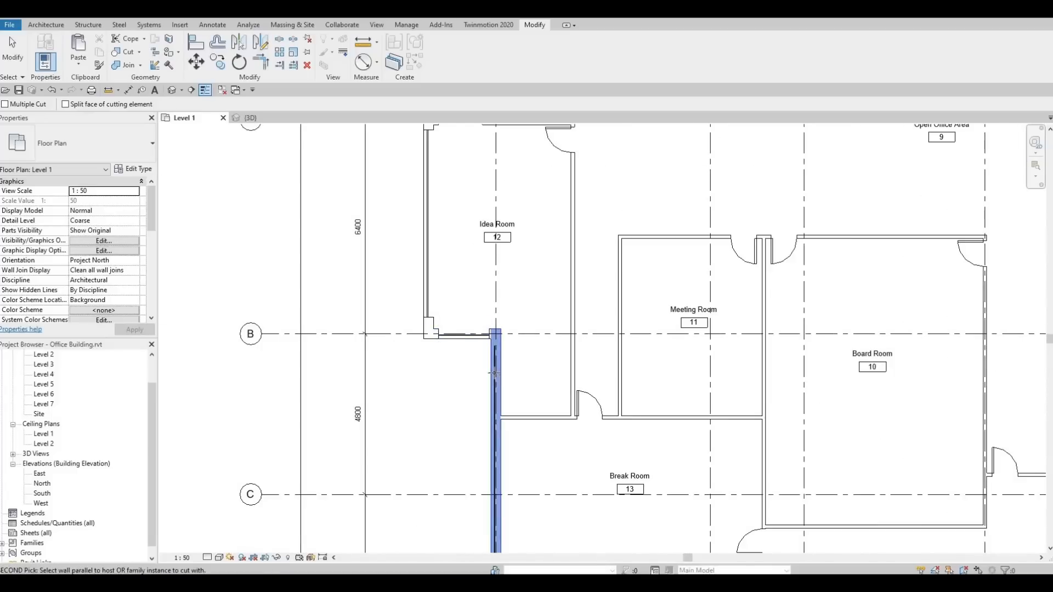
Cut the long west exterior wall beside the Break Room with its curtain wall and finish the cutting operation.
middle_drag(531, 342, 479, 147)
scroll(479, 148, down, 2)
middle_drag(482, 287, 489, 258)
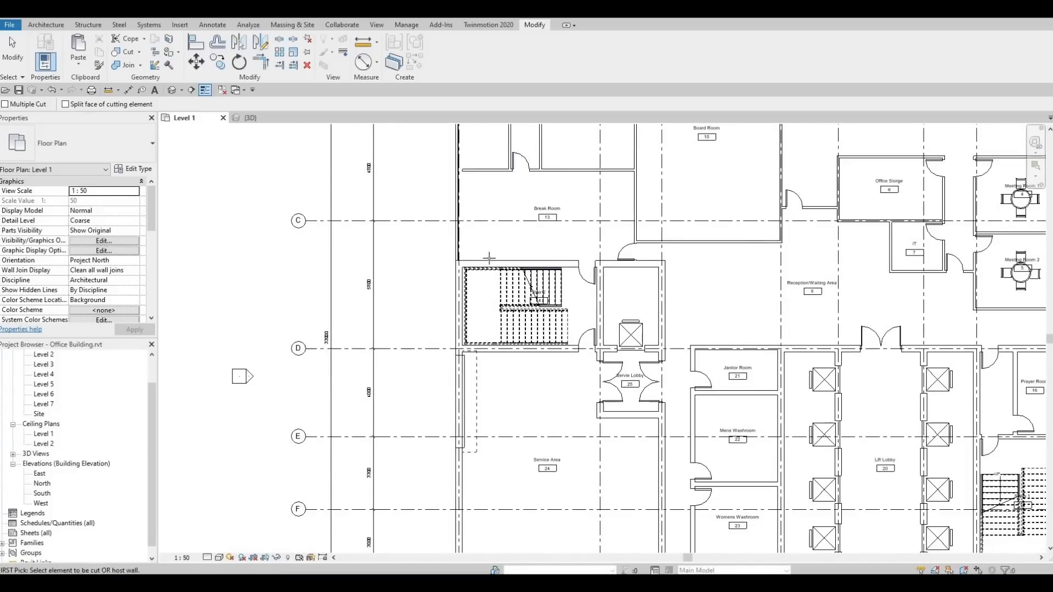
scroll(465, 249, up, 3)
middle_drag(630, 220, 546, 220)
scroll(481, 229, down, 4)
key(Escape)
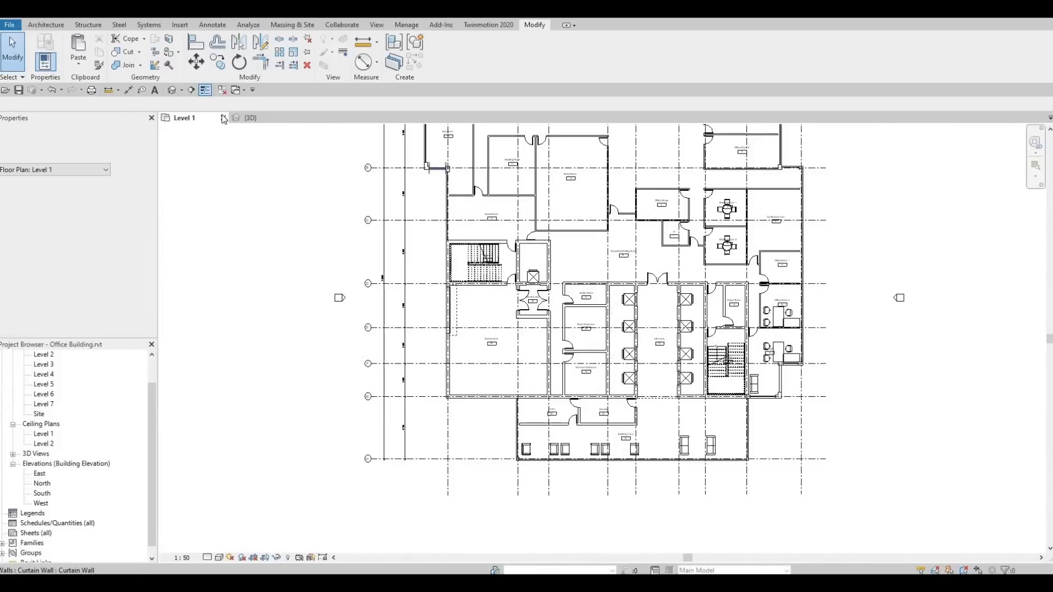
In the 3D view, set the height of the Service Area's overhead rolling door to 3700 mm.
click(173, 92)
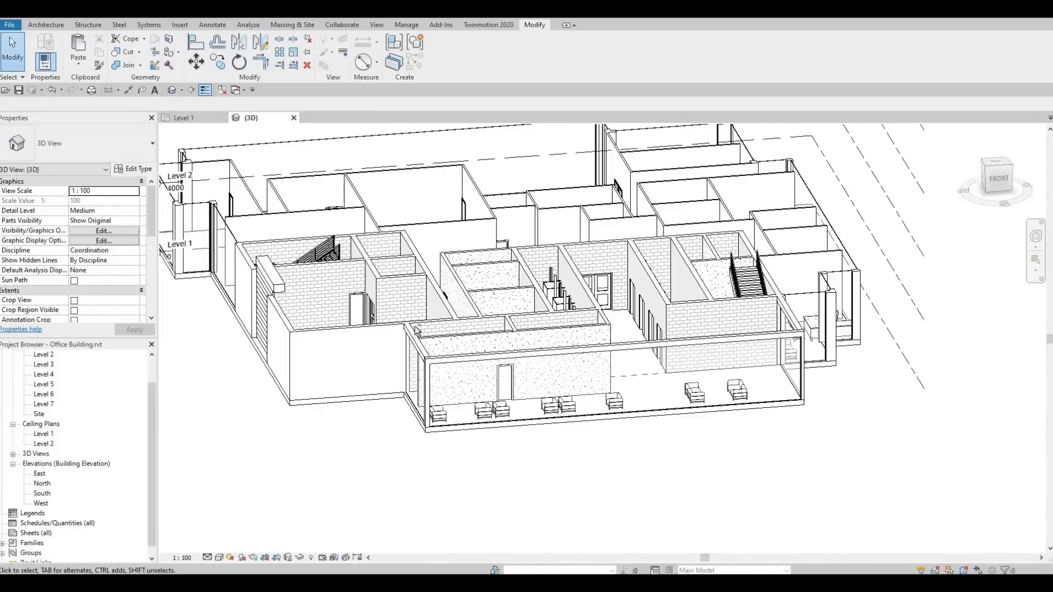
shift+middle_drag(362, 329, 359, 326)
middle_drag(246, 359, 580, 290)
click(581, 290)
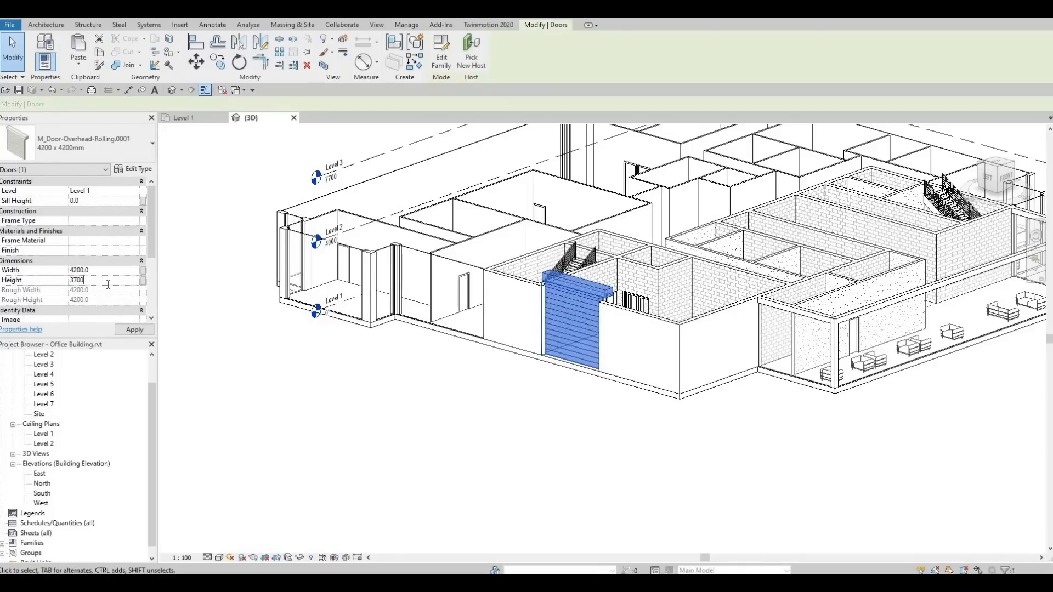
click(126, 329)
key(Escape)
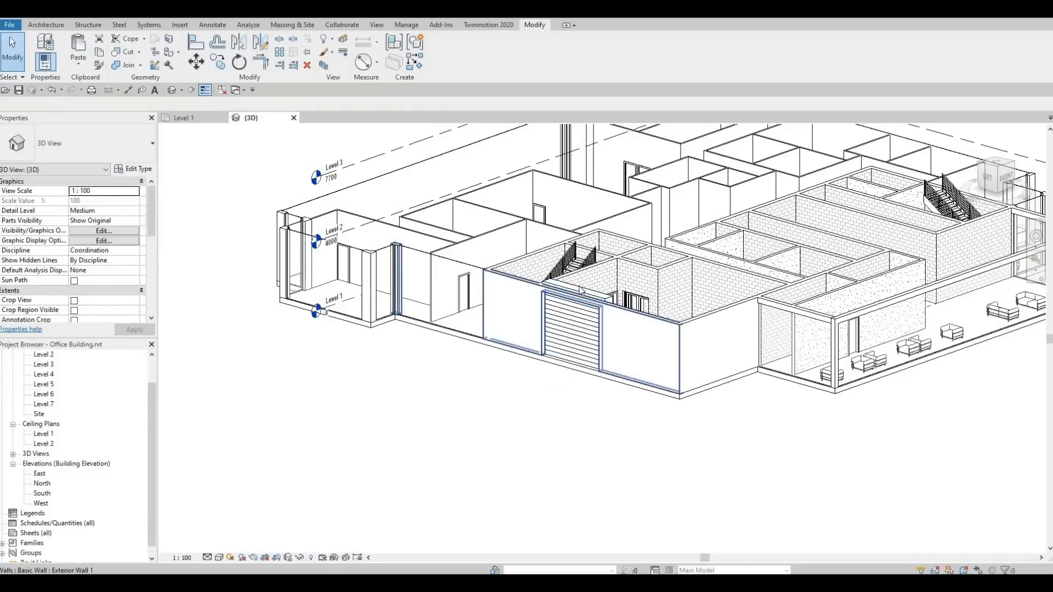
Lower the top of the Break Room's west curtain wall to about 560 mm below Level 2.
middle_drag(415, 263, 445, 322)
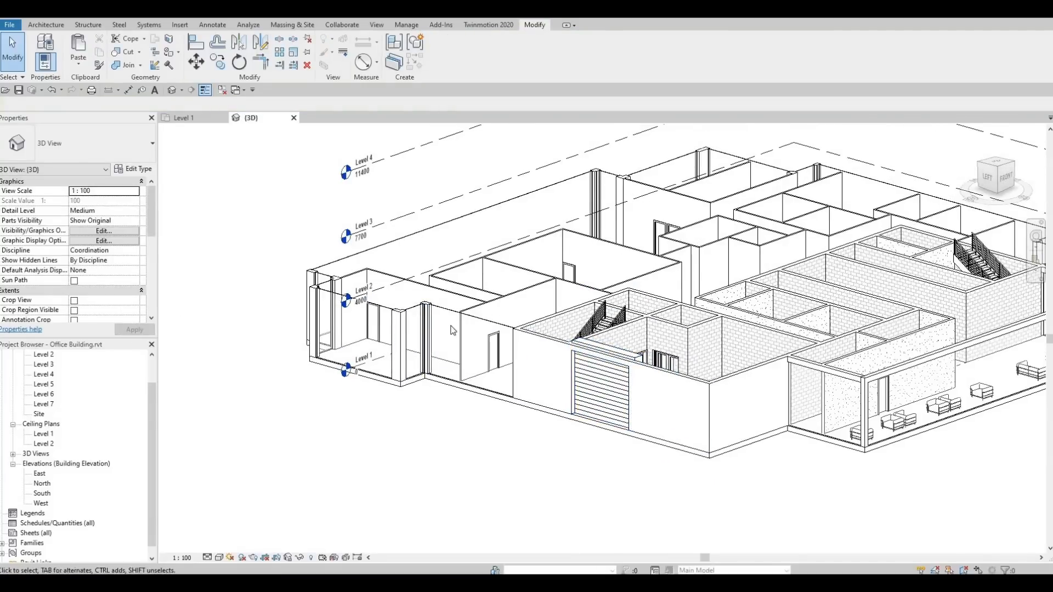
scroll(496, 346, up, 1)
middle_drag(496, 346, 454, 320)
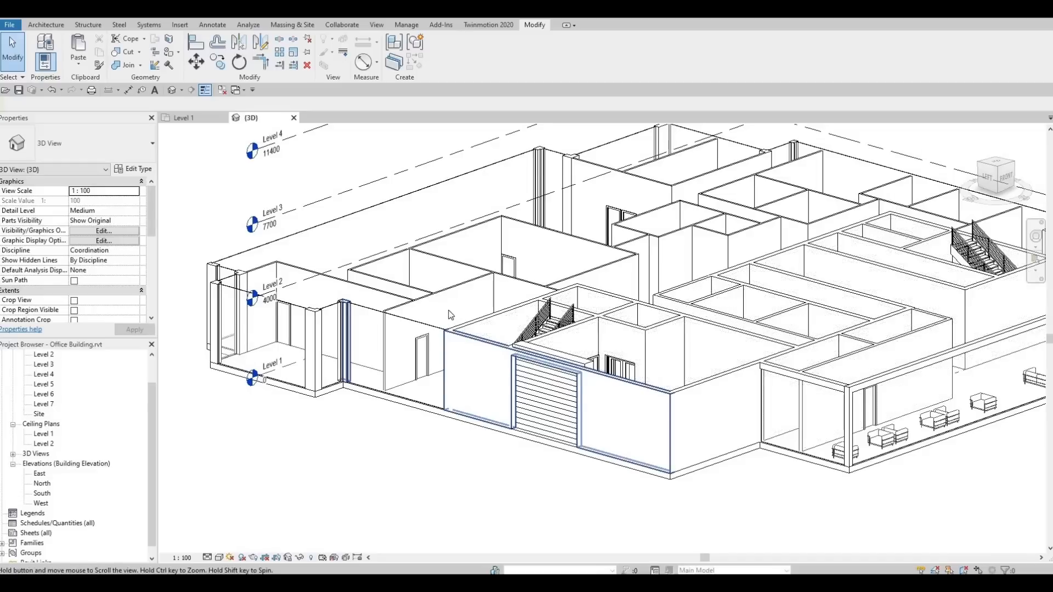
scroll(448, 310, down, 1)
scroll(449, 314, down, 1)
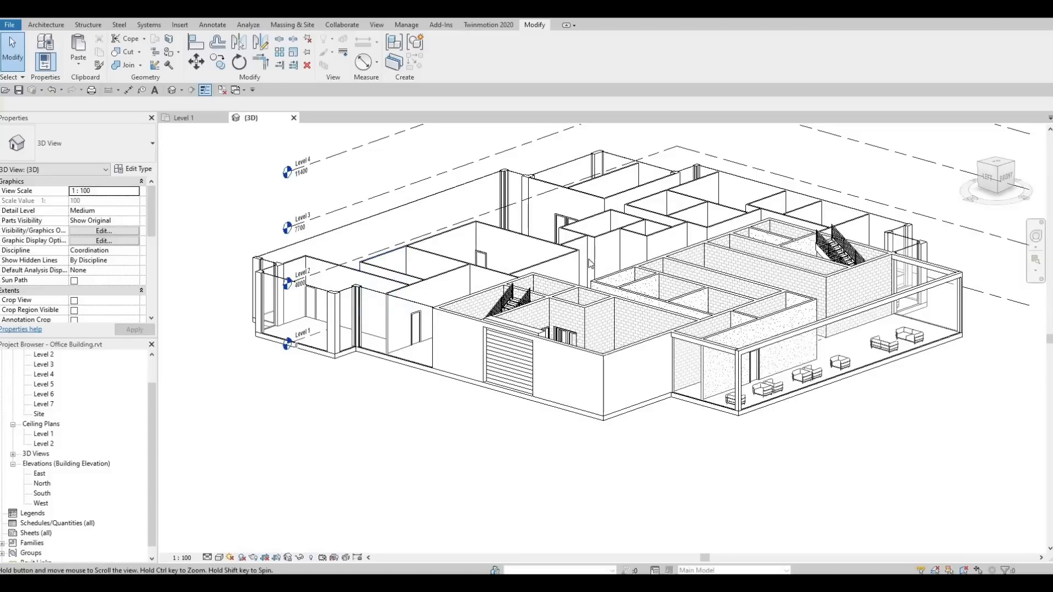
middle_drag(428, 305, 672, 284)
scroll(670, 284, up, 5)
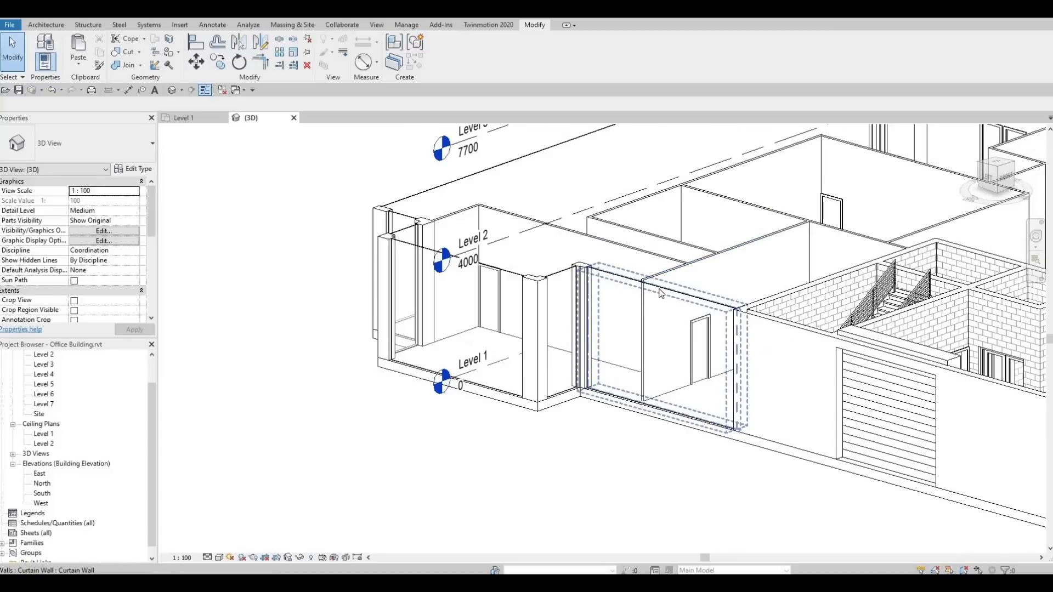
click(659, 291)
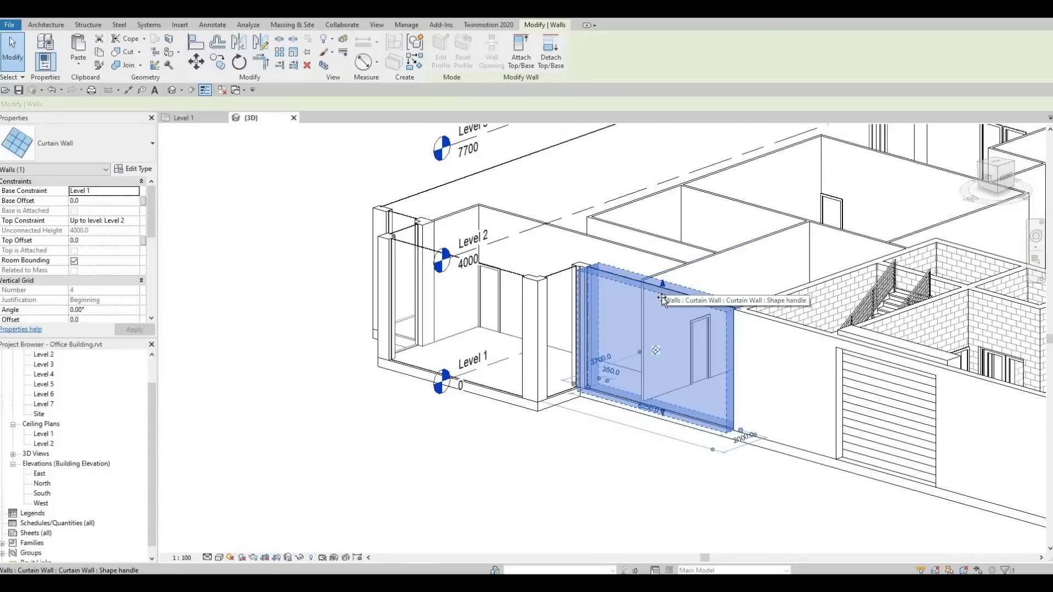
drag(662, 304, 654, 309)
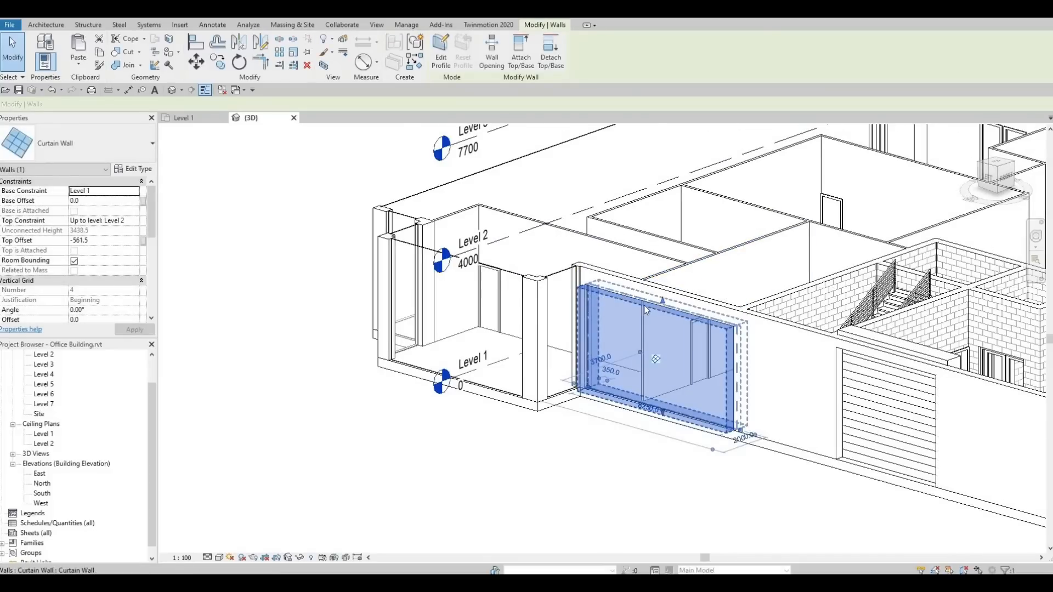
click(686, 322)
key(Escape)
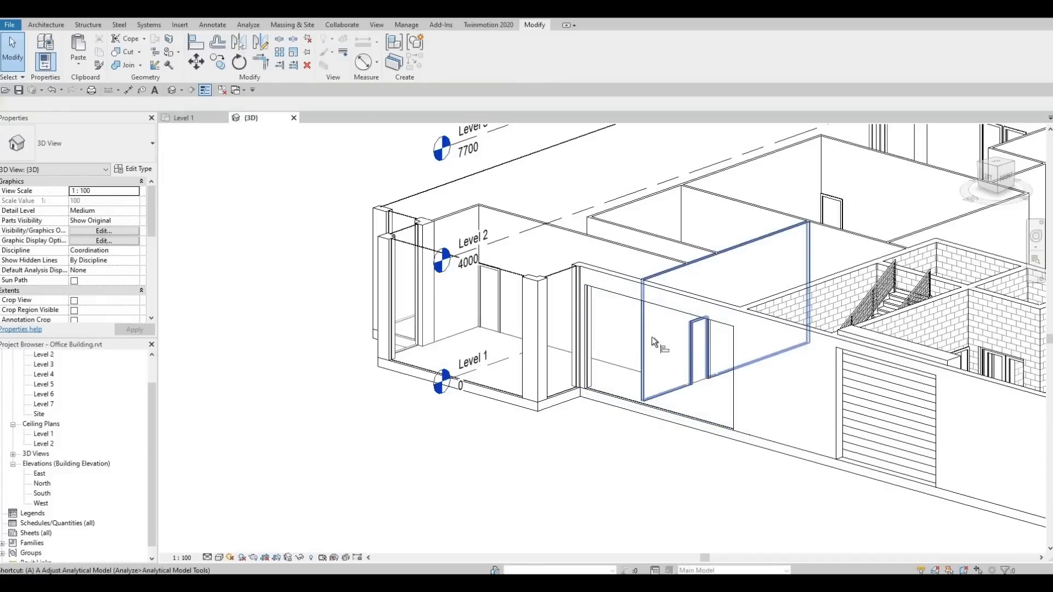
Align the tops of the Idea Room's south, west and north curtain walls with the lowered Break Room curtain wall.
key(l)
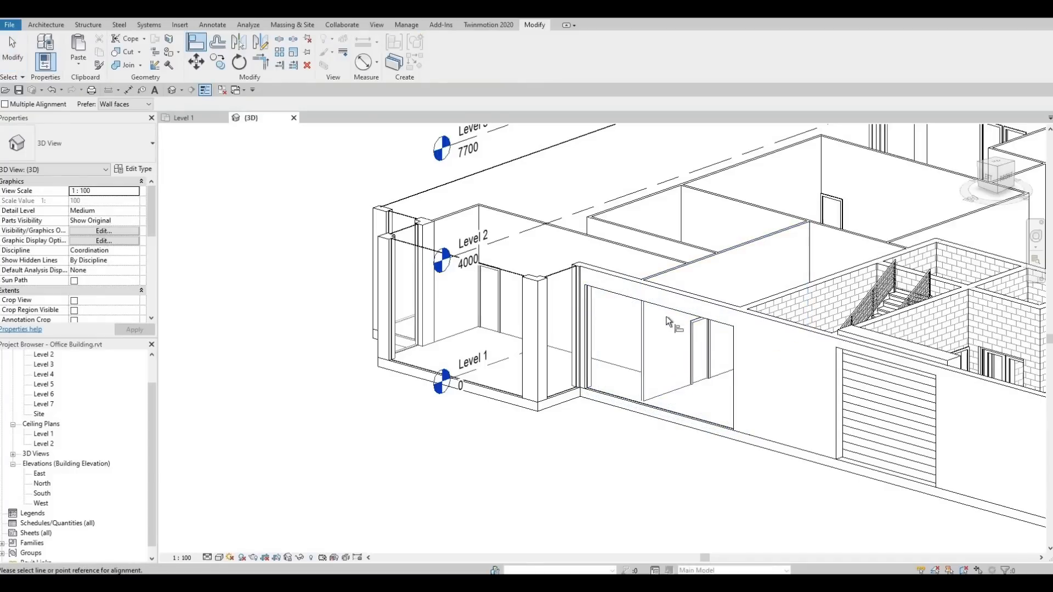
click(570, 288)
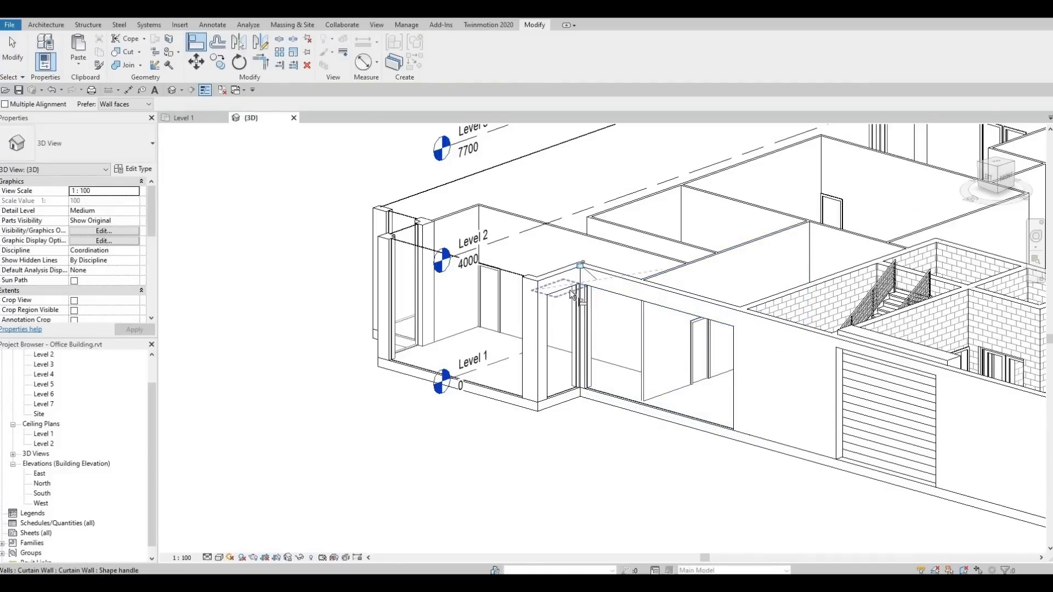
click(505, 288)
middle_drag(402, 229, 486, 306)
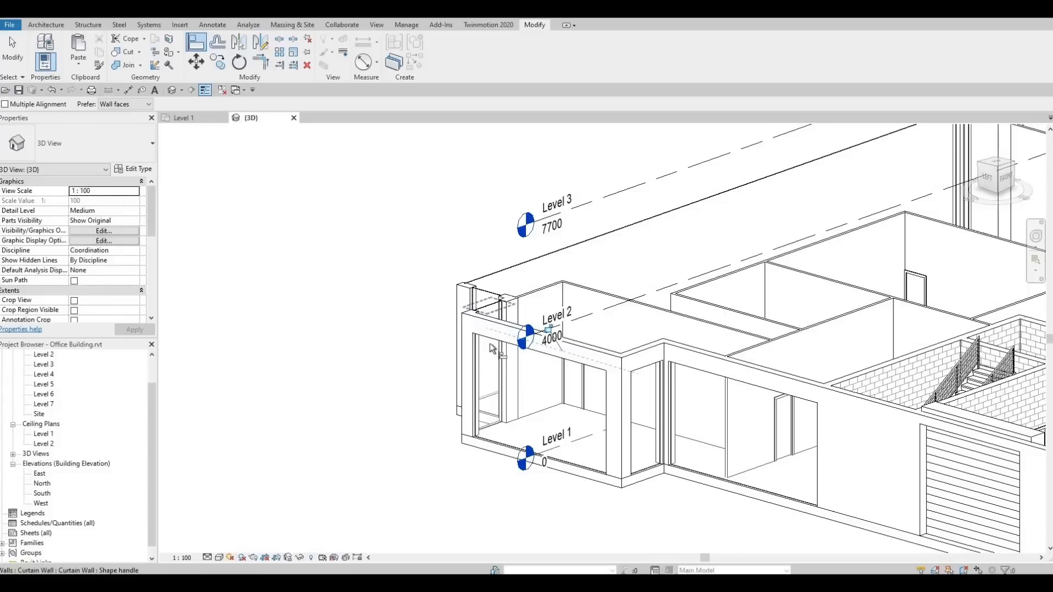
click(492, 347)
click(491, 307)
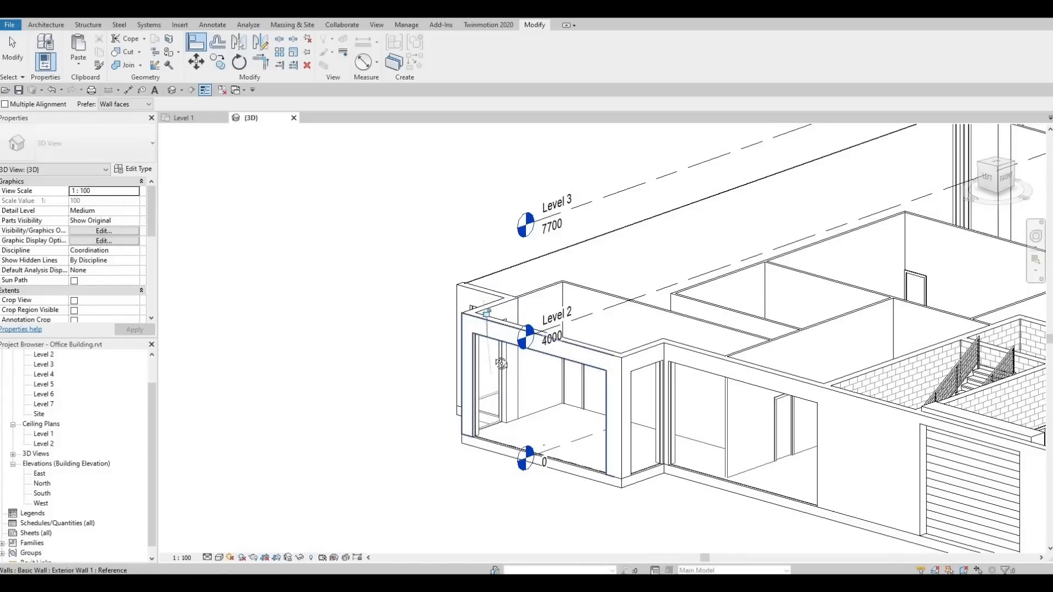
Align the tops of the short recessed curtain wall beside the Idea Room and the long north curtain wall to the same height.
shift+middle_drag(485, 324, 618, 324)
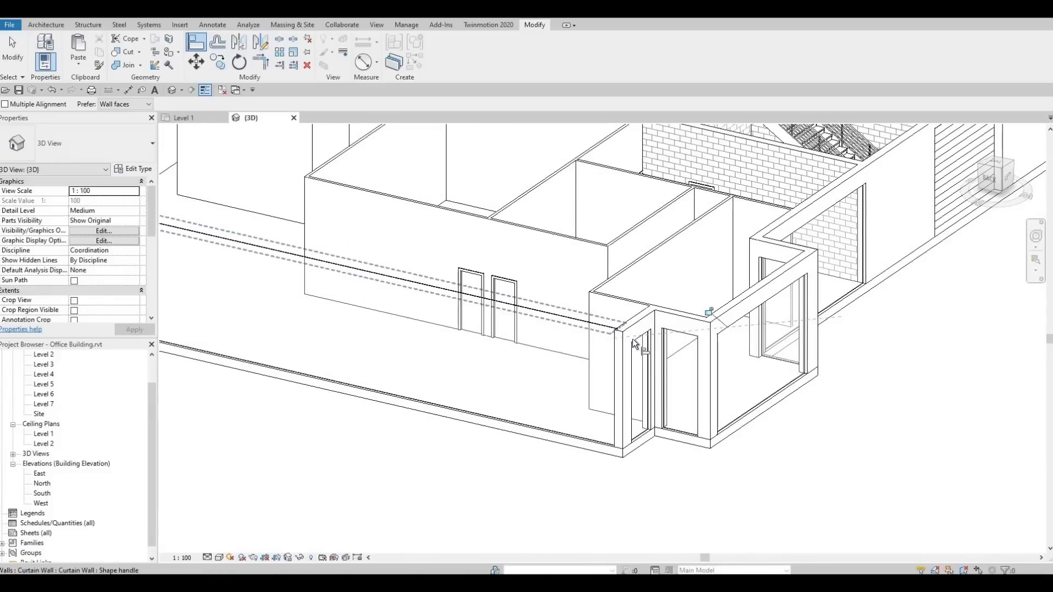
click(638, 339)
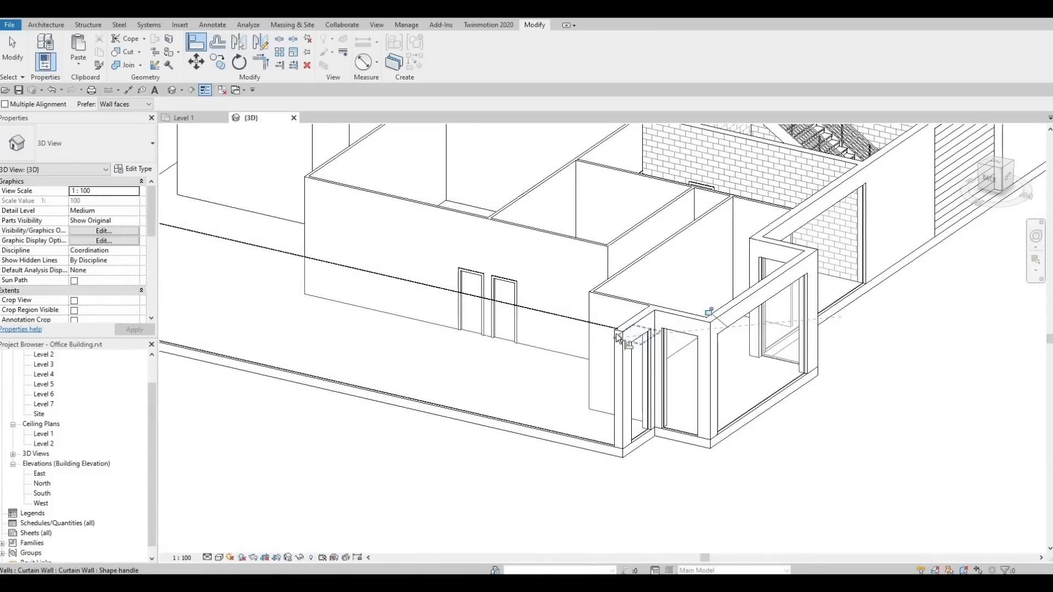
click(586, 334)
middle_drag(441, 332, 910, 460)
shift+middle_drag(518, 368, 509, 368)
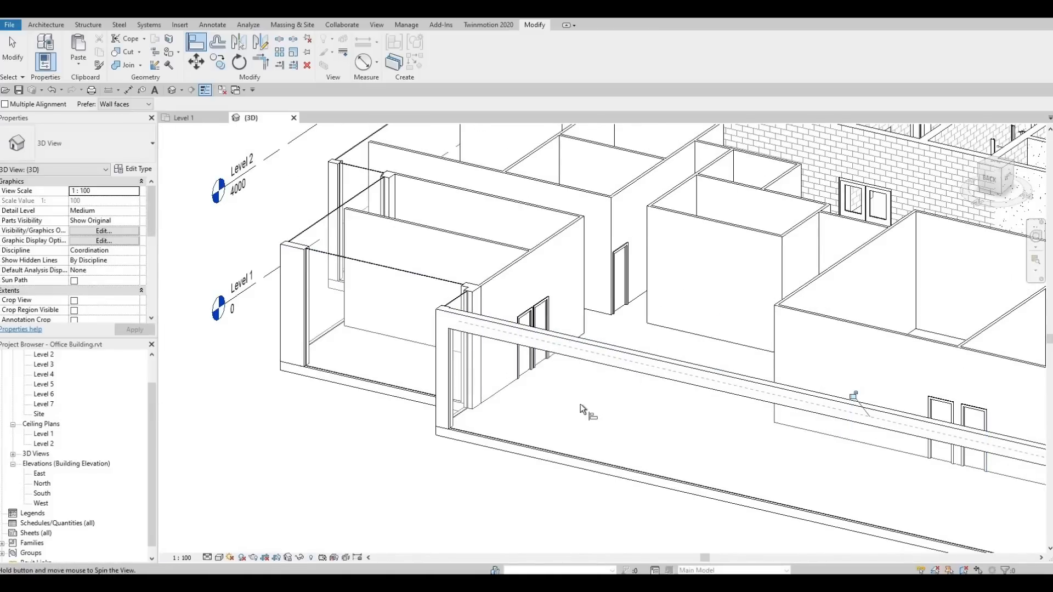
Align the tops of the short recessed curtain wall at the north wall's east end and Office Room 3's north and east curtain walls.
shift+middle_drag(580, 404, 649, 372)
click(622, 373)
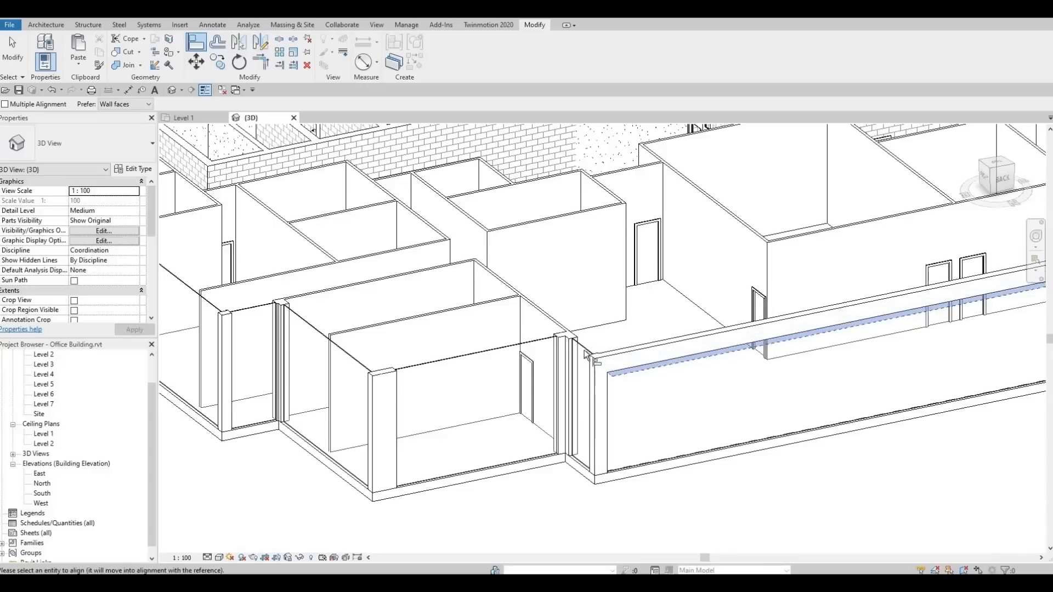
click(585, 355)
ctrl+click(531, 350)
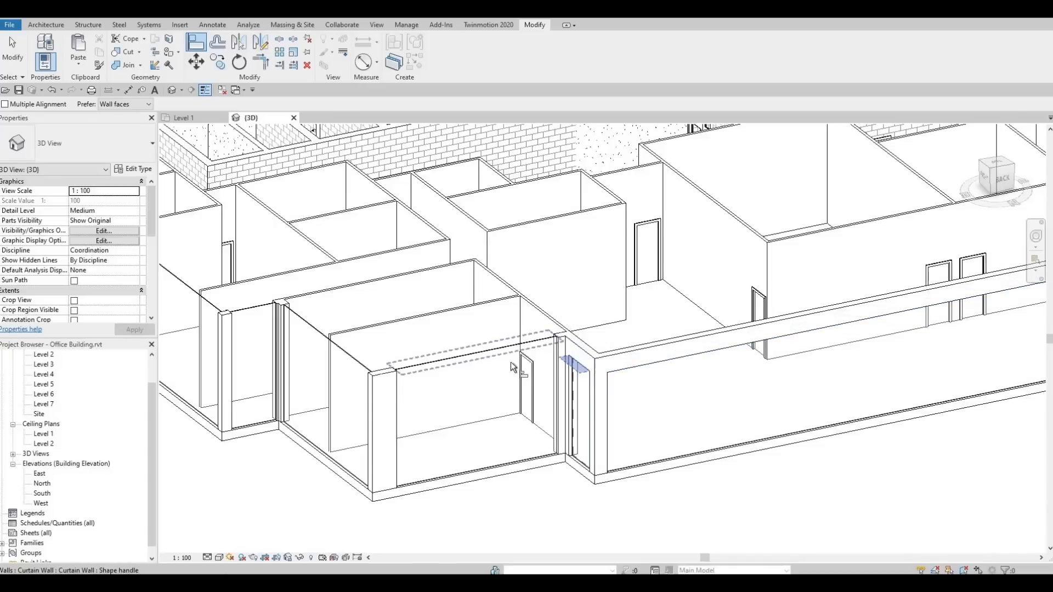
middle_drag(459, 370, 686, 365)
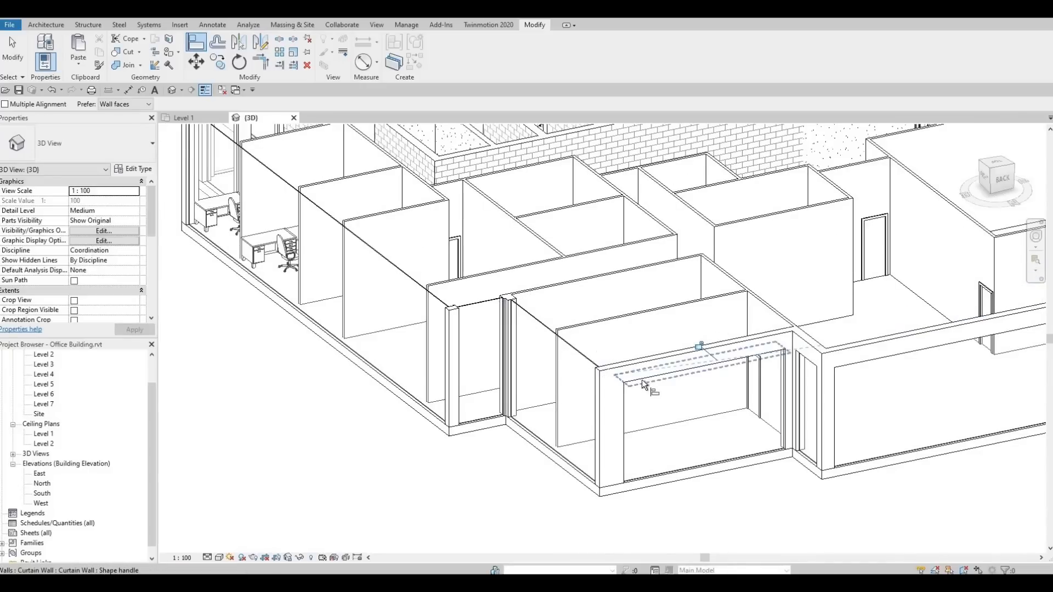
click(629, 383)
click(588, 365)
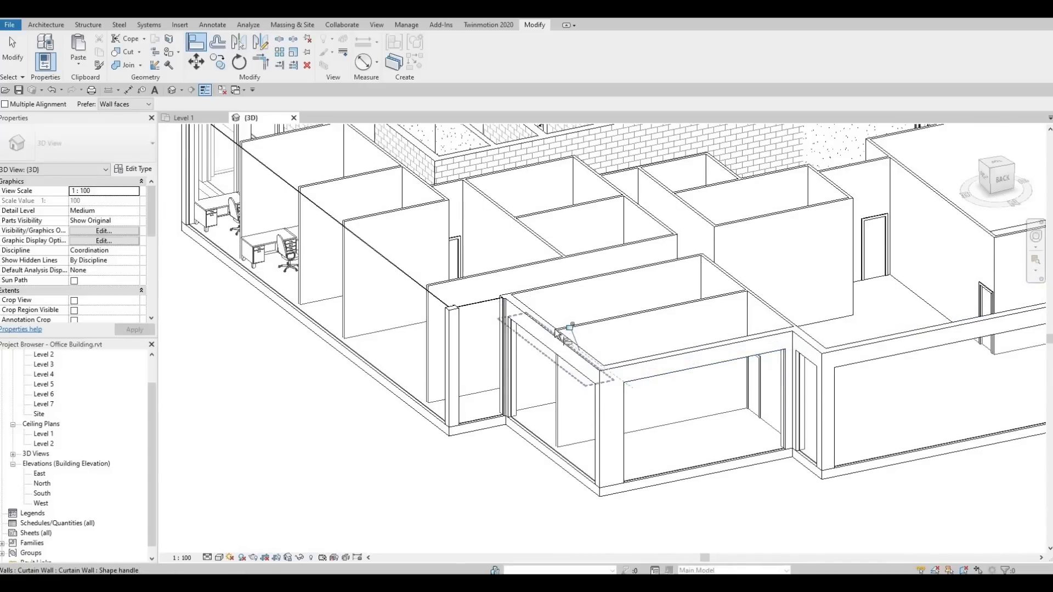
Align the tops of the short curtain wall at the step beside Office Room 4 and the long east curtain wall.
click(640, 382)
click(587, 374)
middle_drag(586, 374, 662, 401)
click(565, 356)
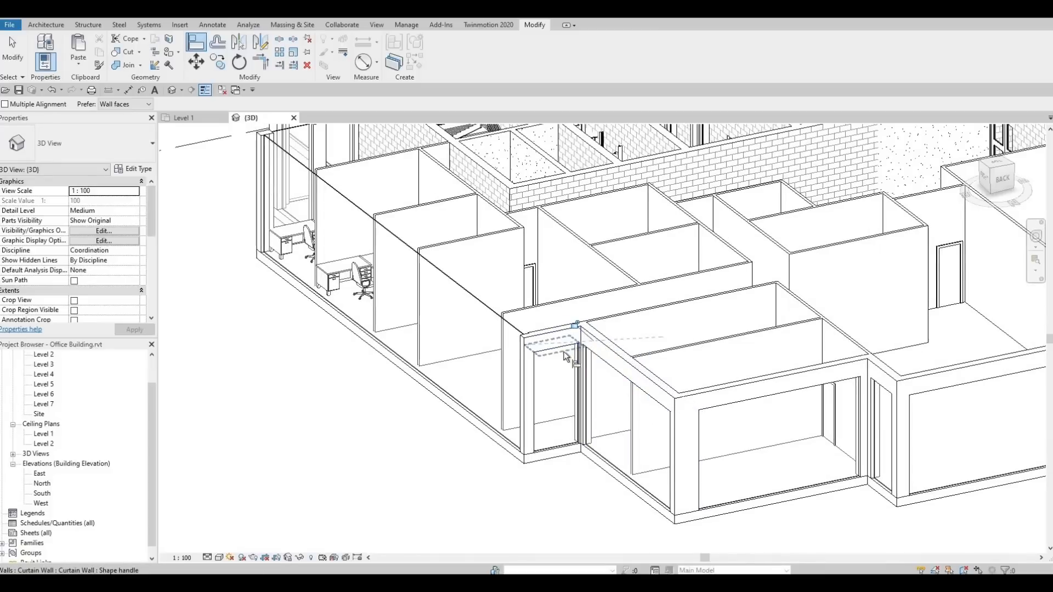
click(514, 328)
Align the tops of the Manager room's short south and recessed east curtain walls with the long east curtain wall.
middle_drag(273, 163, 744, 417)
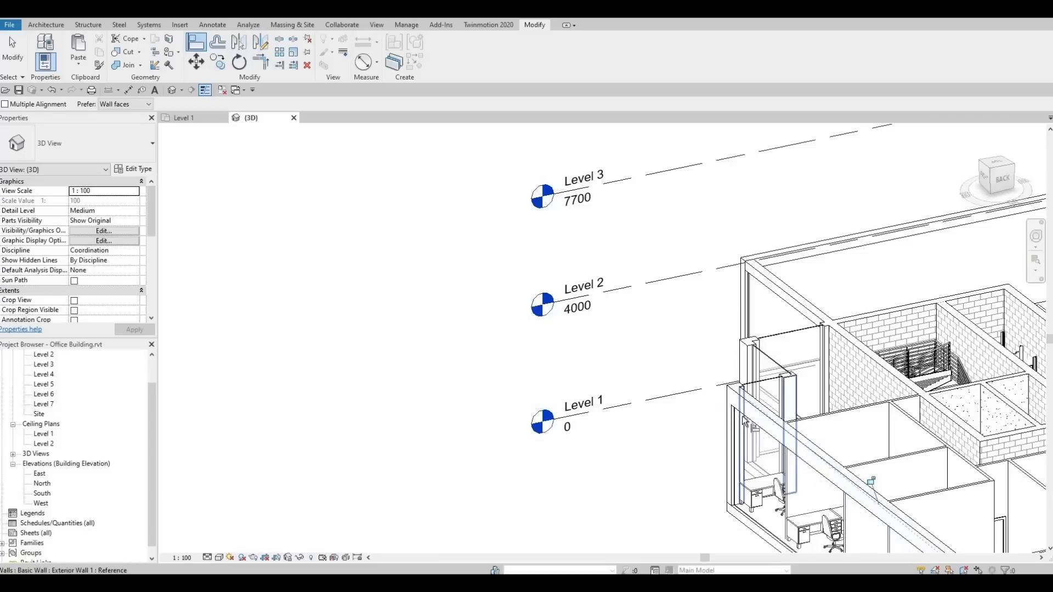
key(Escape)
click(785, 430)
shift+middle_drag(784, 430, 768, 415)
key(l)
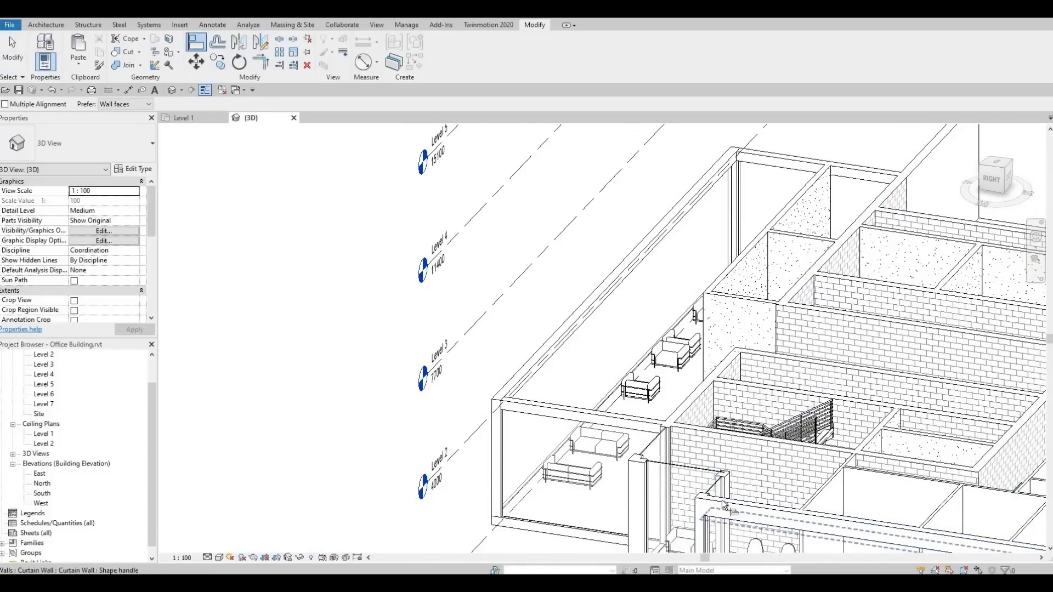
click(735, 522)
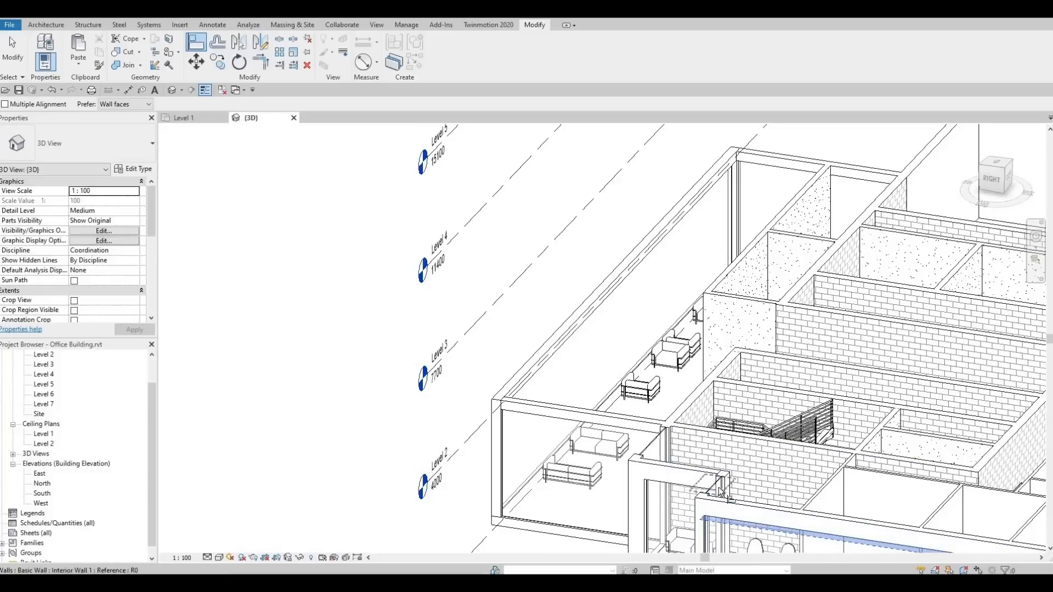
click(686, 498)
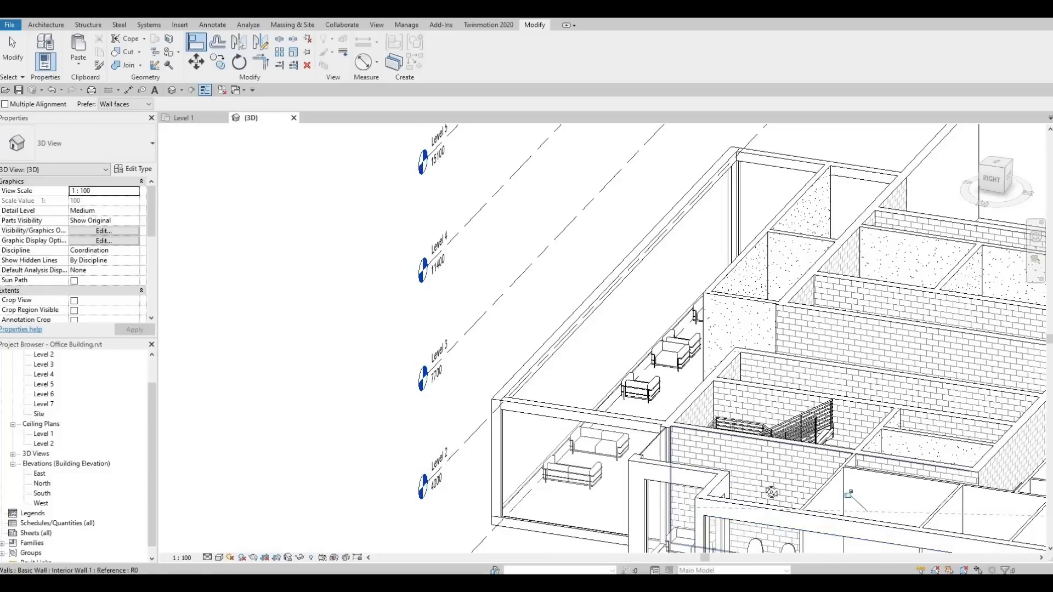
Finish aligning the curtain walls and open the Level 1 floor plan.
shift+middle_drag(772, 492, 735, 428)
shift+middle_drag(773, 451, 767, 438)
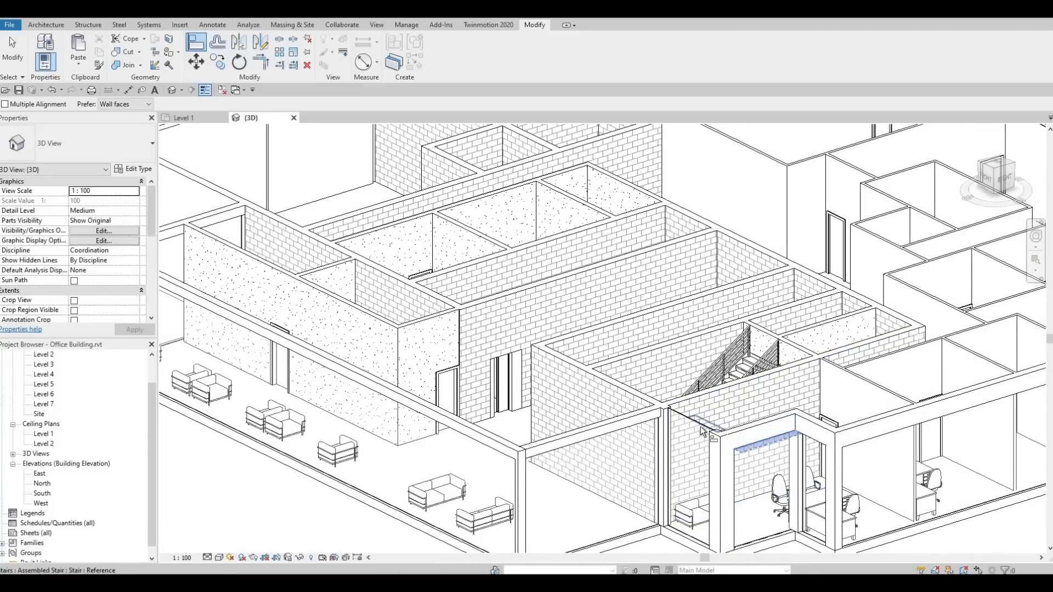
scroll(666, 423, down, 4)
key(Escape)
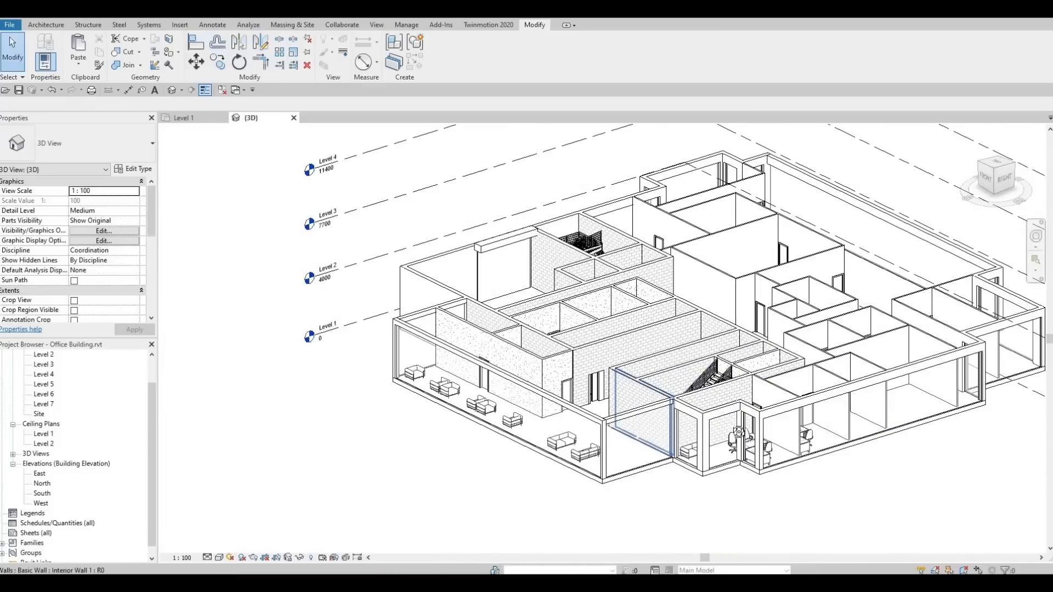
shift+middle_drag(527, 400, 714, 380)
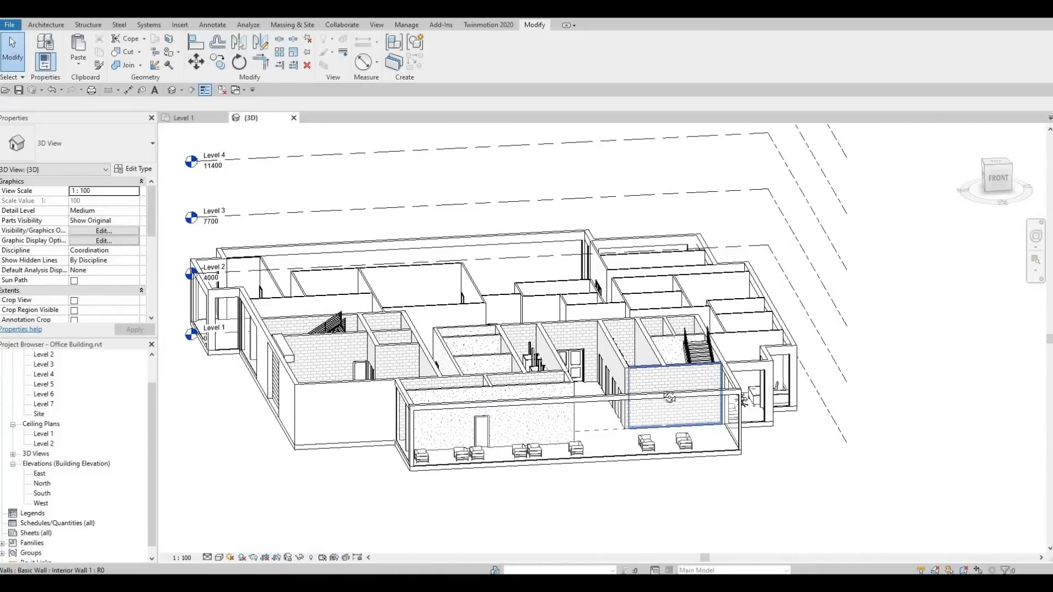
scroll(672, 378, down, 1)
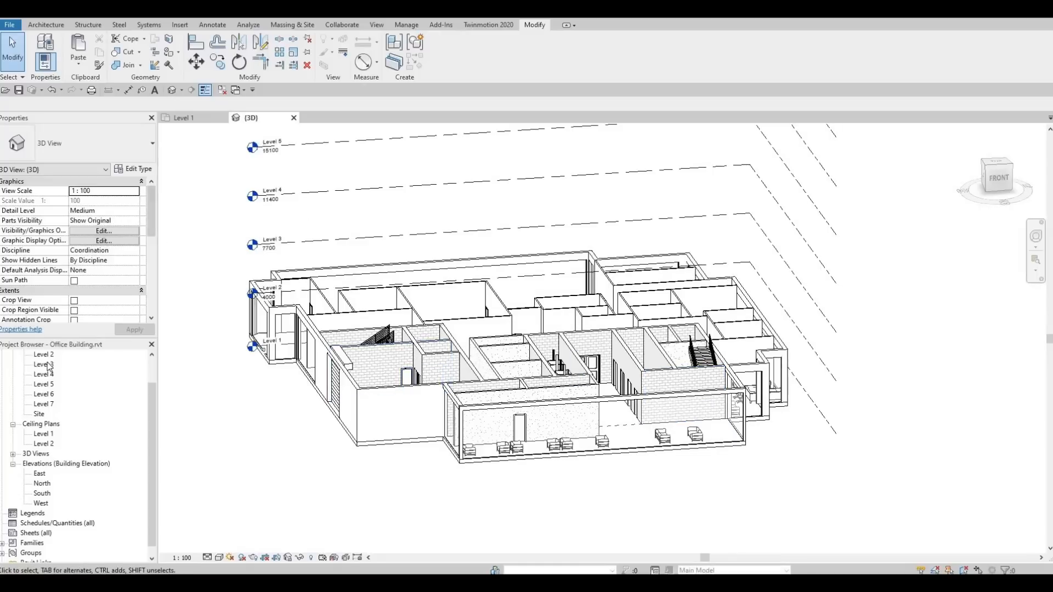
scroll(42, 384, up, 1)
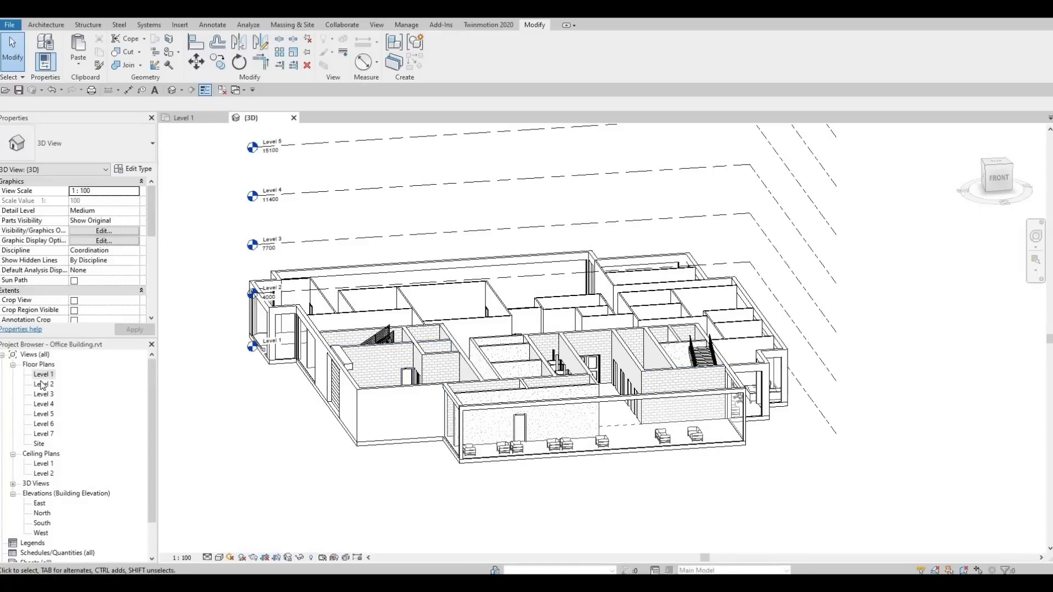
double_click(44, 375)
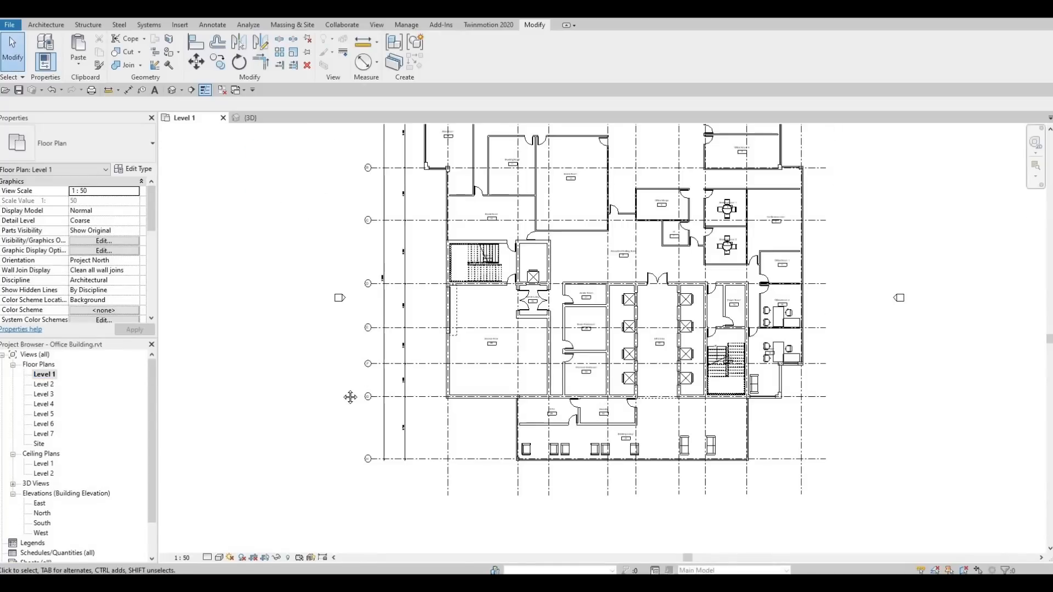
Select the entire Level 1 building layout in plan and group it, using Group 1 for both the model and attached detail group names.
middle_drag(357, 262, 346, 275)
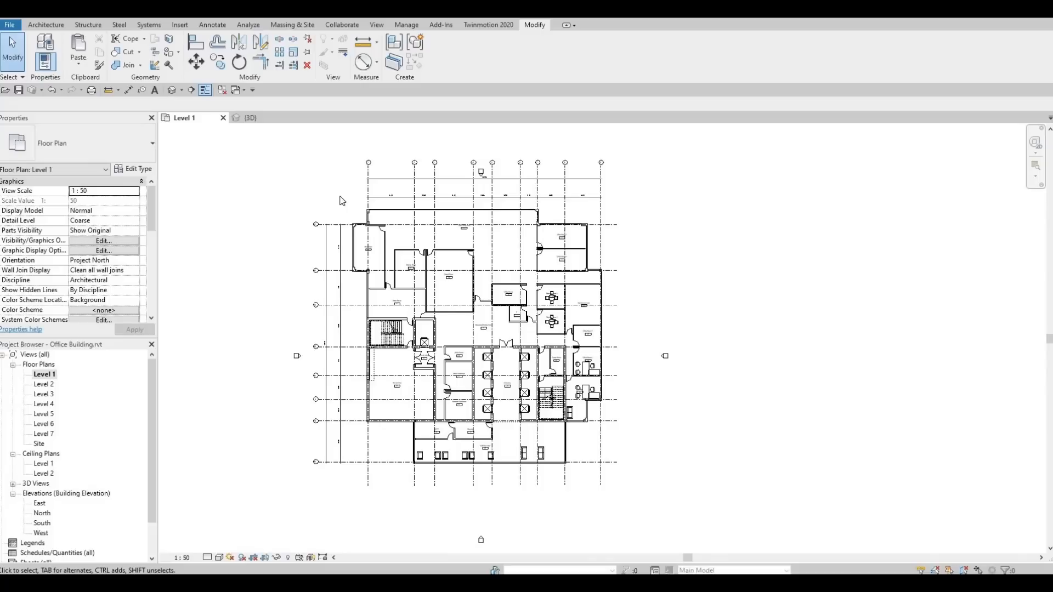
scroll(348, 207, up, 2)
drag(349, 207, 694, 529)
scroll(692, 527, down, 2)
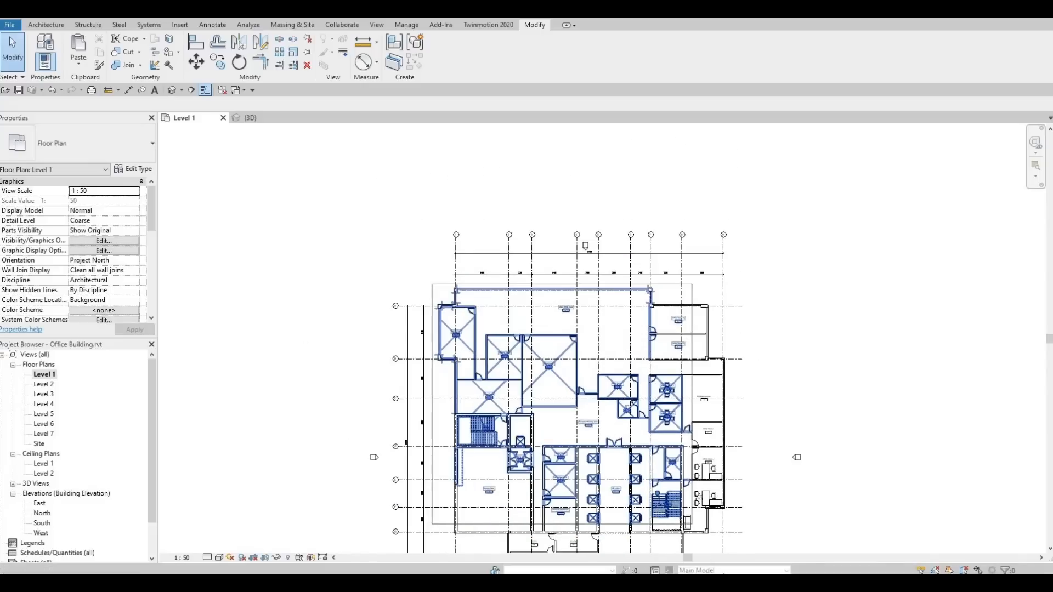
scroll(723, 516, down, 3)
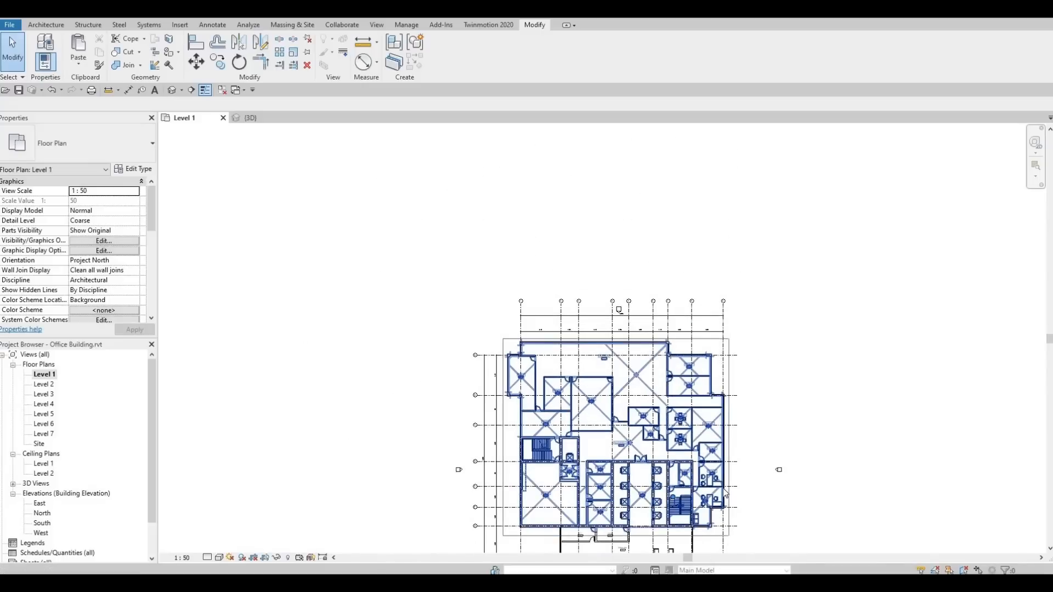
scroll(717, 439, up, 1)
middle_drag(717, 438, 684, 287)
drag(684, 287, 700, 396)
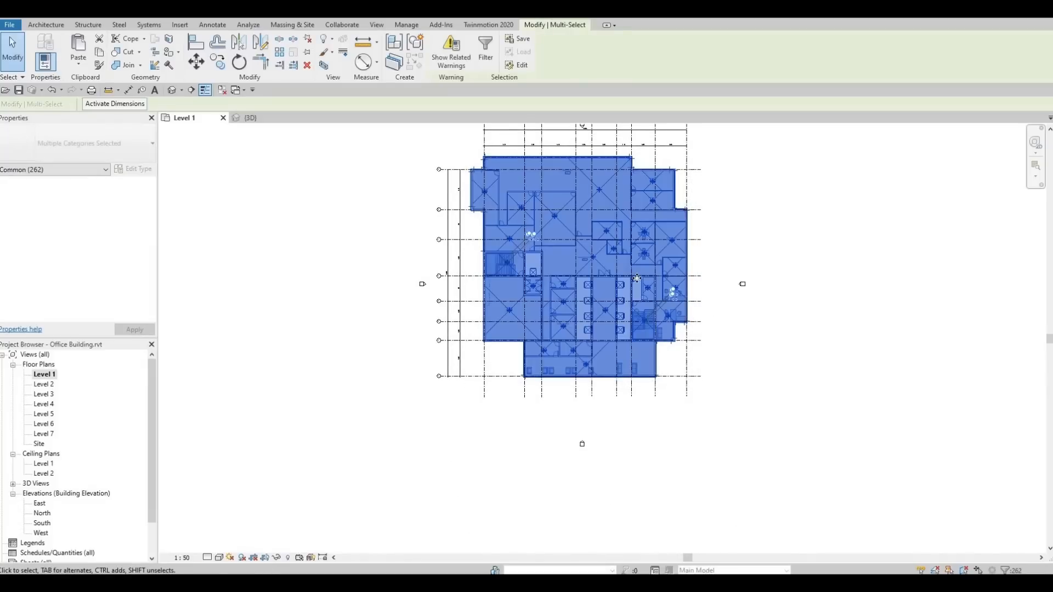
scroll(620, 248, up, 1)
scroll(620, 248, up, 1)
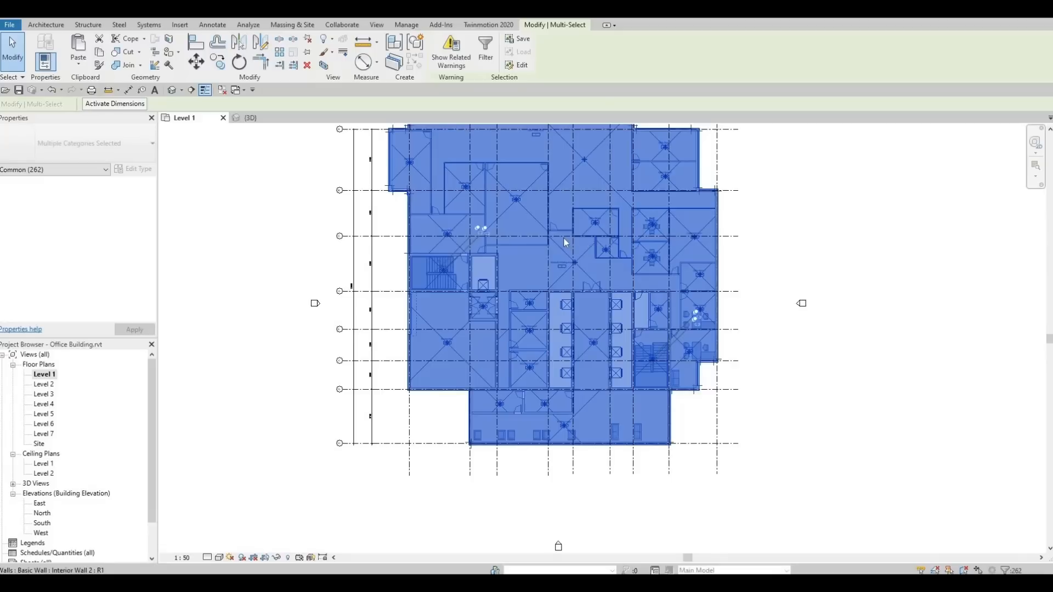
middle_drag(562, 334, 553, 423)
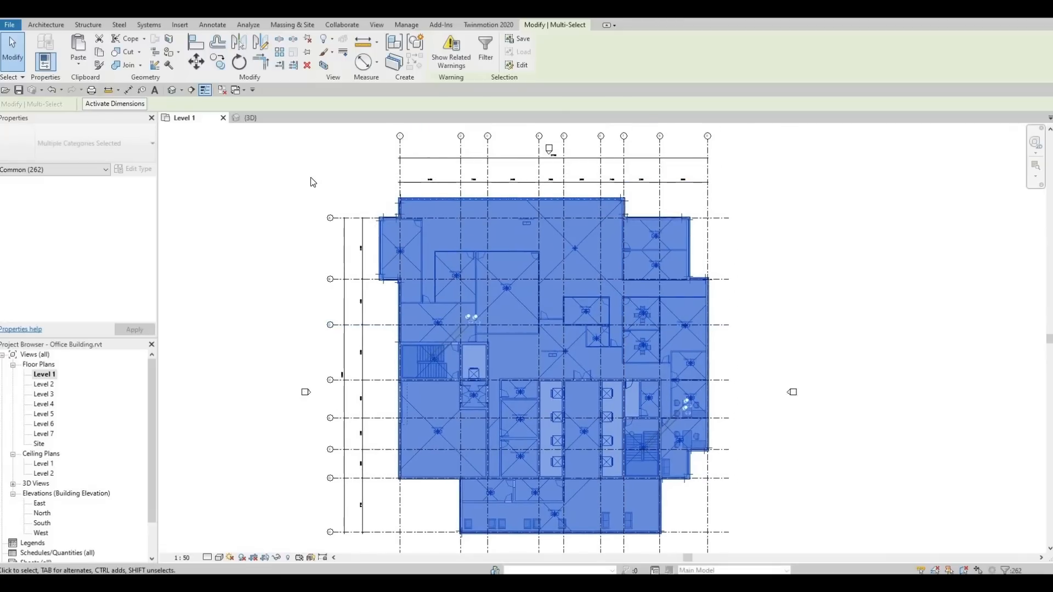
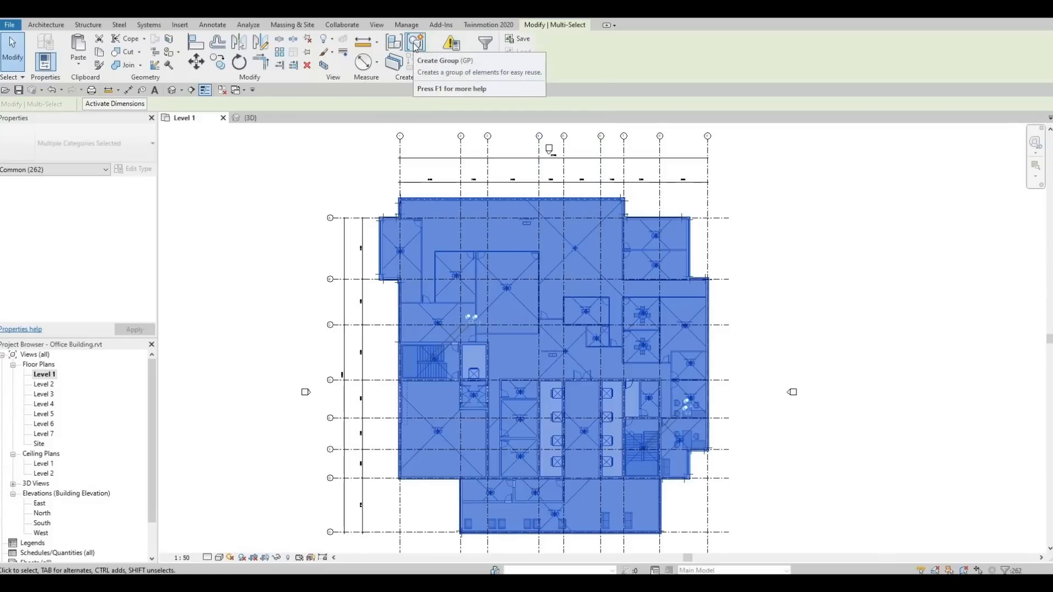
click(415, 44)
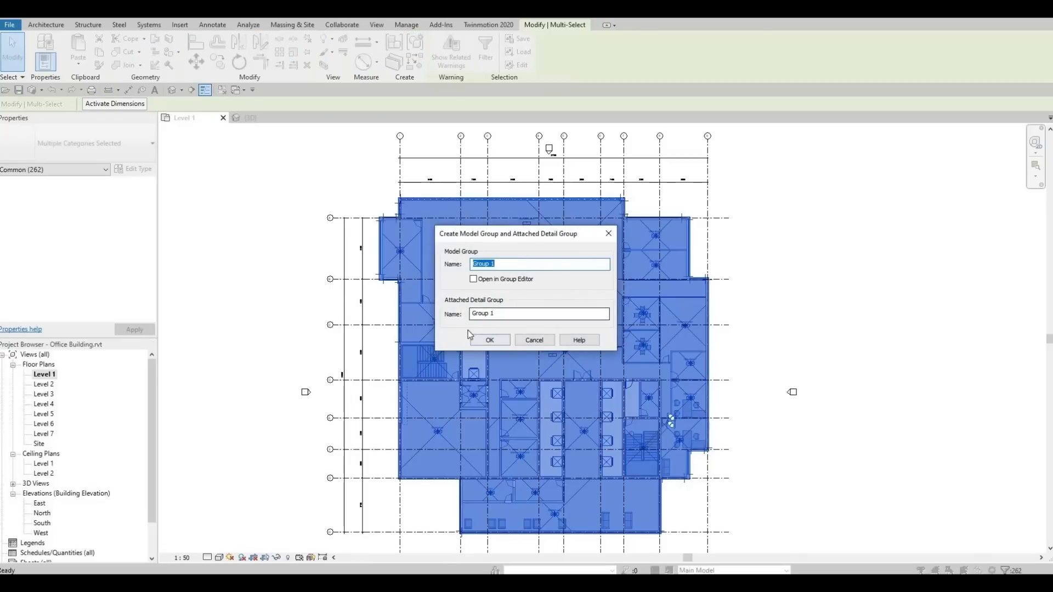
click(487, 340)
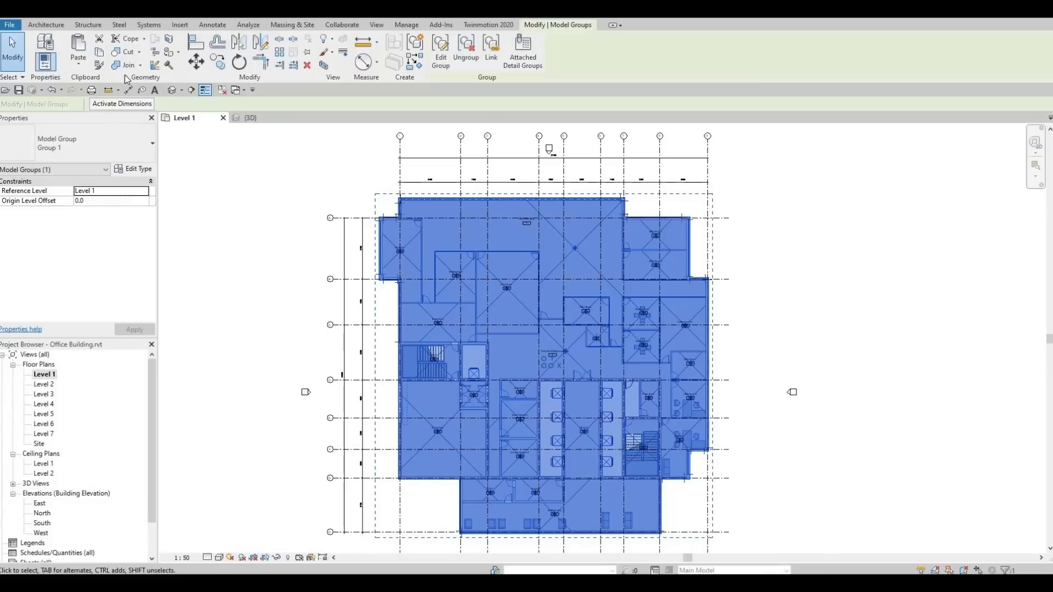
Copy the Level 1 model group and paste it aligned to Level 2, dismissing the warnings.
click(99, 53)
click(76, 67)
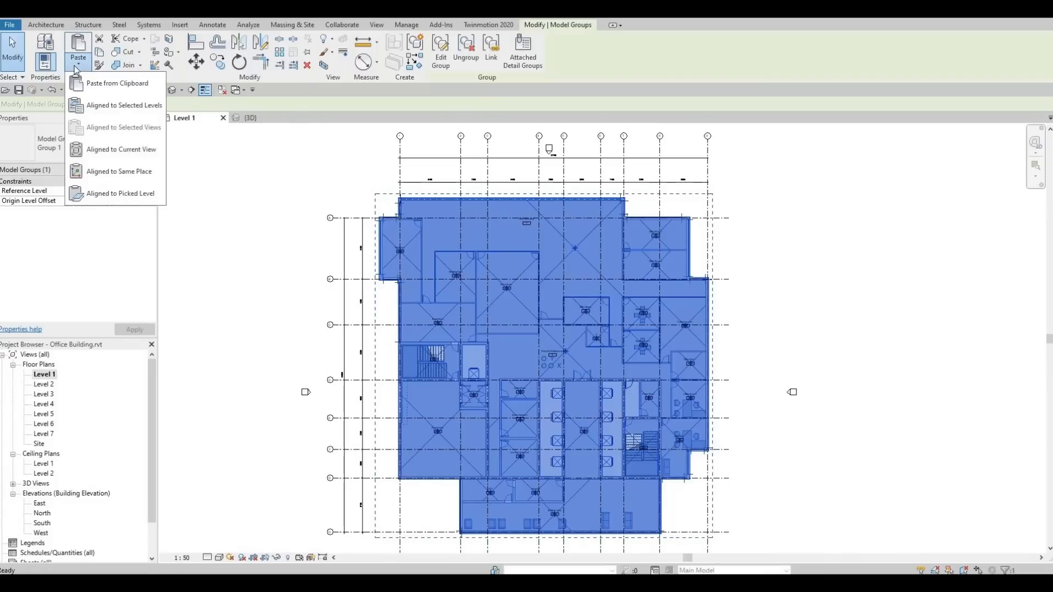
click(100, 106)
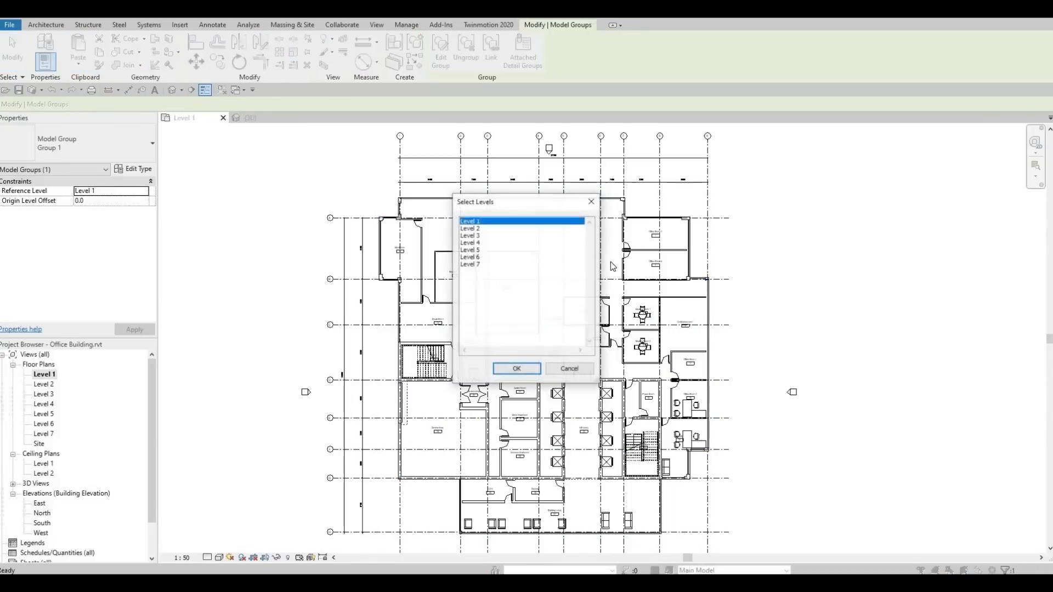
click(467, 229)
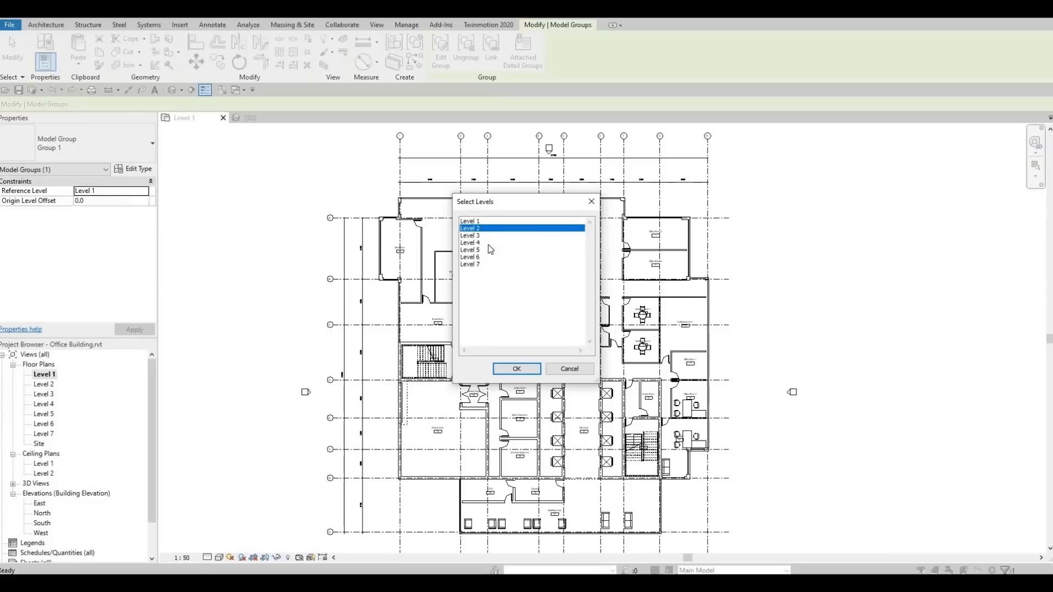
click(505, 368)
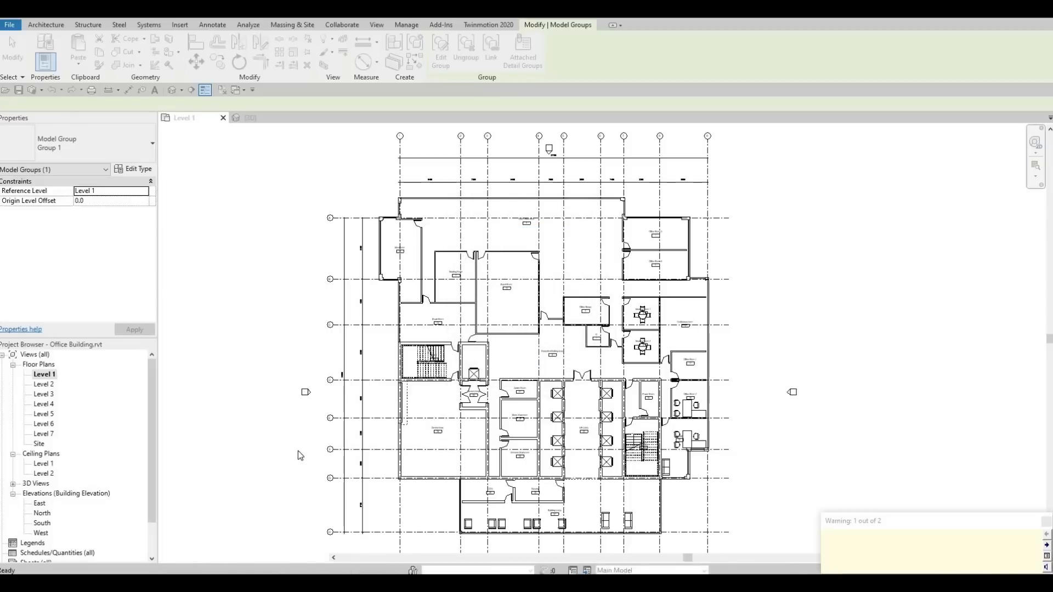
click(1045, 523)
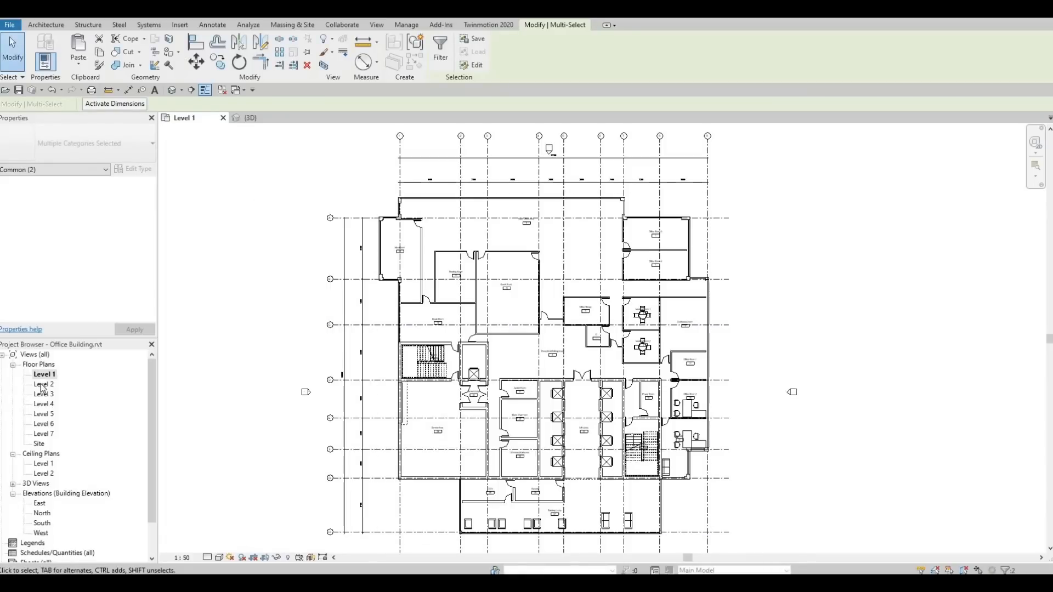
Examine the pasted storey in the 3D view and check its wall heights against the level lines in the South elevation.
click(172, 89)
shift+middle_drag(384, 329, 414, 350)
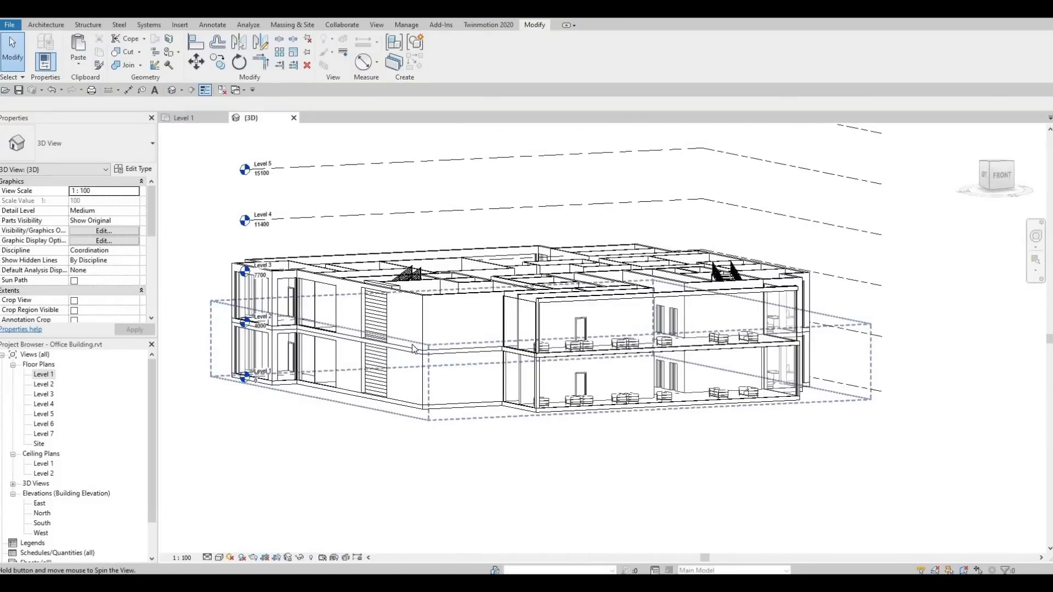
scroll(422, 351, up, 3)
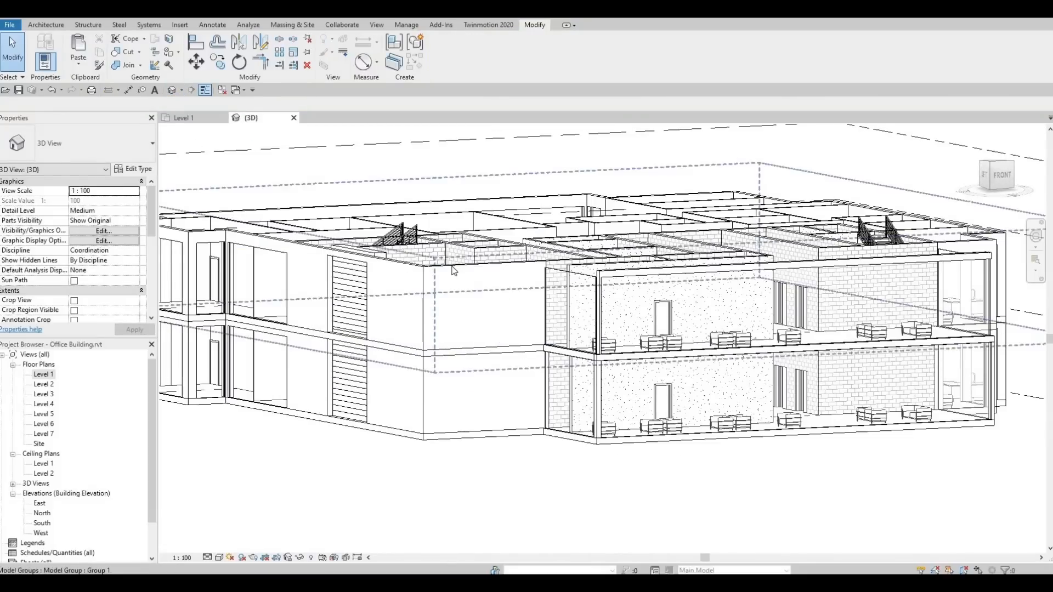
scroll(477, 301, down, 5)
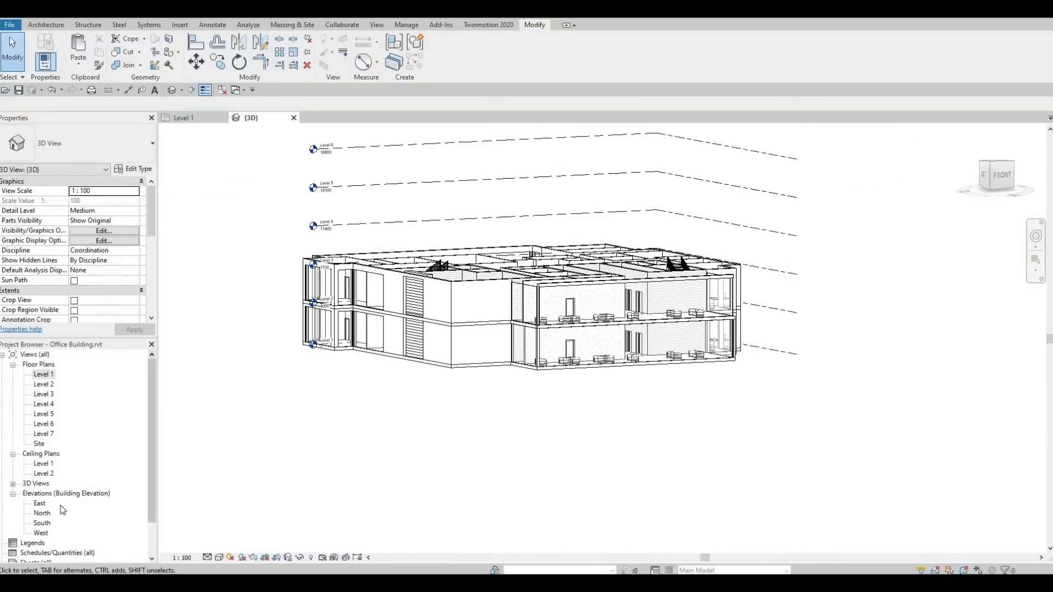
double_click(44, 524)
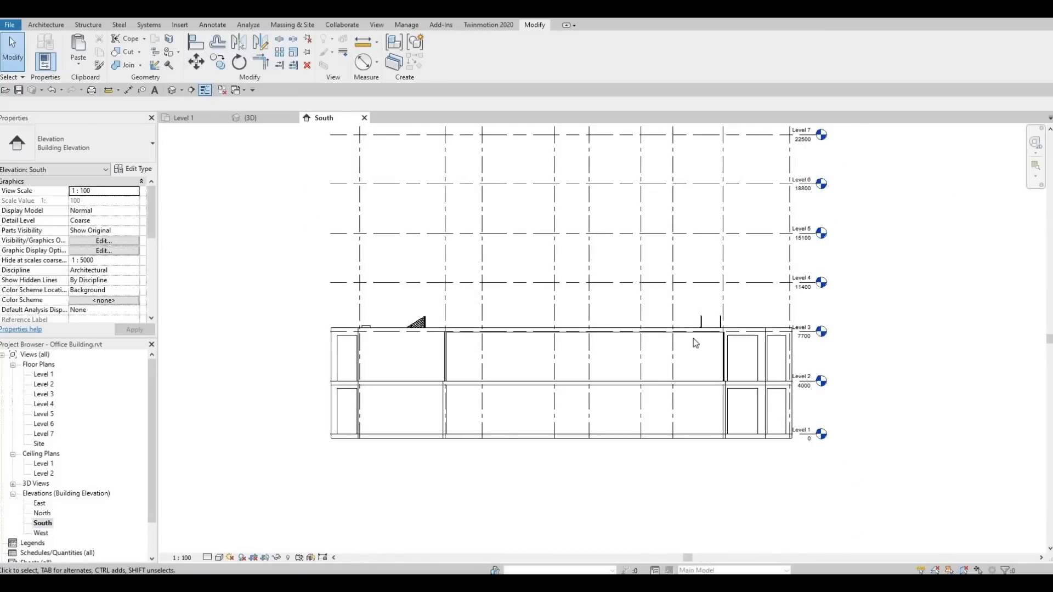
scroll(734, 356, up, 4)
scroll(804, 362, up, 2)
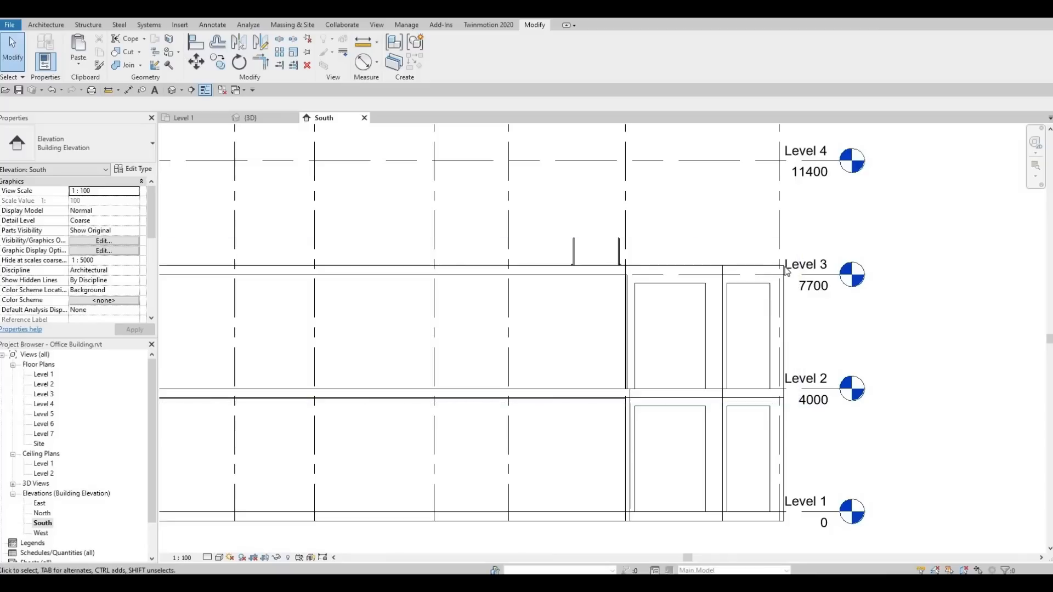
scroll(762, 274, up, 1)
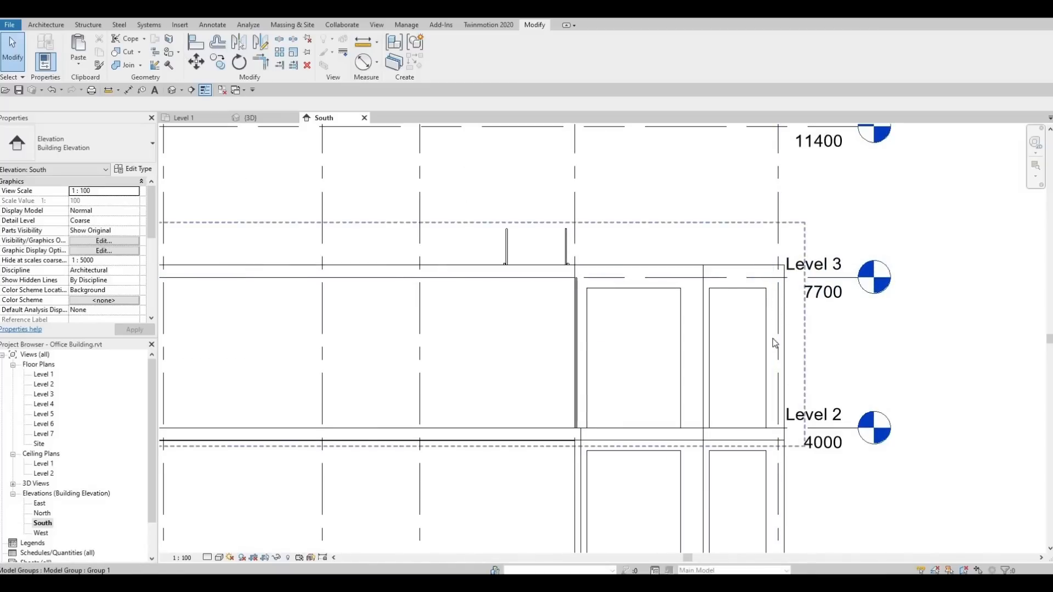
middle_drag(787, 396, 816, 295)
scroll(815, 296, up, 1)
scroll(816, 296, down, 3)
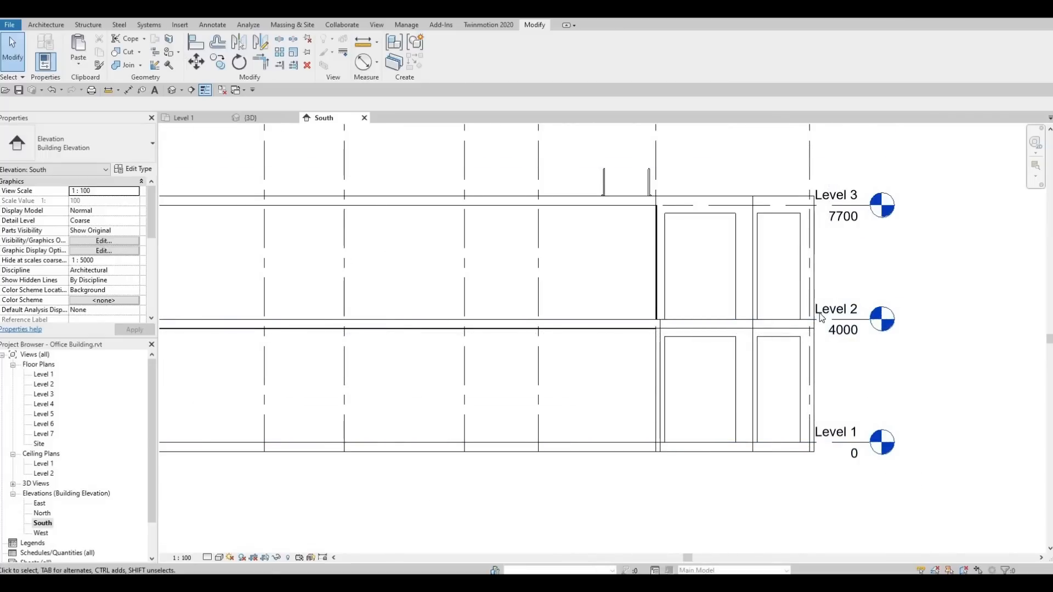
middle_drag(836, 290, 820, 341)
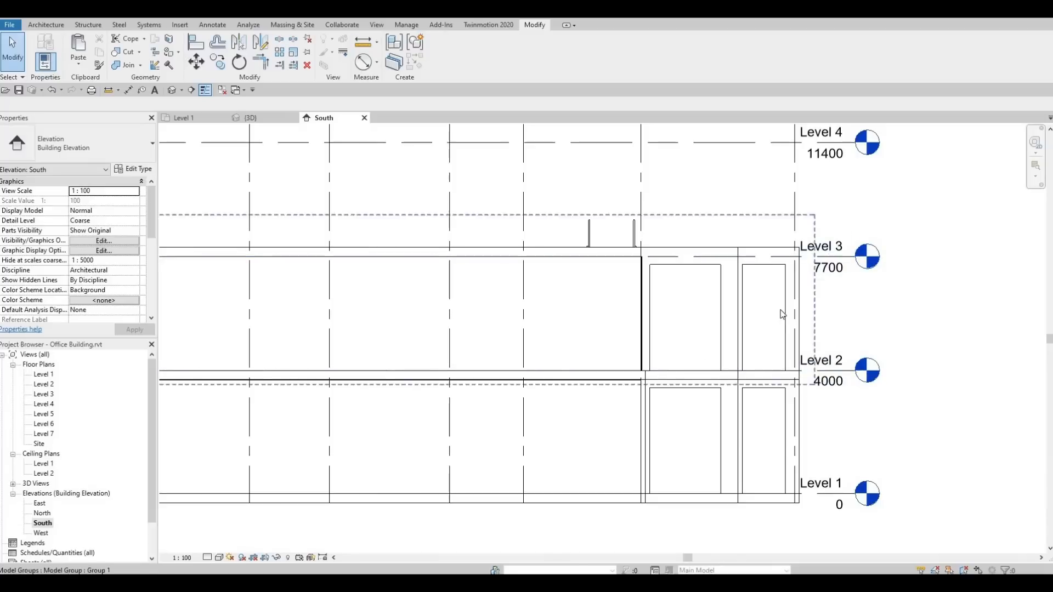
Ungroup the pasted Level 2 model group in the South elevation.
scroll(751, 281, down, 3)
click(750, 277)
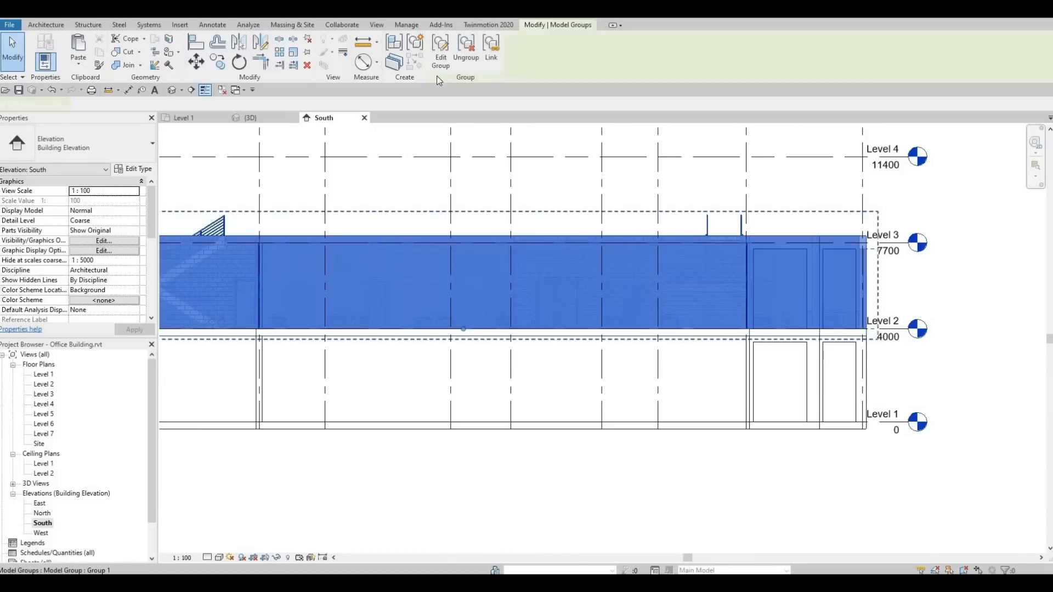
click(467, 47)
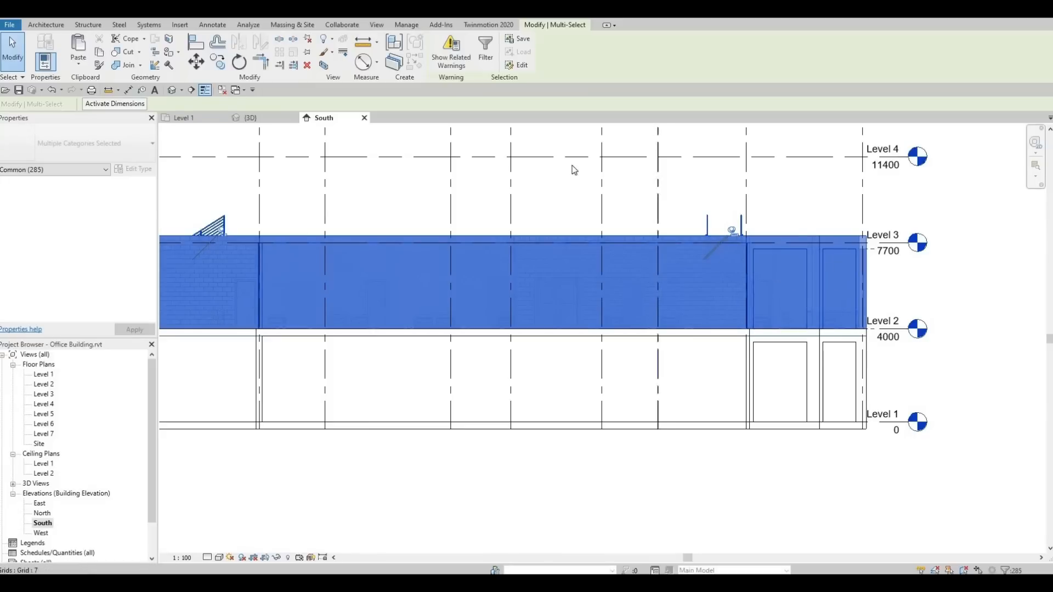
middle_drag(712, 265, 932, 272)
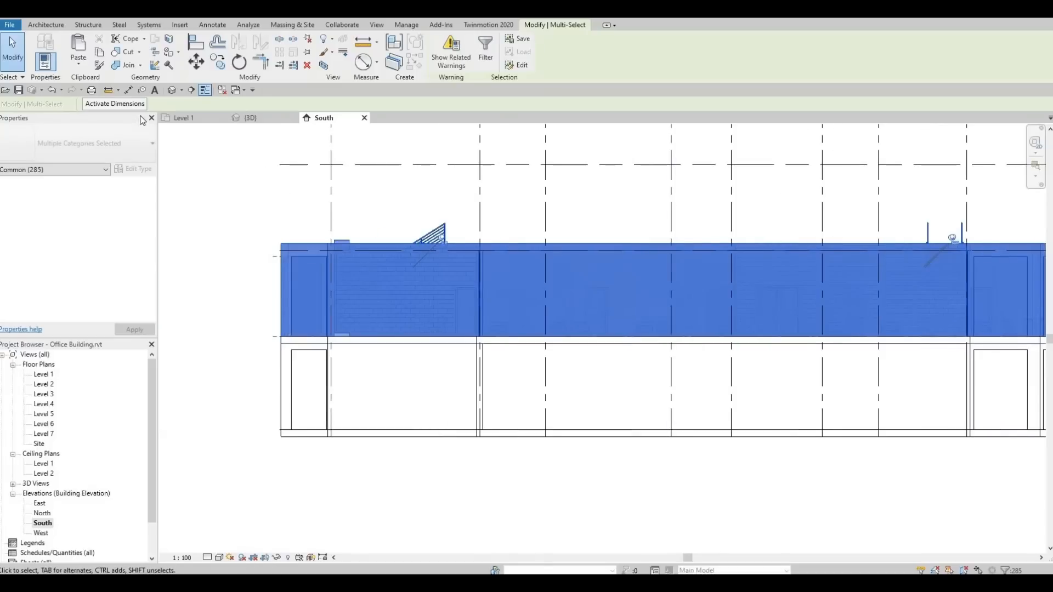
Return to the 3D view and examine the ungrouped Level 2 walls from the front and side.
click(172, 90)
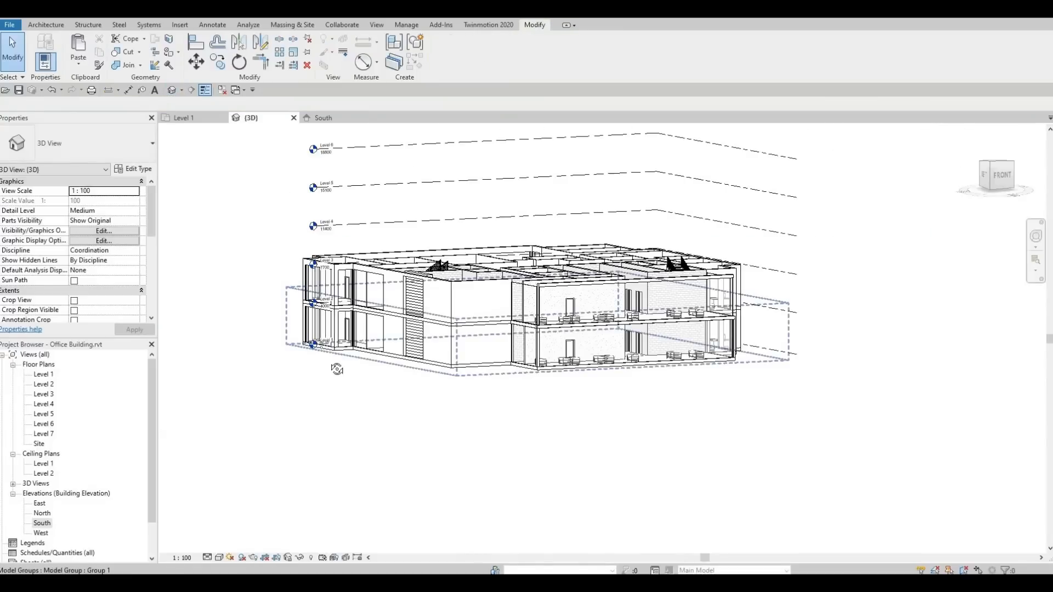
shift+middle_drag(336, 364, 426, 333)
scroll(425, 332, up, 5)
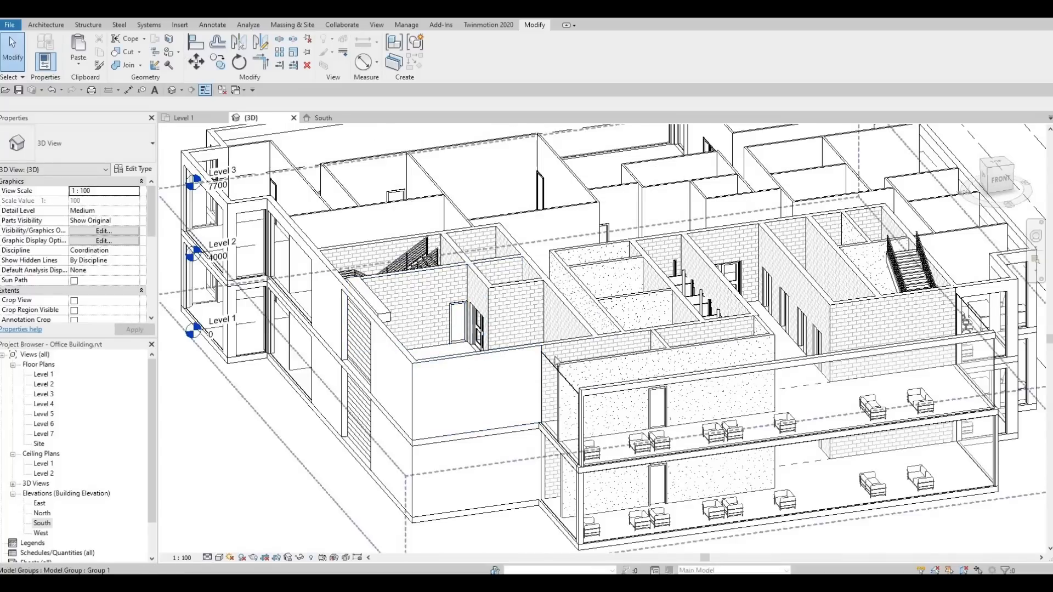
mouse_move(630, 360)
shift+middle_down()
mouse_move(582, 395)
mouse_move(631, 365)
shift+middle_up()
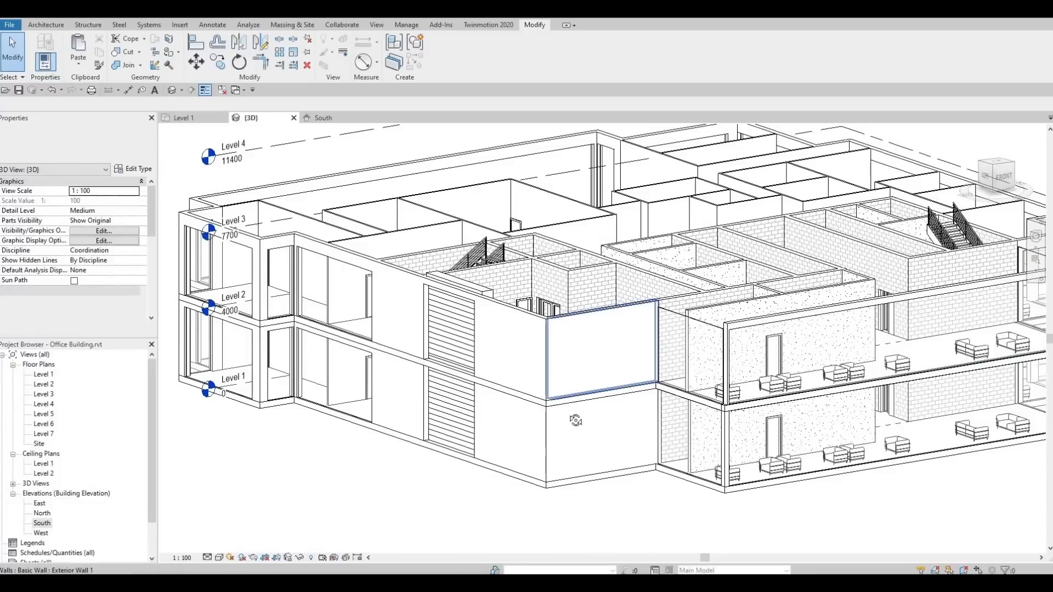
shift+middle_drag(576, 419, 513, 474)
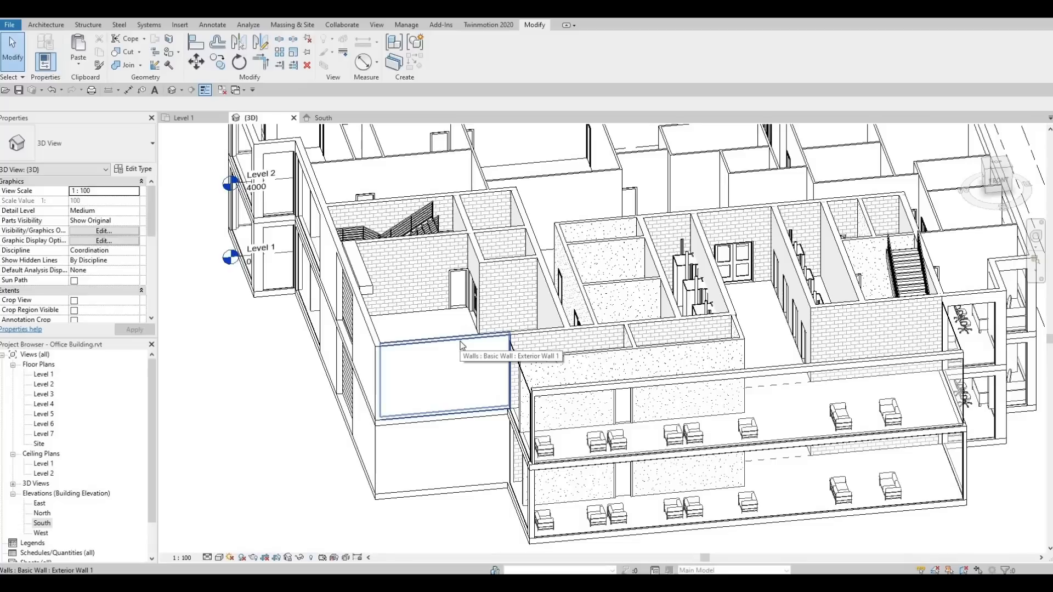
Delete the Level 2 front exterior wall and the Level 2 overhead rolling door of the service area.
click(398, 360)
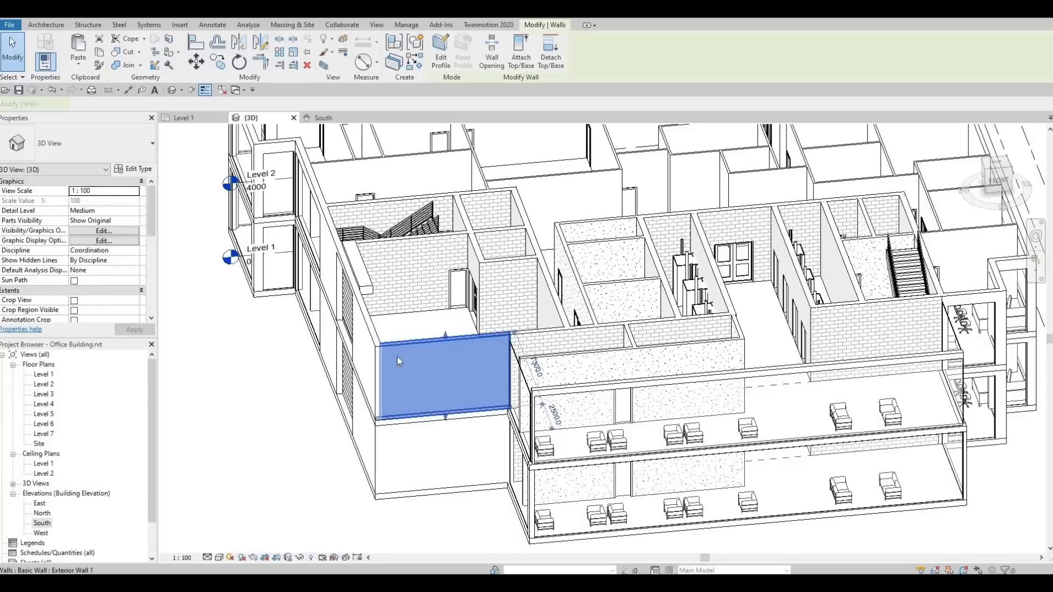
key(Delete)
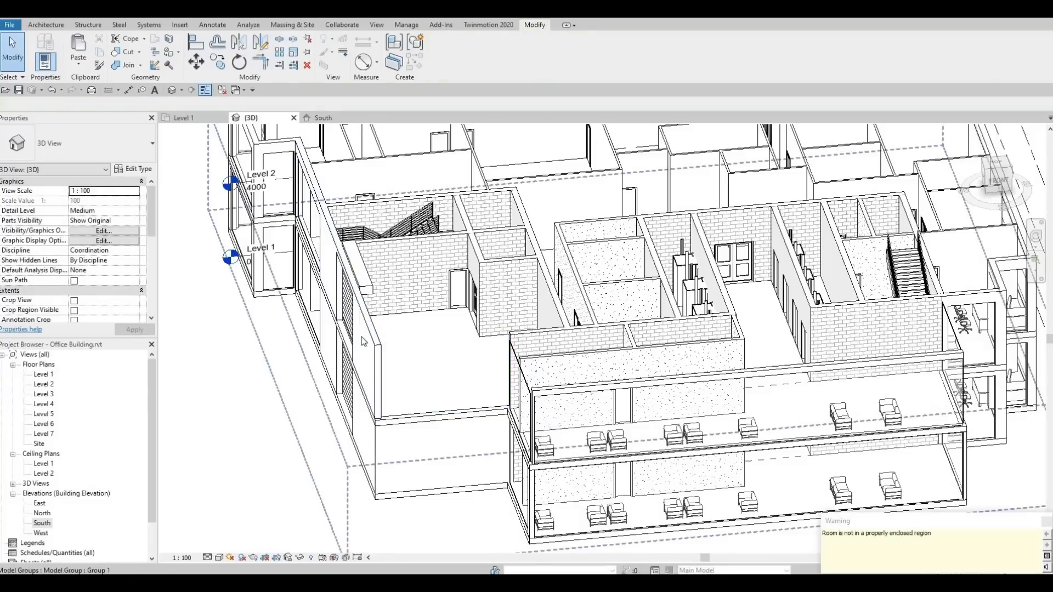
shift+middle_drag(361, 366, 355, 403)
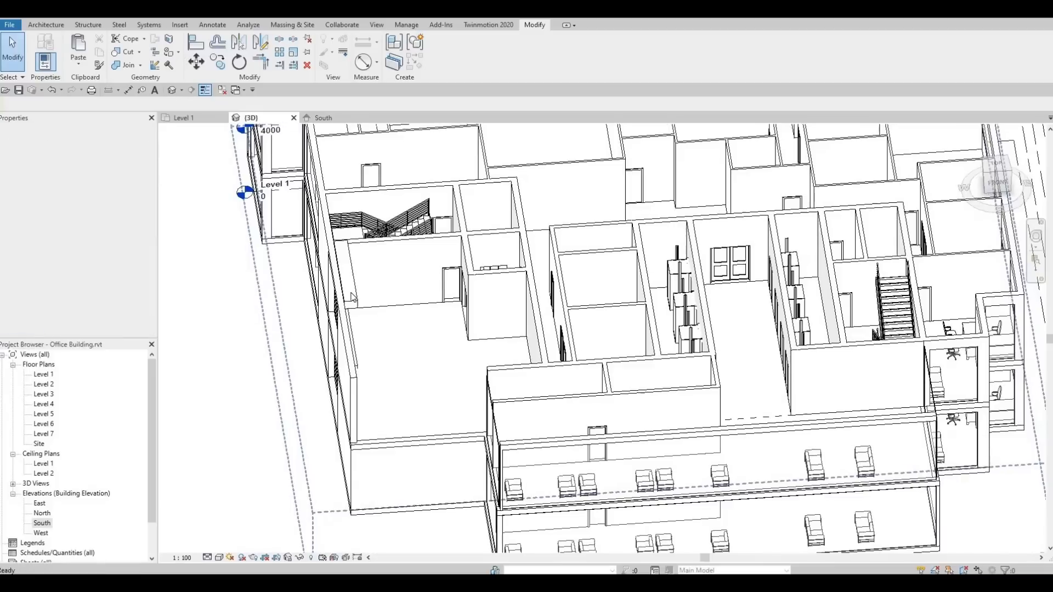
click(350, 298)
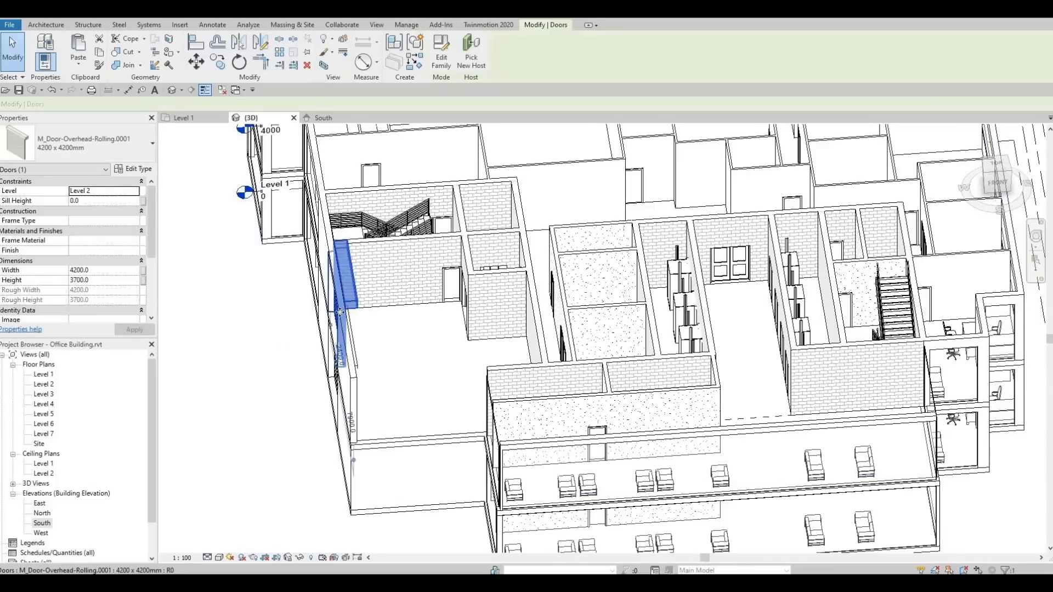
key(Delete)
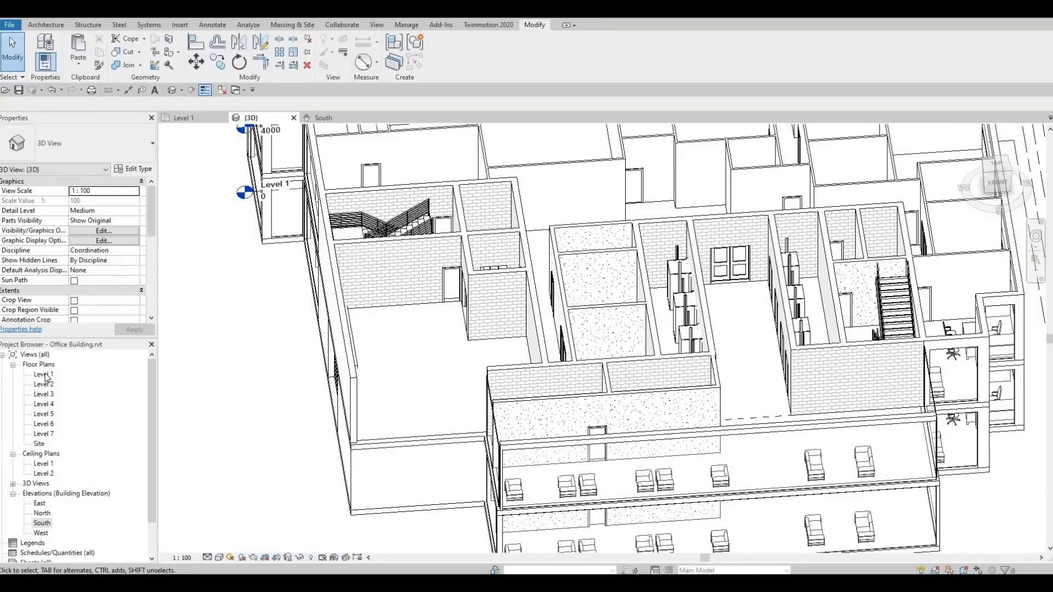
Open the Level 2 floor plan and ungroup the remaining model group, whose reference level is Level 1.
double_click(45, 375)
scroll(450, 394, up, 5)
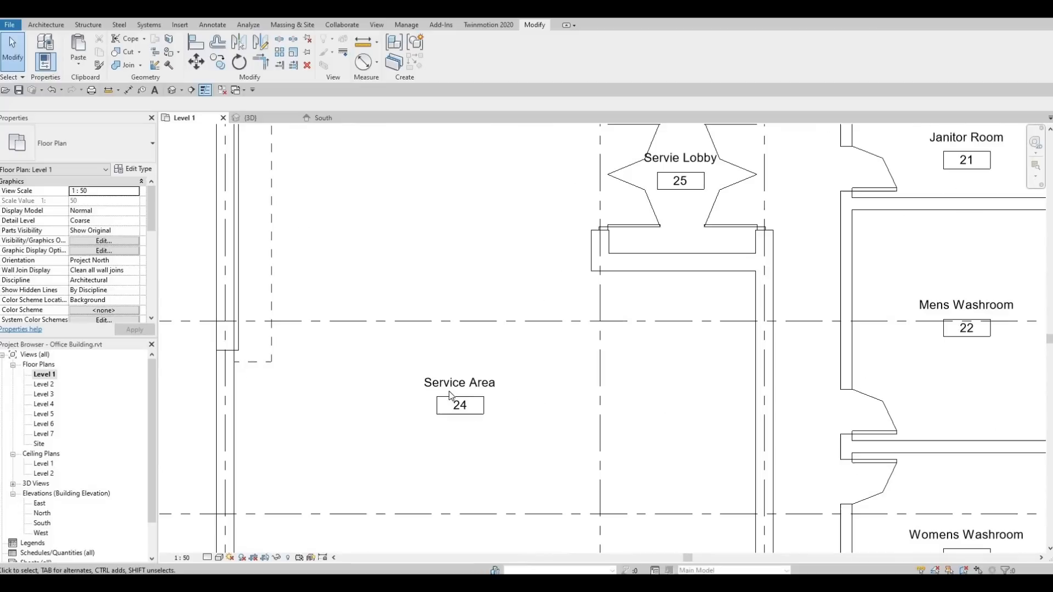
double_click(44, 385)
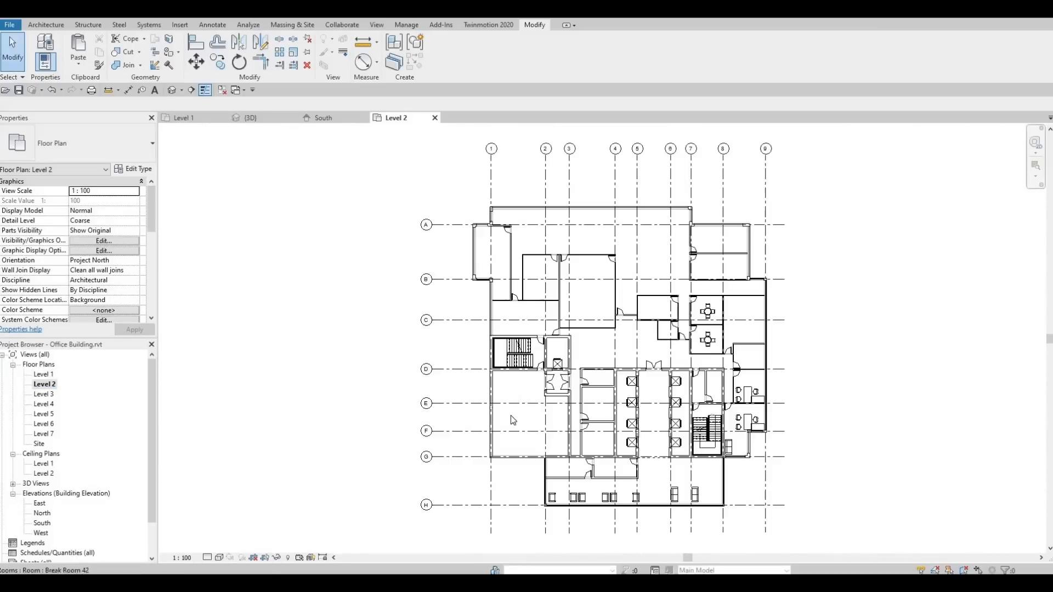
scroll(453, 363, up, 3)
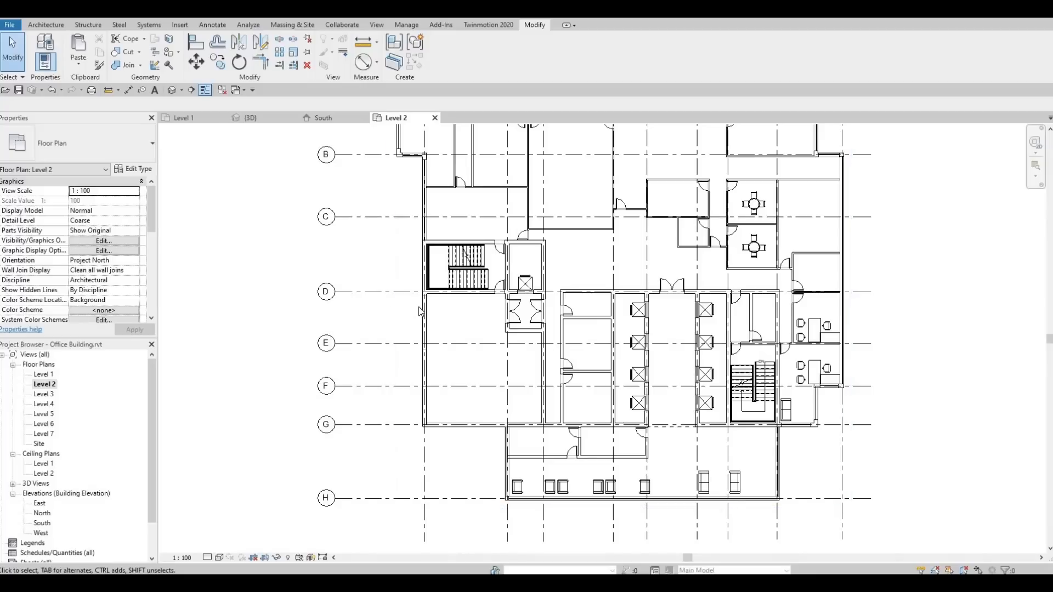
click(437, 289)
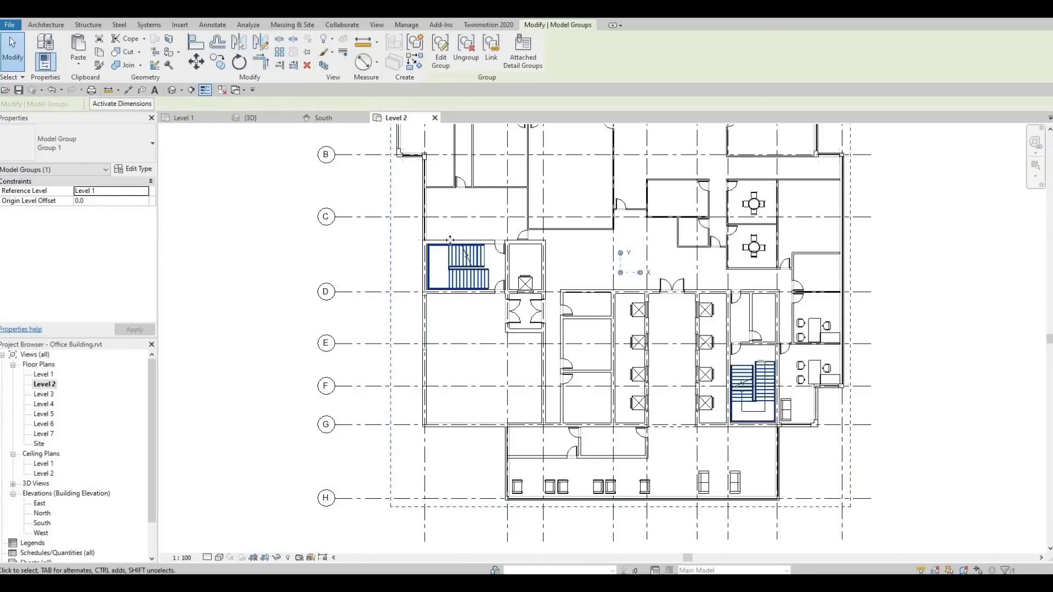
middle_drag(446, 236, 393, 302)
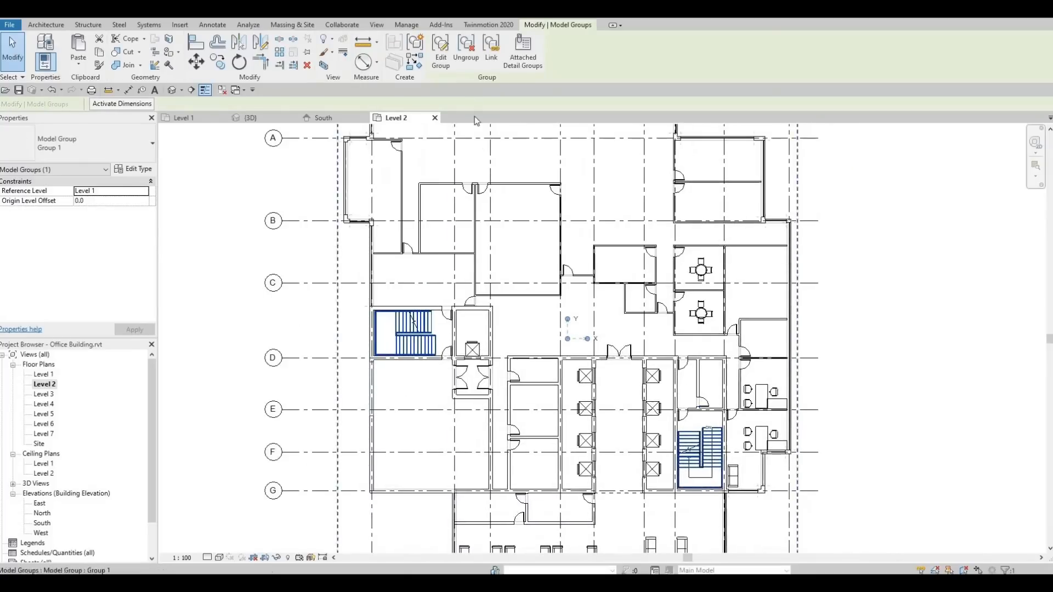
click(465, 55)
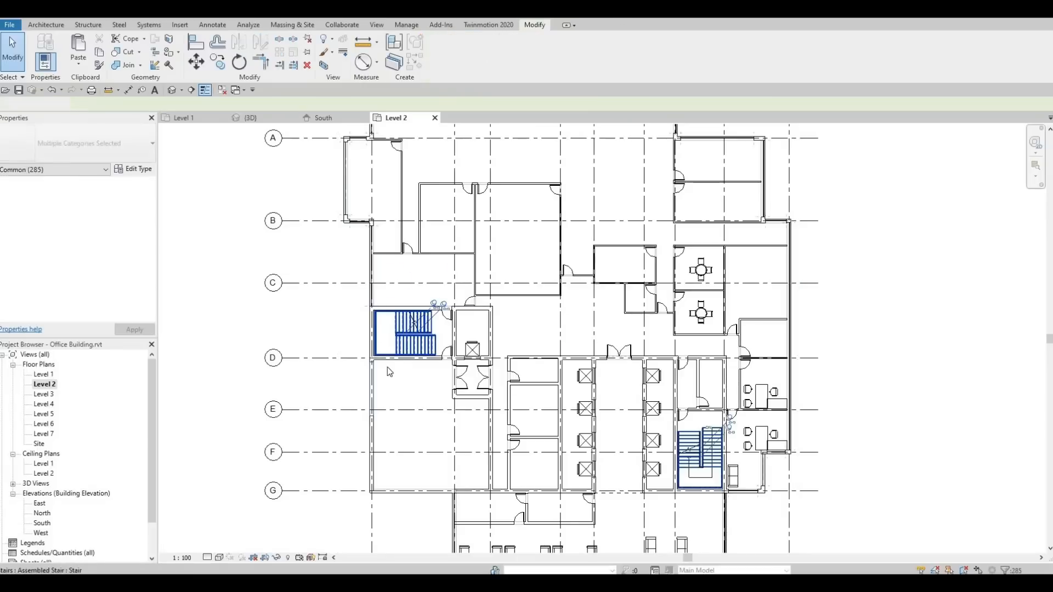
In the 3D view, trim the long Level 2 exterior side wall to a corner with the stairwell wall beside the service area.
click(173, 90)
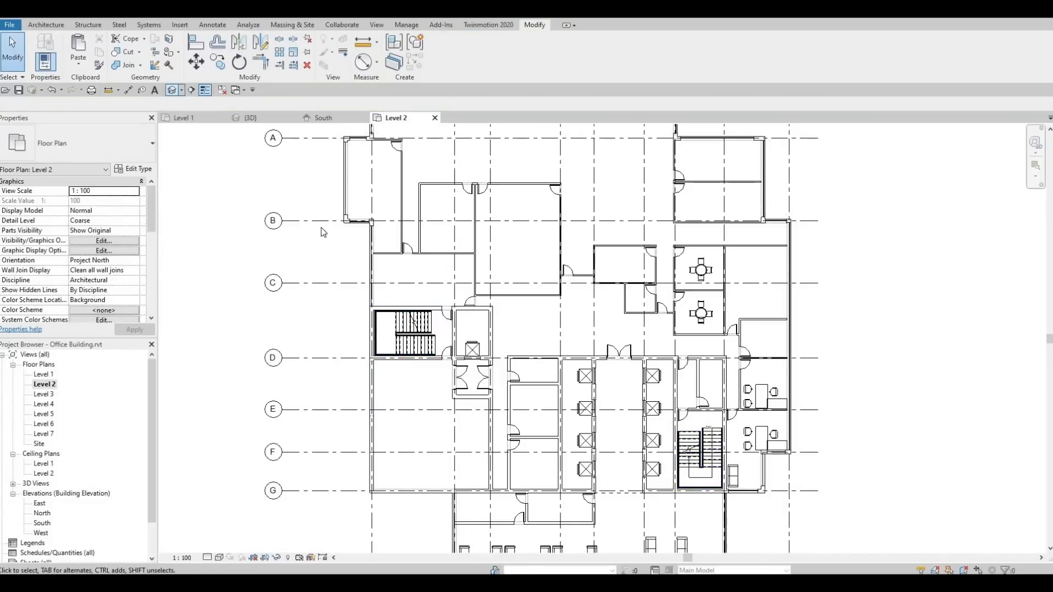
scroll(347, 127, up, 3)
middle_drag(697, 488, 433, 192)
middle_drag(649, 517, 612, 360)
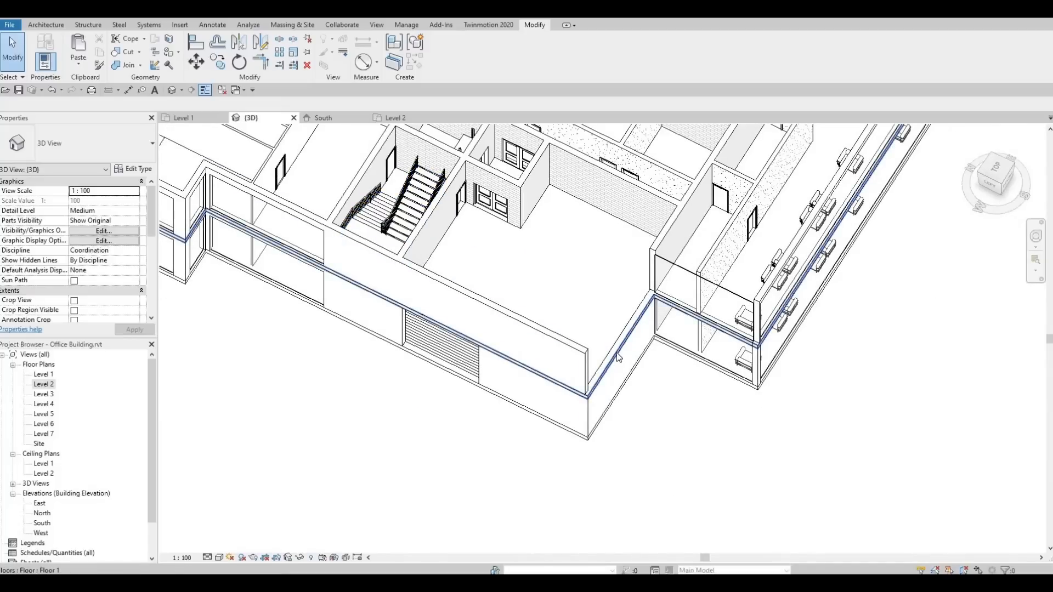
middle_drag(551, 382, 558, 414)
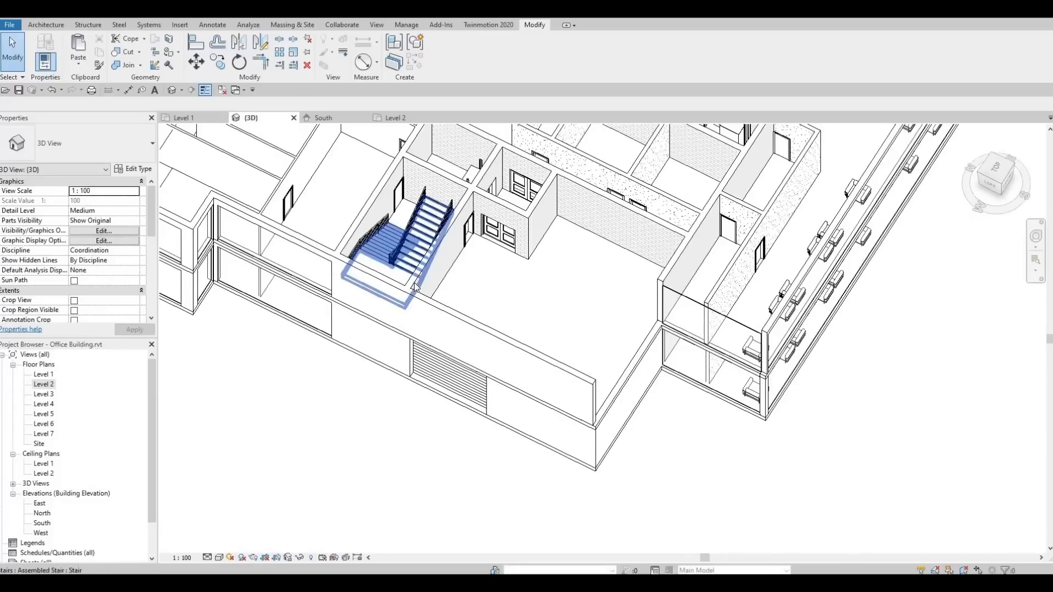
key(t)
key(r)
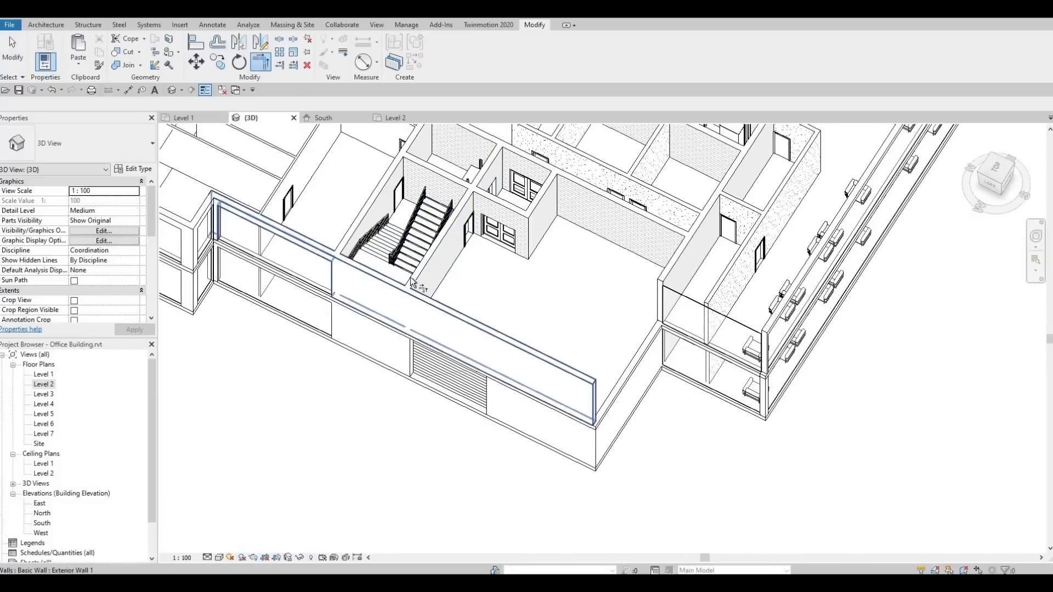
click(407, 289)
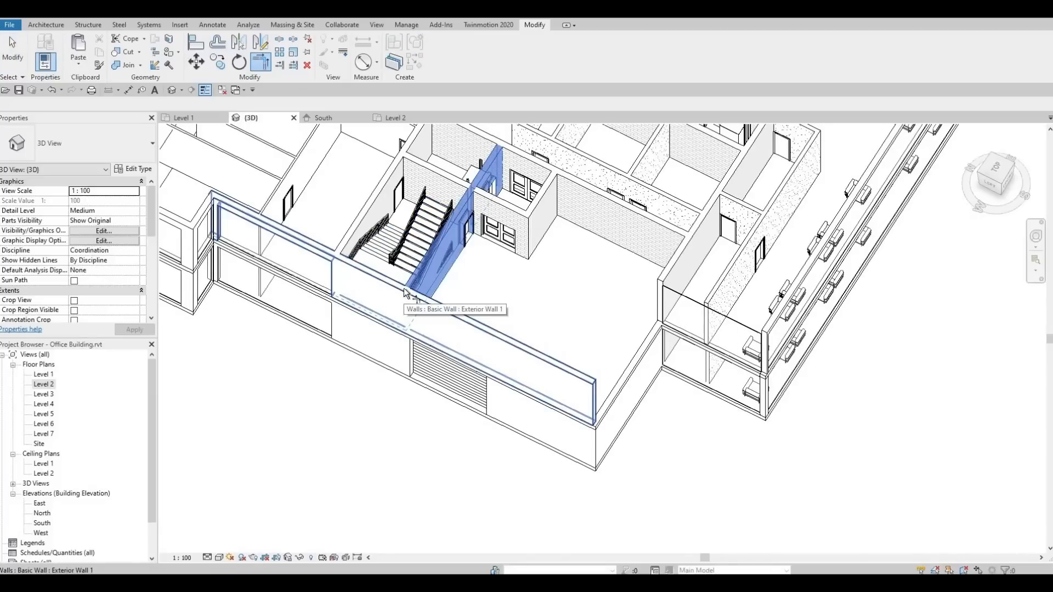
click(404, 288)
key(Escape)
Set the height of the Level 1 overhead rolling door to 3500.
shift+middle_drag(460, 243, 736, 437)
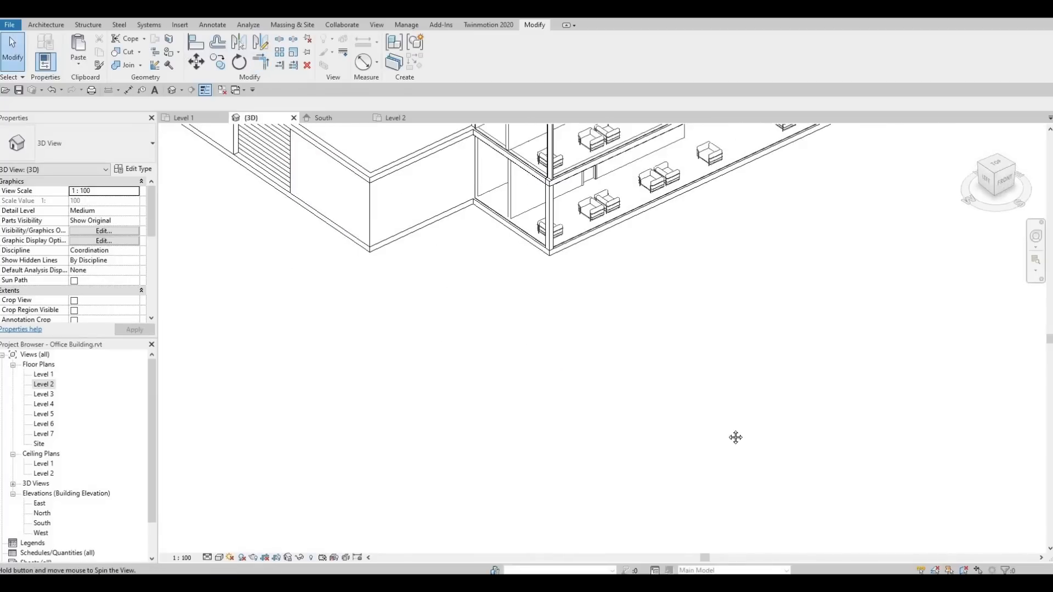
middle_drag(326, 157, 637, 401)
scroll(636, 400, down, 1)
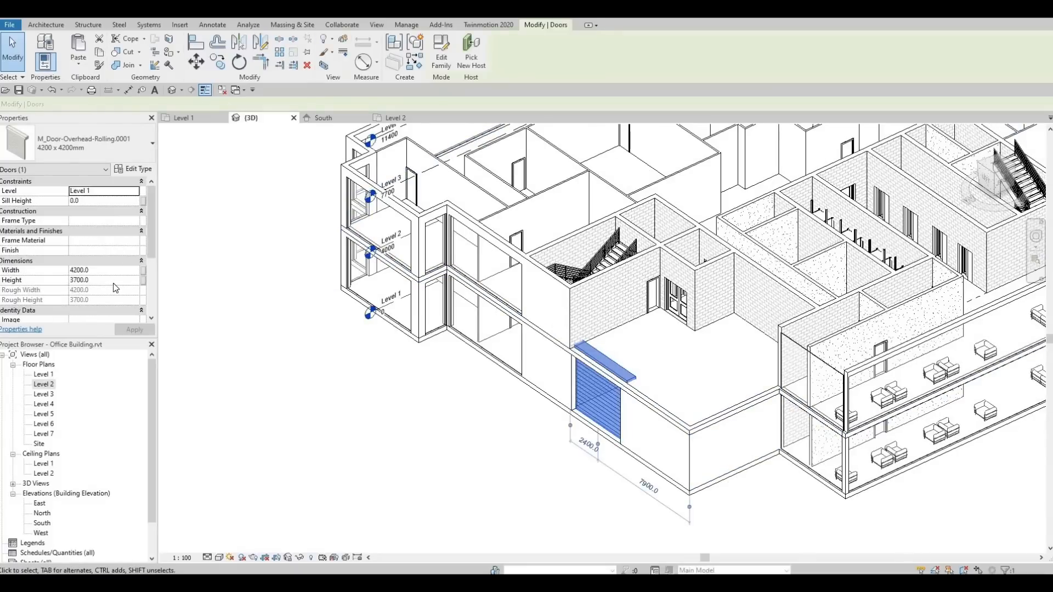
click(106, 279)
text(3)
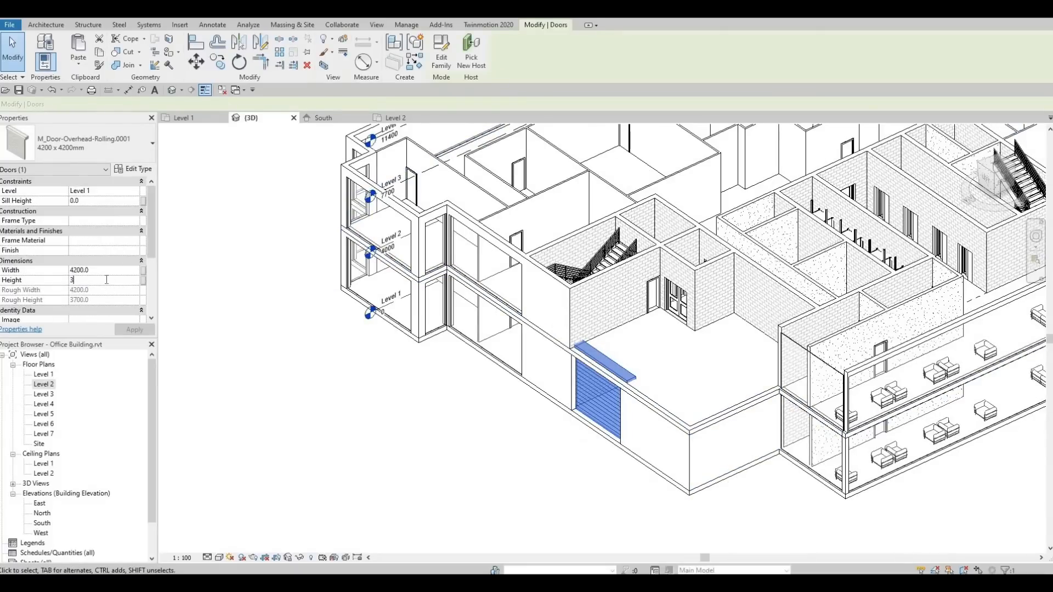
text(500)
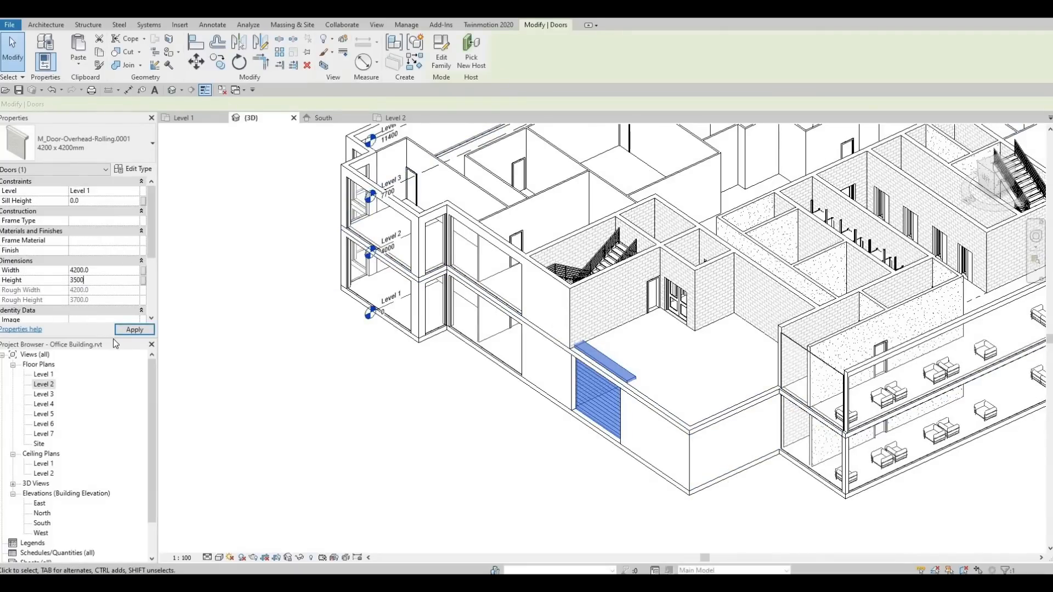
click(130, 331)
click(446, 415)
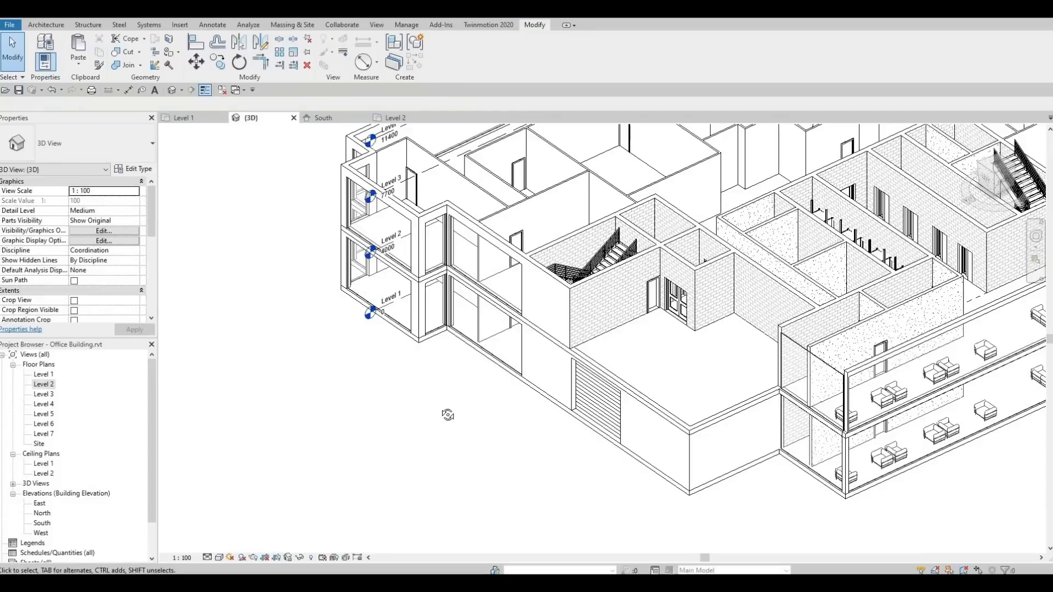
Open the Level 2 floor plan and delete the row of armchairs in the front lounge between grids G and H.
shift+middle_drag(446, 416, 485, 390)
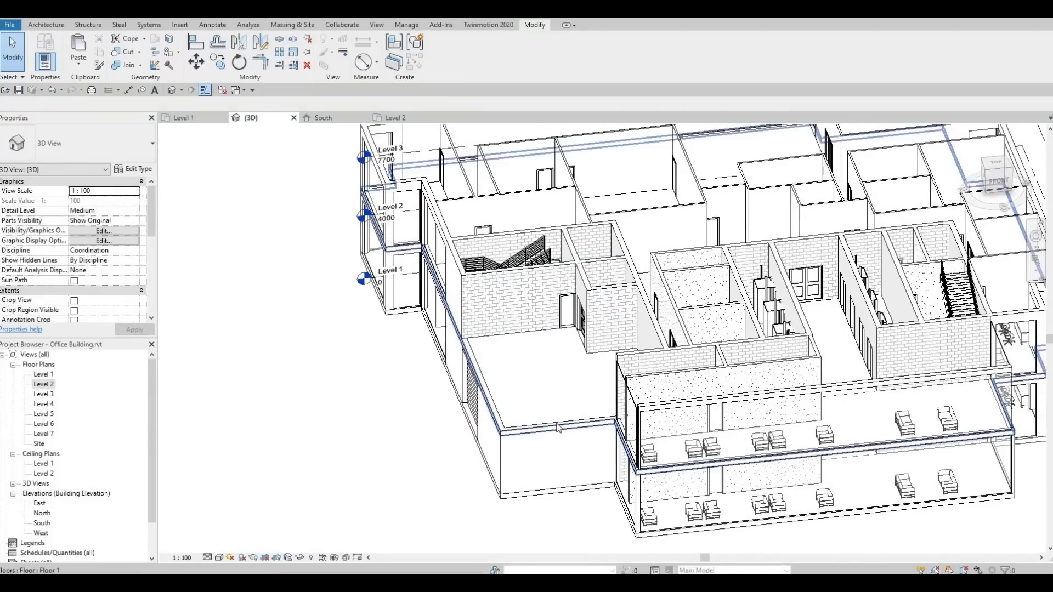
middle_drag(630, 381, 514, 408)
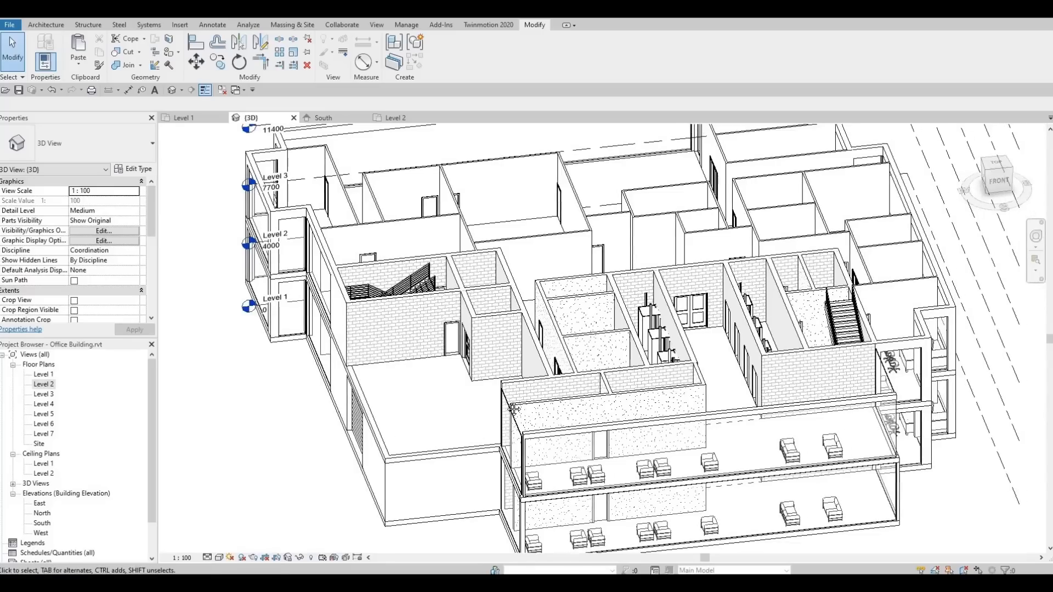
middle_drag(710, 422, 617, 422)
middle_drag(569, 468, 563, 402)
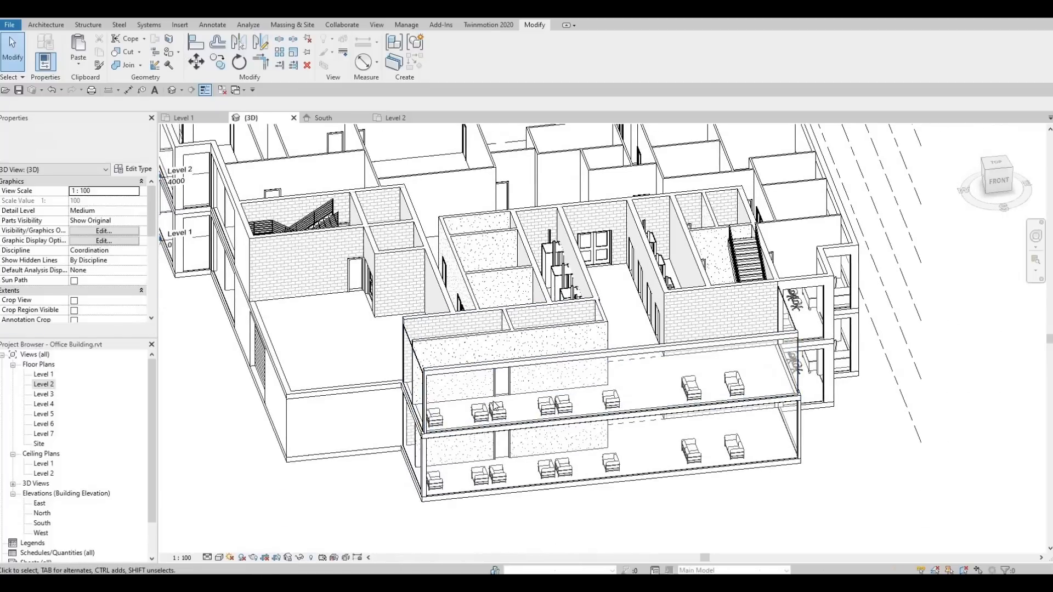
double_click(44, 385)
middle_drag(423, 428, 377, 178)
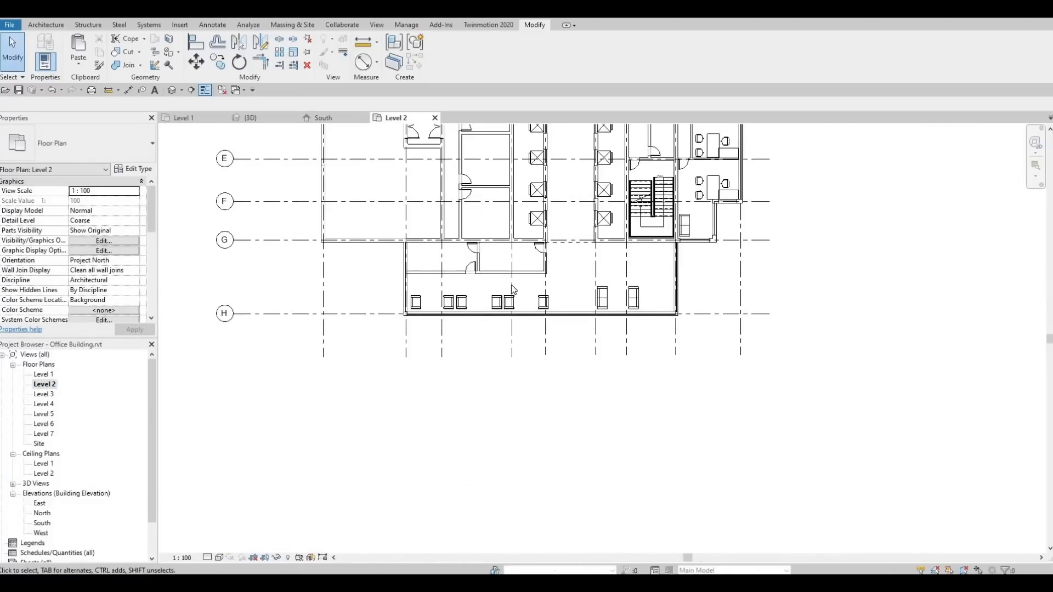
scroll(412, 290, up, 1)
middle_drag(412, 290, 364, 297)
mouse_move(647, 323)
mouse_down()
mouse_move(677, 336)
mouse_move(662, 322)
mouse_up()
key(Delete)
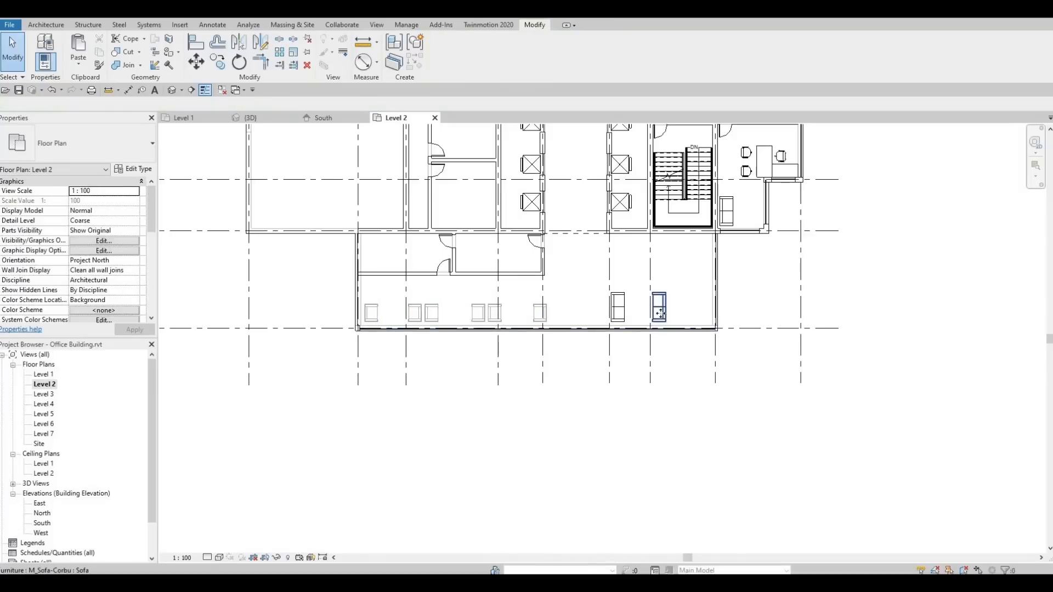
Delete the two sofas in the Level 2 front lounge.
click(657, 311)
key(Delete)
click(618, 316)
key(Delete)
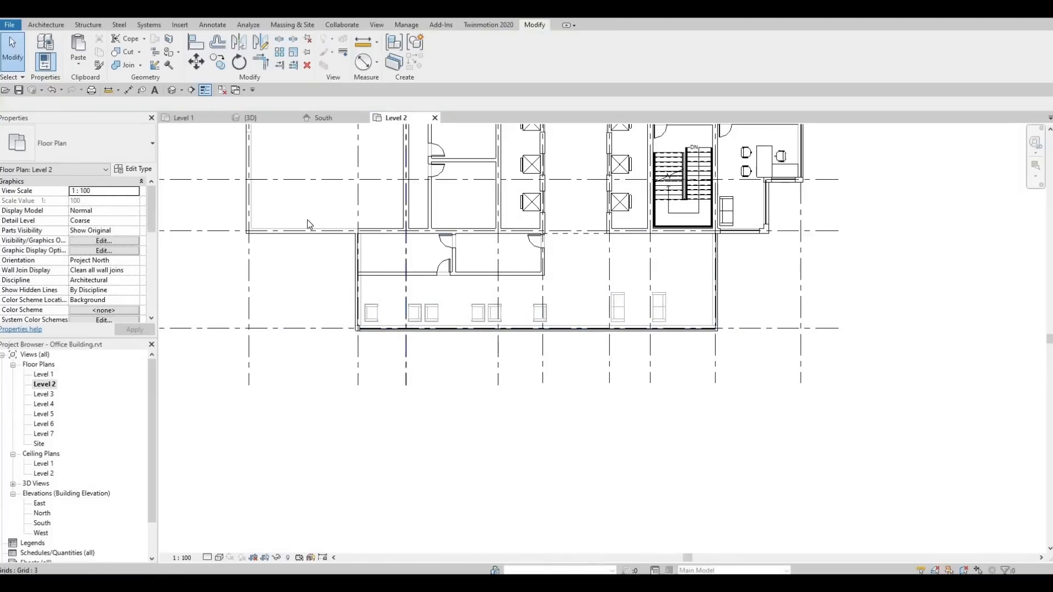
Set the underlay range base level of the Level 2 floor plan to None.
scroll(87, 257, down, 3)
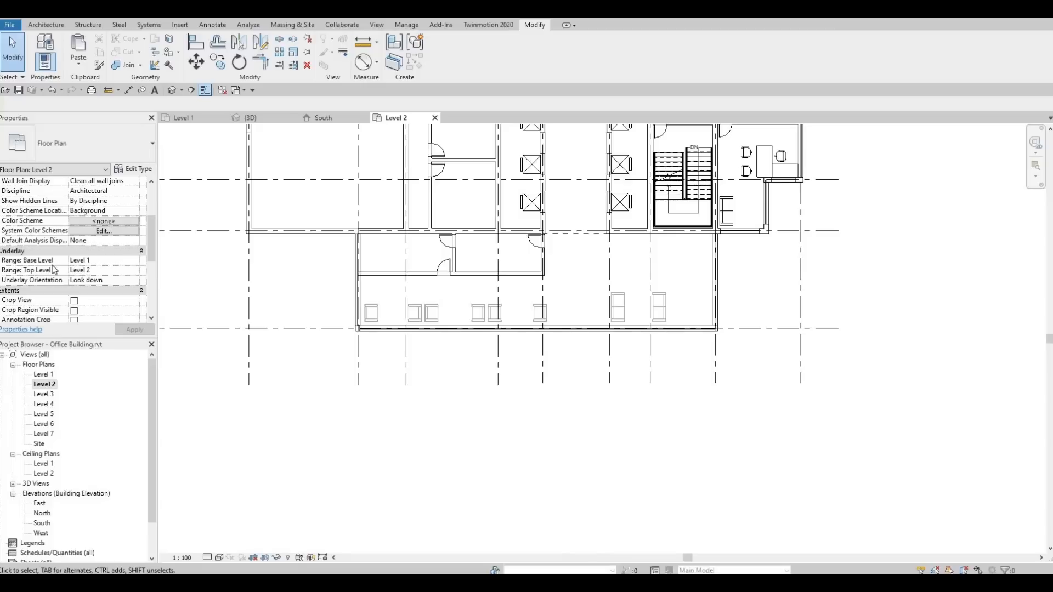
click(134, 261)
click(135, 260)
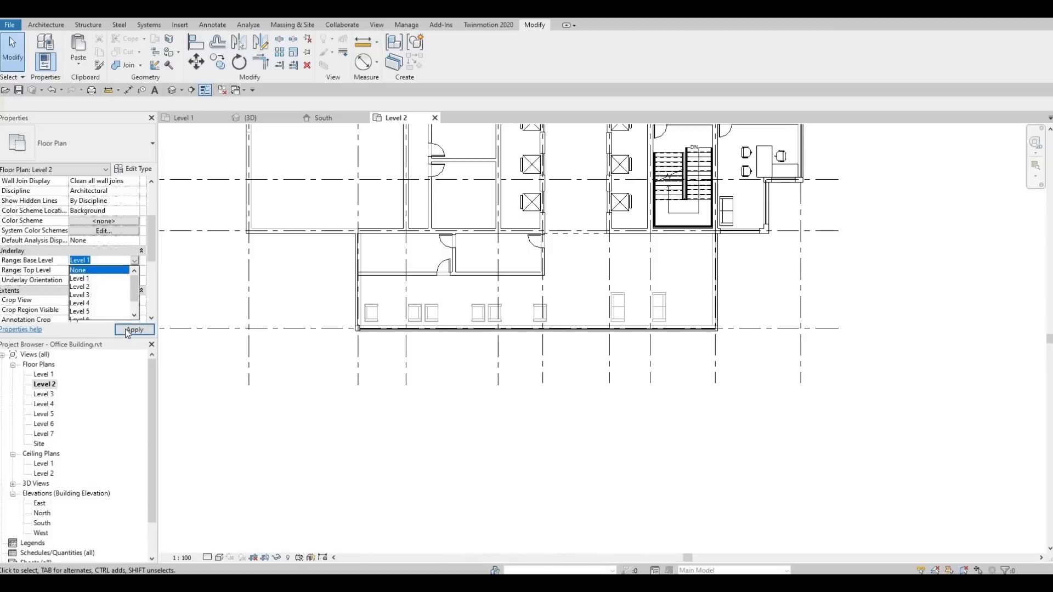
click(91, 268)
click(145, 331)
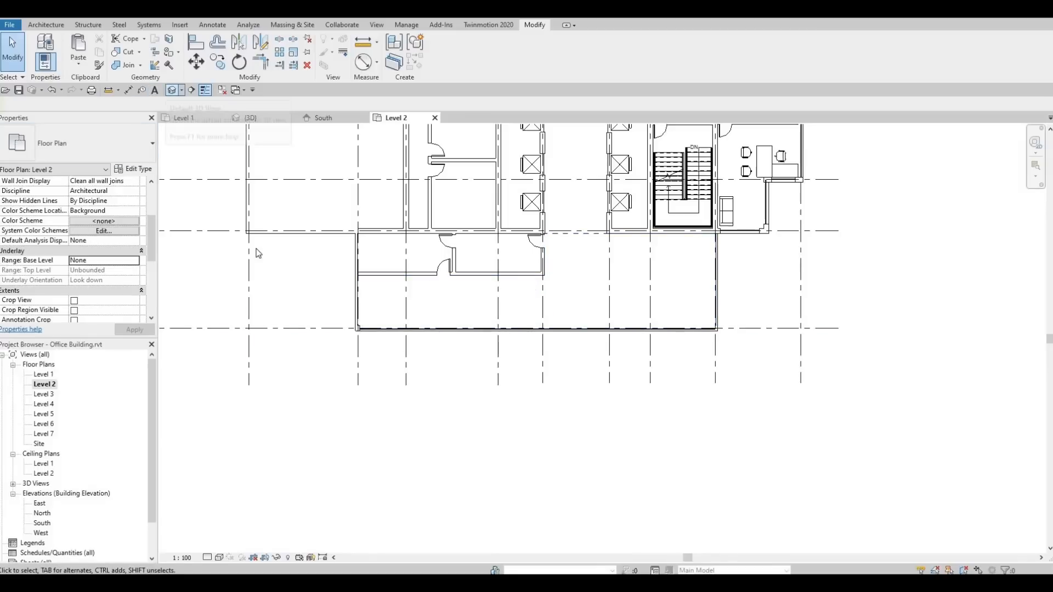
Return to the 3D view and delete the Level 2 exterior wall enclosing the front lounge.
click(171, 90)
middle_drag(318, 301, 248, 261)
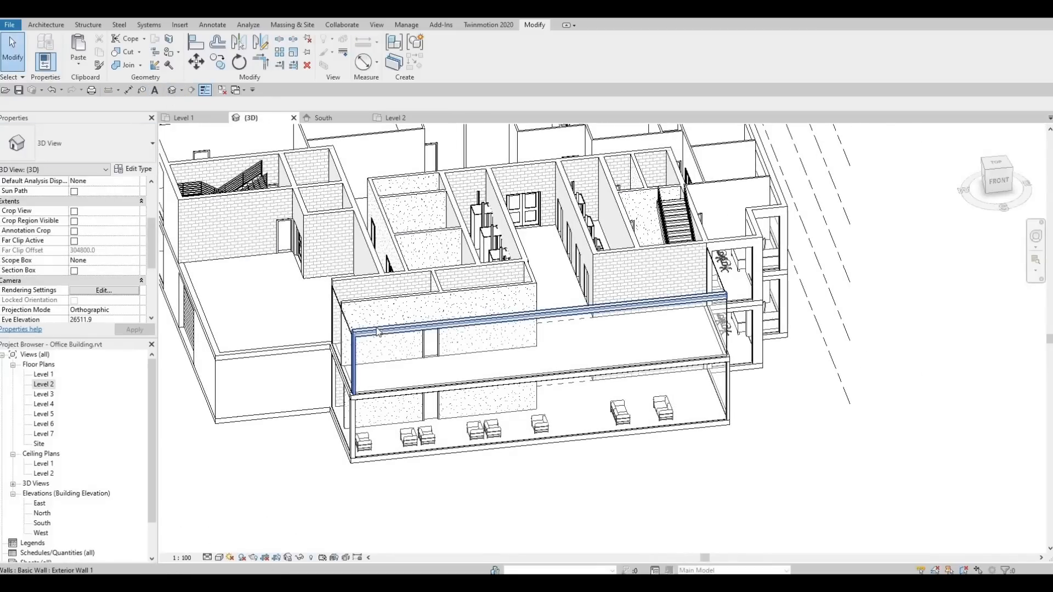
click(429, 327)
key(Delete)
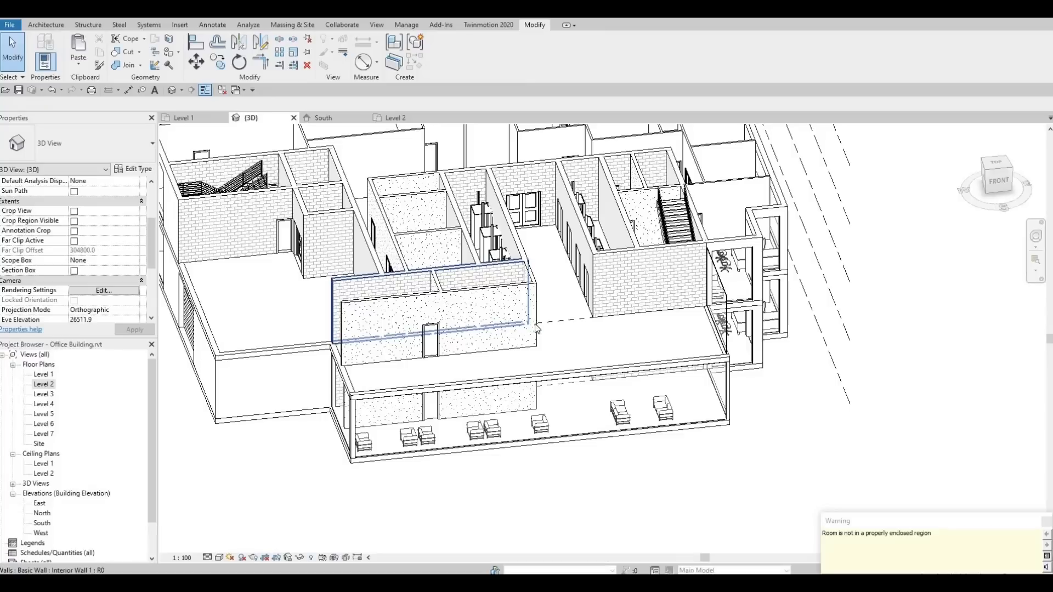
Delete the front, dividing and end interior walls of the two small Level 2 rooms beside the lounge.
scroll(384, 318, up, 2)
middle_drag(462, 344, 393, 359)
click(429, 317)
key(Delete)
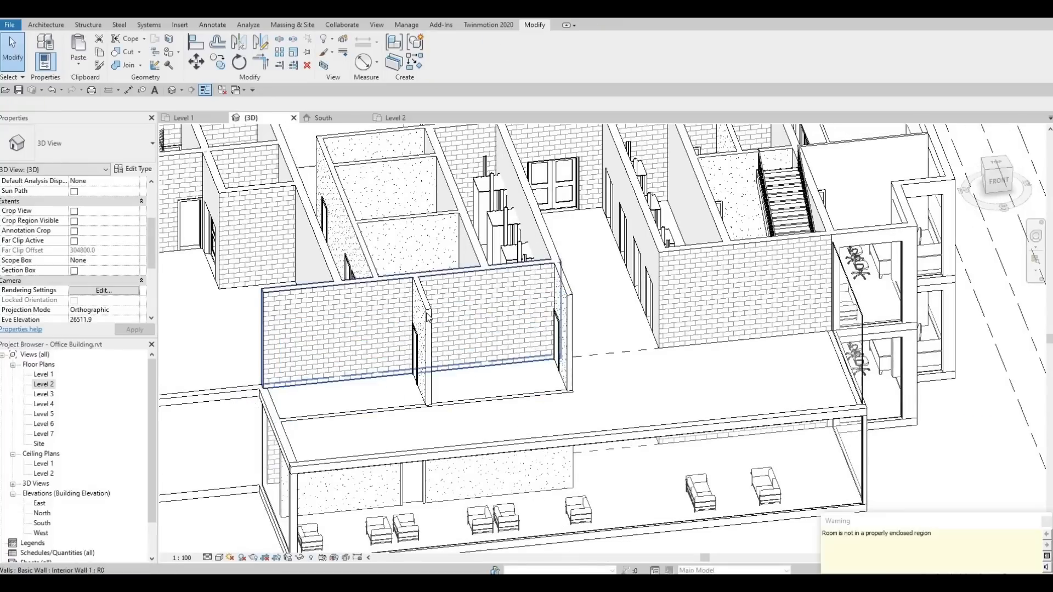
click(430, 317)
key(Delete)
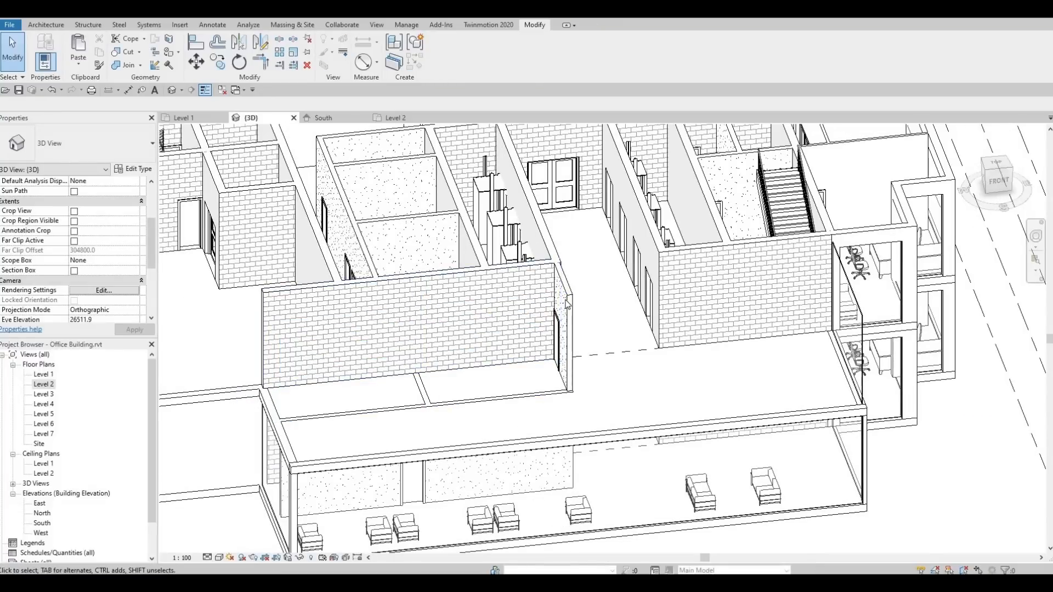
click(568, 307)
key(Delete)
middle_drag(603, 375, 552, 365)
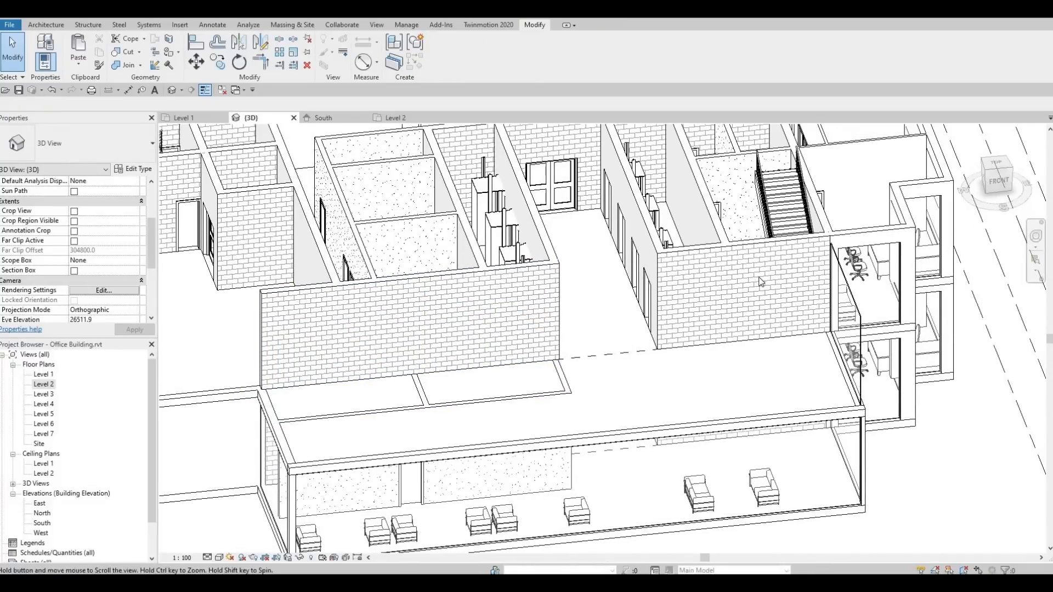
Delete the Level 2 curtain wall at the stair end of the former front lounge.
middle_drag(761, 282, 670, 265)
click(711, 341)
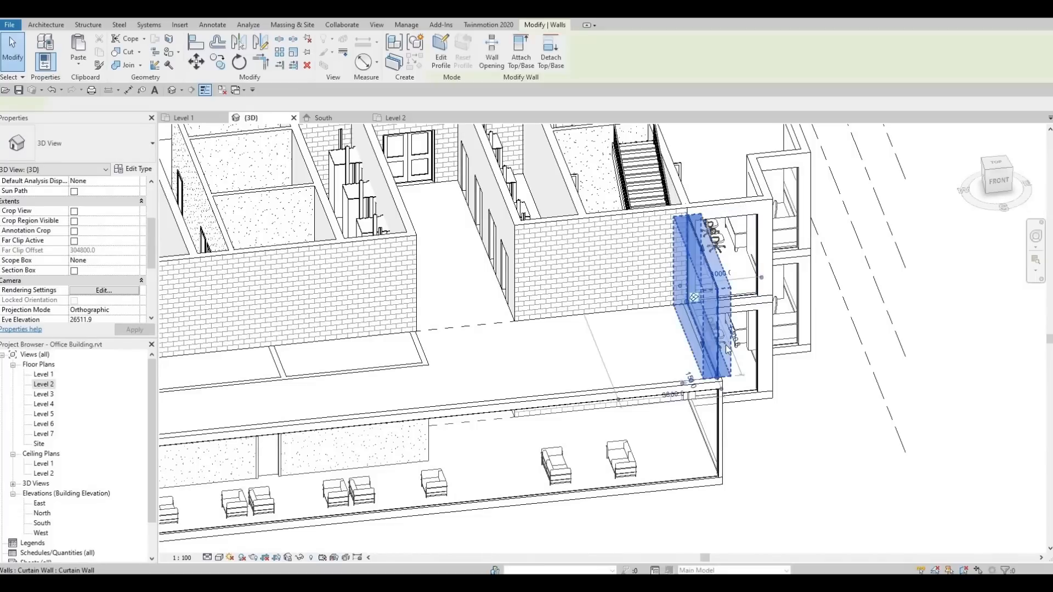
key(Delete)
scroll(640, 395, down, 5)
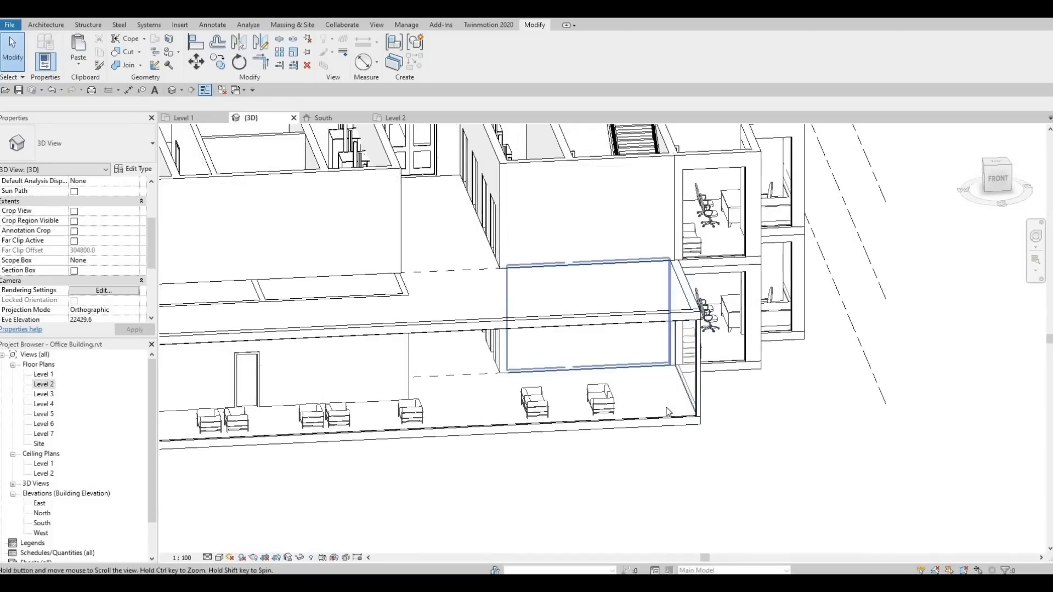
Trim the Level 2 front brick wall and the adjoining long interior wall to a clean corner beside the former small rooms.
middle_drag(667, 379, 605, 428)
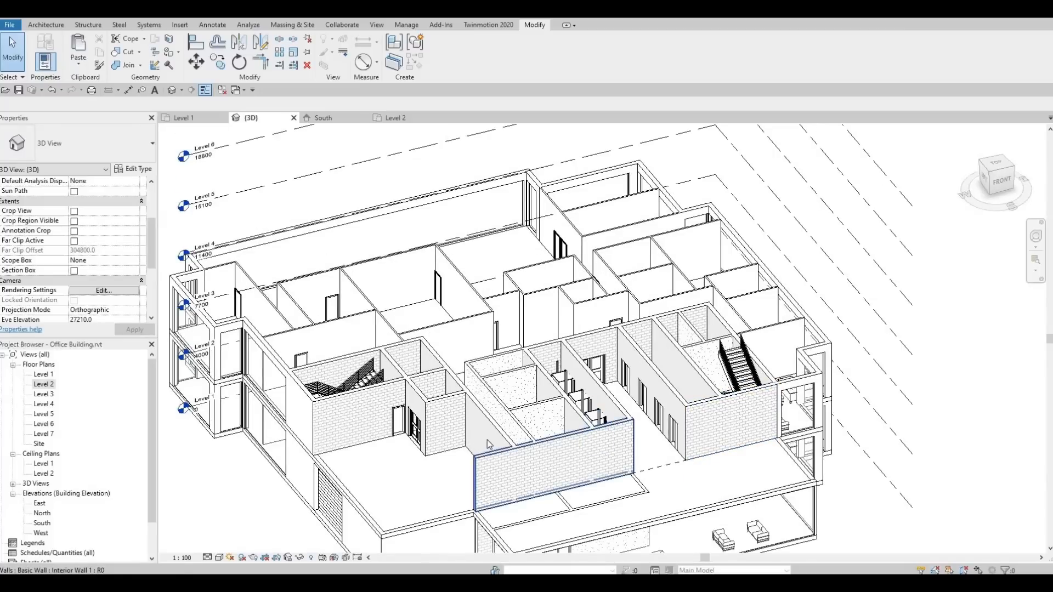
key(t)
key(r)
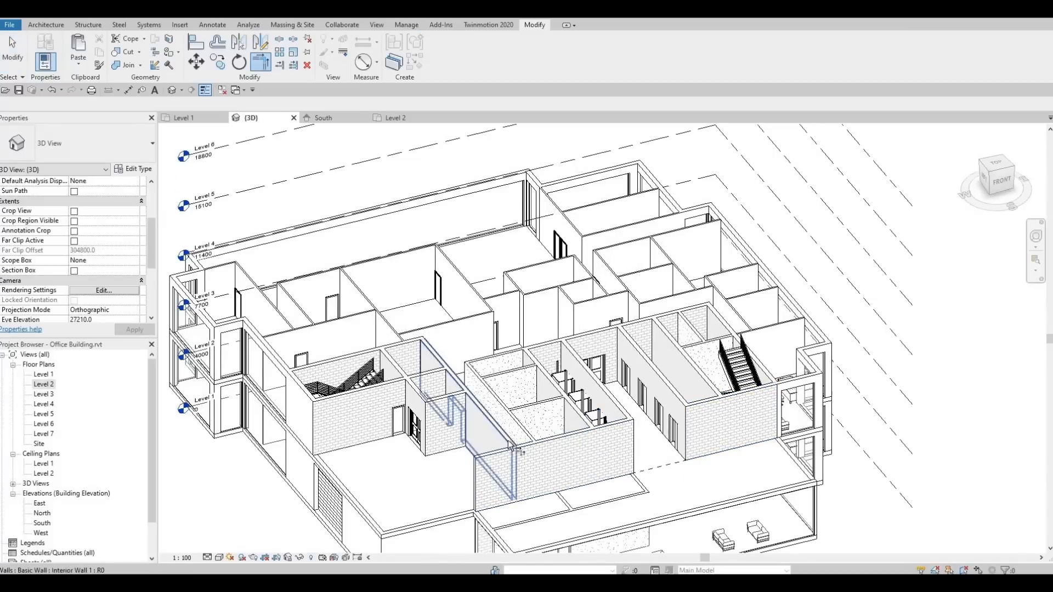
click(510, 443)
click(531, 450)
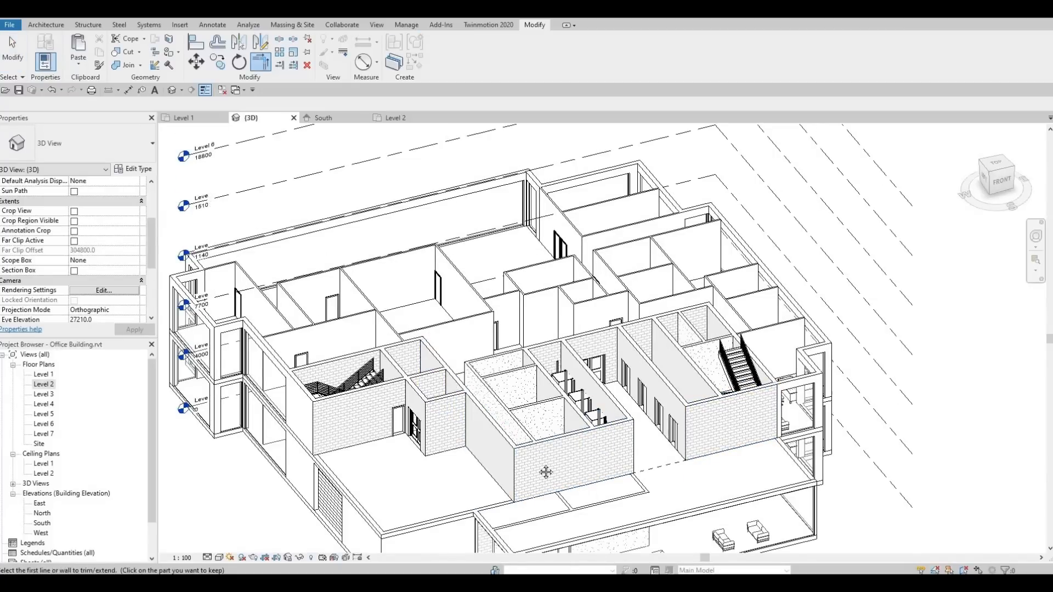
middle_drag(531, 449, 584, 439)
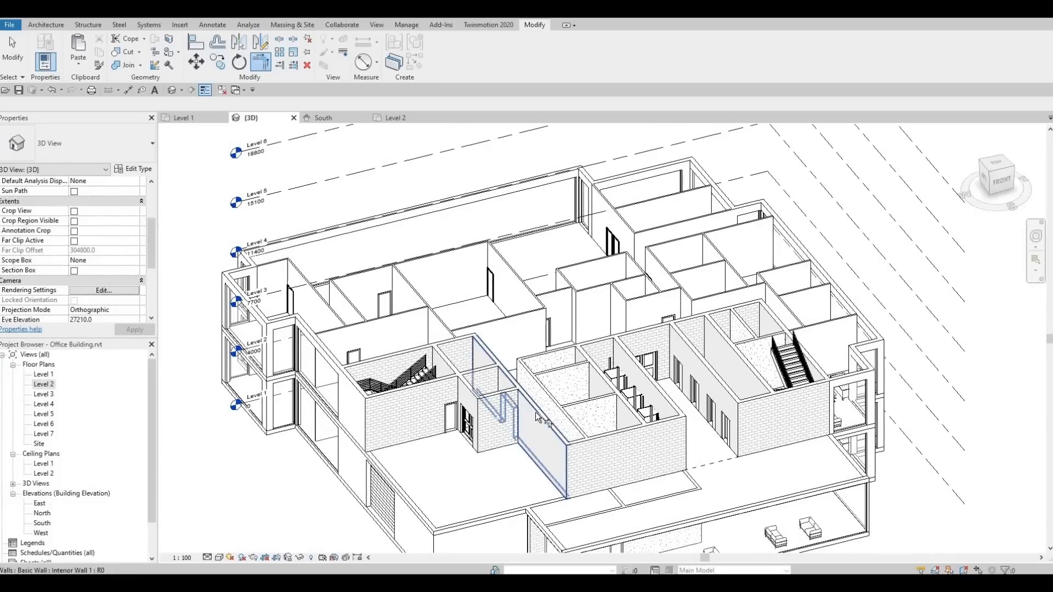
key(Escape)
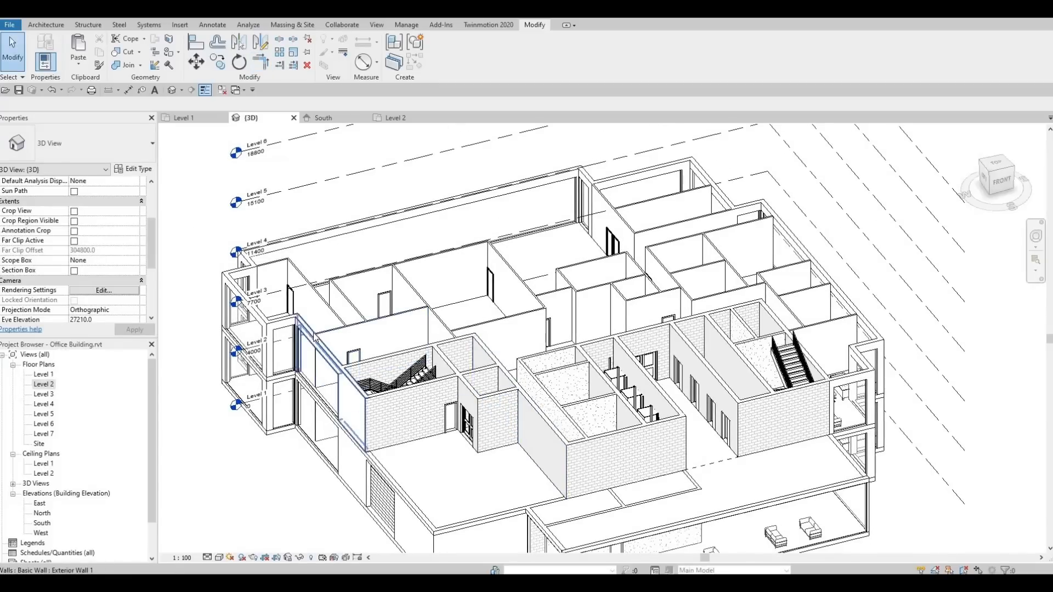
key(Tab)
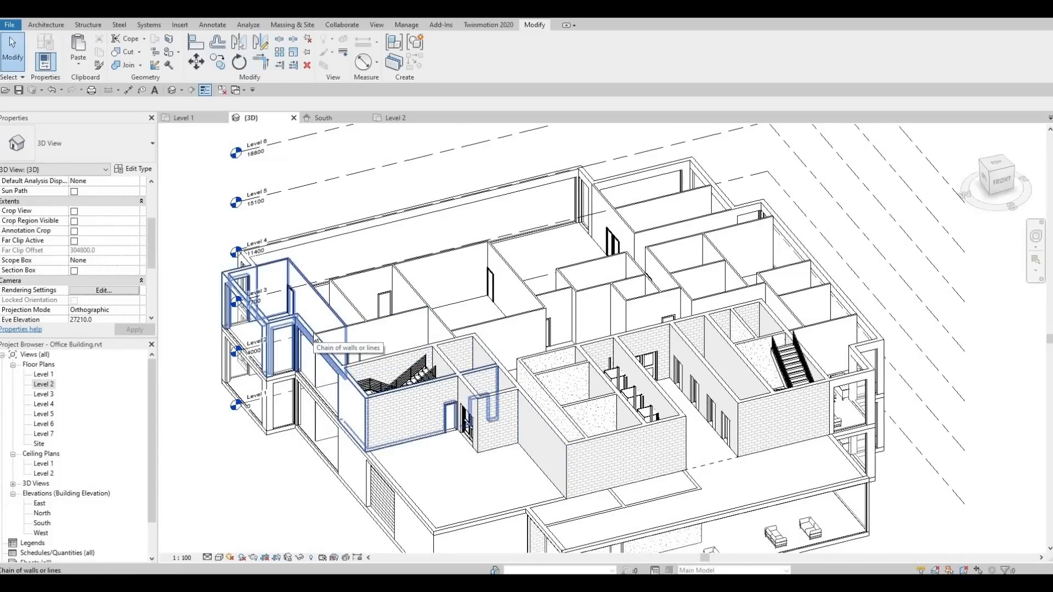
click(315, 338)
middle_drag(398, 384, 379, 397)
key(Escape)
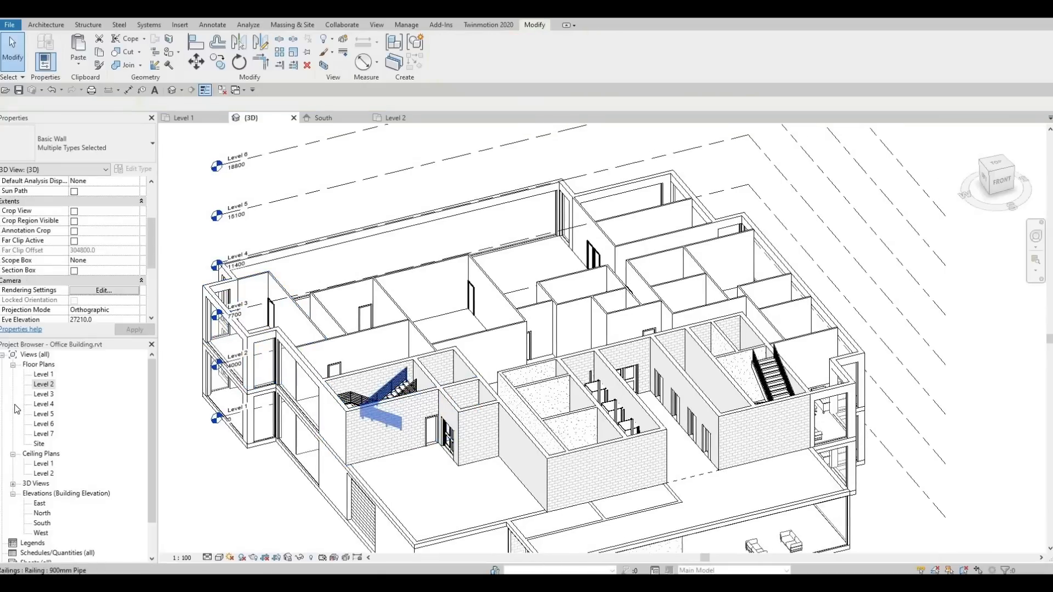
In the South elevation, set the top offset of the connected chain of five Level 2 walls around the stair with the railing to 0.
double_click(42, 524)
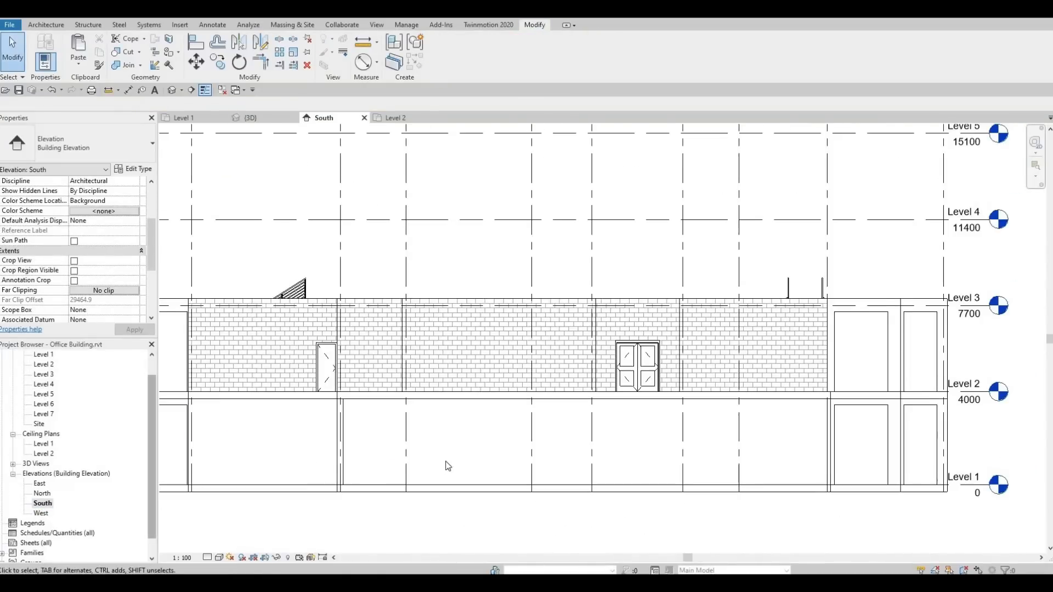
scroll(448, 466, down, 3)
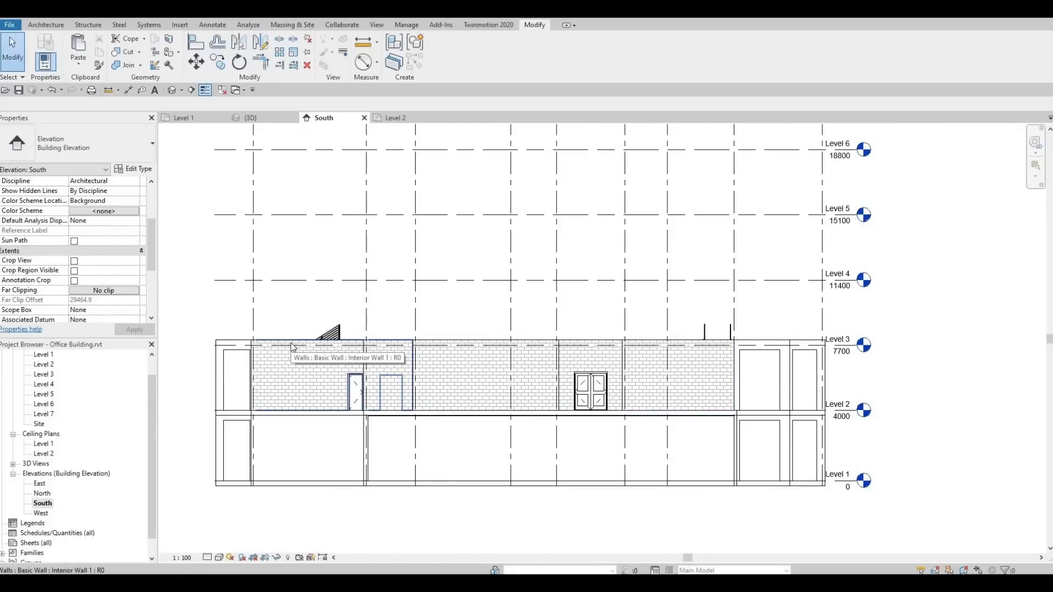
key(Tab)
click(316, 356)
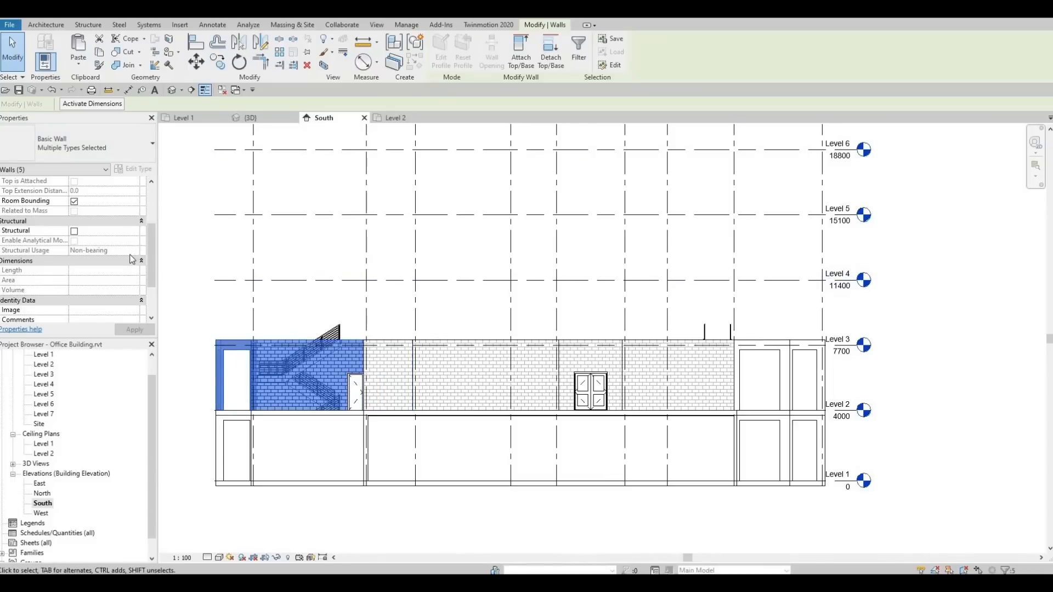
scroll(106, 244, up, 3)
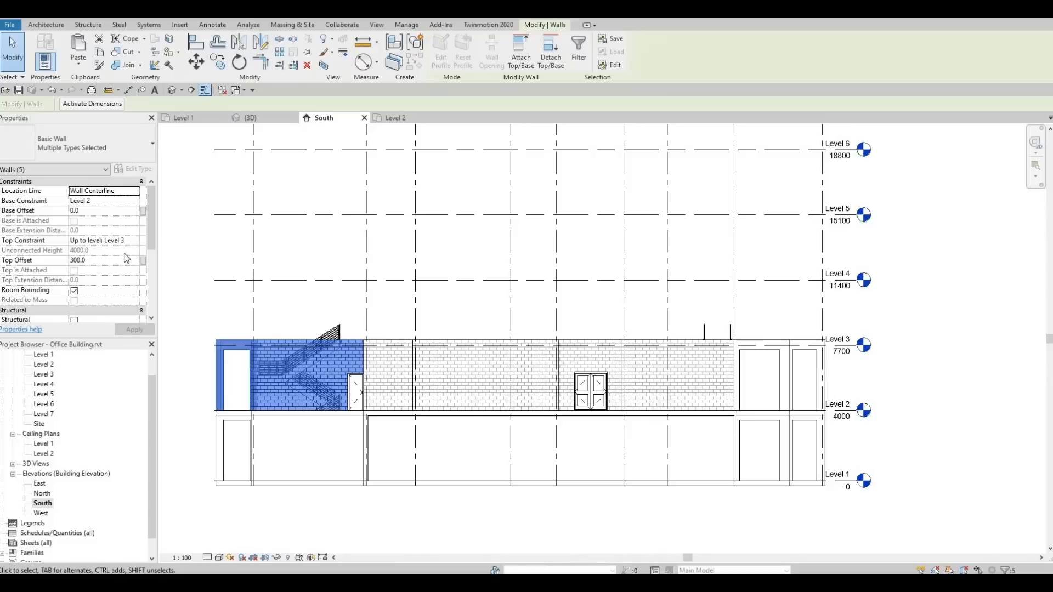
click(92, 260)
text(0)
key(Return)
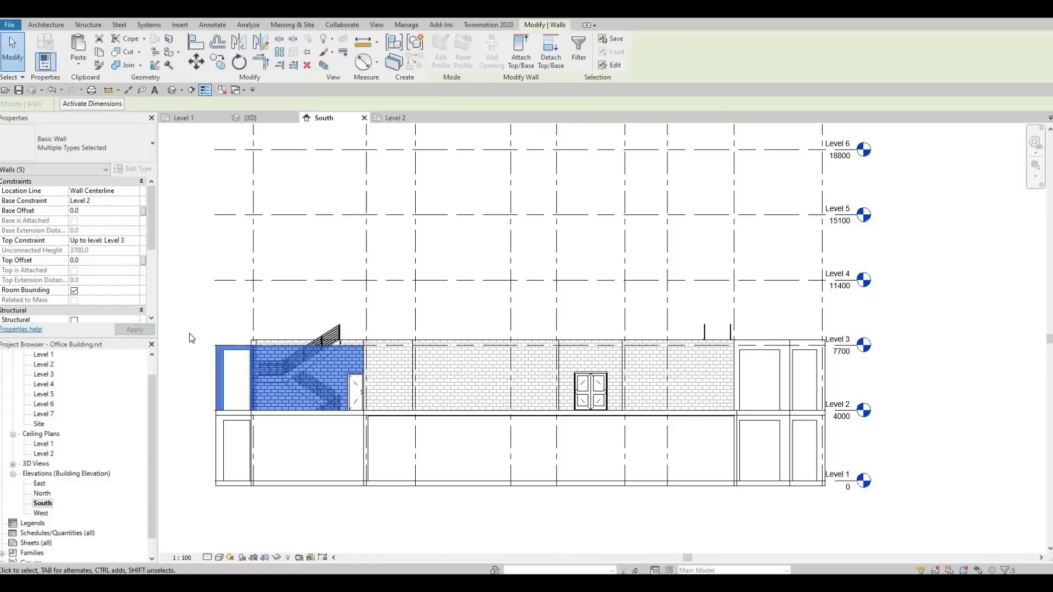
key(Escape)
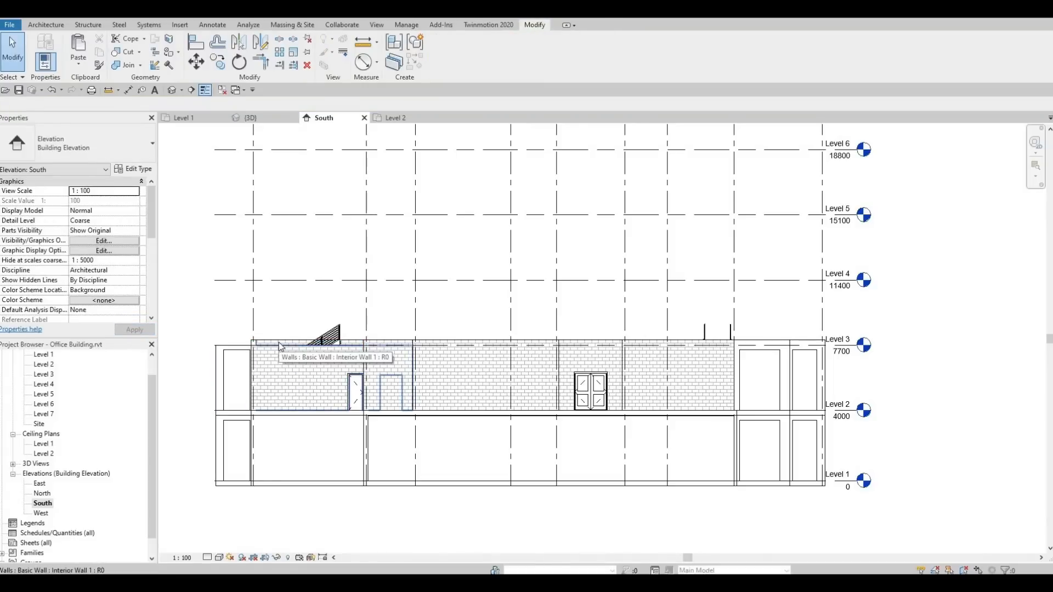
click(282, 351)
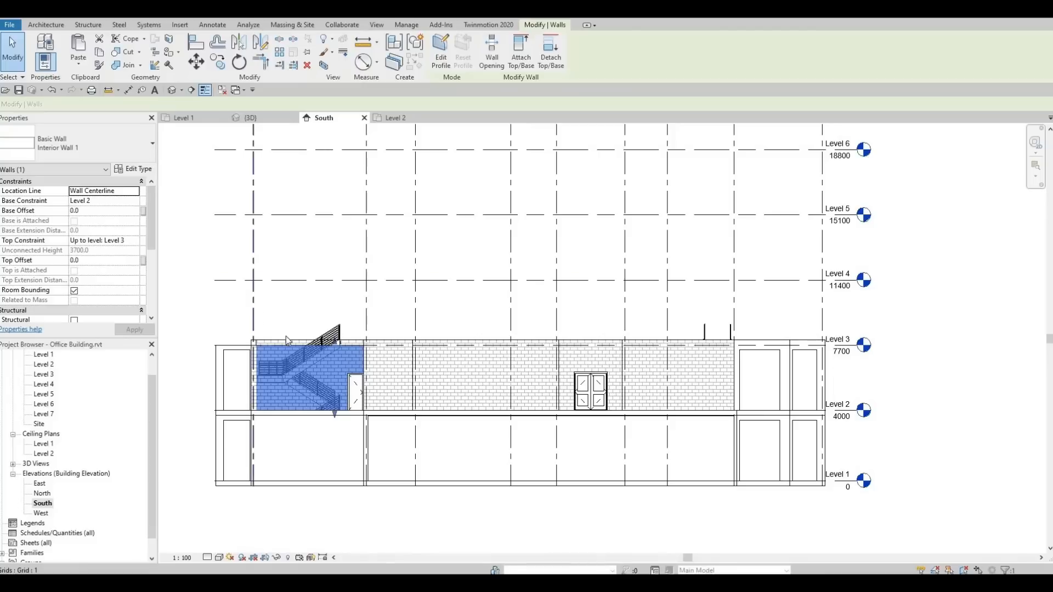
click(238, 297)
click(281, 337)
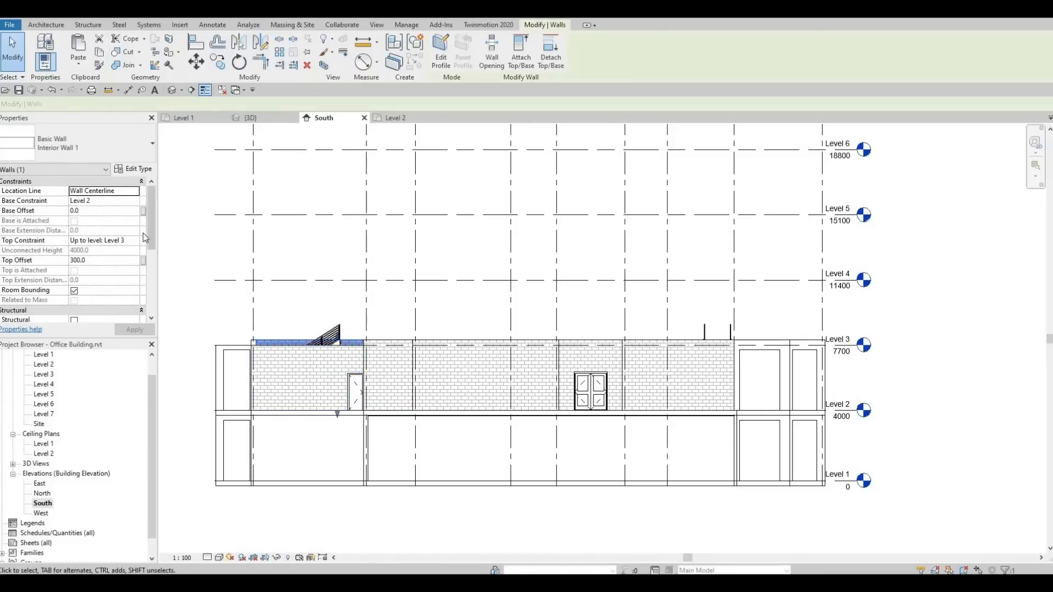
key(Escape)
Set the top offset to 0 for the chain of four Interior Wall 1 walls still rising above Level 3 behind the stair.
scroll(285, 346, up, 2)
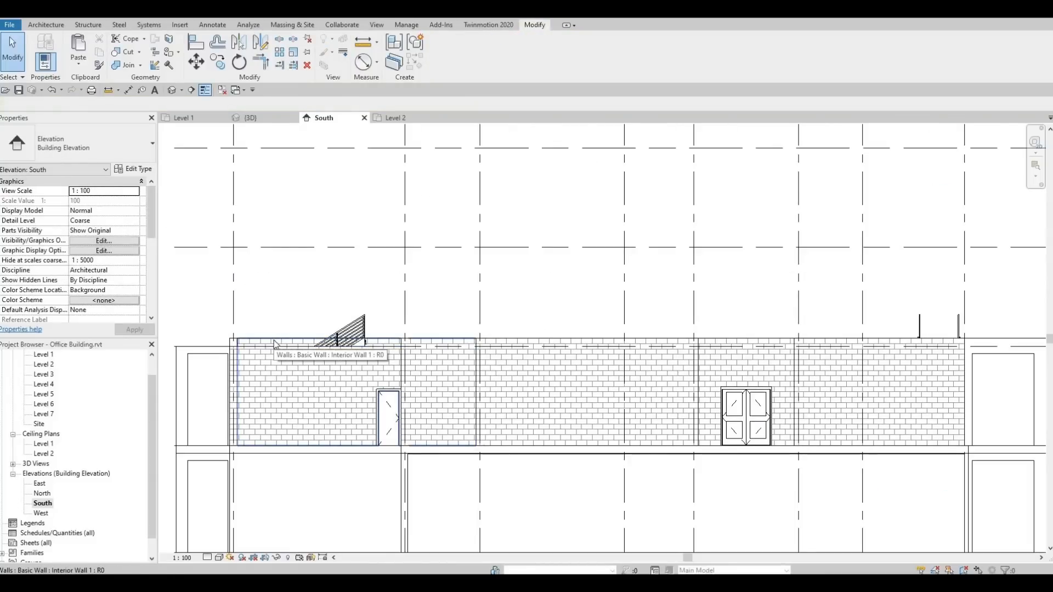
key(Tab)
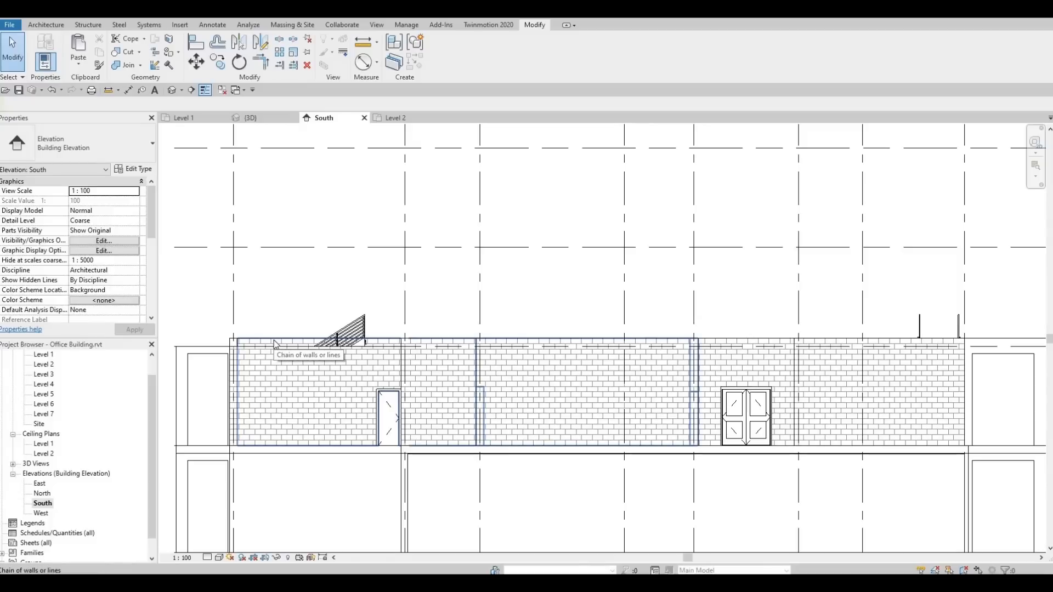
click(274, 340)
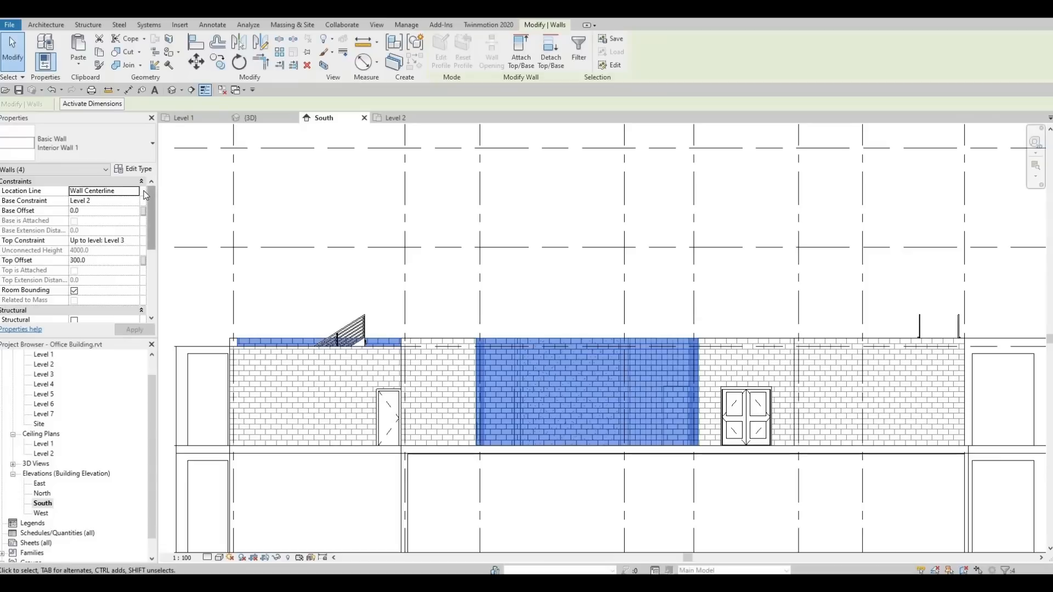
click(104, 260)
text(0)
key(Tab)
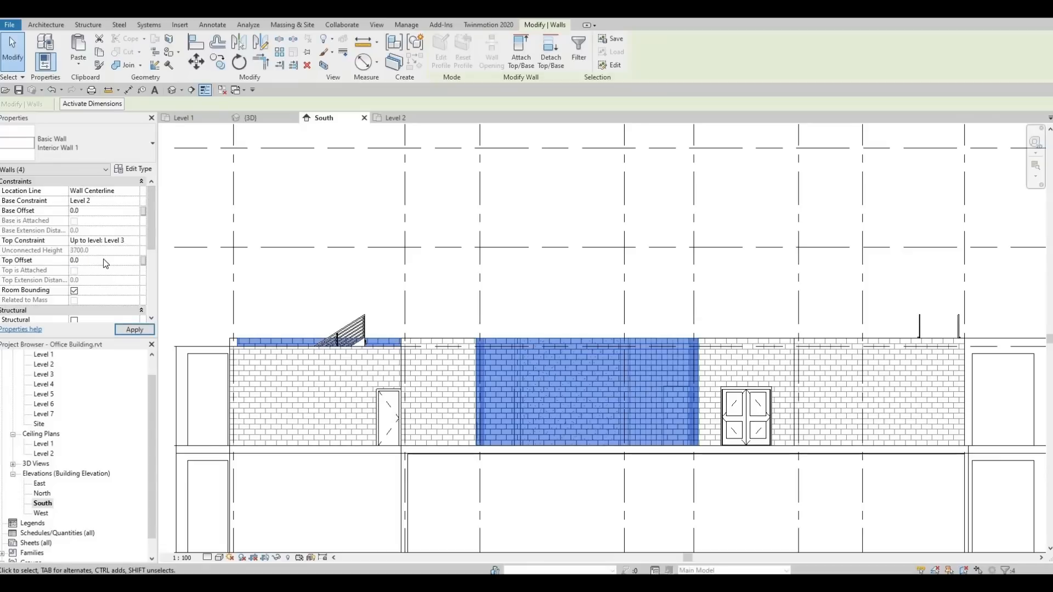
key(Escape)
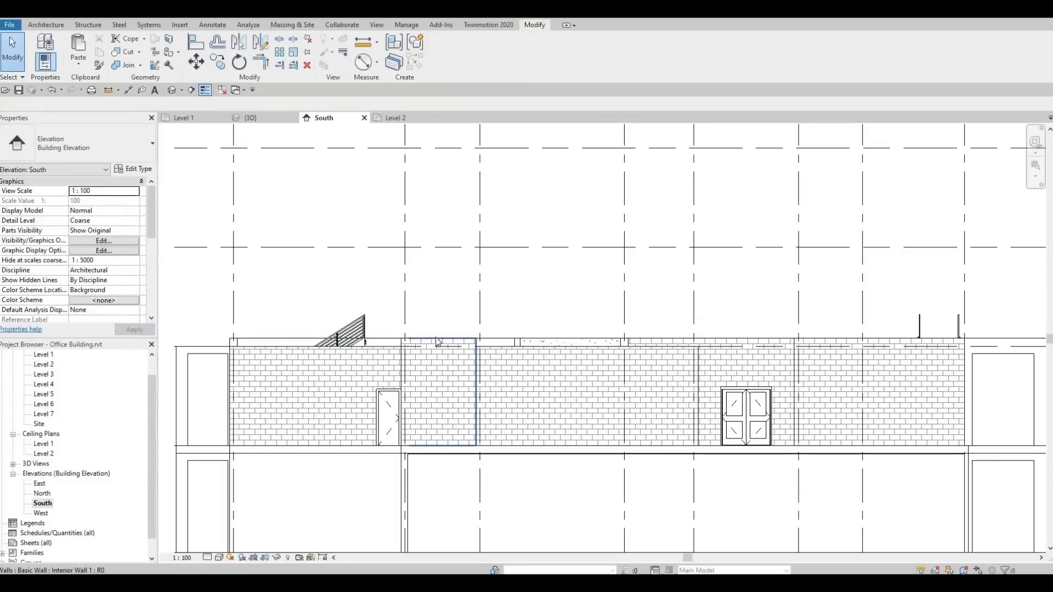
Set the top offset of the two connected Interior Wall 1 walls next to the single door to 0.
key(Tab)
click(225, 220)
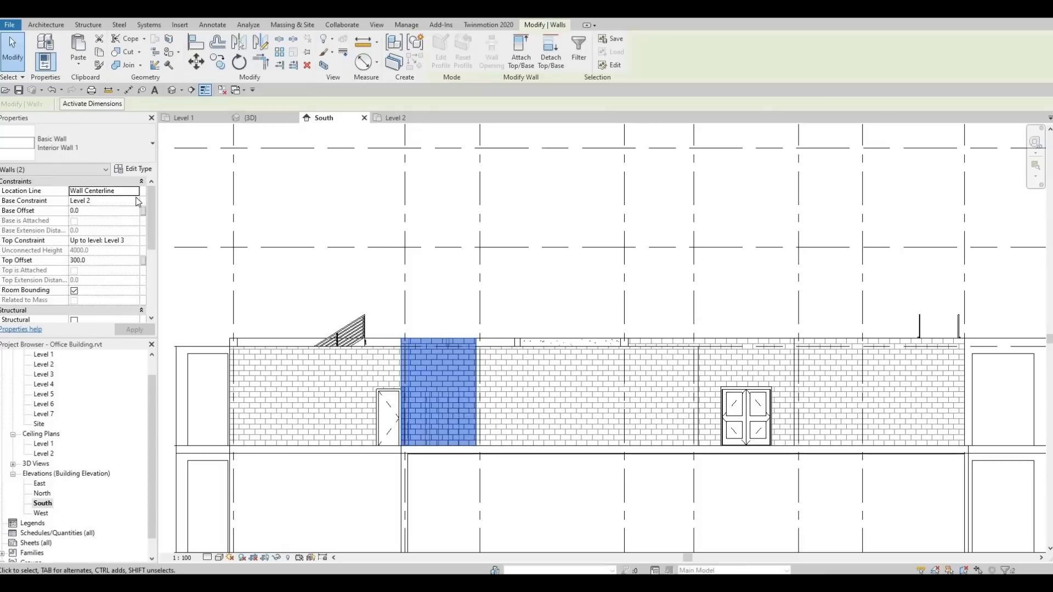
double_click(108, 258)
text(0)
click(134, 329)
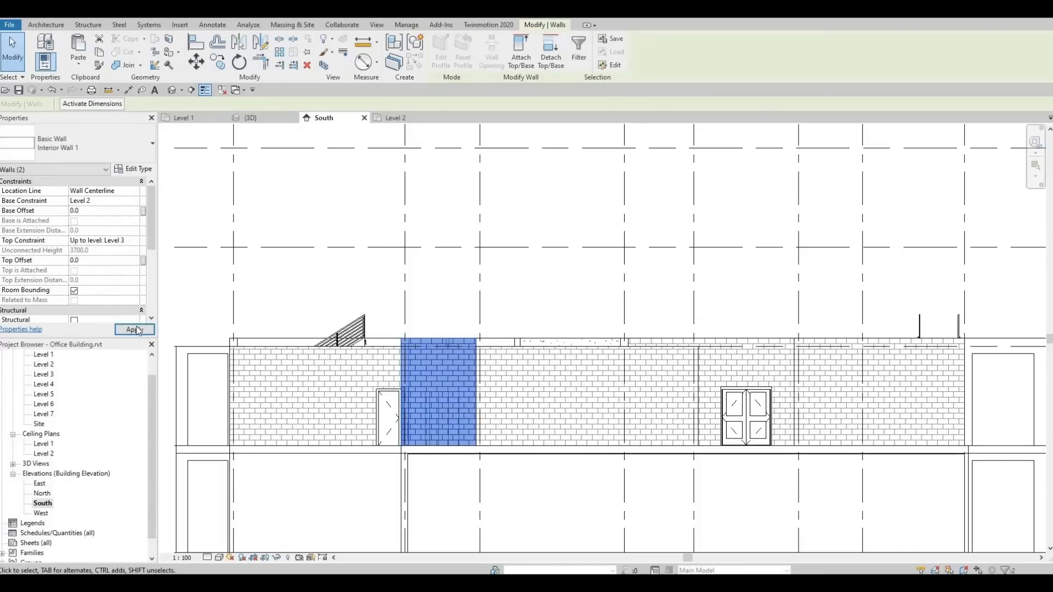
Open the top offset of the Interior Wall 2 wall rising above Level 3 behind the stair for editing.
middle_drag(447, 344, 402, 322)
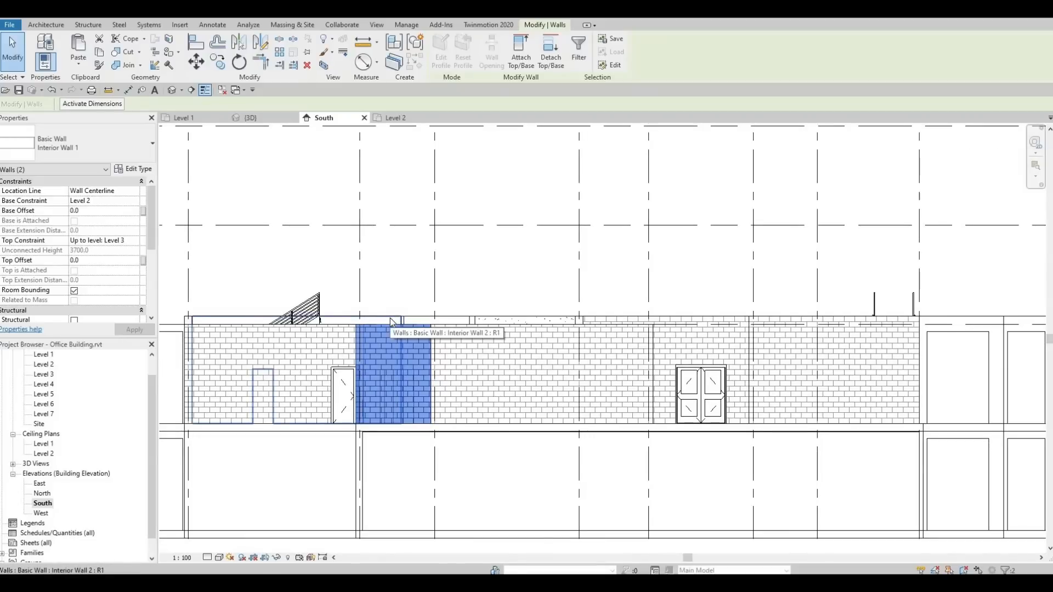
click(390, 318)
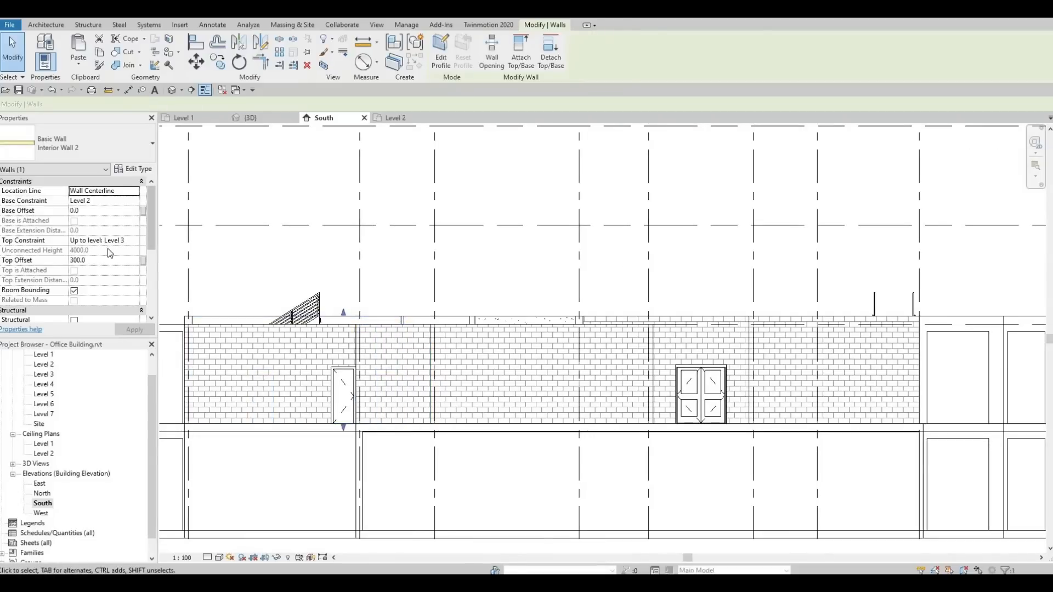
click(97, 259)
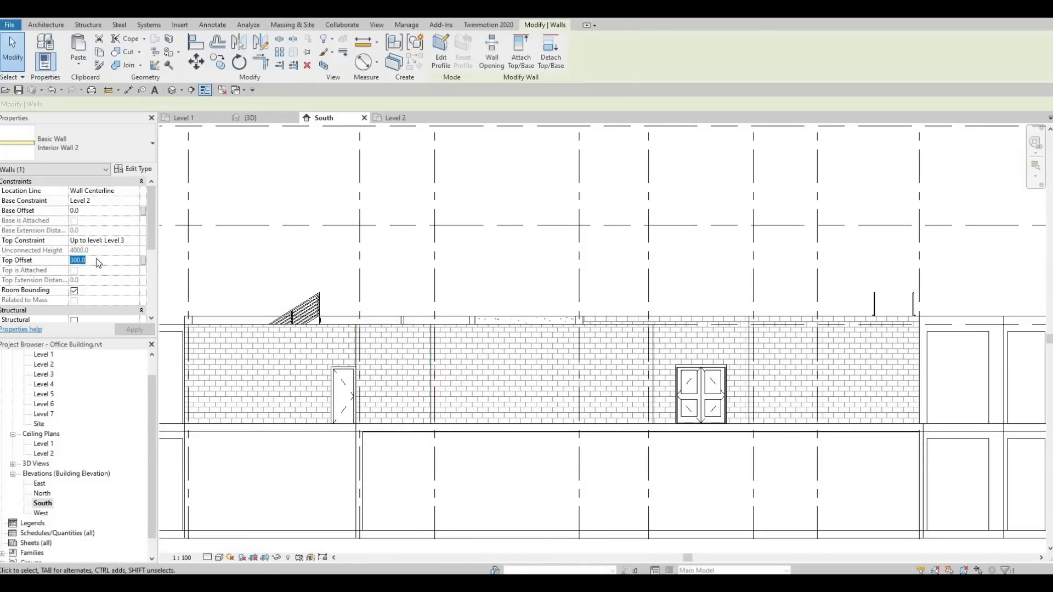
Set the top offset of the selected Interior Wall 2 wall in the South elevation to 0.
text(0)
key(Tab)
click(134, 329)
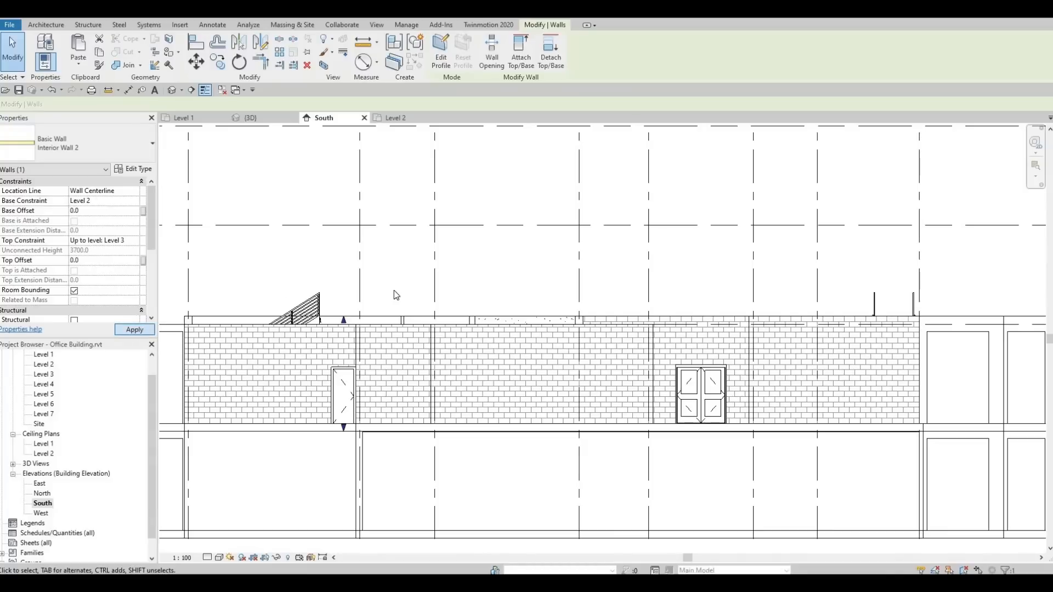
In the 3D view, select the connected chain of Interior Wall 1 walls around the straight stair and set their top offset to 0.
click(171, 90)
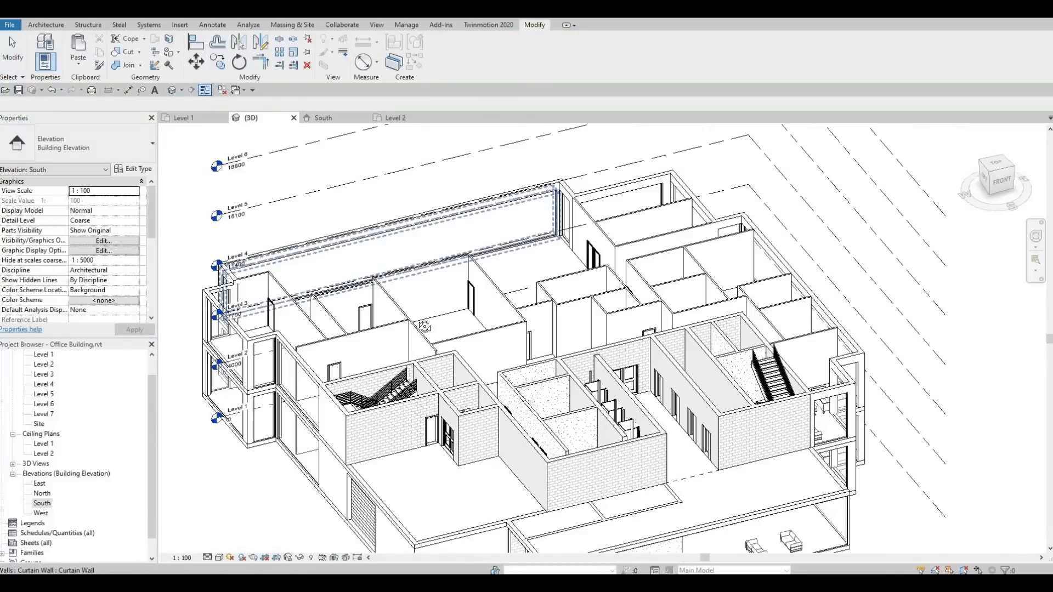
middle_drag(583, 331, 400, 274)
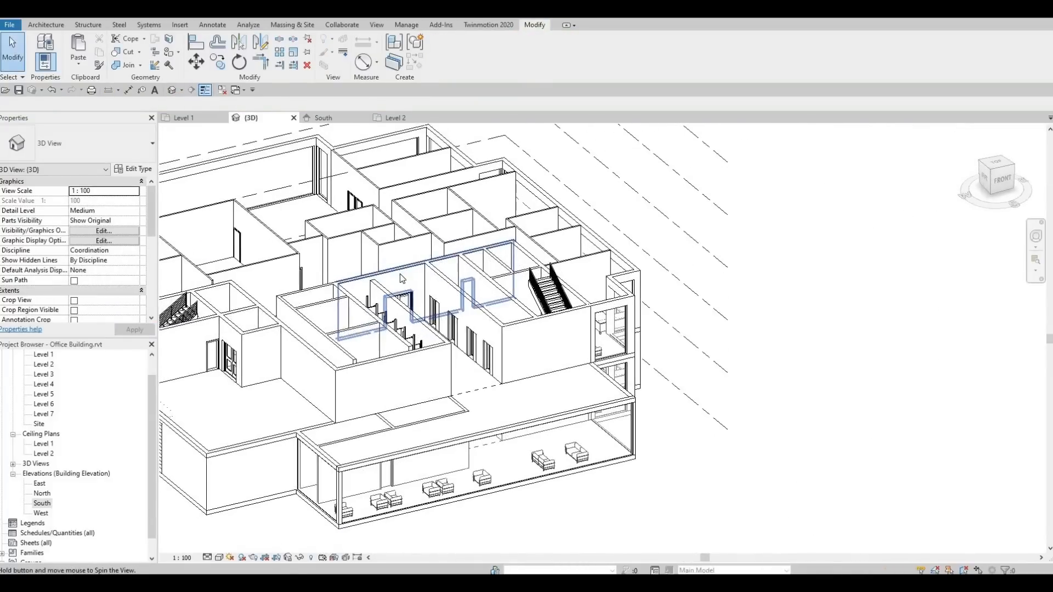
key(Tab)
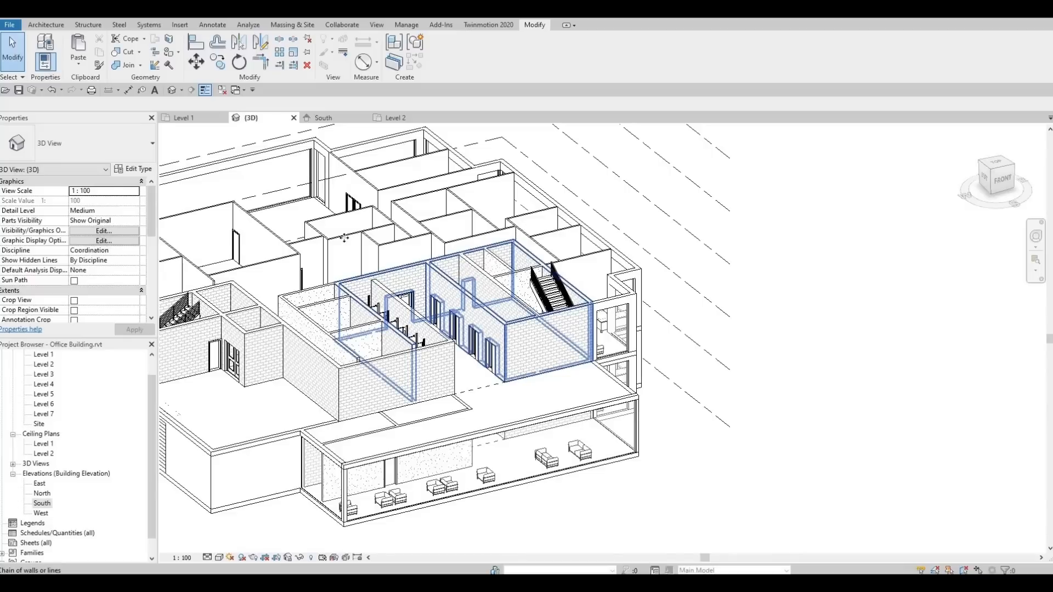
click(400, 273)
click(116, 259)
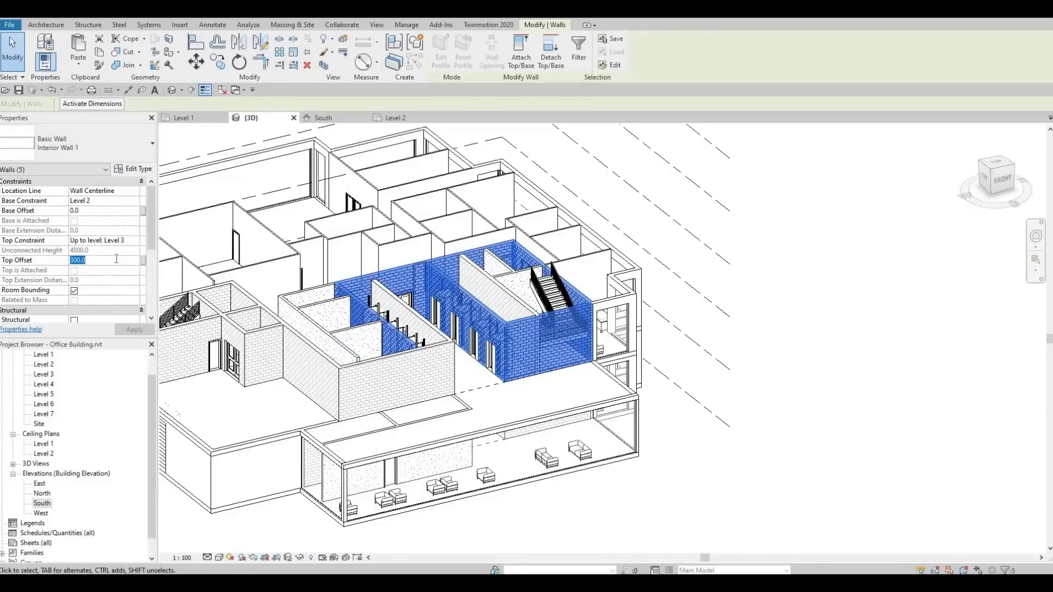
key(Return)
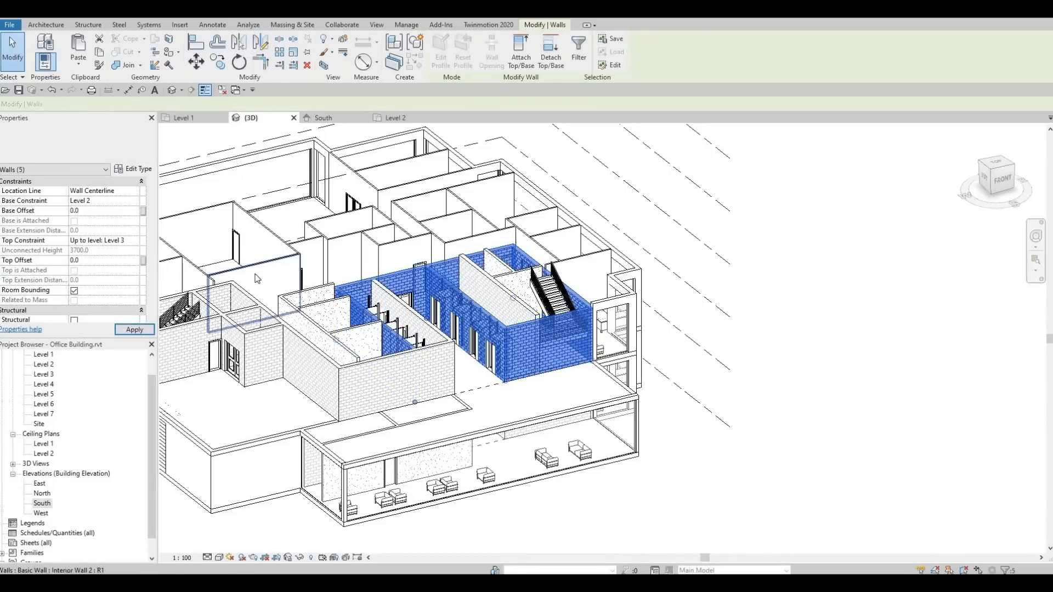
key(Escape)
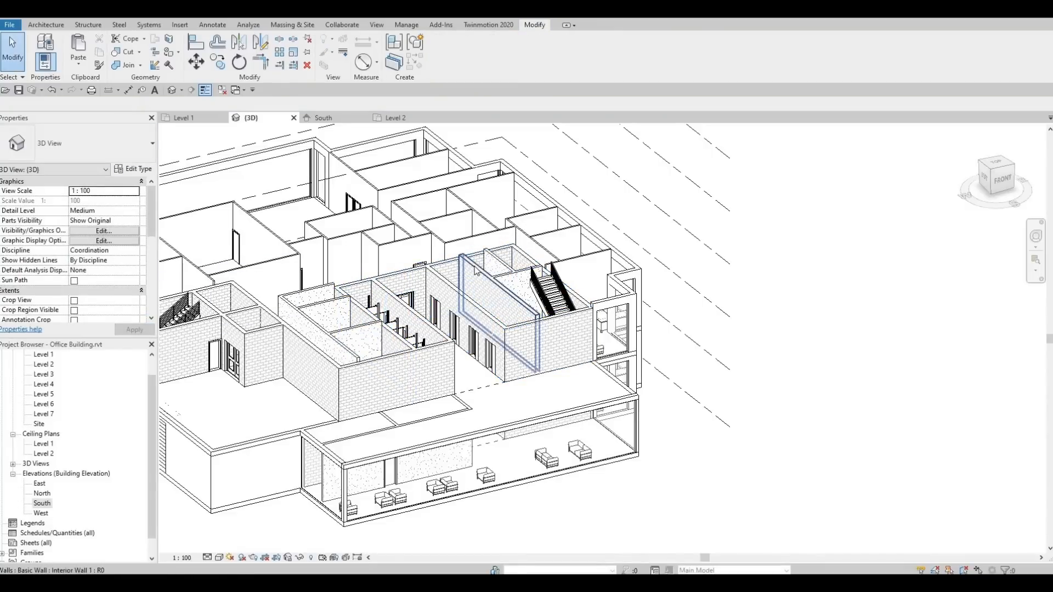
Set the top offset of the single Interior Wall 1 wall beside the straight stair to 0.
click(475, 272)
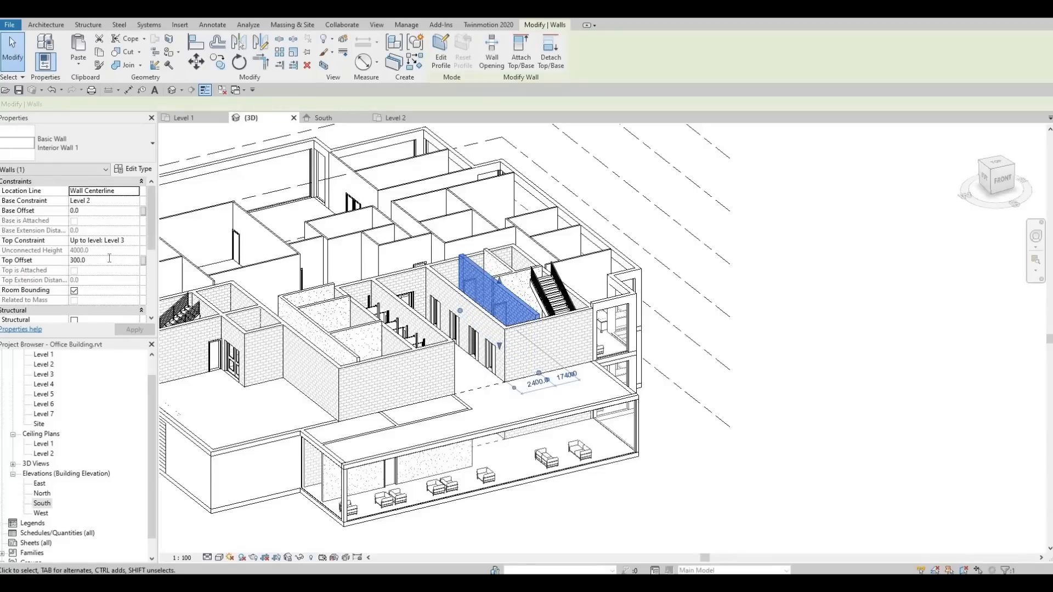
double_click(109, 260)
text(0)
key(Return)
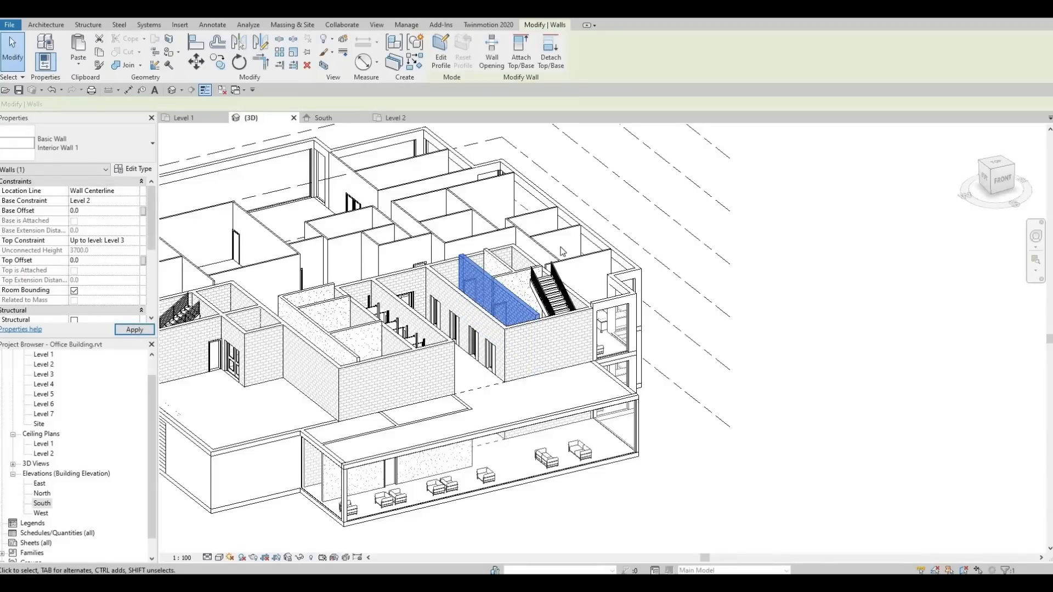
Set the top offset of the Level 2 curtain wall behind the straight stair to 0.
key(Tab)
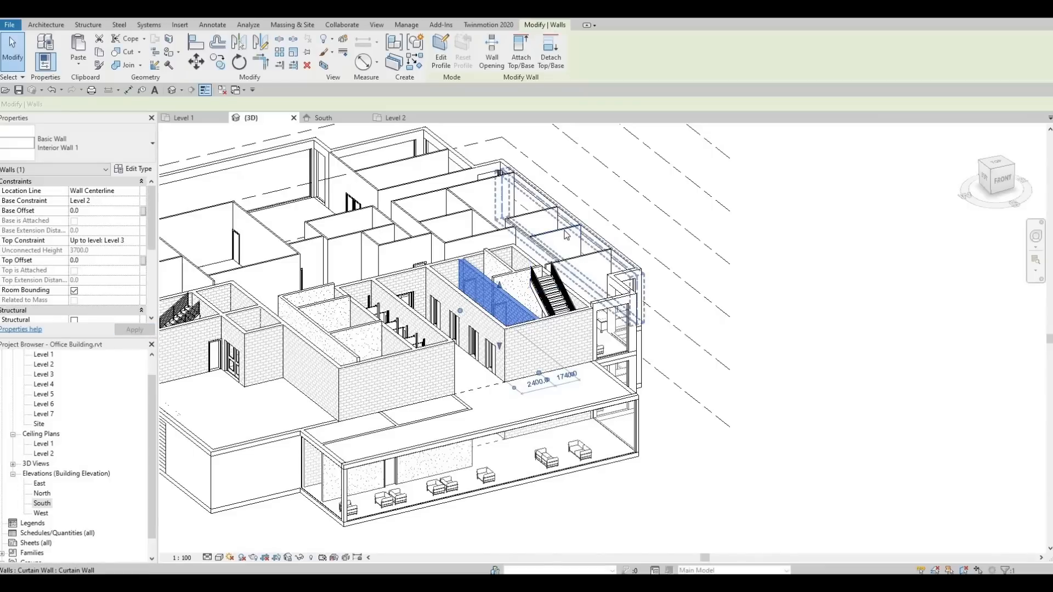
click(566, 234)
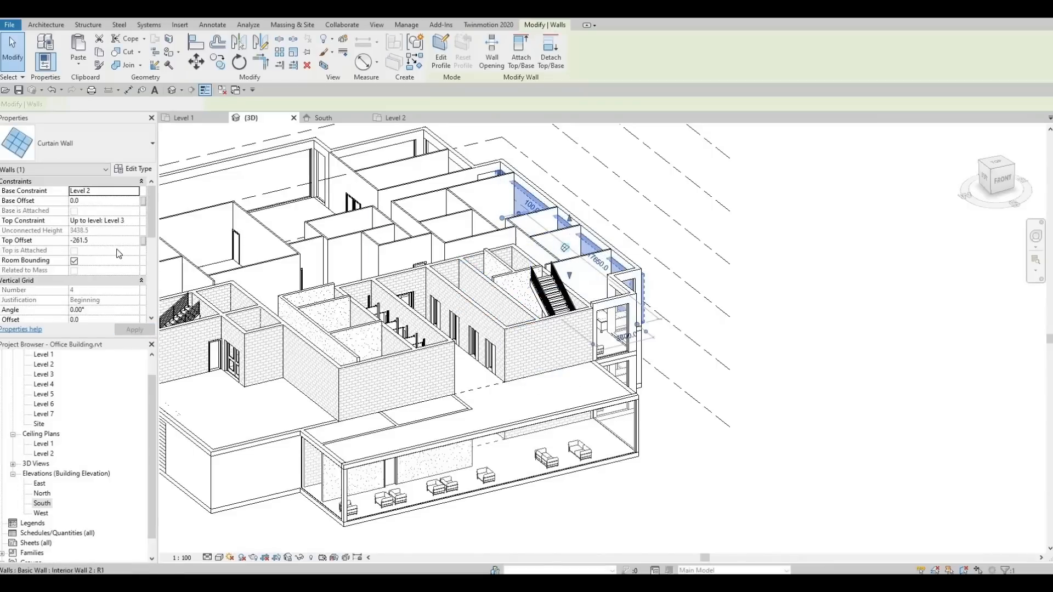
click(118, 238)
text(0)
key(Return)
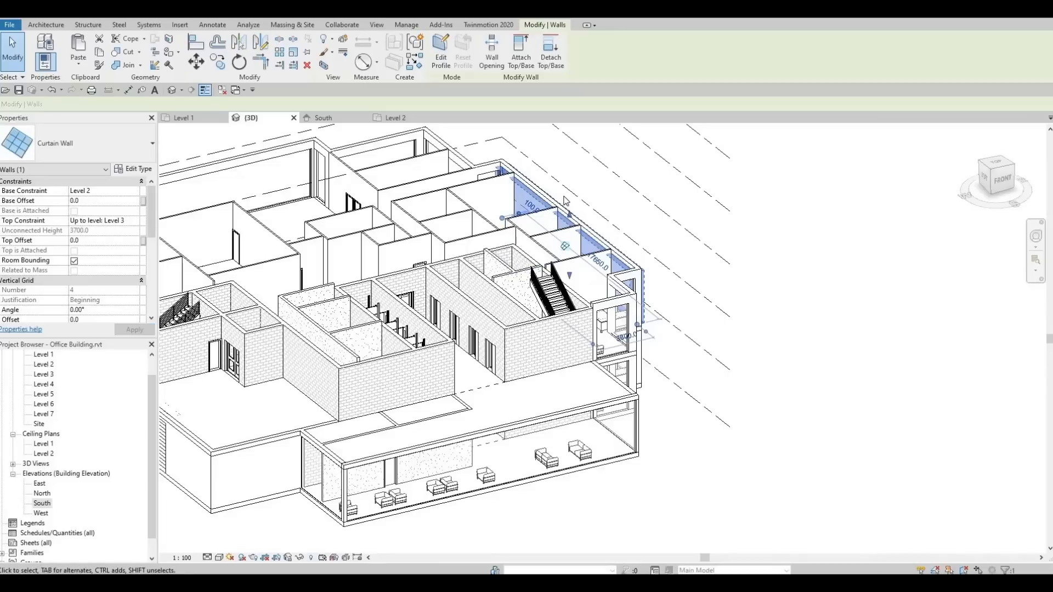
key(Escape)
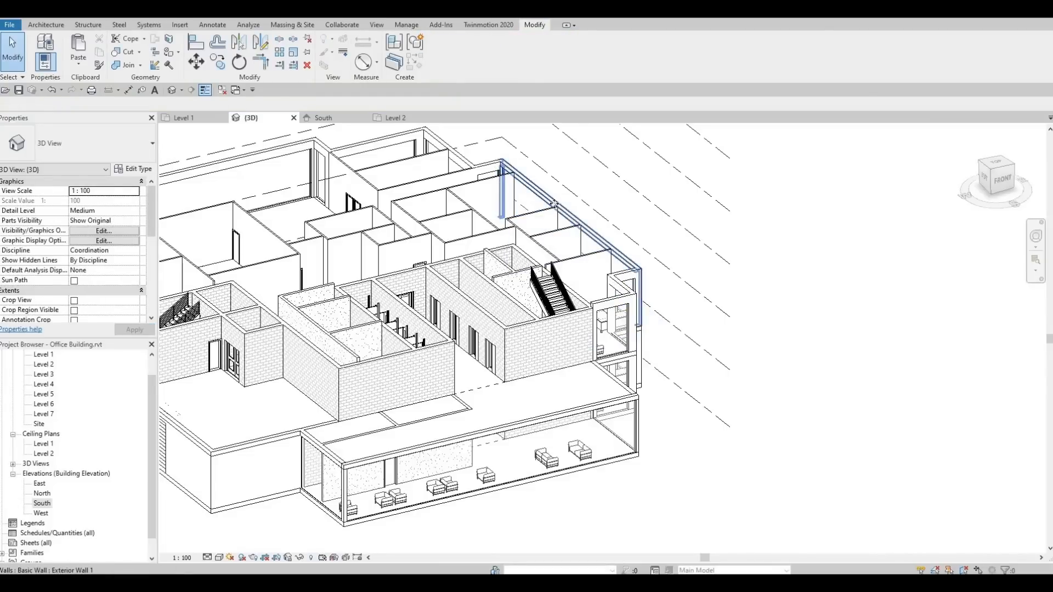
click(554, 204)
click(102, 258)
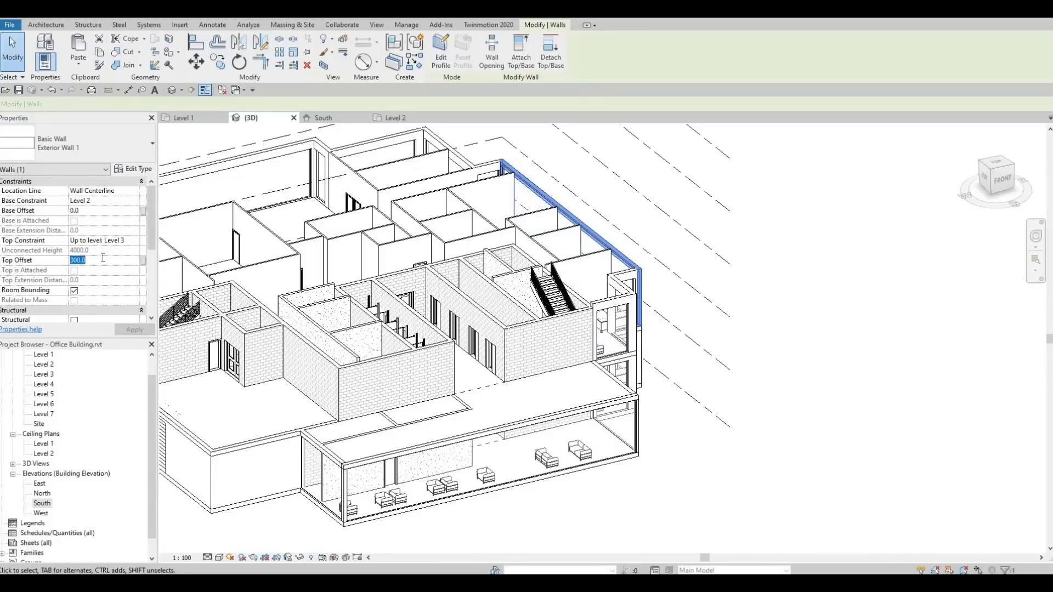
key(Escape)
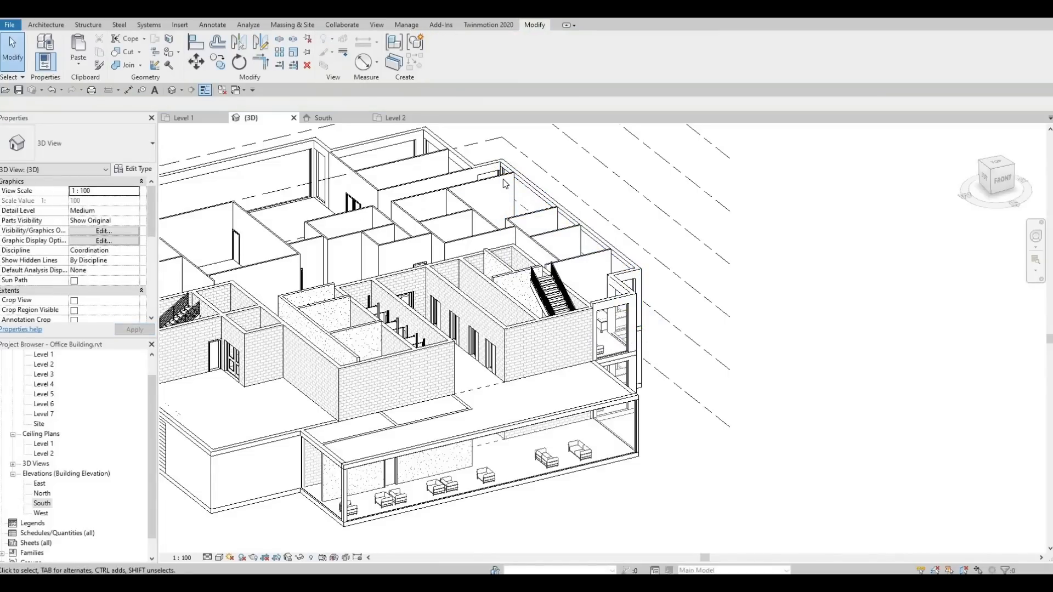
In the South elevation, select the connected Exterior Wall 1 chain near the level heads on Level 2 and set its top offset to 0.
double_click(41, 503)
scroll(810, 278, down, 2)
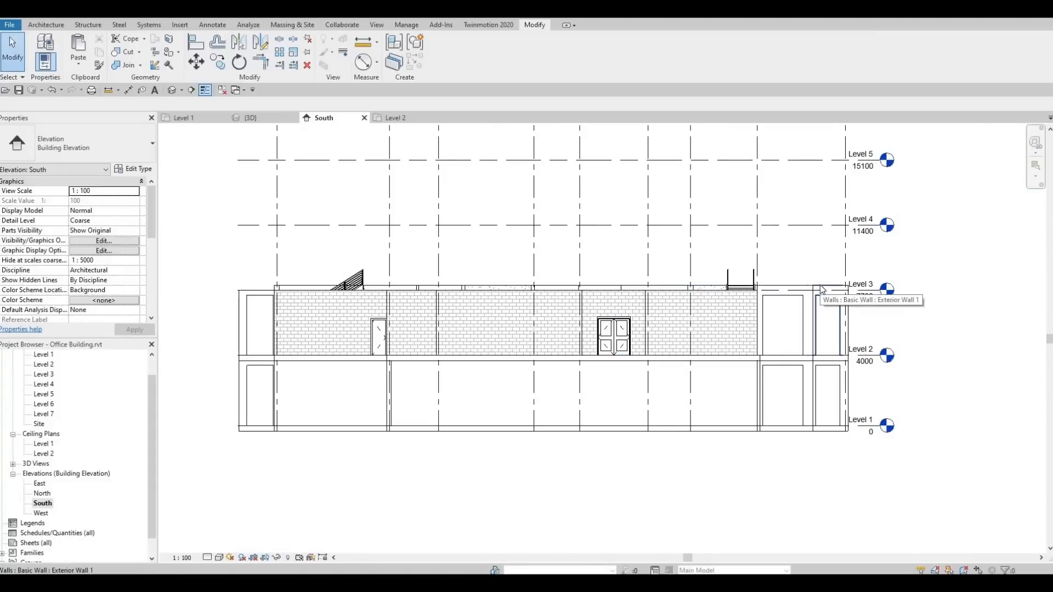
key(Tab)
click(821, 289)
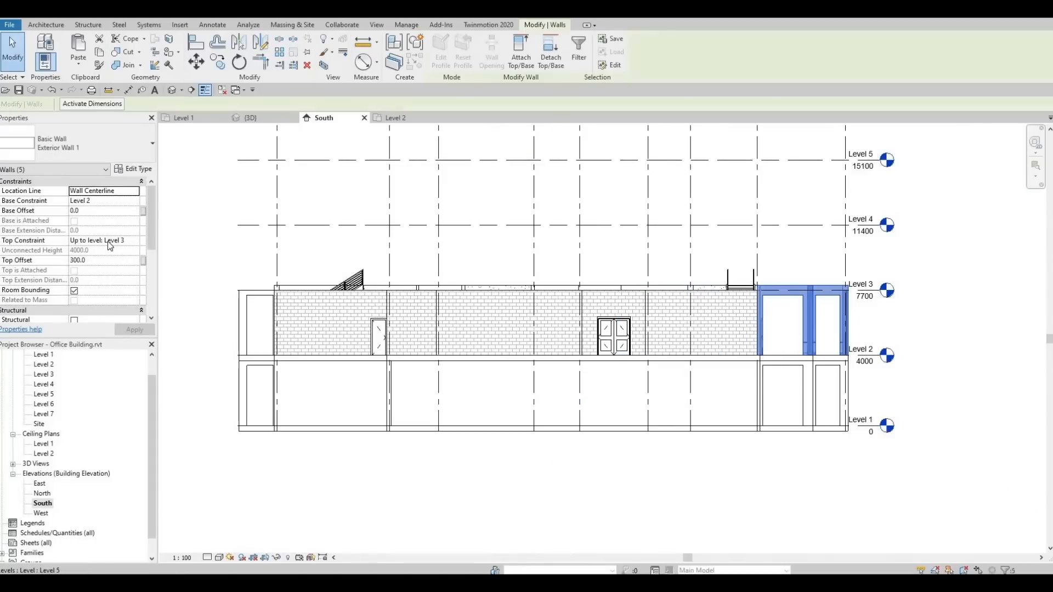
click(98, 258)
text(0)
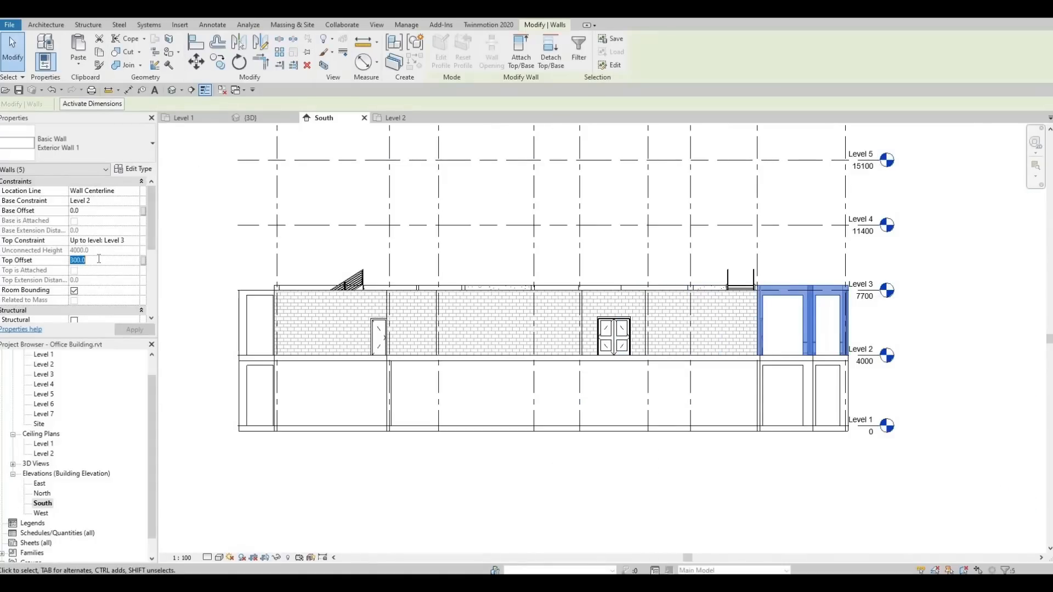
key(Return)
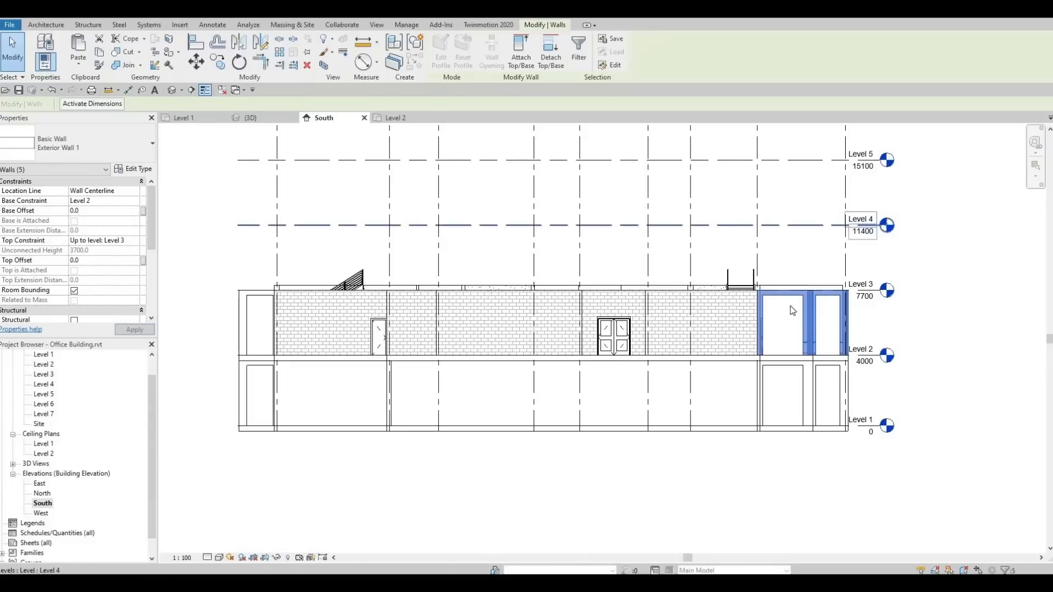
scroll(831, 262, up, 2)
key(Escape)
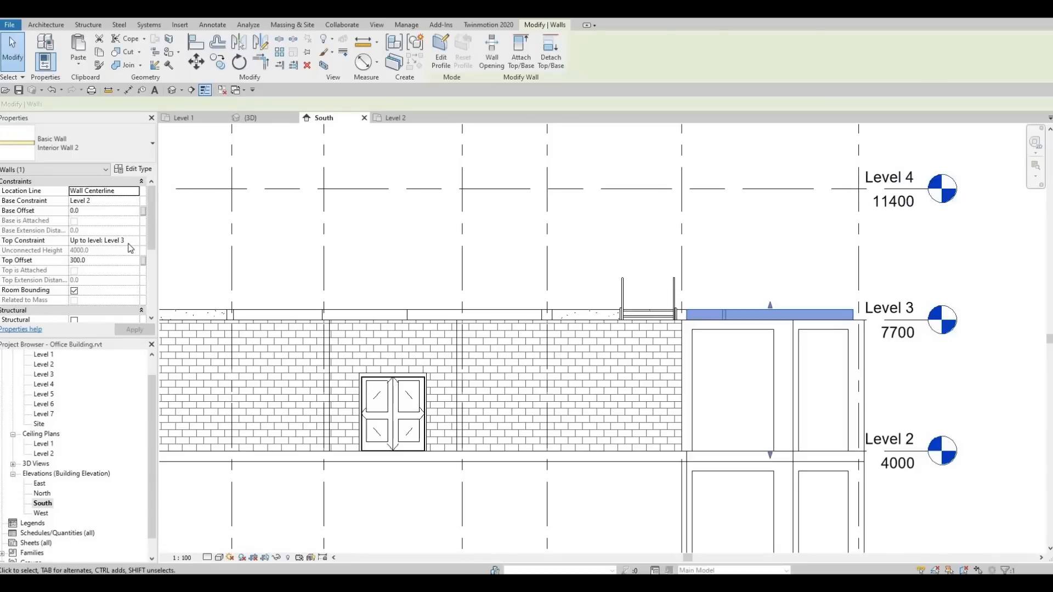
Set the top offset of the Interior Wall 2 wall protruding above Level 3 behind the exterior walls to 0.
click(110, 261)
text(0)
key(Return)
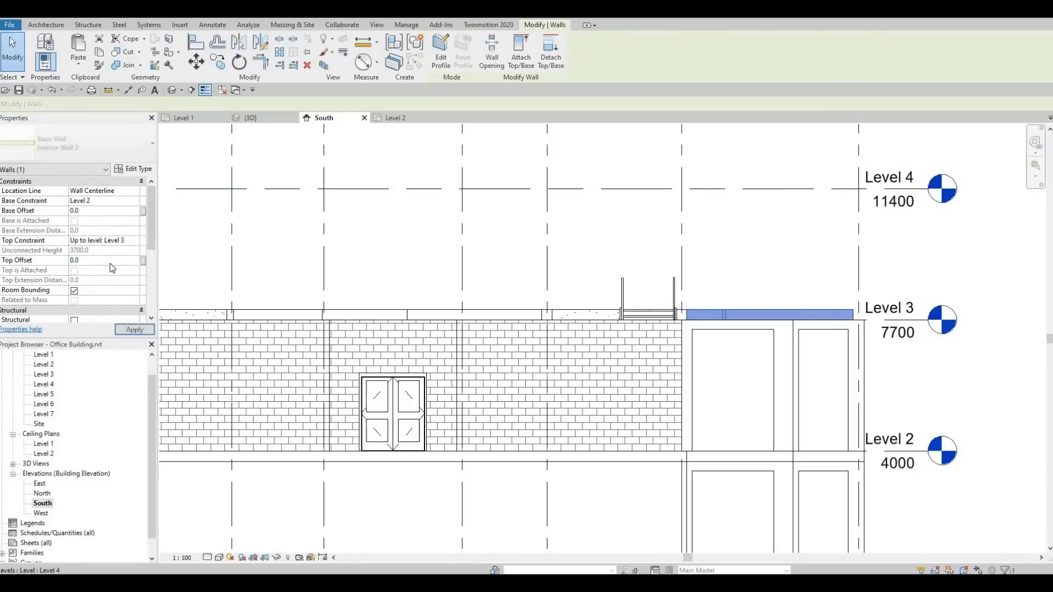
click(134, 330)
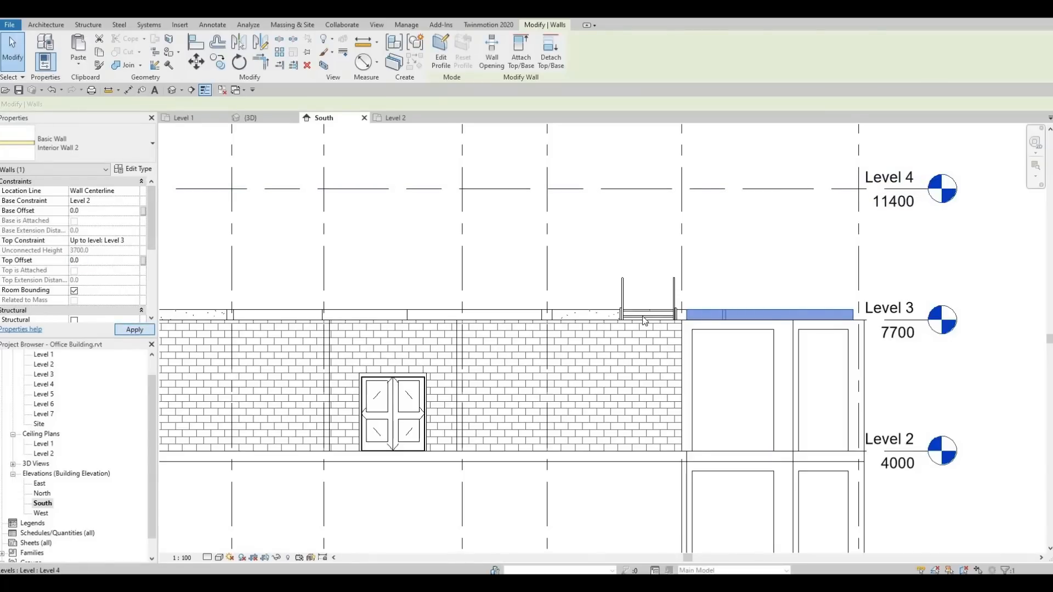
click(760, 301)
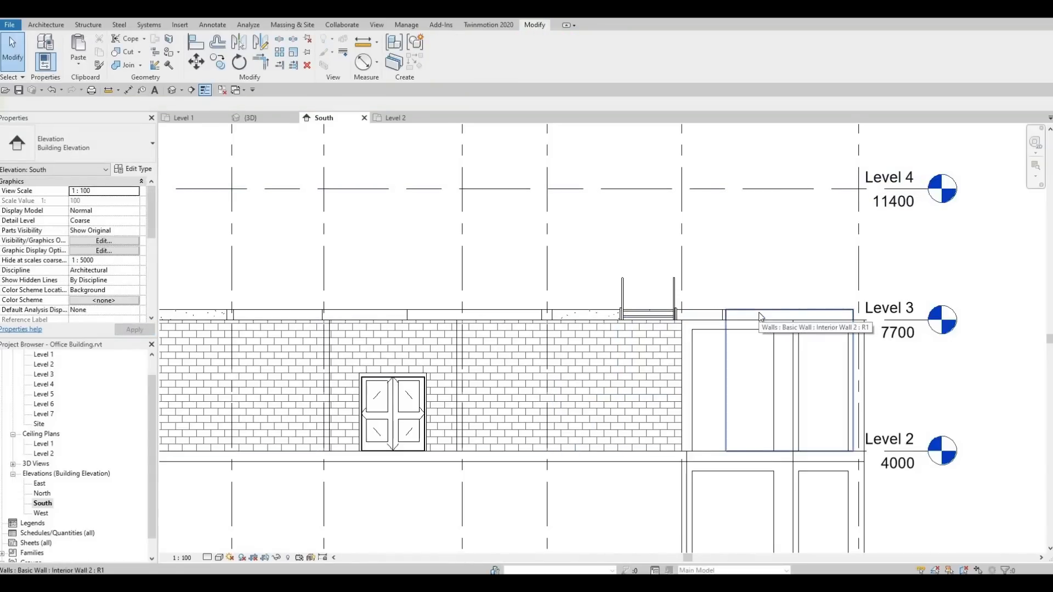
Set the top offset of the next overlapping Interior Wall 2 wall near the Level 3 head to 0.
click(760, 316)
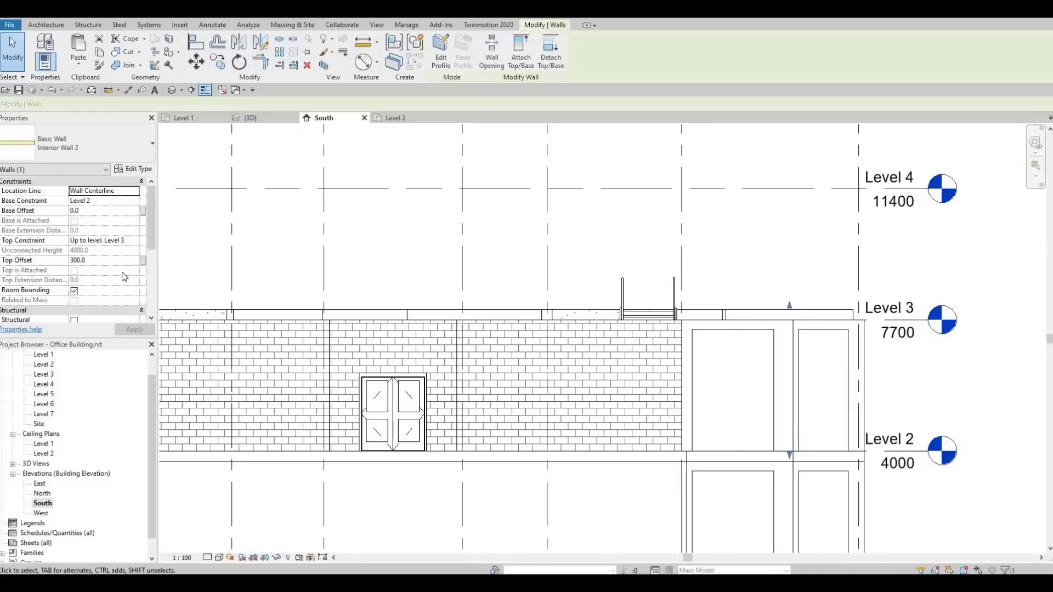
click(114, 261)
text(0)
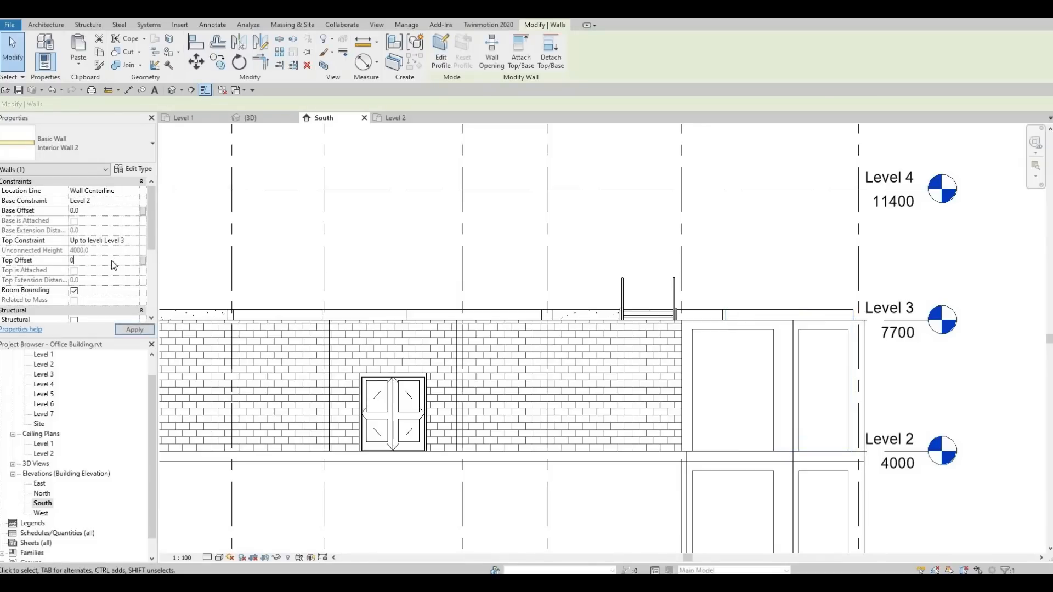
click(129, 331)
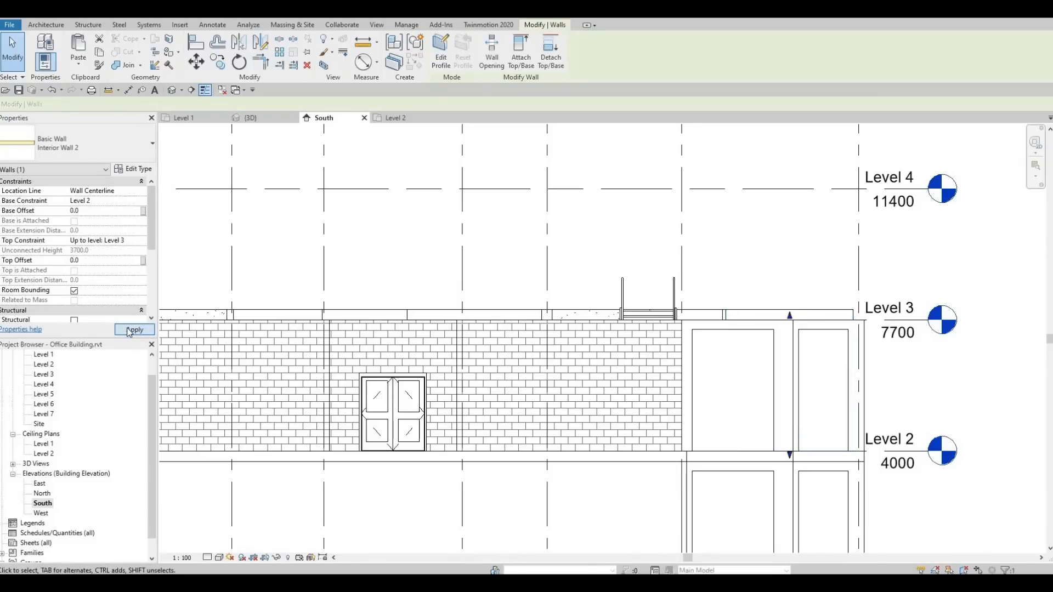
Select the row of walls still protruding above Level 3 along the South elevation and set their top offset to 0.
click(728, 315)
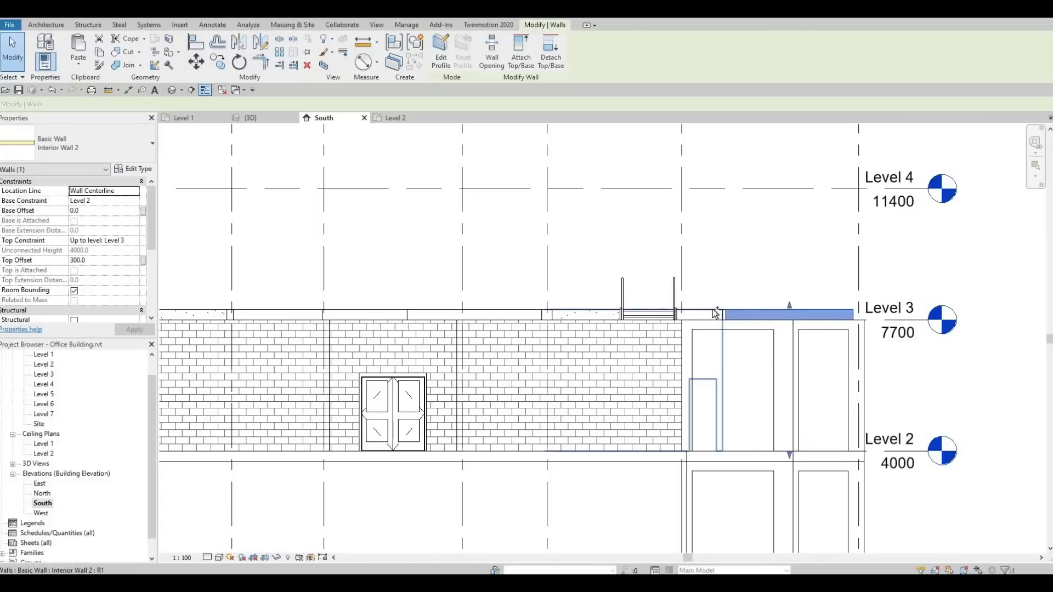
ctrl+click(549, 314)
ctrl+click(415, 313)
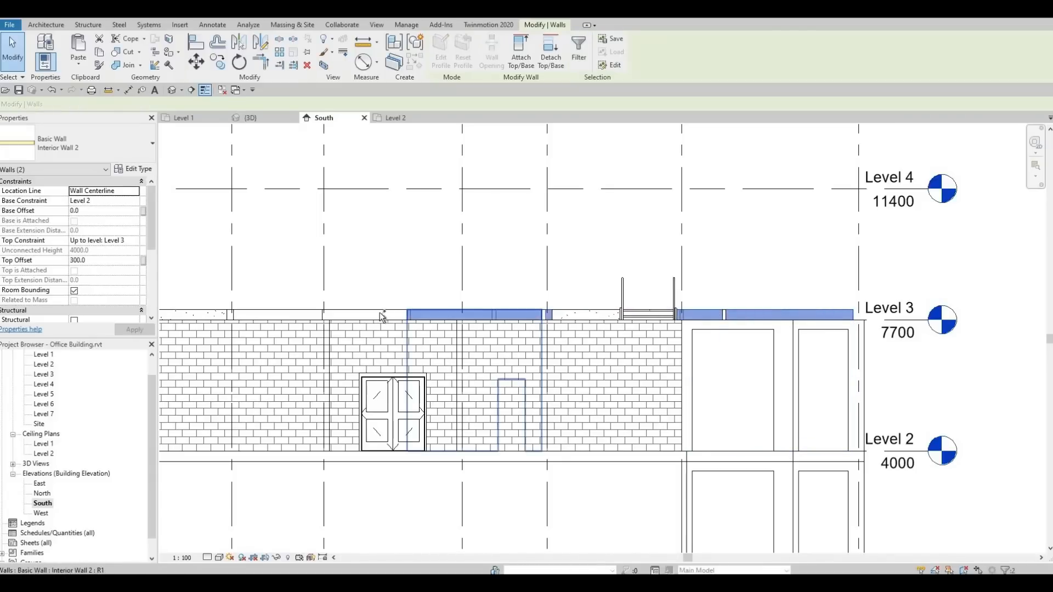
ctrl+click(416, 313)
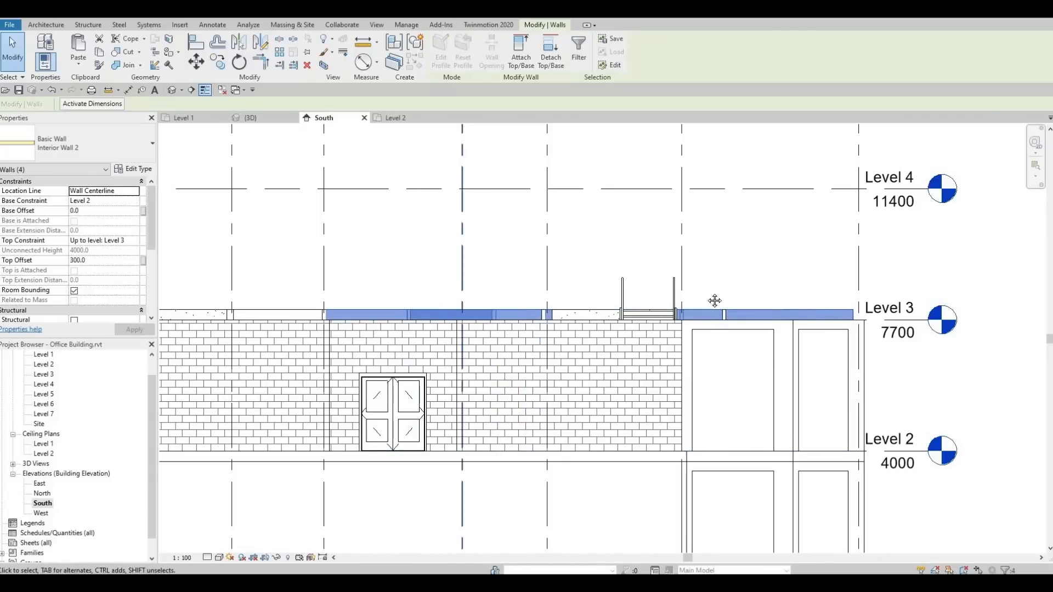
middle_drag(340, 315, 544, 295)
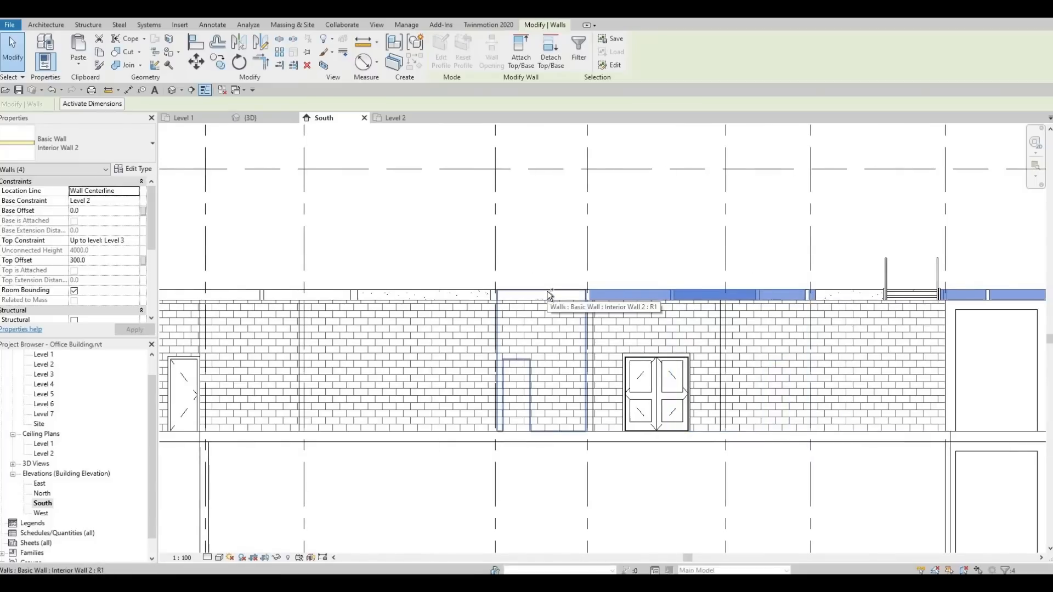
ctrl+click(381, 293)
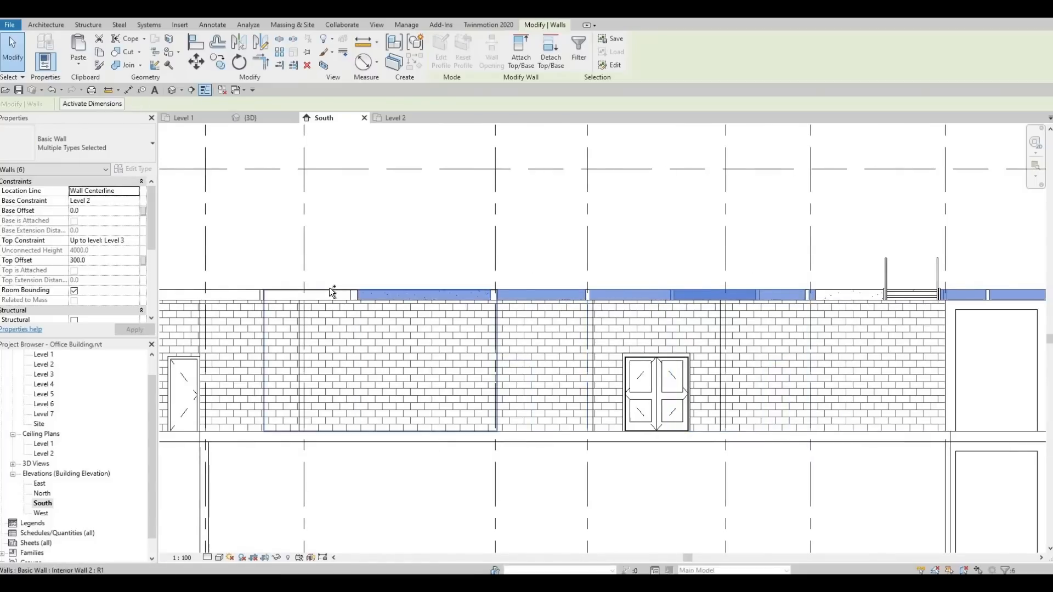
ctrl+click(248, 293)
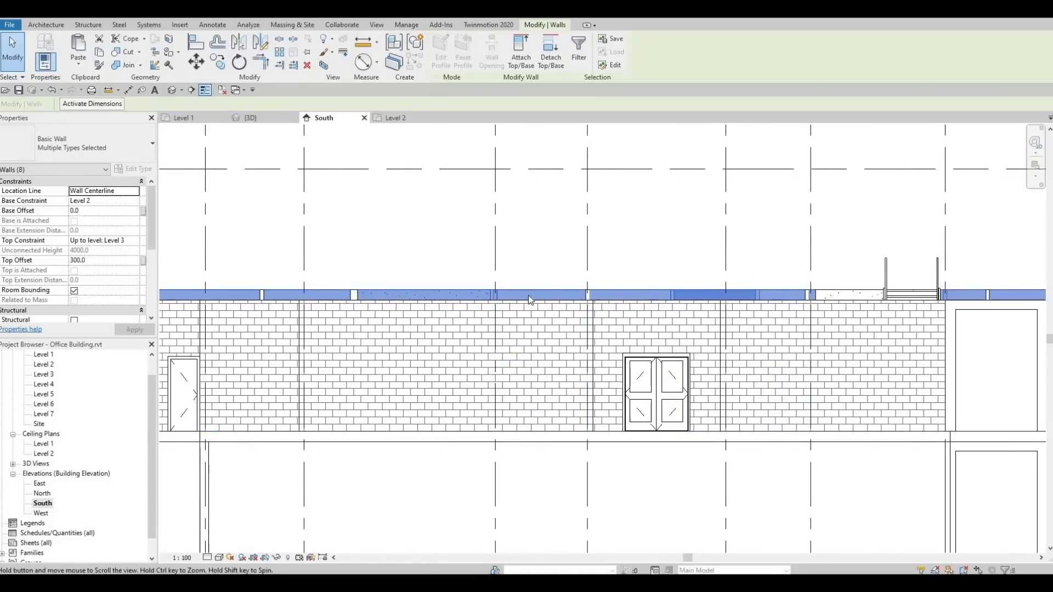
middle_drag(528, 295, 844, 295)
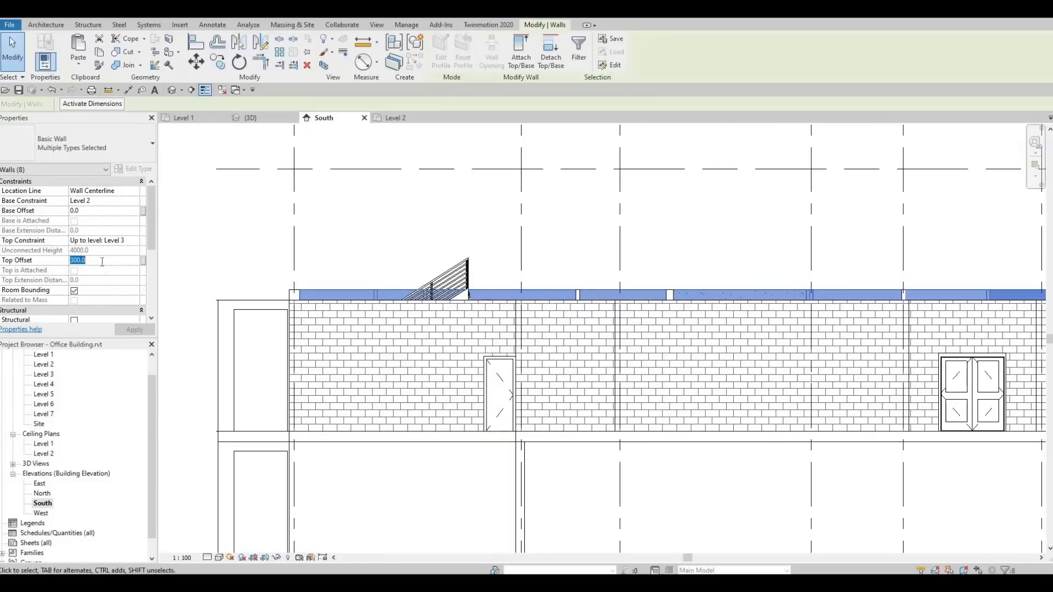
click(141, 331)
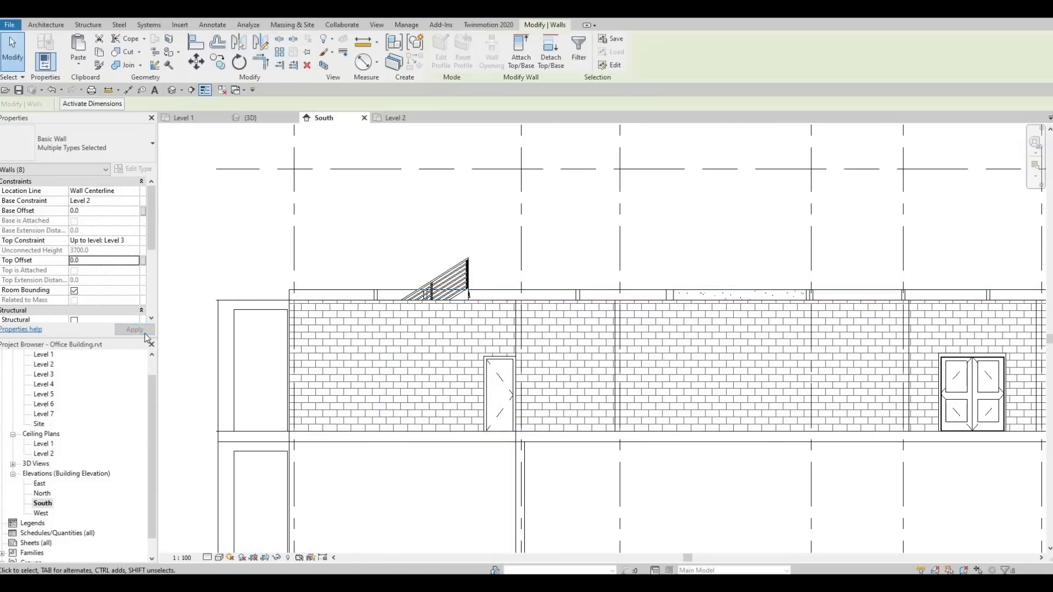
Extend the selection with the wall segments still protruding above Level 3 across the South elevation and set their top offset to 0.
ctrl+click(332, 293)
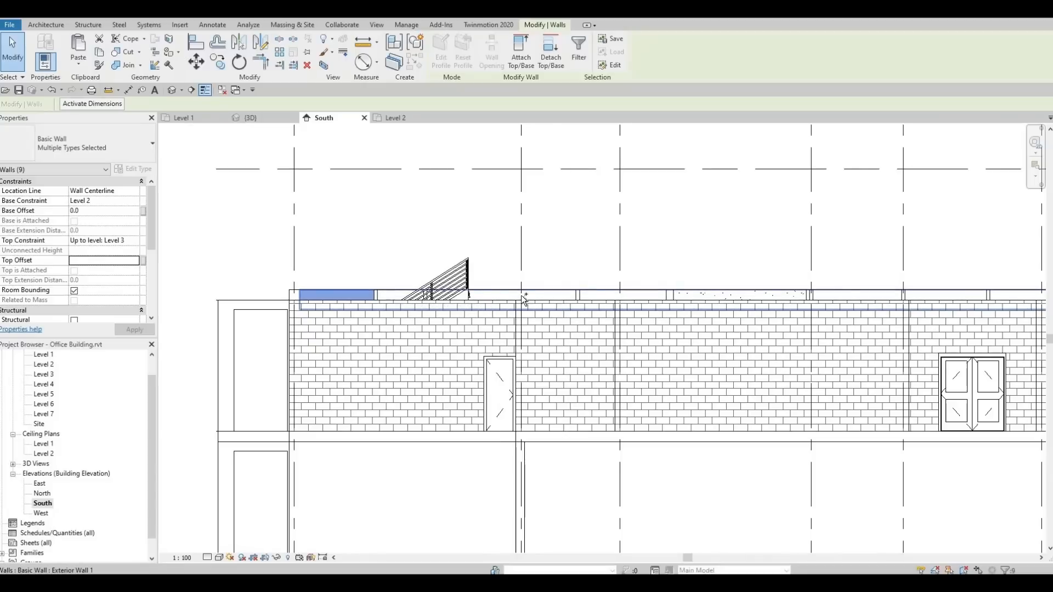
ctrl+click(389, 296)
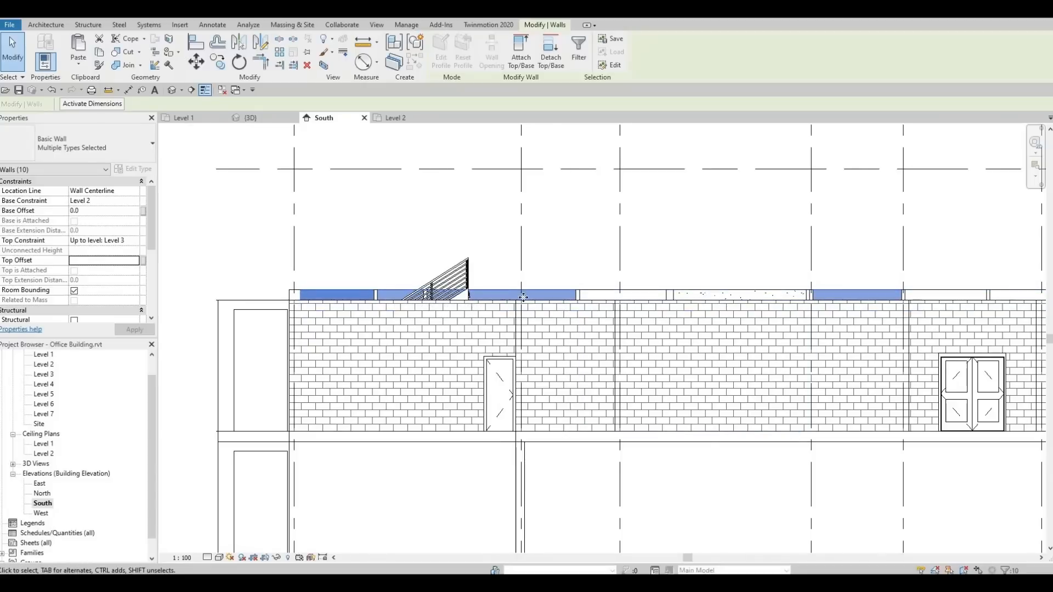
middle_drag(829, 299, 527, 296)
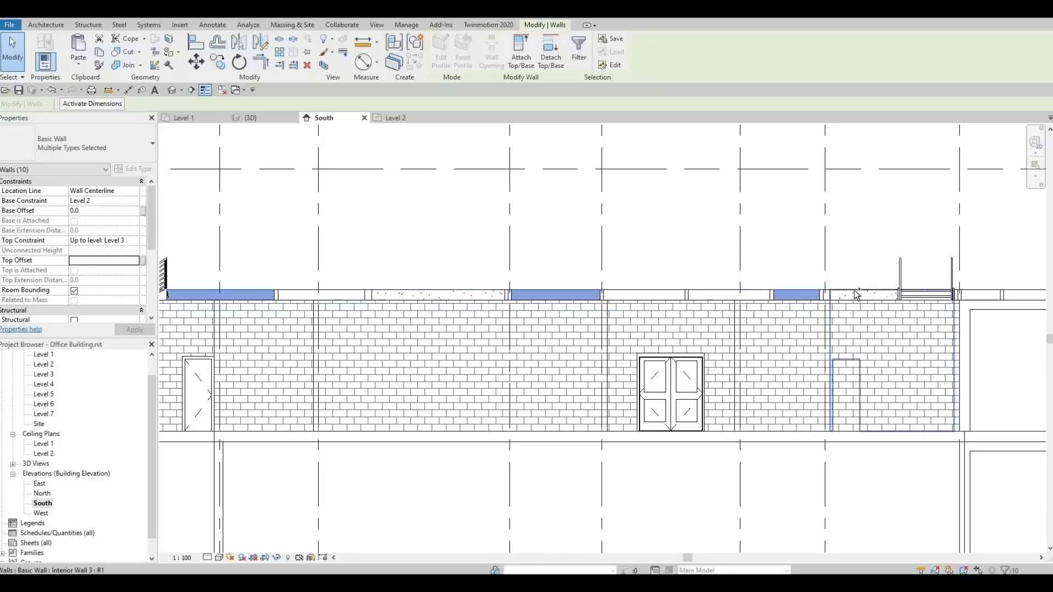
ctrl+click(856, 301)
middle_drag(1000, 291, 735, 278)
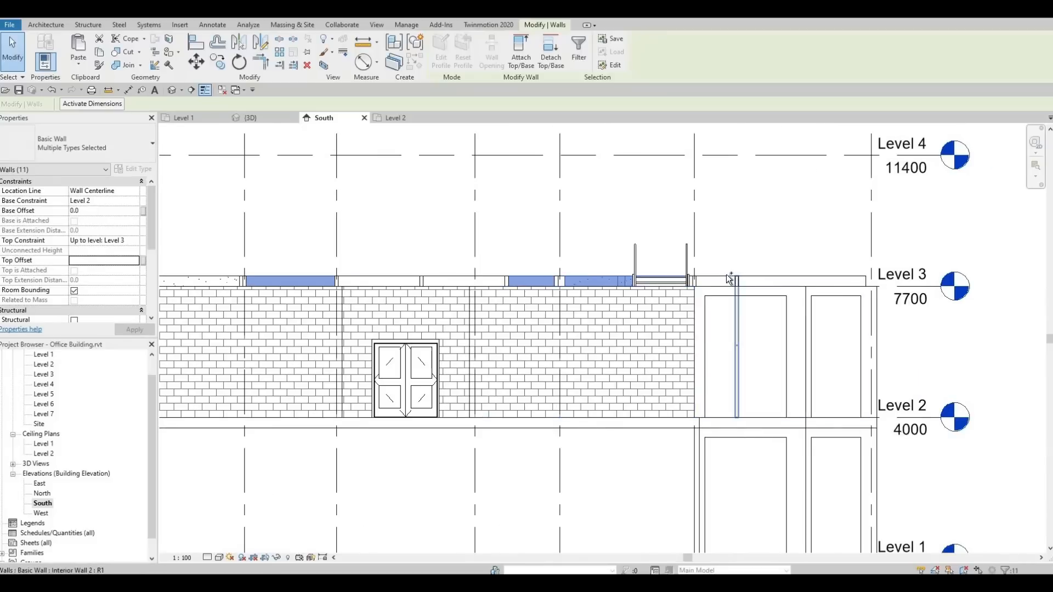
ctrl+click(730, 279)
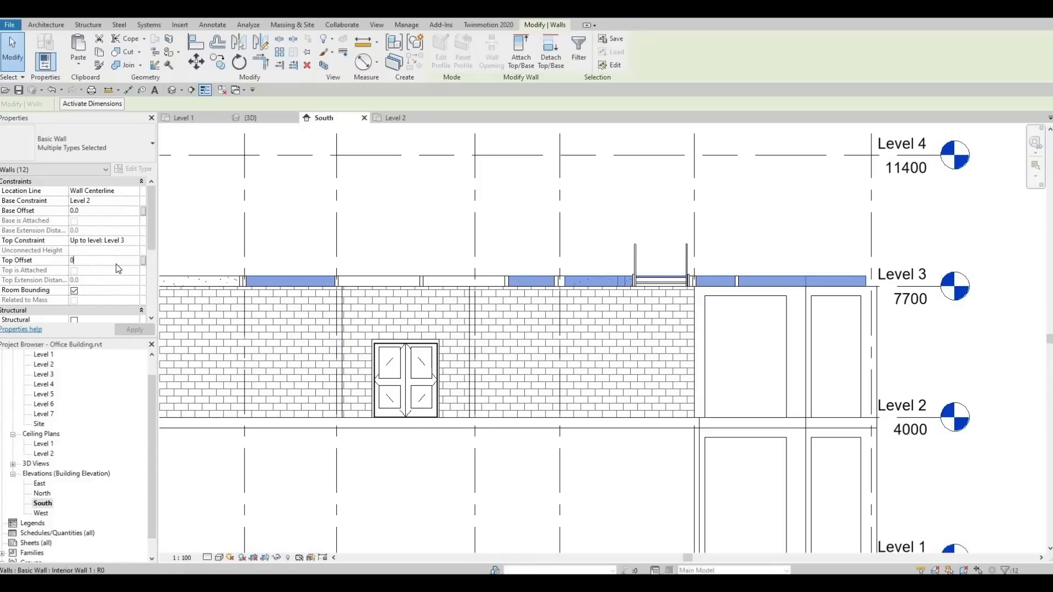
click(136, 331)
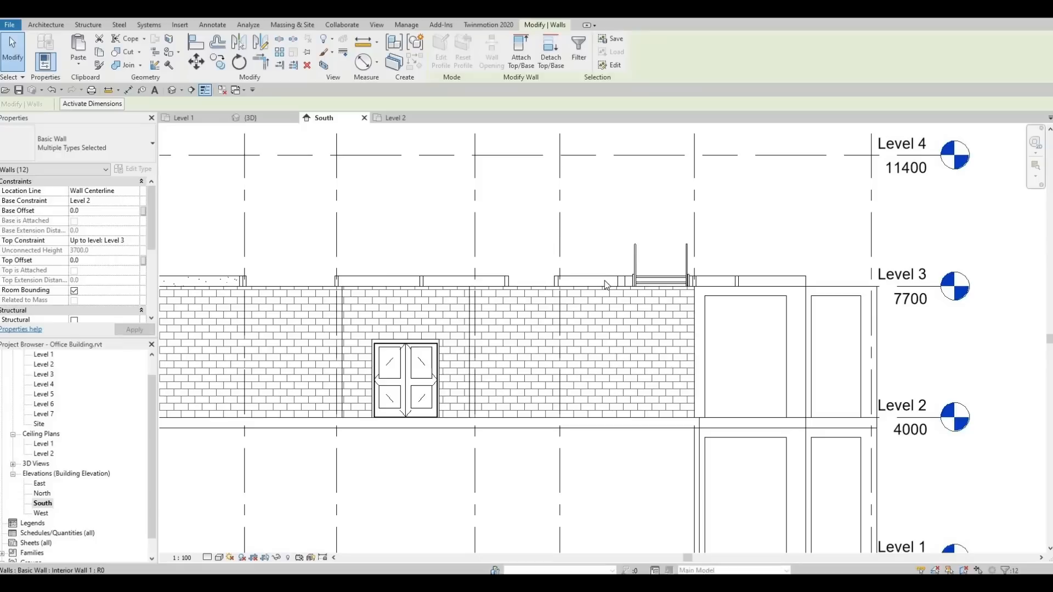
key(Escape)
Select the two Interior Wall 2 walls protruding above Level 3 around the stair near the level heads and set their top offset to 0.
click(605, 282)
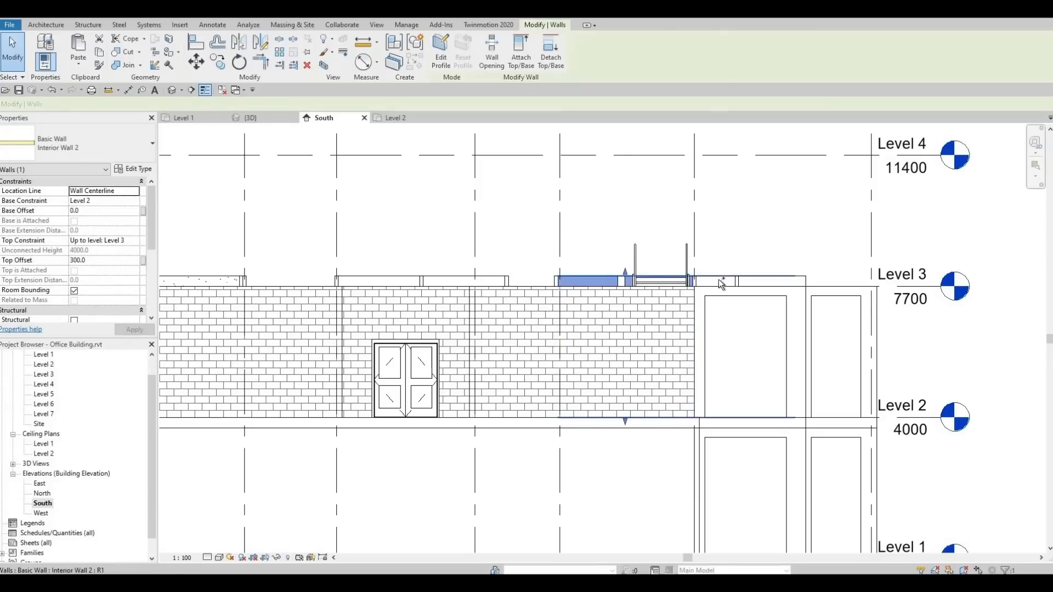
ctrl+click(750, 281)
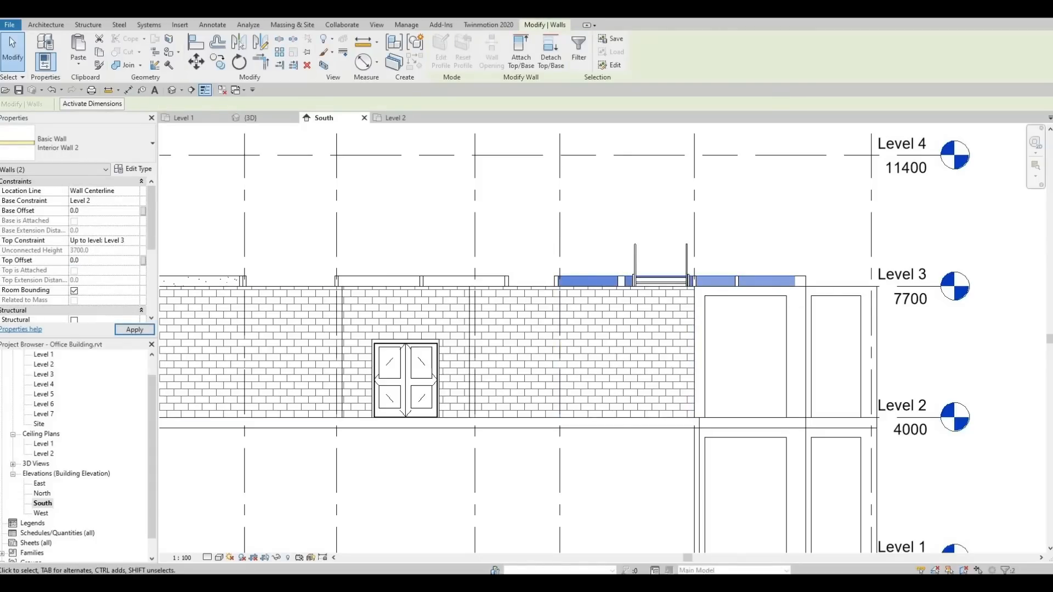
click(135, 330)
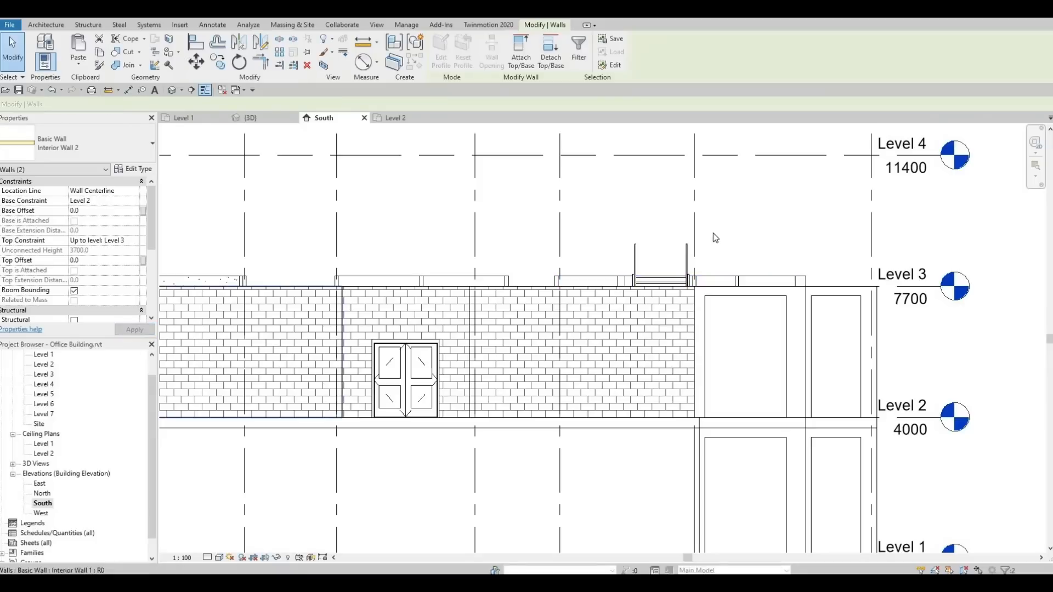
Set the top offset of the next Interior Wall 2 wall overlapping behind the stair near the Level 3 head to 0.
click(762, 280)
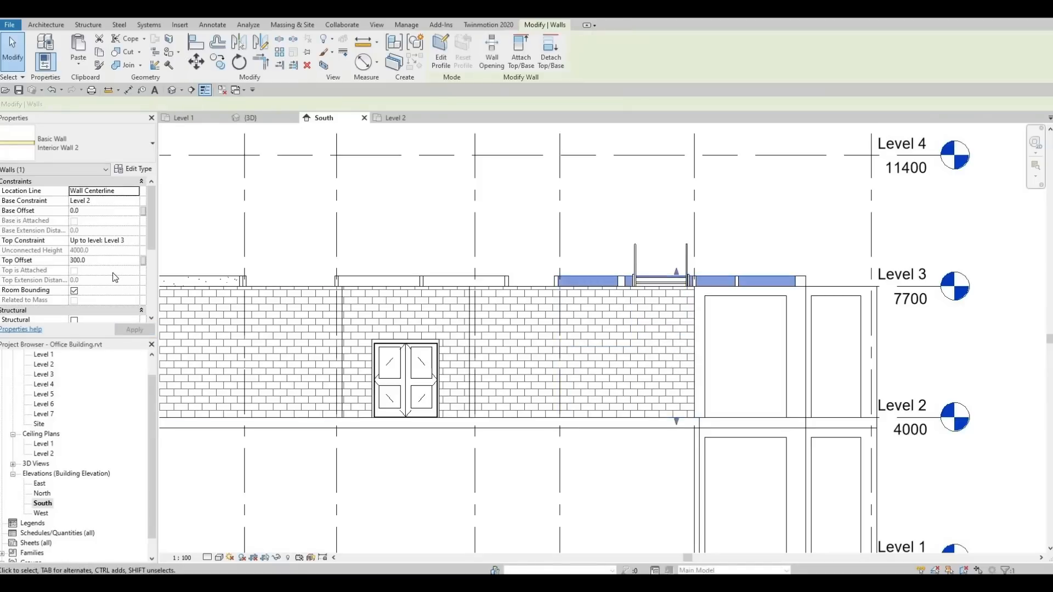
click(113, 260)
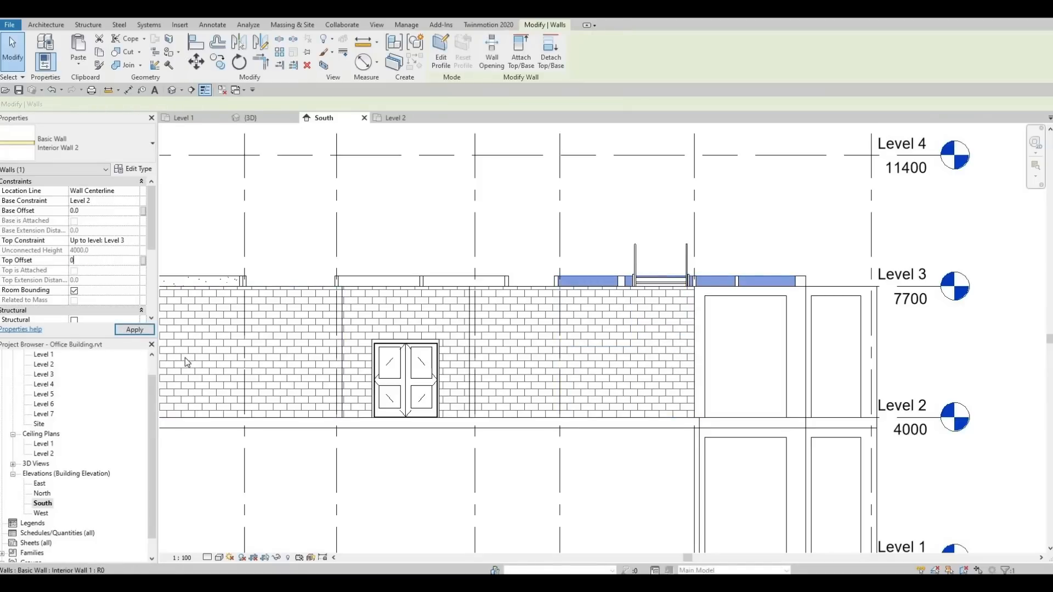
text(0.0)
click(136, 331)
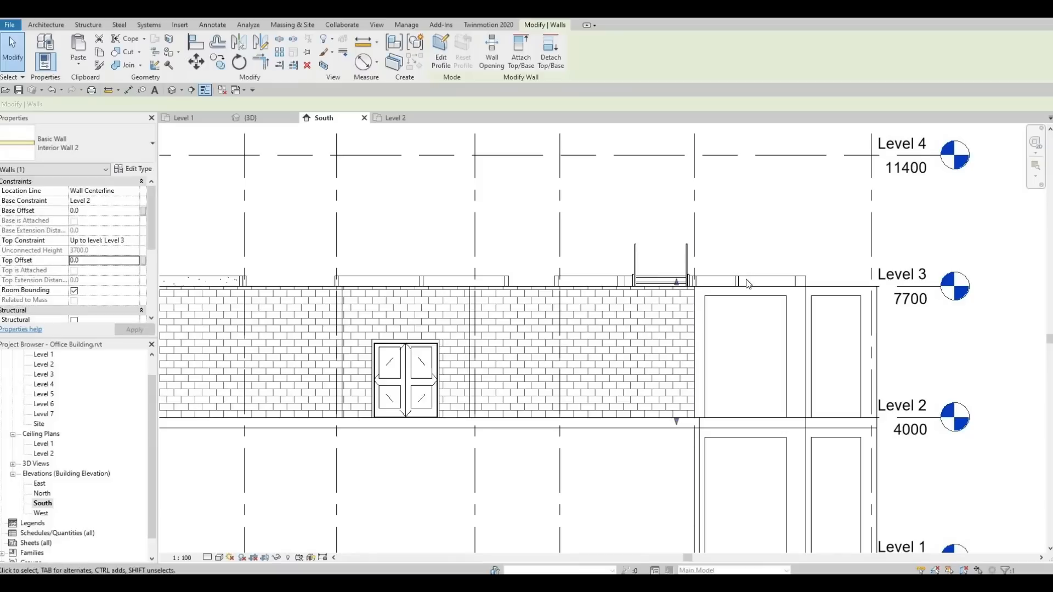
Set the top offset of the Exterior Wall 1 wall still protruding behind the stair near the Level 3 head to 0.
click(744, 281)
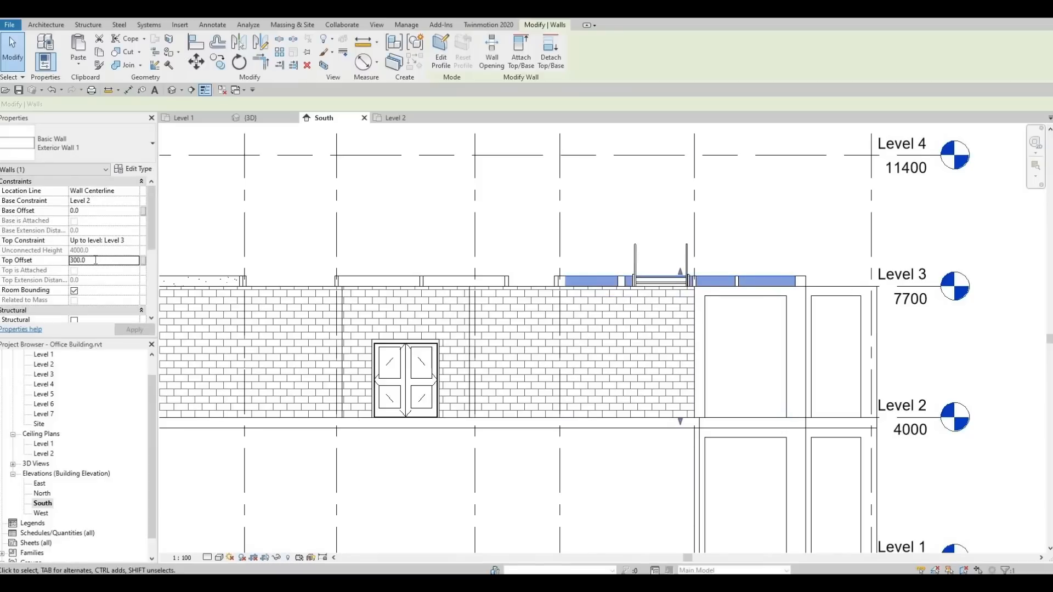
click(96, 263)
text(0)
click(134, 330)
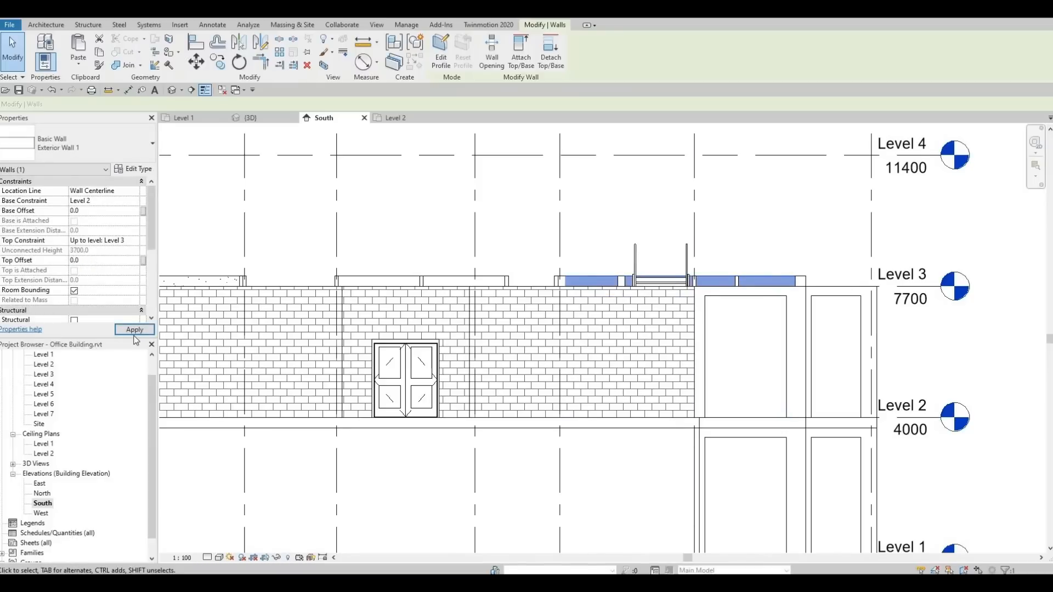
Select the eight remaining wall ends and segments above Level 3 between the level heads and the double door, and set their top offset to 0.
click(745, 284)
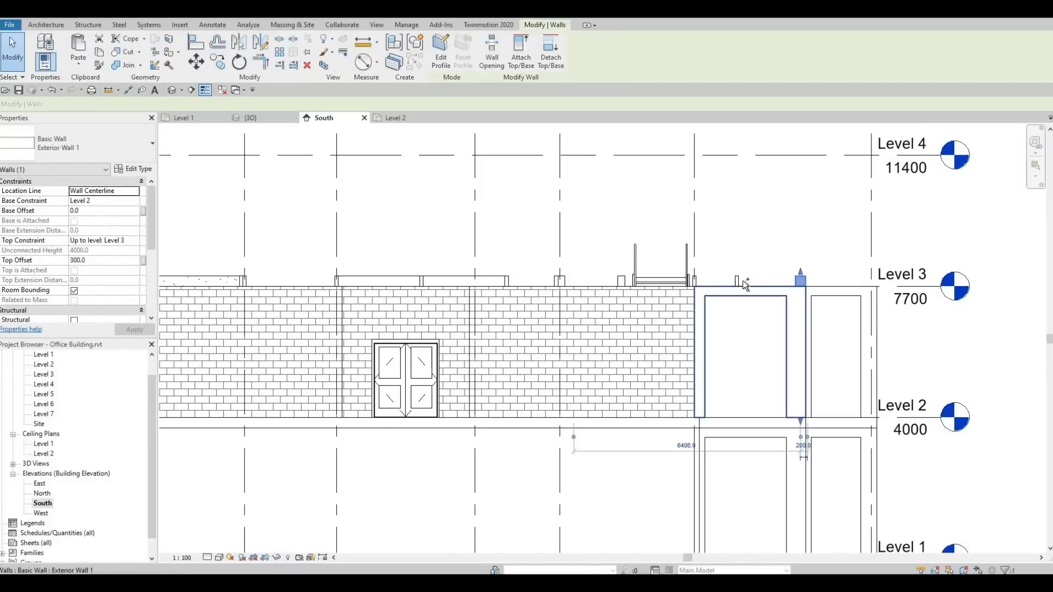
ctrl+click(738, 281)
ctrl+click(695, 282)
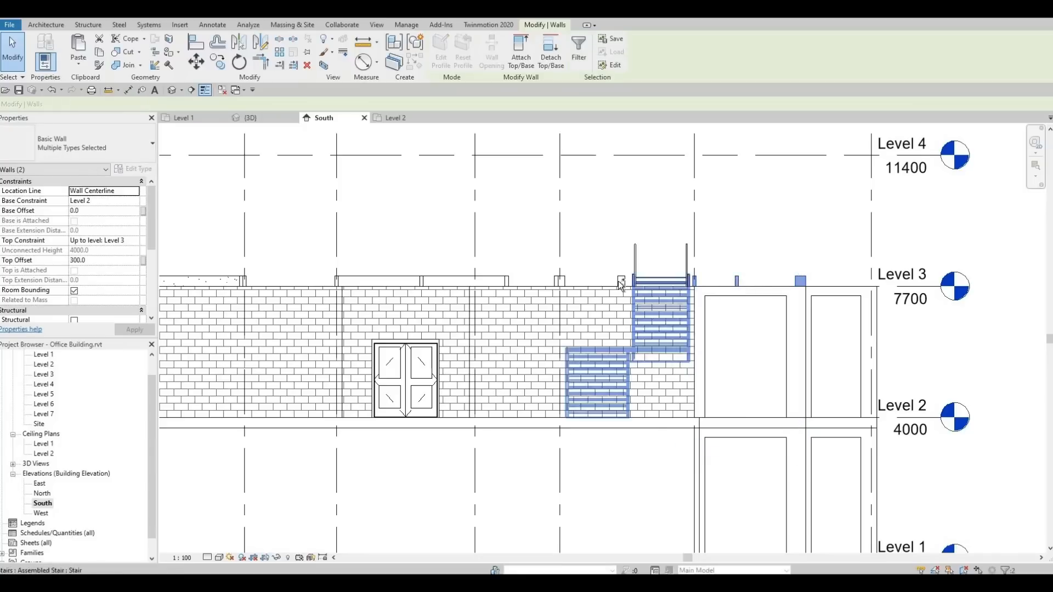
ctrl+click(621, 281)
ctrl+click(560, 282)
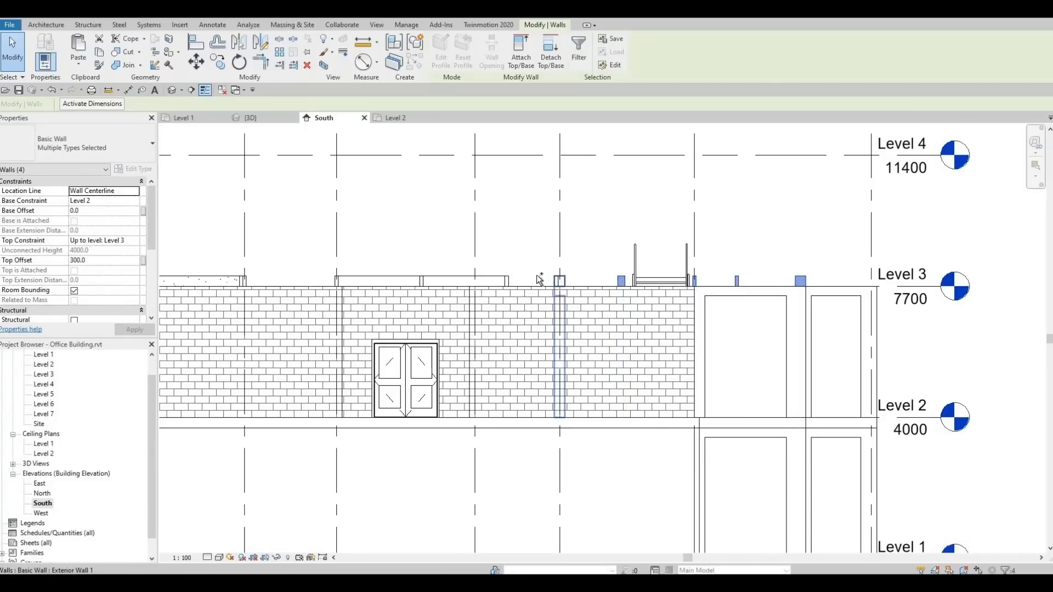
ctrl+click(506, 280)
ctrl+click(454, 278)
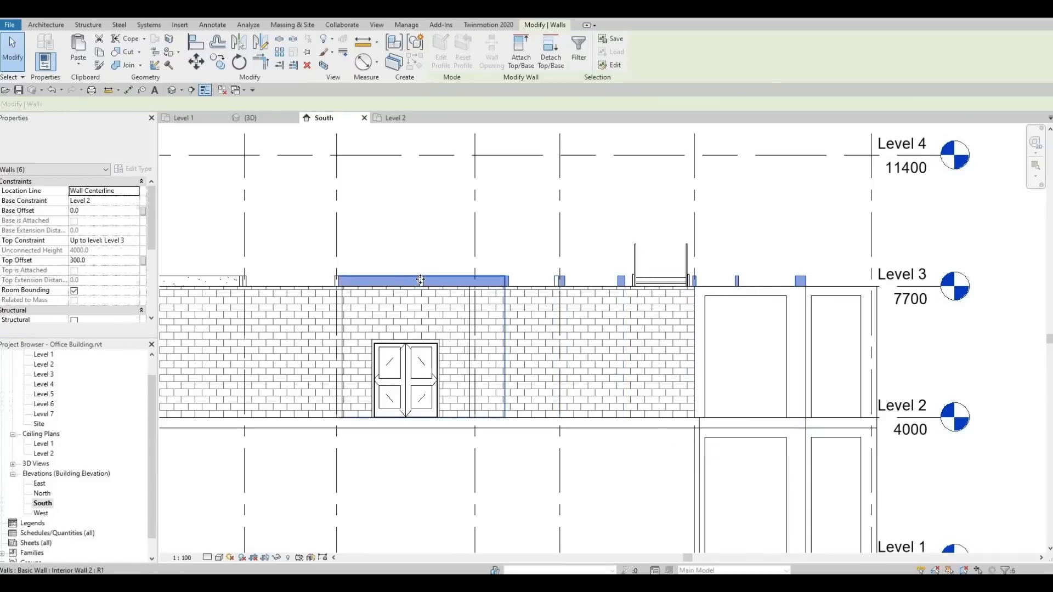
ctrl+click(421, 280)
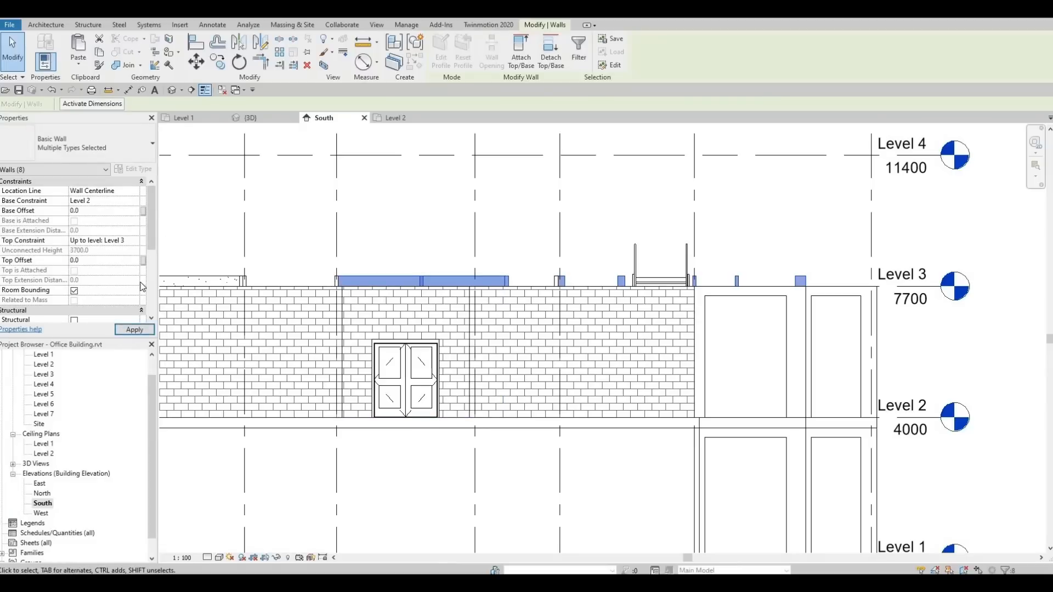
click(134, 330)
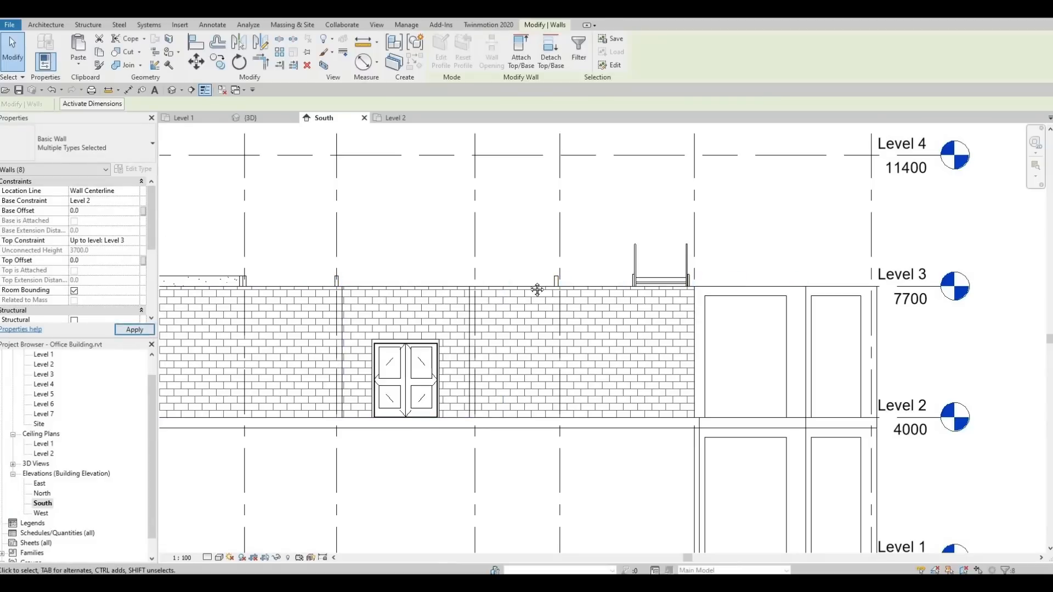
key(Escape)
Select the two protruding wall ends near the double door plus the adjoining long walls above Level 3, and set their top offset to 0.
middle_drag(557, 284, 692, 287)
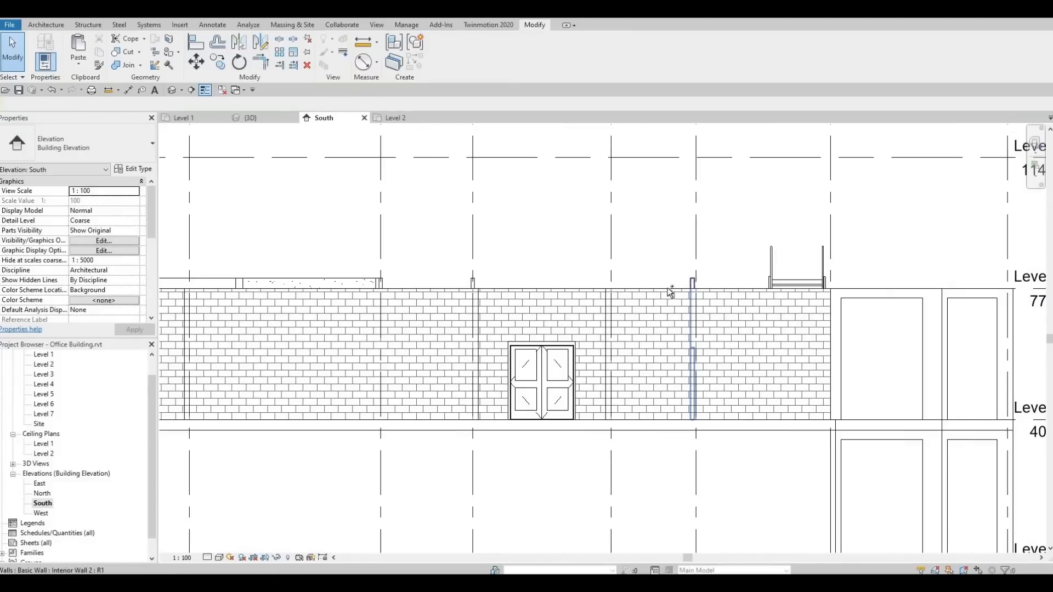
click(671, 292)
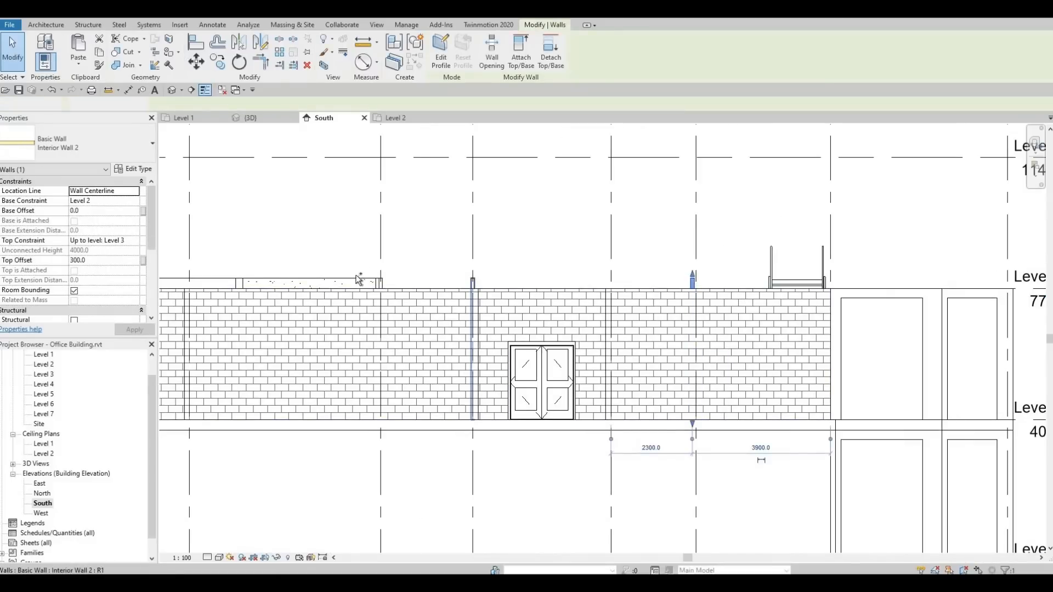
ctrl+click(377, 279)
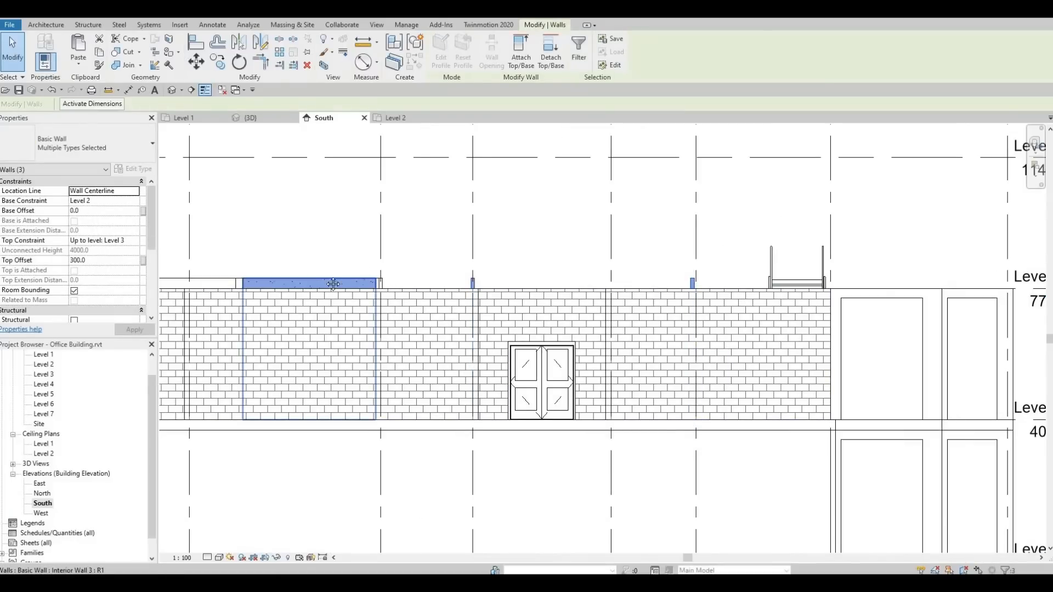
scroll(573, 284, up, 3)
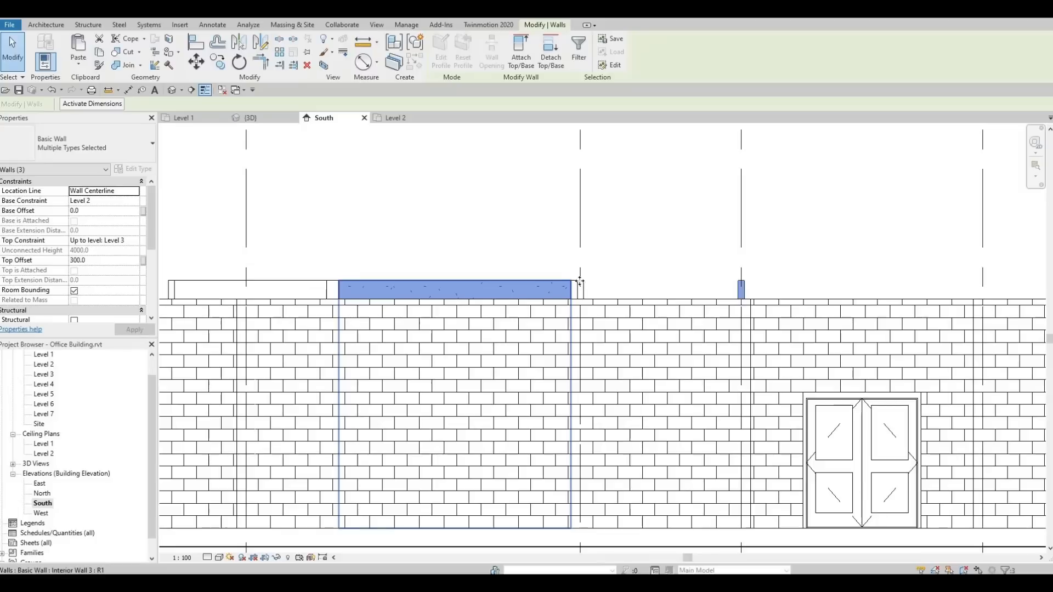
ctrl+click(252, 252)
click(101, 262)
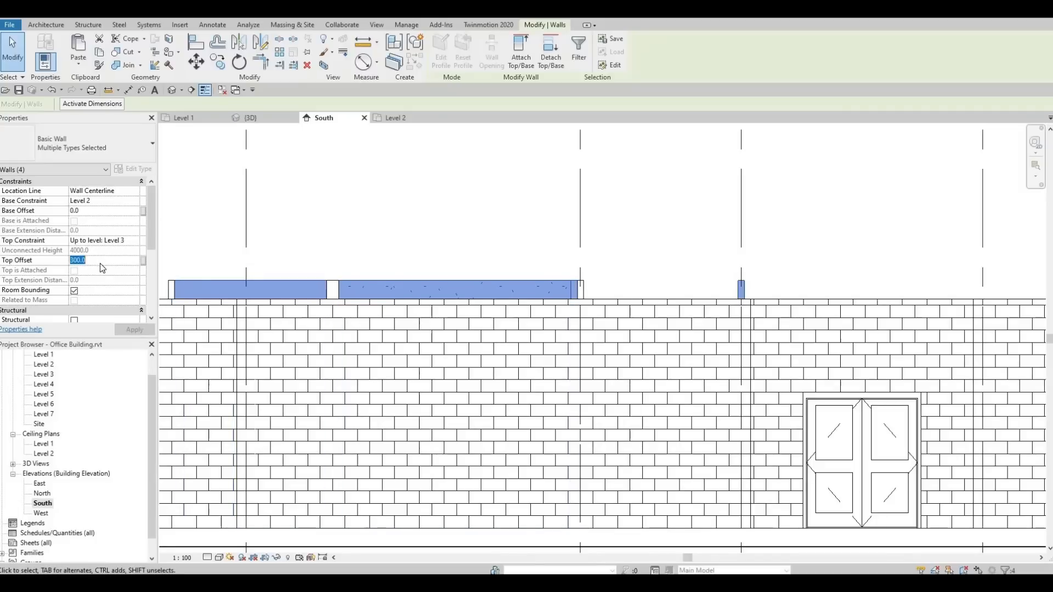
text(0)
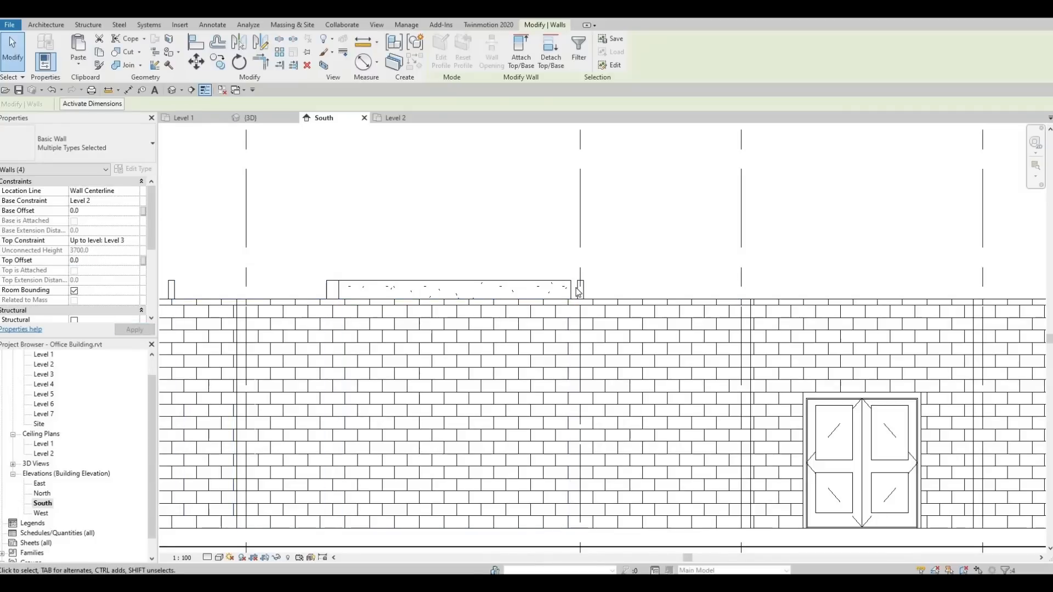
Set the top offset of the long Interior Wall 3 wall protruding above Level 3 between the single and double doors to 0.
click(568, 289)
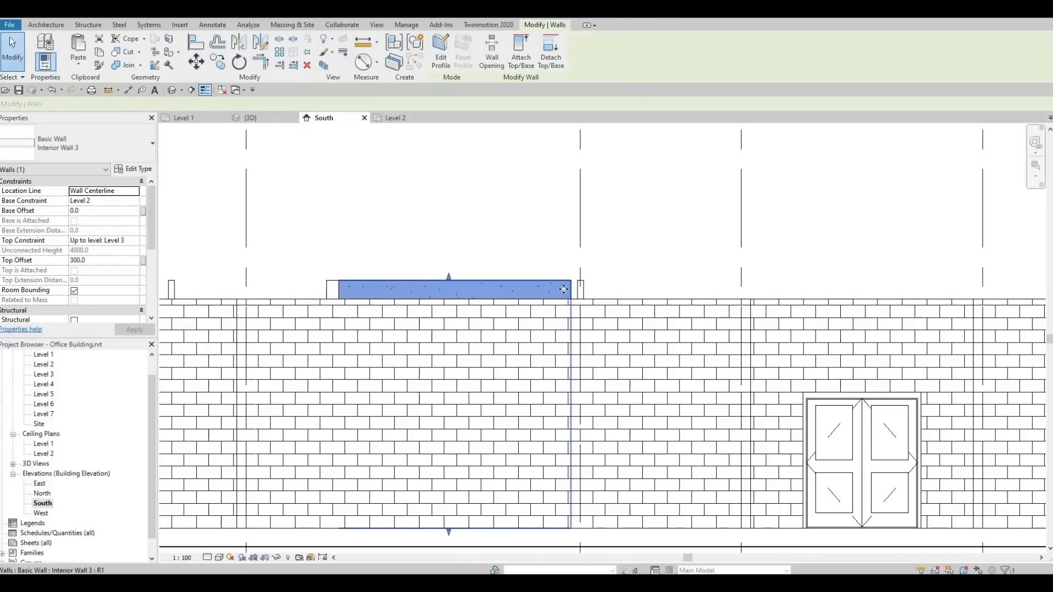
click(104, 259)
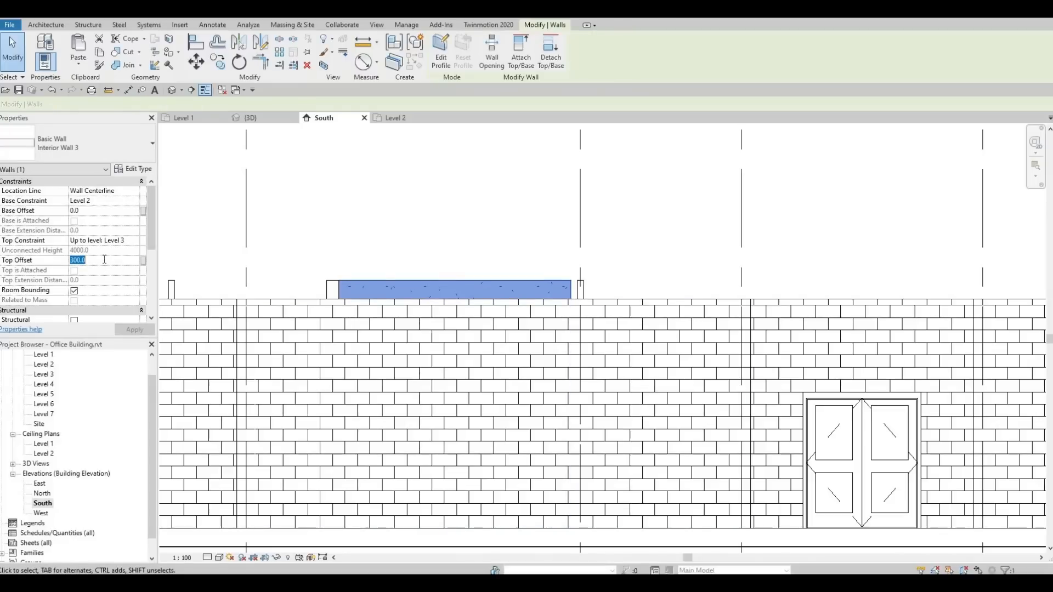
text(0)
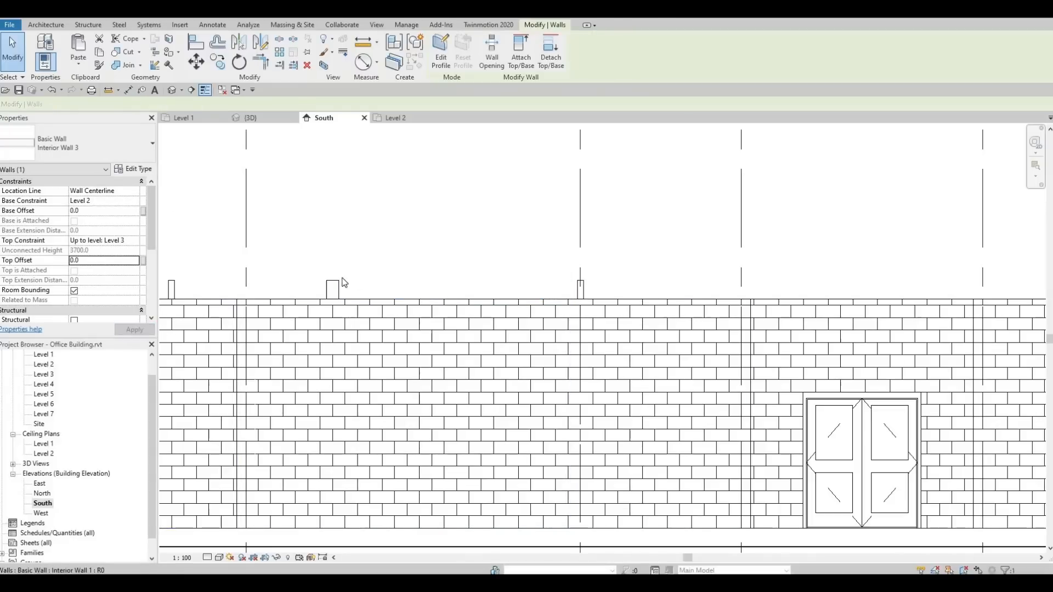
Select the three wall ends still protruding above Level 3 between the single and double doors and set their top offset to 0.
click(333, 289)
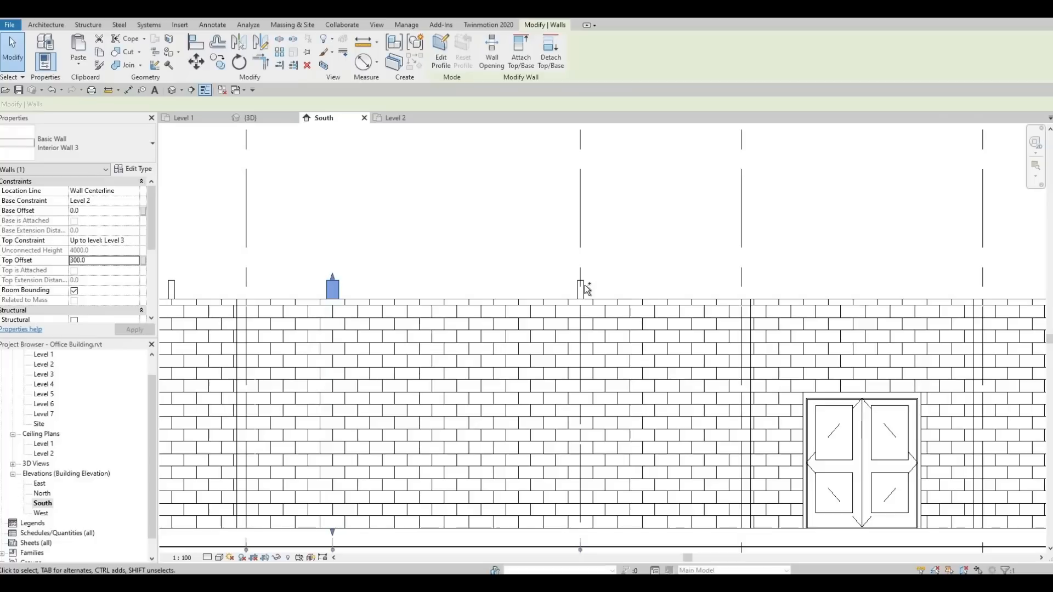
ctrl+click(583, 287)
middle_drag(272, 297, 572, 322)
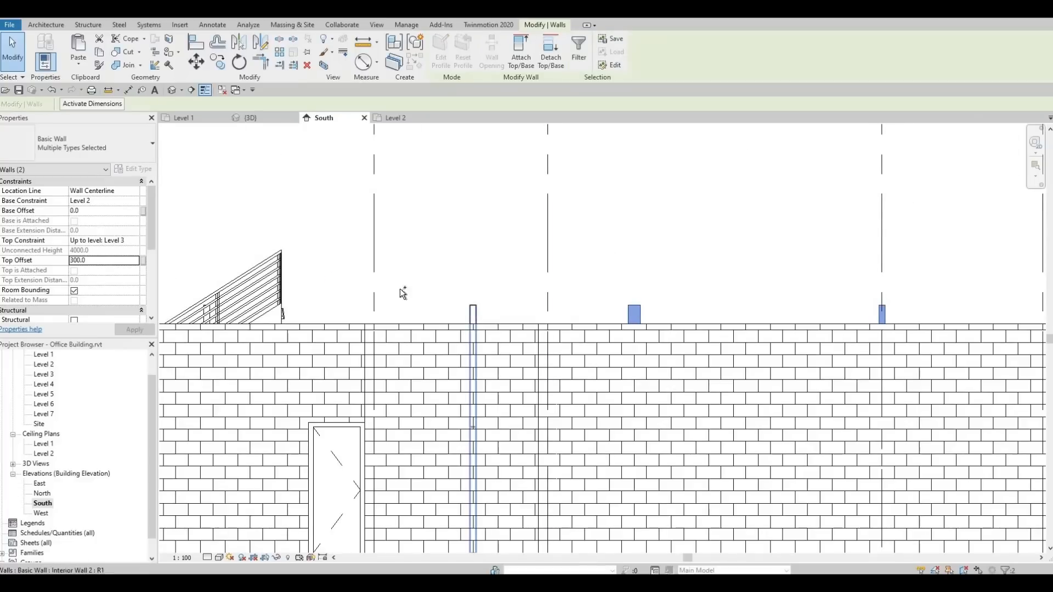
ctrl+click(473, 314)
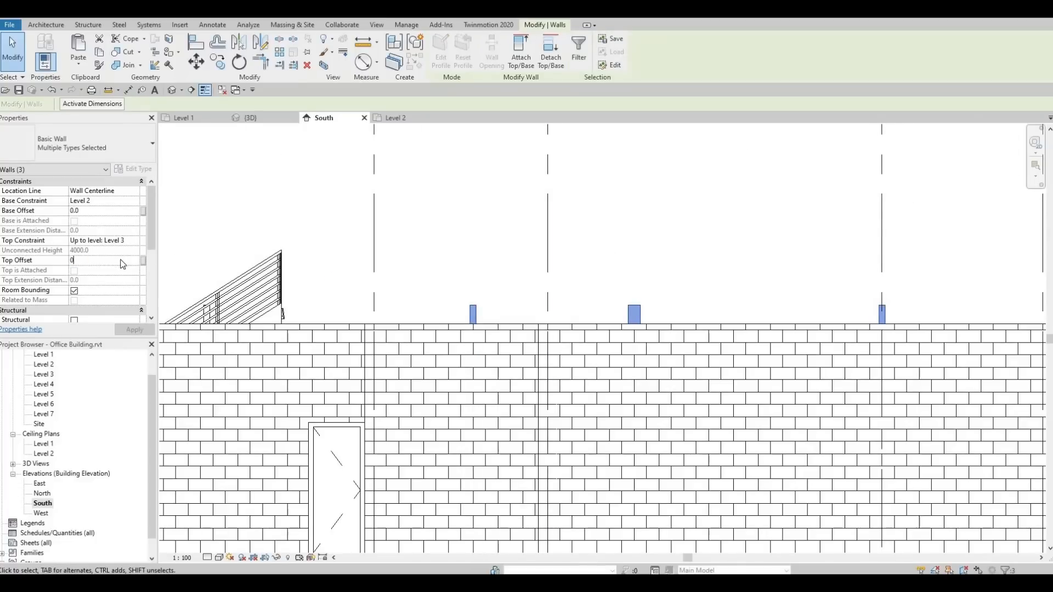
click(132, 329)
Select the last two wall ends protruding above Level 3 beside the sloping stair railing and set their top offset to 0.
middle_drag(231, 261, 522, 290)
scroll(480, 276, down, 2)
click(486, 280)
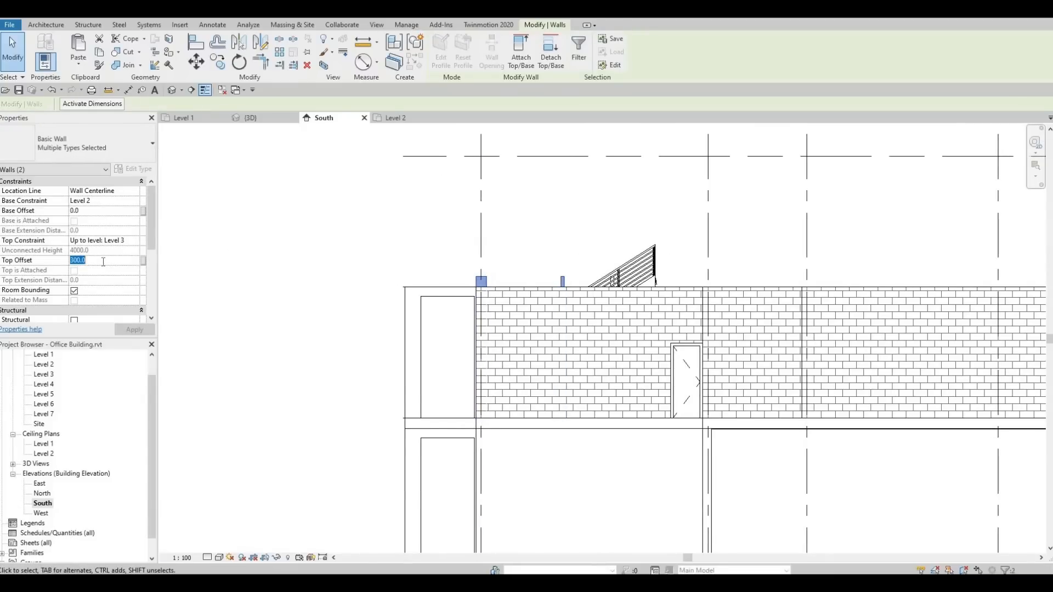
text(0)
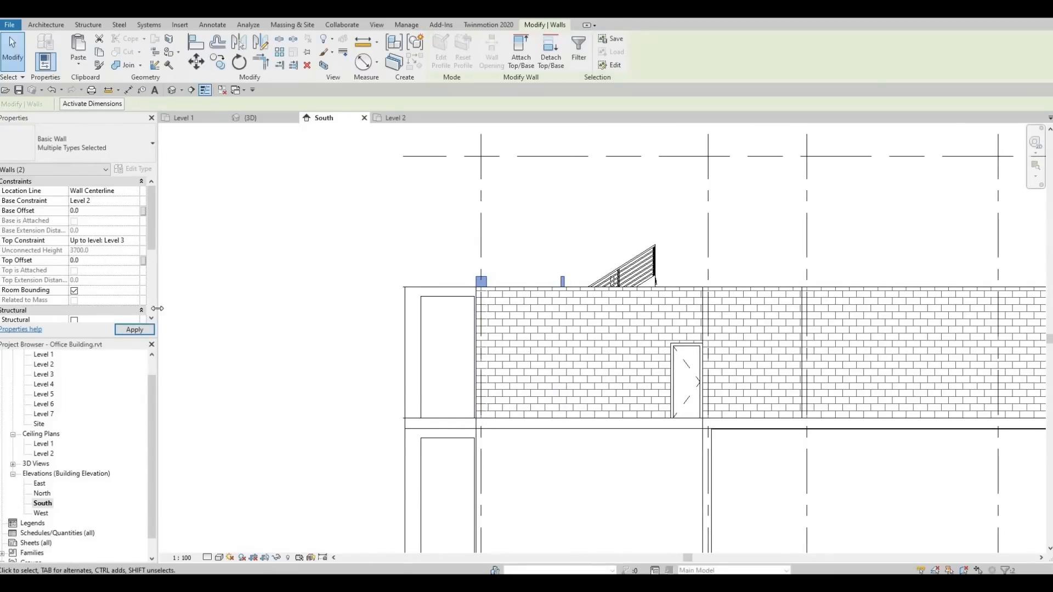
Select the stair beneath the sloping railing that protrudes above Level 3 and set its top offset to 0.
middle_drag(609, 242, 600, 250)
click(649, 273)
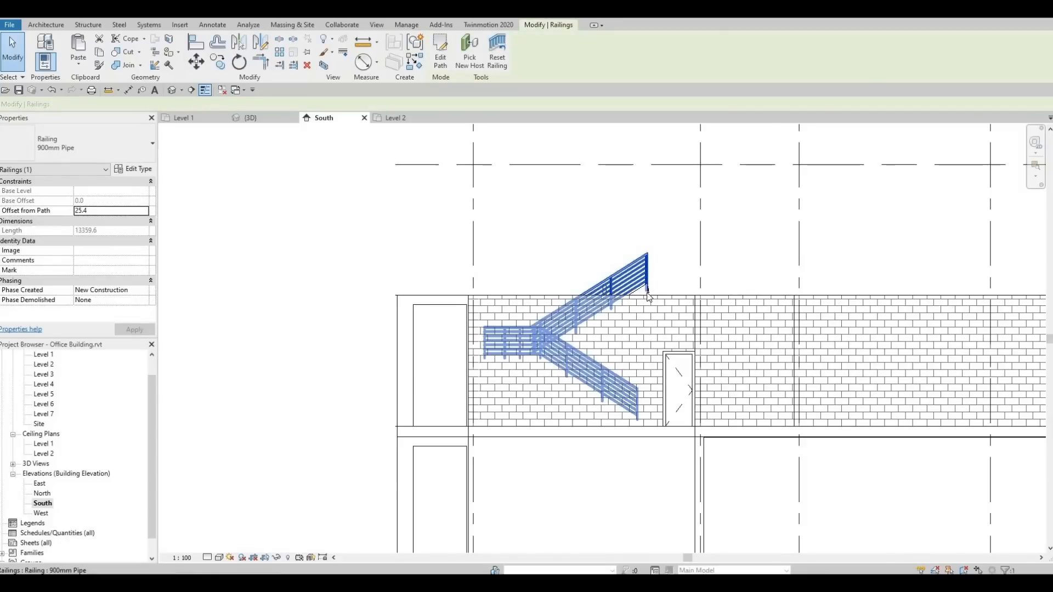
click(649, 295)
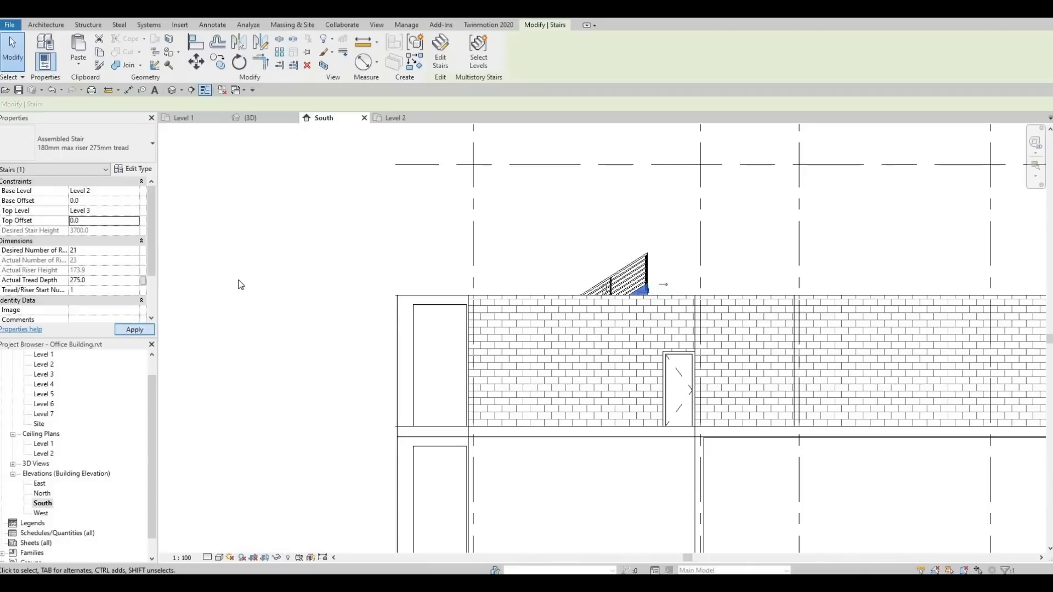
scroll(416, 252, down, 2)
middle_drag(865, 266, 808, 271)
key(Escape)
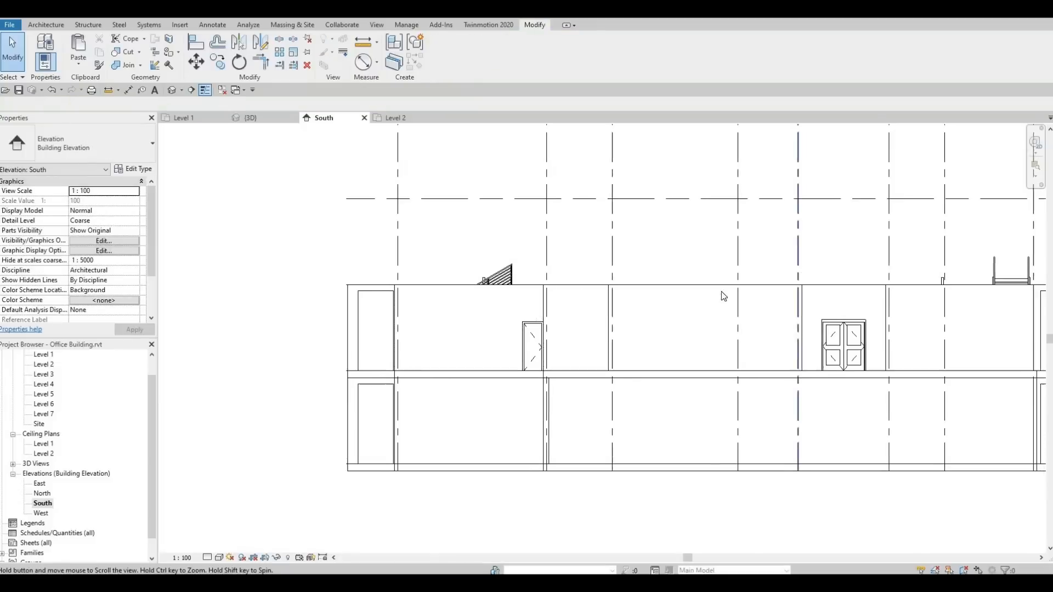
Set the top offset of the Interior Wall 2 wall protruding above Level 3 between the double door and the second stair to 0.
middle_drag(722, 291, 498, 321)
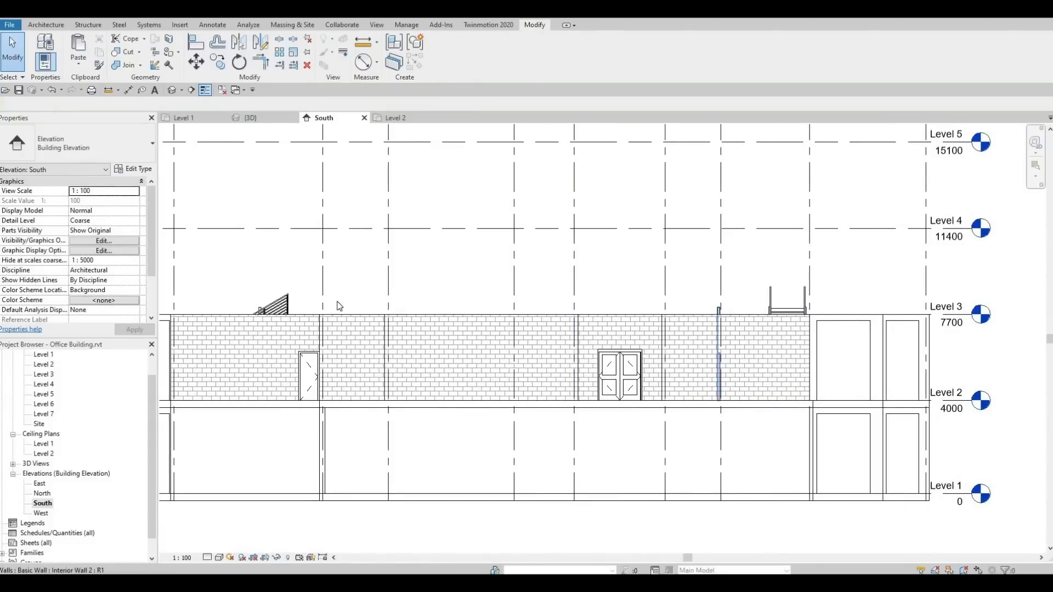
click(340, 306)
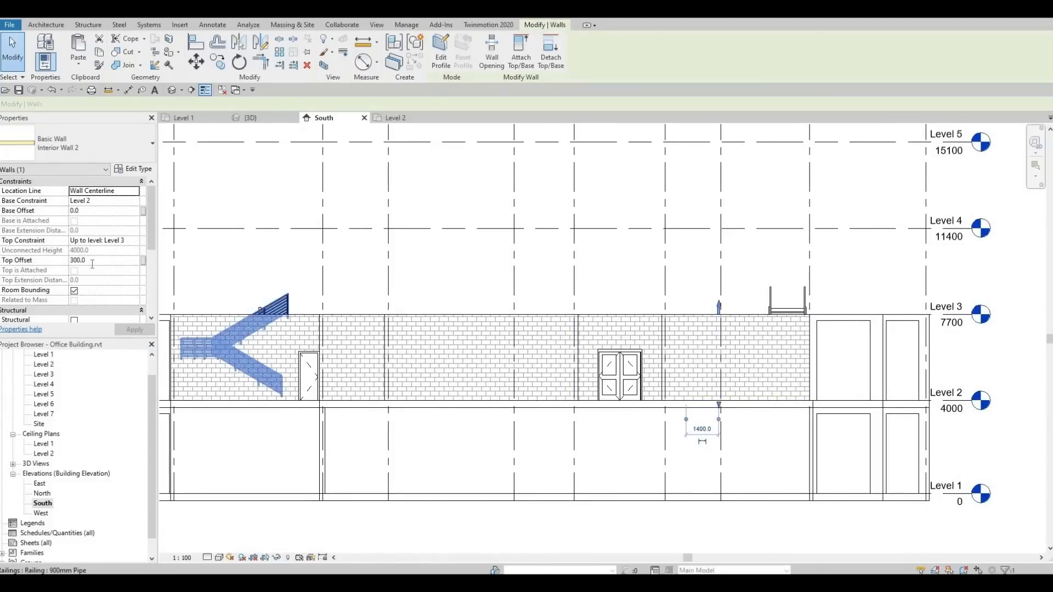
click(92, 260)
key(Return)
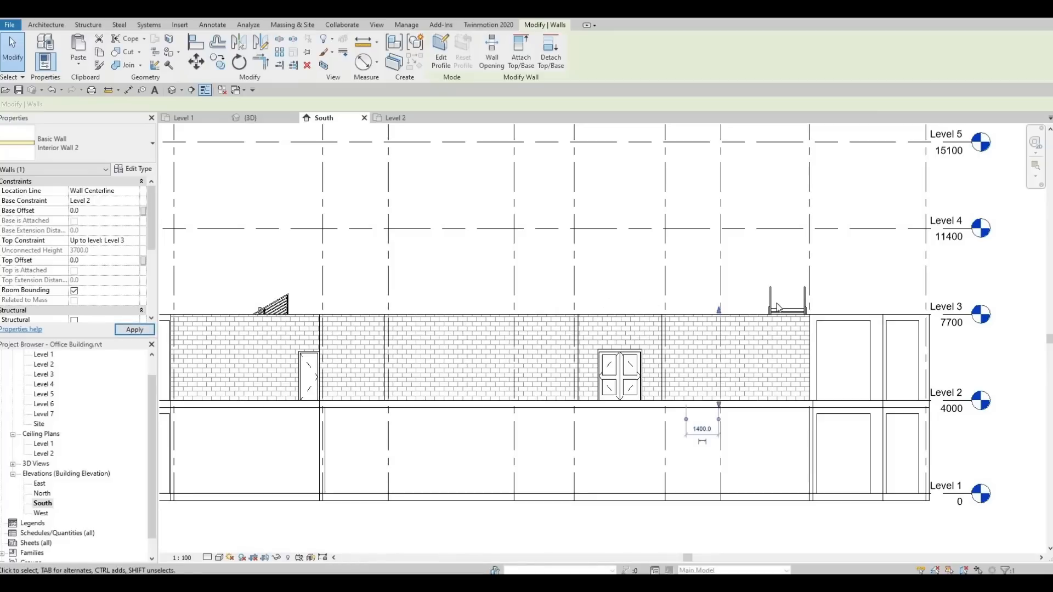
Set the top offset of the second stair, between the two upright railings near the Level 3 marker, to 0.
click(782, 313)
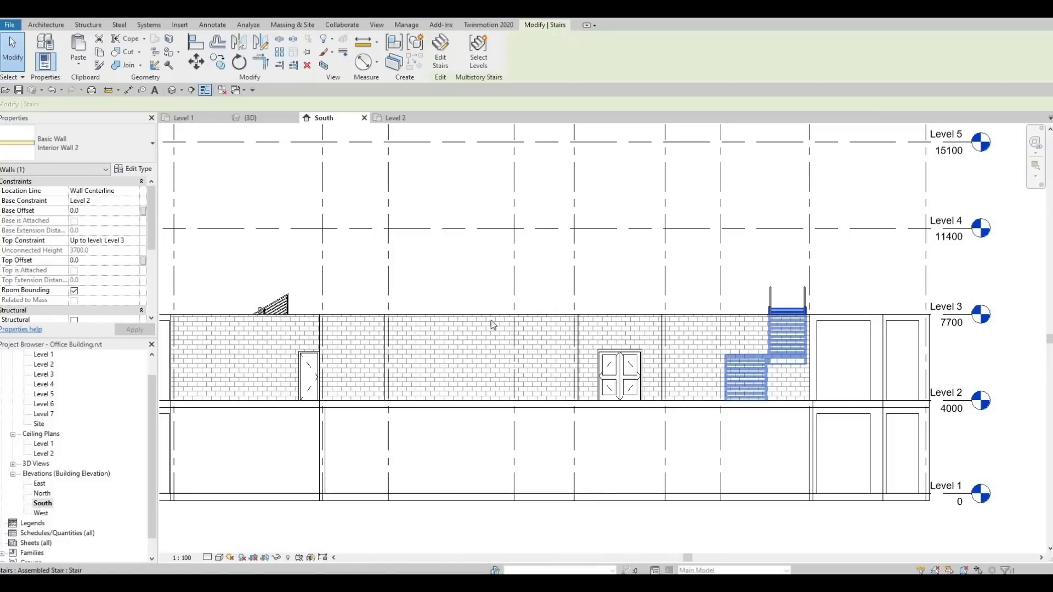
click(105, 220)
double_click(106, 219)
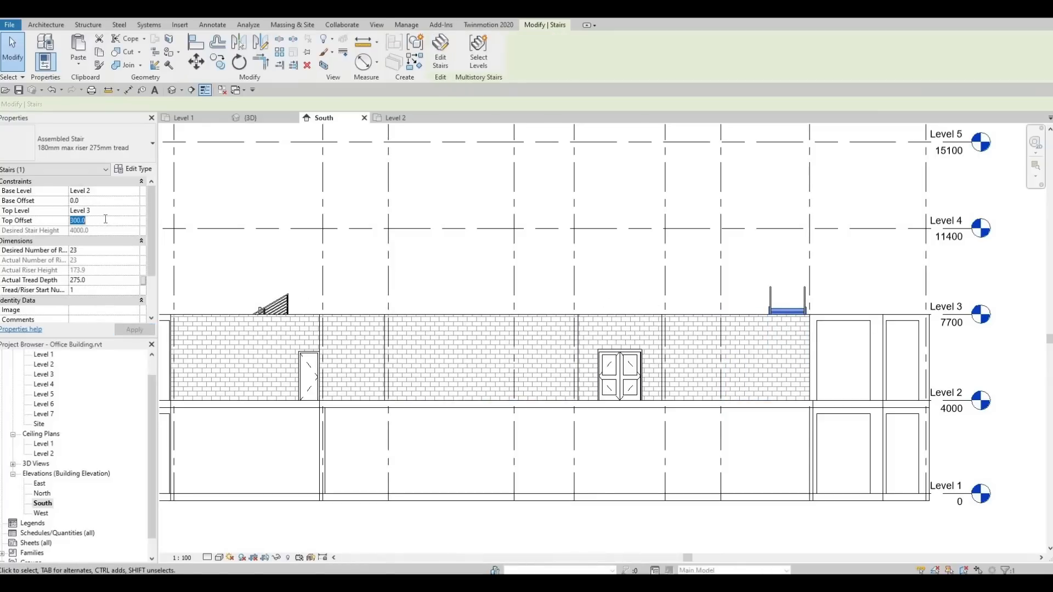
text(0)
key(Return)
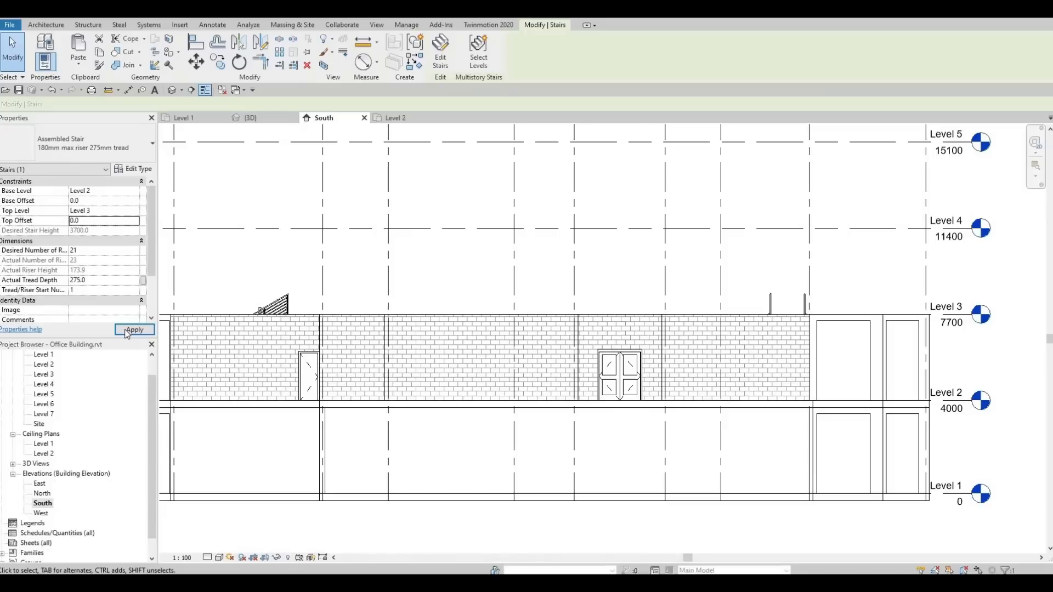
click(381, 271)
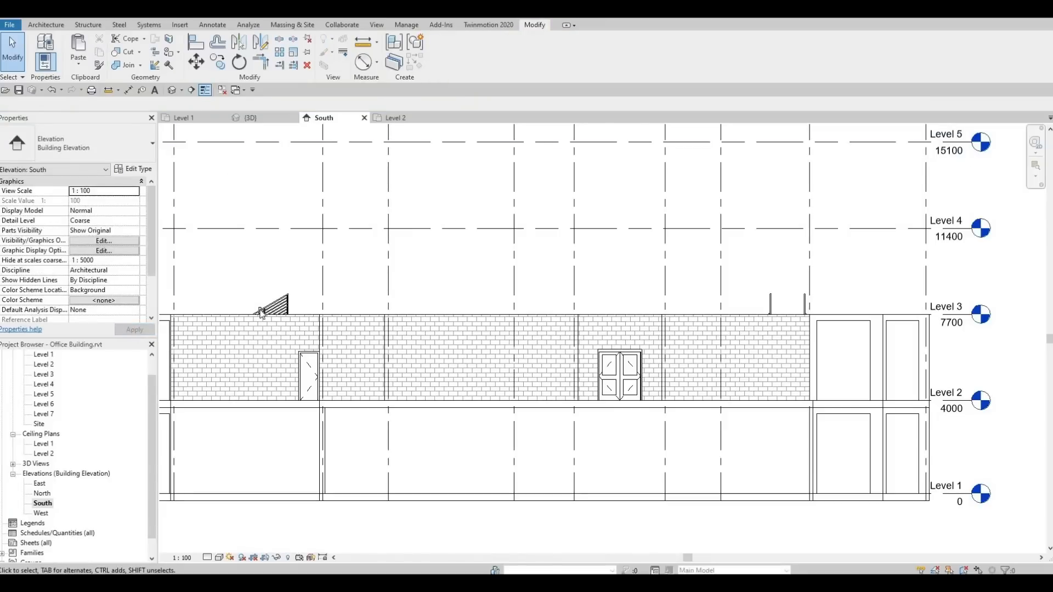
Set the top offset of the narrow Interior Wall 2 wall protruding through the sloping stair railing to 0.
scroll(261, 313, up, 5)
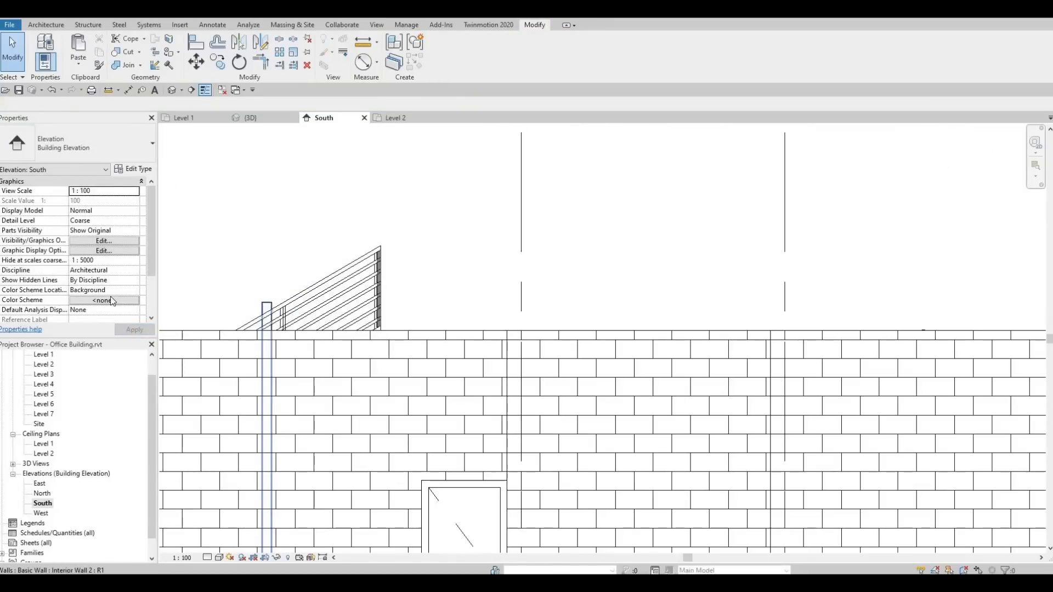
click(267, 310)
click(97, 260)
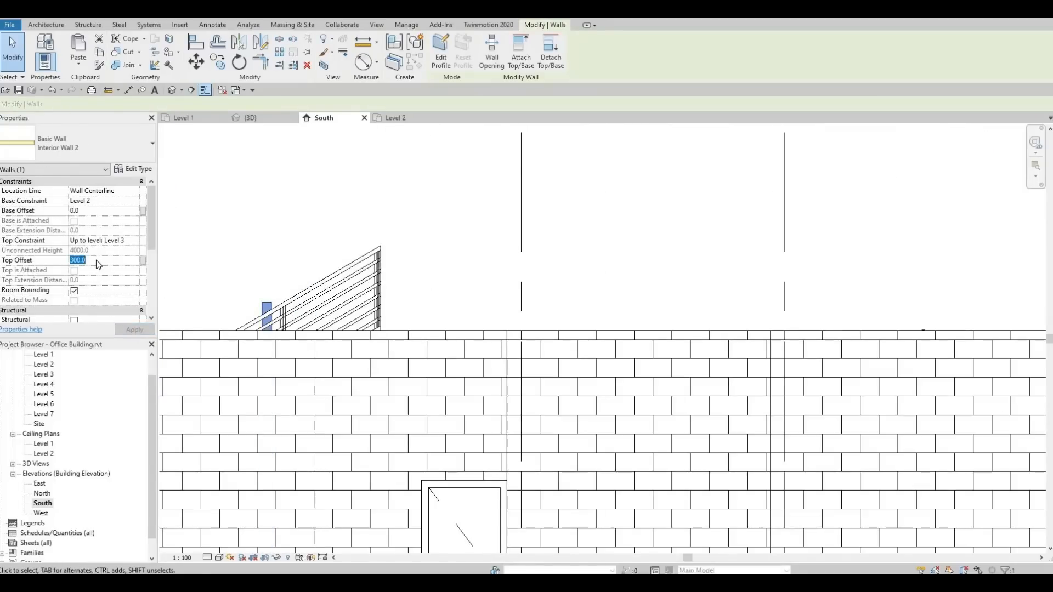
text(0)
click(134, 329)
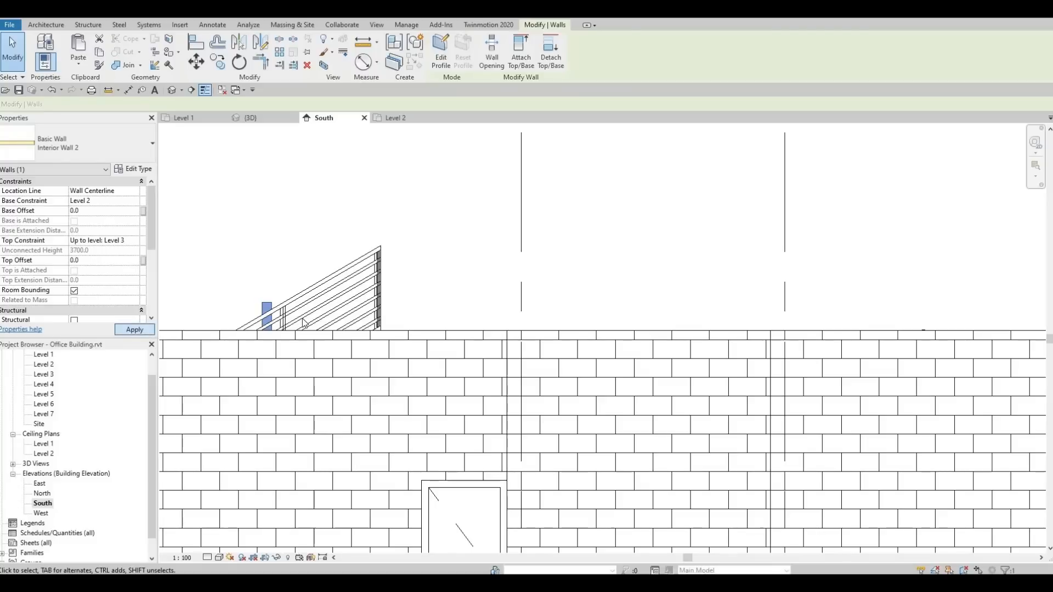
scroll(305, 323, down, 6)
key(Escape)
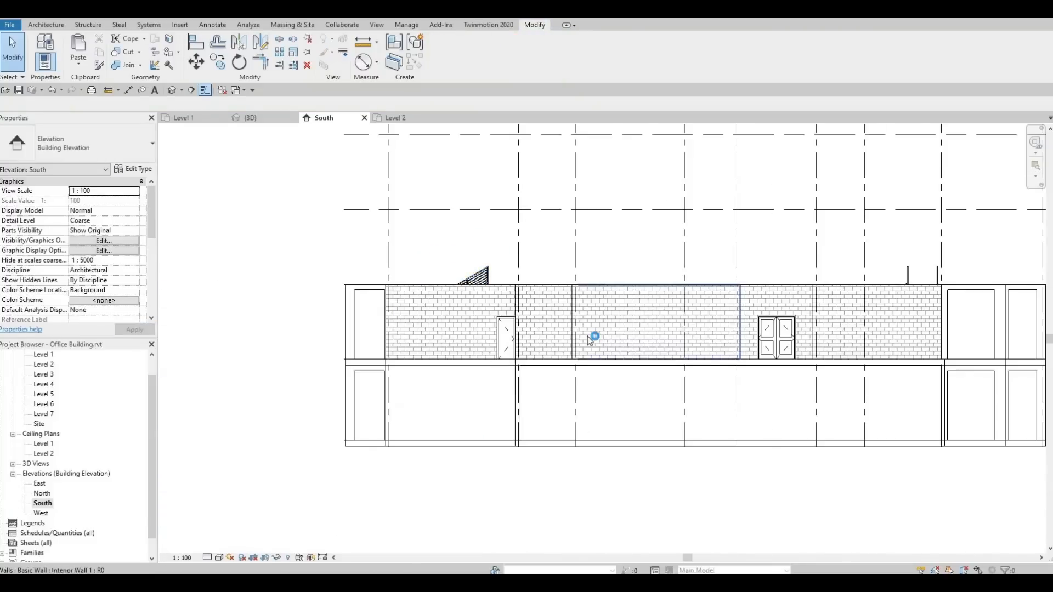
Examine the South elevation, including the upright stair railings, for any elements still protruding above Level 3.
middle_drag(895, 297, 719, 317)
scroll(732, 308, up, 7)
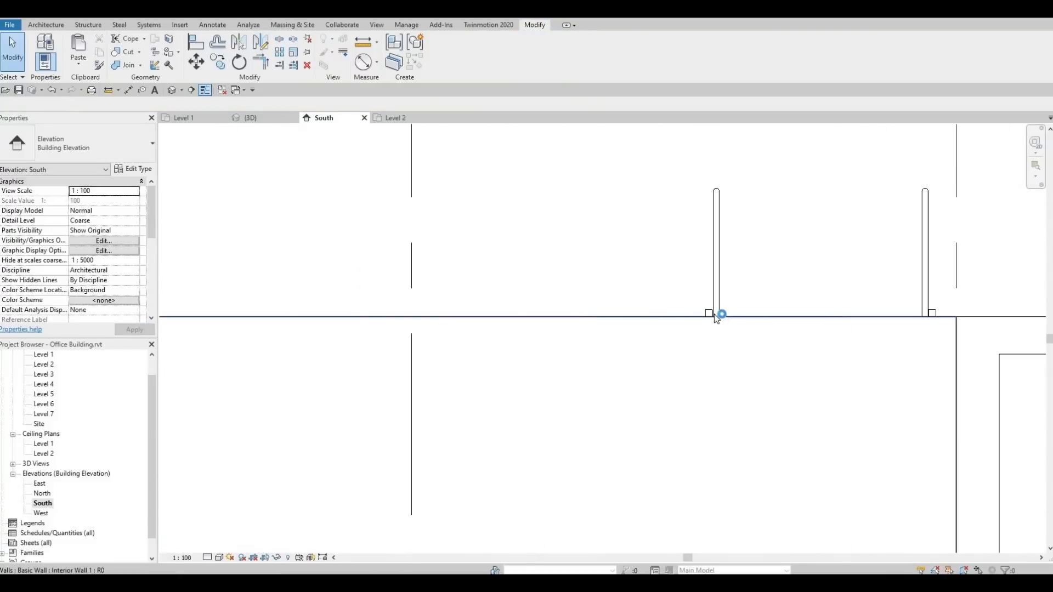
scroll(714, 315, up, 5)
scroll(735, 268, down, 7)
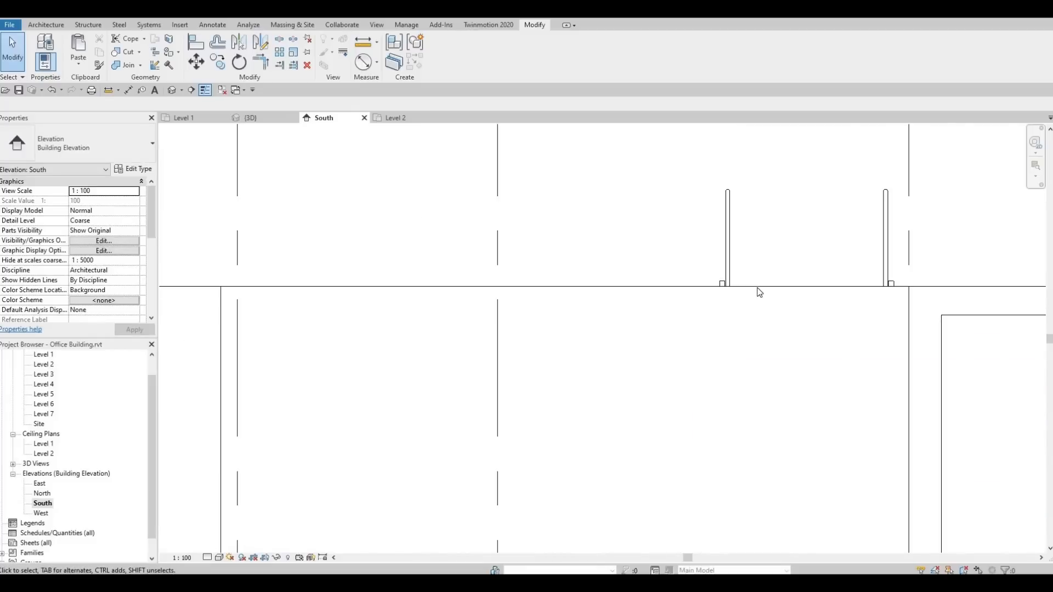
scroll(756, 302, down, 8)
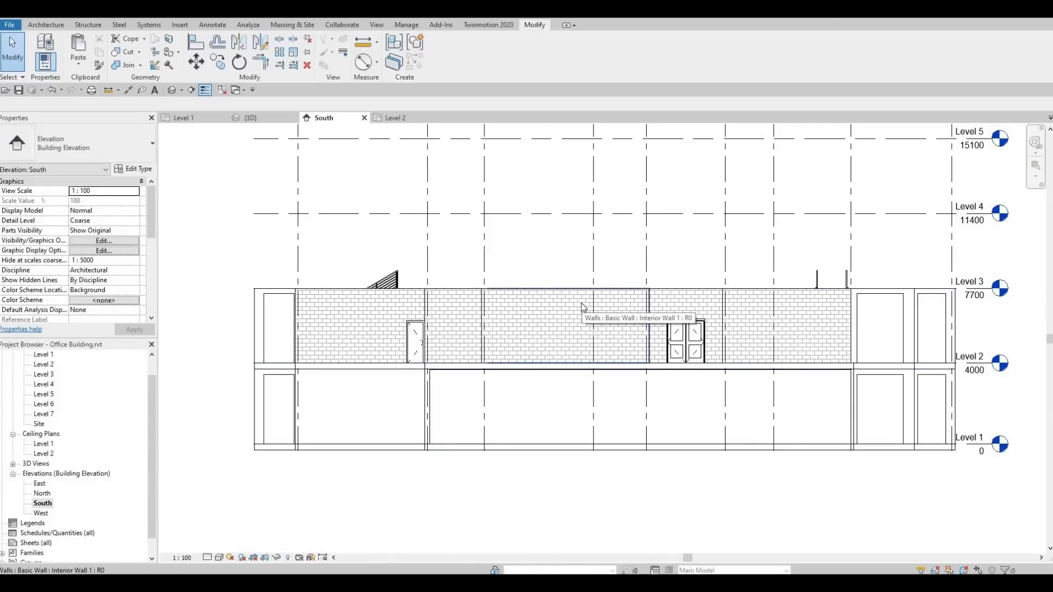
scroll(581, 304, down, 3)
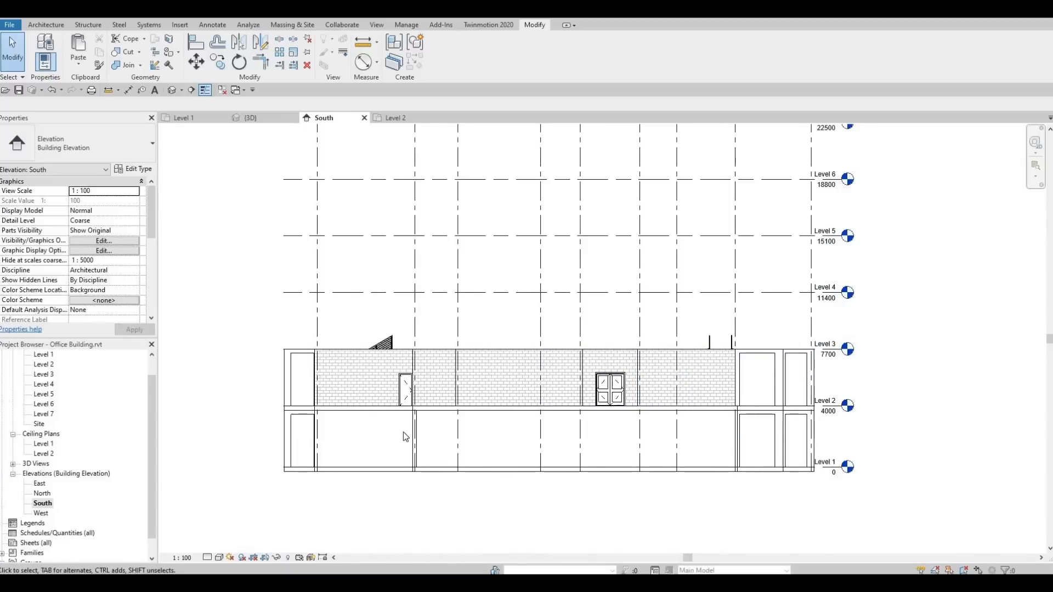
middle_drag(714, 437, 755, 419)
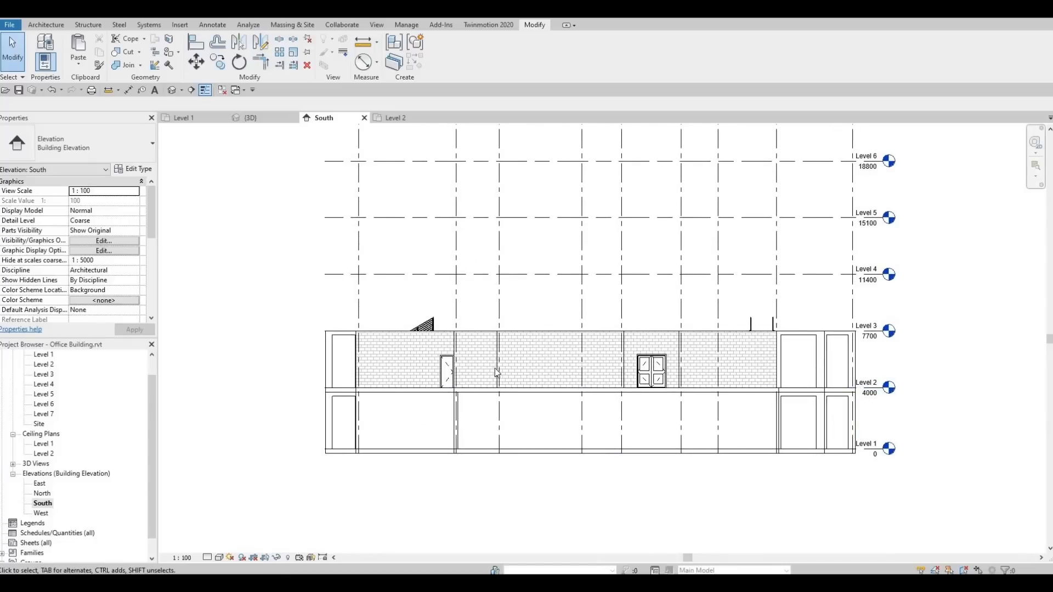
middle_drag(494, 367, 573, 354)
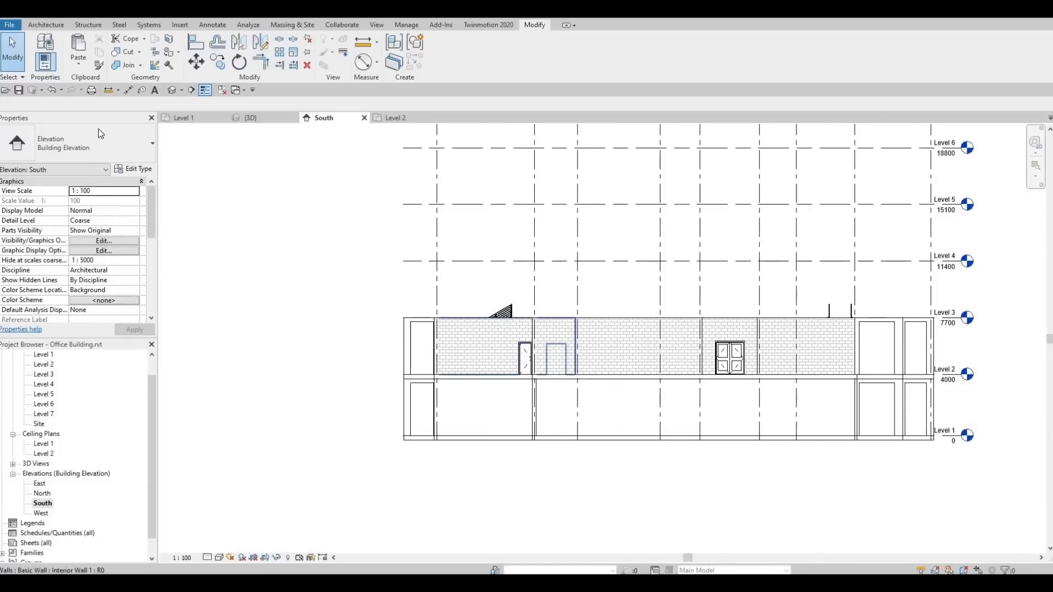
In the 3D view, delete the Interior Wall 1 front wall closing off the block beside the open elevator lobby.
click(257, 117)
middle_drag(557, 464, 630, 423)
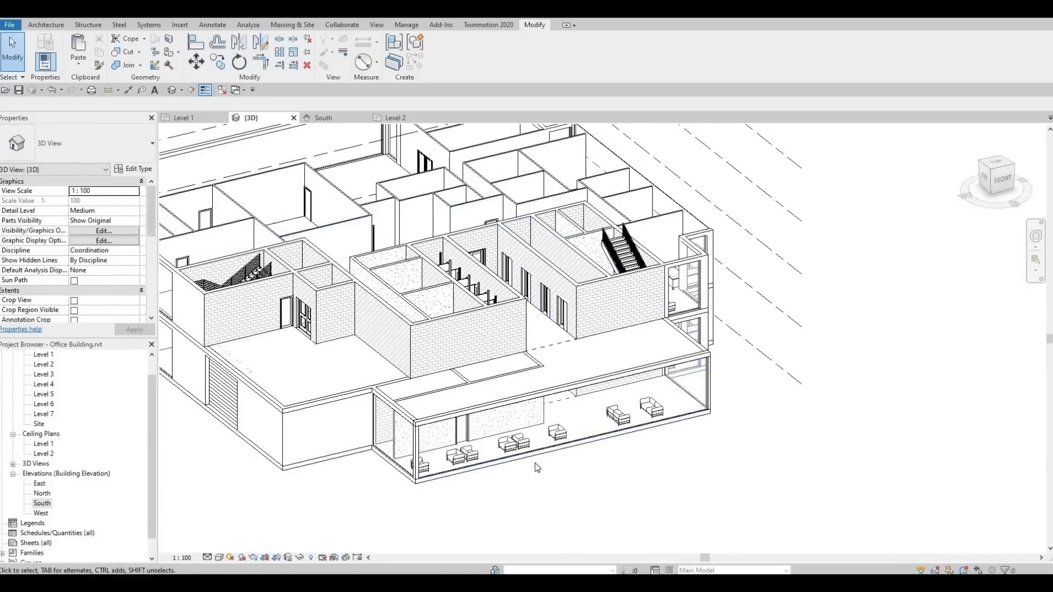
middle_drag(416, 429, 480, 431)
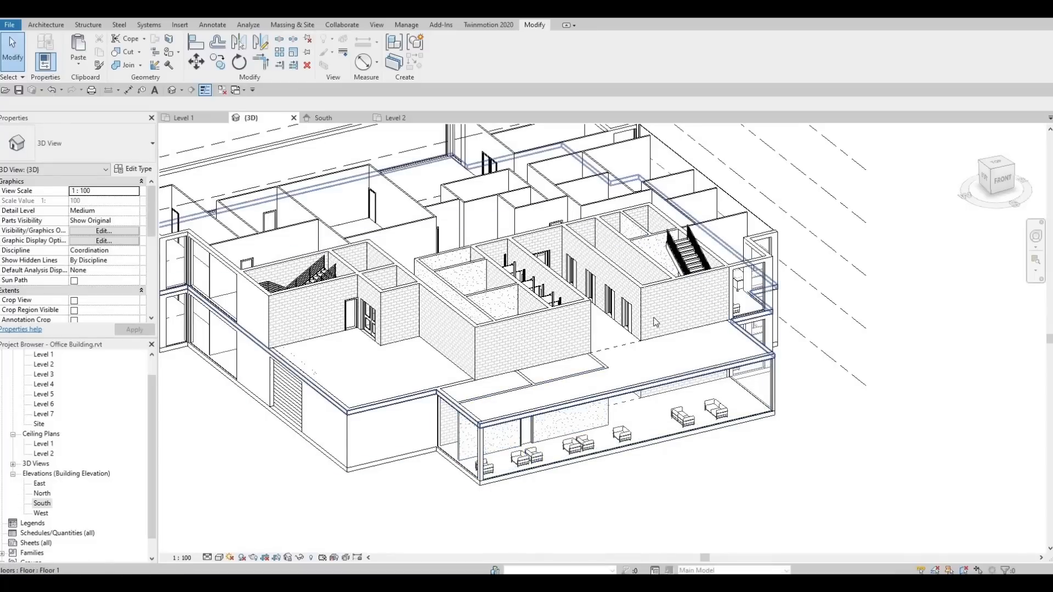
middle_drag(641, 333, 641, 390)
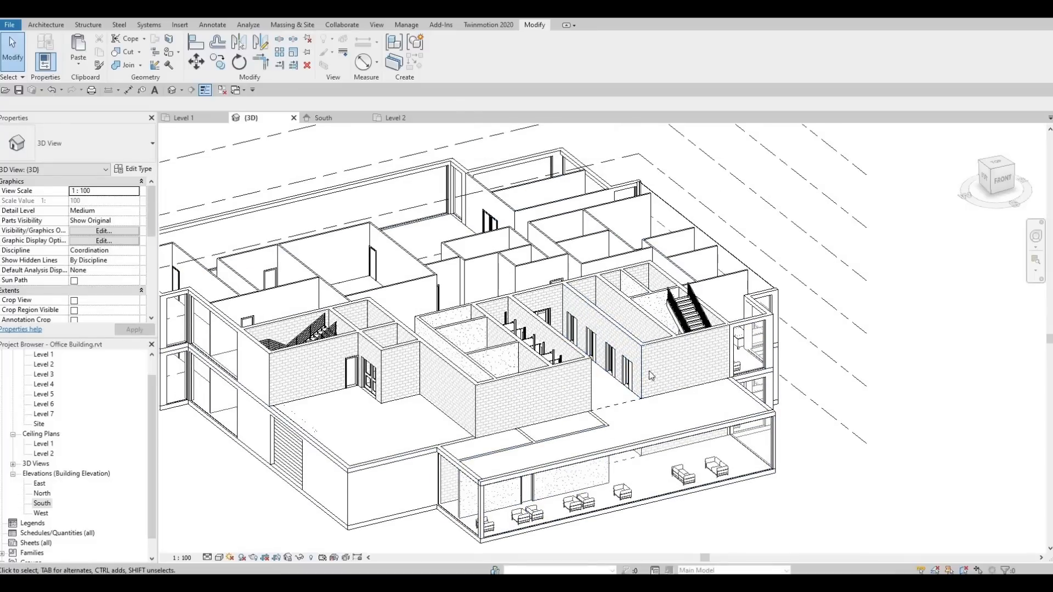
scroll(652, 371, up, 5)
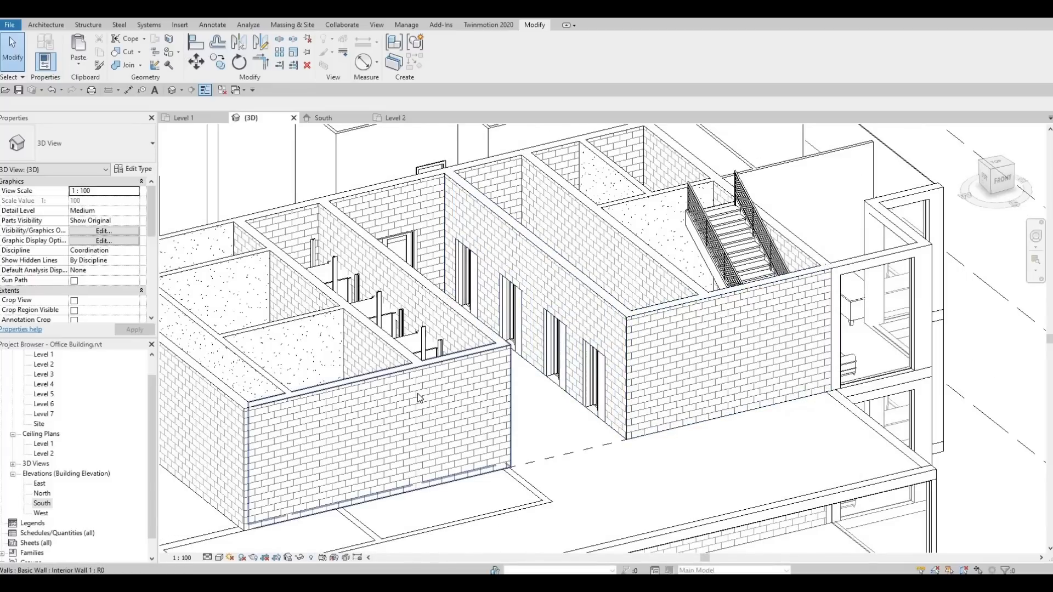
click(399, 380)
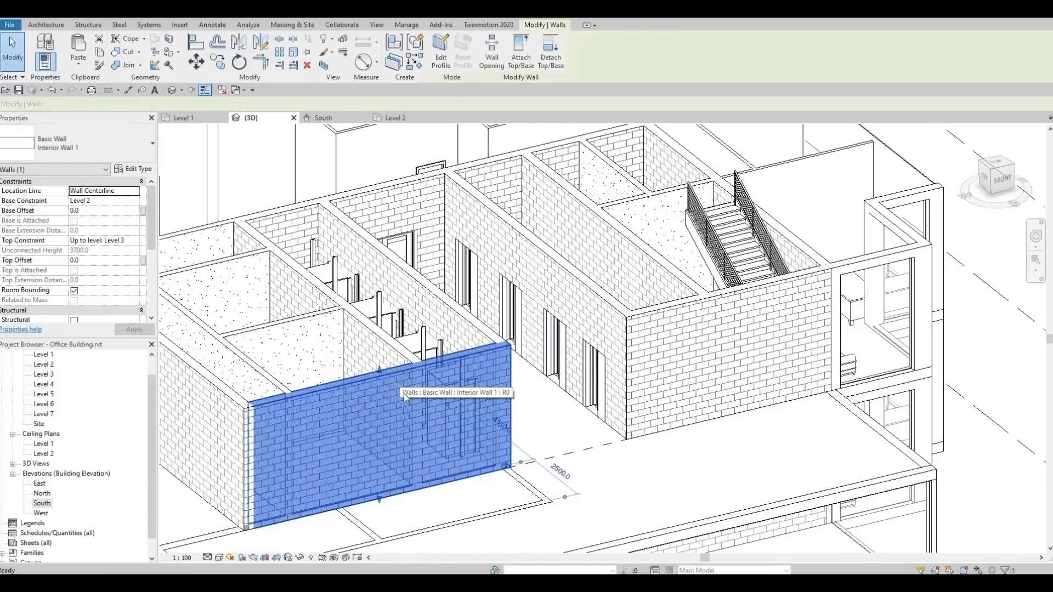
key(Delete)
Trim the block's long outer side wall and the front wall before the stair to a corner, forming one continuous front wall.
middle_drag(280, 485, 373, 472)
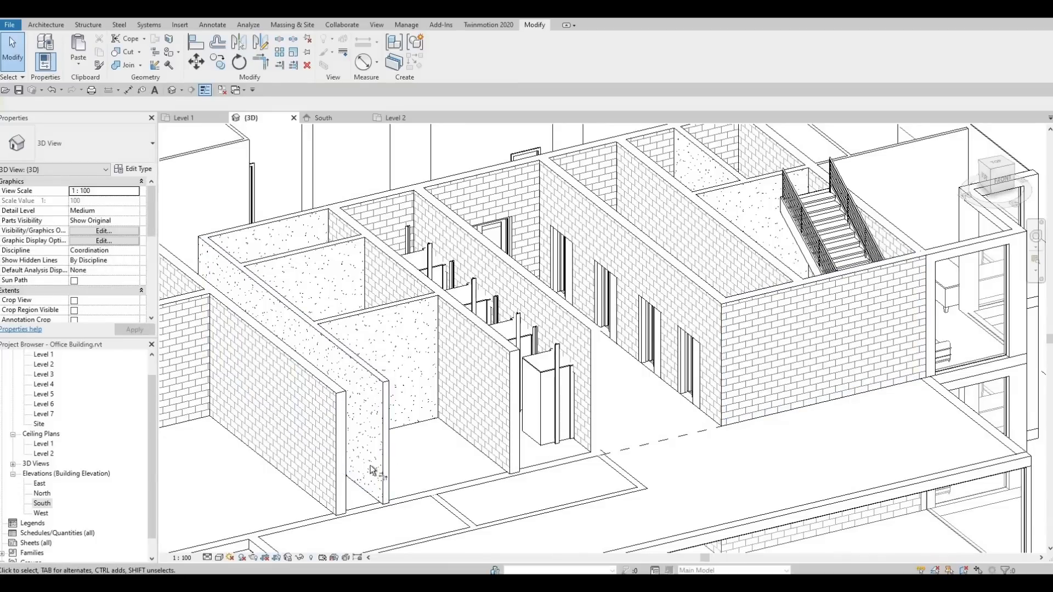
key(t)
key(r)
click(328, 391)
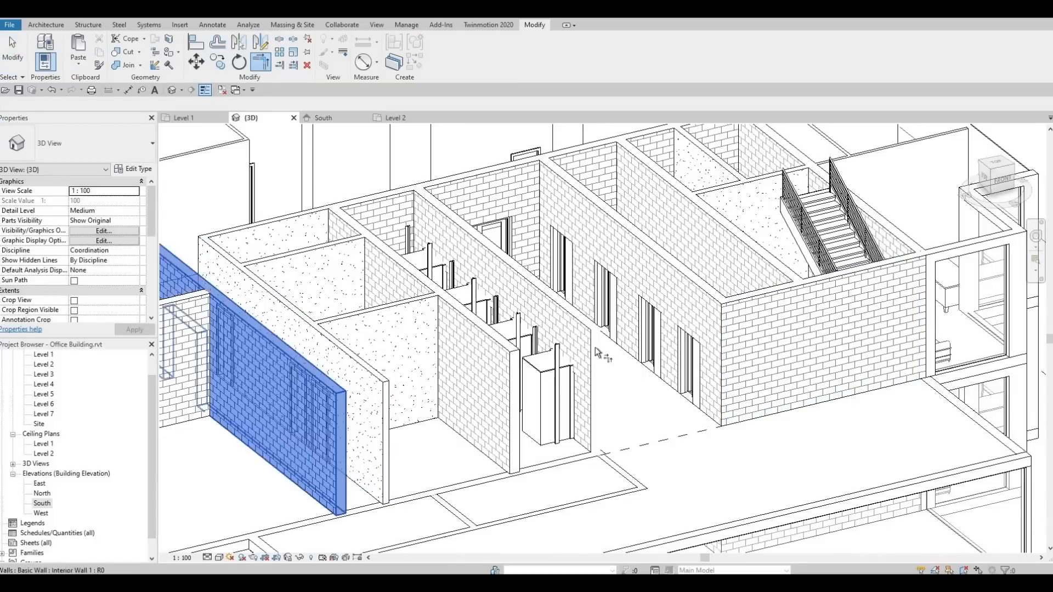
click(741, 309)
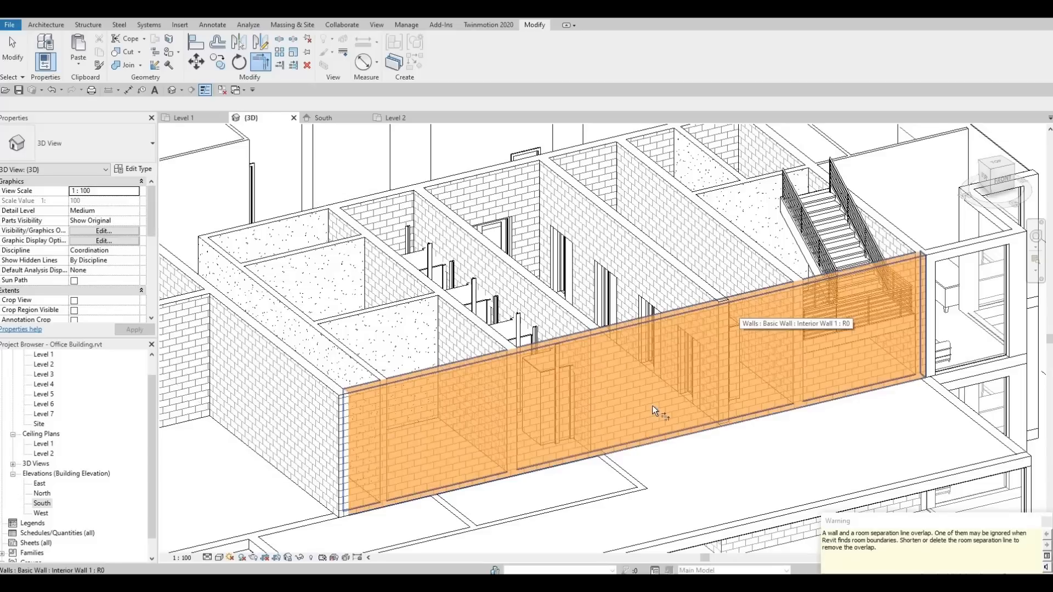
key(Escape)
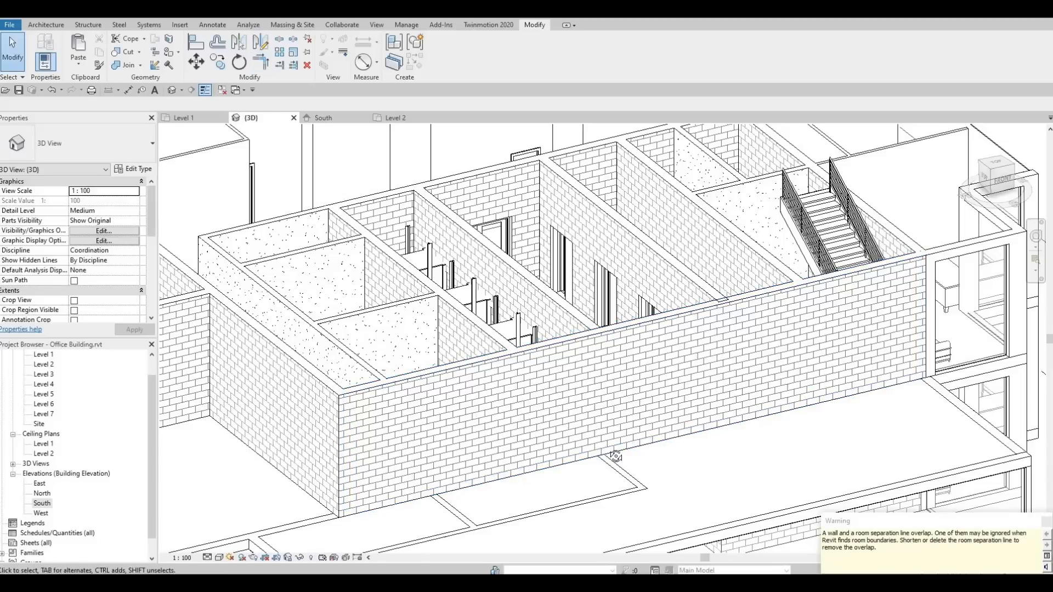
On the Level 2 floor plan, pull the overlapping elevator shaft wall end back to the inner face of the extended front wall.
middle_drag(588, 469, 722, 366)
scroll(691, 340, up, 3)
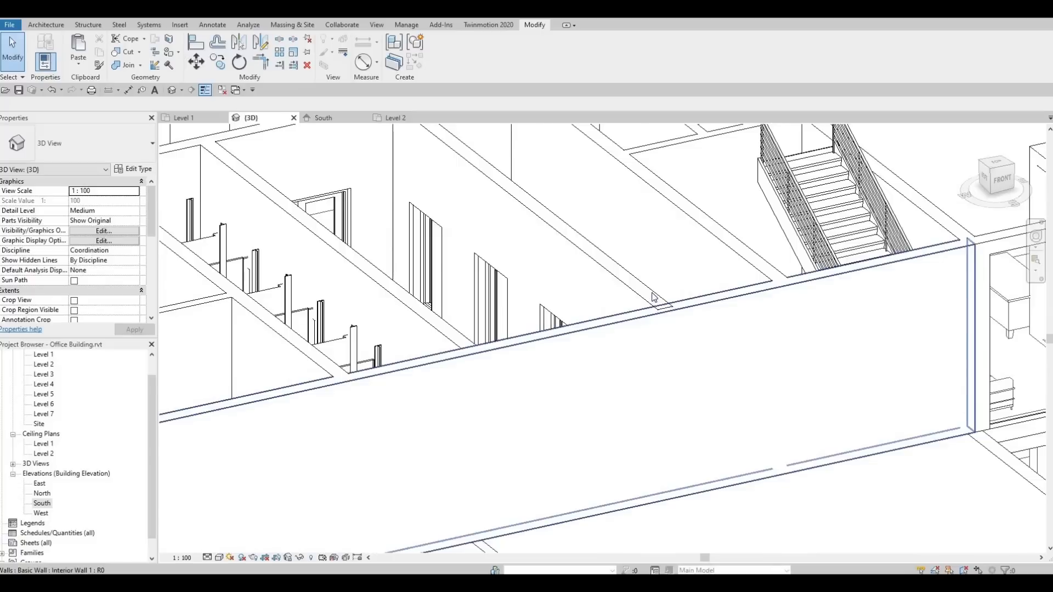
click(662, 314)
key(Escape)
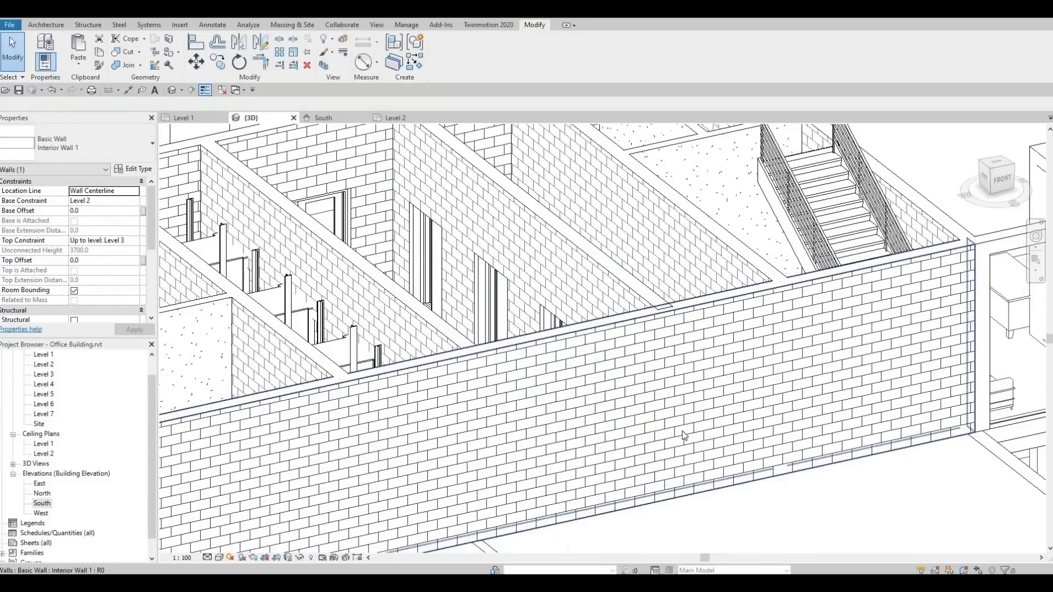
double_click(44, 364)
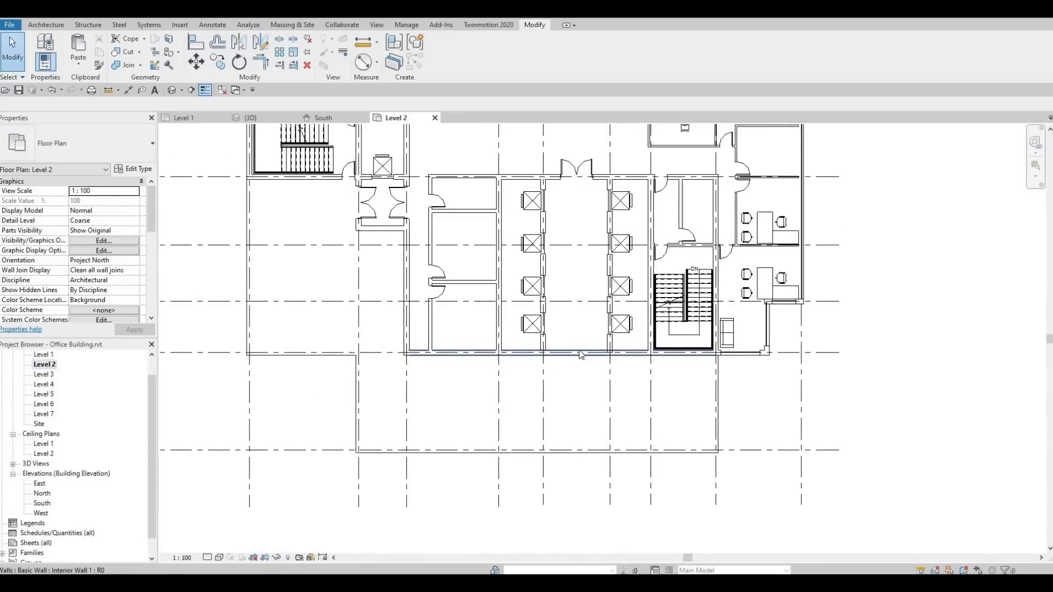
scroll(594, 339, up, 5)
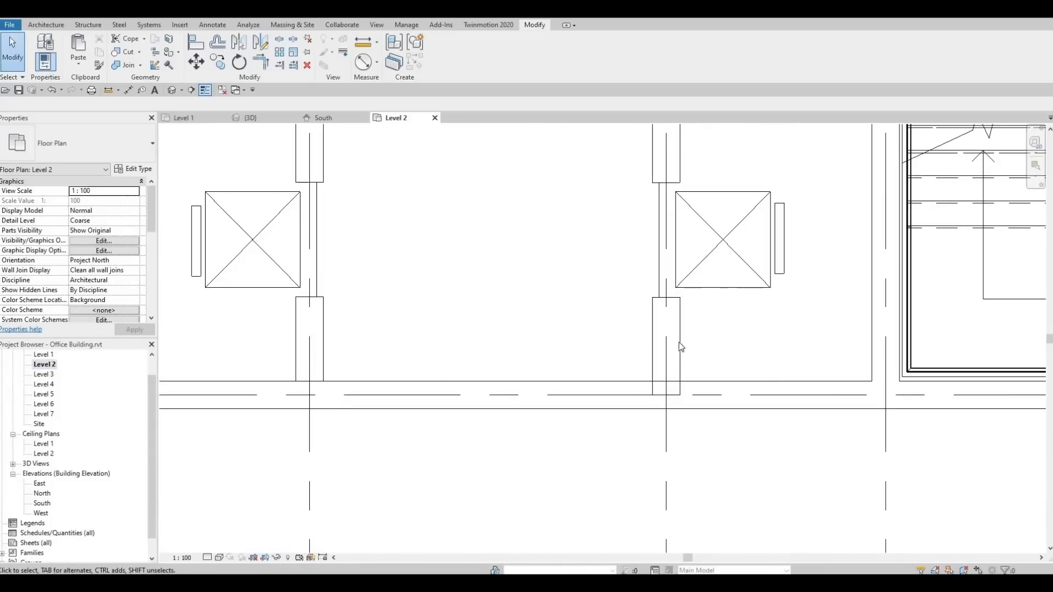
click(672, 393)
drag(667, 384, 666, 381)
key(Escape)
click(669, 362)
drag(665, 389, 666, 381)
click(628, 456)
scroll(651, 400, down, 2)
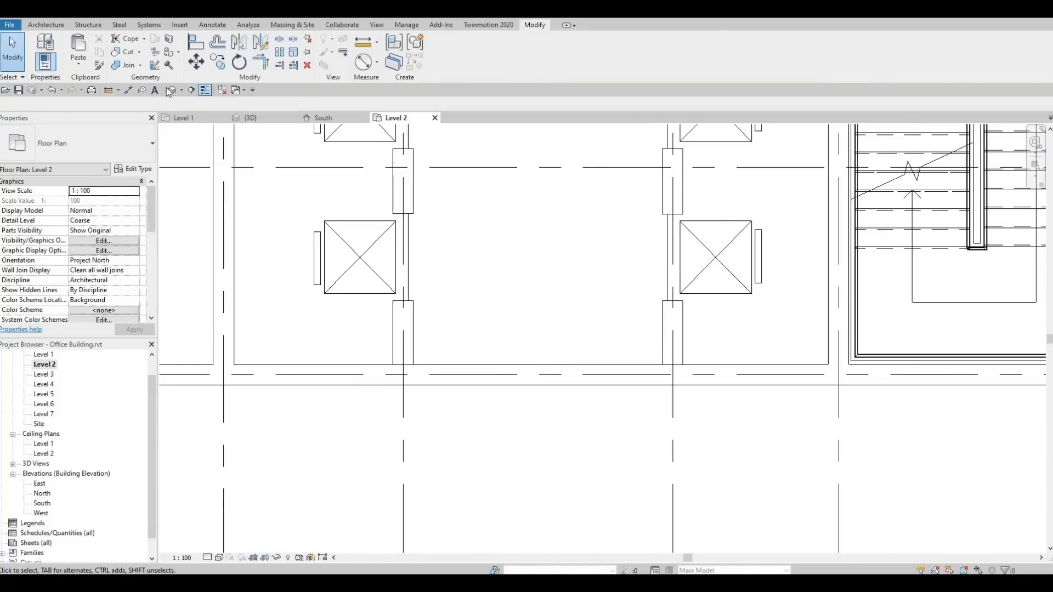
middle_drag(562, 400, 626, 373)
scroll(634, 407, down, 3)
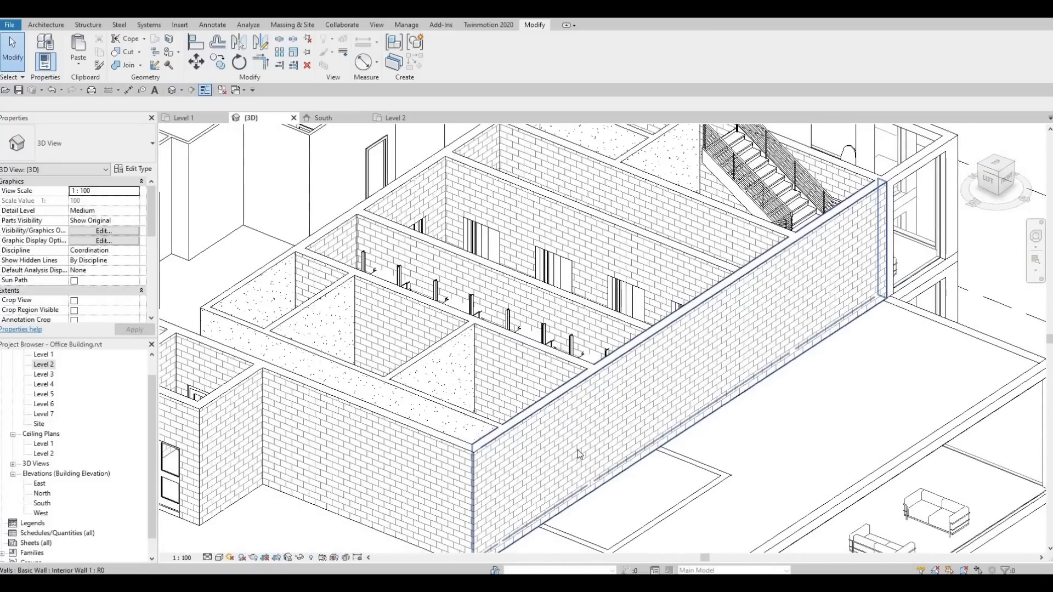
Examine the Level 2 block walls, stairs and floor slab in the 3D view from several angles.
scroll(578, 454, down, 1)
middle_drag(579, 454, 648, 411)
click(554, 434)
scroll(663, 395, down, 6)
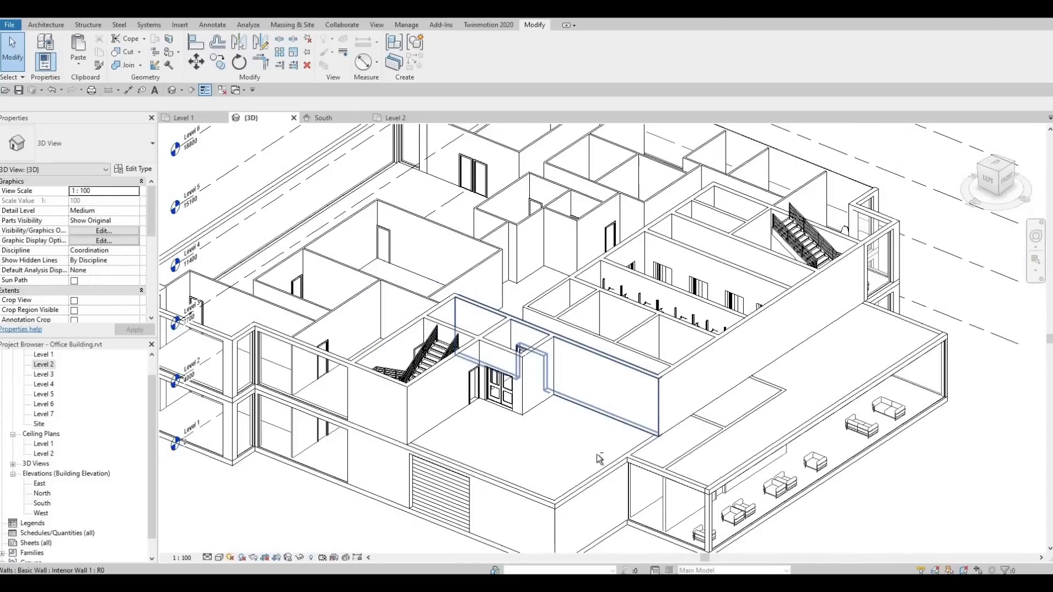
shift+middle_drag(586, 440, 498, 431)
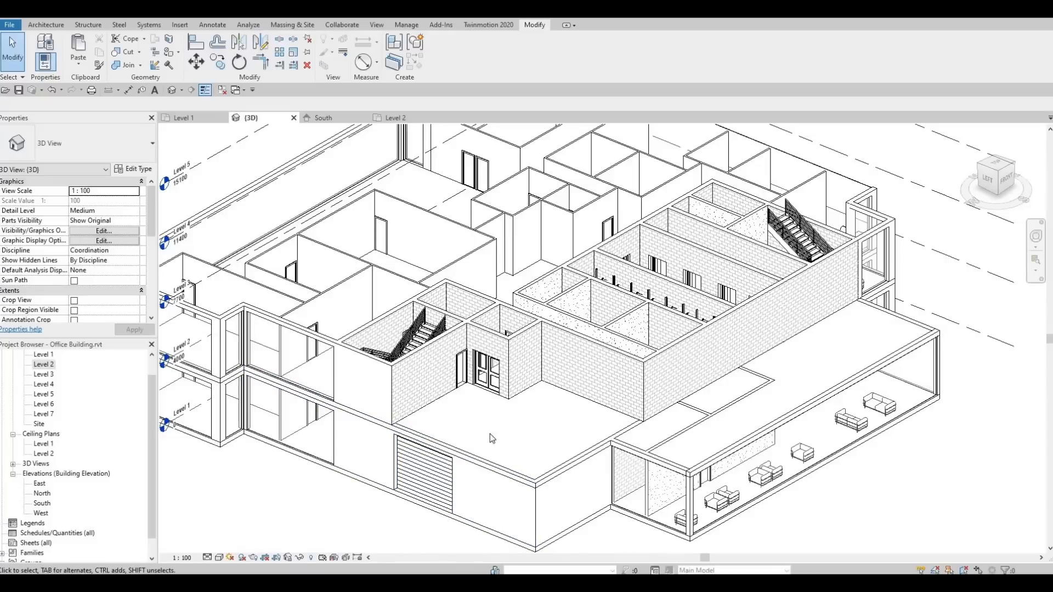
shift+middle_drag(602, 451, 502, 483)
shift+middle_drag(476, 406, 484, 347)
scroll(454, 380, down, 3)
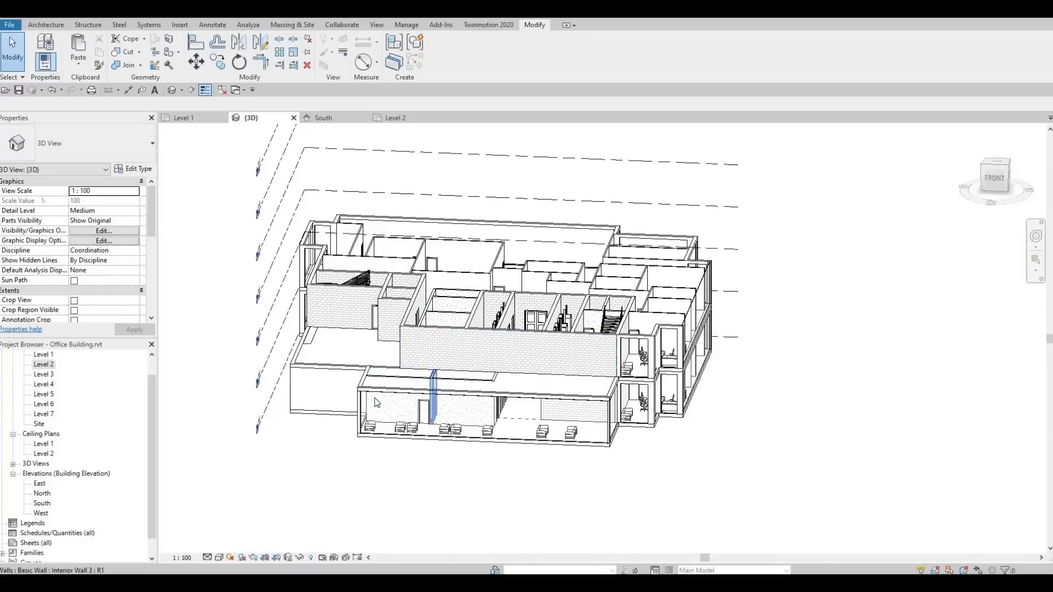
shift+middle_drag(464, 404, 483, 422)
scroll(482, 424, up, 5)
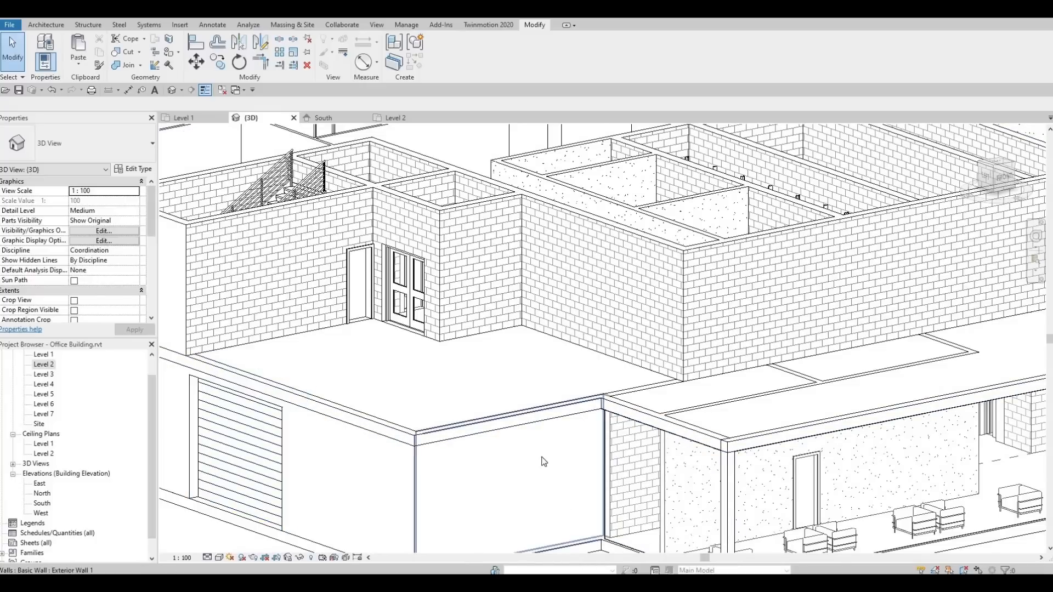
Open the Level 2 floor's boundary for editing and show its sketch in the Level 2 floor plan.
click(544, 422)
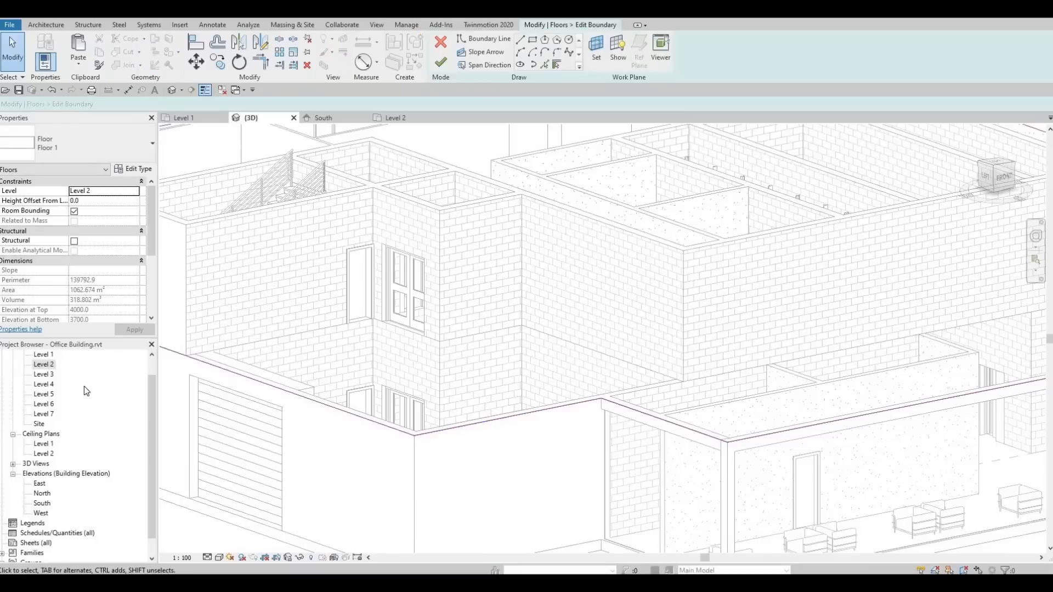
double_click(44, 364)
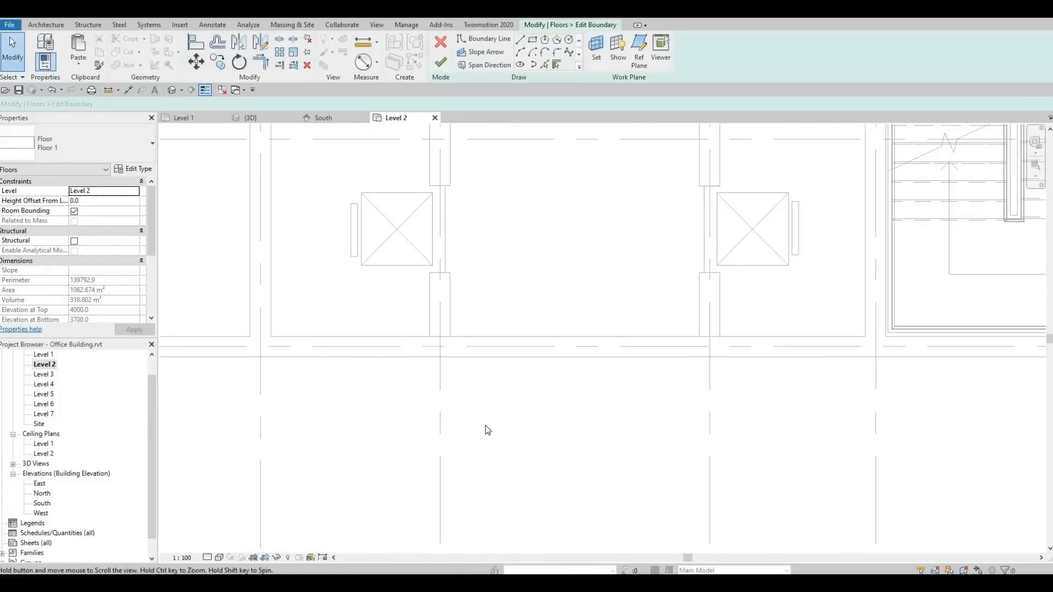
scroll(486, 428, down, 5)
scroll(444, 416, down, 1)
middle_drag(324, 422, 445, 423)
scroll(444, 423, down, 1)
middle_drag(388, 404, 521, 404)
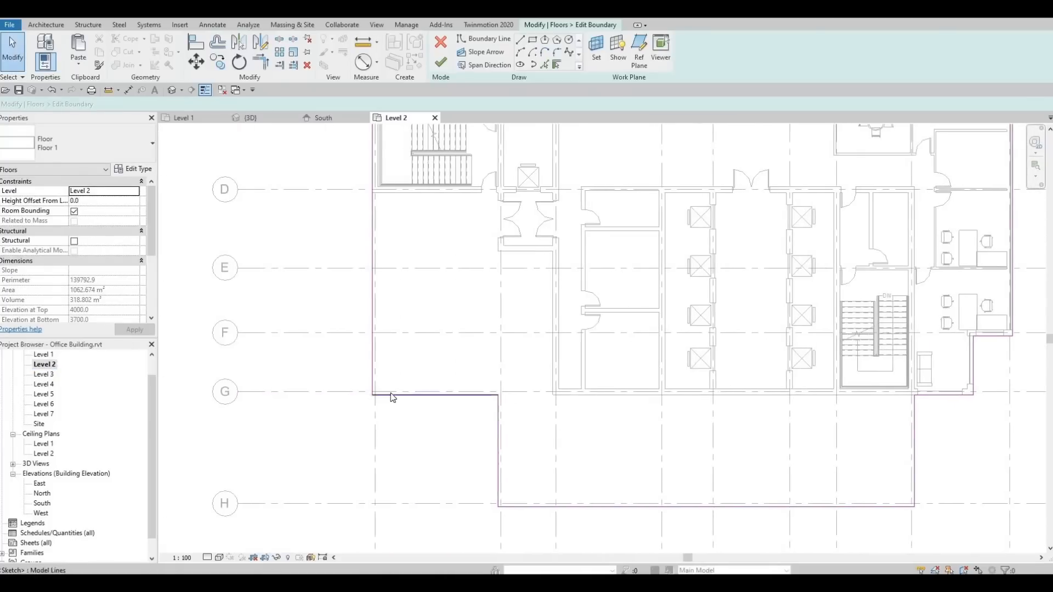
Move the short floor boundary edge just outside grid G inward onto the grid G line.
scroll(393, 396, up, 4)
scroll(419, 416, up, 2)
click(430, 413)
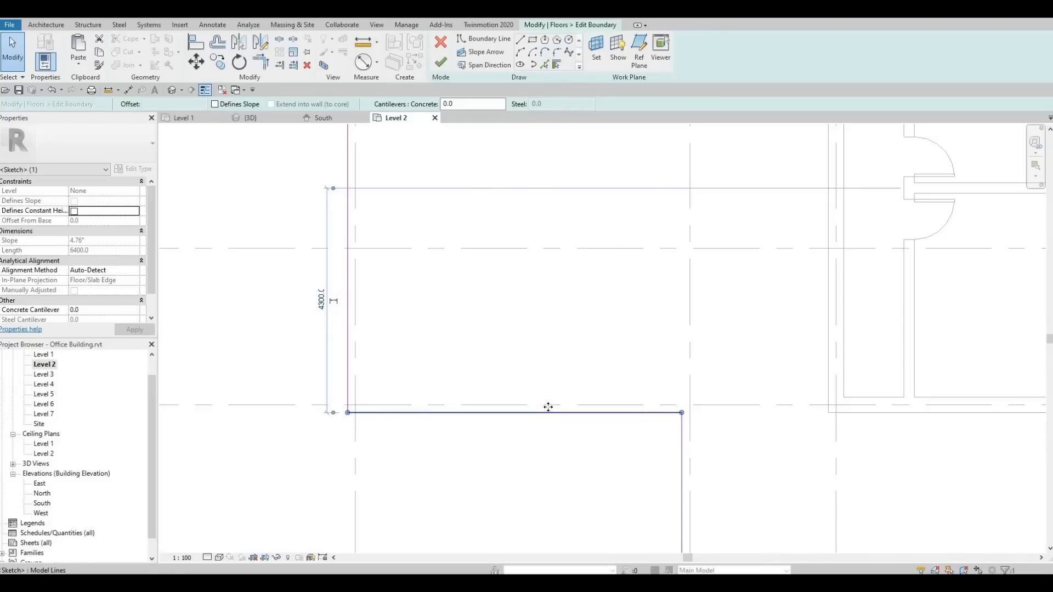
drag(552, 410, 567, 404)
click(551, 344)
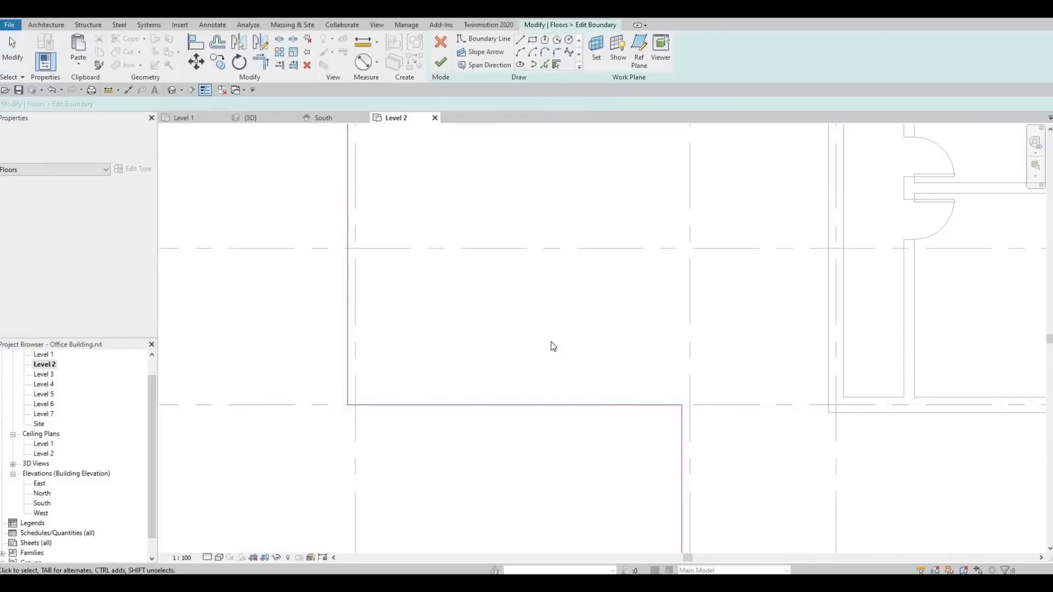
Align the side boundary edge descending from grid G and the adjoining outer side edge with their nearest vertical grid lines.
middle_drag(680, 425, 643, 352)
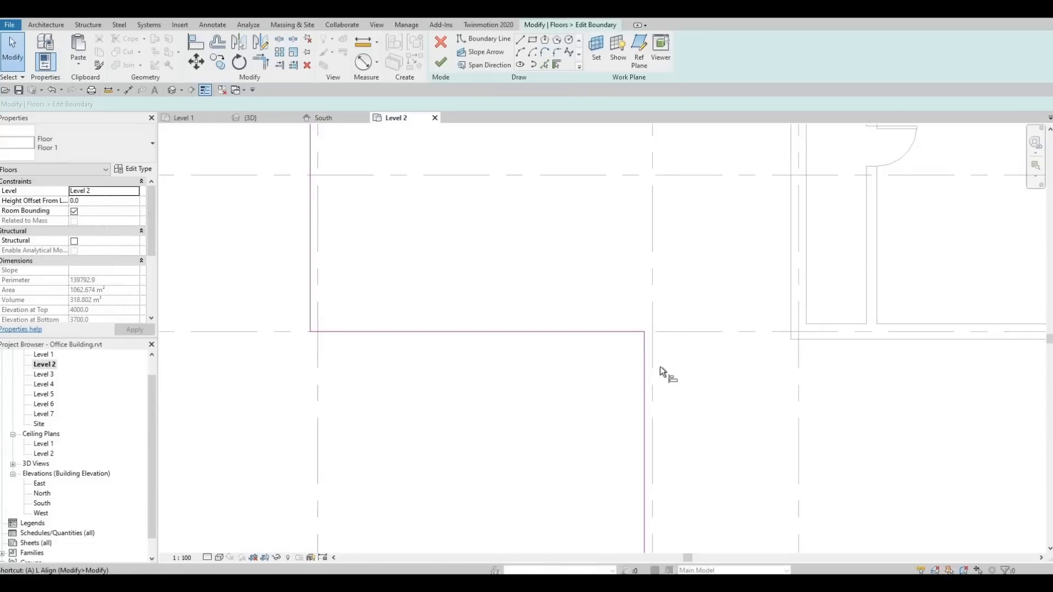
key(l)
click(647, 378)
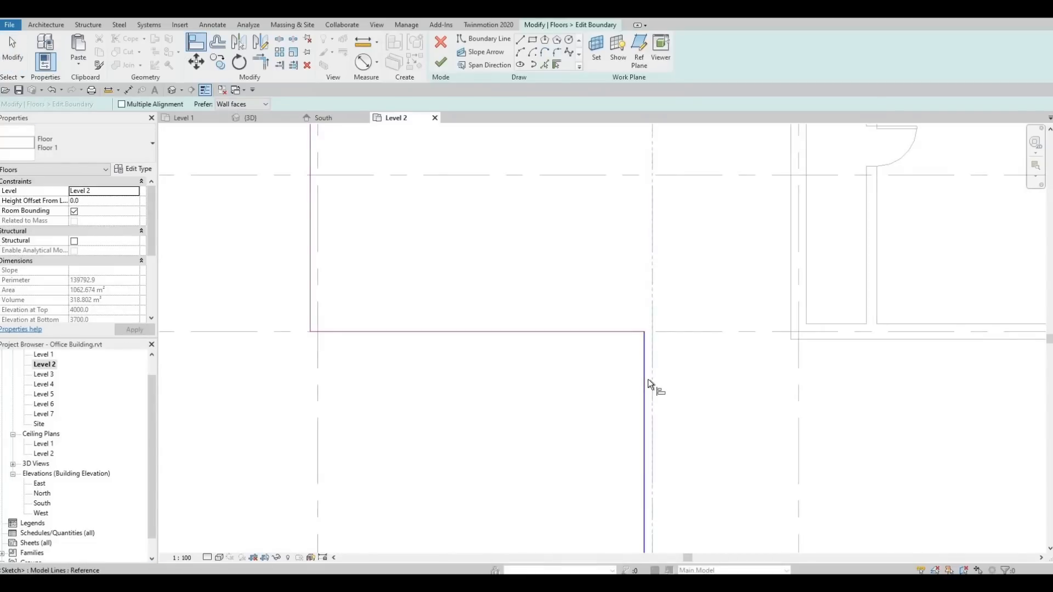
click(647, 379)
middle_drag(330, 274, 340, 296)
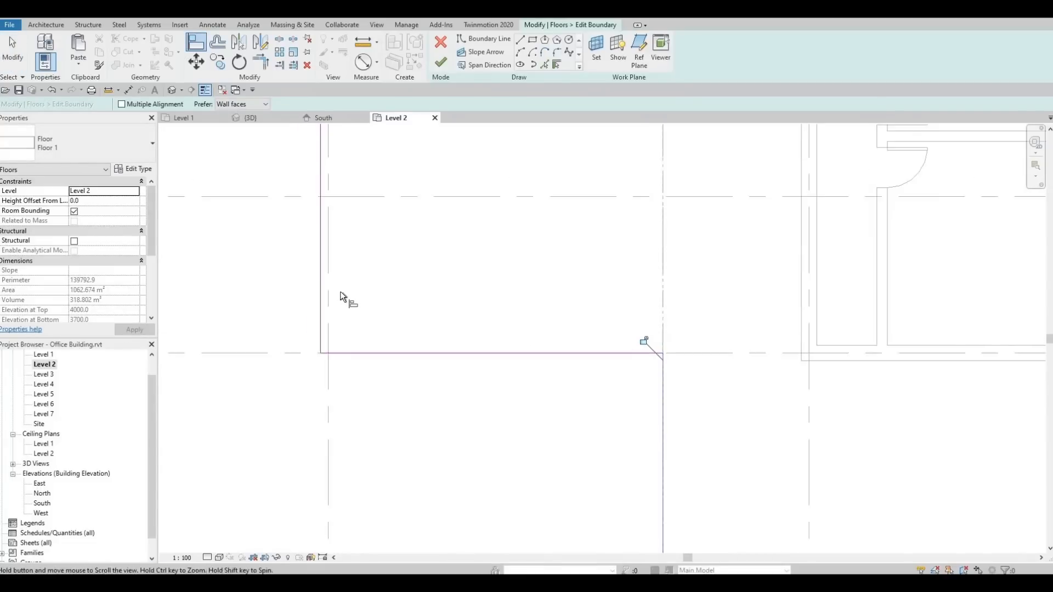
click(341, 291)
click(334, 291)
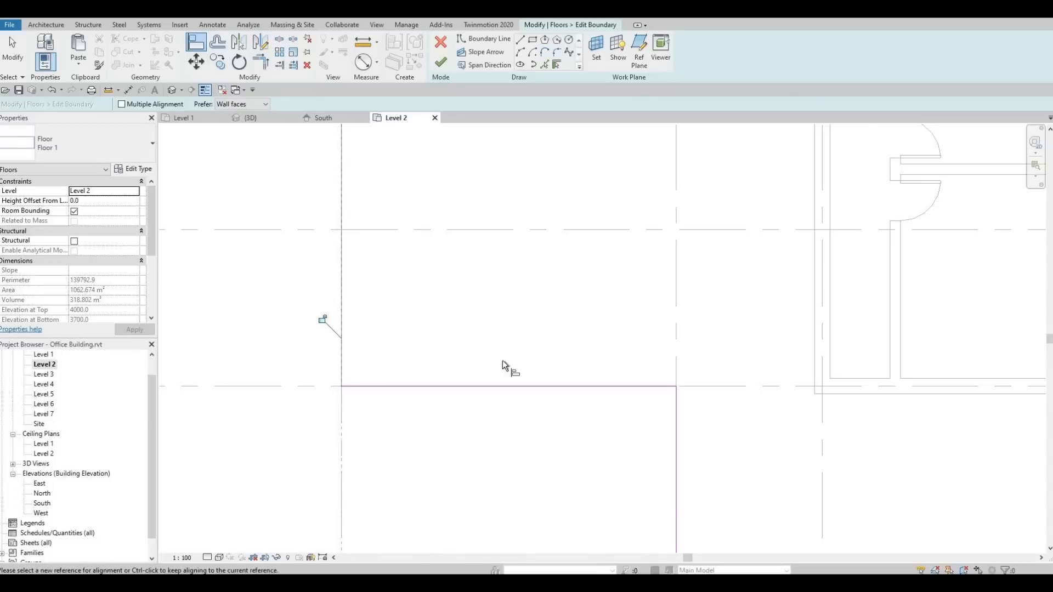
Align the long front edge of the floor boundary with grid line H.
scroll(360, 268, down, 2)
middle_drag(591, 505, 342, 407)
scroll(535, 424, up, 1)
click(536, 409)
click(581, 405)
Align the boundary edge closing the front projection below the stair with the vertical grid line beside the stair.
scroll(571, 429, down, 2)
middle_drag(819, 311, 581, 360)
scroll(580, 360, down, 1)
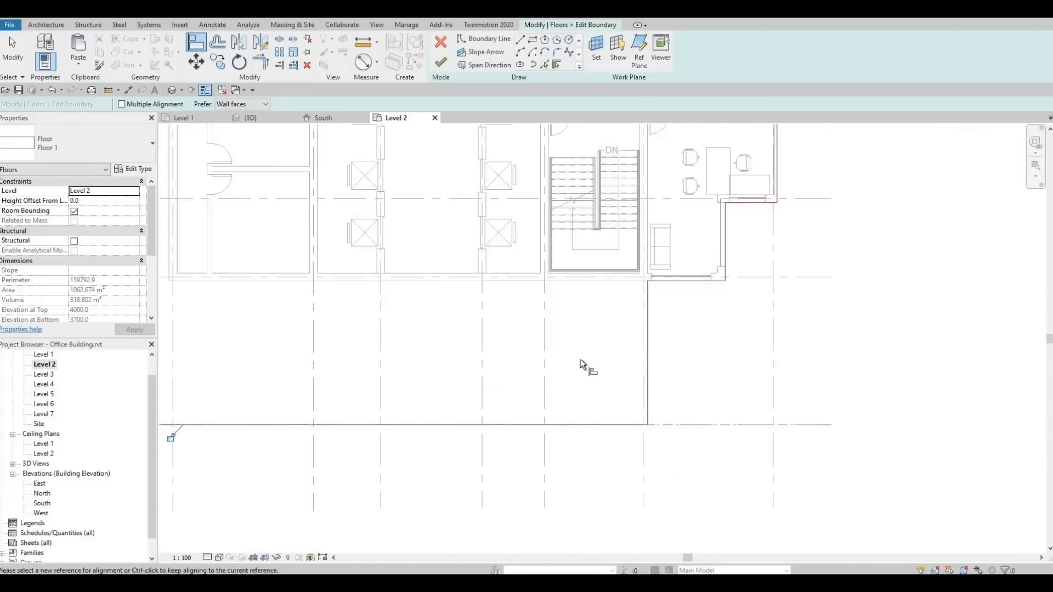
scroll(580, 360, down, 1)
click(603, 351)
click(605, 346)
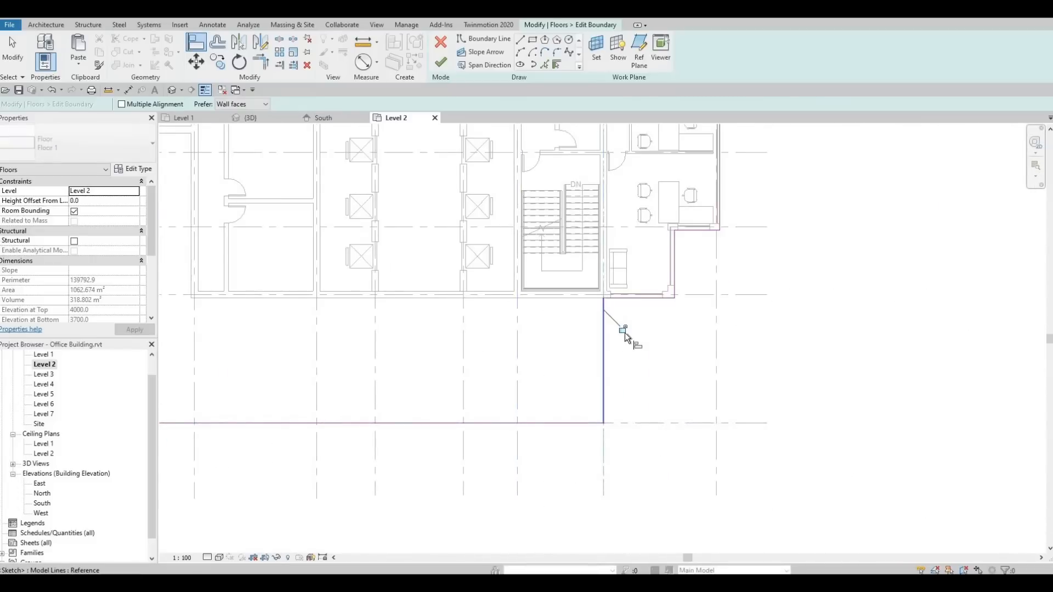
Align the boundary edge in front of the sofa area with grid G and its outer side edge with the exterior wall's centerline.
middle_drag(645, 334, 618, 360)
scroll(619, 365, up, 3)
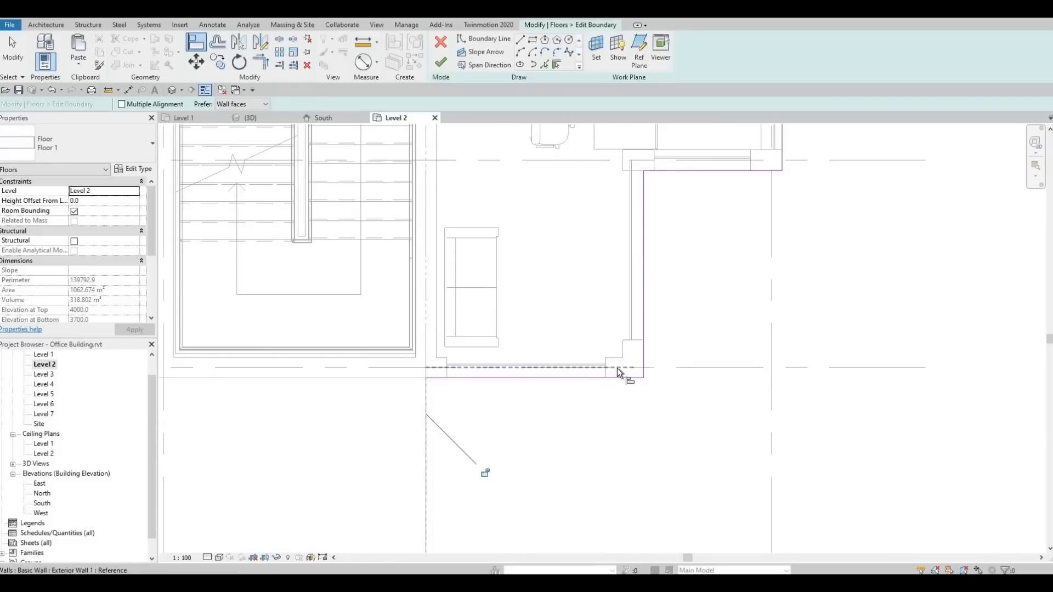
click(616, 373)
click(611, 380)
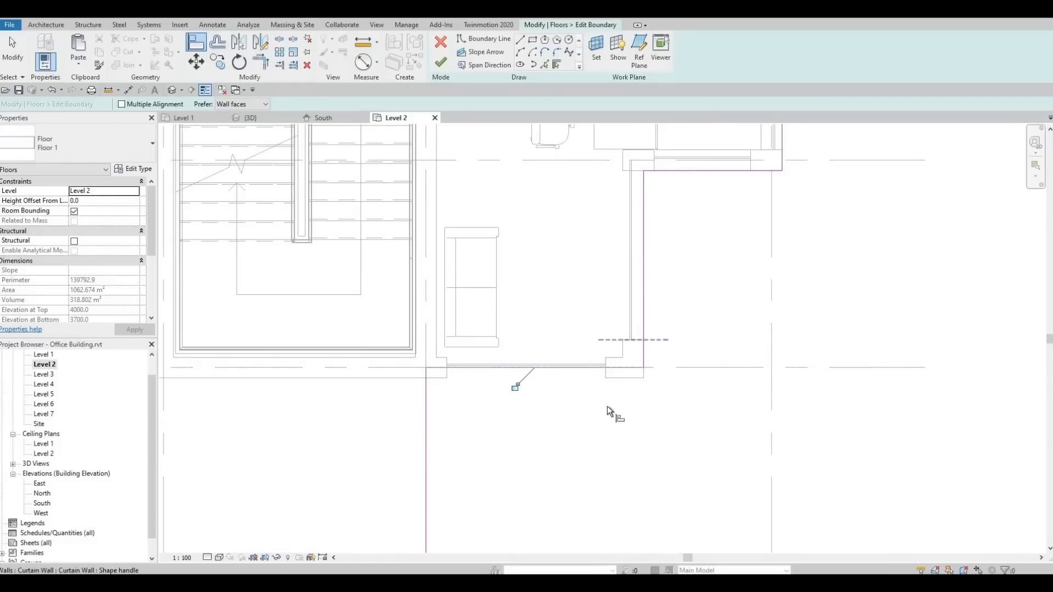
middle_drag(636, 334, 608, 405)
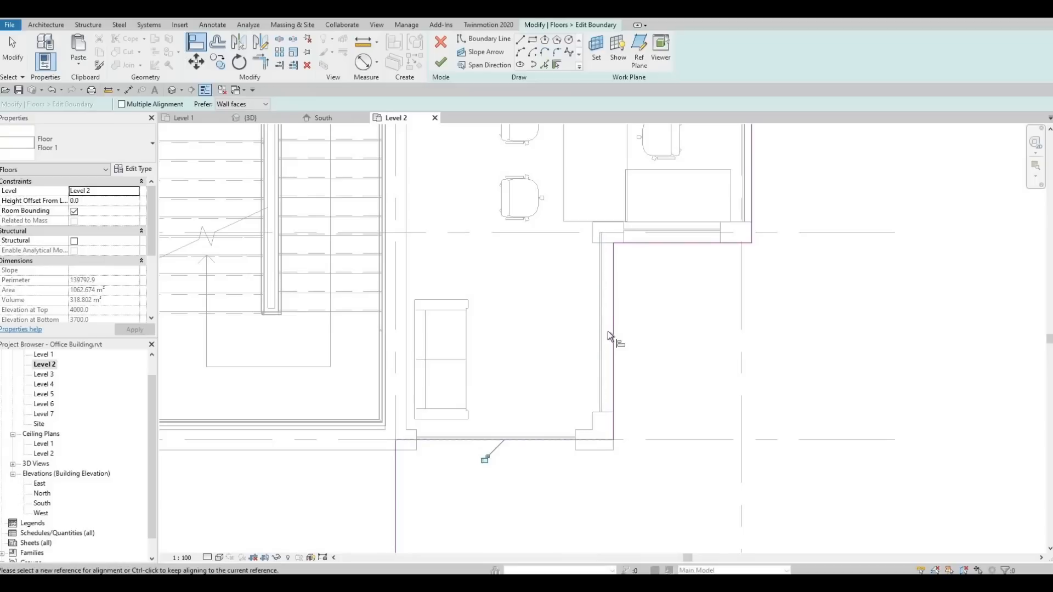
click(607, 331)
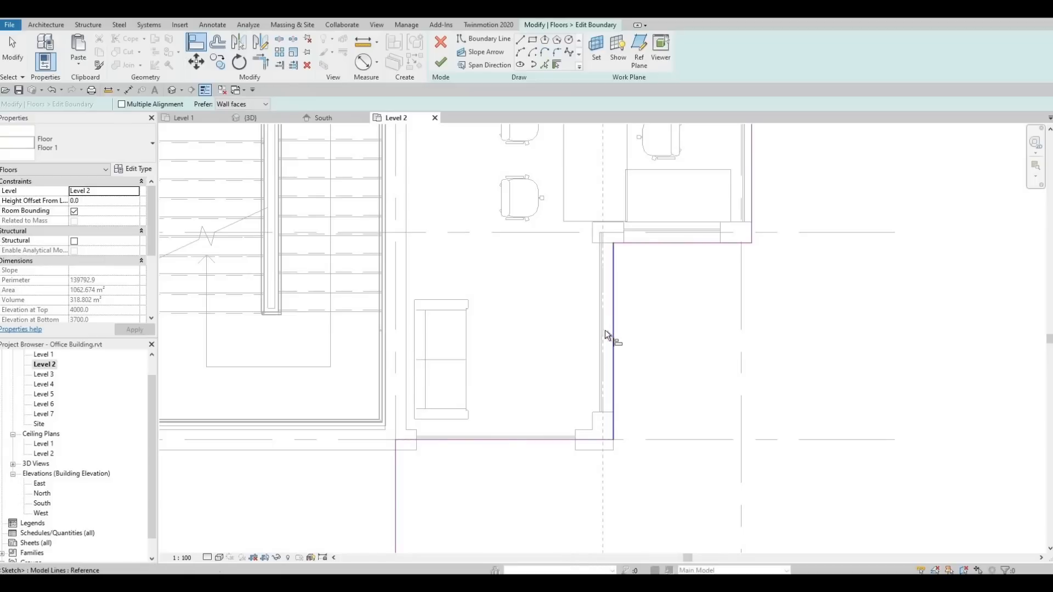
click(612, 337)
Align the short boundary edge beside the office desk with grid F and the long outer side edge with its vertical grid line.
middle_drag(617, 386, 577, 464)
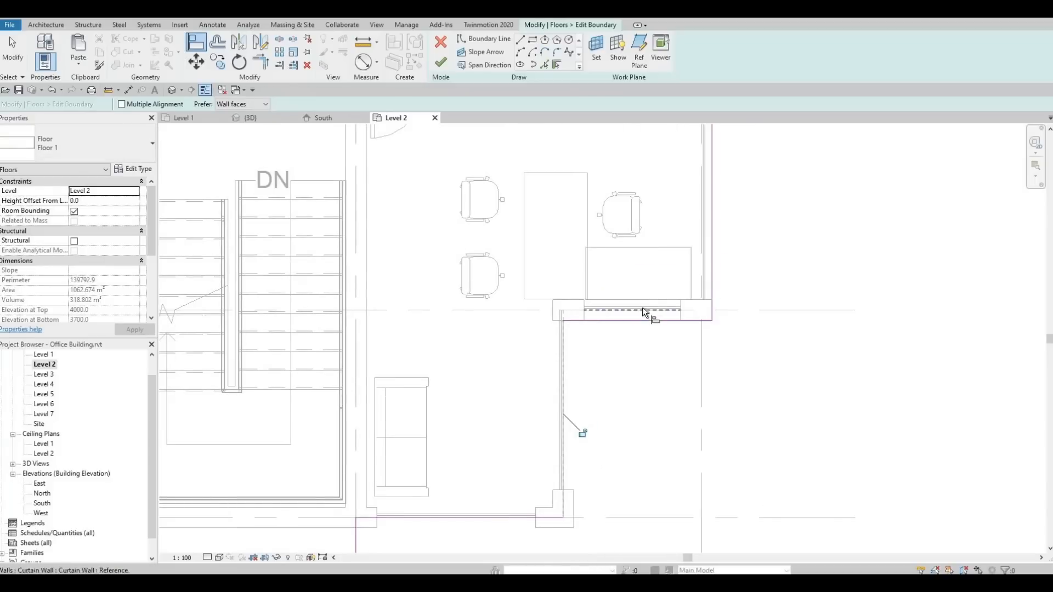
click(688, 309)
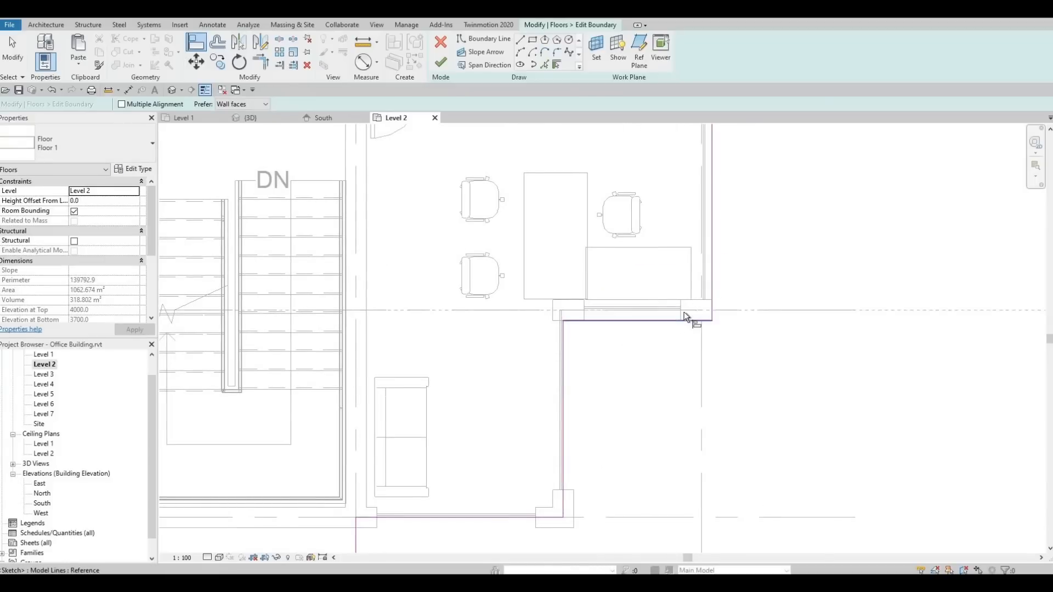
click(680, 320)
scroll(653, 342, up, 2)
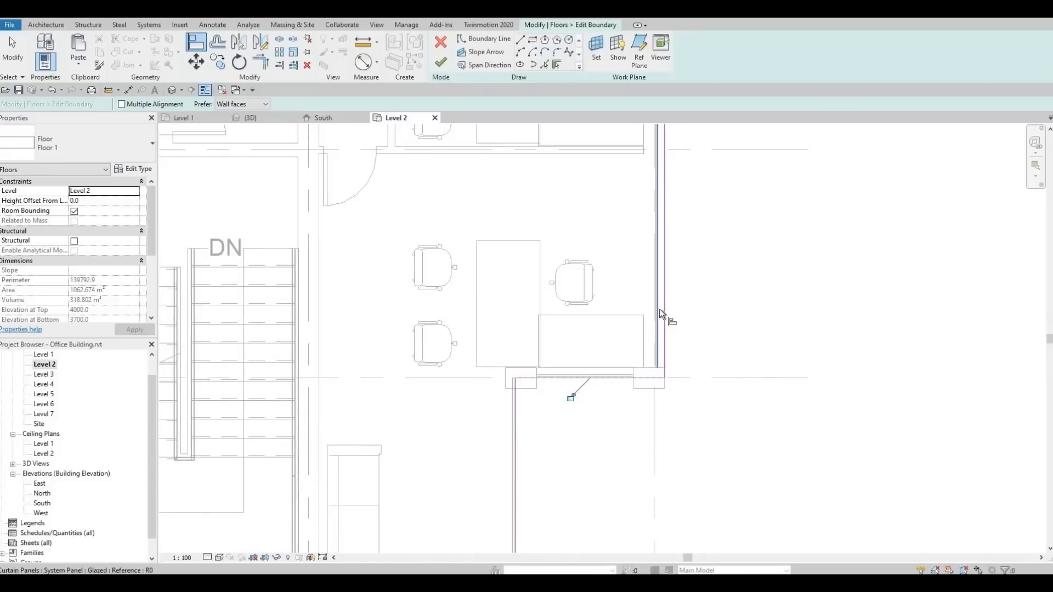
scroll(651, 303, up, 3)
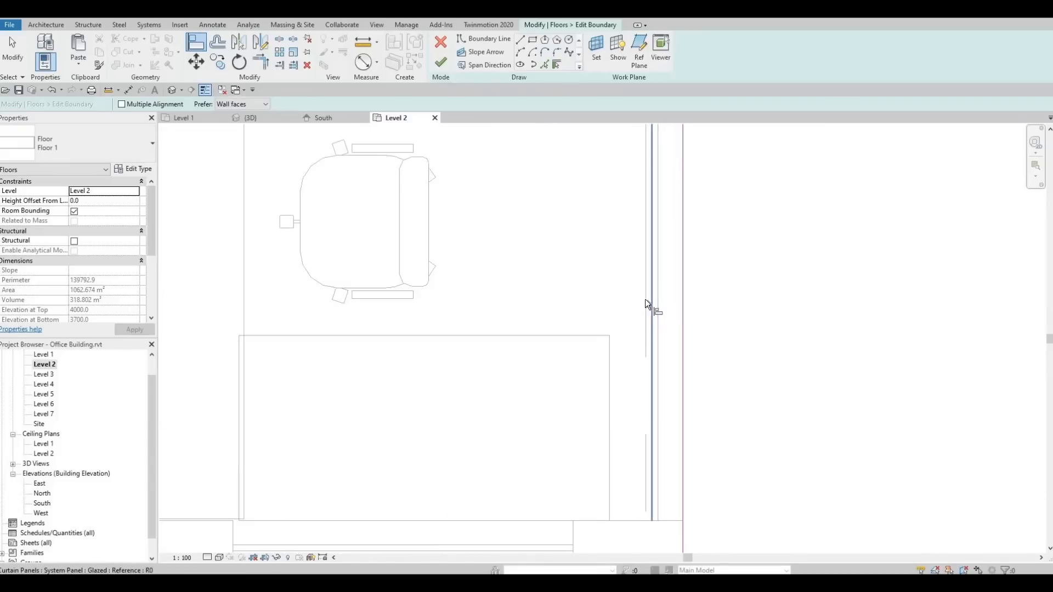
click(649, 303)
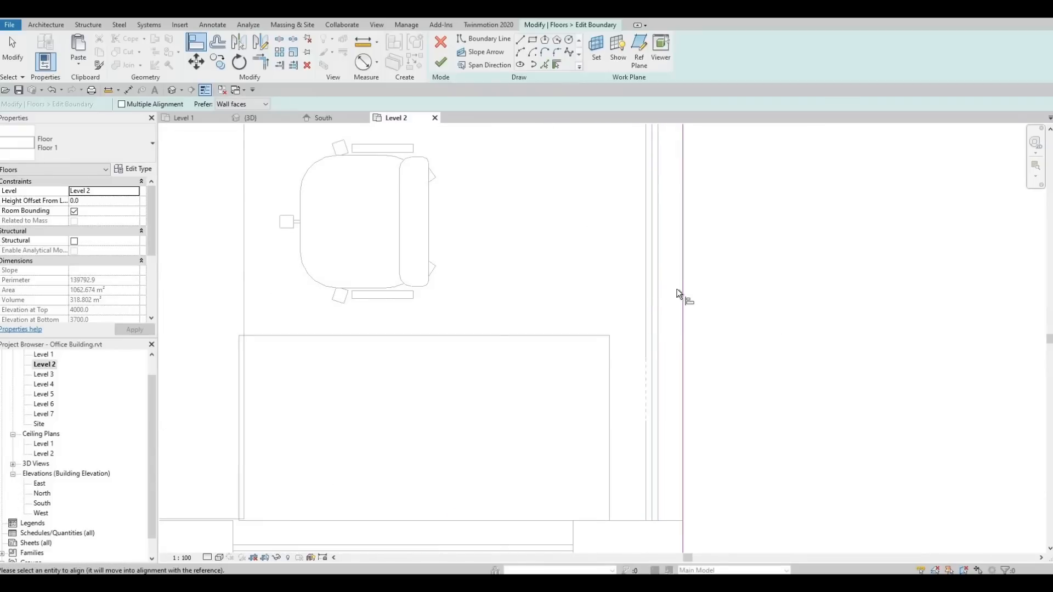
click(646, 301)
Align the short boundary edge at the far end of the long glazed side with the horizontal grid line there.
scroll(640, 290, down, 4)
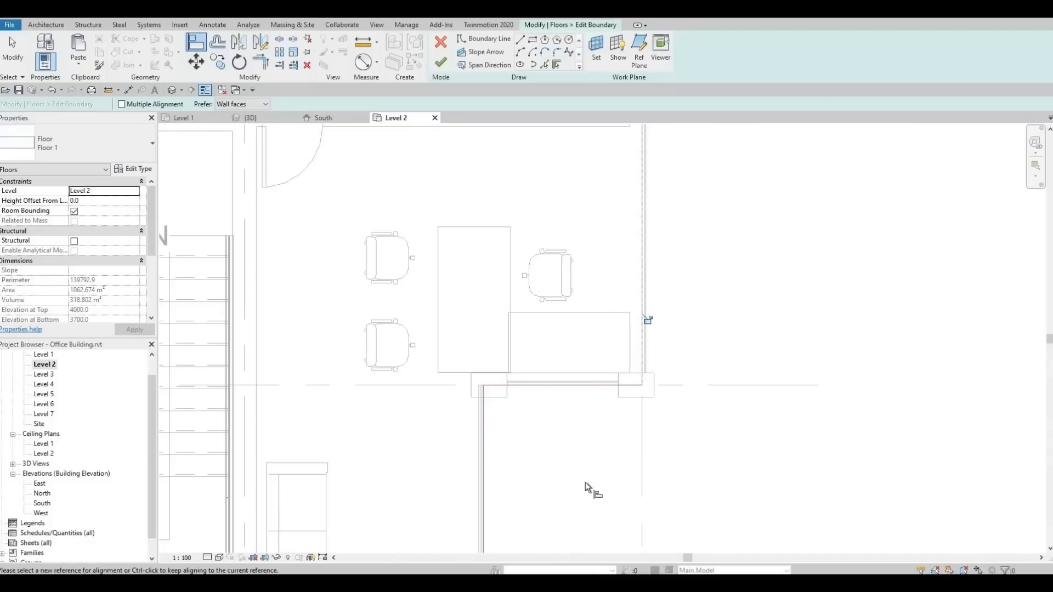
middle_drag(578, 295, 576, 521)
middle_drag(552, 133, 561, 352)
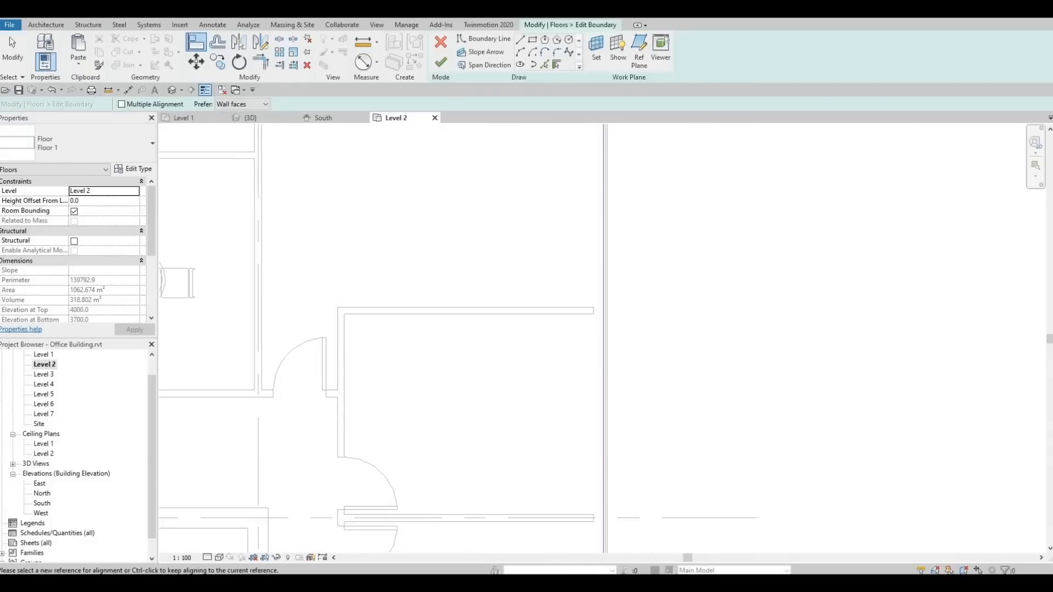
middle_drag(521, 163, 550, 228)
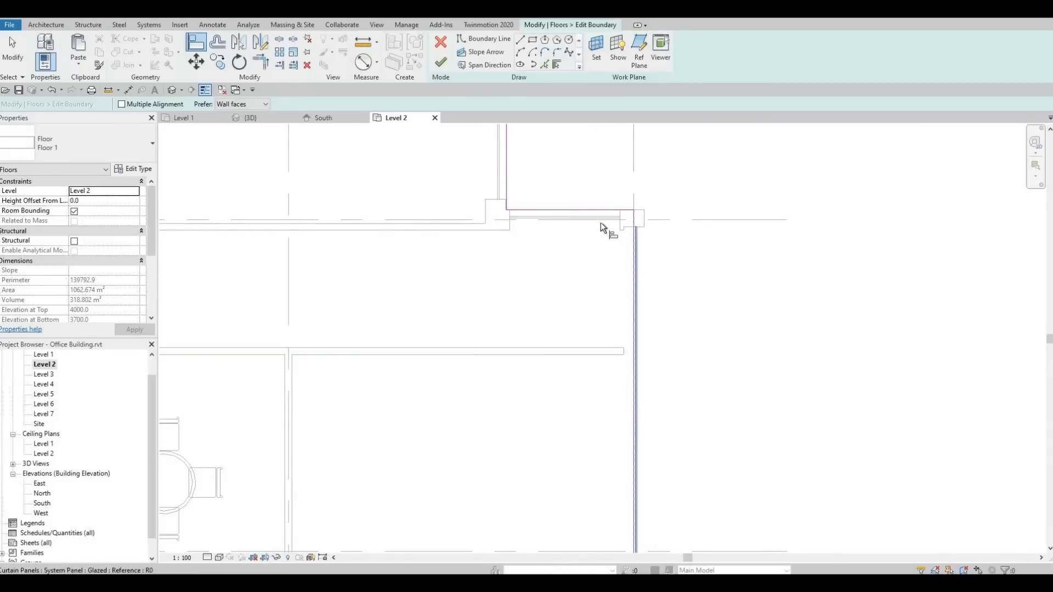
scroll(596, 212, up, 5)
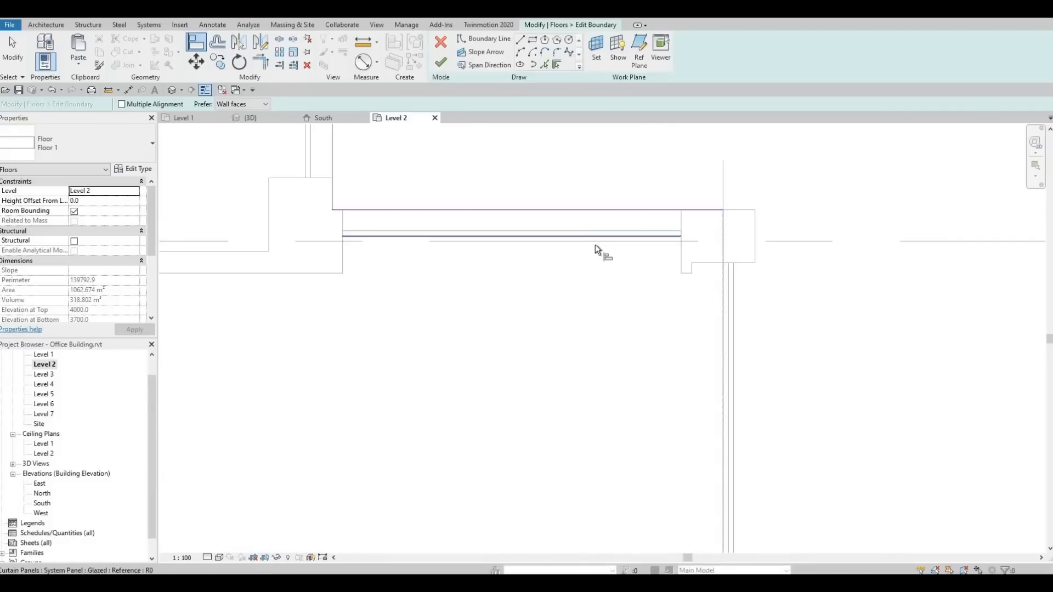
click(608, 212)
Align the vertical boundary edge of the recess beyond that corner with the reference line of the adjacent exterior wall.
middle_drag(532, 266, 705, 480)
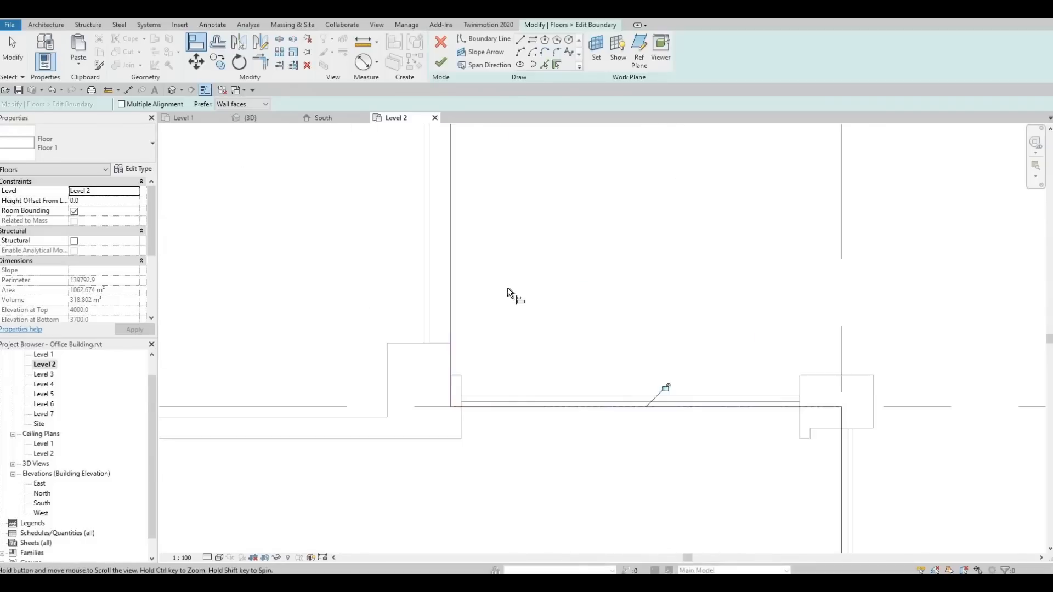
scroll(508, 287, down, 1)
click(477, 271)
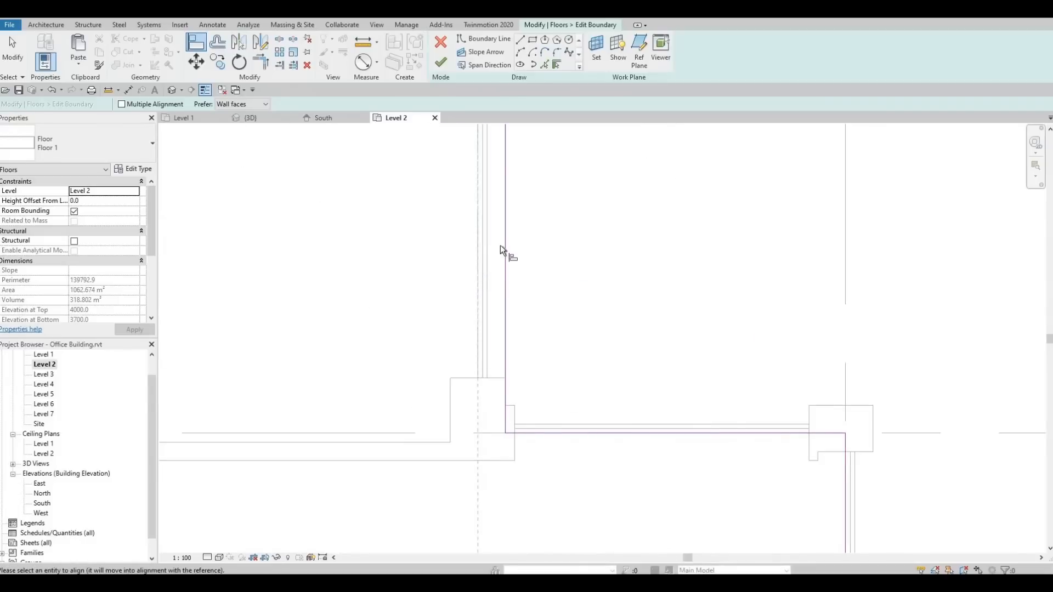
click(503, 242)
Align the boundary edge along the rear glazed wall at the upper corner with its horizontal grid line.
middle_drag(586, 229, 528, 496)
scroll(586, 268, down, 1)
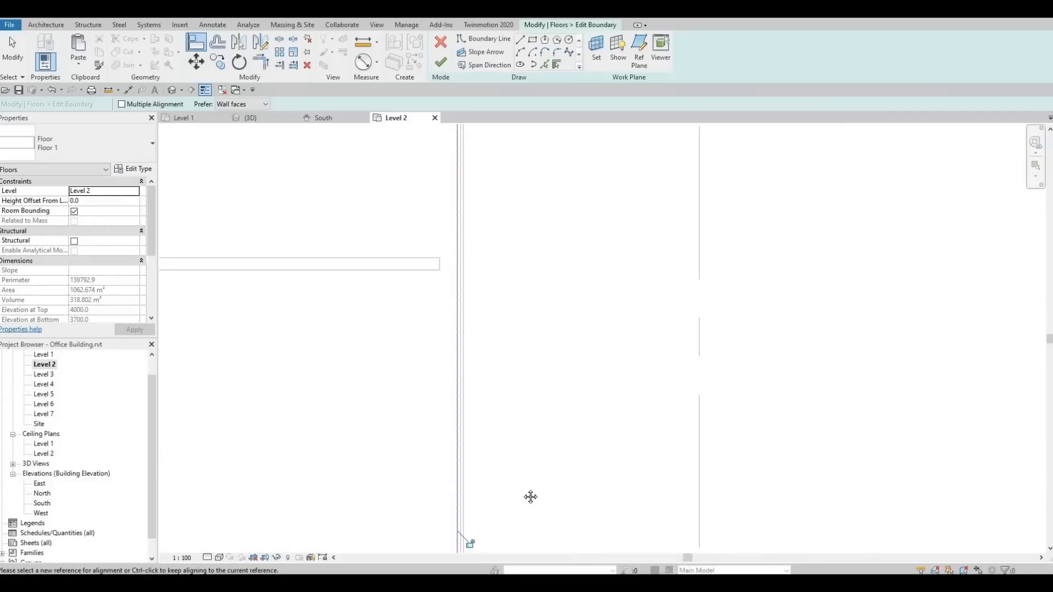
middle_drag(465, 231, 543, 474)
scroll(543, 474, down, 2)
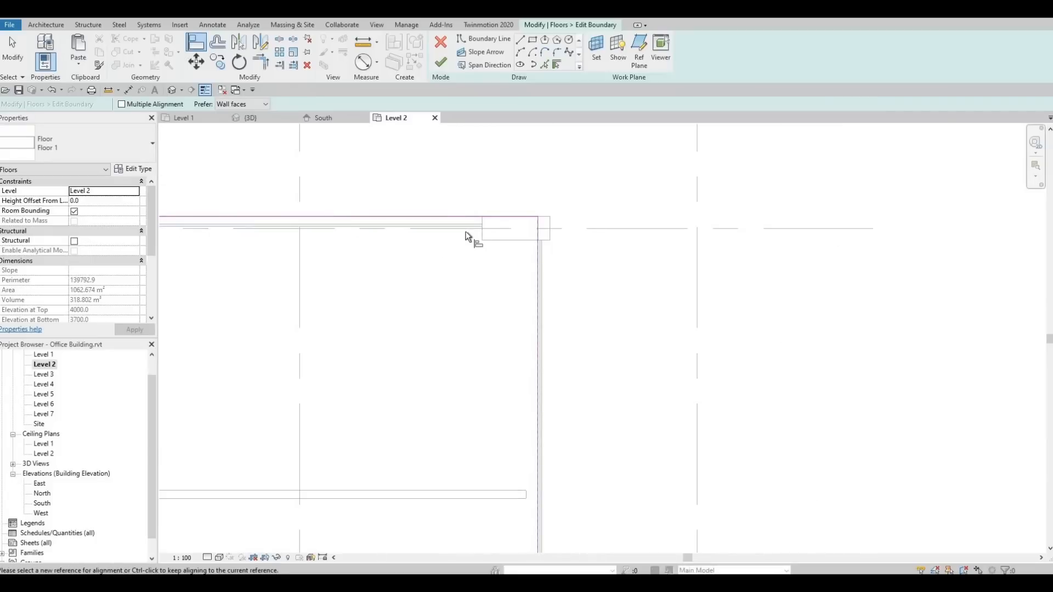
click(466, 227)
click(468, 217)
Align the short vertical boundary edge at the rear step with grid line 7.
middle_drag(463, 266, 733, 254)
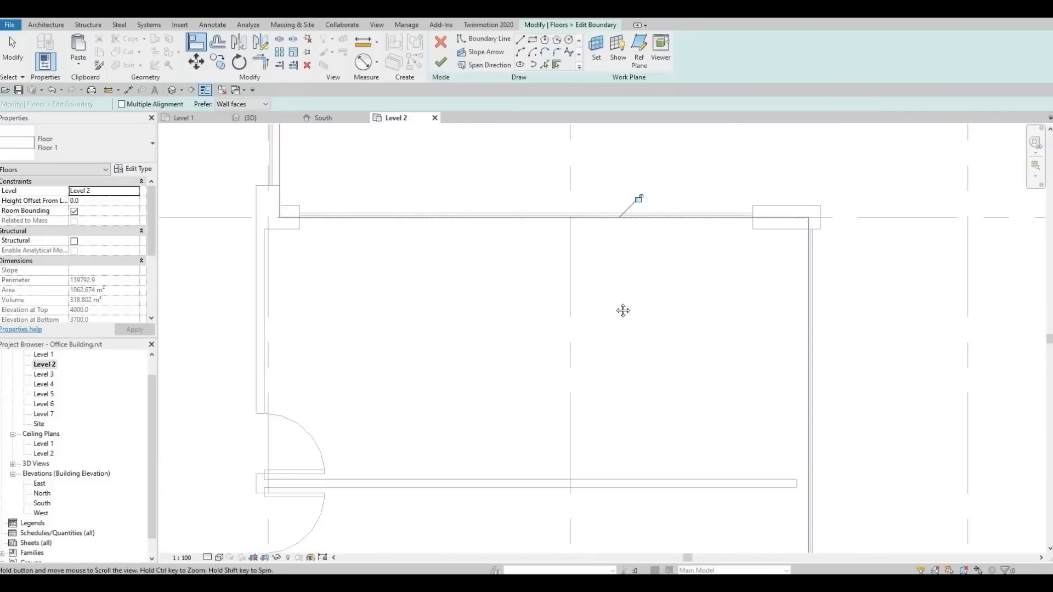
scroll(233, 452, down, 2)
middle_drag(233, 453, 610, 459)
scroll(633, 233, up, 3)
click(630, 156)
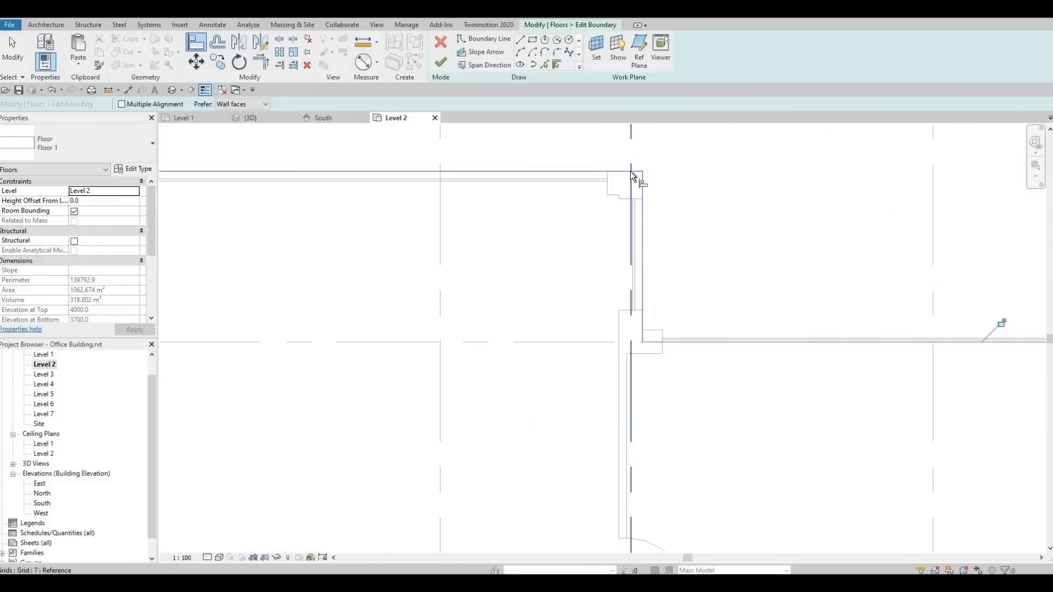
click(639, 196)
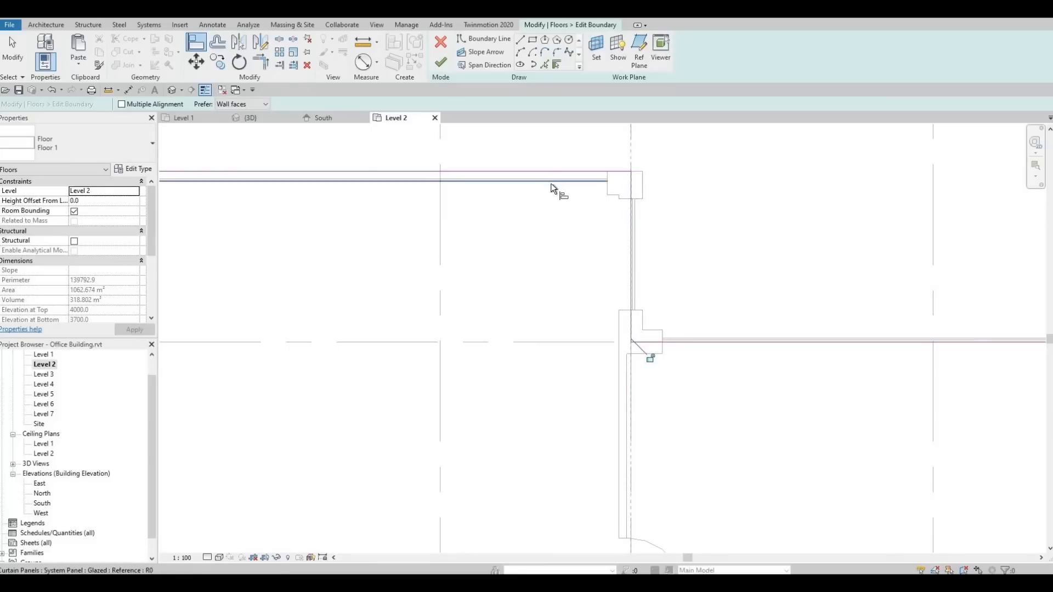
Align the long rear boundary edge with the glazed wall's reference line and the short vertical edge at its far end with the vertical grid line.
scroll(560, 177, up, 2)
click(570, 183)
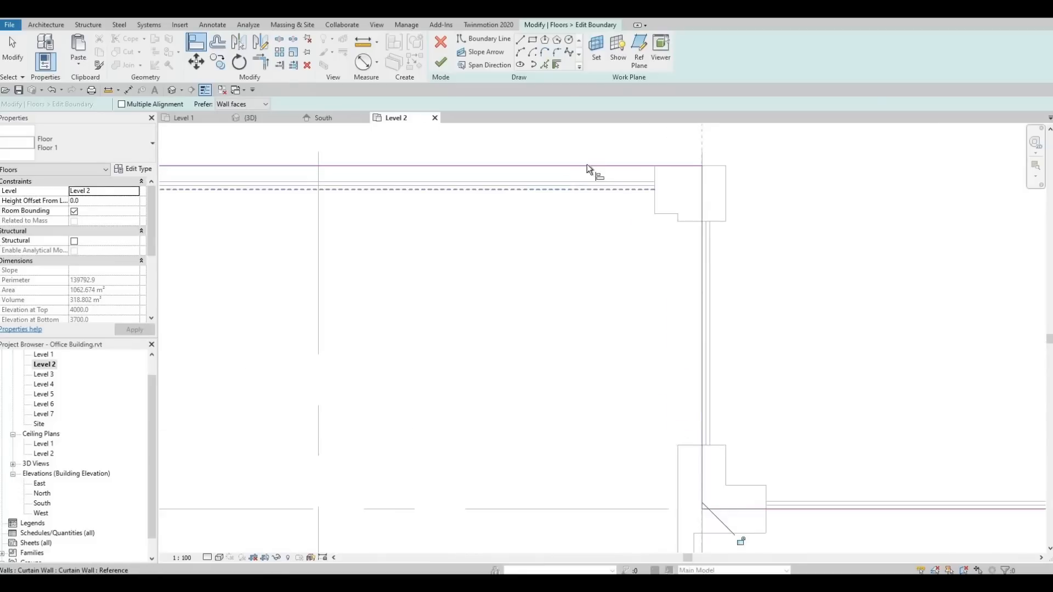
scroll(556, 224, down, 3)
middle_drag(554, 258, 872, 262)
scroll(872, 262, down, 2)
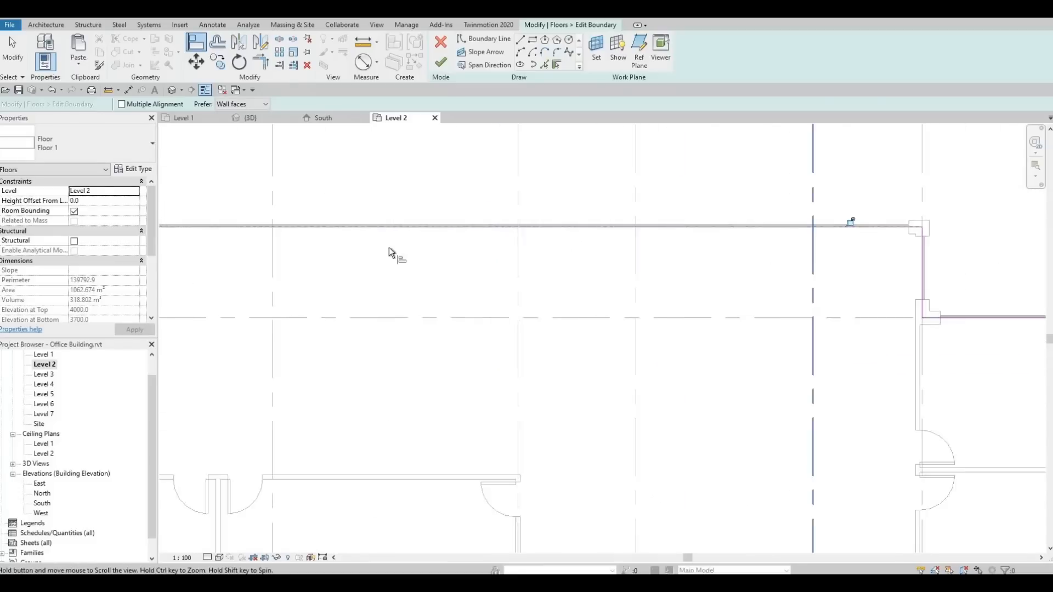
middle_drag(274, 263, 792, 273)
scroll(510, 244, up, 2)
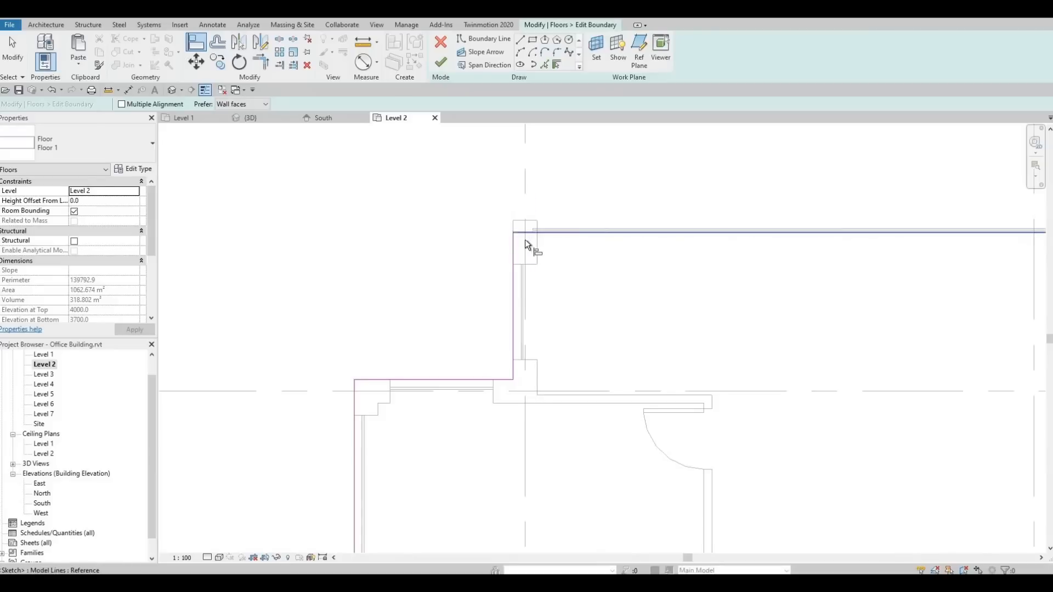
click(516, 247)
click(512, 308)
Align the short horizontal boundary edge at the corner with its grid line and the adjoining long vertical edge with the curtain wall's reference line.
middle_drag(460, 397, 570, 298)
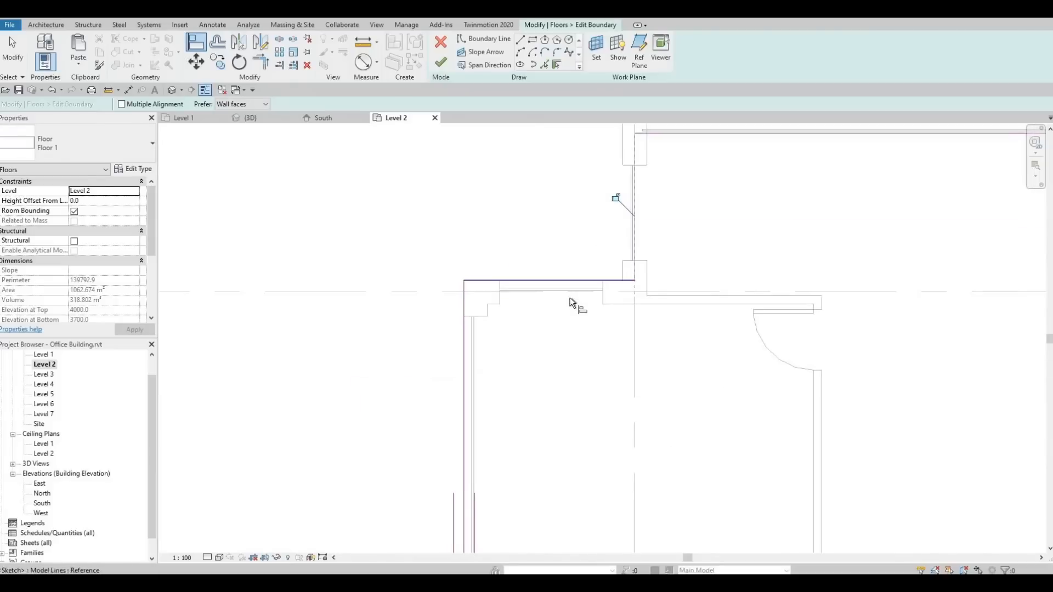
click(575, 278)
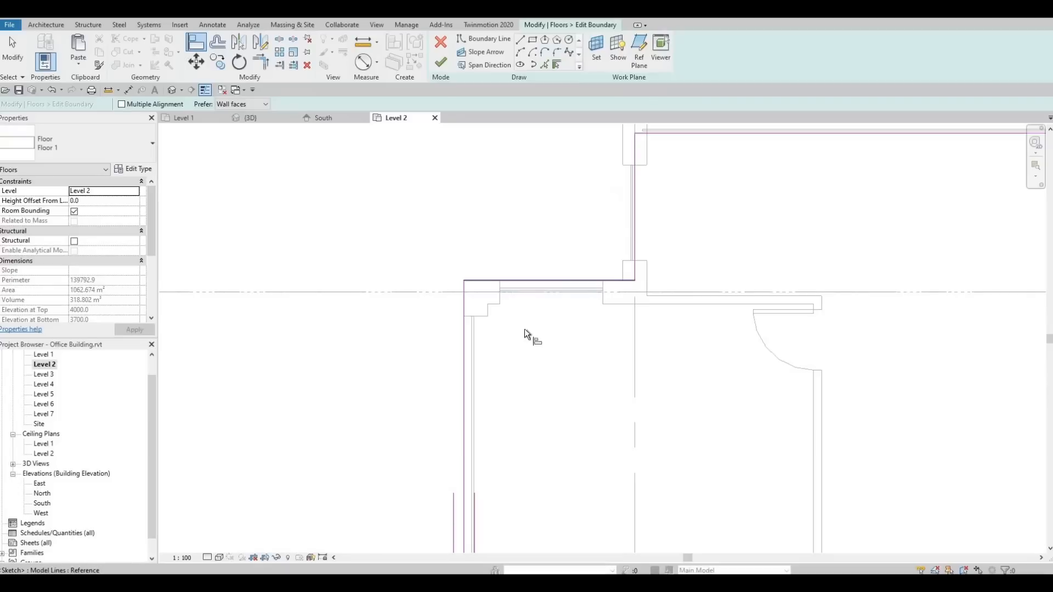
click(478, 351)
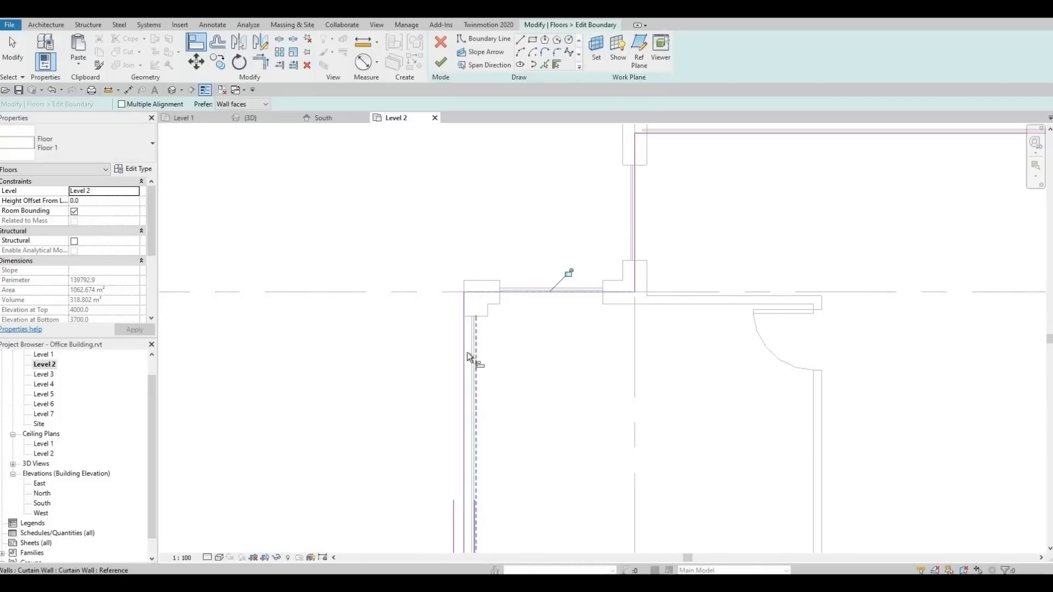
click(467, 353)
Align the short horizontal boundary edge at the other end of that glazed side with the horizontal grid line.
scroll(524, 246, down, 2)
middle_drag(561, 381, 550, 299)
scroll(553, 294, down, 1)
scroll(550, 299, up, 1)
scroll(551, 302, up, 3)
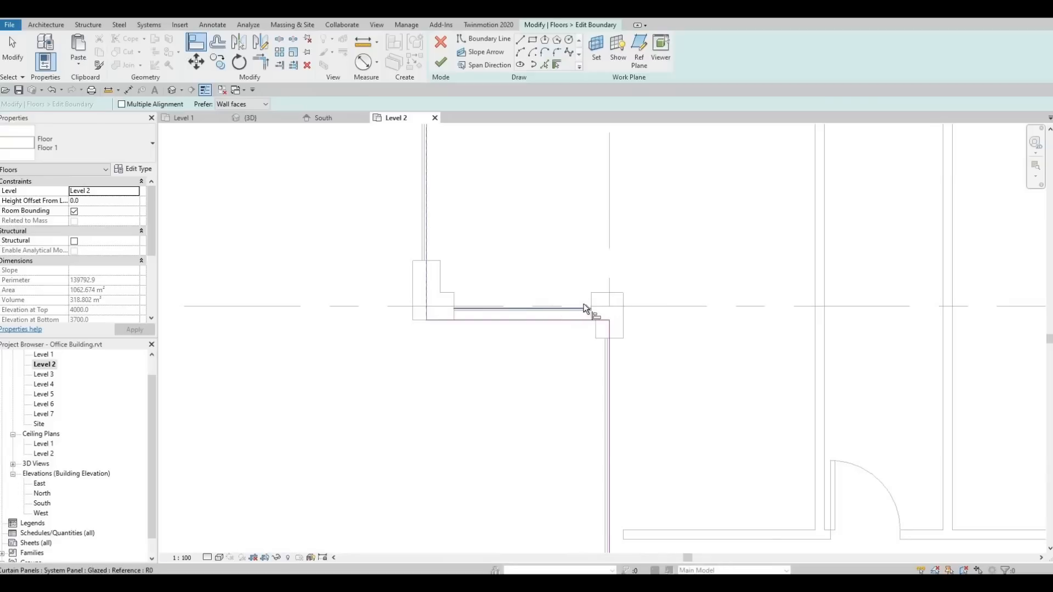
click(651, 306)
click(559, 320)
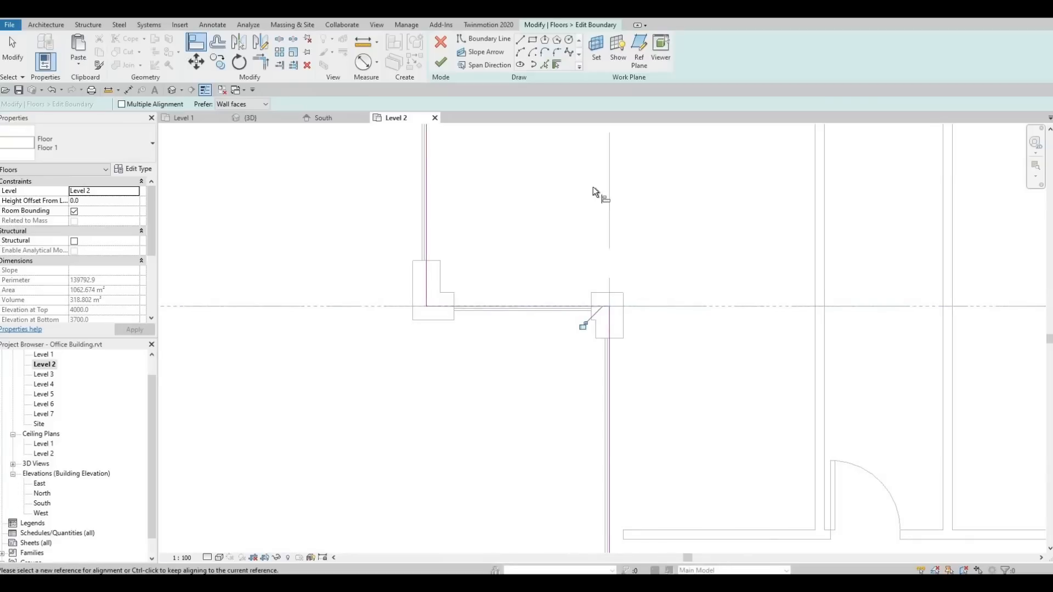
Finish editing the Level 2 floor boundary without attaching the walls below to the floor's bottom.
scroll(650, 303, down, 4)
middle_drag(678, 344, 616, 243)
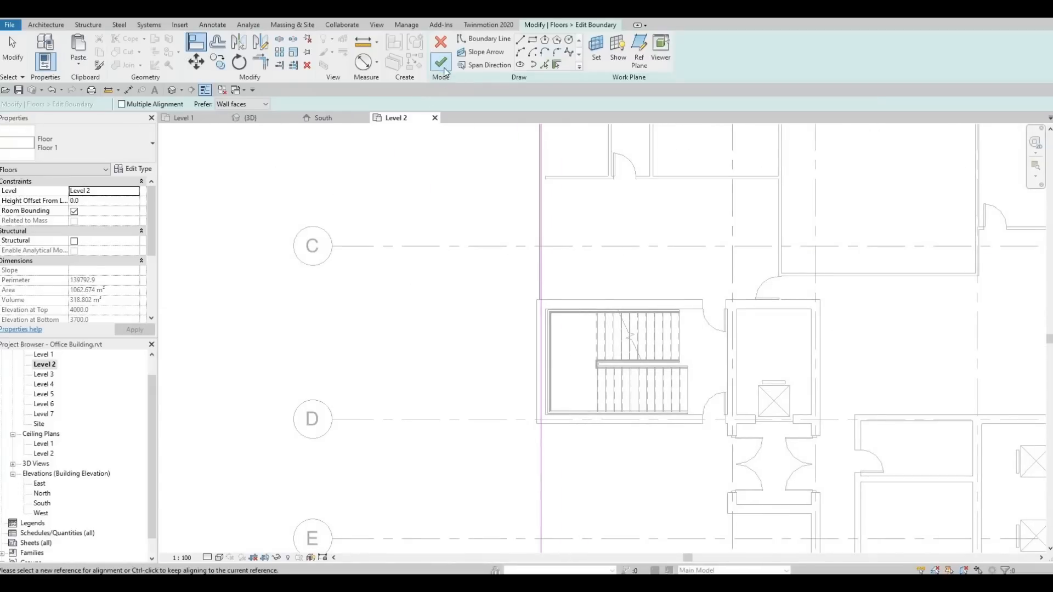
click(442, 63)
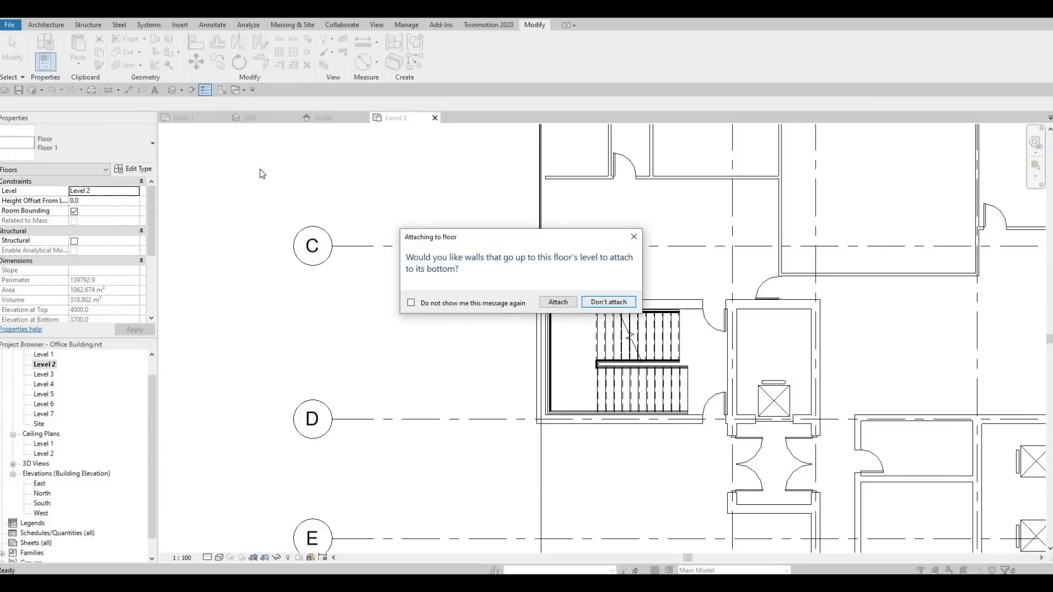
key(Return)
Open the 3D view and examine how the Level 2 slab edge meets the exterior and curtain walls above the garage side.
click(173, 91)
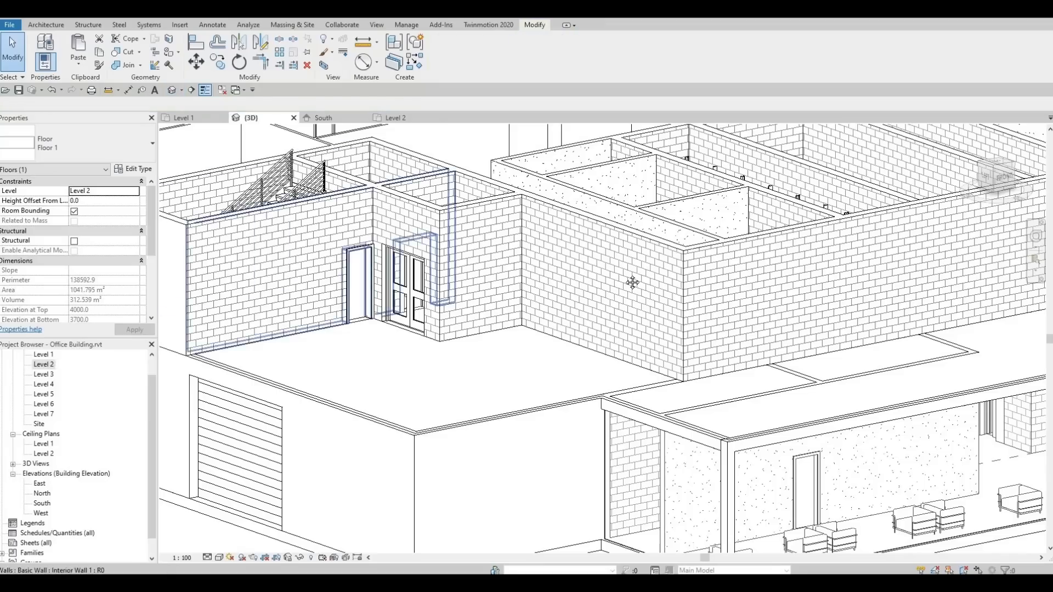
middle_drag(418, 390, 601, 340)
middle_drag(374, 343, 634, 376)
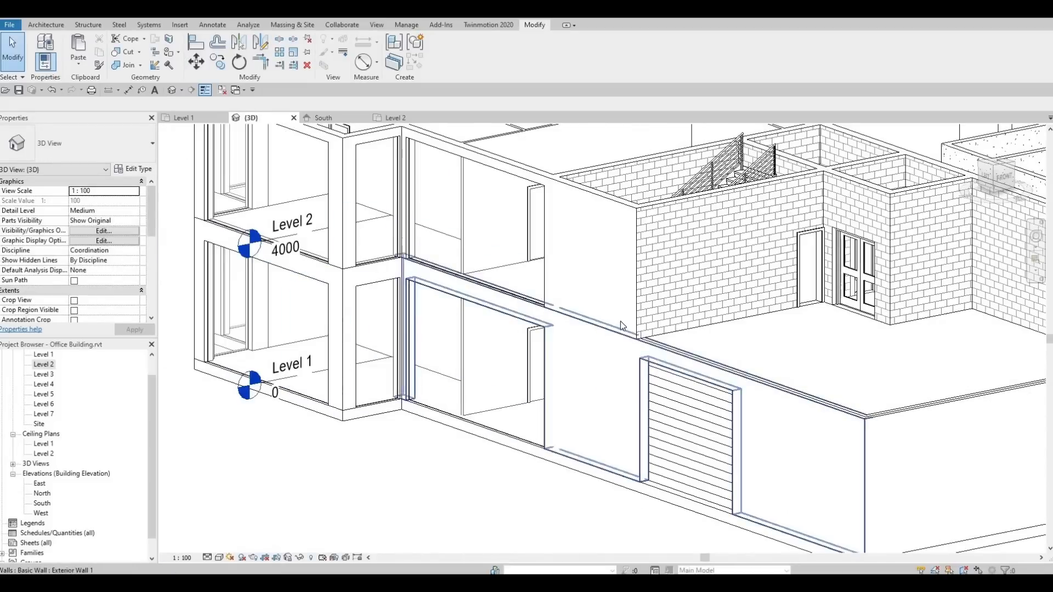
scroll(466, 288, up, 5)
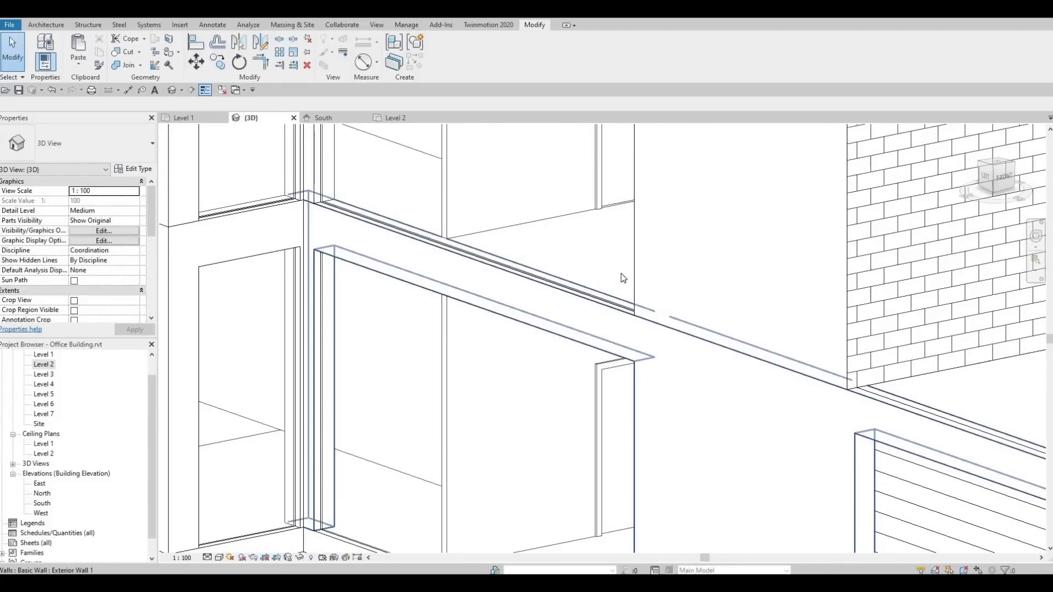
scroll(619, 315, down, 3)
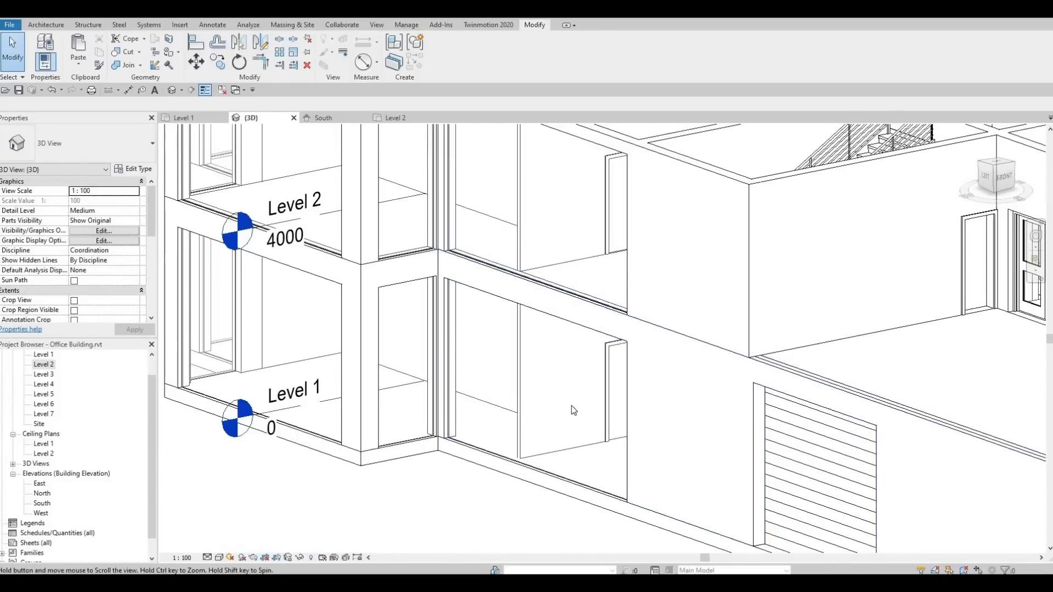
middle_drag(571, 406, 582, 486)
click(597, 224)
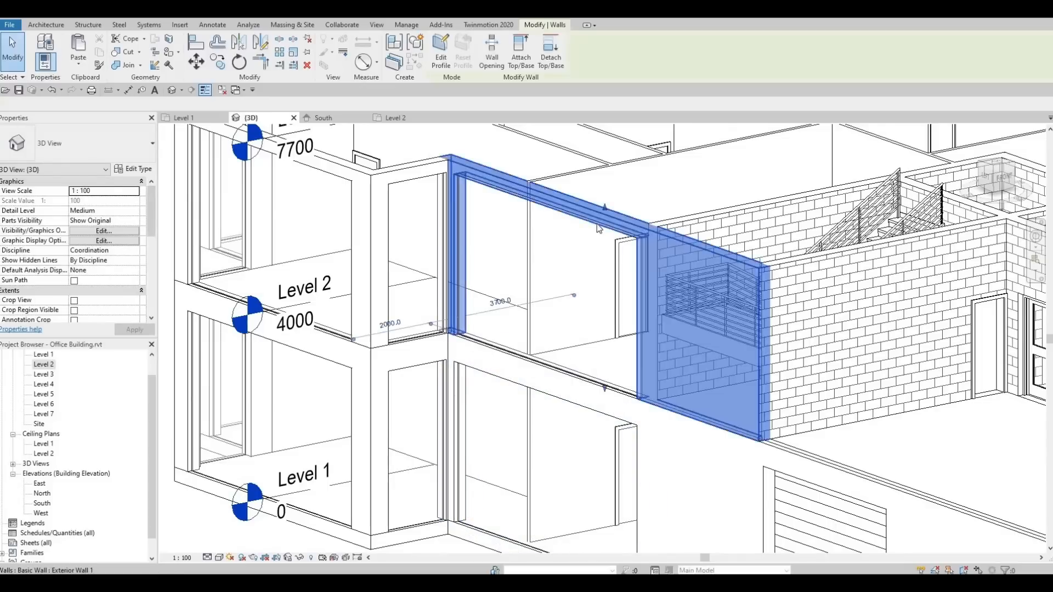
key(Escape)
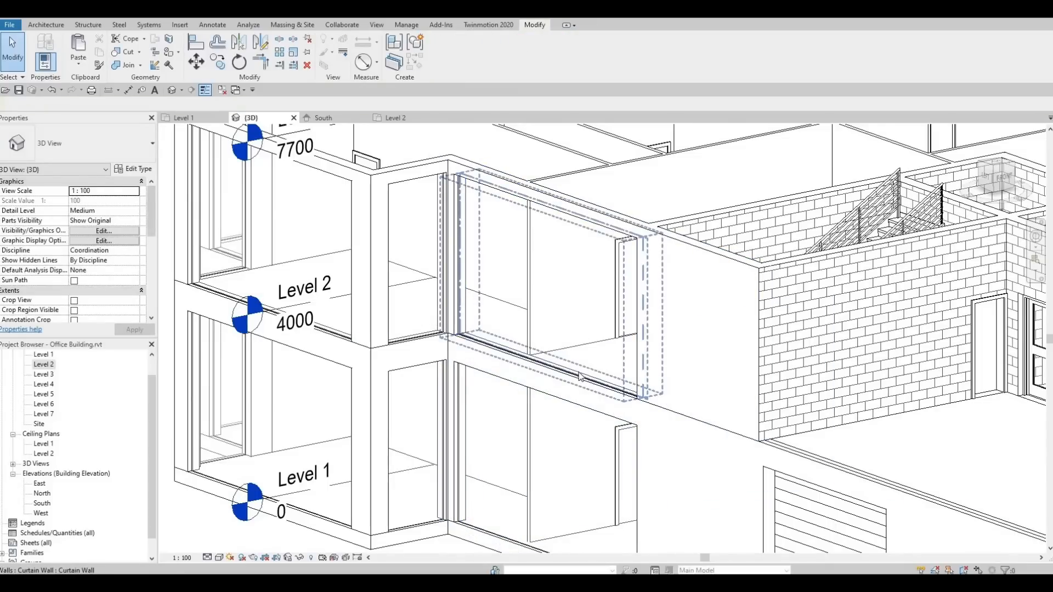
click(570, 376)
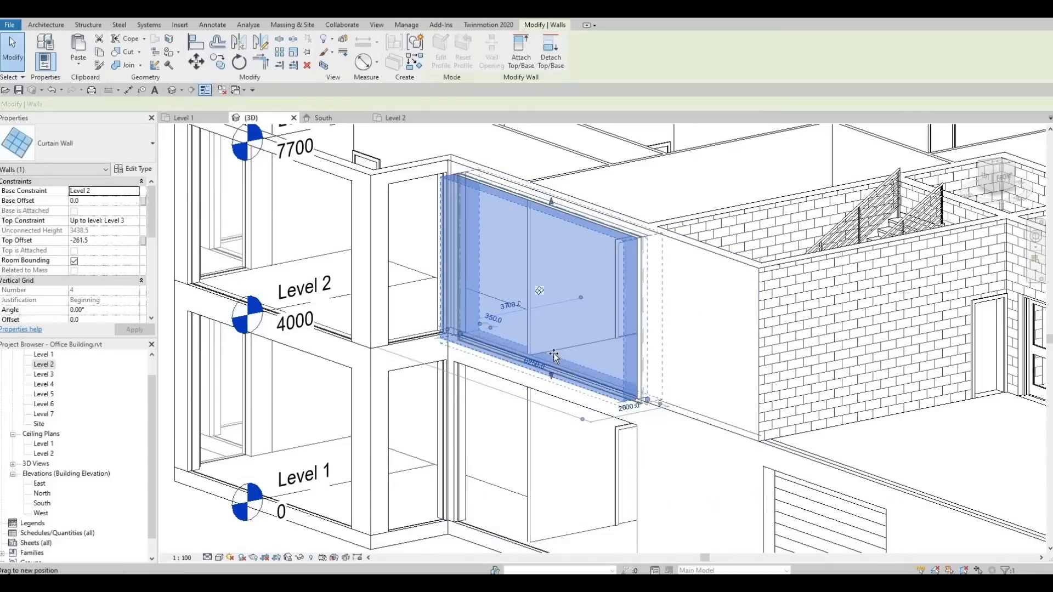
key(Escape)
middle_drag(488, 428, 569, 400)
scroll(570, 396, down, 3)
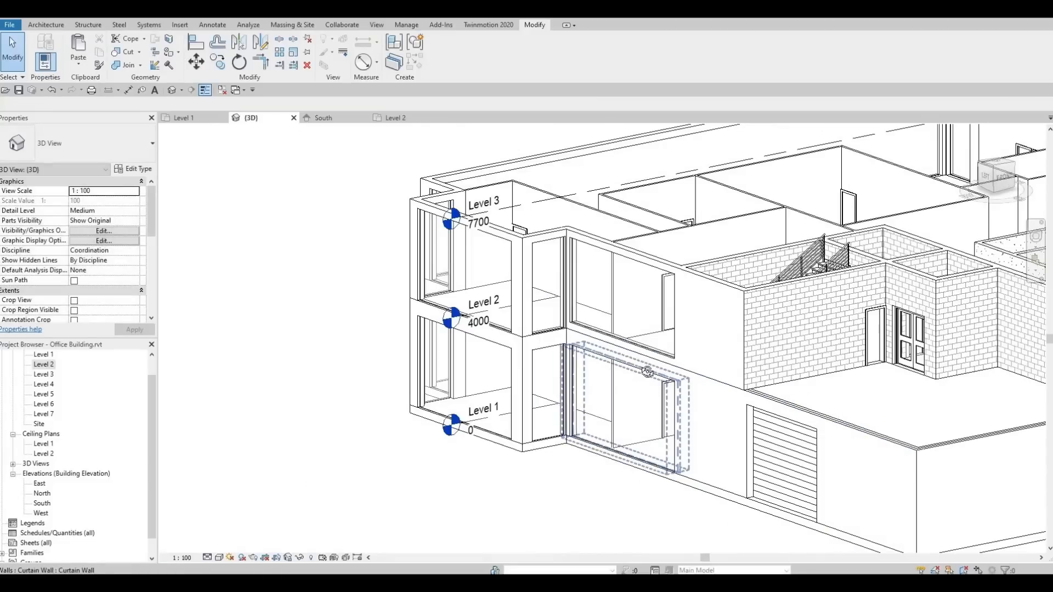
Examine the Level 2 floor edges along the rear and side facades from around the building.
shift+middle_drag(648, 371, 677, 390)
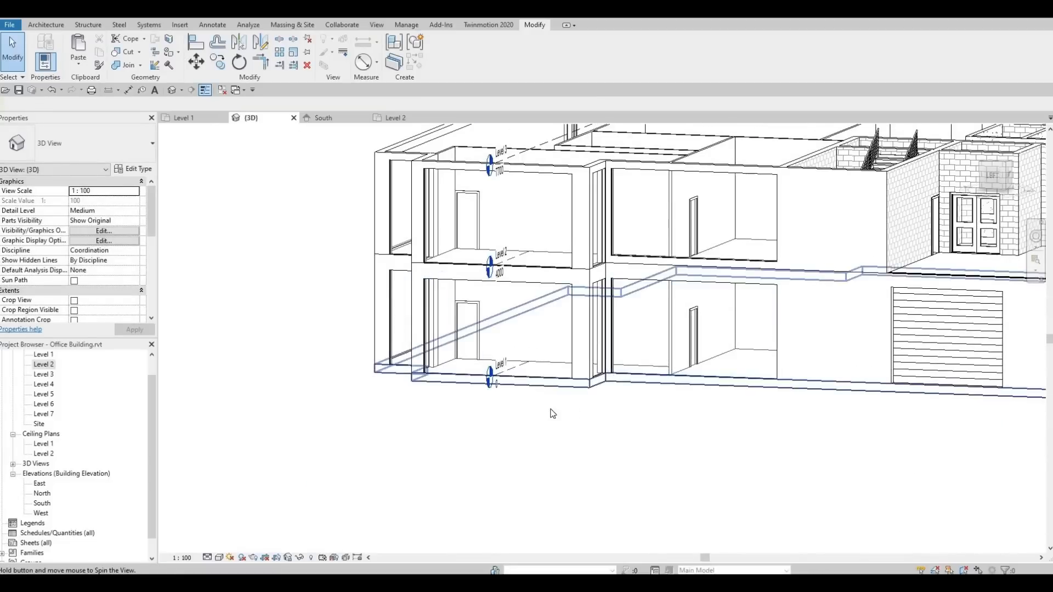
shift+middle_drag(550, 413, 630, 329)
middle_drag(518, 384, 628, 331)
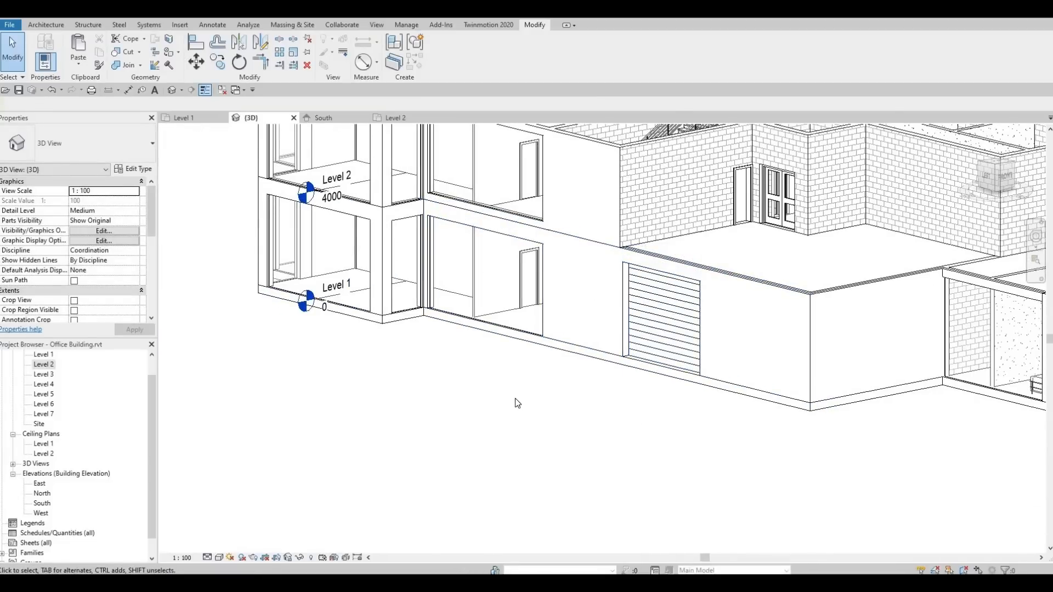
scroll(515, 402, down, 1)
middle_drag(686, 356, 647, 428)
middle_drag(551, 393, 335, 372)
middle_drag(793, 404, 415, 337)
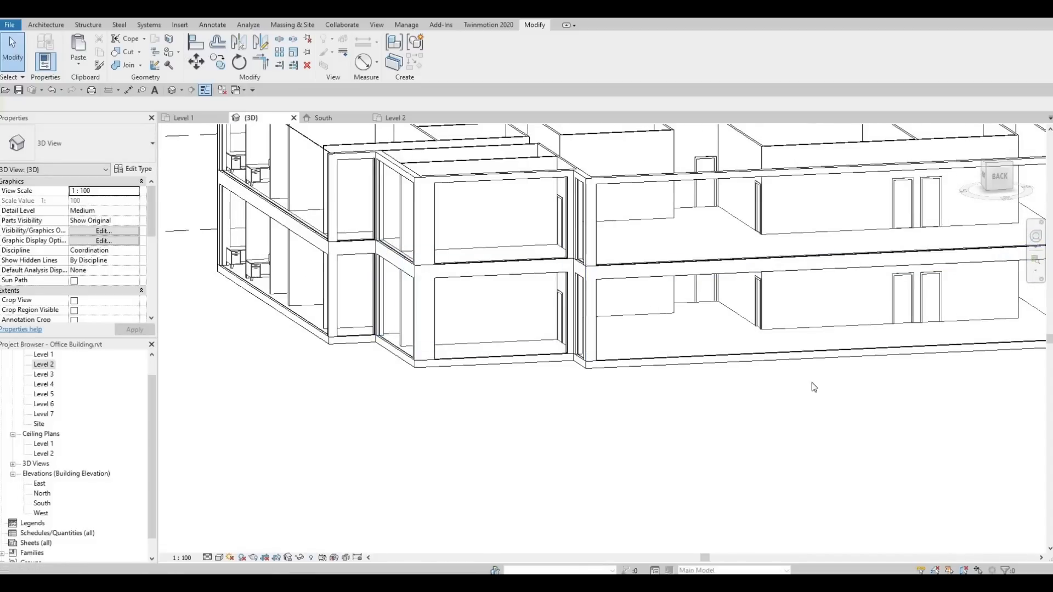
shift+middle_drag(814, 387, 566, 288)
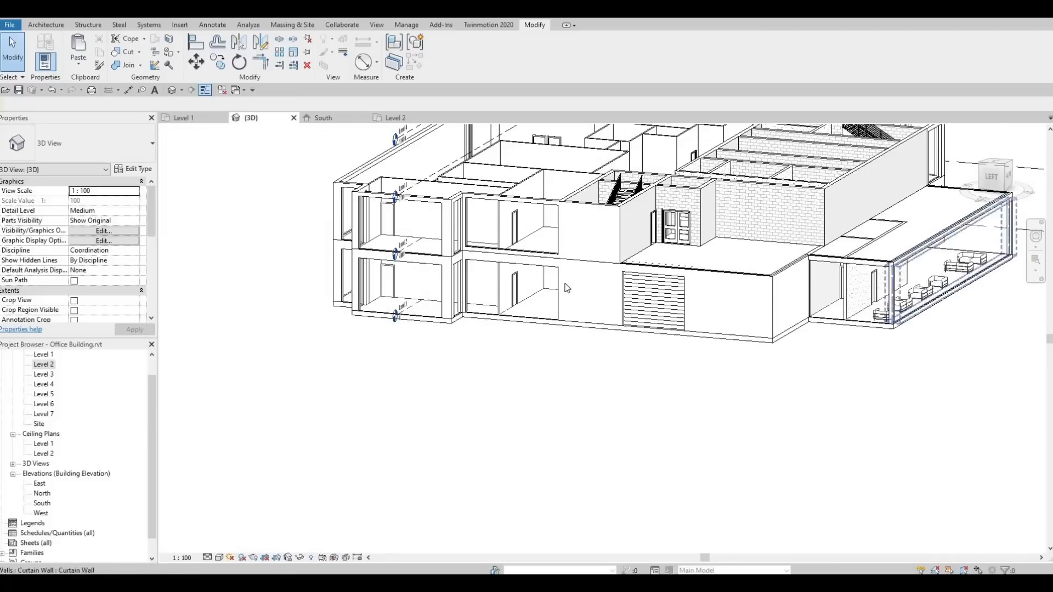
shift+middle_drag(866, 380, 845, 392)
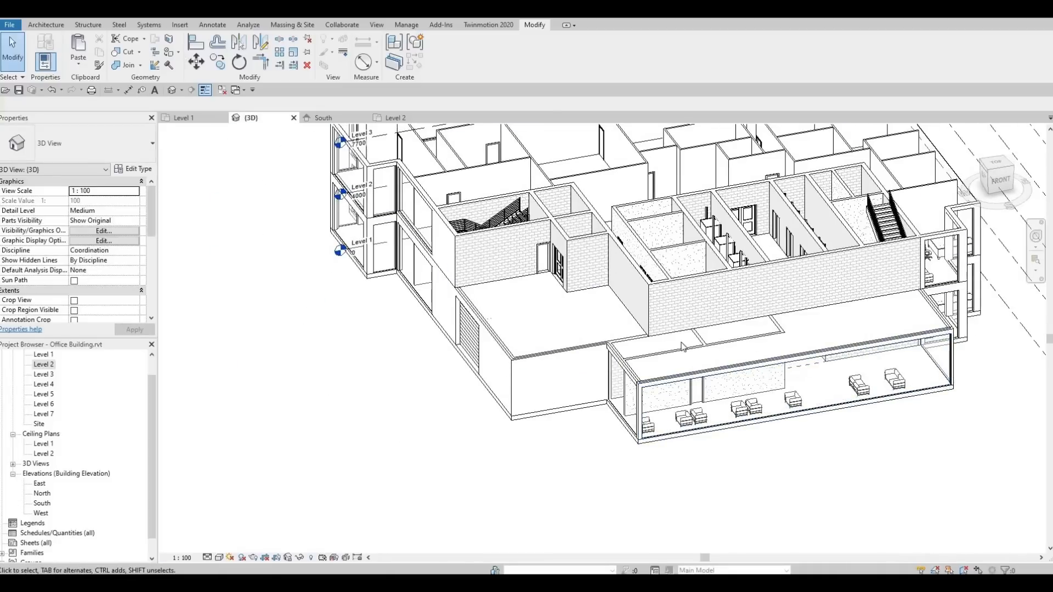
Attach the tops of the three Interior Wall 3 walls showing through the slab beside the lounge to the Level 2 floor.
scroll(636, 371, up, 3)
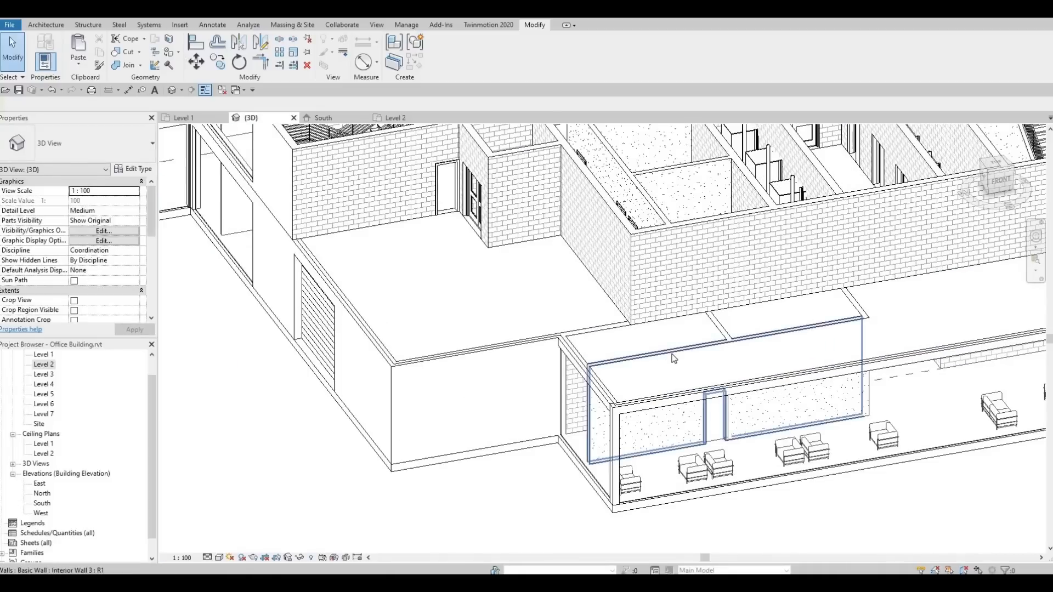
click(679, 349)
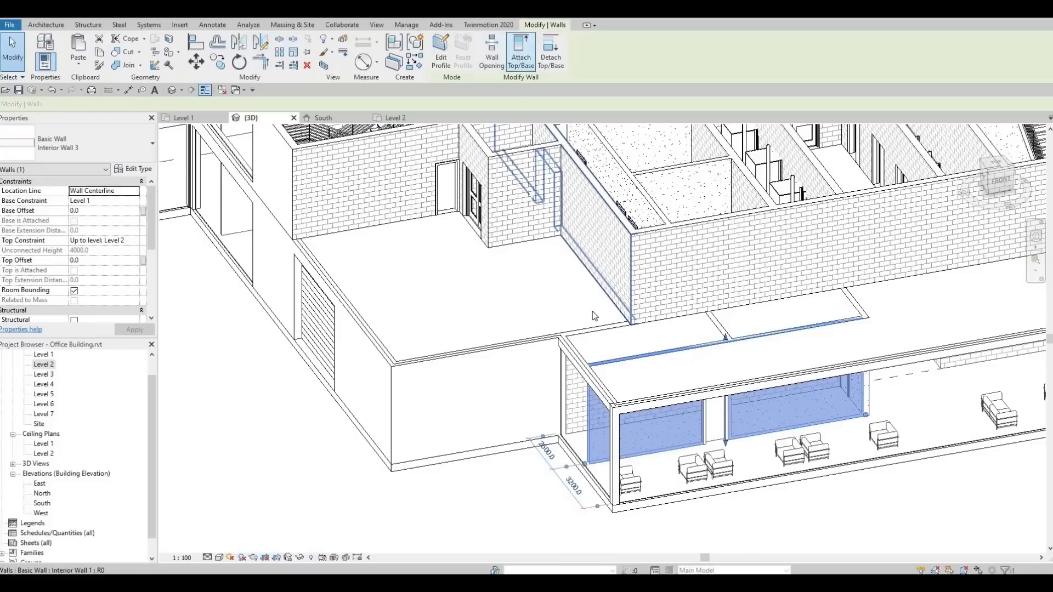
click(636, 376)
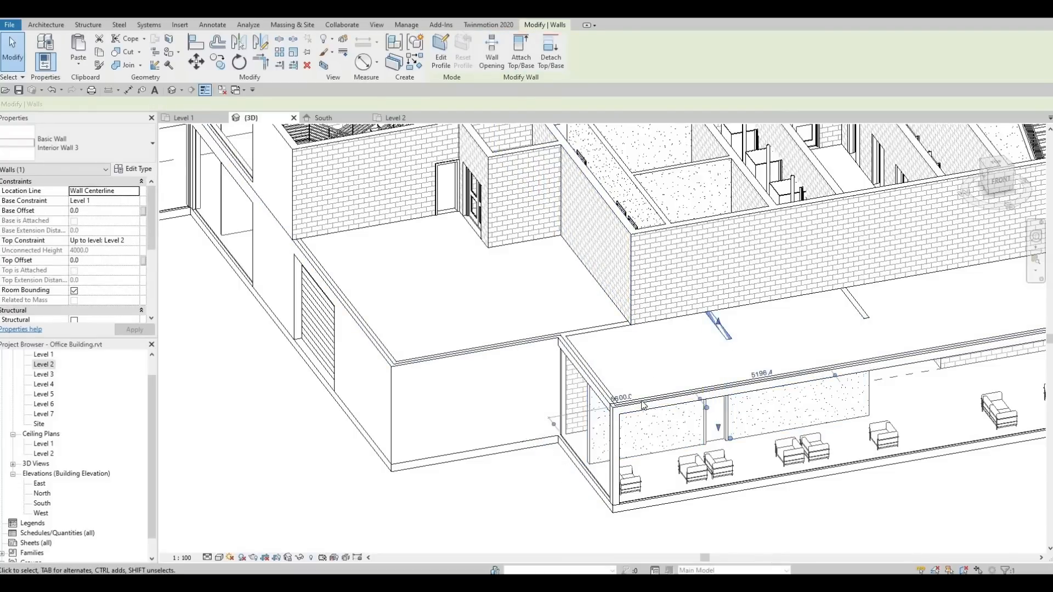
click(752, 318)
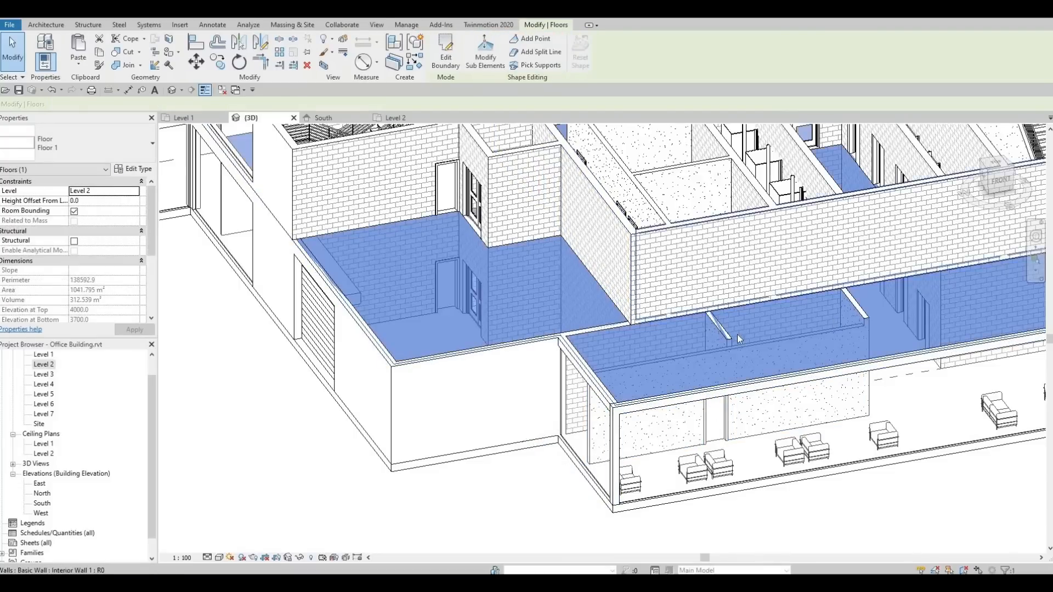
click(734, 336)
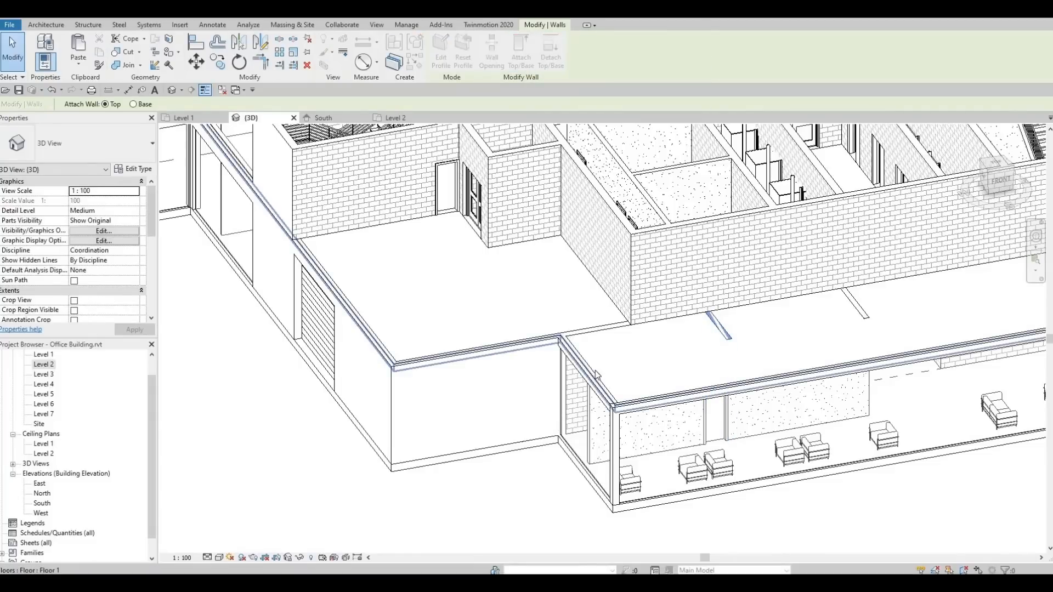
click(719, 335)
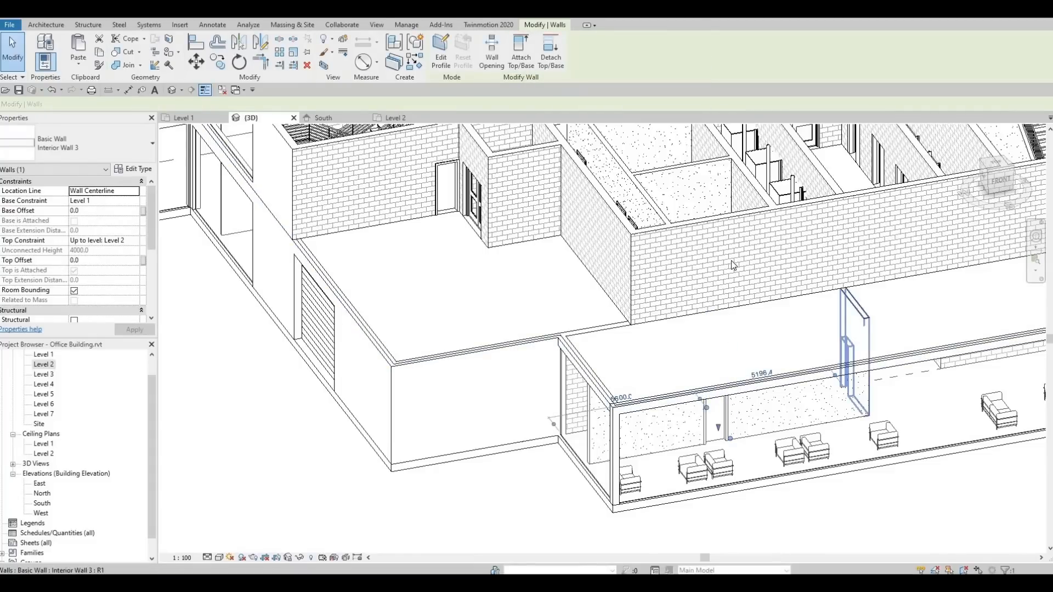
key(ctrl+z)
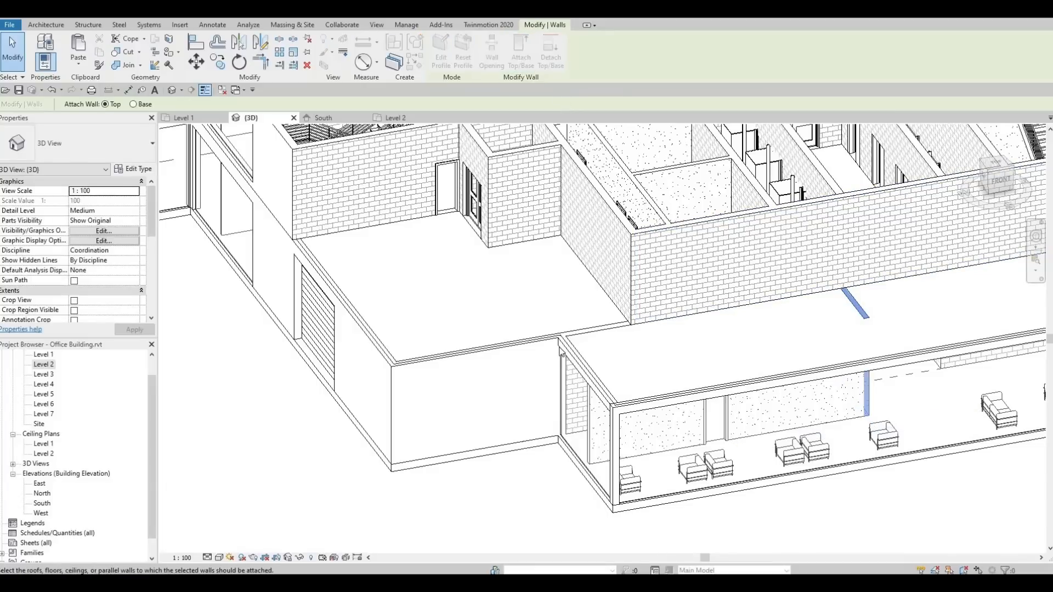
click(569, 347)
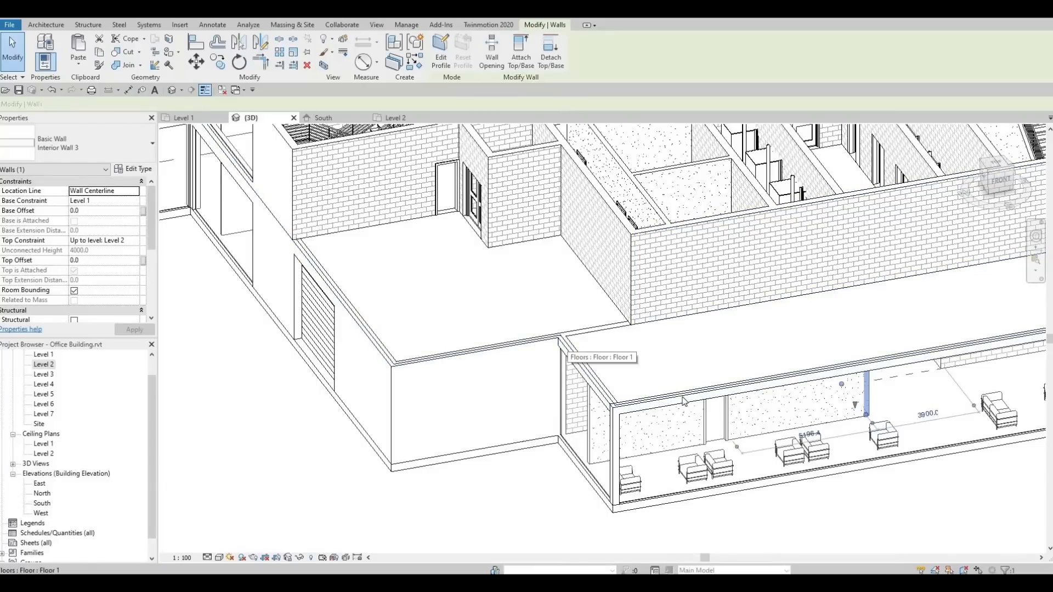
key(Escape)
Examine the Level 2 floor and its wall junctions around the garage roof, the lounge roof and the glazed office corner.
scroll(536, 446, down, 4)
shift+middle_drag(663, 433, 565, 359)
scroll(565, 357, up, 4)
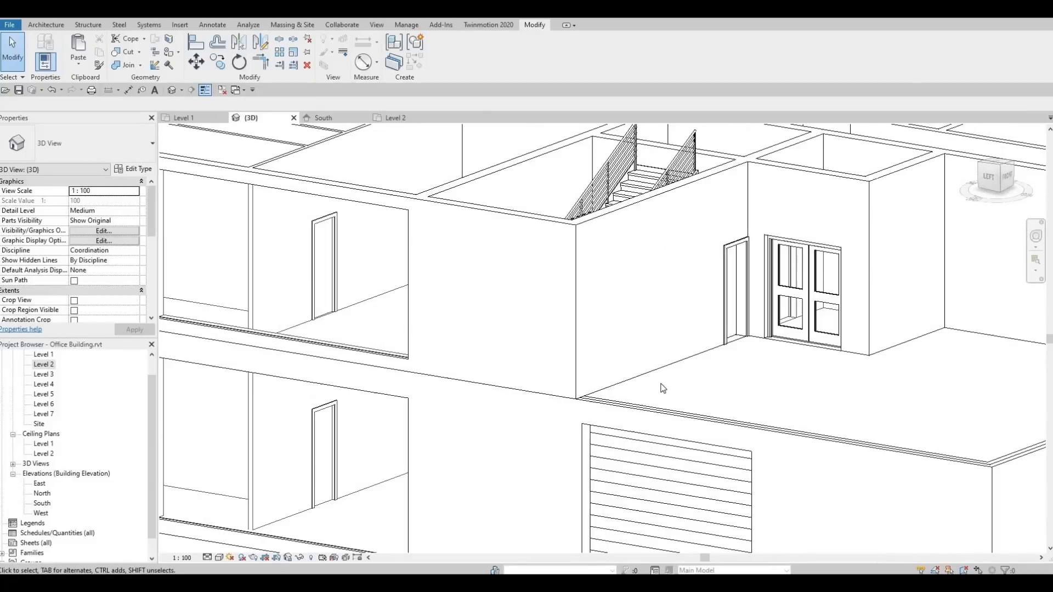
shift+middle_drag(729, 435, 743, 343)
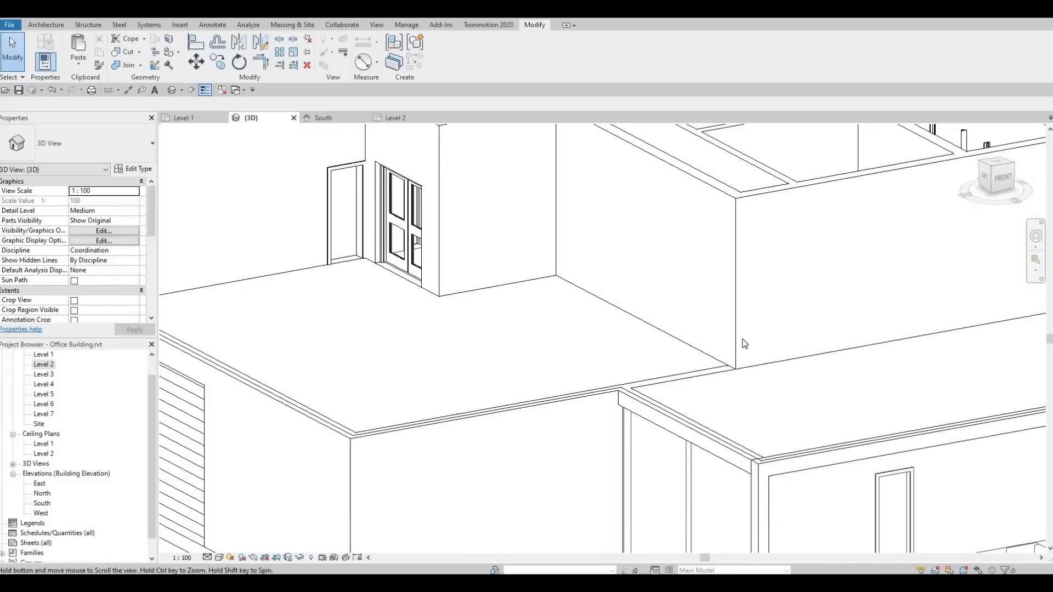
scroll(741, 208, down, 2)
middle_drag(777, 406, 526, 386)
scroll(783, 357, down, 2)
shift+middle_drag(856, 386, 677, 413)
scroll(783, 357, up, 2)
middle_drag(571, 219, 575, 308)
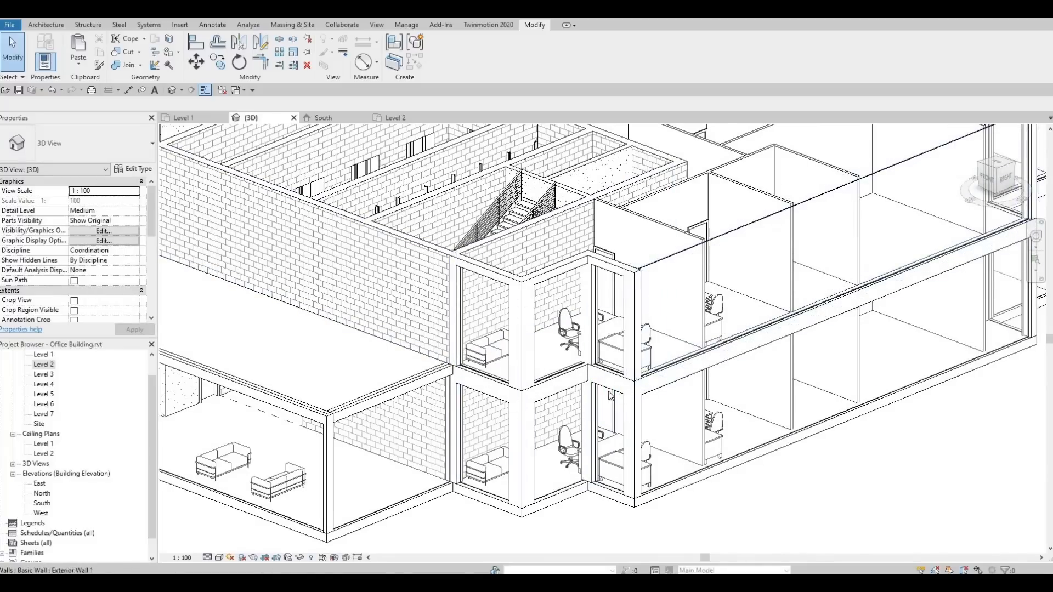
scroll(634, 391, down, 2)
mouse_move(528, 396)
shift+middle_down()
mouse_move(654, 461)
mouse_move(716, 406)
shift+middle_up()
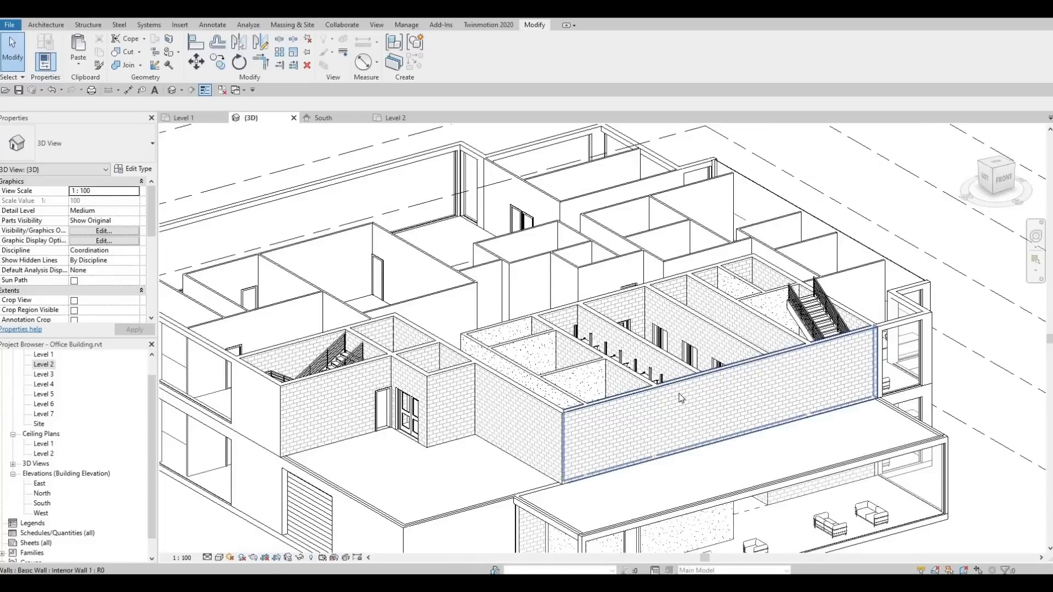
Examine the Level 2 exterior wall, window openings and slab edge between the garage roof and the glazed corner.
middle_drag(337, 429, 399, 360)
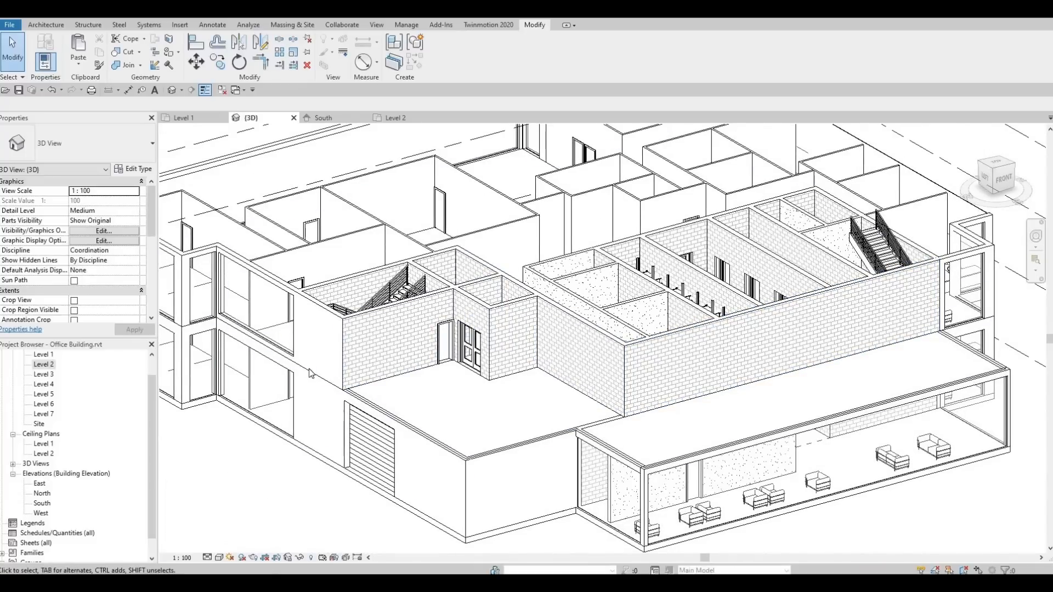
middle_drag(429, 409, 531, 428)
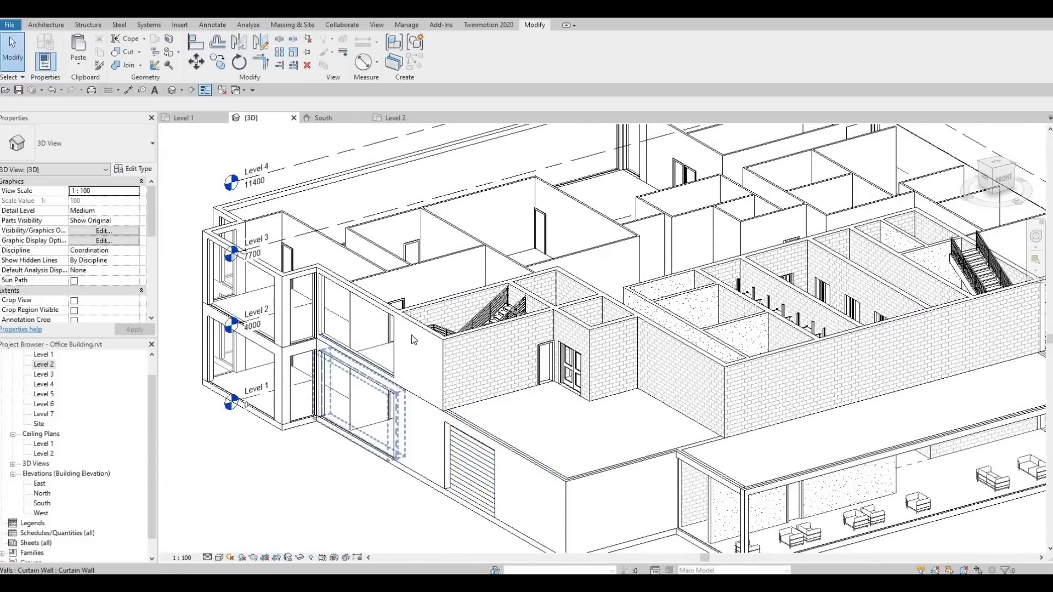
click(372, 374)
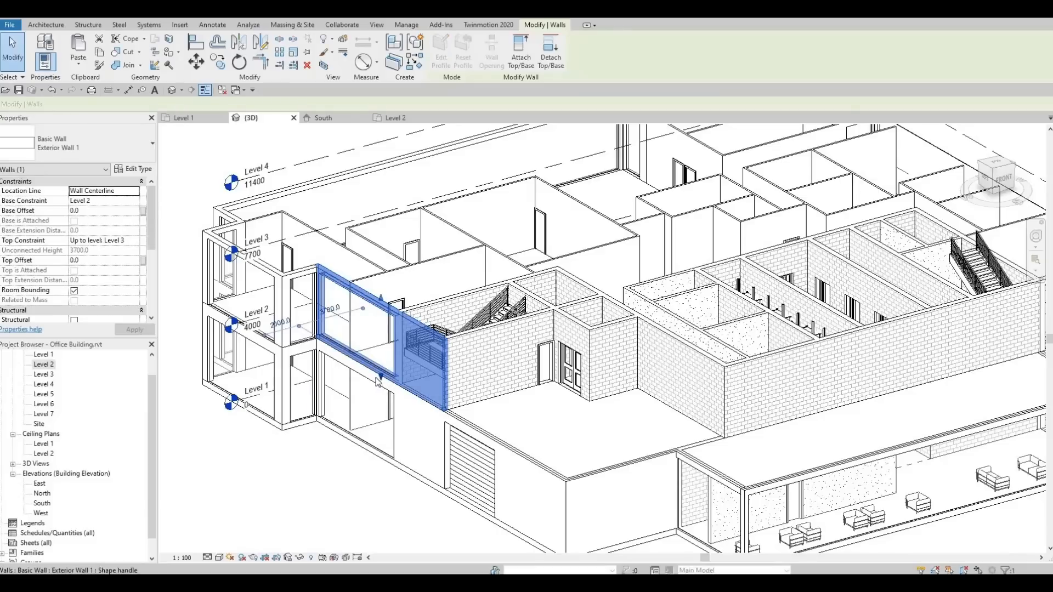
key(Escape)
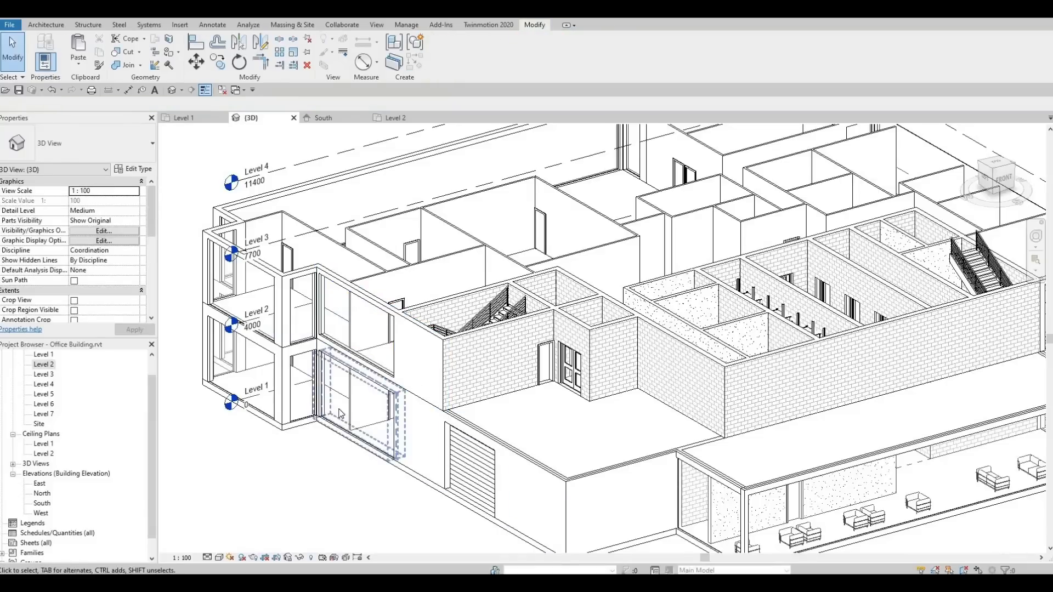
middle_drag(317, 371, 323, 387)
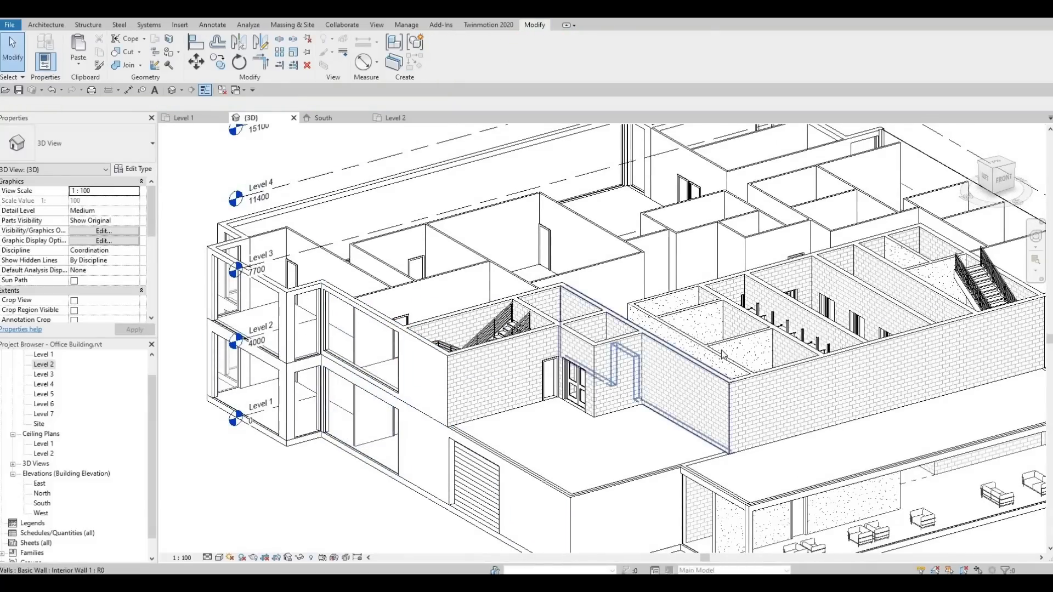
scroll(797, 375, down, 1)
middle_drag(797, 376, 676, 376)
middle_drag(292, 390, 484, 376)
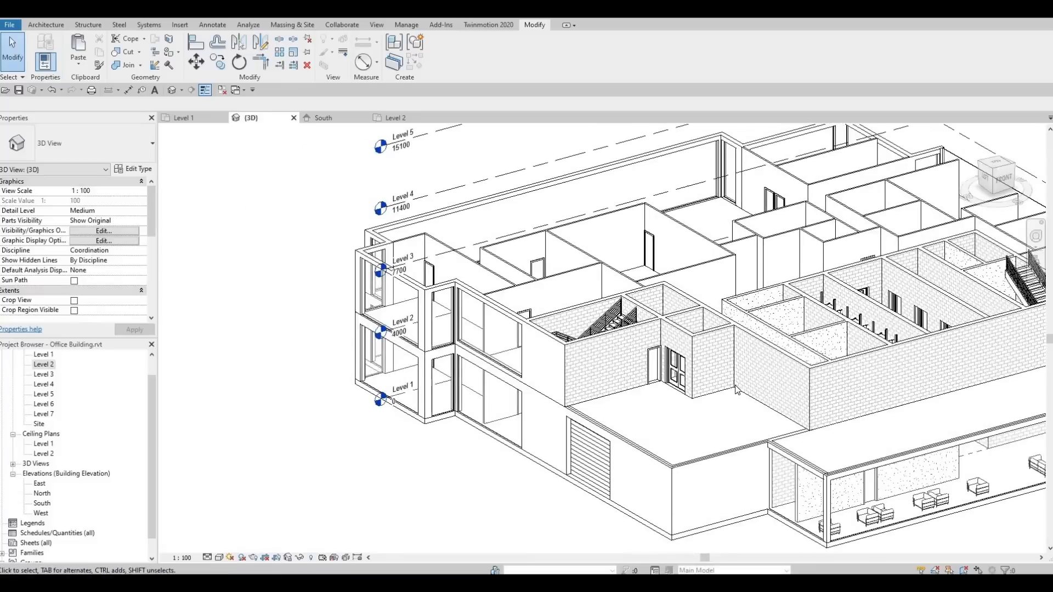
scroll(485, 376, down, 1)
middle_drag(792, 406, 646, 359)
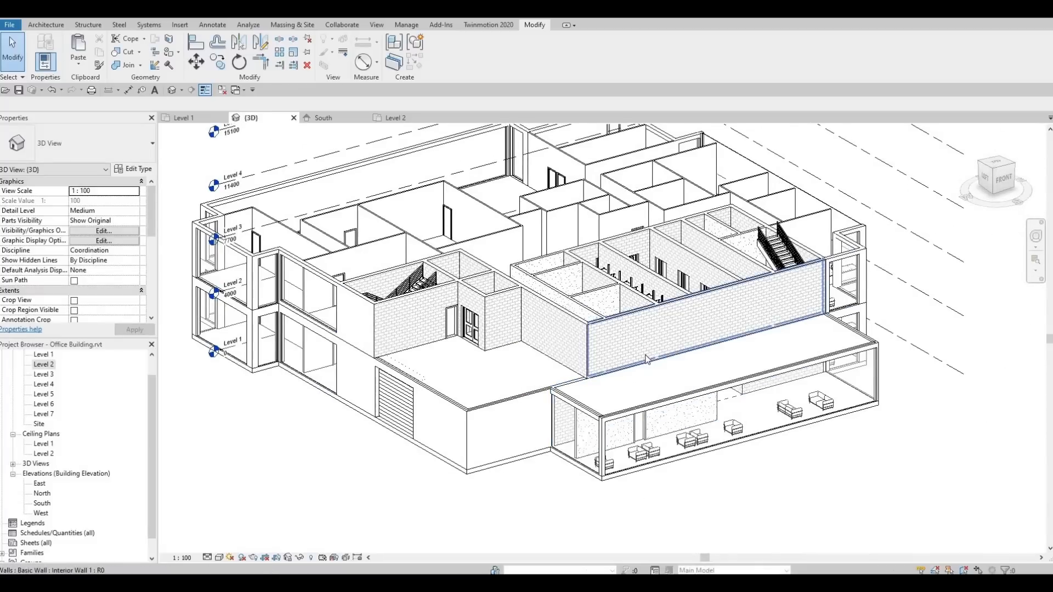
Examine the stairwells and lift shafts from above where they meet the Level 2 floor.
shift+middle_drag(598, 387, 782, 302)
shift+middle_drag(729, 323, 554, 334)
shift+middle_drag(643, 359, 567, 483)
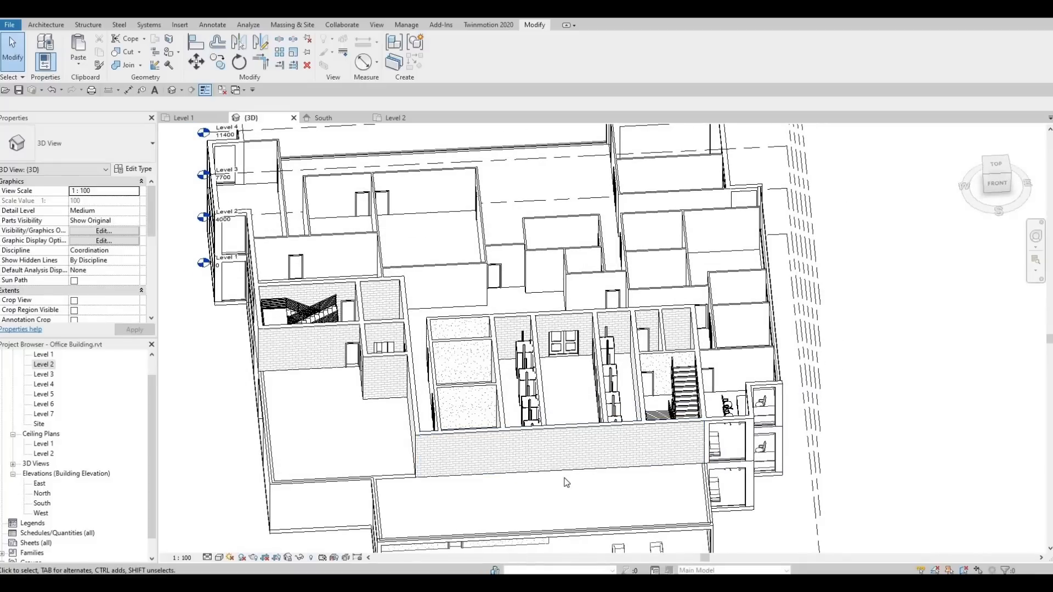
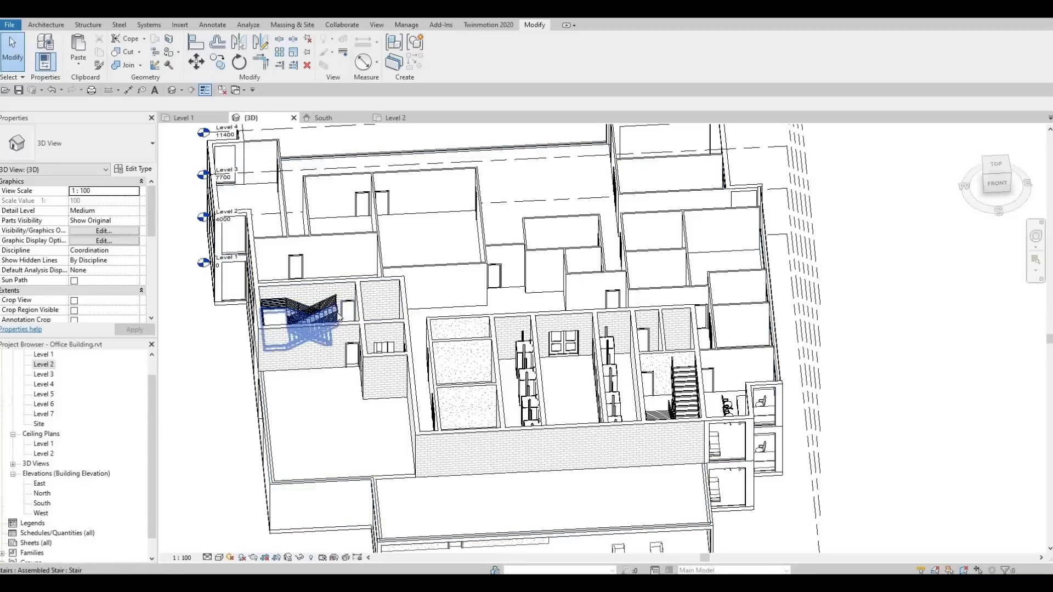
shift+middle_drag(310, 428, 330, 420)
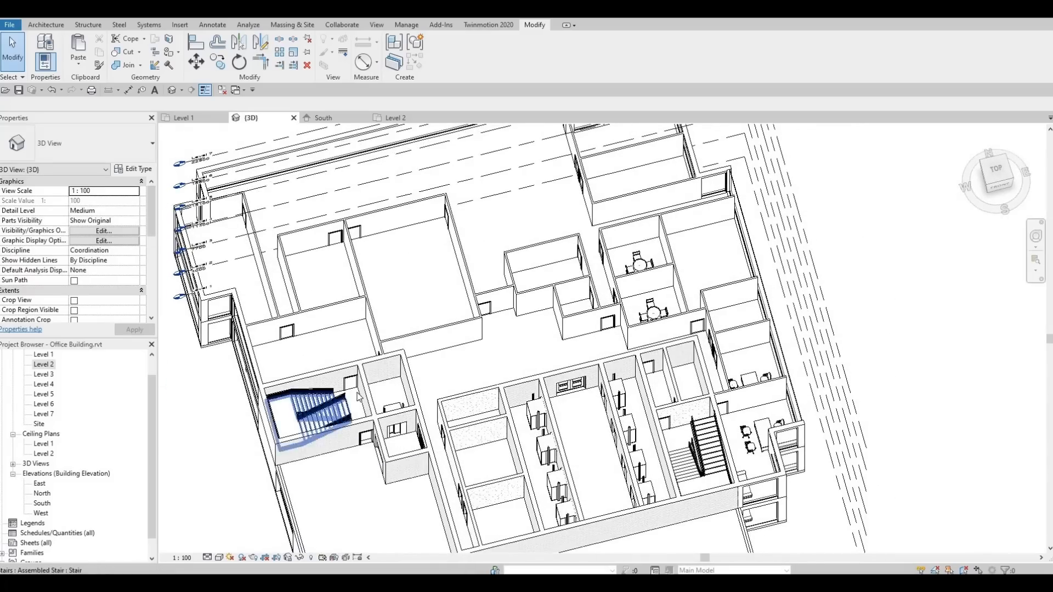
scroll(329, 430, up, 4)
shift+middle_drag(324, 224, 247, 258)
middle_drag(477, 165, 440, 471)
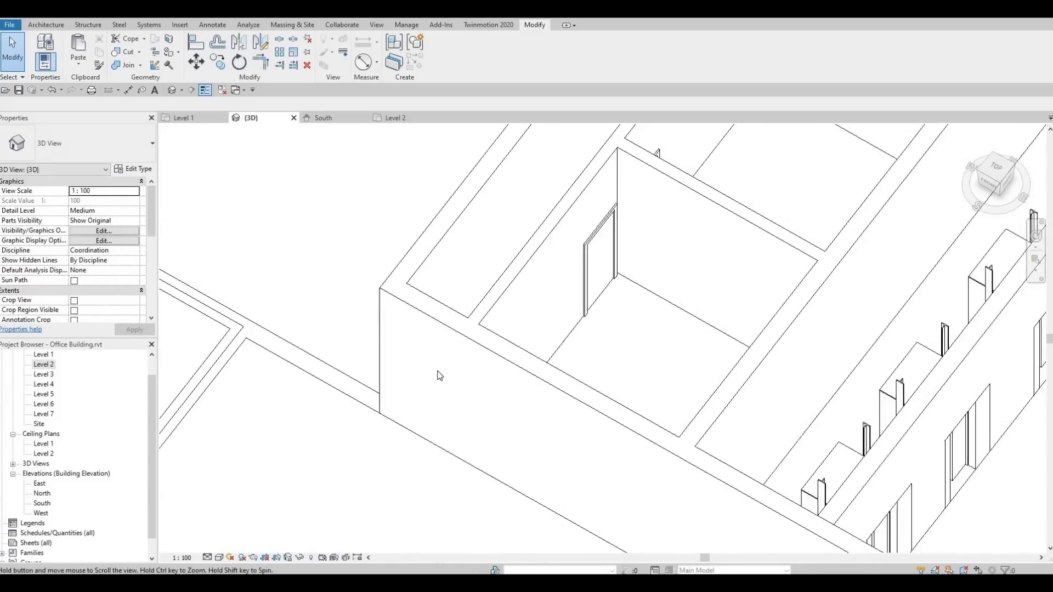
scroll(450, 340, down, 5)
middle_drag(426, 519, 72, 417)
scroll(512, 380, up, 5)
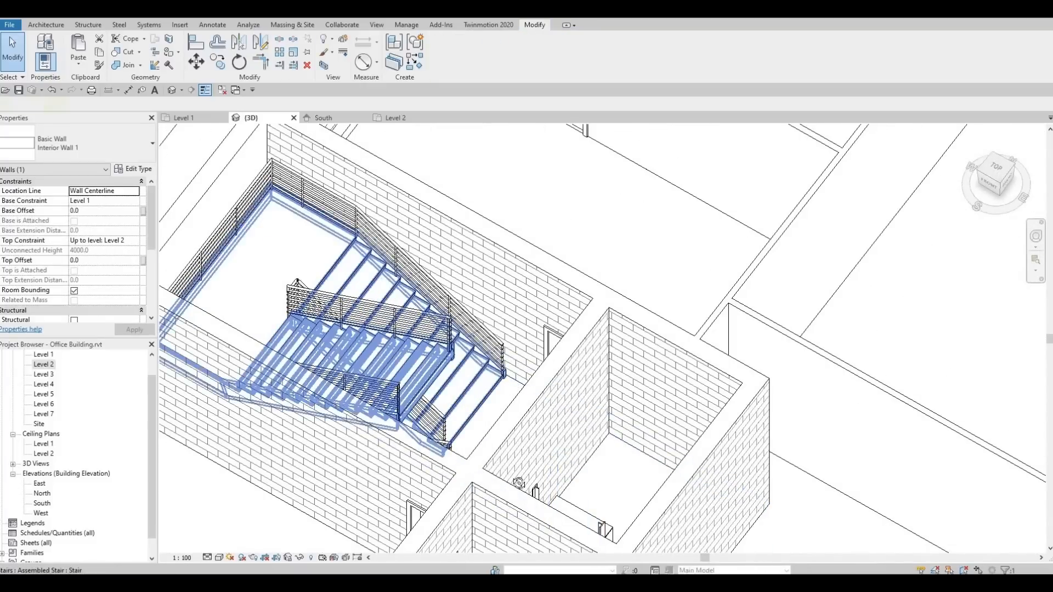
shift+middle_drag(502, 400, 688, 229)
scroll(688, 229, down, 2)
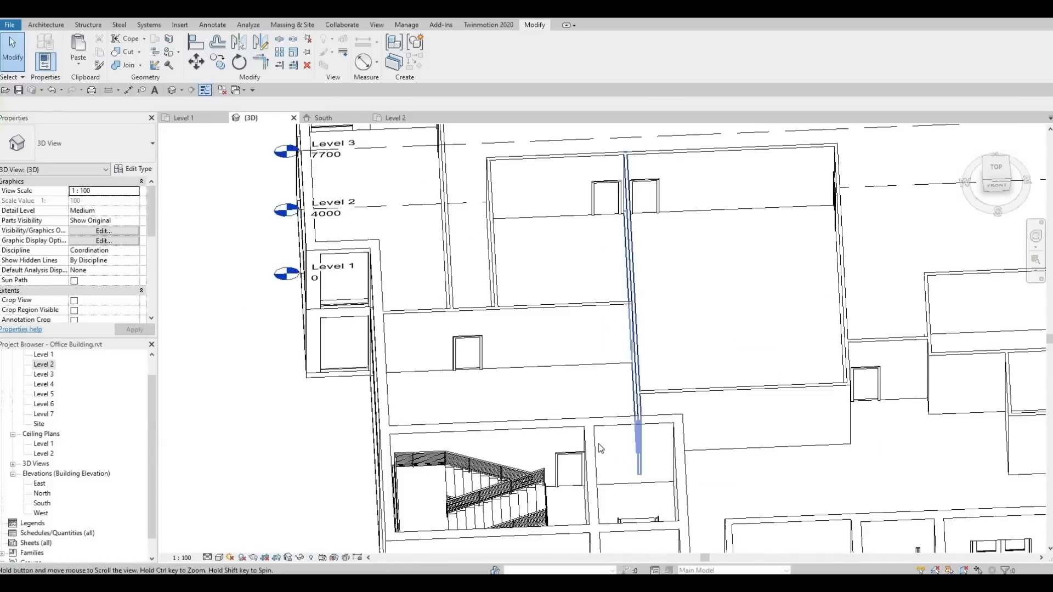
middle_drag(586, 502, 597, 441)
scroll(597, 441, down, 1)
scroll(595, 441, up, 4)
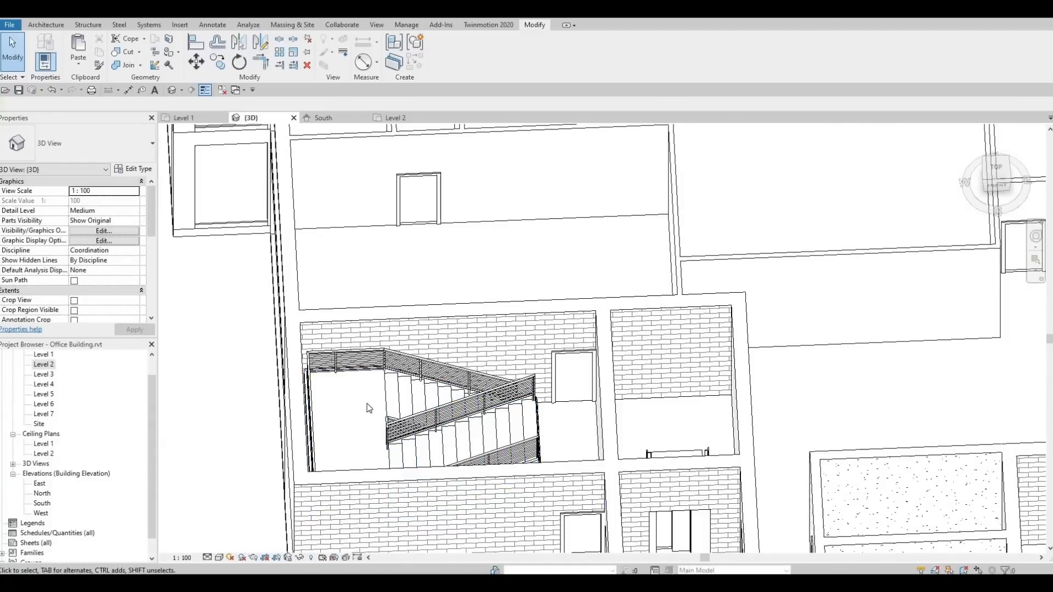
scroll(367, 403, down, 3)
middle_drag(432, 458, 408, 422)
scroll(409, 421, down, 2)
middle_drag(361, 544, 393, 358)
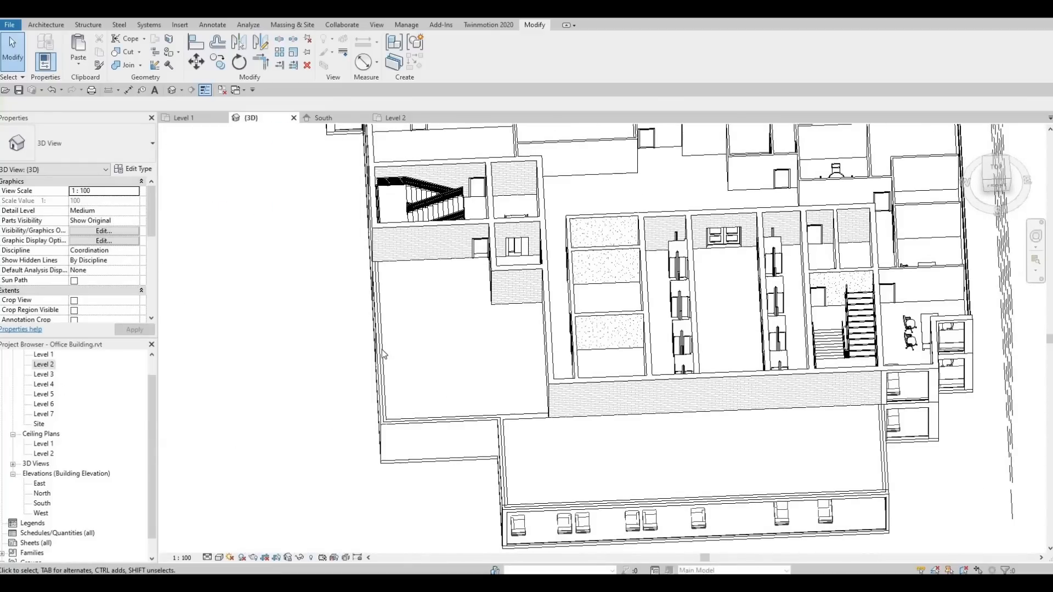
Open the Level 2 floor's boundary for editing in the Level 2 floor plan.
click(382, 349)
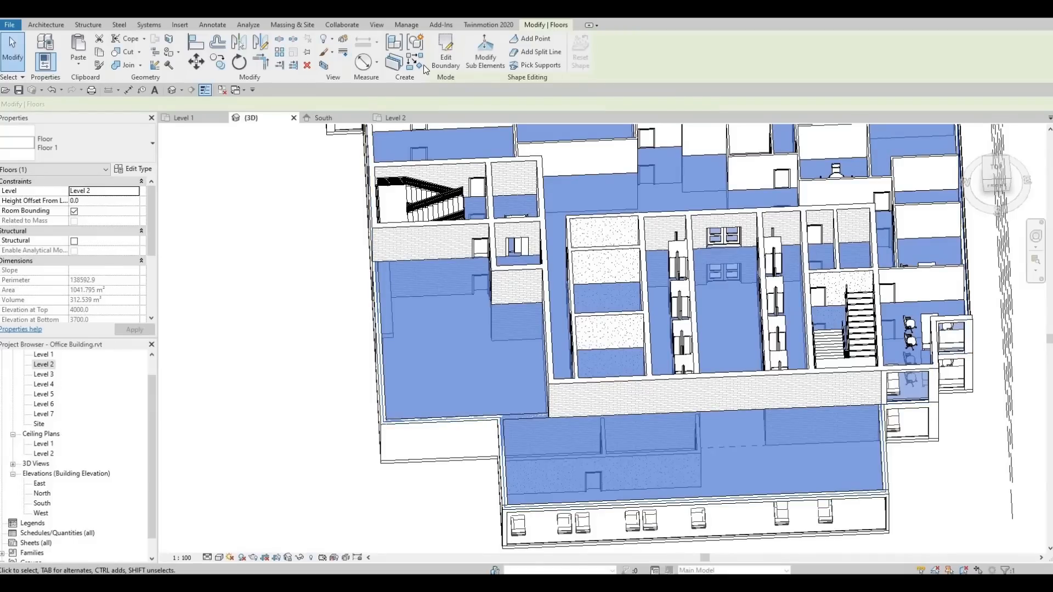
click(439, 58)
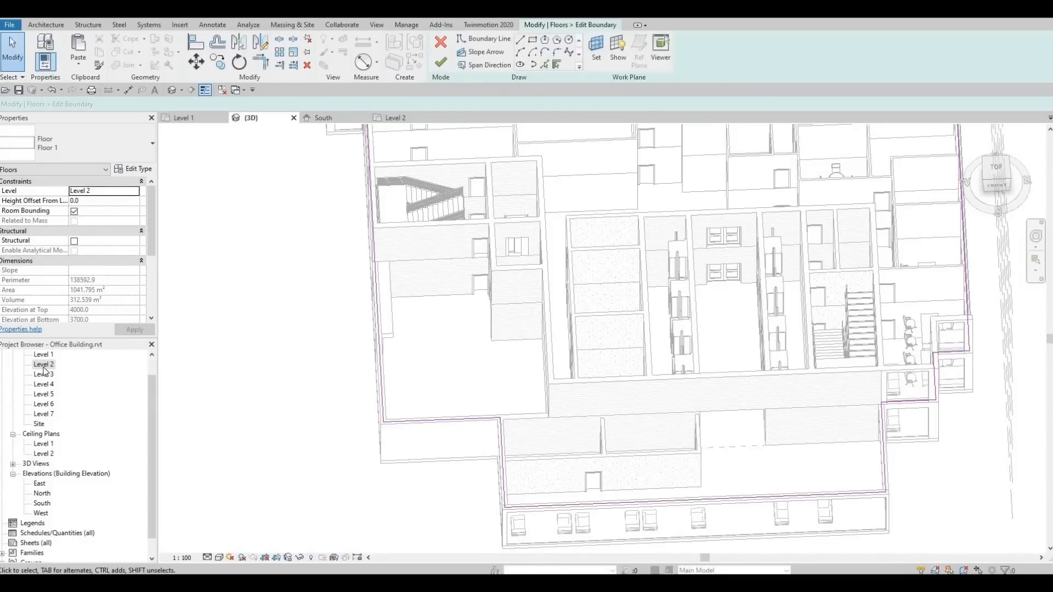
double_click(44, 365)
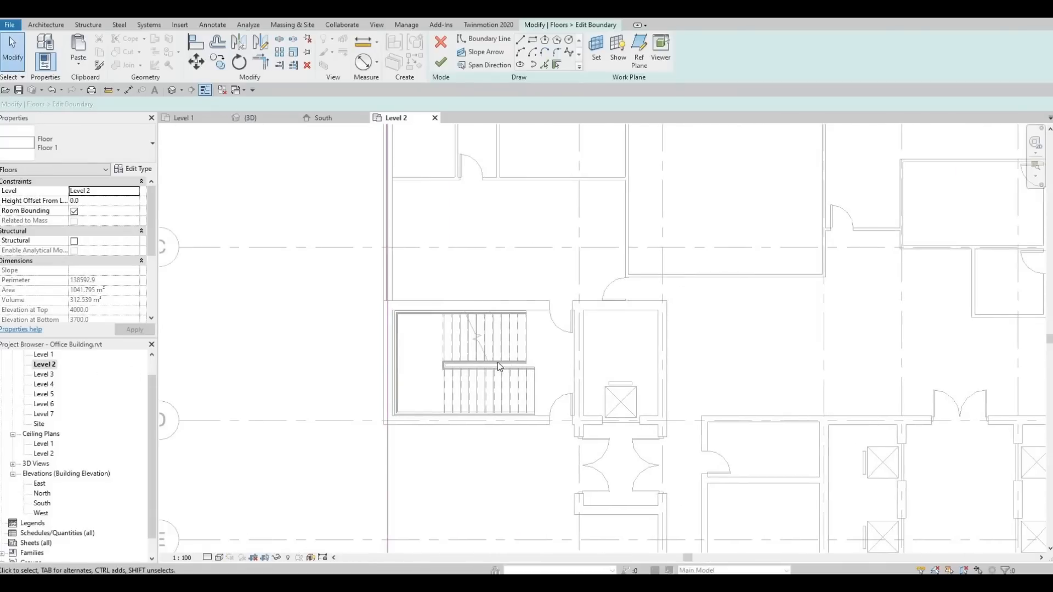
Sketch a rectangular opening boundary over the garage-side staircase, from the upper flight's end to the stairwell's opposite corner at the exterior wall.
scroll(479, 328, up, 3)
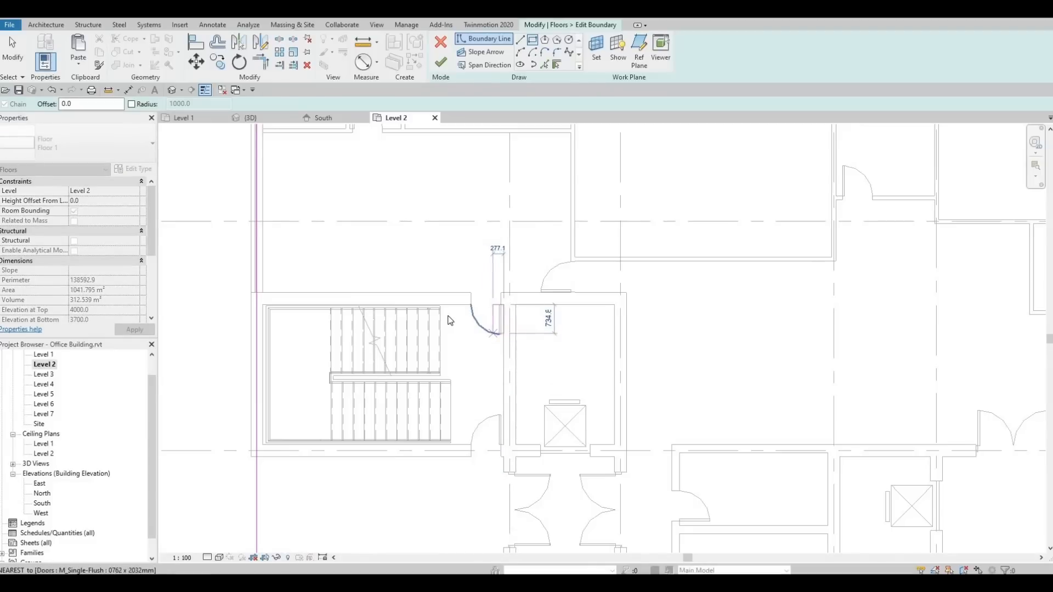
key(Escape)
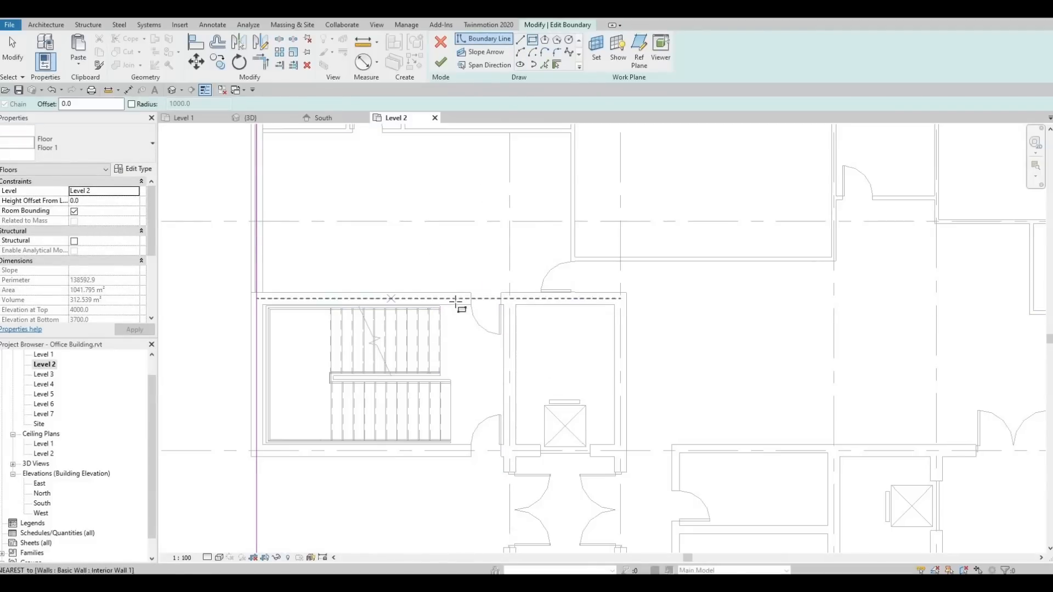
scroll(454, 302, up, 2)
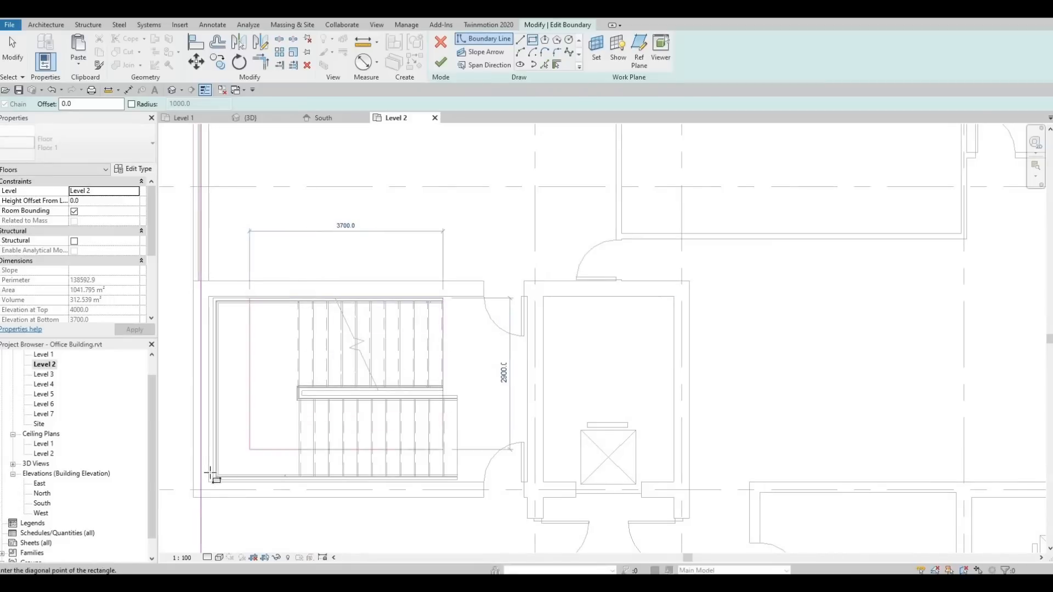
scroll(213, 471, up, 3)
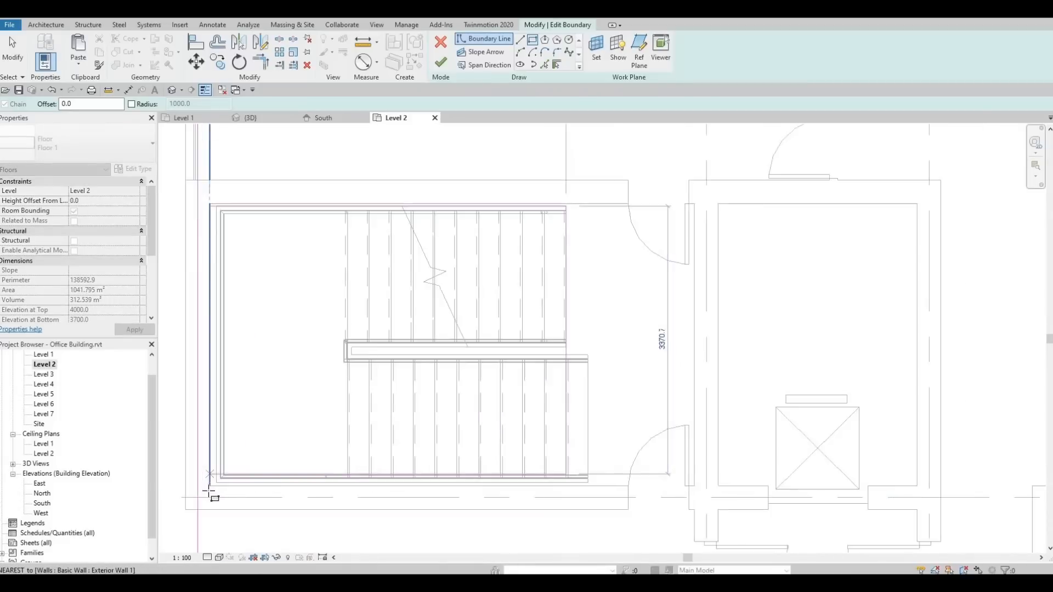
click(259, 491)
key(Escape)
key(Escape)
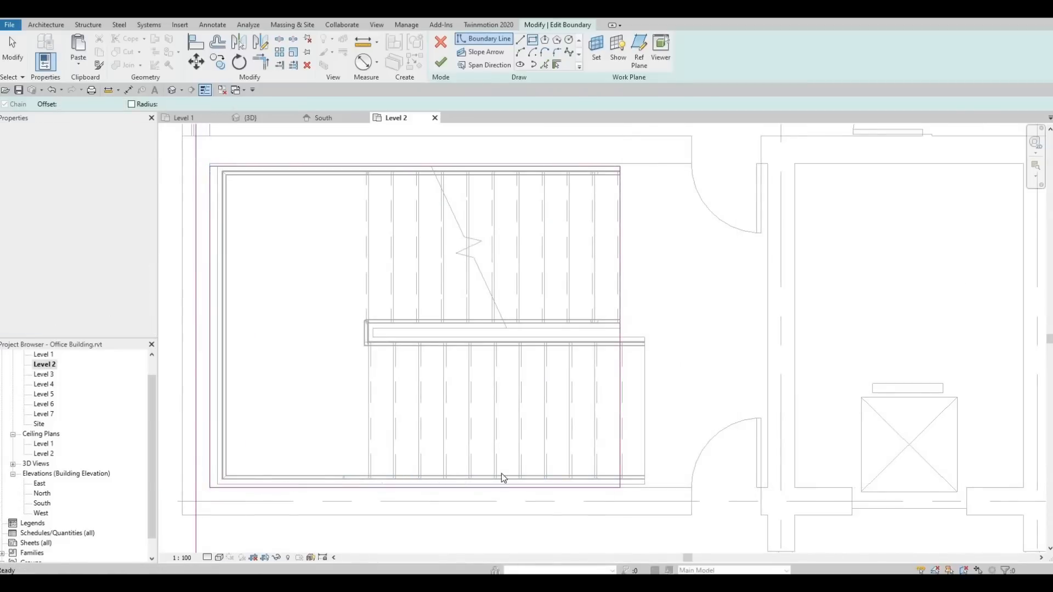
click(621, 309)
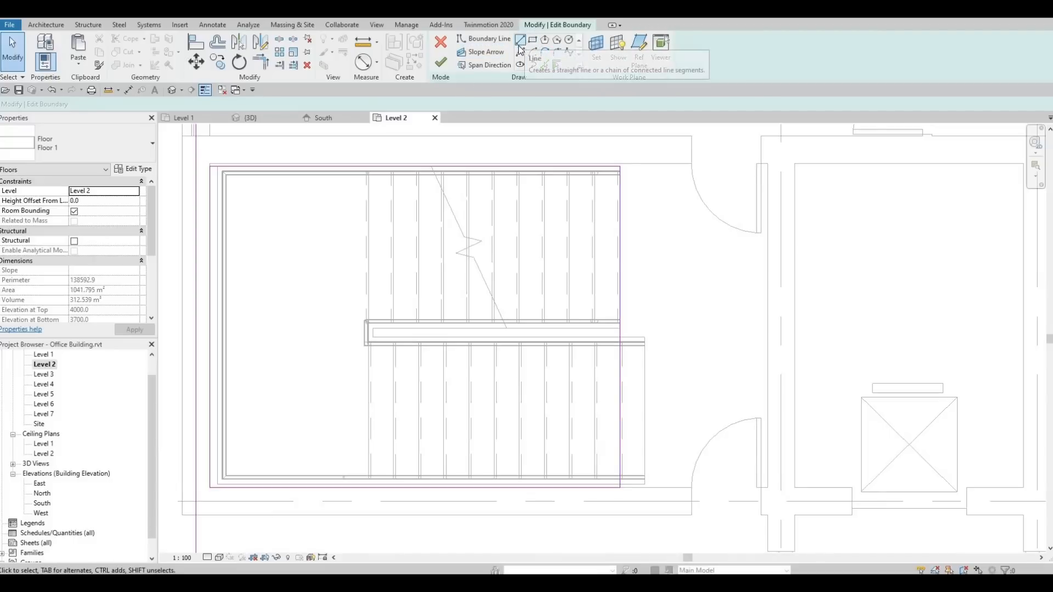
Align the stair opening's upper boundary line with the inner face of the Interior Wall 1 and check the lower line against its wall.
scroll(280, 182, up, 2)
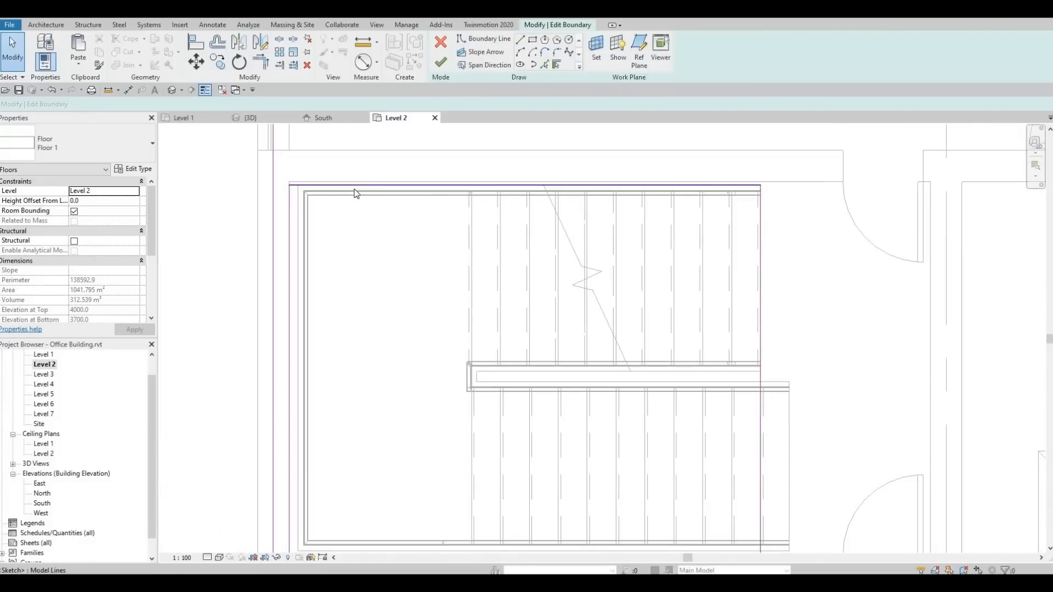
key(l)
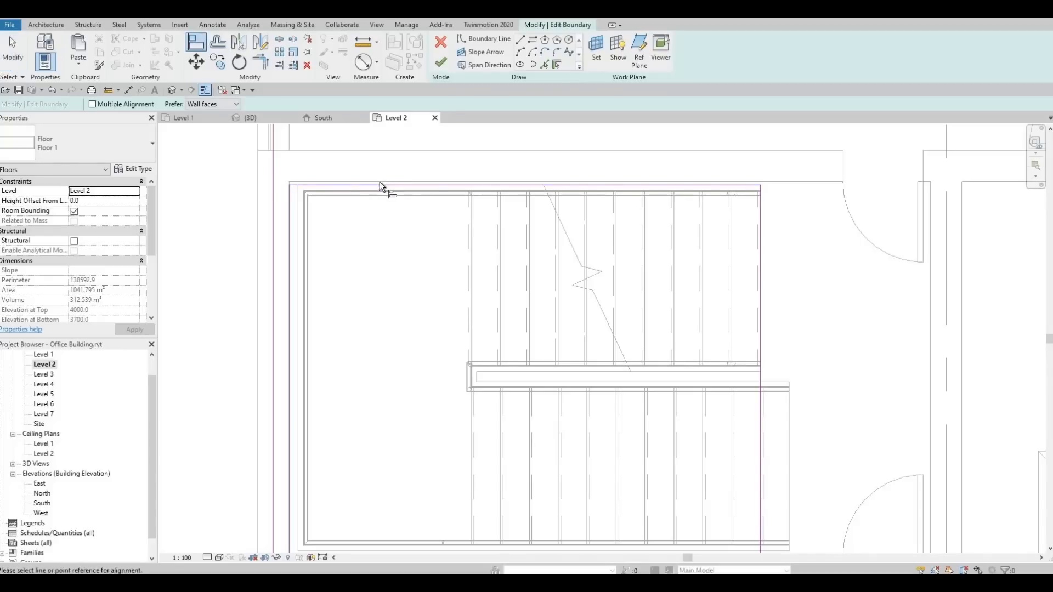
click(400, 185)
key(Escape)
scroll(430, 215, up, 2)
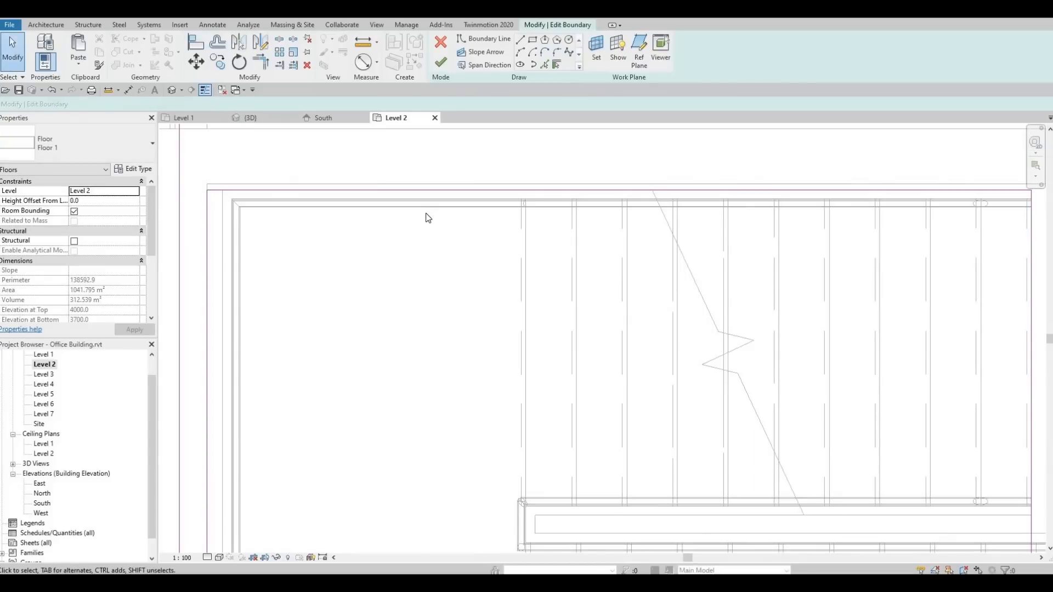
key(l)
click(450, 184)
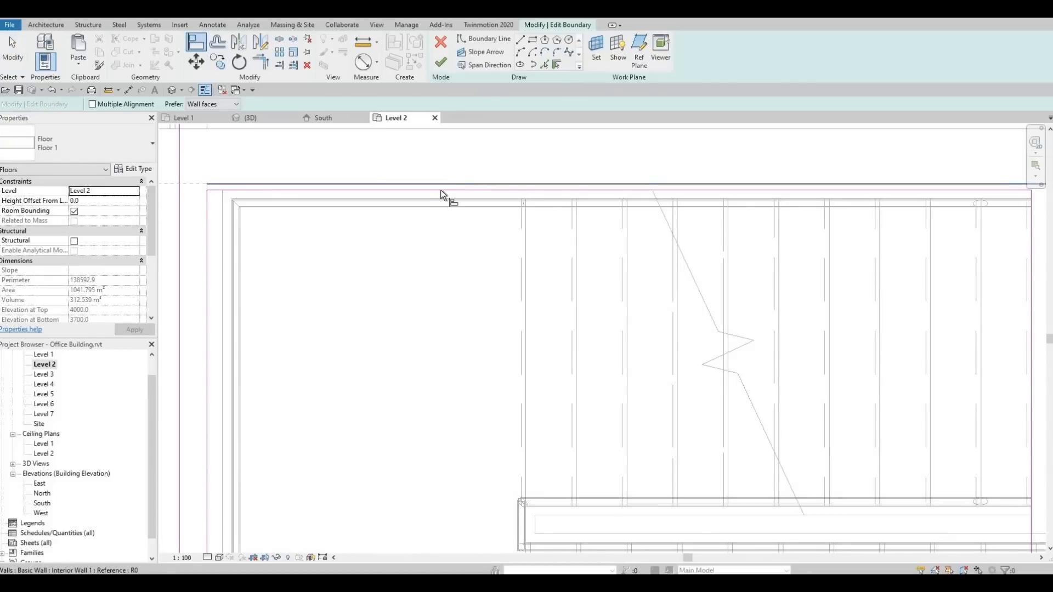
scroll(200, 209, down, 2)
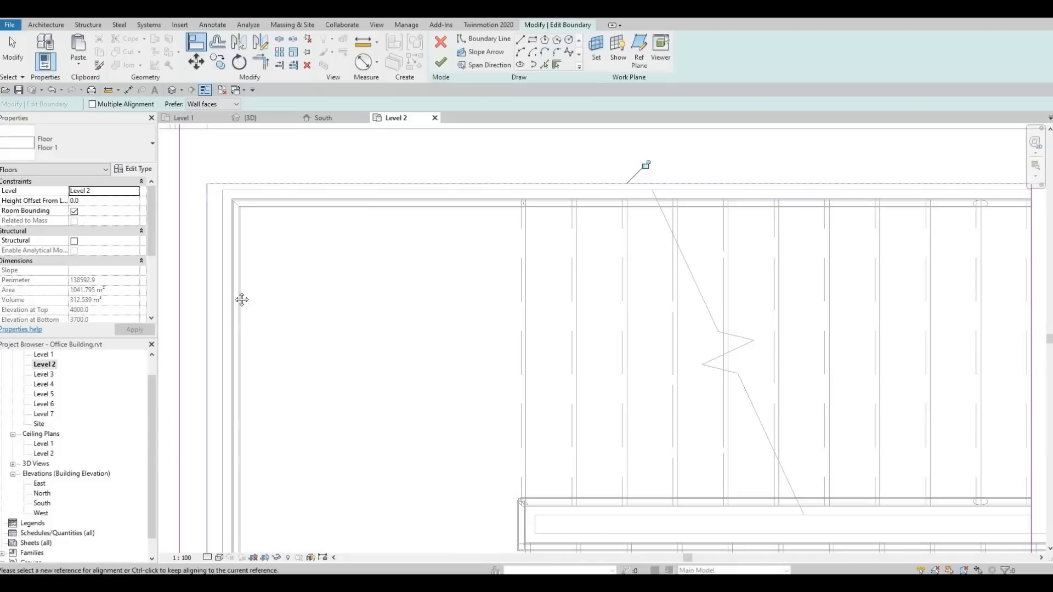
middle_drag(306, 546, 364, 228)
scroll(364, 228, up, 3)
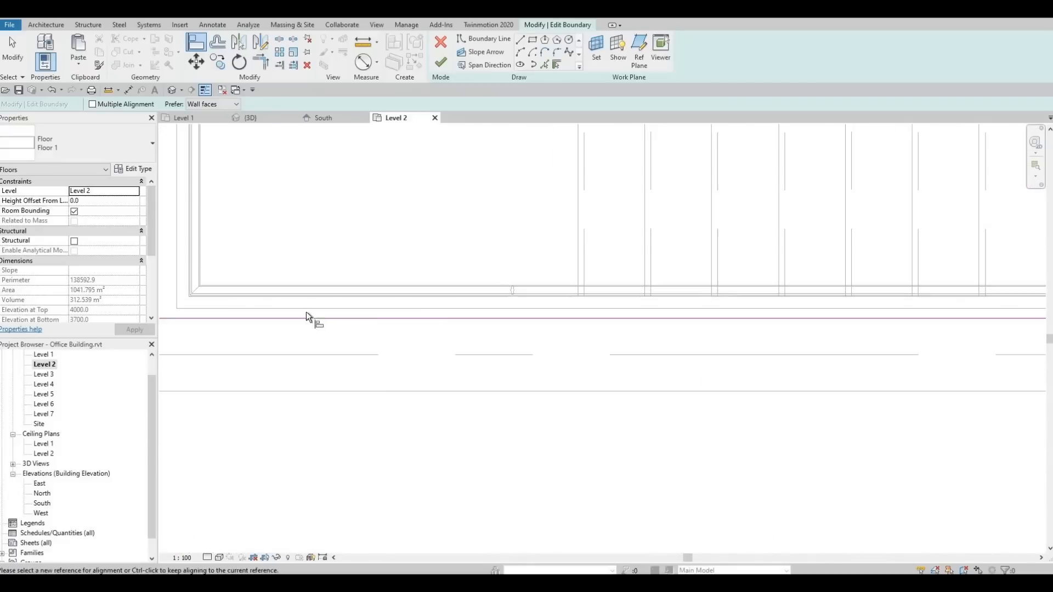
middle_drag(873, 314, 618, 298)
scroll(429, 301, down, 1)
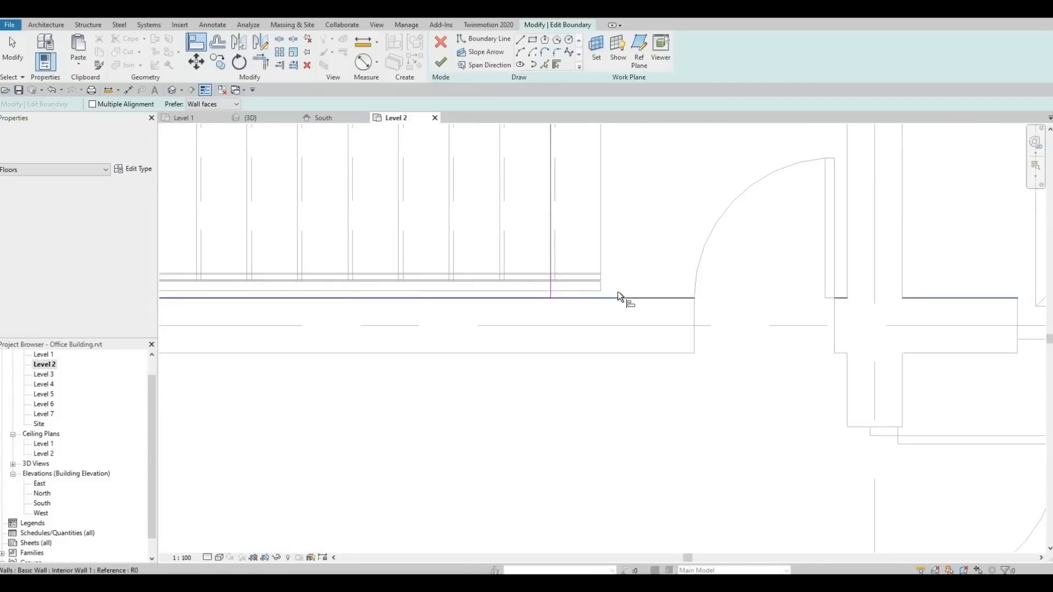
key(Escape)
key(Escape)
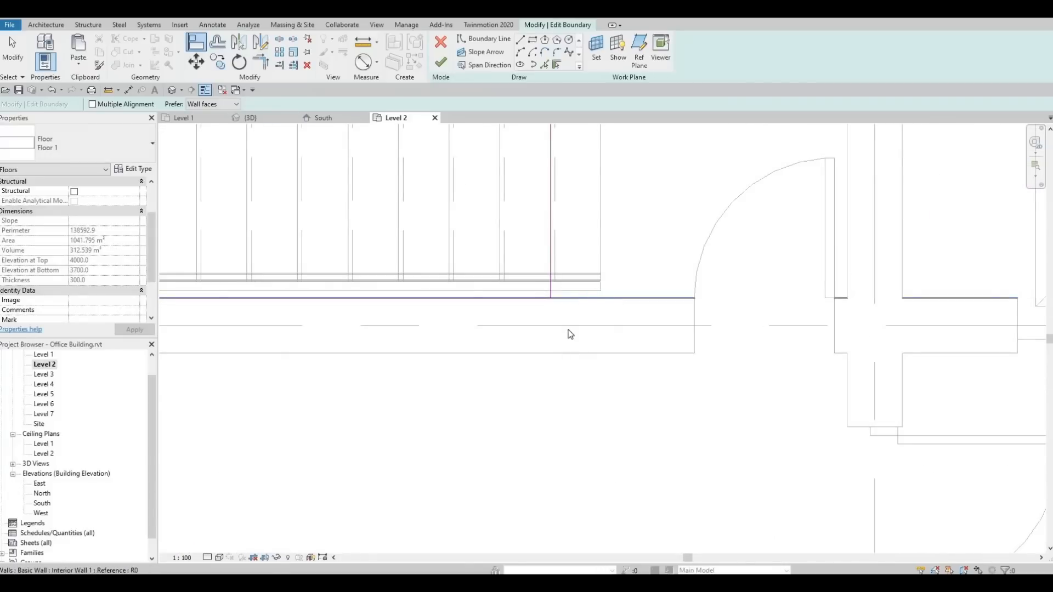
Add boundary lines by picking the end edge and the inner side edge of the staircase's lower flight.
scroll(568, 334, down, 1)
middle_drag(588, 250, 543, 339)
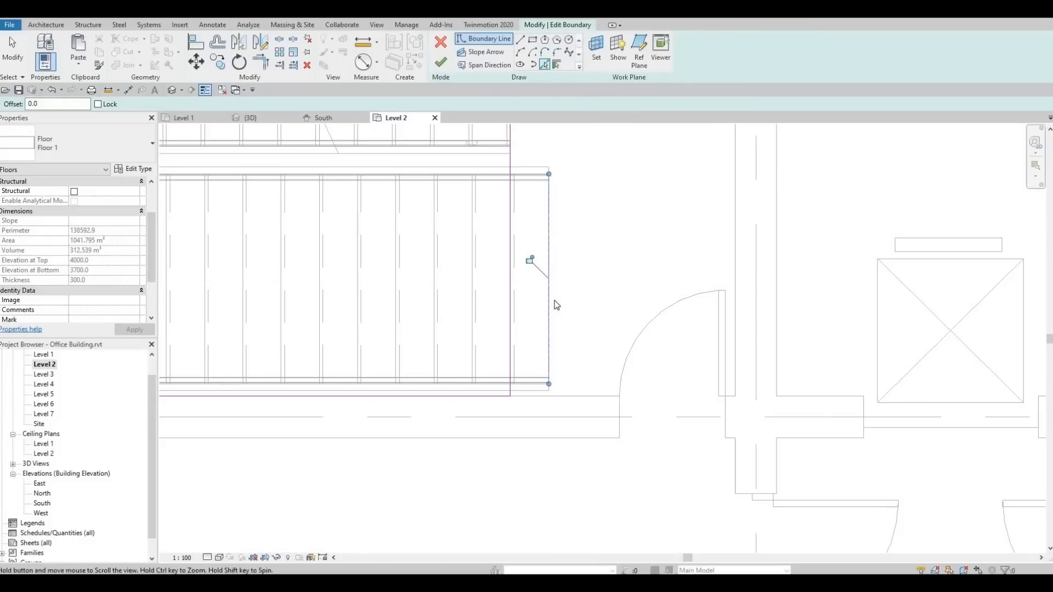
middle_drag(557, 306, 520, 406)
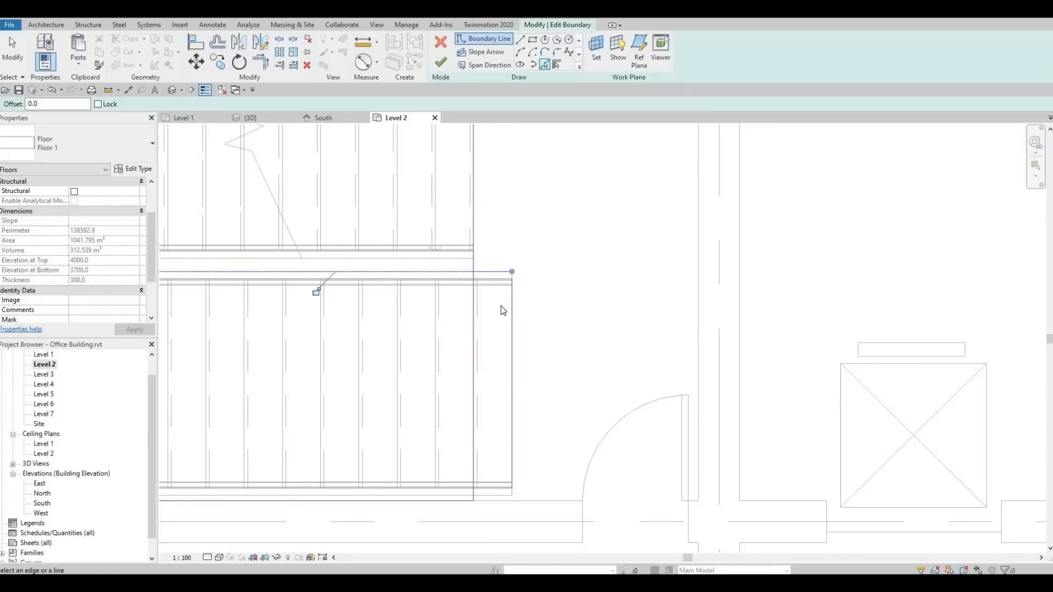
key(Escape)
key(Escape)
middle_drag(535, 345, 562, 258)
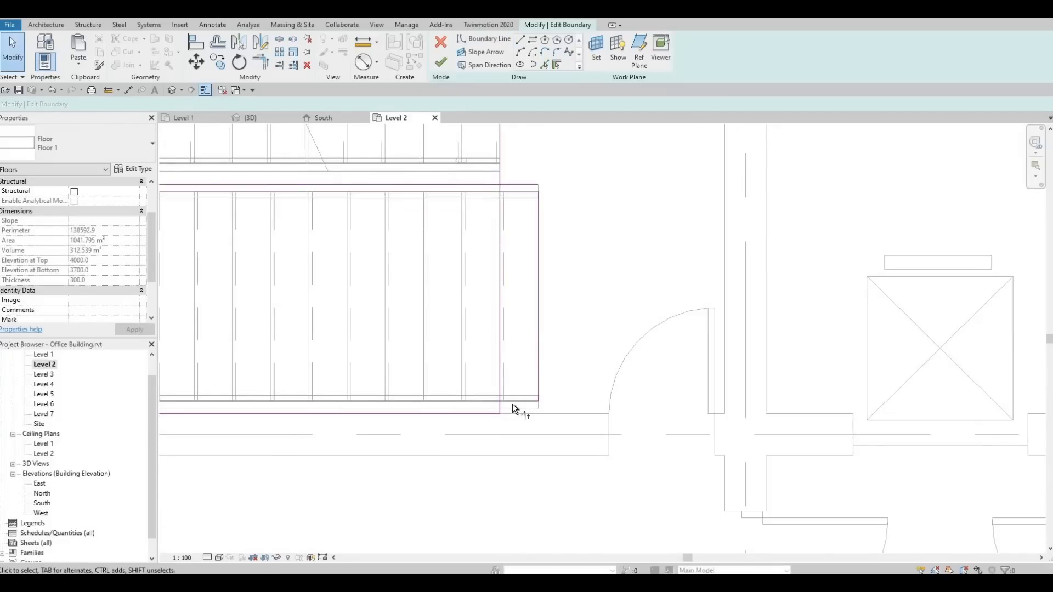
Trim the stair opening's boundary lines to the picked edges, forming a stepped outline around the end of the lower flight.
key(t)
key(r)
click(489, 414)
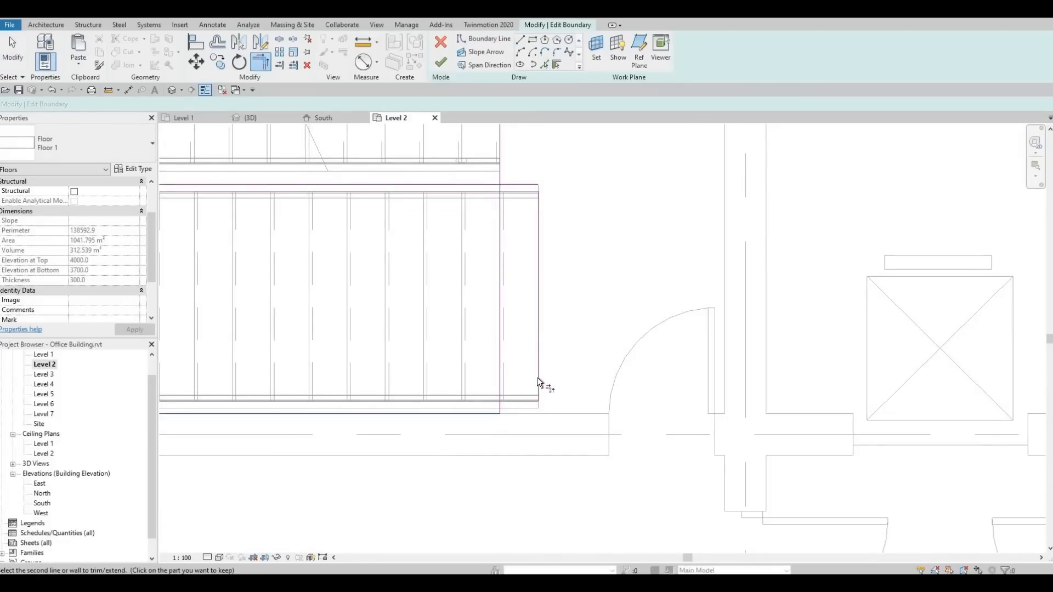
click(538, 295)
middle_drag(516, 185, 493, 285)
click(492, 285)
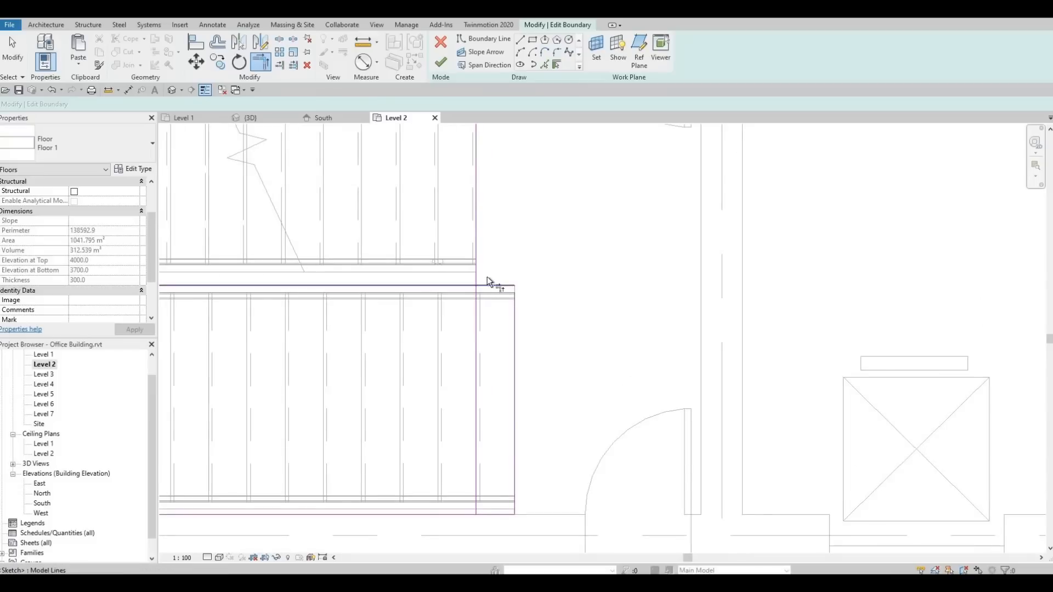
click(475, 269)
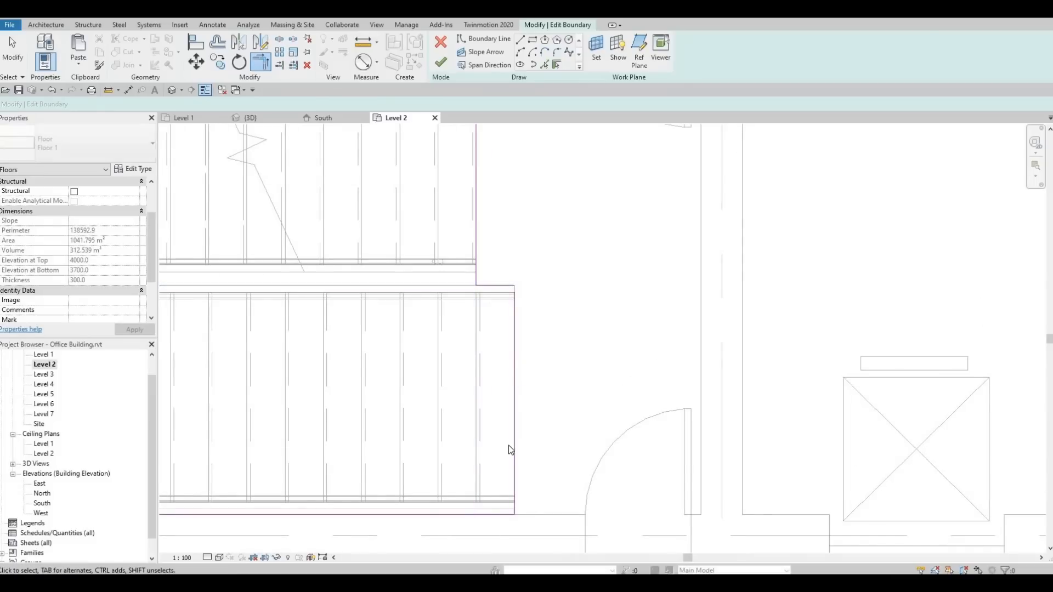
key(Escape)
Close the gap at the stepped outline's outer corner by trimming its two lines together, and finish the floor boundary edit.
scroll(509, 447, down, 1)
middle_drag(523, 397, 580, 367)
scroll(583, 320, down, 1)
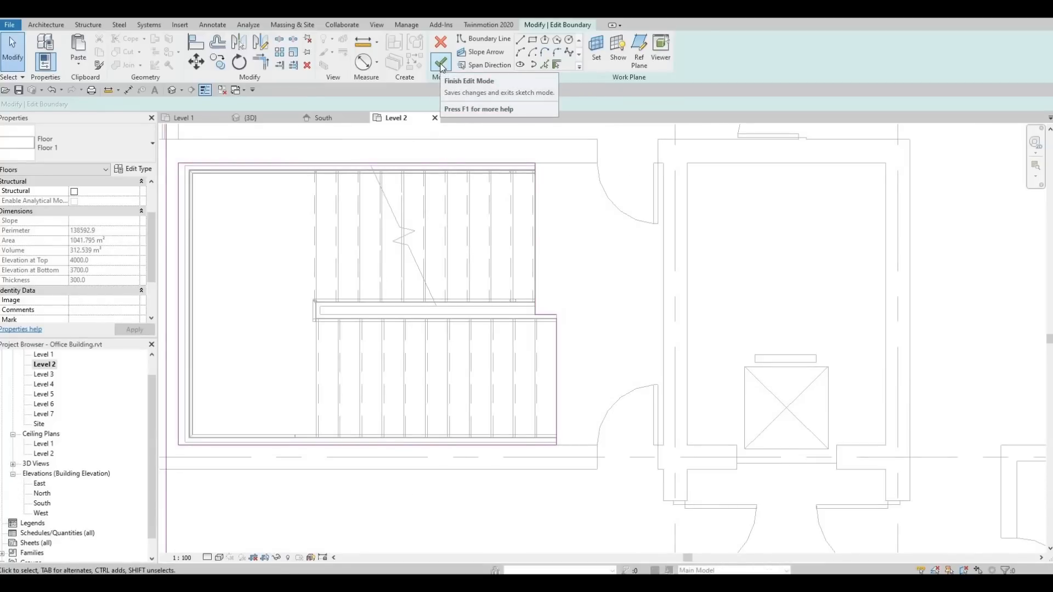
click(441, 65)
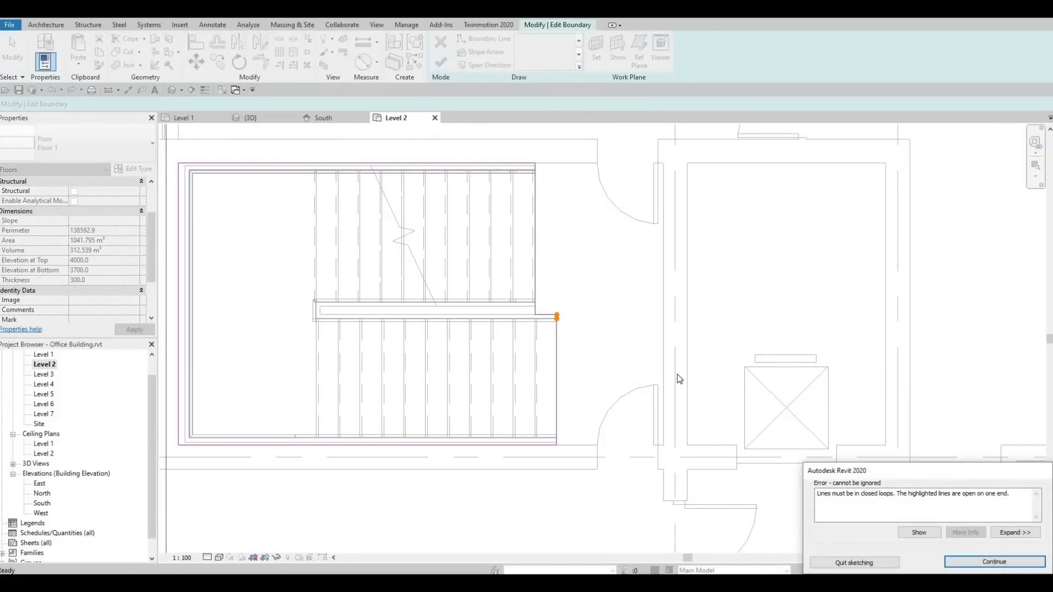
key(Return)
scroll(558, 329, up, 5)
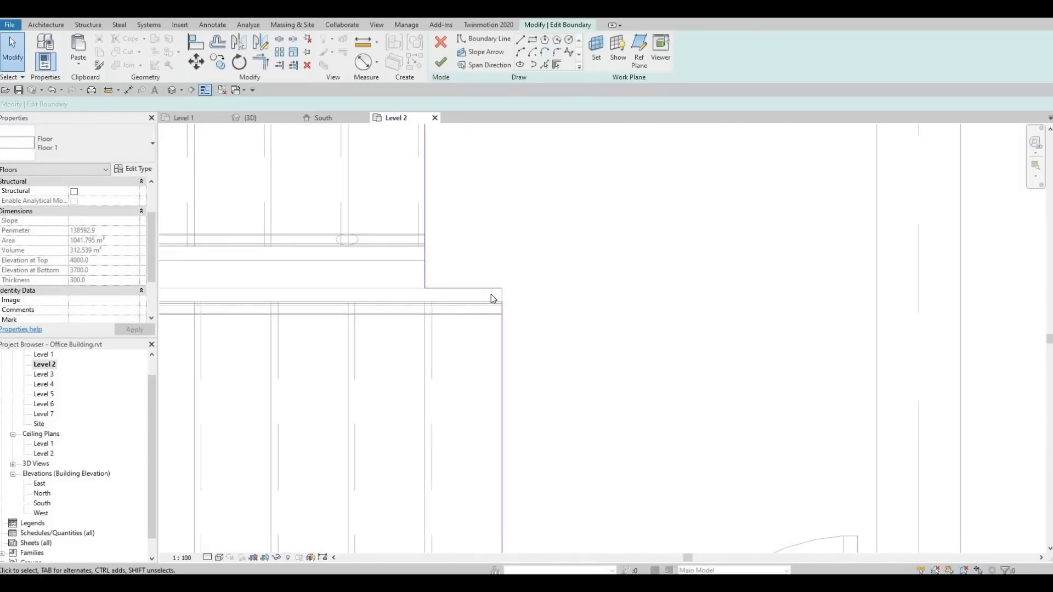
click(492, 290)
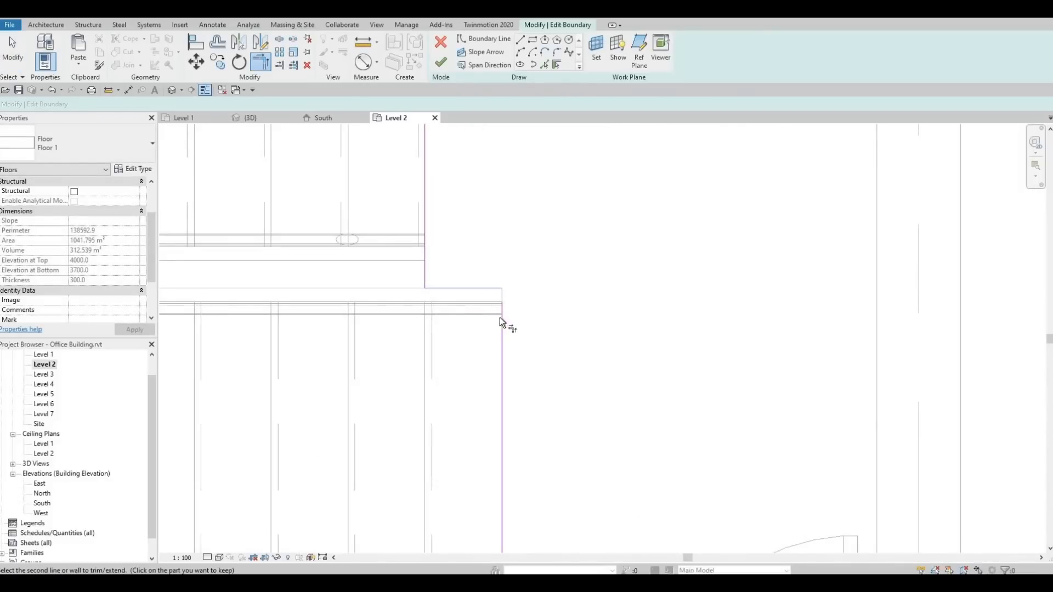
click(442, 64)
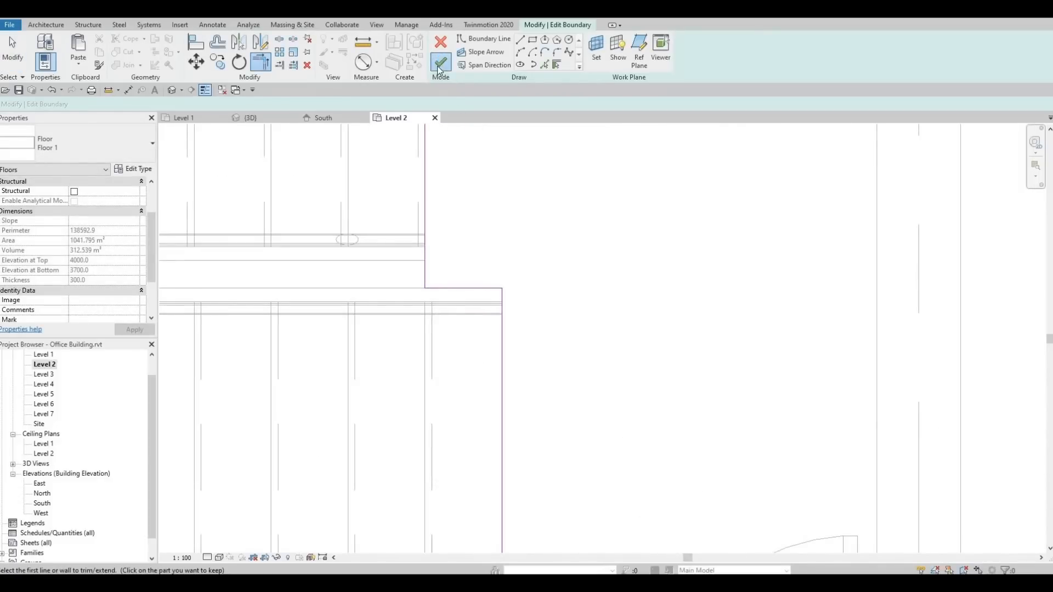
click(608, 303)
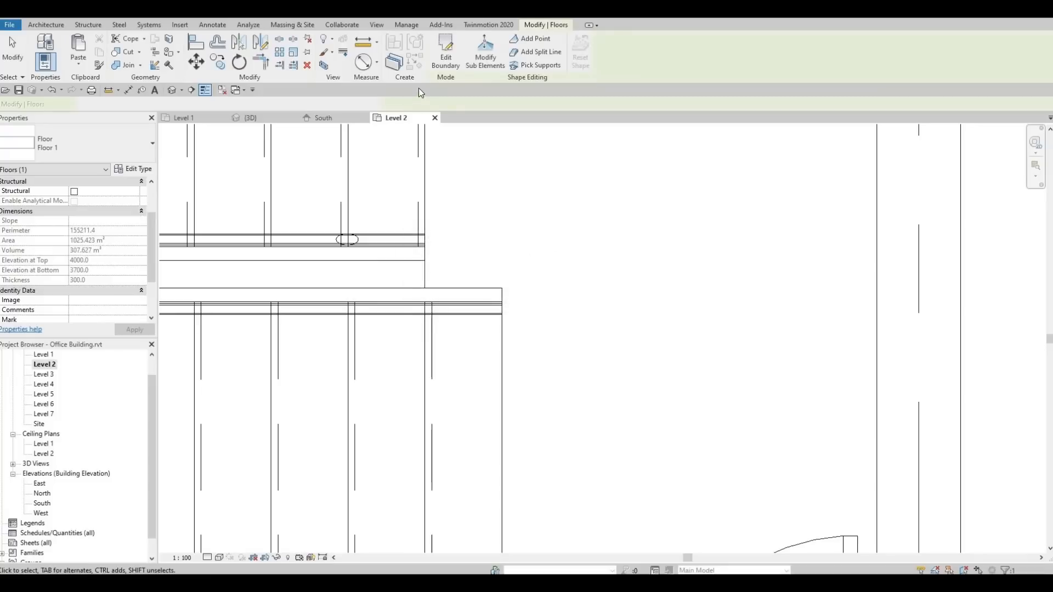
Examine the cut stair opening and the building's other staircase in the 3D view from several angles.
click(177, 90)
shift+middle_drag(525, 376, 543, 469)
middle_drag(543, 470, 565, 291)
scroll(560, 310, up, 5)
shift+middle_drag(653, 280, 521, 238)
middle_drag(839, 428, 454, 126)
middle_drag(815, 412, 686, 179)
middle_drag(840, 464, 872, 379)
middle_drag(1015, 329, 598, 357)
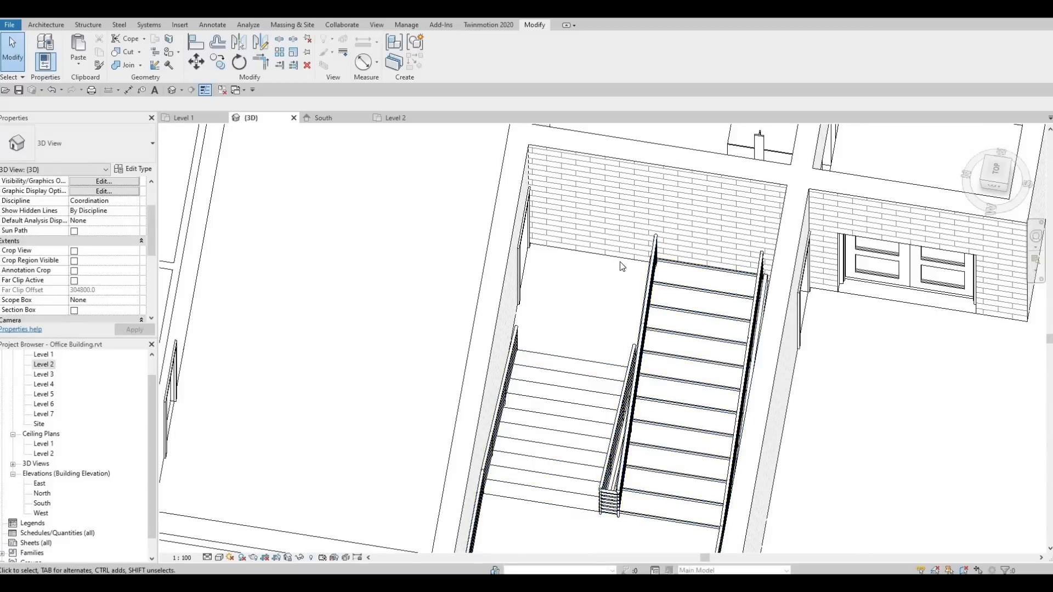
scroll(701, 457, down, 2)
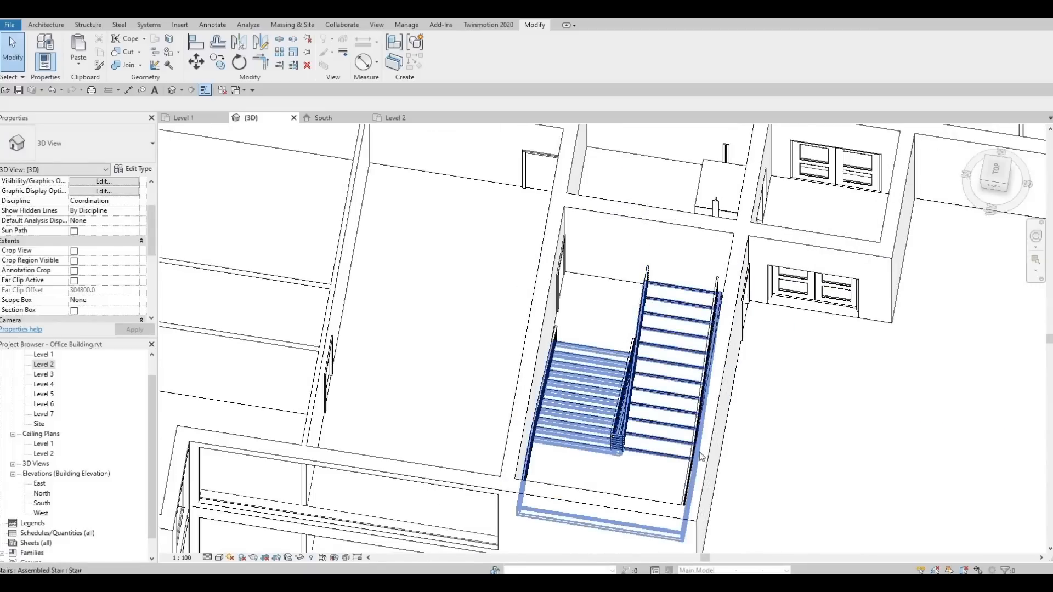
scroll(704, 396, down, 2)
middle_drag(689, 483, 686, 384)
shift+middle_drag(730, 439, 523, 570)
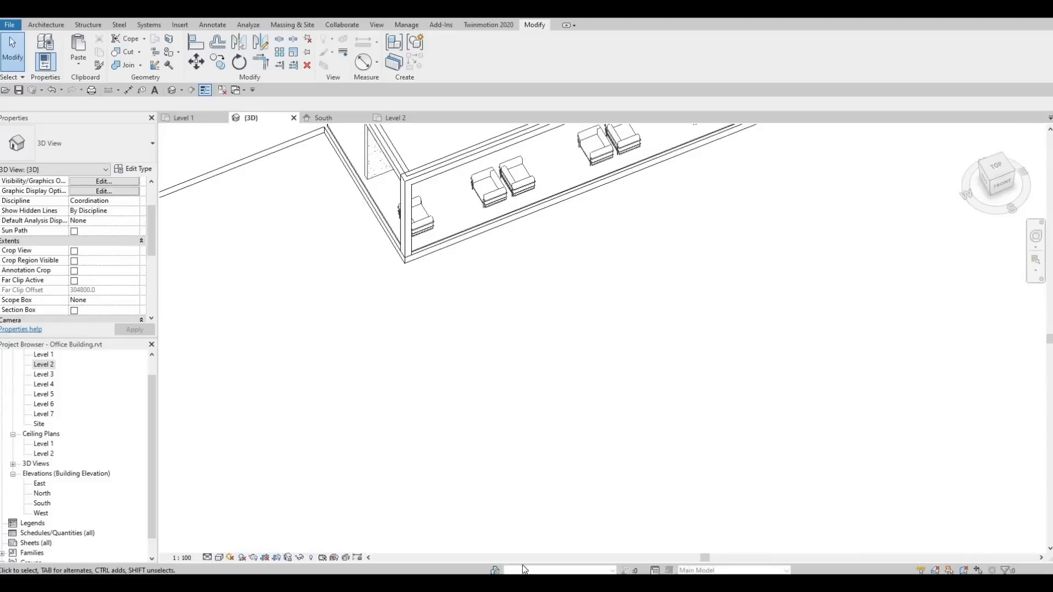
middle_drag(605, 305, 644, 552)
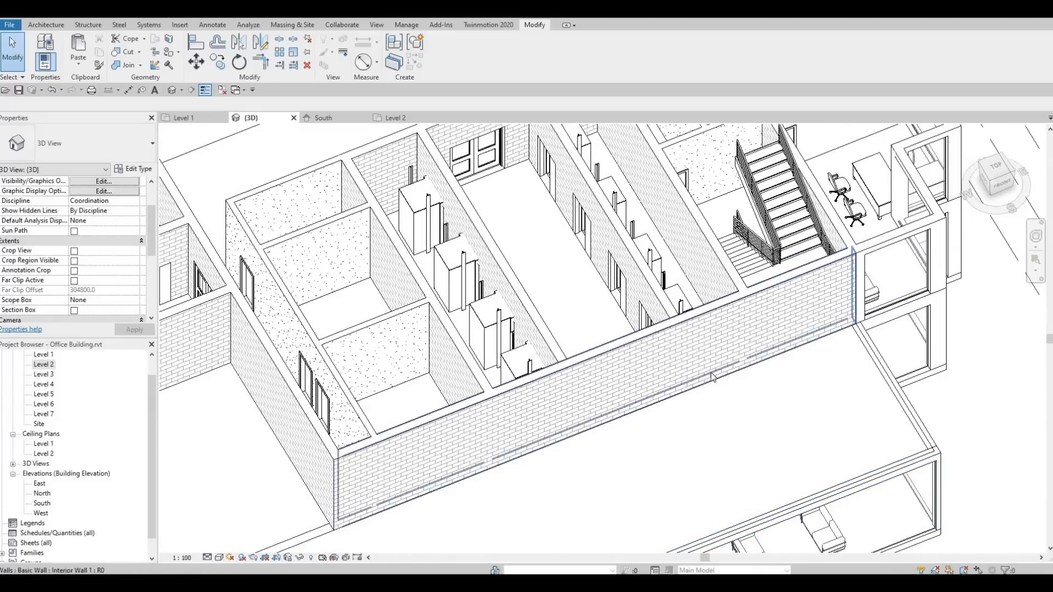
middle_drag(712, 373, 645, 470)
scroll(685, 325, up, 5)
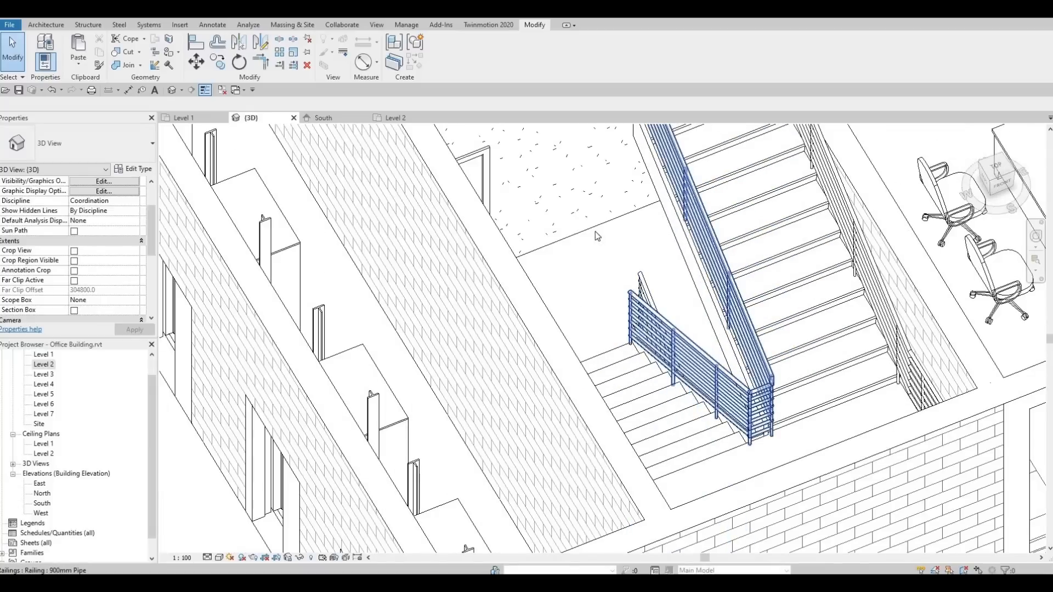
scroll(759, 420, down, 5)
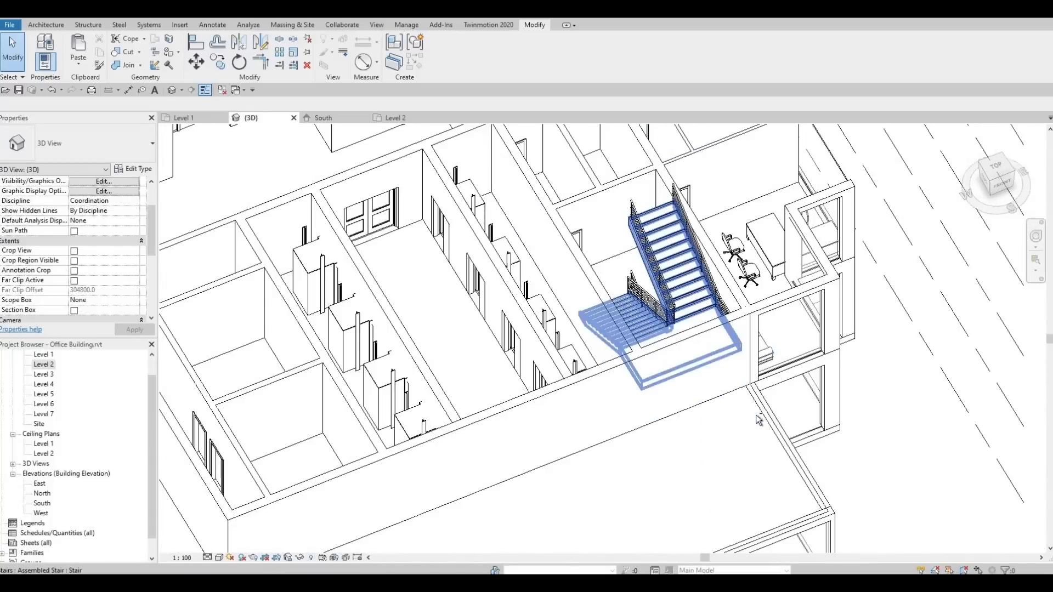
Select the Level 2 floor in the 3D view and edit its boundary in the Level 2 floor plan.
shift+middle_drag(759, 420, 560, 403)
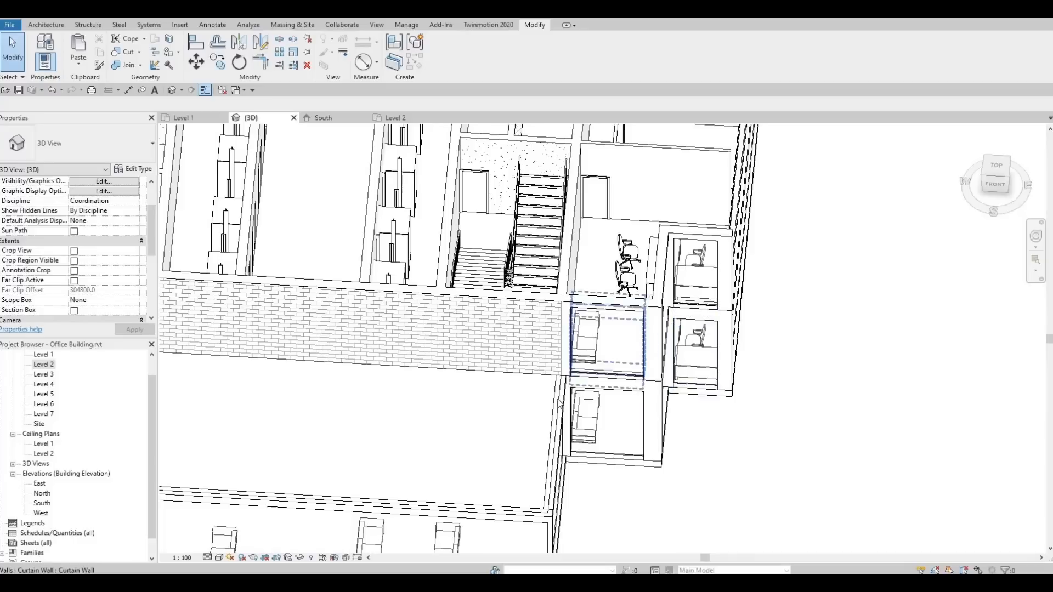
click(553, 418)
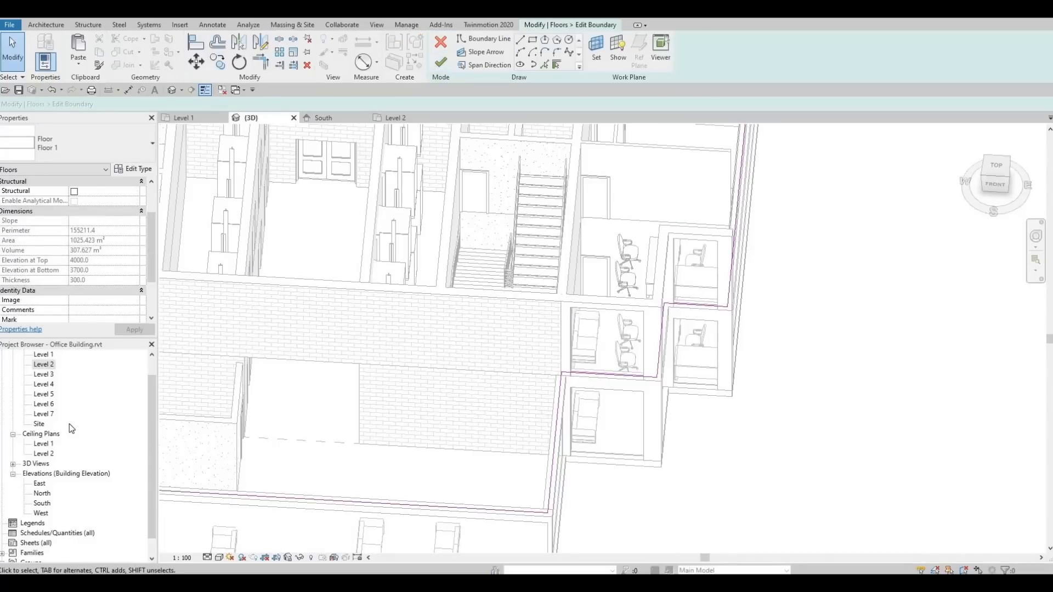
double_click(43, 365)
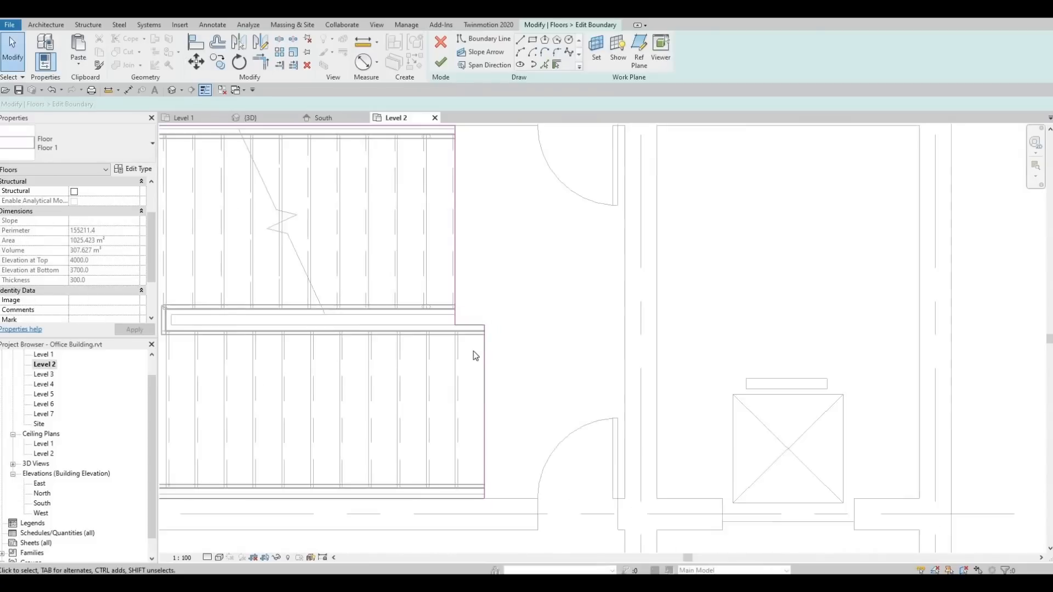
Sketch a rectangular opening boundary over the staircase beside the corner office, from the shorter flight's wall-side end to the landing's opposite corner.
scroll(473, 351, down, 5)
middle_drag(369, 332, 232, 268)
middle_drag(545, 414, 253, 334)
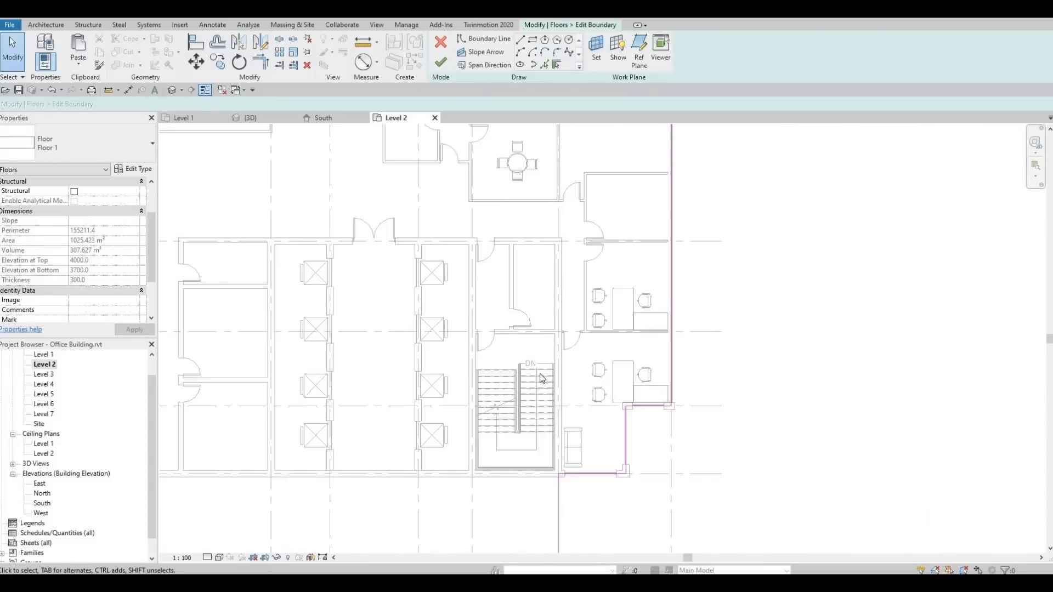
scroll(542, 378, up, 4)
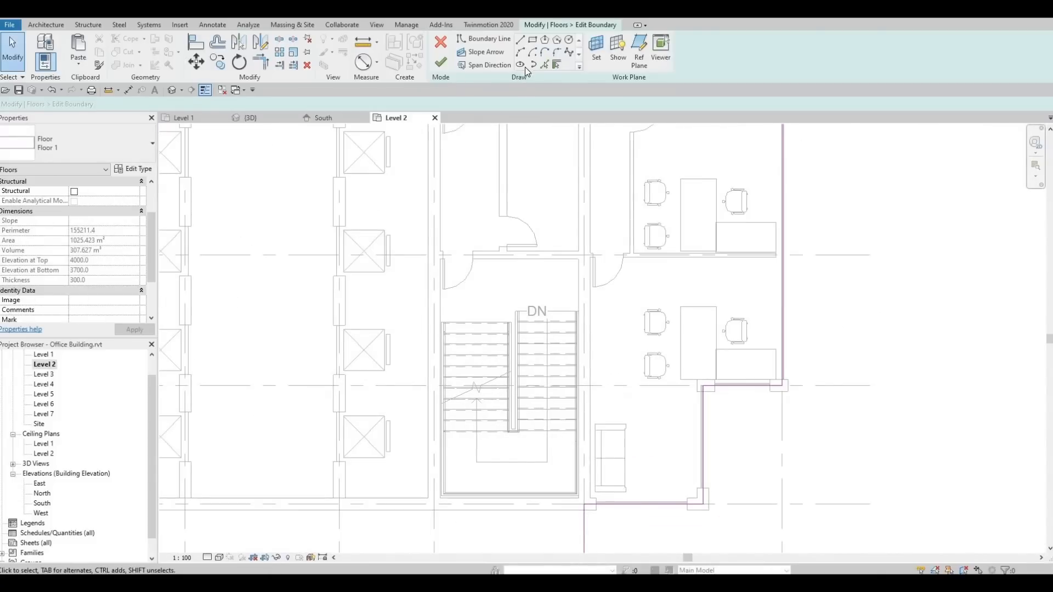
click(533, 40)
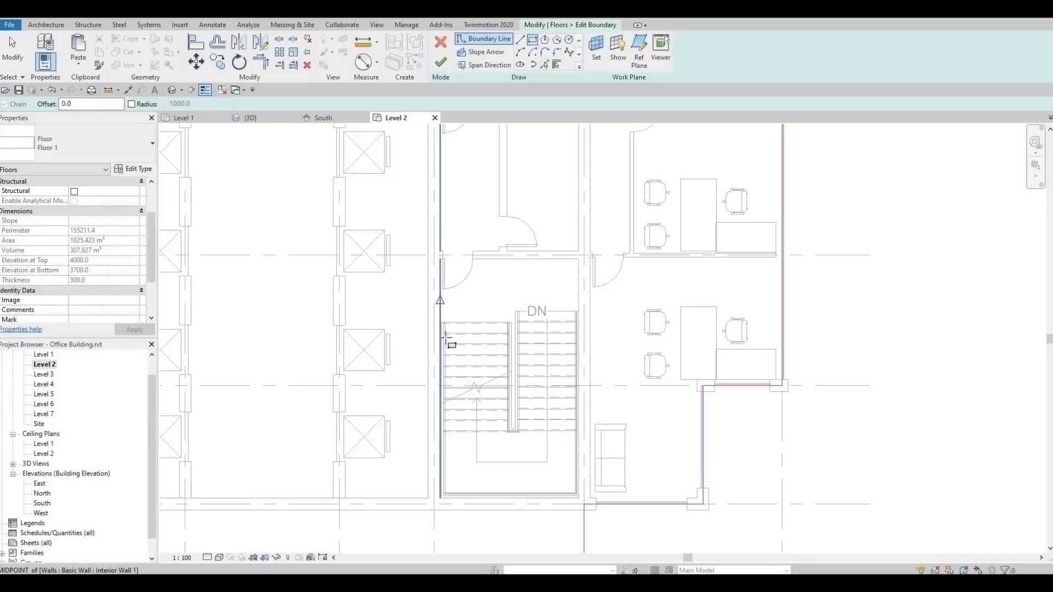
scroll(447, 338, up, 4)
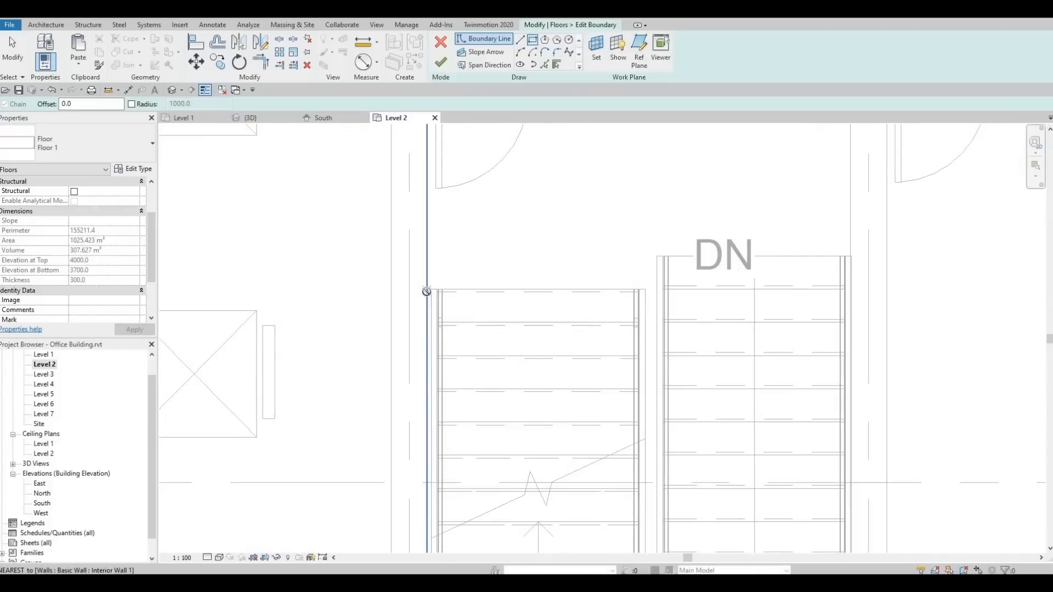
click(427, 291)
scroll(587, 369, down, 4)
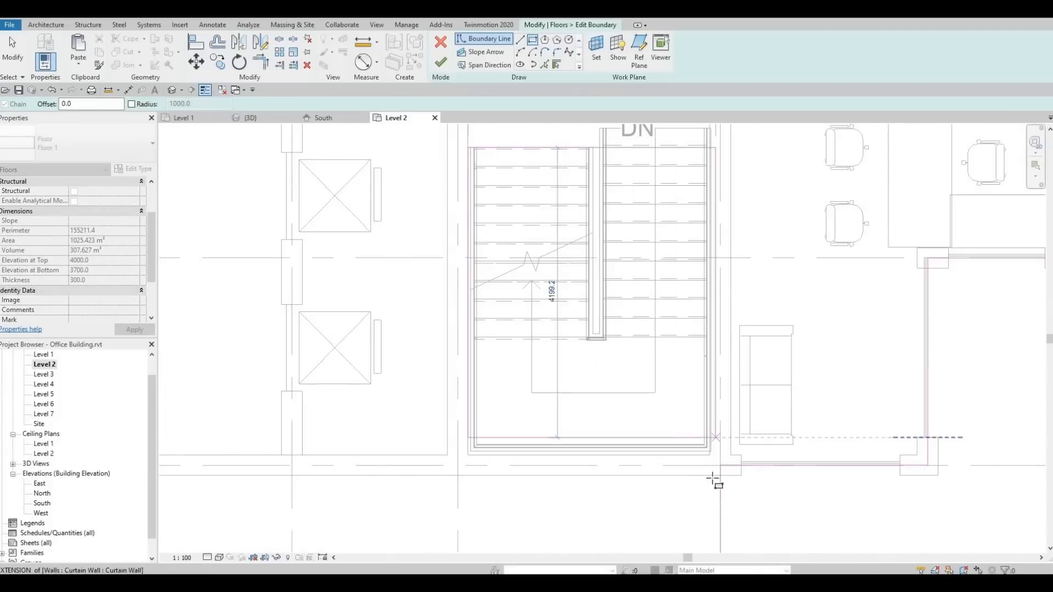
scroll(713, 479, up, 4)
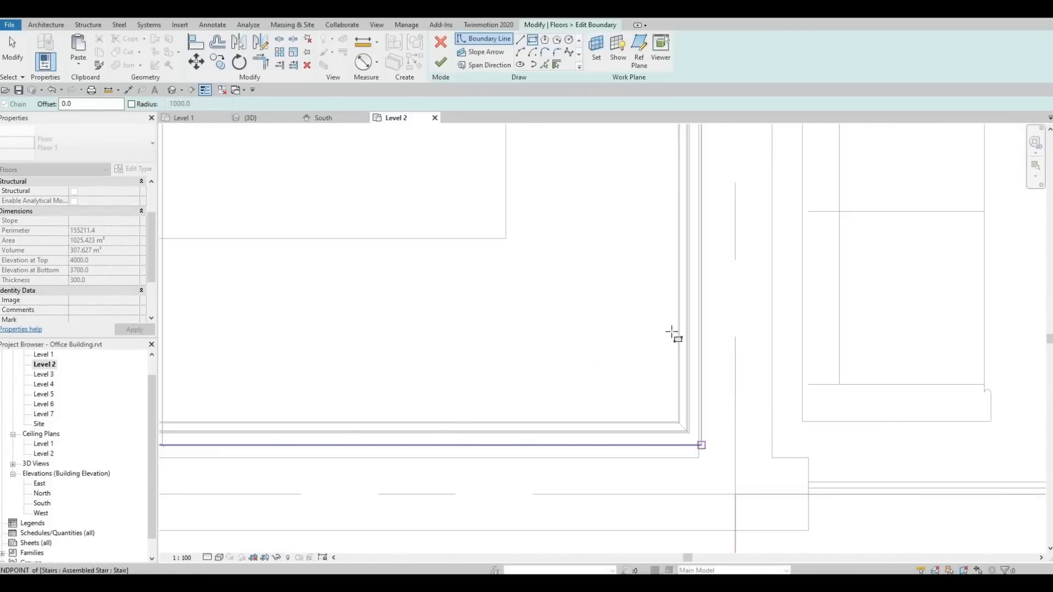
click(702, 446)
Add boundary lines by picking the end edge and inner side edge of the staircase flight marked DN.
scroll(647, 439, down, 3)
middle_drag(636, 288, 656, 368)
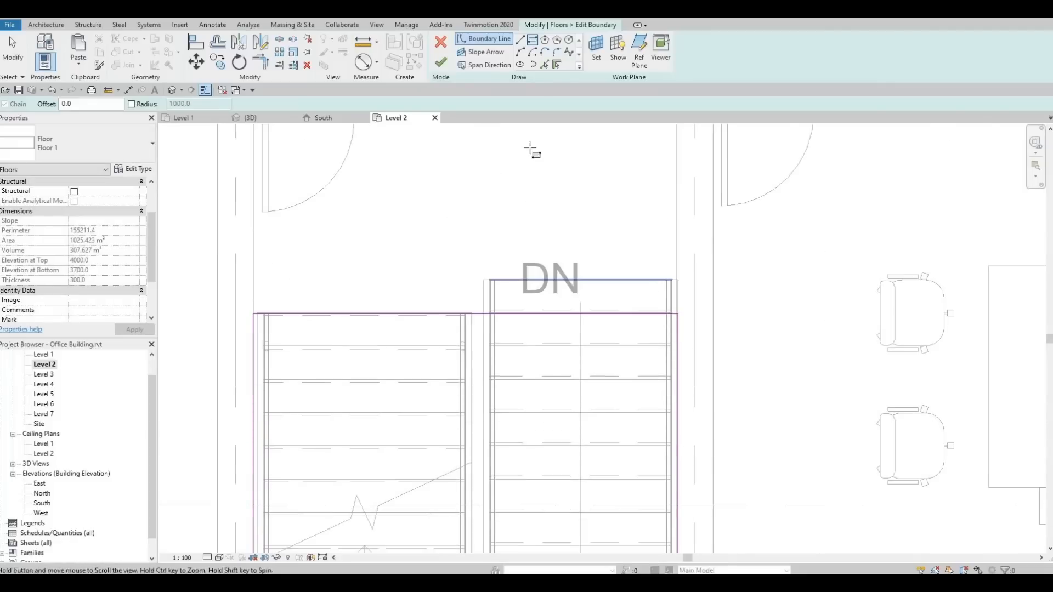
middle_drag(530, 147, 530, 149)
click(546, 65)
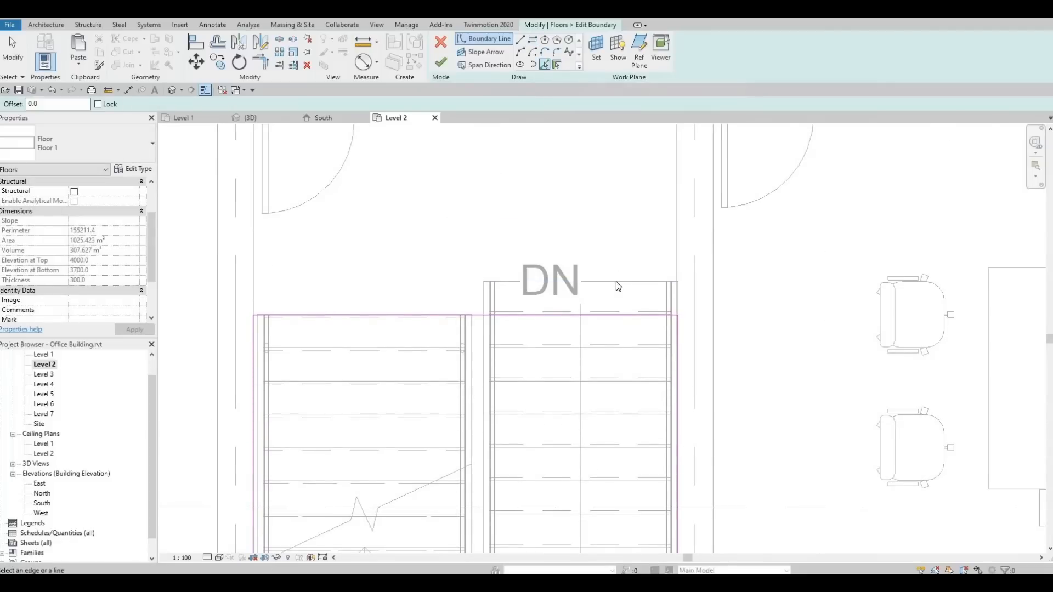
scroll(485, 300, up, 2)
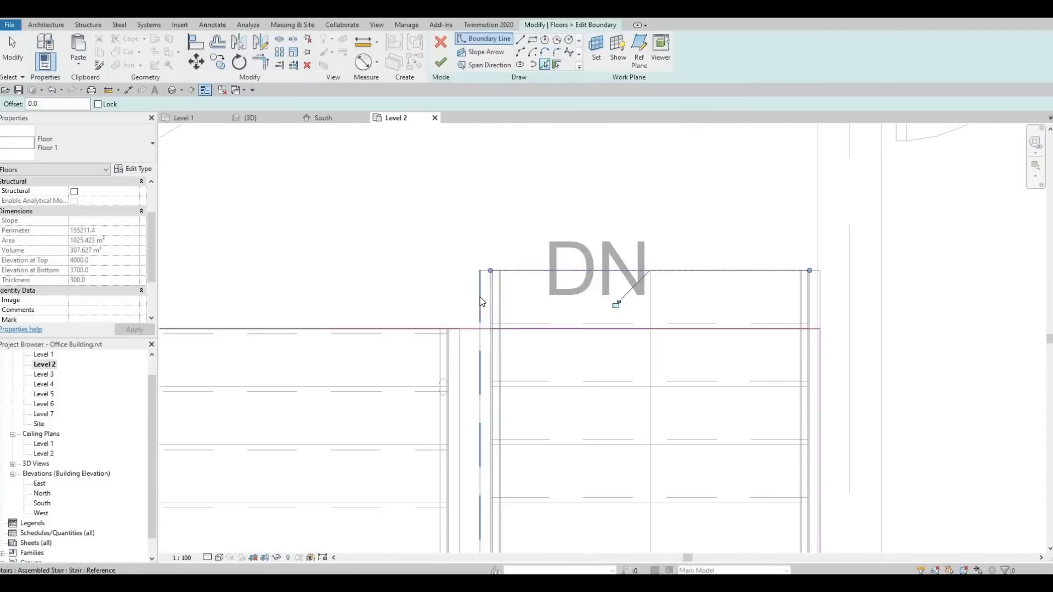
Trim the rectangle's lines to the picked edges so the opening steps around the end of the DN flight.
key(t)
key(r)
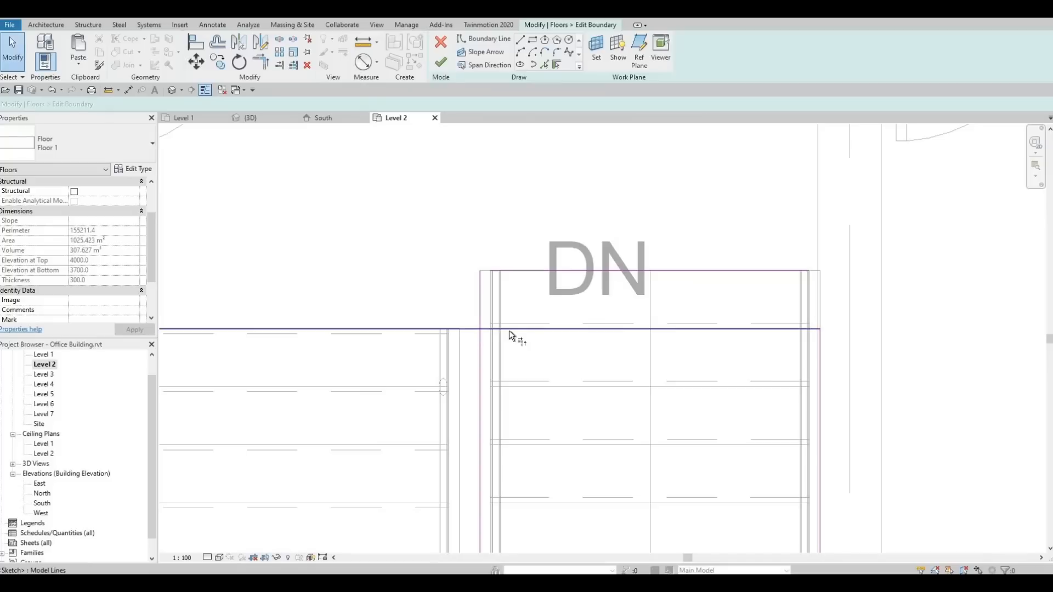
click(480, 310)
click(466, 329)
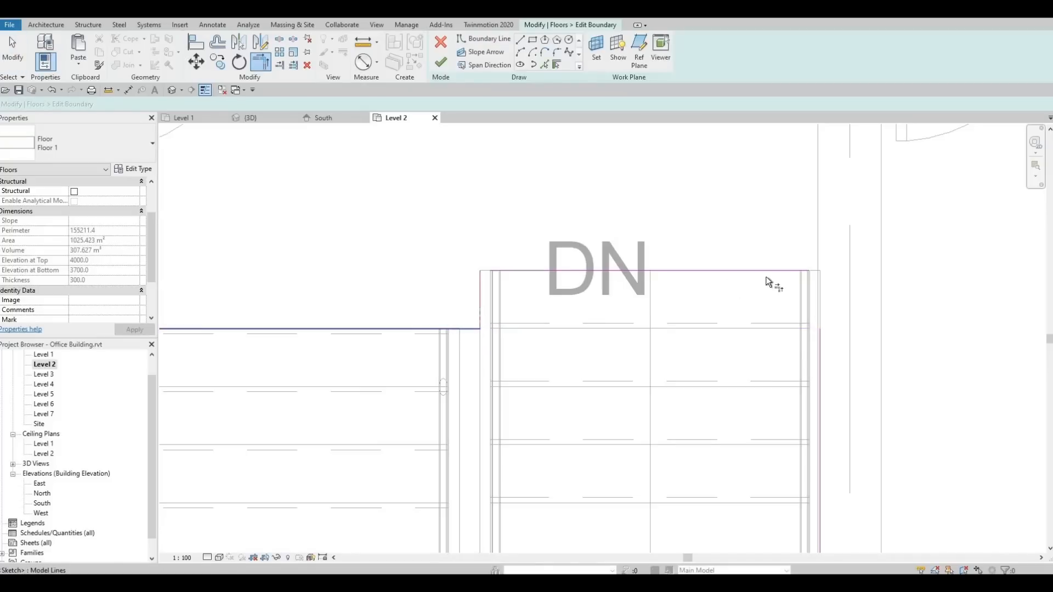
click(782, 270)
click(820, 341)
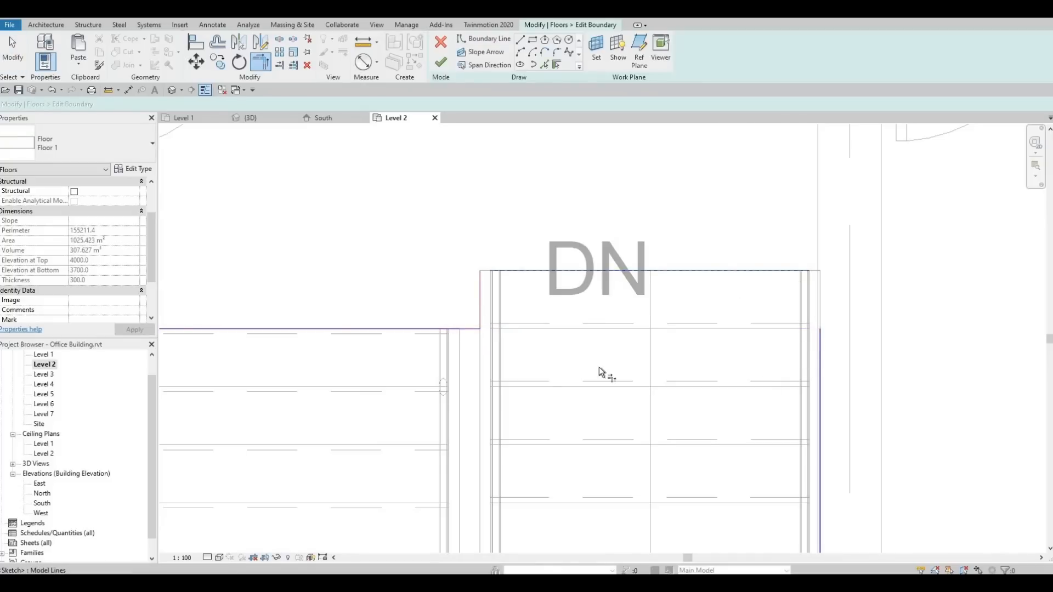
Close the gap at the DN flight's inner corner by trimming its two boundary lines together, and finish the floor boundary edit.
mouse_move(314, 371)
middle_down()
mouse_move(446, 290)
mouse_move(529, 282)
middle_up()
scroll(529, 282, down, 2)
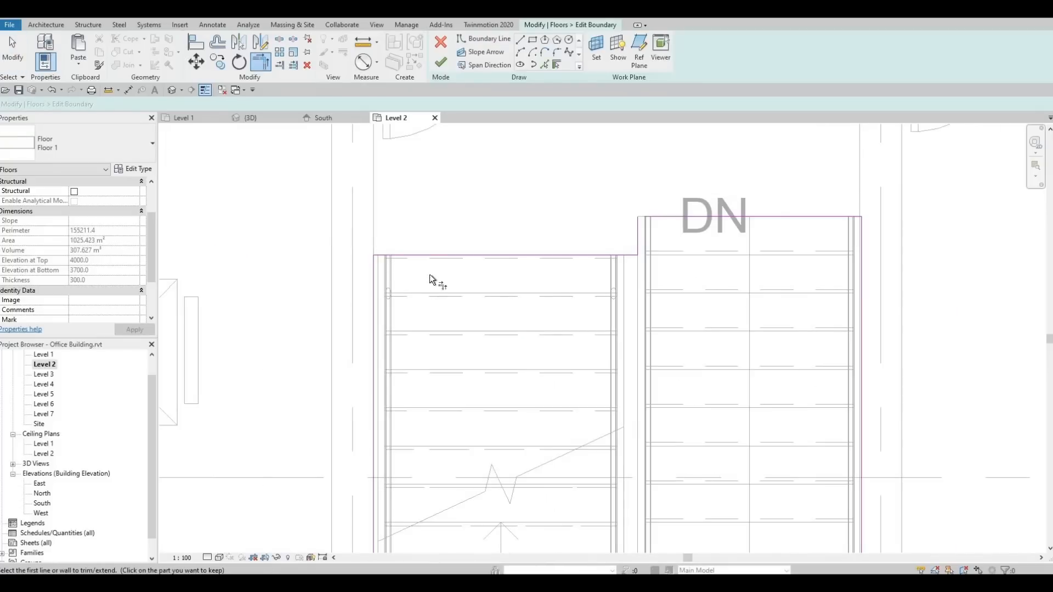
scroll(481, 245, down, 4)
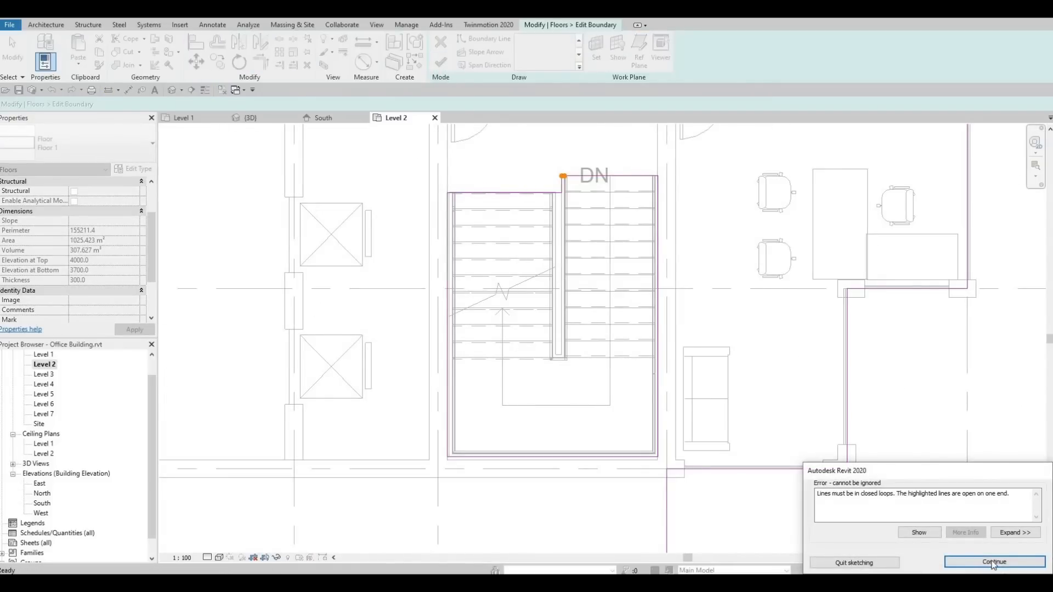
click(910, 532)
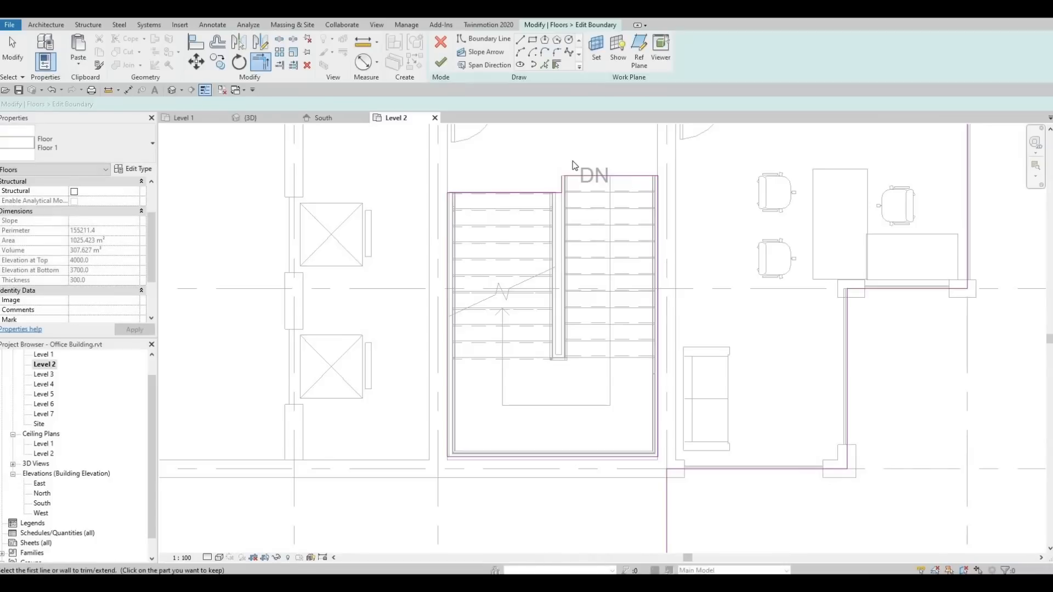
scroll(582, 173, up, 4)
key(t)
key(r)
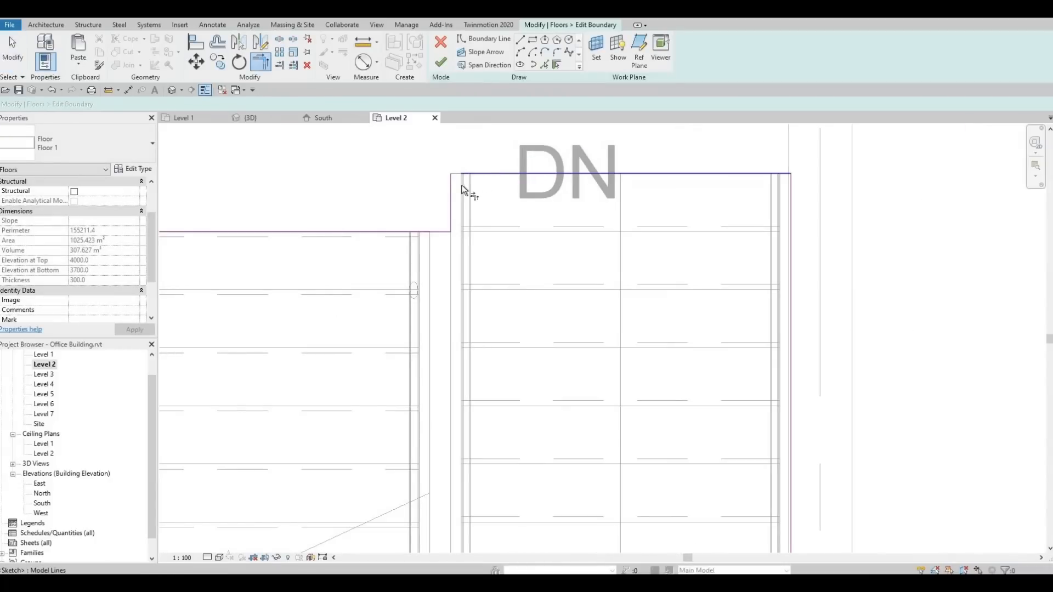
click(441, 64)
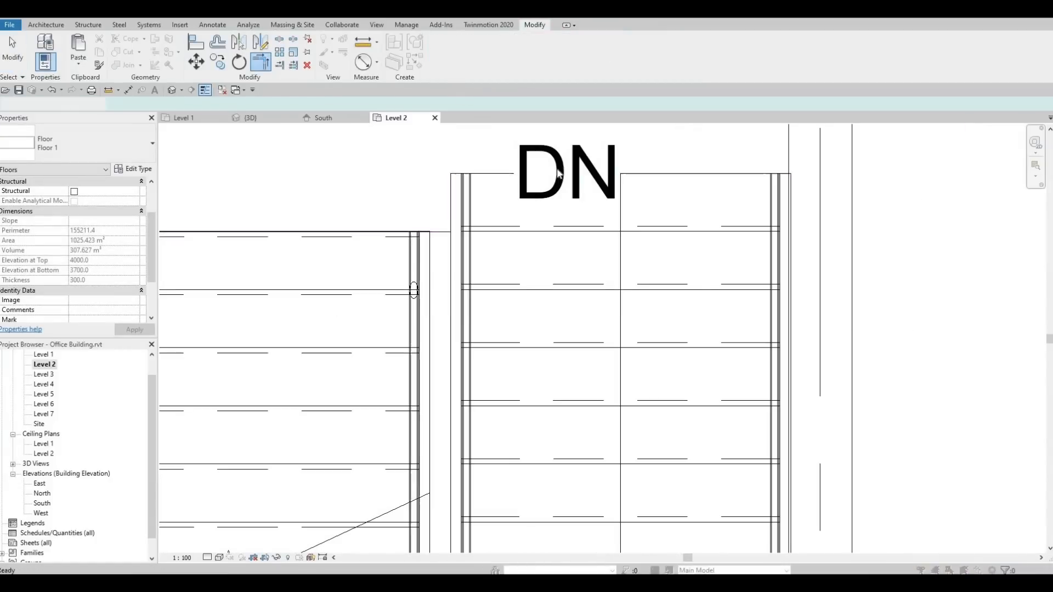
Examine the stair openings and the extent of the Level 2 floor in 3D, and return to the Level 2 plan.
click(609, 302)
scroll(613, 331, down, 8)
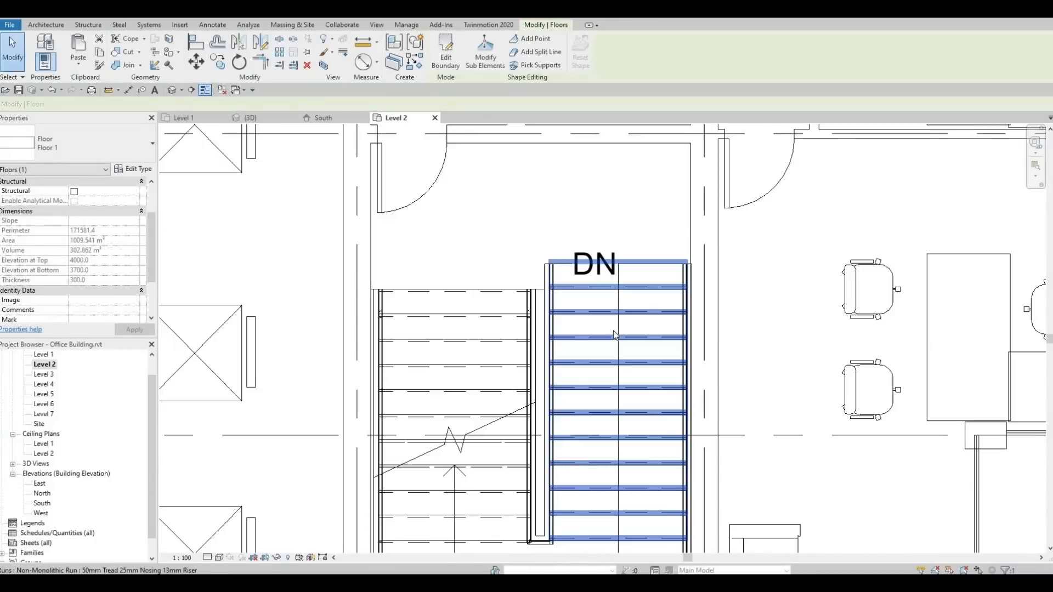
scroll(560, 339, down, 3)
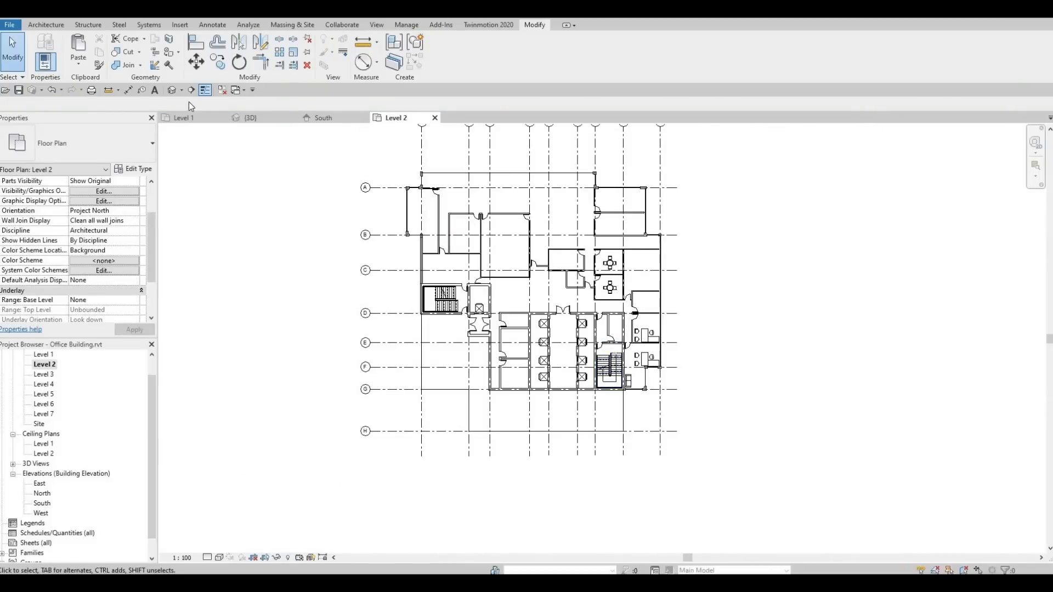
shift+middle_drag(587, 354, 625, 466)
scroll(597, 284, up, 2)
shift+middle_drag(585, 358, 513, 397)
middle_drag(611, 238, 476, 254)
scroll(630, 345, up, 3)
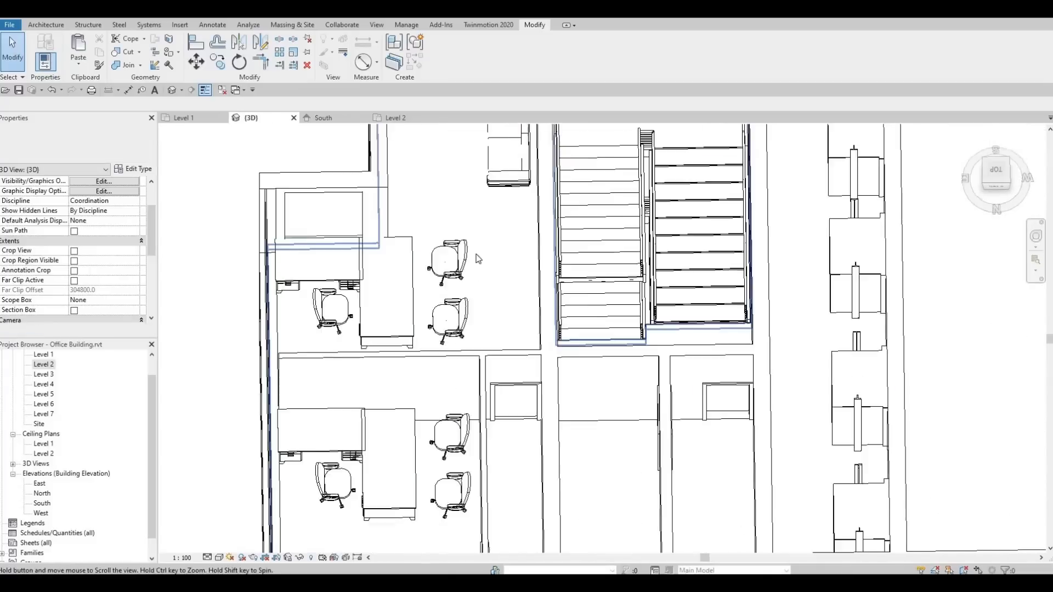
scroll(546, 348, up, 4)
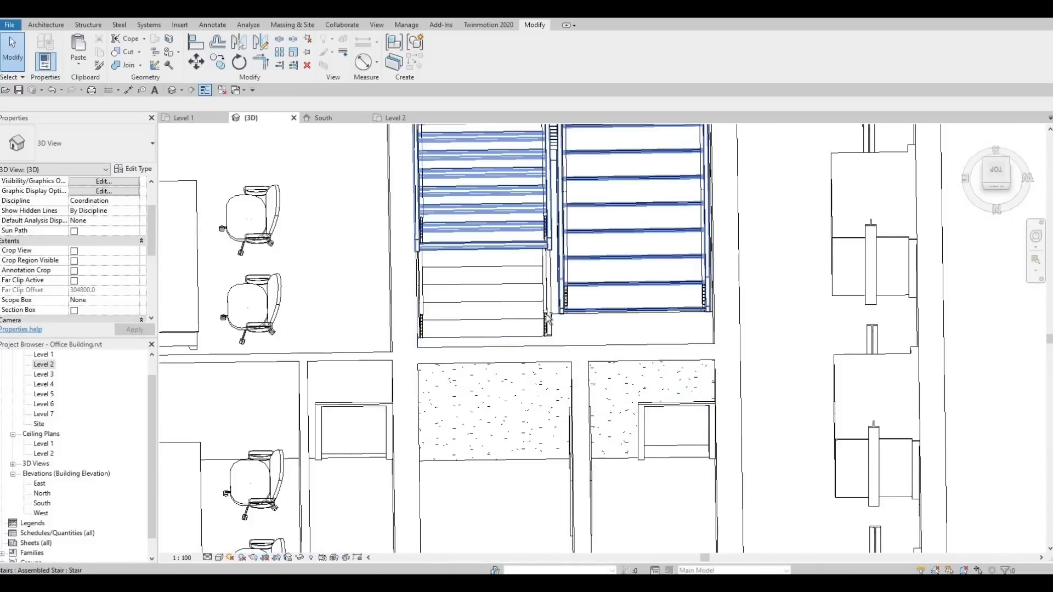
shift+middle_drag(551, 258, 661, 277)
scroll(620, 257, down, 6)
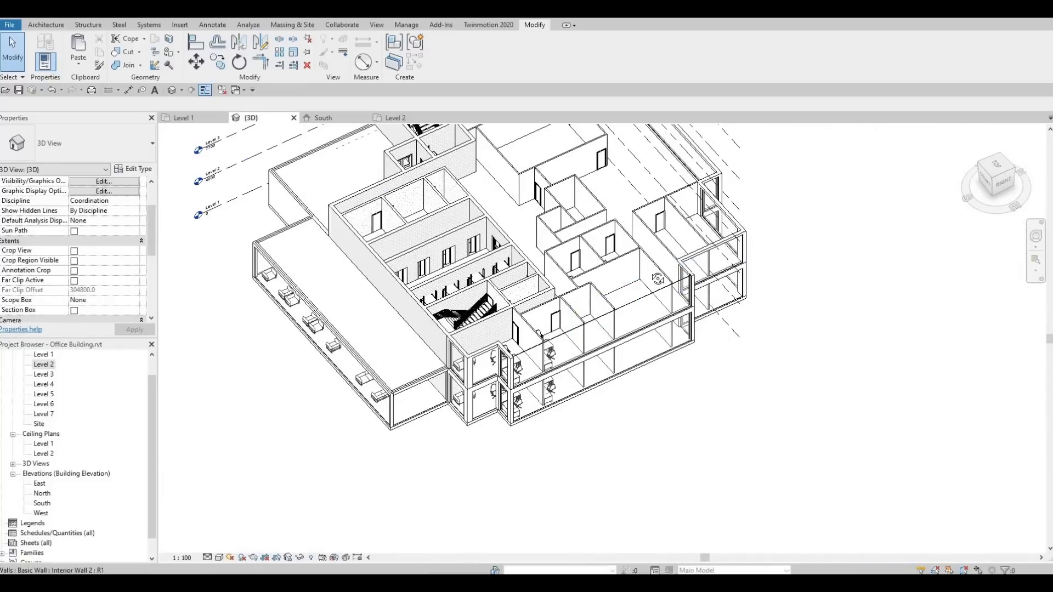
shift+middle_drag(570, 324, 755, 323)
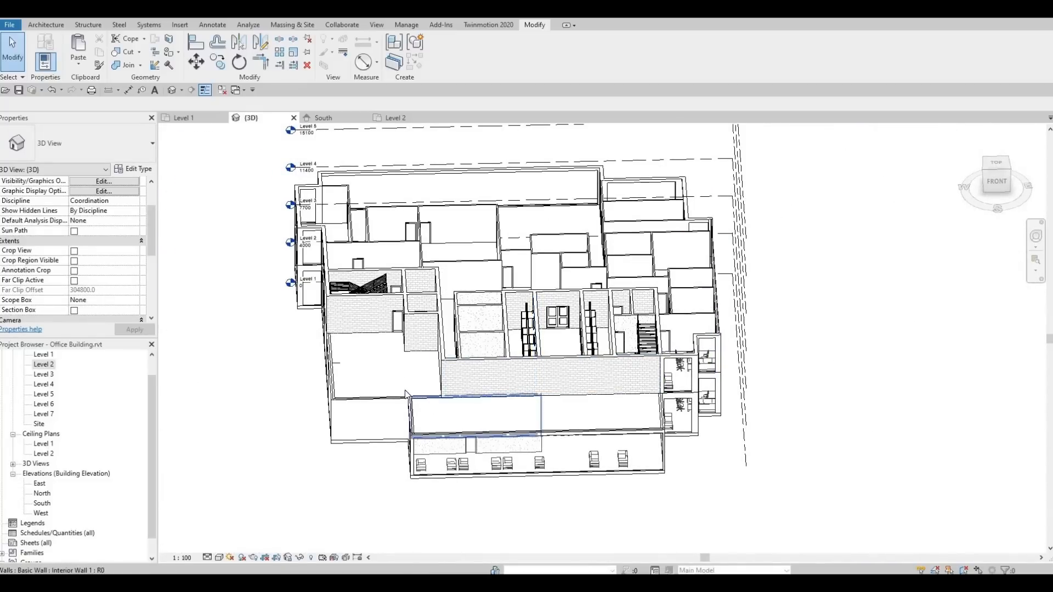
key(Tab)
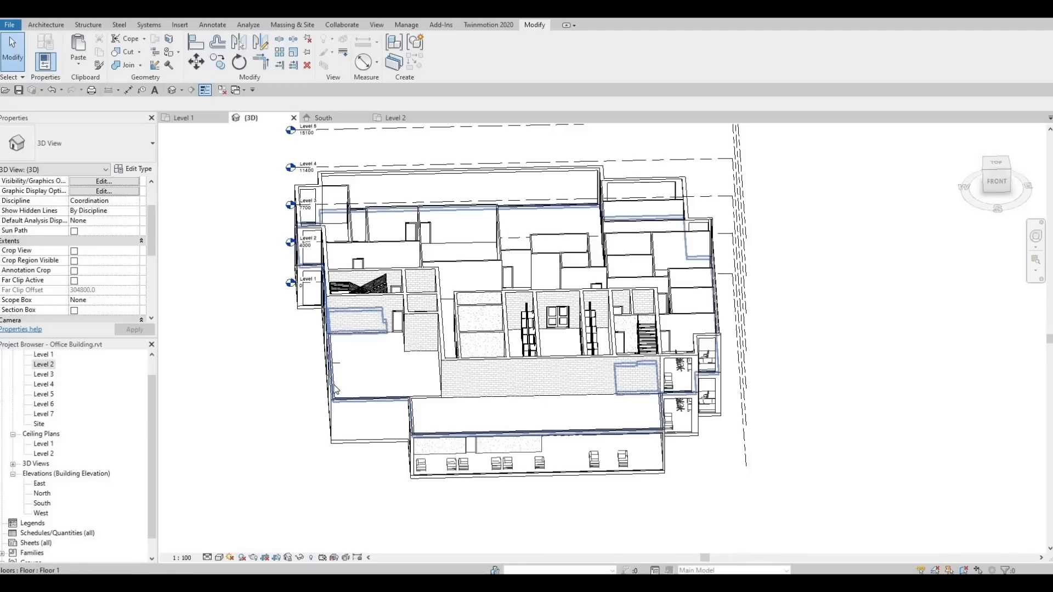
click(336, 389)
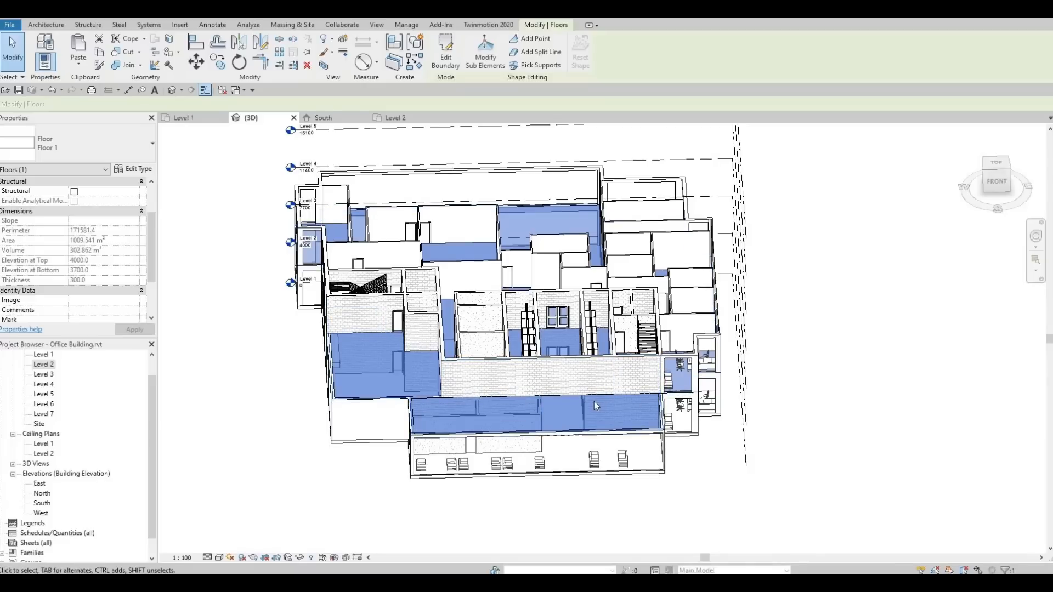
double_click(38, 365)
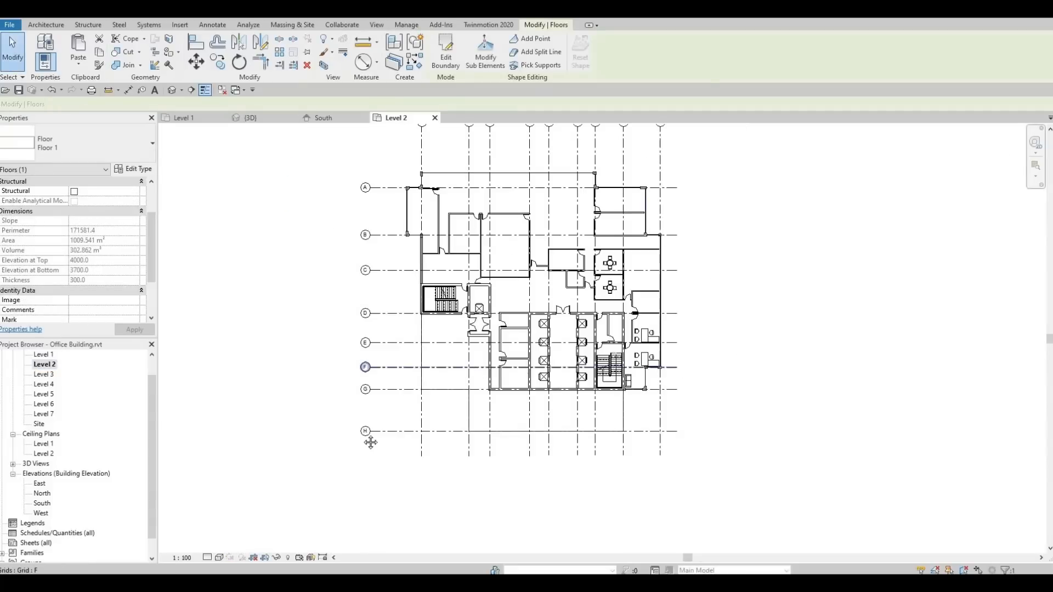
middle_drag(285, 263, 282, 263)
drag(264, 218, 579, 471)
scroll(345, 434, up, 2)
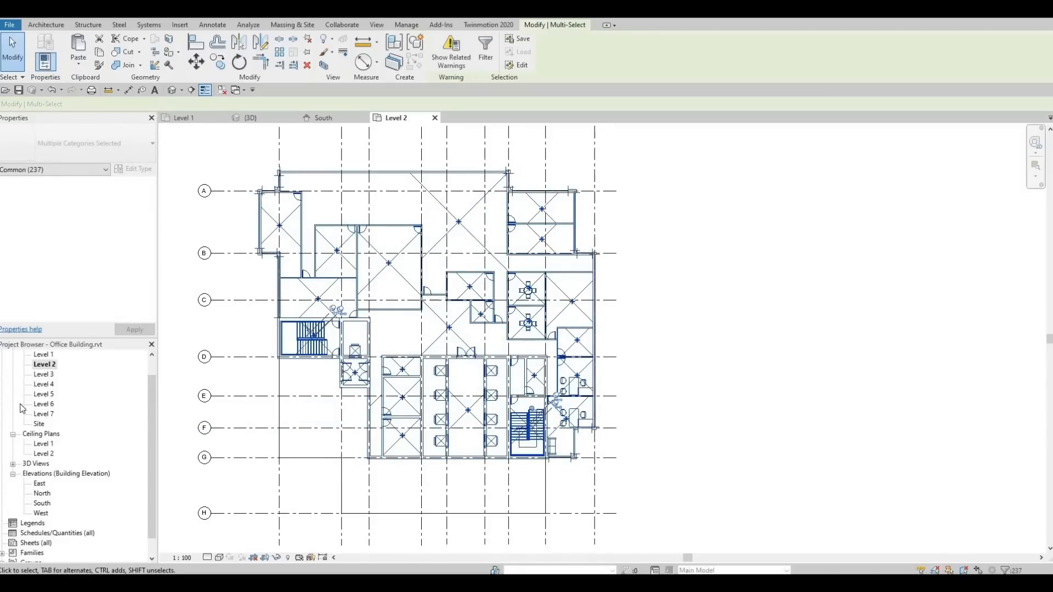
key(Escape)
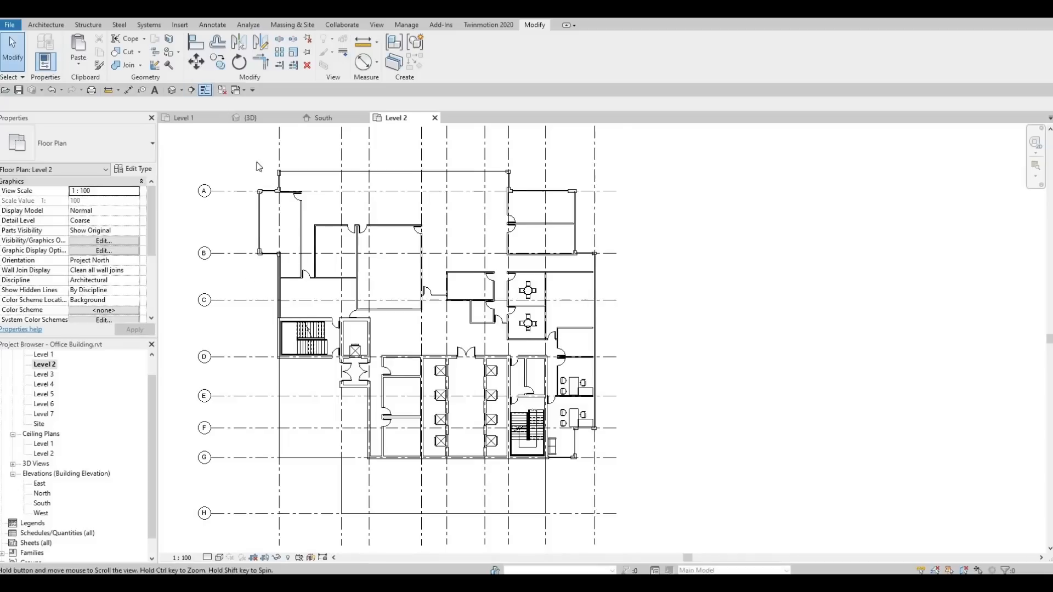
Group all Level 2 walls, doors, stairs and fixtures across the plan into one model group, keeping the suggested name.
middle_drag(258, 164, 282, 192)
drag(237, 161, 639, 509)
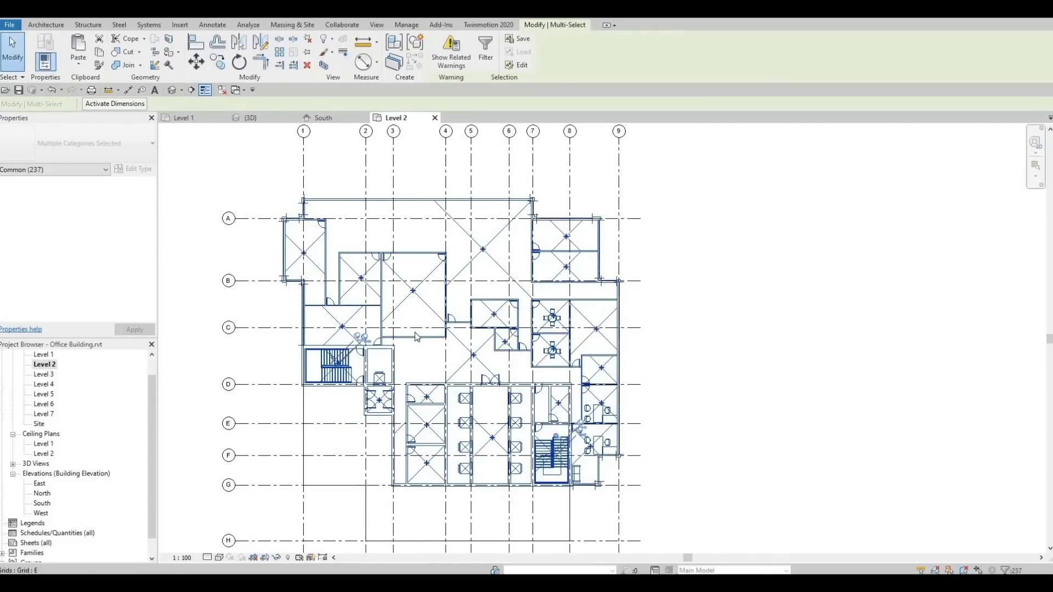
click(417, 43)
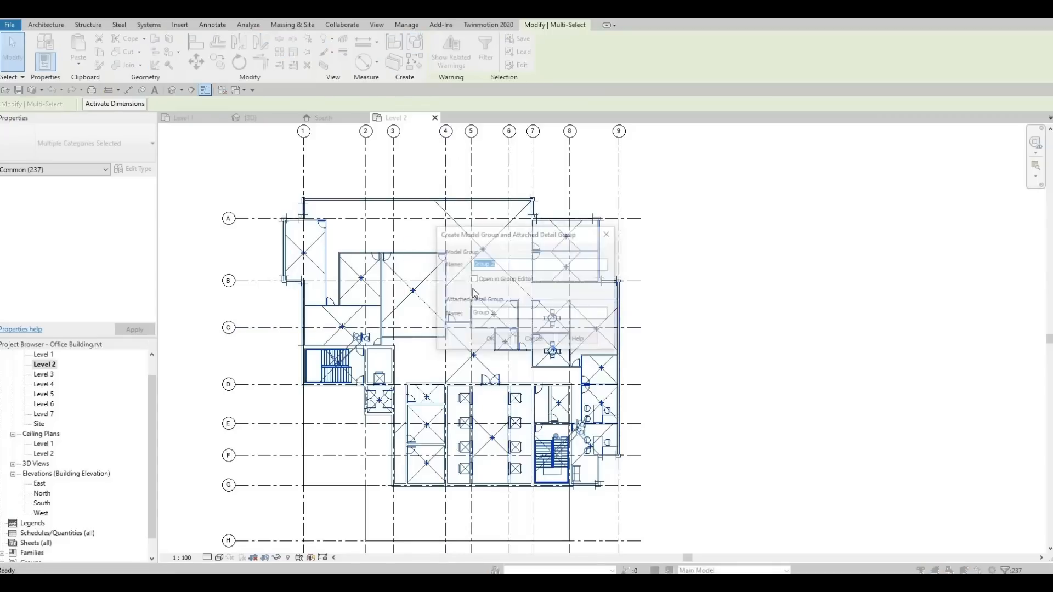
click(488, 344)
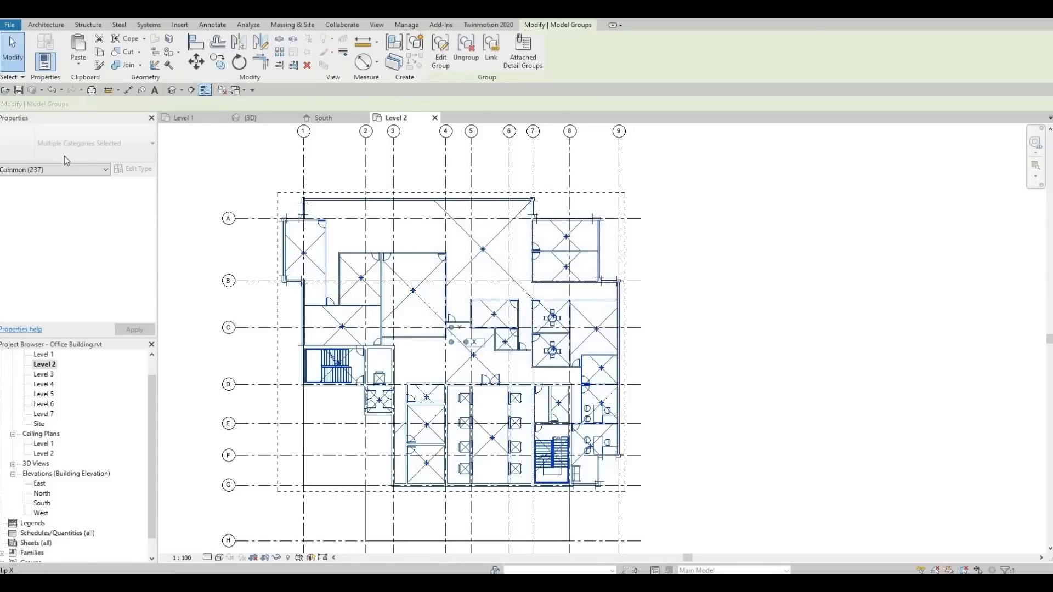
Copy the Level 2 model group to the clipboard and paste it aligned to Level 3.
click(100, 53)
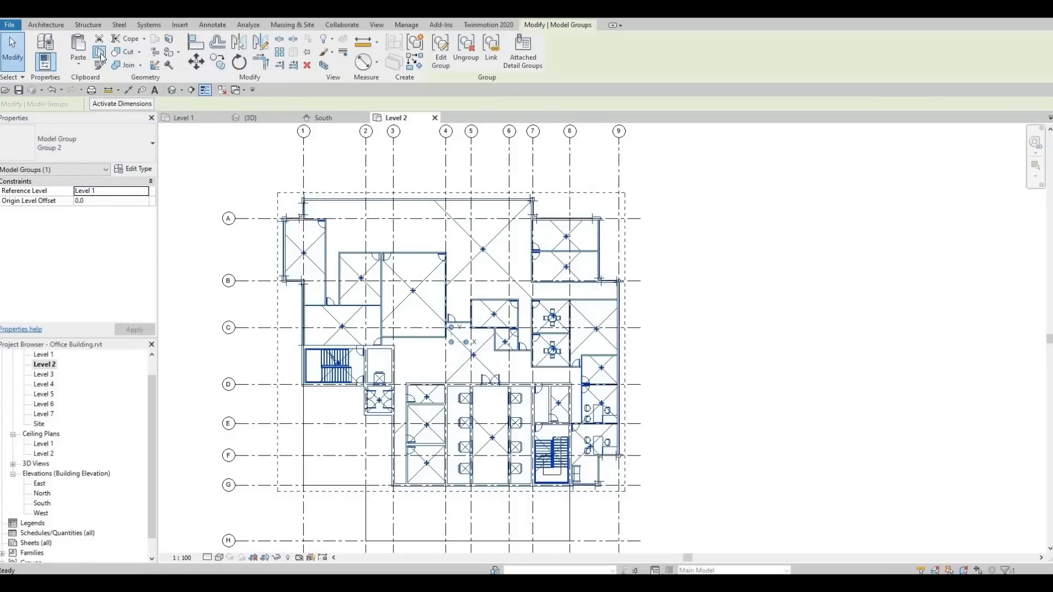
click(80, 67)
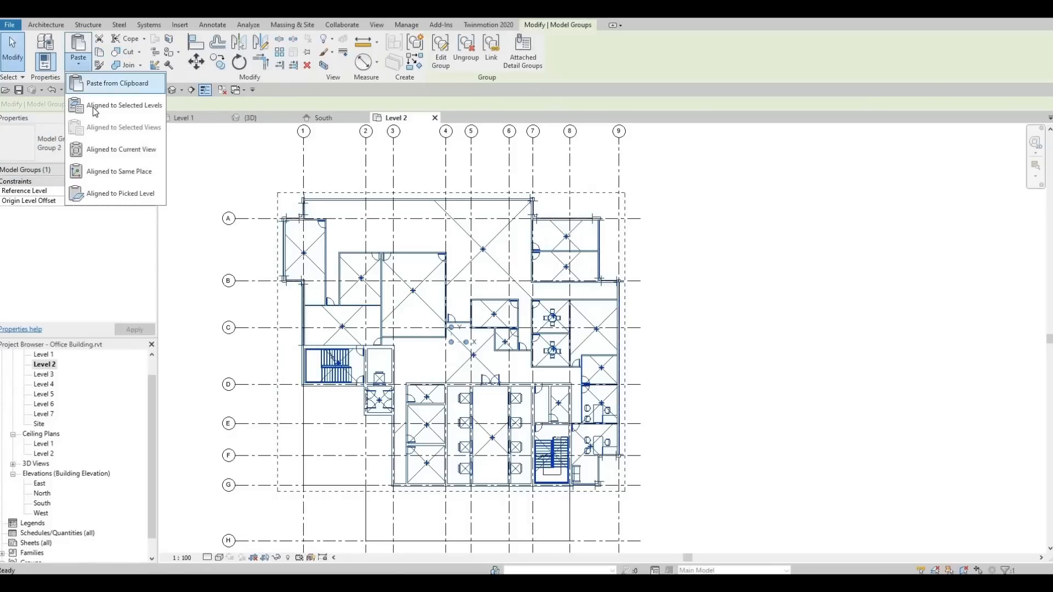
click(96, 108)
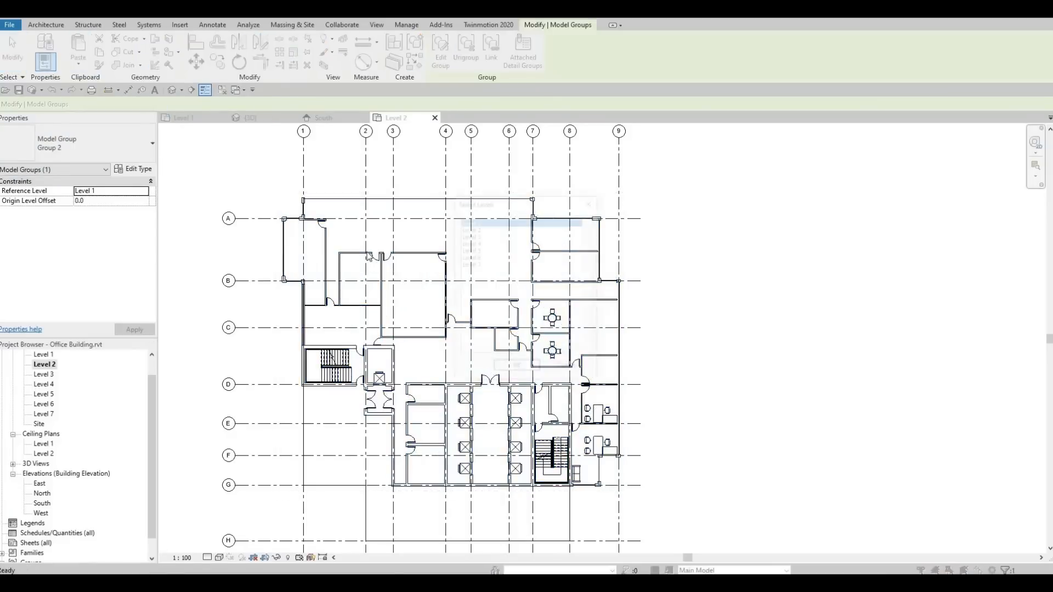
key(Down)
key(Down)
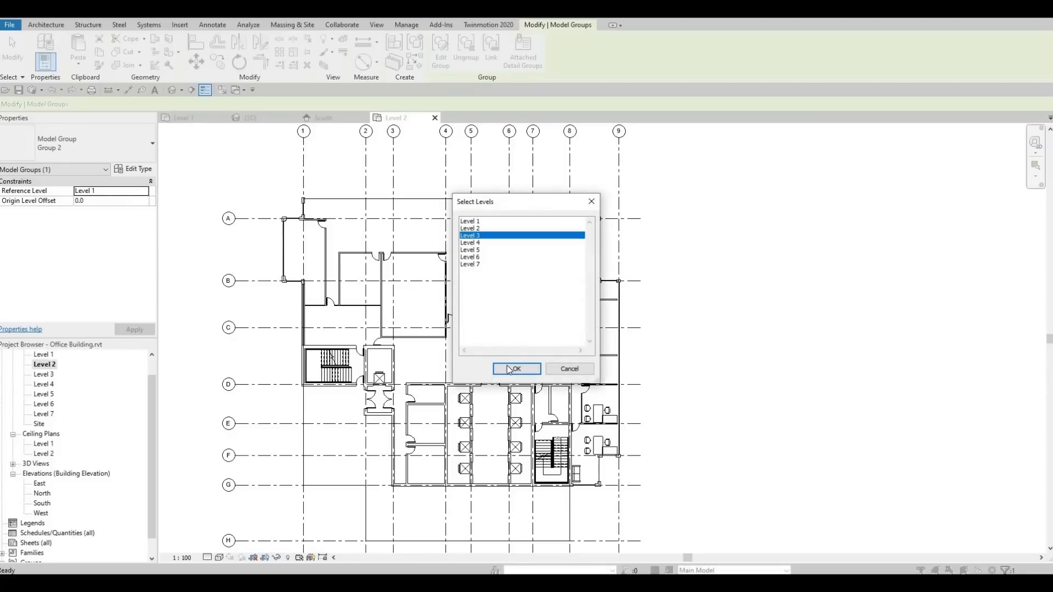
click(503, 368)
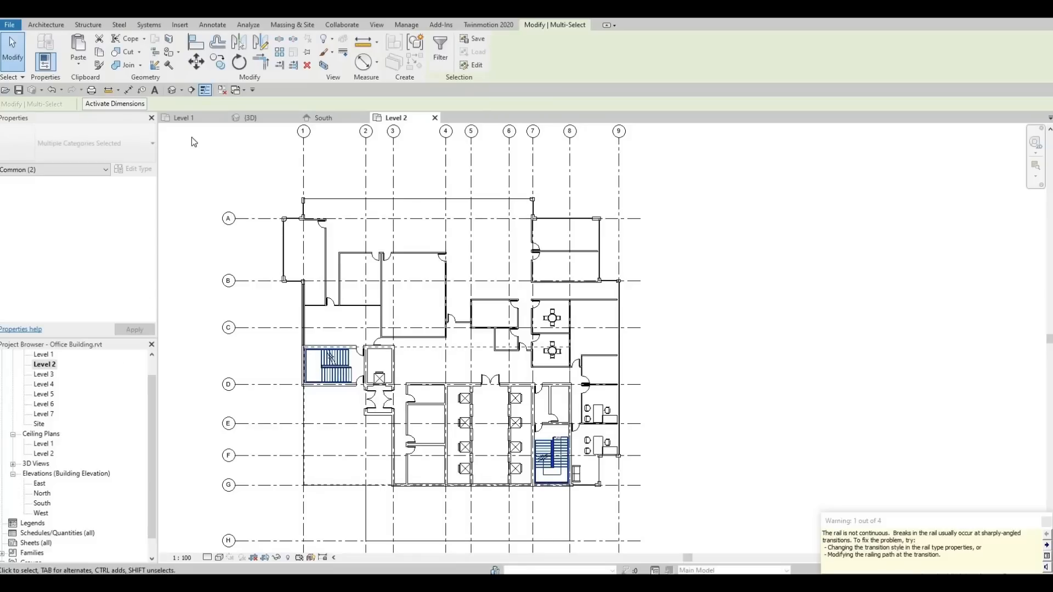
Ungroup the pasted upper-storey model group in the 3D view and clear the selection.
click(172, 89)
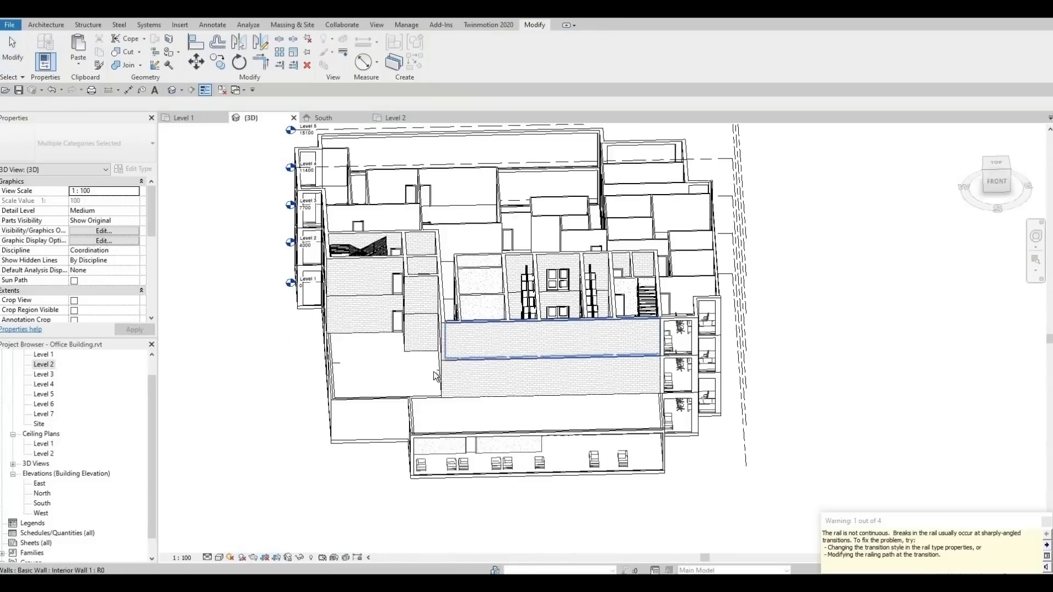
shift+middle_drag(570, 356, 621, 356)
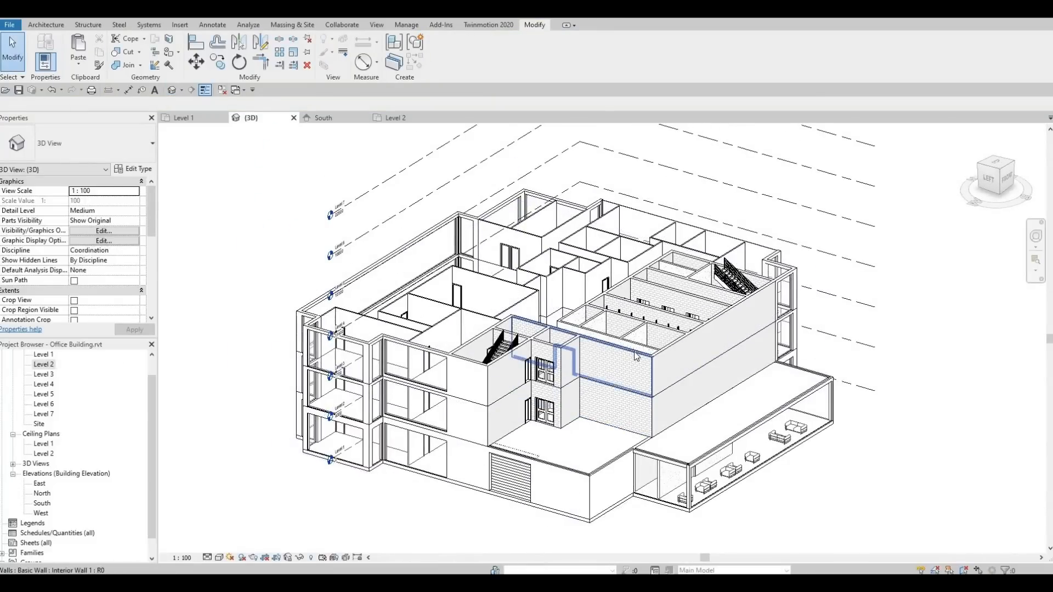
click(636, 355)
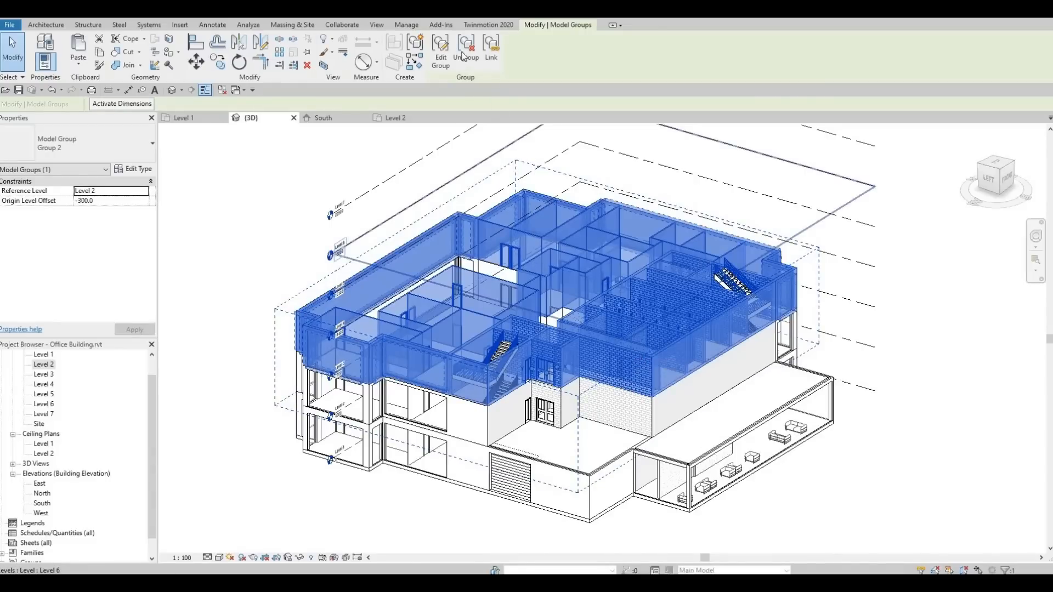
click(464, 55)
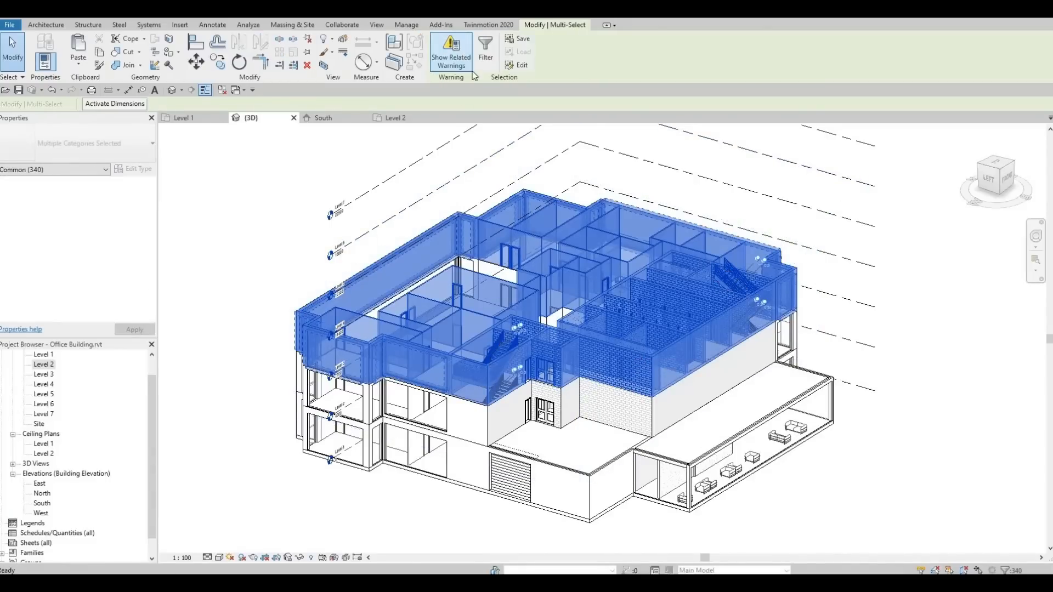
key(Escape)
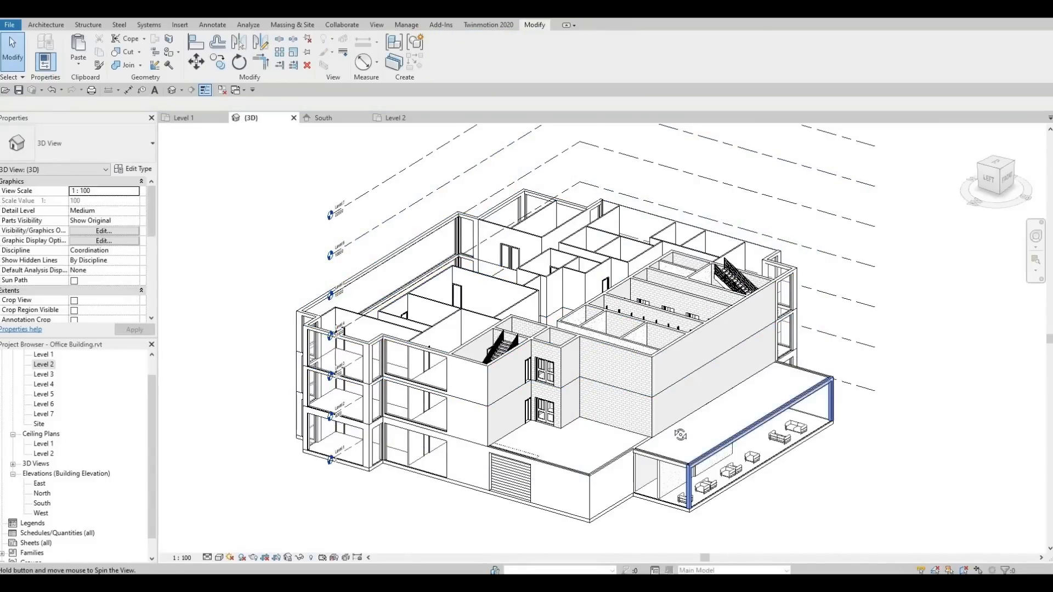
Examine the upper storey's rooms, washrooms and both staircases from several angles in 3D.
shift+middle_drag(765, 425, 525, 369)
scroll(526, 369, up, 5)
scroll(525, 368, up, 2)
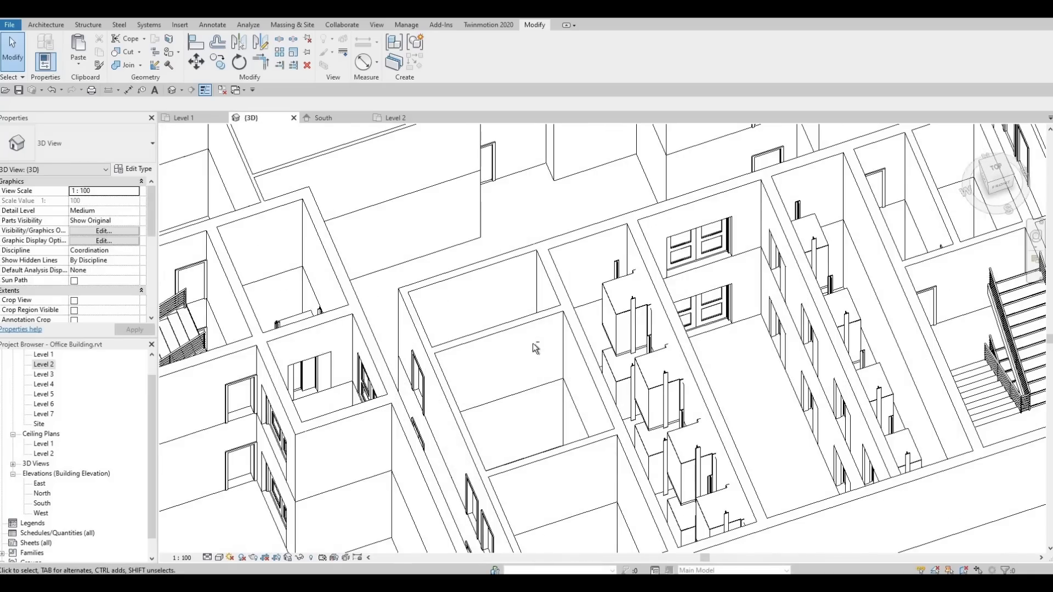
shift+middle_drag(583, 287, 579, 268)
scroll(658, 406, down, 1)
middle_drag(663, 417, 650, 324)
scroll(594, 405, down, 1)
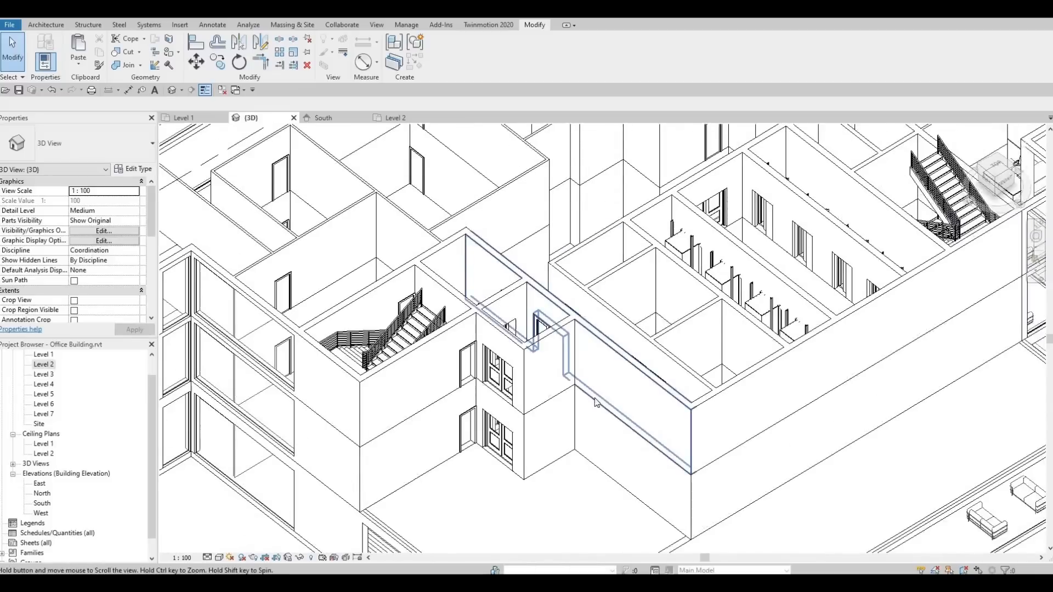
Copy the Level 2 floor slab to the clipboard and paste it aligned to Level 3.
middle_drag(595, 404, 556, 267)
key(Tab)
key(Tab)
key(Tab)
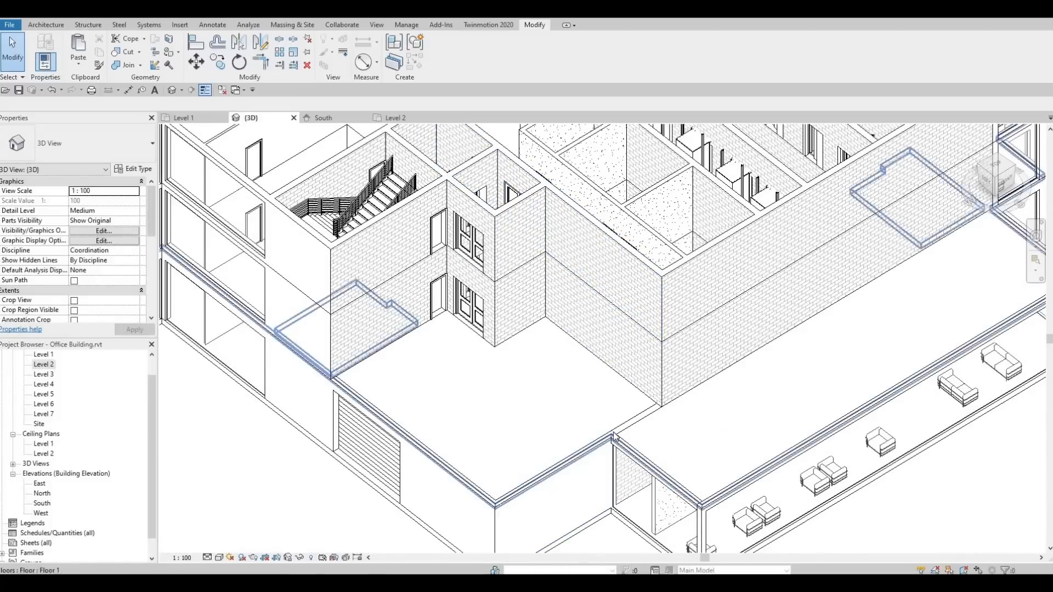
click(613, 437)
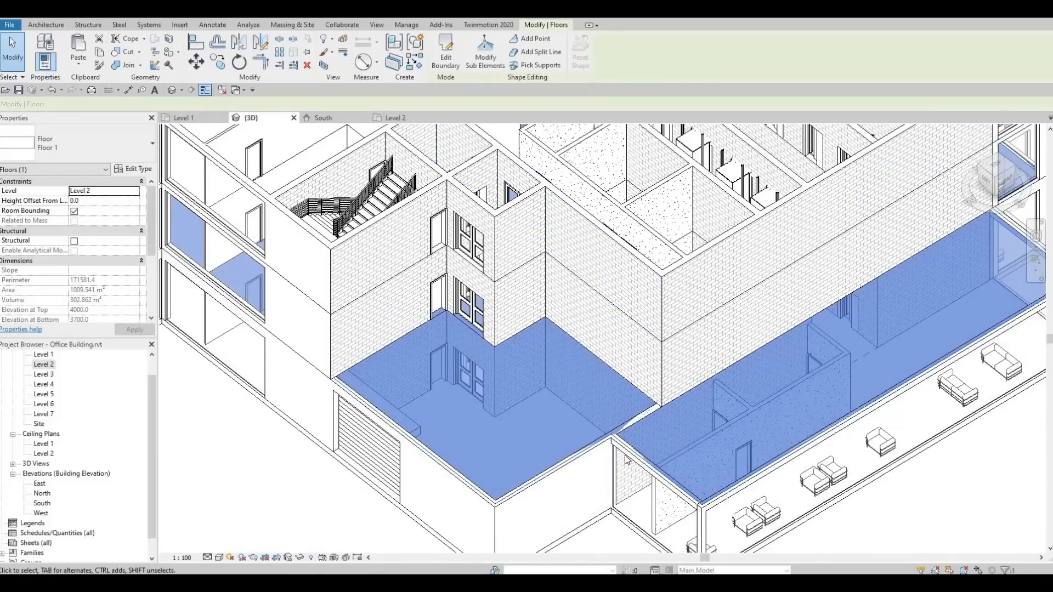
middle_drag(627, 460, 612, 461)
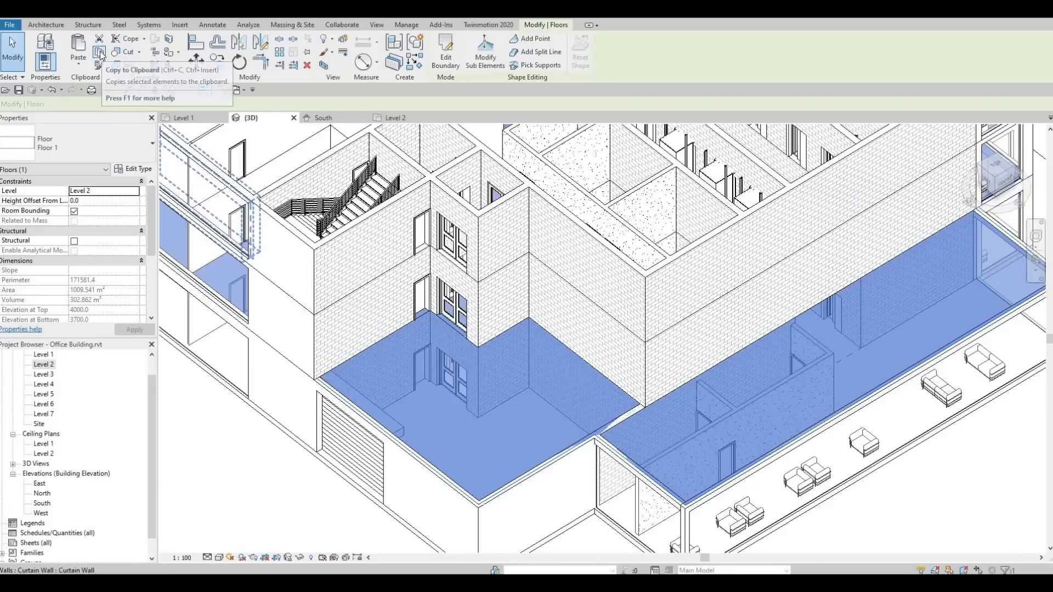
click(90, 67)
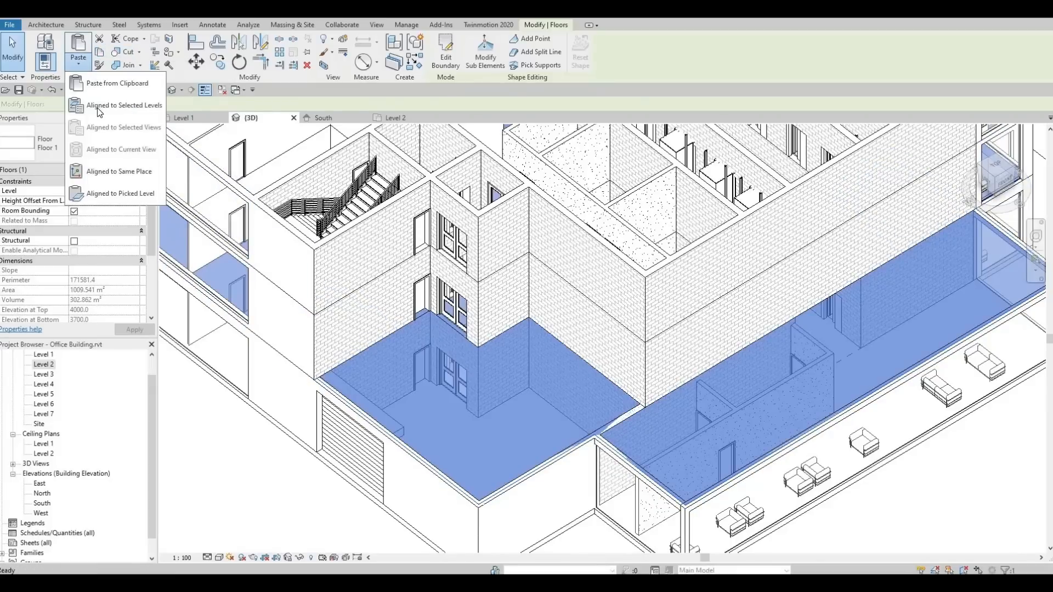
click(100, 108)
click(474, 236)
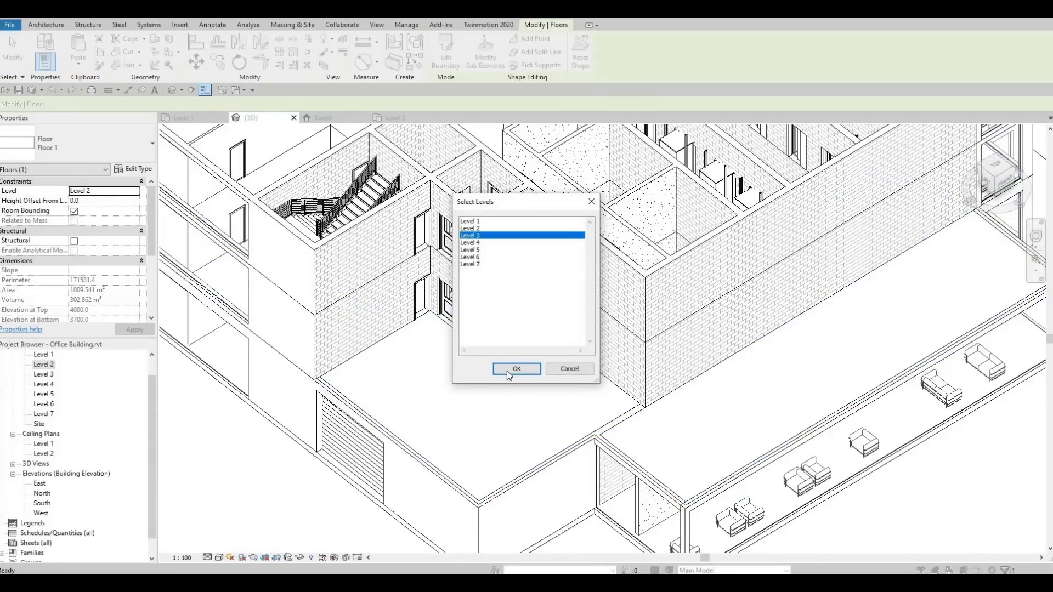
click(516, 369)
key(Escape)
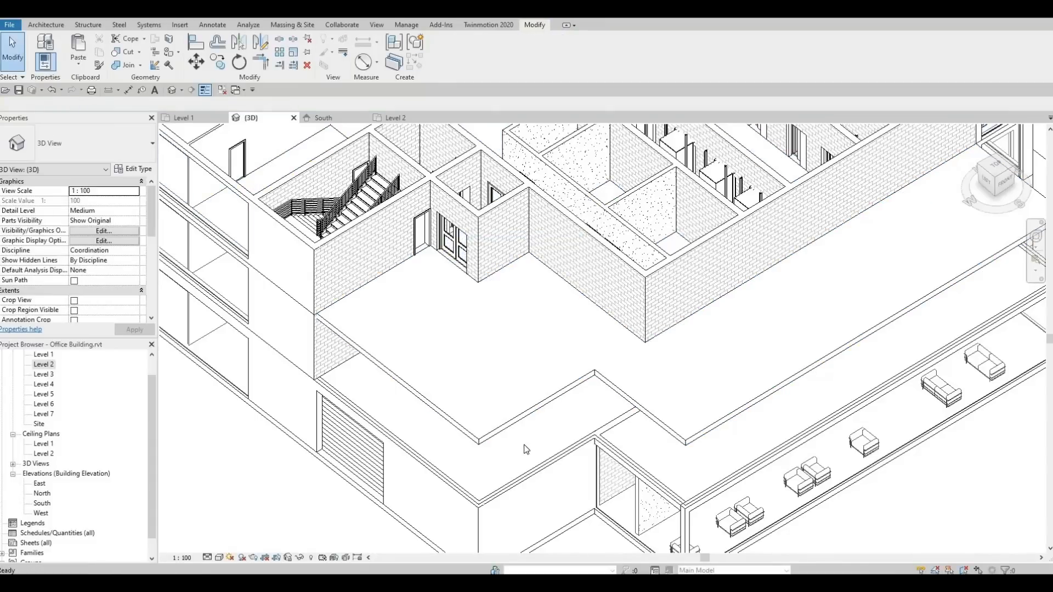
Open the Level 3 floor slab's boundary for editing and bring up its front part in the Level 3 floor plan.
scroll(520, 415, down, 3)
scroll(616, 390, up, 2)
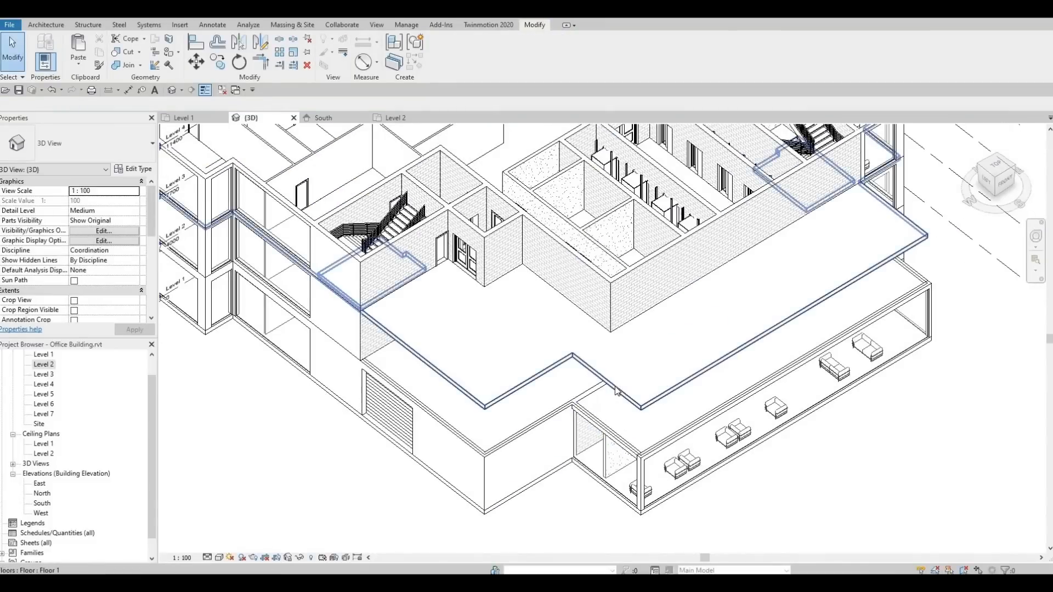
click(615, 390)
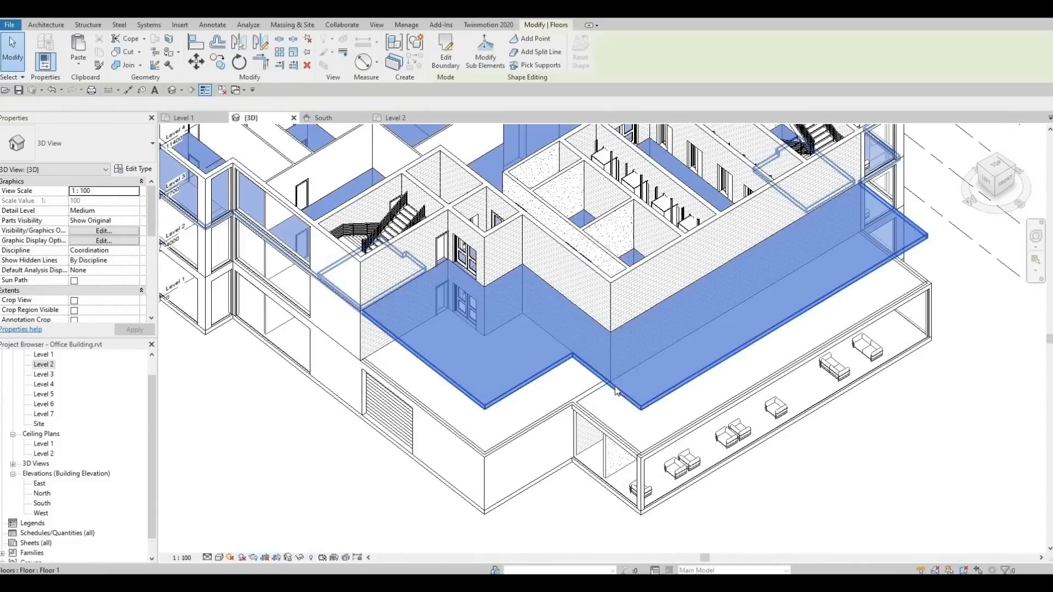
click(446, 57)
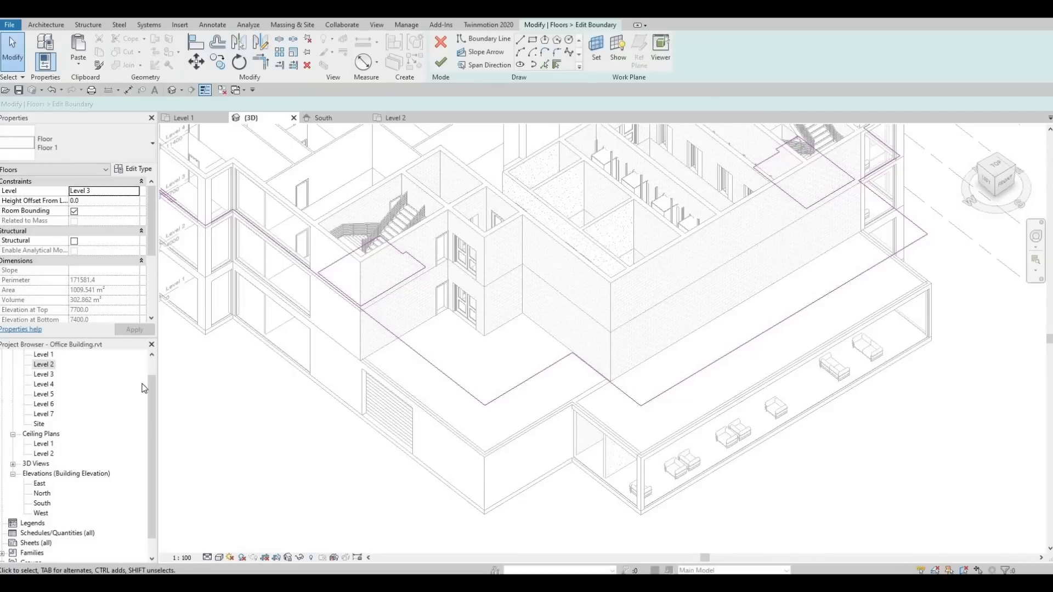
double_click(45, 375)
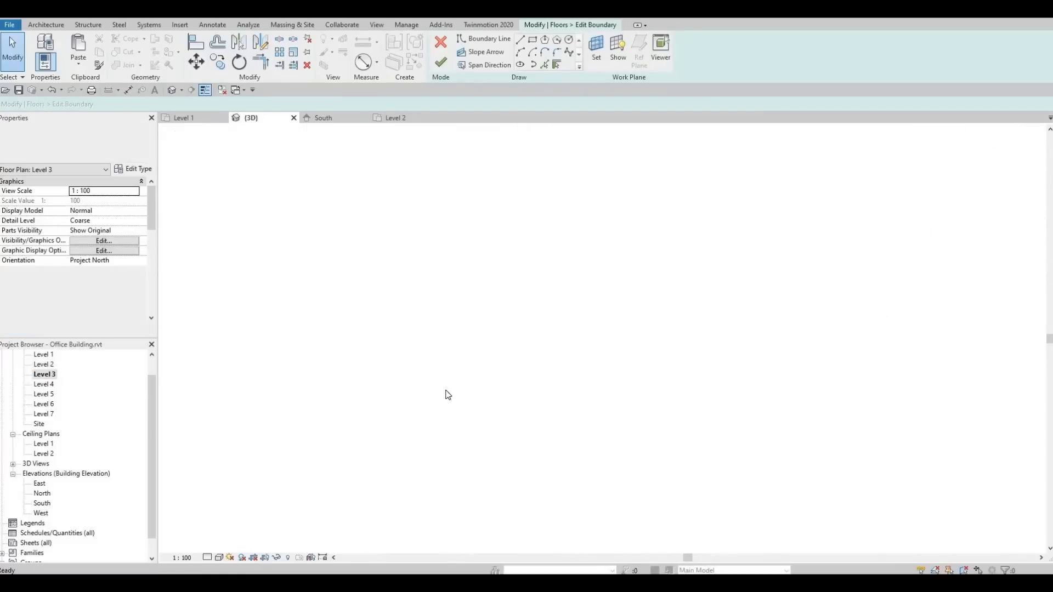
scroll(517, 335, up, 2)
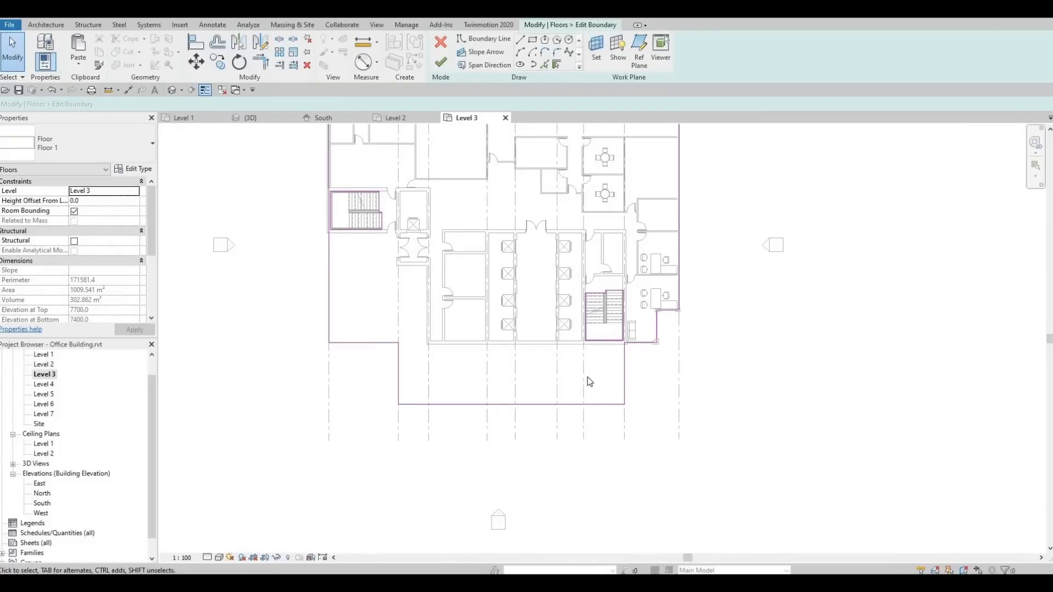
scroll(604, 359, up, 8)
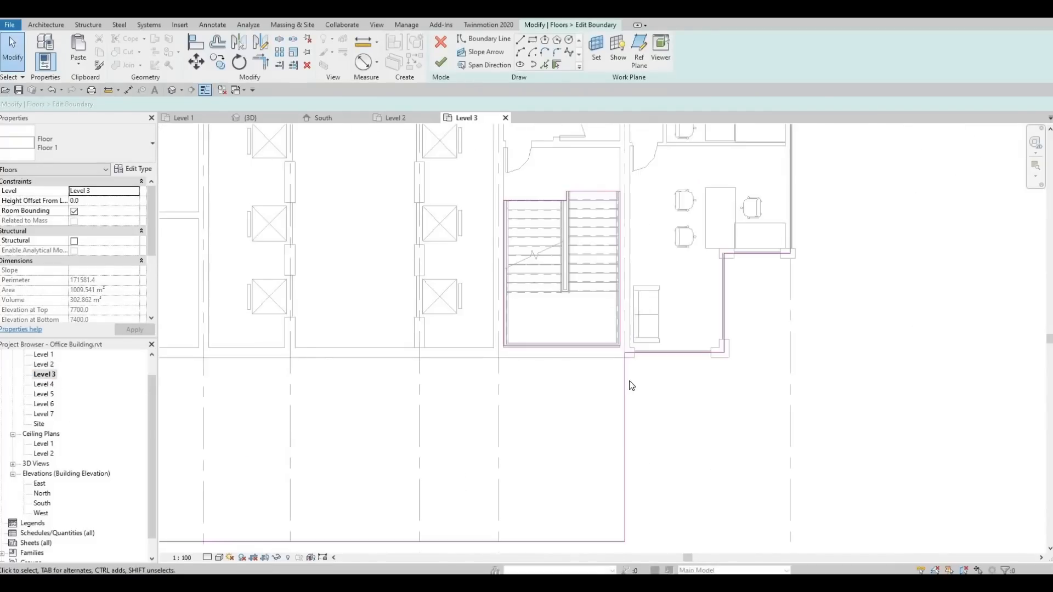
scroll(670, 371, down, 4)
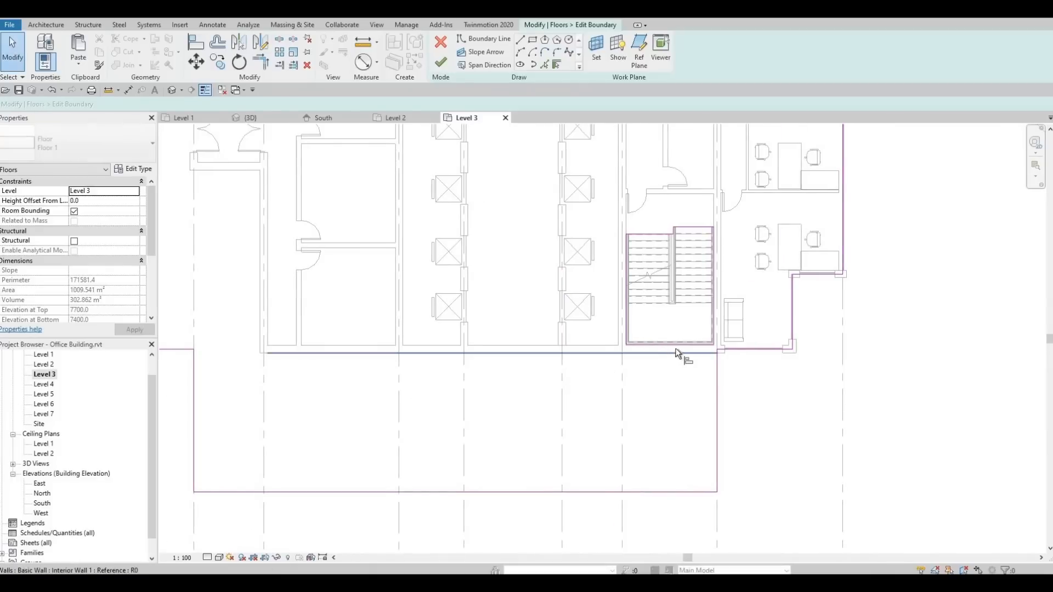
key(l)
scroll(700, 350, up, 2)
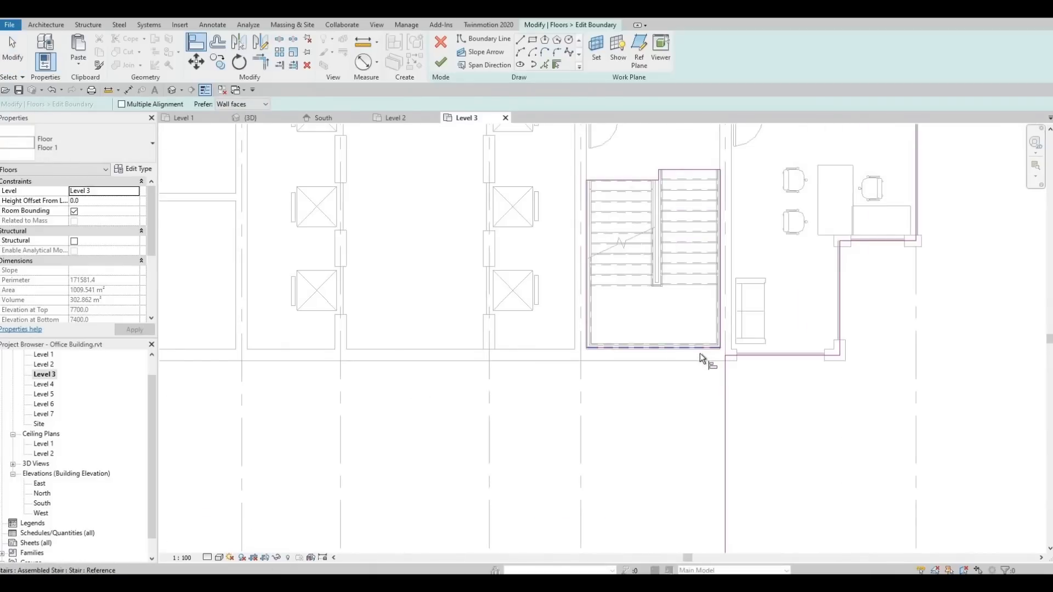
middle_drag(492, 394, 712, 369)
scroll(540, 365, down, 3)
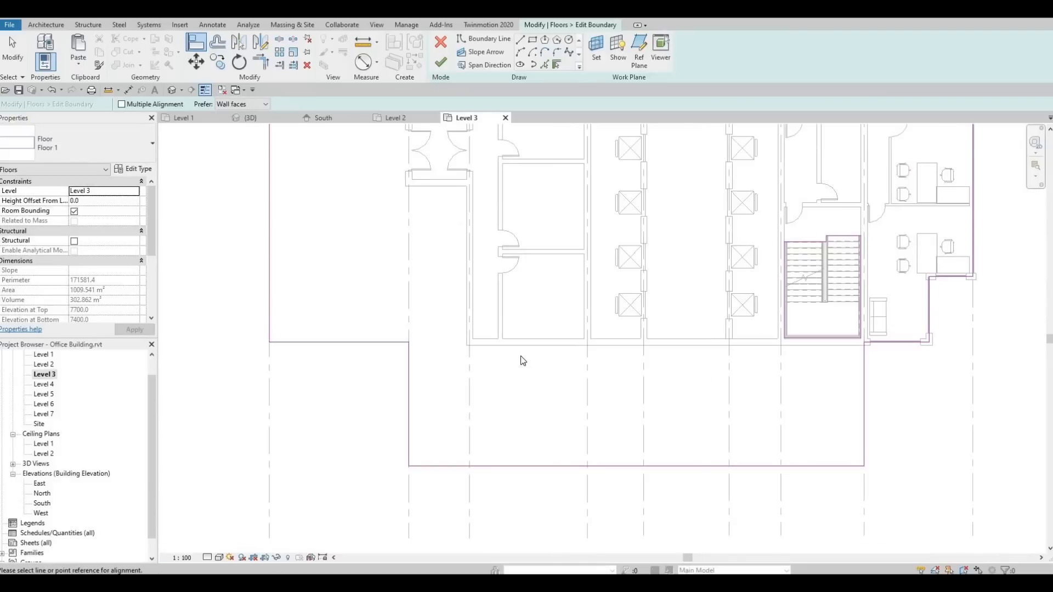
key(Escape)
key(Escape)
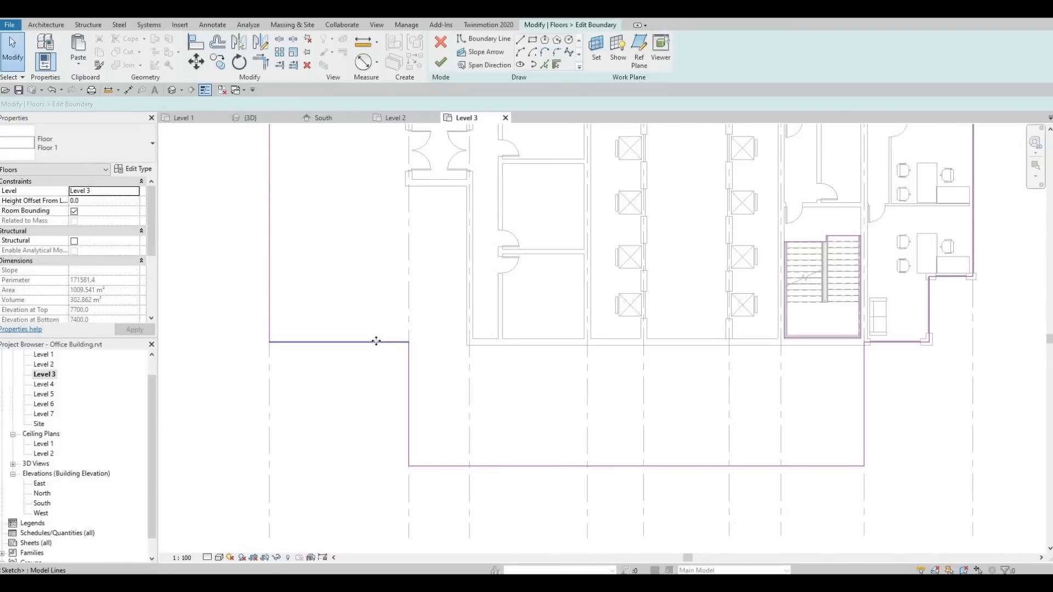
Delete the boundary lines forming the slab's front projection, including the short edge adjoining its west side.
click(376, 342)
key(Delete)
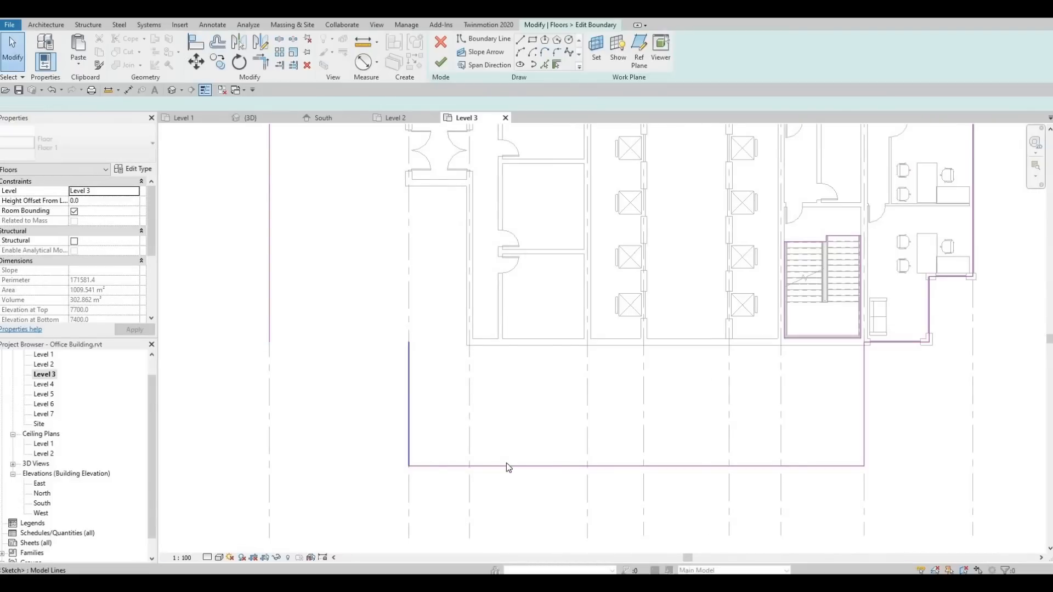
click(630, 465)
key(Delete)
click(863, 390)
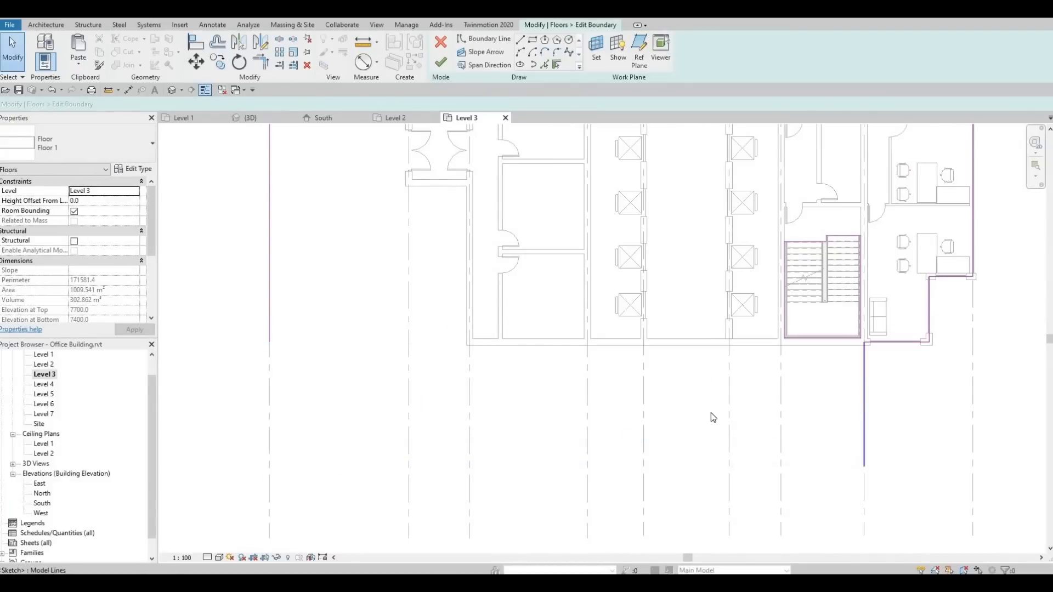
key(Delete)
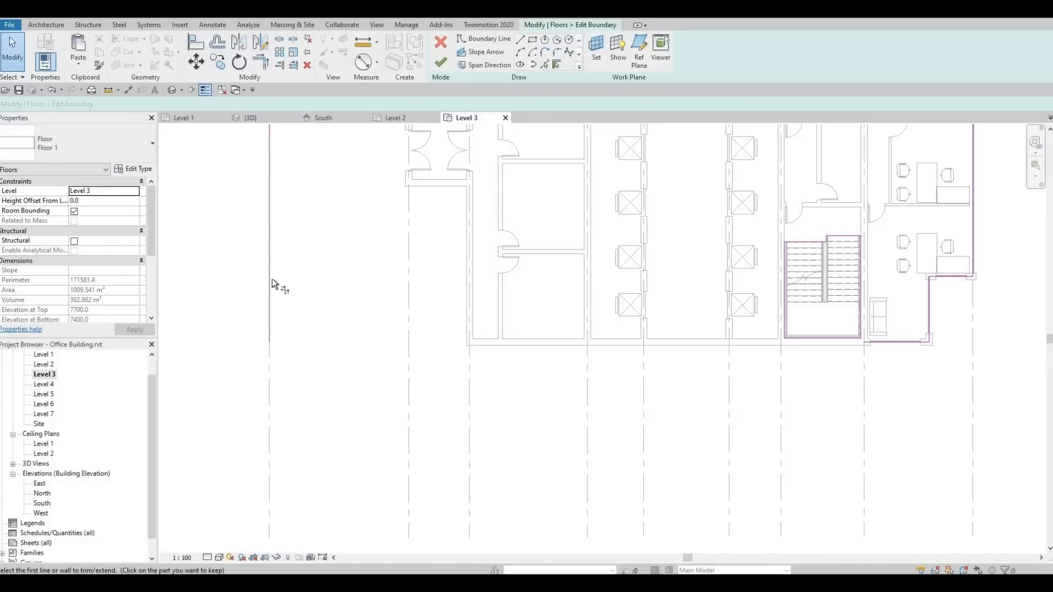
Trim/extend the slab's west boundary line and the south line beside the east staircase to meet at a corner.
key(t)
key(r)
click(270, 277)
click(912, 342)
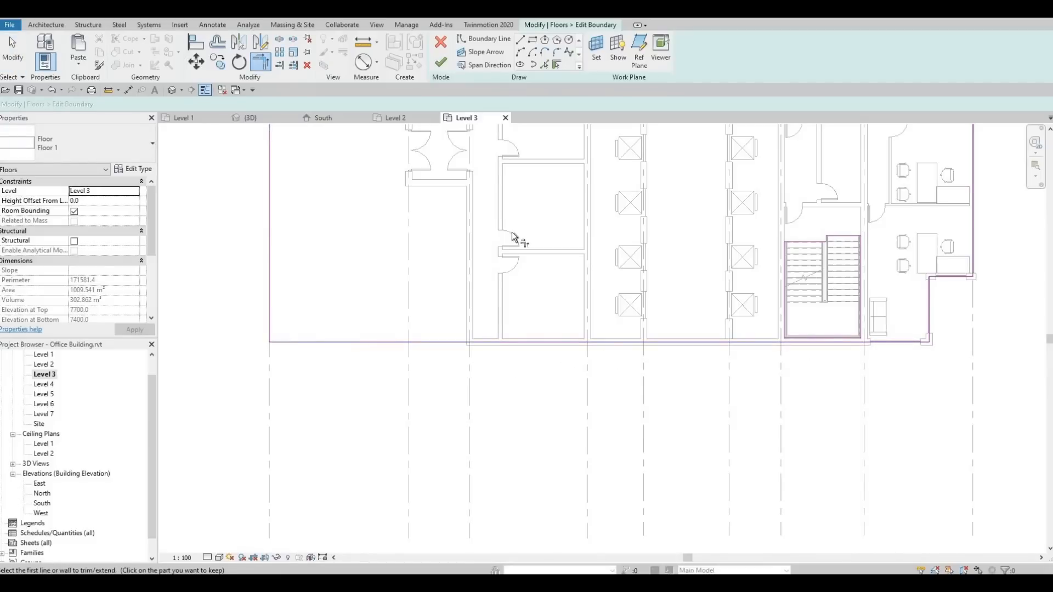
middle_drag(554, 397, 491, 463)
key(Escape)
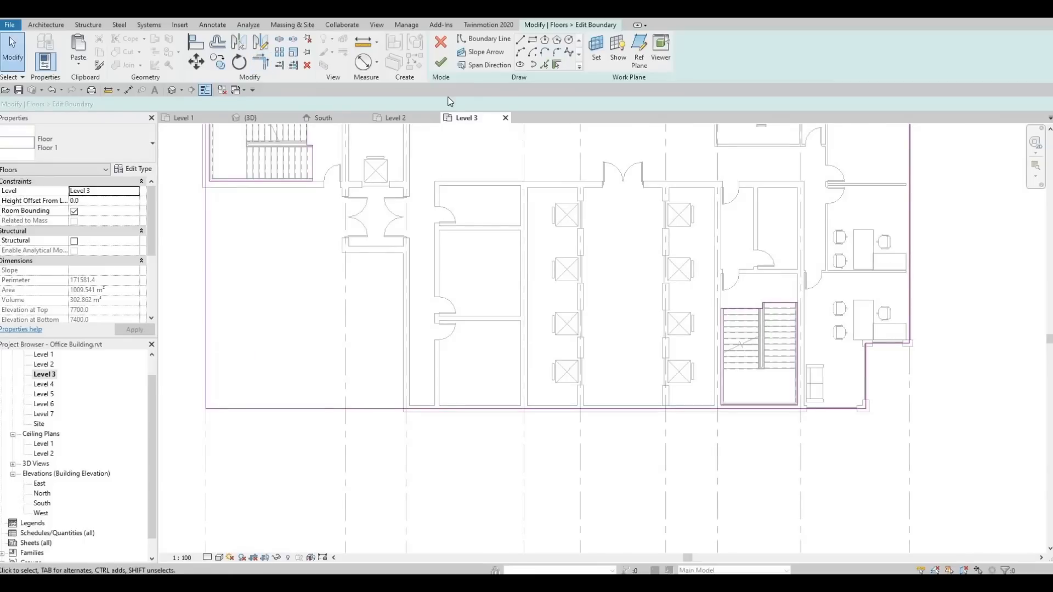
Finish the Level 3 floor boundary edit without attaching the walls to the floor's bottom.
click(442, 64)
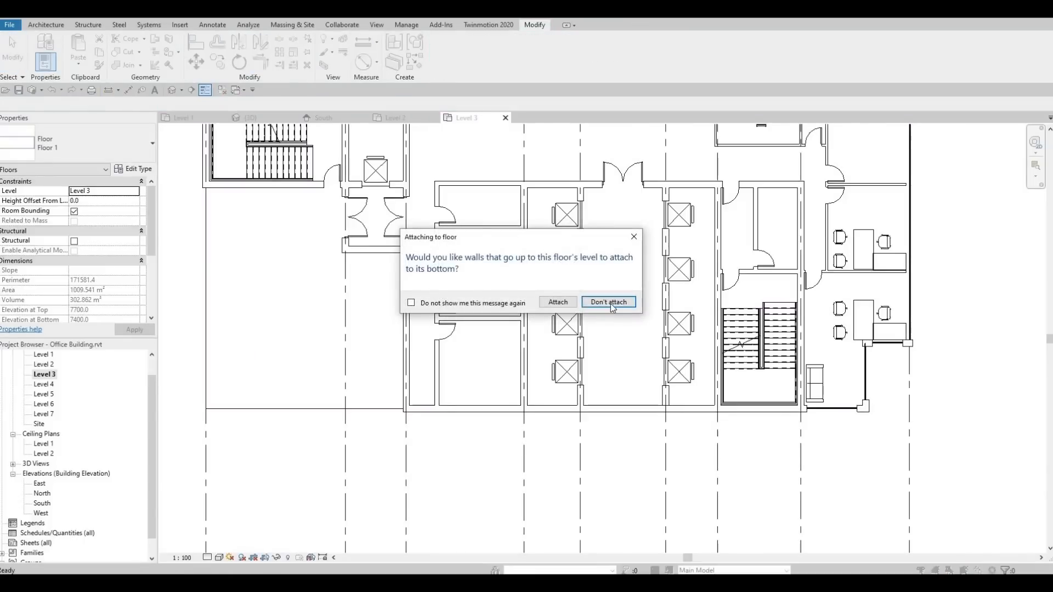
click(608, 302)
key(Escape)
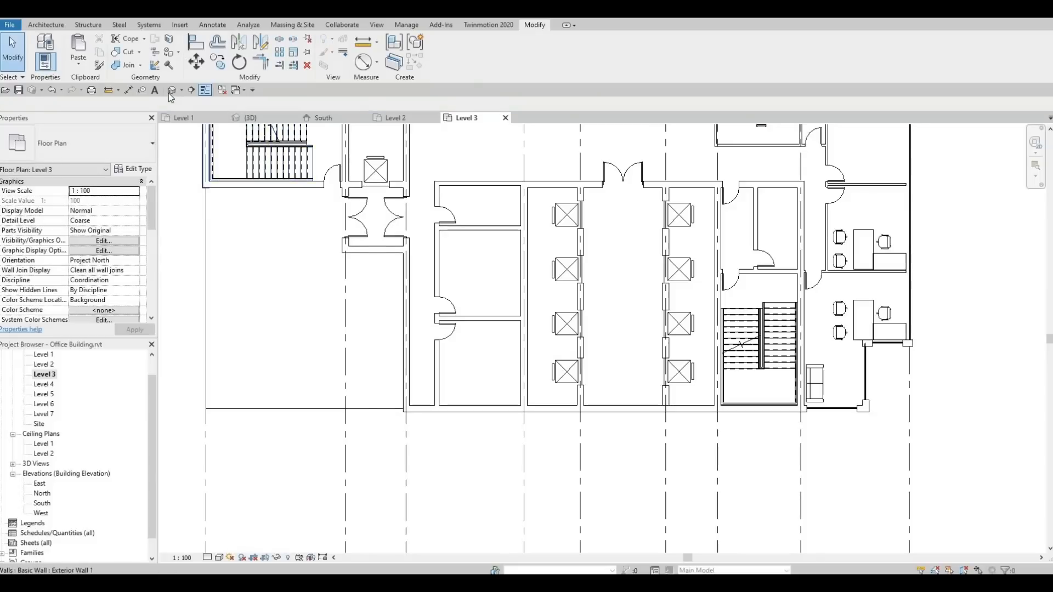
Examine the reshaped Level 3 slab and the building's front in the 3D view.
middle_drag(451, 359, 466, 348)
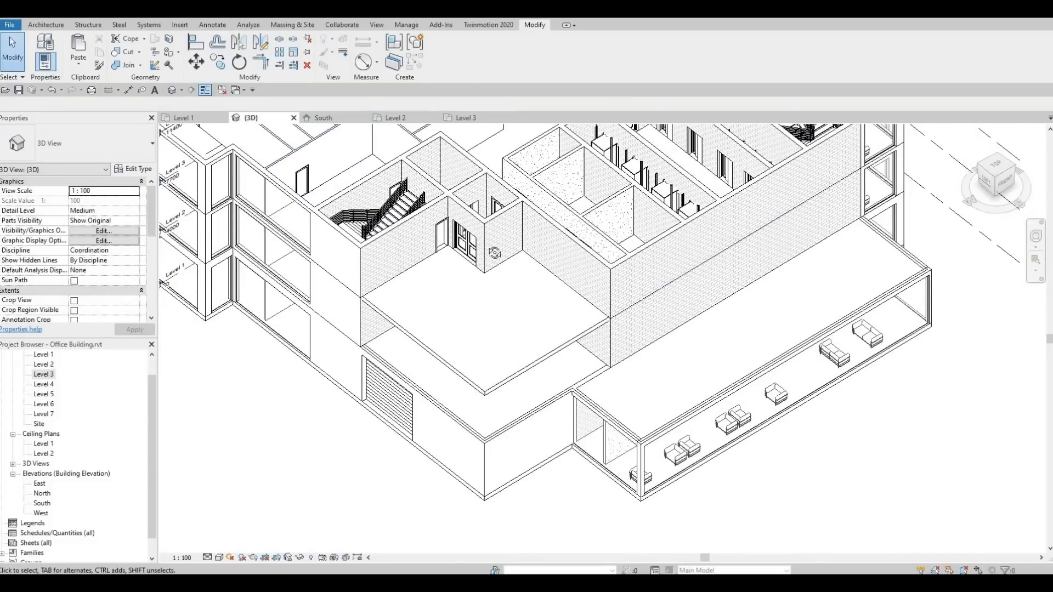
shift+middle_drag(493, 252, 476, 290)
scroll(376, 439, down, 2)
middle_drag(481, 383, 310, 367)
middle_drag(461, 404, 524, 421)
scroll(524, 421, down, 1)
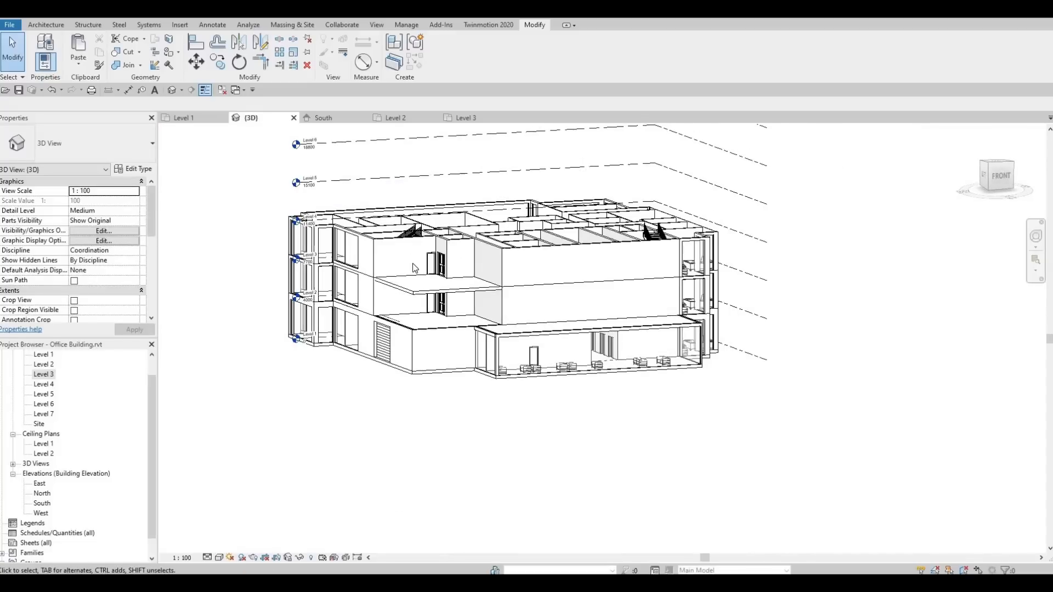
scroll(398, 282, up, 4)
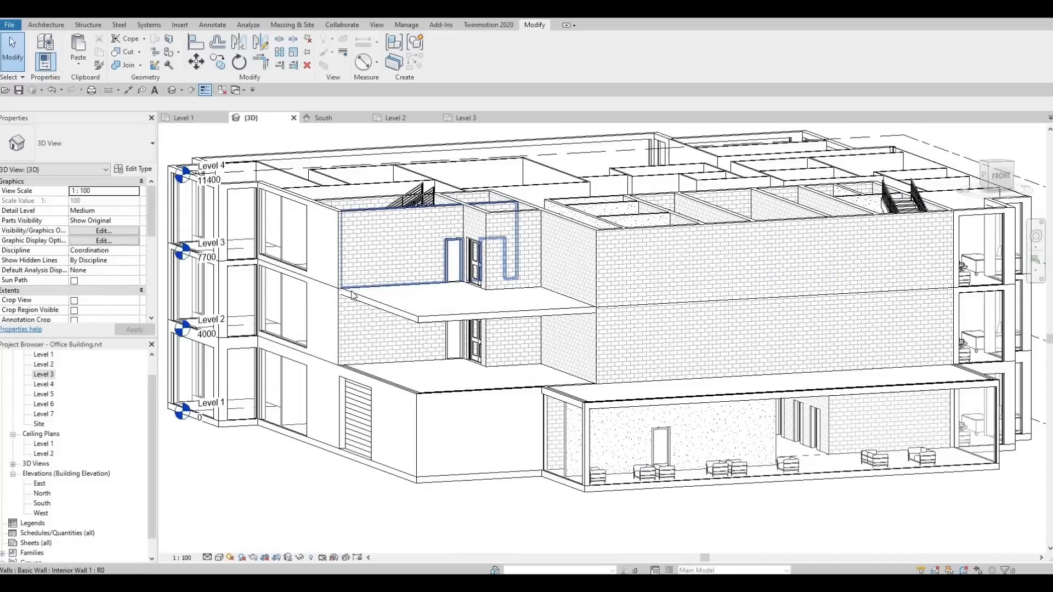
Try to ungroup the model group between Level 2 and Level 3, and clear the selection.
click(423, 327)
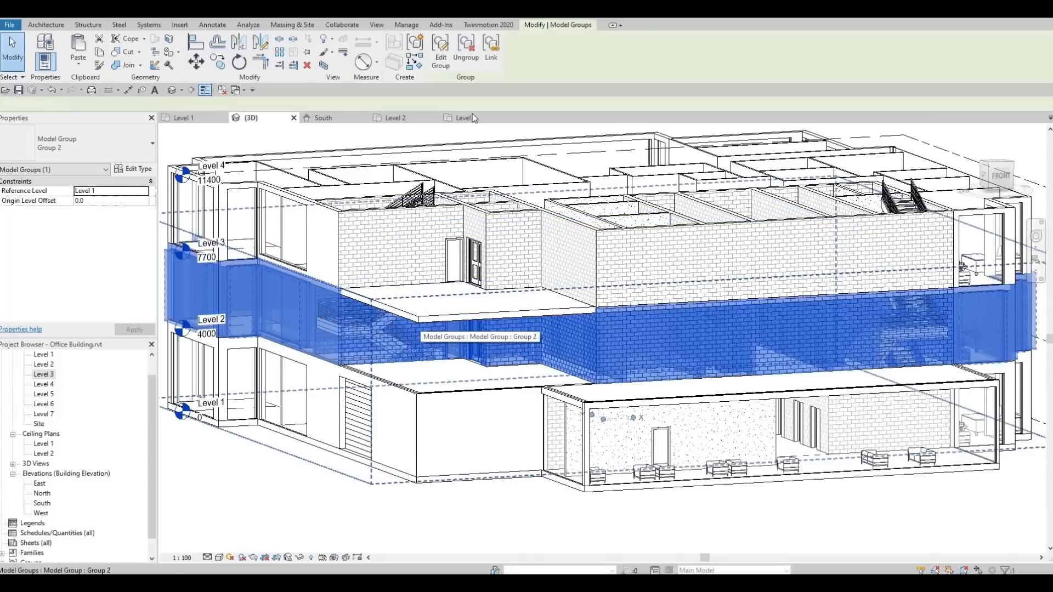
click(465, 57)
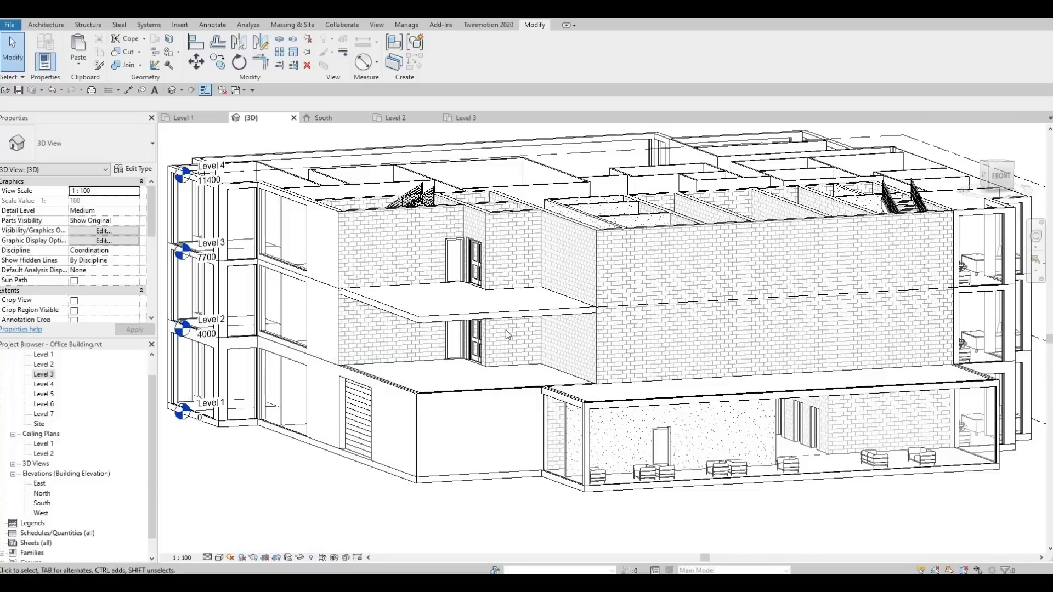
click(406, 322)
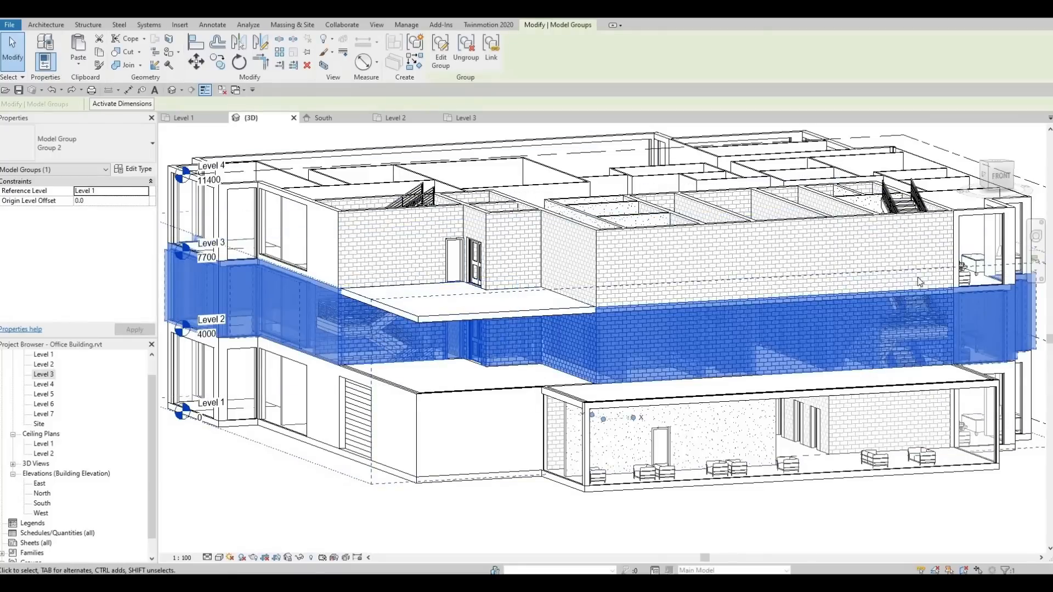
scroll(908, 327, down, 2)
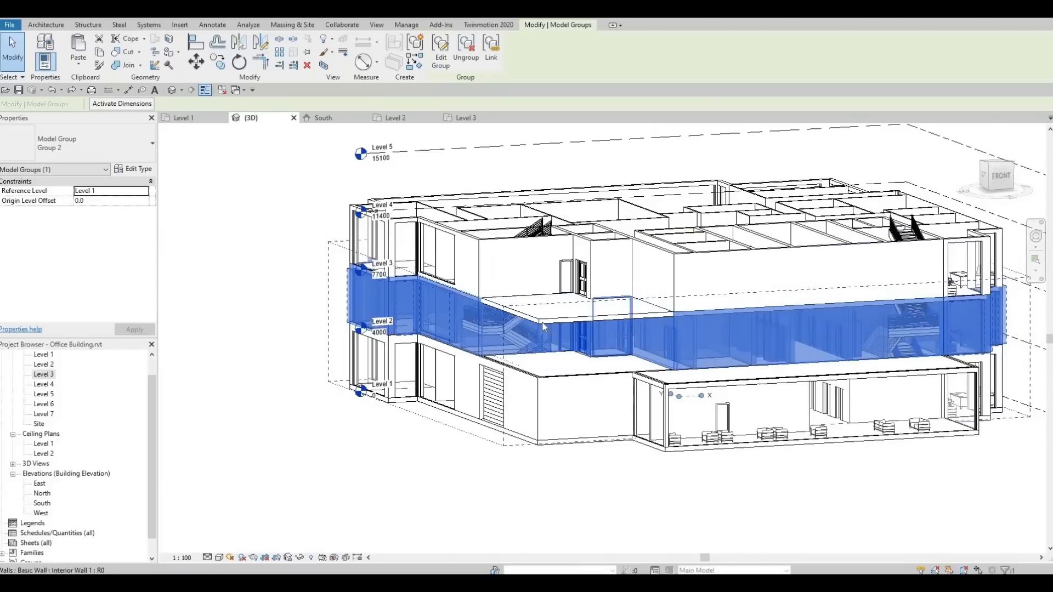
key(Escape)
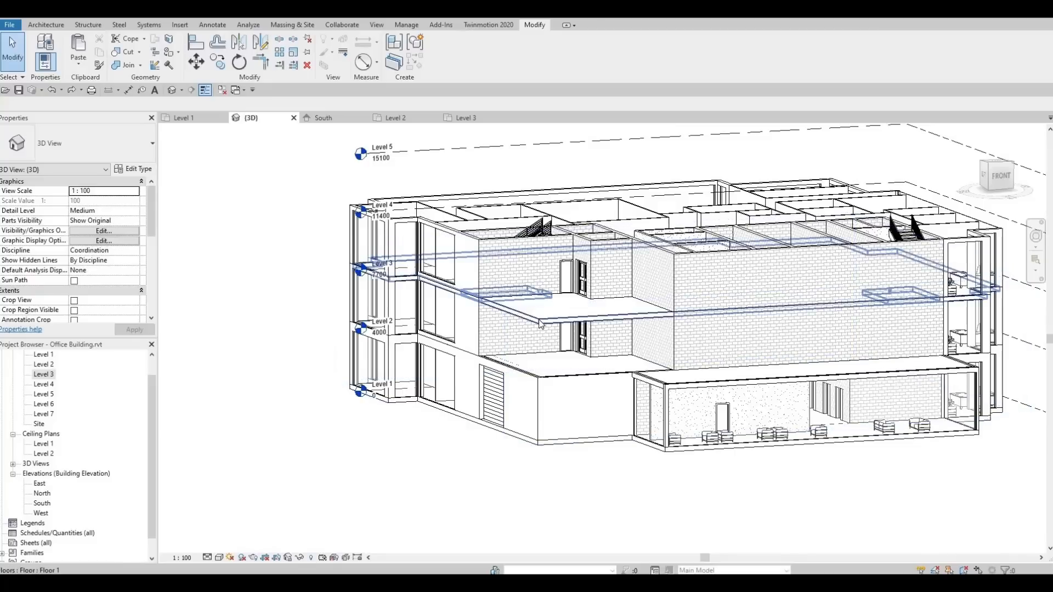
click(525, 326)
key(Escape)
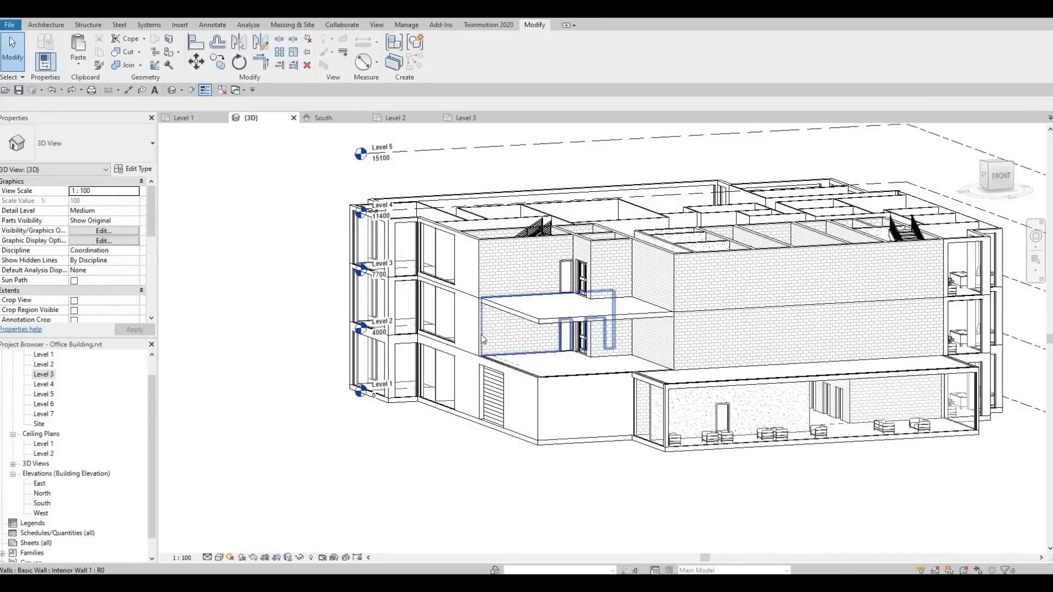
Ungroup the Level 2 storey's model group and deselect its elements.
key(Tab)
click(483, 338)
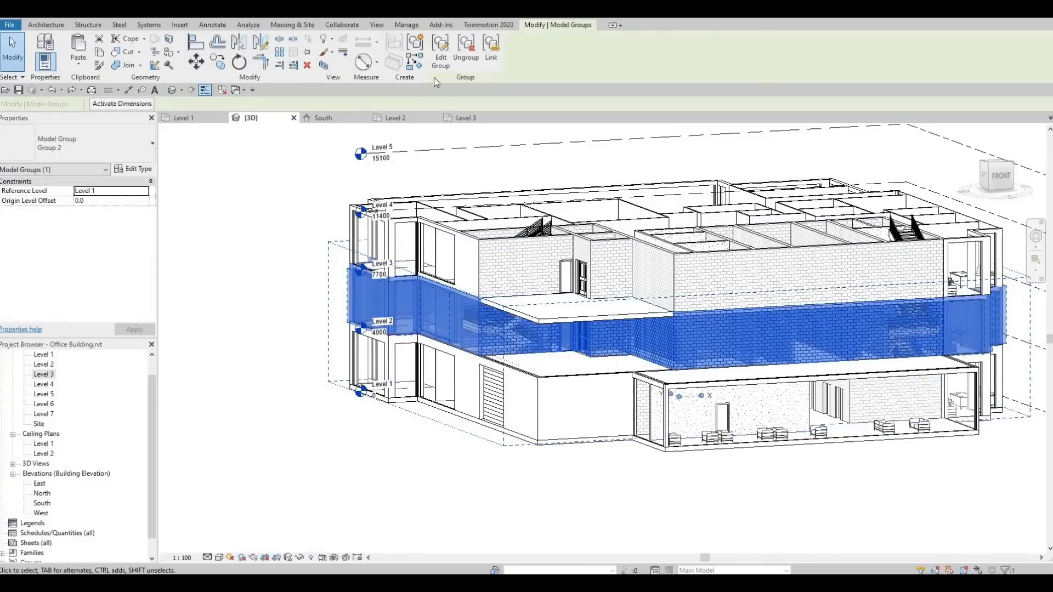
click(468, 55)
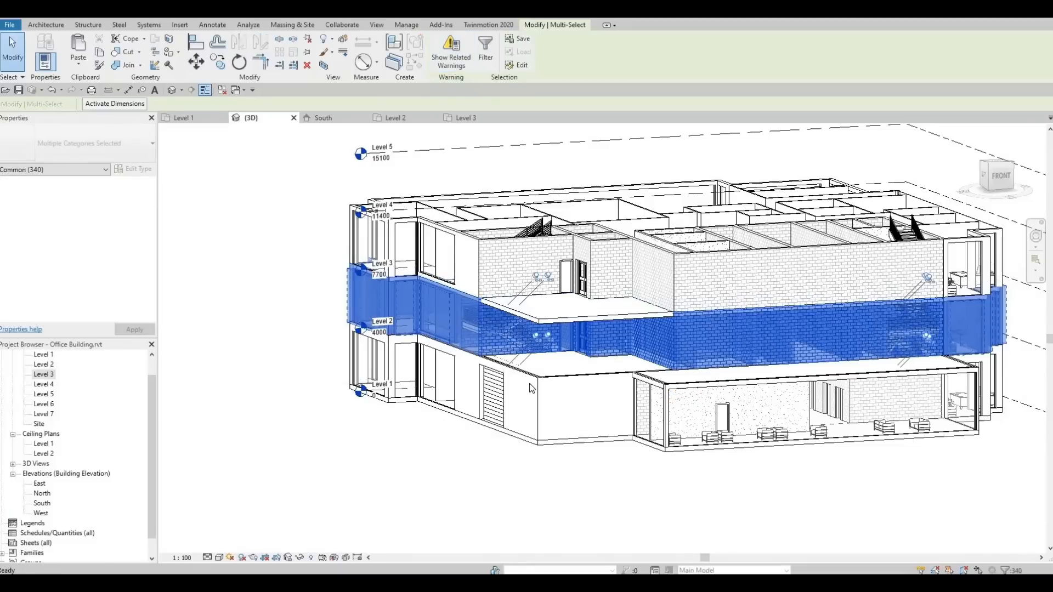
click(550, 465)
Examine the overhanging Level 3 slab and the terrace beneath it from several angles in 3D.
middle_drag(497, 449, 322, 437)
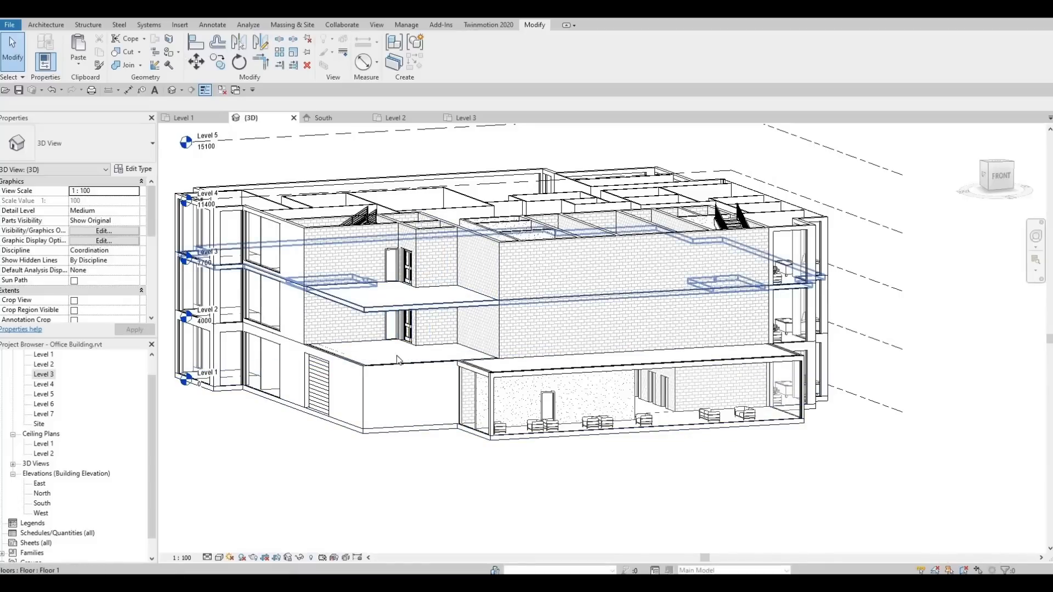
shift+middle_drag(397, 360, 517, 328)
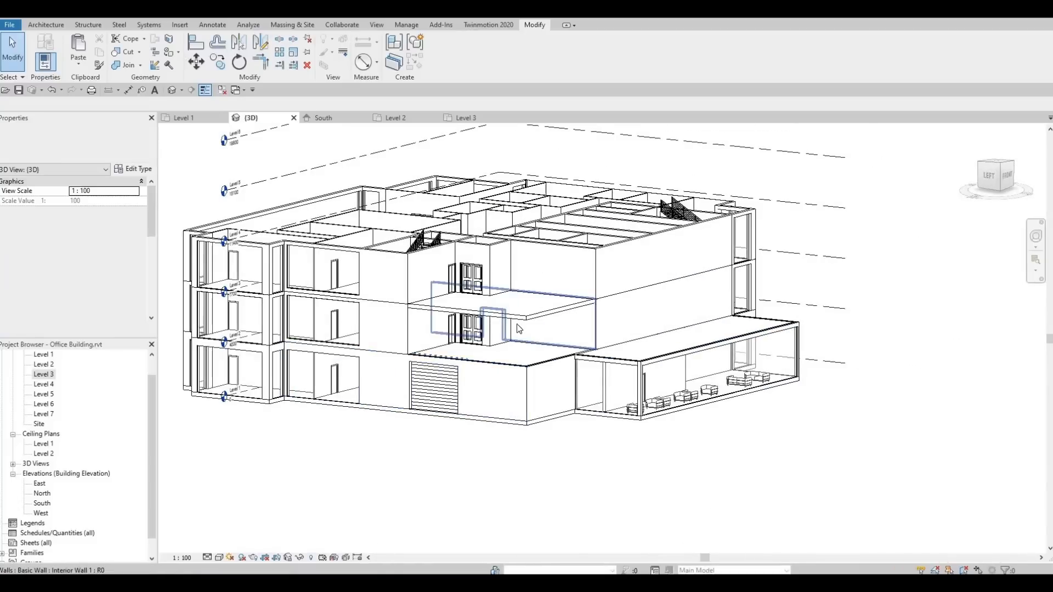
scroll(517, 324, up, 5)
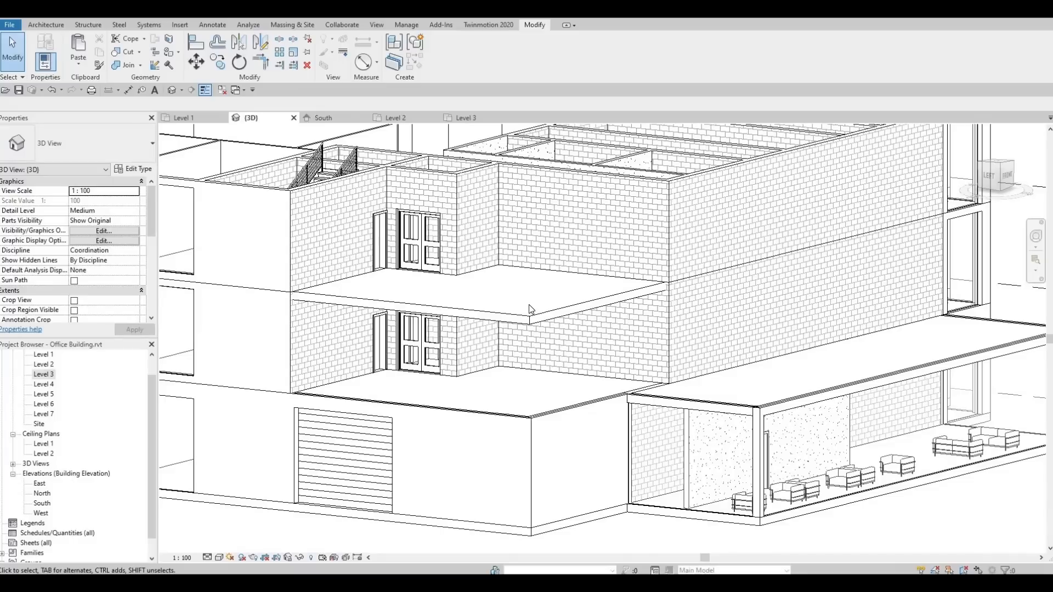
scroll(545, 351, down, 4)
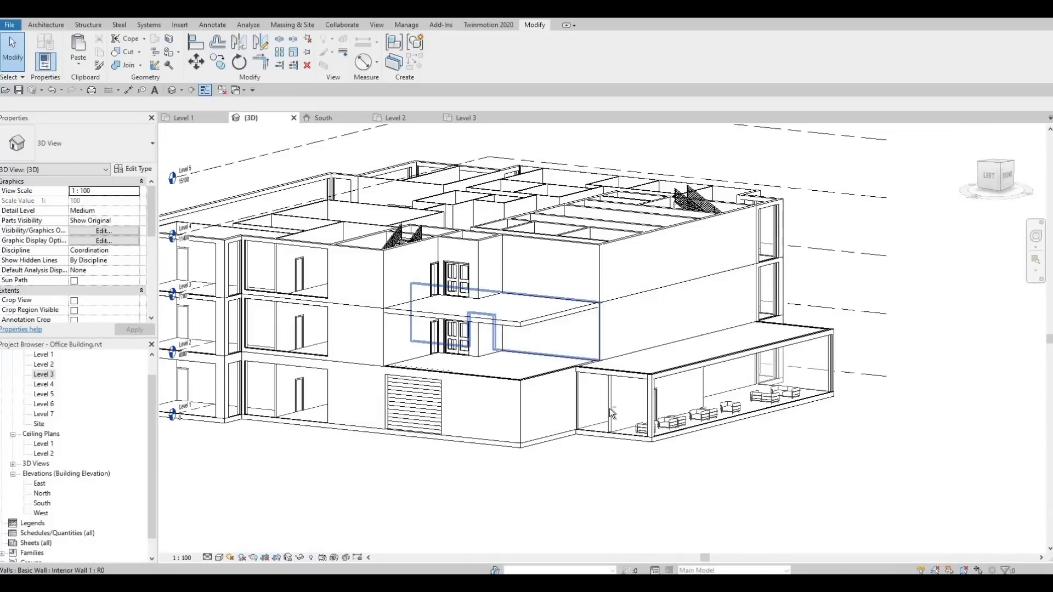
shift+middle_drag(584, 420, 614, 285)
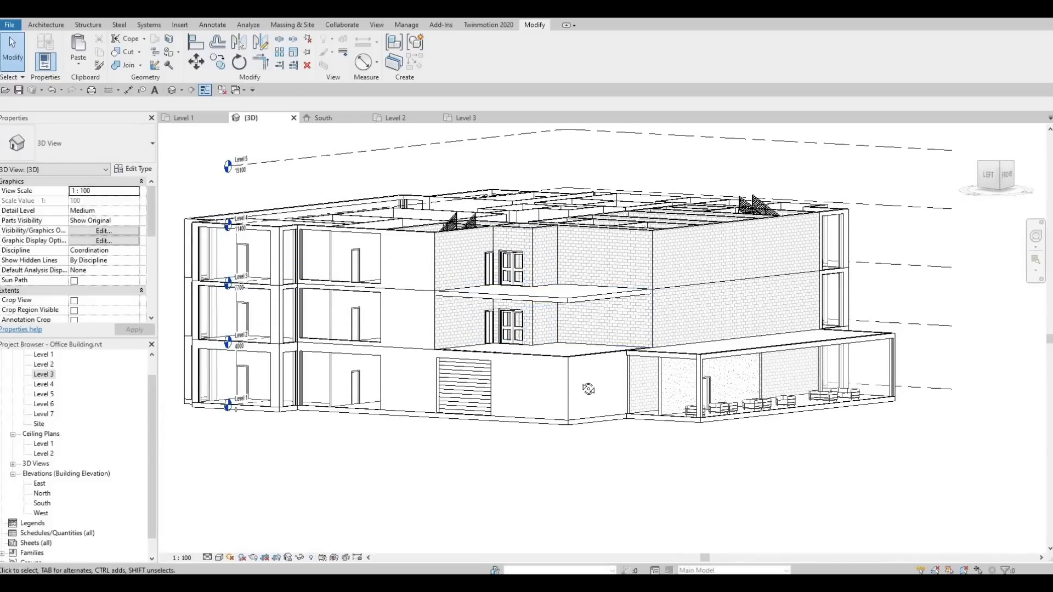
shift+middle_drag(589, 388, 401, 365)
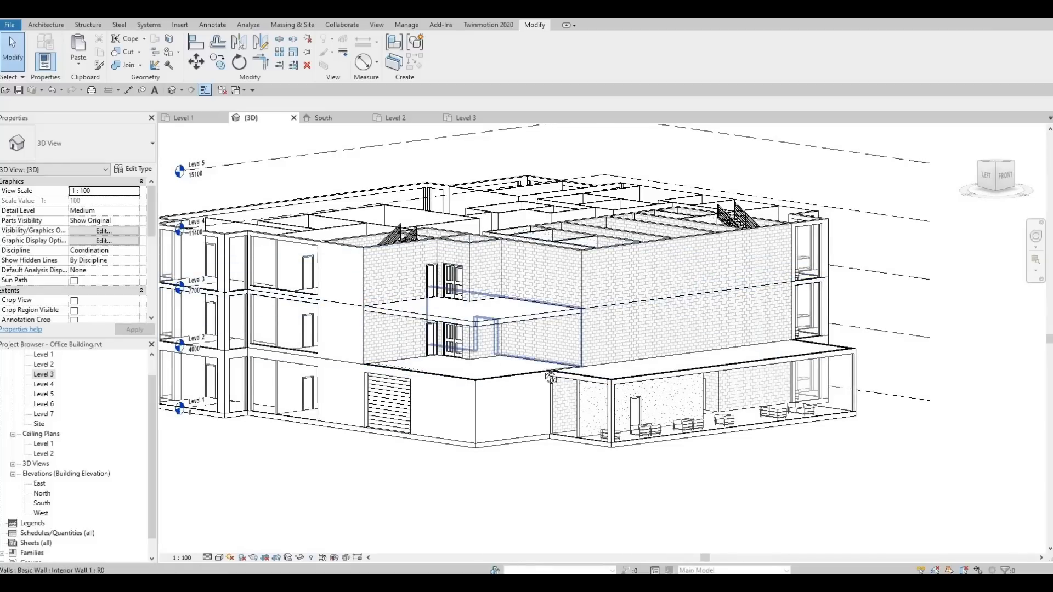
shift+middle_drag(534, 338, 663, 365)
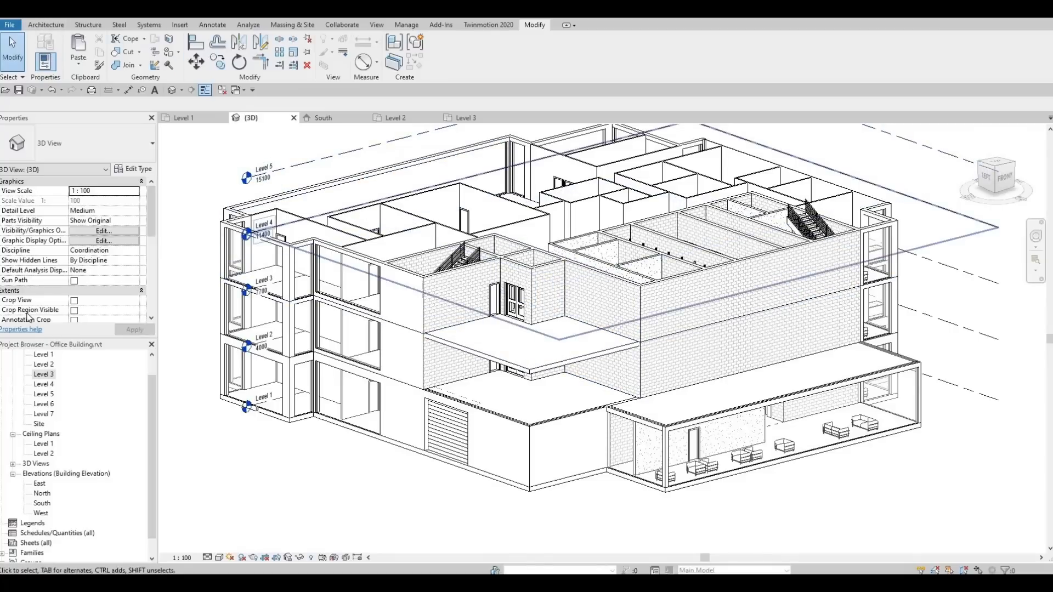
Start a 900mm Pipe railing on Level 3 and sketch its path along the terrace's front edge, about 8900 mm long.
double_click(43, 374)
scroll(378, 331, down, 2)
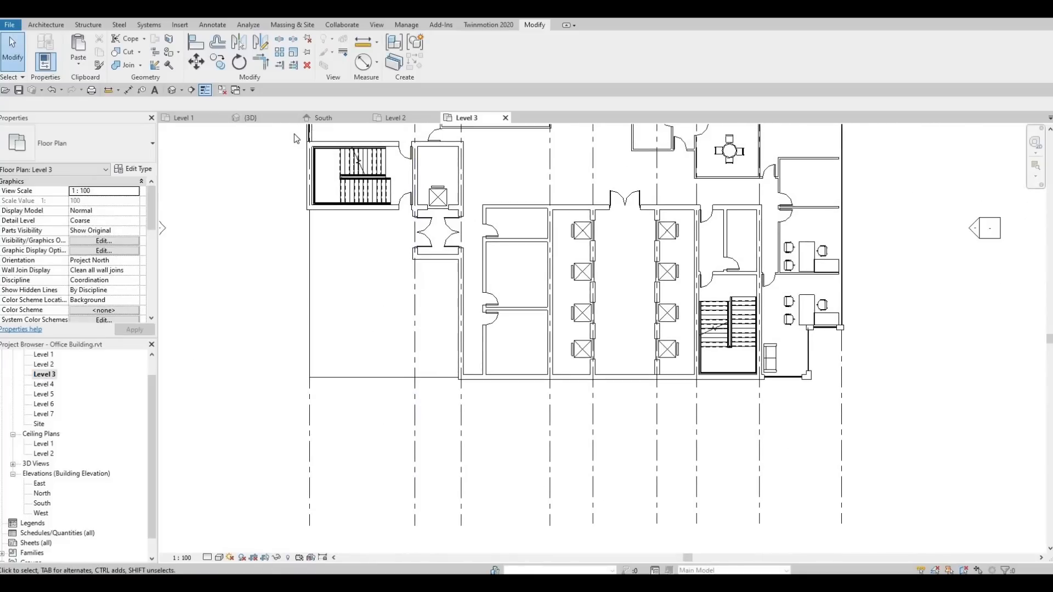
click(47, 24)
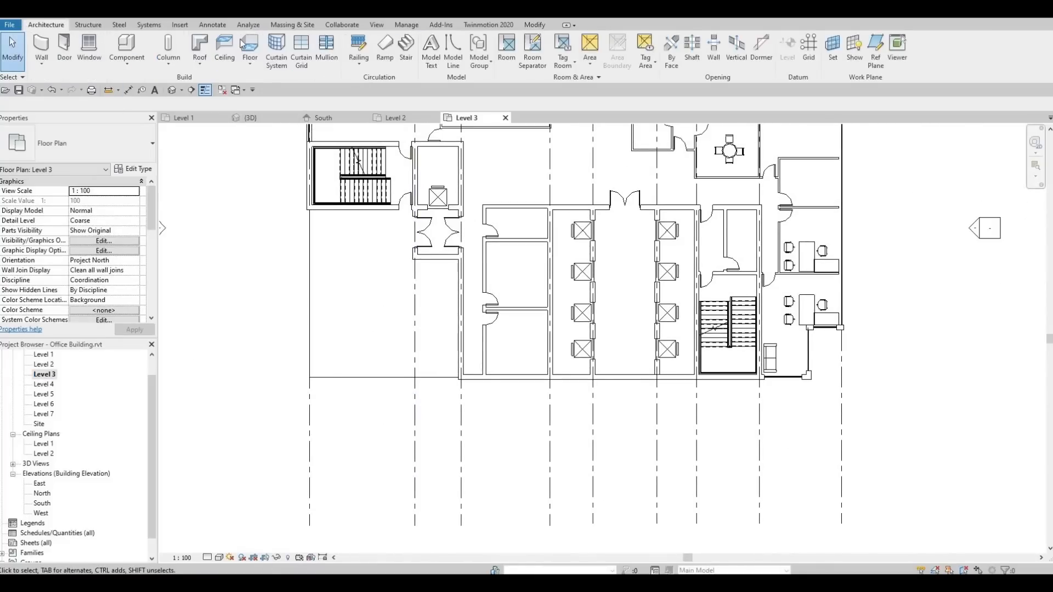
click(363, 51)
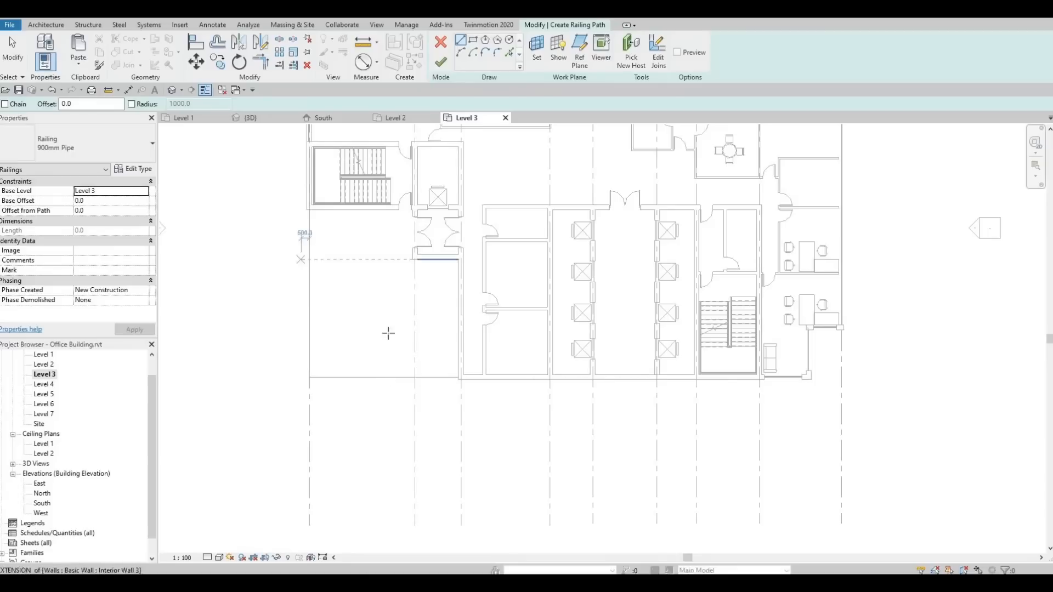
scroll(445, 355, up, 2)
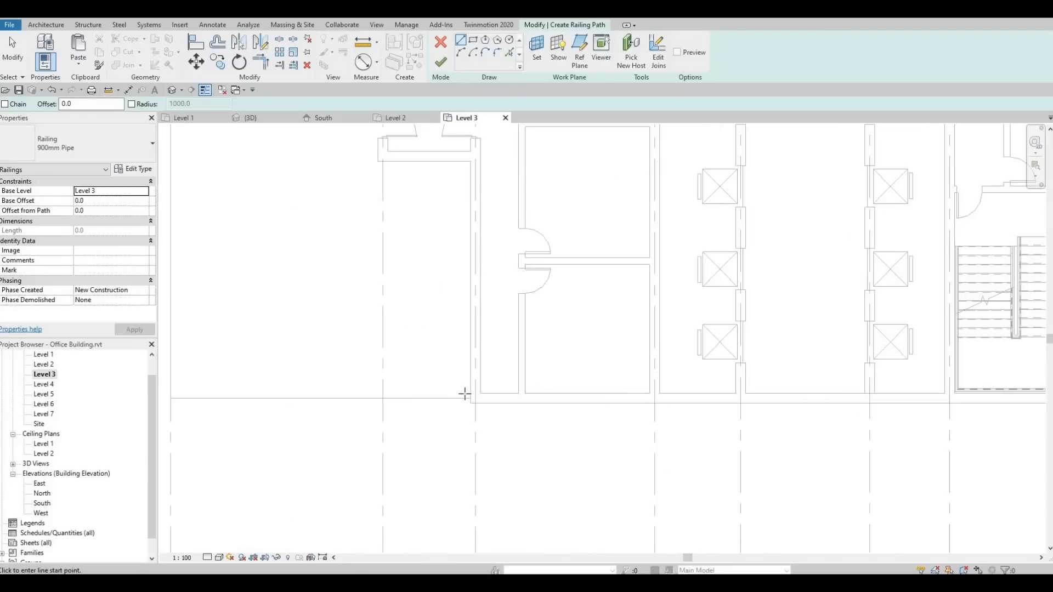
click(466, 394)
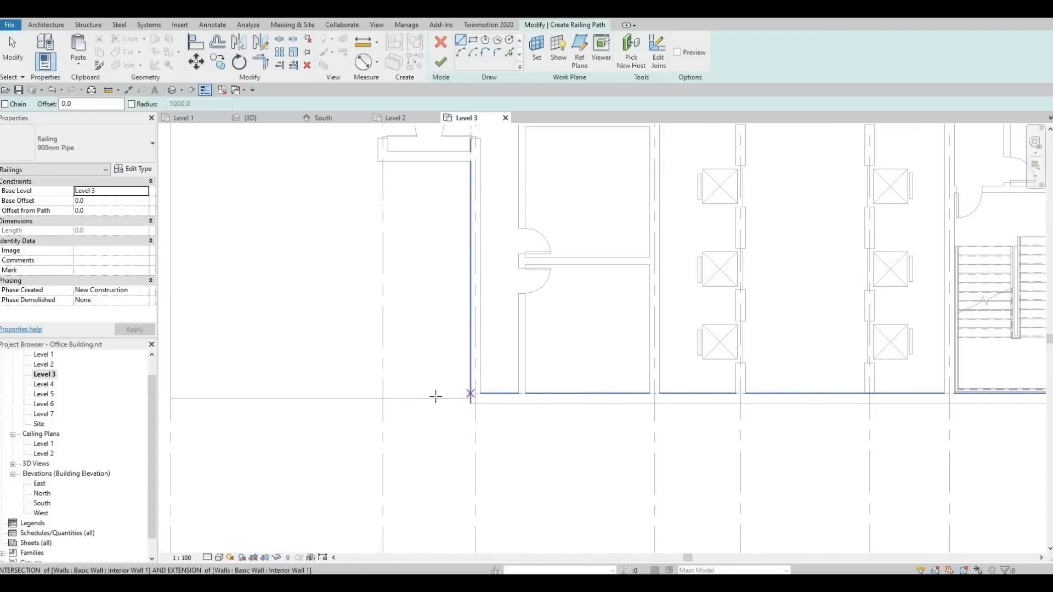
click(176, 395)
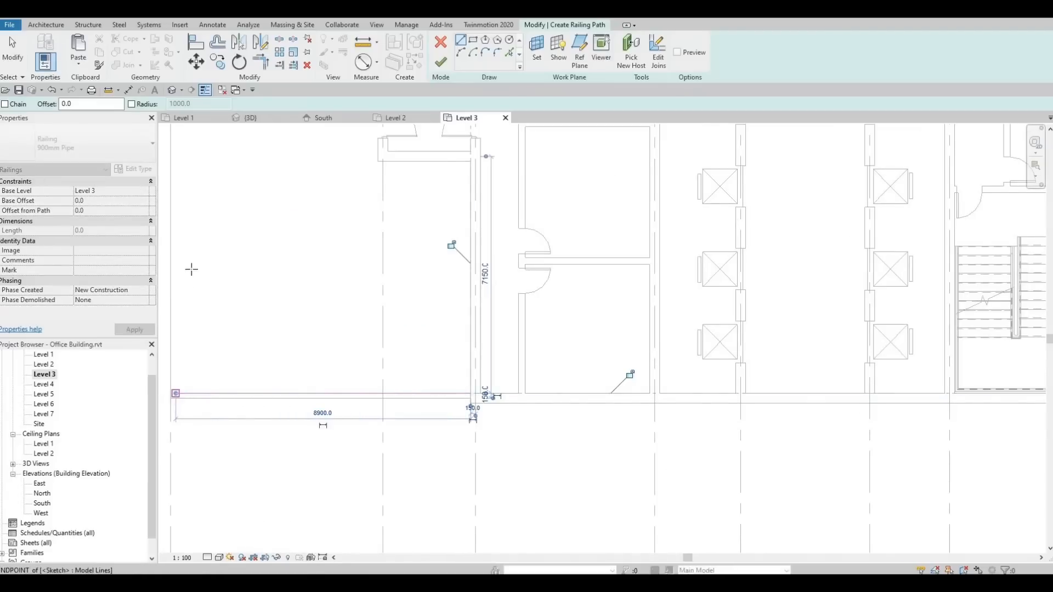
Continue the railing path along the terrace's outer side edge to the stairwell wall and finish the railing.
click(176, 395)
middle_drag(195, 181, 258, 409)
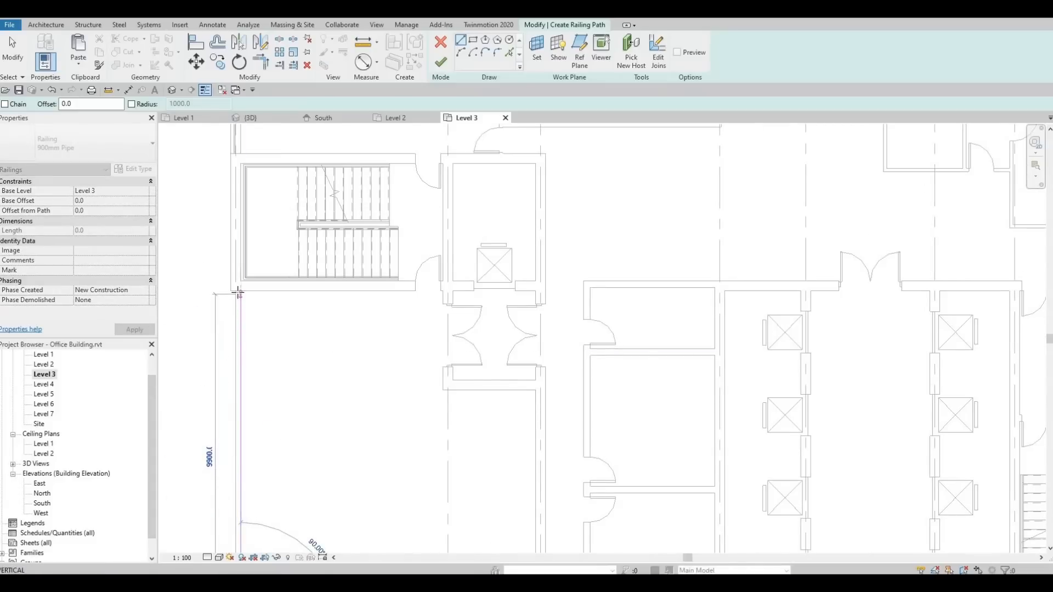
click(238, 291)
key(Escape)
key(Escape)
scroll(313, 475, down, 2)
middle_drag(313, 475, 333, 253)
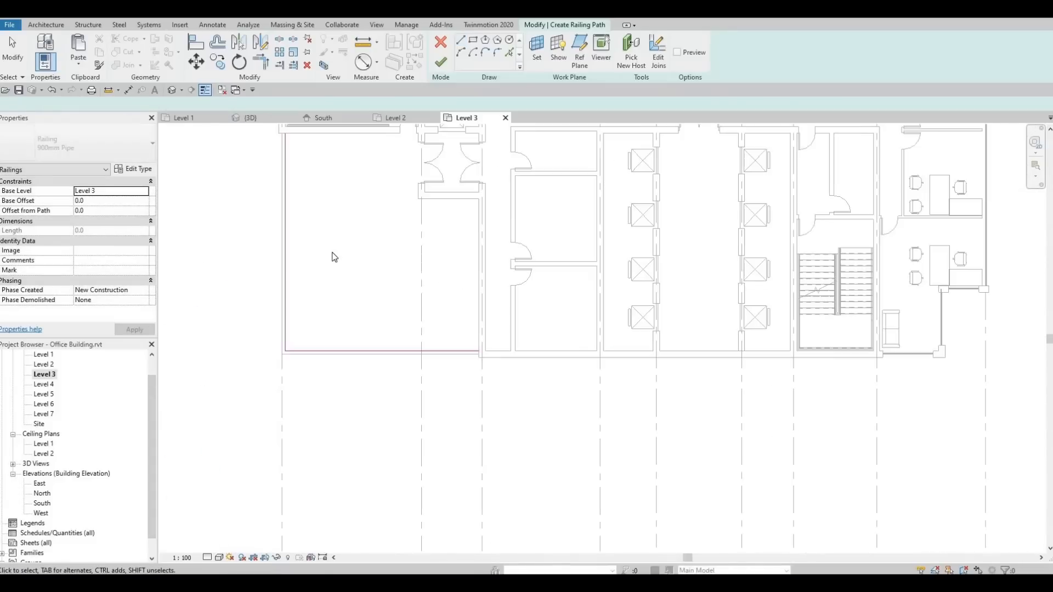
click(435, 64)
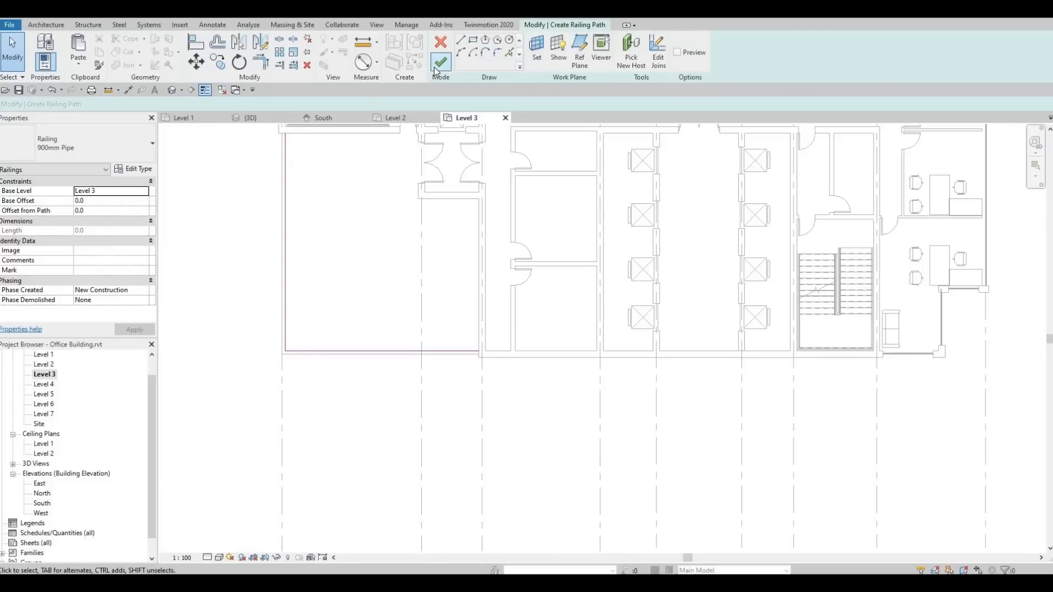
Copy the Level 3 terrace railing in the 3D view and paste it aligned to Level 2.
click(172, 90)
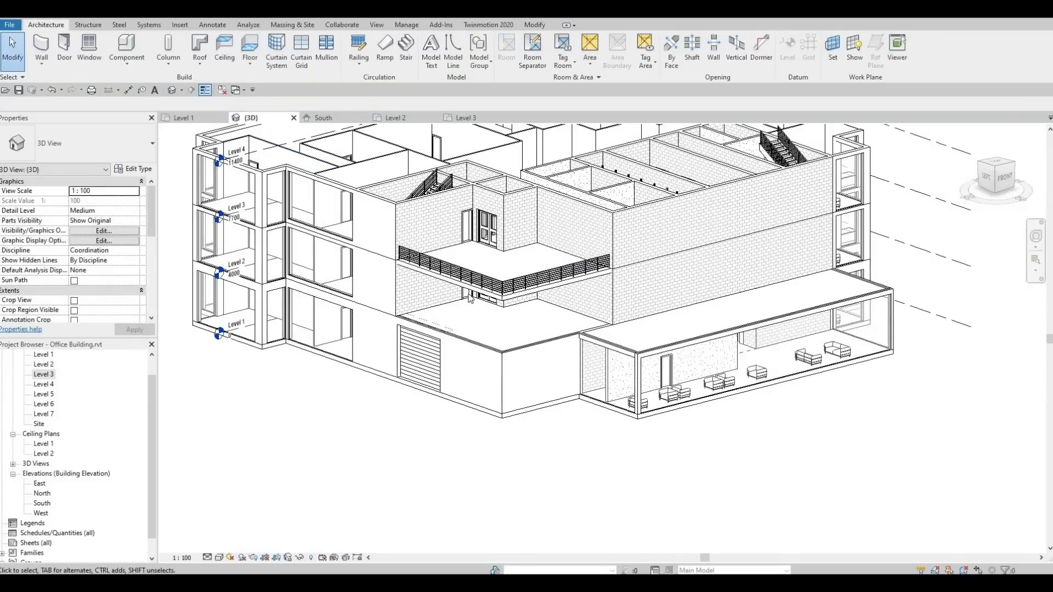
scroll(570, 285, up, 5)
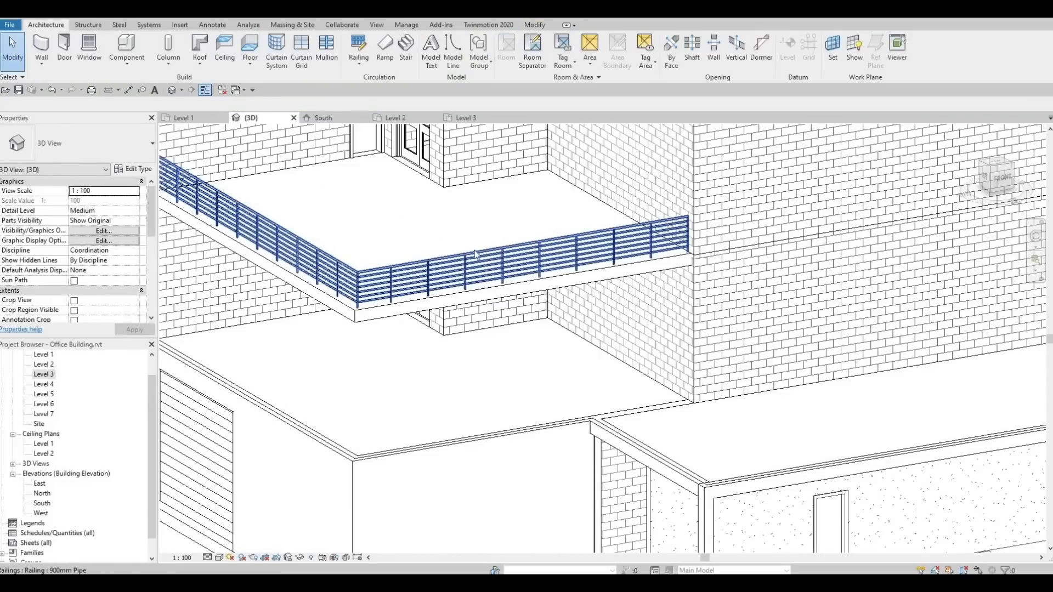
scroll(486, 238, down, 2)
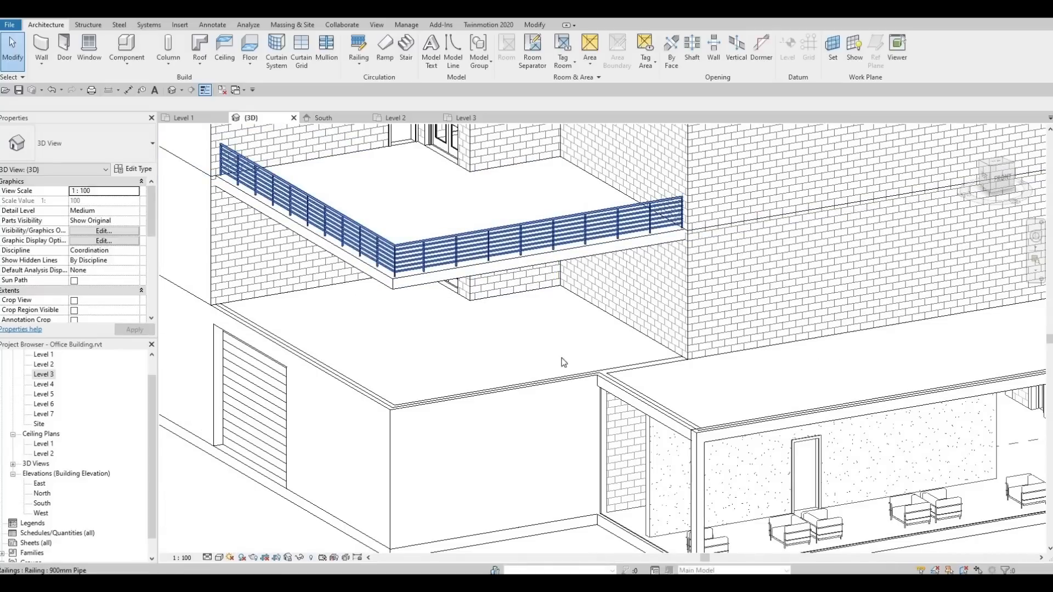
click(325, 233)
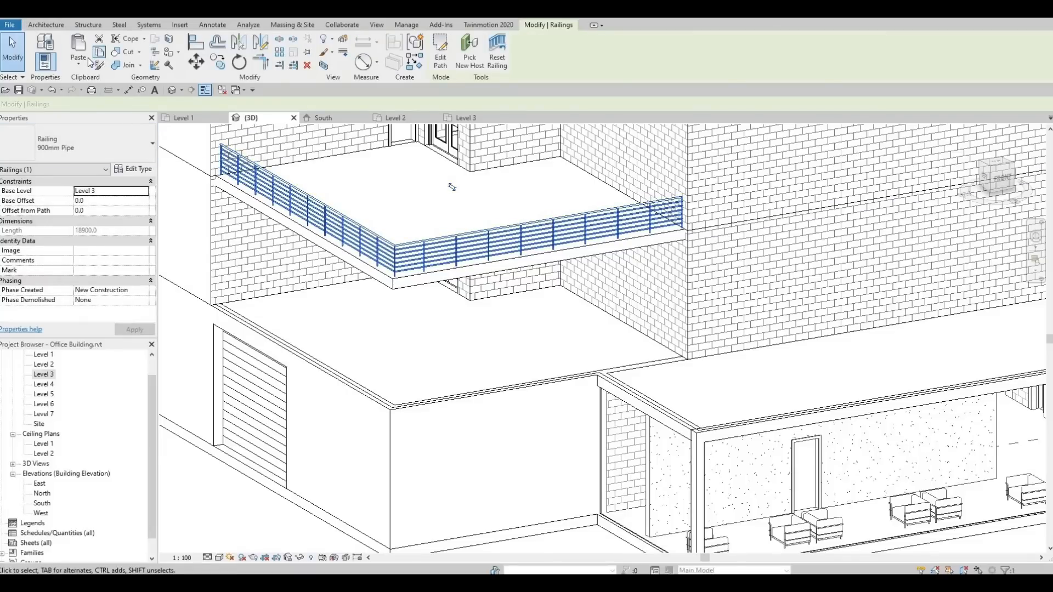
click(71, 67)
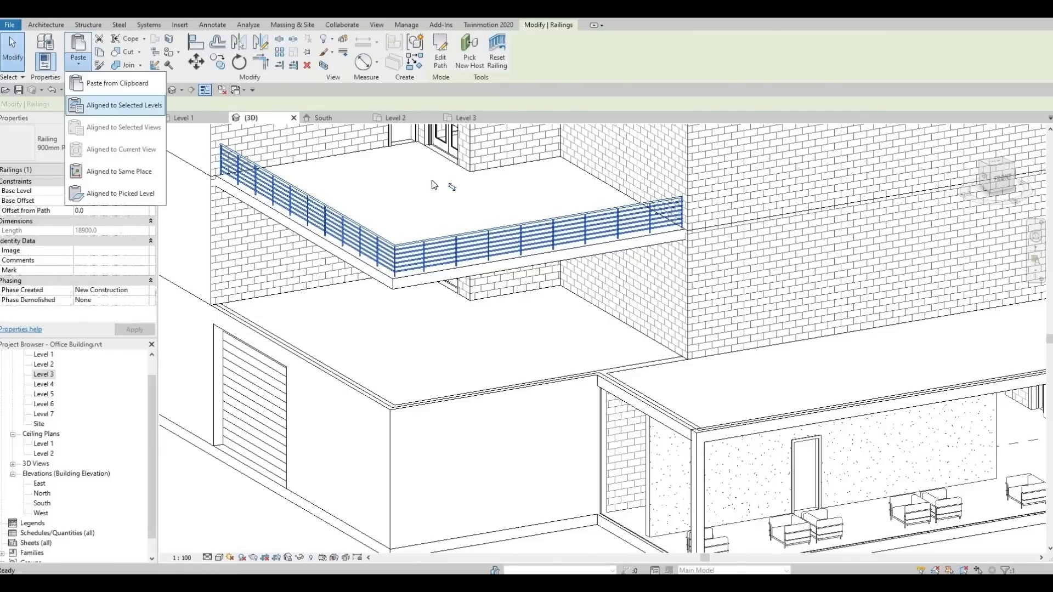
click(143, 111)
key(Down)
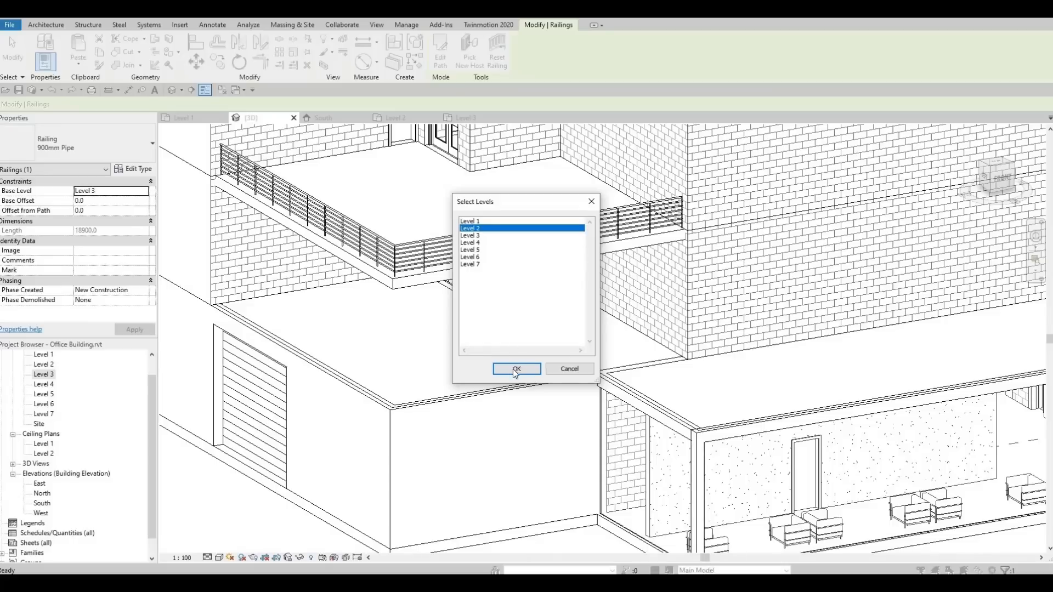
key(Return)
key(Escape)
scroll(607, 366, down, 3)
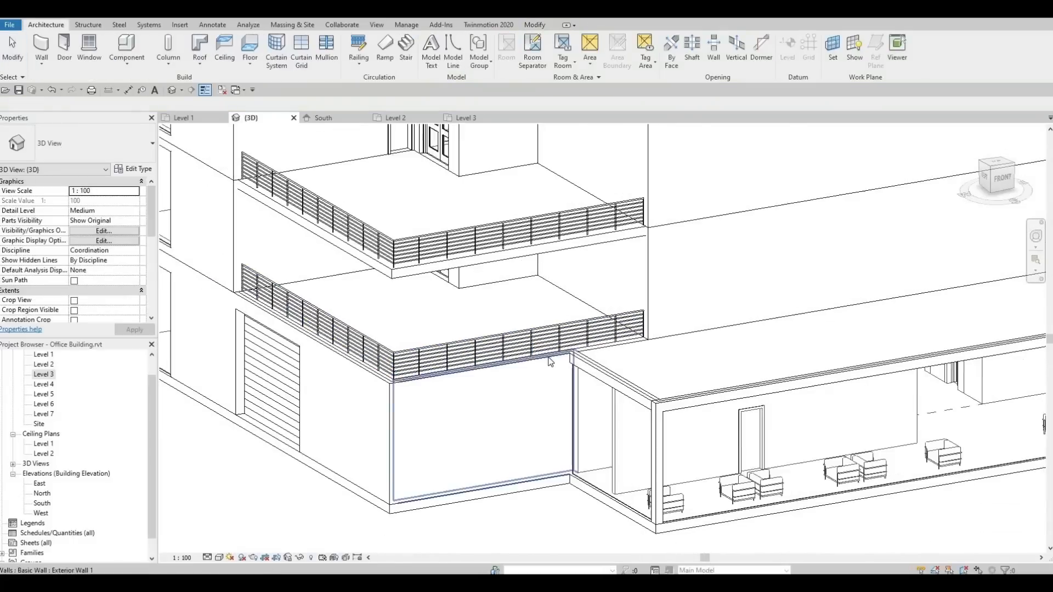
shift+middle_drag(641, 316, 588, 337)
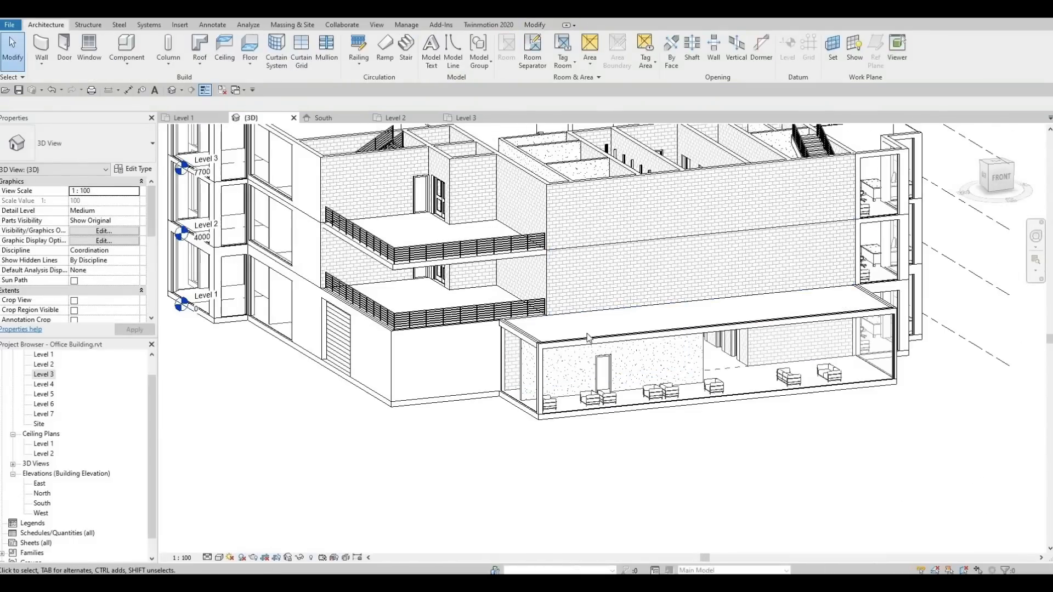
scroll(551, 349, down, 2)
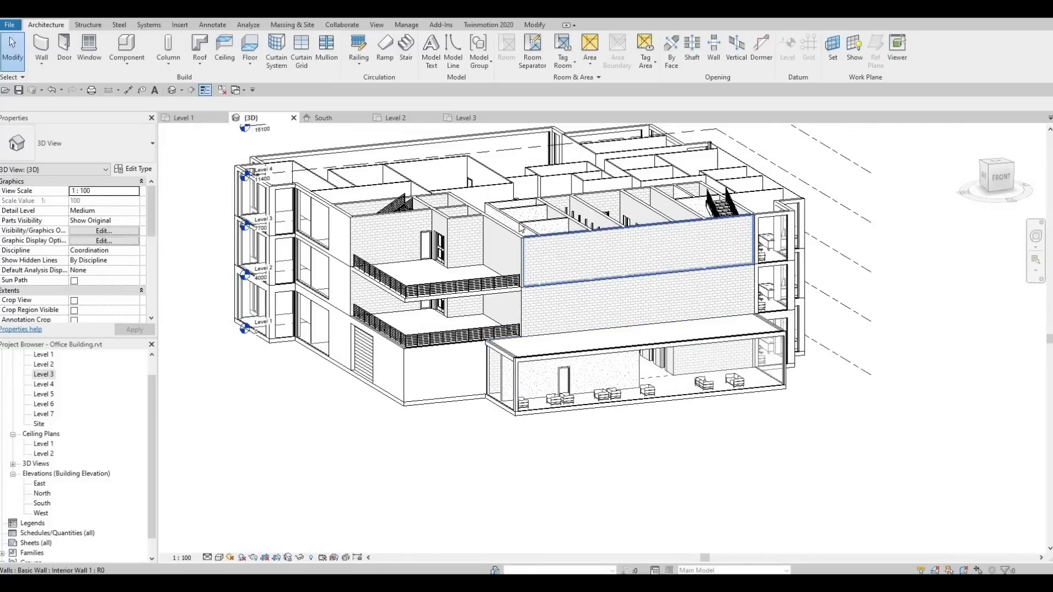
Open the Level 3 floor plan with the whole storey in view.
double_click(43, 375)
scroll(324, 371, down, 3)
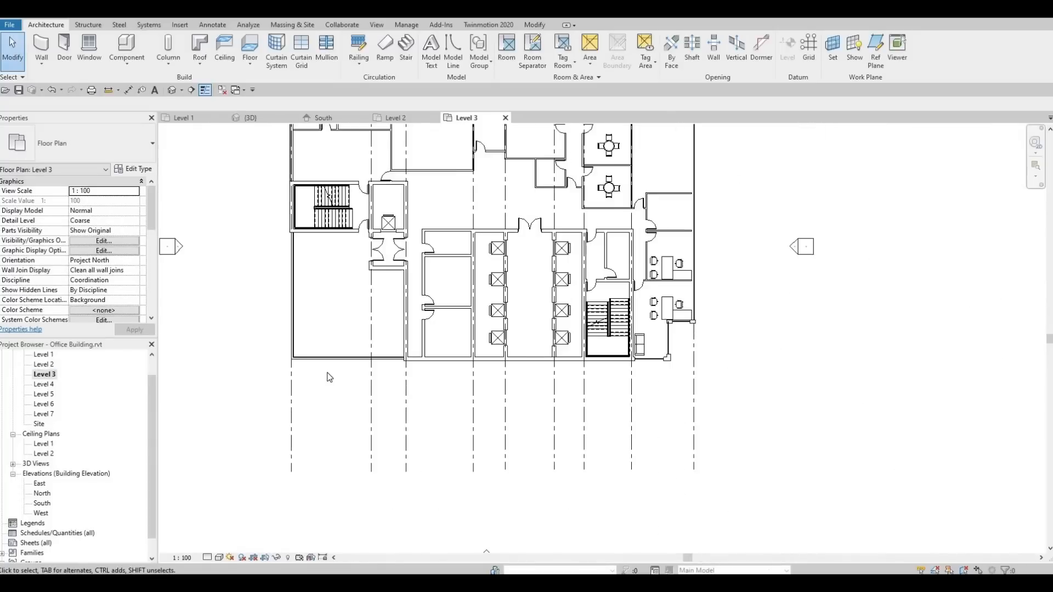
scroll(318, 415, down, 2)
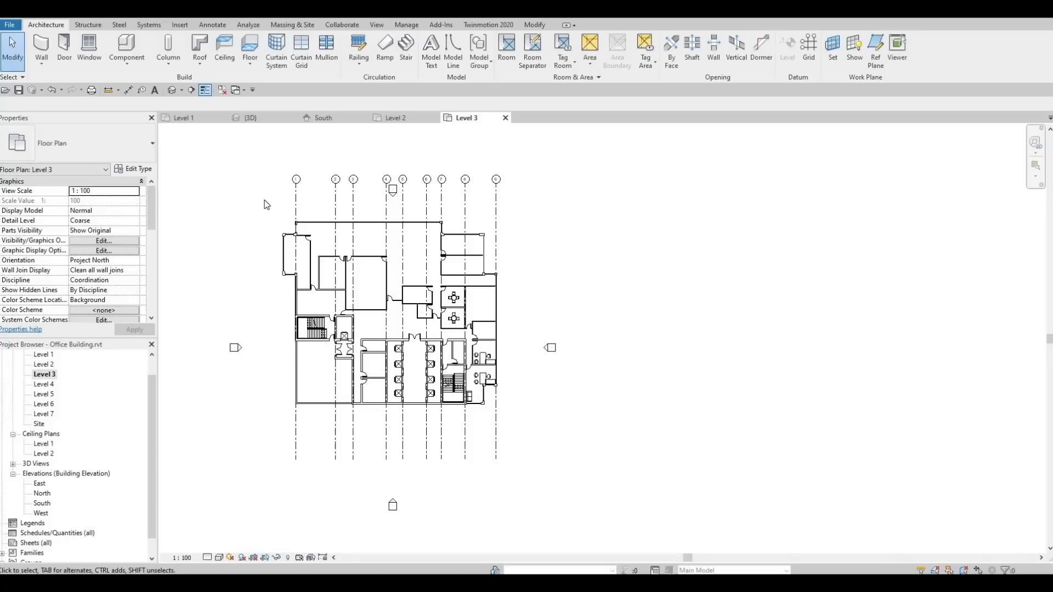
drag(260, 206, 518, 425)
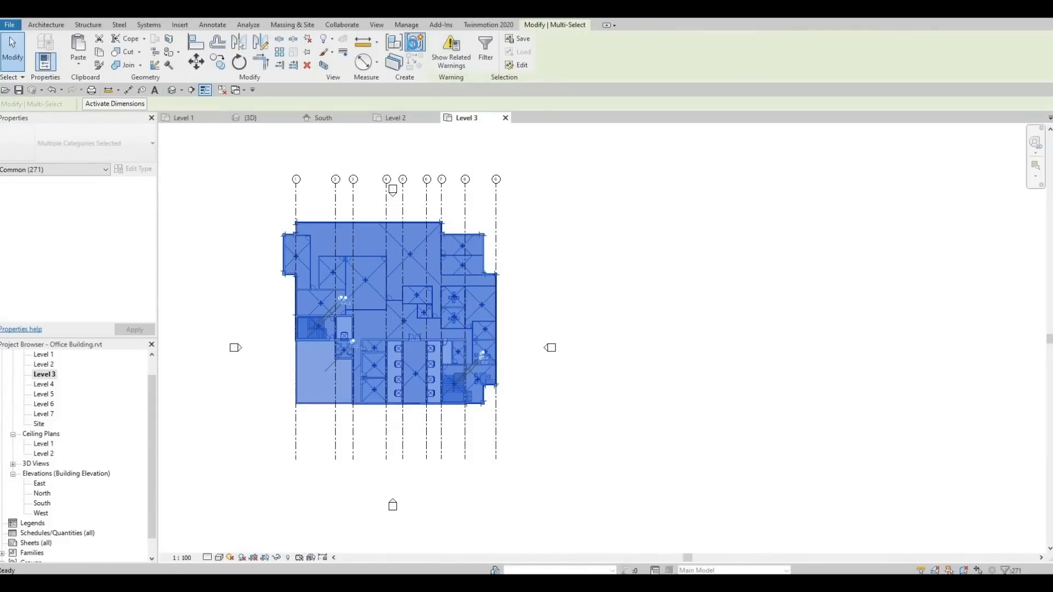
key(ctrl+g)
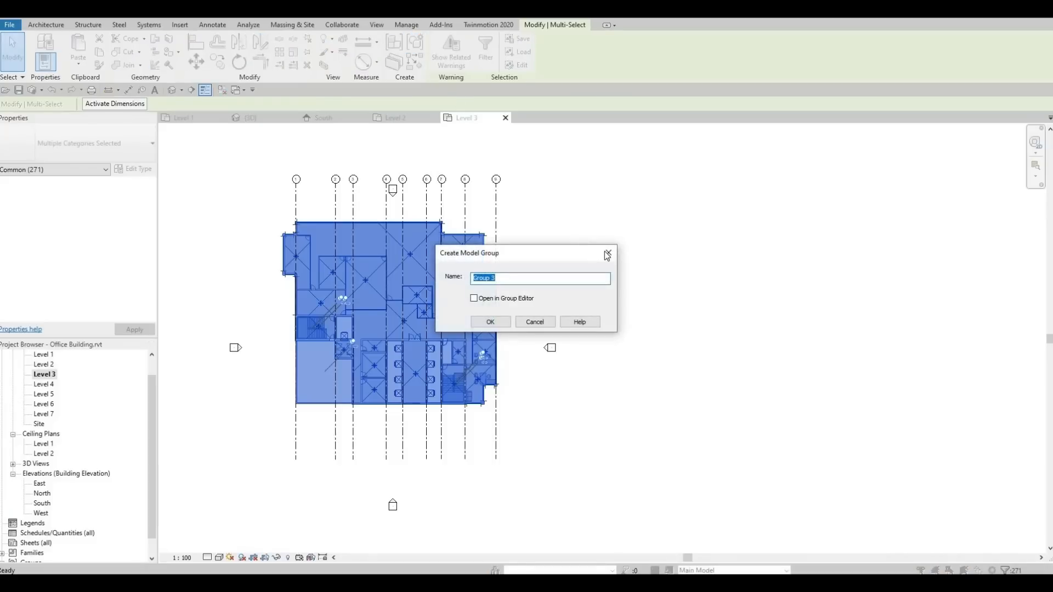
key(Return)
click(265, 209)
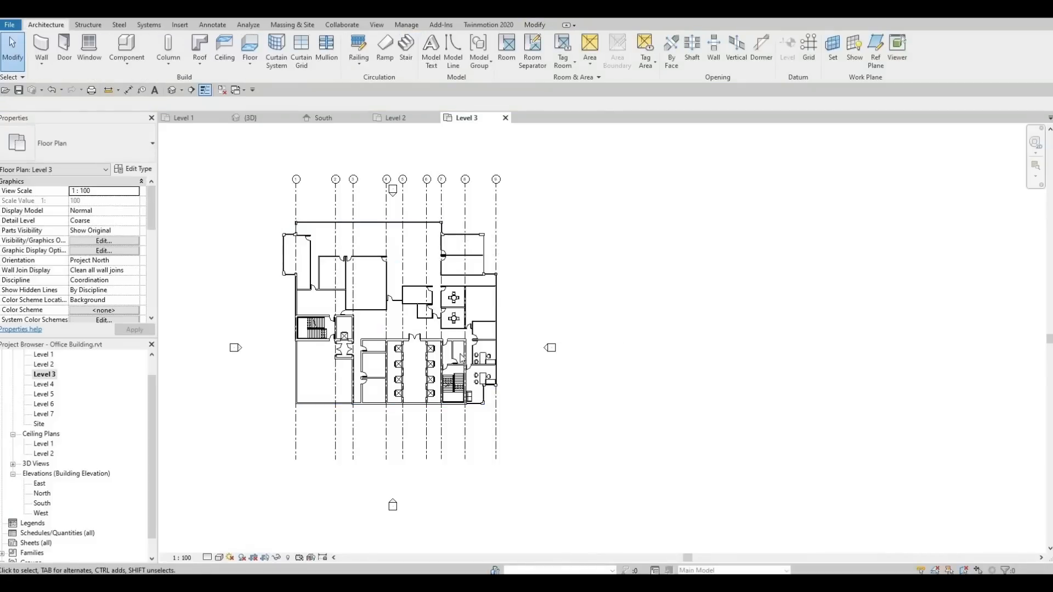
Select all building elements in the Level 3 plan, copy them, and paste them aligned to Levels 4, 5 and 6.
drag(500, 434, 519, 422)
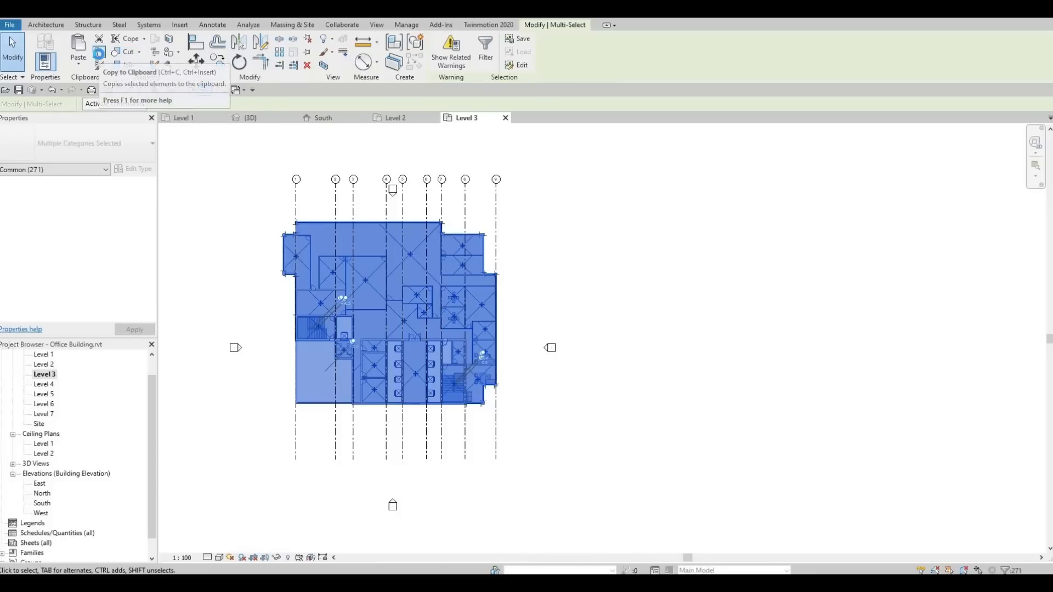
click(99, 54)
click(84, 65)
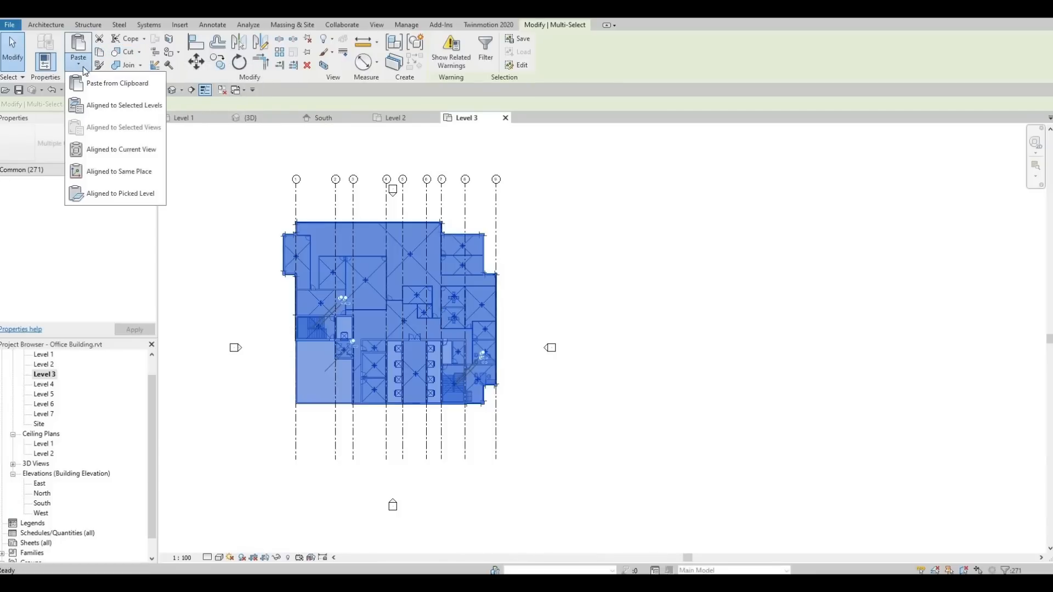
click(82, 104)
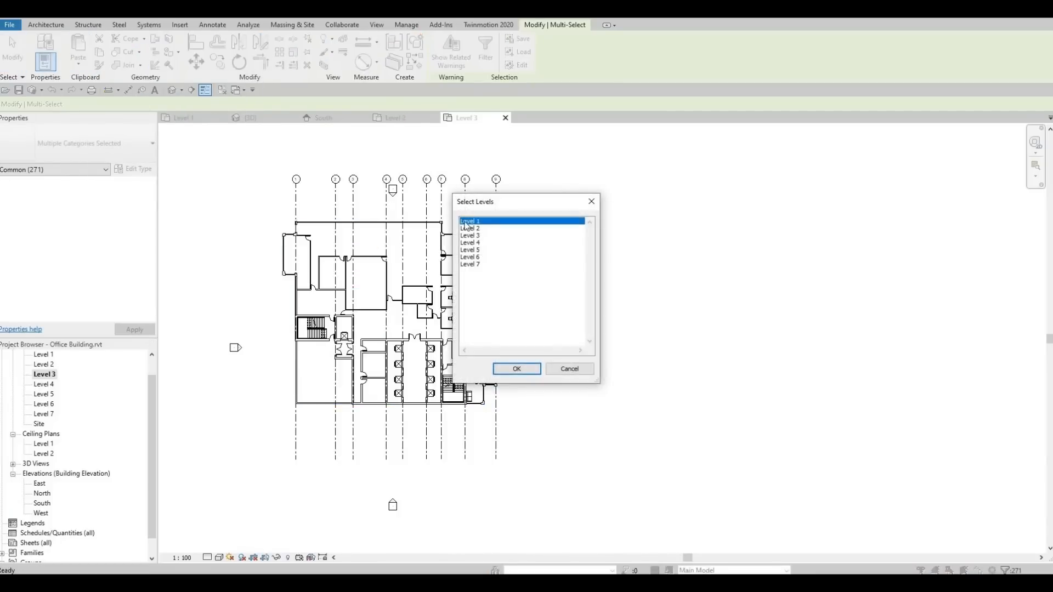
click(473, 243)
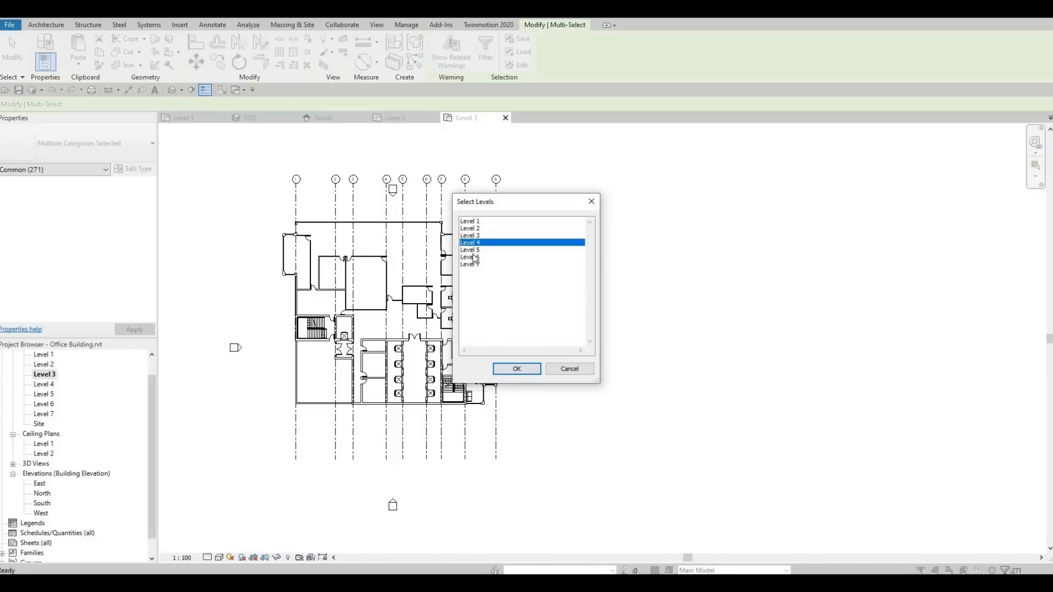
ctrl+click(471, 251)
ctrl+click(473, 258)
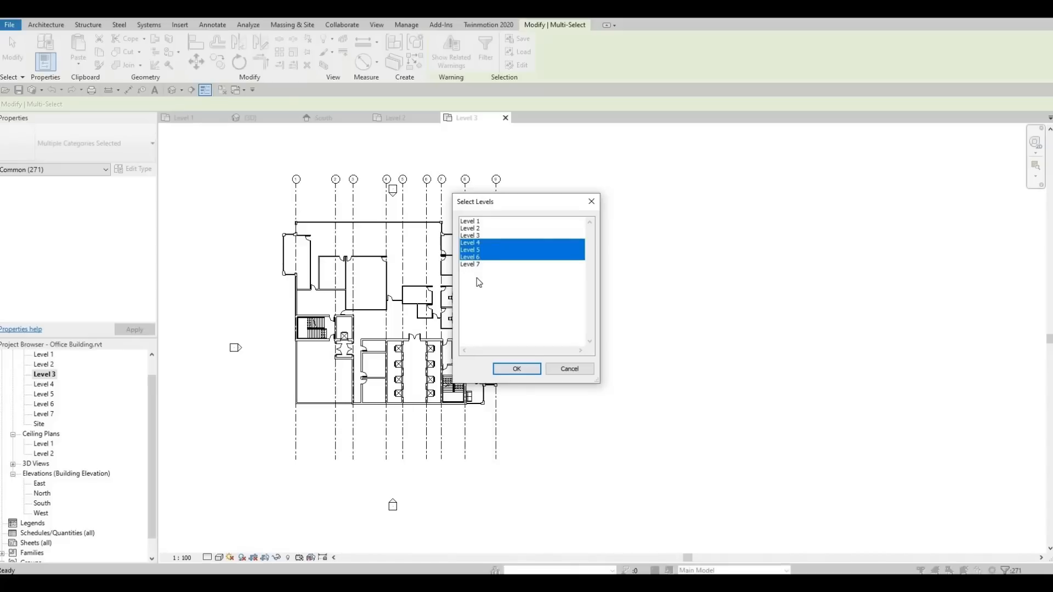
click(529, 370)
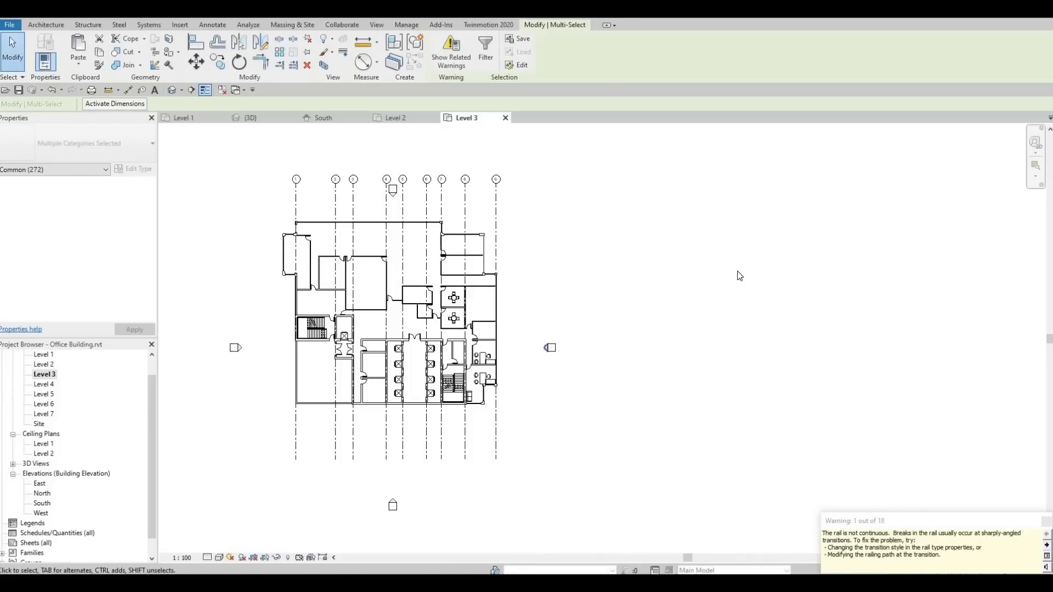
click(668, 298)
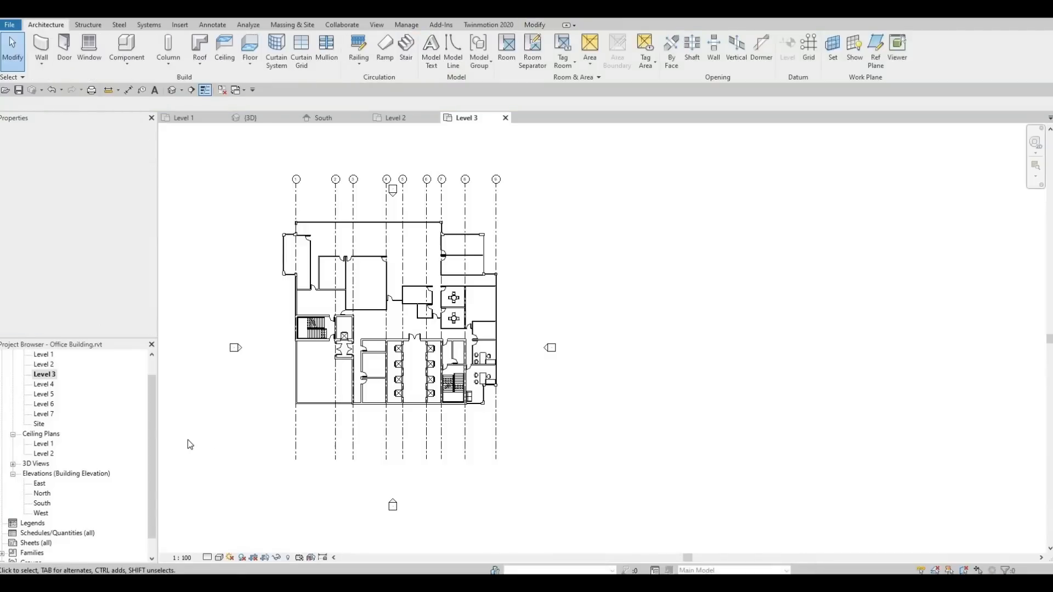
Examine the stacked upper storeys and their terraces from the front and right side in the 3D view.
click(44, 355)
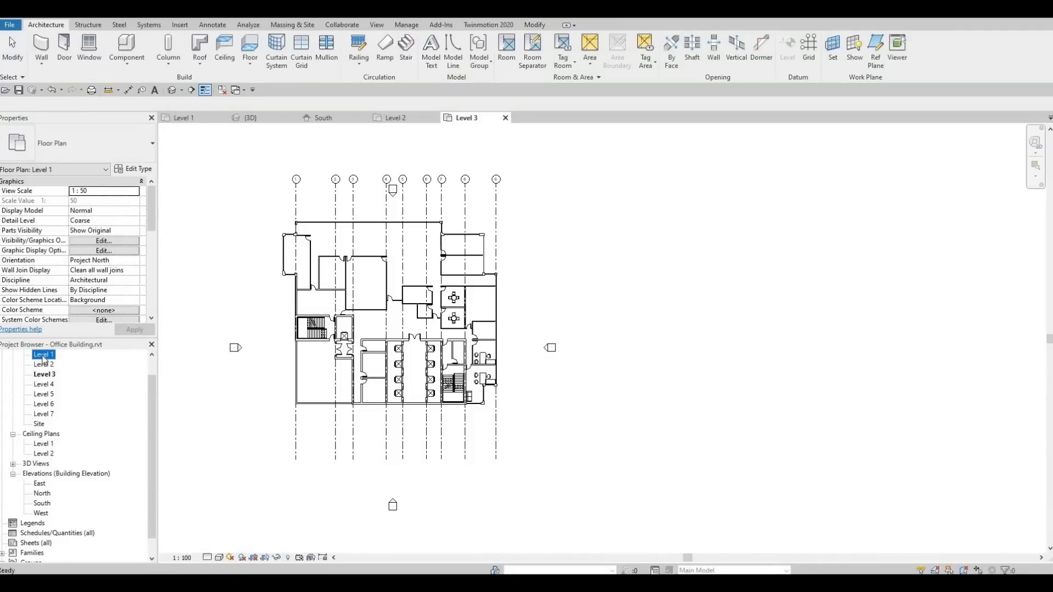
click(248, 118)
scroll(384, 329, down, 3)
shift+middle_drag(401, 378, 475, 317)
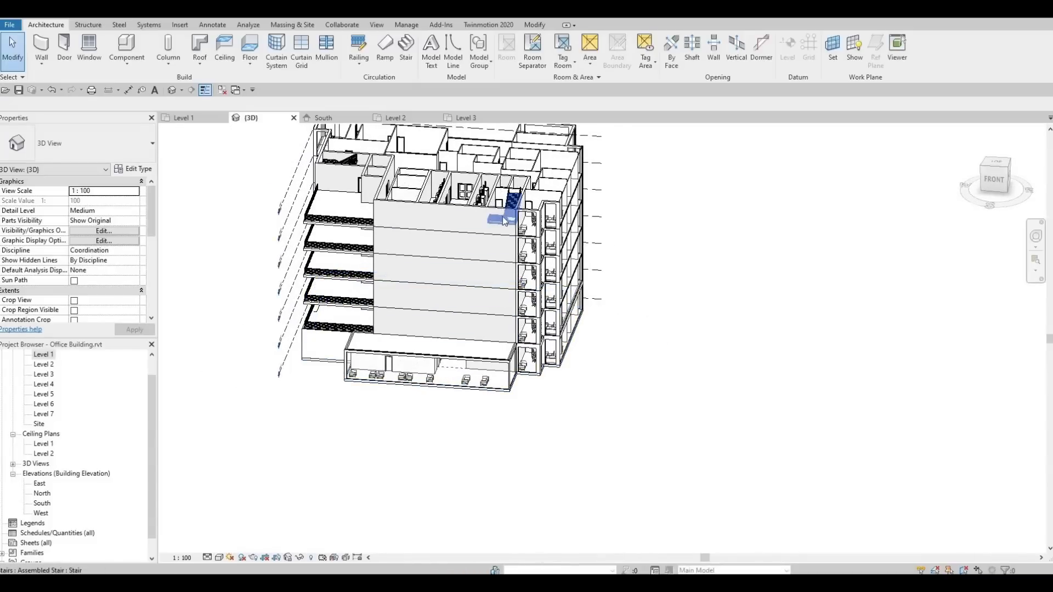
scroll(504, 216, up, 2)
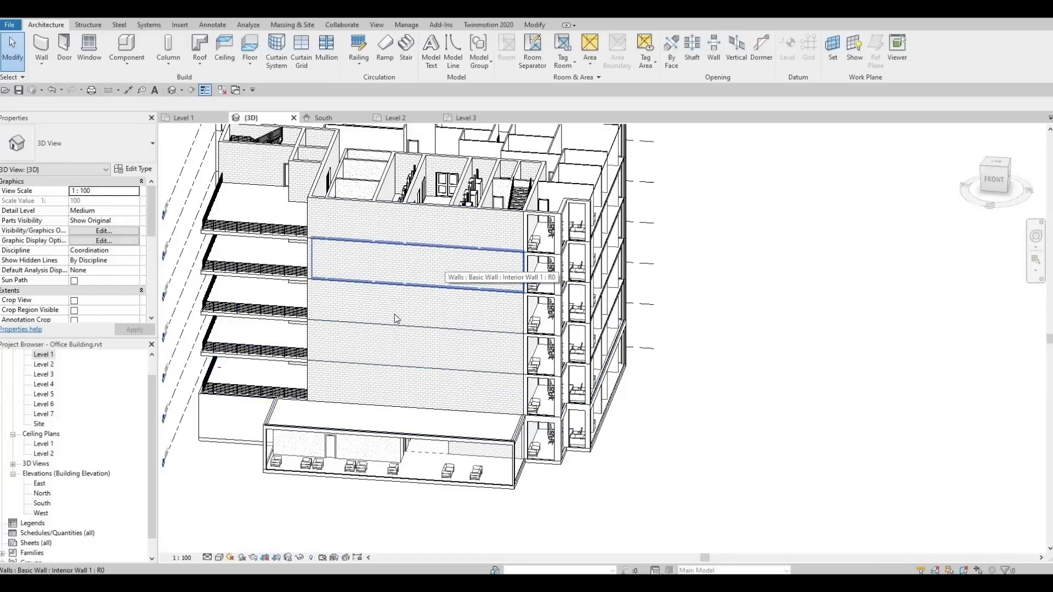
shift+middle_drag(579, 308, 610, 237)
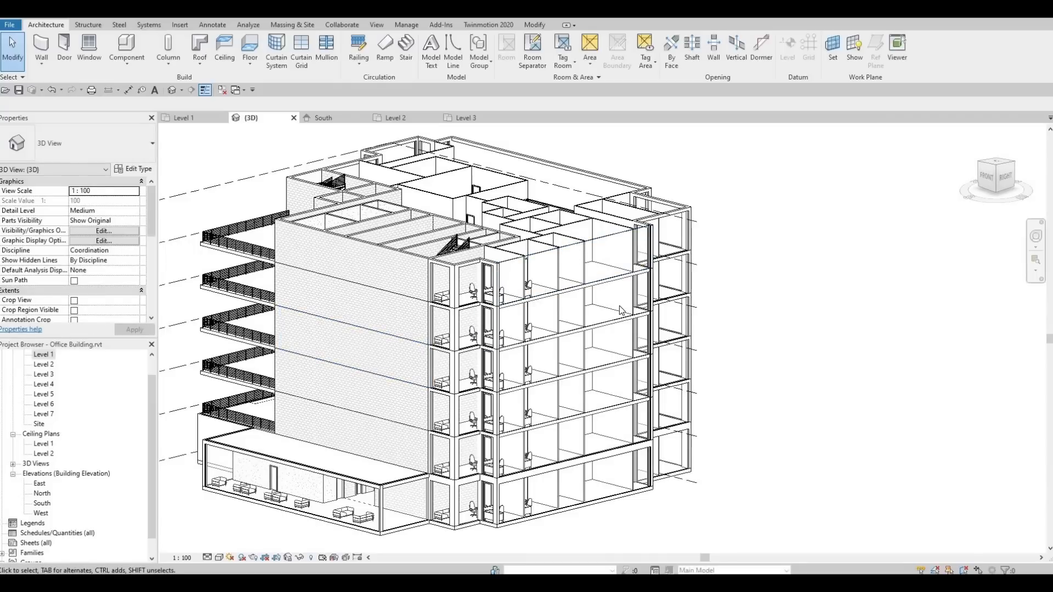
middle_drag(599, 341, 598, 320)
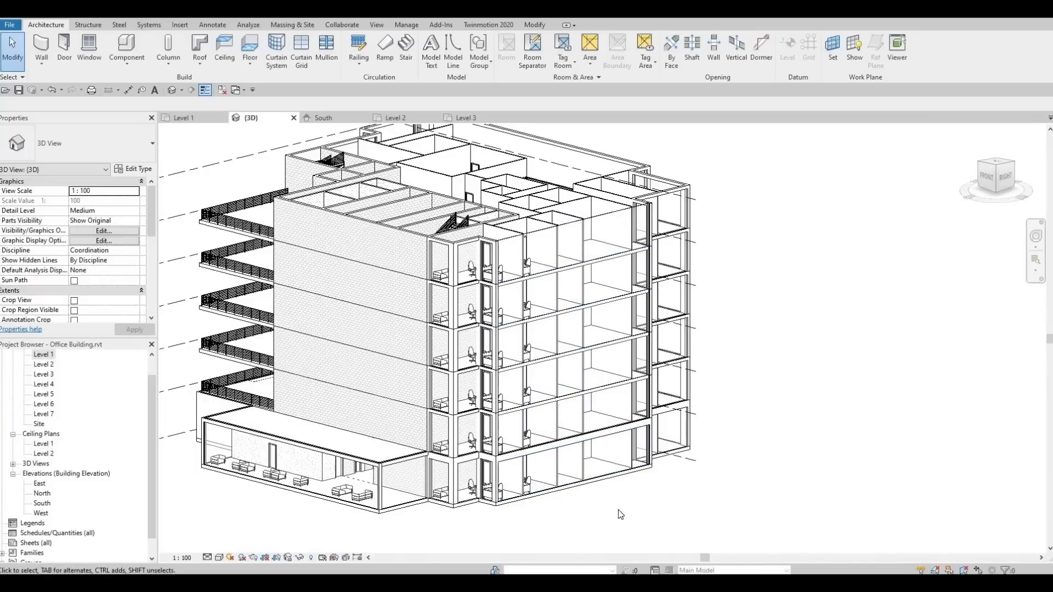
Examine the stacked building from its rear, left and front sides, including the washrooms and stairs on the open top storey.
shift+middle_drag(631, 467, 658, 502)
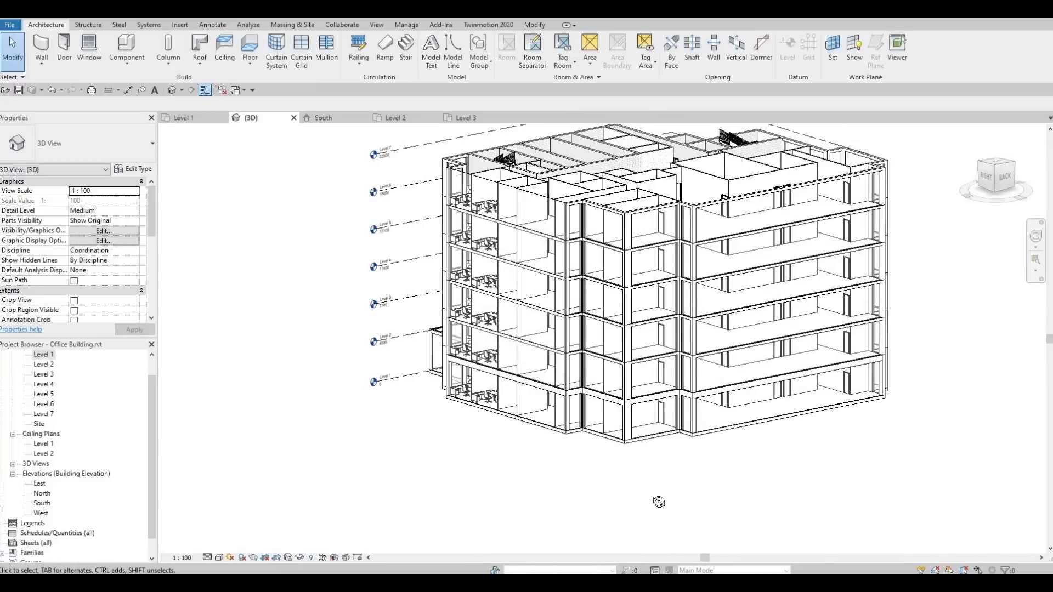
shift+middle_drag(533, 507, 439, 469)
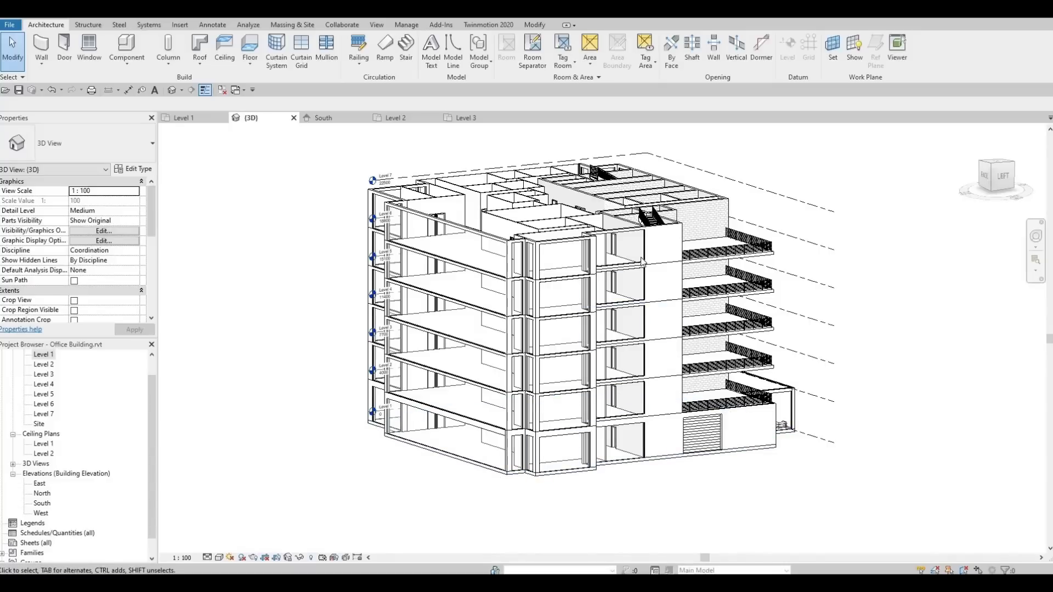
shift+middle_drag(549, 418, 691, 301)
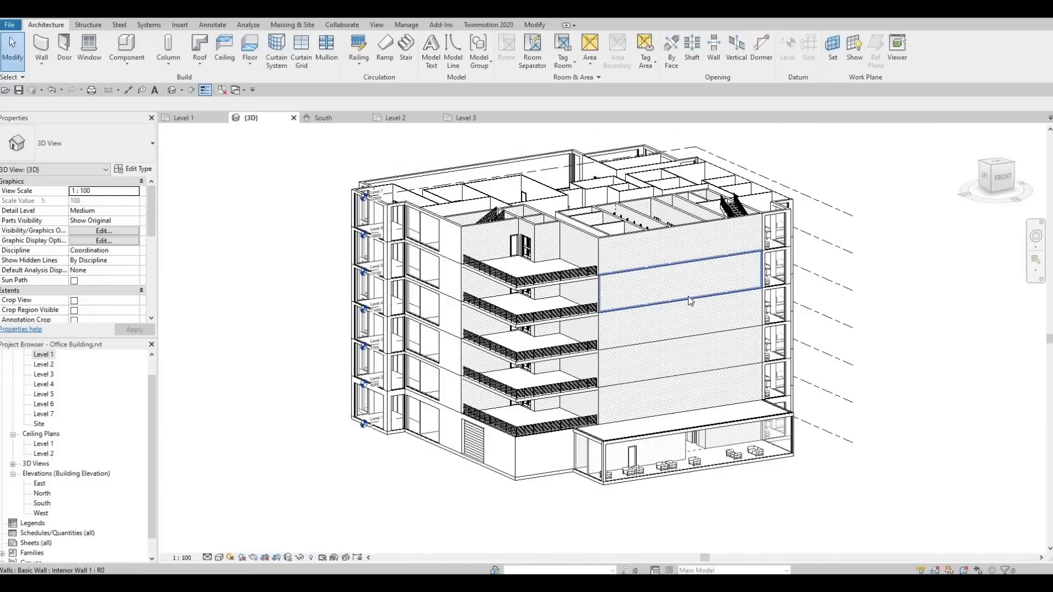
scroll(685, 297, up, 3)
scroll(684, 297, down, 2)
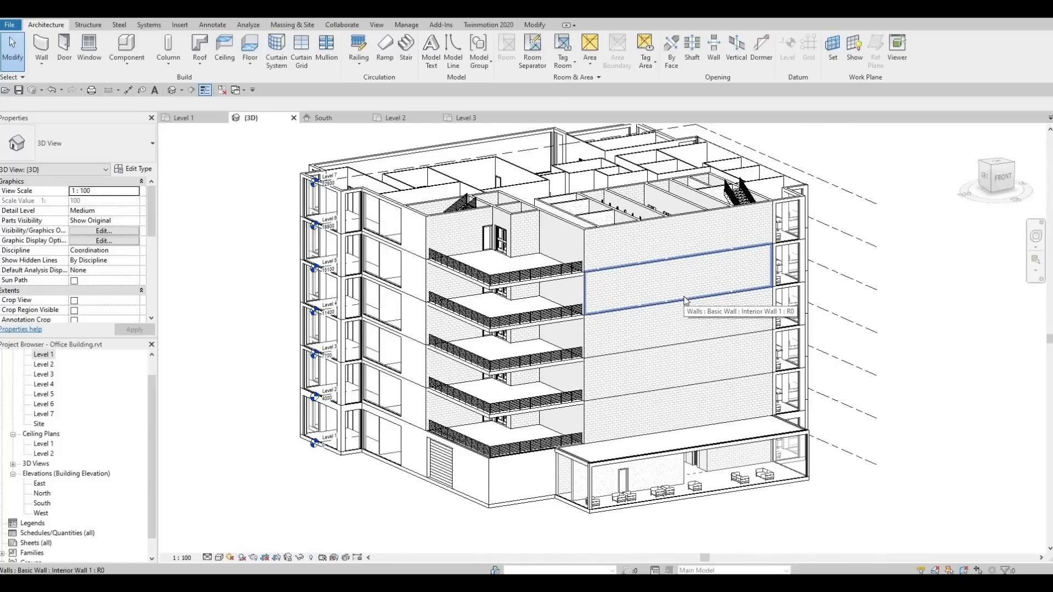
shift+middle_drag(677, 368, 672, 412)
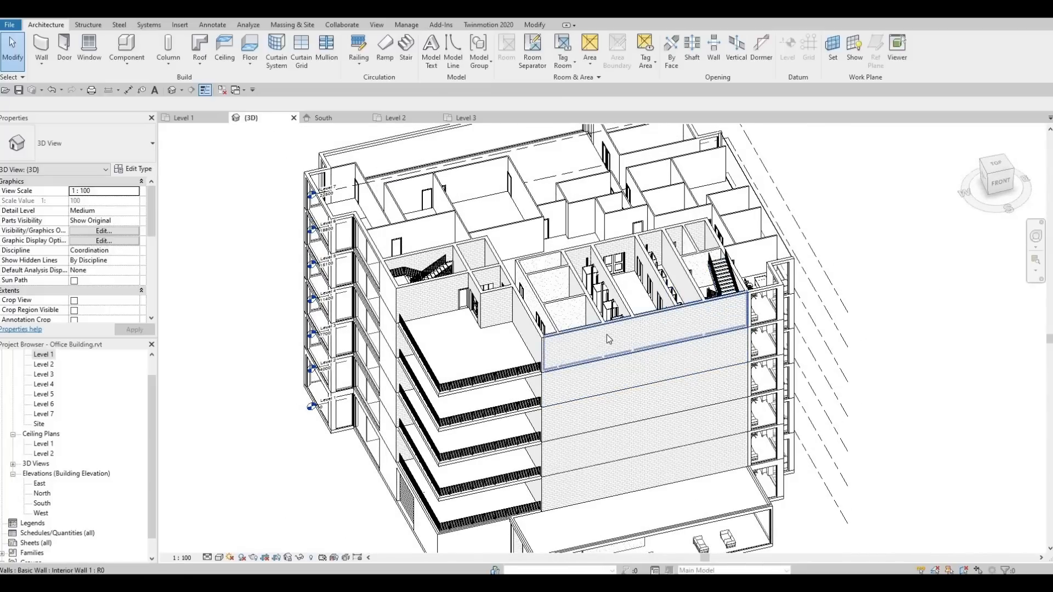
shift+middle_drag(618, 355, 679, 332)
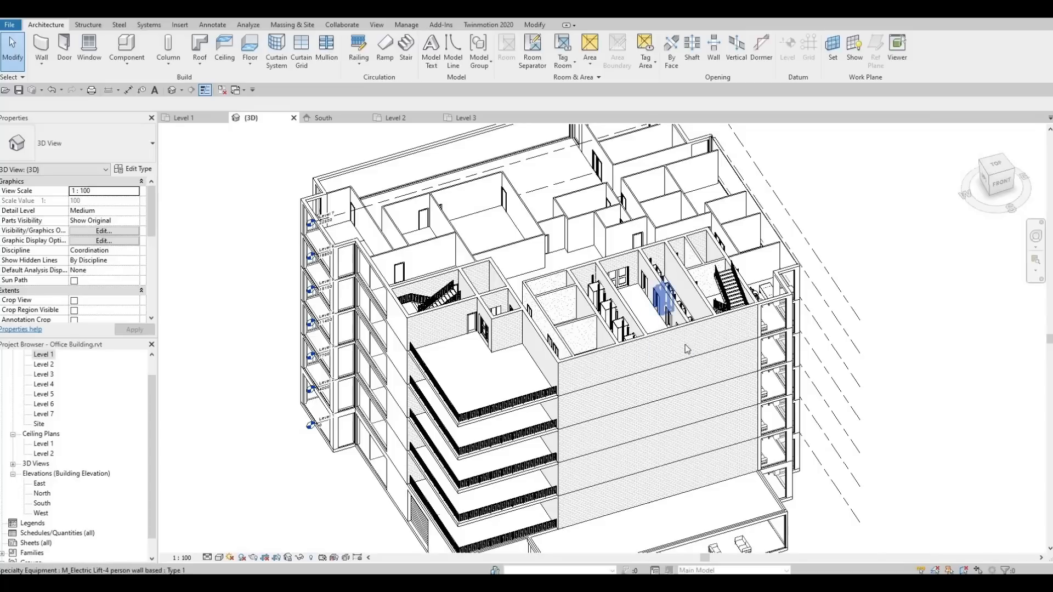
middle_drag(656, 344, 627, 225)
scroll(629, 231, up, 5)
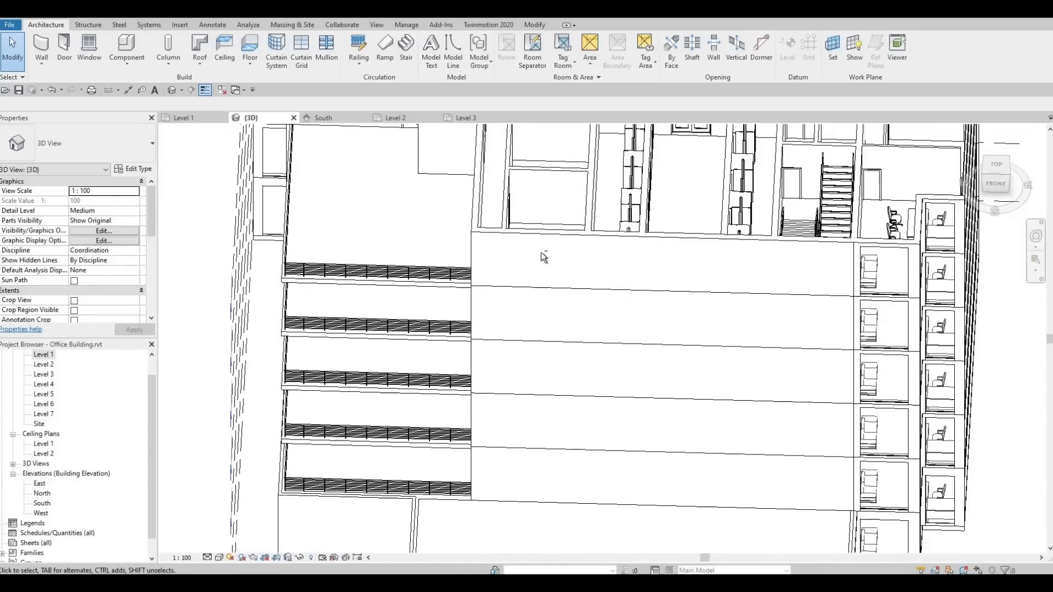
shift+middle_drag(494, 300, 450, 284)
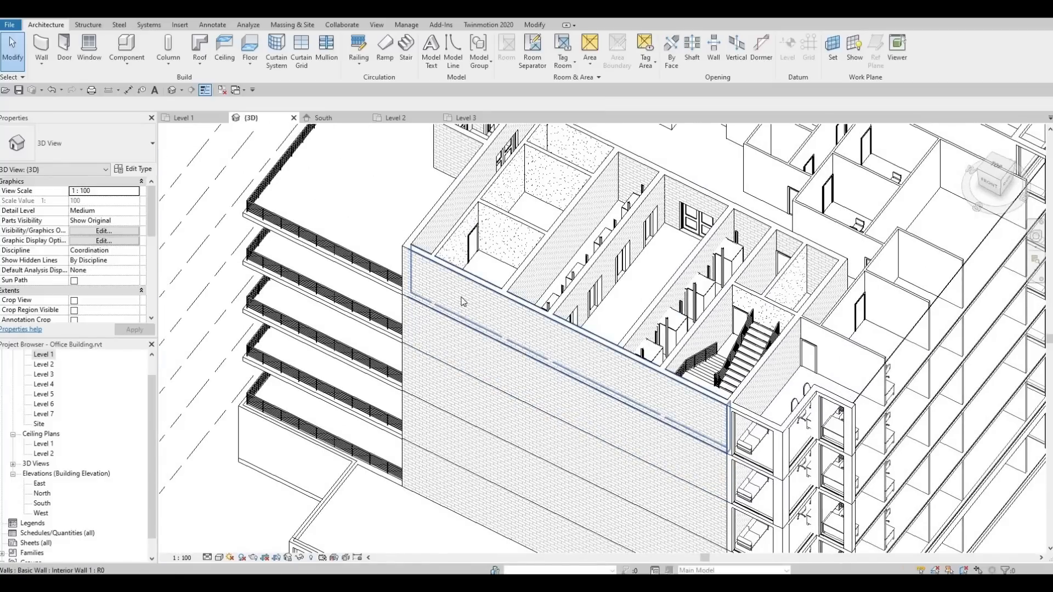
middle_drag(492, 293, 542, 249)
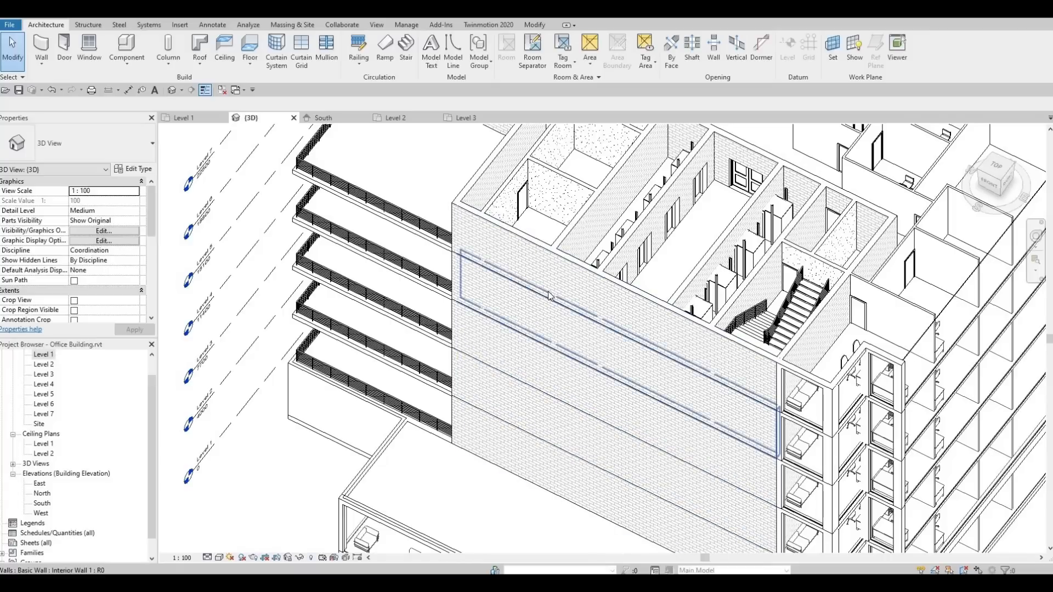
Examine the building's front façade from the ground-floor glazed entrance block up through the stacked terraces to the top storey.
shift+middle_drag(551, 301, 713, 181)
scroll(713, 181, down, 1)
scroll(608, 215, down, 3)
middle_drag(618, 285, 642, 207)
middle_drag(418, 396, 461, 312)
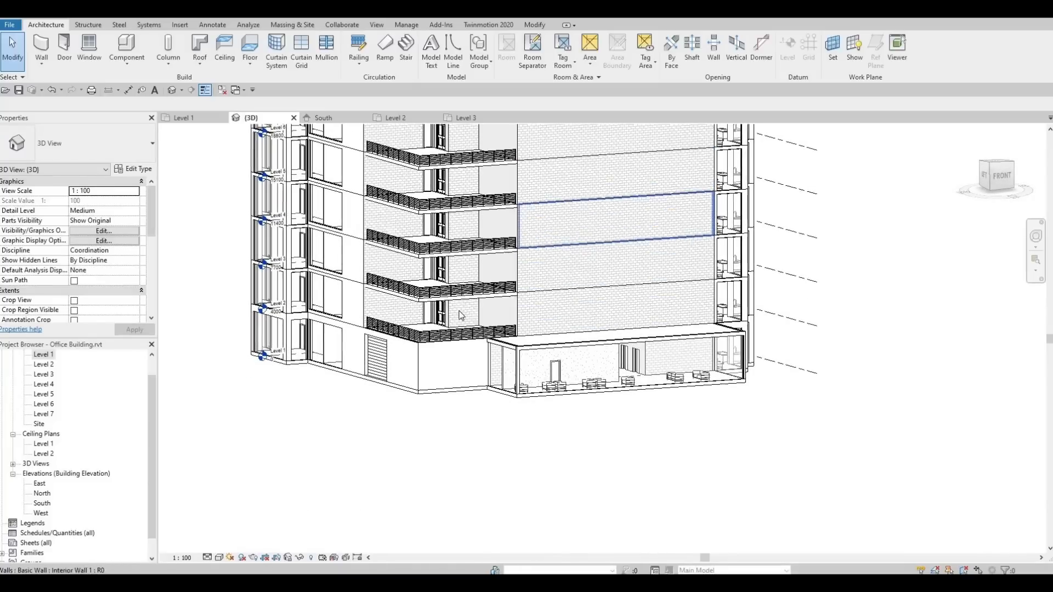
middle_drag(490, 379, 485, 434)
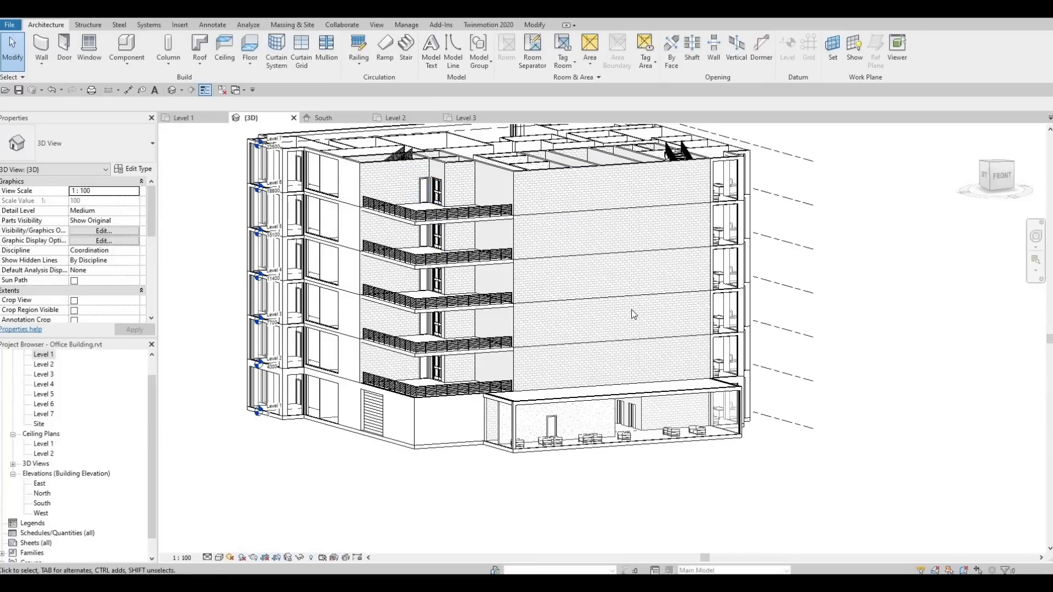
middle_drag(648, 334, 628, 362)
middle_drag(638, 409, 632, 399)
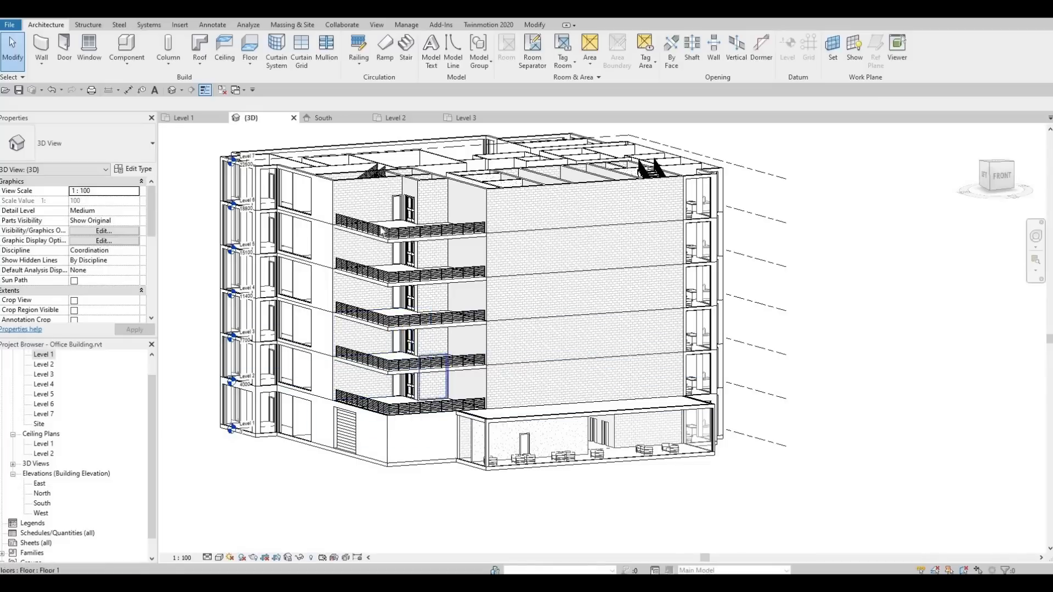
Examine the storeys from the front-right corner and the uncovered top storey from above in the 3D view.
scroll(376, 339, up, 3)
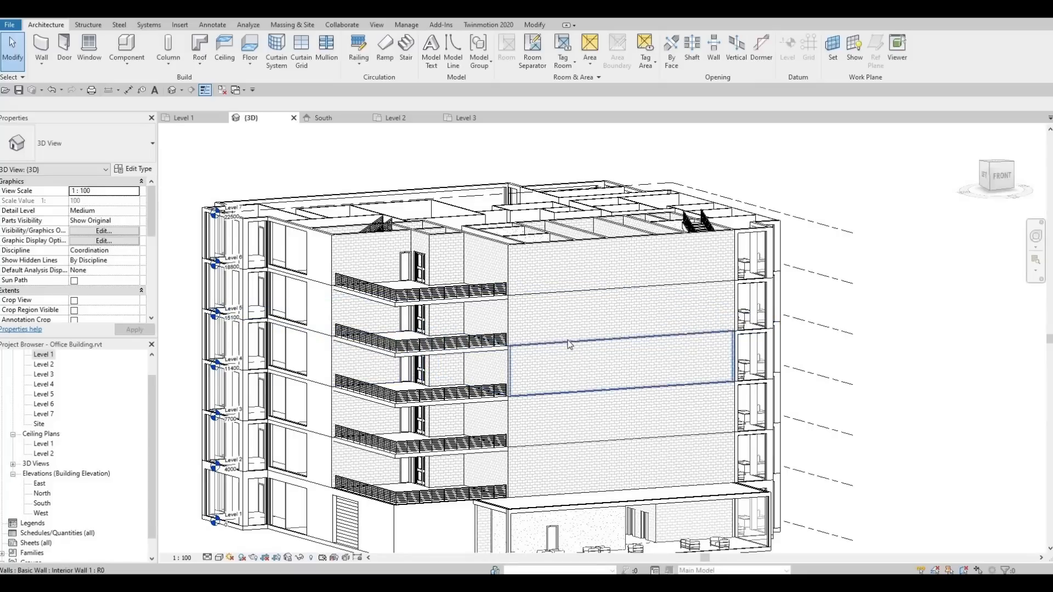
shift+middle_drag(507, 351, 571, 403)
shift+middle_drag(541, 437, 615, 223)
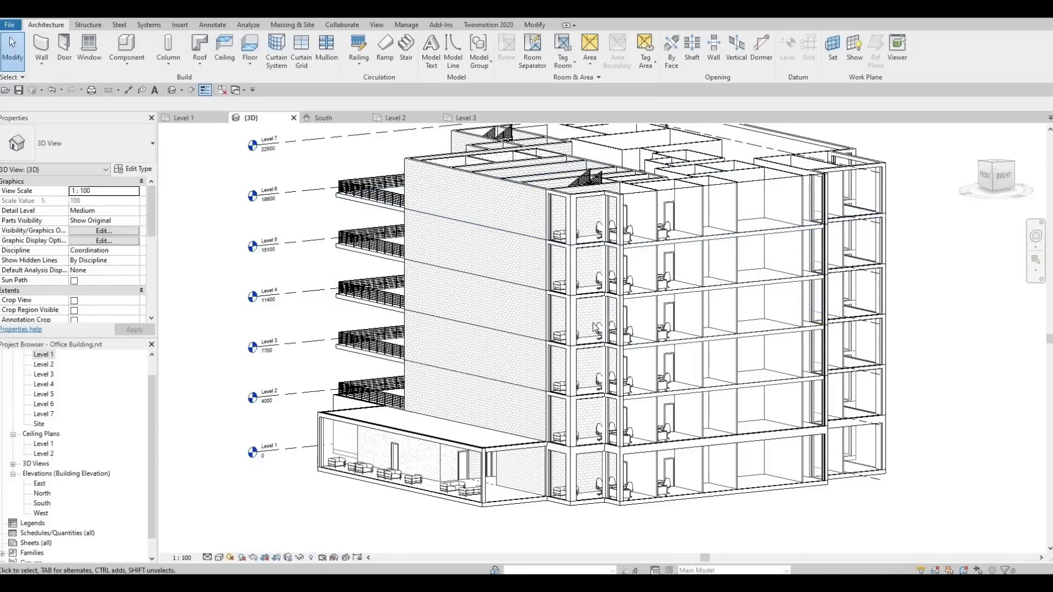
shift+middle_drag(590, 324, 641, 412)
shift+middle_drag(672, 456, 685, 439)
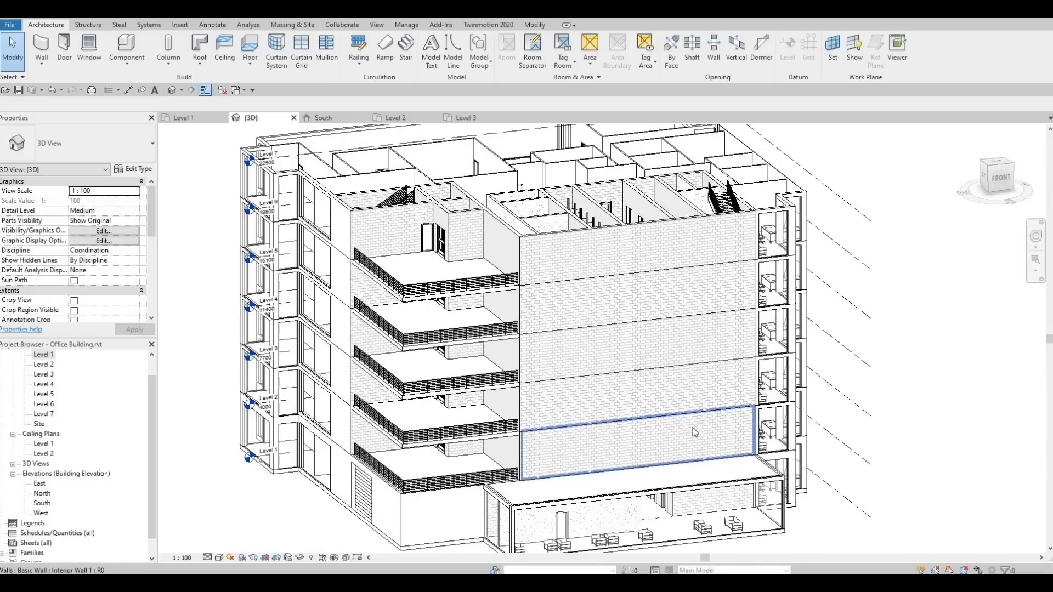
scroll(692, 428, down, 3)
scroll(740, 417, up, 1)
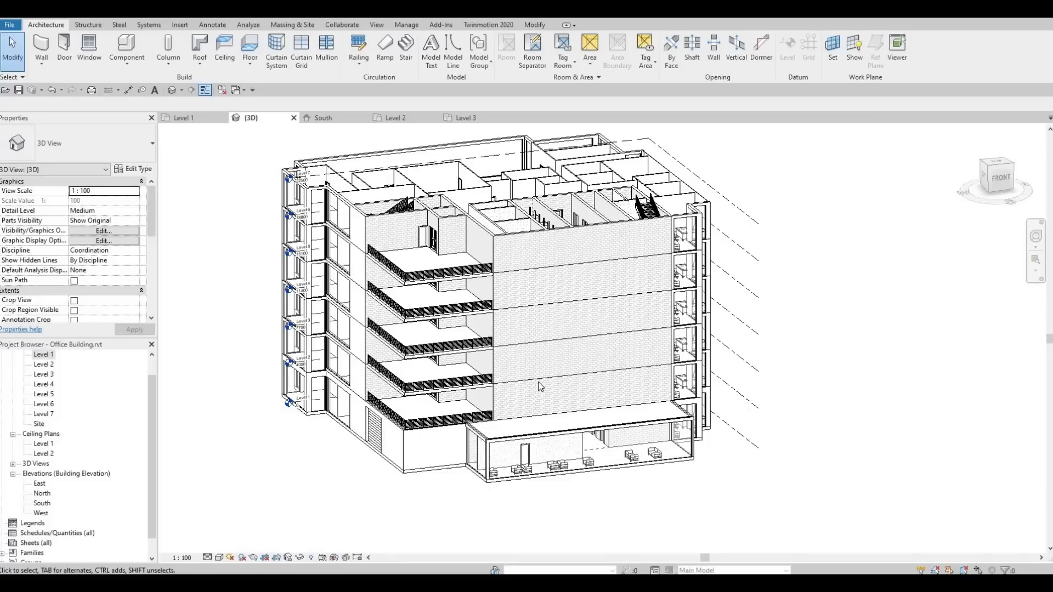
shift+middle_drag(552, 362, 492, 535)
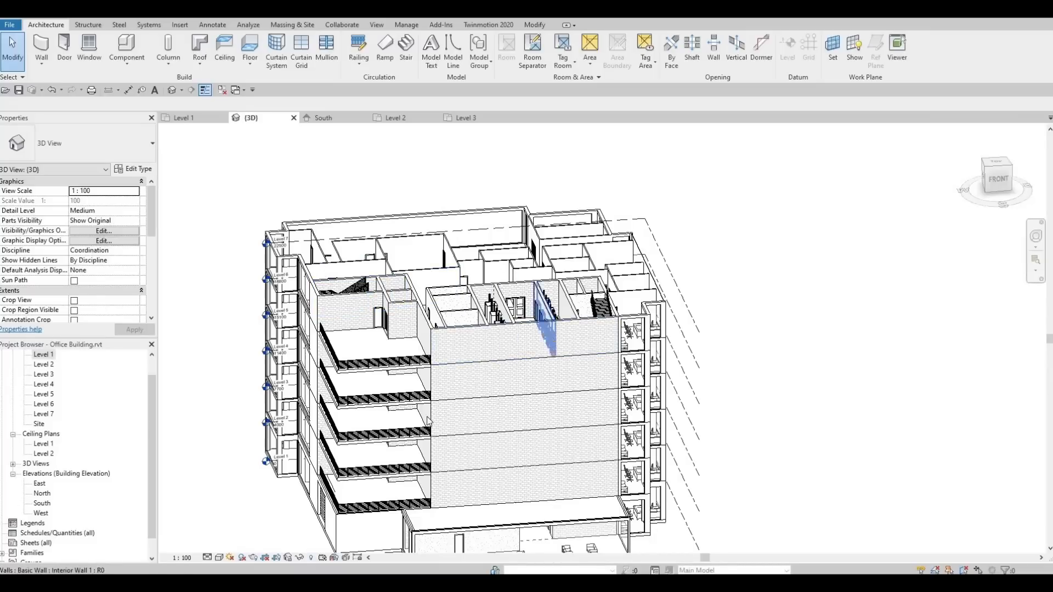
middle_drag(881, 404, 860, 439)
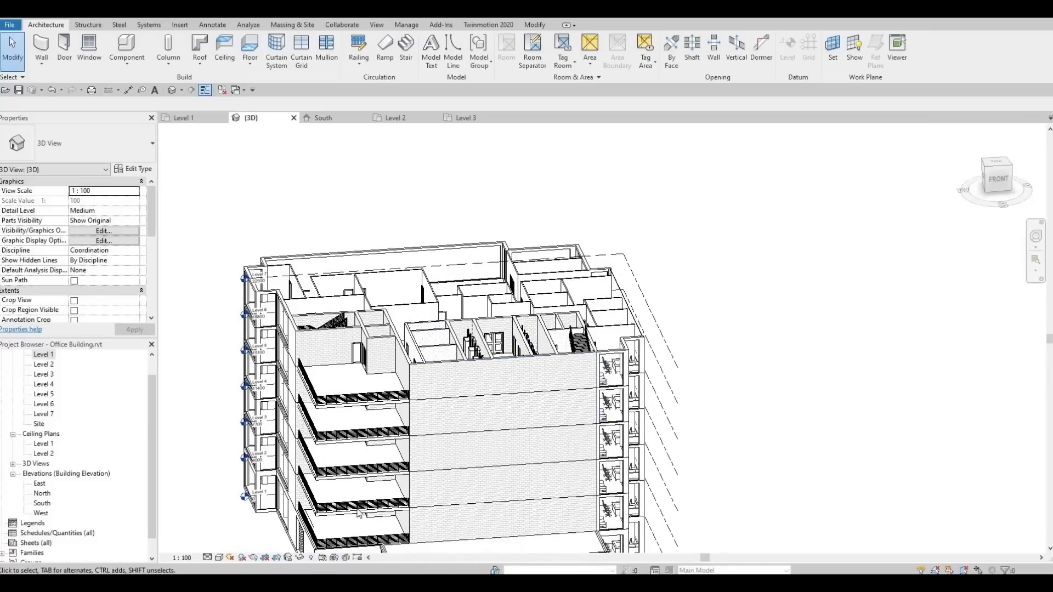
Open the Level 6 floor plan and start a roof by footprint there.
double_click(40, 405)
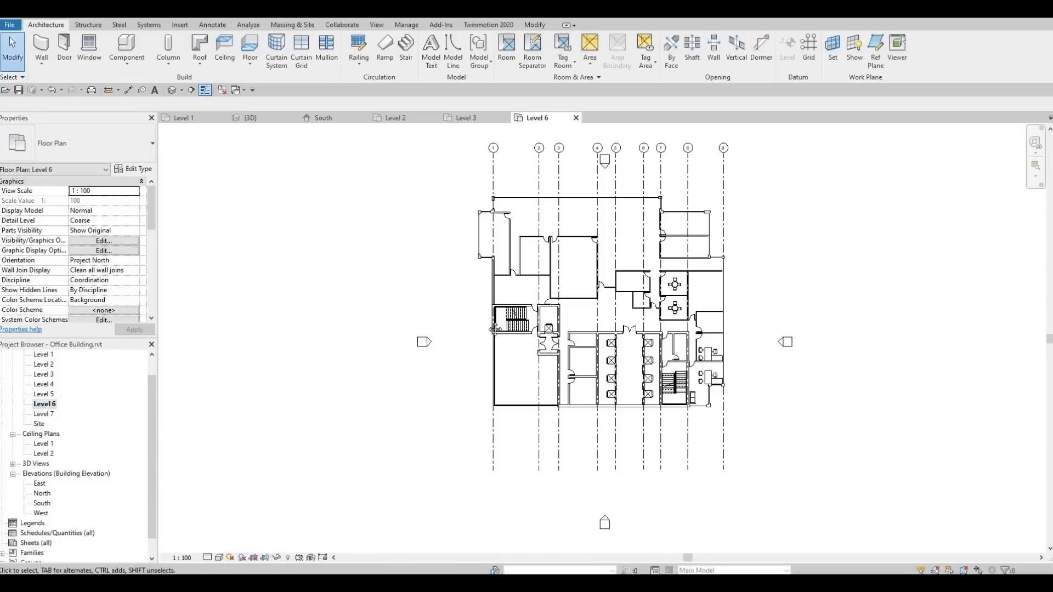
middle_drag(505, 338, 346, 345)
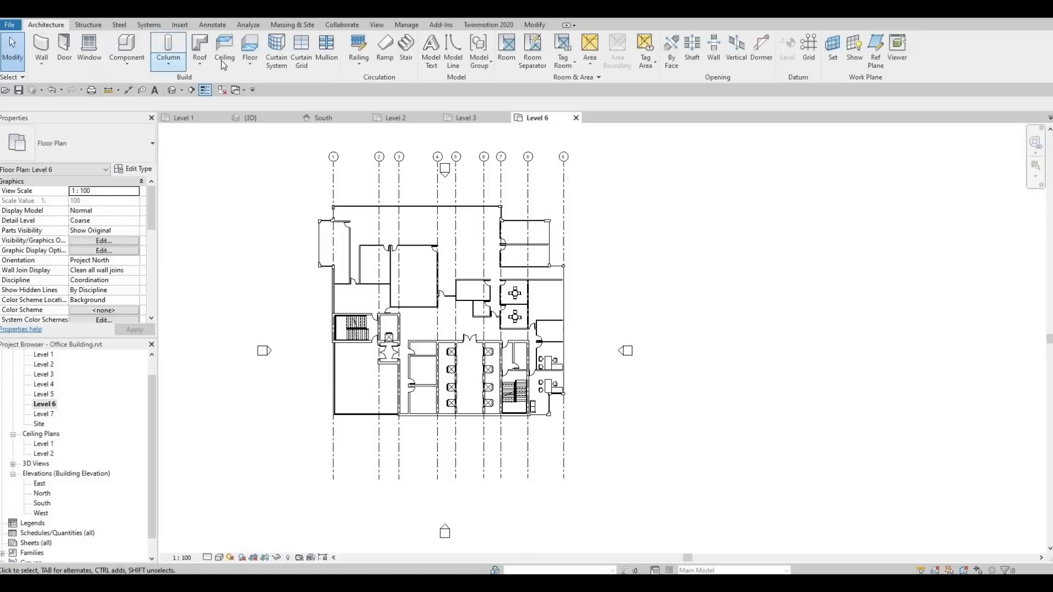
click(199, 50)
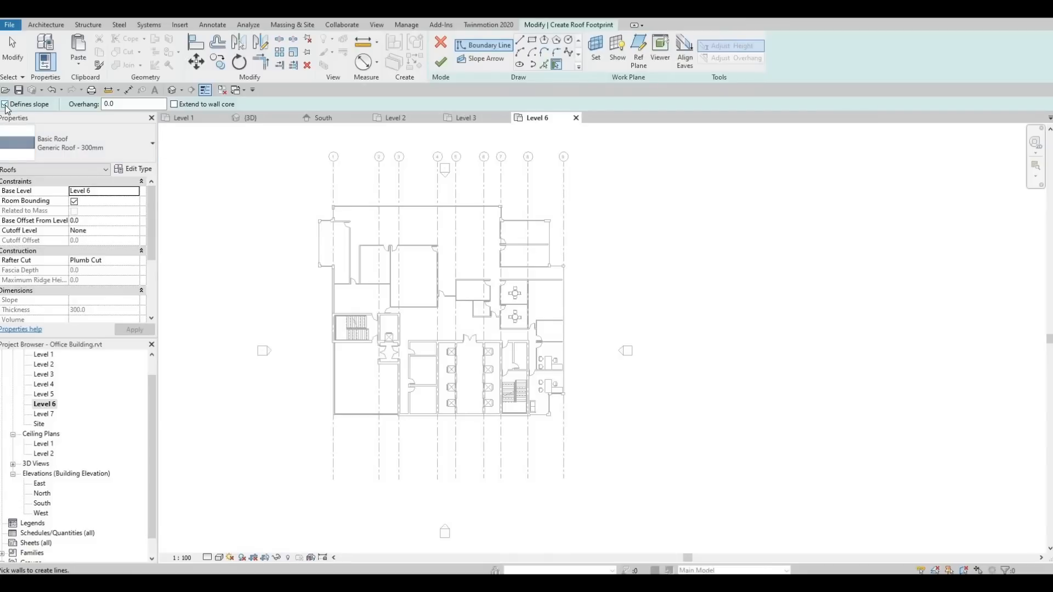
Duplicate the Generic Roof - 300mm basic roof type under the name "Roof 1".
click(126, 146)
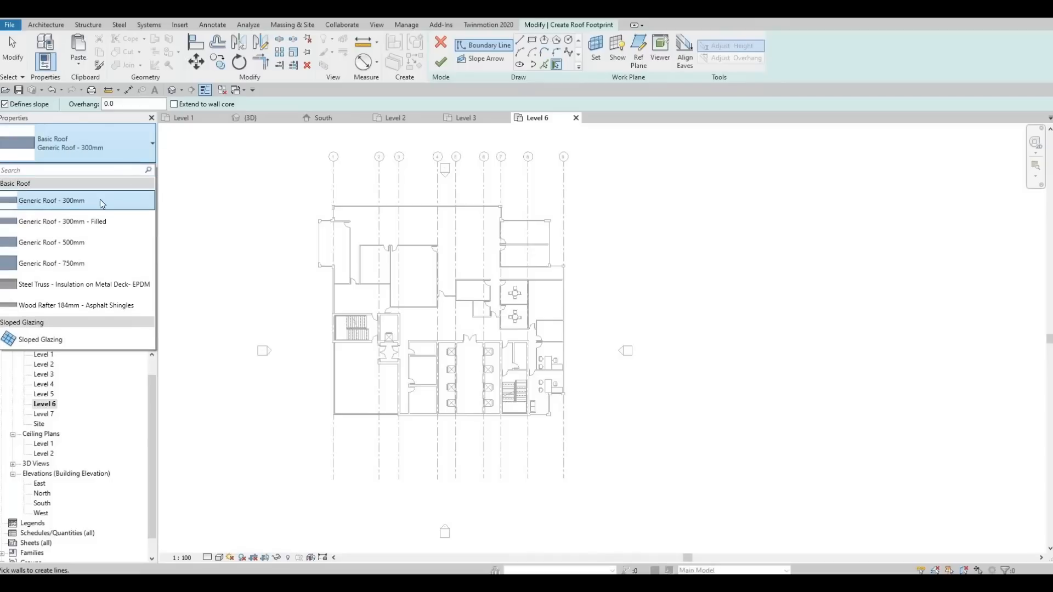
click(131, 201)
click(136, 169)
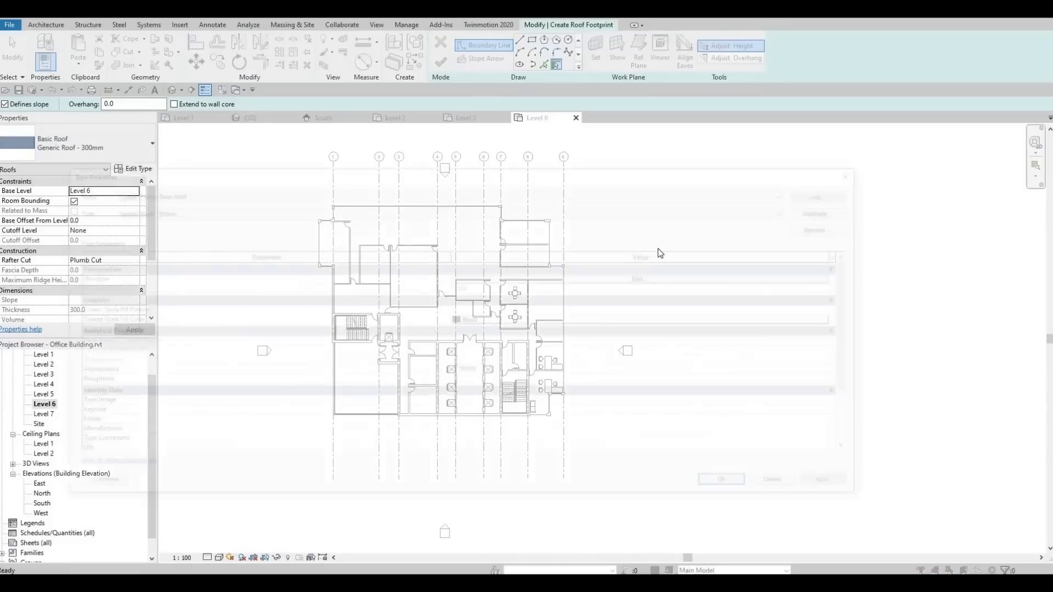
click(819, 210)
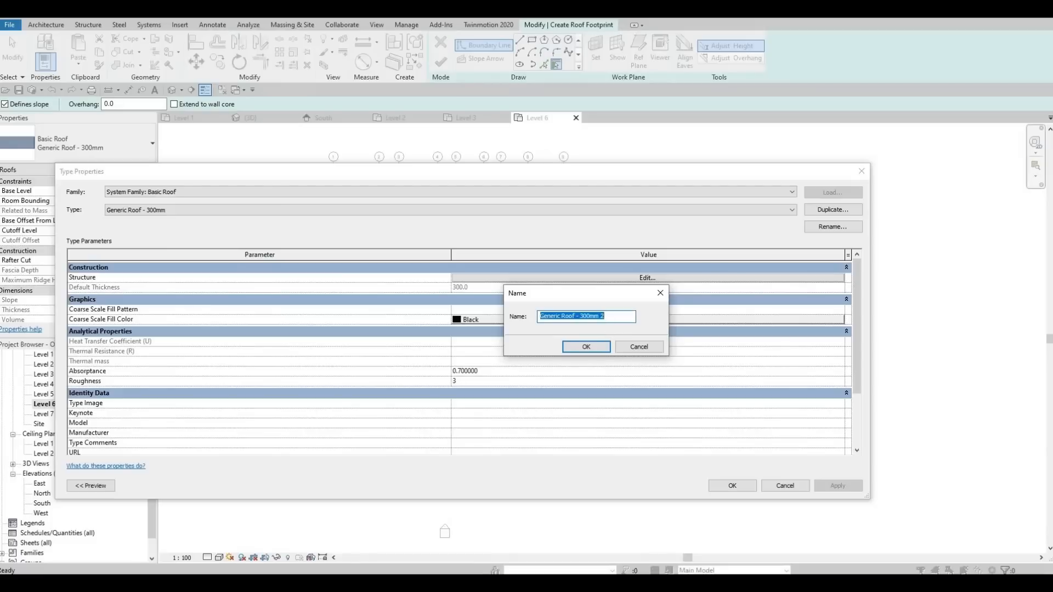
text(Roof 1)
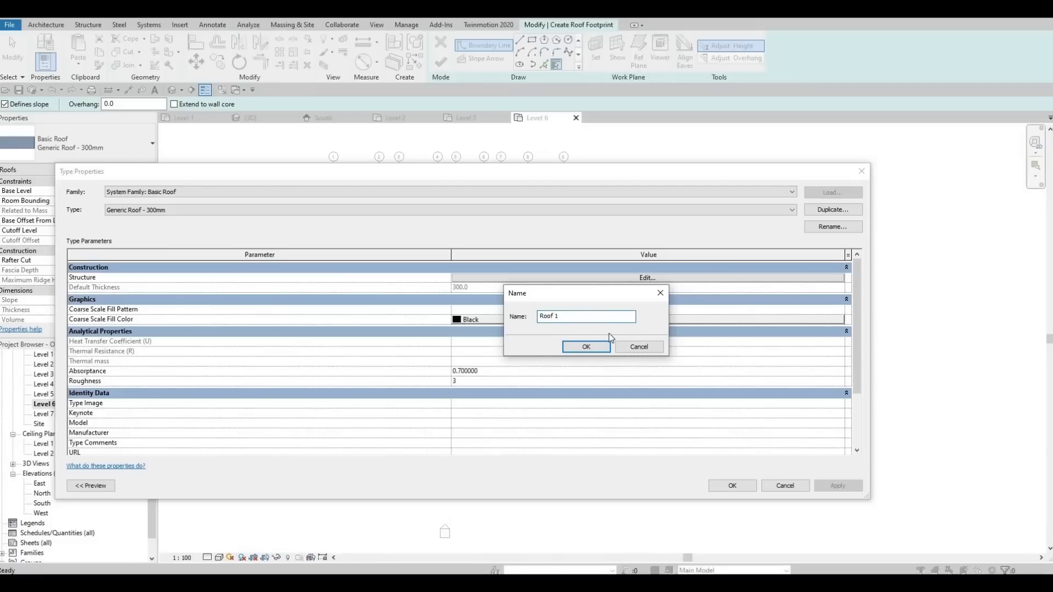
Confirm Roof 1 as the duplicated roof type's name, apply the type, and turn off Defines slope.
click(596, 348)
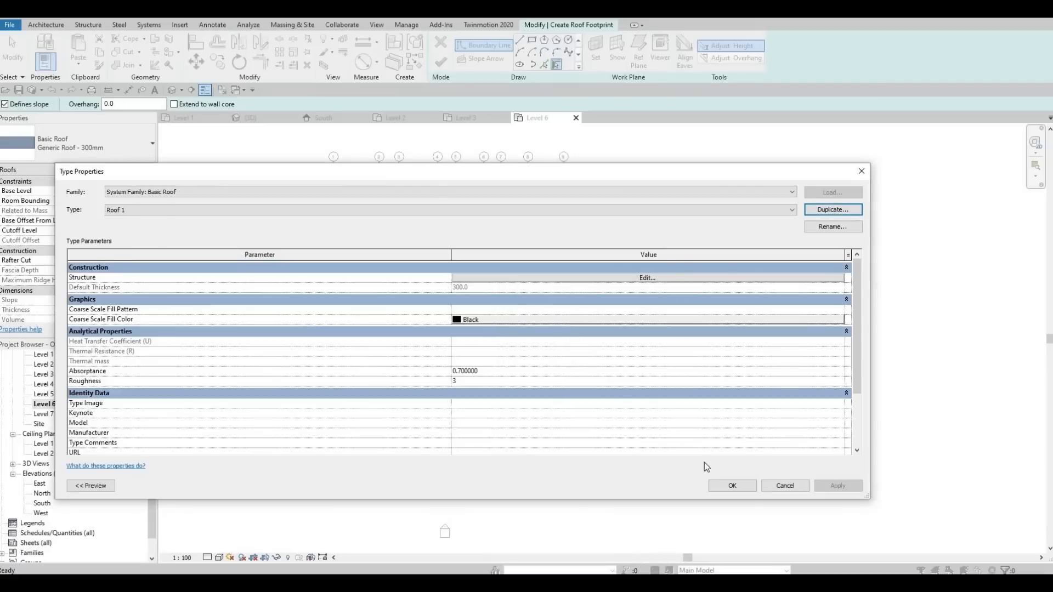
click(737, 489)
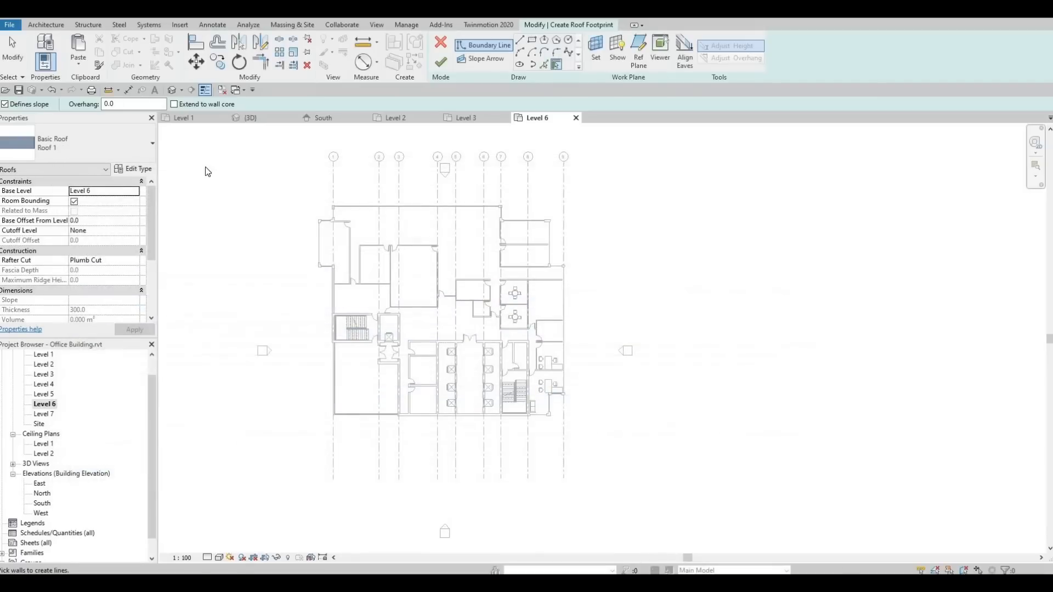
click(5, 104)
Draw a rectangular roof boundary from the building's upper-left outer wall corner to its lower-right outer wall corner.
click(531, 41)
scroll(339, 204, up, 3)
scroll(340, 199, up, 4)
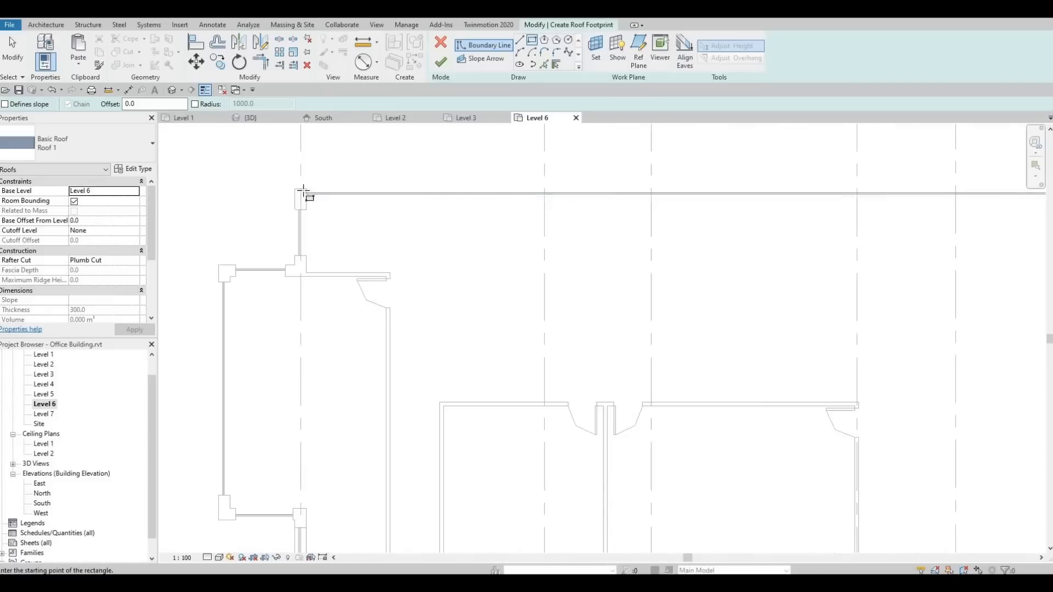
click(291, 192)
scroll(384, 281, down, 3)
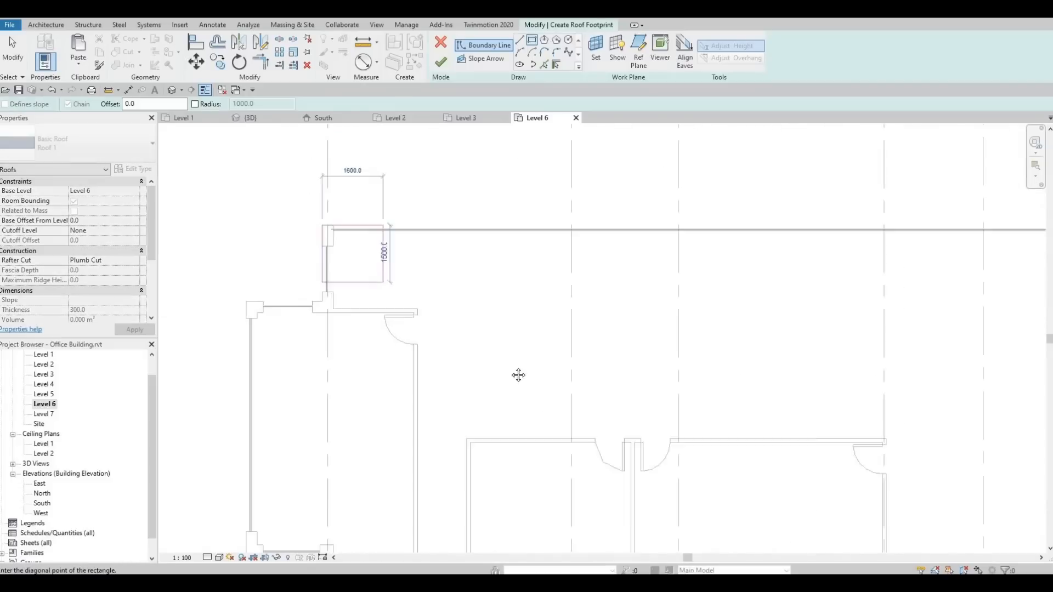
middle_drag(517, 376, 362, 202)
scroll(368, 205, down, 2)
middle_drag(638, 394, 481, 183)
scroll(481, 184, down, 2)
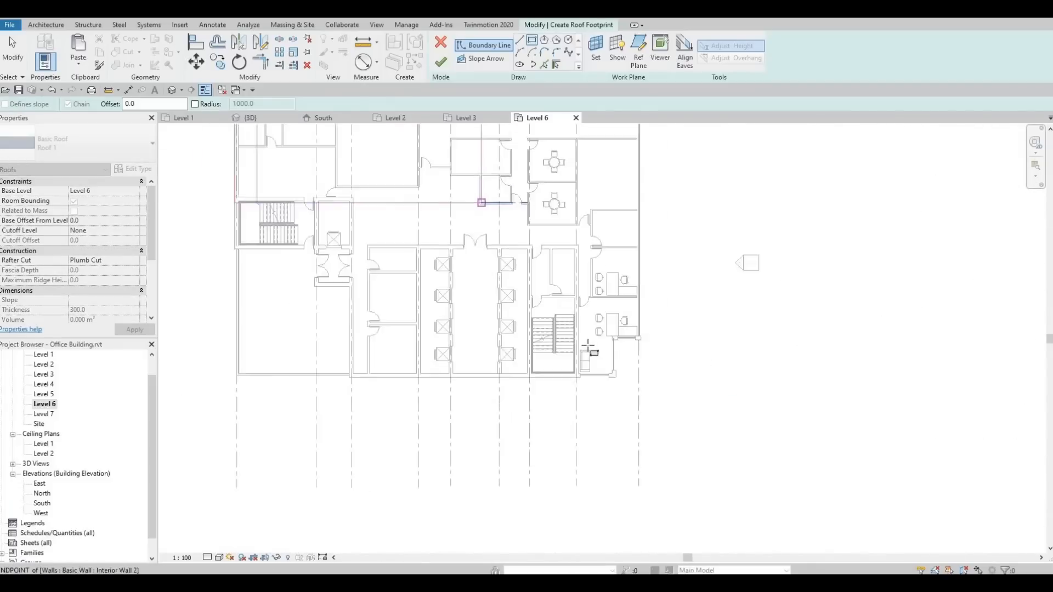
scroll(610, 344, up, 5)
click(610, 389)
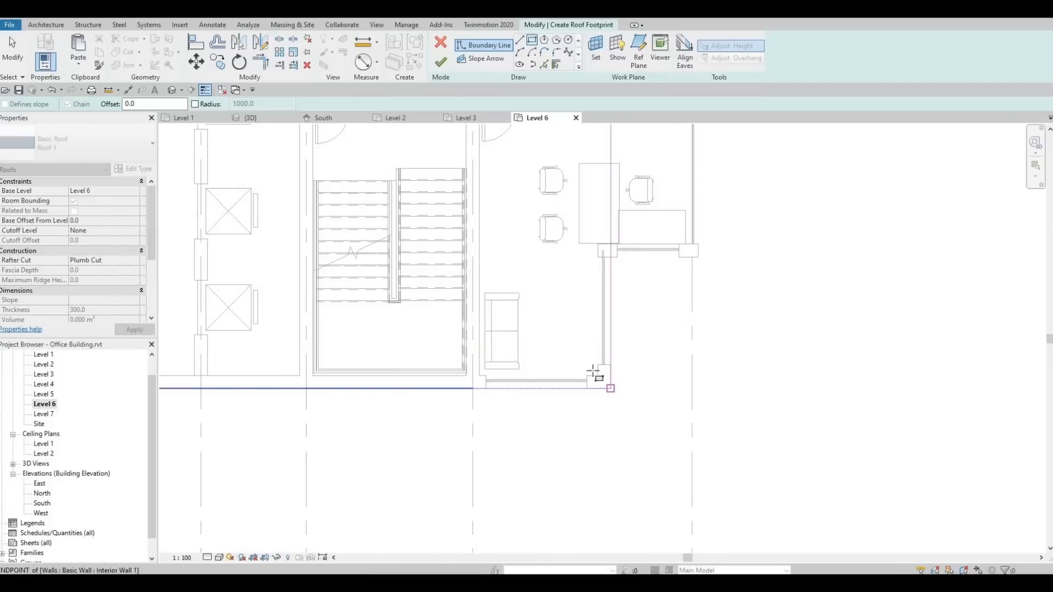
Draw a second boundary rectangle around the projecting wing on the building's right side, ending on the main boundary line.
scroll(508, 264, down, 2)
mouse_move(573, 177)
middle_down()
mouse_move(584, 300)
mouse_move(503, 343)
middle_up()
scroll(568, 160, up, 5)
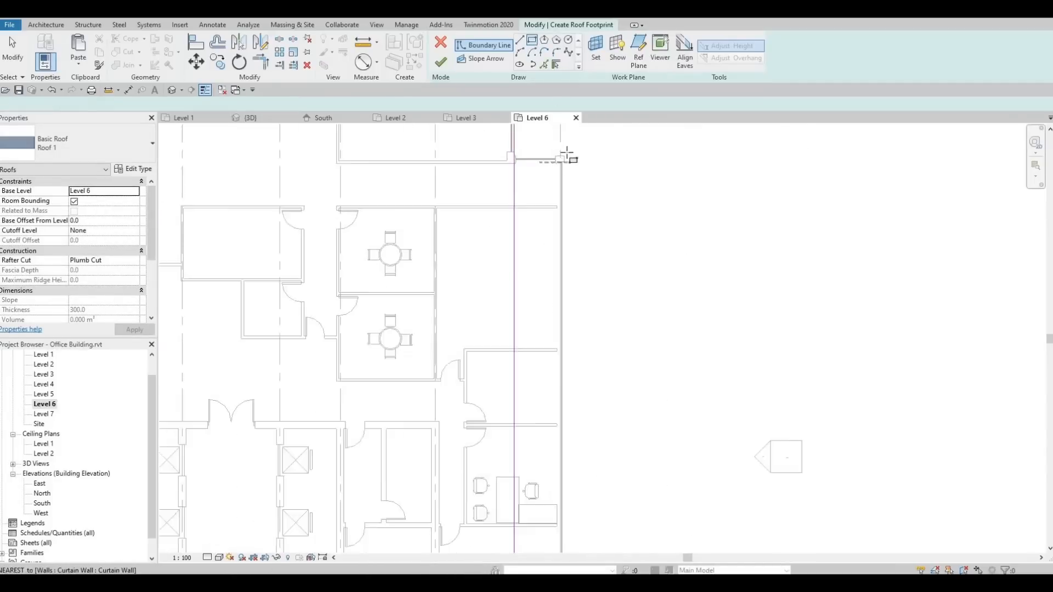
click(554, 153)
middle_drag(476, 426, 486, 242)
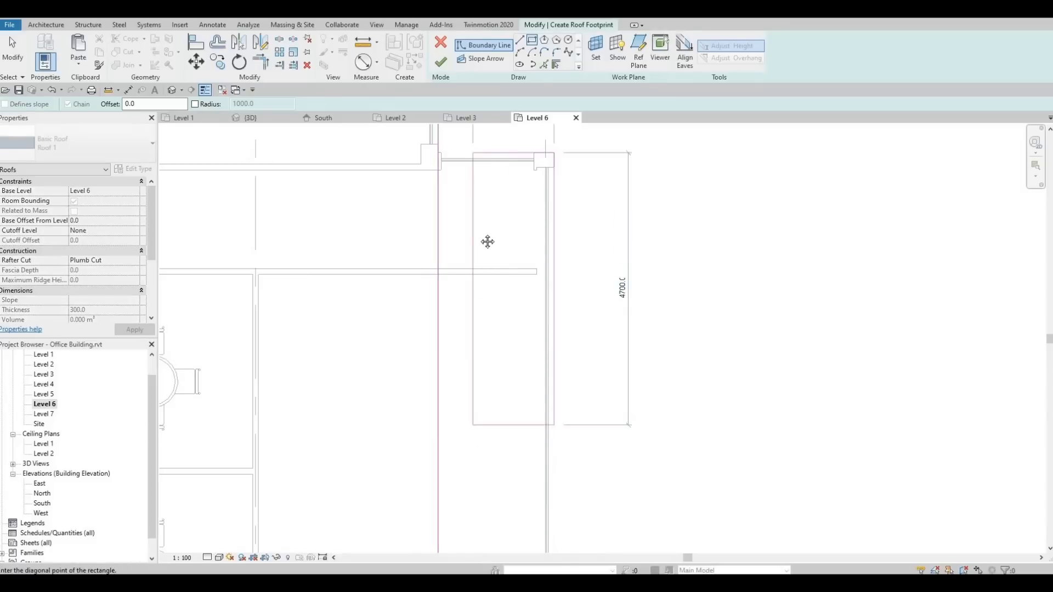
middle_drag(488, 404, 485, 314)
scroll(485, 314, down, 3)
middle_drag(479, 404, 529, 265)
middle_drag(536, 438, 529, 254)
scroll(495, 373, up, 3)
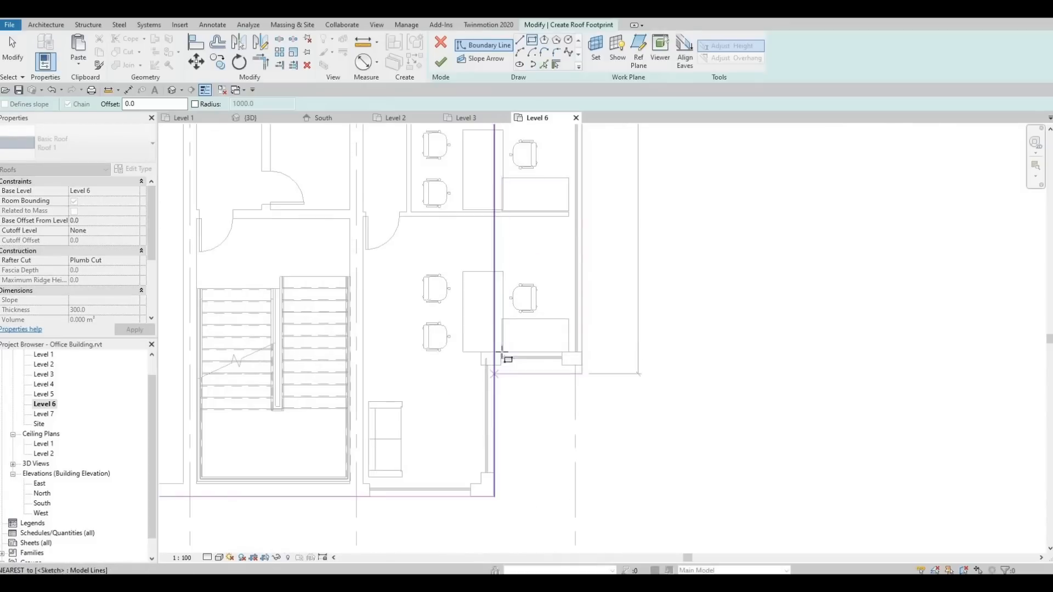
click(494, 366)
Draw a boundary rectangle around the projecting bay on the building's left side, from its upper outer corner to the main wall.
scroll(458, 266, down, 3)
middle_drag(458, 271, 656, 443)
scroll(674, 472, down, 1)
middle_drag(176, 149, 482, 334)
scroll(486, 242, down, 3)
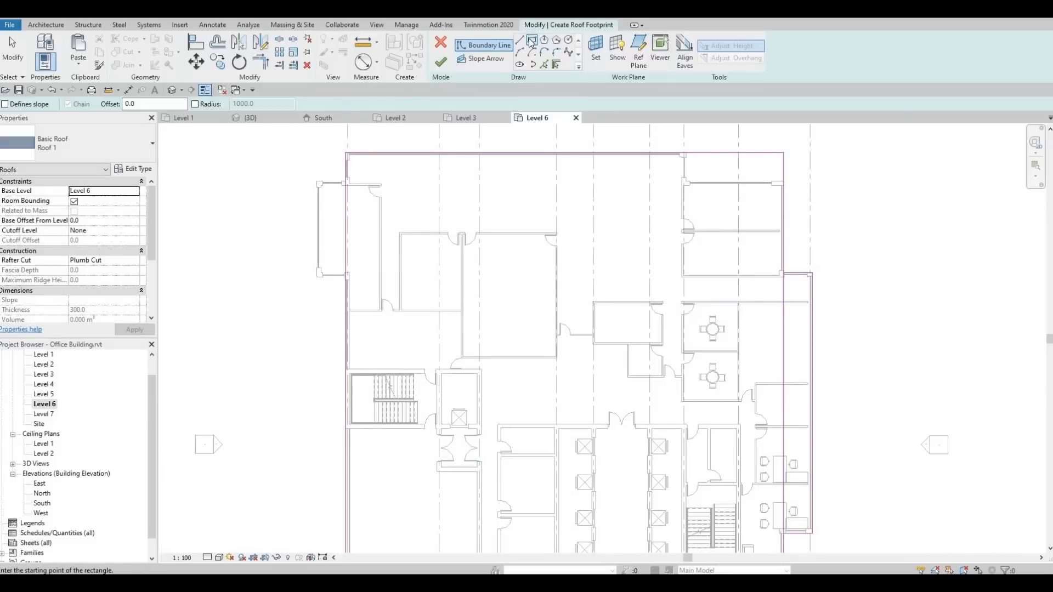
scroll(317, 200, up, 4)
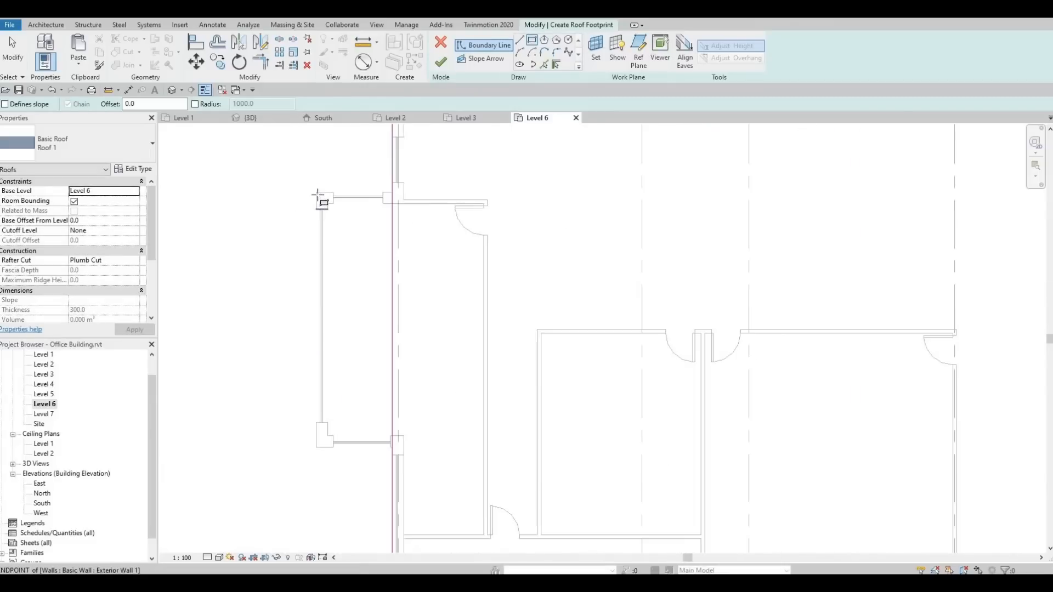
click(317, 194)
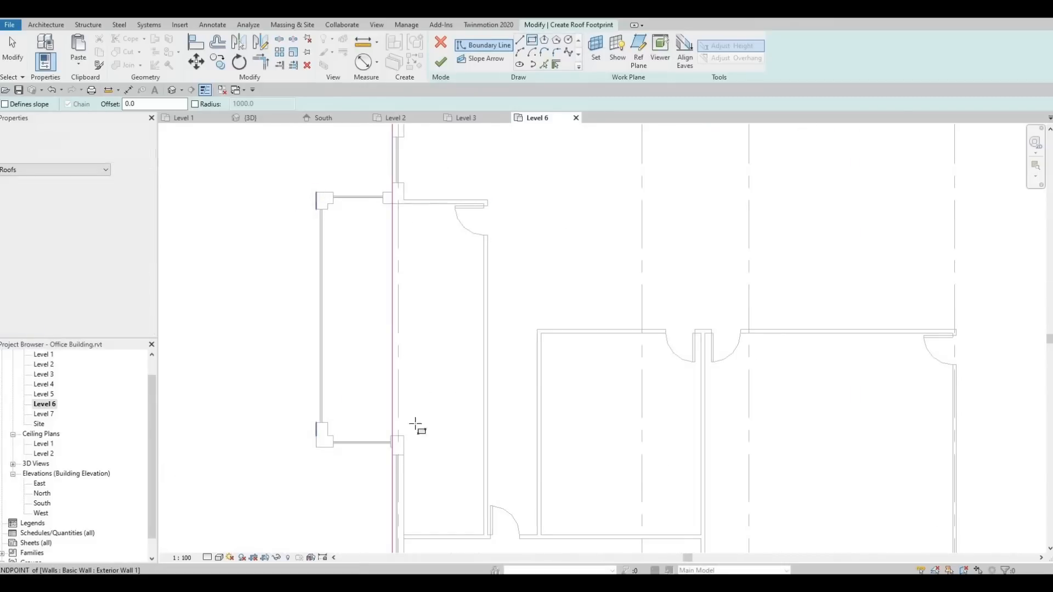
click(399, 448)
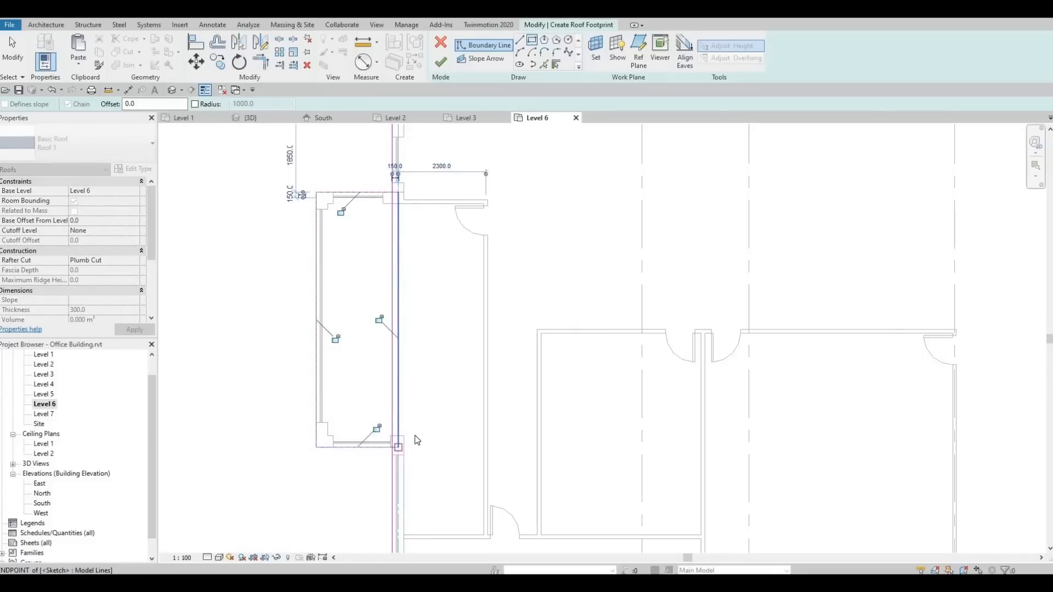
Delete the left bay rectangle's inner vertical line and split the main boundary line where it passes the bay.
key(Escape)
key(Escape)
click(398, 410)
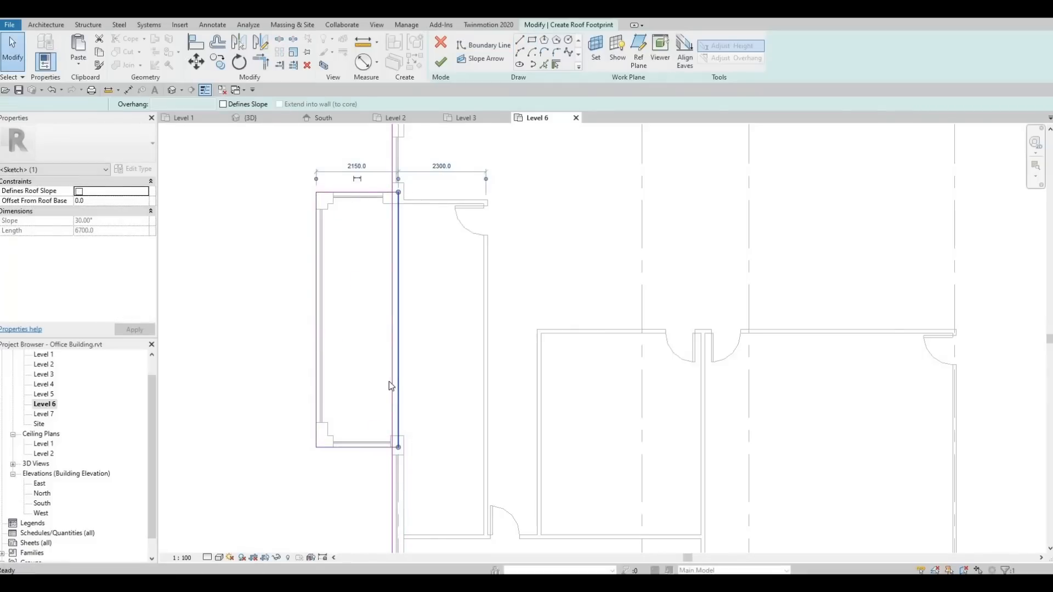
key(Delete)
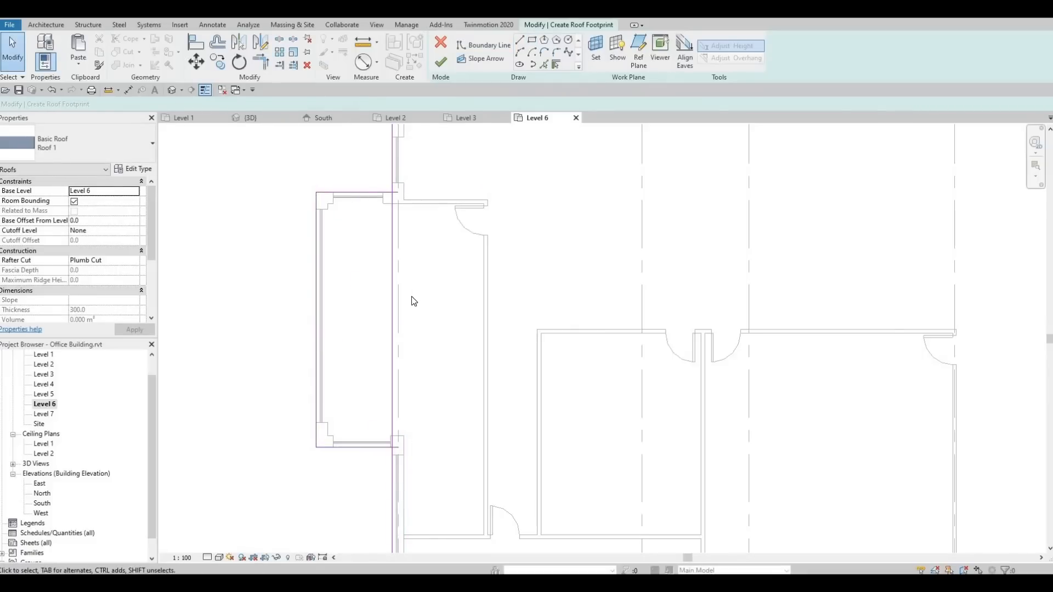
click(392, 299)
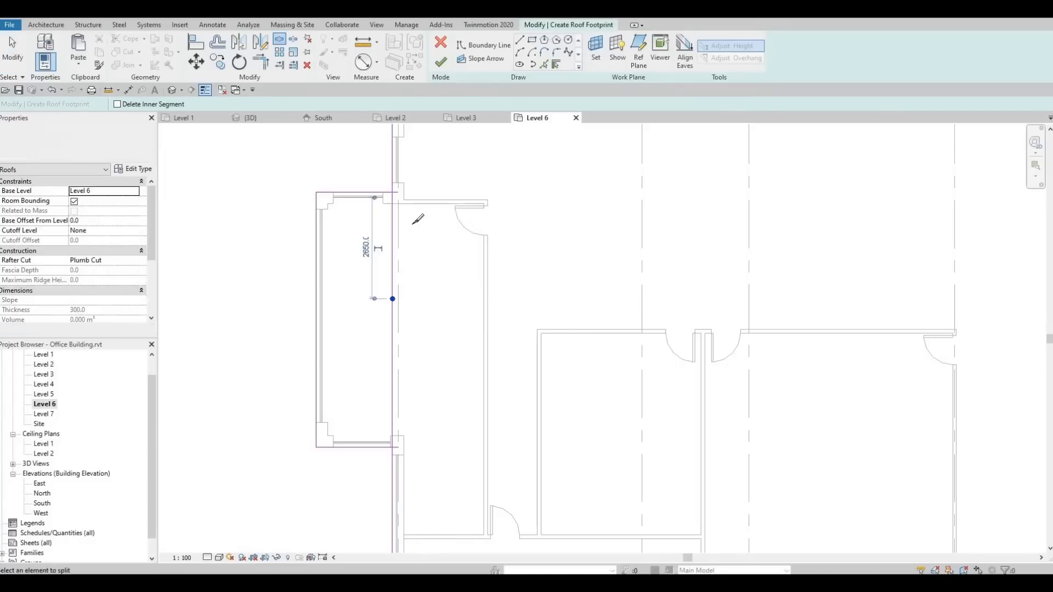
key(Escape)
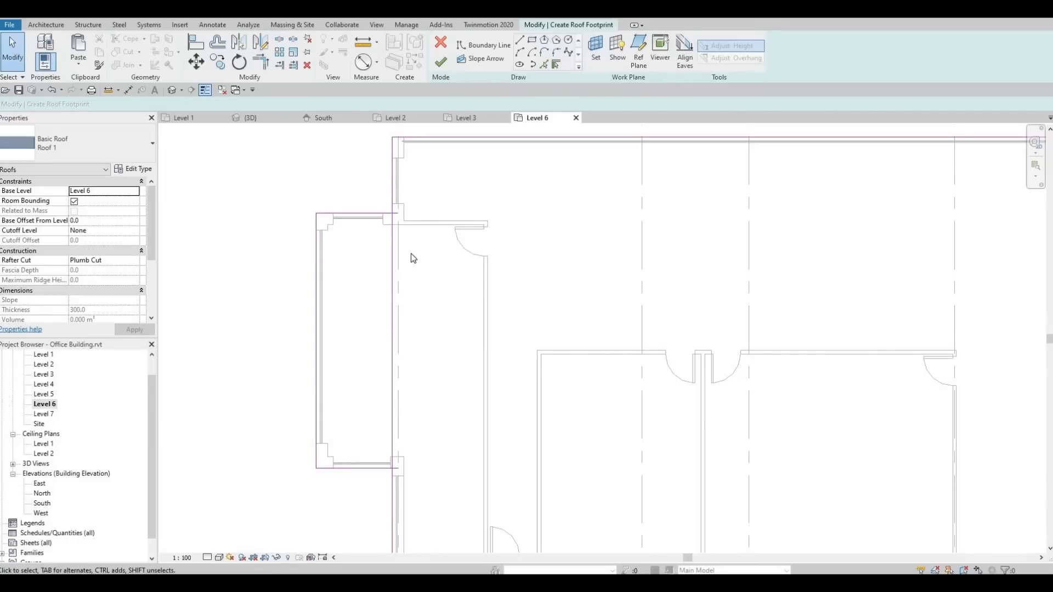
Trim the left bay's upper and lower boundary lines to corners with the main boundary's left side.
key(t)
key(r)
click(381, 213)
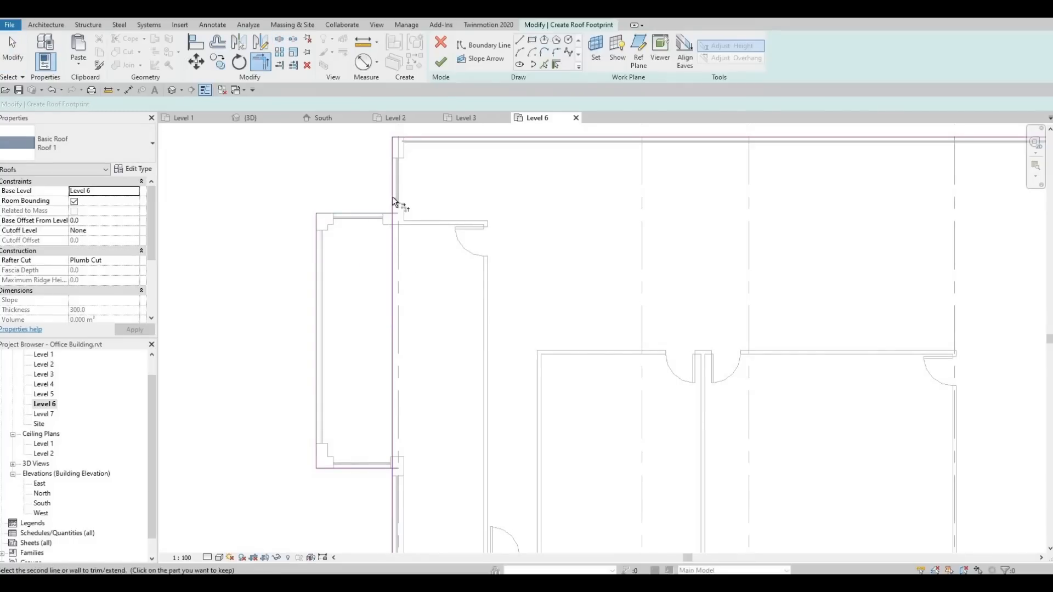
click(392, 197)
middle_drag(367, 465, 442, 289)
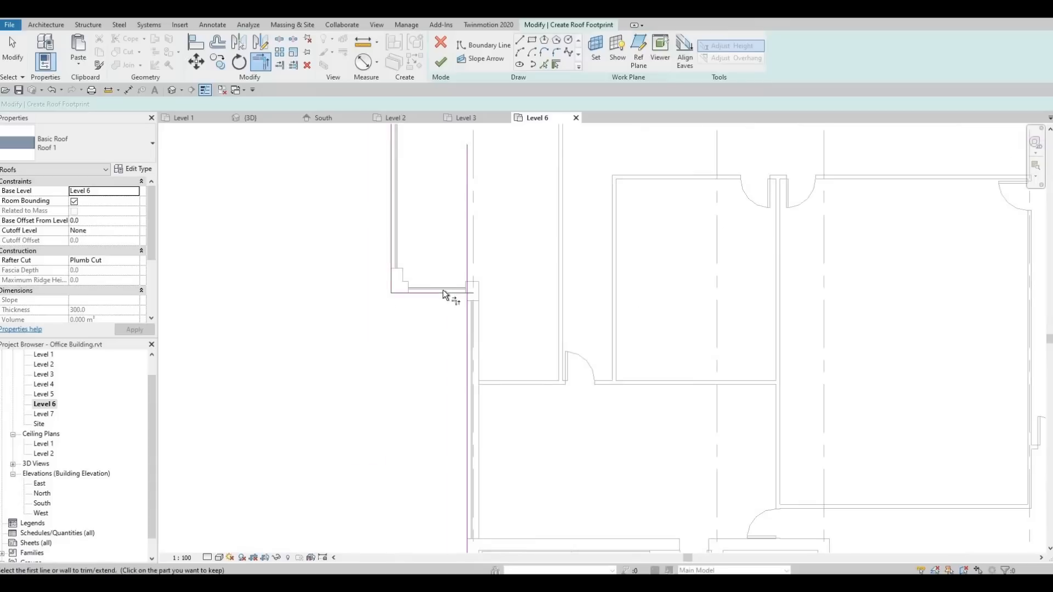
click(464, 313)
scroll(669, 280, down, 5)
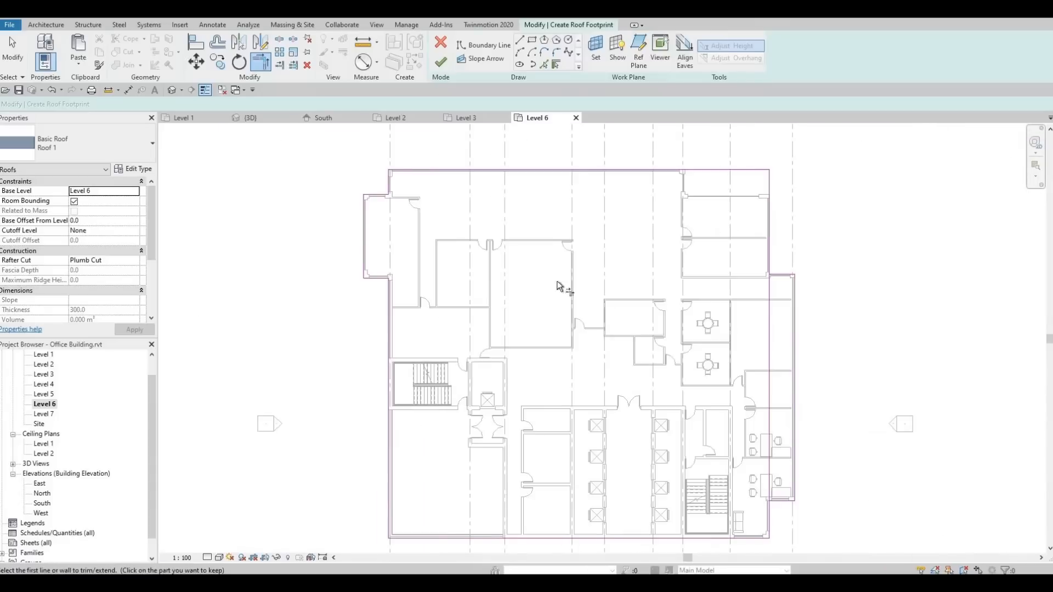
Draw boundary lines along the upper-right recess, down from the top edge and across 6800 mm to the right boundary line.
scroll(566, 199, up, 5)
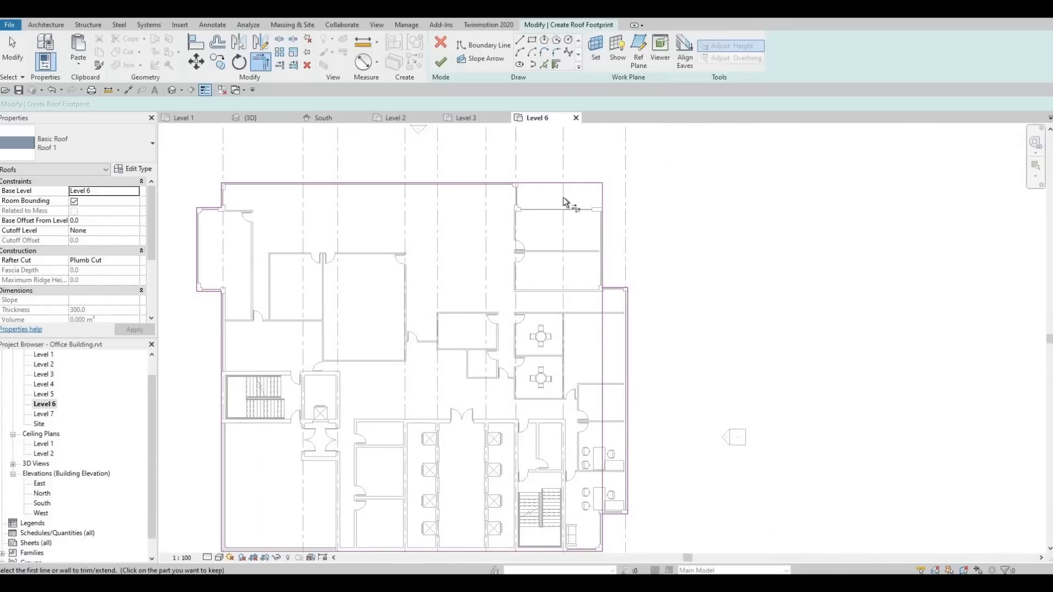
click(520, 40)
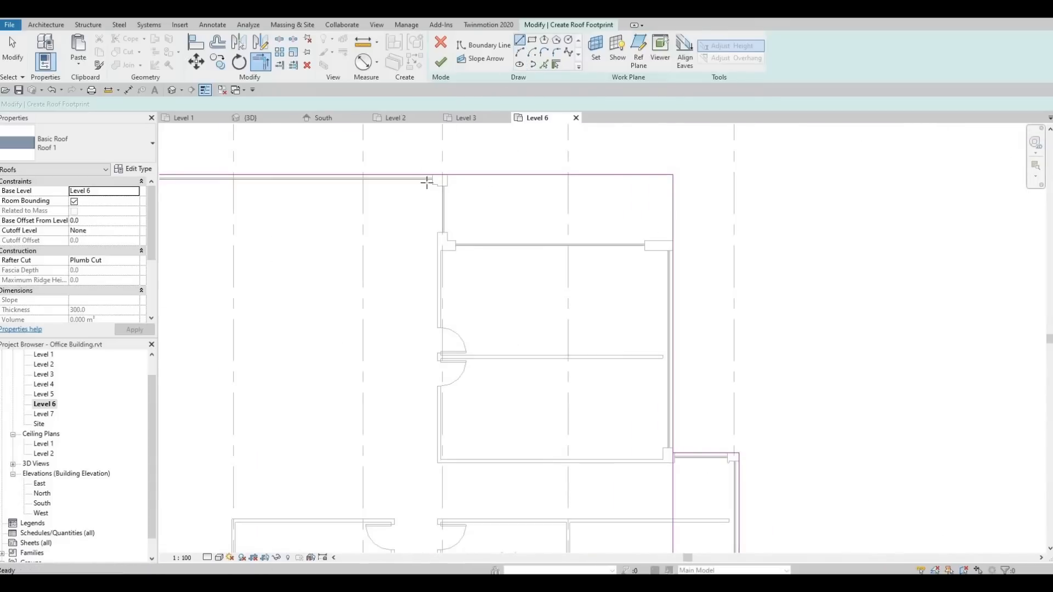
click(448, 174)
click(449, 241)
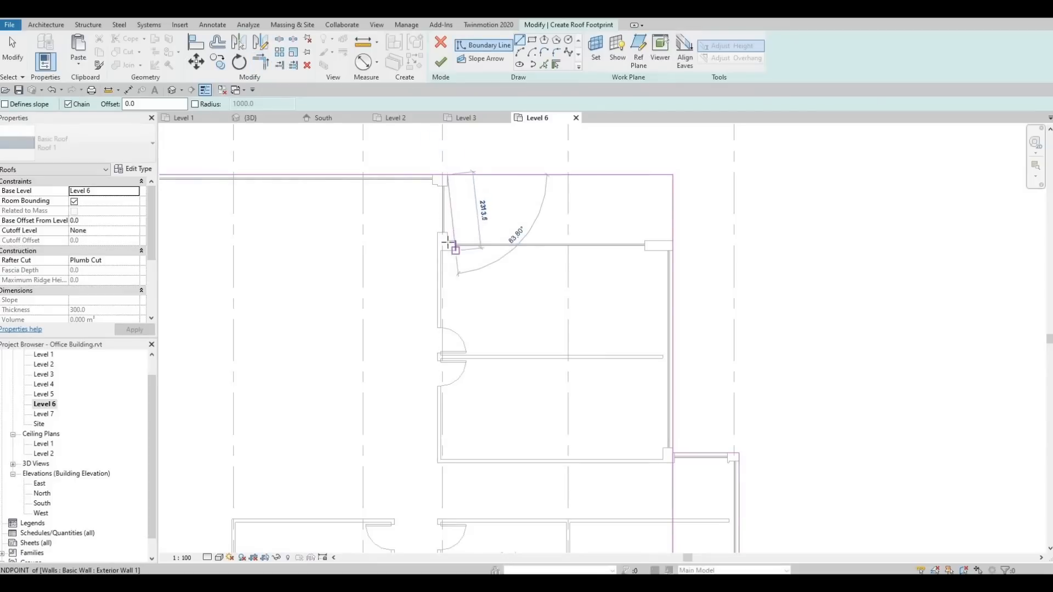
click(672, 241)
key(Escape)
key(Escape)
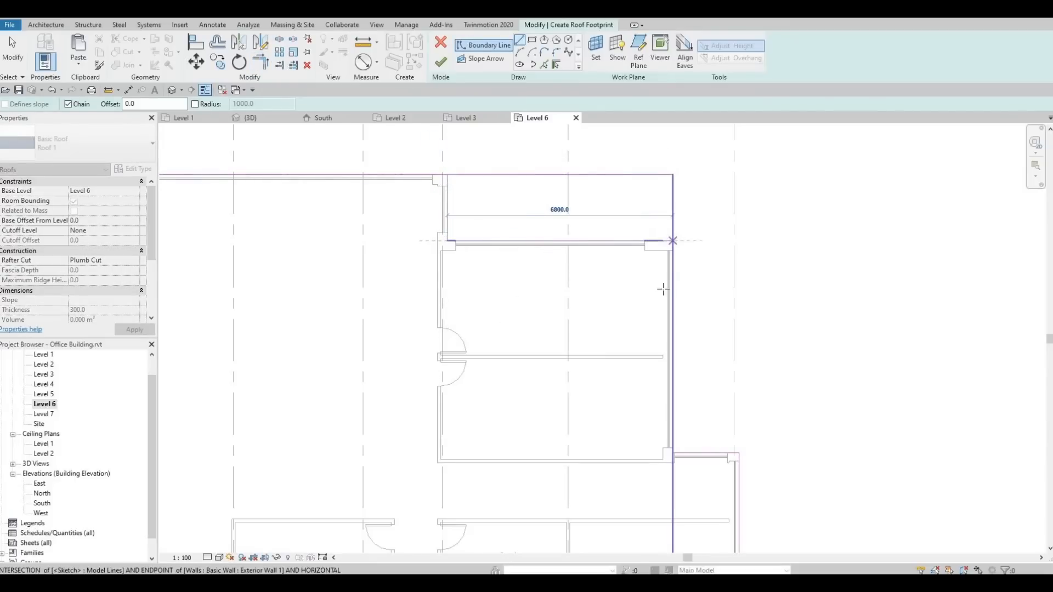
Trim the main top and right boundary lines to the recess lines, removing the excess upper-right corner.
key(t)
key(r)
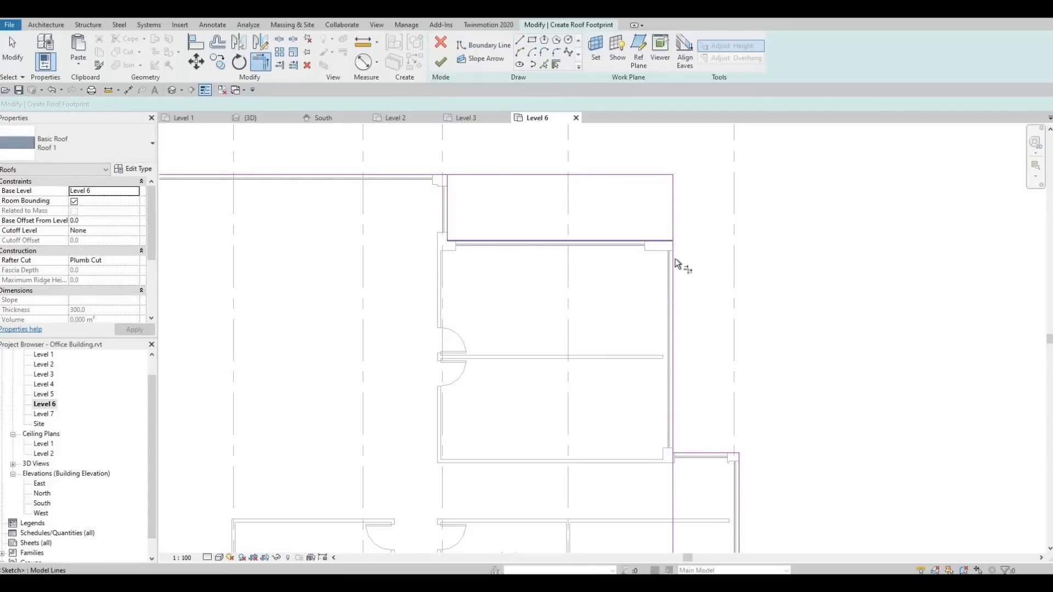
click(675, 262)
click(394, 176)
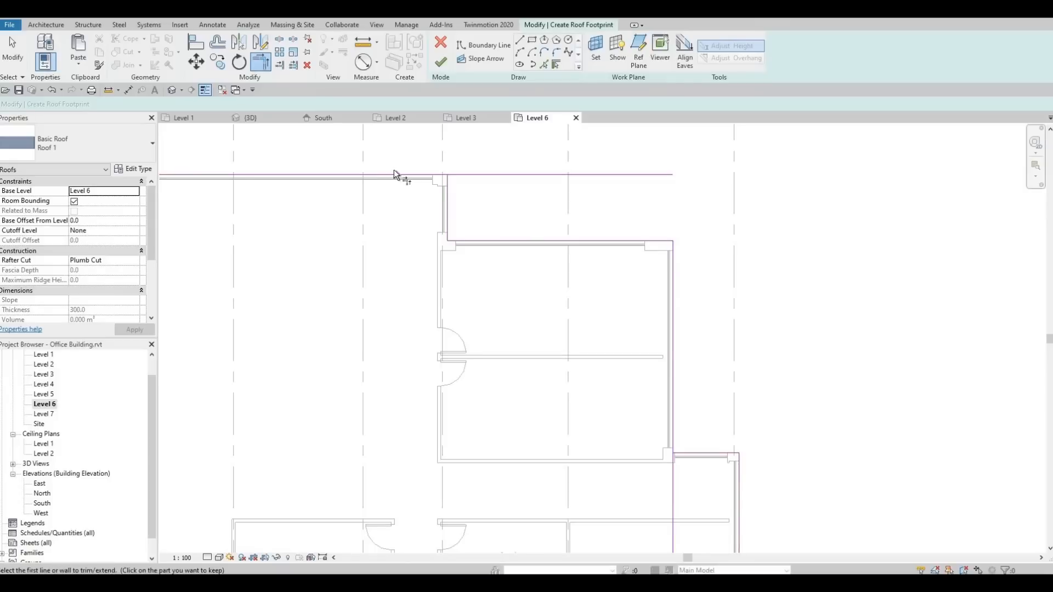
click(428, 185)
click(452, 214)
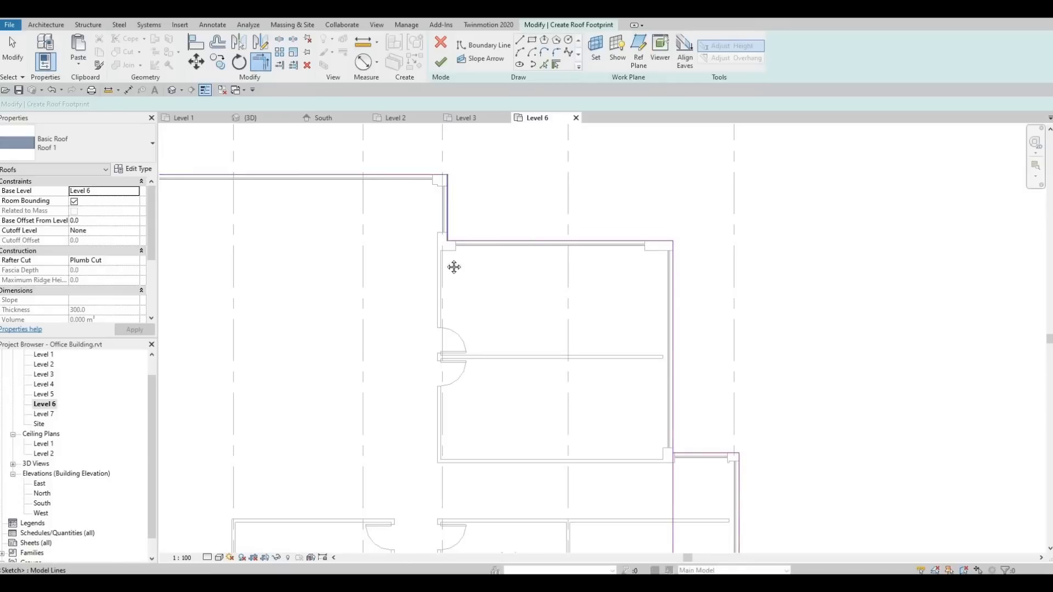
scroll(458, 258, down, 5)
key(Escape)
Trim the right wing's top boundary line to a corner with the main boundary's right side.
scroll(615, 249, up, 8)
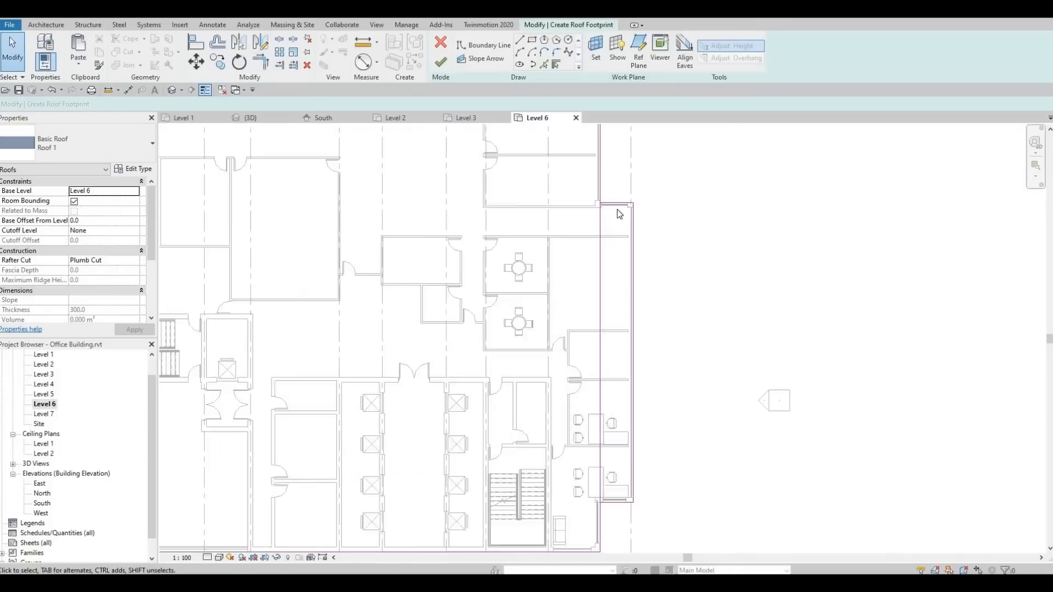
key(t)
key(r)
click(609, 225)
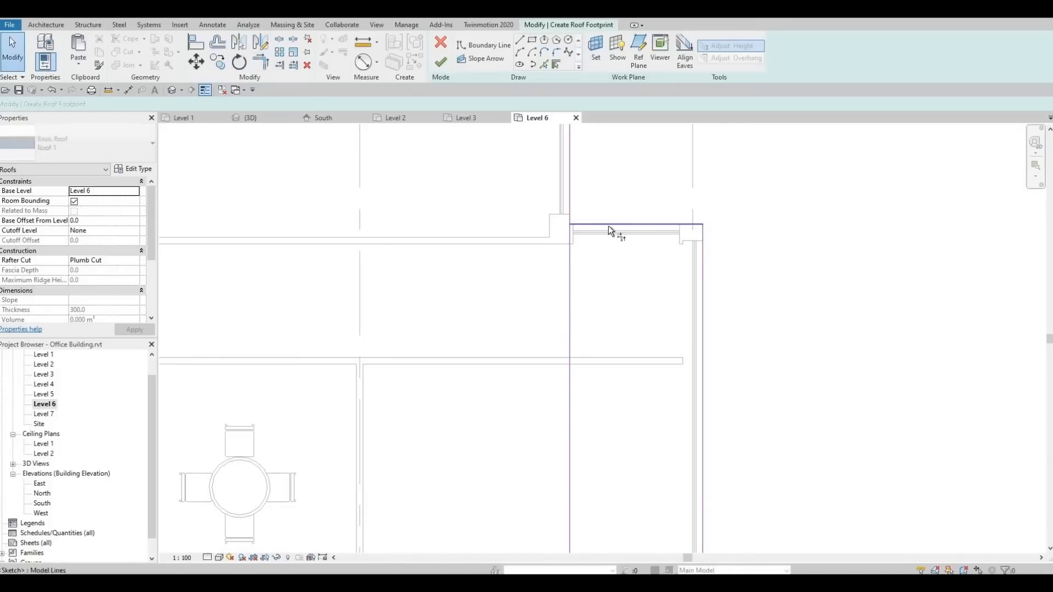
click(580, 218)
scroll(591, 232, down, 3)
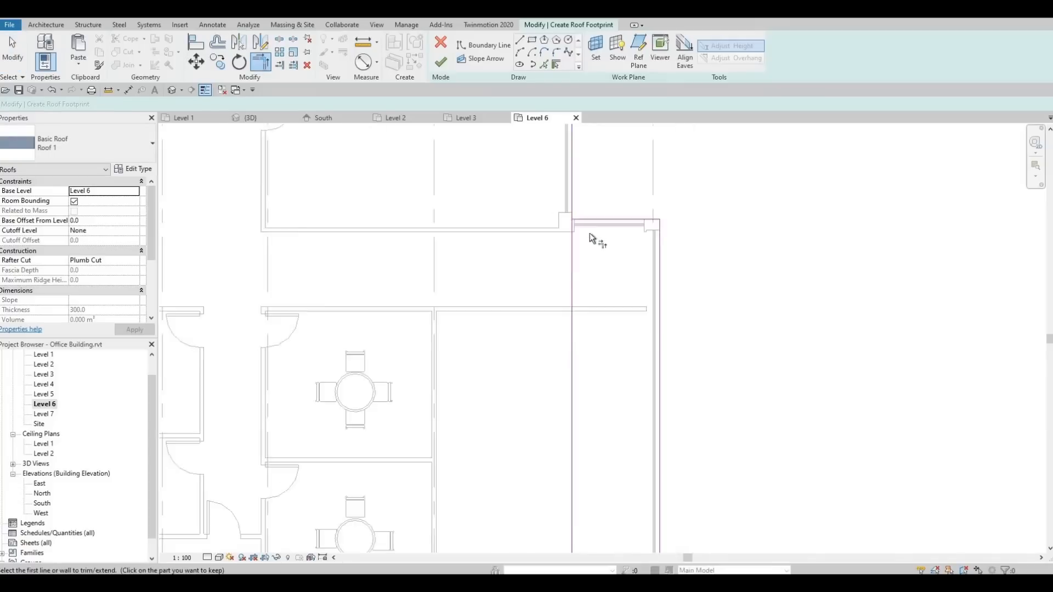
key(Escape)
Delete the leftover vertical boundary line running inside the right wing.
middle_drag(573, 319, 571, 294)
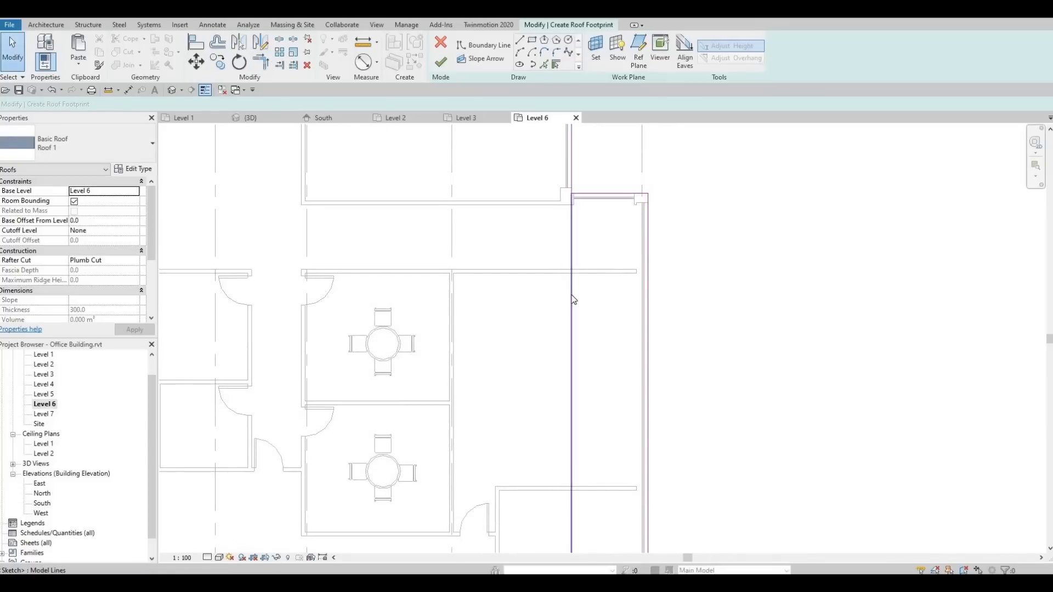
click(572, 301)
key(Delete)
Draw a vertical boundary line from the main bottom line's right end up the wall face of the lower-right recess.
middle_drag(578, 351, 523, 184)
scroll(524, 184, down, 2)
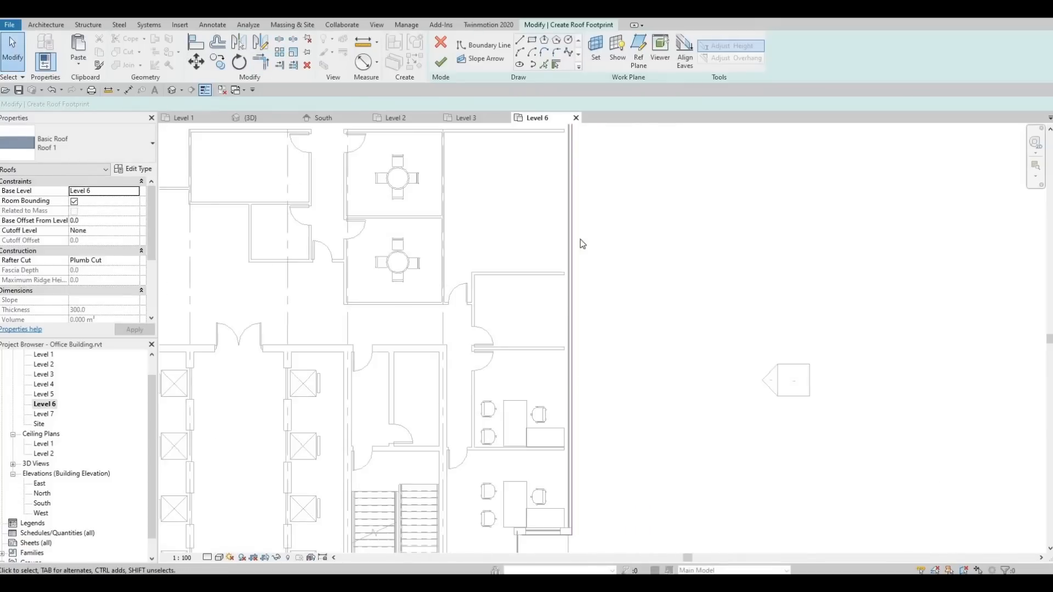
middle_drag(550, 483, 571, 327)
middle_drag(558, 390, 562, 337)
scroll(563, 340, up, 3)
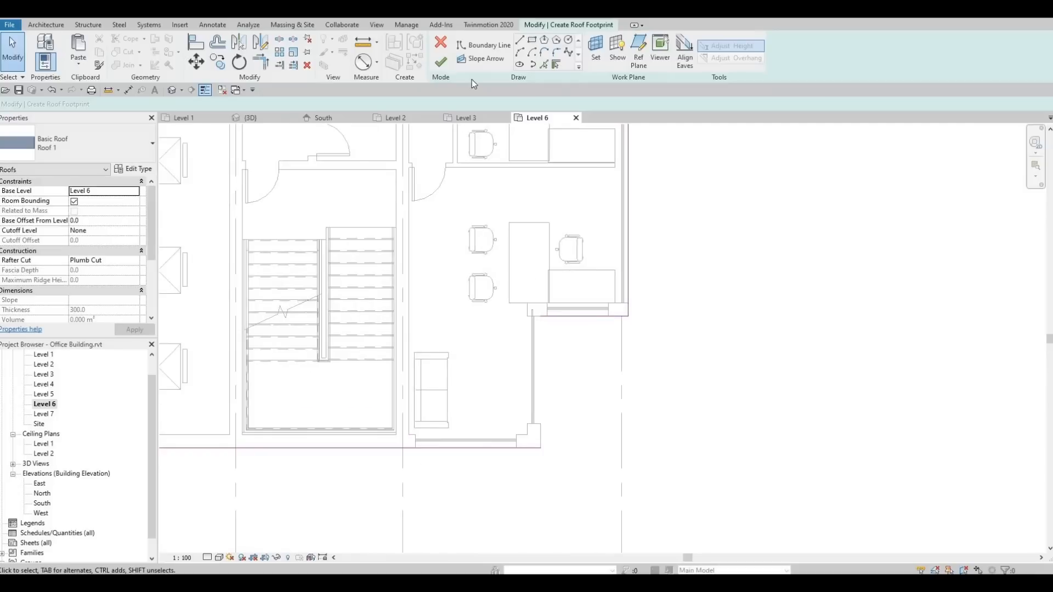
click(519, 41)
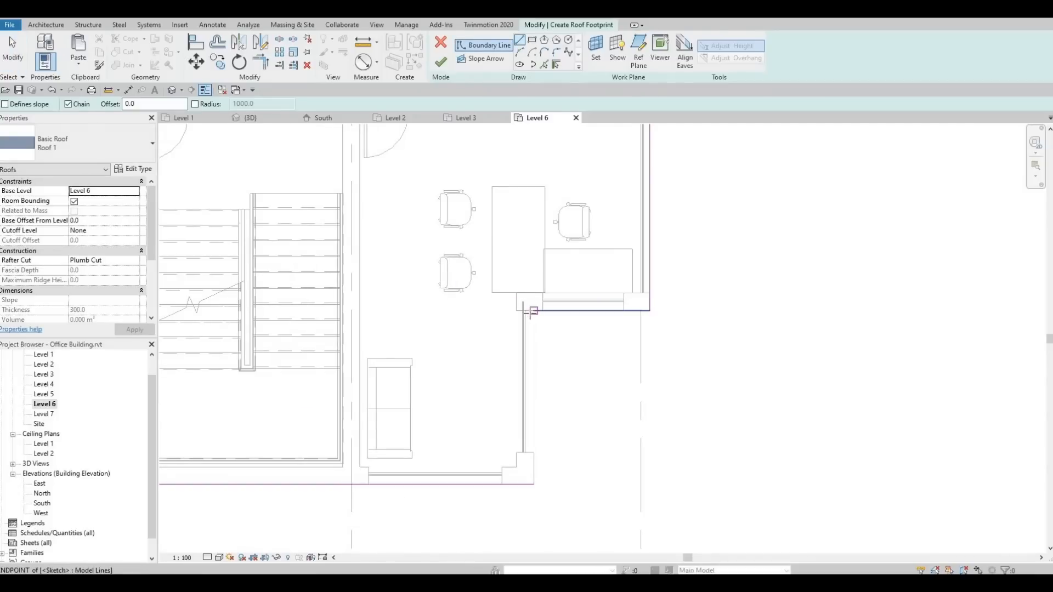
click(534, 484)
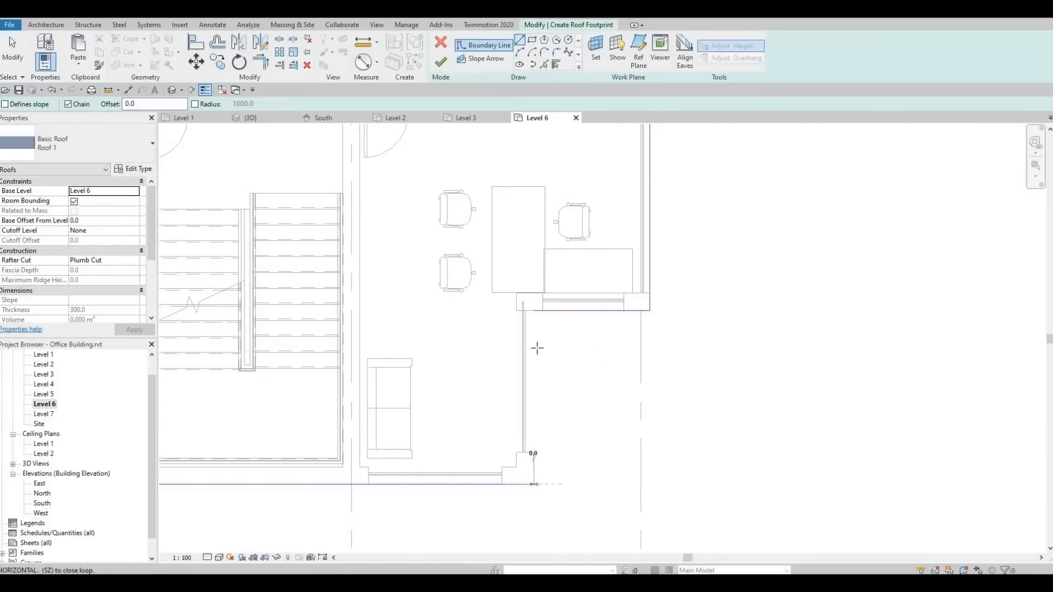
click(533, 334)
key(Escape)
key(Escape)
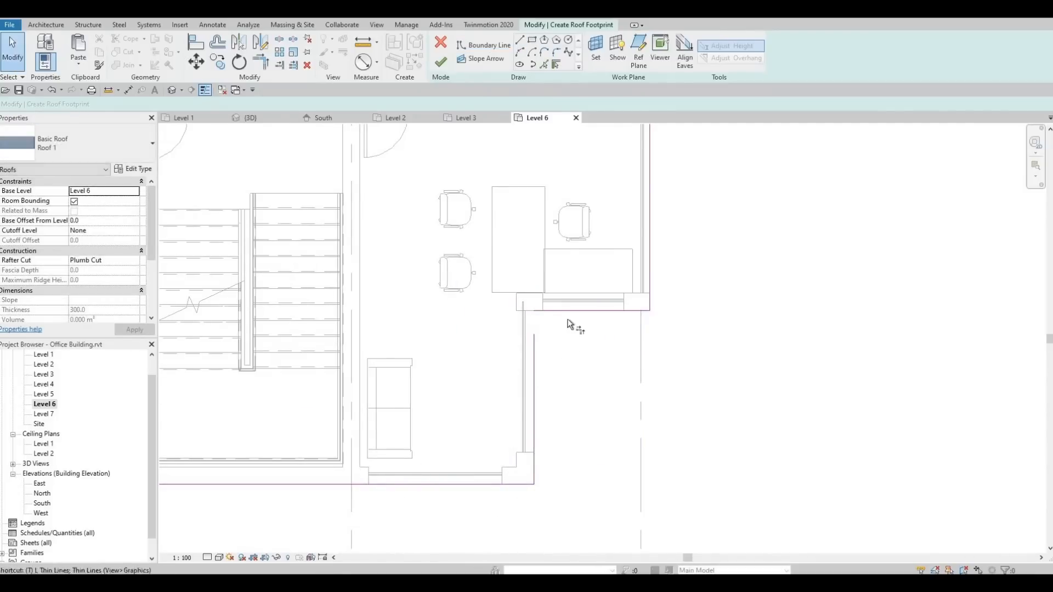
Trim the new vertical line and the right wing's bottom boundary line to a corner at the lower-right recess.
key(t)
key(r)
click(565, 311)
click(535, 352)
scroll(521, 323, down, 5)
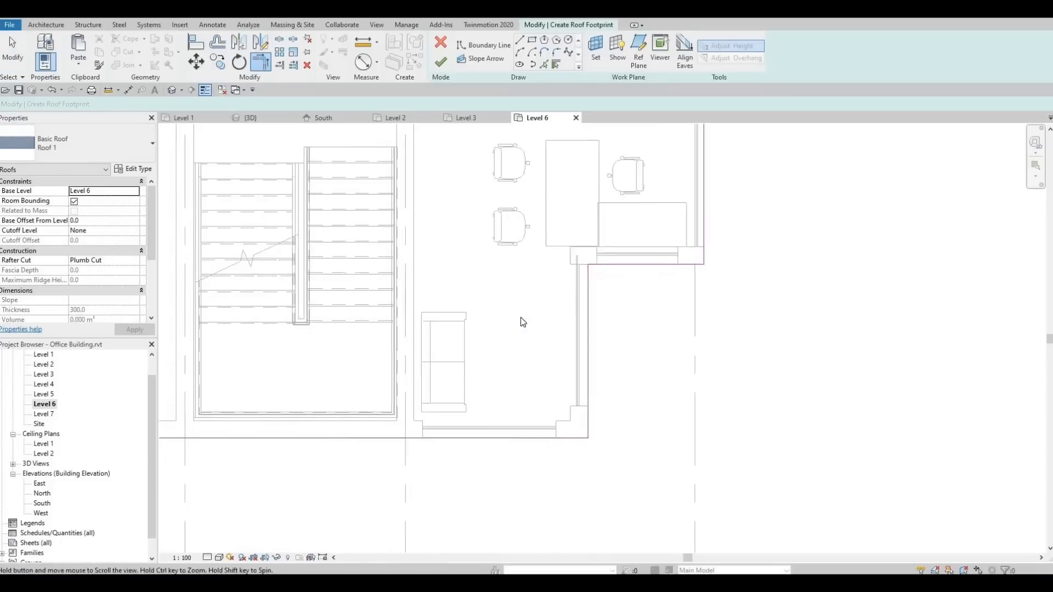
key(Escape)
Finish the roof footprint sketch and set the roof's base level to Level 7.
middle_drag(536, 406, 541, 422)
scroll(505, 396, down, 2)
middle_drag(481, 369, 500, 353)
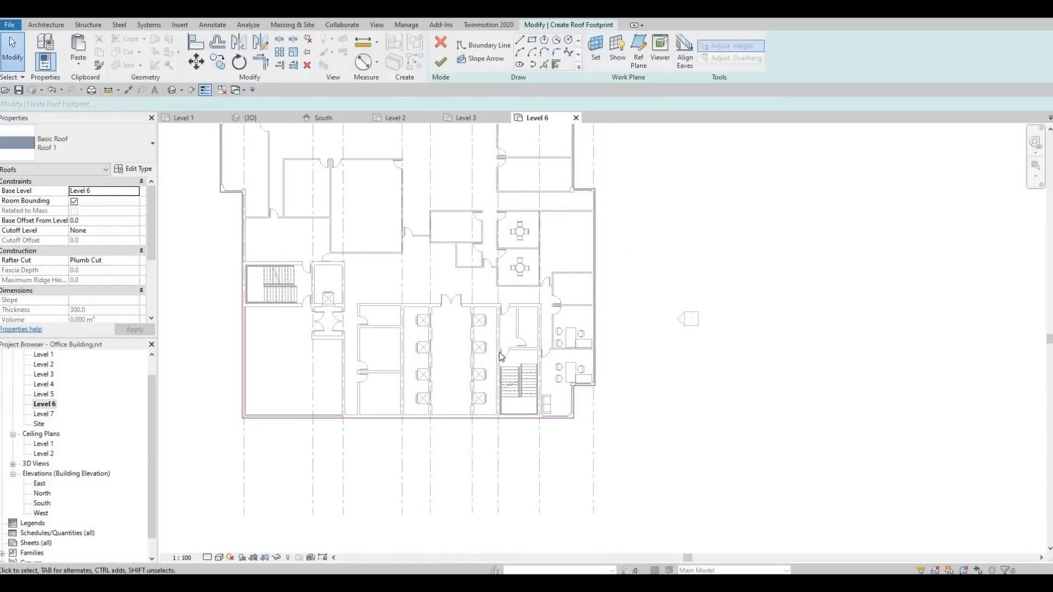
click(440, 61)
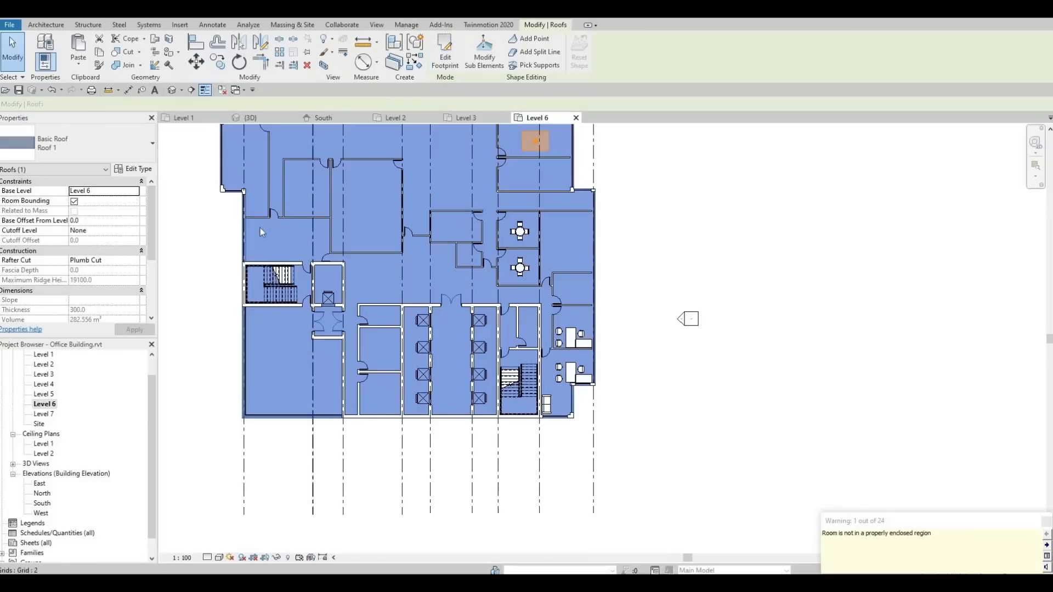
click(95, 192)
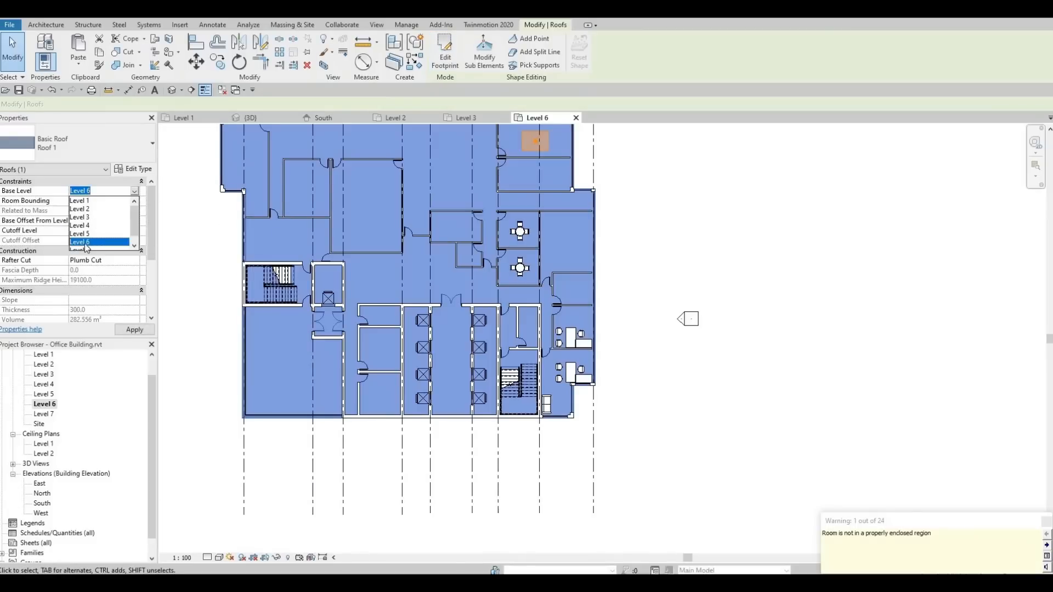
click(86, 248)
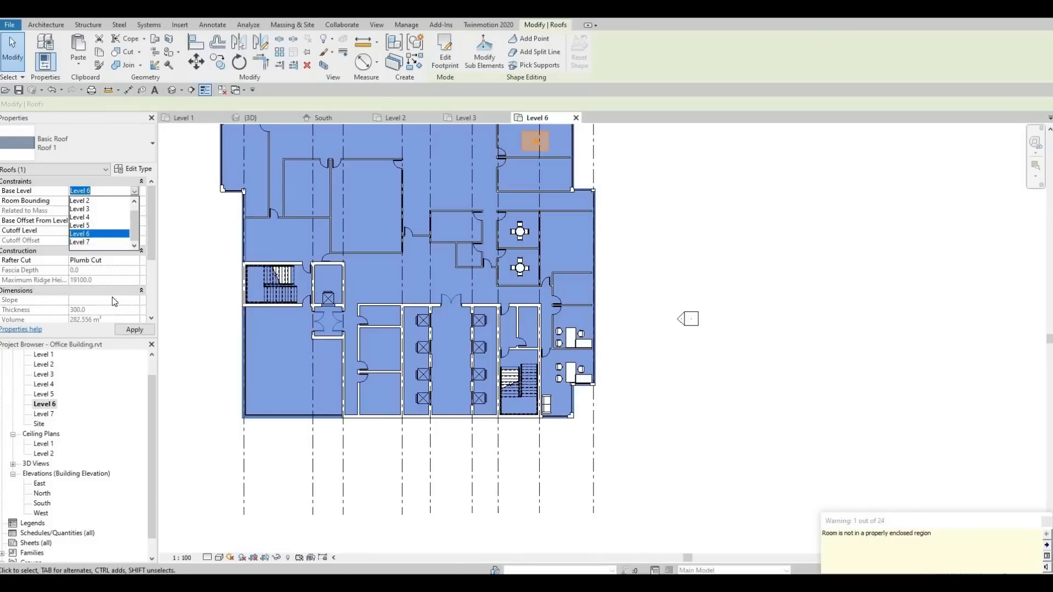
click(133, 331)
Inspect the roof in the 3D view, start editing its footprint, and open the Level 6 floor plan for the sketch.
click(250, 118)
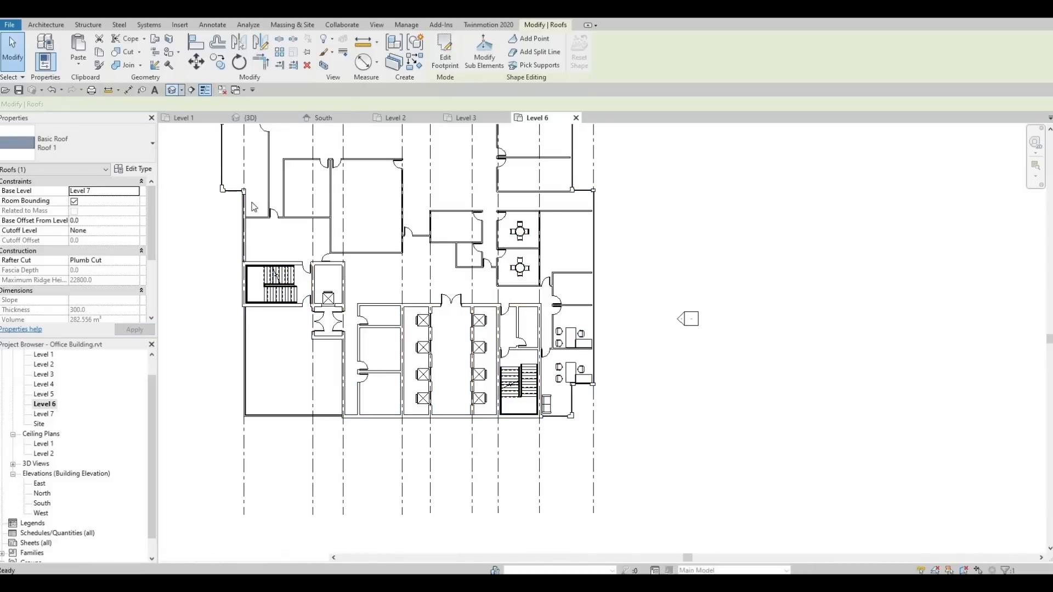
shift+middle_drag(384, 267, 446, 404)
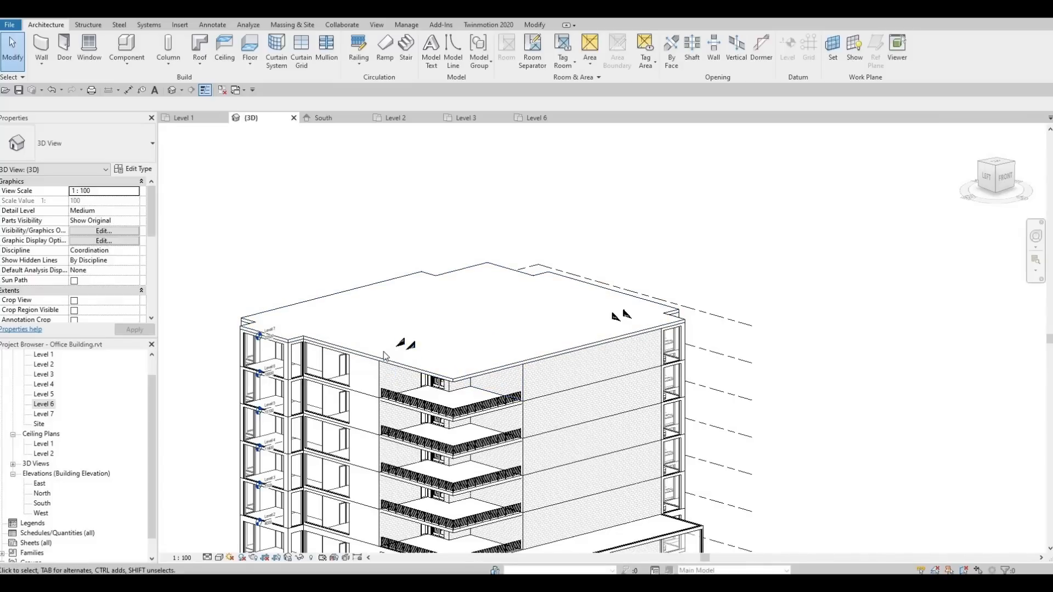
click(432, 375)
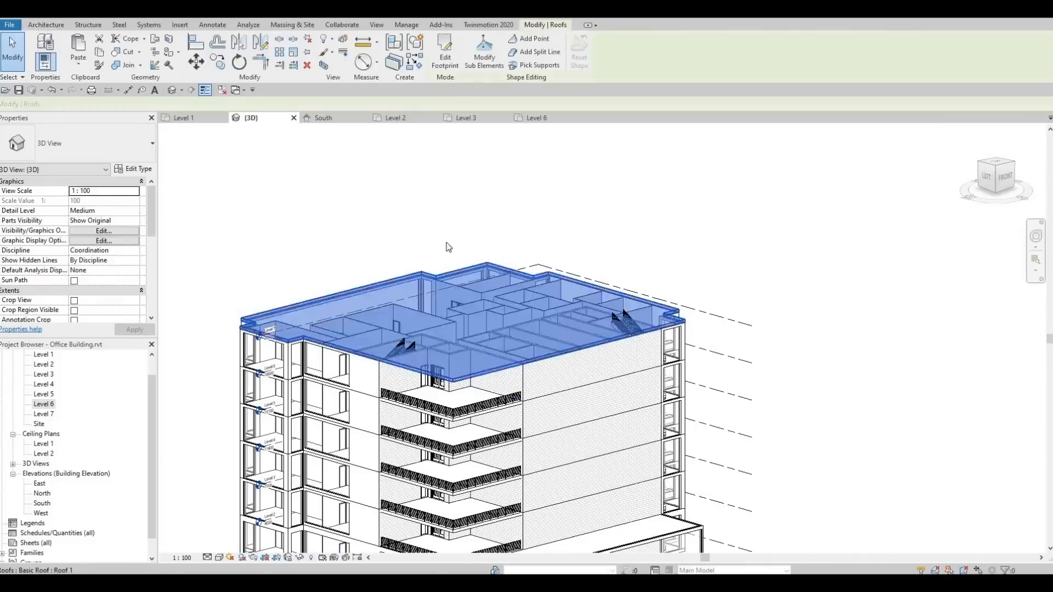
click(444, 63)
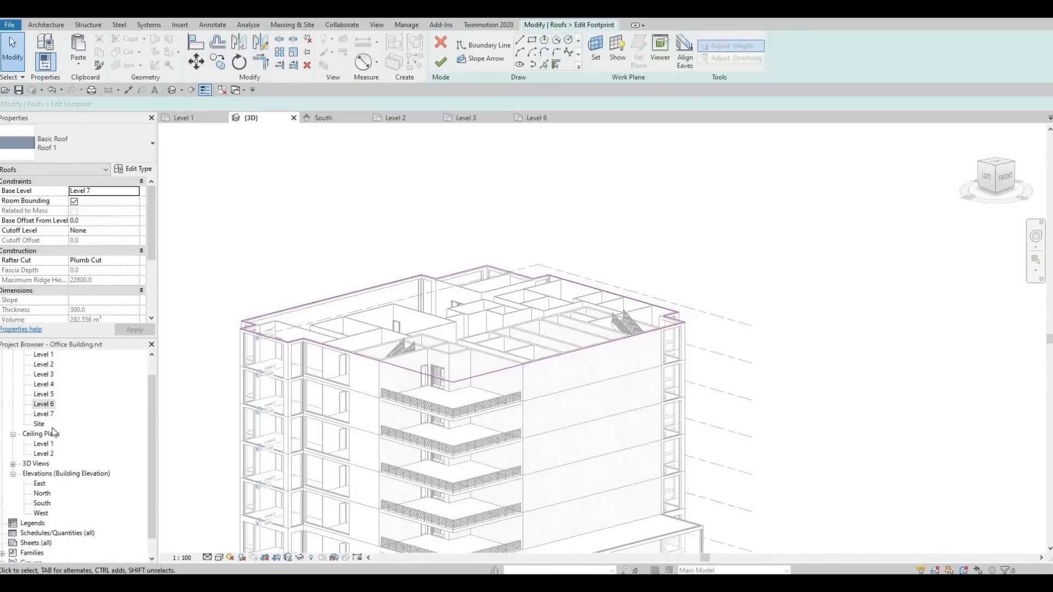
double_click(44, 405)
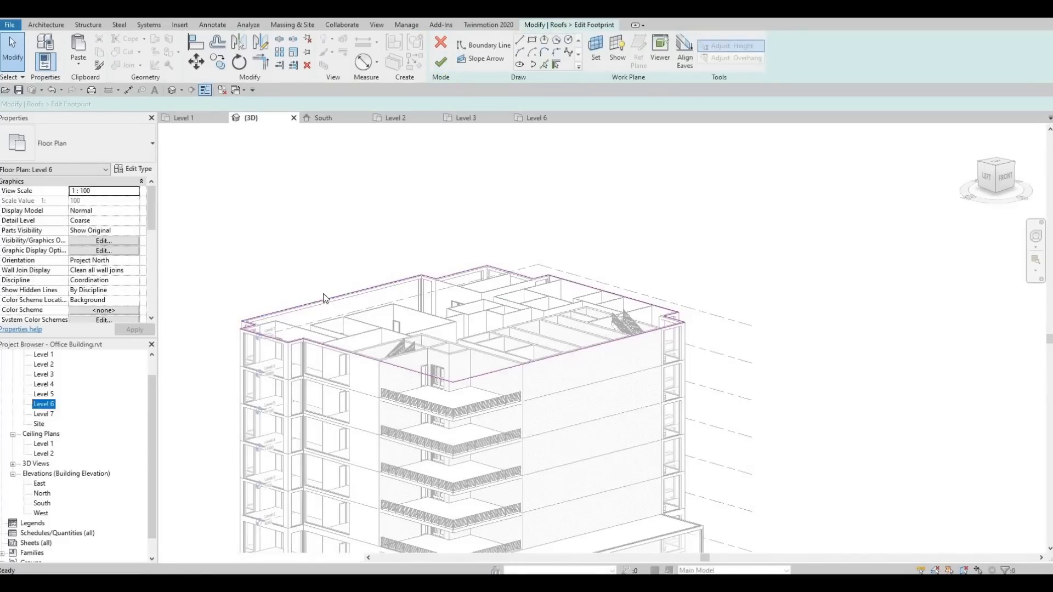
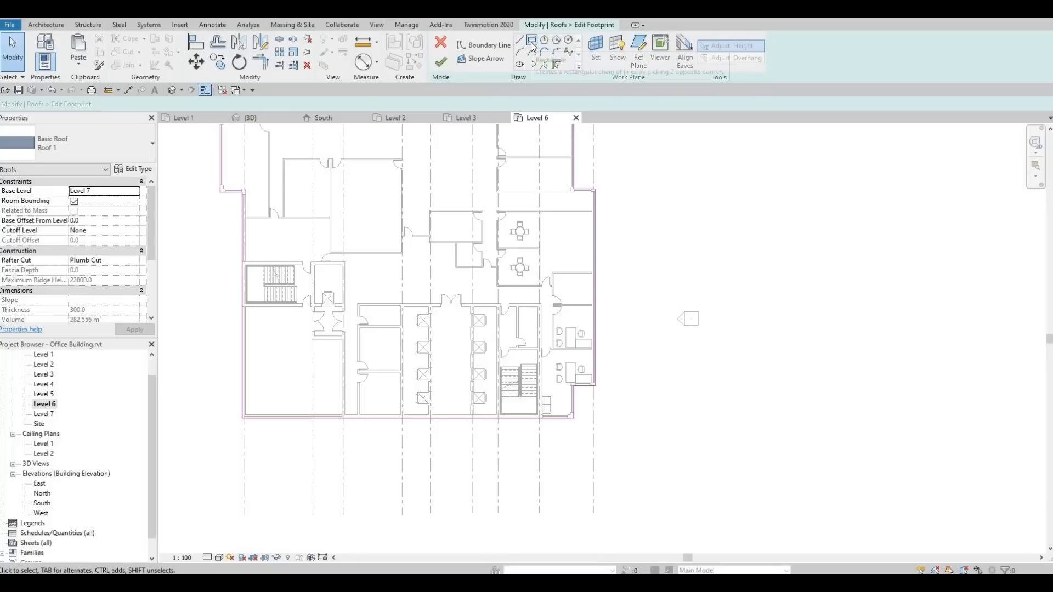
Draw a rectangular boundary about 9200 mm wide over the lower-left room, from the bottom boundary line up to the stairwell's lower wall.
click(531, 42)
scroll(329, 398, up, 4)
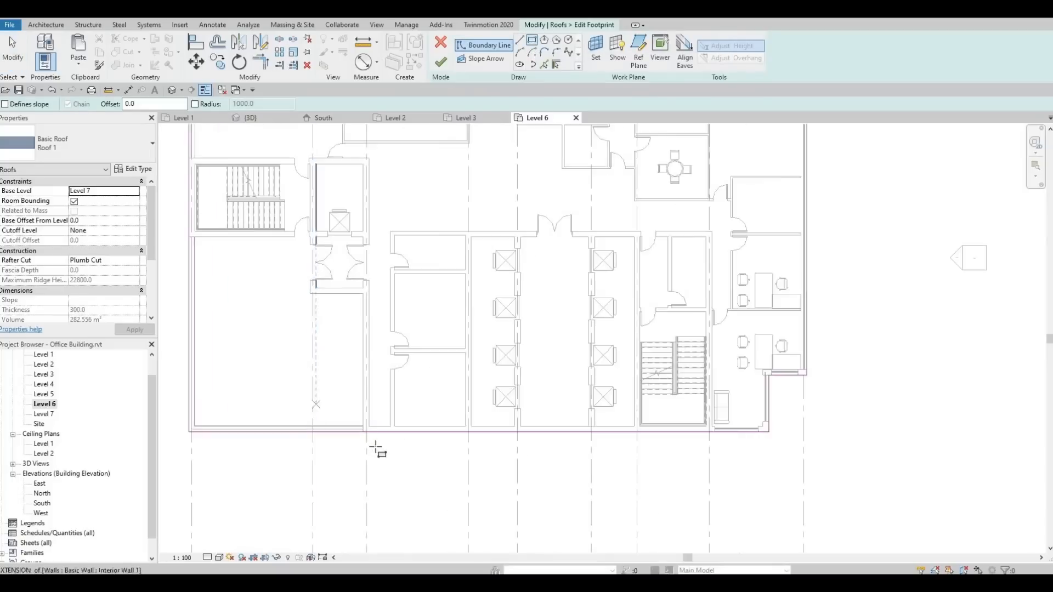
click(383, 445)
middle_drag(292, 306, 419, 515)
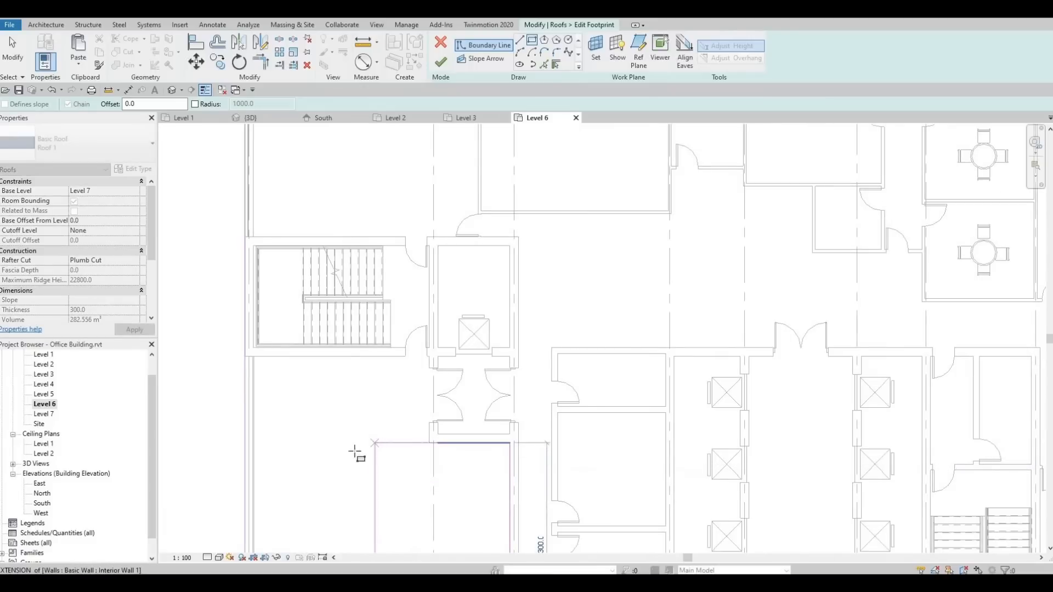
click(245, 356)
key(Escape)
key(Escape)
middle_drag(411, 417, 403, 385)
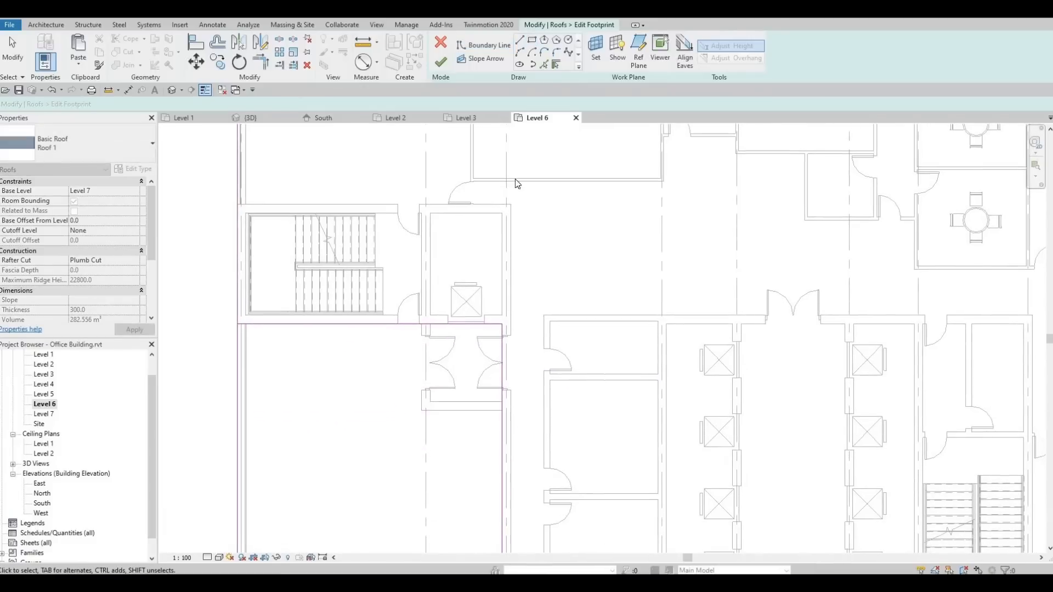
Draw a vertical boundary line about 3100 mm down from the rectangle's top edge along the double-door vestibule's left wall.
key(l)
key(i)
click(421, 324)
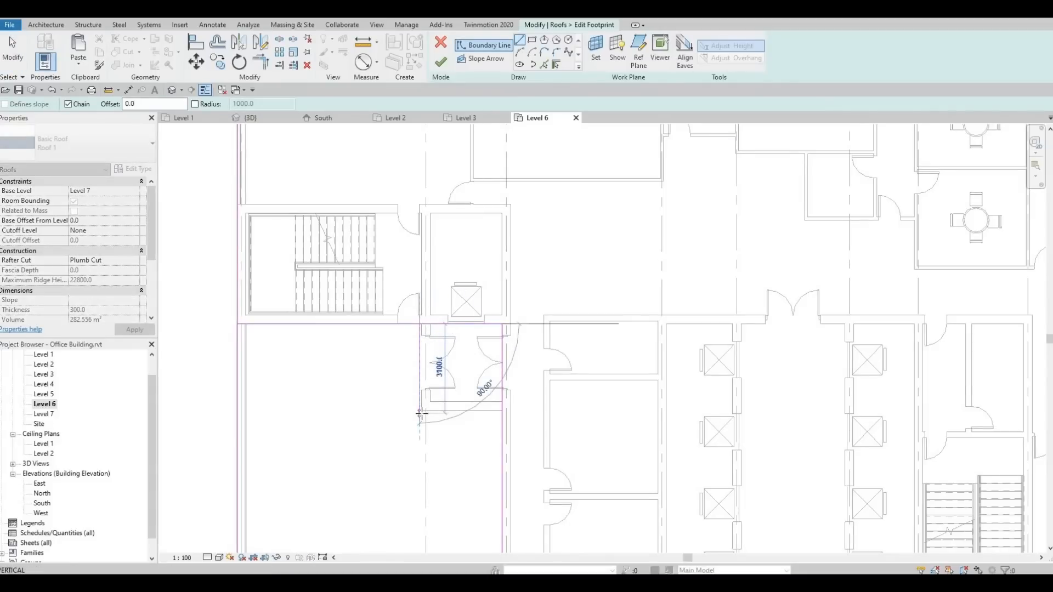
click(469, 410)
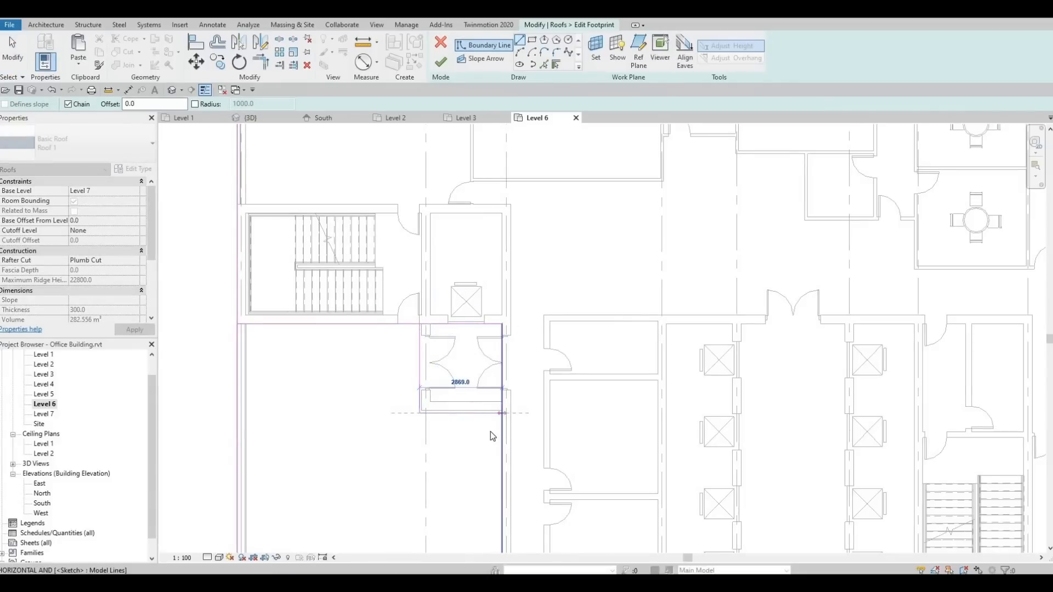
key(Escape)
key(Escape)
scroll(491, 415, up, 2)
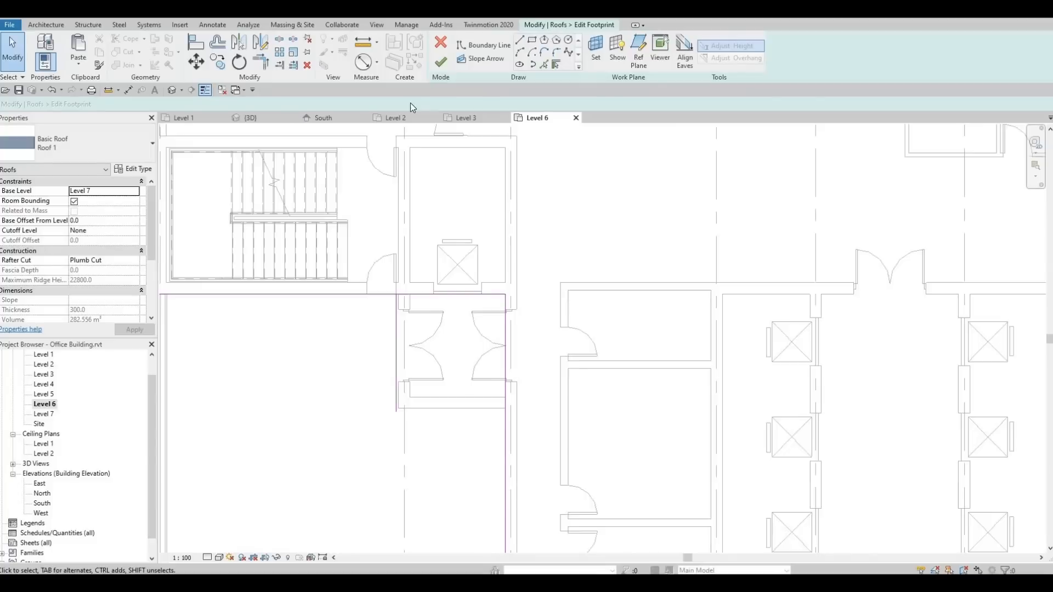
Add a boundary line by picking the outer face of the vestibule's lower wall.
click(545, 65)
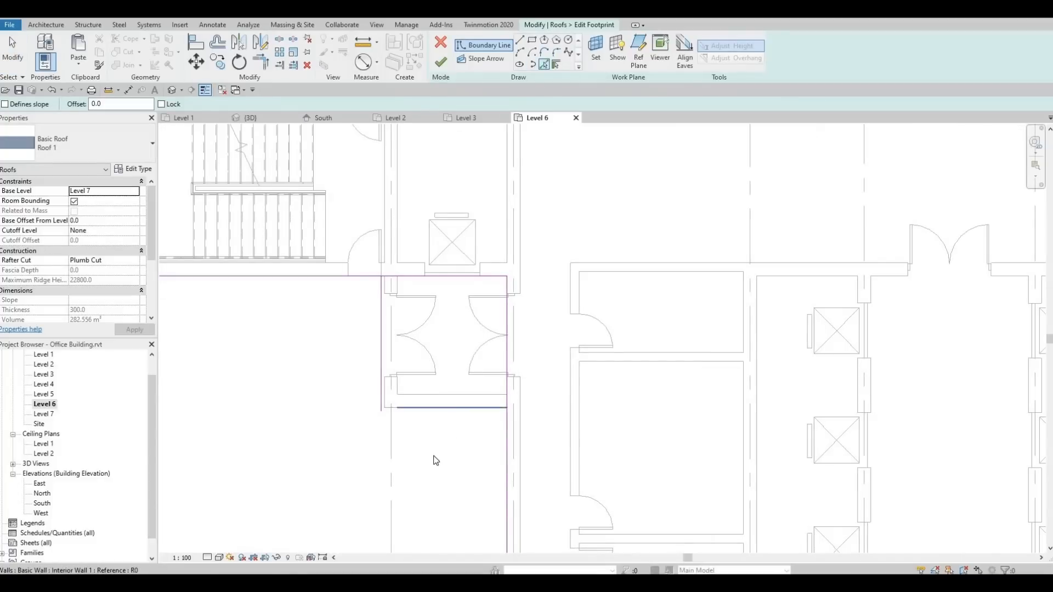
middle_drag(441, 419, 441, 409)
key(Escape)
Trim the rectangle's top and right sides and the two vestibule lines into a stepped outline around the vestibule.
key(t)
key(r)
click(429, 400)
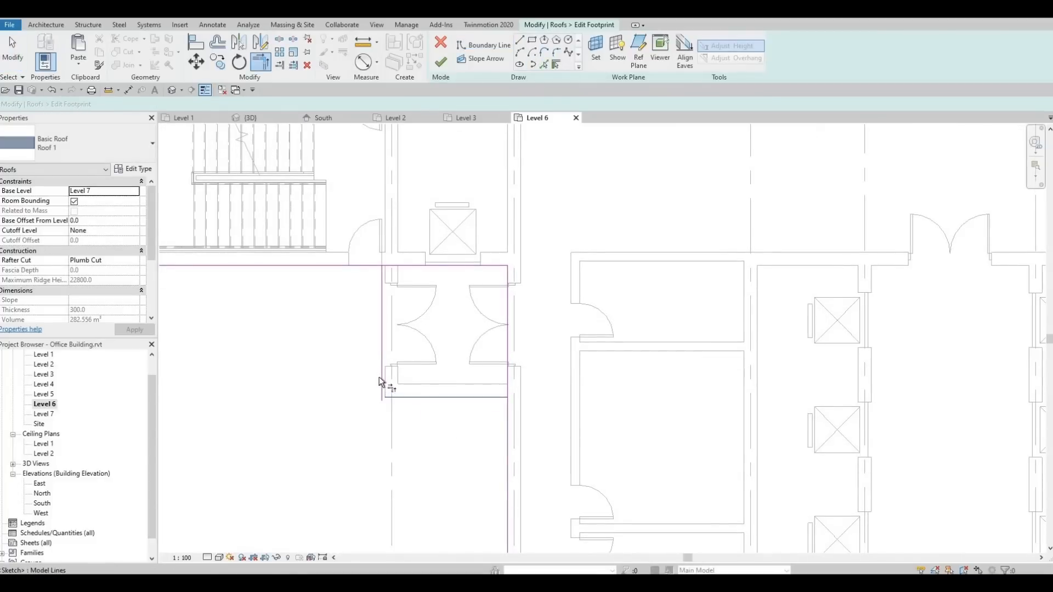
click(380, 382)
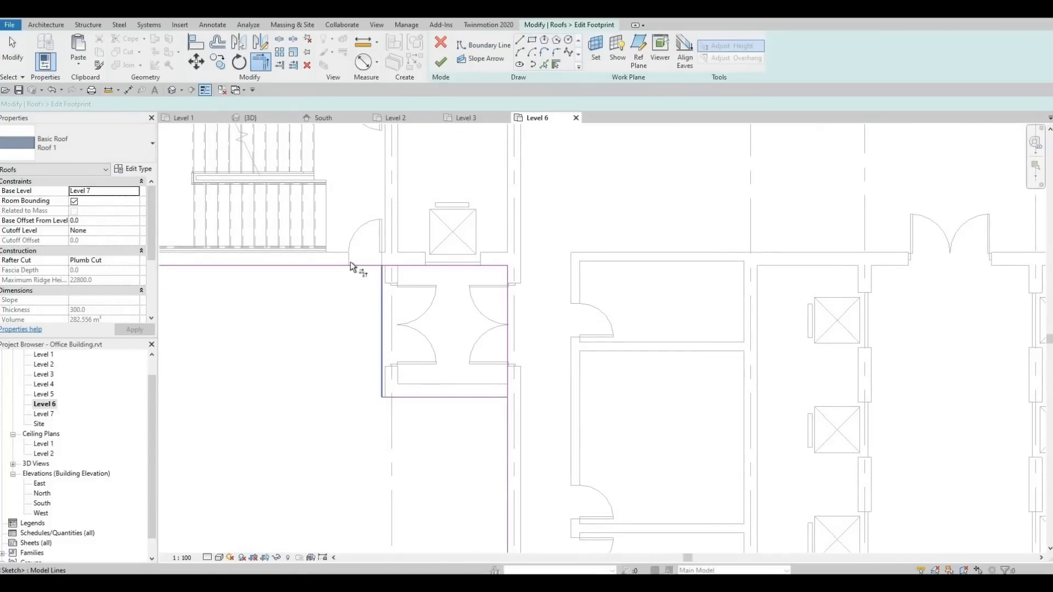
click(377, 272)
click(380, 275)
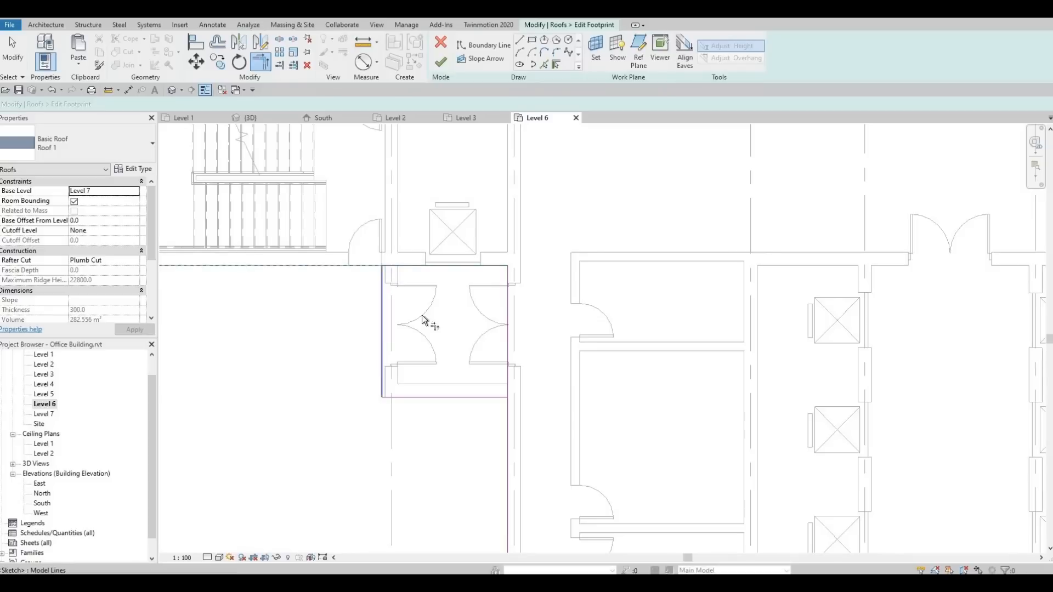
click(506, 409)
click(497, 397)
Trim the main bottom and left boundary lines to the ends of the stepped outline around the lower-left room.
scroll(529, 277, down, 4)
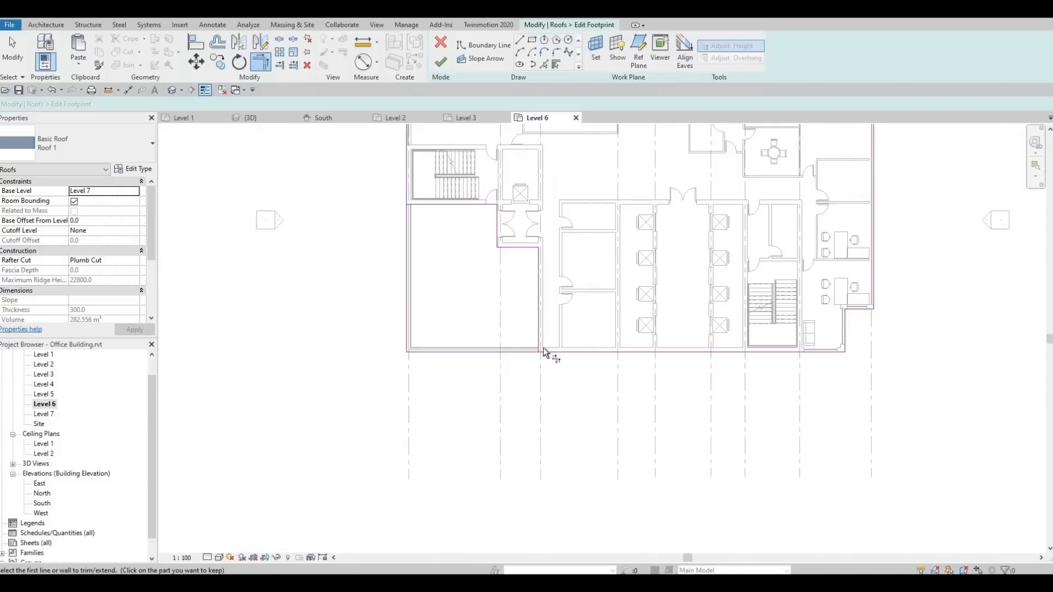
scroll(535, 356, up, 4)
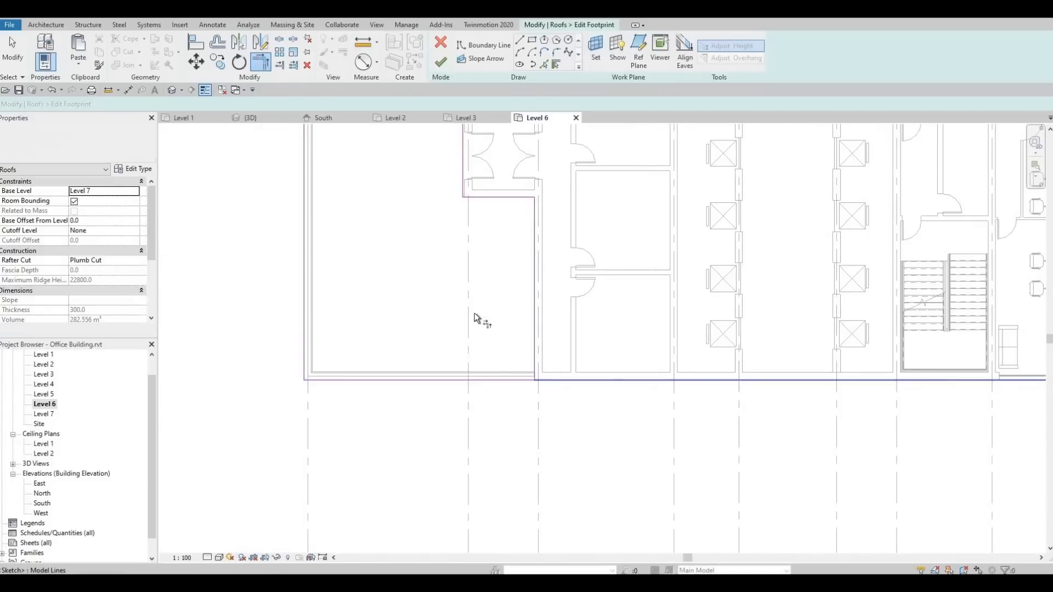
middle_drag(378, 262, 394, 303)
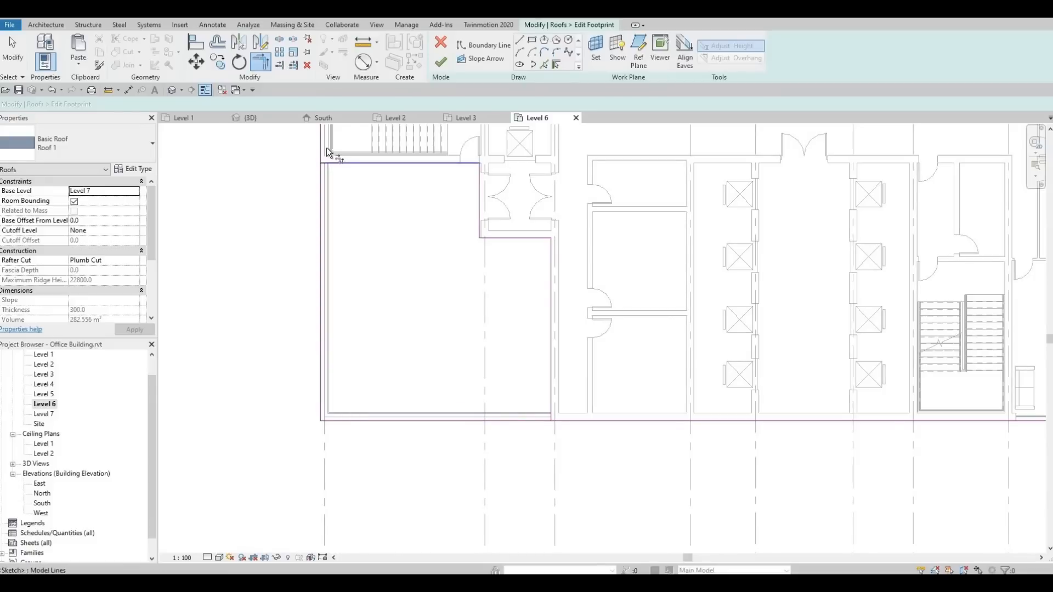
key(Escape)
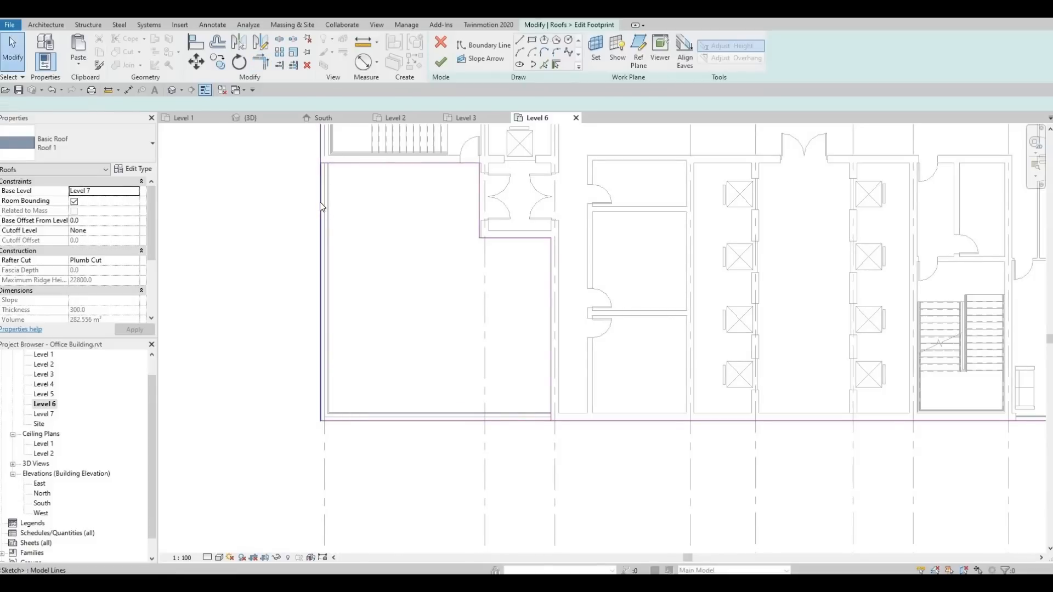
Delete the leftover left and bottom boundary lines around the lower-left room.
click(321, 203)
key(Delete)
click(447, 420)
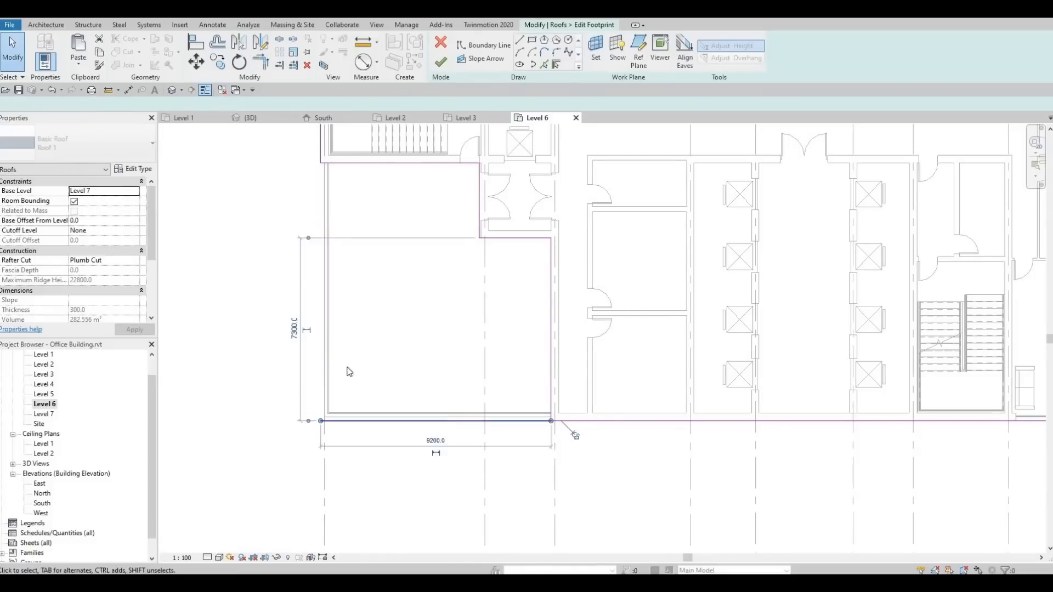
key(Delete)
Draw a rectangular boundary along the inner wall faces around the left stairwell and the adjoining elevator shaft to cut an opening.
middle_drag(562, 417, 416, 416)
scroll(416, 416, down, 2)
middle_drag(603, 368, 529, 402)
middle_drag(347, 321, 323, 321)
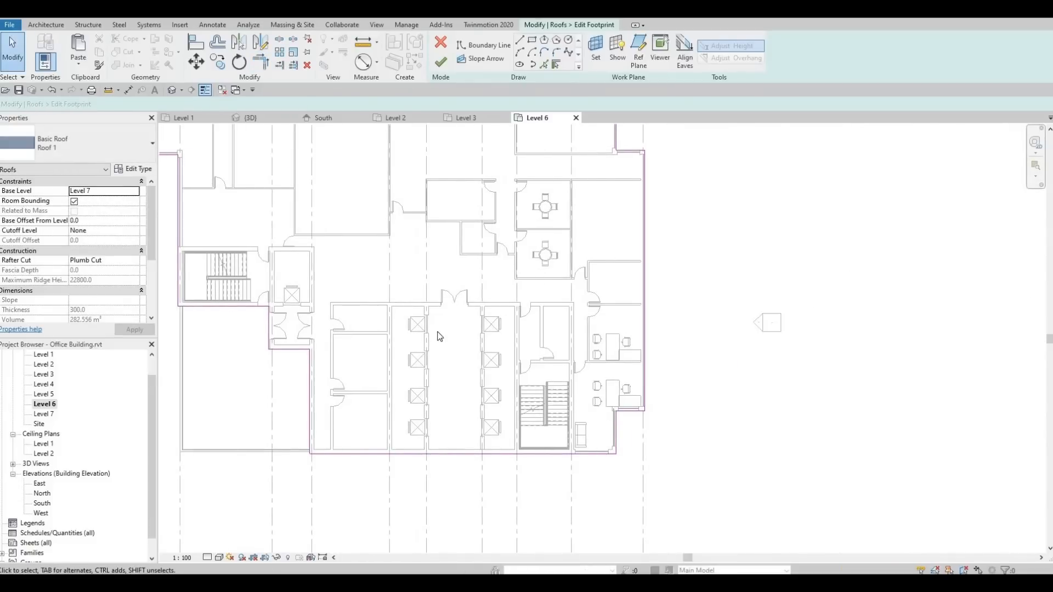
middle_drag(186, 260, 313, 281)
scroll(313, 282, up, 1)
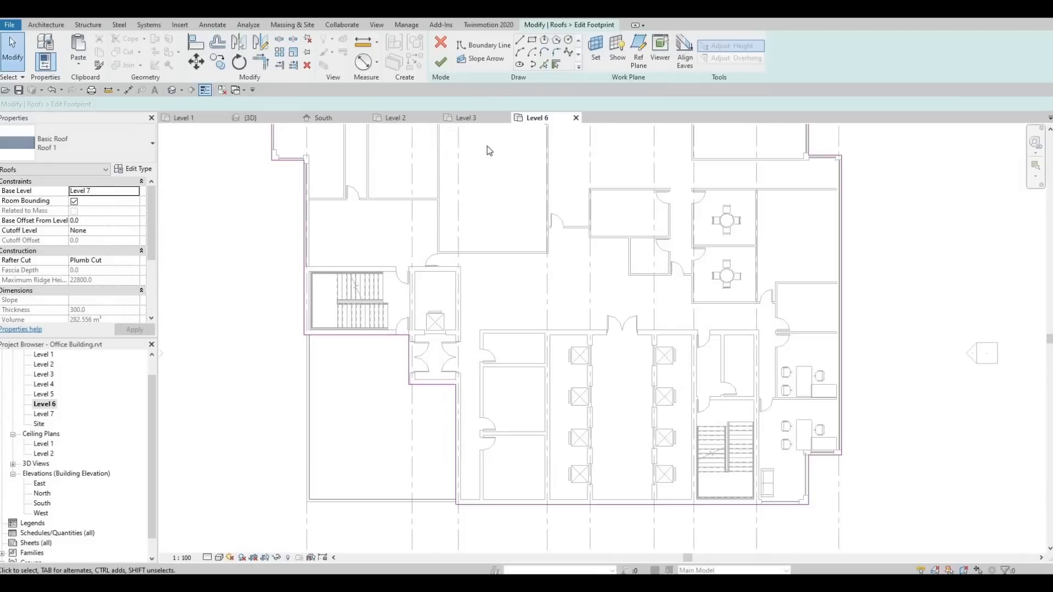
click(532, 41)
scroll(318, 282, up, 3)
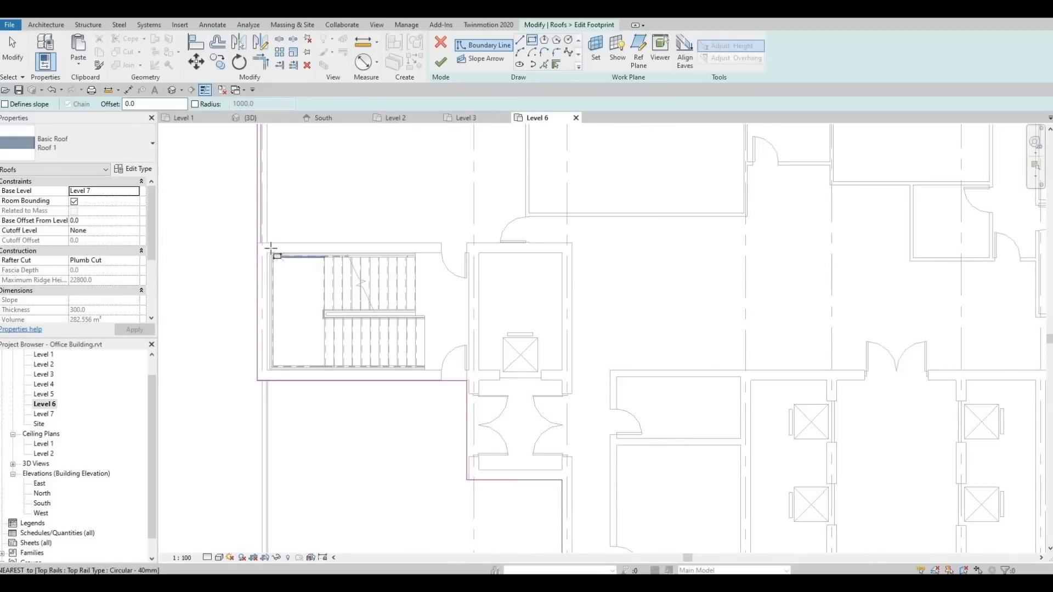
scroll(269, 252, up, 2)
click(264, 253)
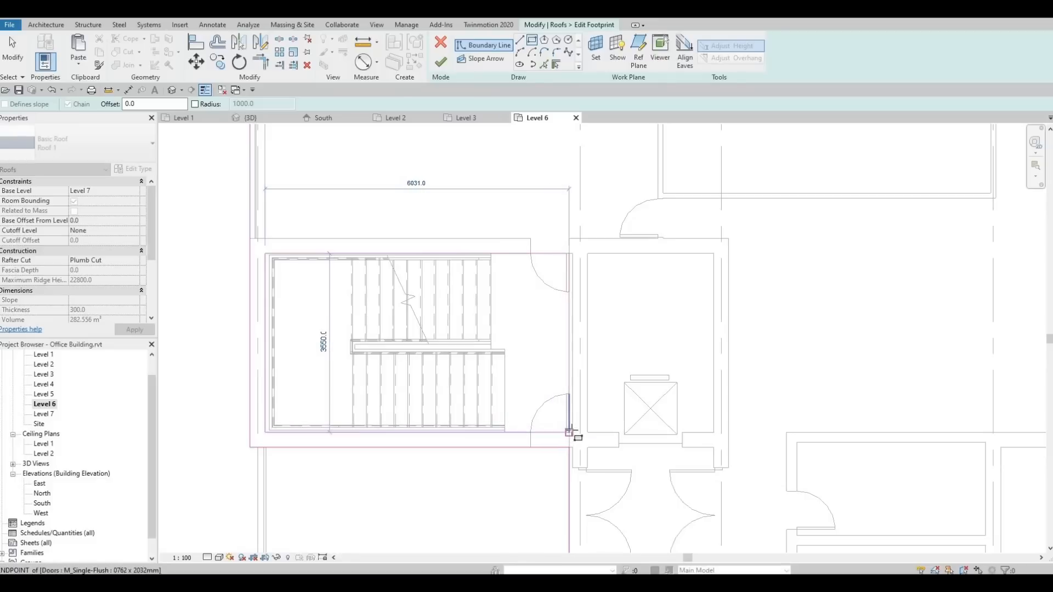
click(713, 440)
Draw a rectangular opening boundary of about 3500 by 6050 mm along the inner walls of the lower-right stairwell.
middle_drag(511, 329, 362, 244)
scroll(534, 319, down, 3)
middle_drag(733, 383, 415, 306)
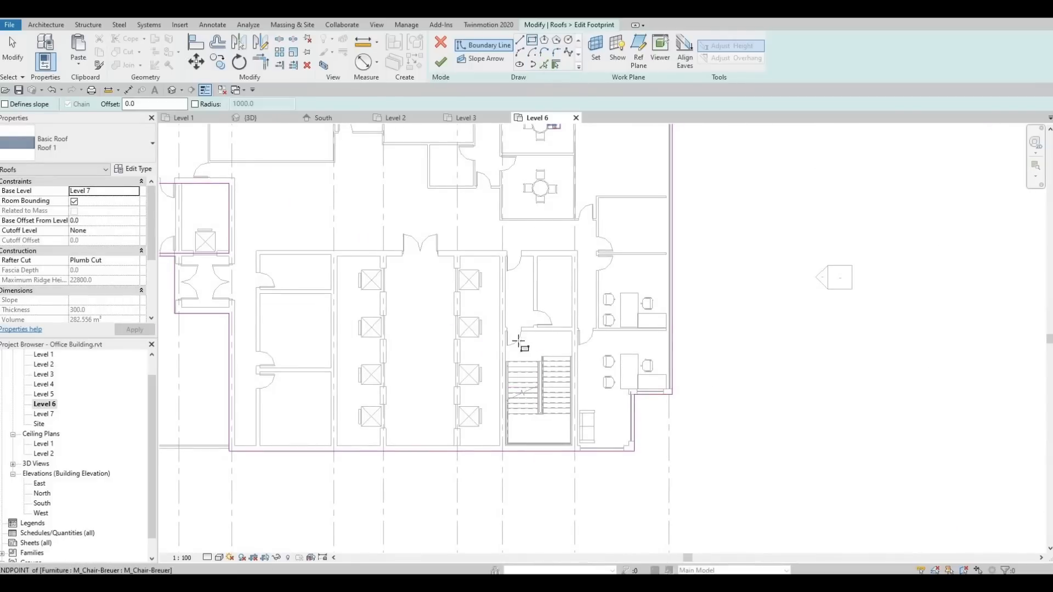
scroll(576, 332, up, 2)
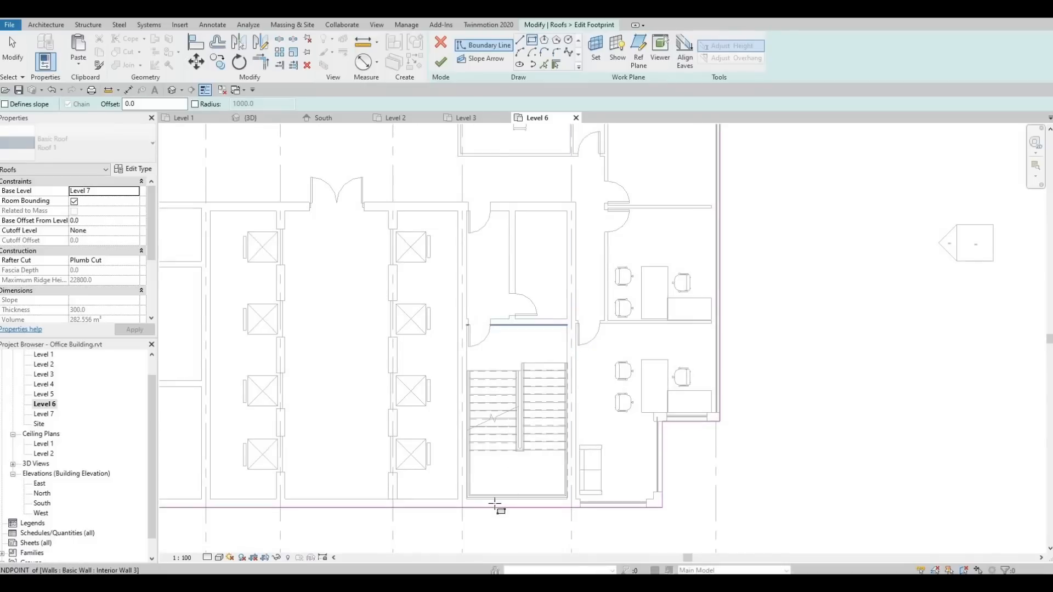
scroll(492, 498, up, 2)
click(454, 499)
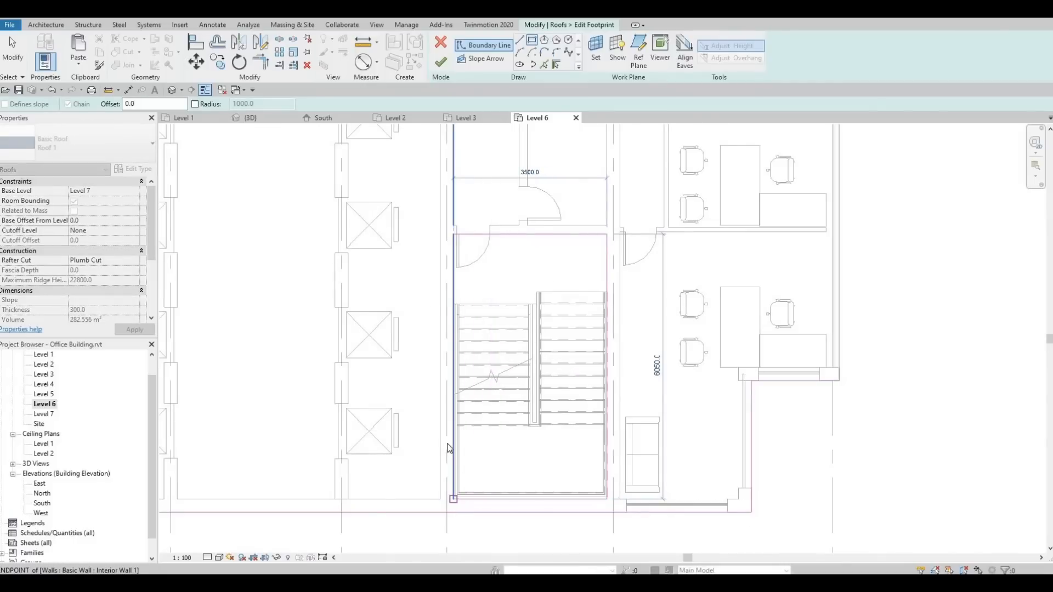
key(Escape)
key(Escape)
Finish the roof footprint sketch and inspect the roof with its stairwell openings in the 3D view.
scroll(438, 428, down, 4)
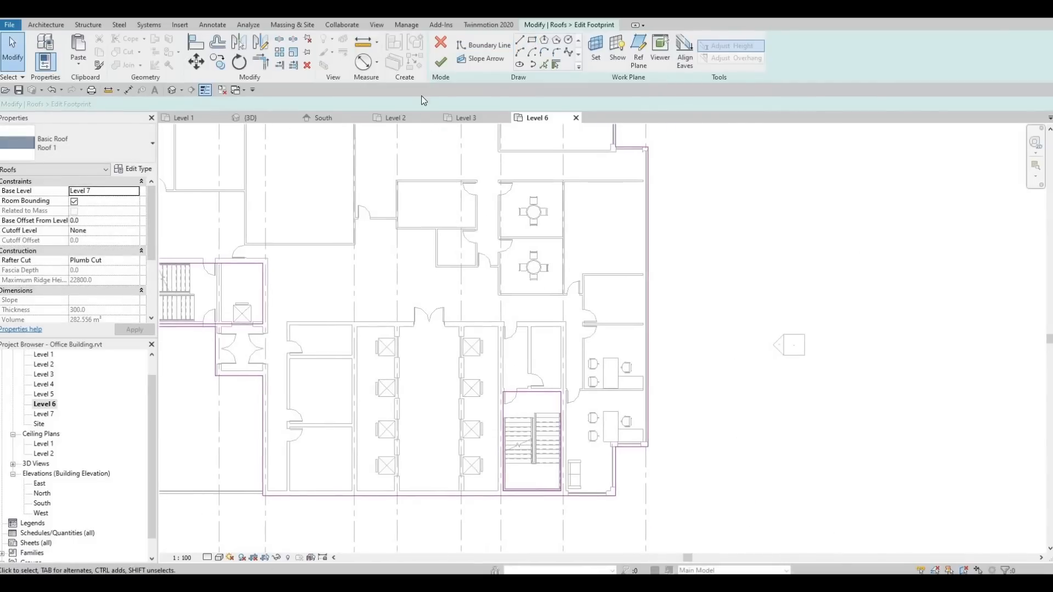
click(440, 63)
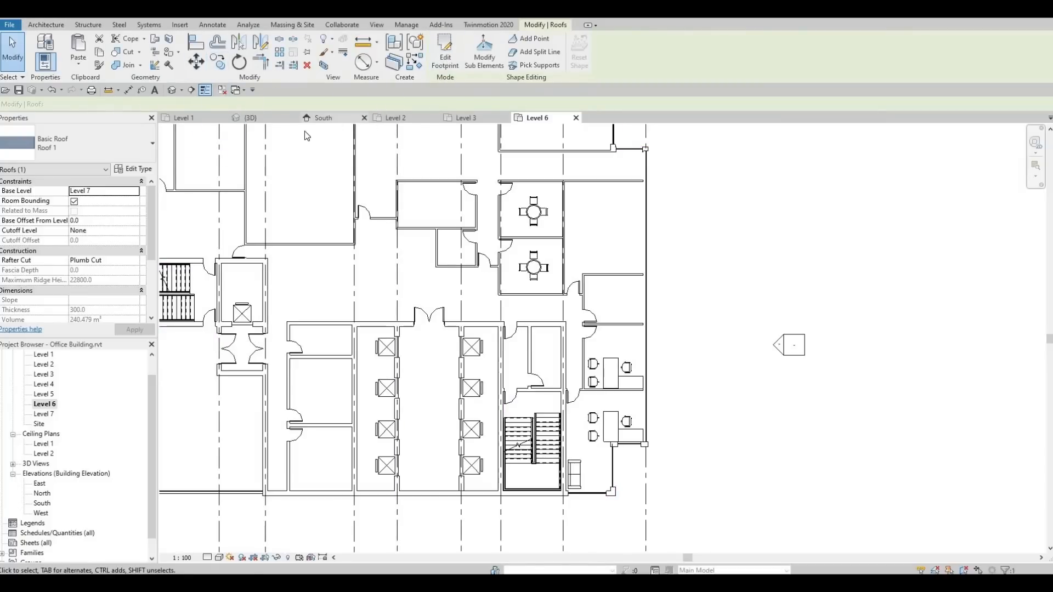
click(263, 119)
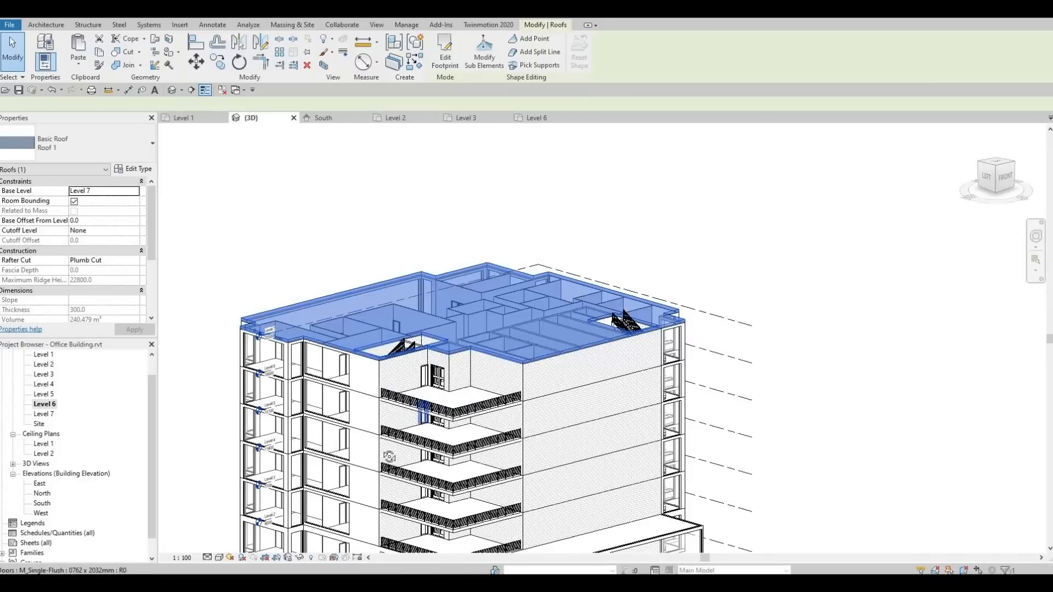
shift+middle_drag(349, 475, 290, 465)
key(Escape)
shift+middle_drag(363, 411, 442, 384)
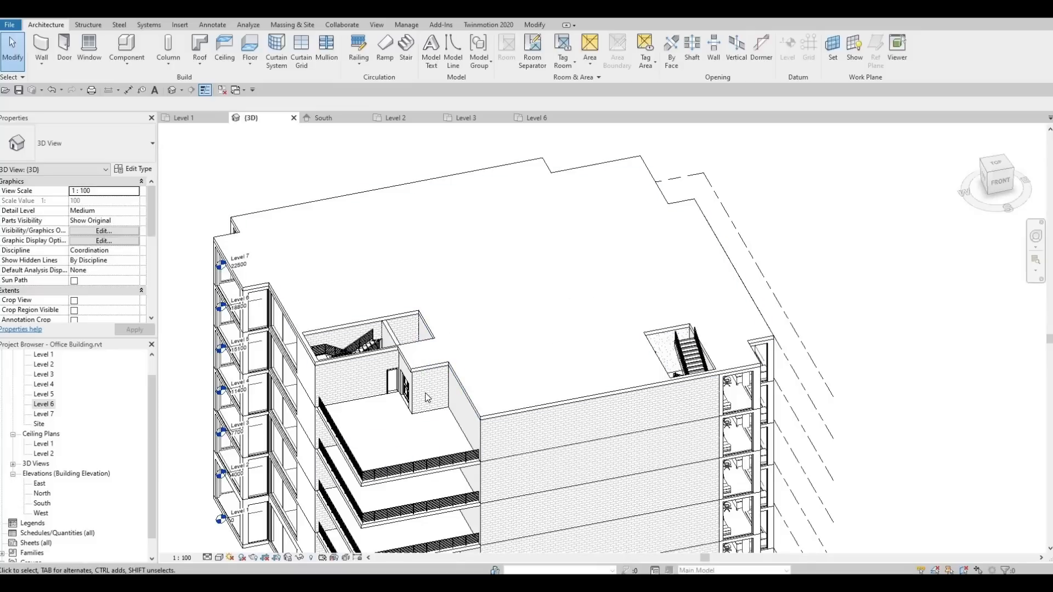
Reopen the roof's footprint for editing in the Level 6 plan and draw a rectangular opening around the left row of four elevators.
click(542, 282)
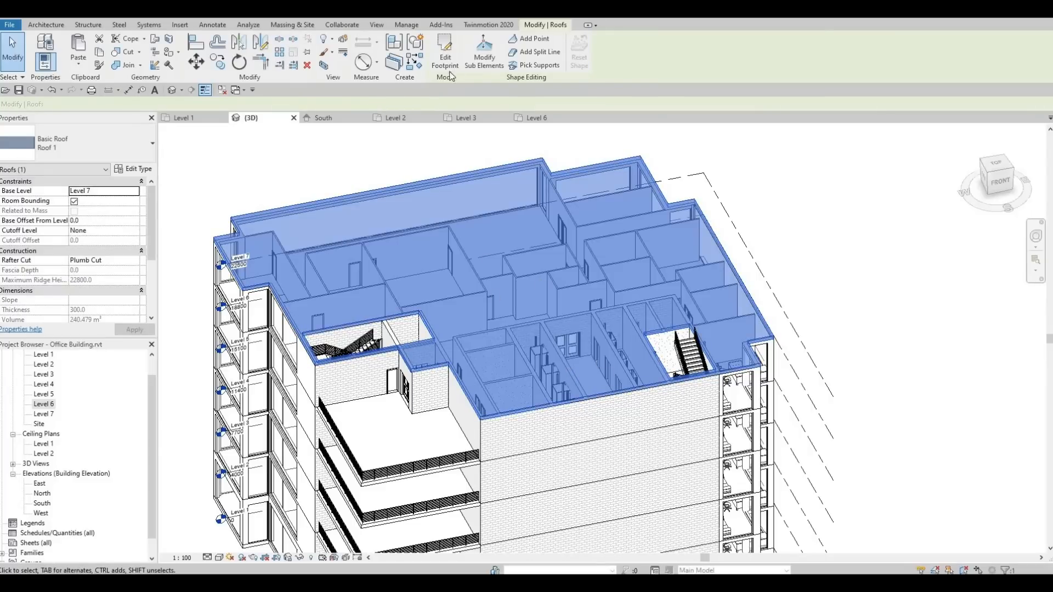
click(445, 55)
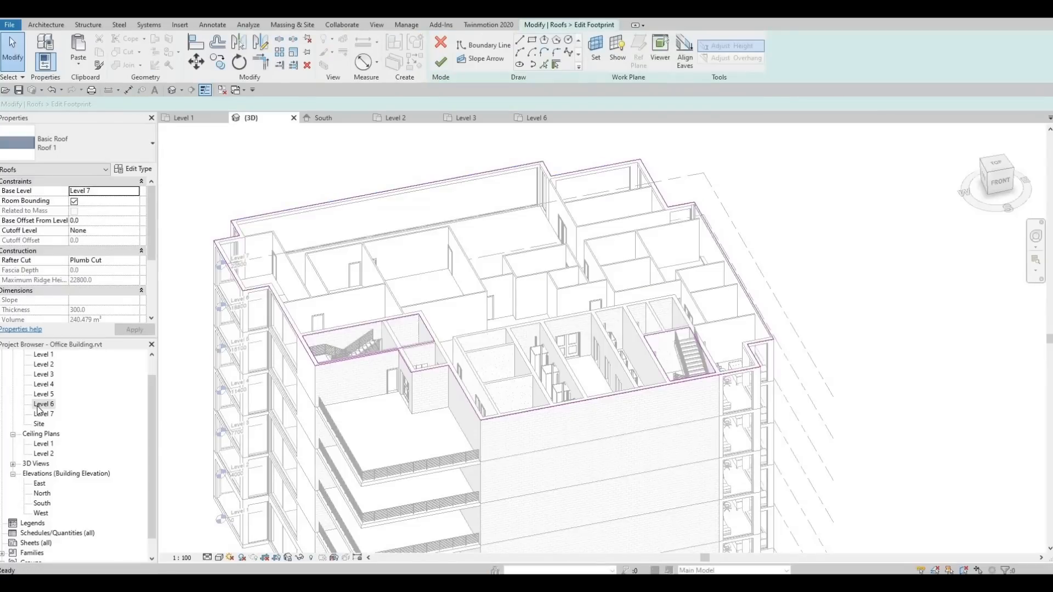
double_click(43, 404)
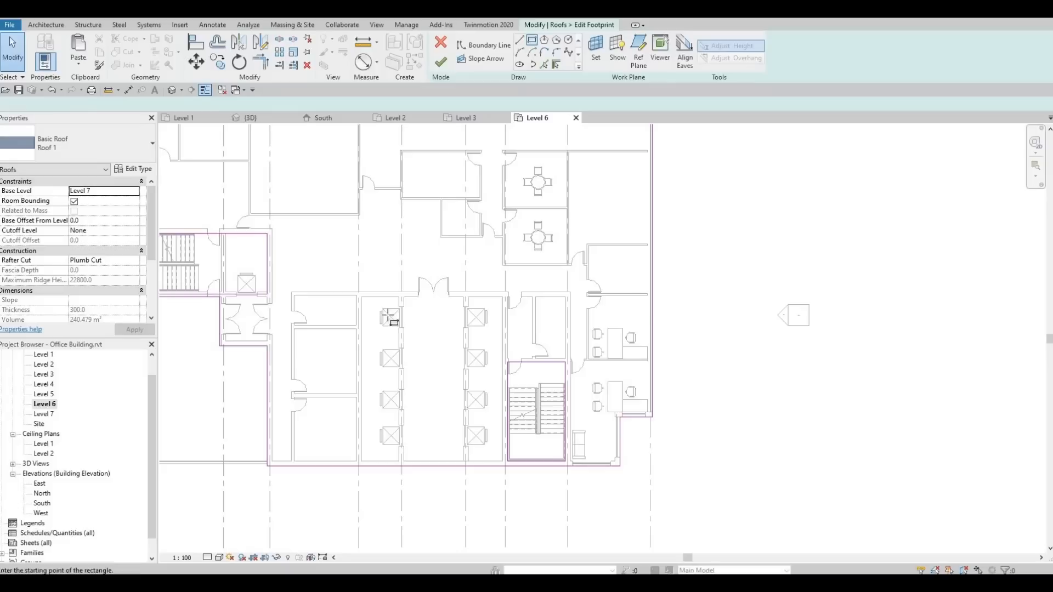
scroll(390, 316, up, 3)
click(414, 267)
middle_drag(345, 521, 407, 218)
click(373, 401)
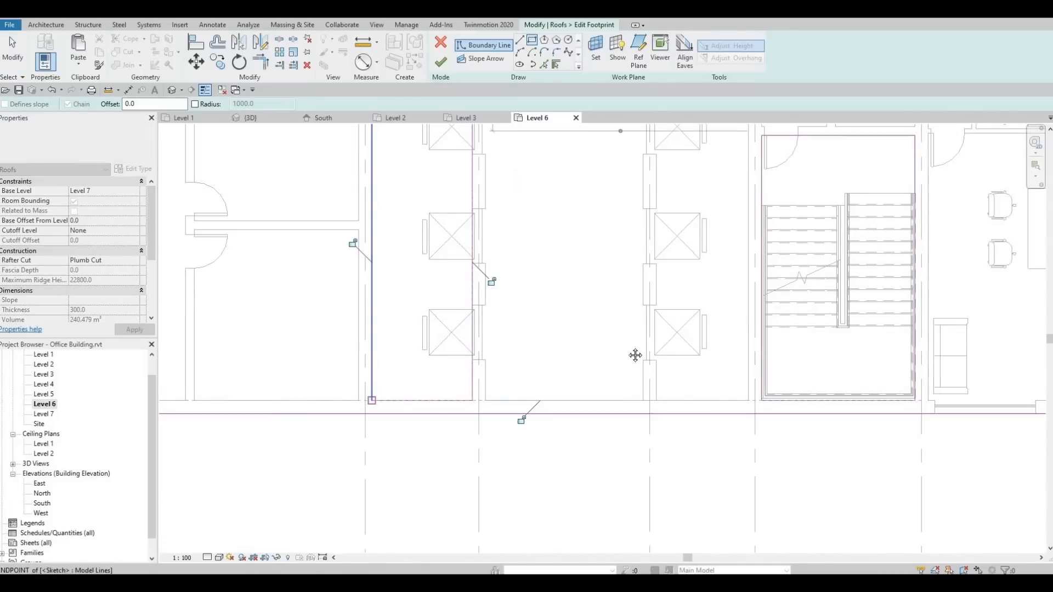
Draw a second rectangular opening boundary along the inner walls of the right row of four elevators.
scroll(543, 329, down, 2)
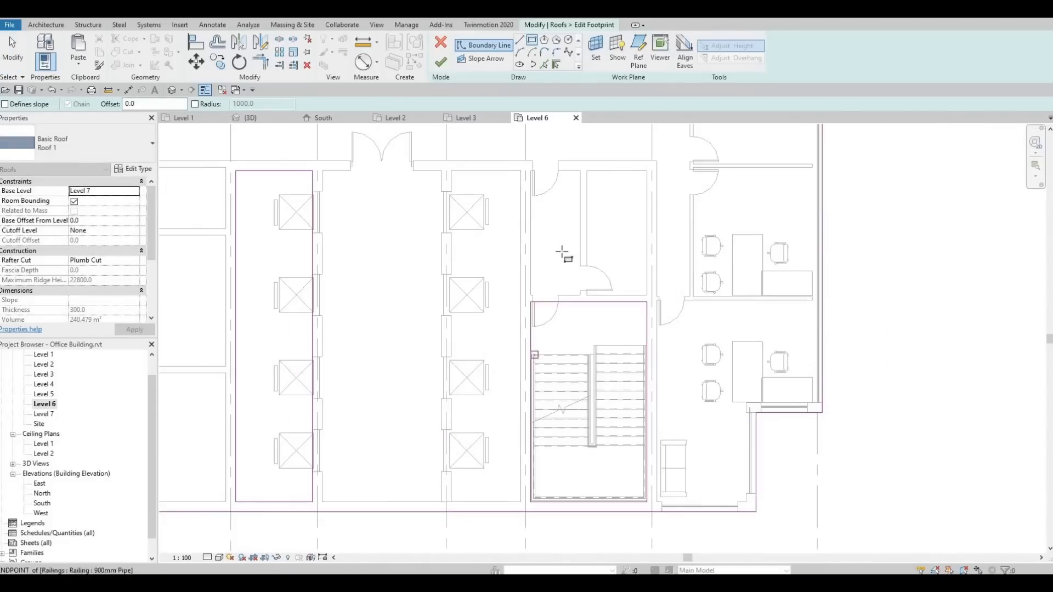
click(521, 170)
mouse_move(458, 460)
middle_down()
mouse_move(498, 383)
mouse_move(482, 419)
middle_up()
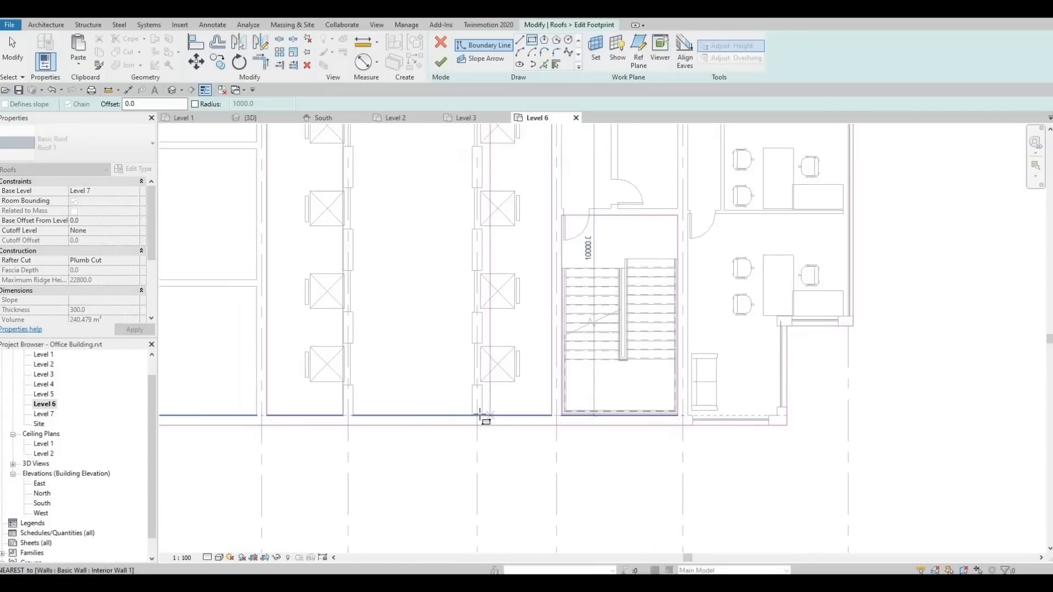
click(483, 417)
key(Escape)
key(Escape)
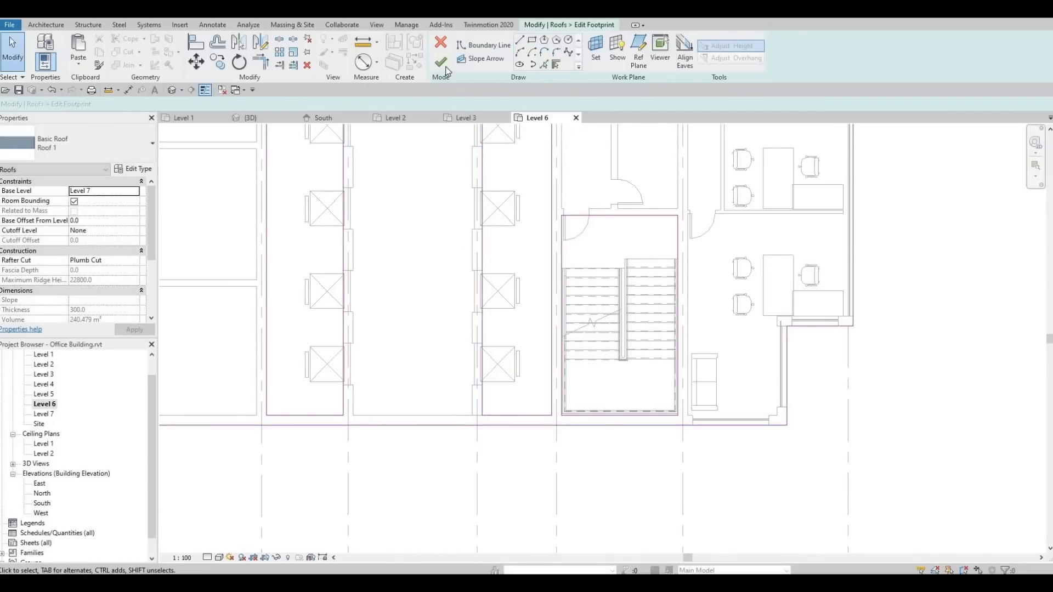
Finish the edited roof footprint and inspect the elevator shaft openings in the 3D view.
click(446, 70)
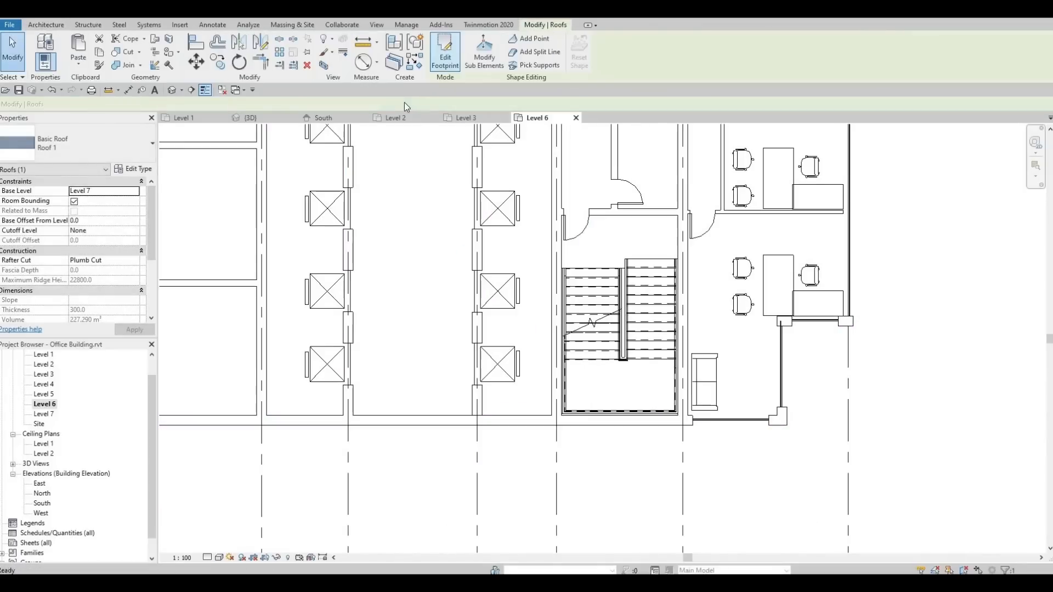
click(251, 118)
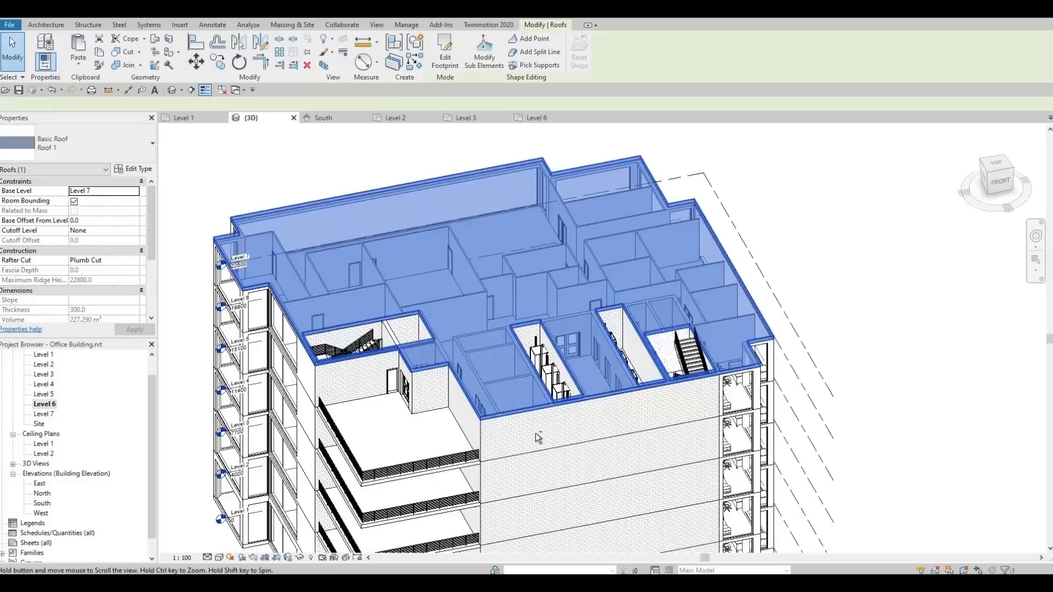
shift+middle_drag(492, 373, 564, 480)
key(Escape)
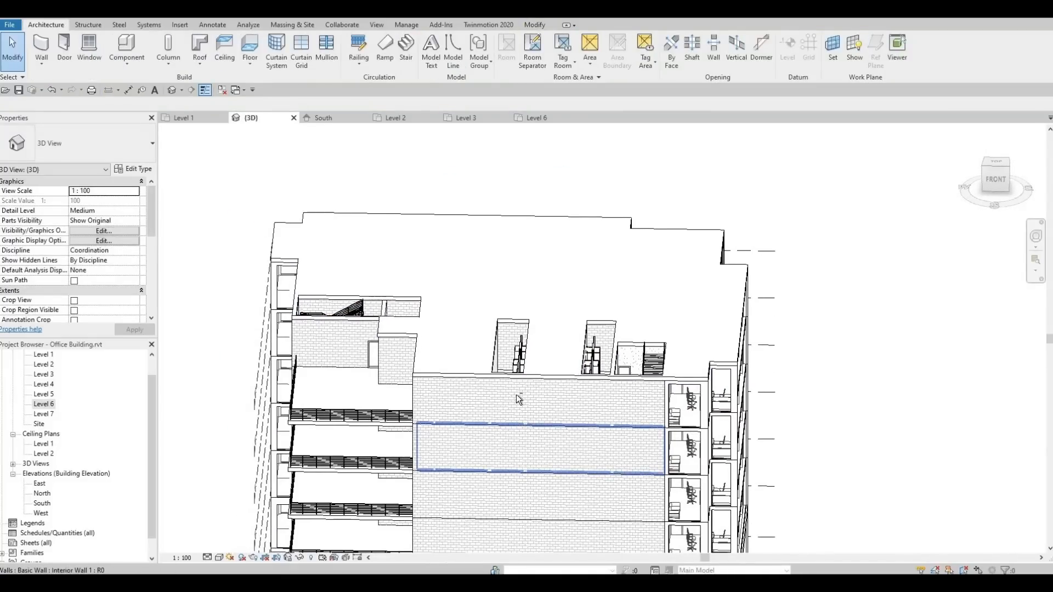
shift+middle_drag(635, 399, 679, 385)
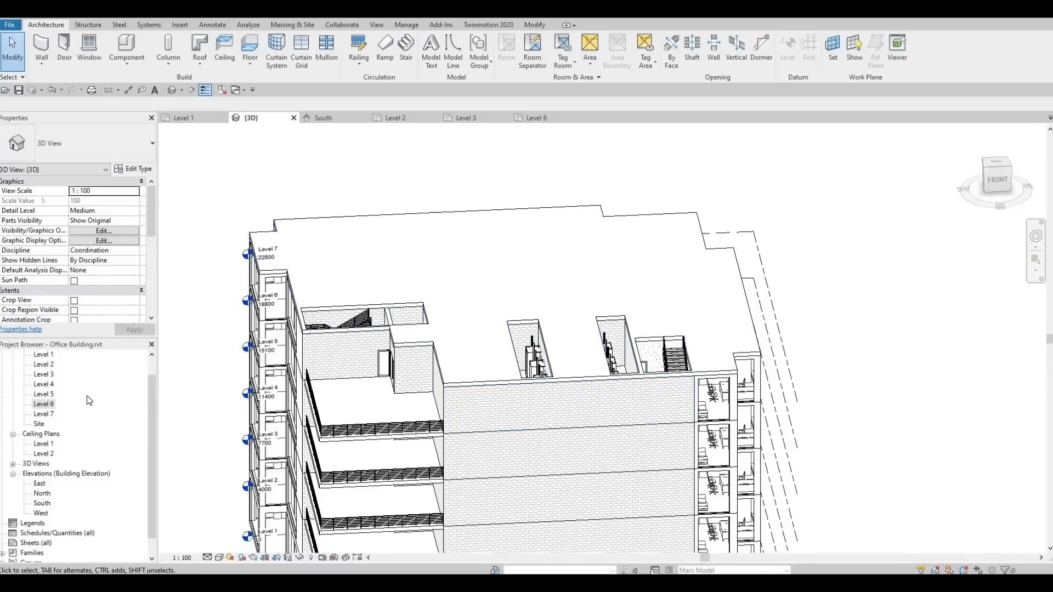
Open the Level 7 floor plan and examine the roof outline and its openings.
click(44, 404)
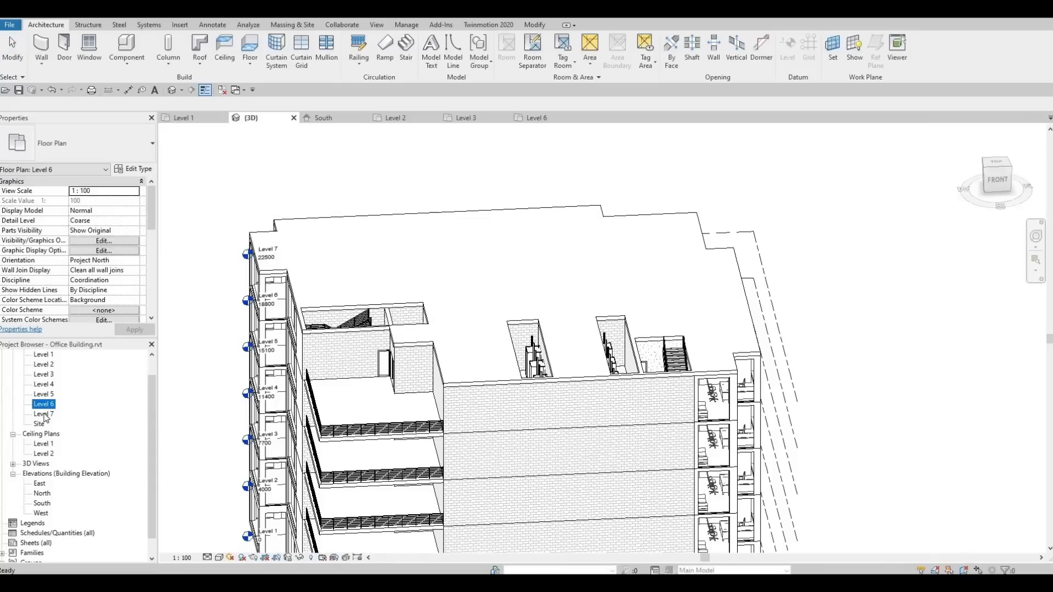
double_click(44, 415)
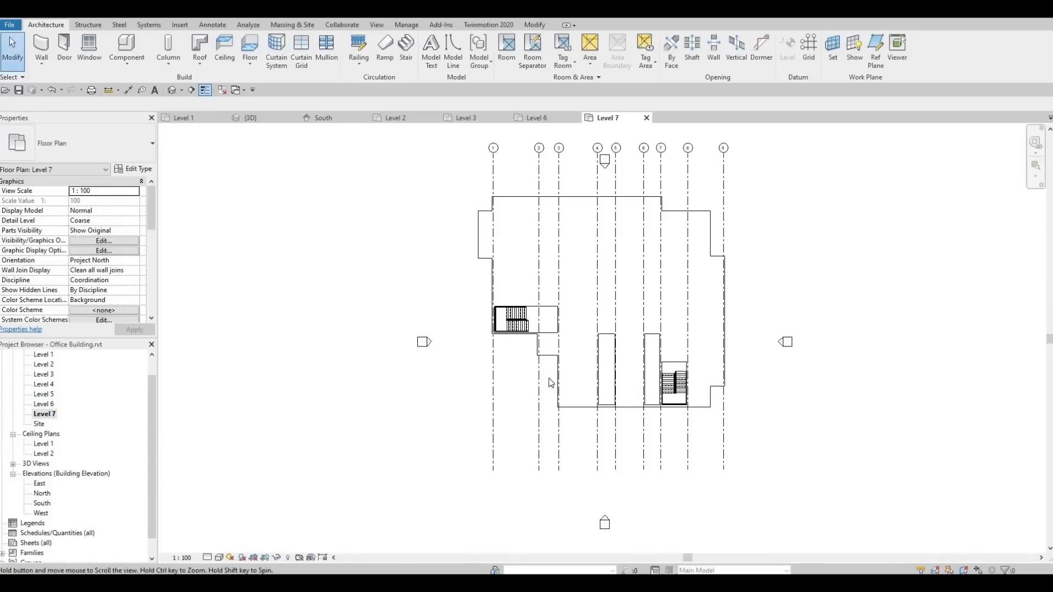
scroll(550, 382, up, 4)
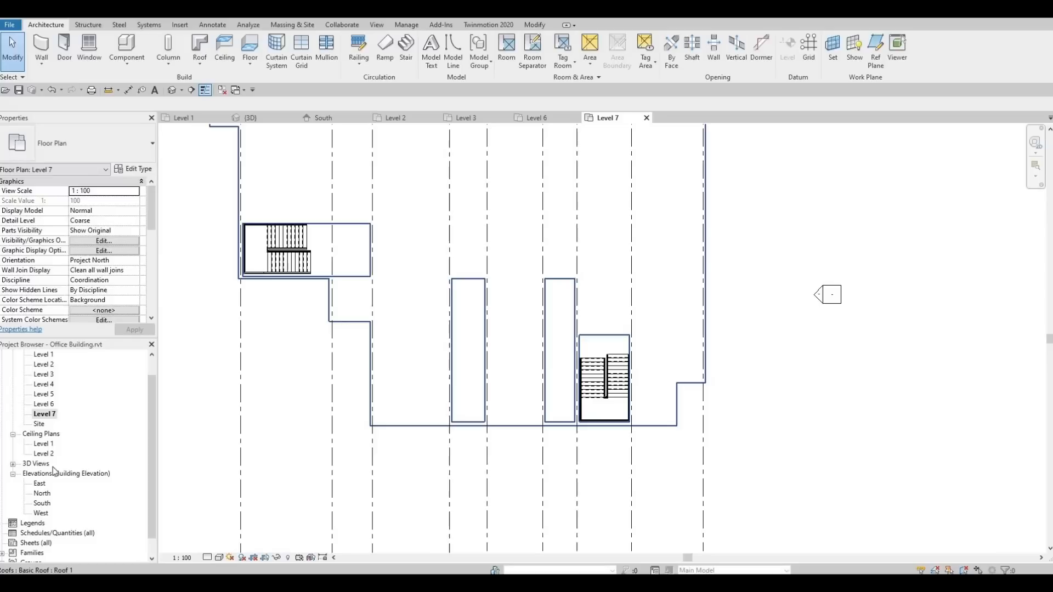
In the South elevation, extend the aligned level lines so their heads sit farther from the building beyond grid 9.
double_click(42, 504)
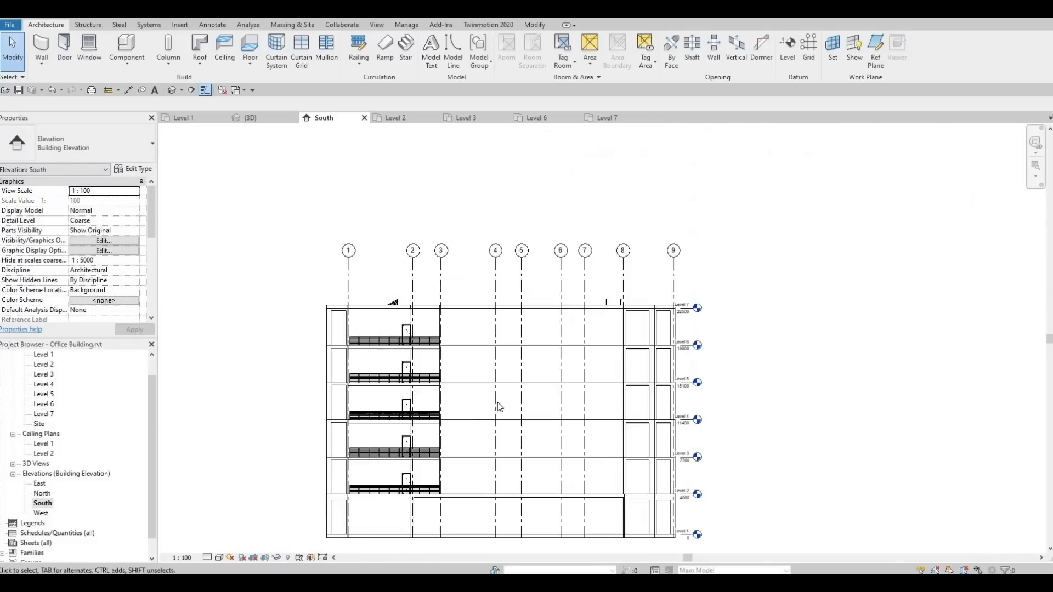
scroll(586, 349, up, 5)
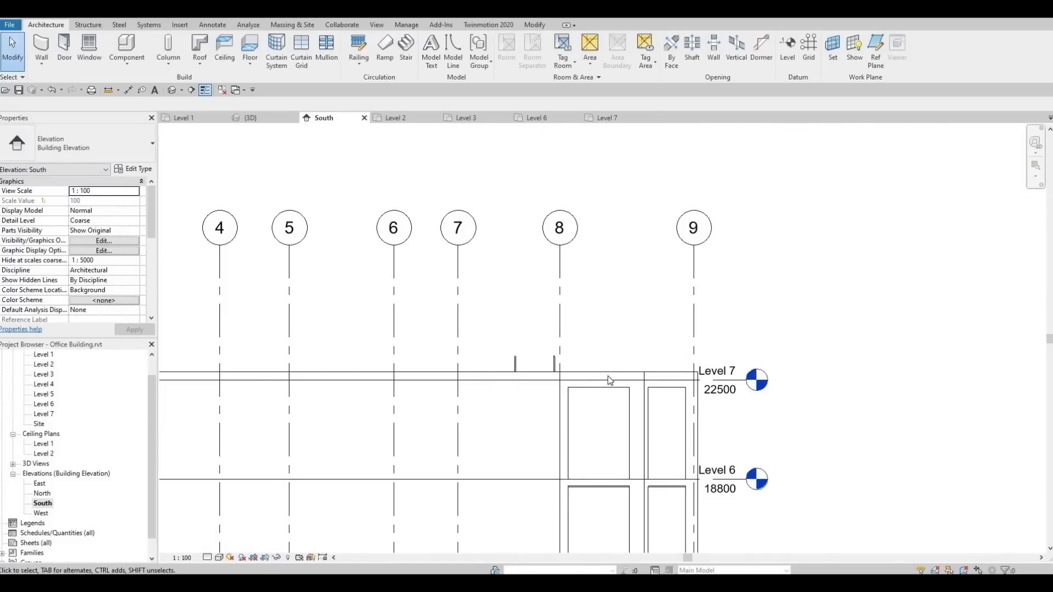
scroll(692, 384, up, 1)
scroll(705, 387, down, 3)
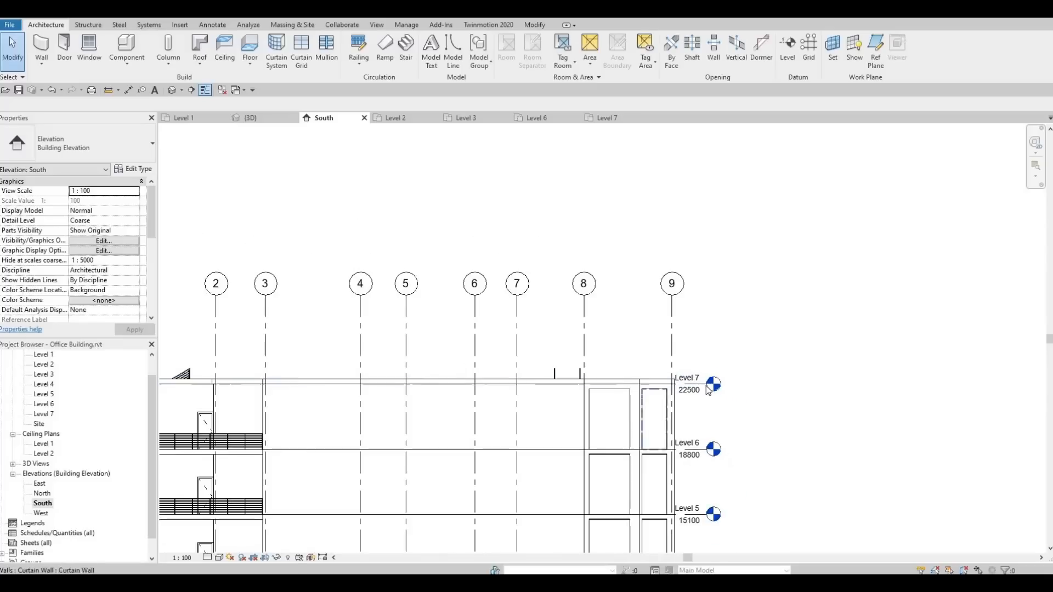
scroll(711, 400, up, 5)
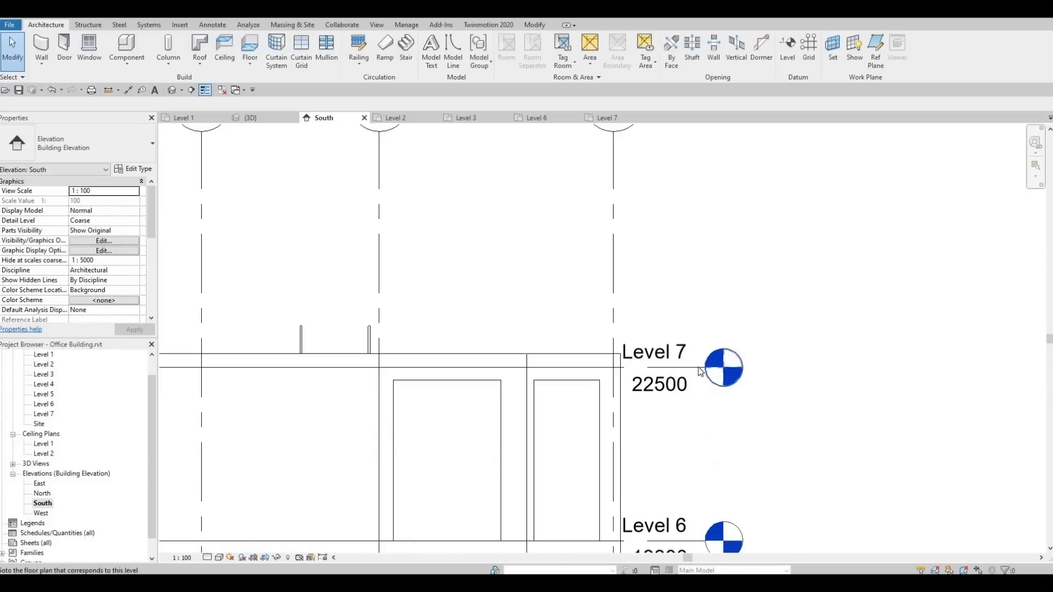
click(701, 378)
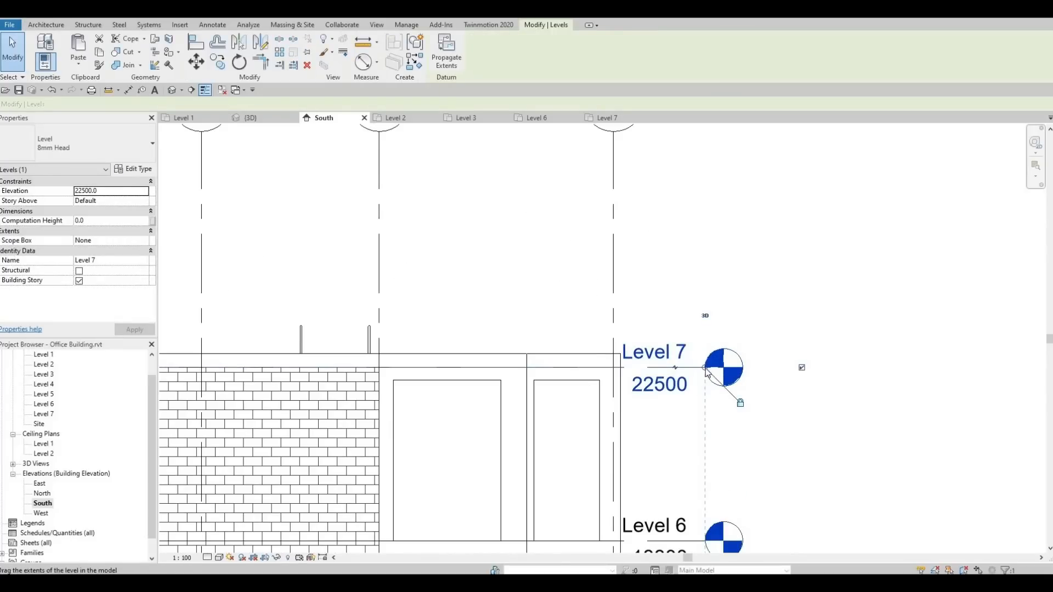
drag(766, 373, 917, 367)
middle_drag(708, 386, 695, 339)
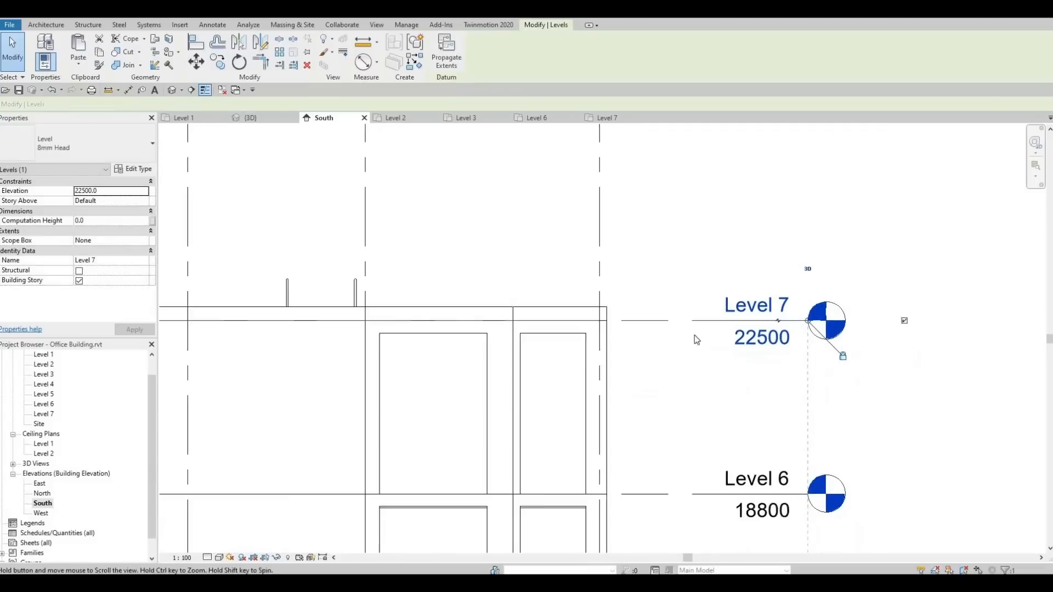
Rename Level 7 as Lower Roof and rename its corresponding views to match.
scroll(694, 334, down, 4)
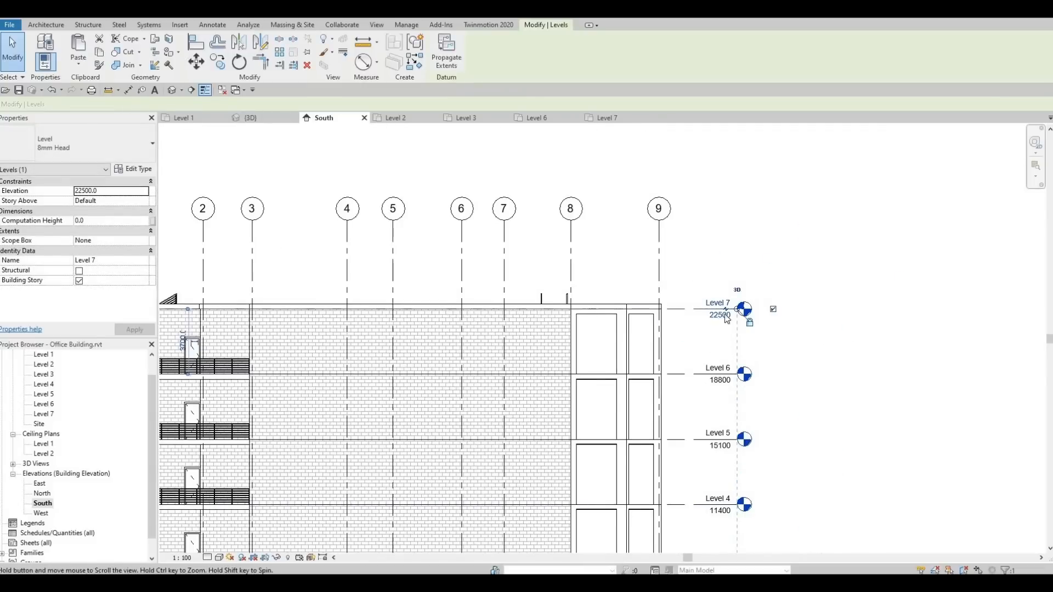
scroll(727, 321, up, 3)
click(696, 324)
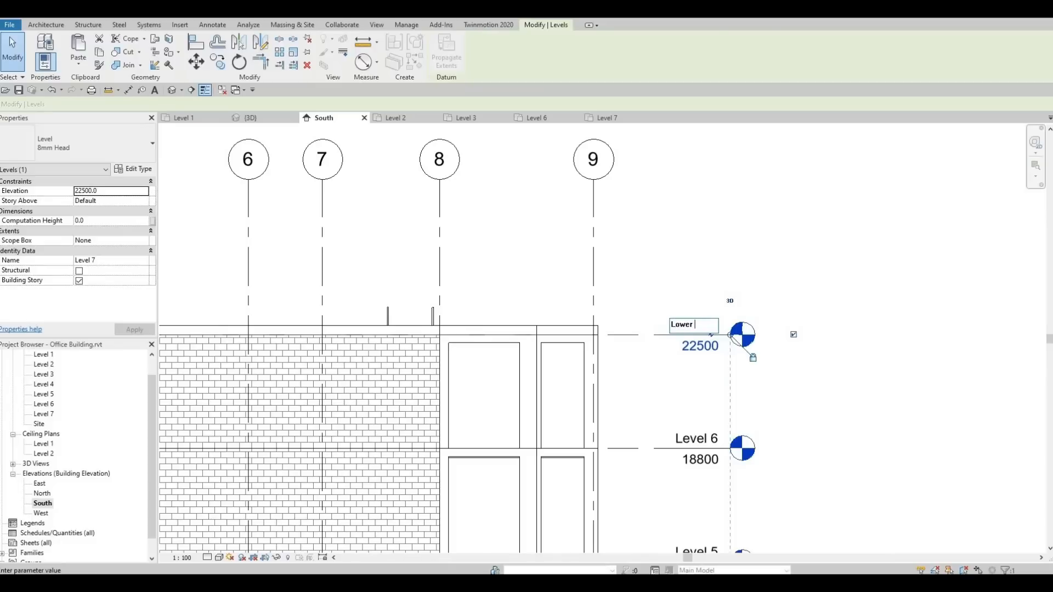
key(Return)
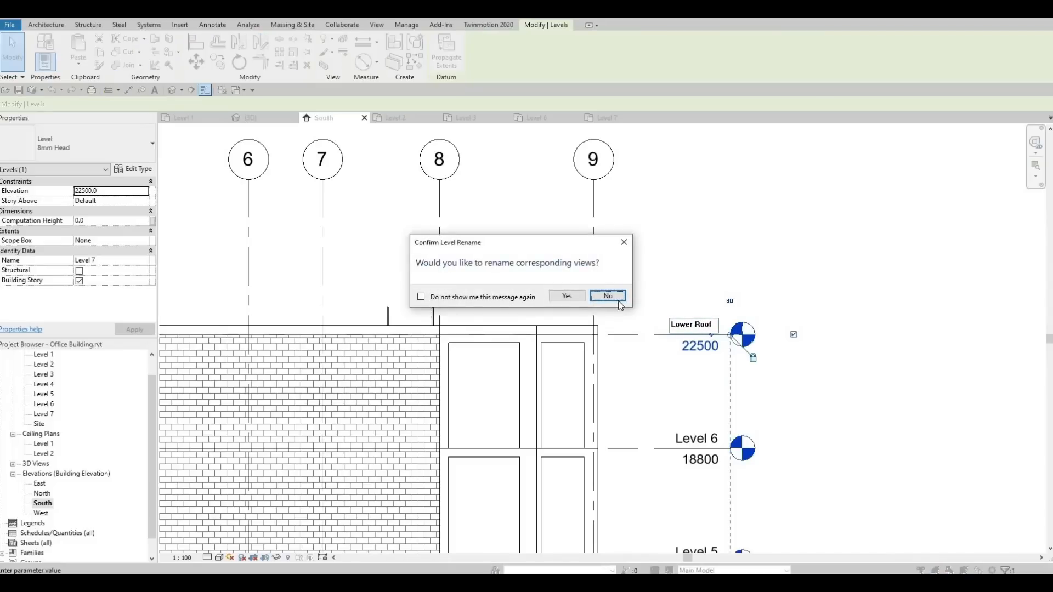
click(568, 295)
key(Escape)
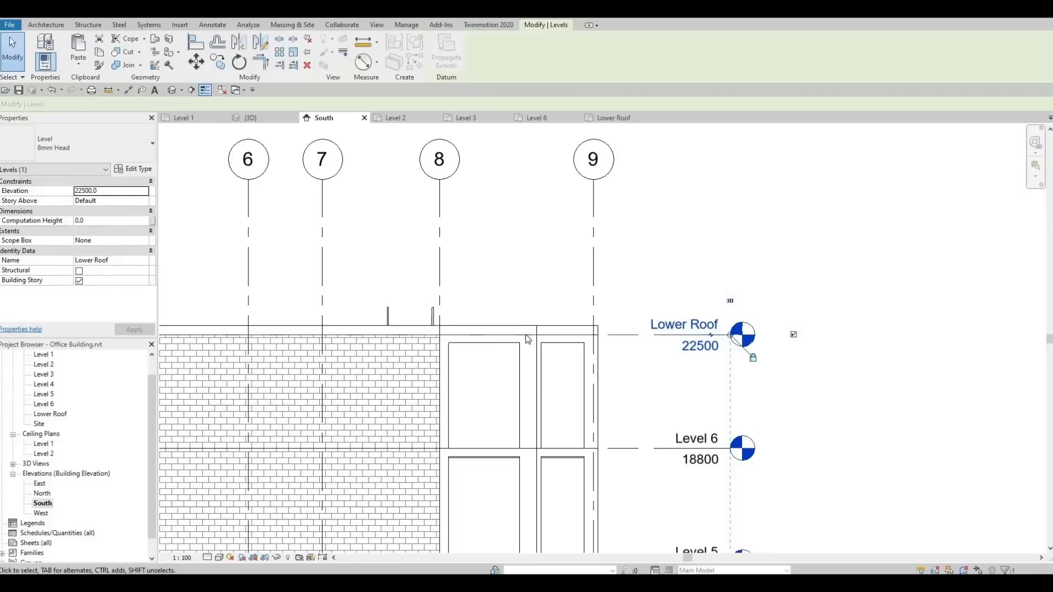
Copy the Lower Roof level line vertically upward by 2500 mm in the South elevation.
scroll(659, 351, down, 2)
scroll(658, 351, down, 2)
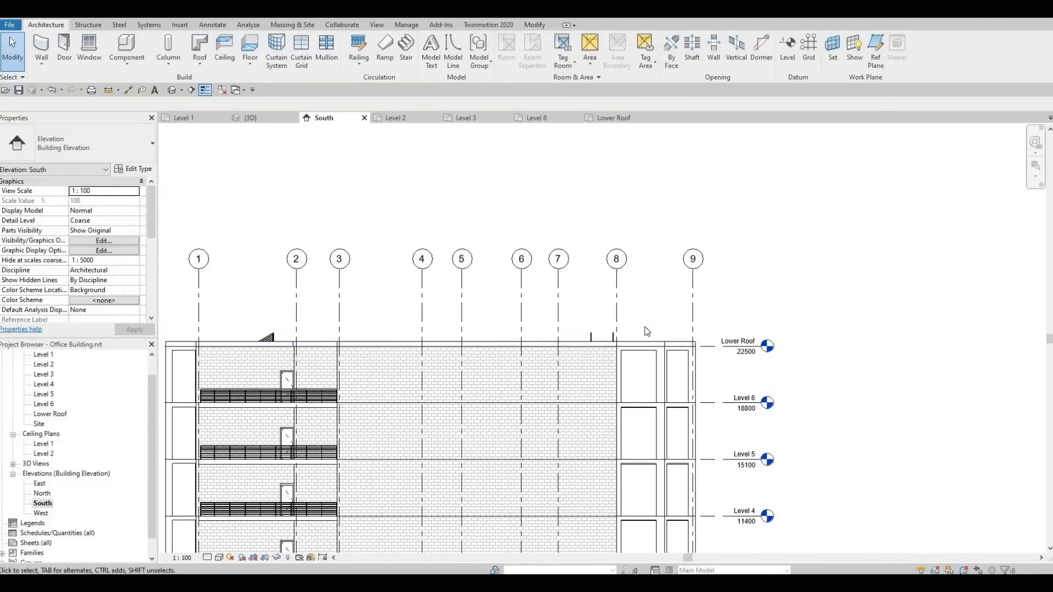
click(706, 345)
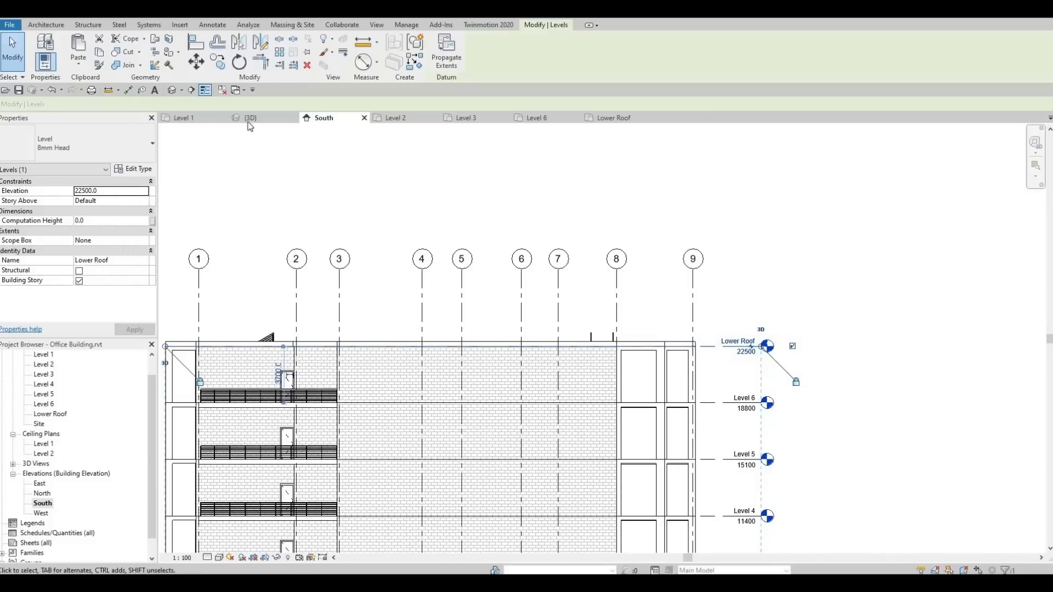
click(218, 65)
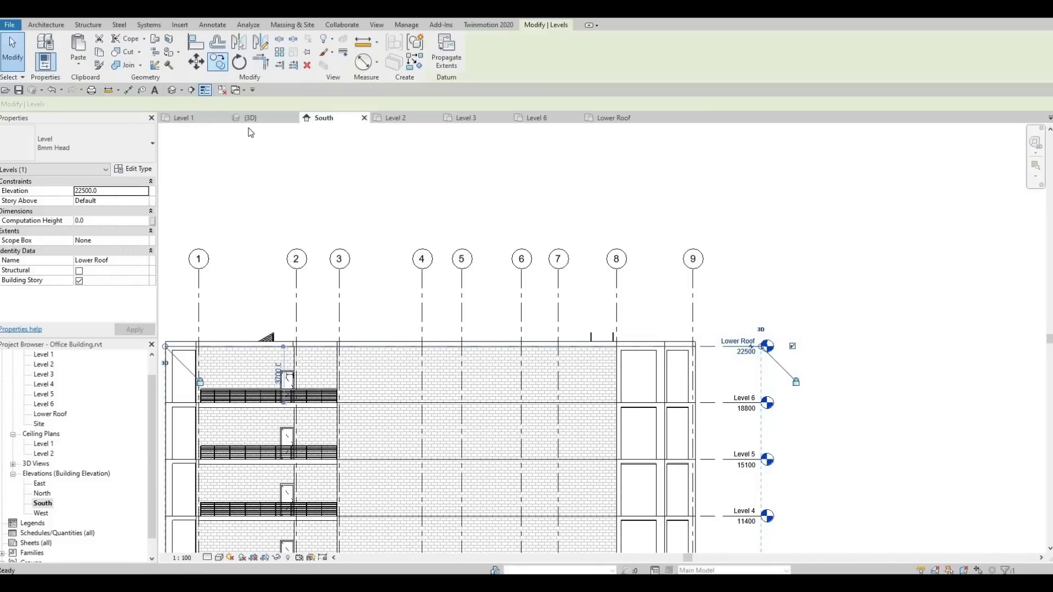
click(718, 349)
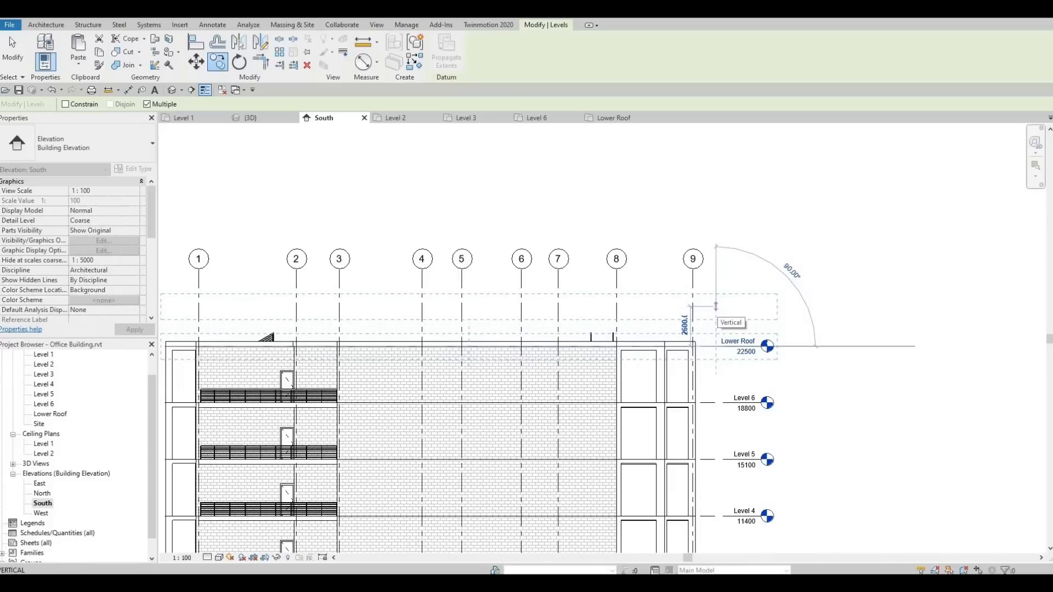
text(2500)
key(Return)
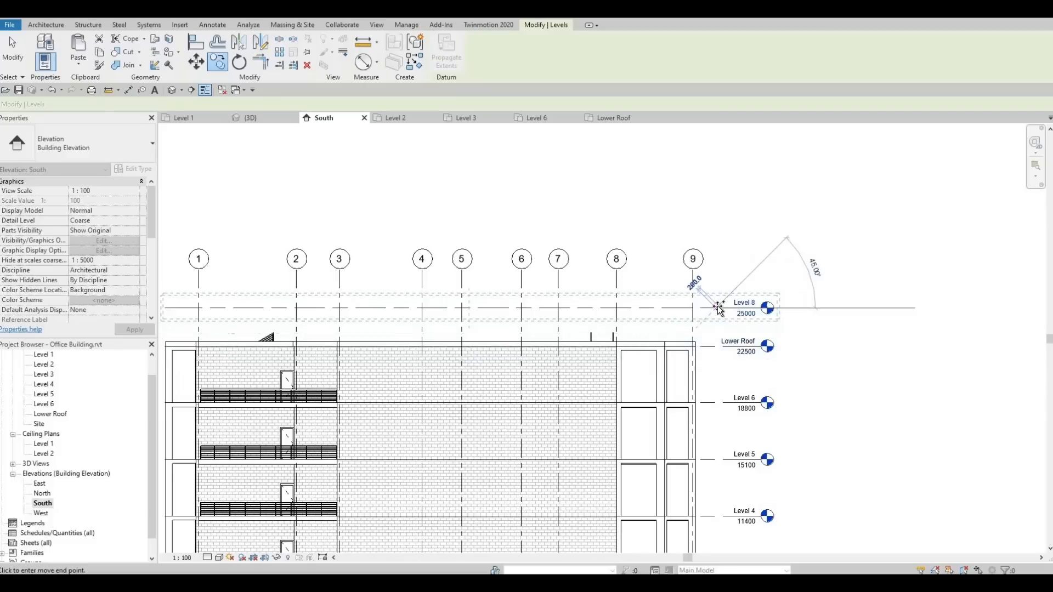
key(Escape)
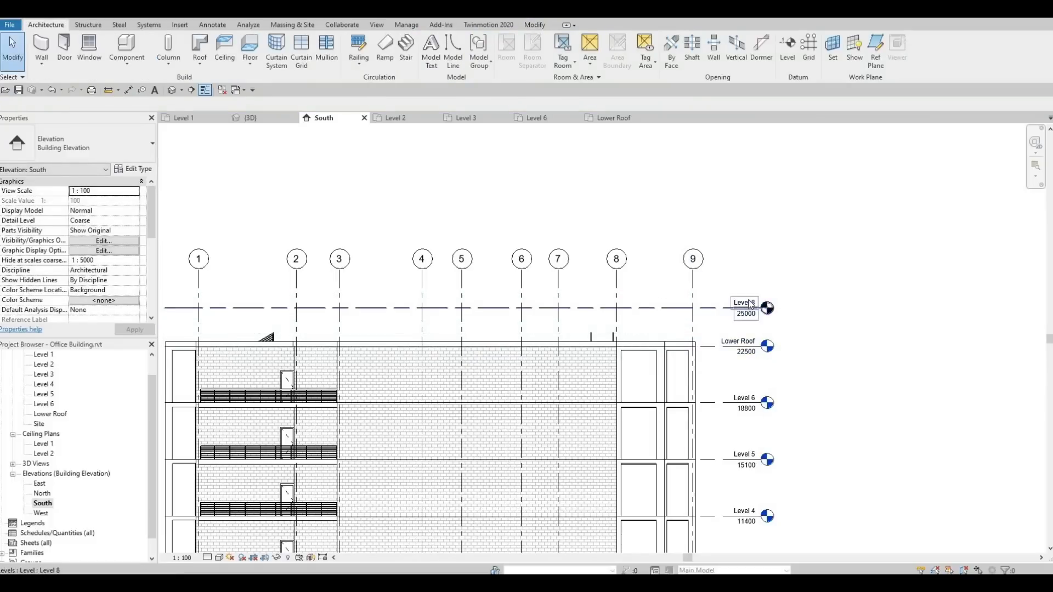
Rename the new level above Lower Roof as Top Roof.
click(736, 307)
click(739, 301)
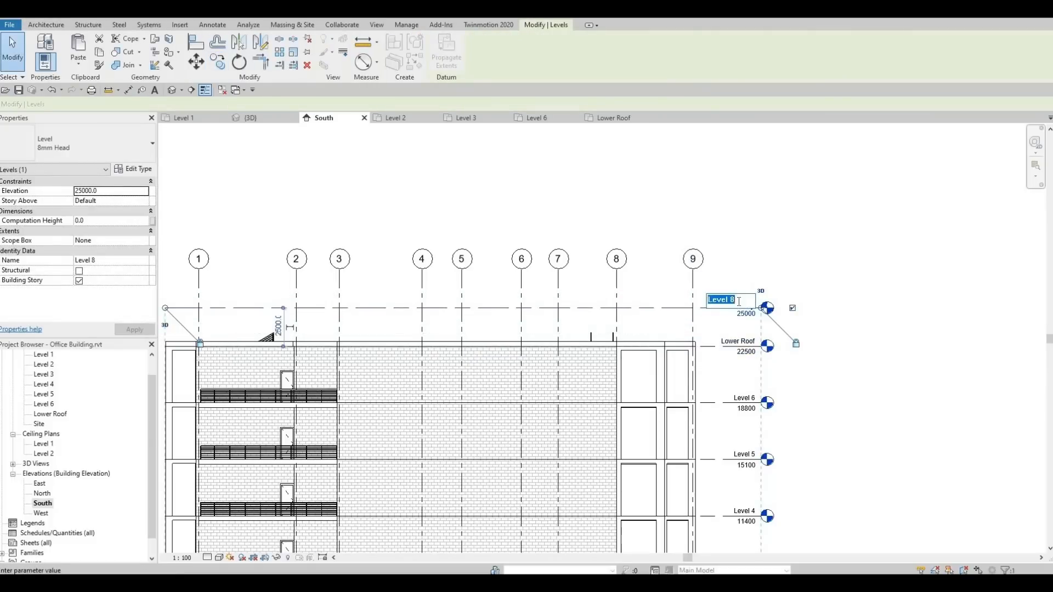
text(Top roof)
key(Return)
key(Escape)
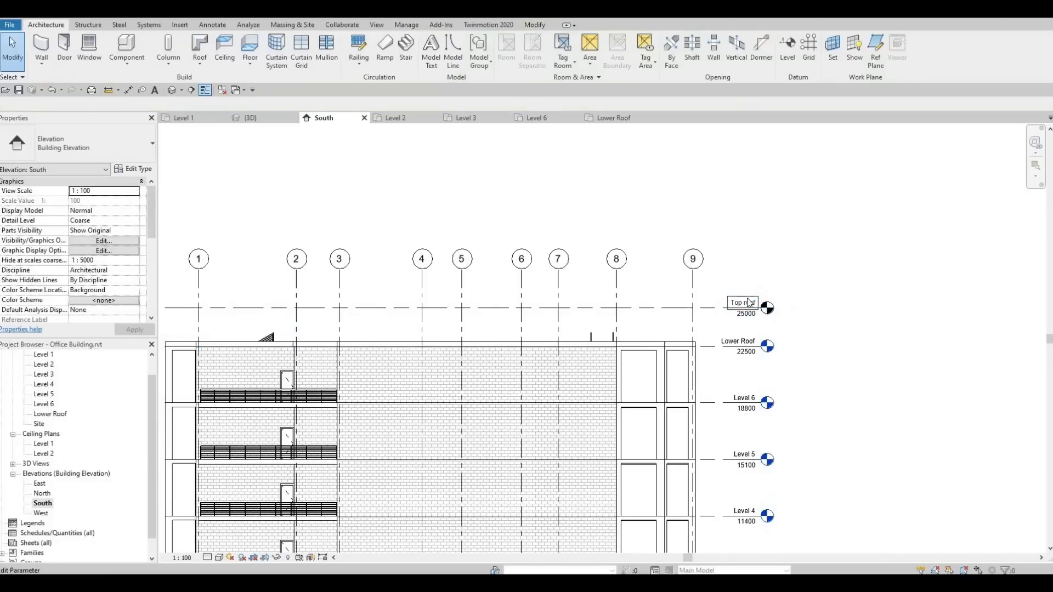
click(747, 303)
click(747, 302)
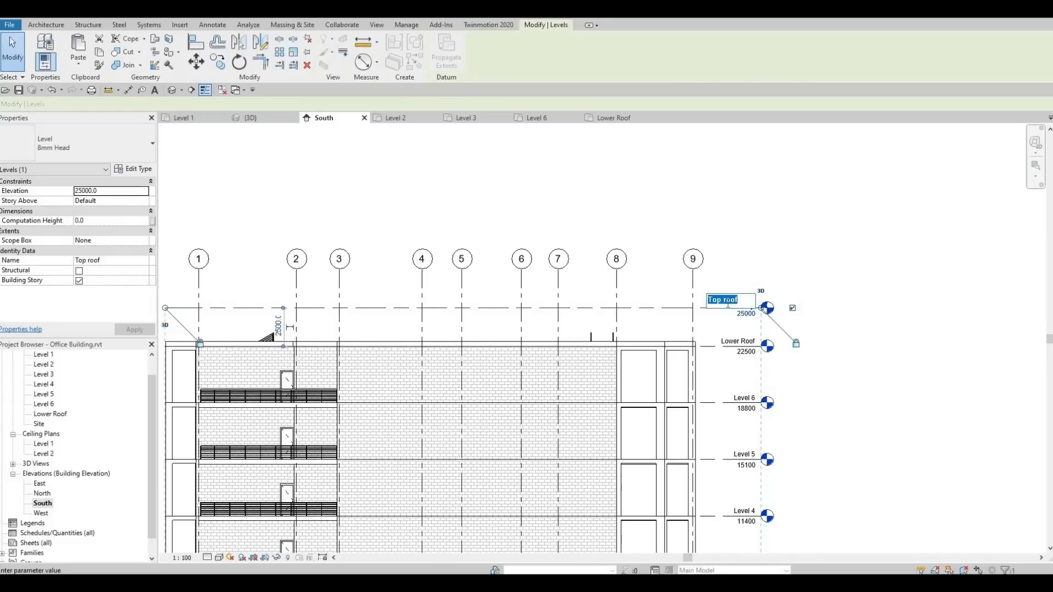
click(728, 304)
key(Return)
key(Escape)
Create a floor plan view for the Top Roof level.
middle_drag(371, 439, 677, 306)
scroll(677, 307, down, 1)
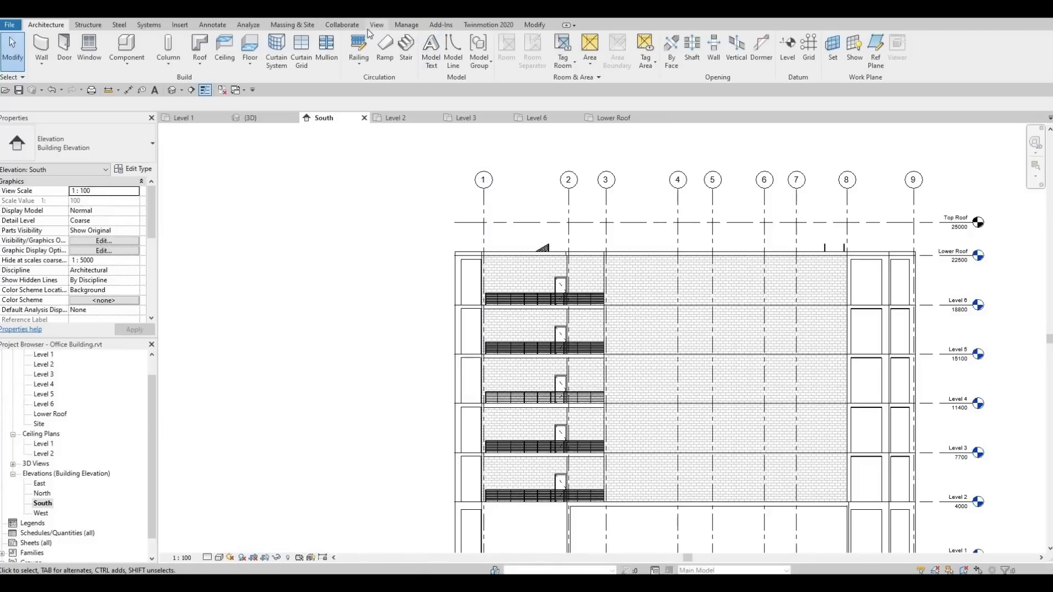
click(373, 24)
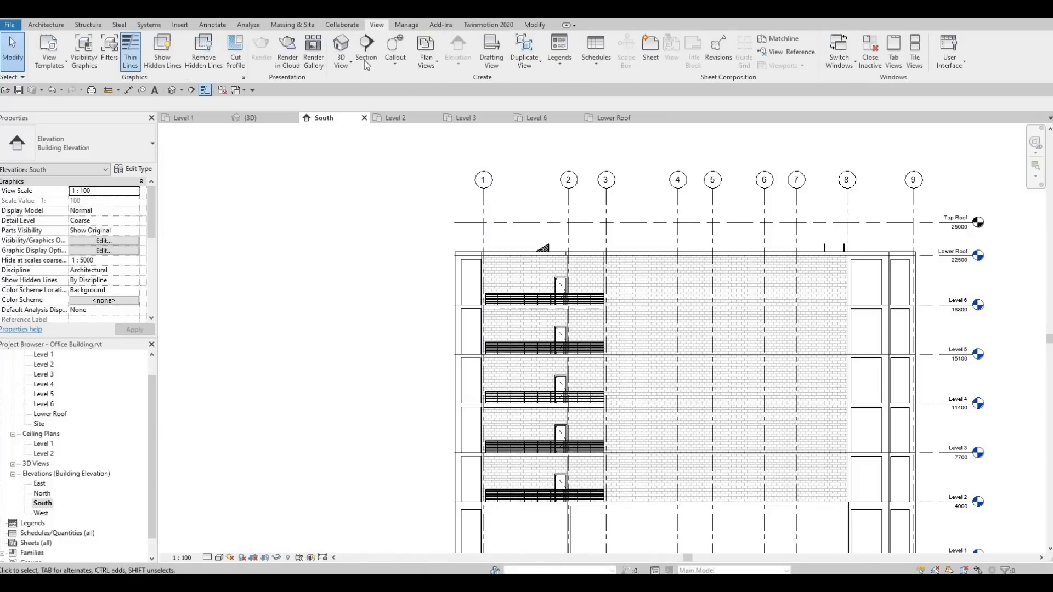
click(425, 59)
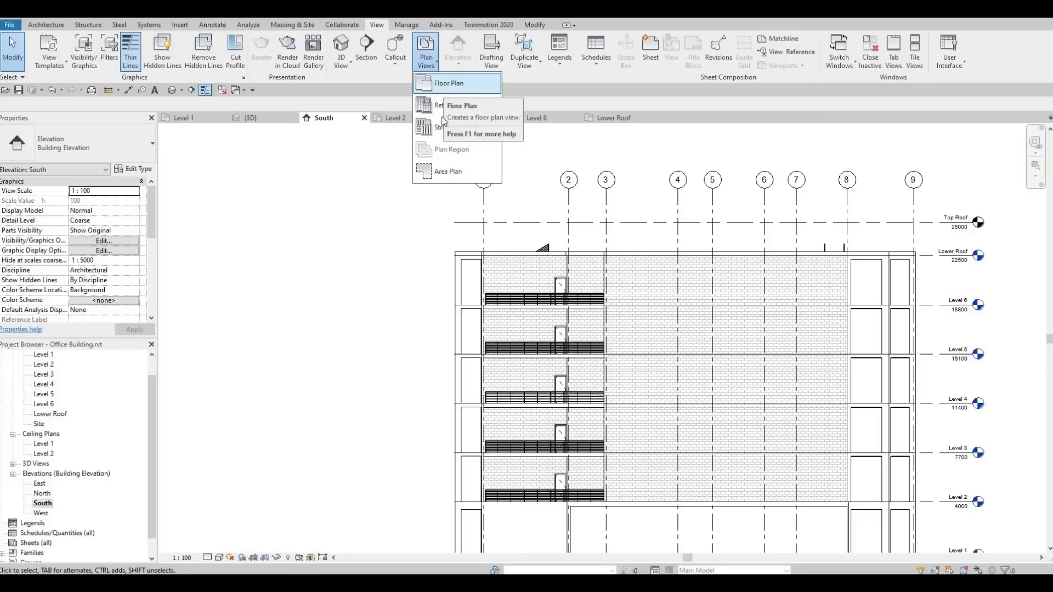
click(449, 83)
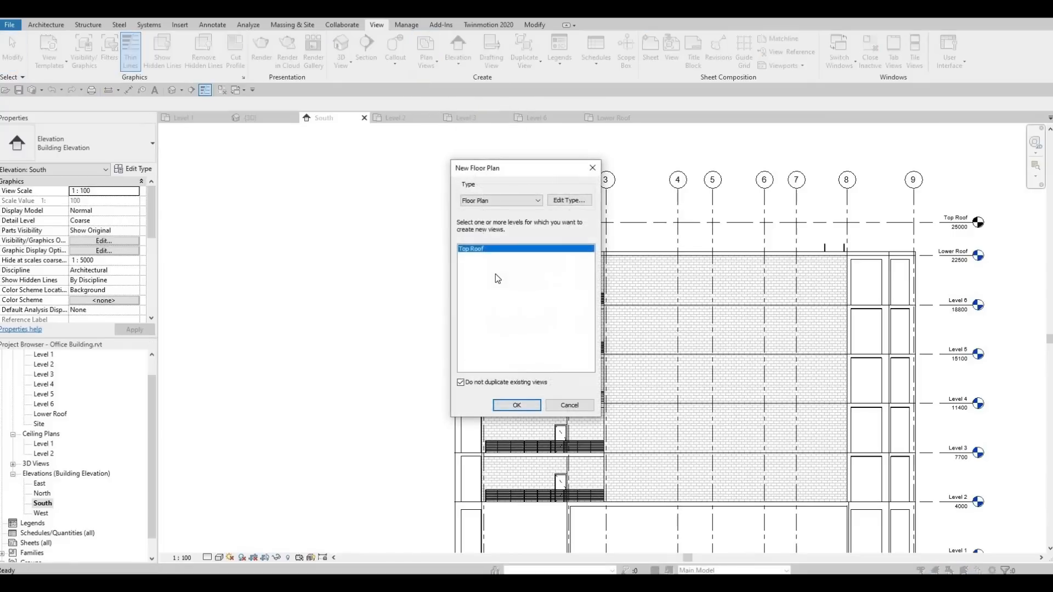
click(518, 406)
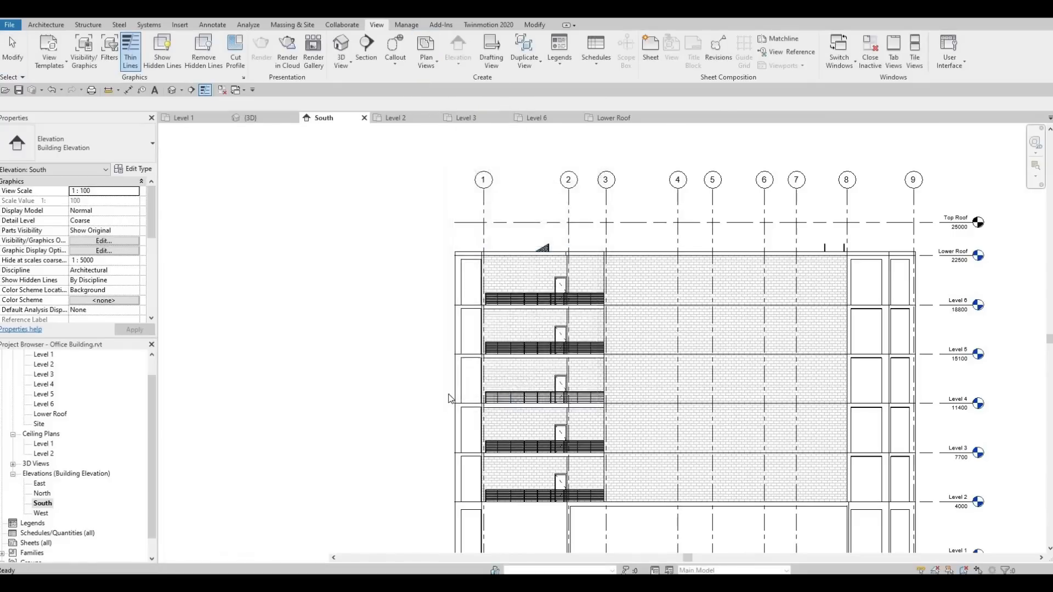
Open the Lower Roof floor plan with both stairwell openings in view.
double_click(52, 416)
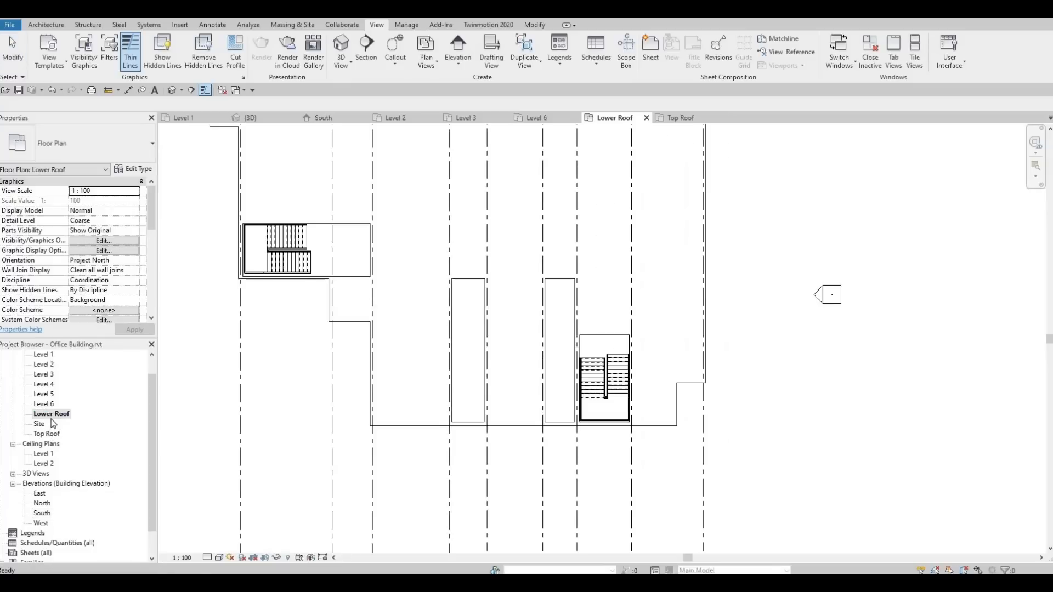
middle_drag(431, 280, 464, 316)
scroll(418, 296, down, 1)
middle_drag(340, 301, 338, 332)
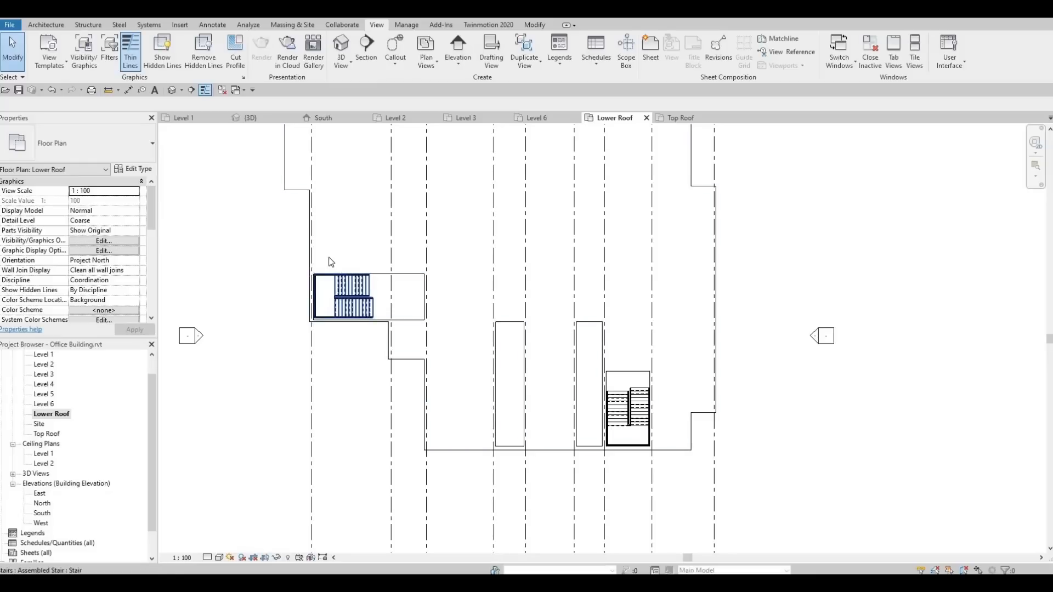
Start a wall with the Exterior Wall 1 type and duplicate that type as Exterior Wall 2.
click(45, 26)
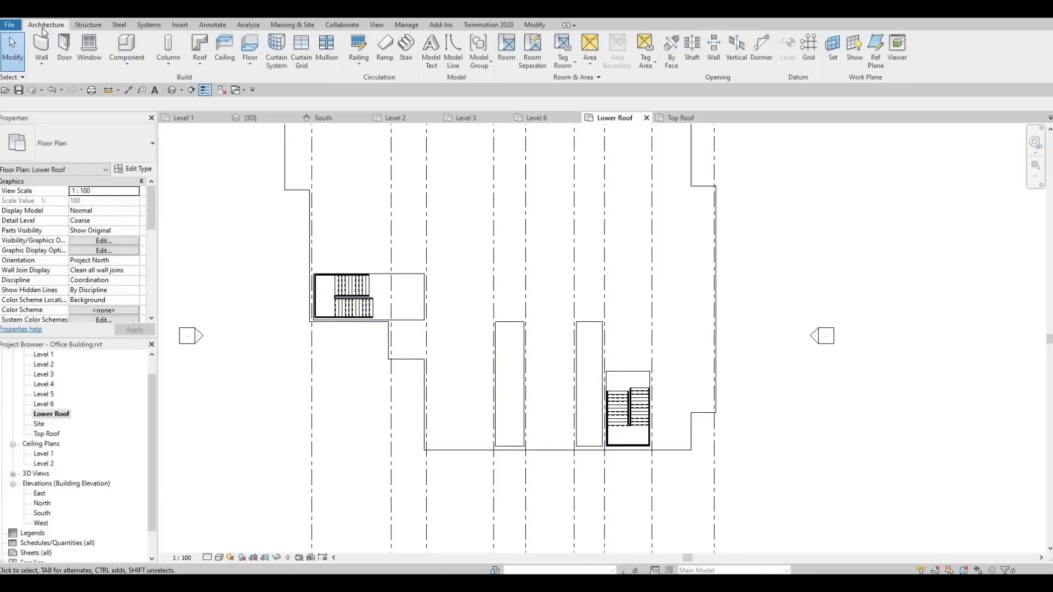
click(35, 62)
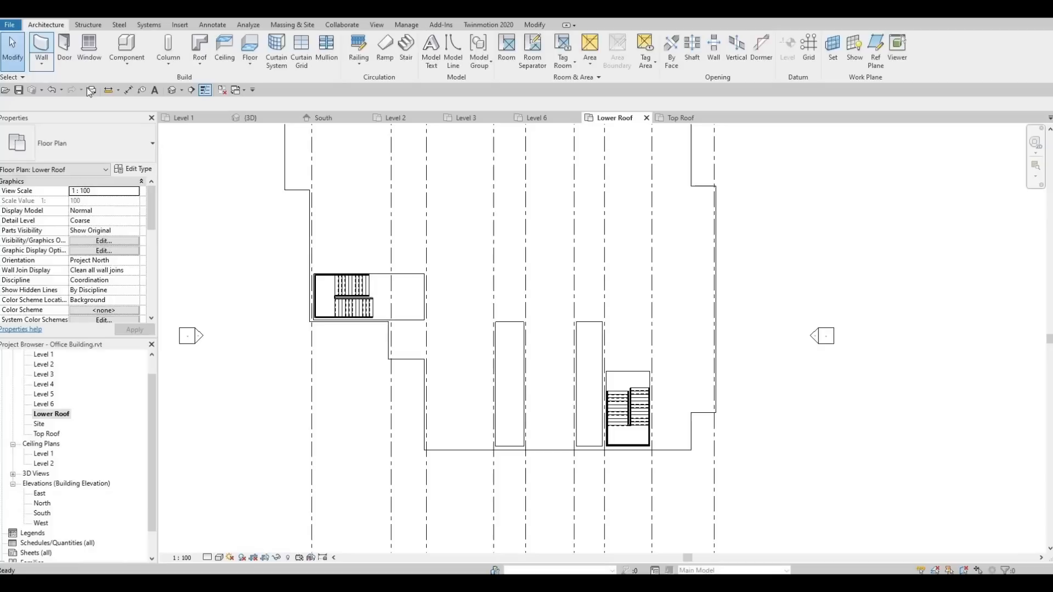
click(82, 143)
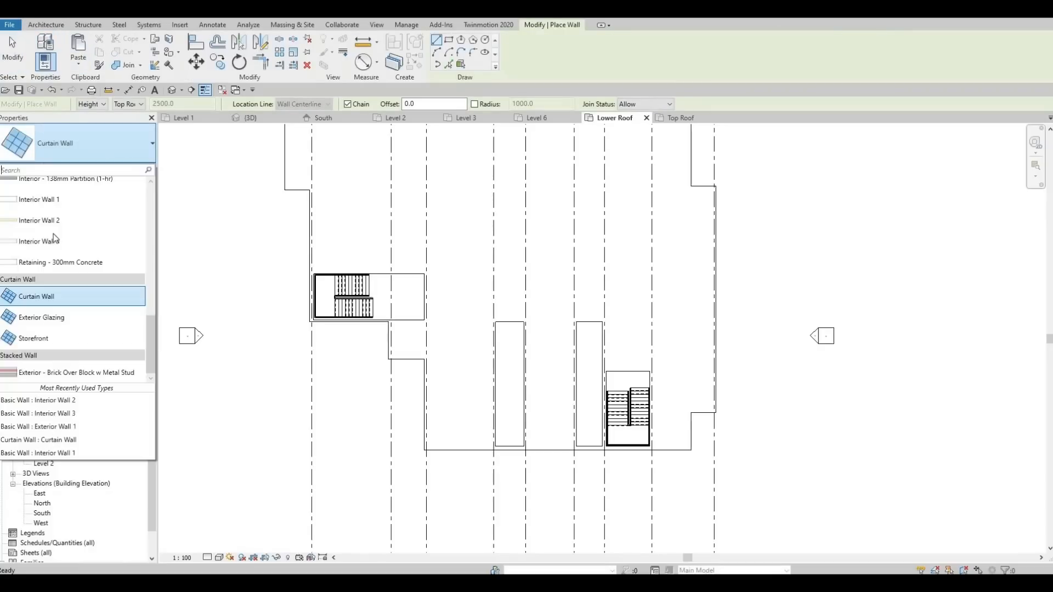
scroll(91, 237, up, 5)
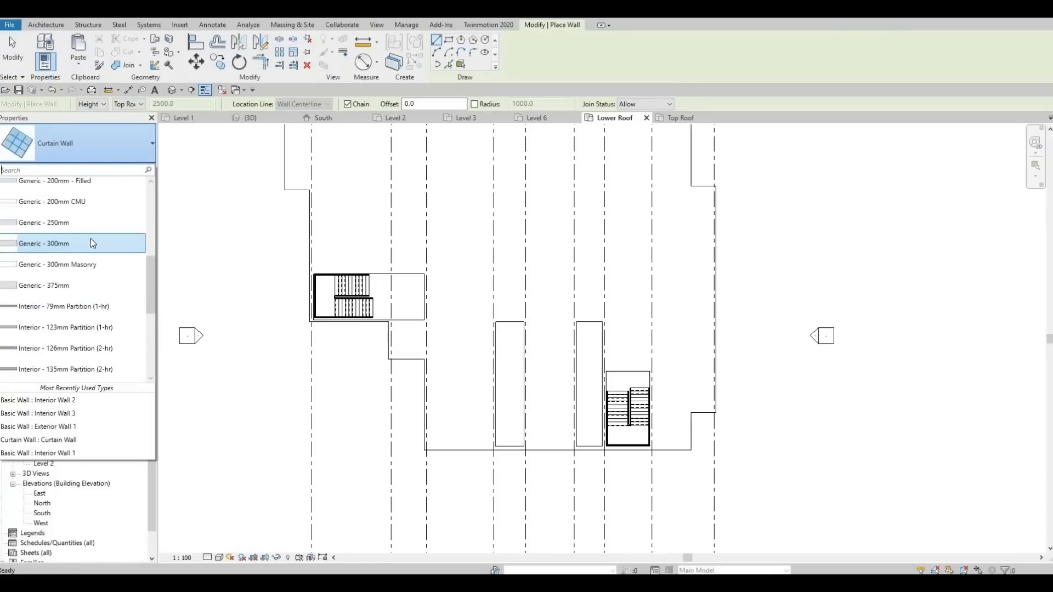
scroll(91, 246, up, 4)
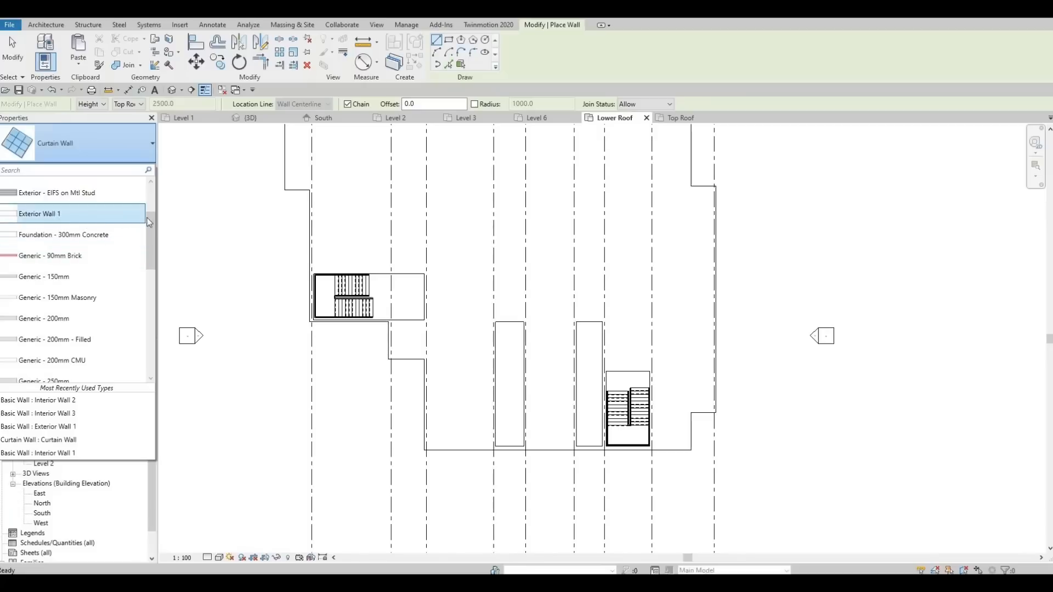
click(88, 214)
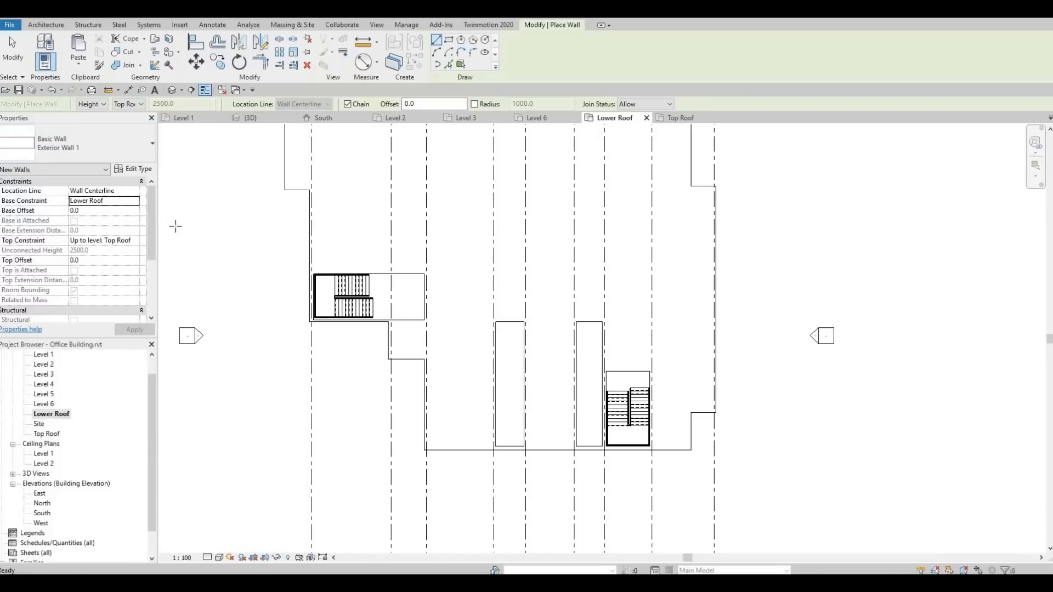
click(133, 169)
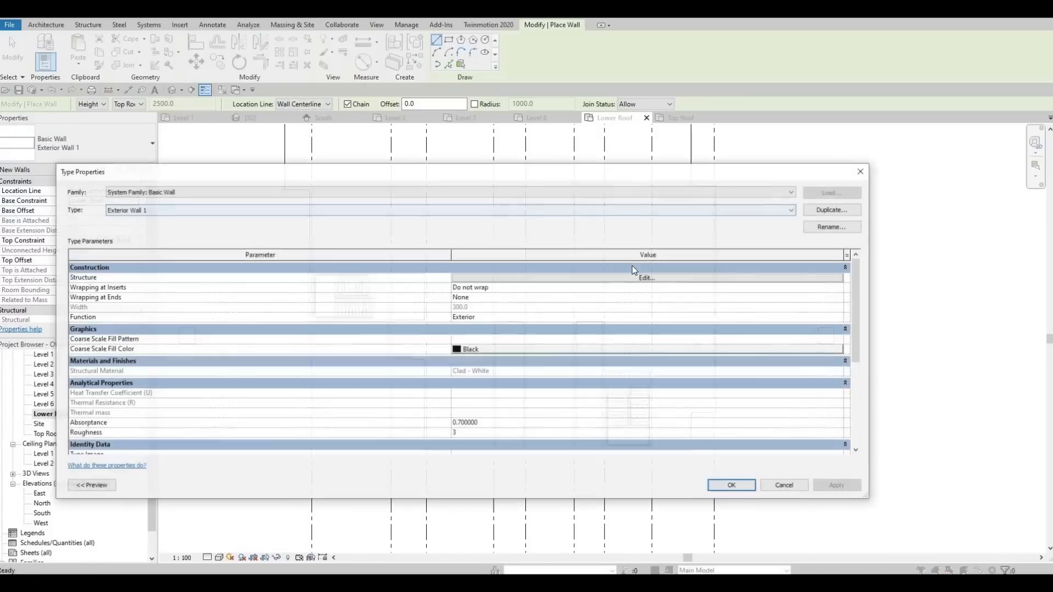
click(833, 210)
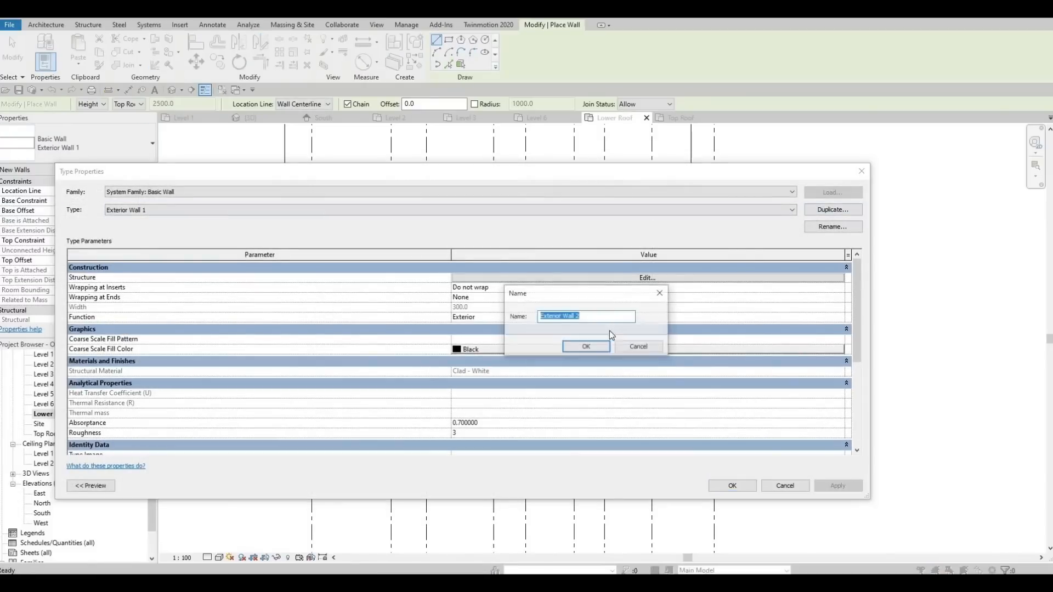
click(584, 348)
Set the structure layer material of Exterior Wall 2 to Laminate, Ivory, Matte and accept the type.
click(608, 277)
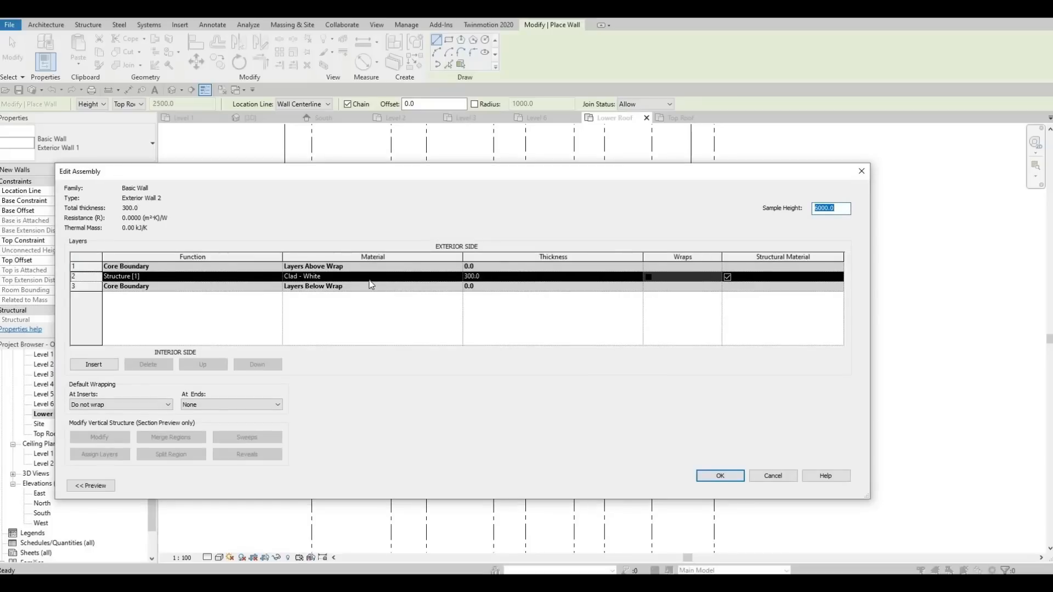
click(340, 279)
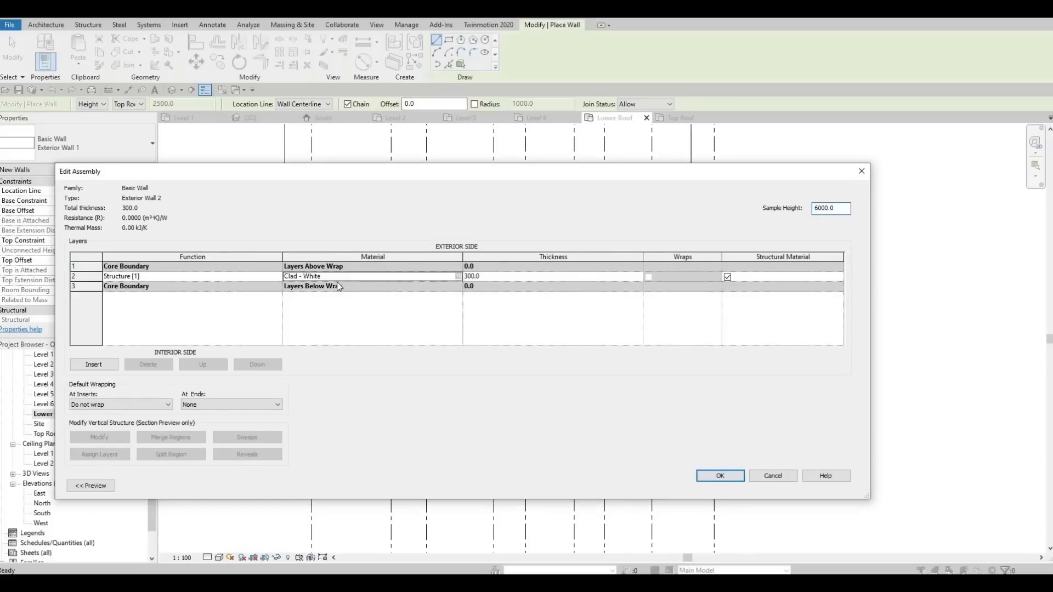
click(458, 276)
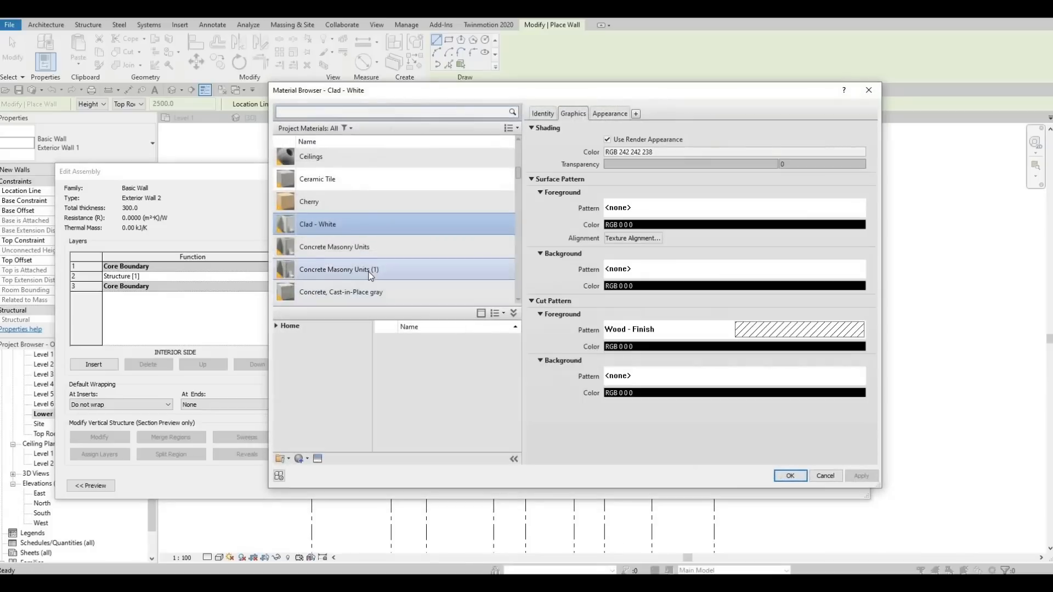
scroll(369, 272, down, 3)
scroll(369, 271, down, 8)
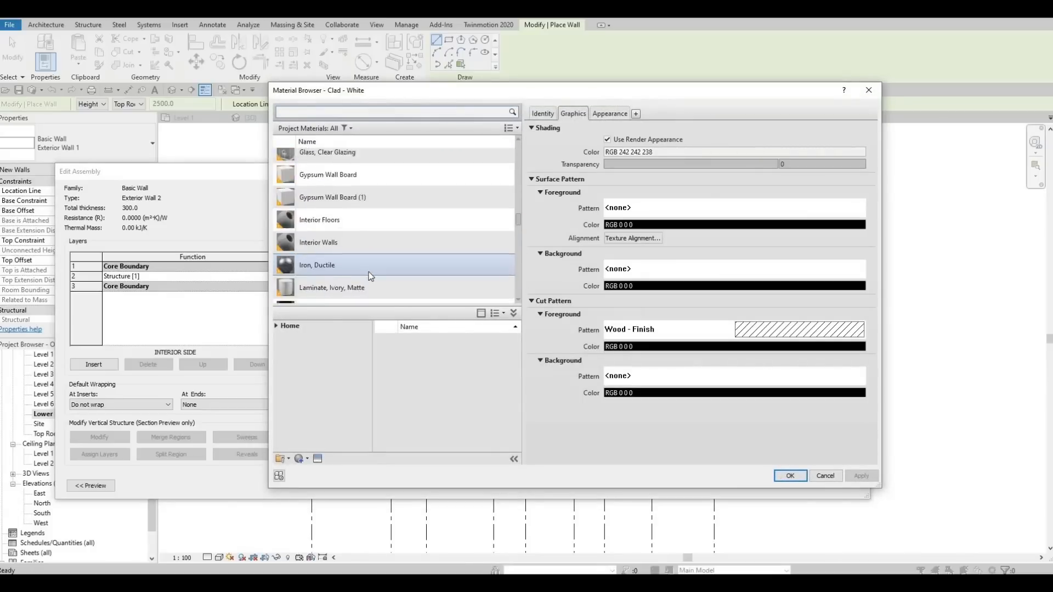
click(458, 227)
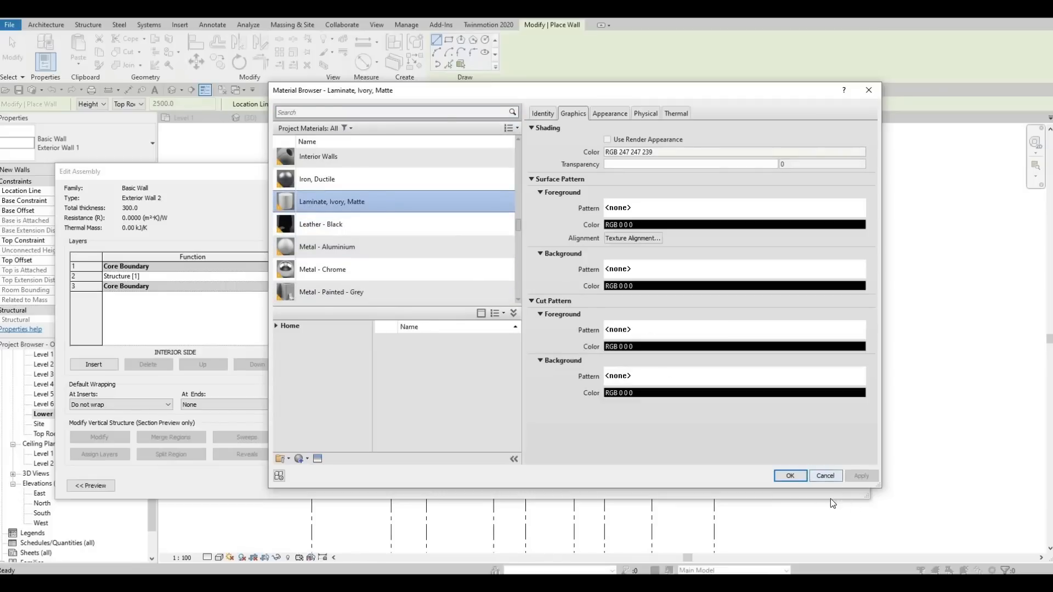
click(799, 477)
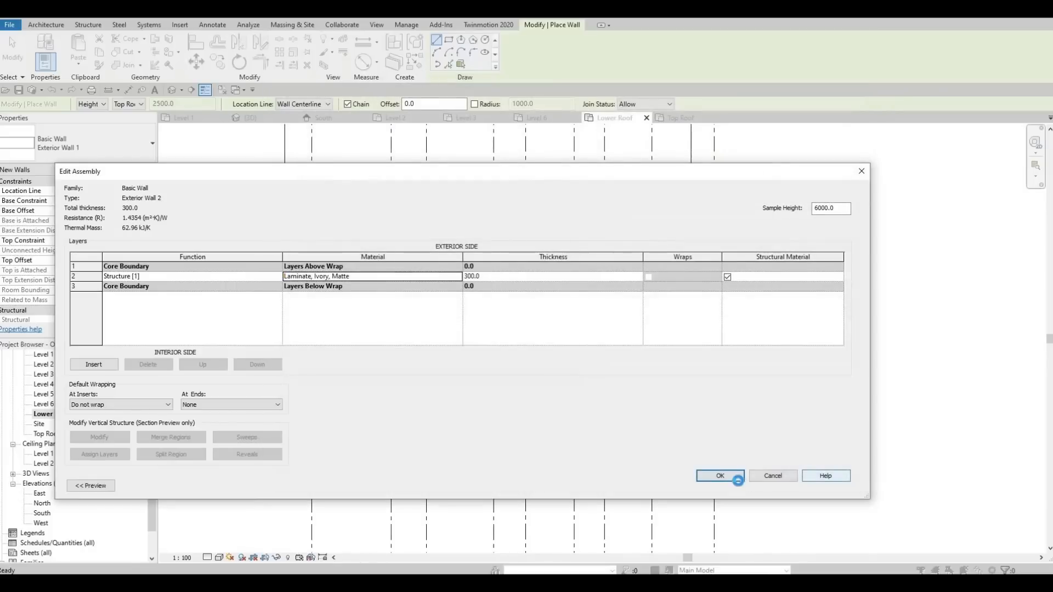
click(716, 485)
click(718, 485)
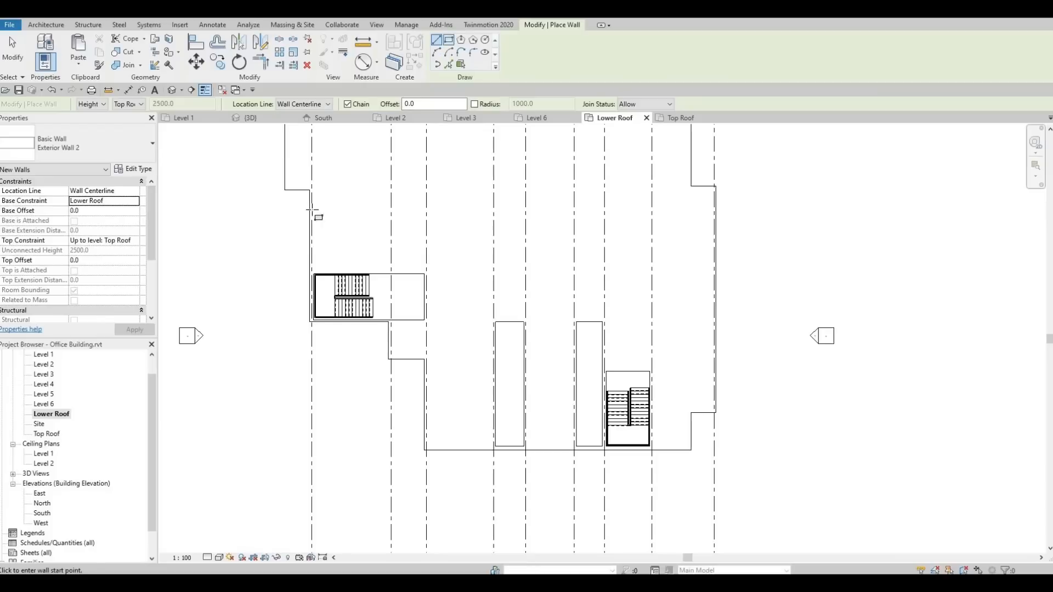
Draw Exterior Wall 2 up to Top Roof along the west stairwell's north edge for about 9300 mm, then down its east side.
scroll(313, 270, up, 4)
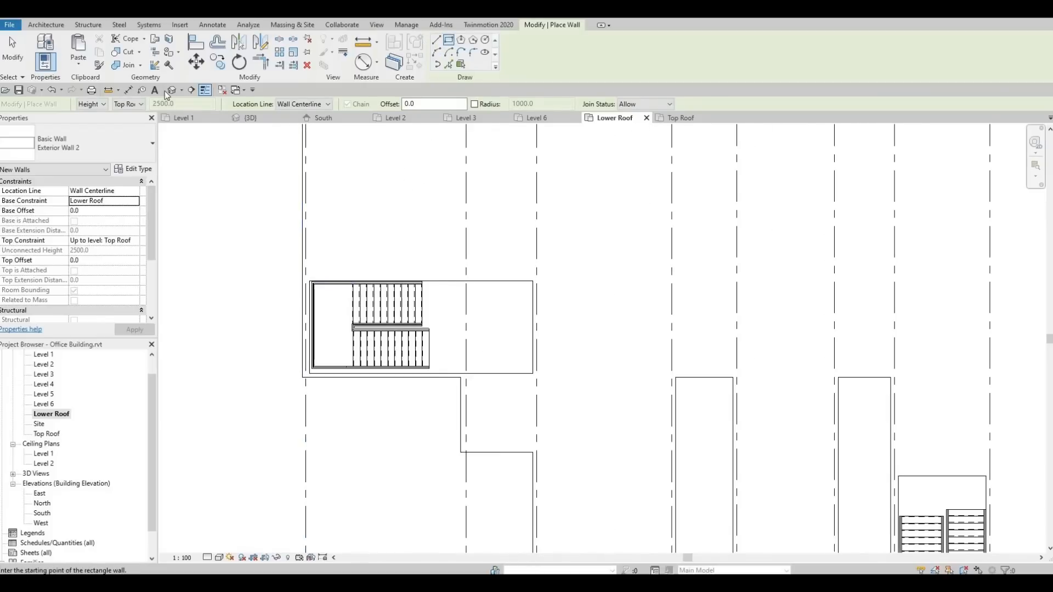
click(435, 41)
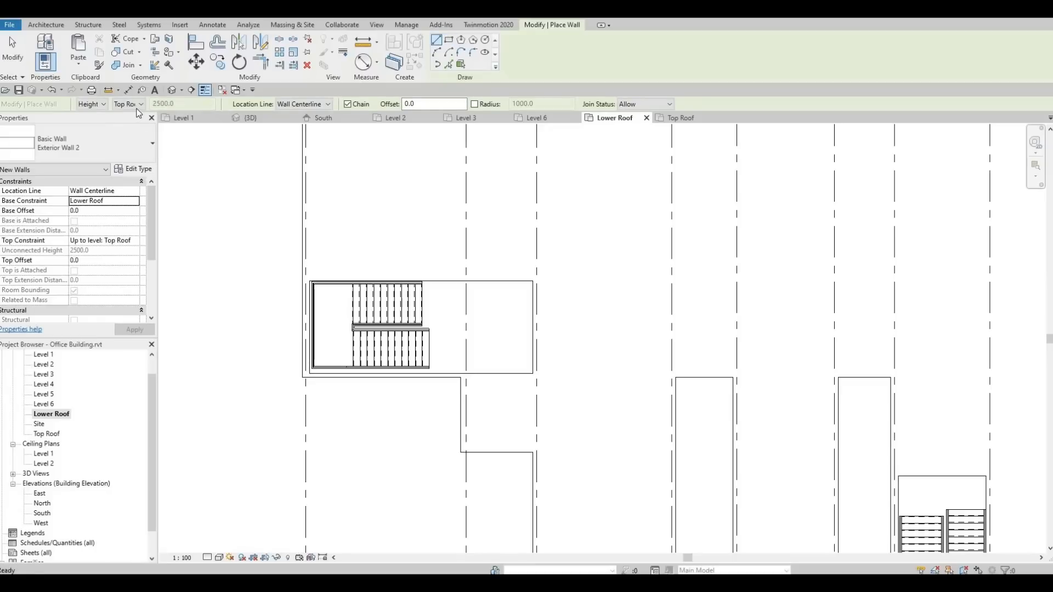
click(137, 106)
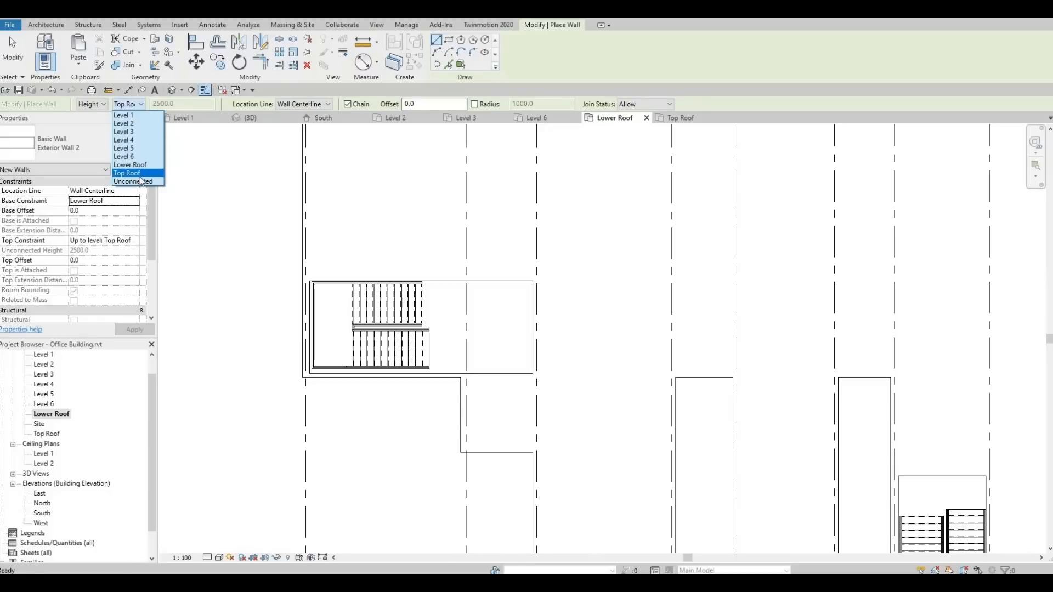
click(149, 173)
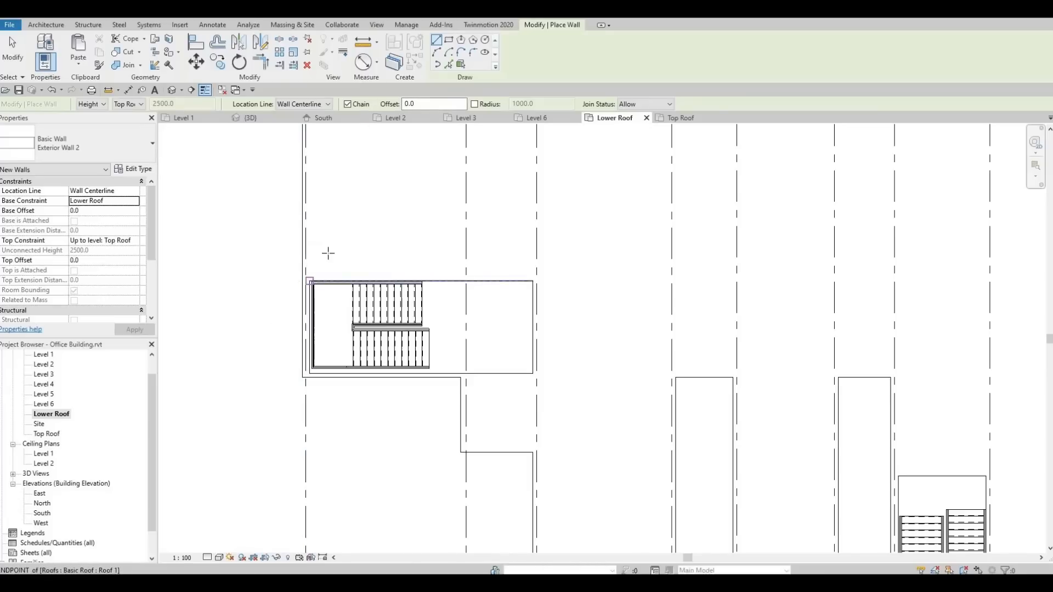
scroll(323, 258, up, 2)
click(294, 286)
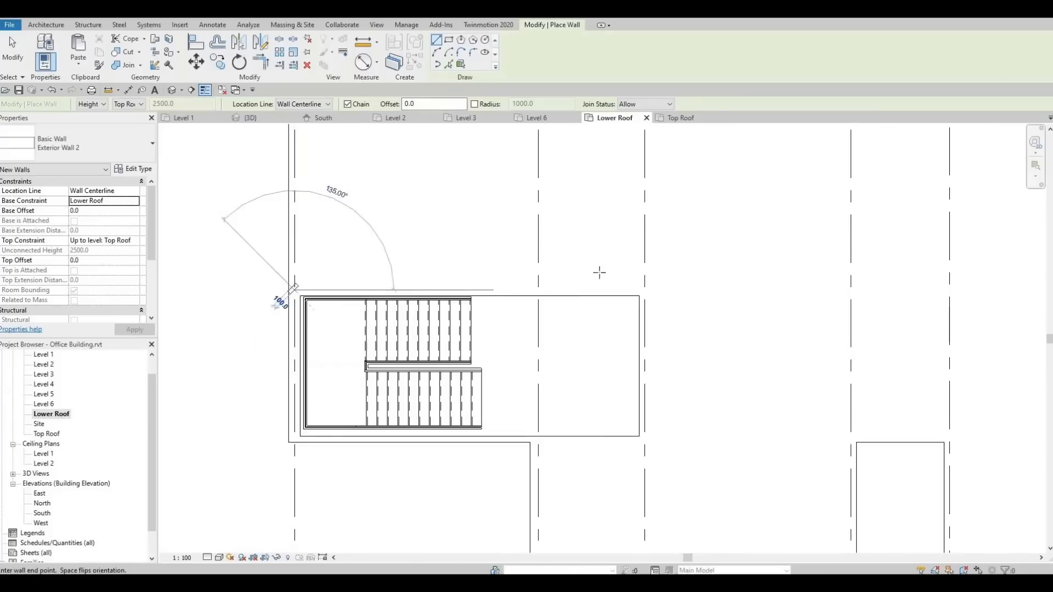
click(649, 289)
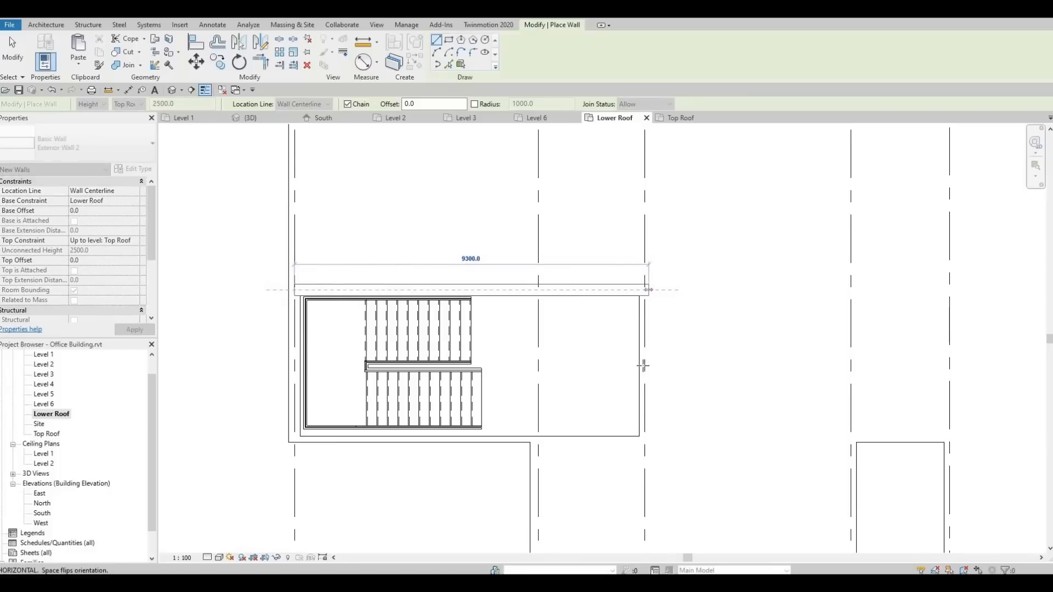
click(649, 435)
Continue the wall chain about 14196 mm east to grid 7, 4100 mm south, and 3800 mm east to grid 8.
middle_drag(809, 438, 614, 315)
scroll(573, 303, down, 1)
middle_drag(852, 308, 642, 291)
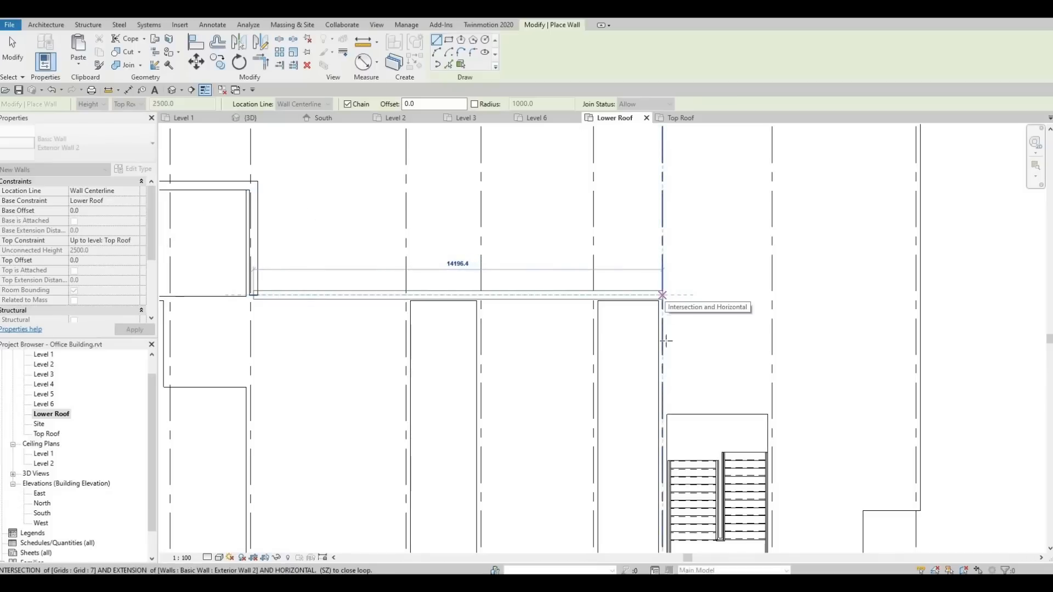
click(663, 295)
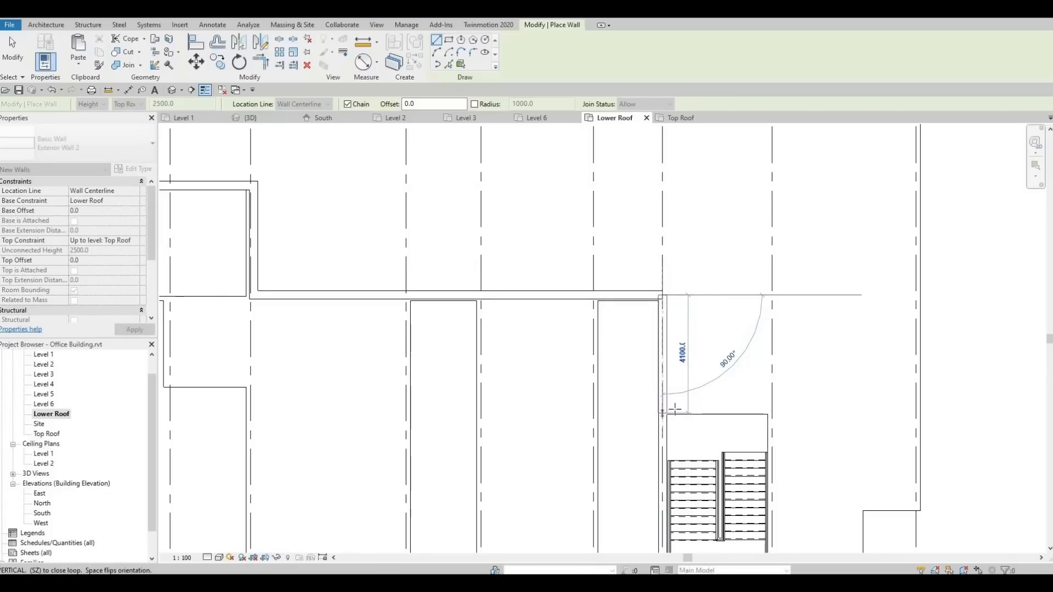
click(664, 414)
click(774, 413)
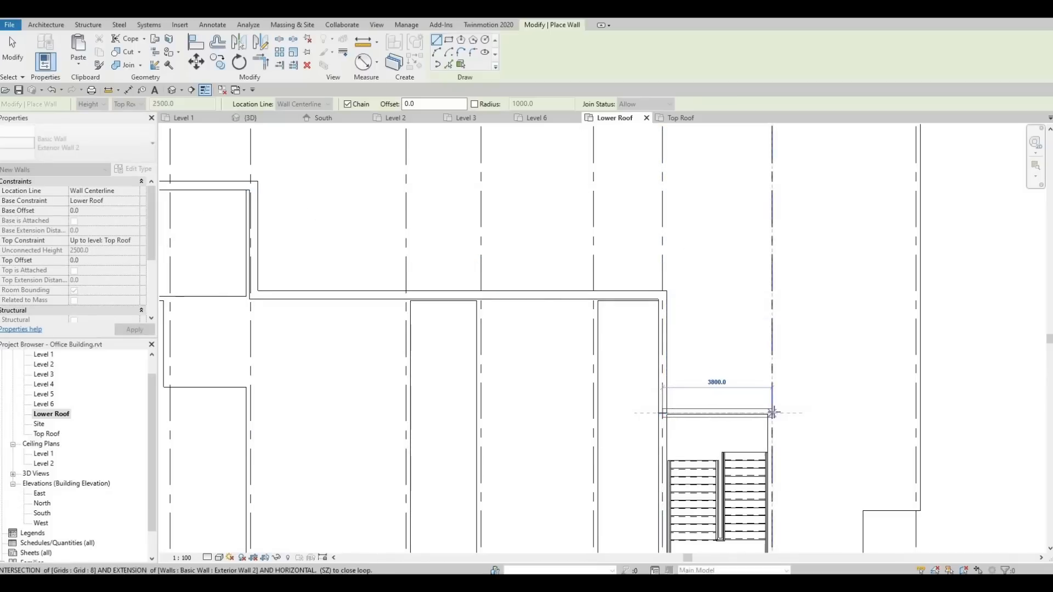
Continue the wall chain down grid 8 to the roof's south edge, then about 18096 mm west to grid 3, and end the chain.
middle_drag(811, 473, 642, 132)
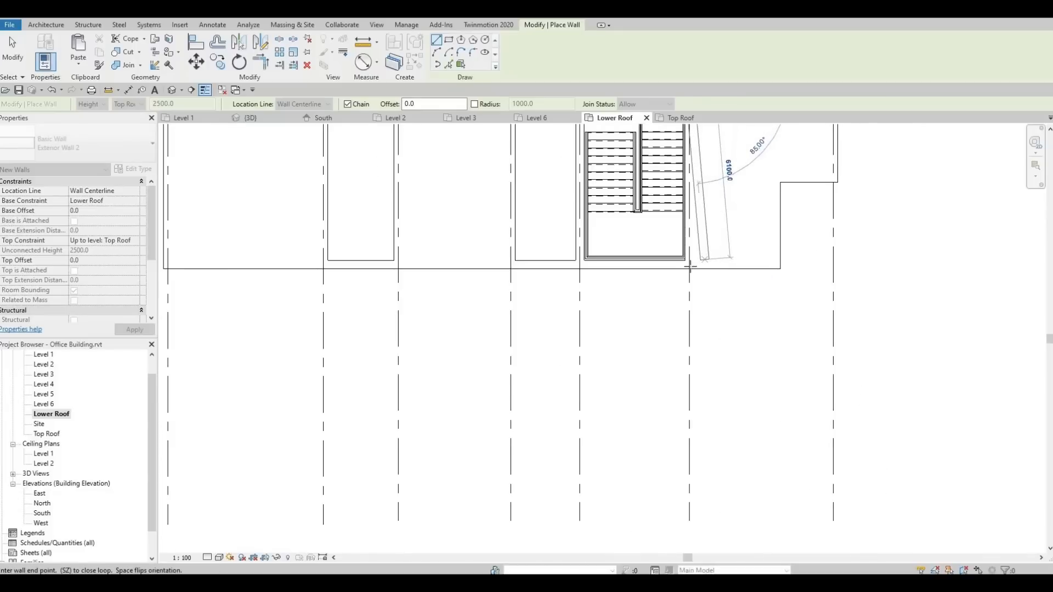
click(646, 265)
middle_drag(523, 278, 886, 284)
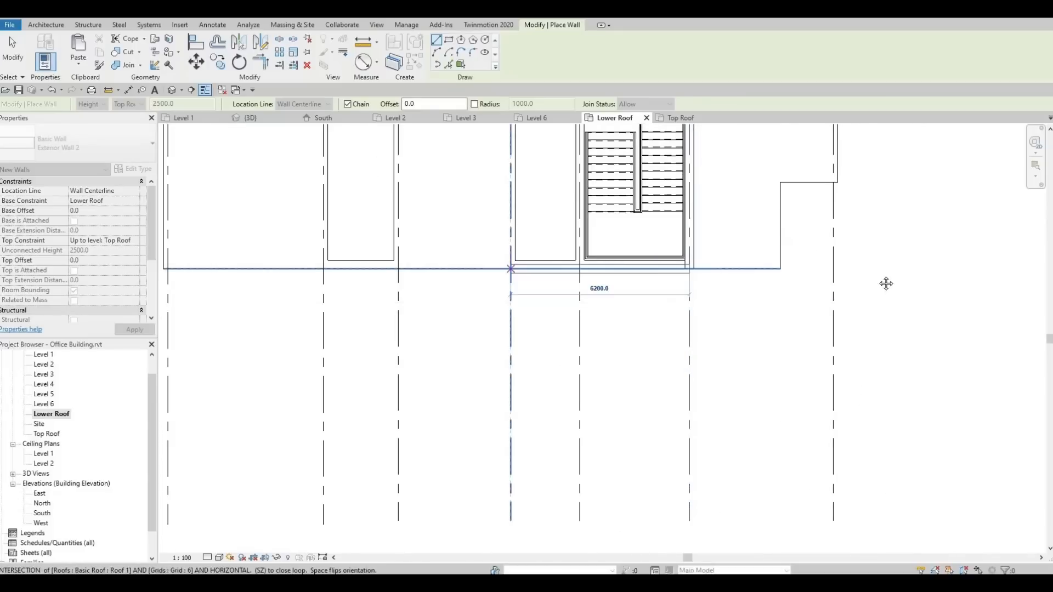
click(526, 272)
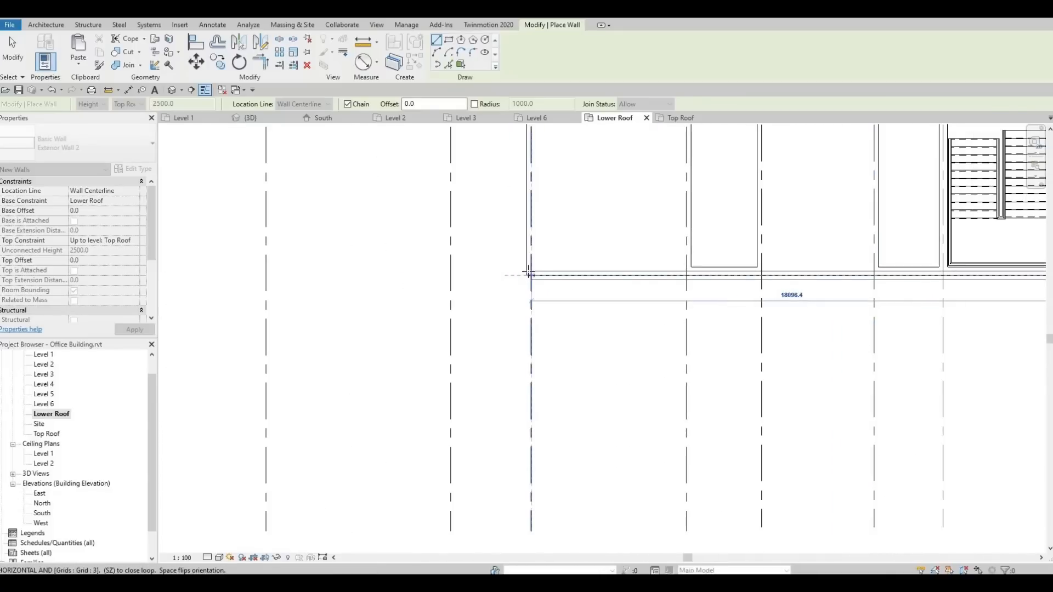
middle_drag(537, 196, 537, 381)
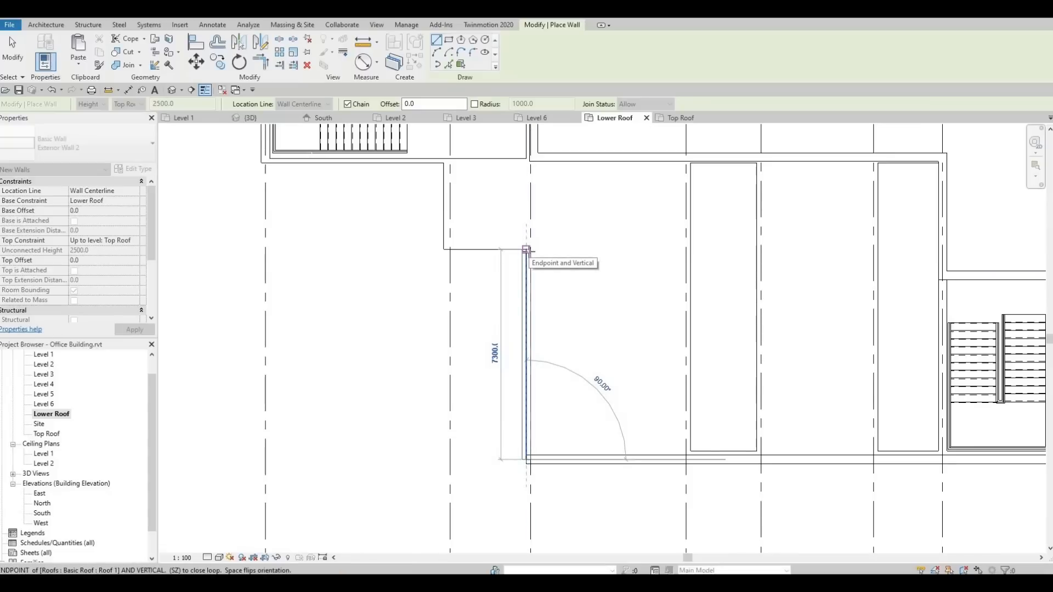
middle_drag(448, 428, 586, 465)
key(Escape)
scroll(586, 465, down, 1)
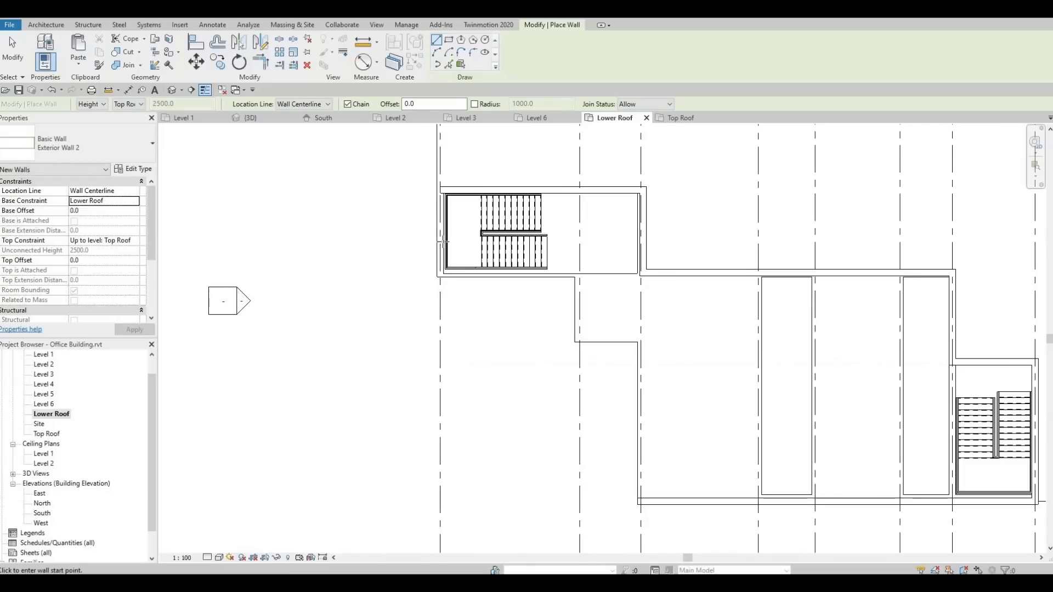
Draw a wall about 14297 mm long from the west stairwell's northwest corner straight south along the westernmost grid.
click(440, 191)
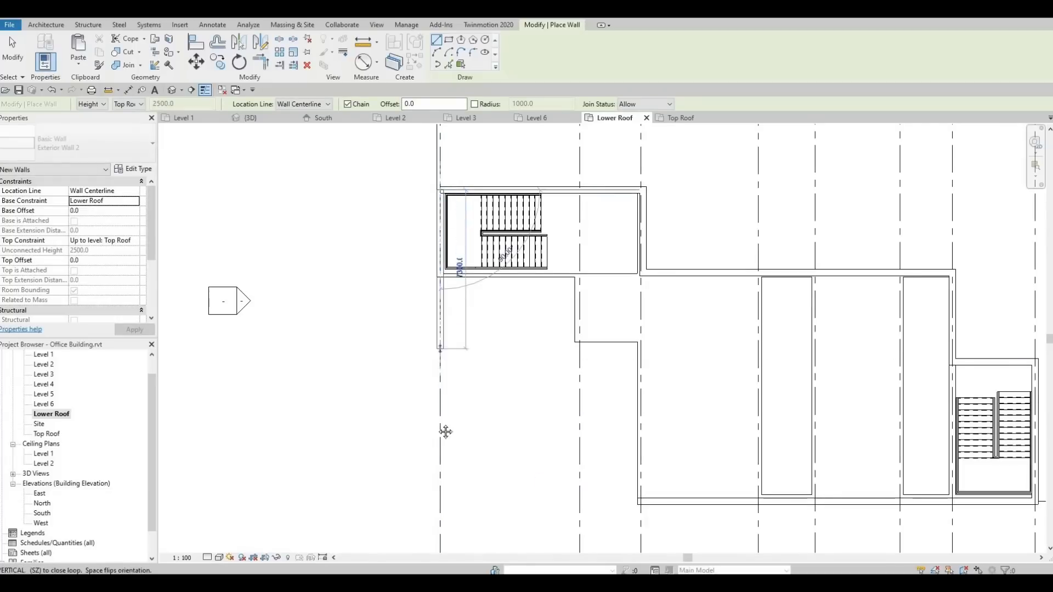
middle_drag(440, 502, 470, 377)
click(470, 378)
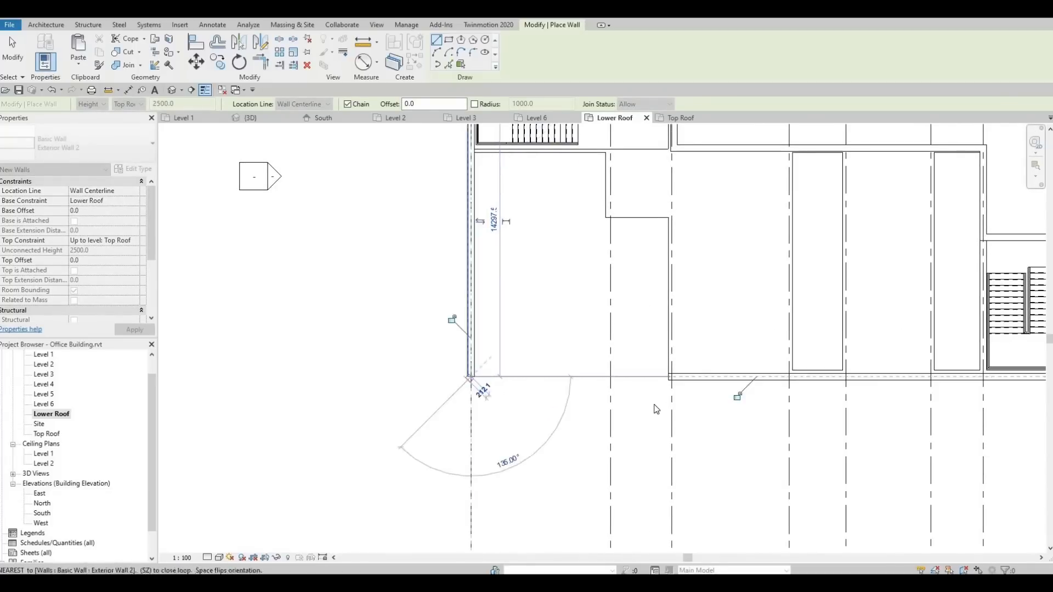
key(Escape)
key(Escape)
Trim the west wall and the south wall to meet in a corner.
key(t)
key(r)
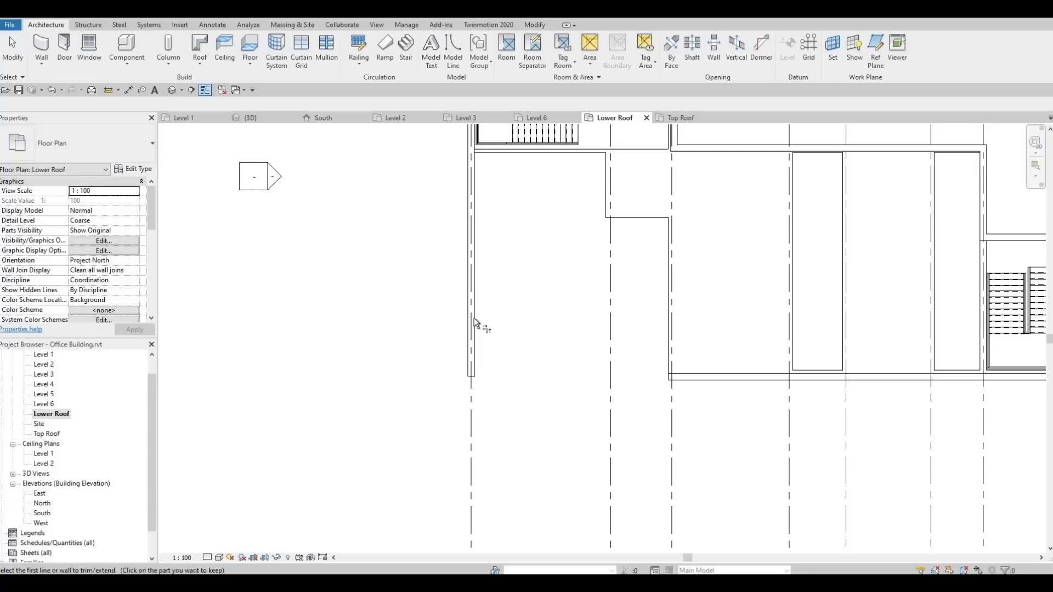
click(475, 324)
click(700, 376)
key(Escape)
Nudge the south wall inward and align its outer face with the roof's south edge.
middle_drag(828, 394, 527, 314)
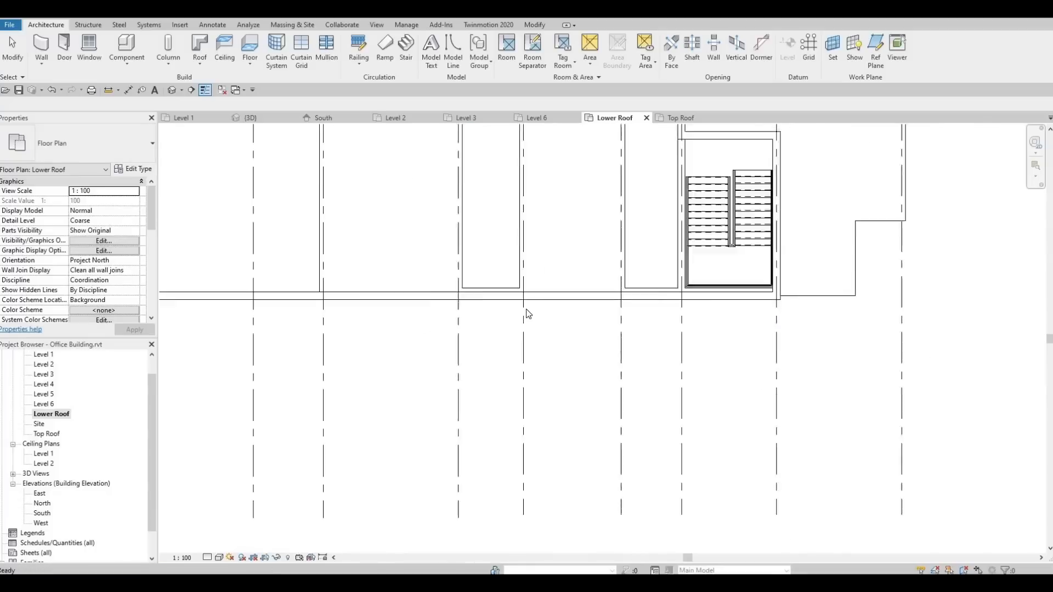
scroll(528, 313, down, 1)
click(512, 295)
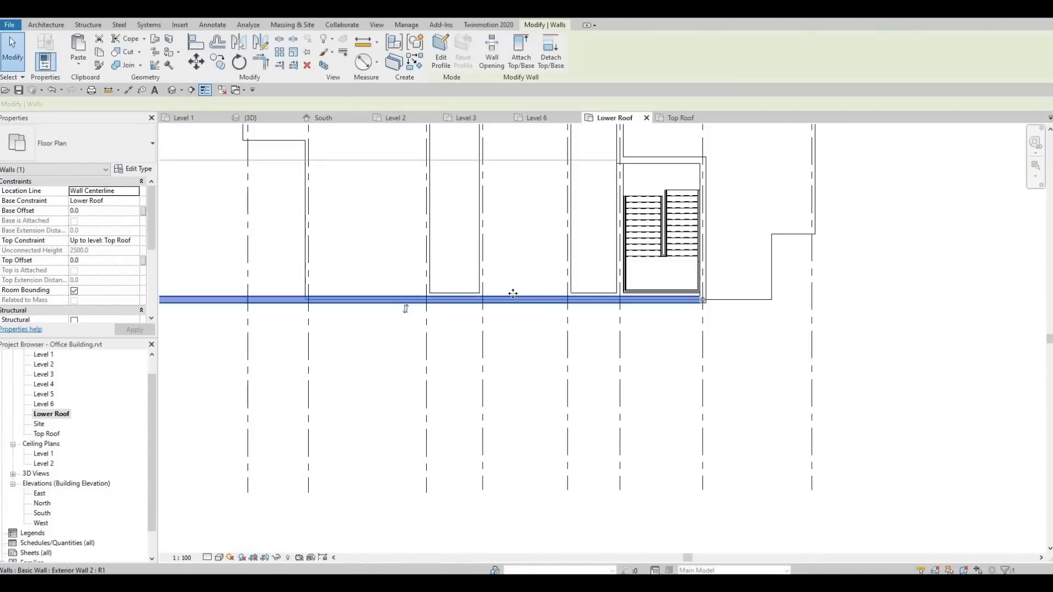
key(Up)
key(Up)
key(Up)
key(Up)
key(Up)
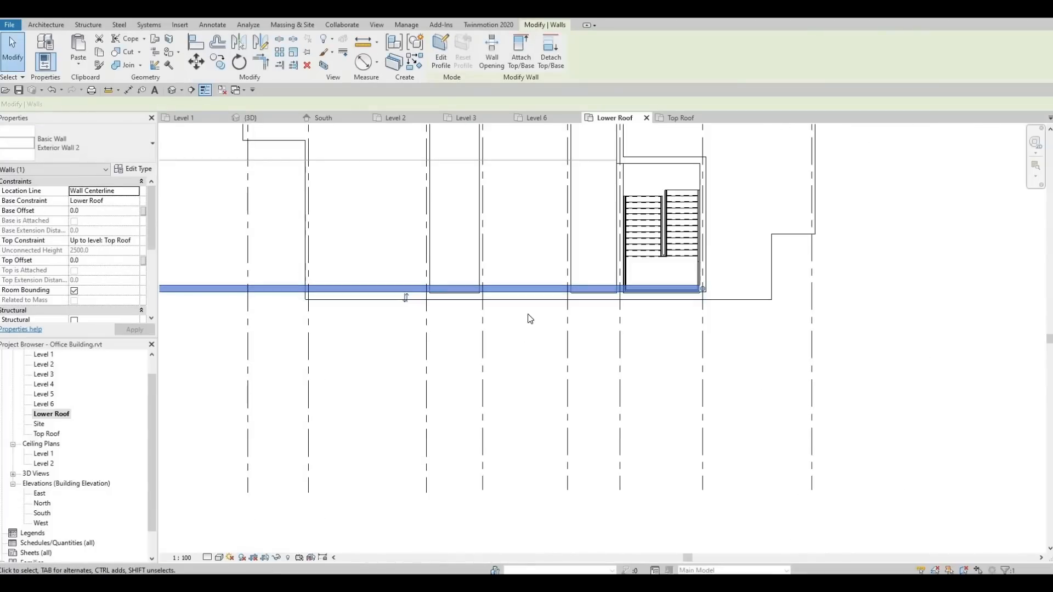
key(a)
key(l)
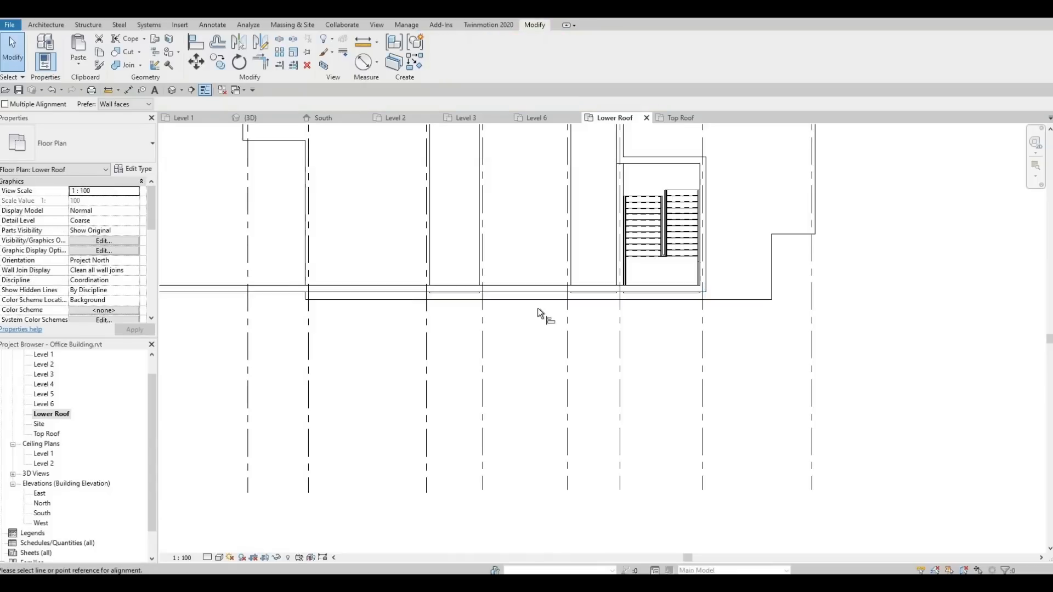
click(538, 301)
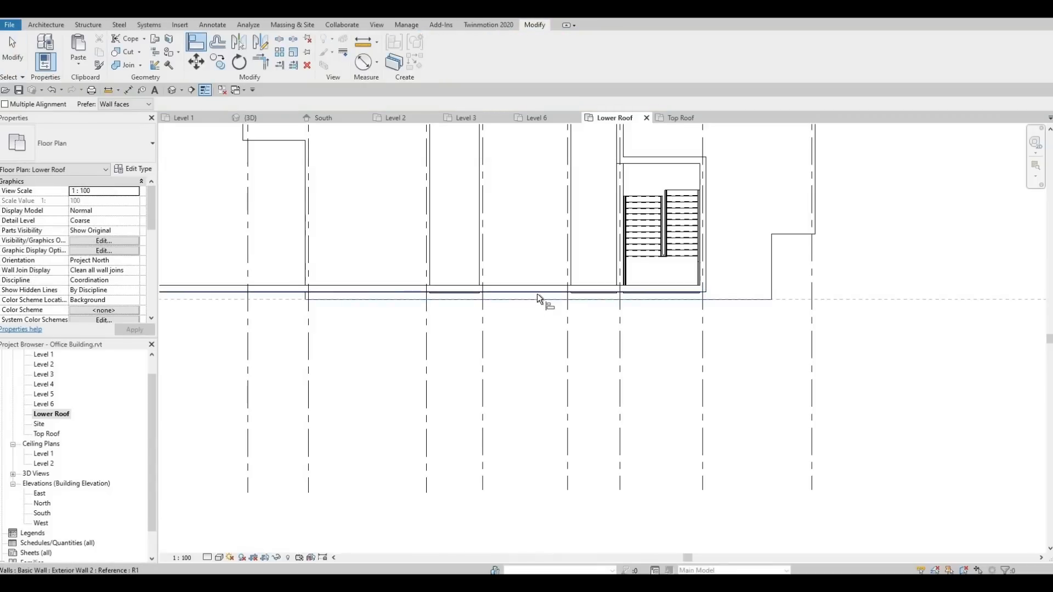
click(538, 294)
Align the outer face of the west wall with the roof's west edge beside the stairwell.
middle_drag(193, 183, 393, 256)
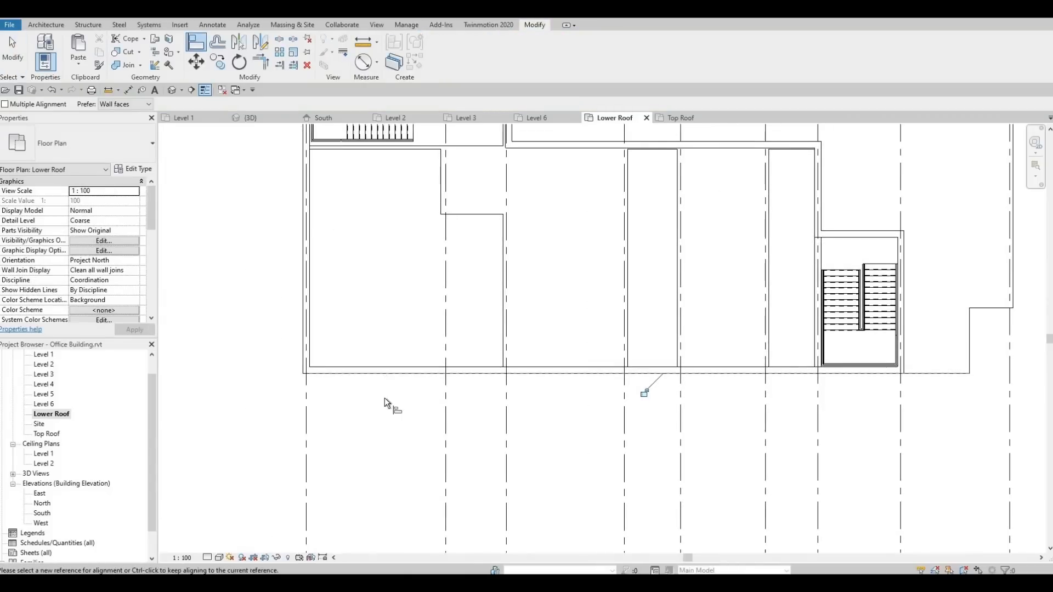
middle_drag(346, 196, 392, 357)
middle_drag(357, 215, 363, 265)
scroll(359, 265, up, 4)
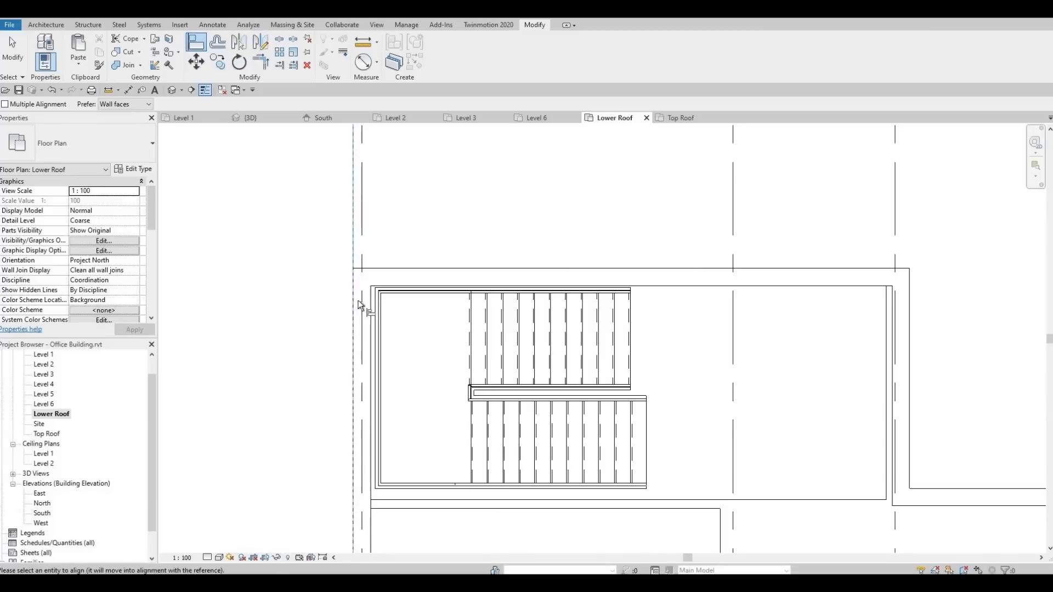
middle_drag(502, 310, 522, 246)
scroll(522, 247, up, 1)
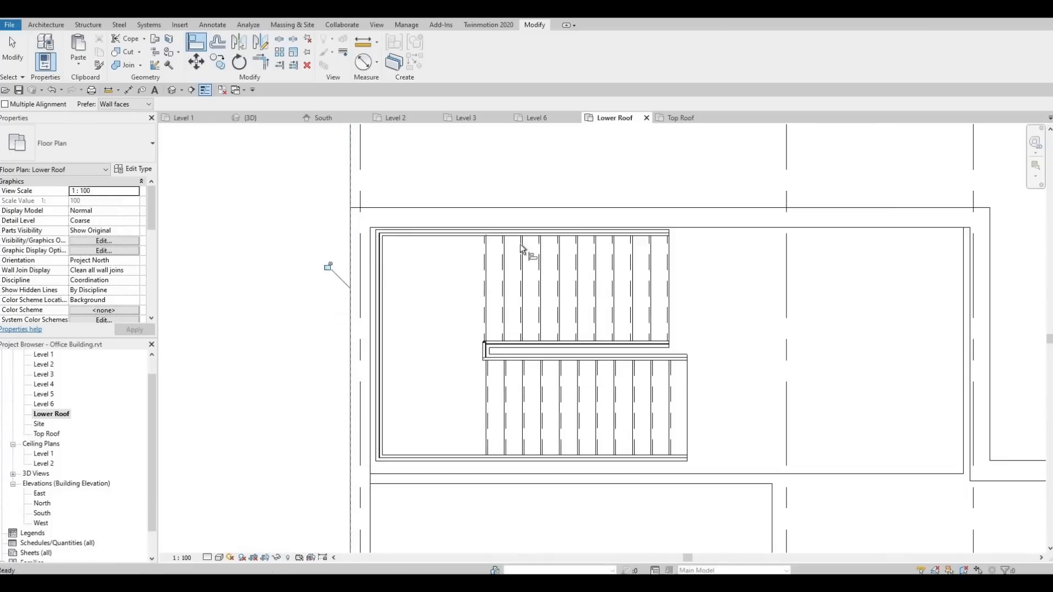
scroll(523, 247, down, 3)
middle_drag(570, 363, 487, 338)
middle_drag(614, 373, 456, 306)
scroll(455, 305, down, 2)
middle_drag(471, 246, 456, 251)
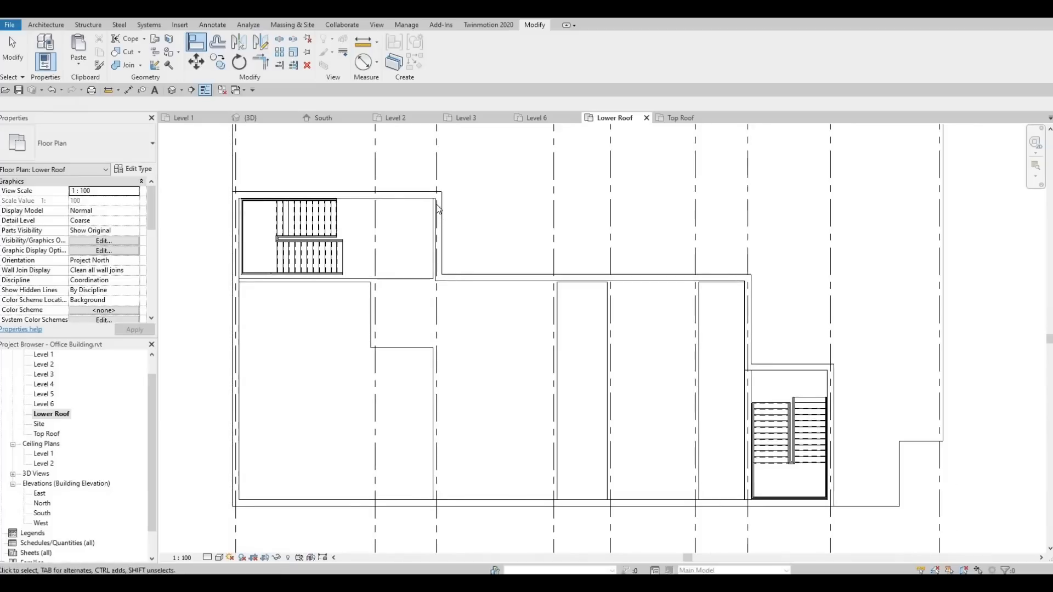
key(Escape)
key(Escape)
Align the inner face of the wall east of the west stairwell with the roof opening's east edge.
scroll(436, 204, up, 4)
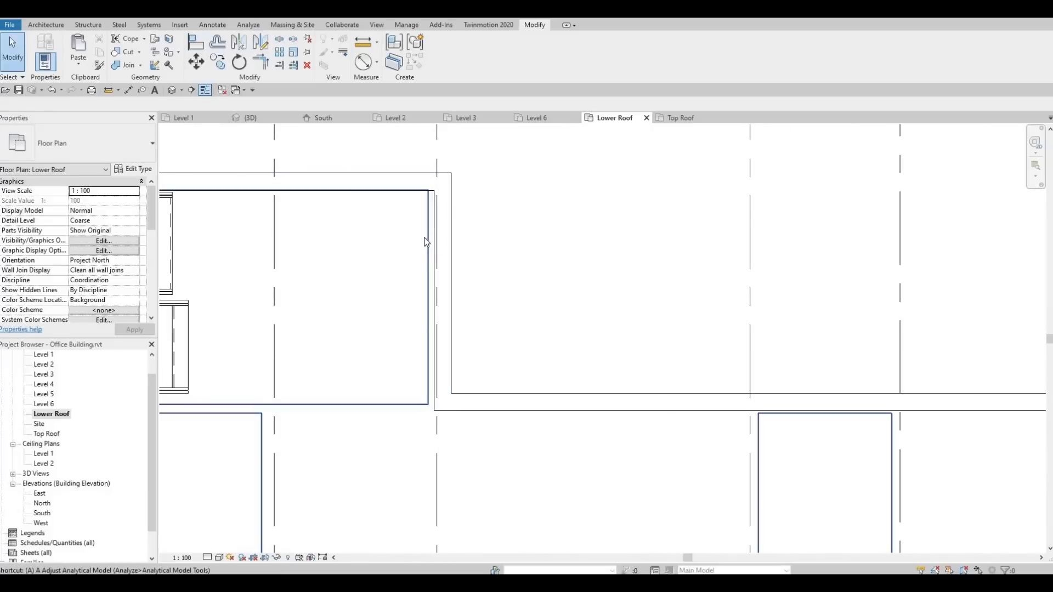
key(a)
key(l)
click(427, 242)
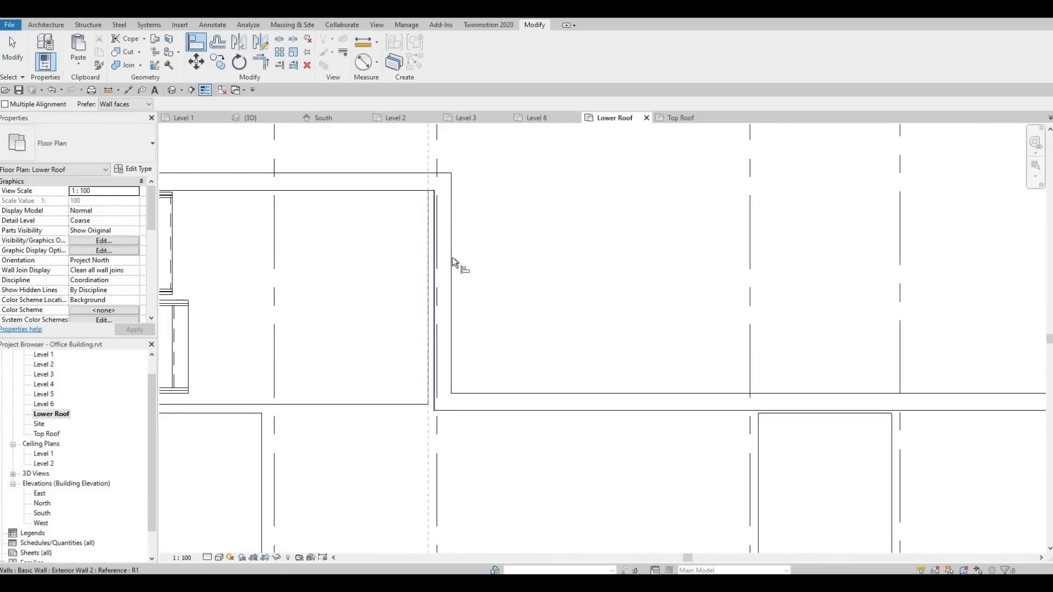
click(436, 239)
Align the inner face of the long north wall with the north edge of the two narrow roof openings.
middle_drag(566, 351, 355, 272)
middle_drag(768, 382, 609, 348)
scroll(620, 332, down, 2)
scroll(629, 310, up, 1)
middle_drag(750, 314, 598, 221)
scroll(629, 306, up, 1)
click(629, 299)
click(630, 303)
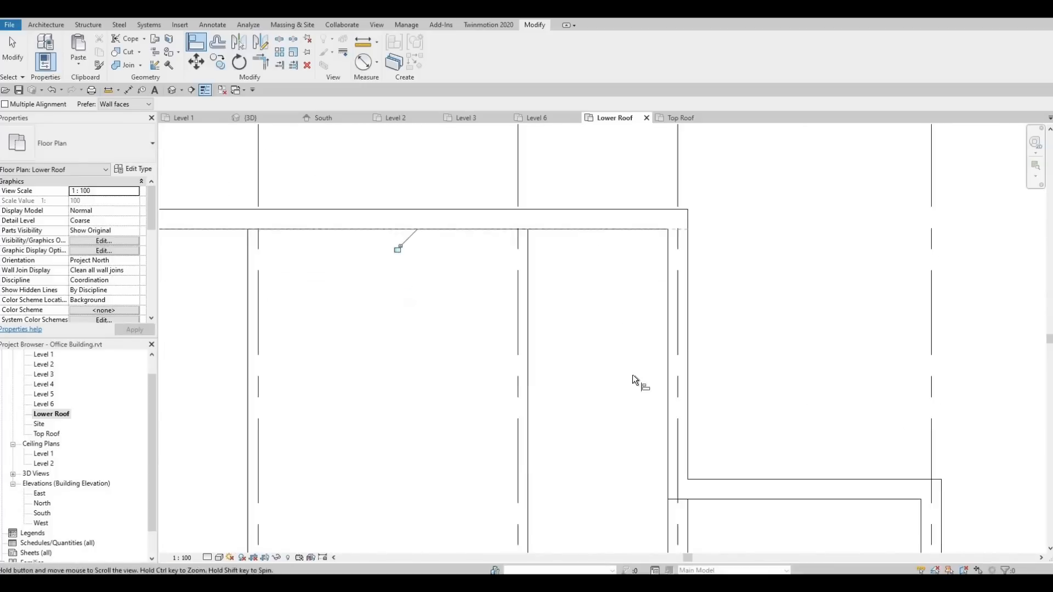
scroll(621, 305, down, 4)
middle_drag(633, 376, 668, 251)
scroll(646, 336, up, 1)
scroll(668, 251, down, 1)
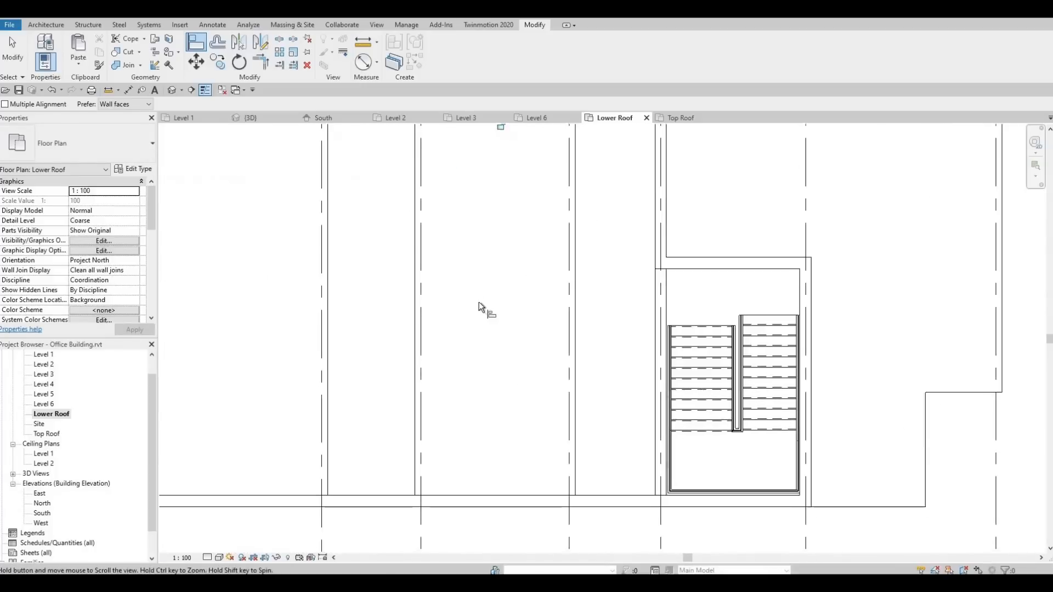
scroll(479, 303, down, 2)
middle_drag(506, 299, 576, 296)
key(Escape)
middle_drag(335, 220, 535, 242)
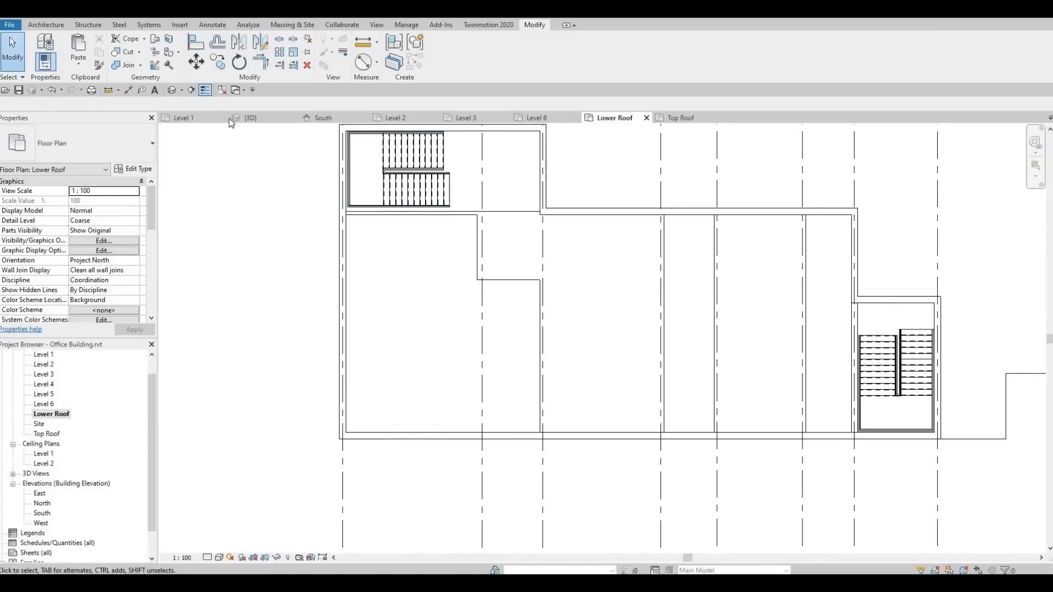
Inspect the new rooftop walls from several sides in the 3D view.
key(ctrl+Tab)
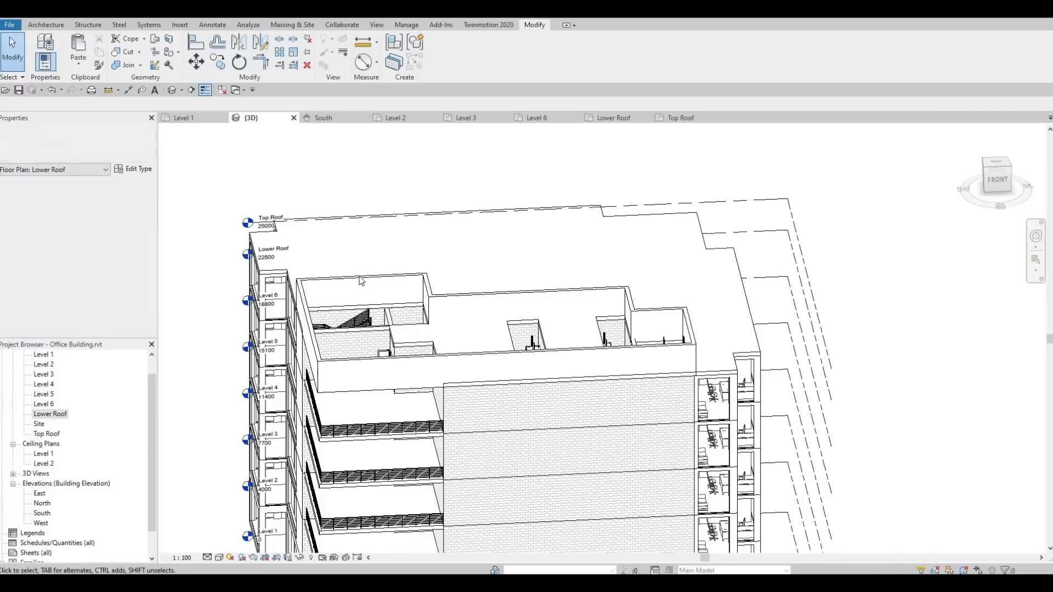
middle_drag(388, 353, 392, 301)
shift+middle_drag(466, 252, 423, 276)
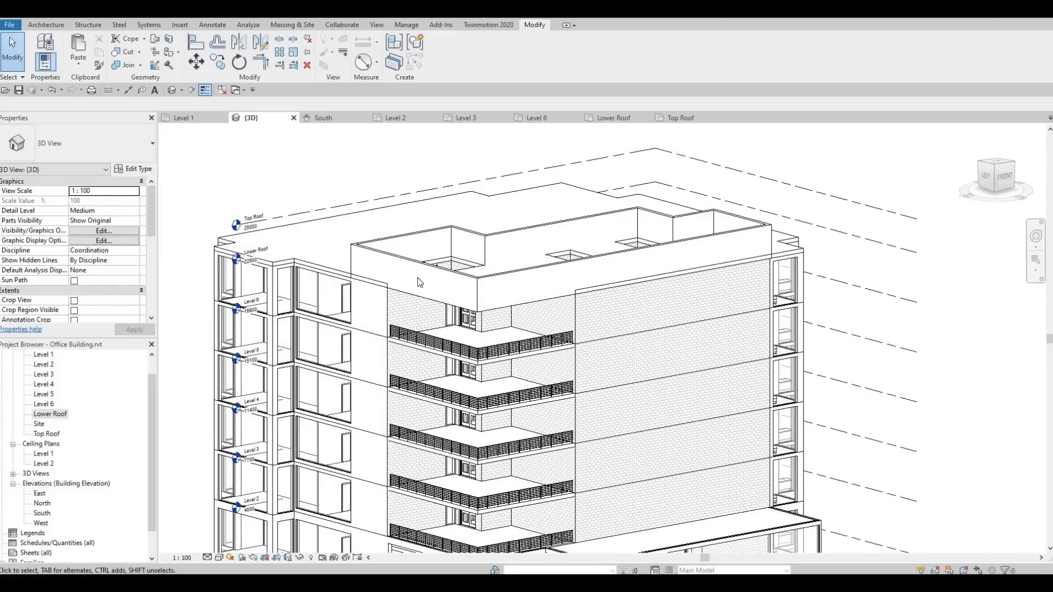
scroll(420, 283, up, 2)
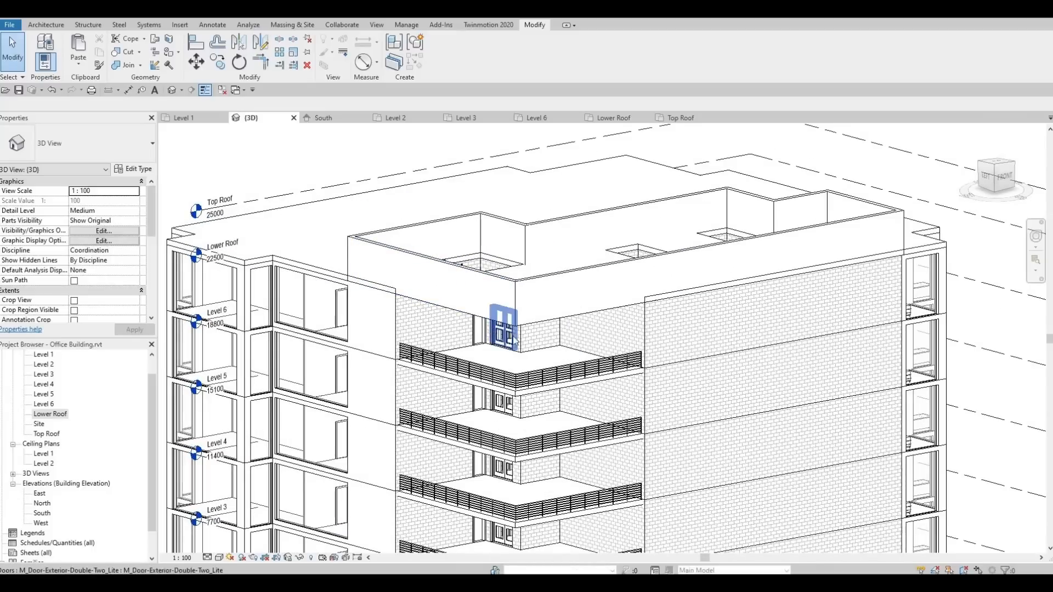
shift+middle_drag(430, 371, 507, 371)
middle_drag(386, 298, 376, 324)
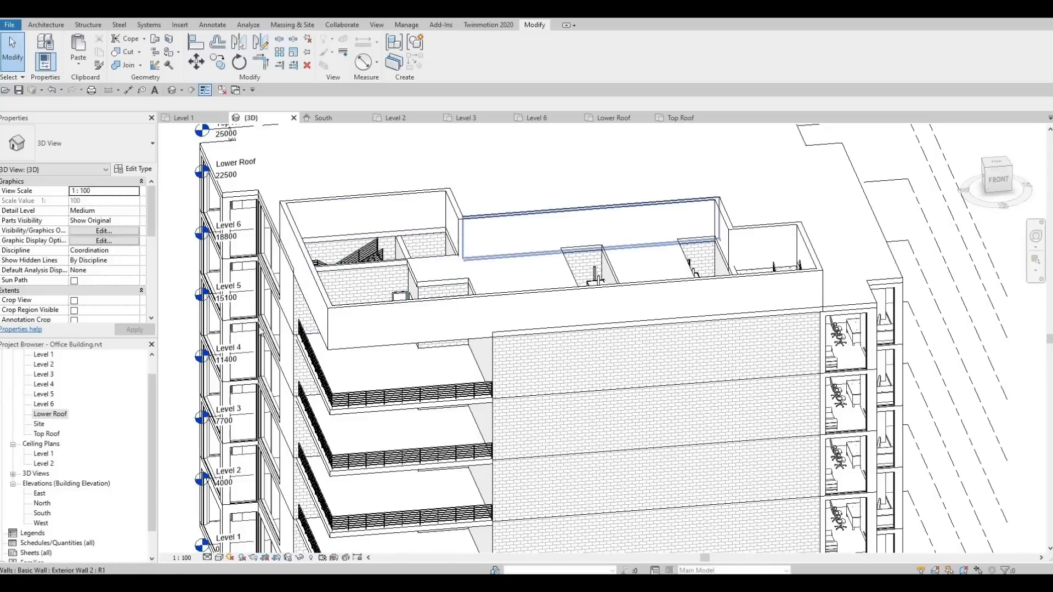
Examine where the rooftop walls meet the lower roof's west edge in the 3D view.
click(578, 210)
key(Escape)
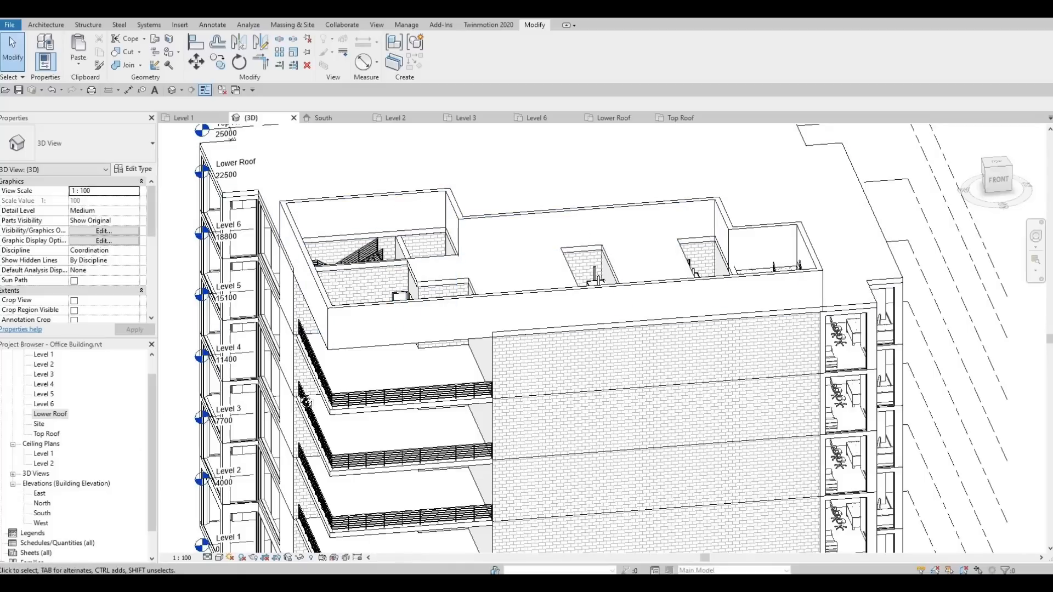
shift+middle_drag(380, 380, 307, 417)
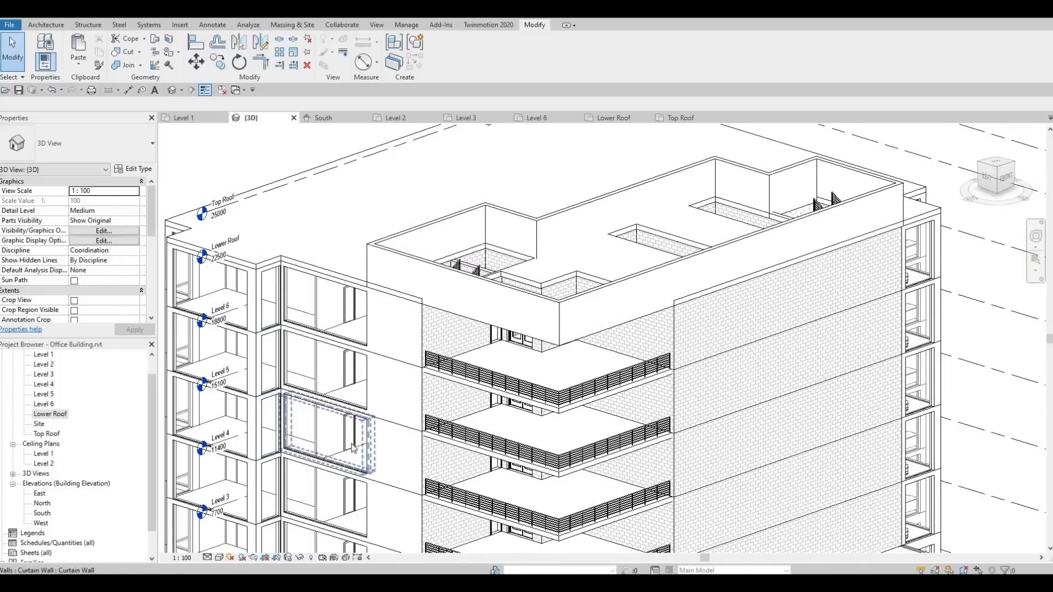
shift+middle_drag(337, 346, 559, 267)
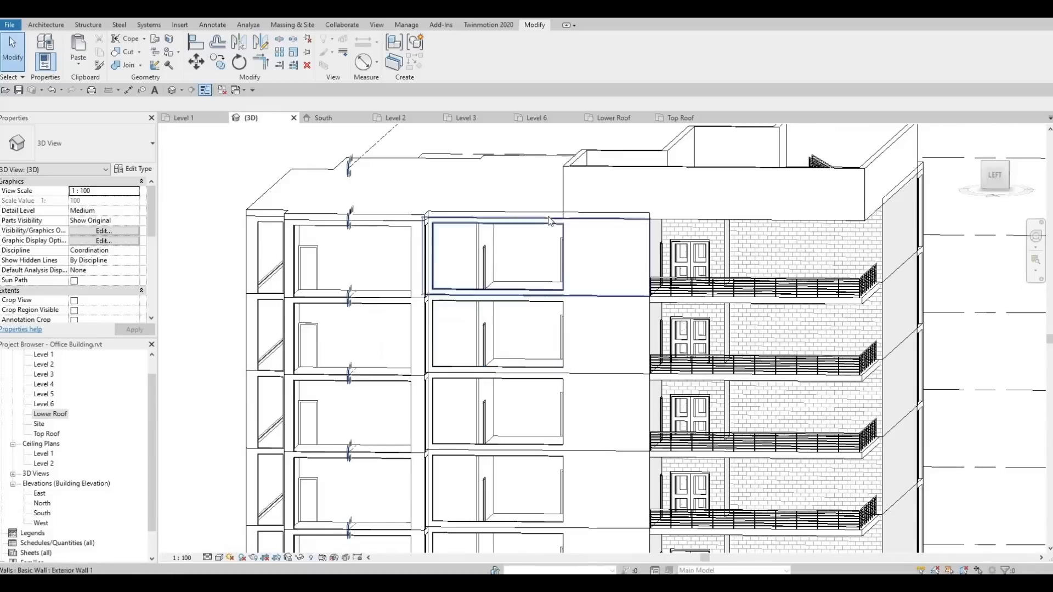
click(559, 267)
shift+middle_drag(501, 369, 399, 314)
Open the lower roof's footprint for editing in the Lower Roof plan at the west stairwell.
click(395, 300)
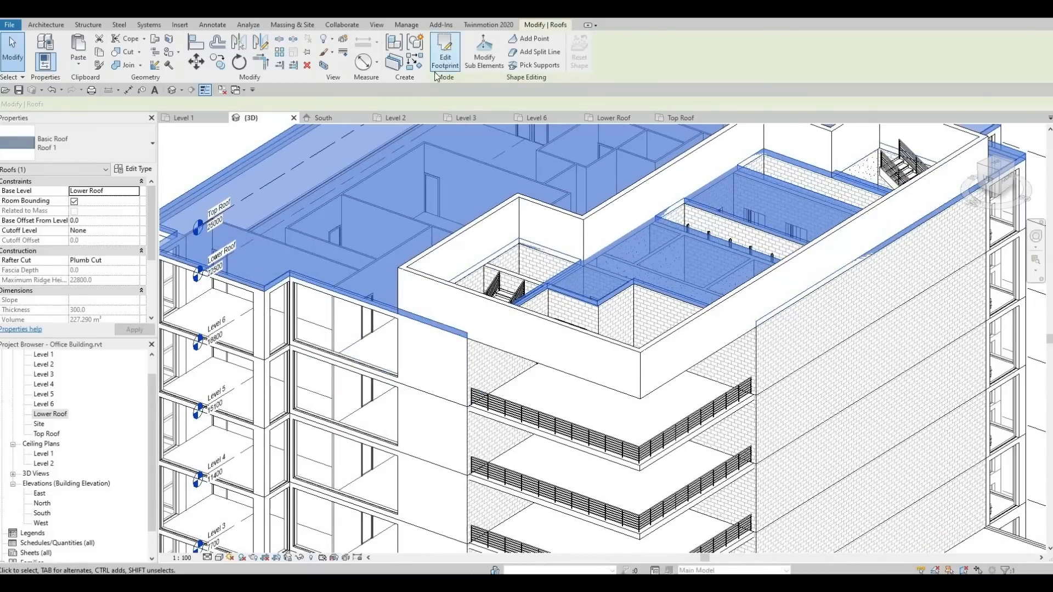
click(445, 55)
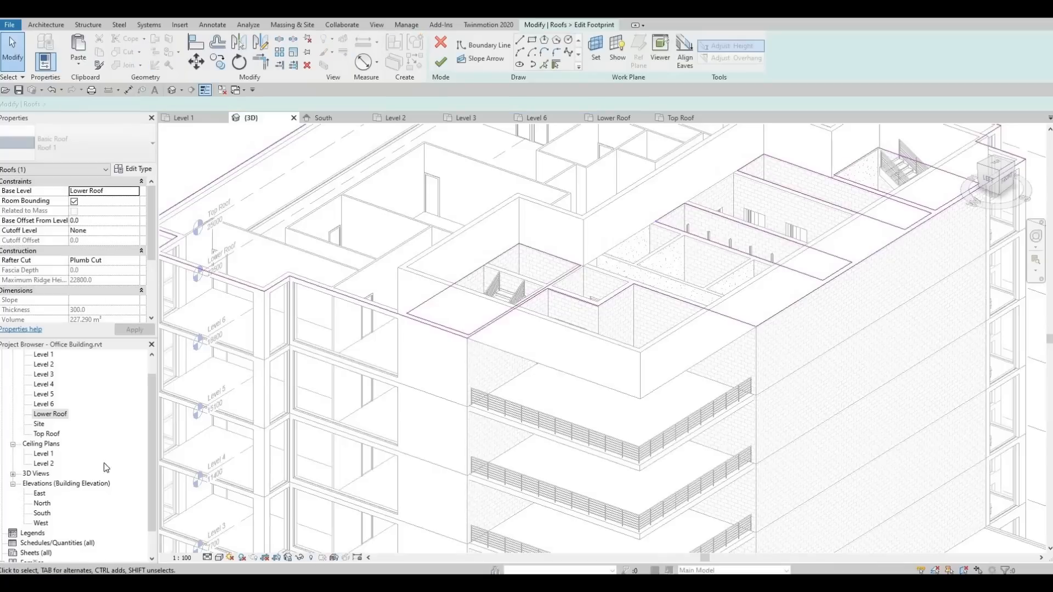
double_click(55, 415)
scroll(387, 441, down, 2)
scroll(371, 219, up, 2)
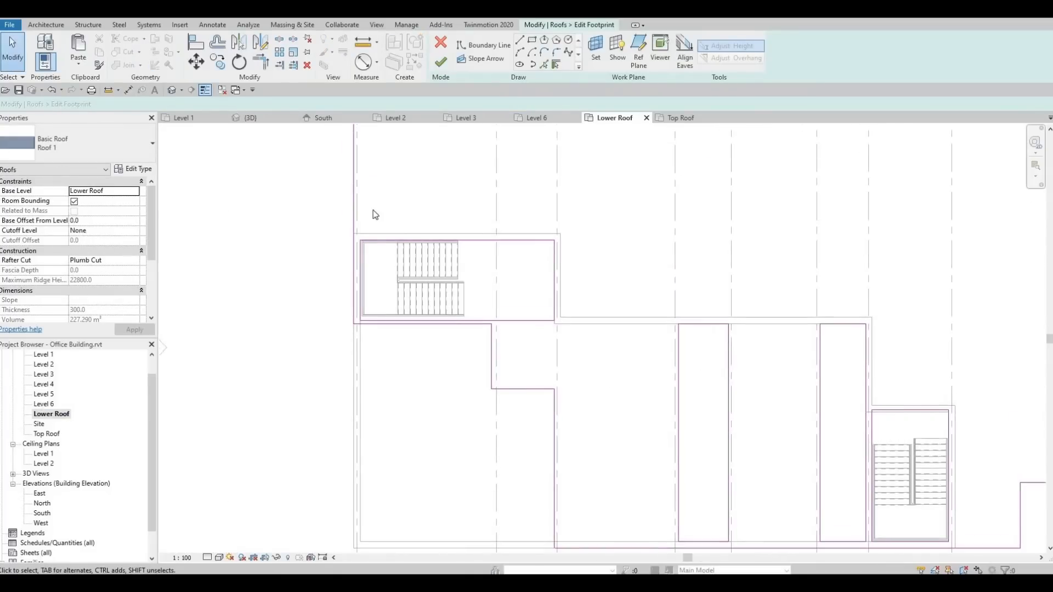
scroll(347, 183, up, 2)
scroll(362, 258, up, 2)
Try to nudge the roof's west boundary line slightly inward beside the stairwell and finish the footprint.
click(355, 244)
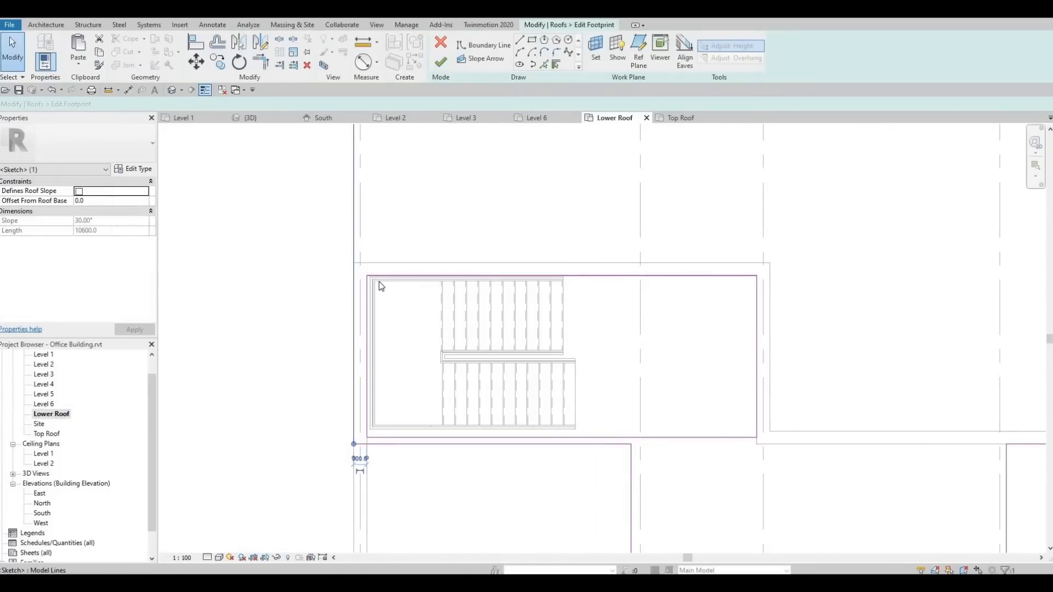
key(Right)
key(Right)
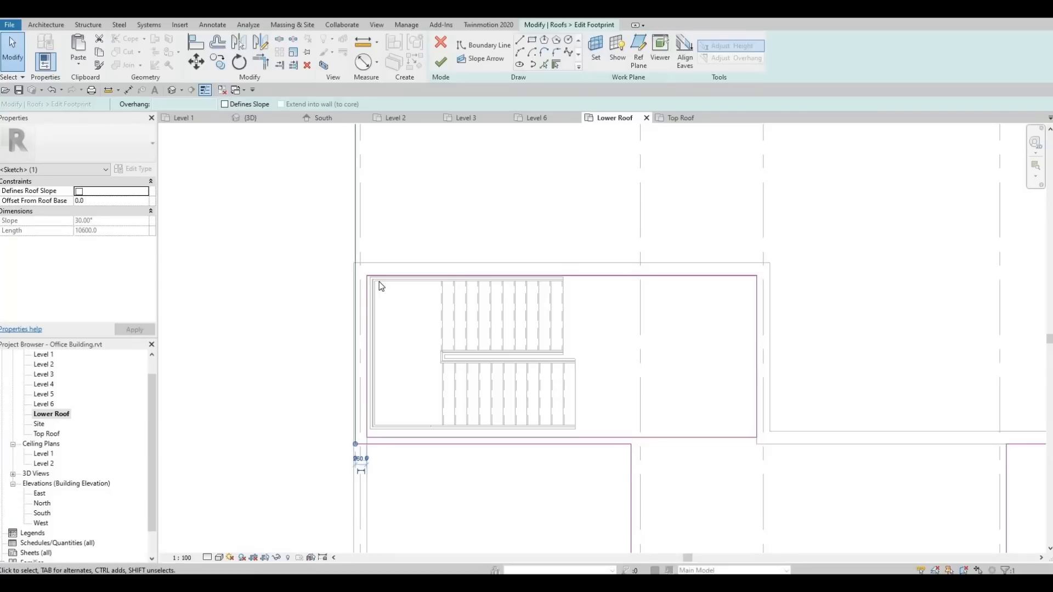
click(355, 254)
key(Right)
key(Right)
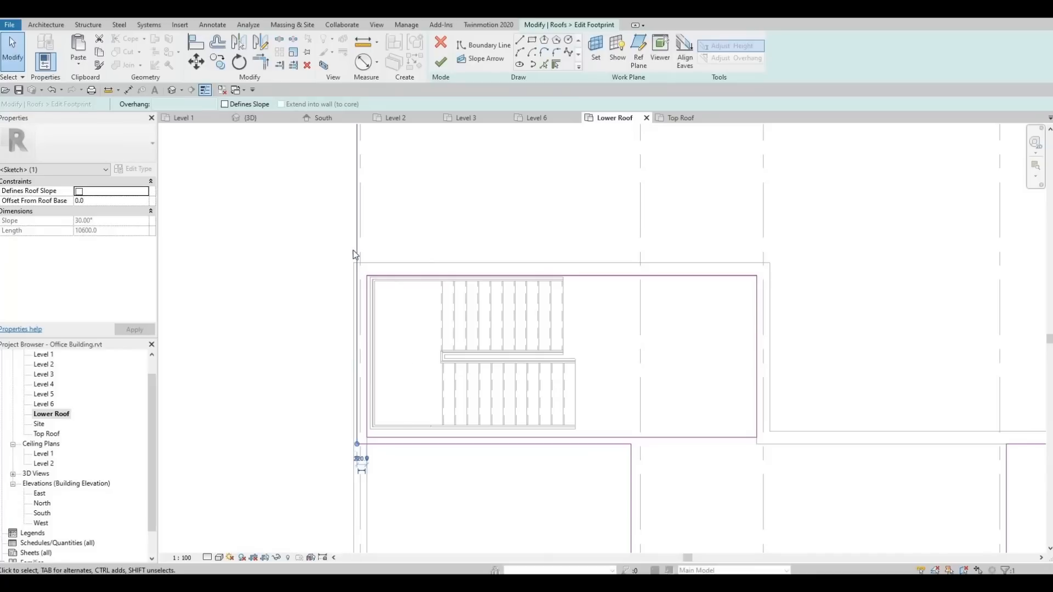
key(Escape)
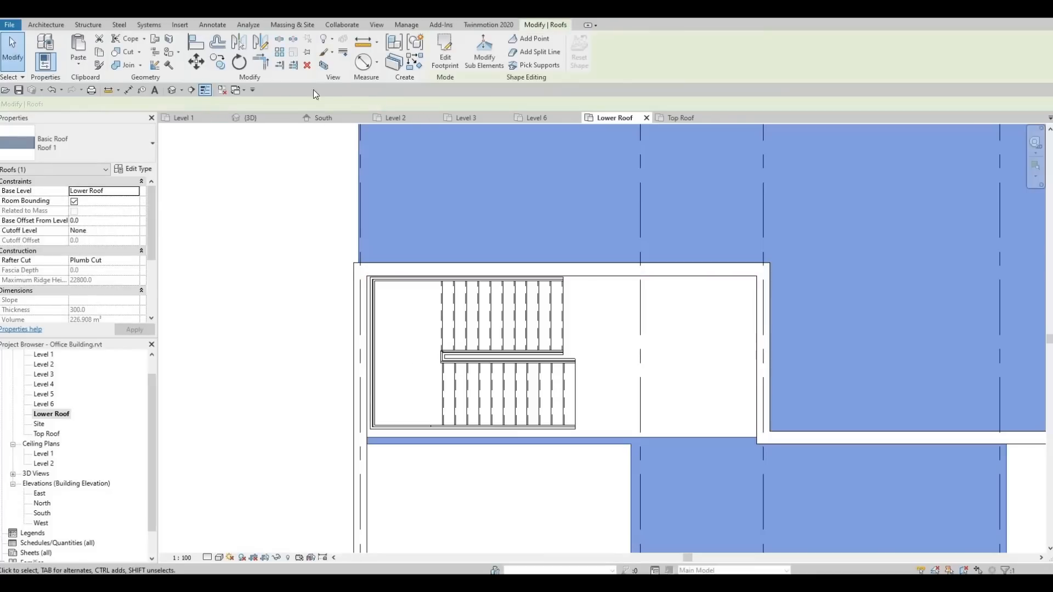
key(Escape)
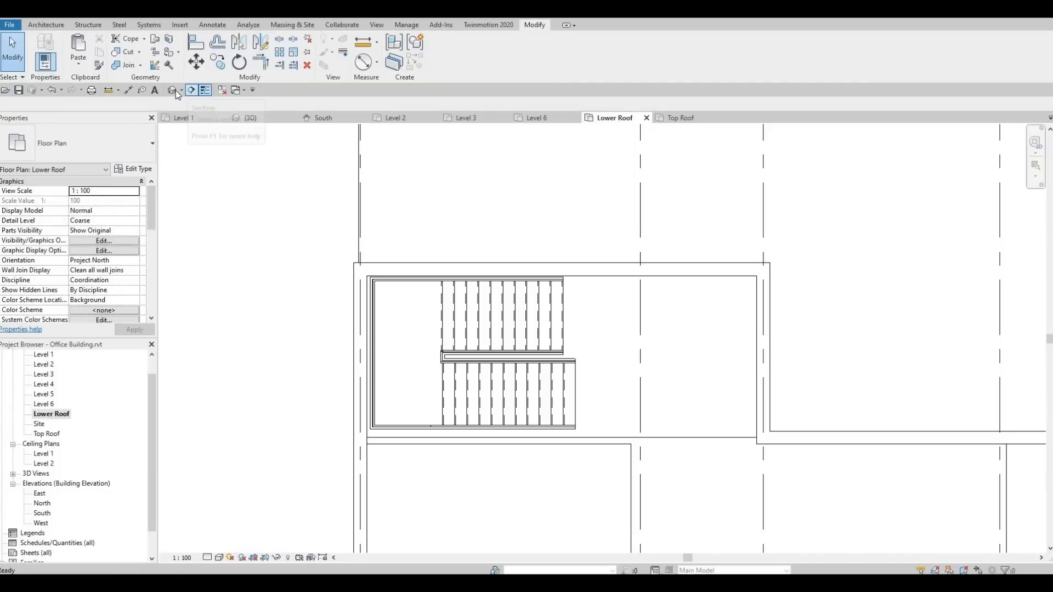
Reopen the lower roof's footprint in the Lower Roof plan and undo the nudge of the west boundary line.
click(175, 90)
mouse_move(395, 351)
shift+middle_down()
mouse_move(459, 380)
mouse_move(419, 274)
mouse_move(598, 374)
mouse_move(507, 458)
mouse_move(402, 521)
mouse_move(409, 362)
shift+middle_up()
scroll(307, 285, up, 4)
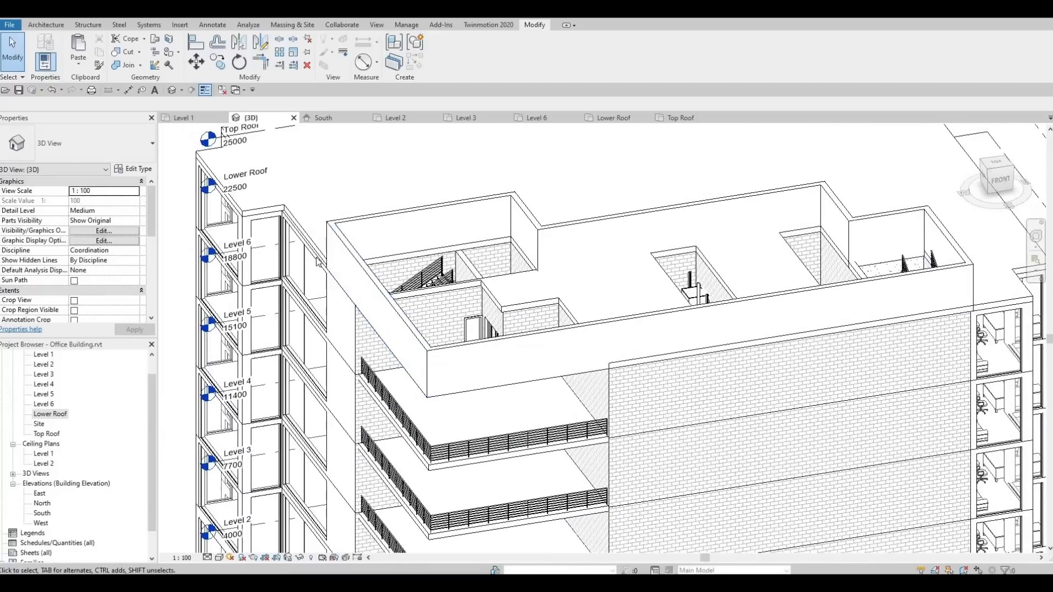
double_click(303, 277)
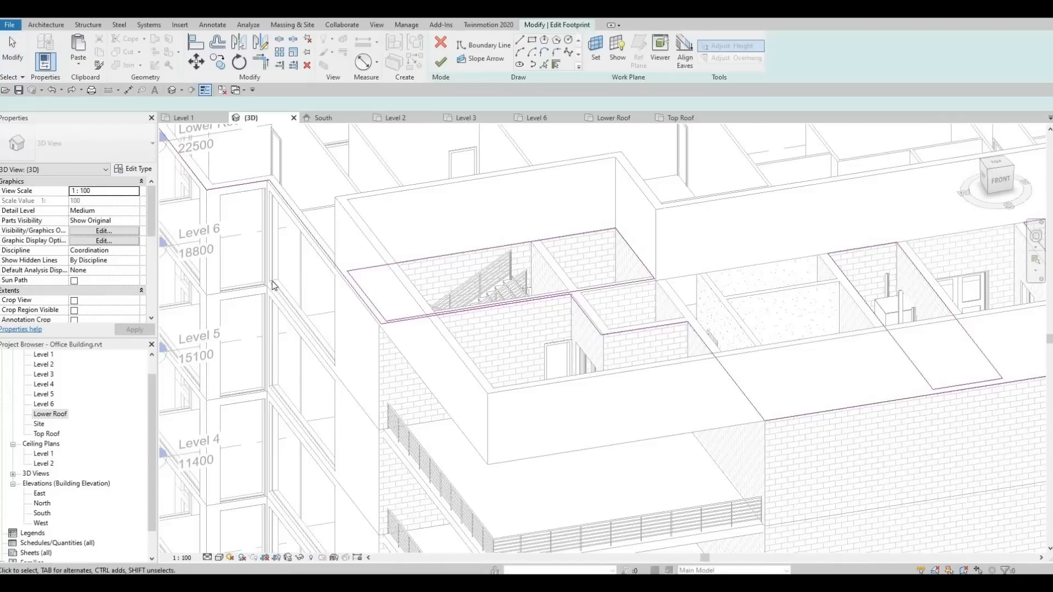
double_click(57, 416)
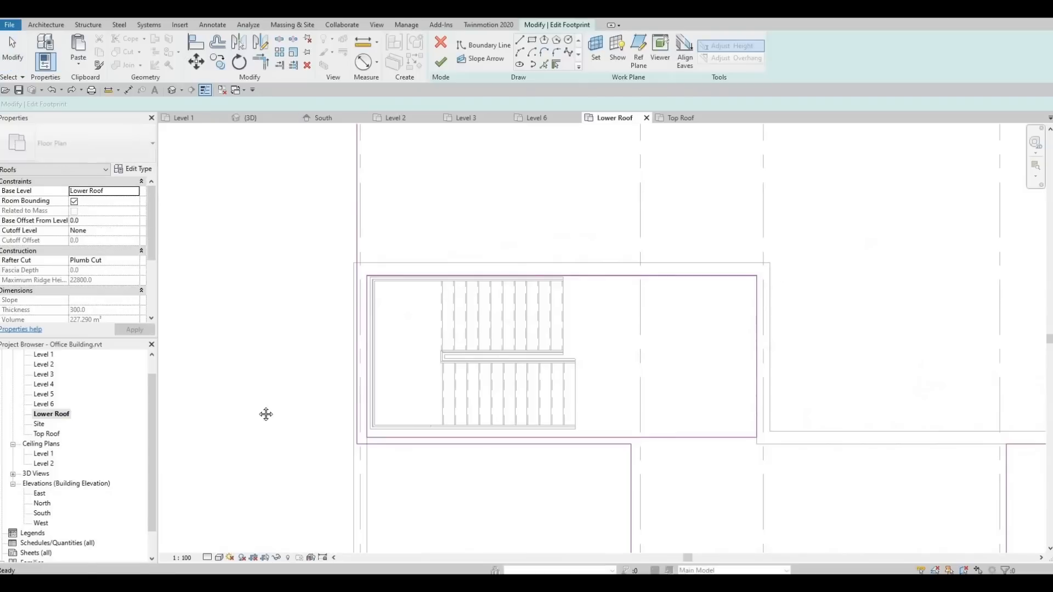
mouse_move(308, 400)
middle_down()
mouse_move(323, 351)
mouse_move(347, 376)
middle_up()
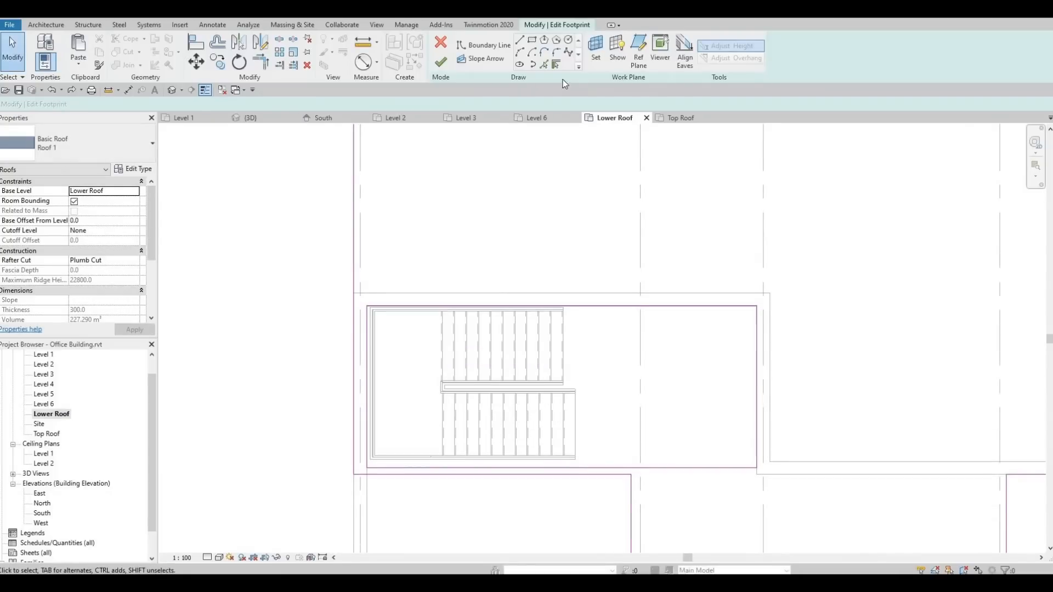
Draw boundary lines from the west edge at the stairwell's north wall about 150 mm inward, then along grid 1 to the south boundary.
click(516, 45)
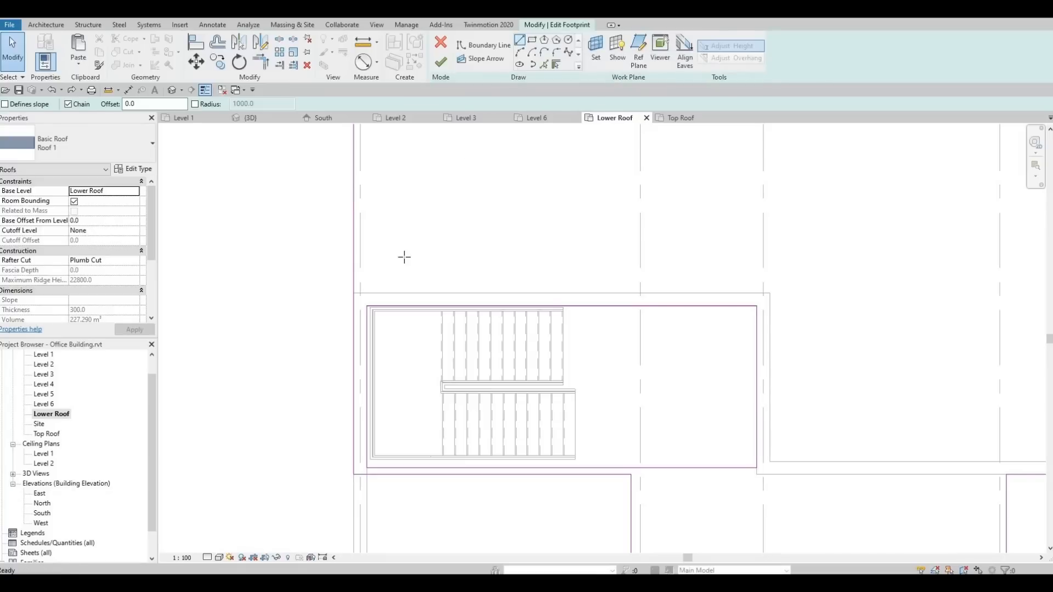
scroll(329, 302, up, 2)
click(331, 306)
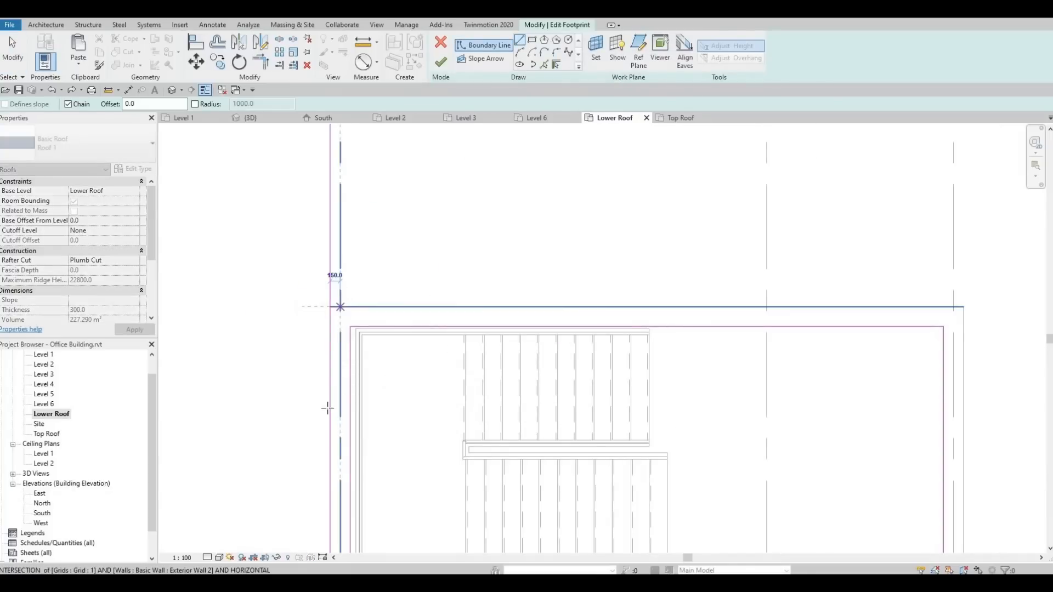
middle_drag(347, 544, 378, 374)
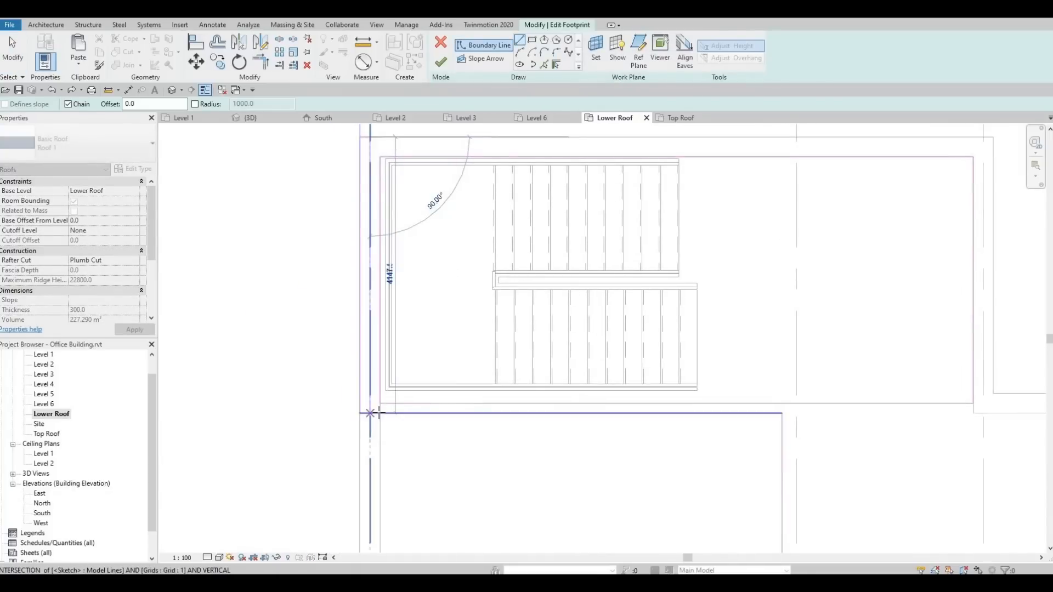
click(371, 413)
key(Escape)
key(Escape)
Trim the west roof boundary to the new lines around the stairwell wall and finish the footprint.
key(t)
key(r)
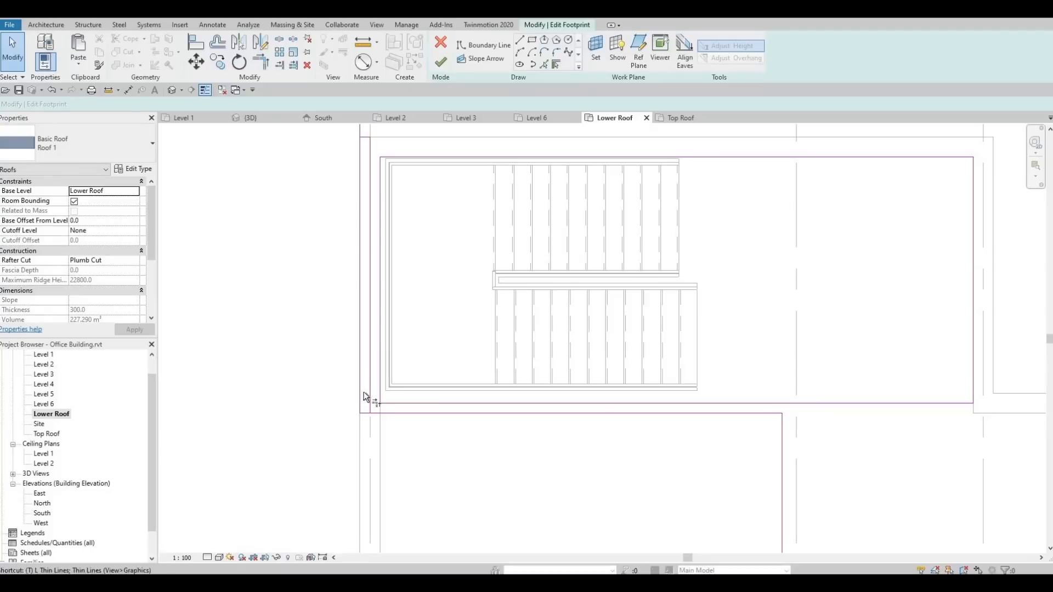
click(376, 413)
click(369, 149)
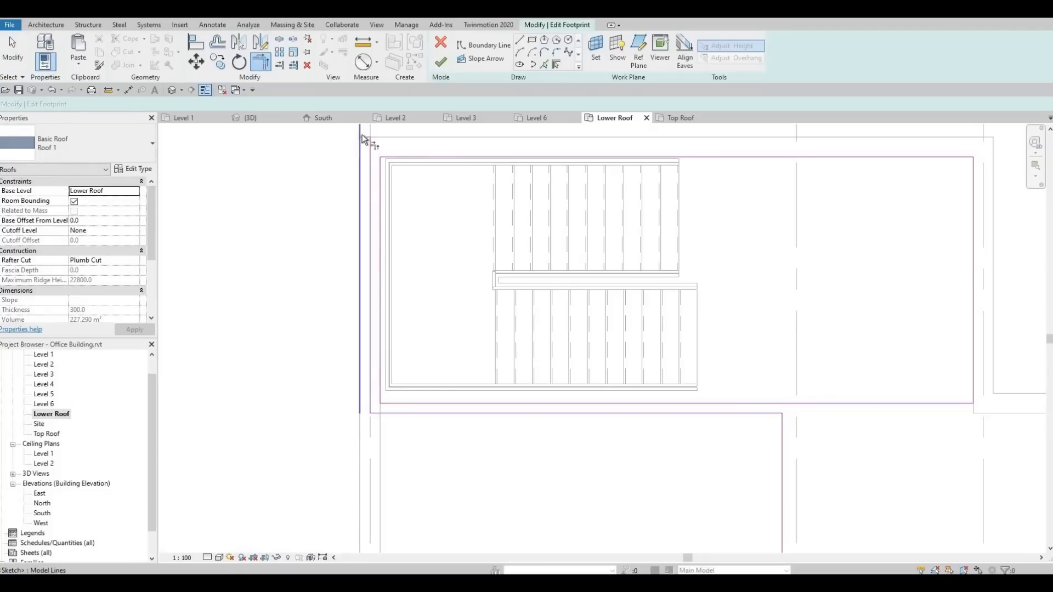
key(Escape)
click(441, 61)
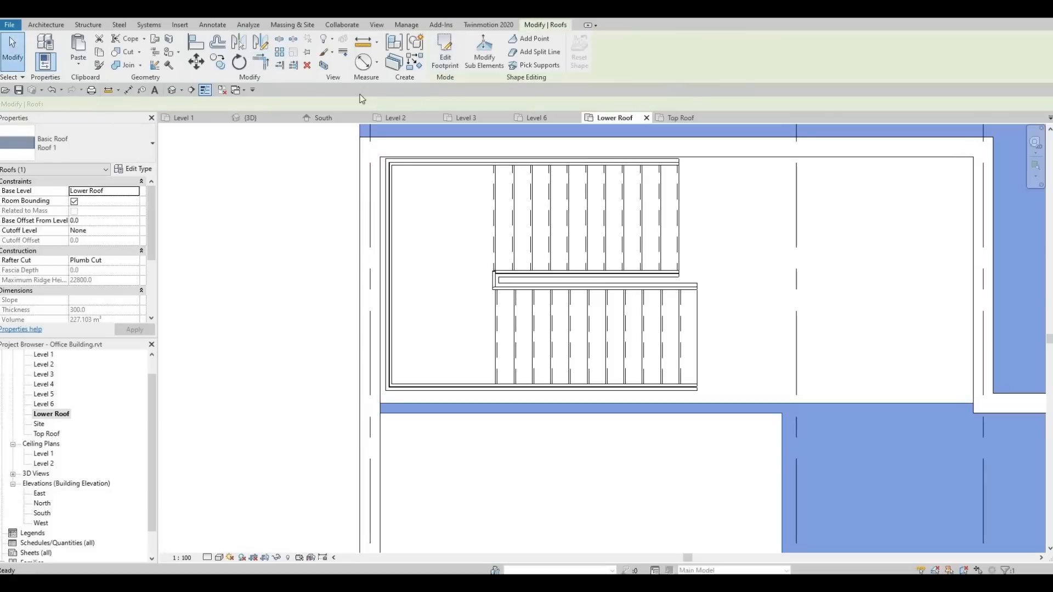
Inspect the edited west roof edge and the south roof edge in the 3D view.
click(172, 90)
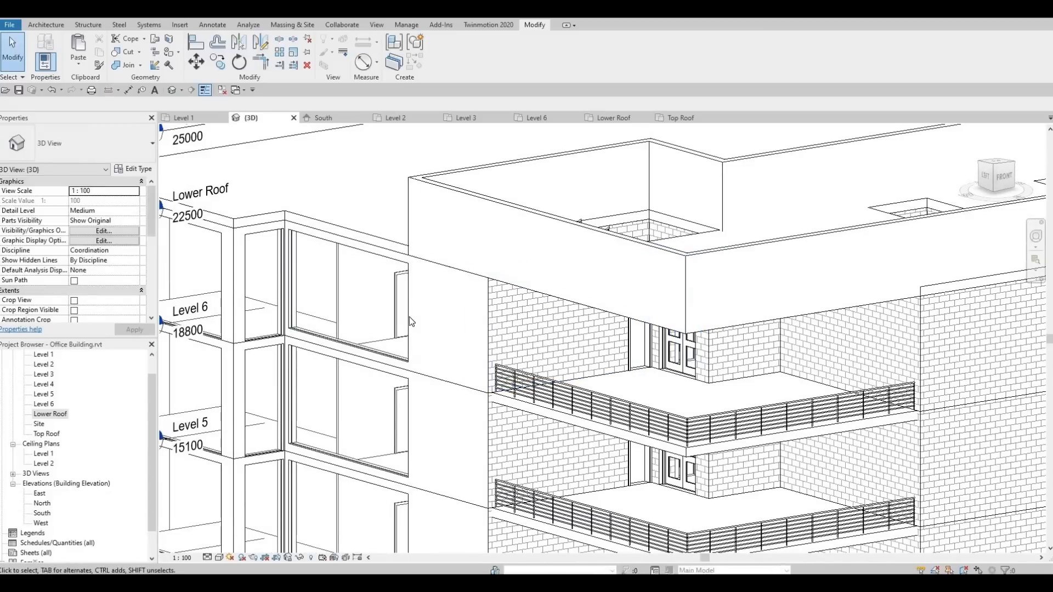
shift+middle_drag(504, 279, 716, 320)
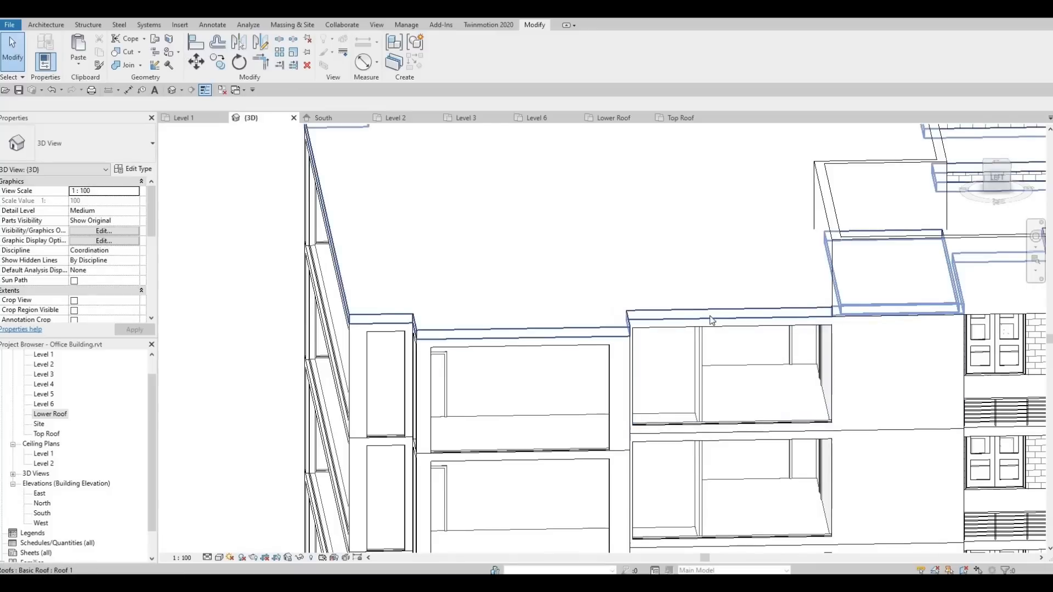
shift+middle_drag(777, 393, 589, 266)
scroll(607, 350, down, 2)
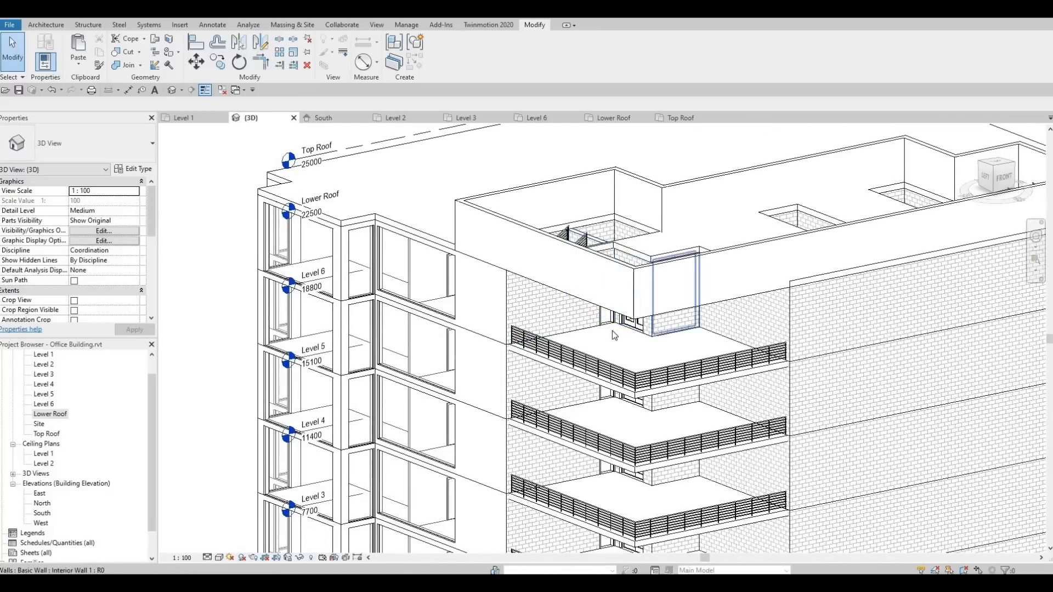
shift+middle_drag(612, 330, 821, 278)
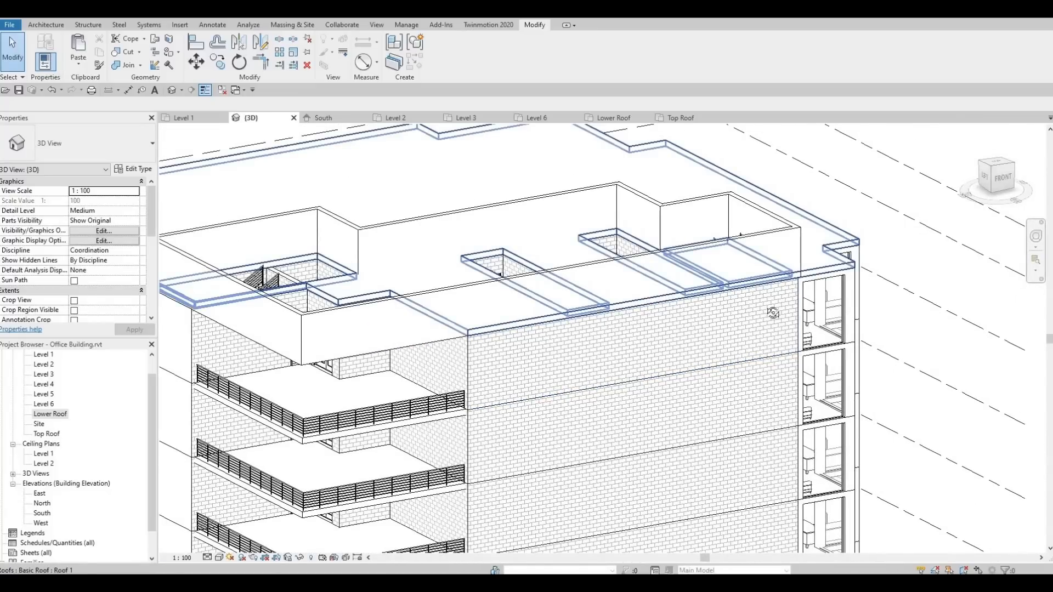
mouse_move(773, 313)
shift+middle_down()
mouse_move(632, 318)
mouse_move(786, 305)
shift+middle_up()
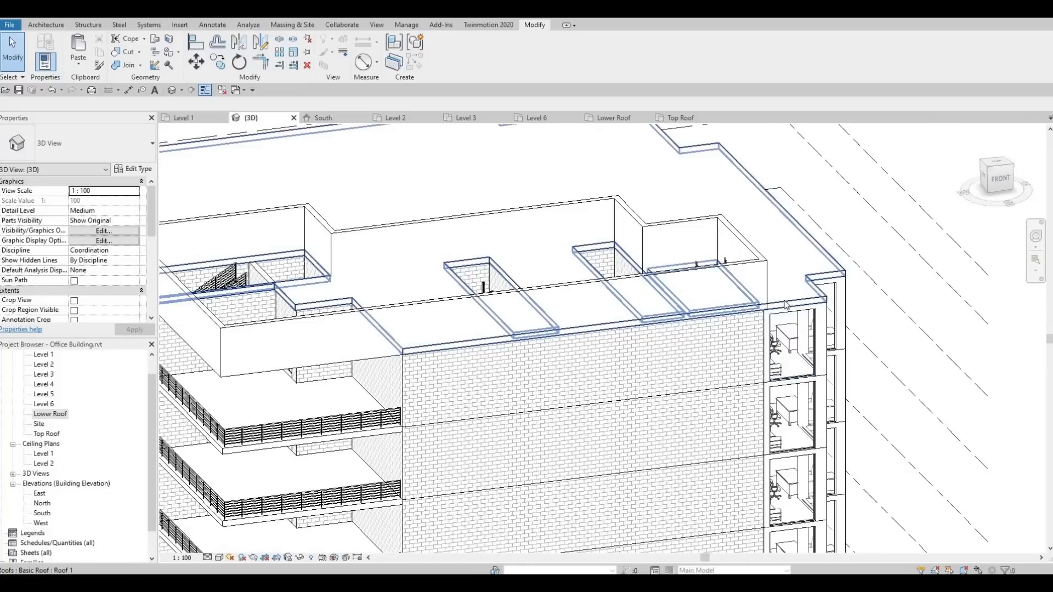
Open the lower roof's footprint for editing in the Lower Roof plan at the east stairwell's south side.
click(767, 305)
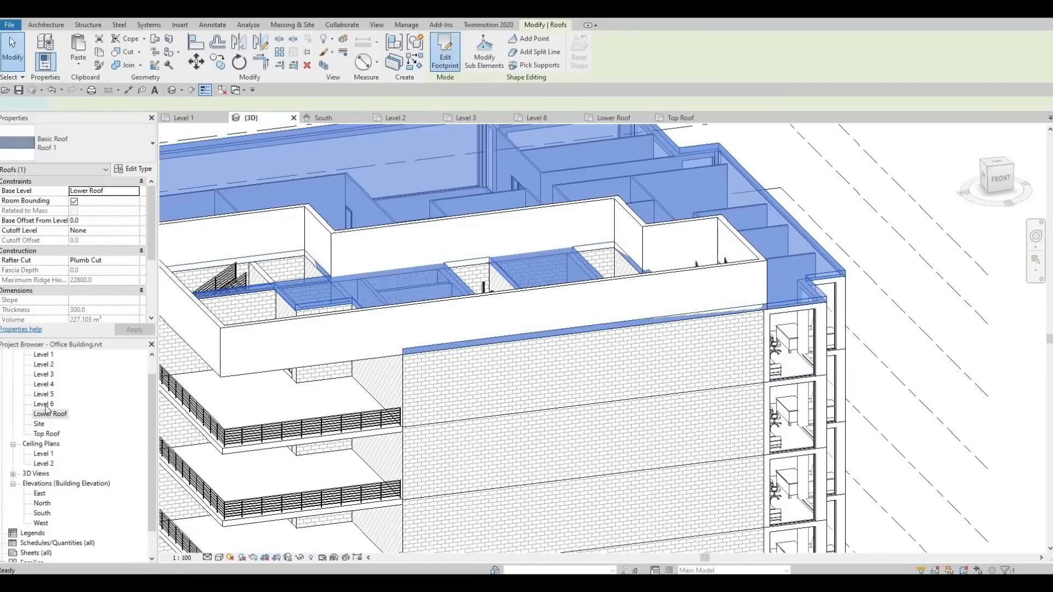
middle_drag(494, 469, 295, 223)
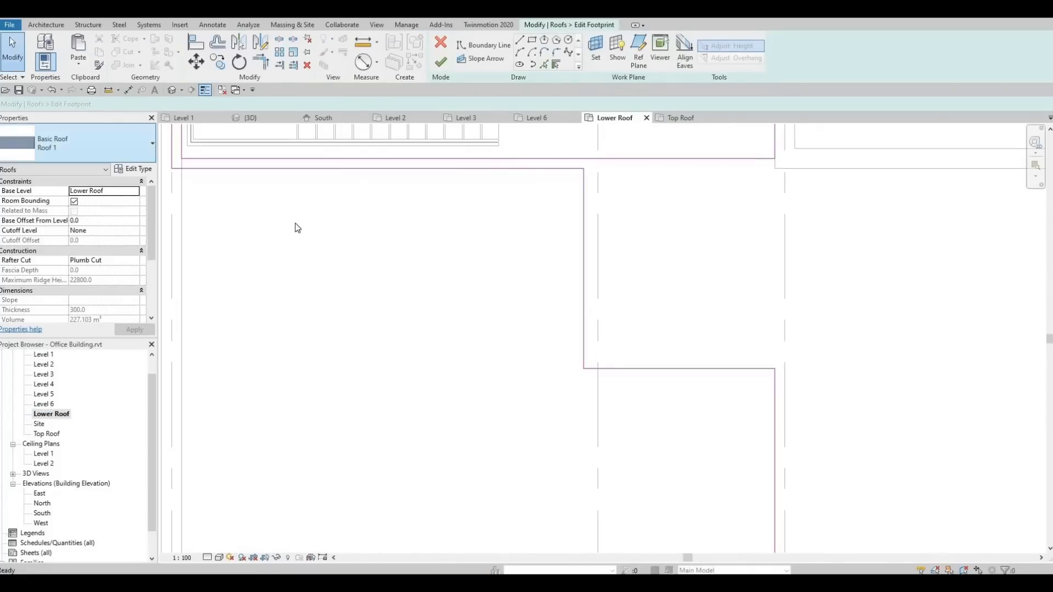
scroll(309, 222, down, 4)
middle_drag(875, 433, 817, 386)
scroll(816, 387, up, 4)
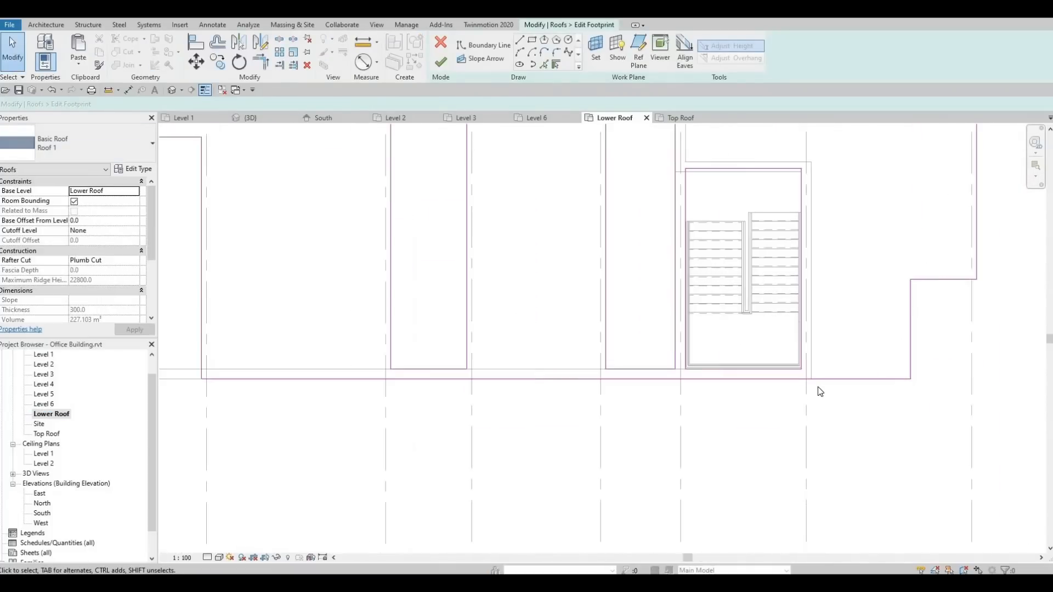
Draw boundary lines about 100 mm up from the south edge at the east stairwell's outer wall face, then west inside the south wall to the large opening.
click(519, 39)
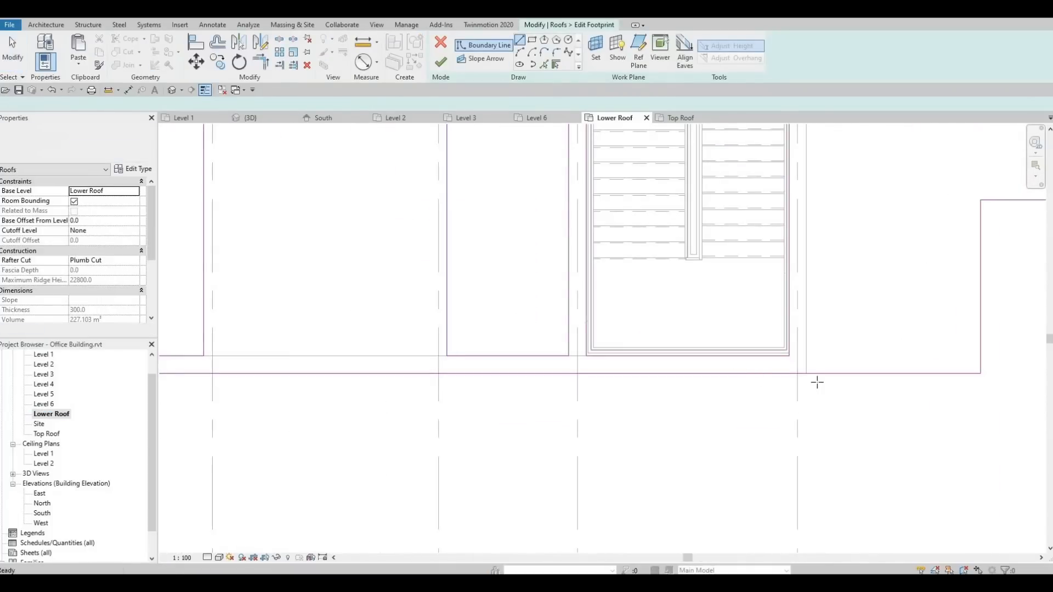
click(805, 366)
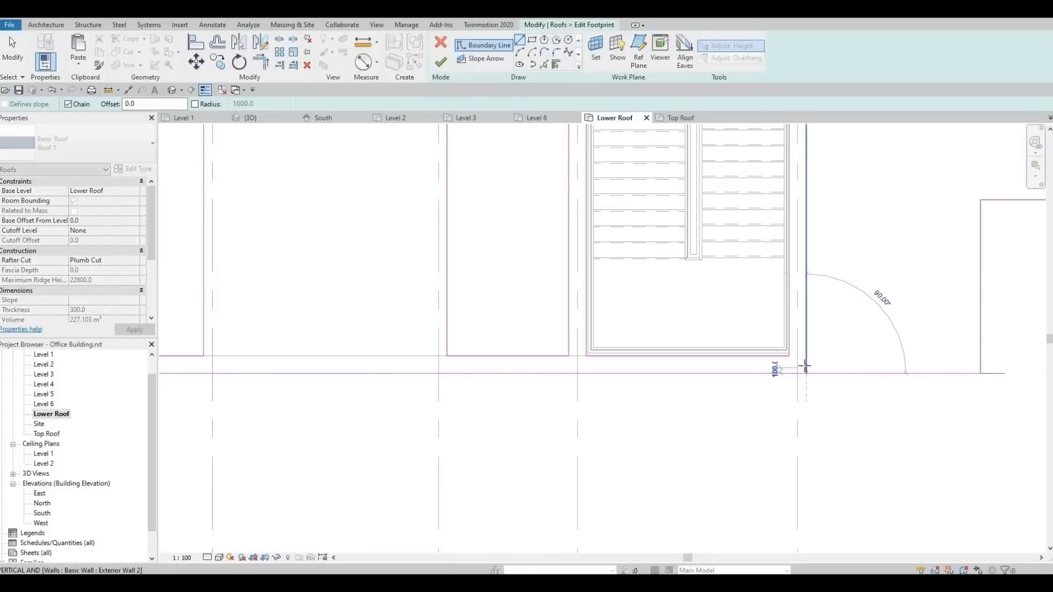
middle_drag(476, 380, 823, 383)
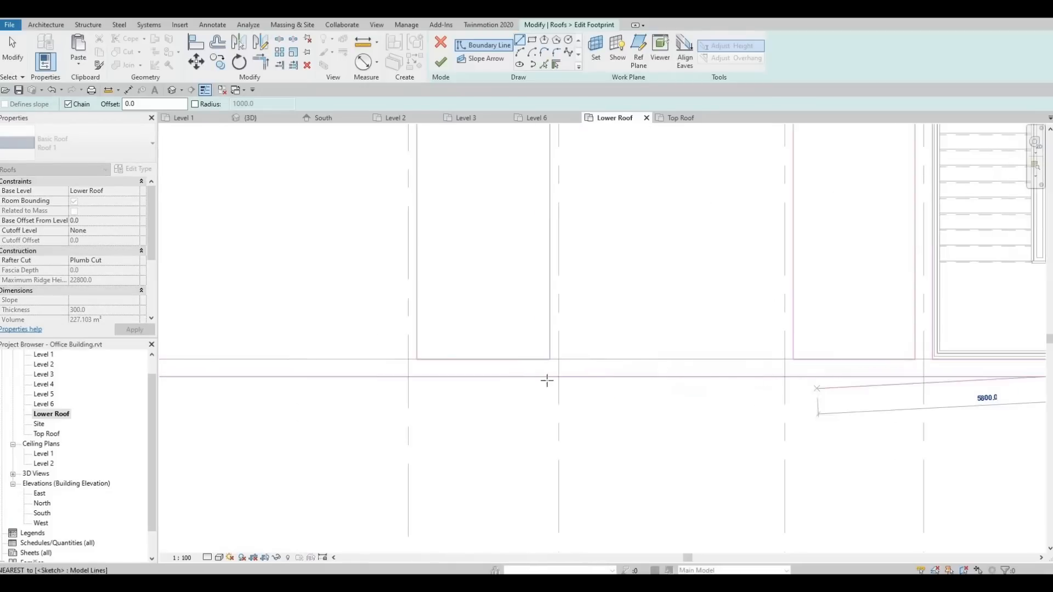
scroll(583, 376, down, 3)
middle_drag(504, 379, 607, 380)
scroll(445, 371, up, 2)
click(383, 373)
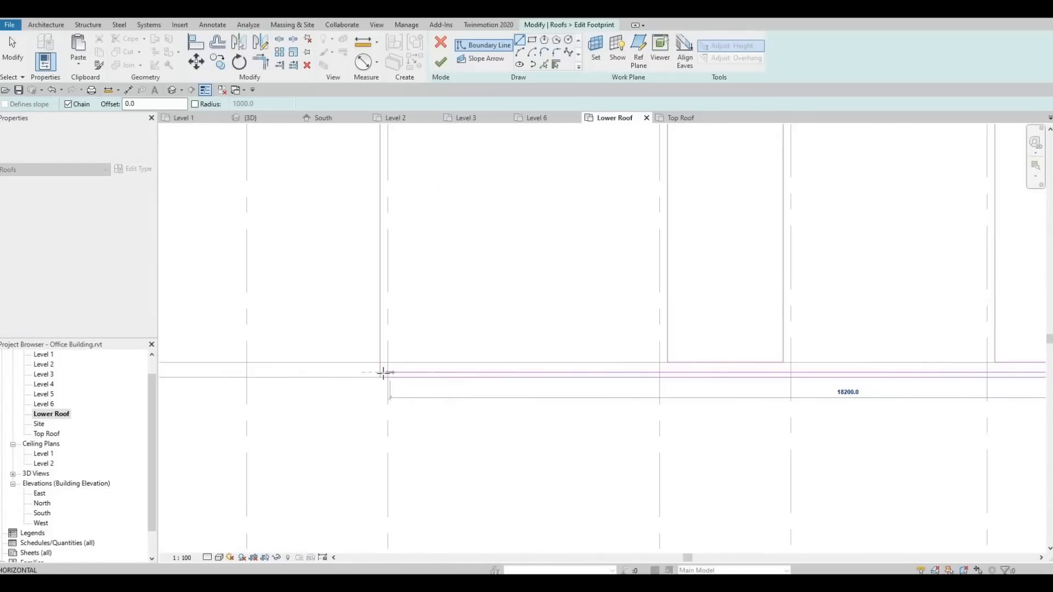
key(Escape)
key(Escape)
Delete the old south boundary line and trim the vertical line beside the large opening to the new south line.
click(416, 378)
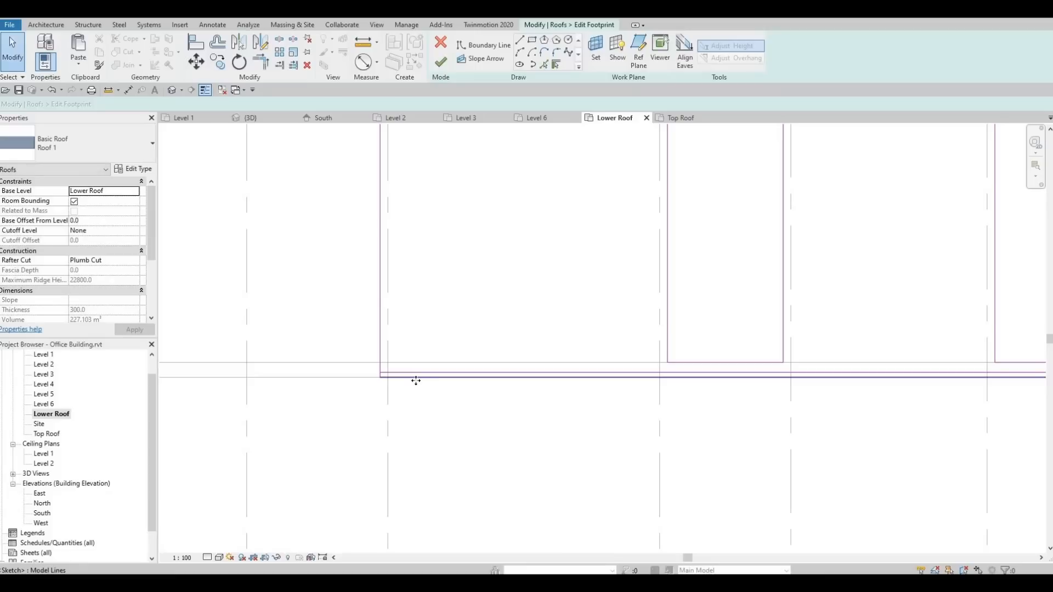
key(Escape)
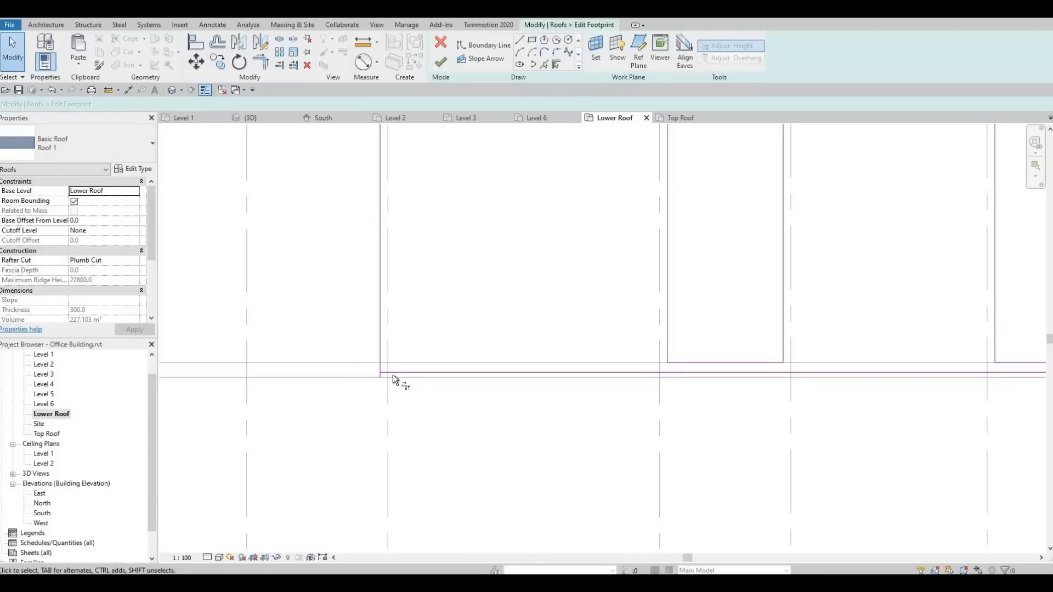
key(t)
key(r)
click(392, 372)
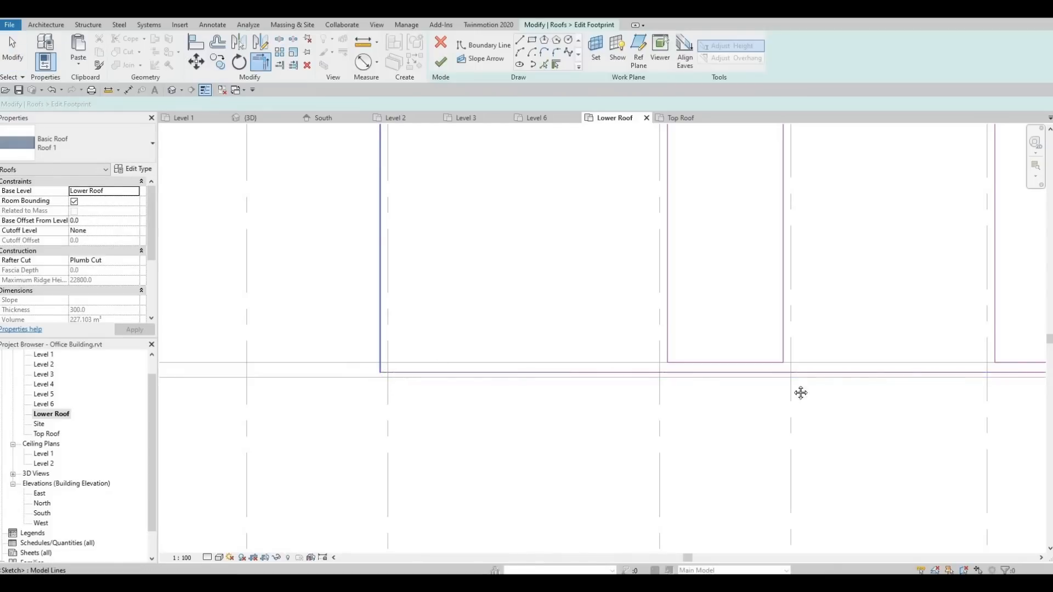
Draw a boundary line from the east stairwell's outer wall face east to the stepped roof edge and finish the footprint.
mouse_move(801, 393)
middle_down()
mouse_move(790, 404)
mouse_move(743, 395)
mouse_move(789, 400)
mouse_move(703, 440)
middle_up()
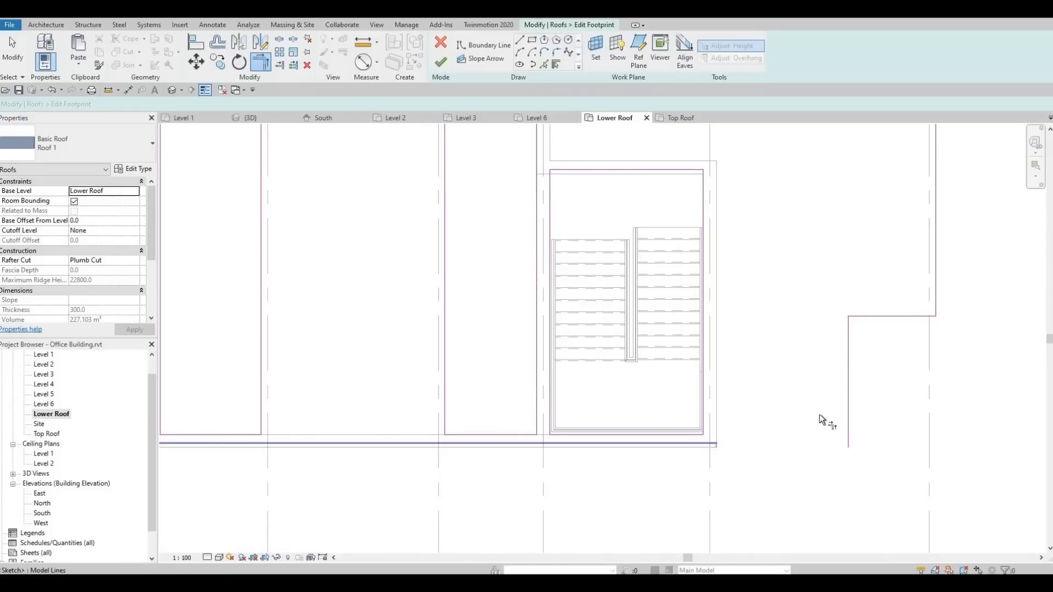
key(Escape)
key(Escape)
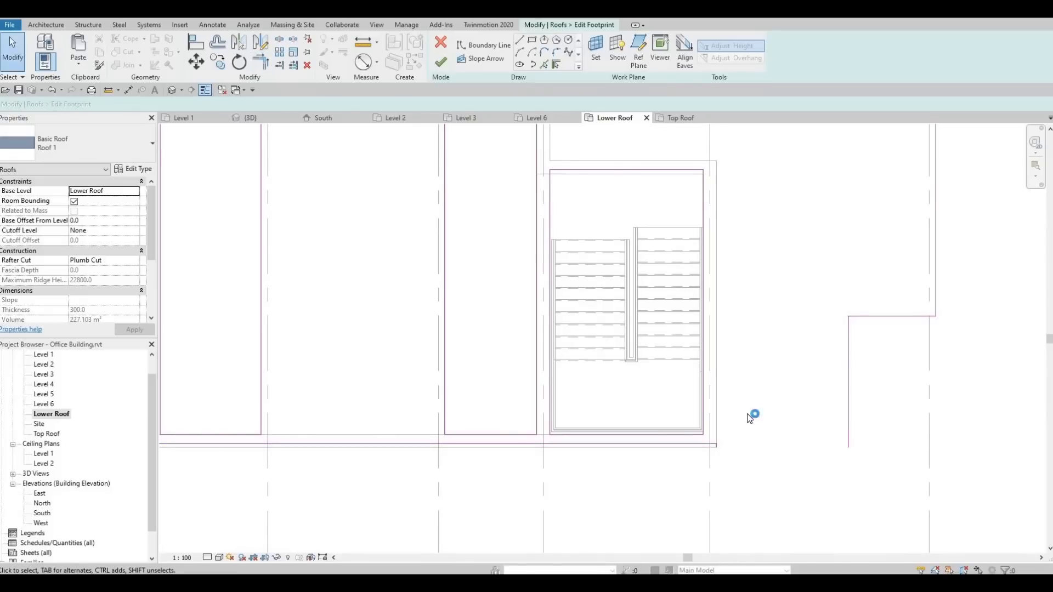
middle_drag(747, 414, 715, 378)
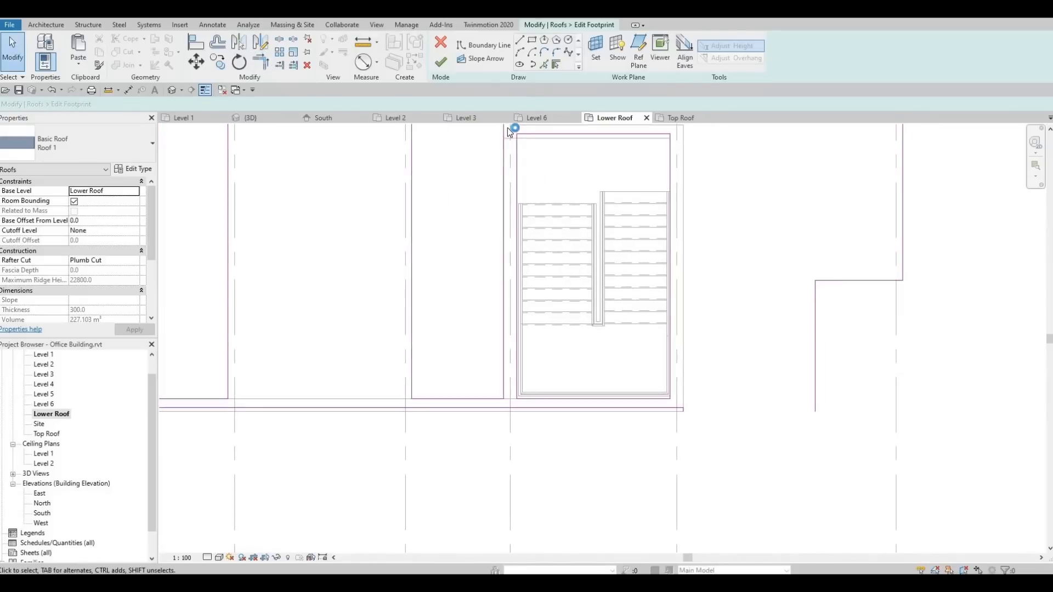
key(b)
key(l)
click(683, 412)
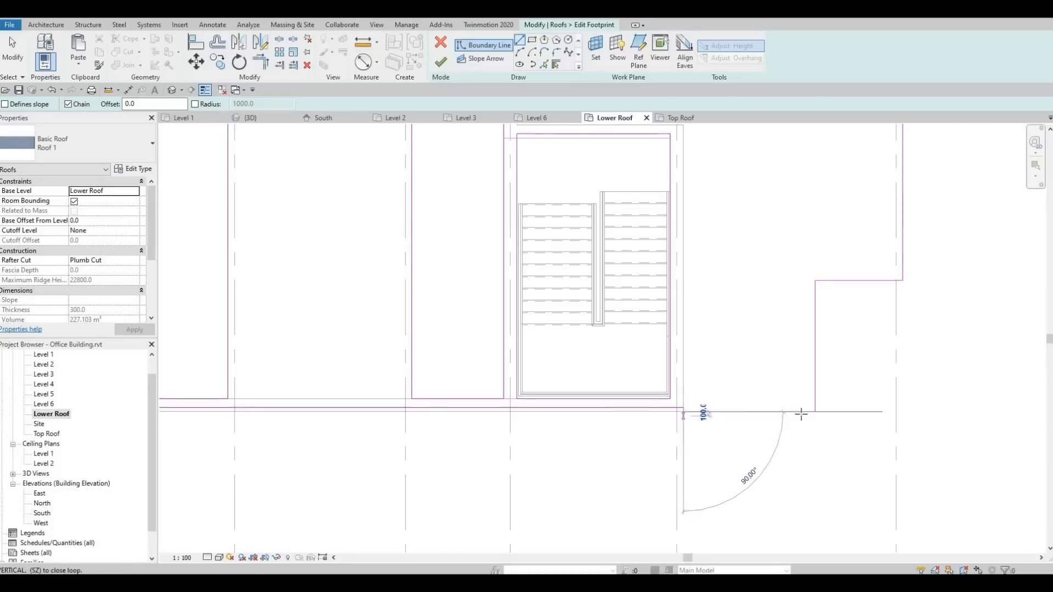
click(815, 411)
key(Escape)
key(Escape)
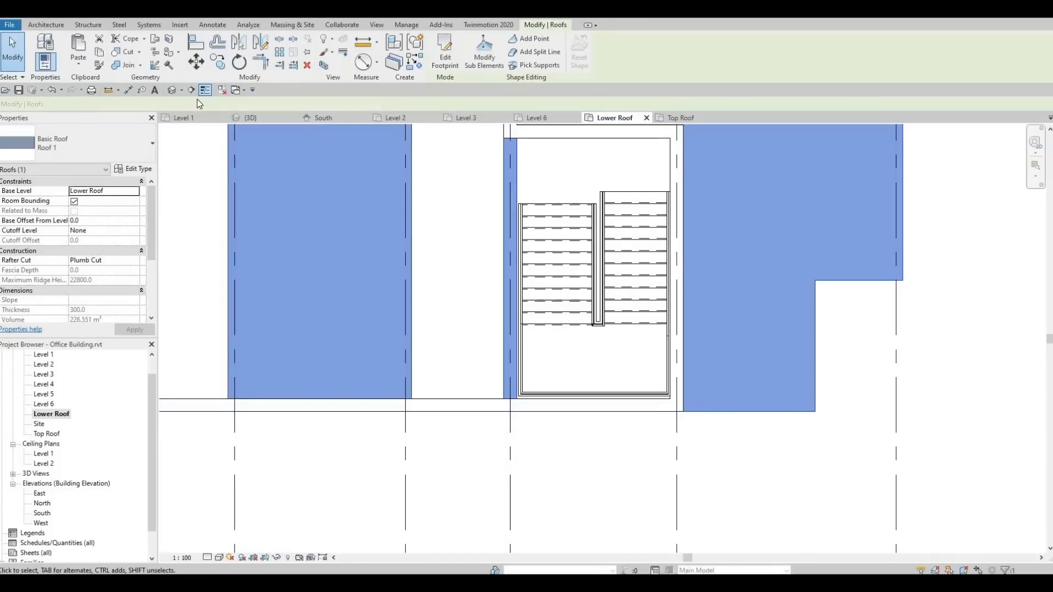
key(Escape)
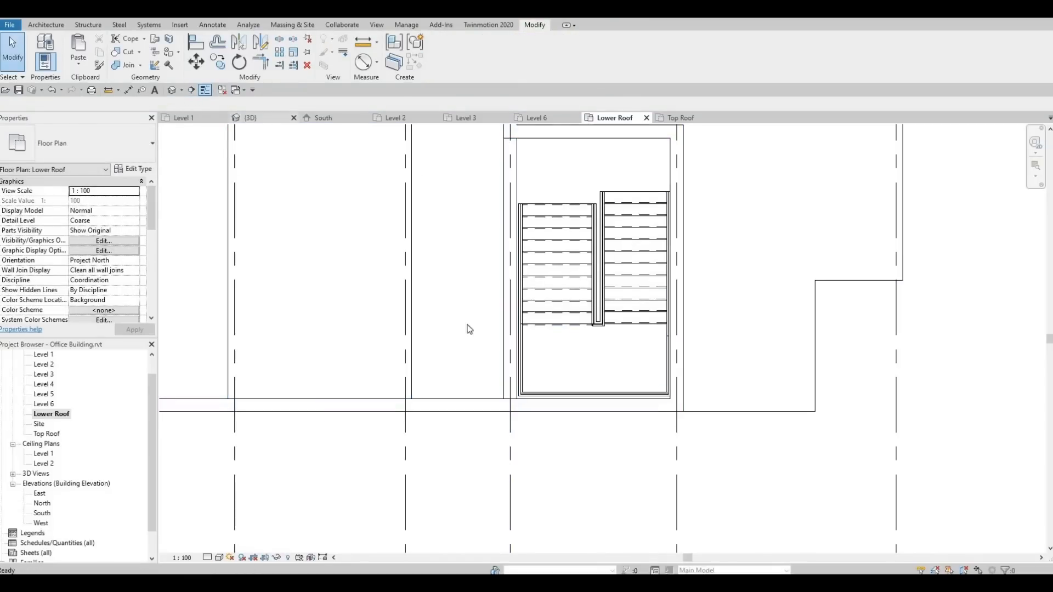
Inspect the lower roof's south edge and the surrounding walls in the 3D view.
key(ctrl+Tab)
shift+middle_drag(507, 336, 569, 318)
middle_drag(560, 381, 604, 337)
scroll(586, 281, down, 2)
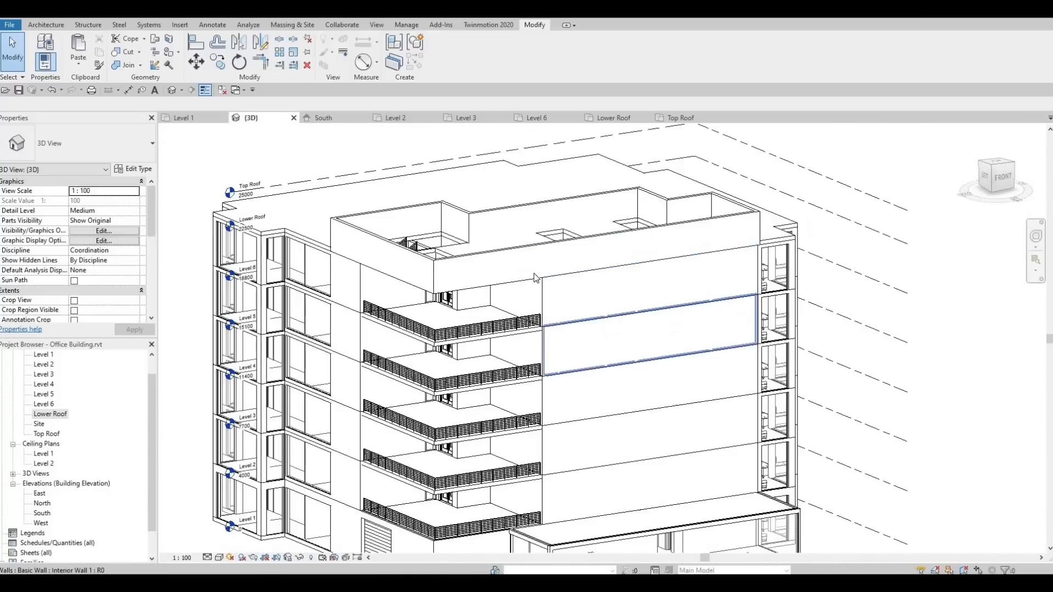
shift+middle_drag(535, 274, 503, 302)
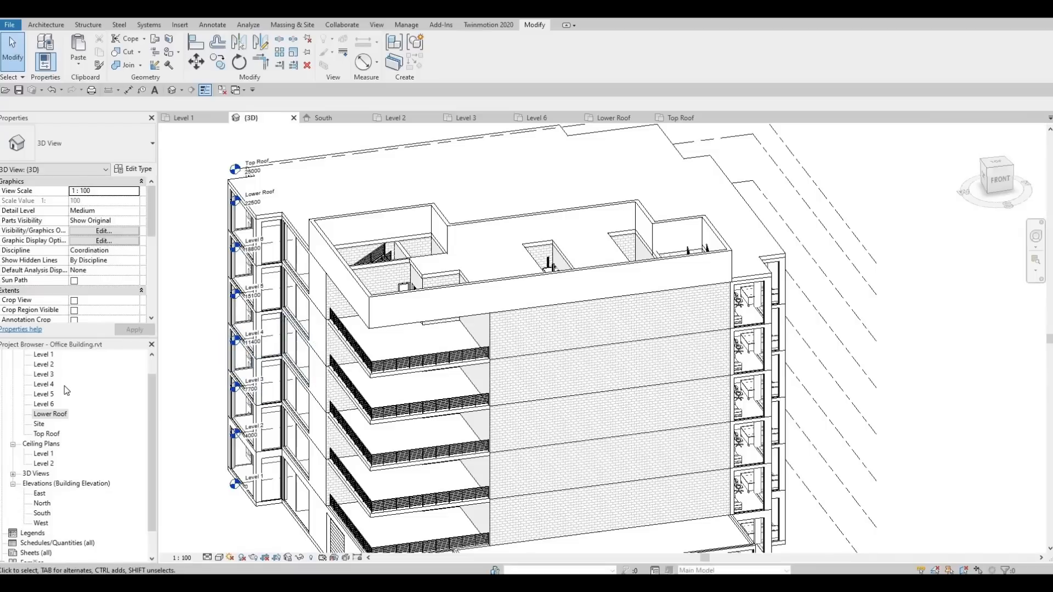
Start a new footprint roof in the Lower Roof plan and duplicate the Roof 1 type as Roof 2.
double_click(50, 414)
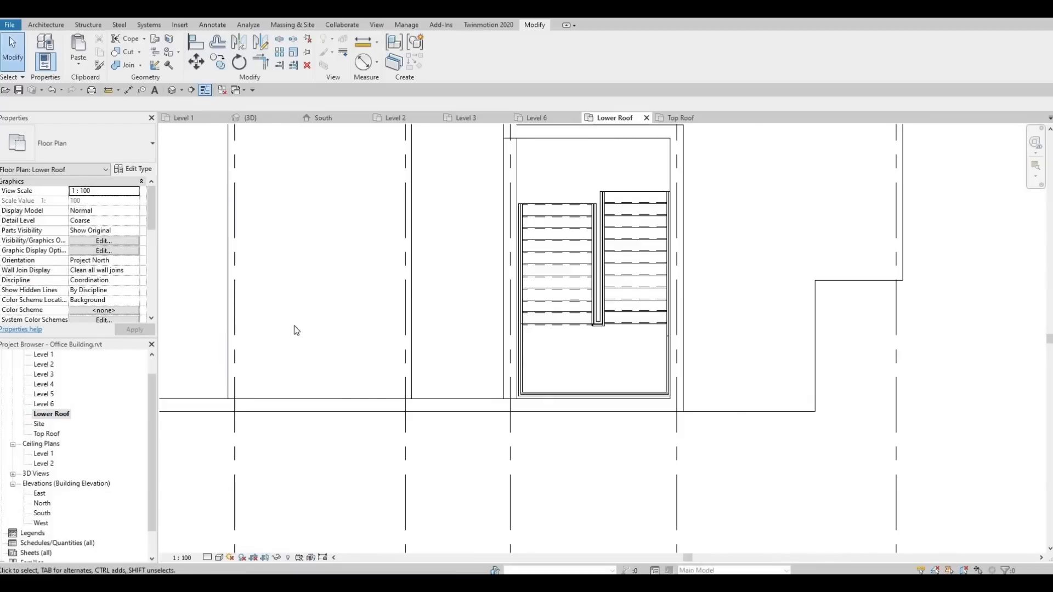
scroll(399, 345, down, 1)
scroll(399, 345, down, 2)
middle_drag(398, 346, 537, 356)
scroll(546, 346, down, 1)
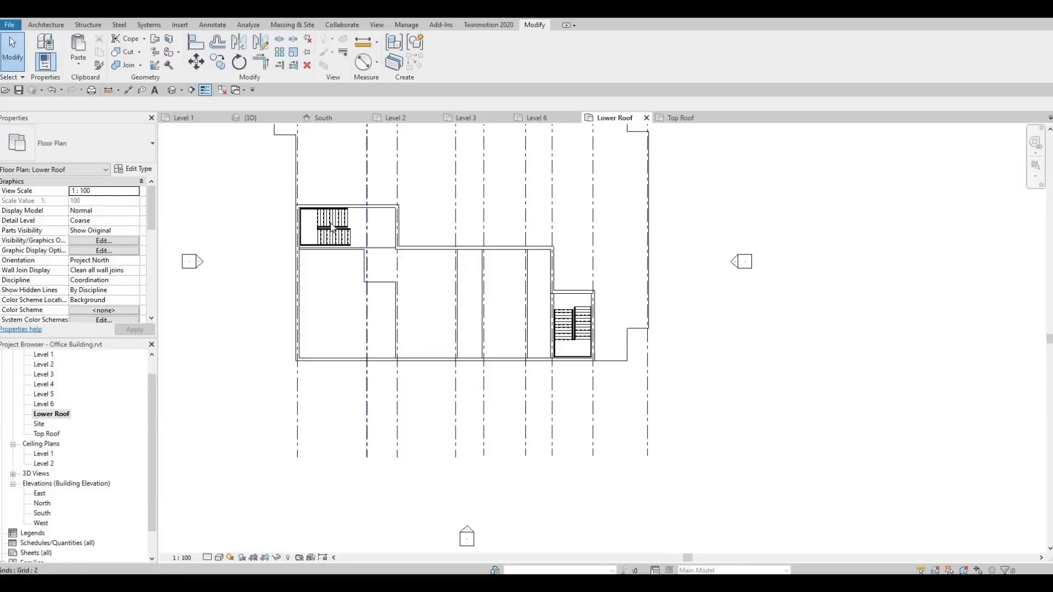
click(57, 26)
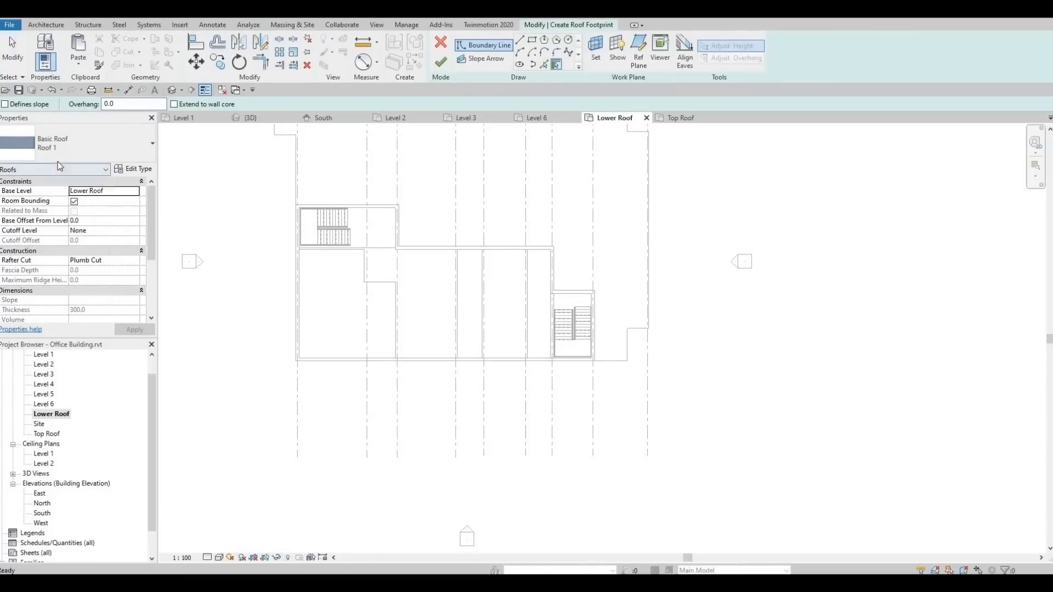
click(131, 171)
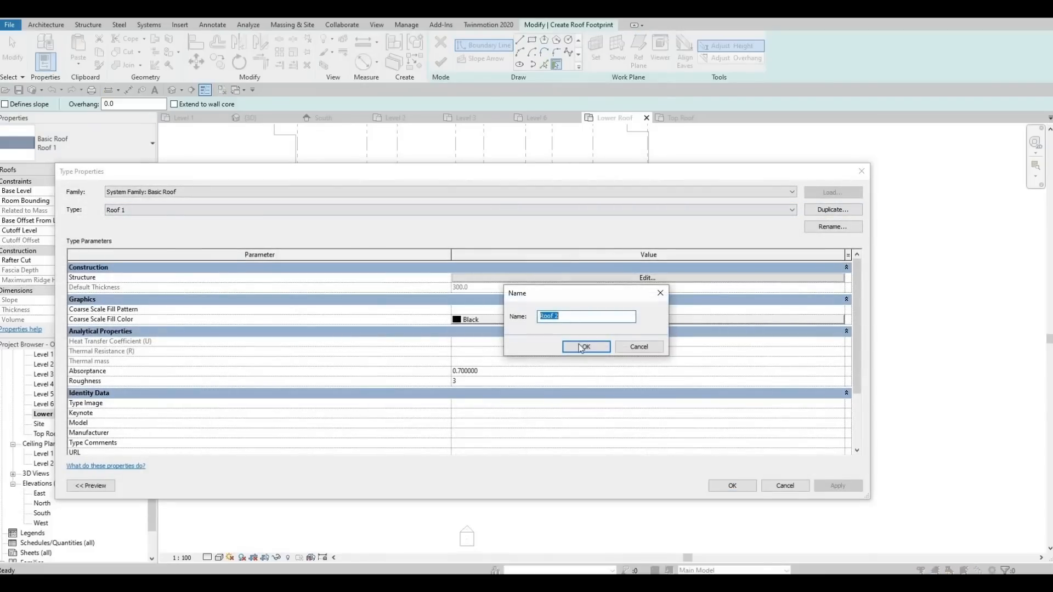
click(579, 345)
Assign the Metal Deck material to Roof 2's structure layer and accept the type settings.
click(592, 280)
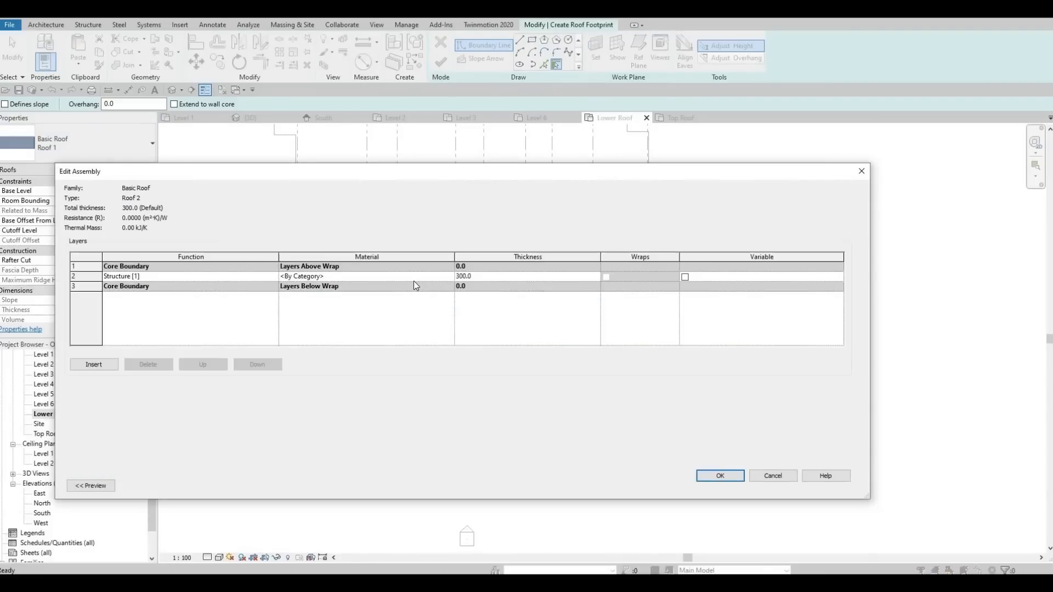
click(450, 276)
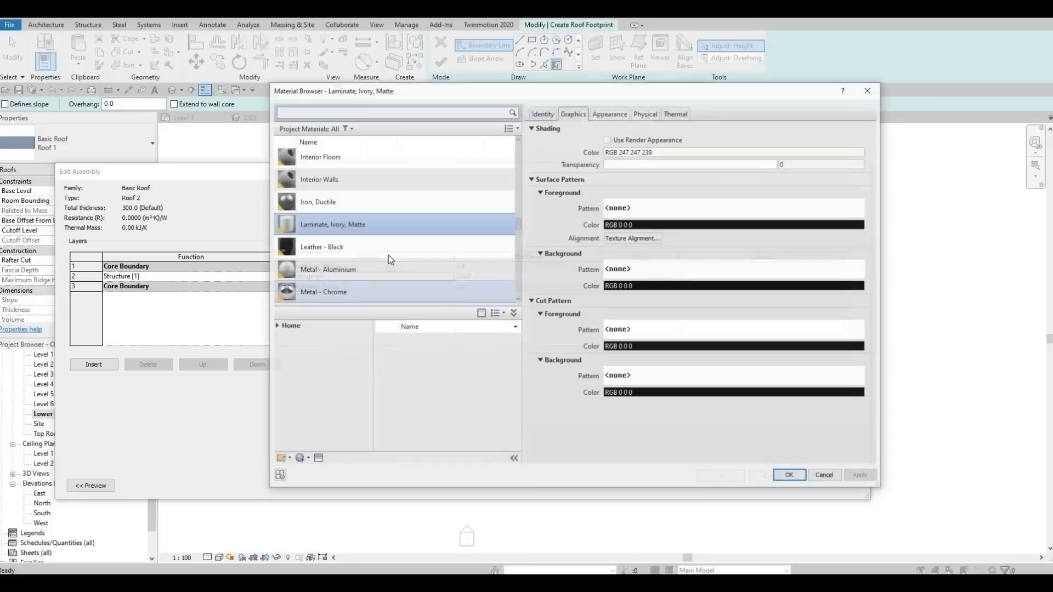
scroll(388, 236, down, 3)
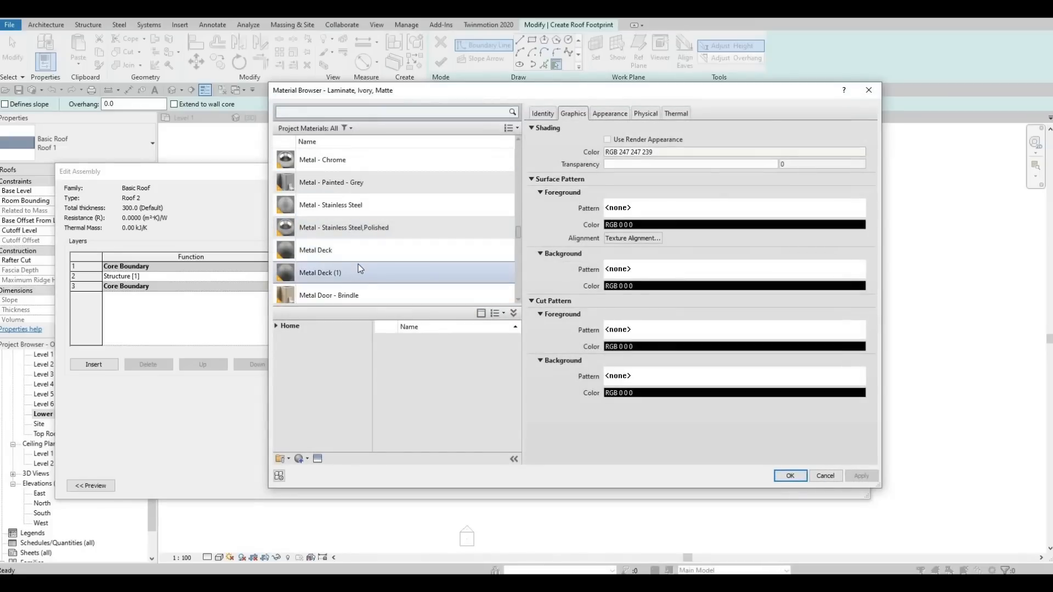
scroll(361, 247, down, 1)
scroll(358, 250, up, 1)
click(357, 250)
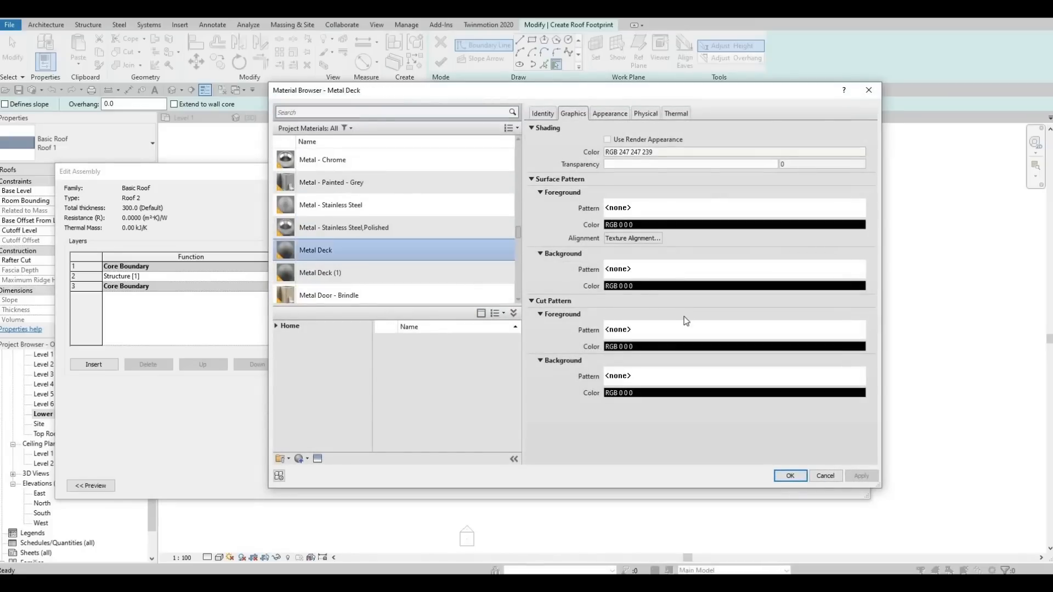
click(785, 476)
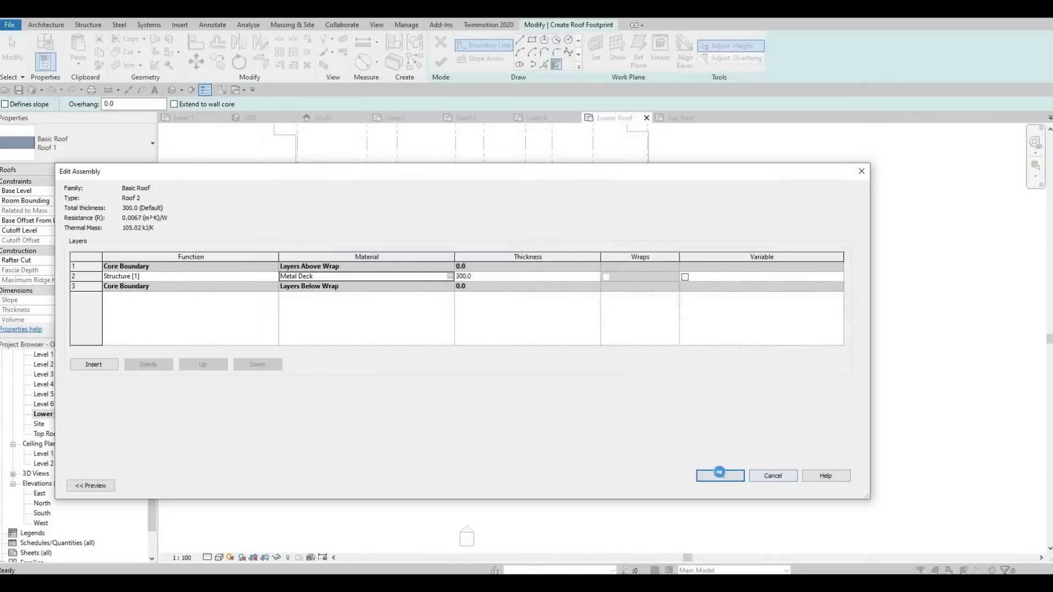
click(720, 476)
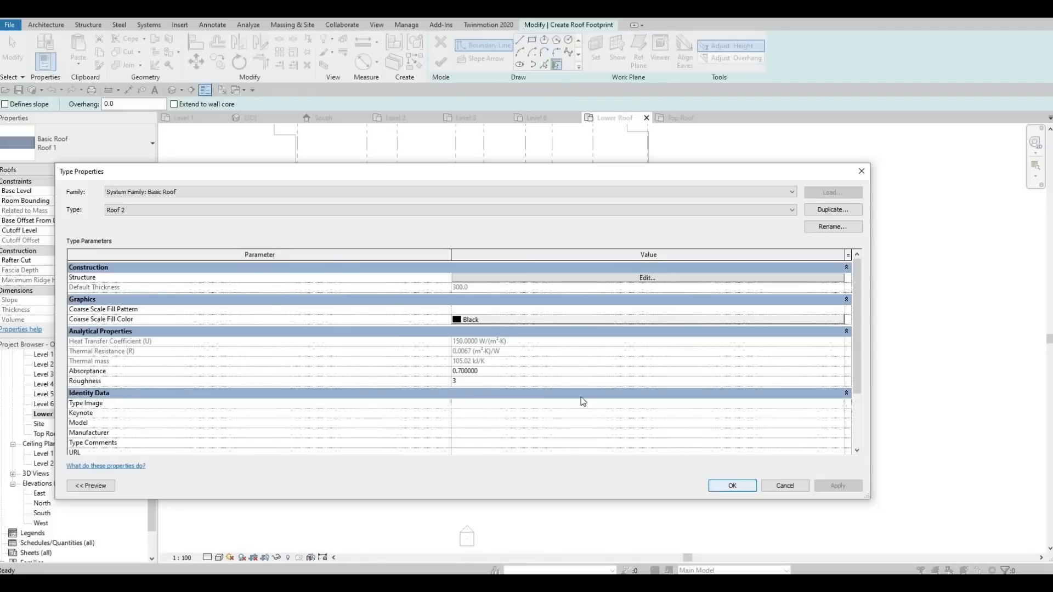
key(Return)
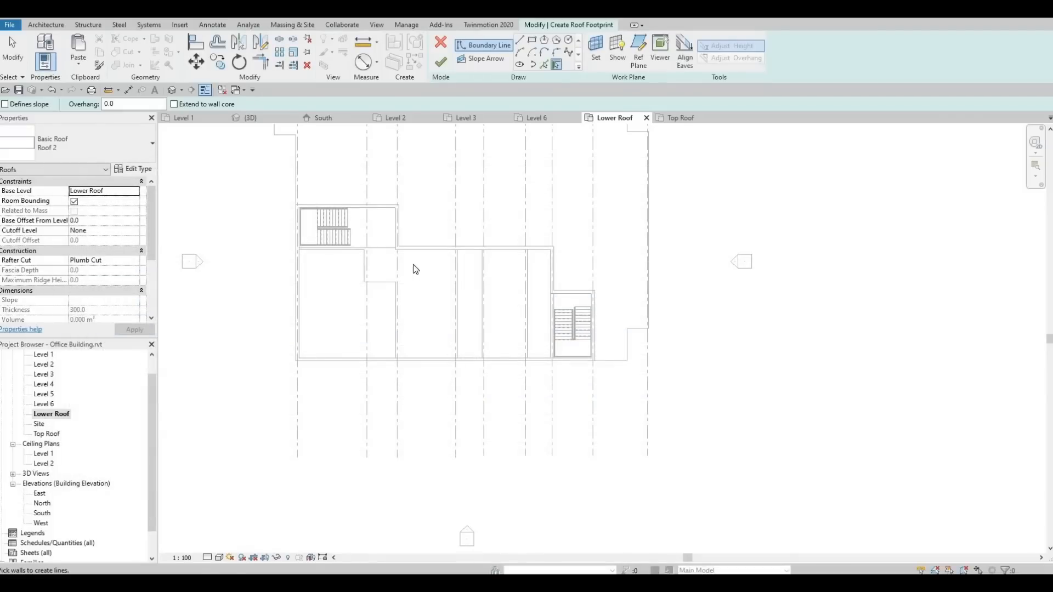
Draw a rectangular roof boundary around the main block between its northeast and southwest outer wall corners.
click(534, 41)
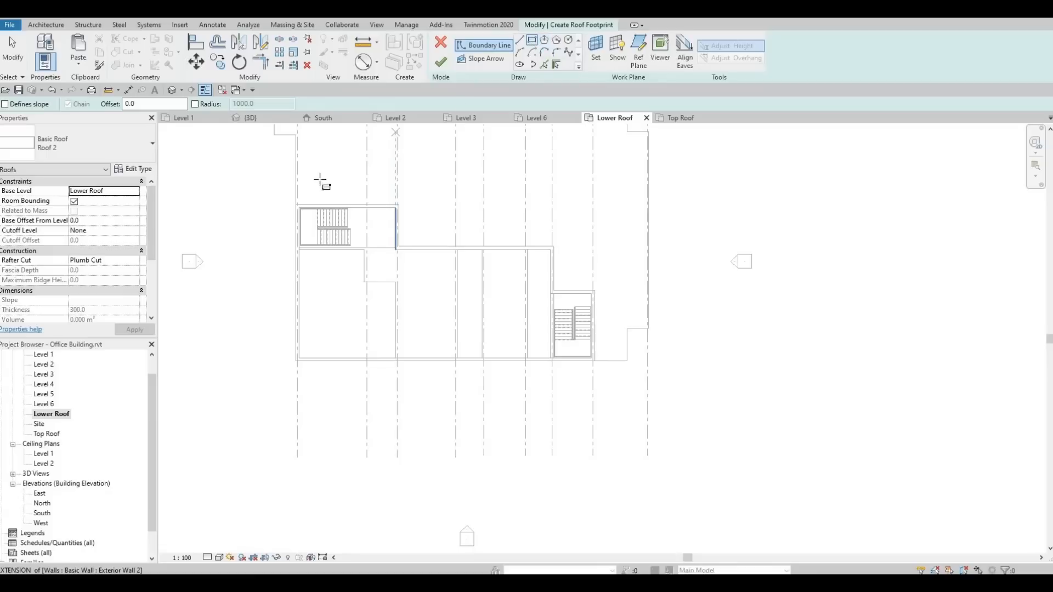
click(553, 246)
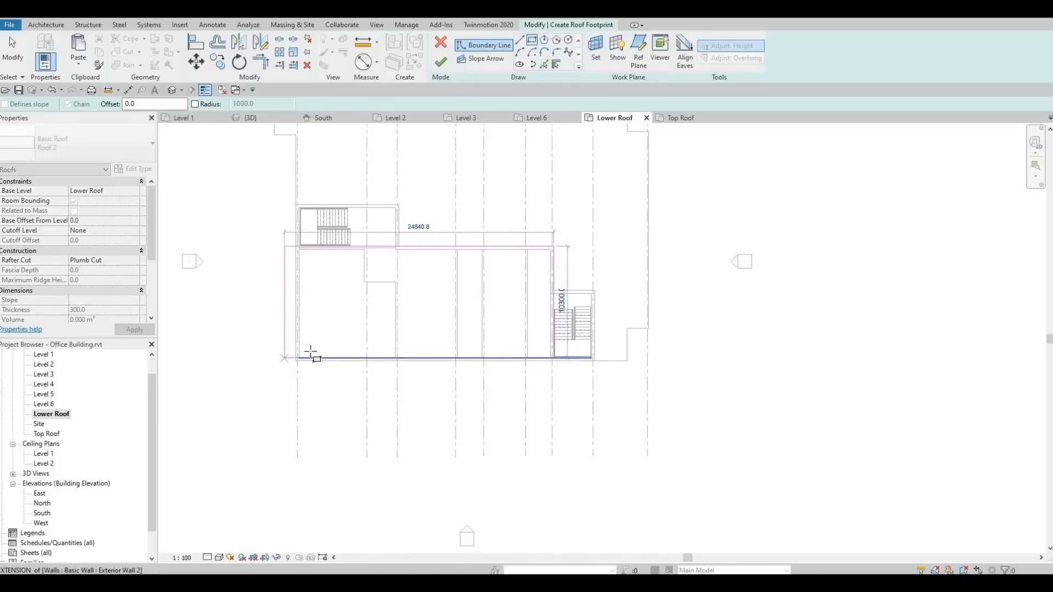
scroll(291, 365, up, 5)
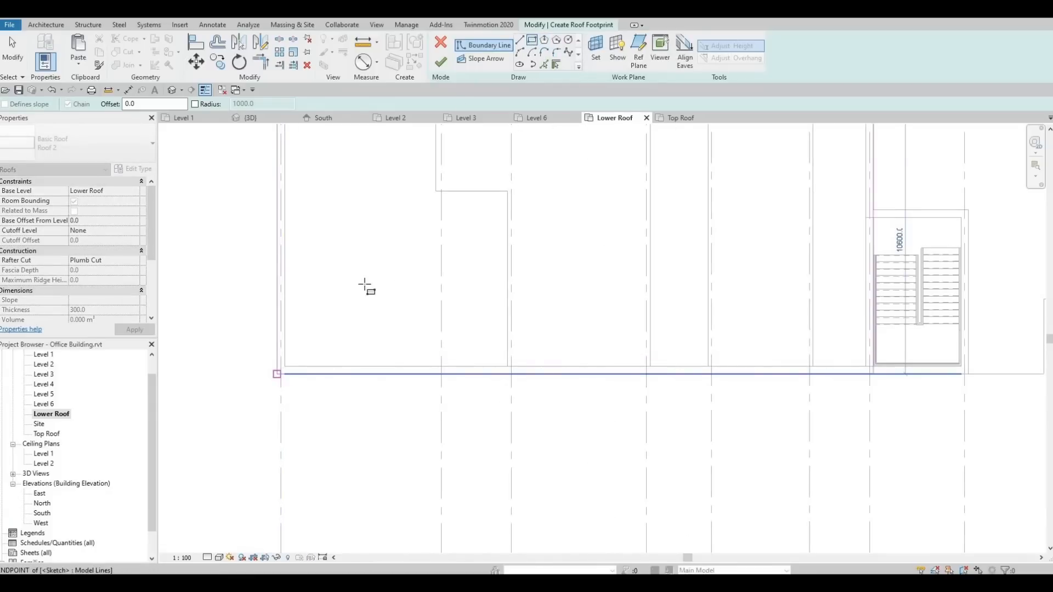
middle_drag(444, 305, 357, 340)
scroll(357, 340, down, 2)
Pick the outer north and east wall faces of the east and west stairwells as additional roof boundary lines.
click(522, 42)
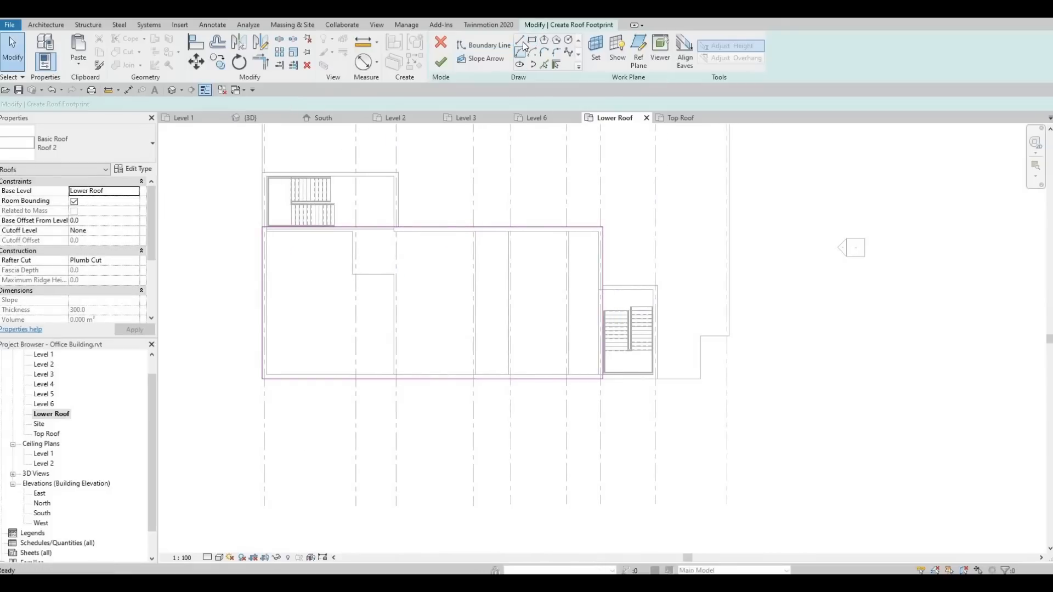
click(544, 64)
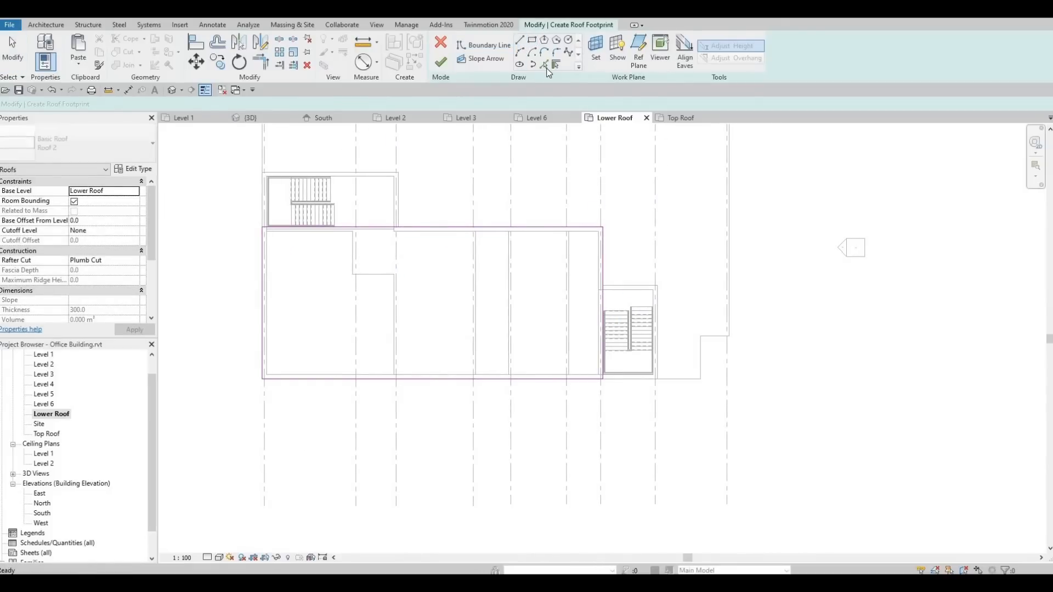
scroll(678, 352, up, 2)
click(621, 268)
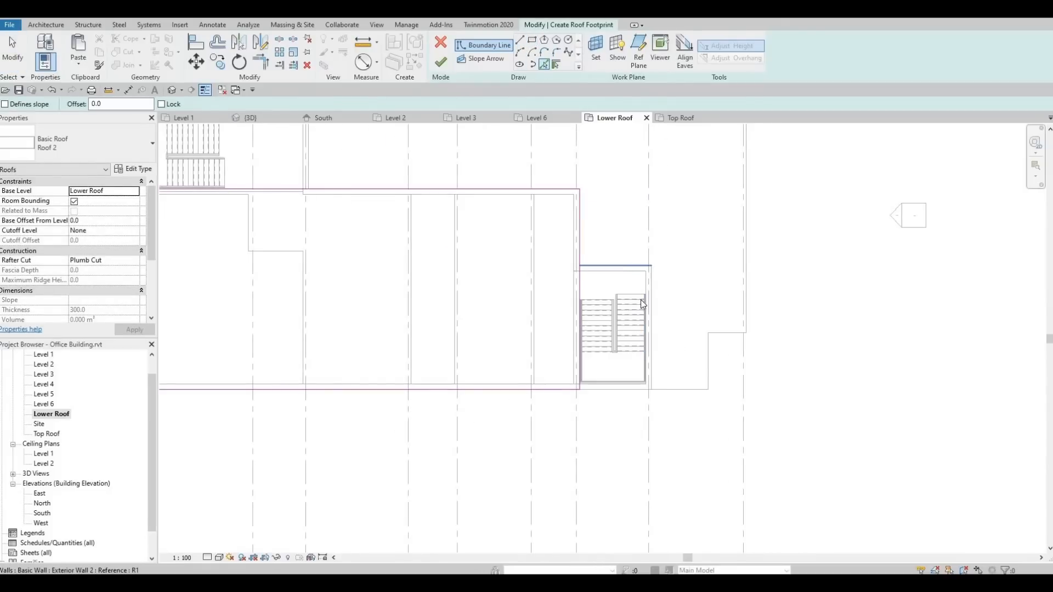
click(654, 324)
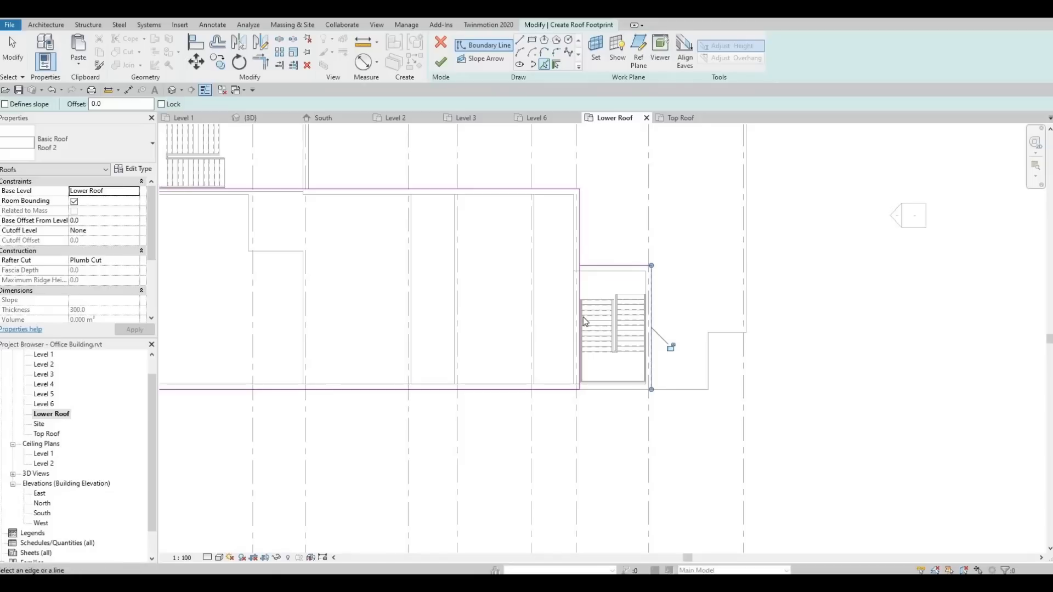
middle_drag(316, 159, 556, 254)
click(547, 242)
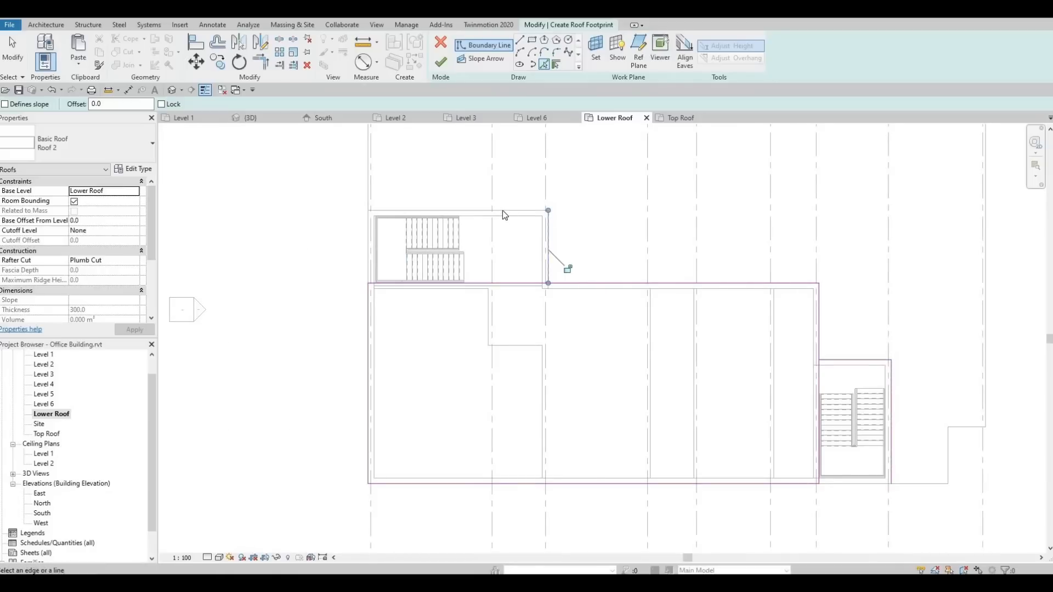
click(502, 210)
key(Escape)
key(Escape)
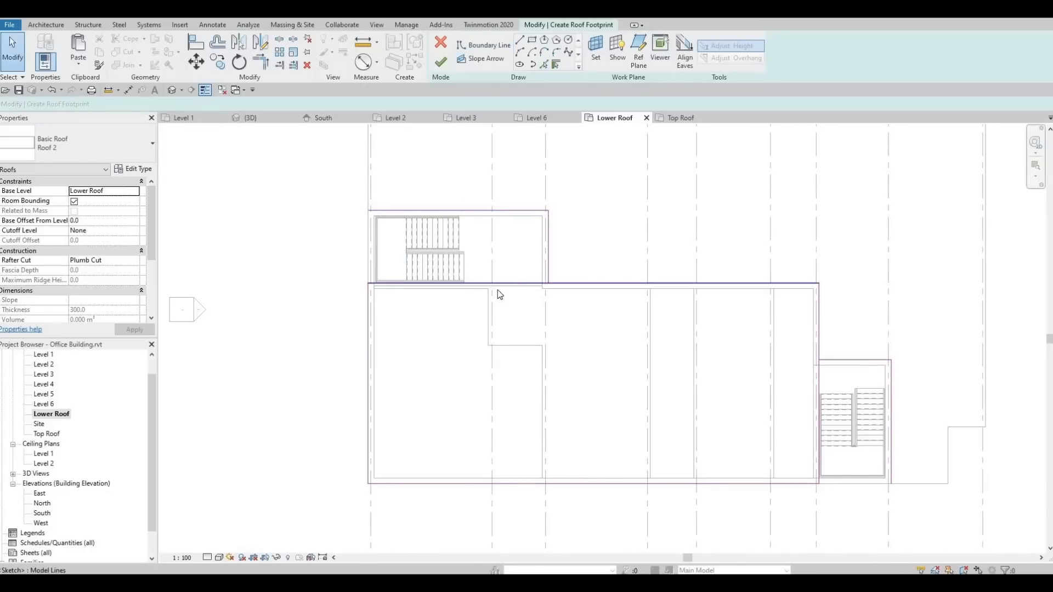
Trim the roof boundary lines into one closed outline around the main block and both stairwells, and finish the roof.
key(t)
key(r)
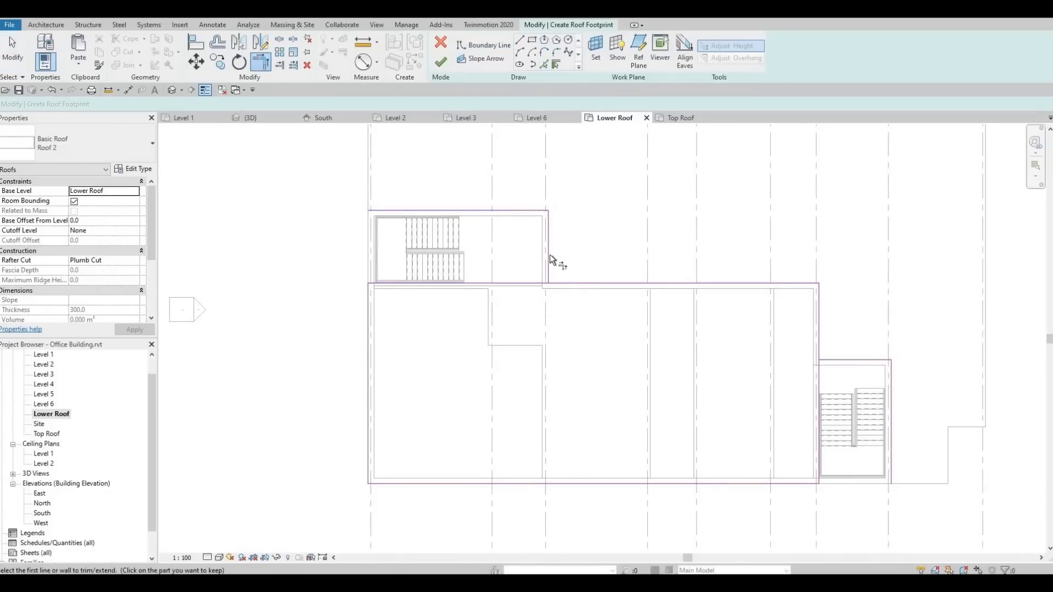
click(549, 257)
click(560, 284)
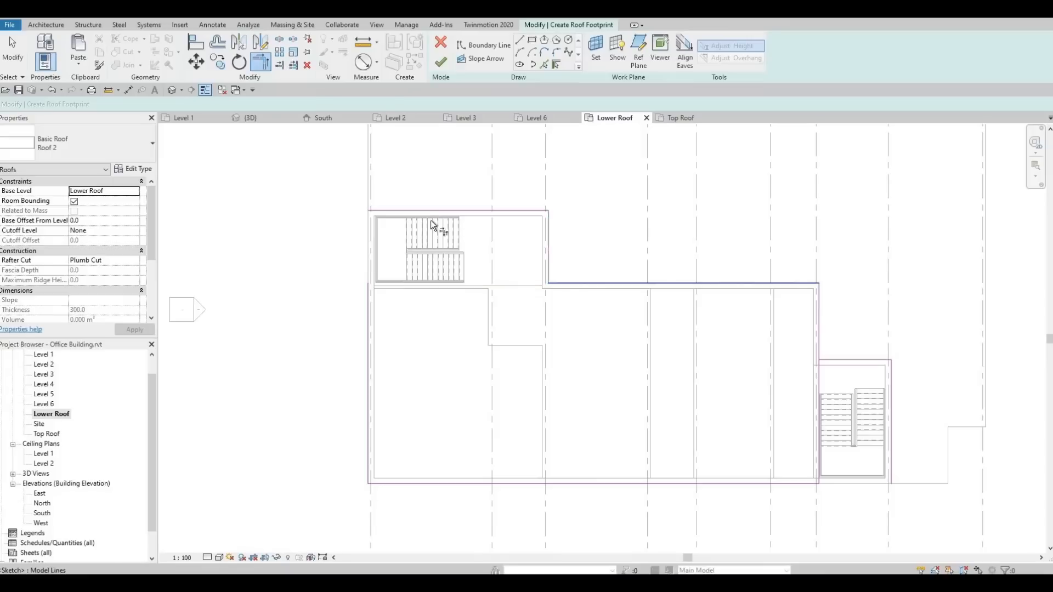
click(368, 321)
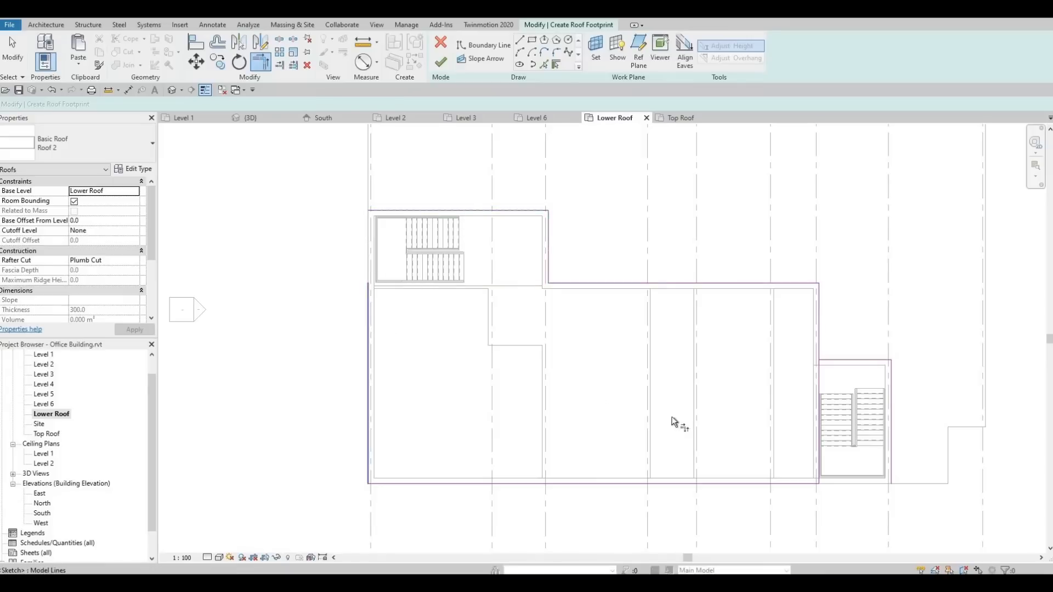
click(791, 487)
click(888, 463)
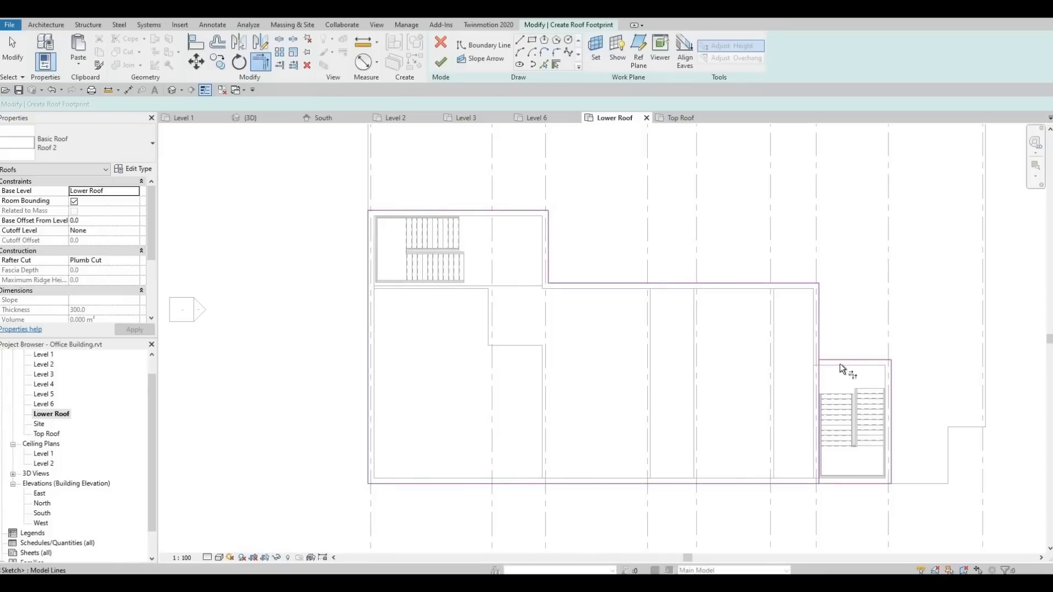
click(840, 362)
click(818, 333)
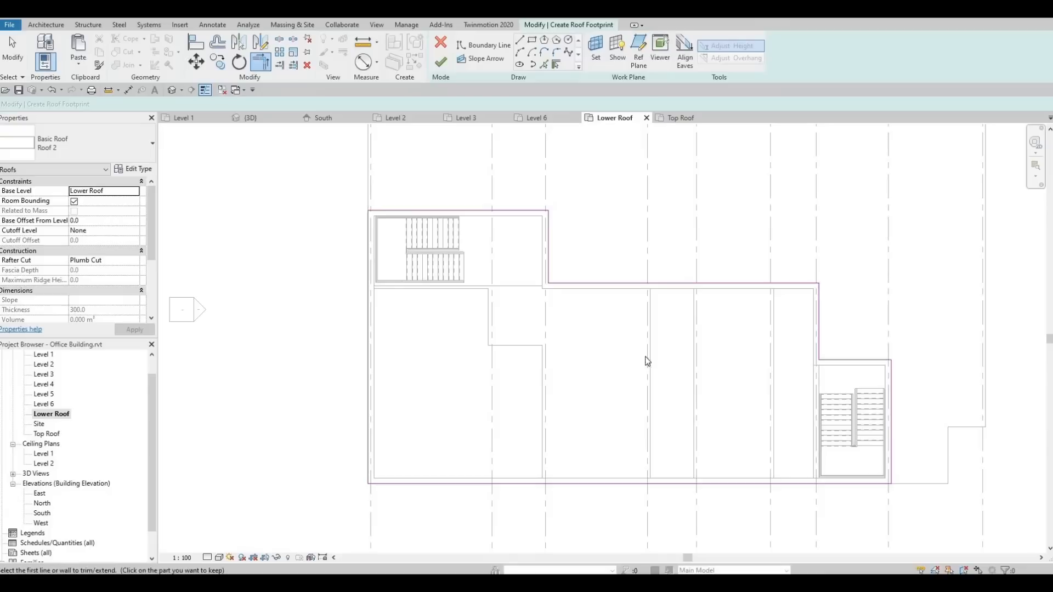
key(Escape)
click(440, 62)
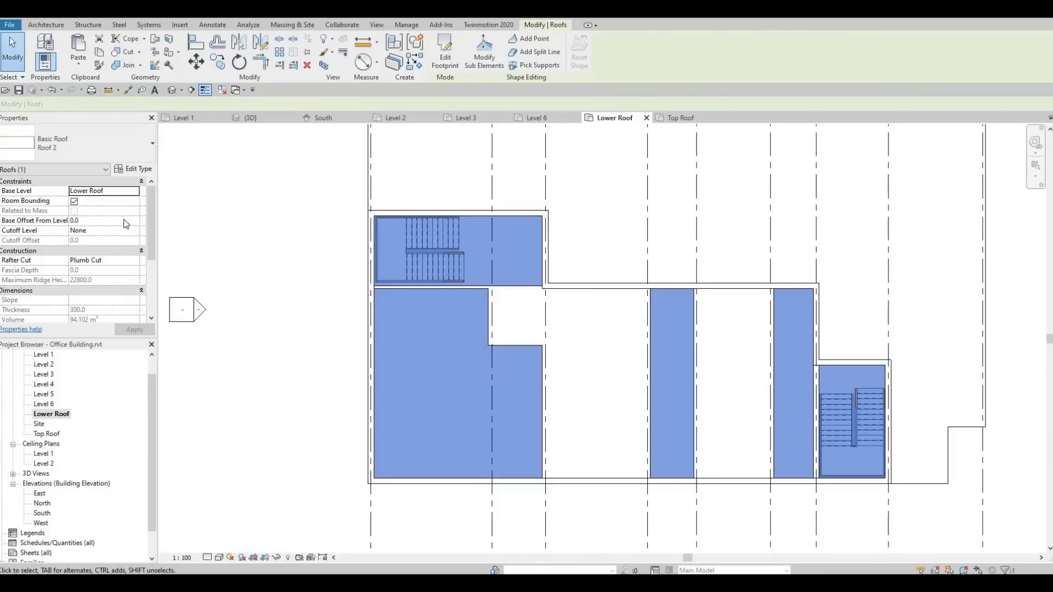
Set the new roof's base level to Top Roof and check it on the building in 3D.
click(134, 191)
click(121, 268)
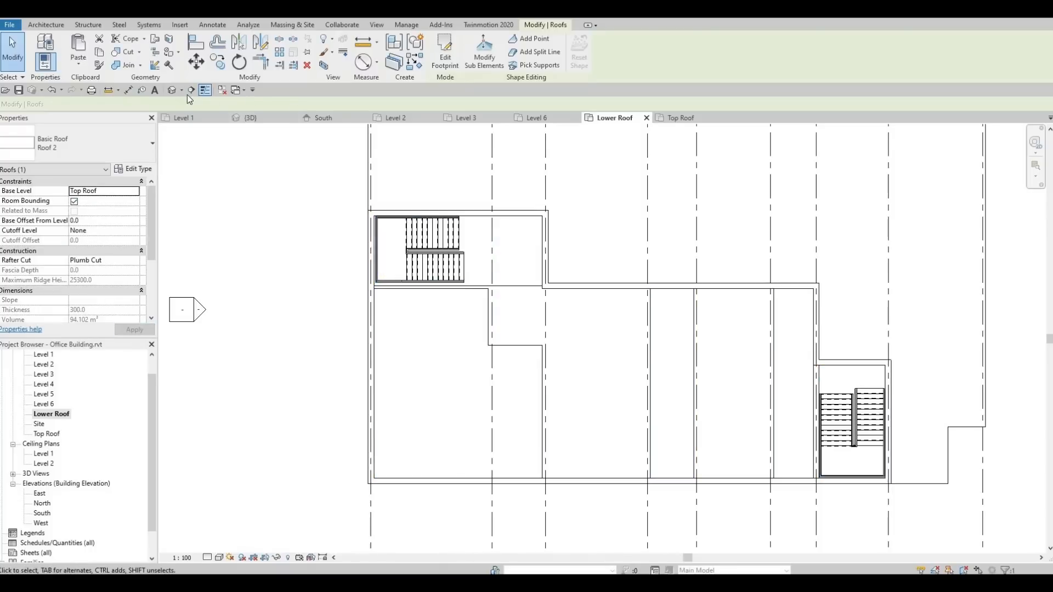
click(173, 90)
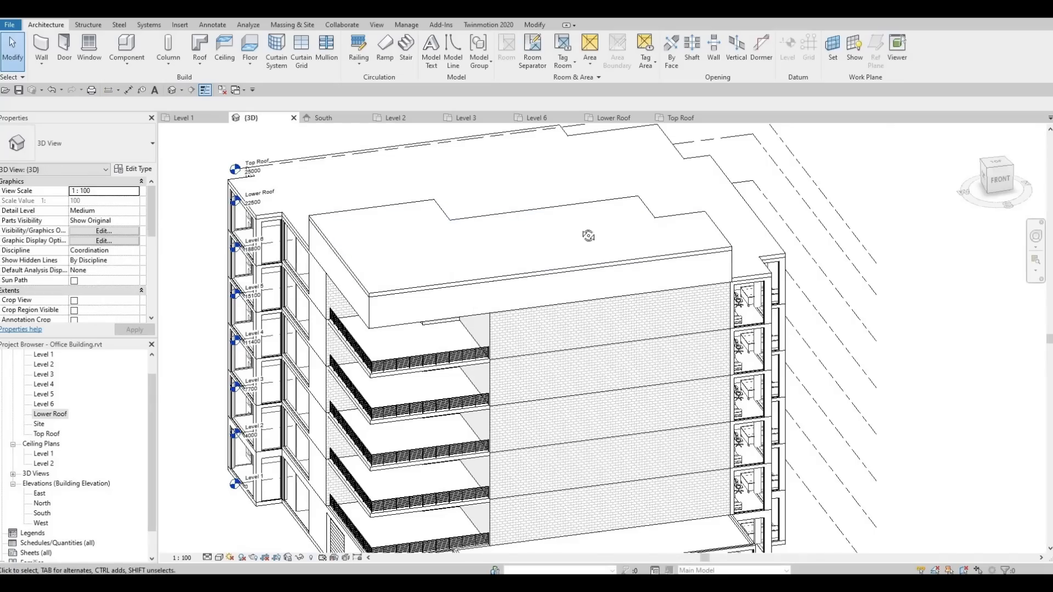
shift+middle_drag(587, 236, 552, 268)
scroll(551, 269, down, 2)
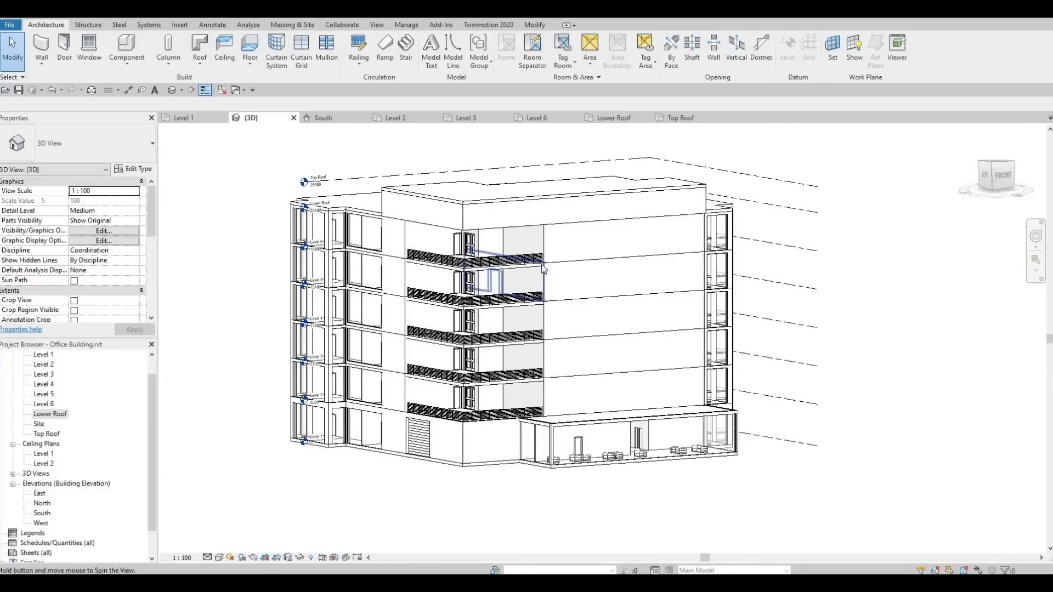
shift+middle_drag(493, 285, 471, 275)
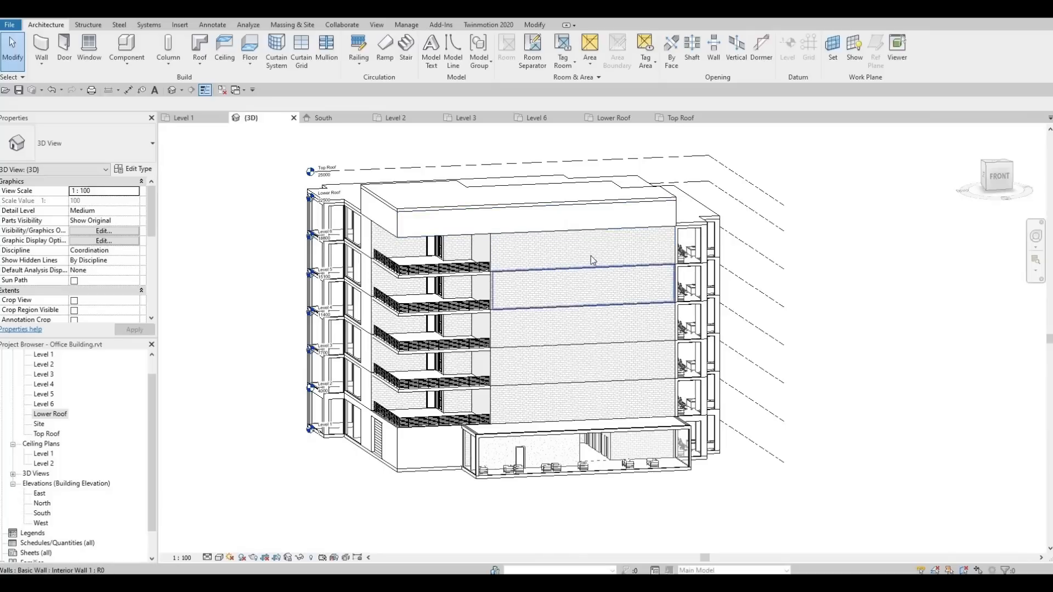
Delete the 900mm Pipe railings from all five balconies at the building's front corner.
shift+middle_drag(557, 312, 545, 231)
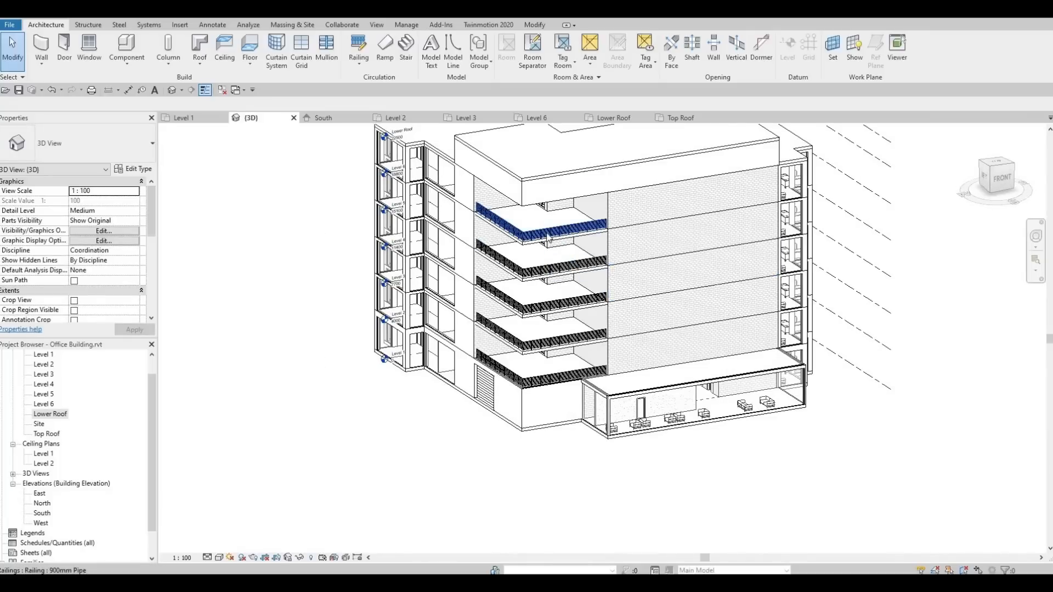
click(547, 237)
key(Escape)
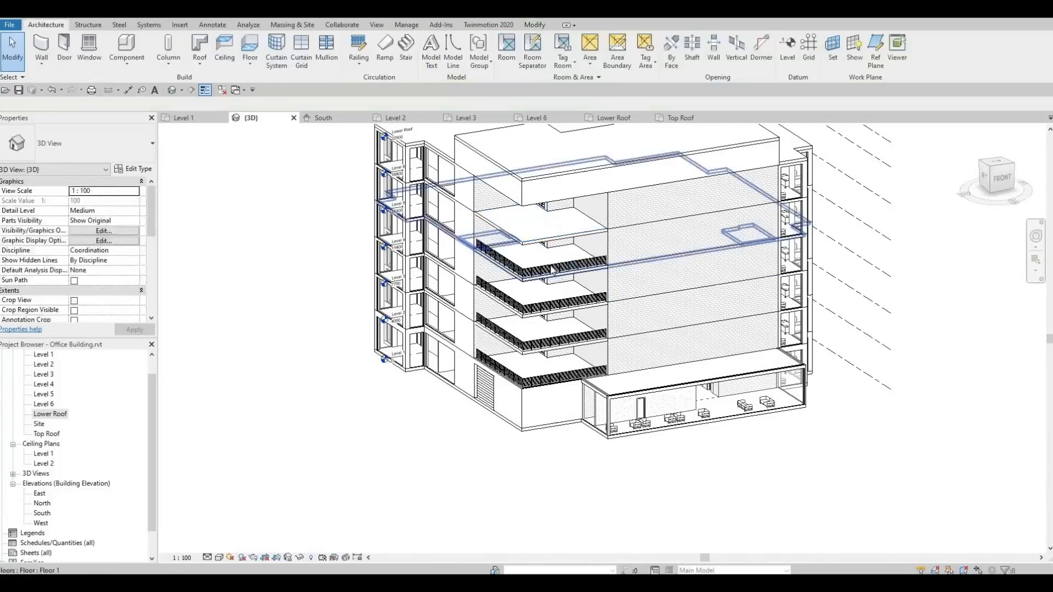
click(550, 273)
key(Escape)
click(541, 305)
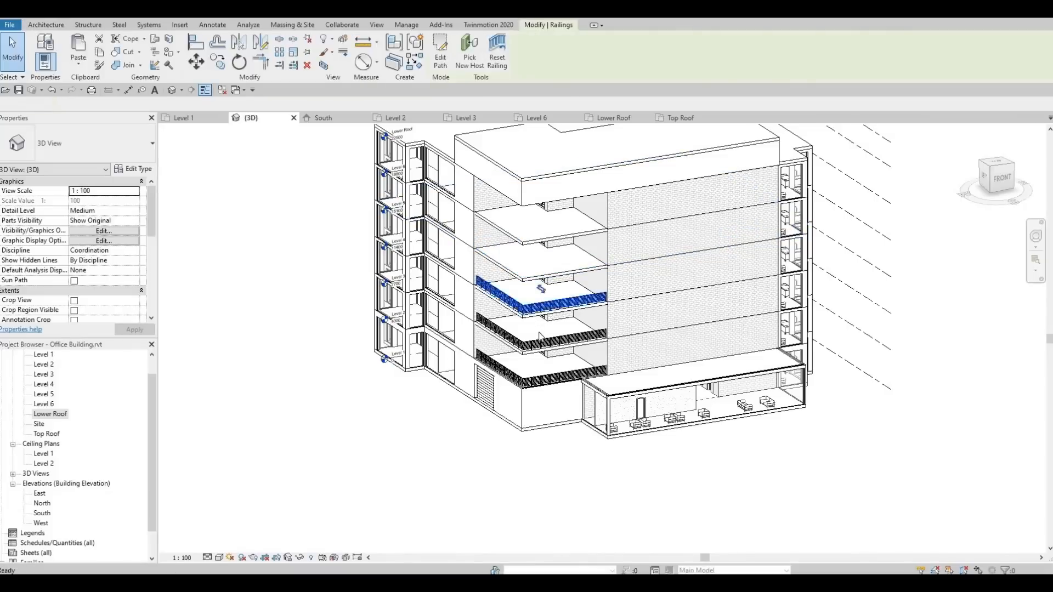
key(Escape)
click(540, 340)
key(Escape)
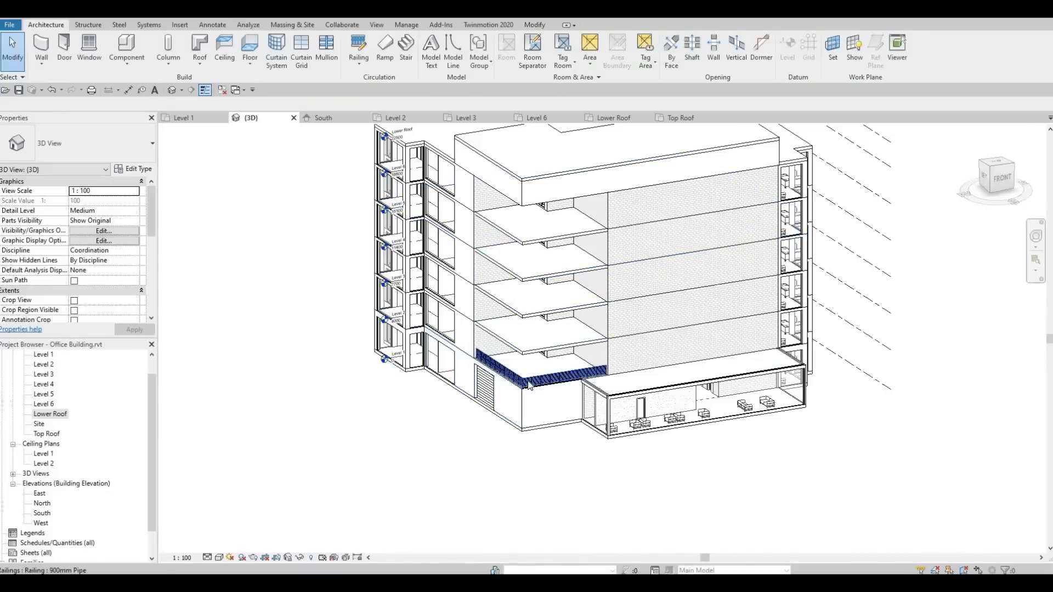
click(529, 386)
key(Escape)
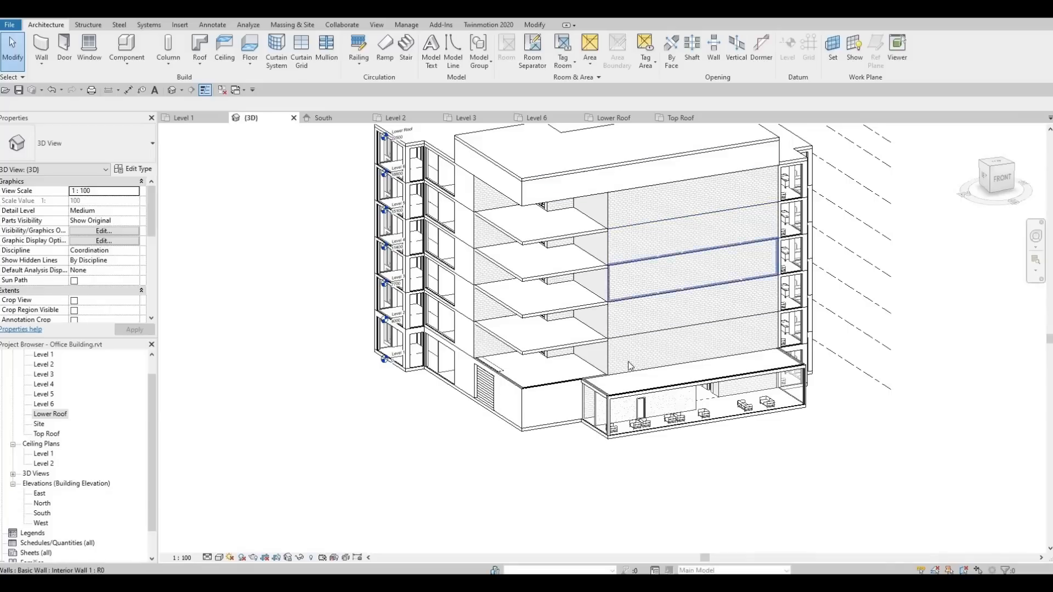
Start an in-place model in the Generic Models category and accept the name Generic Models 1.
middle_drag(630, 327, 630, 324)
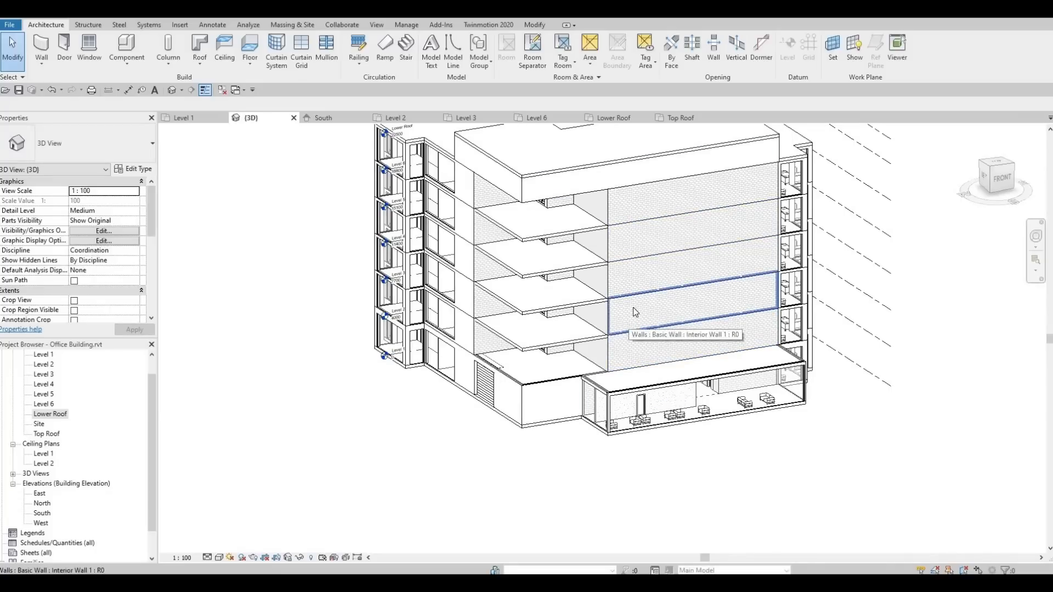
shift+middle_drag(629, 306, 620, 257)
middle_drag(655, 161, 652, 203)
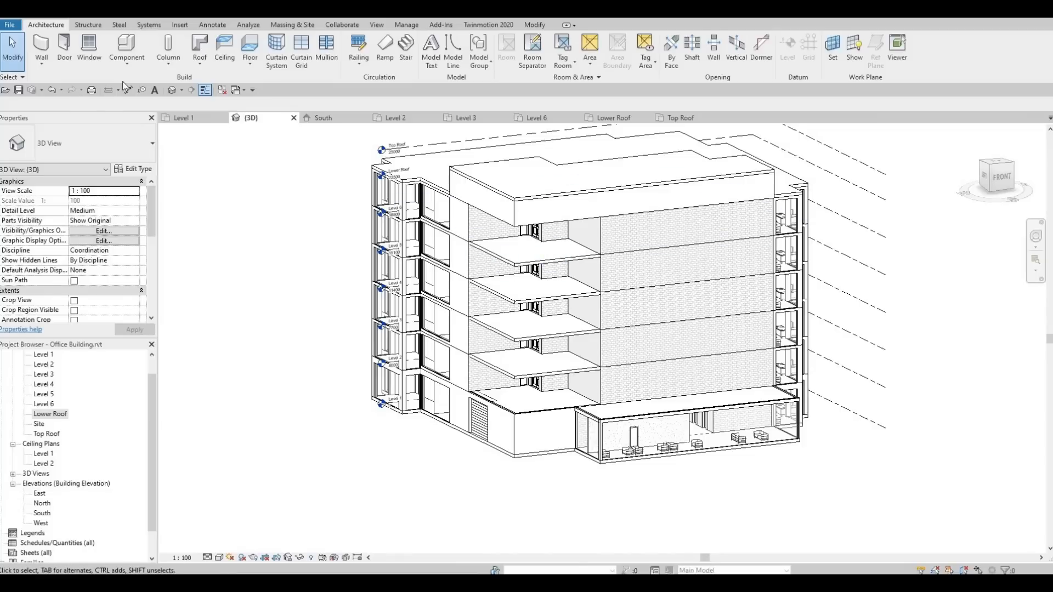
click(127, 65)
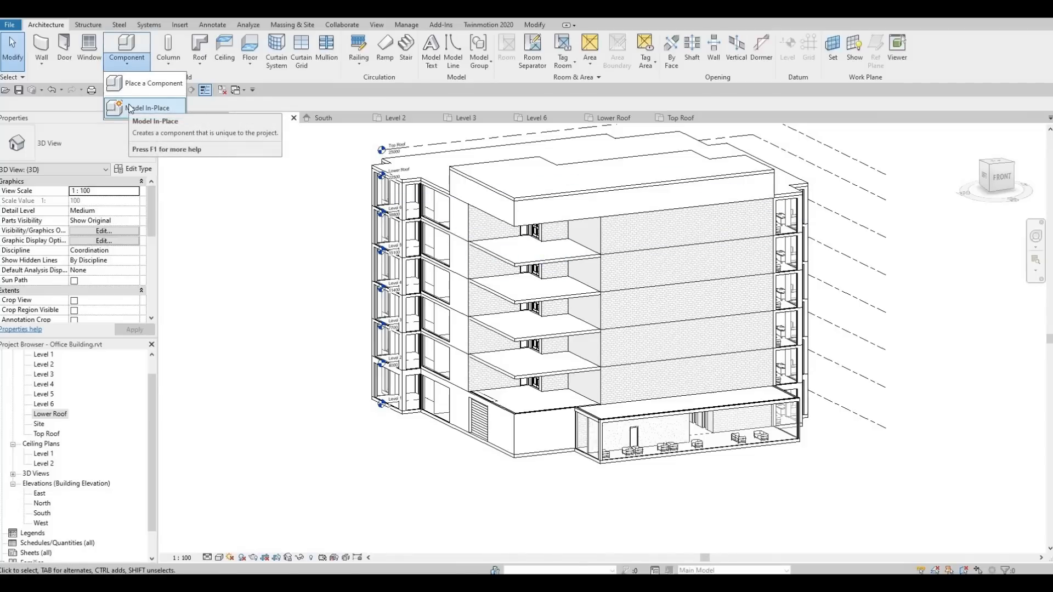
click(131, 108)
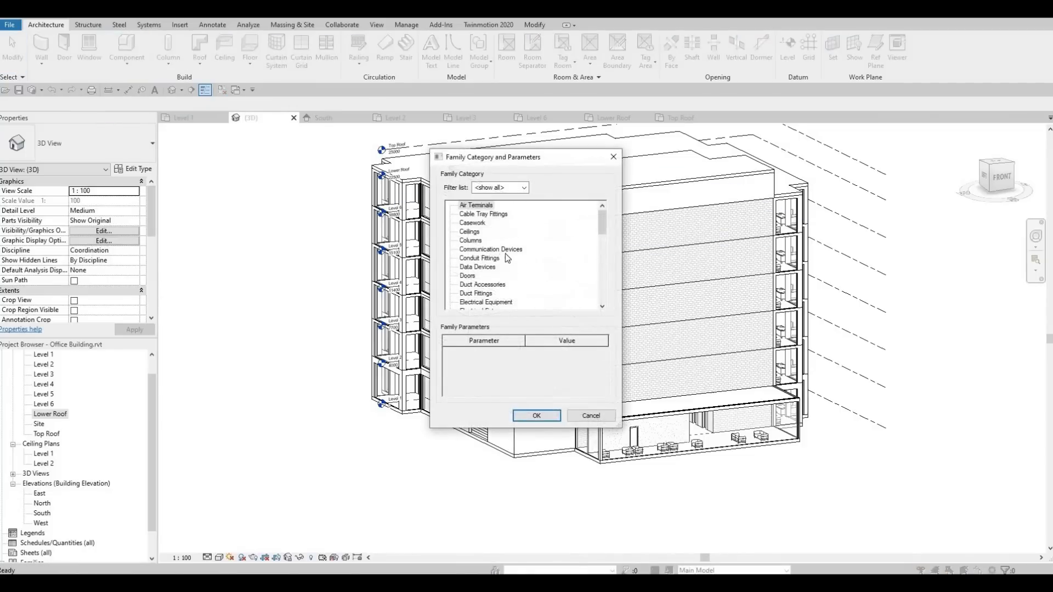
scroll(491, 271, down, 5)
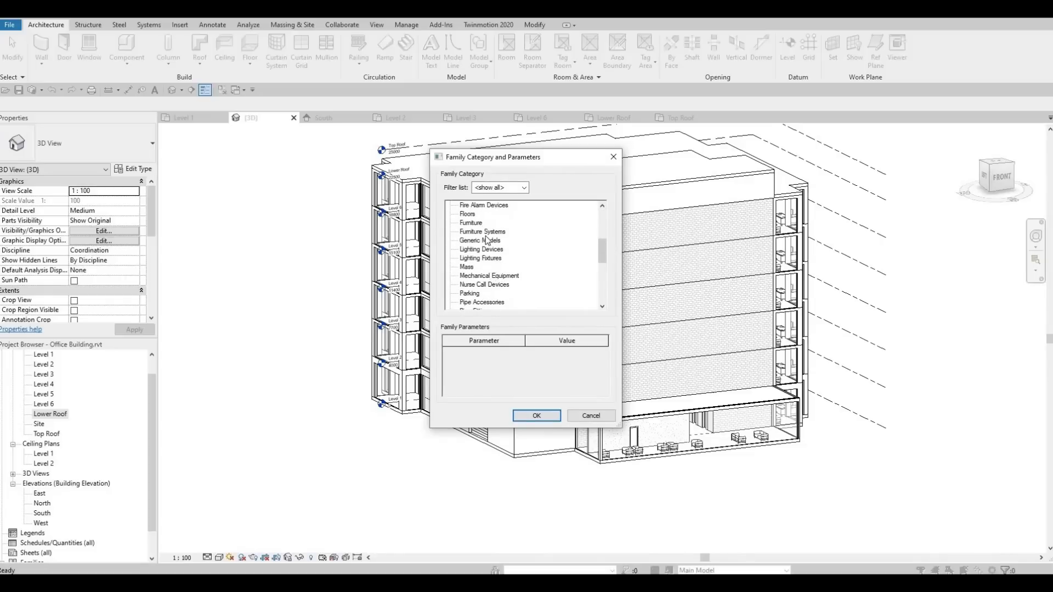
click(530, 415)
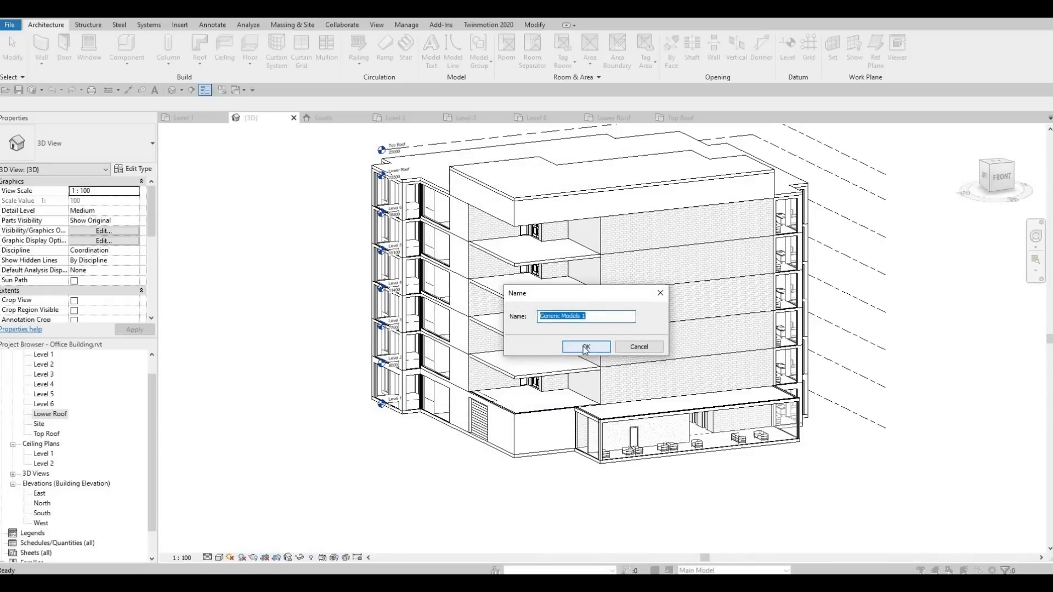
click(584, 347)
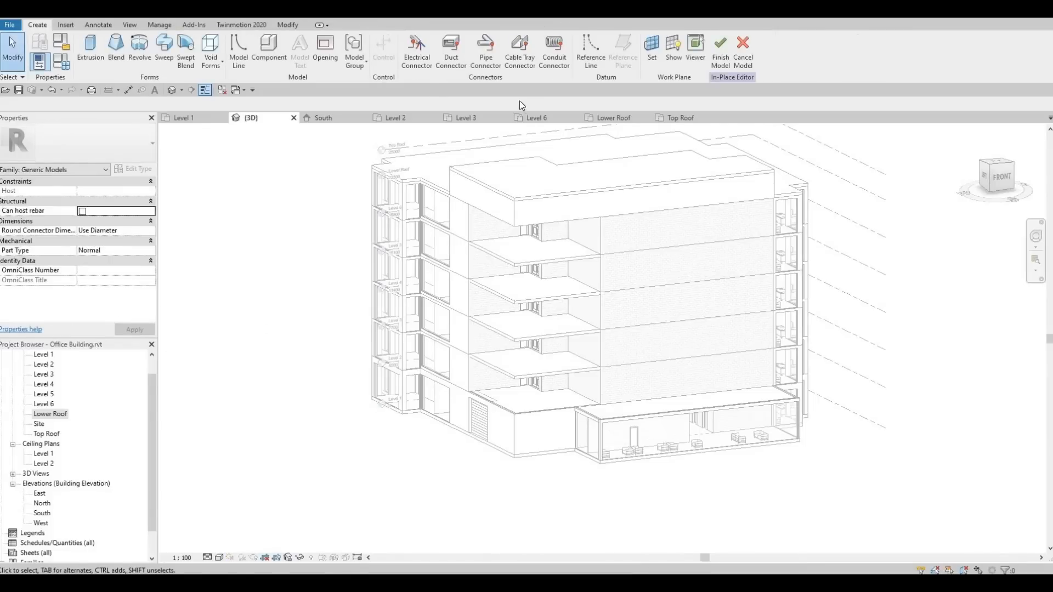
Start an extrusion in the in-place model and assign it the Plastic, Opaque Black material.
click(94, 48)
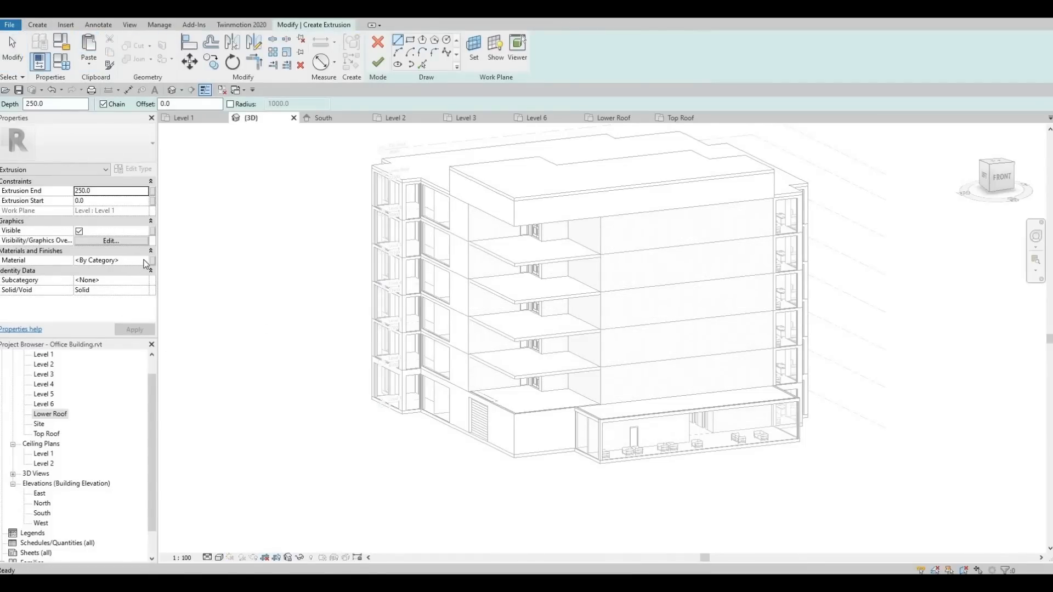
click(145, 261)
click(144, 265)
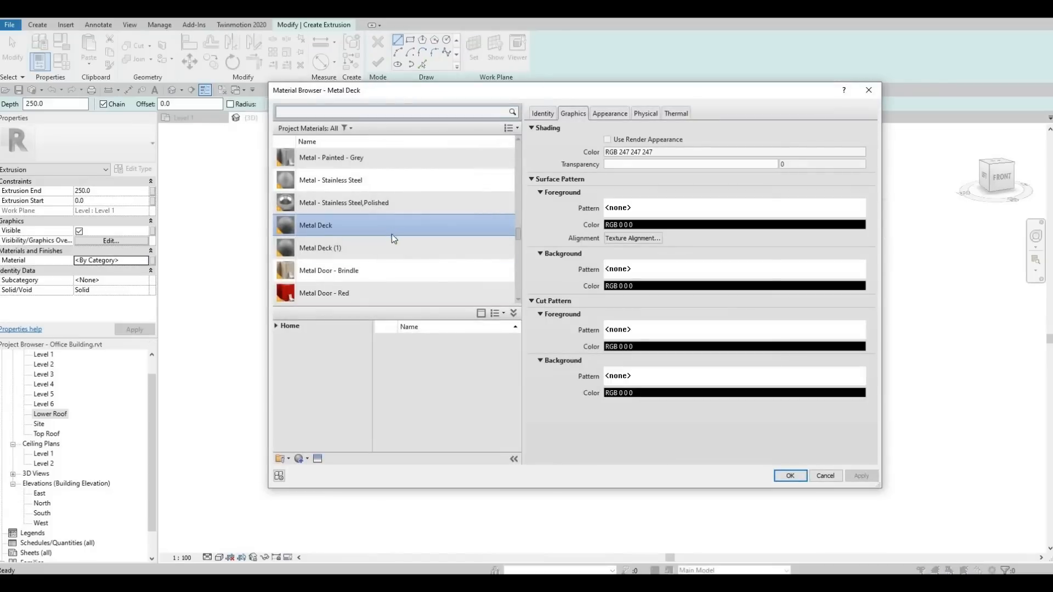
scroll(391, 235, down, 3)
scroll(354, 251, down, 3)
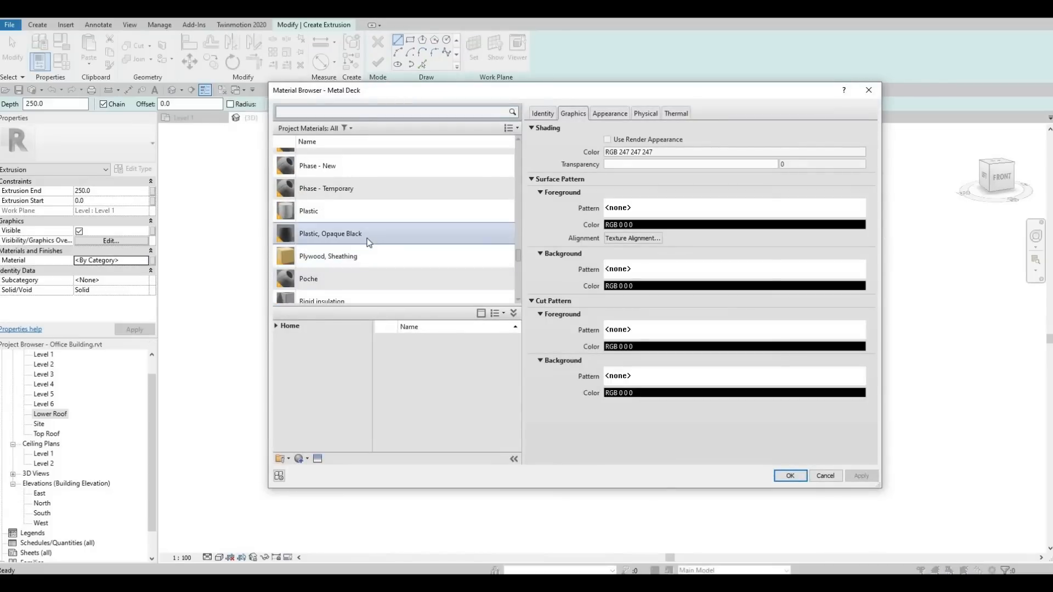
click(366, 243)
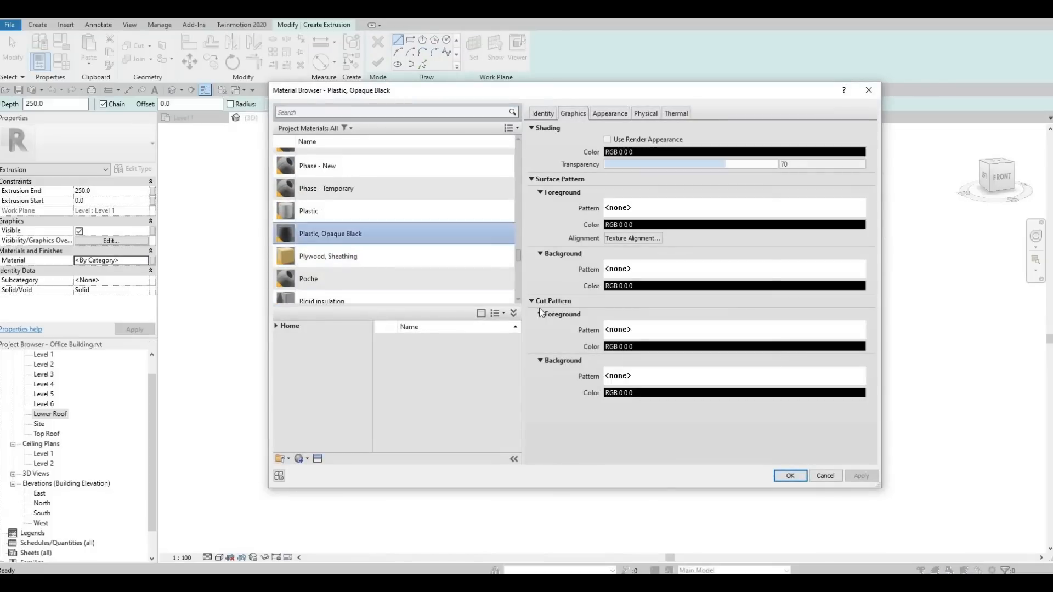
click(774, 481)
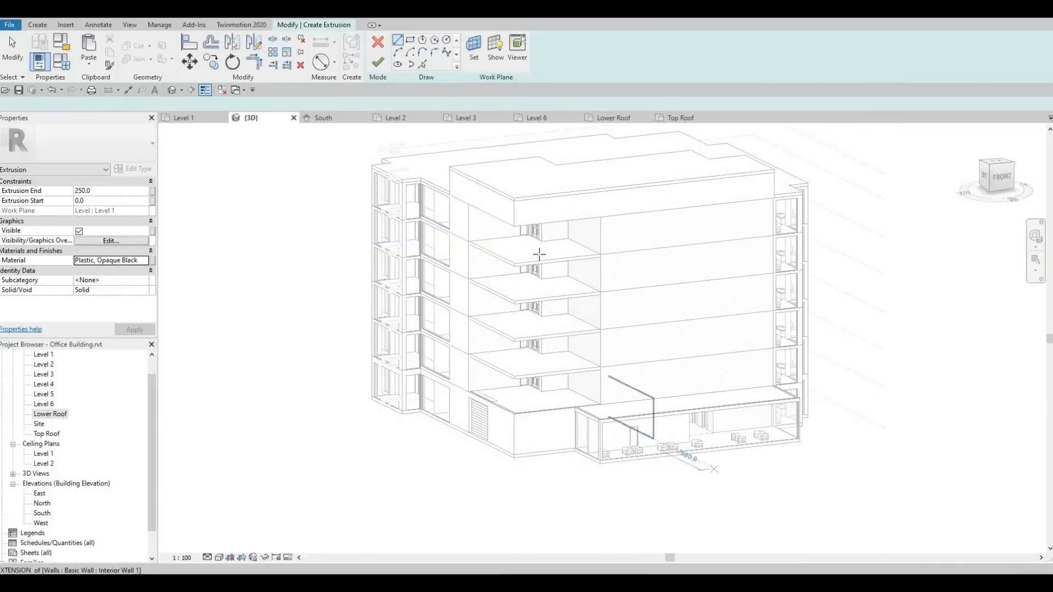
Set the extrusion's work plane by picking the front face of the top-floor Interior Wall 1.
click(475, 49)
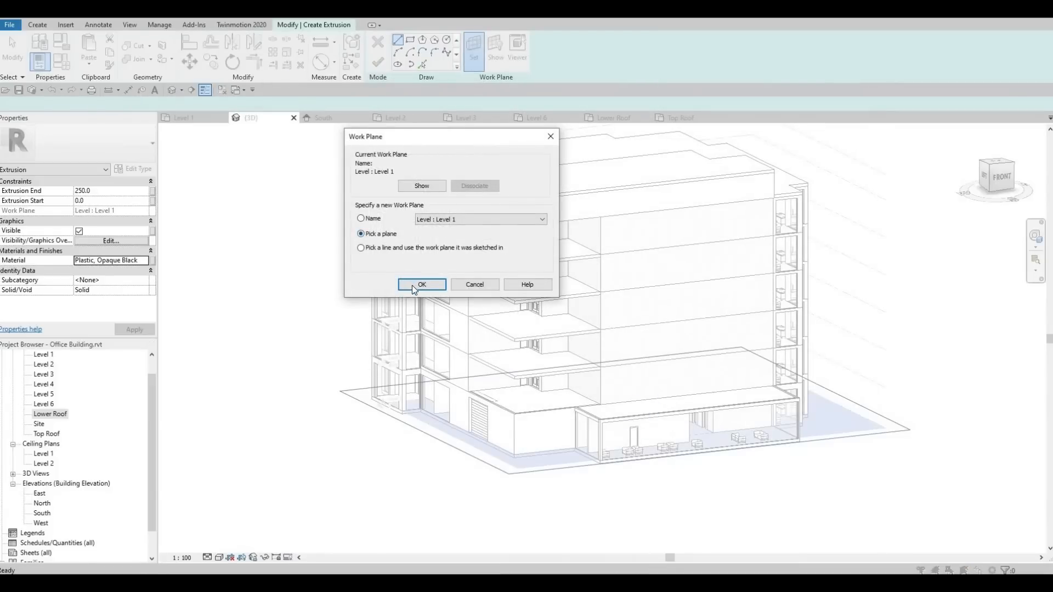
click(412, 285)
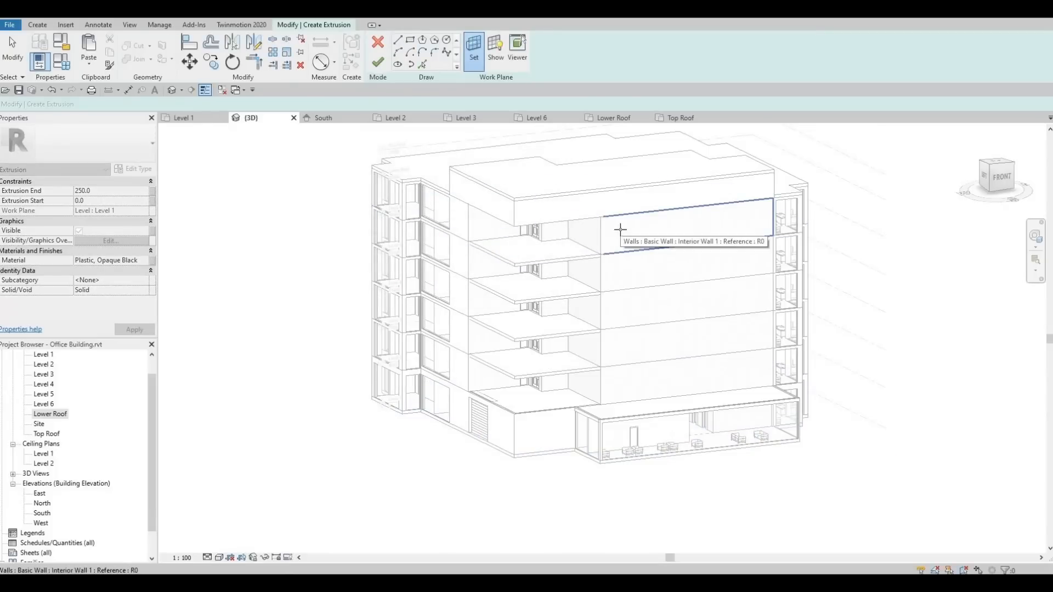
click(619, 229)
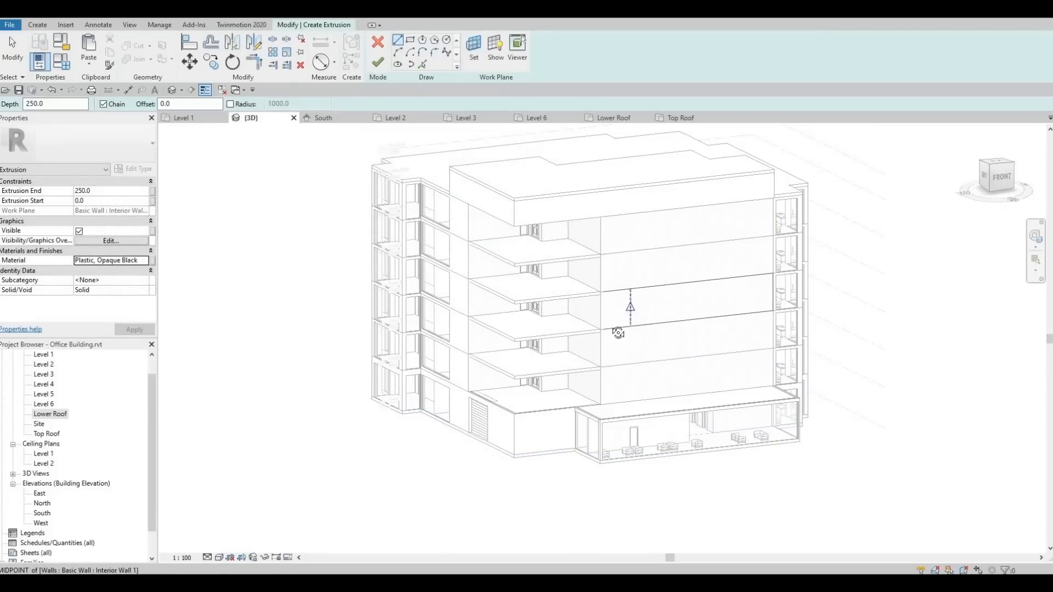
Open the South elevation and sketch a slanted line about 19570 mm long from Level 2, between grids 3 and 4, up to grid 5.
shift+middle_drag(618, 333, 461, 357)
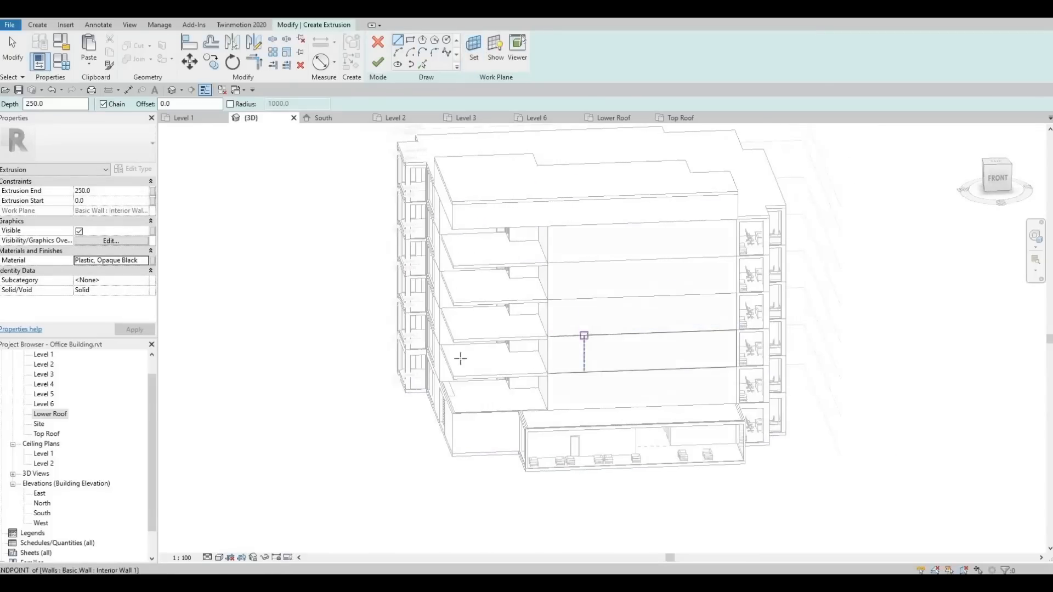
double_click(42, 513)
key(Escape)
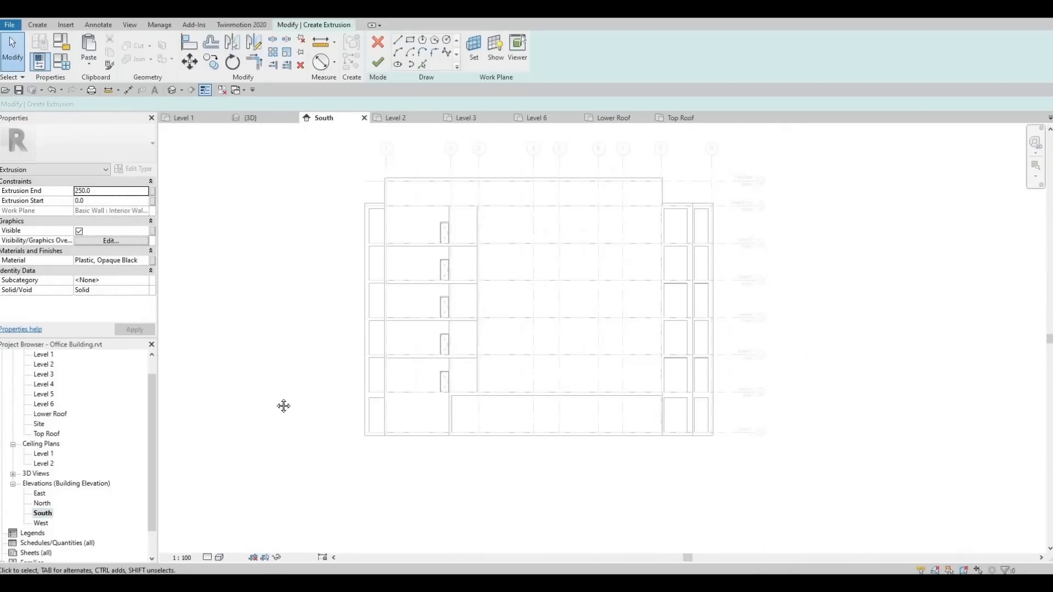
middle_drag(284, 406, 221, 439)
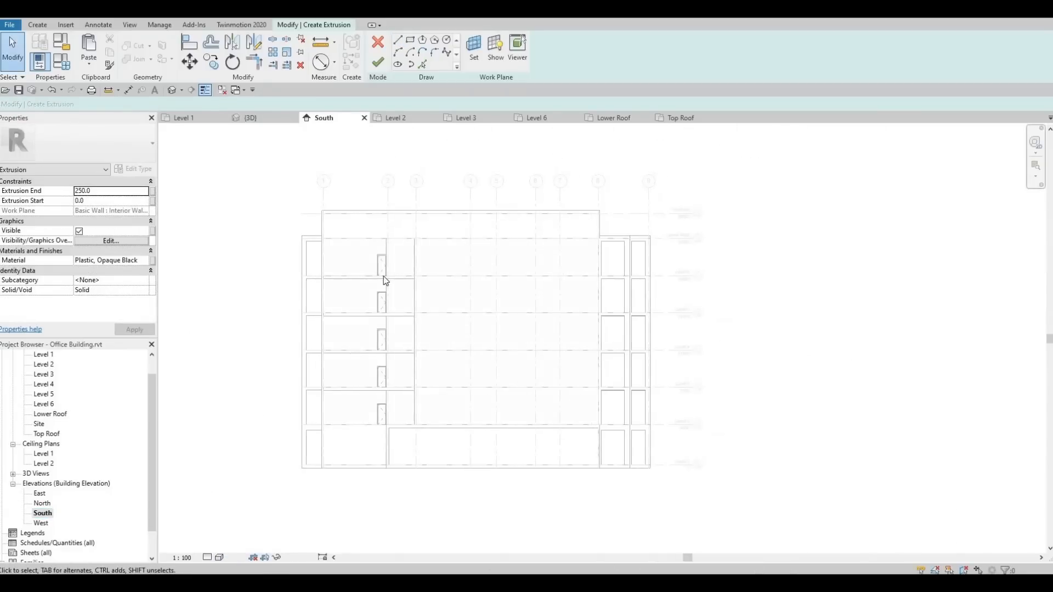
click(398, 40)
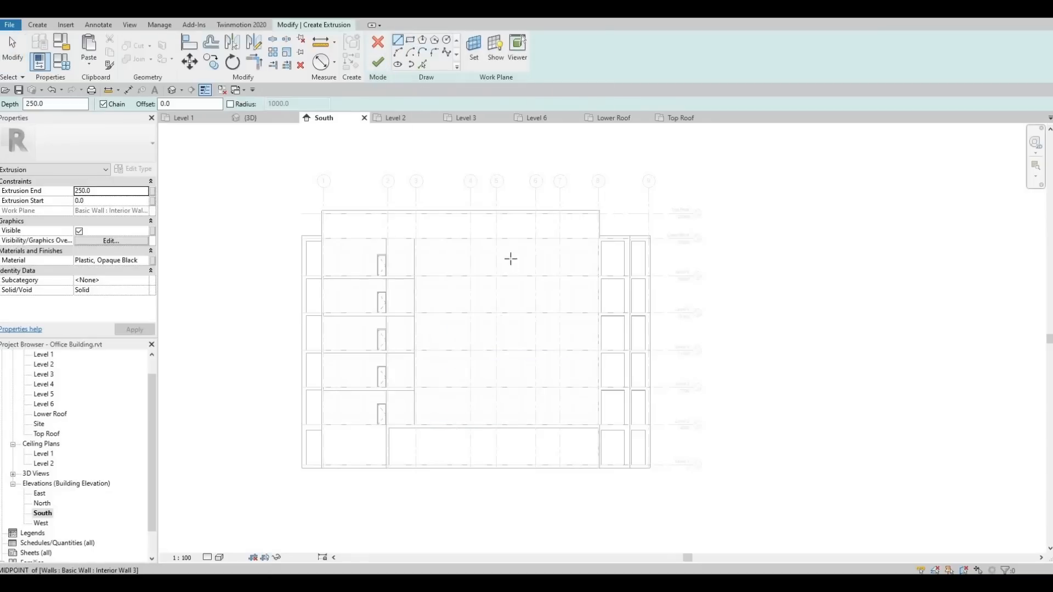
click(450, 424)
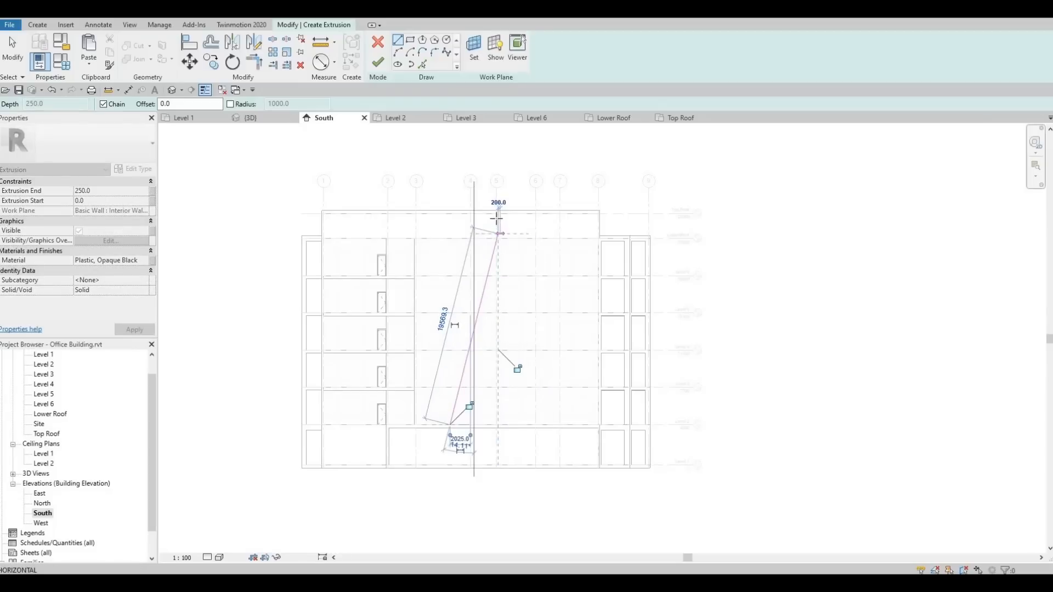
click(498, 234)
Continue the outline up to the parapet top, along it to grid 1, down to Lower Roof and across to the wall edge at grid 3.
click(415, 213)
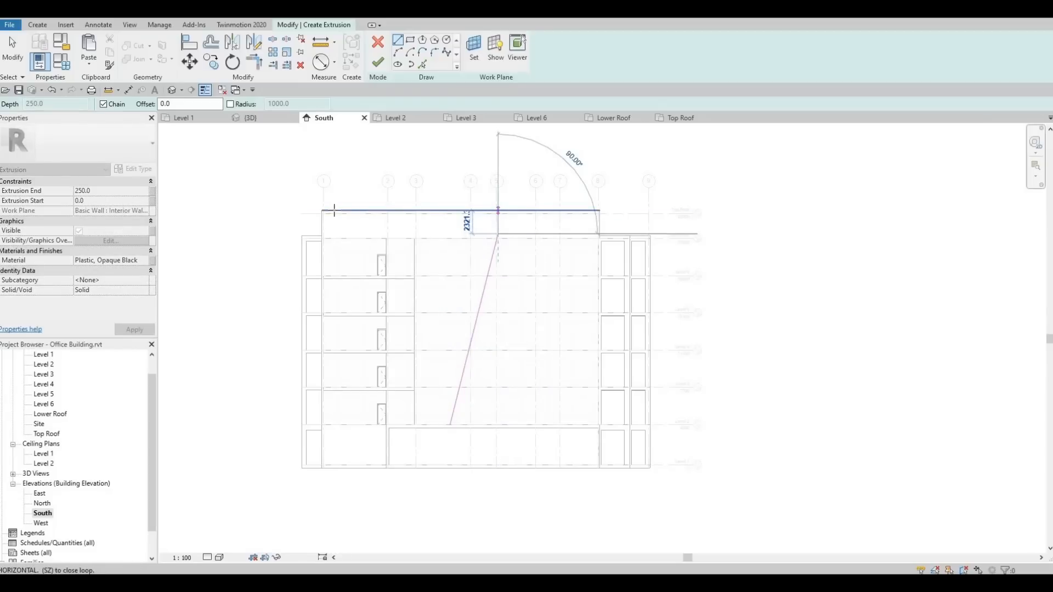
click(322, 210)
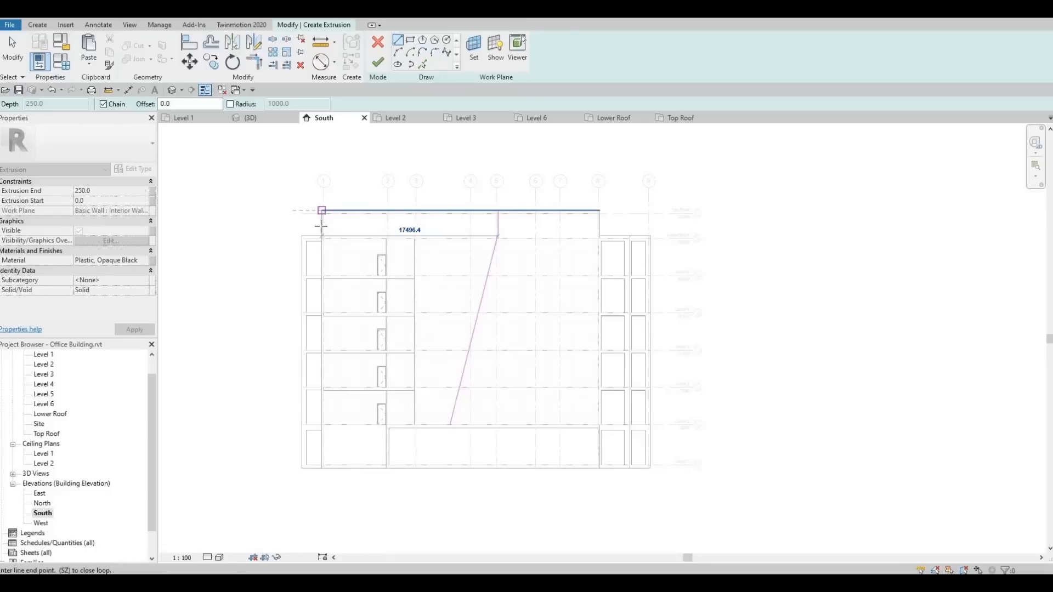
scroll(321, 211, up, 2)
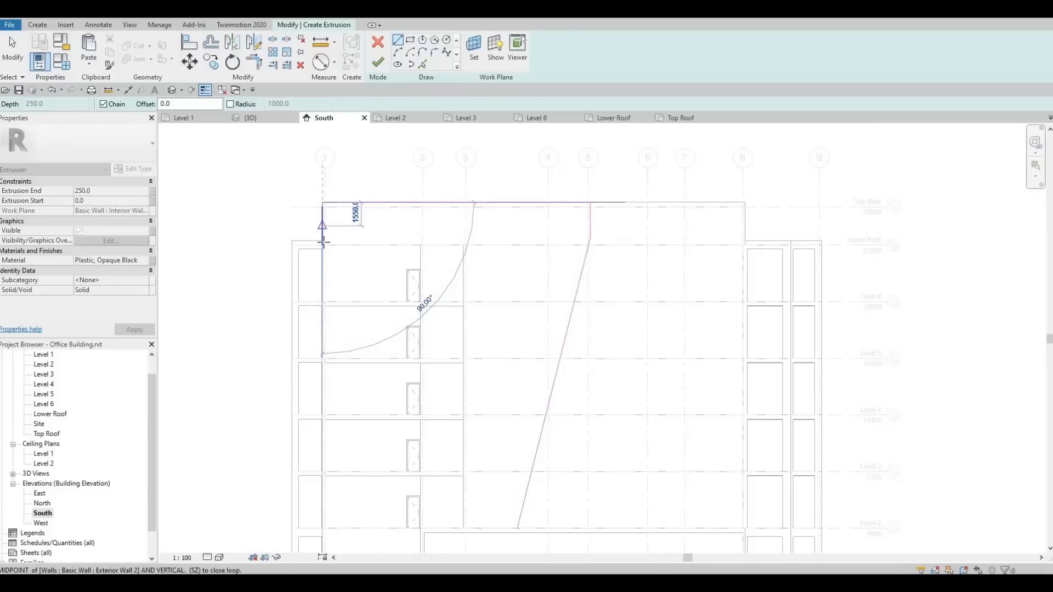
click(465, 245)
click(466, 246)
Run the outline down the wall edge to Level 2 and close it with a 3525 mm horizontal line to the slanted line's start.
middle_drag(475, 441, 498, 258)
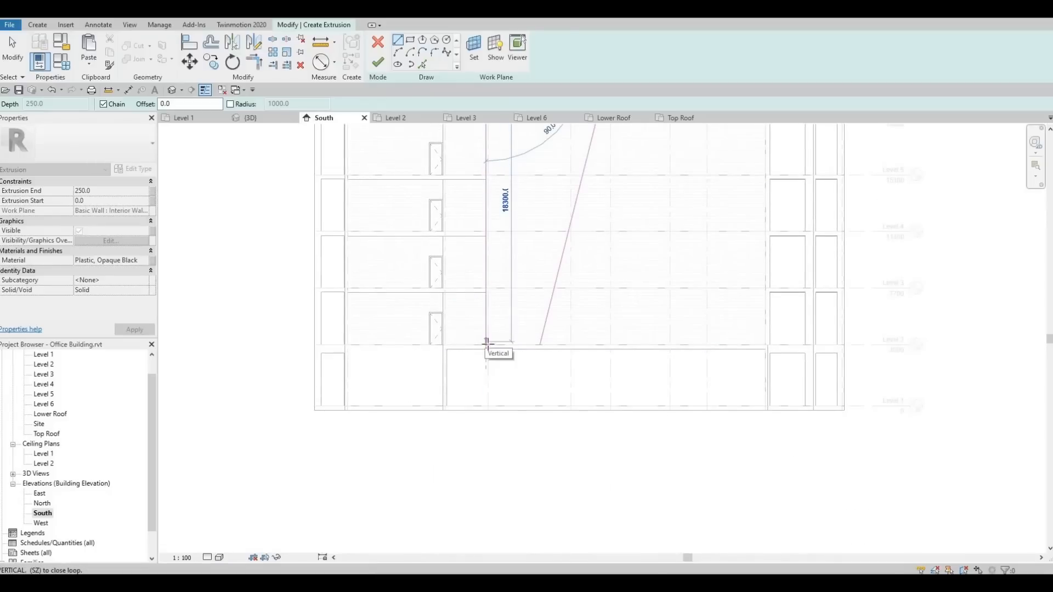
scroll(489, 344, up, 5)
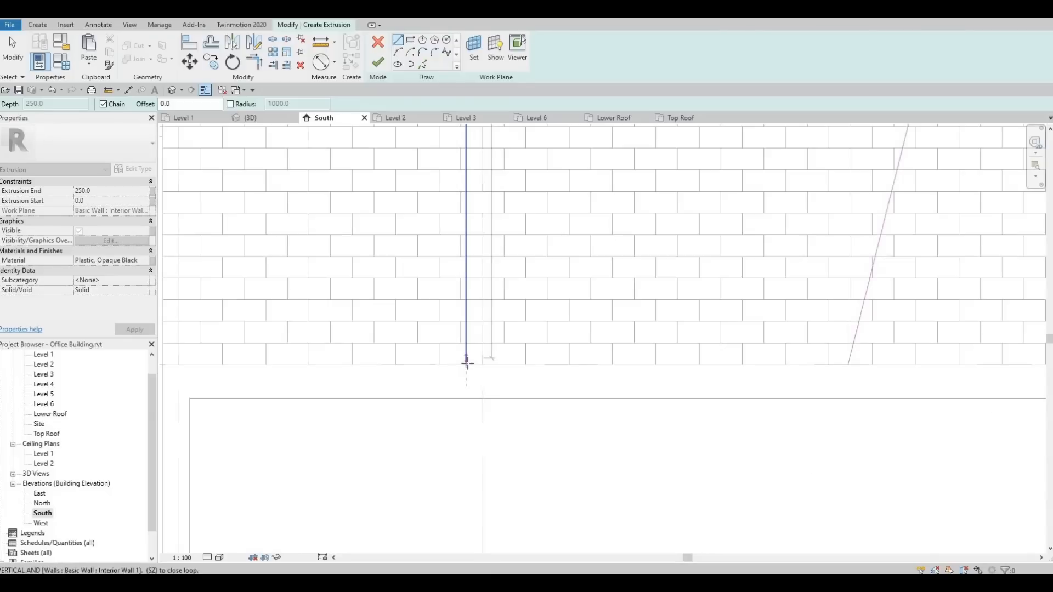
click(466, 364)
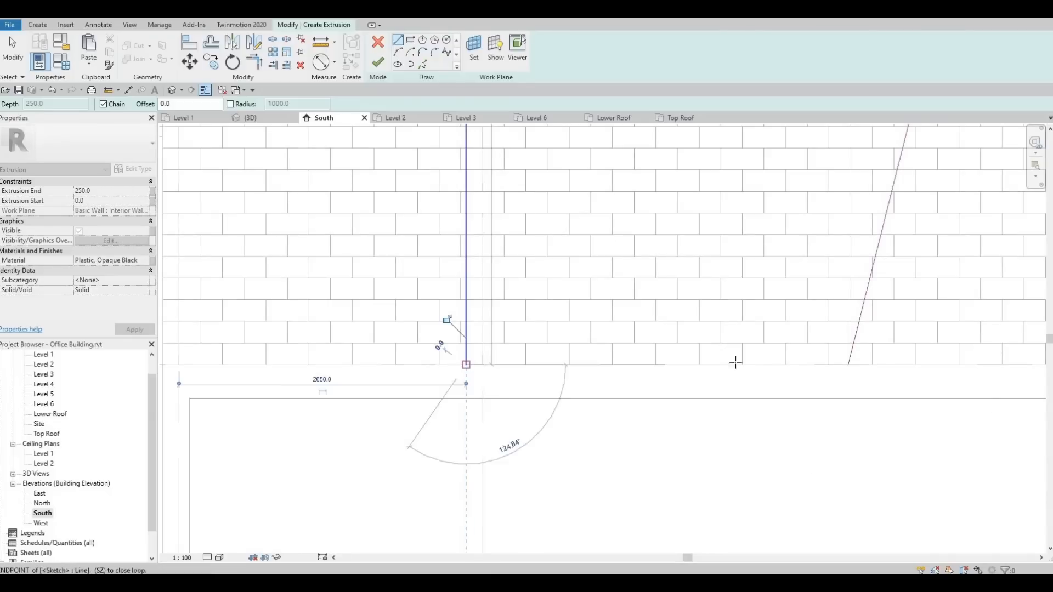
click(848, 365)
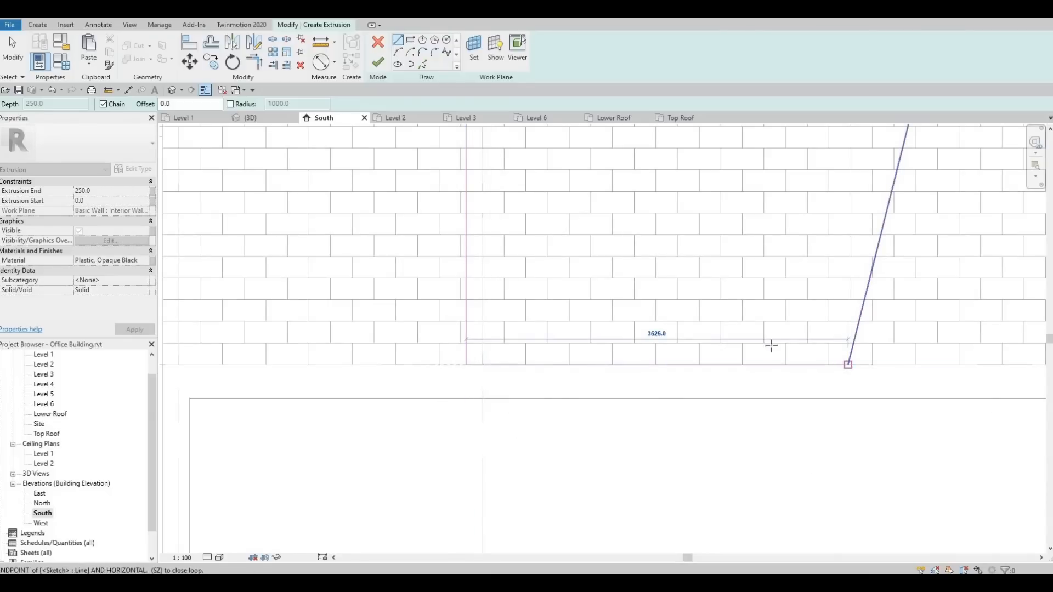
Align the outline's short vertical edge below the parapet with grid line 5.
scroll(761, 282, down, 3)
scroll(706, 434, down, 5)
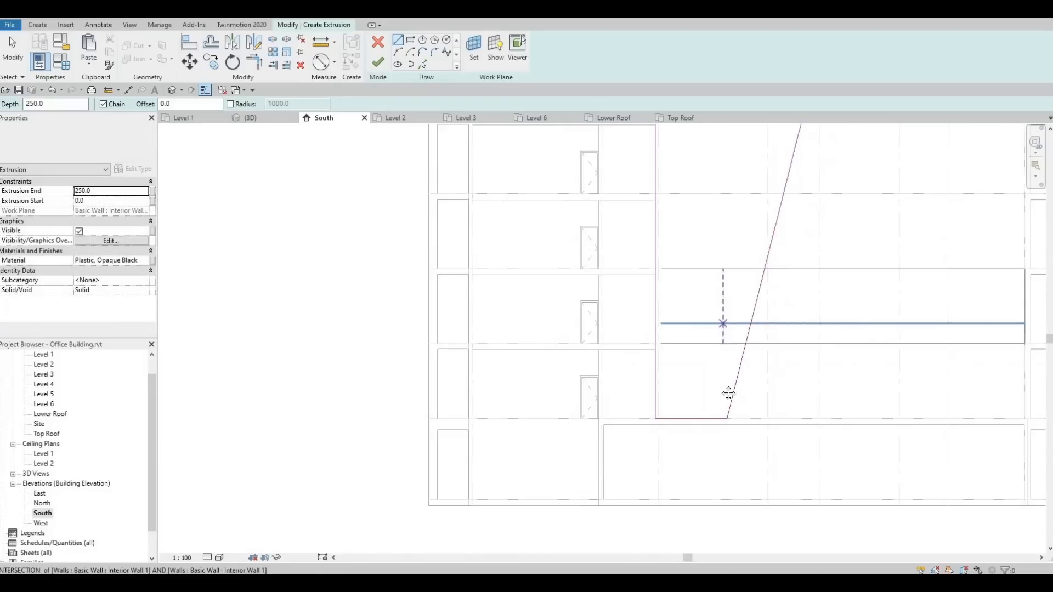
scroll(740, 223, up, 2)
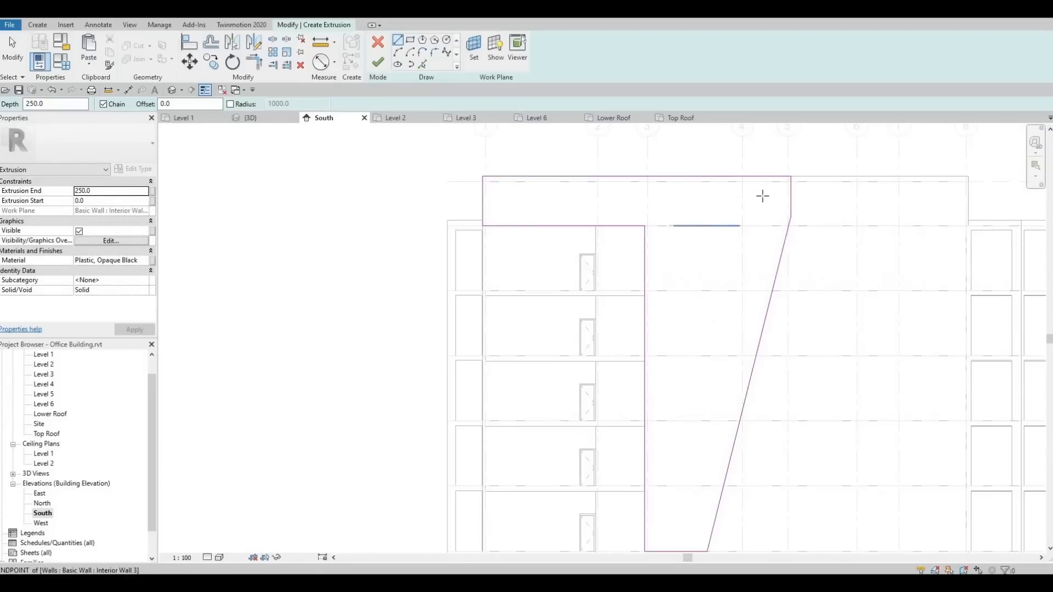
scroll(814, 180, up, 5)
key(Escape)
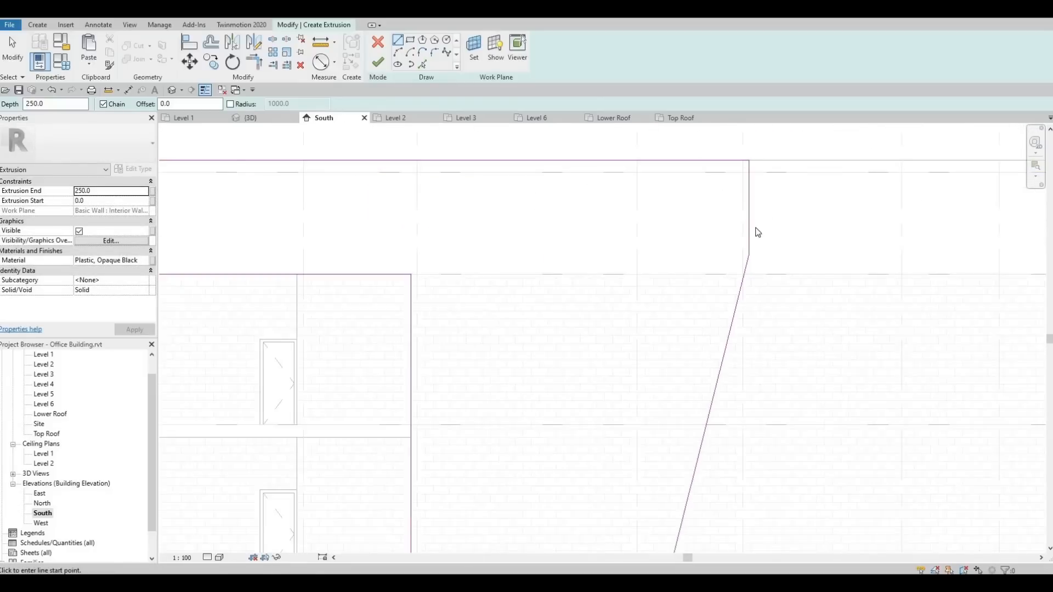
key(Escape)
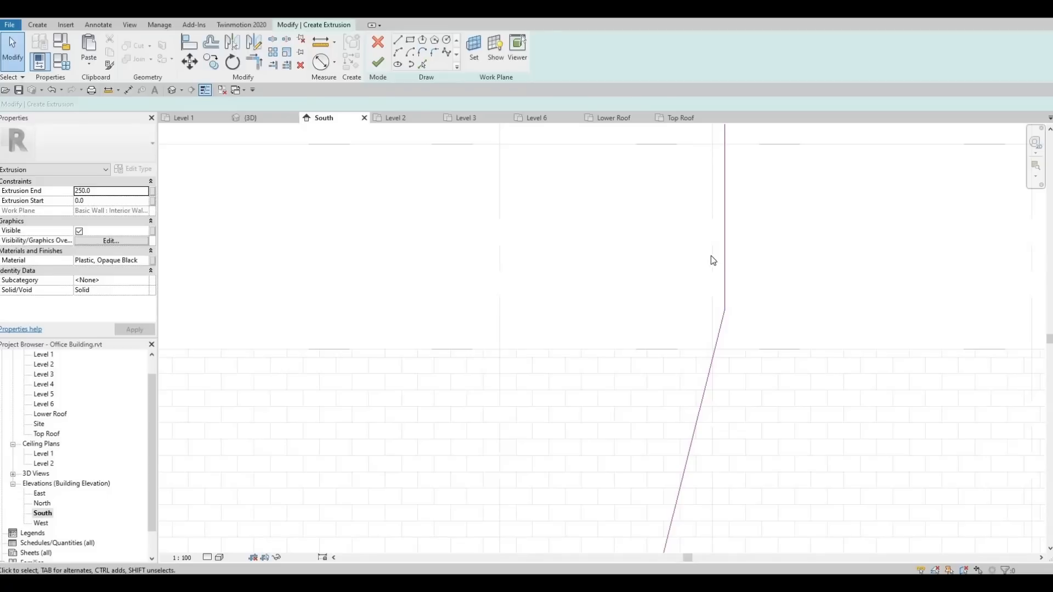
key(l)
click(713, 243)
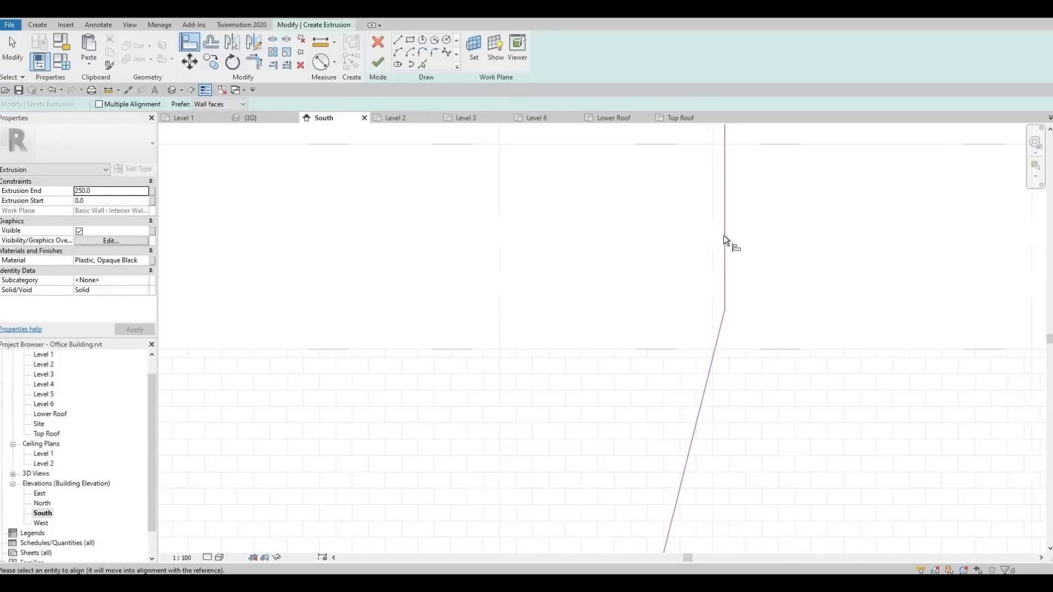
click(721, 313)
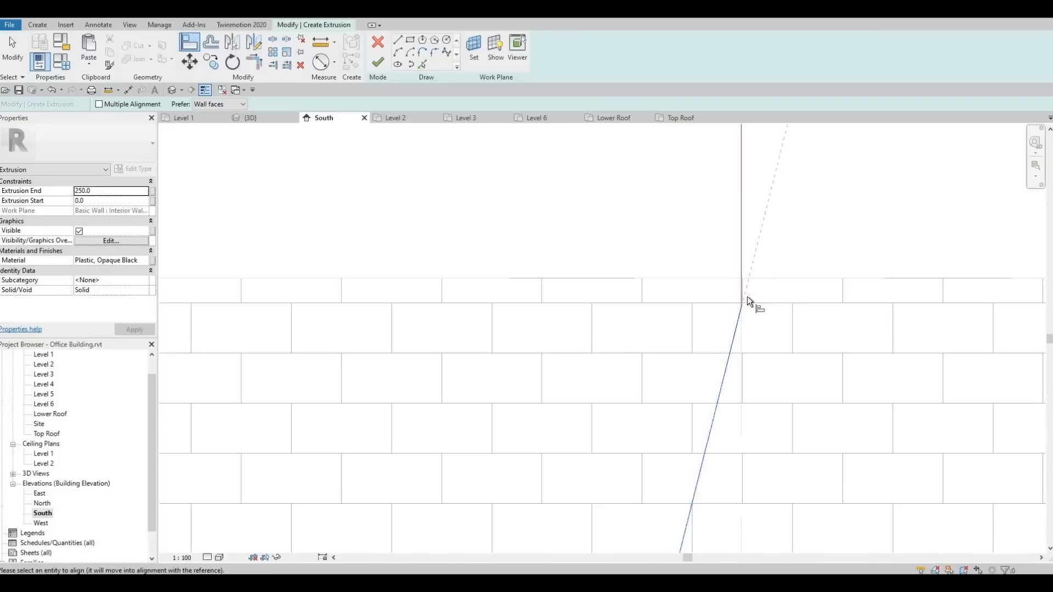
click(733, 323)
key(Escape)
key(Escape)
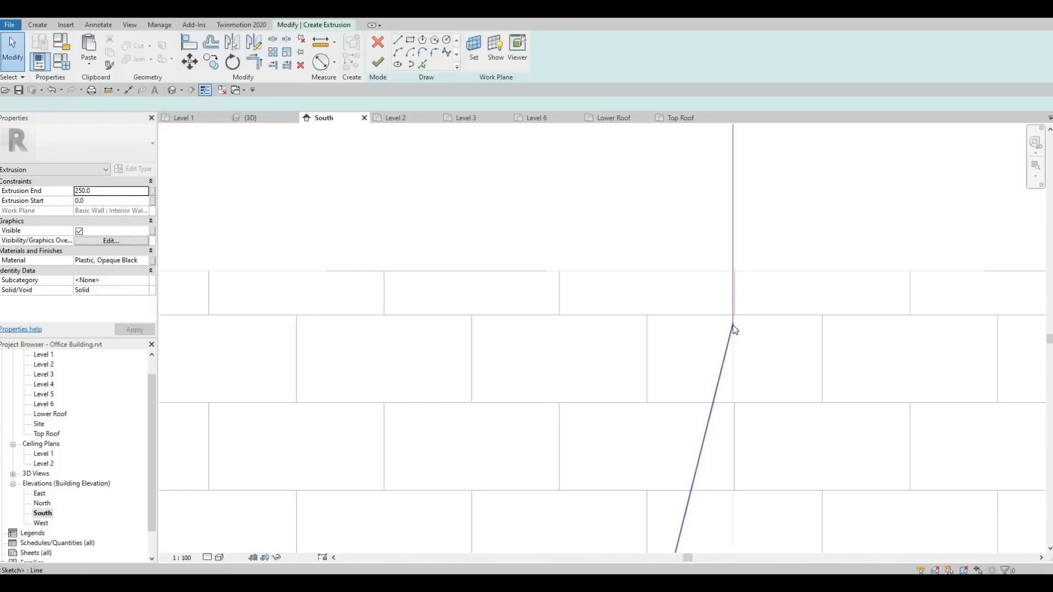
Try to extend the slanted line's upper end to the Lower Roof level, and undo the change.
click(733, 329)
mouse_move(736, 299)
mouse_down()
mouse_move(729, 272)
mouse_move(747, 278)
mouse_move(724, 272)
mouse_move(743, 284)
mouse_up()
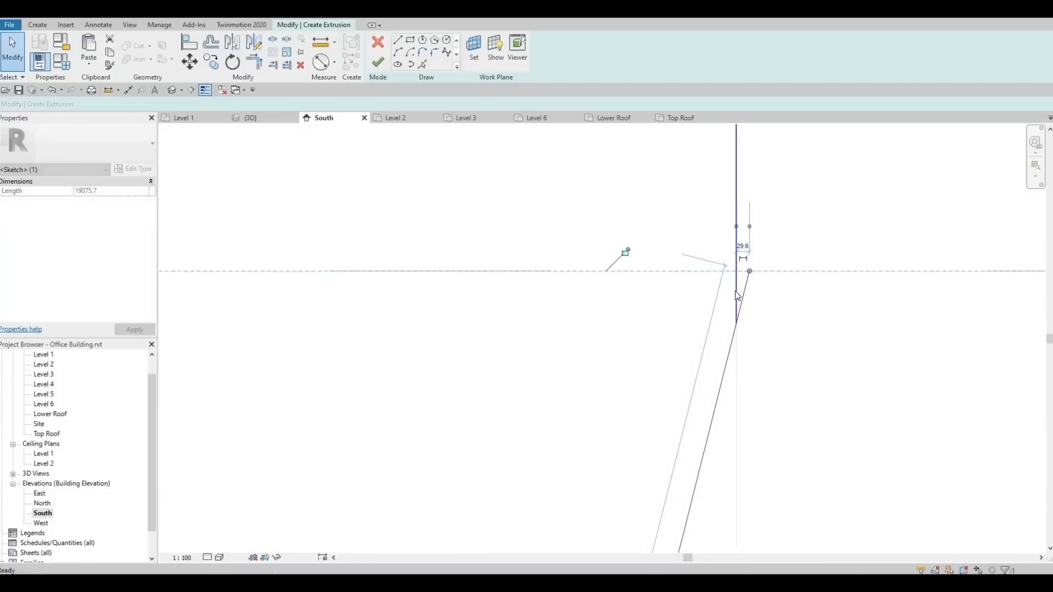
scroll(739, 274, down, 4)
mouse_move(737, 318)
middle_down()
mouse_move(738, 244)
mouse_move(776, 288)
middle_up()
scroll(737, 241, down, 2)
key(Escape)
scroll(738, 245, up, 4)
scroll(775, 288, up, 1)
key(ctrl+z)
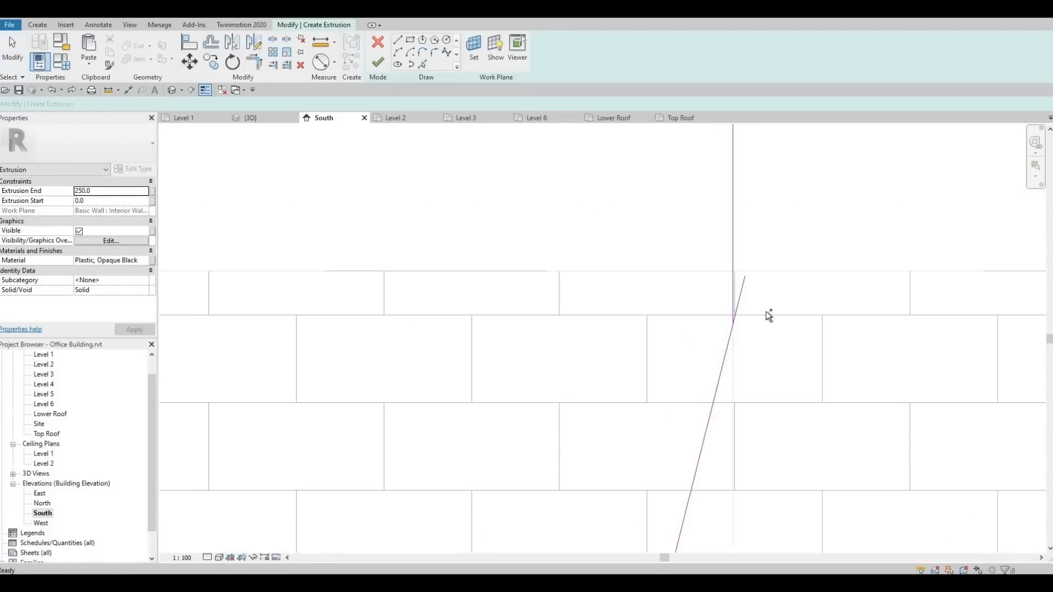
scroll(696, 270, down, 2)
scroll(685, 280, down, 5)
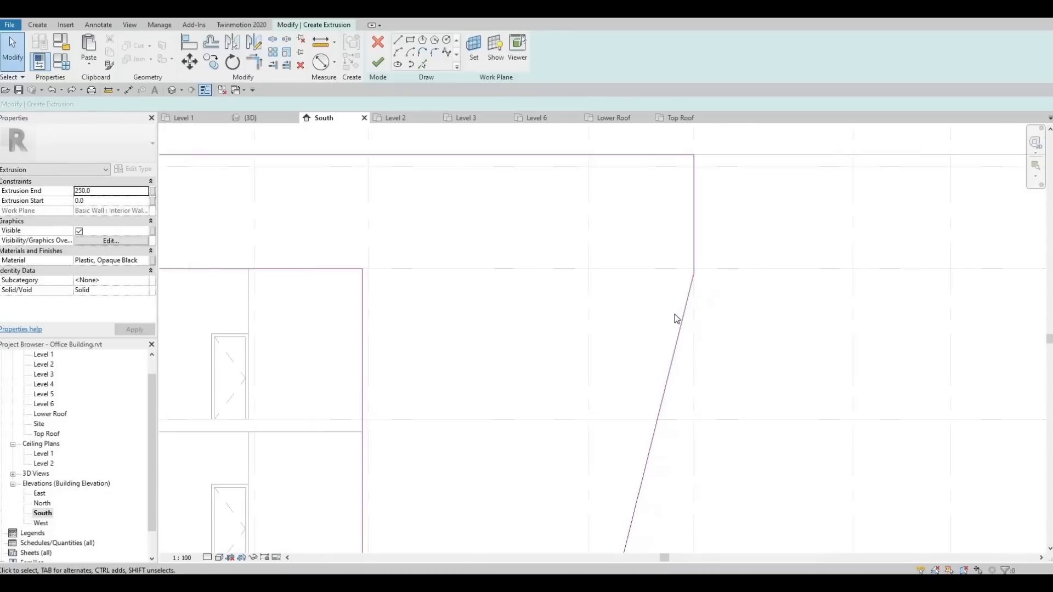
scroll(680, 310, down, 2)
middle_drag(705, 311, 764, 241)
middle_drag(877, 274, 617, 273)
scroll(652, 247, down, 1)
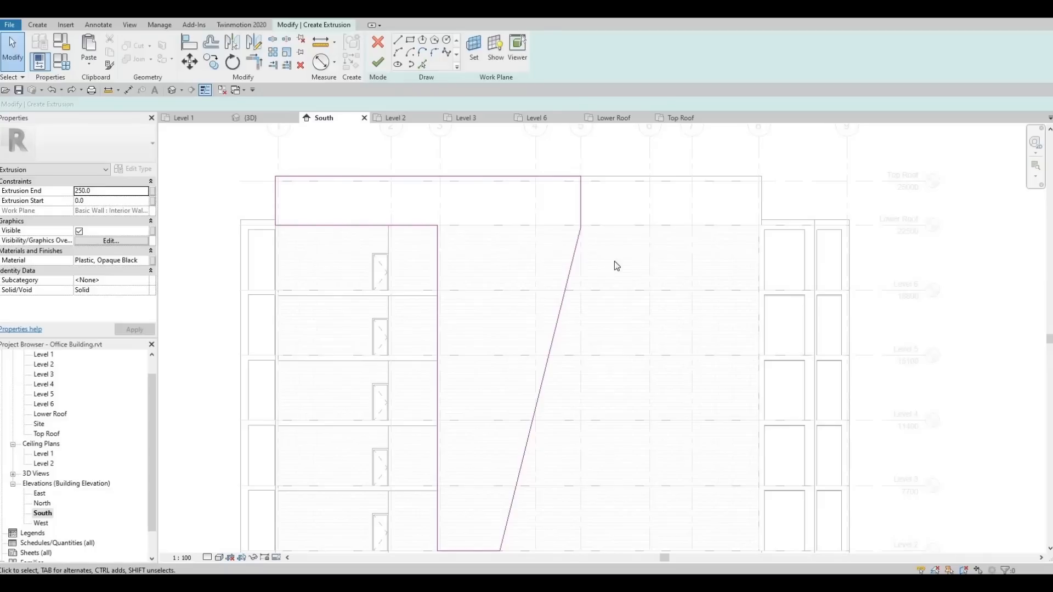
scroll(623, 238, down, 1)
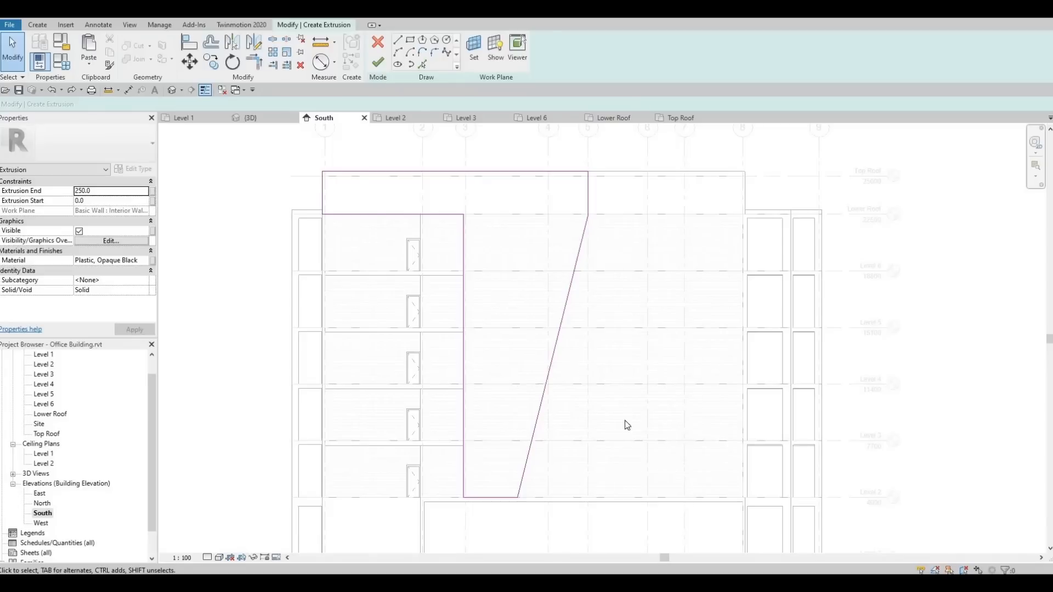
Try to lengthen the slanted line to 19000 mm by moving its upper endpoint near grid 5.
scroll(591, 213, up, 4)
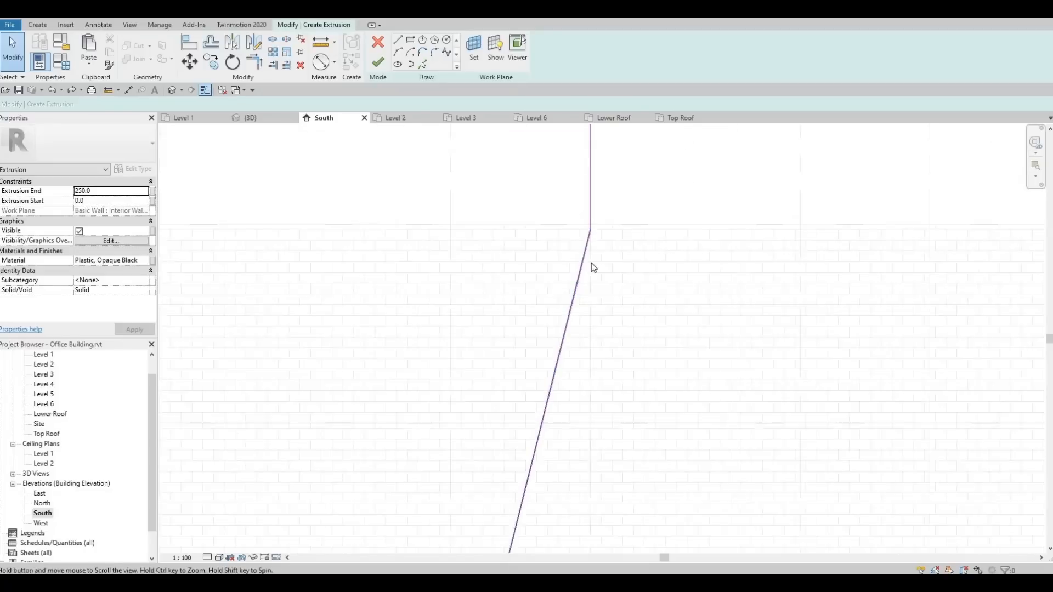
click(605, 220)
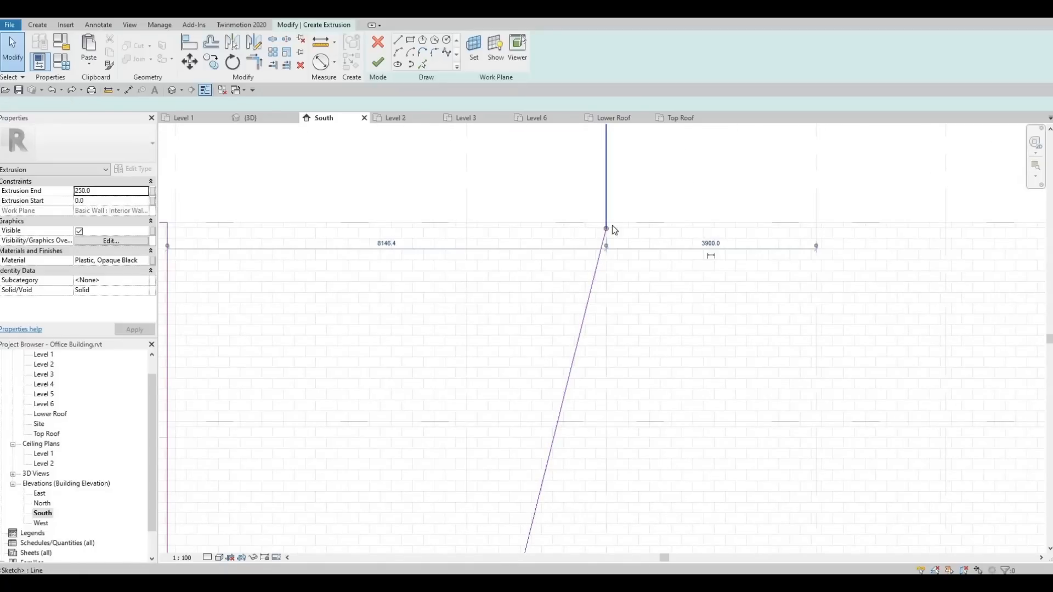
scroll(605, 238, up, 1)
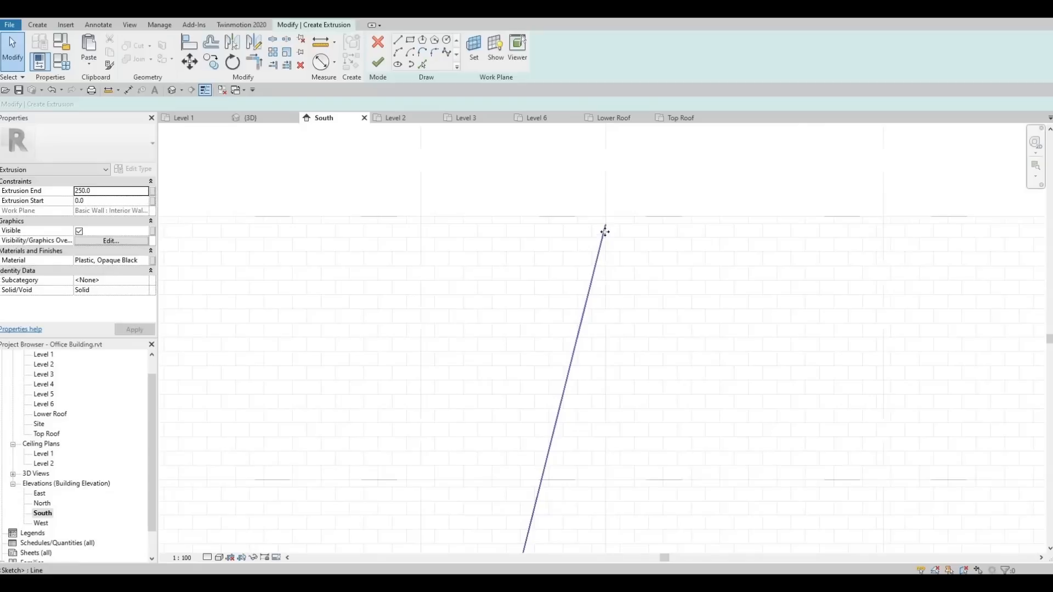
click(604, 232)
mouse_move(605, 227)
mouse_down()
mouse_move(601, 220)
mouse_move(599, 245)
mouse_move(606, 223)
mouse_up()
scroll(630, 174, down, 2)
middle_drag(603, 349, 613, 301)
scroll(613, 306, down, 2)
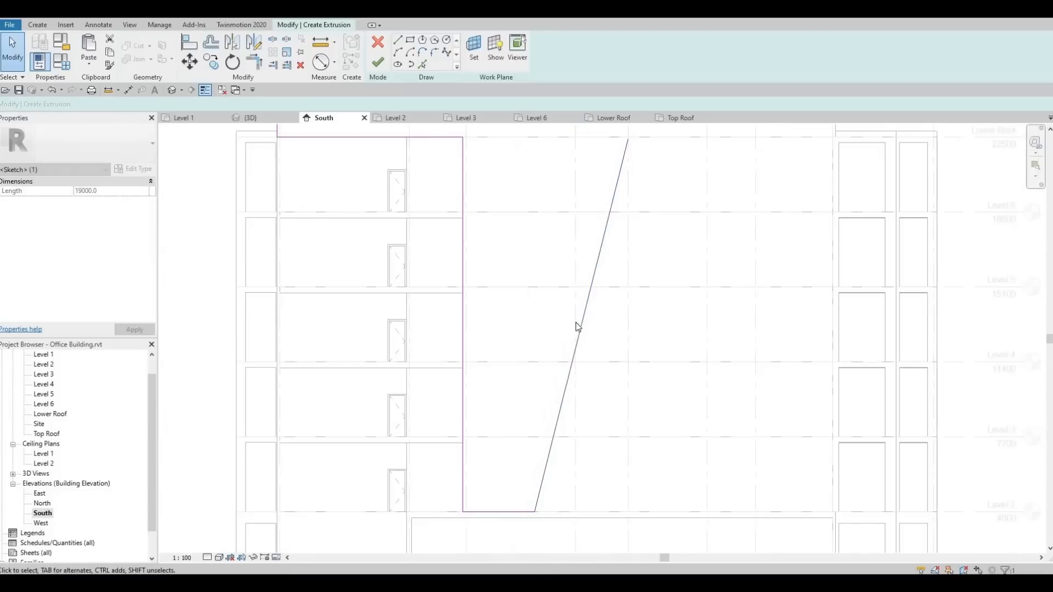
Try deleting the slanted line, and undo the deletion together with its last endpoint move.
click(581, 319)
click(594, 321)
key(Delete)
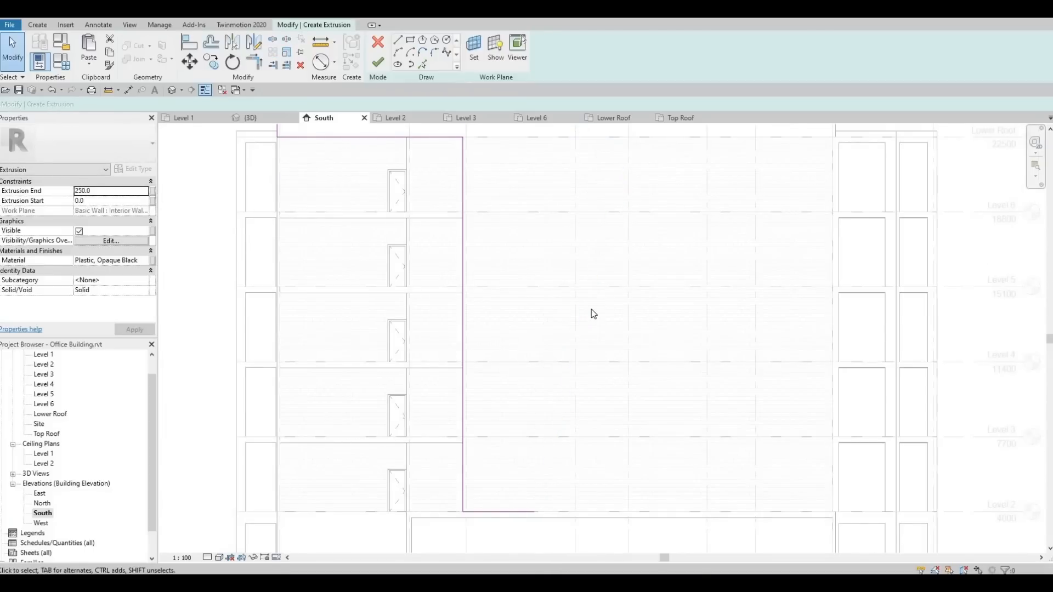
middle_drag(600, 298, 591, 309)
key(ctrl+z)
key(ctrl+z)
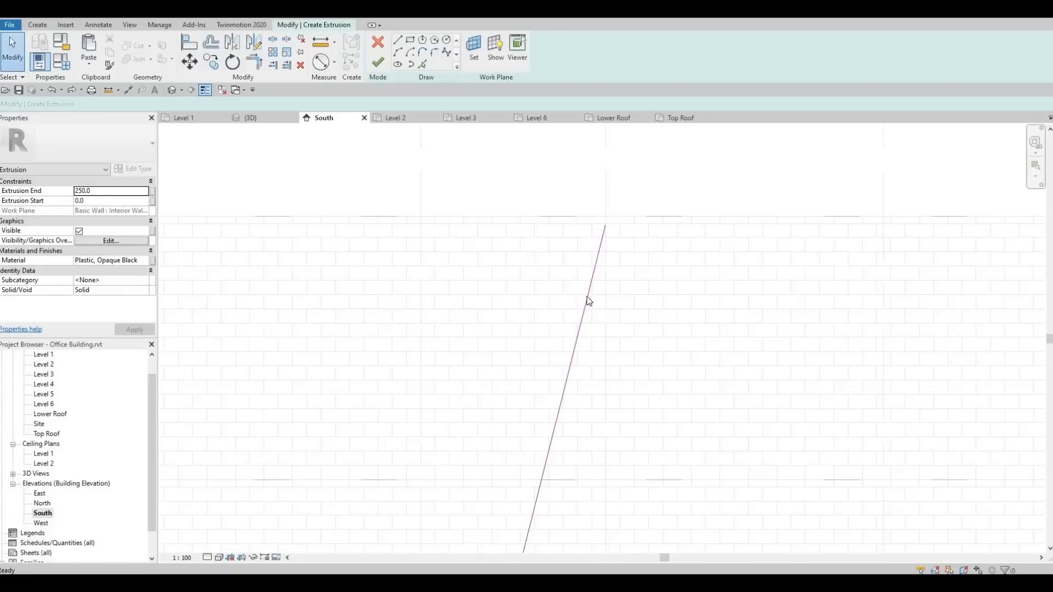
Delete the slanted line and pull the lower end of the vertical edge at grid 5 up to the Lower Roof level.
click(588, 295)
key(Delete)
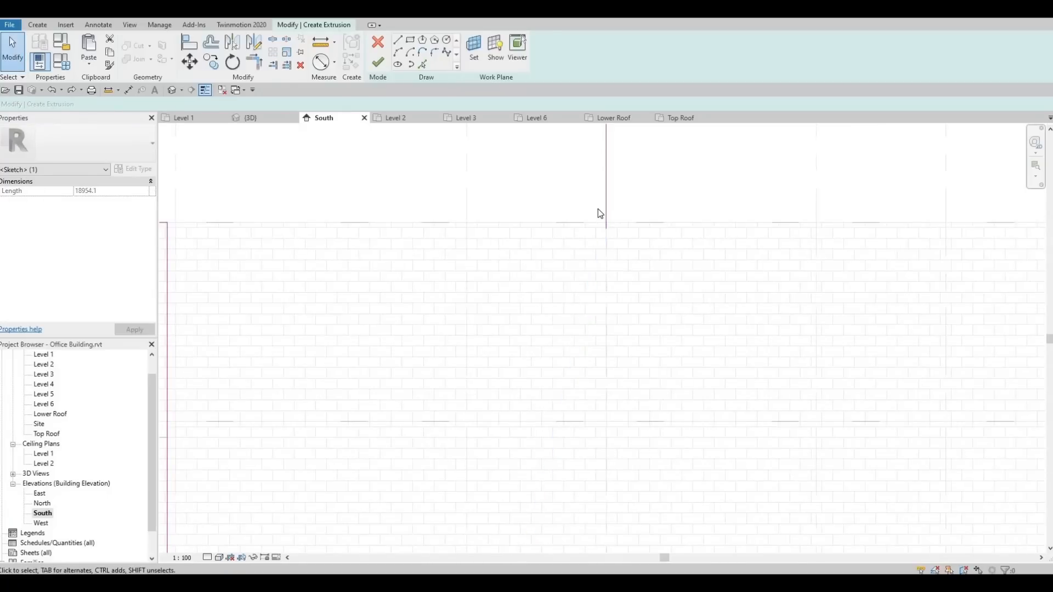
scroll(597, 209, up, 3)
click(621, 260)
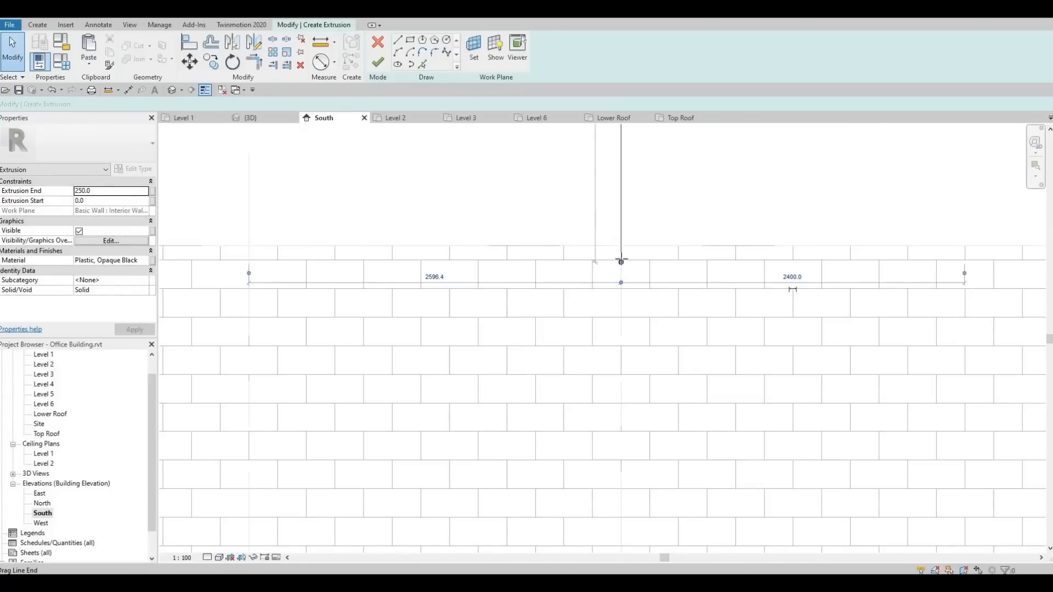
drag(621, 261, 621, 246)
click(426, 156)
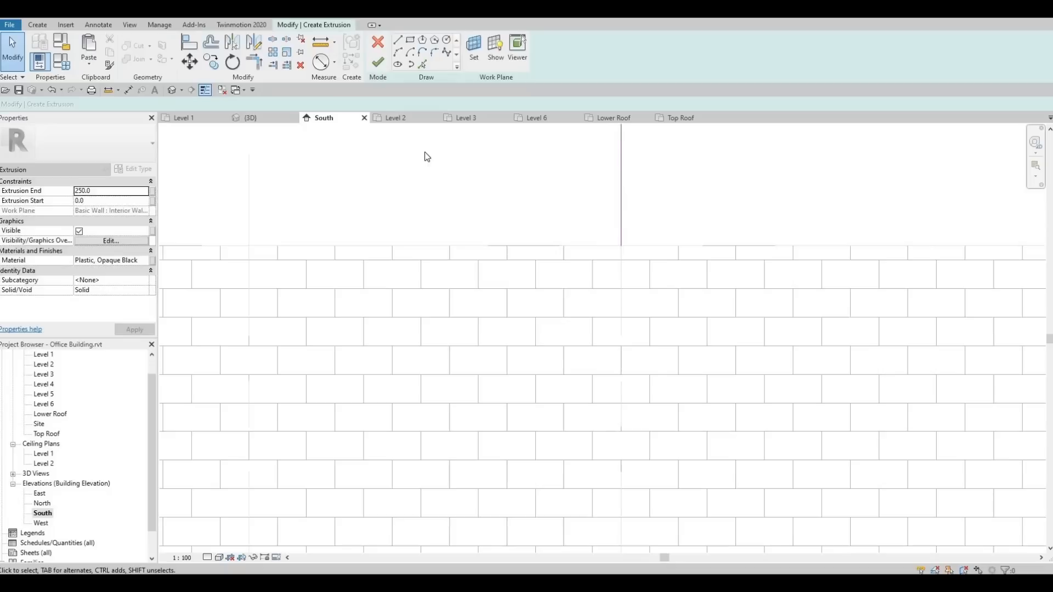
Draw a slanted line from the lower end of the vertical edge at grid 5 to the open end of the profile's bottom edge at Level 2.
click(399, 41)
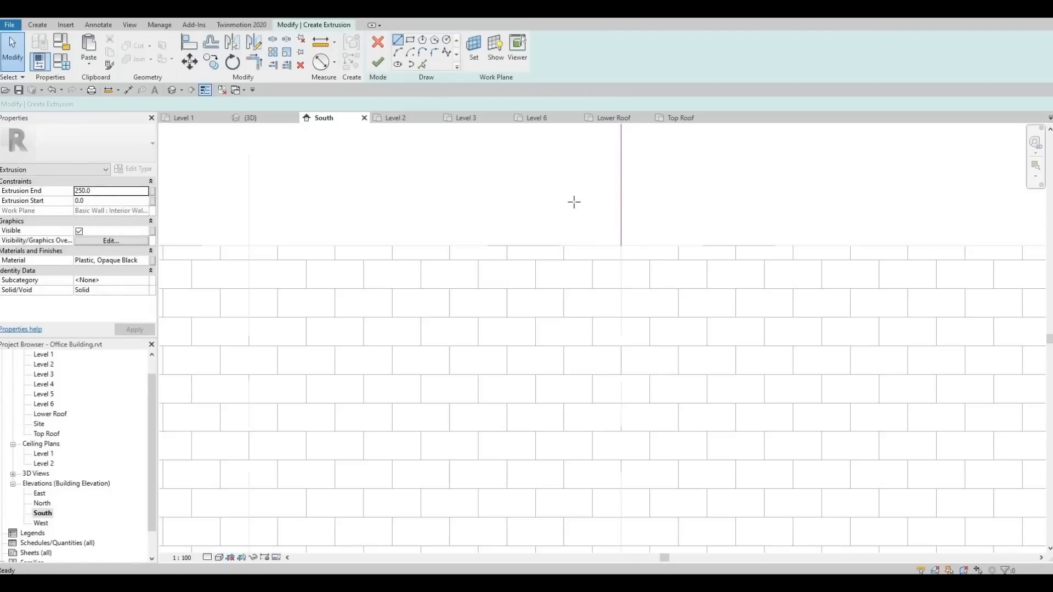
click(621, 246)
middle_drag(515, 376, 621, 190)
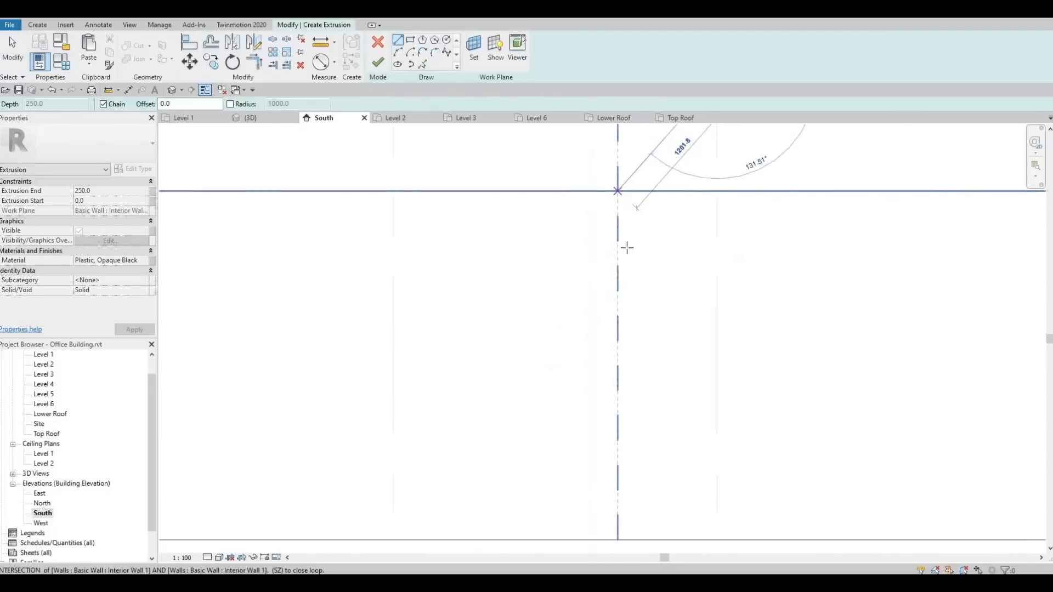
scroll(624, 246, down, 5)
mouse_move(606, 329)
middle_down()
mouse_move(567, 324)
mouse_move(610, 173)
middle_up()
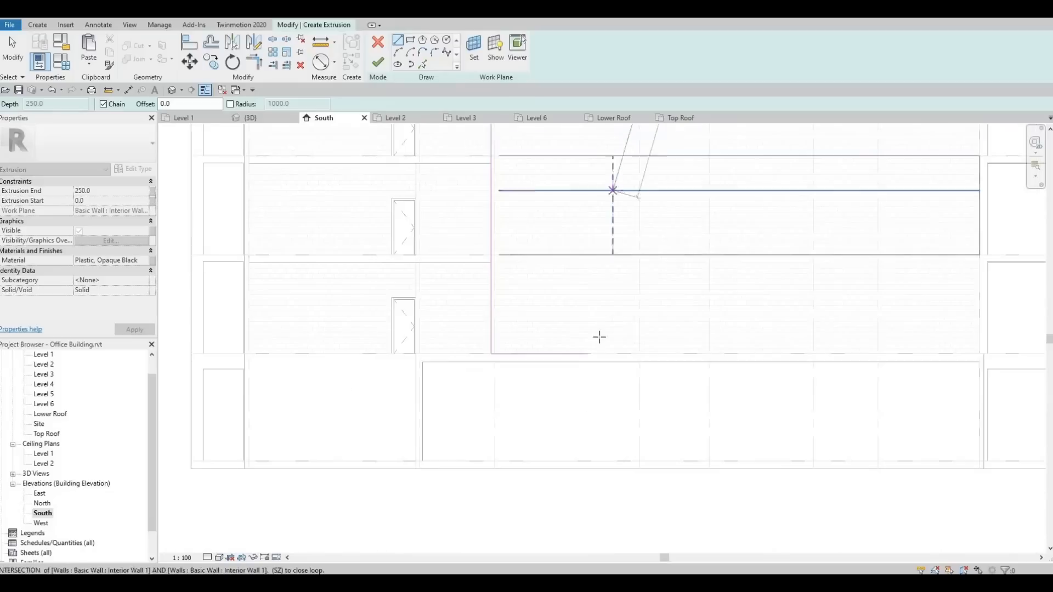
scroll(612, 357, up, 4)
click(503, 451)
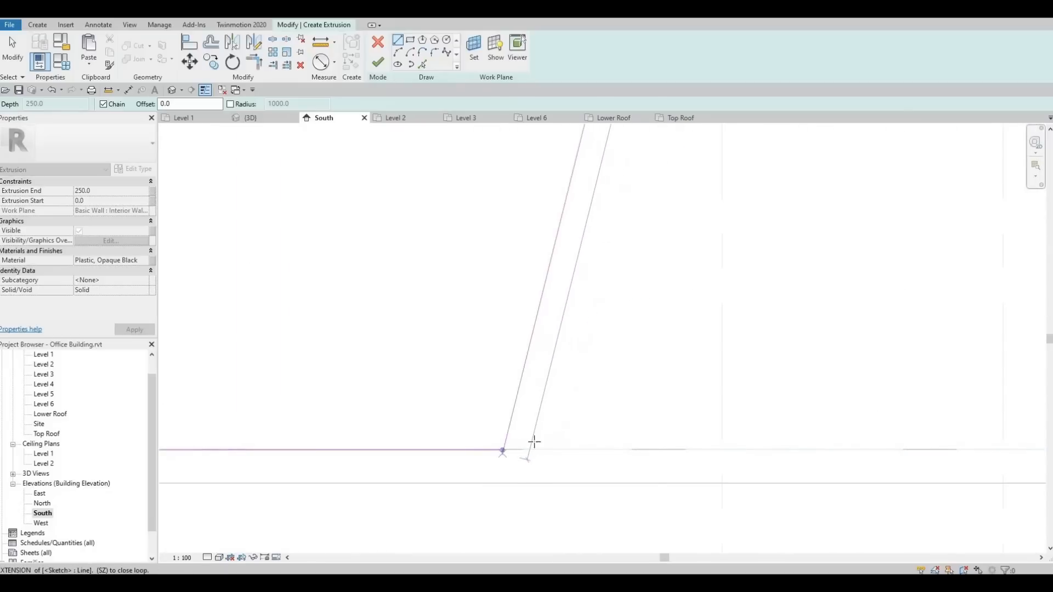
scroll(587, 343, down, 2)
scroll(670, 313, down, 6)
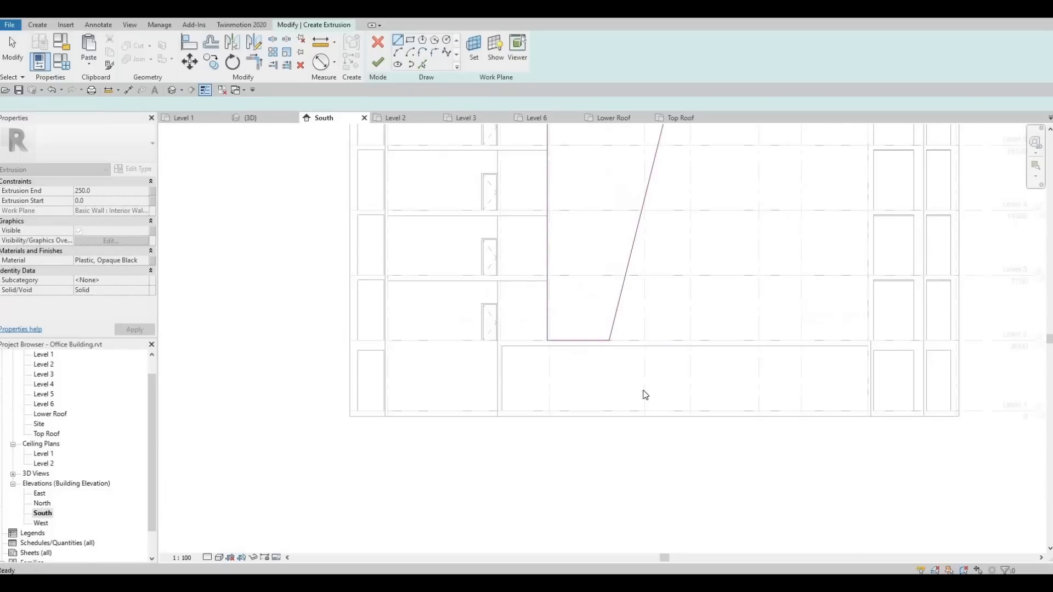
key(Escape)
key(Escape)
middle_drag(692, 363, 690, 374)
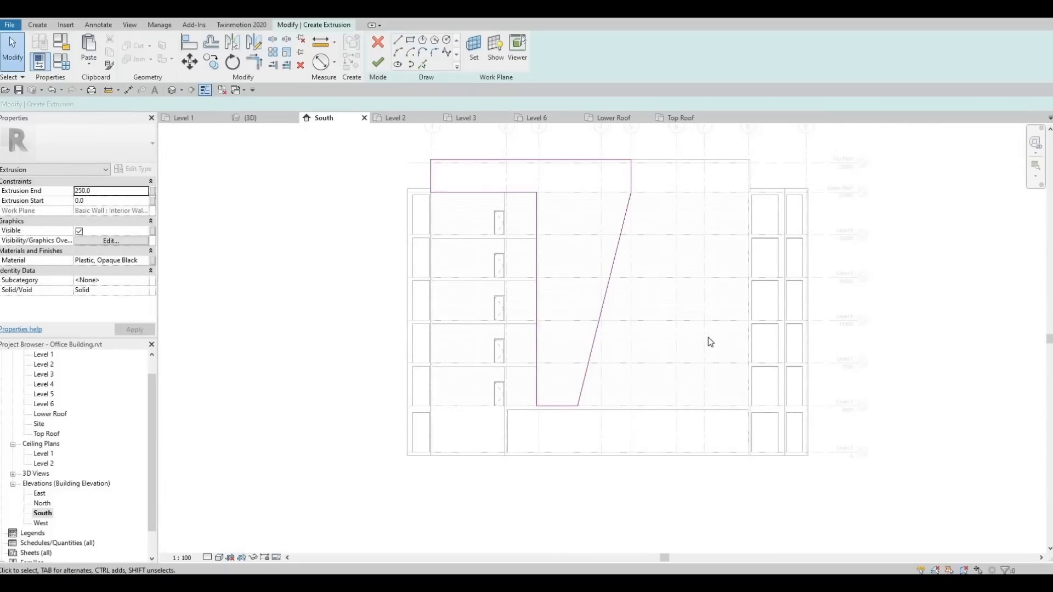
middle_drag(695, 288, 691, 308)
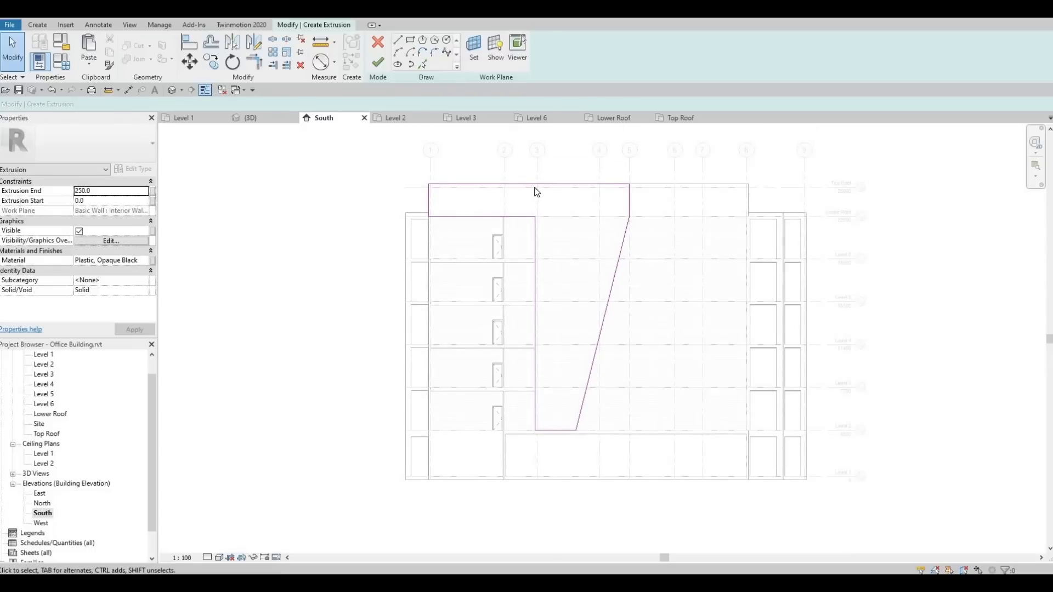
Raise the profile's top edge to about 3900 mm above the Lower Roof level.
click(537, 185)
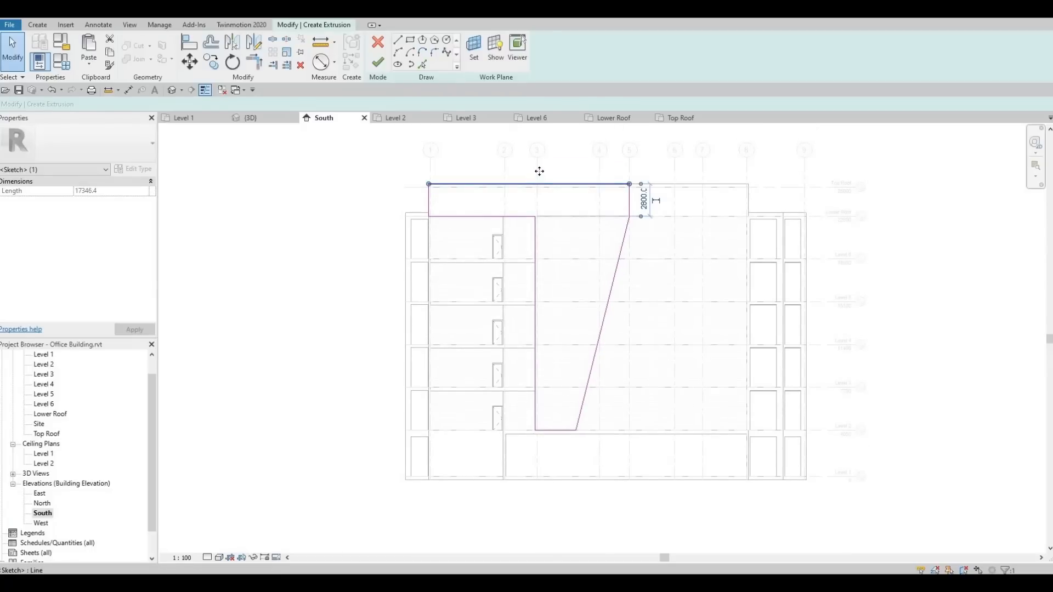
drag(540, 172, 540, 172)
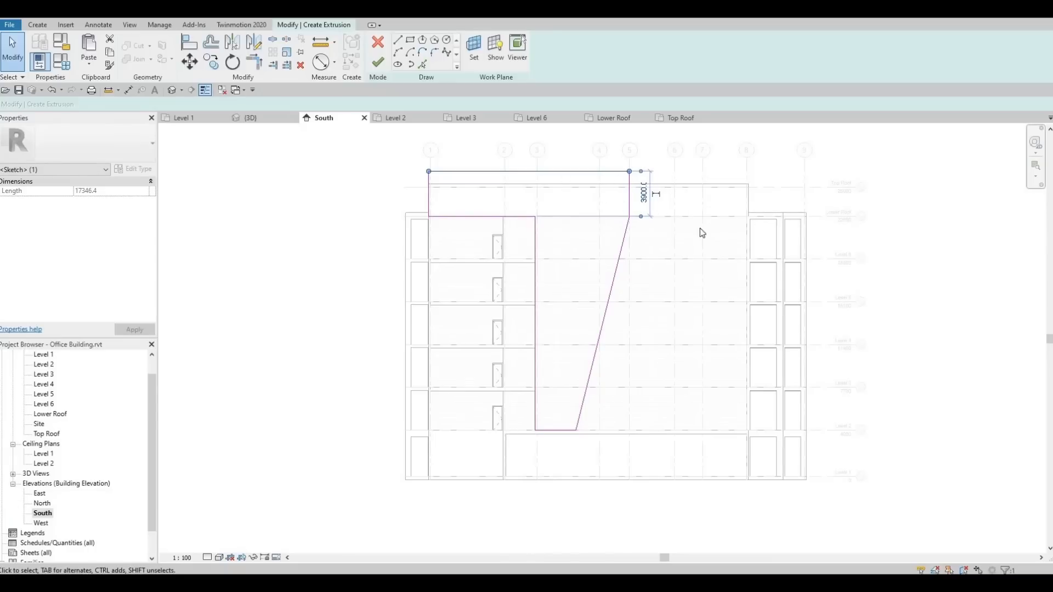
middle_drag(468, 457, 489, 452)
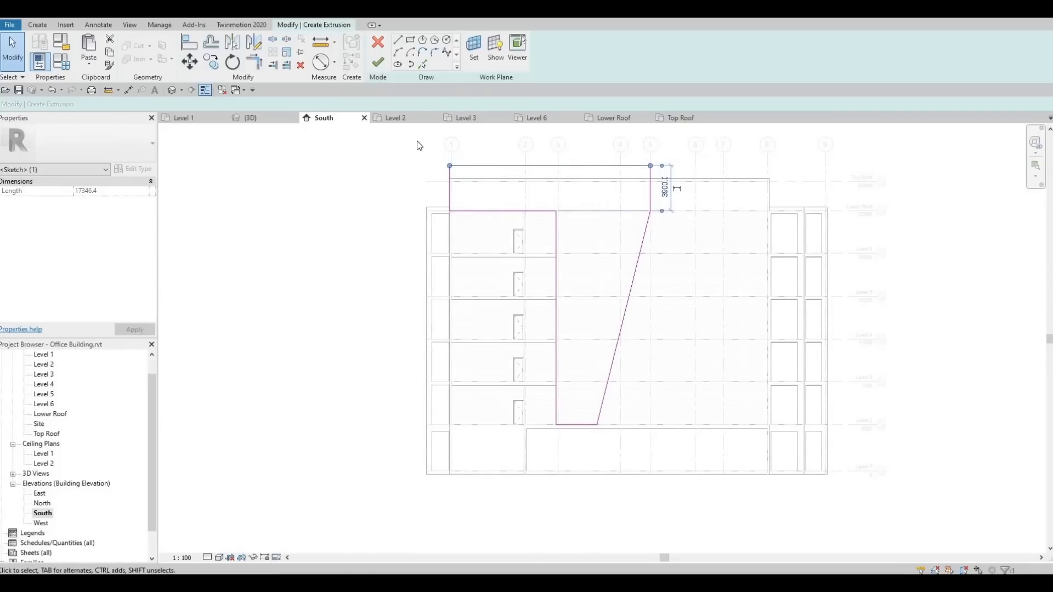
Sketch a rectangle about 9250 by 1744 mm from the Level 6 slab underside at the long vertical edge across to the curtain wall.
scroll(563, 303, up, 4)
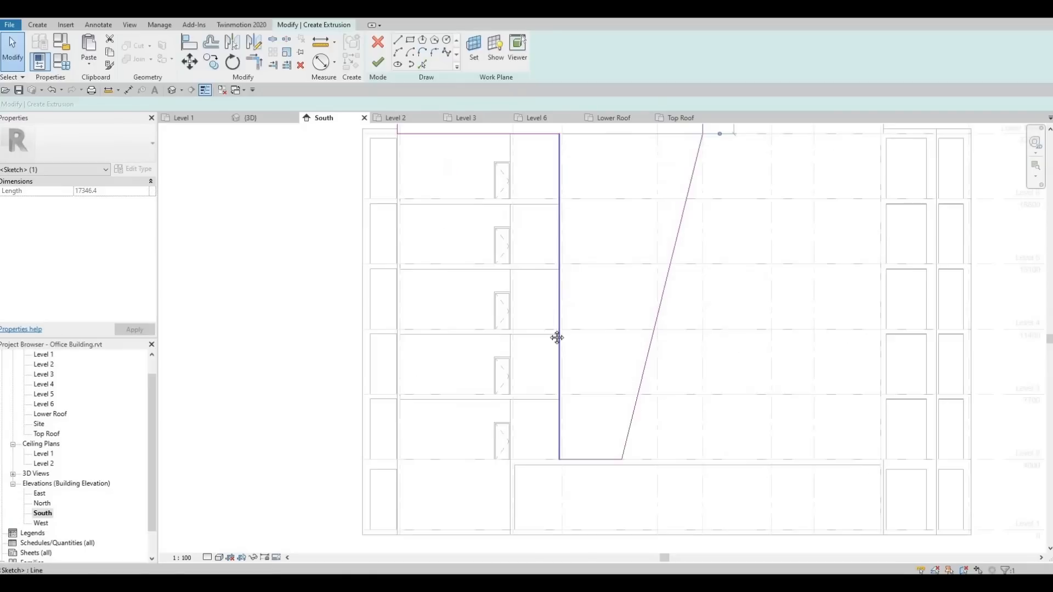
scroll(571, 264, up, 2)
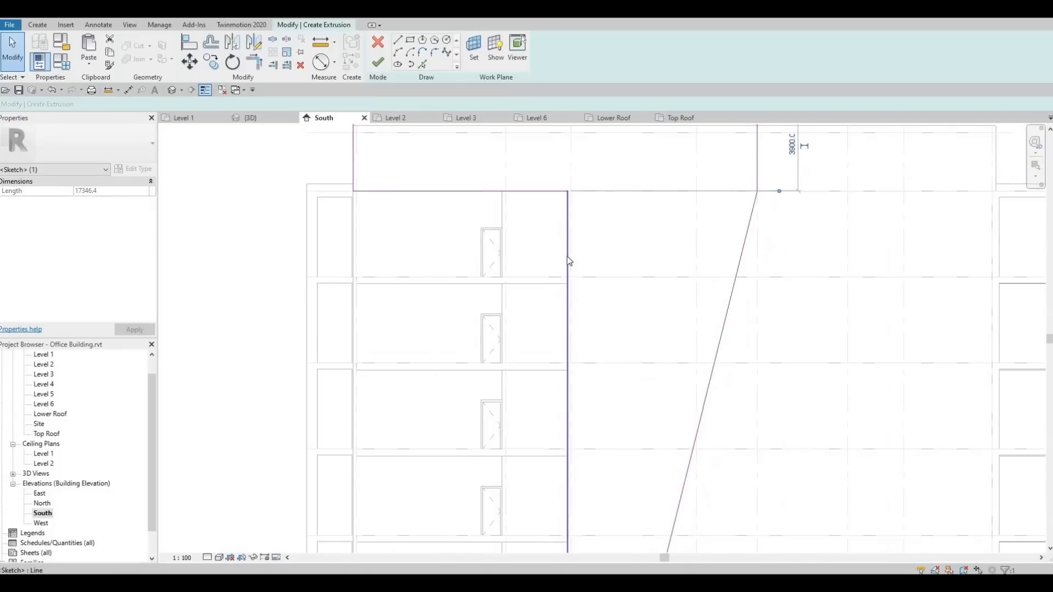
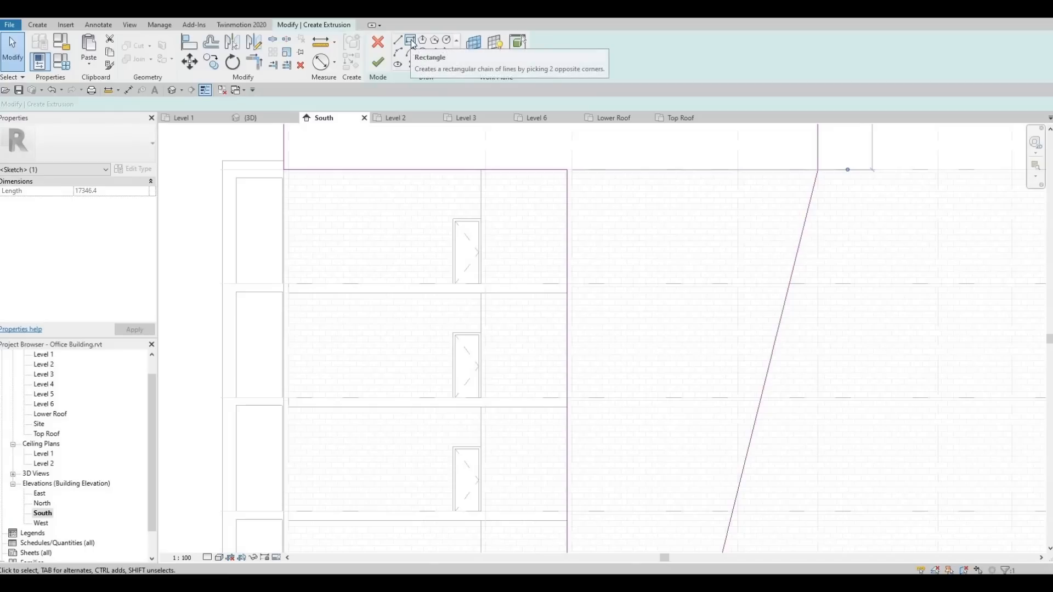
click(410, 41)
click(572, 294)
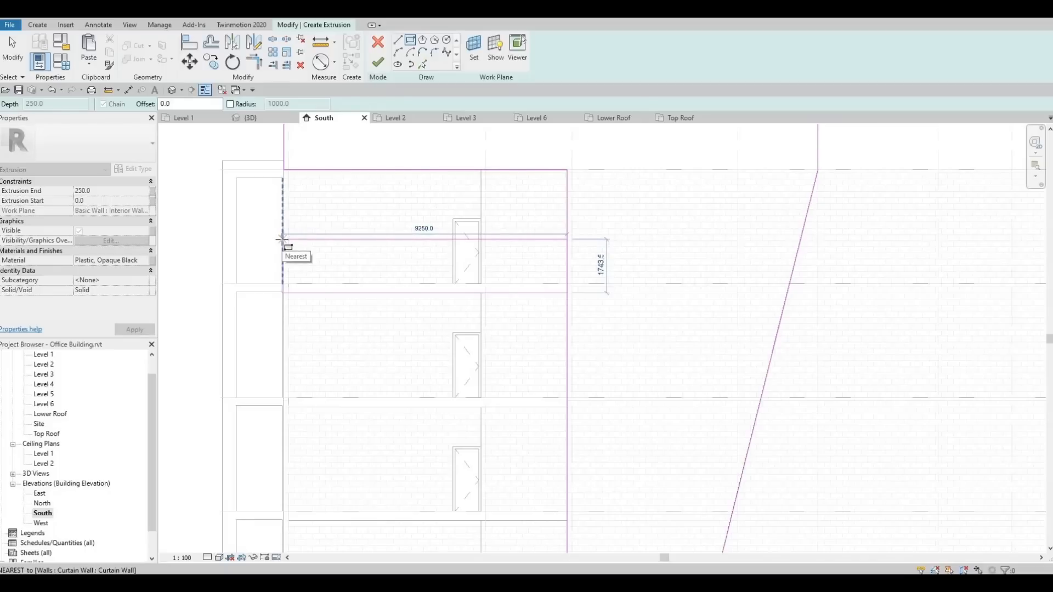
click(443, 244)
key(Escape)
key(Escape)
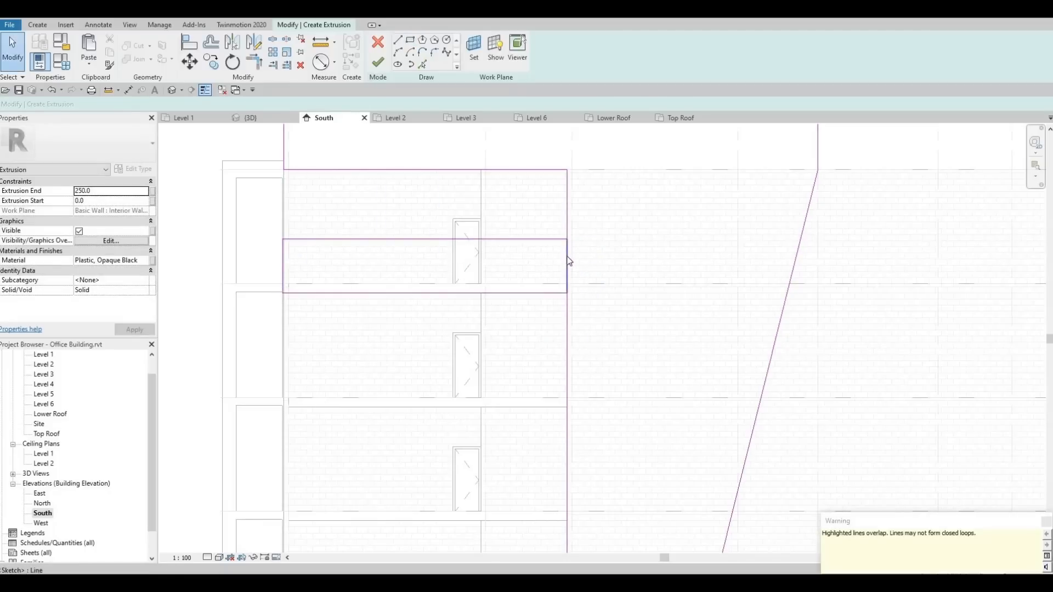
Delete the rectangle's side that overlaps the long vertical edge, and select its three remaining lines as a chain.
click(567, 257)
key(Escape)
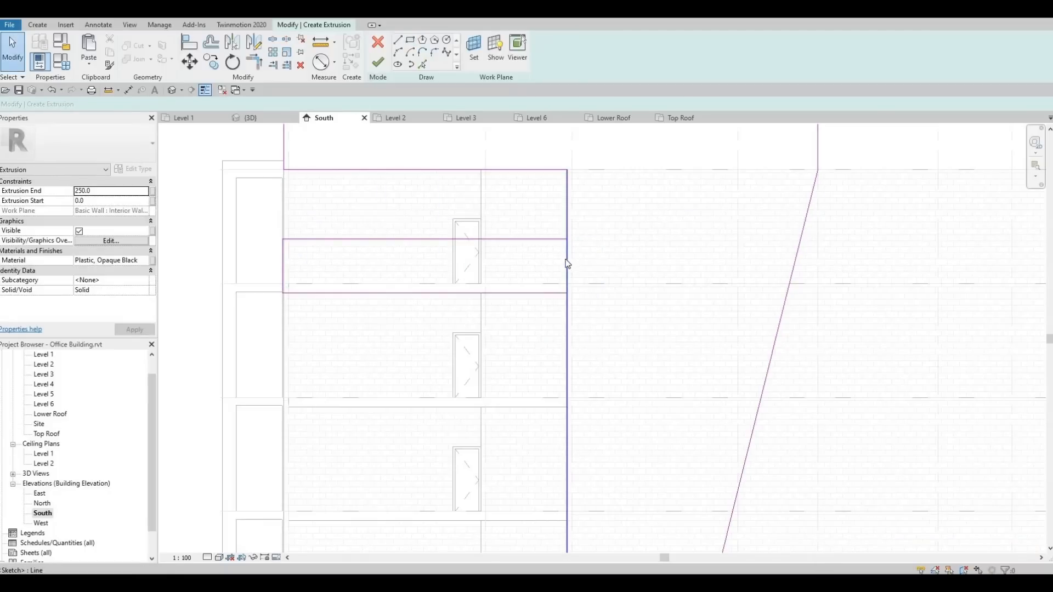
middle_drag(502, 284, 504, 279)
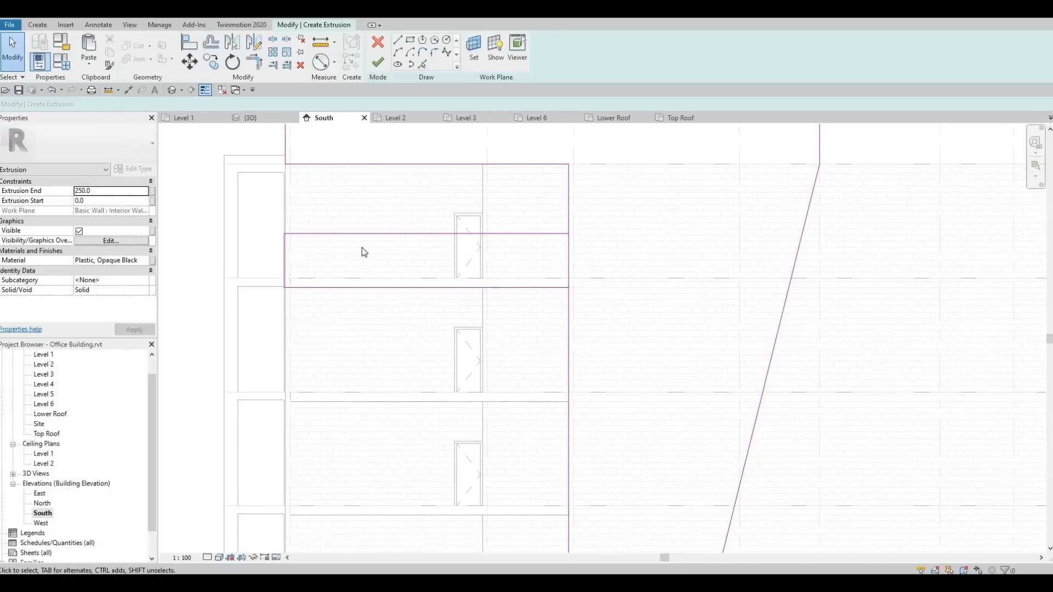
key(Tab)
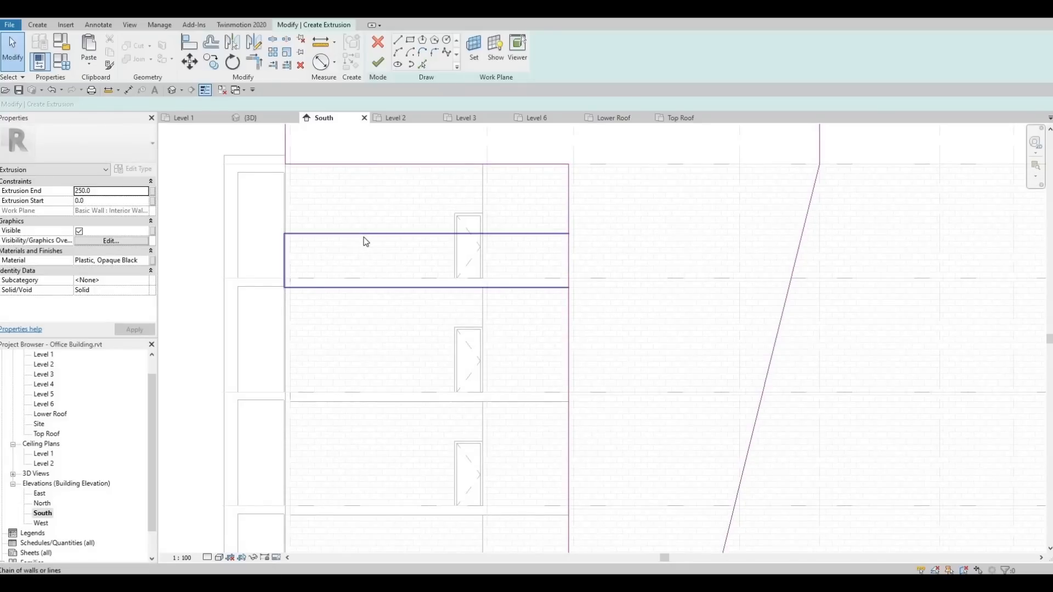
click(386, 275)
middle_drag(366, 316, 379, 296)
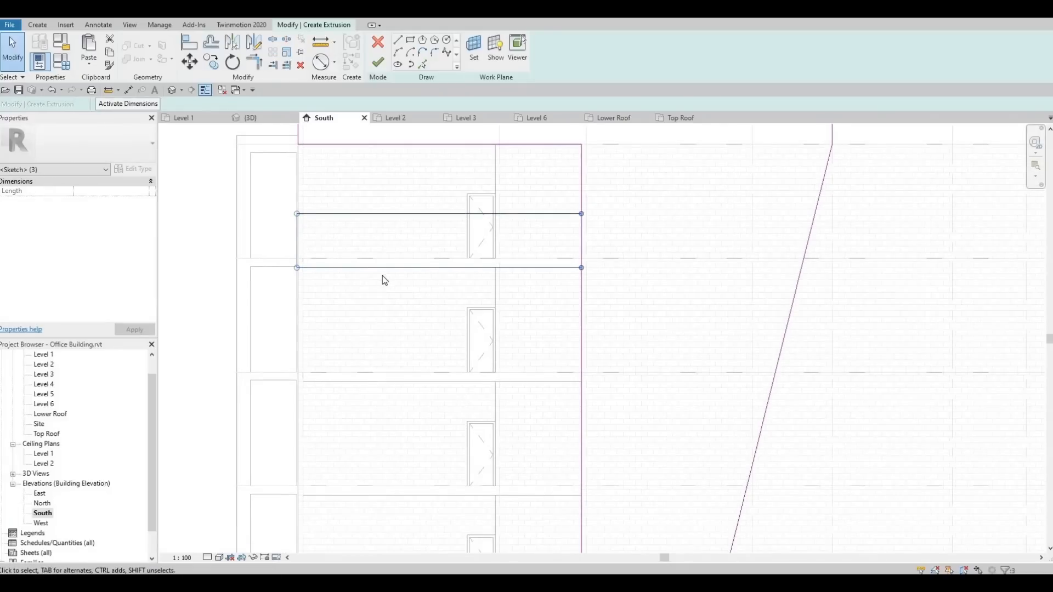
Set the distance between the rectangle's upper and lower lines to 1500 mm.
click(393, 213)
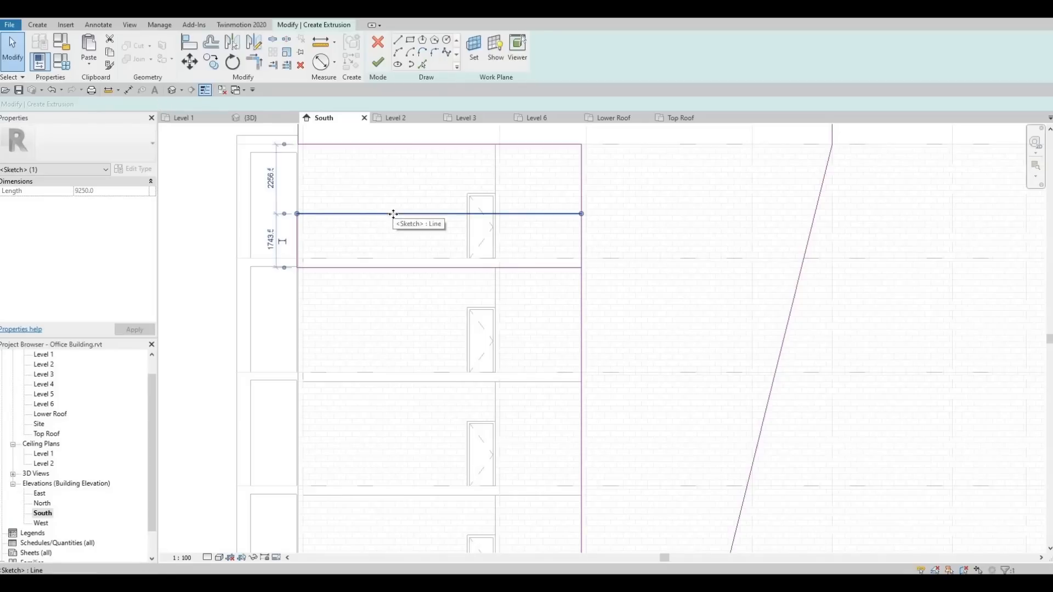
click(270, 241)
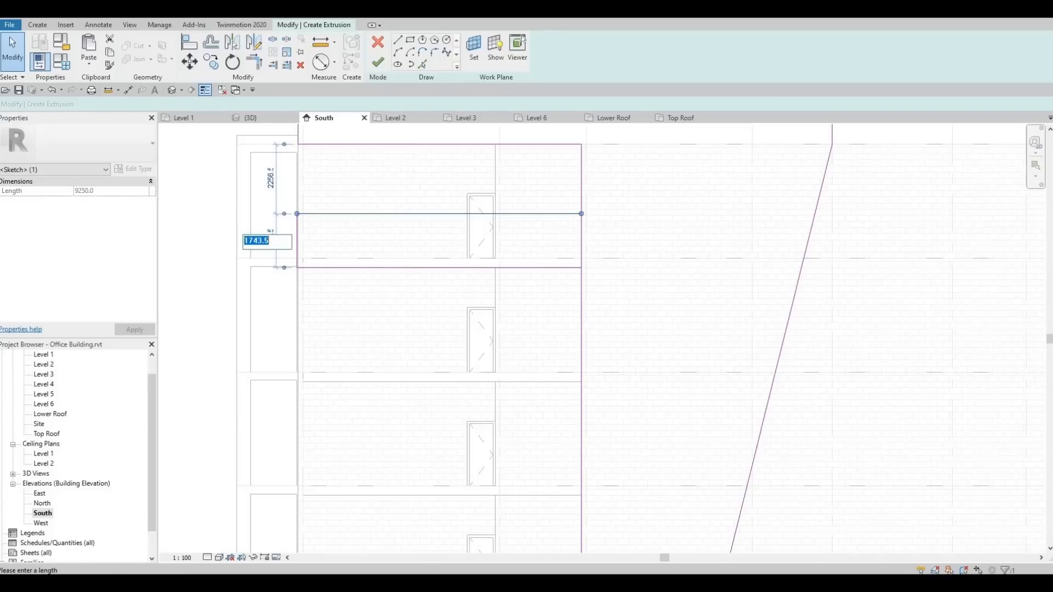
text(1500)
key(Return)
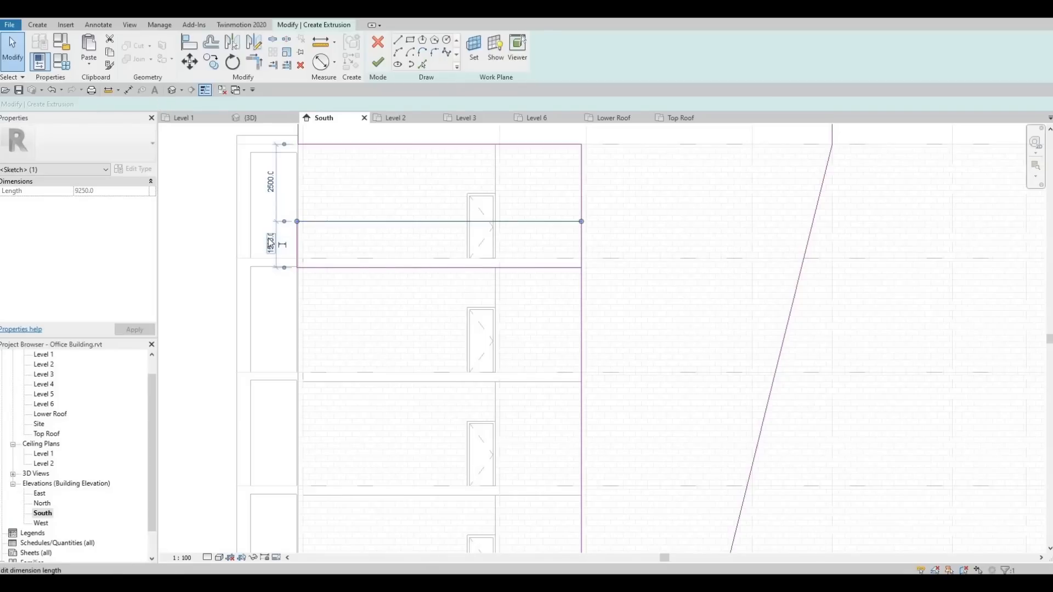
click(334, 249)
scroll(377, 221, down, 2)
mouse_move(365, 275)
middle_down()
mouse_move(386, 262)
mouse_move(385, 288)
middle_up()
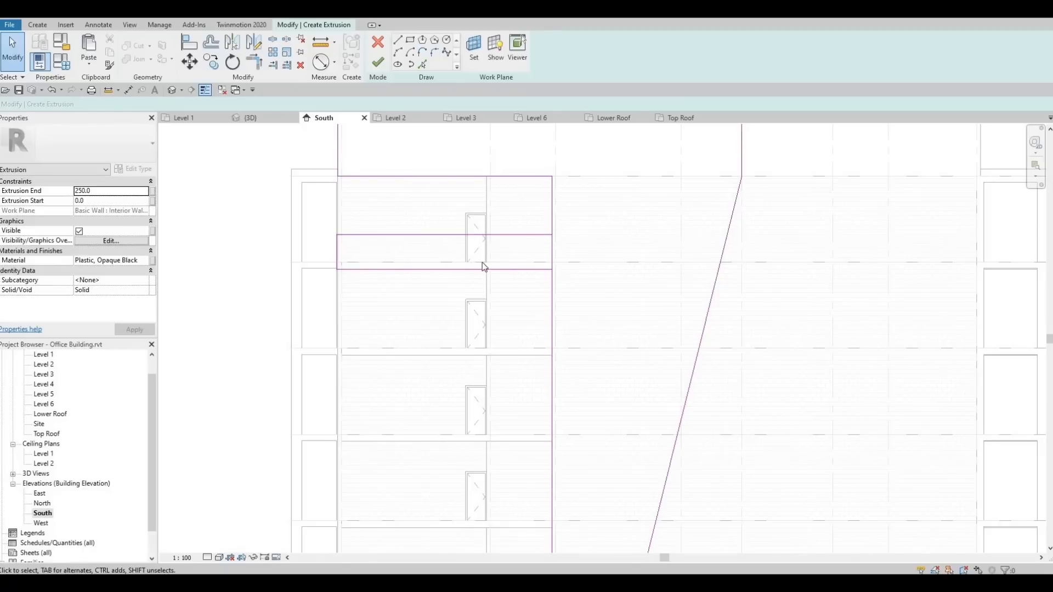
Select the Level 6 band's three lines as a chain and start a multiple copy from its lower corner on the long vertical edge.
scroll(522, 254, up, 2)
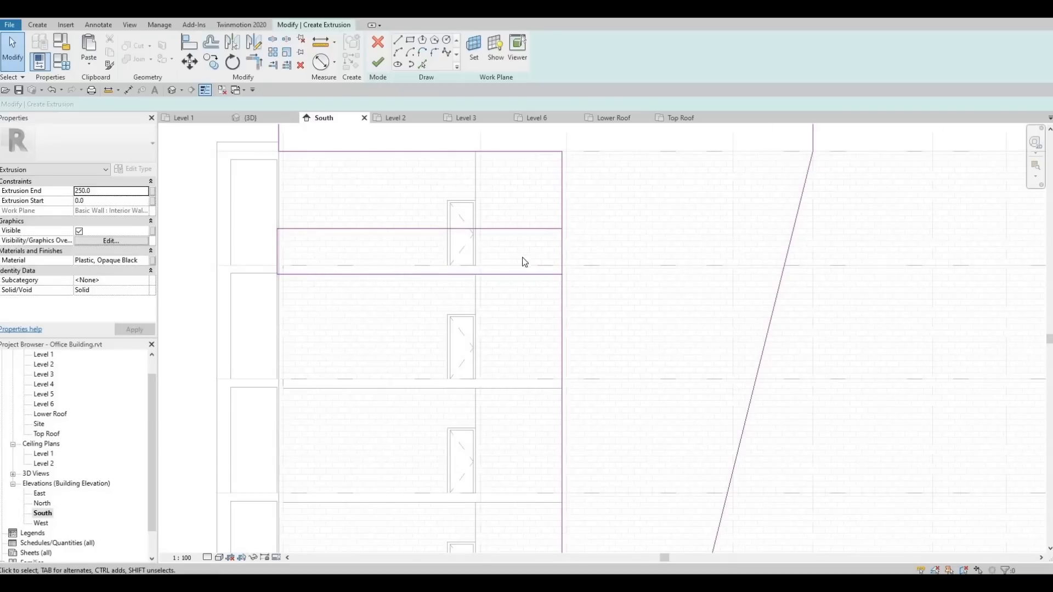
key(Tab)
click(368, 230)
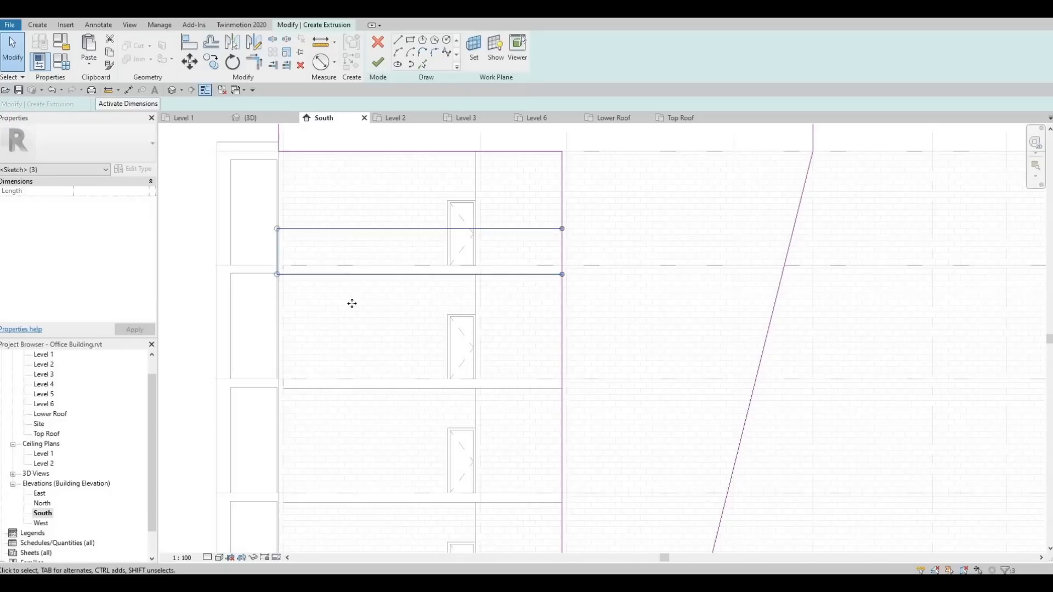
middle_drag(437, 314, 449, 305)
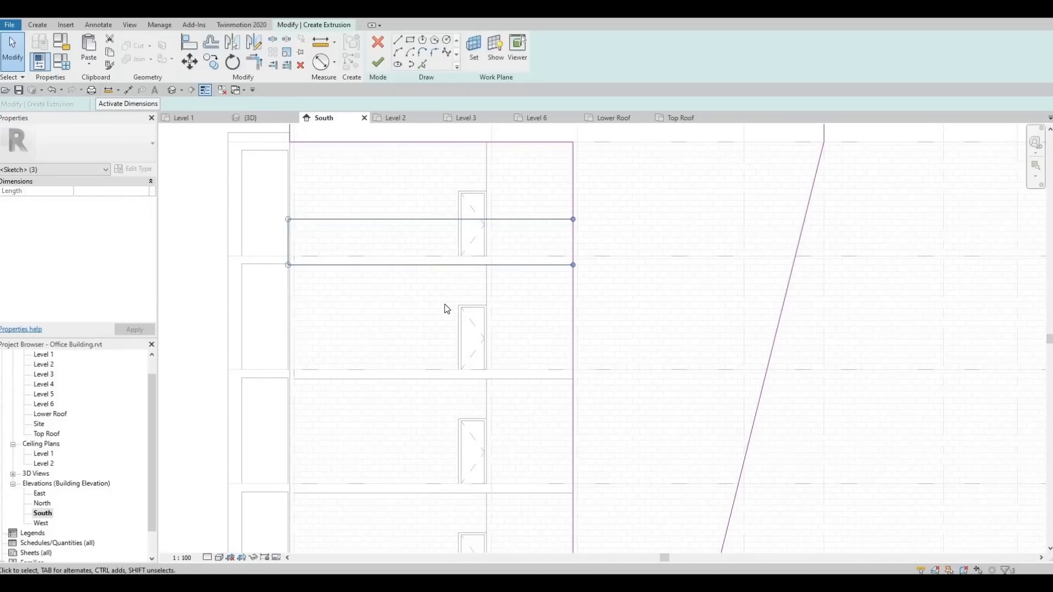
scroll(293, 220, up, 8)
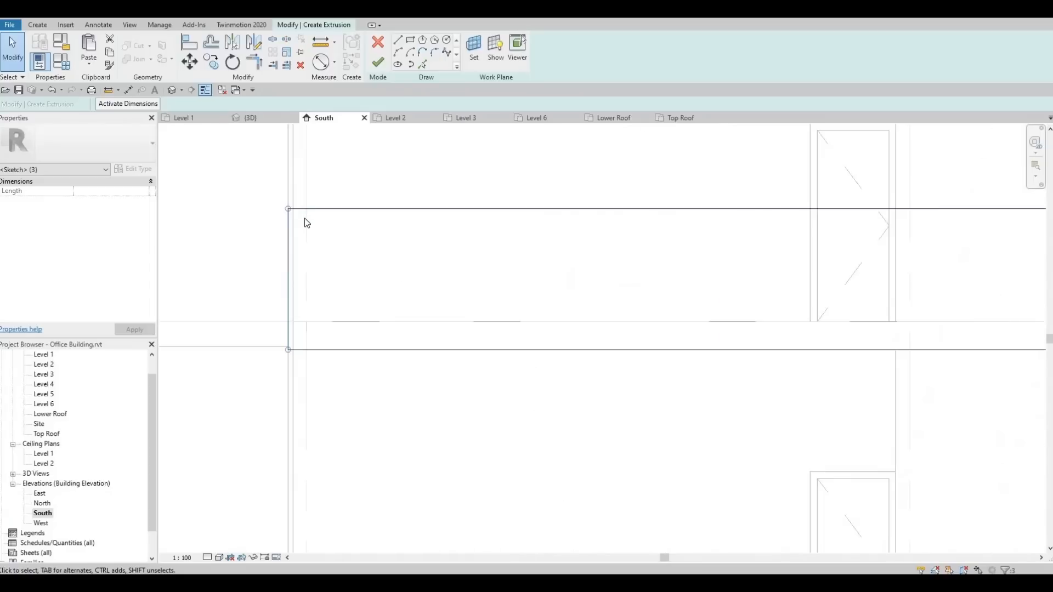
scroll(254, 429, down, 5)
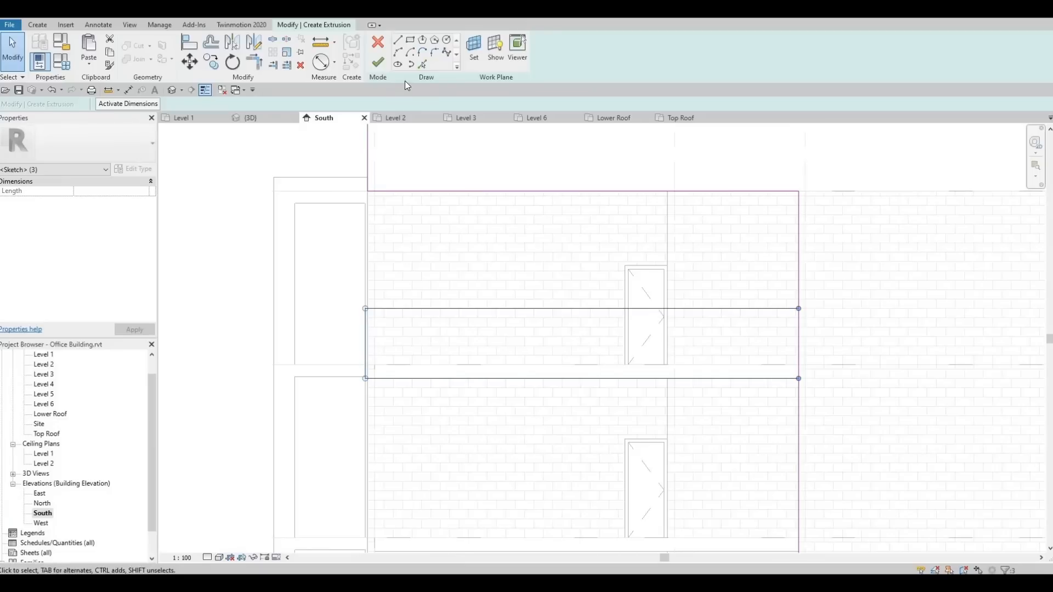
click(215, 67)
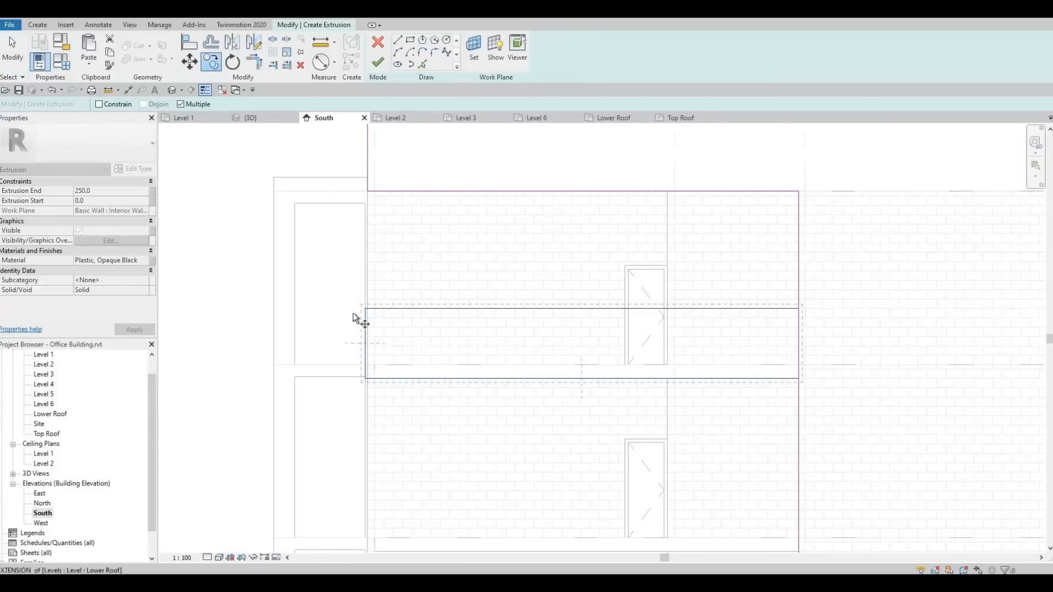
scroll(369, 392, up, 5)
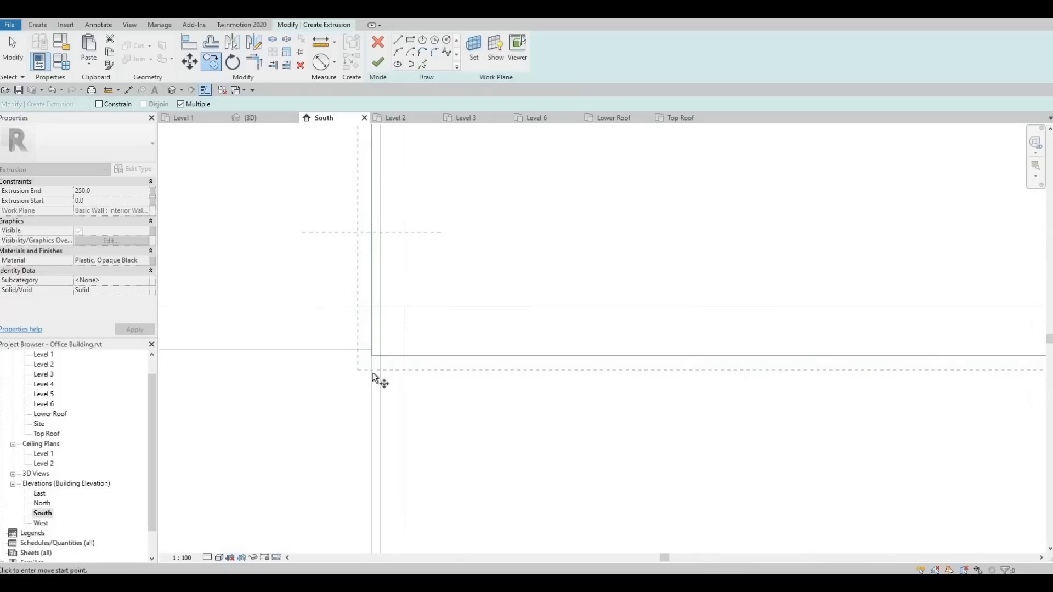
scroll(537, 363, down, 5)
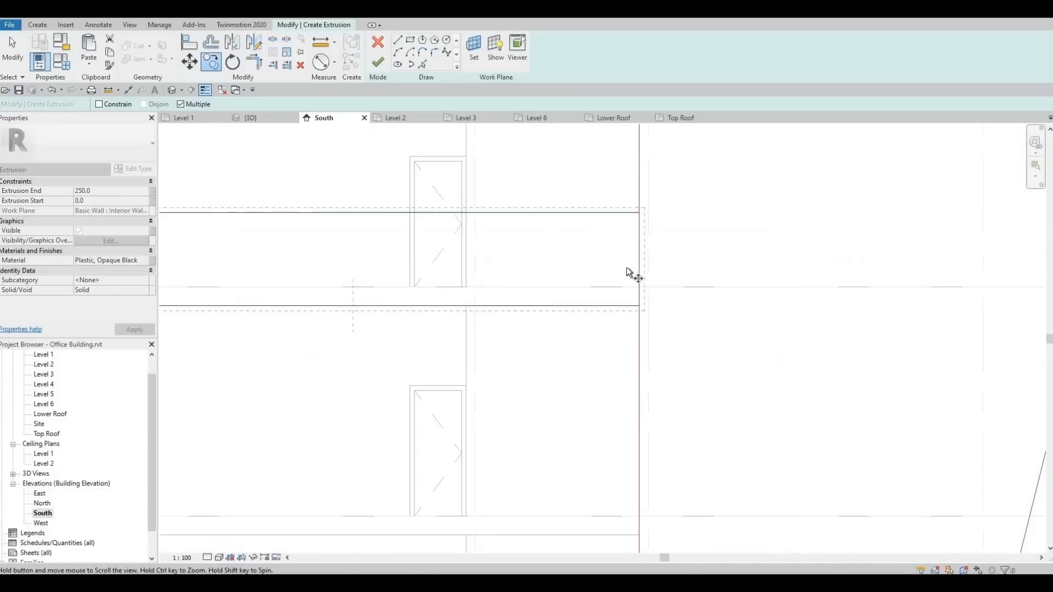
scroll(649, 330, up, 4)
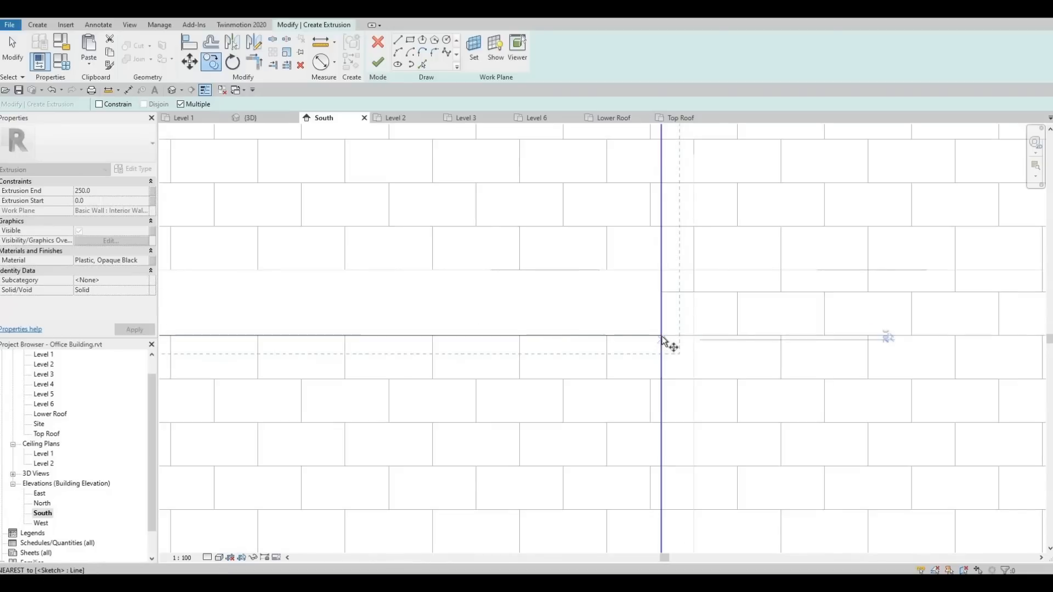
click(661, 335)
Place copies of the band at the Level 5, Level 4 and Level 3 slab undersides, each 3700 mm below the previous one.
scroll(635, 288, down, 4)
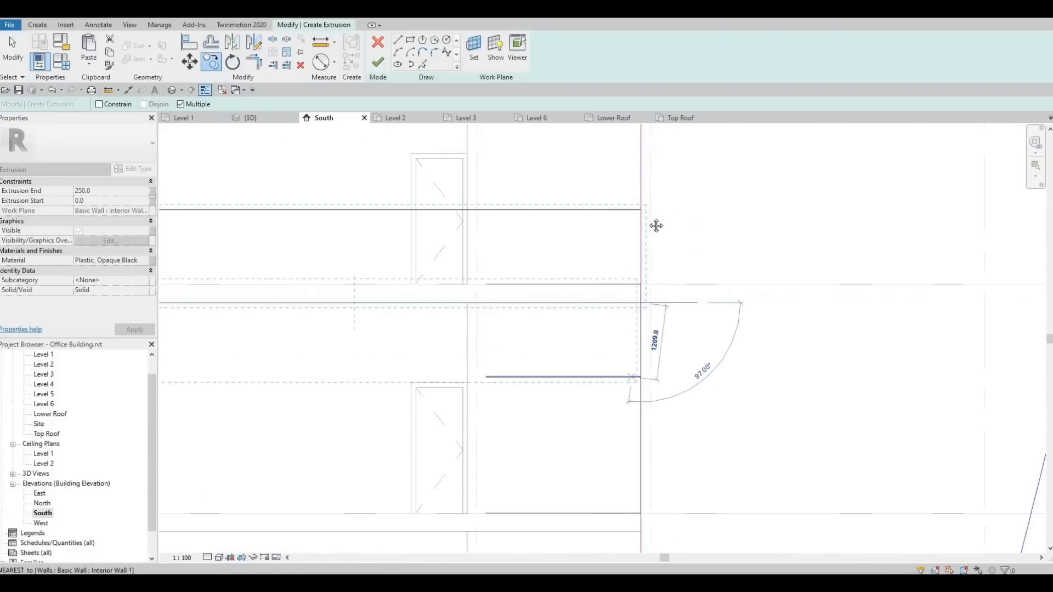
middle_drag(635, 378, 656, 225)
scroll(657, 361, up, 3)
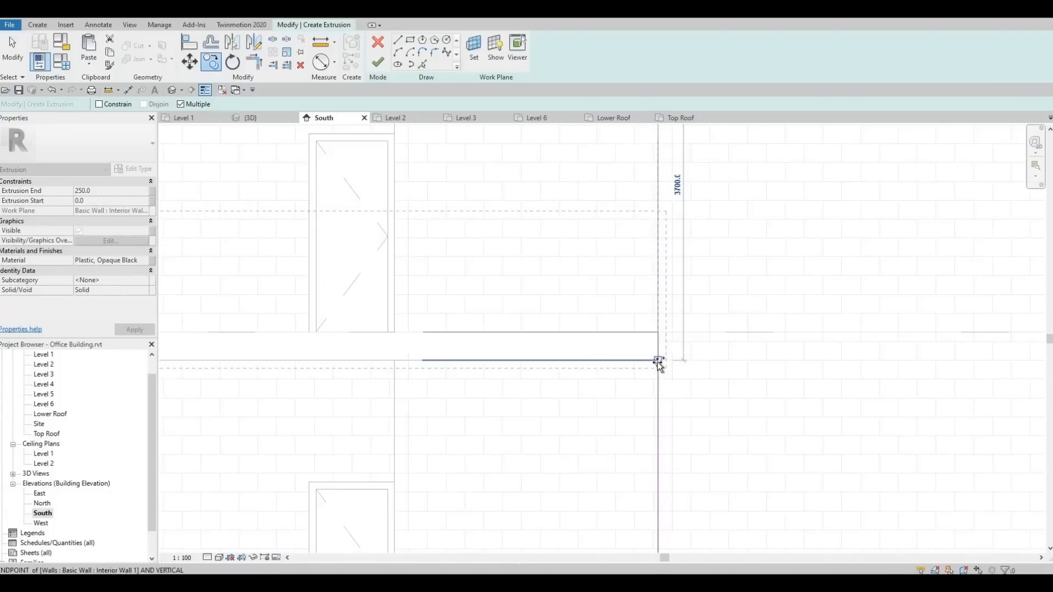
scroll(627, 297, down, 3)
middle_drag(652, 324, 653, 184)
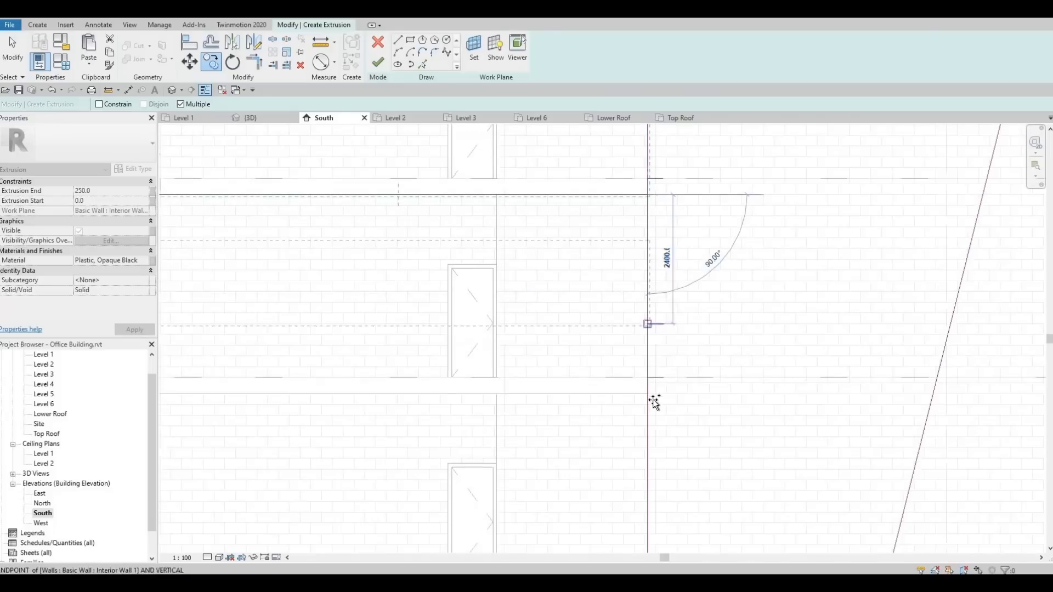
scroll(650, 384, up, 2)
click(649, 400)
scroll(634, 346, down, 2)
middle_drag(635, 346, 644, 230)
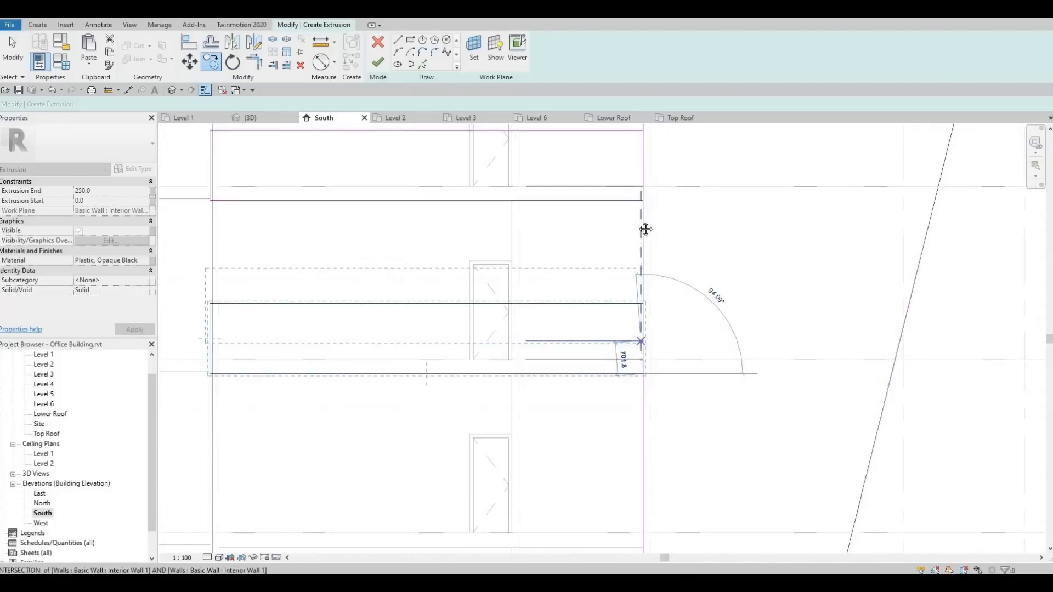
scroll(645, 351, up, 4)
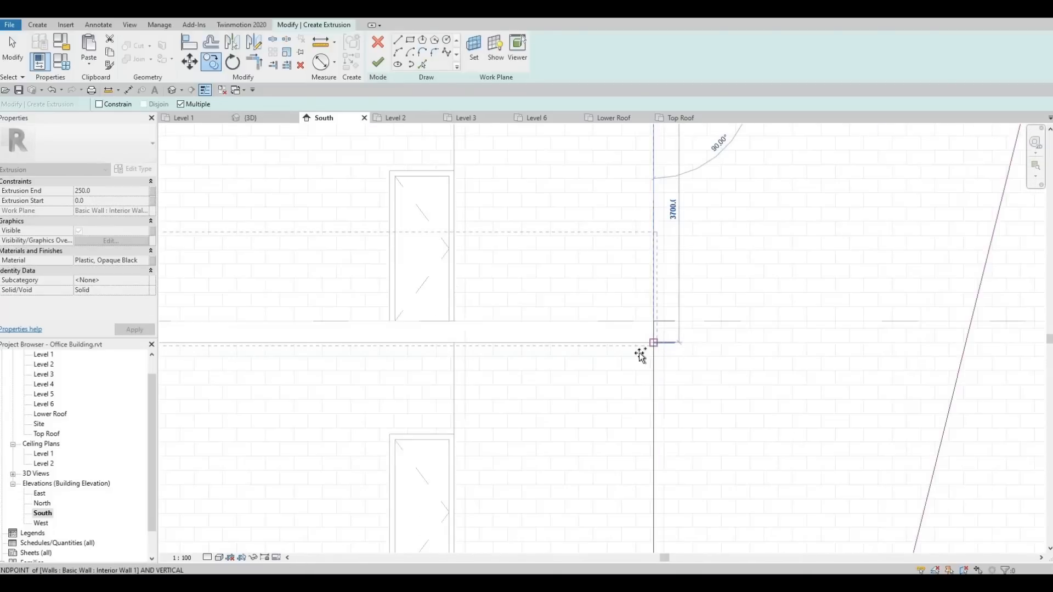
scroll(658, 230, down, 3)
Place a last copy of the band at Level 2, snapped to the endpoint of the profile's bottom edge, and finish copying.
scroll(672, 318, down, 1)
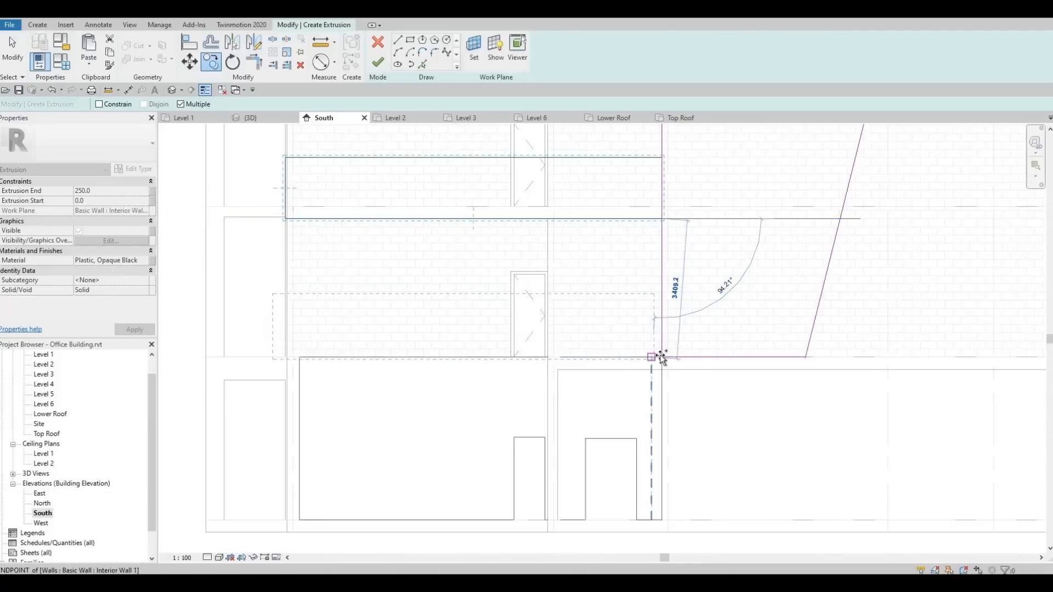
scroll(661, 354, up, 2)
scroll(676, 353, up, 2)
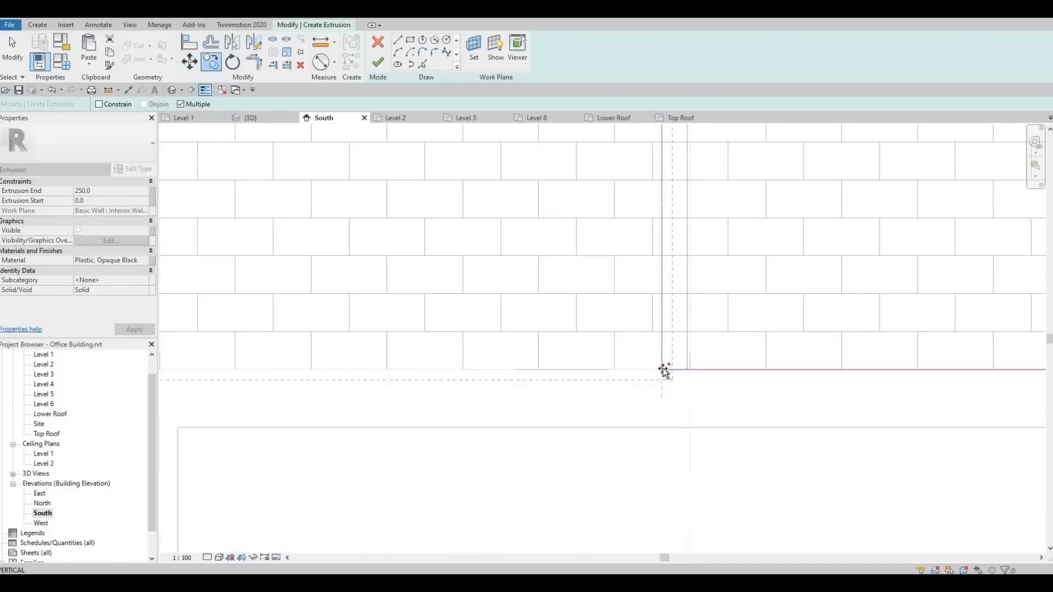
scroll(664, 368, up, 3)
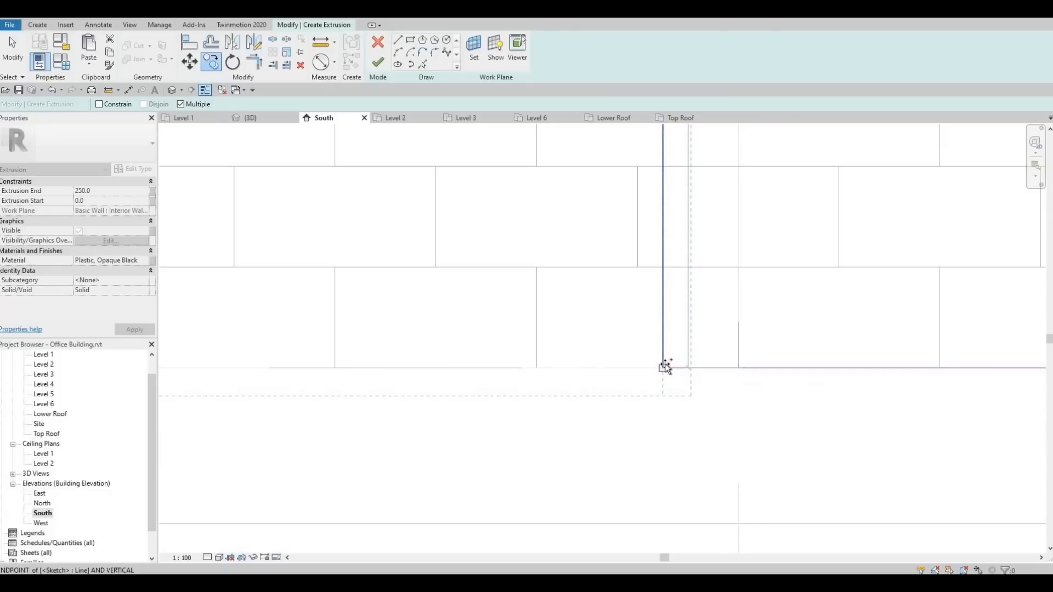
click(663, 367)
scroll(682, 249, down, 8)
key(Escape)
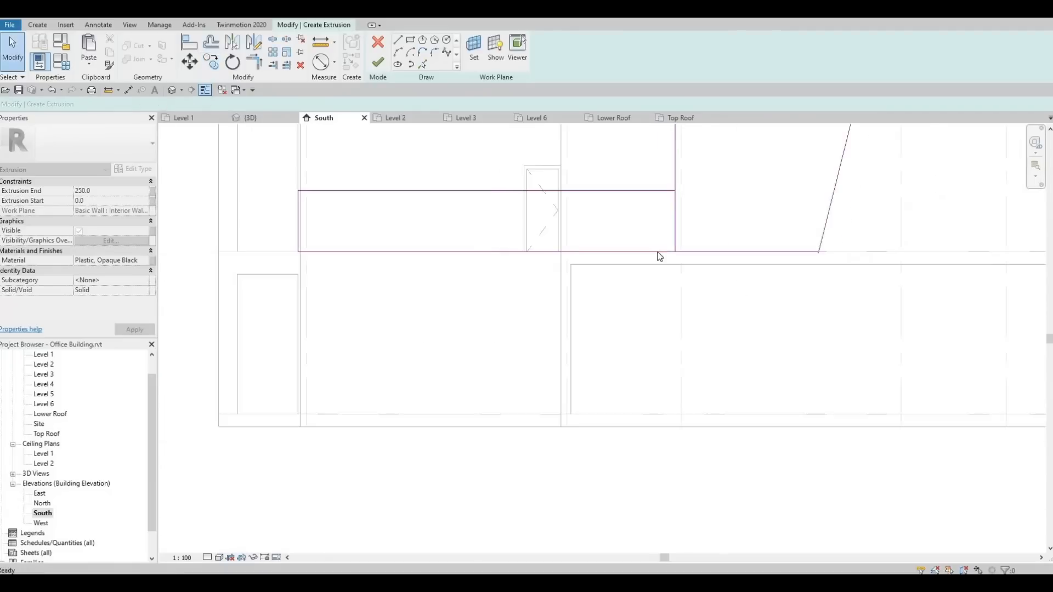
Split the long vertical edge once inside each of the four bands above the lowest one.
middle_drag(669, 302, 664, 354)
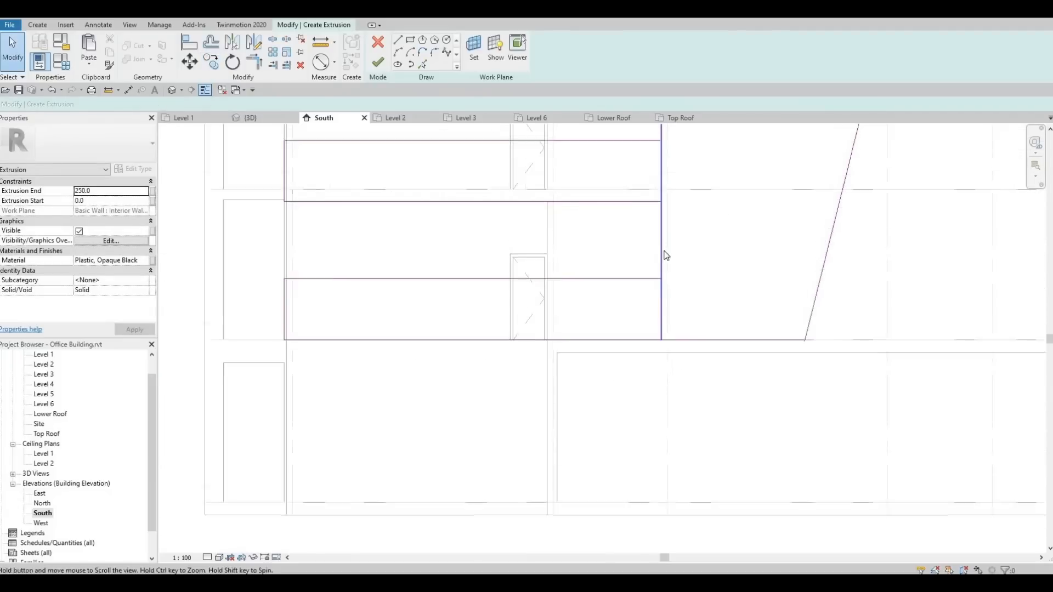
scroll(663, 296, down, 2)
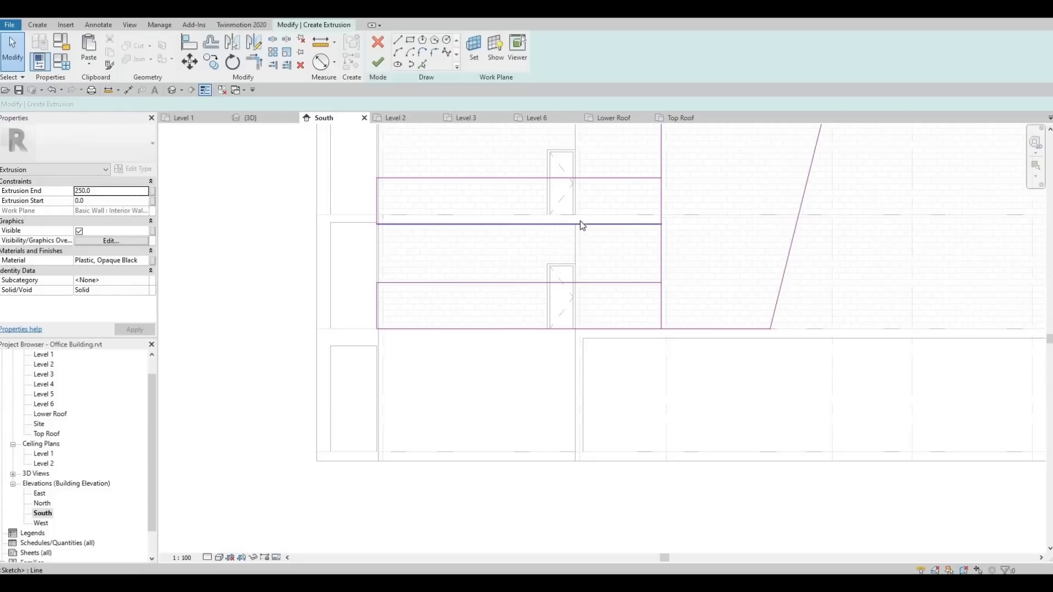
key(s)
key(l)
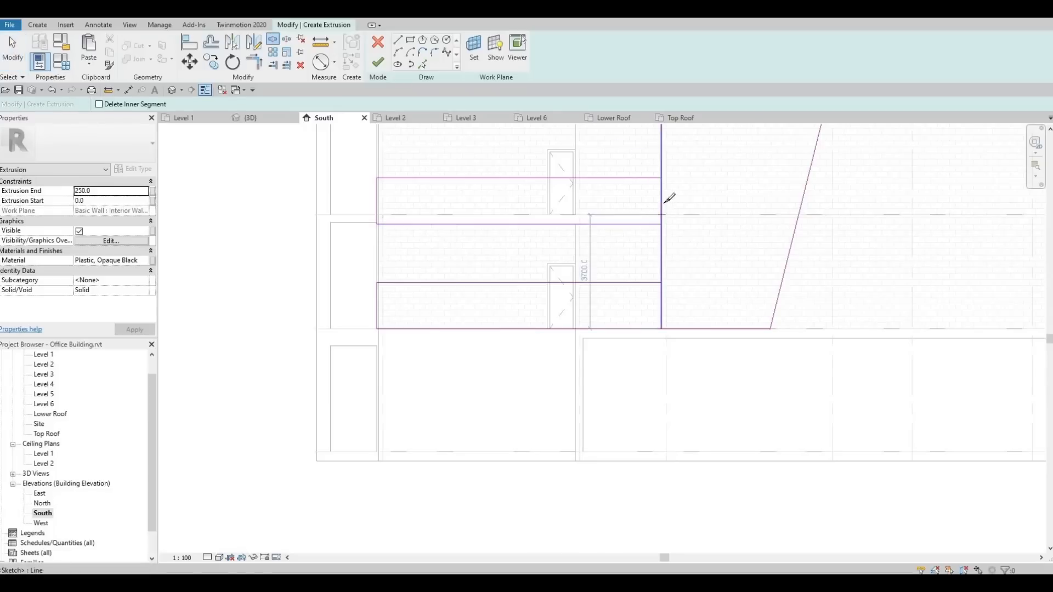
click(662, 203)
middle_drag(664, 271, 645, 401)
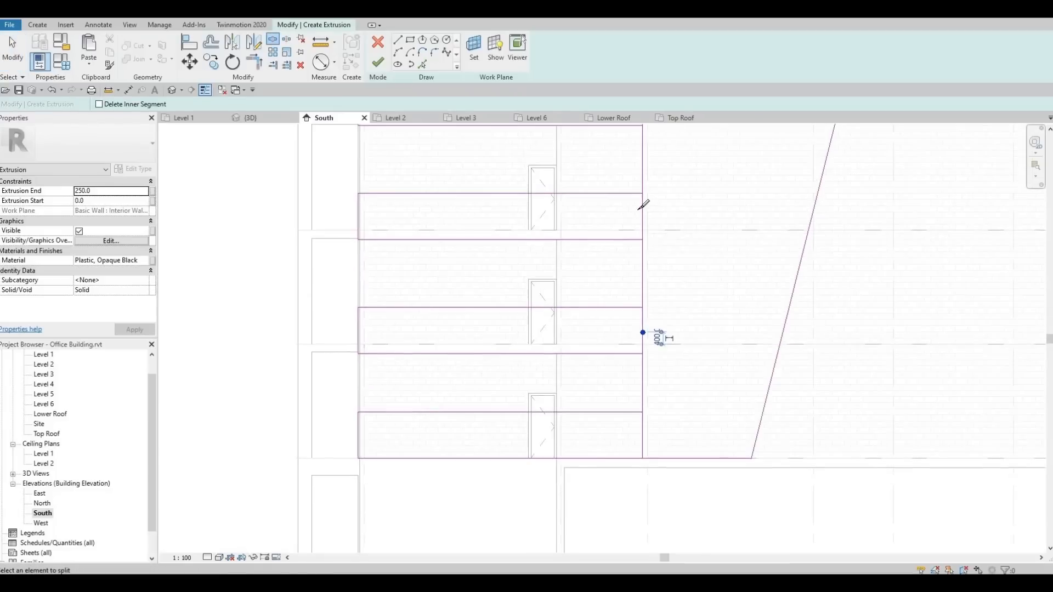
click(643, 209)
middle_drag(650, 242, 643, 354)
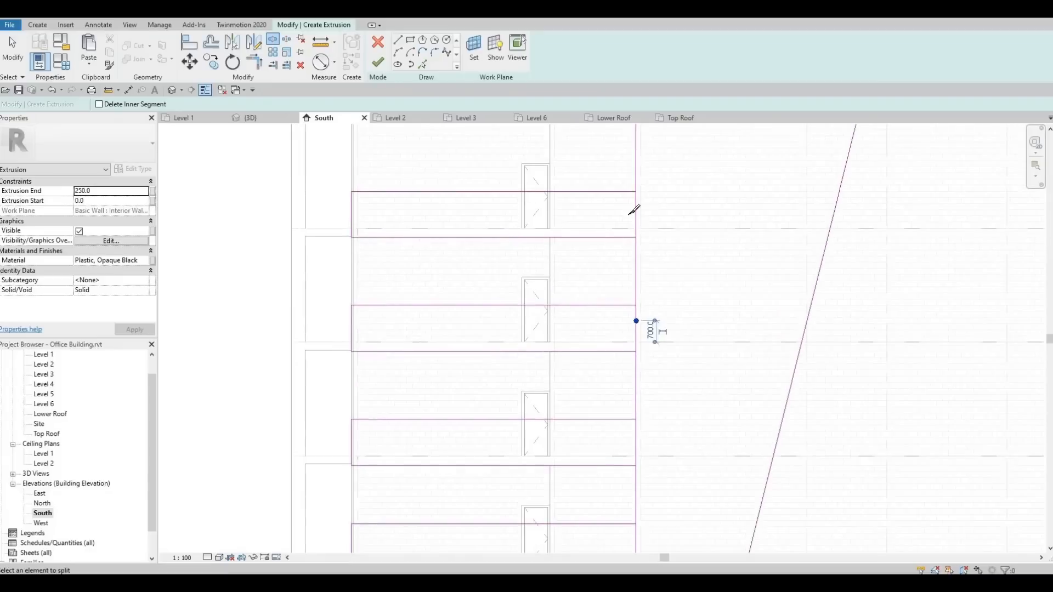
click(636, 213)
middle_drag(655, 206, 643, 327)
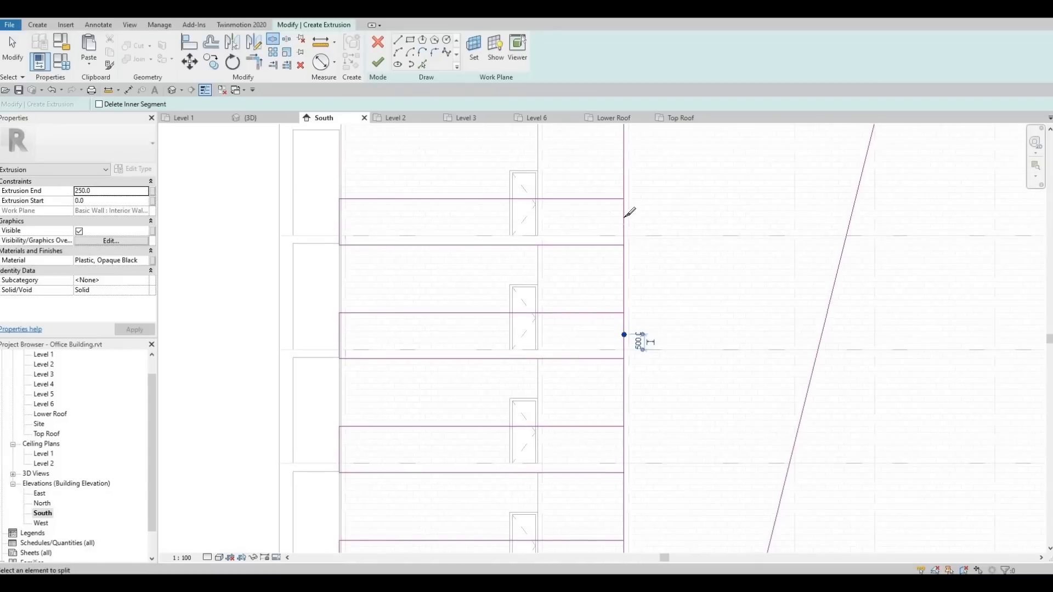
click(625, 217)
middle_drag(652, 245, 660, 266)
key(Escape)
Trim the Level 6 band's upper and lower lines to corners with the vertical edge, opening the band toward the profile.
scroll(661, 269, up, 2)
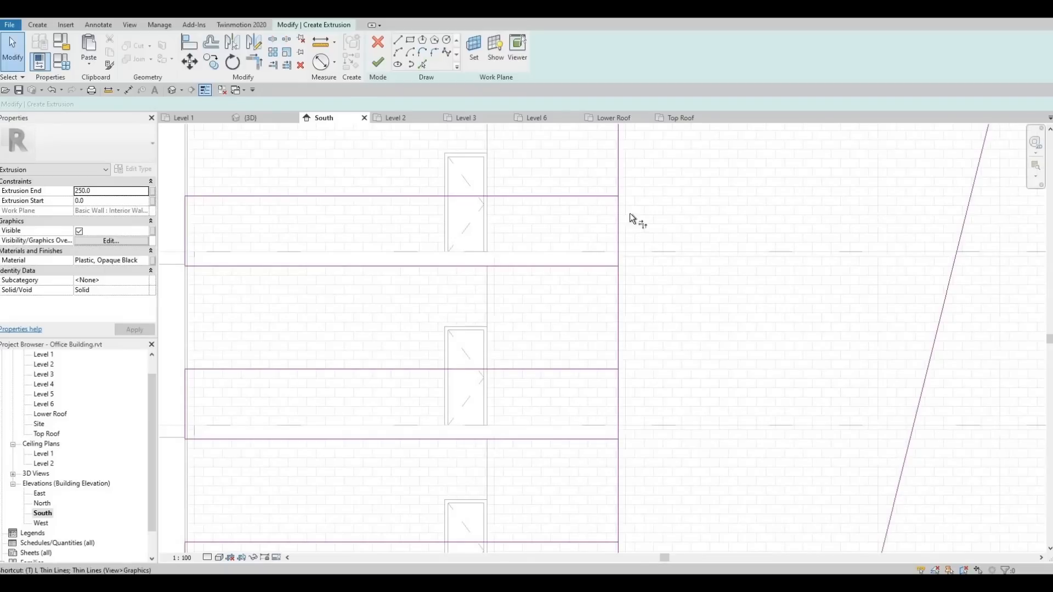
key(t)
key(r)
click(605, 196)
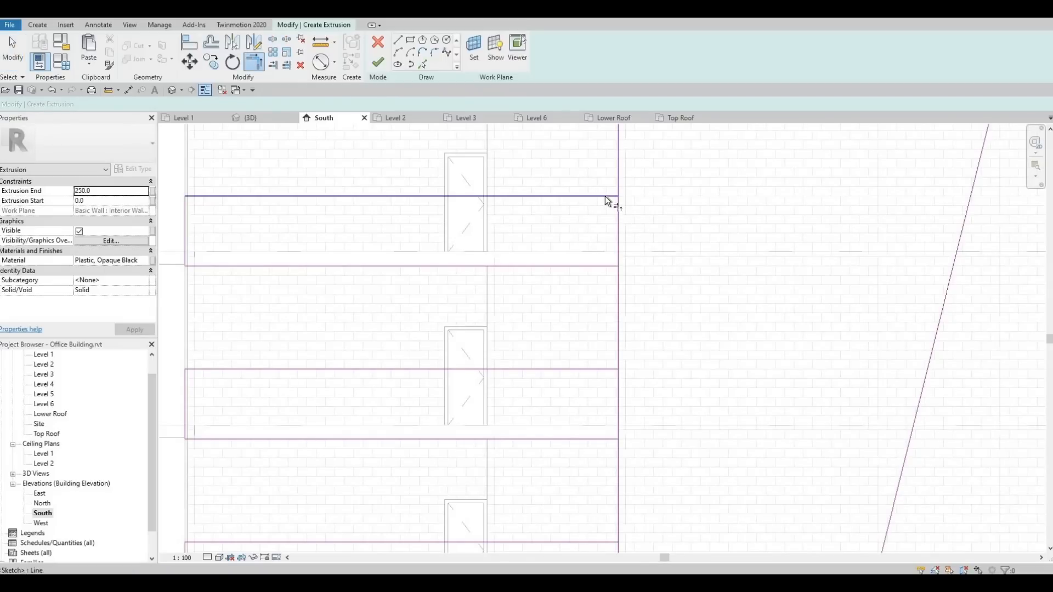
click(610, 268)
click(619, 296)
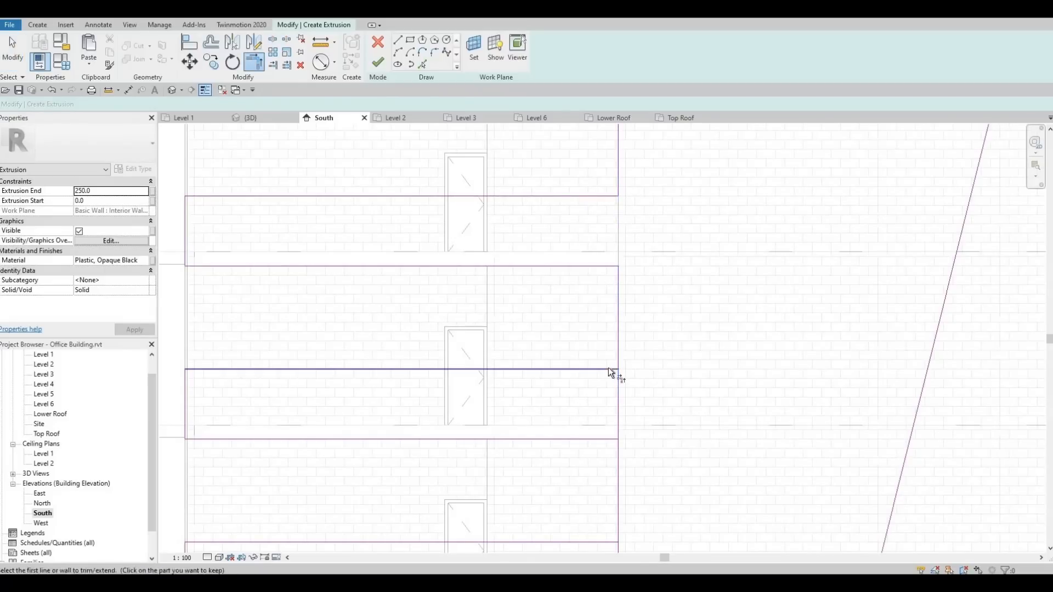
Trim the upper and lower lines of the Level 5 and Level 4 bands to corners with the adjoining vertical edge segments.
click(609, 369)
middle_drag(601, 441, 627, 293)
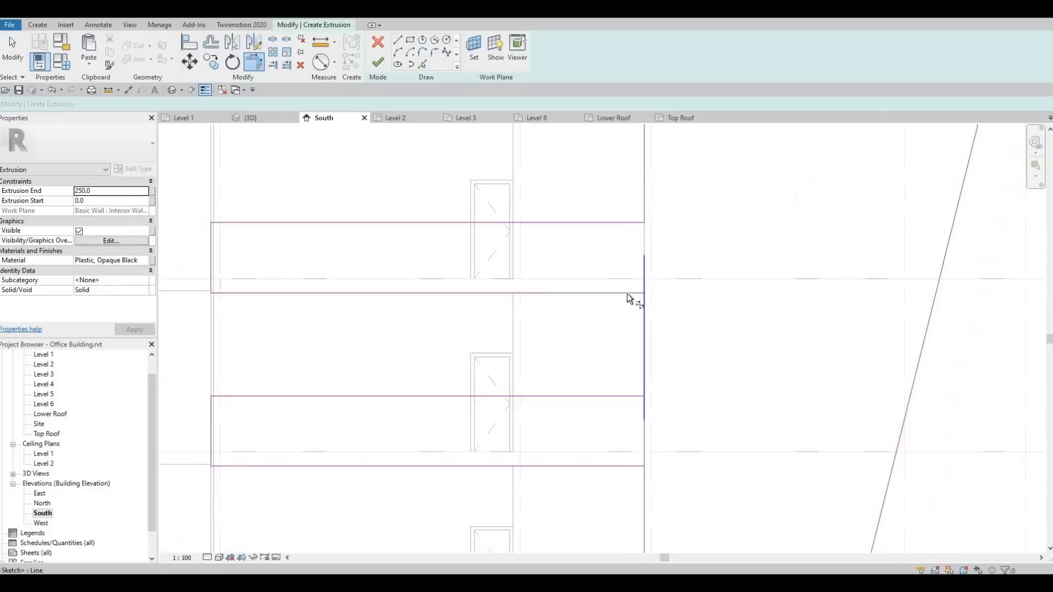
click(627, 293)
click(644, 310)
click(623, 397)
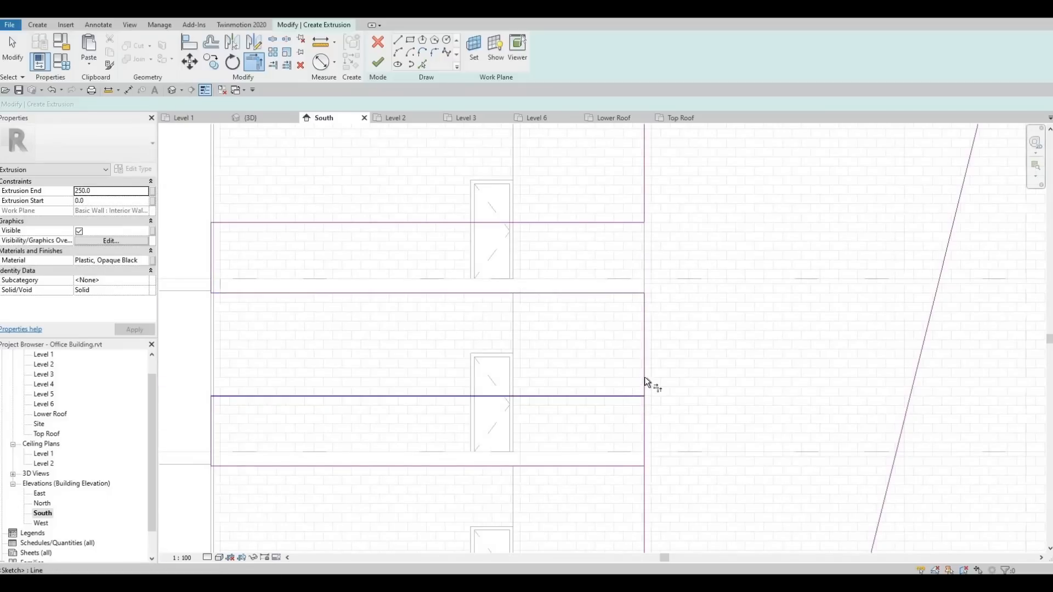
click(644, 377)
mouse_move(630, 295)
middle_down()
mouse_move(624, 253)
mouse_move(651, 282)
mouse_move(626, 304)
mouse_move(630, 273)
middle_up()
click(624, 252)
click(637, 268)
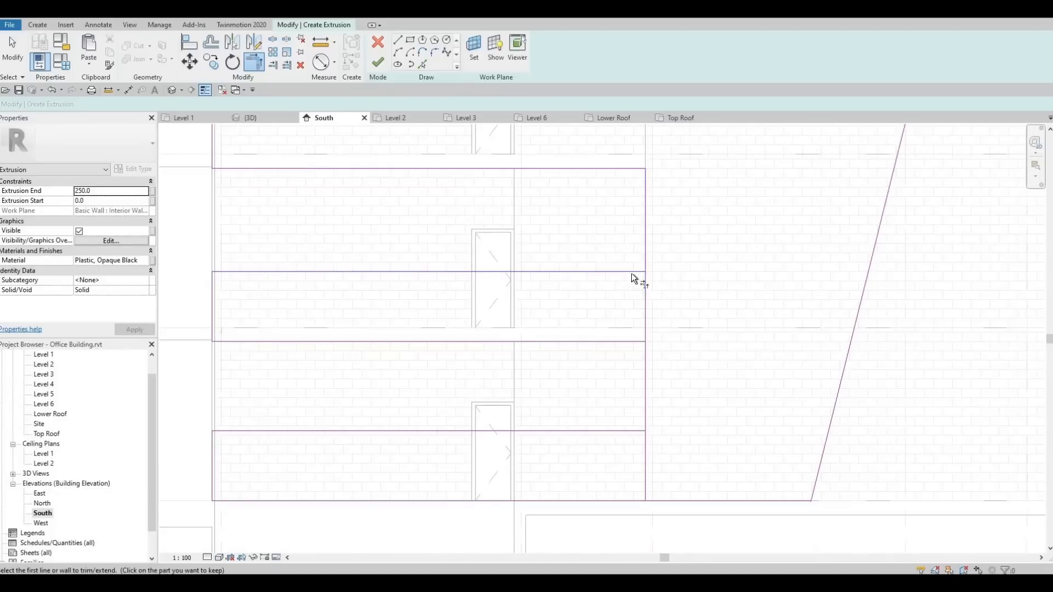
Trim the Level 3 band's upper and lower lines to corners with the vertical segments above and below it.
click(630, 273)
click(644, 260)
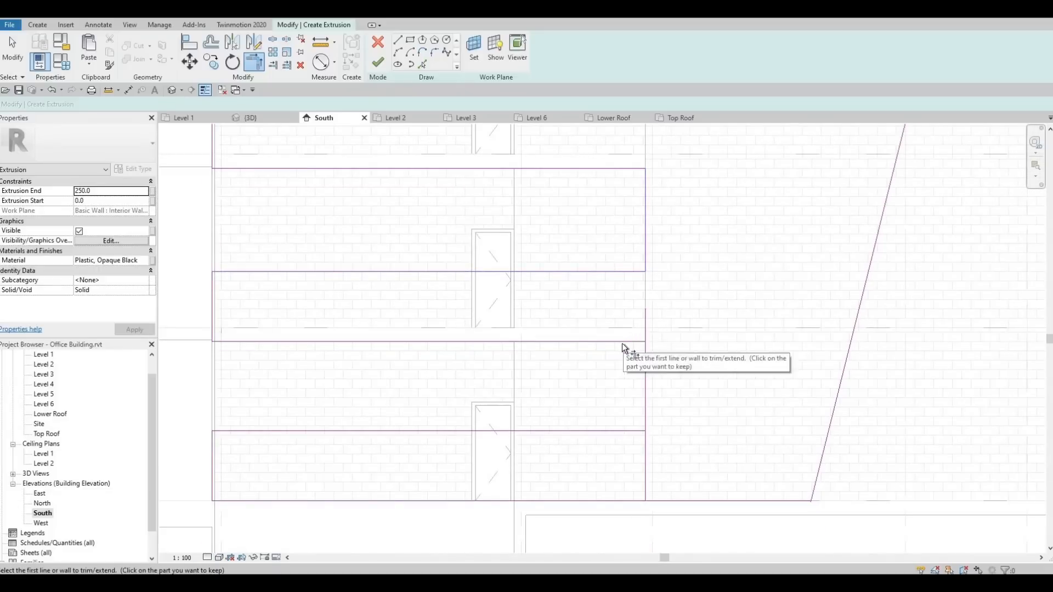
click(622, 341)
click(644, 358)
Trim the lowest band's upper line to a corner with the vertical edge above it, and leave the trim command.
mouse_move(677, 301)
middle_down()
mouse_move(643, 284)
mouse_move(647, 164)
middle_up()
scroll(647, 164, down, 1)
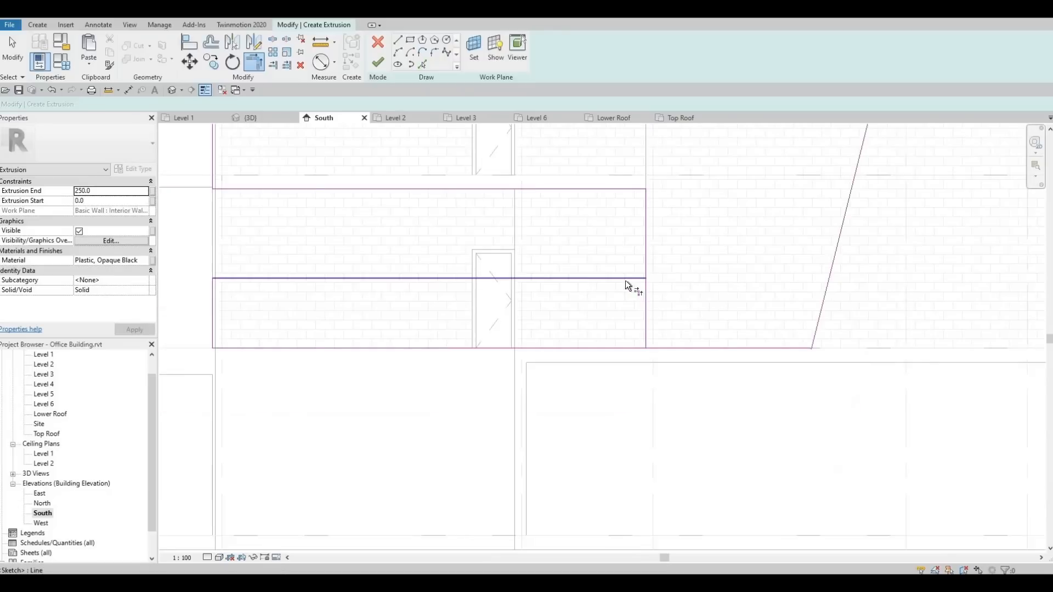
click(625, 281)
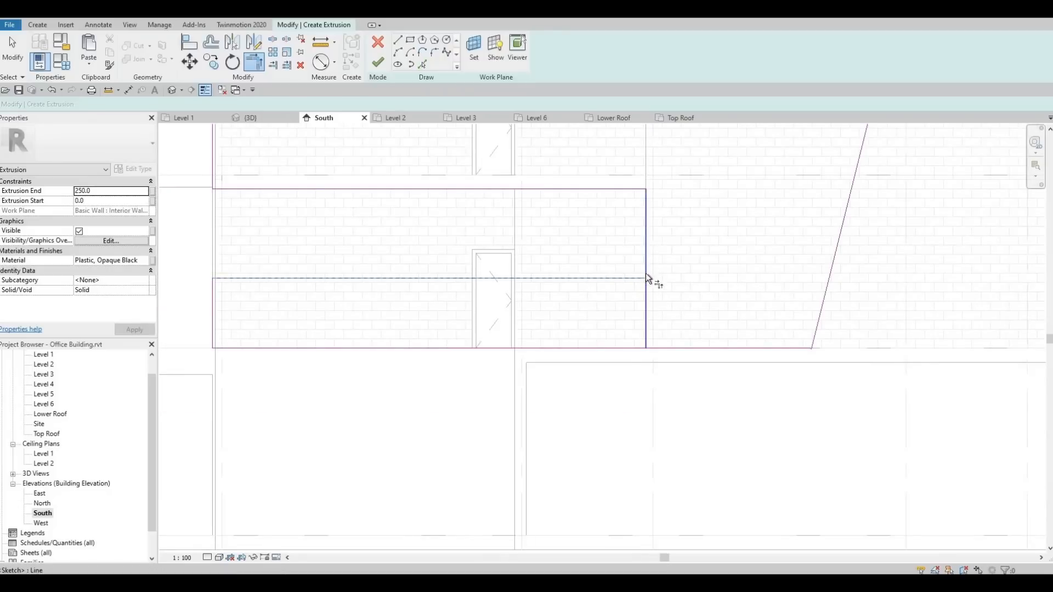
mouse_move(661, 335)
middle_down()
mouse_move(641, 330)
mouse_move(652, 312)
middle_up()
key(Escape)
key(Escape)
scroll(669, 260, down, 1)
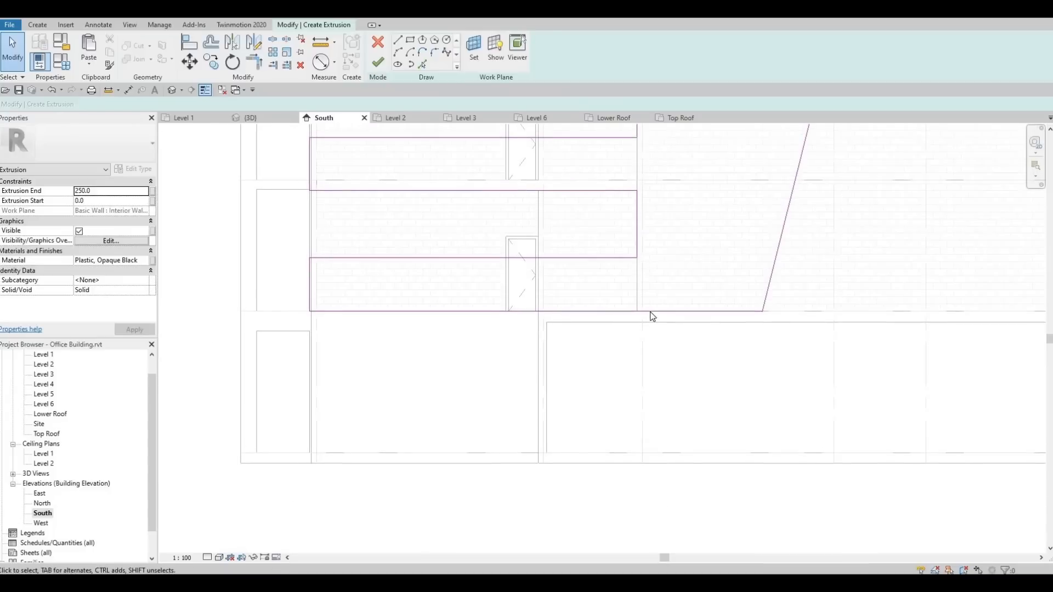
Trim the profile's bottom line to a corner with the slanted edge to close the sketch, and leave the trim command.
click(651, 312)
key(Escape)
click(634, 311)
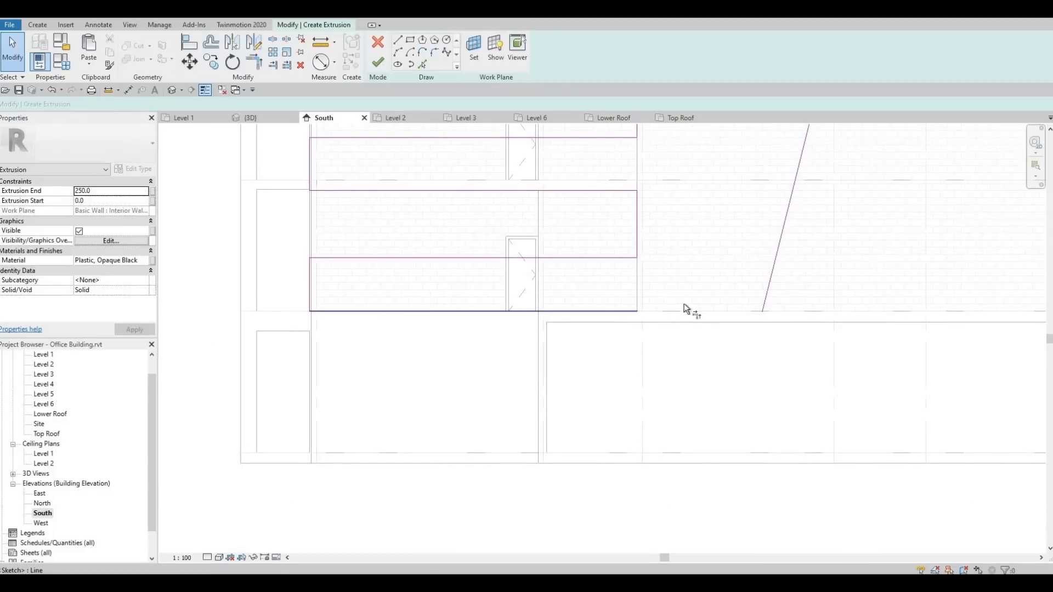
click(769, 283)
key(Escape)
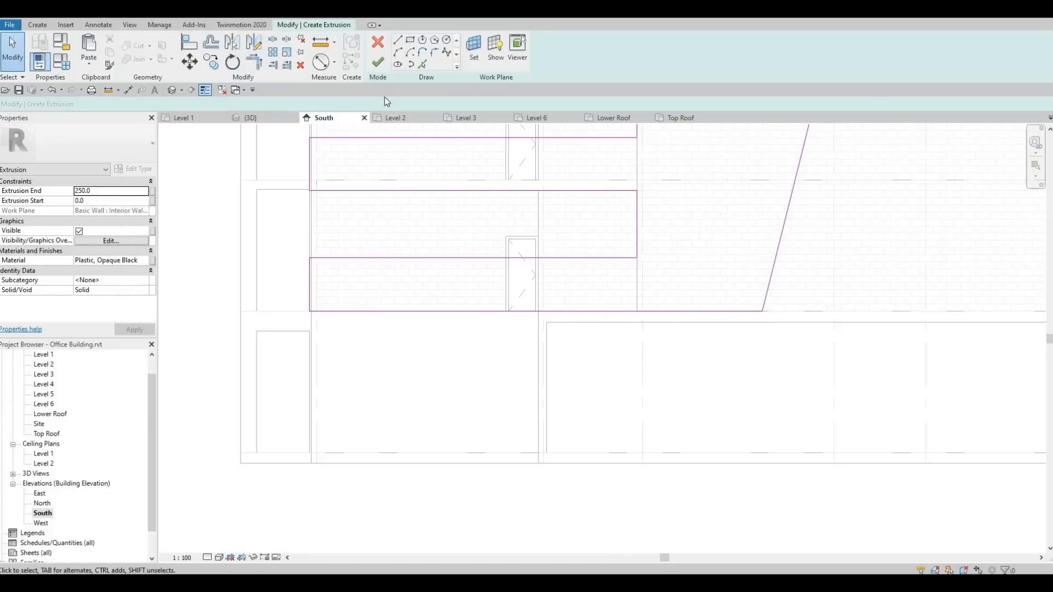
Finish the extrusion sketch, switch to the default 3D view, and finish the in-place model.
click(378, 63)
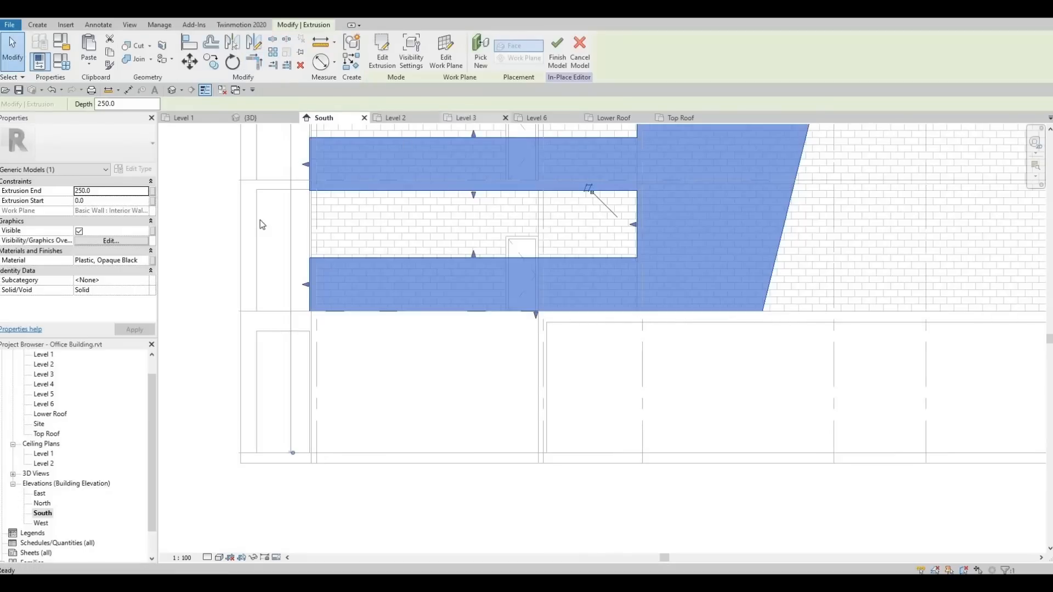
click(172, 90)
key(Escape)
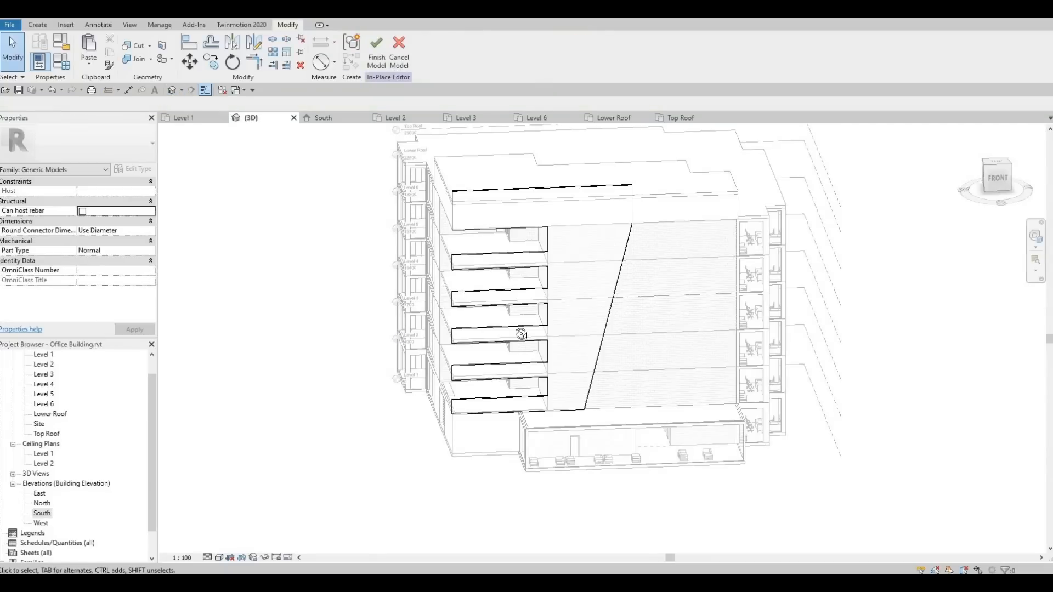
shift+middle_drag(580, 329, 608, 327)
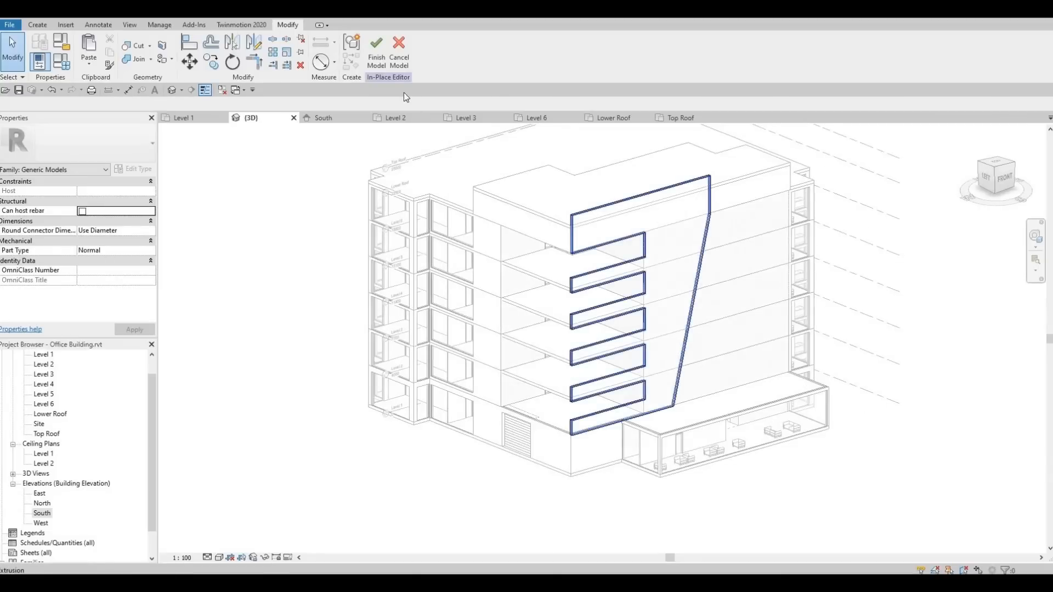
click(381, 55)
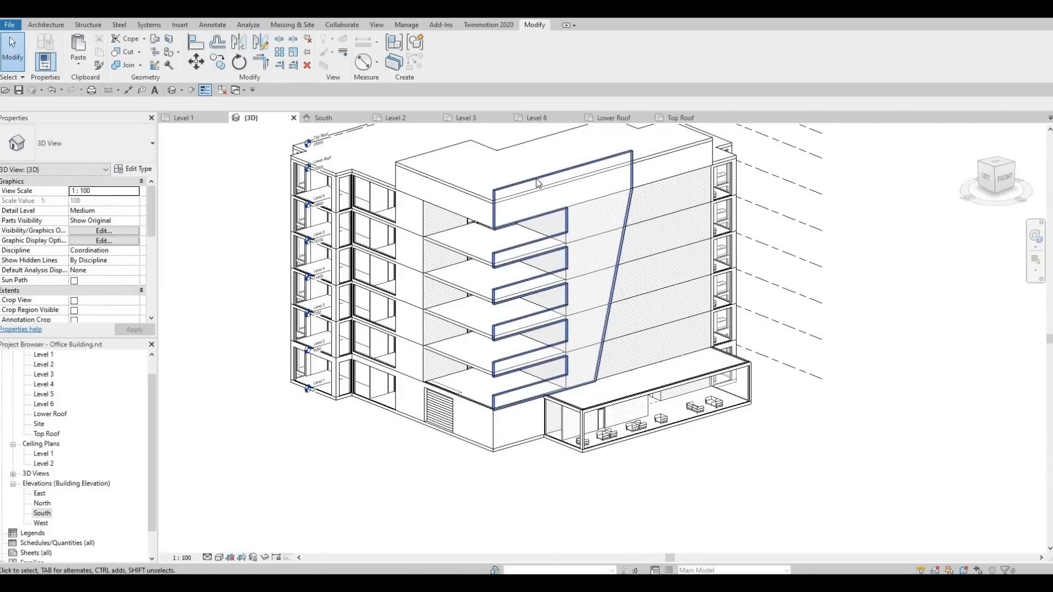
Stretch the in-place model's outer face away from the south wall to an extrusion depth of about 492 mm.
click(594, 281)
shift+middle_drag(594, 280, 581, 280)
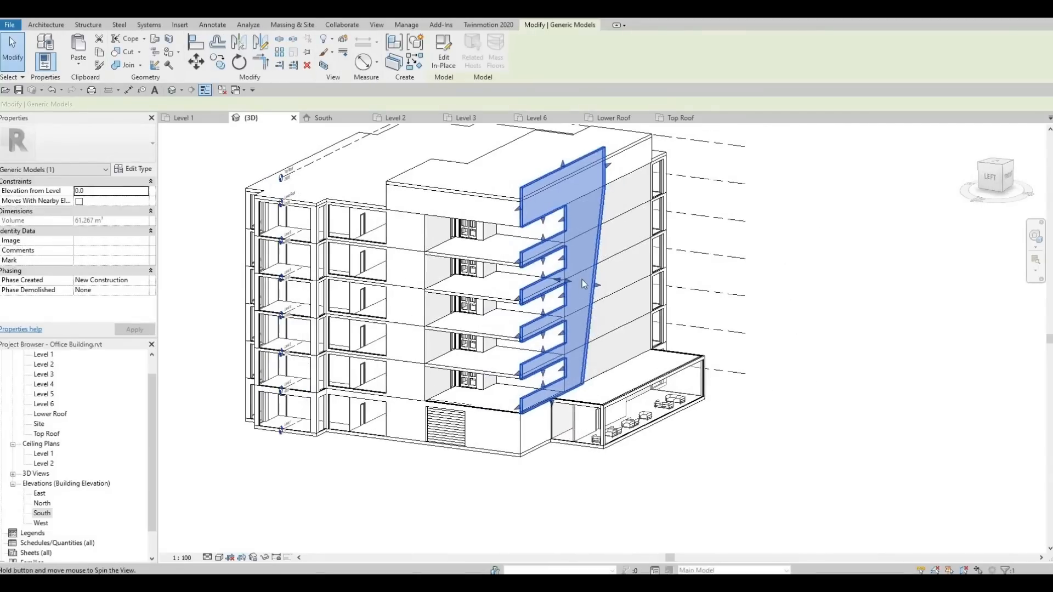
scroll(571, 281, up, 4)
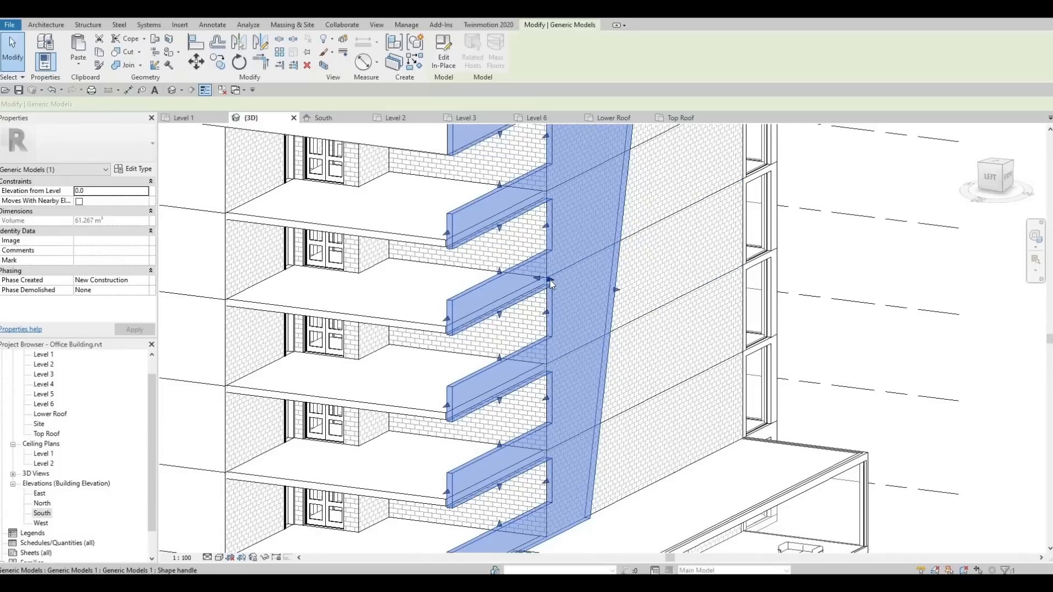
drag(550, 280, 554, 279)
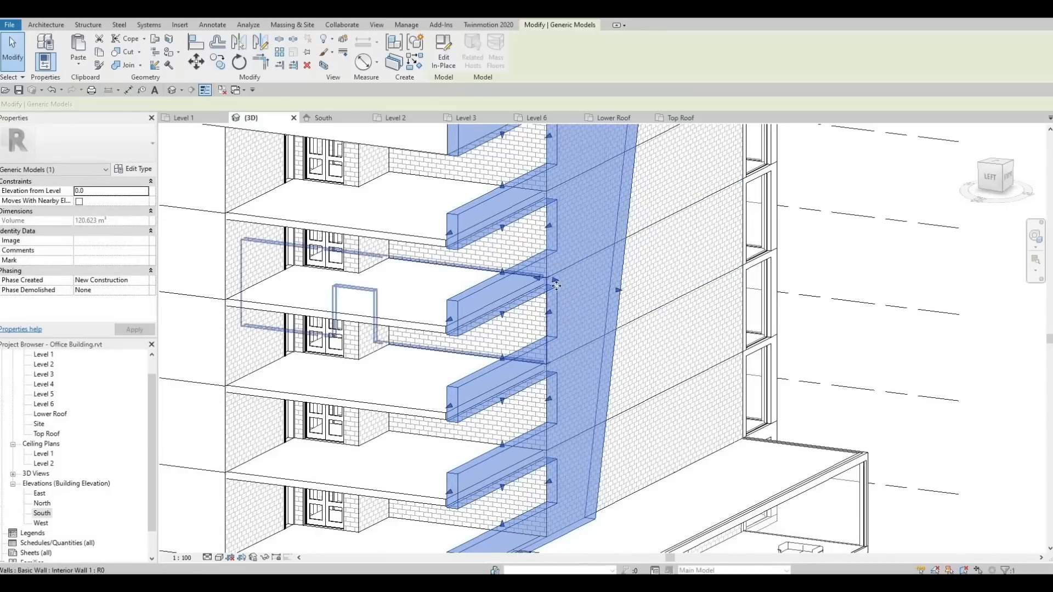
Examine the thickened extrusion and its junction with the south wall from the side and front in 3D.
mouse_move(561, 315)
shift+middle_down()
mouse_move(530, 304)
mouse_move(581, 277)
mouse_move(539, 261)
mouse_move(559, 260)
mouse_move(587, 284)
mouse_move(590, 275)
shift+middle_up()
scroll(537, 258, up, 2)
scroll(455, 177, up, 2)
key(Escape)
scroll(569, 219, up, 1)
middle_drag(567, 222, 553, 201)
scroll(553, 201, up, 1)
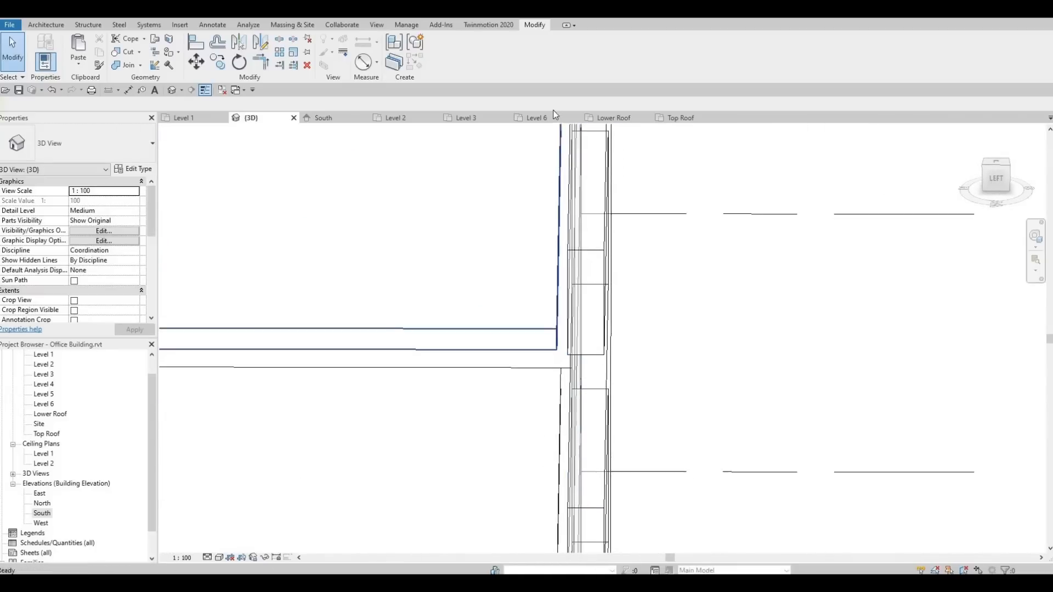
scroll(562, 209, down, 6)
shift+middle_drag(565, 159, 475, 281)
scroll(533, 235, down, 3)
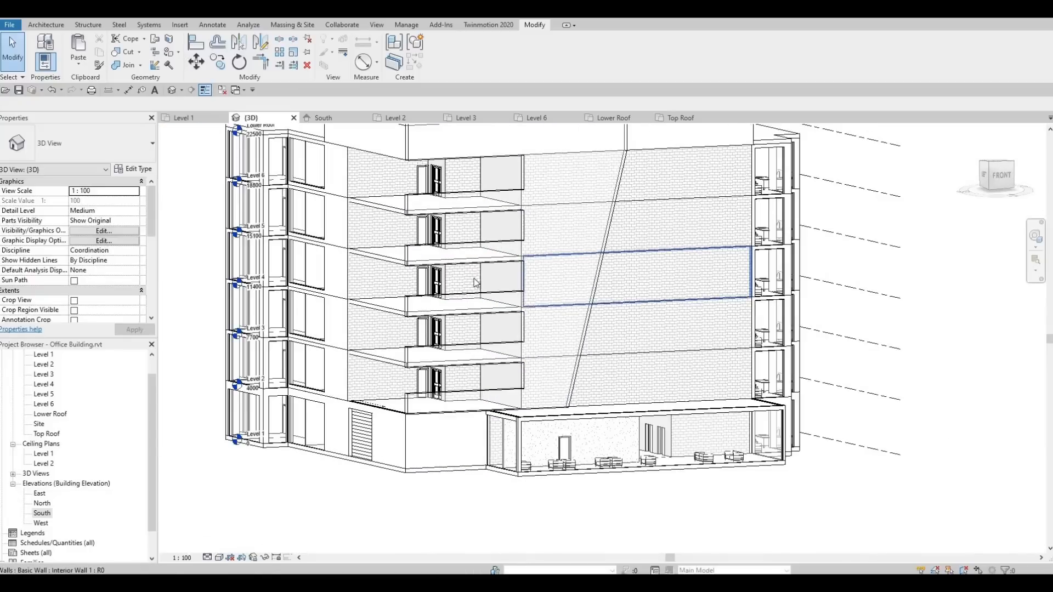
Set the 3D view's visual style to Shaded and show the building from its front-left corner.
click(221, 558)
click(248, 516)
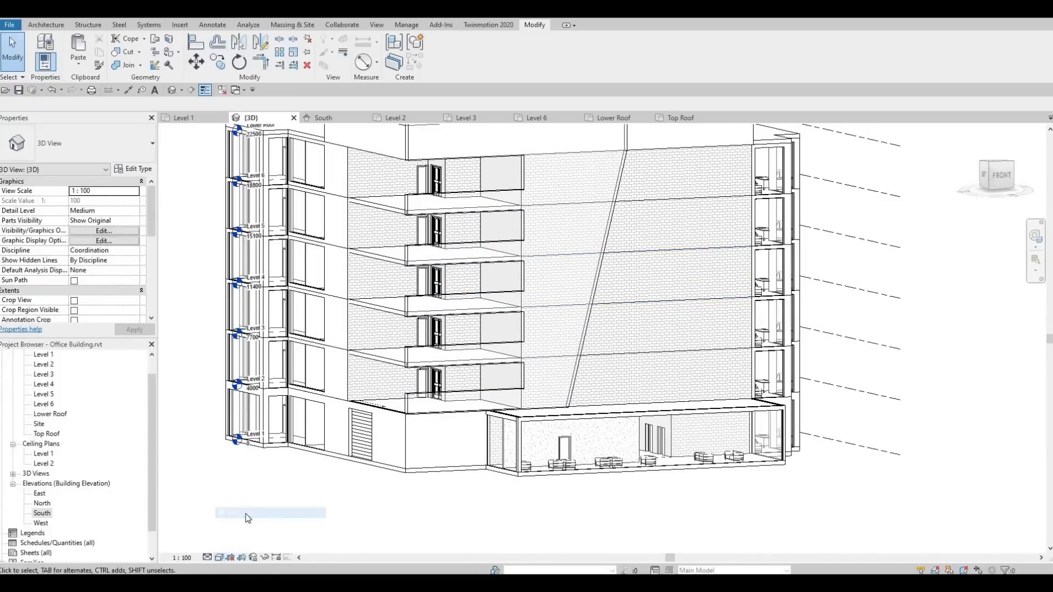
mouse_move(291, 463)
shift+middle_down()
mouse_move(198, 353)
mouse_move(227, 455)
mouse_move(259, 508)
mouse_move(447, 311)
mouse_move(413, 179)
shift+middle_up()
Open the south wall's in-place model for editing, and enter and finish its extrusion sketch without altering the profile.
click(426, 163)
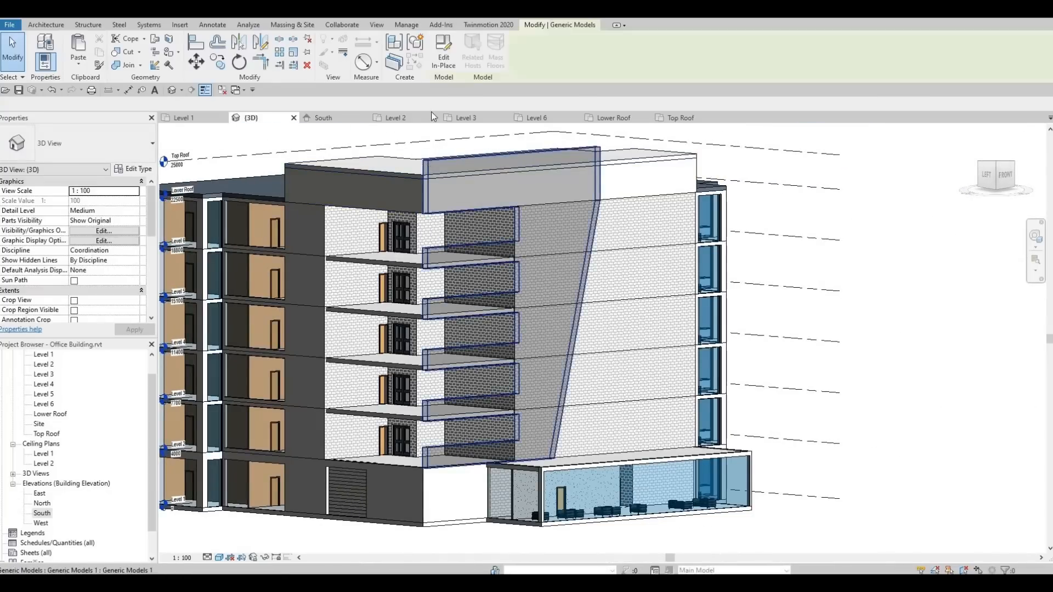
click(443, 54)
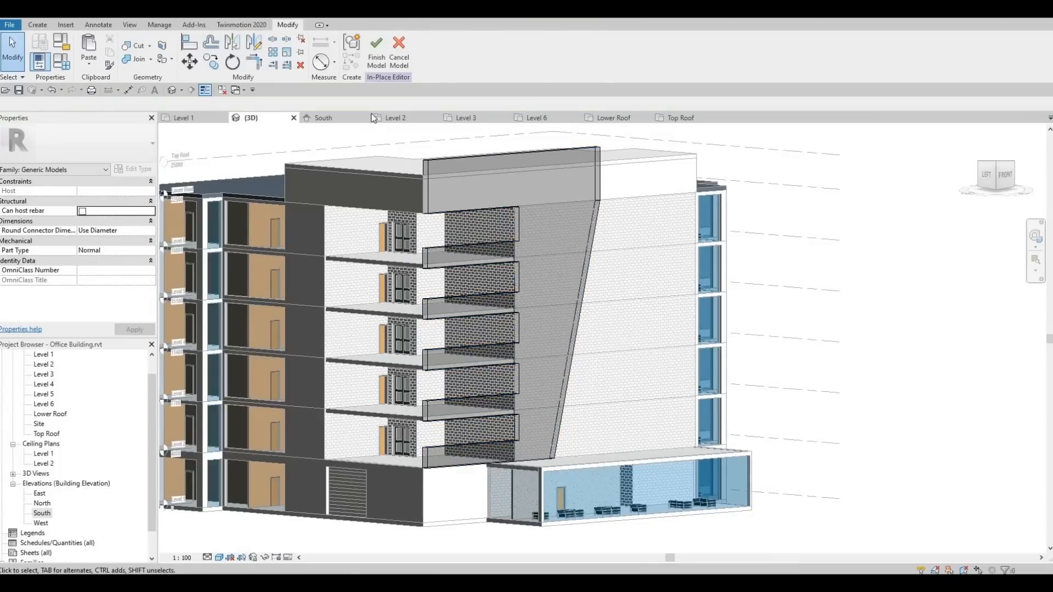
click(431, 173)
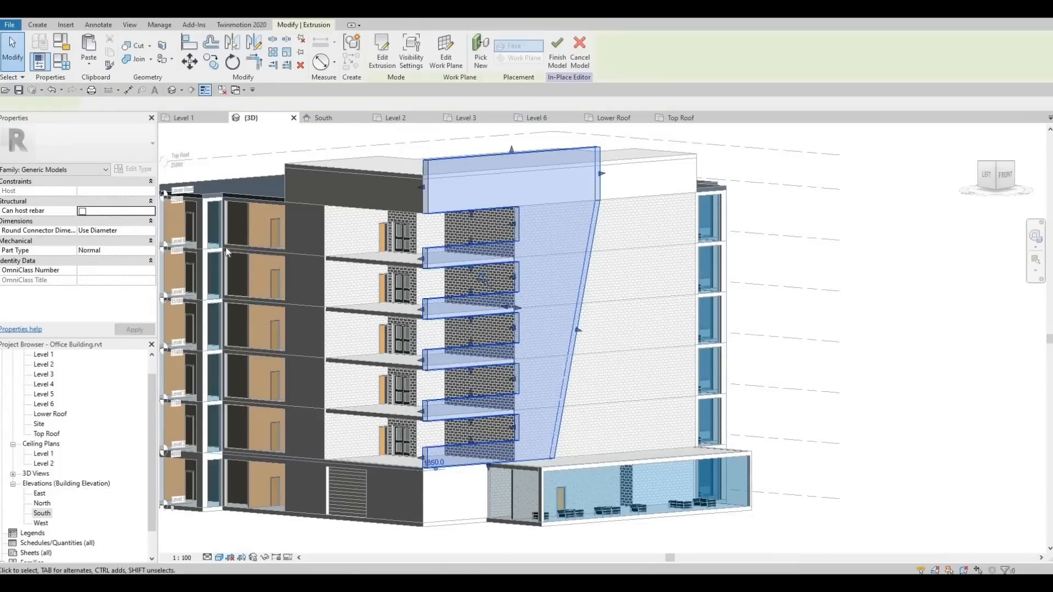
click(382, 57)
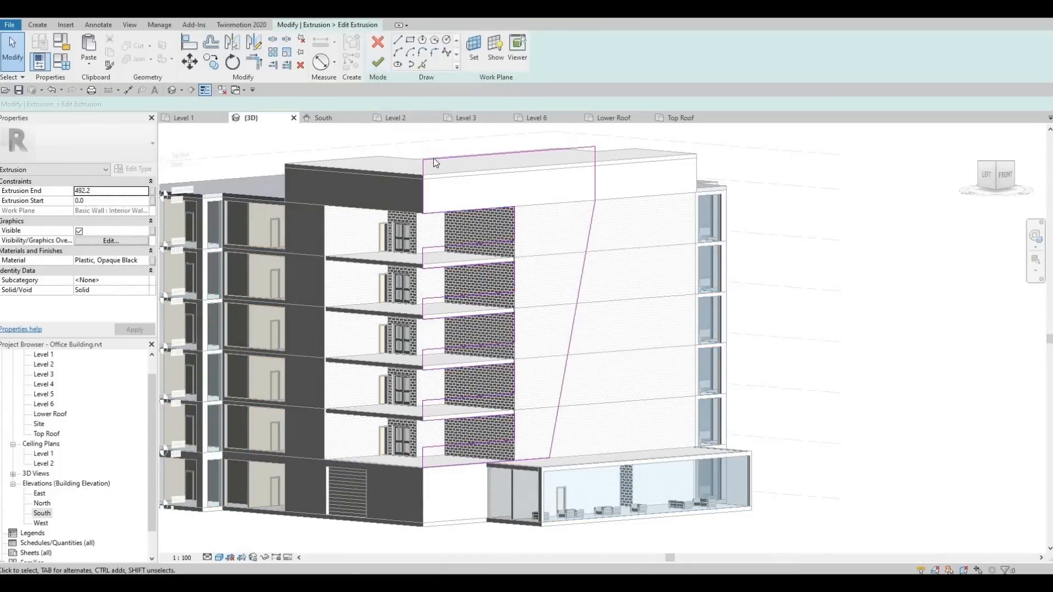
click(378, 60)
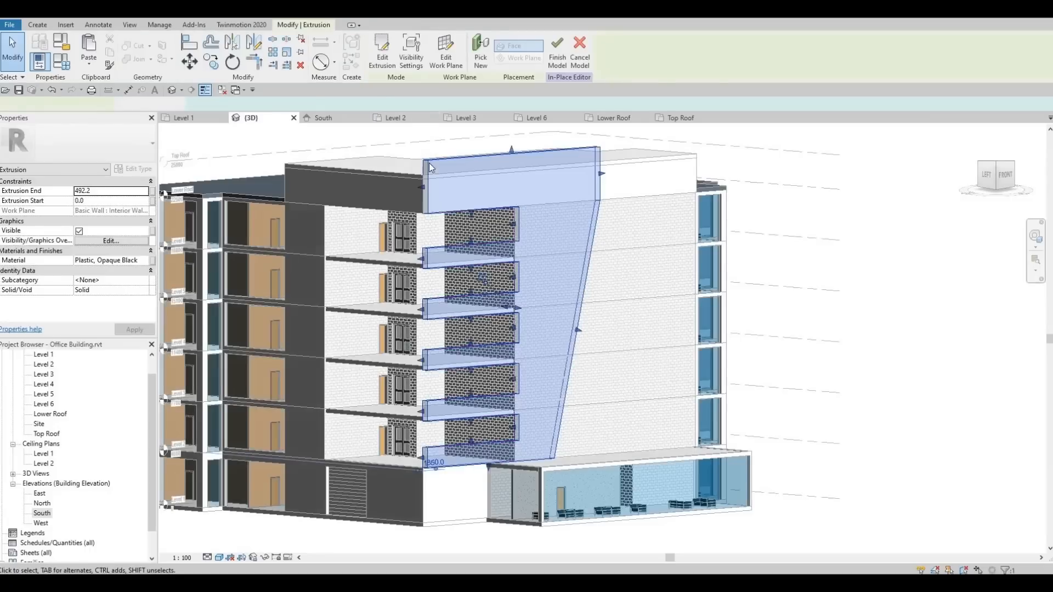
Assign the Textile - Black material to the extrusion in place of Plastic, Opaque Black, and finish the in-place model.
click(142, 261)
click(144, 261)
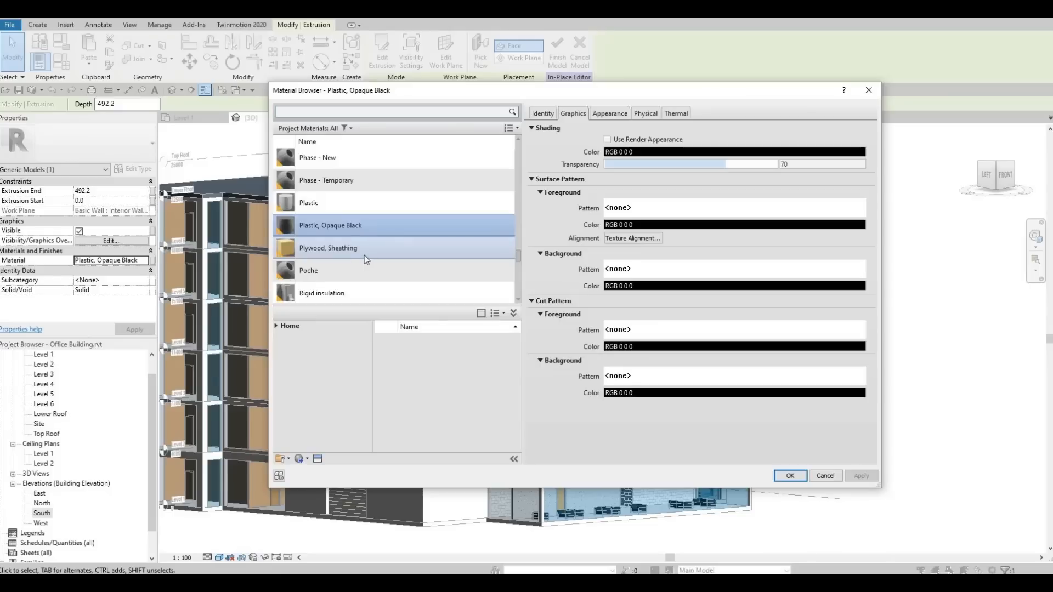
scroll(364, 255, down, 5)
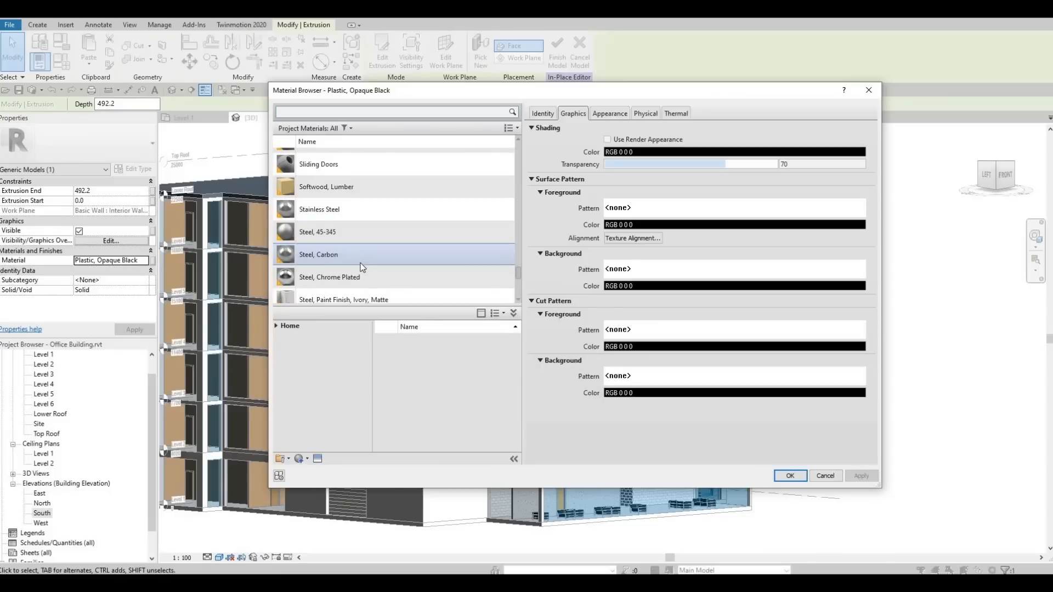
scroll(362, 267, down, 5)
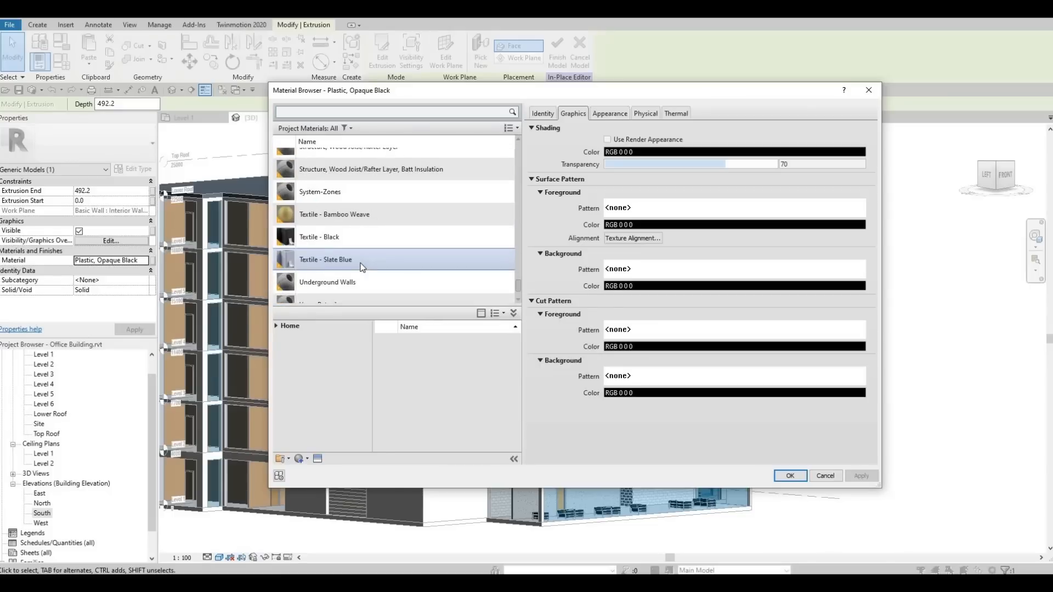
click(499, 240)
click(790, 476)
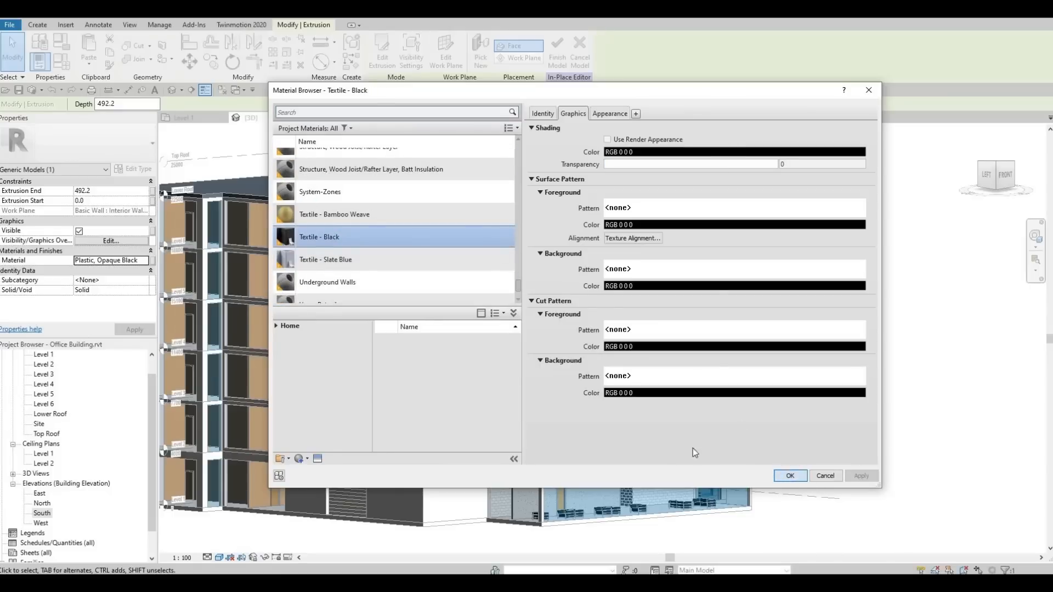
click(557, 61)
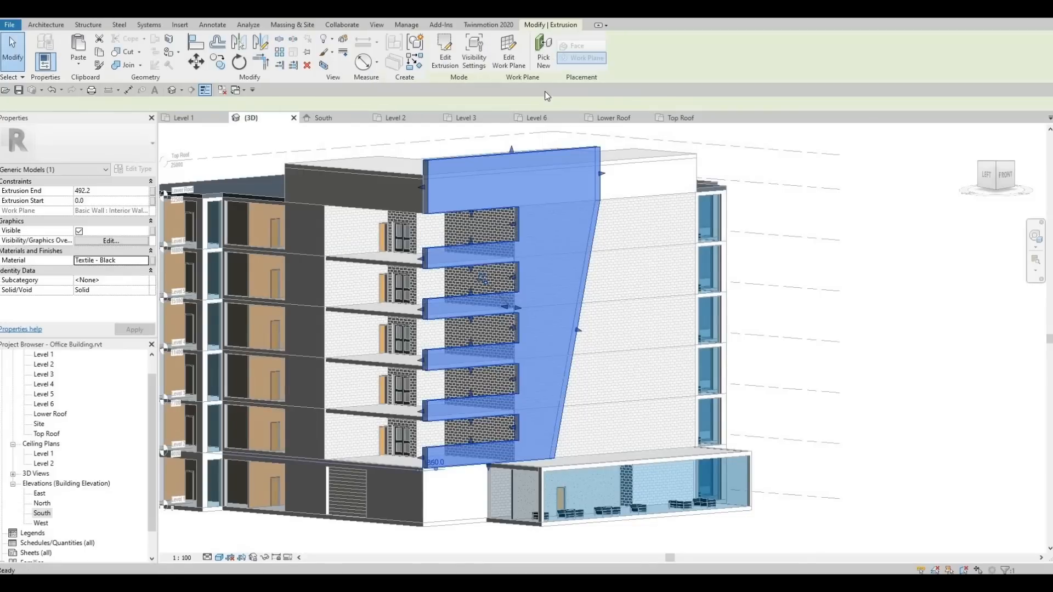
Edit the in-place facade extrusion beside the balconies, change its material to Plywood, Sheathing and finish the model.
shift+middle_drag(469, 275, 493, 308)
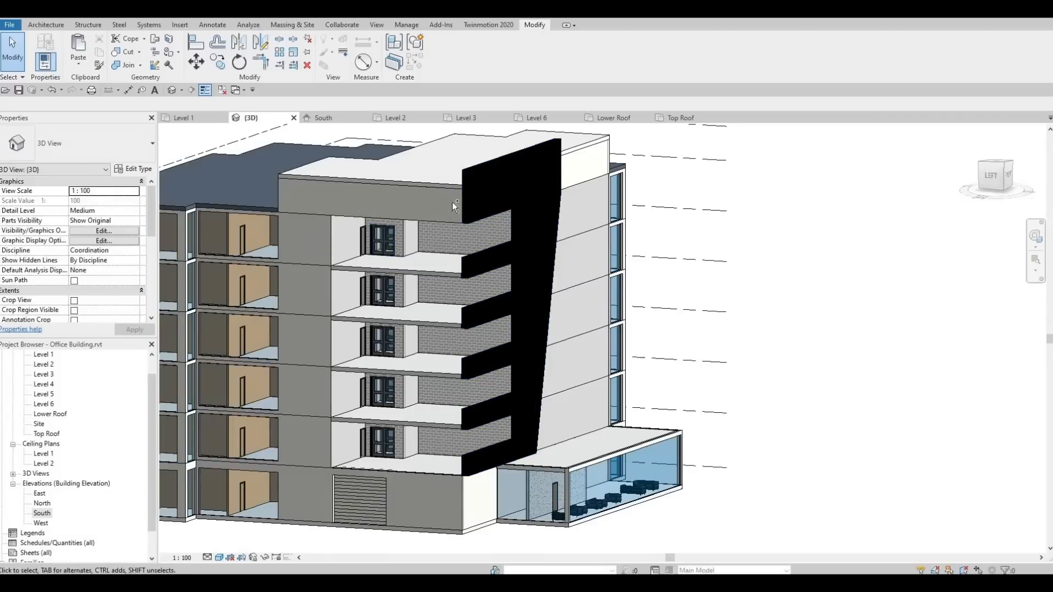
double_click(455, 202)
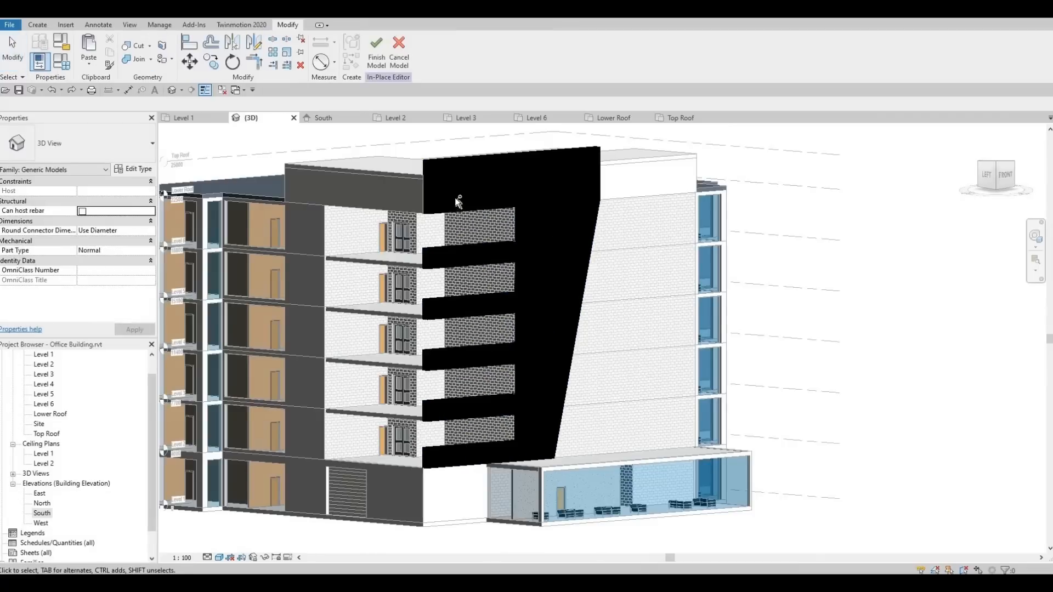
click(245, 227)
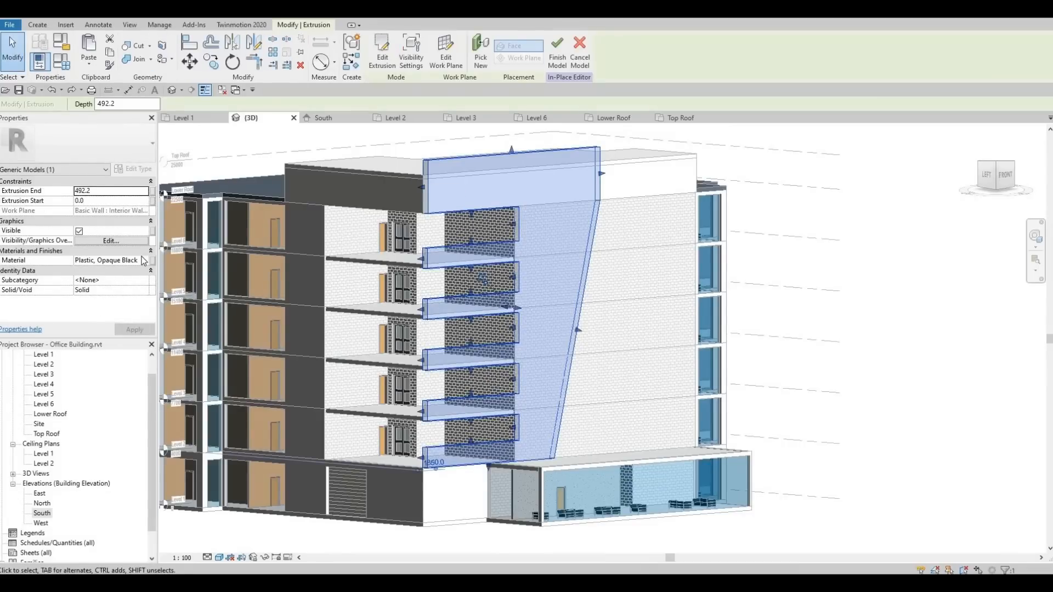
click(144, 261)
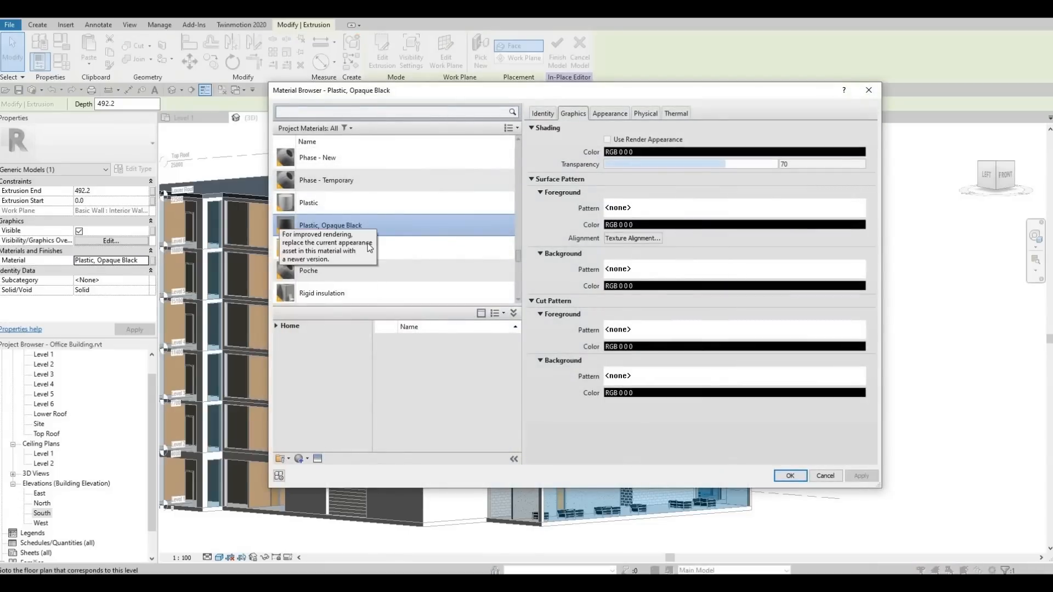
click(368, 244)
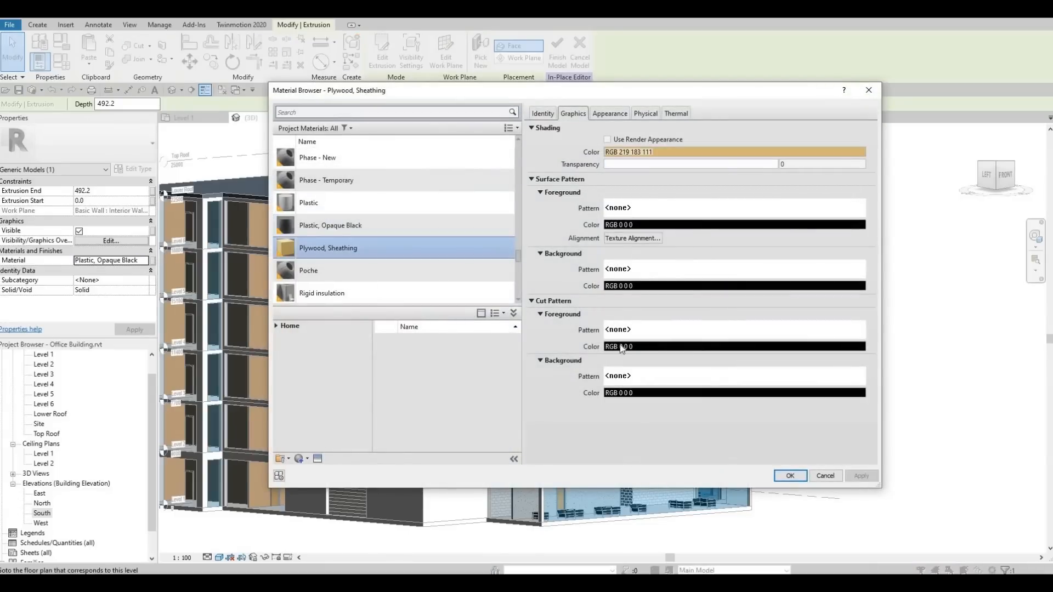
click(788, 476)
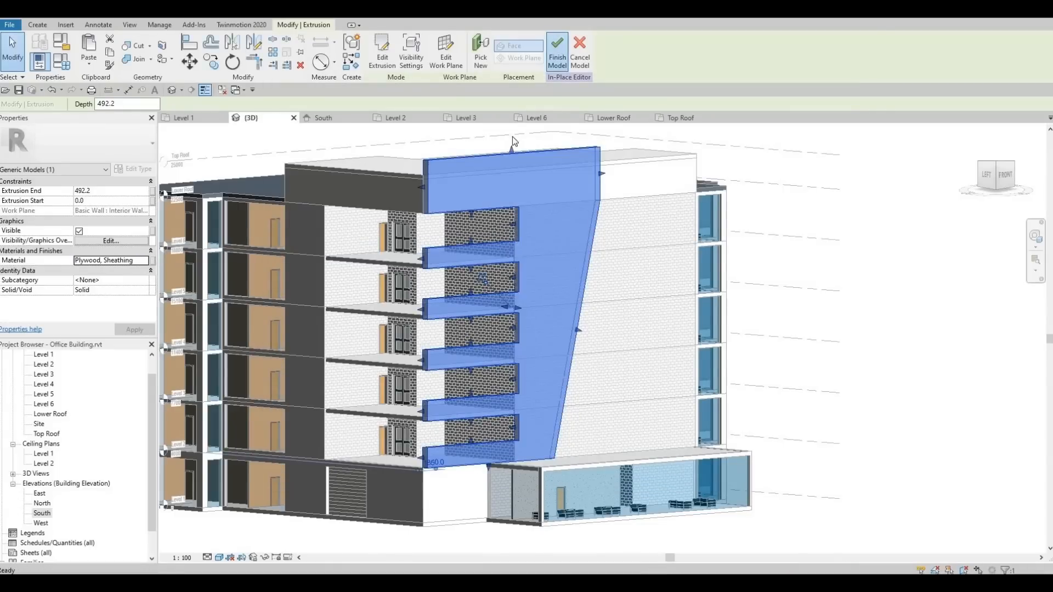
click(557, 52)
Set the 3D view's visual style to Hidden Line.
scroll(425, 225, up, 5)
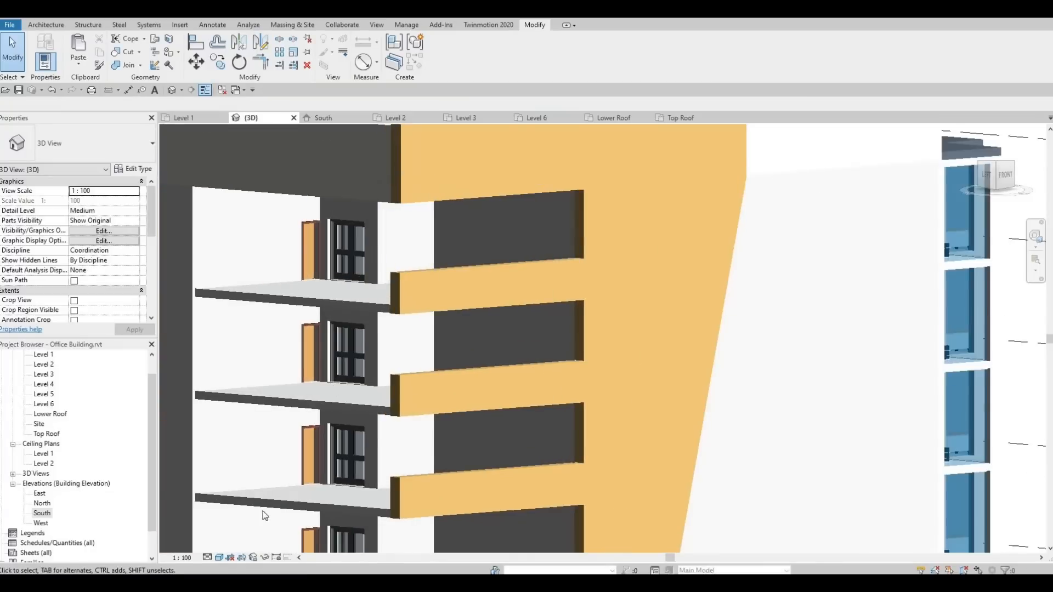
click(219, 557)
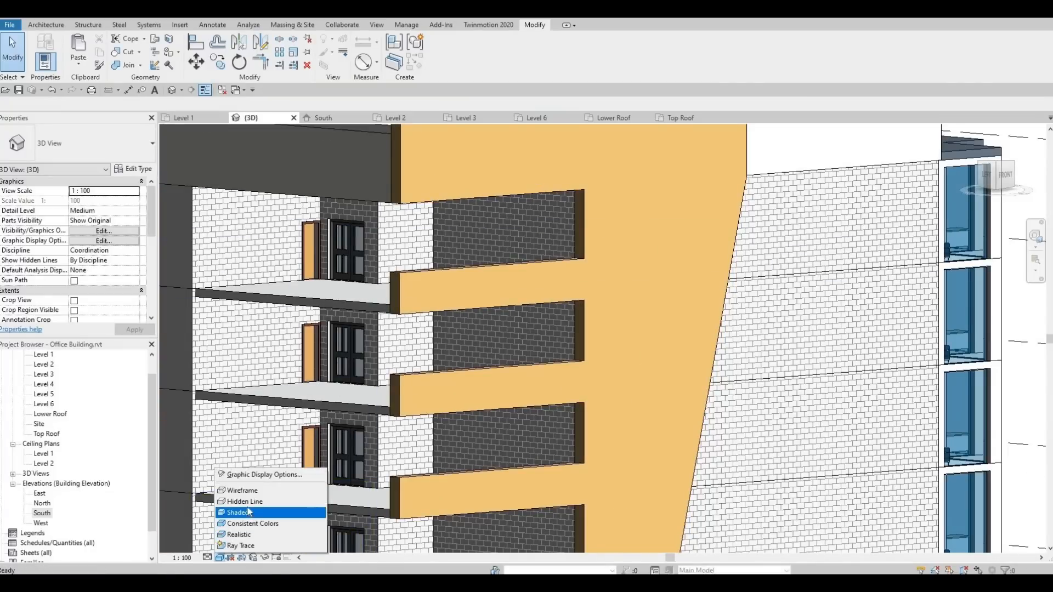
click(245, 501)
Reduce the thickness of the in-place facade panel by moving its outer face toward the building wall.
shift+middle_drag(444, 438, 494, 307)
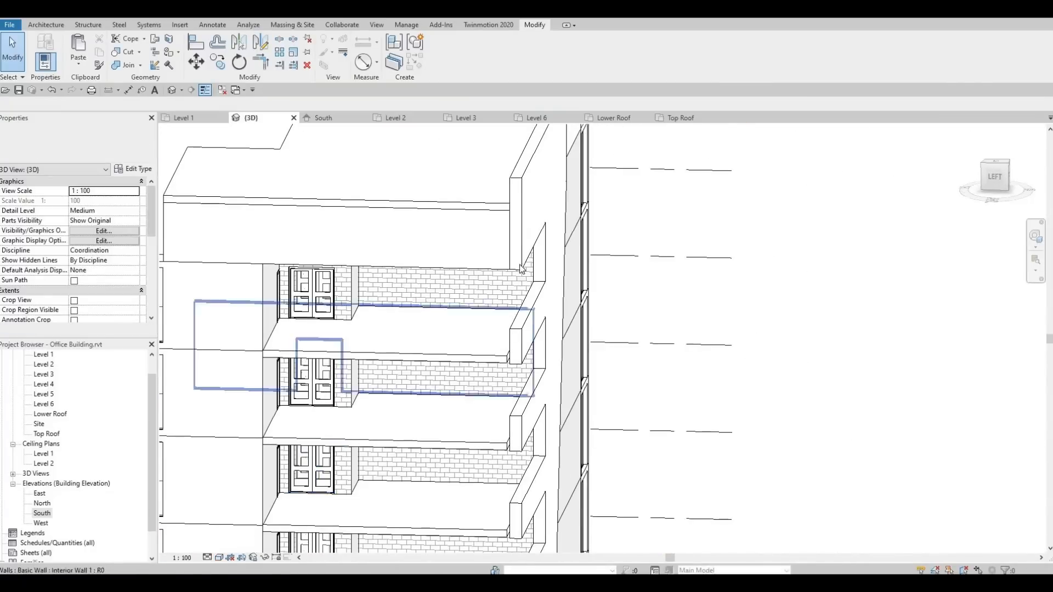
click(577, 326)
scroll(561, 432, up, 2)
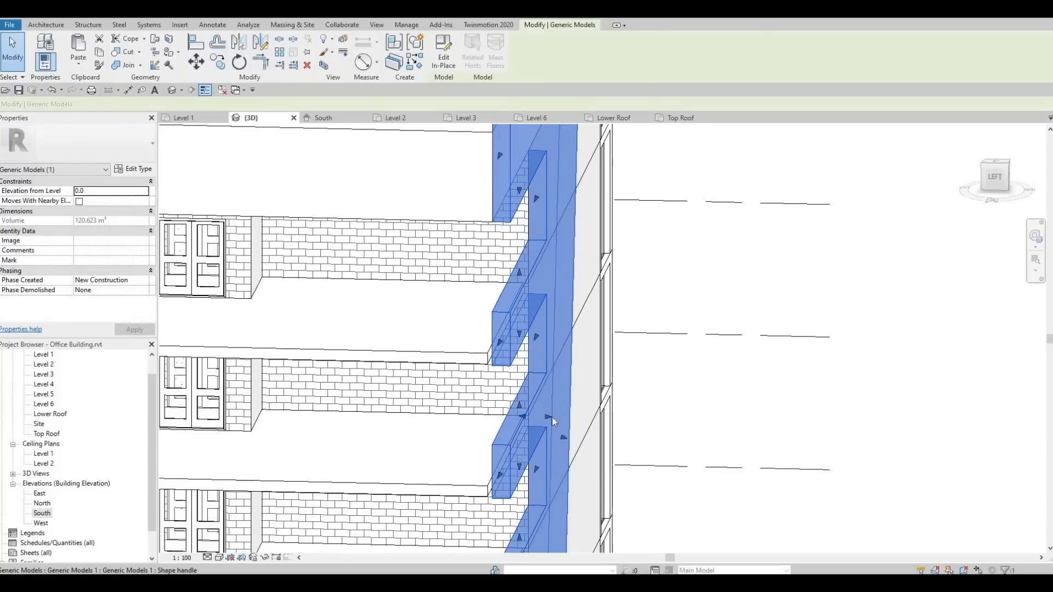
drag(550, 418, 533, 421)
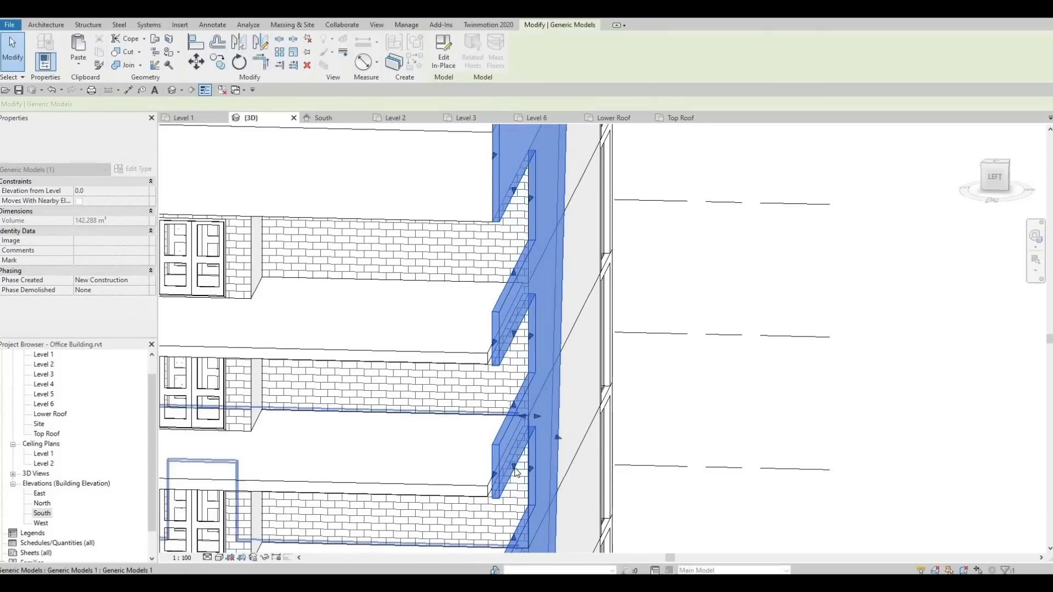
key(Escape)
Examine the facade panel and its junction with the balconies from several angles in the 3D view.
scroll(569, 424, down, 4)
mouse_move(420, 396)
shift+middle_down()
mouse_move(481, 371)
mouse_move(472, 351)
mouse_move(465, 425)
mouse_move(492, 367)
mouse_move(568, 392)
mouse_move(574, 382)
mouse_move(402, 283)
shift+middle_up()
shift+middle_drag(492, 305, 500, 348)
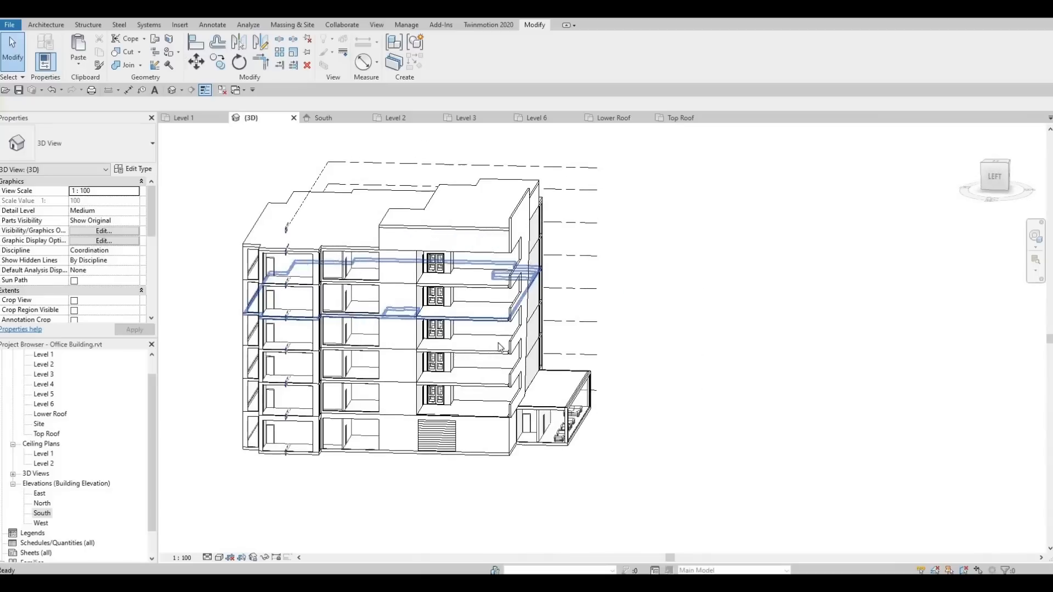
shift+middle_drag(418, 329, 484, 381)
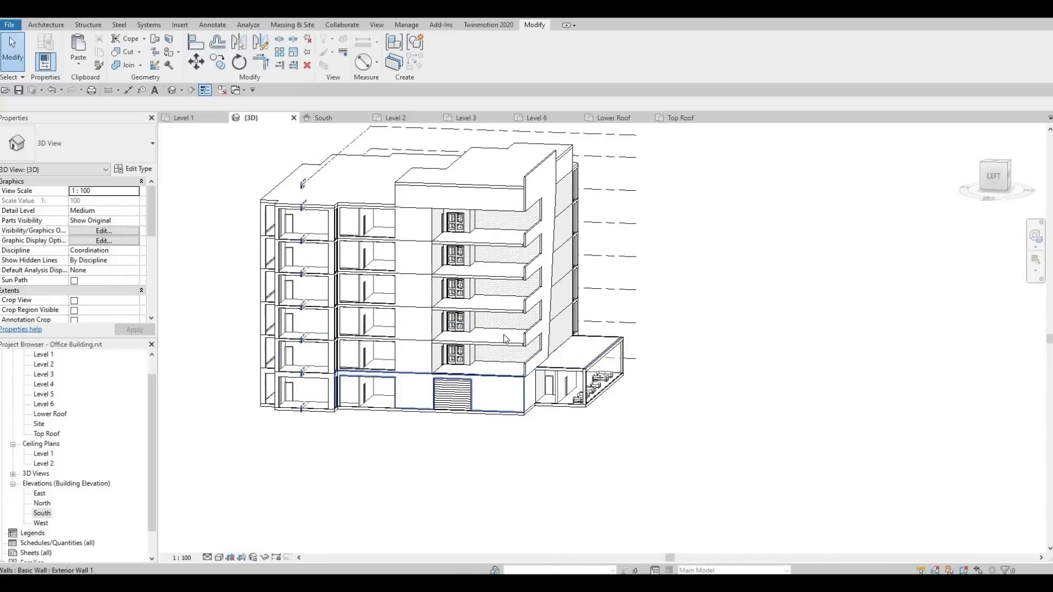
scroll(479, 379, up, 2)
middle_drag(536, 343, 462, 425)
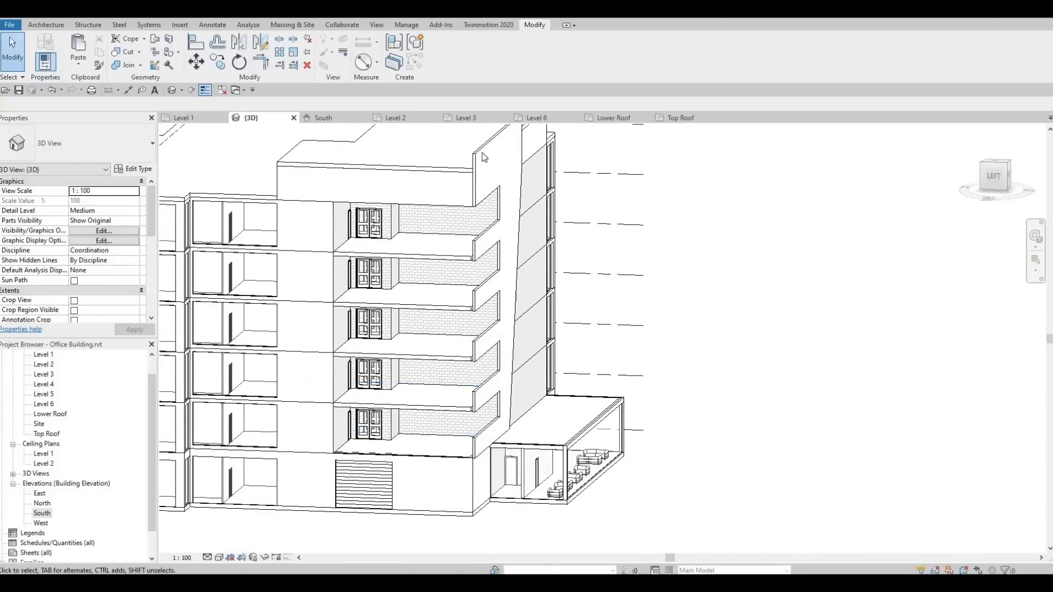
click(482, 153)
key(Escape)
Create a new in-place model in the Generic Models category, accepting the default name.
click(51, 27)
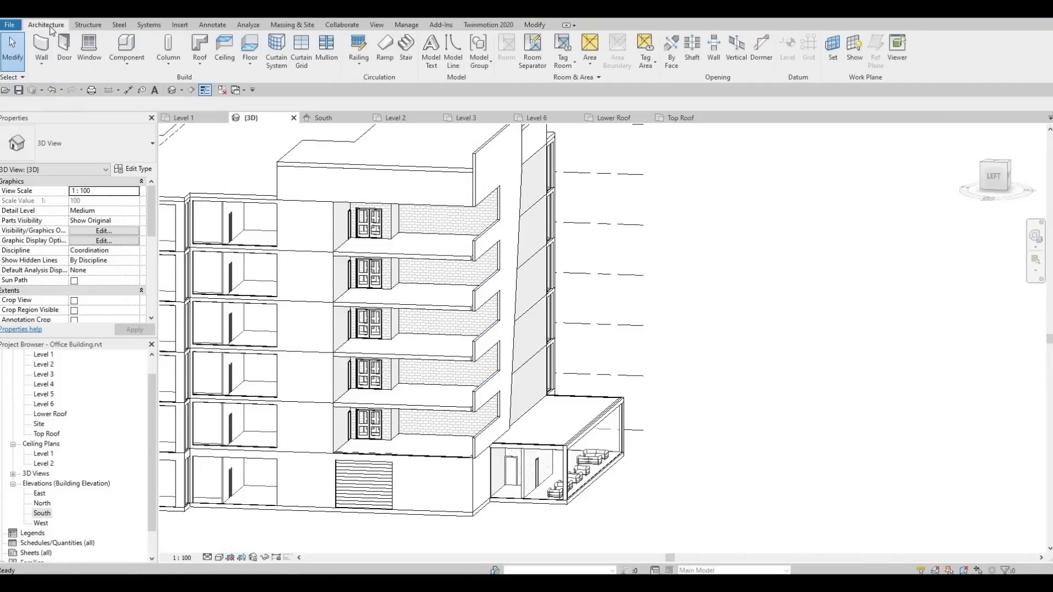
click(121, 64)
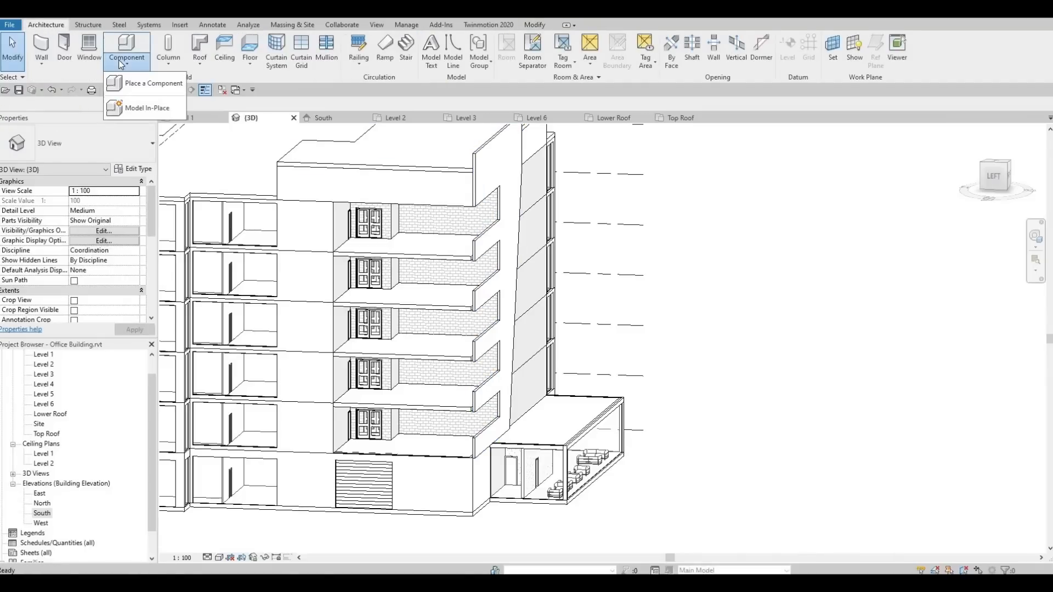
click(144, 108)
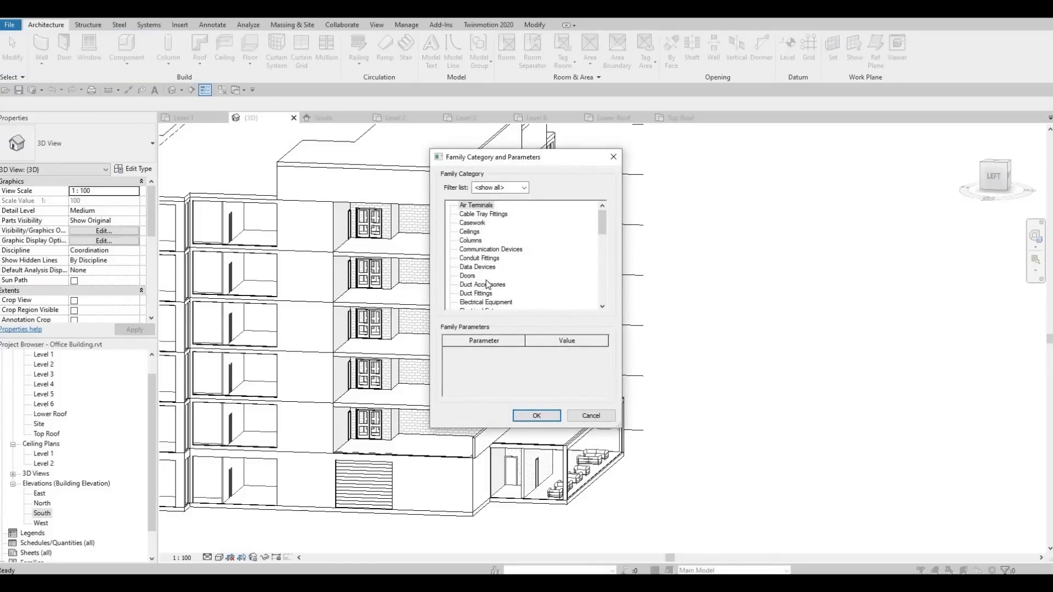
scroll(488, 284, down, 3)
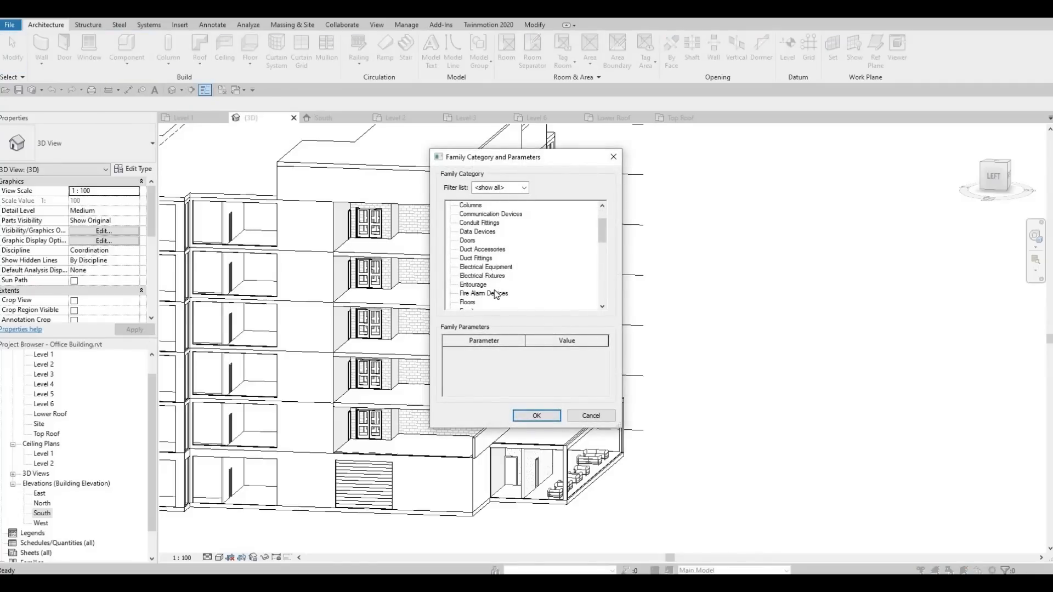
click(530, 415)
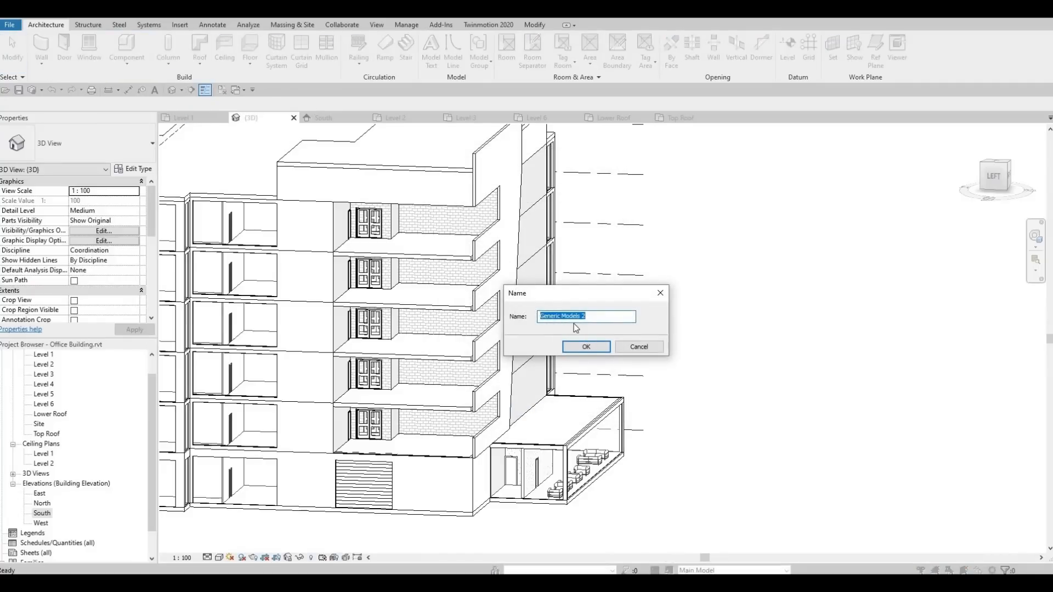
click(585, 347)
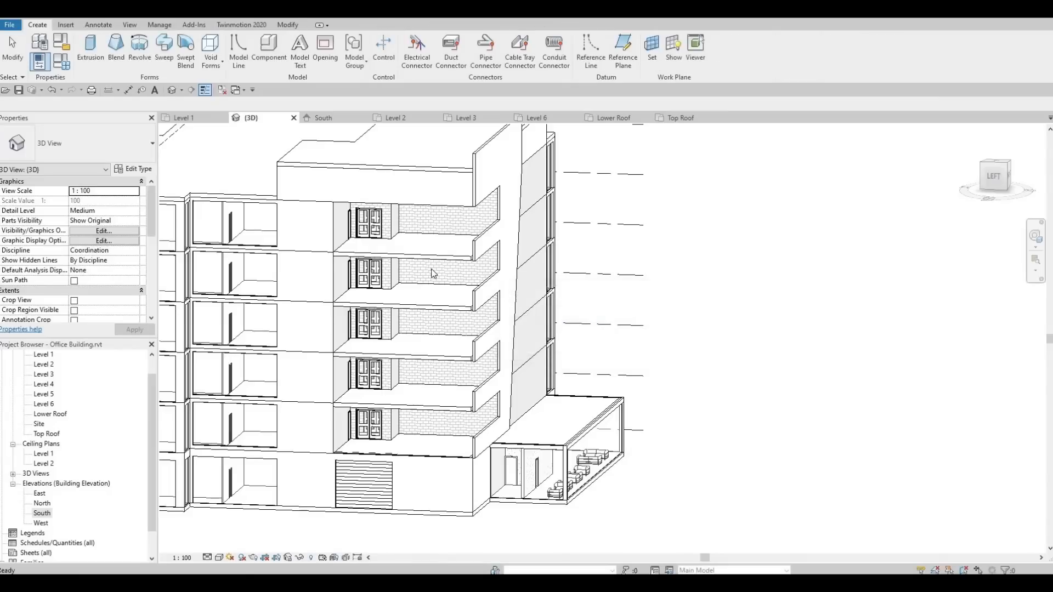
Start an Extrusion in the in-place model and set its material to Plywood, Sheathing.
click(91, 53)
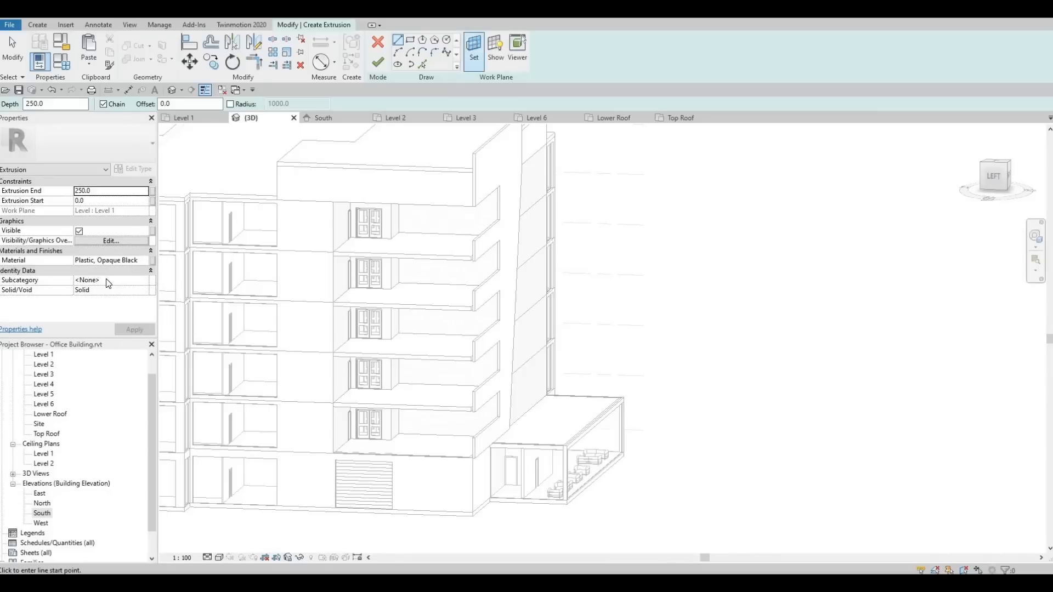
click(147, 262)
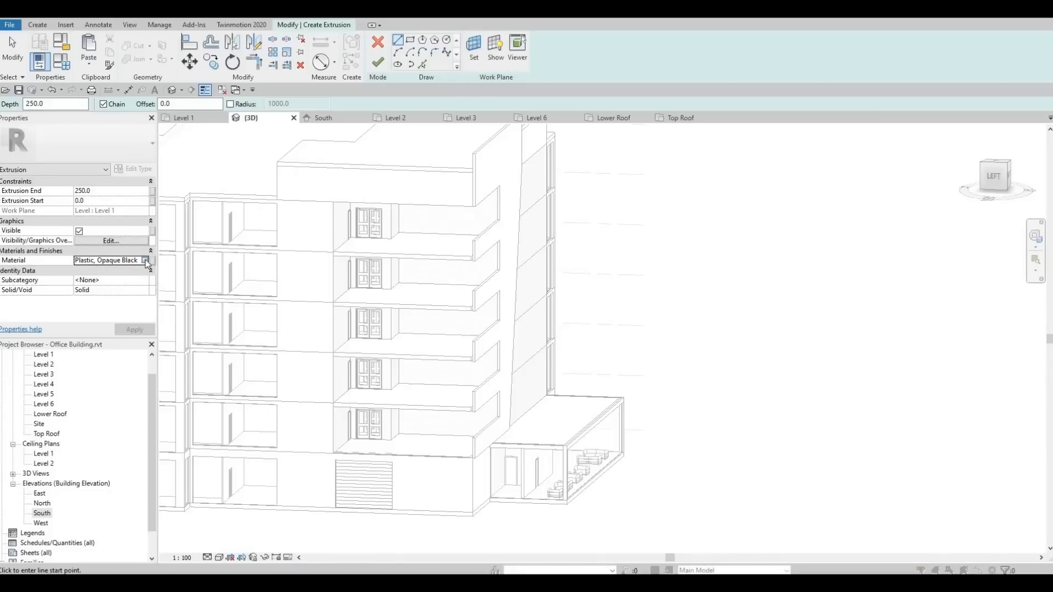
click(146, 262)
click(328, 247)
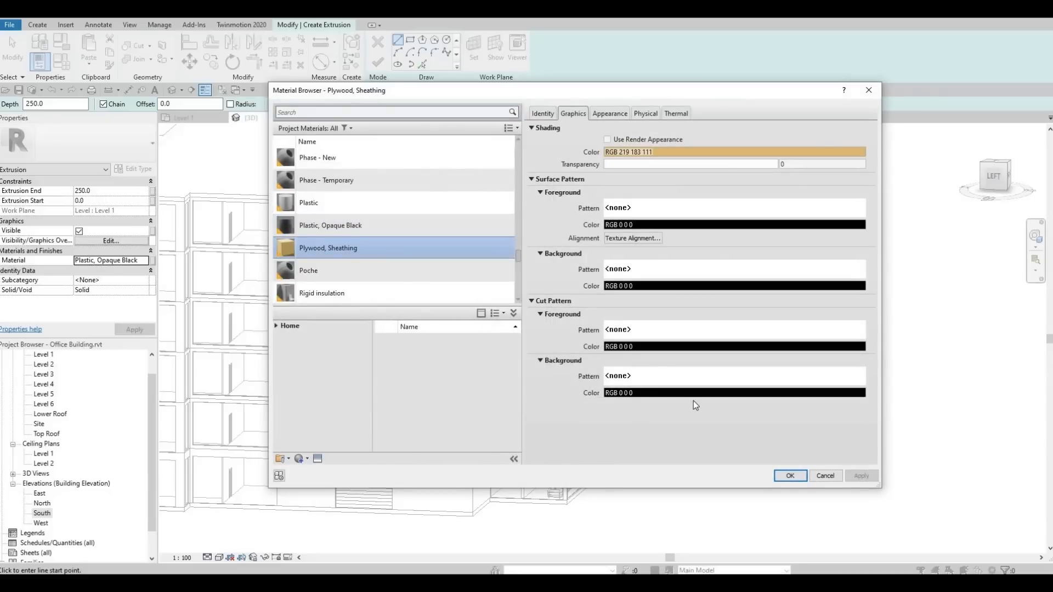
click(786, 476)
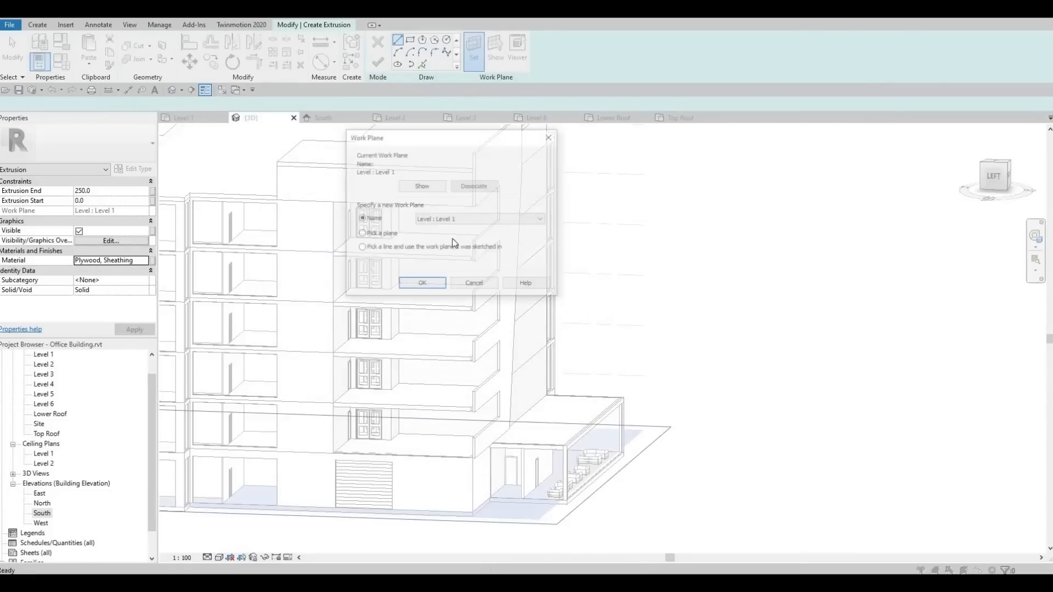
Set the extrusion's work plane by picking the exterior wall face on the balcony side of the building.
click(416, 284)
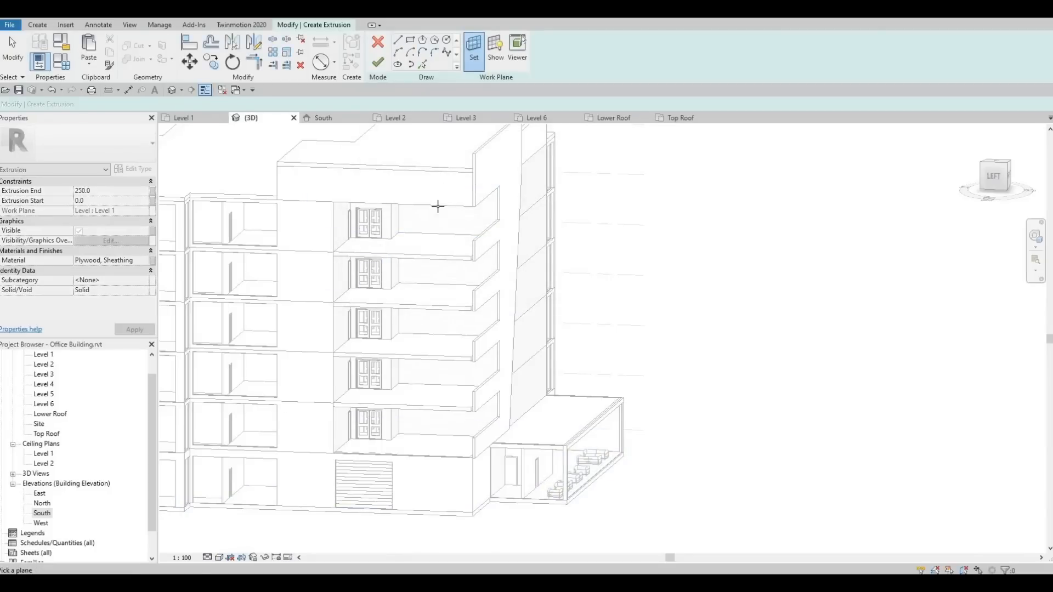
shift+middle_drag(407, 275, 322, 181)
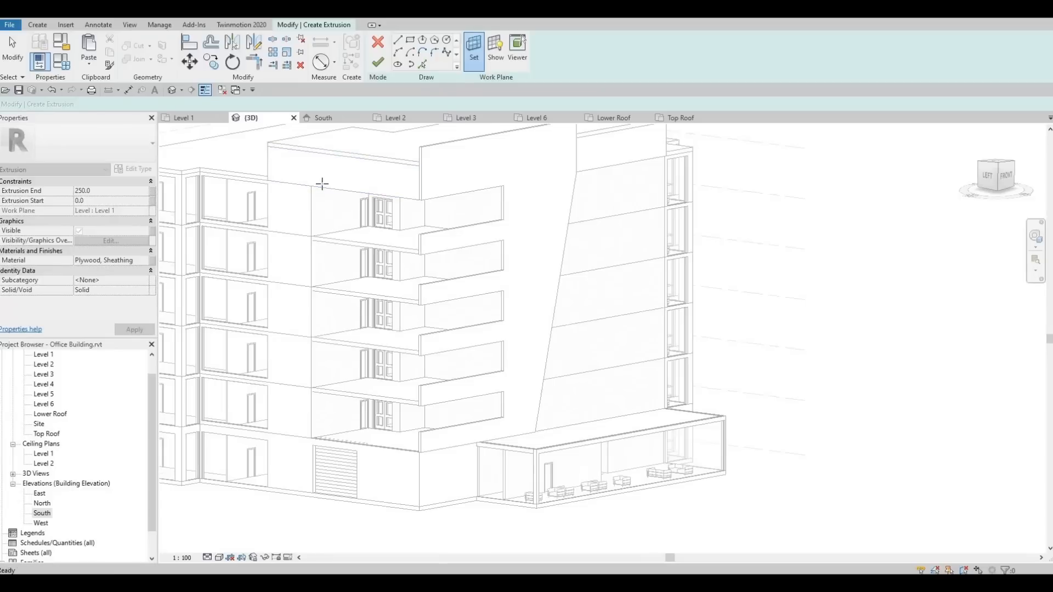
click(323, 185)
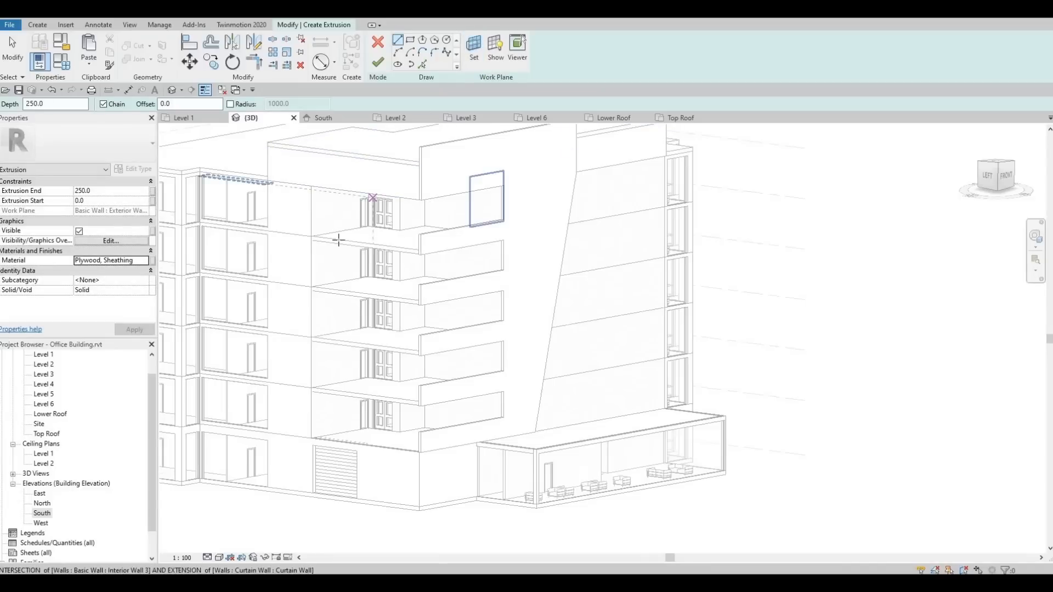
Open the West elevation, which faces the balcony side, for sketching the extrusion profile.
shift+middle_drag(339, 239, 407, 226)
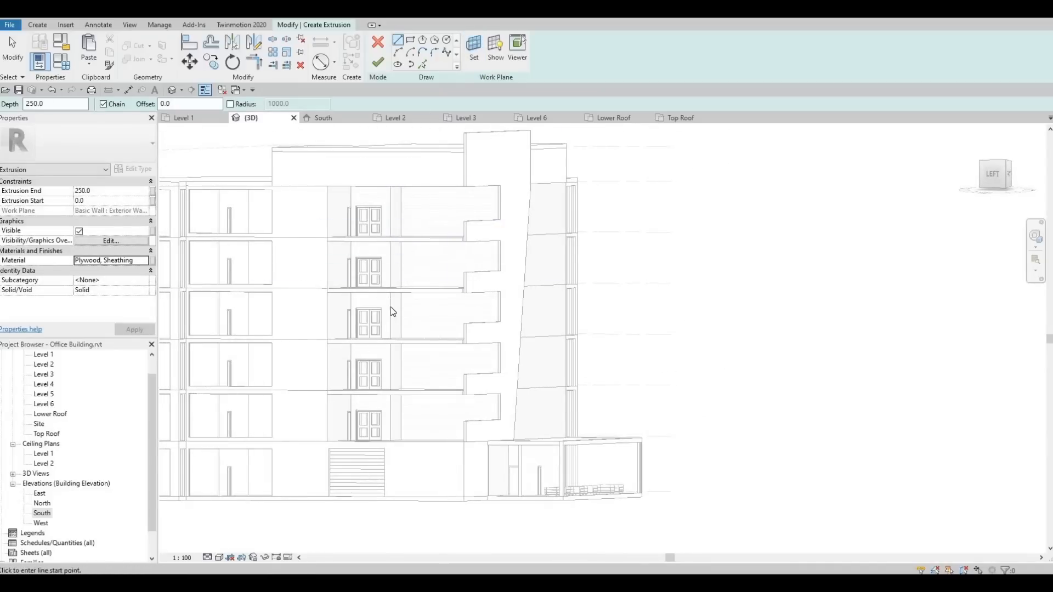
shift+middle_drag(389, 291, 393, 296)
scroll(315, 447, down, 1)
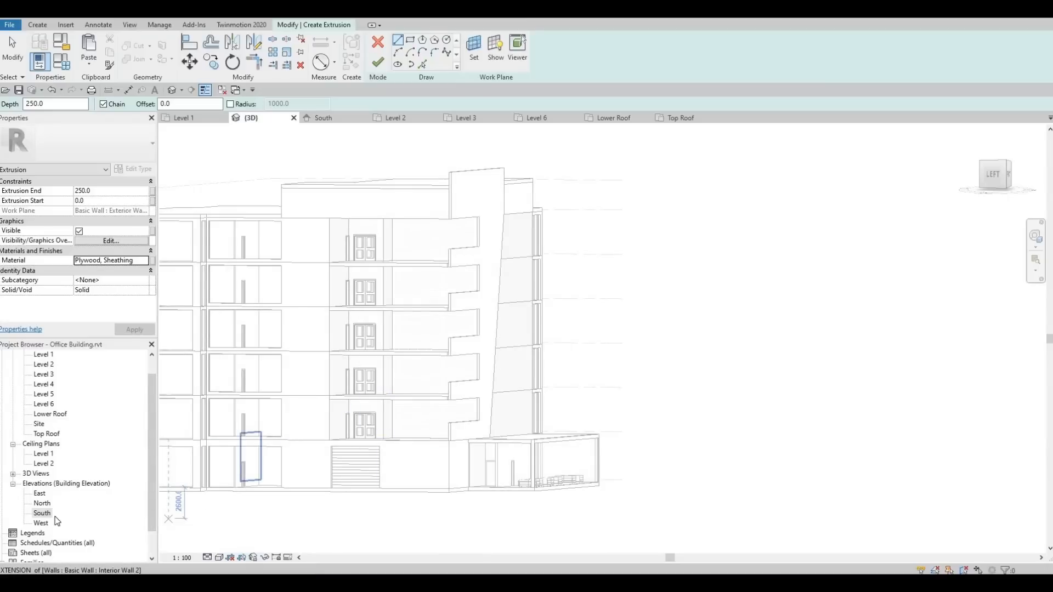
double_click(39, 493)
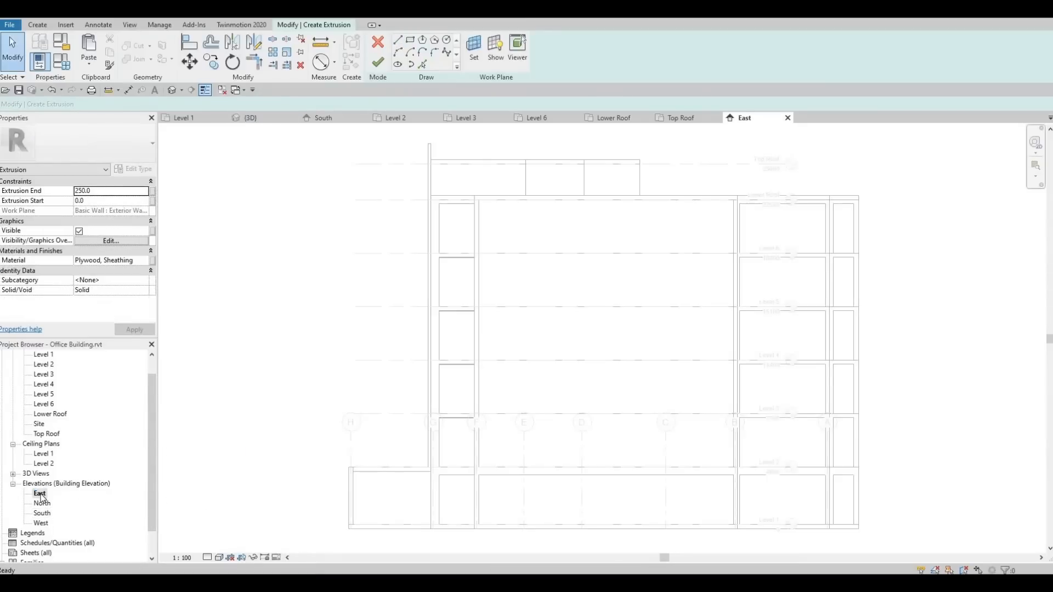
double_click(40, 523)
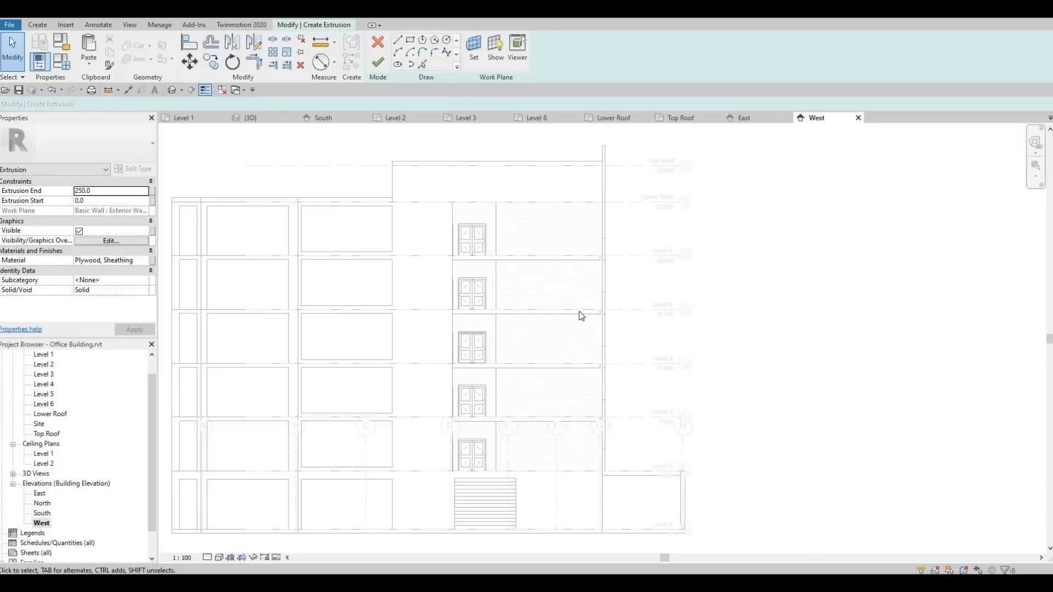
Sketch a slanted profile line from Level 2, between the windows and balcony doors, up to the wall corner at Lower Roof.
mouse_move(590, 235)
middle_down()
mouse_move(494, 240)
mouse_move(476, 230)
middle_up()
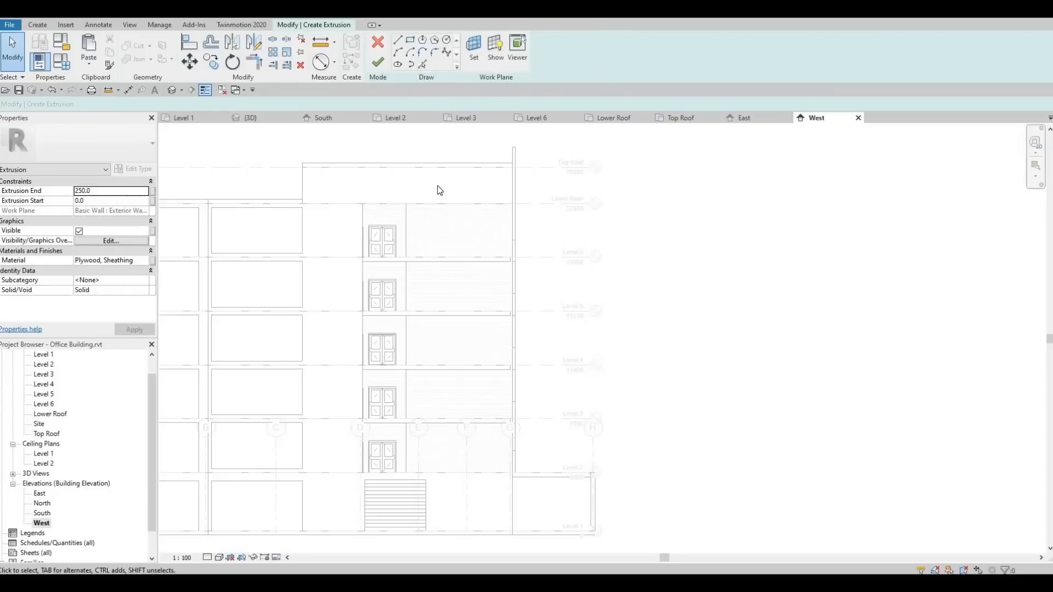
middle_drag(298, 244, 346, 240)
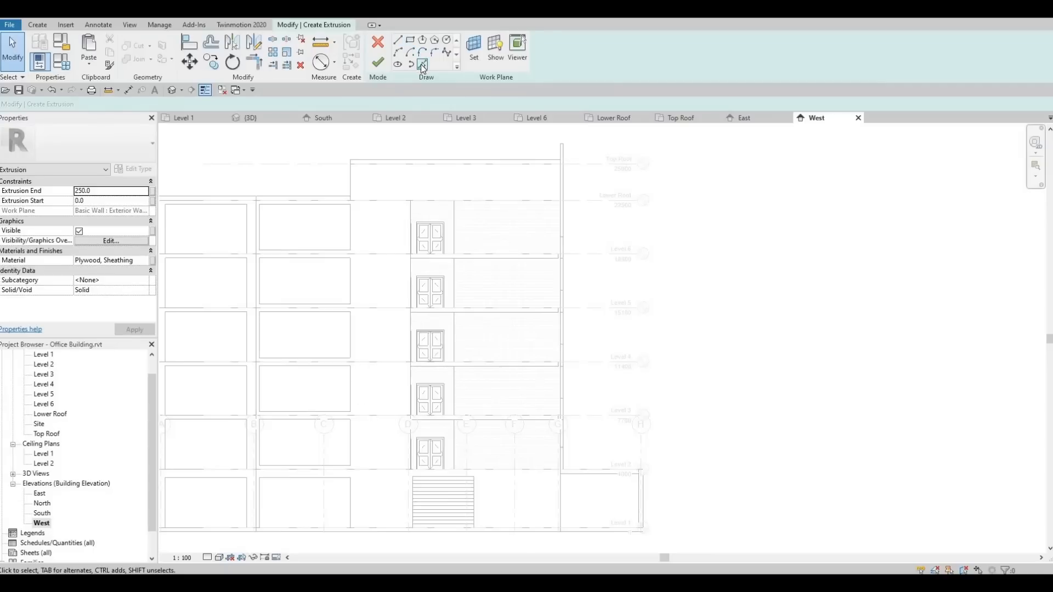
click(397, 40)
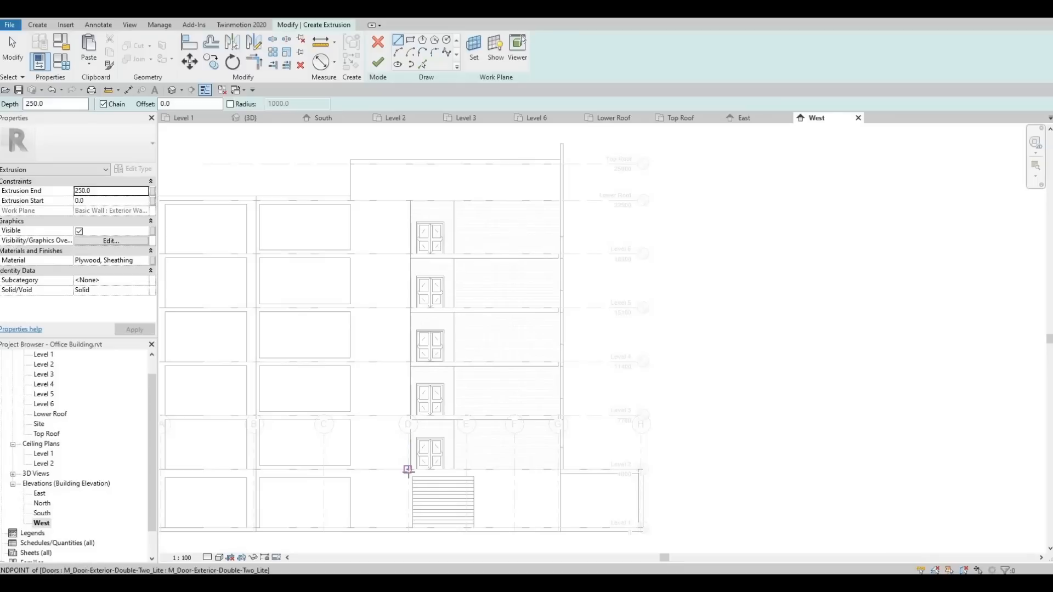
click(408, 470)
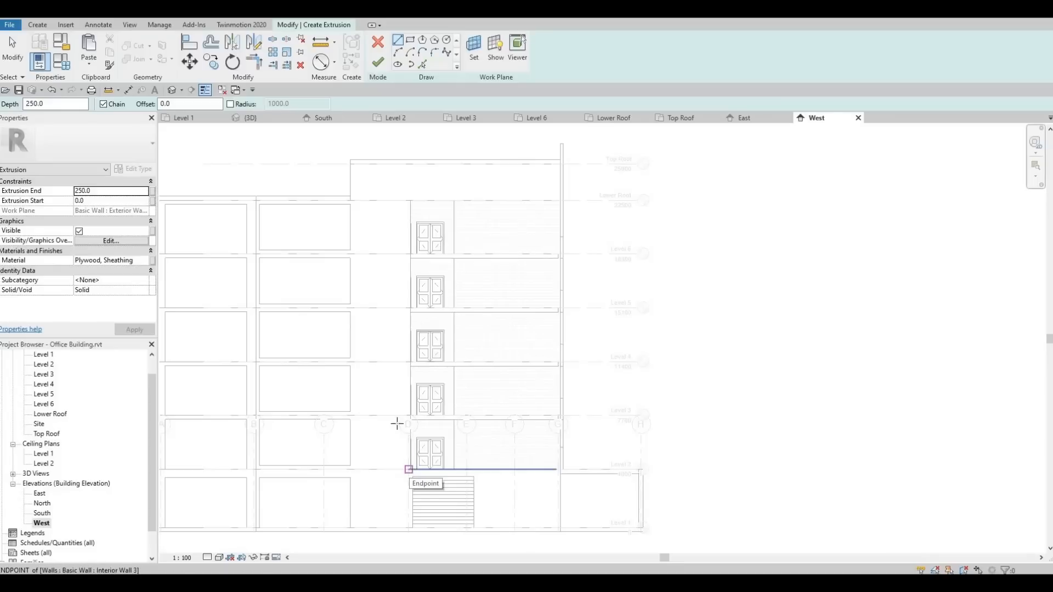
click(362, 308)
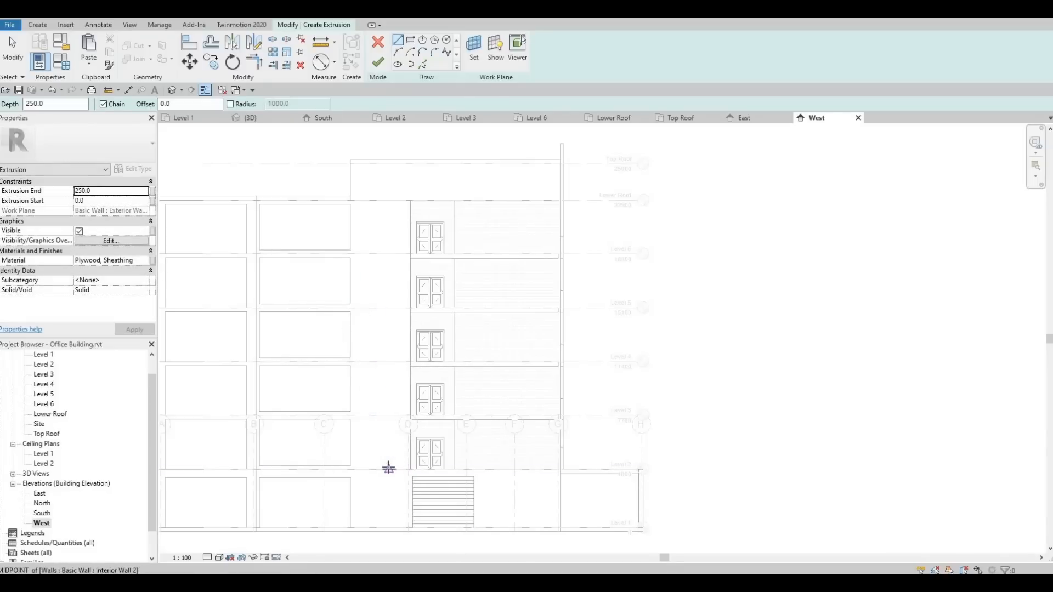
click(388, 469)
middle_drag(361, 192, 374, 236)
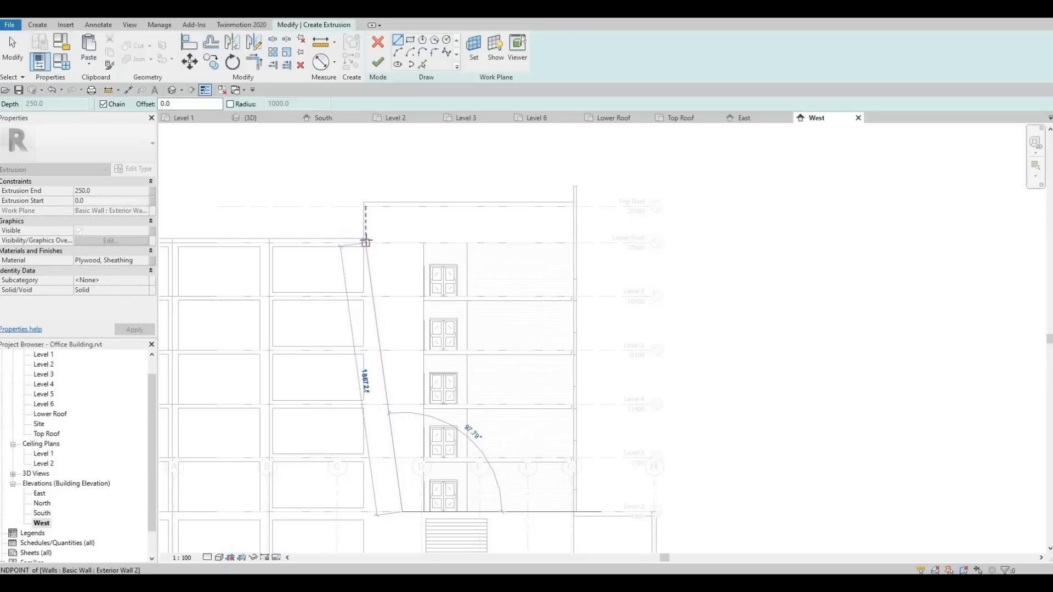
click(368, 206)
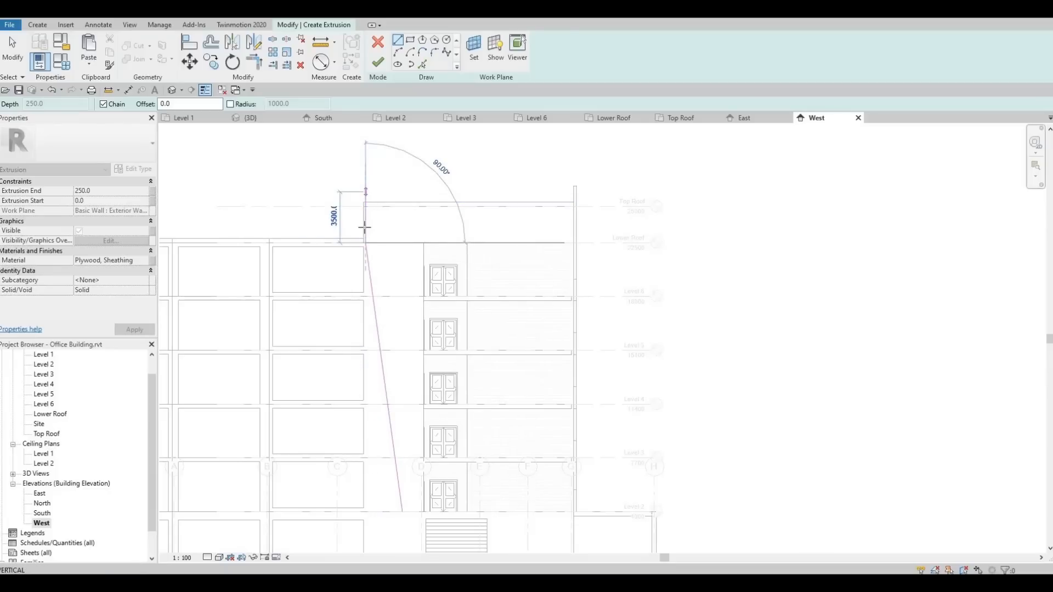
Move the slanted line's upper endpoint exactly onto the roof and wall corner at Lower Roof level.
key(Escape)
scroll(367, 247, up, 5)
key(Escape)
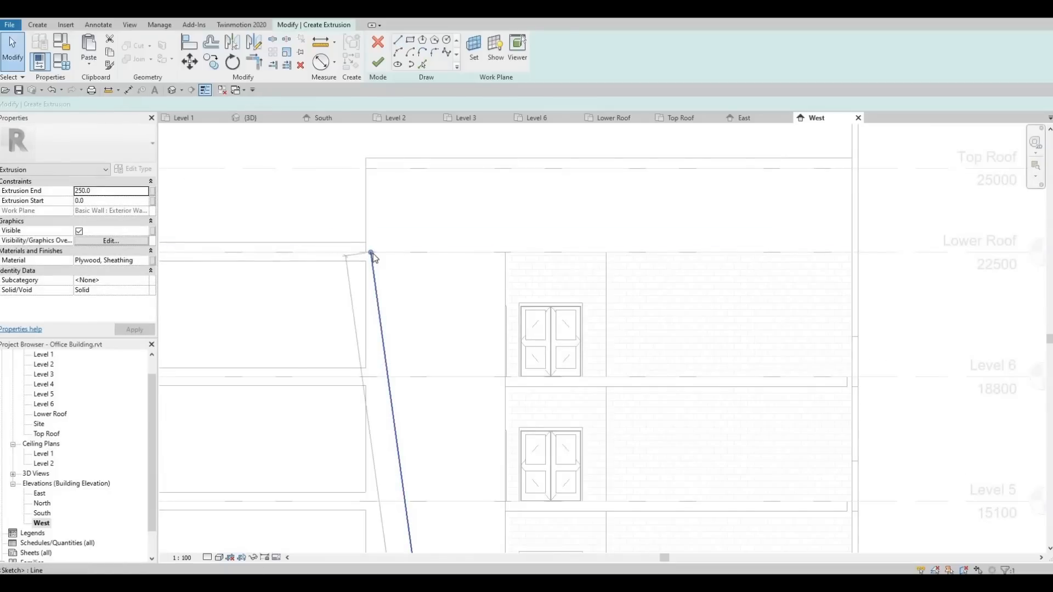
click(372, 255)
drag(371, 253, 363, 258)
scroll(380, 255, up, 4)
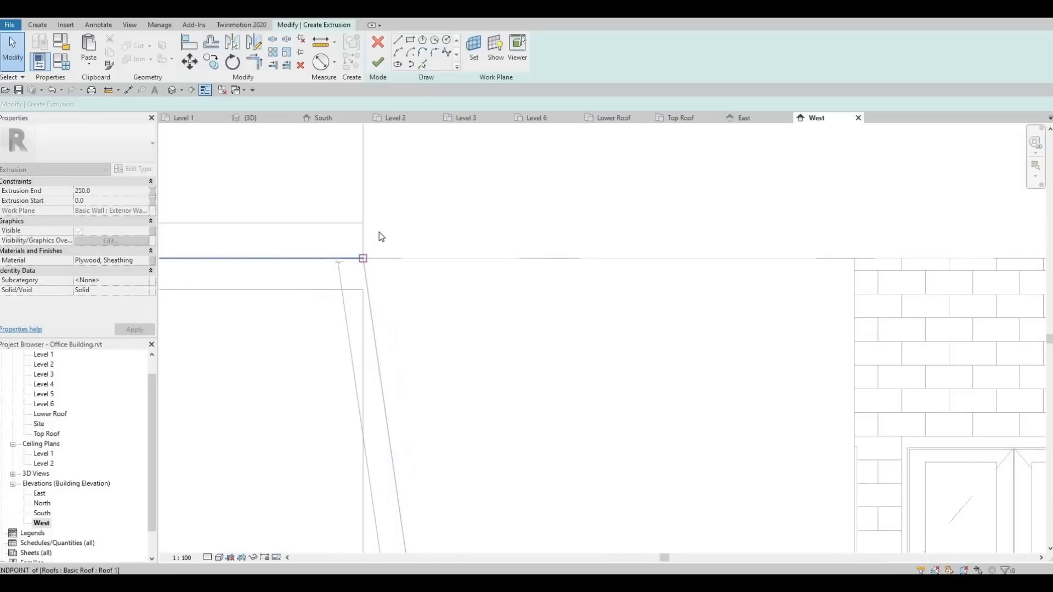
scroll(401, 265, down, 3)
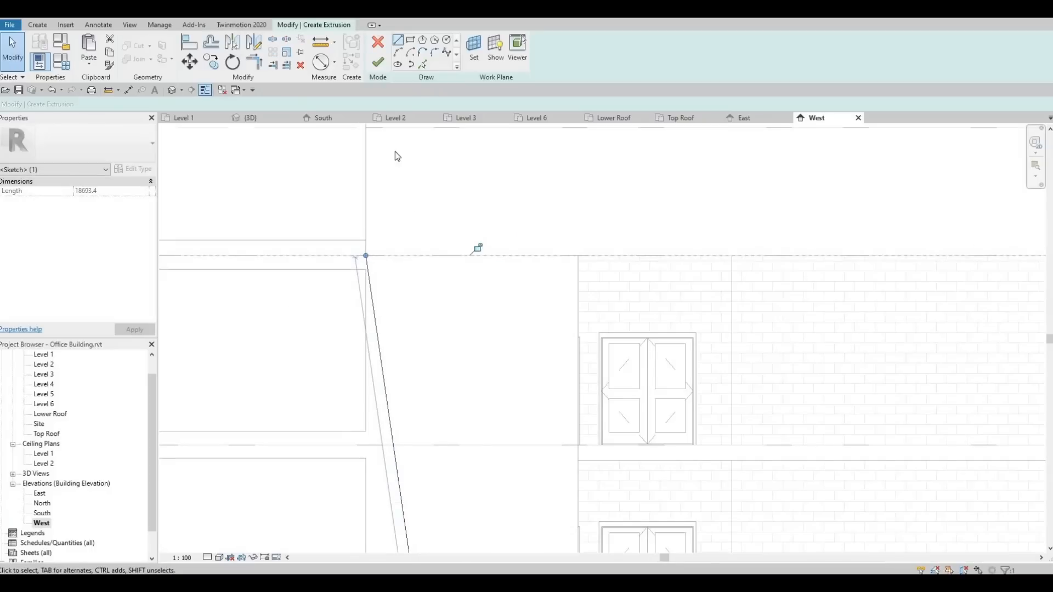
Draw a 3600 mm vertical line up from that corner and a horizontal line across to the existing facade panel.
key(l)
key(i)
click(366, 255)
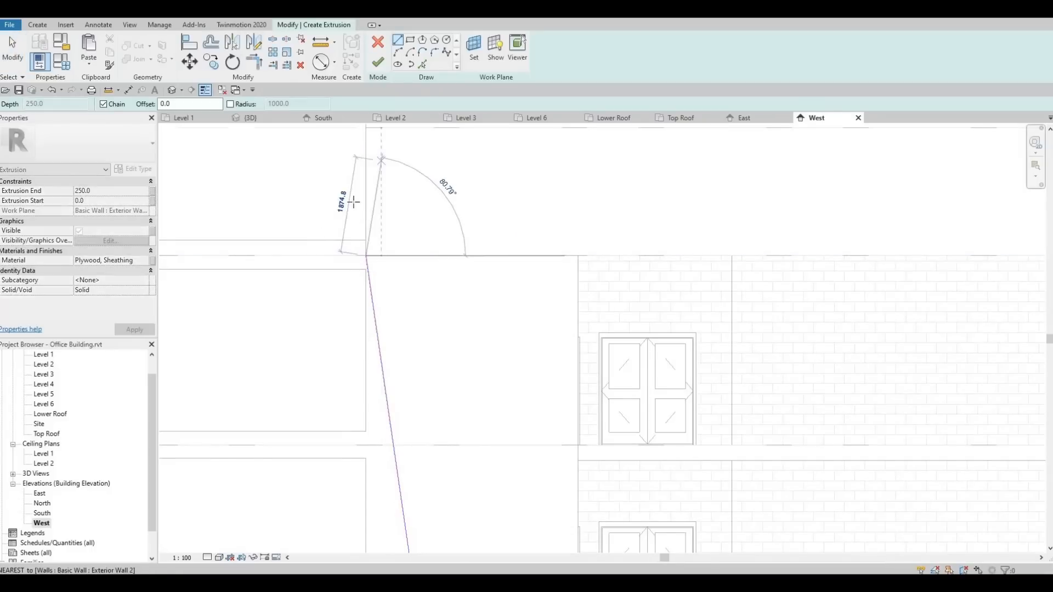
middle_drag(353, 192, 338, 280)
scroll(348, 174, down, 3)
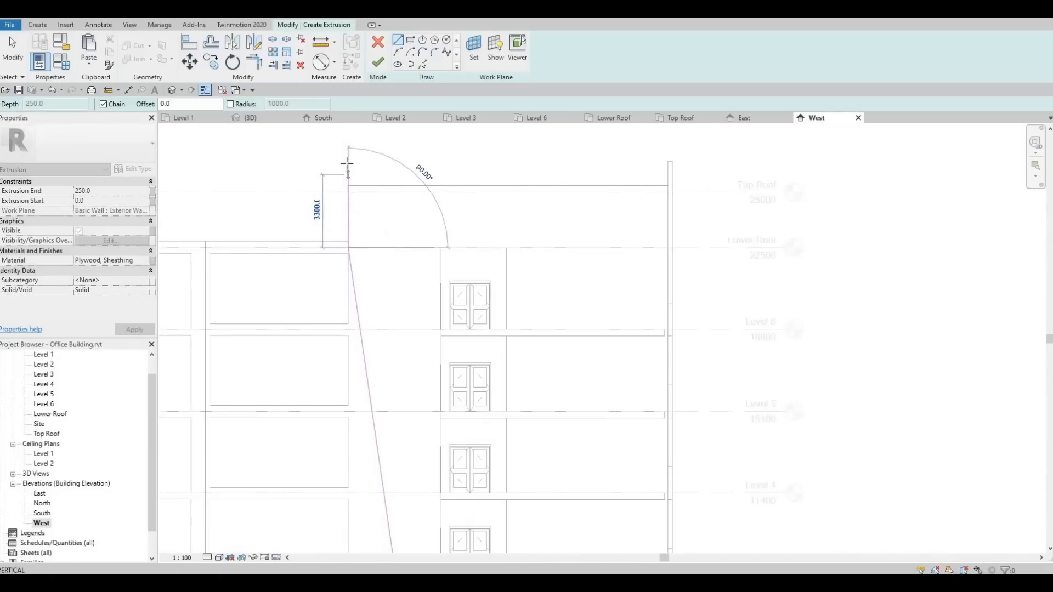
key(Return)
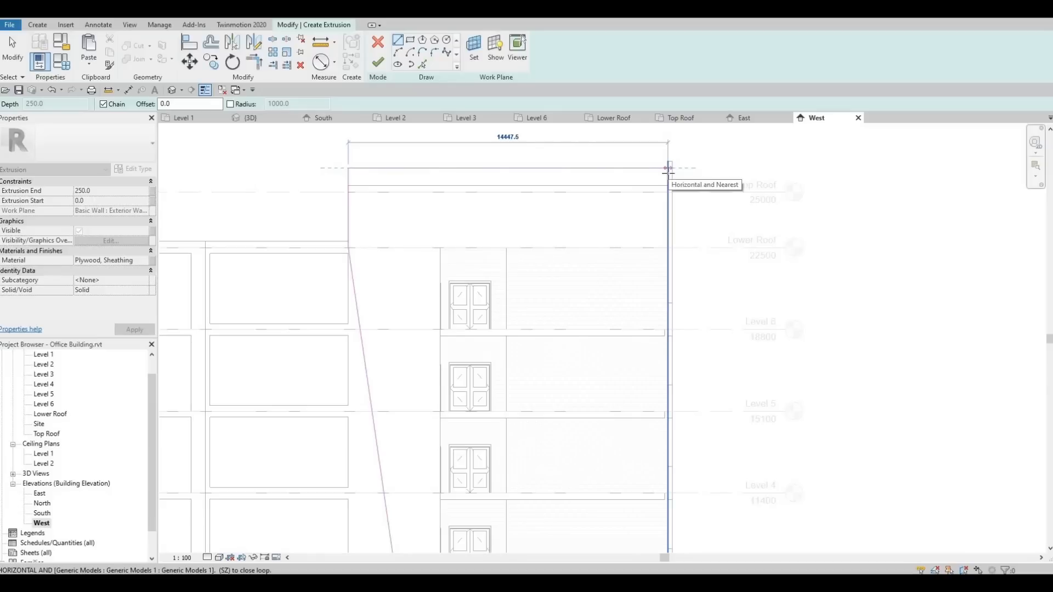
click(668, 168)
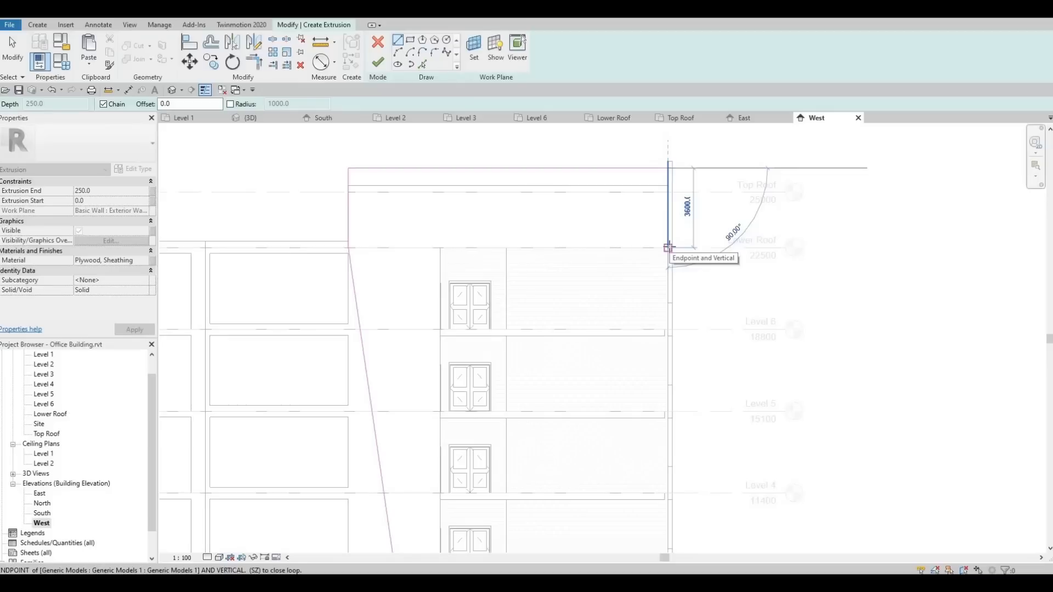
Continue the profile down to Lower Roof, back along it to the balcony wall edge, and about 2400 mm down that edge.
scroll(668, 241, up, 2)
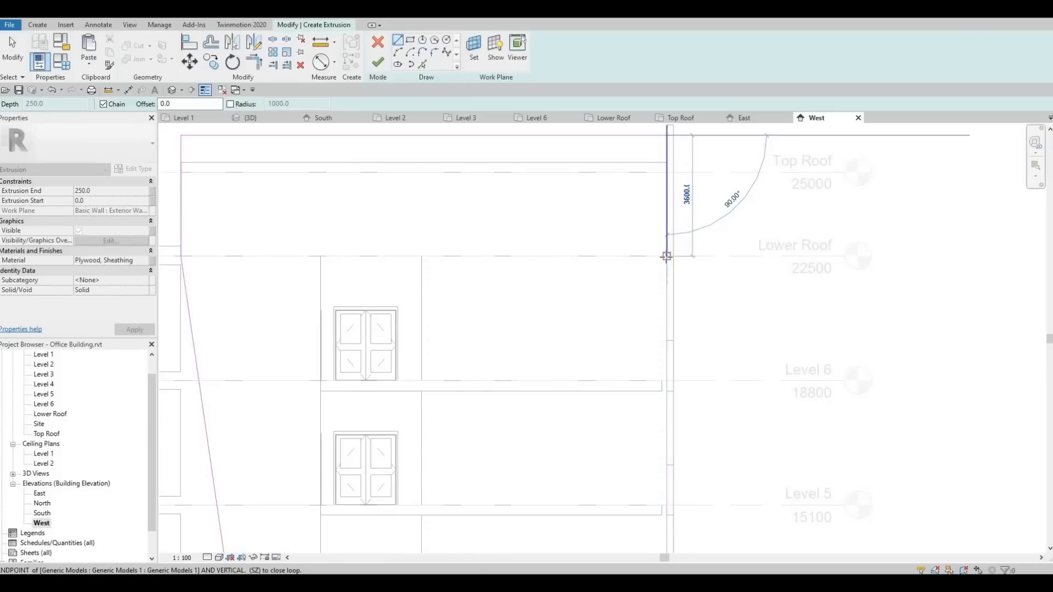
click(491, 260)
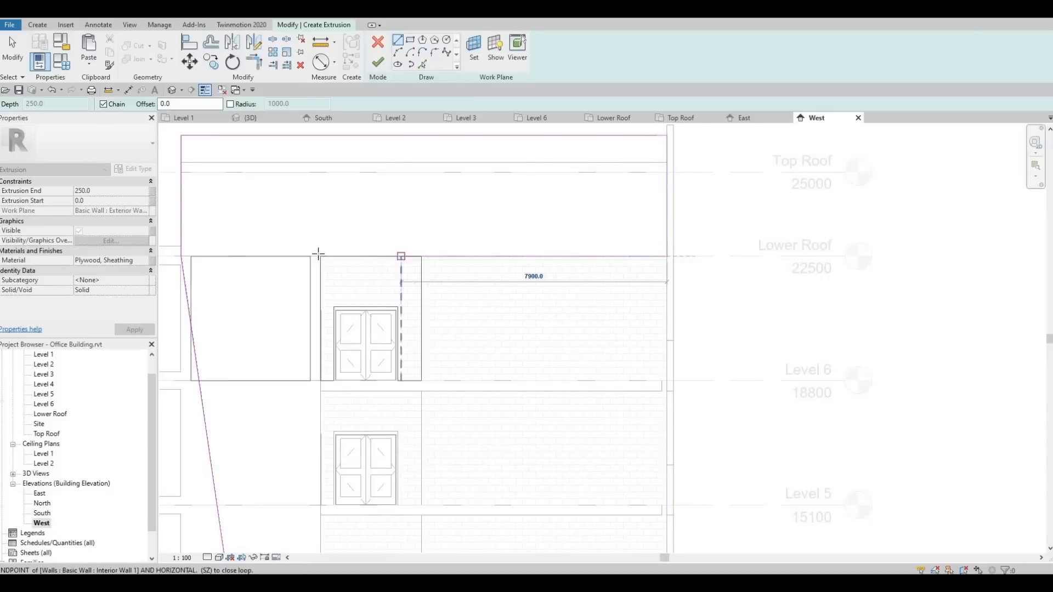
click(328, 349)
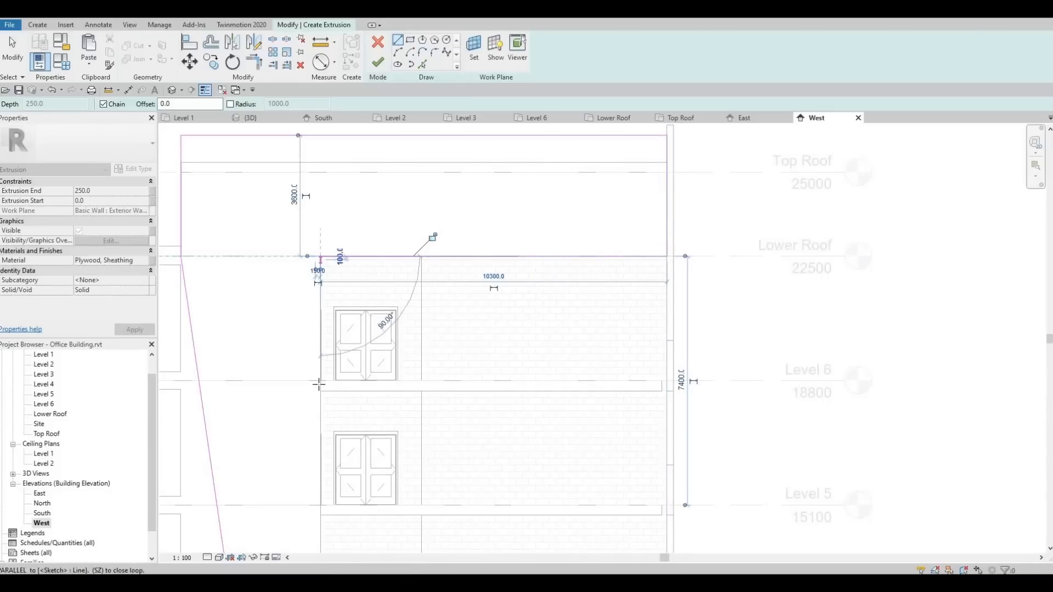
click(321, 380)
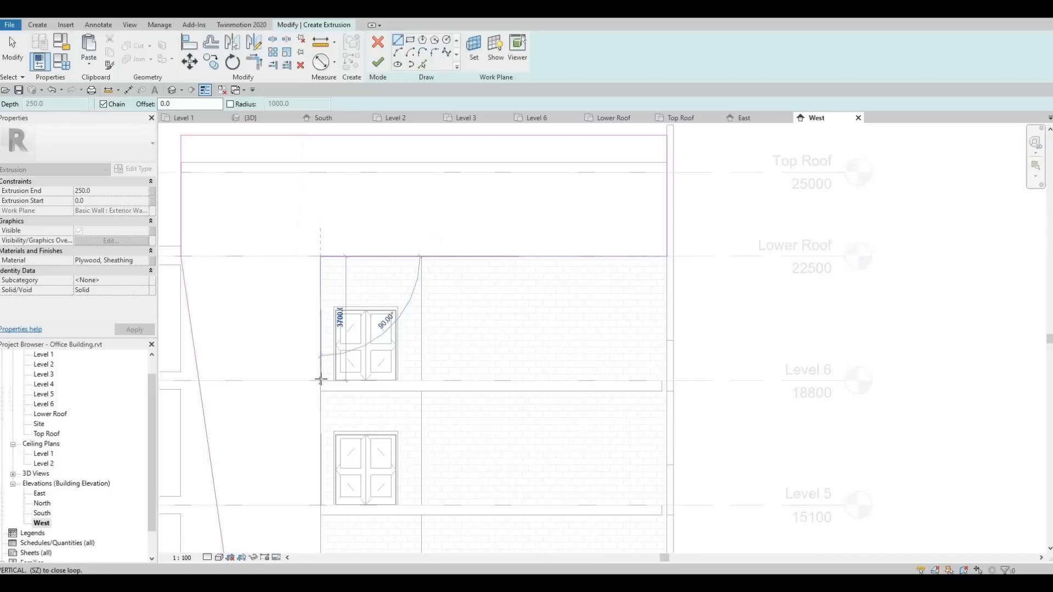
click(334, 338)
key(Escape)
key(Escape)
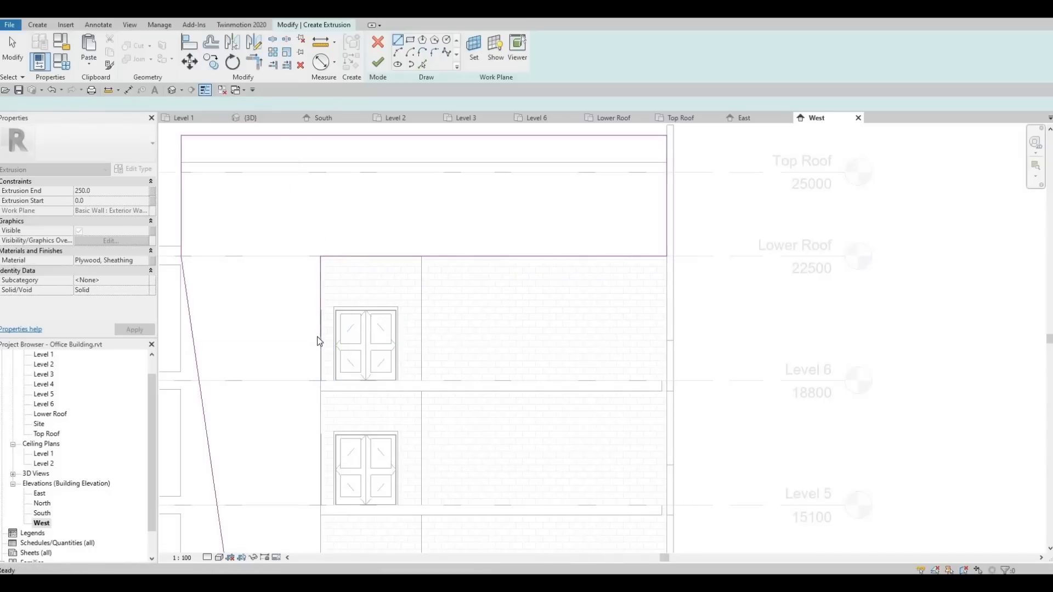
Stretch the vertical line beside the balcony doors down to Level 2.
click(321, 299)
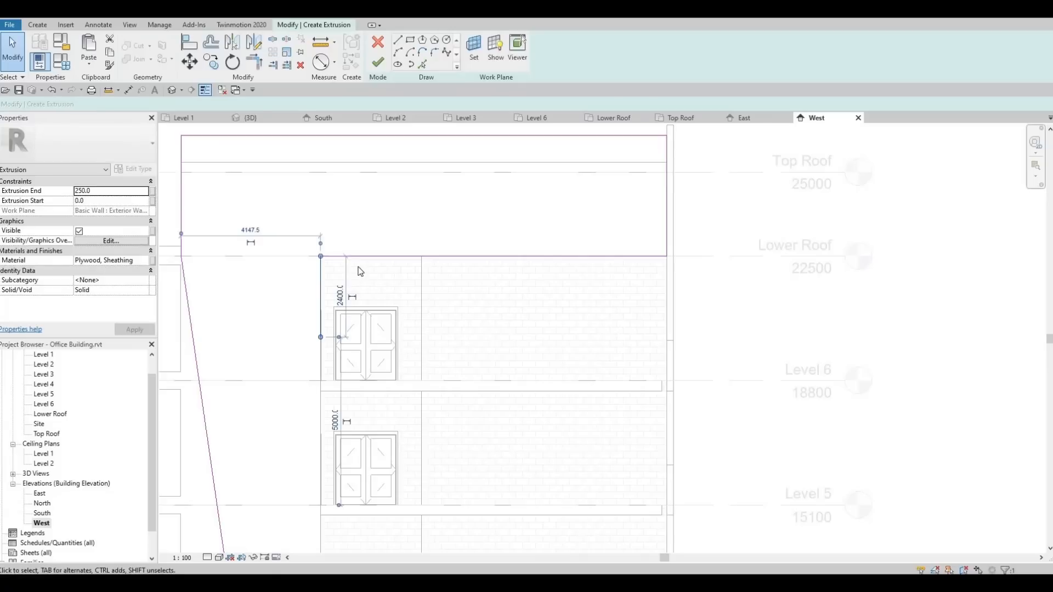
scroll(362, 258, down, 4)
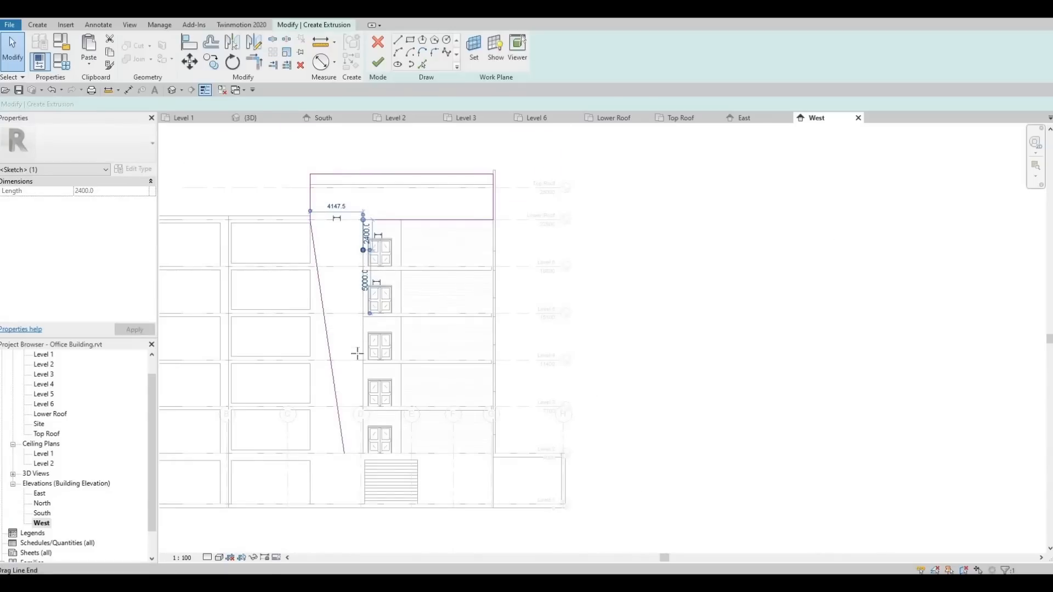
drag(353, 433, 366, 460)
scroll(366, 450, up, 6)
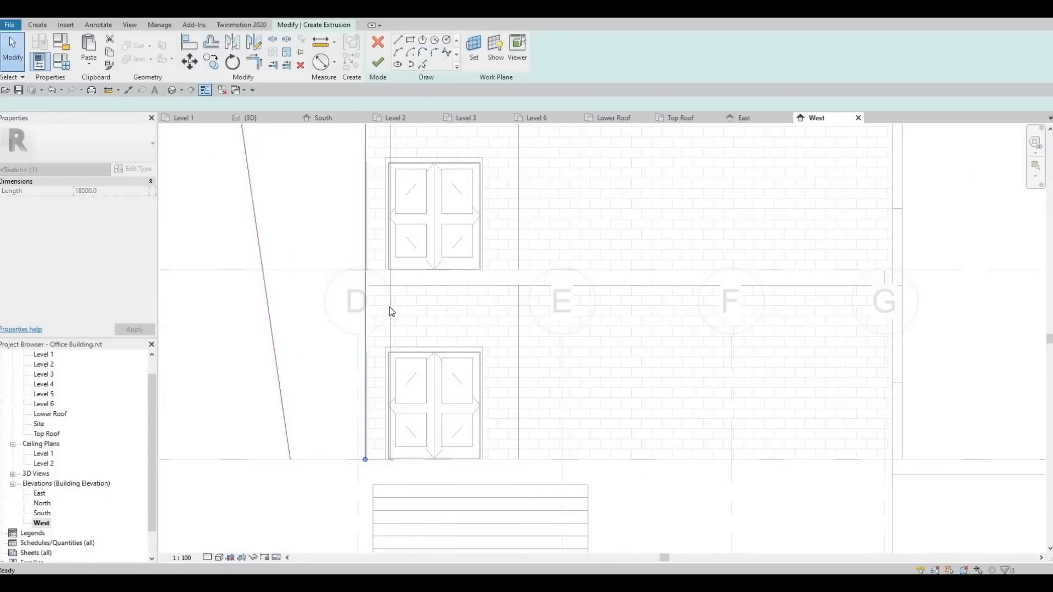
click(389, 307)
Align the profile's top line with the top edge of the existing facade panel.
scroll(391, 308, down, 3)
mouse_move(392, 307)
middle_down()
mouse_move(395, 470)
mouse_move(376, 489)
middle_up()
scroll(377, 488, down, 4)
scroll(469, 282, up, 5)
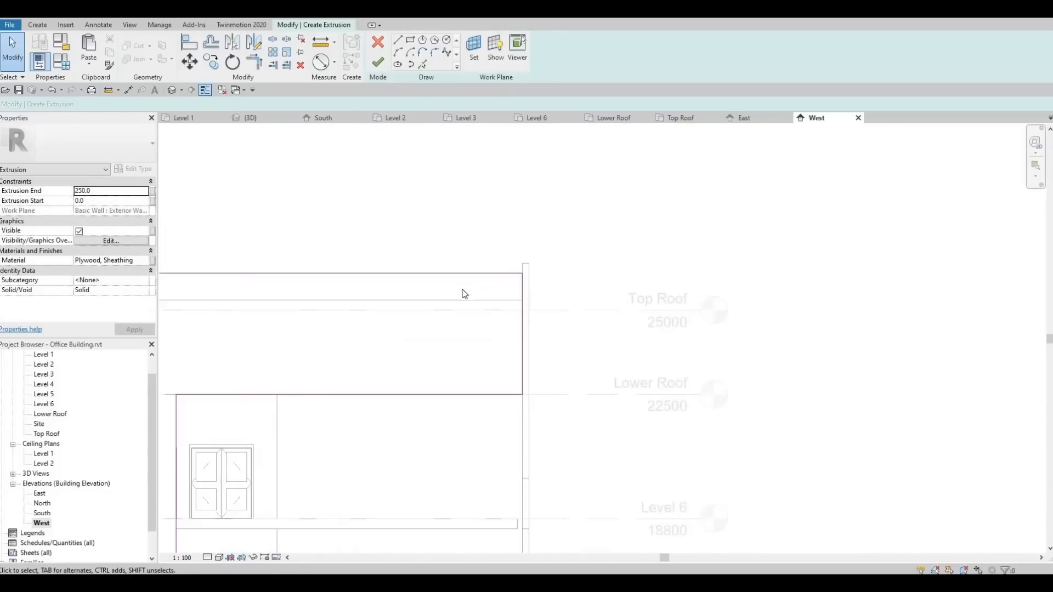
scroll(463, 295, up, 2)
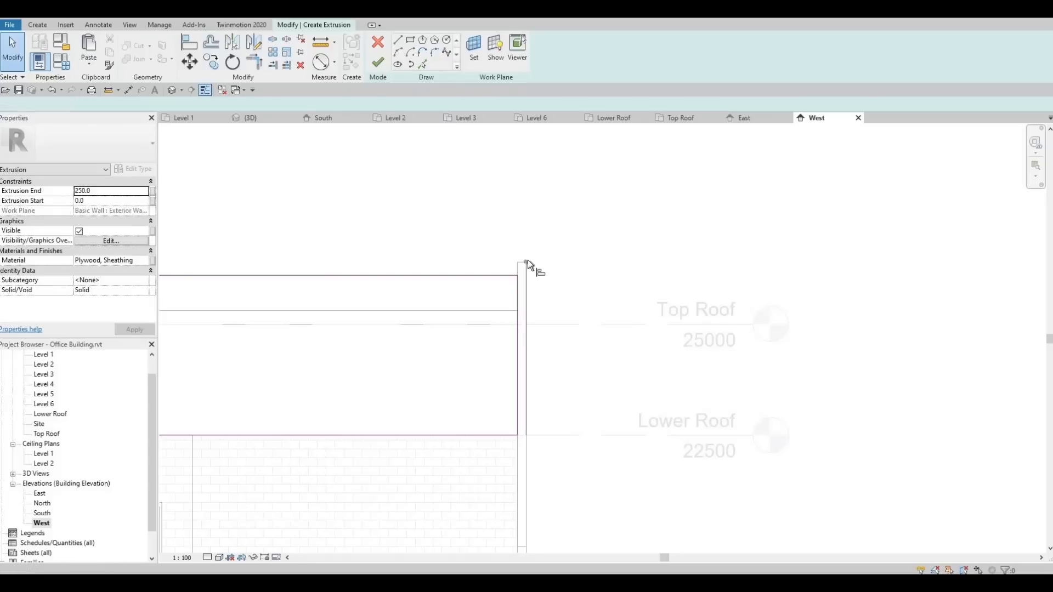
key(a)
key(l)
scroll(529, 254, up, 2)
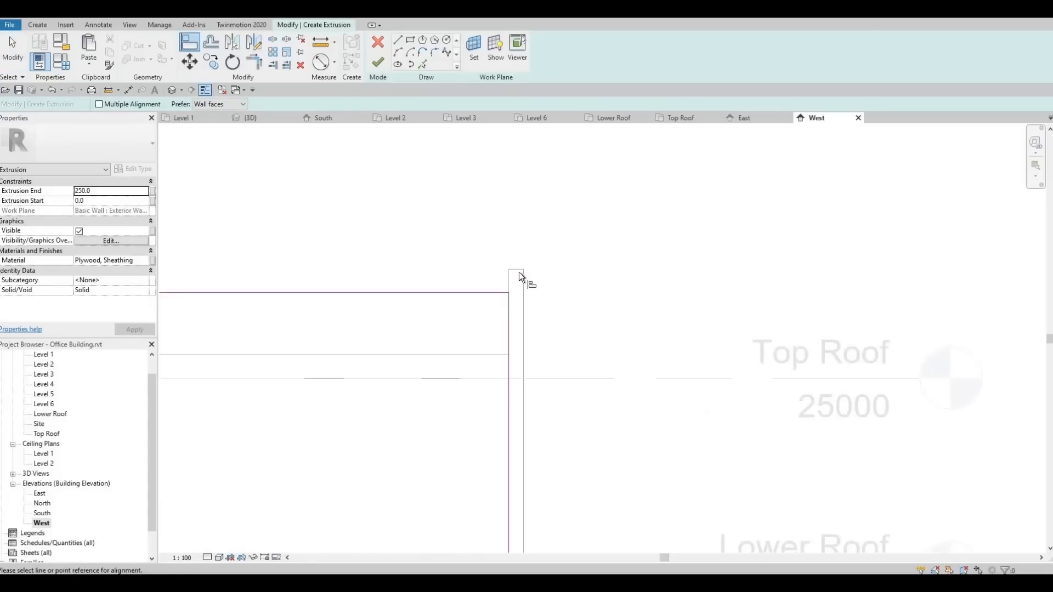
click(523, 263)
click(468, 295)
Align the profile's short vertical line above the balconies with the outer face of the existing facade panel.
mouse_move(484, 312)
middle_down()
mouse_move(515, 362)
mouse_move(563, 305)
middle_up()
scroll(515, 362, down, 3)
click(565, 305)
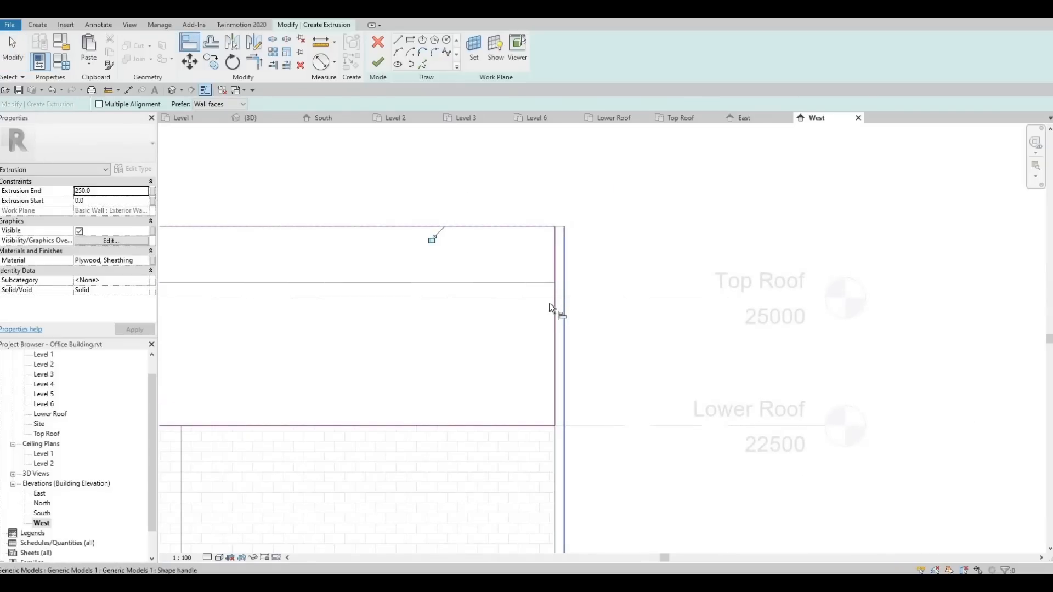
click(551, 304)
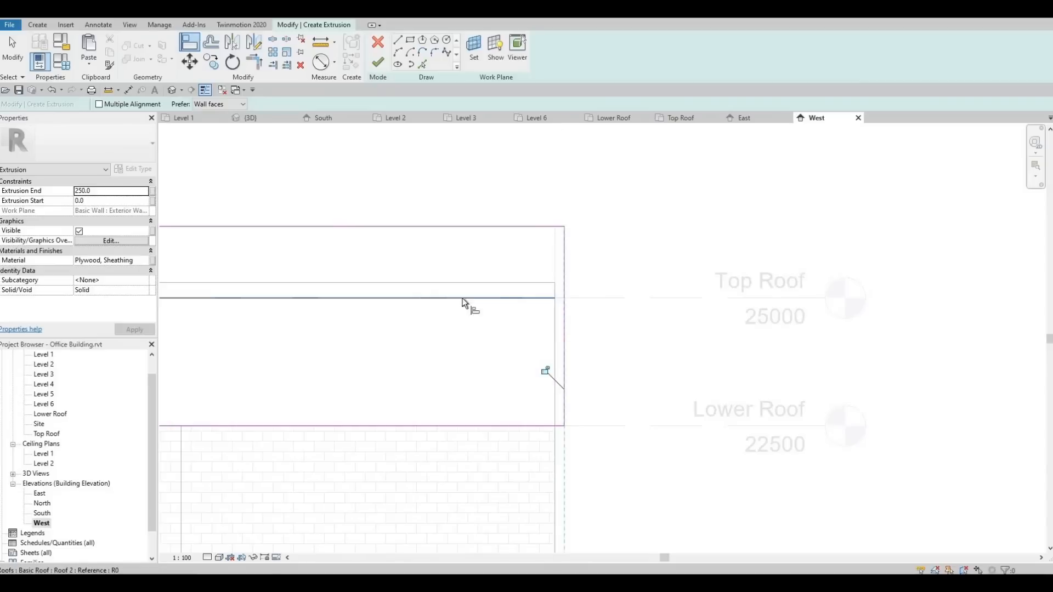
Align the long vertical profile line with the interior wall's edge beside the balcony doors.
middle_drag(545, 412, 582, 284)
scroll(581, 284, down, 2)
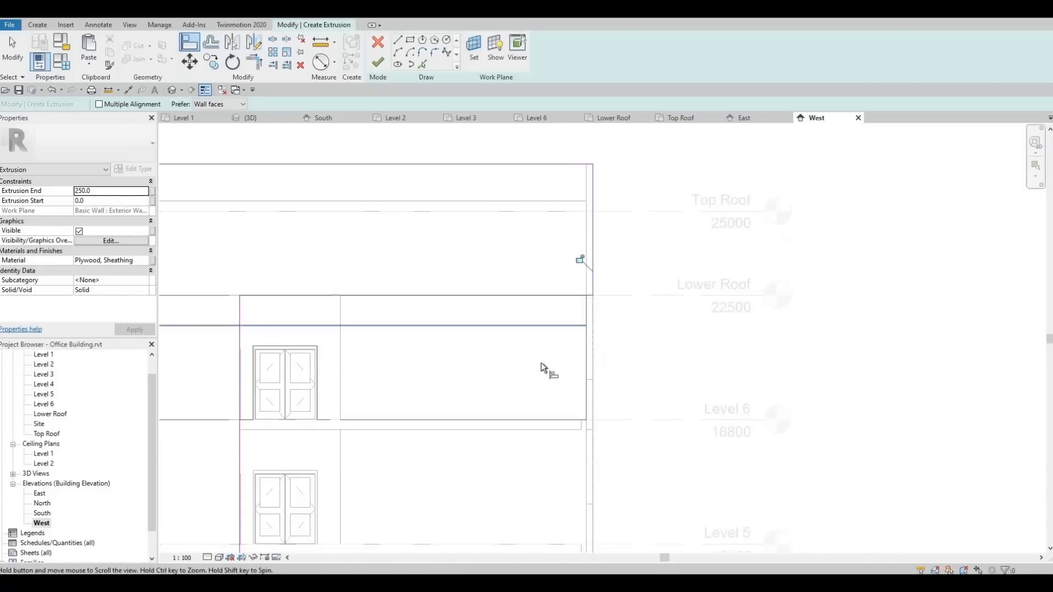
middle_drag(561, 344, 572, 313)
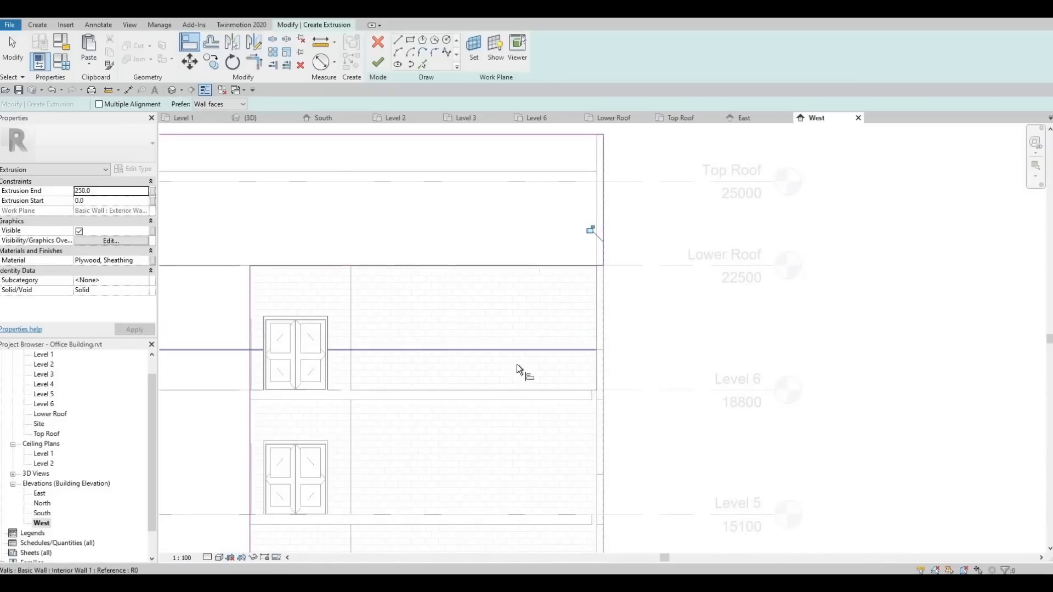
middle_drag(398, 368, 417, 326)
middle_drag(333, 239, 366, 233)
scroll(378, 238, up, 2)
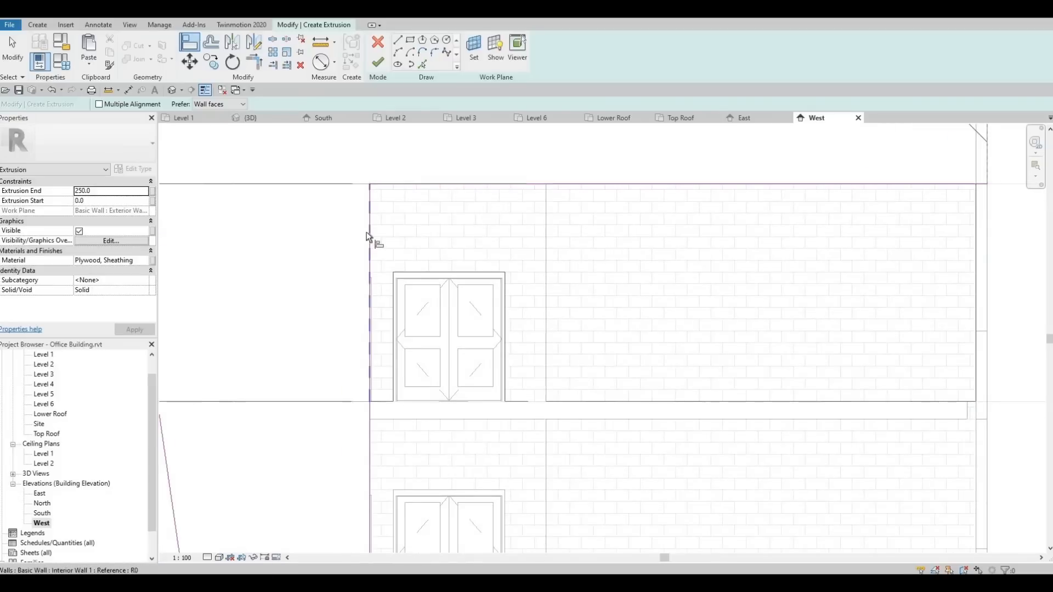
click(367, 228)
click(367, 328)
Draw a horizontal line along Level 2 joining the lower ends of the slanted line and the long vertical line.
middle_drag(388, 485, 393, 376)
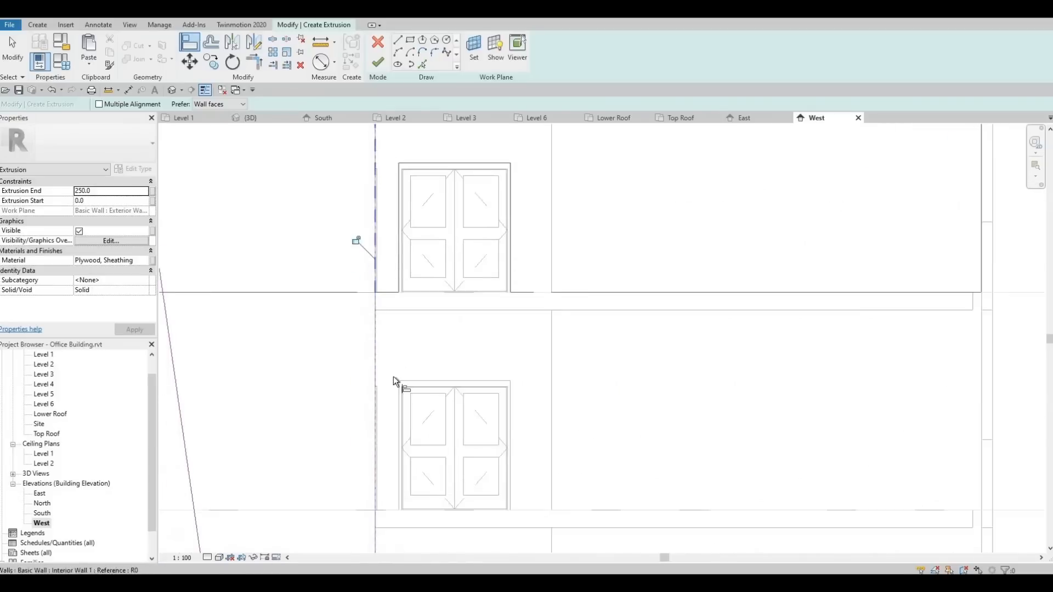
scroll(394, 376, down, 3)
middle_drag(391, 541, 444, 358)
scroll(442, 358, up, 2)
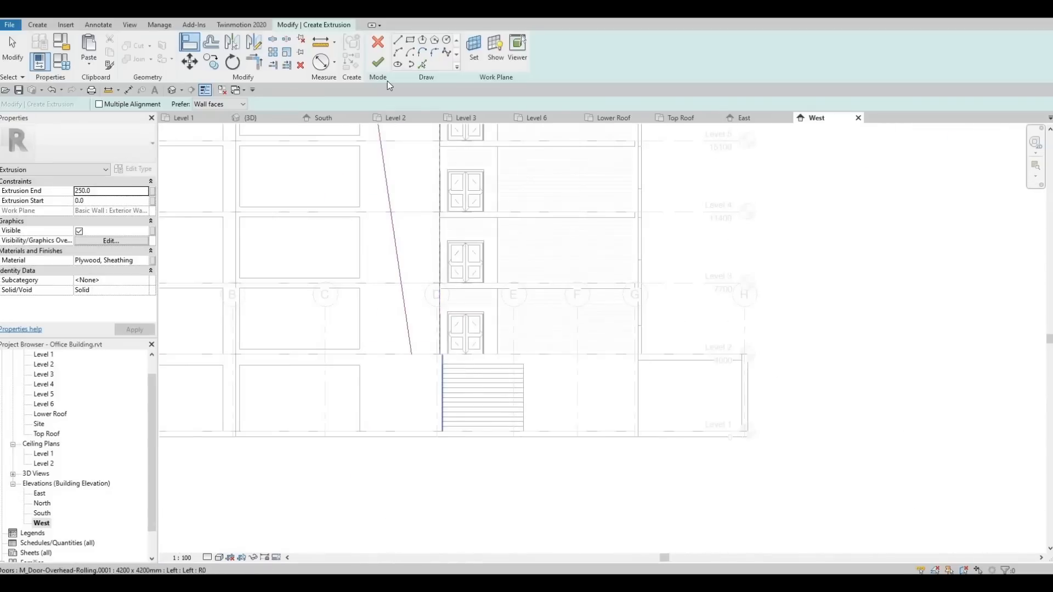
click(399, 41)
click(389, 354)
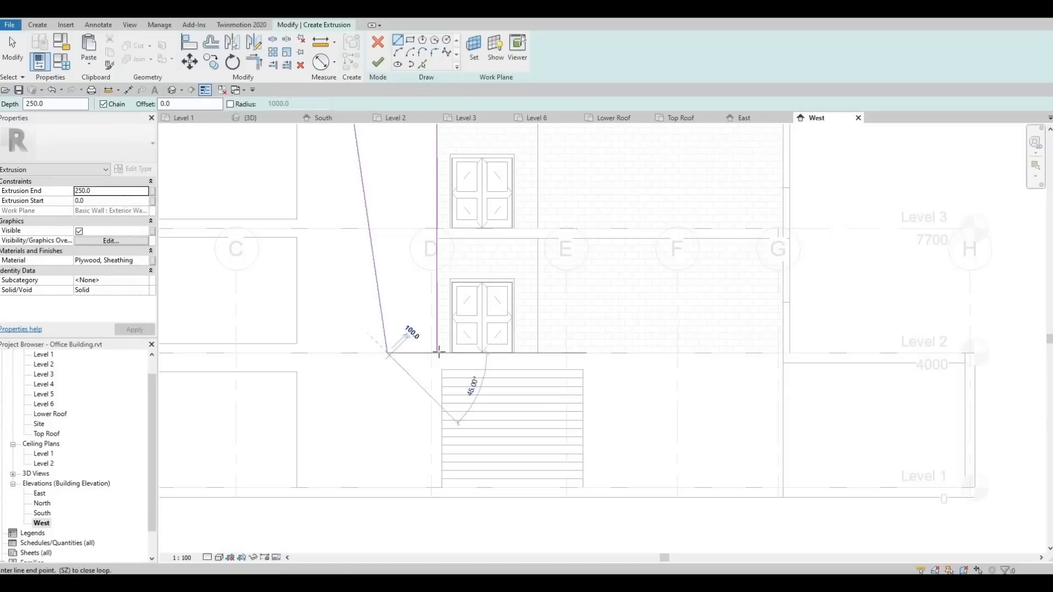
click(437, 354)
middle_drag(573, 347, 454, 309)
scroll(454, 309, down, 4)
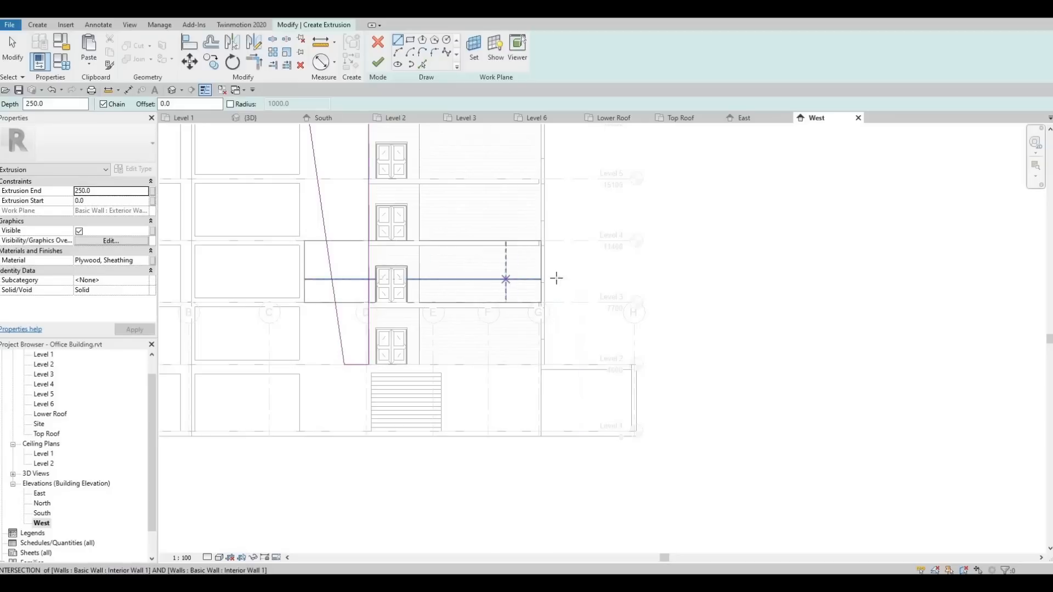
scroll(542, 282, up, 4)
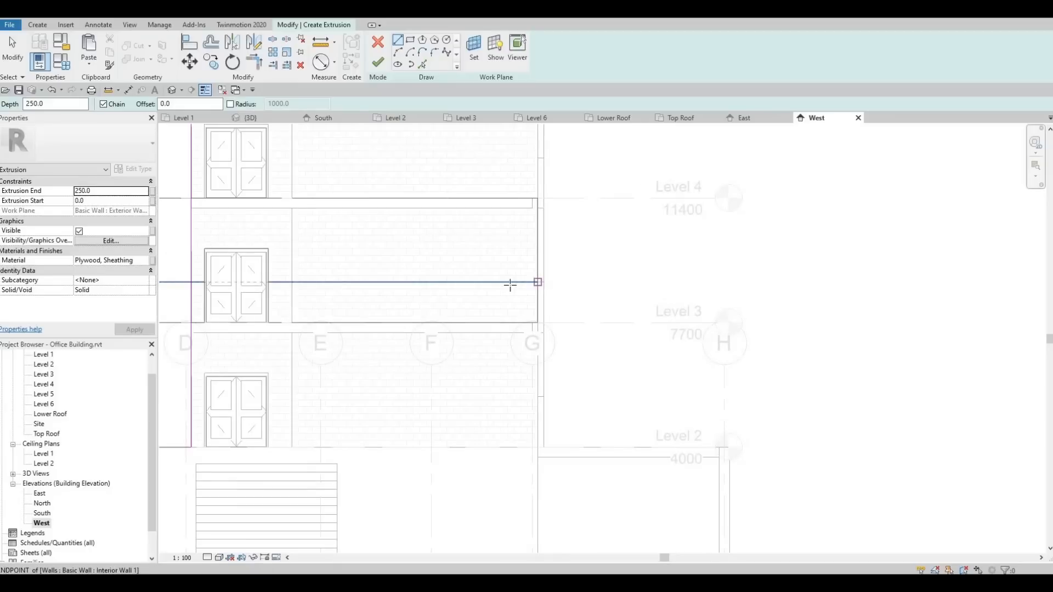
Draw a horizontal profile line above Level 6, from the facade panel's edge endpoint to just past the long vertical profile line.
middle_drag(497, 291, 527, 323)
scroll(528, 324, down, 3)
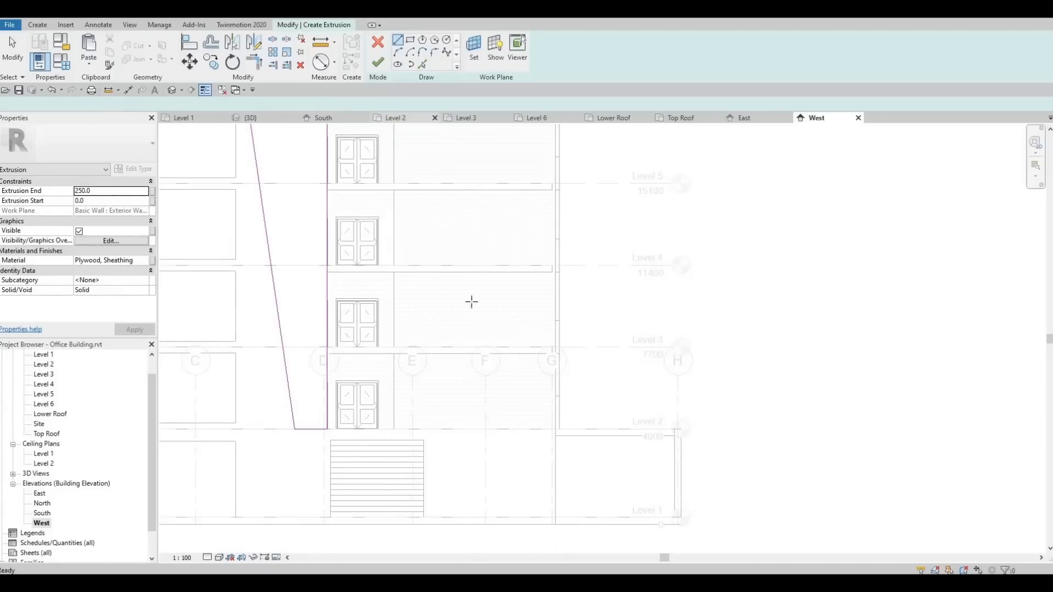
scroll(517, 156, up, 1)
middle_drag(518, 156, 550, 373)
scroll(568, 268, up, 4)
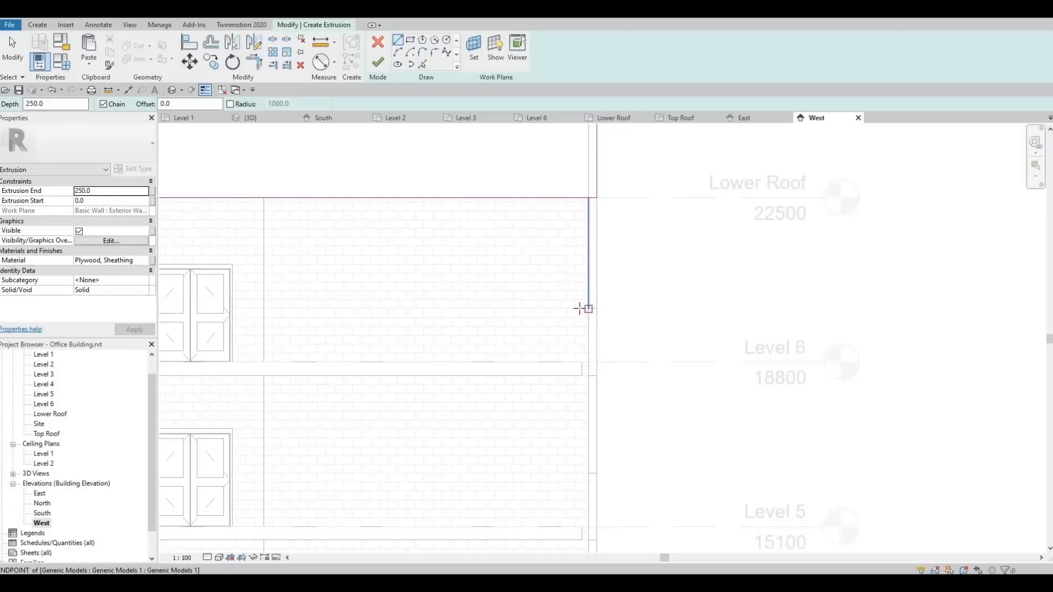
click(579, 309)
middle_drag(273, 334, 504, 314)
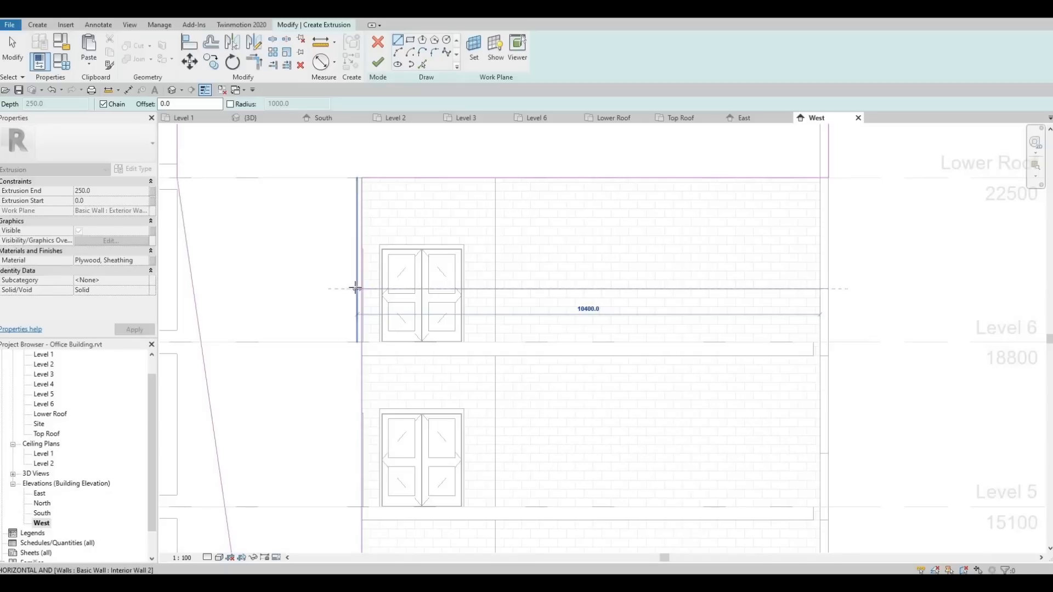
click(342, 288)
key(Escape)
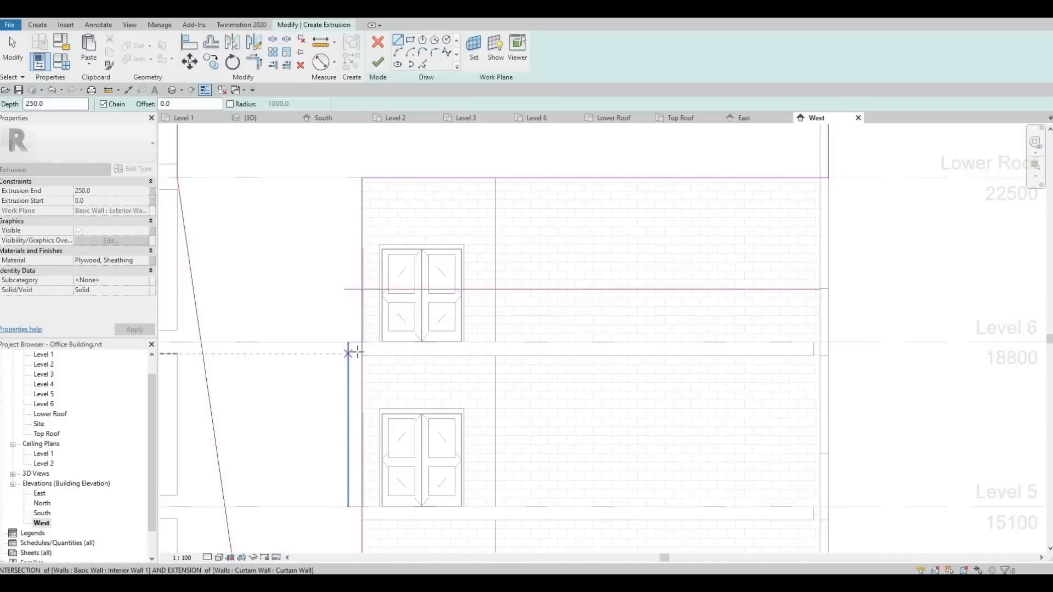
click(354, 353)
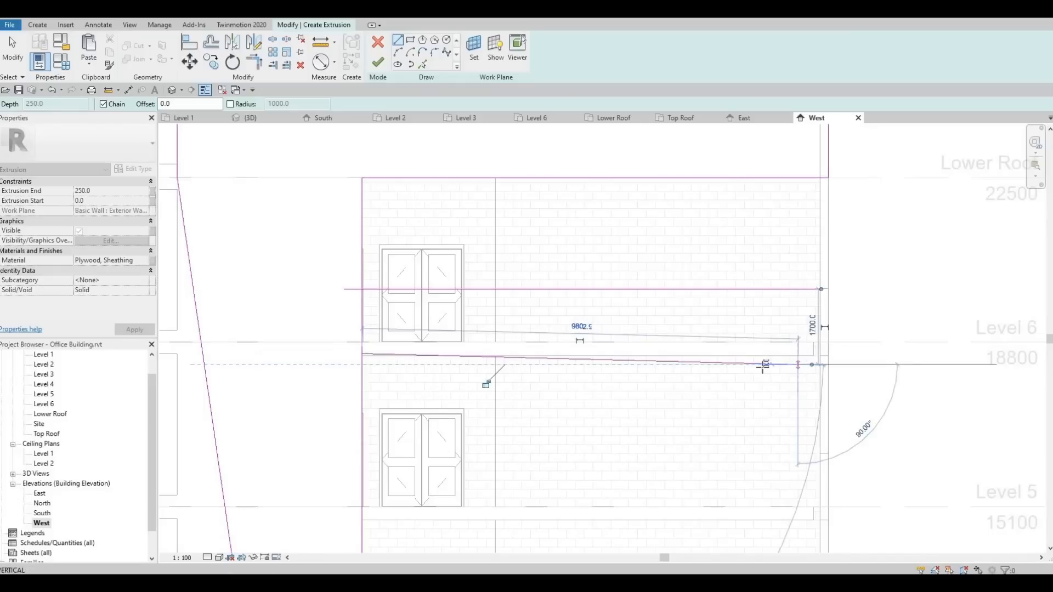
key(Escape)
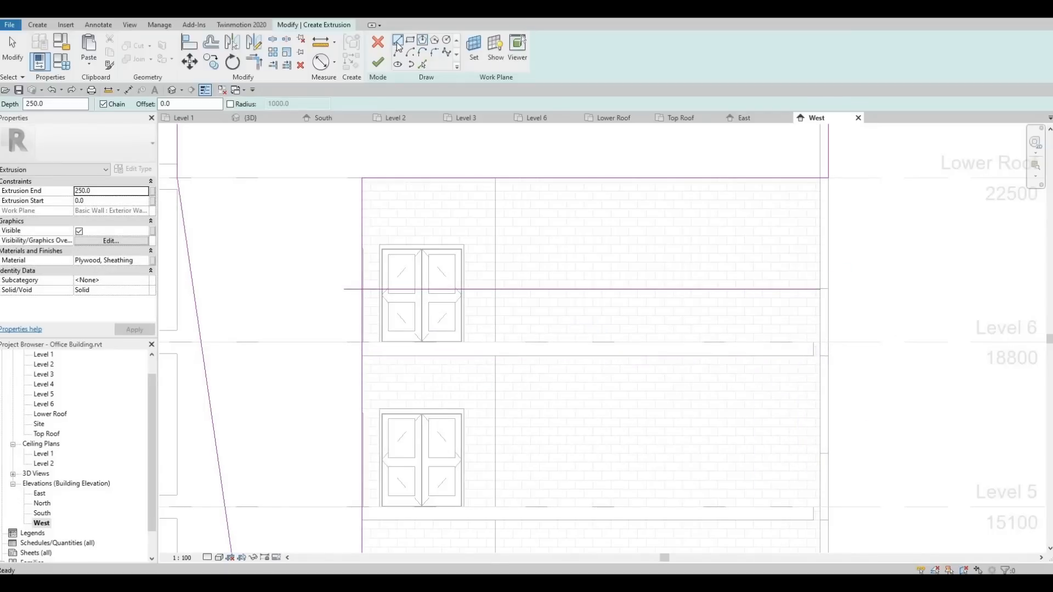
key(Escape)
Pick the bottom edge of the Level 6 balcony slab to create a profile line.
click(422, 64)
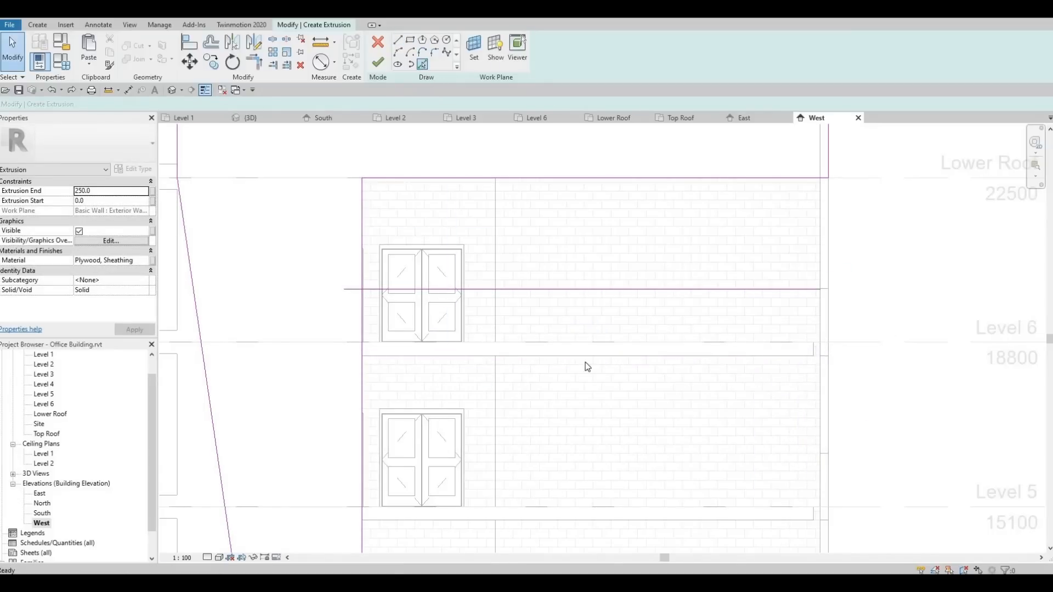
click(590, 355)
middle_drag(853, 351, 692, 360)
scroll(735, 353, up, 2)
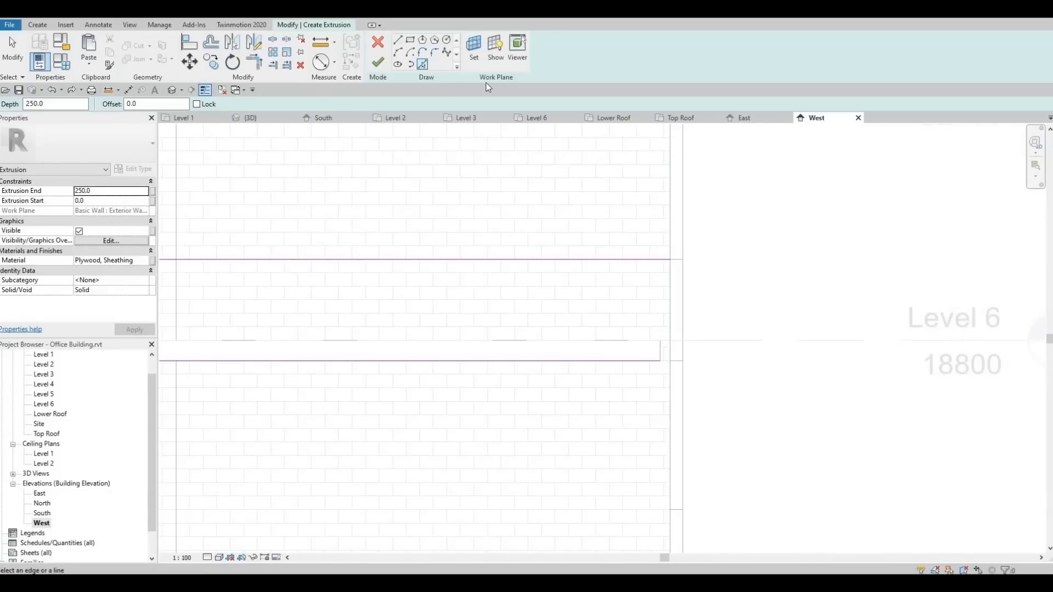
Draw a vertical line about 1500 mm long down the facade panel's outer face, from the upper band line's height to the slab's underside.
key(l)
key(i)
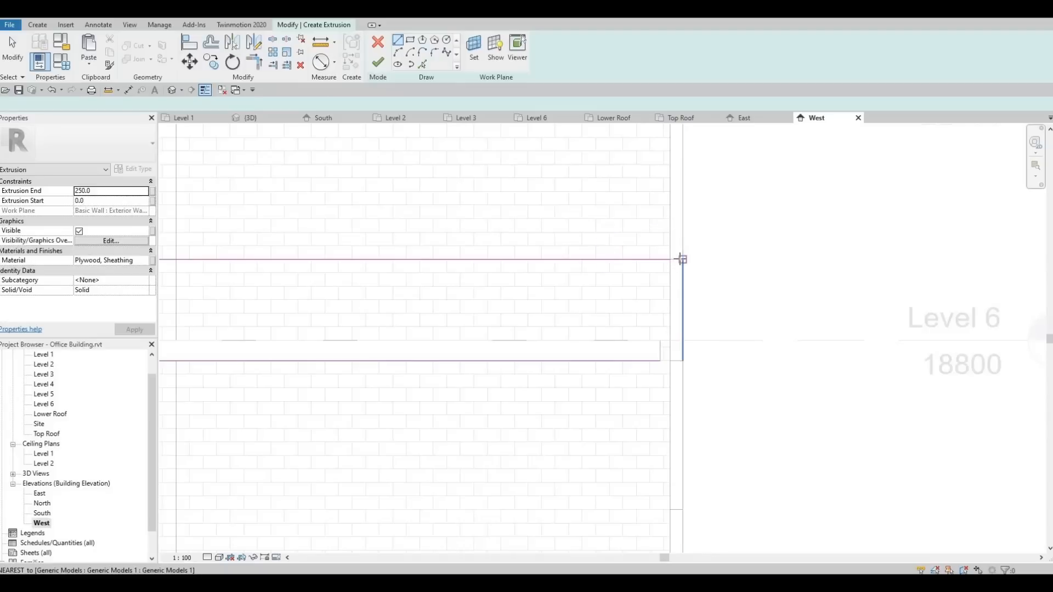
click(682, 259)
click(682, 360)
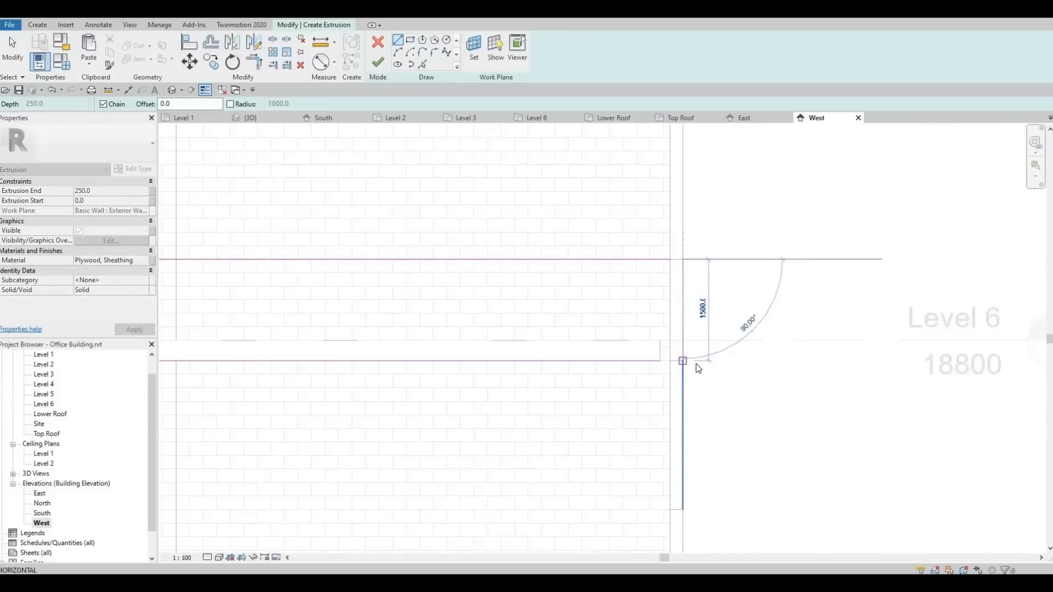
key(Escape)
key(Escape)
Trim the upper and lower horizontal lines of the Level 6 band to corners with the short vertical line on the panel's outer face.
click(641, 363)
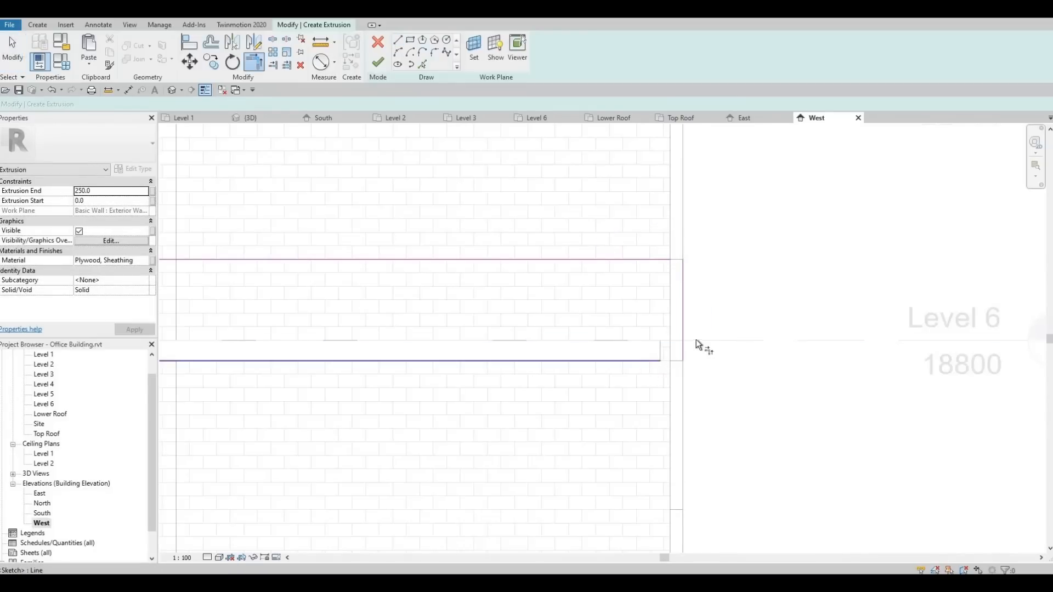
click(684, 341)
click(649, 258)
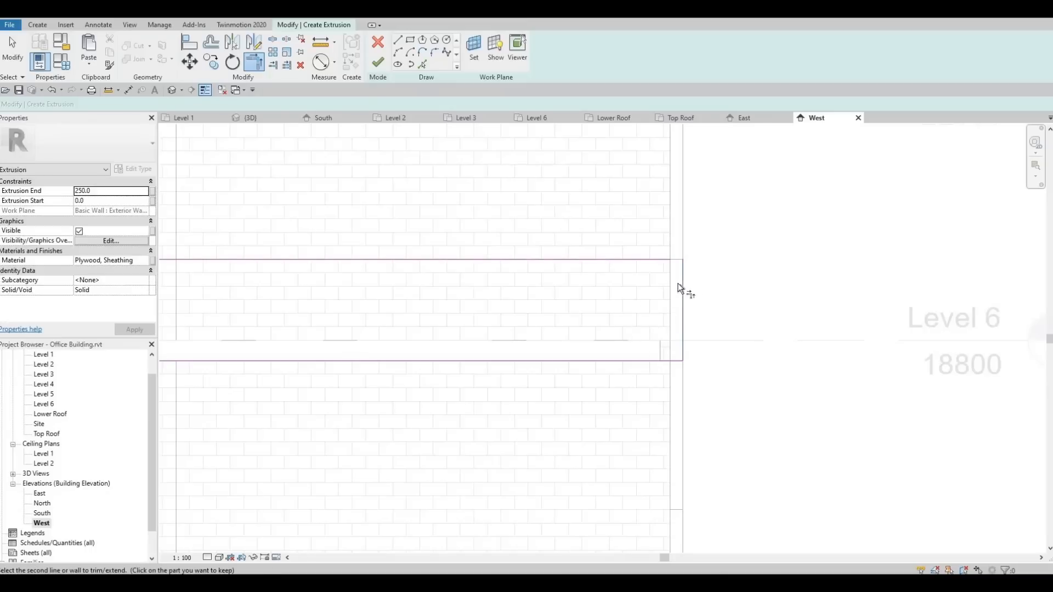
scroll(626, 262, up, 3)
click(626, 258)
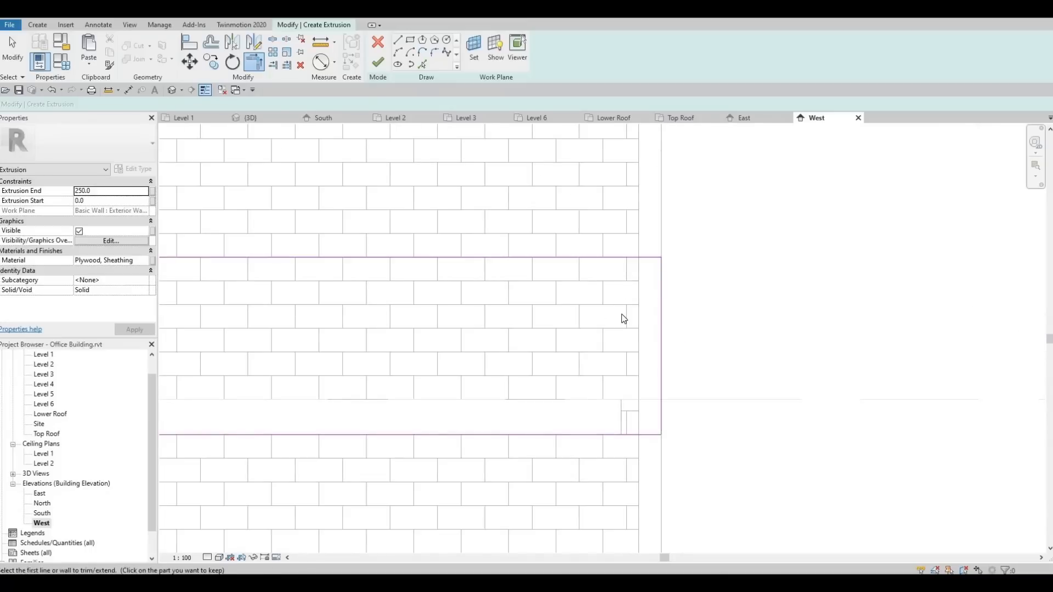
scroll(780, 357, down, 1)
middle_drag(779, 357, 776, 338)
scroll(198, 411, down, 2)
middle_drag(199, 411, 516, 355)
key(Escape)
Shorten the picked slab-edge line so its free end stops just beyond the long vertical profile line beside the balcony doors.
scroll(430, 280, up, 4)
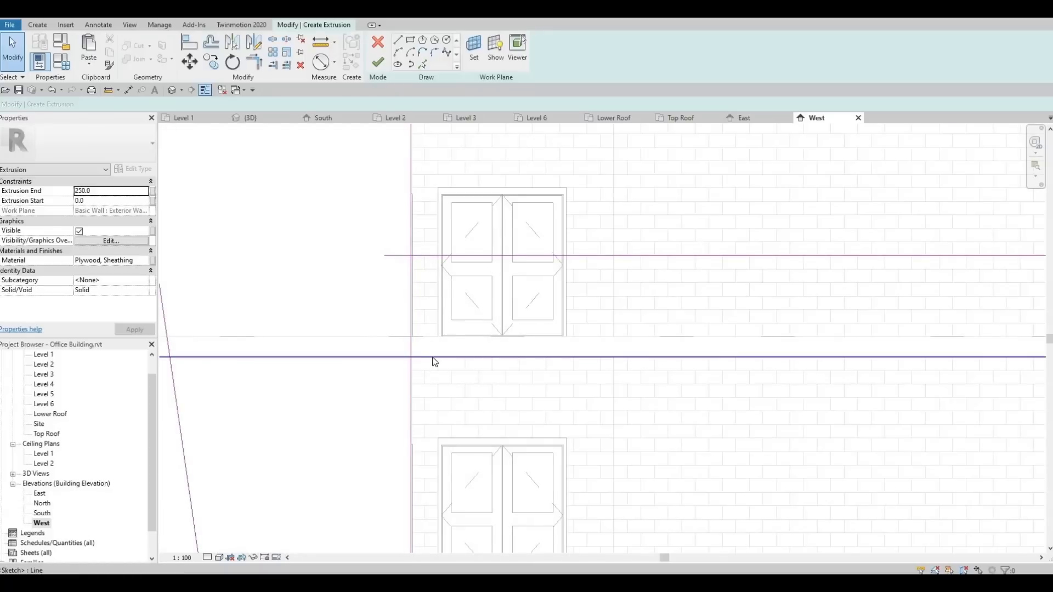
scroll(420, 362, down, 4)
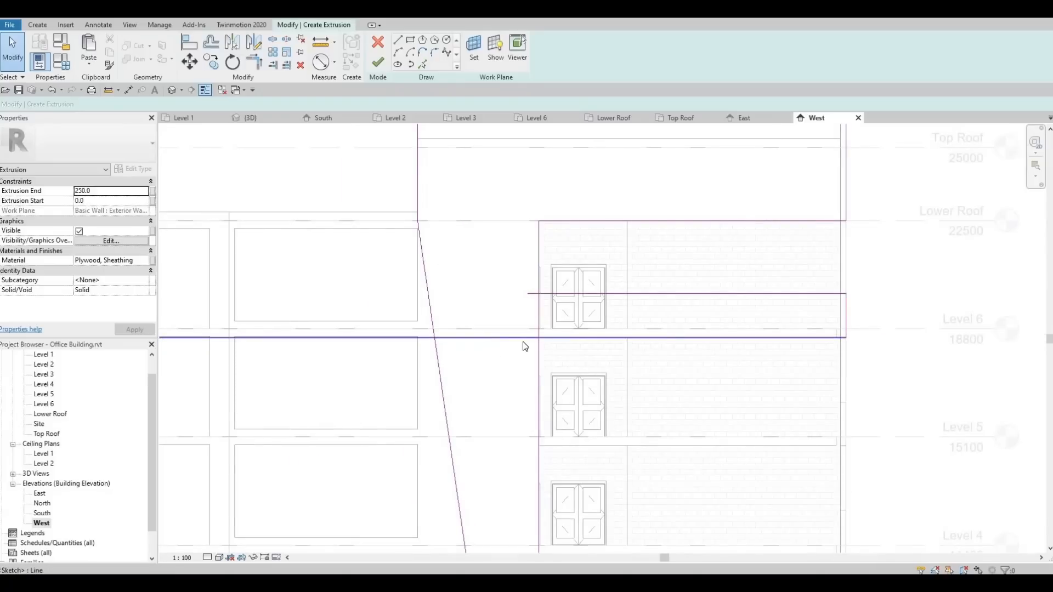
click(488, 338)
scroll(503, 321, down, 2)
middle_drag(502, 322, 774, 295)
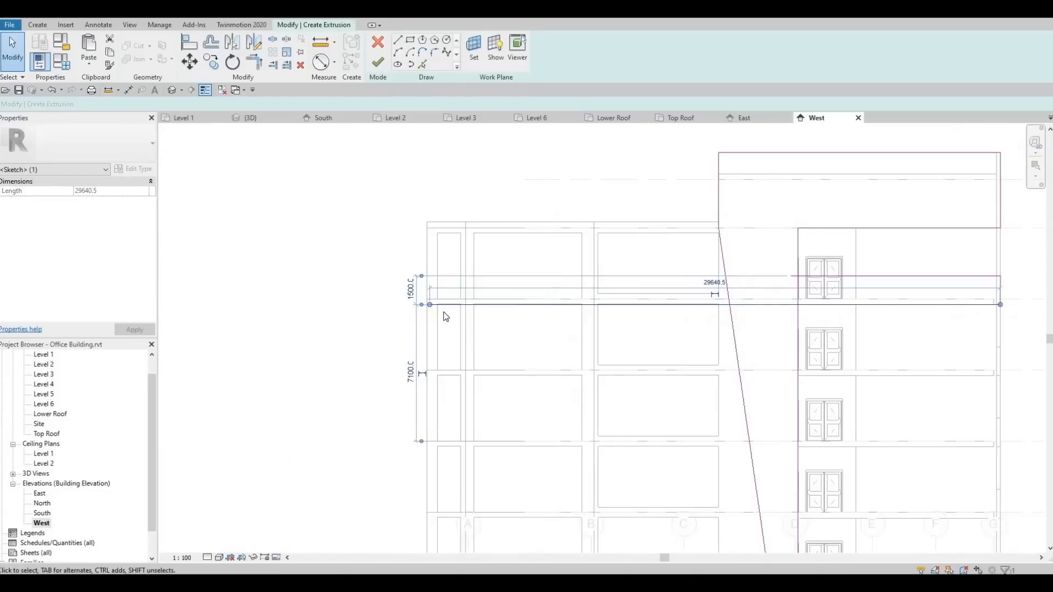
drag(753, 311, 783, 304)
middle_drag(899, 343, 581, 355)
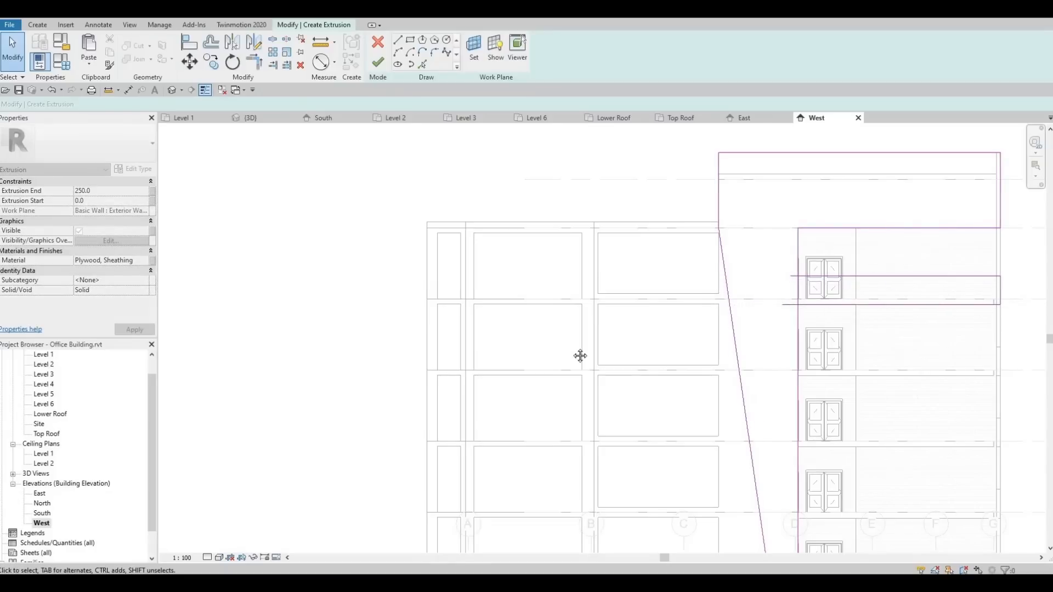
Copy the connected three-line Level 6 band with multiple copies enabled, placing the first copy at the underside of the Level 5 slab.
middle_drag(524, 339, 432, 358)
scroll(432, 351, up, 3)
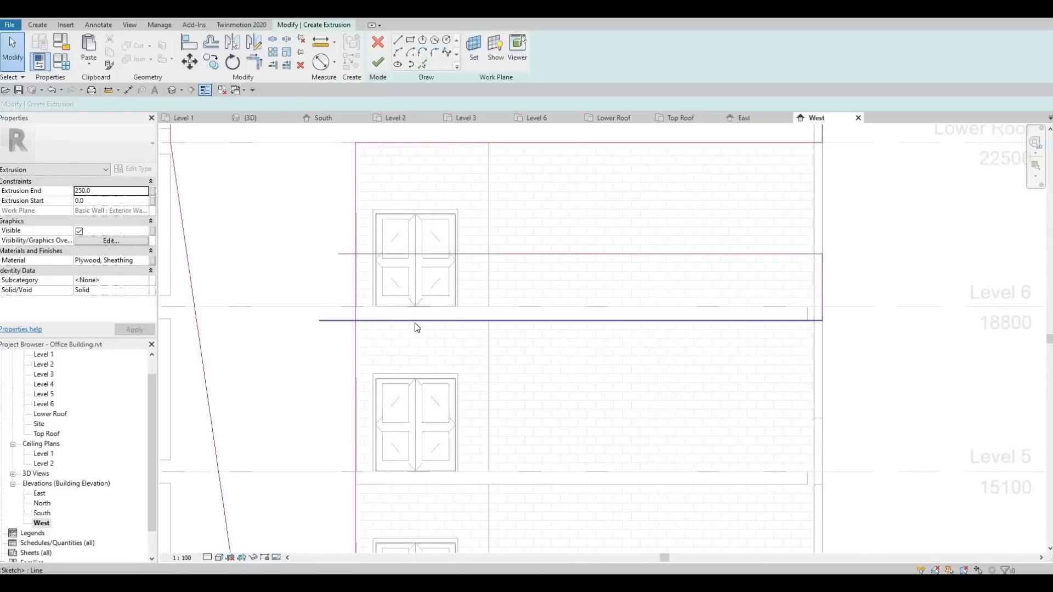
key(Tab)
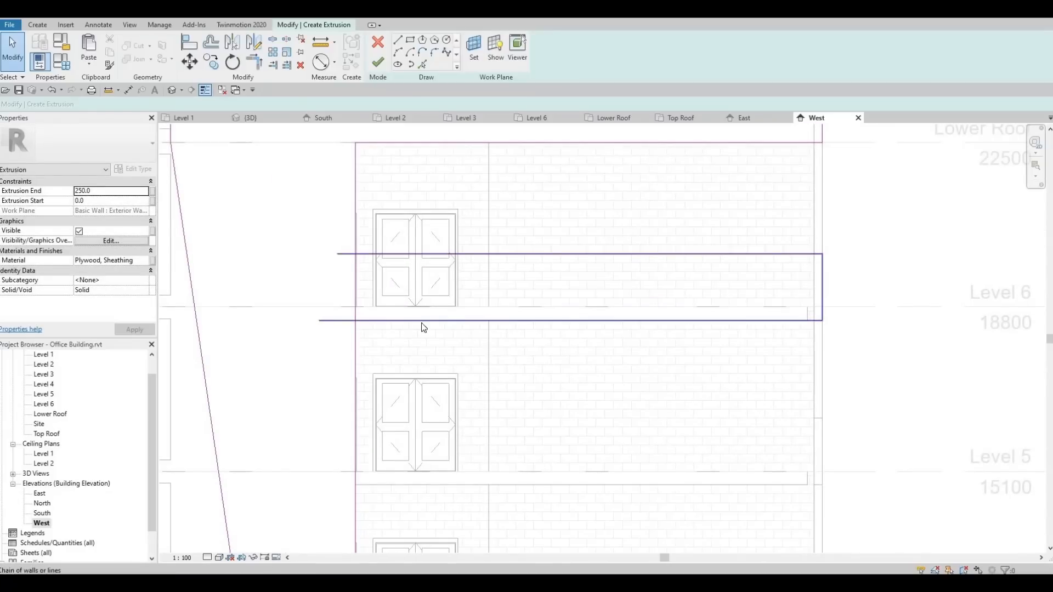
click(421, 324)
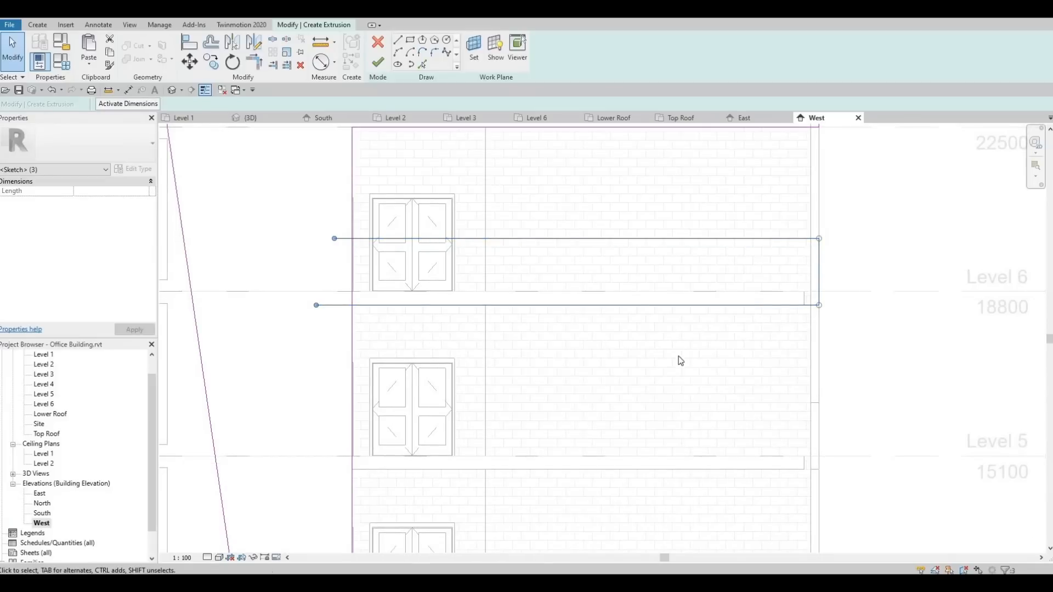
middle_drag(800, 424, 638, 427)
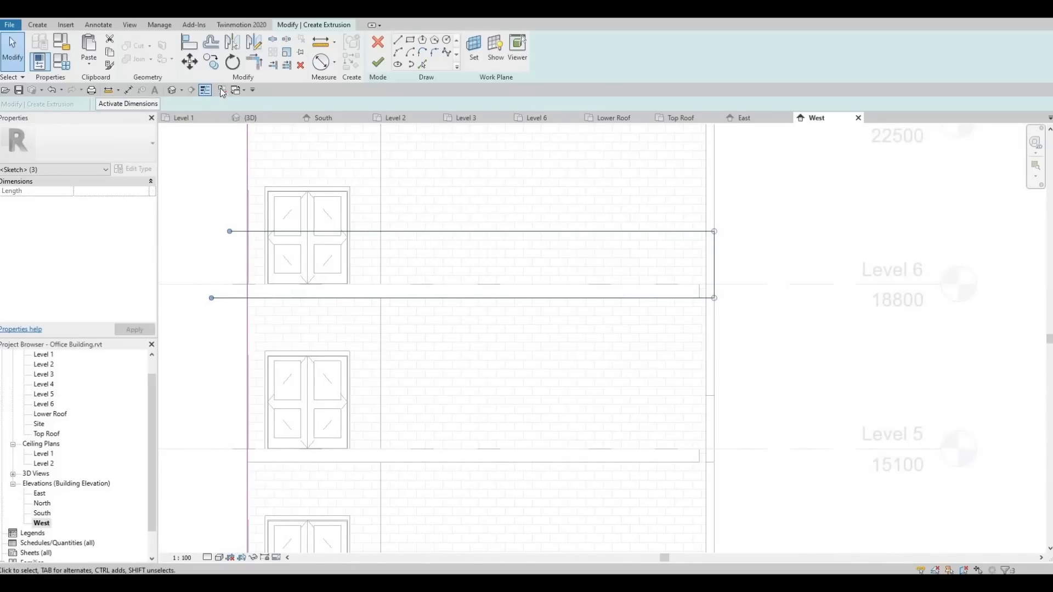
click(181, 104)
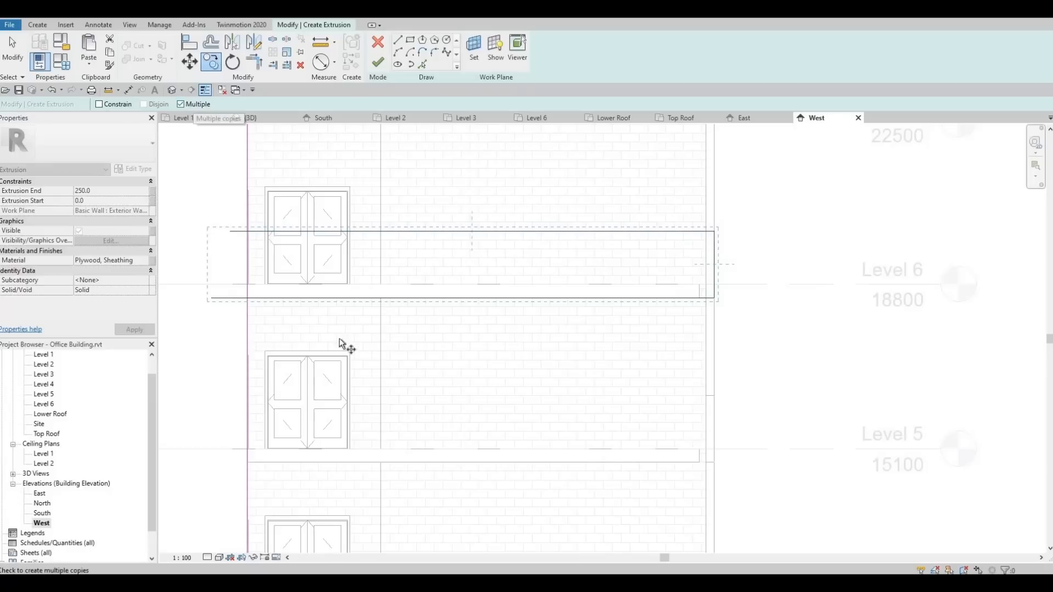
scroll(261, 282, up, 2)
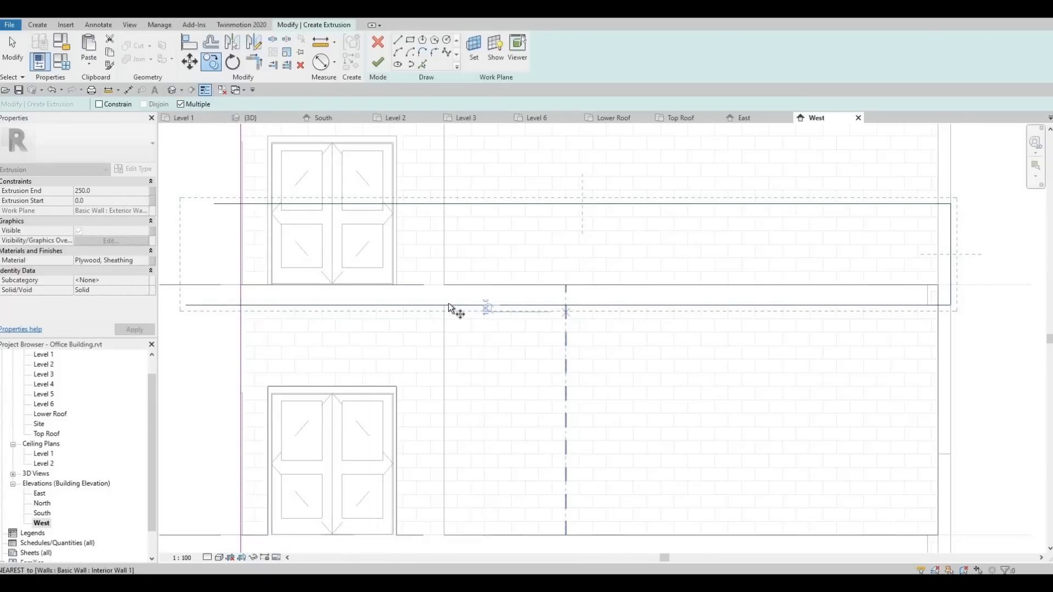
click(443, 305)
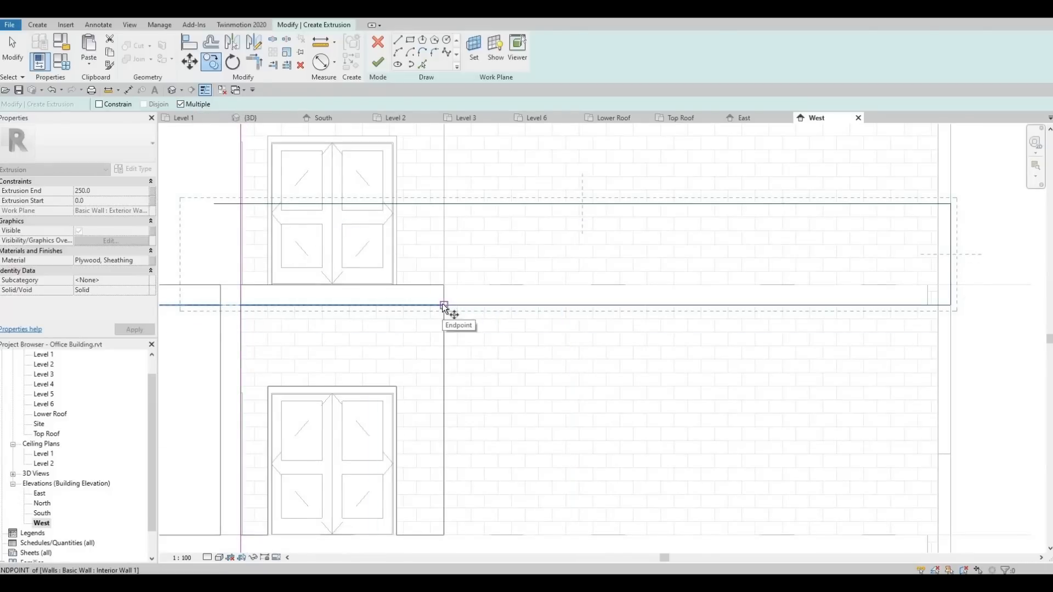
middle_drag(446, 447, 444, 252)
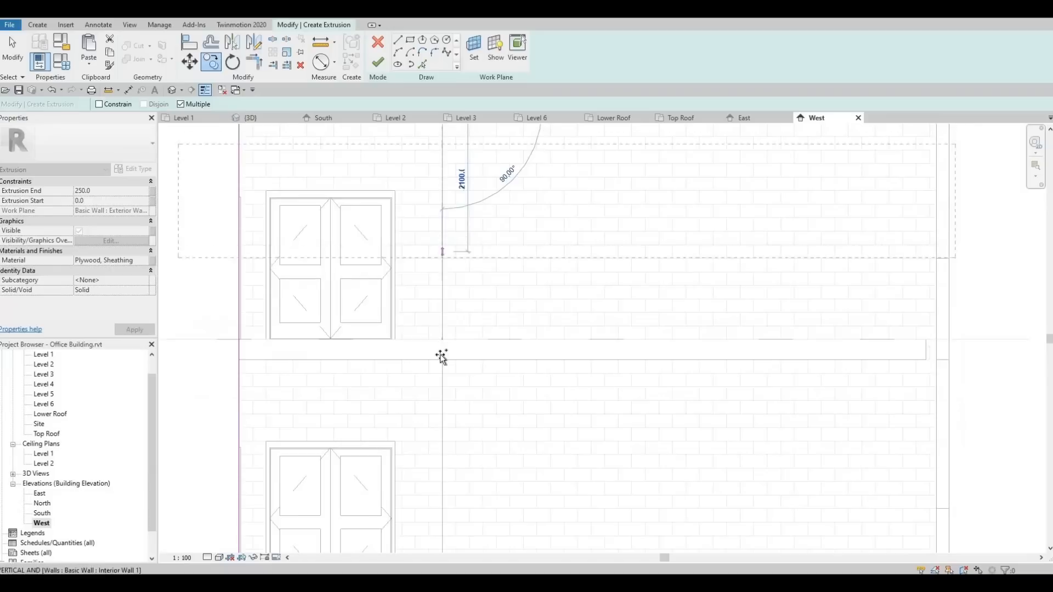
click(441, 360)
Place further copies of the balcony band at the undersides of the Level 4 and Level 3 slabs.
middle_drag(454, 528, 454, 377)
middle_drag(444, 461, 446, 365)
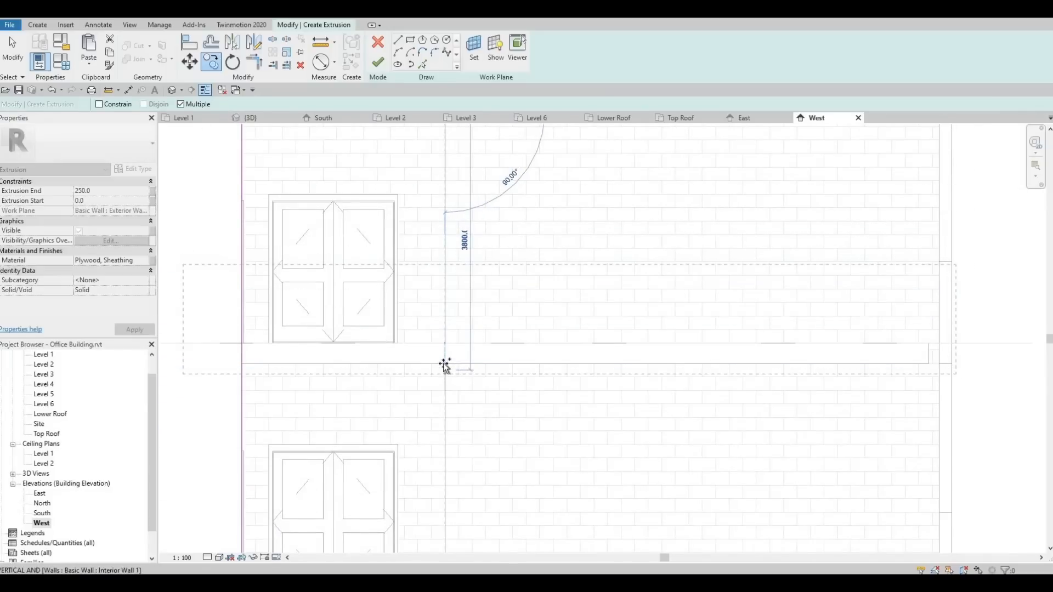
click(445, 364)
middle_drag(452, 421, 454, 212)
middle_drag(441, 393, 439, 331)
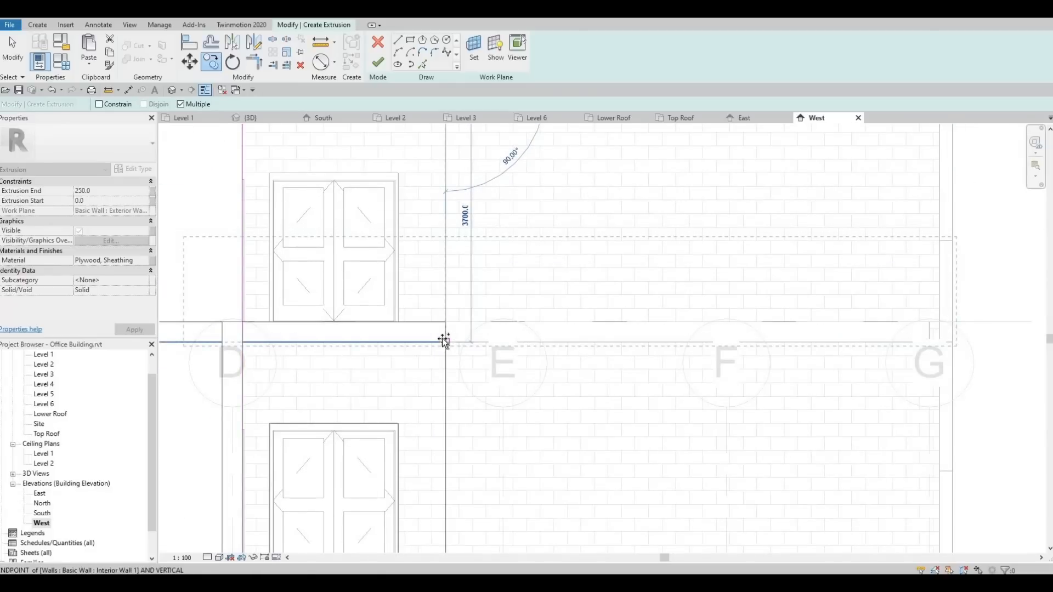
scroll(444, 344, up, 1)
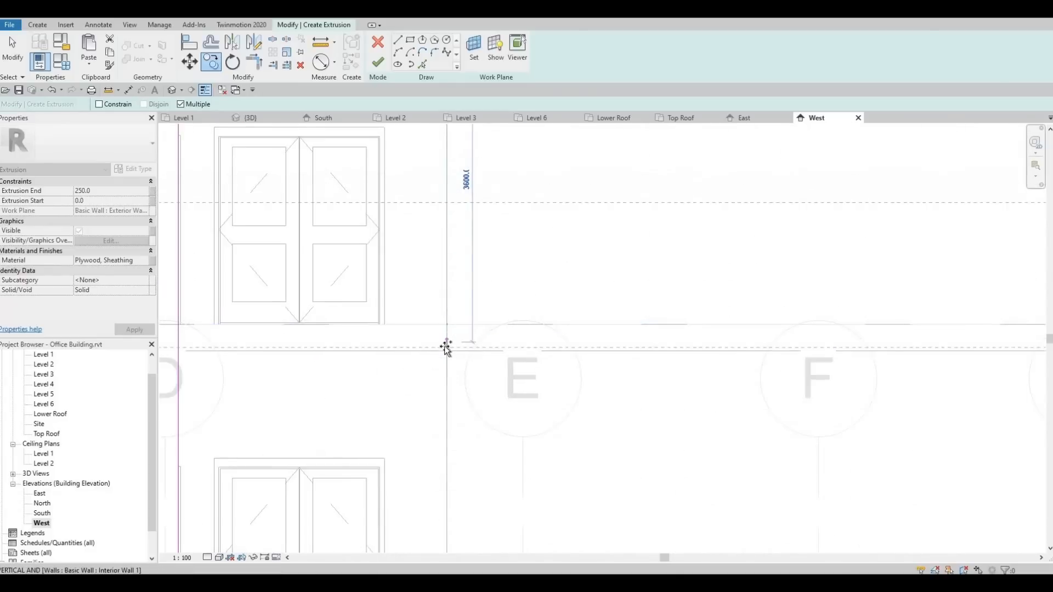
click(446, 350)
Place the last copy of the balcony band at Level 2 and end the copying.
scroll(453, 303, down, 2)
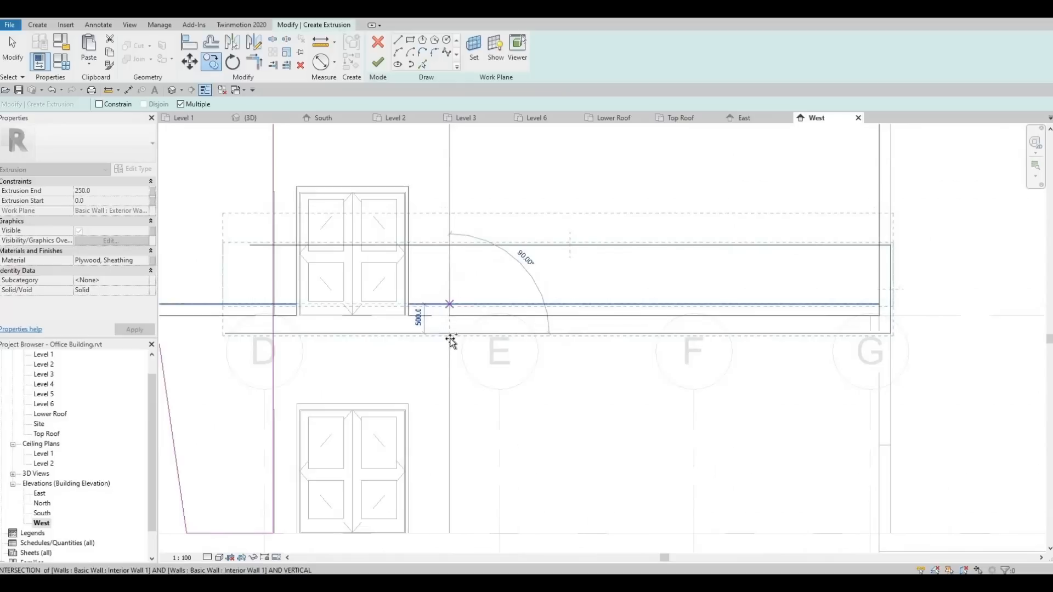
middle_drag(452, 373, 463, 230)
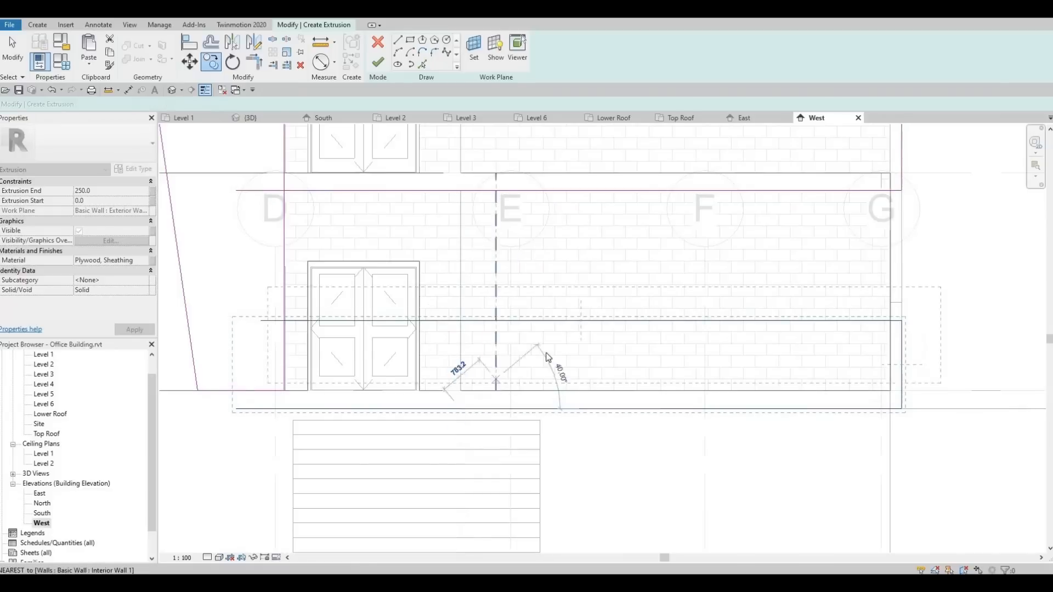
click(555, 361)
middle_drag(545, 361, 402, 364)
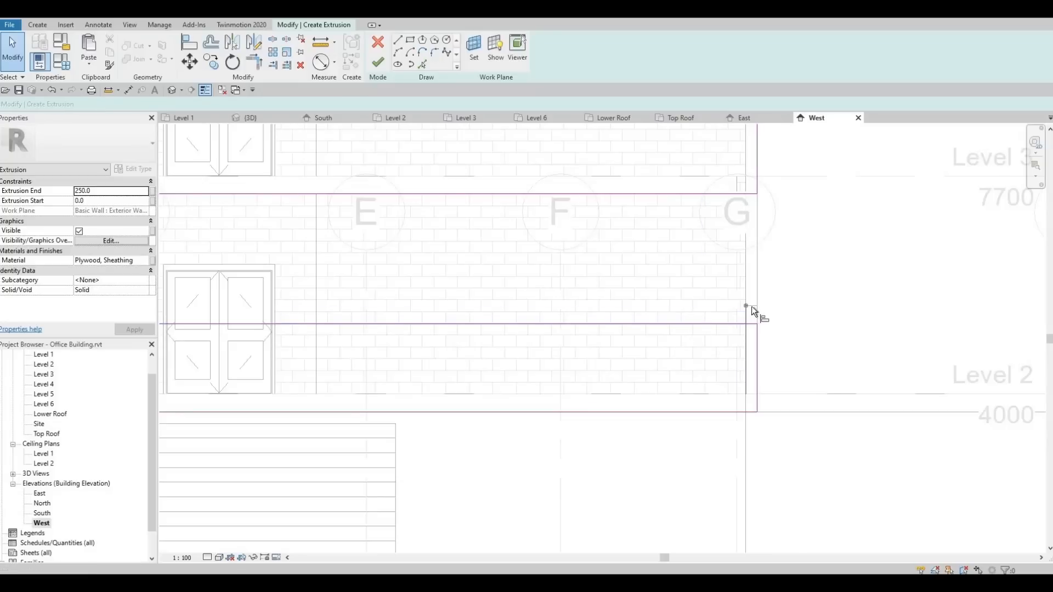
Align the upper line of the Level 2 band with the horizontal edge of the existing facade panel.
key(l)
click(744, 323)
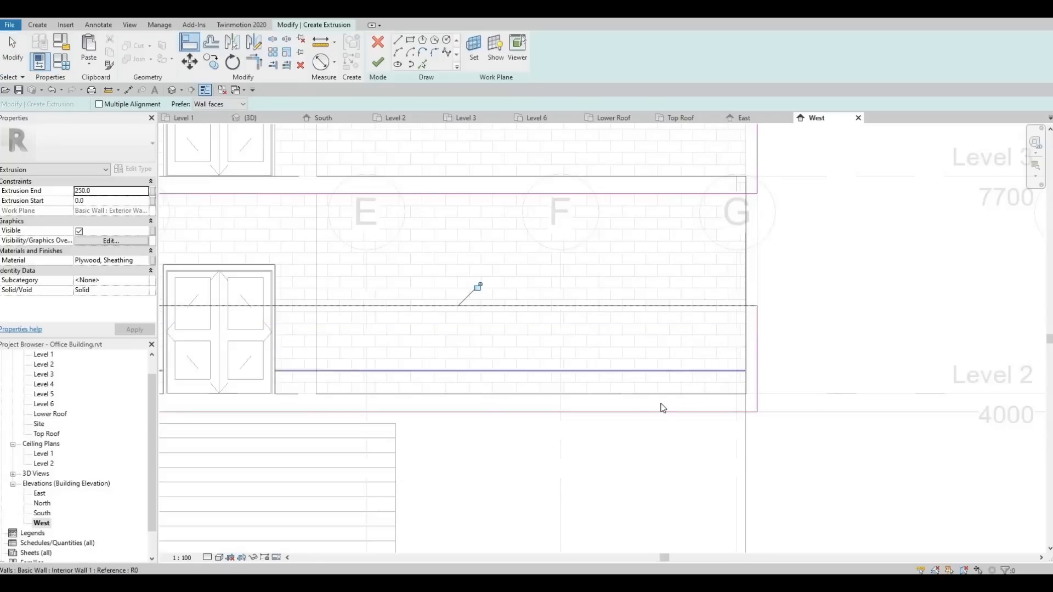
key(Escape)
key(Escape)
Align the lower line of the Level 2 band with the wall edge at Level 2.
scroll(529, 397, down, 1)
mouse_move(529, 396)
middle_down()
mouse_move(623, 360)
mouse_move(662, 361)
middle_up()
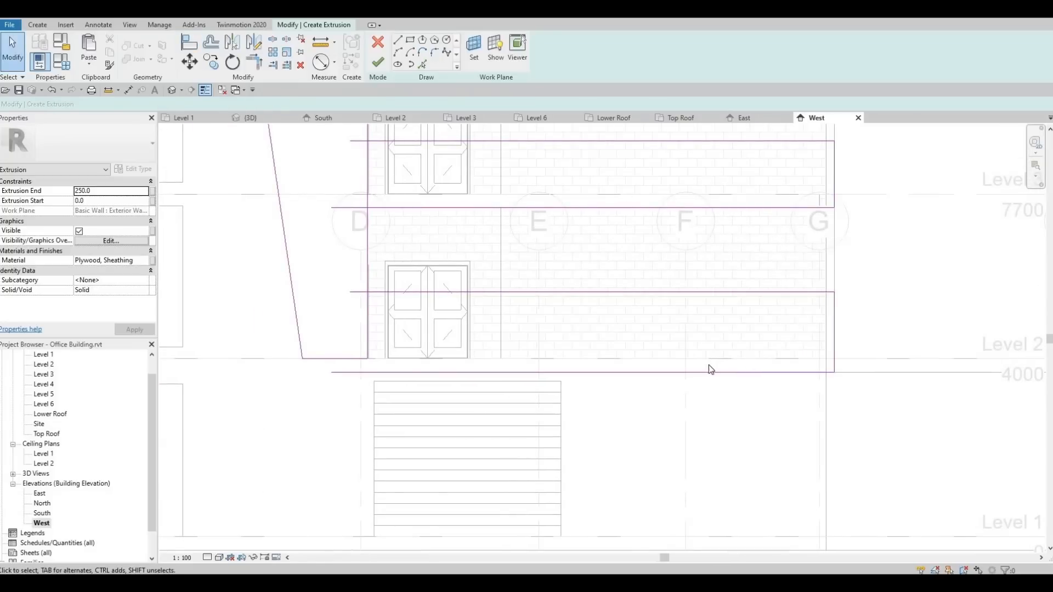
key(a)
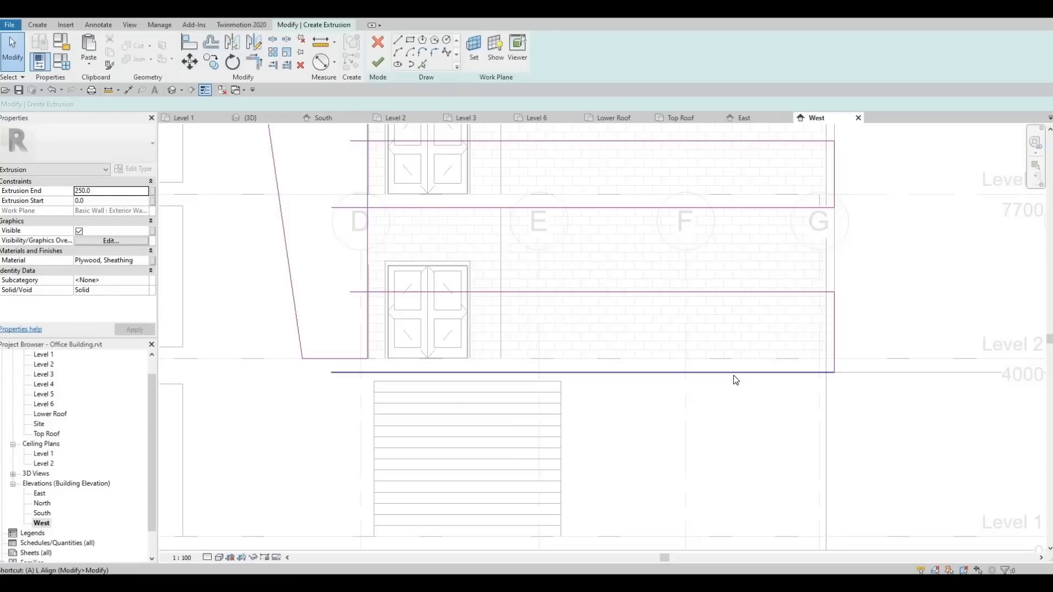
key(l)
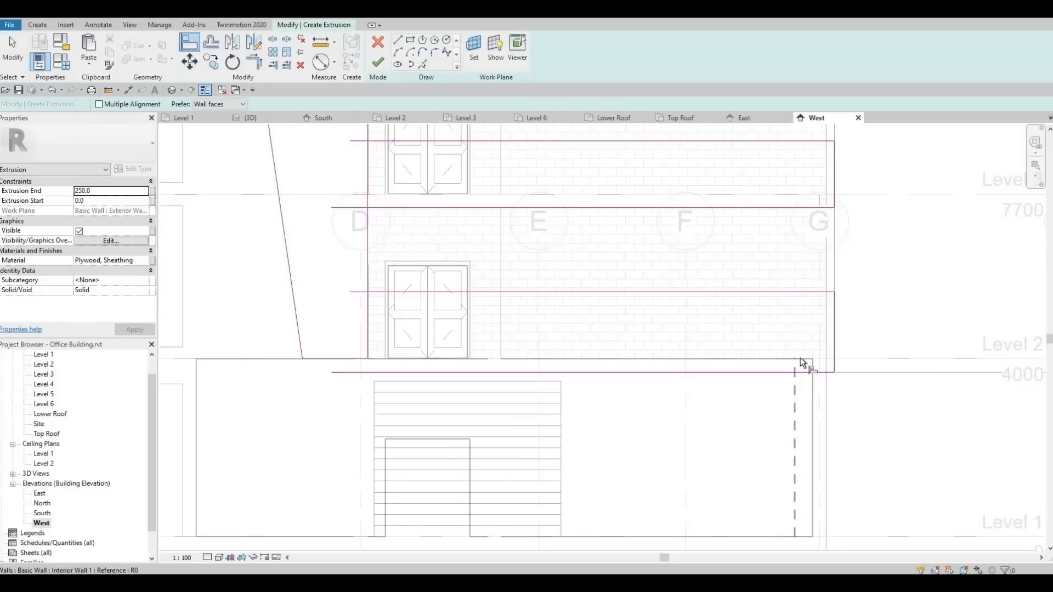
click(801, 358)
click(785, 373)
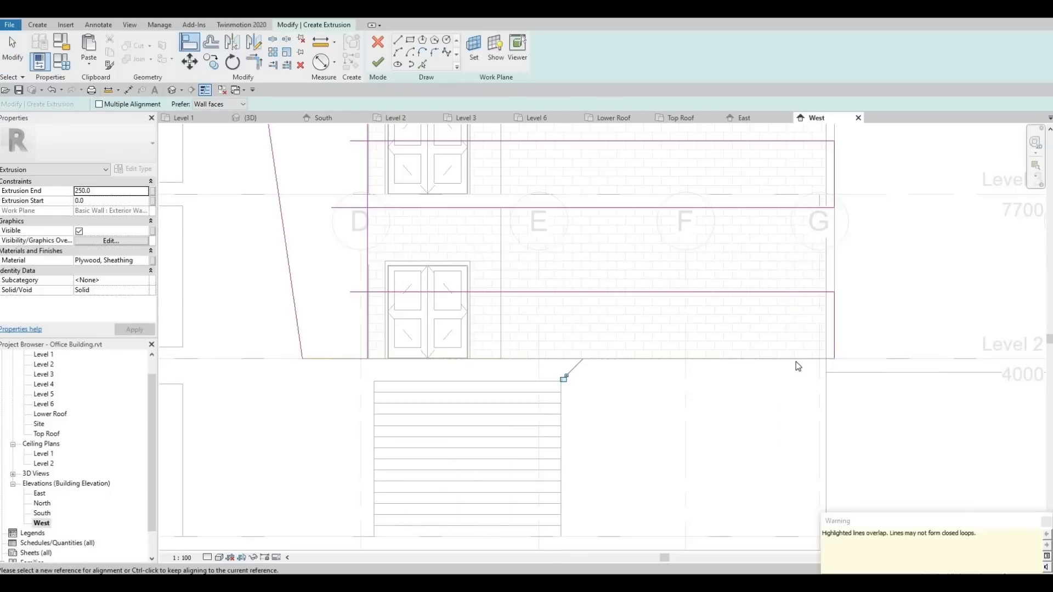
key(Escape)
key(Escape)
Delete the short overlapping base line at Level 2 and trim the band's lower line to meet the slanted line in a corner.
scroll(494, 346, down, 3)
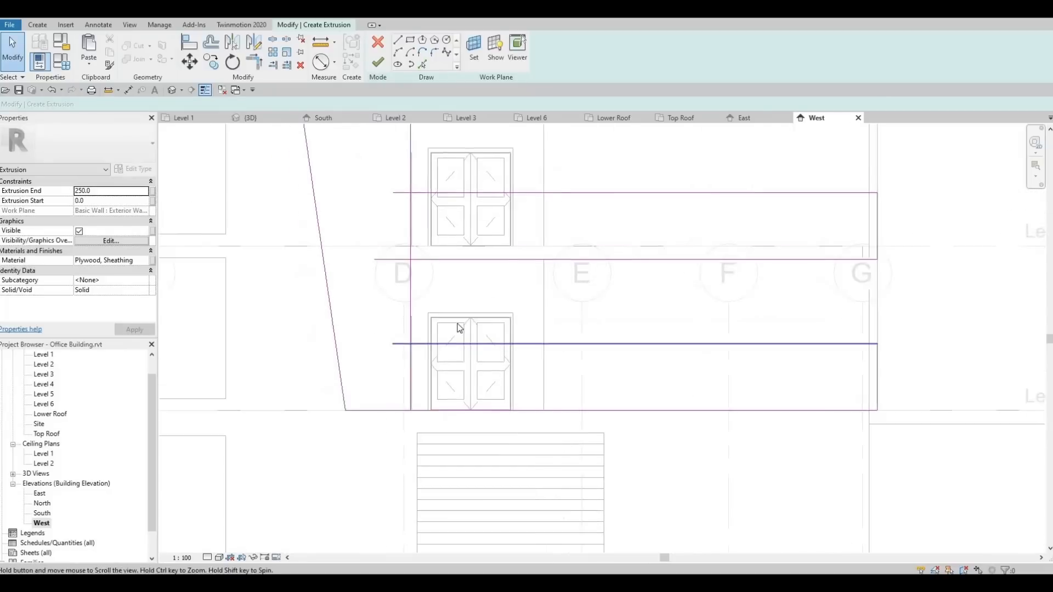
middle_drag(429, 397, 436, 430)
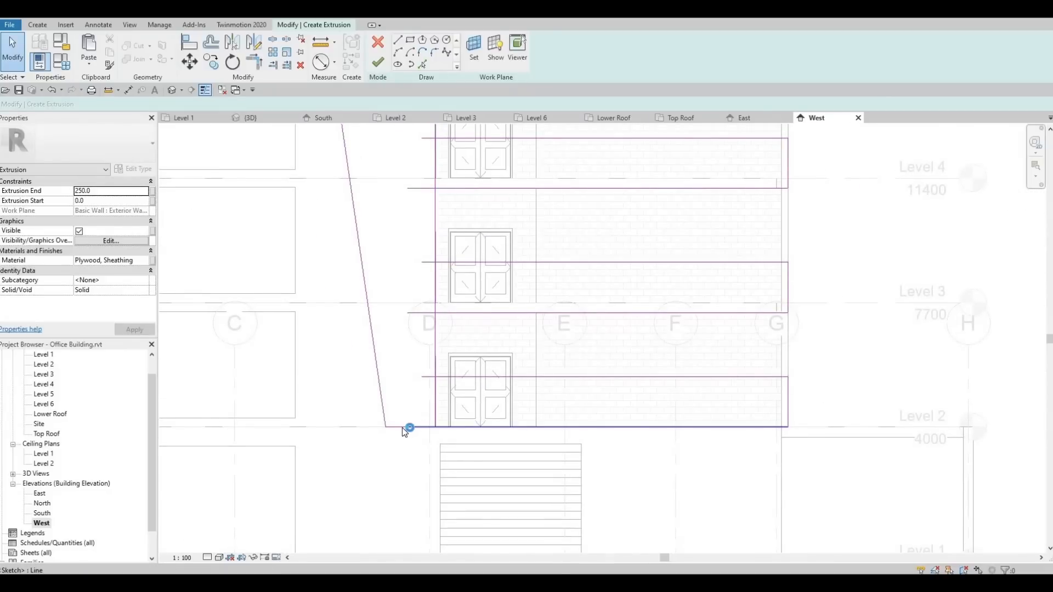
click(402, 427)
key(Delete)
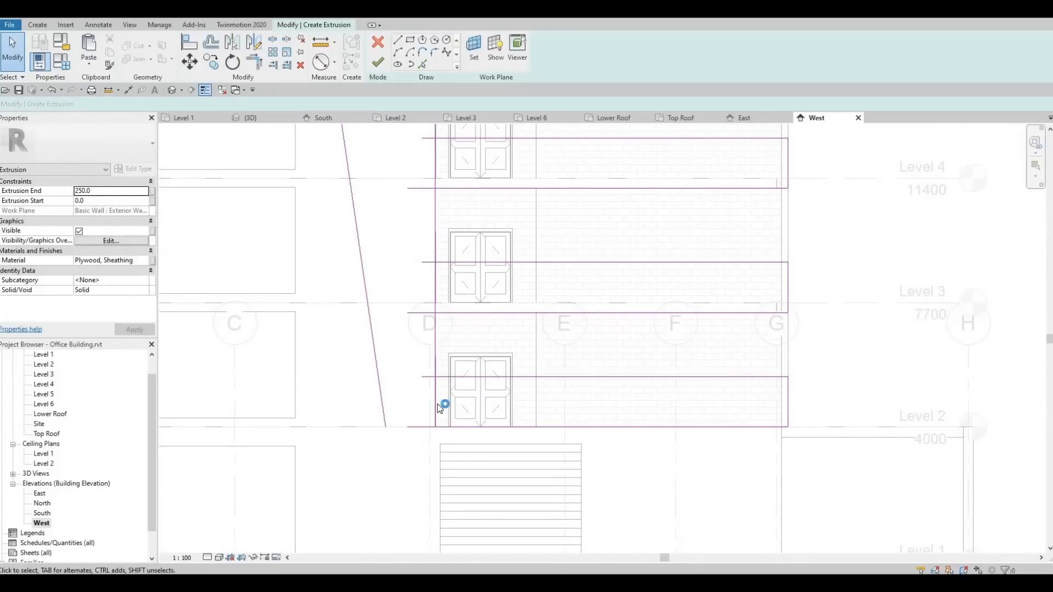
drag(431, 407, 430, 419)
key(t)
key(r)
click(417, 427)
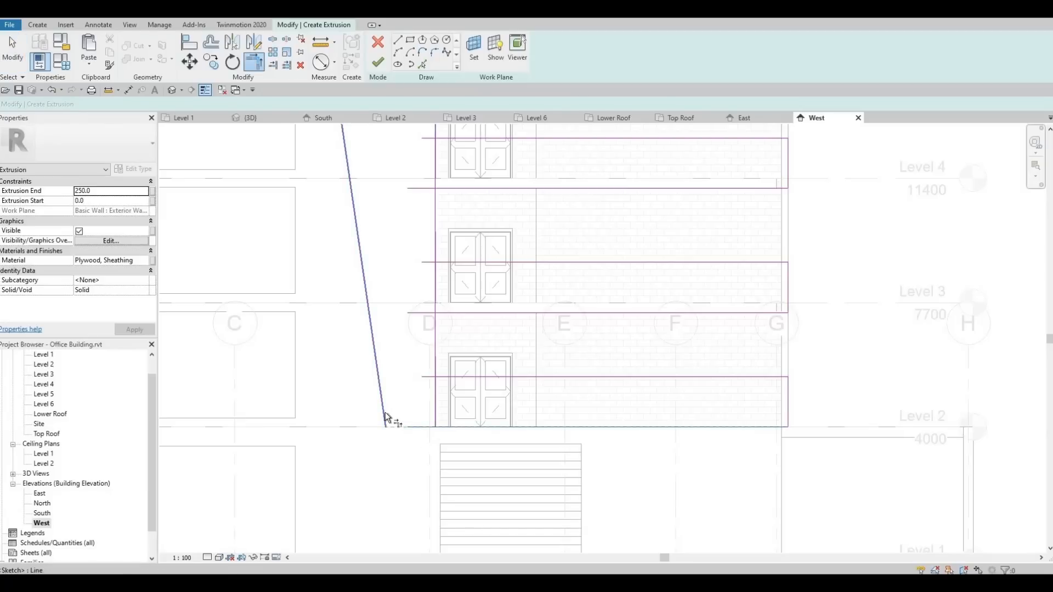
key(Escape)
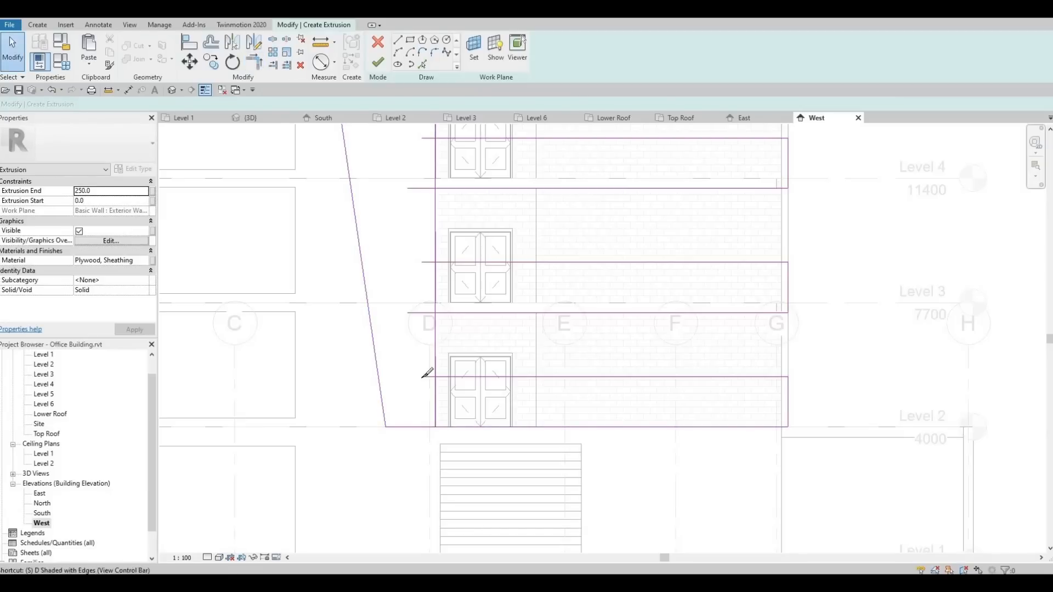
Split the vertical sketch line beside the balcony doors inside the height of each band, up to Level 6.
key(s)
key(l)
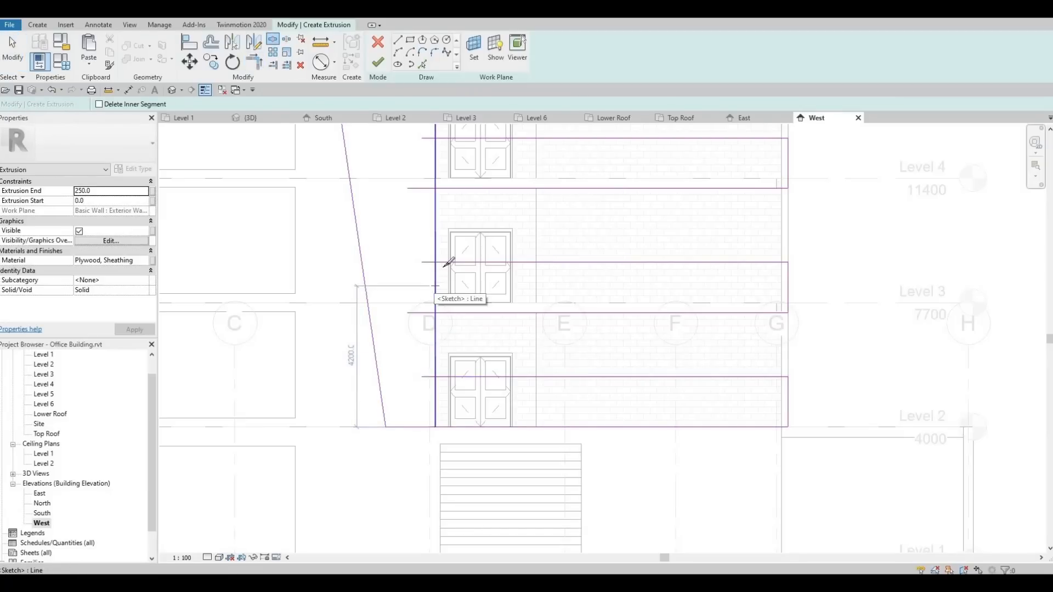
middle_drag(459, 247, 439, 366)
click(416, 278)
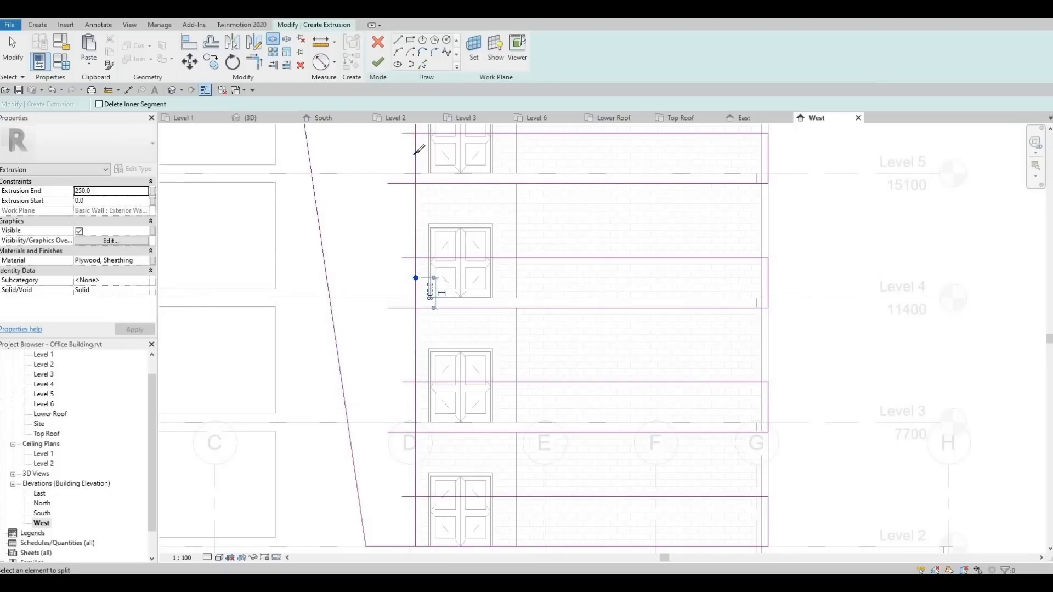
click(417, 153)
middle_drag(435, 153, 435, 365)
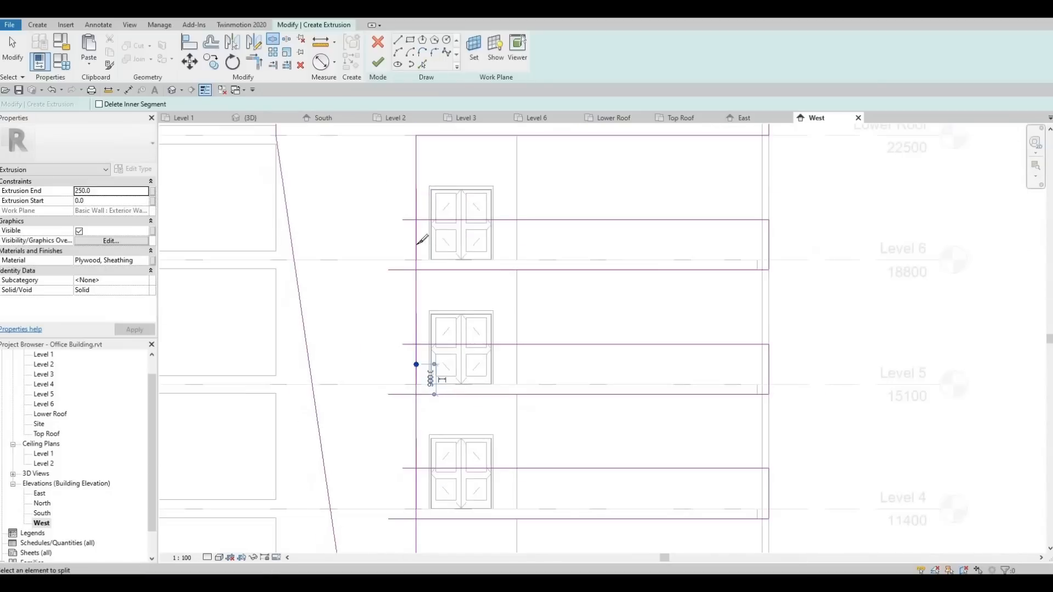
key(Escape)
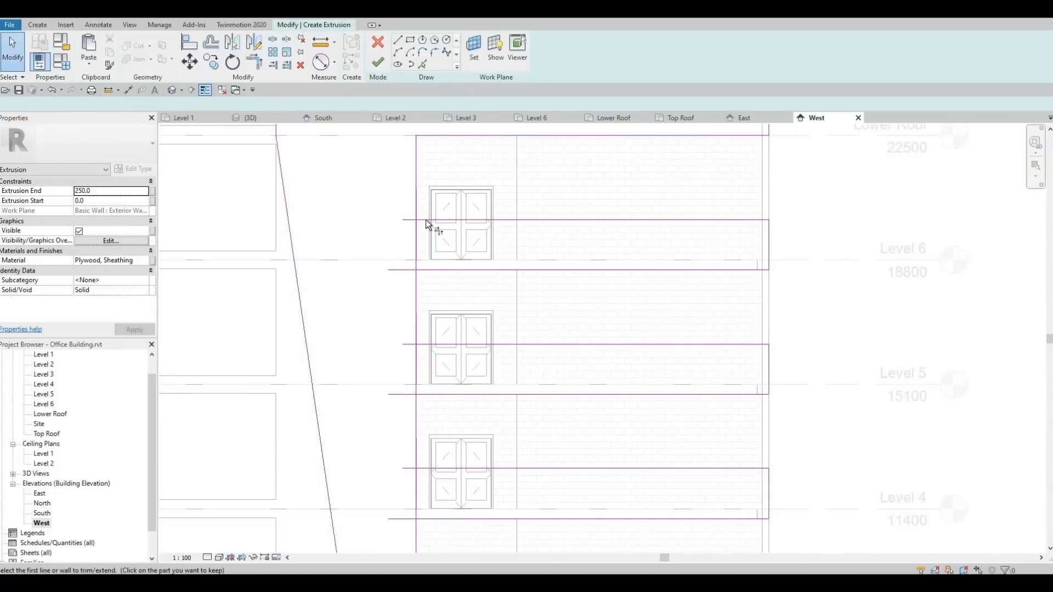
Trim the upper and lower lines of the Level 6 and Level 5 bands into corners with the split vertical line.
key(t)
key(r)
click(427, 219)
click(423, 273)
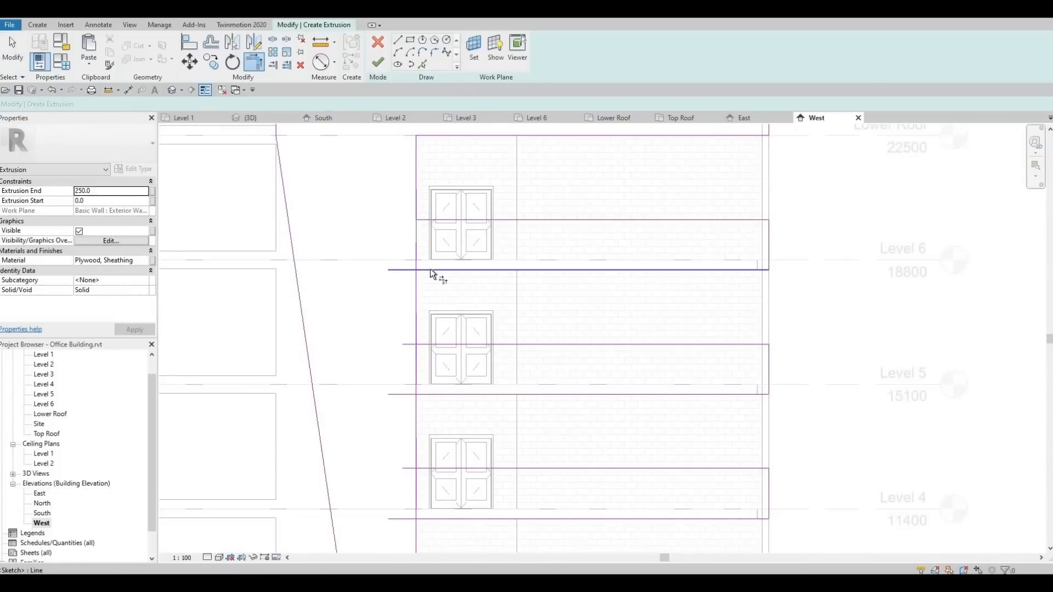
click(418, 285)
click(433, 344)
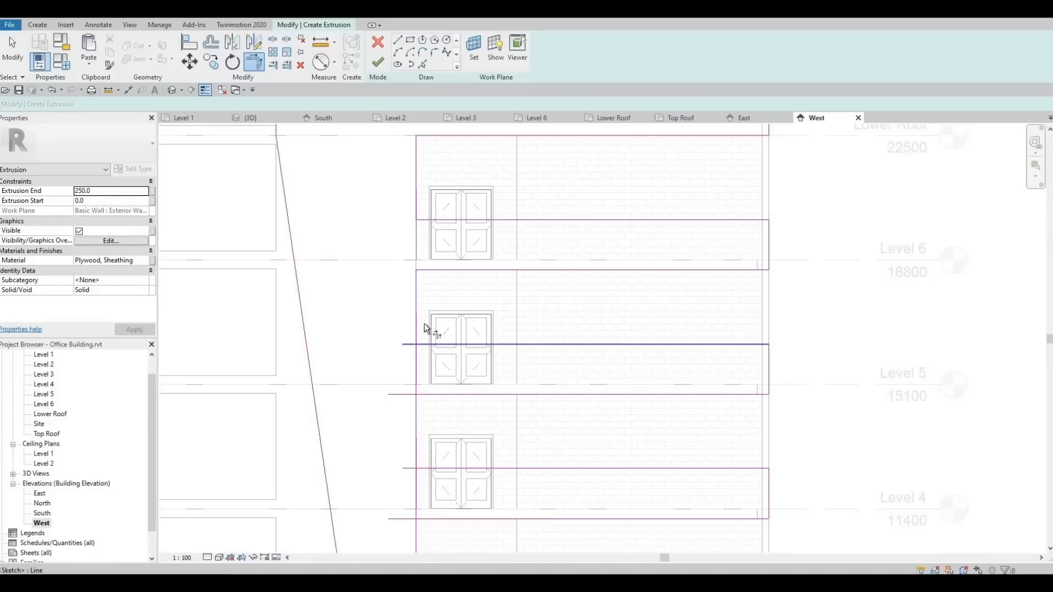
click(430, 393)
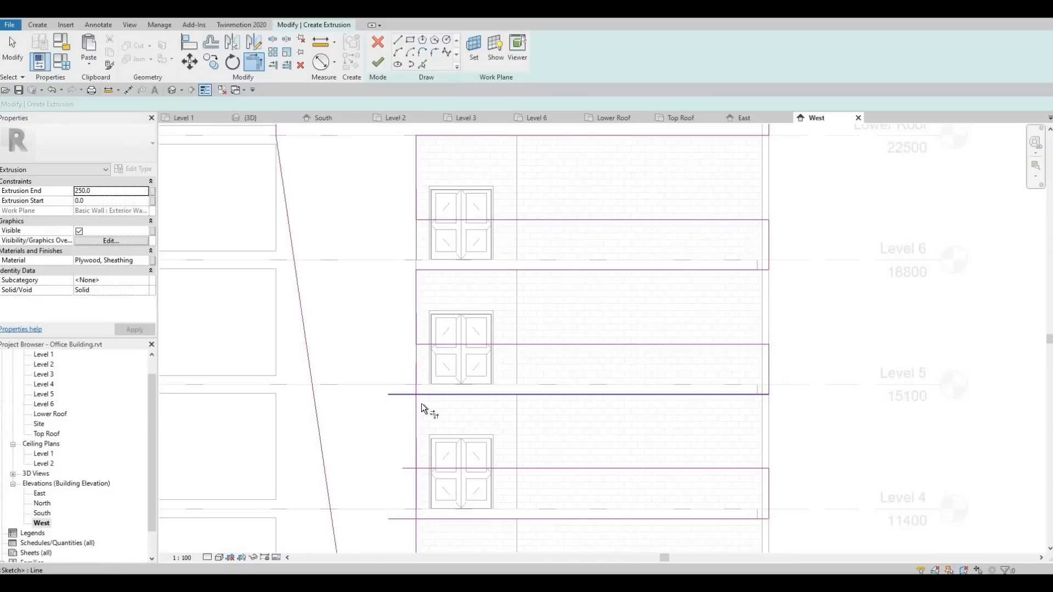
click(416, 407)
Trim both horizontal lines of the Level 4 band to the vertical line segments above and below it.
middle_drag(444, 409, 440, 351)
click(437, 411)
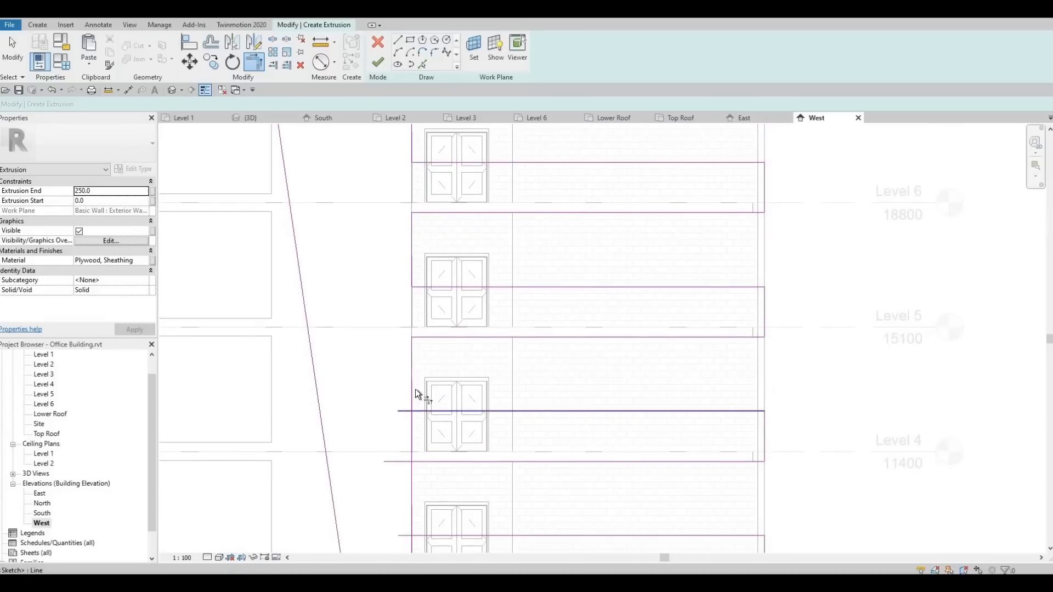
click(411, 382)
click(432, 462)
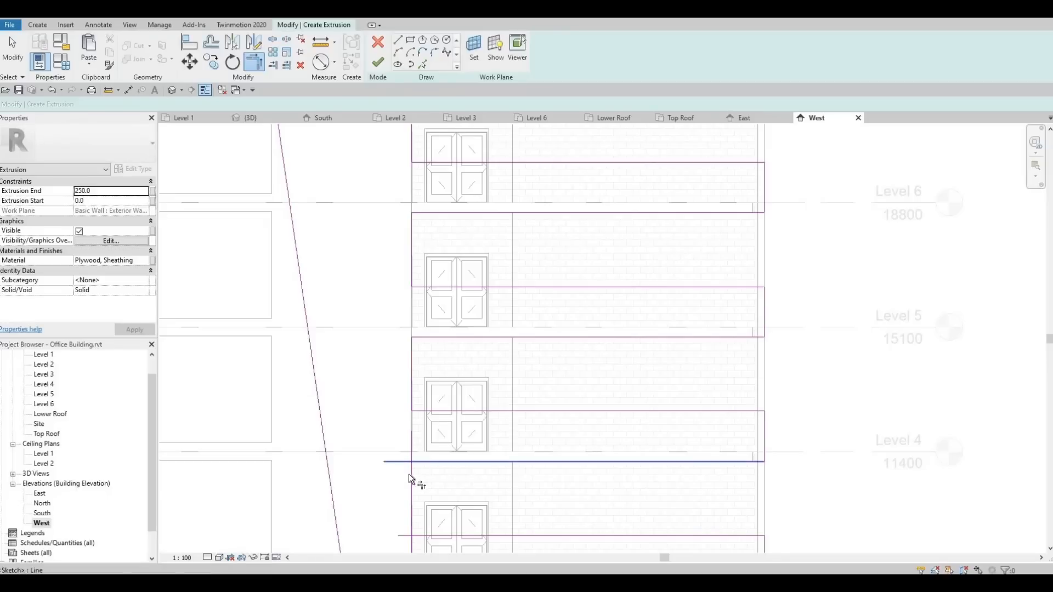
click(411, 477)
Trim the Level 3 band's lines and the Level 2 band's upper line into corners with the vertical segments.
middle_drag(442, 551, 421, 377)
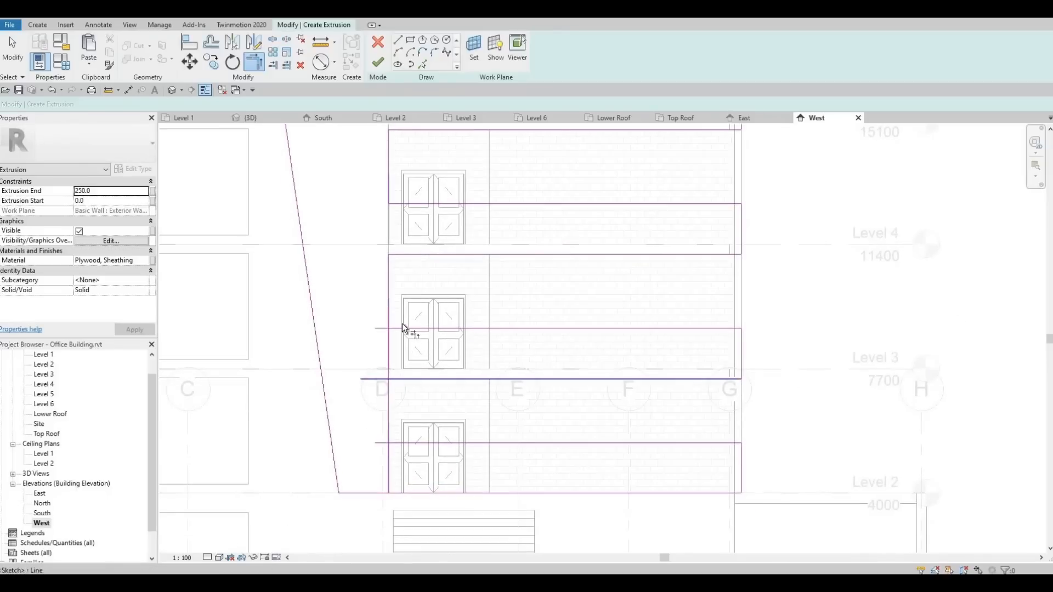
click(393, 328)
click(390, 326)
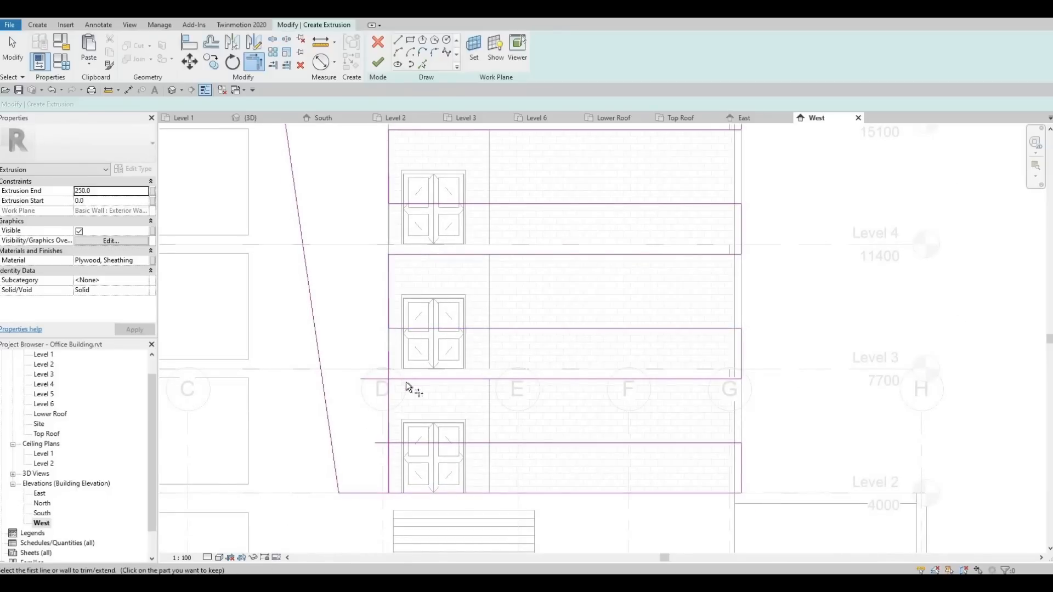
click(390, 399)
click(398, 443)
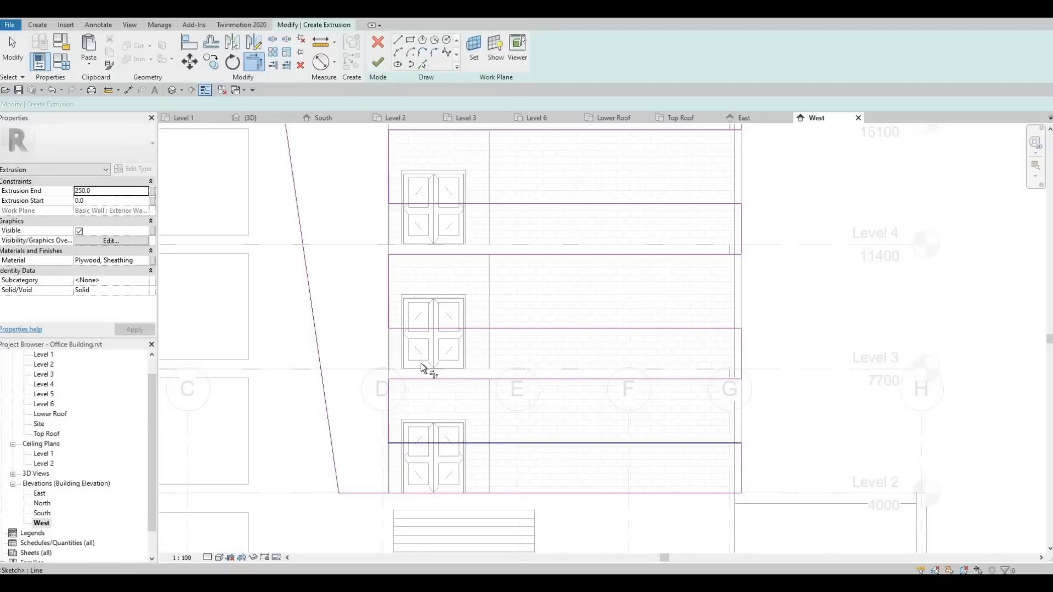
Leave the trimming and finish the sketch of the West facade extrusion.
click(421, 367)
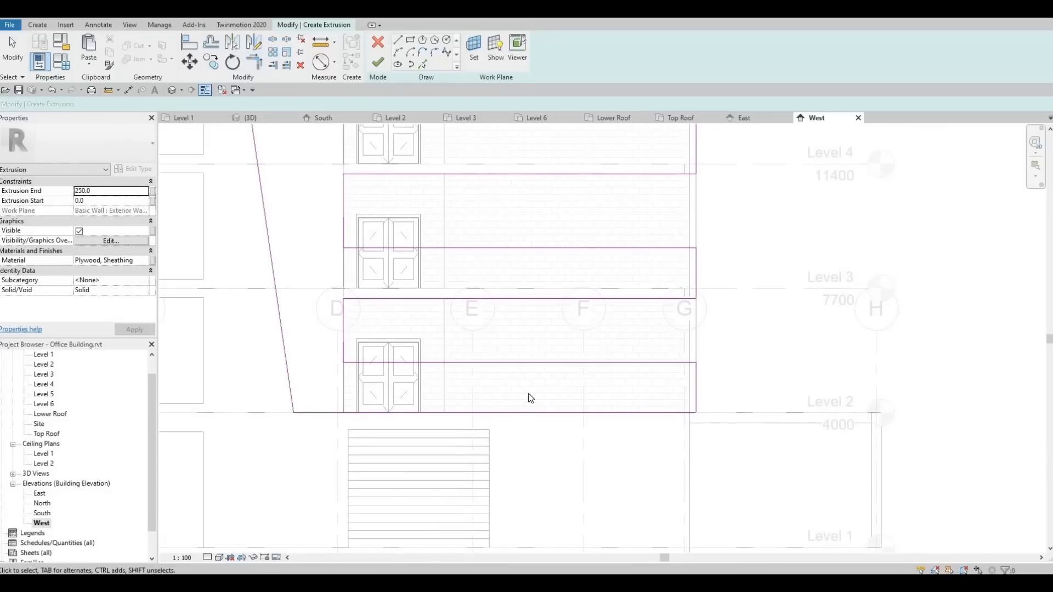
key(Escape)
scroll(351, 397, down, 5)
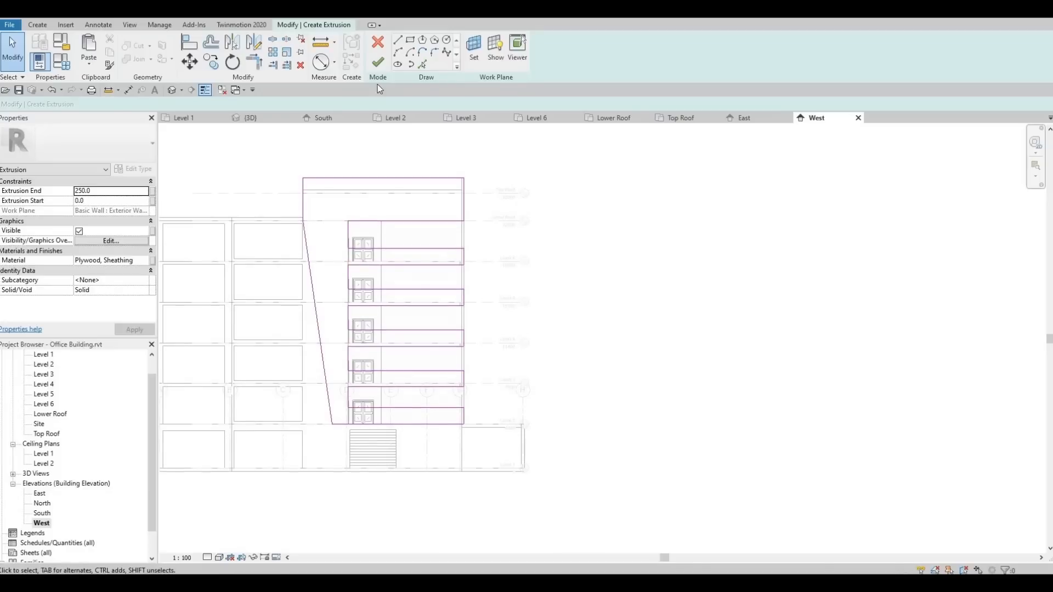
click(379, 62)
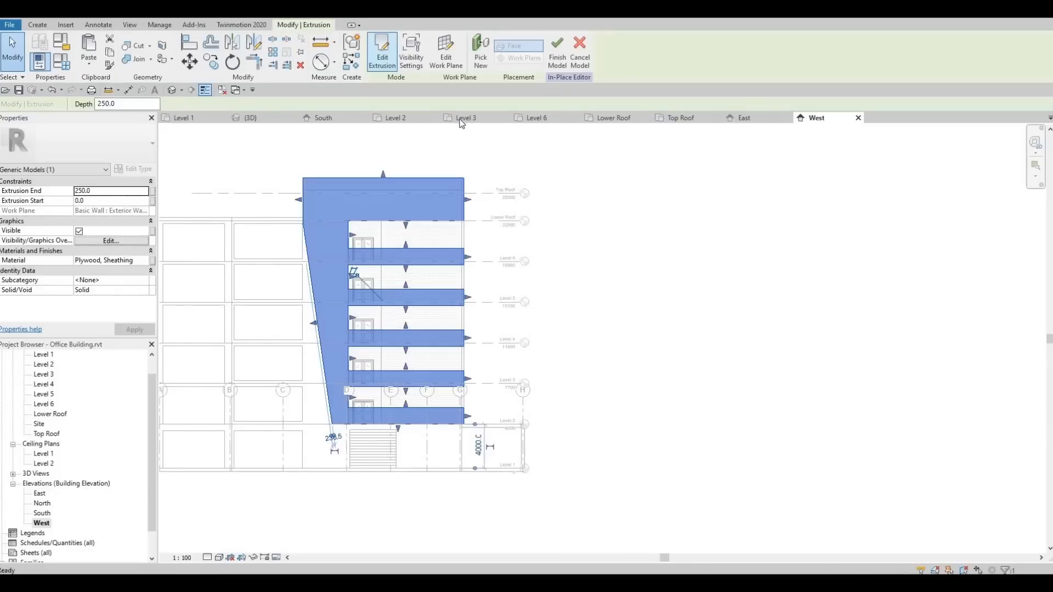
Examine the new facade extrusion in the 3D view from the left, front and corner sides.
click(174, 91)
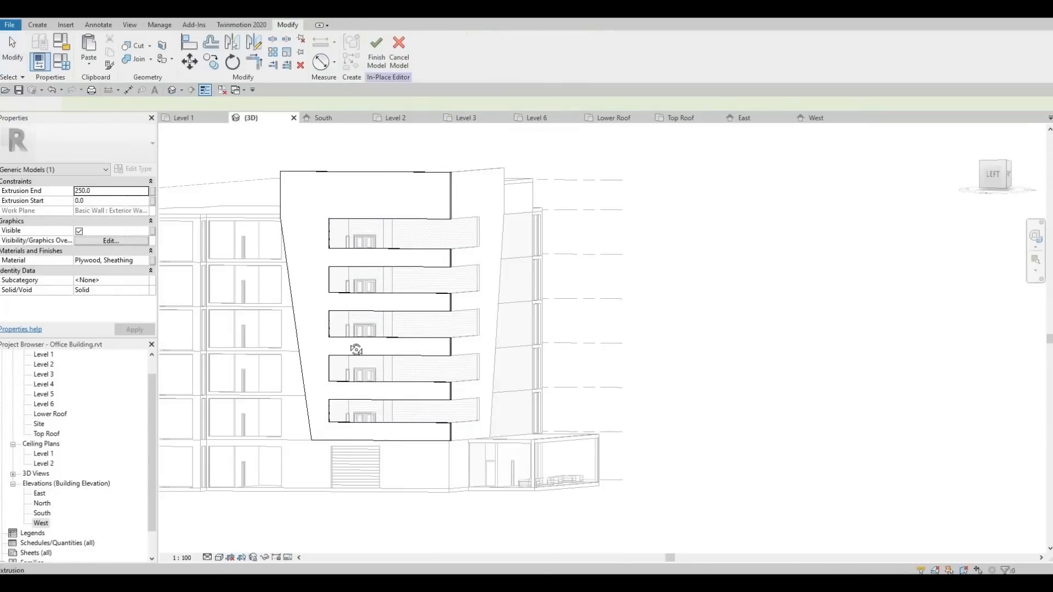
shift+middle_drag(353, 348, 307, 477)
scroll(414, 250, up, 2)
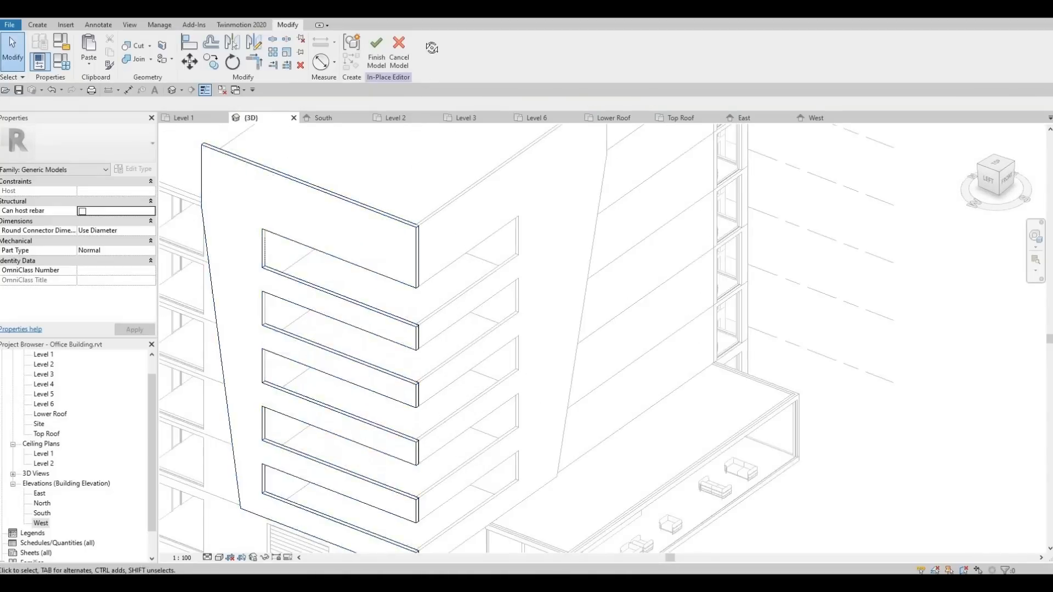
shift+middle_drag(399, 411, 435, 327)
scroll(480, 345, down, 2)
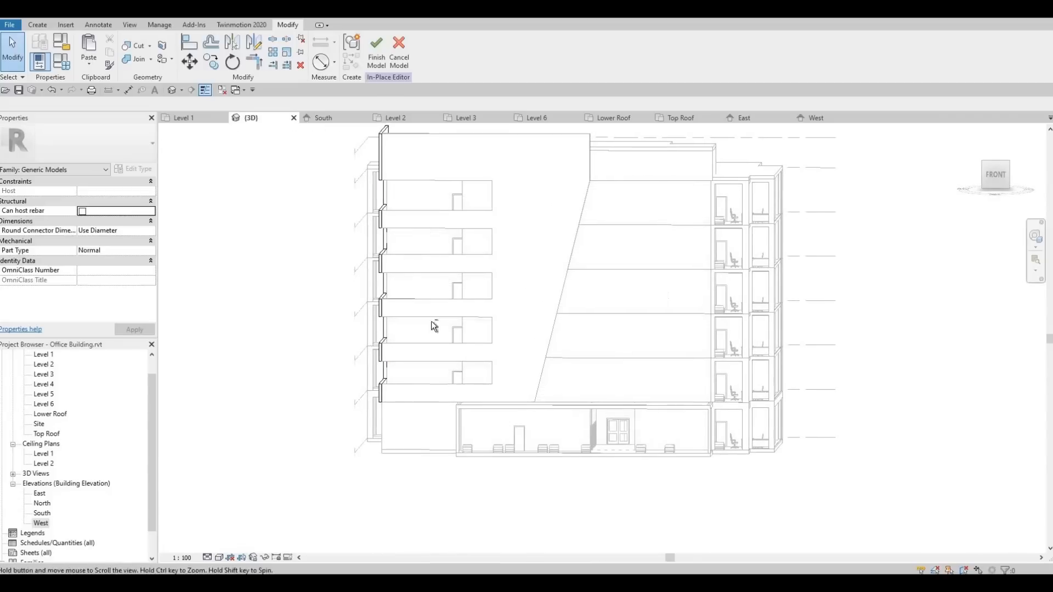
scroll(517, 370, down, 2)
shift+middle_drag(516, 370, 414, 171)
Select the new extrusion at the building's corner and finish the in-place model.
scroll(400, 216, up, 5)
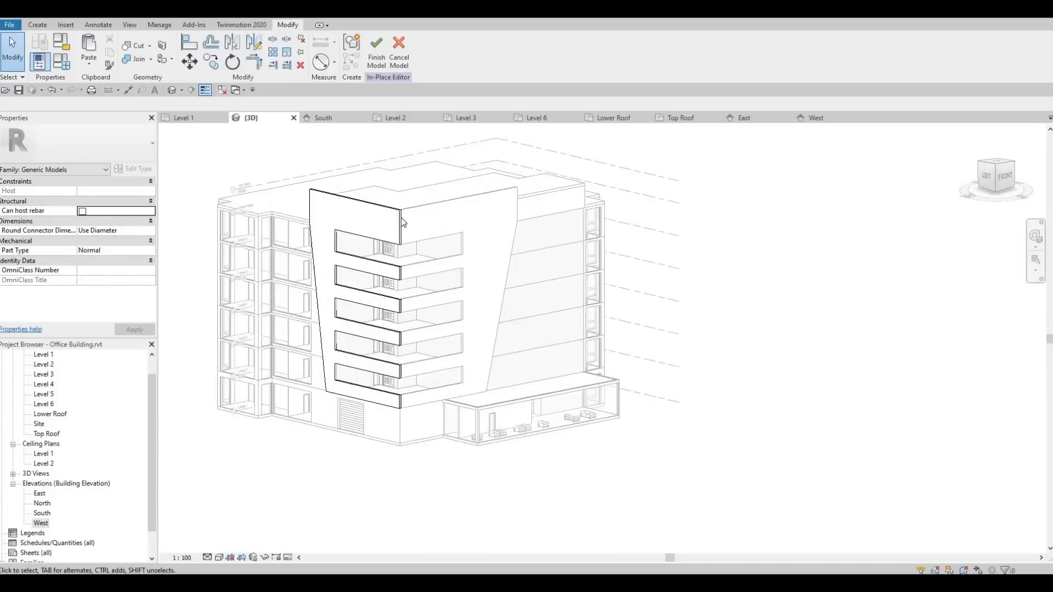
scroll(392, 225, up, 2)
click(370, 235)
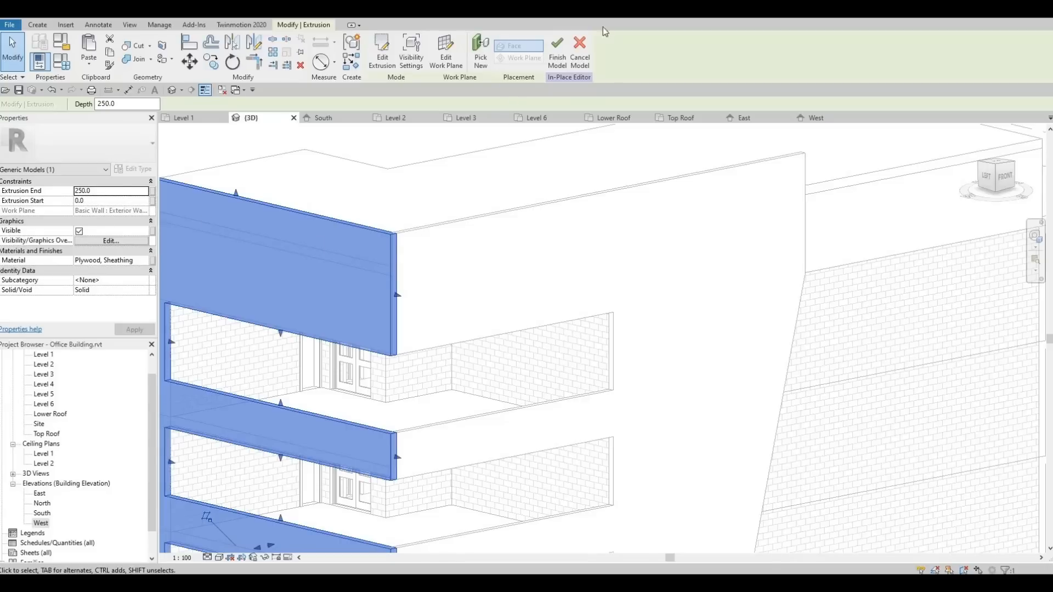
click(558, 52)
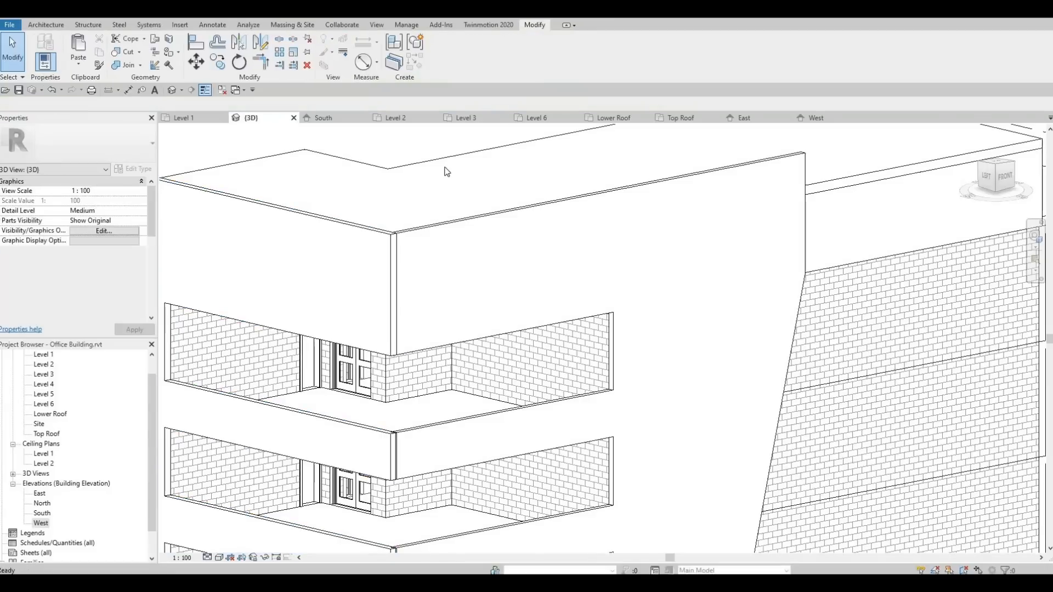
Reopen the front facade panel for in-place editing, set its extrusion end to 250 and finish the model.
shift+middle_drag(524, 331, 590, 348)
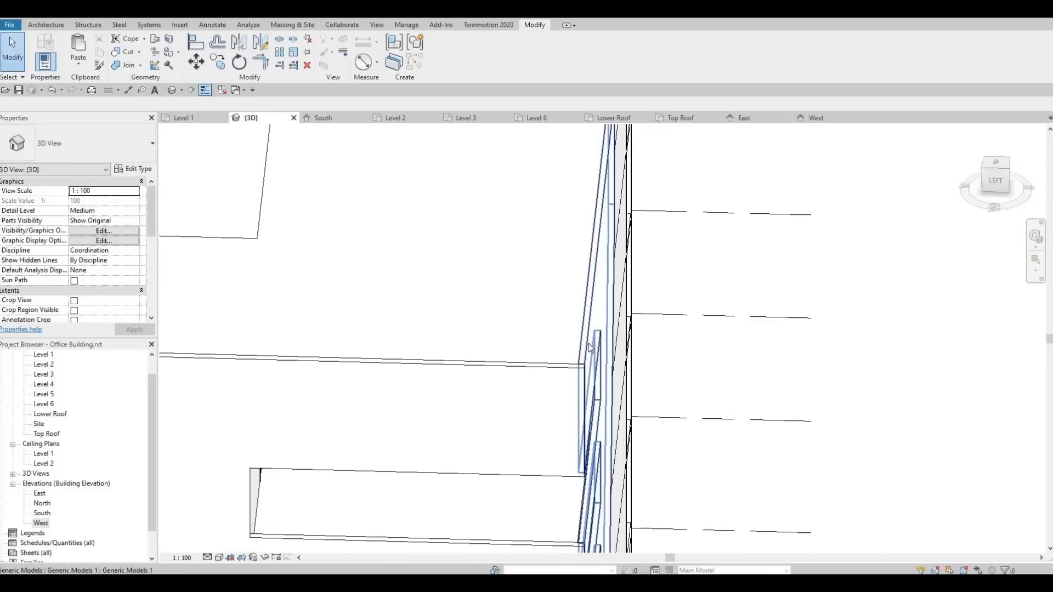
click(584, 344)
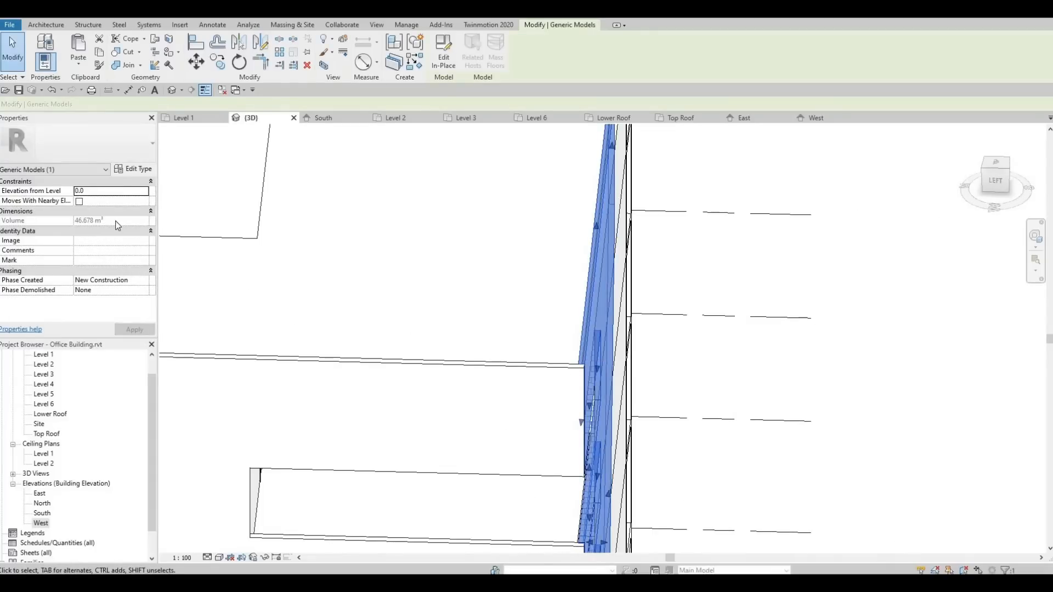
click(443, 58)
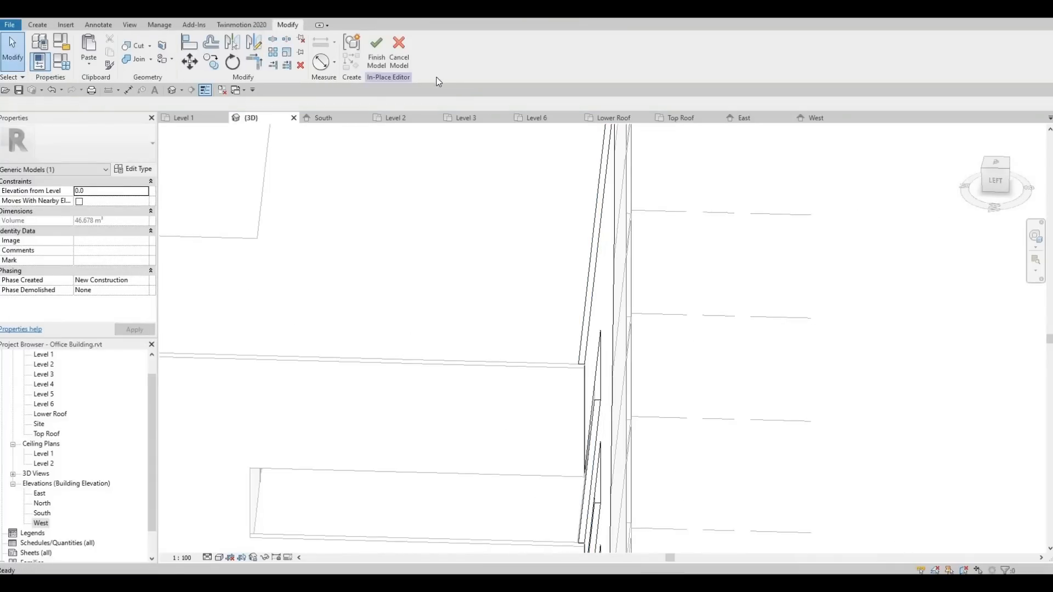
click(599, 246)
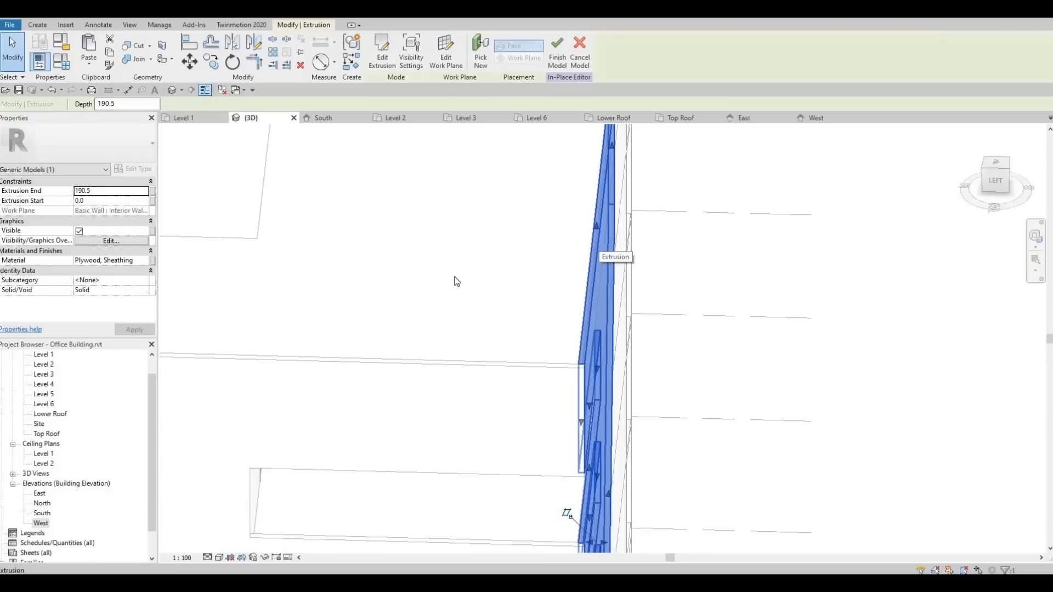
click(120, 191)
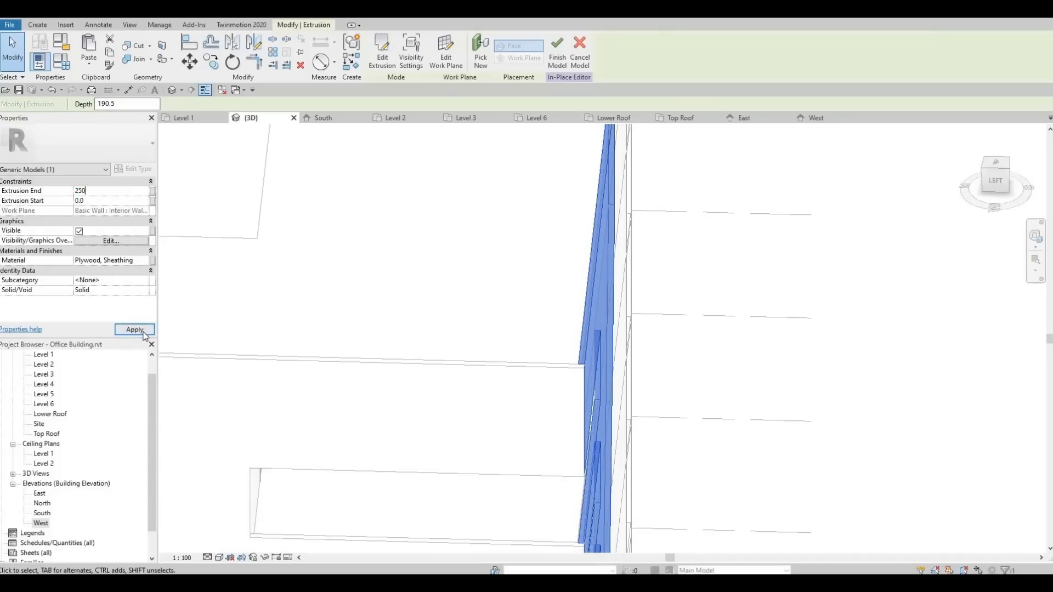
click(143, 332)
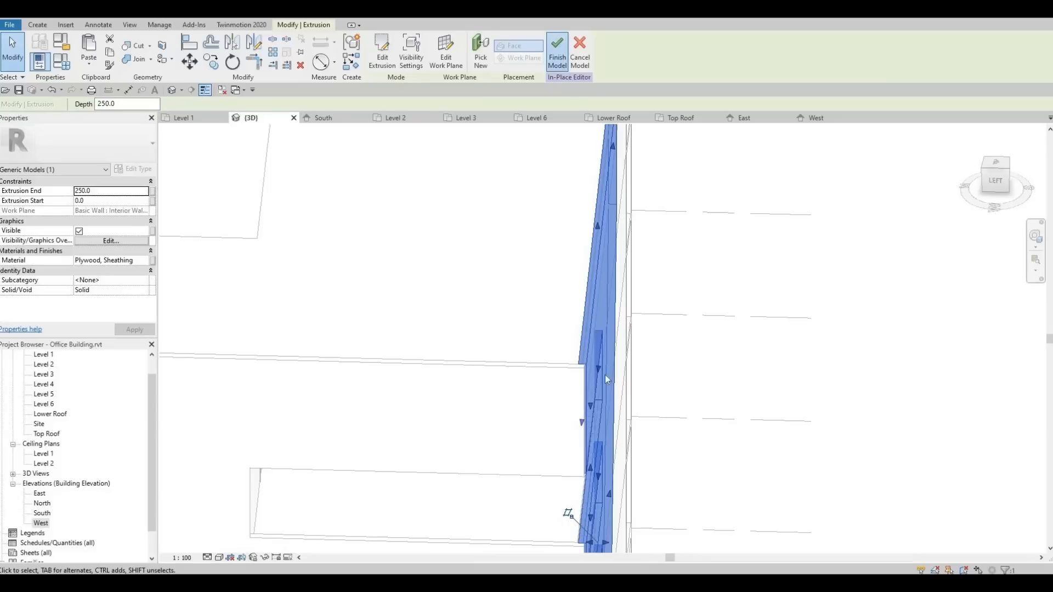
Align the West extrusion's end at the topmost band with the front panel's outer face.
scroll(590, 425, up, 5)
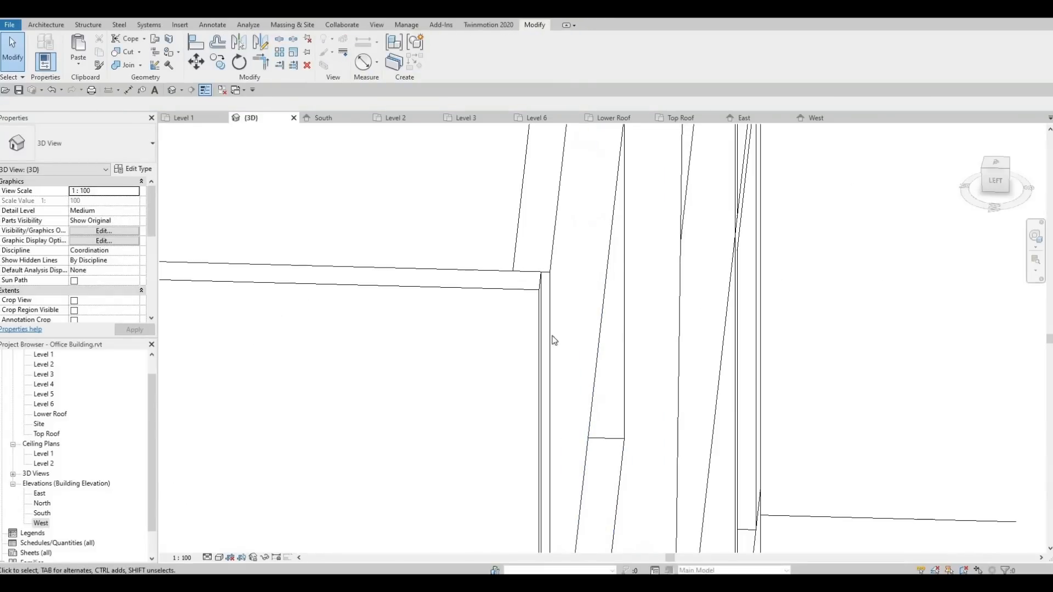
scroll(479, 289, down, 4)
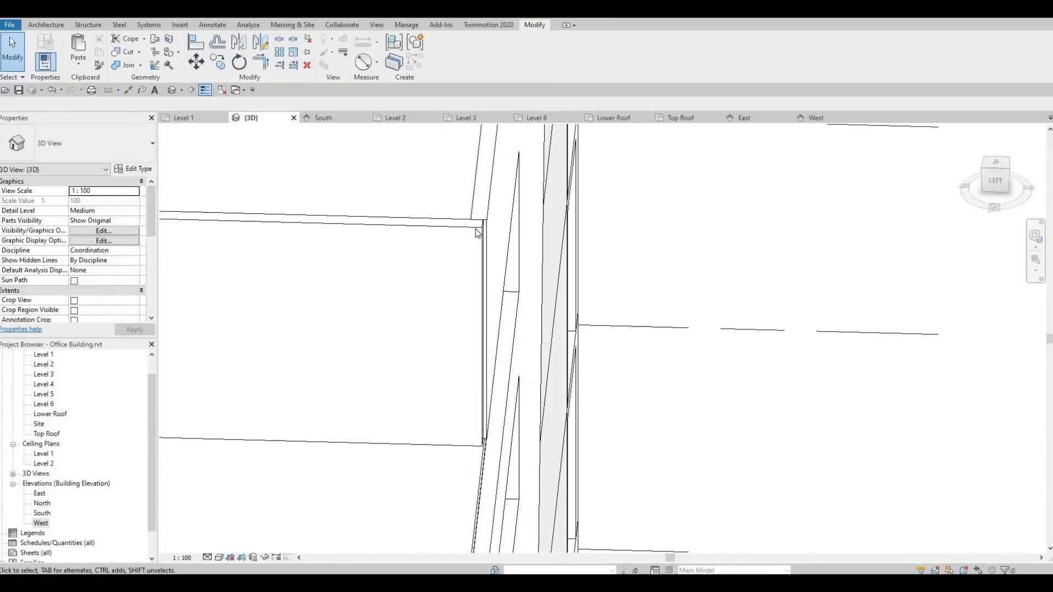
mouse_move(561, 322)
shift+middle_down()
mouse_move(482, 345)
mouse_move(515, 369)
mouse_move(380, 245)
mouse_move(413, 321)
mouse_move(474, 331)
shift+middle_up()
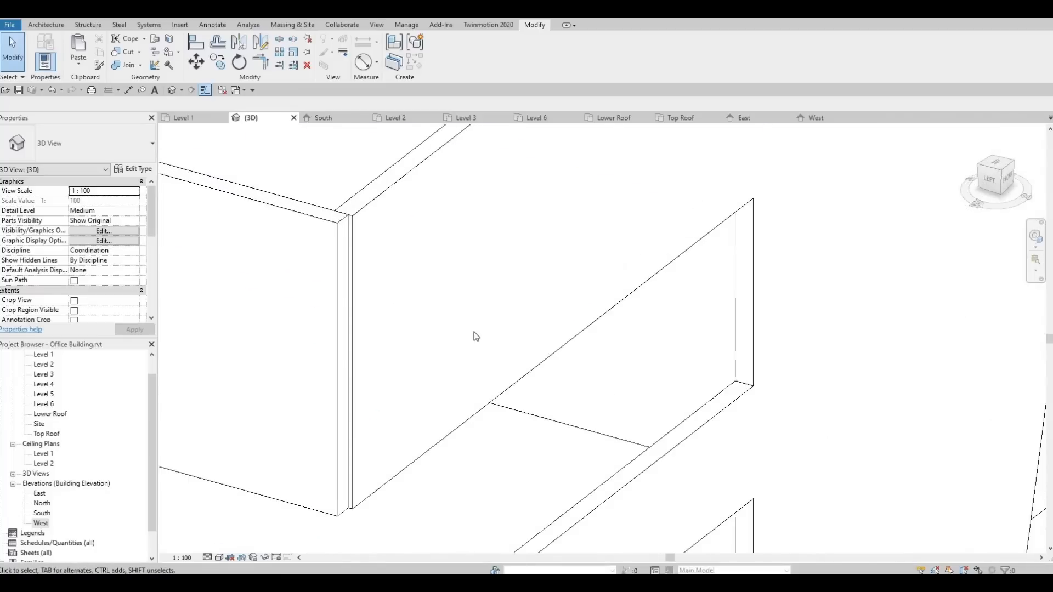
key(a)
key(l)
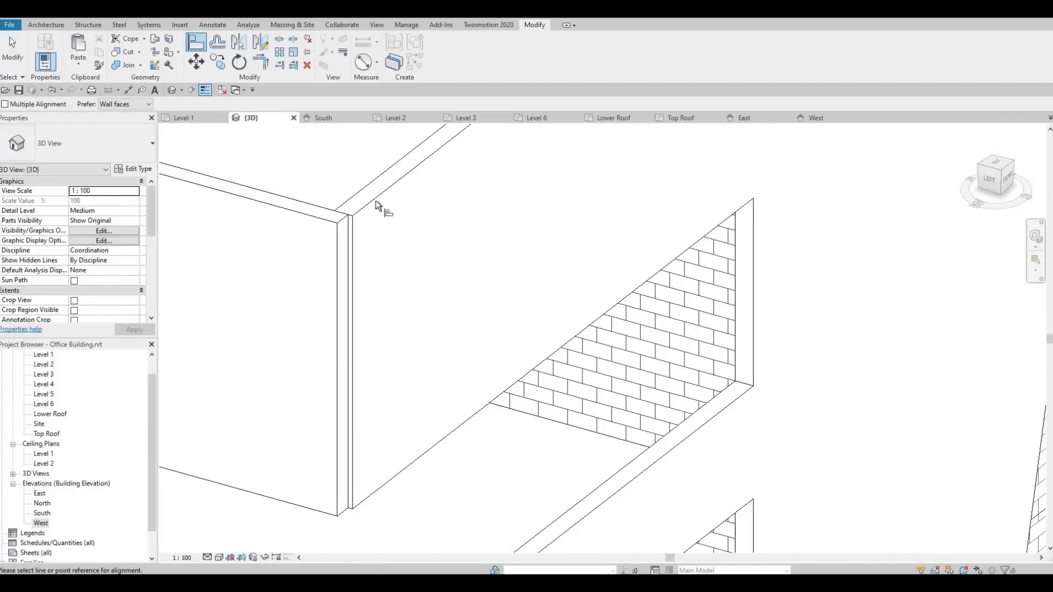
click(375, 201)
click(351, 235)
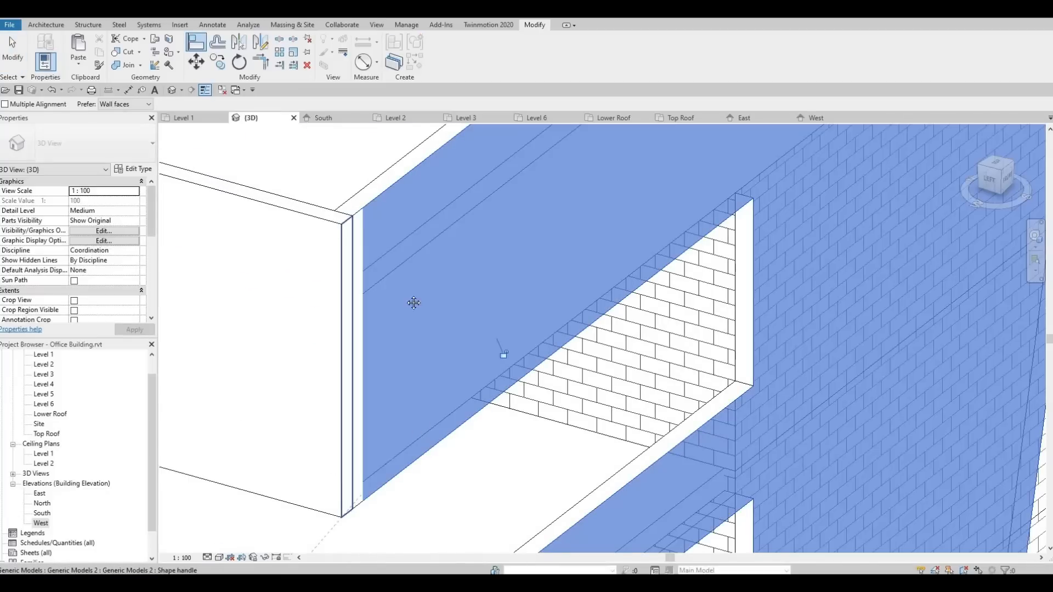
Align the West extrusion's ends at the next balcony bands below with the front panel's outer face.
middle_drag(413, 302, 408, 232)
scroll(412, 315, down, 2)
mouse_move(412, 425)
middle_down()
mouse_move(412, 310)
mouse_move(391, 306)
middle_up()
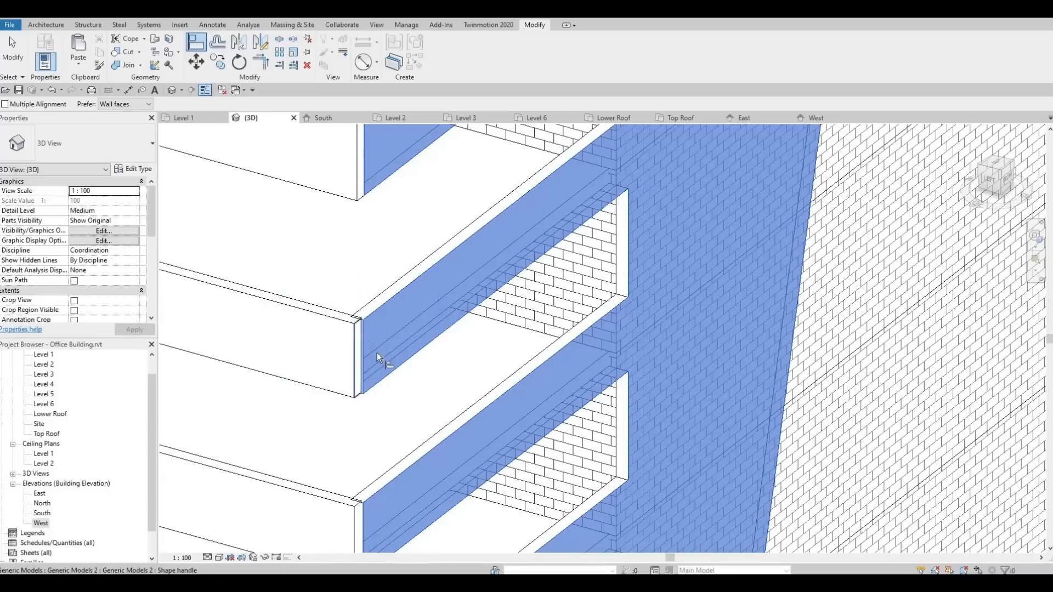
click(377, 353)
middle_drag(393, 371, 387, 298)
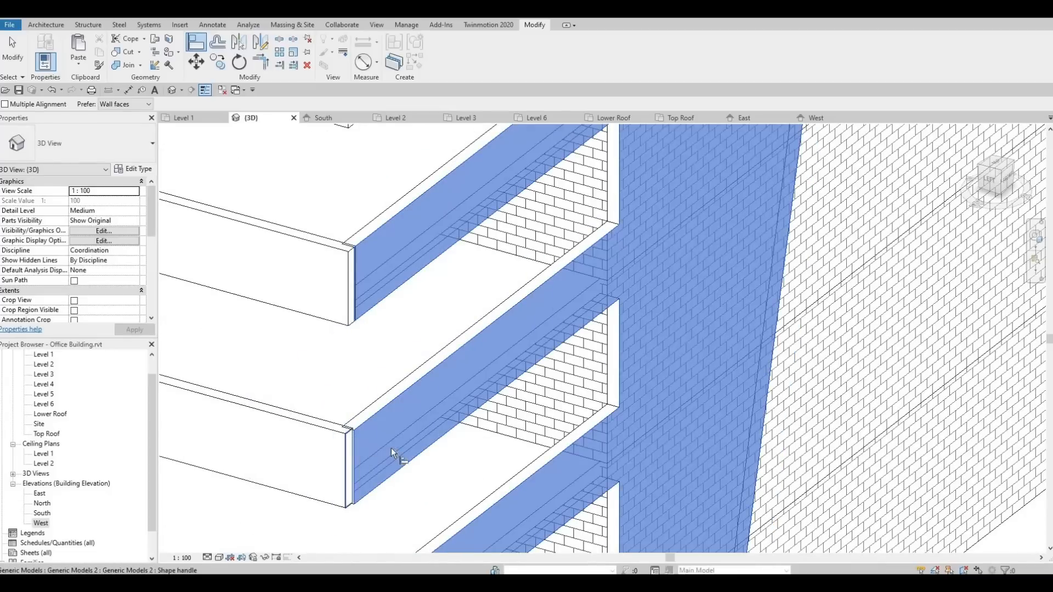
click(398, 400)
middle_drag(407, 447, 391, 284)
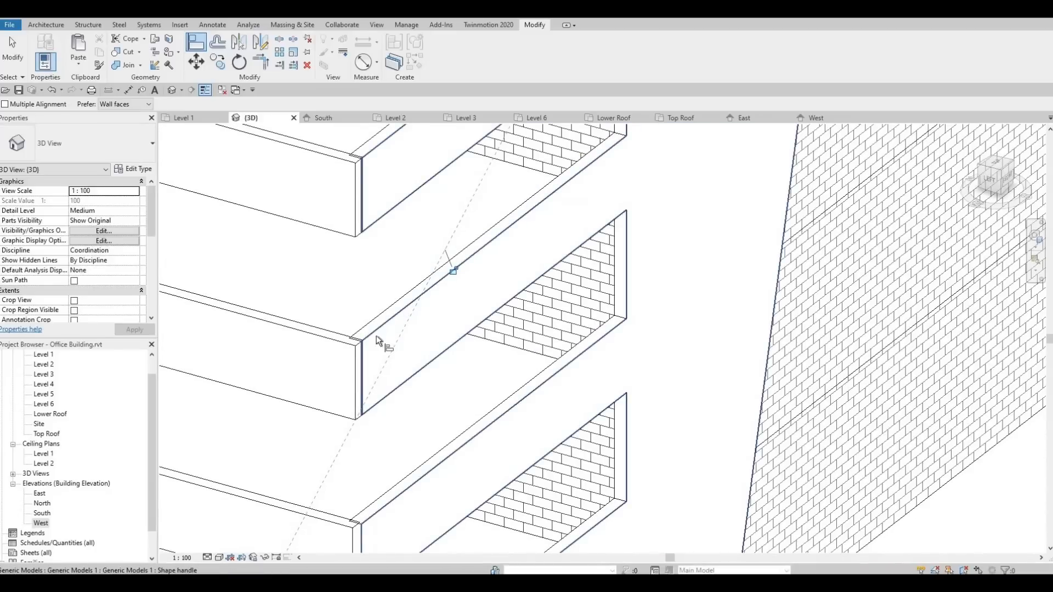
click(403, 363)
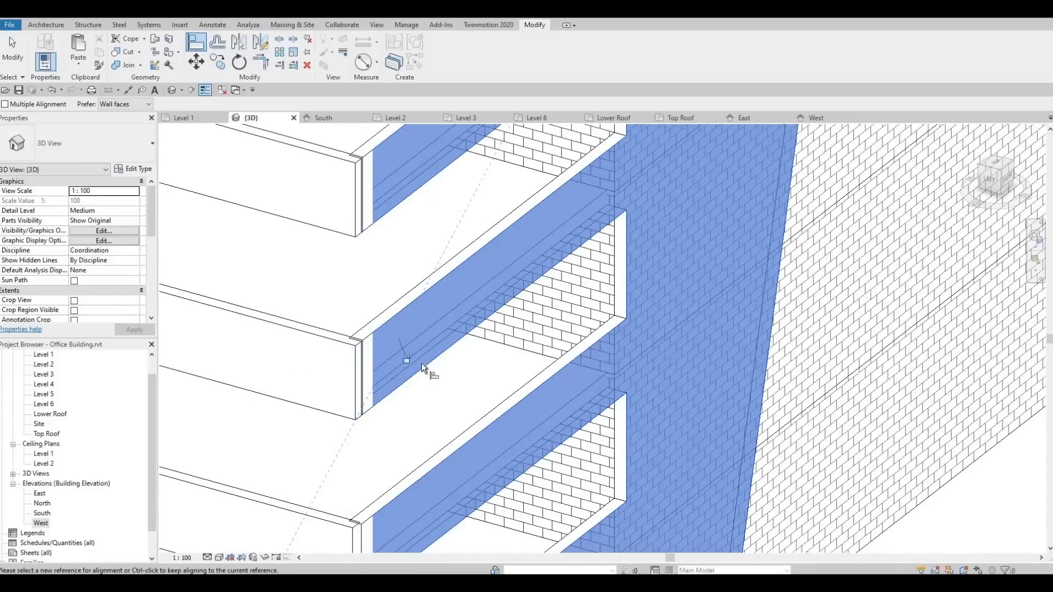
Align the West extrusion's ends at the remaining bands down to the lowest with the front panel's face and leave the Align command.
scroll(404, 442, up, 3)
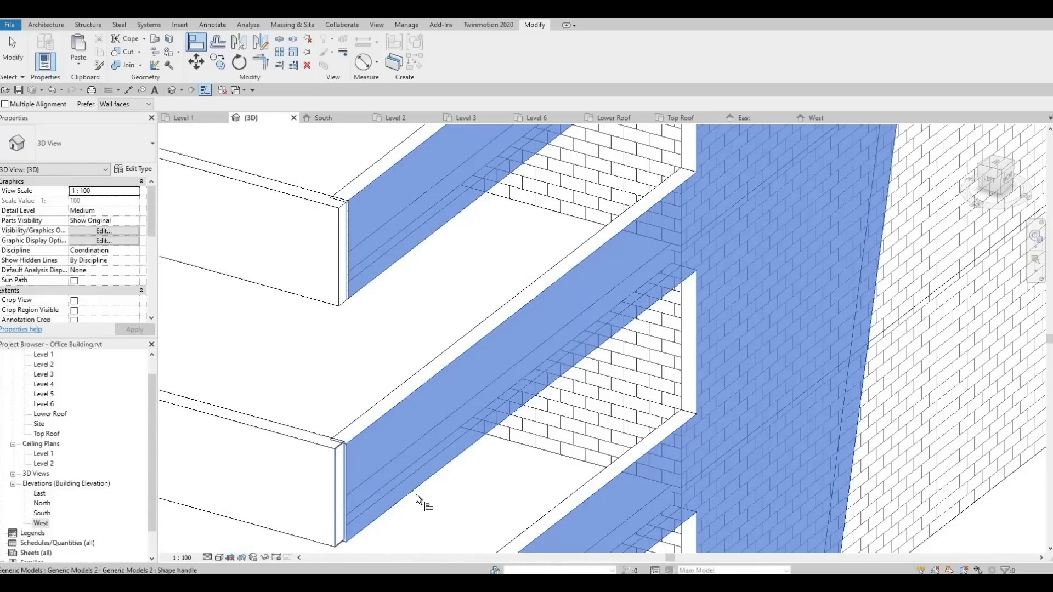
click(416, 493)
middle_drag(423, 468, 440, 267)
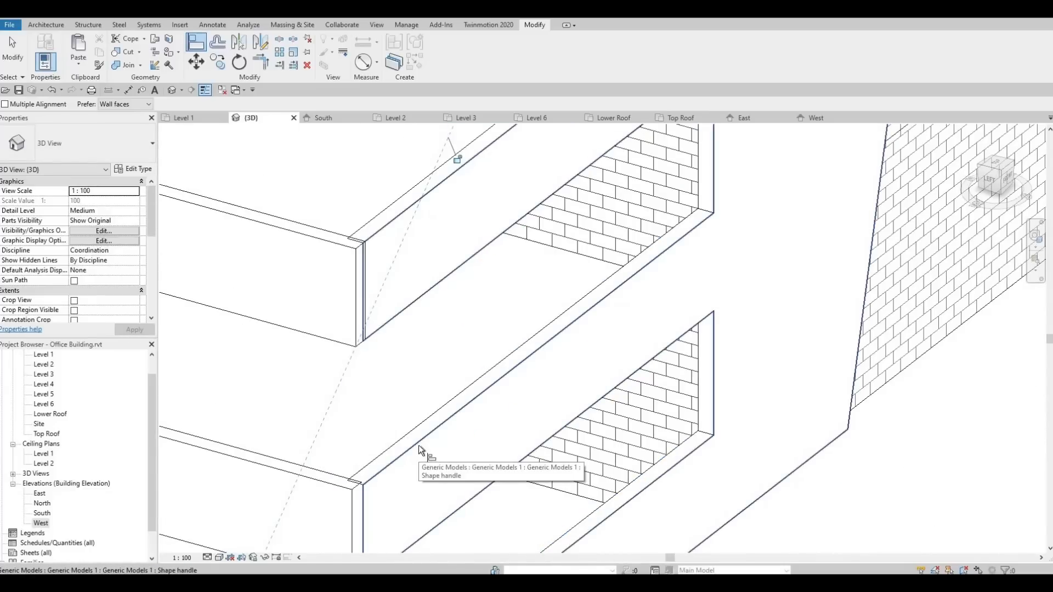
click(419, 446)
click(432, 493)
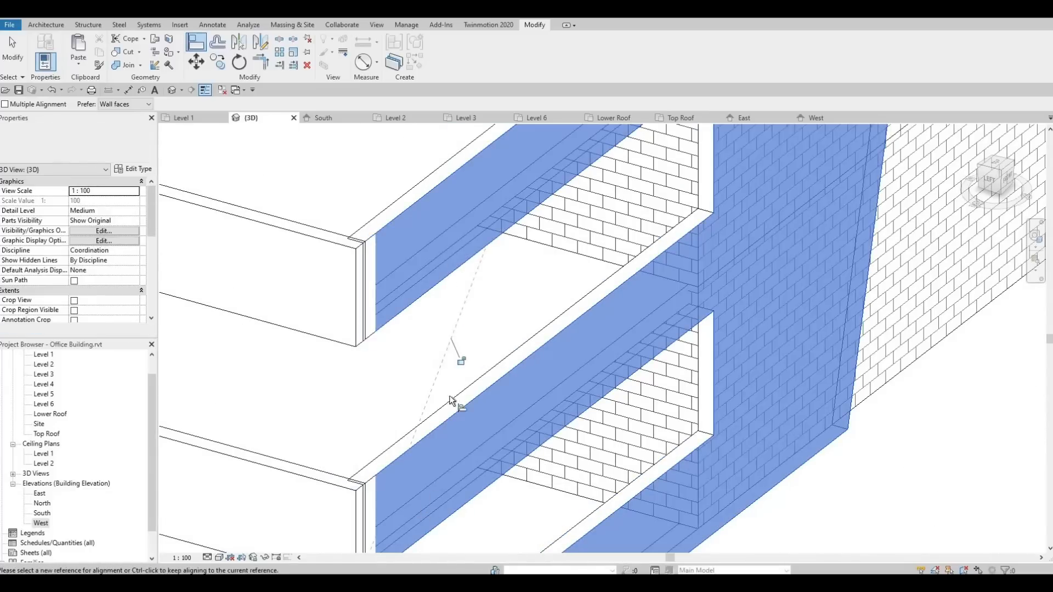
scroll(433, 379, up, 5)
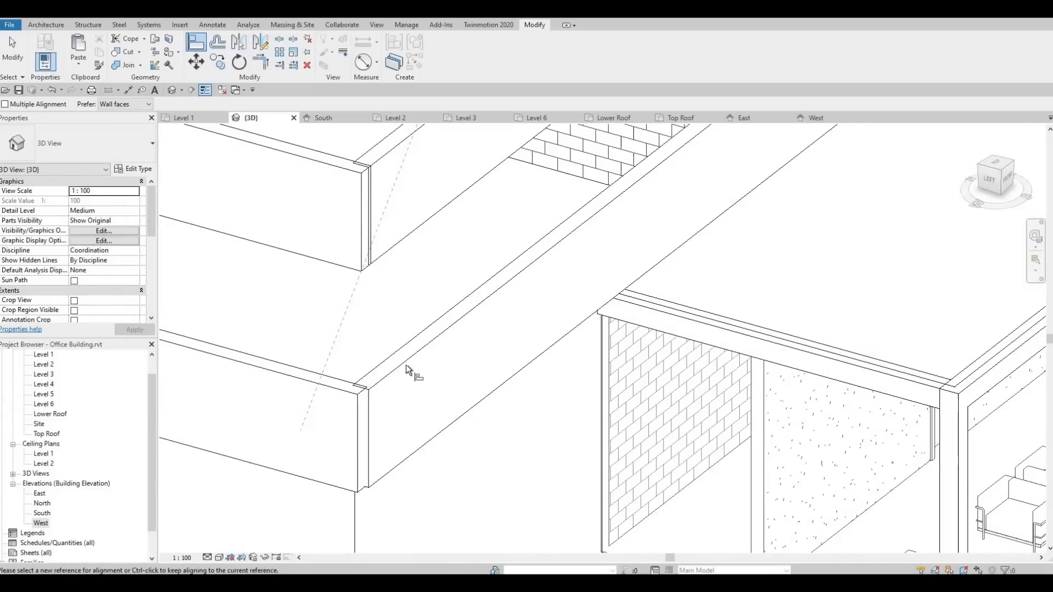
click(384, 387)
click(358, 395)
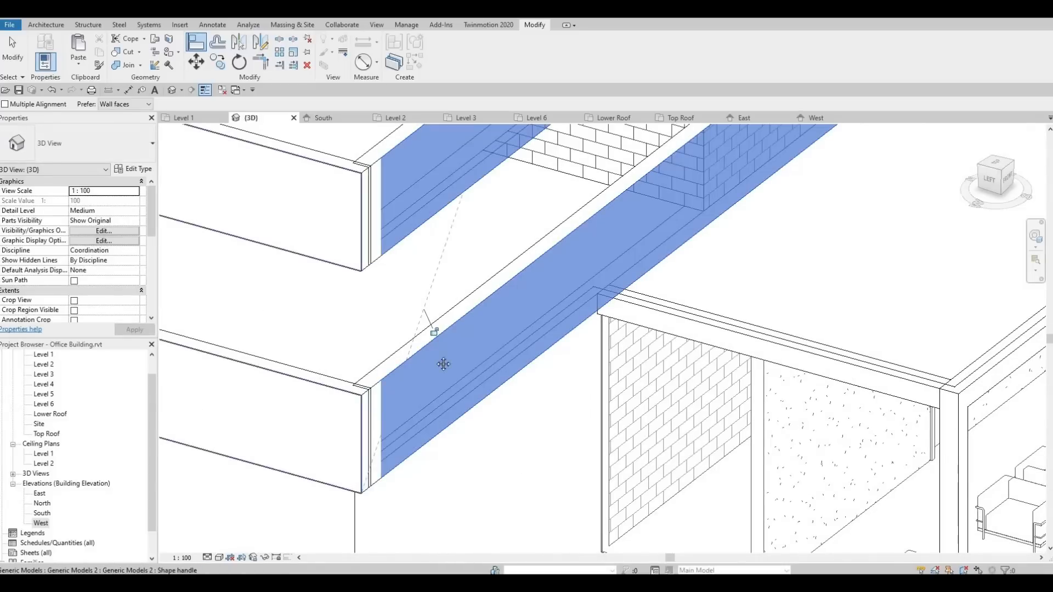
middle_drag(379, 310, 383, 234)
key(Escape)
scroll(364, 306, up, 3)
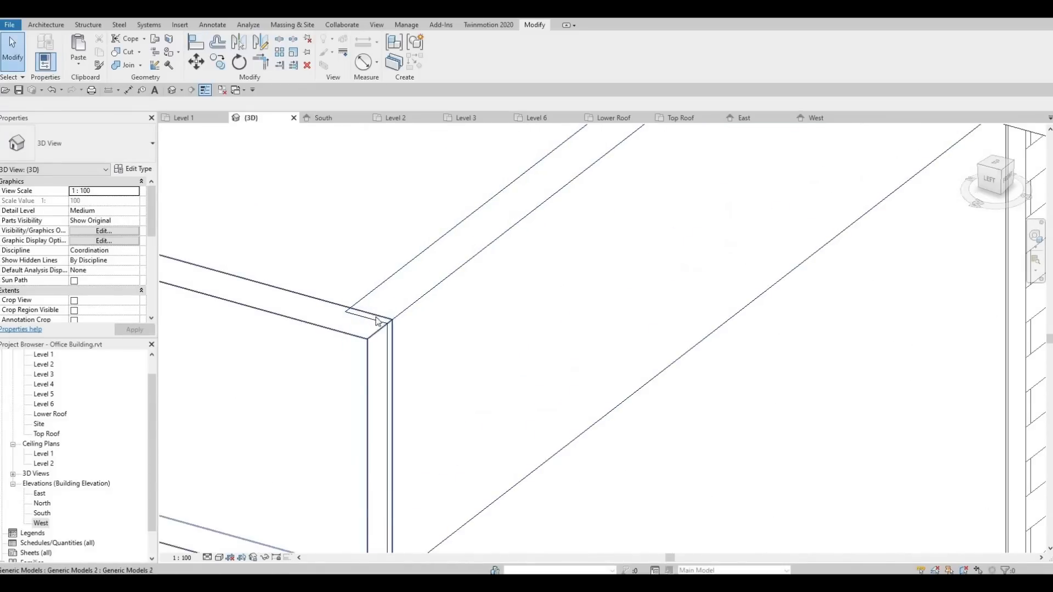
Align the front panel's end at the lowest band with the inner face of the West extrusion.
key(a)
key(l)
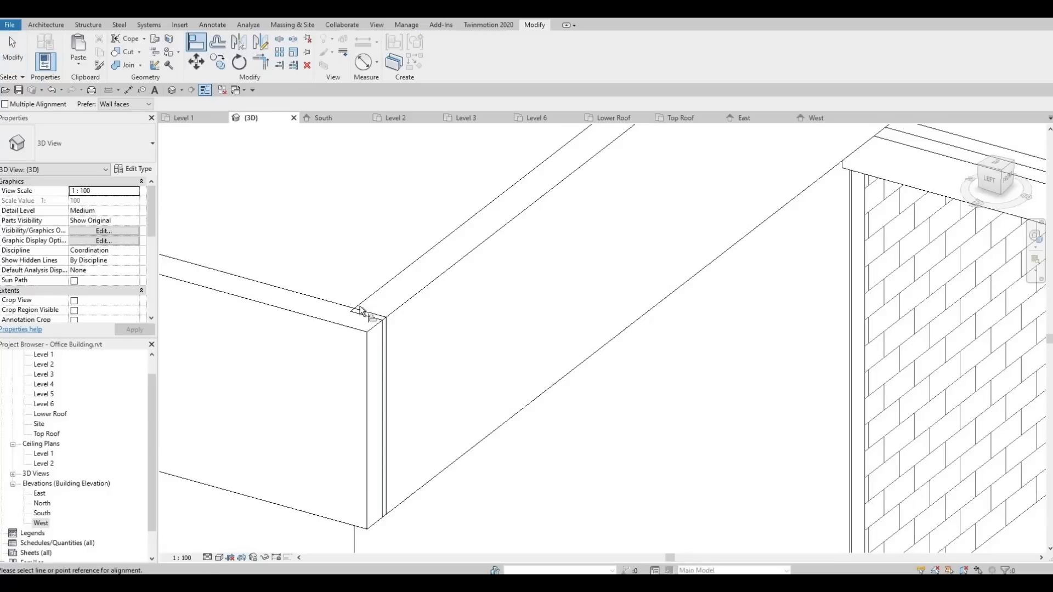
scroll(384, 307, up, 2)
click(346, 312)
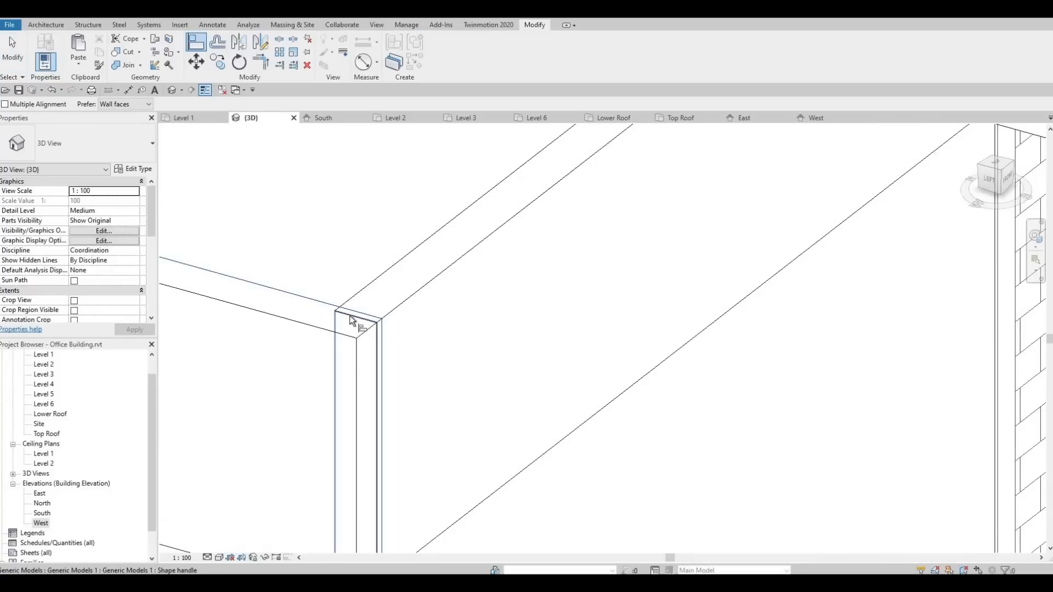
click(360, 320)
scroll(439, 235, down, 2)
middle_drag(445, 232, 437, 247)
scroll(410, 245, down, 1)
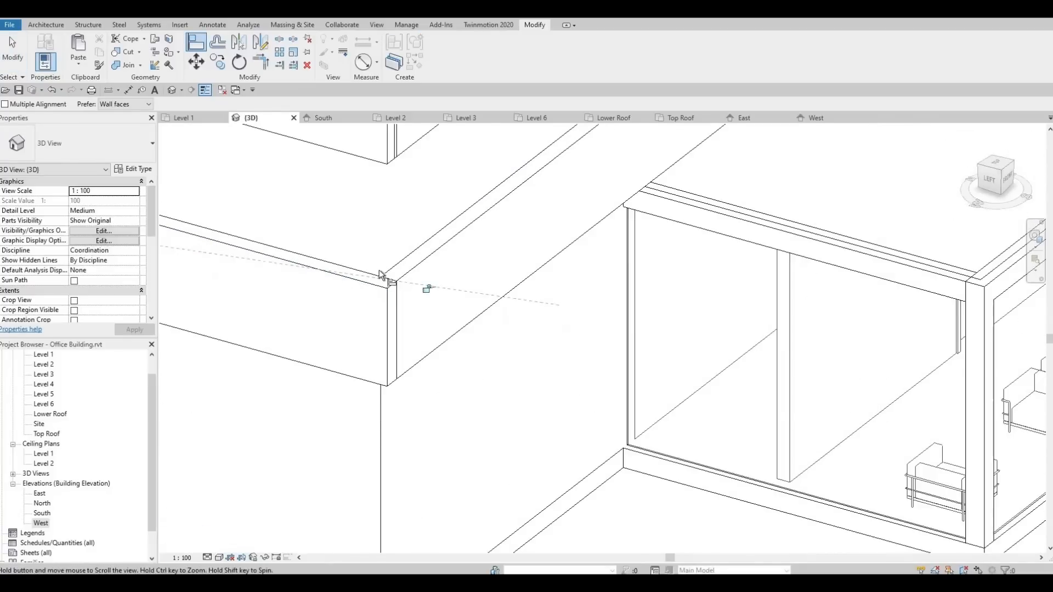
Align the front panel's ends at the next two bands above with the West extrusion's inner face.
middle_drag(383, 275, 387, 461)
scroll(387, 249, up, 2)
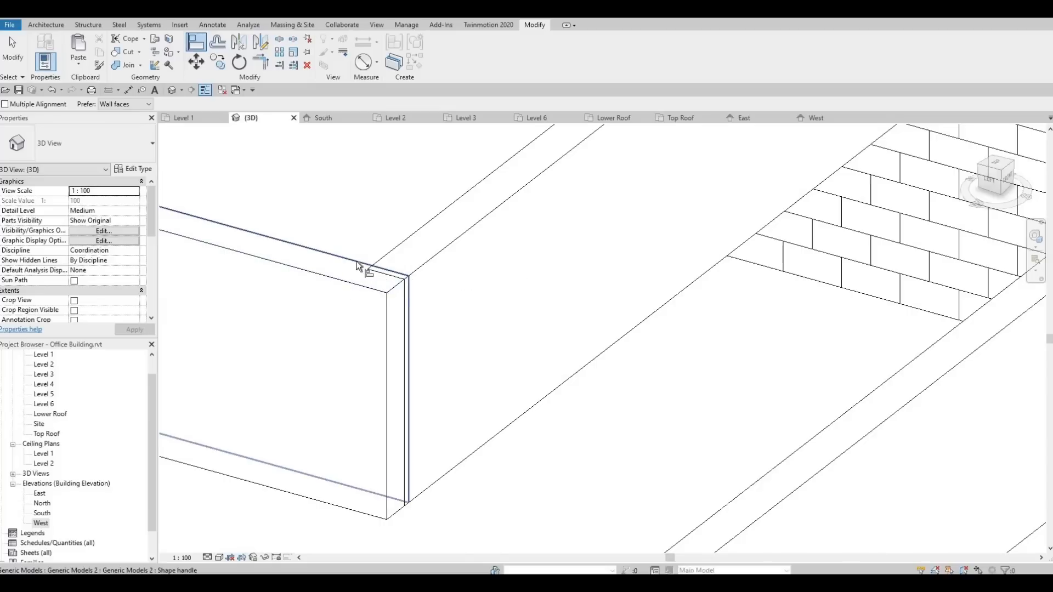
click(383, 275)
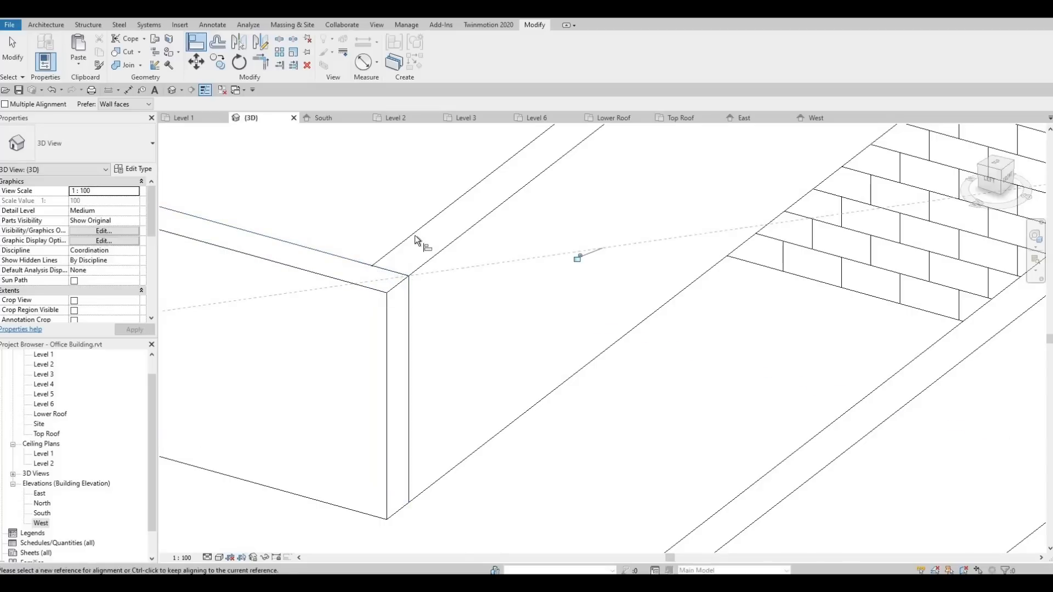
middle_drag(446, 326, 435, 568)
middle_drag(378, 142, 379, 495)
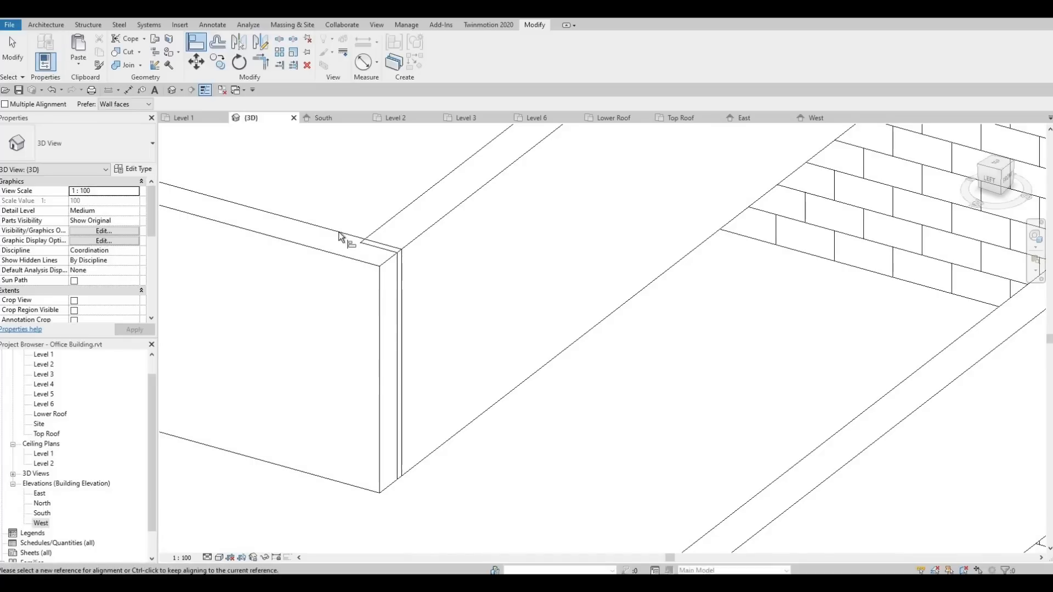
click(368, 245)
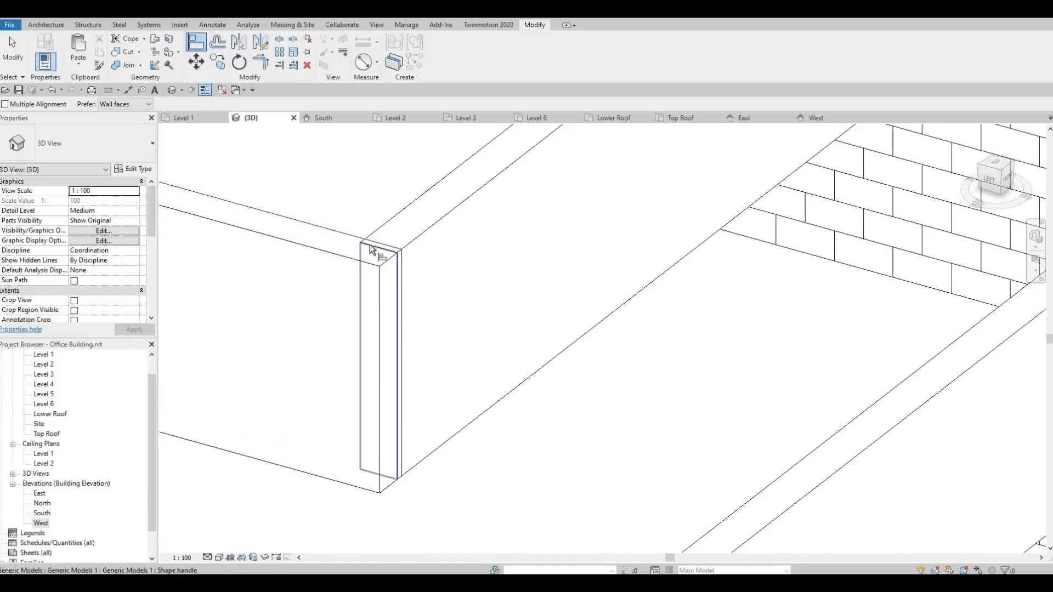
click(370, 245)
middle_drag(410, 245, 414, 357)
Restart Align and bring the front panel's end at the following band flush with the West extrusion's inner face.
scroll(418, 500, down, 1)
middle_drag(418, 500, 355, 270)
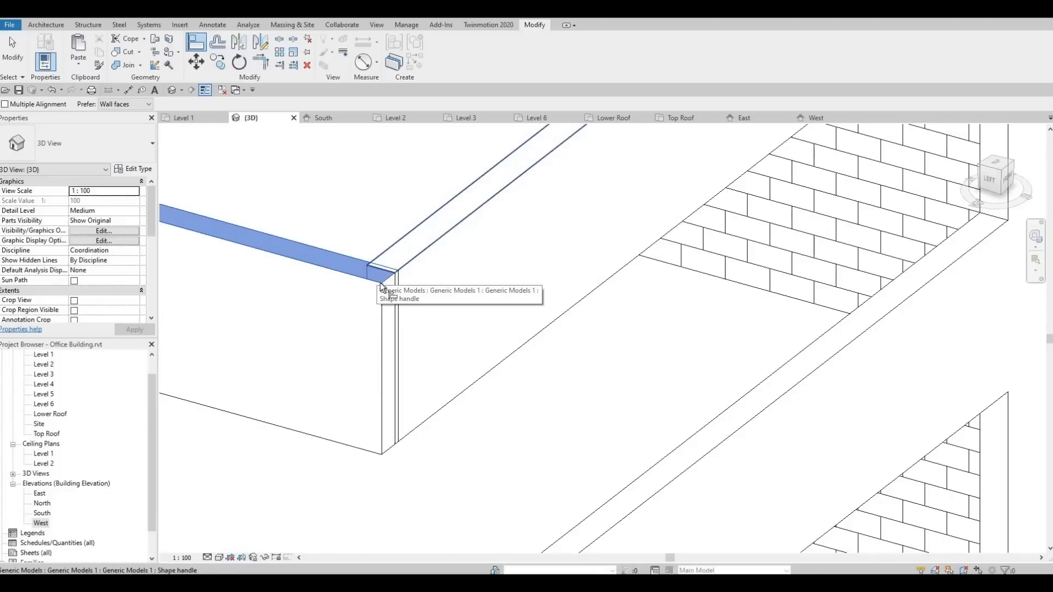
key(Escape)
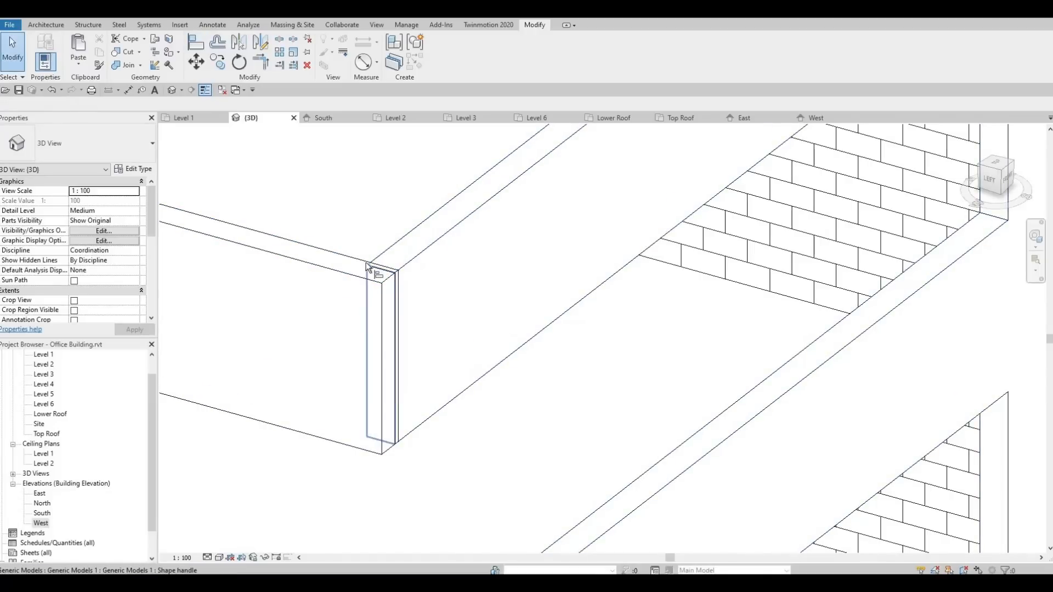
key(a)
key(l)
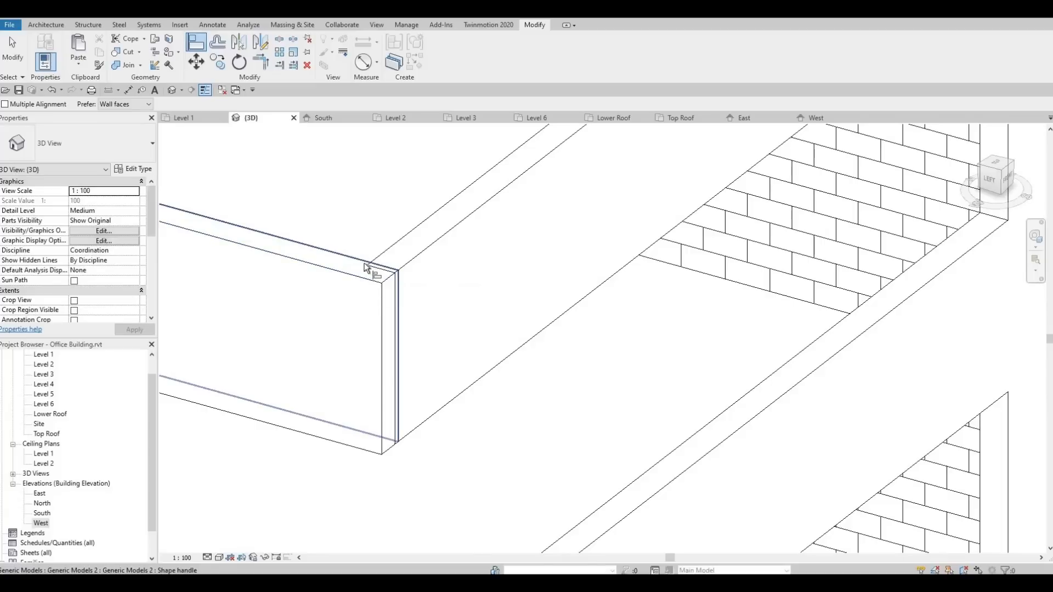
click(377, 265)
click(389, 260)
middle_drag(405, 286, 386, 426)
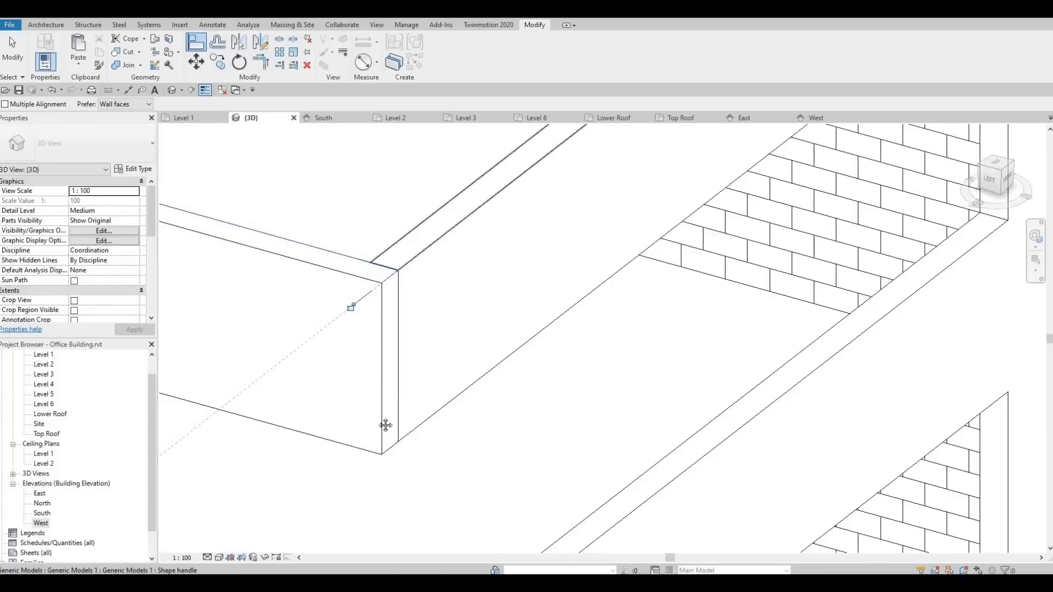
Examine the remaining corner joints up to the topmost band, leave the Align command and view the facade from the front.
scroll(393, 273, down, 3)
scroll(345, 146, up, 2)
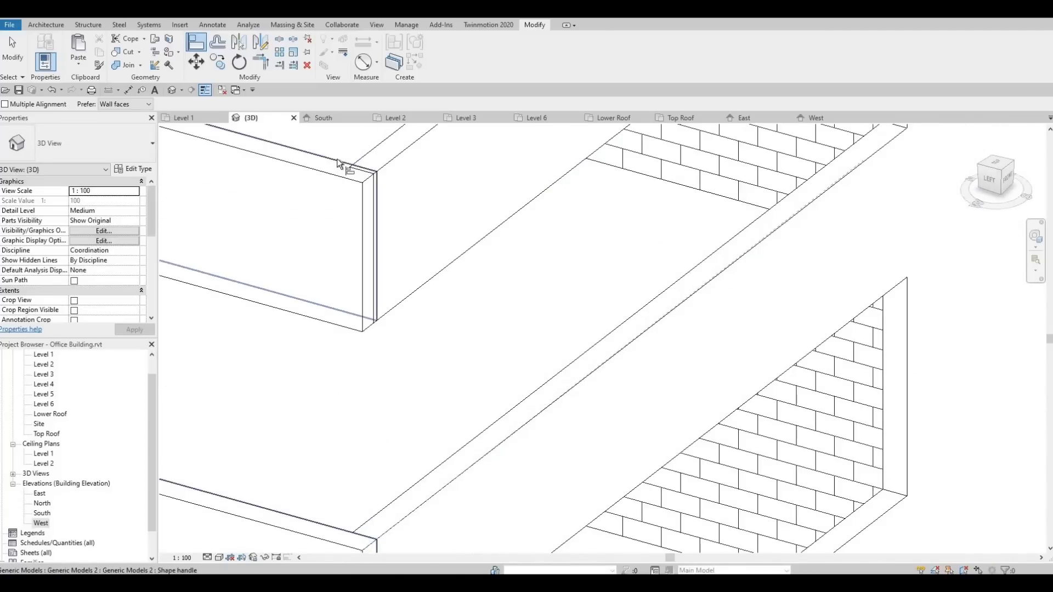
middle_drag(410, 348, 376, 265)
scroll(374, 278, up, 5)
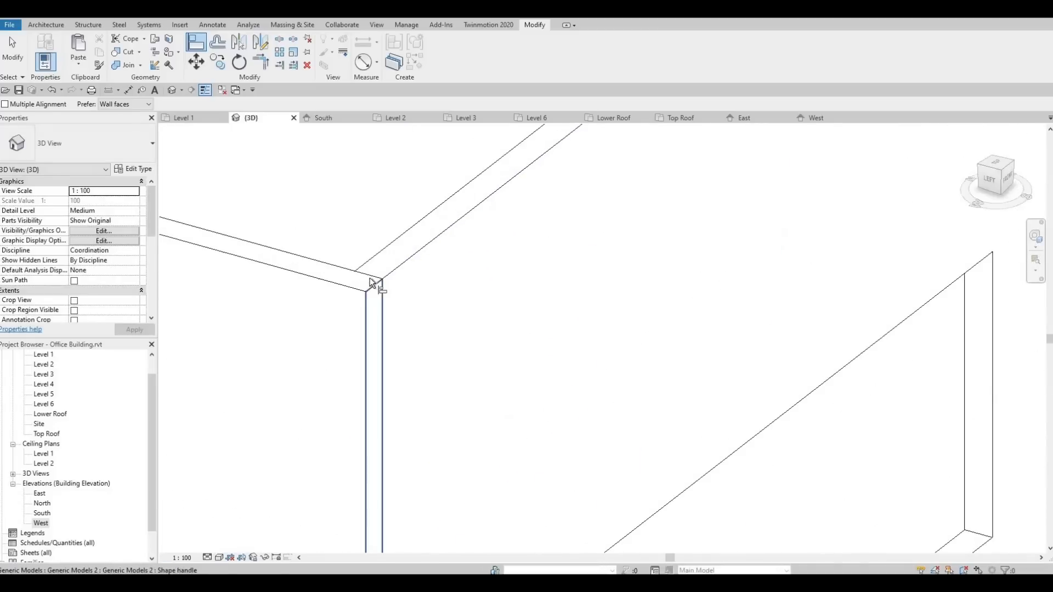
scroll(381, 279, down, 6)
mouse_move(405, 396)
middle_down()
mouse_move(415, 329)
mouse_move(421, 336)
mouse_move(380, 362)
mouse_move(413, 357)
mouse_move(369, 278)
mouse_move(370, 357)
middle_up()
key(Escape)
mouse_move(511, 322)
shift+middle_down()
mouse_move(338, 388)
mouse_move(438, 357)
mouse_move(532, 364)
mouse_move(492, 354)
mouse_move(541, 351)
mouse_move(545, 360)
mouse_move(426, 291)
mouse_move(416, 244)
shift+middle_up()
mouse_move(483, 283)
shift+middle_down()
mouse_move(493, 336)
mouse_move(557, 367)
mouse_move(533, 469)
mouse_move(373, 329)
mouse_move(465, 284)
shift+middle_up()
mouse_move(507, 343)
middle_down()
mouse_move(492, 345)
mouse_move(512, 419)
mouse_move(605, 379)
mouse_move(545, 322)
middle_up()
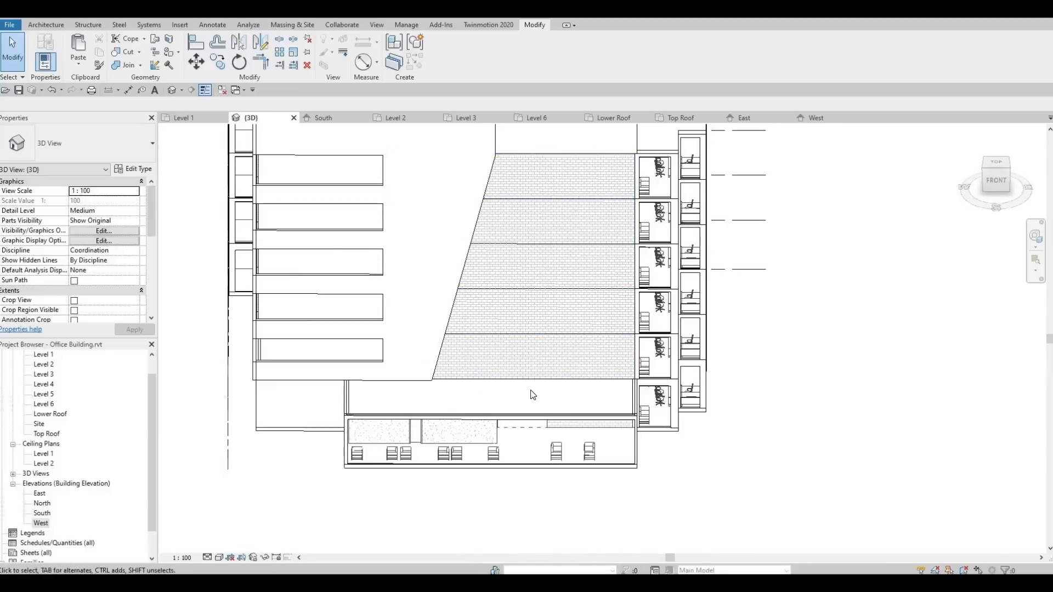
Examine the front brick walls, the slanted facade panel and the glazed lobby block from several angles in 3D.
middle_drag(580, 357, 630, 247)
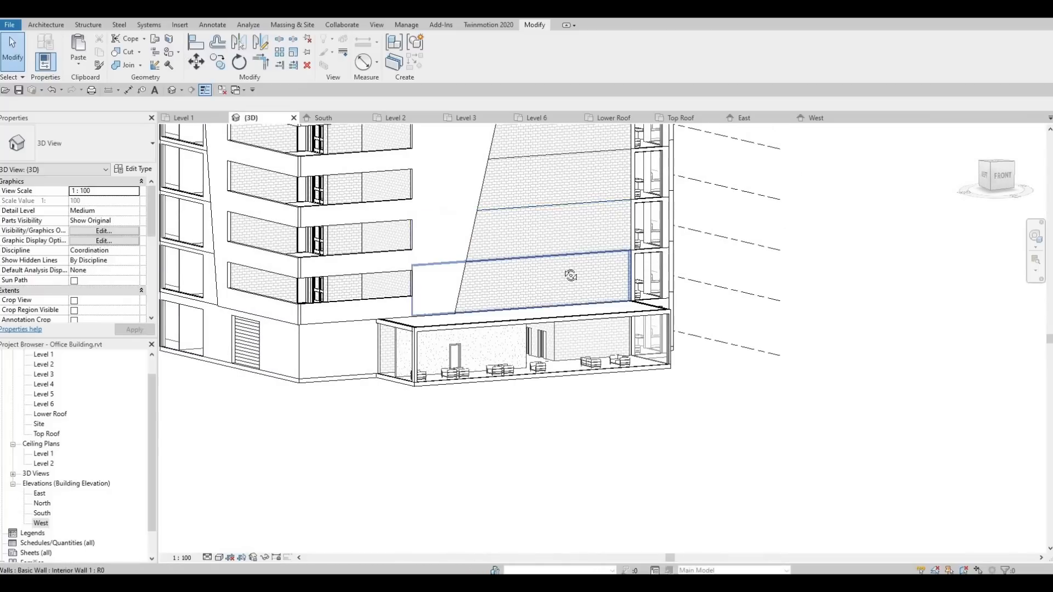
shift+middle_drag(571, 278, 600, 279)
shift+middle_drag(566, 344, 536, 413)
shift+middle_drag(564, 369, 539, 223)
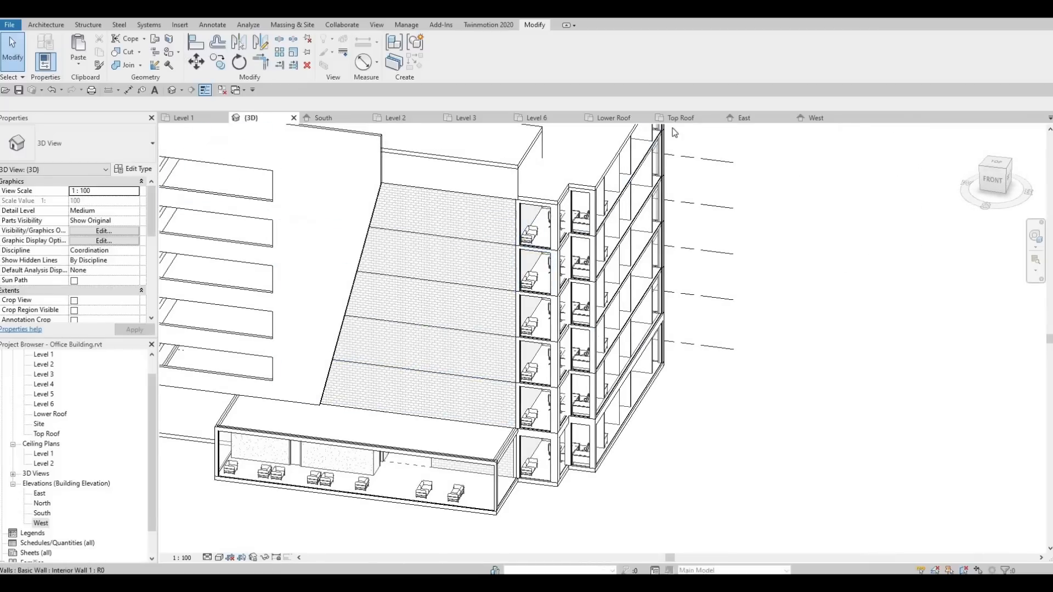
shift+middle_drag(580, 388, 535, 417)
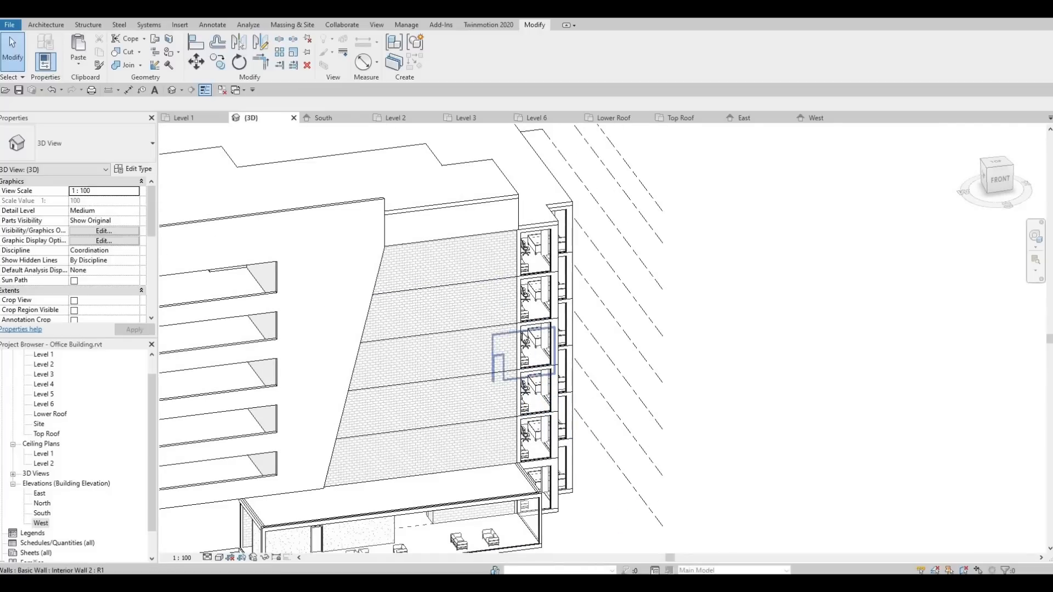
shift+middle_drag(499, 360, 658, 305)
middle_drag(650, 365, 492, 354)
scroll(492, 354, up, 5)
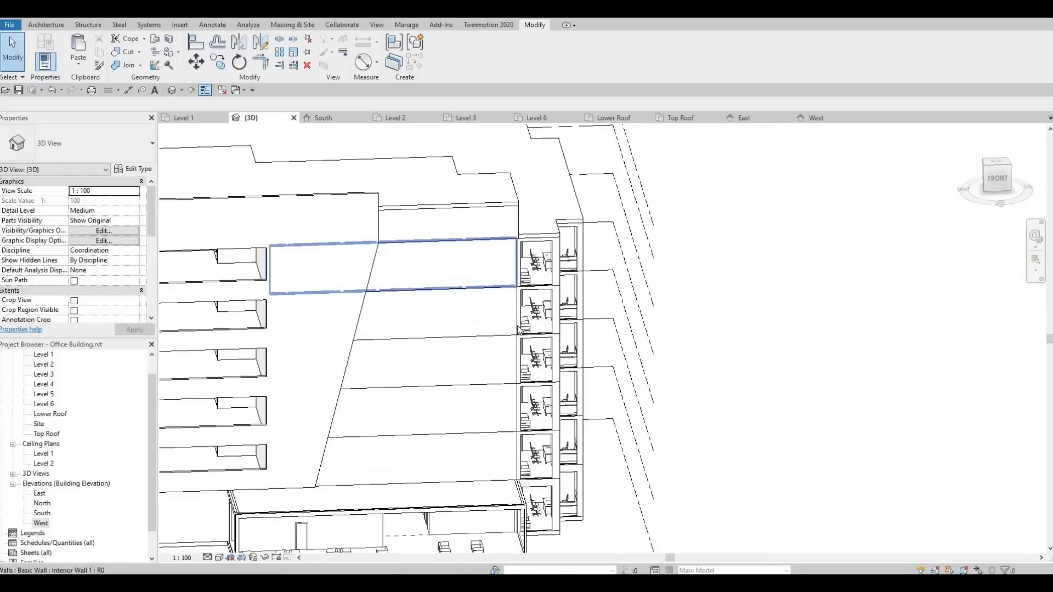
scroll(588, 300, down, 6)
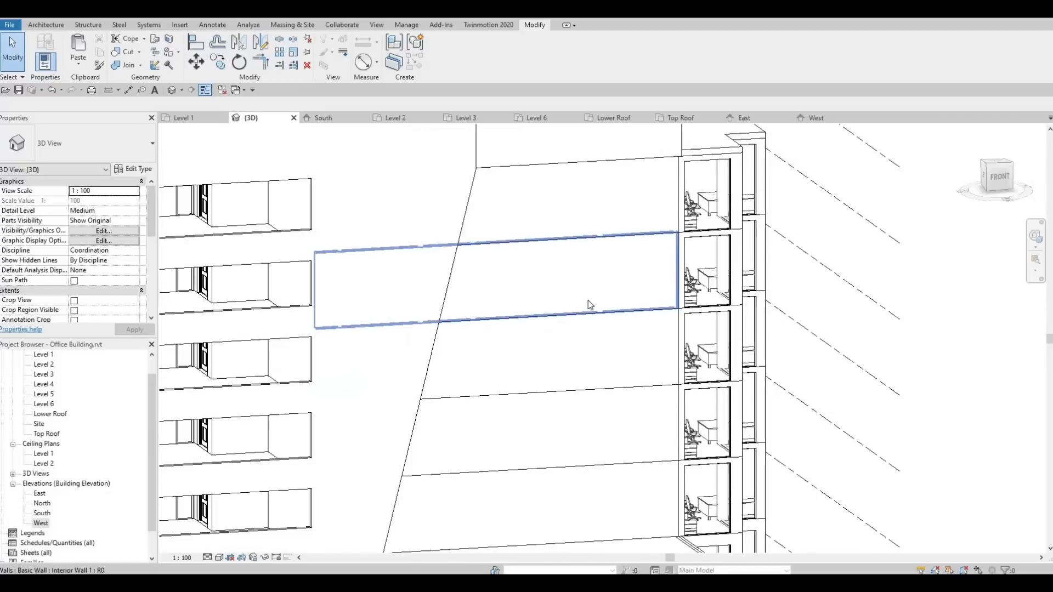
shift+middle_drag(583, 321, 674, 337)
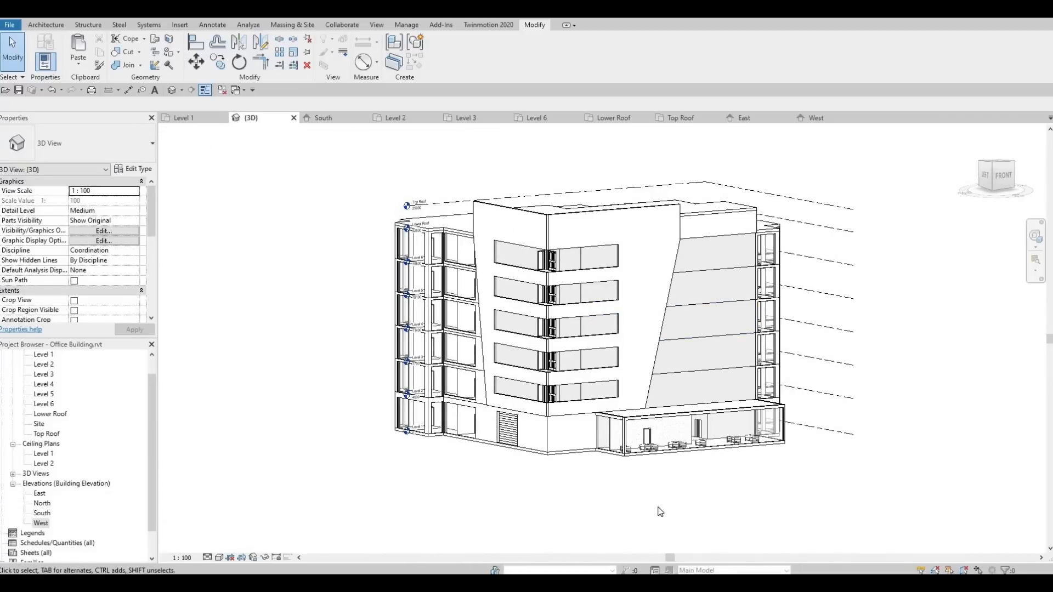
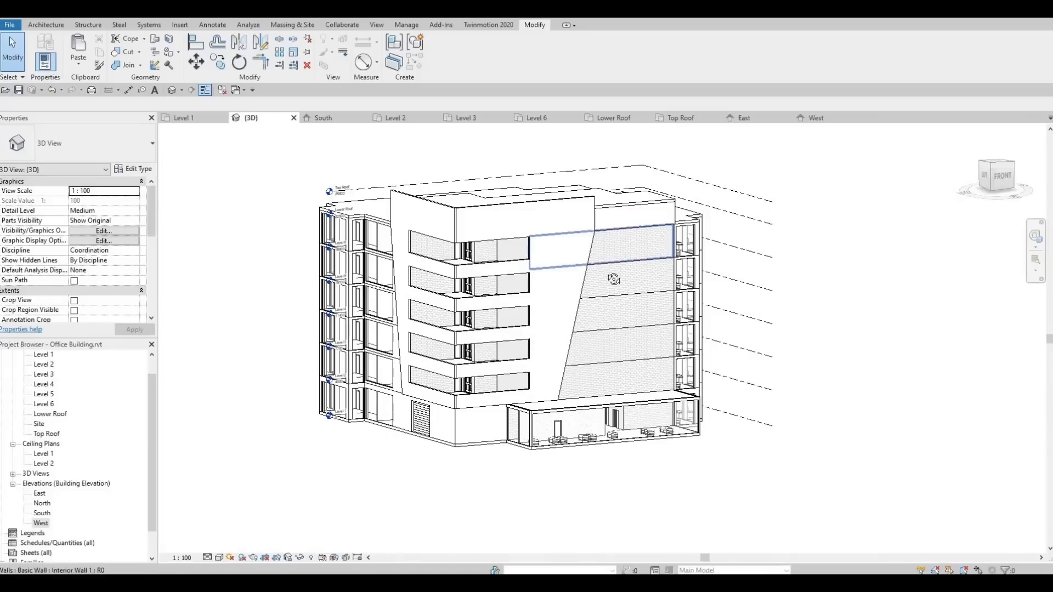
shift+middle_drag(648, 235, 683, 211)
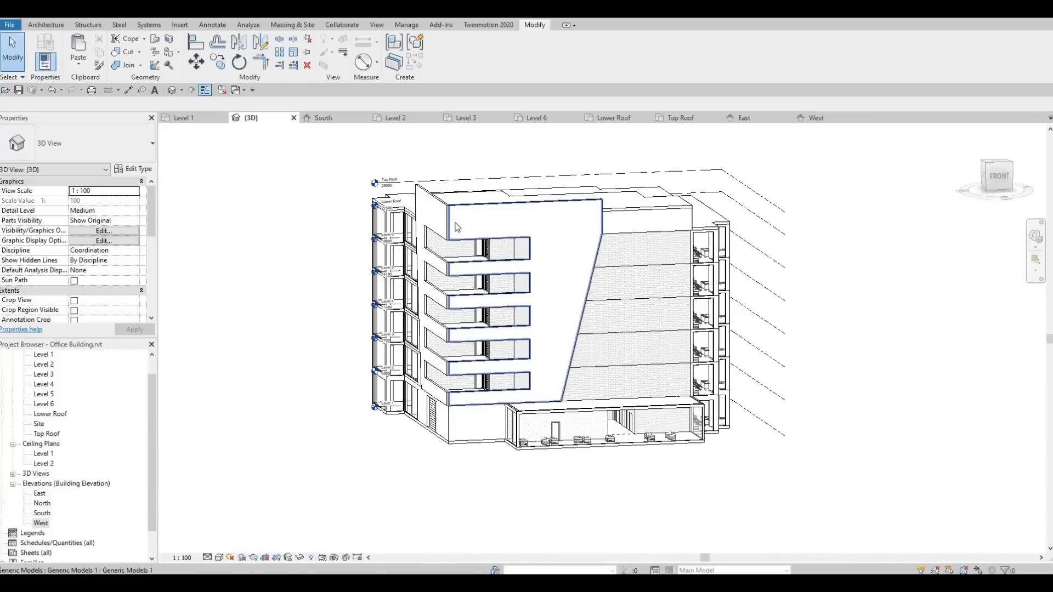
mouse_move(540, 313)
shift+middle_down()
mouse_move(613, 323)
mouse_move(620, 314)
shift+middle_up()
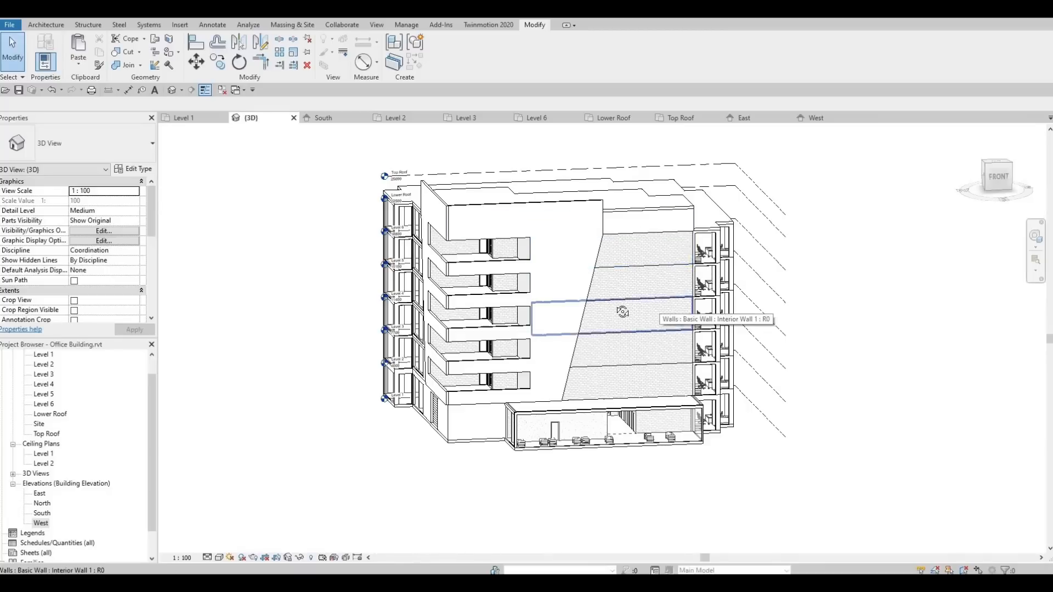
shift+middle_drag(616, 305, 592, 229)
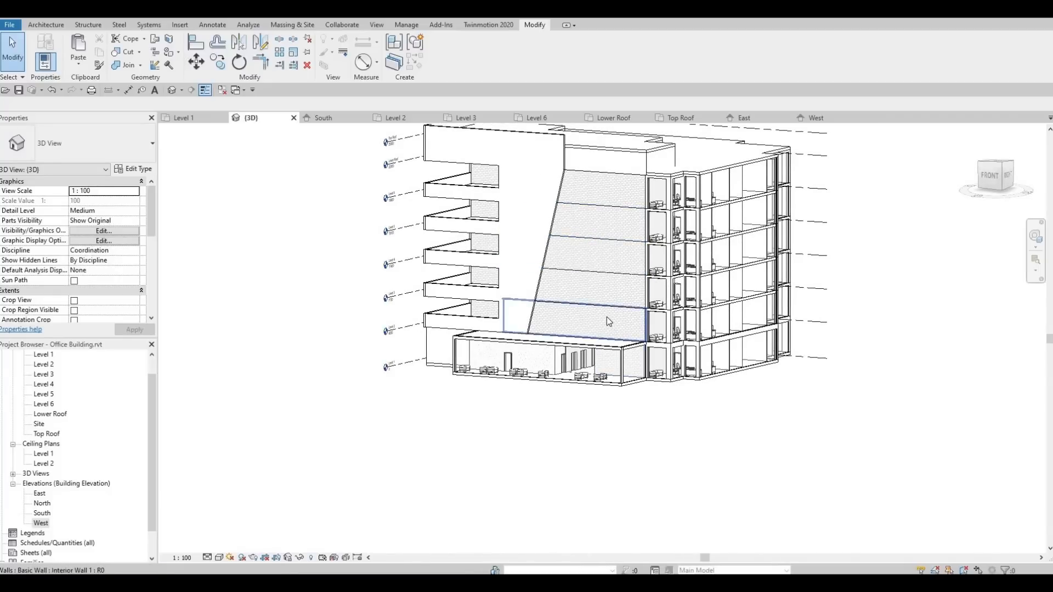
scroll(400, 336, up, 5)
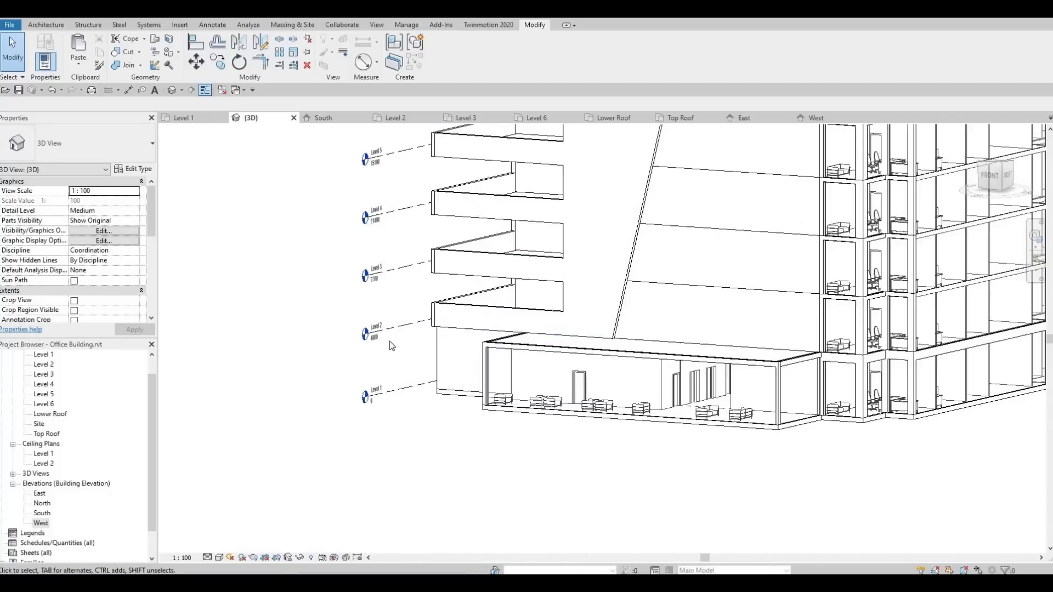
scroll(714, 323, down, 3)
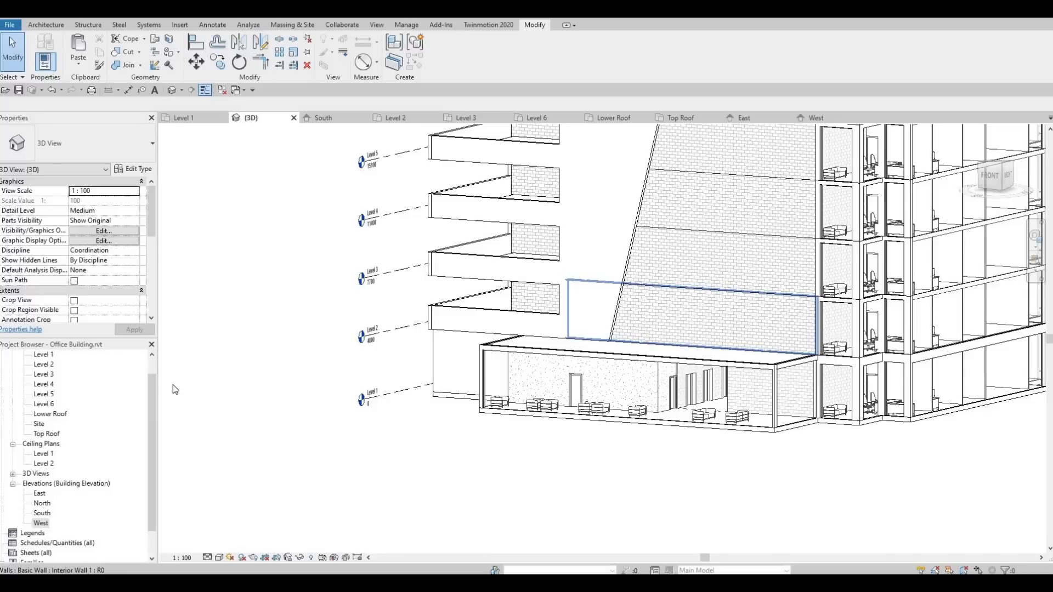
On the Level 2 floor plan, split the long front Interior Wall 1 just west of the partition beside the lift rows.
double_click(45, 365)
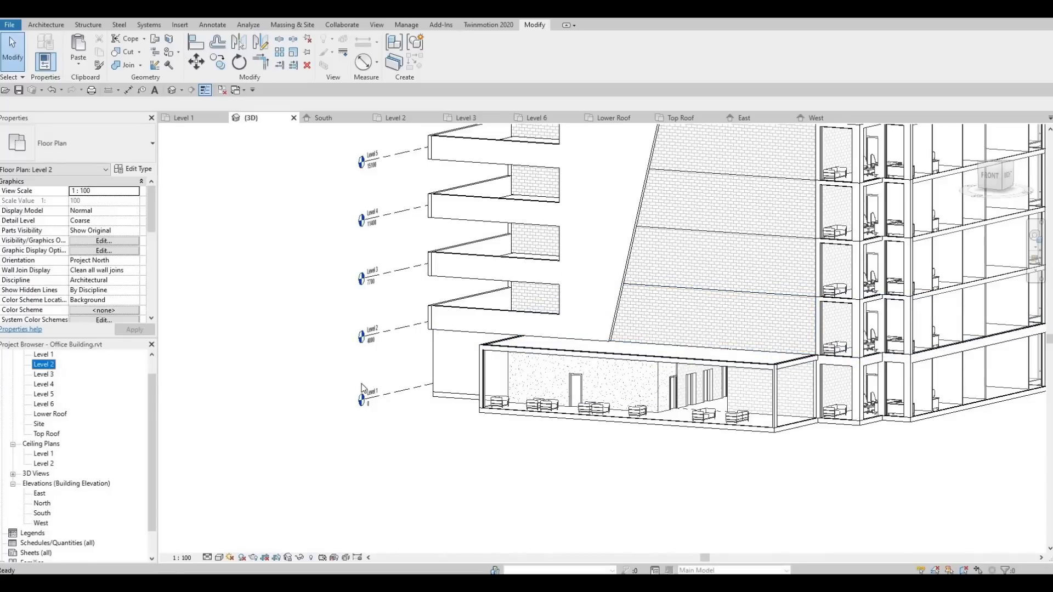
scroll(493, 367, up, 3)
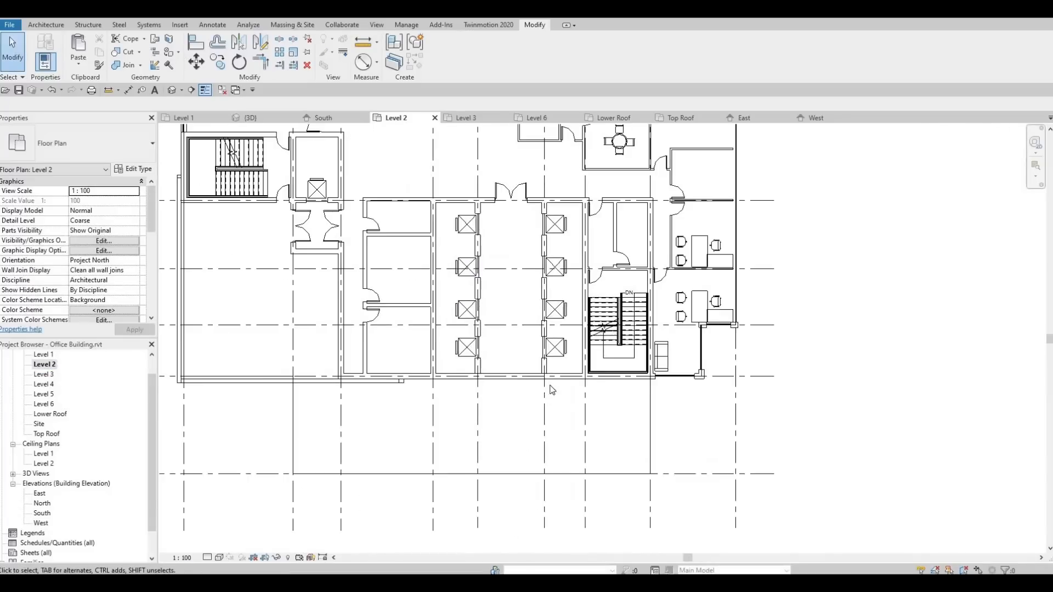
scroll(625, 388, up, 3)
middle_drag(625, 388, 561, 411)
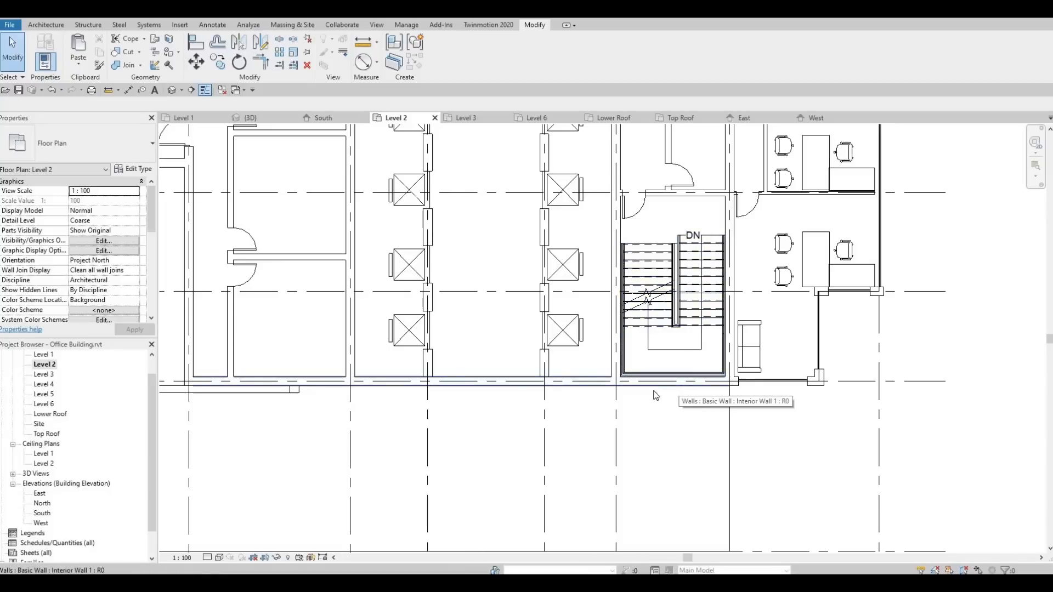
middle_drag(523, 387, 615, 381)
scroll(455, 380, down, 1)
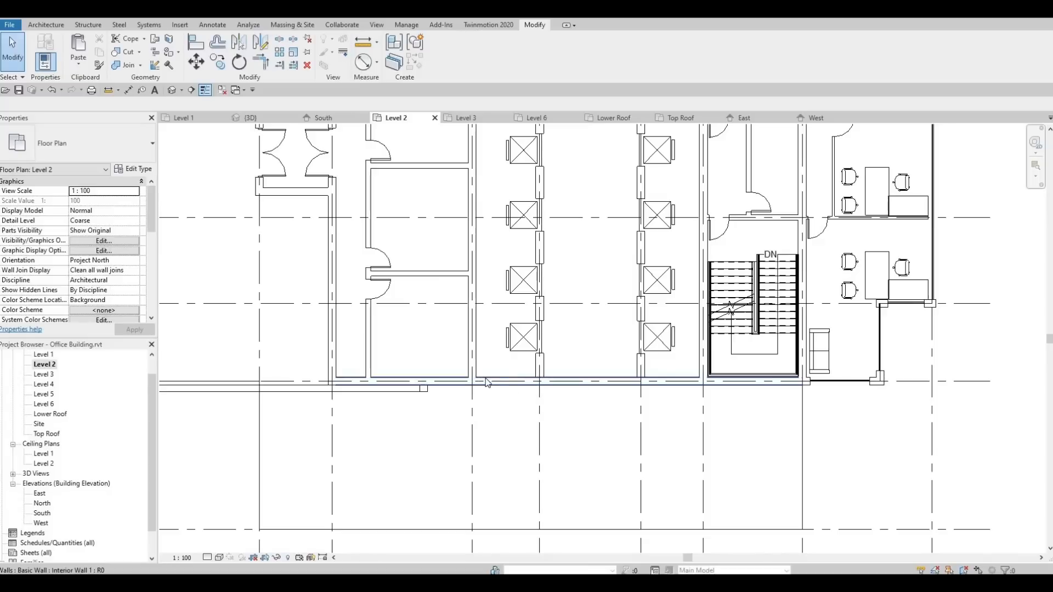
click(282, 40)
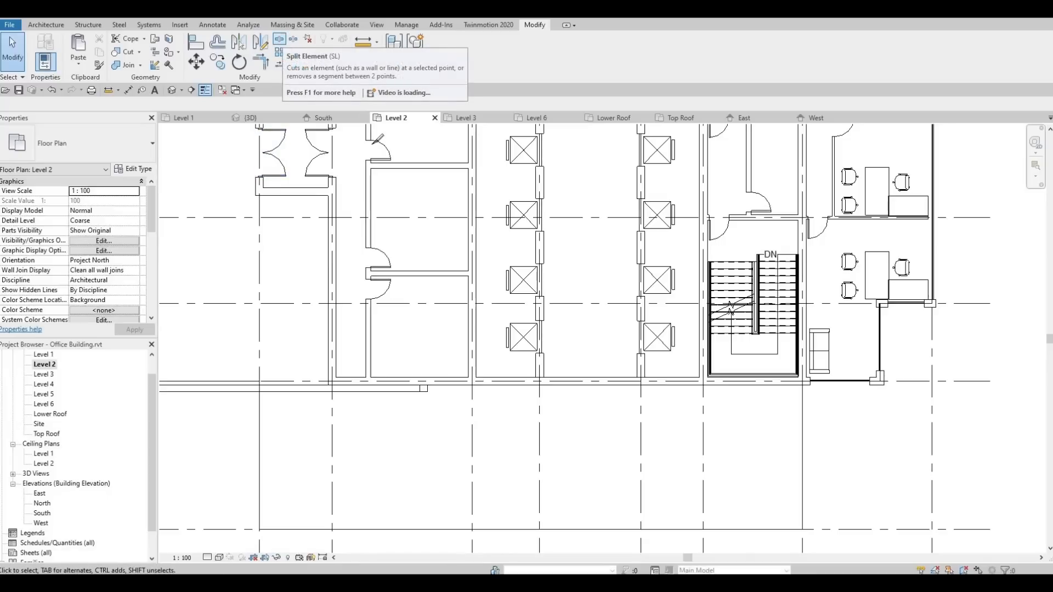
scroll(494, 398, up, 5)
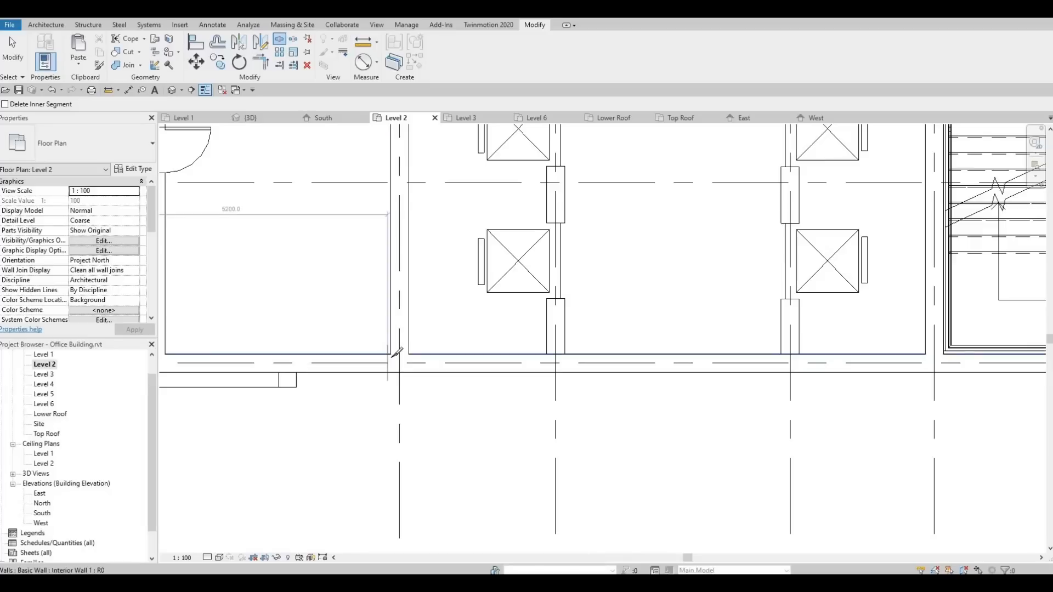
scroll(396, 354, up, 2)
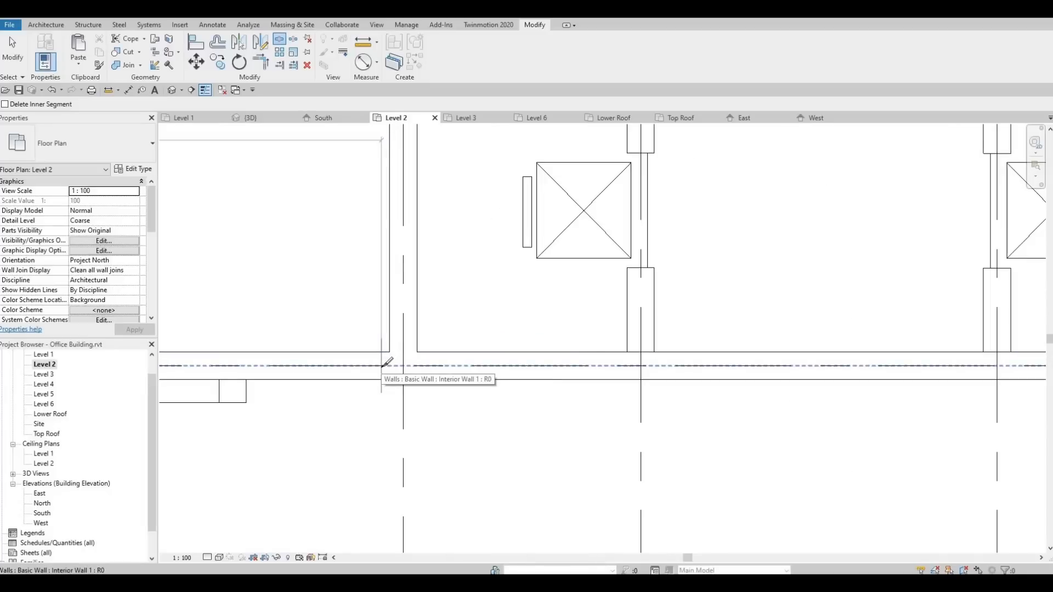
click(383, 366)
key(Escape)
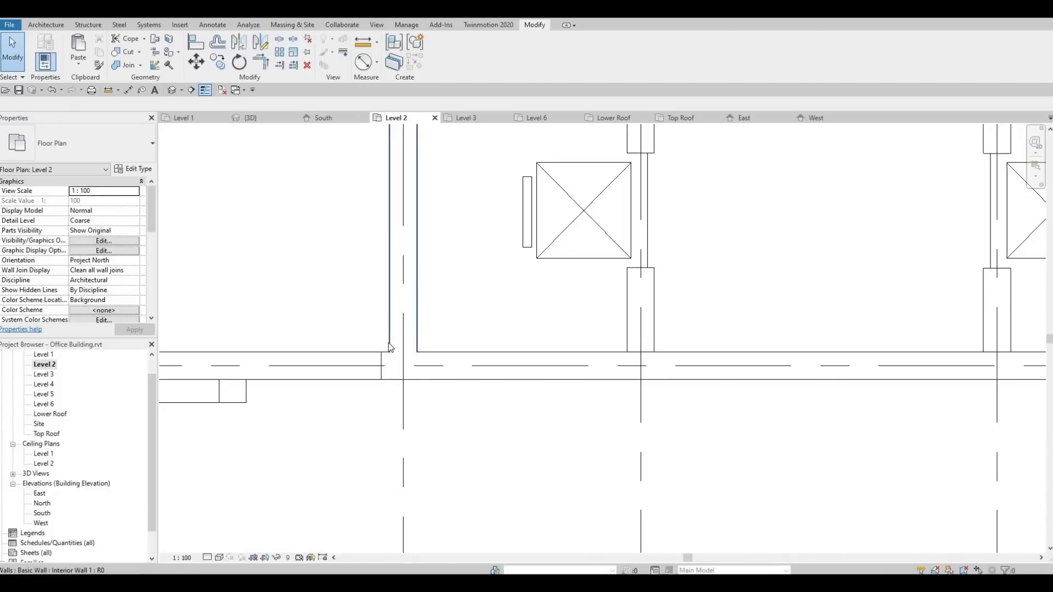
Trim the east segment of the split front wall and the adjoining partition to a clean corner.
click(390, 367)
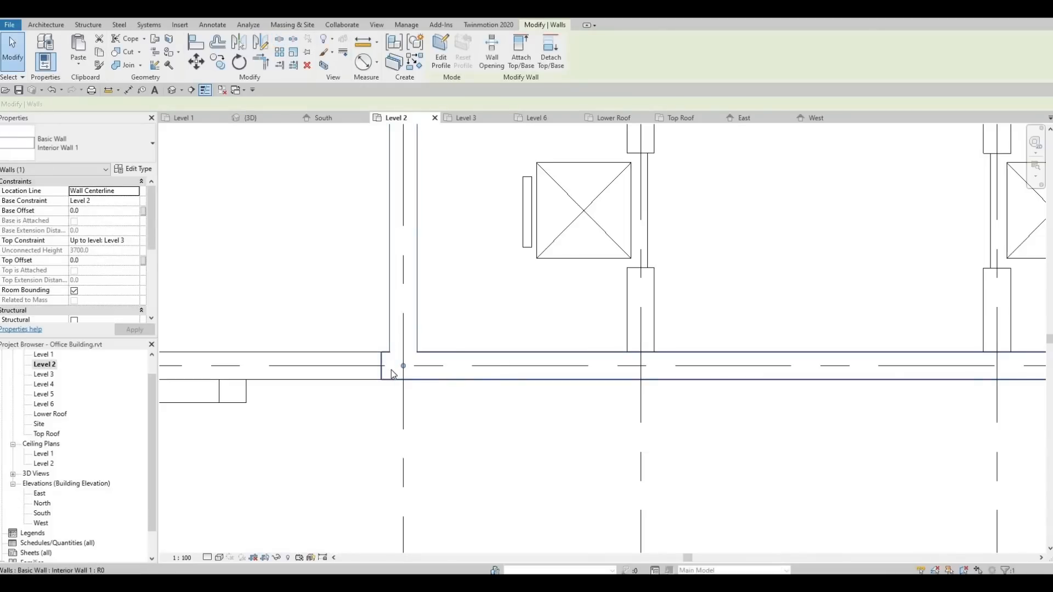
key(a)
key(l)
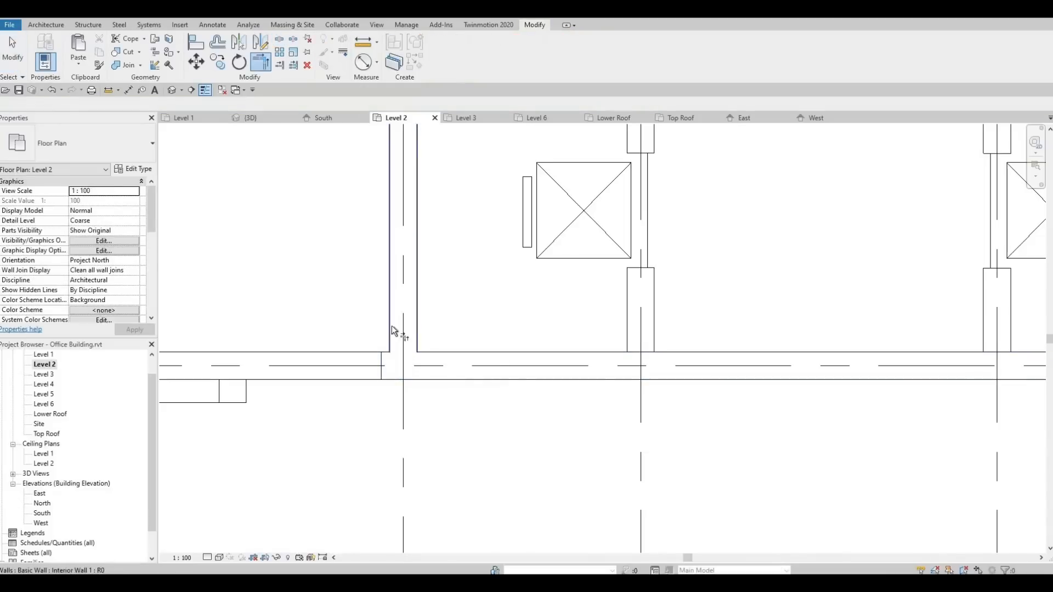
click(420, 367)
key(Escape)
Try extending the west wall segment's end to the trimmed corner and undo that extension.
click(383, 367)
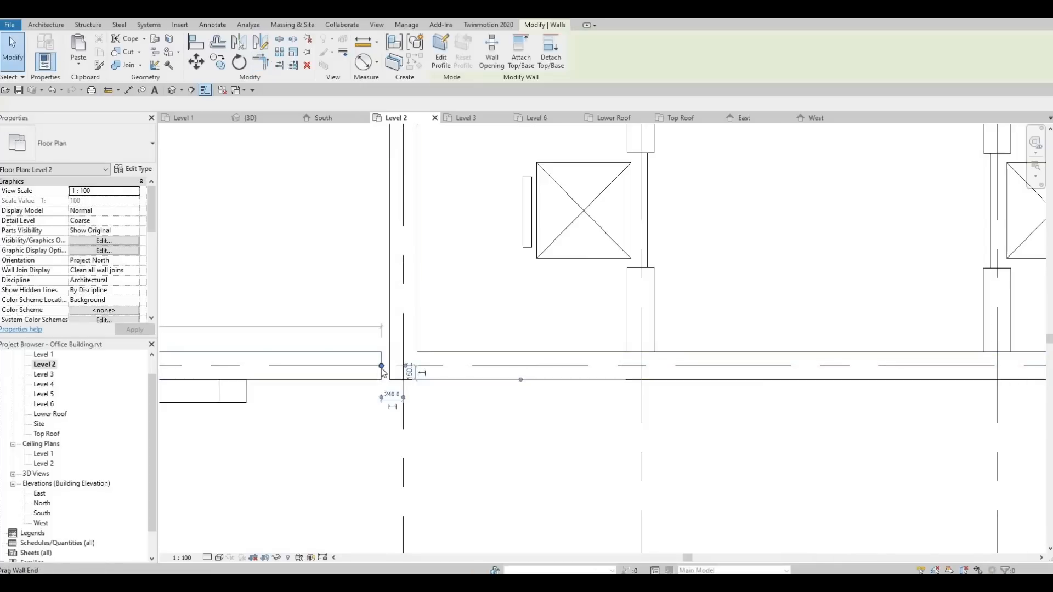
click(385, 365)
drag(385, 366, 389, 373)
click(419, 346)
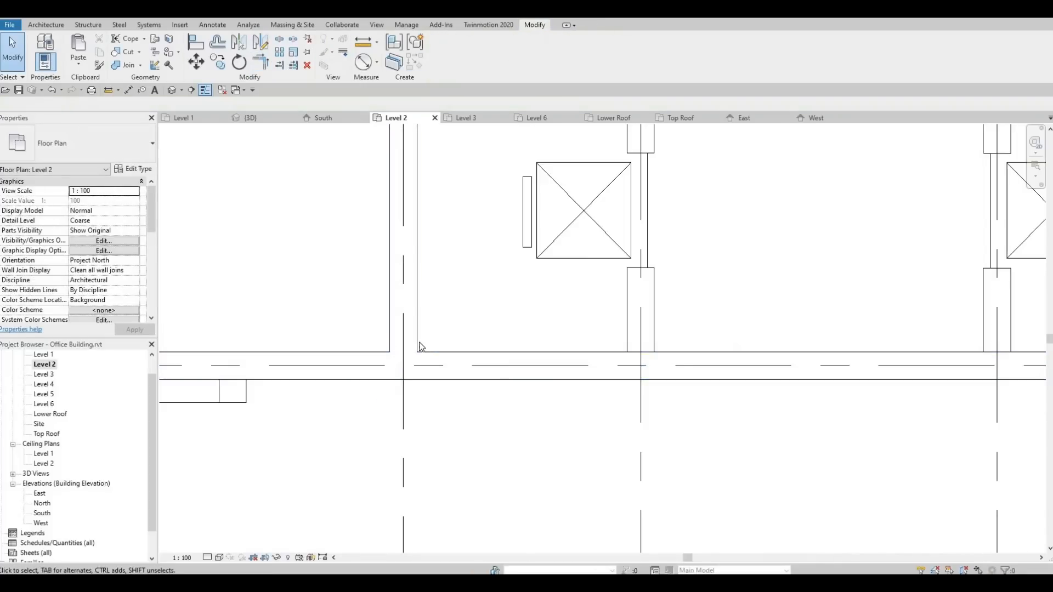
click(416, 340)
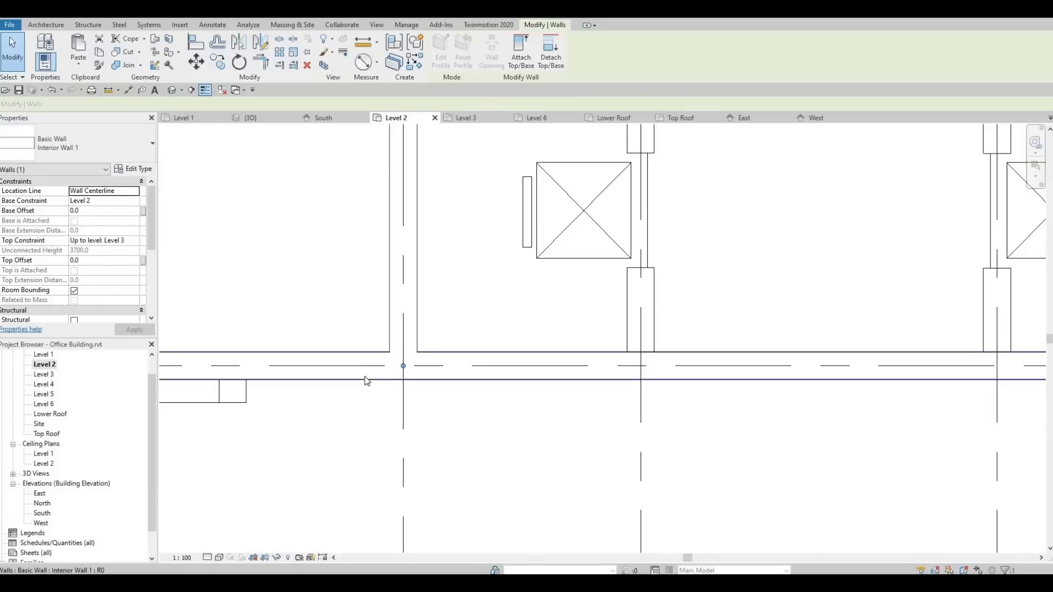
key(ctrl+z)
middle_drag(410, 379, 403, 391)
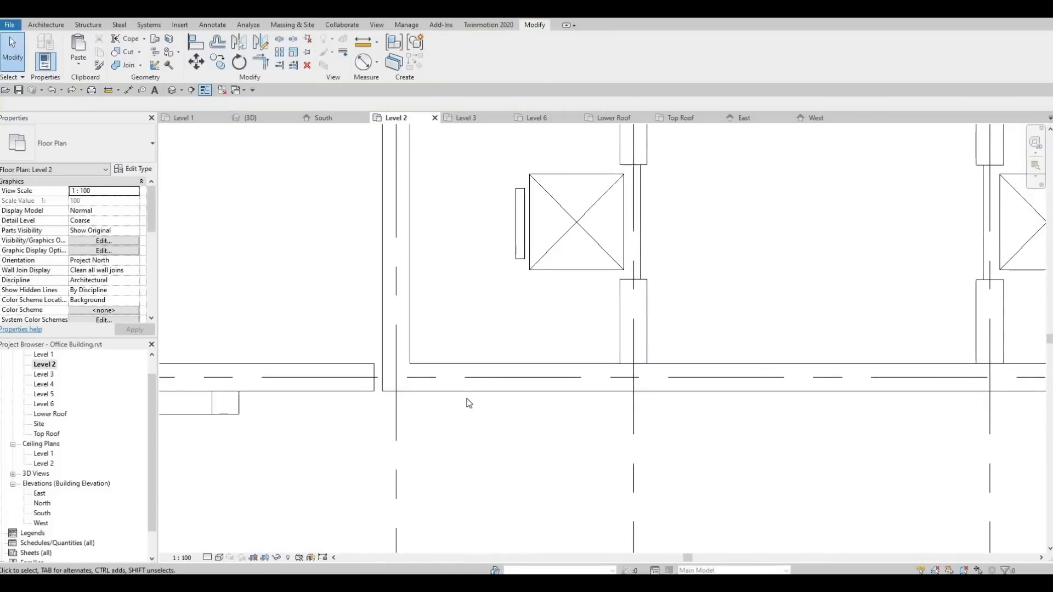
Return to the 3D view and delete the Level 3 front brick wall behind the slanted panel.
click(171, 89)
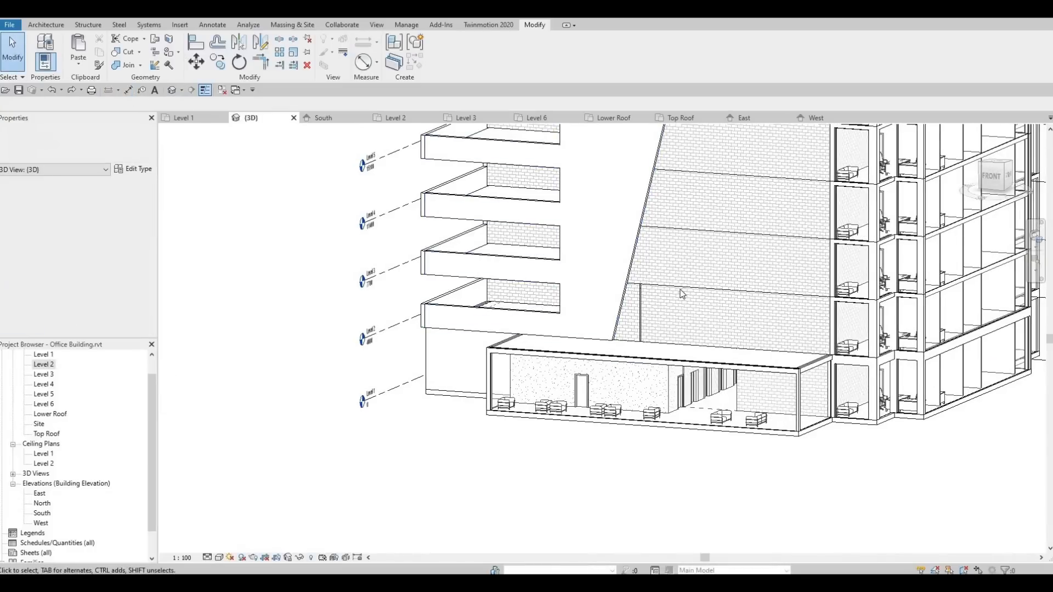
scroll(681, 294, up, 2)
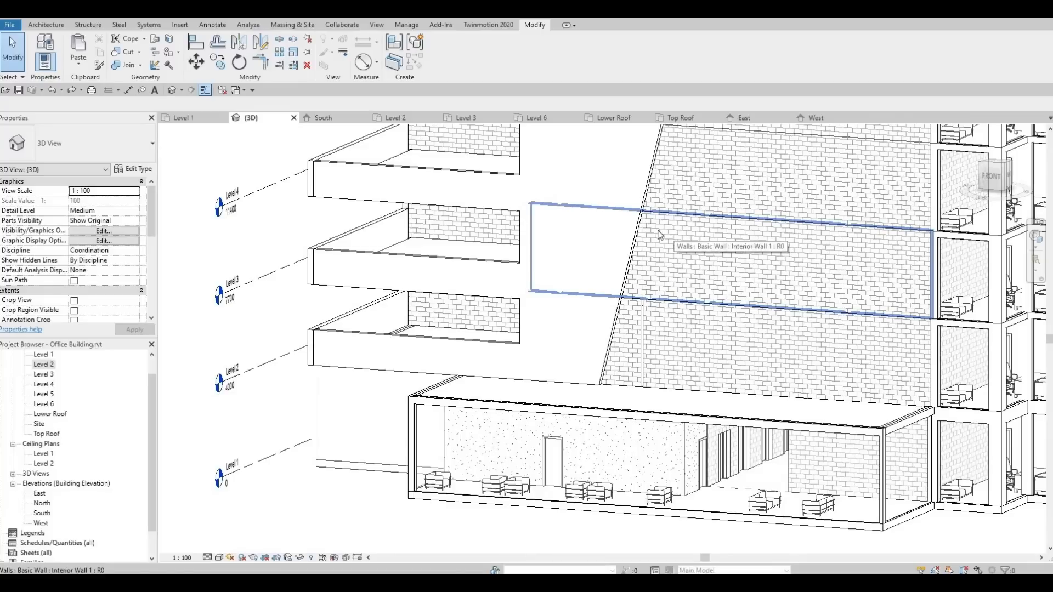
scroll(644, 277, down, 3)
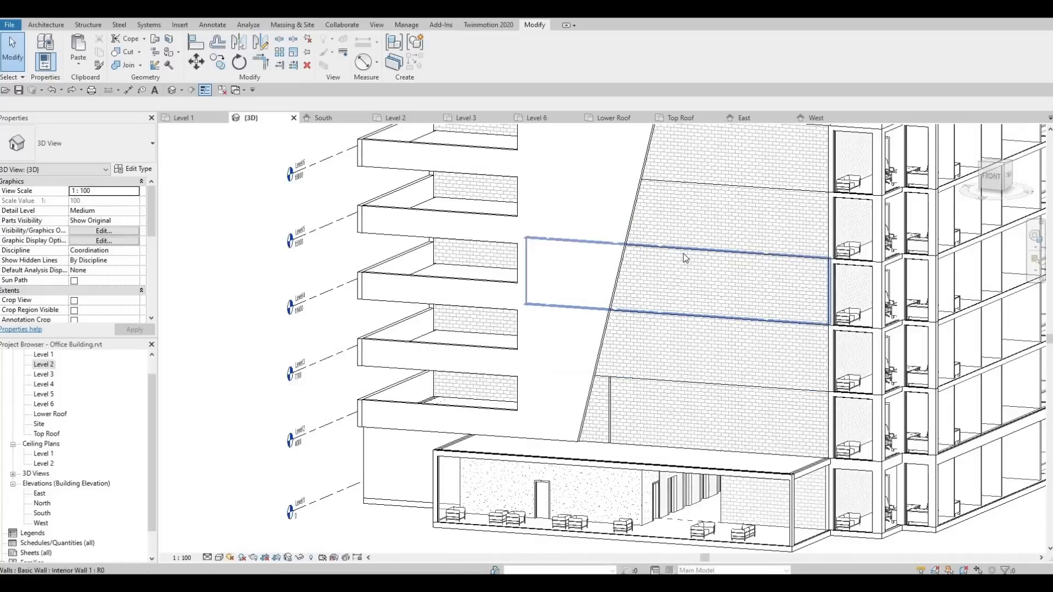
middle_drag(663, 155, 653, 219)
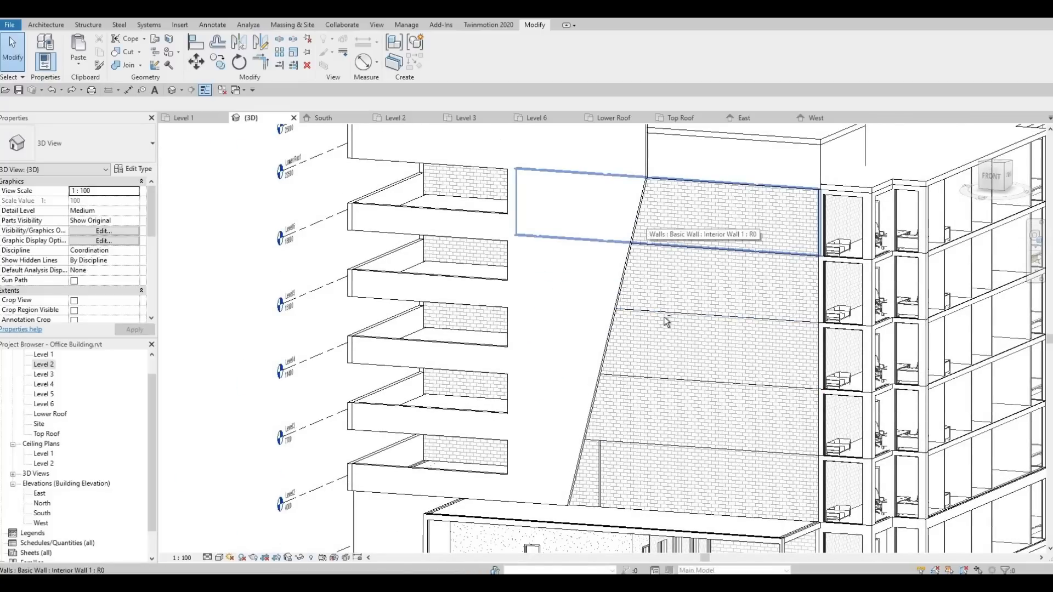
mouse_move(717, 298)
shift+middle_down()
mouse_move(593, 442)
mouse_move(623, 353)
shift+middle_up()
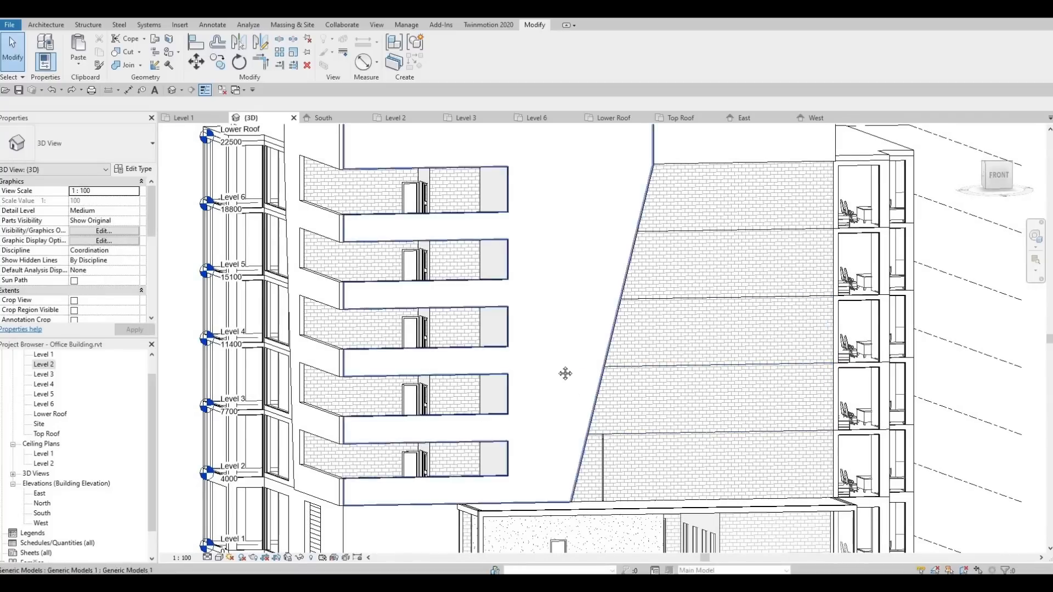
middle_drag(674, 401, 616, 344)
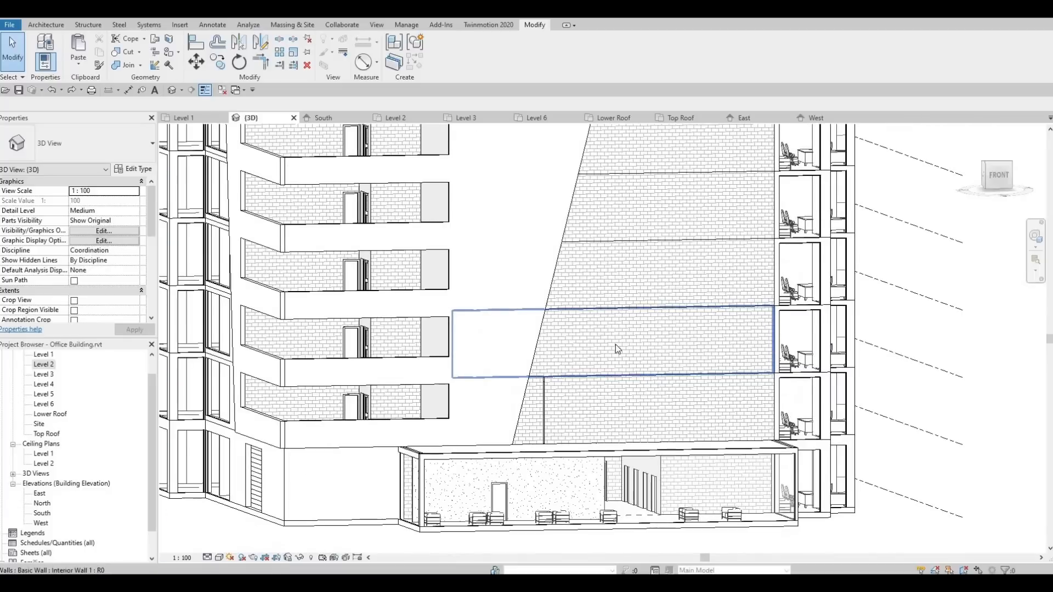
click(649, 335)
key(Delete)
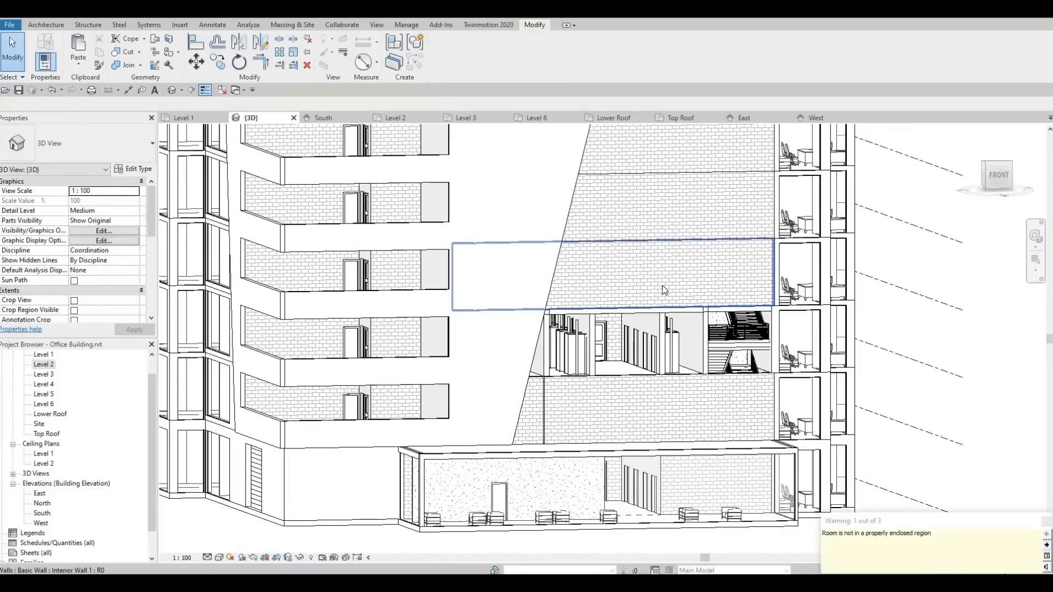
Delete the front brick walls on Levels 4, 5 and 6 above the removed wall.
click(674, 224)
key(Delete)
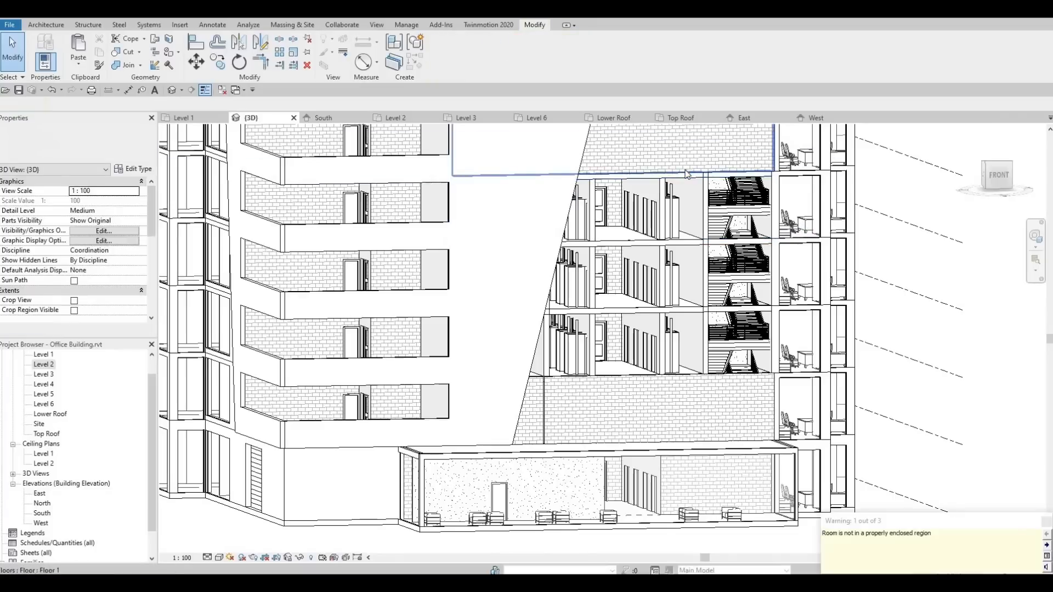
click(677, 150)
key(Delete)
middle_drag(610, 281, 563, 435)
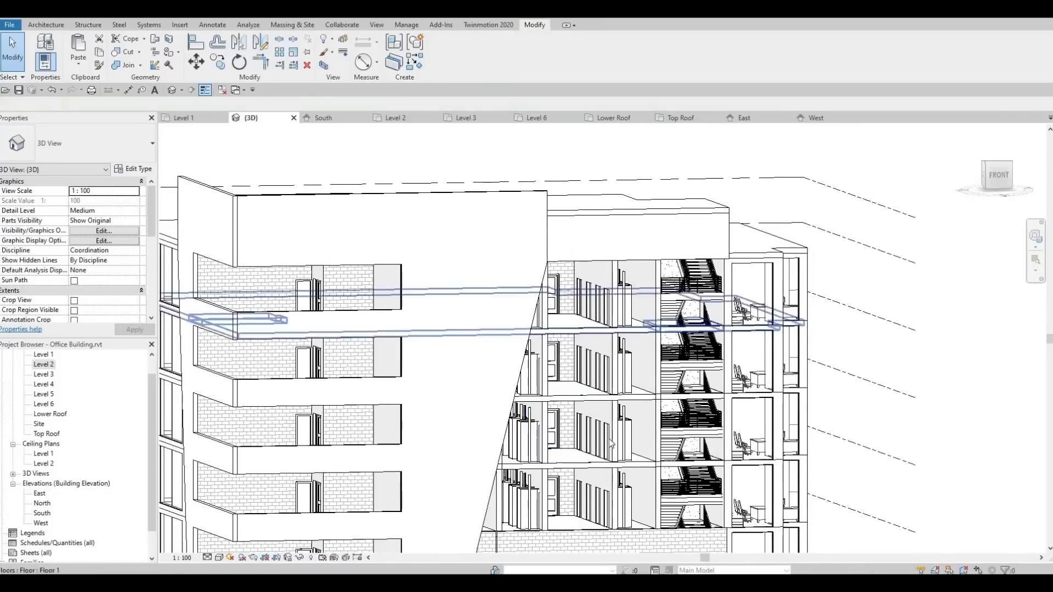
In the Level 2 floor plan, draw a Curtain Wall about 3100 mm long along the front wall between the elevator shafts, up to Level 3.
middle_drag(584, 491, 584, 384)
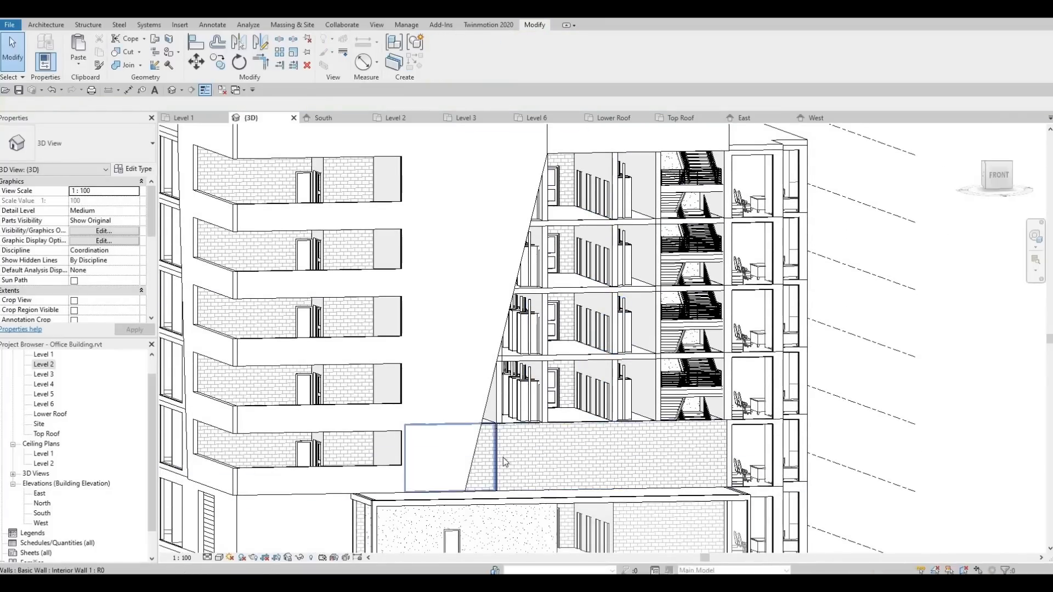
double_click(41, 365)
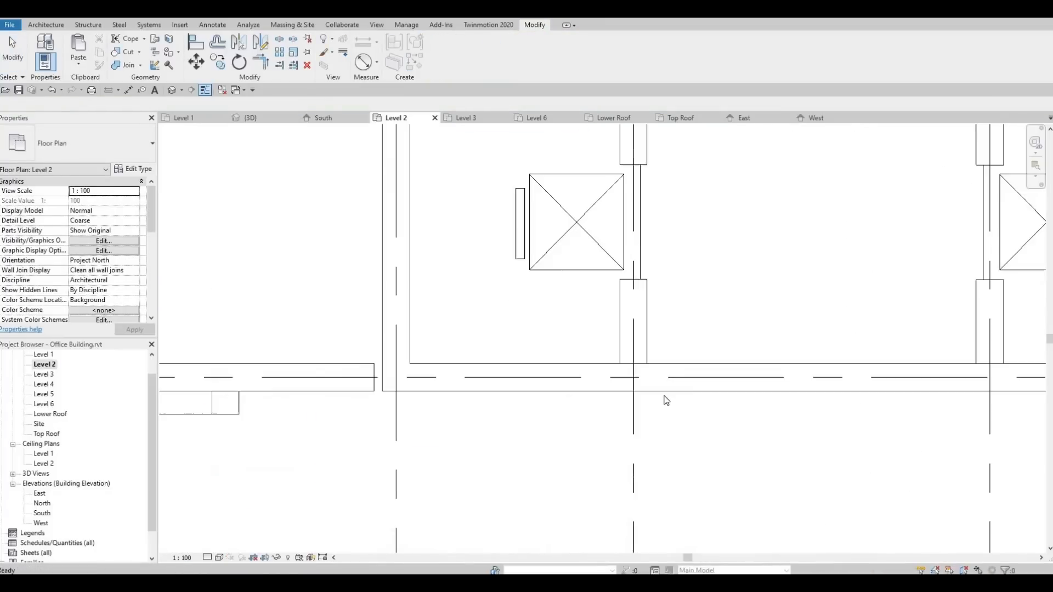
scroll(609, 392, down, 2)
scroll(475, 367, down, 1)
middle_drag(608, 388, 425, 385)
click(44, 25)
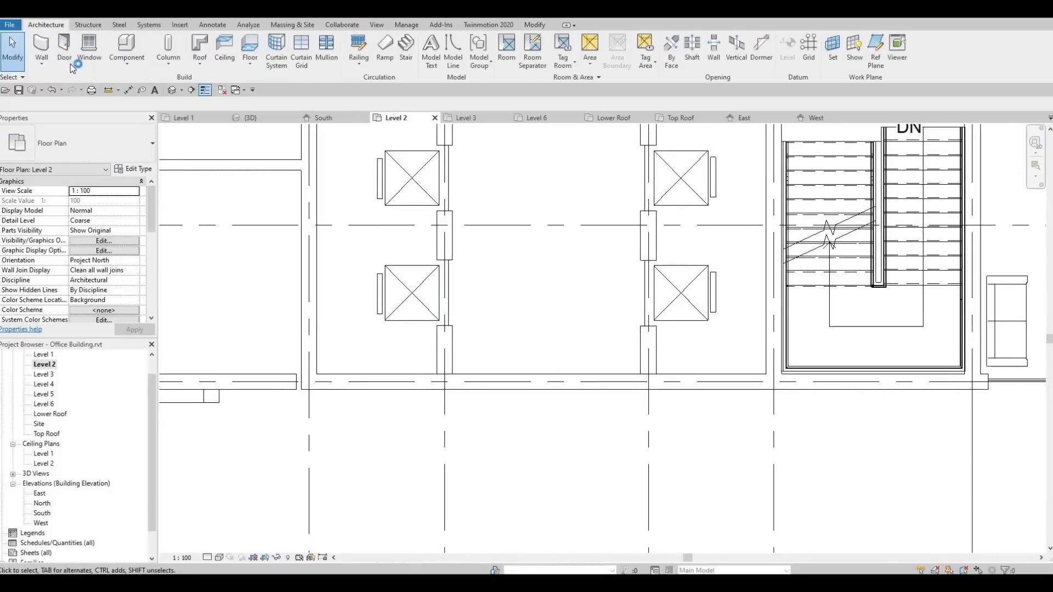
click(42, 63)
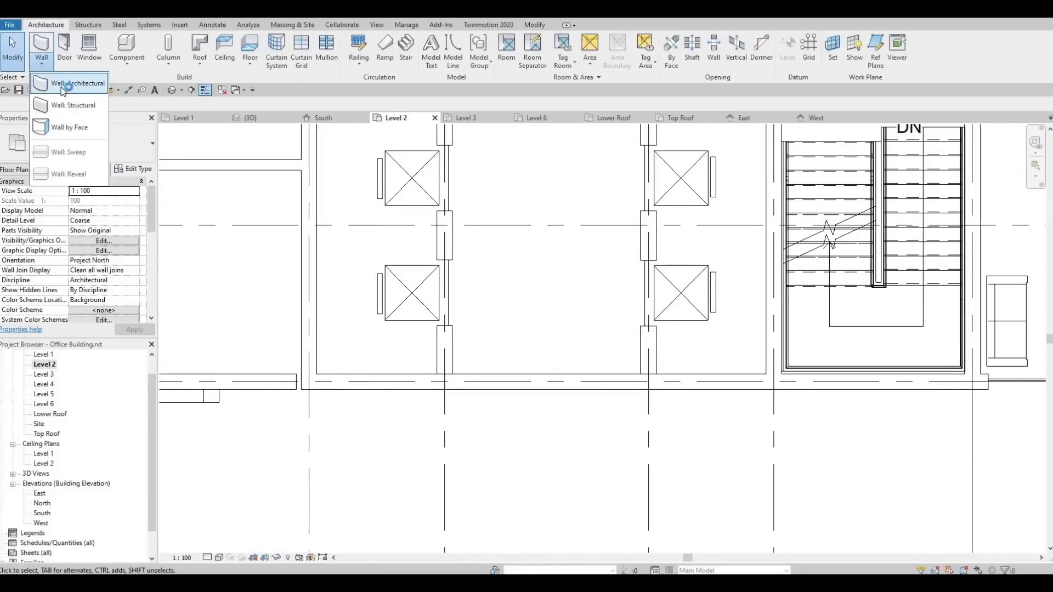
click(66, 85)
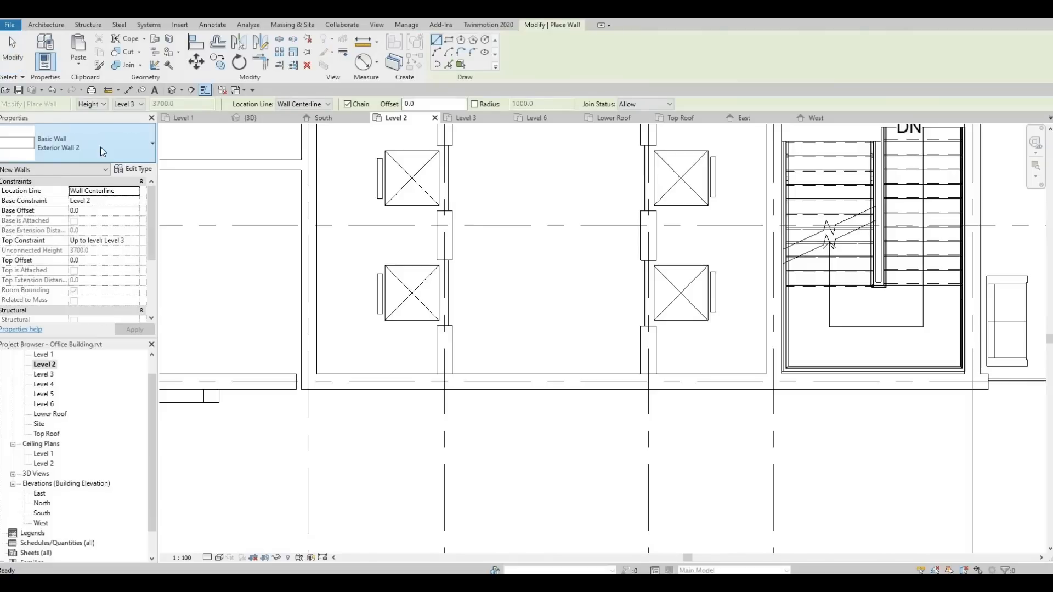
click(101, 147)
scroll(94, 258, down, 5)
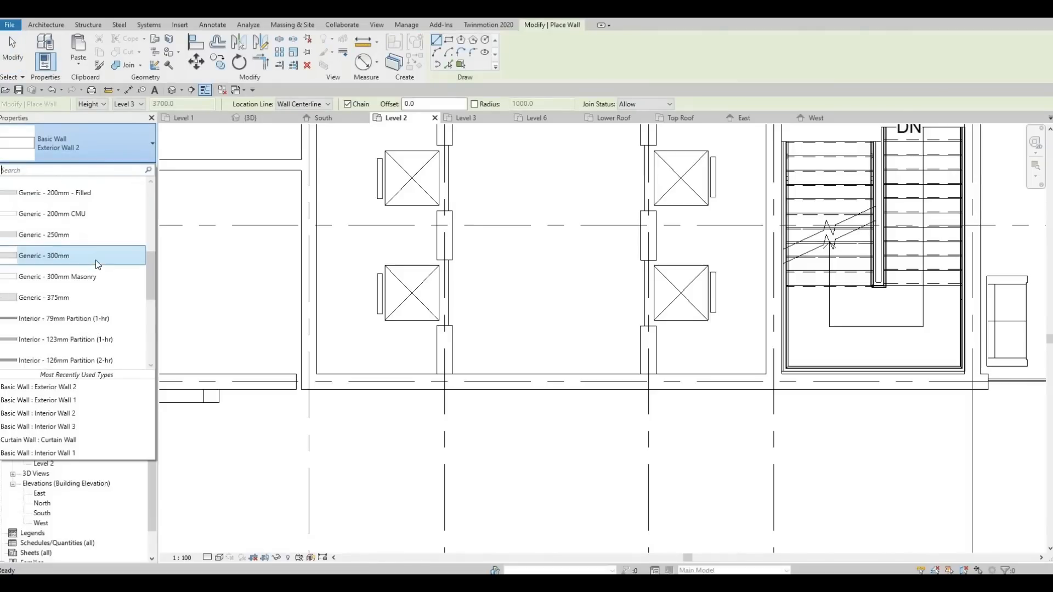
click(54, 283)
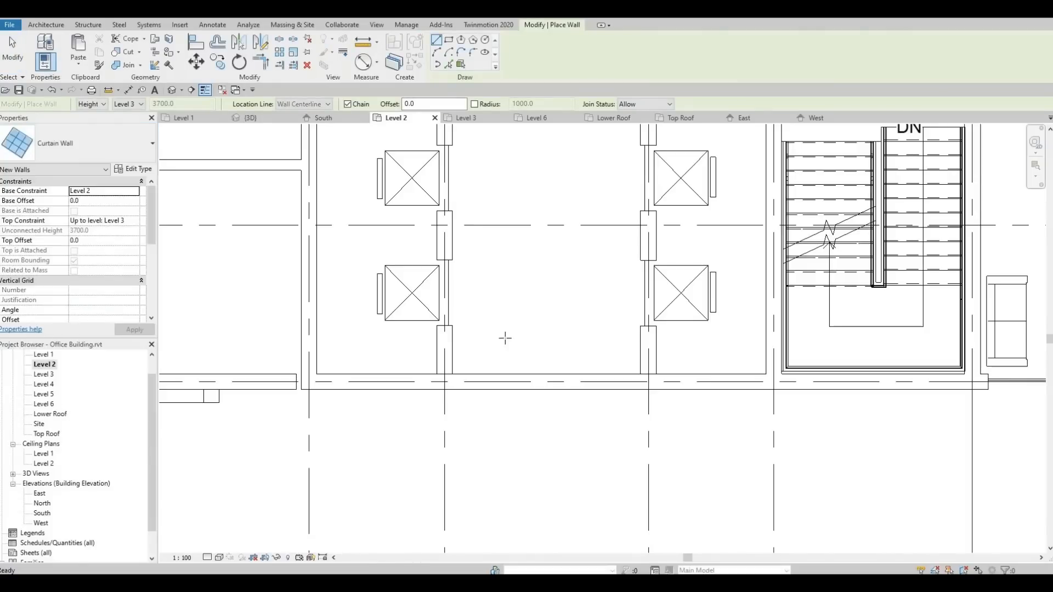
click(460, 382)
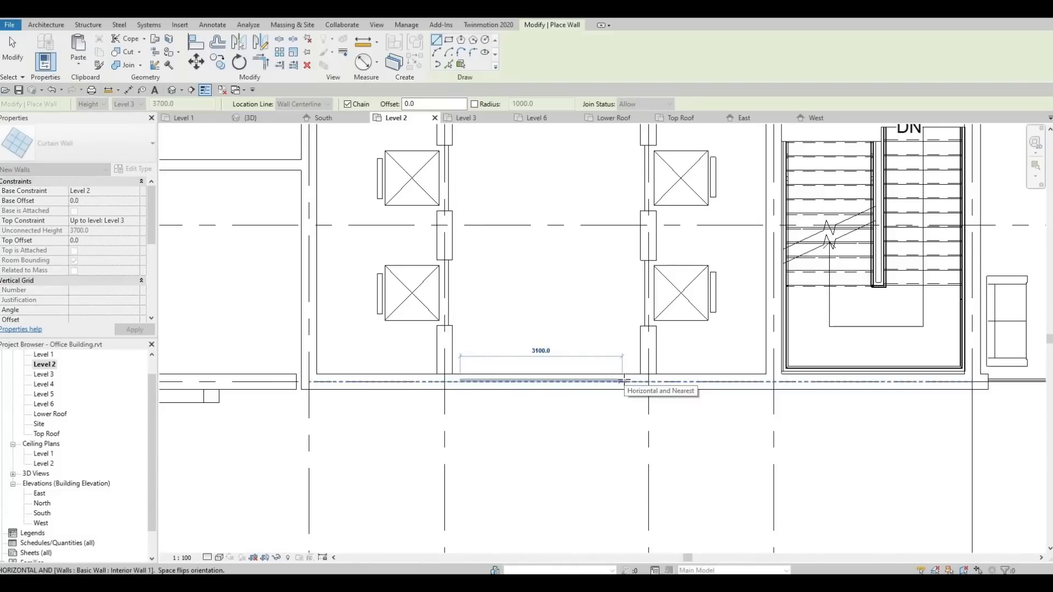
click(625, 381)
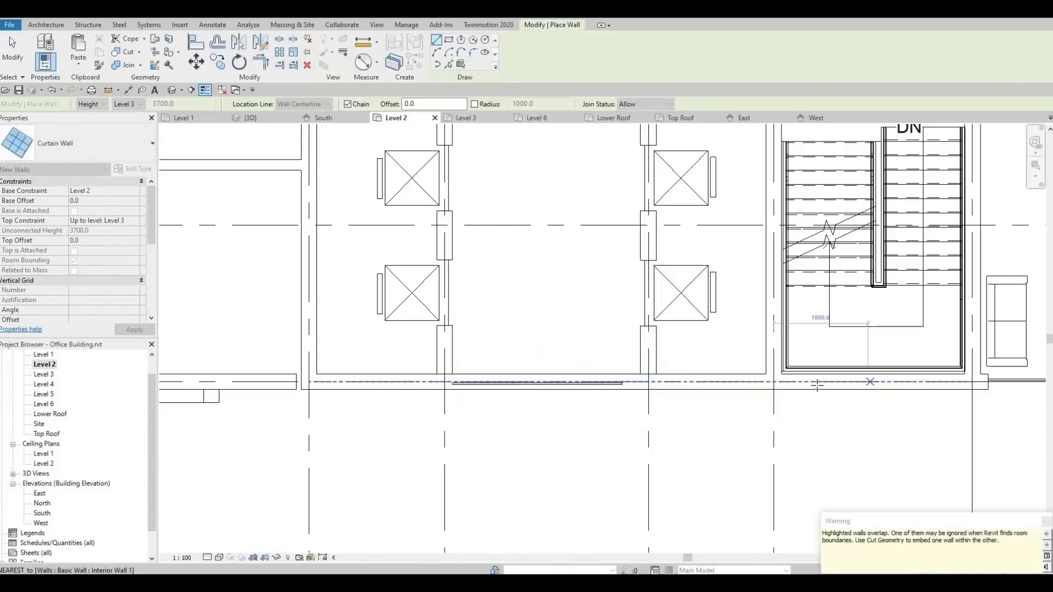
Draw a second curtain wall about 3150 mm long along the front wall beside the stairwell and finish wall placement.
click(798, 381)
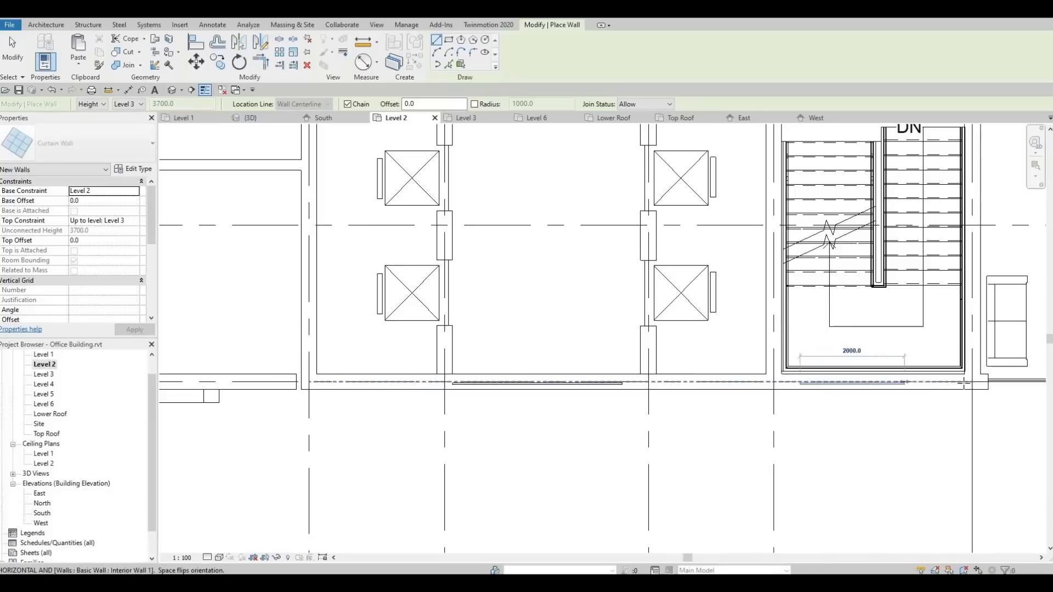
click(957, 384)
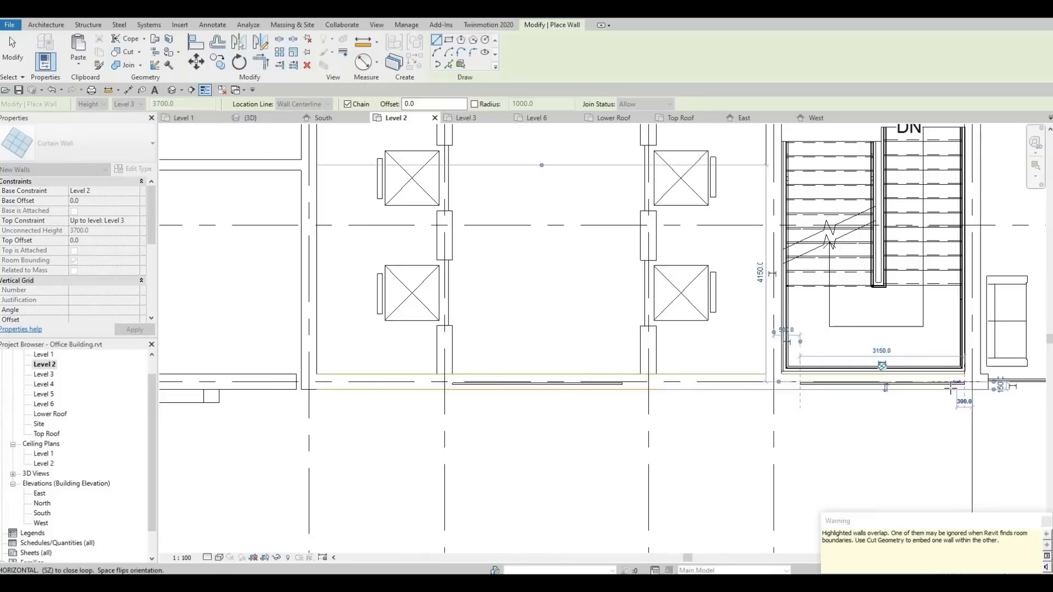
key(Escape)
key(Escape)
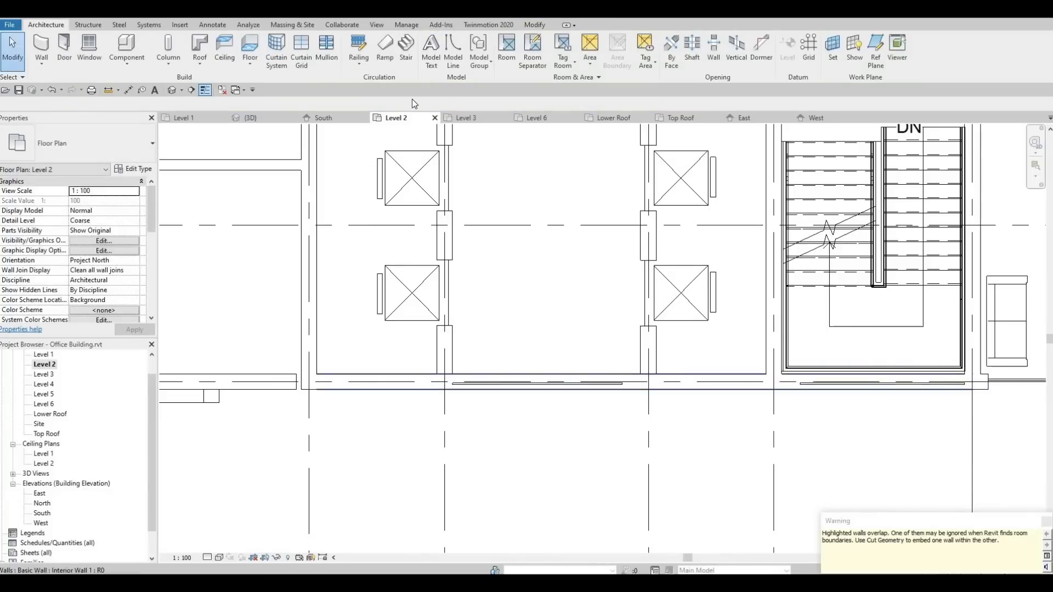
Use Cut Geometry to embed both new curtain walls in the front brick wall.
click(534, 25)
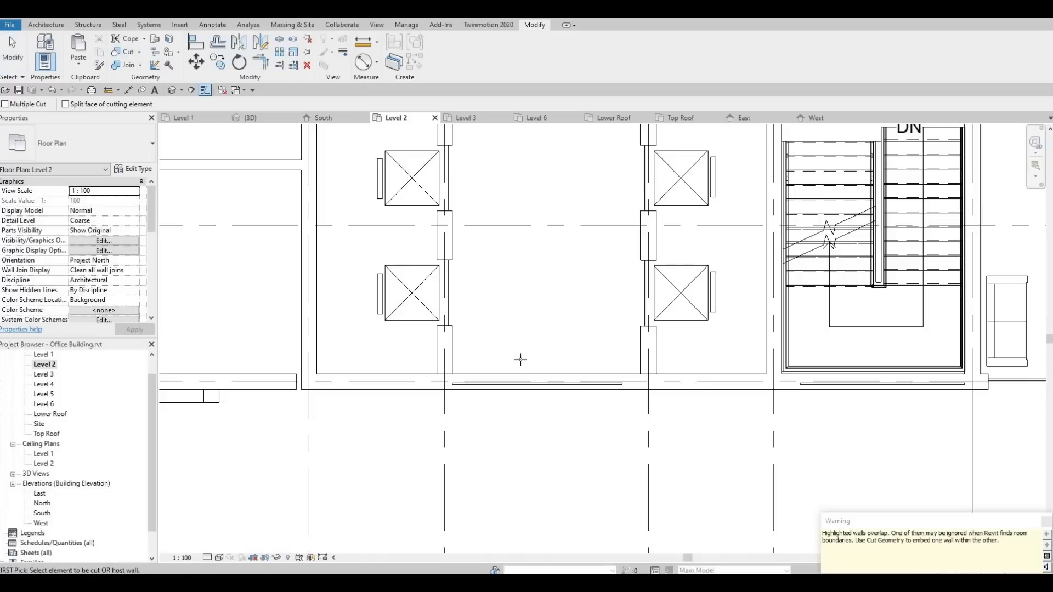
click(515, 387)
click(536, 384)
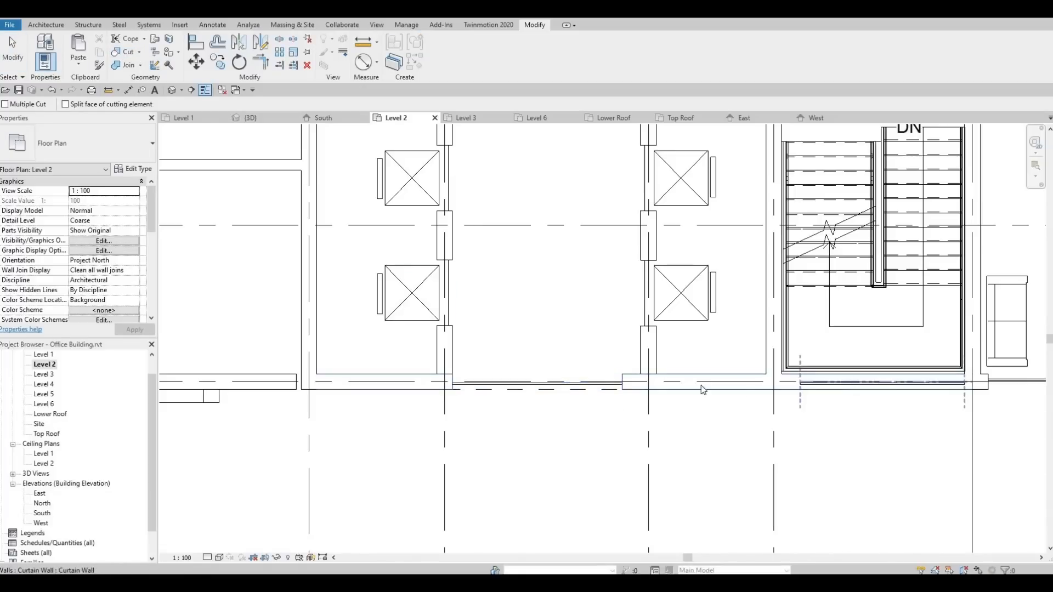
key(Escape)
Adjust both ends of the curtain wall between the elevator shafts to make it 3200 mm long, starting 400 mm from the western grid line.
click(620, 384)
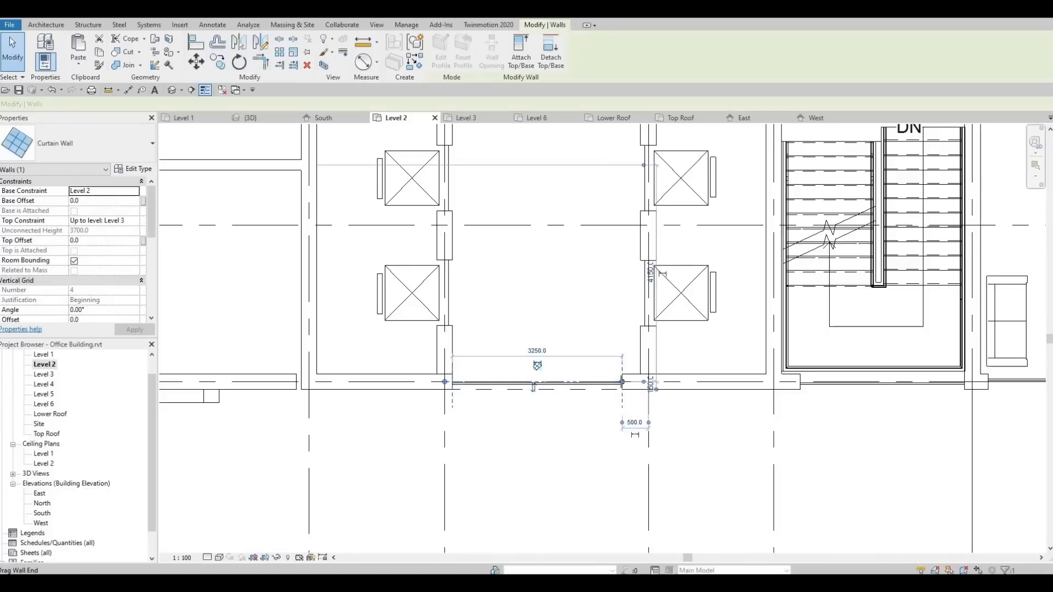
drag(621, 382, 632, 383)
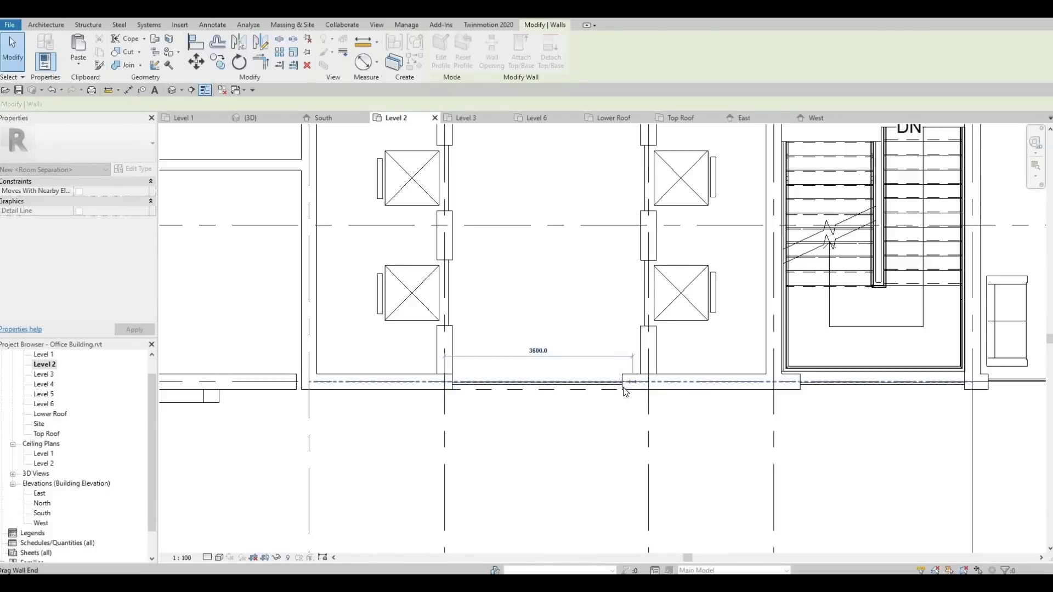
drag(444, 382, 457, 384)
drag(519, 400, 462, 384)
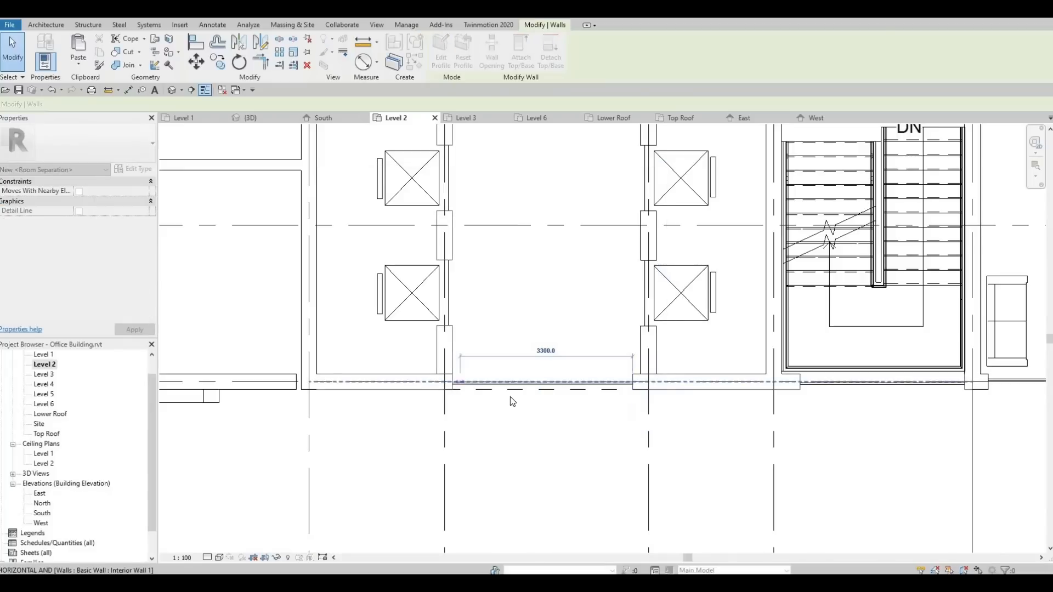
key(Escape)
scroll(461, 384, up, 2)
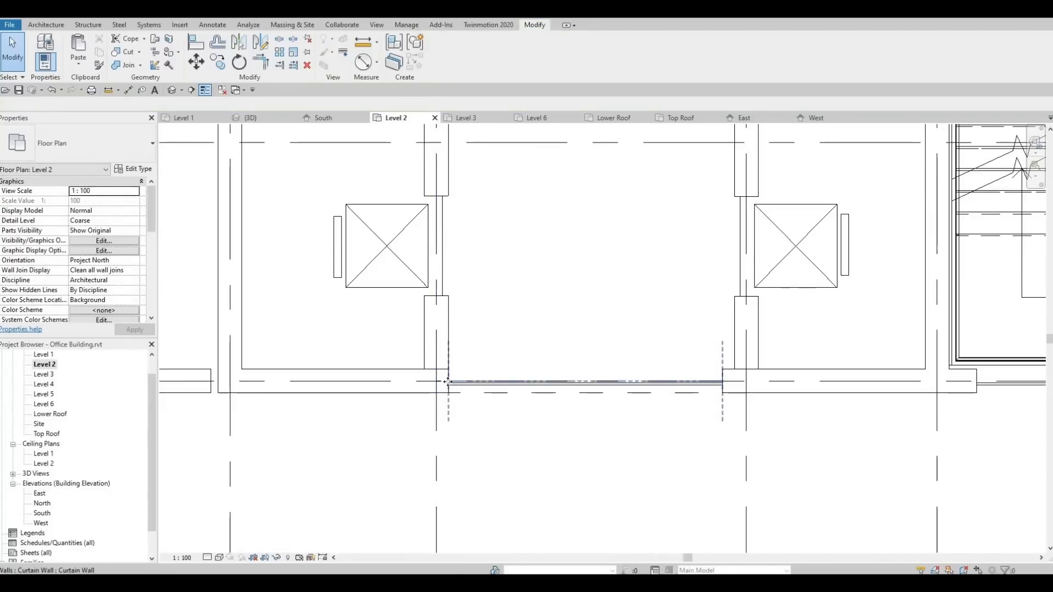
click(448, 383)
drag(467, 382, 468, 383)
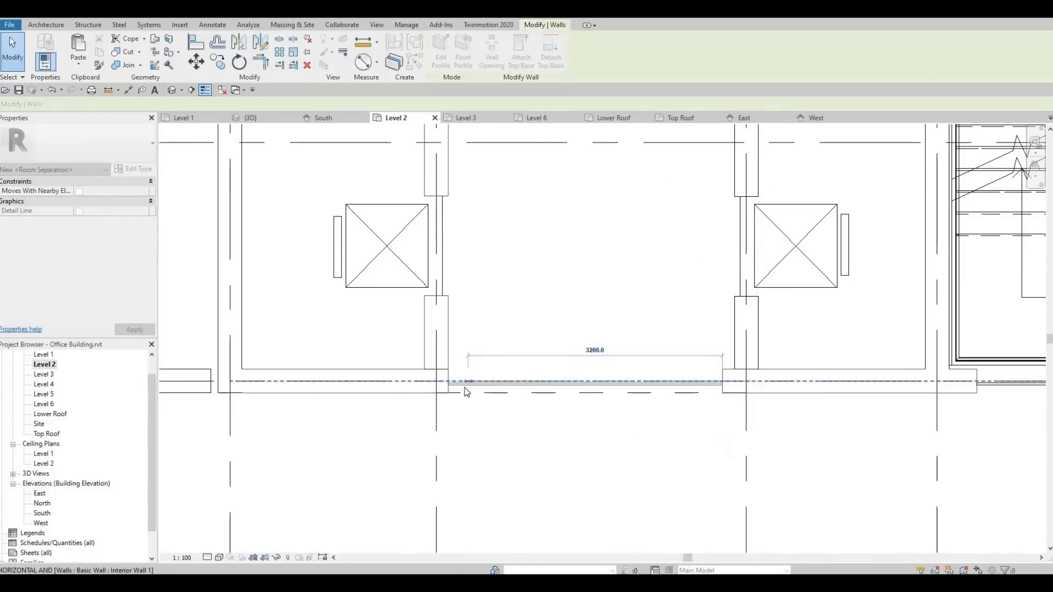
scroll(449, 383, down, 1)
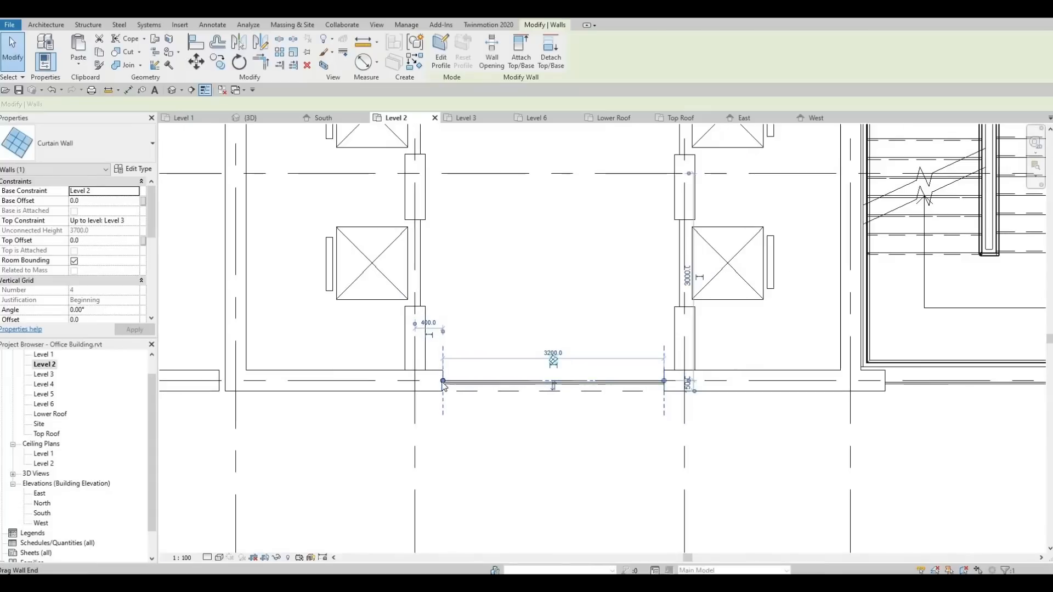
mouse_move(442, 381)
mouse_down()
mouse_move(414, 380)
mouse_move(442, 381)
mouse_up()
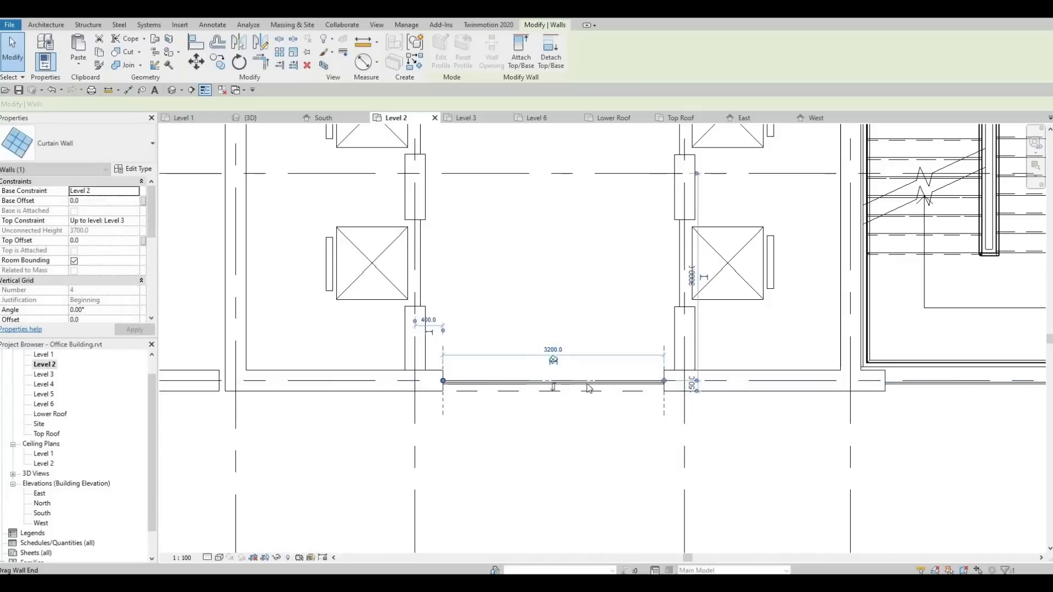
click(625, 401)
Shorten the stairwell curtain wall from its east end to a length of 2900 mm.
scroll(406, 336, down, 3)
scroll(763, 368, up, 3)
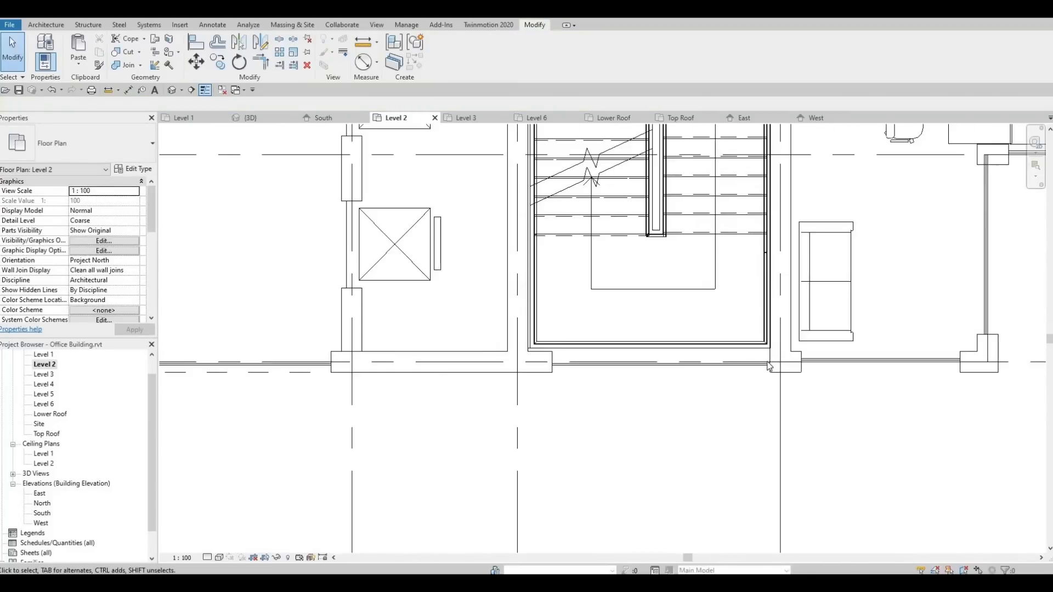
click(771, 365)
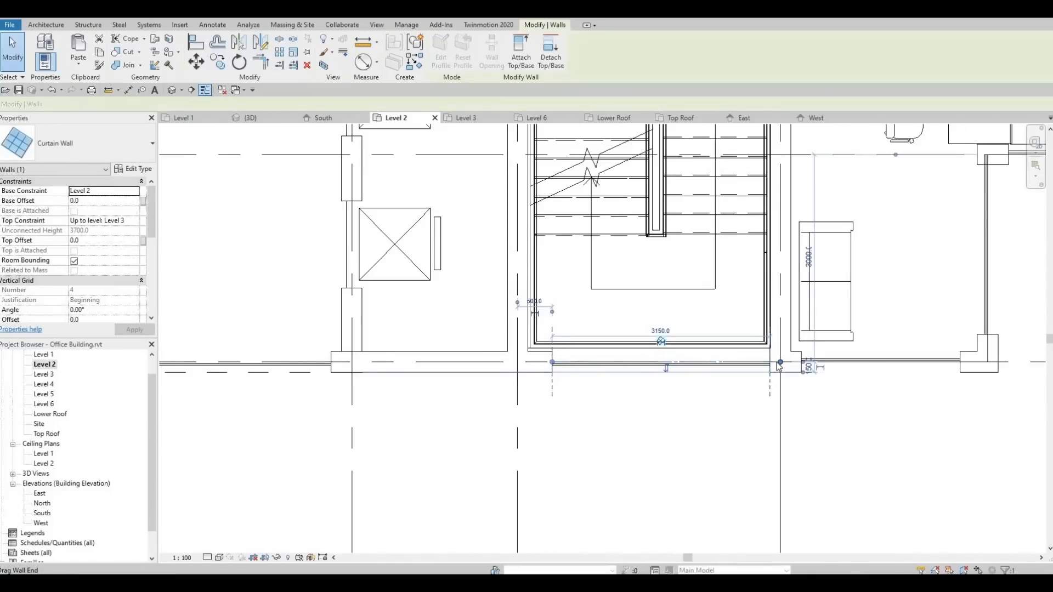
drag(772, 362, 739, 378)
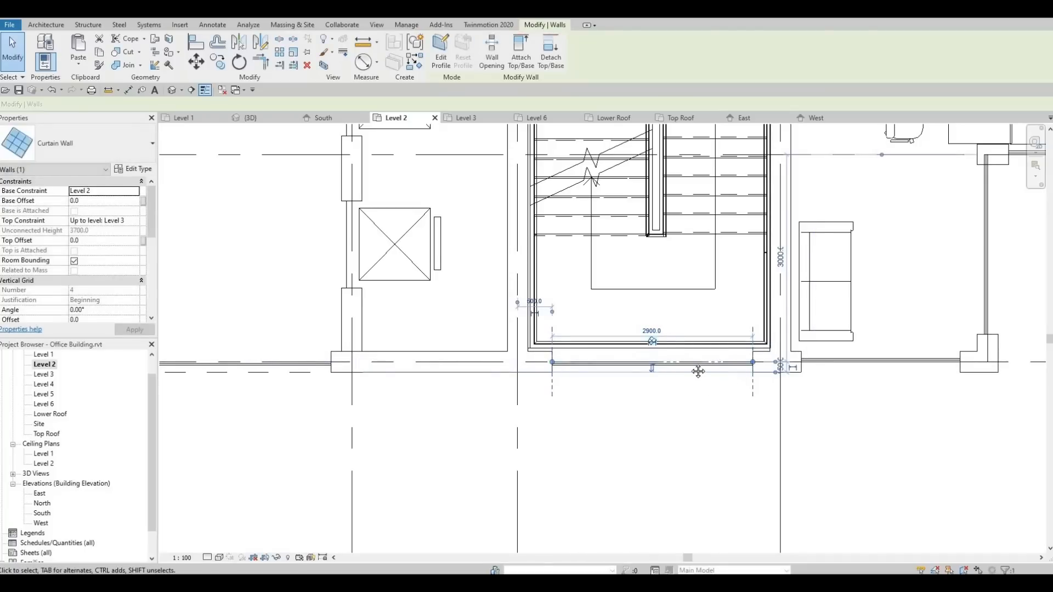
key(Escape)
scroll(600, 357, down, 3)
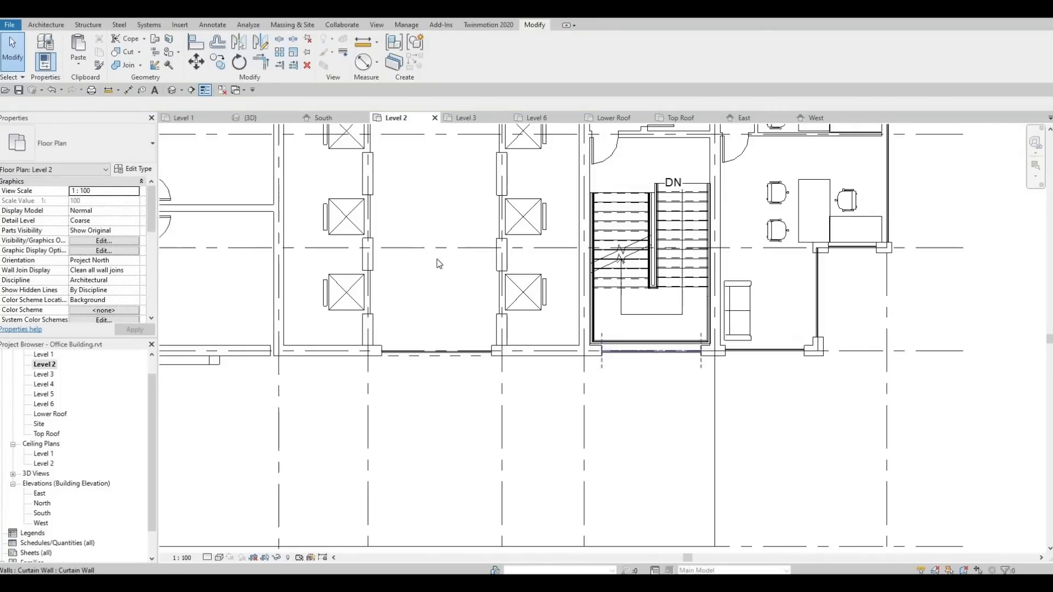
In the 3D view, stretch the top of the Level 2 front brick wall upward to a top offset of about 12791.5.
click(171, 91)
mouse_move(465, 358)
shift+middle_down()
mouse_move(528, 424)
mouse_move(550, 368)
shift+middle_up()
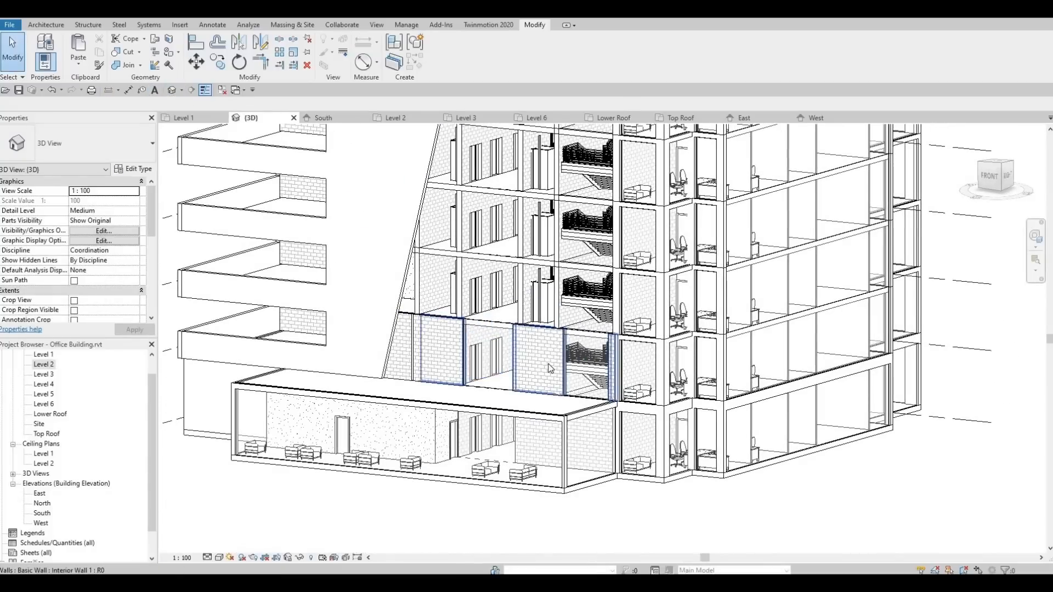
click(540, 336)
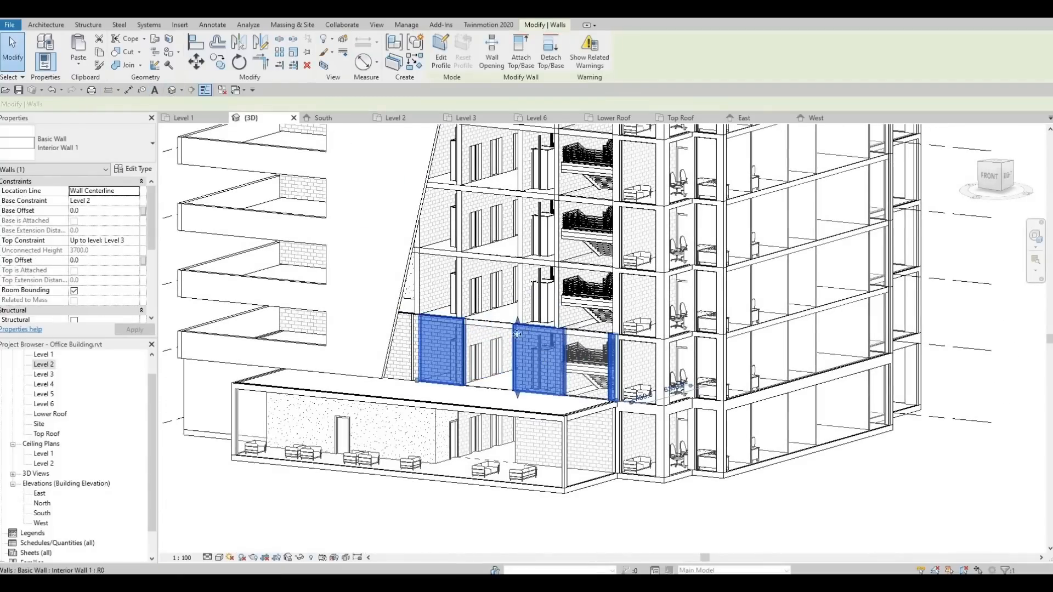
drag(518, 323, 524, 256)
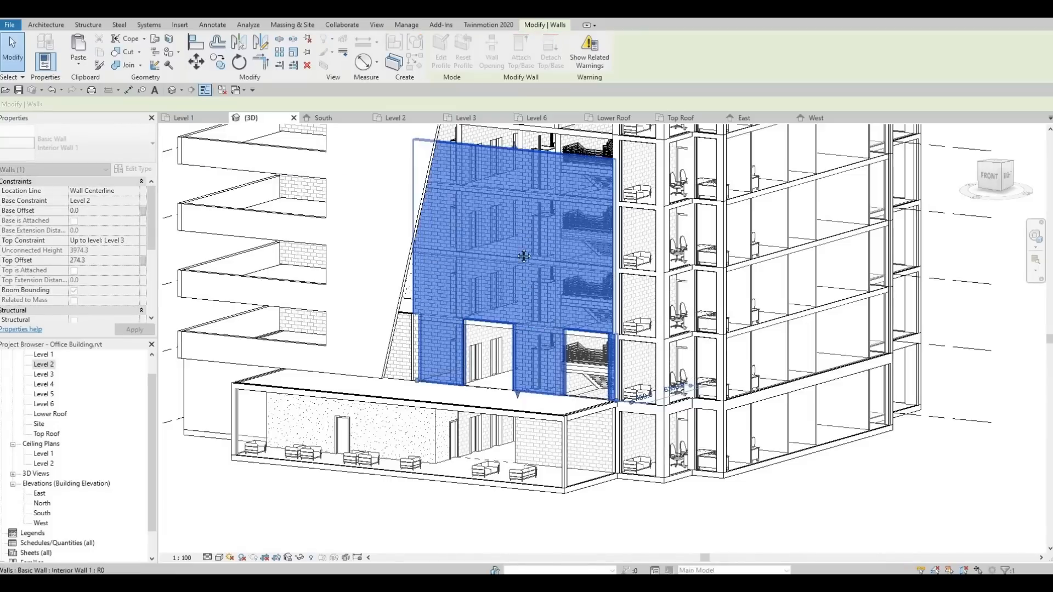
middle_drag(519, 153, 494, 330)
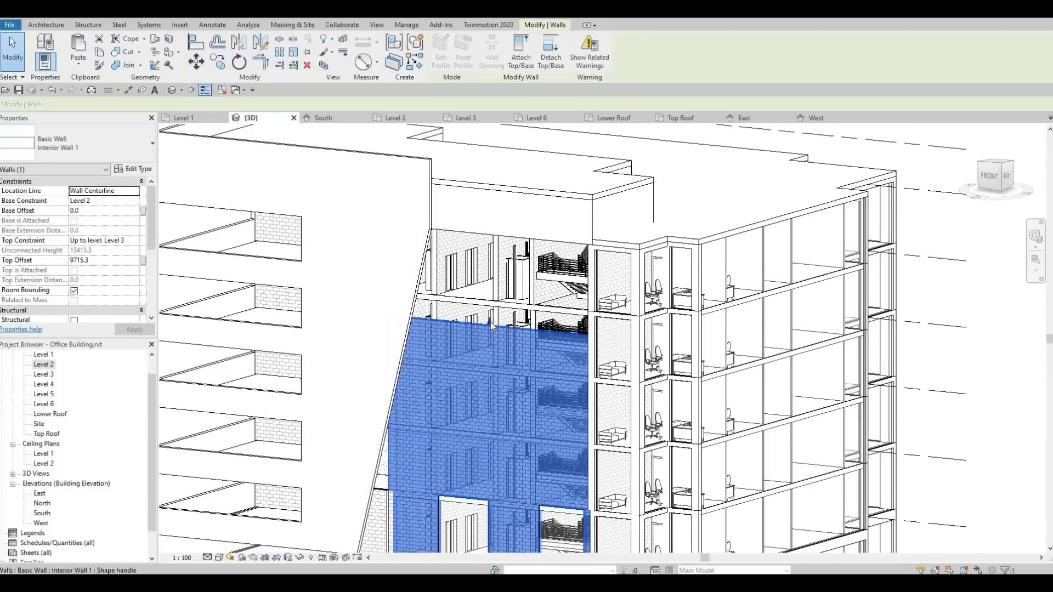
drag(510, 270, 423, 284)
drag(100, 269, 114, 264)
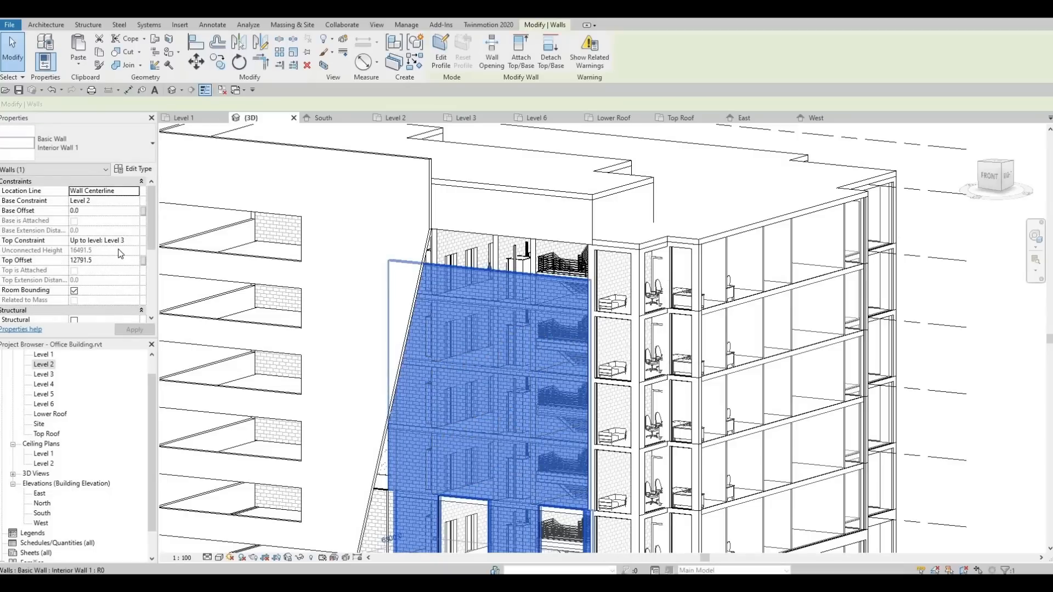
Set the front brick wall's top constraint to Up to level: Lower Roof and accept the overlapping walls.
click(135, 240)
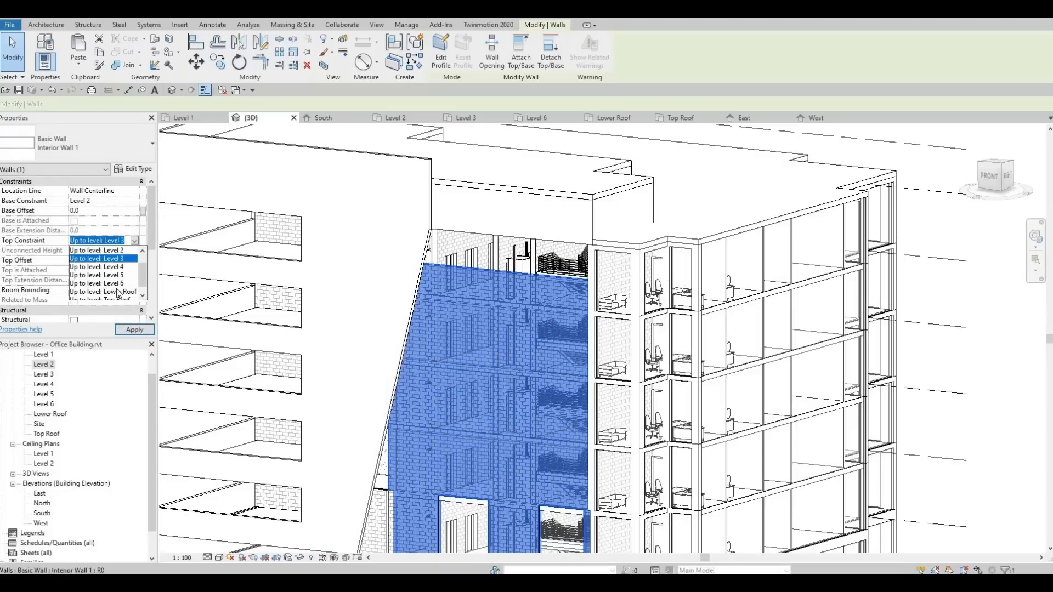
click(117, 292)
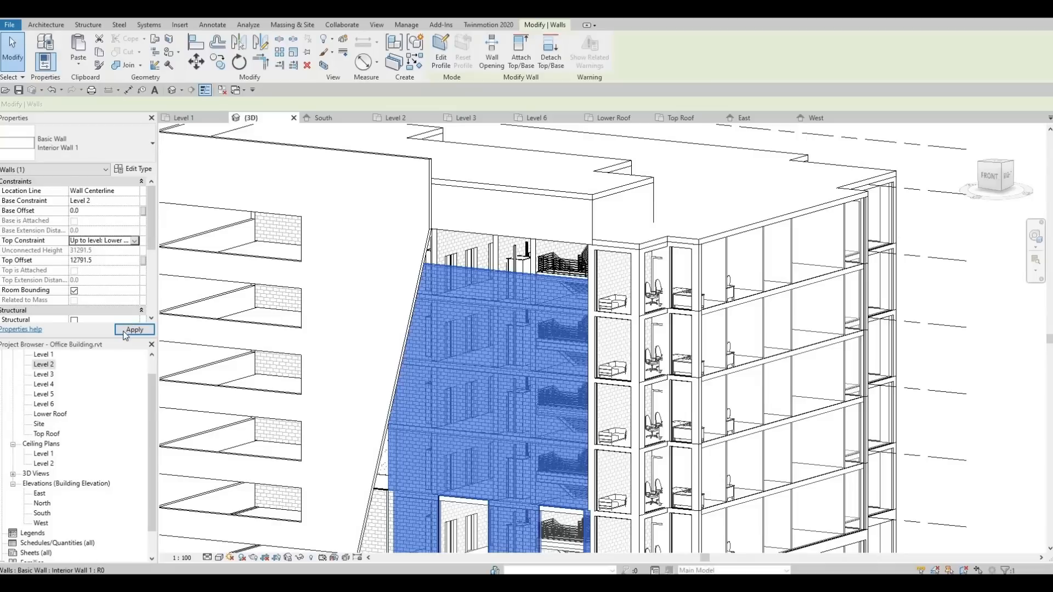
click(124, 332)
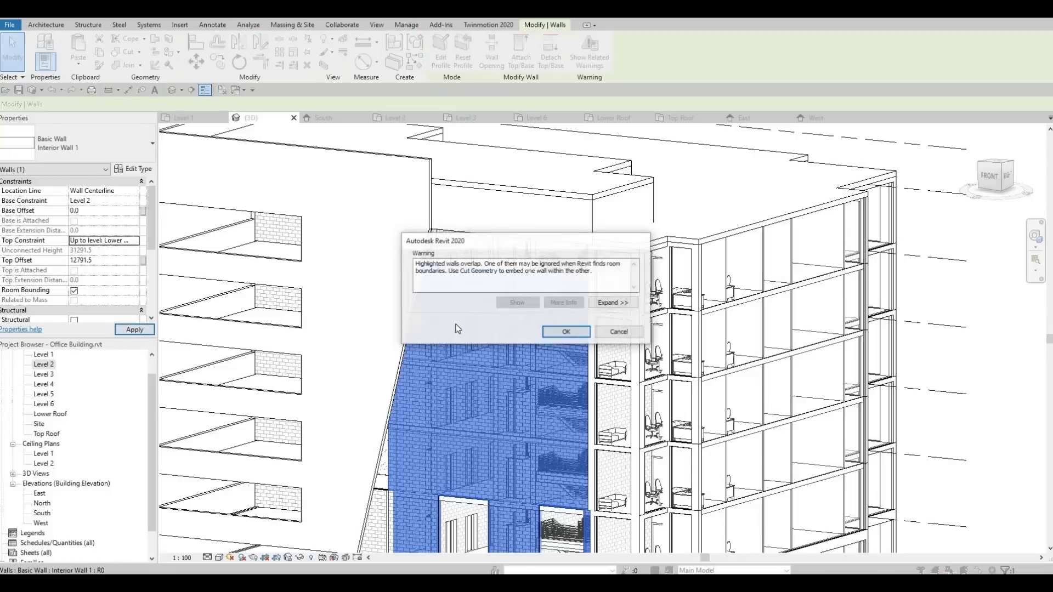
click(565, 332)
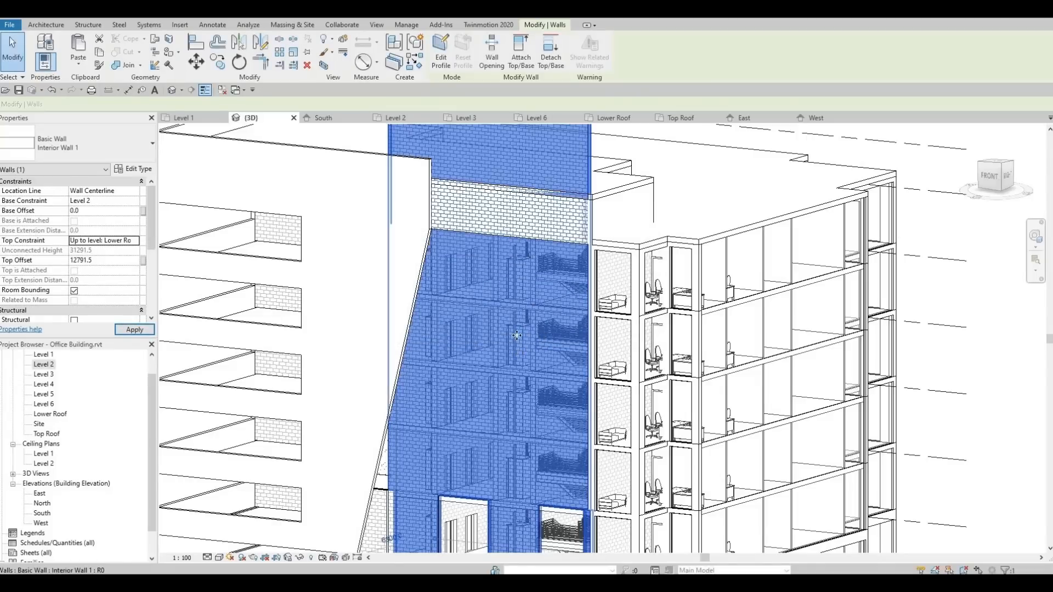
scroll(510, 399, down, 6)
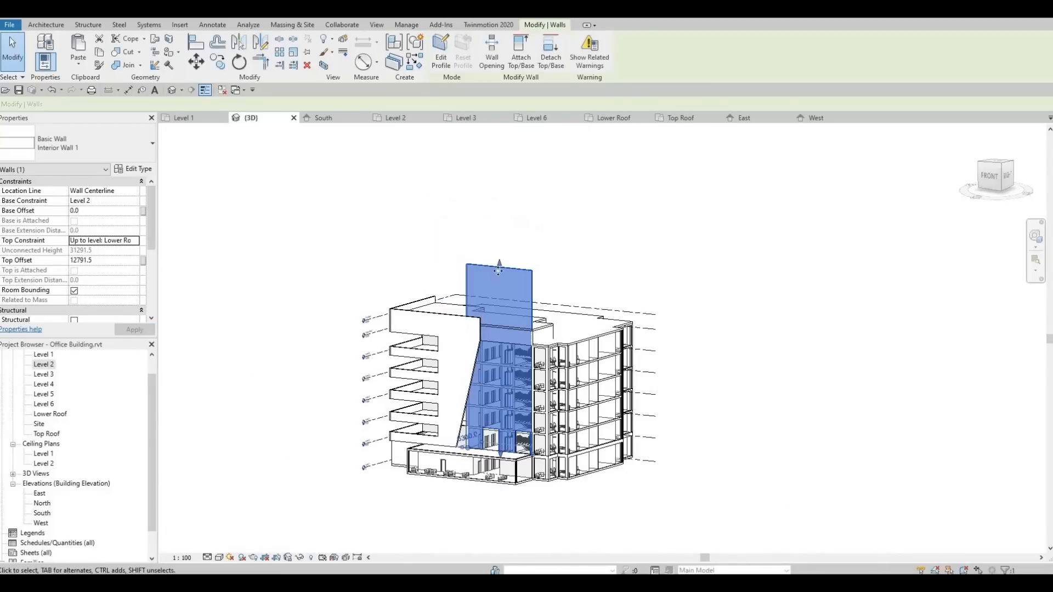
Set the tall front brick wall's top offset to 0.0 so that it ends at the Lower Roof level.
scroll(495, 268, up, 1)
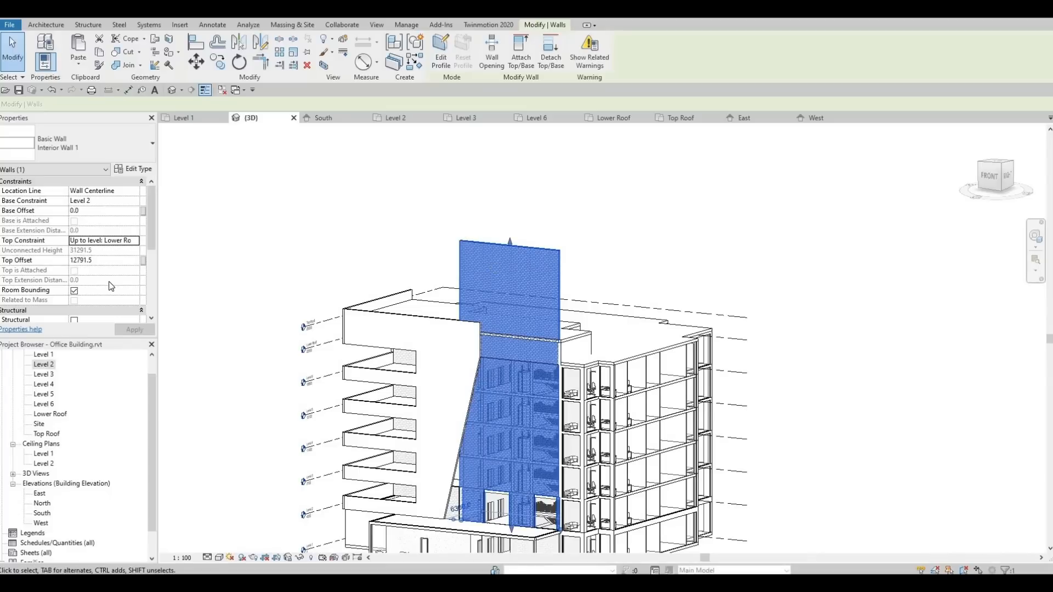
click(115, 260)
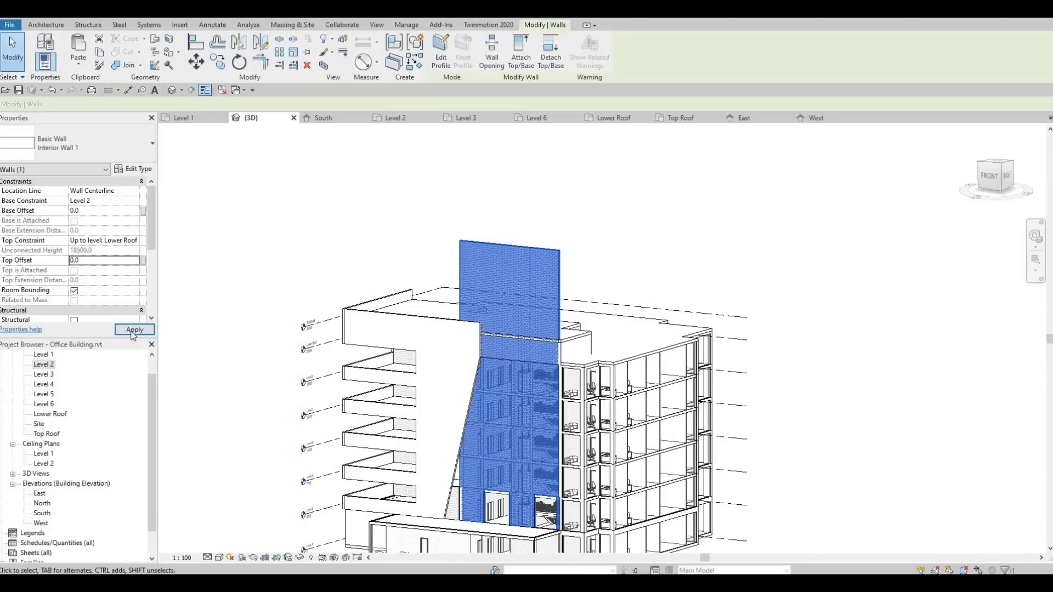
click(131, 332)
key(Escape)
middle_drag(495, 499, 506, 382)
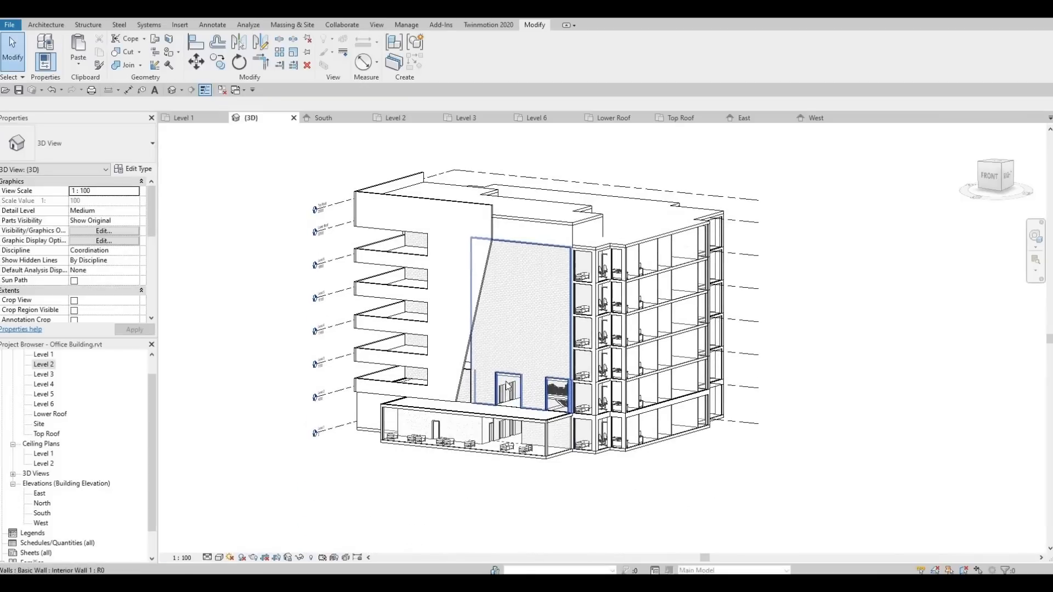
Set the top constraint of the short brick wall behind the slanted facade to Up to level: Lower Roof.
scroll(507, 387, up, 3)
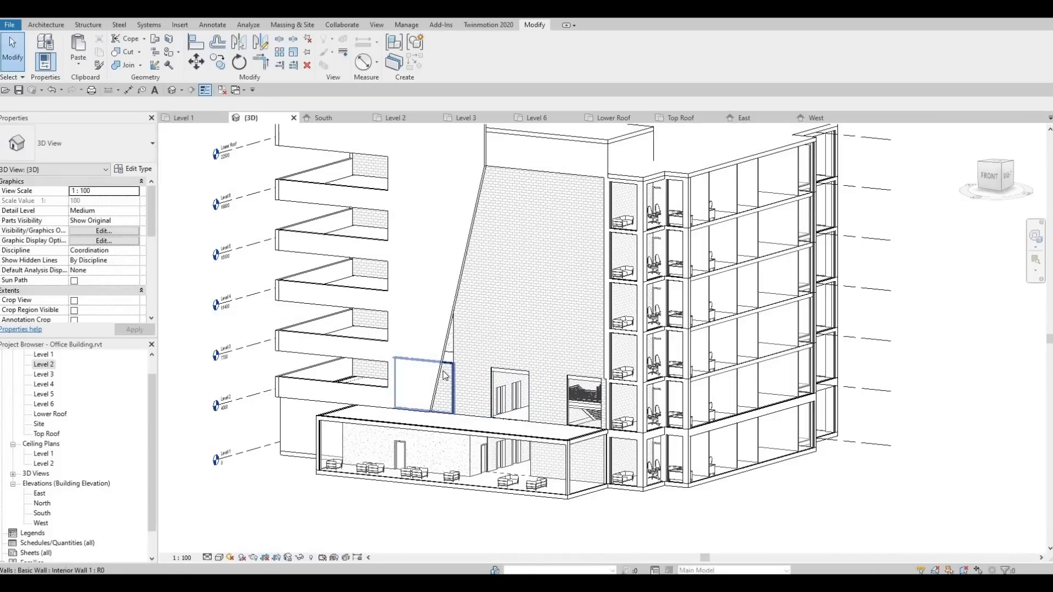
click(444, 376)
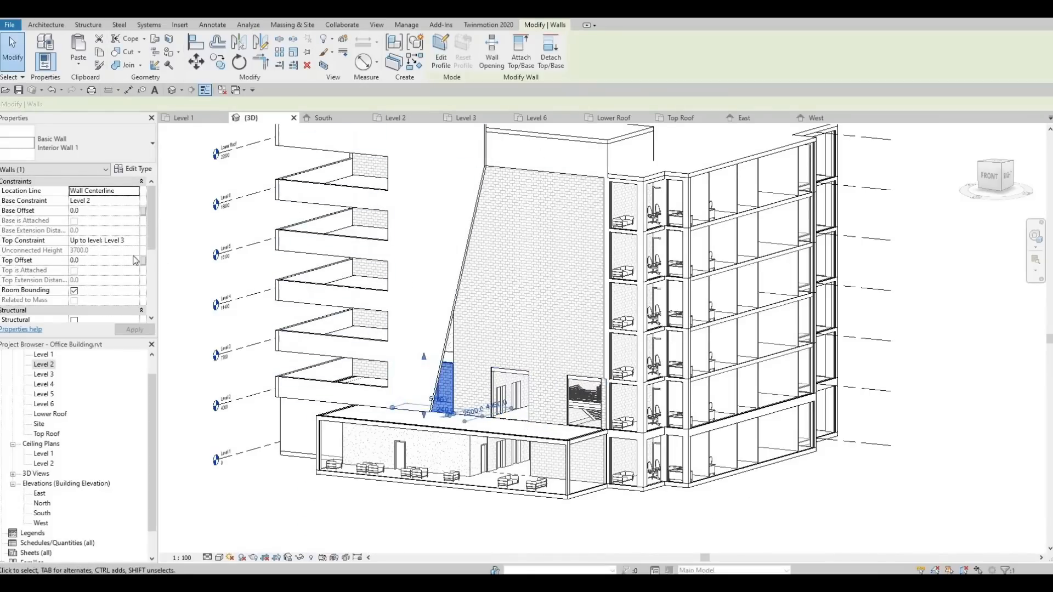
click(134, 242)
click(134, 240)
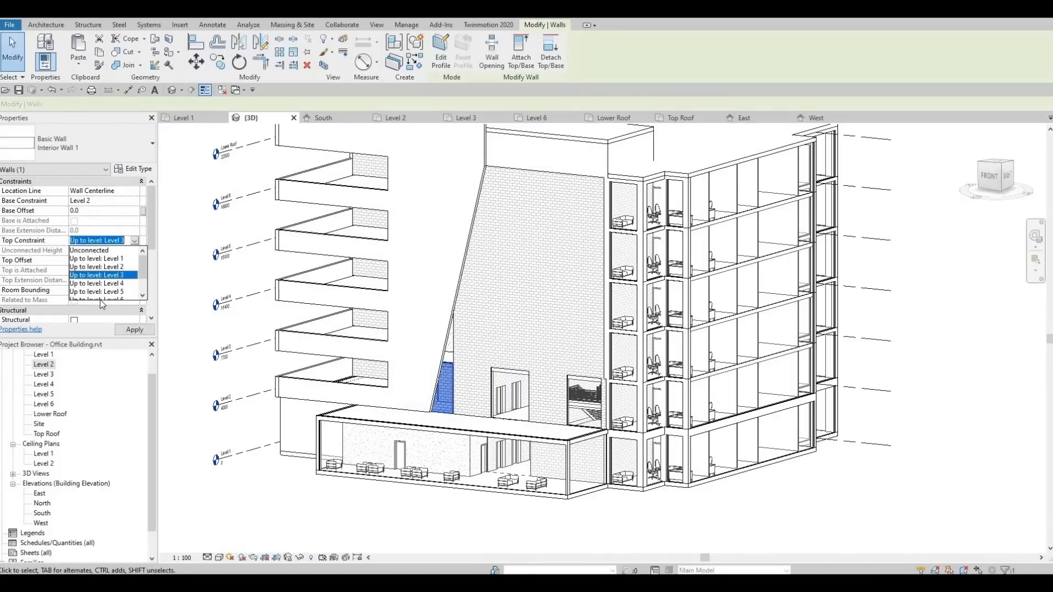
scroll(102, 296, down, 1)
click(101, 284)
click(133, 332)
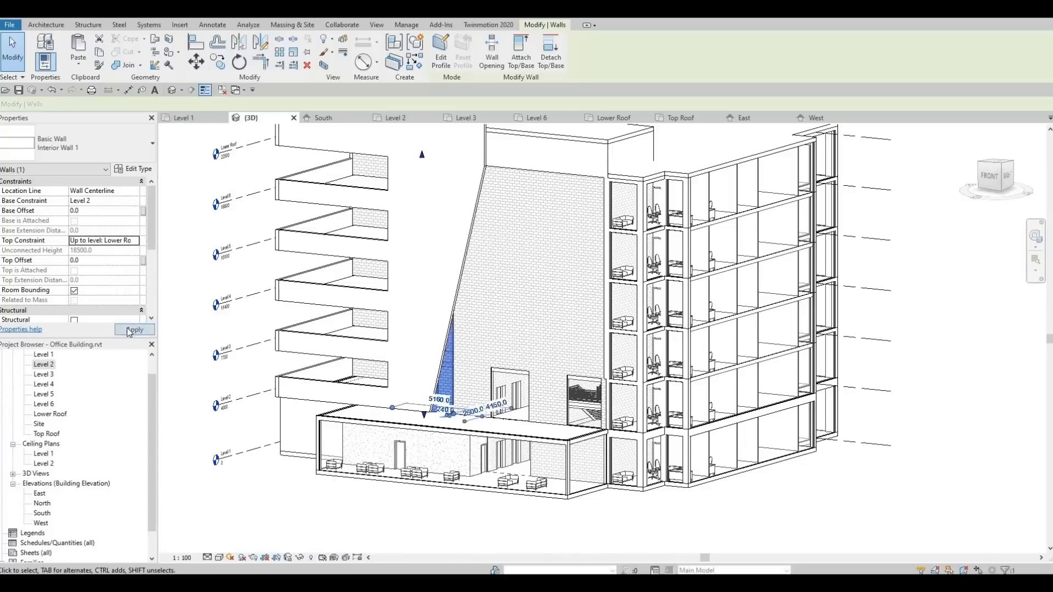
In the Level 2 plan, extend that wall's east end across the gap to join the front brick wall.
double_click(44, 365)
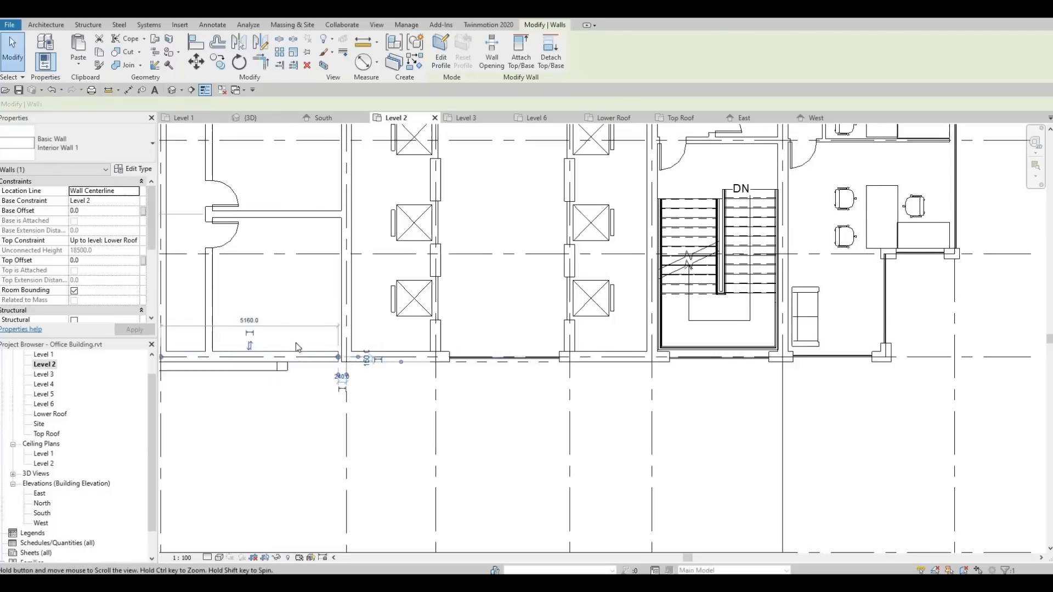
scroll(299, 345, up, 5)
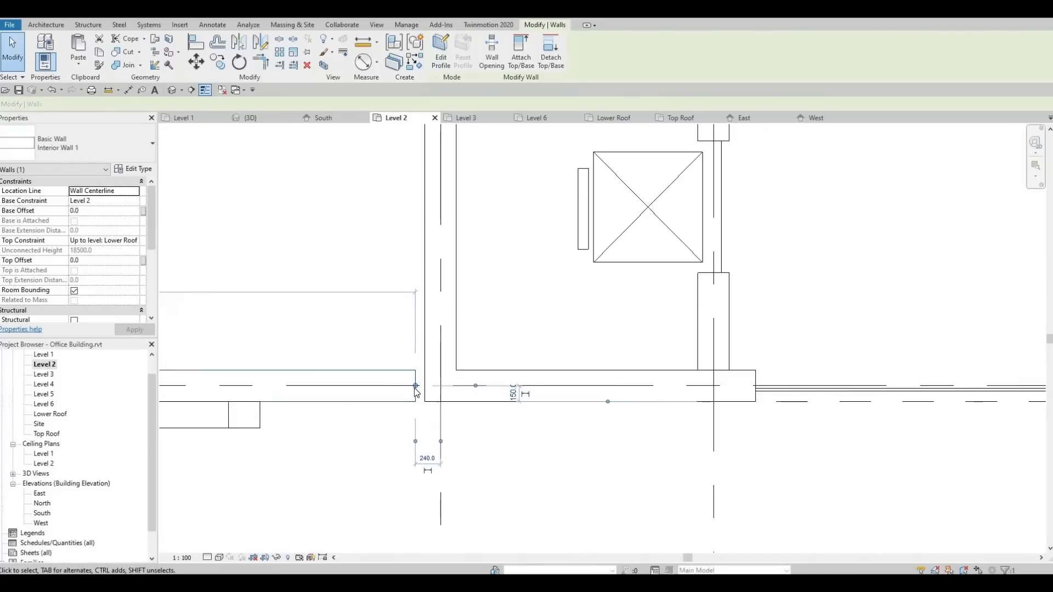
drag(416, 385, 477, 404)
click(388, 312)
scroll(557, 402, down, 2)
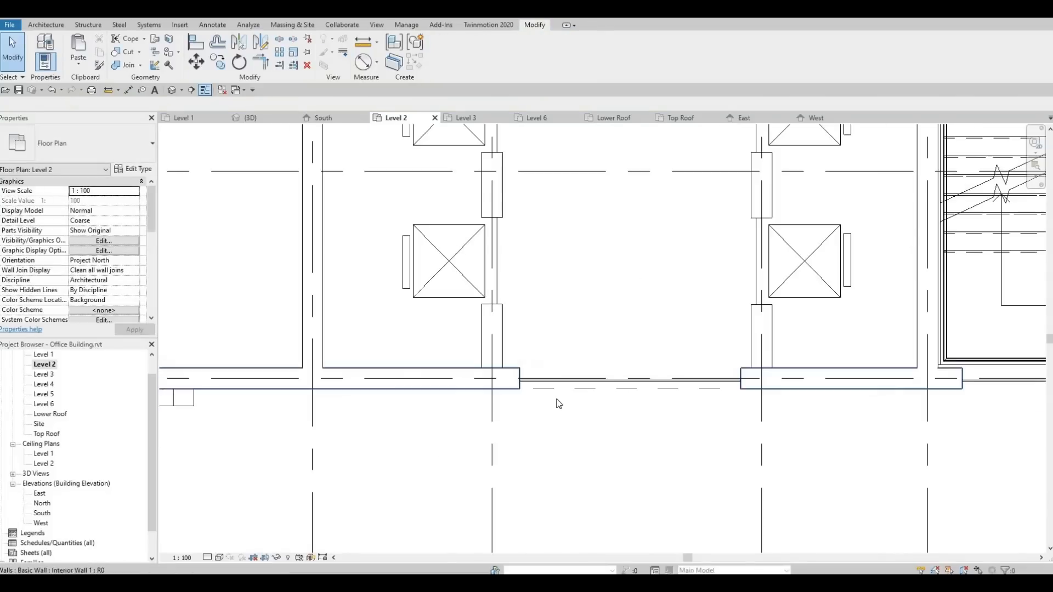
scroll(483, 396, down, 1)
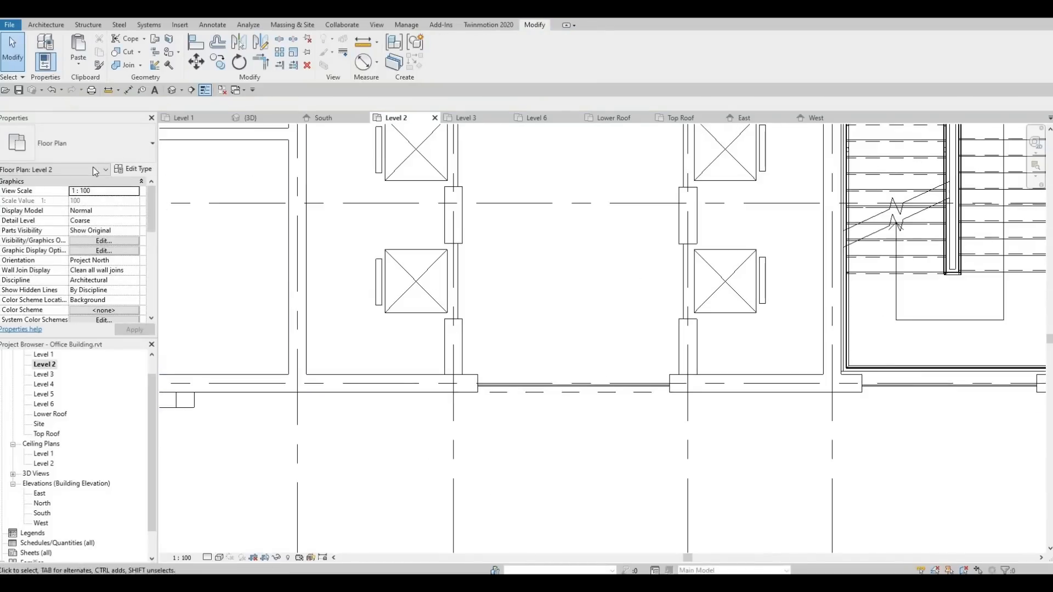
In the 3D view, stretch the elevator and stairwell curtain walls upward to top offsets of about 14128.7 and 14163, just below the Lower Roof.
click(172, 90)
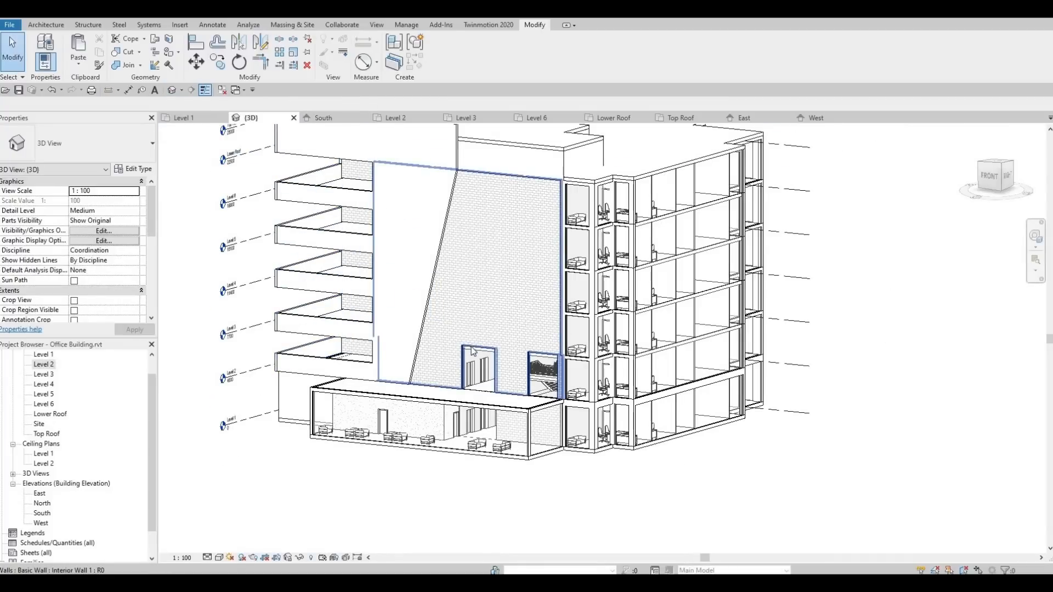
click(477, 347)
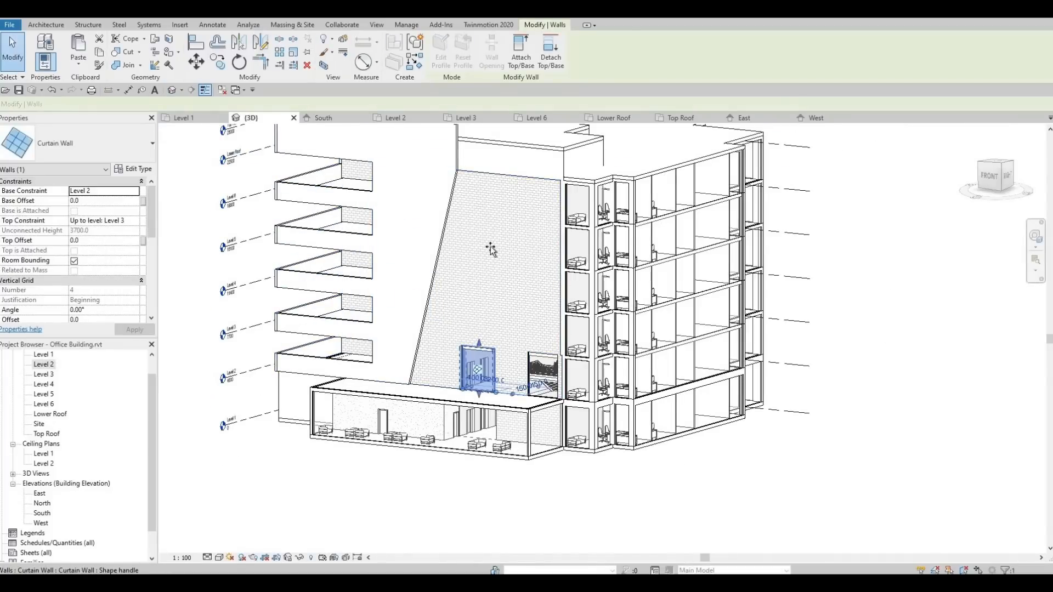
drag(491, 250, 492, 197)
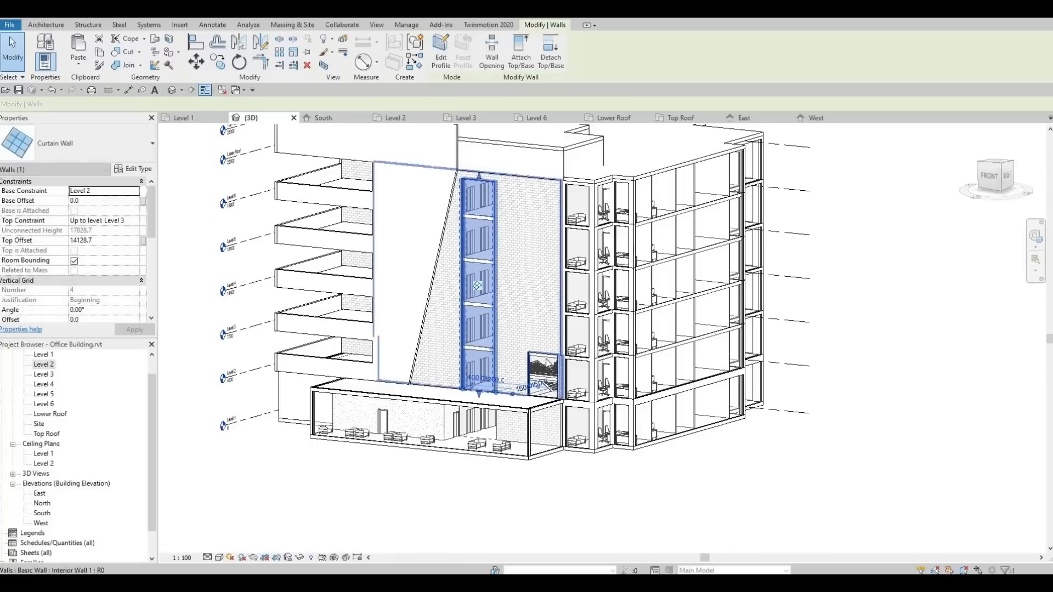
click(547, 355)
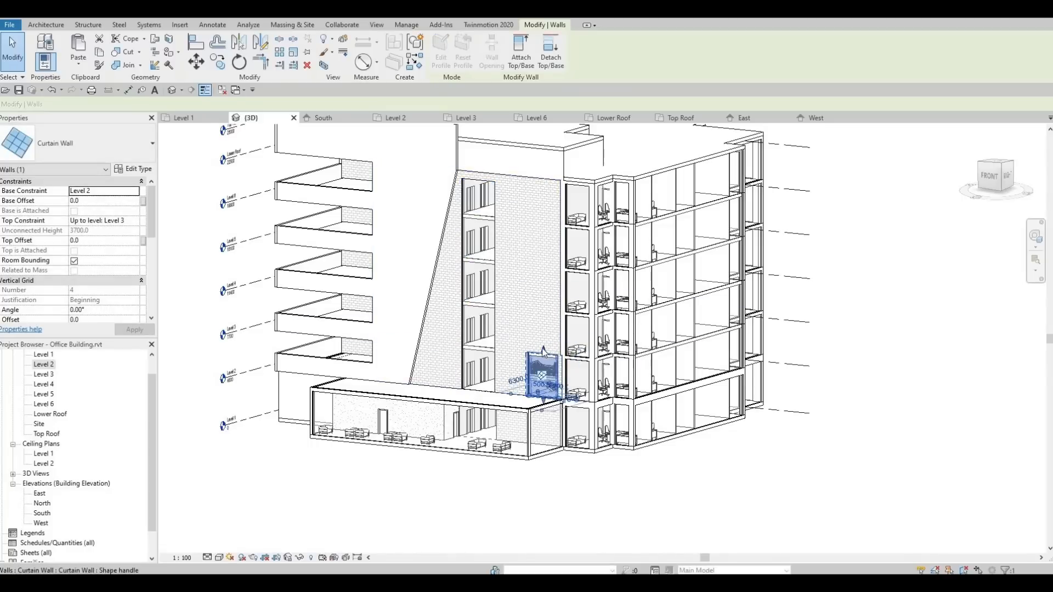
drag(543, 352, 548, 191)
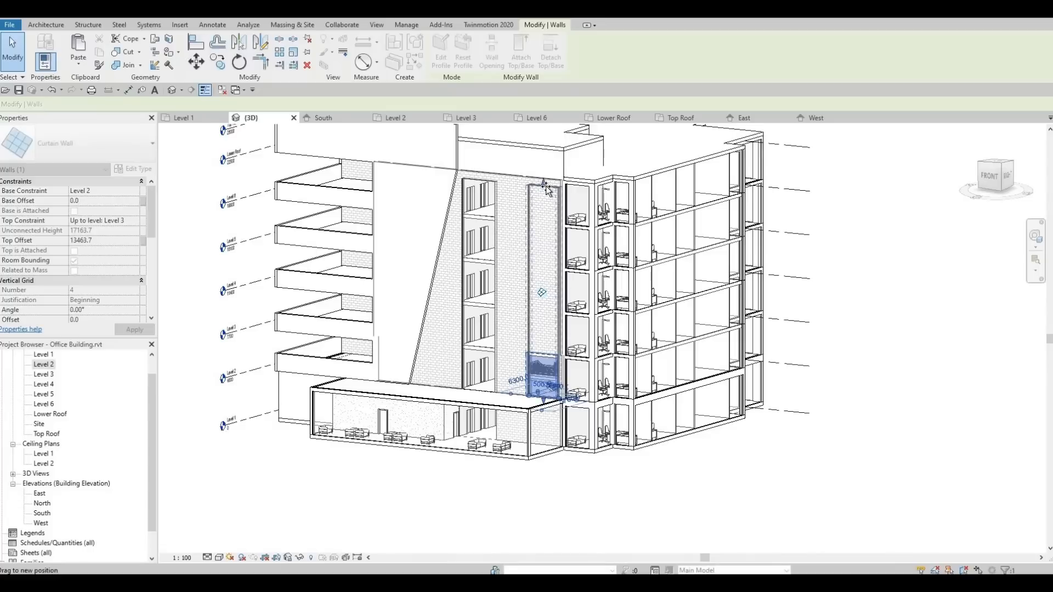
drag(514, 300, 508, 263)
scroll(502, 228, up, 5)
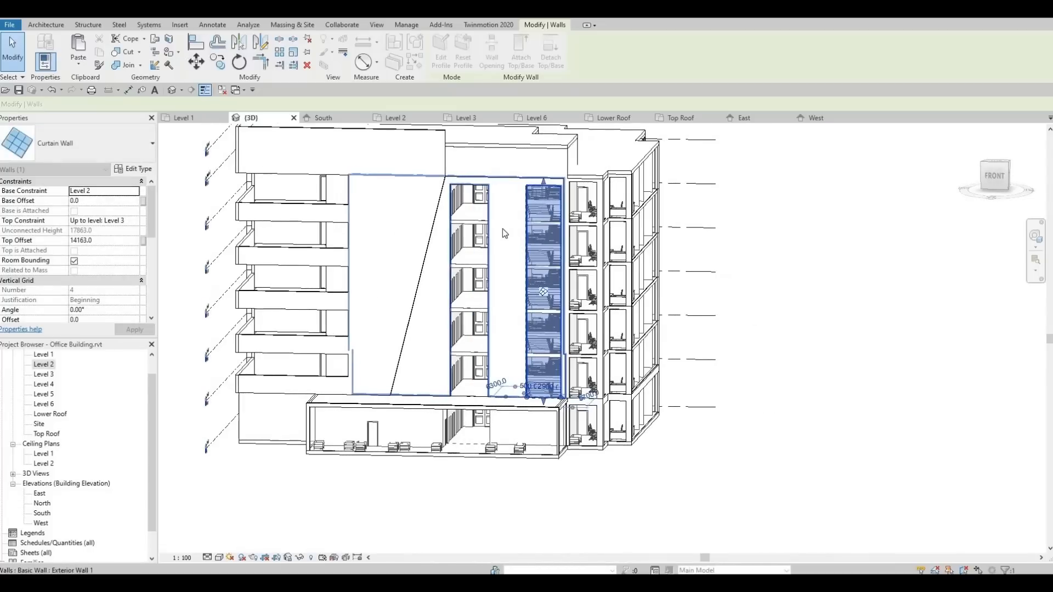
scroll(503, 229, up, 1)
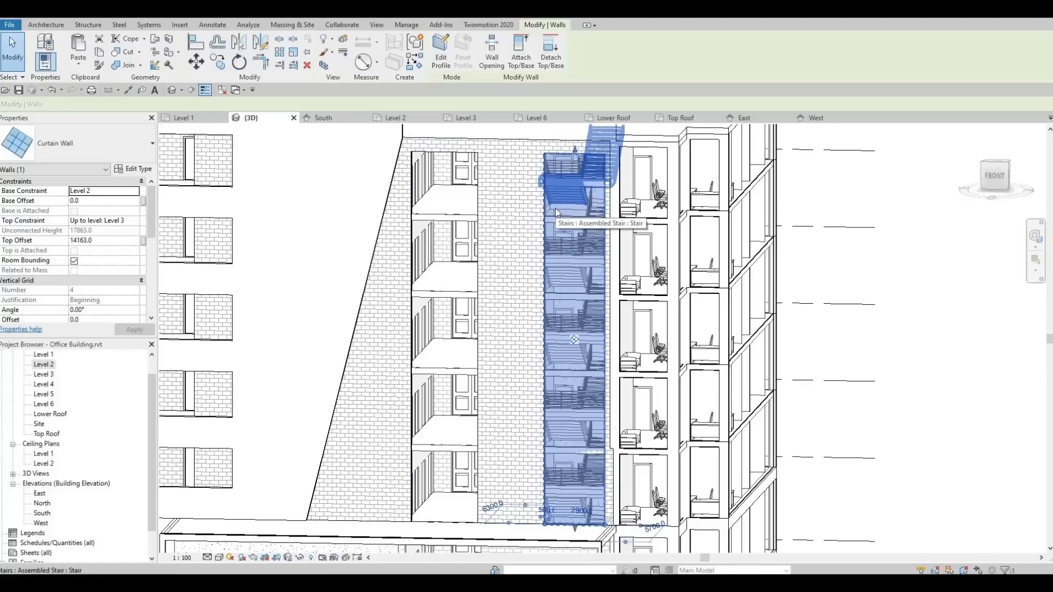
key(Escape)
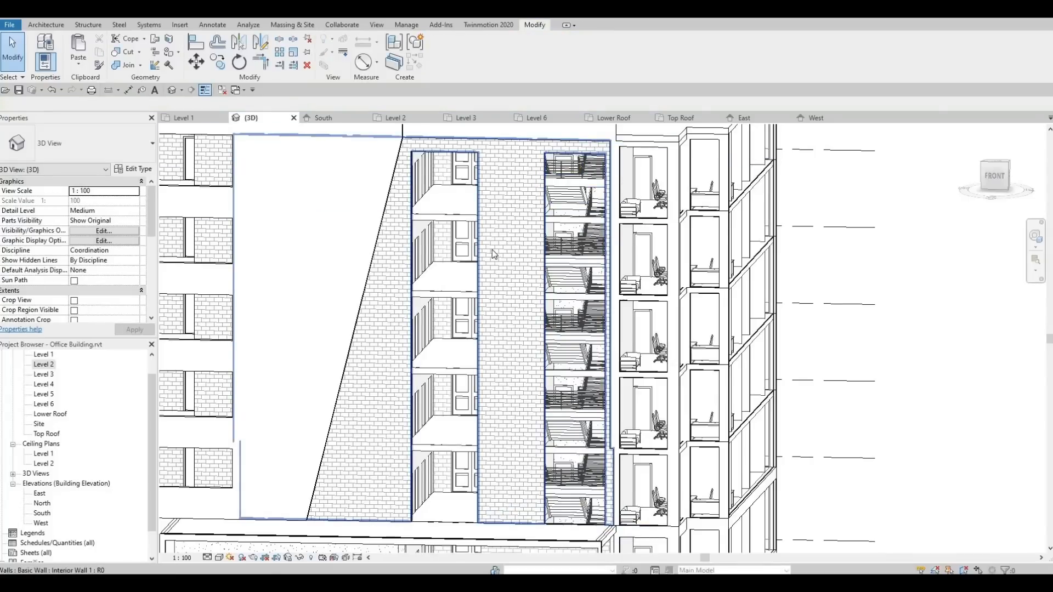
Raise the bottom edge of the curtain wall between the elevator shafts slightly above the brick wall's base.
middle_drag(492, 254, 494, 213)
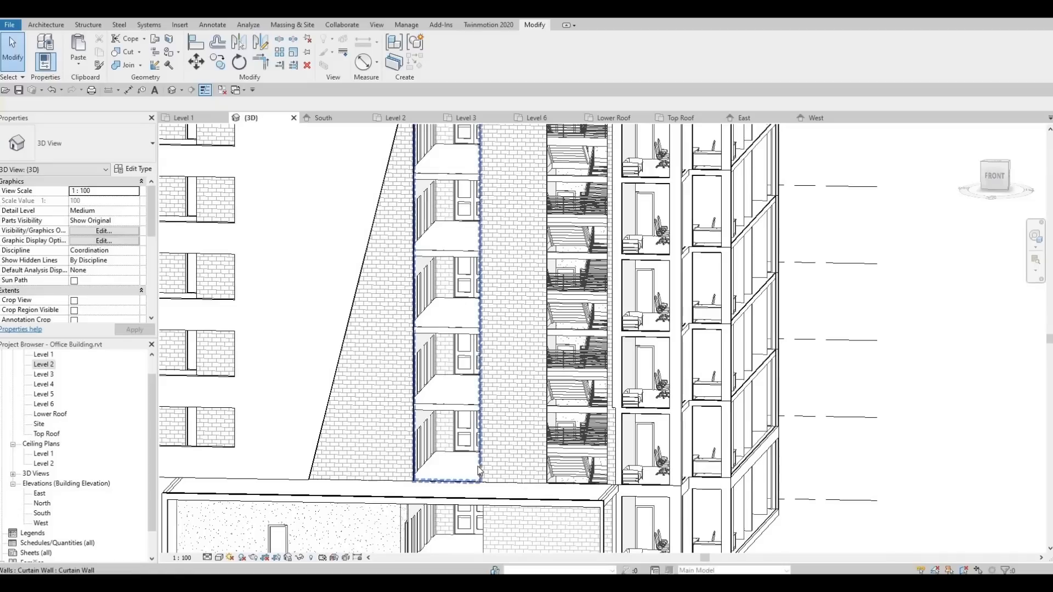
click(447, 476)
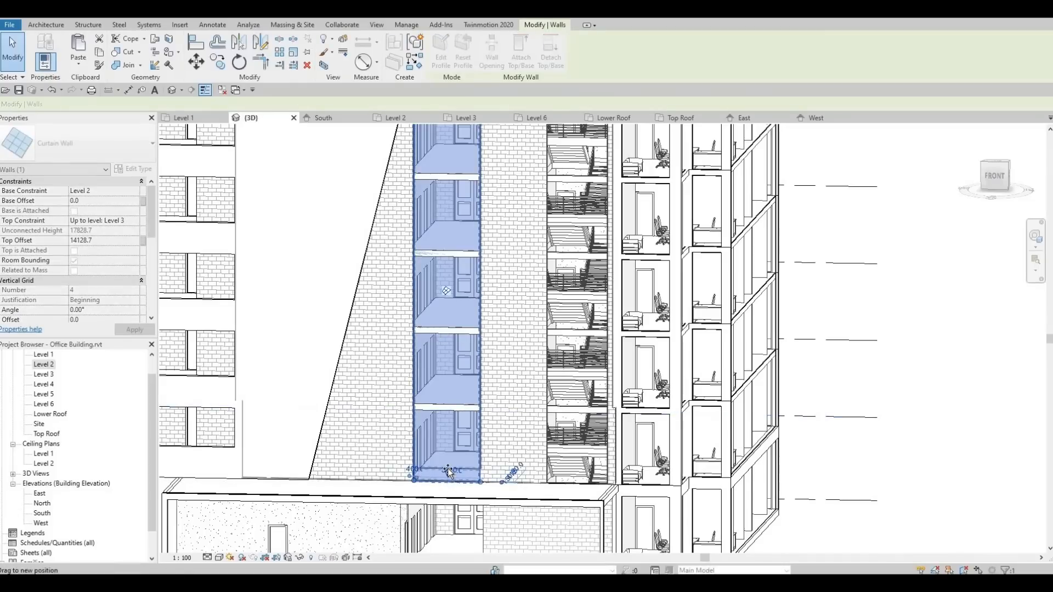
key(Escape)
middle_drag(520, 223, 512, 339)
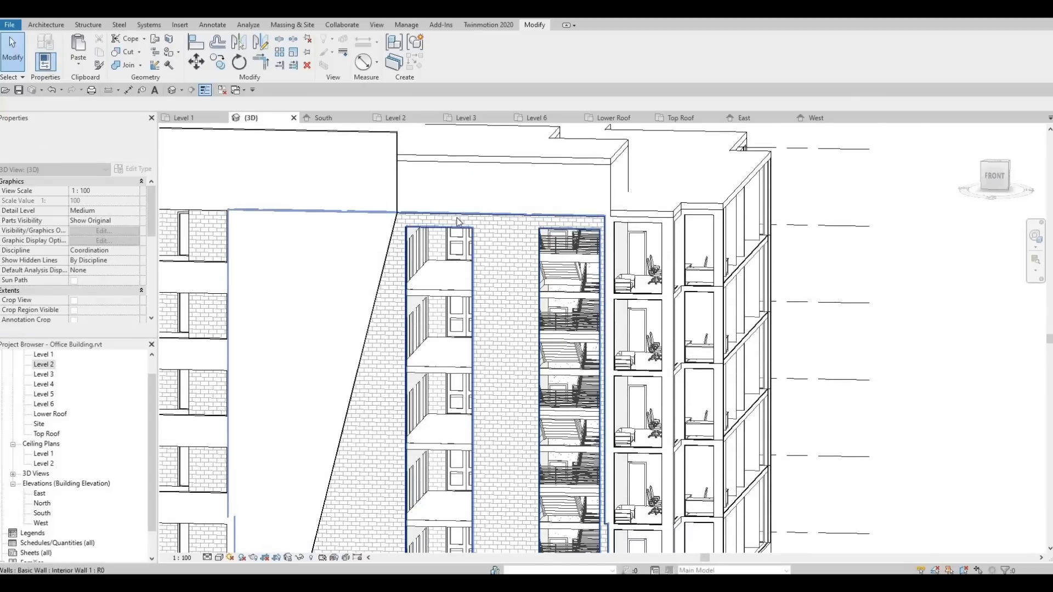
Align the stairwell curtain wall's top and bottom edges with those of the curtain wall between the elevator shafts.
scroll(461, 220, up, 2)
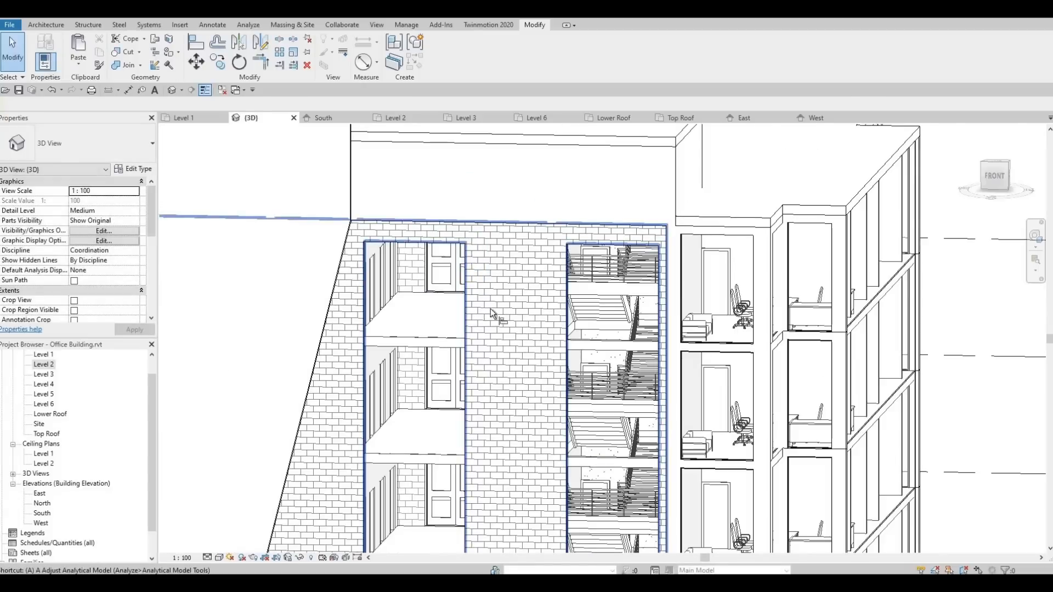
key(l)
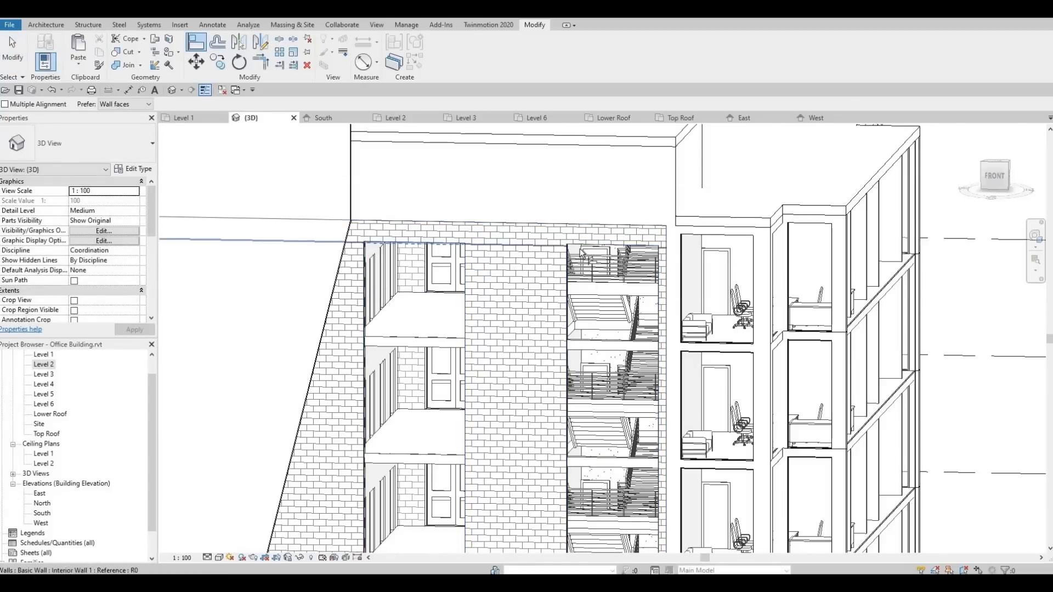
click(580, 247)
scroll(512, 249, down, 3)
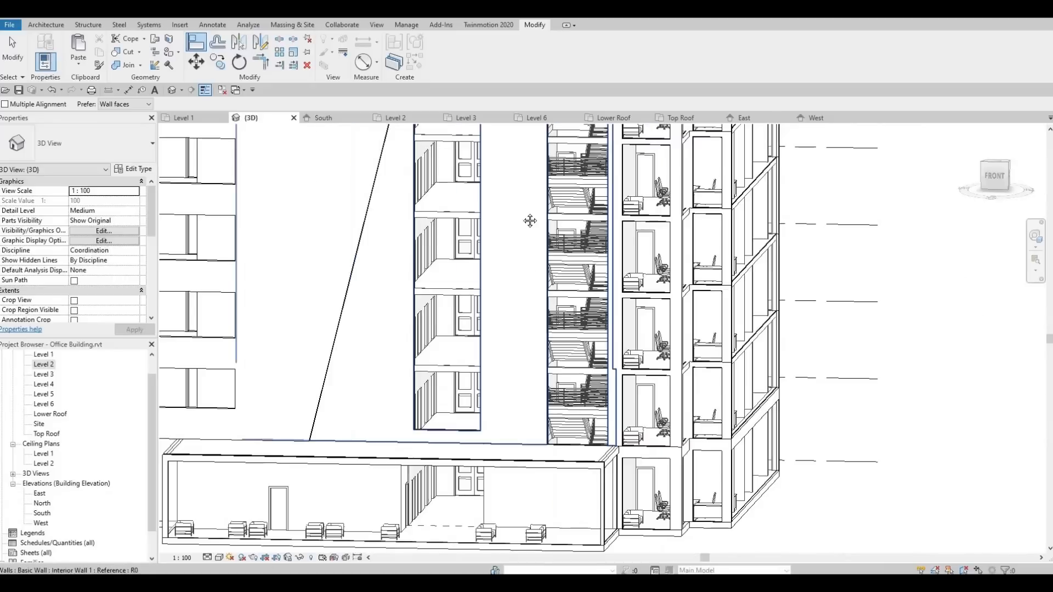
scroll(505, 265, up, 4)
click(487, 275)
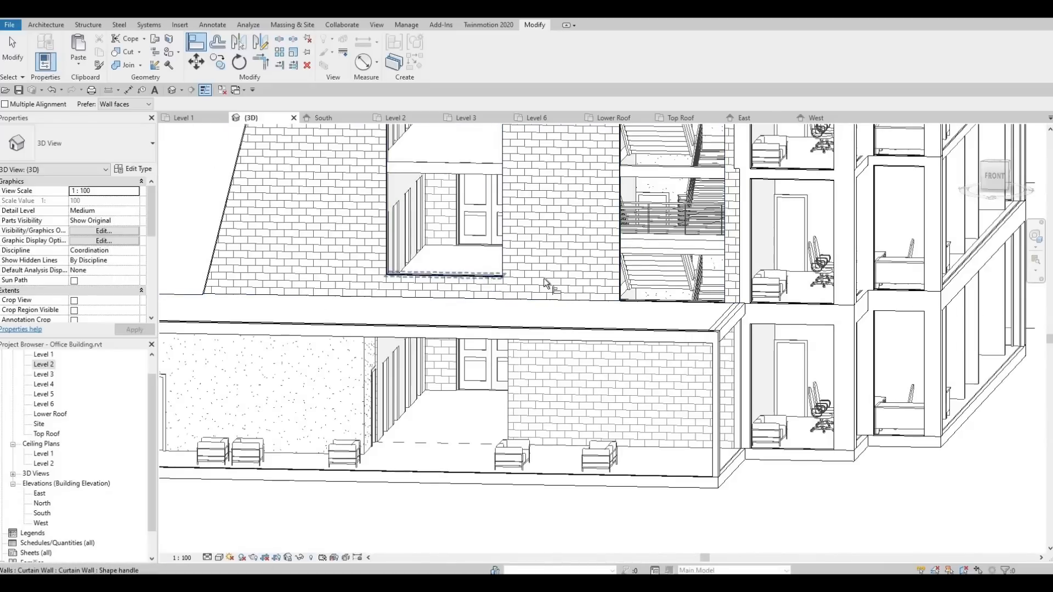
click(644, 301)
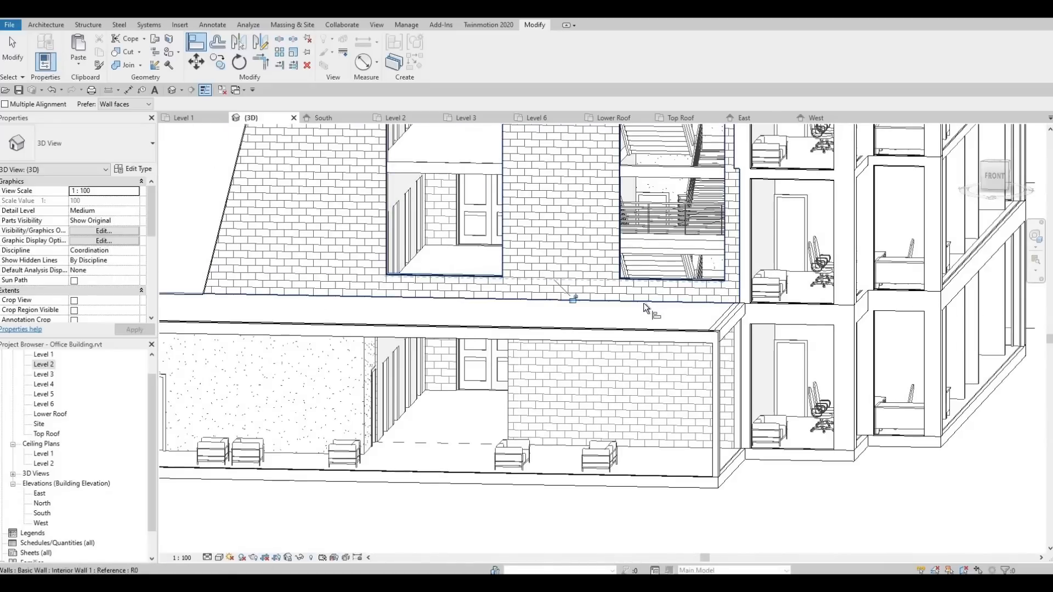
key(Escape)
key(Escape)
Begin an in-place model component for the front facade and save the project.
mouse_move(689, 305)
shift+middle_down()
mouse_move(719, 322)
mouse_move(709, 312)
shift+middle_up()
scroll(857, 526, down, 2)
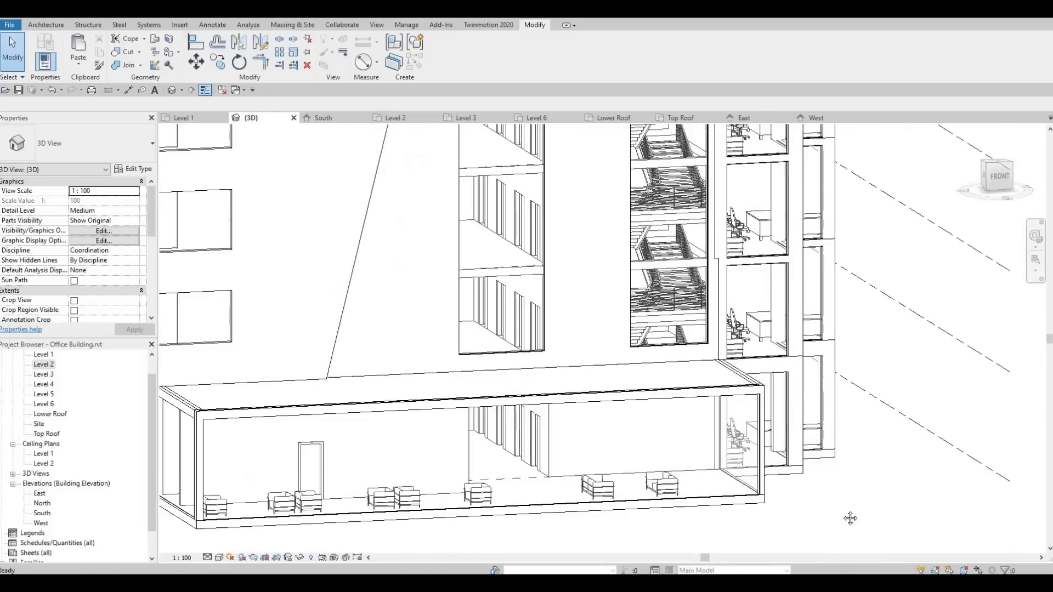
middle_drag(767, 384, 677, 502)
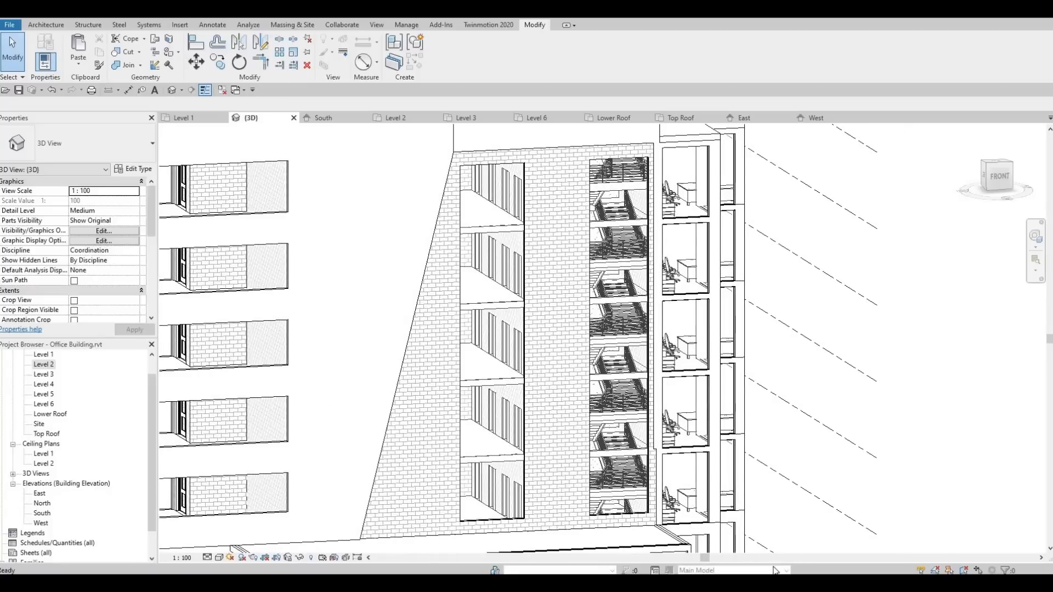
mouse_move(606, 385)
shift+middle_down()
mouse_move(637, 465)
mouse_move(604, 308)
shift+middle_up()
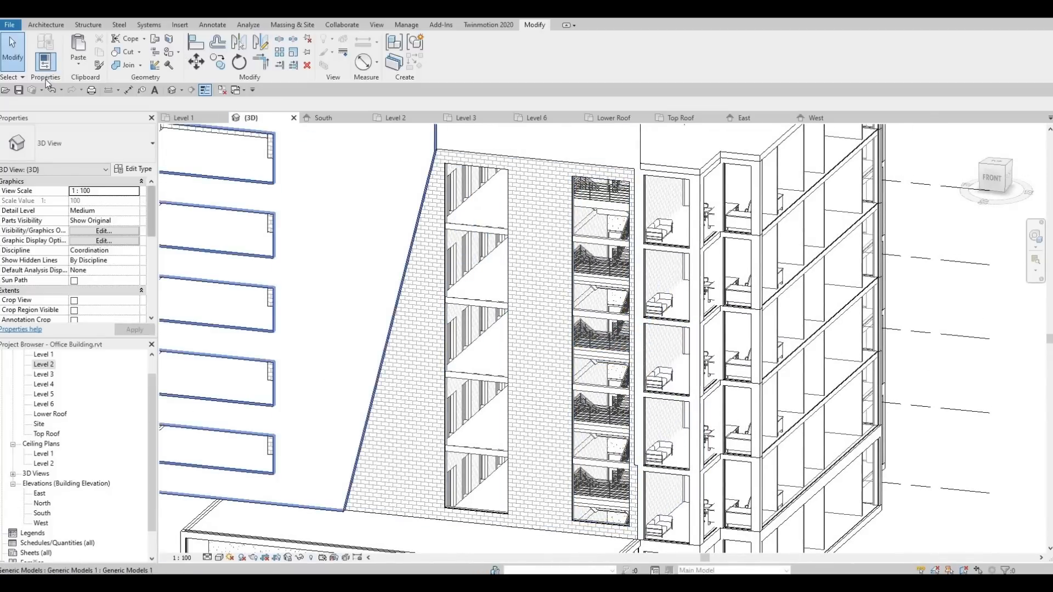
click(46, 25)
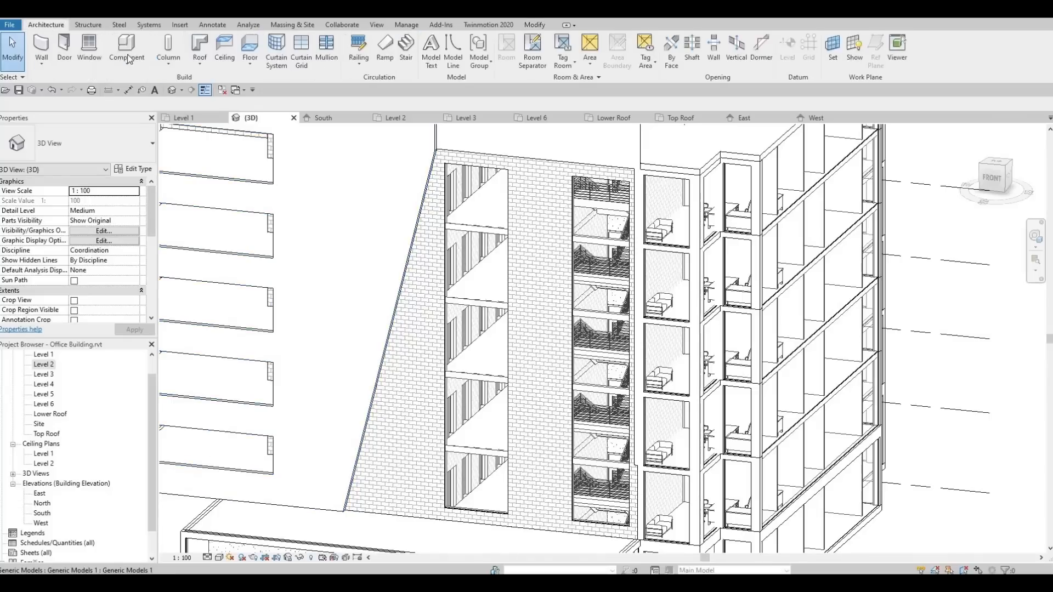
click(127, 61)
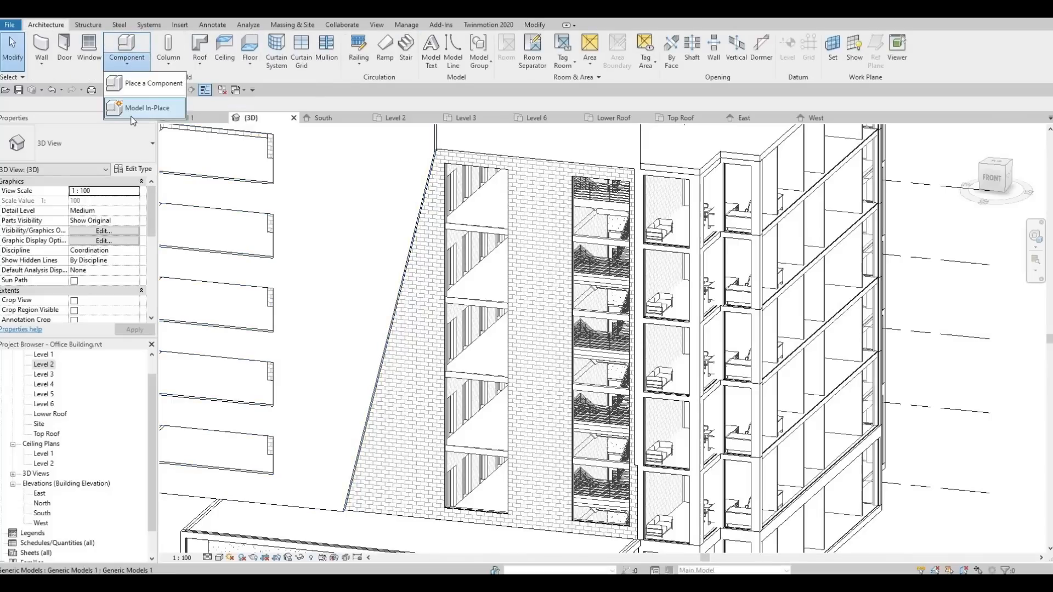
click(150, 109)
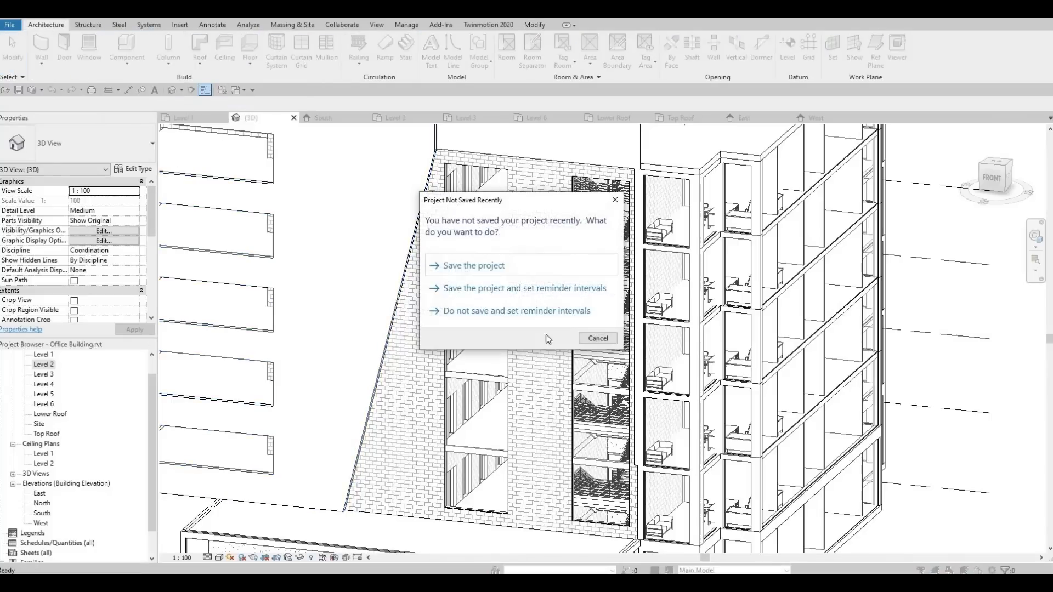
click(453, 274)
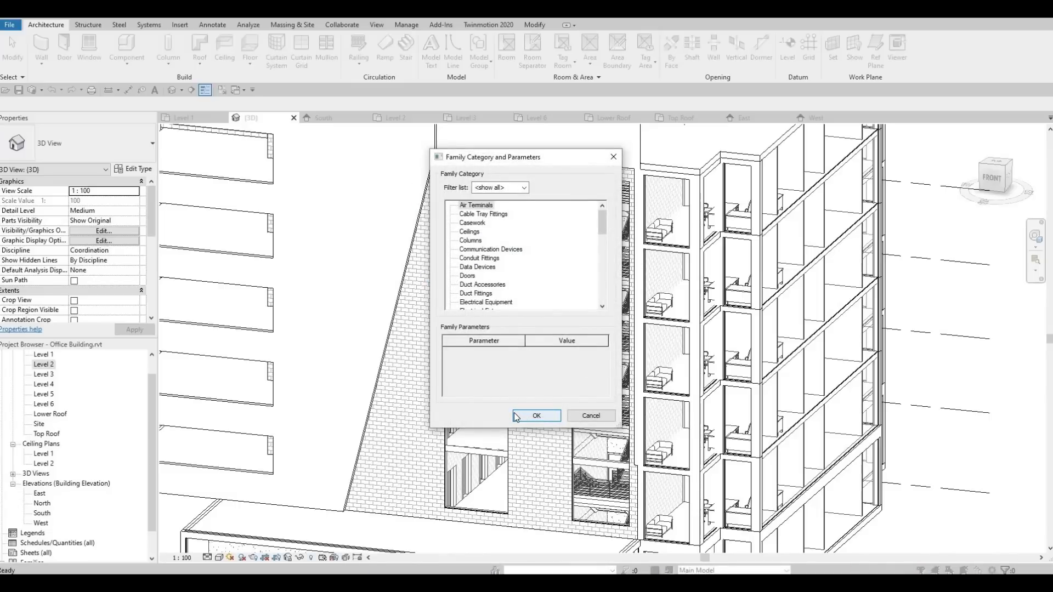
Drop the Air Terminals component and create an in-place component in the Generic Models category with the suggested name.
click(514, 413)
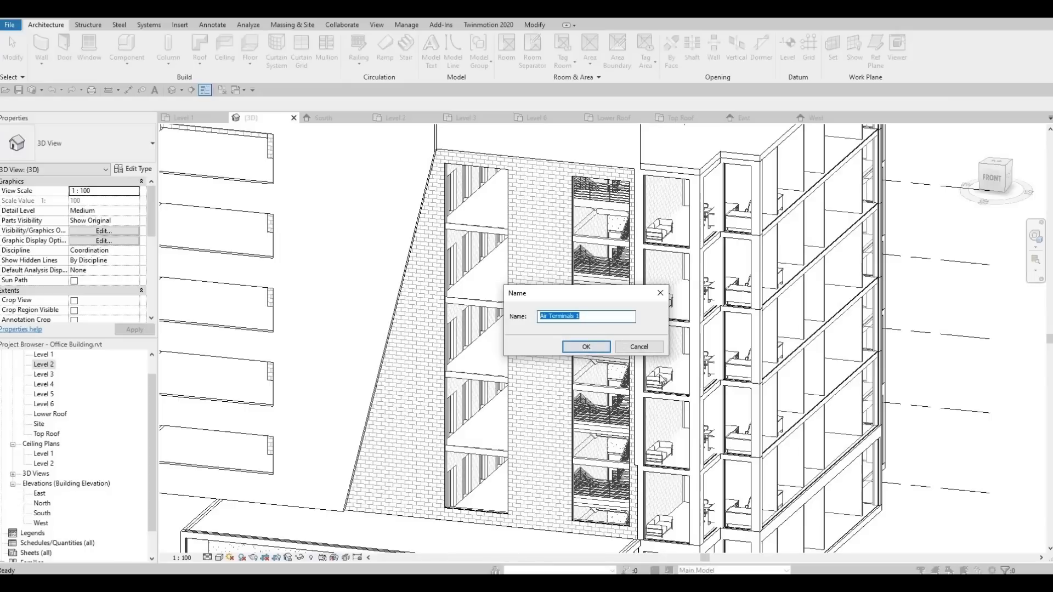
click(645, 352)
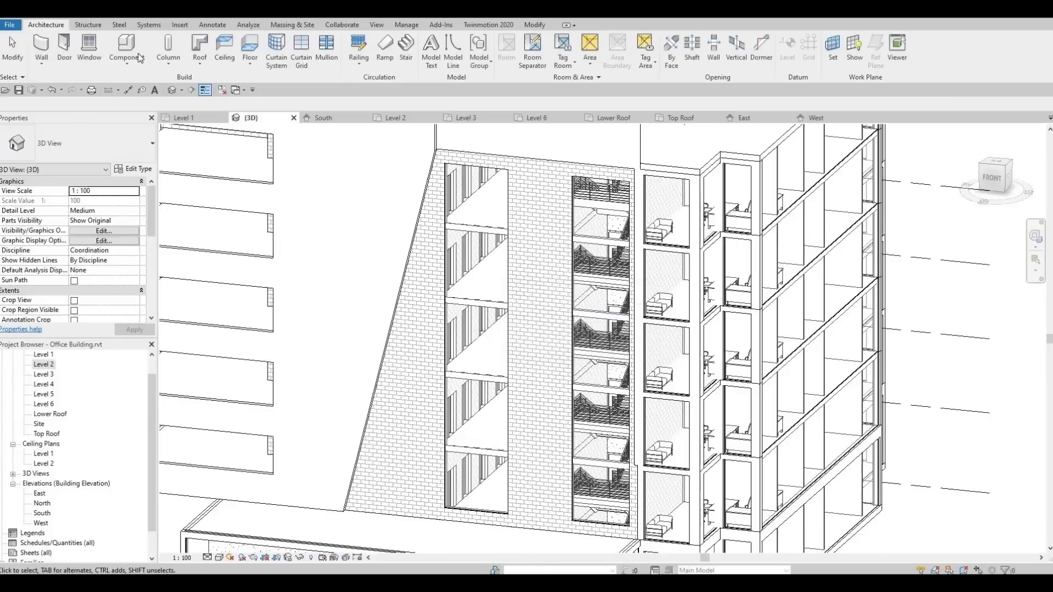
click(126, 63)
click(131, 106)
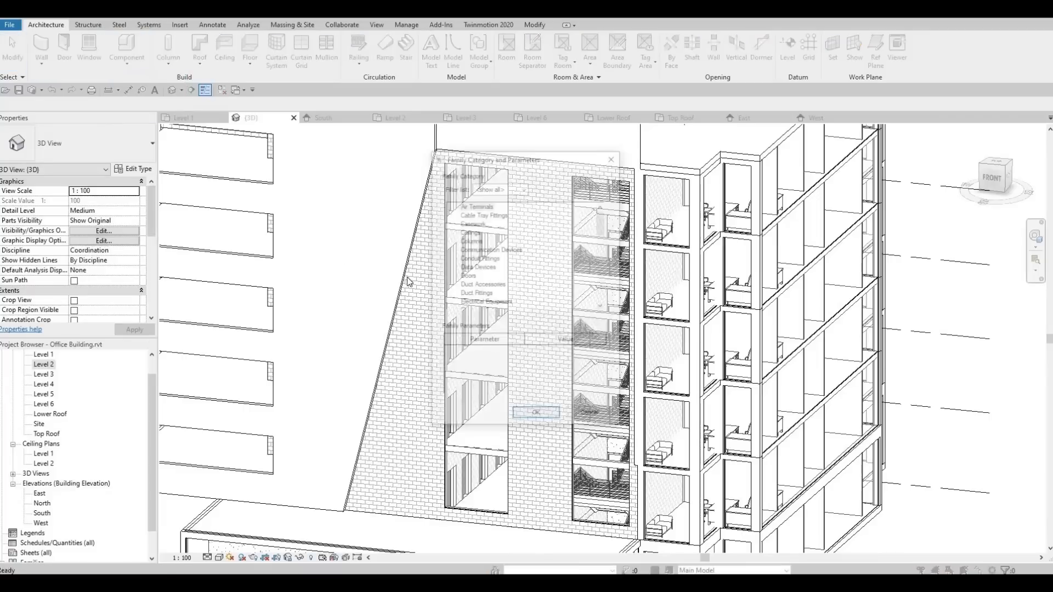
scroll(475, 291, down, 3)
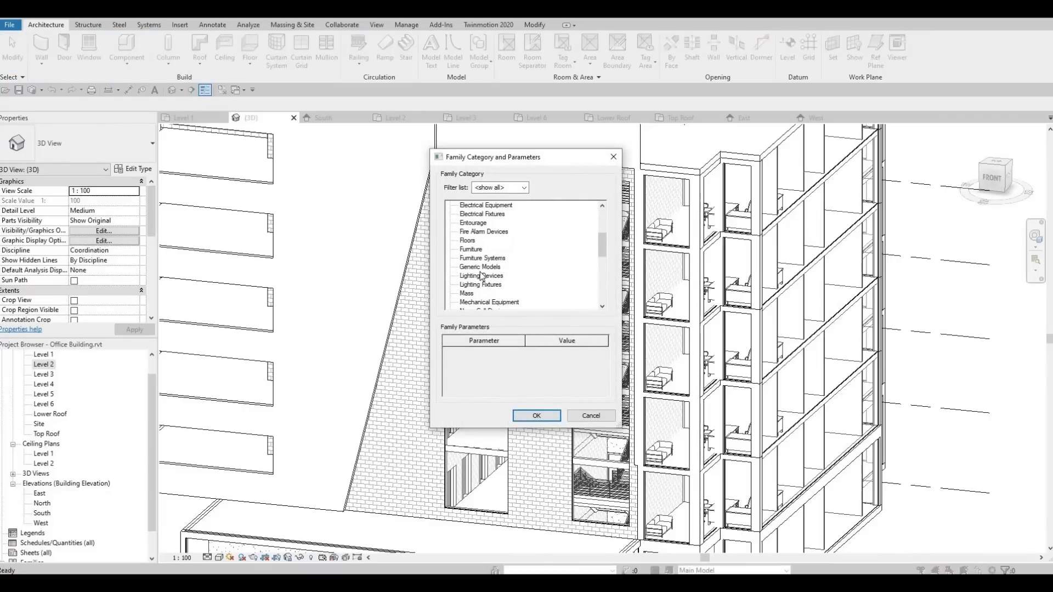
click(525, 417)
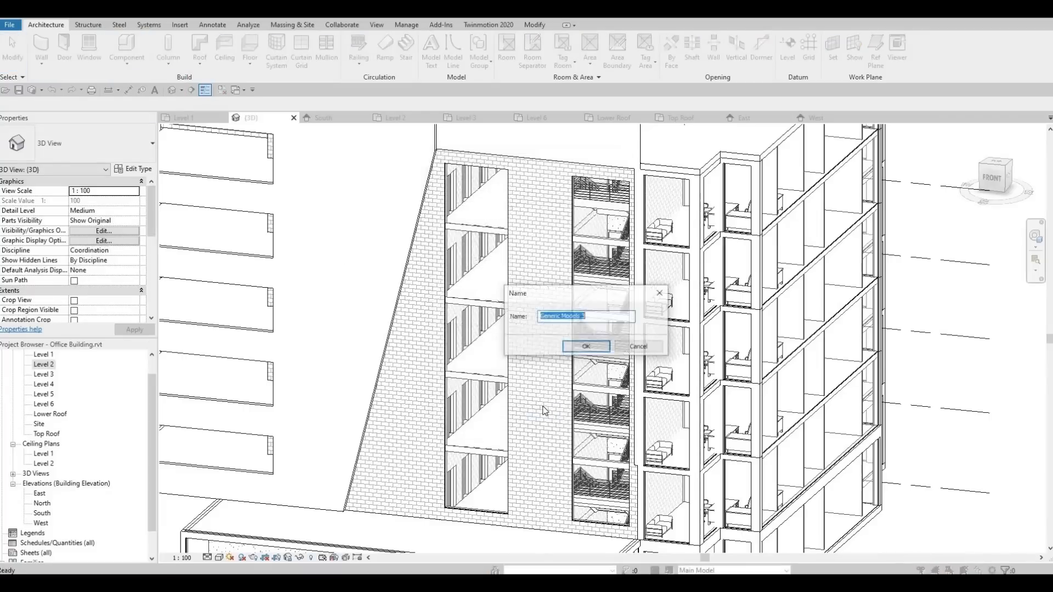
click(565, 350)
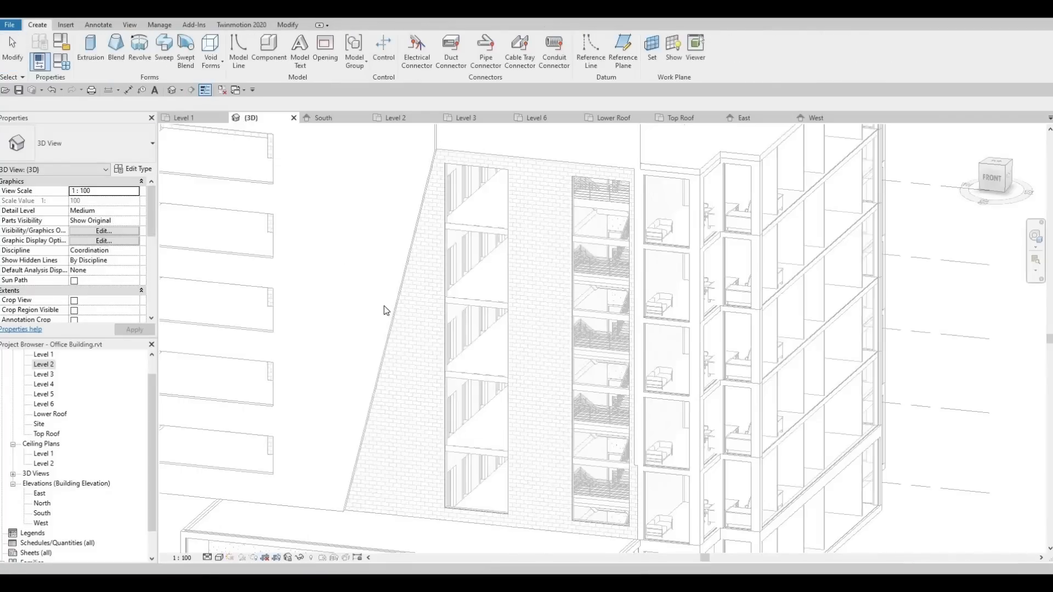
Start an extrusion and pick the front face of the brick wall around the curtain walls as its work plane.
click(91, 45)
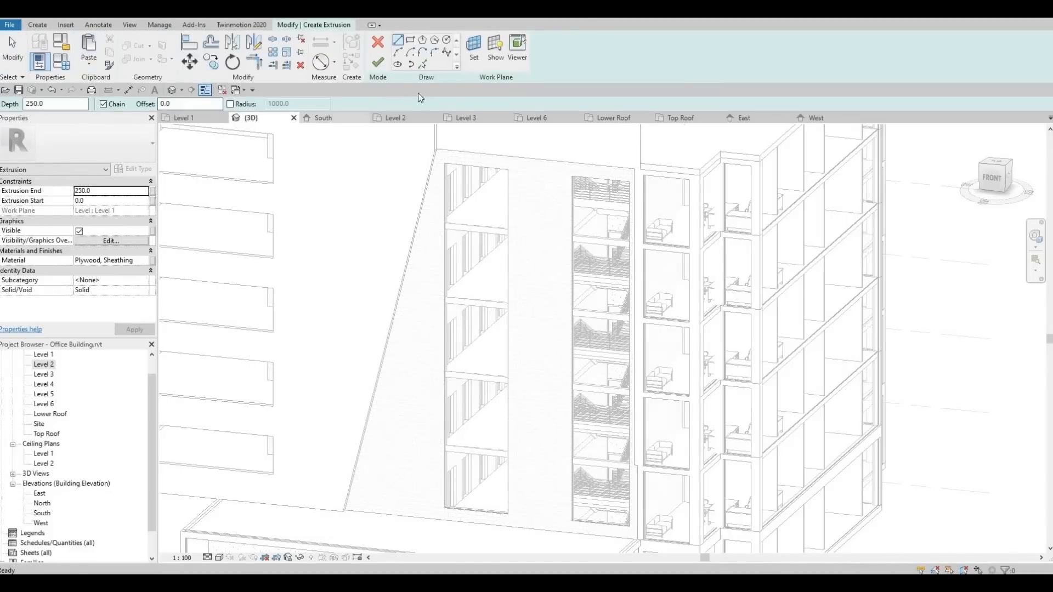
click(474, 62)
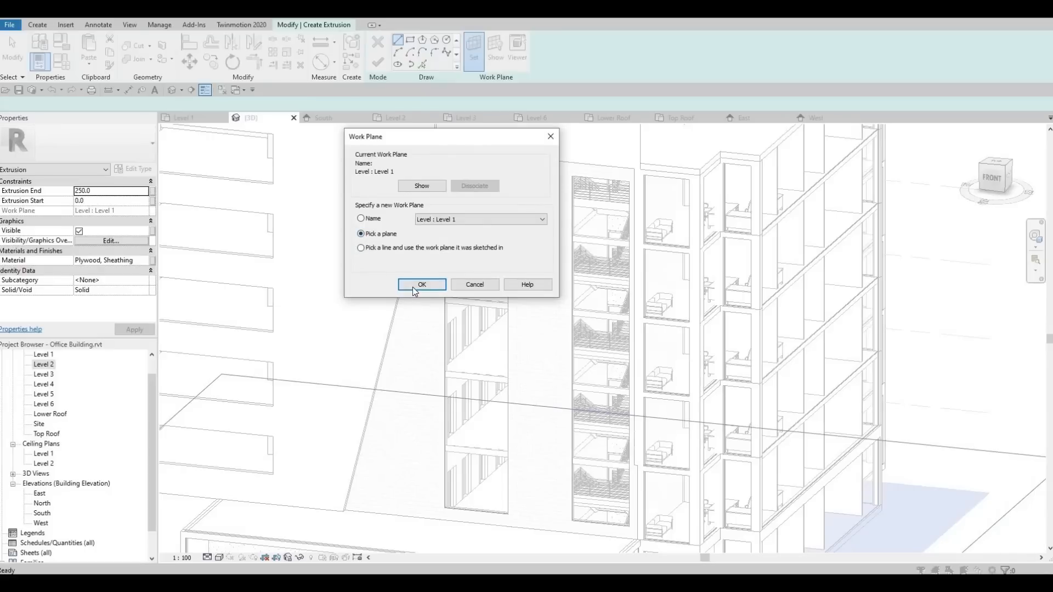
click(412, 287)
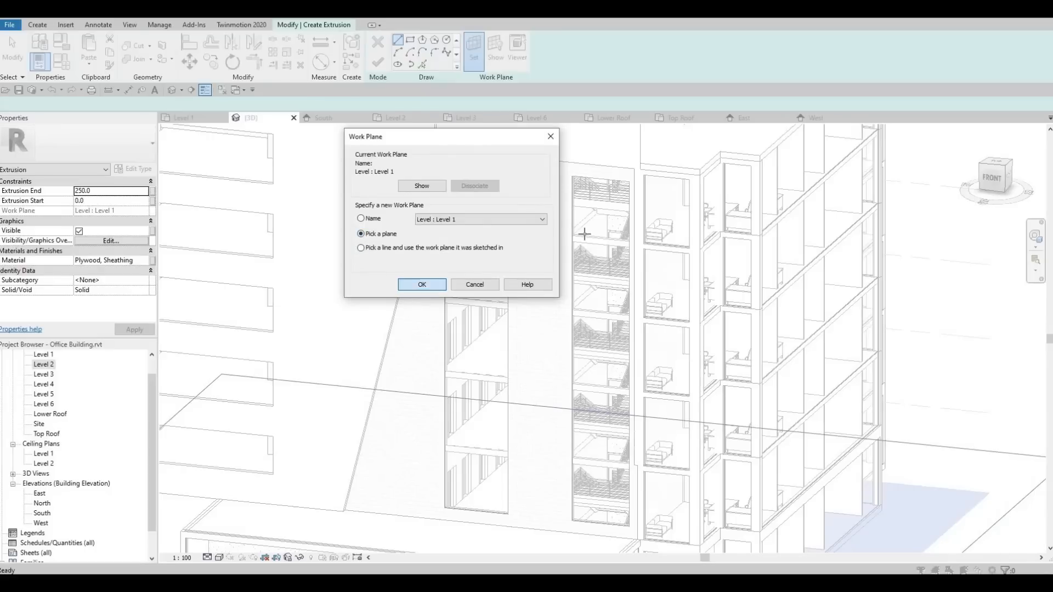
click(563, 167)
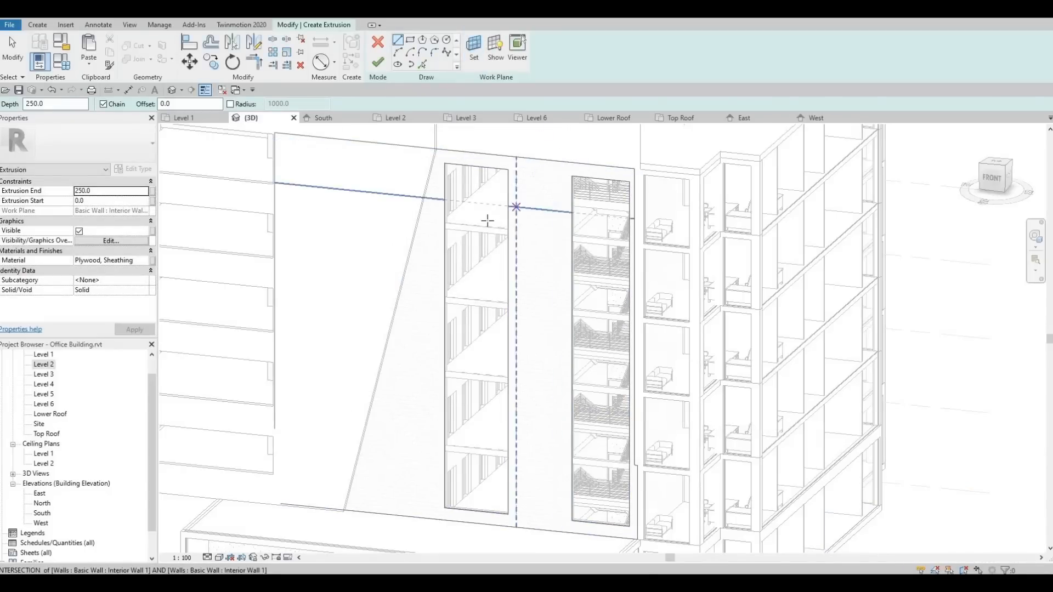
click(475, 59)
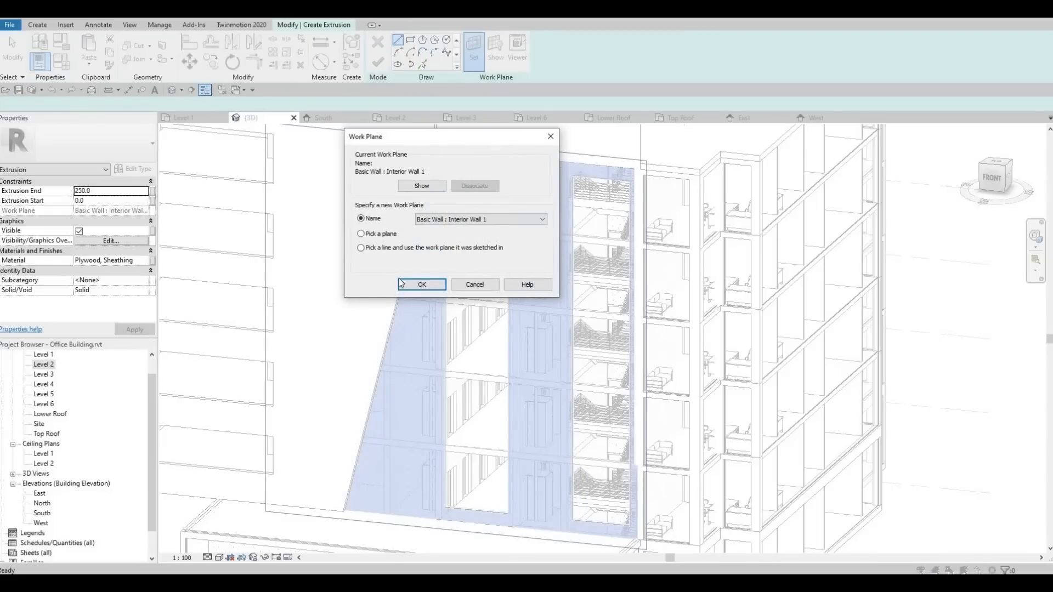
key(Return)
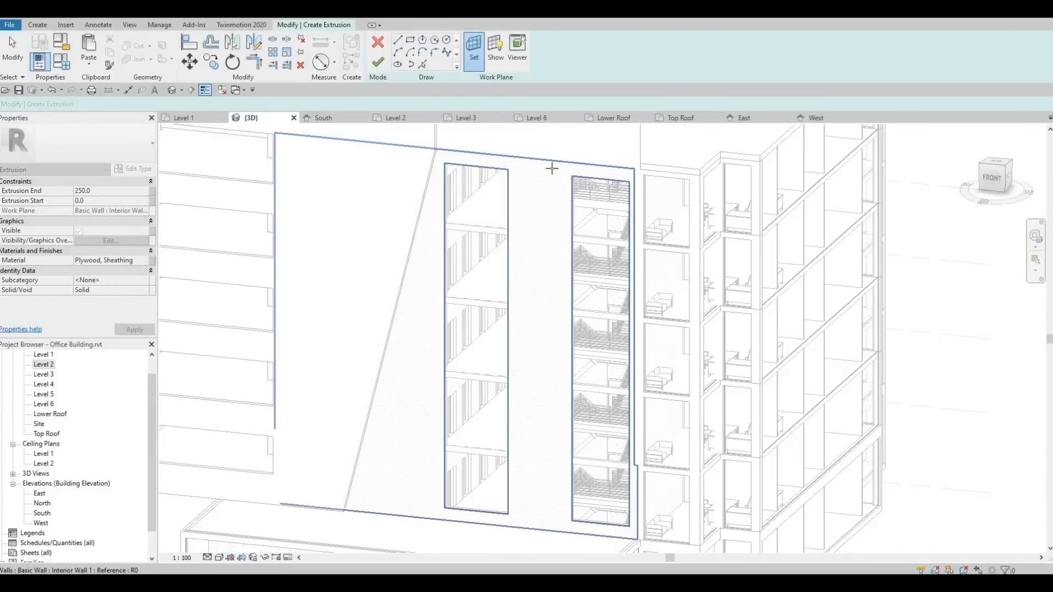
click(490, 194)
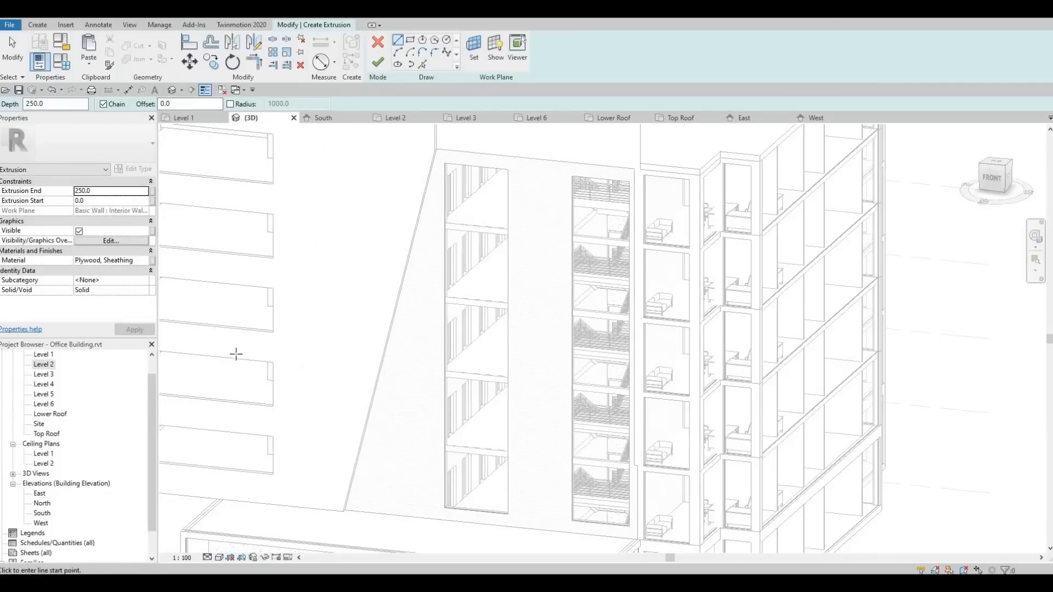
In the South elevation, sketch a rectangle about 9300 by 17220 mm enclosing both tall curtain walls along their outer edges.
double_click(43, 514)
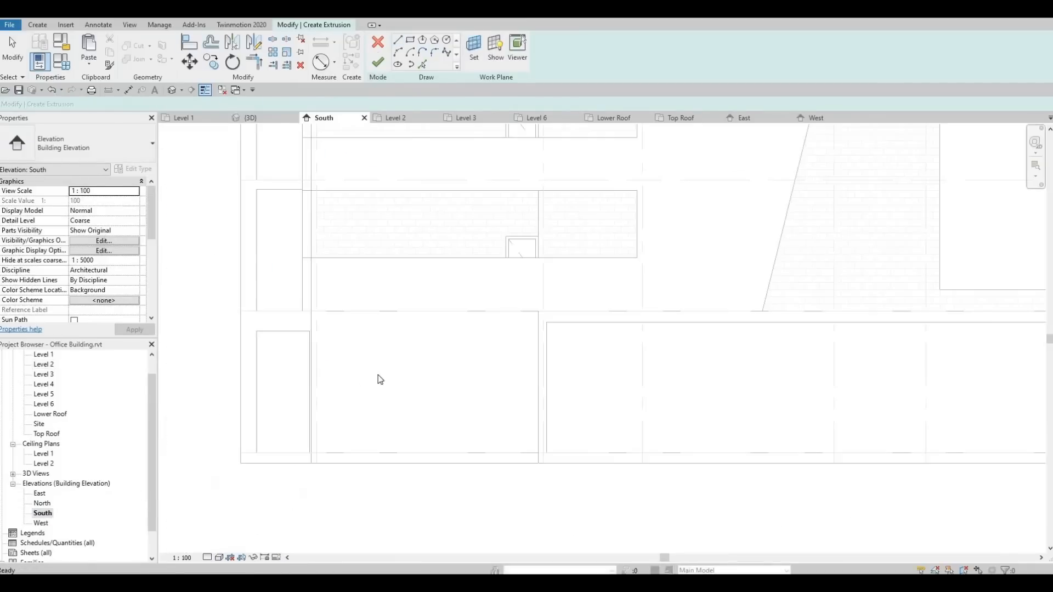
key(Escape)
scroll(521, 351, down, 5)
scroll(573, 363, down, 1)
middle_drag(573, 363, 482, 396)
middle_drag(503, 240, 476, 264)
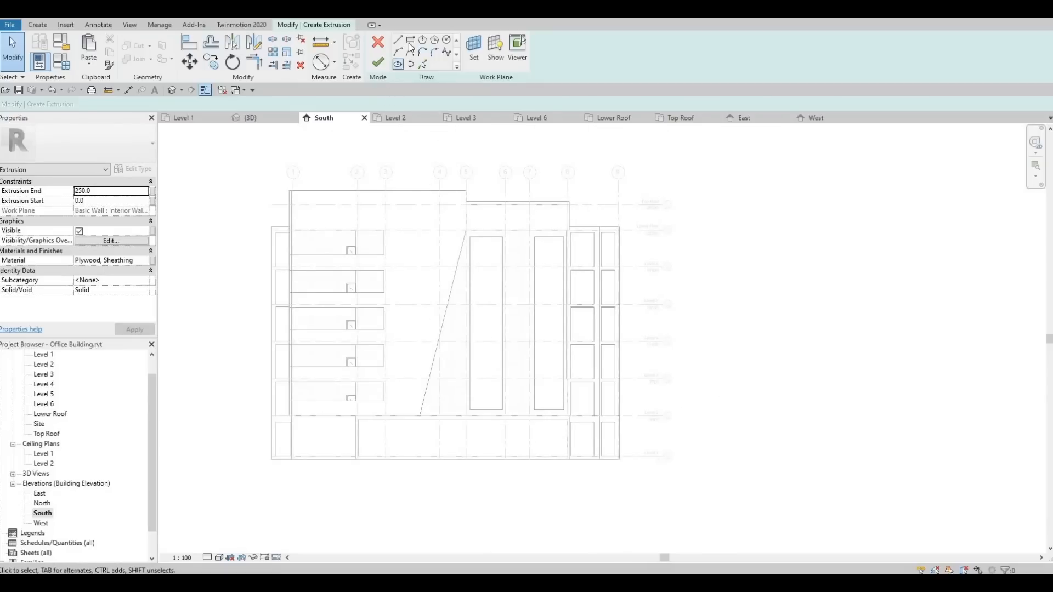
click(412, 42)
scroll(466, 228, up, 4)
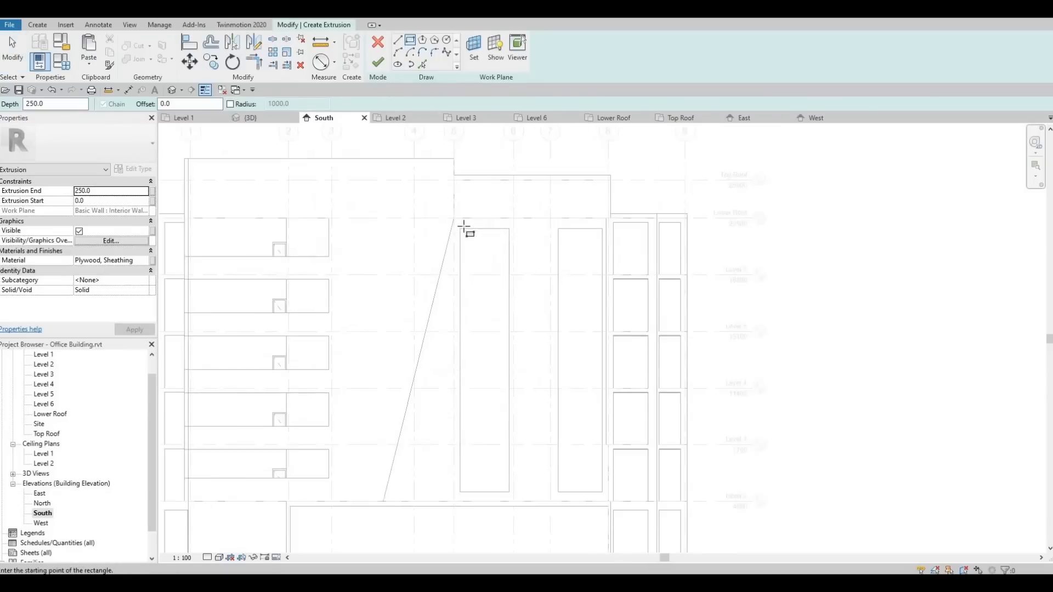
scroll(460, 234, up, 2)
click(456, 235)
middle_drag(580, 450, 507, 239)
scroll(540, 329, down, 1)
middle_drag(548, 340, 450, 164)
middle_drag(603, 439, 584, 470)
scroll(608, 477, up, 1)
click(642, 531)
scroll(573, 304, down, 2)
middle_drag(473, 202, 473, 225)
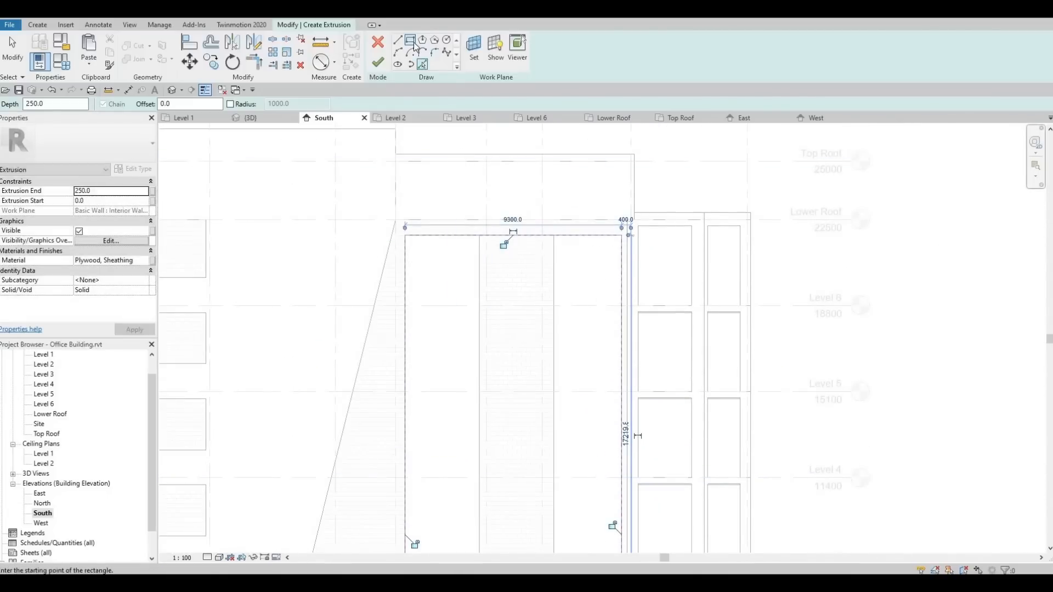
Sketch a second rectangle offset 300 mm outward from the first, using the same opposite corners.
key(Escape)
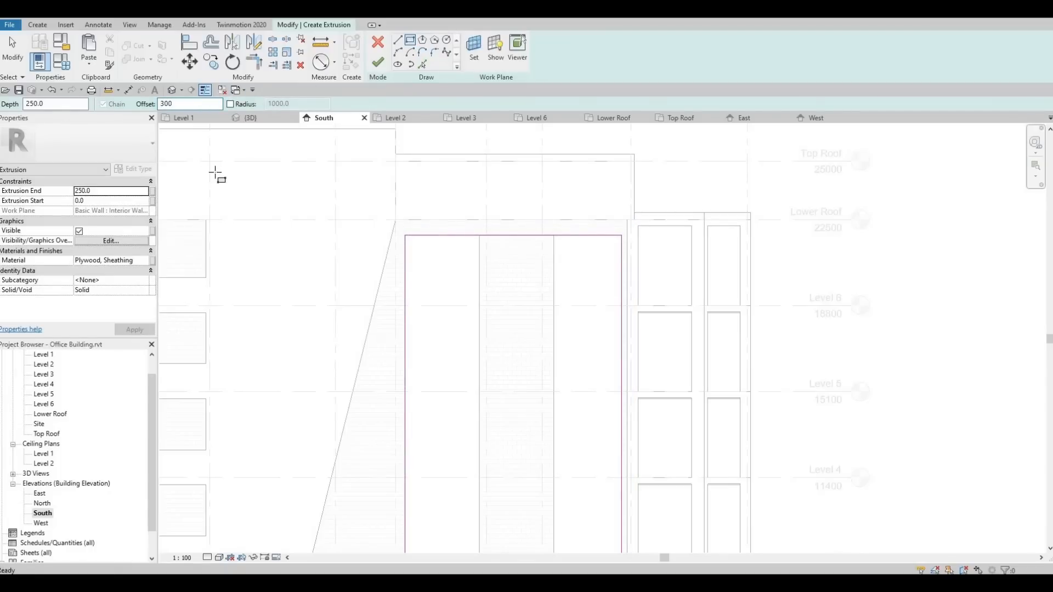
click(403, 235)
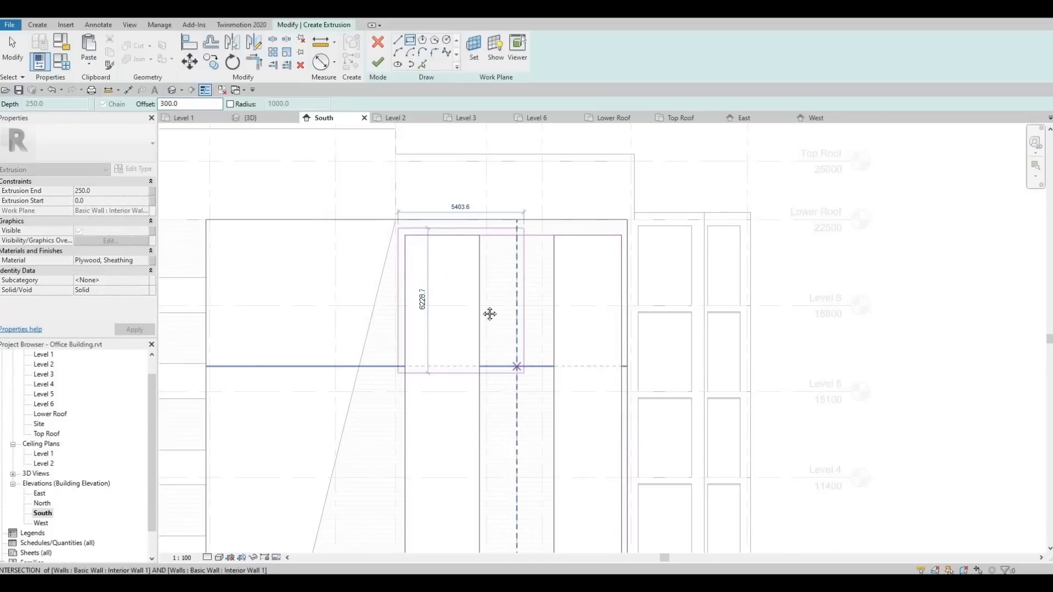
middle_drag(490, 314, 466, 243)
middle_drag(545, 384, 525, 303)
middle_drag(522, 351, 486, 264)
scroll(545, 400, up, 1)
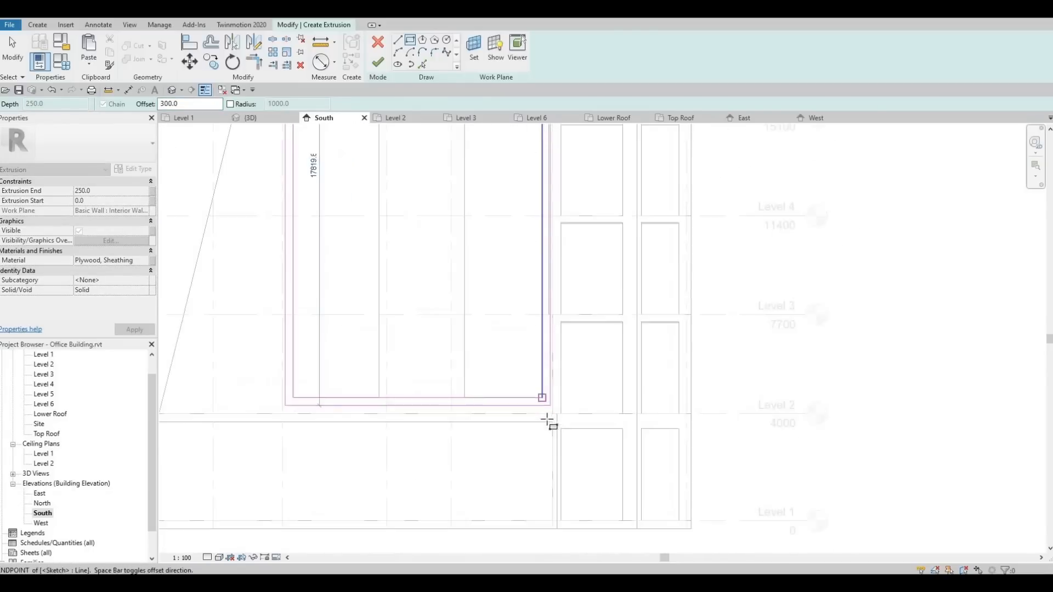
scroll(548, 420, up, 1)
click(543, 399)
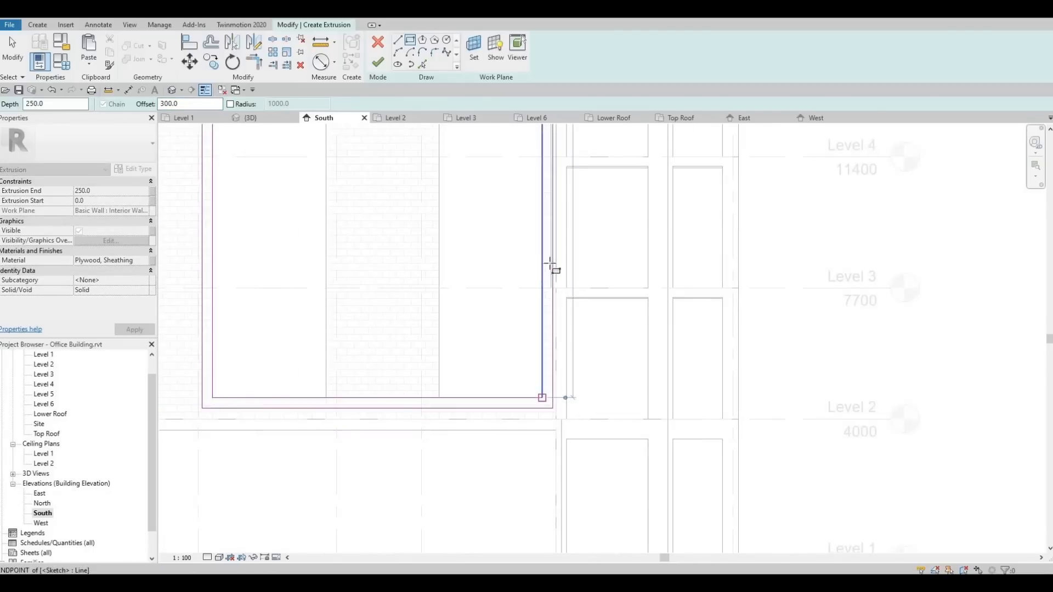
Examine how both frame rectangles fit the brick wall's vertical edge and the Lower Roof level, and leave the rectangle tool.
scroll(540, 390, down, 3)
middle_drag(529, 221, 524, 369)
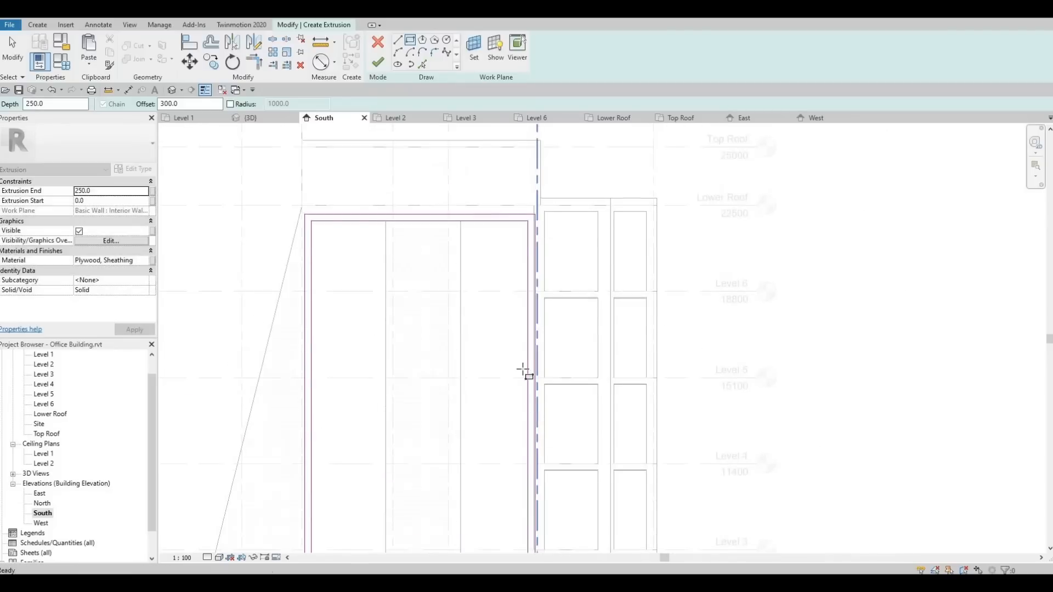
scroll(538, 428, down, 2)
scroll(537, 312, up, 3)
scroll(564, 259, up, 4)
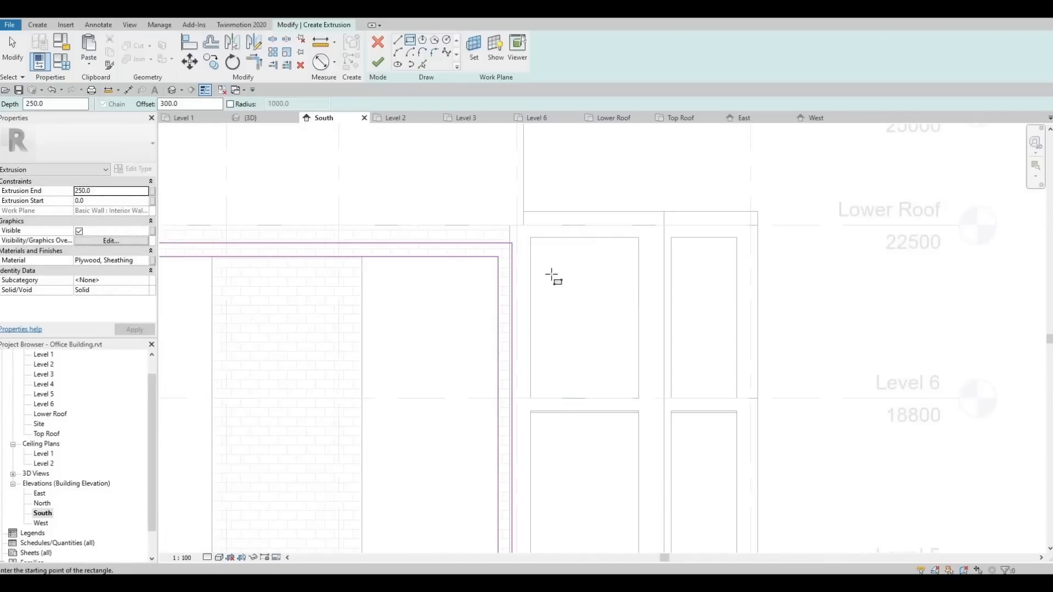
scroll(549, 294, down, 3)
scroll(562, 313, down, 2)
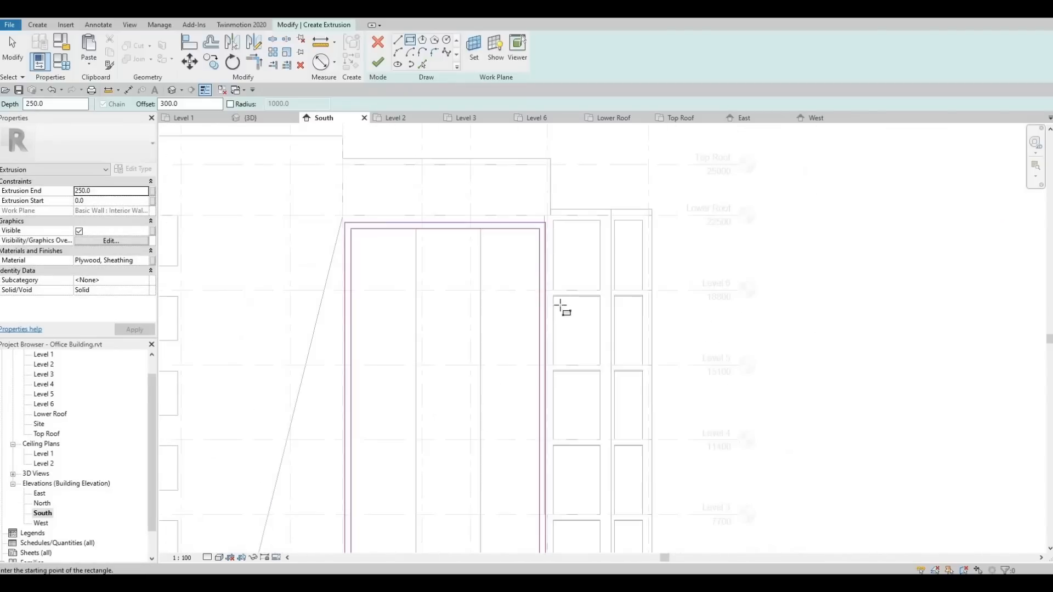
scroll(493, 252, up, 3)
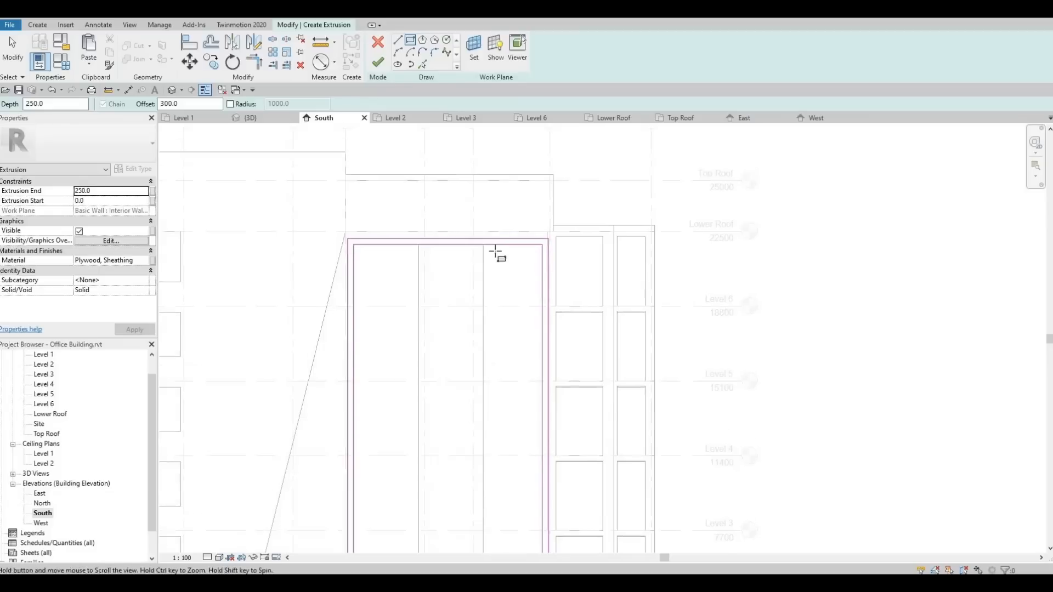
key(Escape)
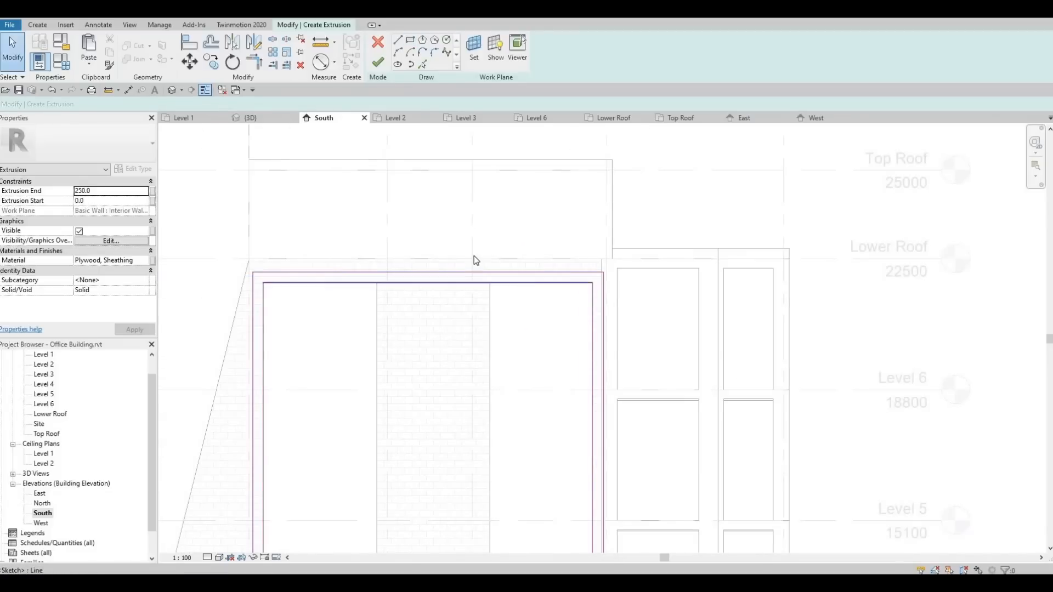
Try to align the outer rectangle's upper line with the Lower Roof line.
middle_drag(341, 279, 351, 287)
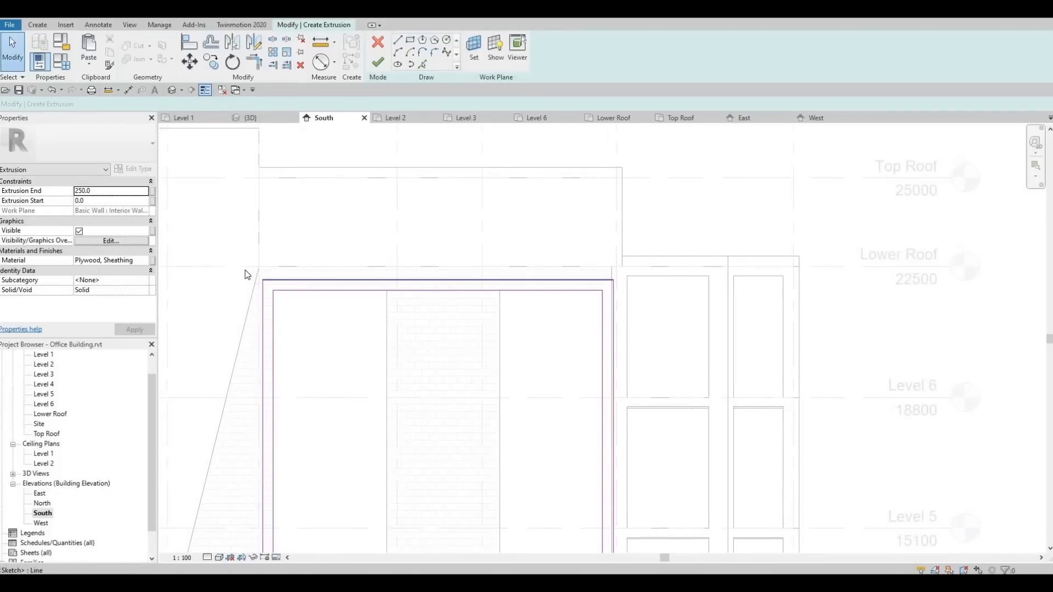
mouse_move(240, 266)
mouse_down()
mouse_move(548, 331)
mouse_move(638, 331)
mouse_up()
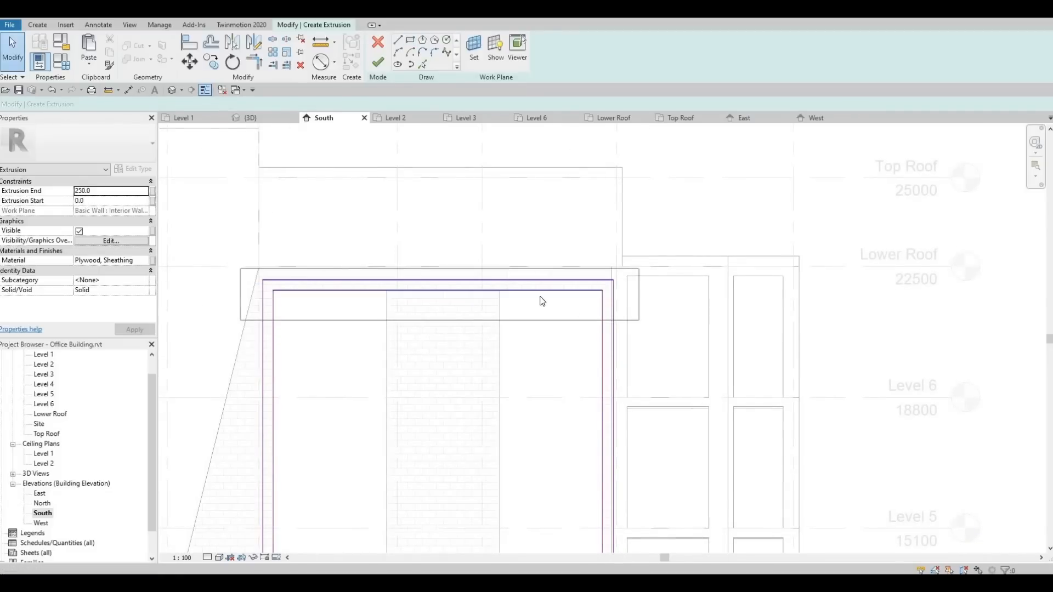
key(Escape)
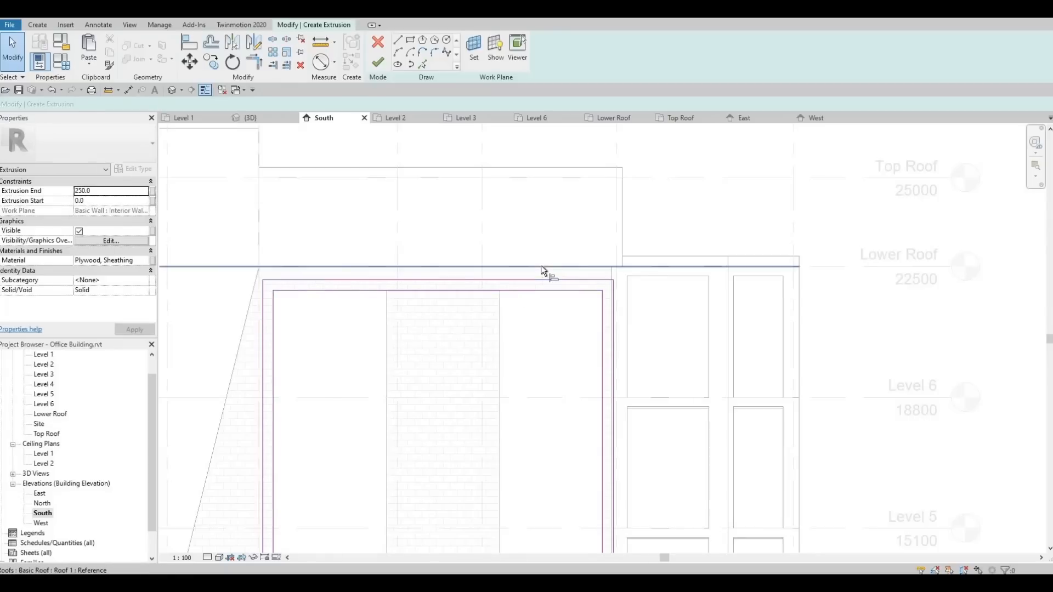
key(l)
click(541, 266)
click(538, 282)
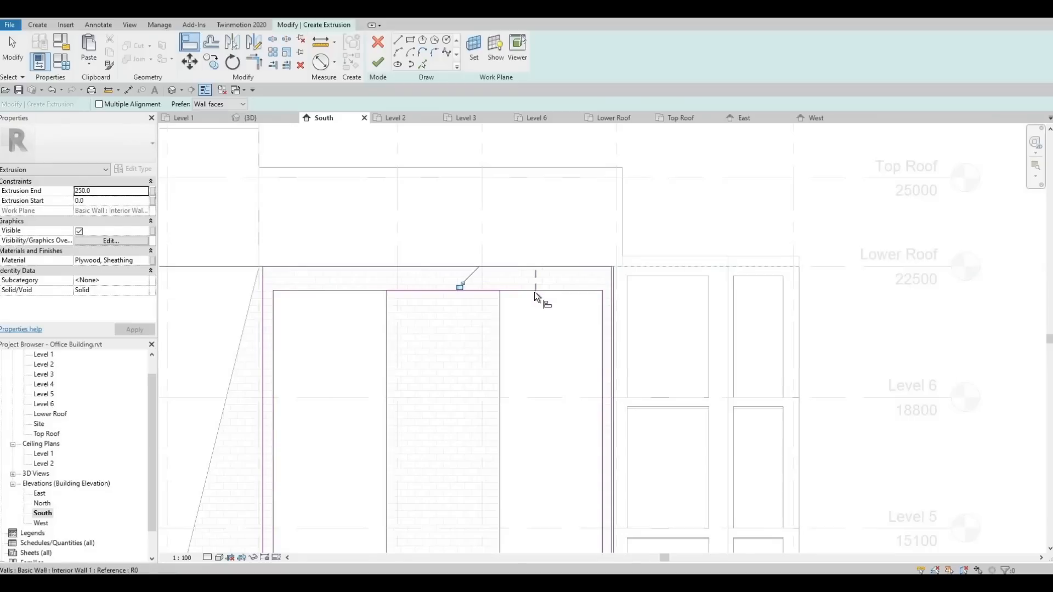
key(Escape)
Try moving the inner rectangle's upper line closer to the outer one using its temporary dimension.
click(506, 292)
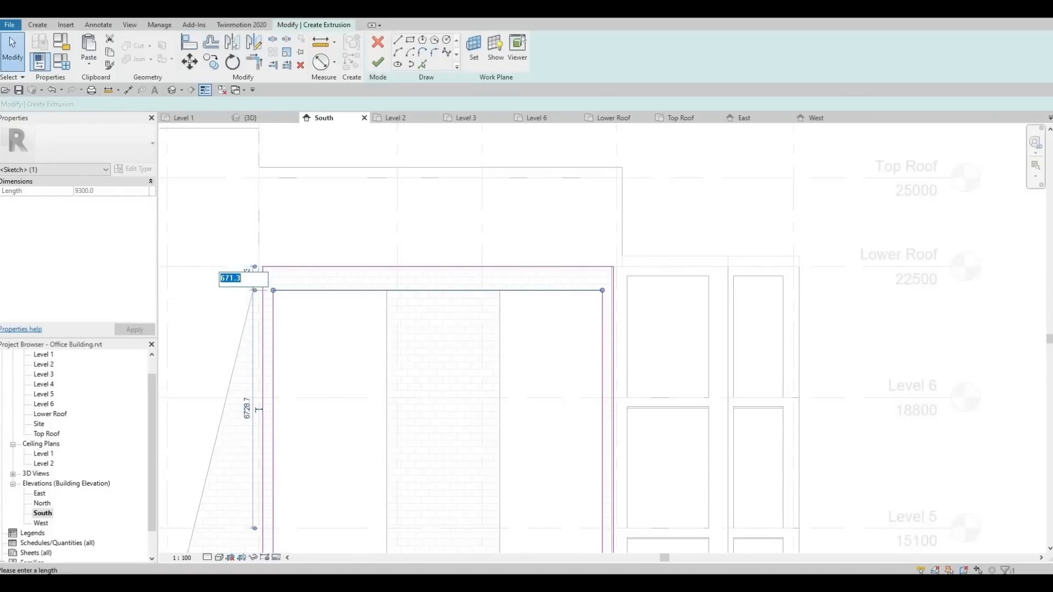
key(Return)
click(383, 306)
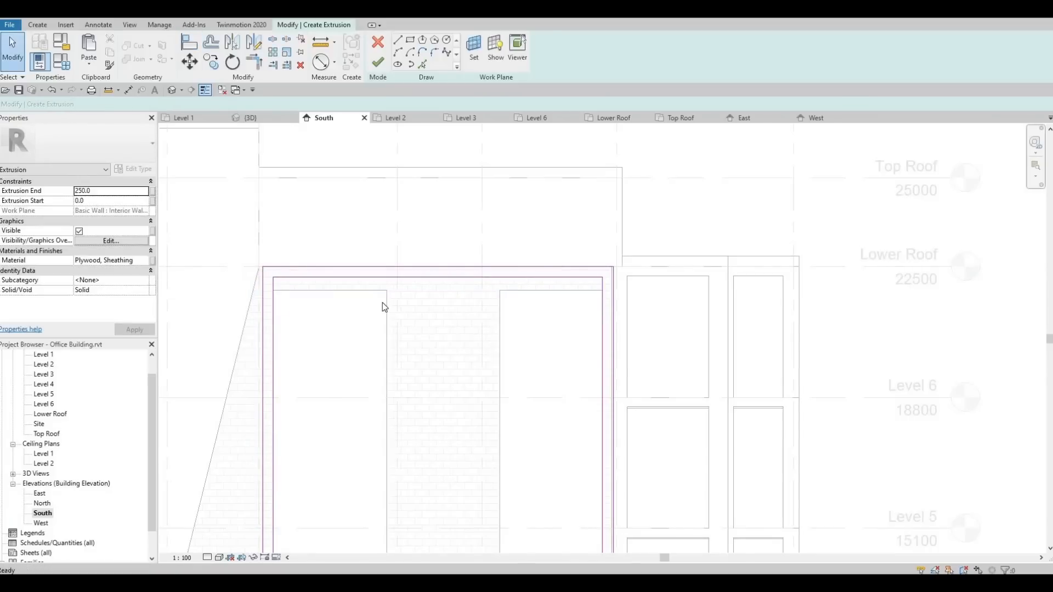
Examine the frame sketch along its full height, comparing the lower edge with Level 2 and the upper edge with the curtain wall tops.
middle_drag(423, 354, 416, 343)
scroll(415, 343, down, 2)
scroll(479, 548, down, 1)
mouse_move(480, 548)
middle_down()
mouse_move(503, 336)
mouse_move(484, 200)
middle_up()
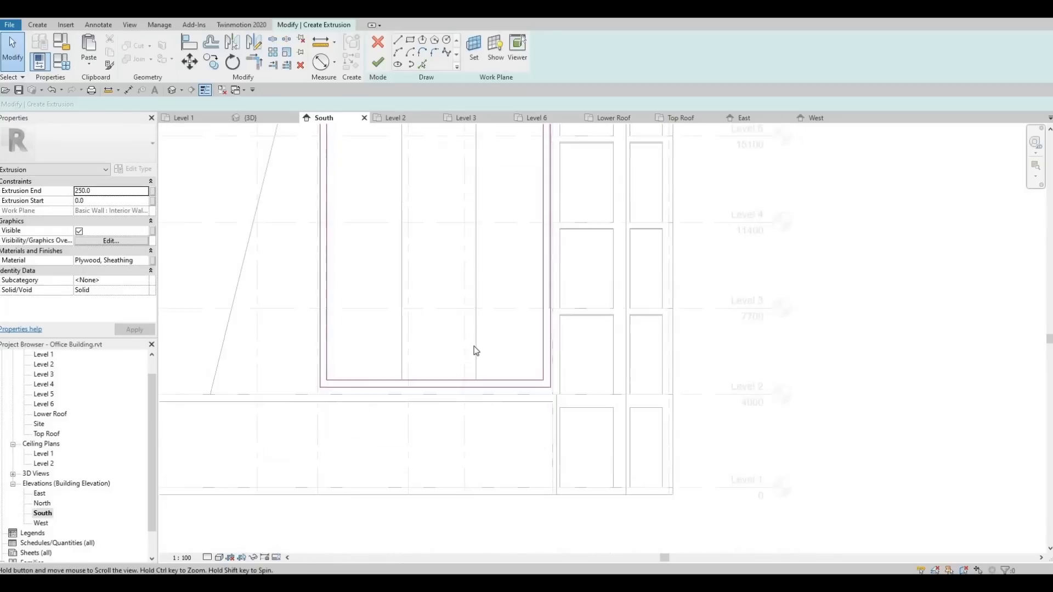
scroll(474, 369, down, 1)
middle_drag(474, 369, 476, 331)
scroll(476, 336, up, 3)
scroll(482, 364, up, 1)
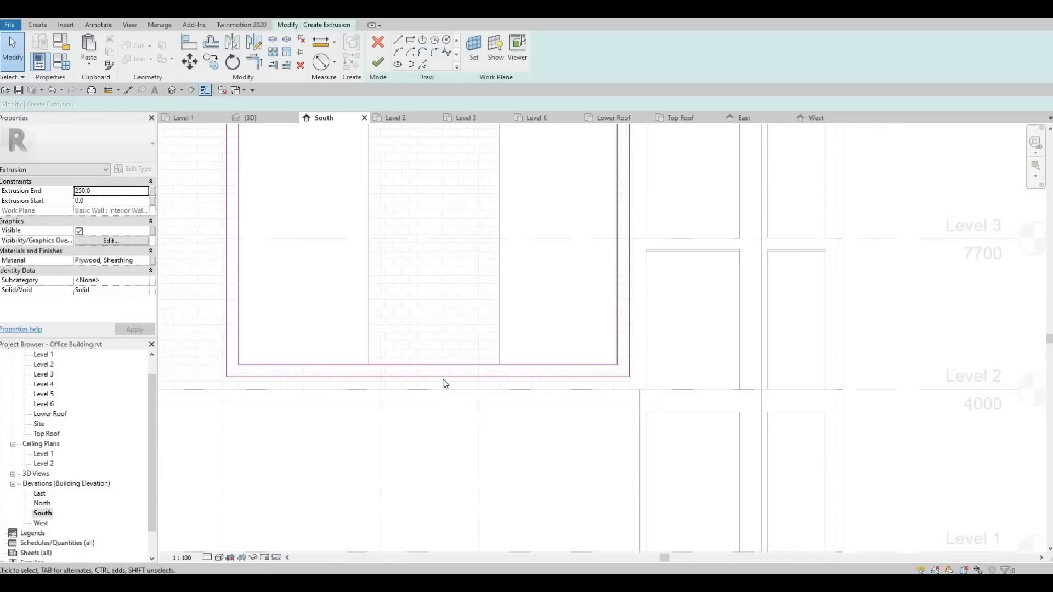
scroll(470, 475, down, 3)
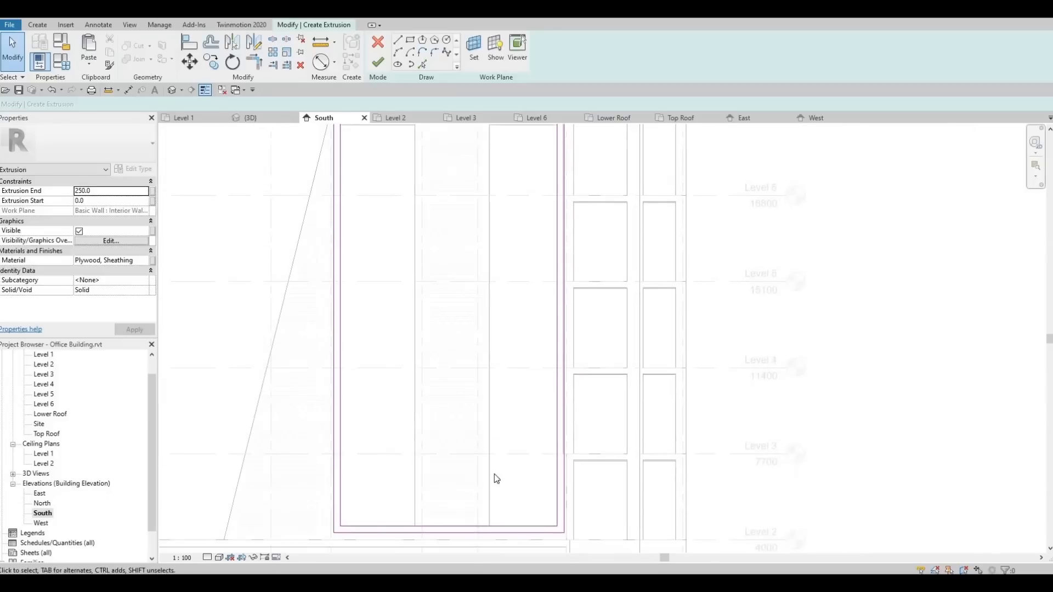
scroll(493, 277, up, 2)
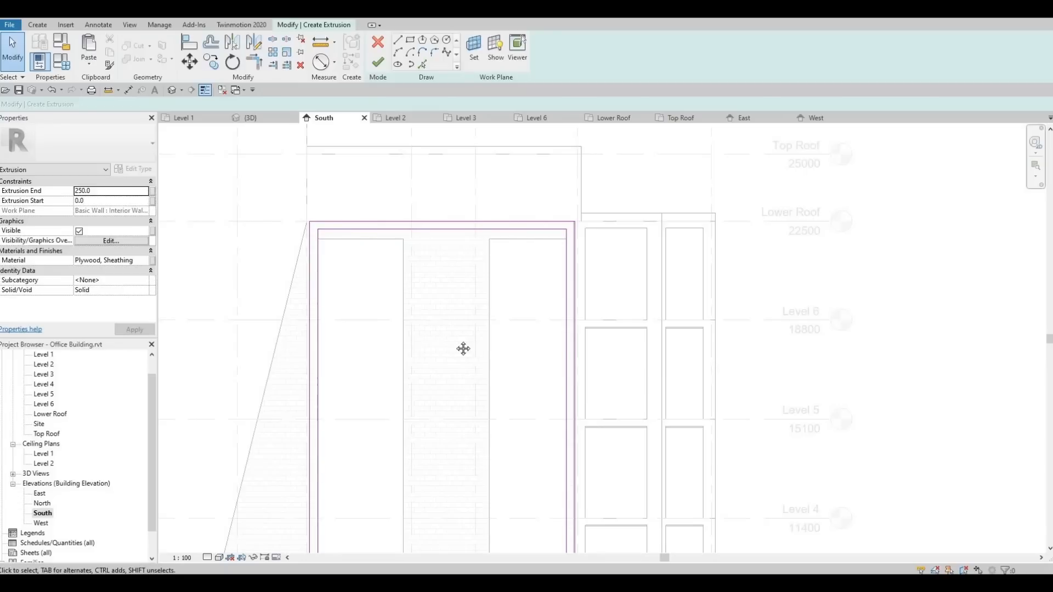
scroll(483, 289, down, 3)
scroll(466, 343, up, 5)
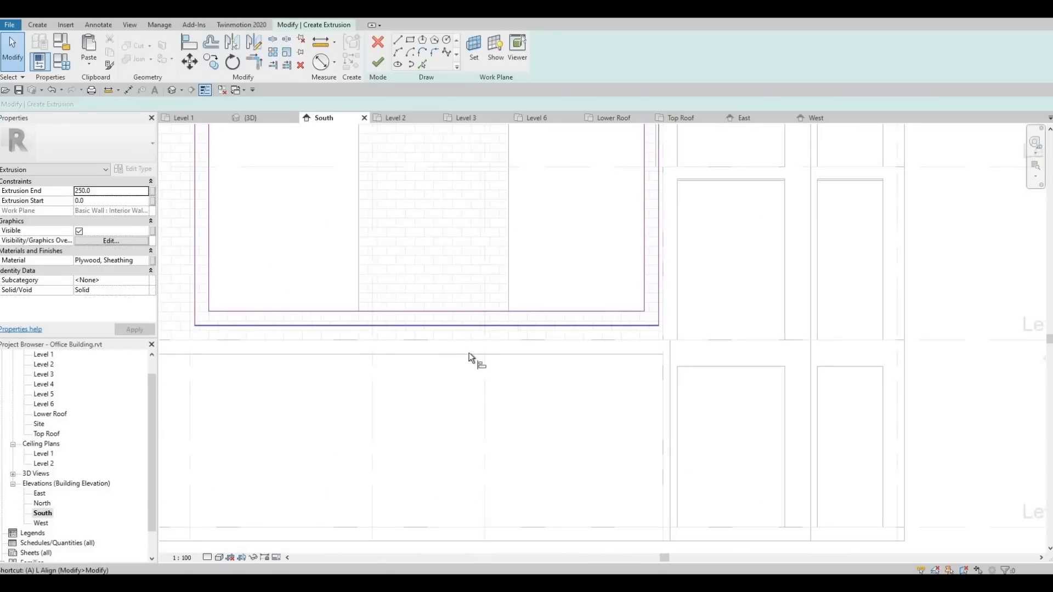
key(a)
key(l)
scroll(515, 423, down, 2)
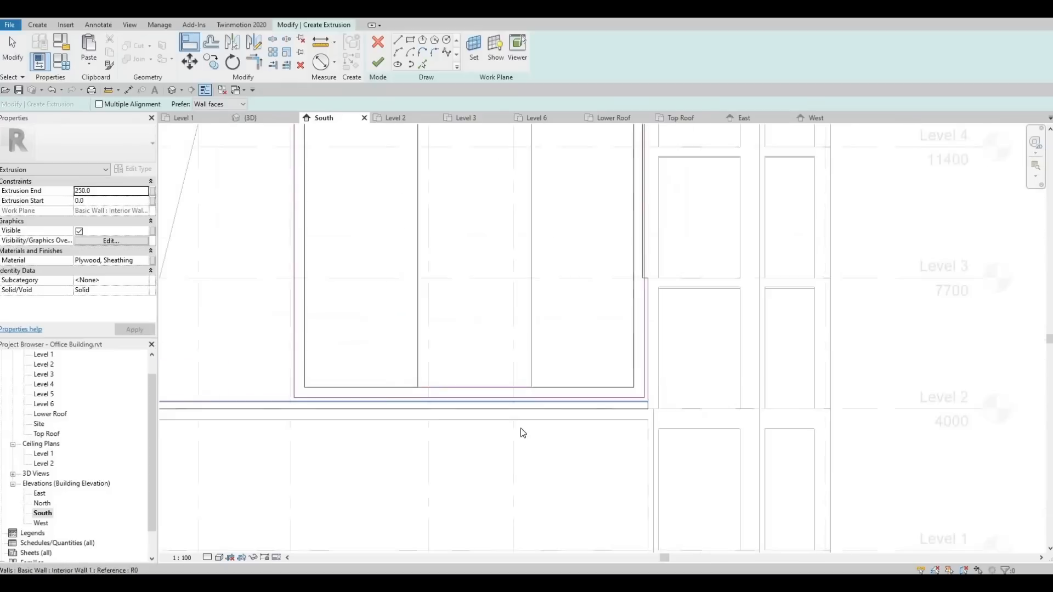
key(Escape)
Undo the changes to the outer and inner upper lines of the frame sketch.
scroll(502, 412, down, 1)
middle_drag(531, 308, 526, 386)
scroll(526, 386, down, 3)
middle_drag(498, 308, 485, 448)
key(Escape)
scroll(483, 254, up, 3)
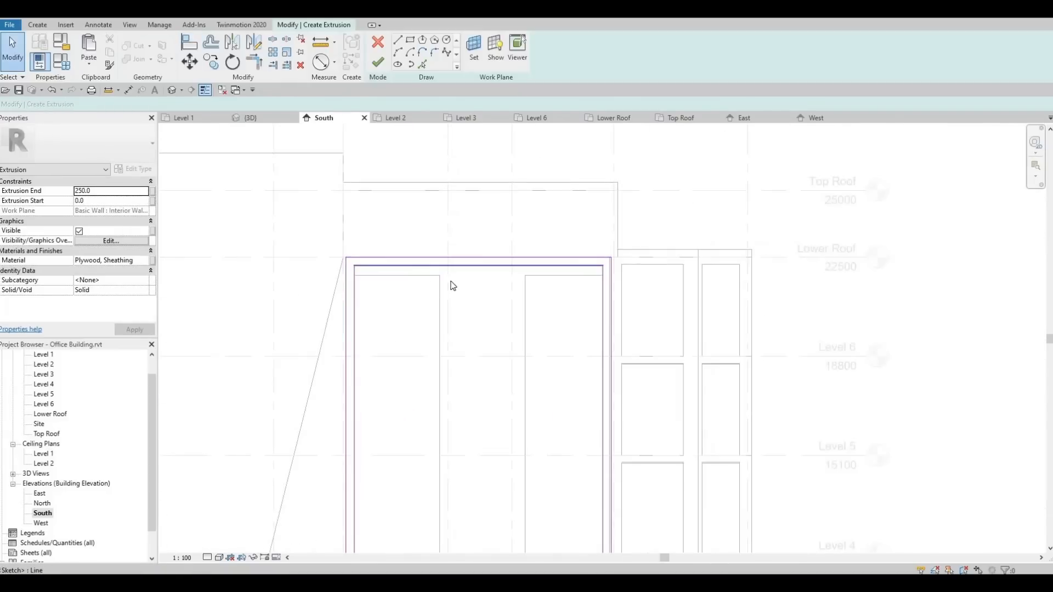
key(ctrl+z)
scroll(493, 274, up, 2)
mouse_move(493, 274)
middle_down()
mouse_move(458, 287)
mouse_move(503, 296)
middle_up()
key(ctrl+z)
scroll(473, 294, down, 1)
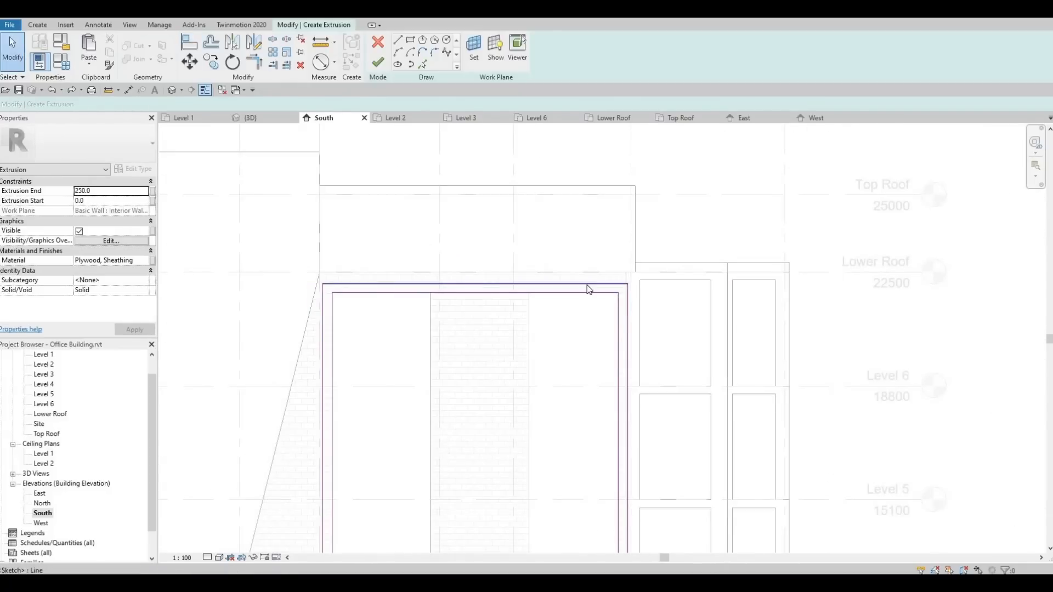
Finish the frame sketch with the 250 mm extrusion depth and show the model in the 3D view.
scroll(601, 202, down, 2)
middle_drag(601, 202, 611, 147)
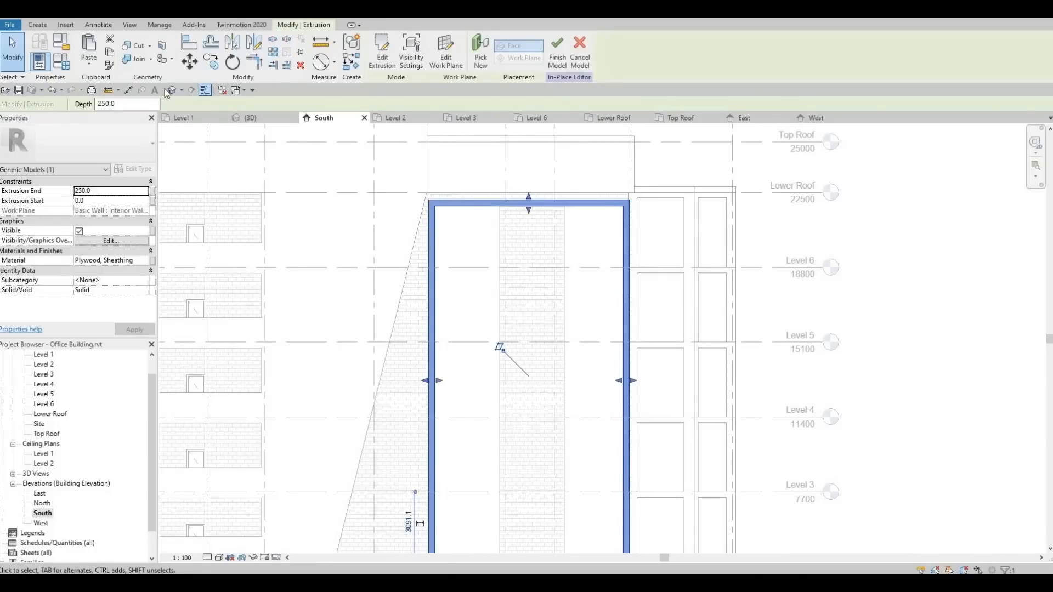
click(171, 89)
click(380, 296)
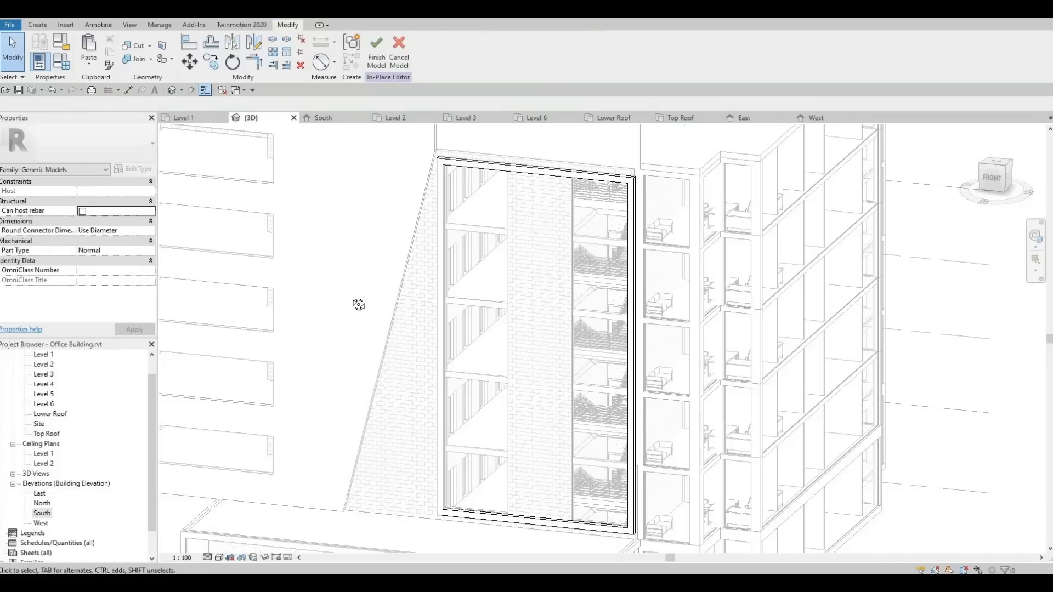
shift+middle_drag(494, 198, 501, 173)
Set the frame extrusion's material to Rigid insulation and finish the in-place model.
click(506, 166)
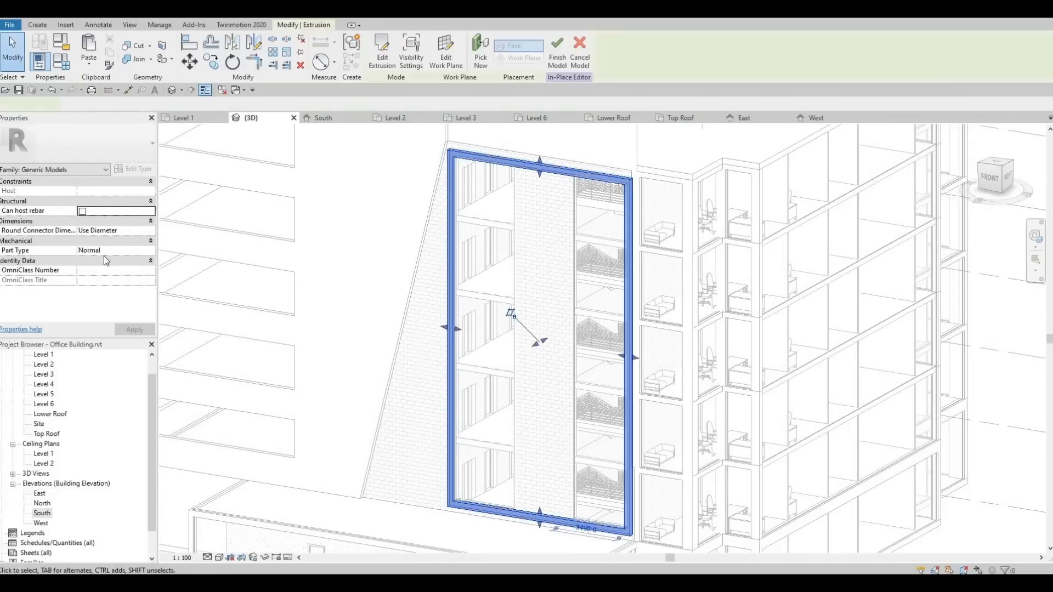
click(144, 261)
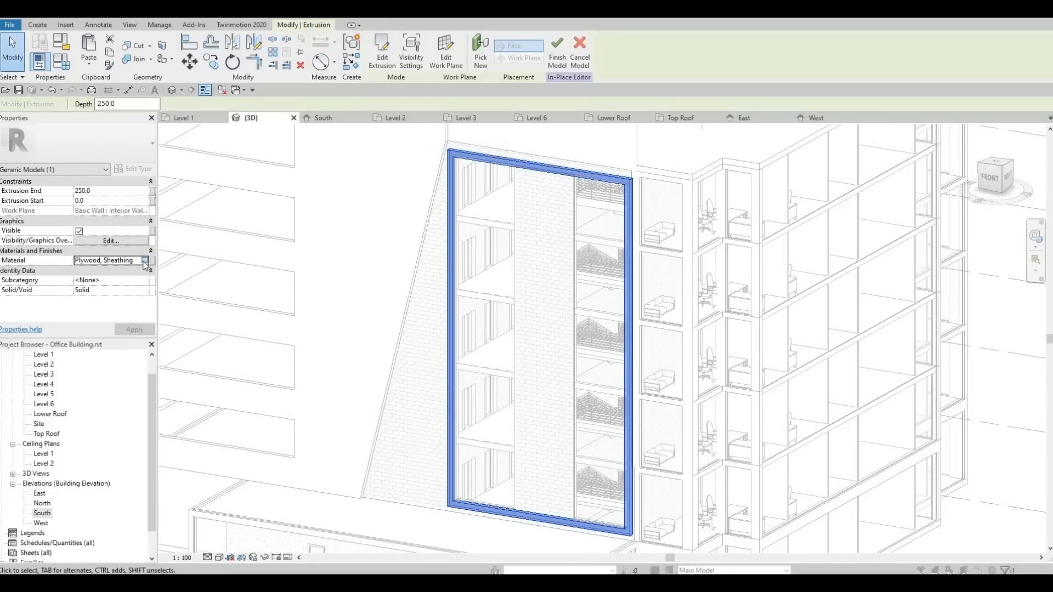
click(145, 260)
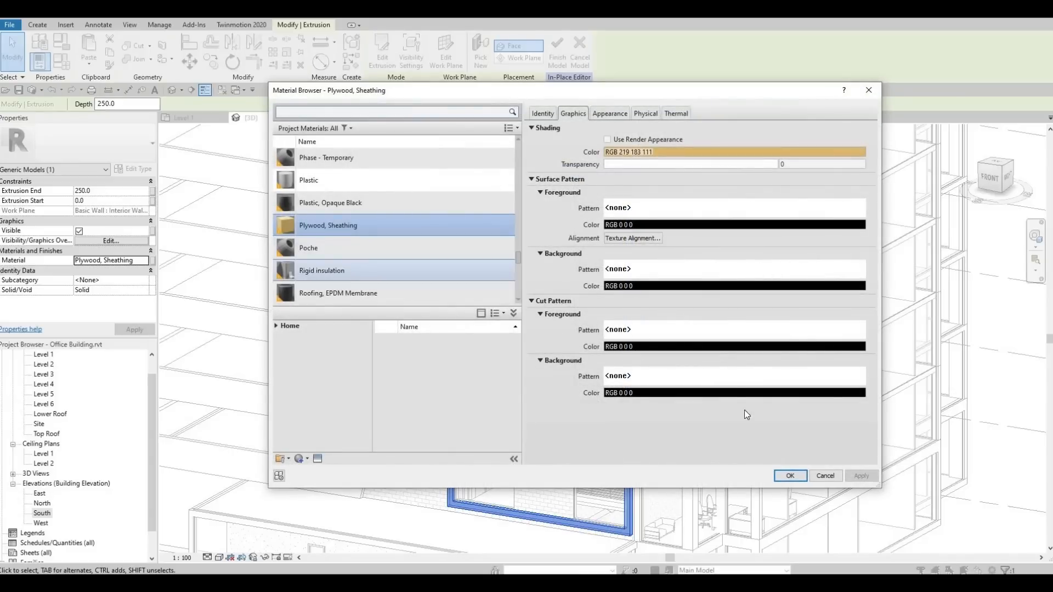
click(790, 475)
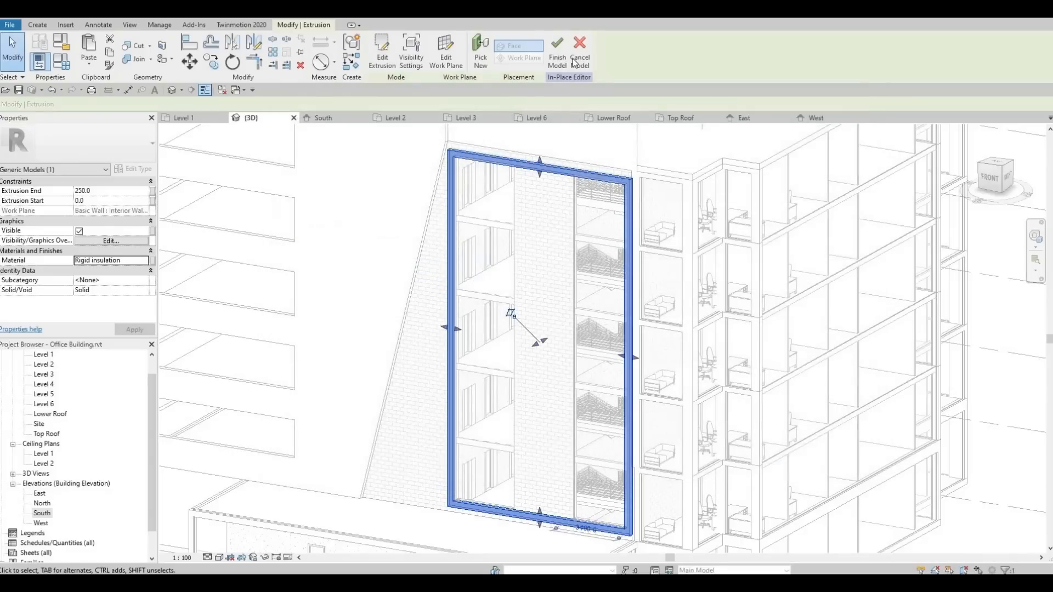
click(557, 50)
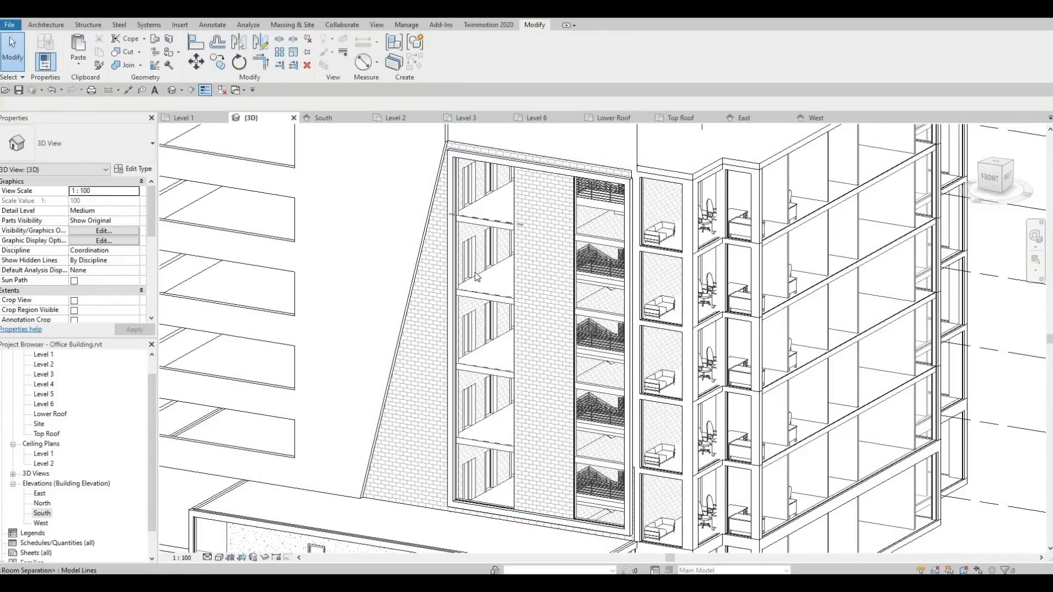
Stretch the frame's front face outward from the brick wall in the 3D view to a depth of about 2985 mm.
shift+middle_drag(618, 357, 559, 216)
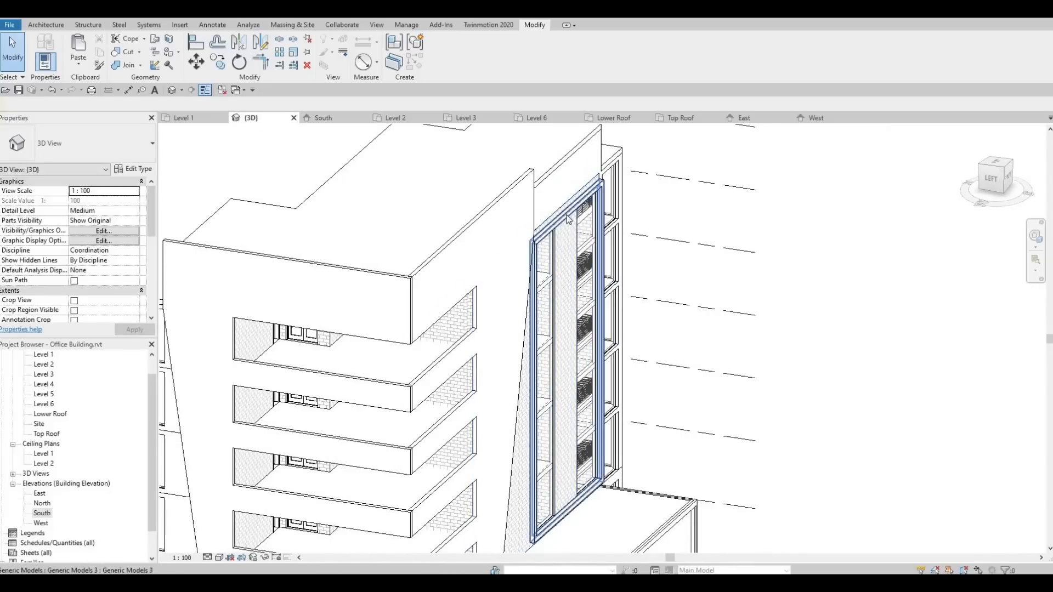
click(583, 285)
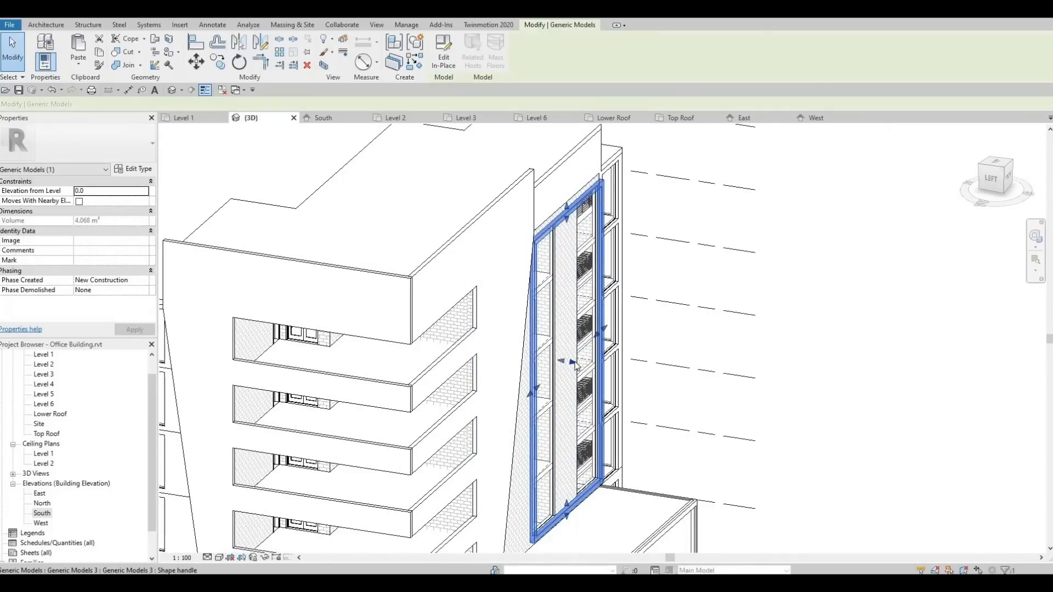
drag(574, 362, 584, 367)
key(Escape)
shift+middle_drag(487, 313, 639, 316)
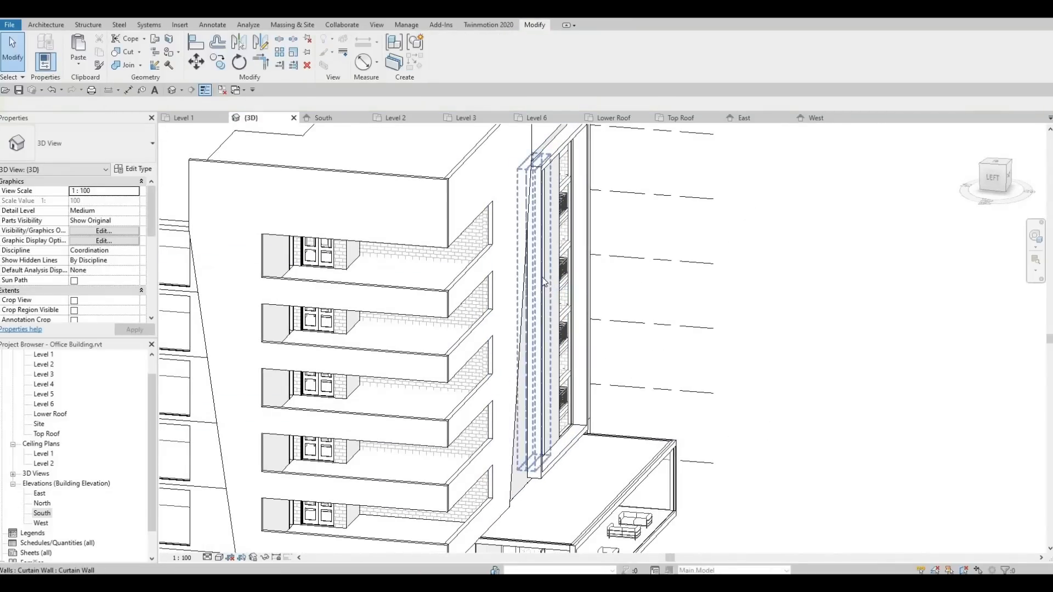
click(565, 255)
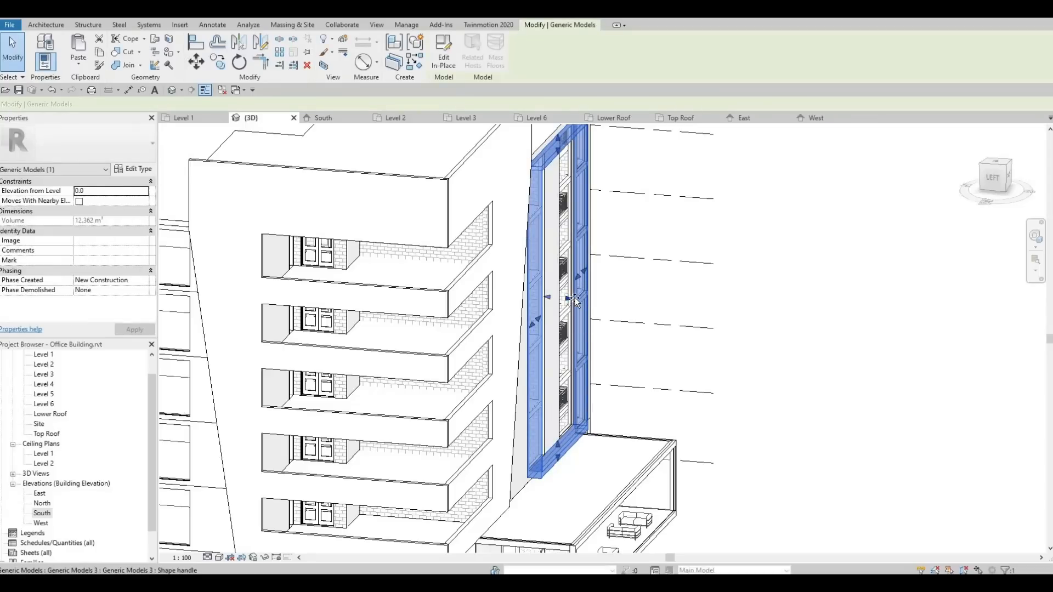
drag(571, 300, 588, 299)
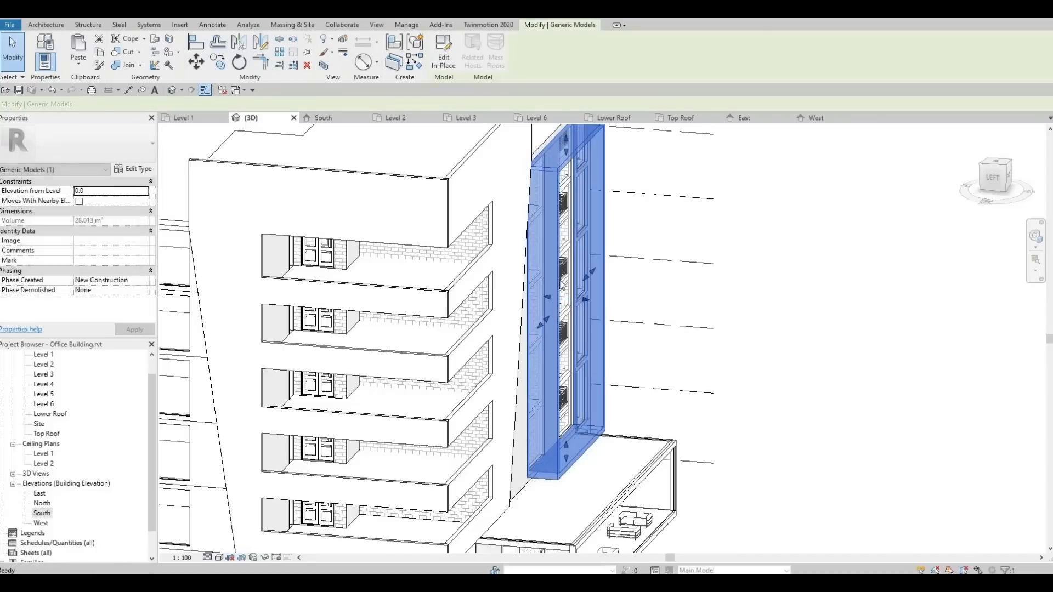
key(Escape)
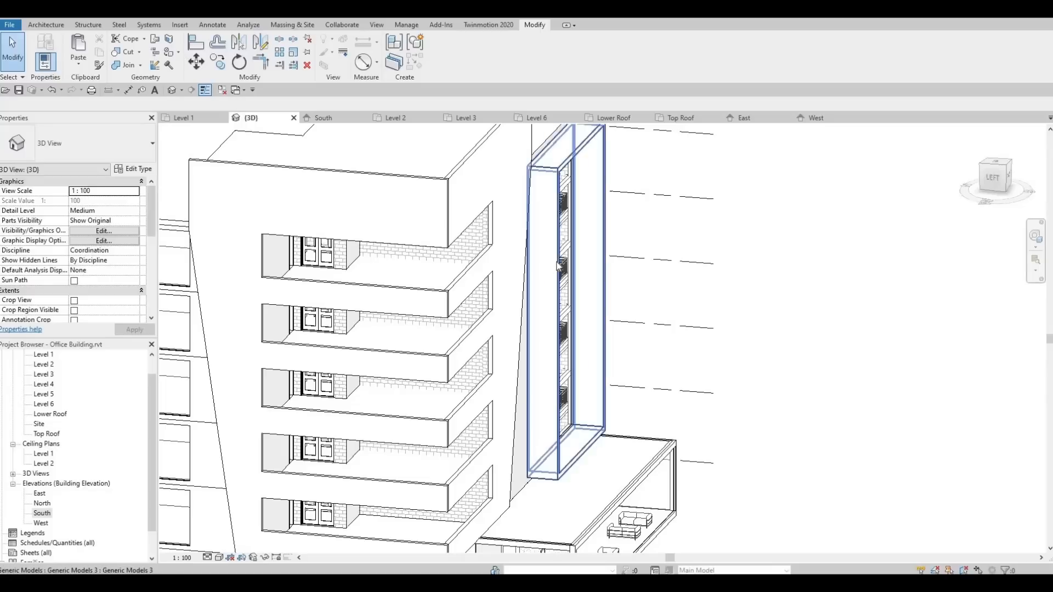
click(588, 286)
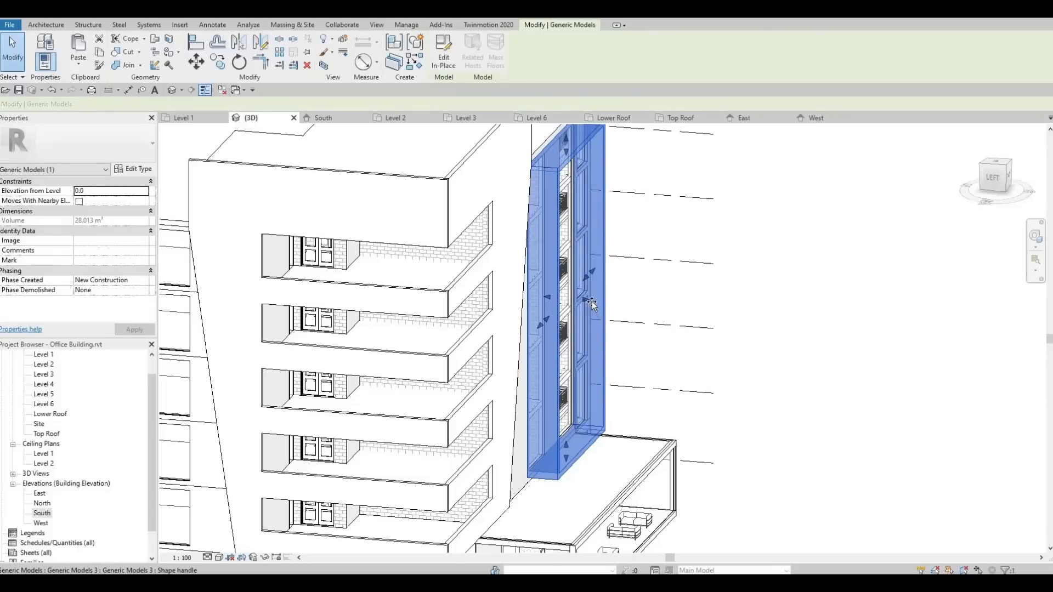
drag(587, 302, 620, 303)
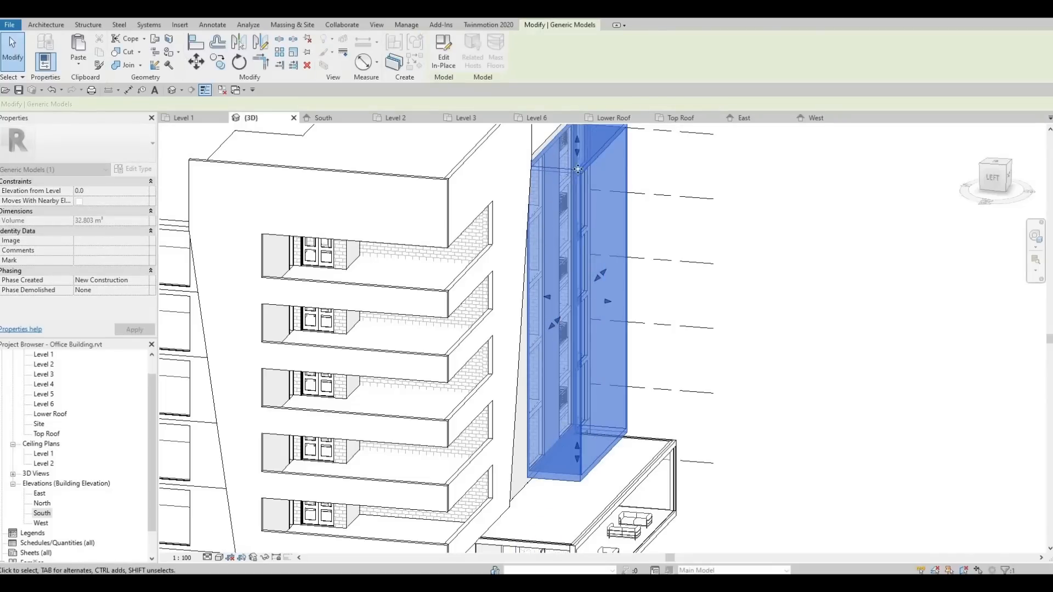
Edit the curtain wall frame in place and start a void extrusion with its work plane picked on the frame's outer side face.
click(444, 55)
click(579, 186)
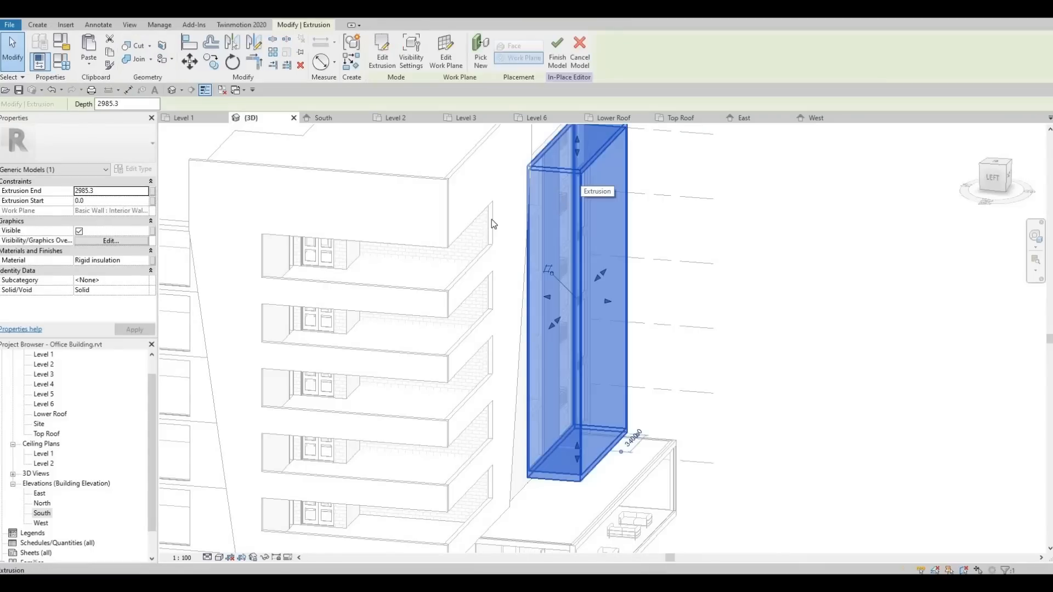
click(37, 26)
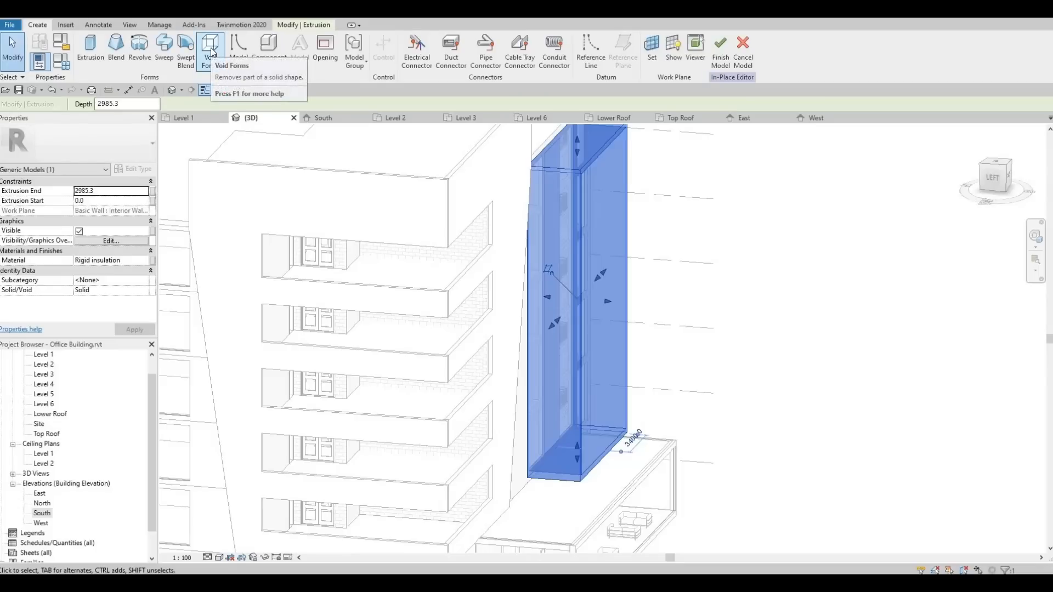
click(224, 64)
click(228, 85)
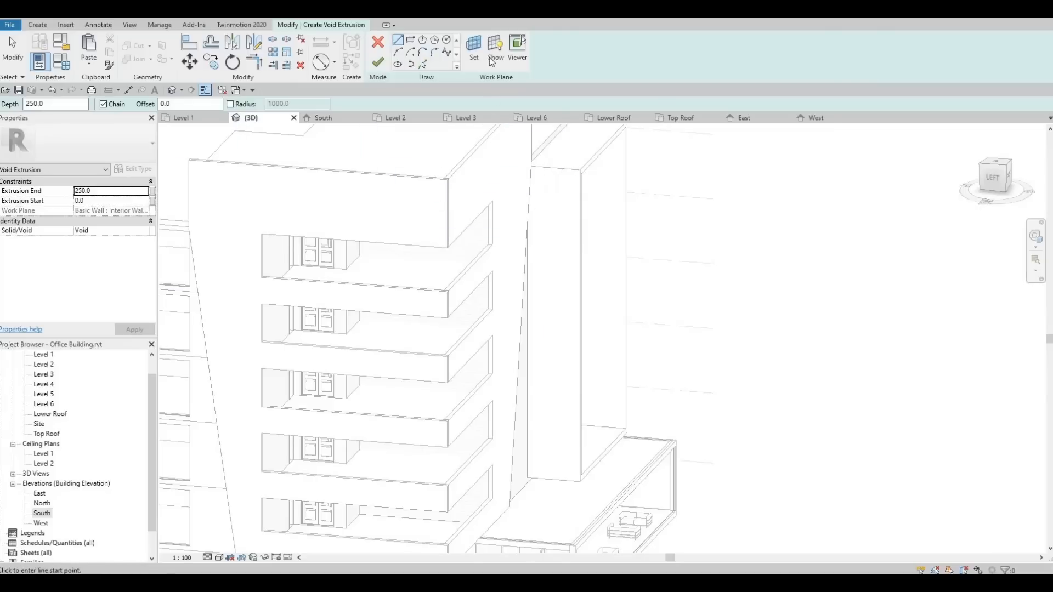
click(474, 48)
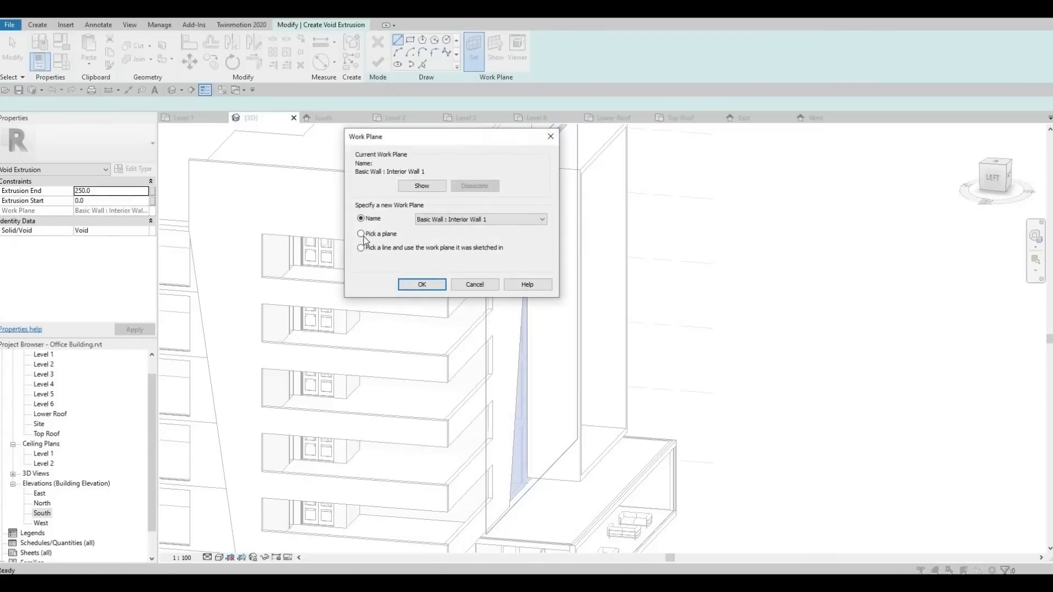
click(410, 285)
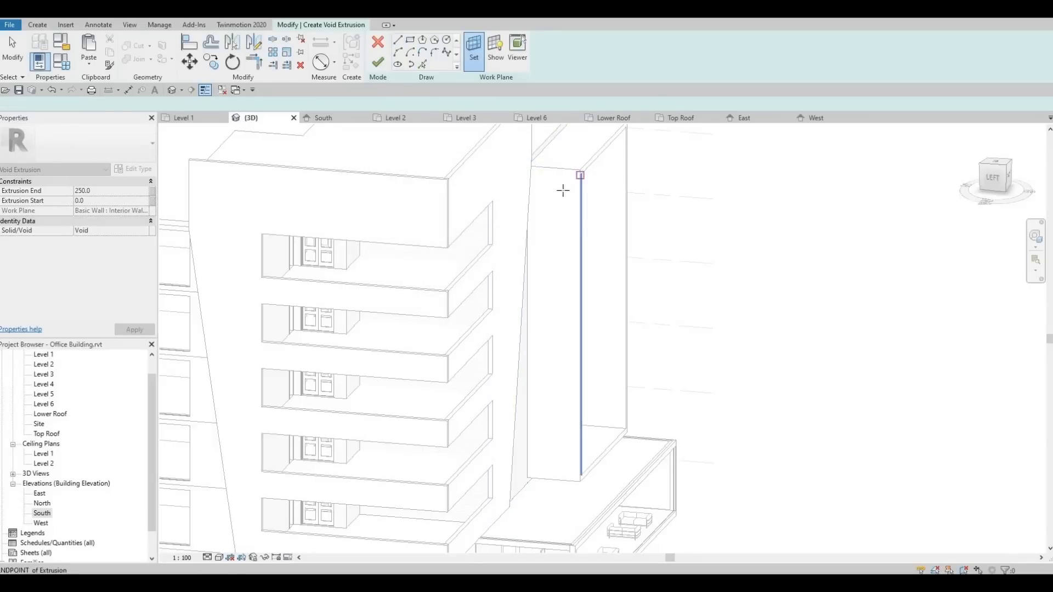
click(562, 189)
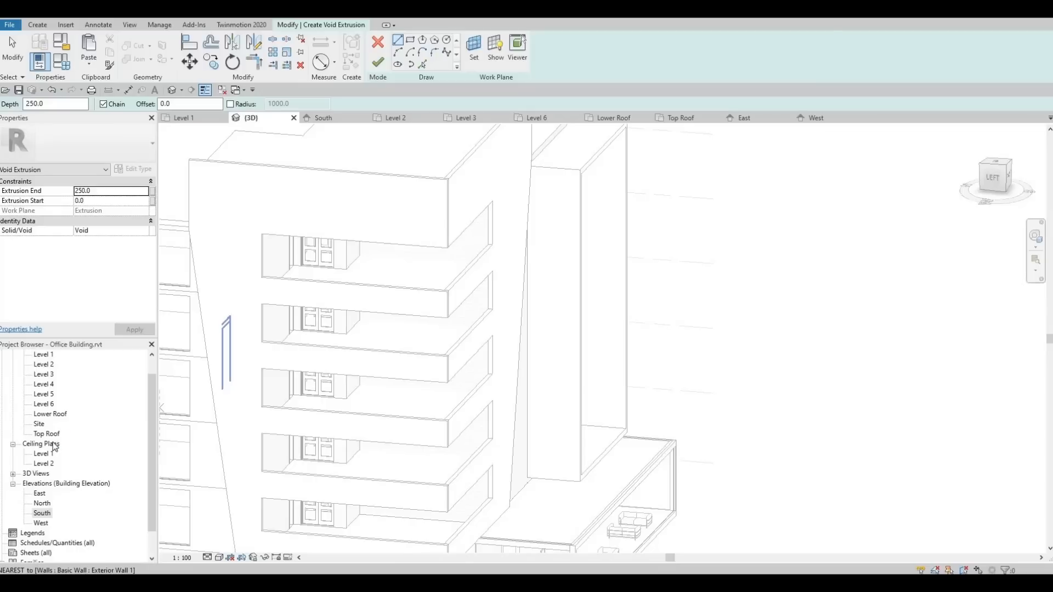
In the West elevation, sketch a slanted line from the Lower Roof level near the frame's front edge down and inward past its underside.
double_click(40, 524)
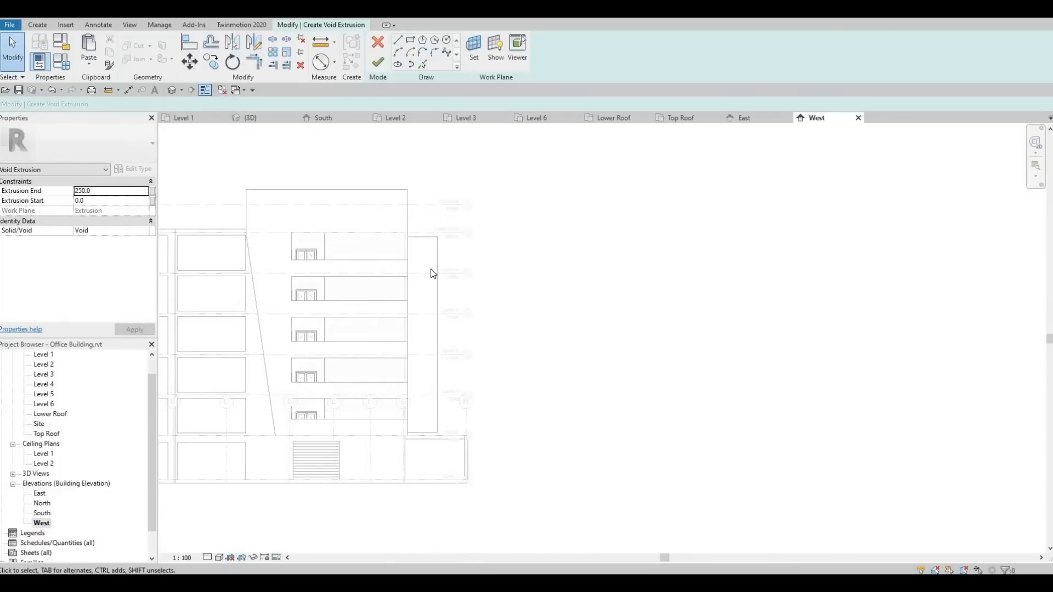
click(399, 44)
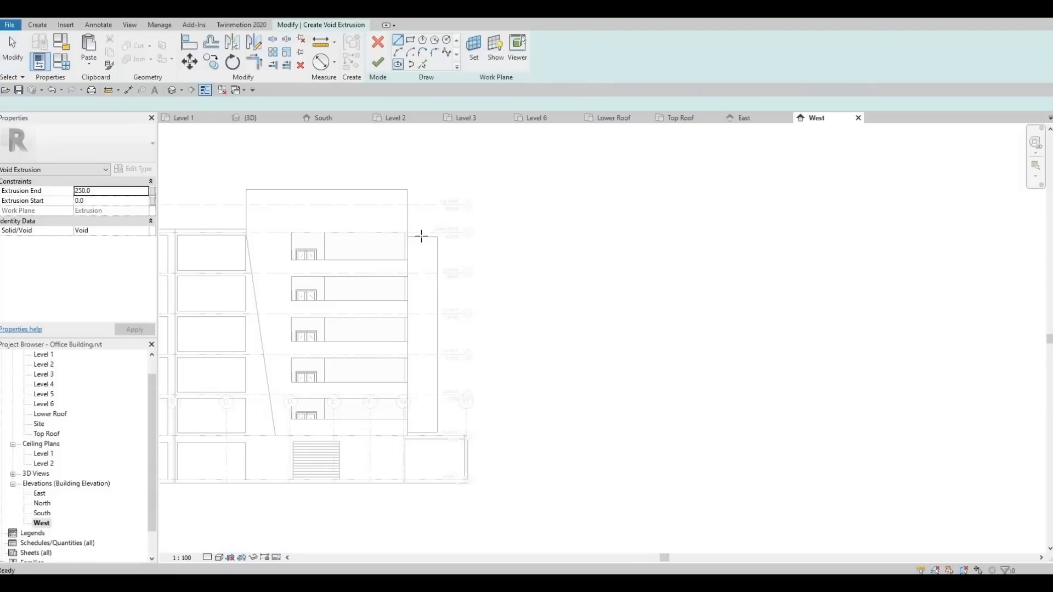
scroll(423, 228, up, 3)
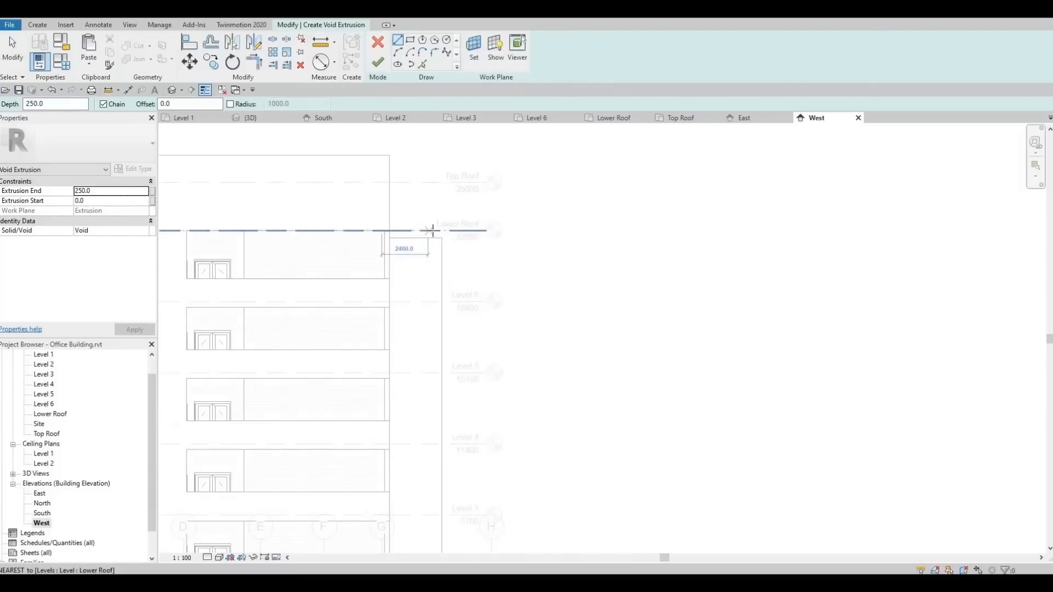
click(435, 230)
middle_drag(425, 378, 460, 154)
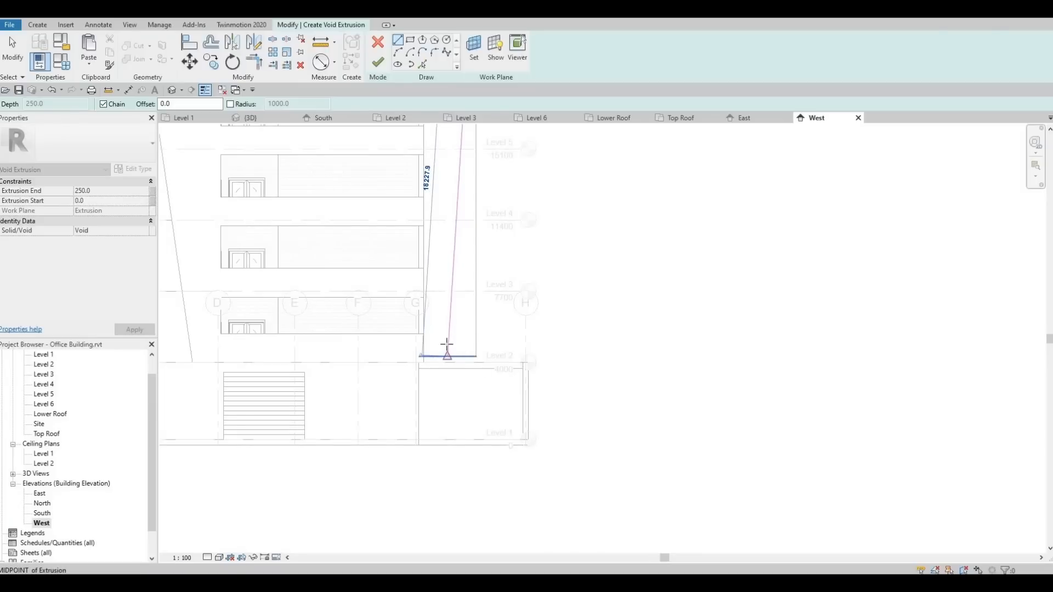
scroll(447, 344, up, 5)
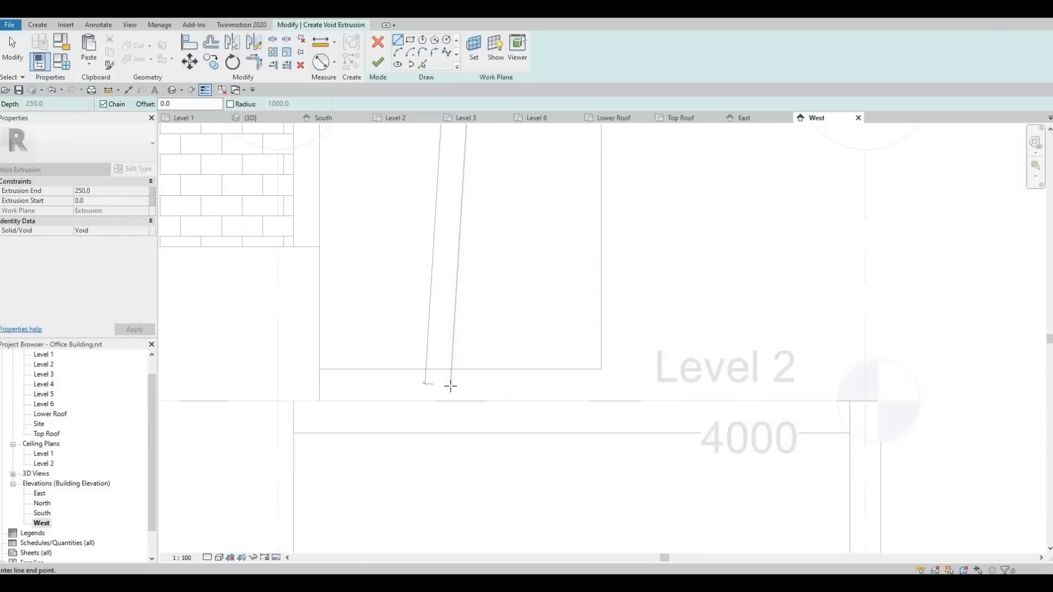
click(468, 383)
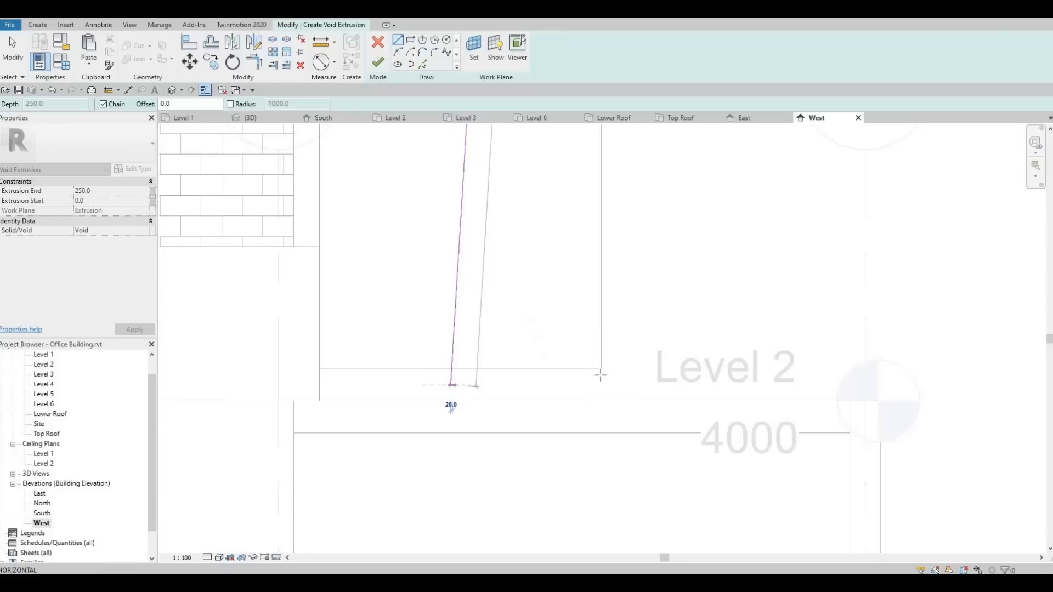
Close the void profile with straight lines beyond the frame's front edge and along the Lower Roof level, and finish it with 250 mm depth.
click(646, 384)
scroll(636, 267, down, 1)
scroll(643, 264, down, 1)
middle_drag(638, 242, 614, 461)
middle_drag(618, 195, 619, 455)
scroll(619, 456, down, 2)
middle_drag(608, 113, 607, 207)
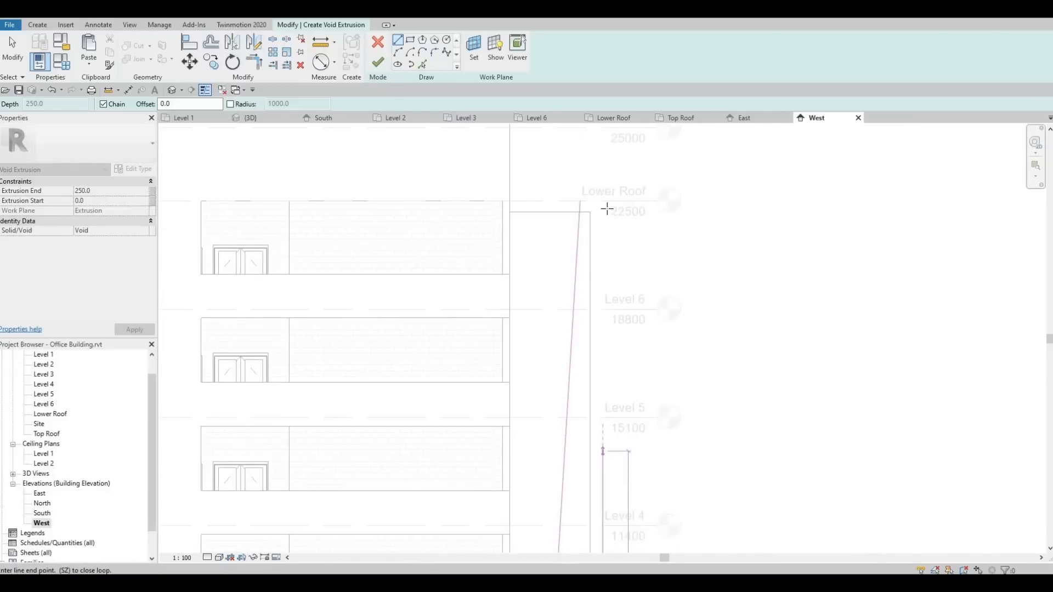
scroll(602, 196, up, 3)
click(565, 195)
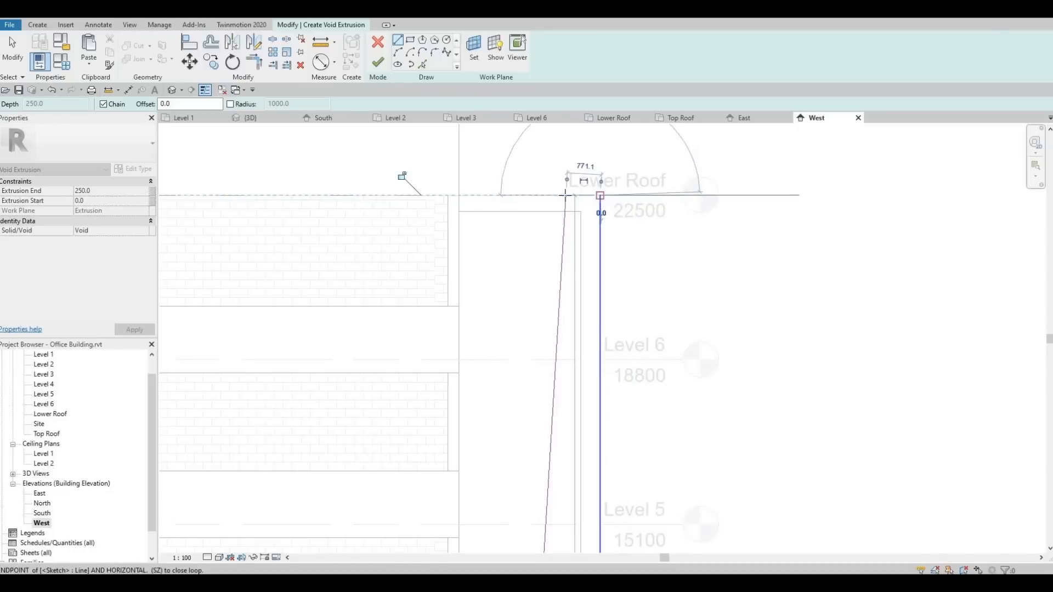
click(377, 62)
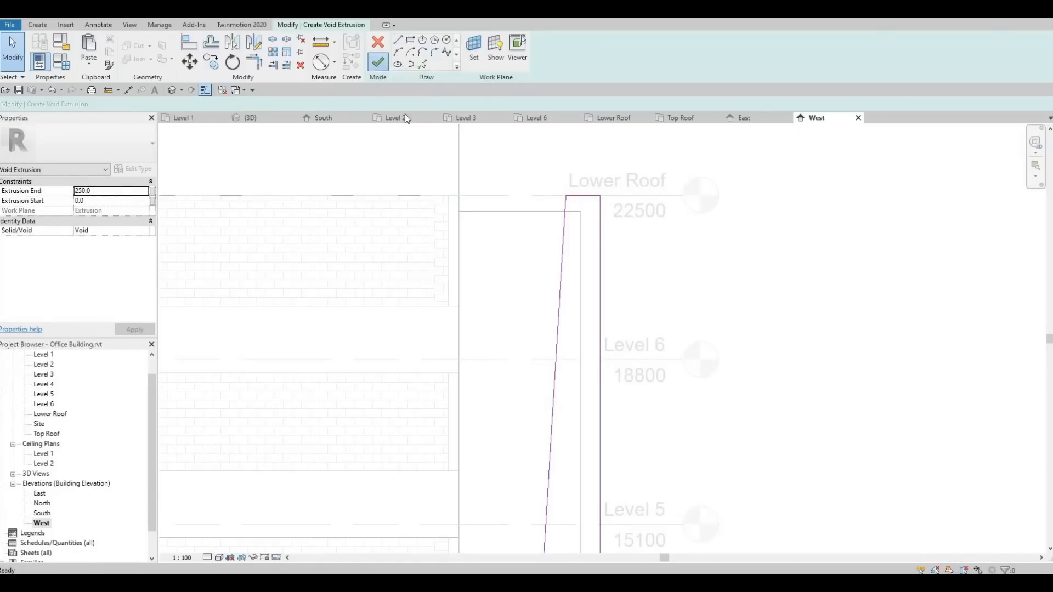
middle_drag(430, 258, 450, 226)
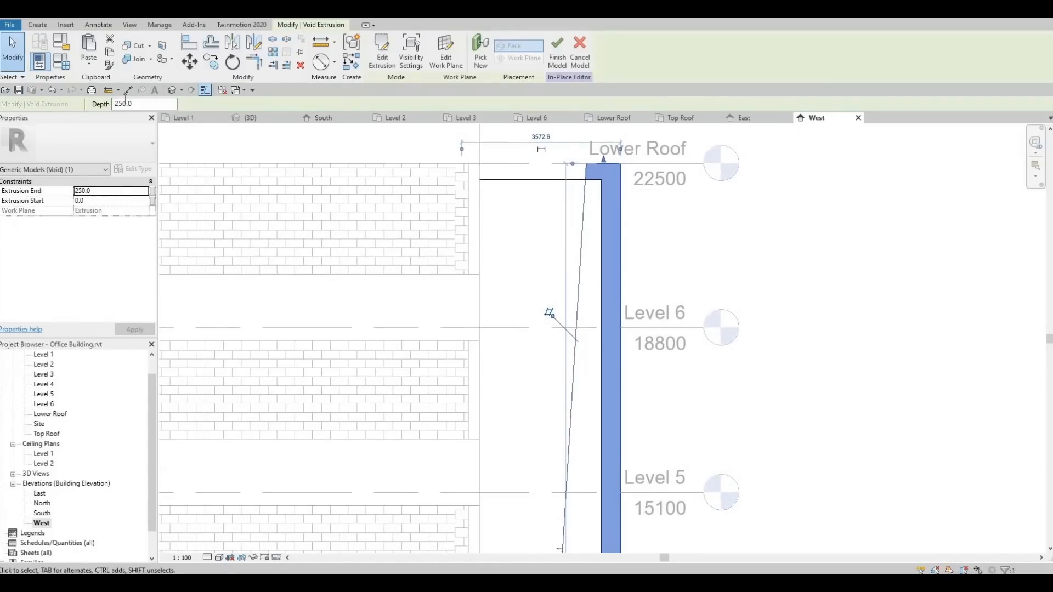
Stretch the void in the 3D view past both sides of the frame, with its extrusion end at about 10150 mm, and finish the in-place model.
click(172, 90)
key(Escape)
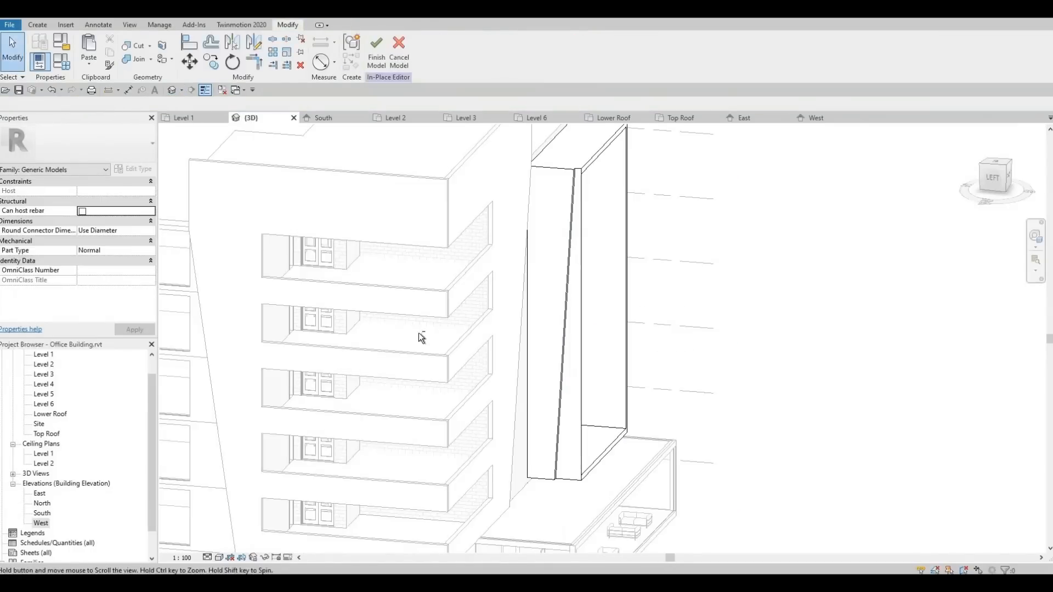
shift+middle_drag(419, 333, 478, 301)
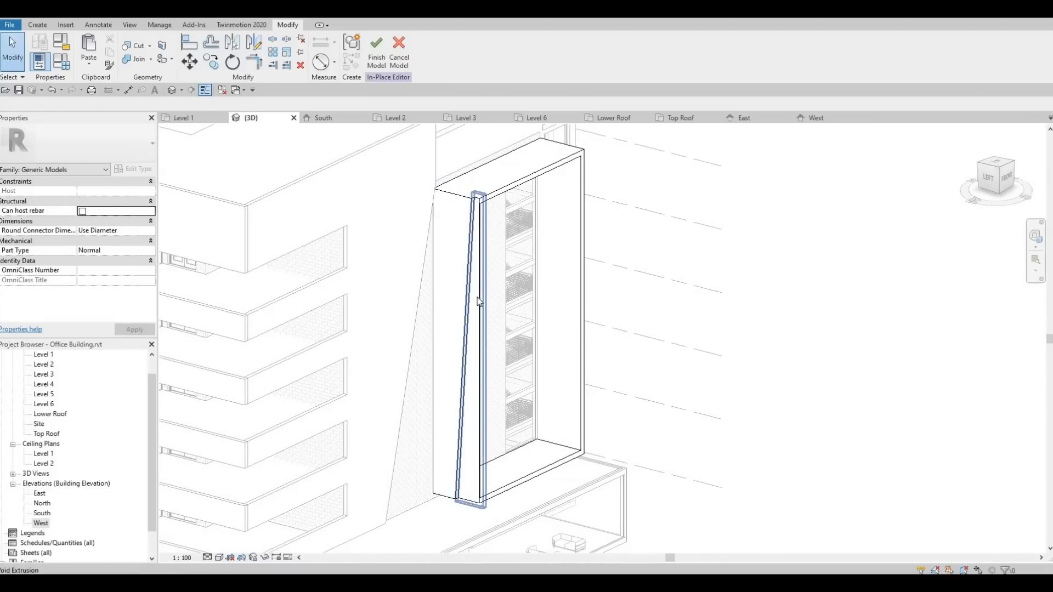
click(479, 301)
click(482, 349)
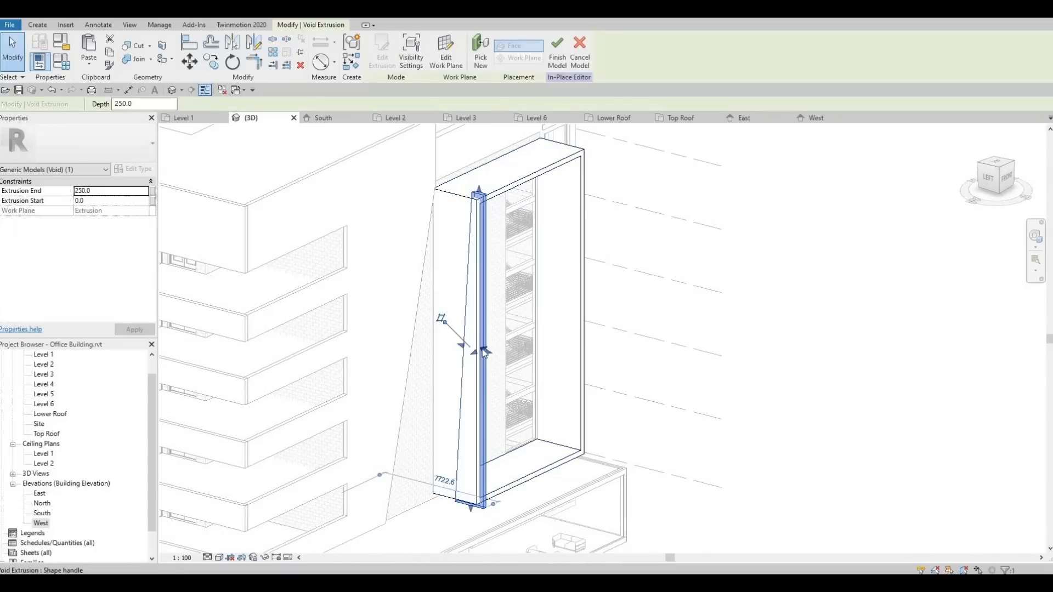
drag(505, 337, 506, 335)
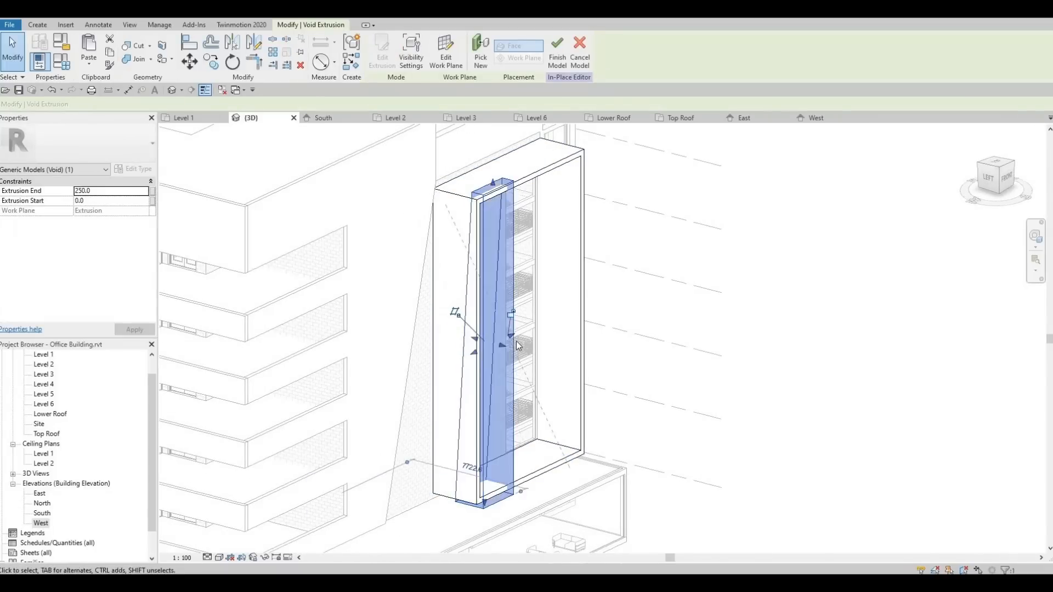
key(Escape)
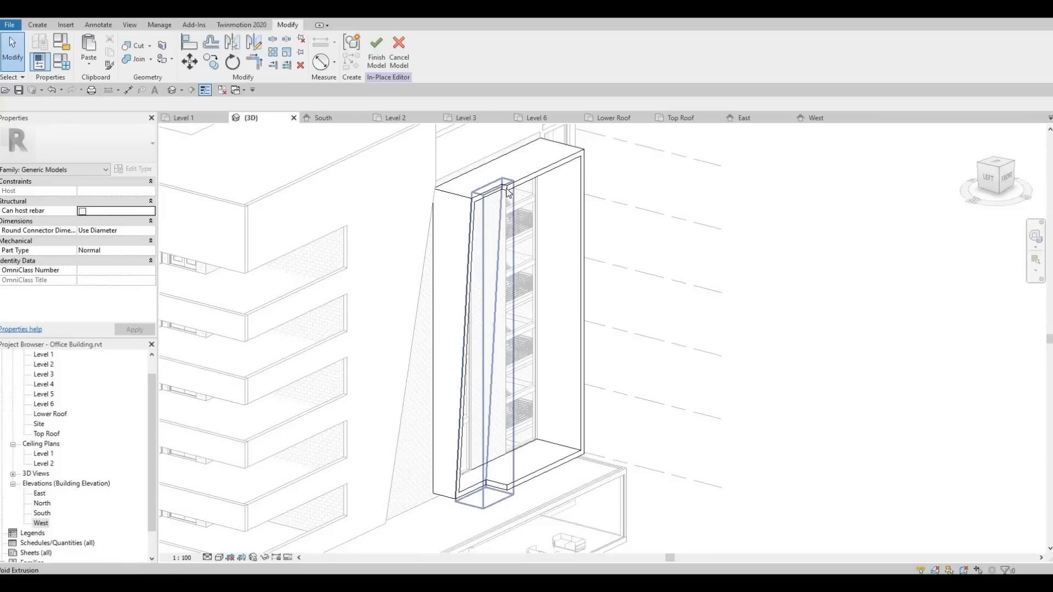
click(513, 315)
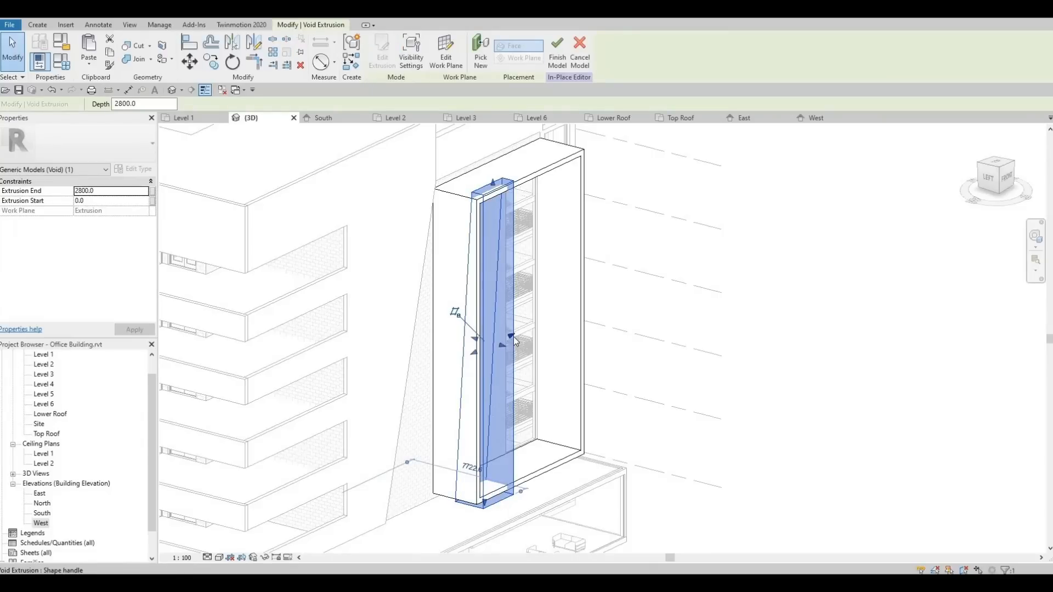
drag(599, 301, 589, 309)
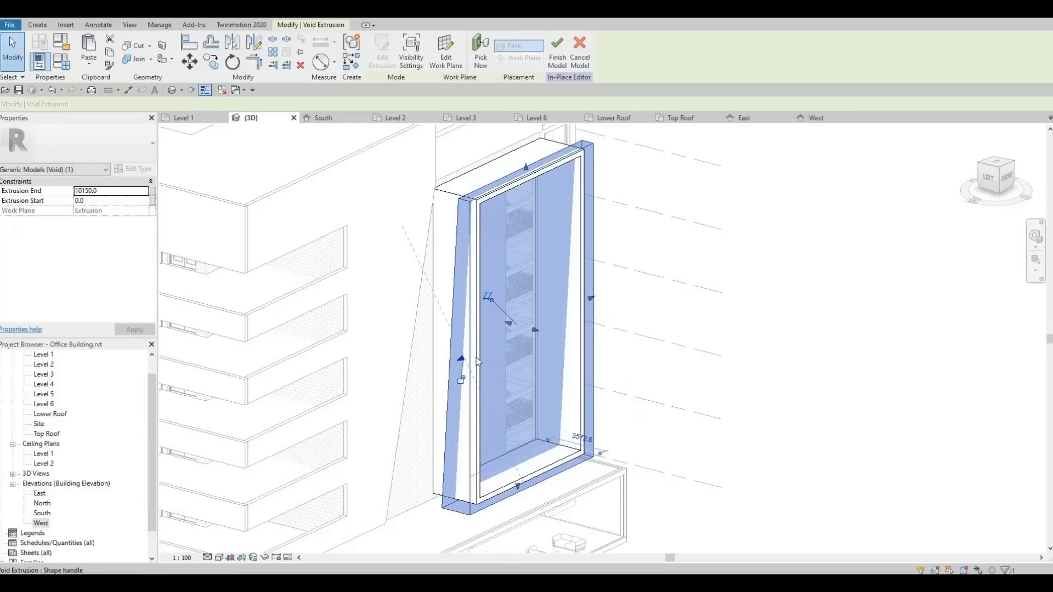
key(Escape)
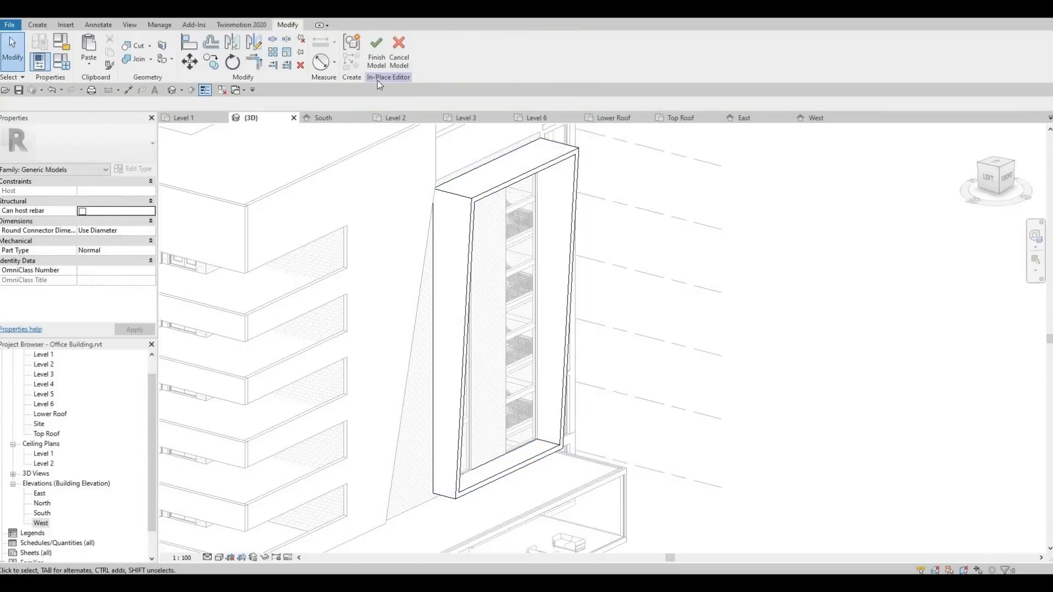
click(377, 62)
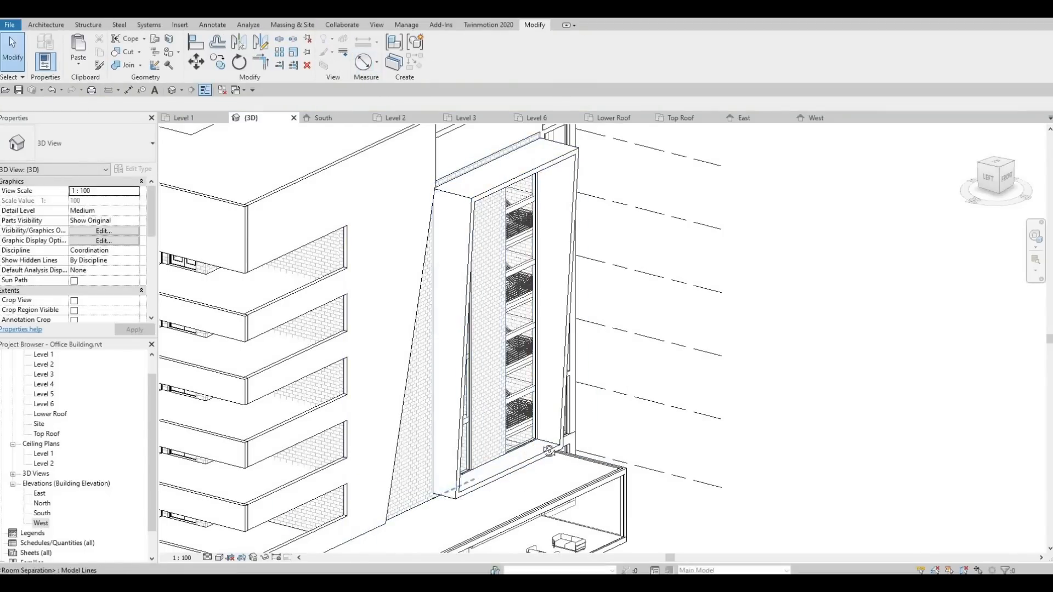
Examine the slanted frame and the tall curtain walls behind it from several front angles in the 3D view.
shift+middle_drag(571, 511, 365, 456)
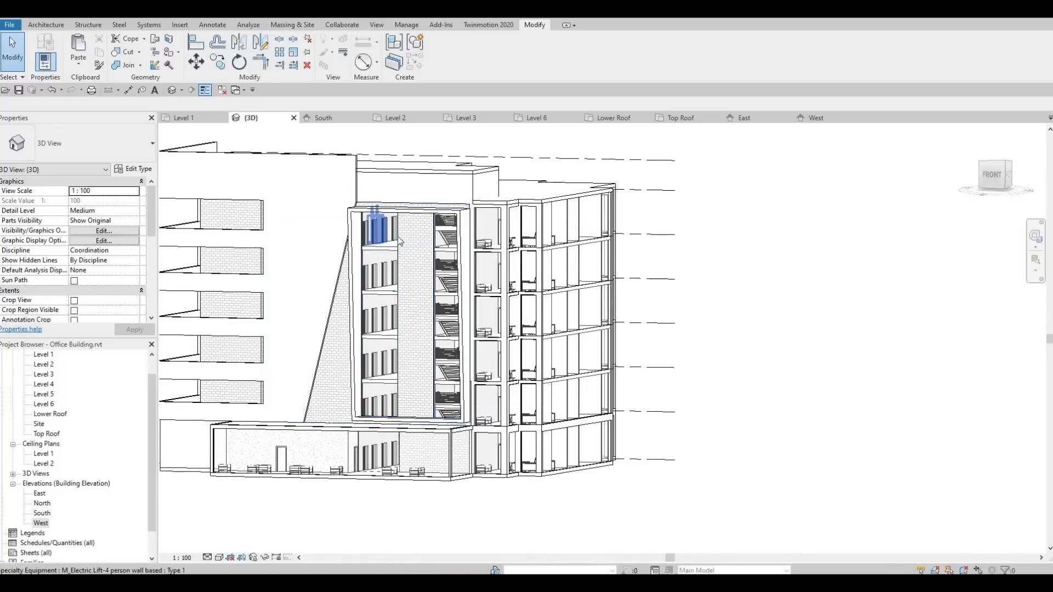
shift+middle_drag(430, 304, 453, 304)
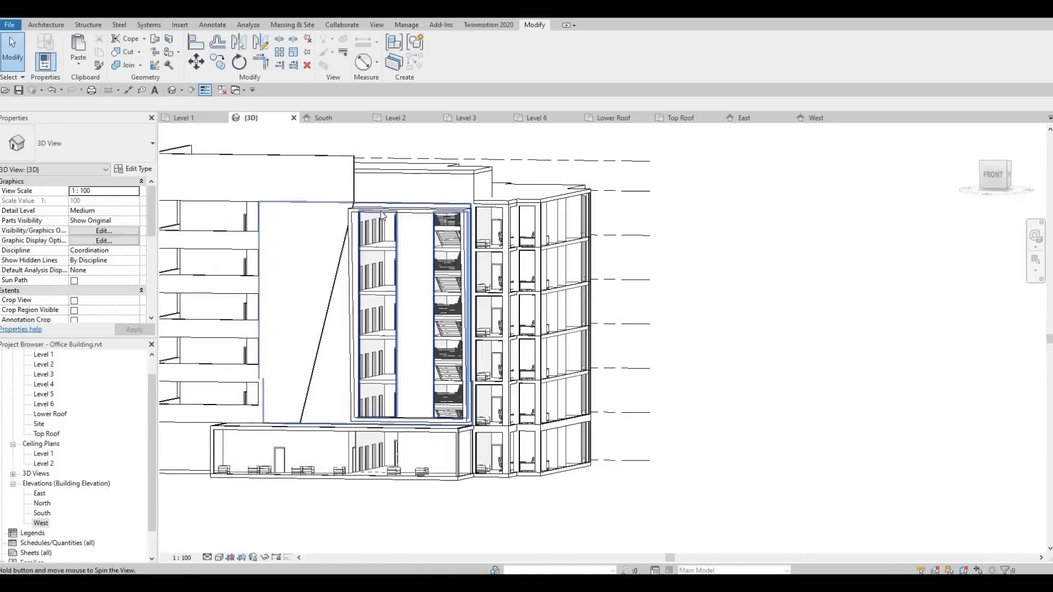
scroll(395, 231, up, 5)
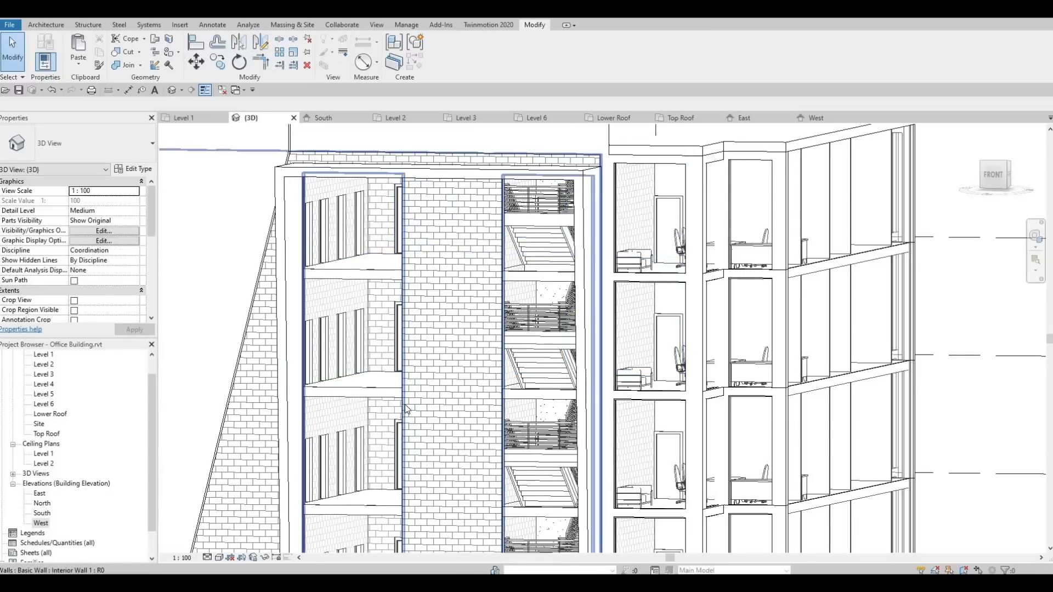
middle_drag(467, 349, 495, 299)
scroll(495, 317, down, 3)
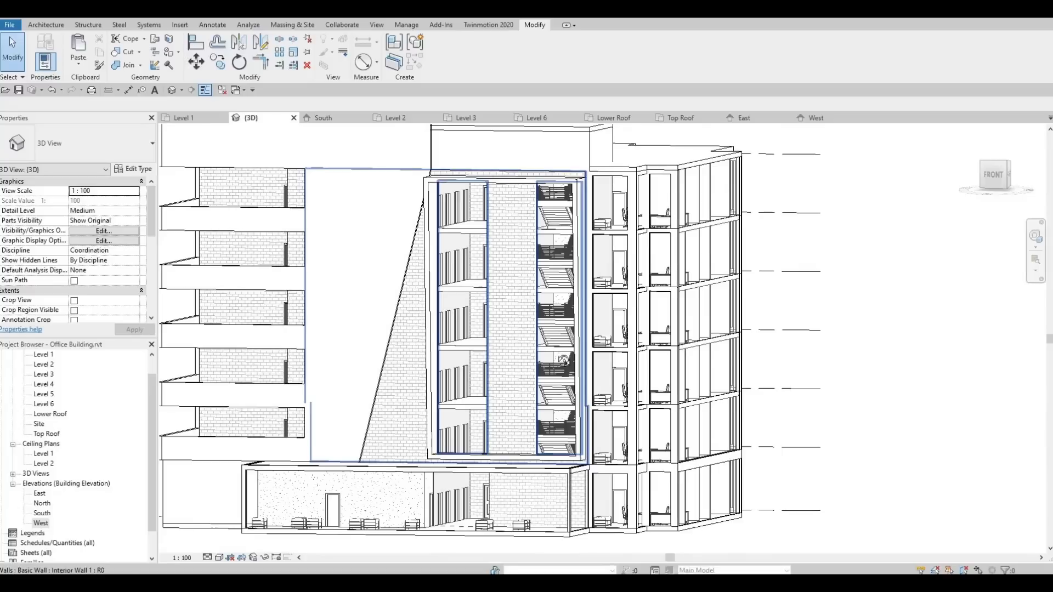
shift+middle_drag(606, 357, 520, 226)
scroll(520, 225, up, 5)
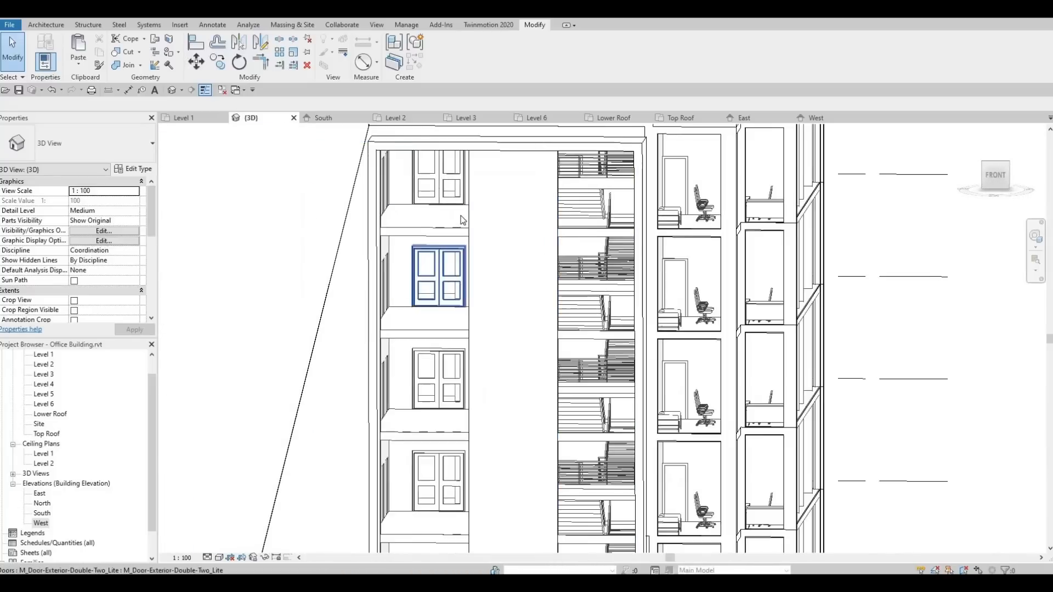
scroll(466, 244, down, 2)
shift+middle_drag(520, 266, 517, 249)
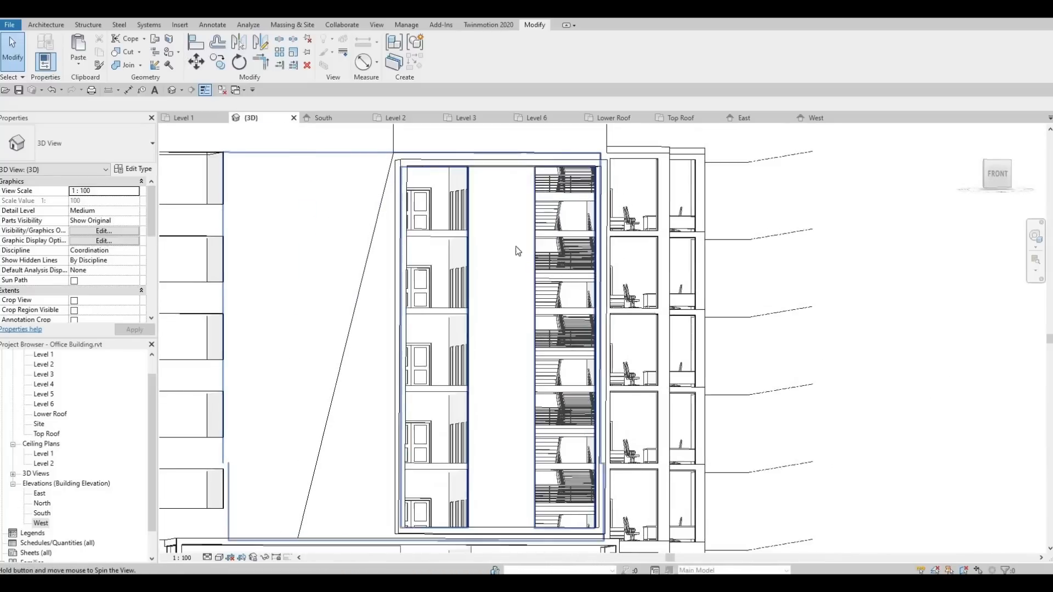
shift+middle_drag(451, 307, 286, 394)
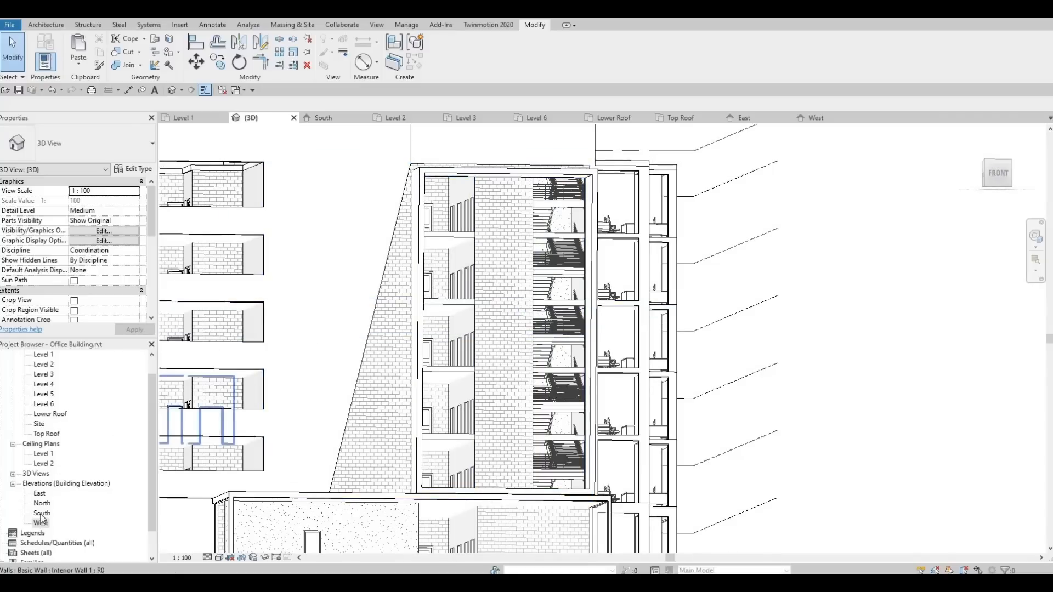
Open the South elevation and examine the narrow full-height curtain wall beside the slanted brick wall.
double_click(42, 514)
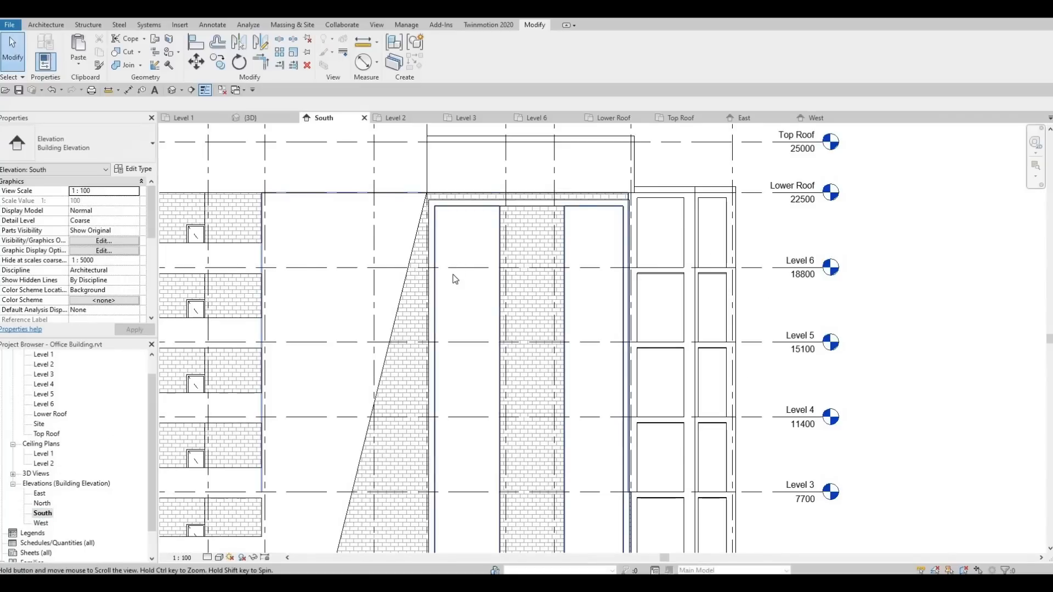
scroll(458, 319, down, 1)
middle_drag(459, 319, 454, 348)
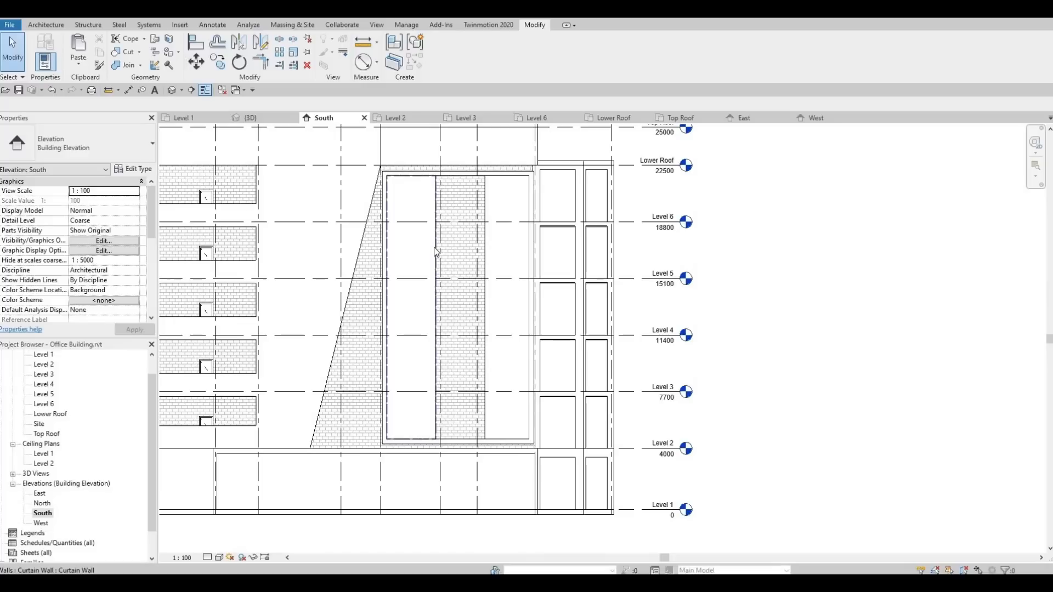
click(434, 246)
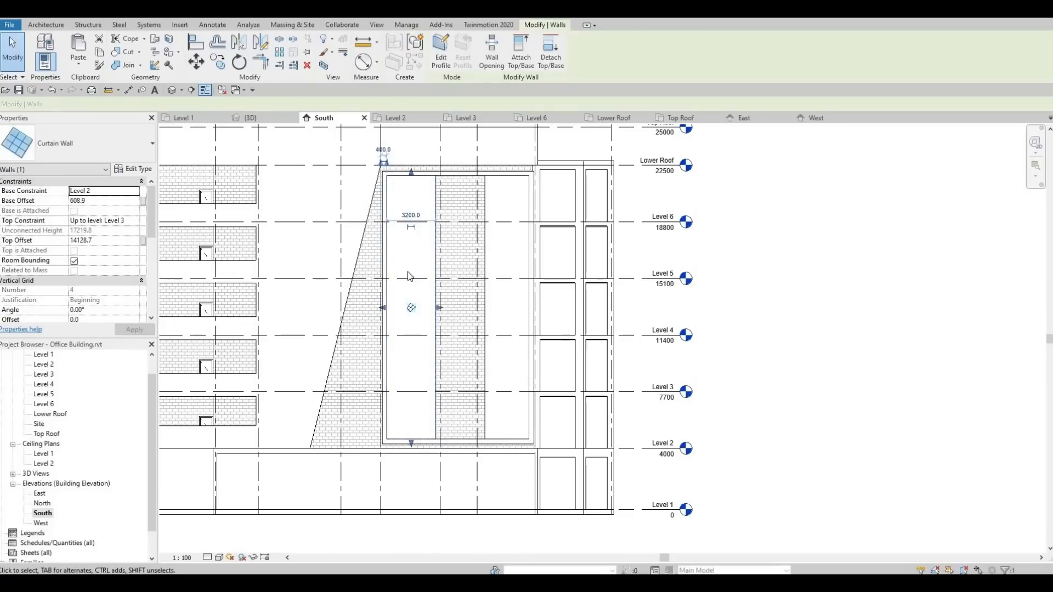
key(Escape)
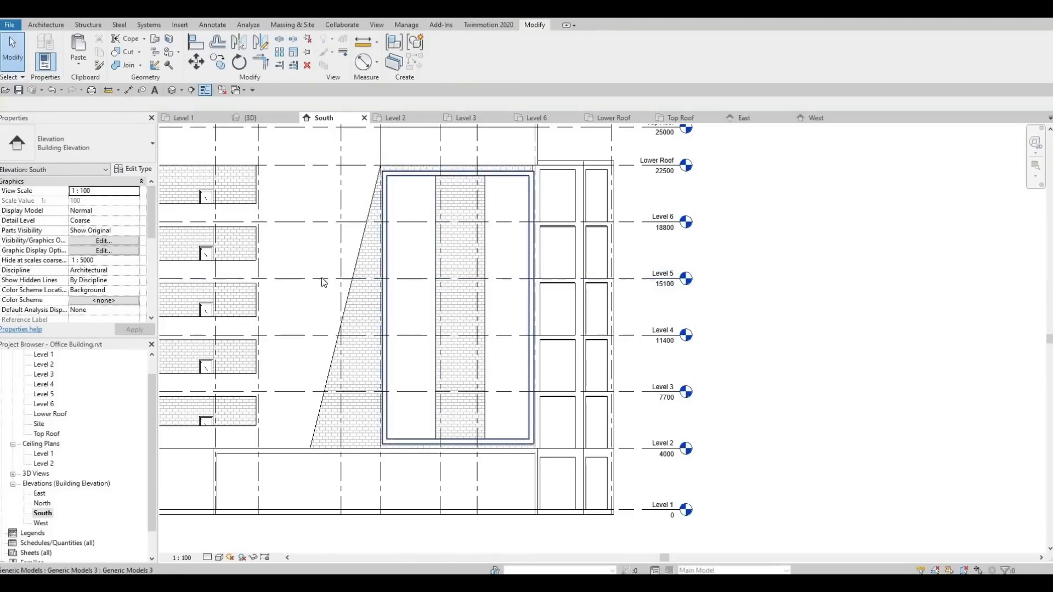
Set the South elevation's visual style to Hidden Line and its detail level to Fine.
click(218, 558)
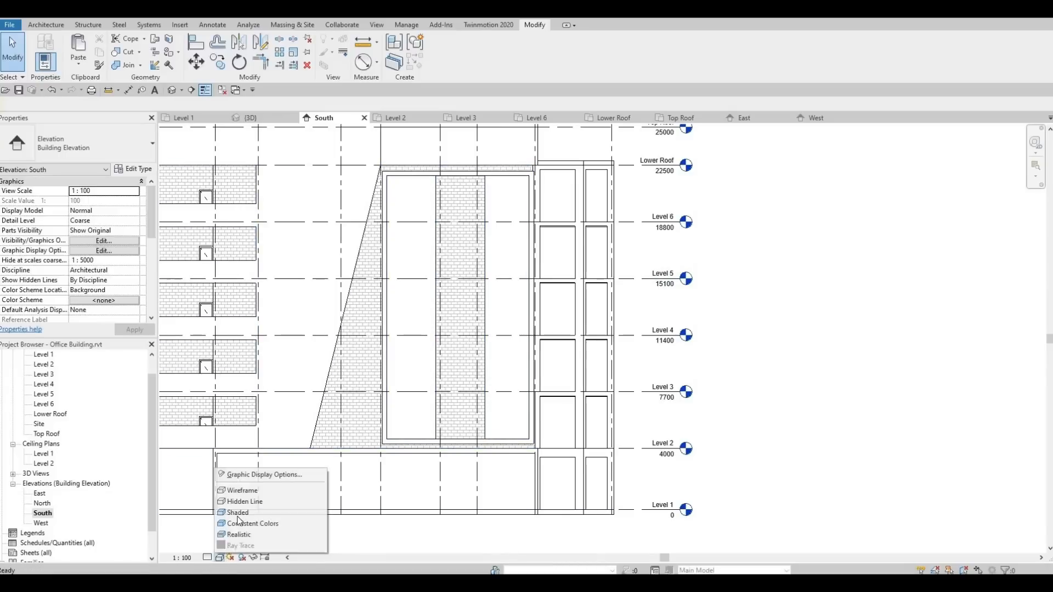
click(244, 501)
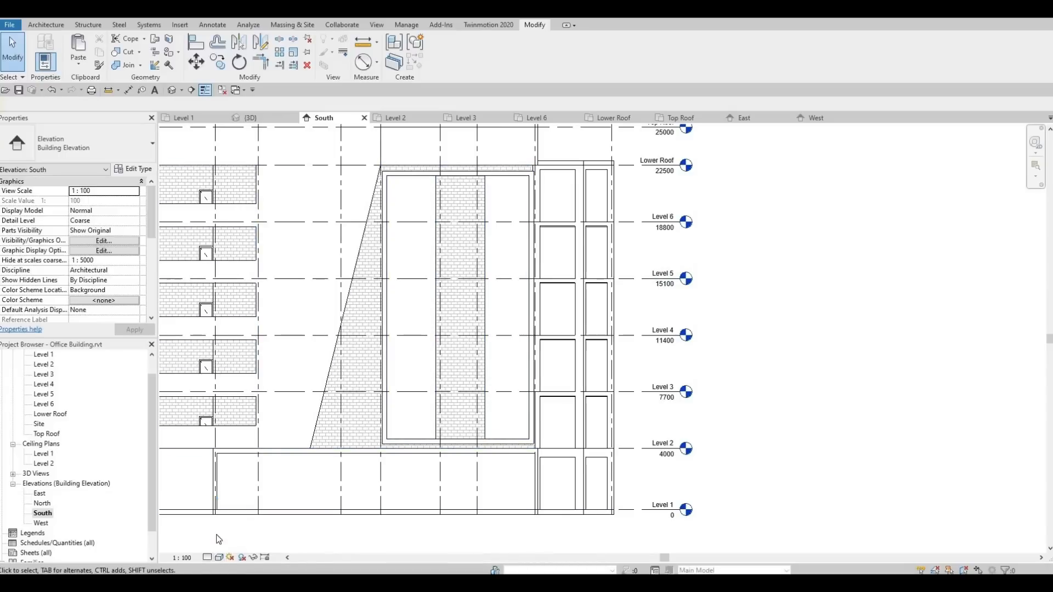
click(207, 558)
mouse_move(414, 221)
middle_down()
mouse_move(503, 260)
mouse_move(446, 221)
middle_up()
scroll(509, 253, up, 5)
middle_drag(743, 332, 598, 275)
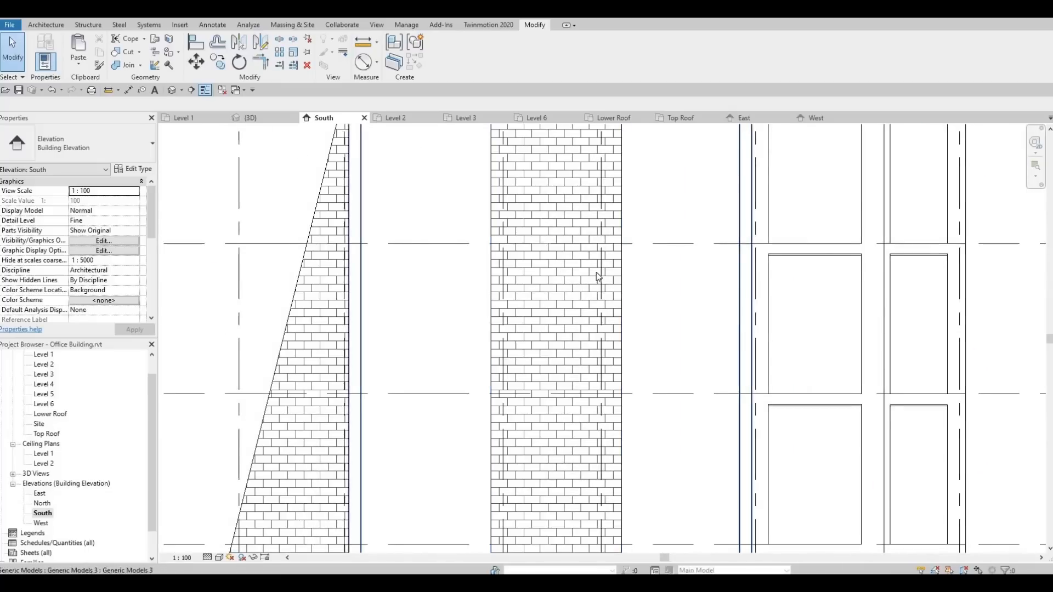
scroll(600, 276, down, 2)
scroll(599, 282, down, 1)
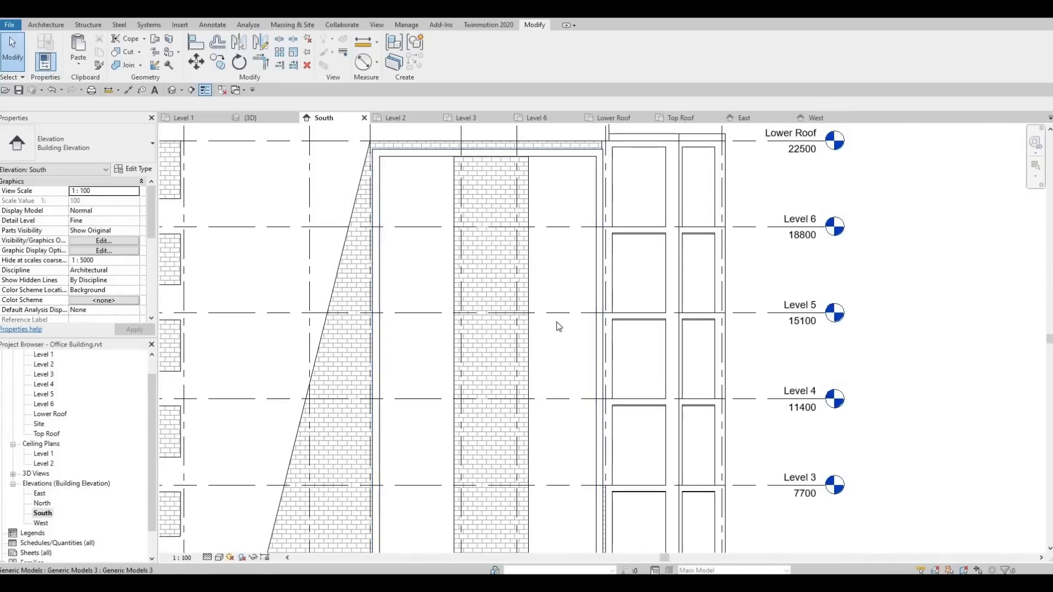
Place two horizontal grid lines across the tall curtain wall beside the slanted wall, 2600 mm below its top edge and 800 mm further down.
click(44, 25)
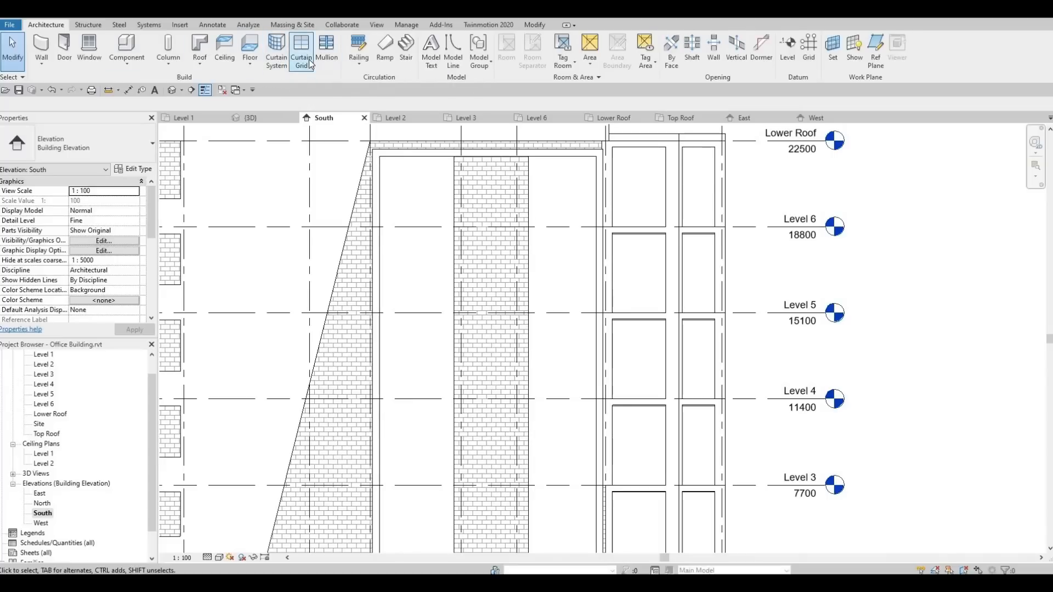
click(308, 60)
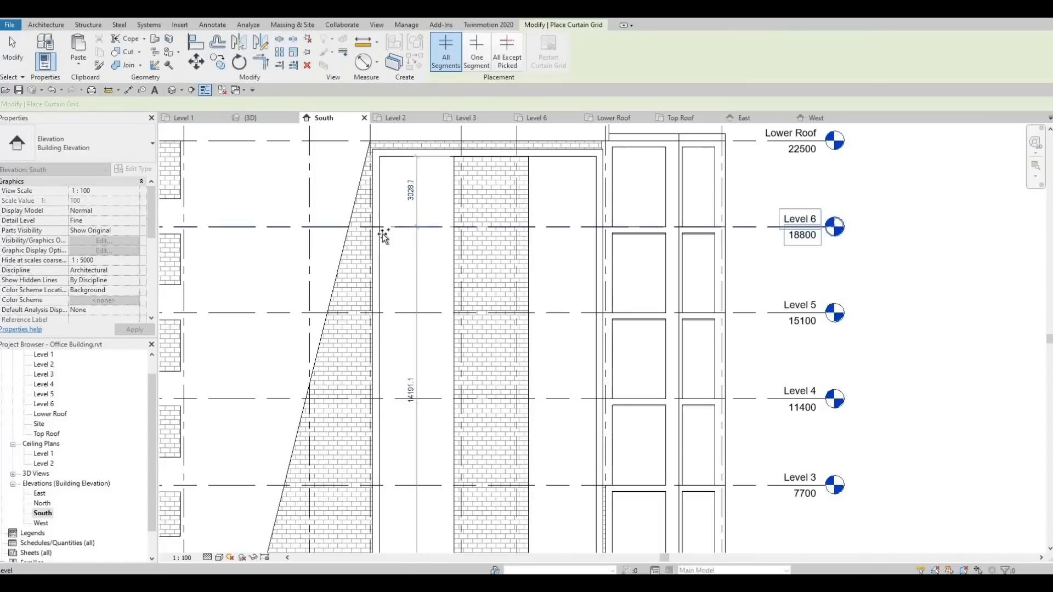
scroll(383, 226, up, 2)
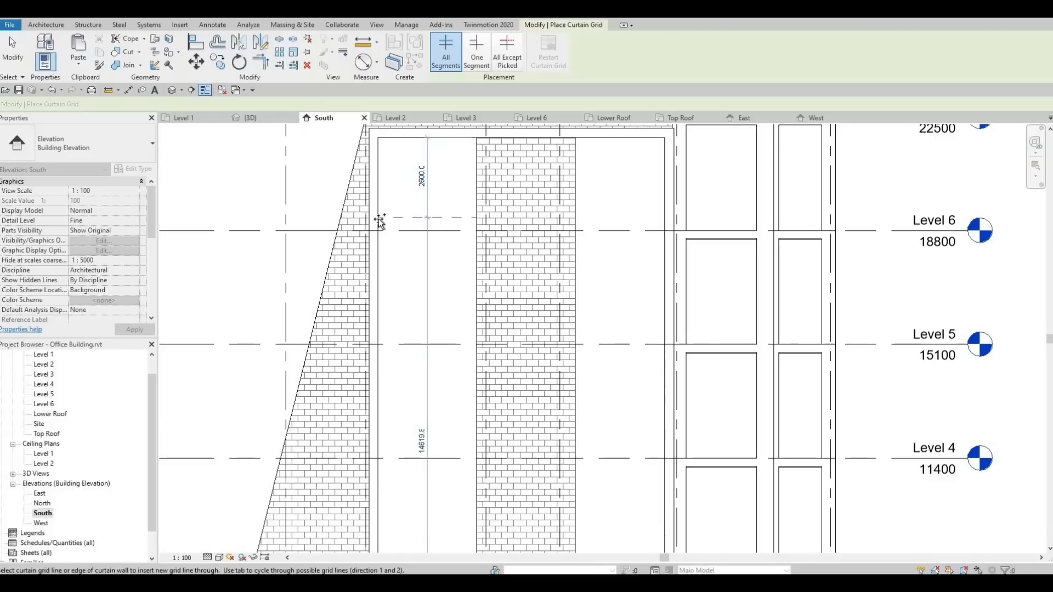
click(378, 218)
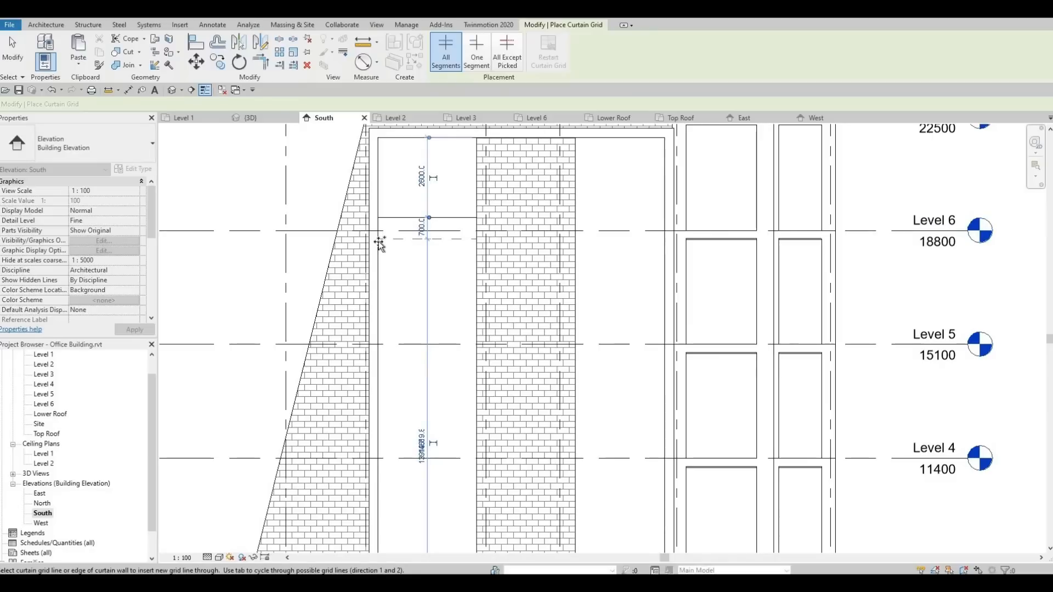
click(386, 249)
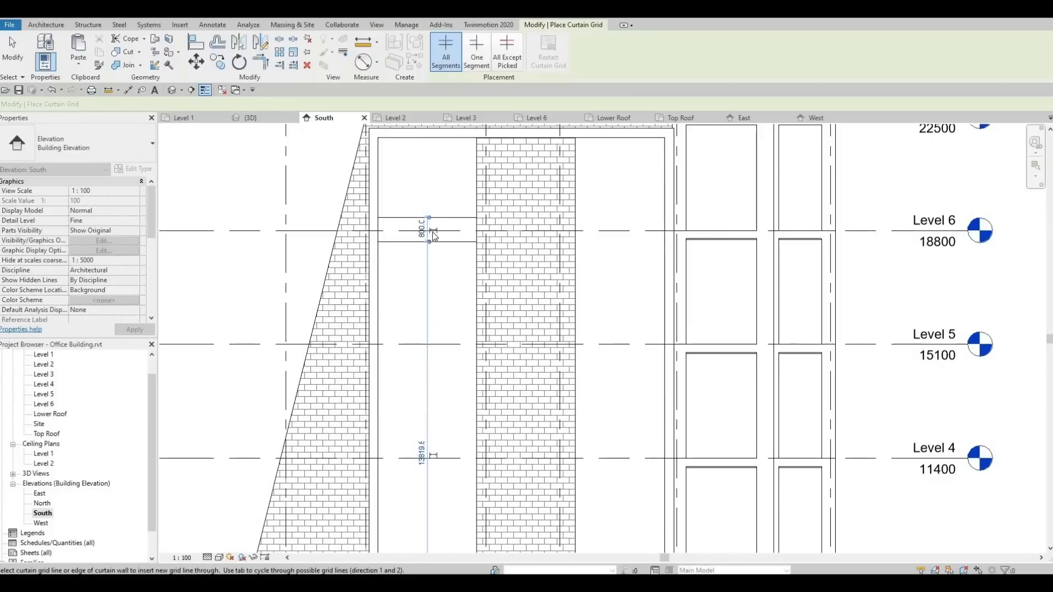
key(Escape)
Examine the spacing dimension between the two curtain grid lines around Level 6.
scroll(427, 239, up, 2)
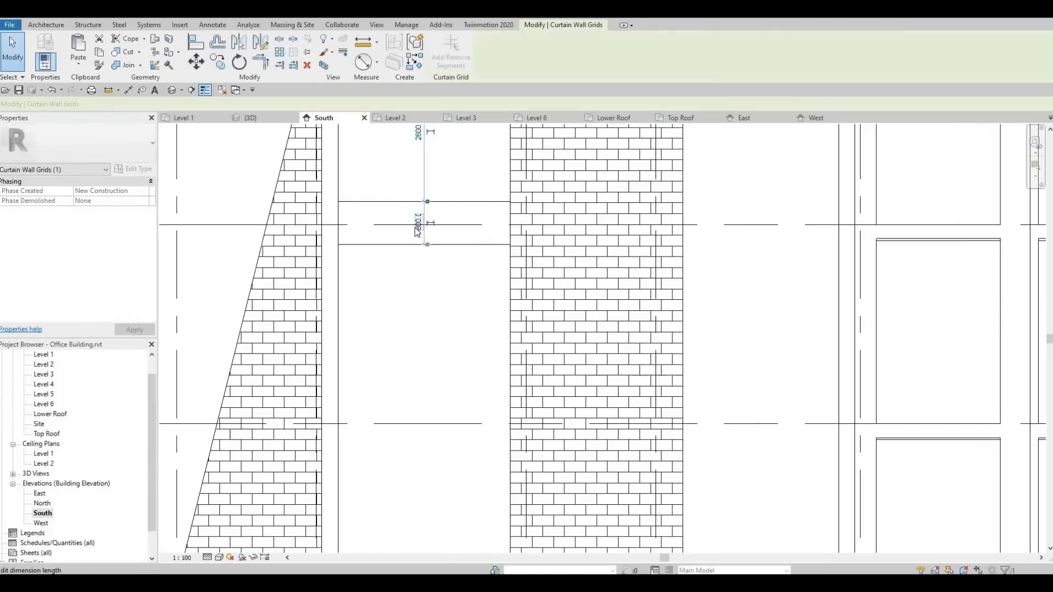
scroll(419, 228, up, 3)
scroll(439, 221, up, 4)
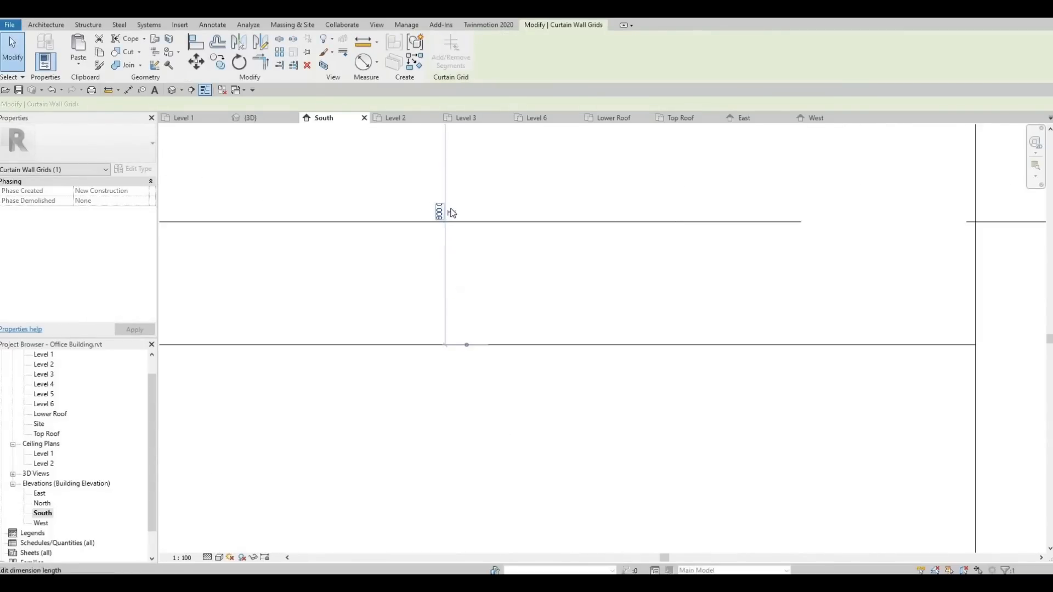
scroll(423, 216, up, 4)
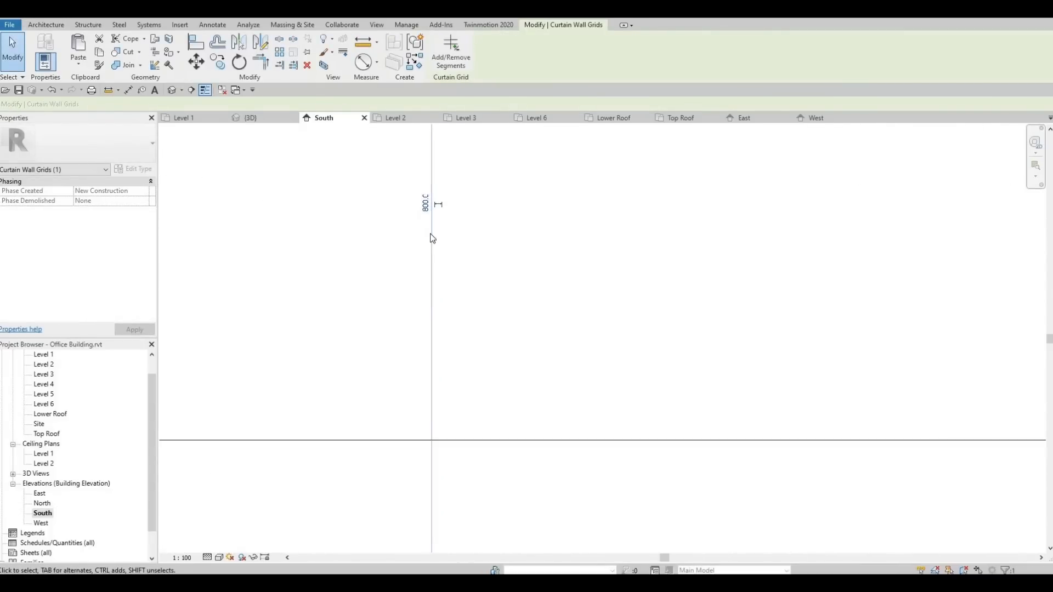
Try to set the spacing between the two curtain grid lines at Level 6 to 1000 mm by moving the upper line.
click(431, 195)
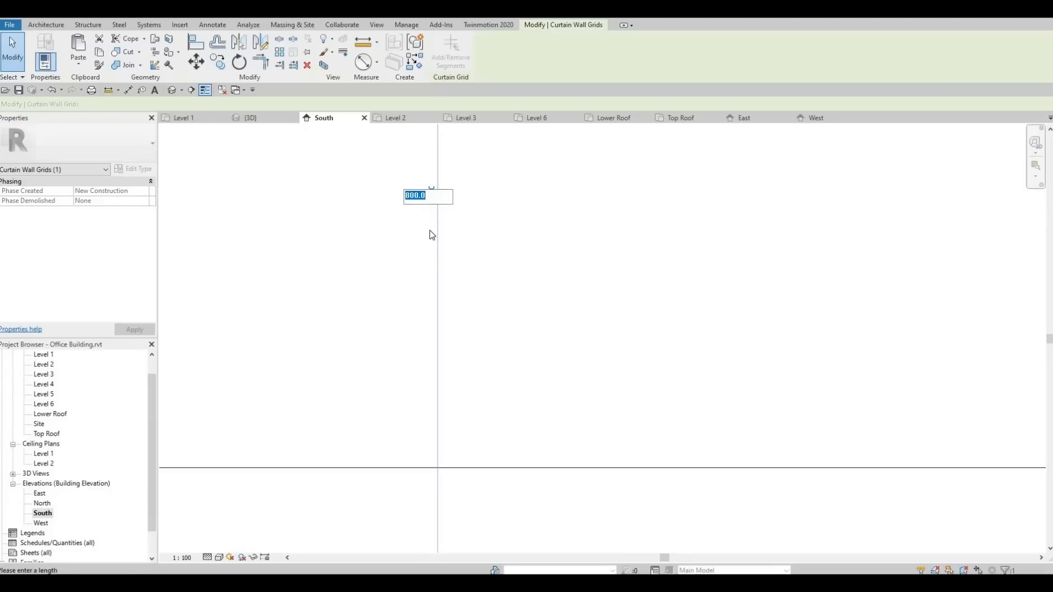
scroll(431, 261, down, 5)
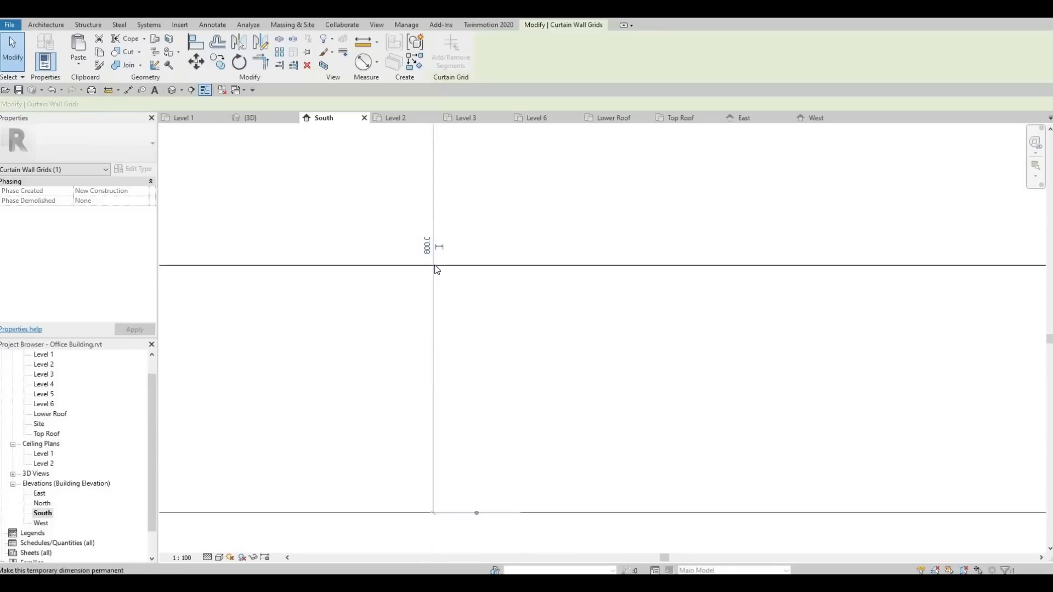
scroll(437, 264, down, 3)
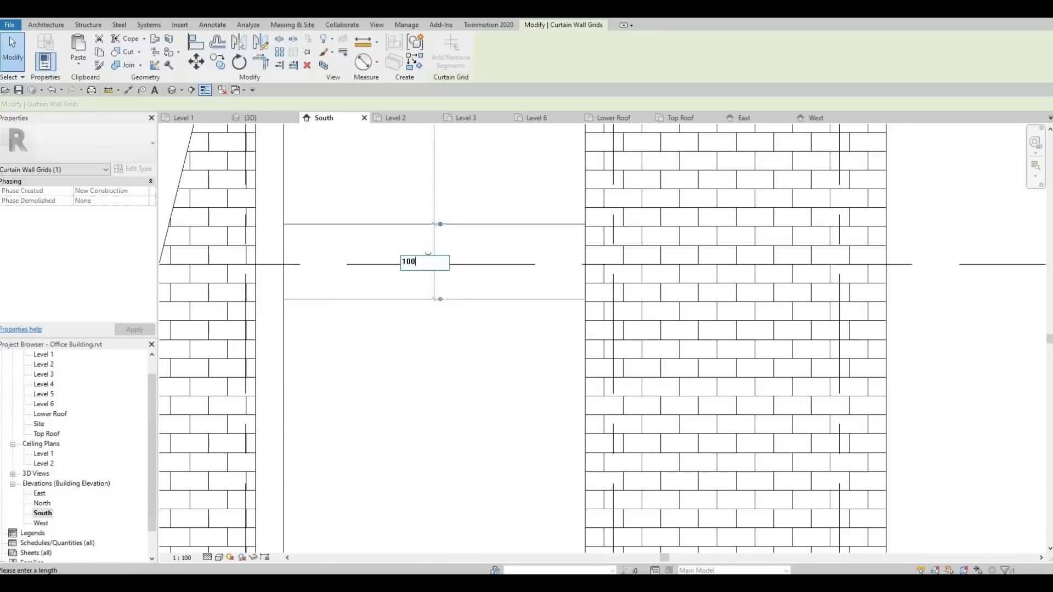
key(Return)
click(465, 258)
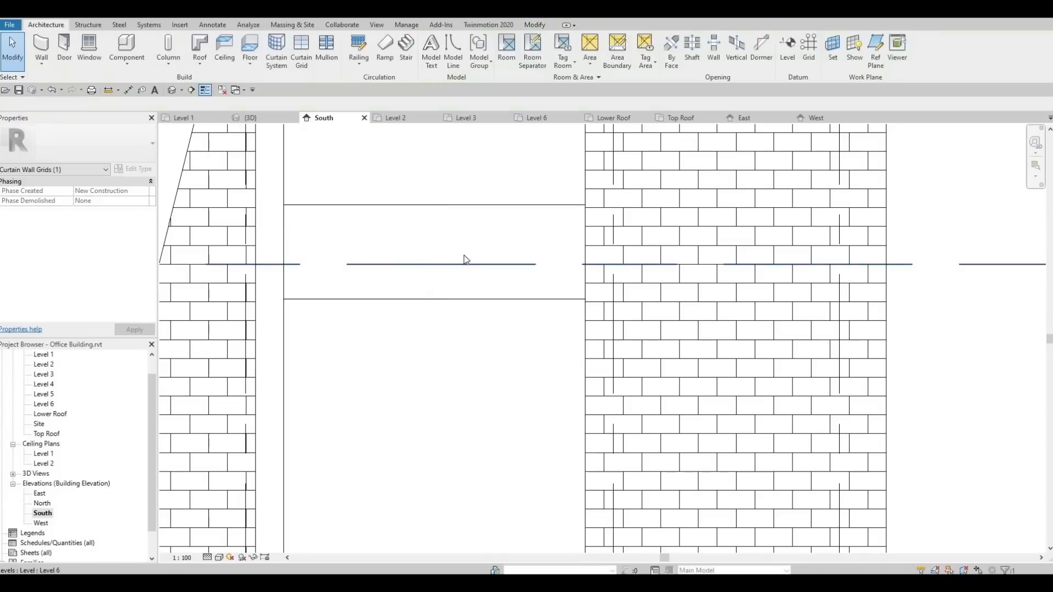
click(451, 205)
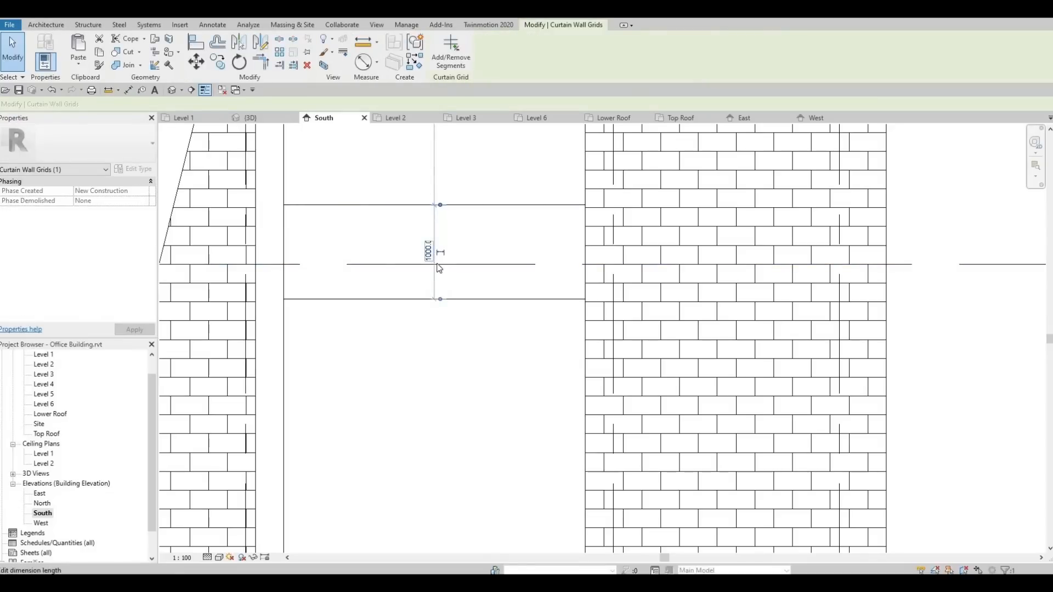
click(470, 293)
scroll(423, 261, down, 4)
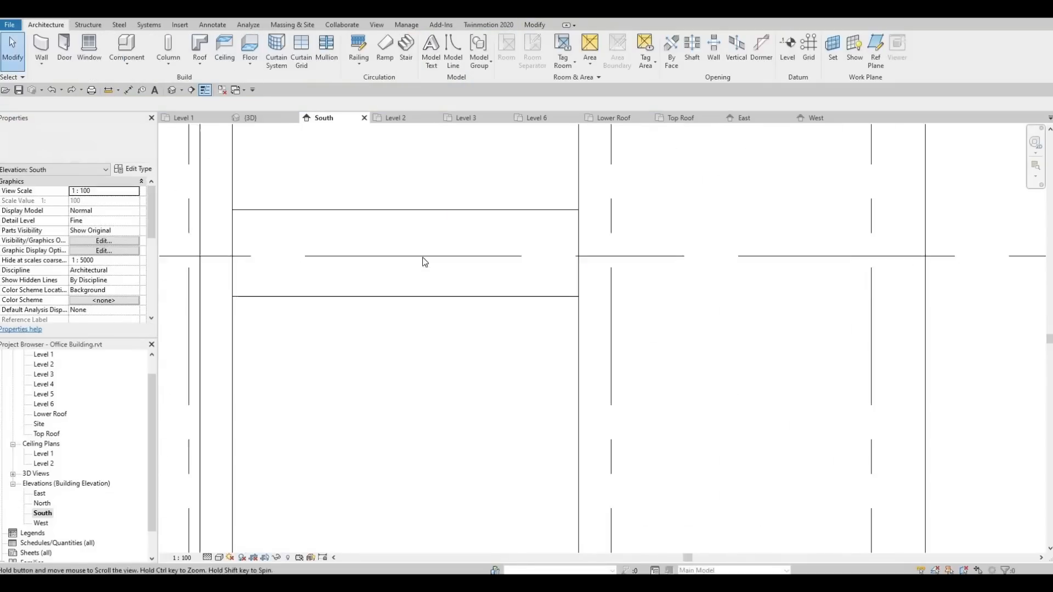
scroll(477, 259, up, 5)
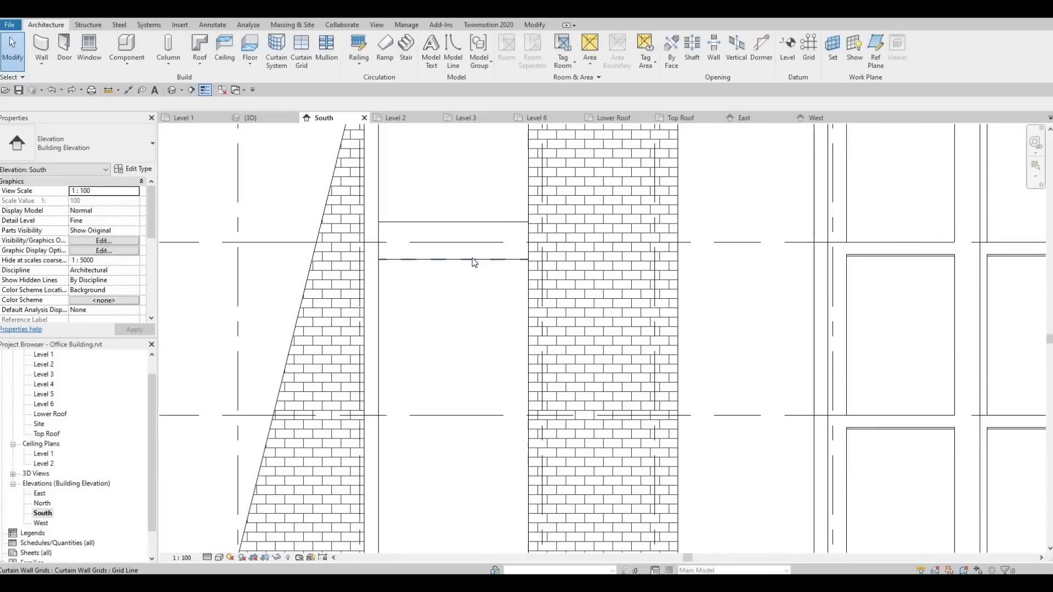
Move the lower curtain grid line at Level 6 so it sits 900 mm below the upper one.
click(454, 246)
click(448, 241)
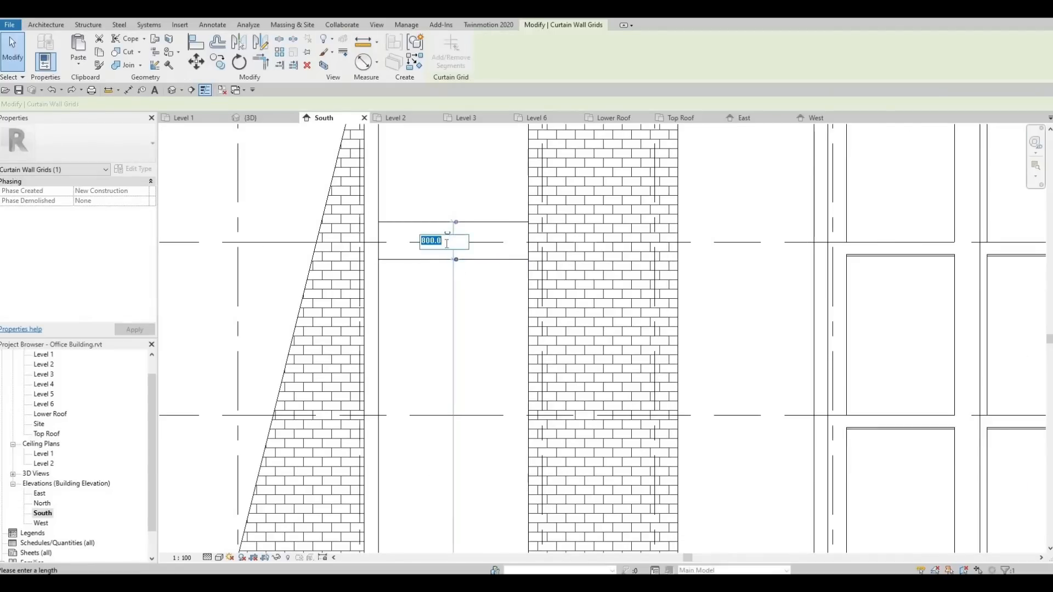
key(Return)
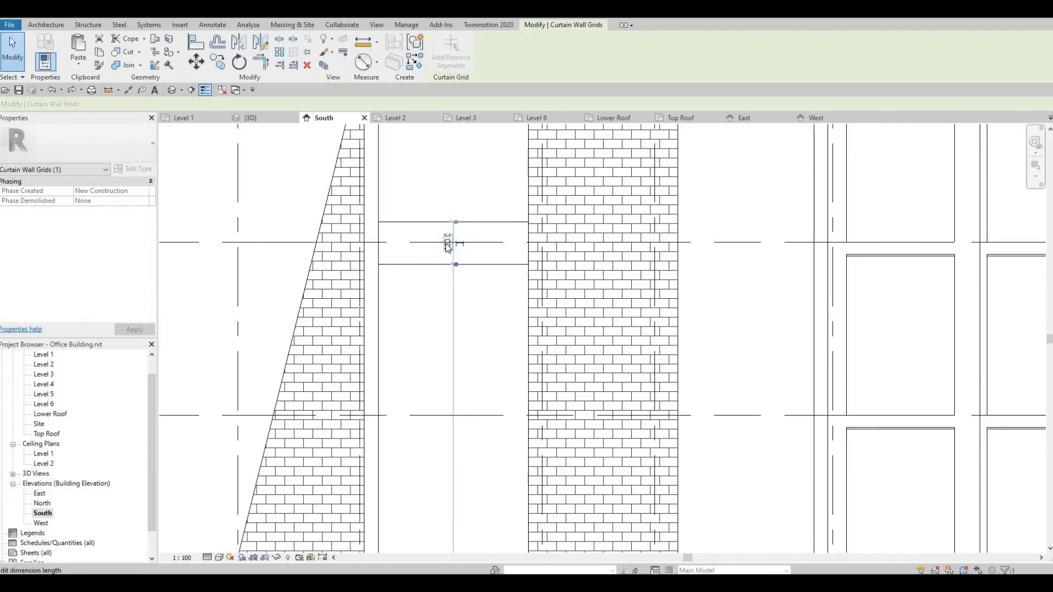
key(Escape)
Move the upper curtain grid line at Level 6 to make the spacing between the pair 1000 mm.
click(484, 222)
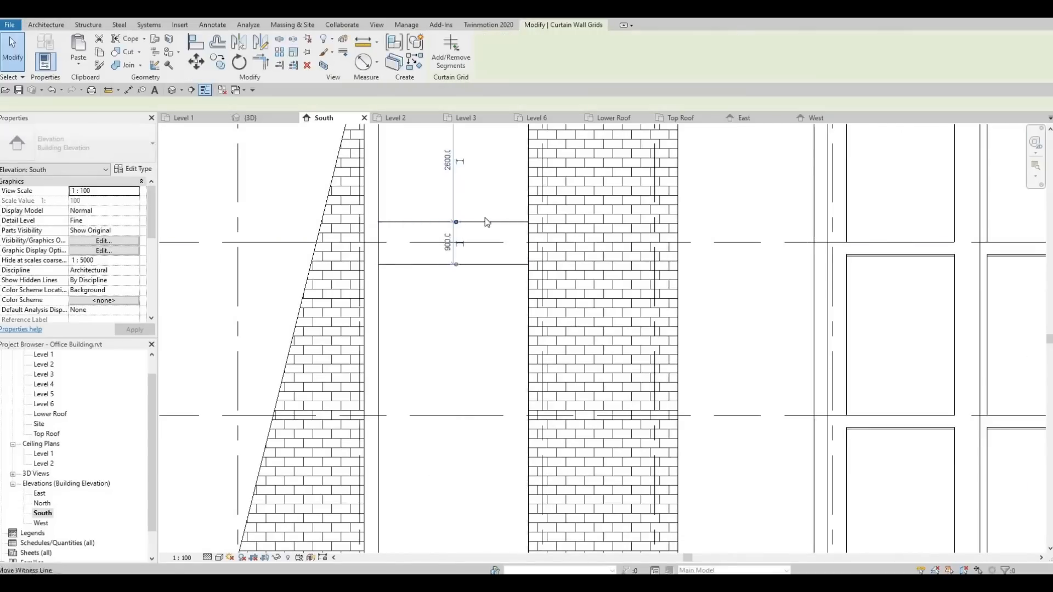
click(448, 243)
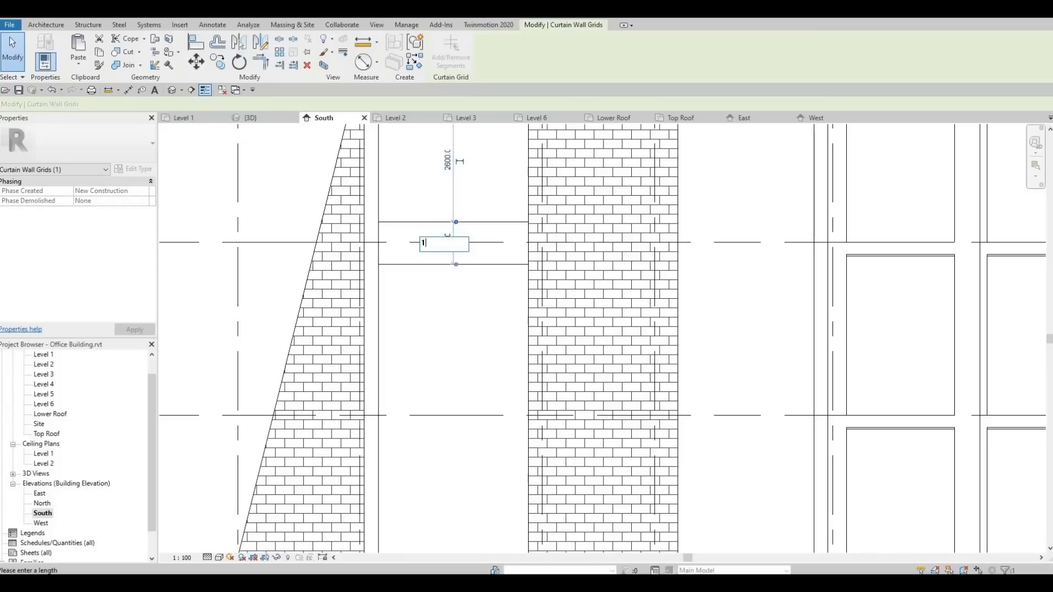
text(1000)
key(Return)
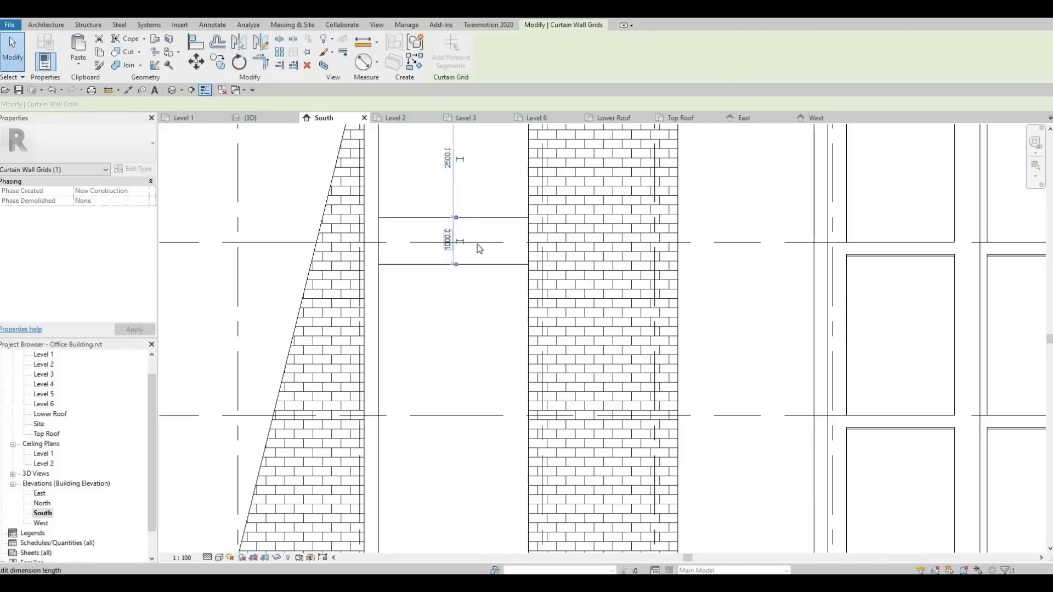
key(Escape)
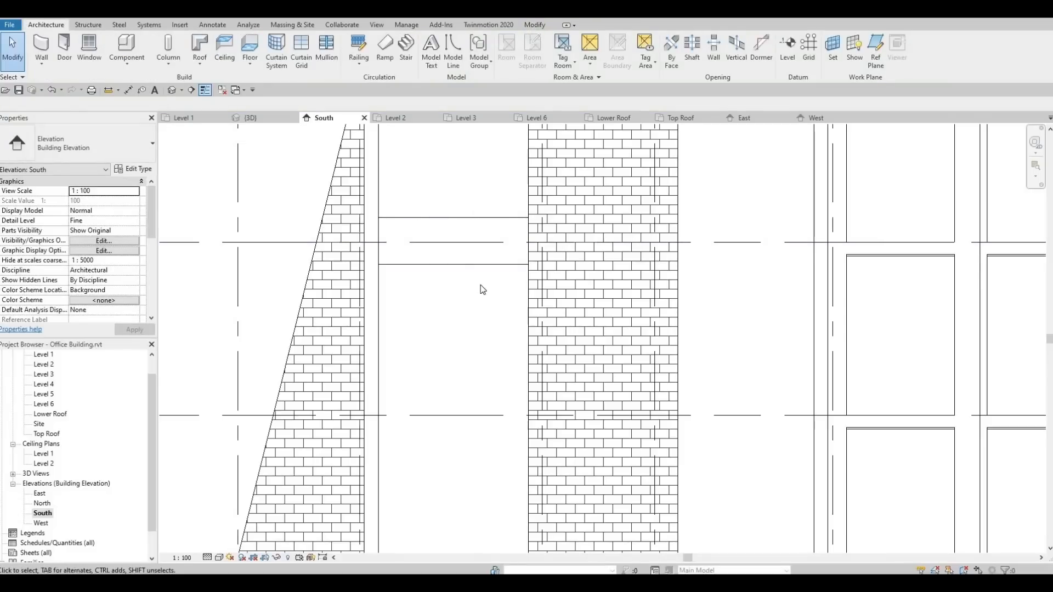
scroll(495, 252, down, 3)
scroll(489, 286, up, 1)
middle_drag(488, 287, 466, 228)
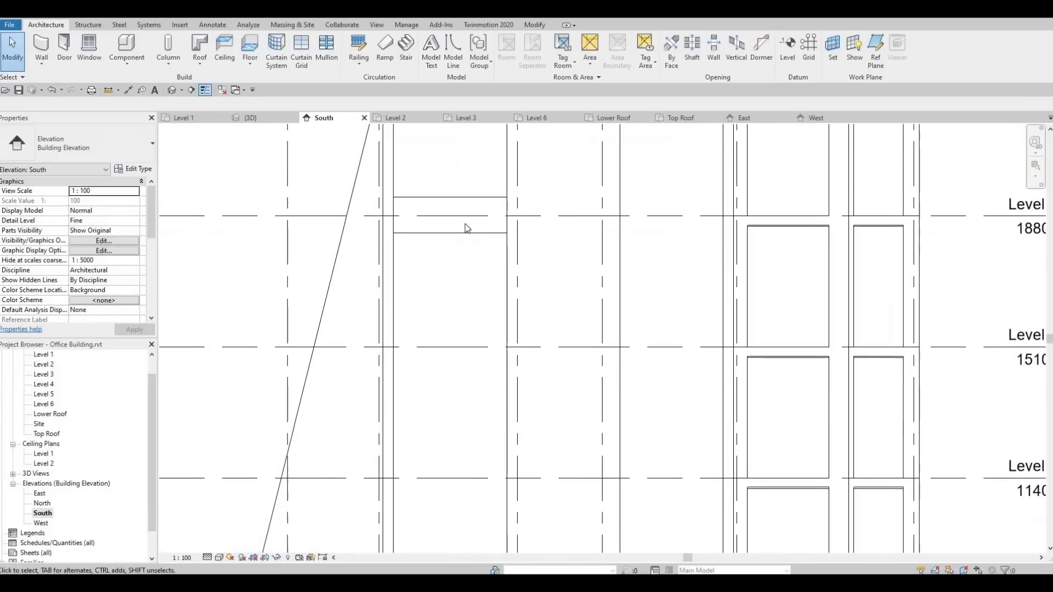
click(479, 232)
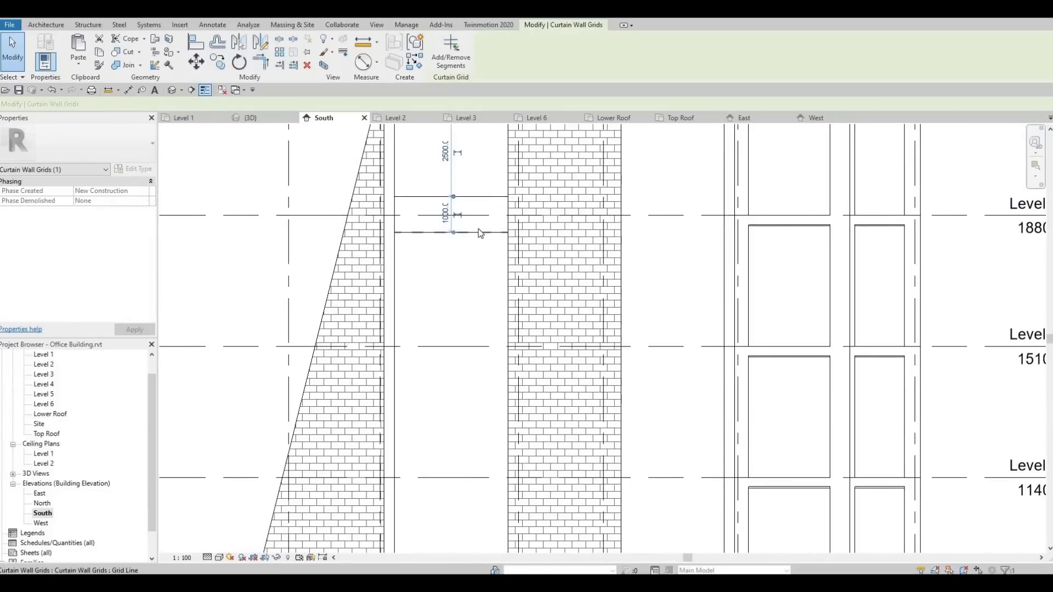
ctrl+click(482, 197)
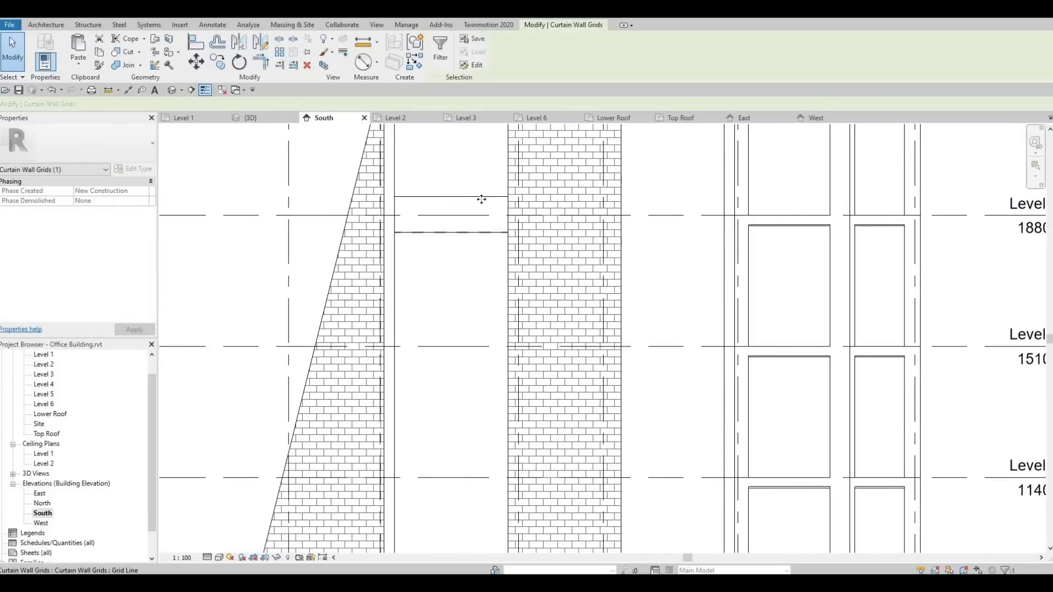
key(Escape)
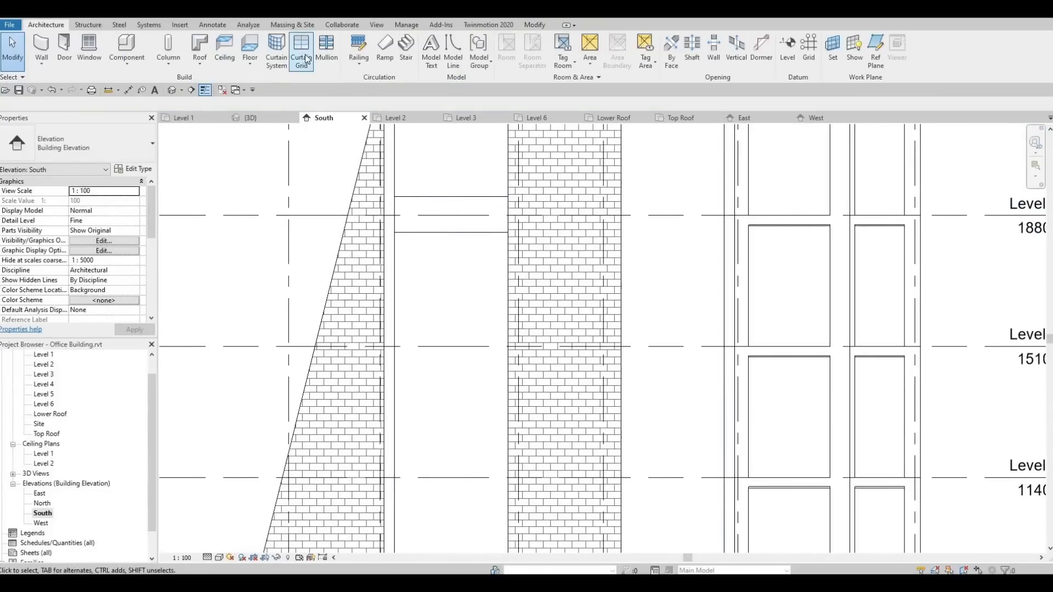
Place two one-segment horizontal curtain grid lines around Level 5, about 2600 mm below the Level 6 pair and about 1300 mm apart.
click(302, 51)
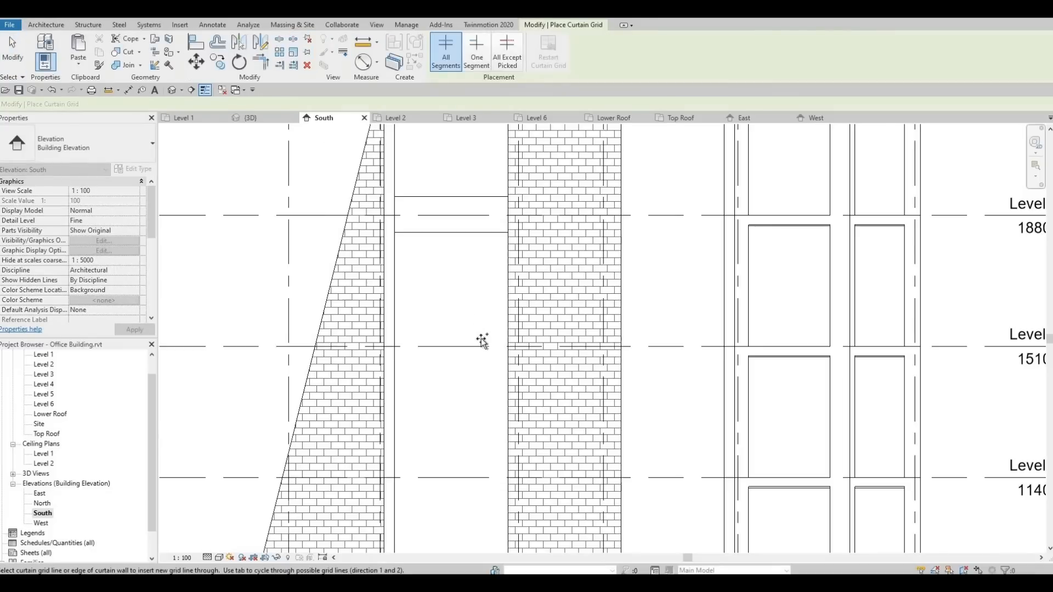
middle_drag(558, 277, 643, 223)
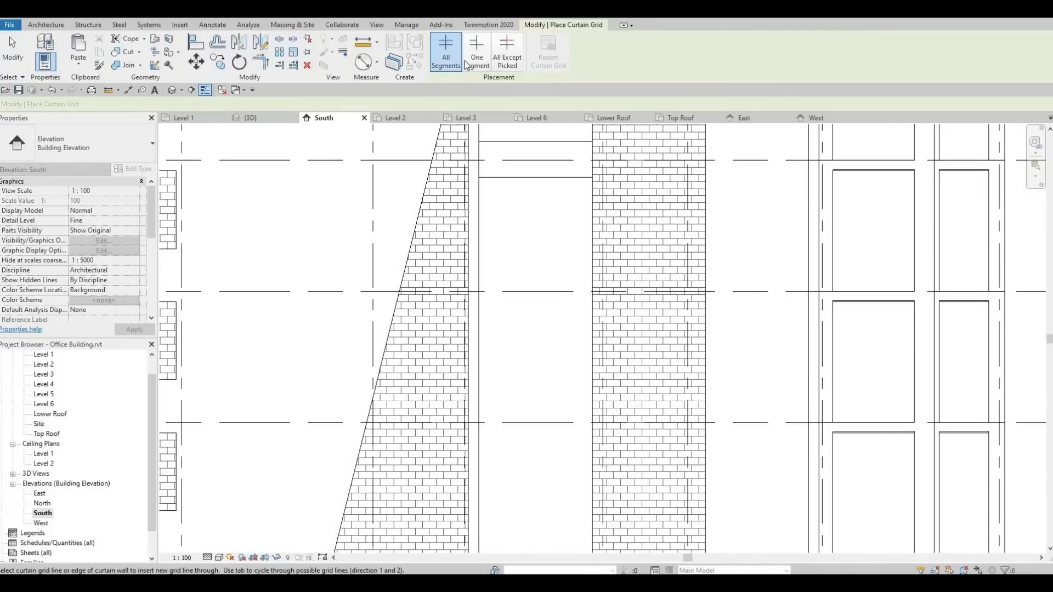
click(467, 63)
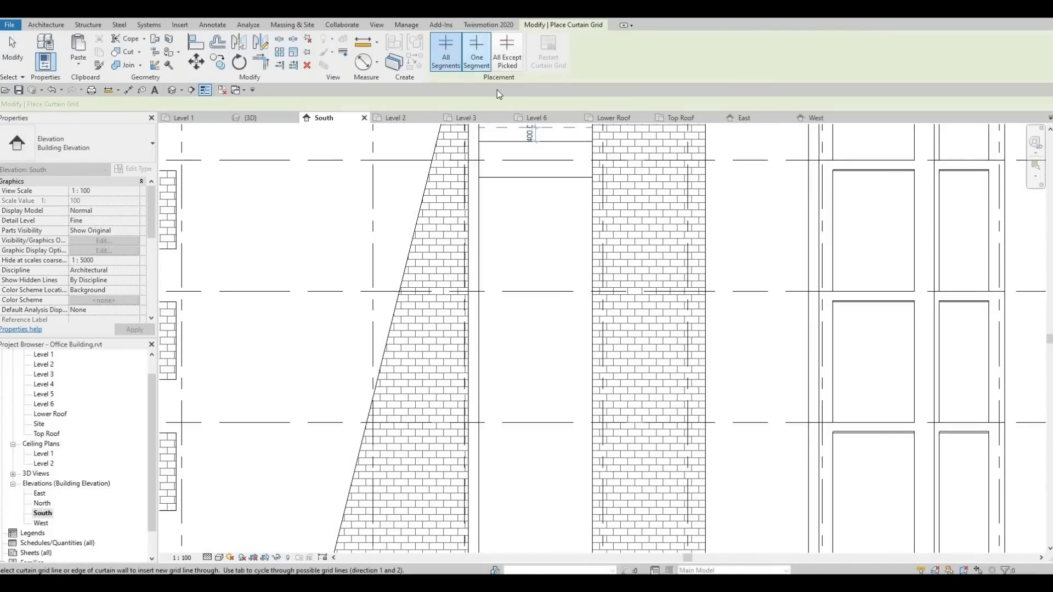
click(479, 273)
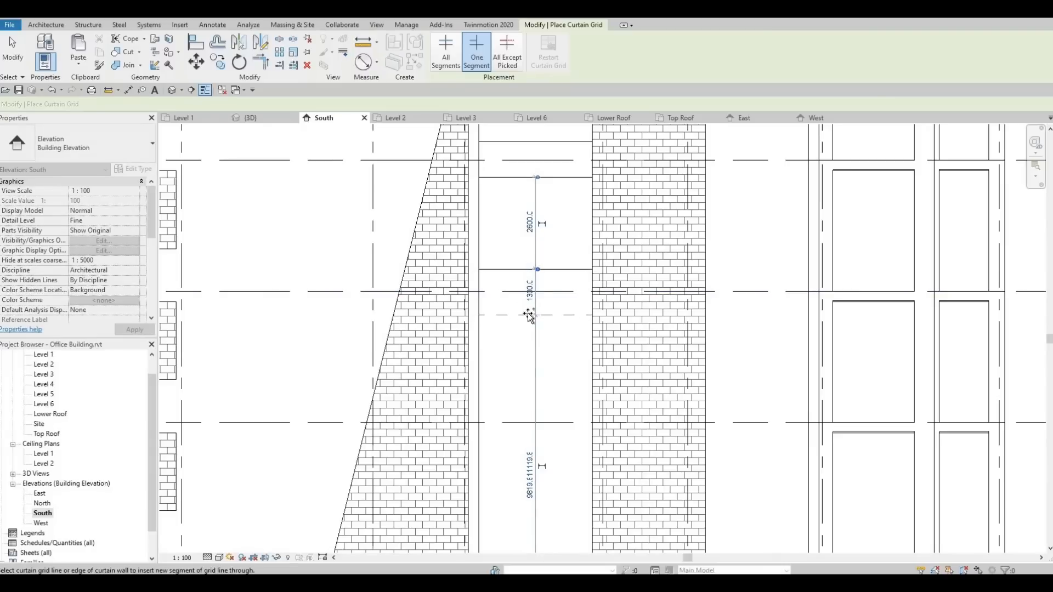
click(528, 314)
key(Escape)
Set the upper curtain grid line's distance above Level 5 to 500 mm.
scroll(536, 306, up, 3)
click(535, 241)
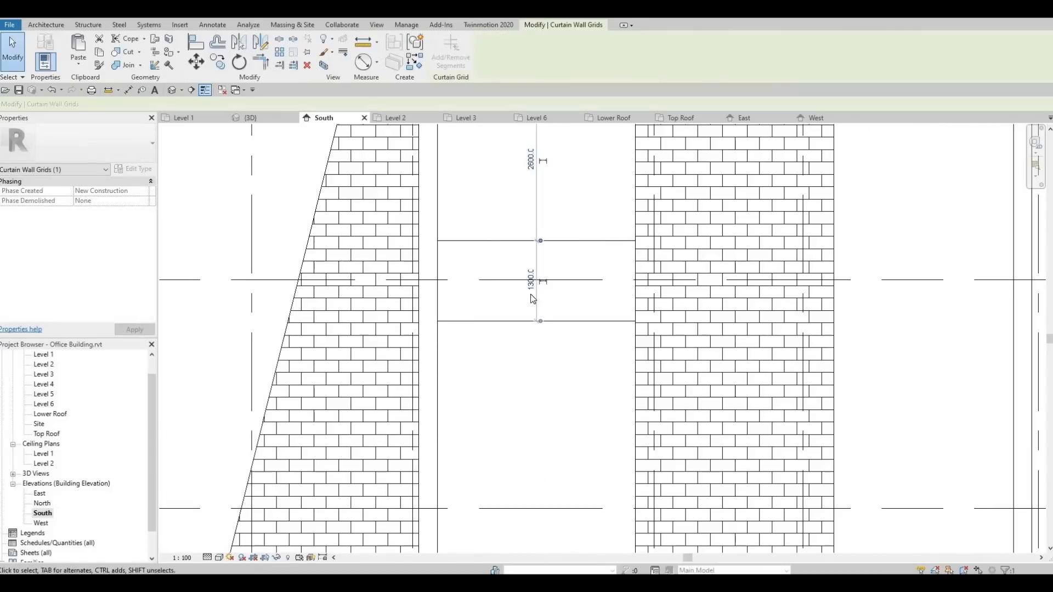
scroll(536, 277, up, 5)
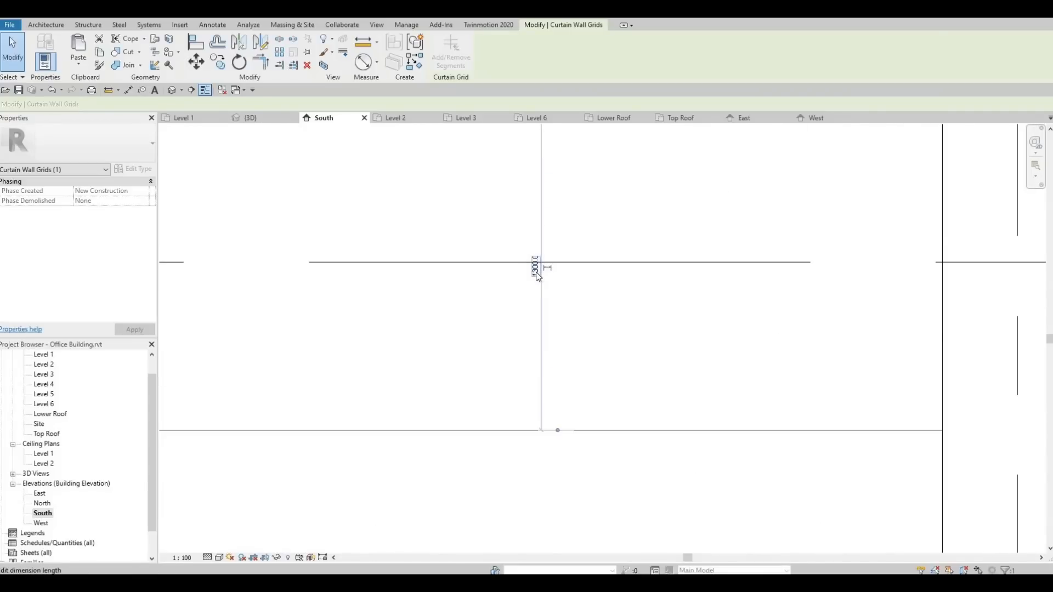
scroll(538, 277, down, 5)
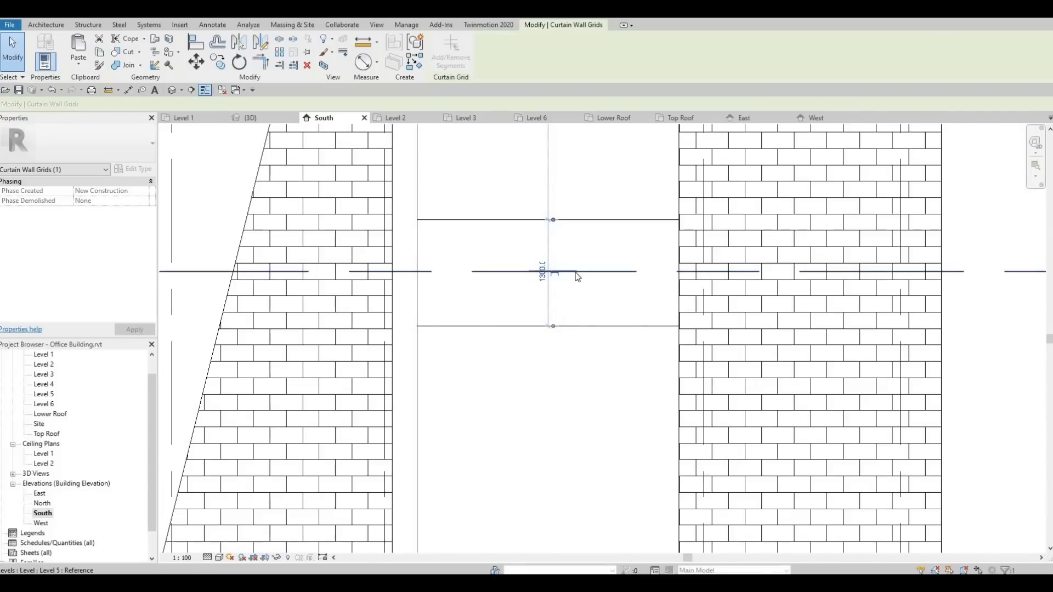
click(542, 245)
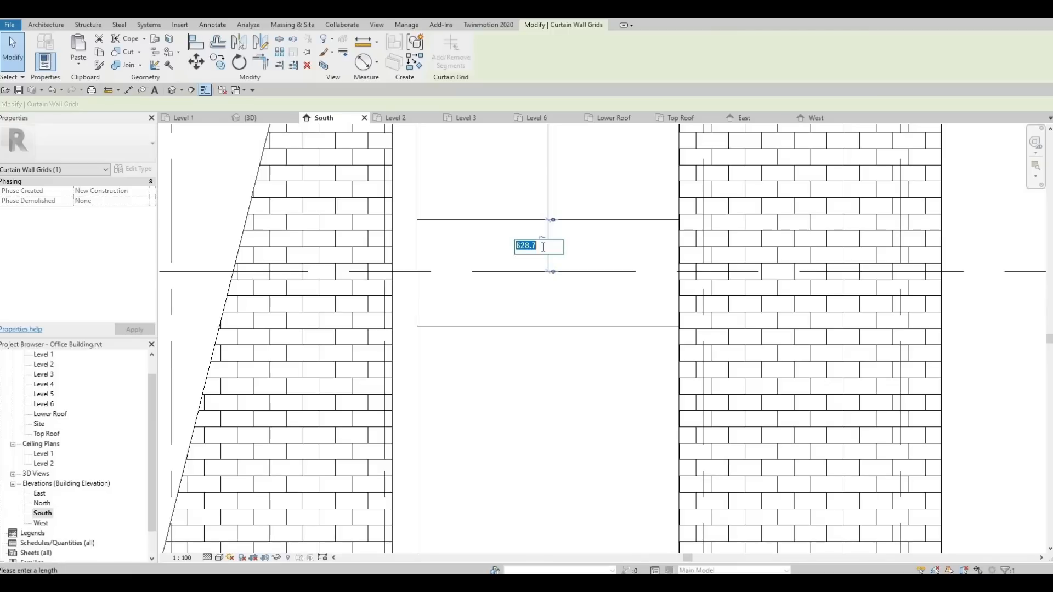
key(Return)
key(Escape)
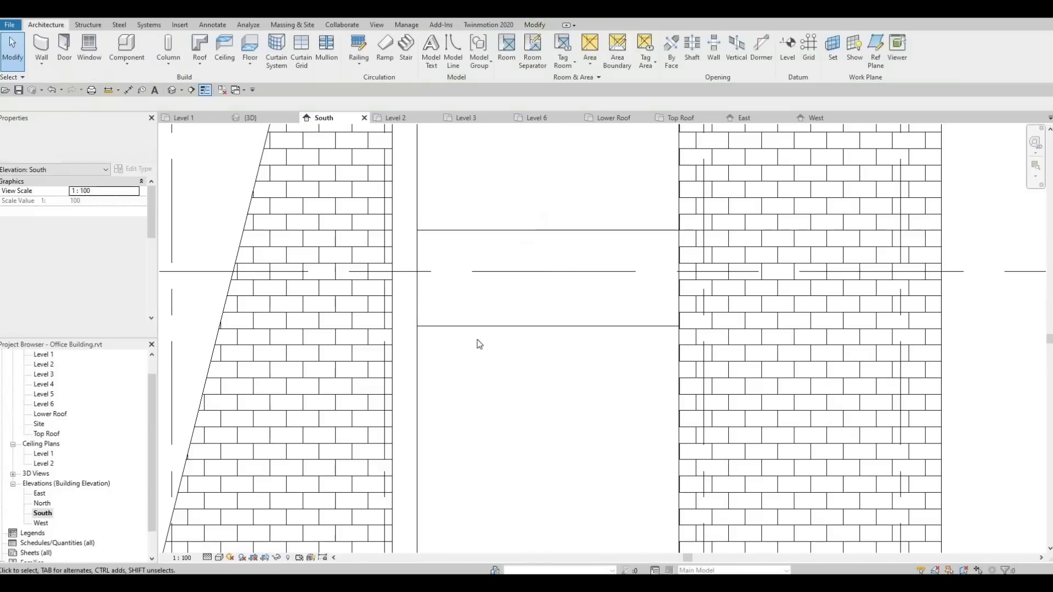
Reference the lower curtain grid line's dimension to Level 5 and set its distance below that level to 500 mm.
click(548, 278)
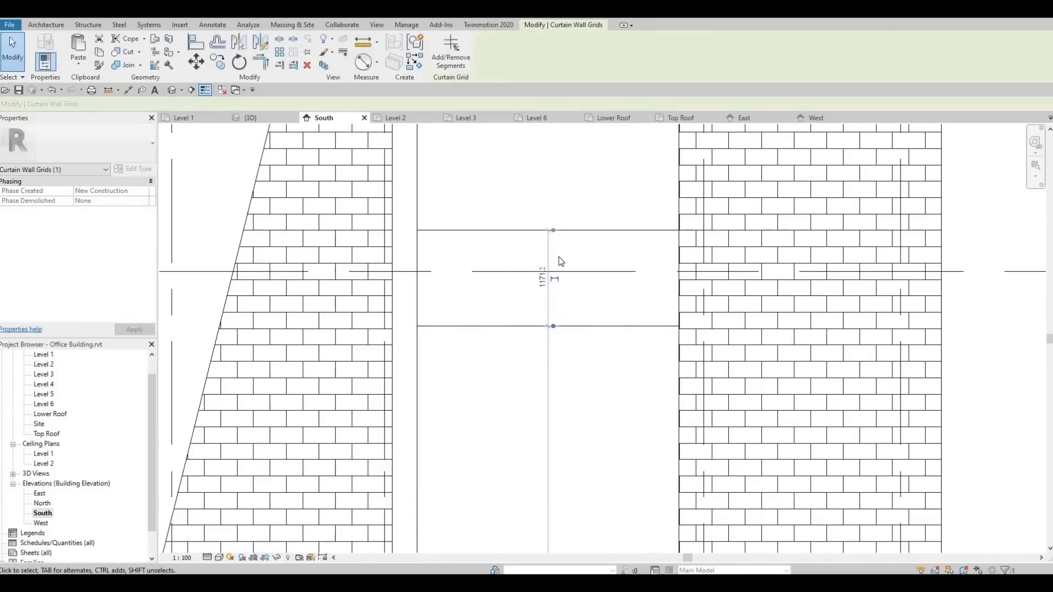
drag(564, 269, 562, 274)
click(544, 301)
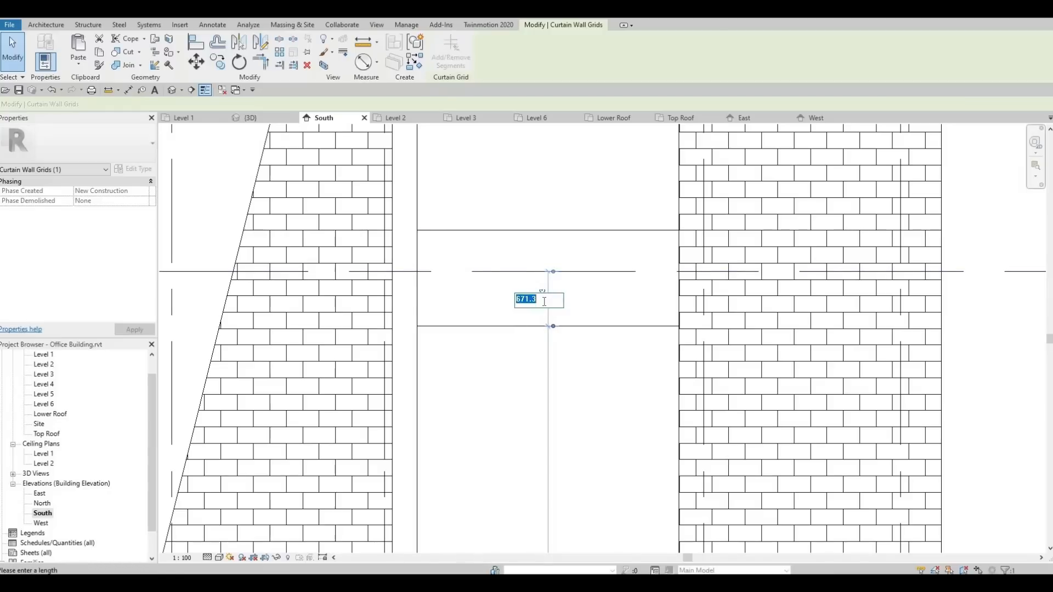
key(Return)
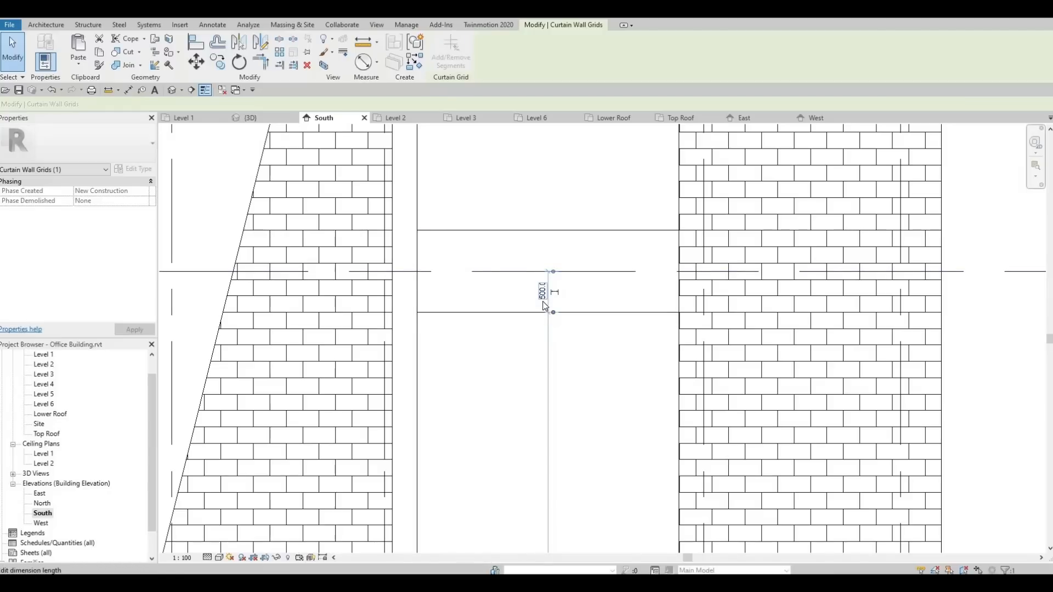
key(Escape)
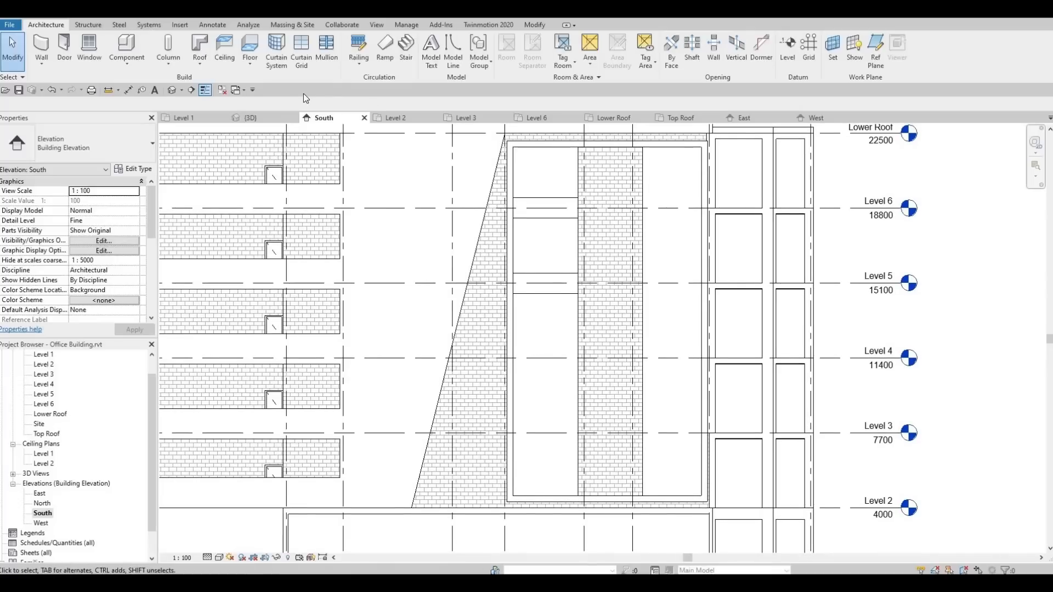
Place two horizontal curtain grid lines around Level 4 across all segments, the upper one about 2600 mm below the Level 5 pair.
click(298, 53)
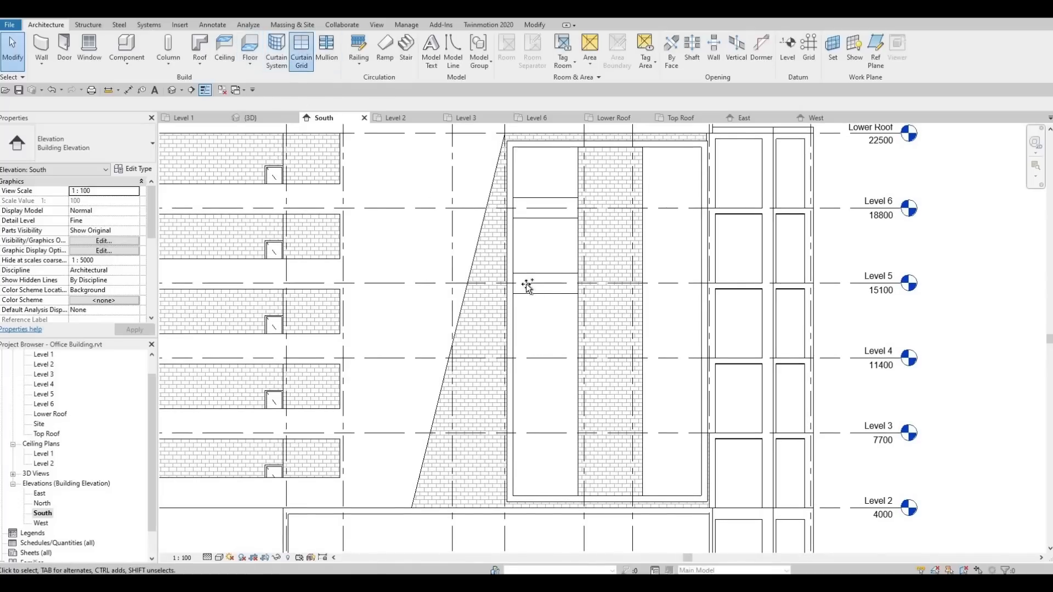
middle_drag(537, 374, 490, 318)
scroll(483, 307, up, 2)
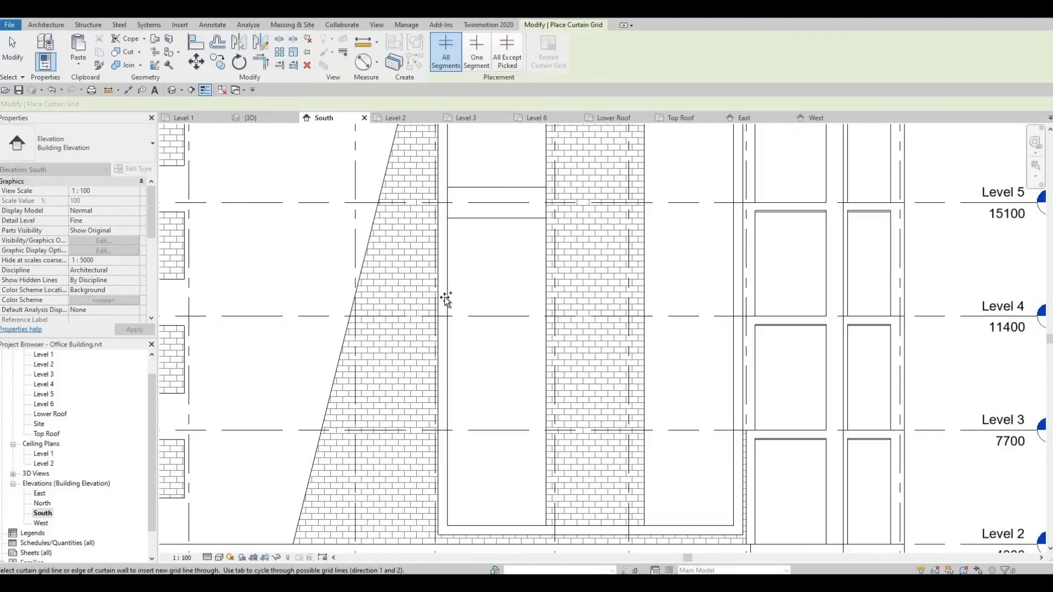
click(444, 298)
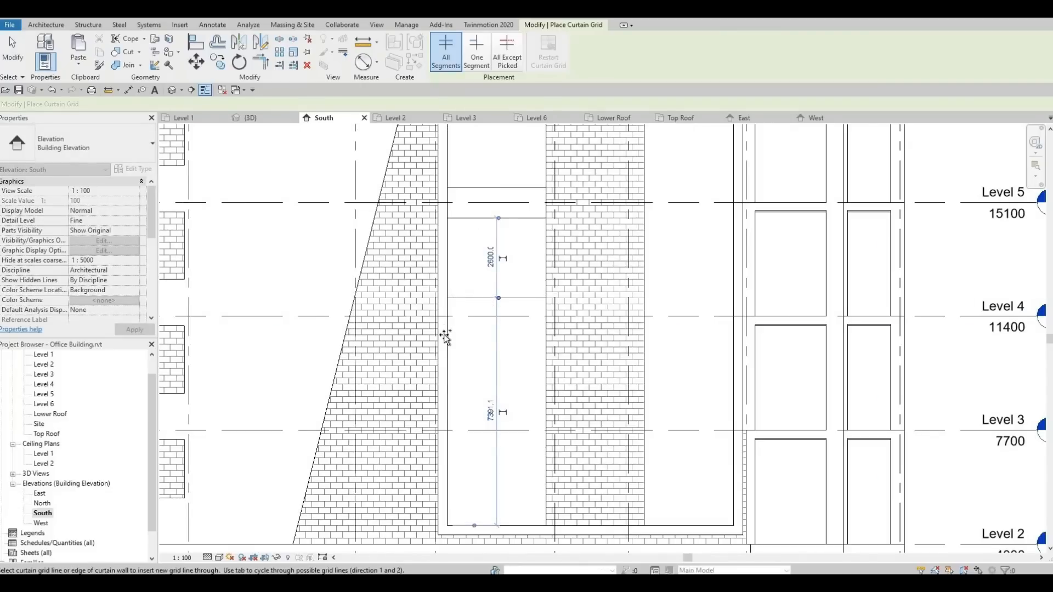
click(494, 333)
key(Escape)
Set the upper curtain grid line's distance above Level 4 to 500 mm.
scroll(494, 320, up, 2)
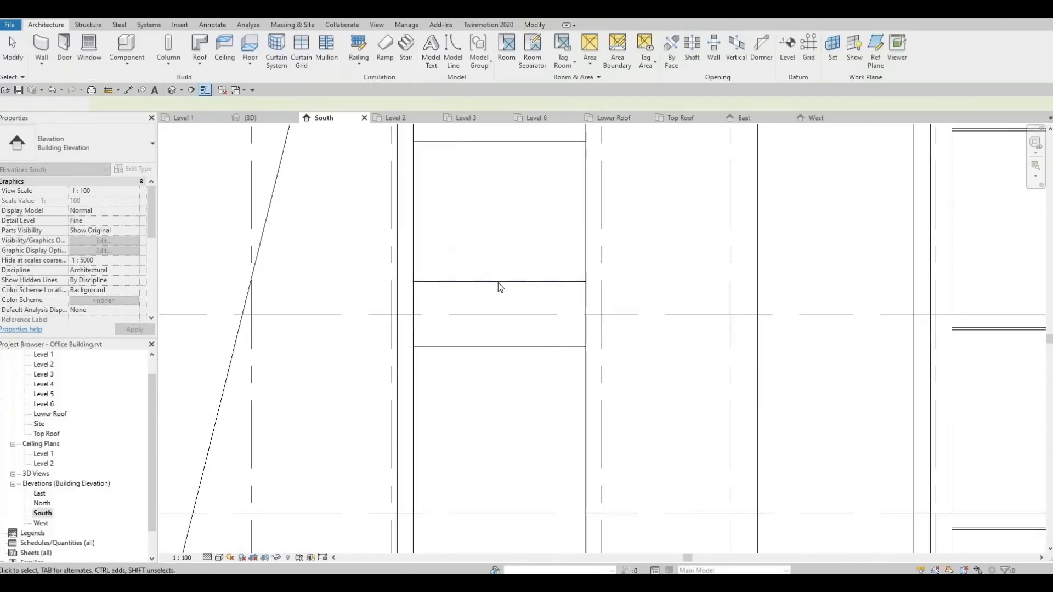
click(508, 347)
scroll(509, 347, up, 2)
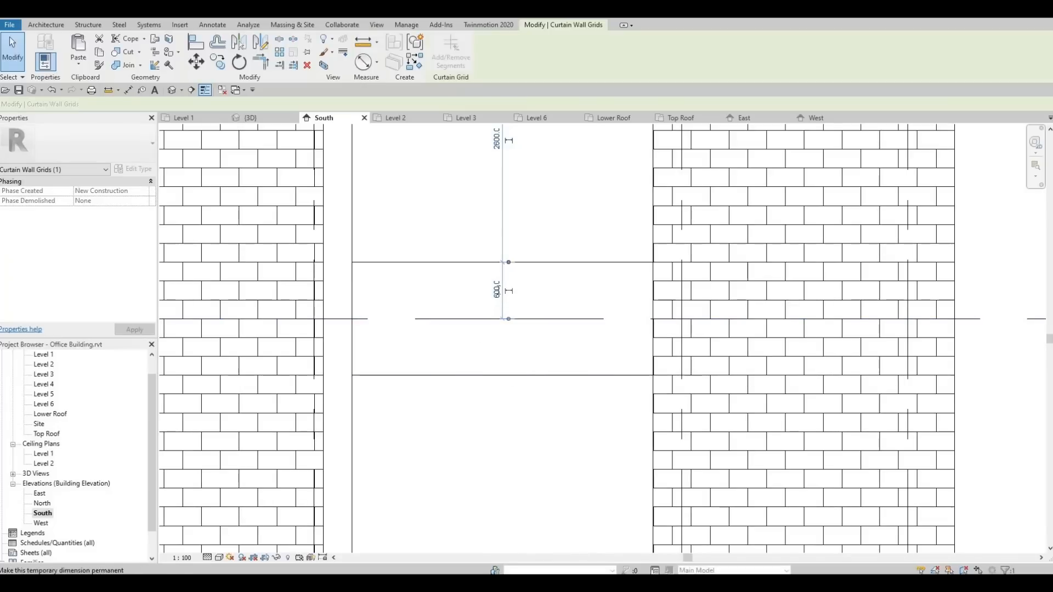
click(498, 291)
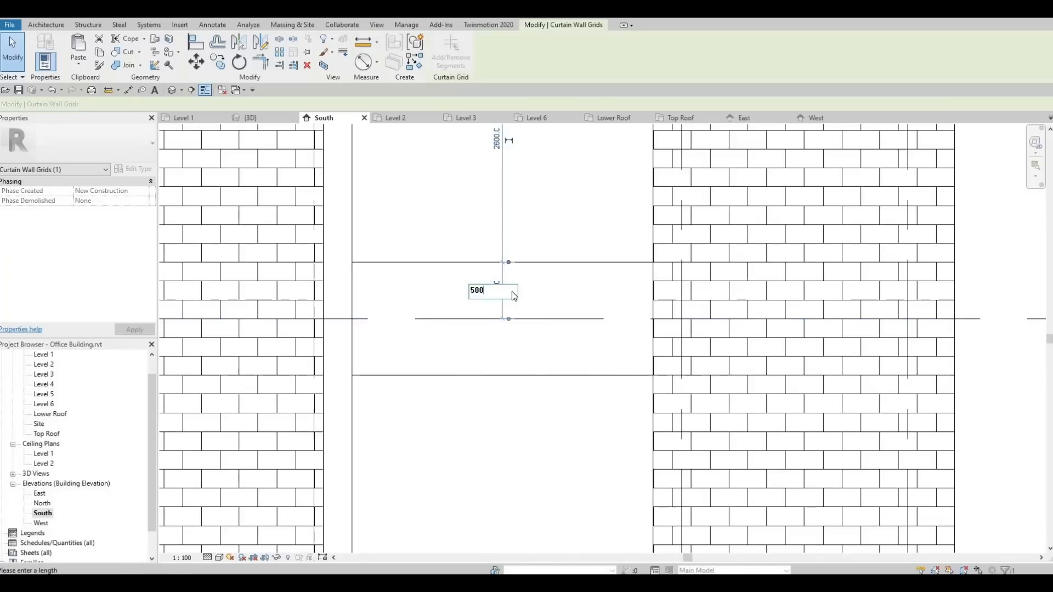
text(500)
key(Return)
key(Escape)
Reference the lower curtain grid line's dimension to Level 4 and set its distance below that level to 500 mm.
click(507, 310)
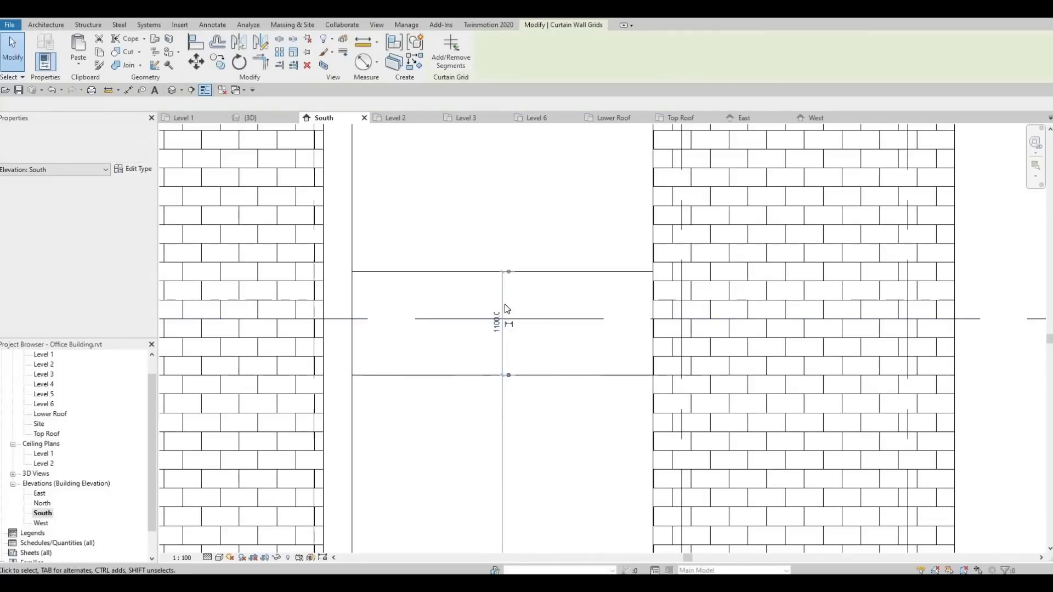
drag(518, 316, 518, 319)
click(497, 346)
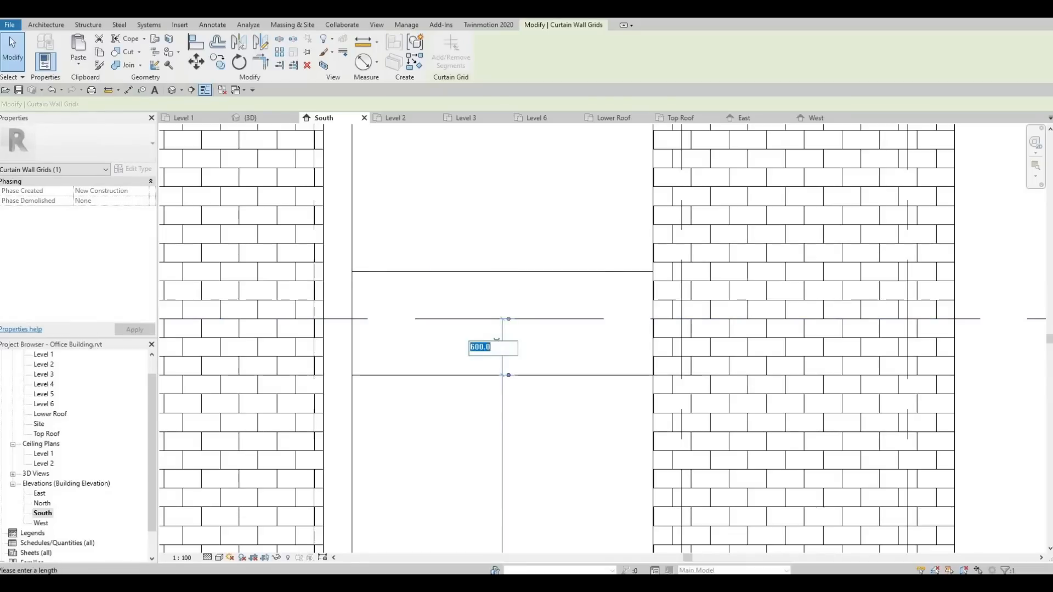
text(500)
key(Return)
key(Escape)
scroll(488, 345, down, 1)
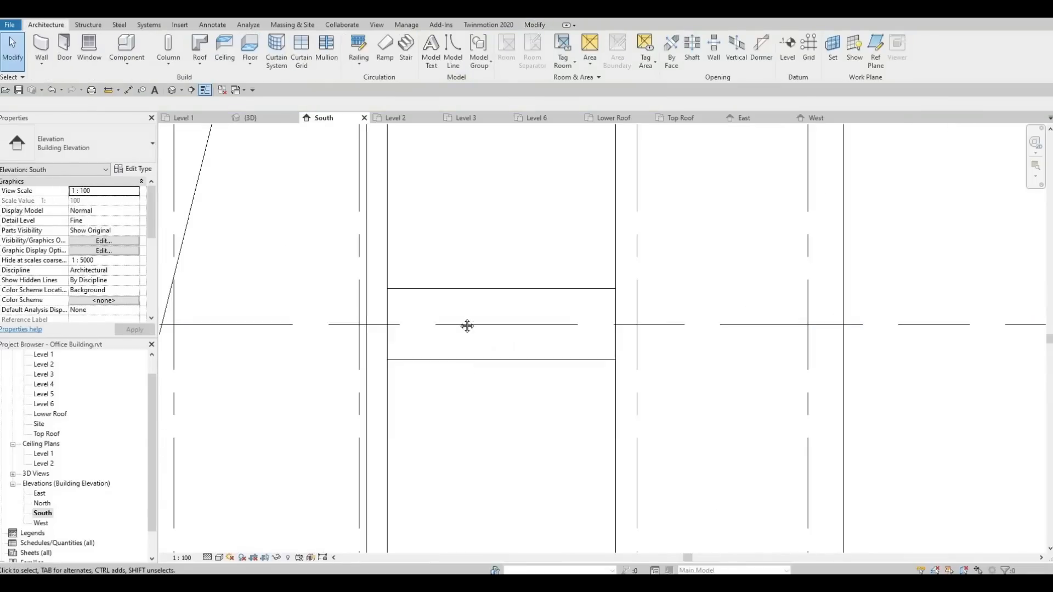
Place horizontal curtain grid lines around Level 3, the upper one 2600 mm below the Level 4 pair, plus one 400 mm above the bottom edge.
middle_drag(468, 327, 470, 249)
scroll(482, 368, down, 2)
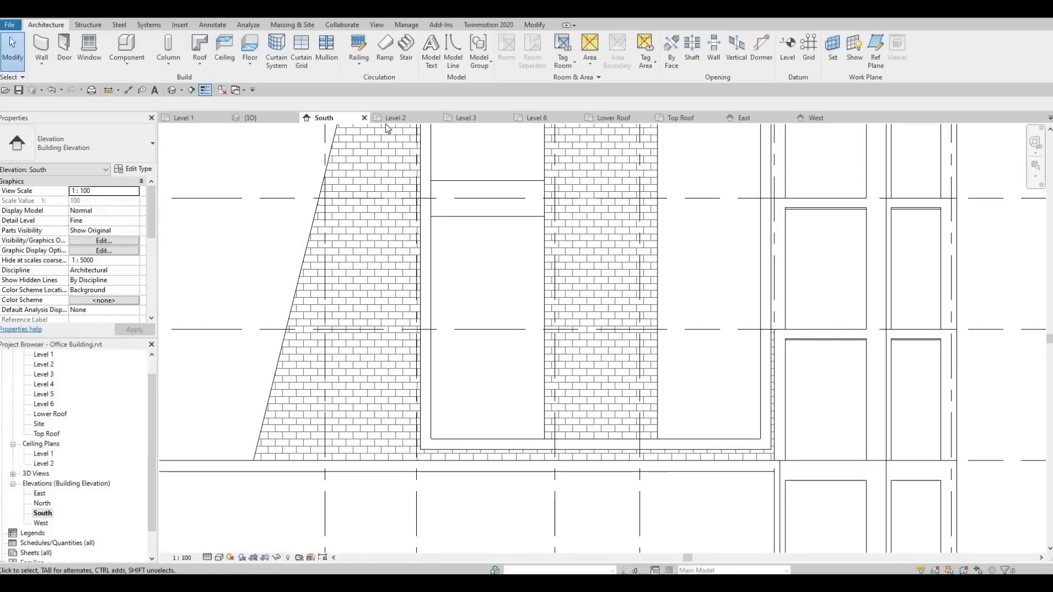
click(301, 51)
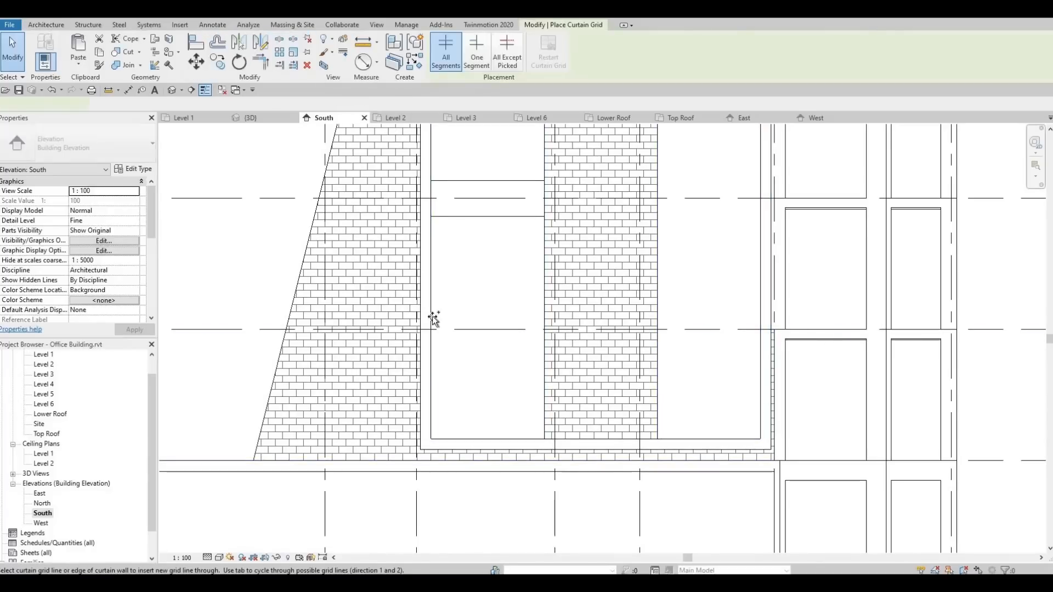
click(431, 314)
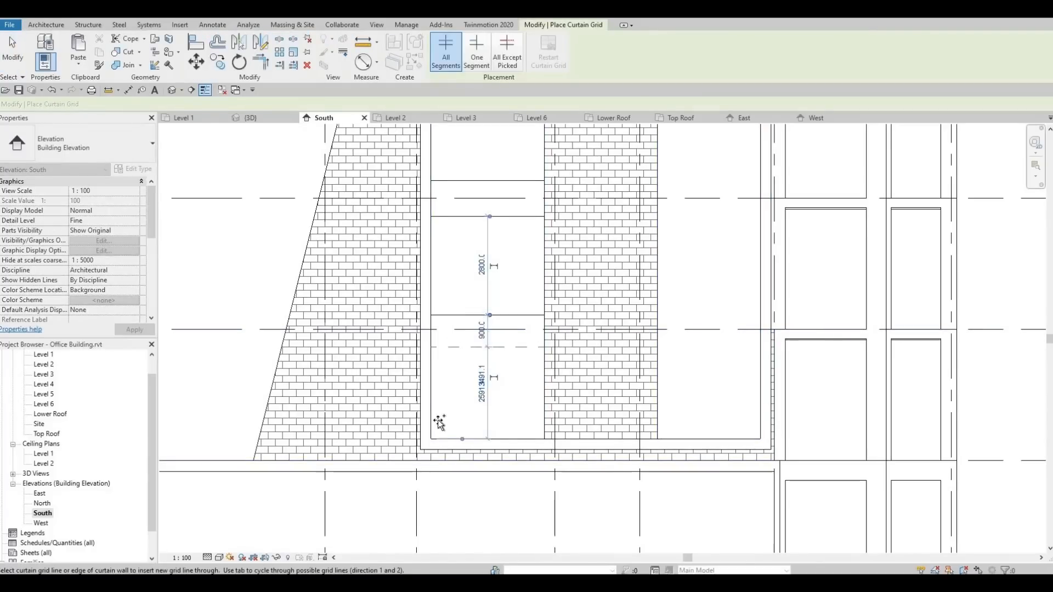
click(439, 422)
click(431, 423)
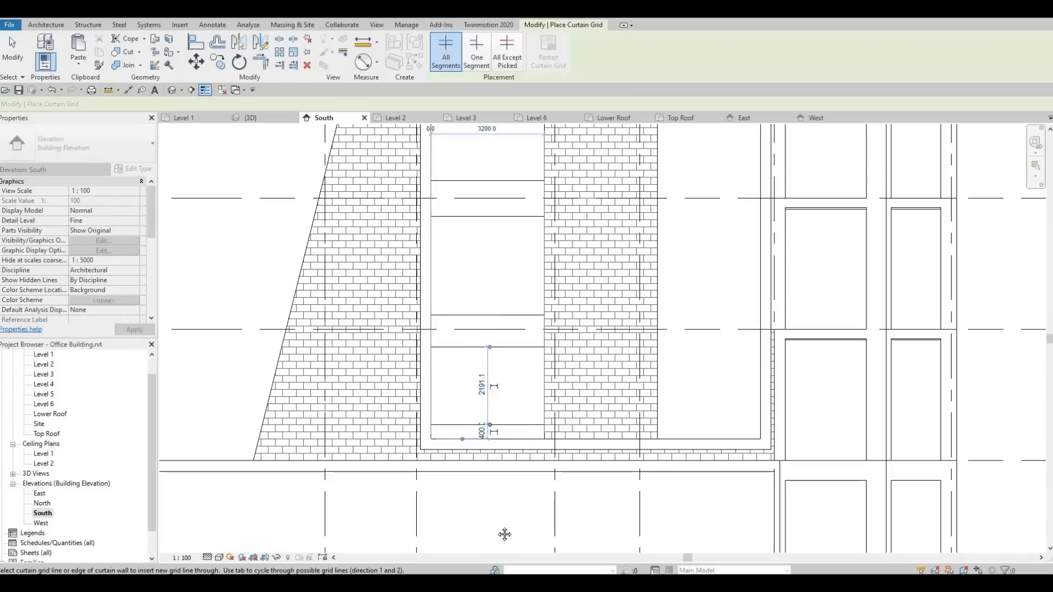
Place a horizontal curtain grid line near the curtain wall's top edge, about 2000 mm above the Level 6 pair.
middle_drag(492, 285, 514, 514)
middle_drag(474, 285, 454, 466)
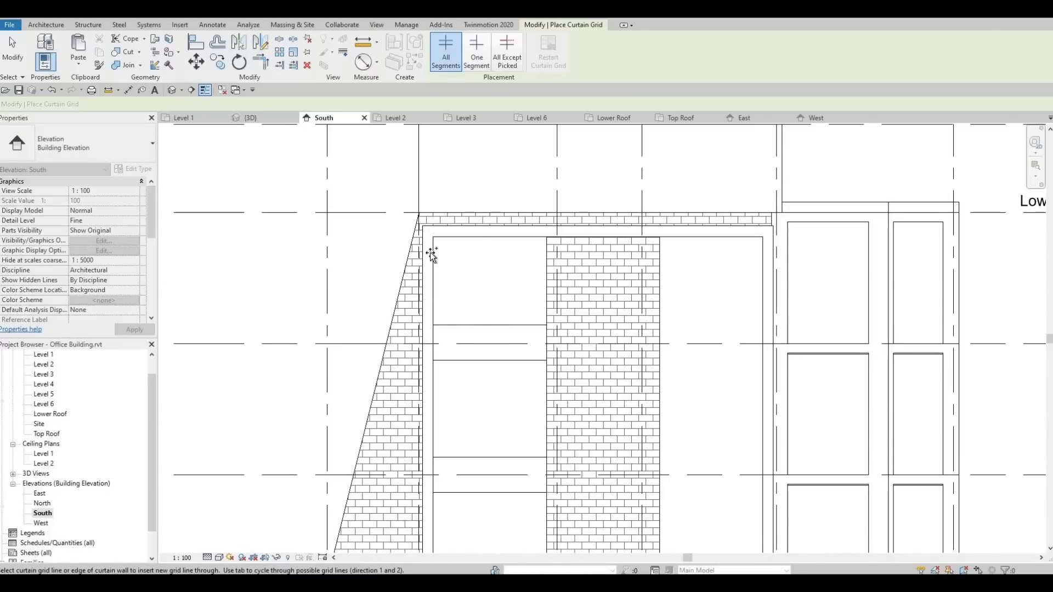
click(444, 272)
scroll(483, 296, up, 3)
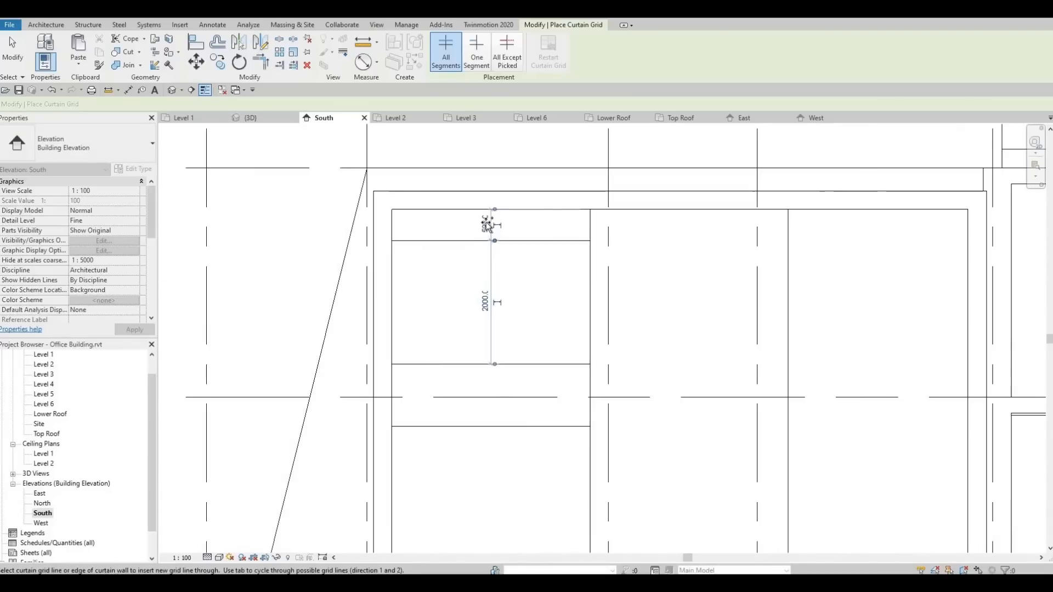
scroll(483, 305, down, 6)
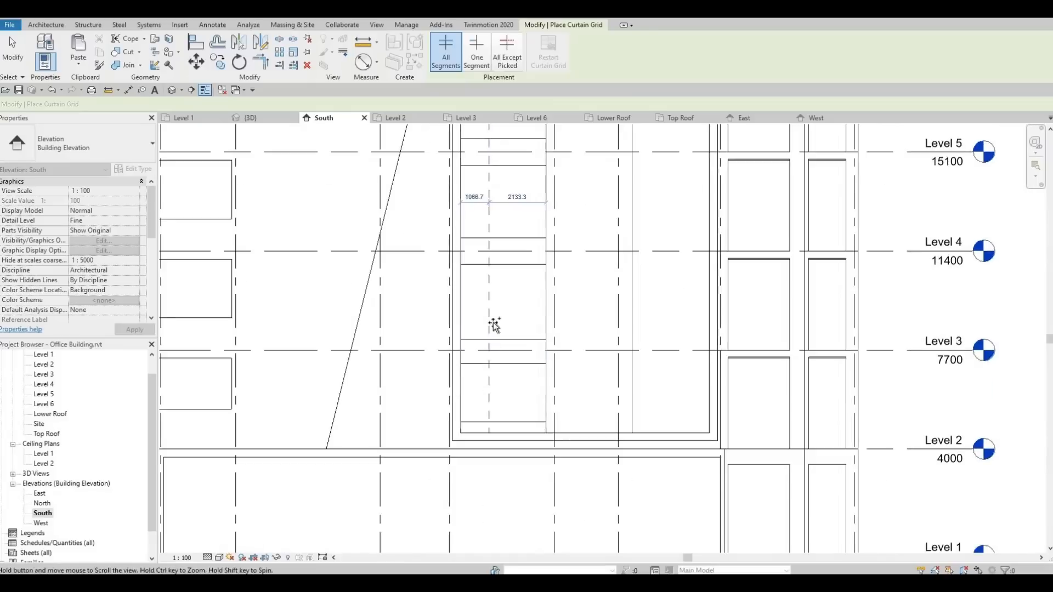
Set the lowest curtain grid line's distance from the curtain wall's bottom edge to 500 mm.
scroll(499, 247, up, 5)
key(Escape)
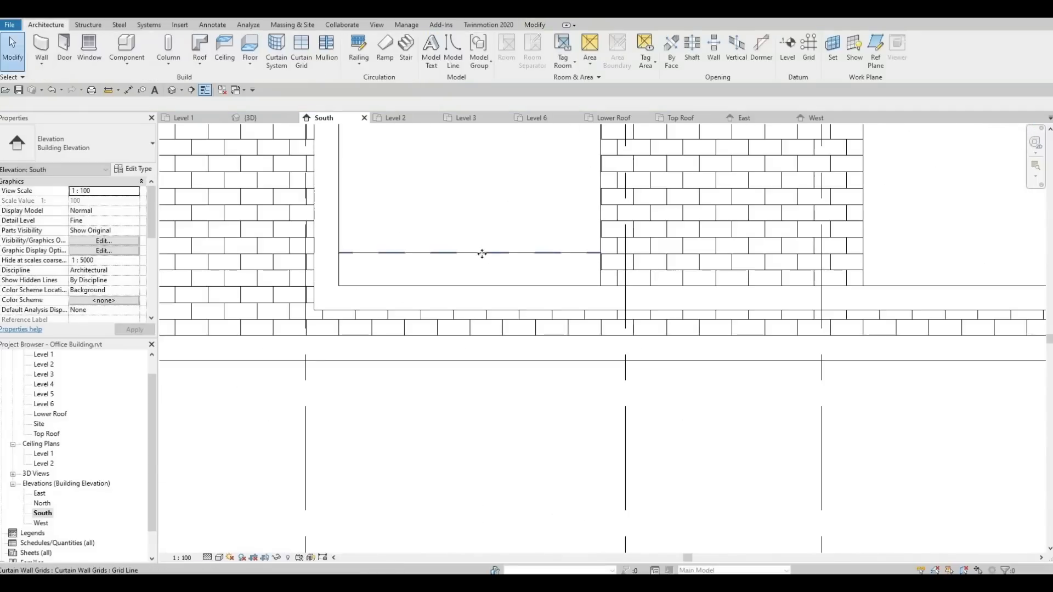
click(482, 253)
click(464, 268)
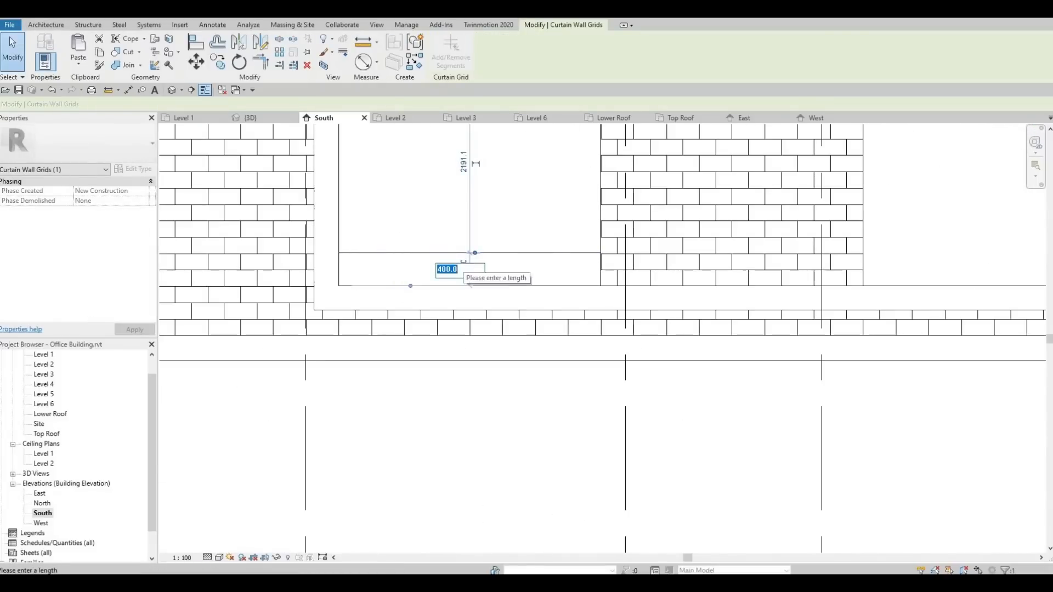
text(500)
key(Return)
click(535, 478)
Reference the lower curtain grid line's temporary dimension to Level 3 and check its distance below that level.
middle_drag(469, 164, 469, 395)
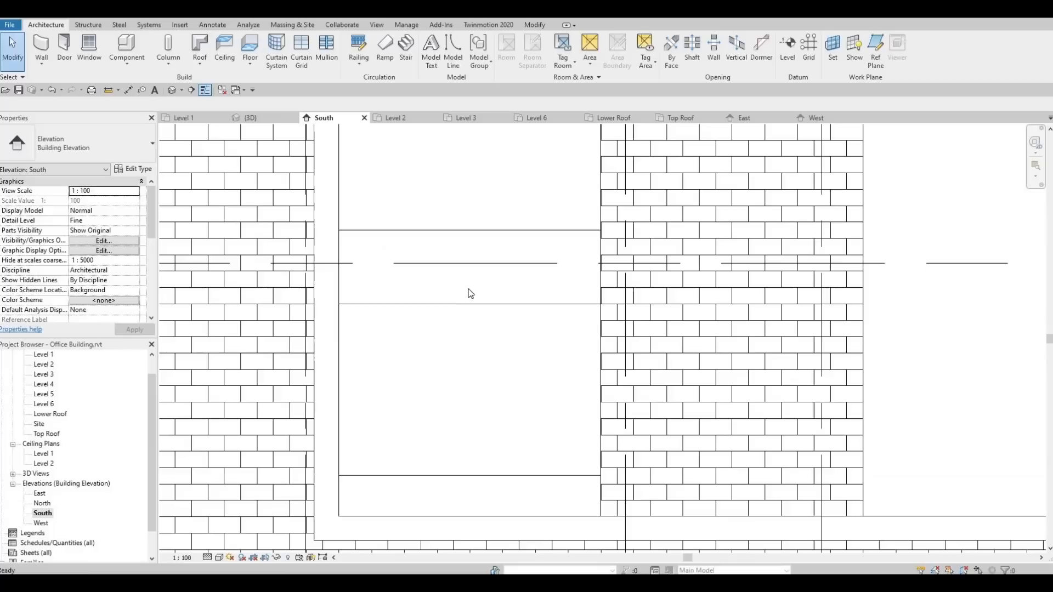
click(469, 305)
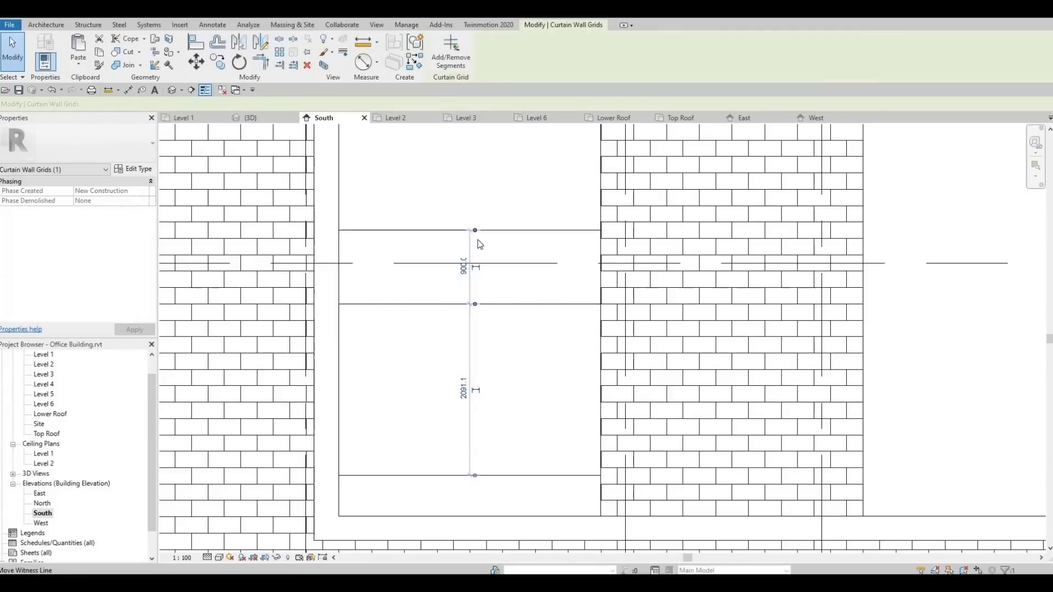
drag(471, 286, 467, 286)
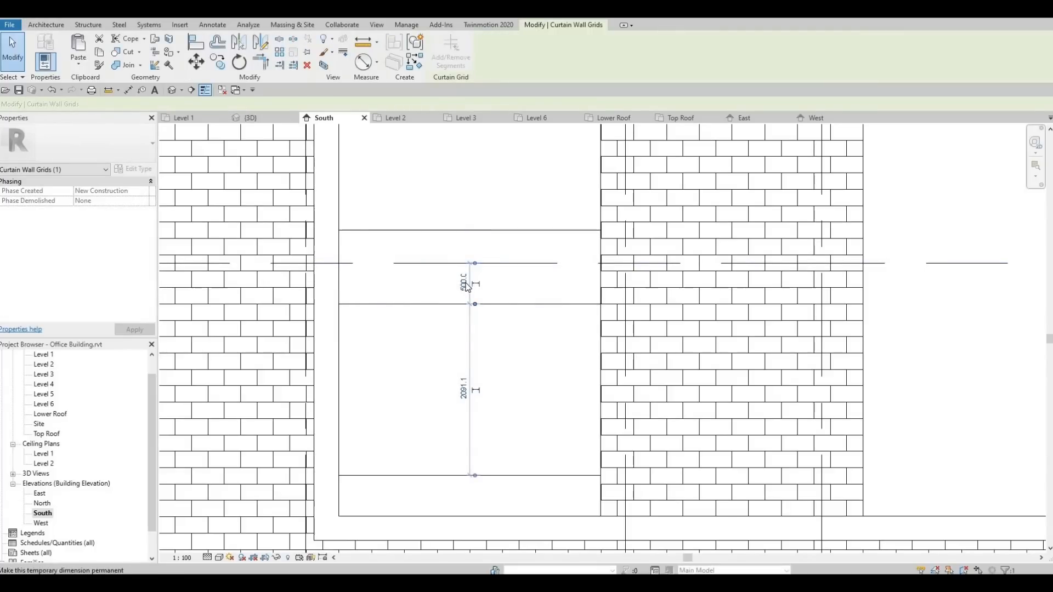
scroll(460, 286, up, 4)
scroll(470, 282, down, 3)
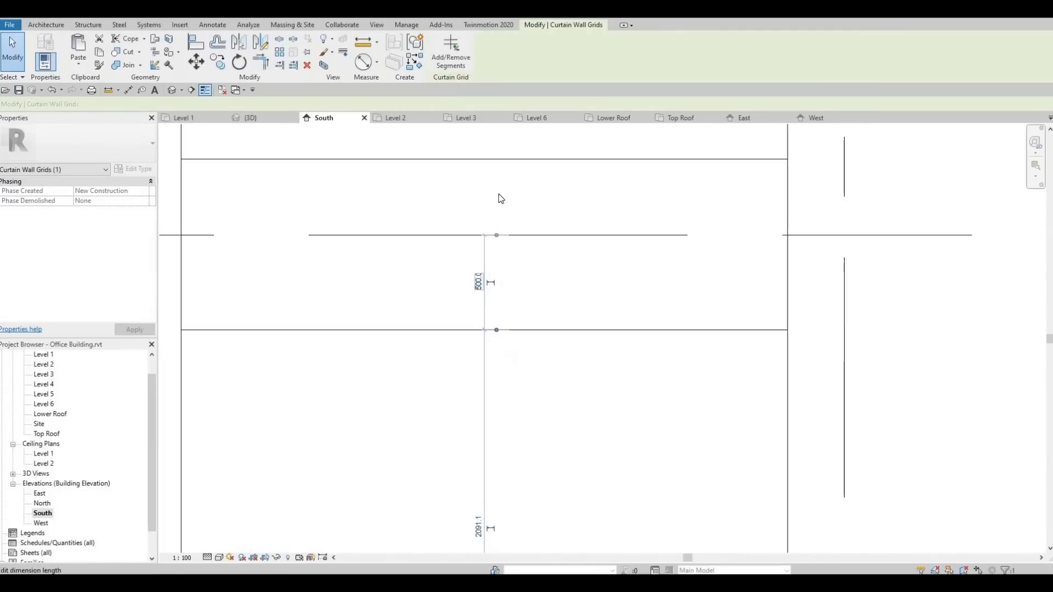
Reference the upper curtain grid line's dimension to Level 3 and set its distance above that level to 500 mm.
click(497, 198)
click(497, 199)
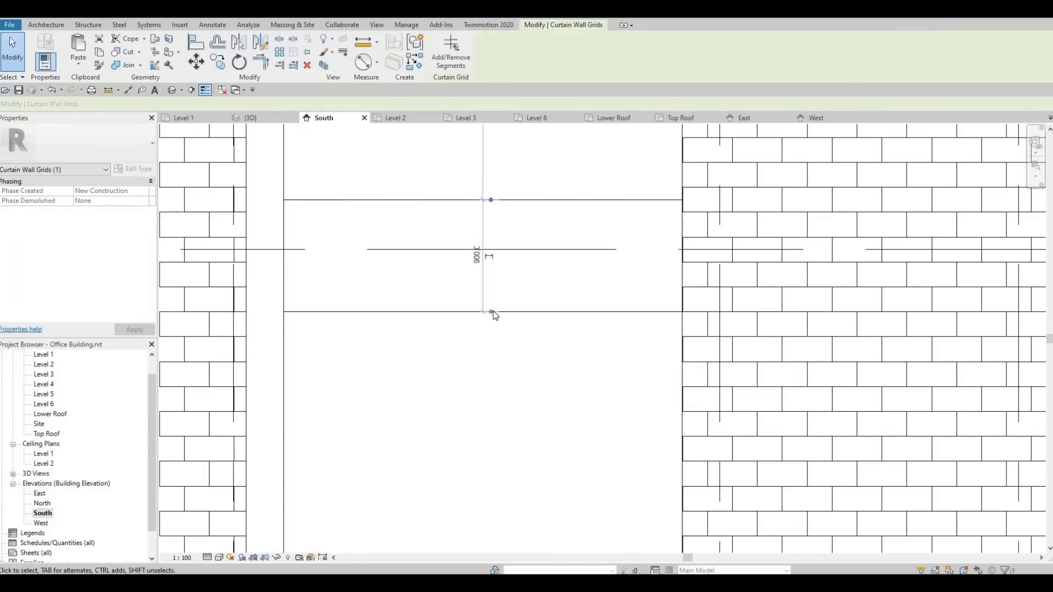
drag(513, 253, 500, 252)
click(477, 226)
text(500)
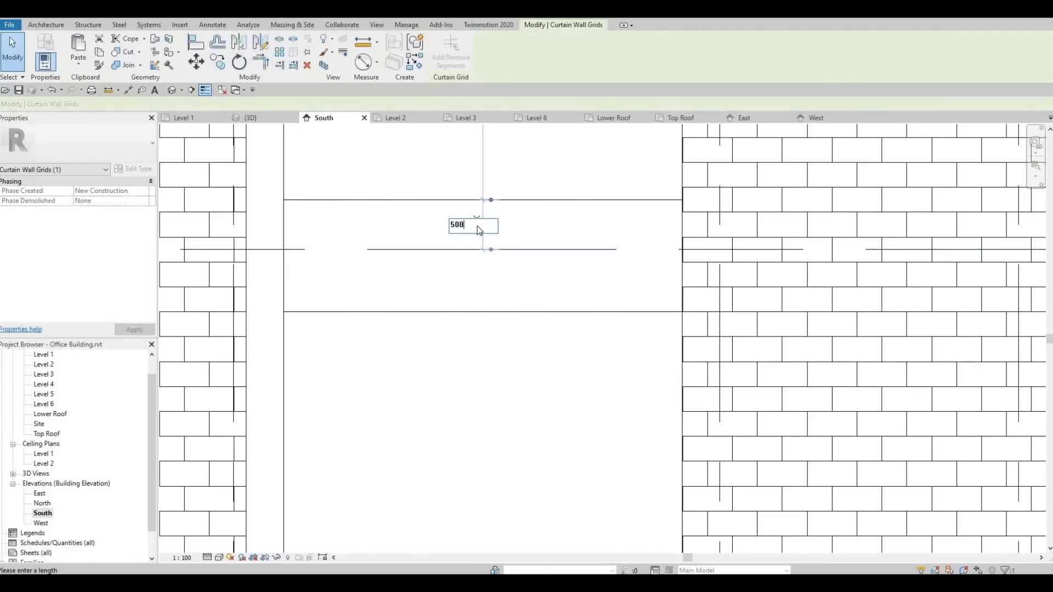
key(Return)
key(Escape)
Place horizontal curtain grid lines in the right-hand bay from near its bottom edge up to a pair about 1300 mm apart around Level 5.
scroll(477, 226, down, 5)
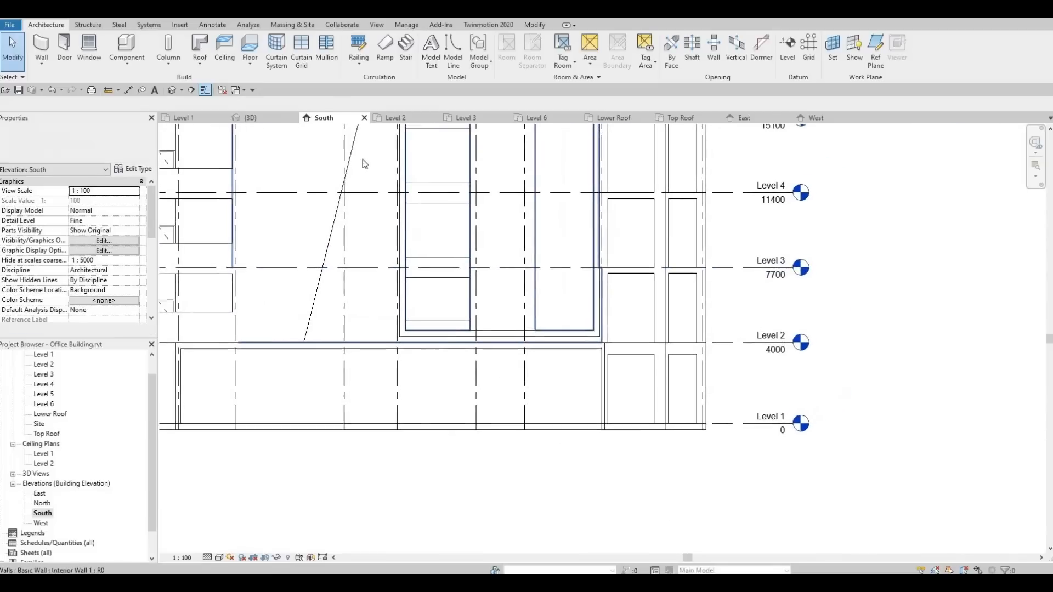
middle_drag(504, 270, 465, 303)
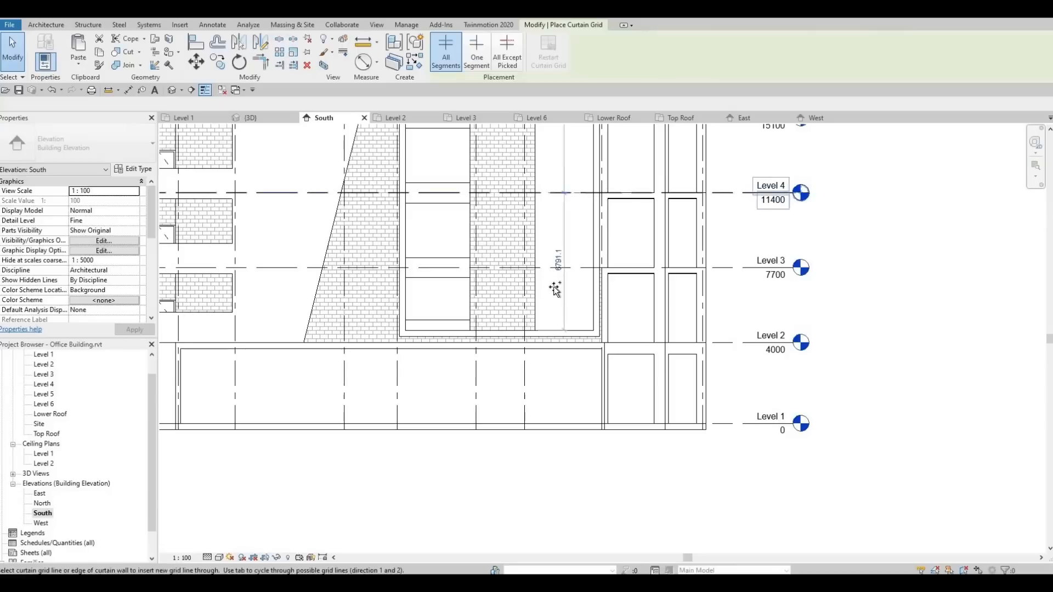
scroll(549, 337, up, 2)
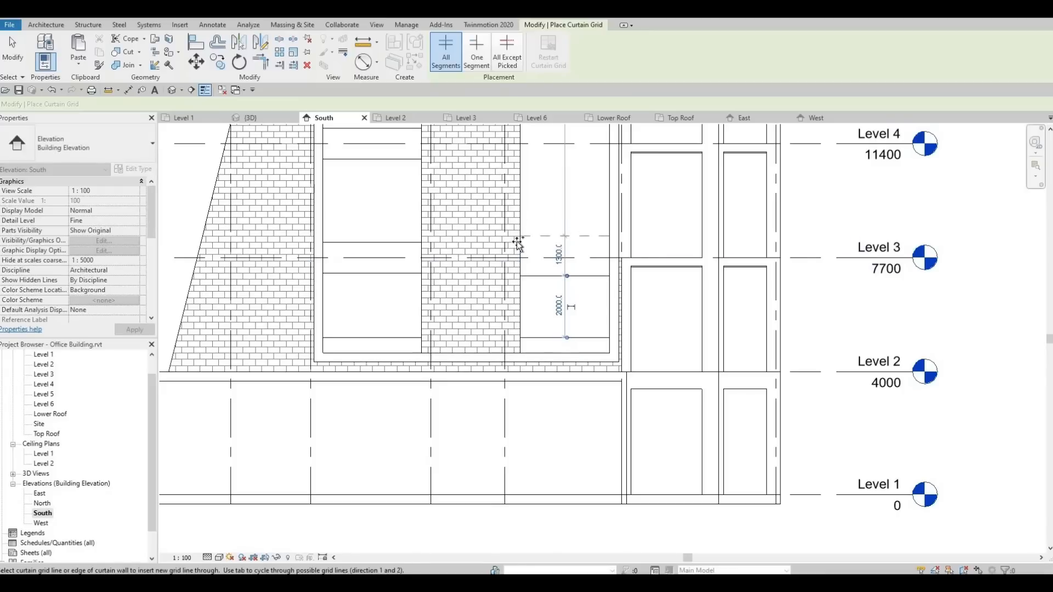
click(520, 165)
middle_drag(540, 179, 515, 257)
middle_drag(511, 167, 505, 324)
click(489, 244)
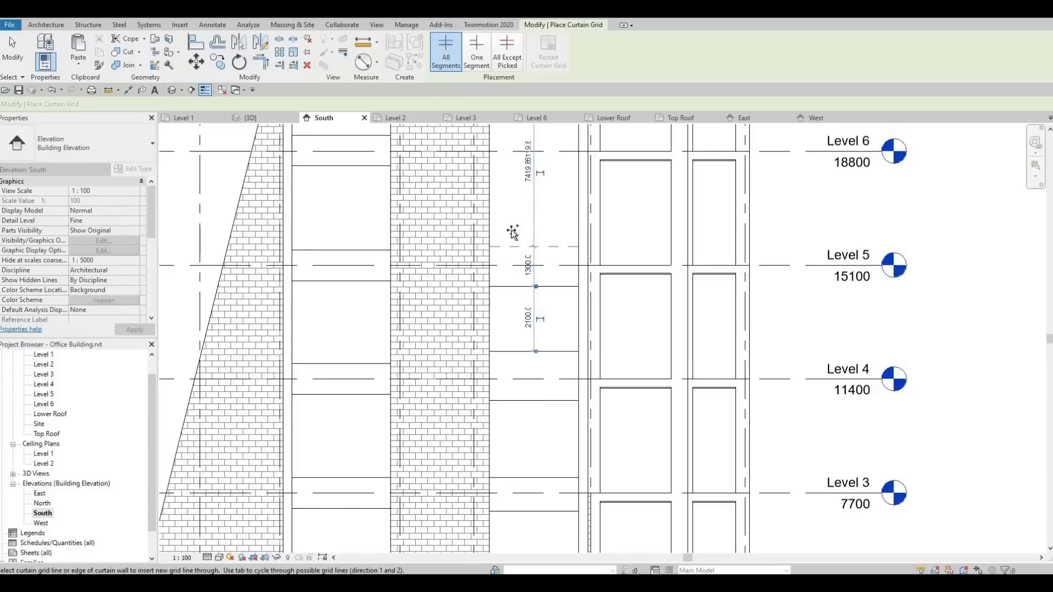
Place two grid lines about 800 mm apart around Level 6 in the right-hand bay and one 500 mm below its top edge.
middle_drag(498, 168, 482, 253)
click(473, 251)
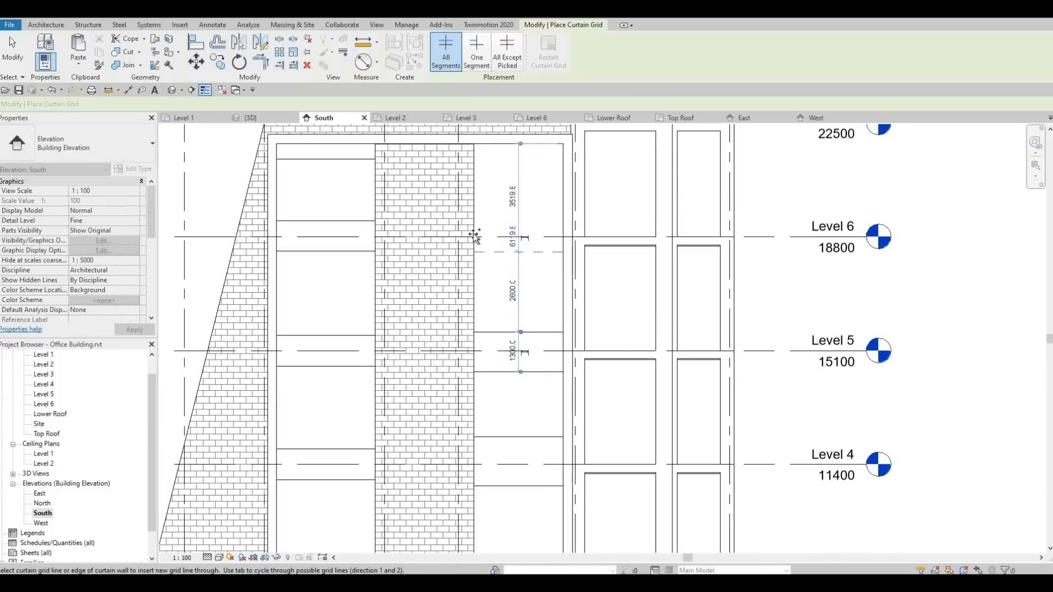
click(473, 227)
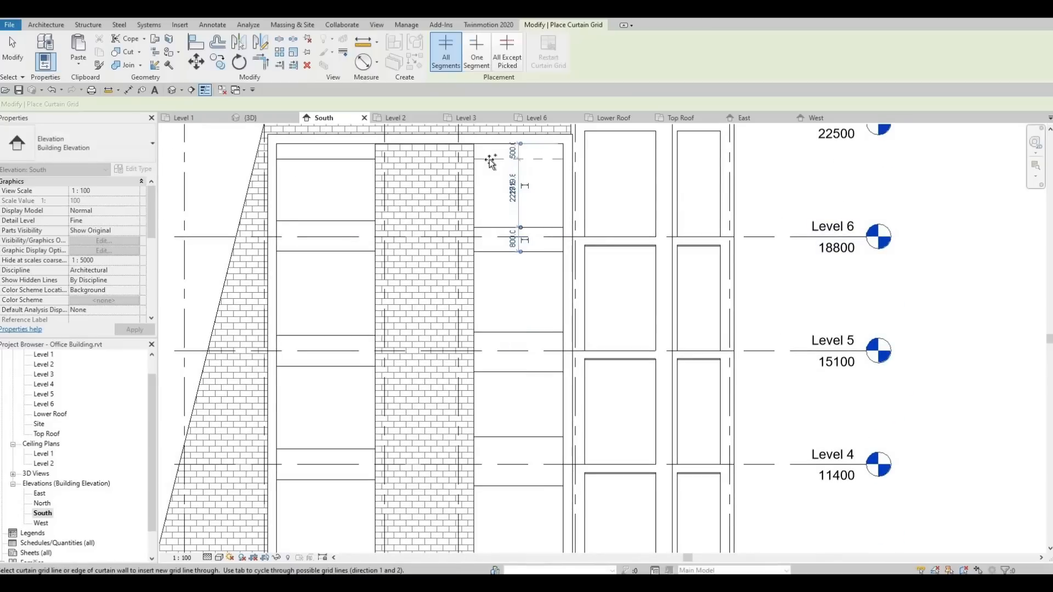
click(489, 161)
key(Escape)
key(Escape)
Align the right-hand bay's two Level 6 curtain grid lines with the matching lines in the left-hand bay.
scroll(486, 167, up, 3)
scroll(486, 168, down, 2)
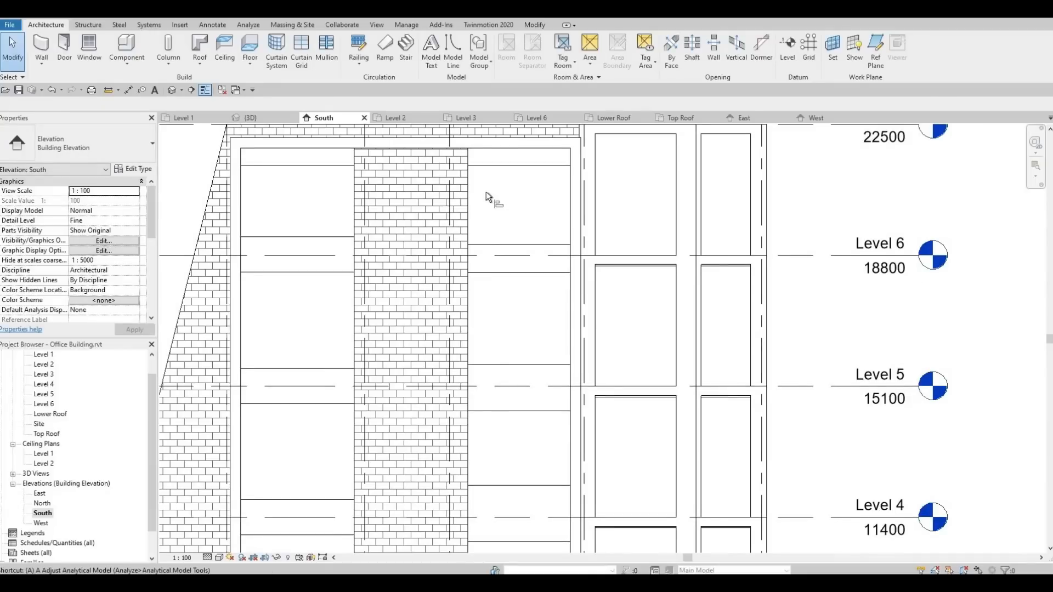
key(l)
click(325, 164)
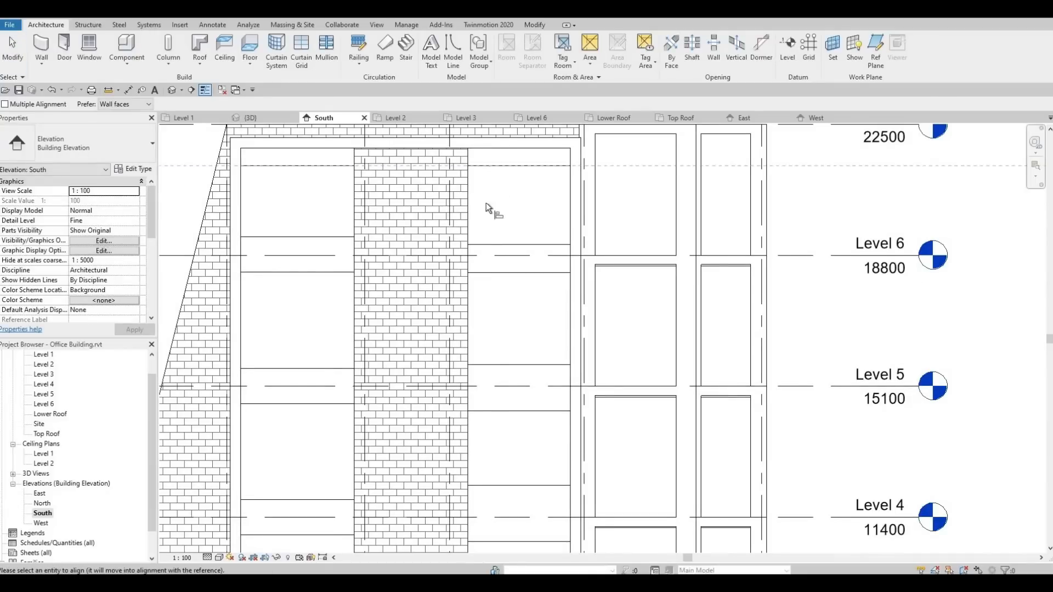
click(324, 237)
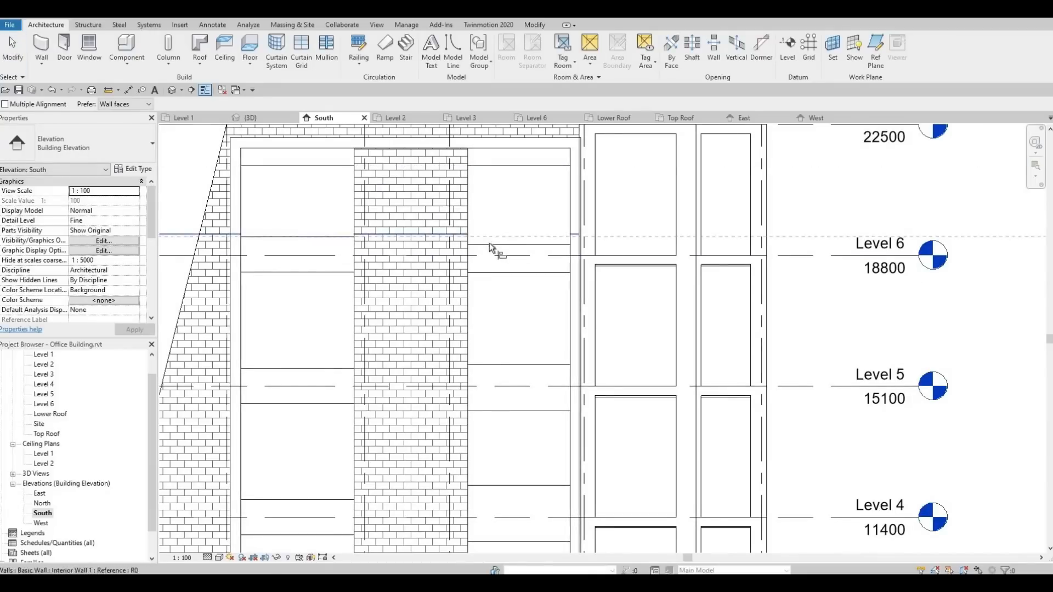
click(489, 244)
click(379, 273)
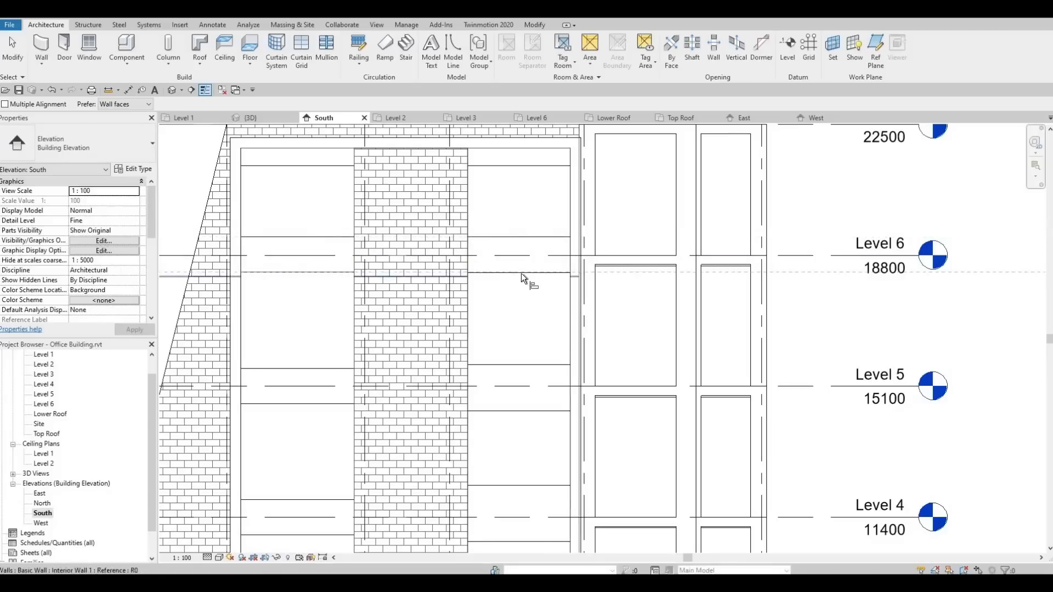
click(521, 273)
Align the right-hand bay's two Level 5 curtain grid lines with the matching lines in the left-hand bay.
middle_drag(545, 299, 562, 199)
click(363, 269)
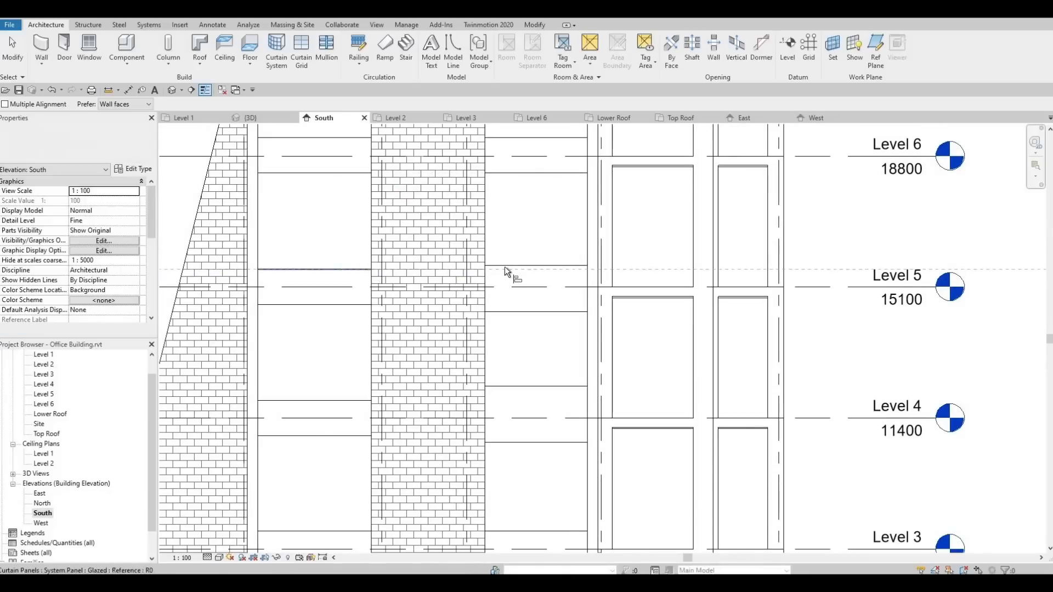
click(505, 267)
click(336, 304)
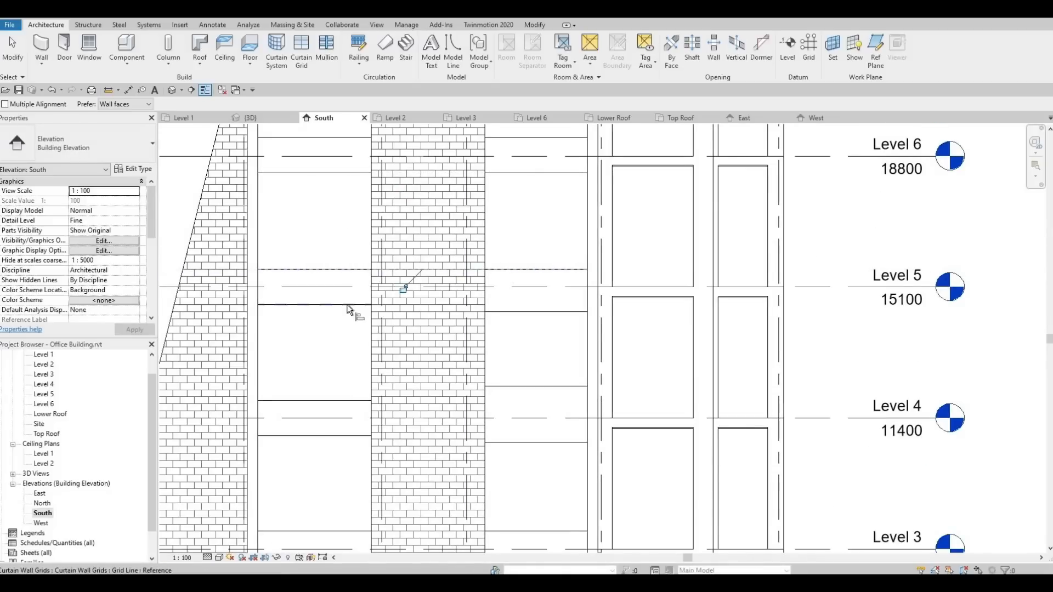
click(518, 312)
Align the right-hand bay's two Level 4 curtain grid lines with the matching lines in the left-hand bay.
click(340, 400)
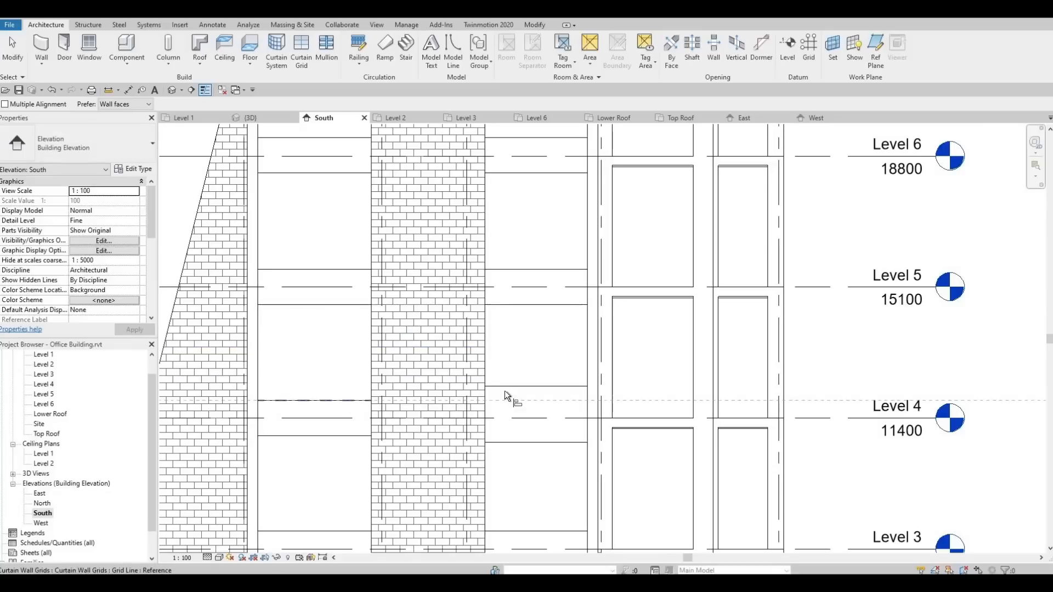
click(506, 388)
middle_drag(366, 523, 390, 324)
Align the right-hand bay's two Level 3 curtain grid lines and its lowest grid line with those in the left-hand bay.
click(378, 321)
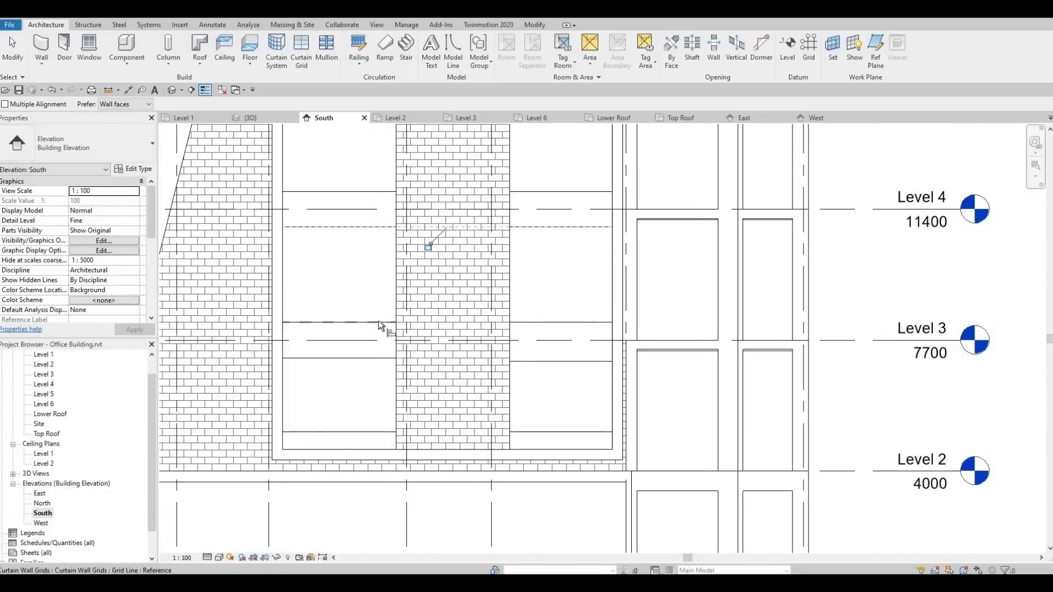
click(331, 358)
click(532, 361)
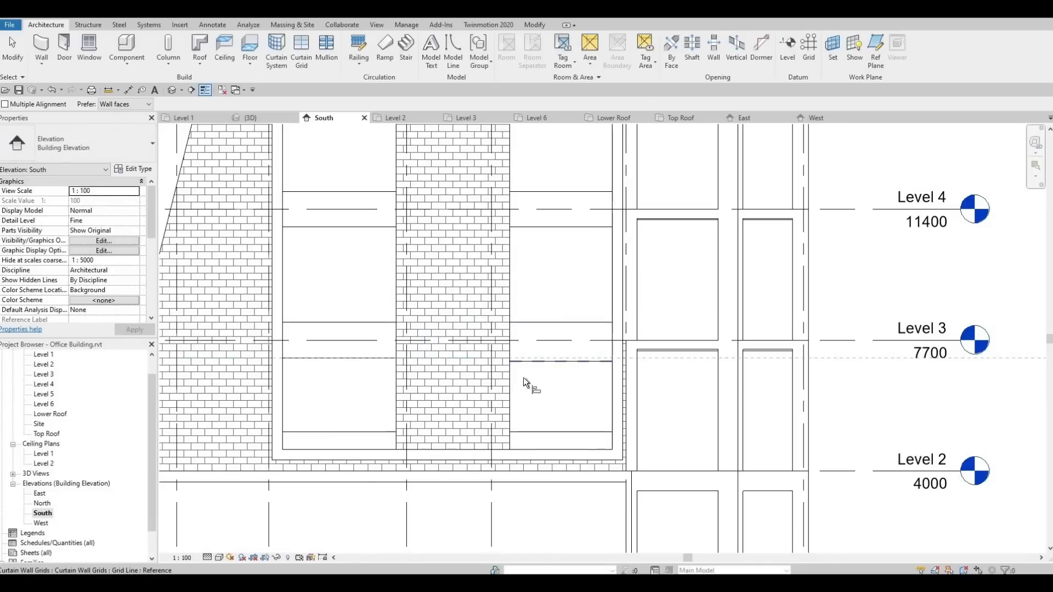
click(386, 433)
click(523, 432)
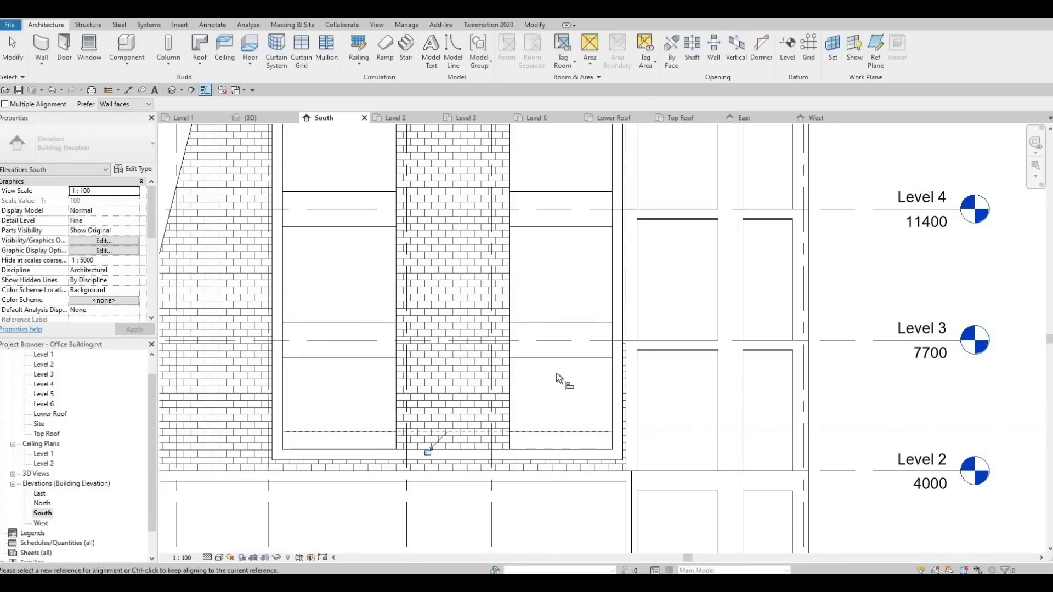
scroll(557, 376, down, 2)
middle_drag(527, 367, 522, 385)
key(Escape)
Place a full-height vertical curtain grid line at the midpoint of each of the two curtain wall bays.
middle_drag(532, 287, 535, 402)
scroll(536, 402, down, 1)
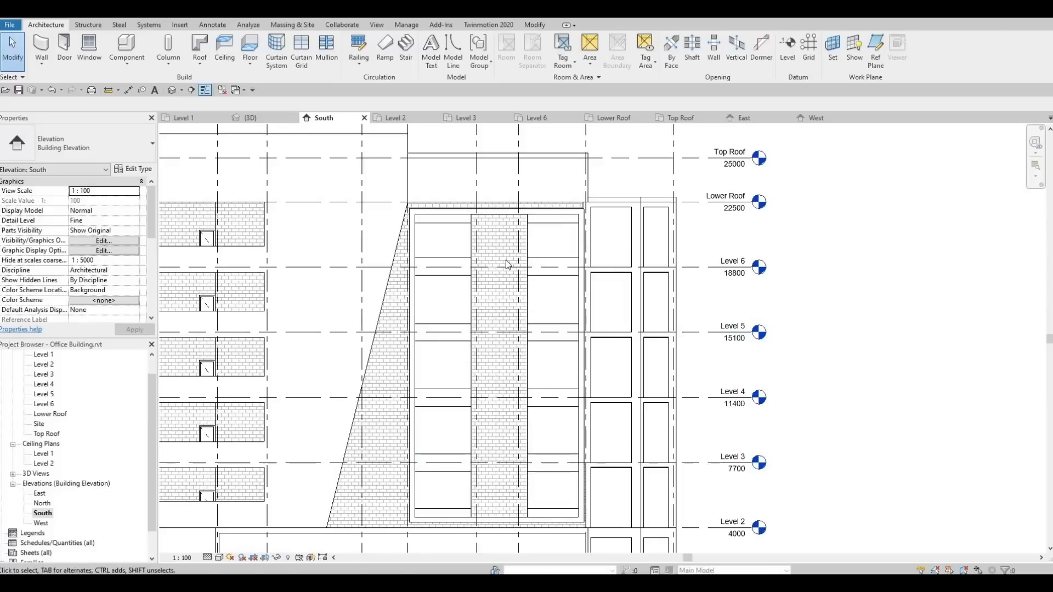
click(302, 53)
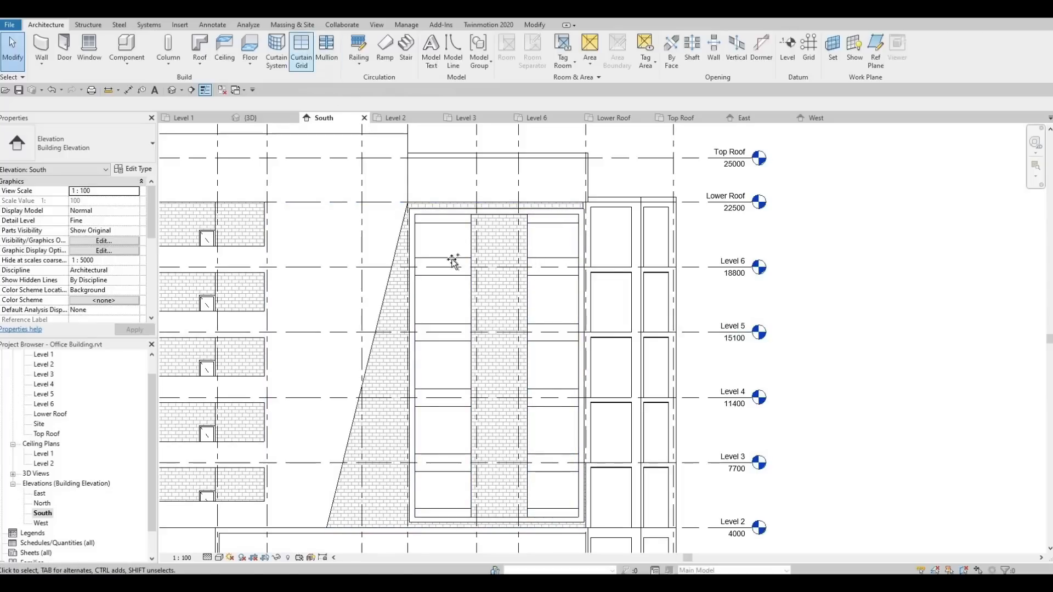
click(439, 221)
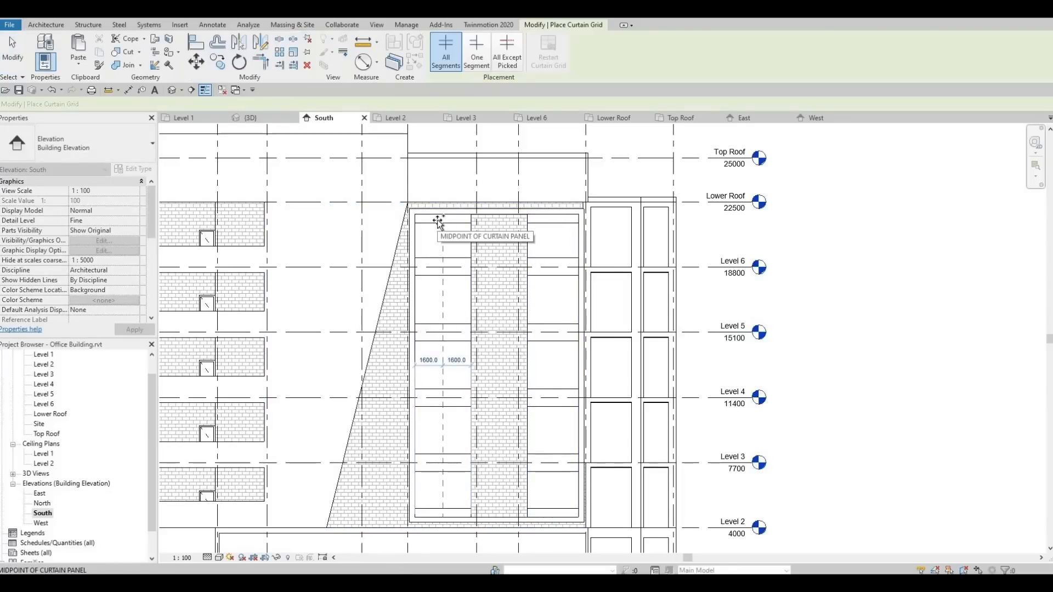
click(553, 217)
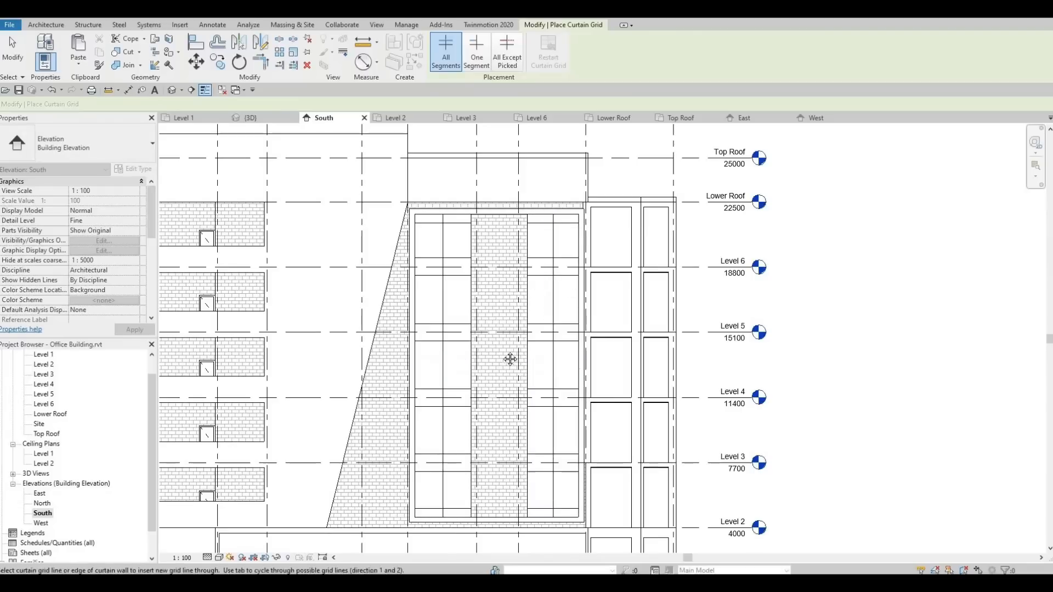
key(Escape)
key(Escape)
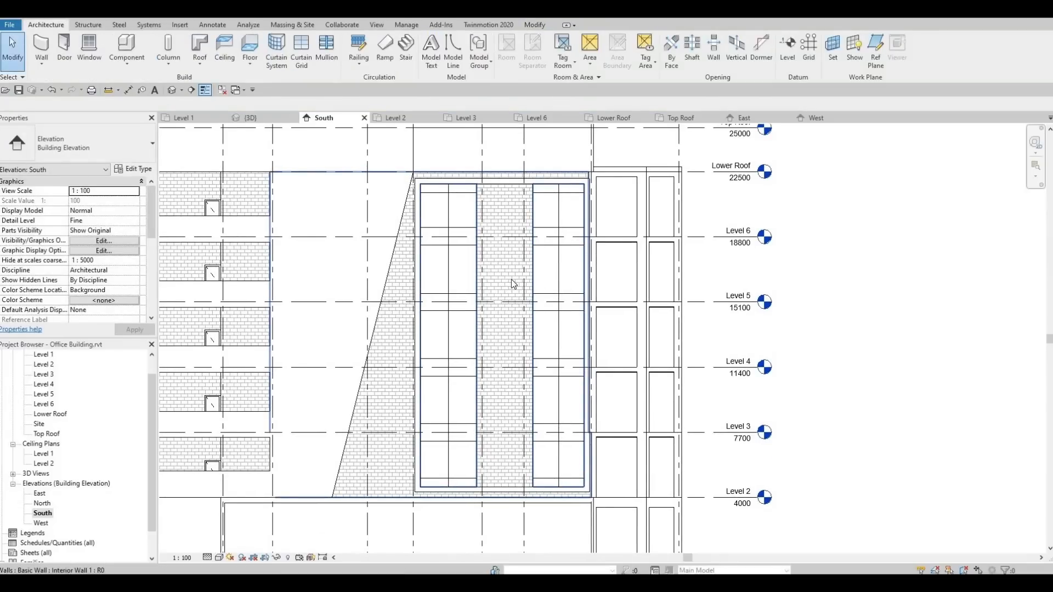
Place Rectangular Mullion 50mm x 150mm on all grid lines of both curtain wall bays.
click(334, 54)
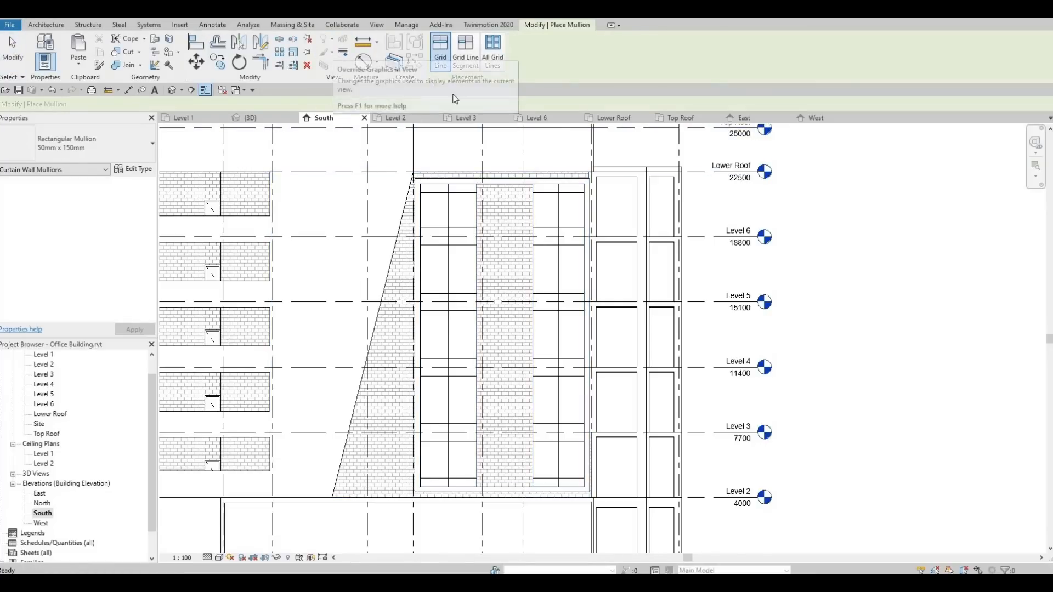
click(466, 61)
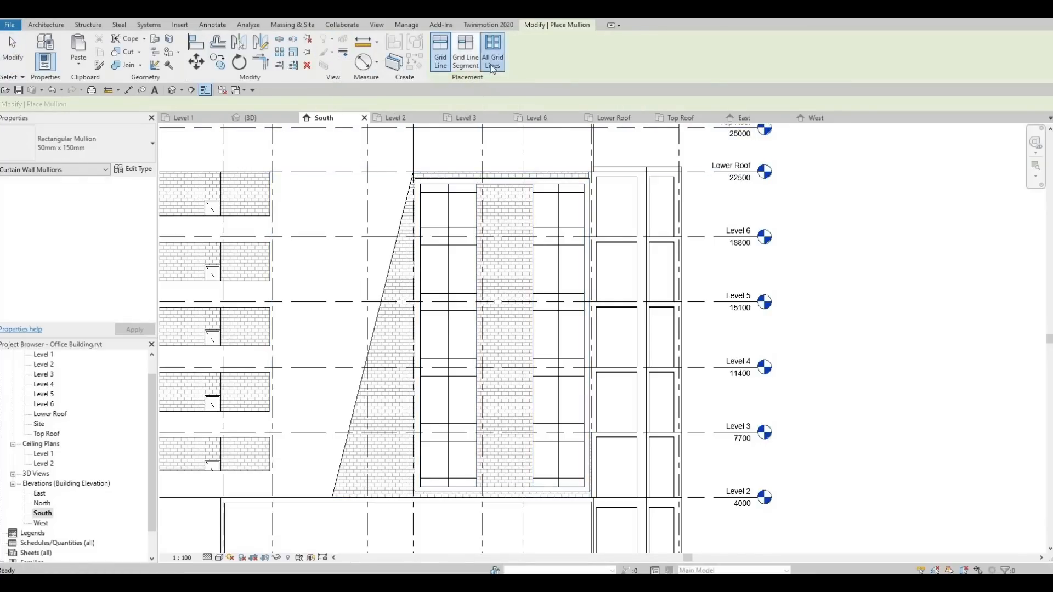
click(492, 67)
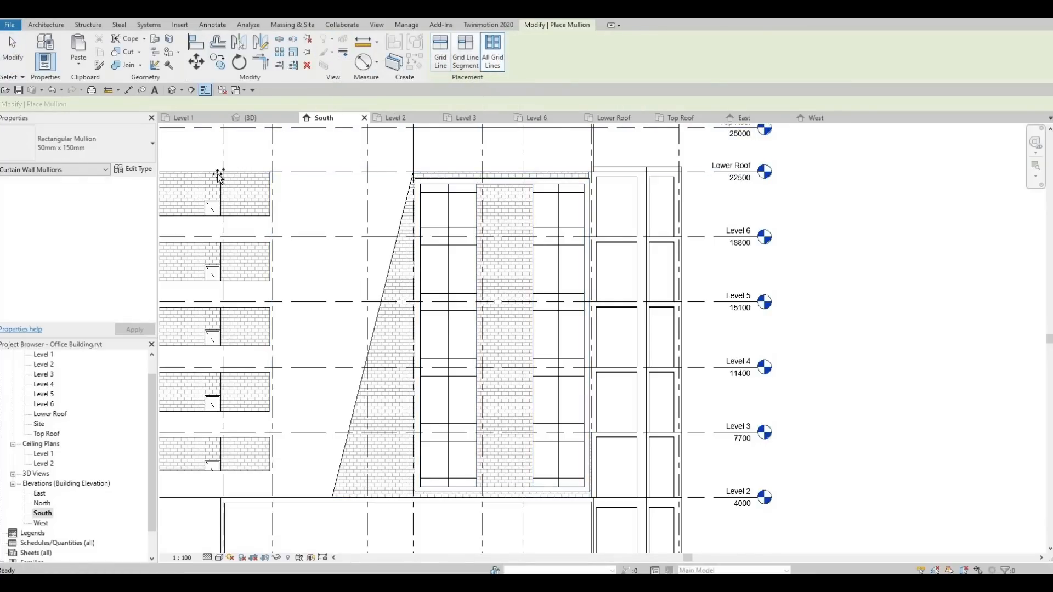
click(113, 151)
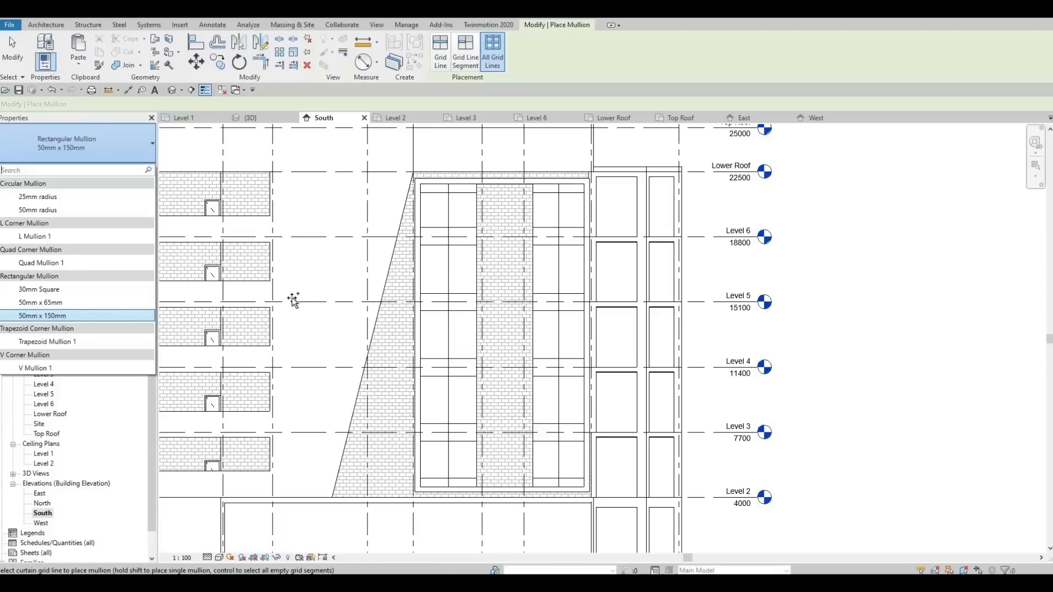
click(460, 262)
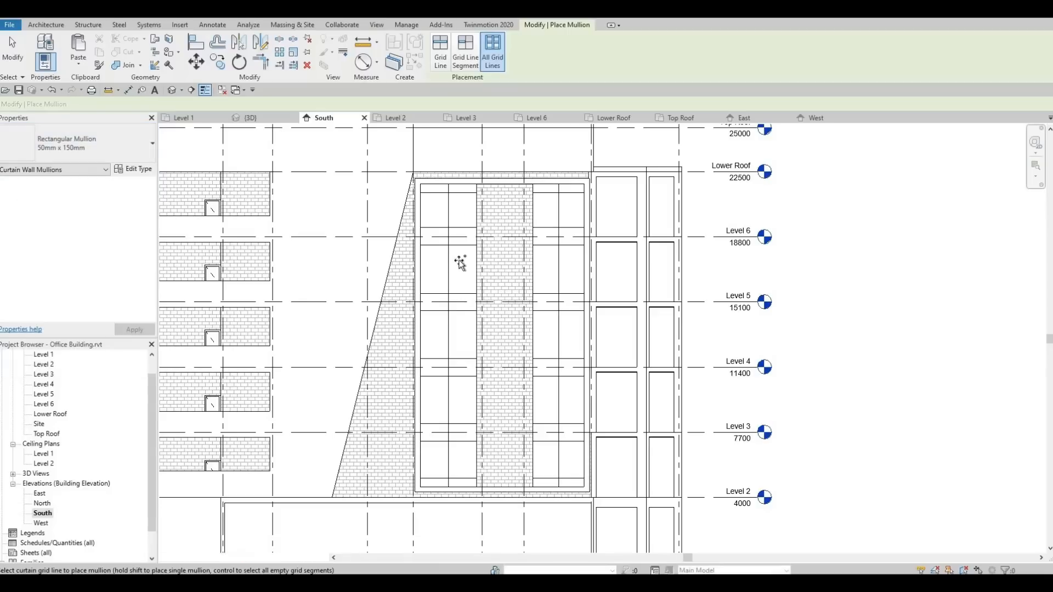
click(529, 343)
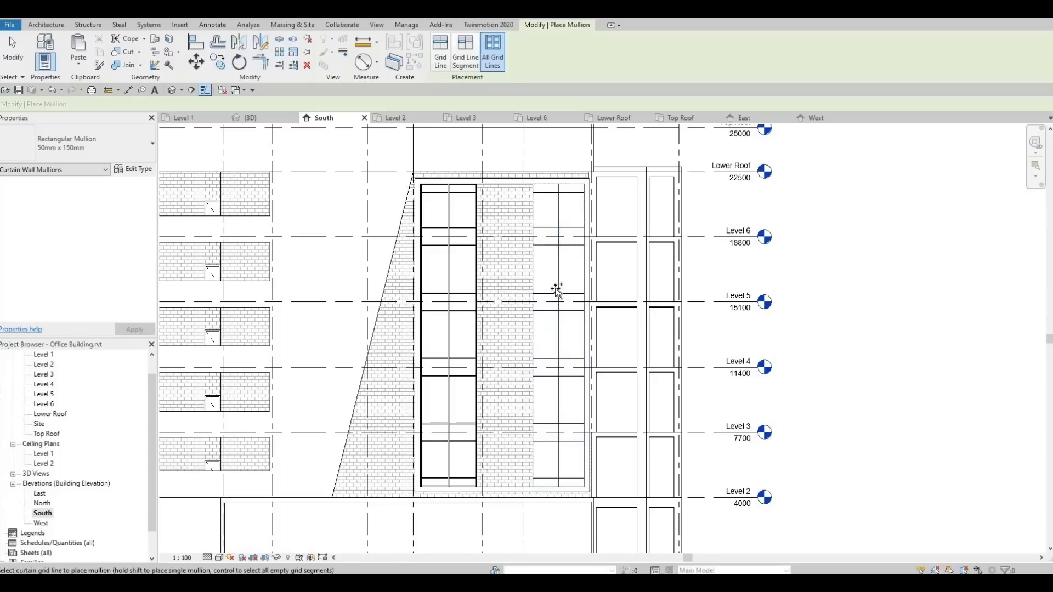
click(542, 357)
middle_drag(542, 357, 471, 314)
key(Escape)
key(Escape)
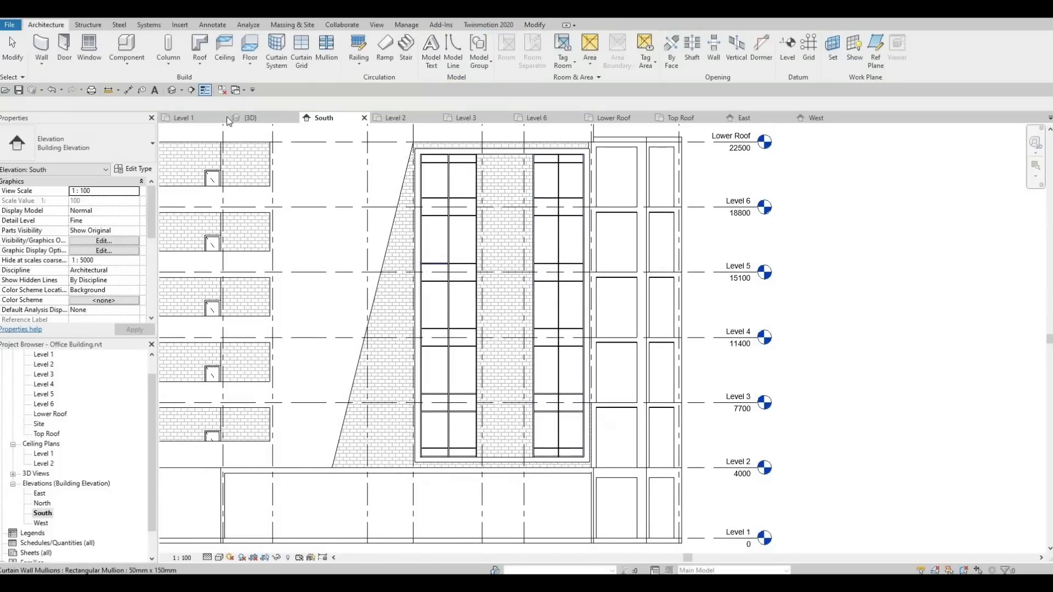
Open the 3D view and examine the mullions and lower panels of the two curtain wall bays from the front.
click(172, 90)
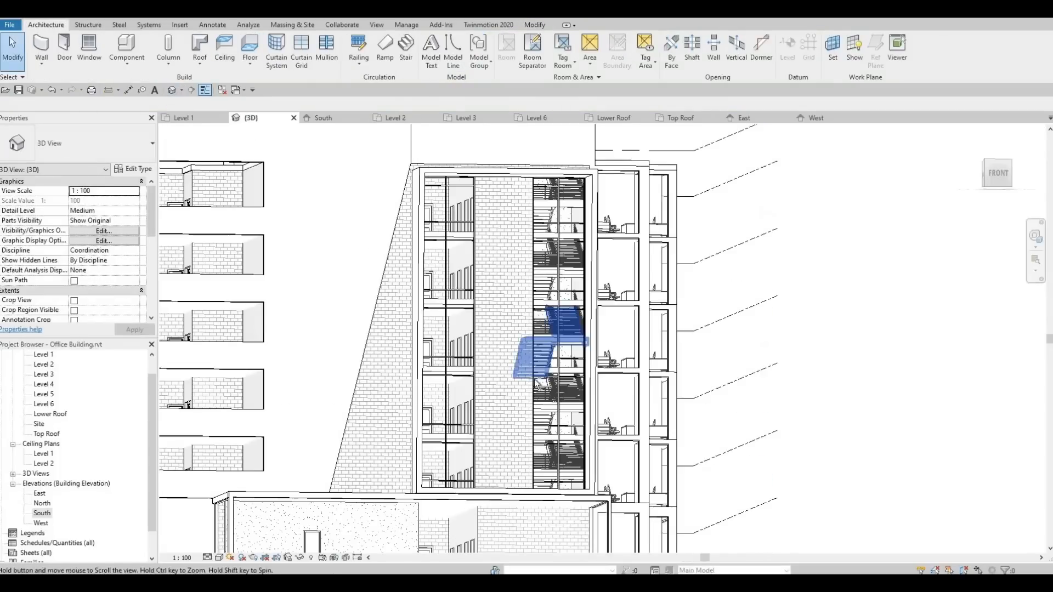
mouse_move(556, 352)
shift+middle_down()
mouse_move(574, 442)
mouse_move(552, 470)
mouse_move(458, 505)
mouse_move(435, 529)
mouse_move(494, 400)
mouse_move(523, 449)
mouse_move(621, 396)
mouse_move(570, 478)
shift+middle_up()
scroll(507, 415, up, 3)
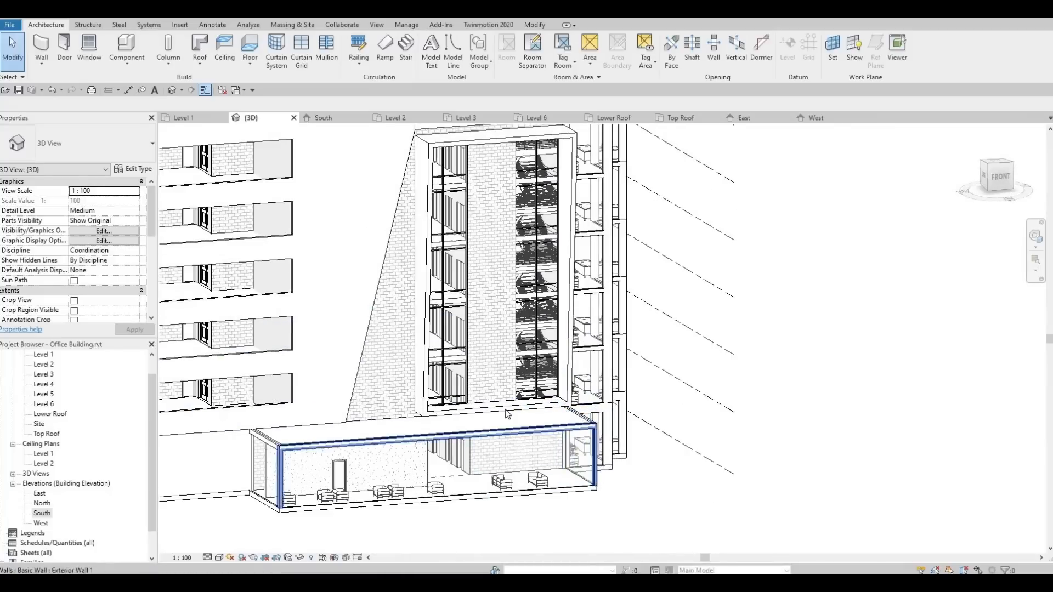
middle_drag(527, 430, 519, 456)
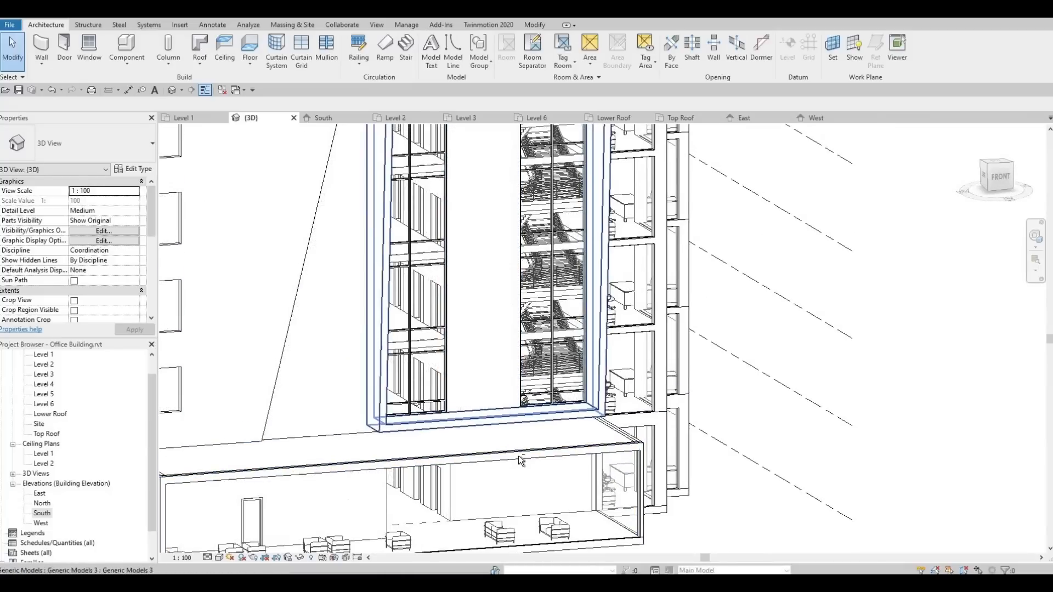
shift+middle_drag(437, 499, 435, 364)
scroll(416, 228, up, 4)
scroll(417, 227, up, 2)
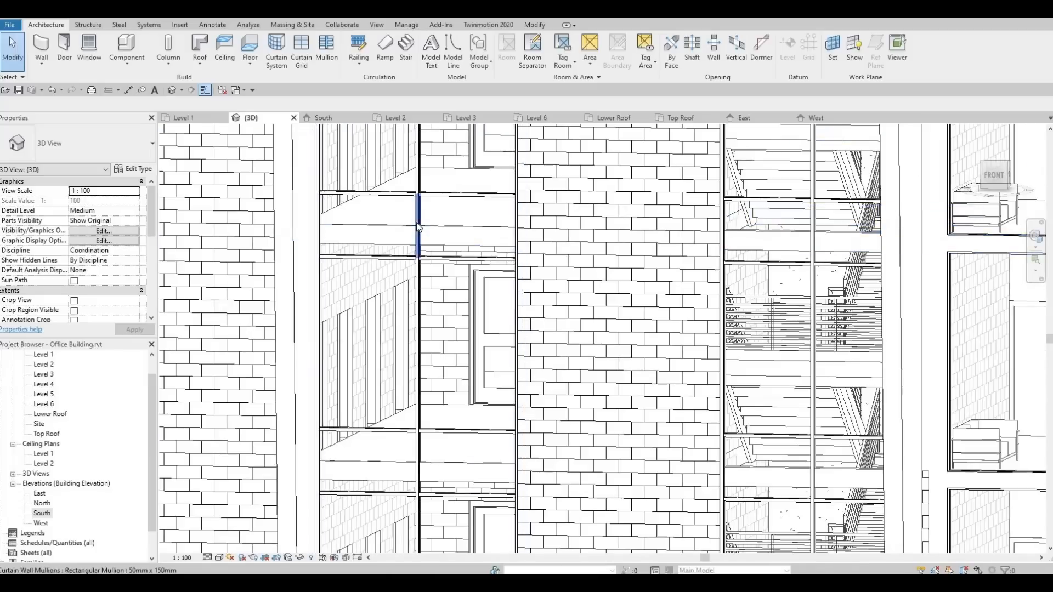
scroll(428, 226, down, 4)
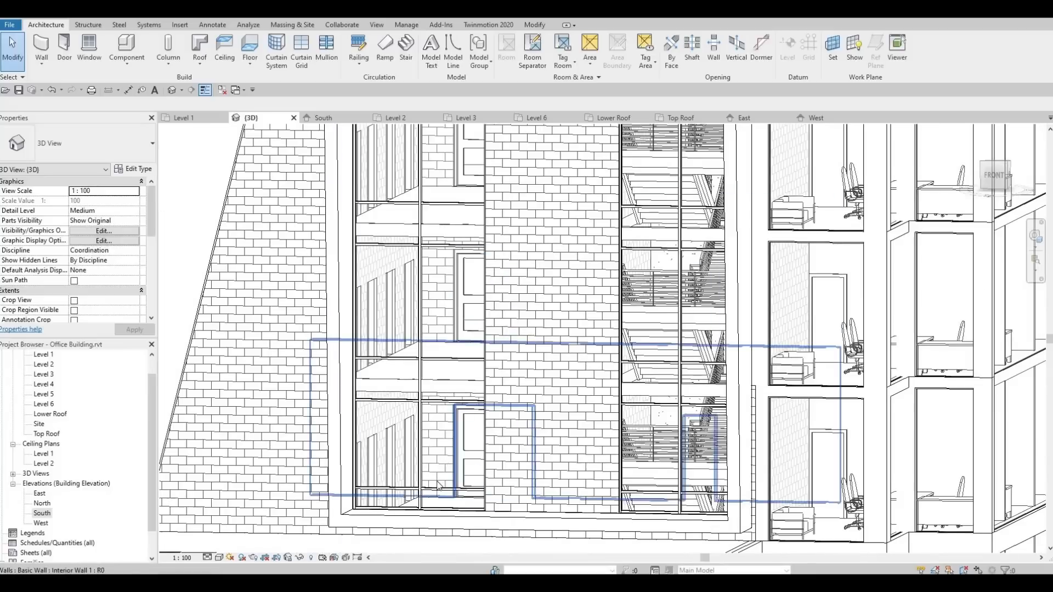
scroll(500, 378, up, 5)
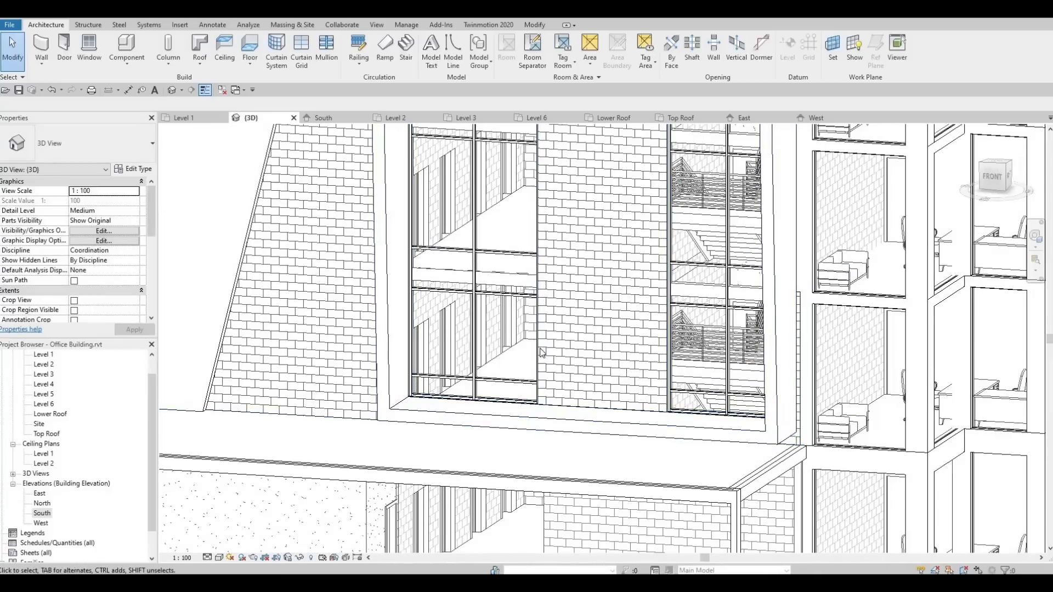
mouse_move(532, 402)
middle_down()
mouse_move(543, 380)
mouse_move(566, 402)
mouse_move(565, 419)
mouse_move(540, 394)
middle_up()
scroll(532, 392, down, 2)
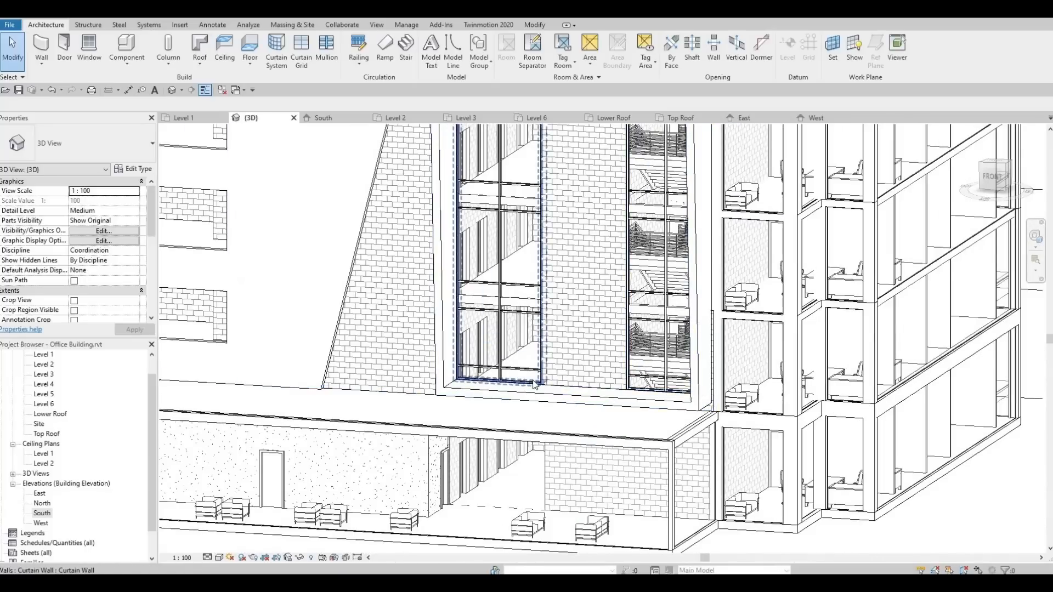
scroll(535, 384, up, 2)
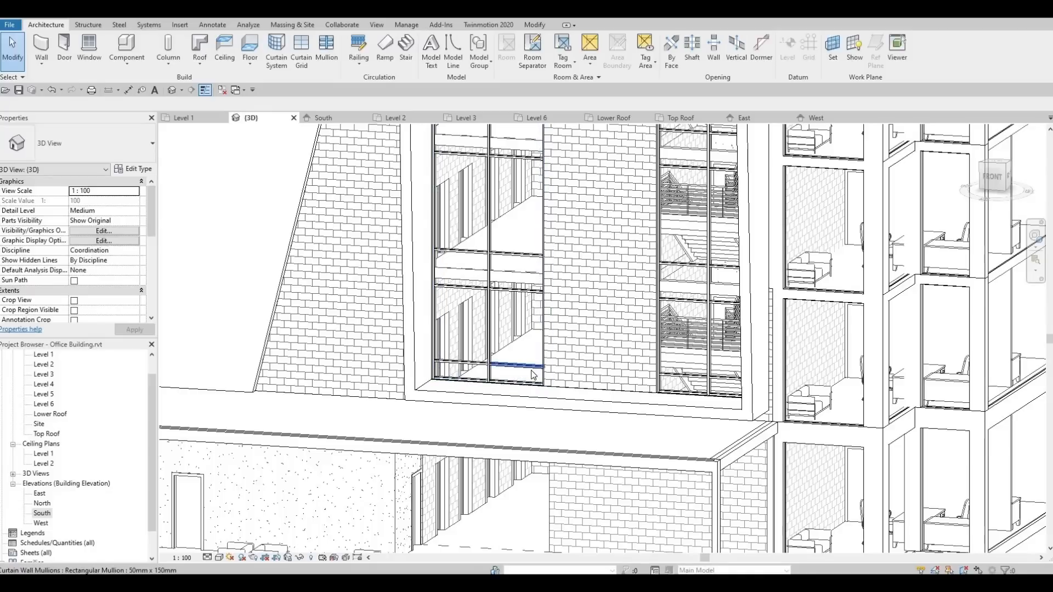
scroll(537, 372, up, 1)
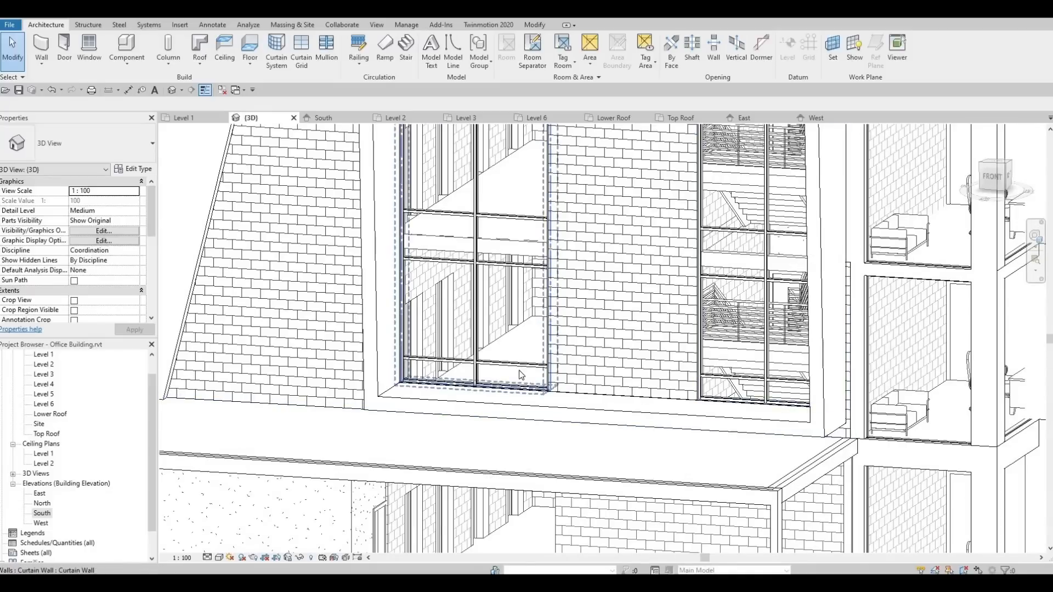
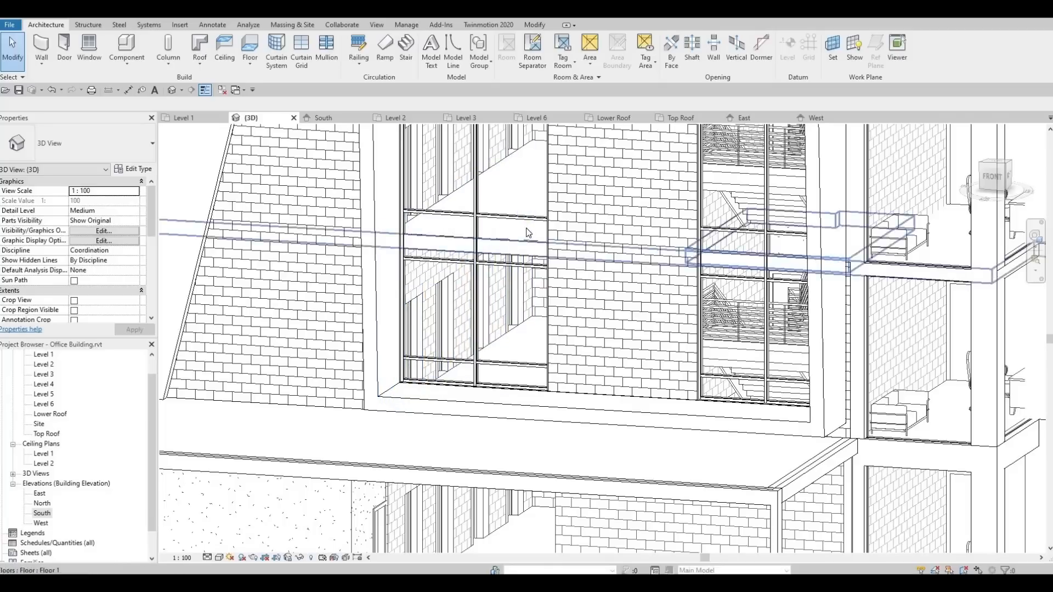
middle_drag(527, 251, 523, 260)
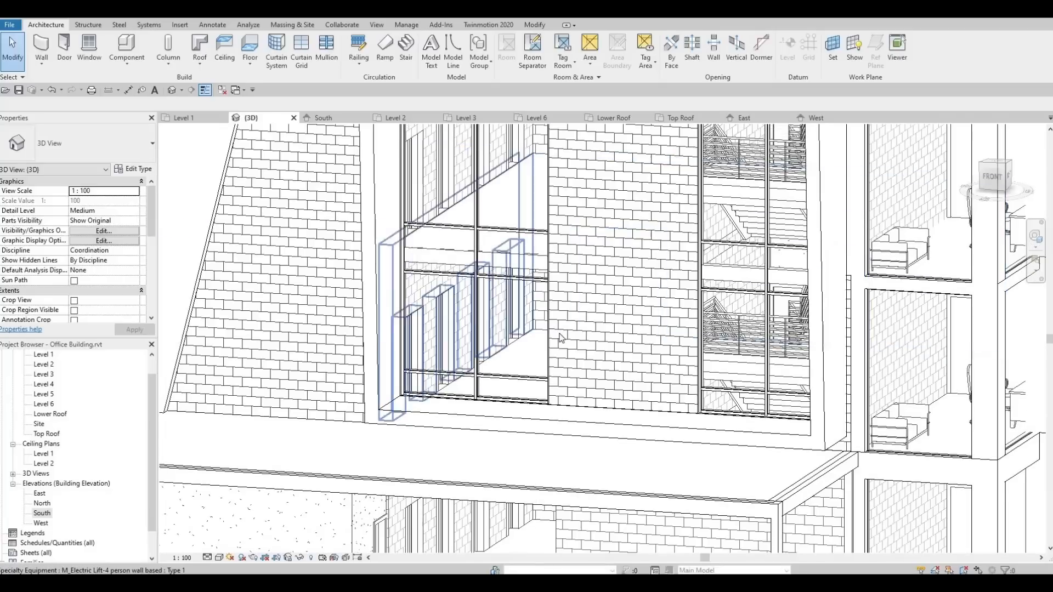
middle_drag(515, 381, 513, 369)
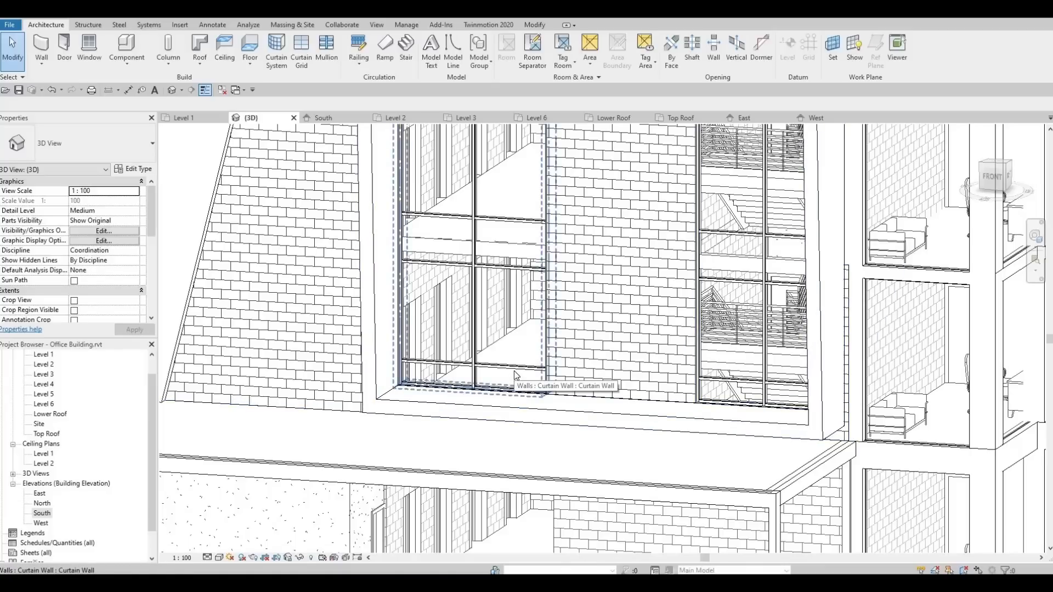
Duplicate the System Panel type of the left-hand bay's bottom right glazed panel as Glazed 2.
key(Tab)
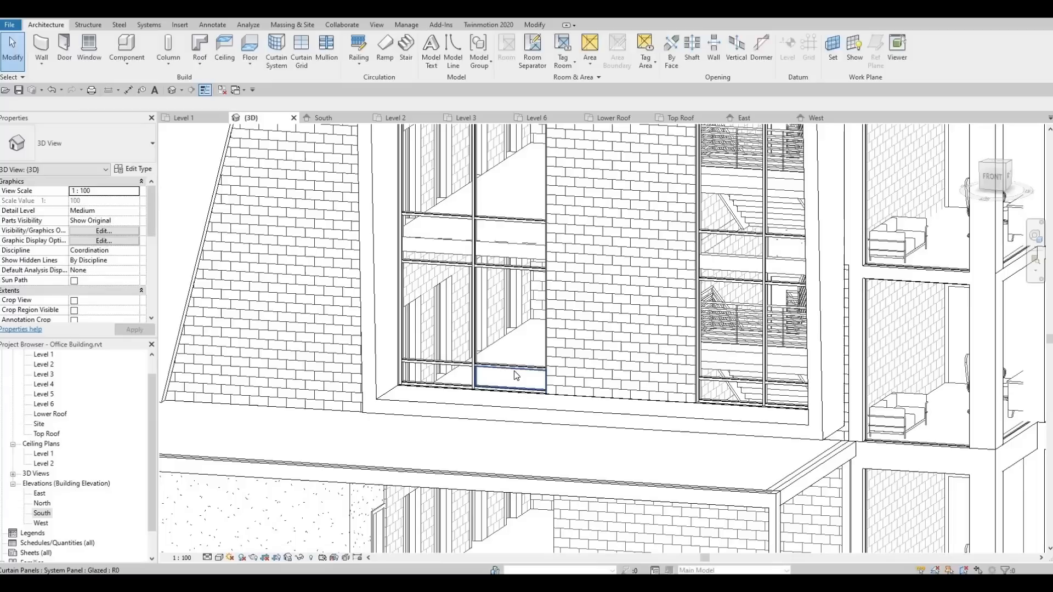
click(514, 372)
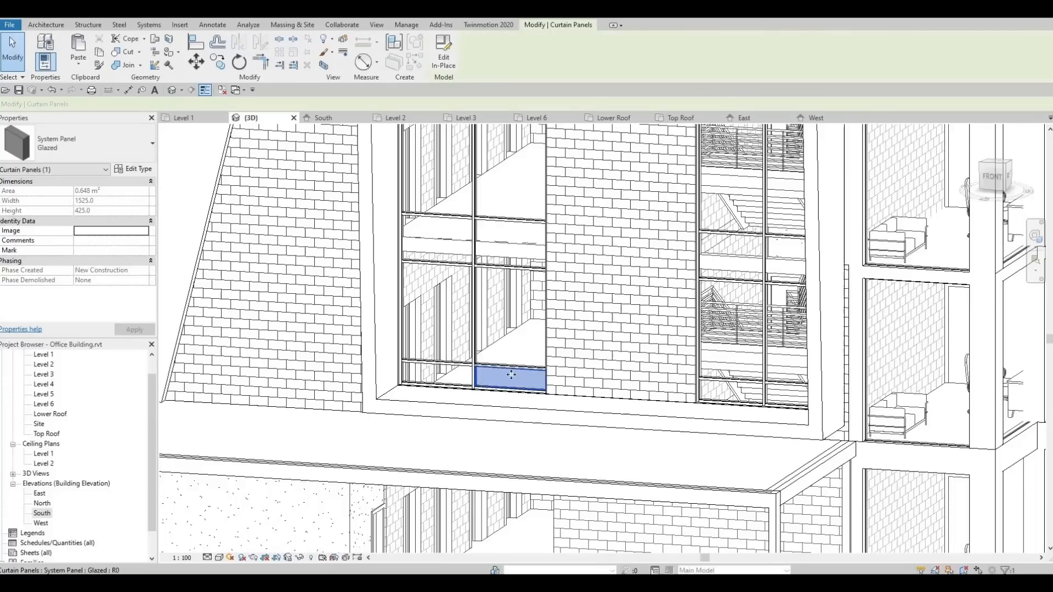
click(137, 169)
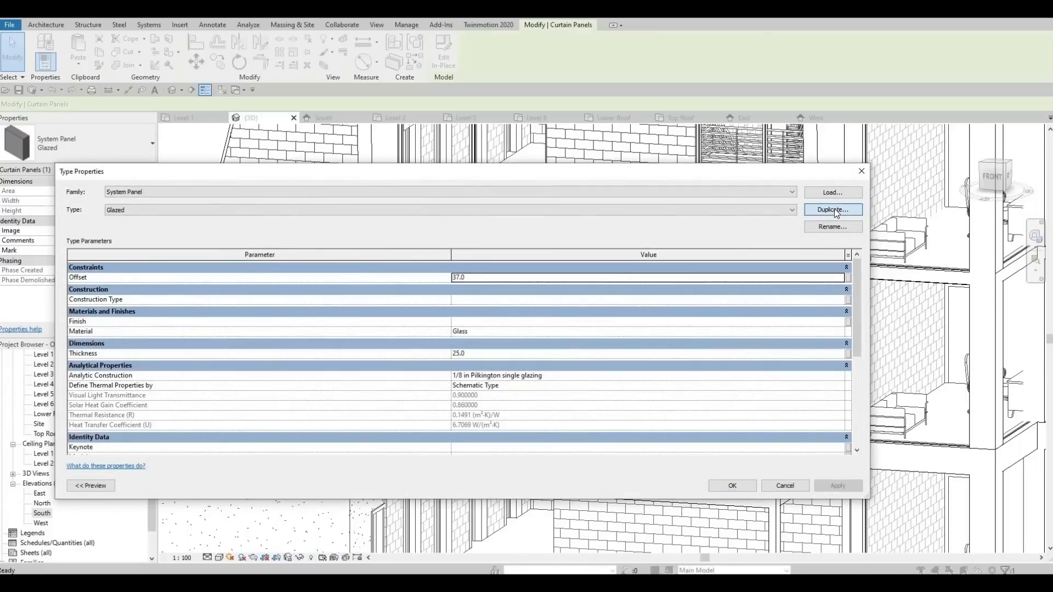
click(834, 209)
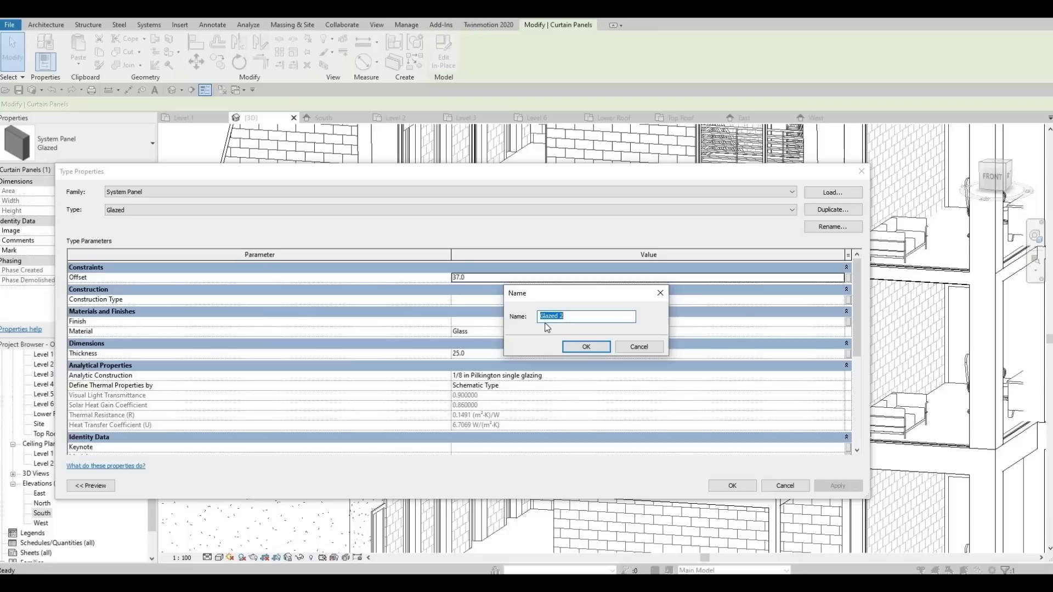
click(575, 351)
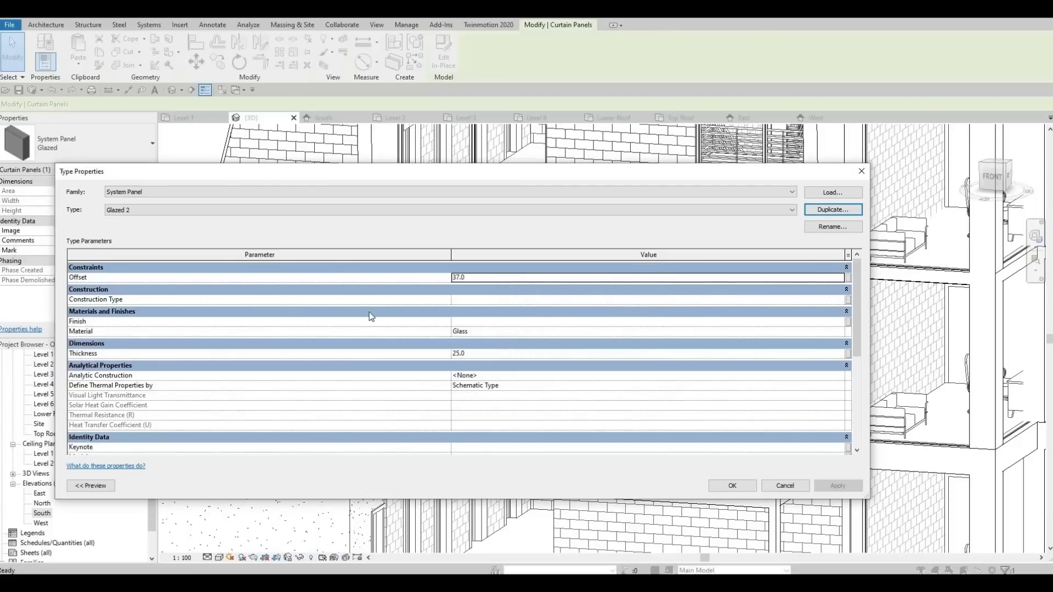
Set the Glazed 2 panel type's material to Glass, Green, added from the Glass category of the AEC Materials library.
click(841, 330)
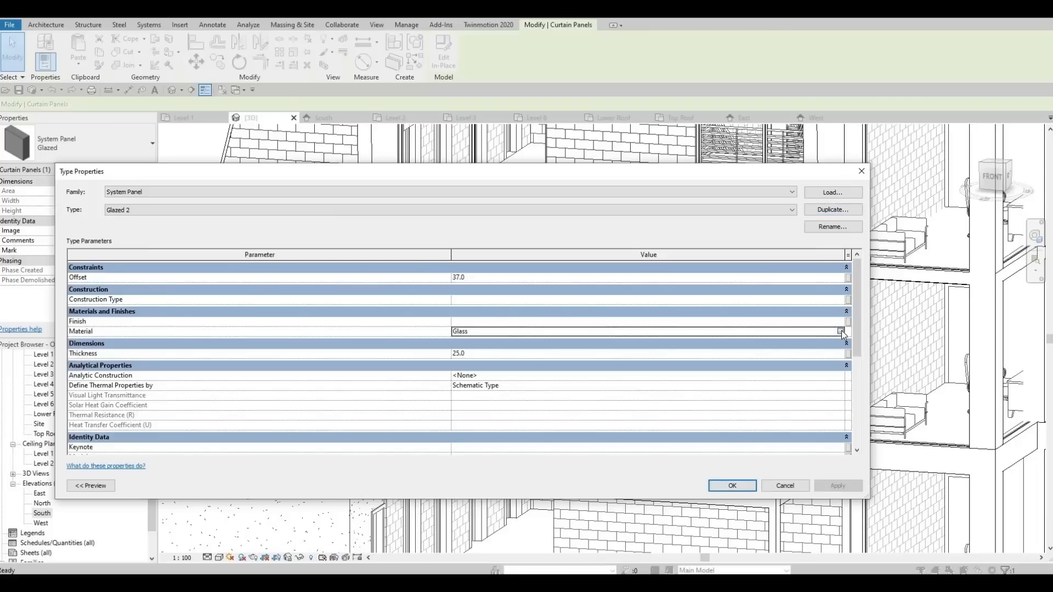
click(842, 330)
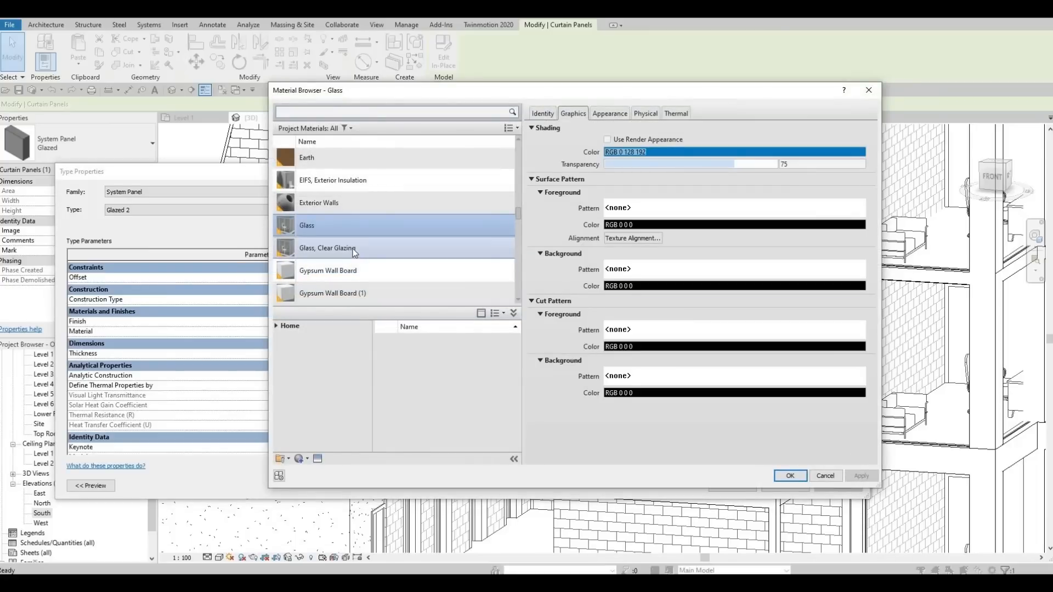
click(277, 328)
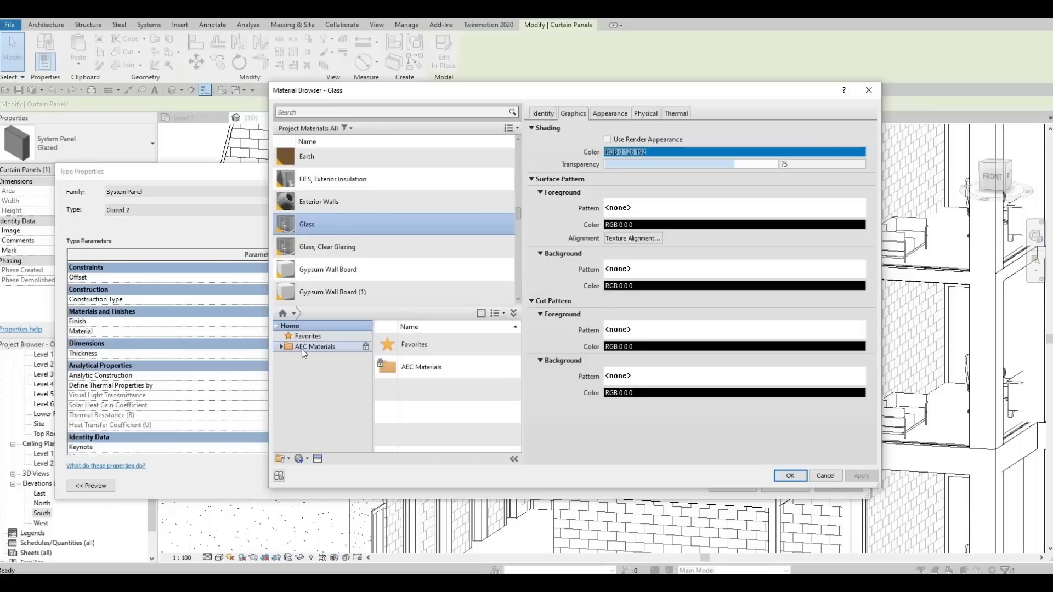
click(302, 348)
click(278, 348)
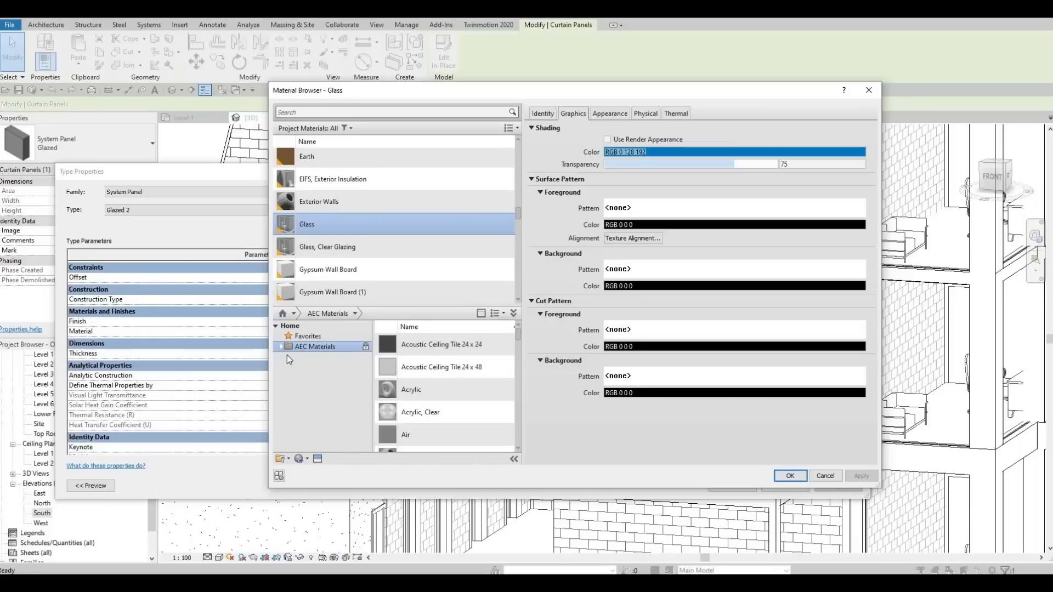
scroll(319, 371, down, 3)
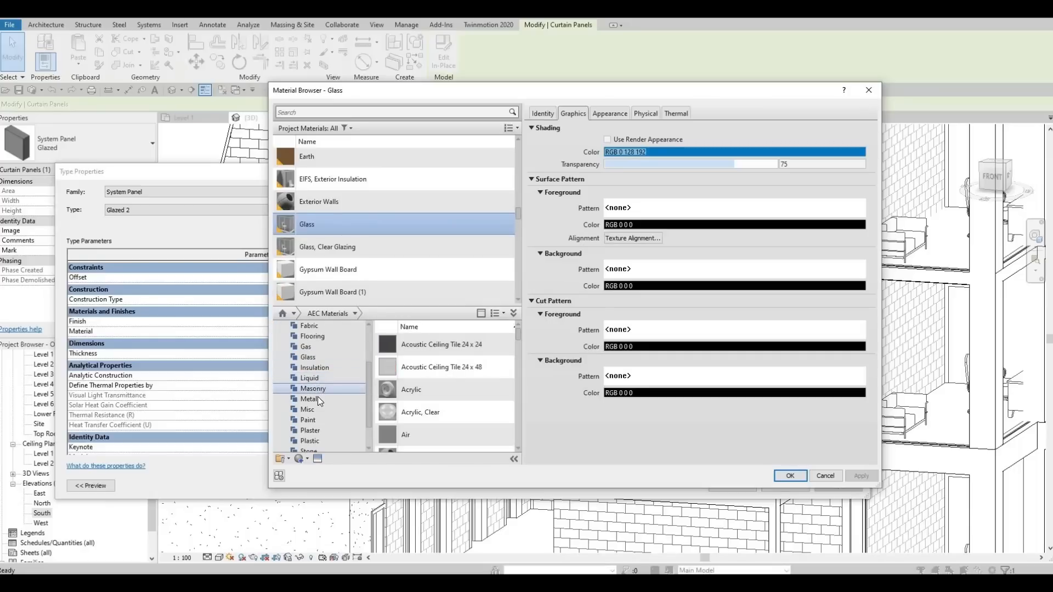
click(311, 358)
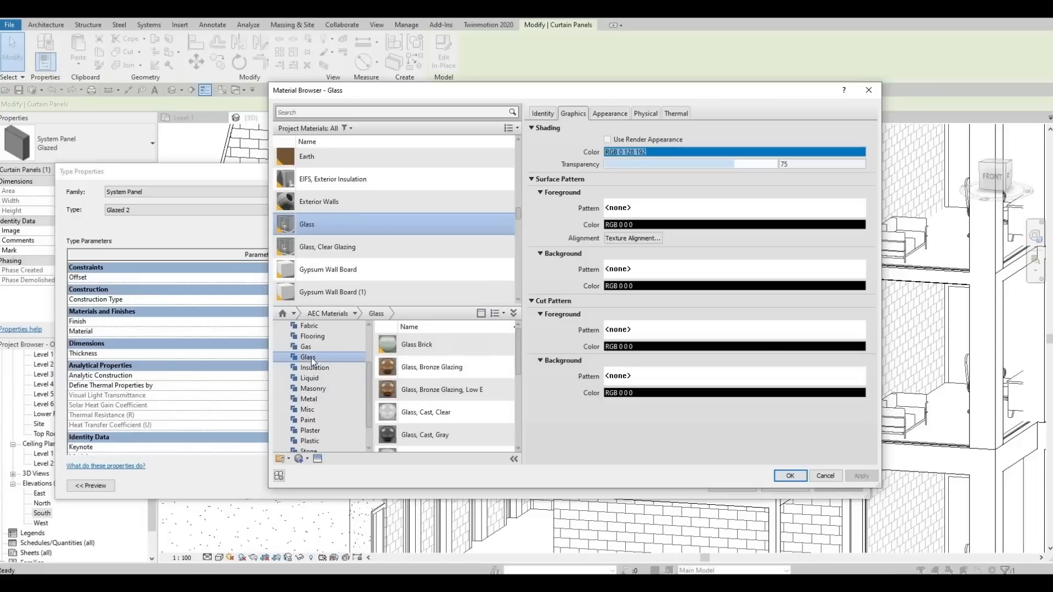
scroll(453, 395, down, 1)
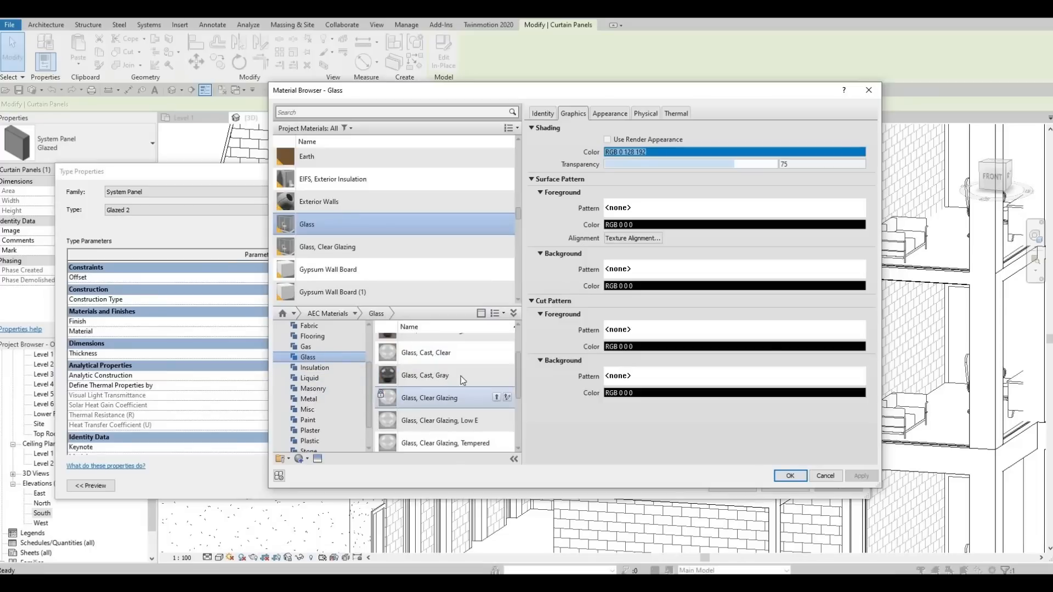
scroll(453, 395, down, 2)
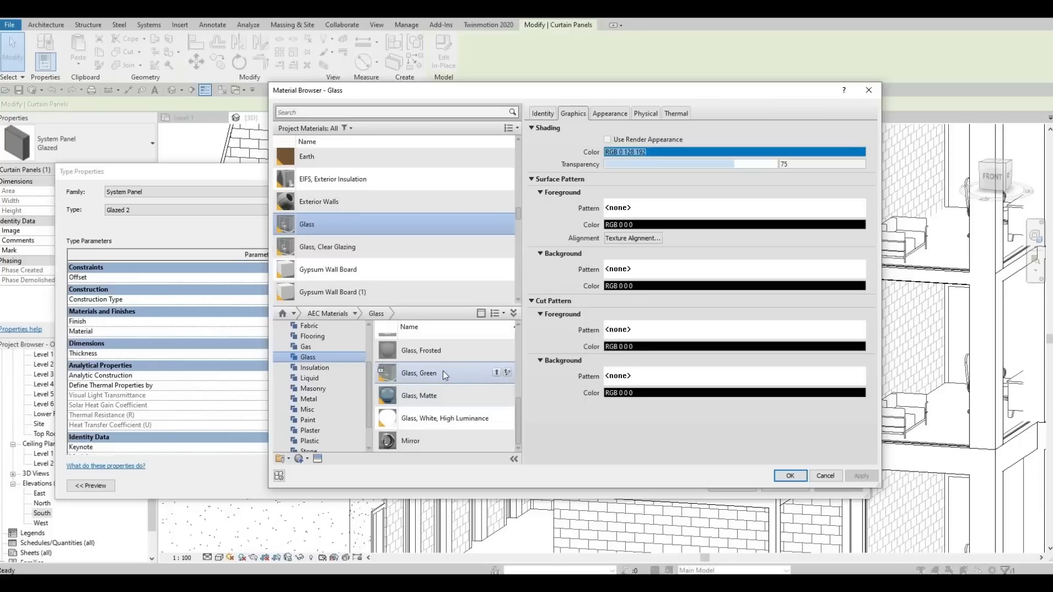
click(497, 373)
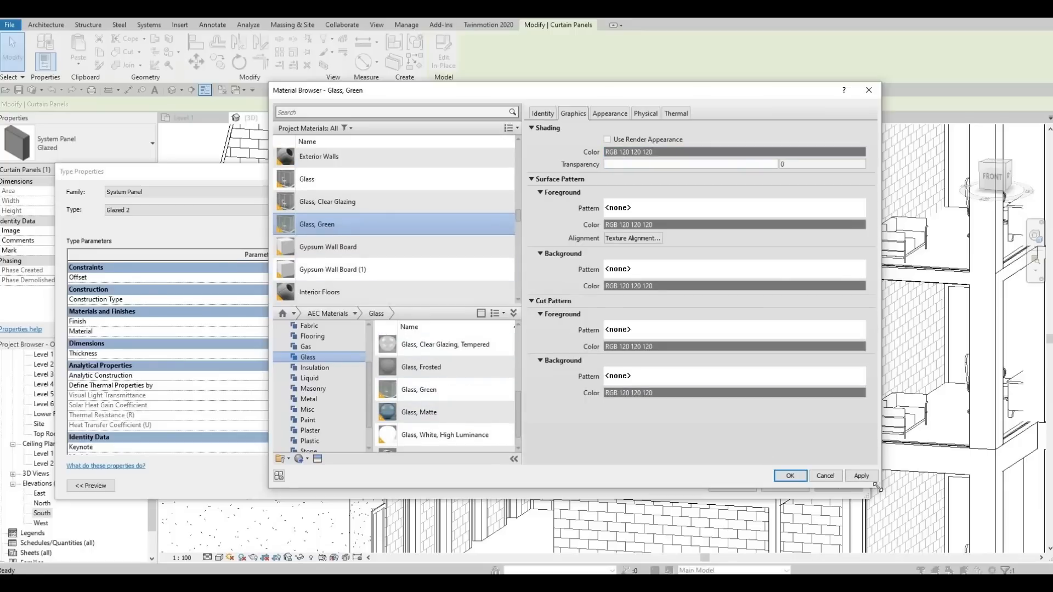
click(800, 477)
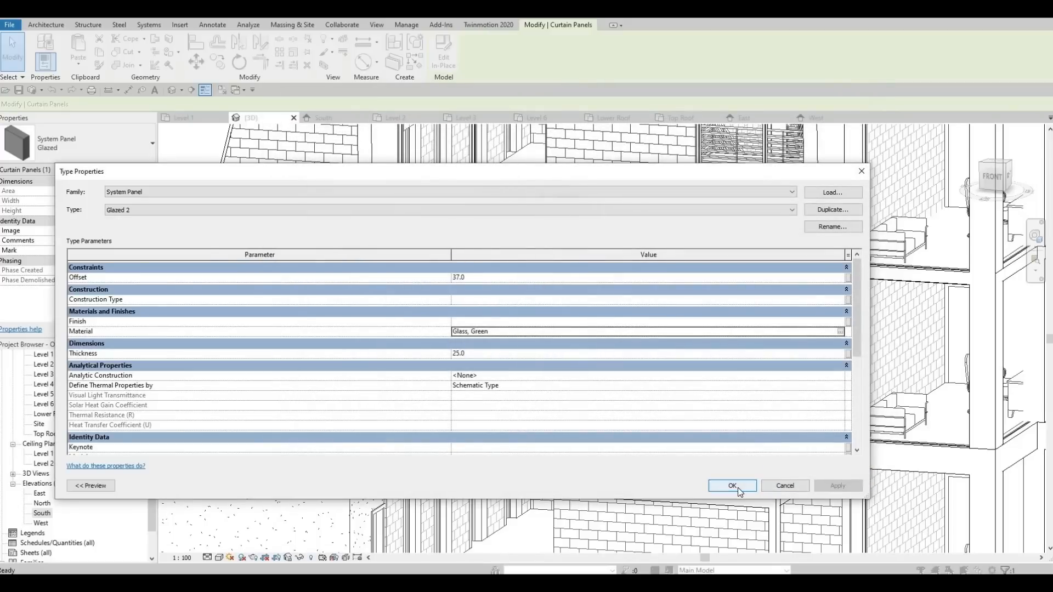
click(738, 488)
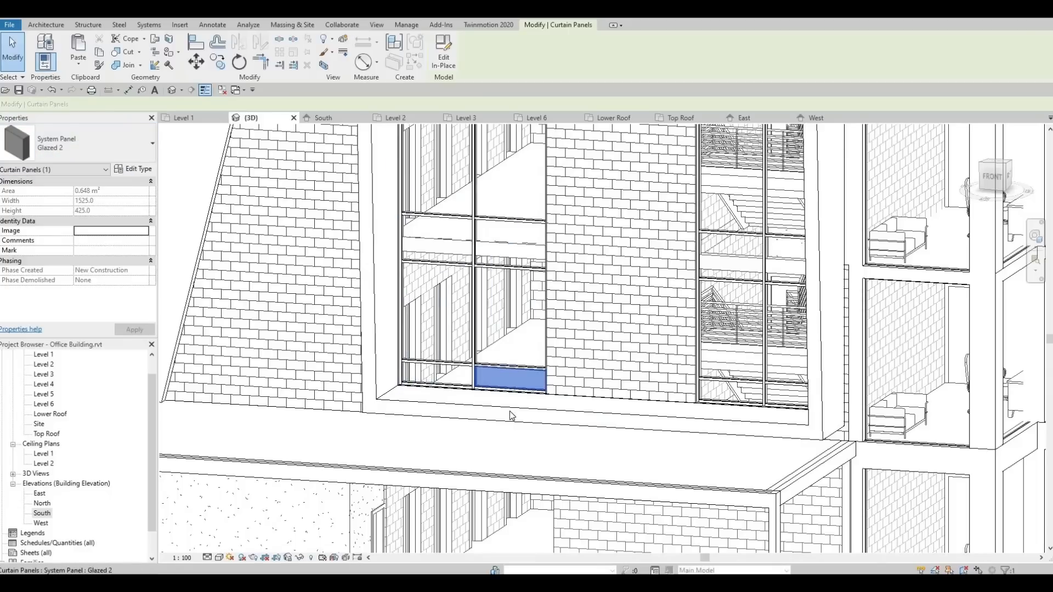
key(Escape)
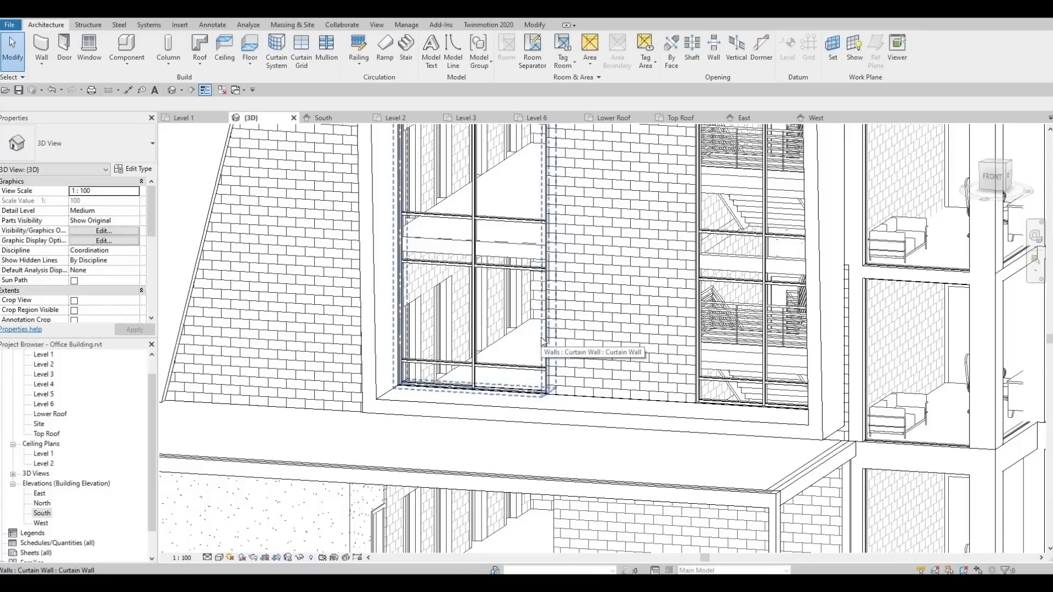
Change the left-hand bay's right panel in the floor-slab band above the lowest large pane to System Panel Glazed 2.
key(Tab)
key(Tab)
key(Tab)
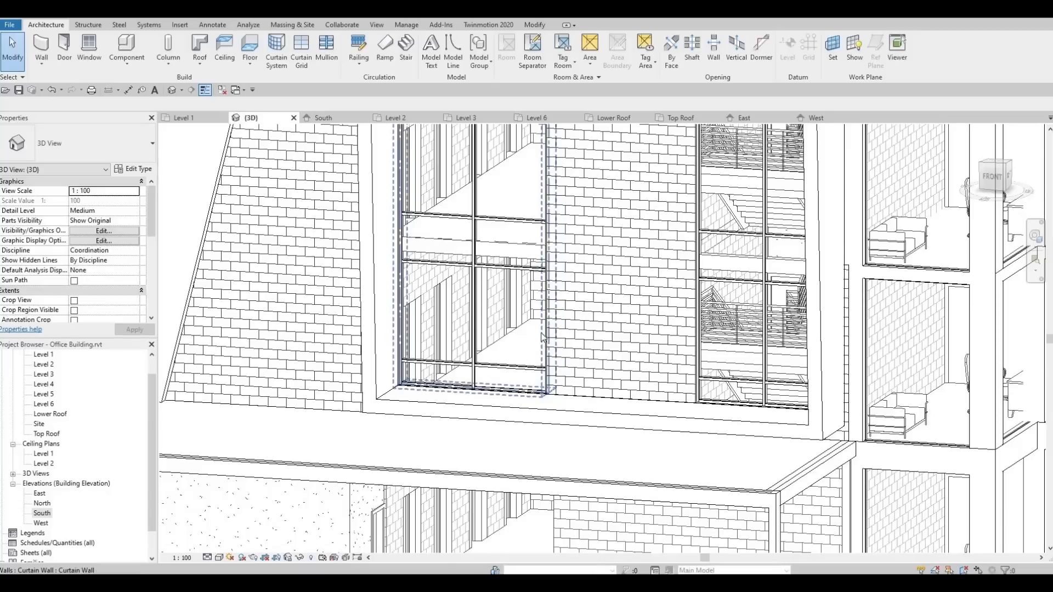
click(521, 255)
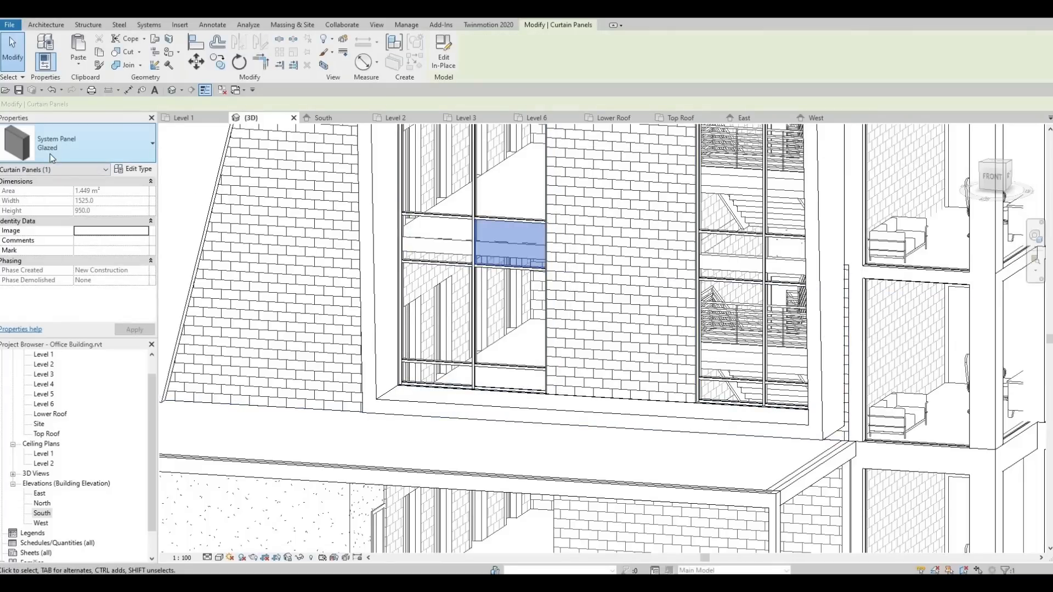
click(110, 150)
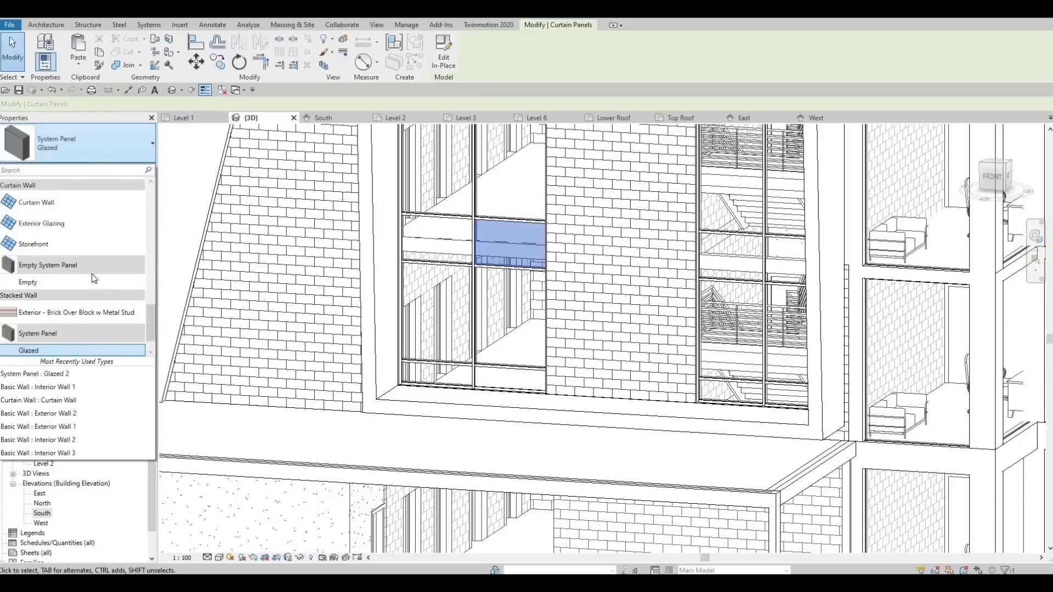
scroll(83, 307, down, 1)
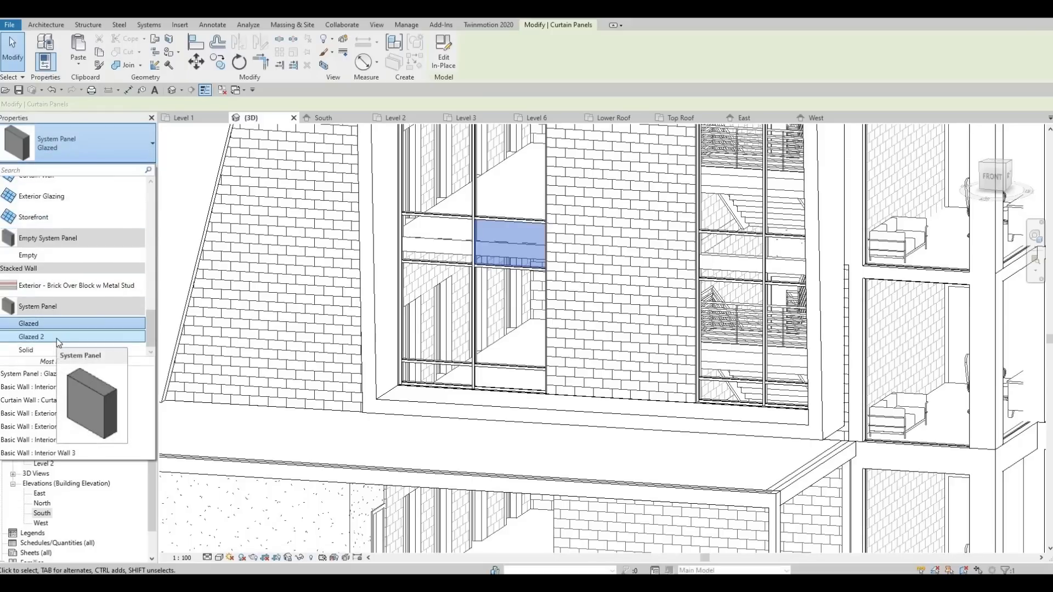
click(57, 336)
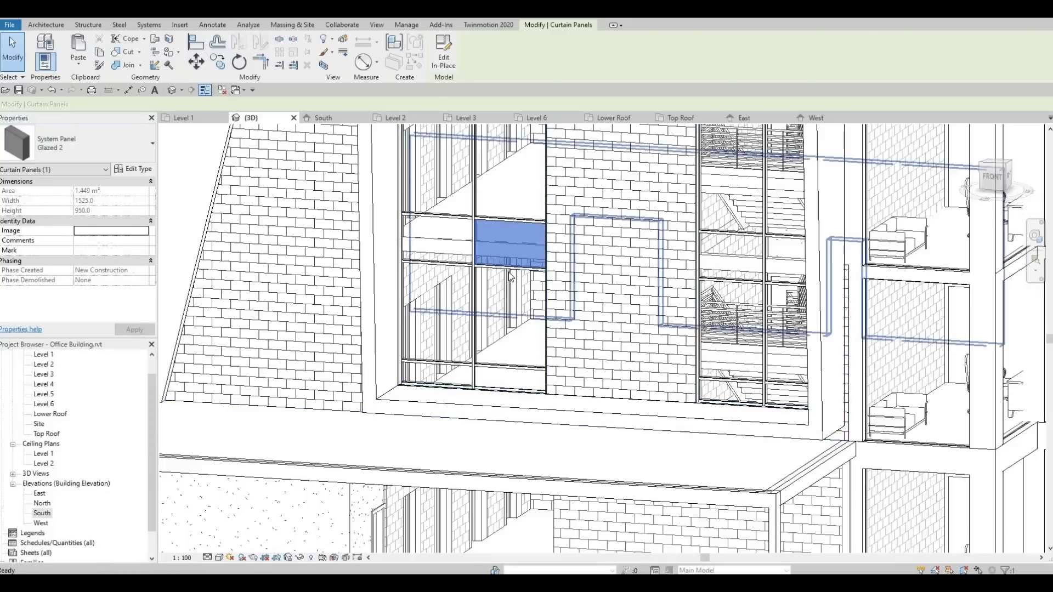
key(Escape)
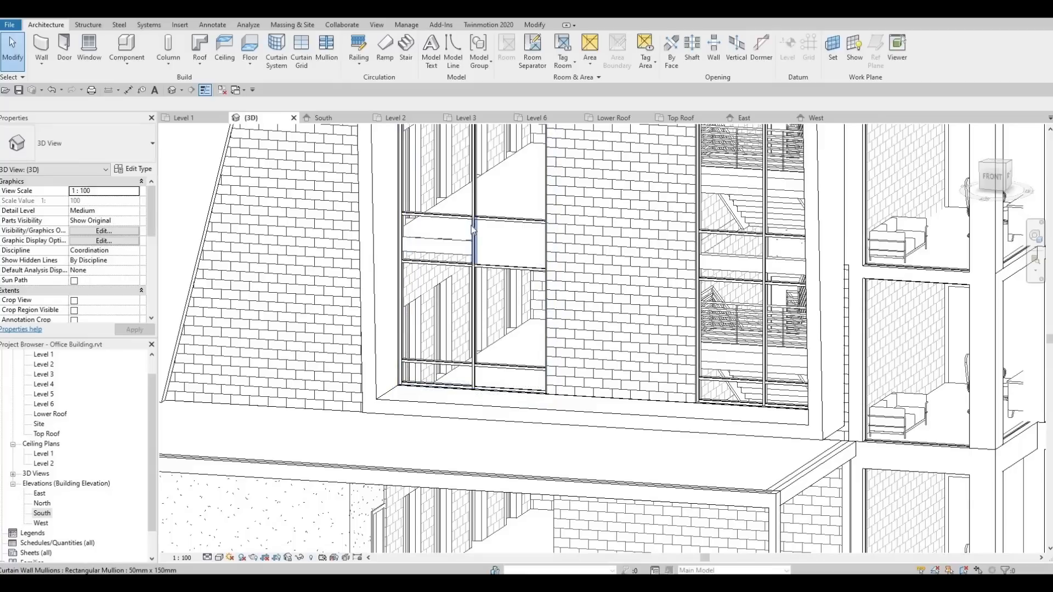
Examine the two Glazed 2 panels in the Shaded and Realistic visual styles, and return the 3D view to Hidden Line.
click(220, 556)
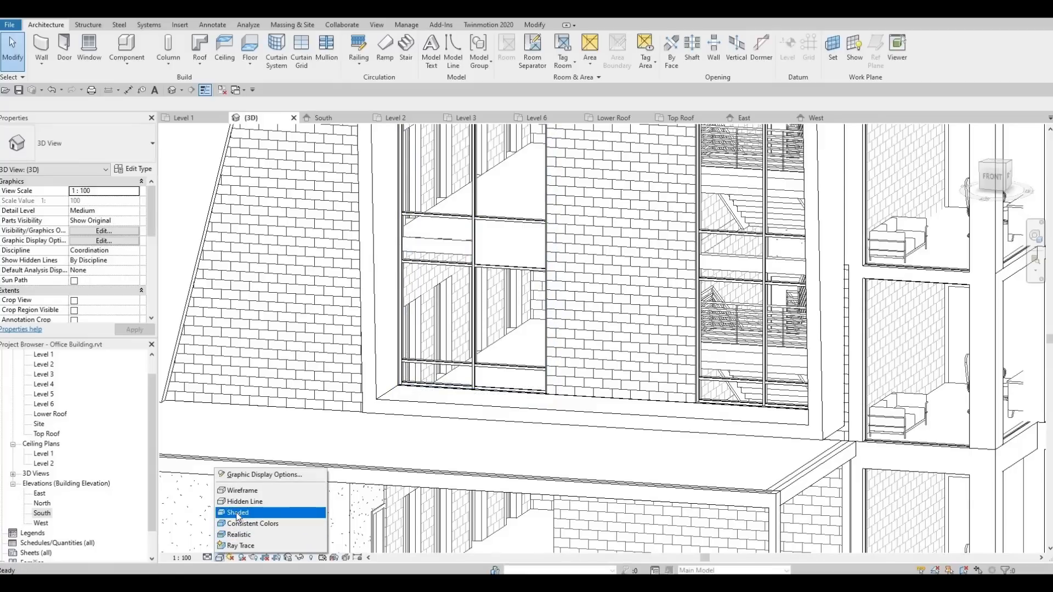
click(238, 513)
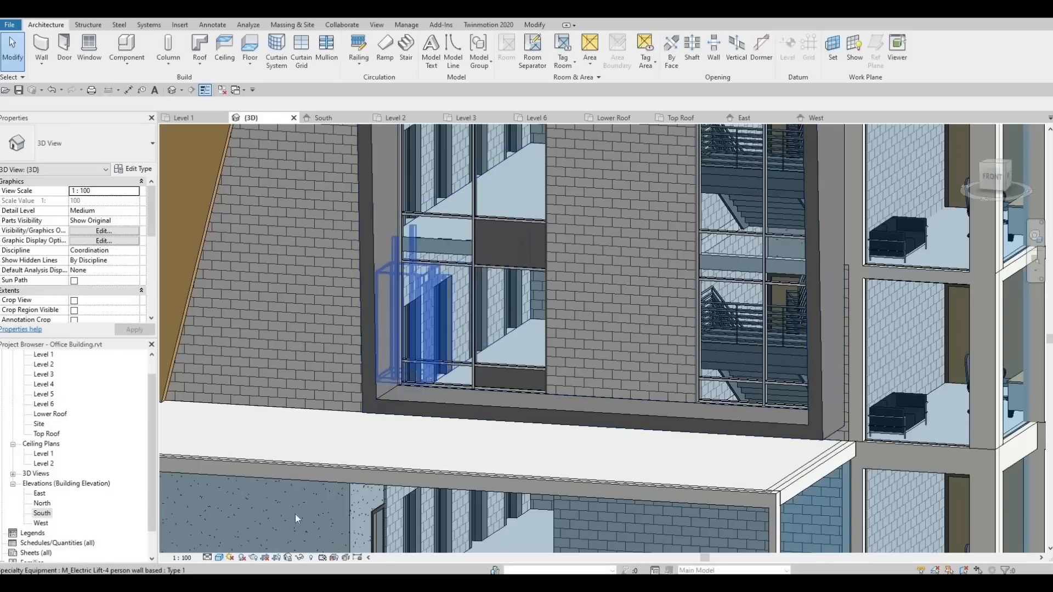
click(221, 557)
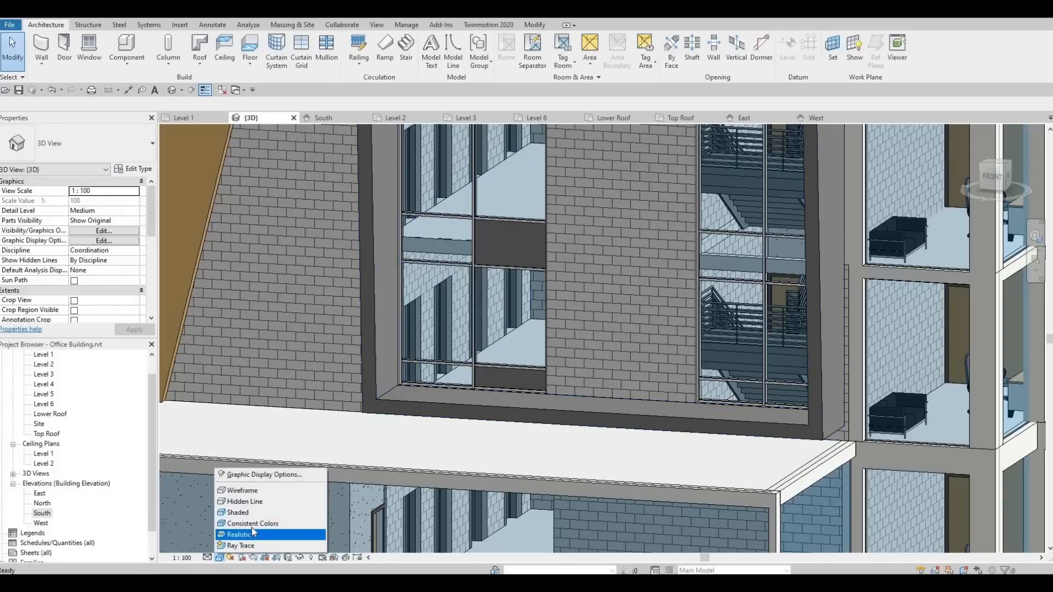
click(260, 535)
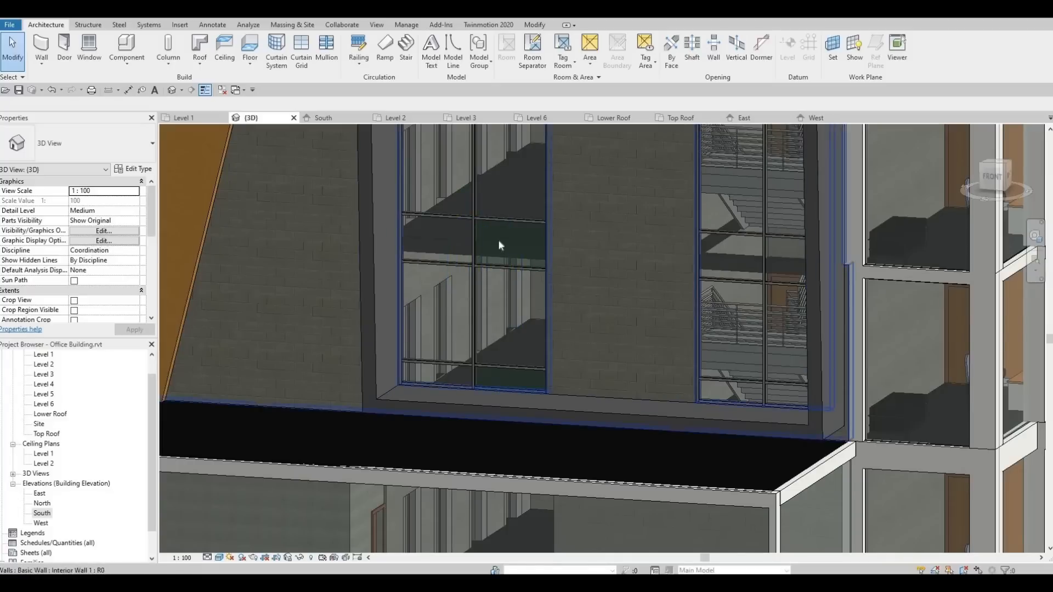
scroll(514, 250, up, 3)
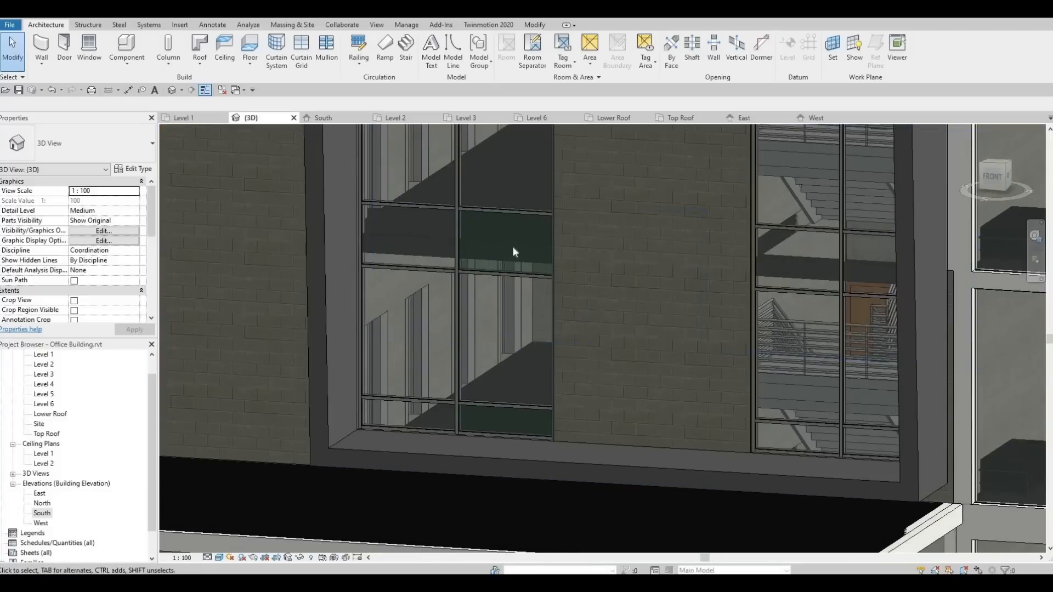
scroll(514, 250, up, 2)
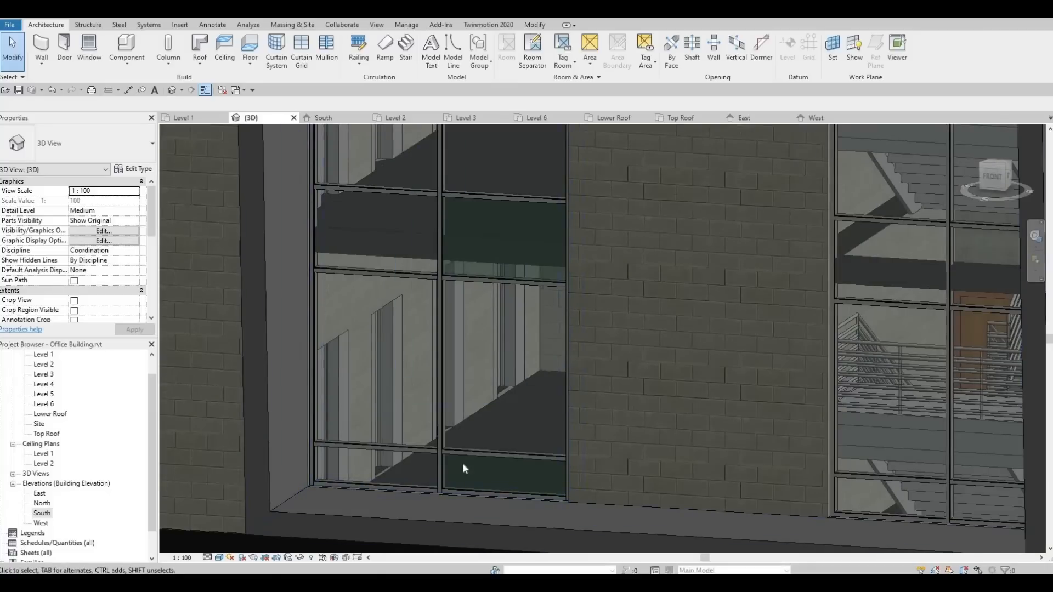
middle_drag(427, 472, 469, 462)
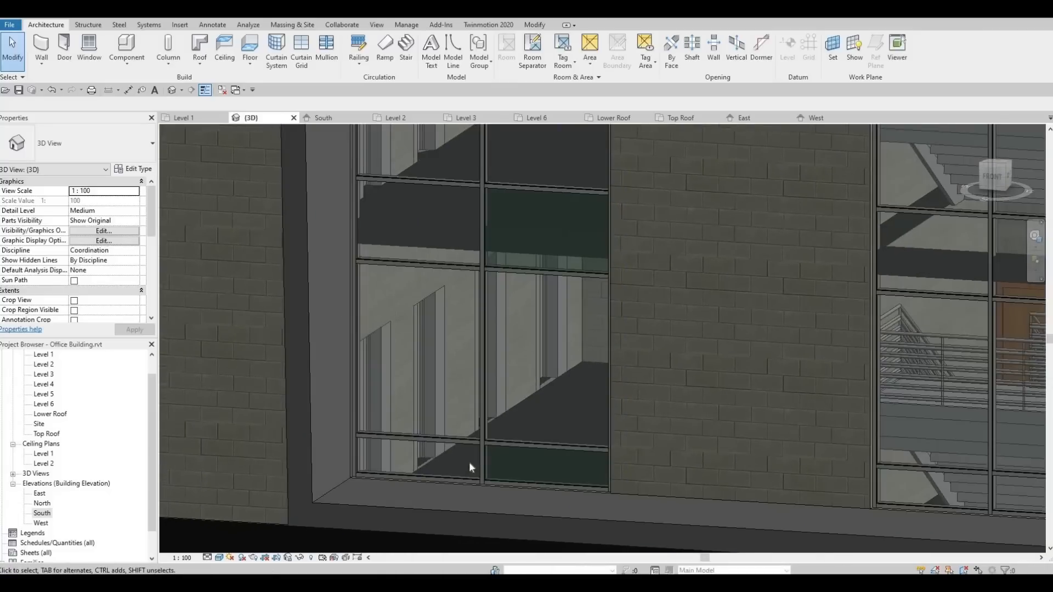
click(219, 558)
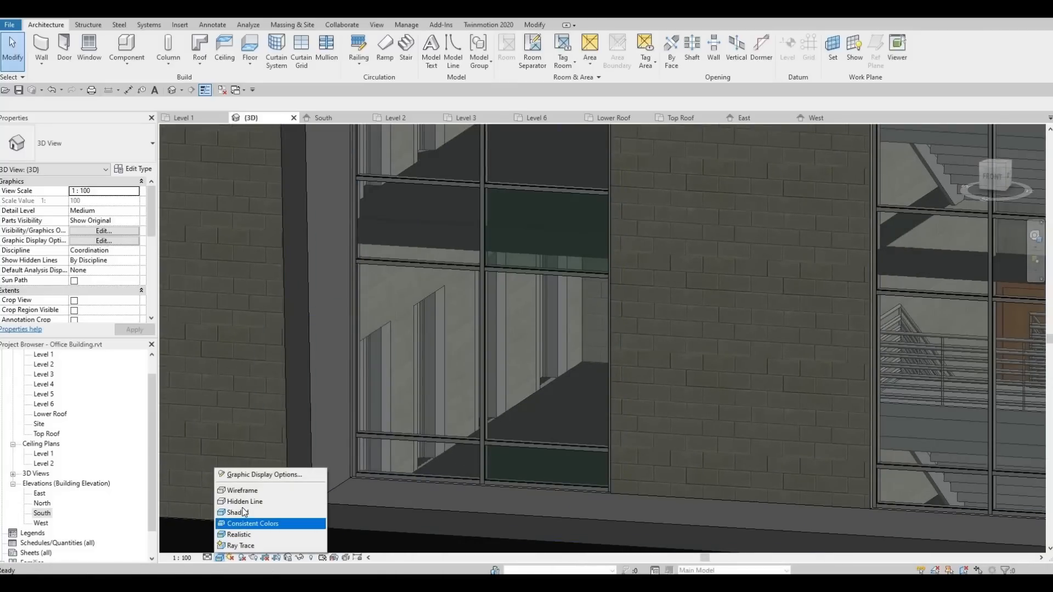
click(242, 490)
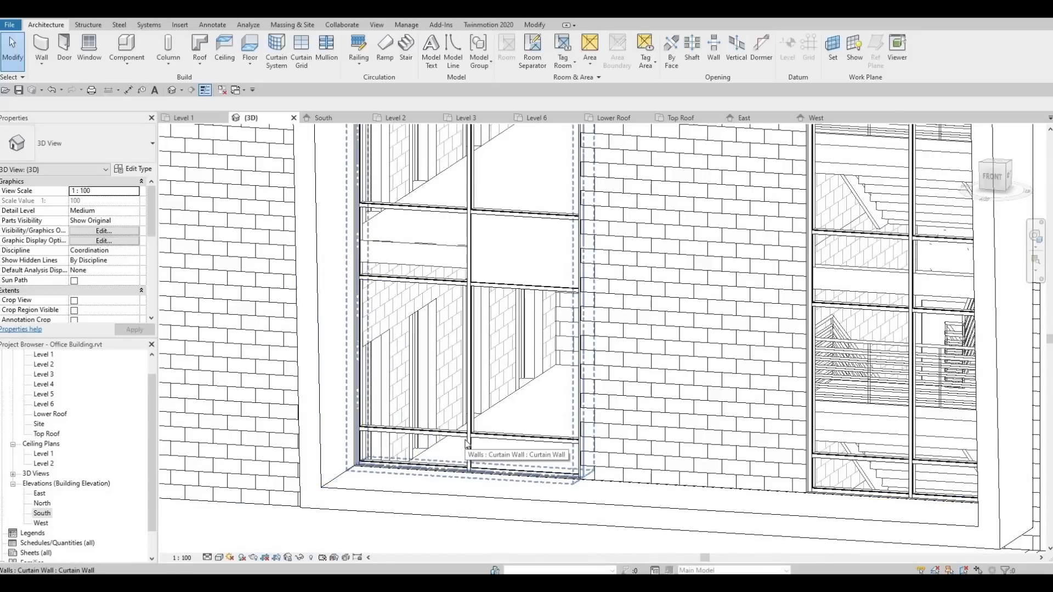
Change the left-hand bay's bottom left glazed panel to System Panel Glazed 2.
click(466, 444)
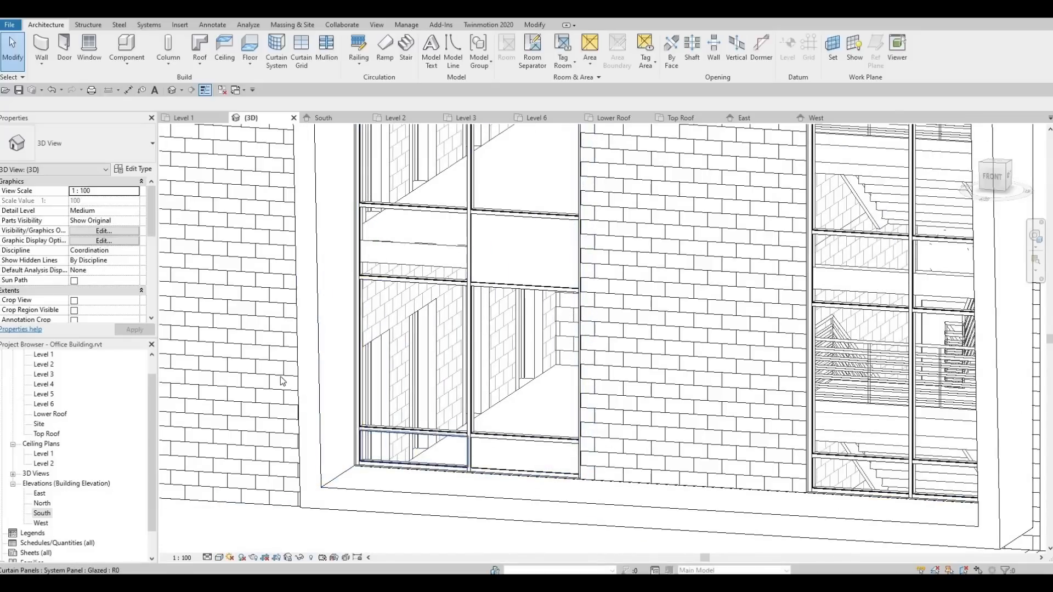
click(97, 159)
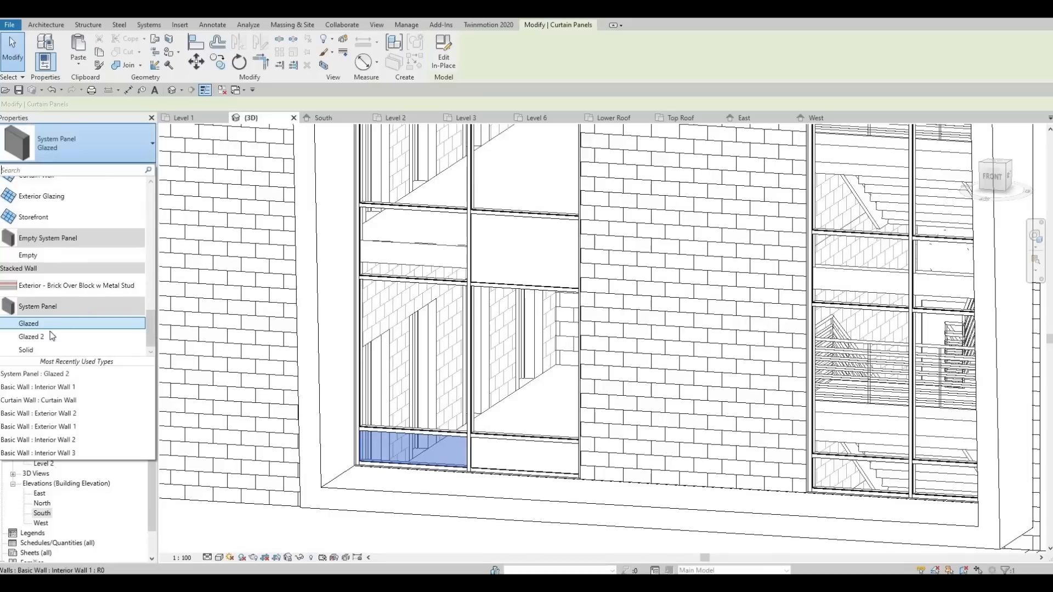
click(45, 338)
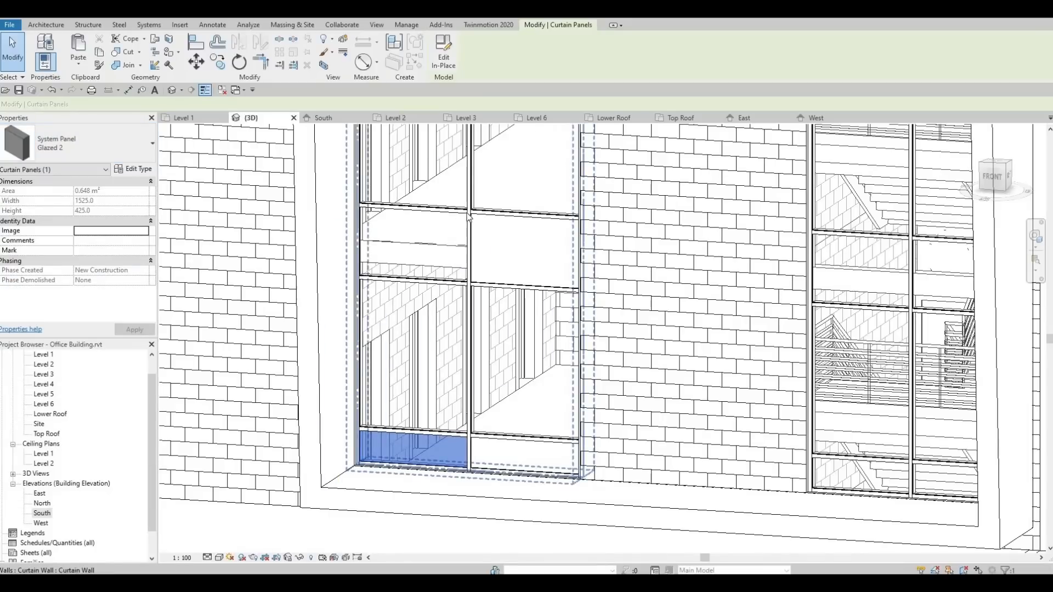
Change the left-hand bay's left panel in the floor-slab band above the lowest large pane to System Panel Glazed 2.
key(Tab)
key(Tab)
key(Tab)
key(Tab)
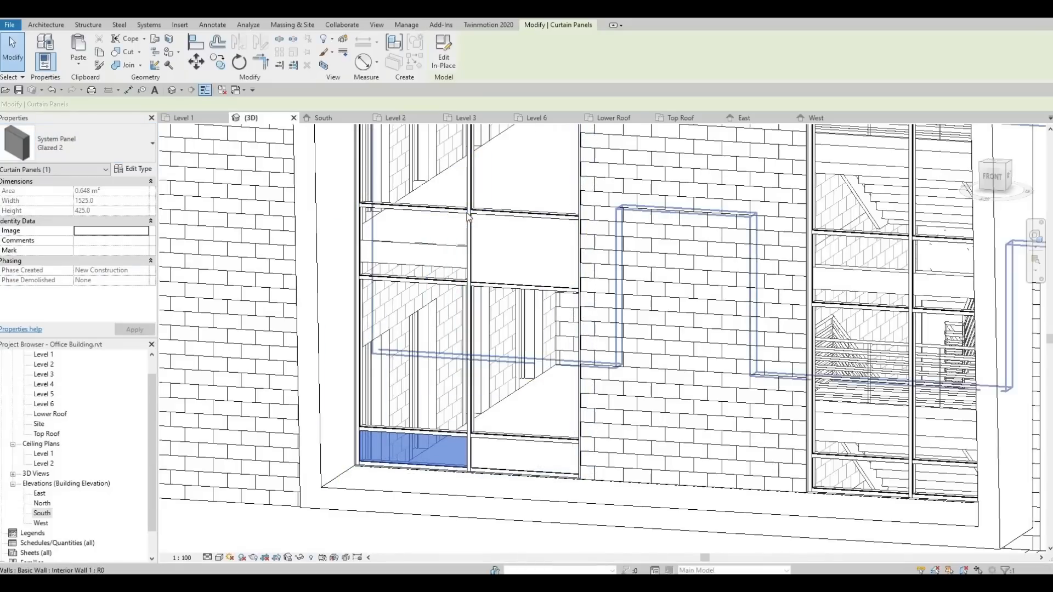
key(Tab)
key(Tab)
key(Tab)
key(Tab)
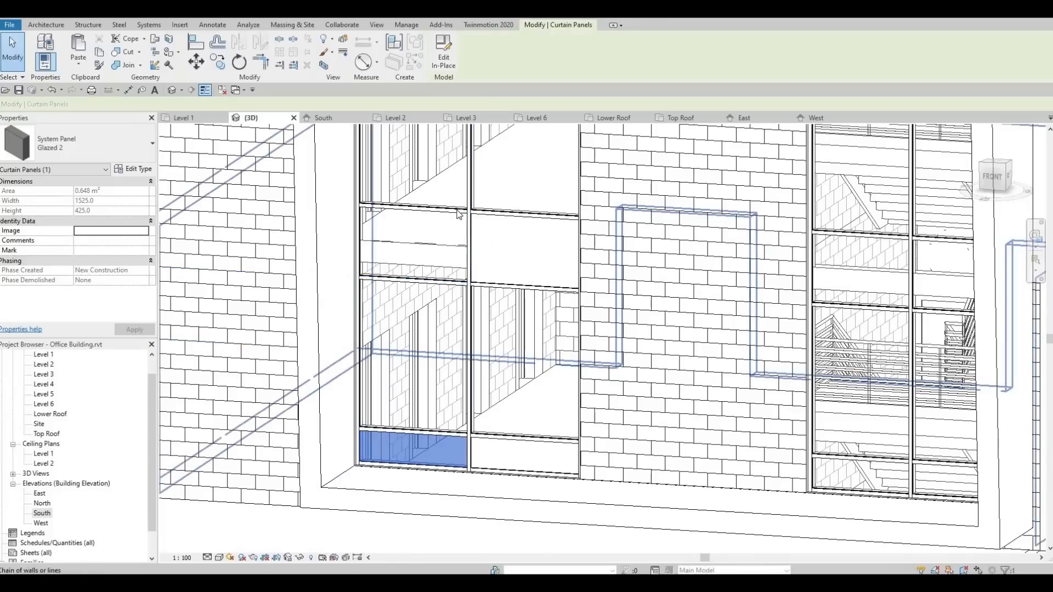
key(Tab)
key(Tab)
key(Tab)
key(Tab)
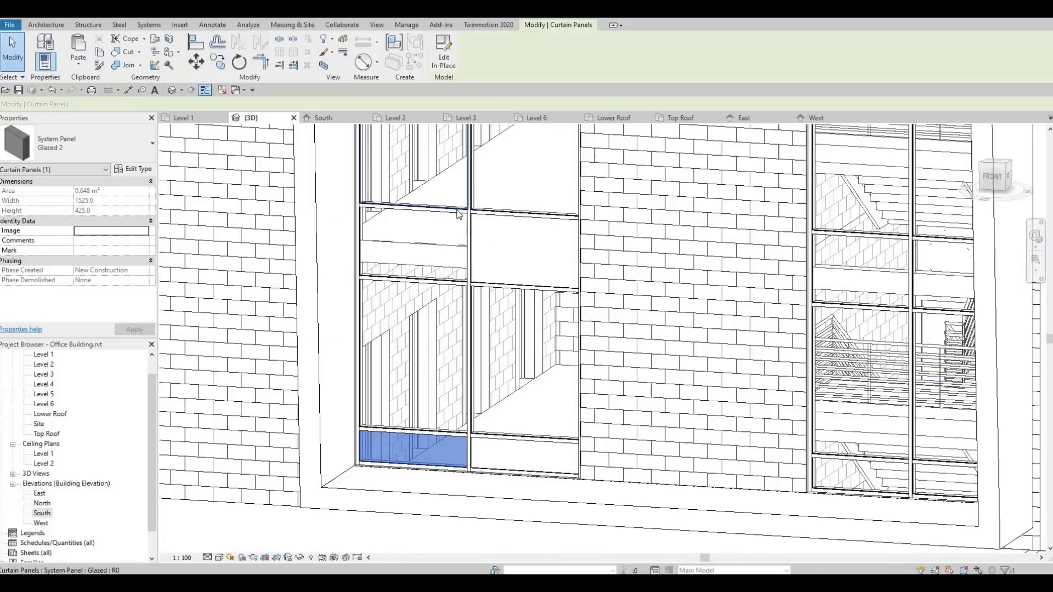
key(Tab)
key(Tab)
key(Tab)
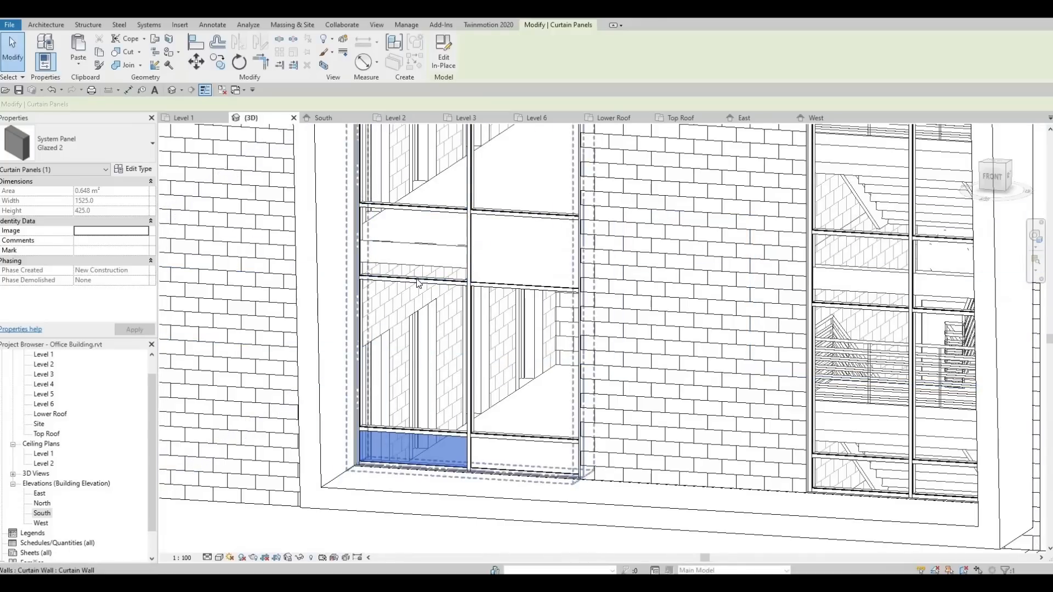
click(419, 281)
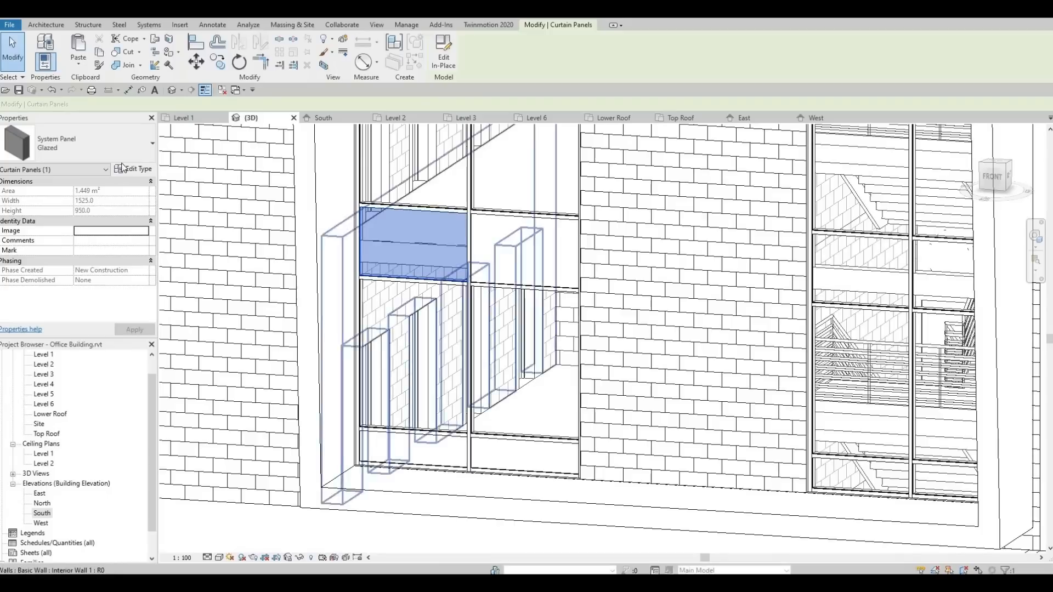
click(83, 144)
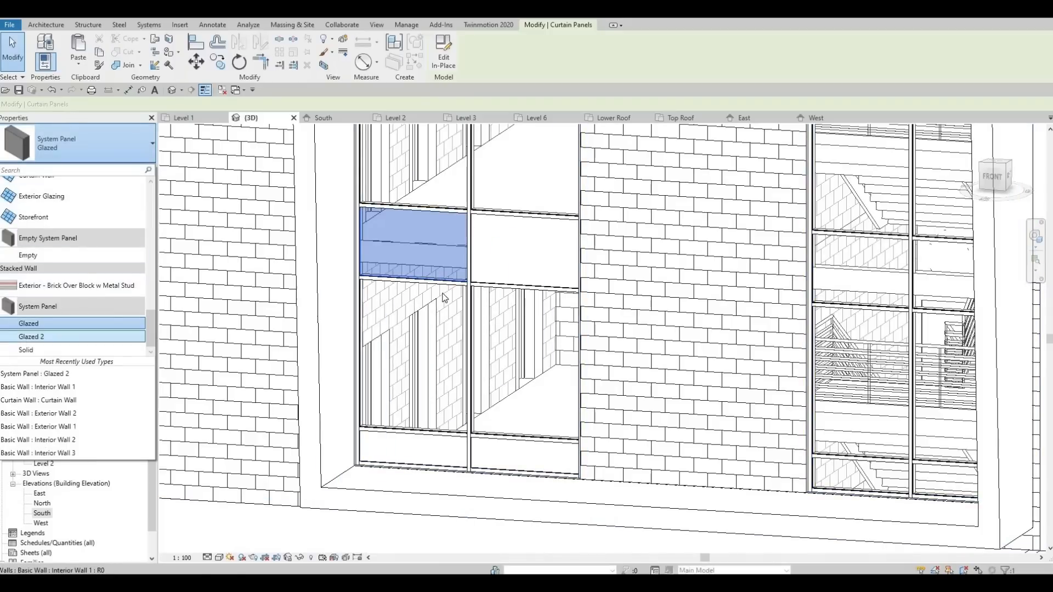
key(Escape)
key(Escape)
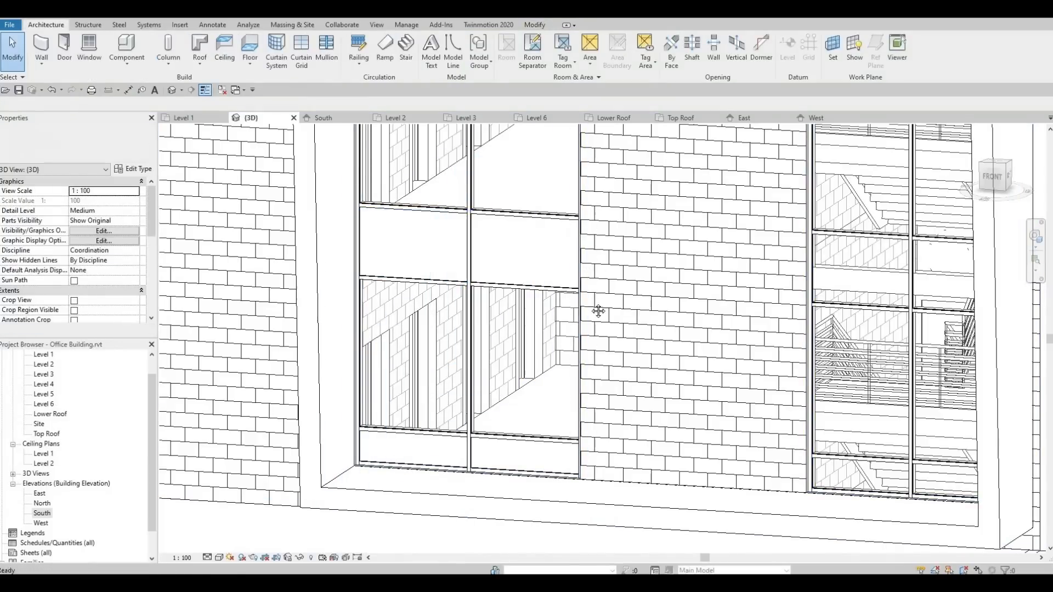
Change the left-hand bay's right panel in the second floor-slab band from the bottom to System Panel Glazed 2.
middle_drag(599, 311, 602, 325)
middle_drag(576, 269, 577, 509)
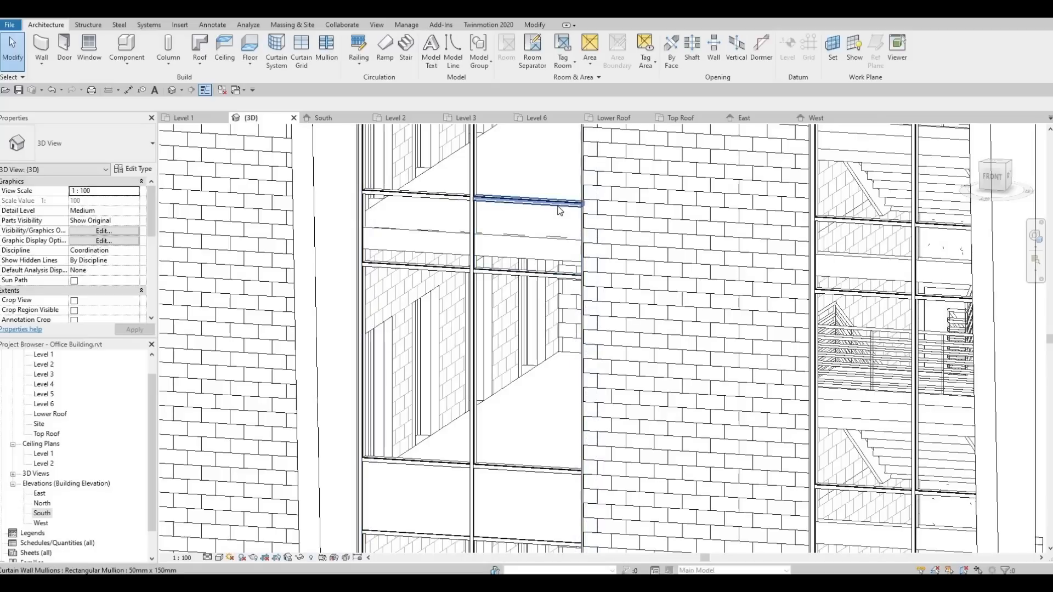
click(560, 215)
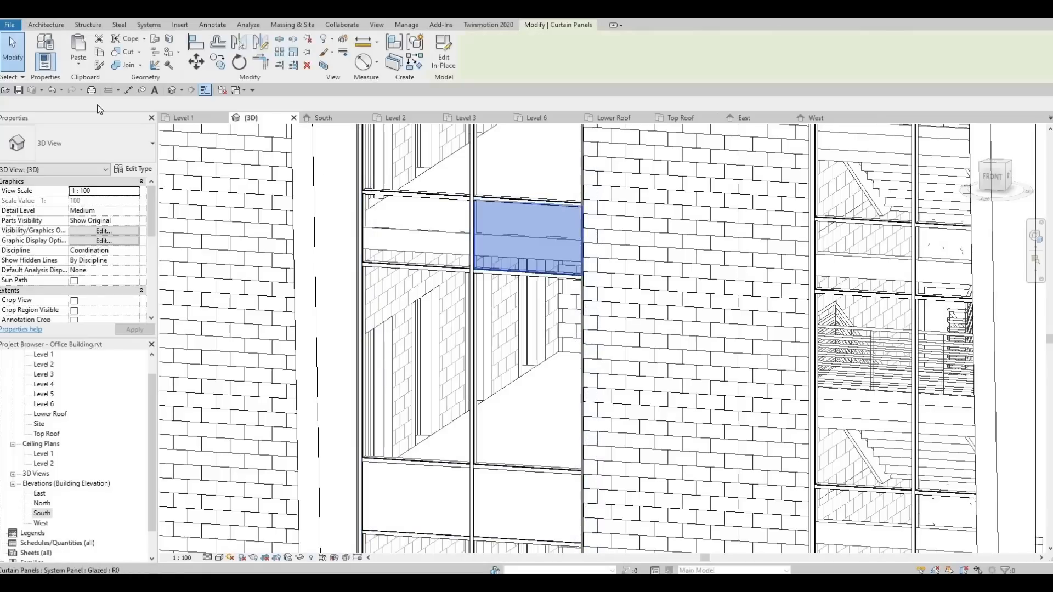
click(88, 143)
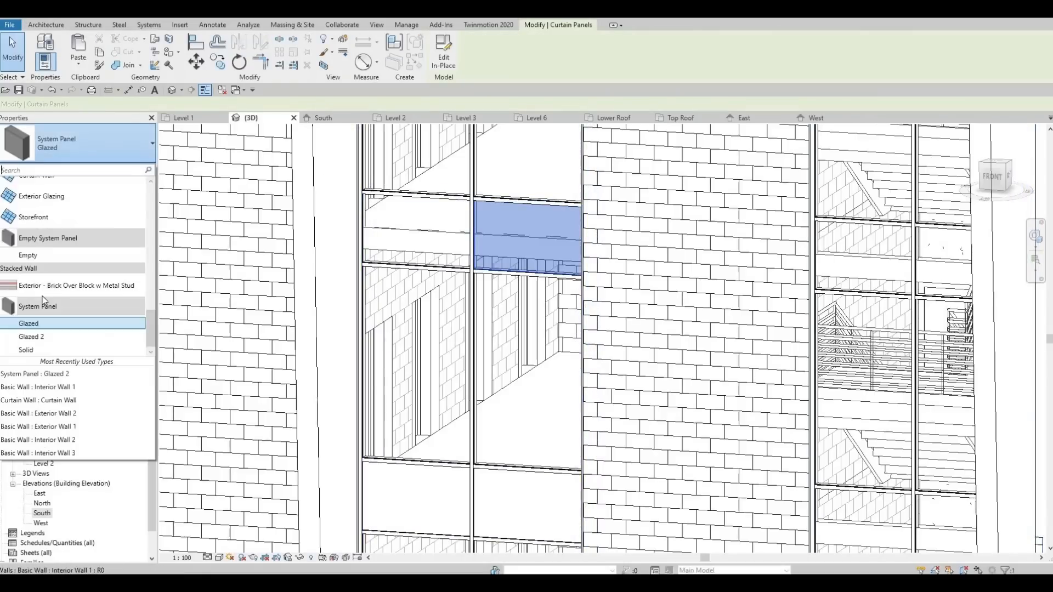
click(42, 338)
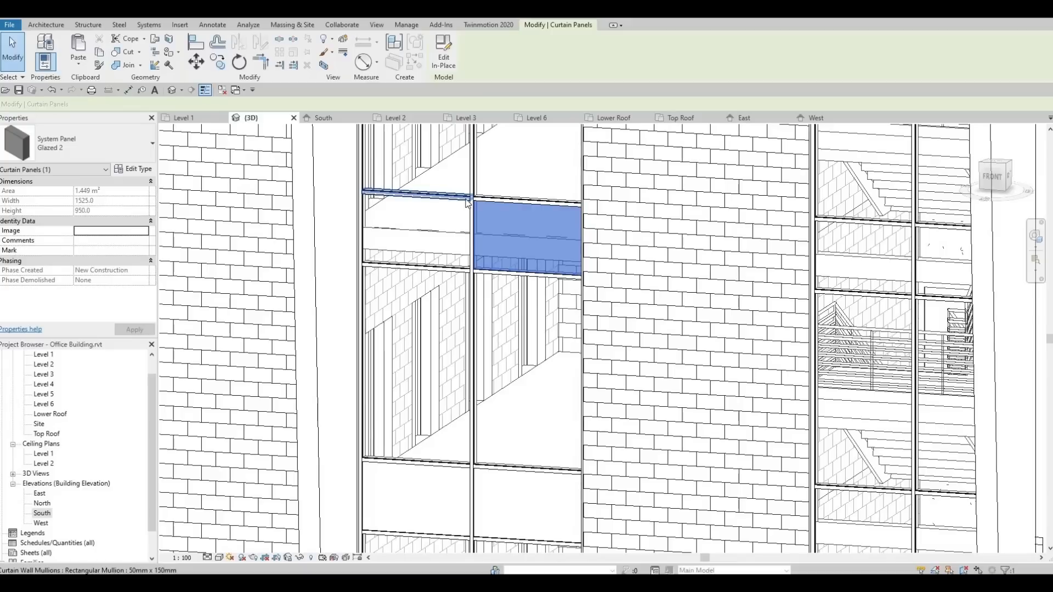
Change the left-hand bay's left panel in the second floor-slab band from the bottom to System Panel Glazed 2.
key(Tab)
key(Tab)
key(Tab)
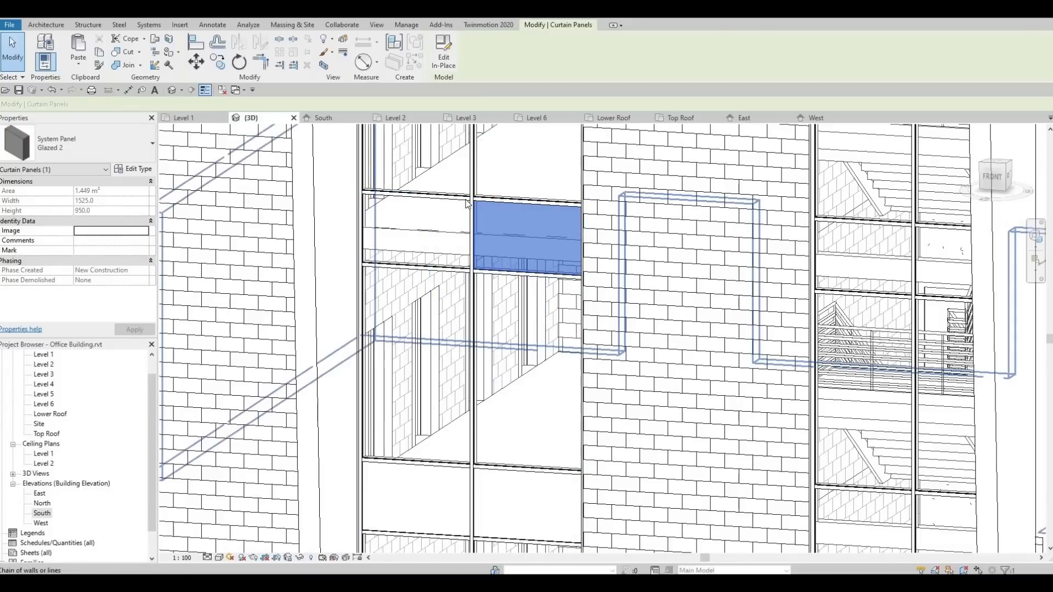
key(Tab)
key(Tab)
key(Tab)
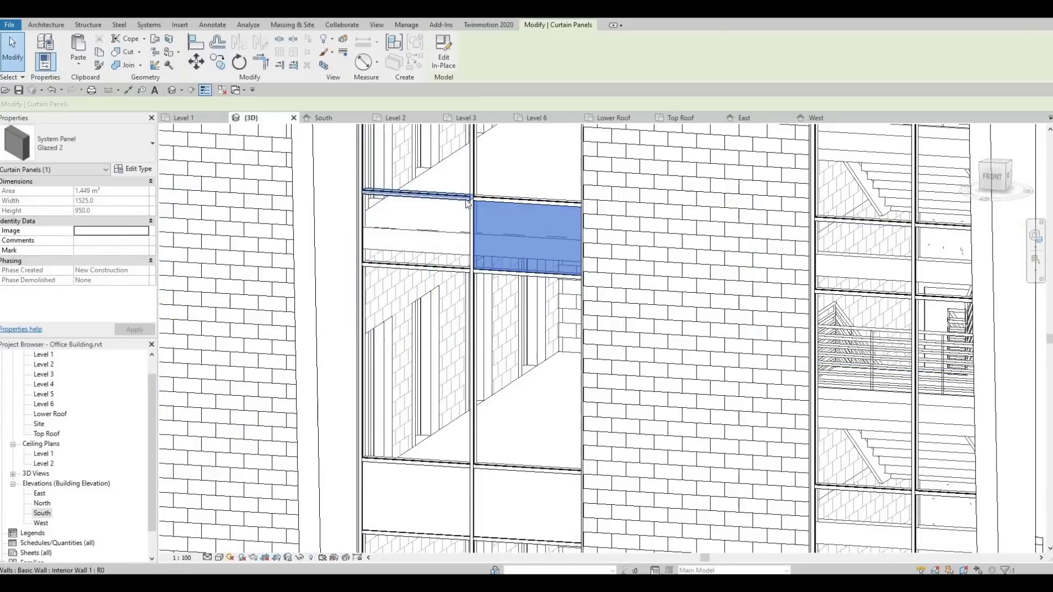
key(Tab)
key(Tab)
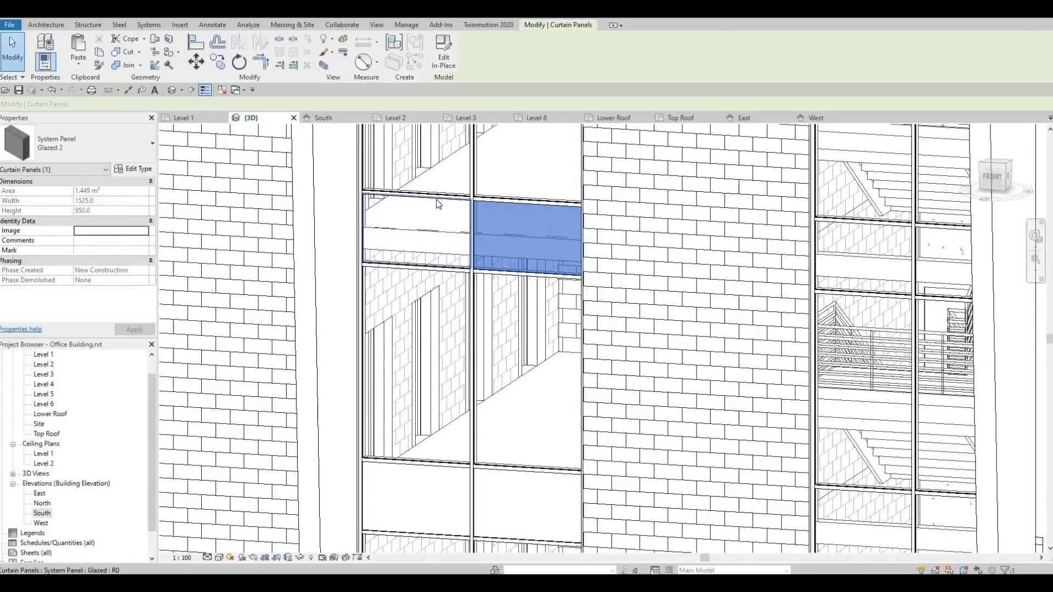
click(118, 145)
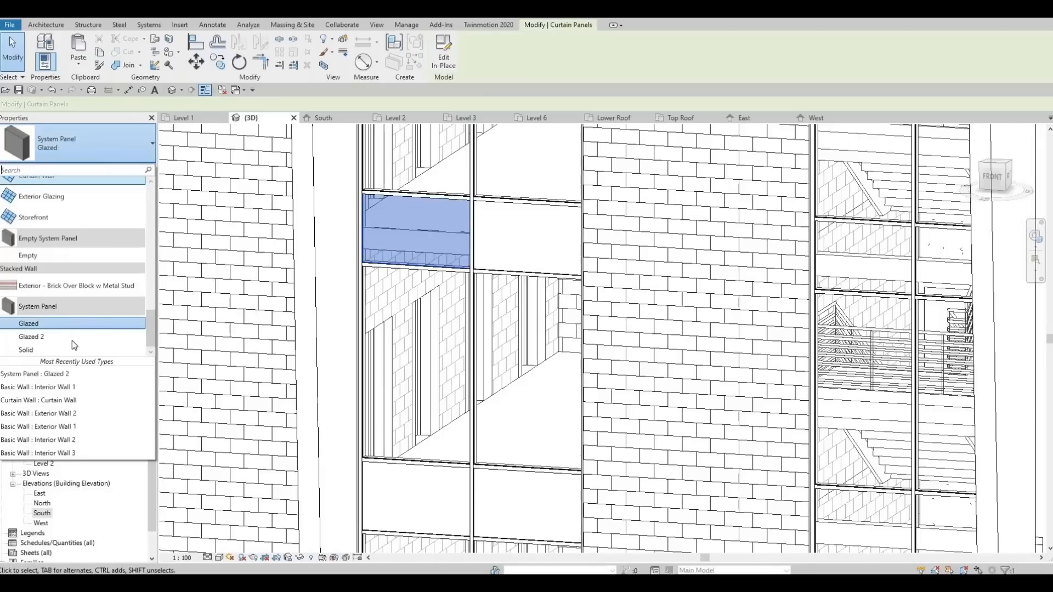
click(72, 341)
Change the left-hand bay's right panel in the third floor-slab band from the bottom to System Panel Glazed 2.
middle_drag(538, 218, 535, 456)
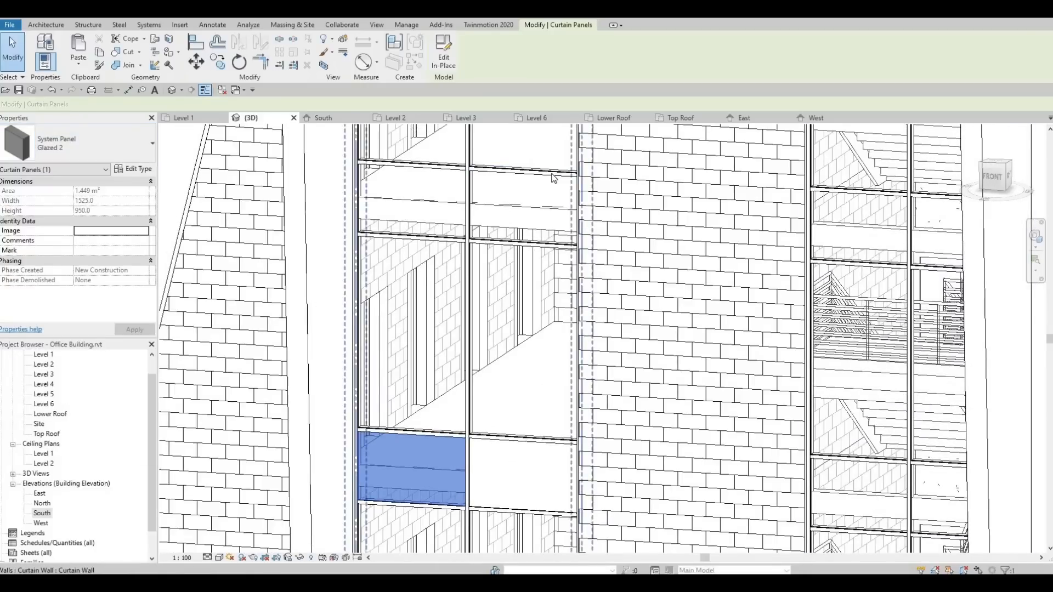
key(Tab)
key(Tab)
key(Tab)
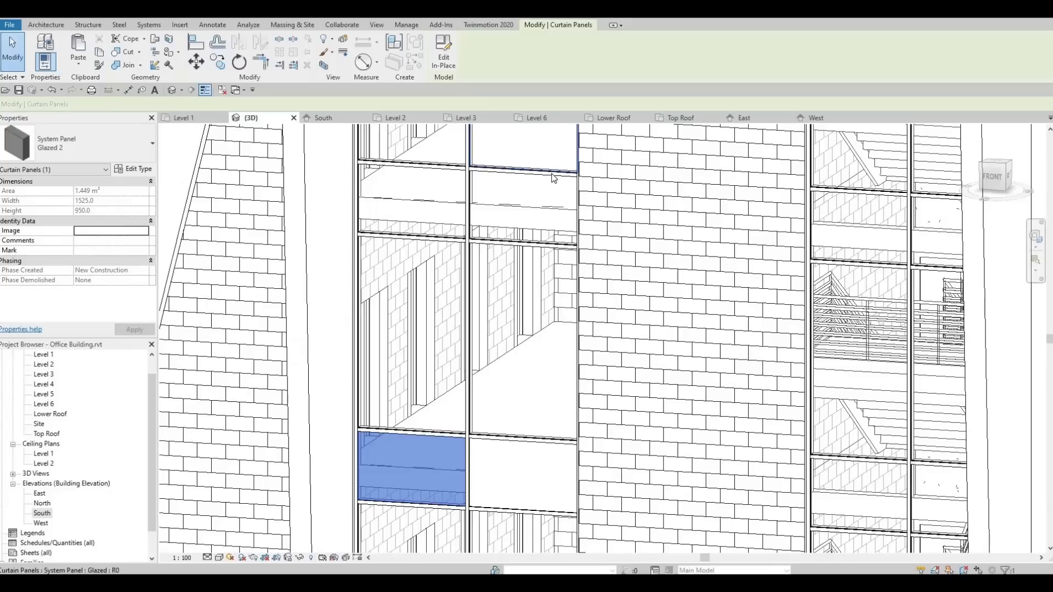
key(Tab)
key(Tab)
key(Tab)
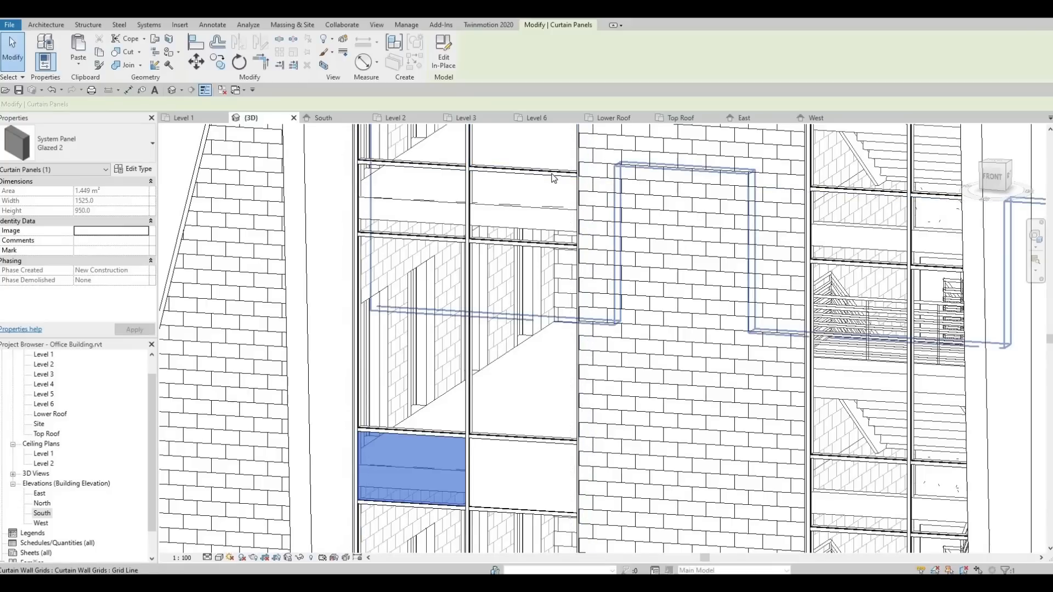
key(Tab)
key(Tab)
key(Tab)
key(Tab)
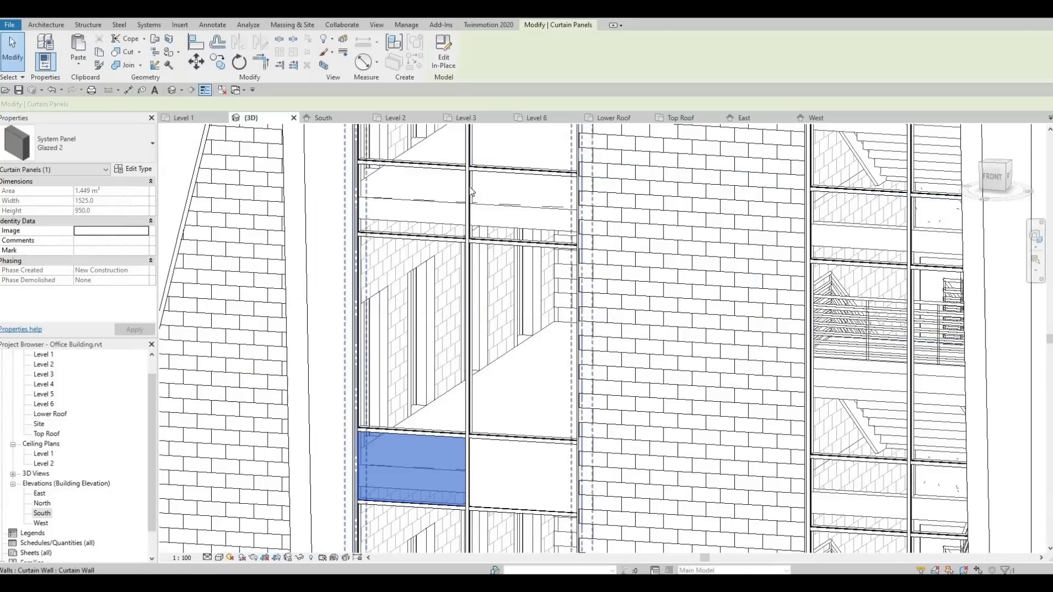
key(Tab)
key(Tab)
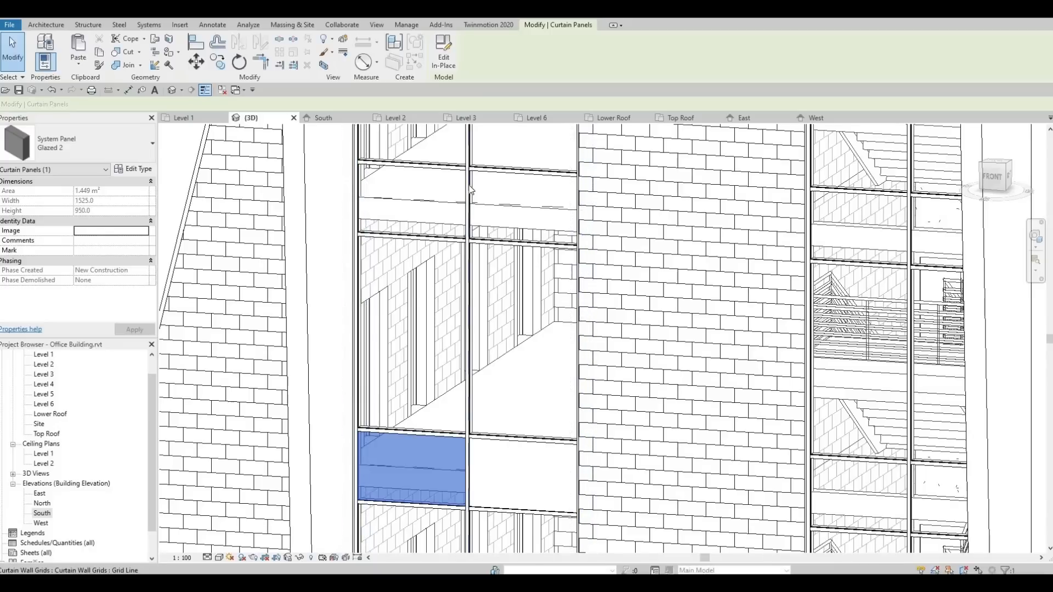
key(Tab)
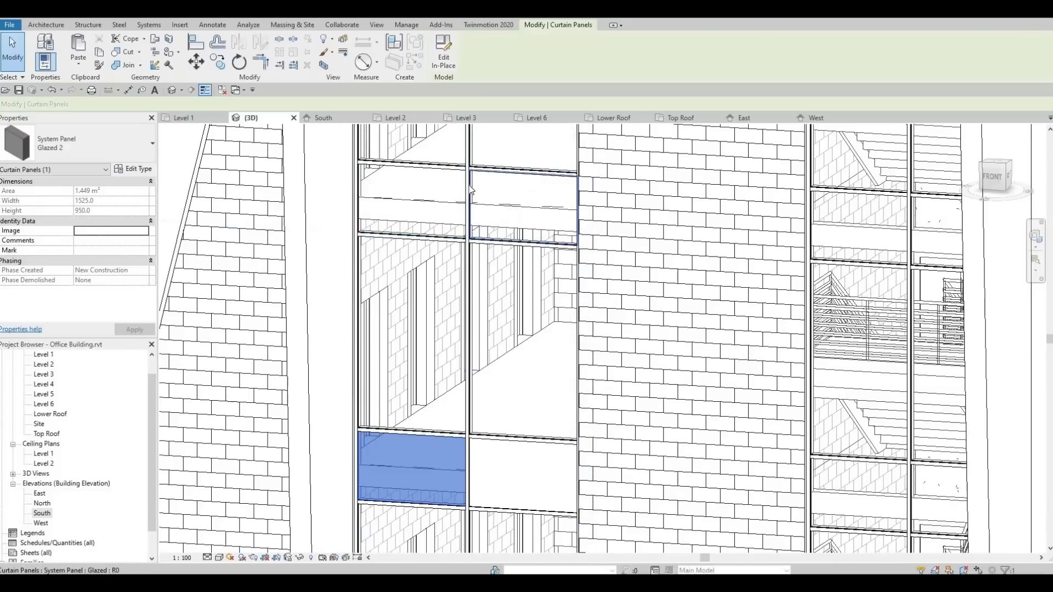
click(470, 190)
click(73, 138)
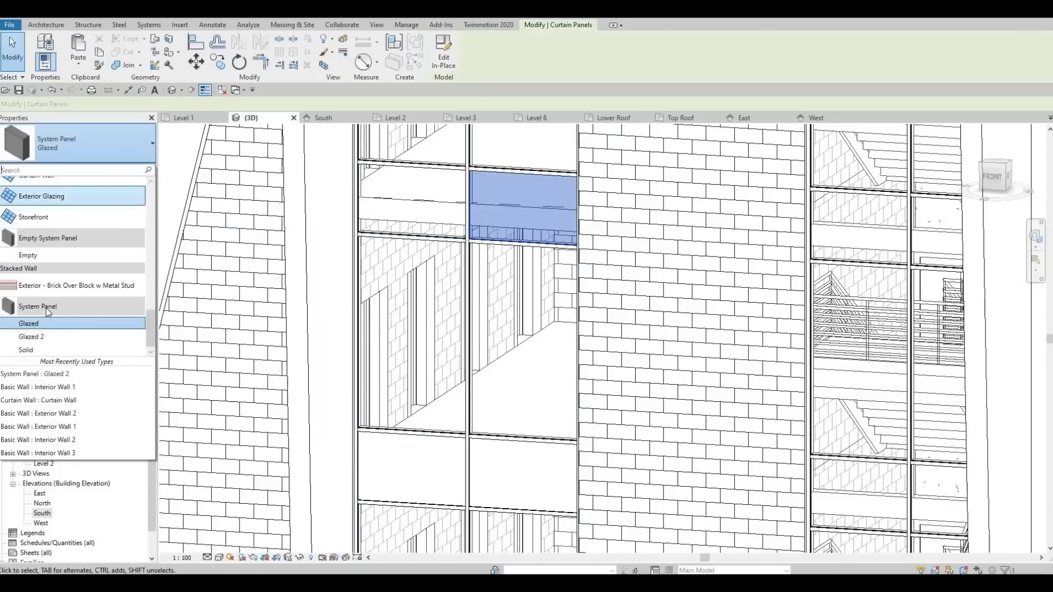
click(32, 337)
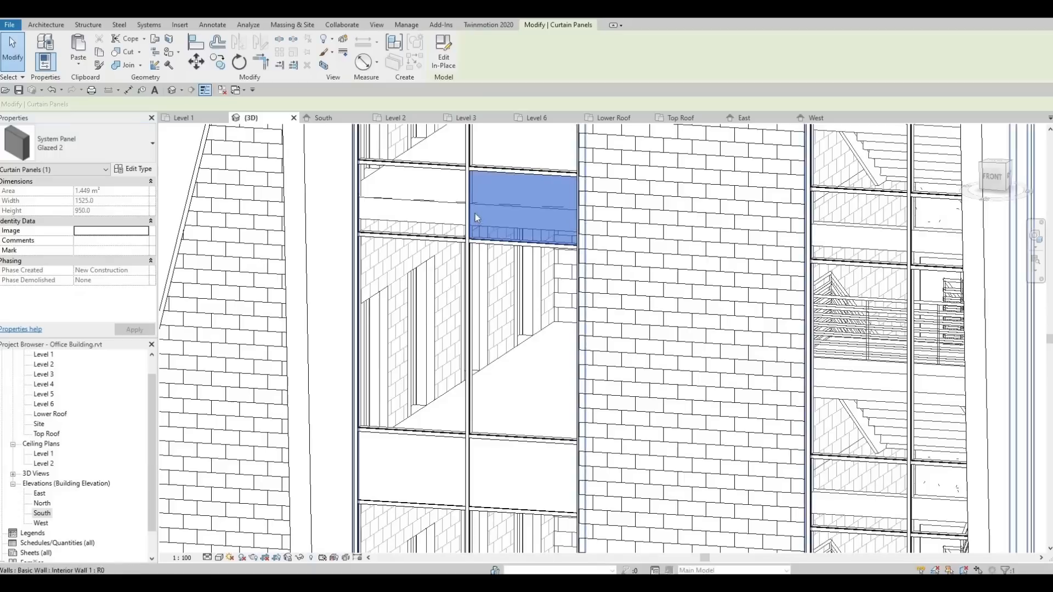
Change the left-hand bay's left panel in the third floor-slab band from the bottom to System Panel Glazed 2.
key(Tab)
key(Tab)
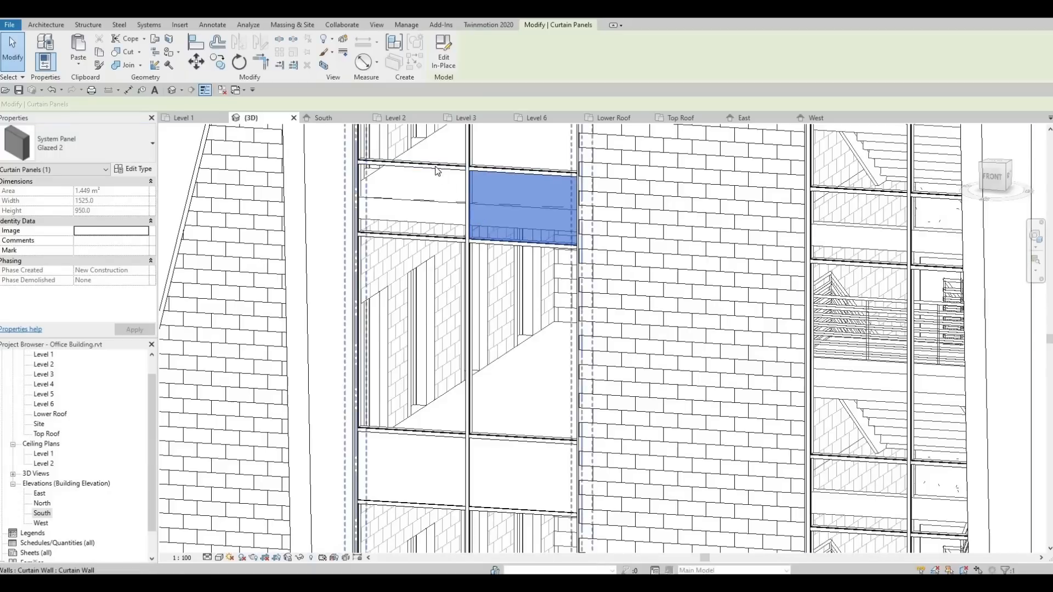
key(Tab)
key(Tab)
key(Tab)
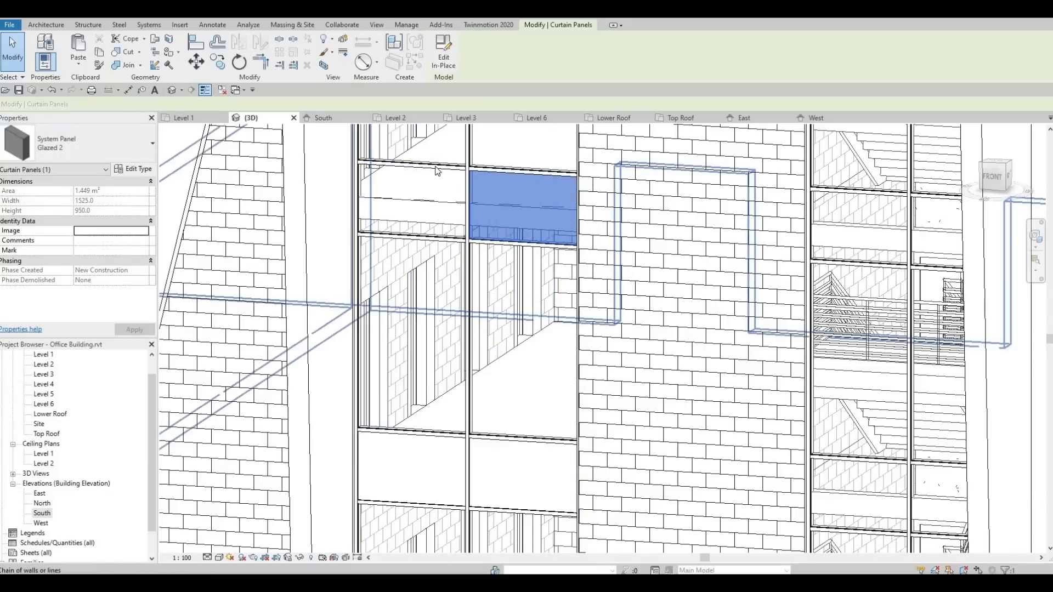
key(Tab)
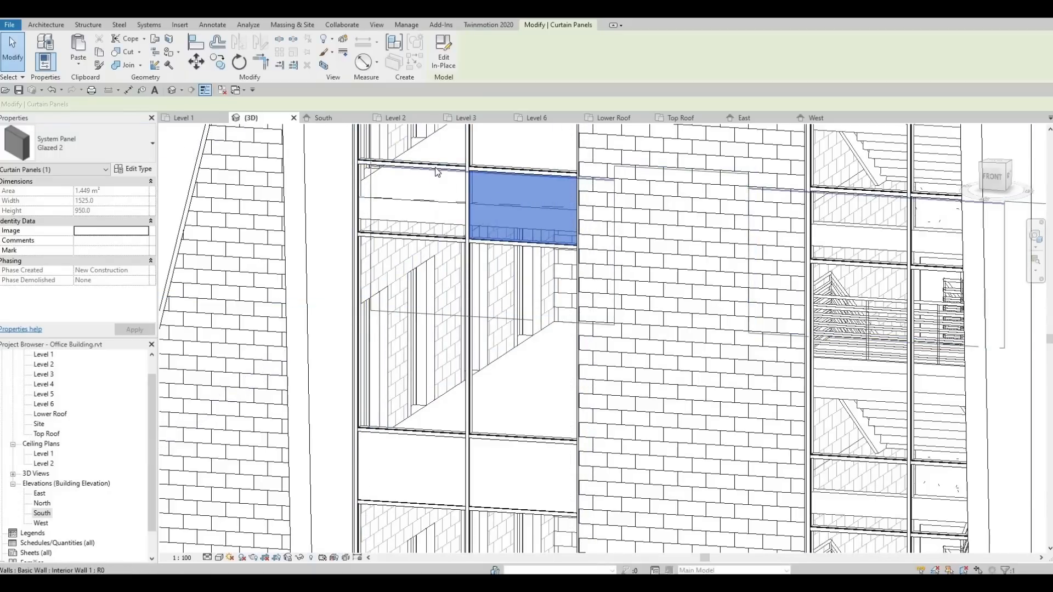
key(Tab)
key(Tab)
key(Tab)
key(Tab)
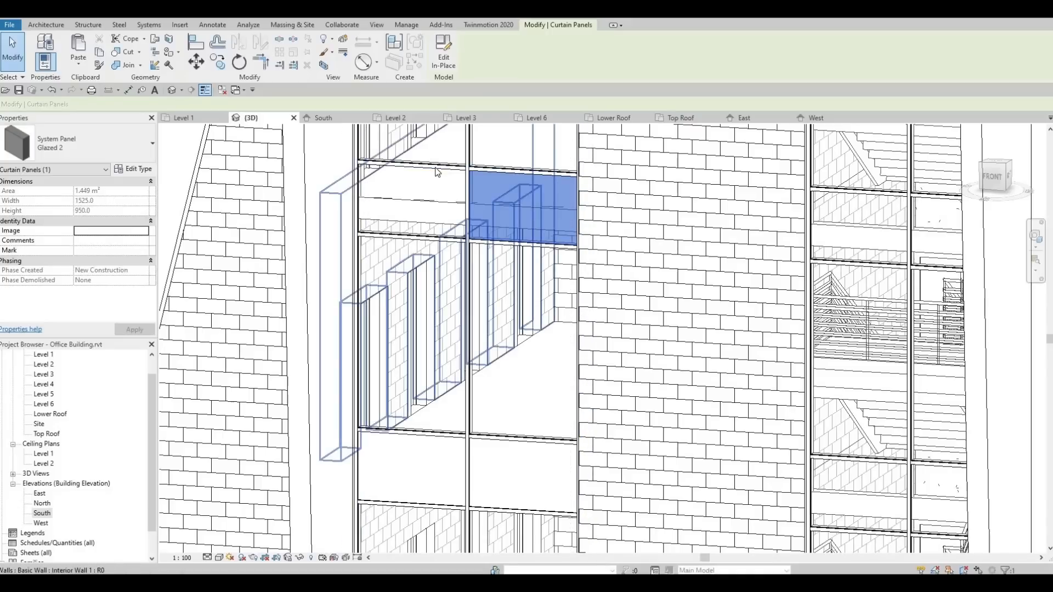
key(Tab)
key(Tab)
key(Tab)
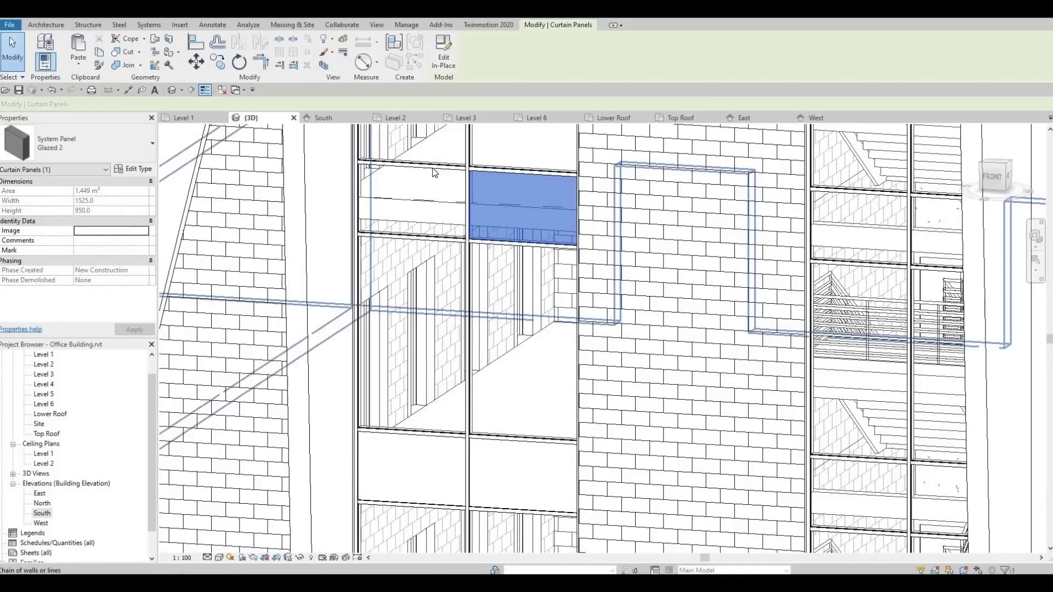
key(Tab)
key(Tab)
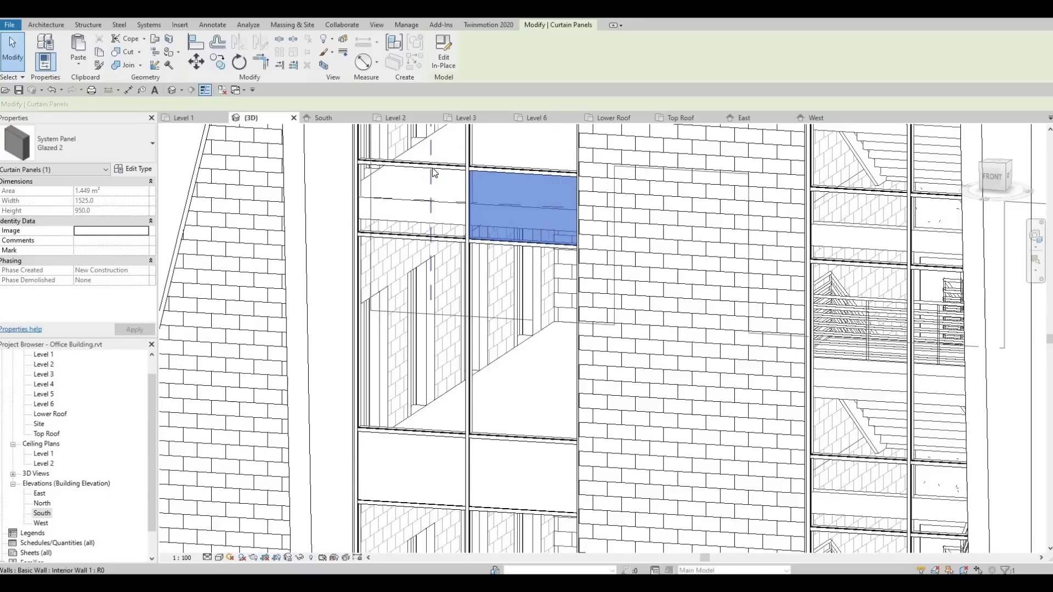
key(Tab)
key(Tab)
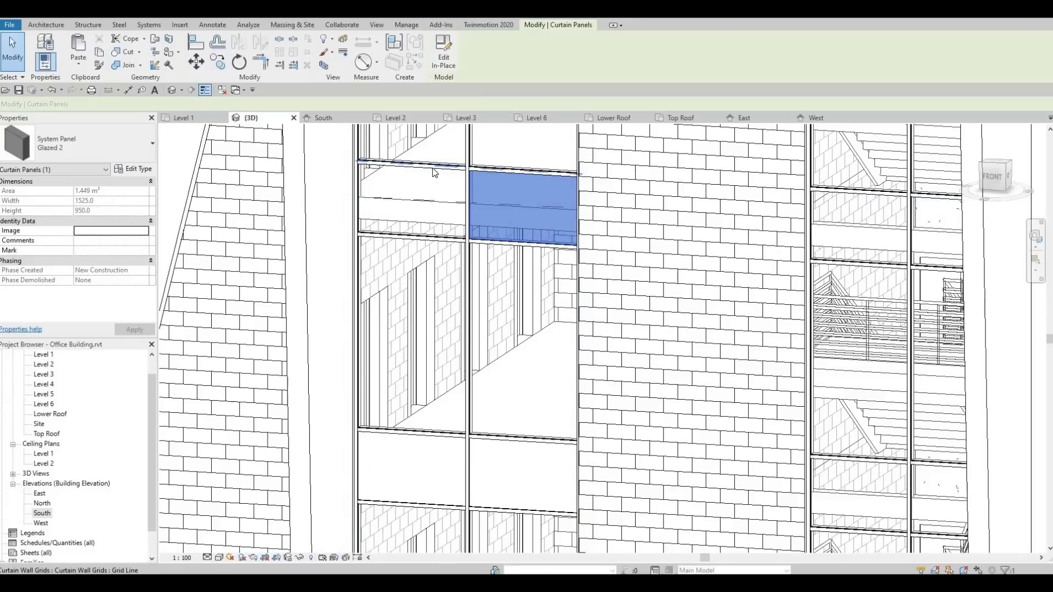
key(Tab)
key(Tab)
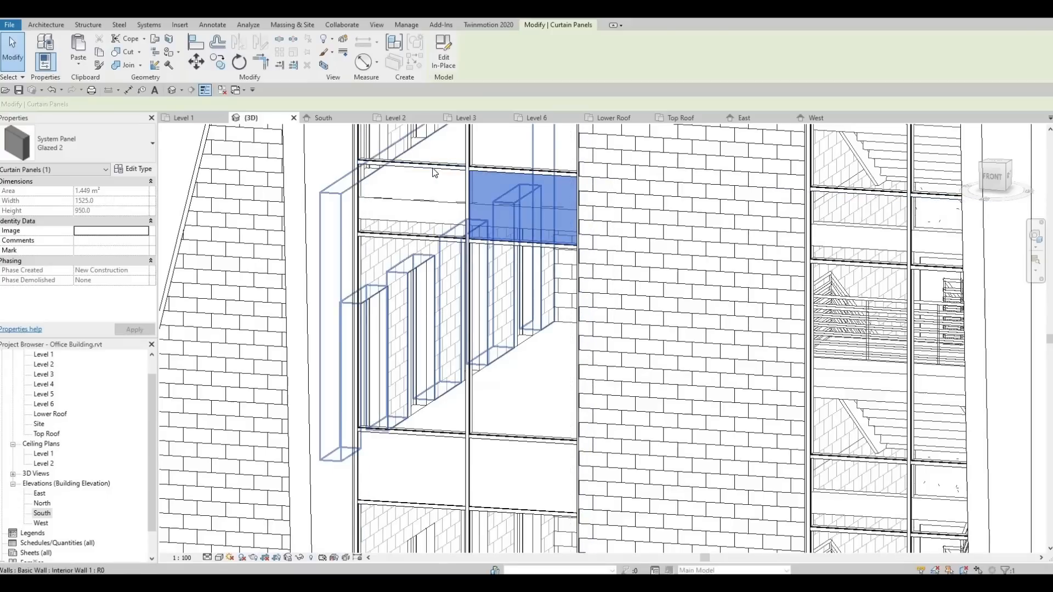
click(424, 238)
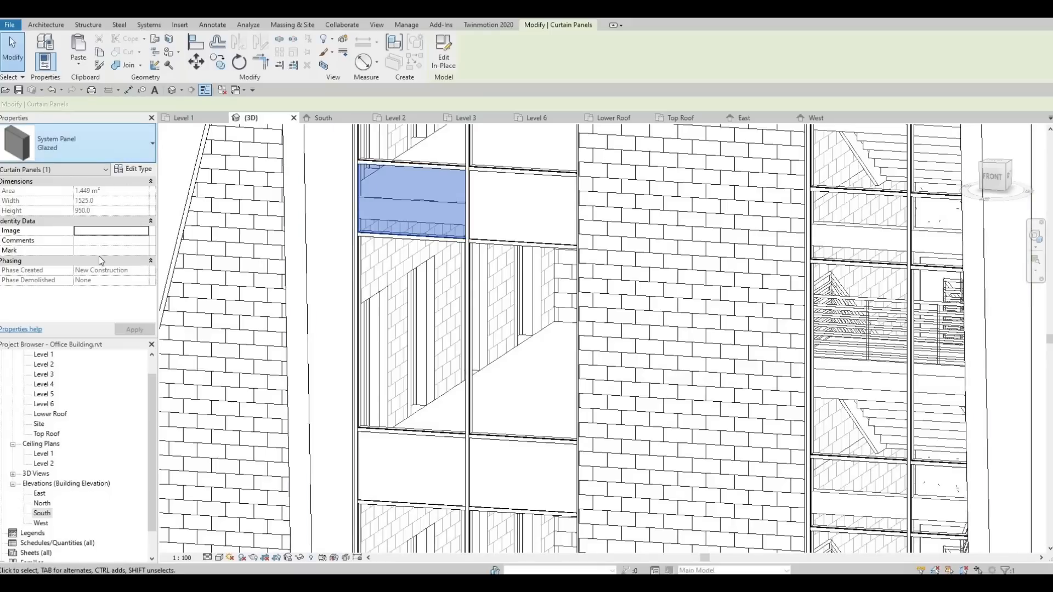
click(126, 148)
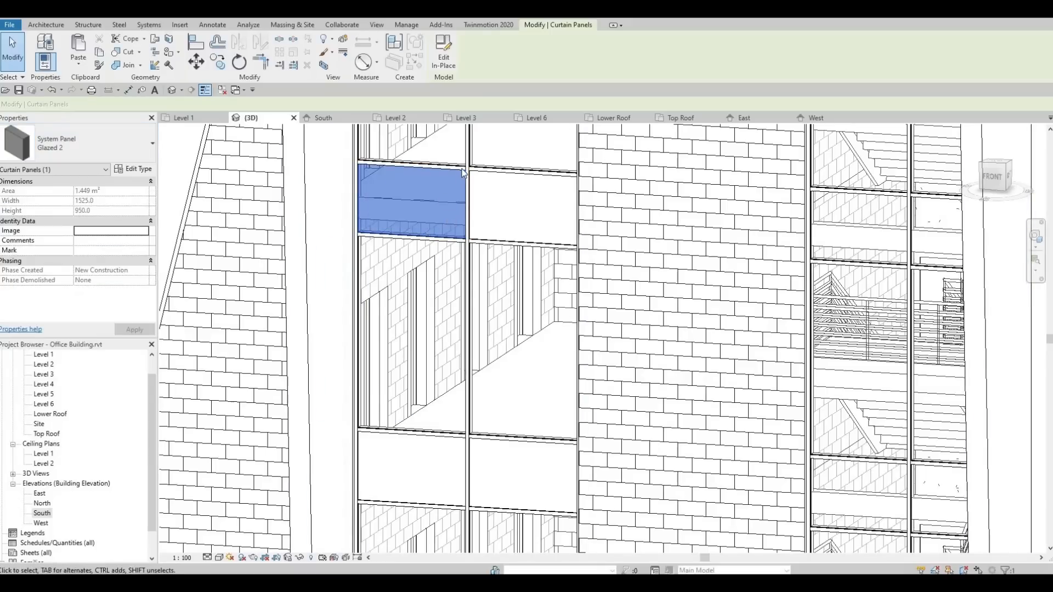
Change the left-hand bay's right panel in the fourth floor-slab band from the bottom to System Panel Glazed 2.
mouse_move(473, 150)
middle_down()
mouse_move(472, 278)
mouse_move(484, 320)
middle_up()
middle_drag(509, 151, 498, 254)
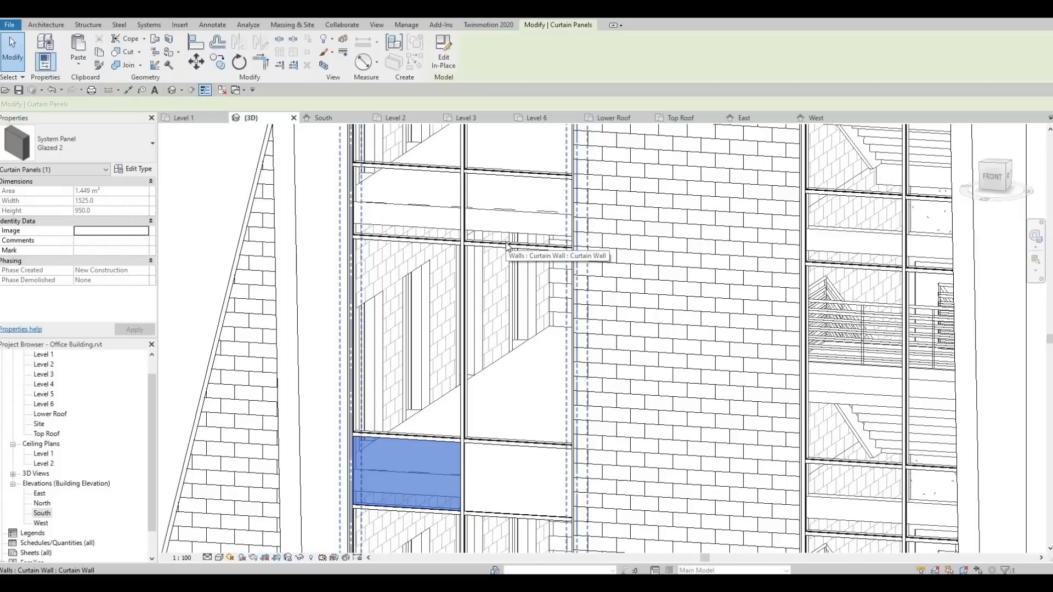
click(507, 245)
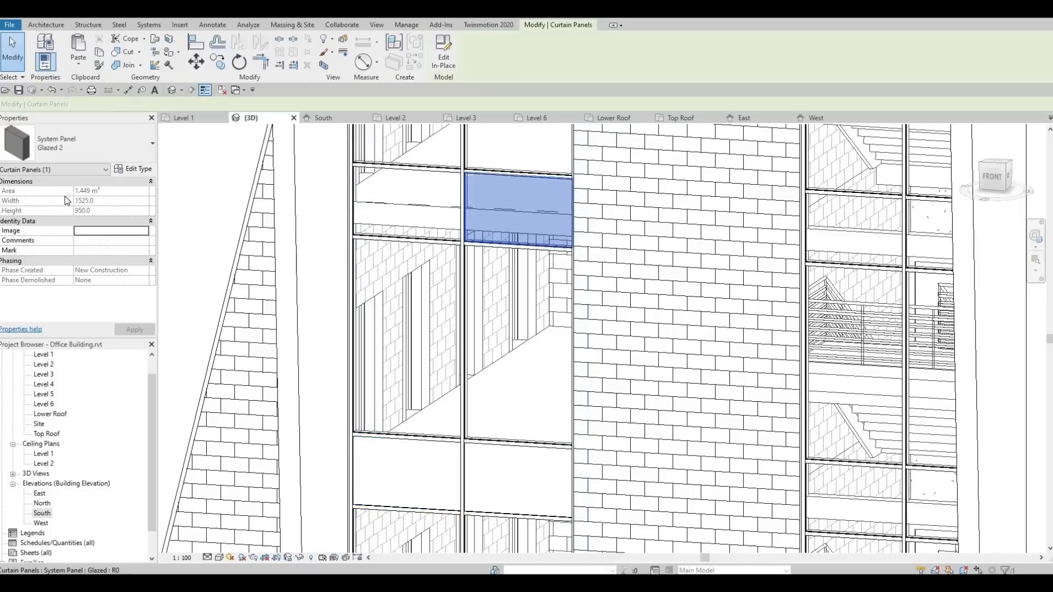
click(75, 156)
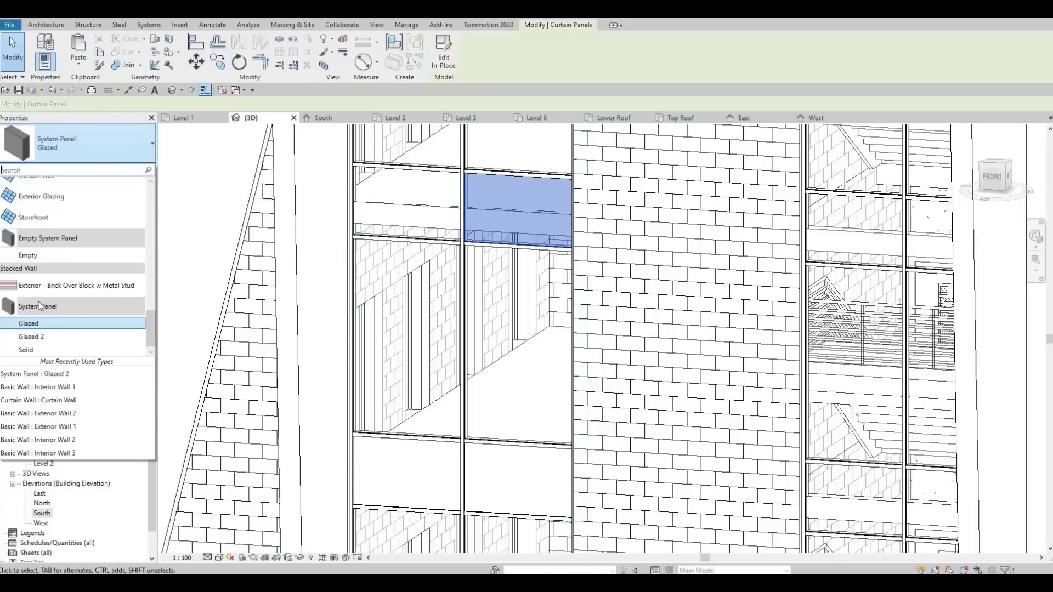
click(67, 335)
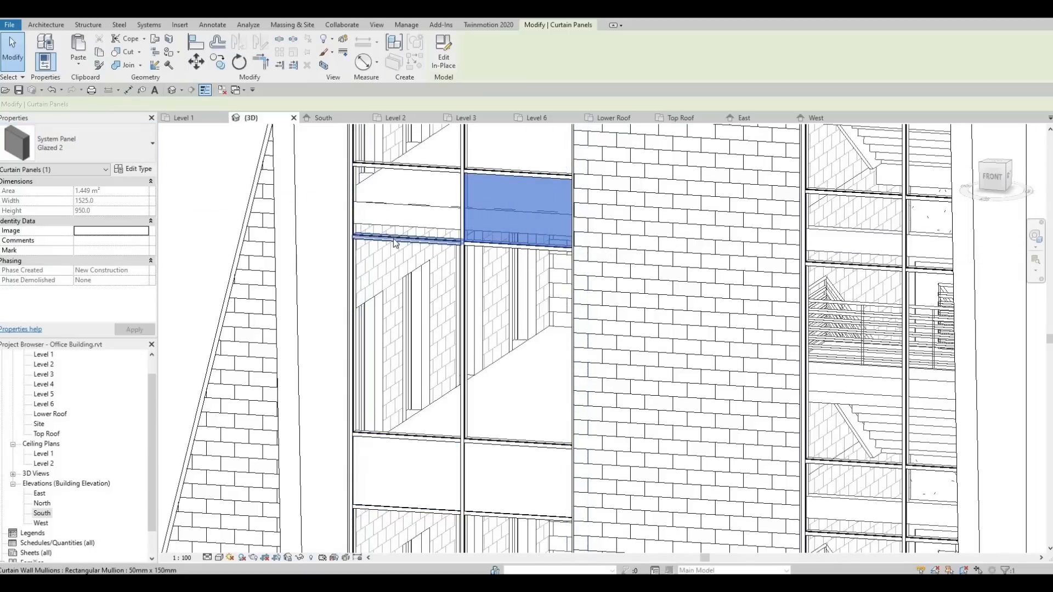
Change the left-hand bay's left panel in the fourth floor-slab band from the bottom to System Panel Glazed 2.
key(Tab)
key(Tab)
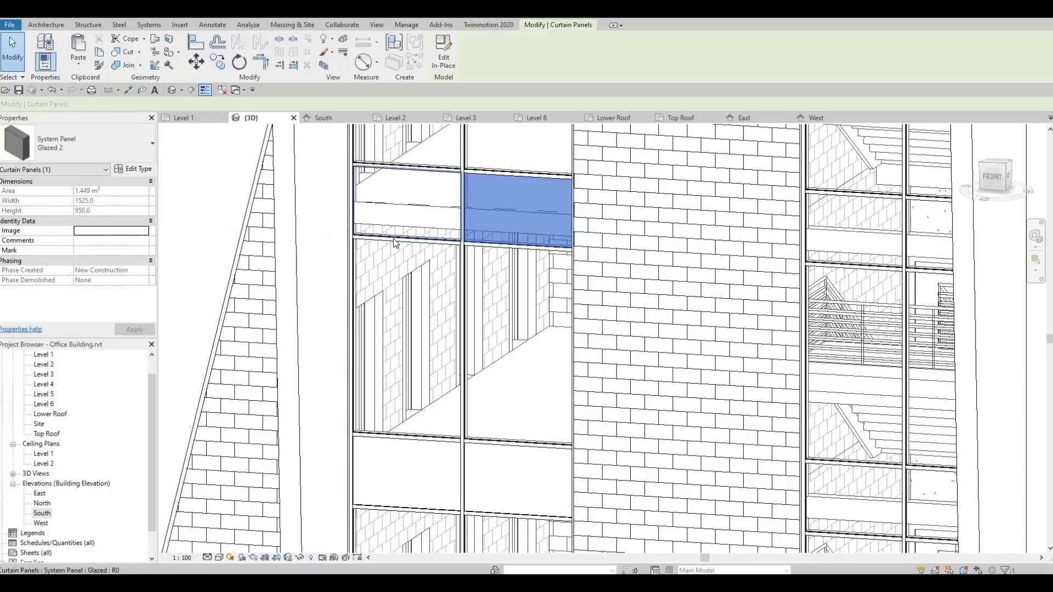
click(429, 194)
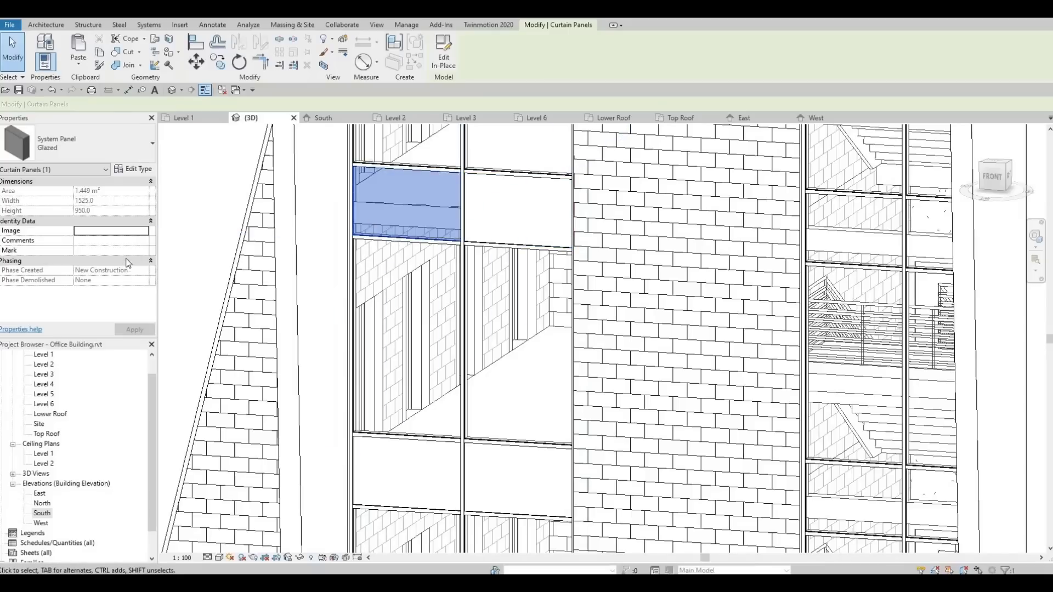
click(127, 152)
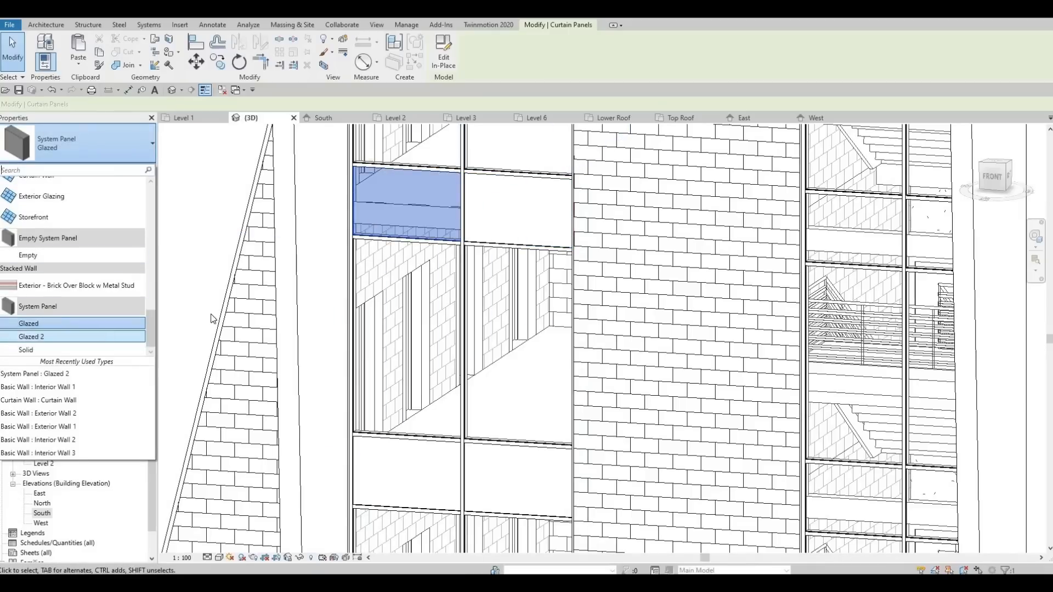
middle_drag(455, 261, 460, 340)
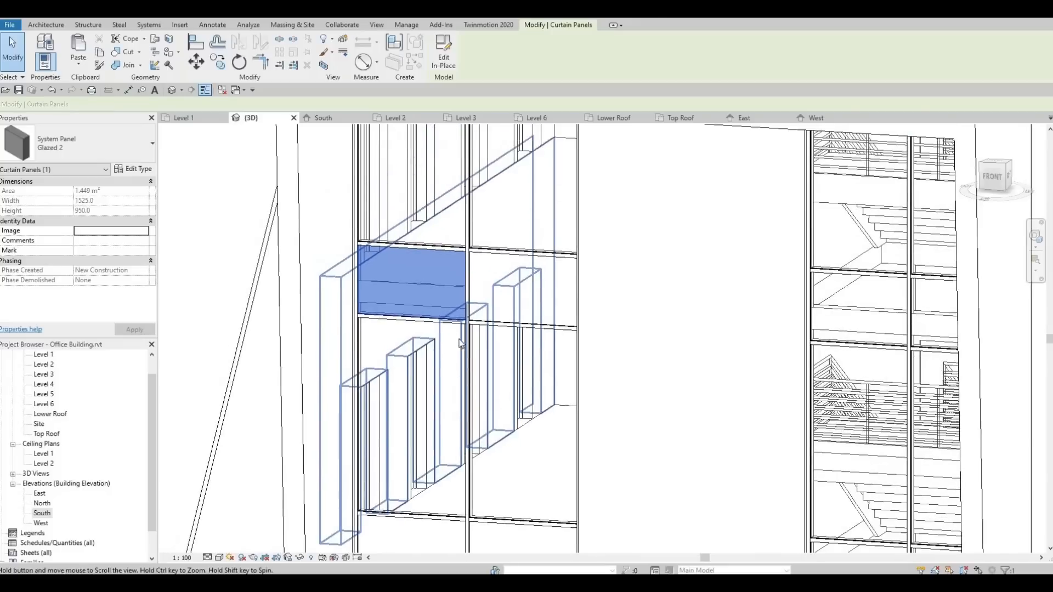
click(529, 216)
Change the right panel of the narrow strip at the very top of the left-hand bay to System Panel Glazed 2.
middle_drag(514, 311, 481, 512)
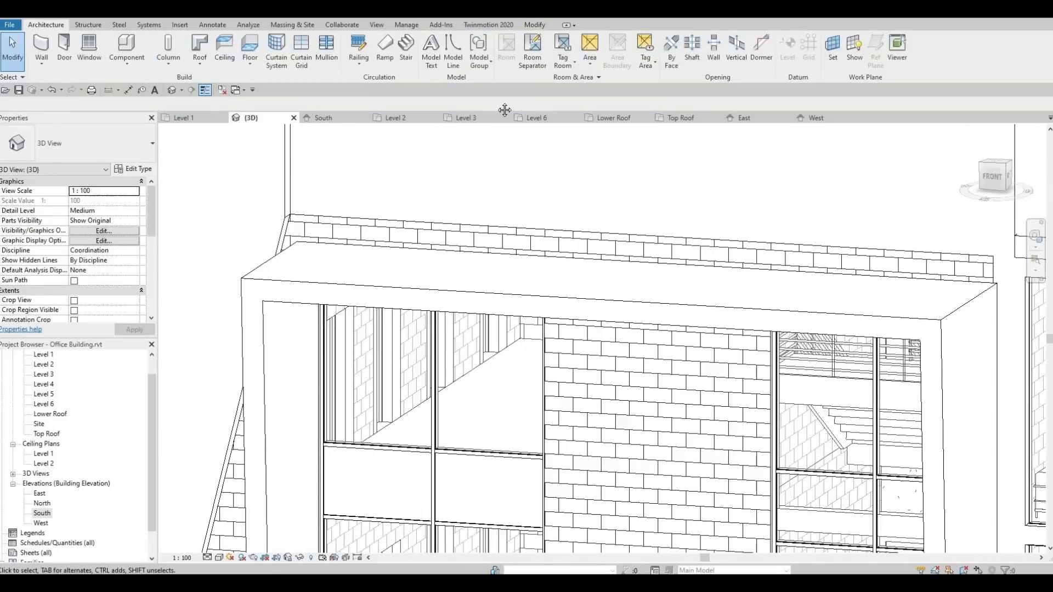
middle_drag(658, 302, 644, 144)
shift+middle_drag(561, 193, 501, 167)
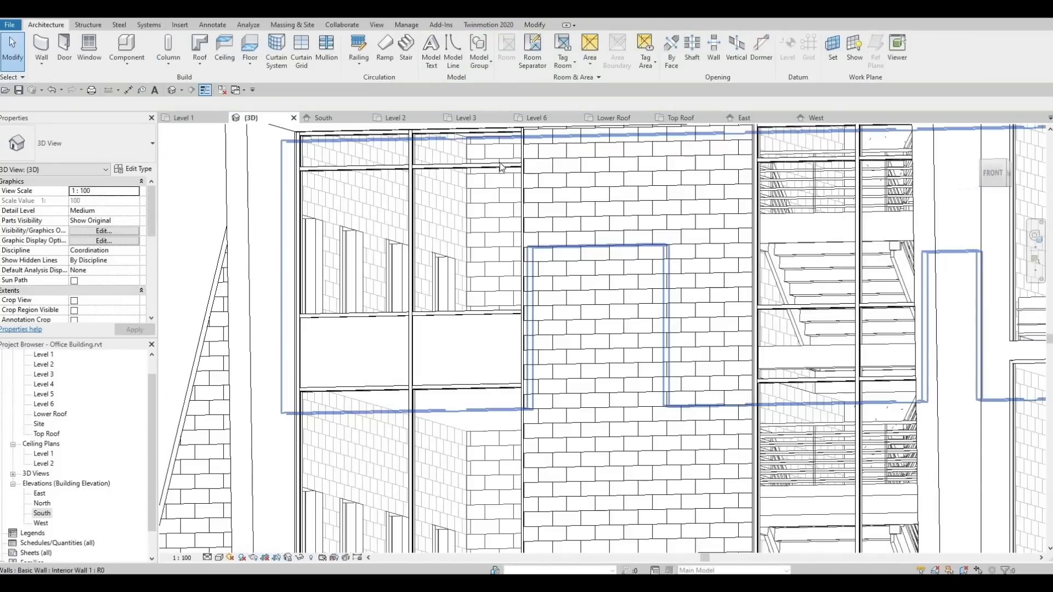
key(Tab)
key(Tab)
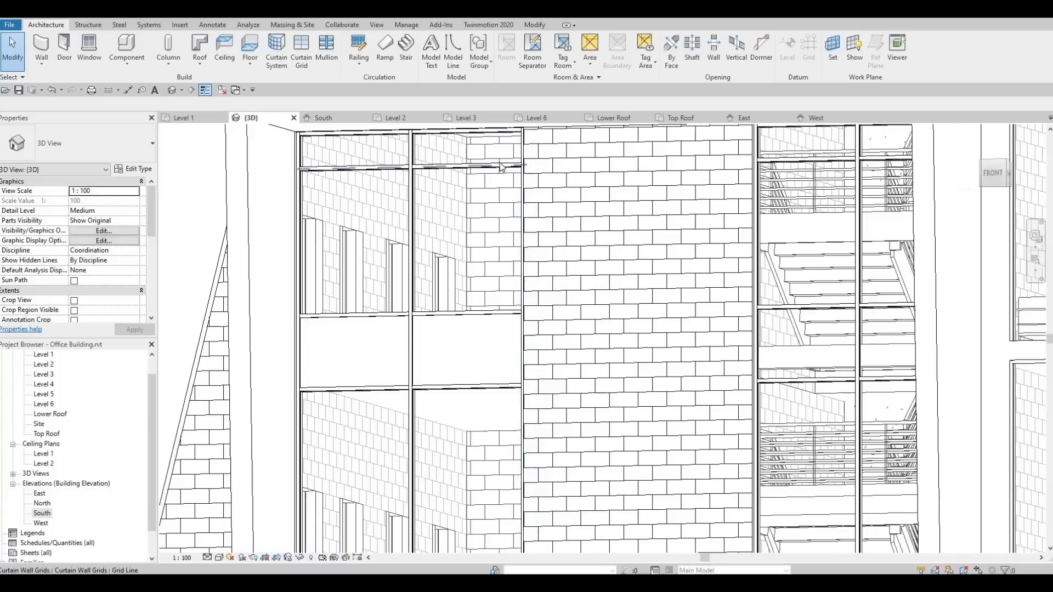
click(501, 168)
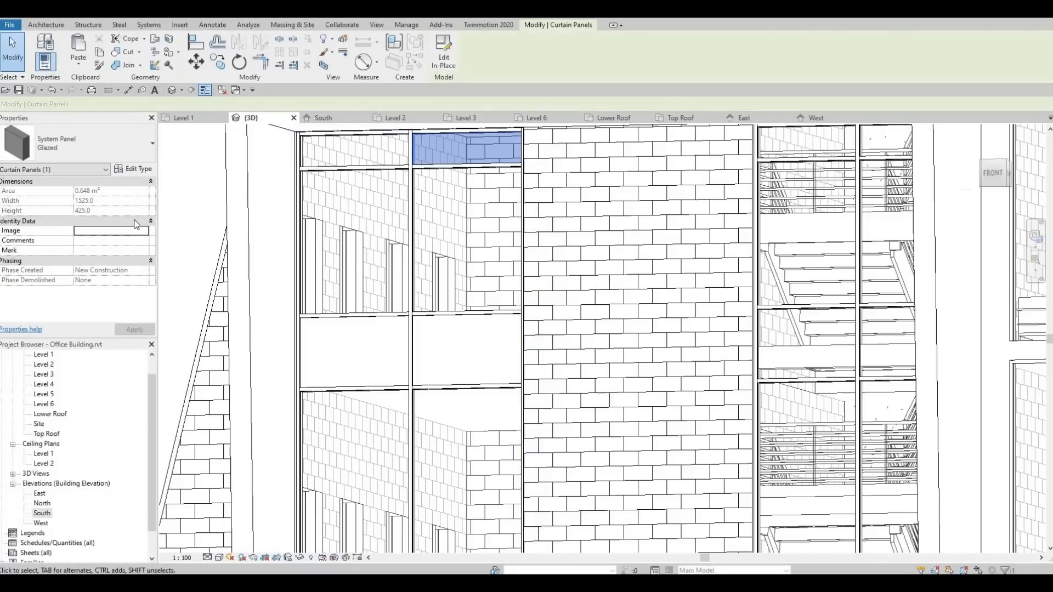
click(123, 156)
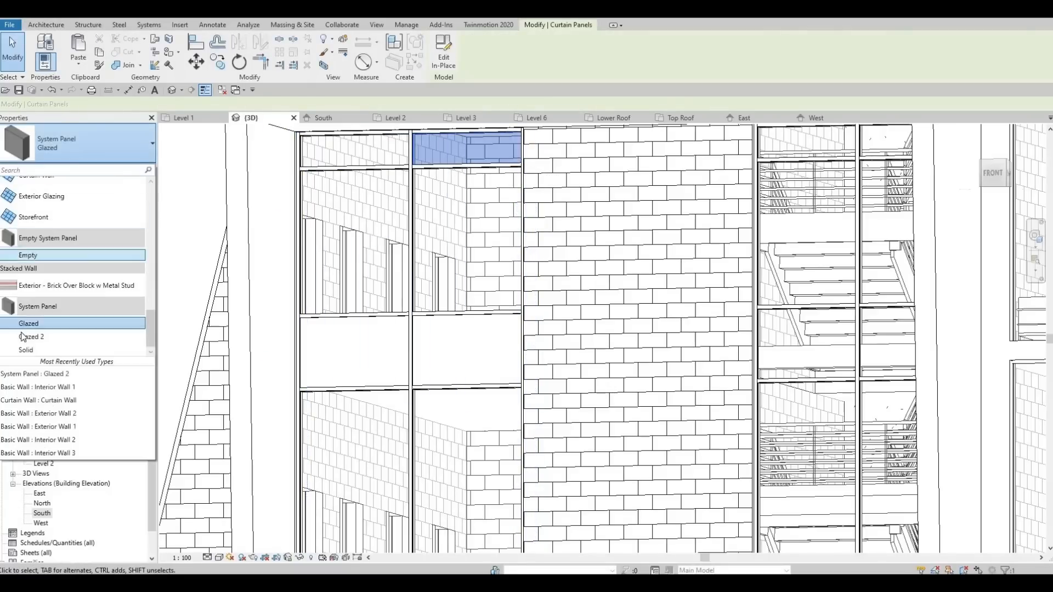
click(22, 340)
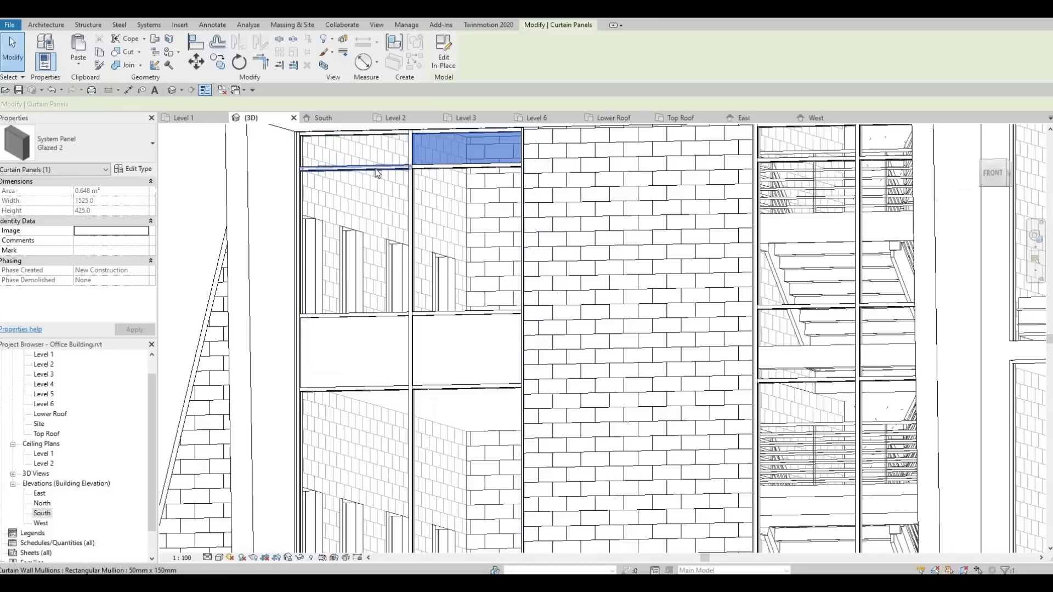
Change the left panel of the narrow strip at the very top of the left-hand bay to System Panel Glazed 2.
key(Tab)
key(Tab)
key(Tab)
key(Tab)
key(Tab)
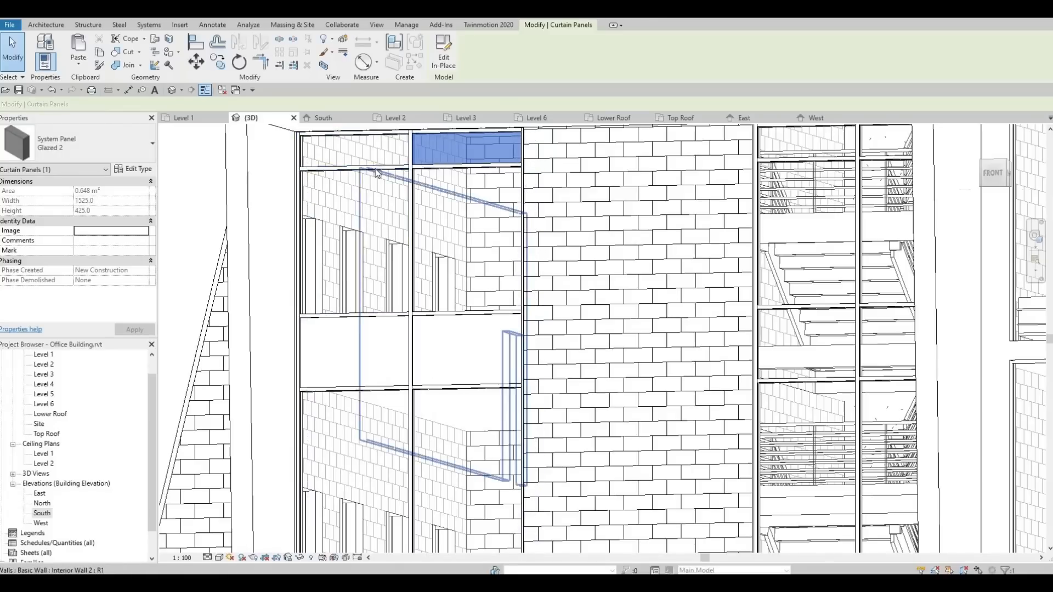
key(Tab)
key(Tab)
key(Tab)
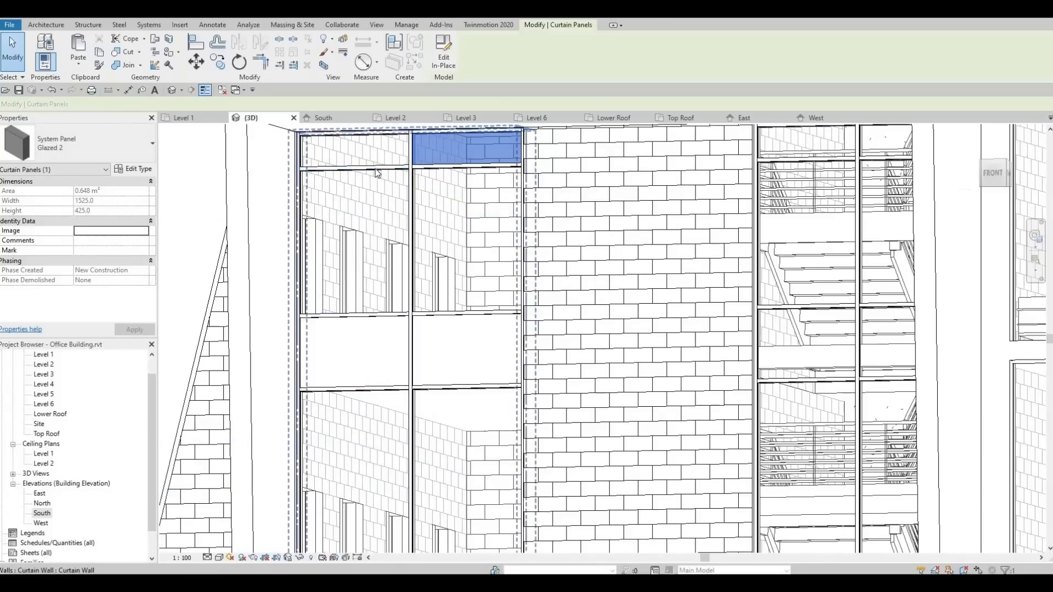
click(376, 165)
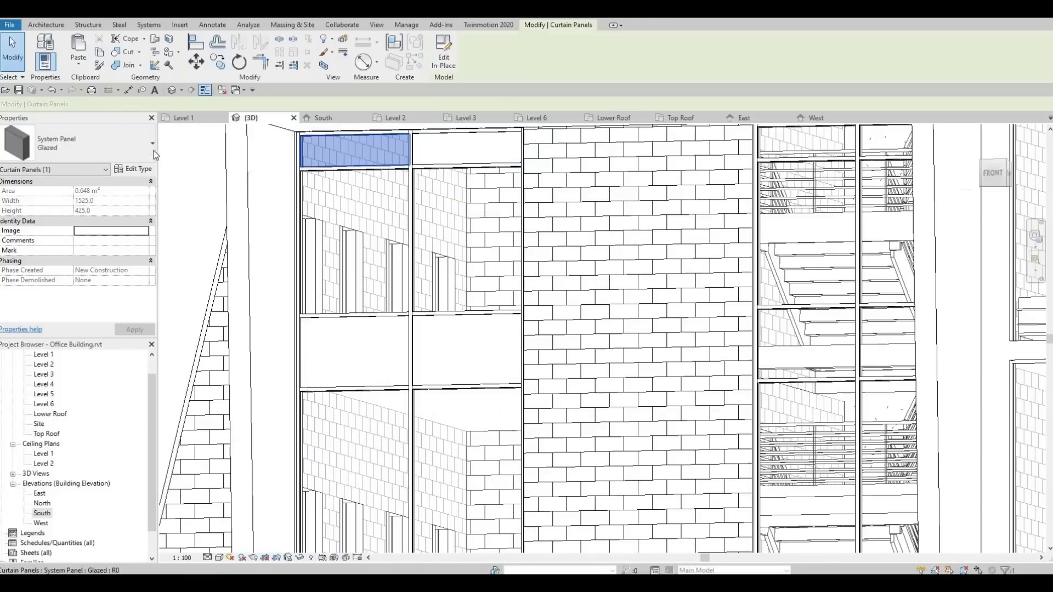
click(82, 144)
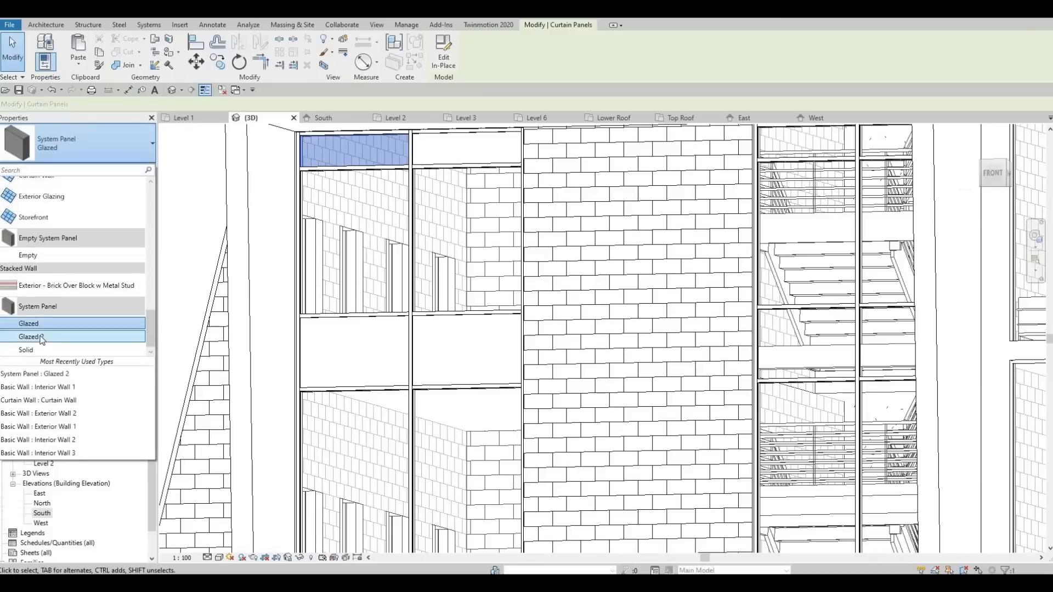
click(44, 335)
key(Escape)
Change the left panel of the narrow strip at the very top of the right-hand stair bay to System Panel Glazed 2.
middle_drag(796, 258, 594, 256)
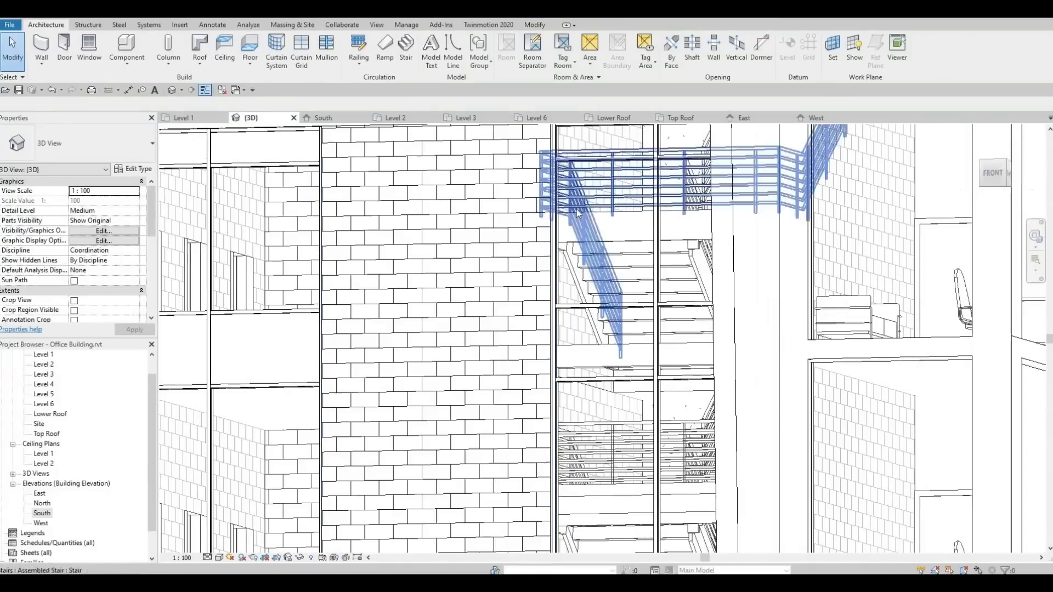
shift+middle_drag(606, 301, 667, 301)
middle_drag(524, 455, 493, 499)
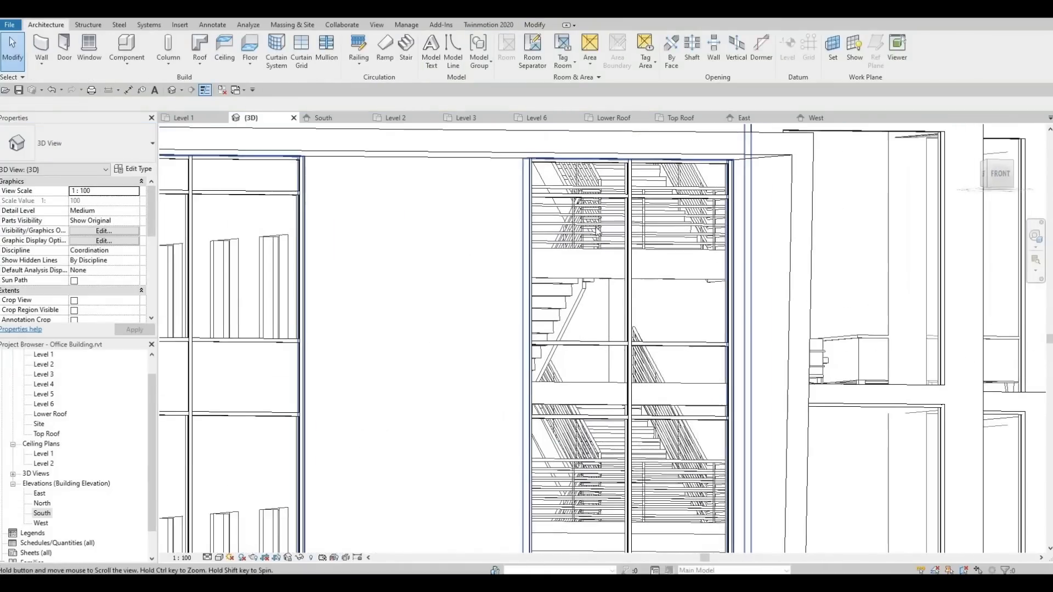
click(560, 198)
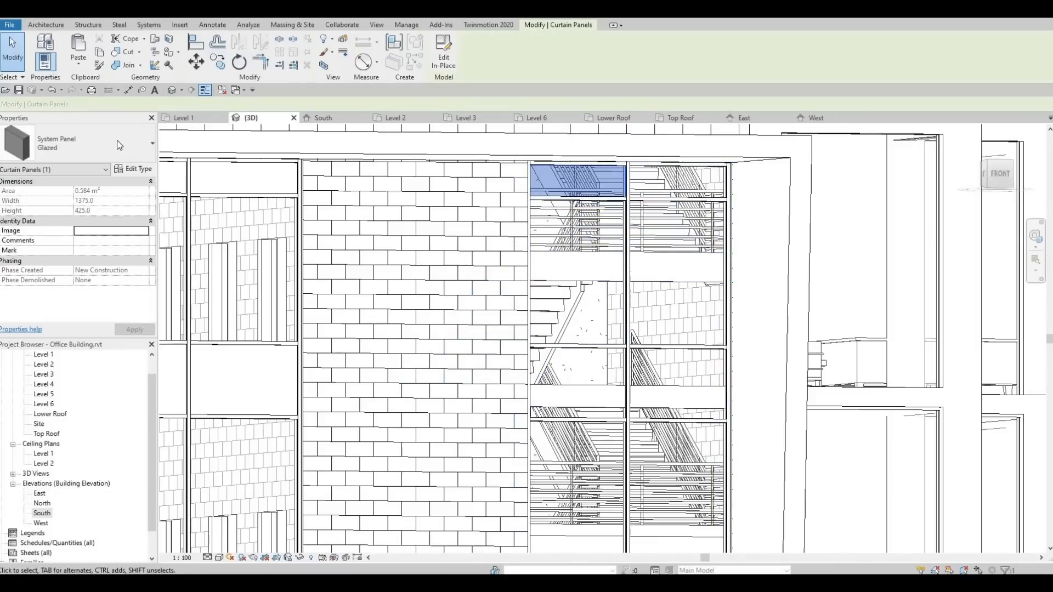
click(82, 143)
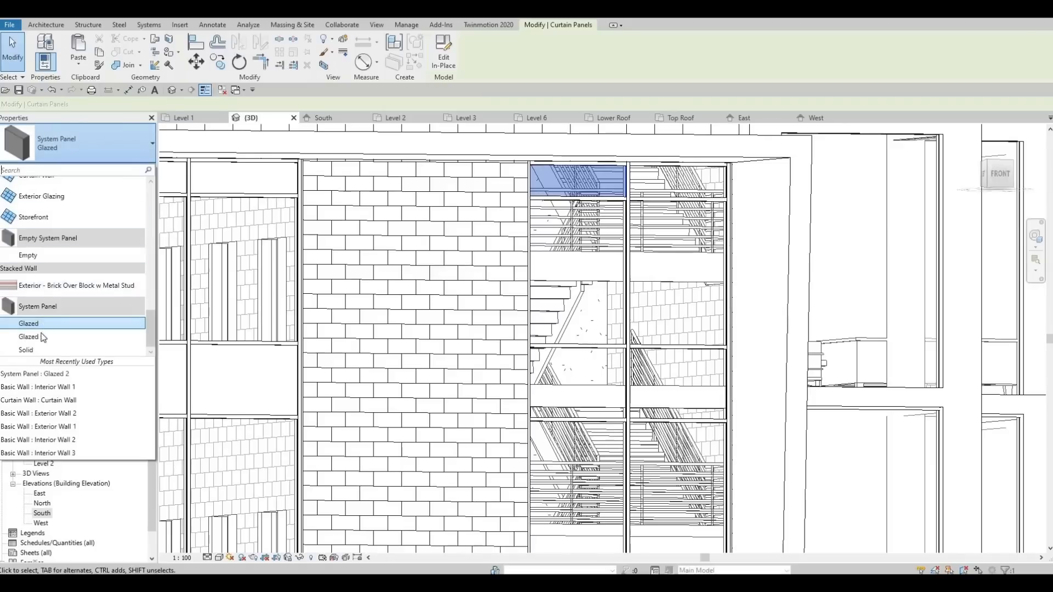
click(60, 334)
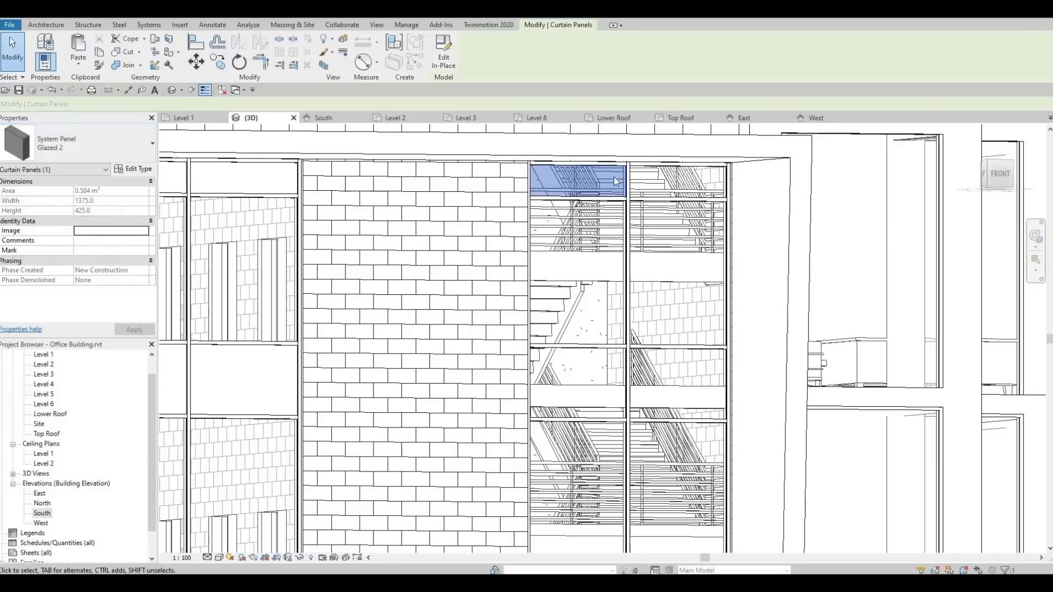
Change the right panel of the narrow strip at the very top of the right-hand stair bay to System Panel Glazed 2.
click(645, 189)
click(92, 152)
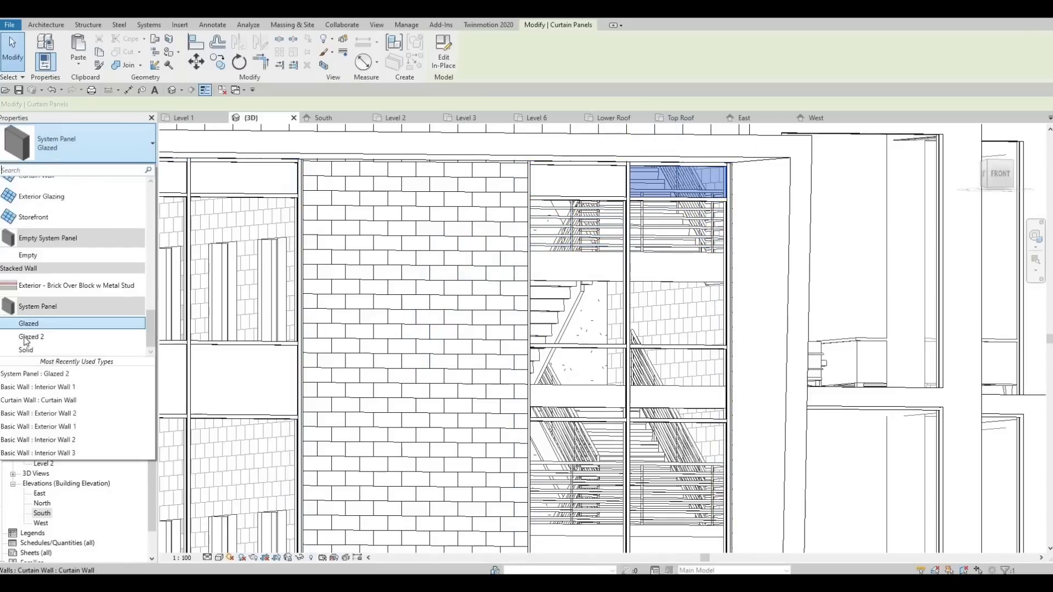
click(29, 337)
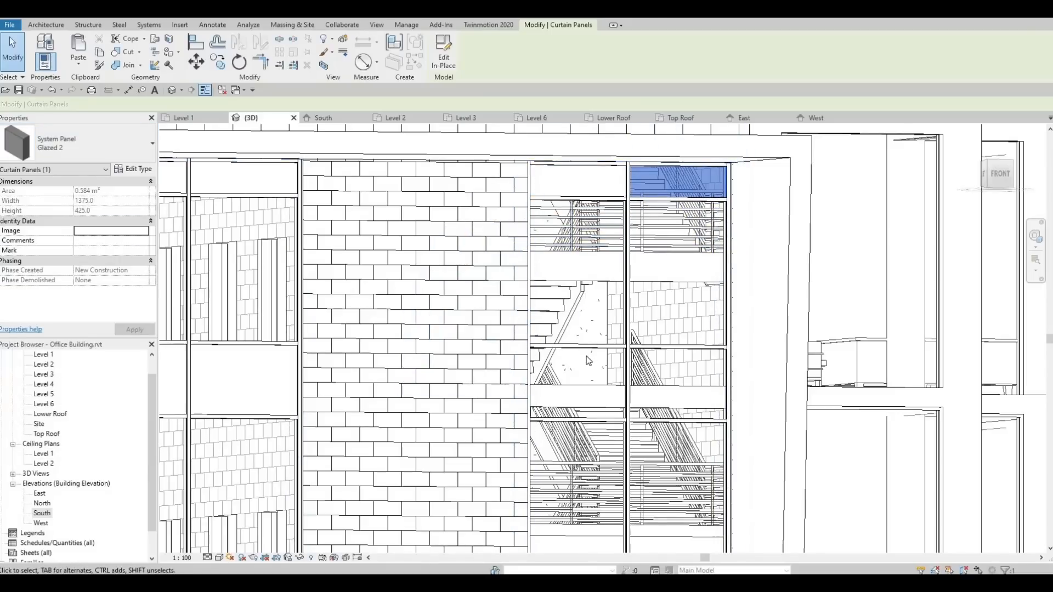
Change the right-hand bay's left panel in the fourth floor-slab band from the bottom to System Panel Glazed 2.
middle_drag(563, 392, 519, 192)
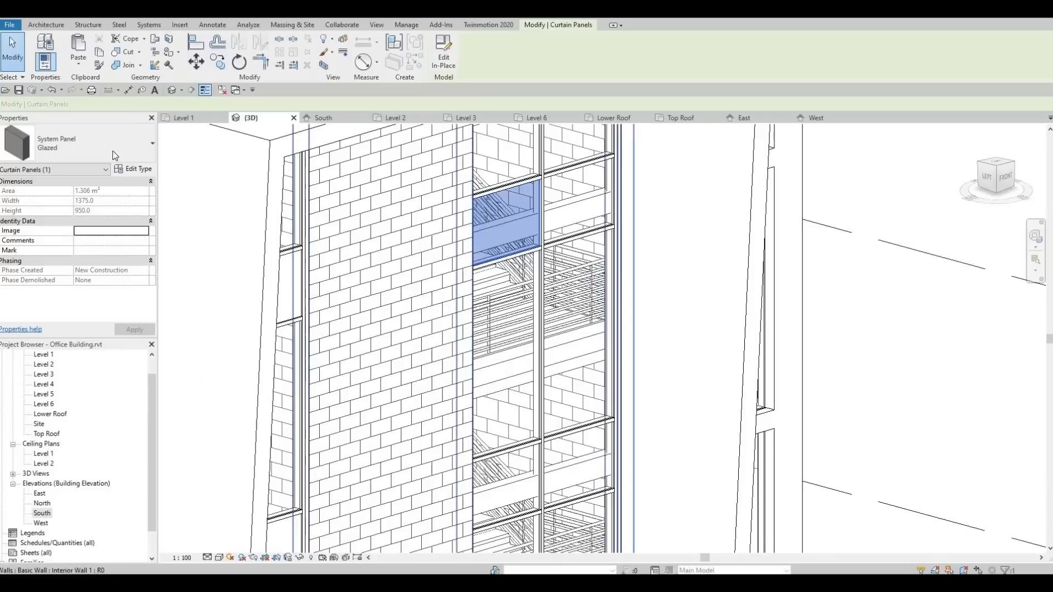
click(88, 144)
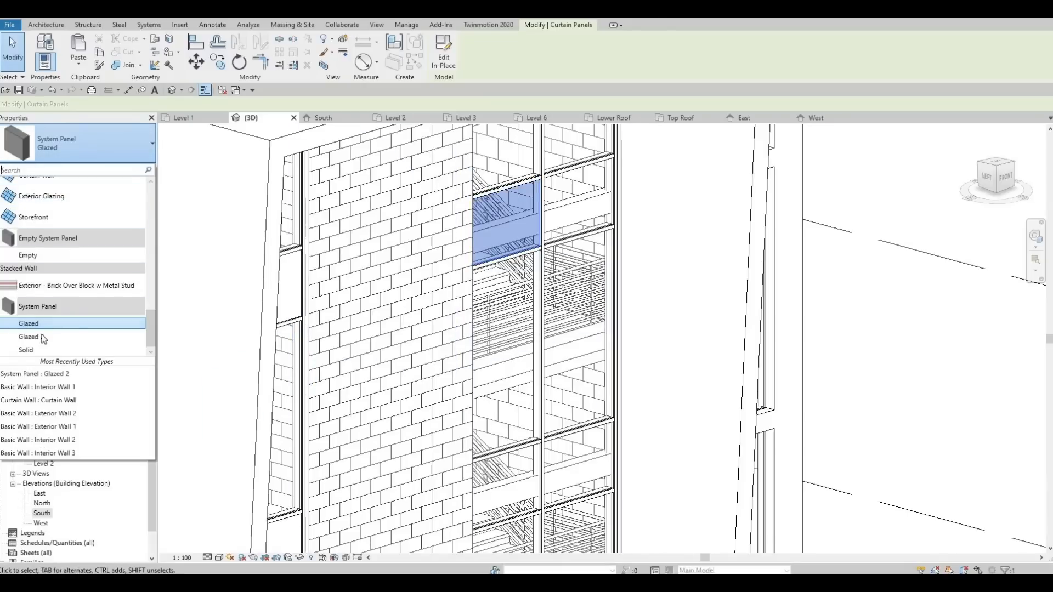
click(38, 332)
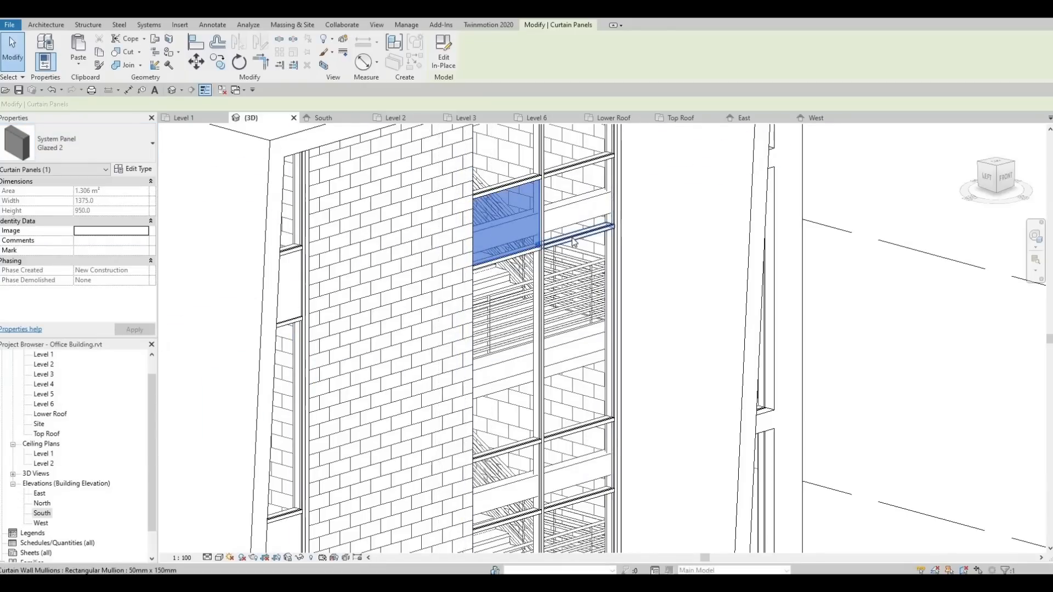
Change the right-hand bay's right panel in the fourth floor-slab band from the bottom to System Panel Glazed 2.
key(Tab)
key(Tab)
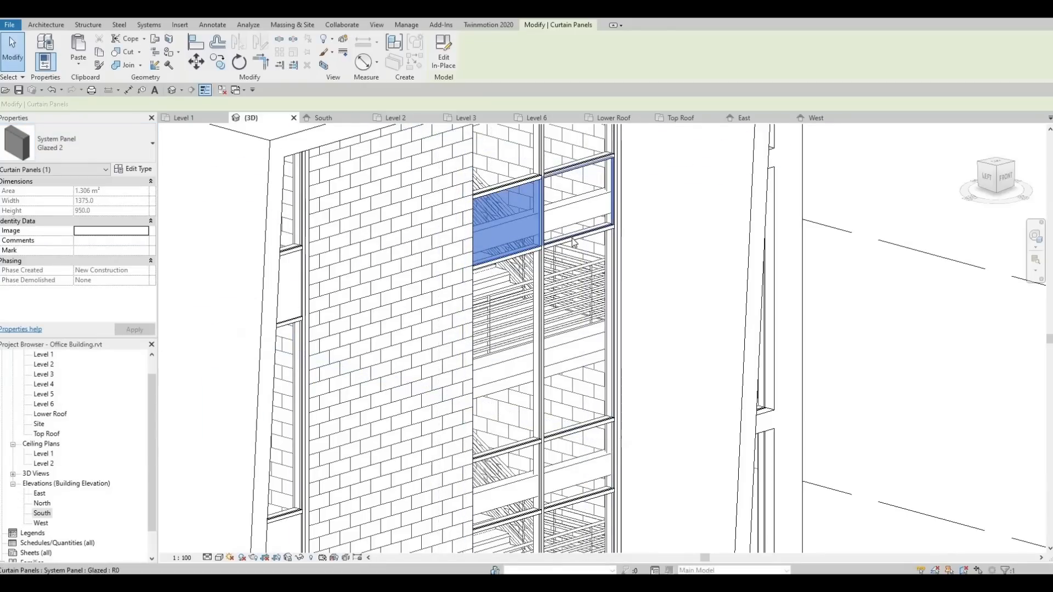
click(237, 271)
click(82, 143)
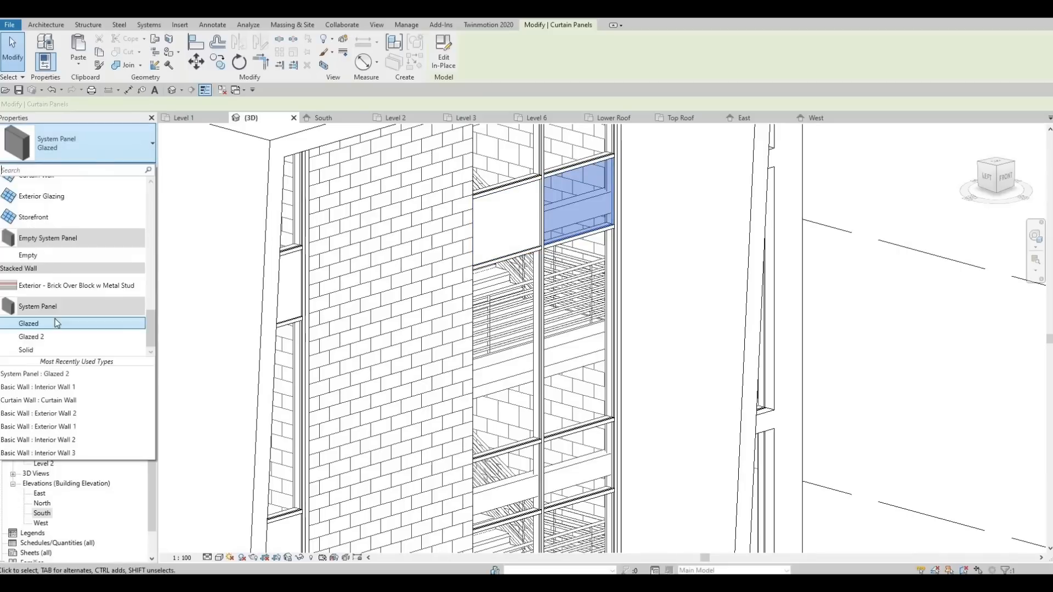
click(46, 338)
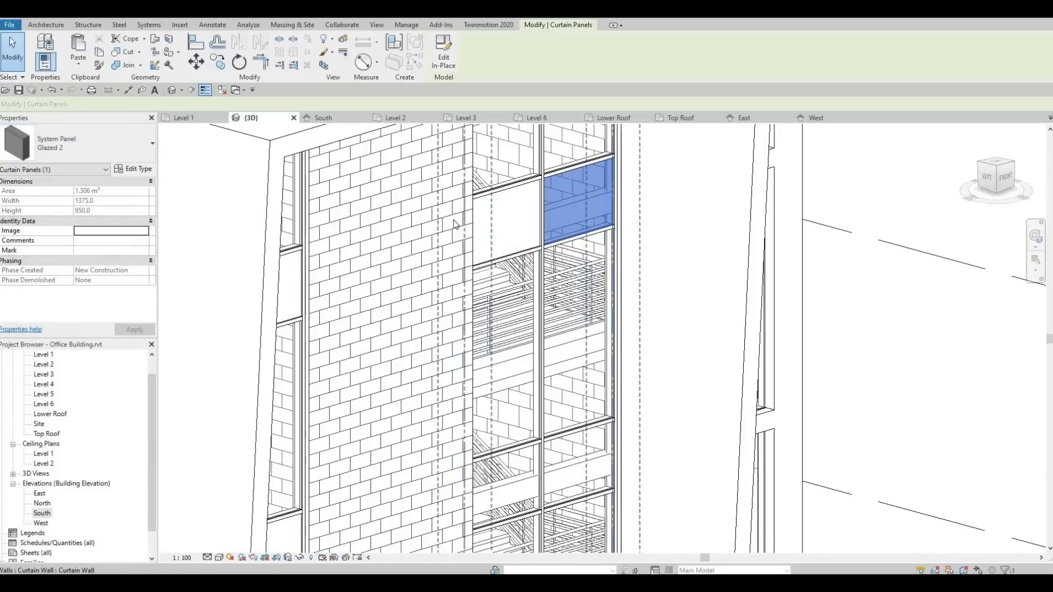
Change the right-hand bay's left panel in the third floor-slab band from the bottom to System Panel Glazed 2.
middle_drag(536, 328, 470, 451)
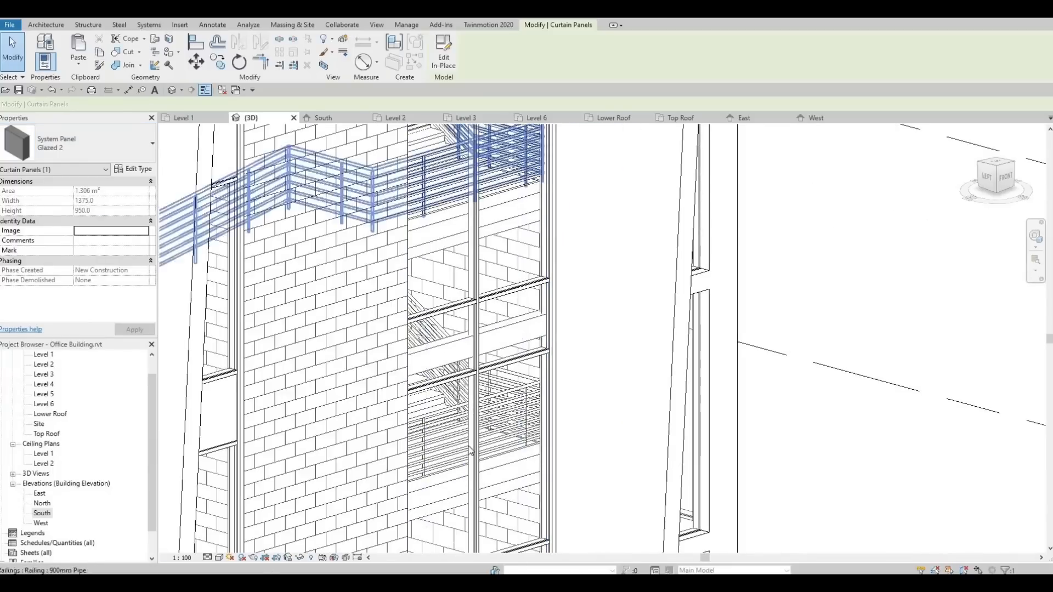
click(441, 384)
click(82, 144)
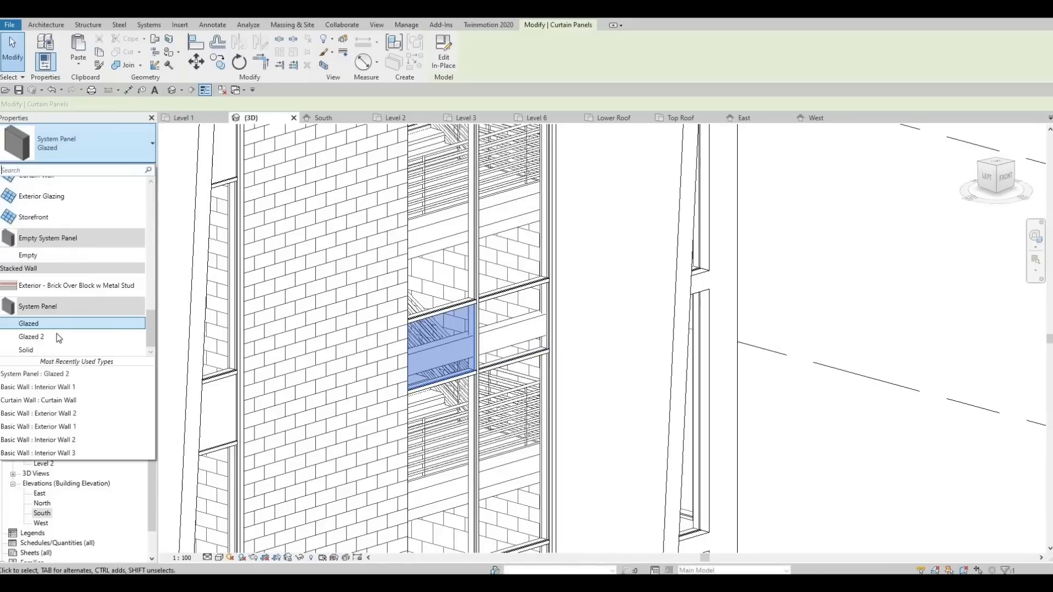
click(77, 338)
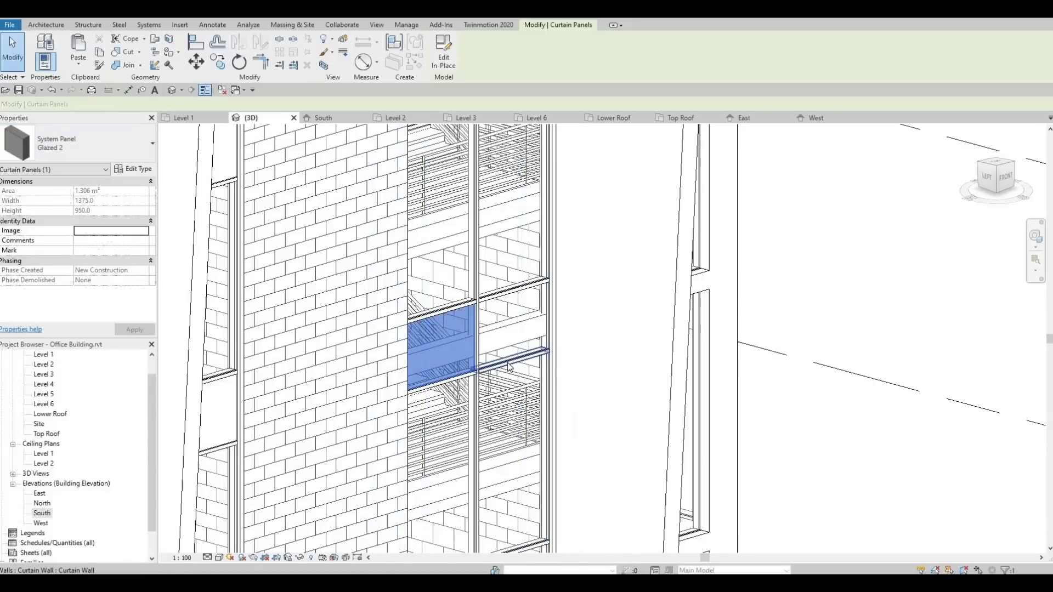
Change the right-hand bay's right panel in the third floor-slab band from the bottom to System Panel Glazed 2.
key(Tab)
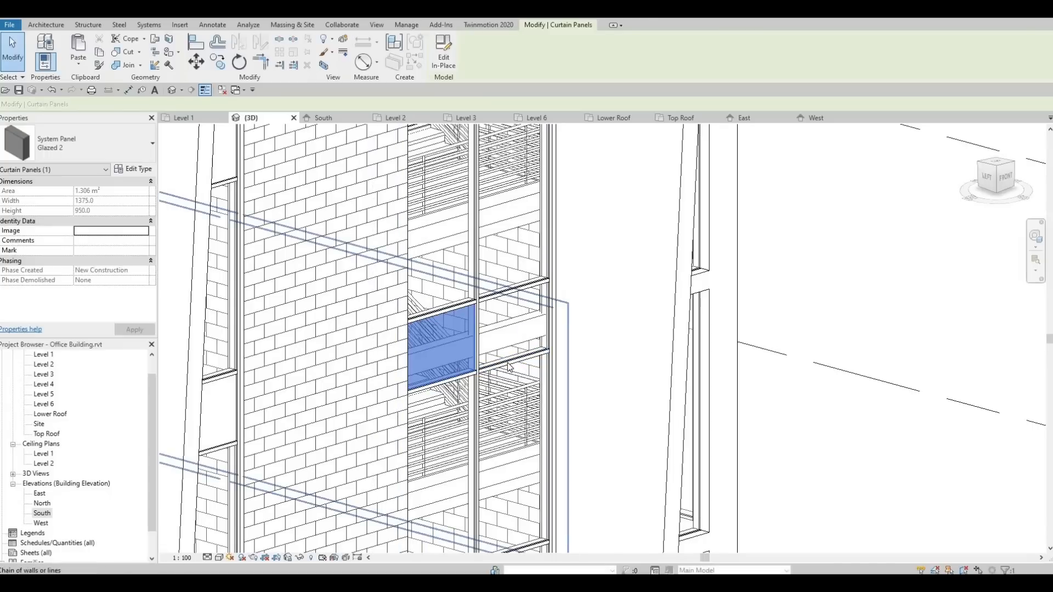
key(Tab)
key(Tab)
click(508, 362)
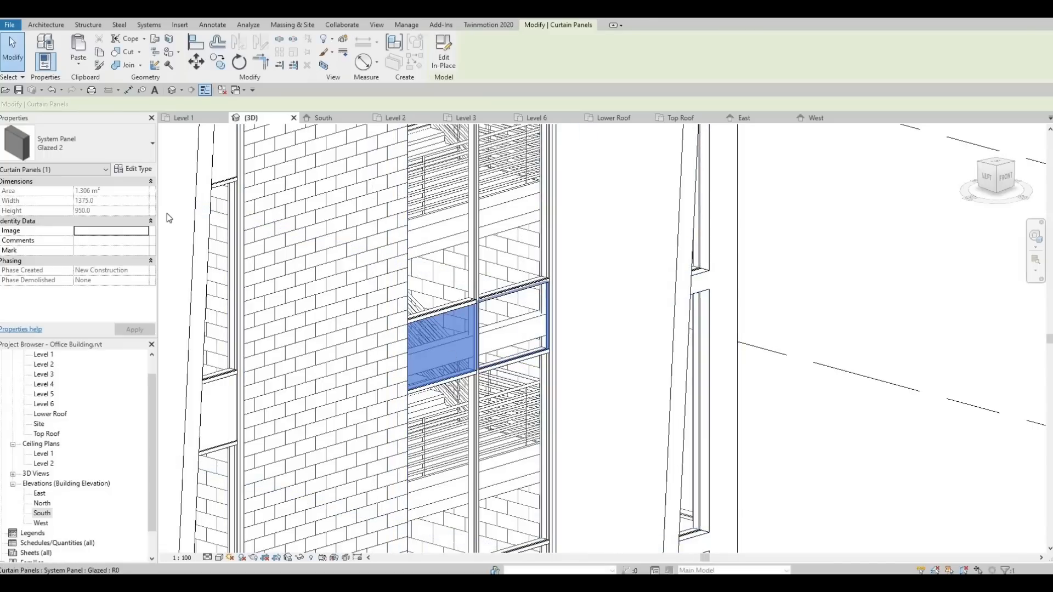
click(106, 142)
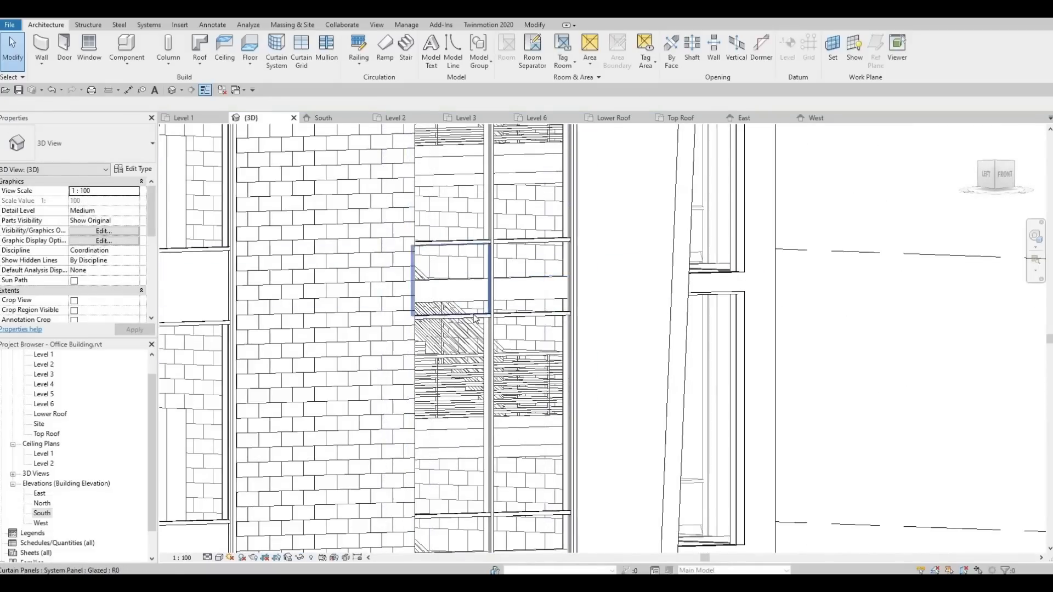
Change both right-hand bay panels in the second floor-slab band from the bottom to System Panel Glazed 2.
click(475, 317)
click(67, 141)
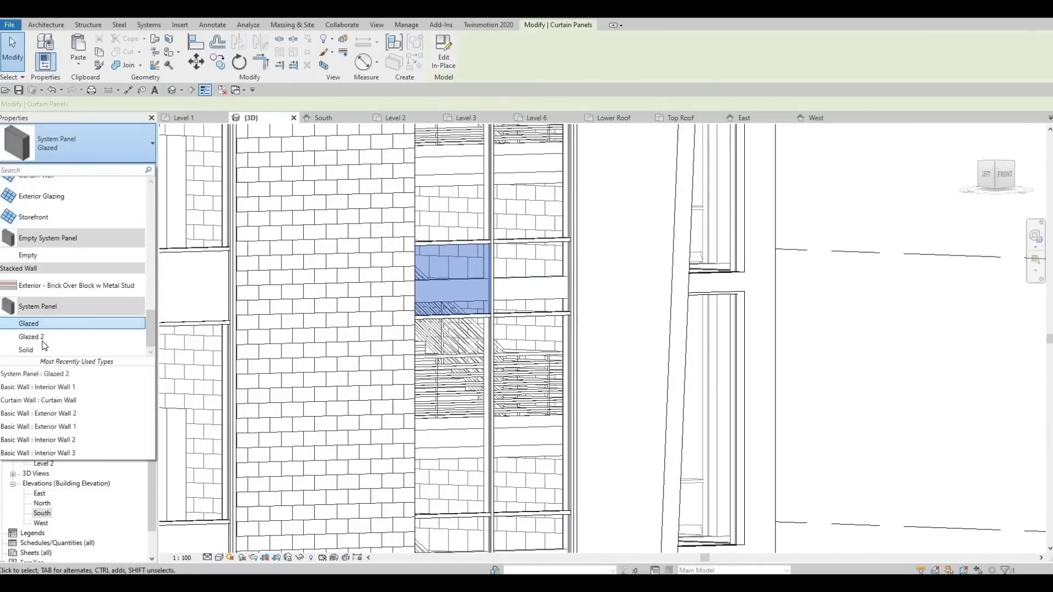
click(42, 337)
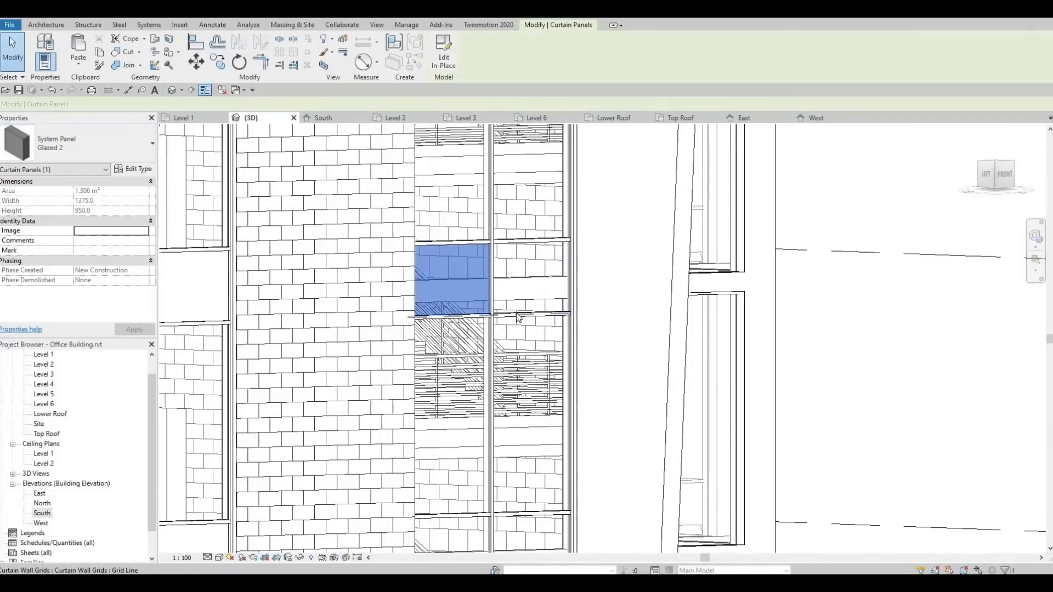
click(512, 312)
click(76, 143)
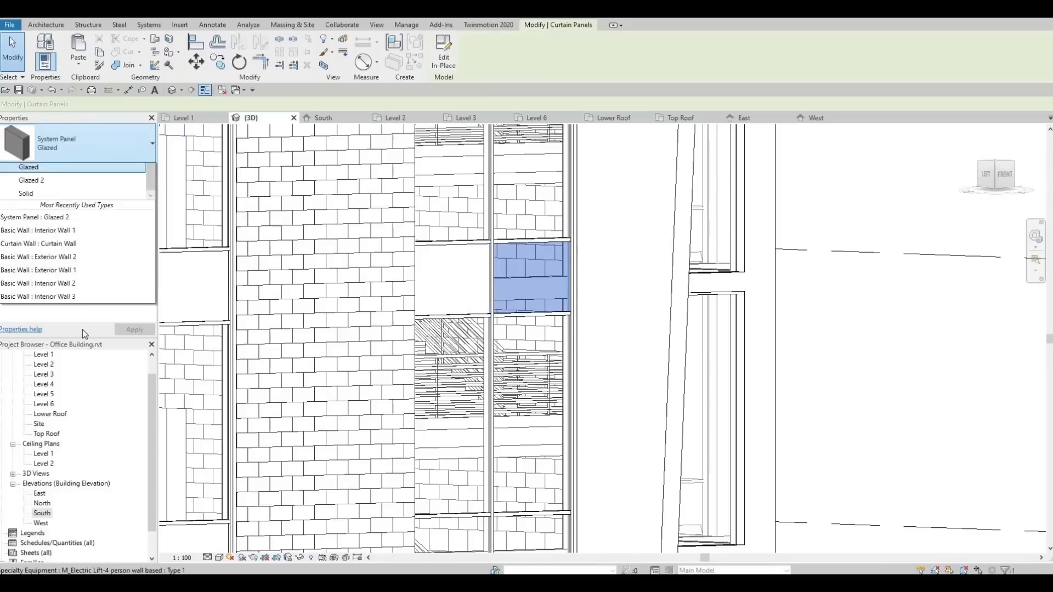
click(117, 337)
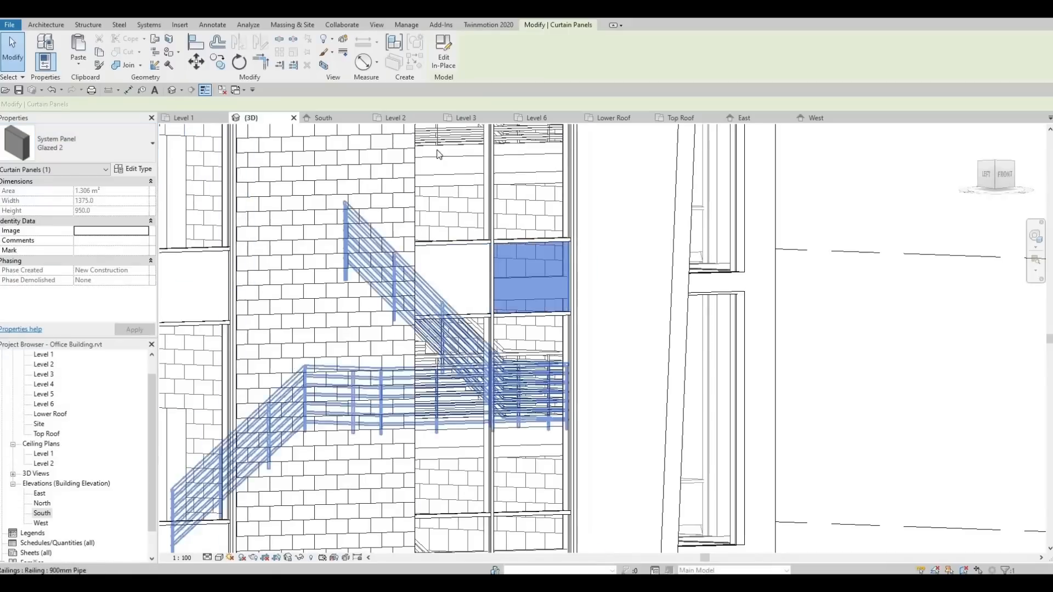
Change both right-hand bay panels in the lowest floor-slab band to System Panel Glazed 2.
middle_drag(419, 512, 427, 344)
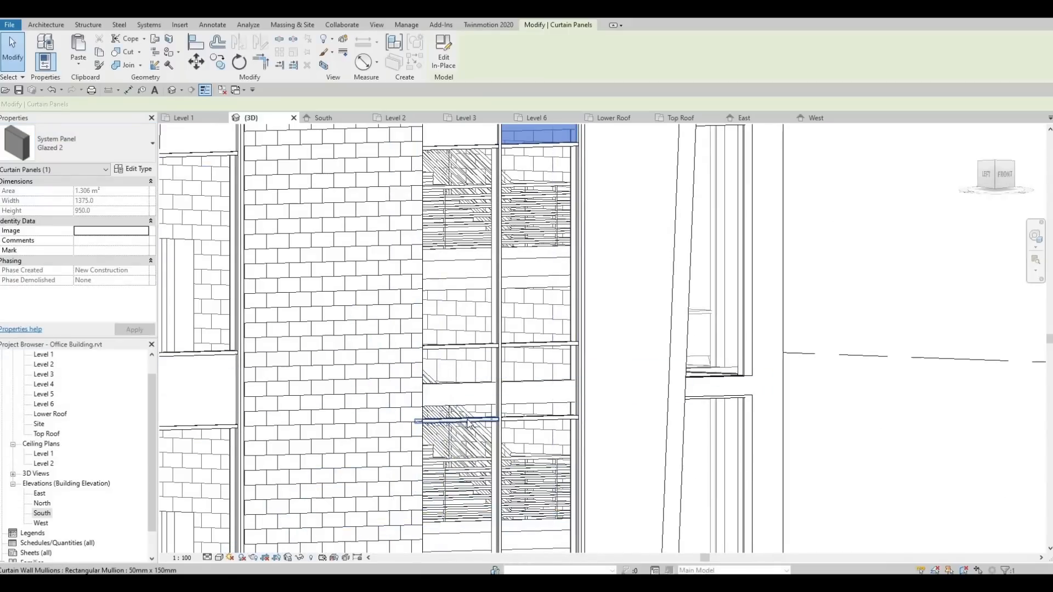
click(468, 421)
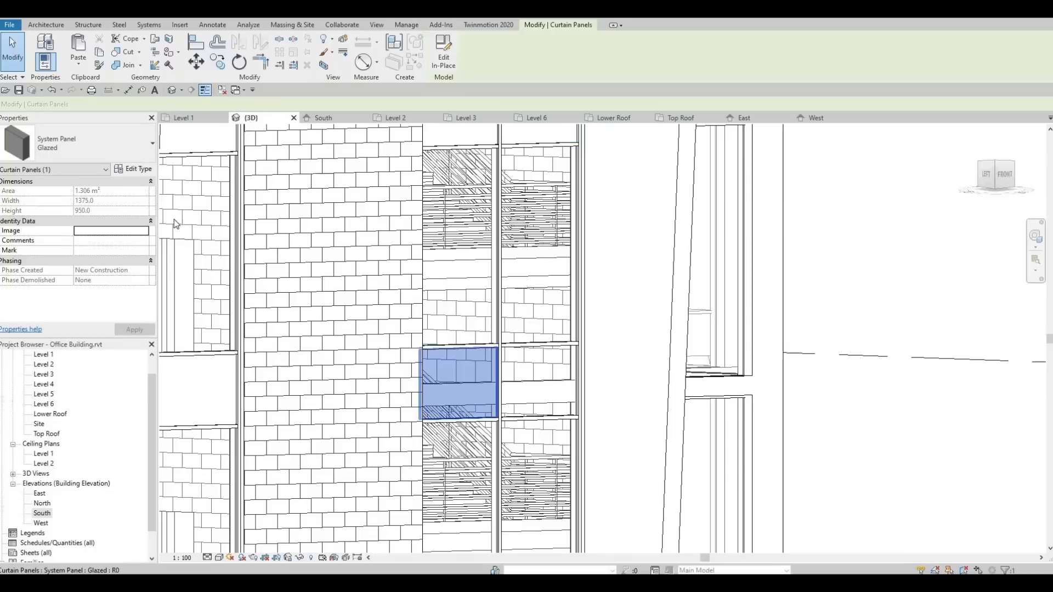
click(83, 144)
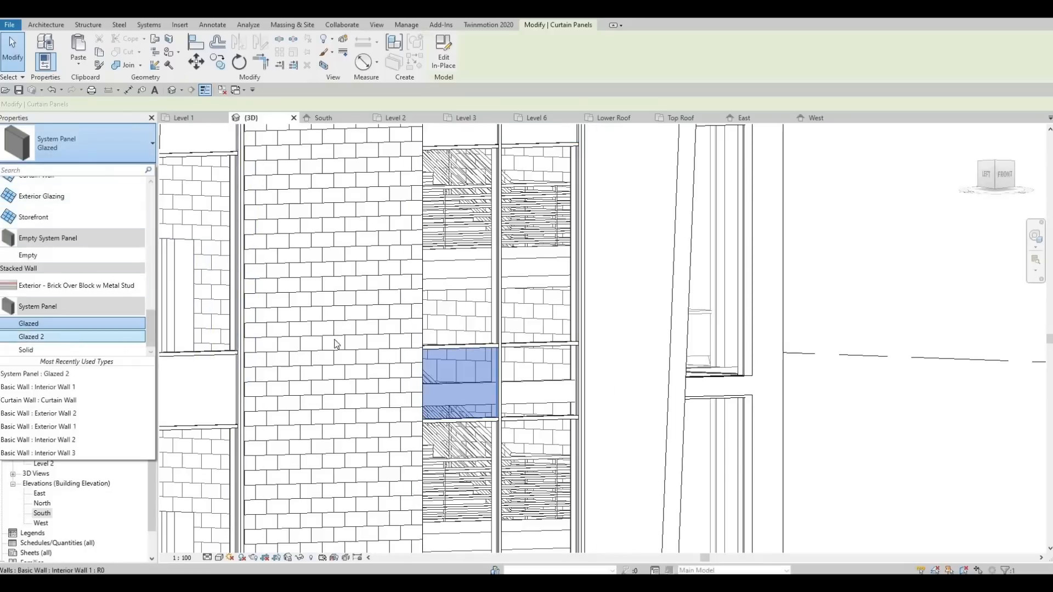
click(67, 337)
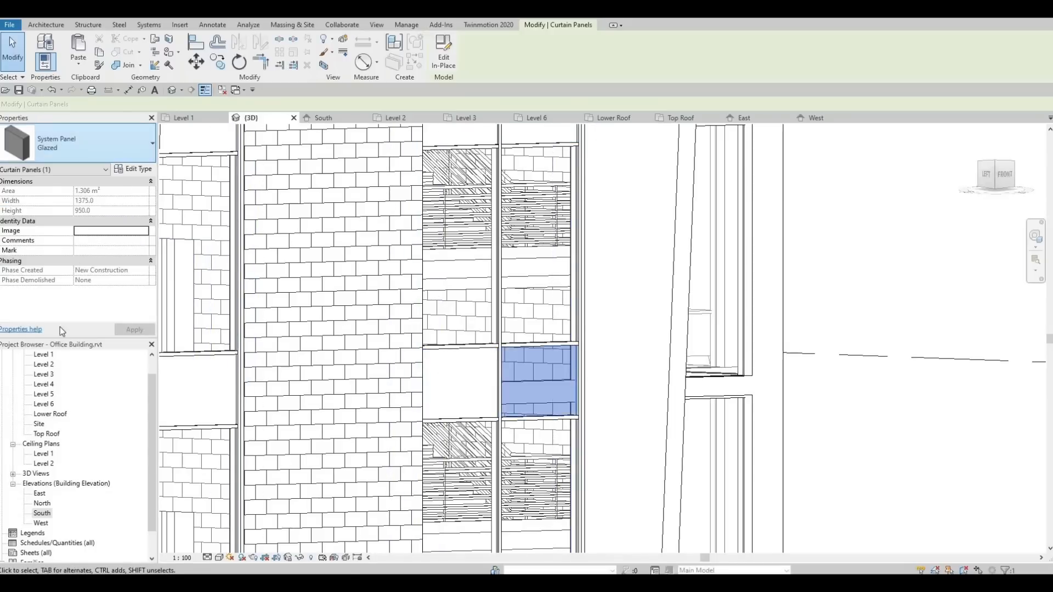
click(117, 156)
click(52, 337)
Change the left panel of the narrow strip at the very bottom of the right-hand bay to System Panel Glazed 2.
middle_drag(474, 504, 448, 272)
key(Tab)
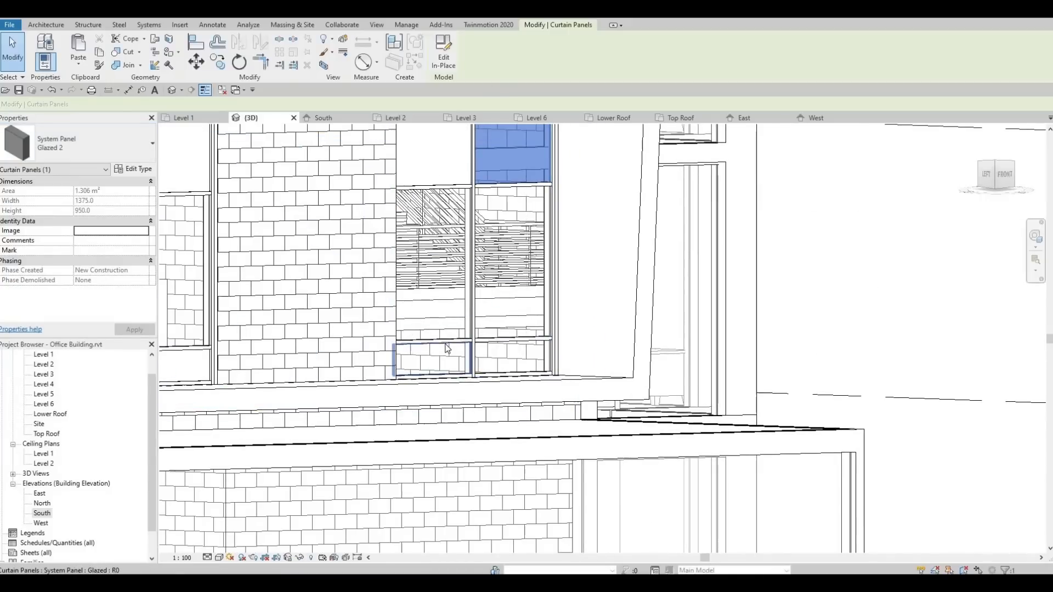
click(434, 360)
click(82, 144)
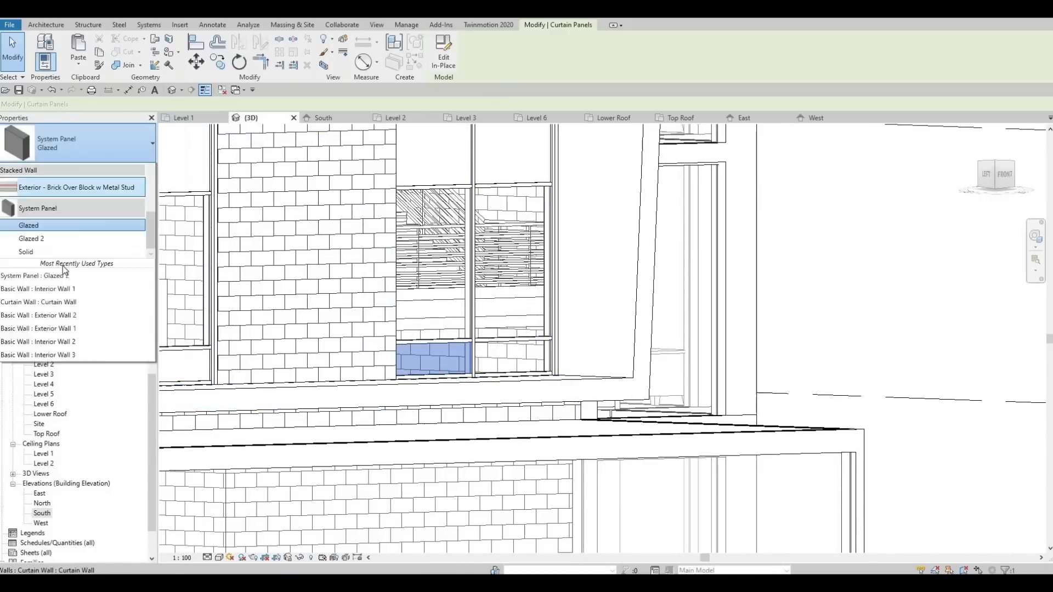
click(33, 337)
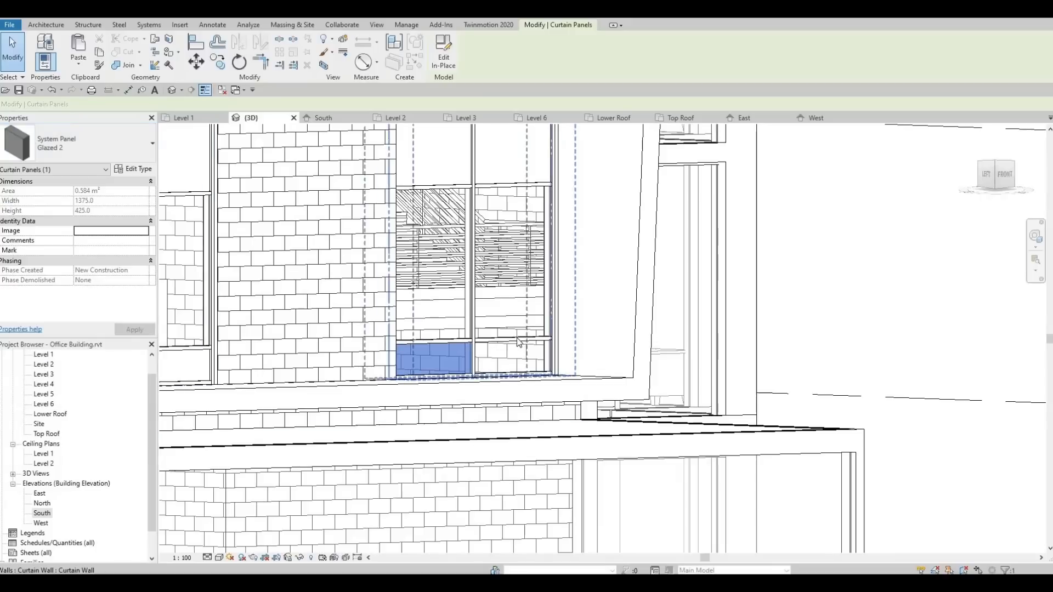
Change the right panel of the narrow strip at the very bottom of the right-hand bay to System Panel Glazed 2.
key(Tab)
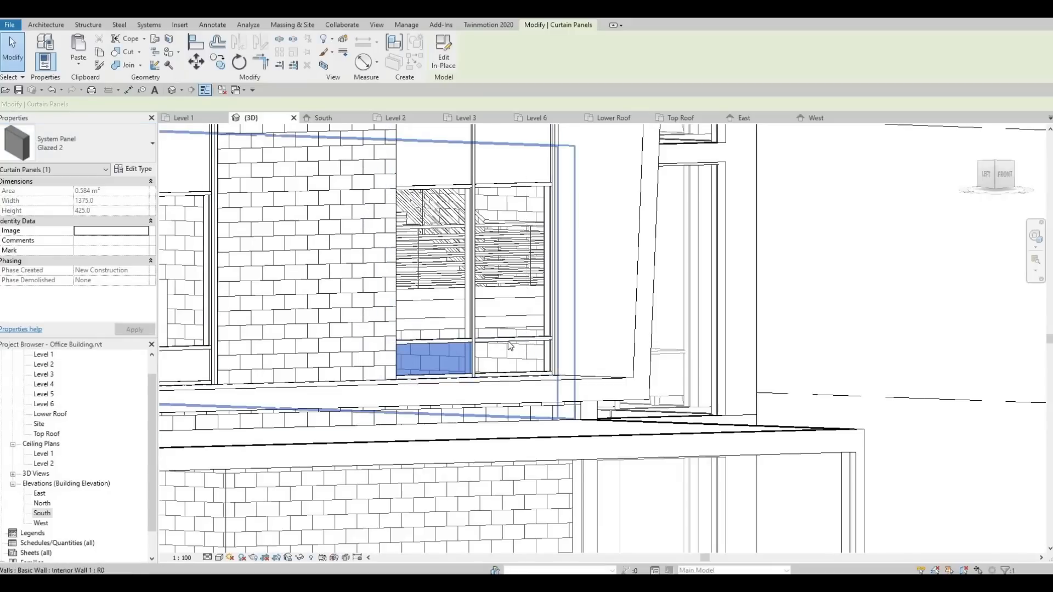
key(Tab)
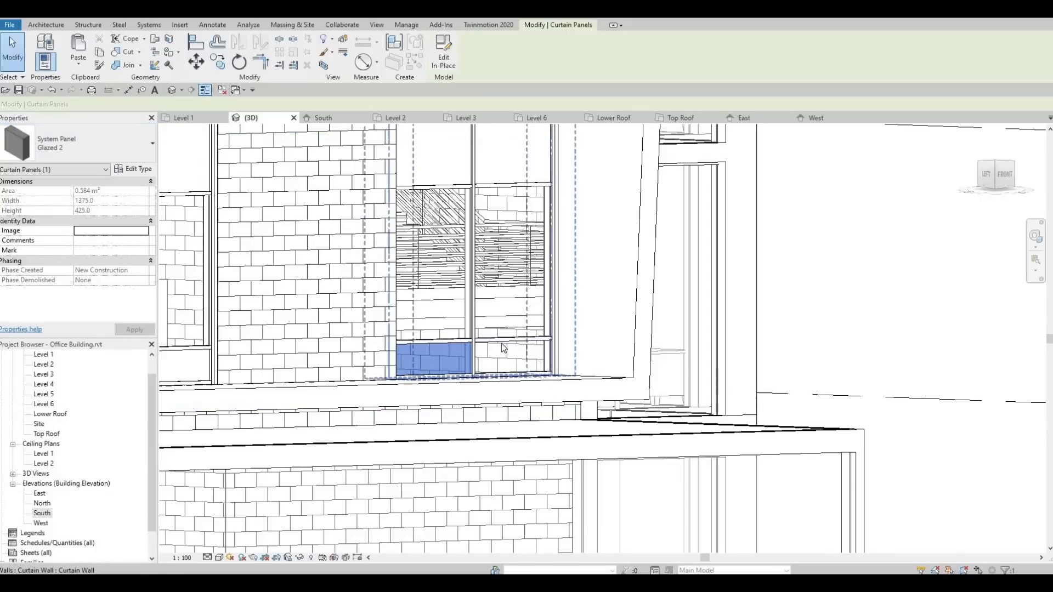
key(Tab)
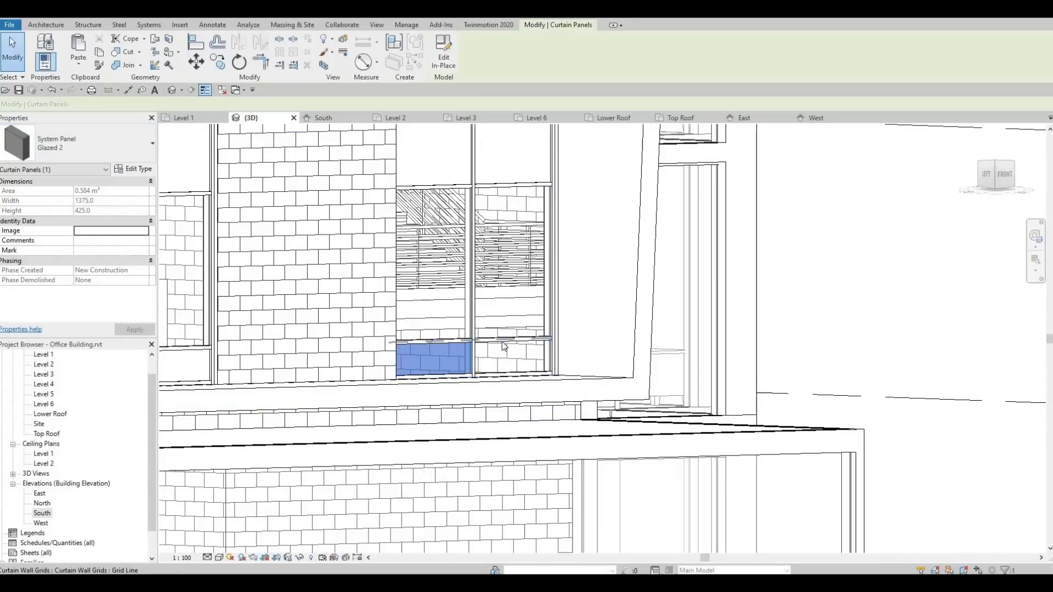
key(Tab)
key(Tab)
key(Tab)
key(Tab)
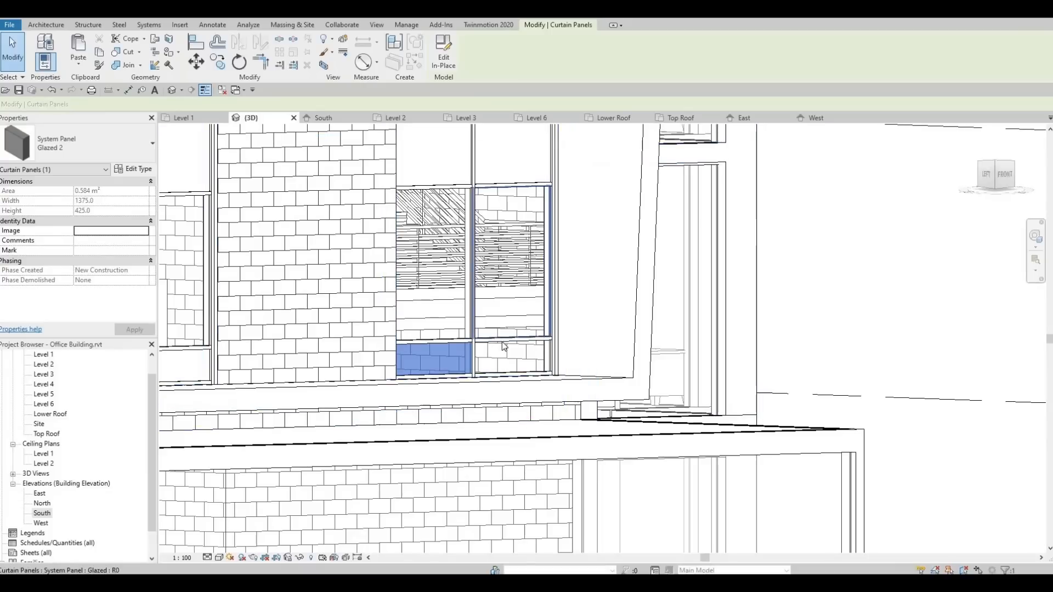
shift+middle_drag(499, 404, 505, 373)
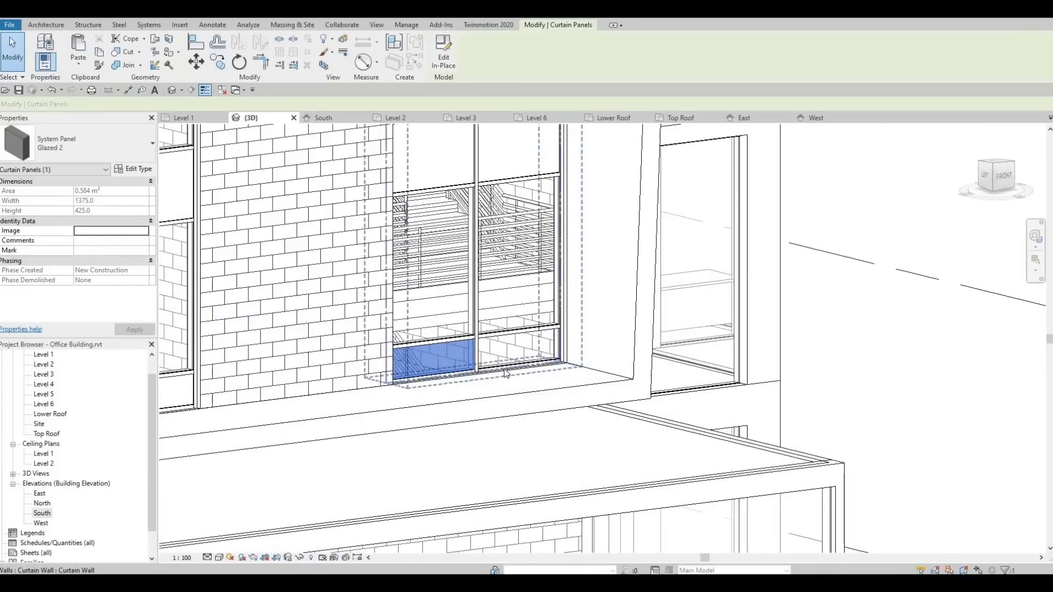
key(Tab)
key(Tab)
key(Tab)
key(Tab)
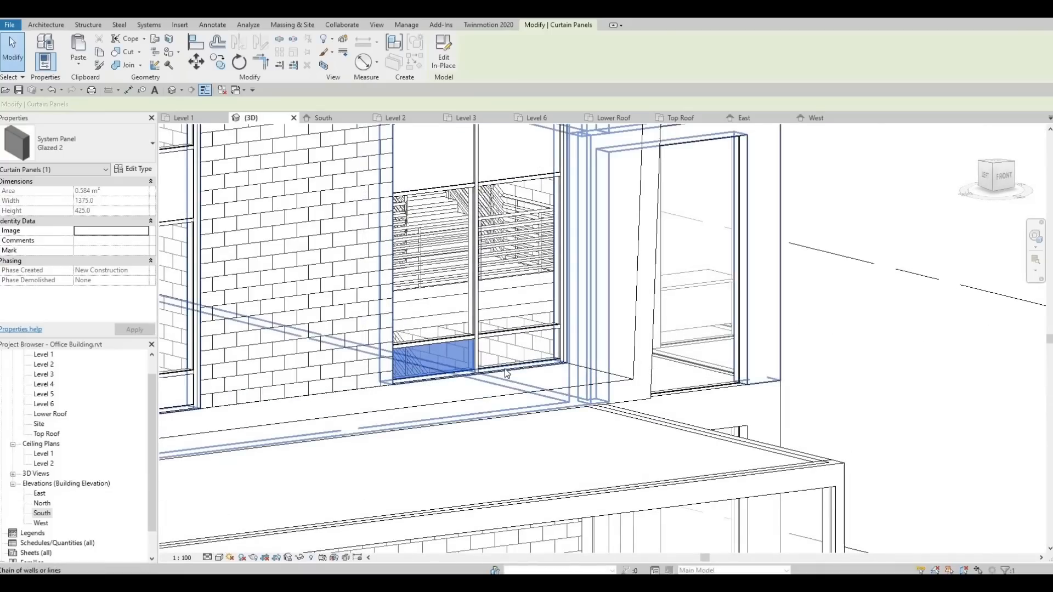
key(Tab)
key(Tab)
key(Tab)
key(Tab)
key(Tab)
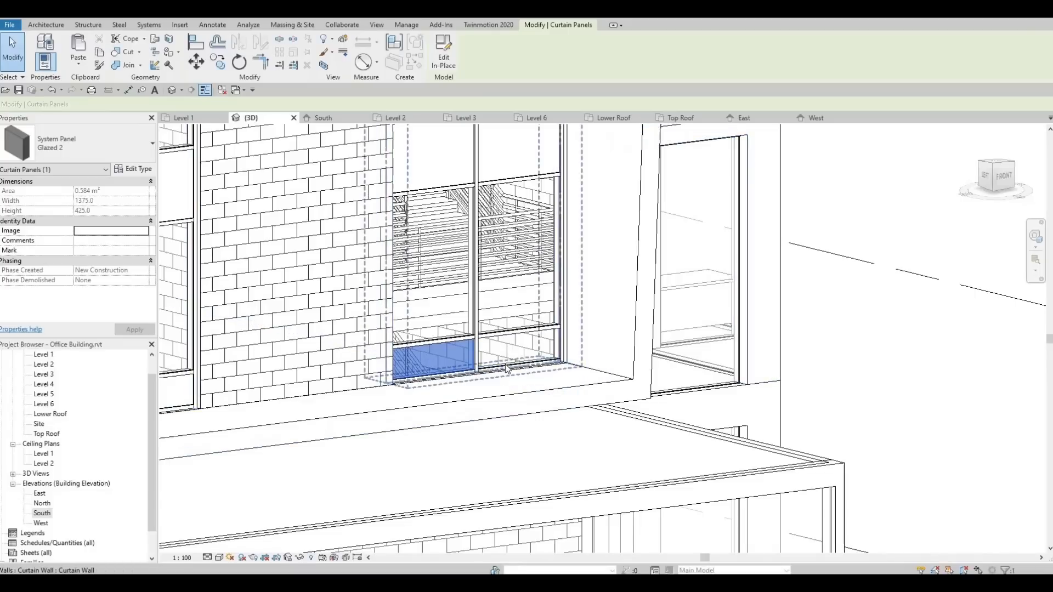
click(507, 366)
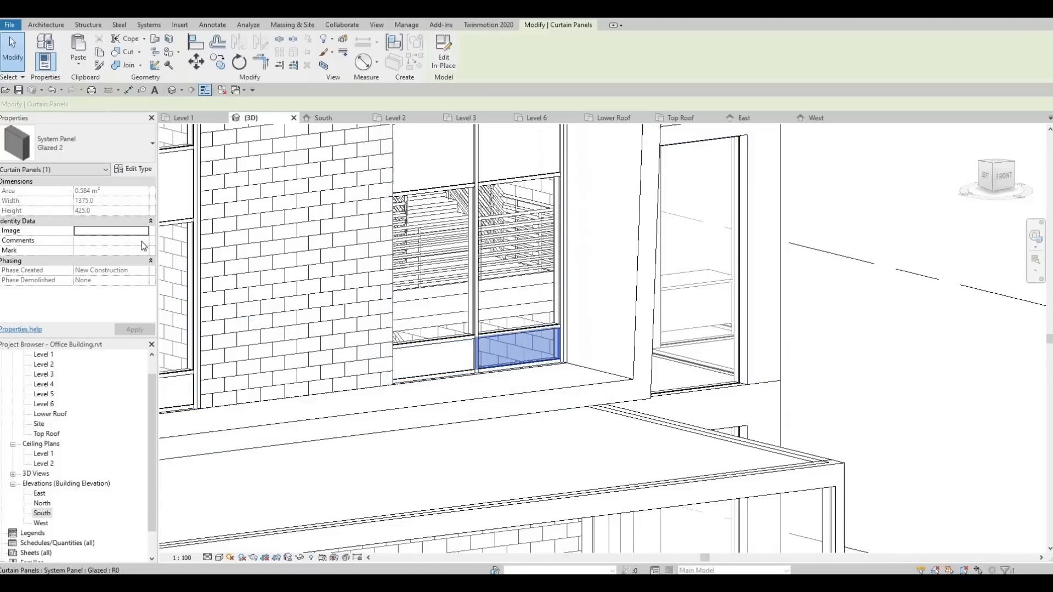
click(104, 158)
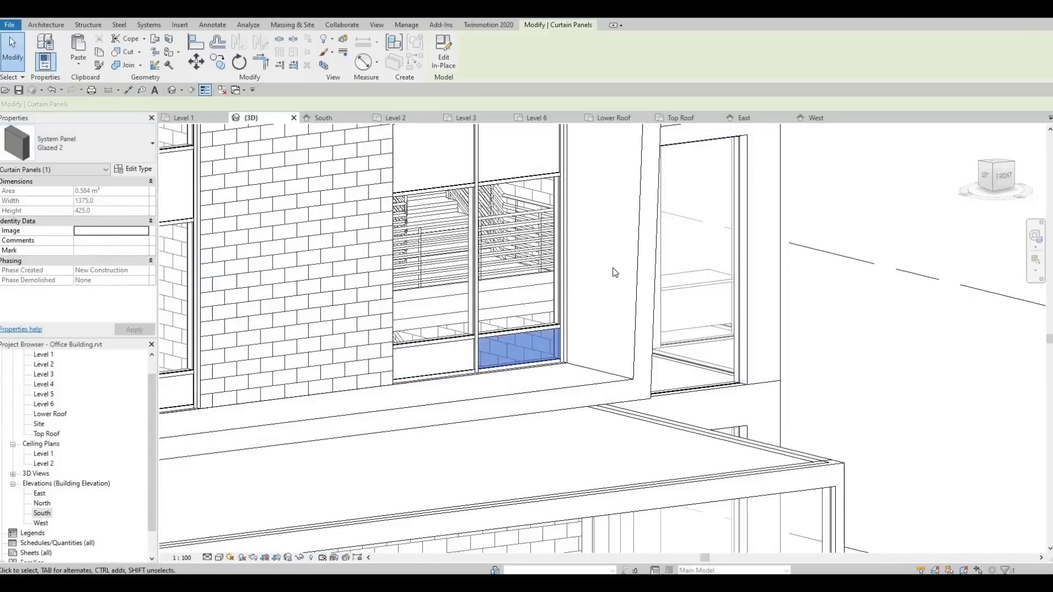
Examine the panels and mullions of both curtain wall bays across the whole front facade in 3D.
scroll(618, 271, down, 2)
key(Escape)
shift+middle_drag(501, 267, 455, 269)
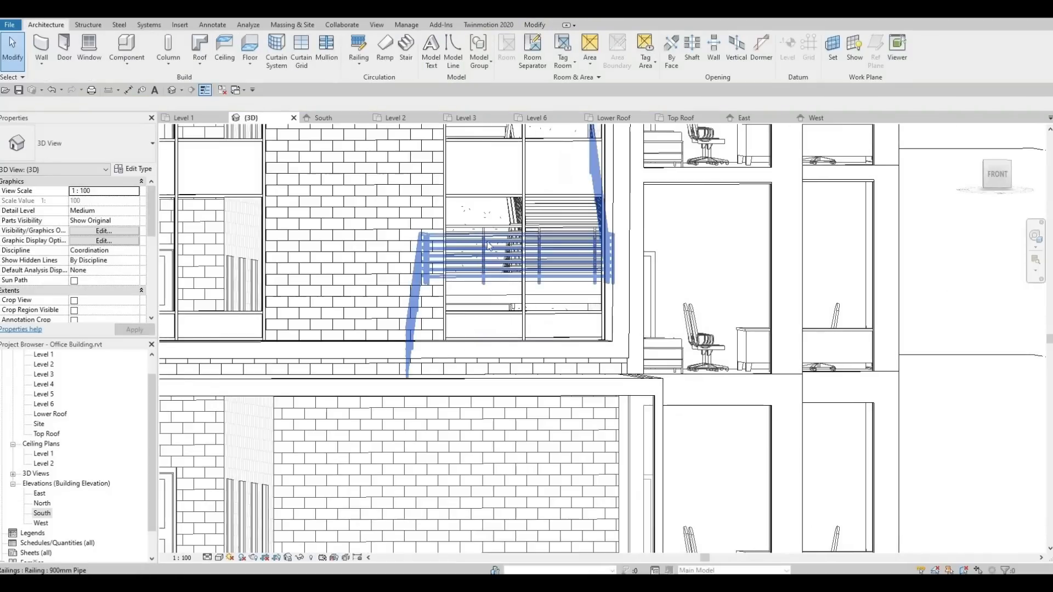
scroll(455, 269, down, 2)
middle_drag(478, 192, 477, 294)
scroll(477, 299, down, 2)
shift+middle_drag(438, 377, 439, 184)
scroll(392, 221, up, 2)
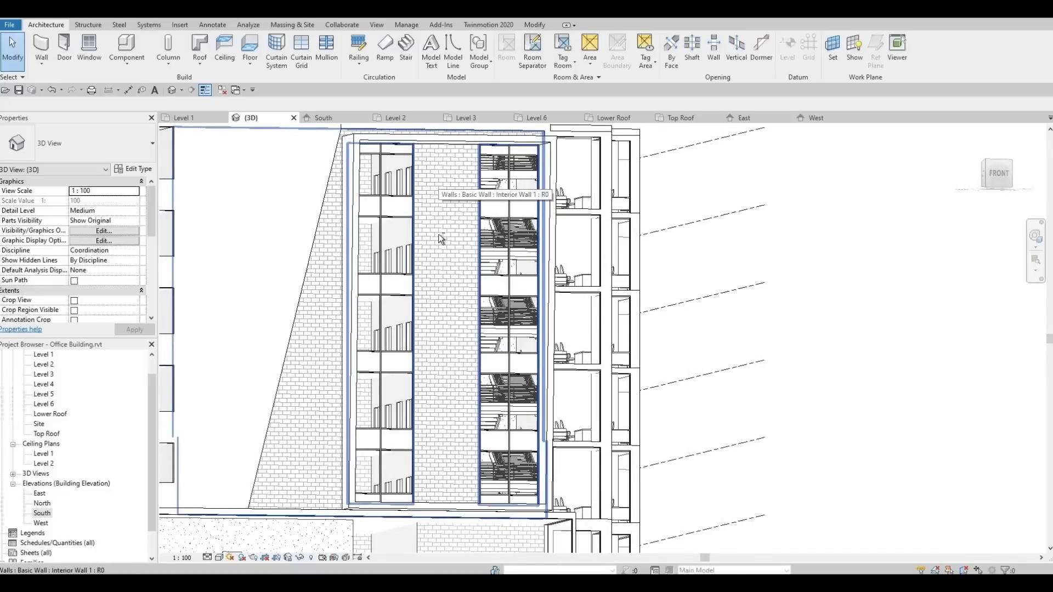
shift+middle_drag(426, 273, 417, 110)
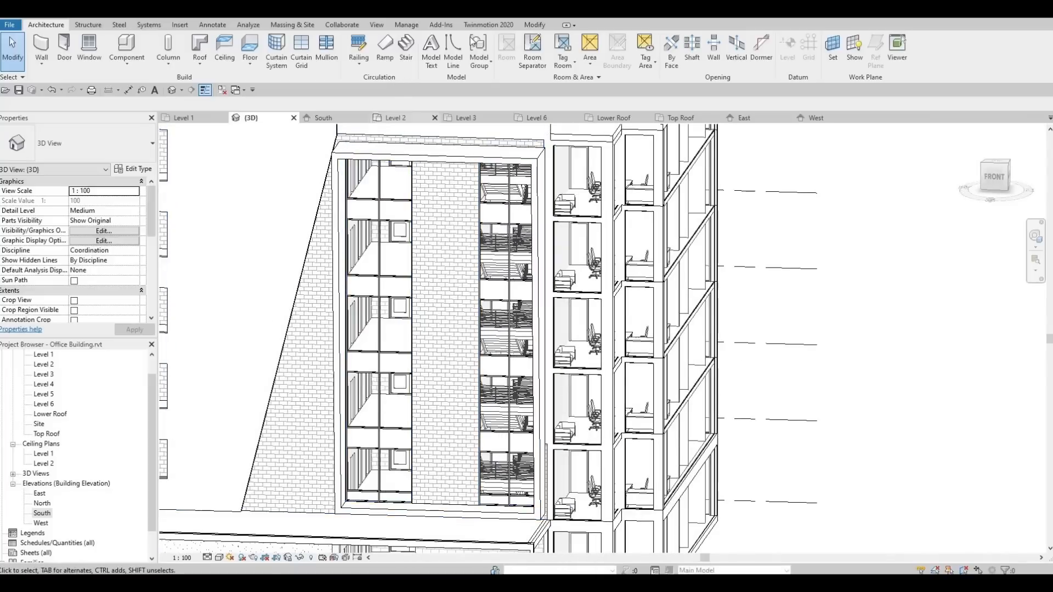
Split the wall face in the South elevation with a rectangular boundary around the brick strip between the two curtain wall bays.
click(535, 25)
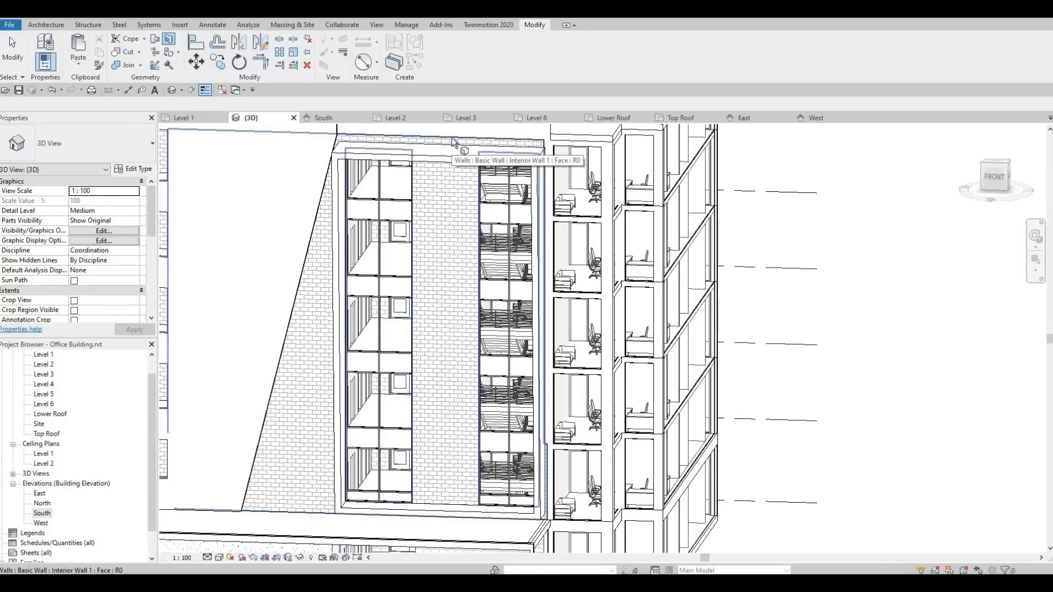
click(426, 170)
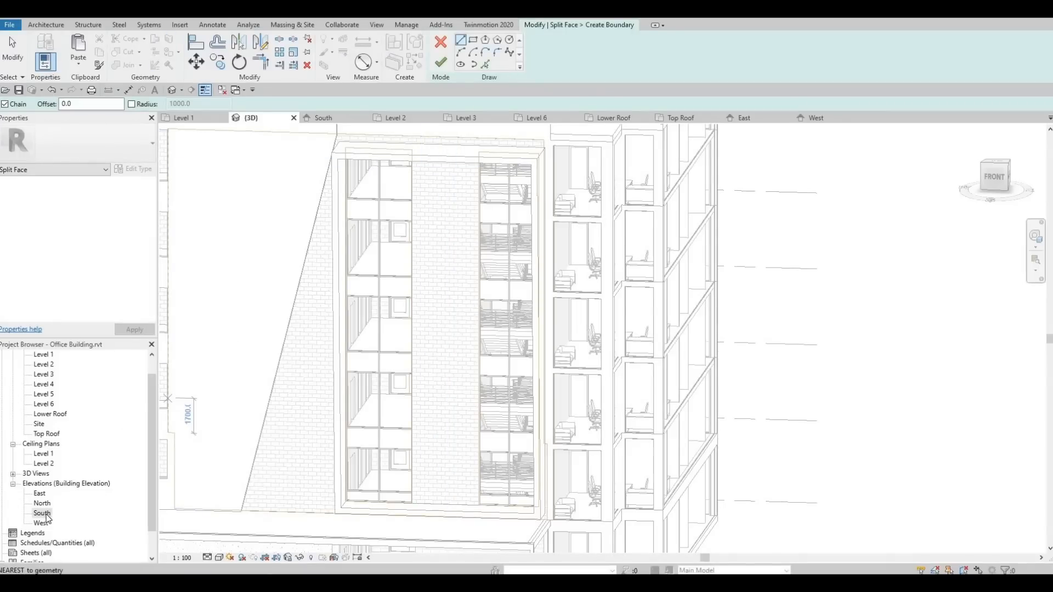
double_click(42, 514)
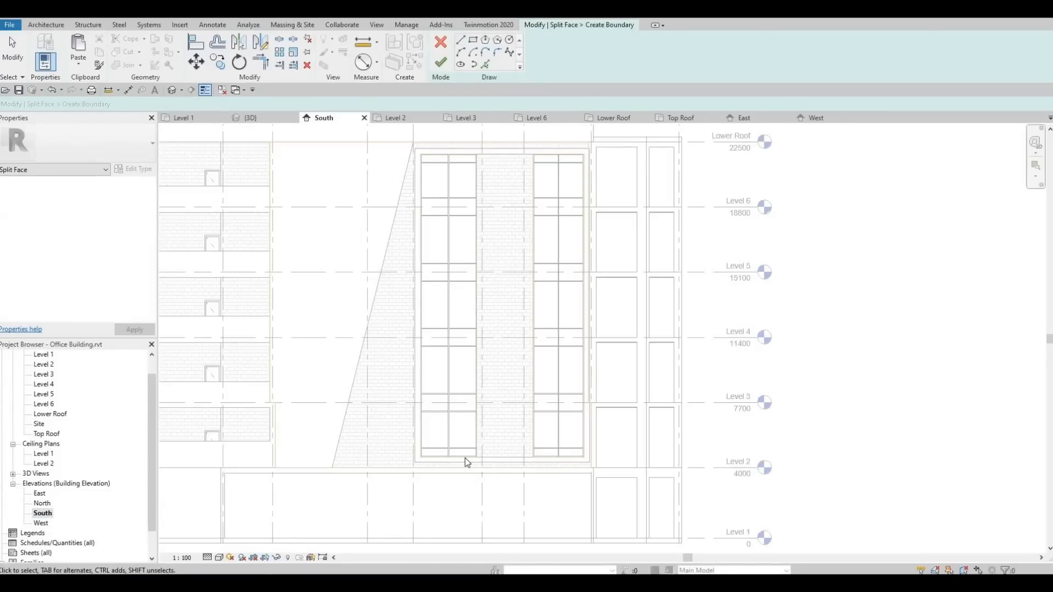
key(Escape)
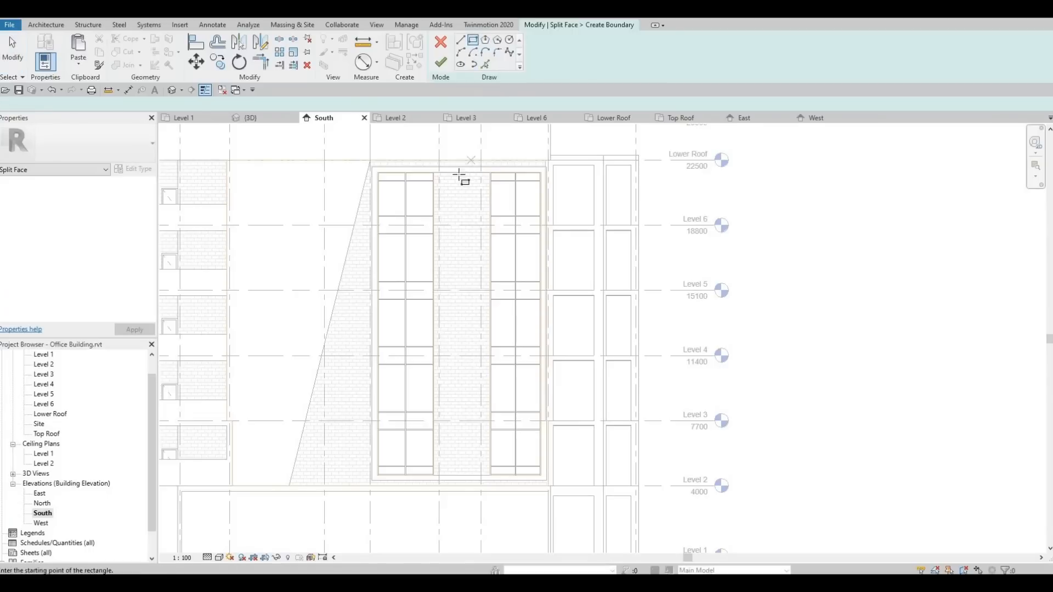
scroll(463, 179, up, 6)
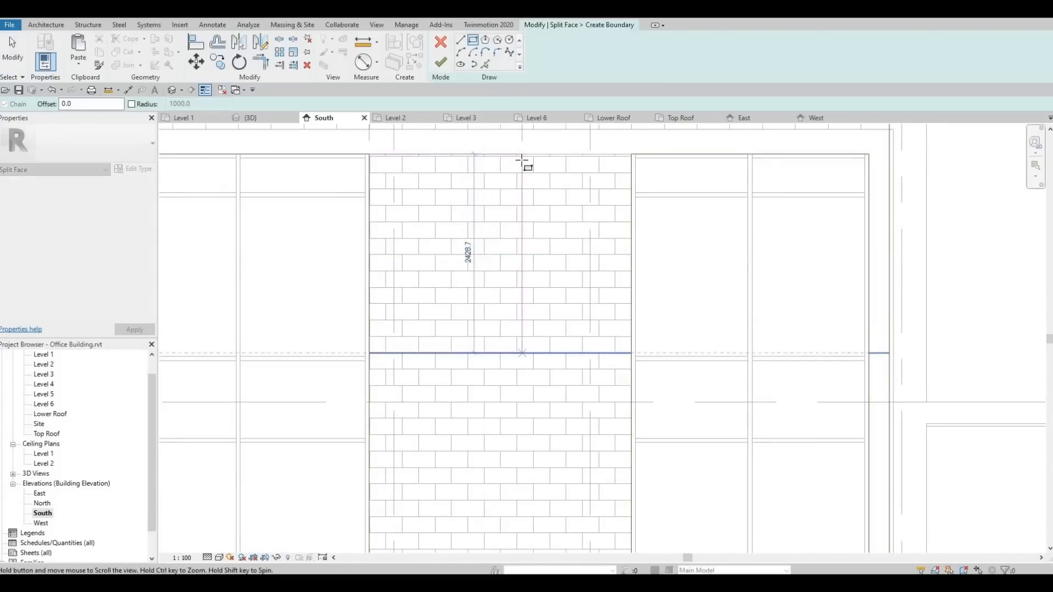
middle_drag(541, 478, 541, 325)
scroll(527, 175, down, 4)
middle_drag(547, 494, 531, 349)
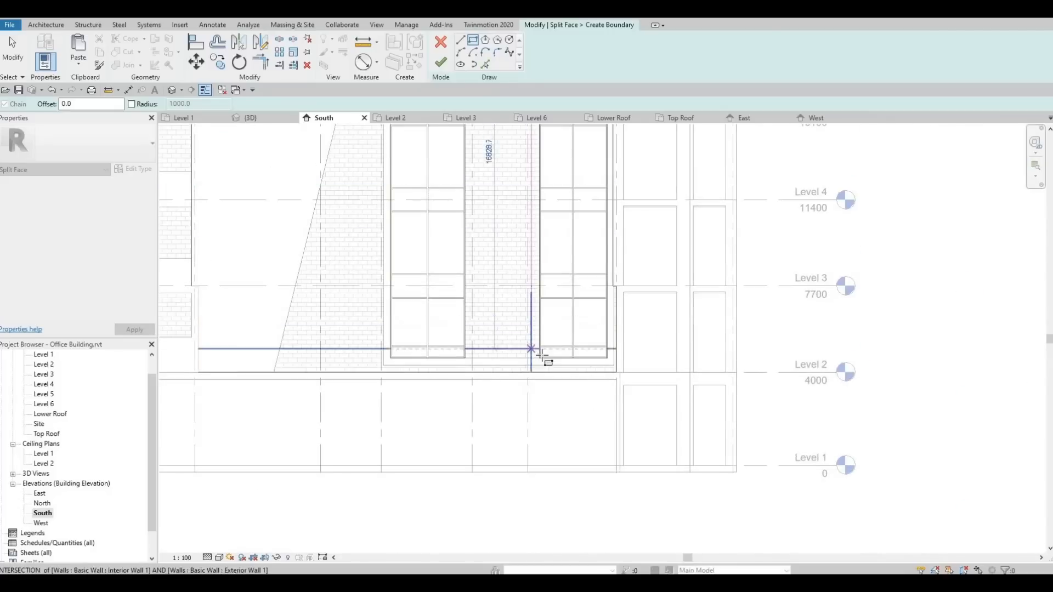
scroll(535, 352, up, 4)
scroll(535, 406, up, 2)
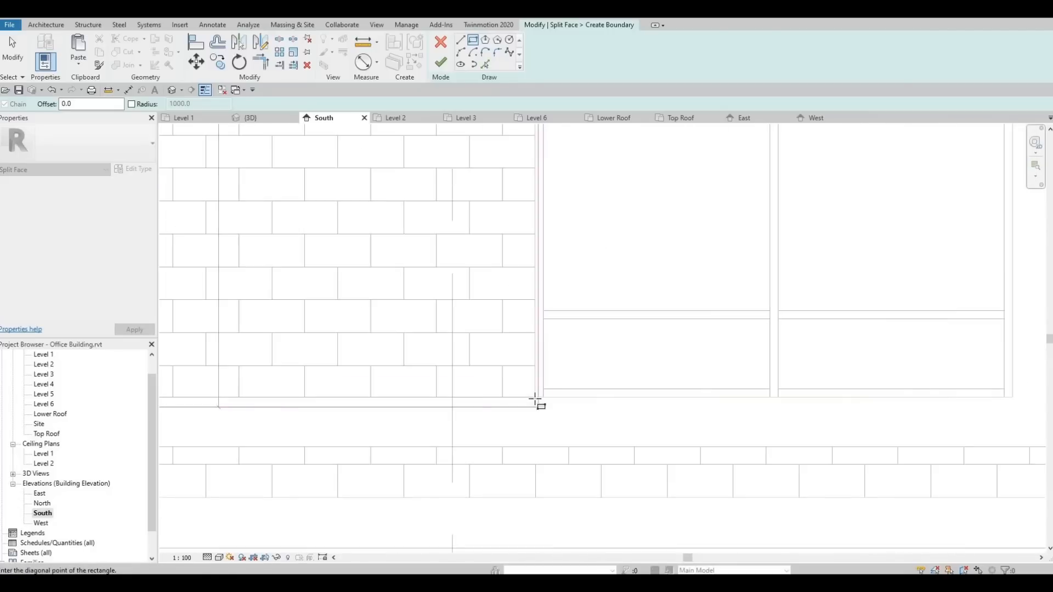
scroll(468, 307, down, 7)
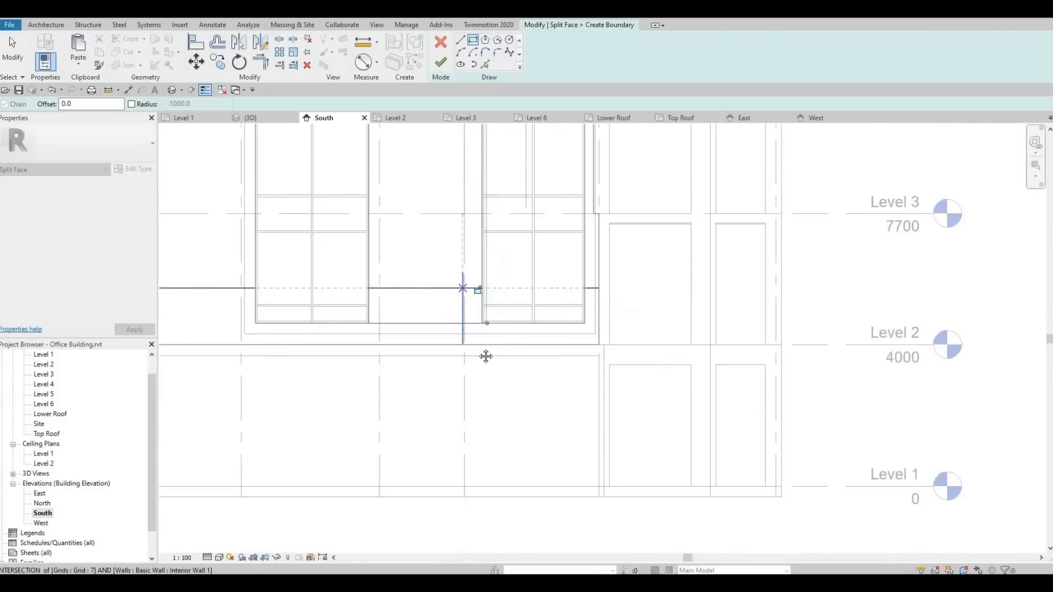
click(446, 64)
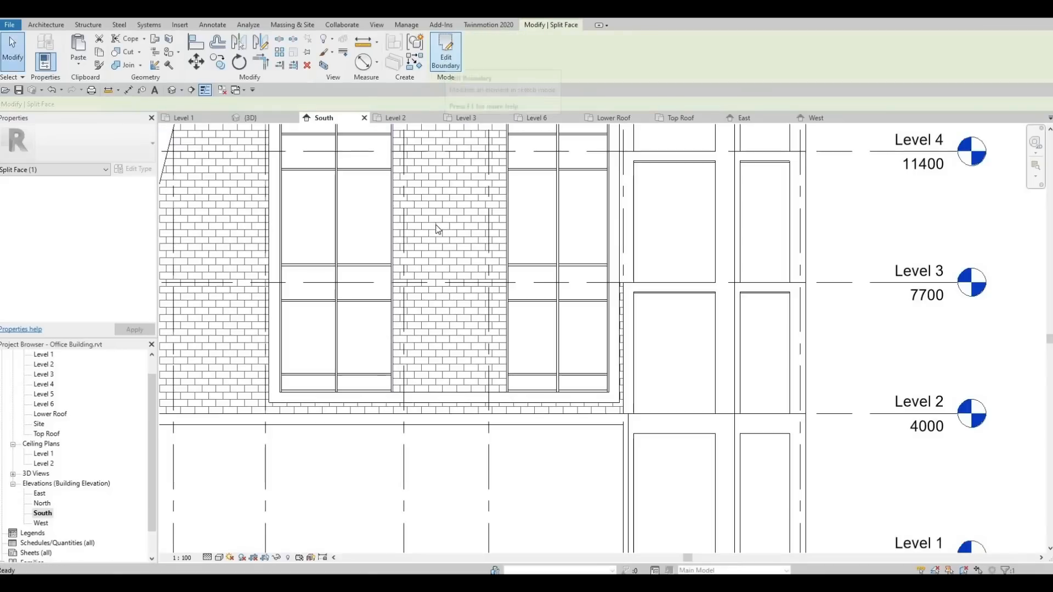
Paint the split wall face between the two curtain wall bays with the Textile - Bamboo Weave material.
click(169, 52)
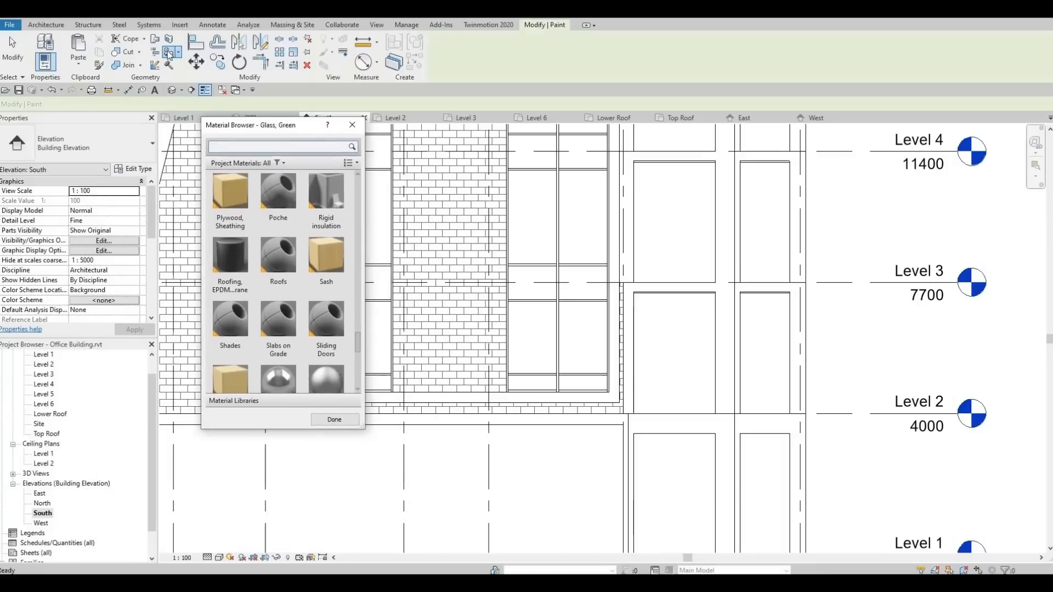
scroll(285, 324, down, 5)
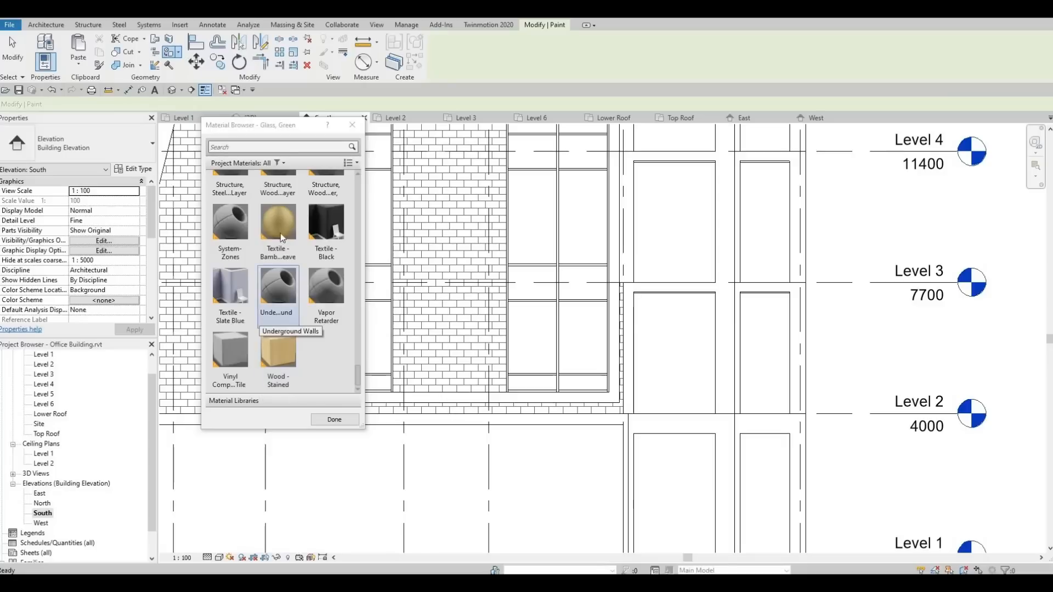
click(285, 246)
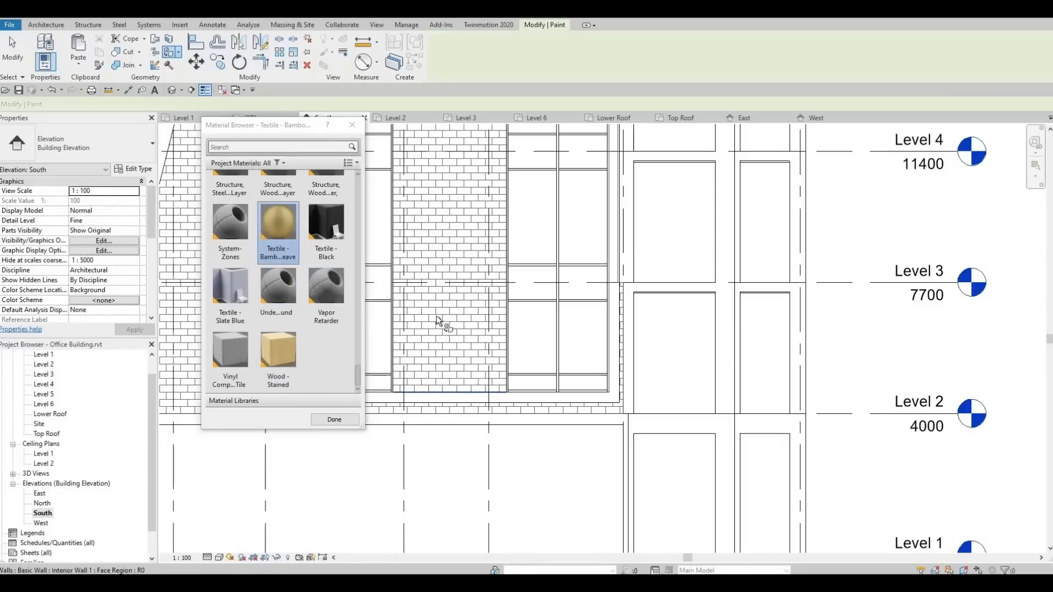
click(408, 319)
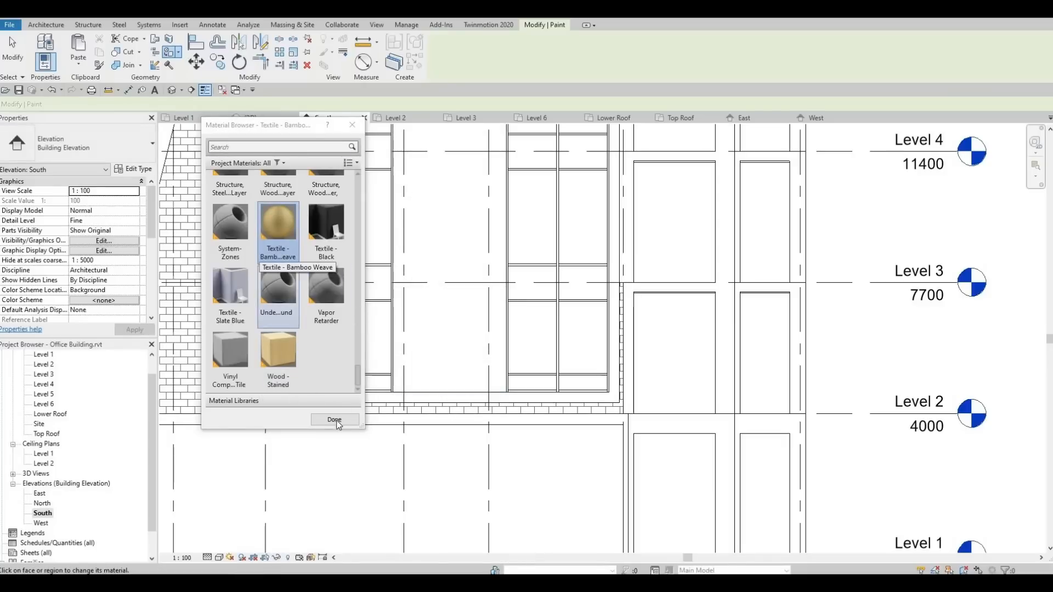
key(Escape)
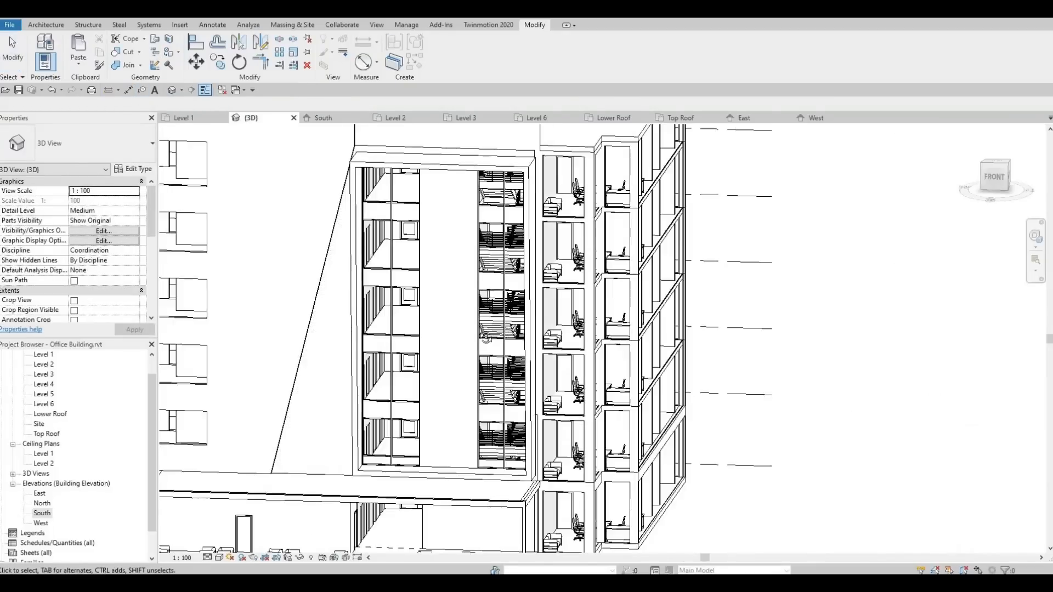
Examine the painted strip and the surrounding facades in 3D from the front, right and left sides of the building.
scroll(487, 296, down, 2)
shift+middle_drag(497, 329, 424, 286)
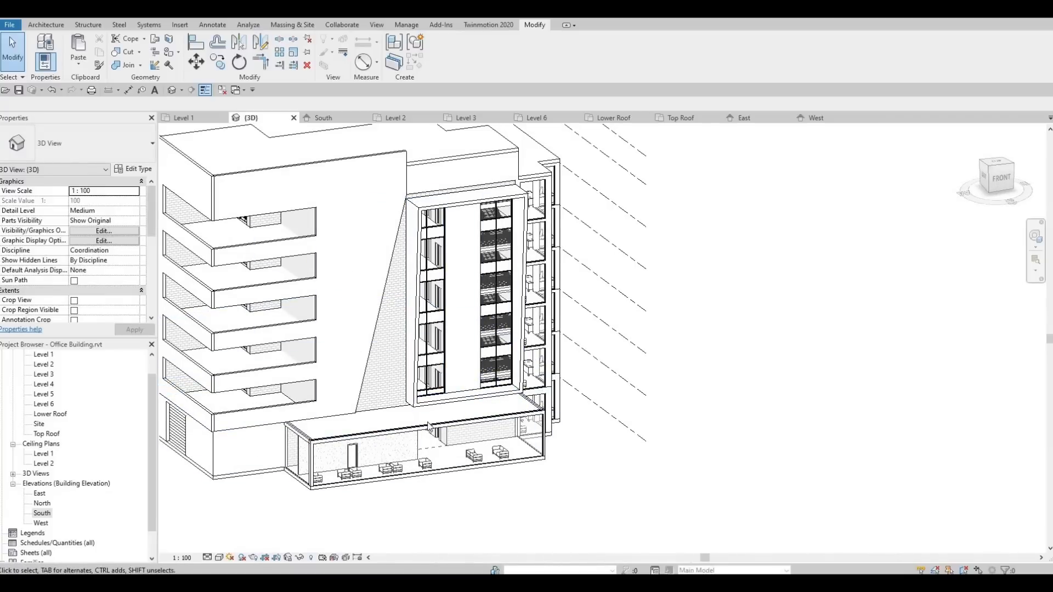
shift+middle_drag(431, 427, 423, 554)
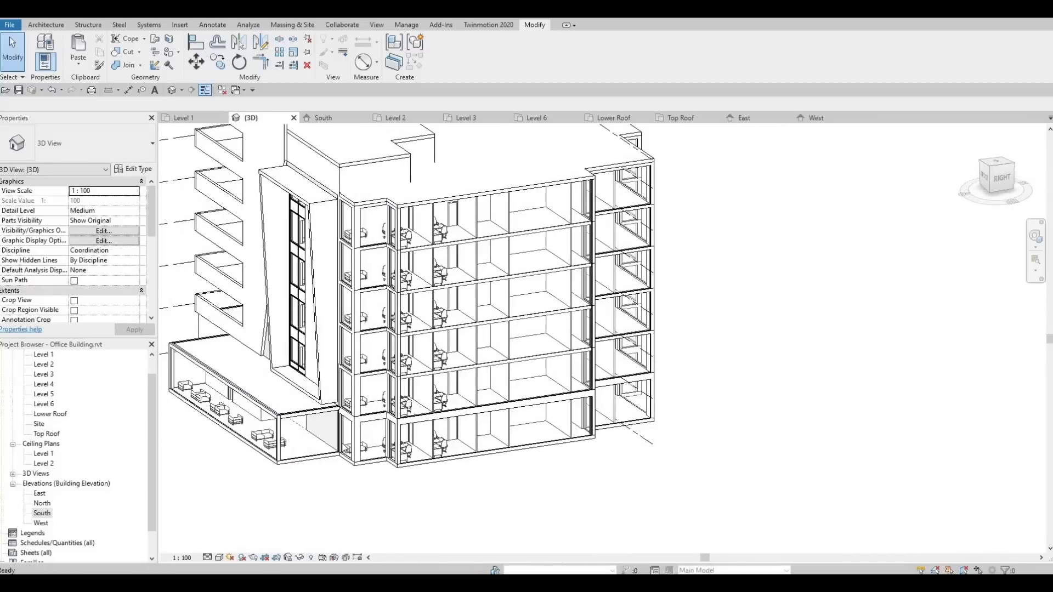
shift+middle_drag(444, 404, 497, 192)
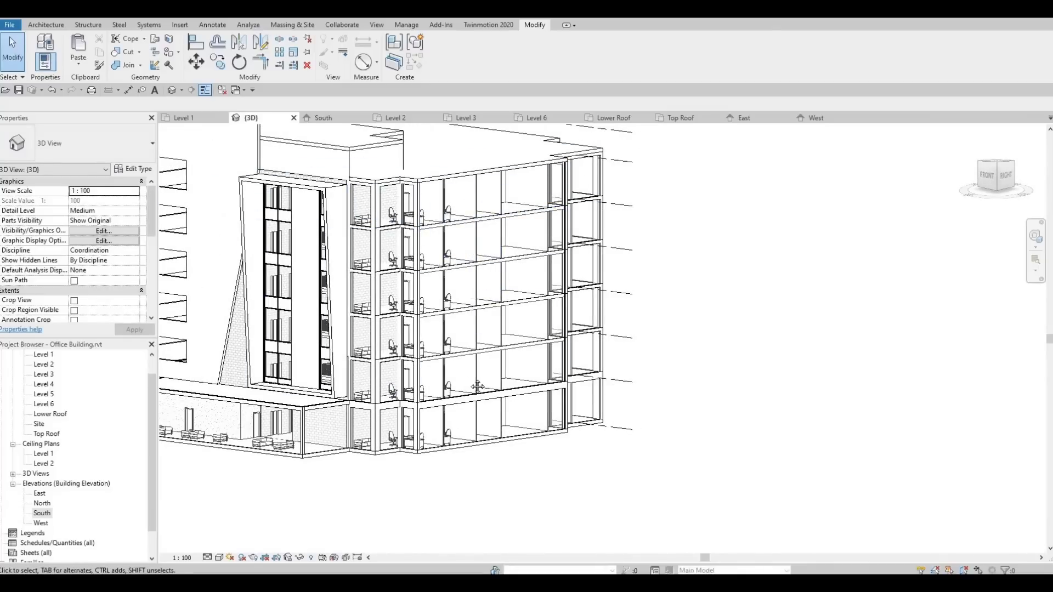
shift+middle_drag(465, 391, 316, 231)
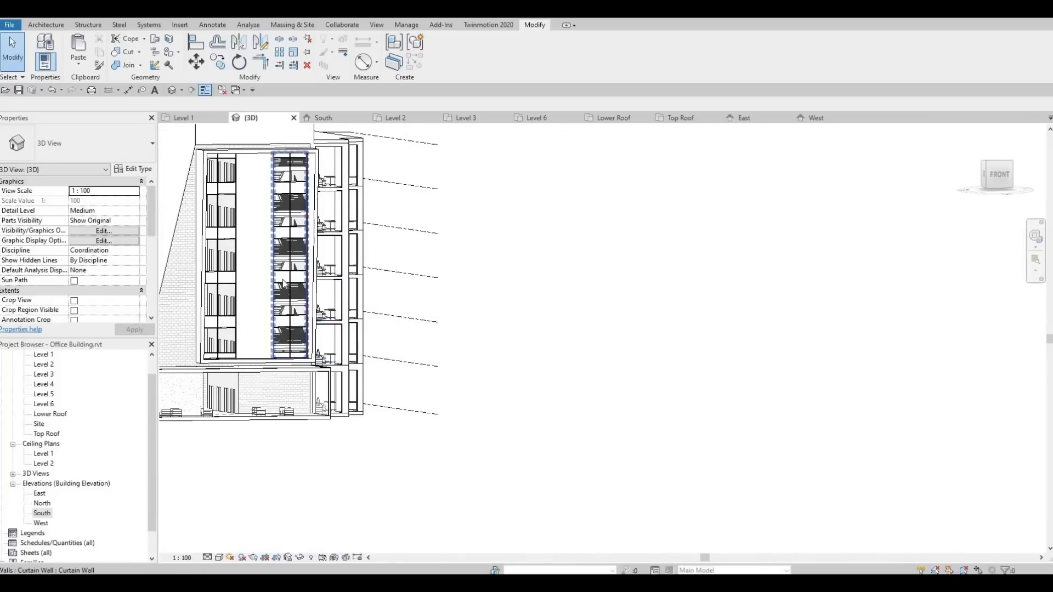
shift+middle_drag(235, 339, 682, 336)
shift+middle_drag(485, 332, 645, 377)
middle_drag(419, 350, 427, 422)
scroll(468, 429, up, 1)
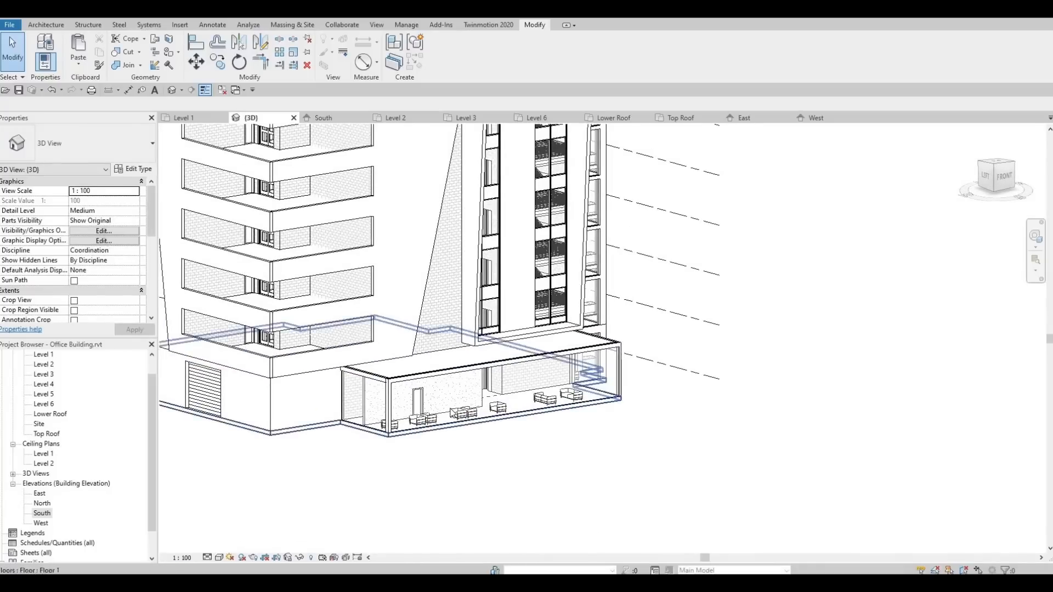
middle_drag(498, 370, 541, 358)
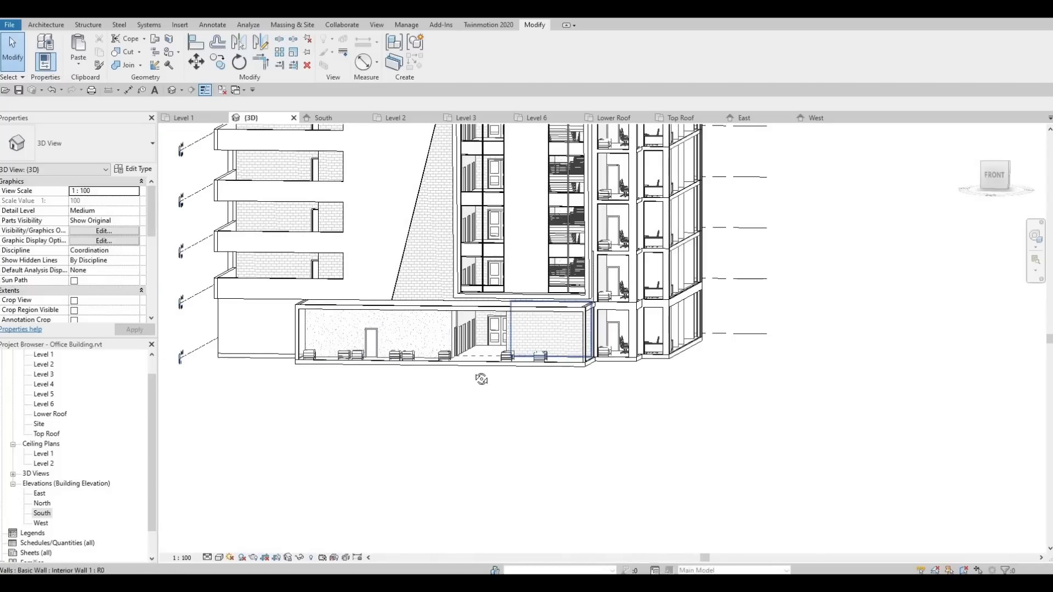
shift+middle_drag(481, 379, 396, 206)
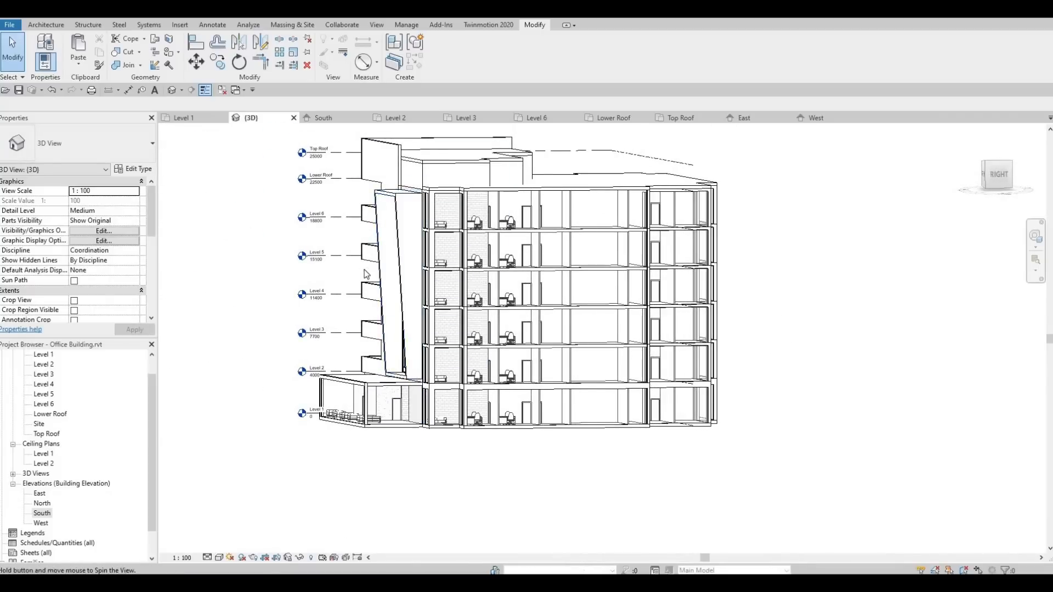
shift+middle_drag(364, 269, 425, 280)
scroll(524, 329, up, 1)
middle_drag(524, 331, 485, 209)
scroll(504, 334, down, 3)
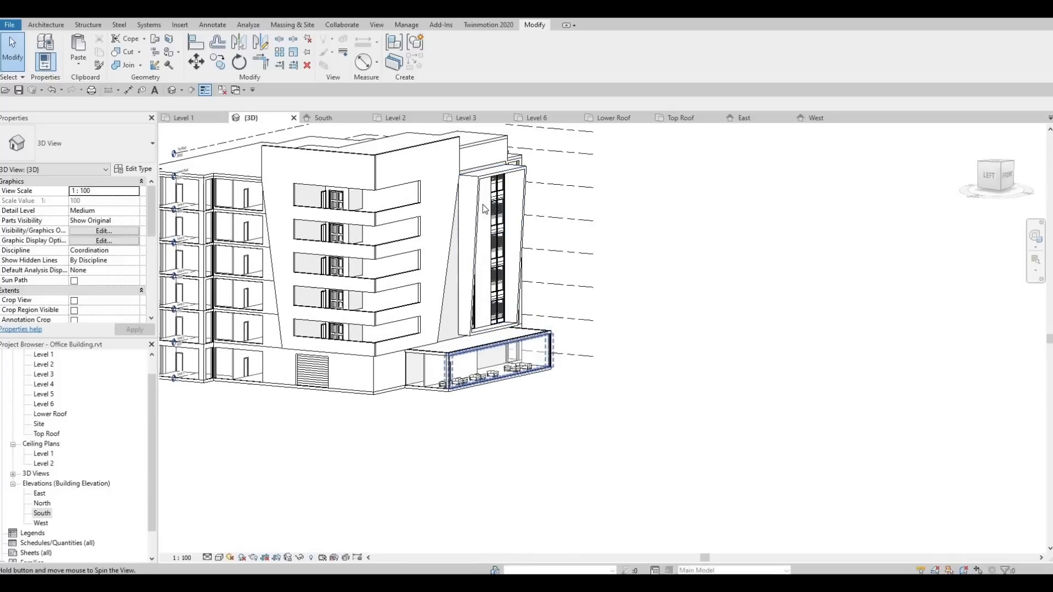
Examine the projecting frame around the South curtain wall bays in 3D from the left, front and right.
click(512, 185)
scroll(493, 256, up, 2)
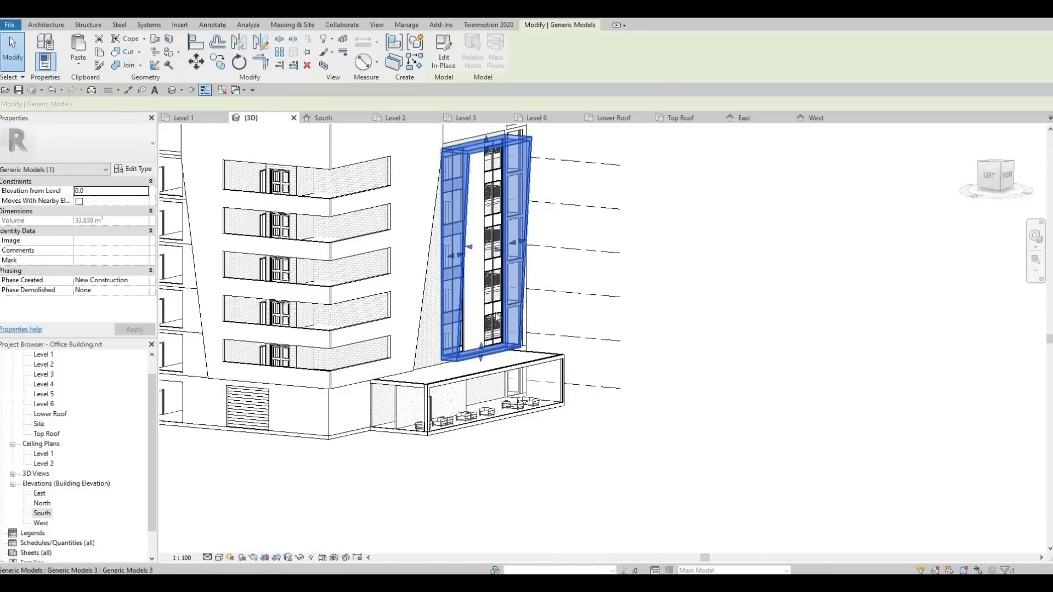
scroll(544, 292, down, 2)
click(551, 308)
shift+middle_drag(576, 378, 357, 355)
scroll(358, 355, down, 1)
scroll(376, 354, up, 4)
shift+middle_drag(395, 390, 407, 351)
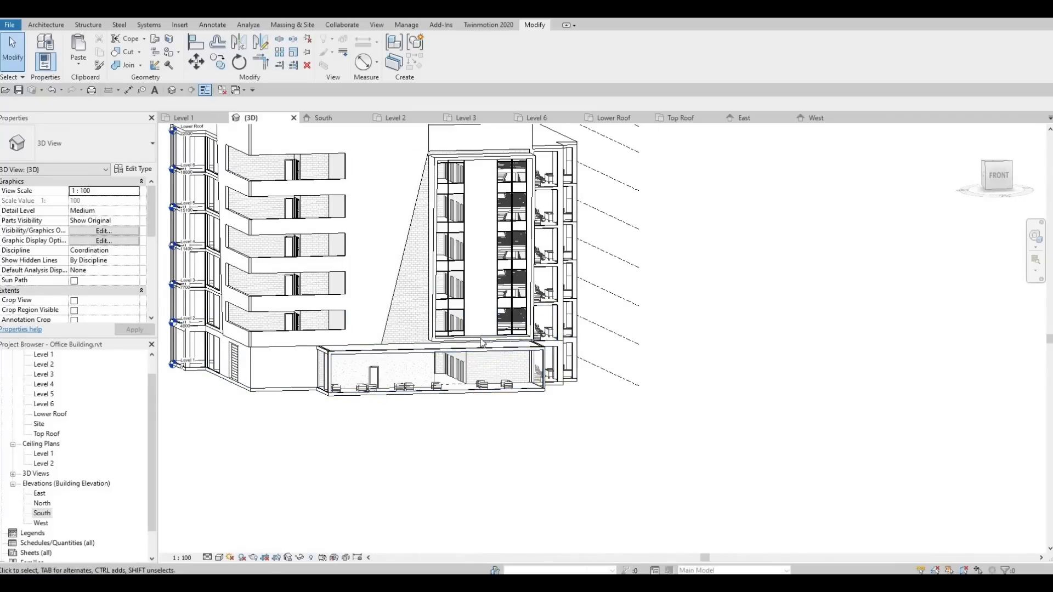
shift+middle_drag(482, 343, 438, 156)
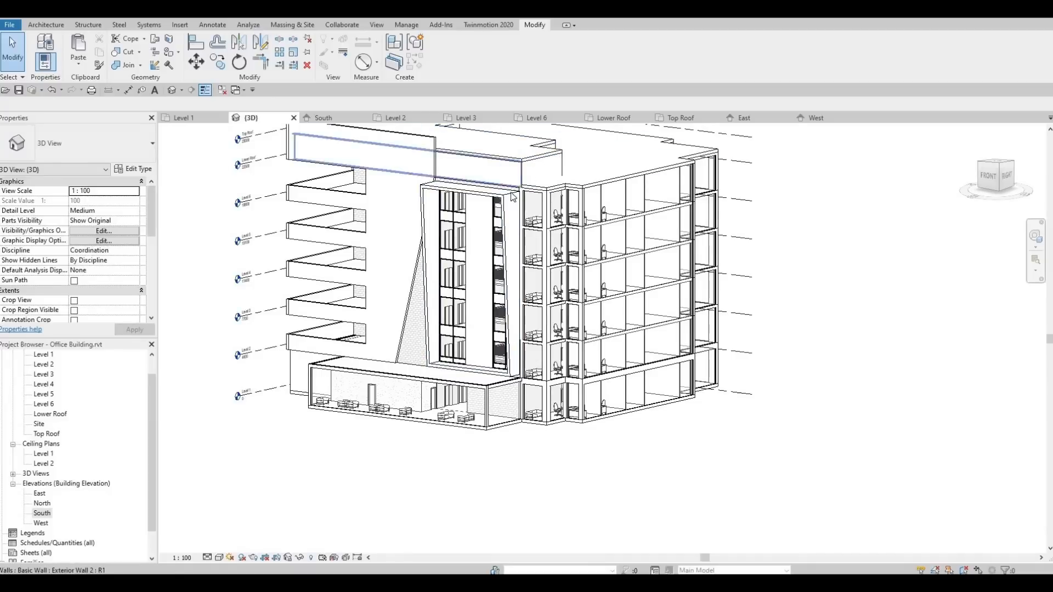
scroll(491, 177, up, 1)
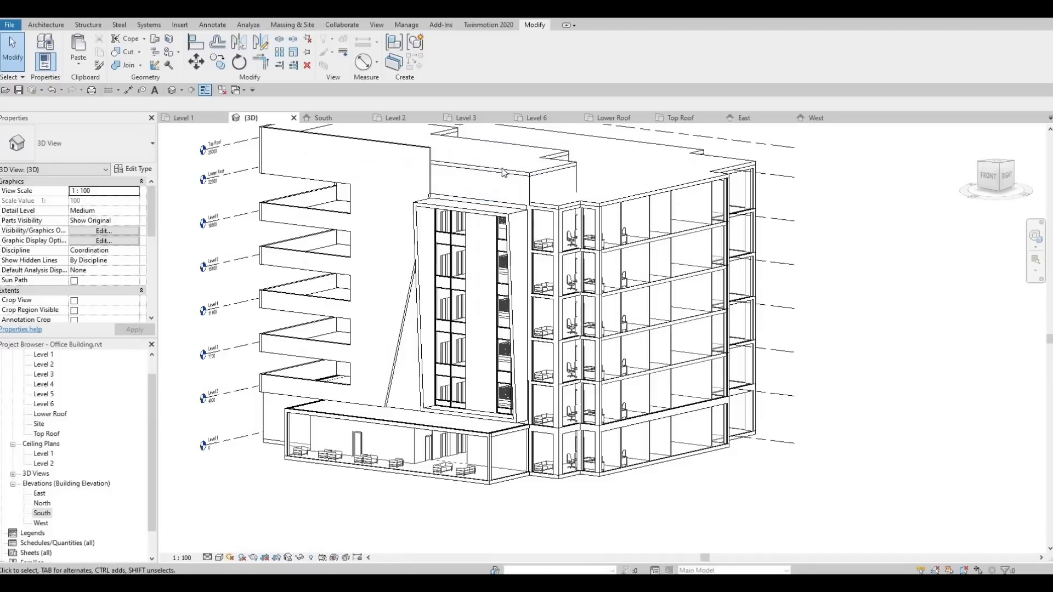
Examine the rear and side facades of the building in 3D, then return to the front facade.
shift+middle_drag(543, 231, 455, 165)
shift+middle_drag(559, 286, 605, 237)
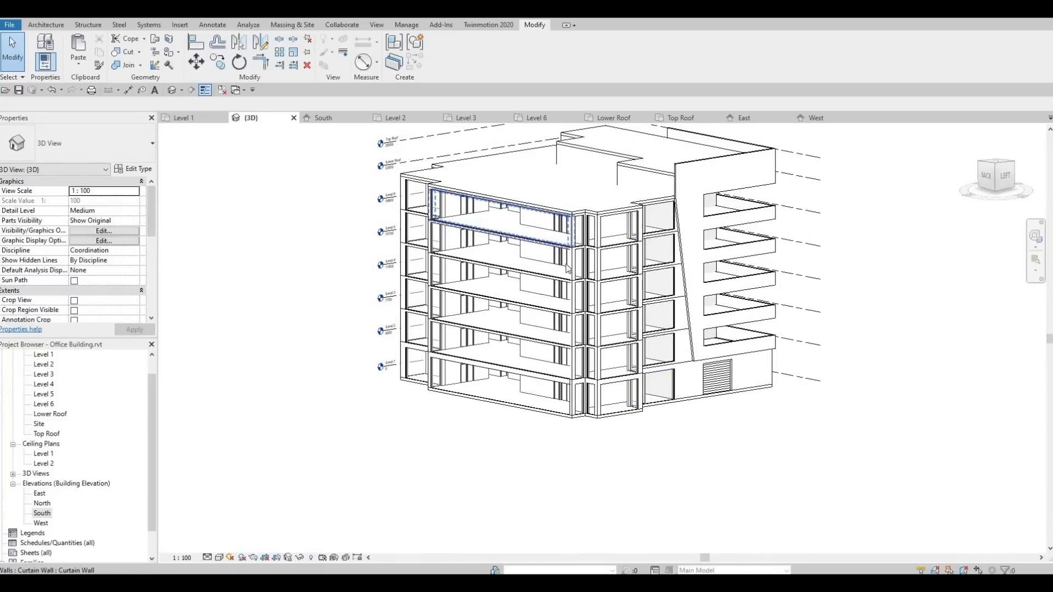
shift+middle_drag(590, 311, 400, 228)
scroll(379, 211, up, 5)
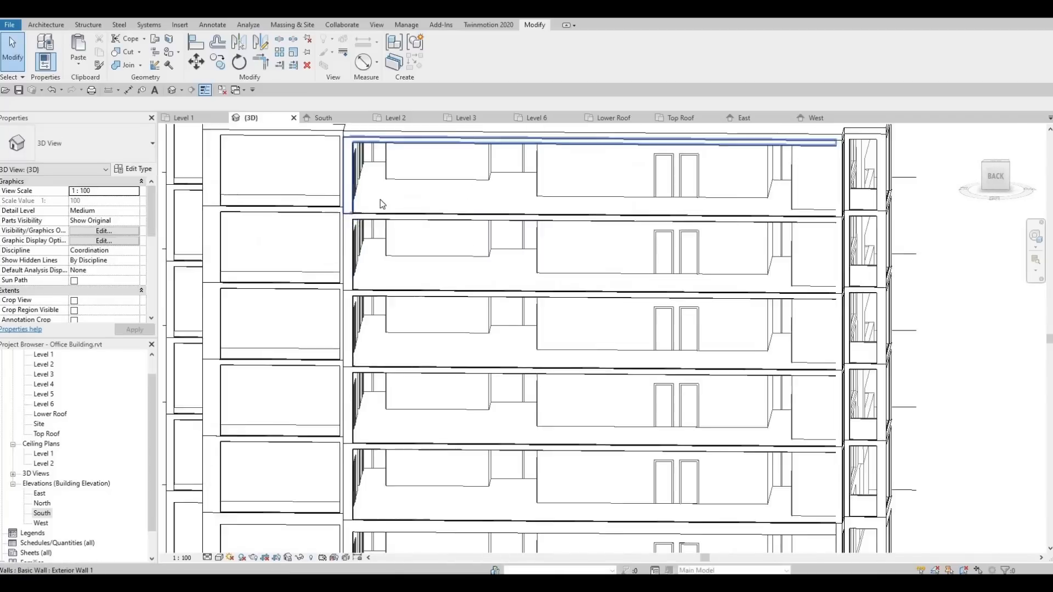
scroll(396, 205, down, 6)
shift+middle_drag(396, 206, 476, 295)
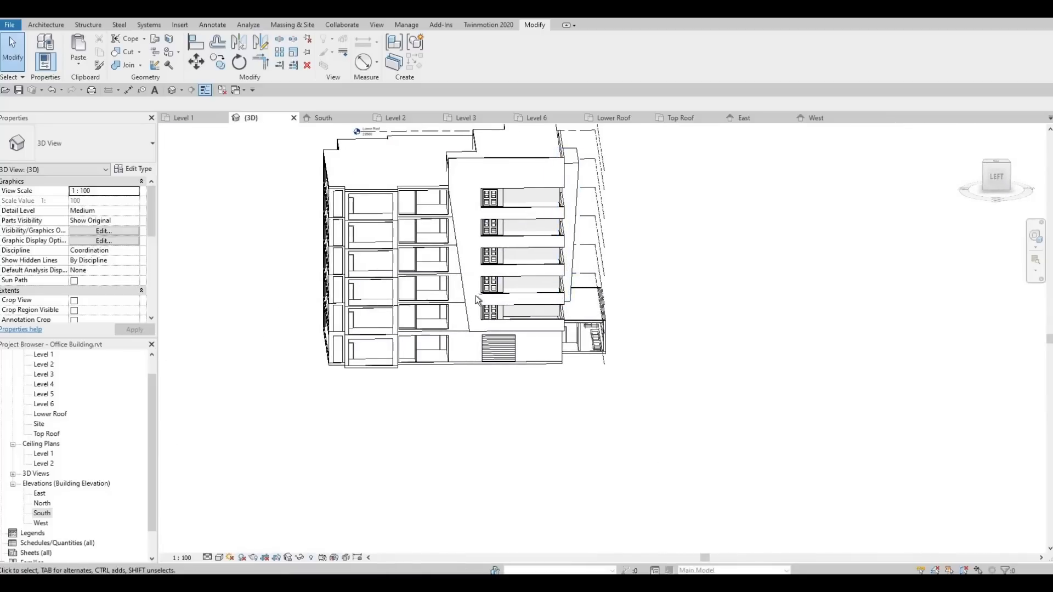
shift+middle_drag(604, 305, 514, 391)
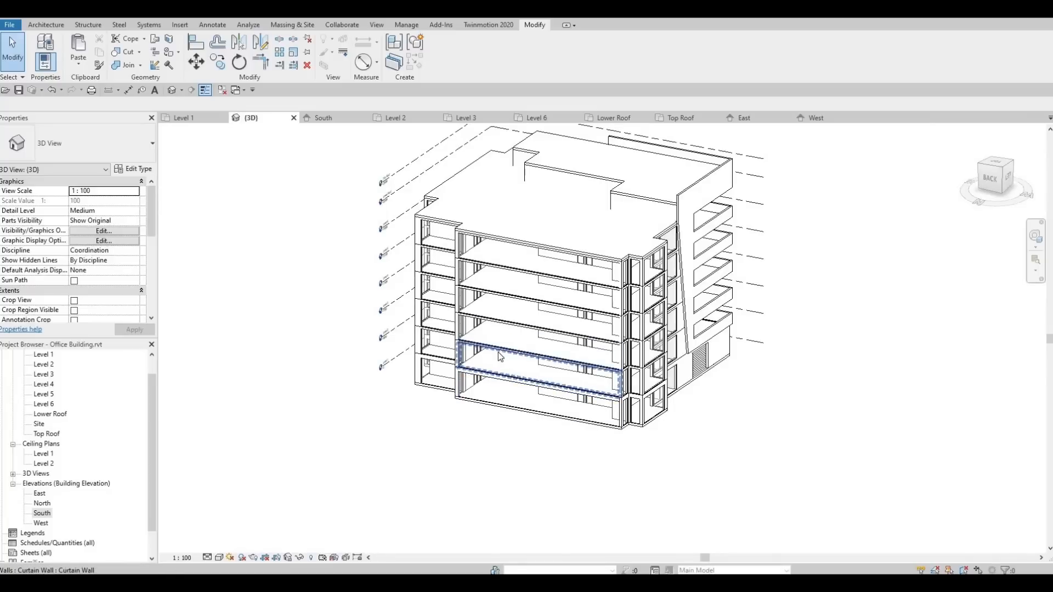
shift+middle_drag(510, 371, 465, 309)
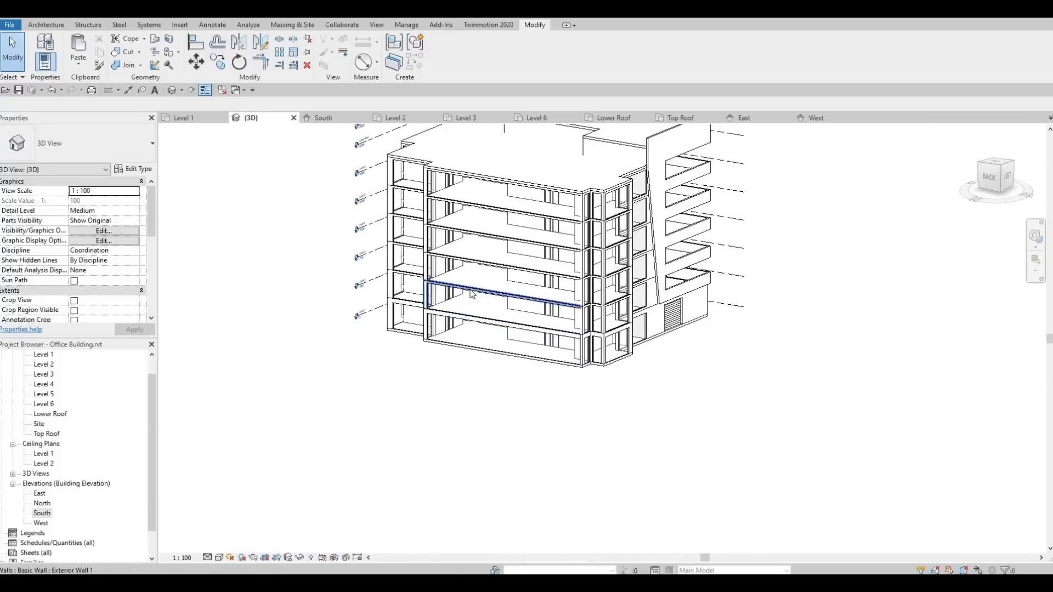
scroll(519, 308, up, 1)
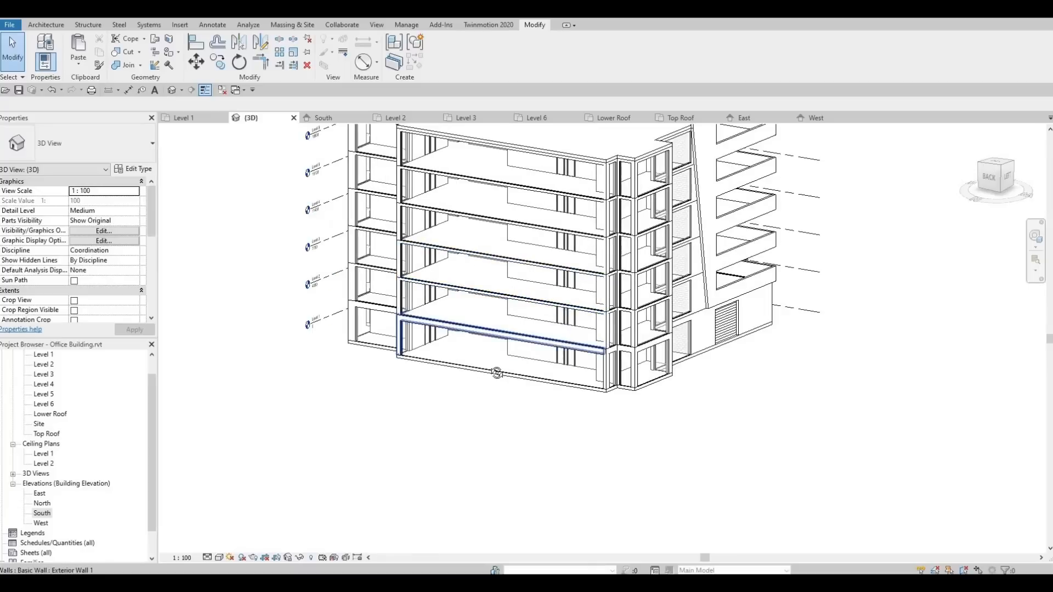
shift+middle_drag(497, 373, 565, 325)
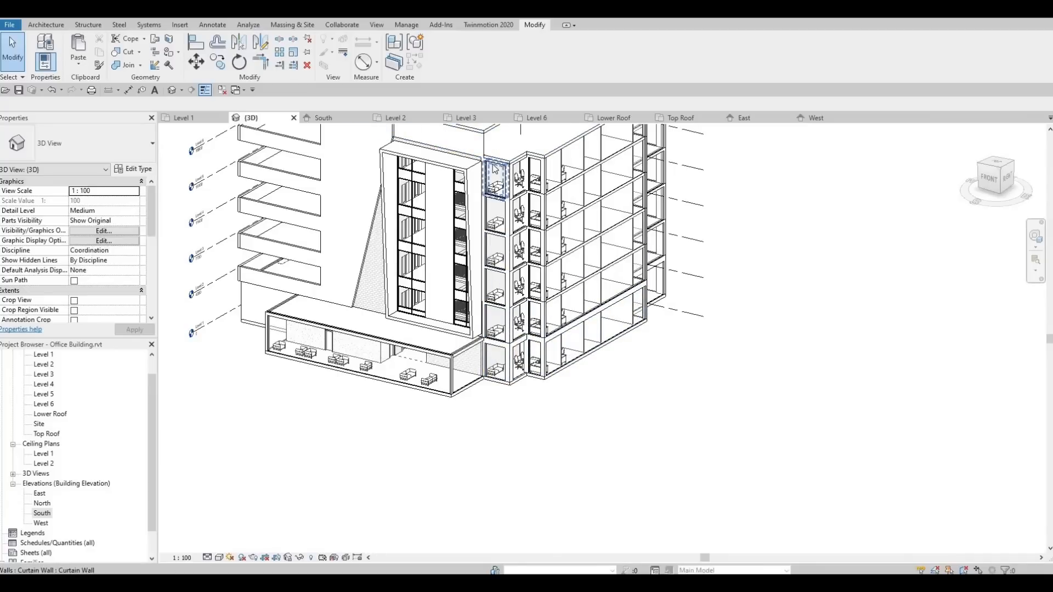
middle_drag(511, 301, 493, 287)
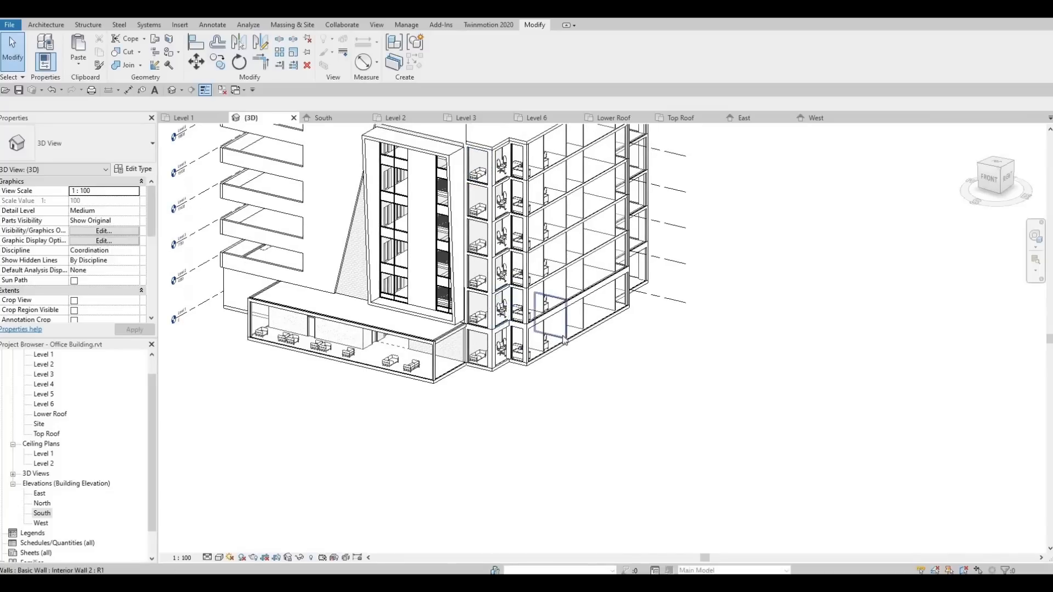
shift+middle_drag(563, 336, 430, 230)
shift+middle_drag(486, 208, 447, 225)
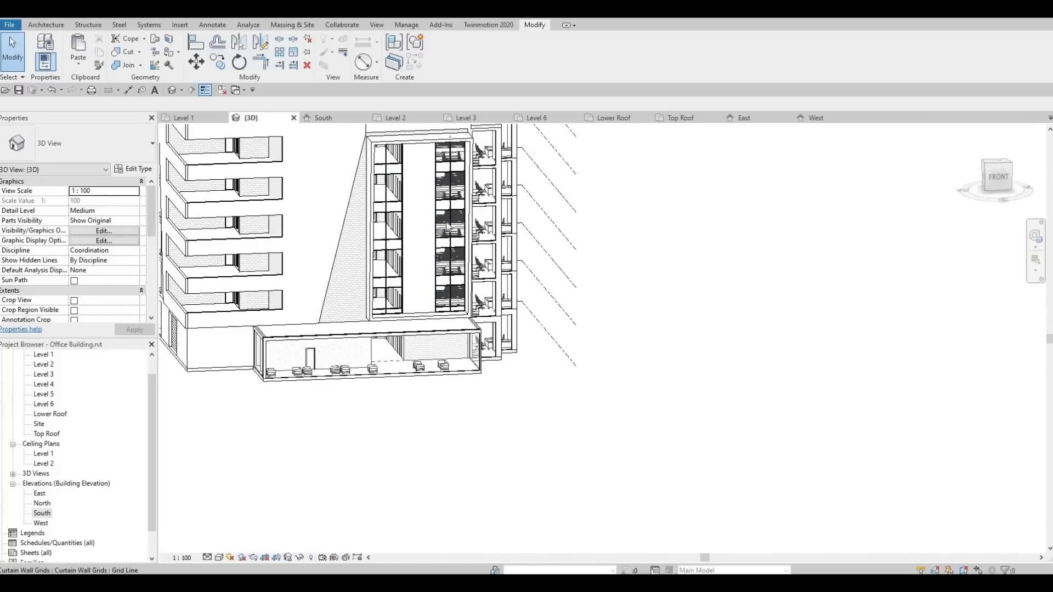
shift+middle_drag(411, 188, 395, 205)
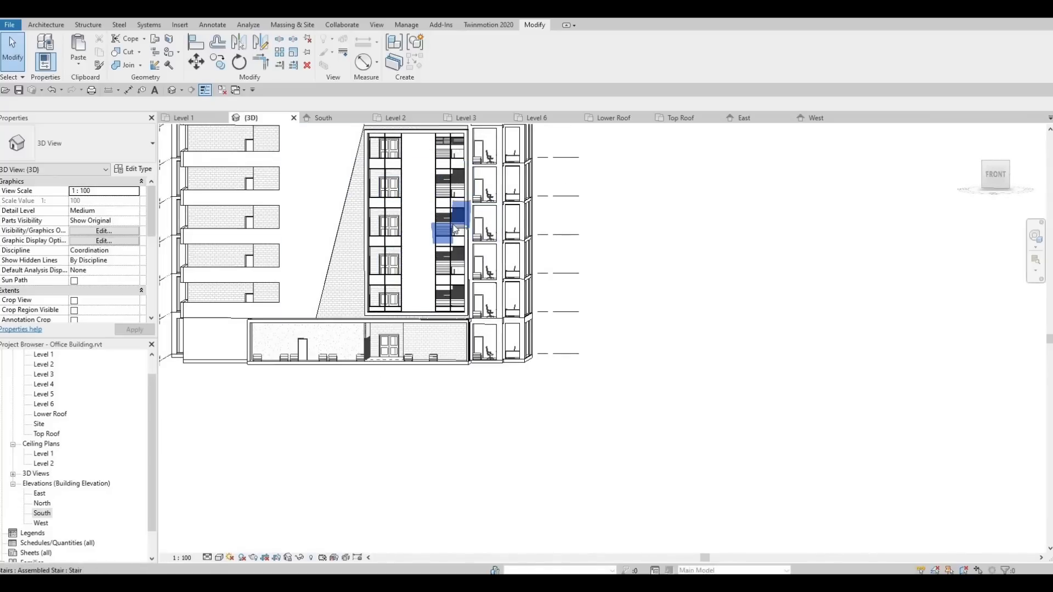
Delete the long Level 3 and Level 2 curtain walls on the building's right-hand side facade.
shift+middle_drag(430, 282, 393, 293)
middle_drag(483, 214, 404, 241)
middle_drag(508, 374, 460, 339)
scroll(461, 339, up, 2)
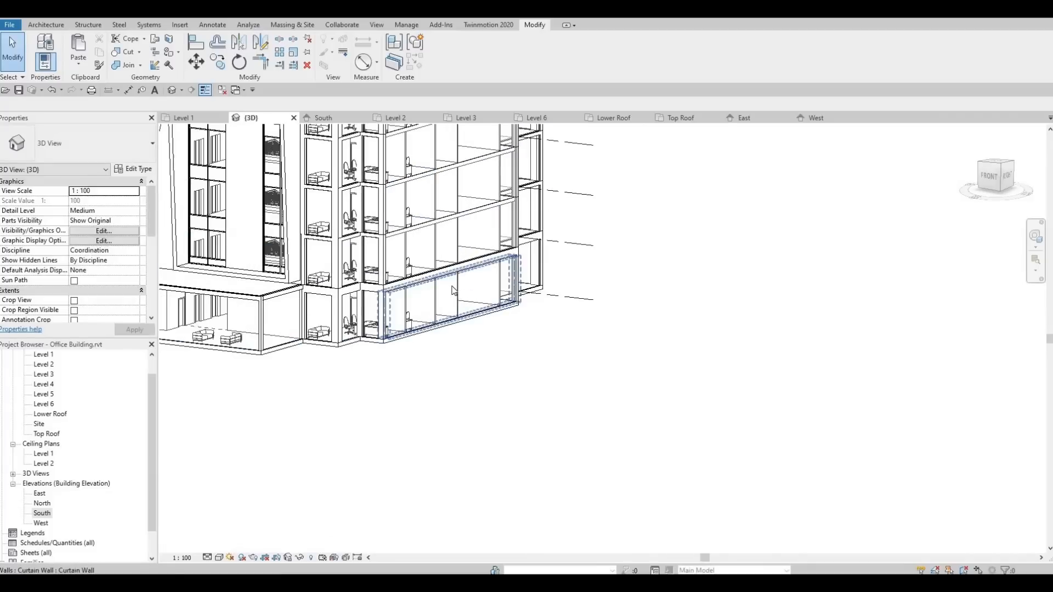
click(459, 220)
key(Delete)
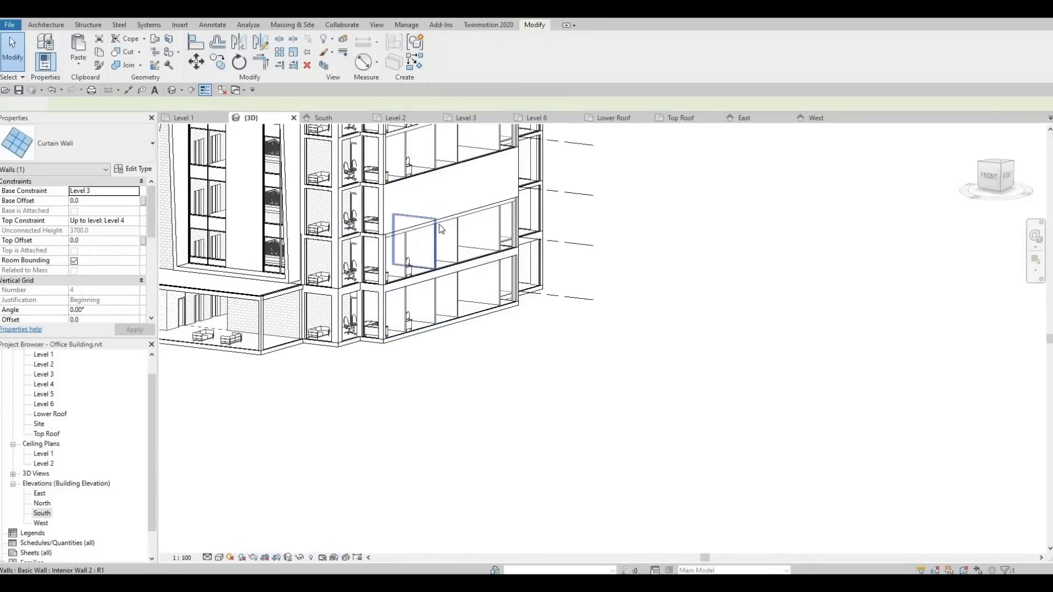
click(442, 221)
key(Delete)
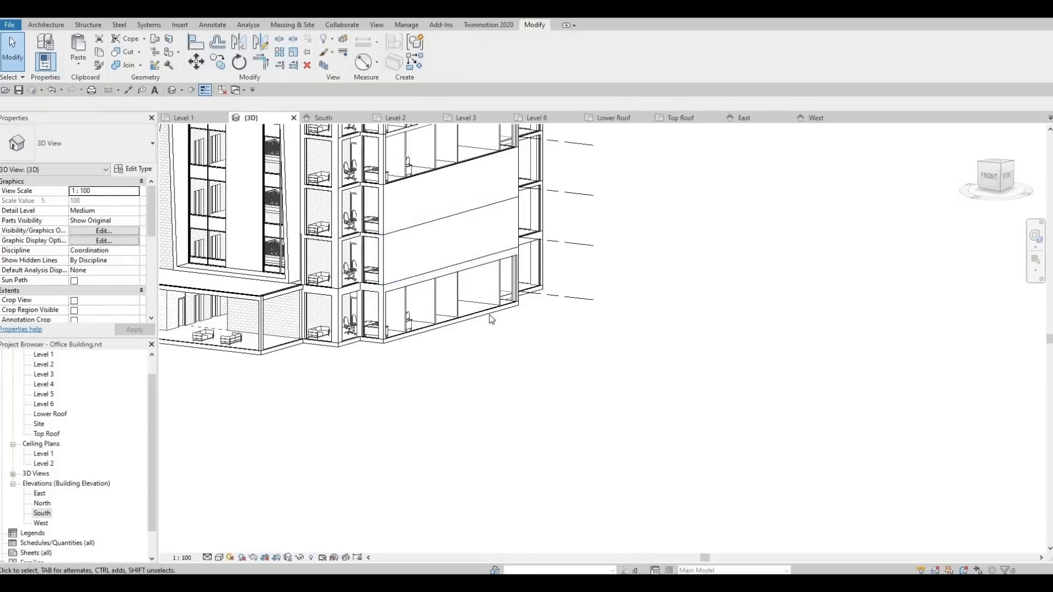
Delete the long Exterior Wall 1 host walls at Level 3 and Level 2 on the right-hand side facade.
shift+middle_drag(476, 320, 461, 291)
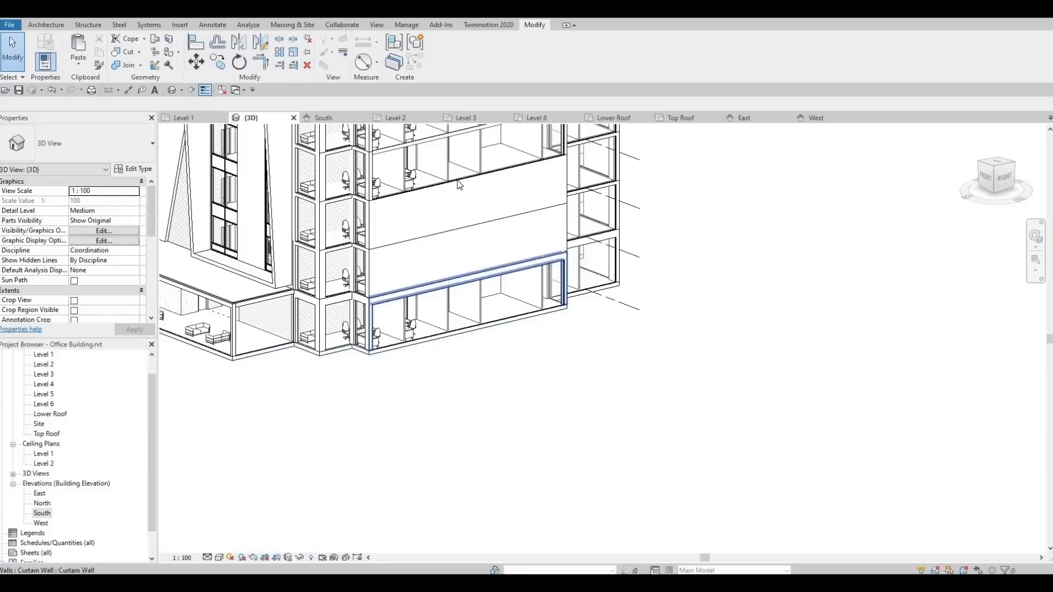
click(450, 234)
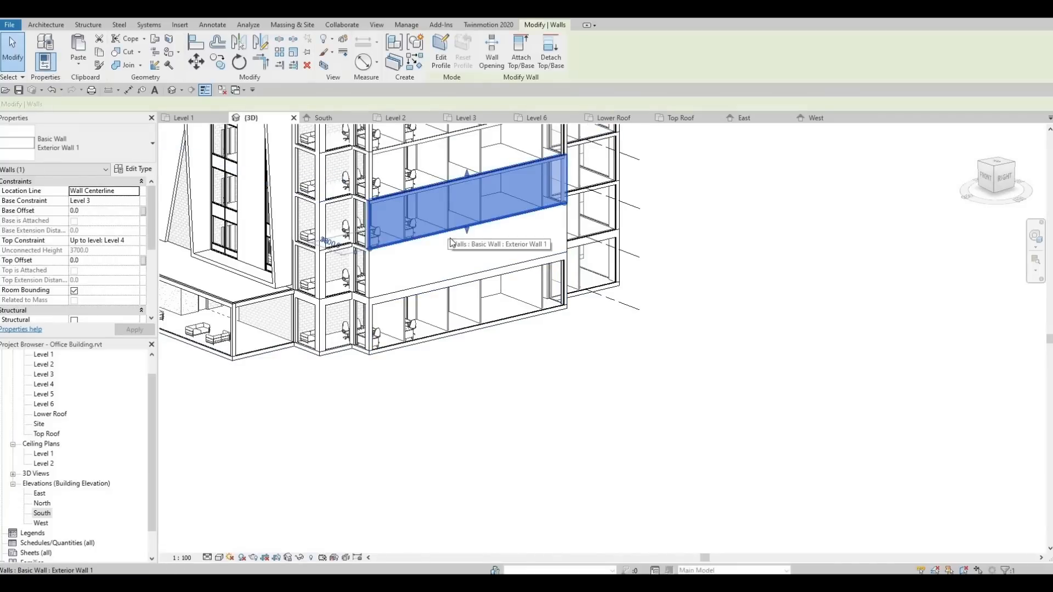
key(Delete)
click(457, 234)
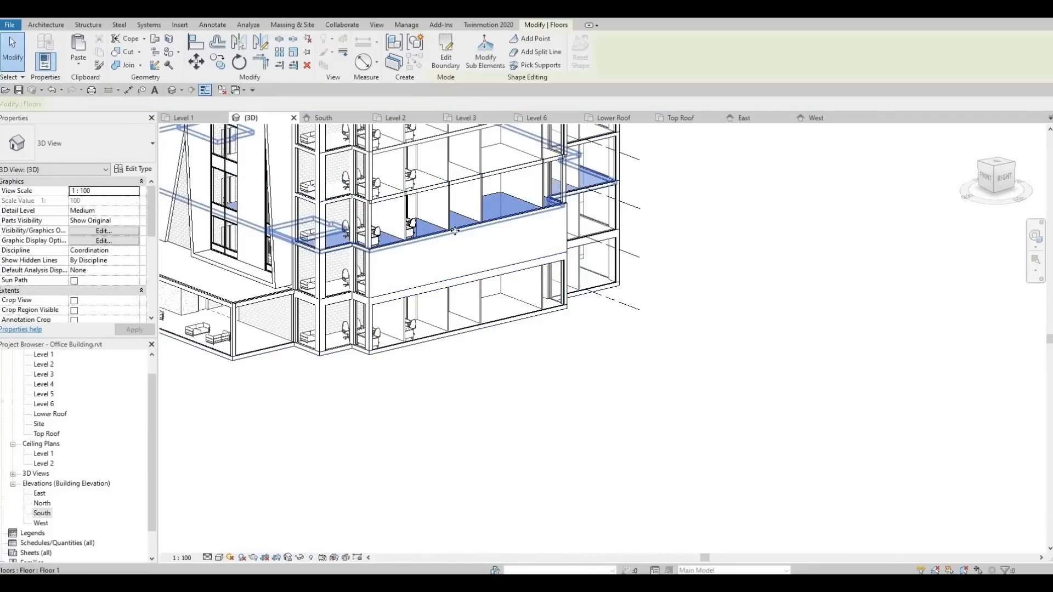
key(Escape)
click(453, 231)
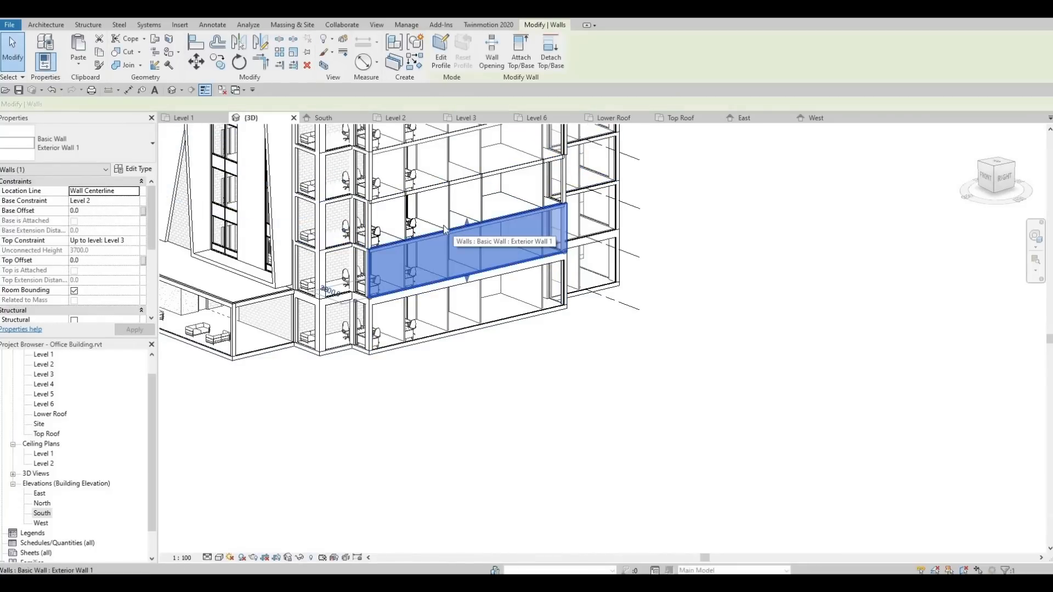
key(Delete)
middle_drag(468, 182, 461, 245)
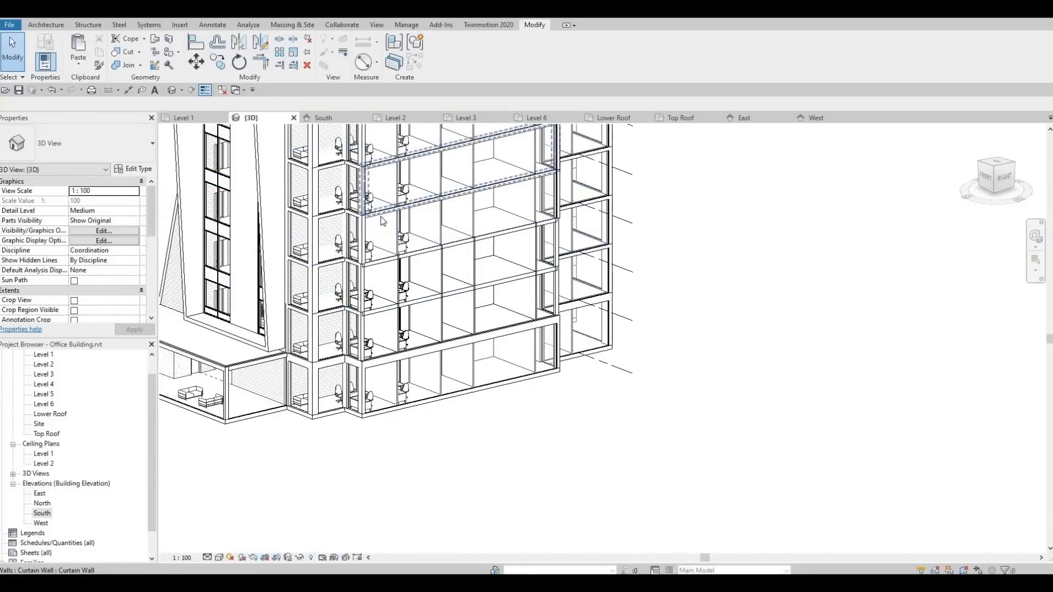
Examine the stripped lower floors and the remaining curtain walls of the right-hand side and rear facades in 3D.
scroll(377, 218, up, 5)
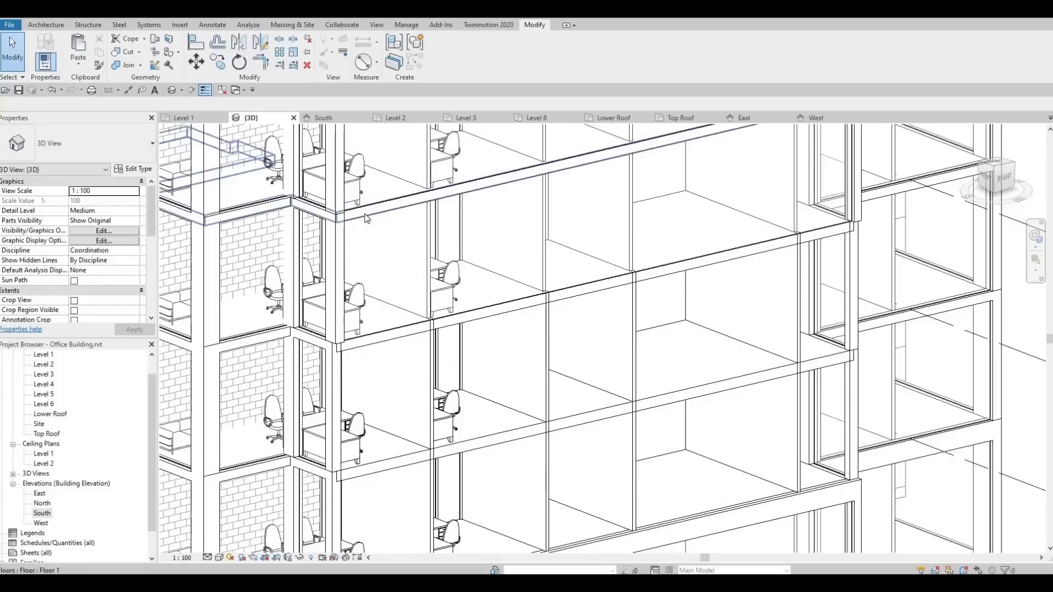
click(365, 225)
click(404, 288)
shift+middle_drag(429, 239, 599, 269)
scroll(496, 315, down, 1)
scroll(599, 269, down, 2)
middle_drag(397, 384, 472, 209)
scroll(545, 390, down, 2)
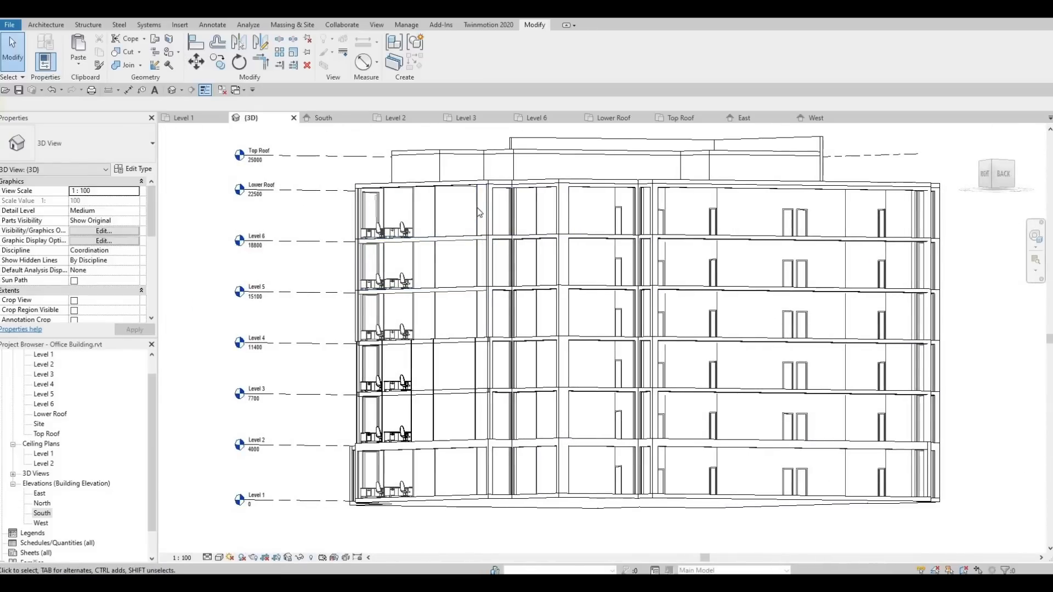
shift+middle_drag(565, 362, 567, 275)
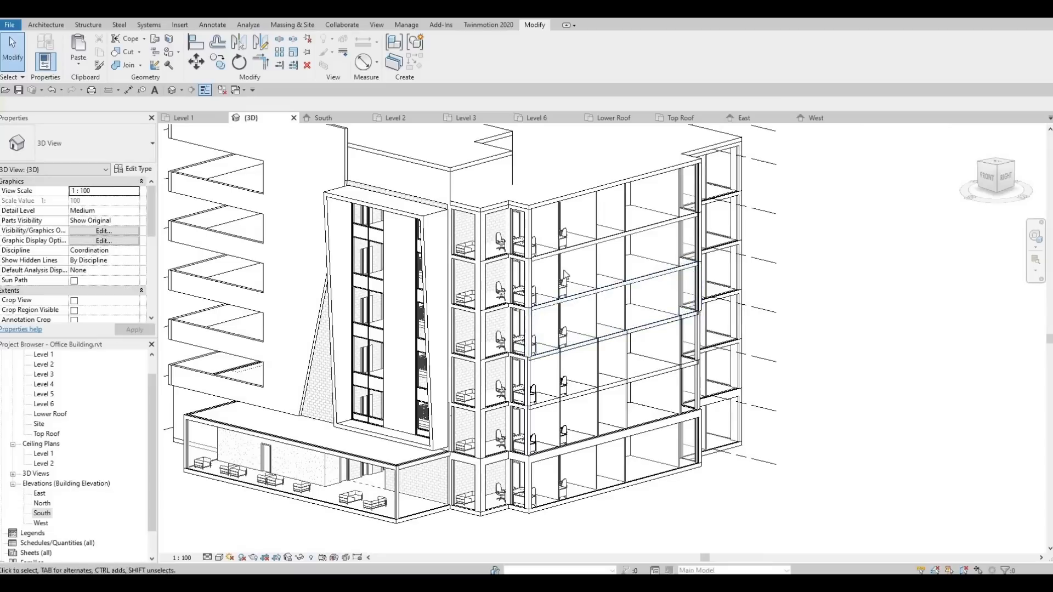
Delete the long curtain walls at Level 6, Level 5 and Level 4 on the right-hand side facade.
click(534, 236)
key(Delete)
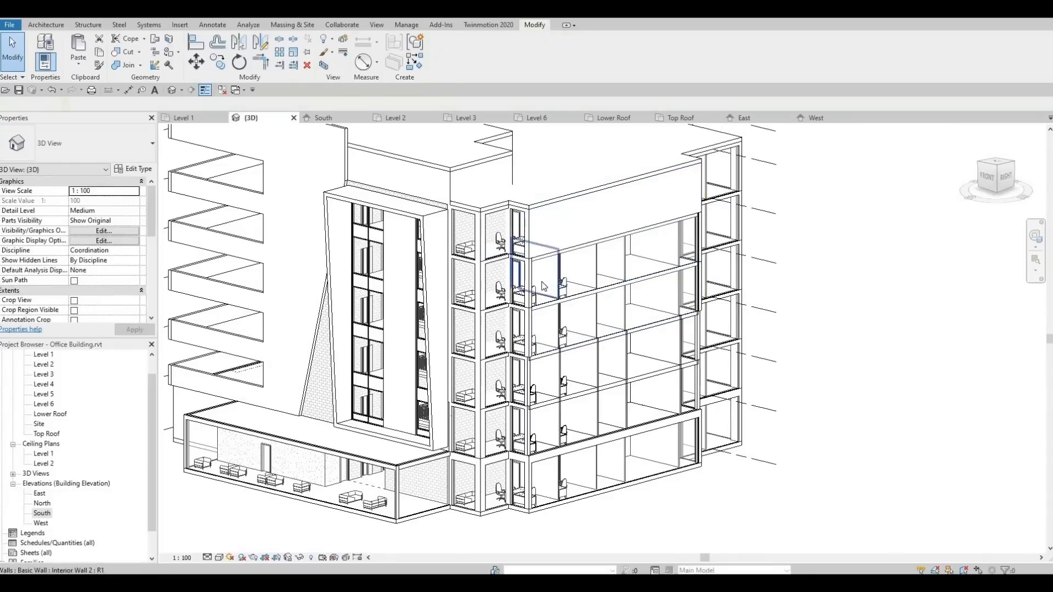
click(532, 279)
key(Delete)
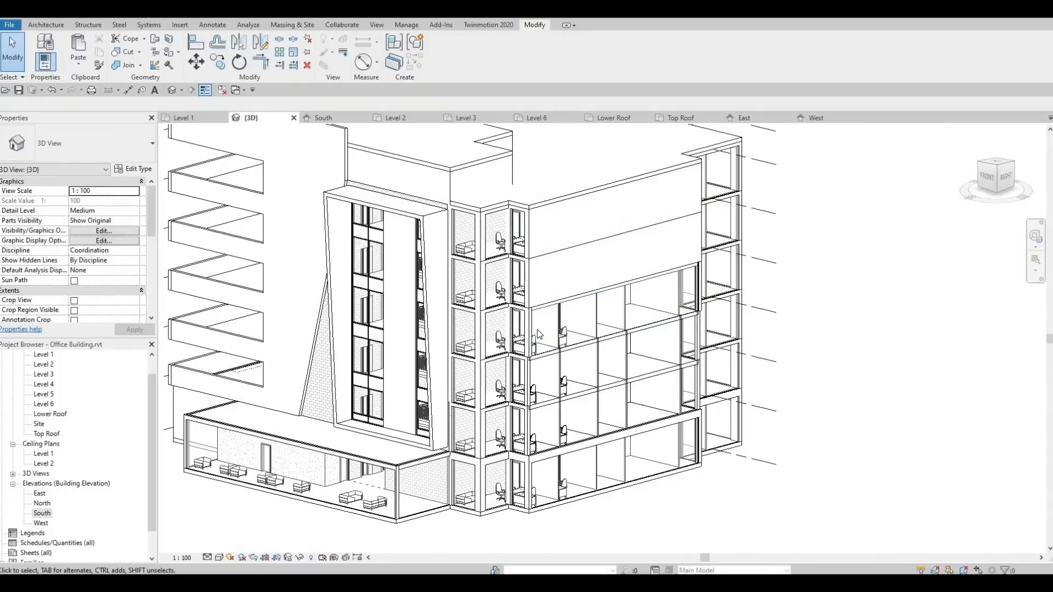
click(539, 354)
key(Delete)
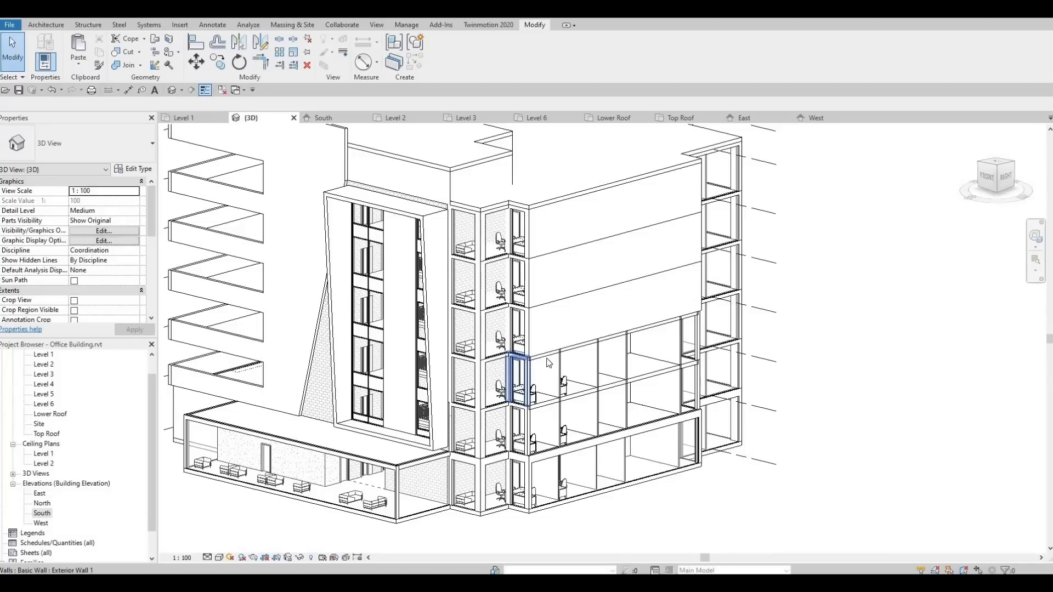
Delete the long Exterior Wall 1 host walls at Level 4, Level 5 and Level 6 on the right-hand side facade.
click(550, 352)
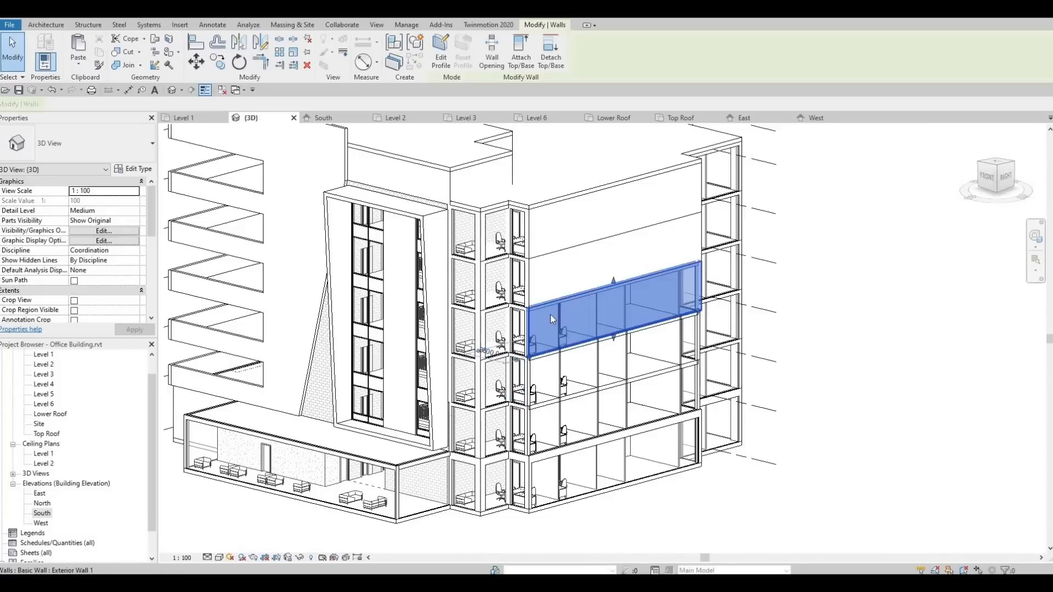
key(Delete)
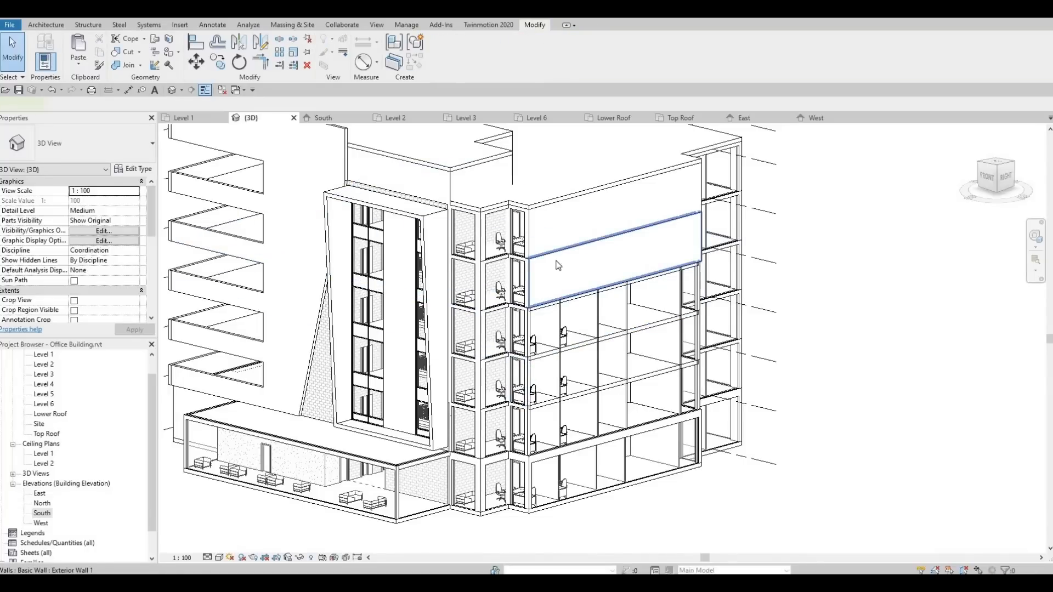
click(555, 302)
key(Delete)
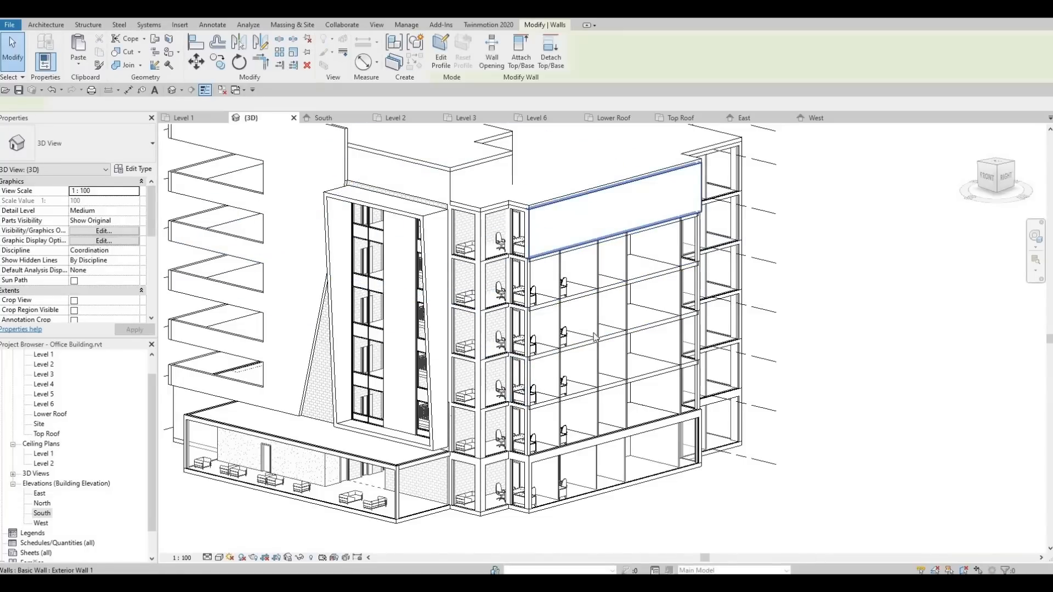
click(555, 254)
key(Delete)
middle_drag(608, 446, 582, 405)
click(581, 405)
key(Delete)
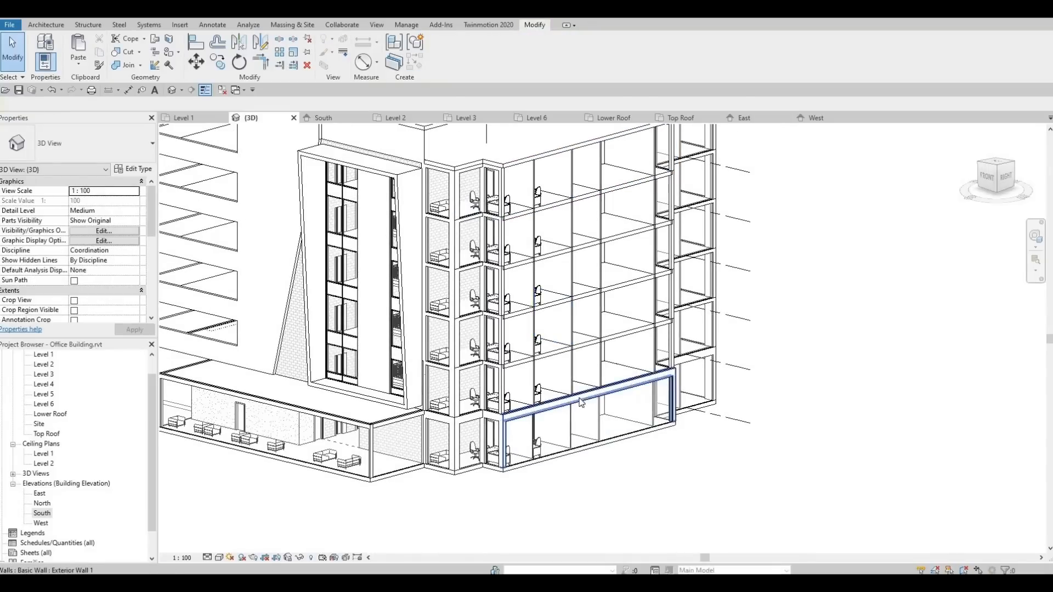
Set the top constraint of the remaining Level 1 Exterior Wall 1 on the right-hand side facade to Lower Roof.
click(583, 396)
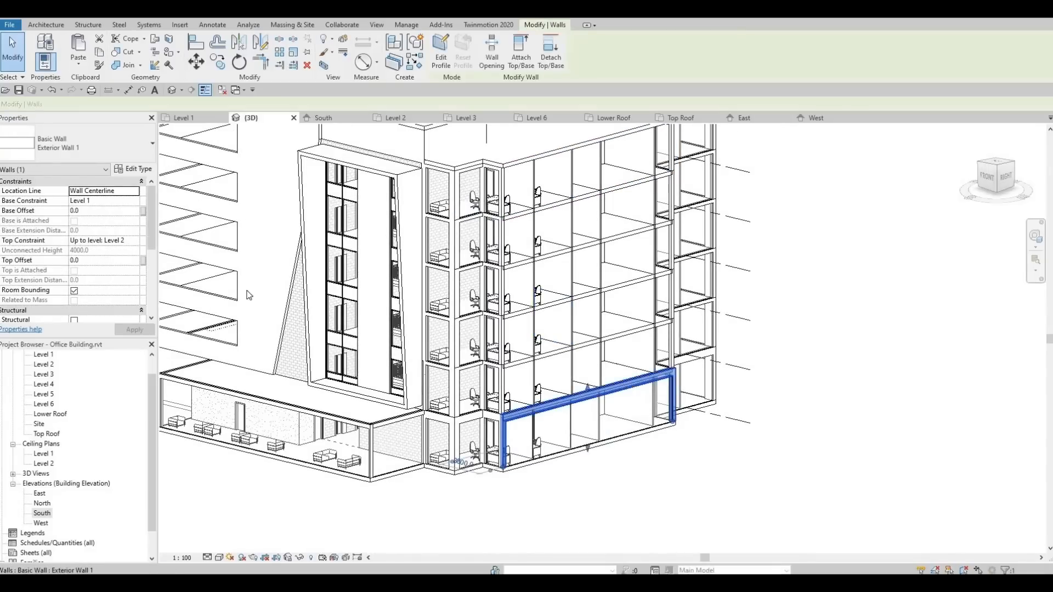
click(131, 241)
click(135, 240)
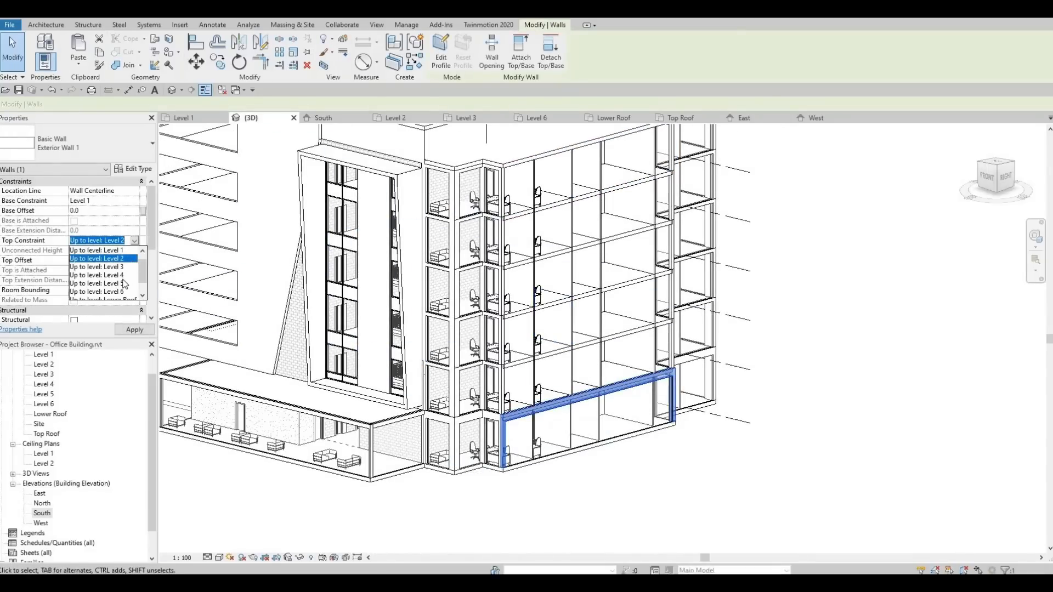
click(130, 330)
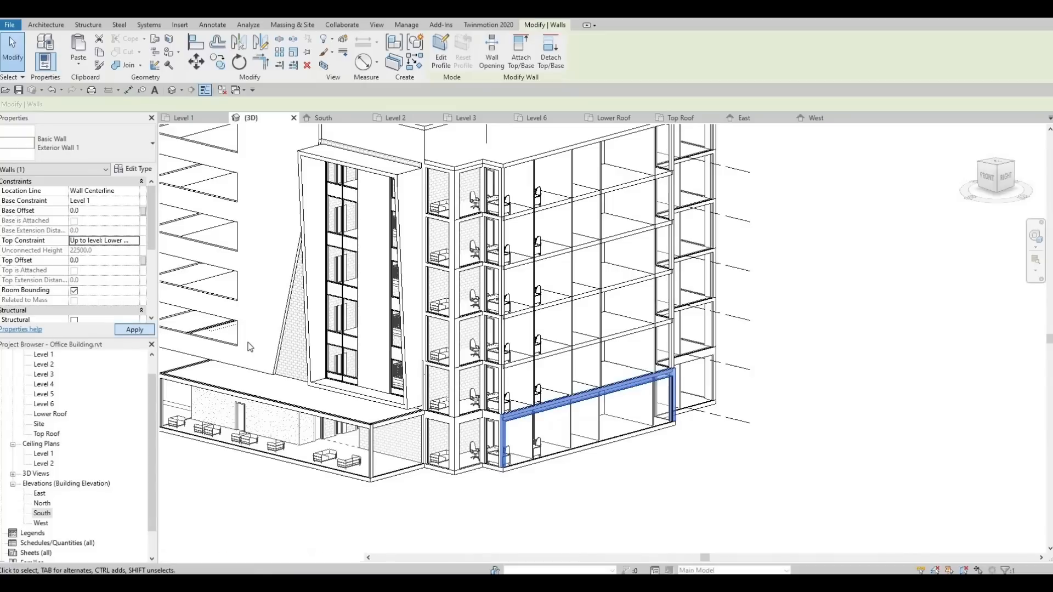
key(Escape)
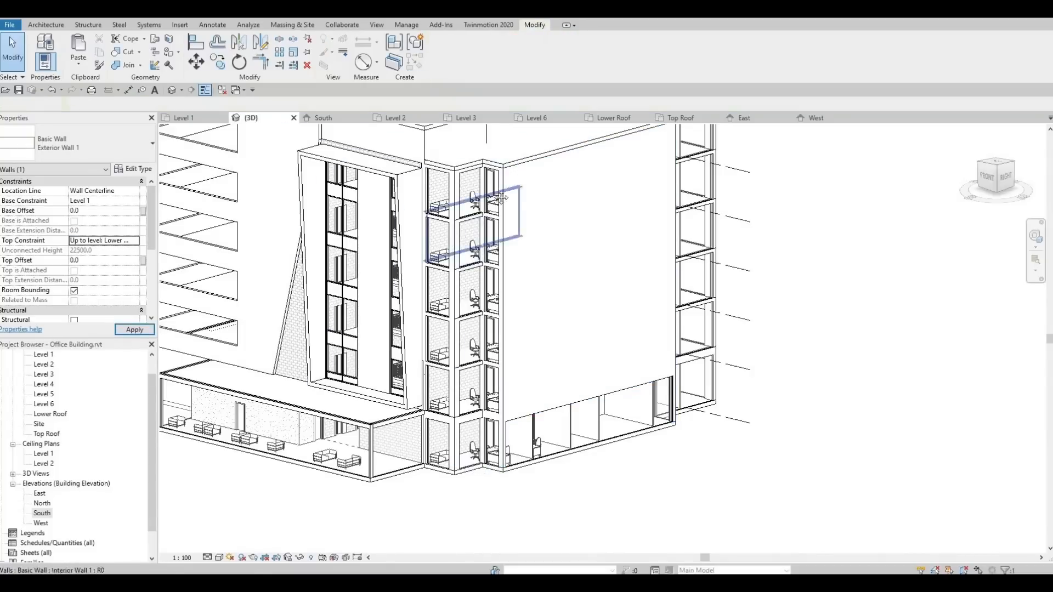
Stretch the Level 1 curtain wall in the right-hand side facade upward to just below the Lower Roof, a top offset of about 17615.
middle_drag(568, 404, 551, 366)
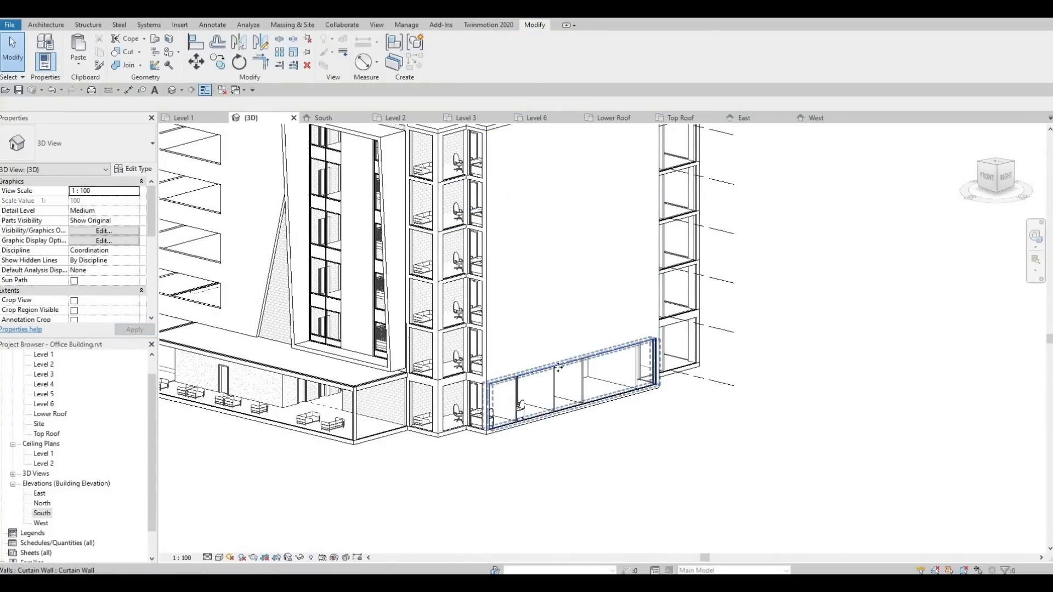
click(552, 372)
drag(571, 359, 571, 359)
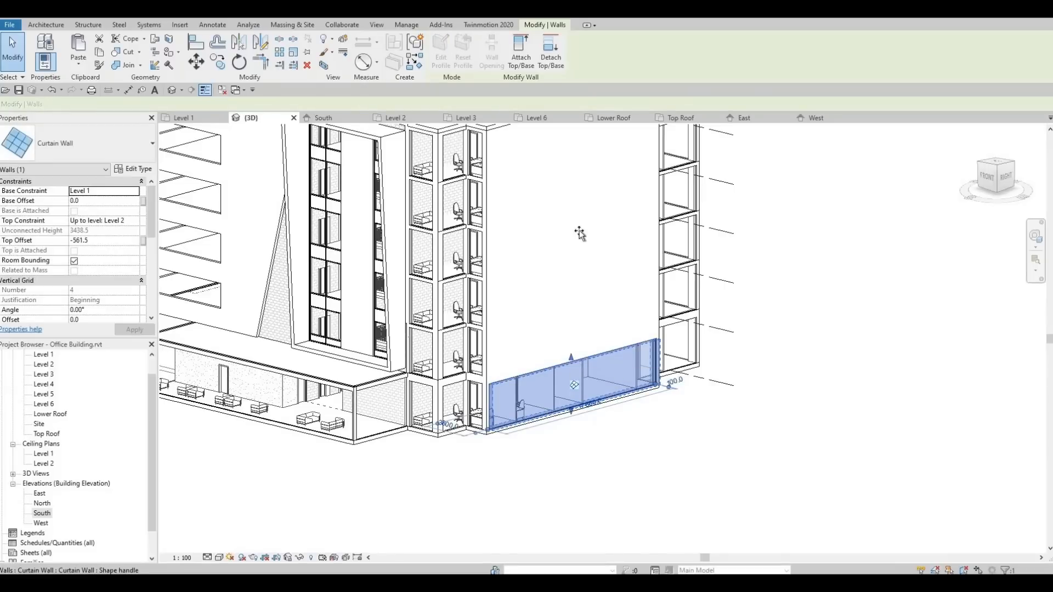
drag(580, 233, 572, 148)
middle_drag(572, 148, 531, 250)
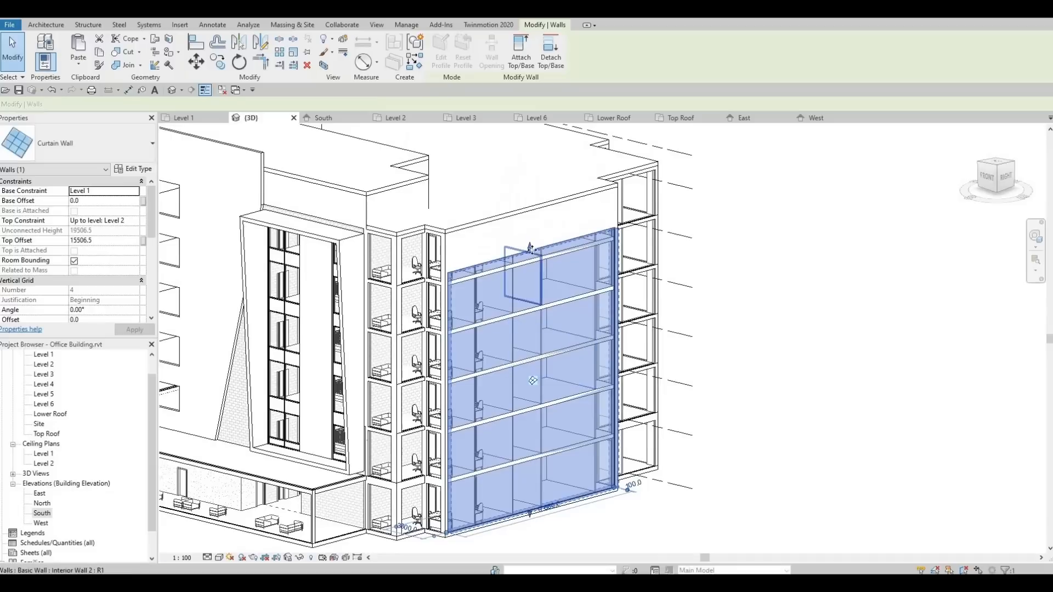
drag(531, 245, 537, 224)
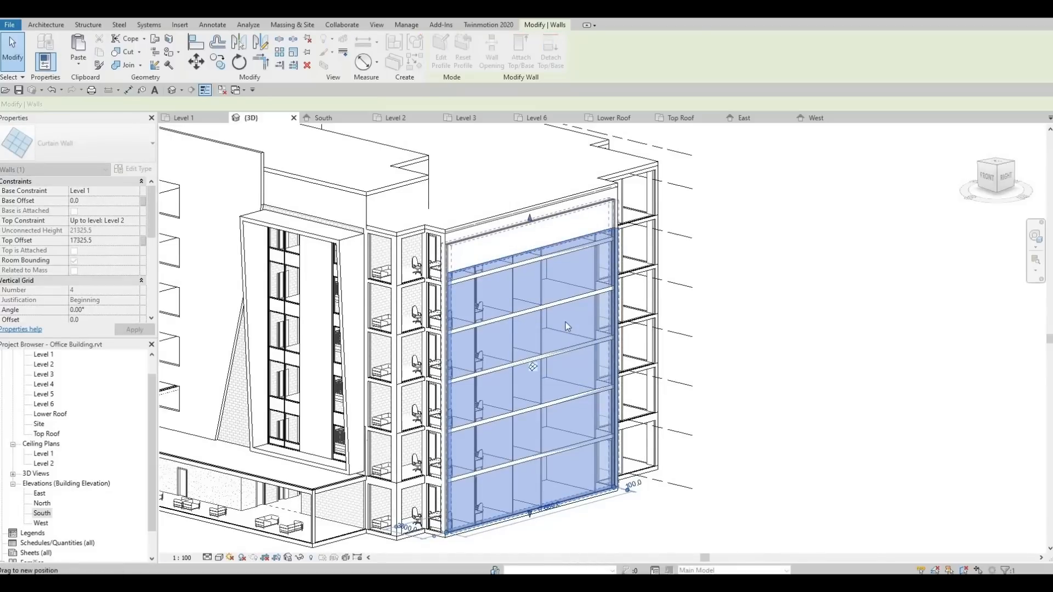
key(Escape)
Check the full-height curtain wall in 3D from several sides and open the East elevation.
shift+middle_drag(564, 304, 540, 377)
shift+middle_drag(499, 323, 452, 274)
shift+middle_drag(396, 379, 521, 247)
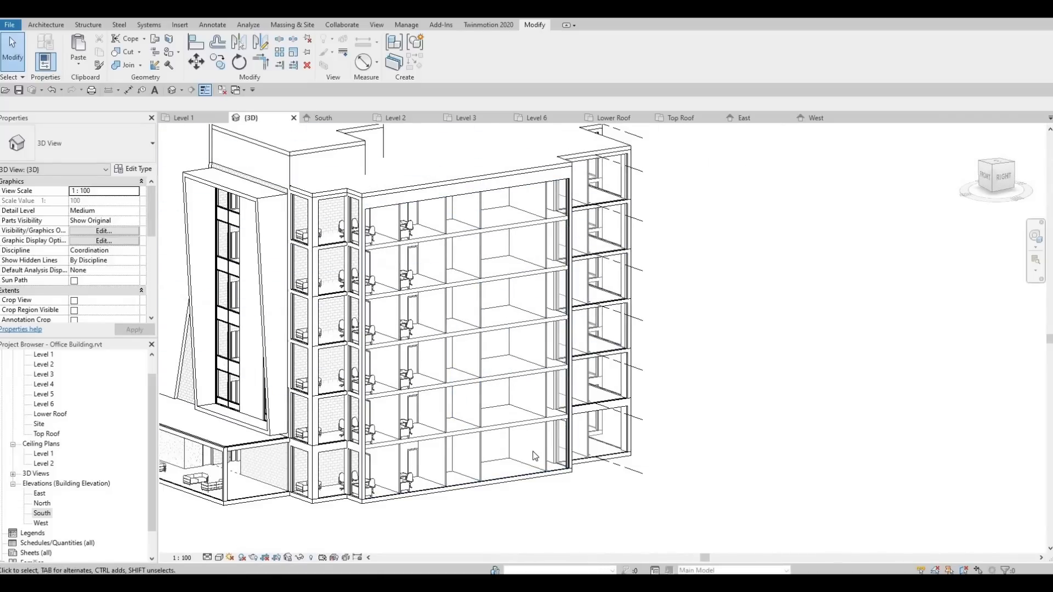
middle_drag(464, 427, 488, 405)
scroll(491, 402, down, 2)
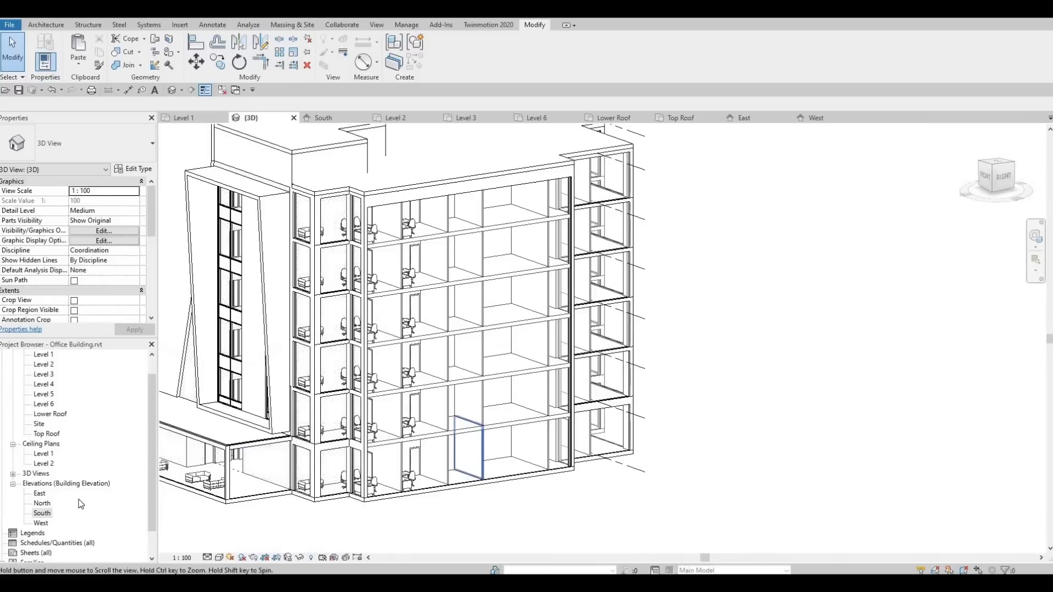
double_click(39, 493)
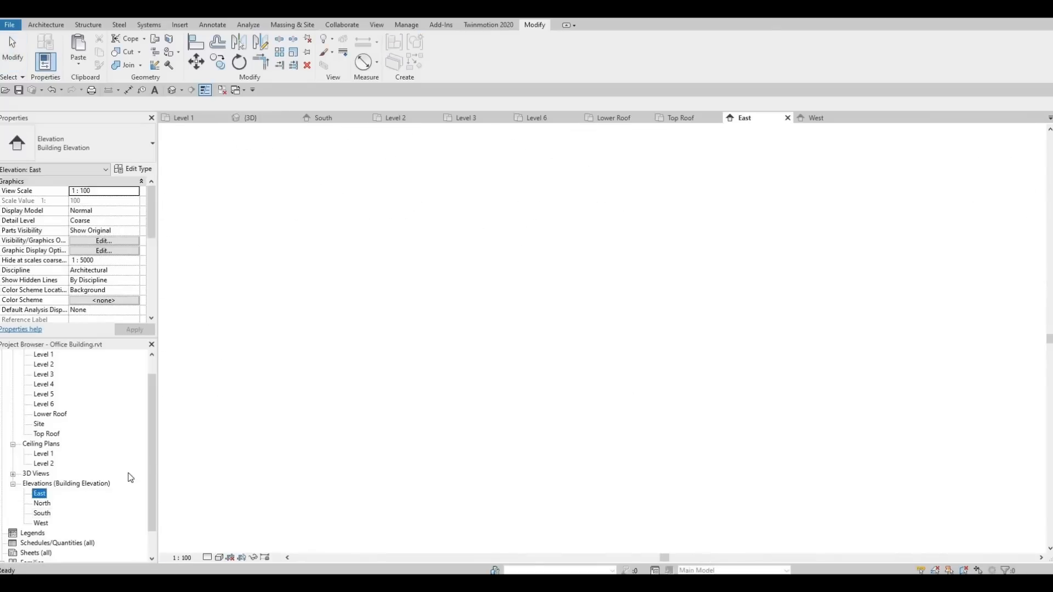
middle_drag(566, 441, 464, 401)
scroll(464, 401, down, 1)
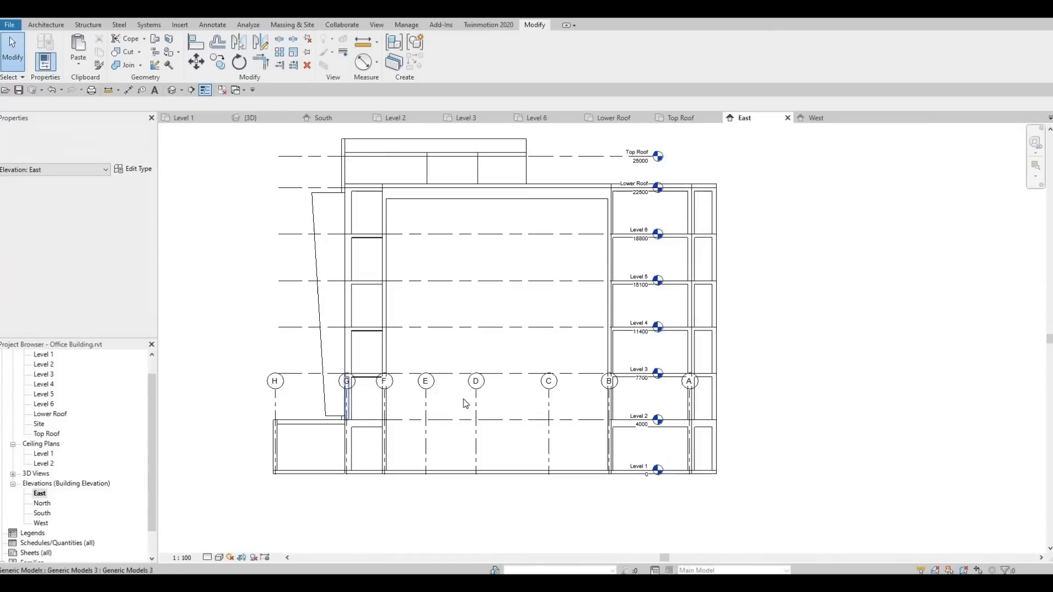
Extend the upper ends of grids A to H in the East elevation to above the Top Roof.
click(276, 392)
middle_drag(526, 416, 552, 471)
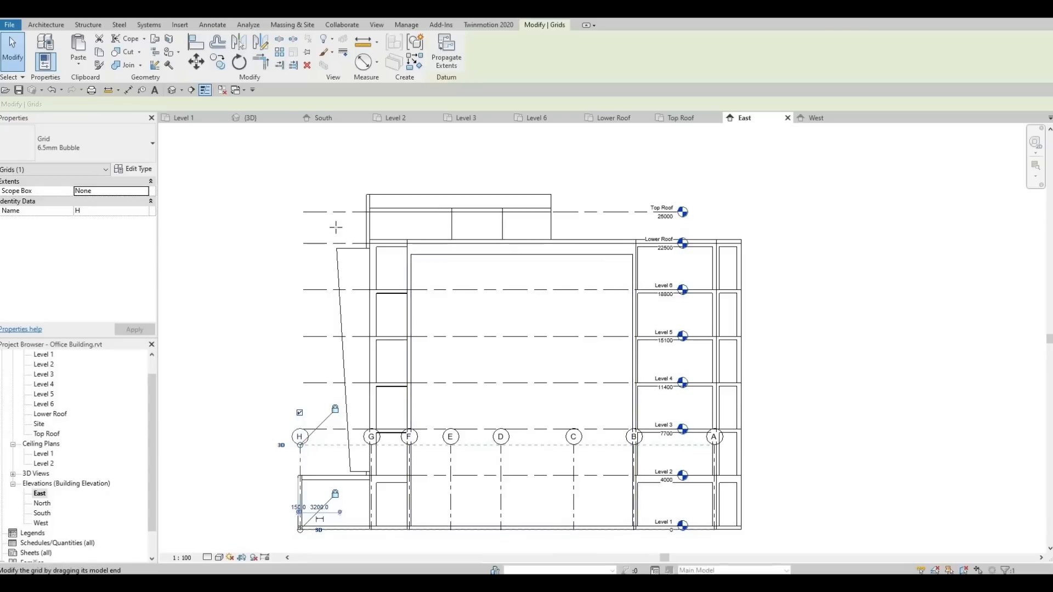
drag(300, 444, 300, 170)
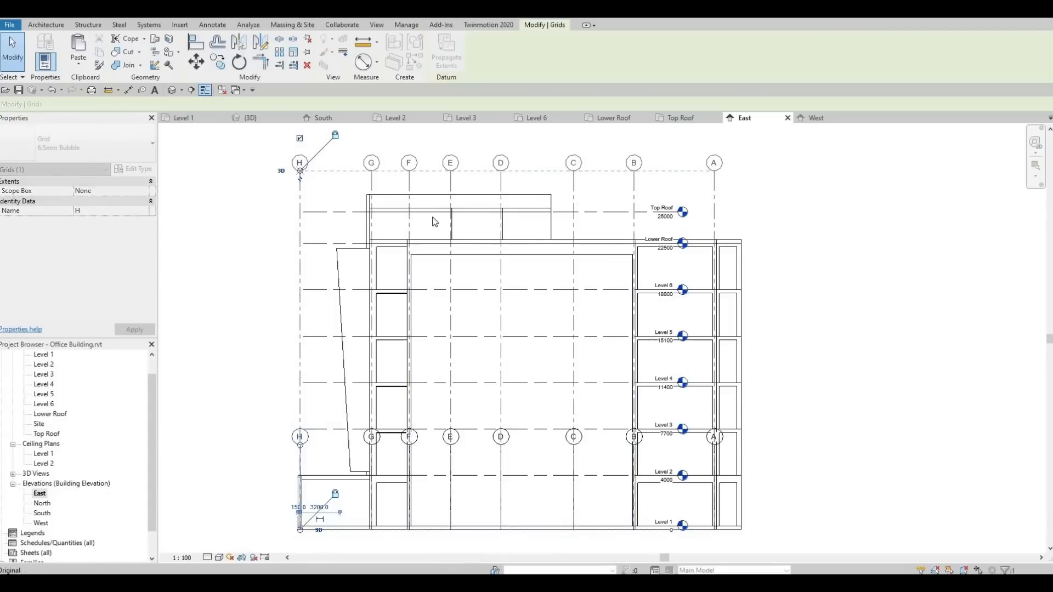
click(402, 374)
Extend the level lines in the East elevation outward so their heads sit clear of the building beyond grid A.
middle_drag(538, 417, 464, 323)
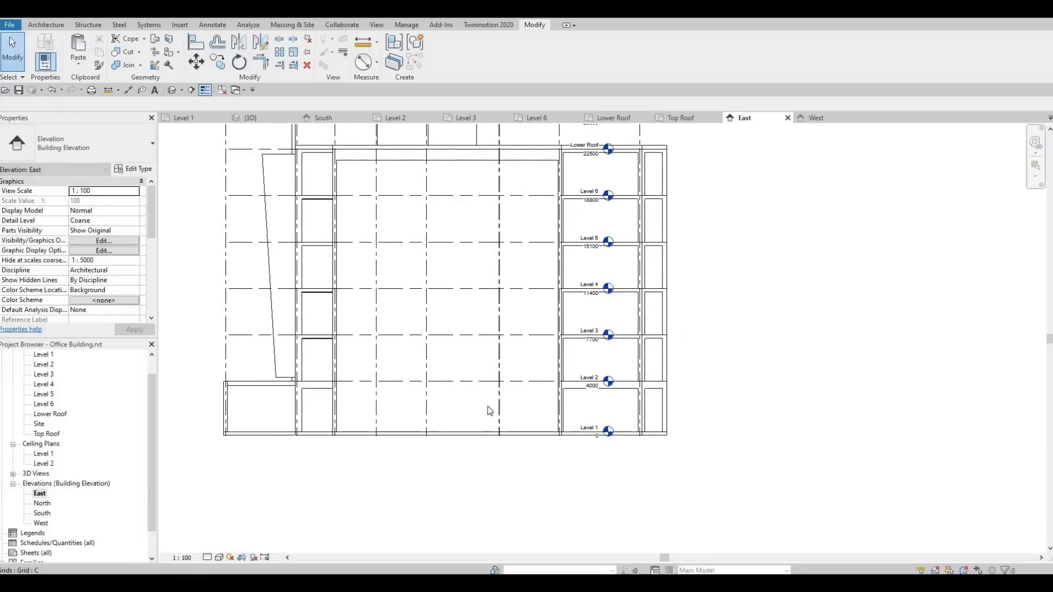
scroll(484, 415, down, 1)
middle_drag(515, 414, 515, 445)
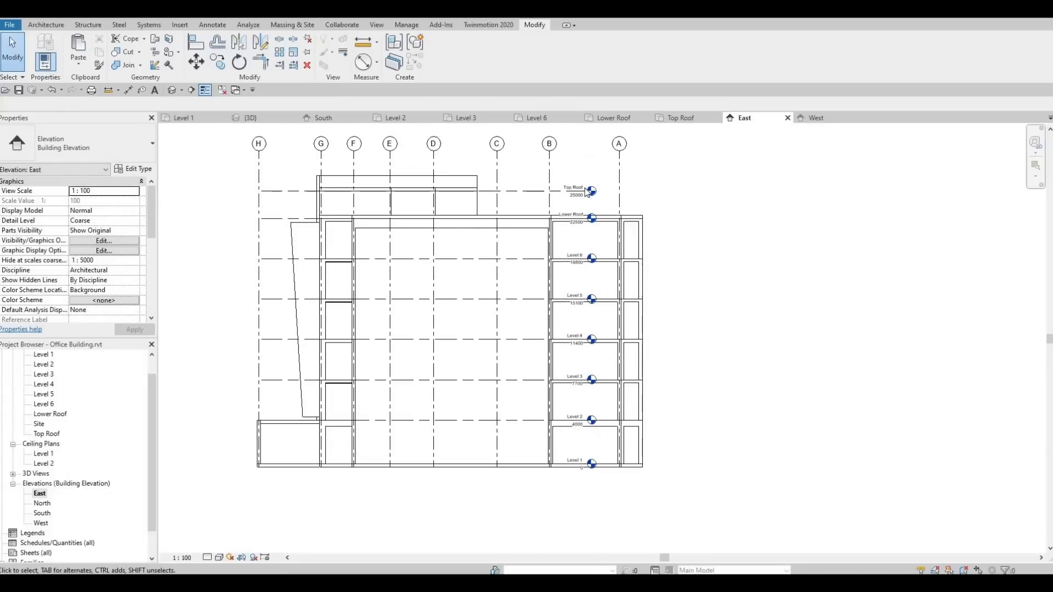
scroll(588, 191, up, 1)
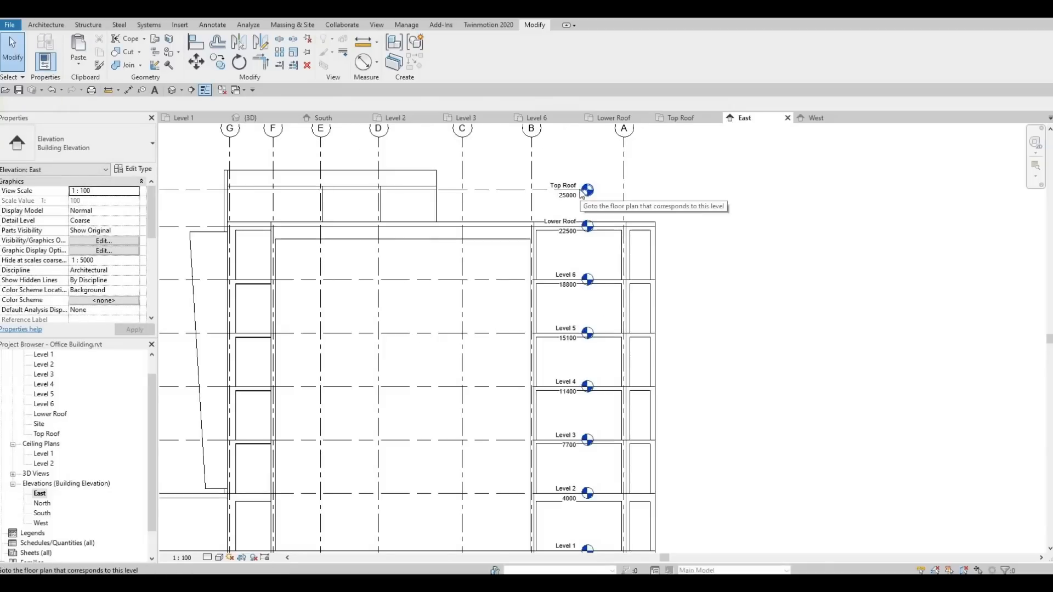
click(577, 192)
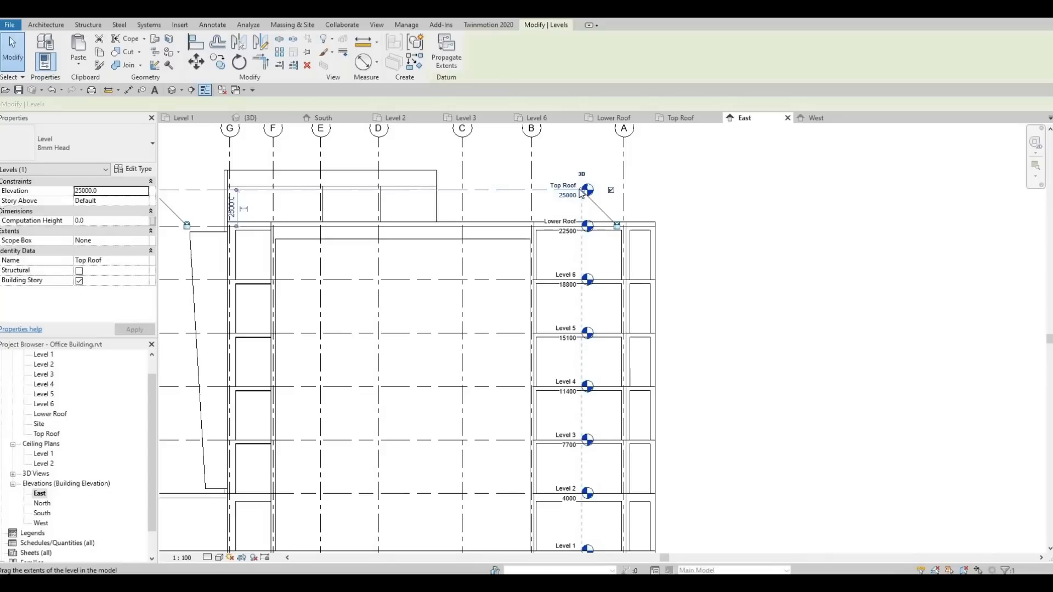
drag(676, 194, 713, 199)
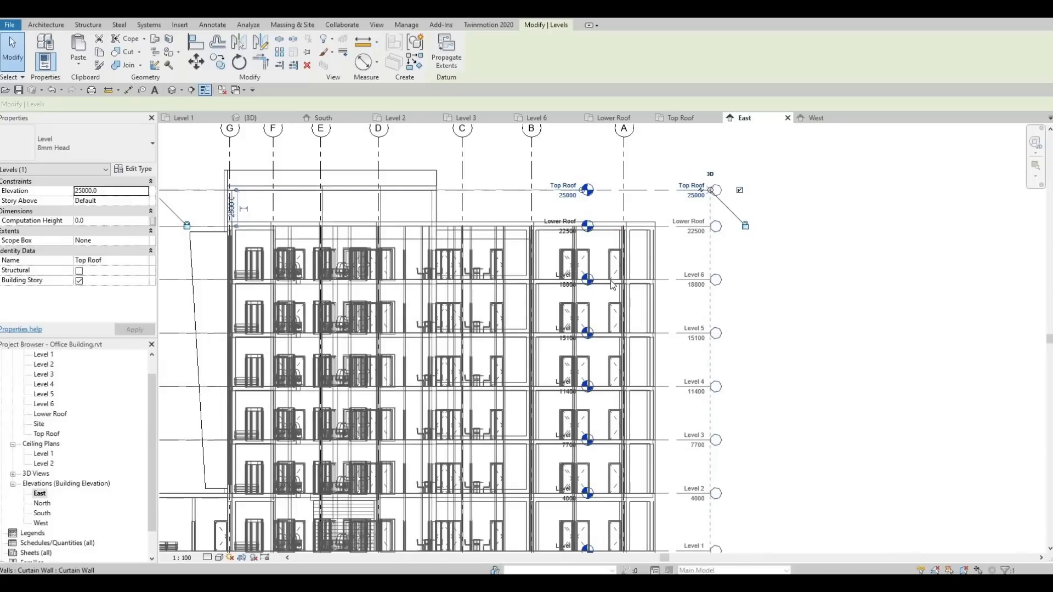
click(498, 314)
middle_drag(437, 308, 469, 264)
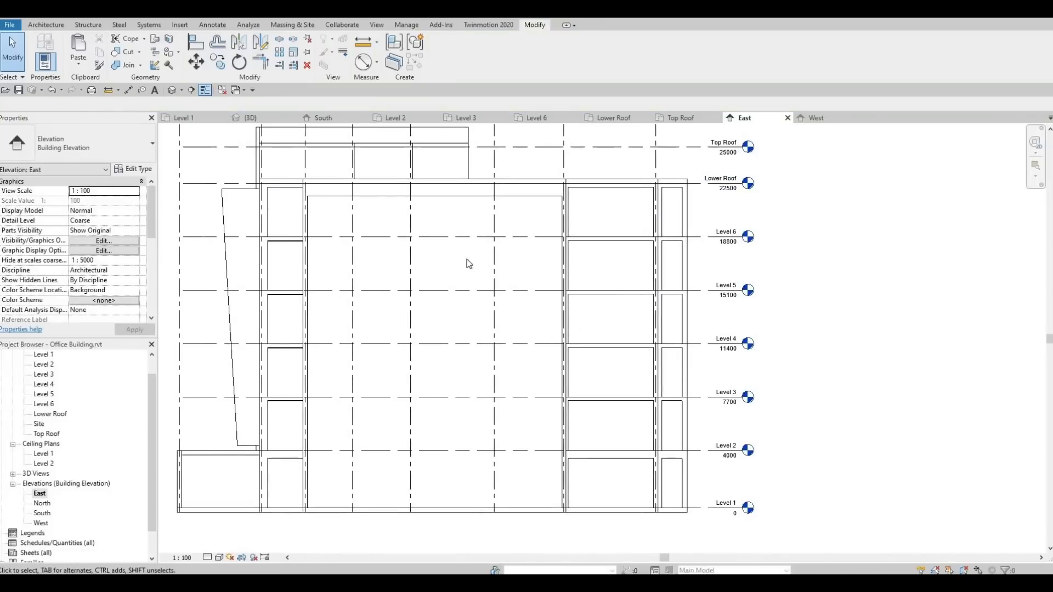
Align the top edge of the large East curtain wall with the top edge of the adjacent Level 6 curtain wall.
click(403, 196)
scroll(427, 192, up, 4)
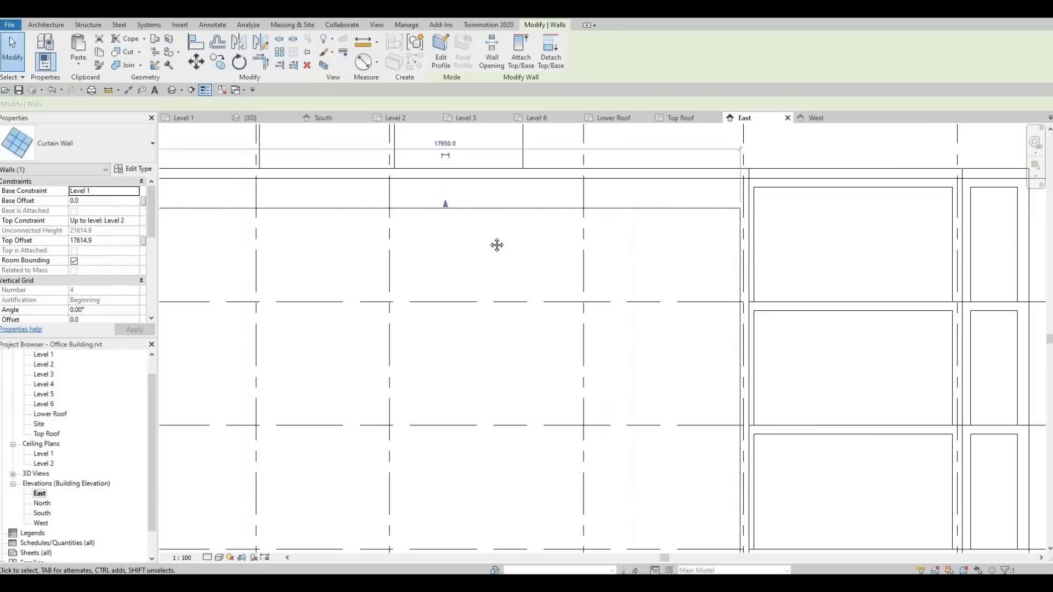
middle_drag(497, 245, 519, 241)
scroll(520, 242, down, 1)
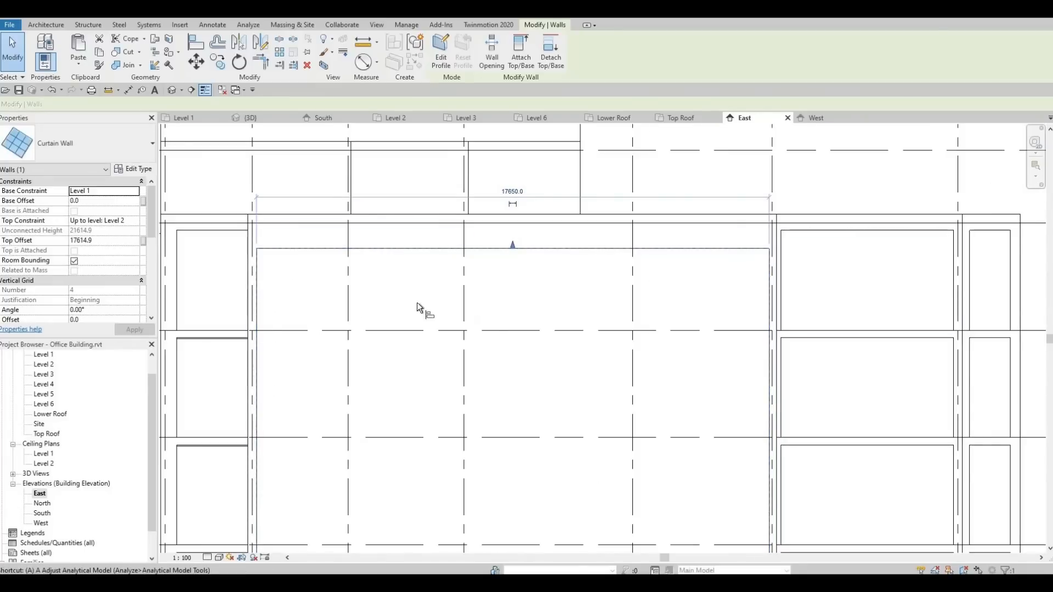
key(Escape)
key(a)
key(l)
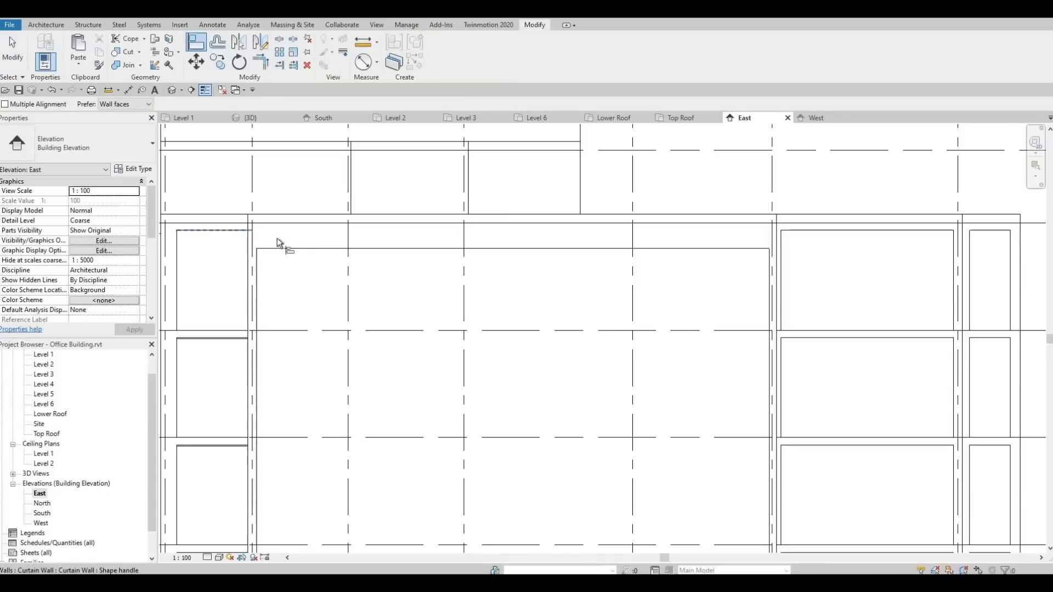
click(302, 252)
scroll(425, 357, down, 2)
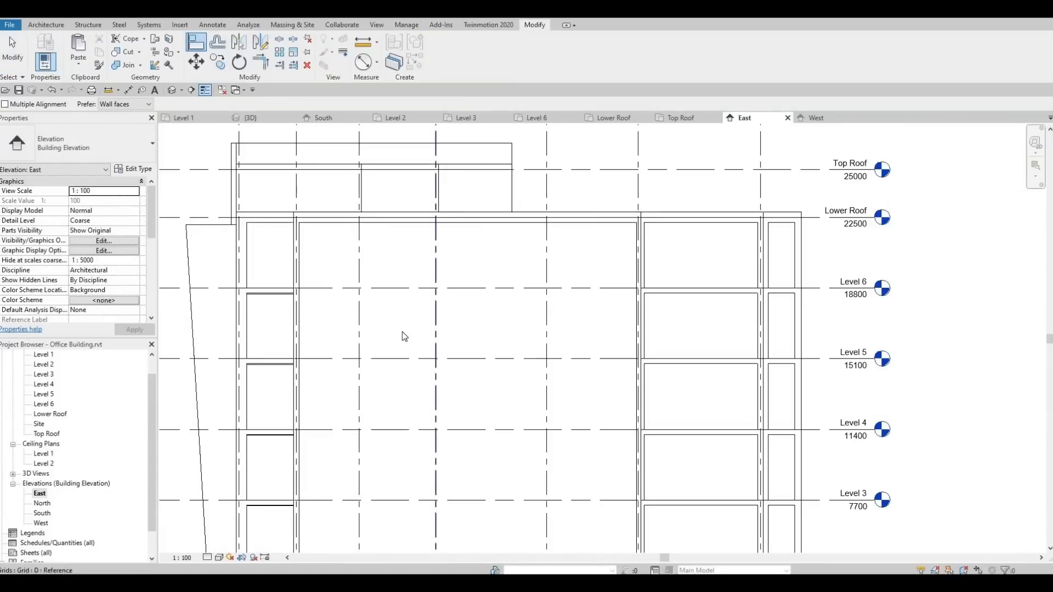
key(Escape)
key(Escape)
scroll(418, 383, down, 3)
scroll(392, 412, up, 1)
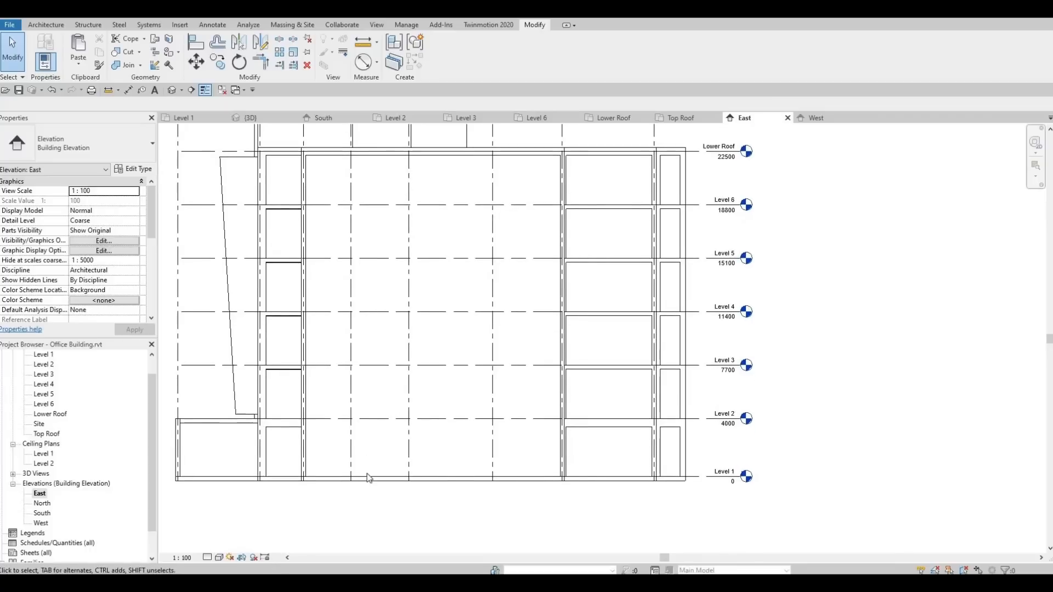
Move the bottom edge of the large East curtain wall onto the Level 1 line.
click(435, 481)
scroll(433, 485, up, 4)
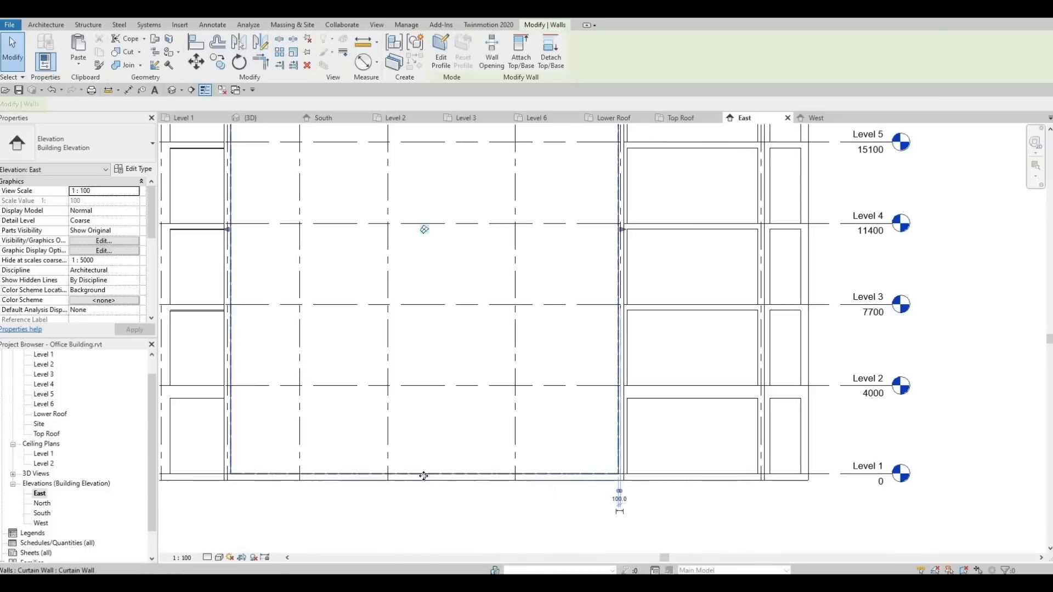
drag(433, 487, 433, 466)
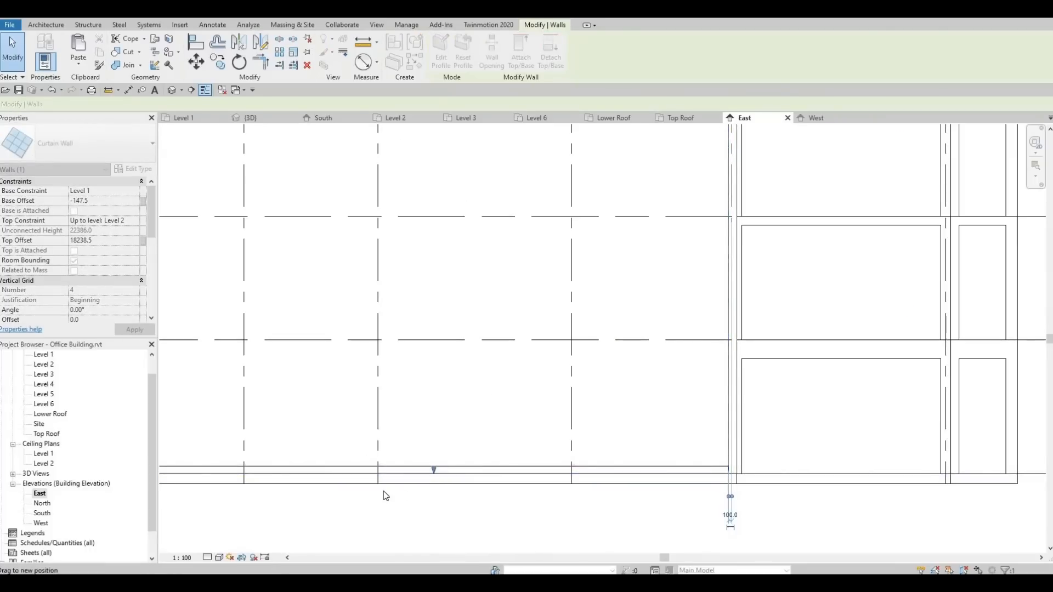
click(383, 493)
scroll(477, 469, down, 2)
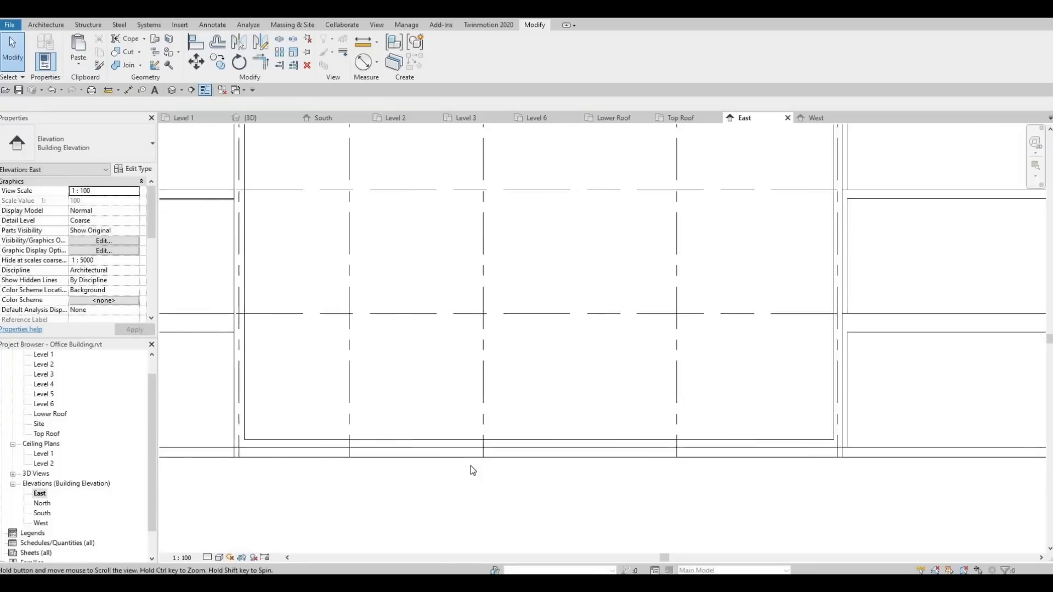
click(518, 449)
drag(524, 450, 524, 456)
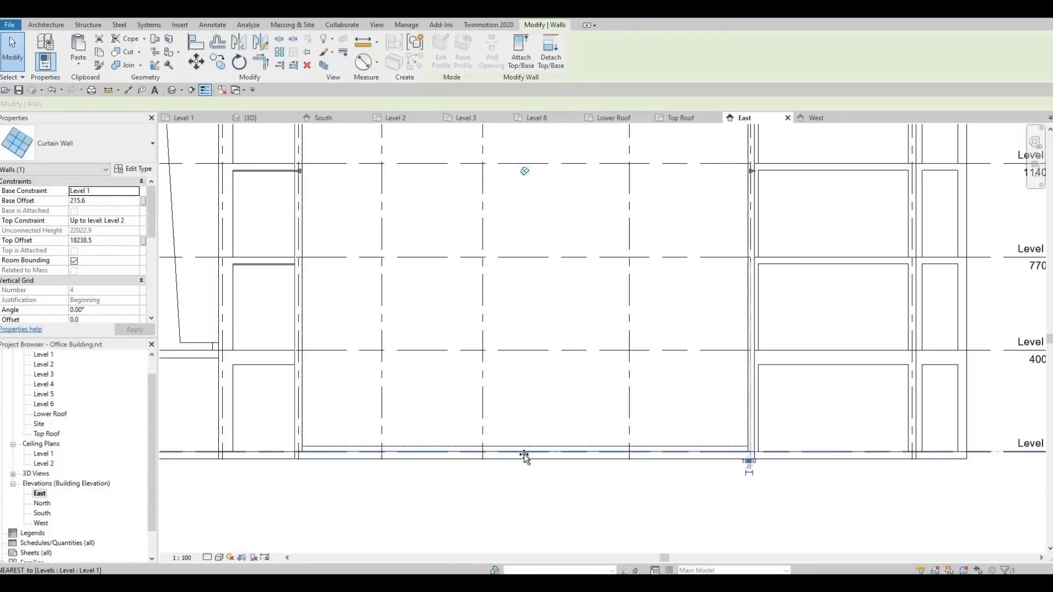
click(451, 475)
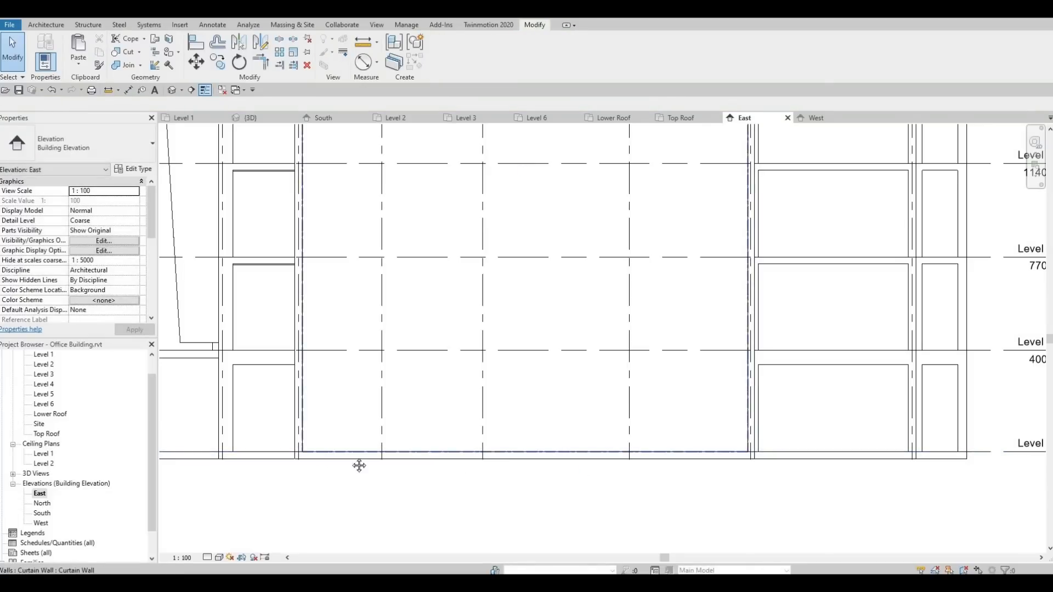
Place two horizontal curtain grid lines around Level 6 on the large curtain wall, about 2700 mm below its top edge and 1400 mm lower.
middle_drag(403, 391, 405, 483)
middle_drag(425, 365, 424, 481)
middle_drag(345, 138, 338, 239)
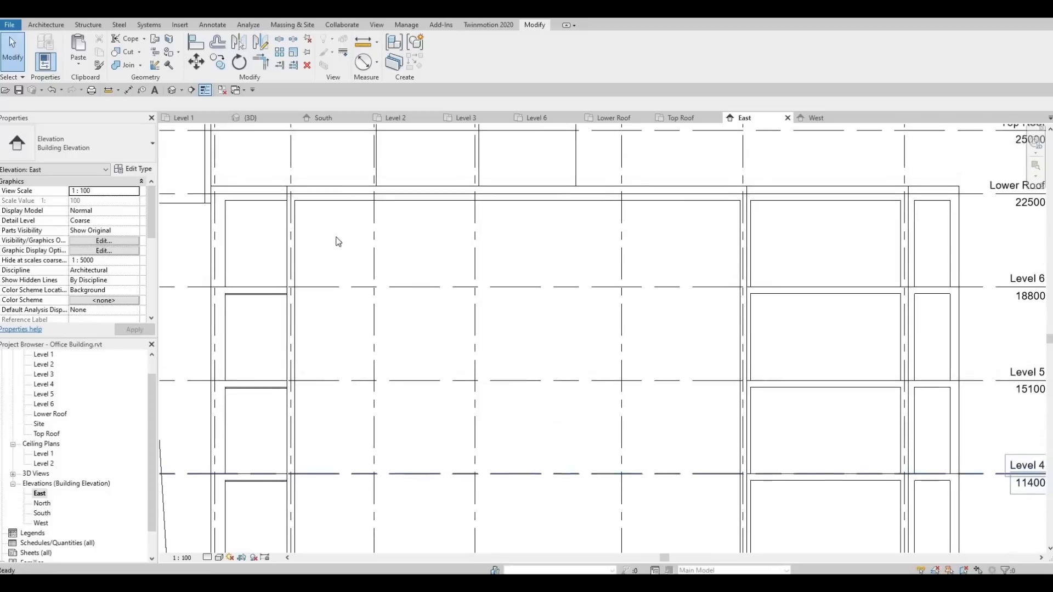
scroll(338, 187, up, 2)
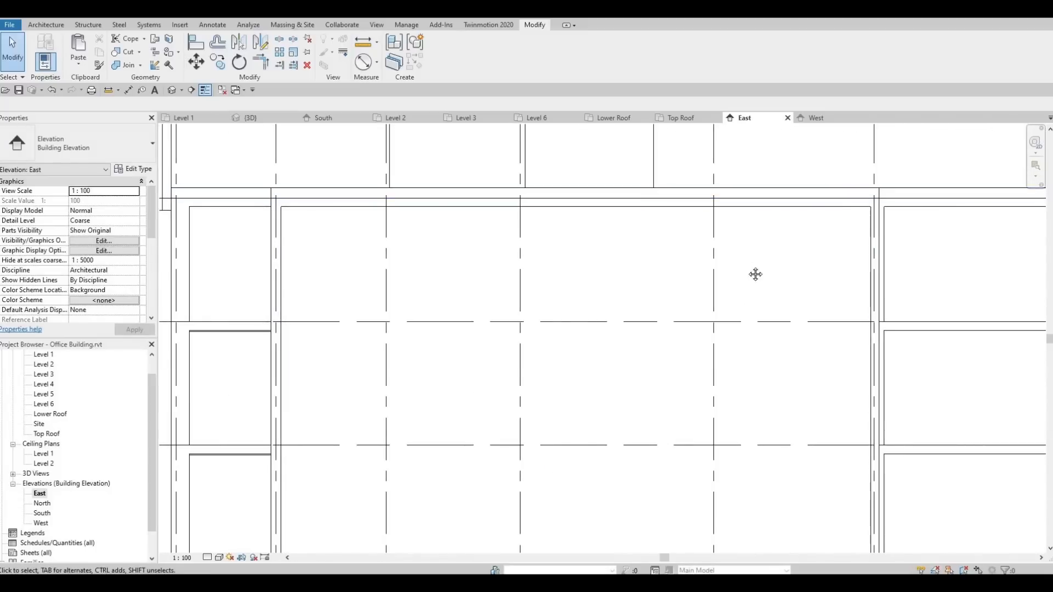
scroll(658, 222, down, 2)
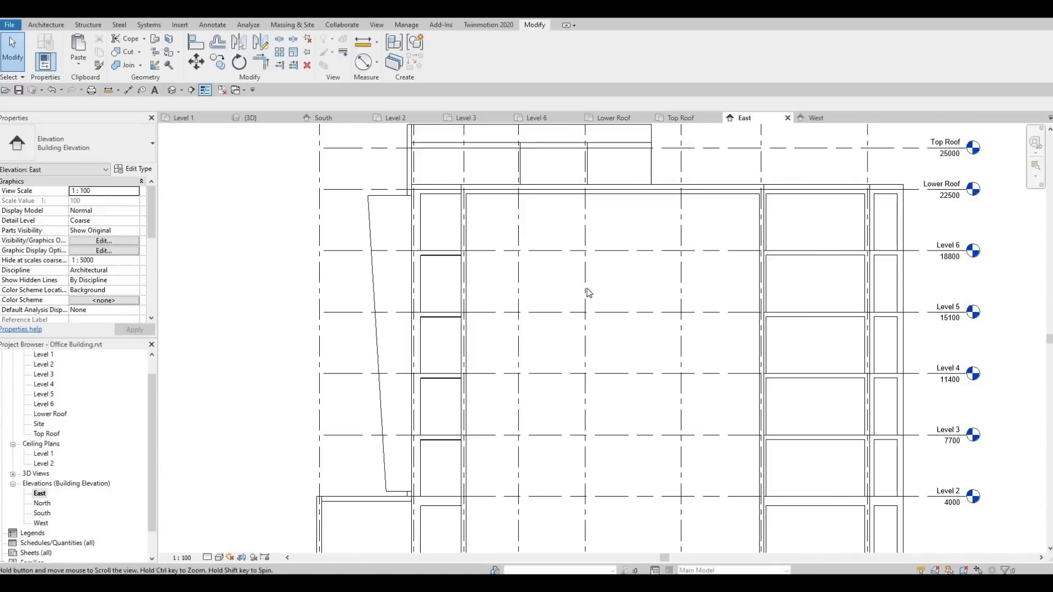
middle_drag(661, 304, 561, 285)
scroll(475, 351, down, 2)
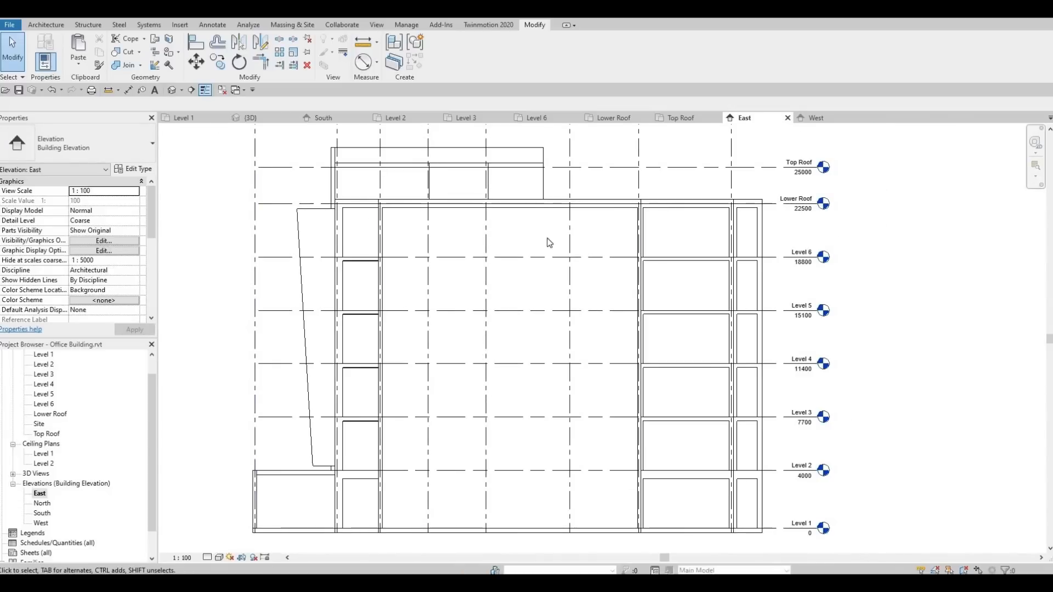
click(35, 25)
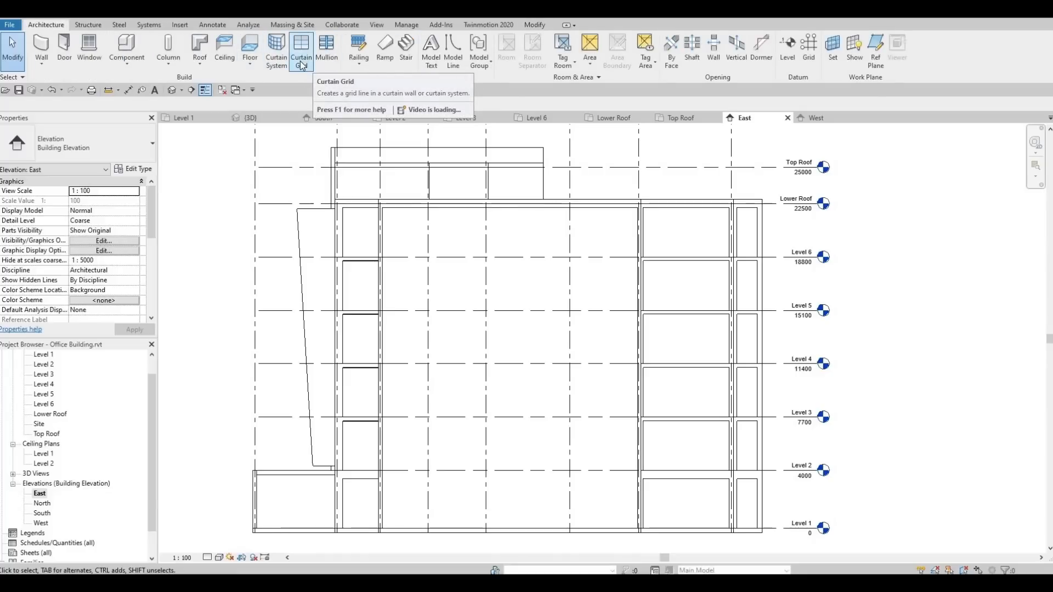
click(301, 61)
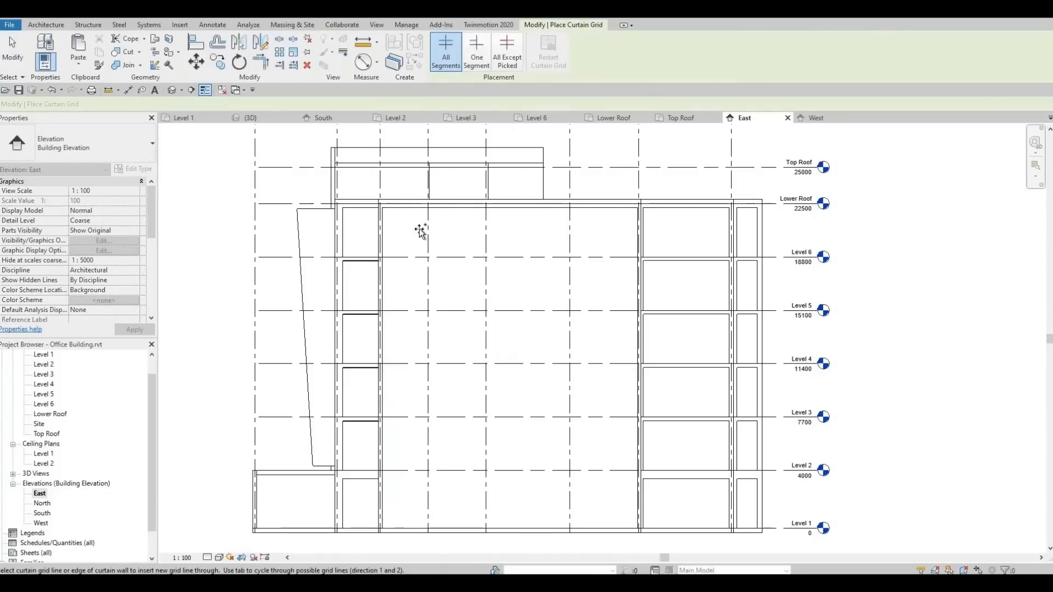
click(381, 263)
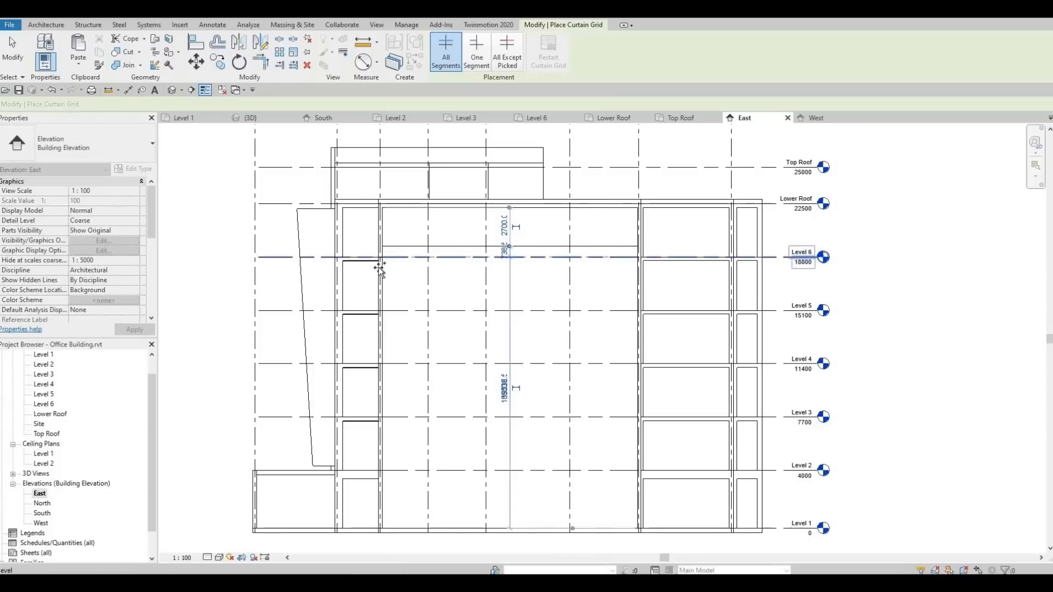
scroll(383, 266, up, 2)
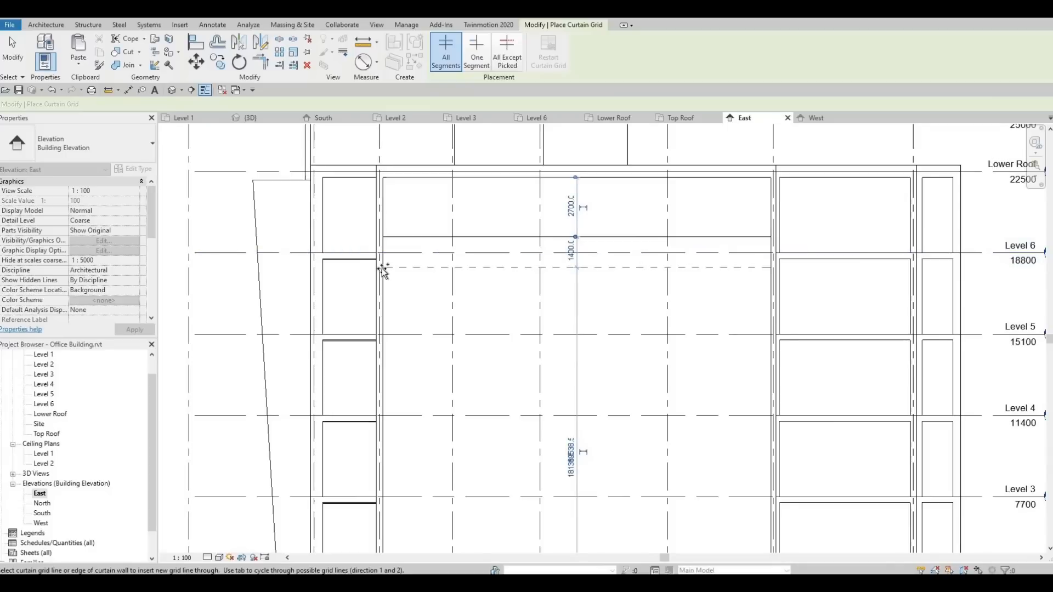
click(382, 268)
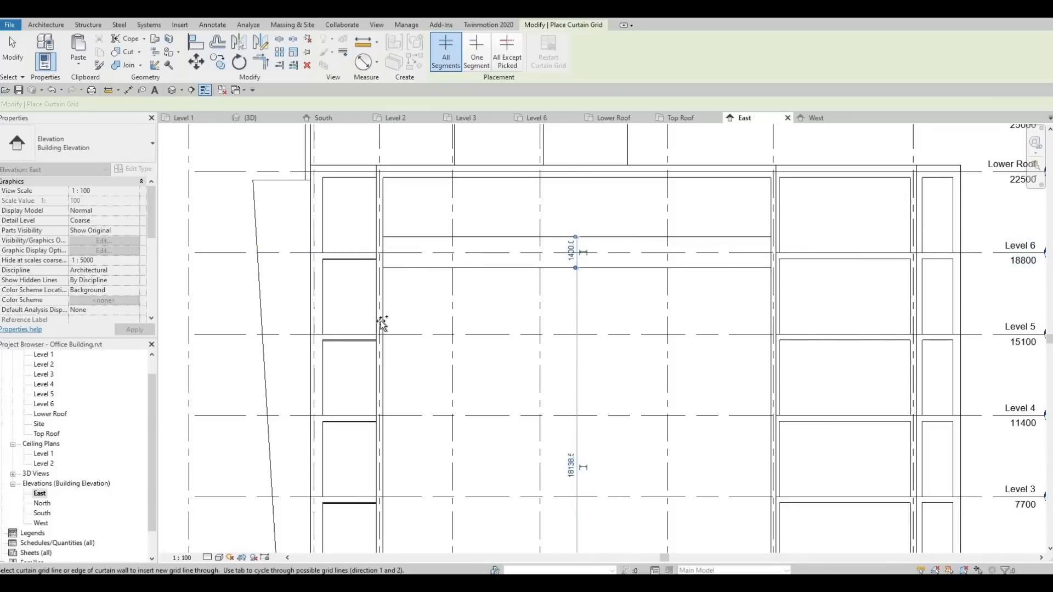
Place a pair of horizontal curtain grid lines around each of Levels 5, 4 and 3, spaced about 1100, 1100 and 1200 mm apart.
click(384, 323)
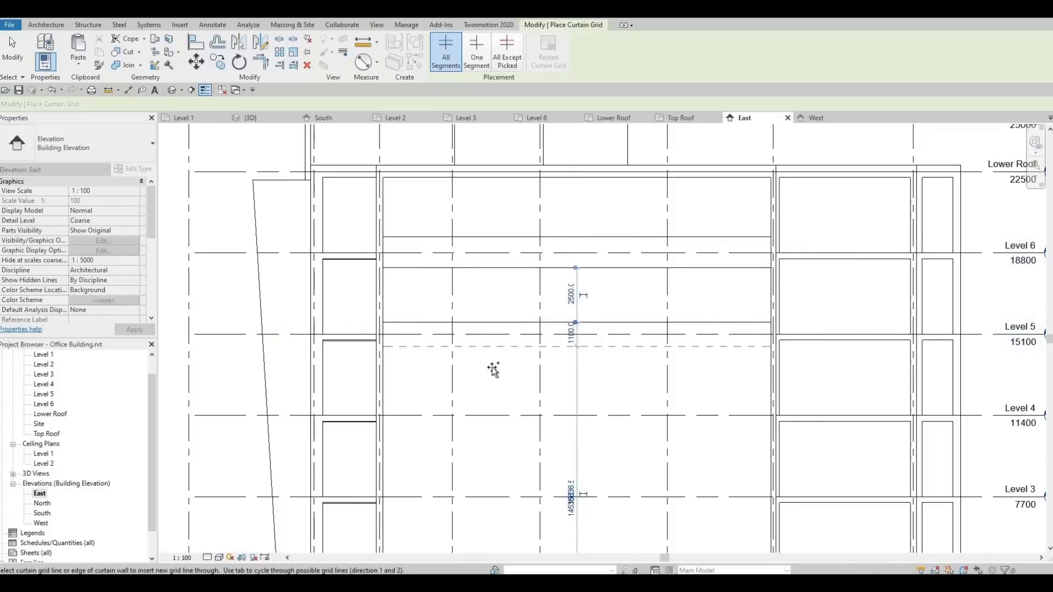
middle_drag(396, 401, 369, 341)
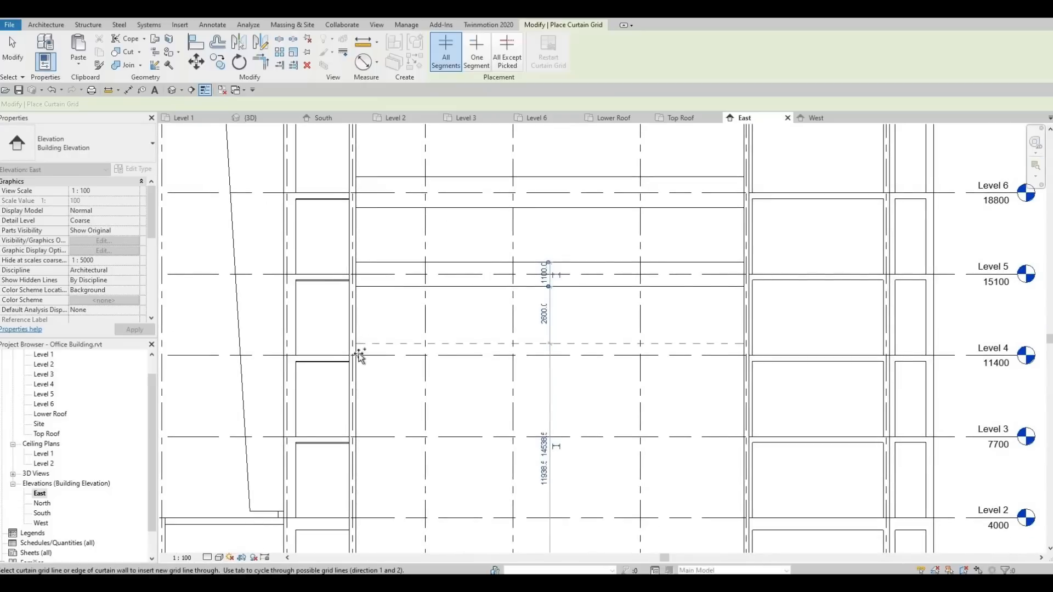
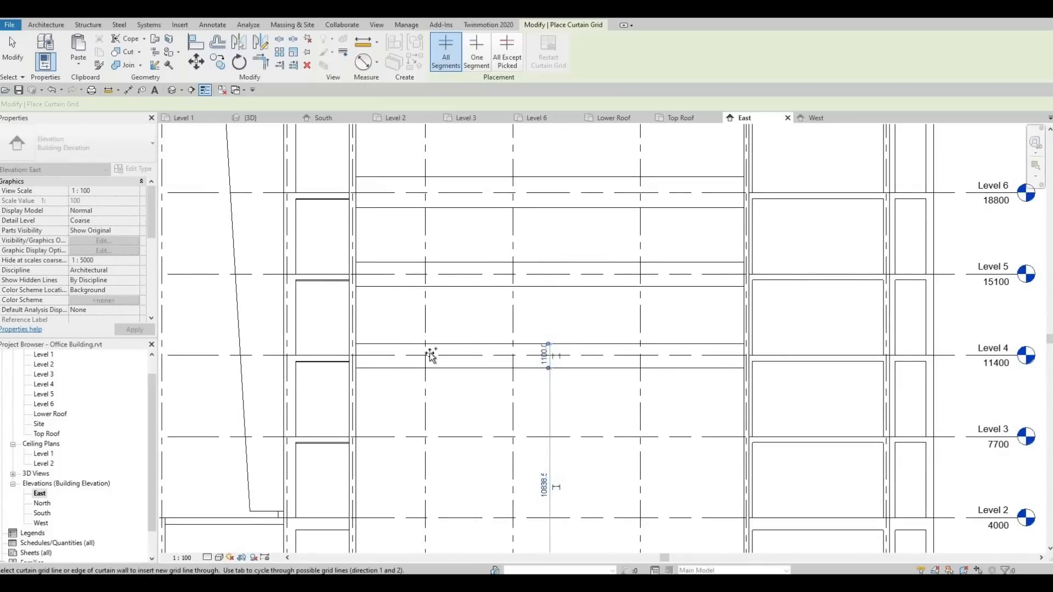
middle_drag(430, 355, 429, 284)
click(356, 355)
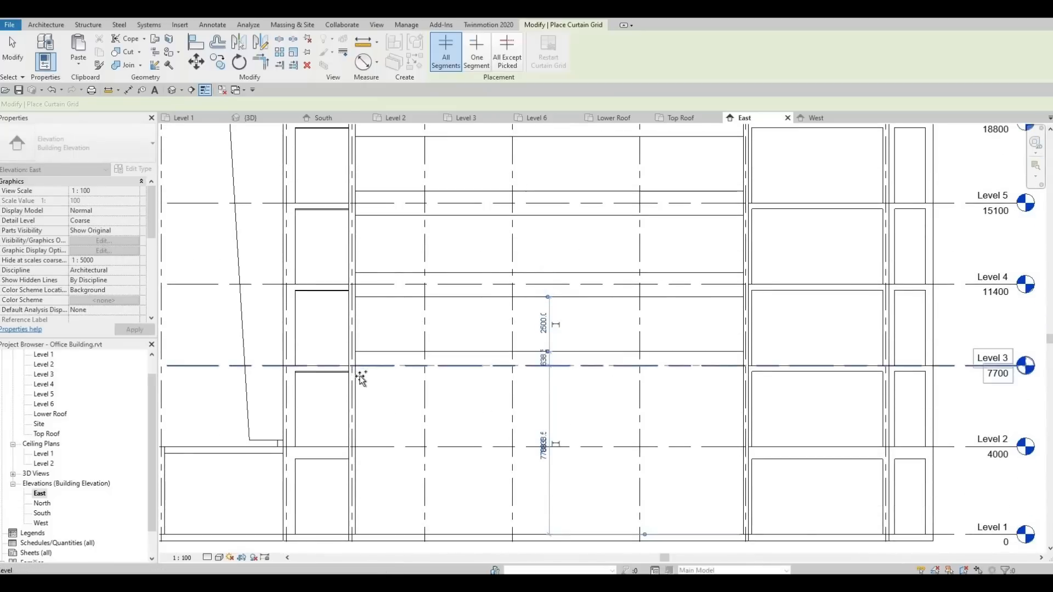
click(360, 377)
Place two horizontal curtain grid lines about 1590 mm apart around Level 2 and another about 500 mm below the wall's top edge.
middle_drag(370, 420, 384, 344)
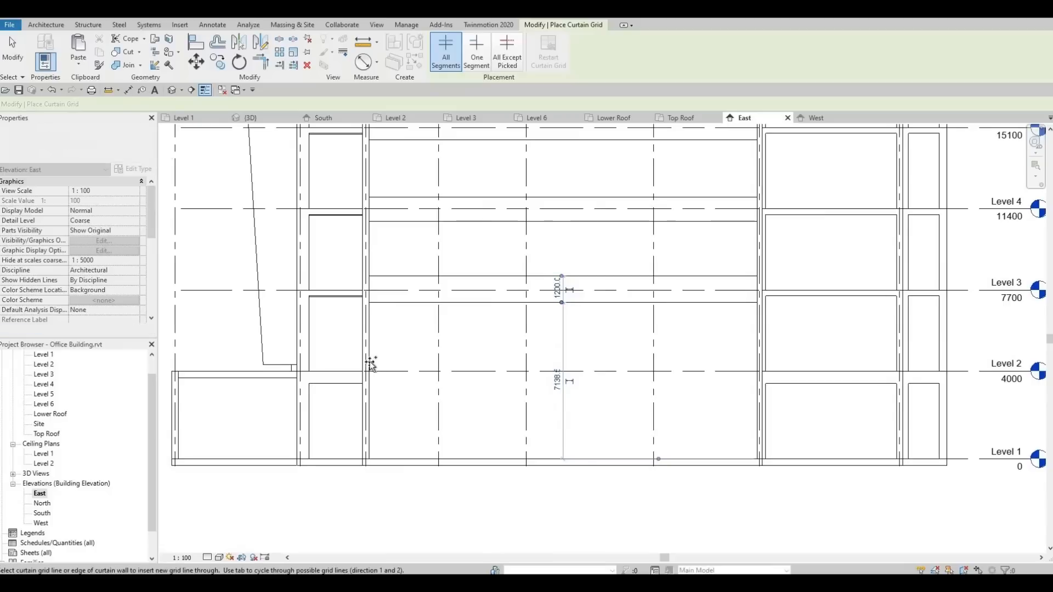
click(370, 378)
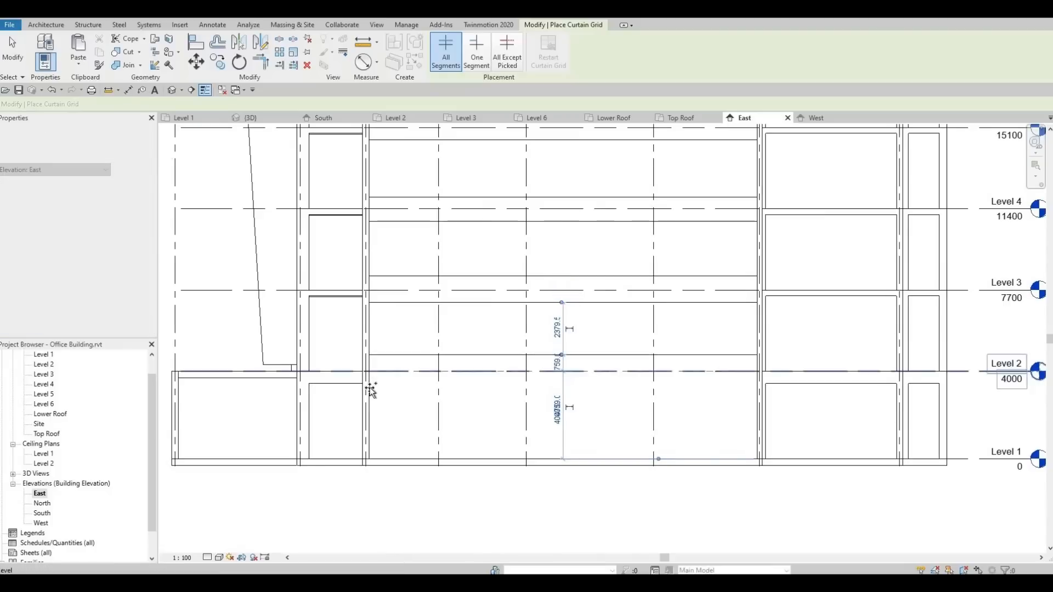
click(427, 403)
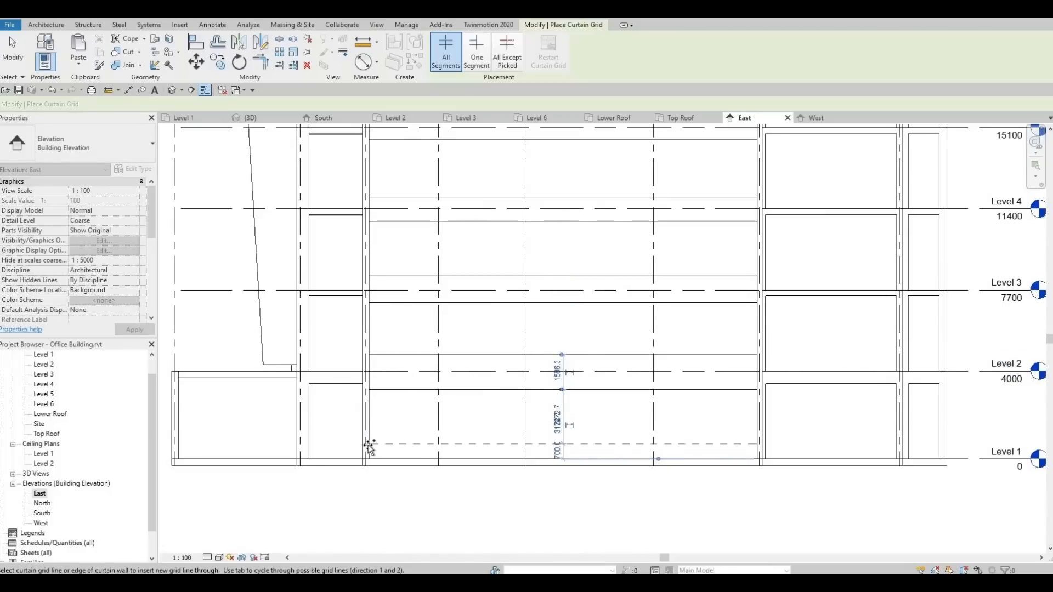
middle_drag(546, 137, 528, 307)
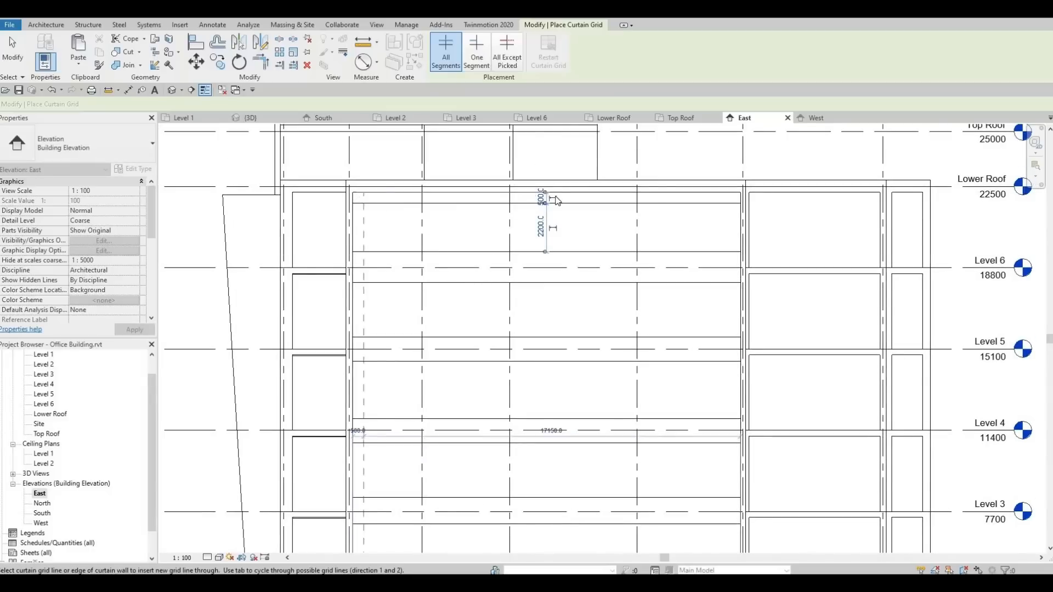
End grid placement and check the uppermost grid line's distance from the curtain wall's top edge.
key(Escape)
scroll(553, 213, up, 3)
click(551, 211)
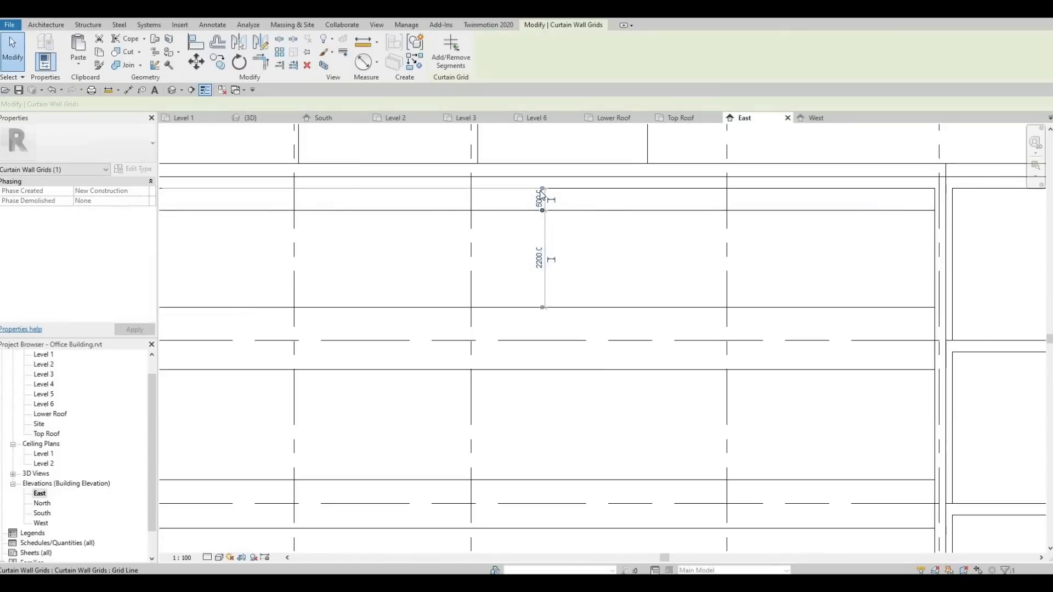
scroll(550, 214, up, 4)
scroll(560, 244, down, 5)
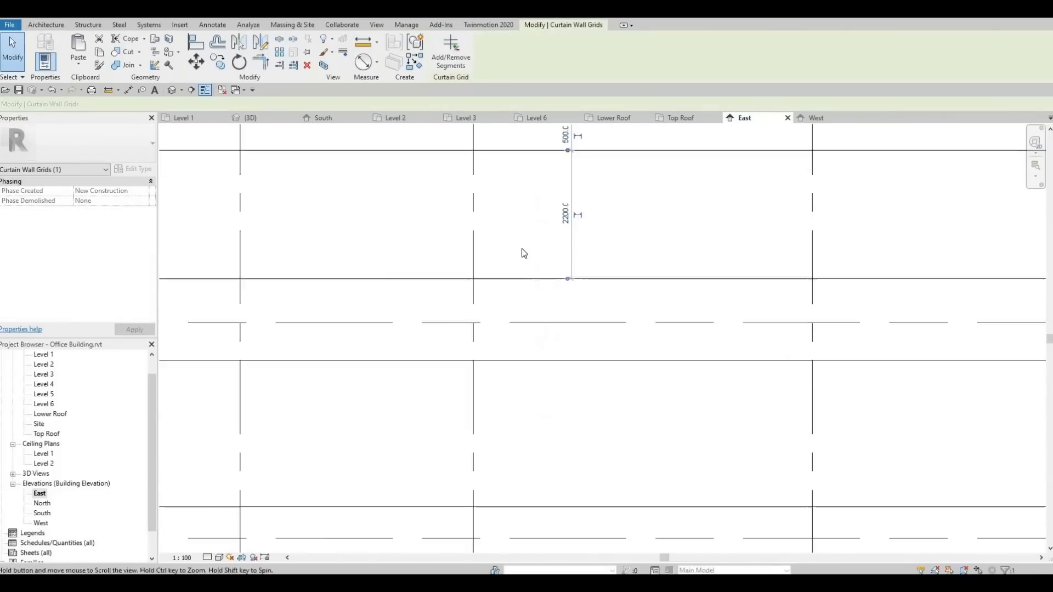
key(Escape)
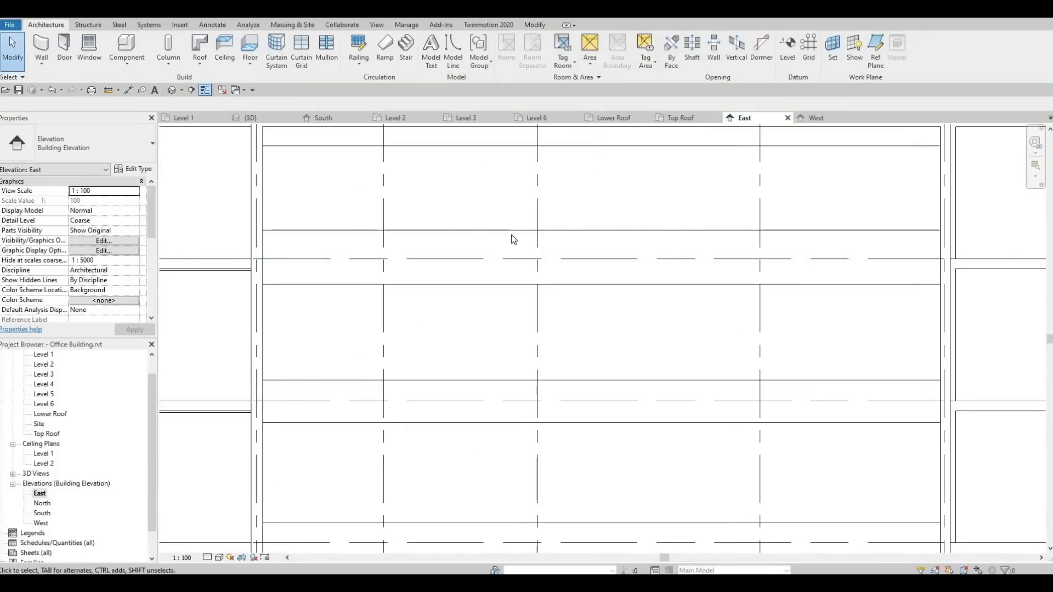
Measure the curtain grid line above Level 6 from the level line and set its offset to 500 mm.
click(598, 259)
click(598, 258)
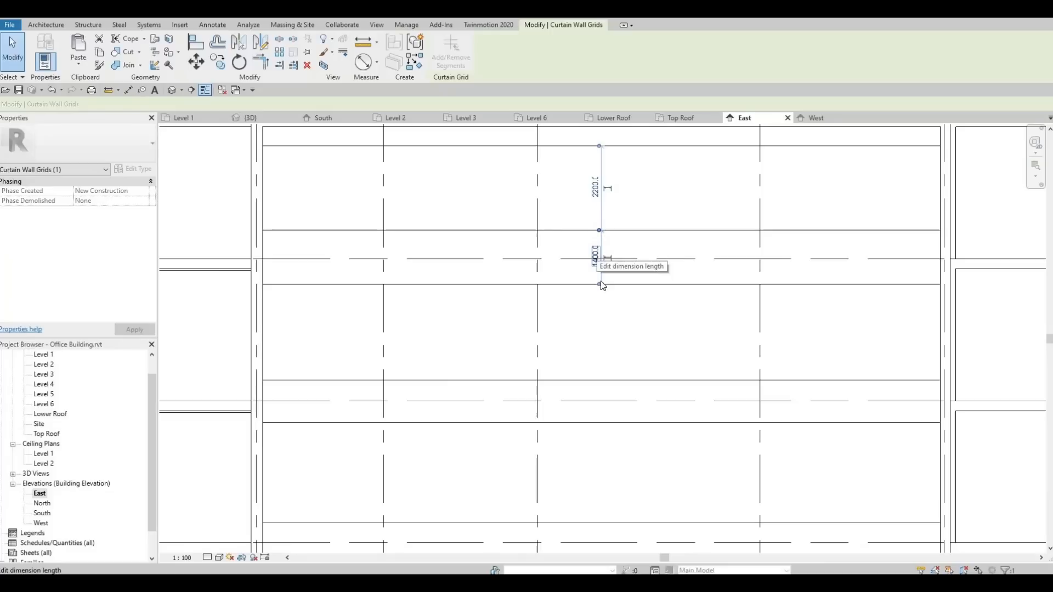
drag(624, 264, 598, 259)
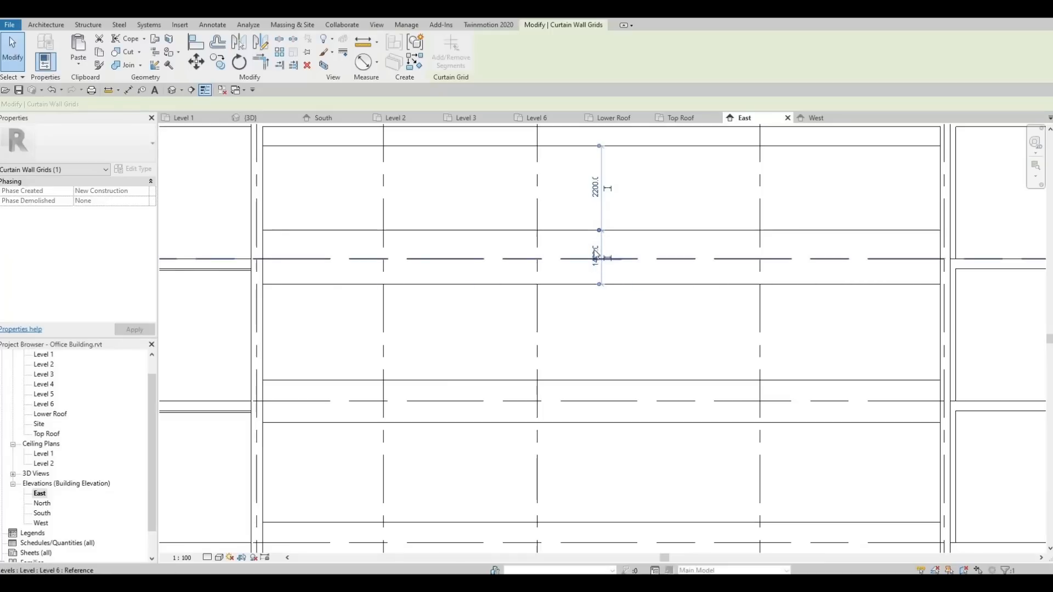
text(50)
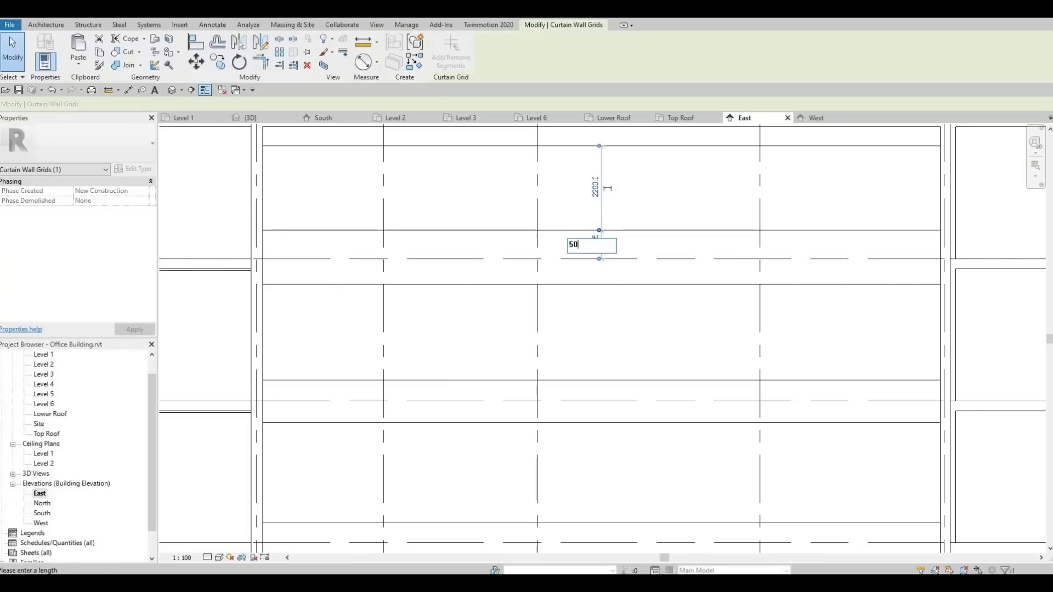
text(0)
key(Return)
key(Escape)
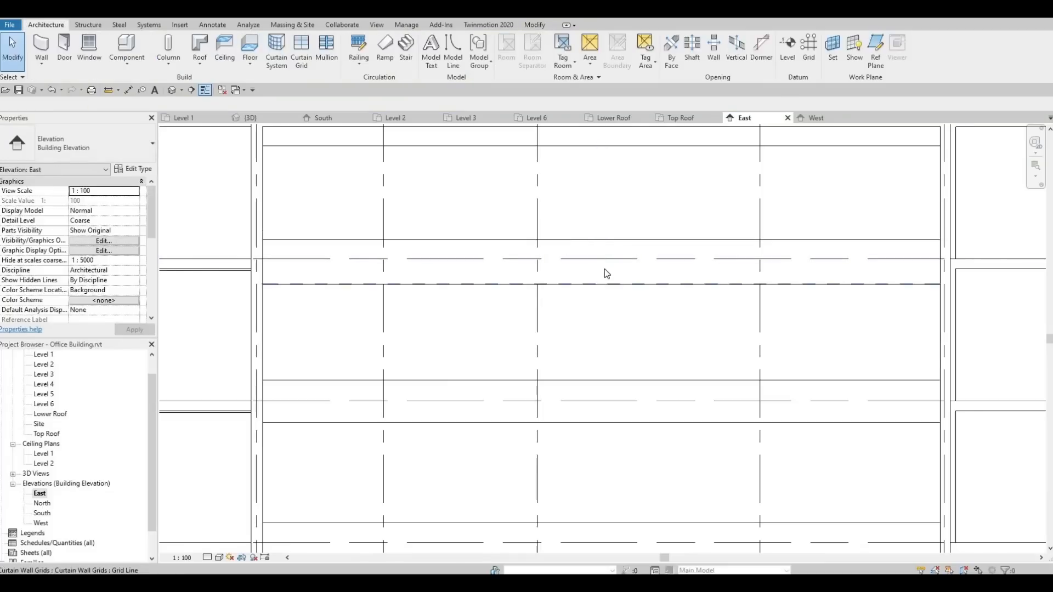
Reference the curtain grid line below Level 6 to the level line and set its offset to 500 mm.
click(605, 274)
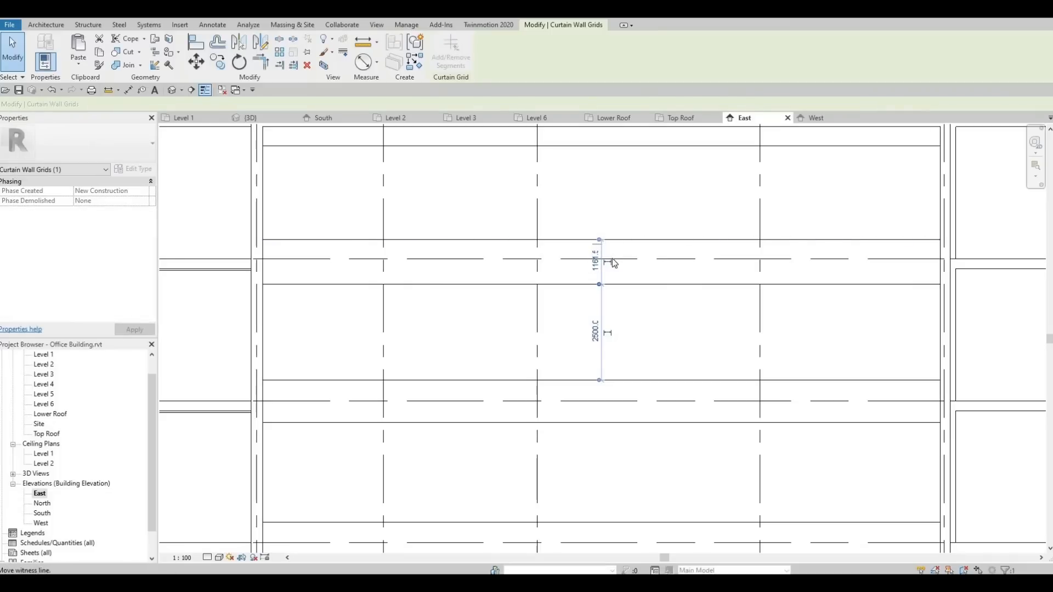
drag(612, 258, 611, 259)
click(596, 271)
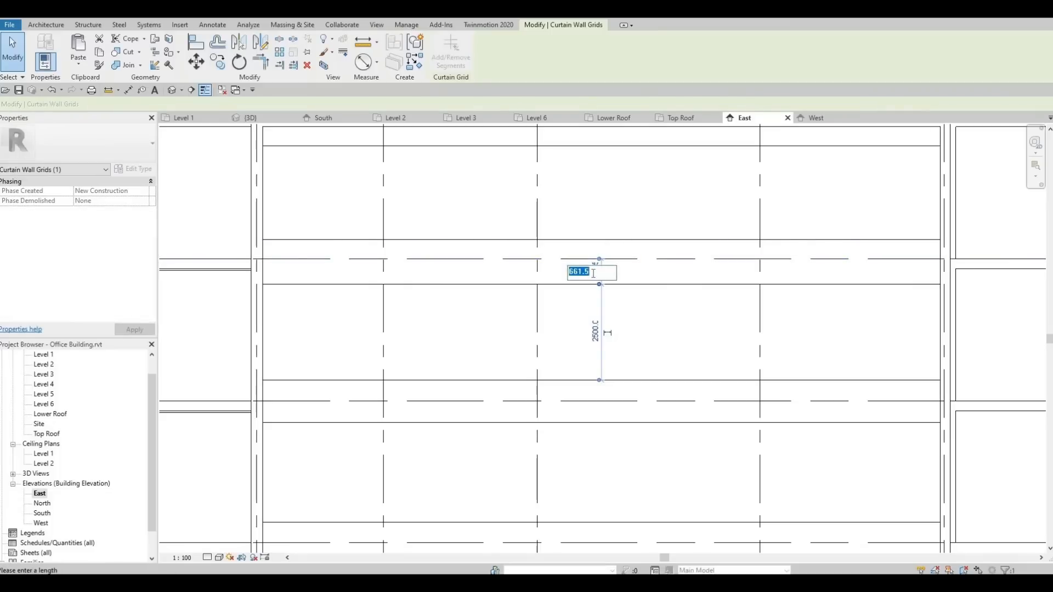
key(Return)
key(Escape)
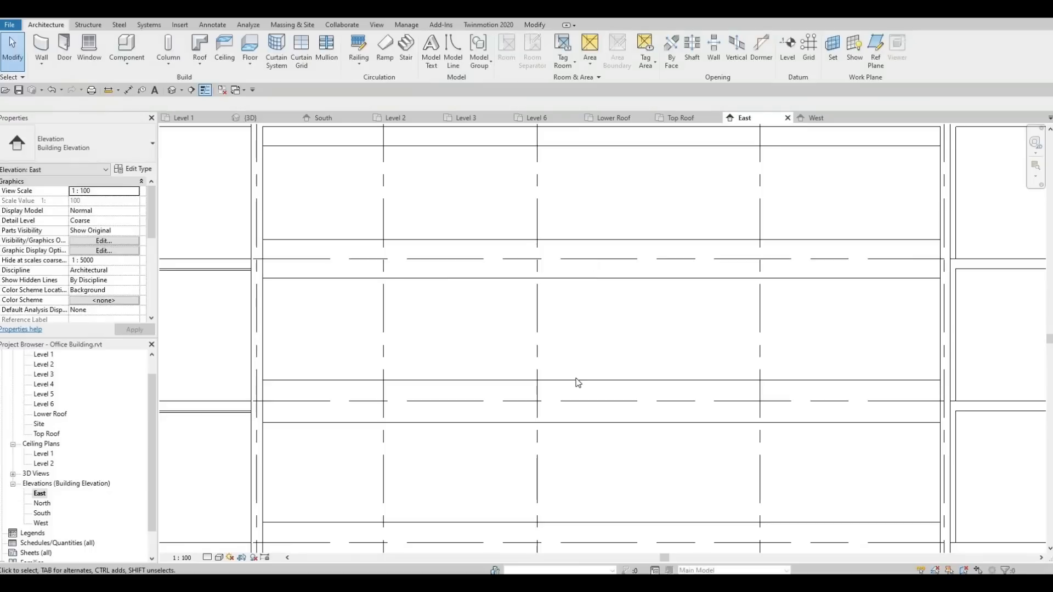
Reference the curtain grid line above Level 5 to the level line and set its offset to 500 mm.
click(580, 394)
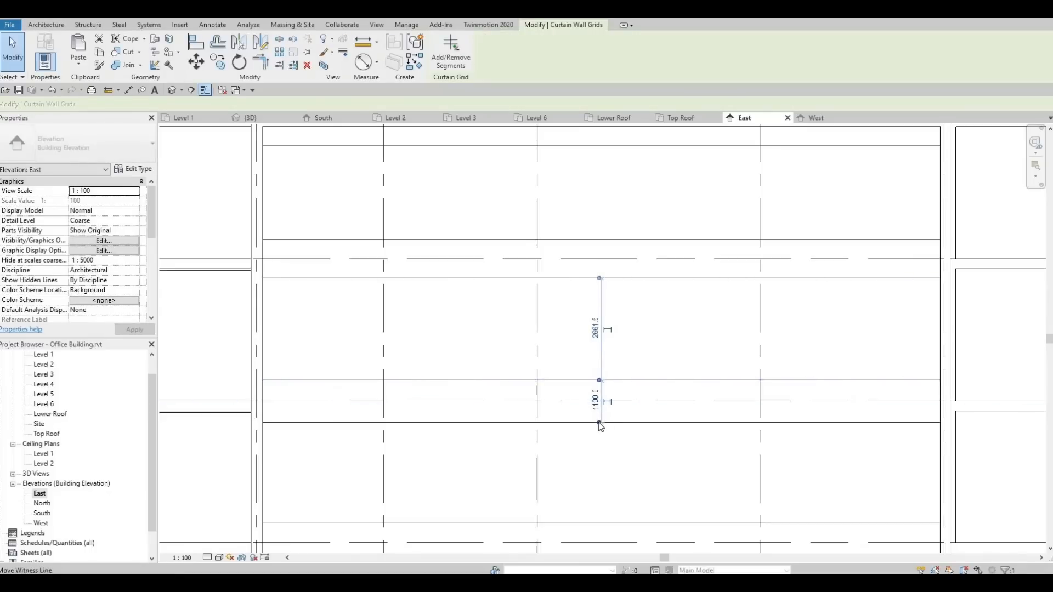
drag(620, 406, 612, 402)
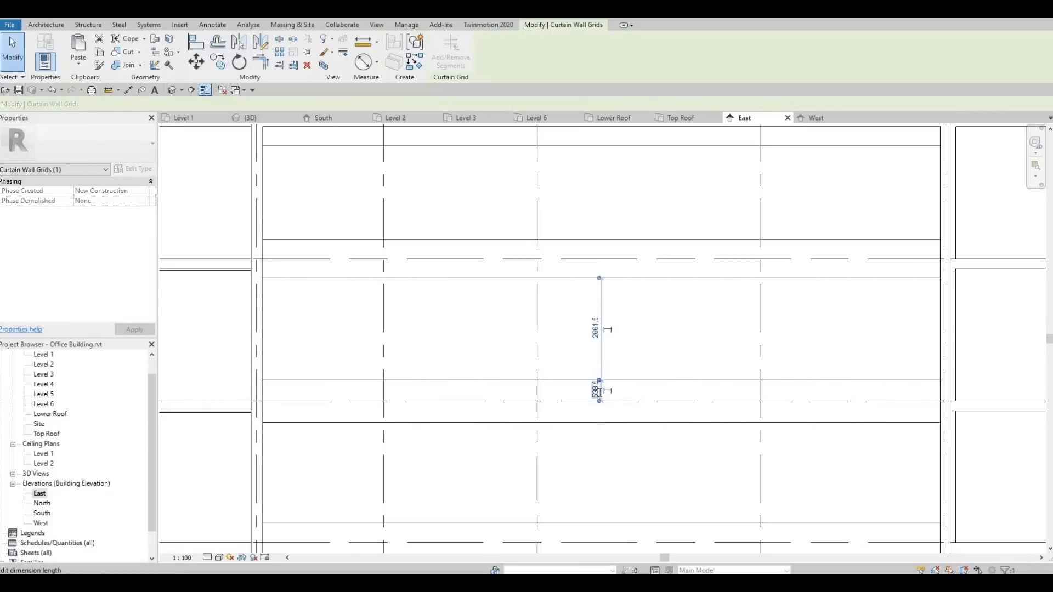
key(Return)
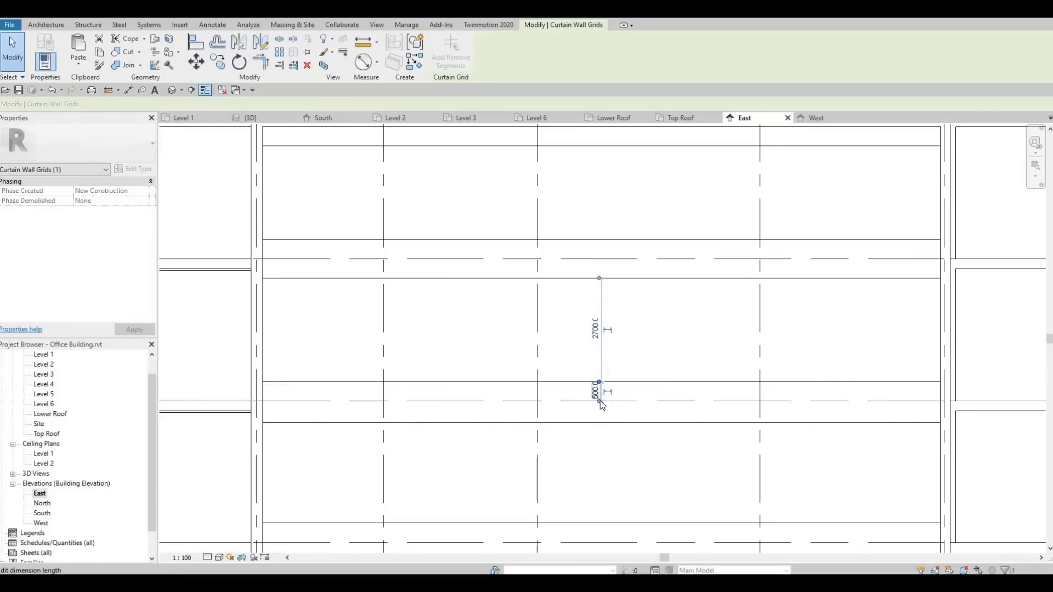
Reference the curtain grid line below Level 5 to the level line and set its offset to 500 mm.
click(602, 423)
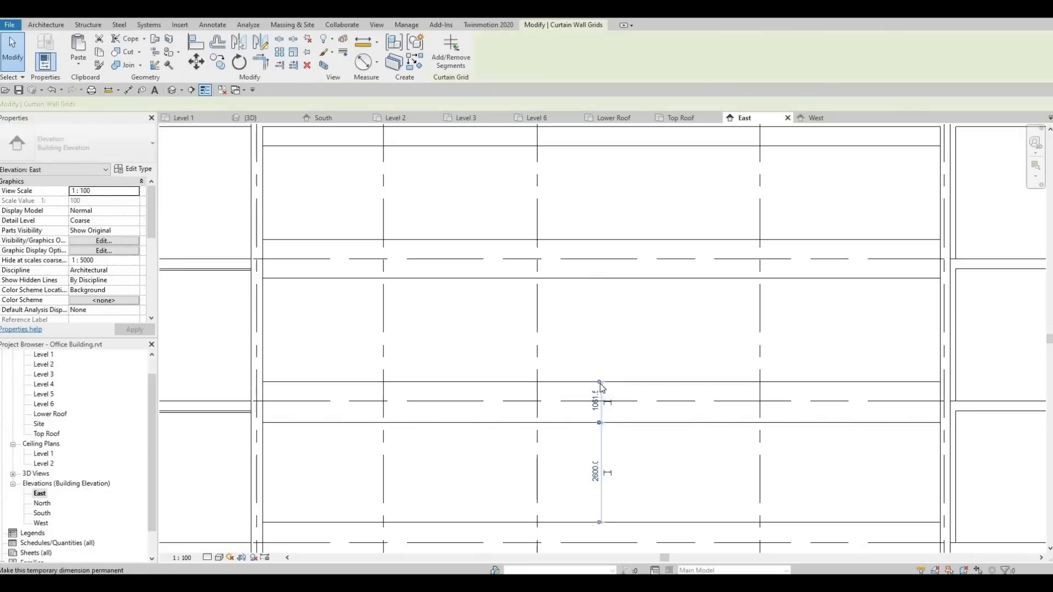
drag(607, 401, 592, 408)
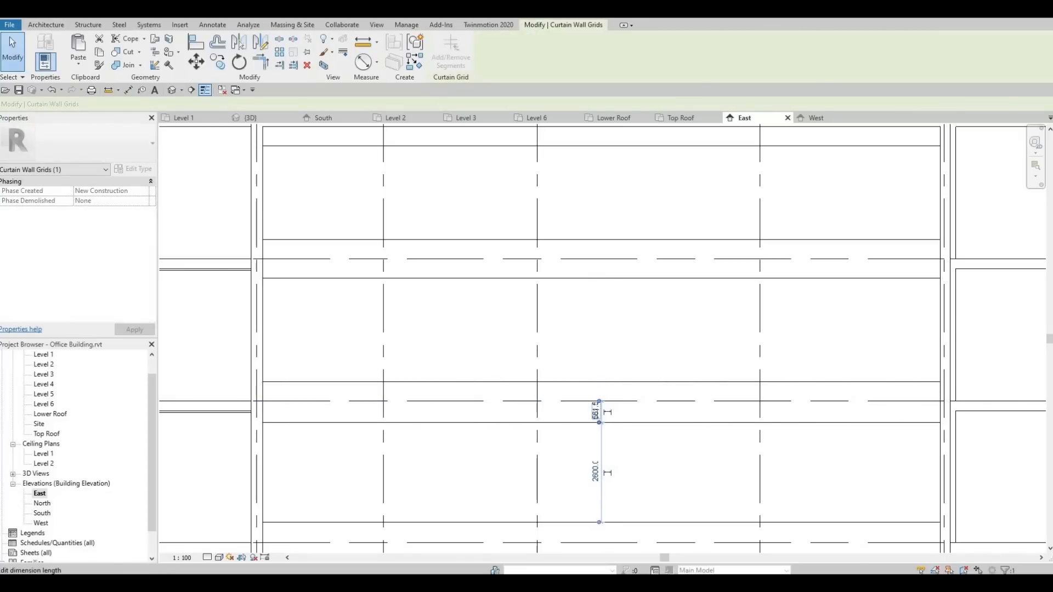
text(500)
key(Return)
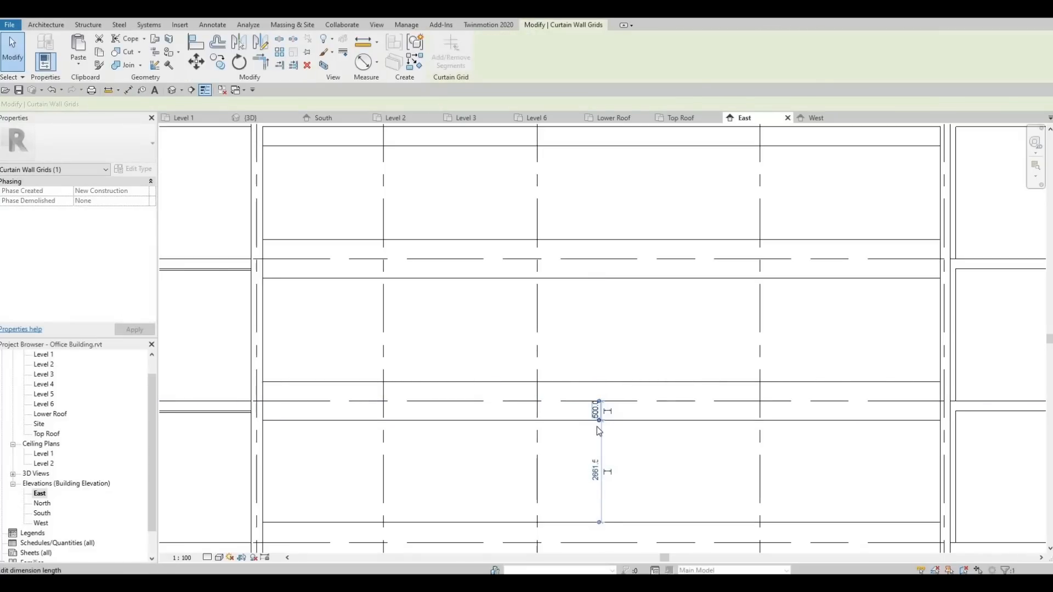
Reference the curtain grid line above Level 4 to the level line and set its offset to 500 mm.
middle_drag(606, 488, 582, 324)
scroll(581, 324, down, 1)
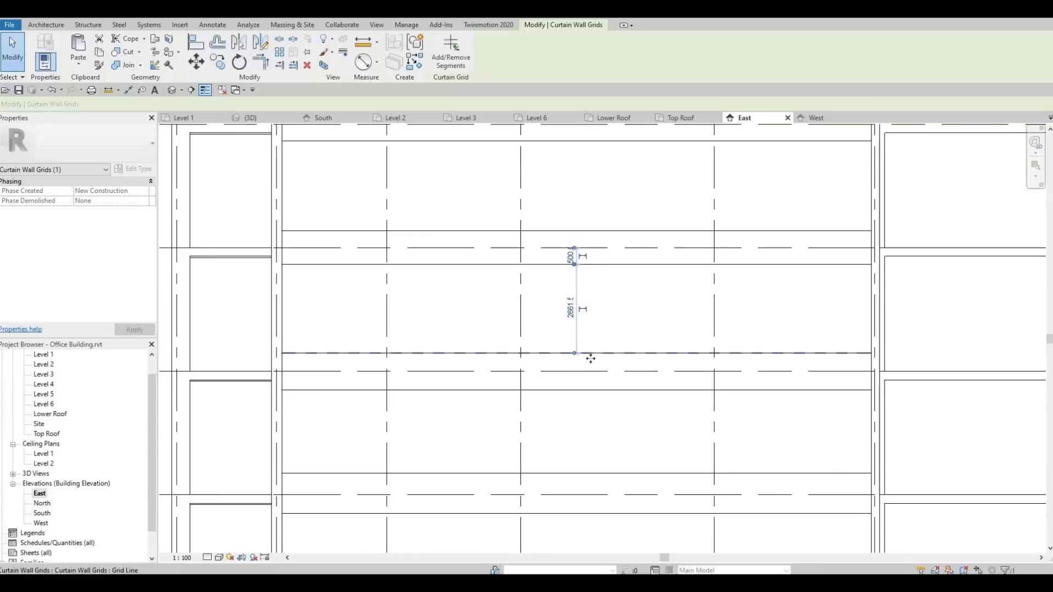
drag(600, 376, 572, 367)
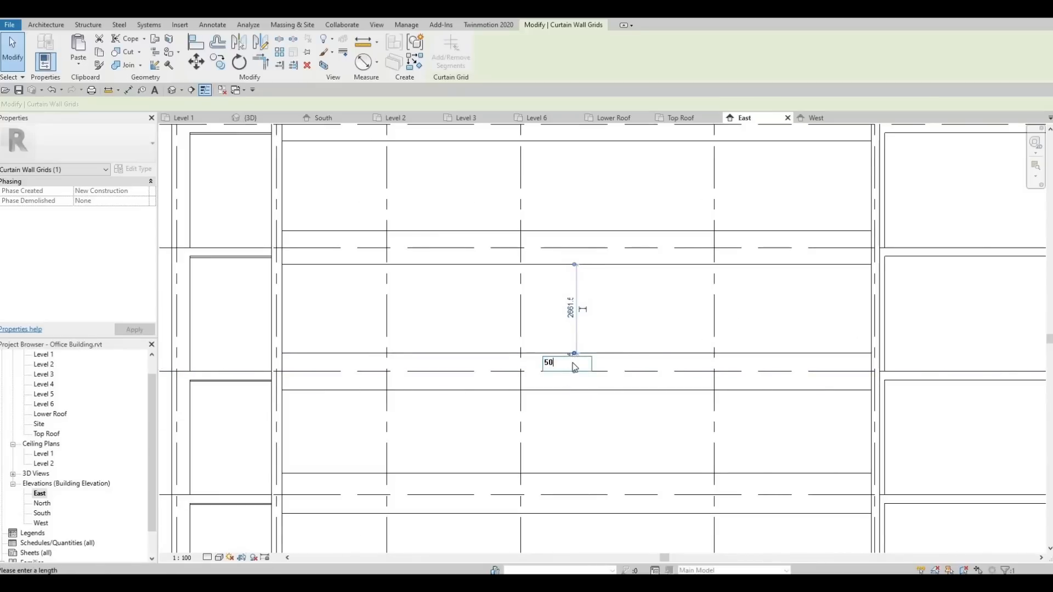
text(0)
key(Return)
Reference the curtain grid line below Level 4 to the level line and set its offset to 500 mm.
click(575, 387)
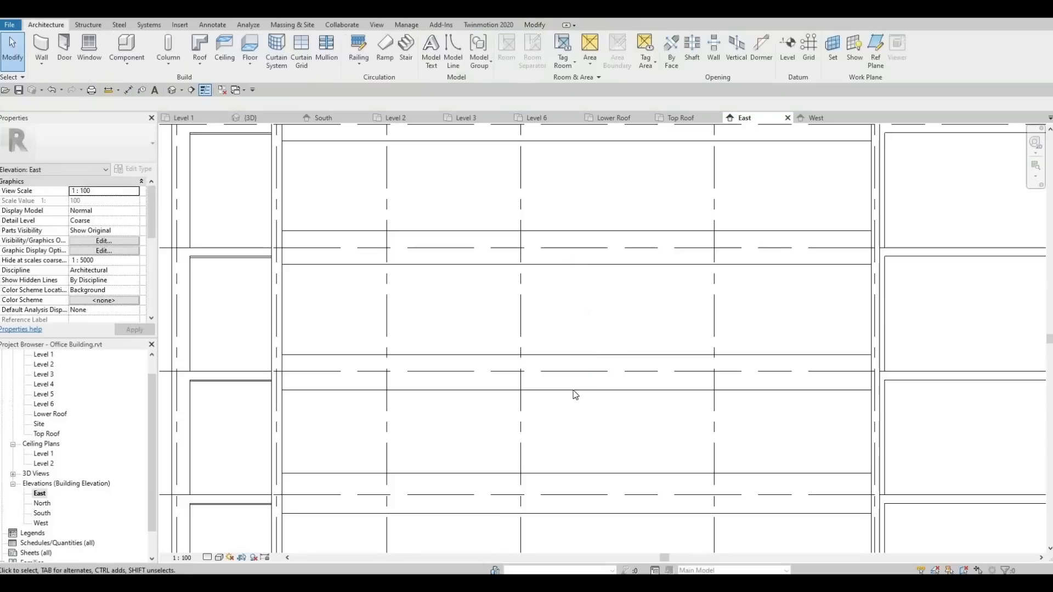
click(574, 390)
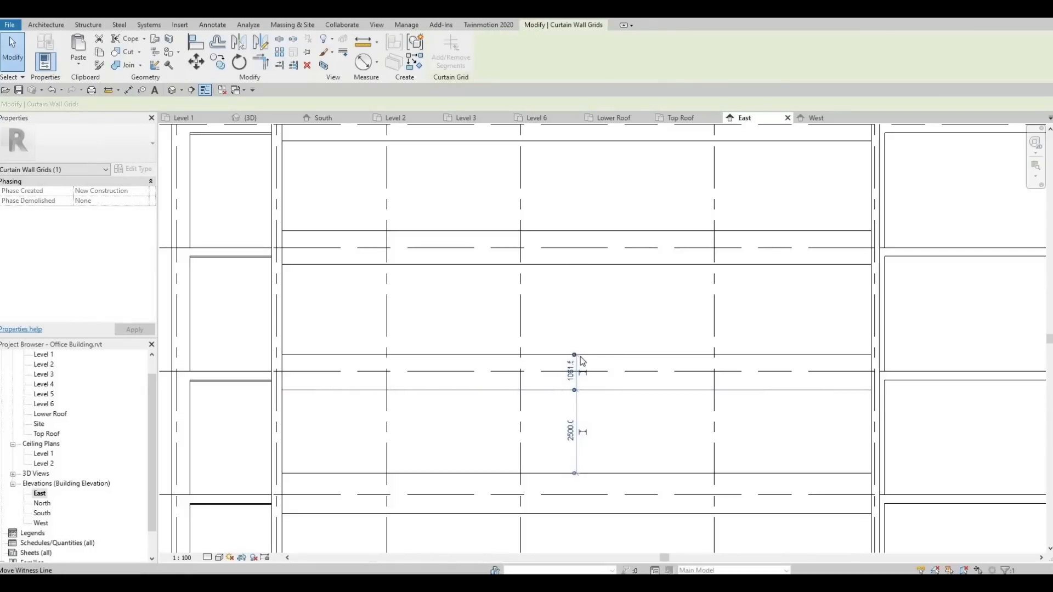
mouse_move(581, 356)
mouse_down()
mouse_move(592, 374)
mouse_move(572, 372)
mouse_up()
key(Return)
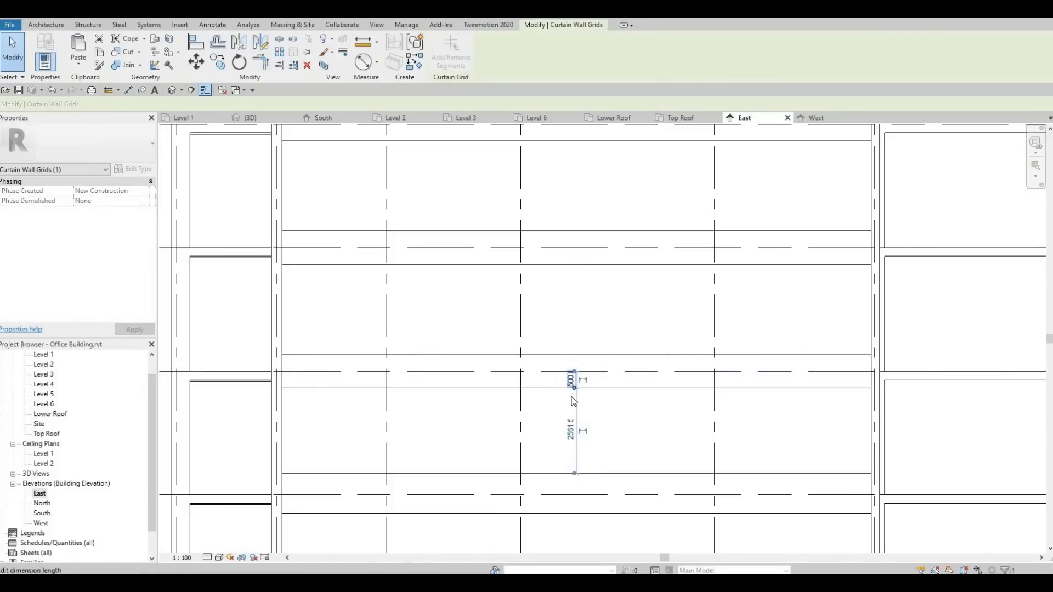
Reference the curtain grid line above Level 3 to the level line and set its offset to 500 mm.
middle_drag(597, 470, 569, 357)
click(569, 361)
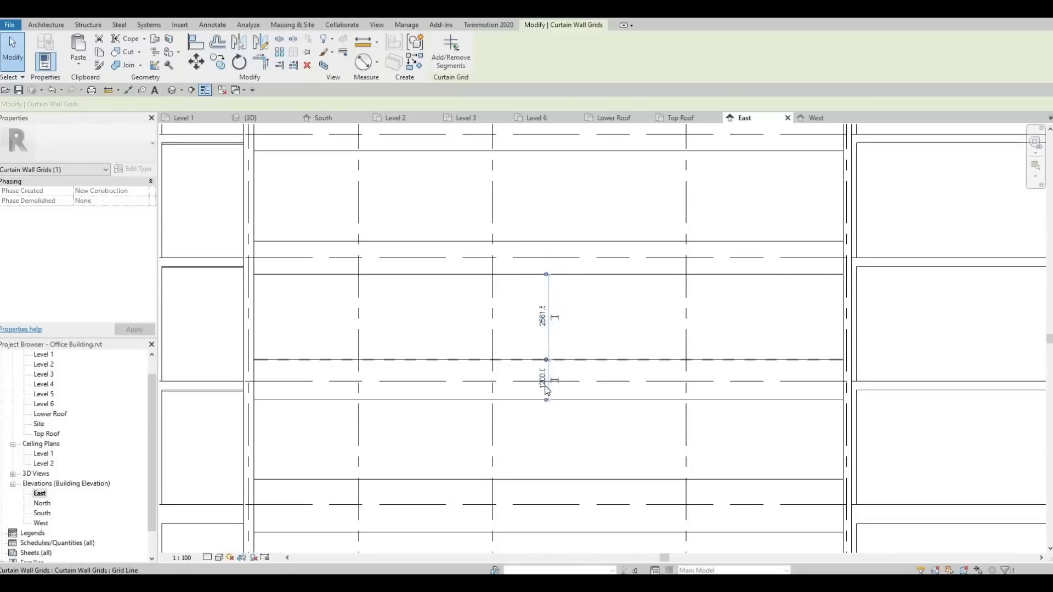
drag(567, 391, 567, 381)
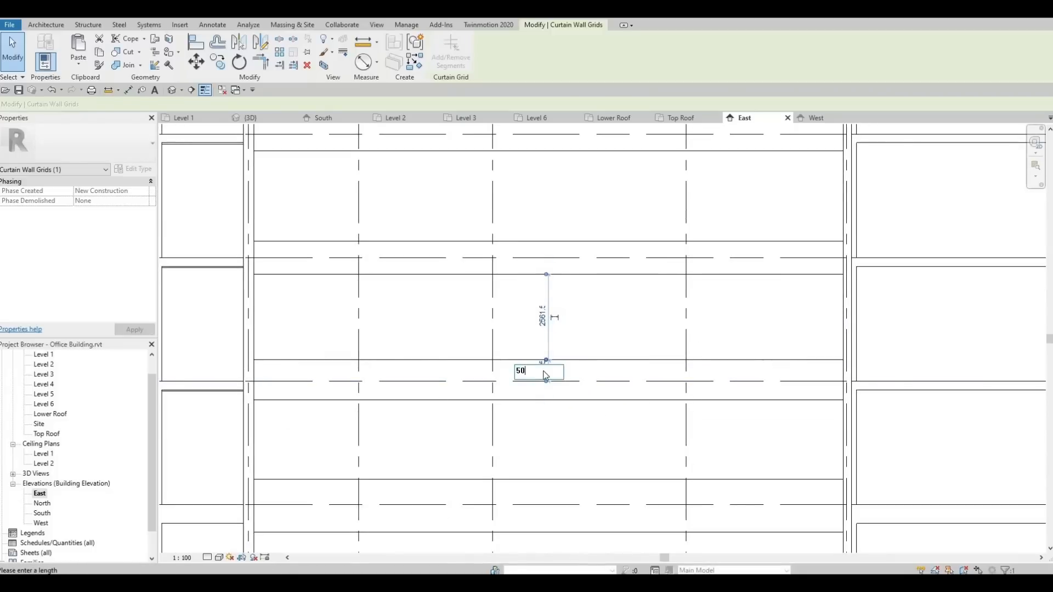
text(0)
key(Return)
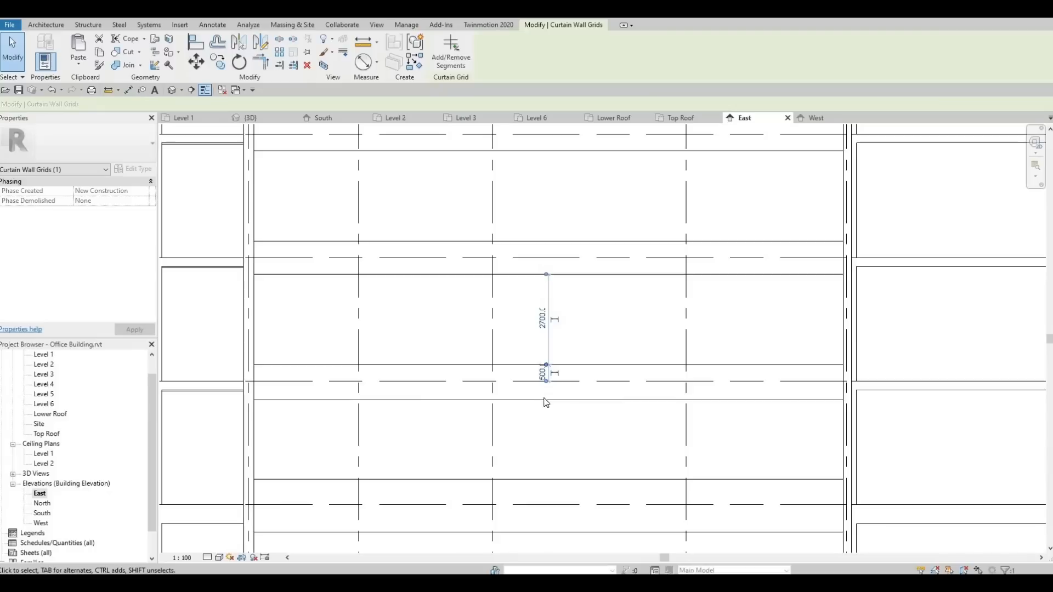
Reference the curtain grid line below Level 3 to the level line, set its offset to 500 mm, and dismiss the save reminder.
click(544, 400)
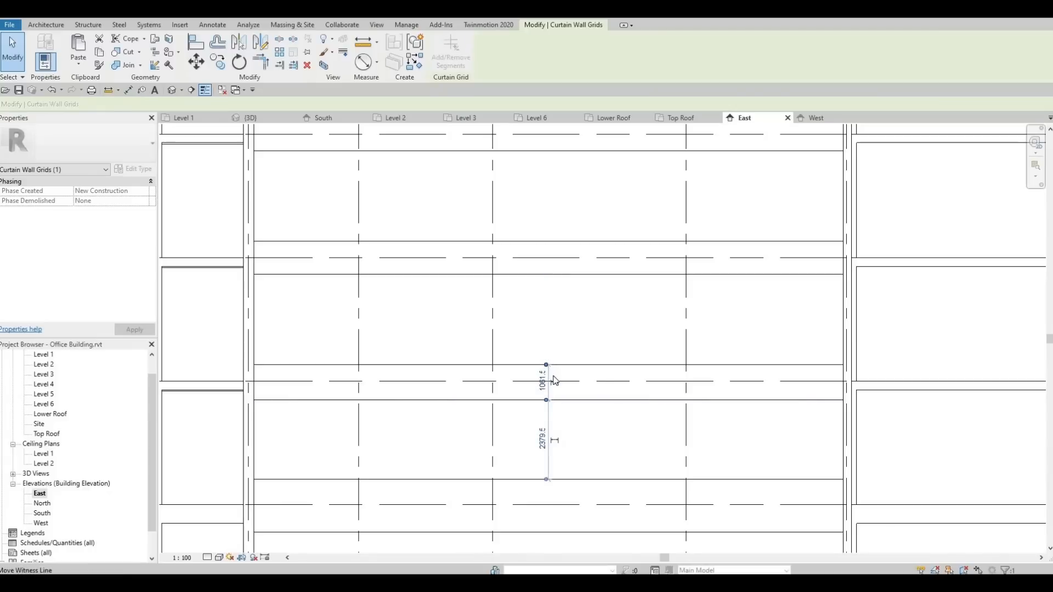
click(555, 384)
click(542, 388)
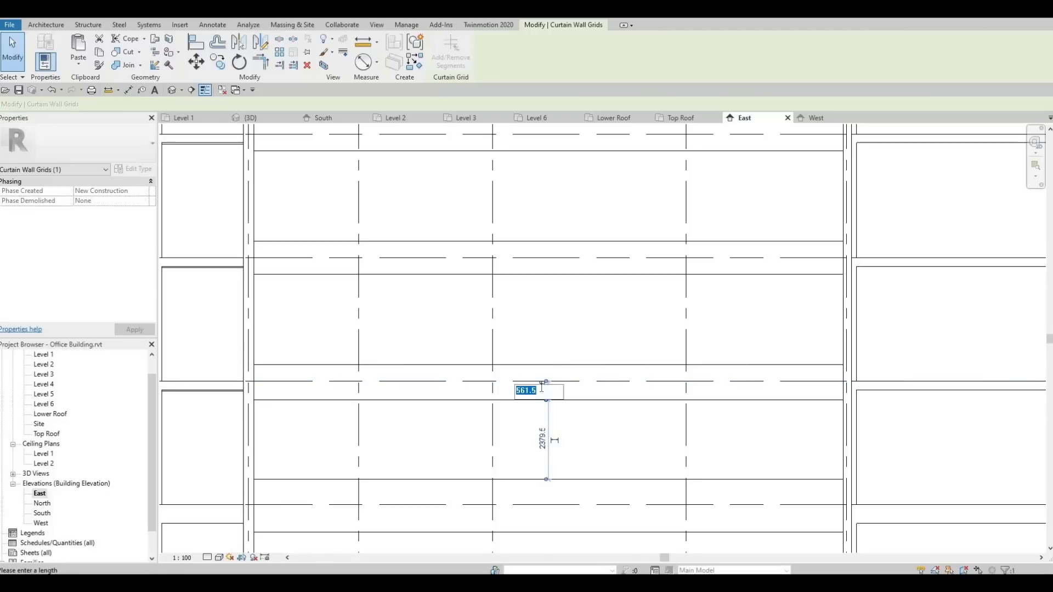
text(500)
key(Return)
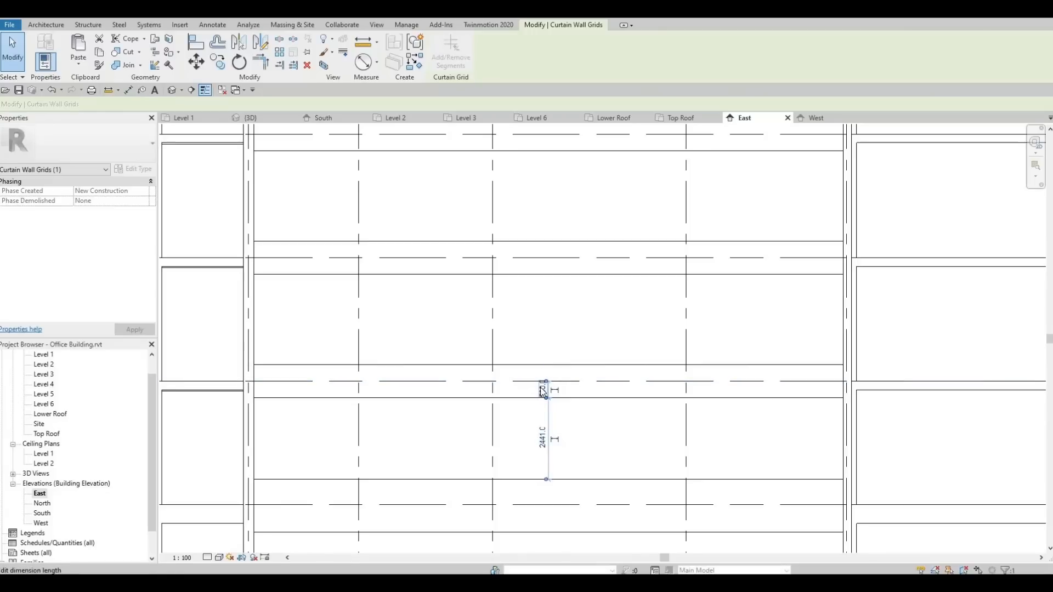
key(Escape)
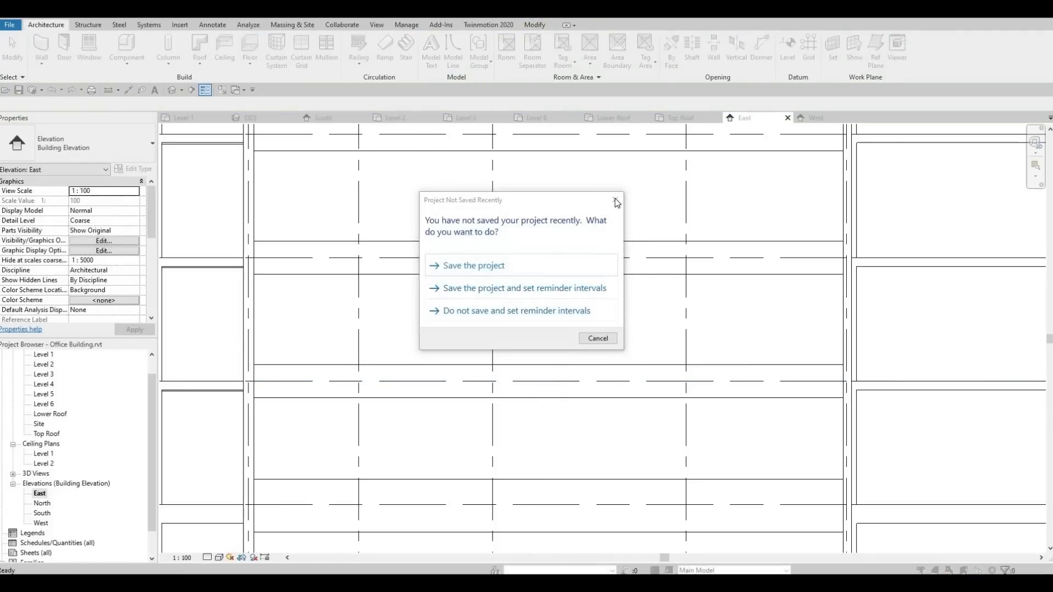
key(Escape)
Reference the curtain grid line above Level 2 to the level line and set its offset to 500 mm.
middle_drag(519, 378, 491, 413)
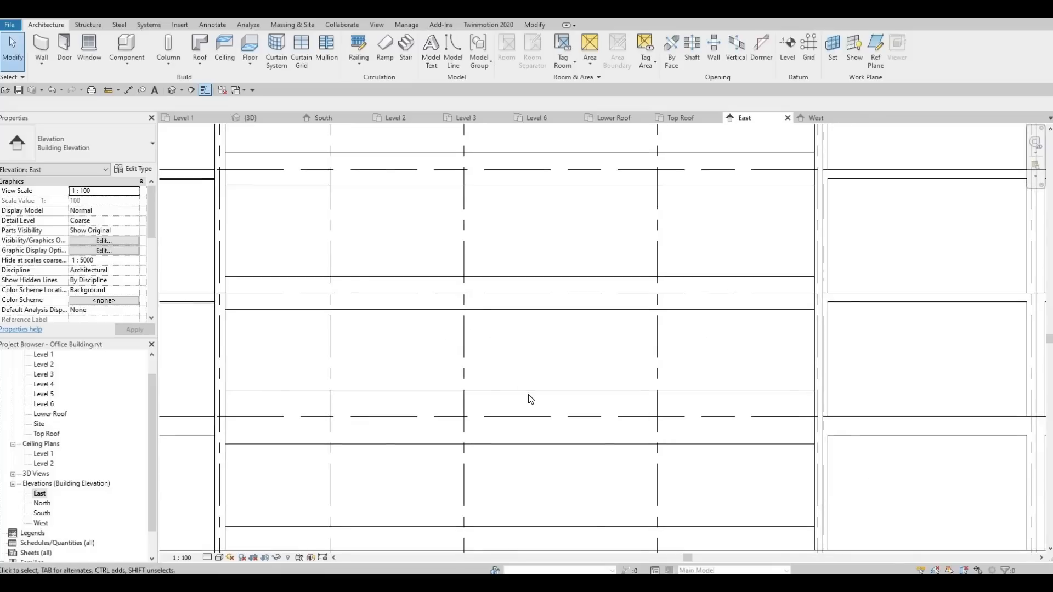
click(519, 391)
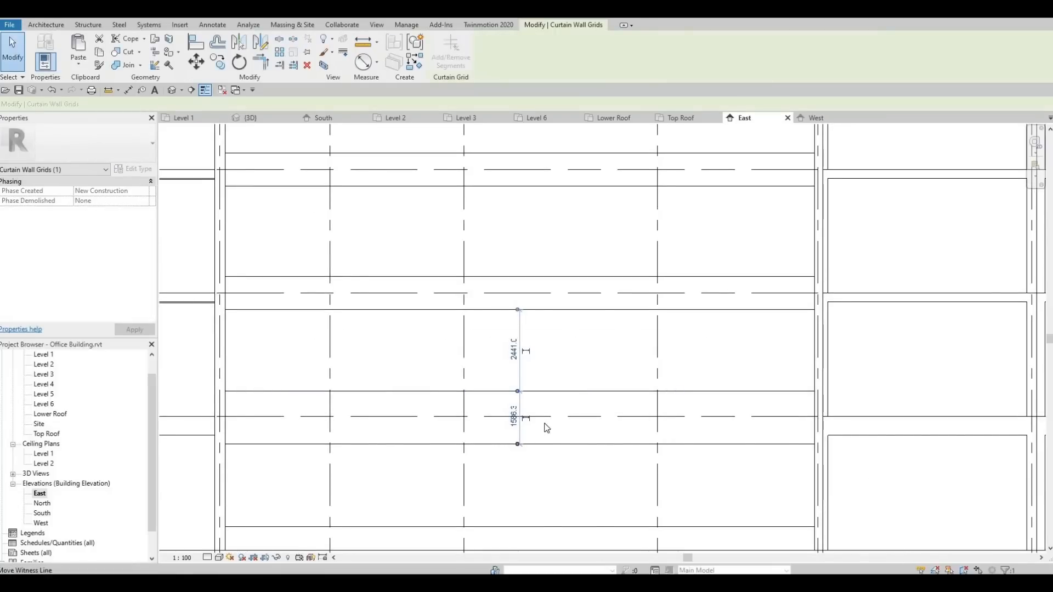
drag(545, 424, 519, 414)
click(515, 403)
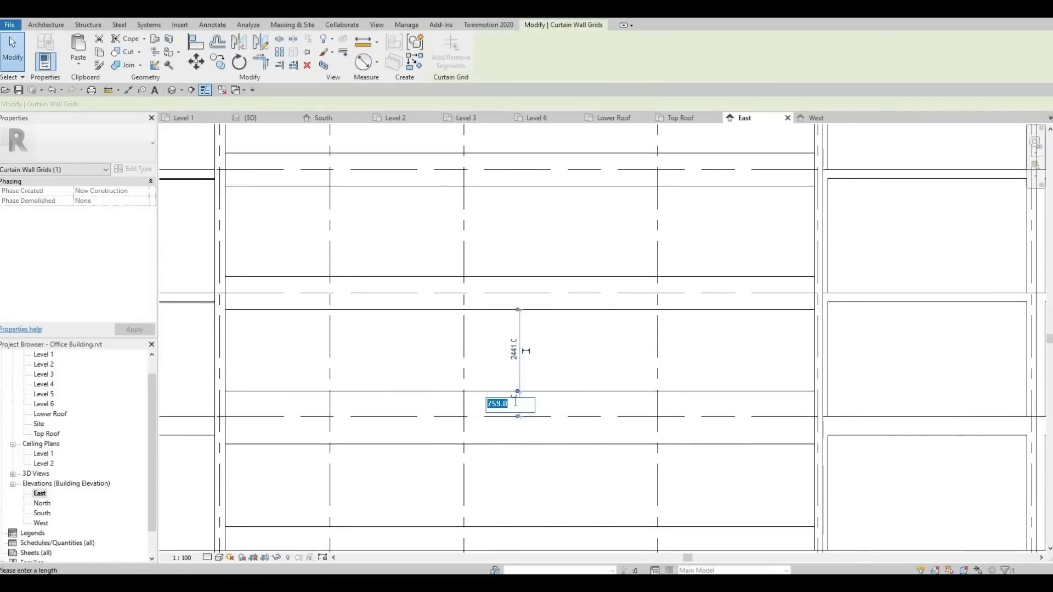
text(500)
key(Return)
key(Escape)
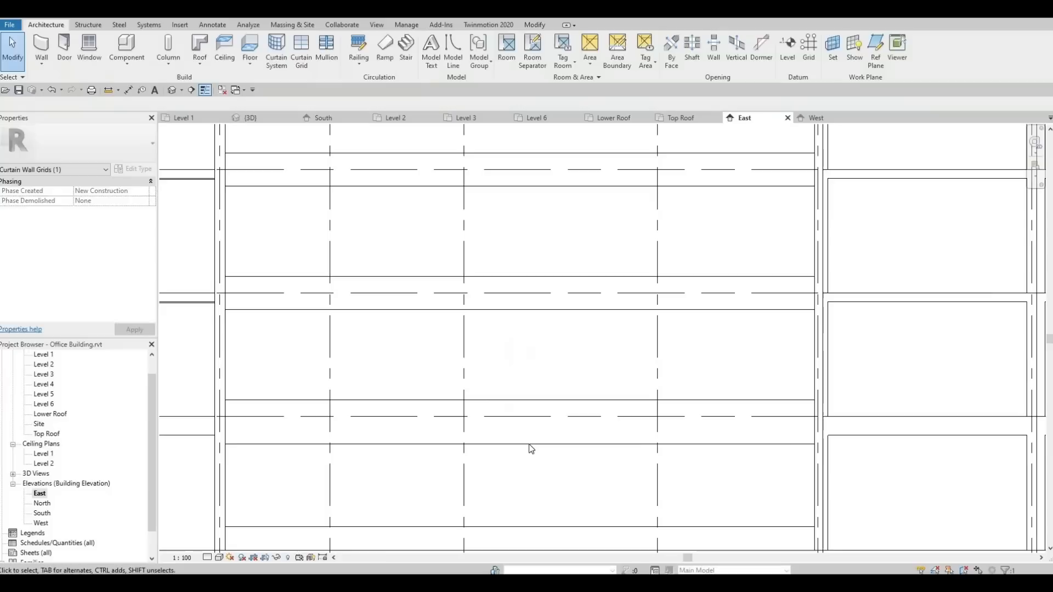
Reference the curtain grid line below Level 2 to the level line and set its offset to 500 mm.
click(529, 443)
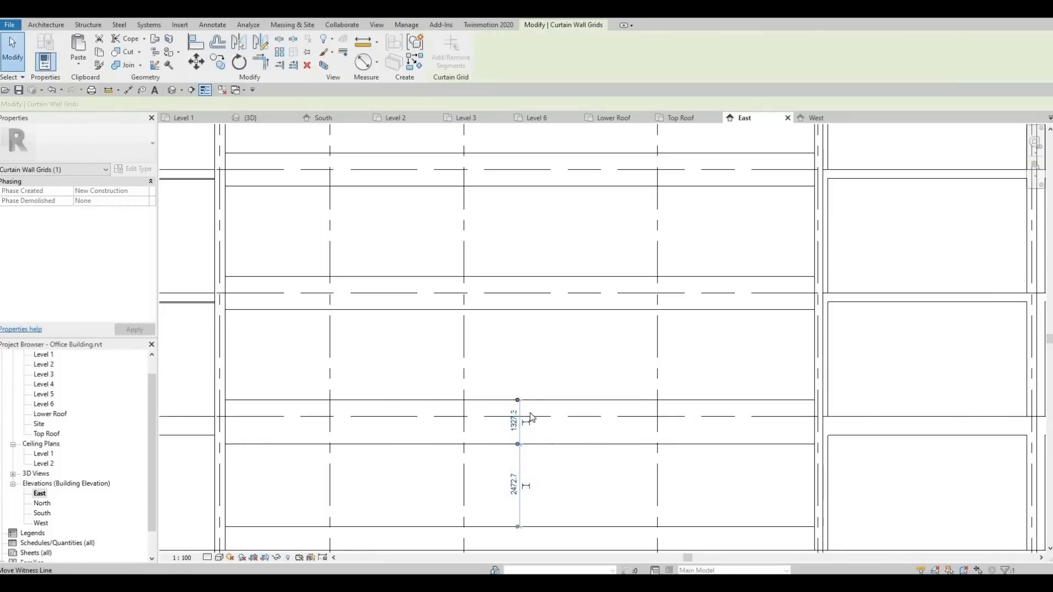
click(514, 431)
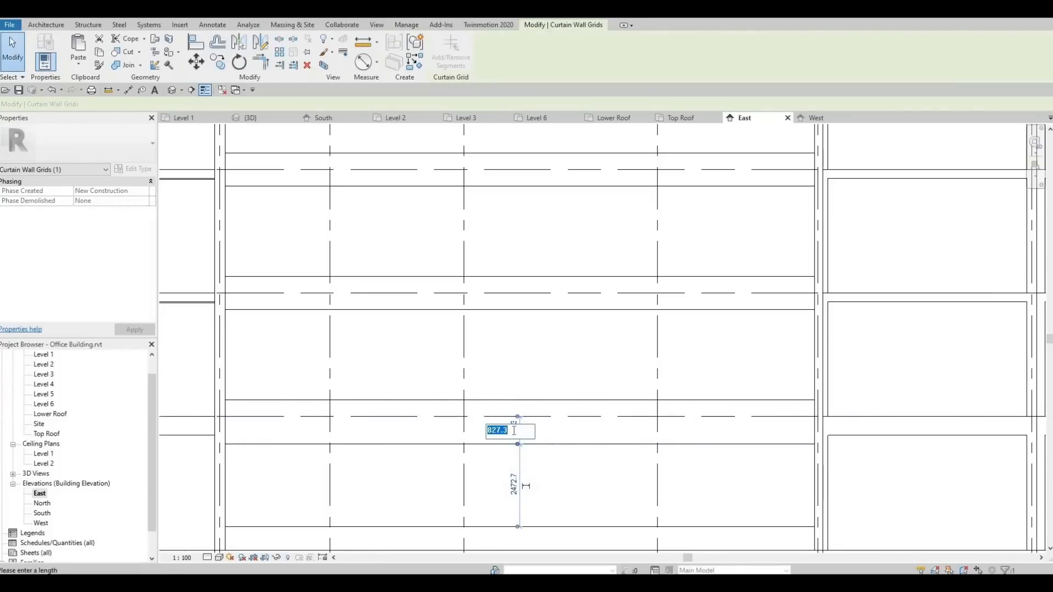
key(Return)
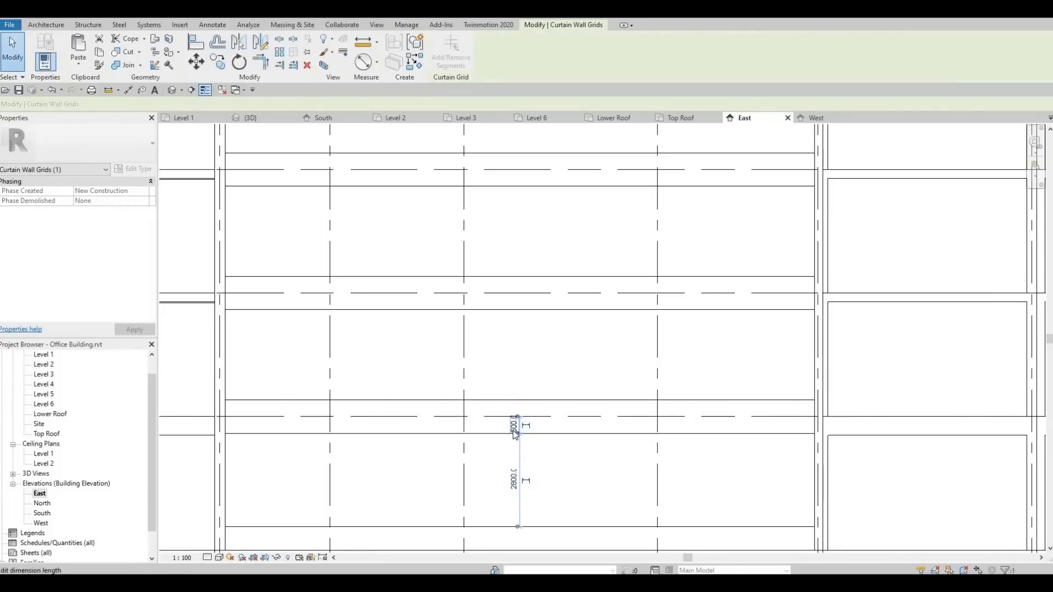
key(Escape)
Set the lowest curtain grid line 500 mm above the curtain wall's base at Level 1.
middle_drag(529, 486, 491, 317)
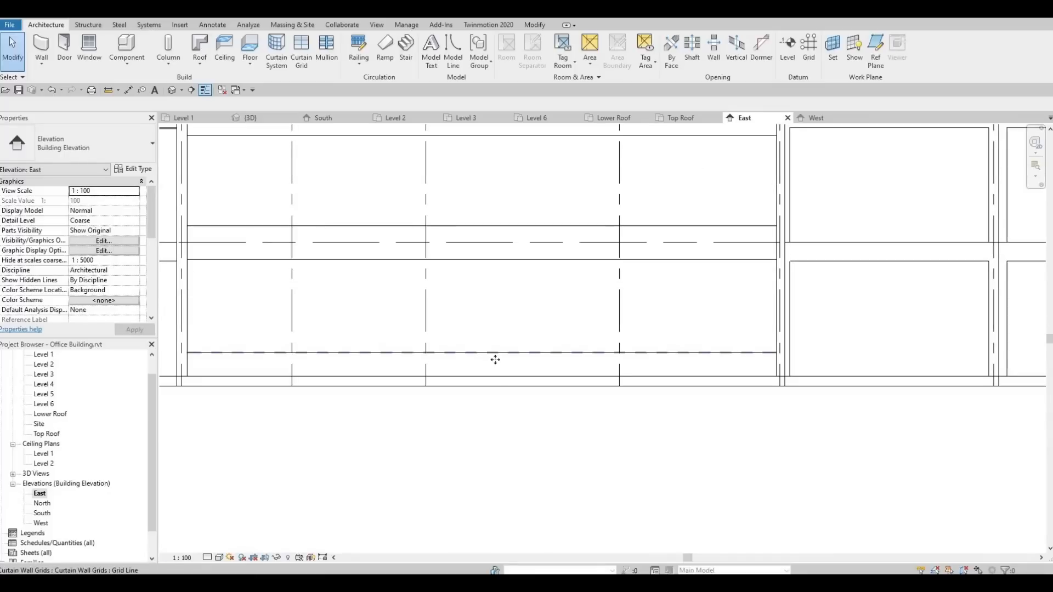
click(493, 354)
click(477, 359)
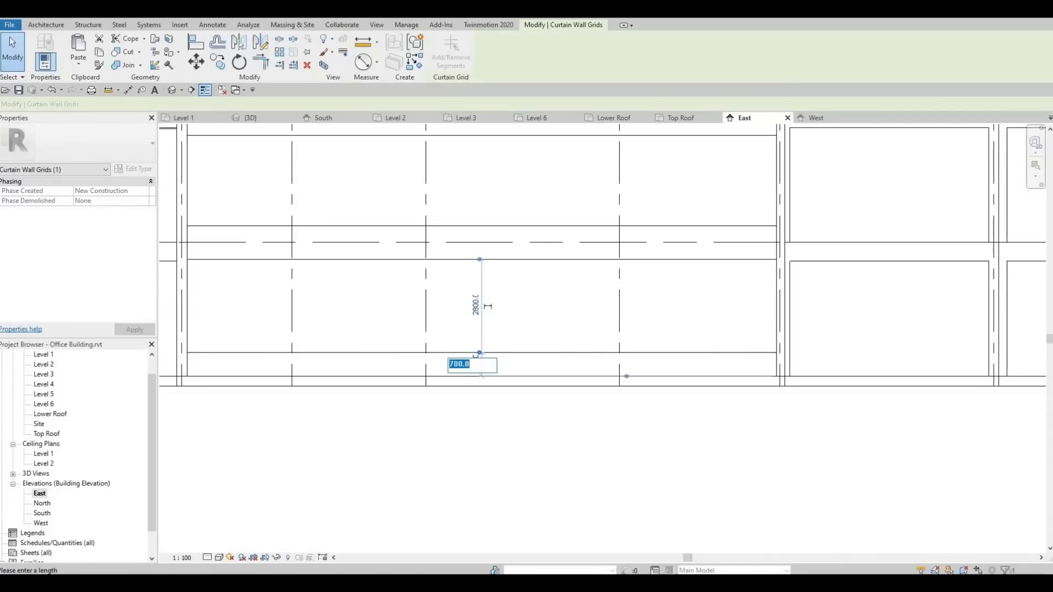
key(Return)
key(Escape)
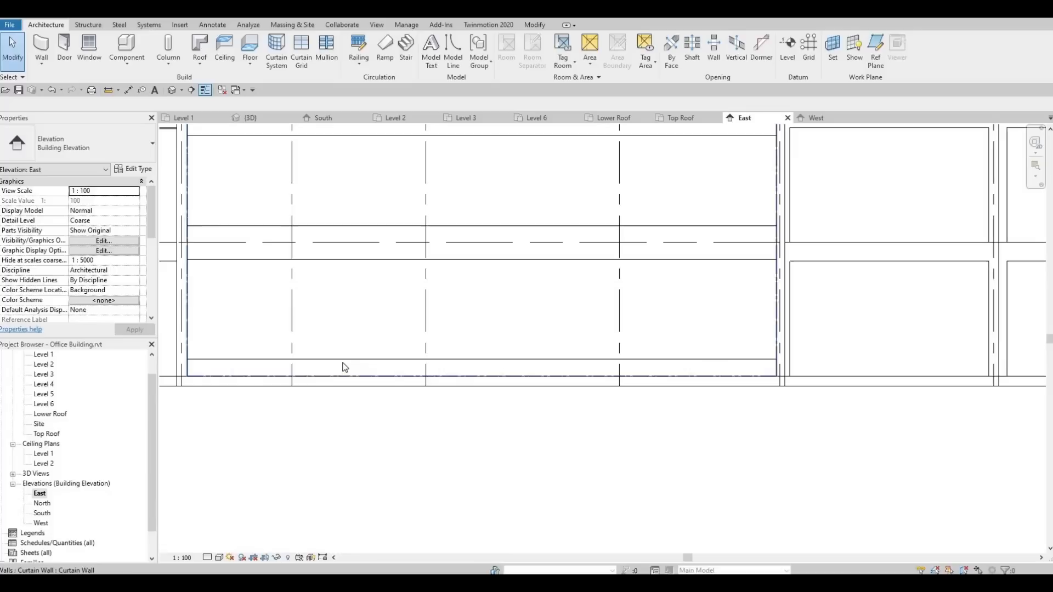
Change the lowest curtain panel, just above Level 1, to the System Panel type Glazed 2.
click(344, 367)
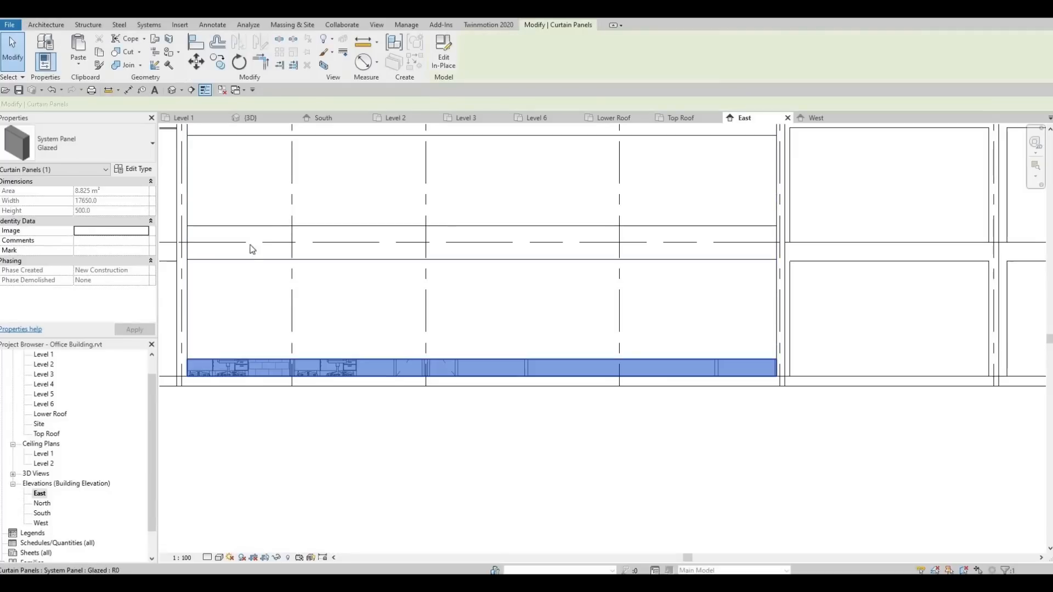
click(134, 157)
click(51, 338)
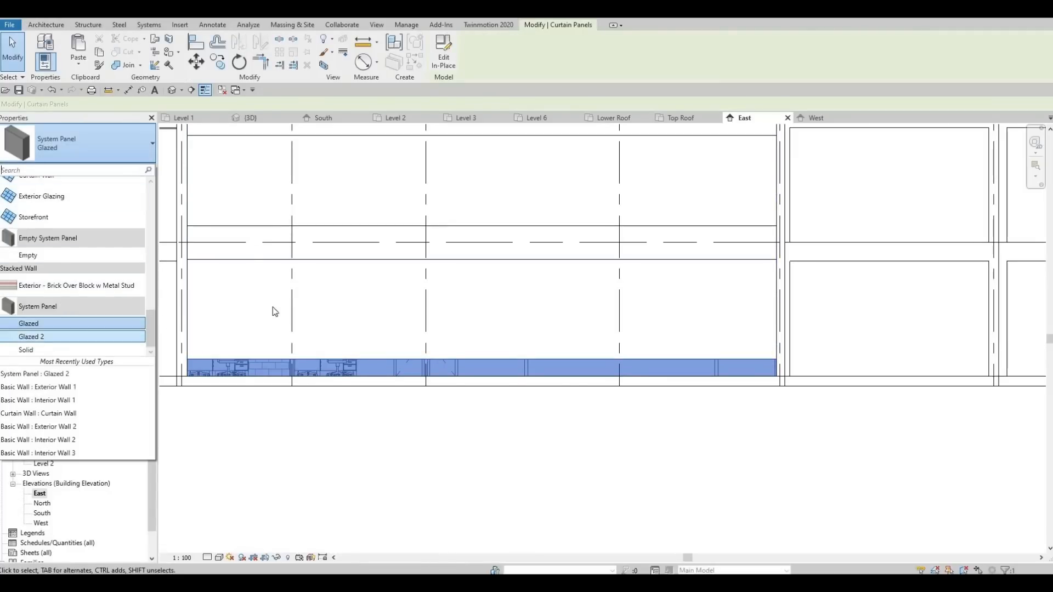
Change the narrow curtain panel spanning the Level 2 line to the System Panel type Glazed 2.
middle_drag(329, 298, 341, 346)
click(341, 333)
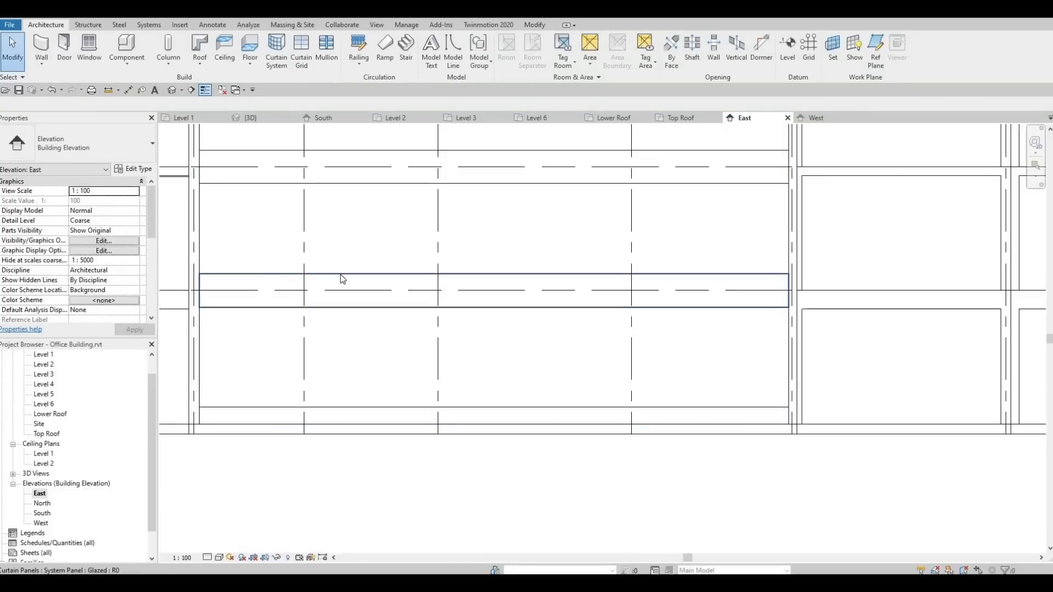
click(343, 278)
click(136, 148)
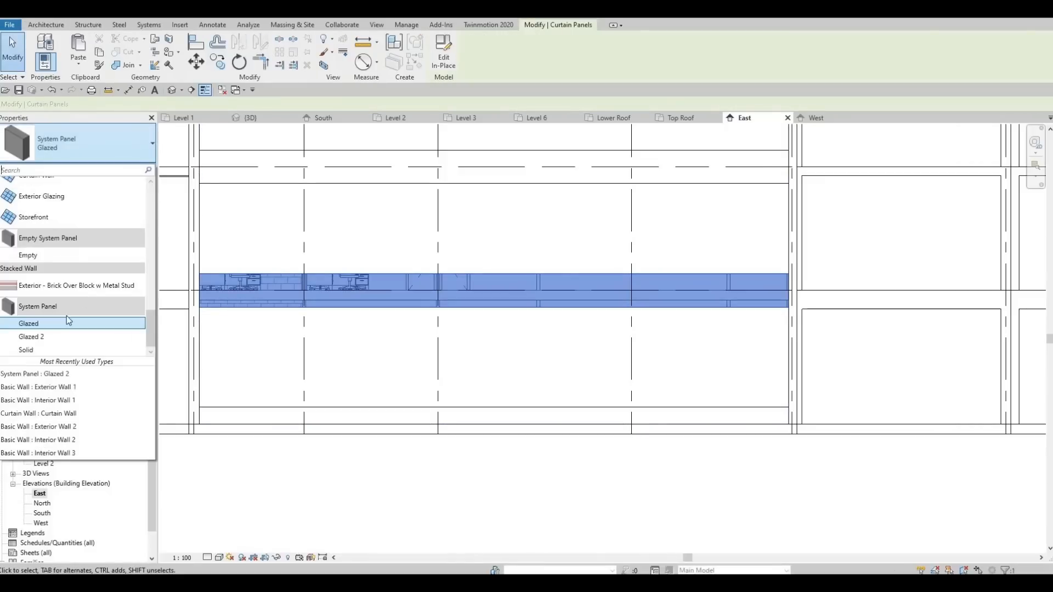
click(378, 257)
Change the narrow curtain panel spanning the Level 3 line to the System Panel type Glazed 2.
middle_drag(383, 157, 391, 226)
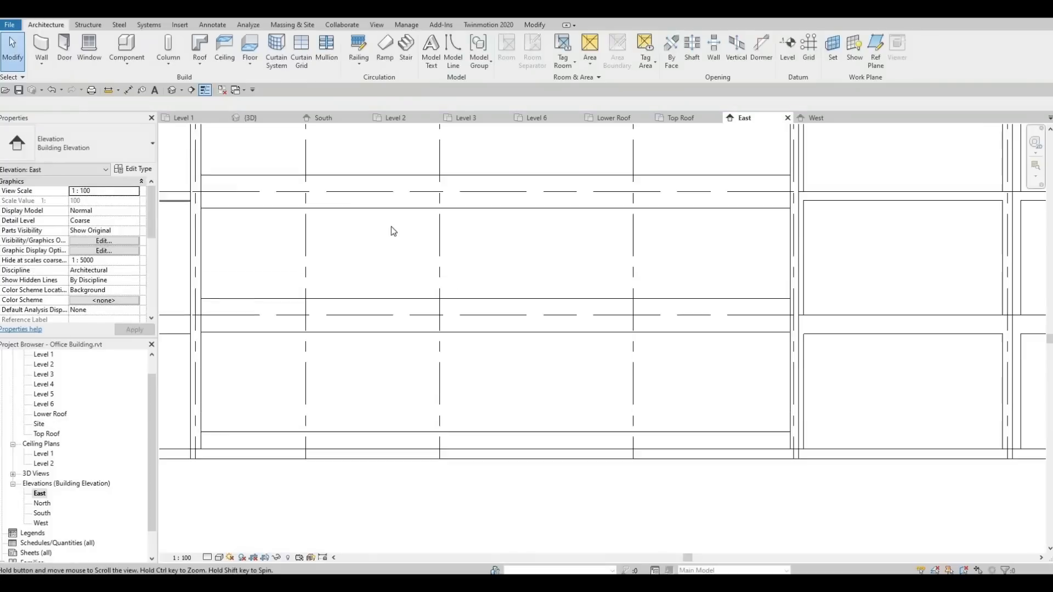
key(Tab)
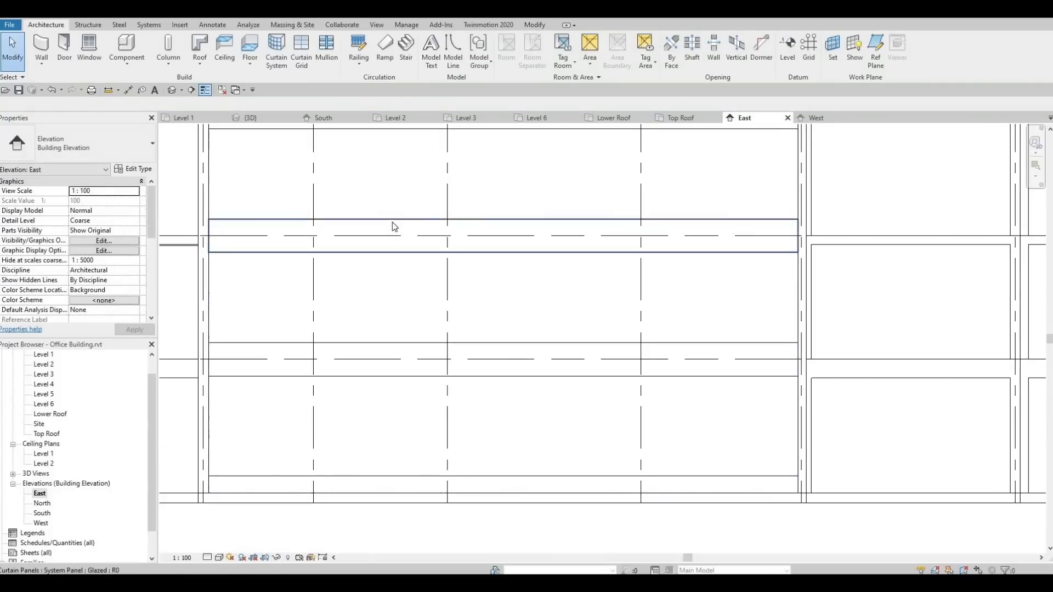
click(393, 222)
click(93, 144)
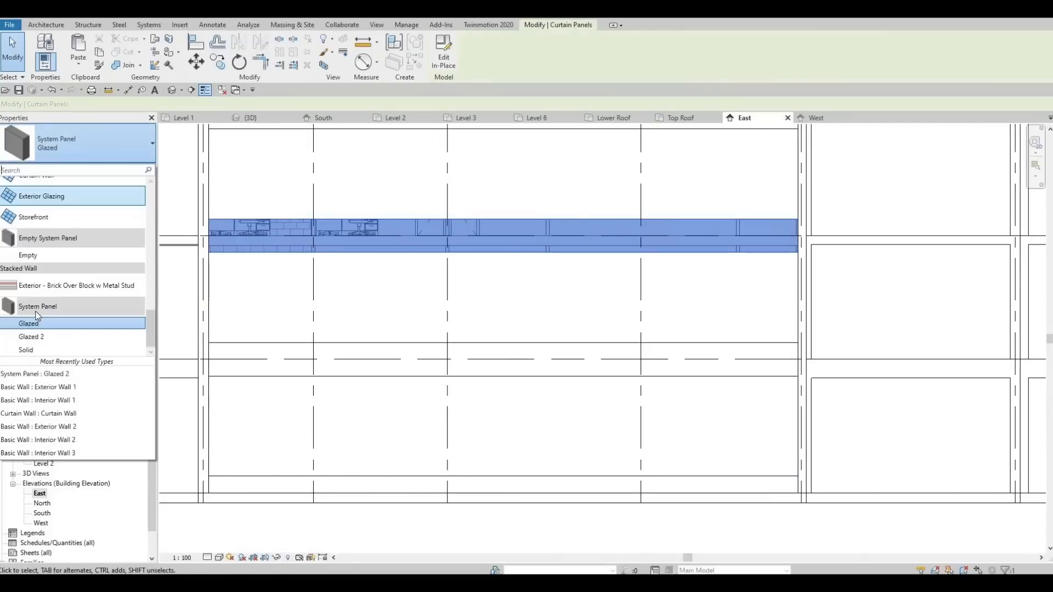
click(33, 338)
middle_drag(437, 281, 445, 373)
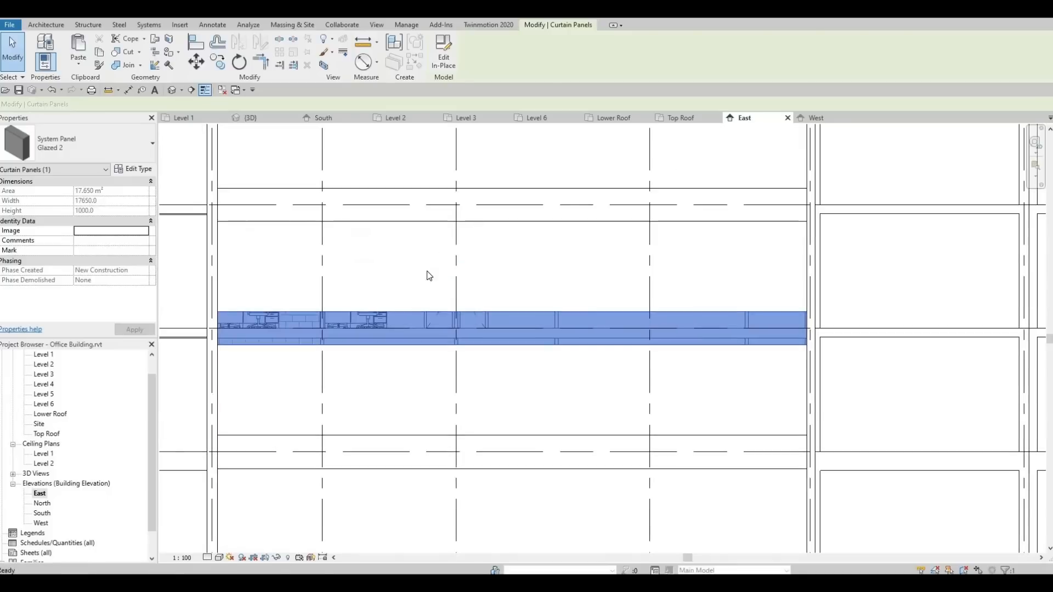
click(428, 275)
middle_drag(419, 196, 419, 245)
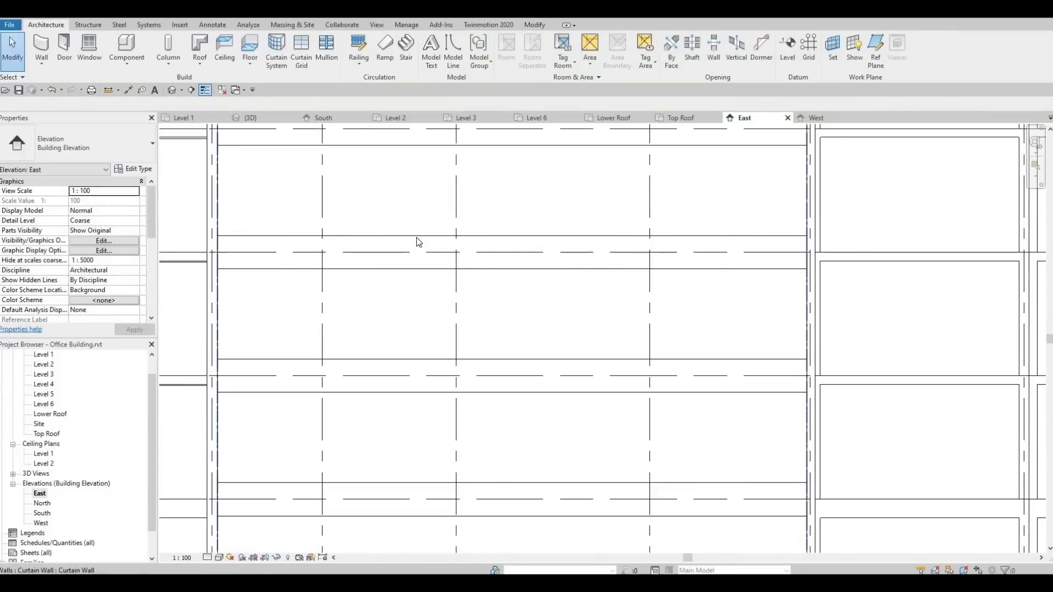
Change the narrow curtain panel at the third floor line below the roof to the Glazed 2 type.
key(Tab)
click(417, 239)
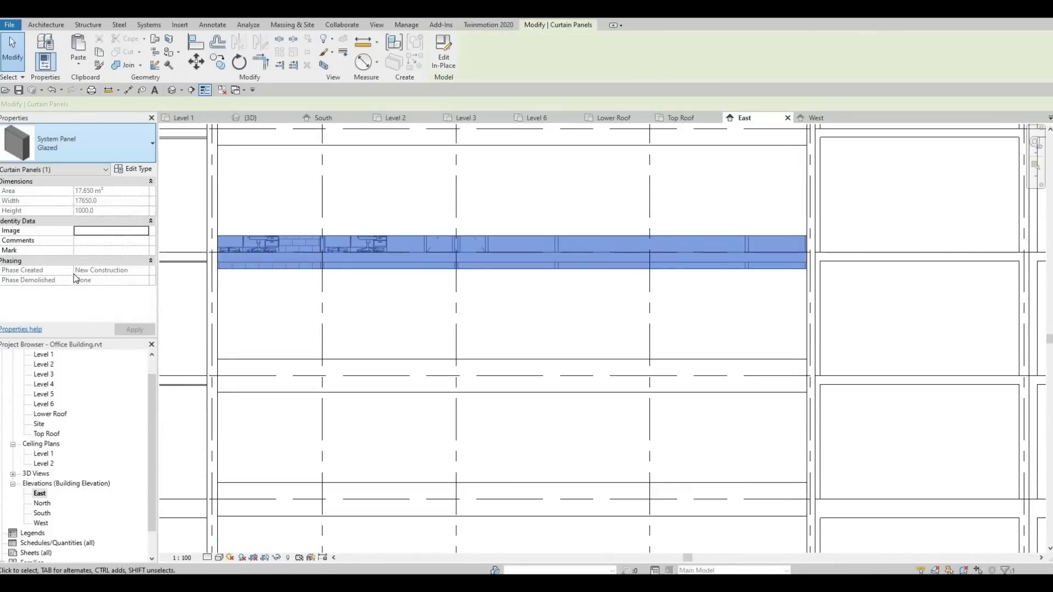
click(125, 152)
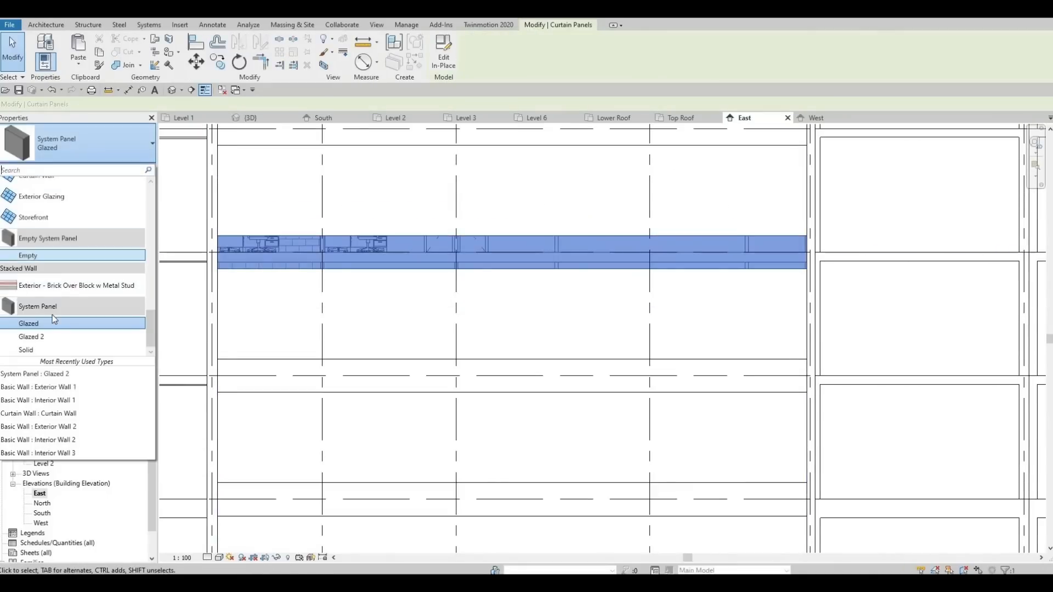
click(389, 308)
Assign the Glazed 2 type to the next narrow curtain panel up, at the second floor line below the roof.
middle_drag(386, 257, 378, 359)
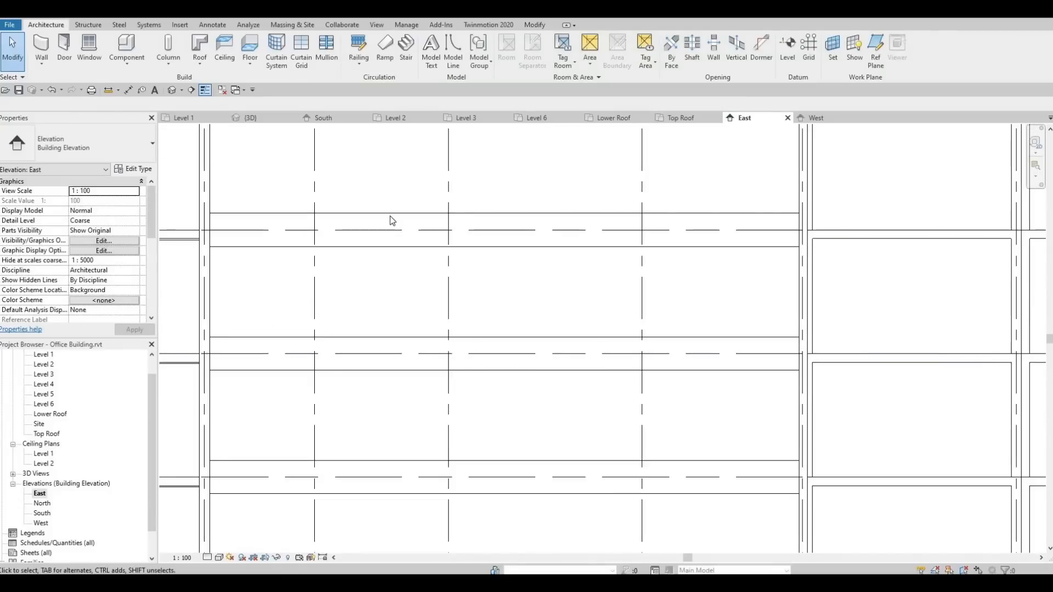
key(Tab)
key(Tab)
click(390, 216)
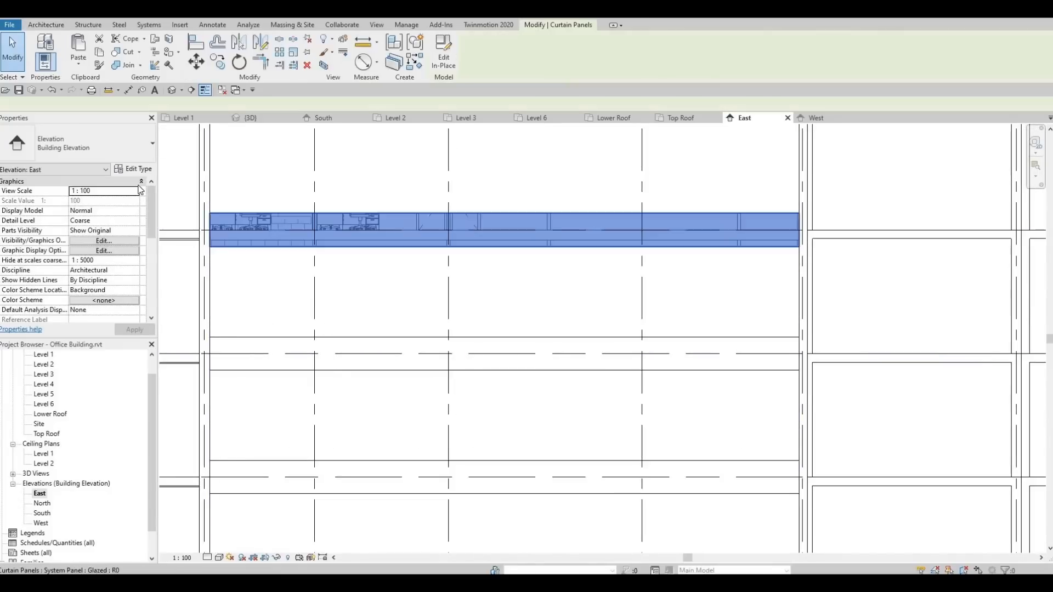
click(82, 144)
click(51, 341)
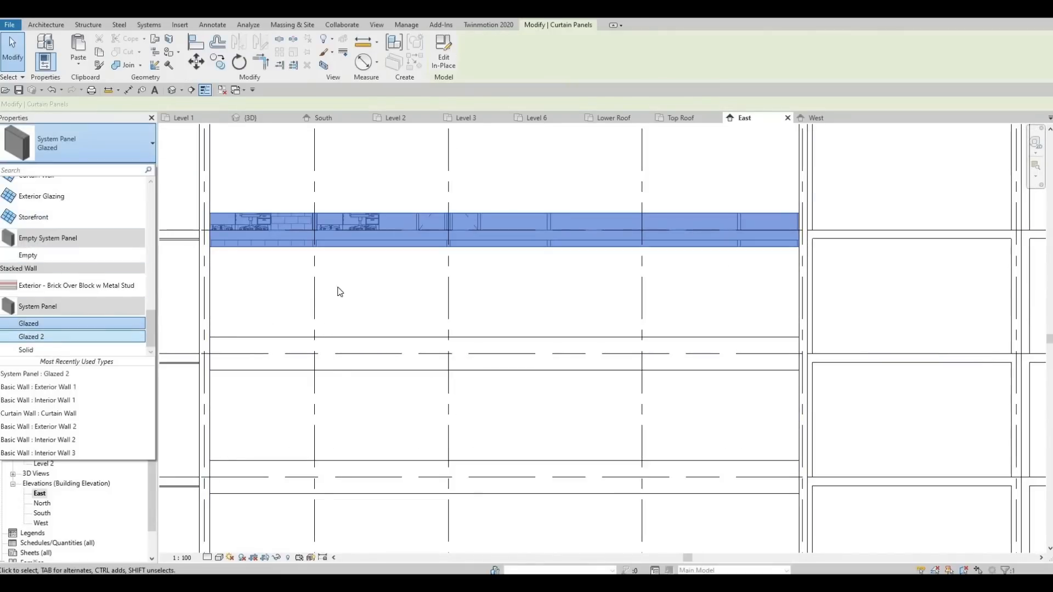
click(414, 279)
Switch the narrow curtain panel at the first floor line below the roof to Glazed 2.
middle_drag(404, 211, 400, 351)
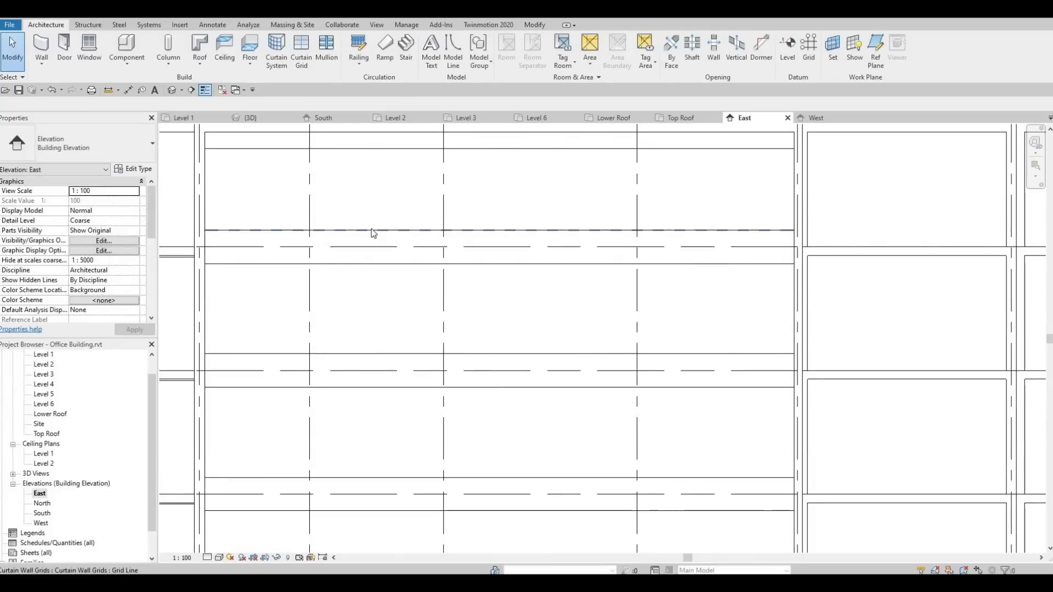
key(Tab)
key(Tab)
click(371, 228)
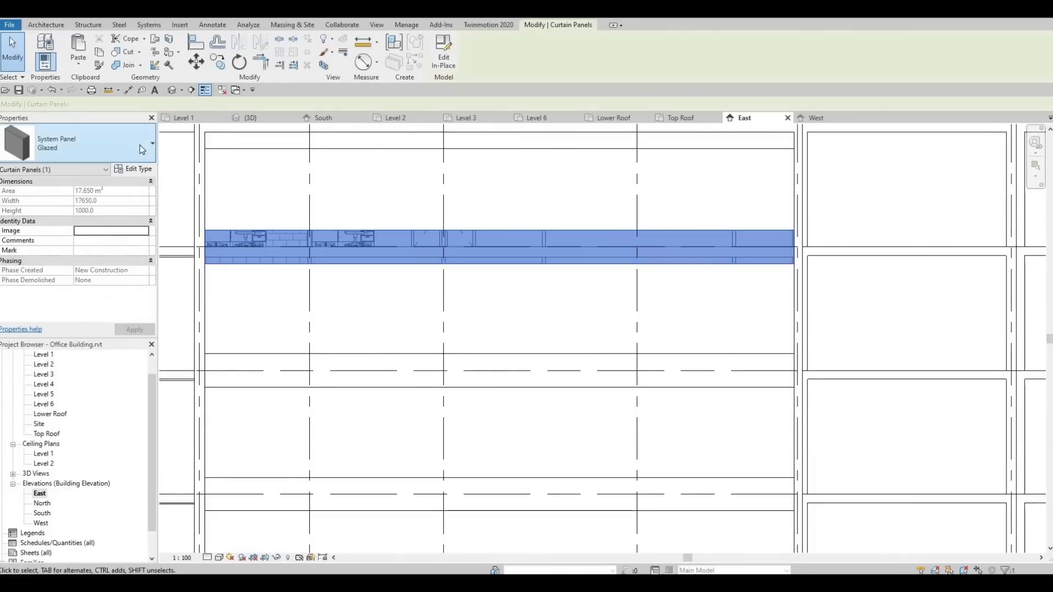
click(82, 144)
click(76, 336)
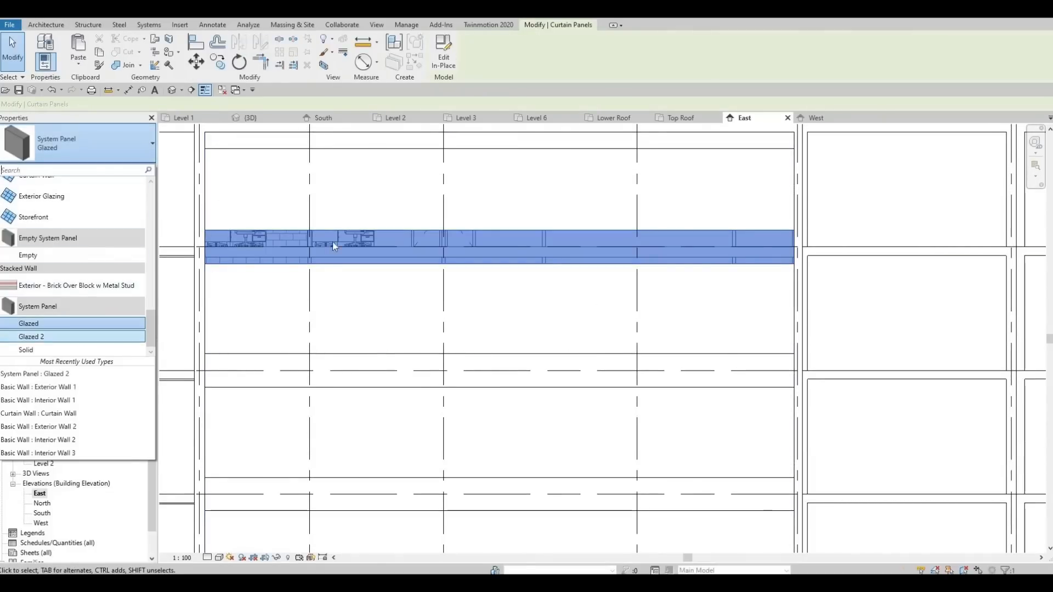
middle_drag(365, 241, 362, 348)
click(355, 271)
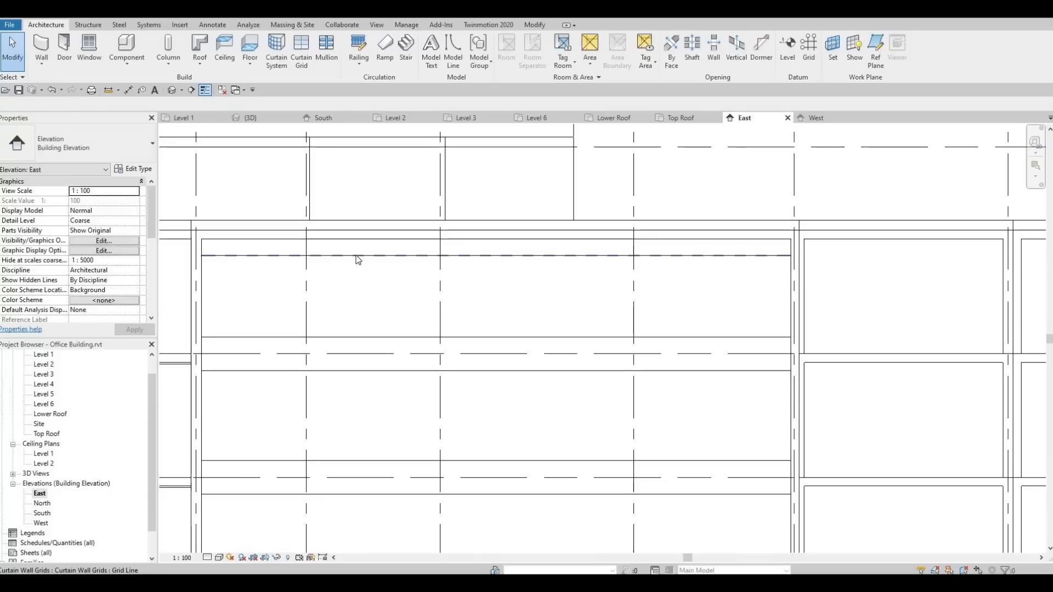
Set the thin panel along the curtain wall's top edge to the Glazed 2 type.
click(356, 255)
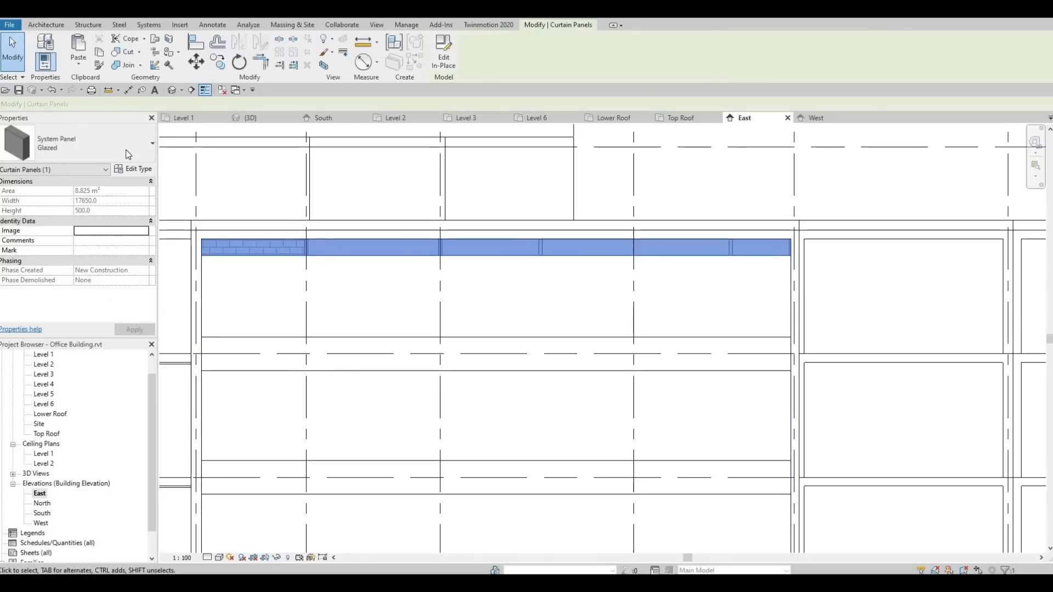
click(82, 144)
click(109, 337)
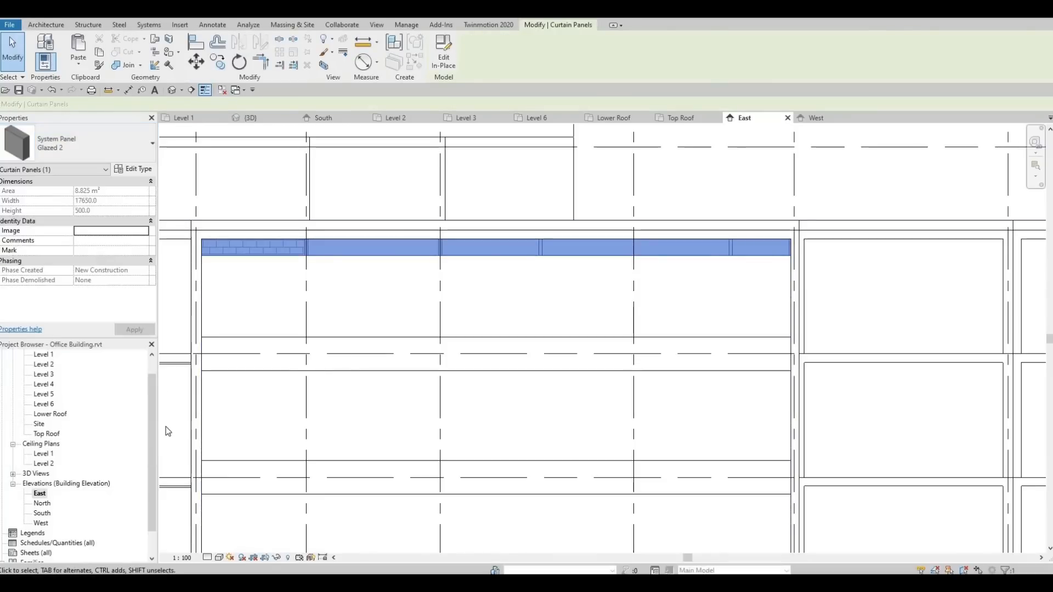
middle_drag(272, 435, 346, 404)
key(Escape)
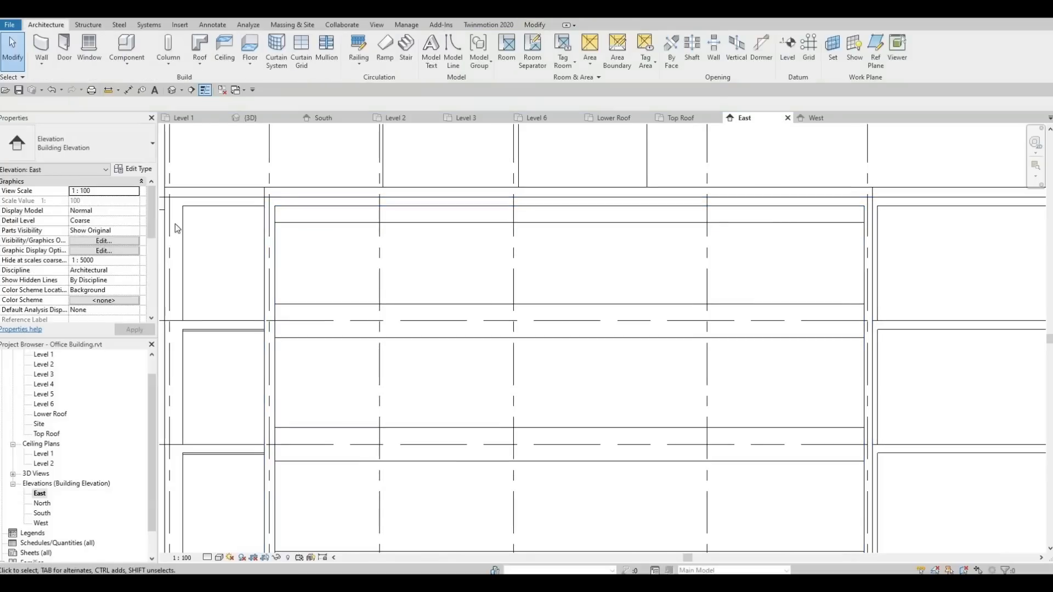
Duplicate the System Panel type of the uppermost tall curtain panel as Glazed 3.
key(Tab)
key(Tab)
key(Tab)
click(305, 225)
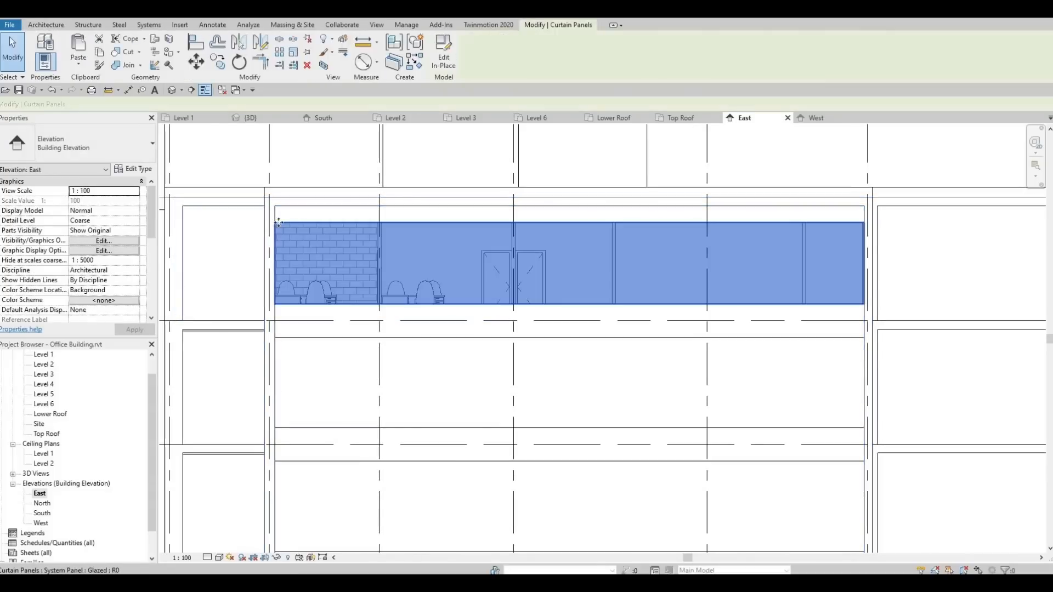
click(138, 169)
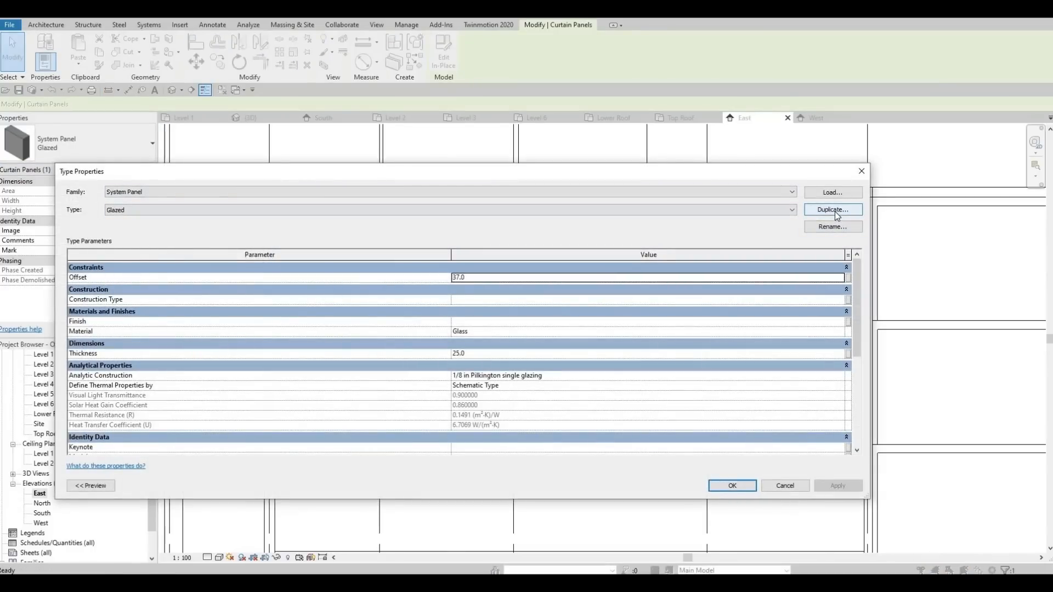
click(834, 210)
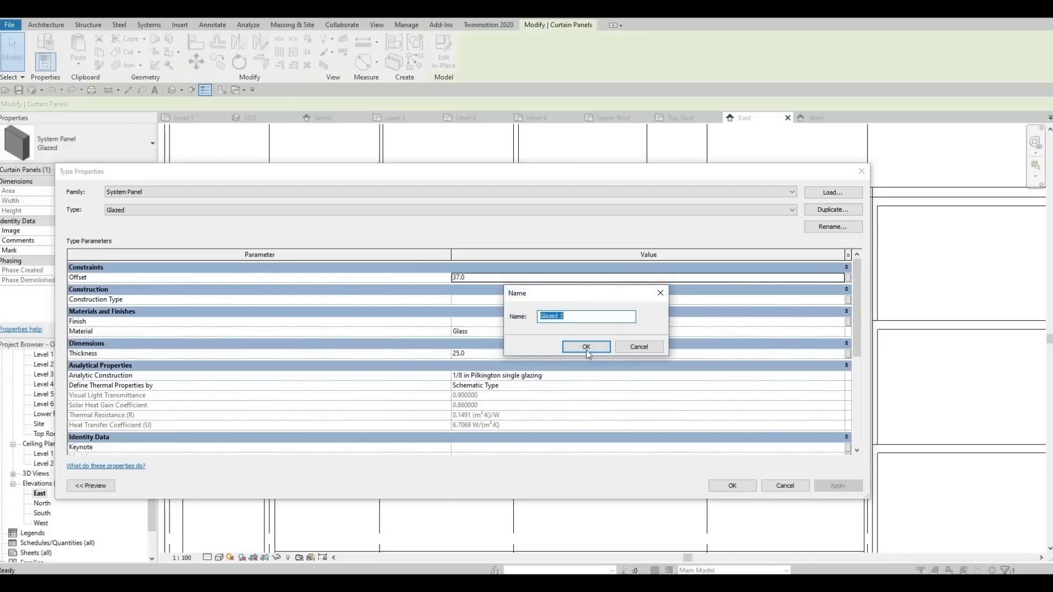
click(587, 347)
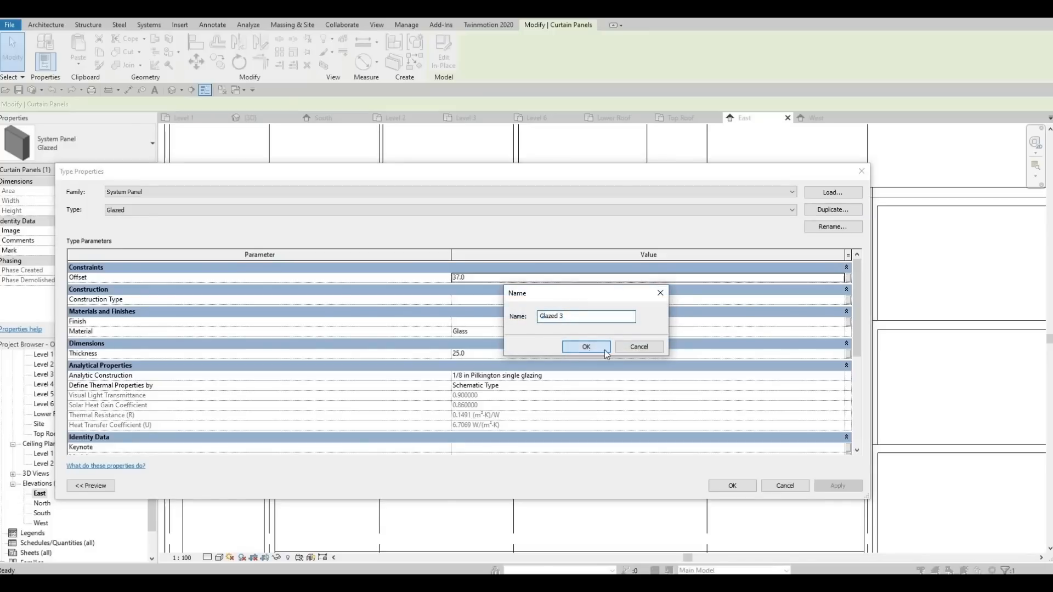
Set the Glazed 3 type's material to Glass, Matte, added from the Glass category of the AEC Materials library.
click(837, 333)
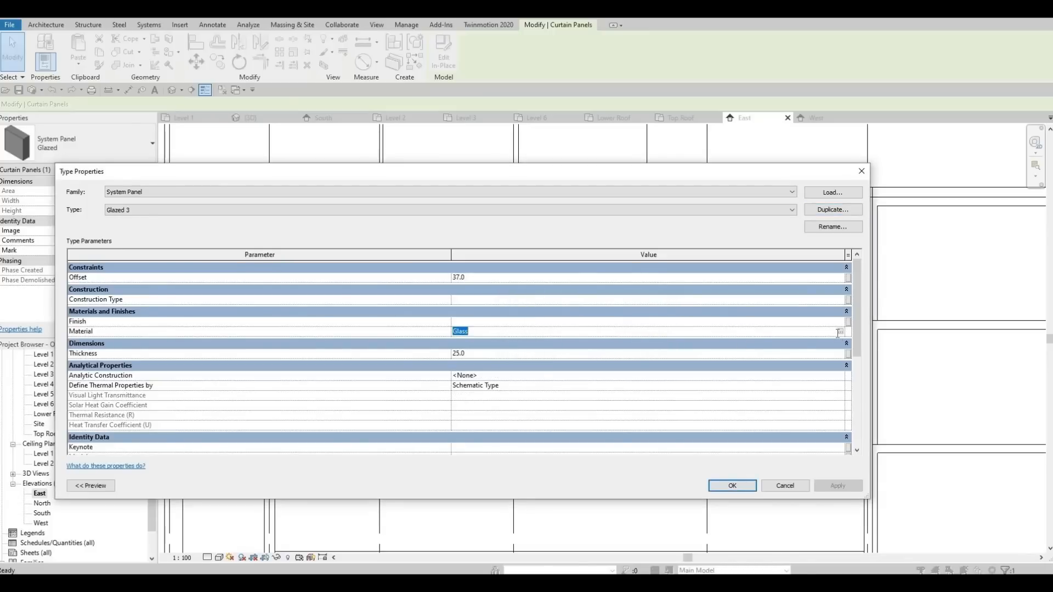
click(841, 331)
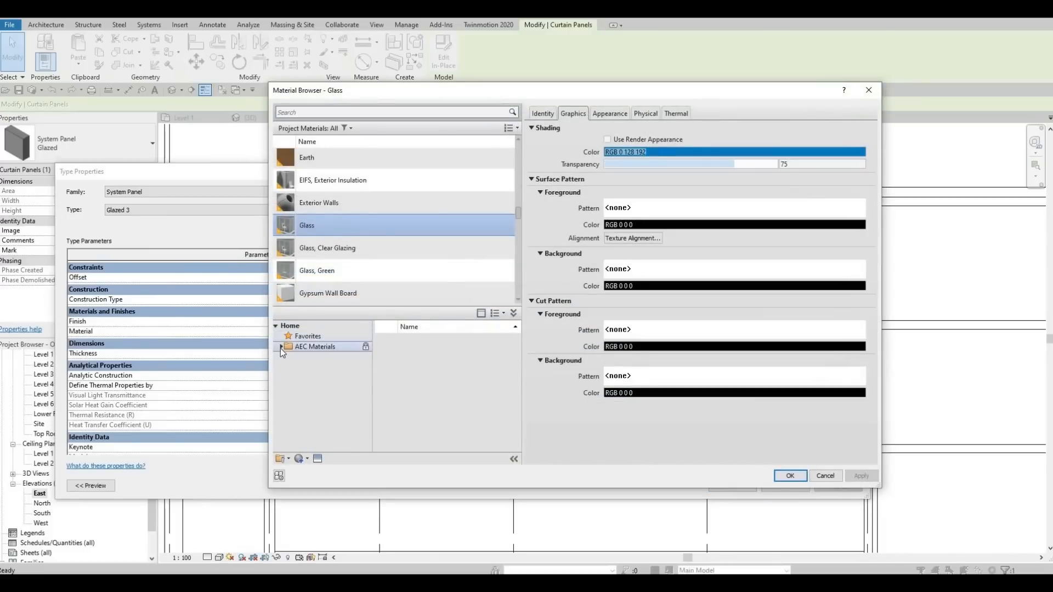
click(281, 347)
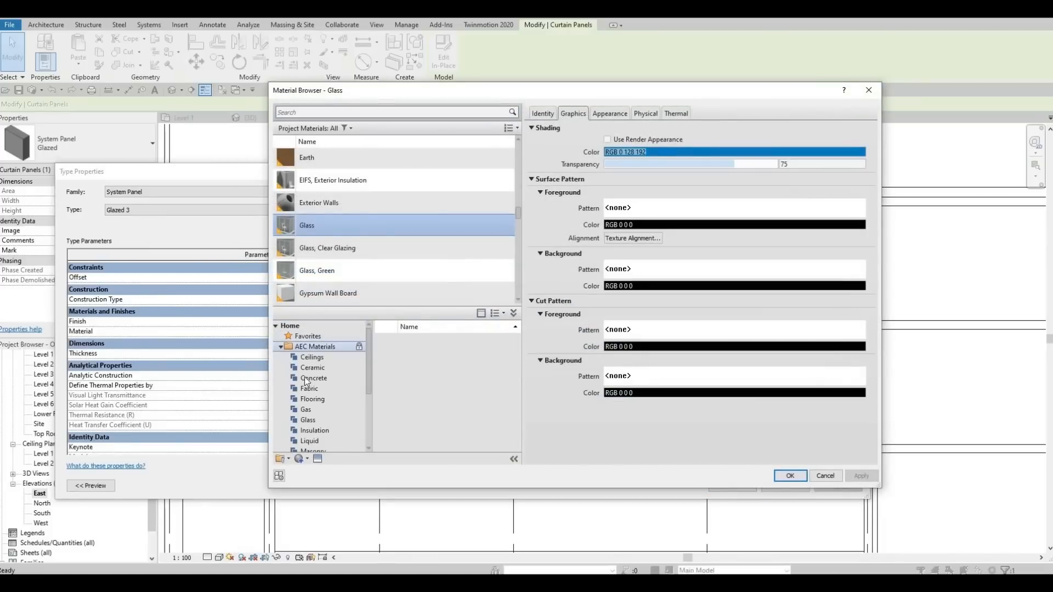
click(308, 419)
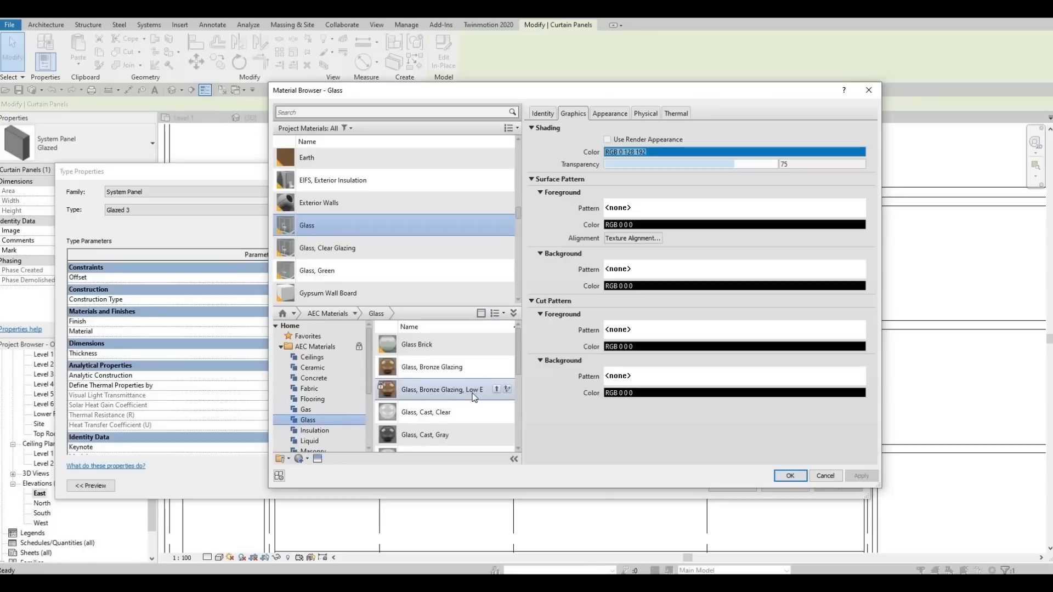
scroll(474, 397, down, 5)
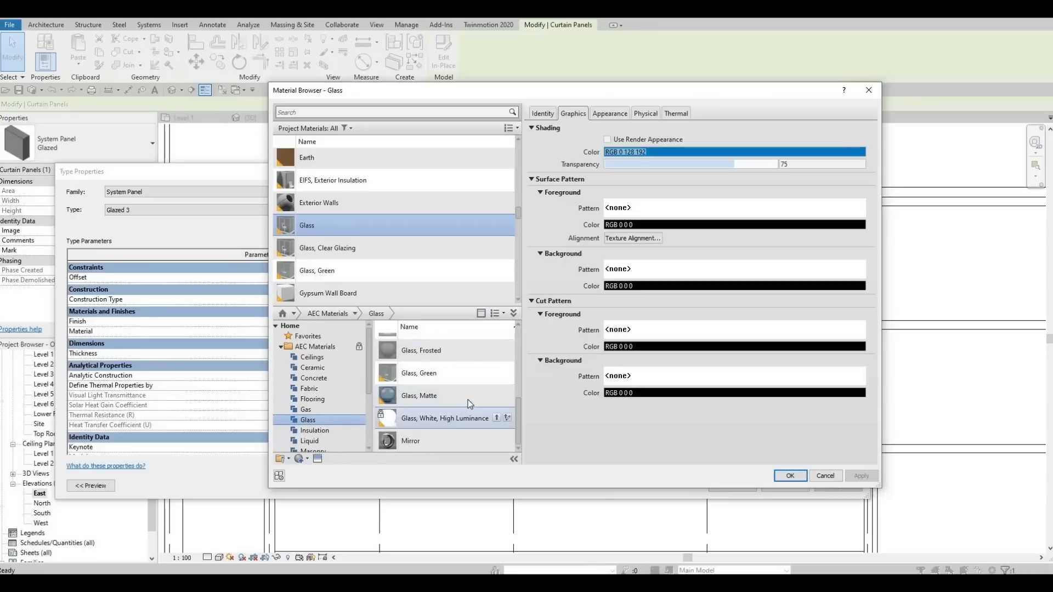
scroll(447, 439, up, 1)
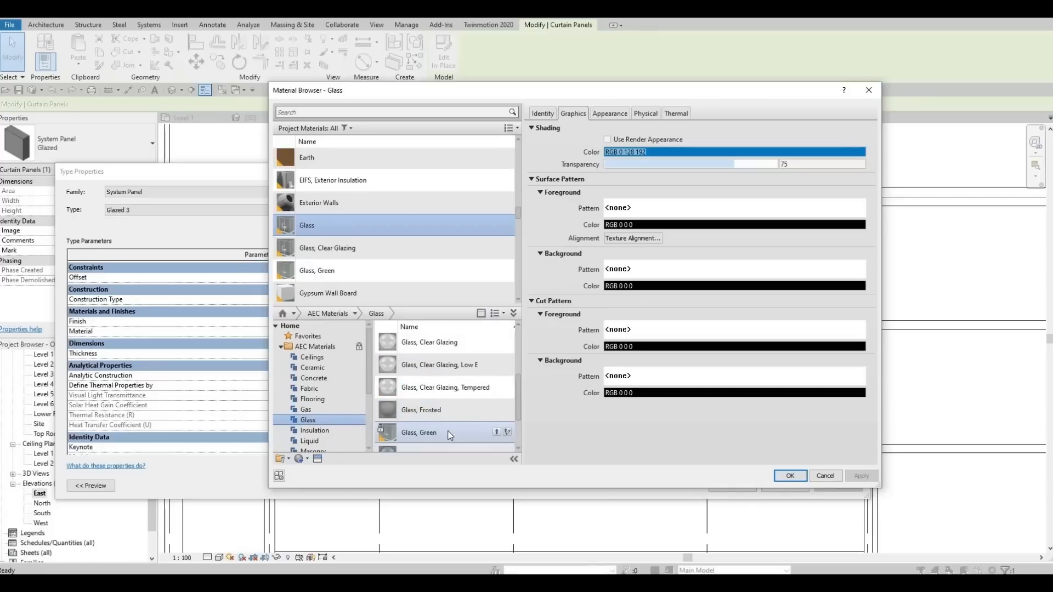
scroll(448, 430, down, 1)
scroll(455, 423, up, 1)
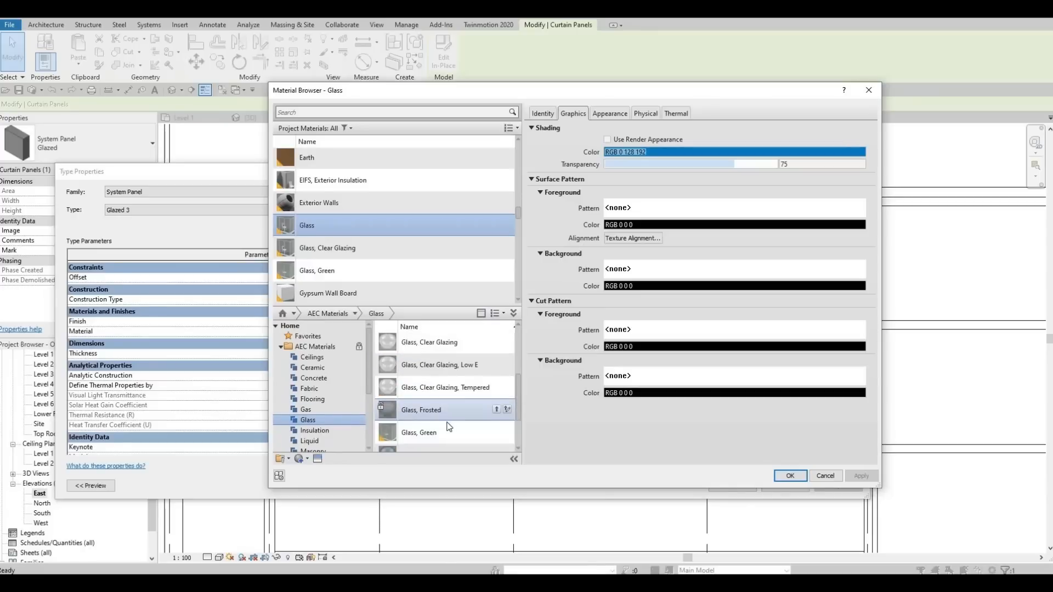
scroll(465, 412, up, 1)
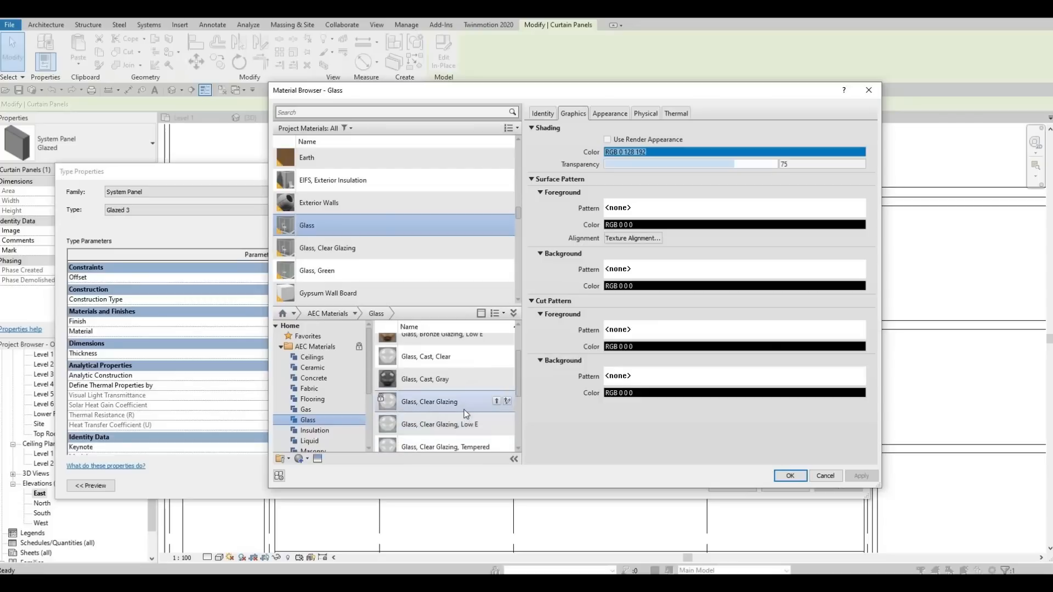
scroll(465, 410, down, 2)
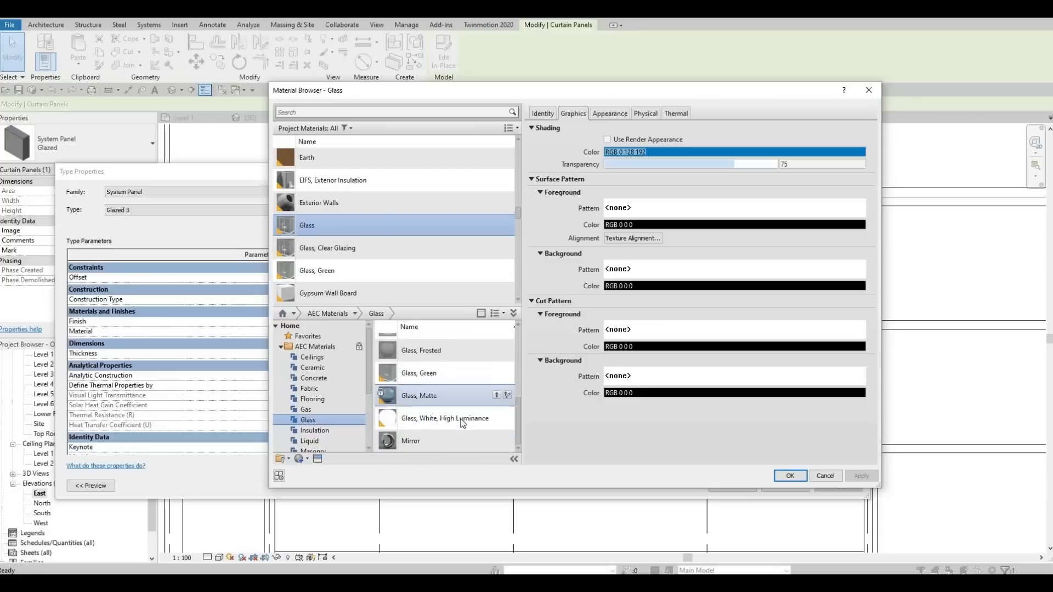
click(495, 395)
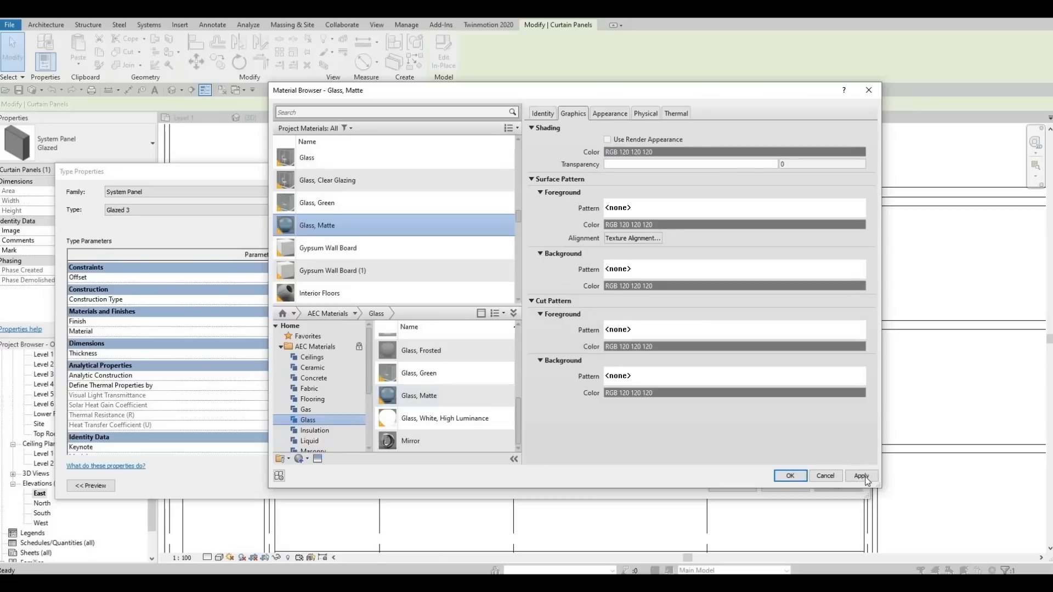
click(792, 476)
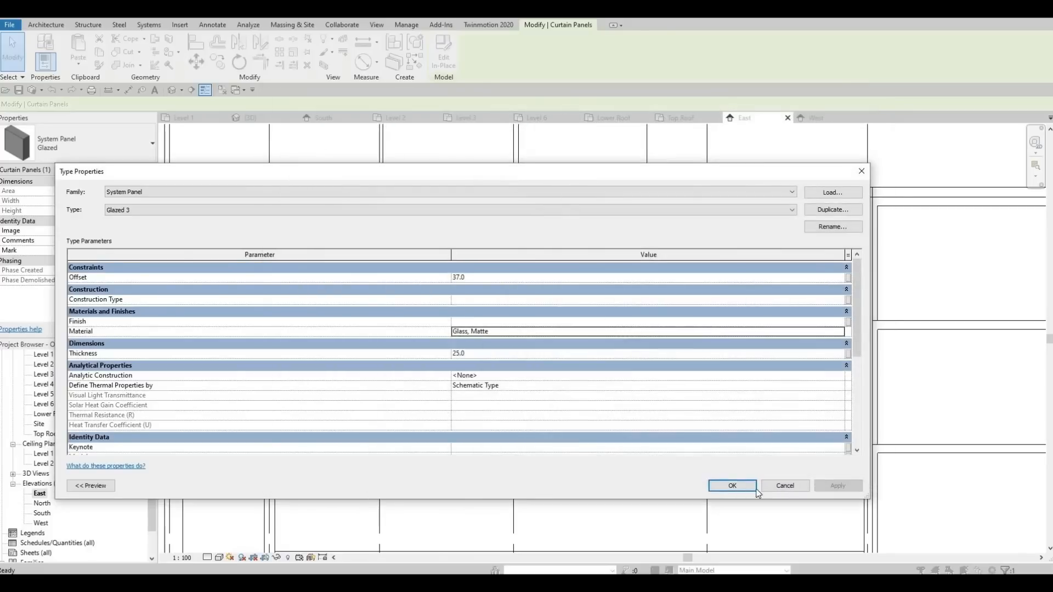
click(745, 484)
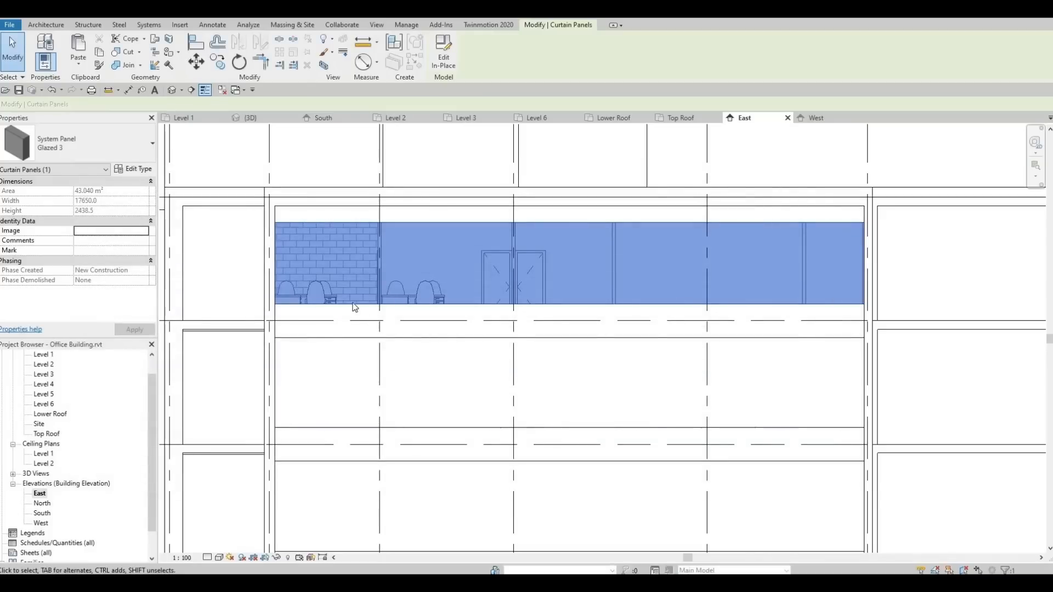
Change the second tall curtain panel from the top to the Glazed 3 type.
middle_drag(380, 353, 382, 327)
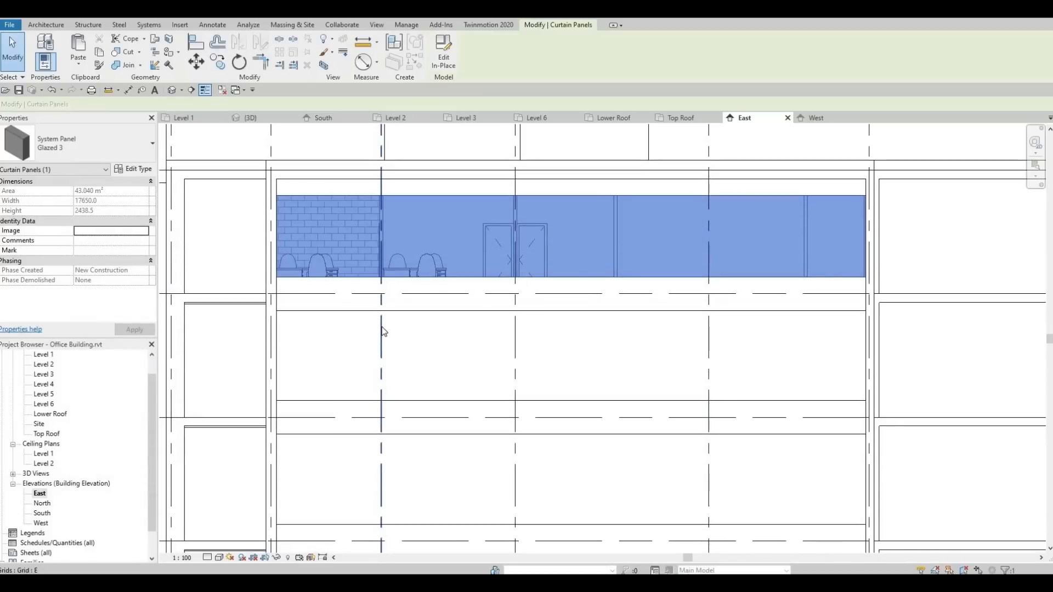
click(341, 320)
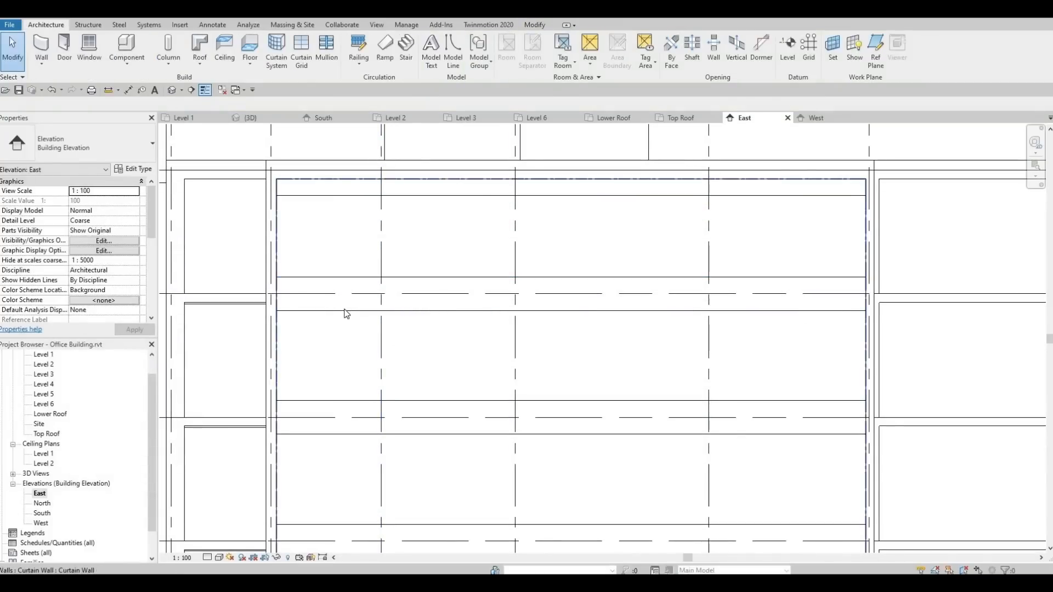
click(110, 147)
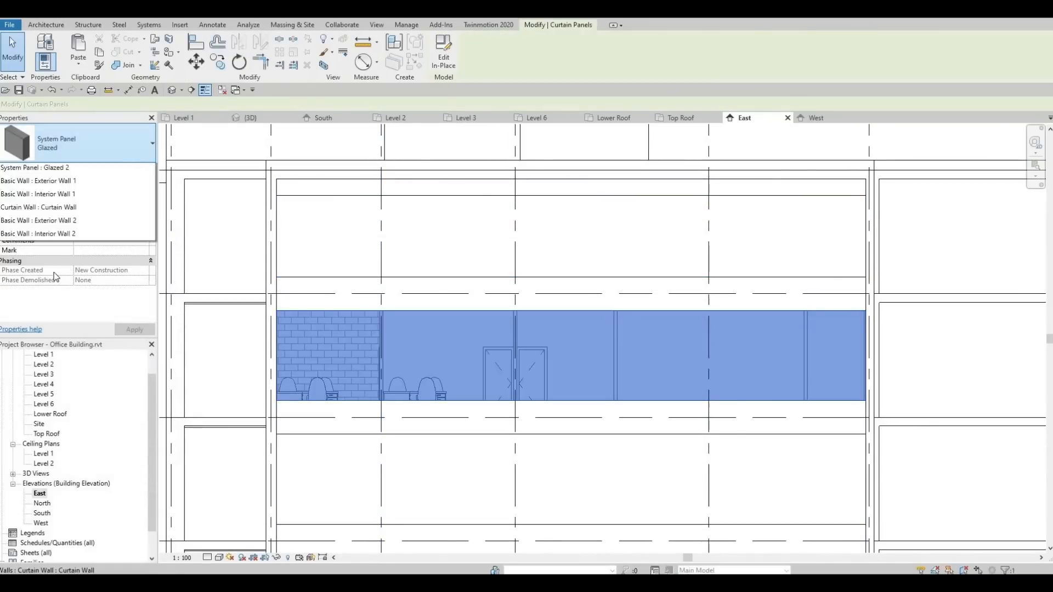
click(66, 335)
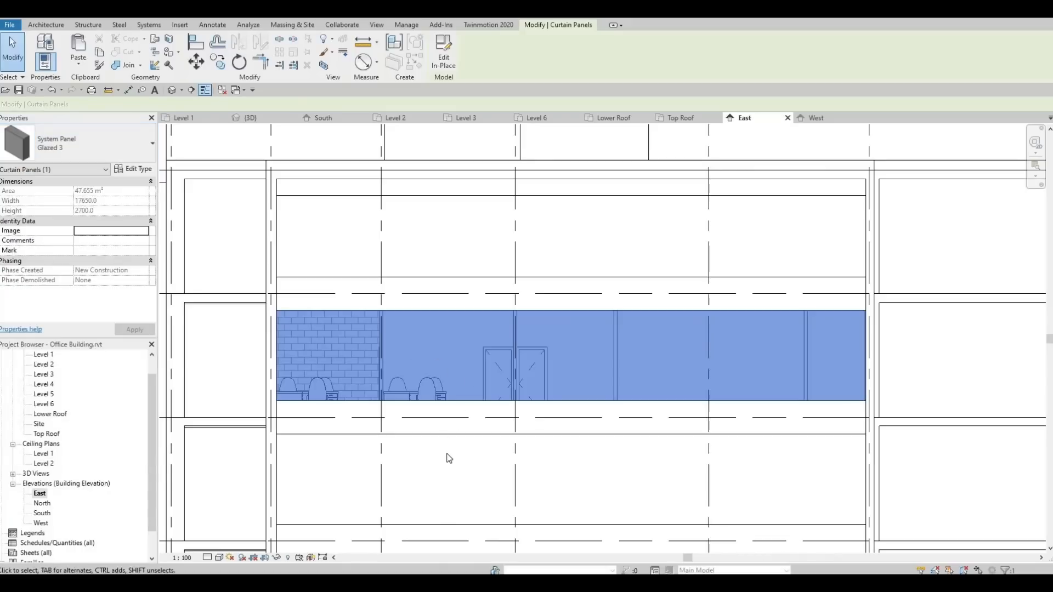
key(Escape)
Assign the Glazed 3 type to the third tall curtain panel from the top.
middle_drag(464, 451, 455, 276)
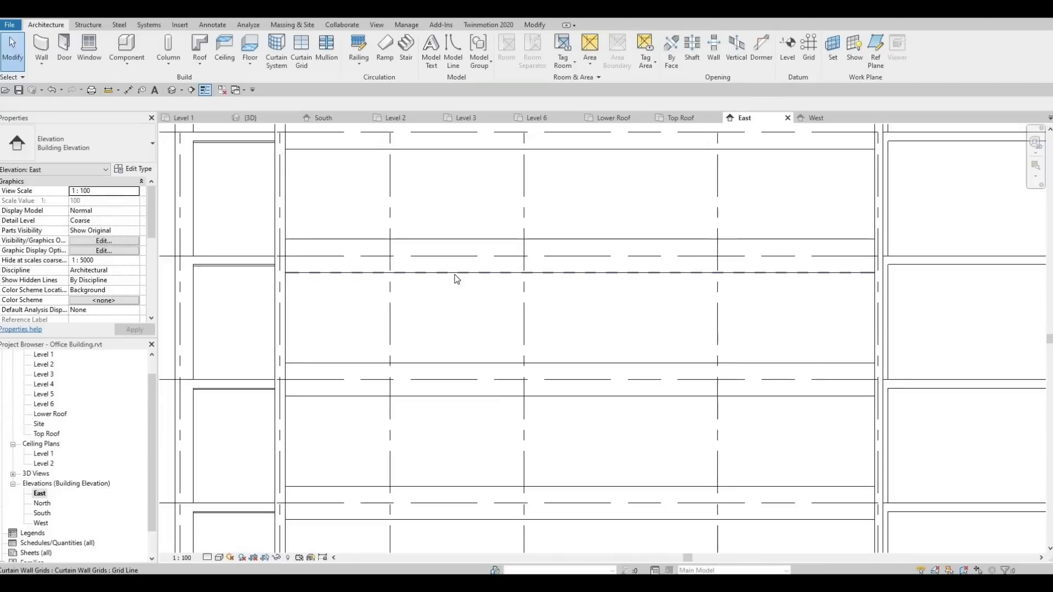
click(455, 279)
click(119, 142)
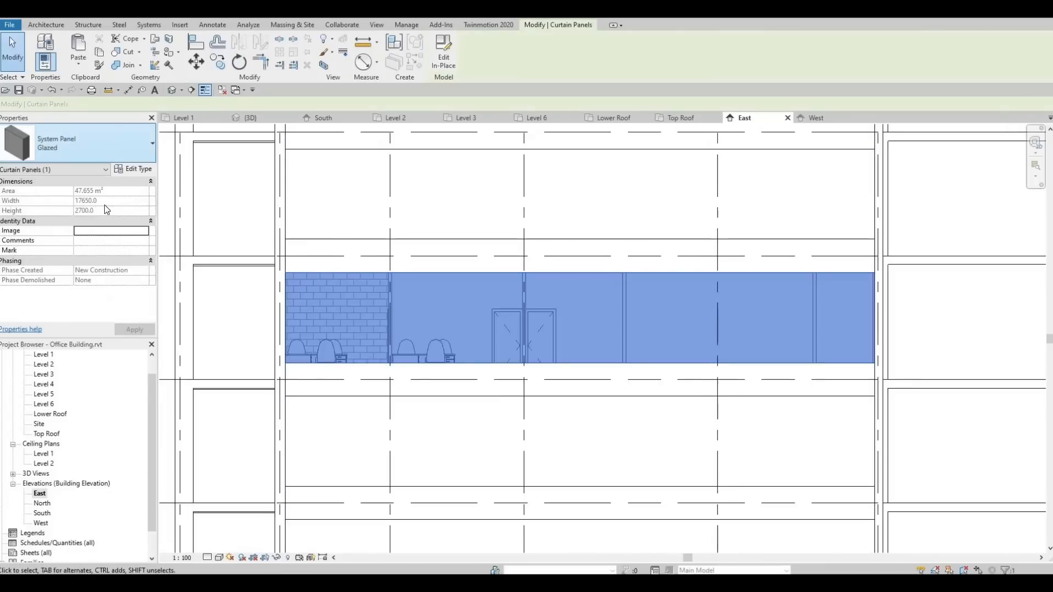
click(86, 344)
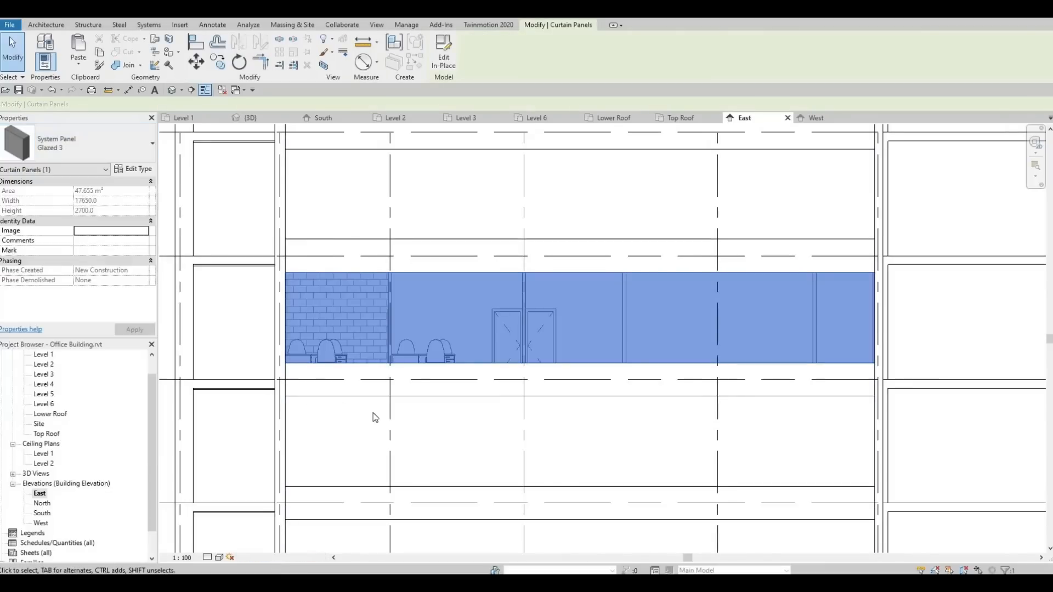
Change the fourth tall curtain panel from the top, between Level 3 and Level 4, to the Glazed 3 type.
key(Escape)
middle_drag(446, 280, 450, 326)
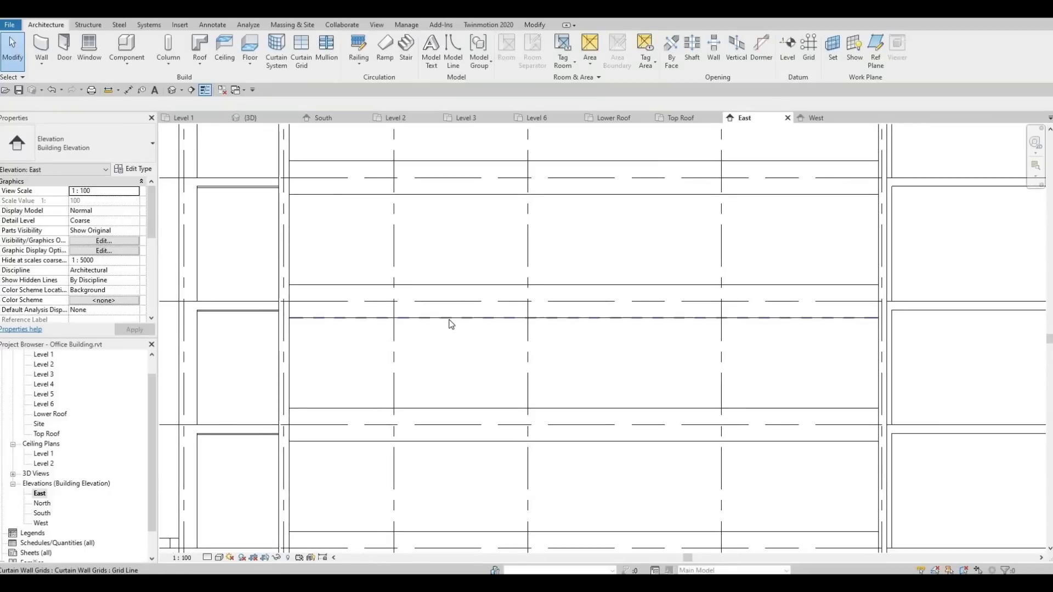
key(Tab)
key(Tab)
click(448, 321)
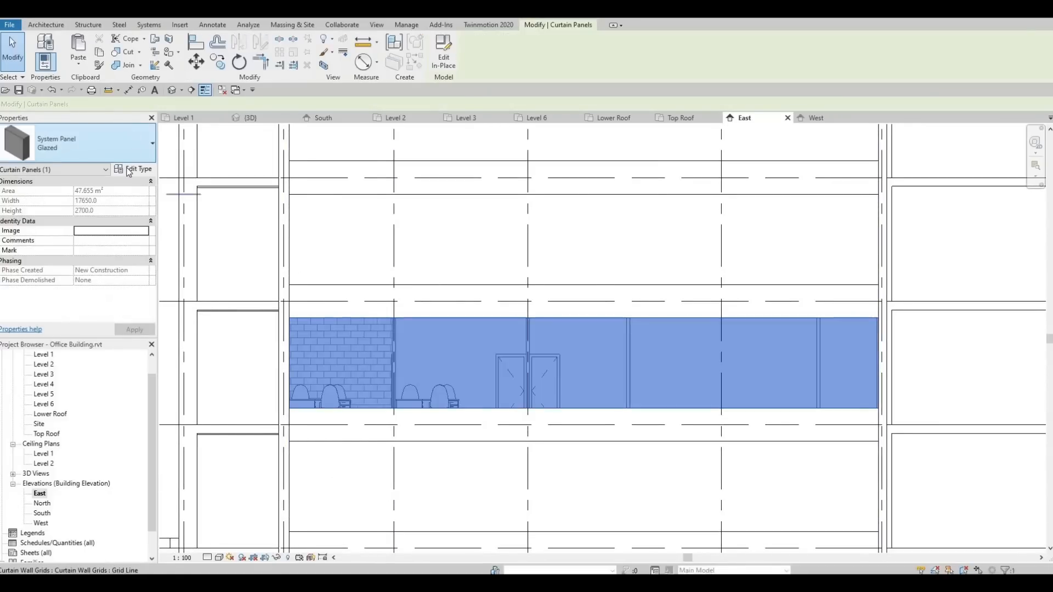
click(135, 140)
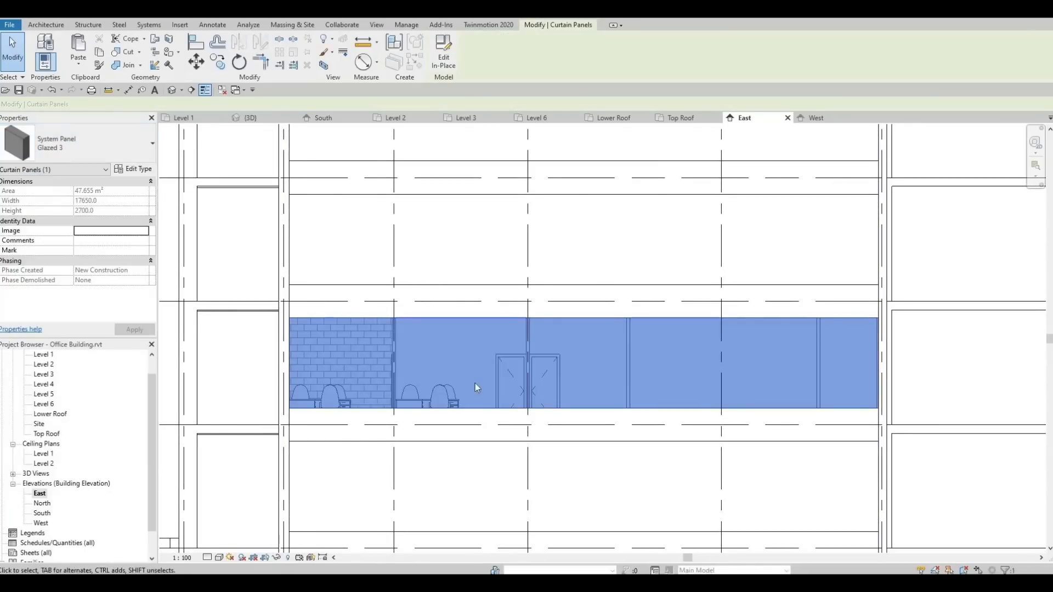
Assign the Glazed 3 type to the fifth tall curtain panel from the top, between Level 2 and Level 3.
key(Escape)
middle_drag(470, 318, 482, 328)
key(Tab)
key(Tab)
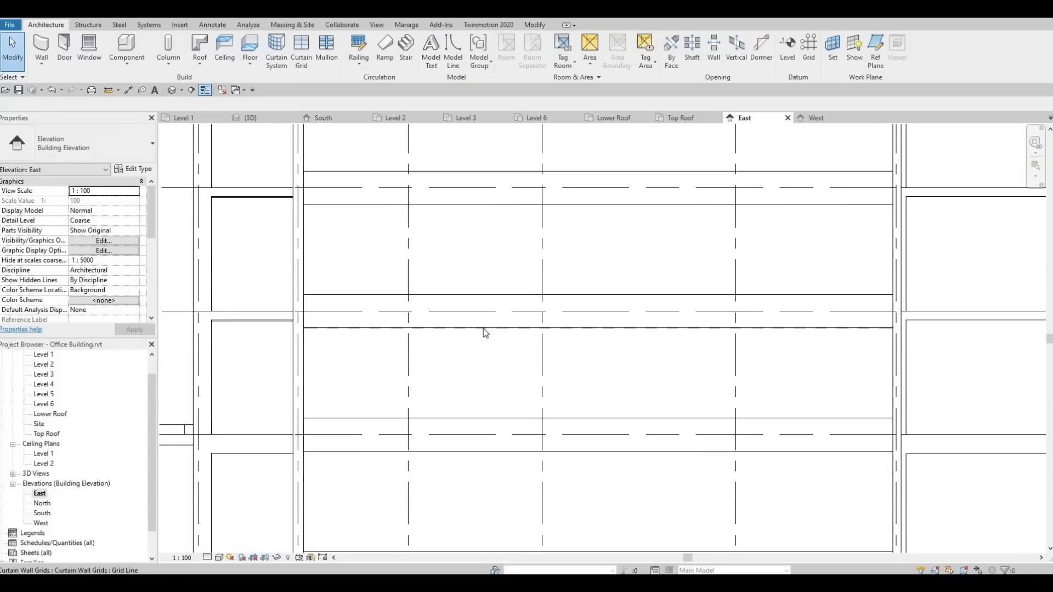
click(483, 328)
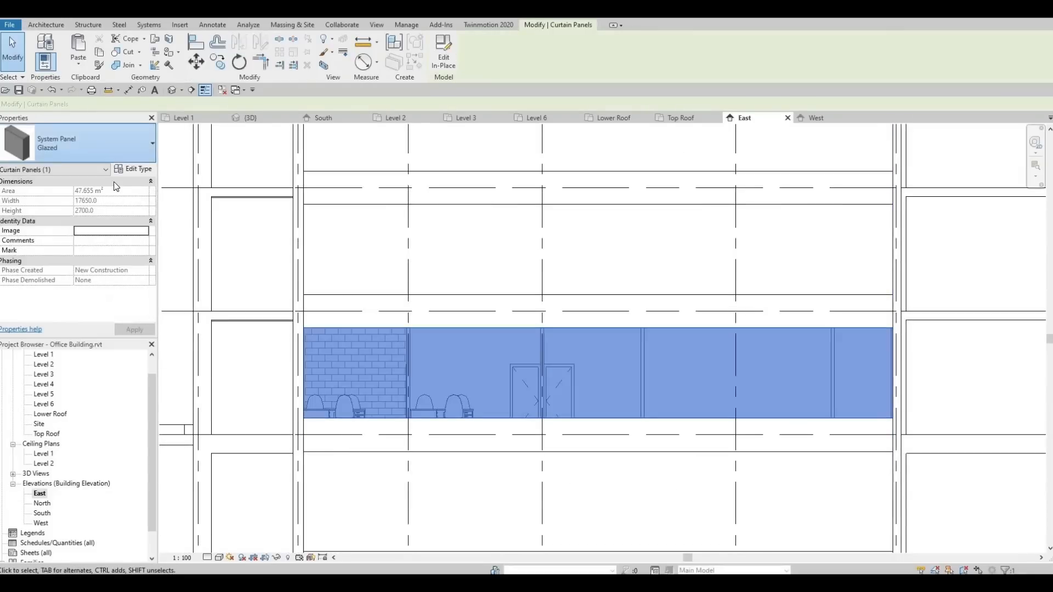
click(114, 141)
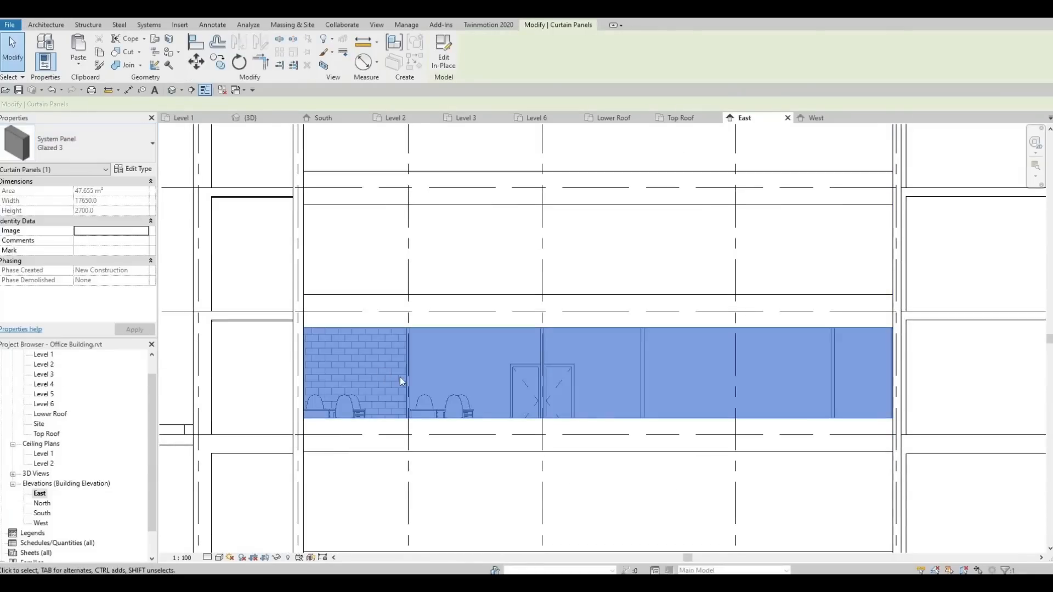
key(Escape)
Change the lowest tall curtain panel, just above Level 1, to the Glazed 3 type and check its assigned type.
middle_drag(409, 452, 401, 310)
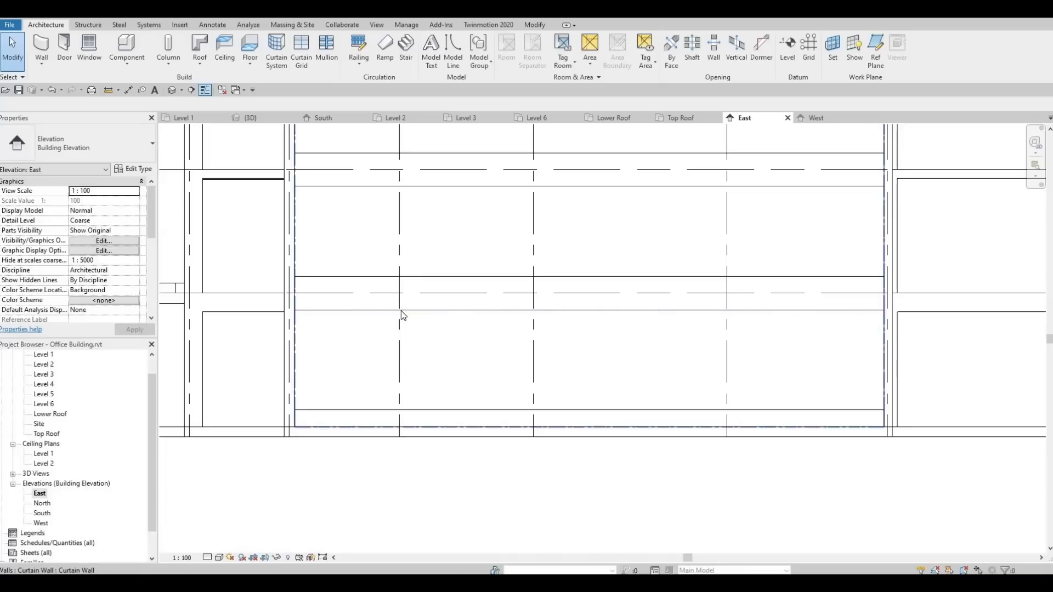
key(Tab)
click(401, 315)
click(110, 142)
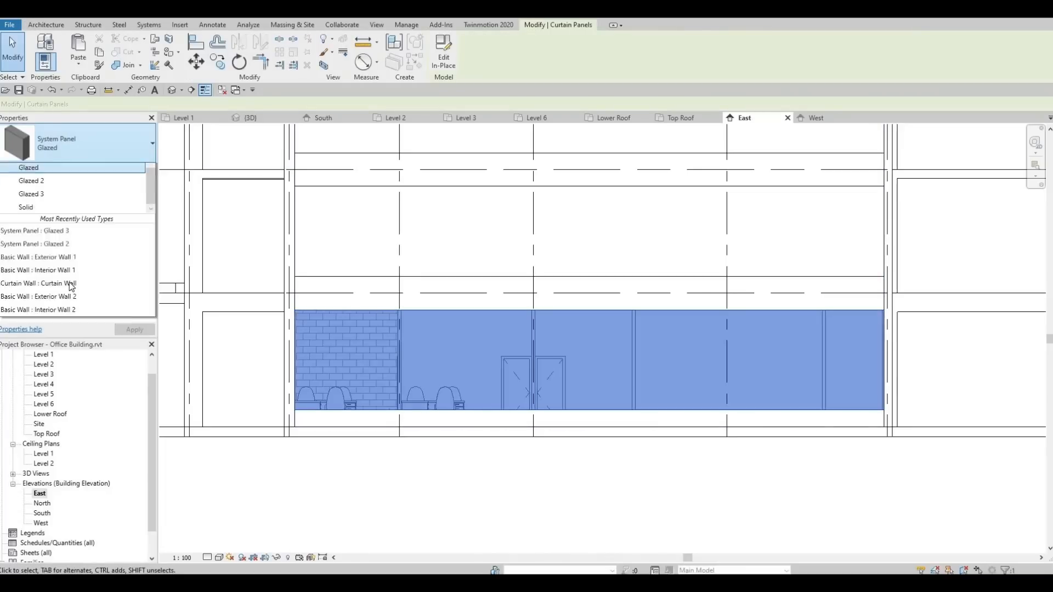
click(51, 336)
key(Escape)
scroll(430, 269, down, 5)
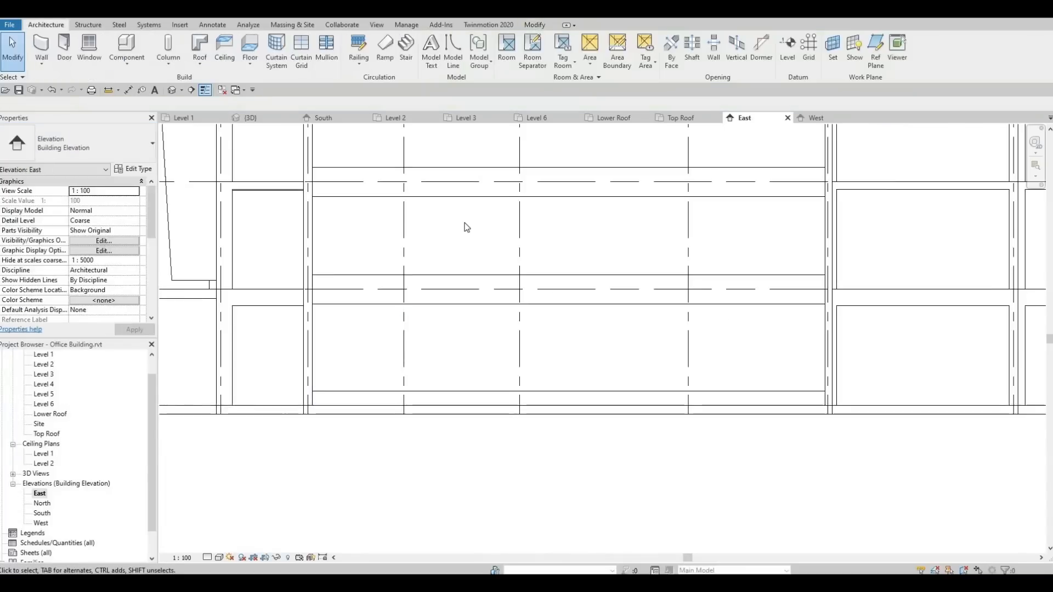
middle_drag(442, 315, 423, 385)
key(Tab)
key(Tab)
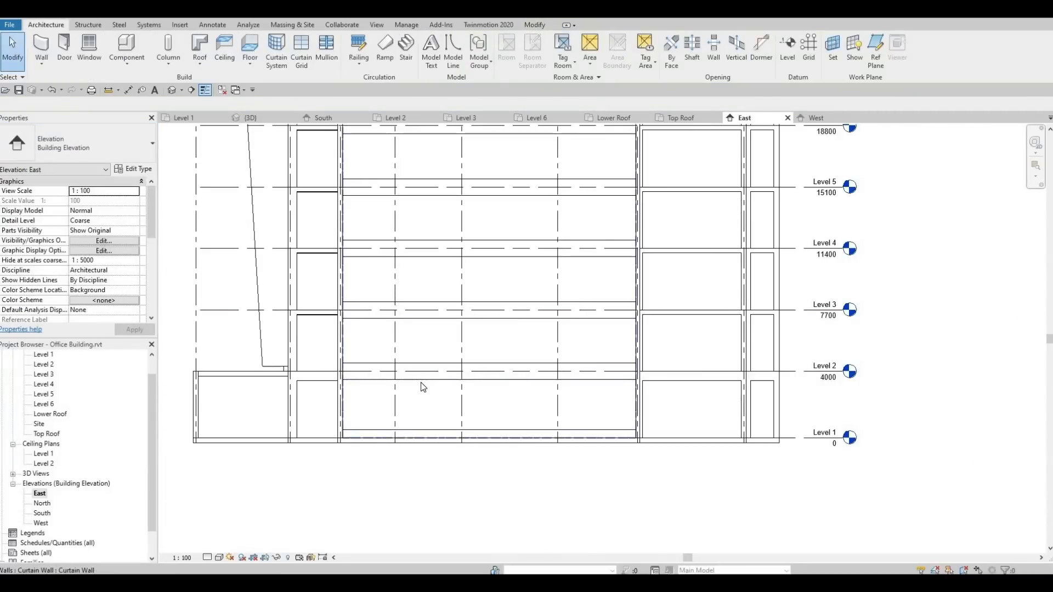
click(421, 383)
key(Escape)
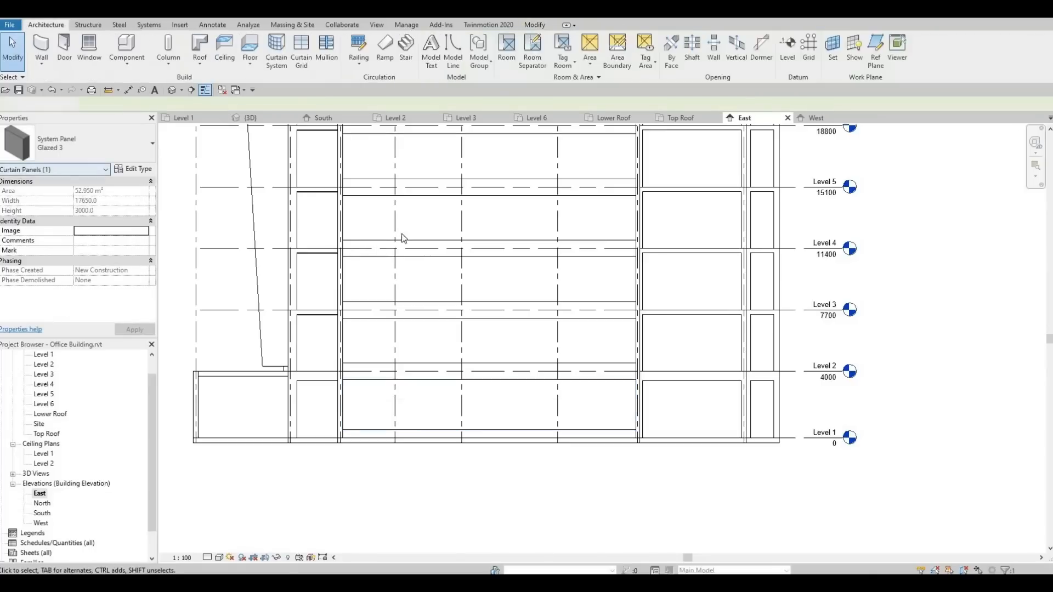
Divide the east curtain wall into four equal bays with full-height vertical grid lines at the panel midpoints.
scroll(402, 233, down, 3)
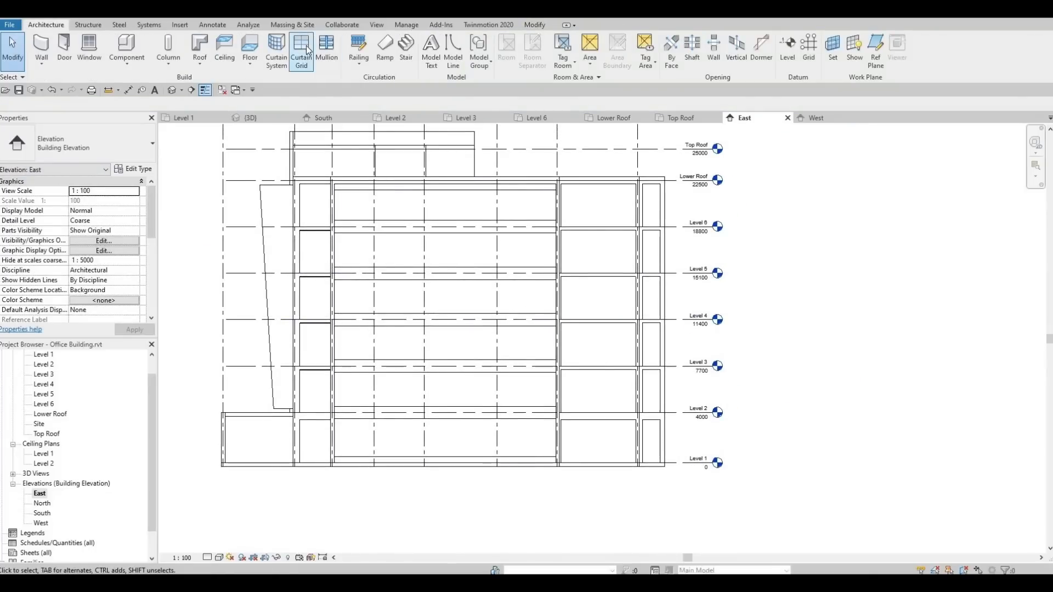
click(307, 50)
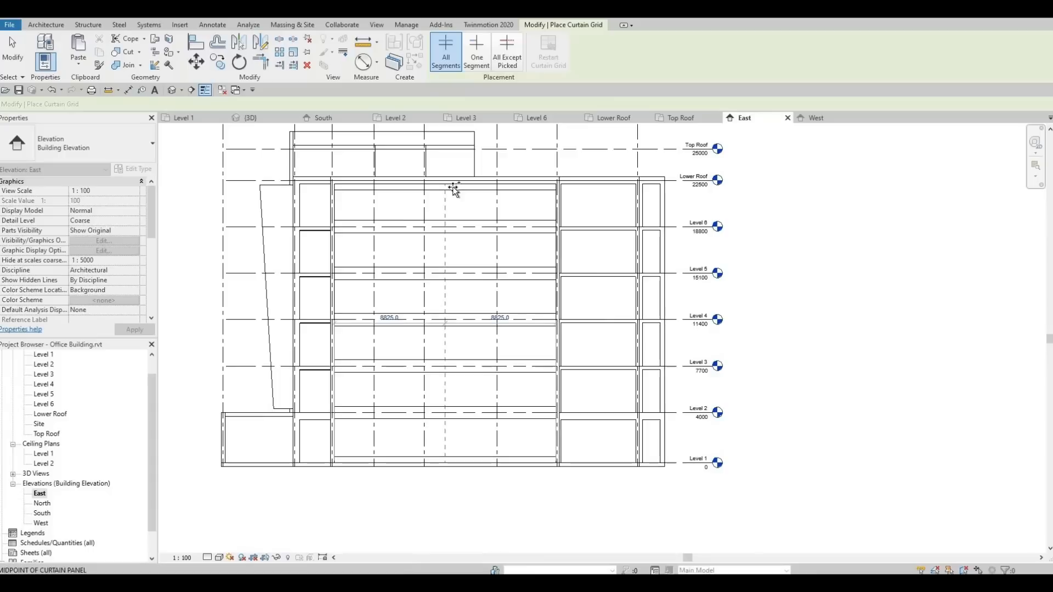
scroll(452, 187, up, 2)
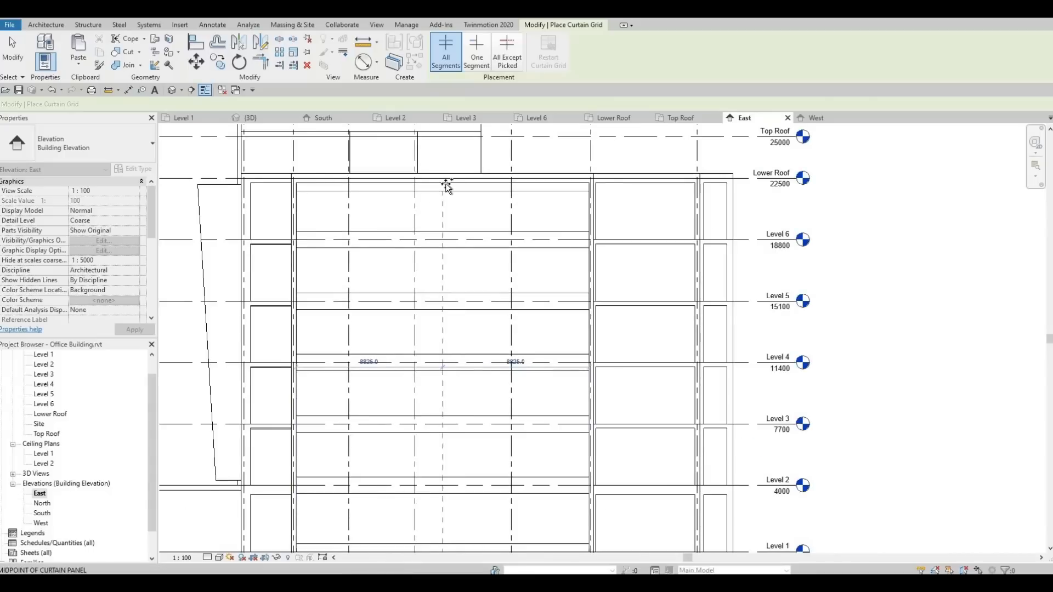
click(447, 185)
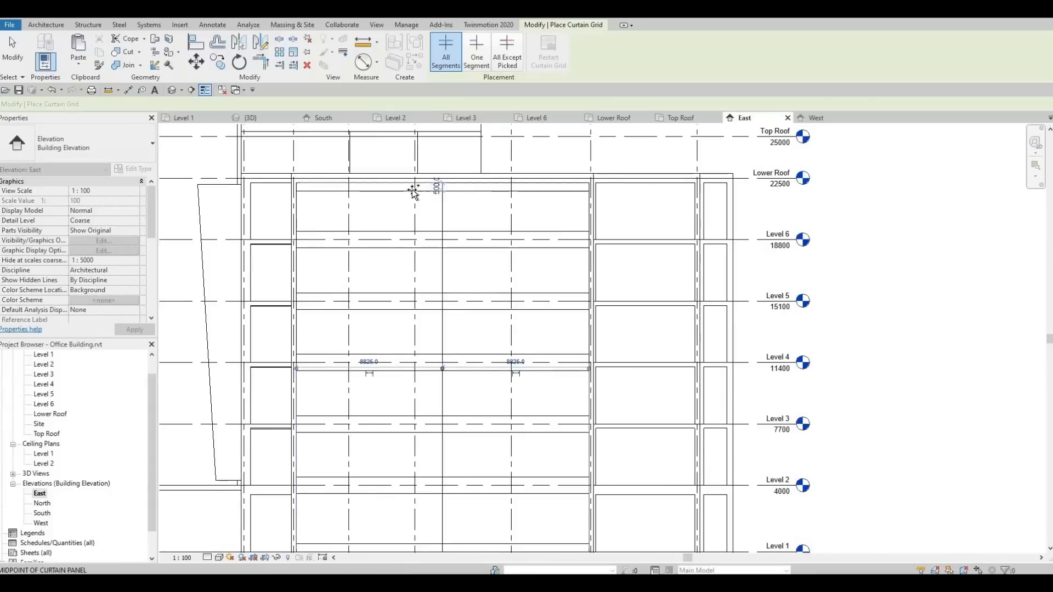
click(368, 185)
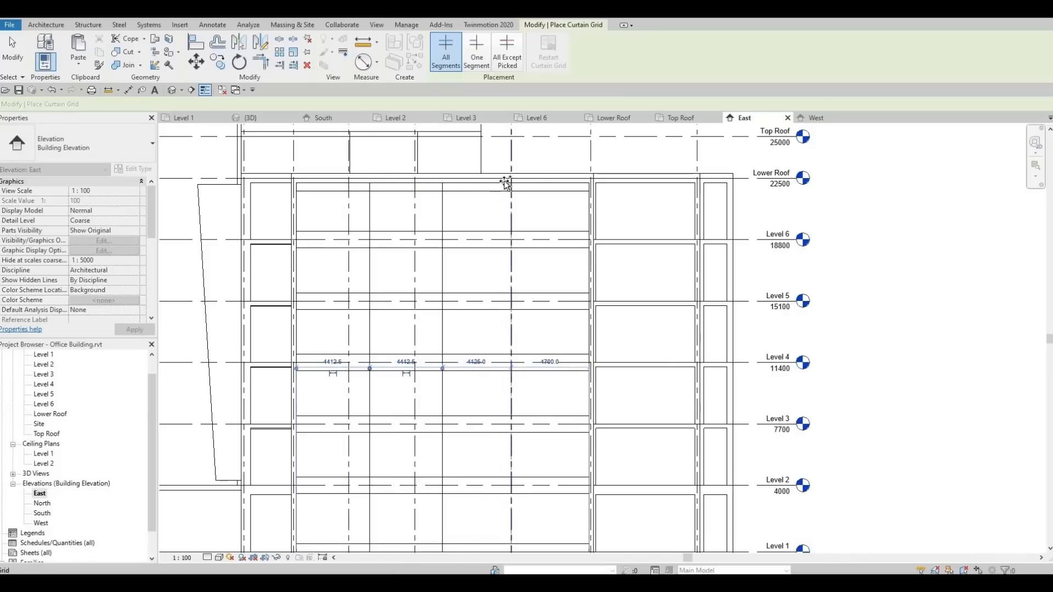
scroll(516, 181, up, 1)
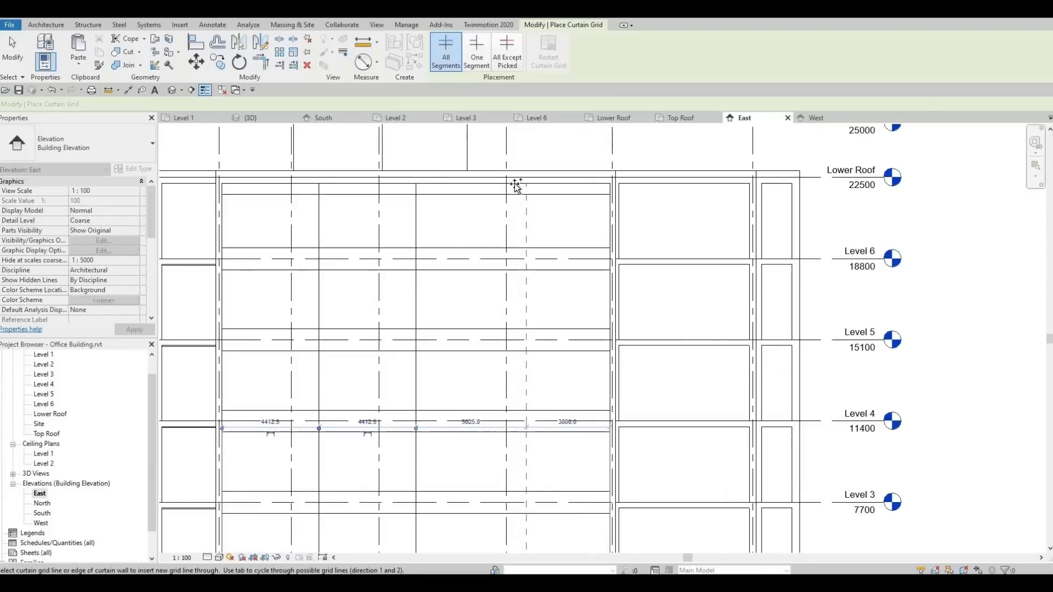
scroll(501, 184, up, 1)
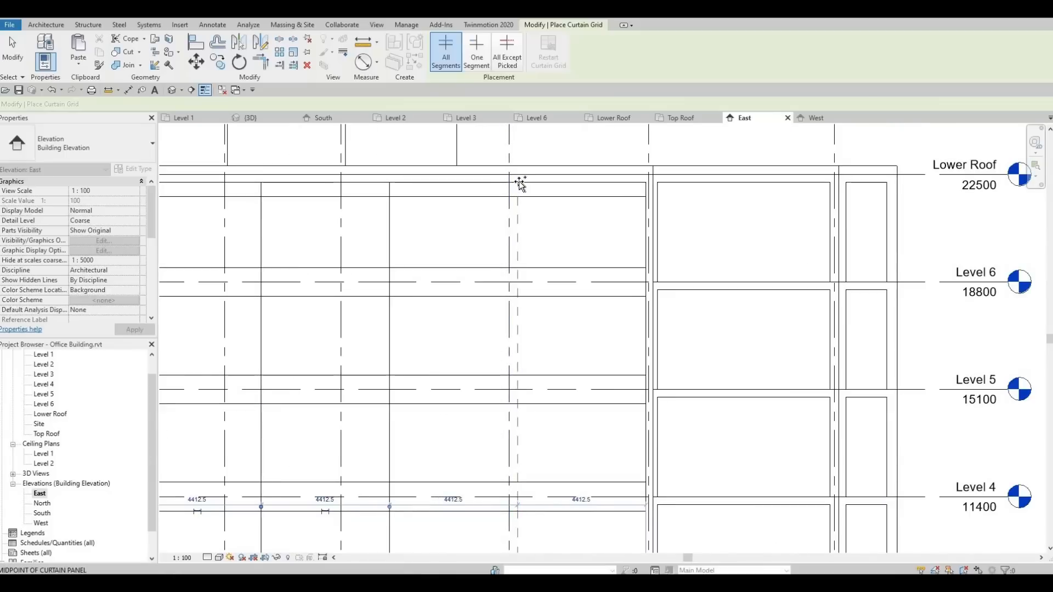
click(518, 181)
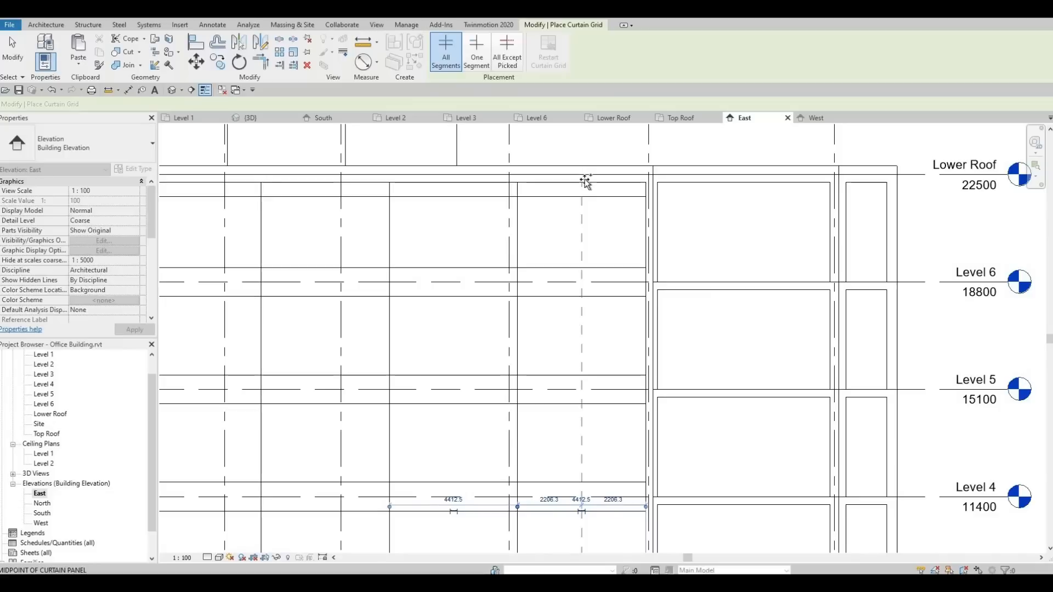
Halve each of the four curtain wall bays with another full-height vertical grid line at its midpoint.
click(583, 180)
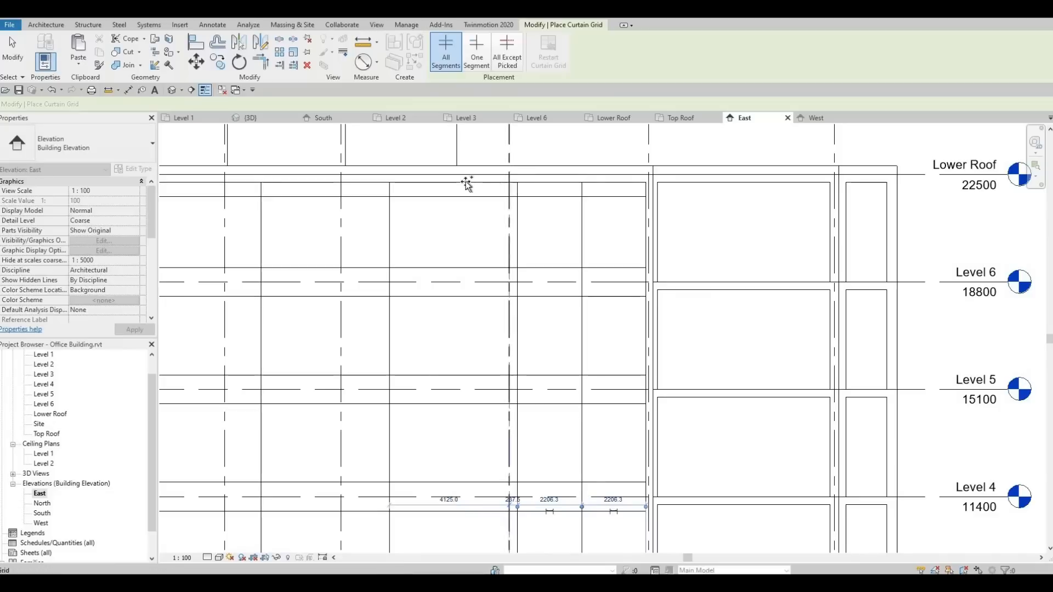
click(449, 185)
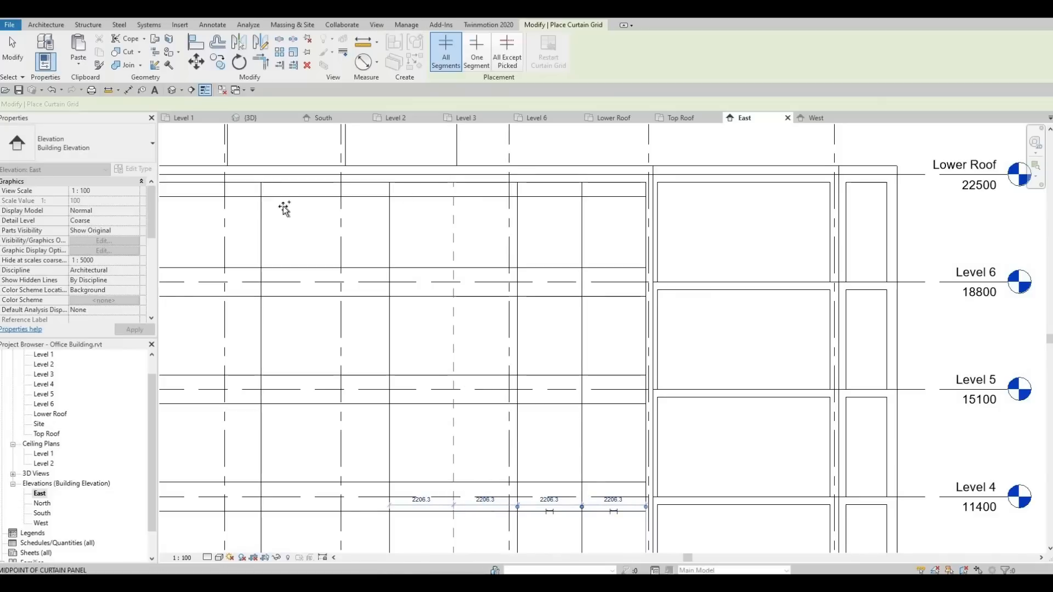
middle_drag(390, 214, 475, 211)
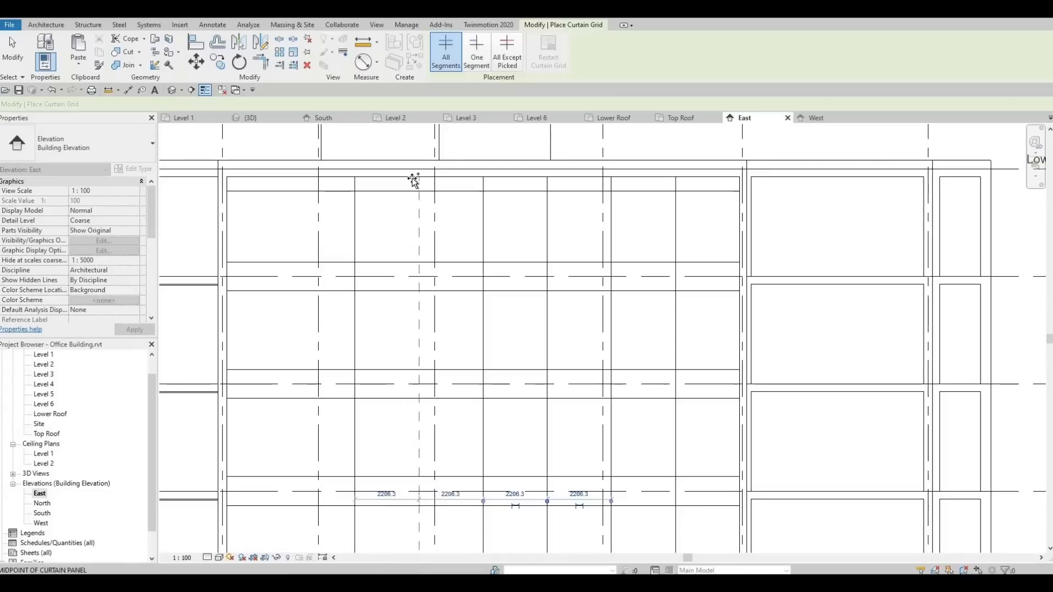
click(413, 178)
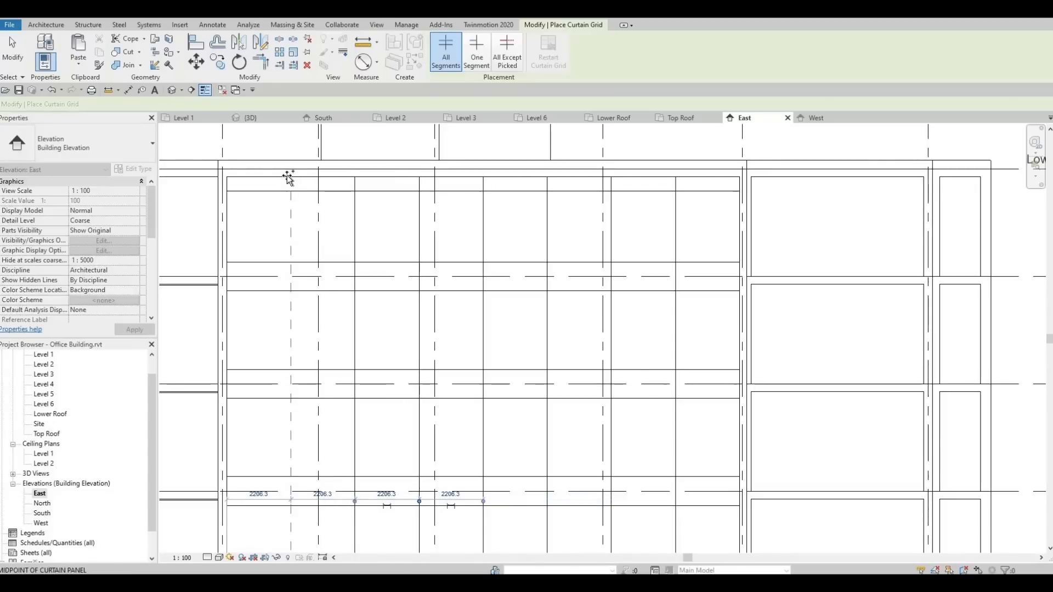
click(276, 250)
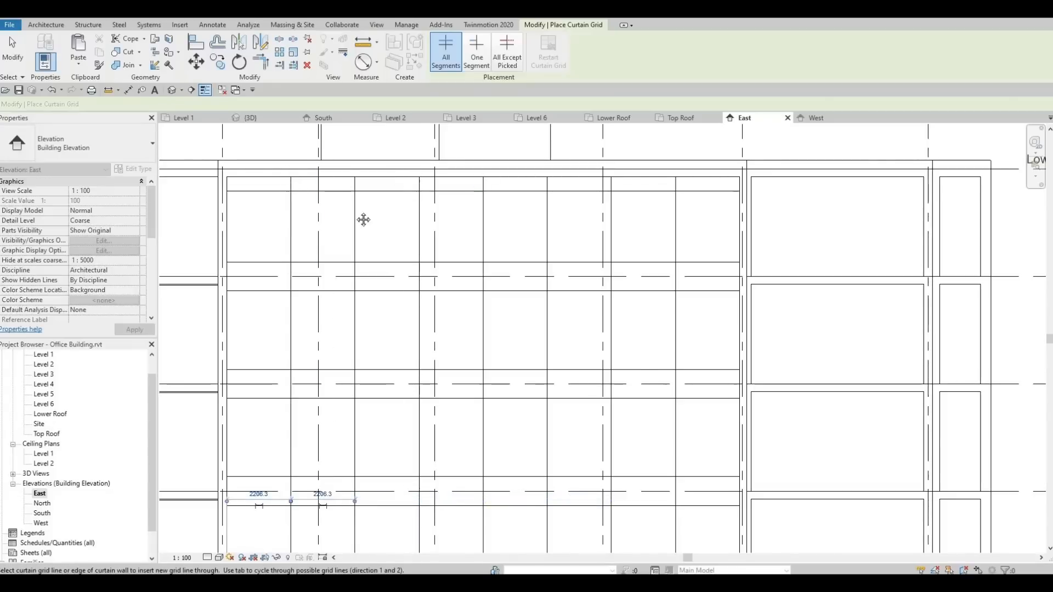
scroll(360, 212, down, 3)
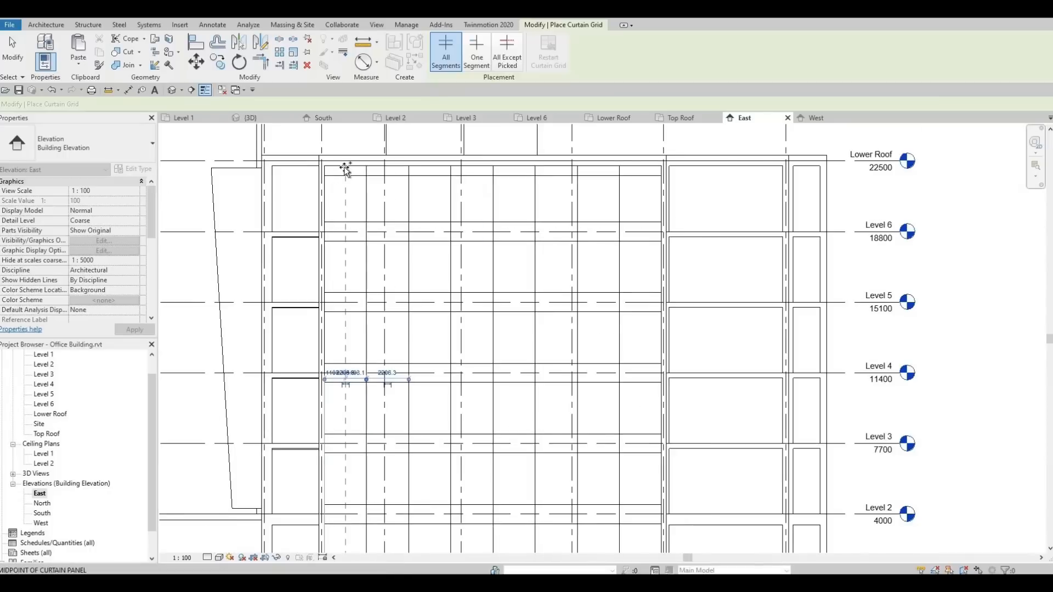
scroll(345, 170, up, 2)
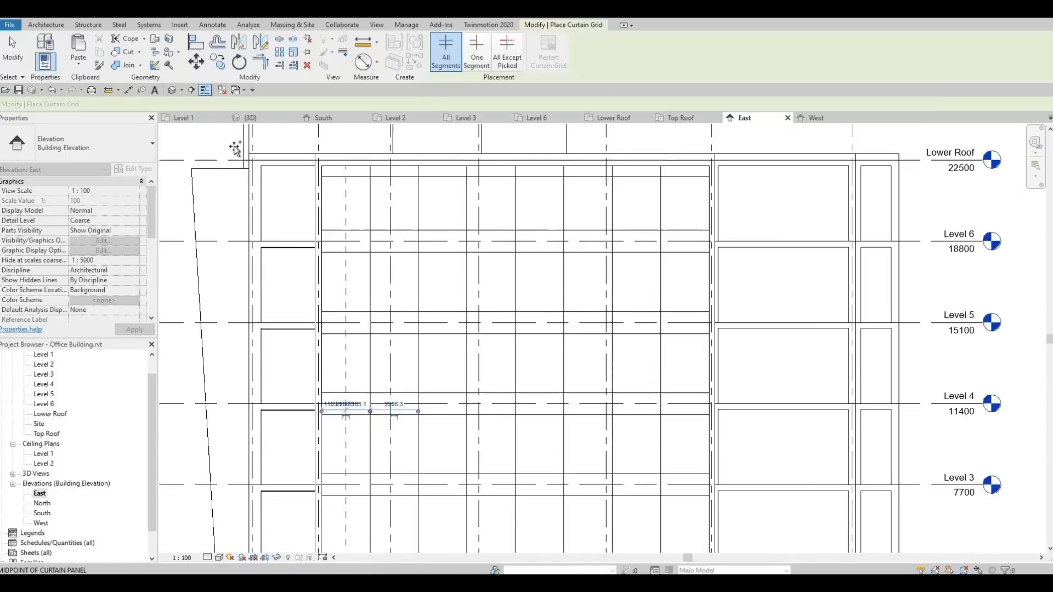
In the 3D view, place 50mm x 150mm Rectangular Mullions on all grid lines of the east curtain wall.
click(248, 117)
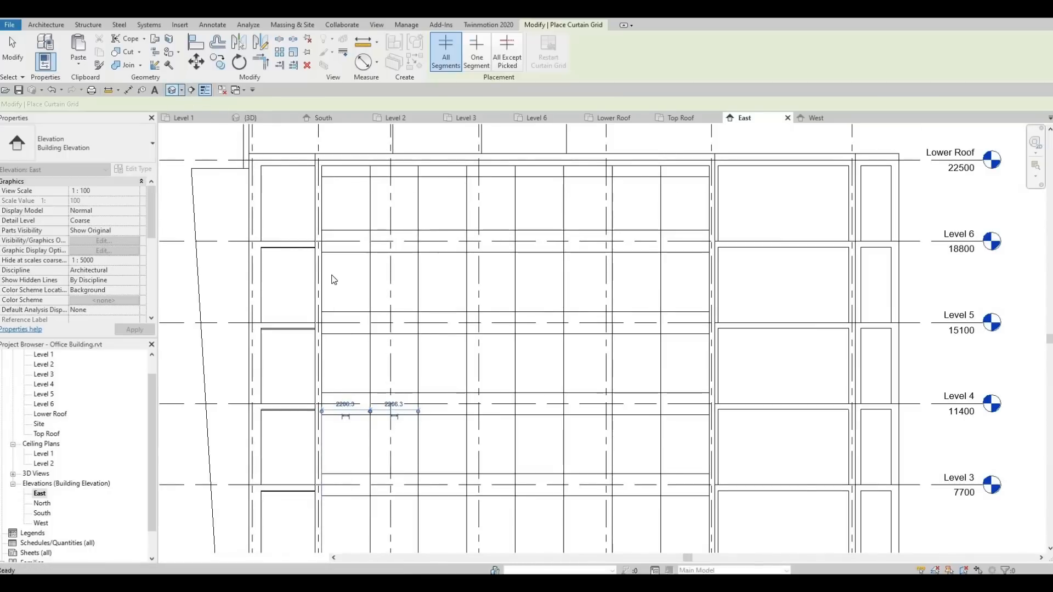
shift+middle_drag(343, 249, 571, 409)
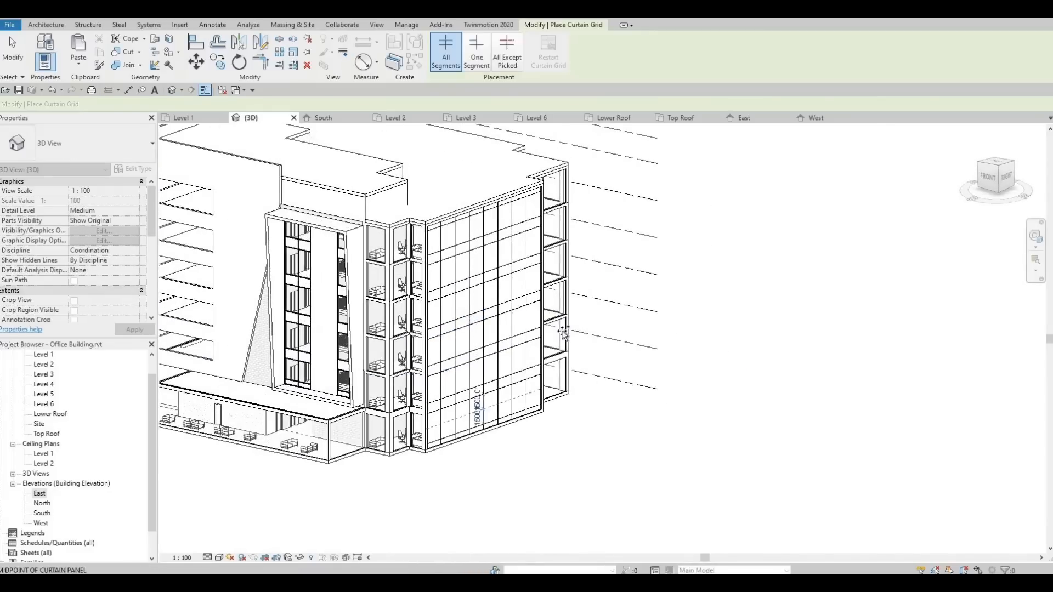
scroll(538, 271, up, 2)
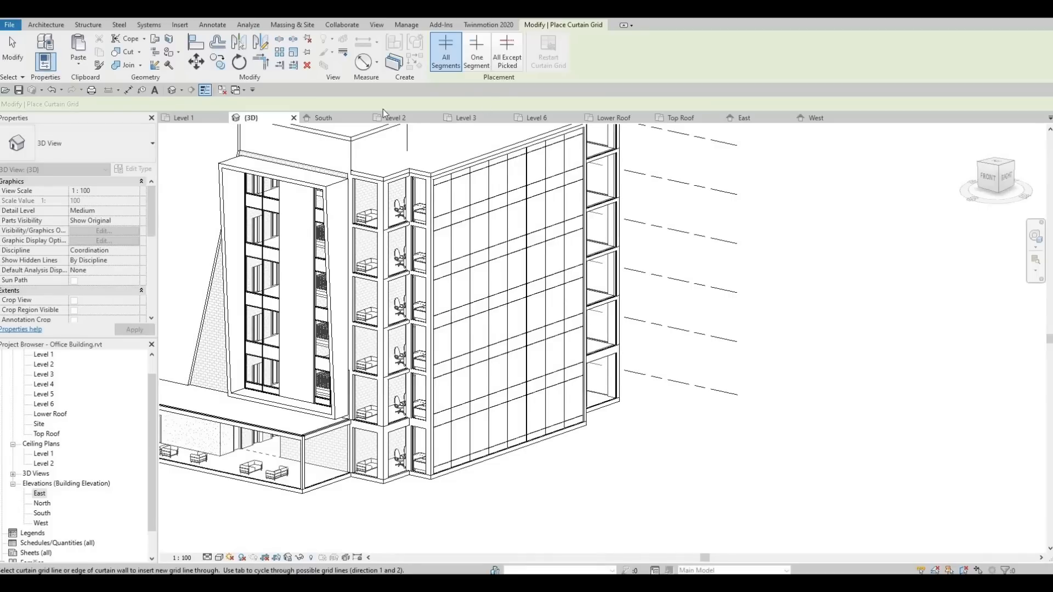
click(60, 26)
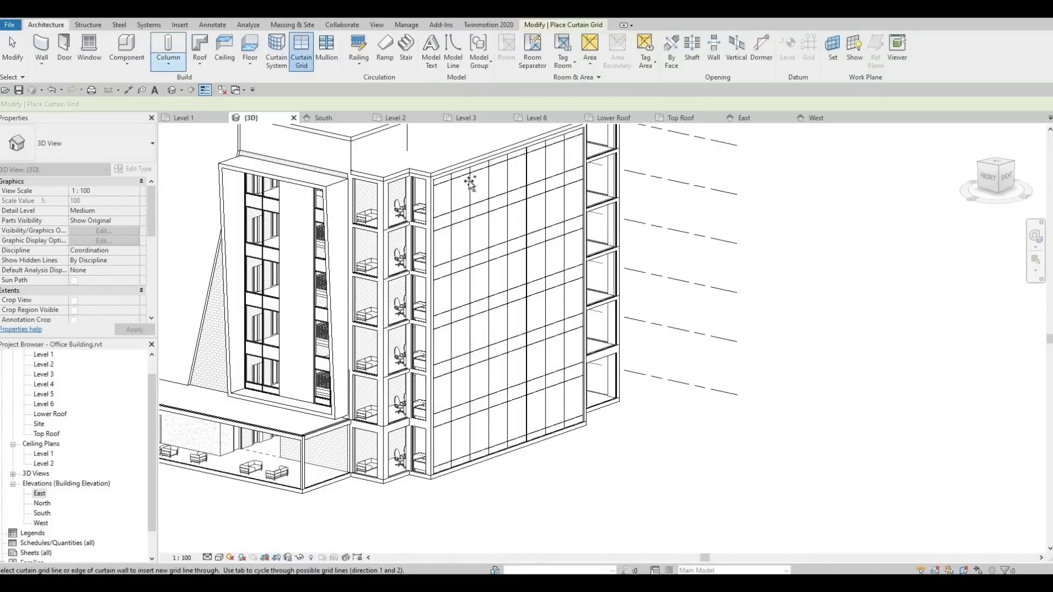
click(329, 55)
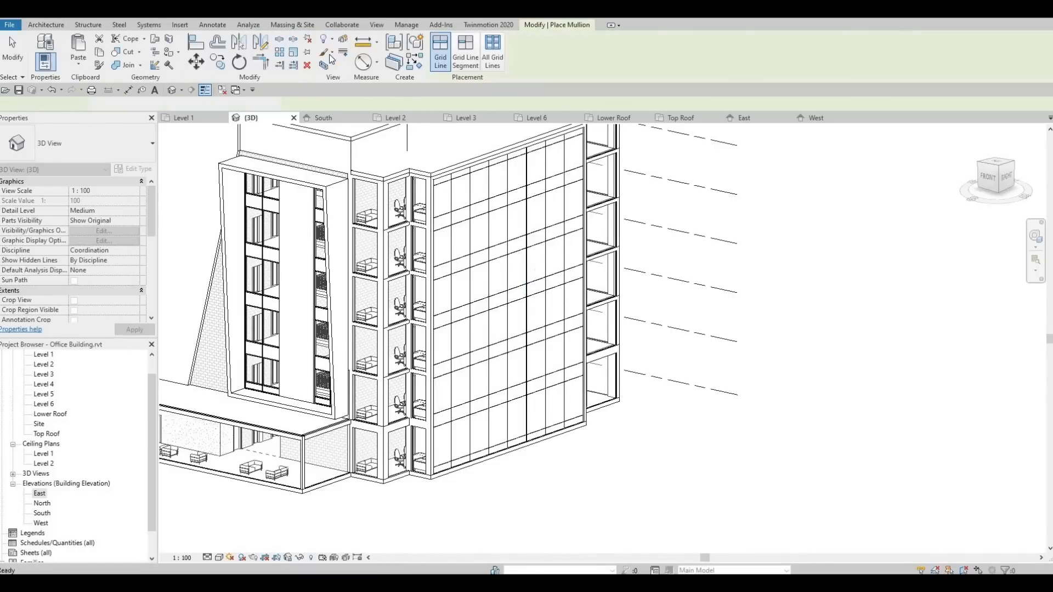
click(495, 56)
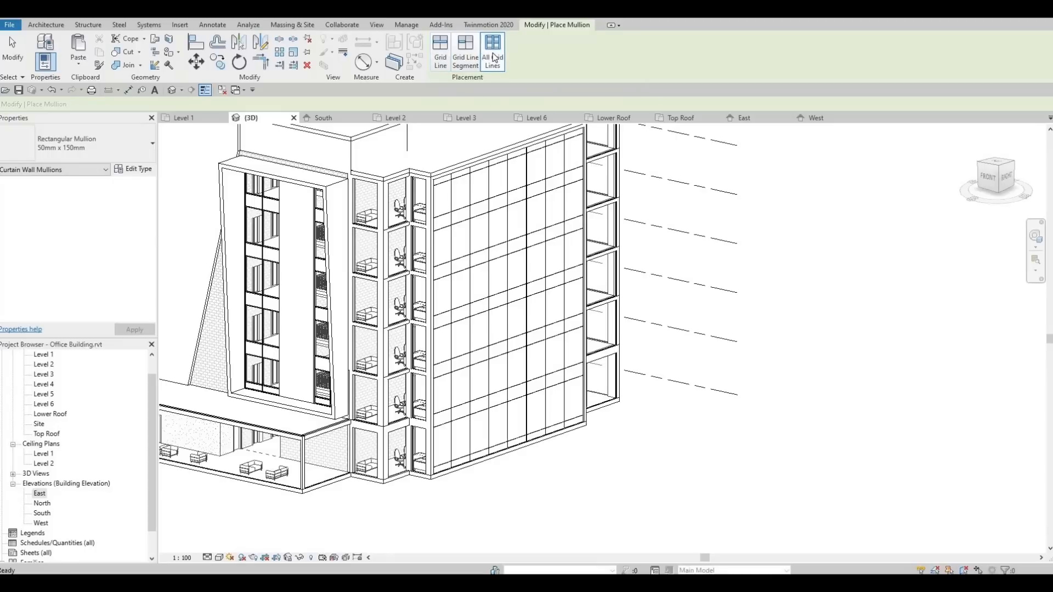
click(471, 197)
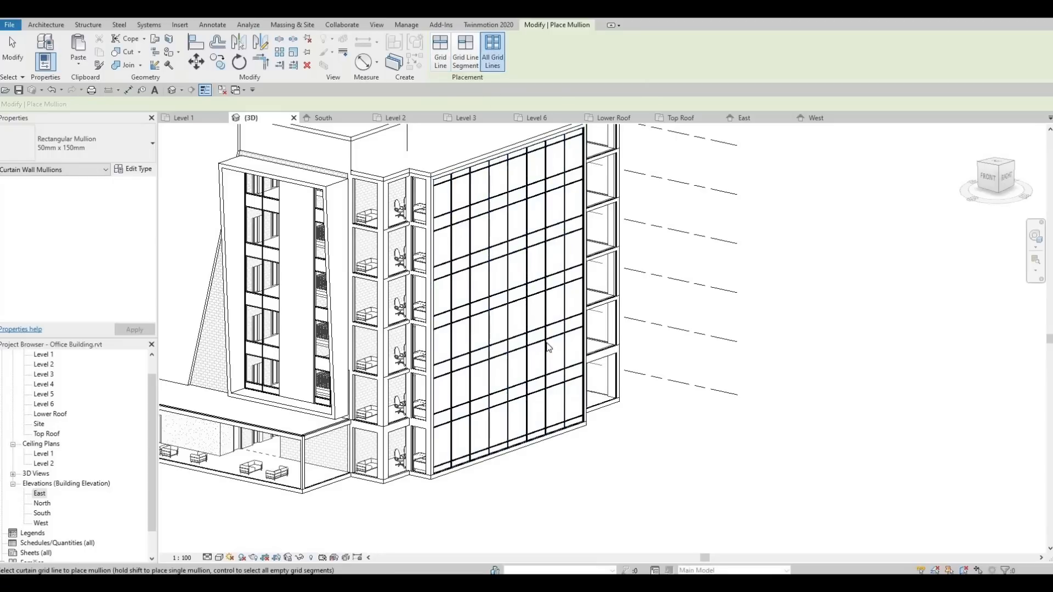
key(Escape)
Switch the 3D view to the Consistent Colors visual style and look over the east curtain wall.
middle_drag(576, 287, 587, 218)
shift+middle_drag(386, 305, 219, 558)
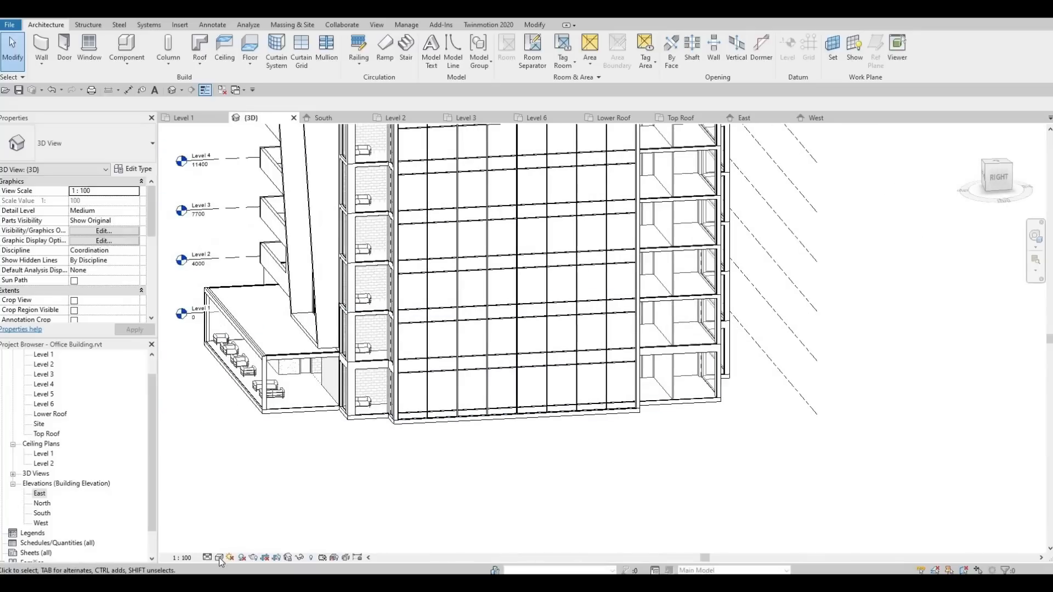
click(219, 558)
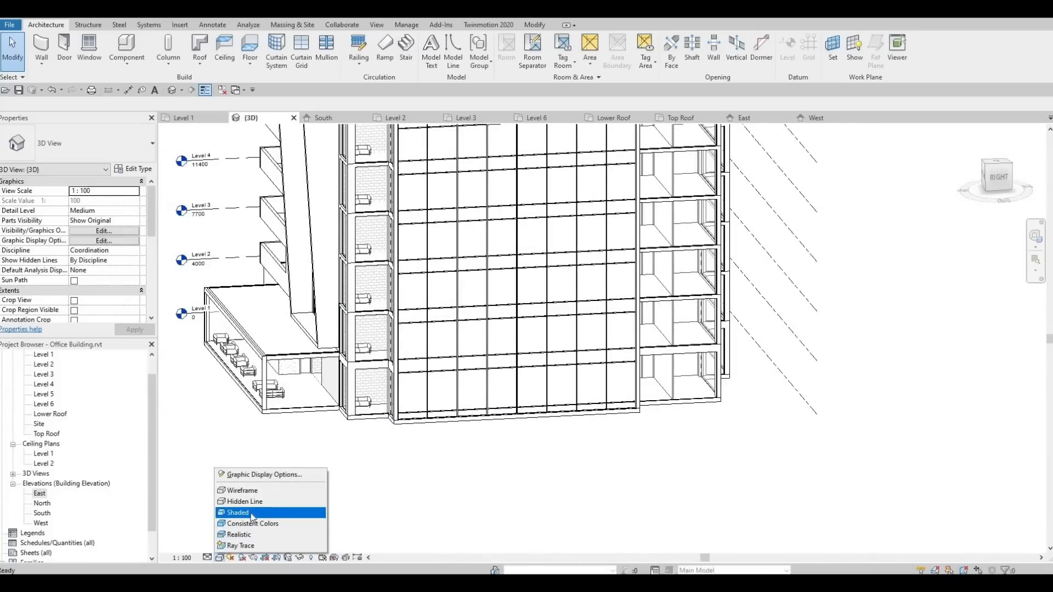
click(247, 524)
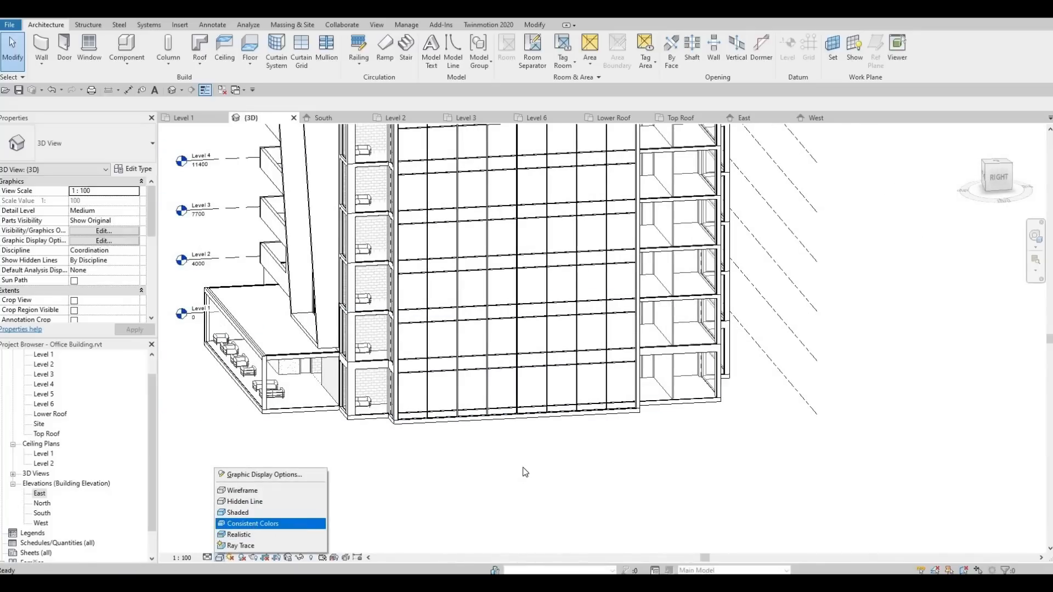
shift+middle_drag(550, 423, 498, 451)
shift+middle_drag(637, 400, 461, 433)
middle_drag(463, 369, 433, 403)
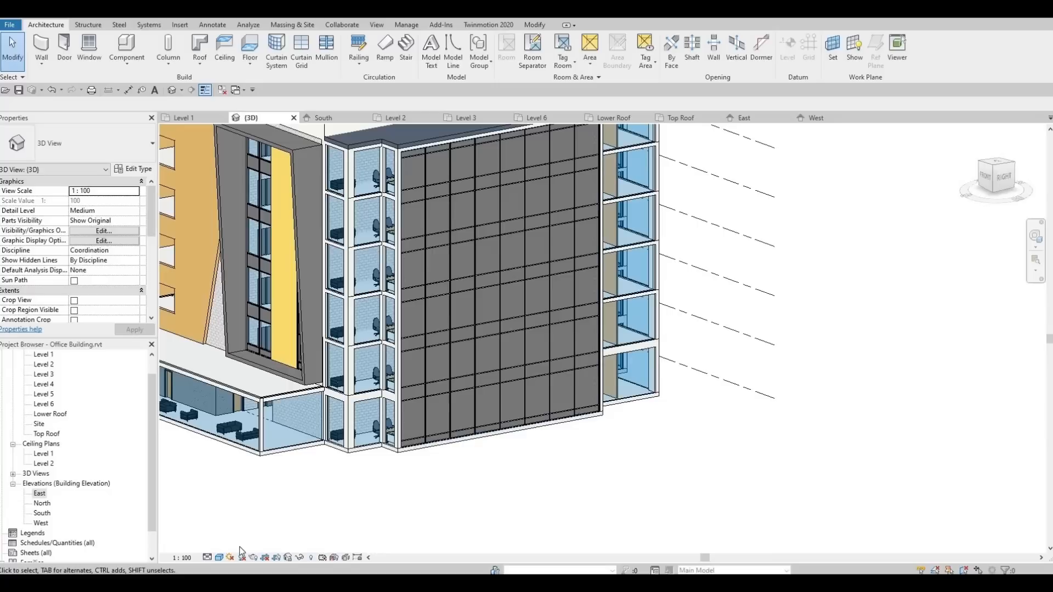
Switch the 3D view to the Realistic visual style and examine the east curtain wall's glazing from several sides.
click(220, 557)
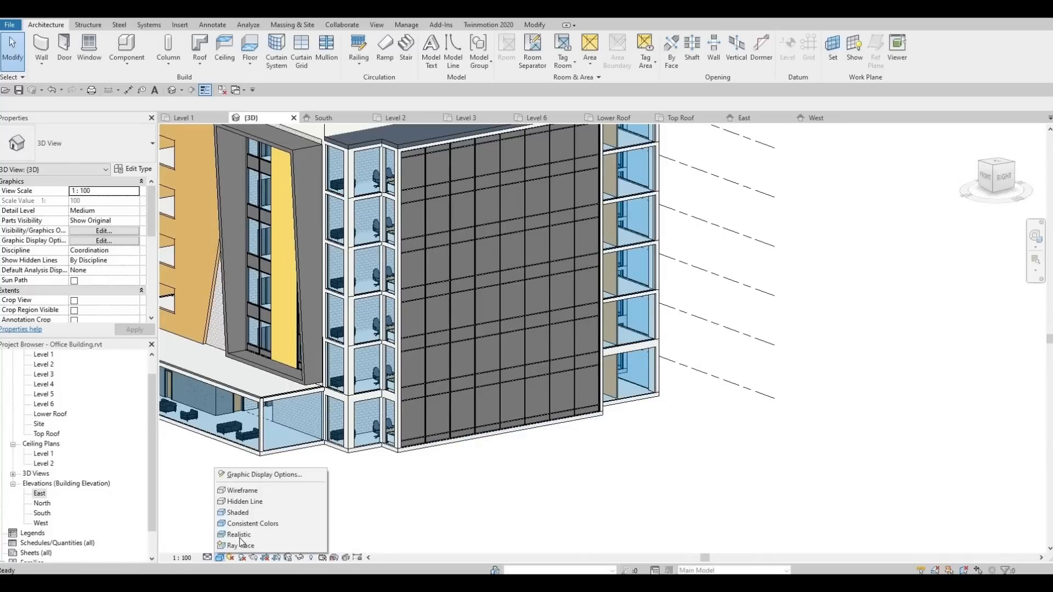
click(278, 539)
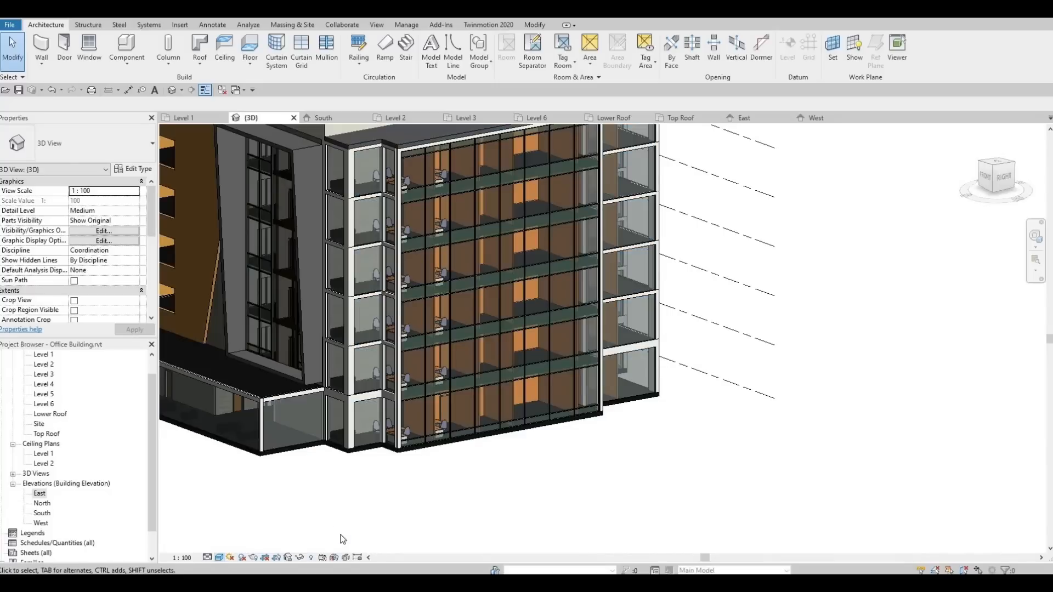
scroll(451, 454, up, 2)
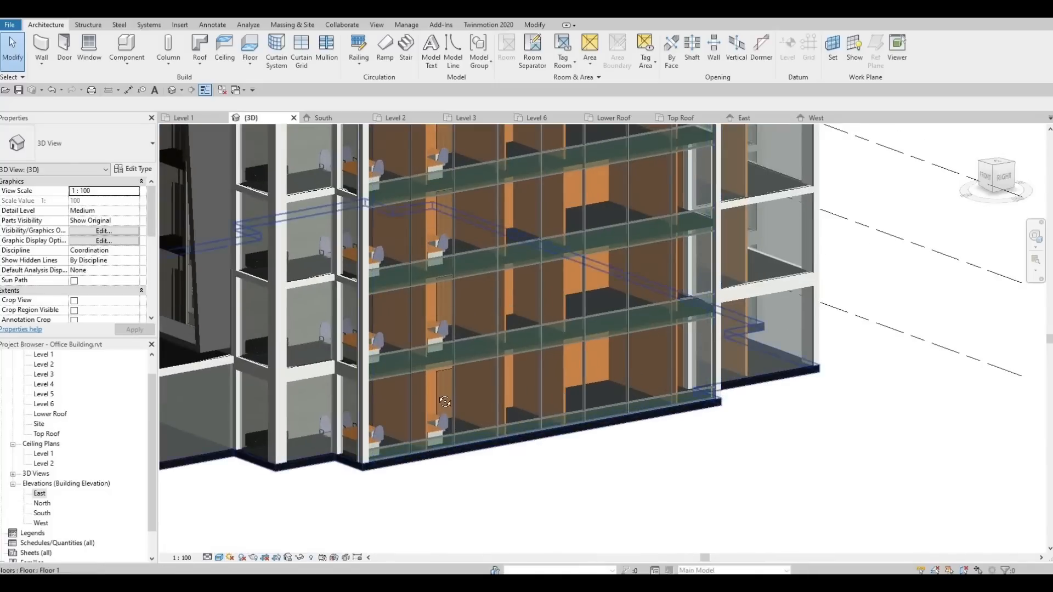
shift+middle_drag(452, 454, 279, 400)
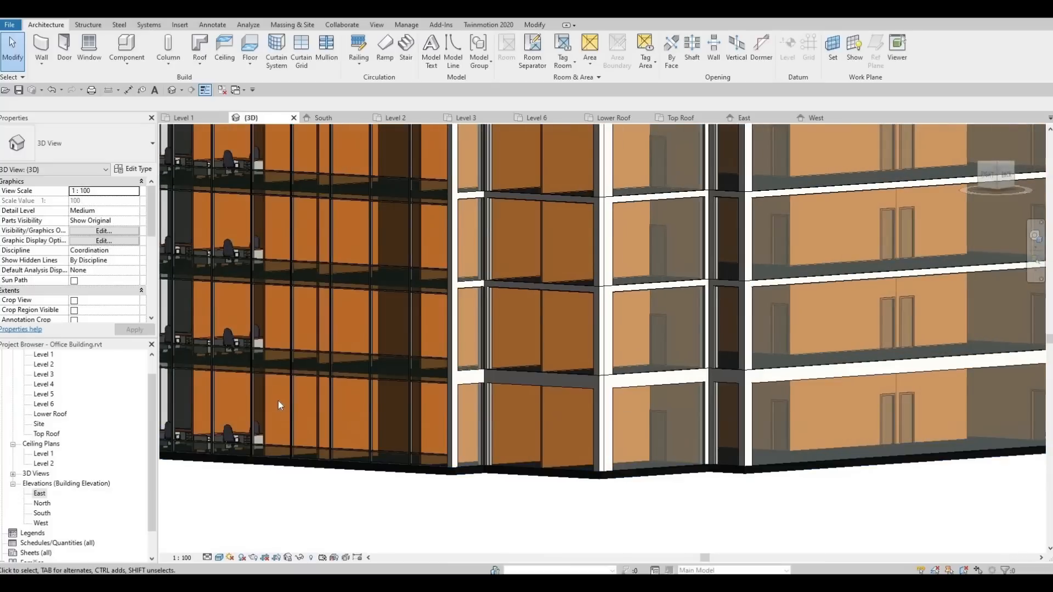
scroll(279, 400, down, 2)
middle_drag(349, 410, 575, 462)
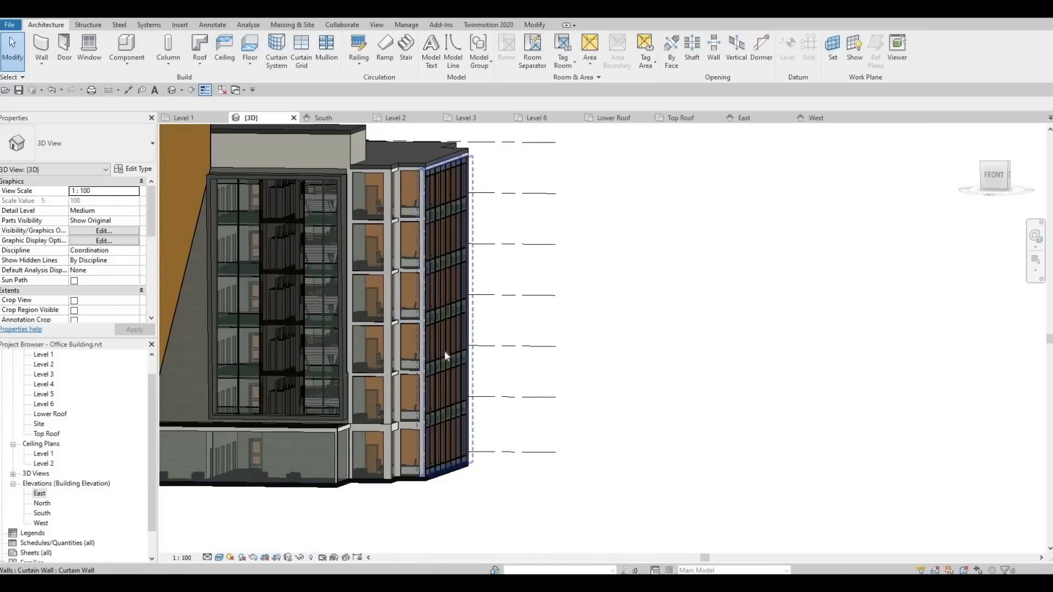
shift+middle_drag(417, 382, 370, 392)
shift+middle_drag(491, 365, 116, 513)
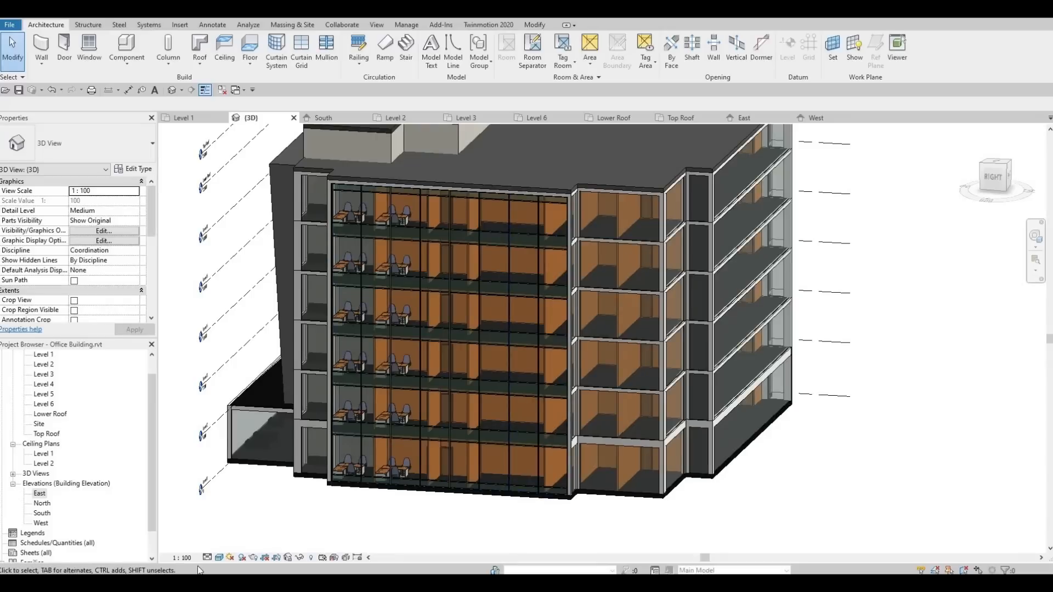
Return the 3D view to the Hidden Line visual style.
click(220, 558)
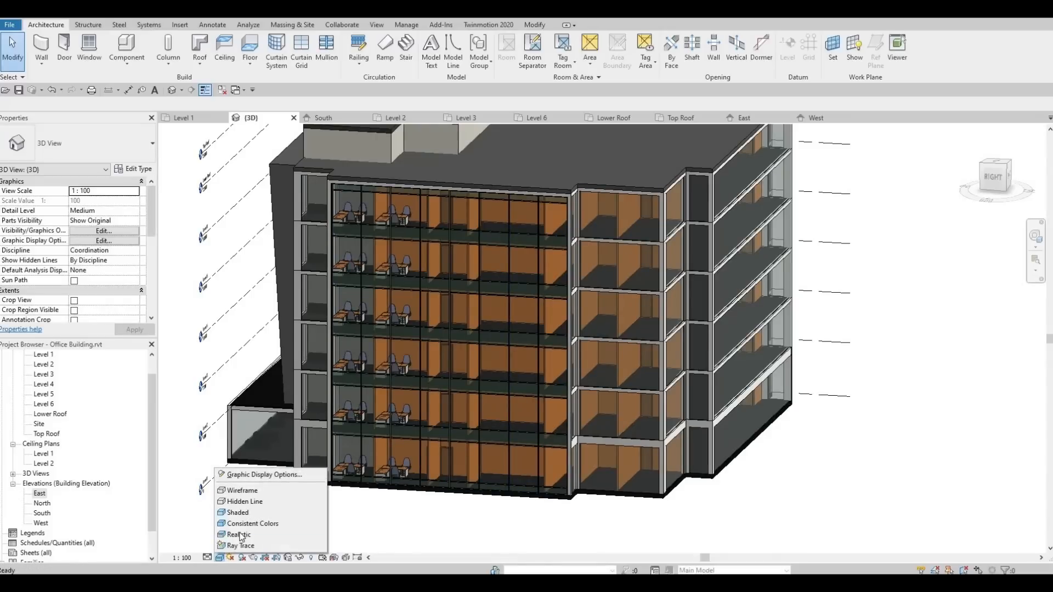
click(248, 501)
shift+middle_drag(318, 487, 368, 509)
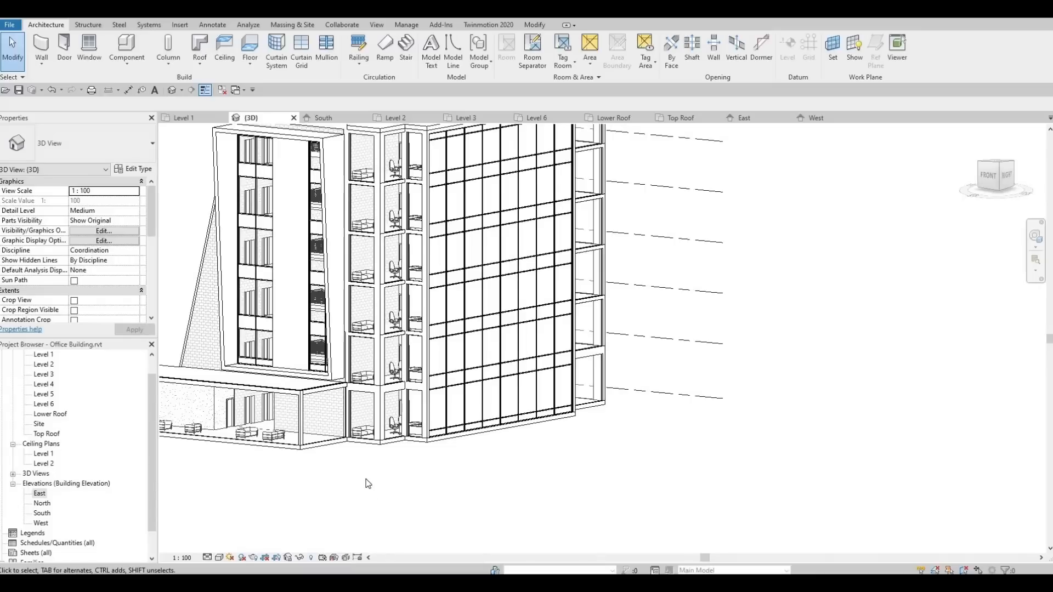
Examine the whole building in 3D from the back, east and front sides, comparing the divided curtain walls with the undivided ones.
scroll(486, 534, down, 3)
shift+middle_drag(493, 526, 565, 501)
middle_drag(392, 469, 559, 477)
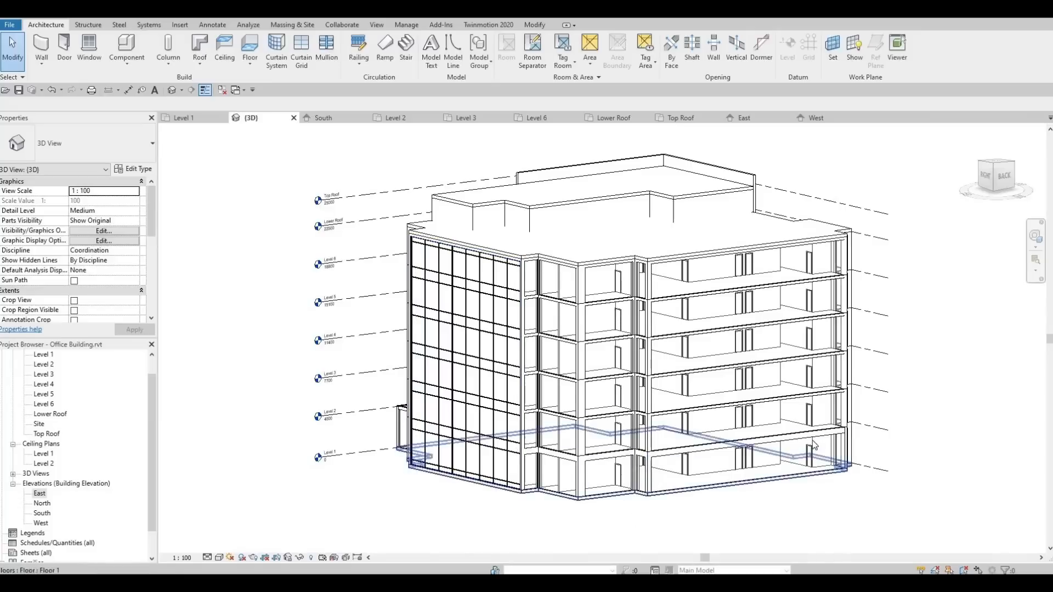
shift+middle_drag(708, 526, 545, 450)
shift+middle_drag(505, 510, 692, 486)
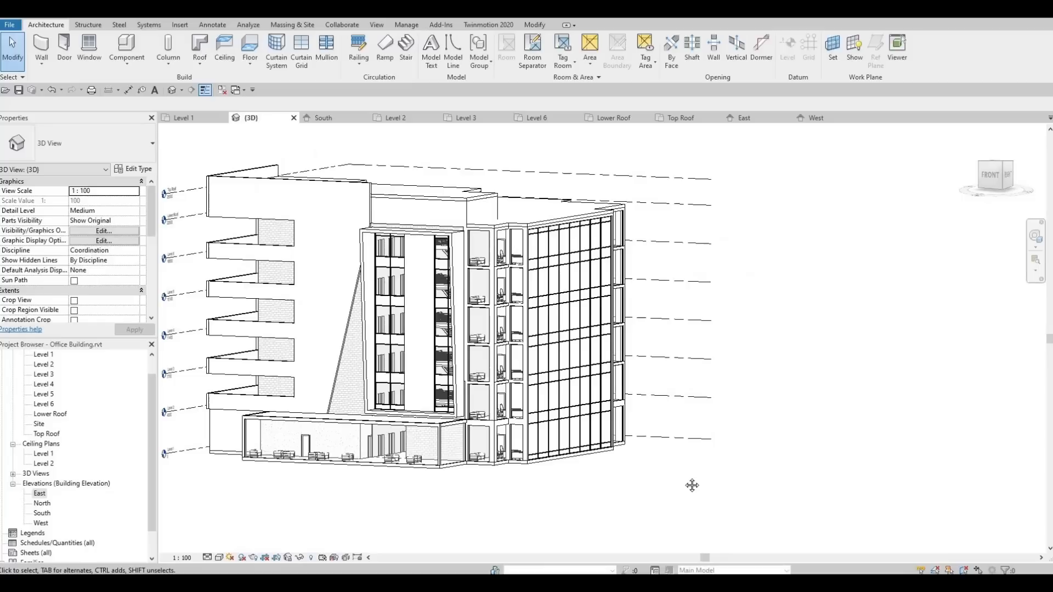
middle_drag(591, 450, 582, 472)
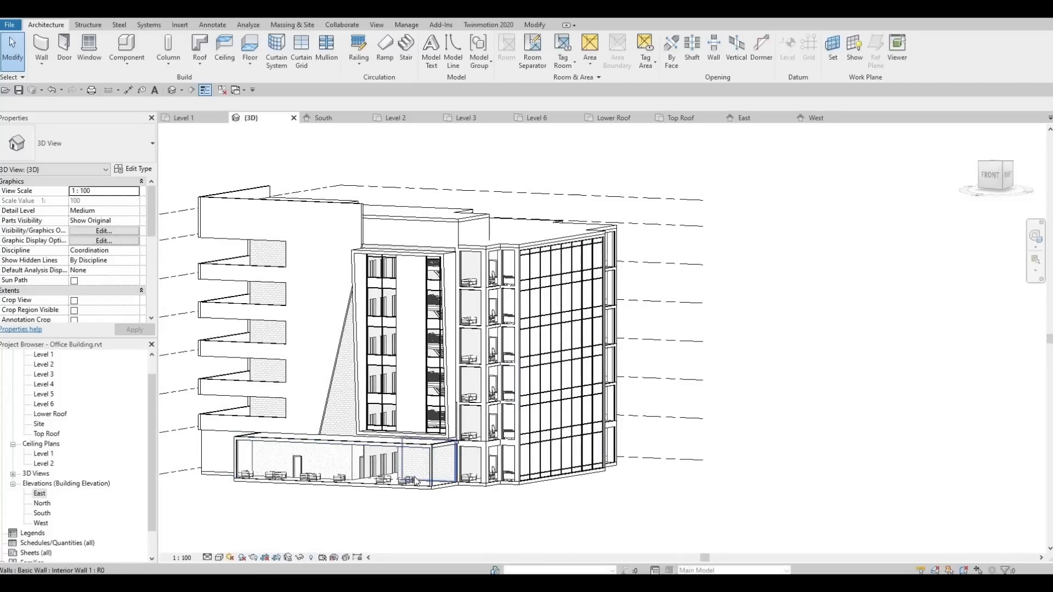
shift+middle_drag(416, 504, 459, 451)
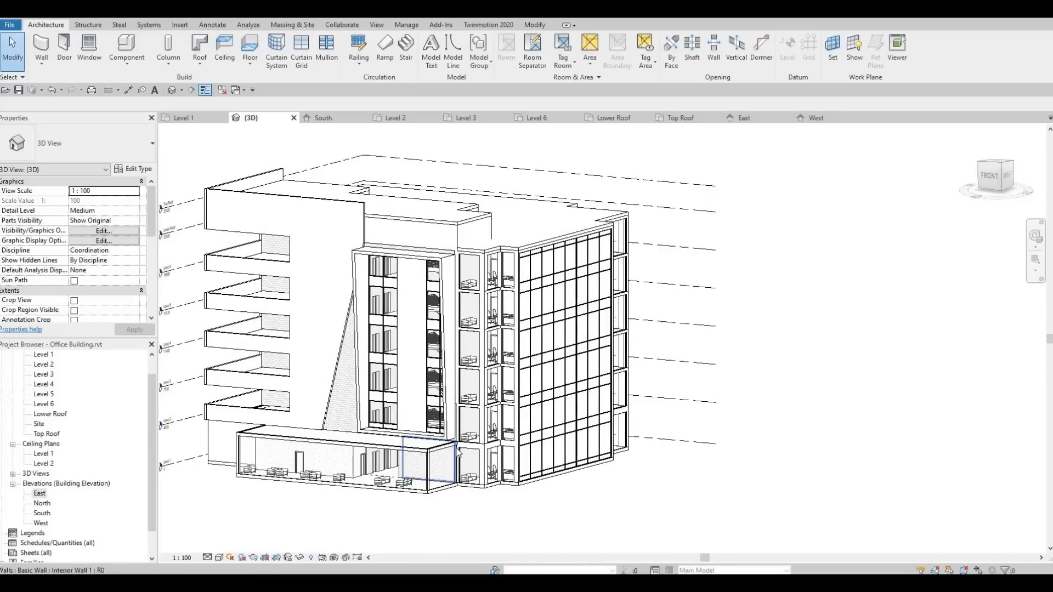
scroll(453, 452, up, 2)
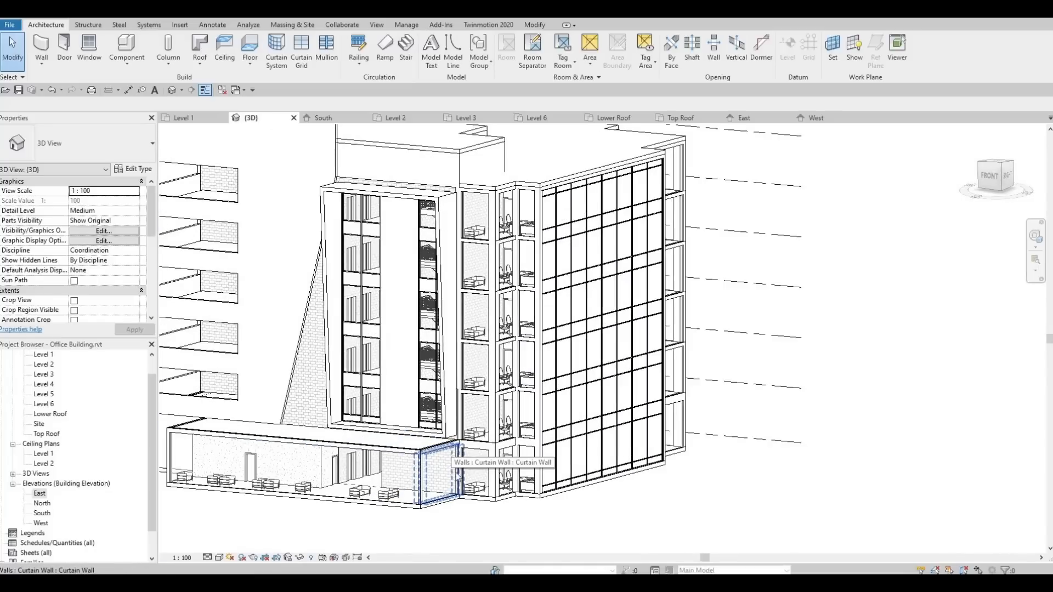
scroll(460, 509, up, 1)
scroll(461, 509, down, 5)
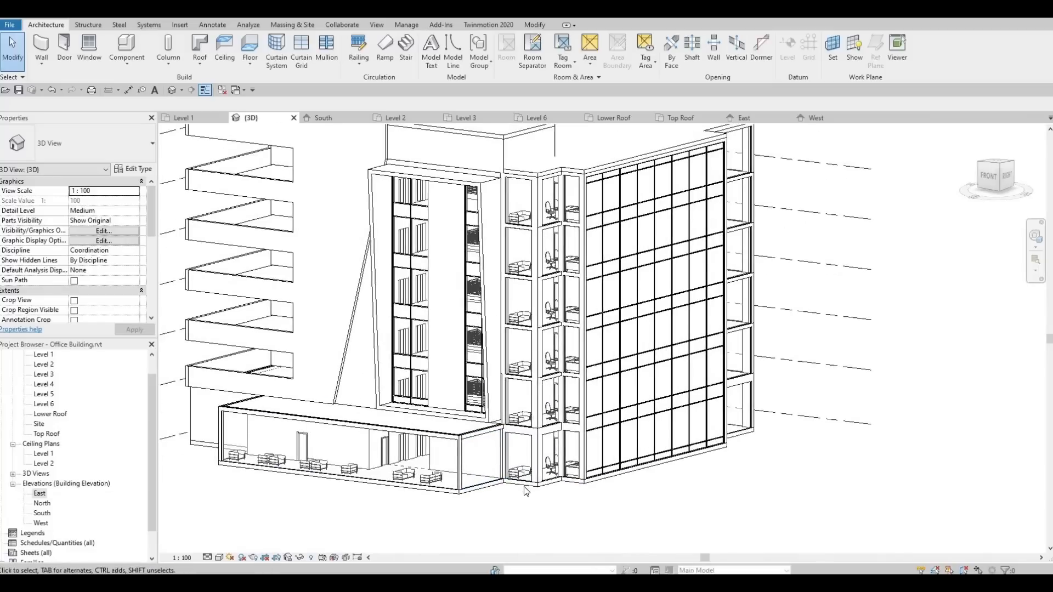
shift+middle_drag(496, 515, 456, 290)
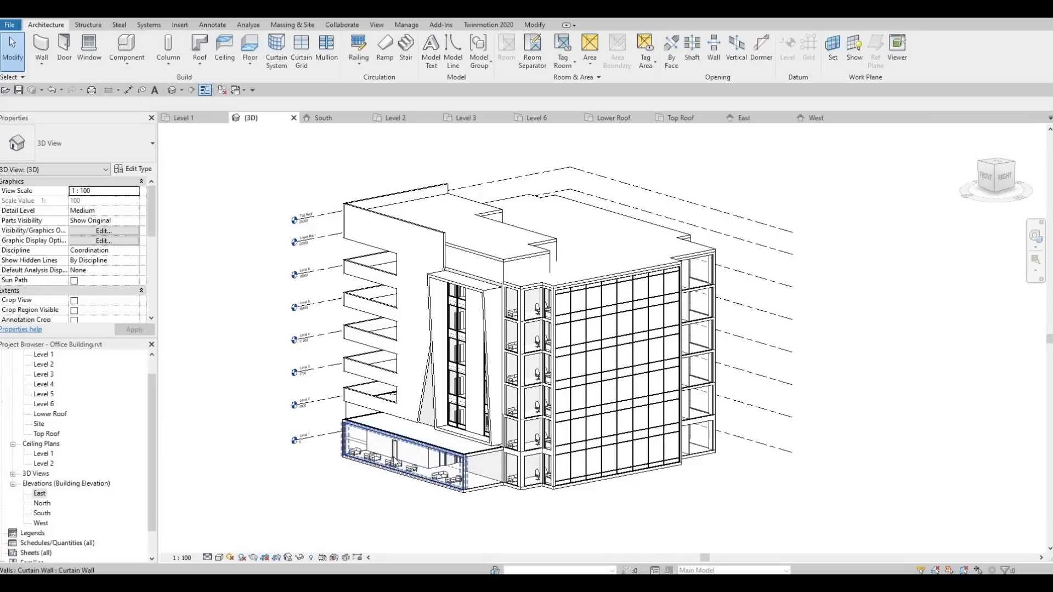
shift+middle_drag(593, 459, 548, 503)
shift+middle_drag(470, 503, 479, 501)
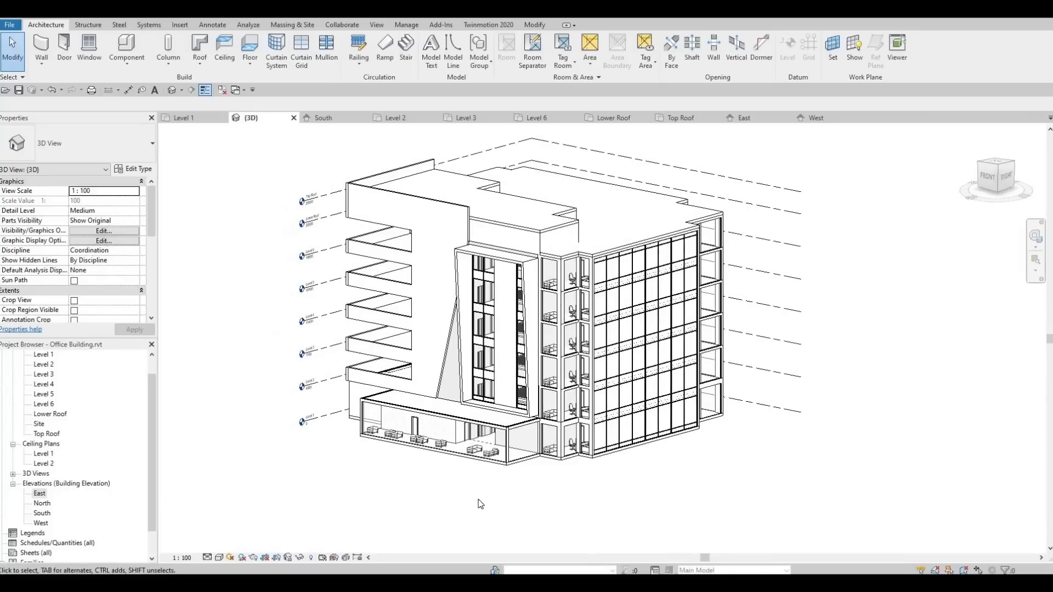
scroll(477, 482, up, 2)
scroll(474, 483, up, 1)
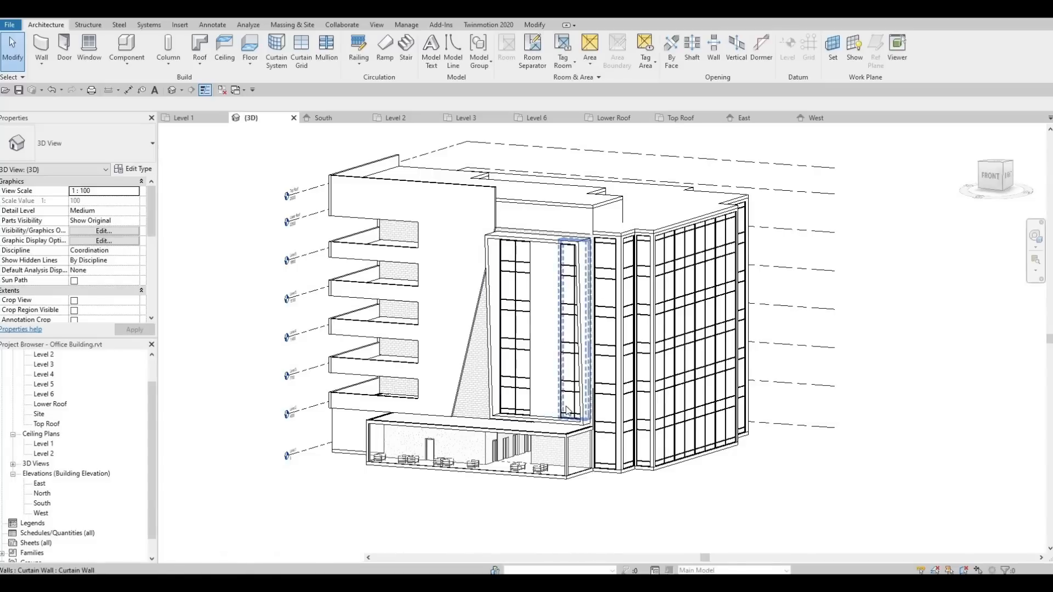
Review the grid lines and mullions on the front, east and rear curtain walls in 3D.
shift+middle_drag(560, 406, 658, 261)
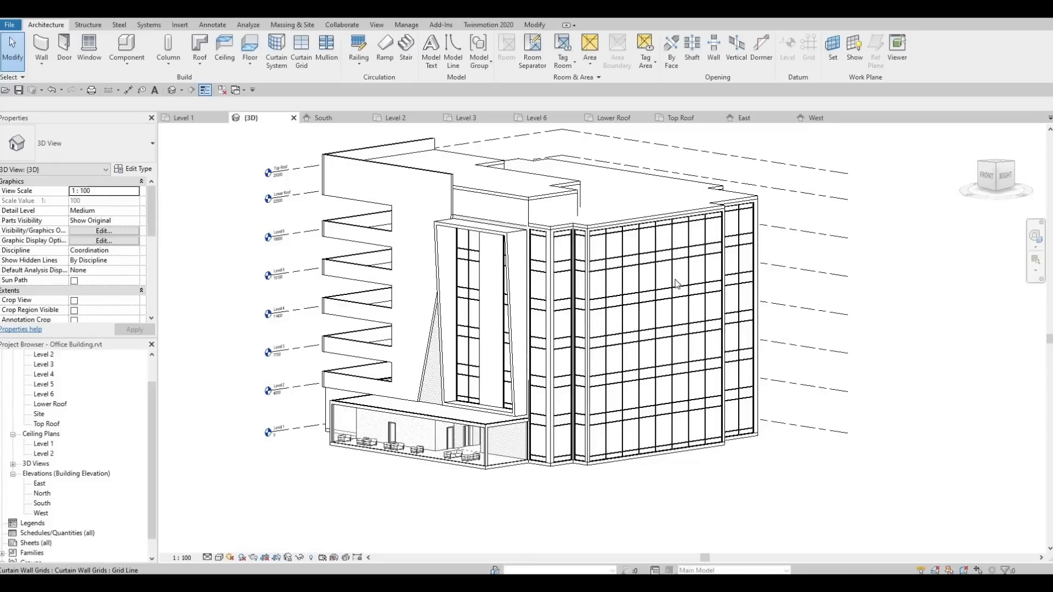
shift+middle_drag(696, 319, 571, 329)
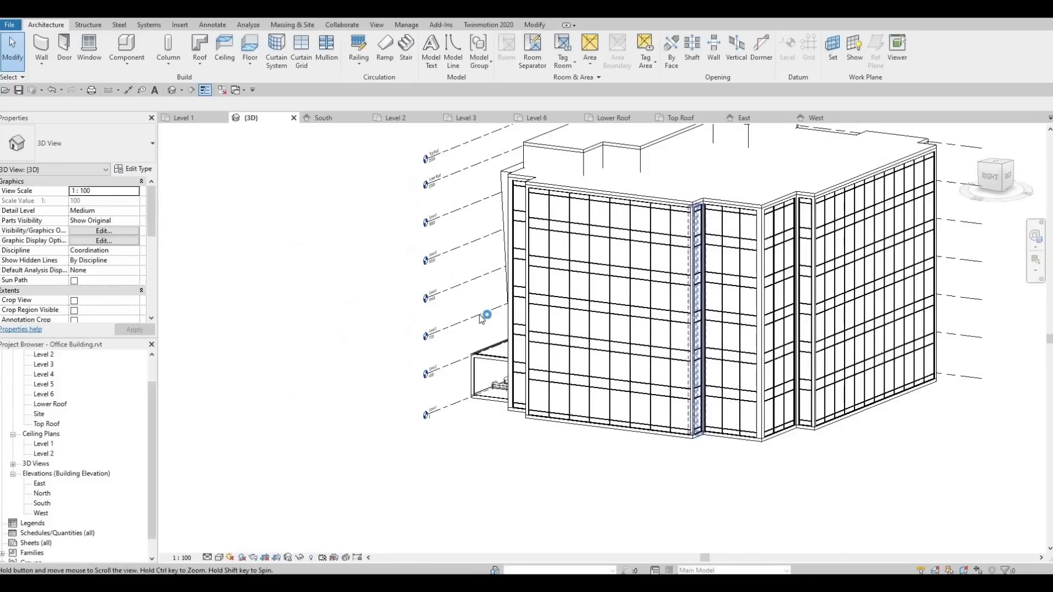
middle_drag(479, 316, 444, 318)
scroll(497, 270, up, 2)
middle_drag(417, 239, 540, 230)
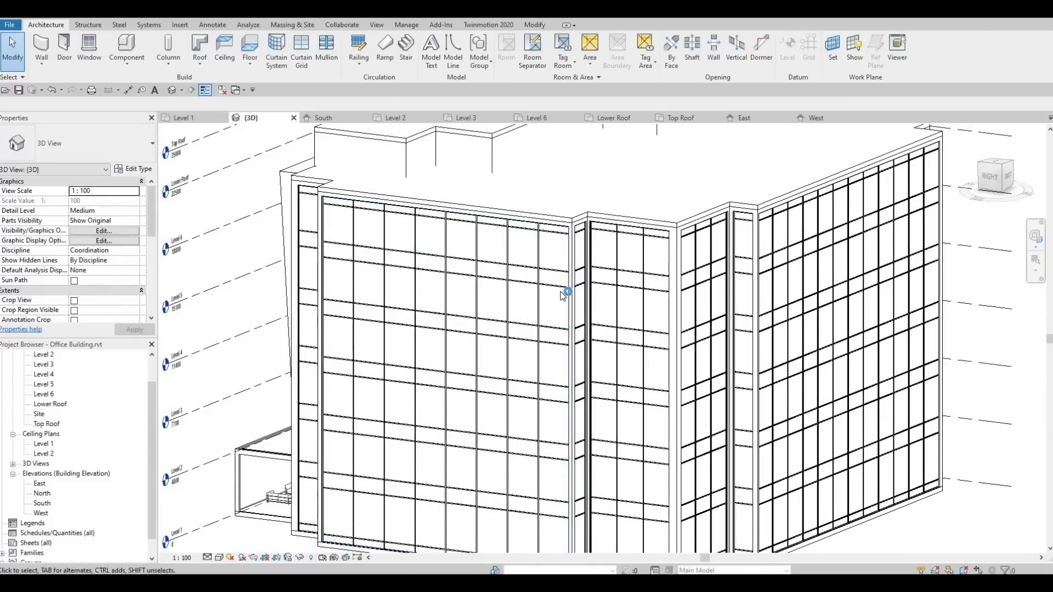
scroll(563, 296, down, 2)
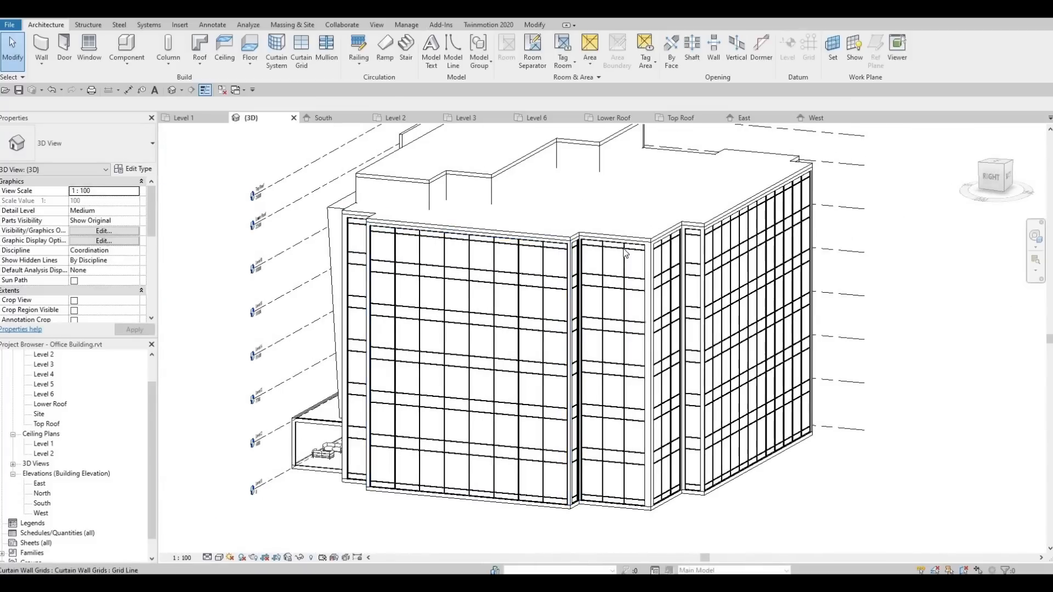
shift+middle_drag(673, 264, 543, 247)
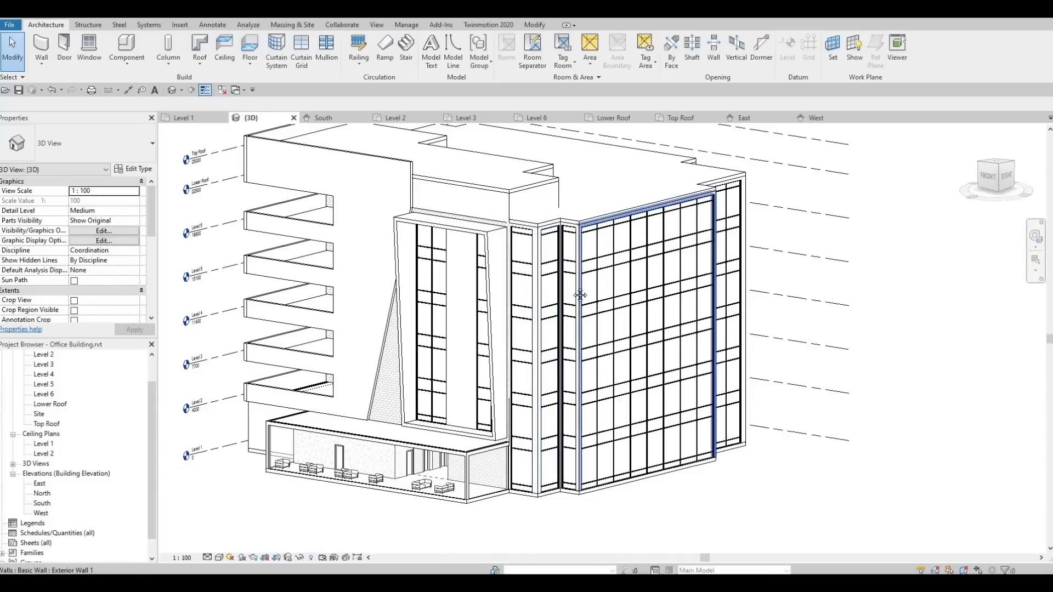
scroll(683, 245, down, 2)
scroll(555, 315, up, 4)
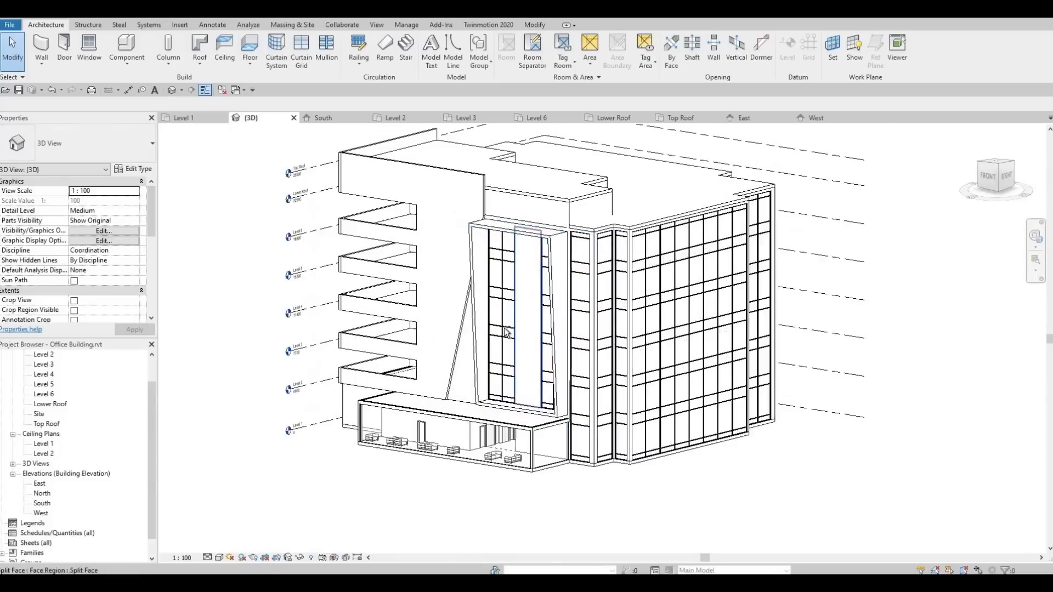
Lower the top edge of the ground-floor front block's long curtain wall slightly.
middle_drag(586, 308, 593, 204)
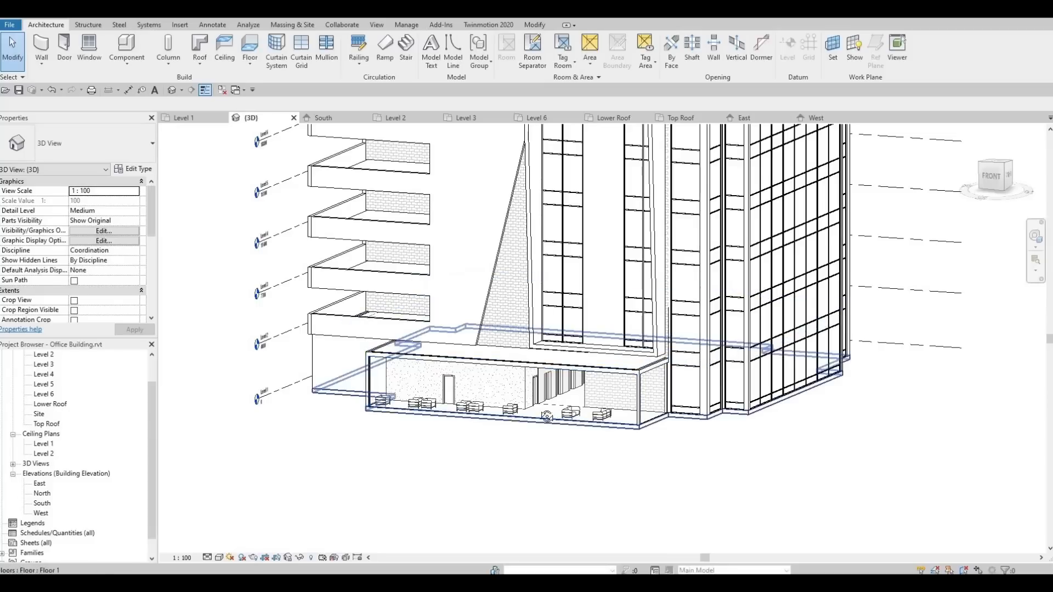
shift+middle_drag(495, 420, 574, 341)
scroll(574, 341, up, 3)
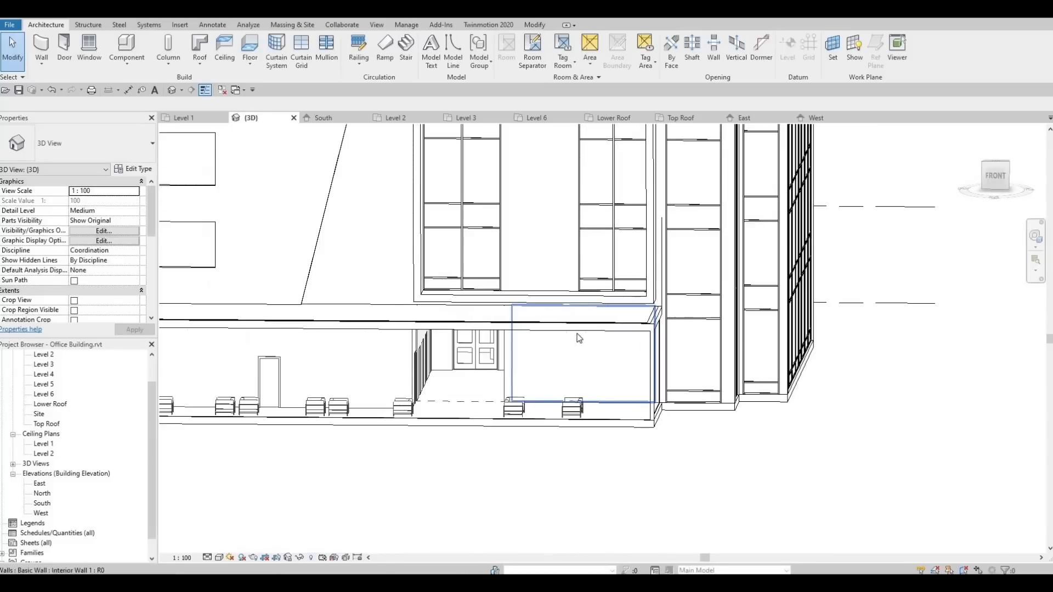
click(401, 330)
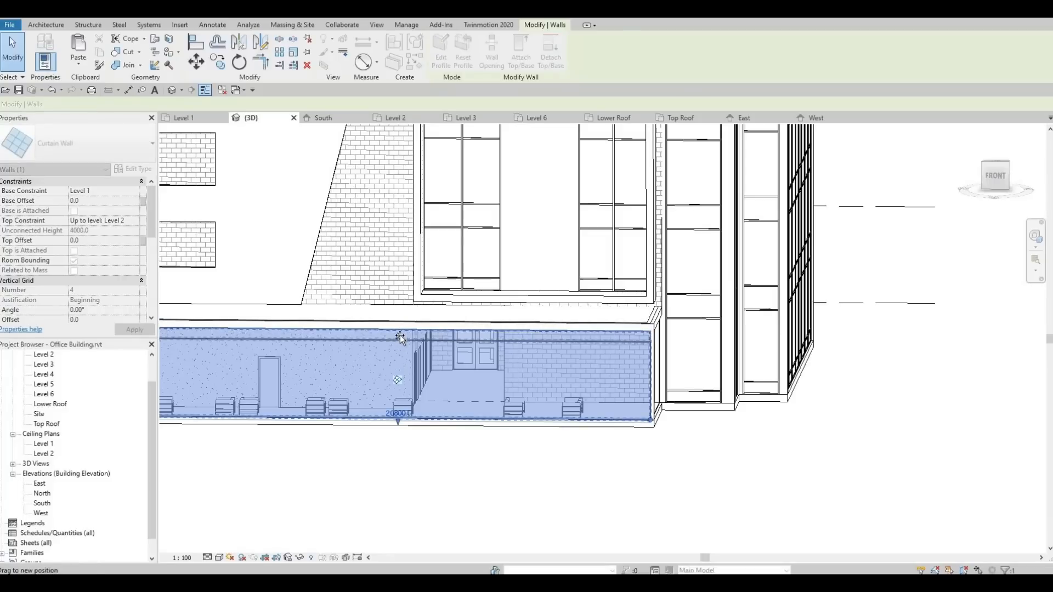
key(Escape)
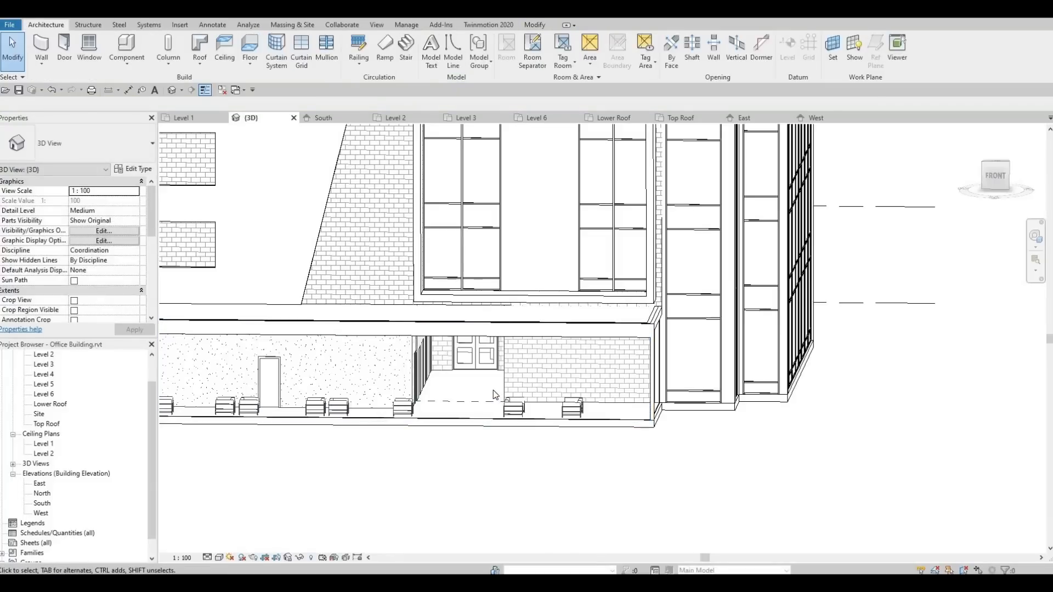
Align the top edge of the ground-floor front block's curtain wall with the underside of the exterior wall's opening.
key(a)
key(l)
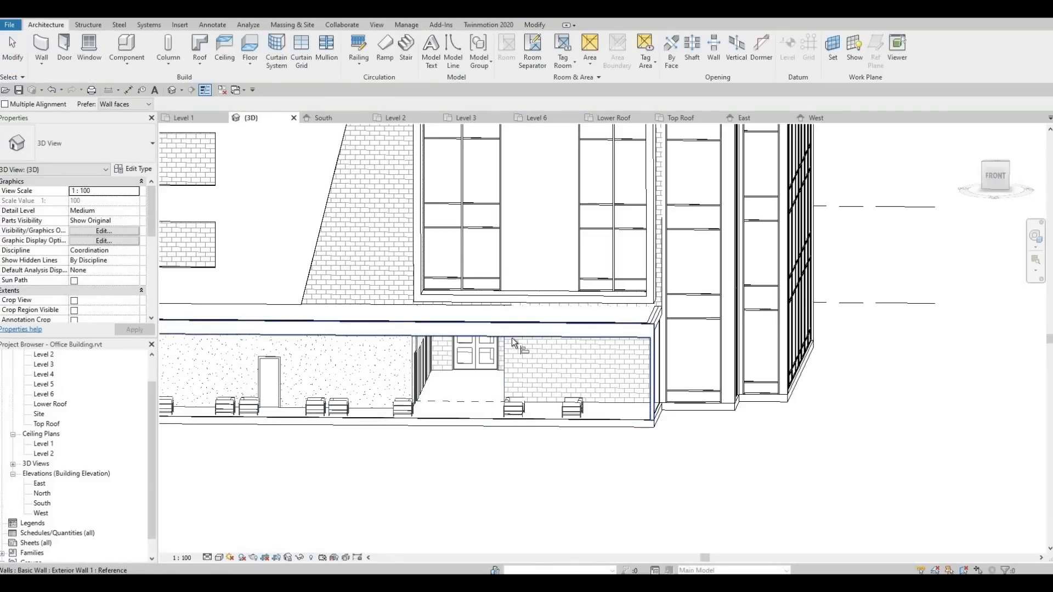
shift+middle_drag(525, 384, 406, 324)
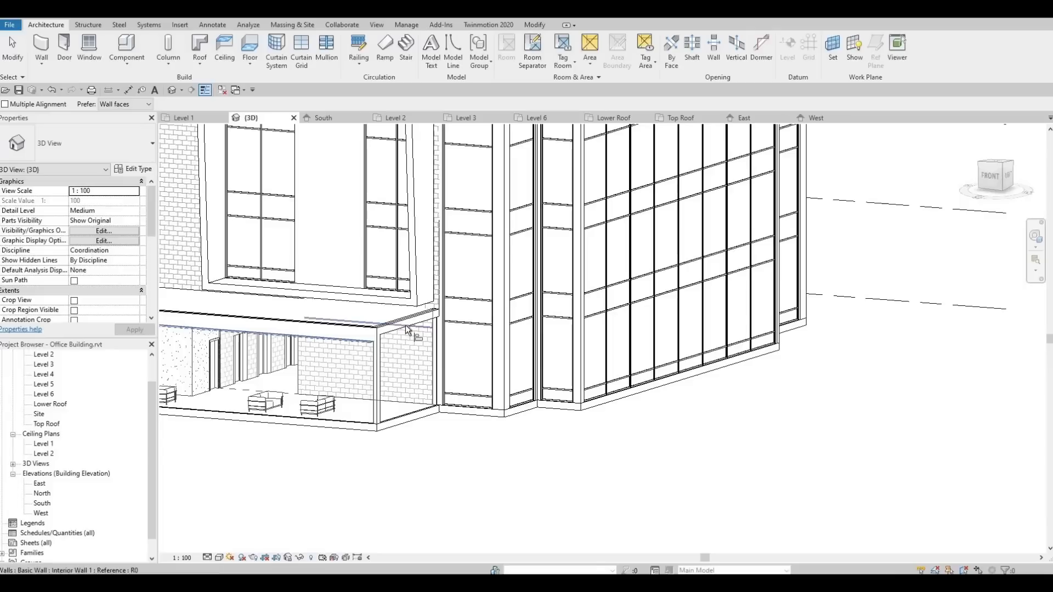
click(406, 325)
middle_drag(213, 352, 502, 402)
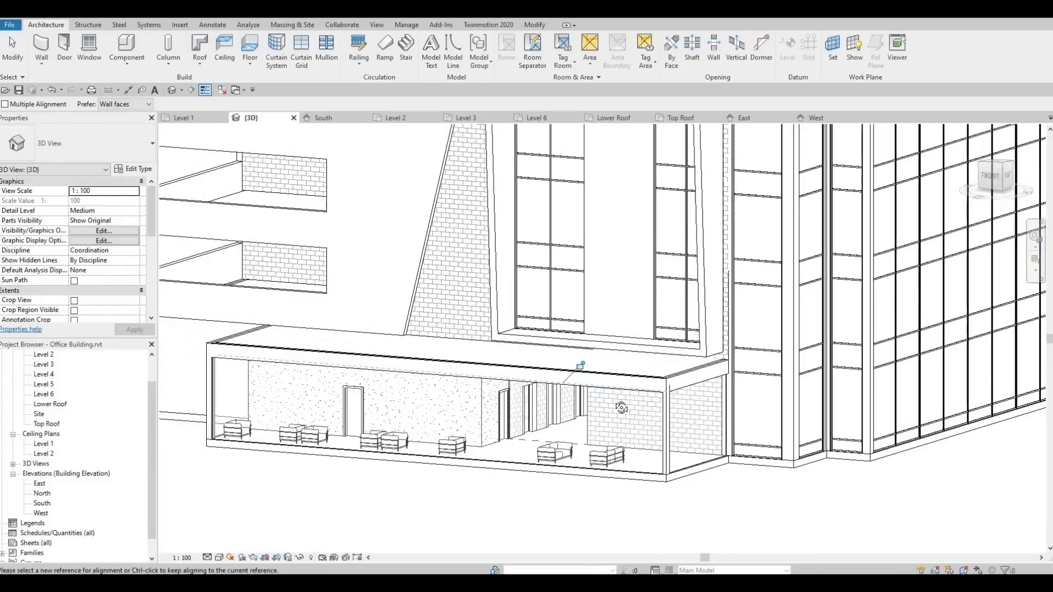
shift+middle_drag(620, 406, 324, 415)
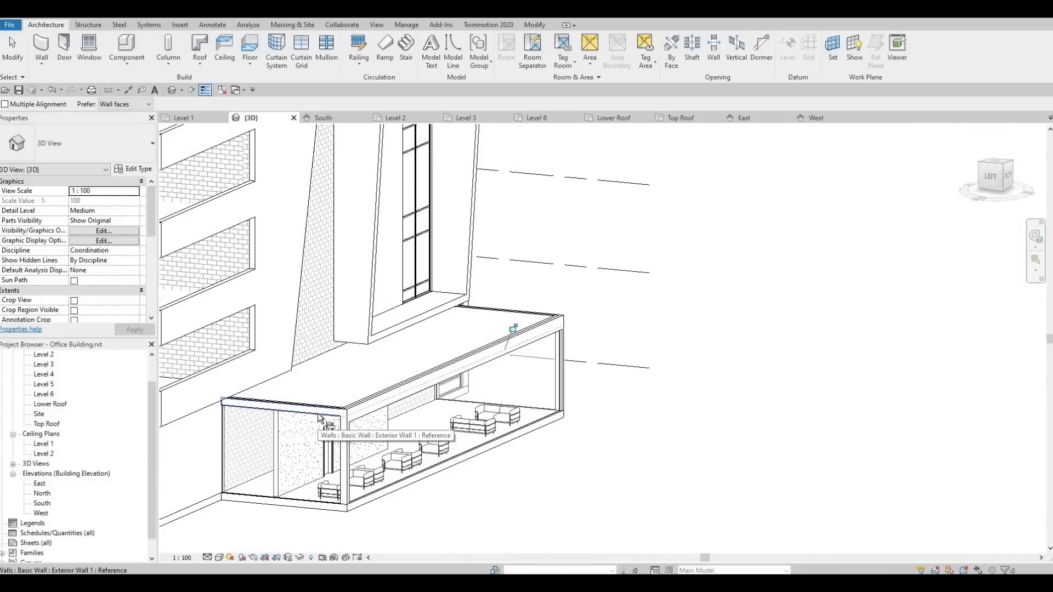
Try to align the top edge of the curtain wall at the front block's west end with the exterior wall's underside.
click(318, 413)
key(Escape)
key(Escape)
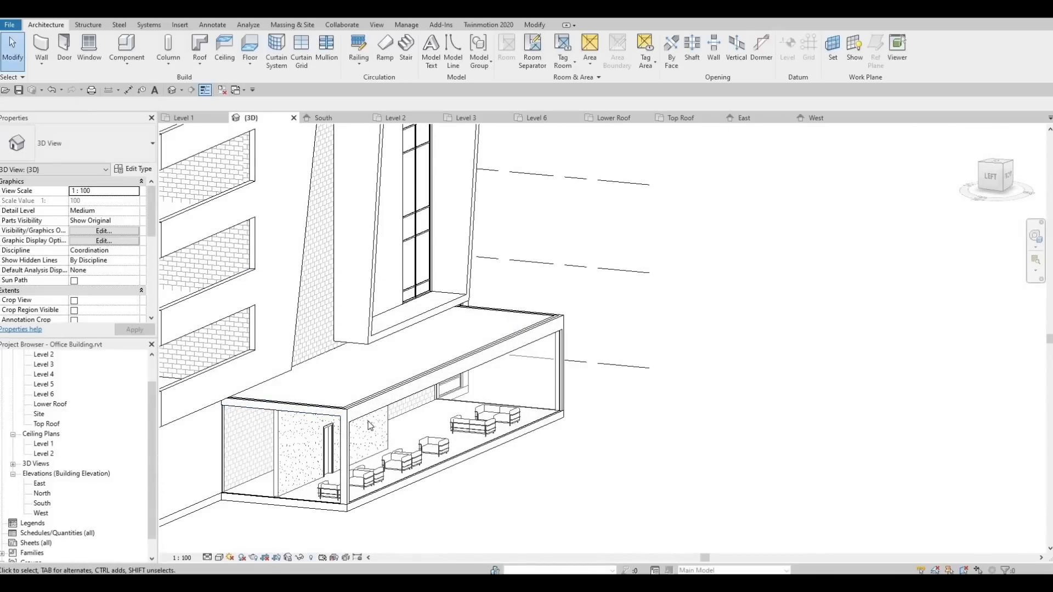
key(a)
key(l)
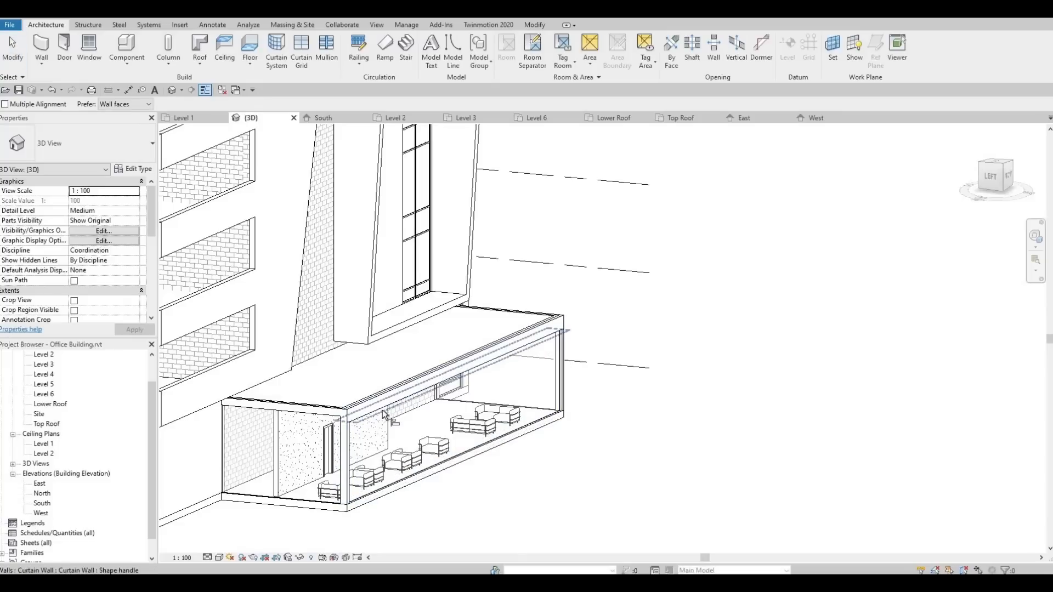
click(331, 415)
key(Escape)
shift+middle_drag(522, 443, 475, 451)
key(Escape)
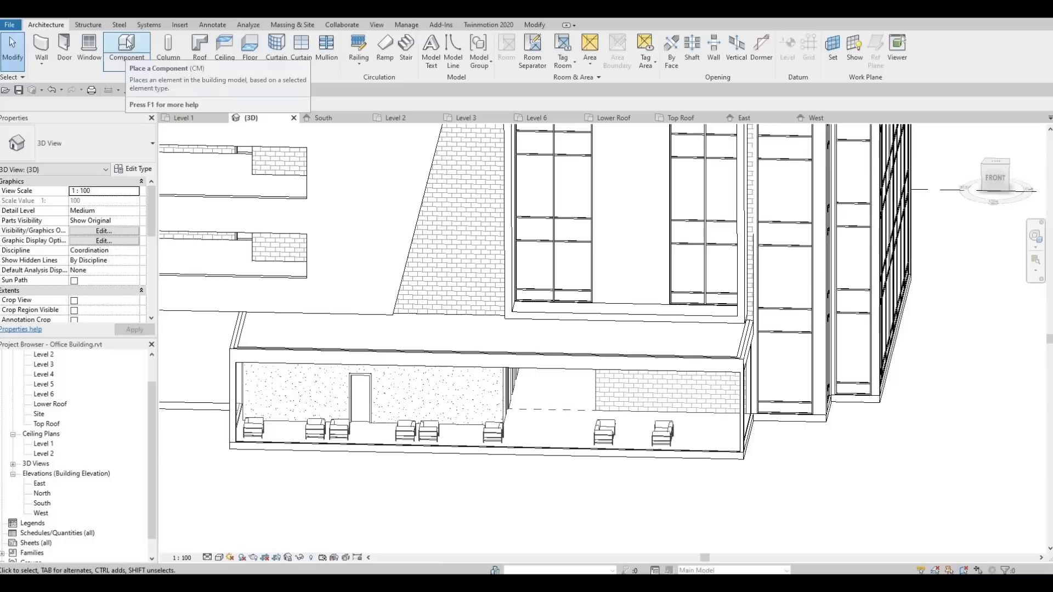
Start a new in-place model component in the Generic Models category, keeping the name Generic Models 4.
click(127, 63)
click(134, 106)
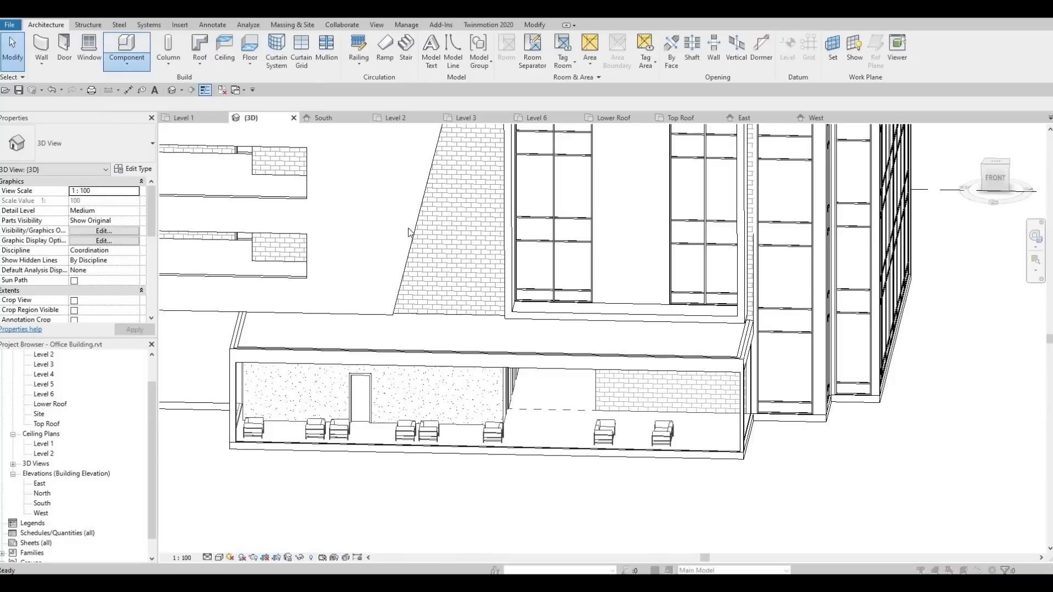
scroll(490, 280, down, 3)
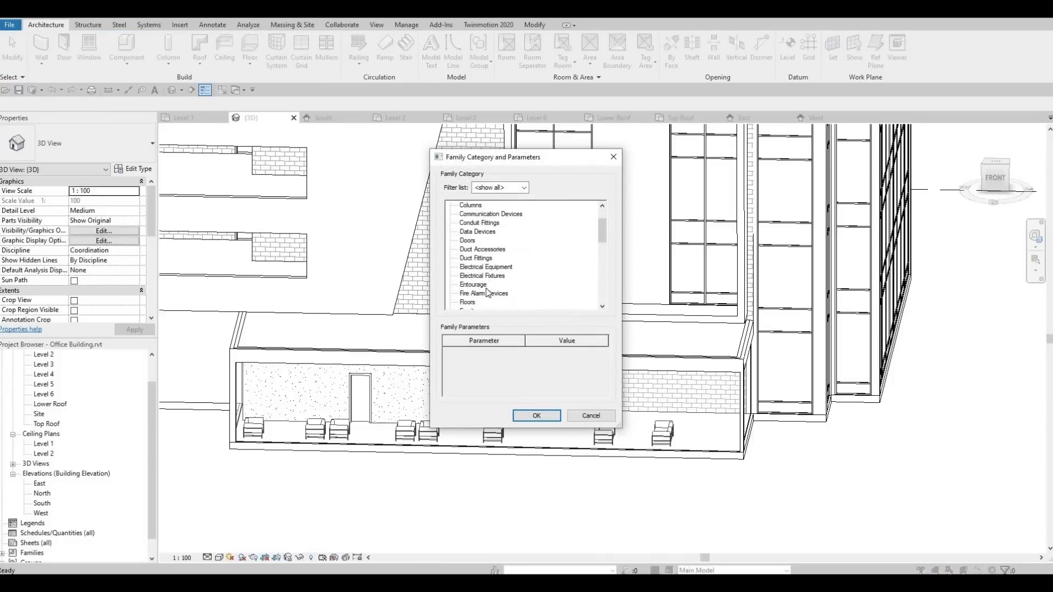
key(g)
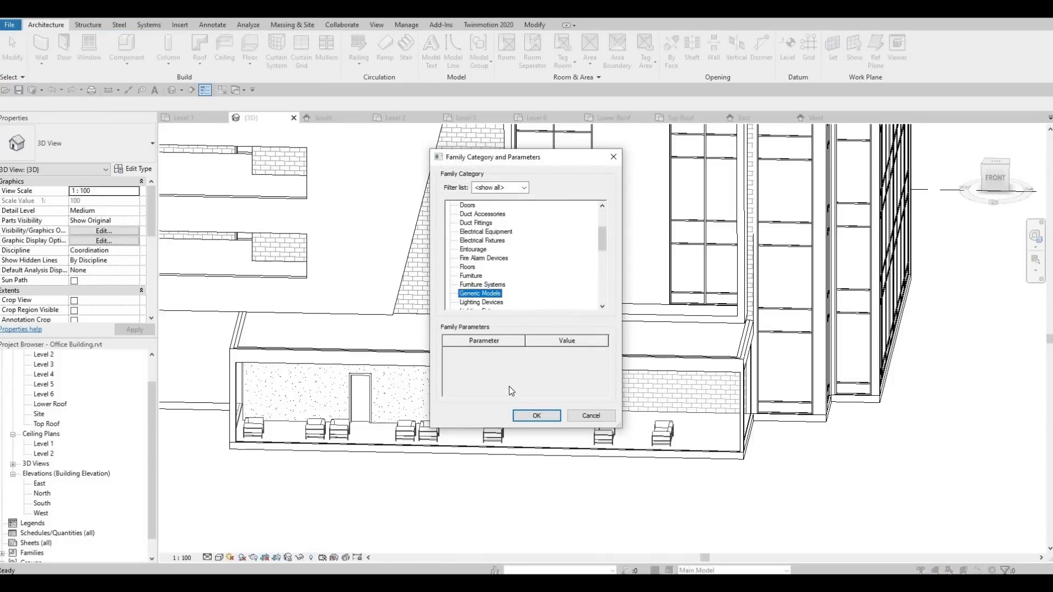
click(530, 416)
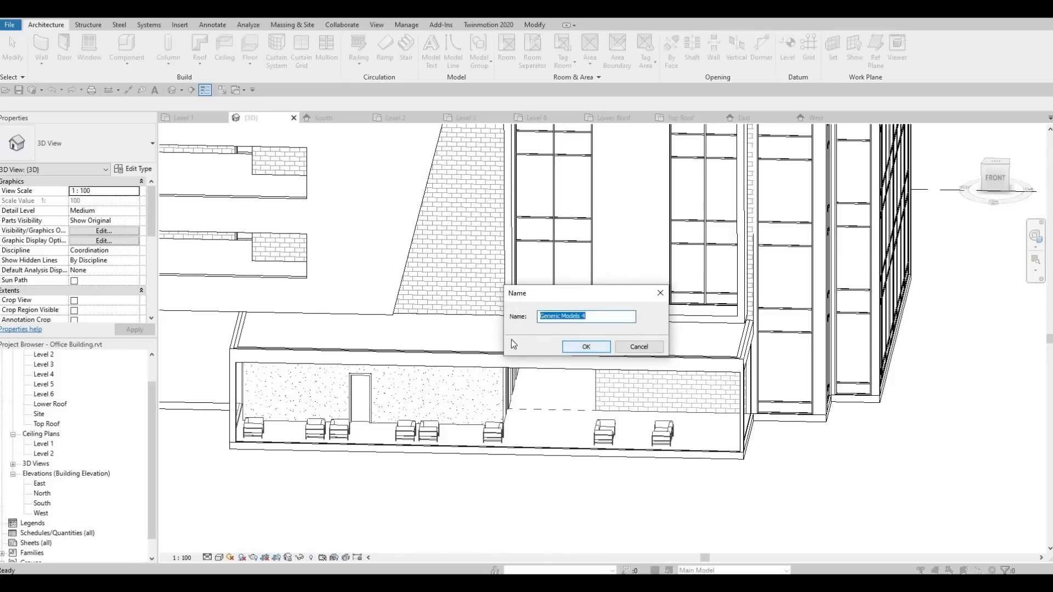
key(Return)
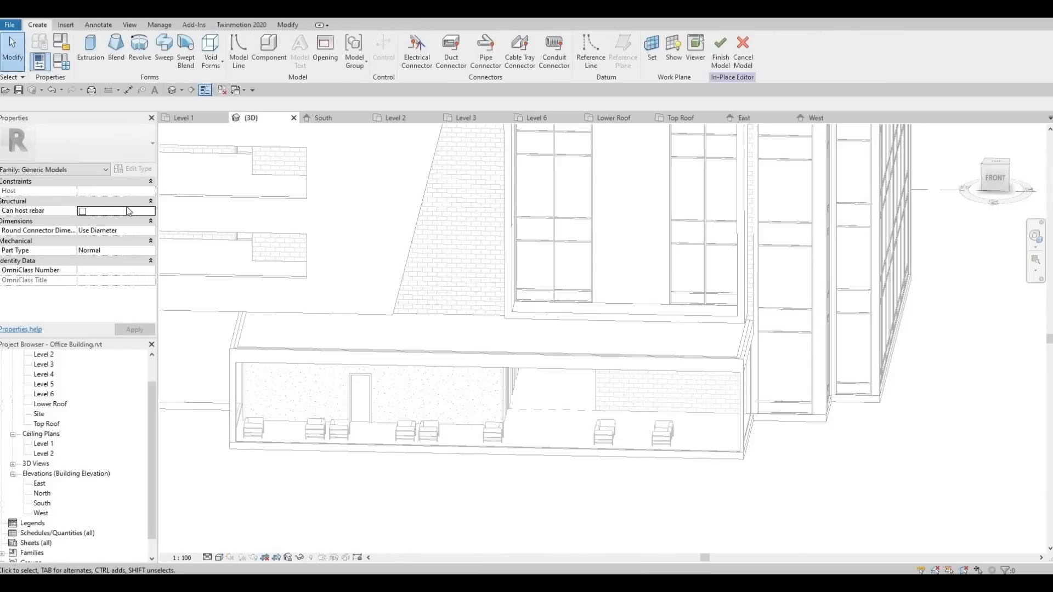
Start a solid extrusion and set its work plane by picking the front face of the ground-floor block's exterior wall.
click(91, 49)
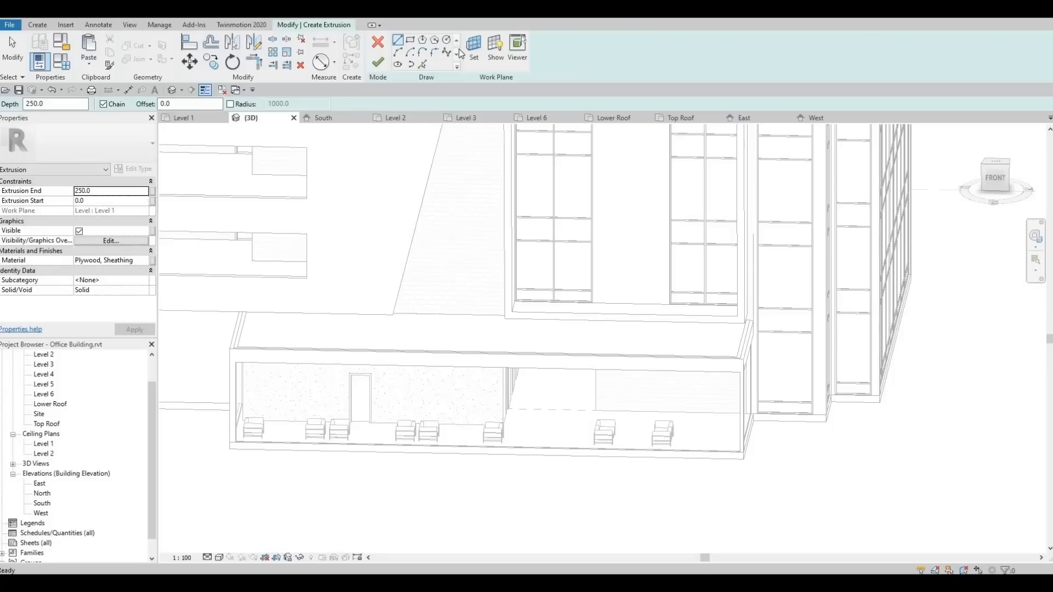
click(472, 58)
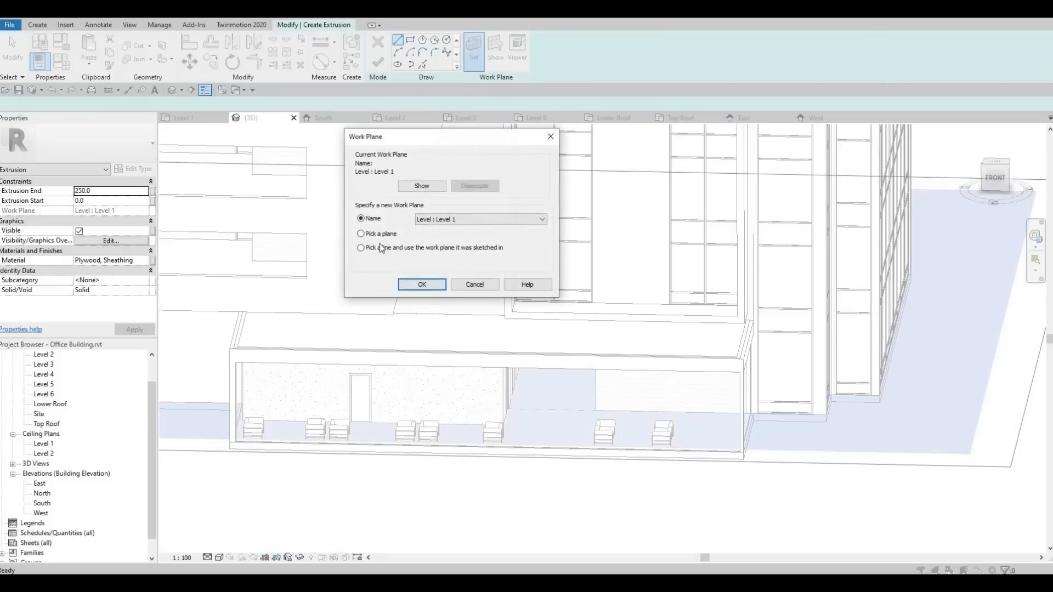
click(360, 234)
click(402, 284)
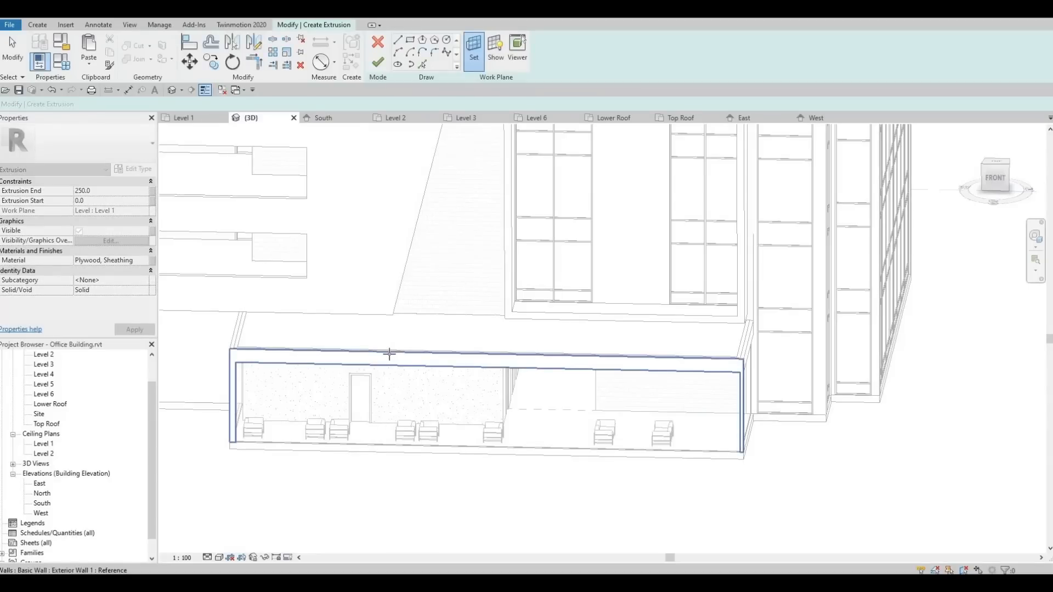
scroll(390, 353, up, 2)
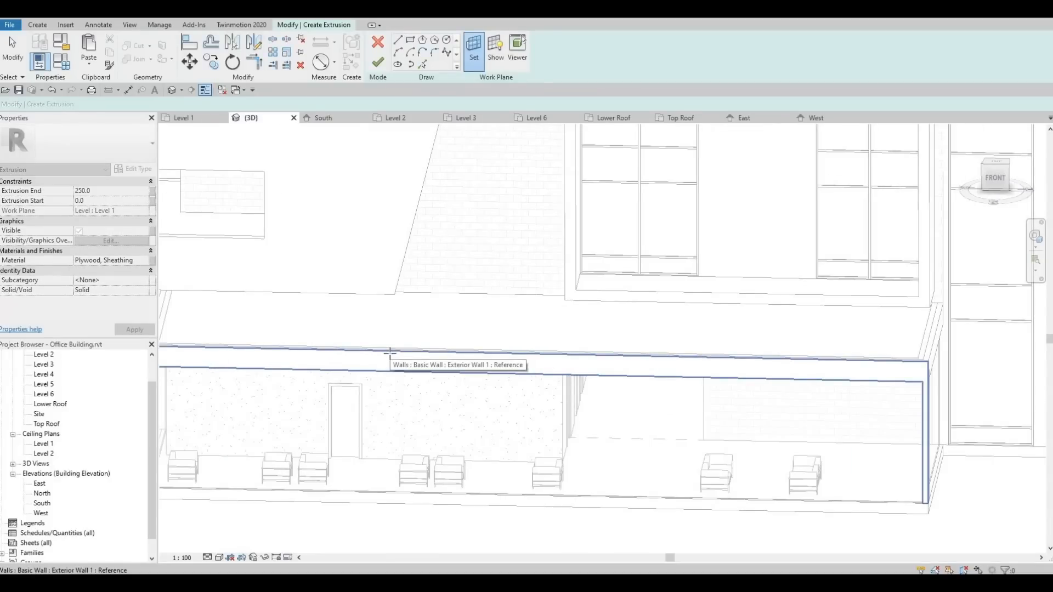
click(390, 352)
scroll(431, 352, down, 4)
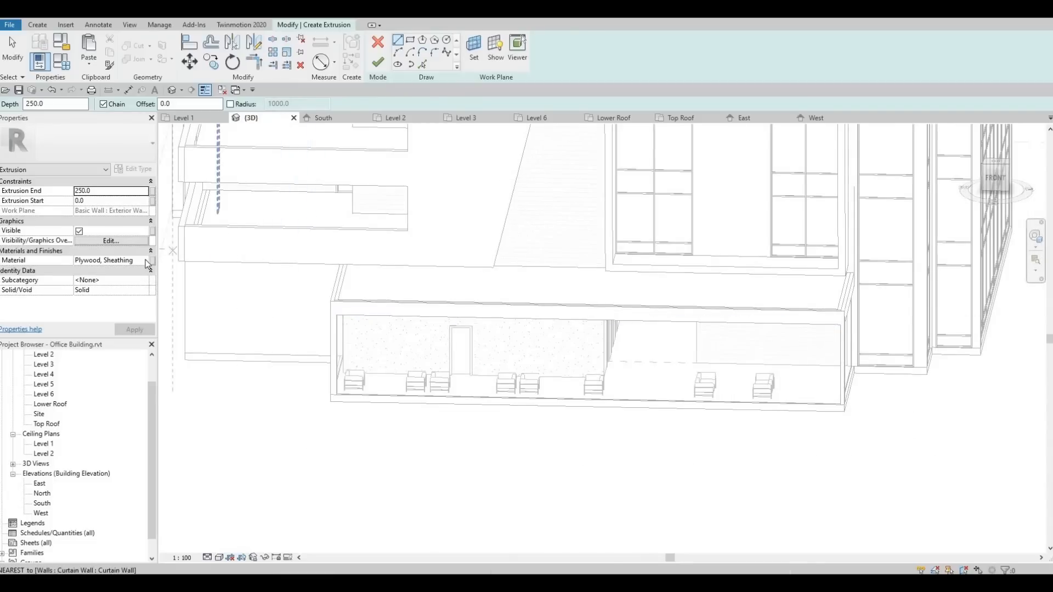
Assign the Softwood, Lumber material to the extrusion.
click(144, 261)
click(144, 261)
scroll(438, 250, down, 1)
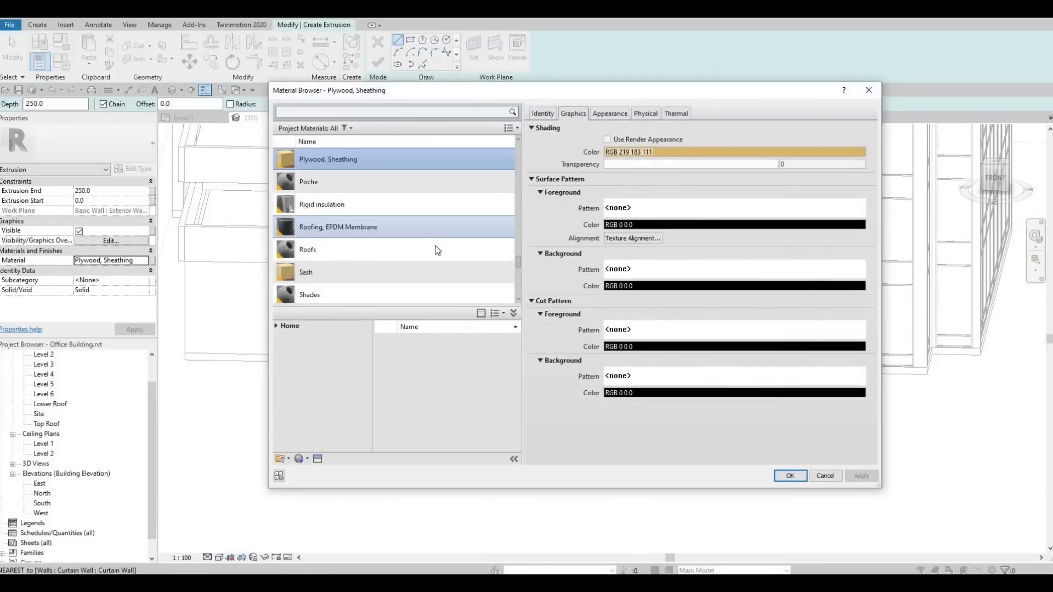
scroll(437, 250, down, 2)
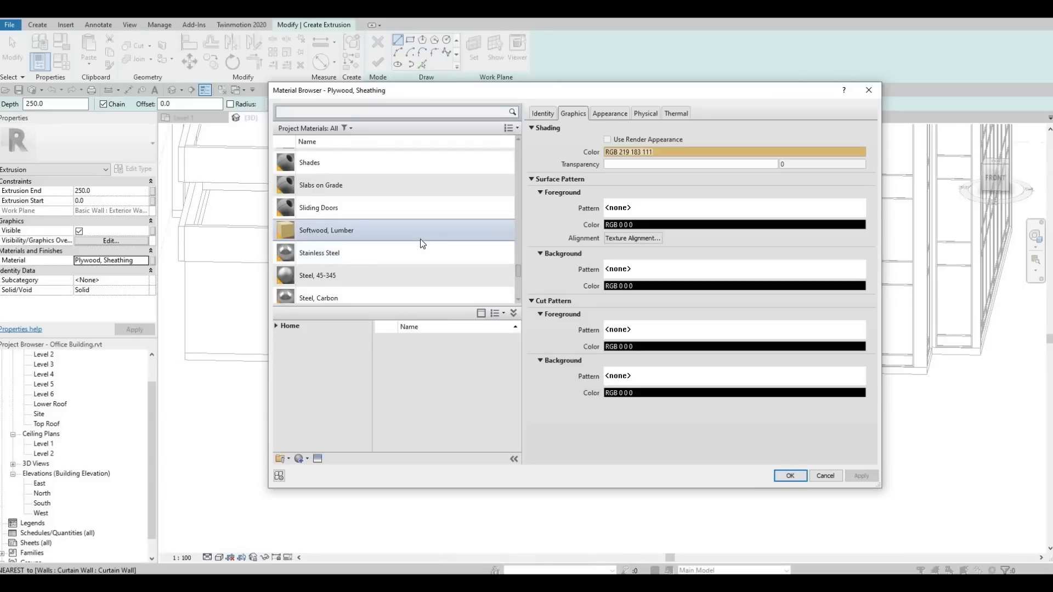
click(420, 237)
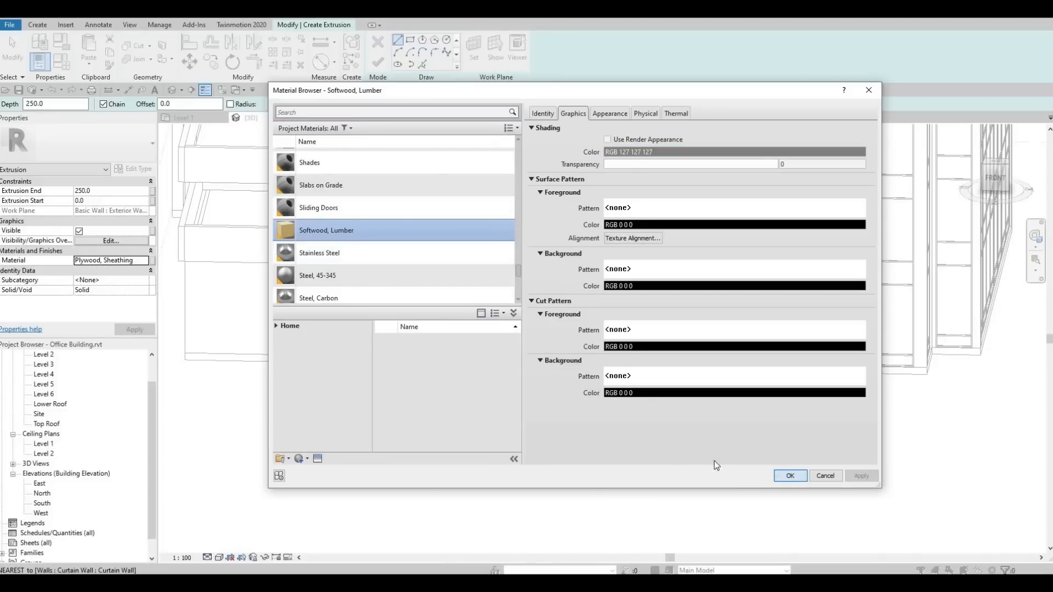
key(Return)
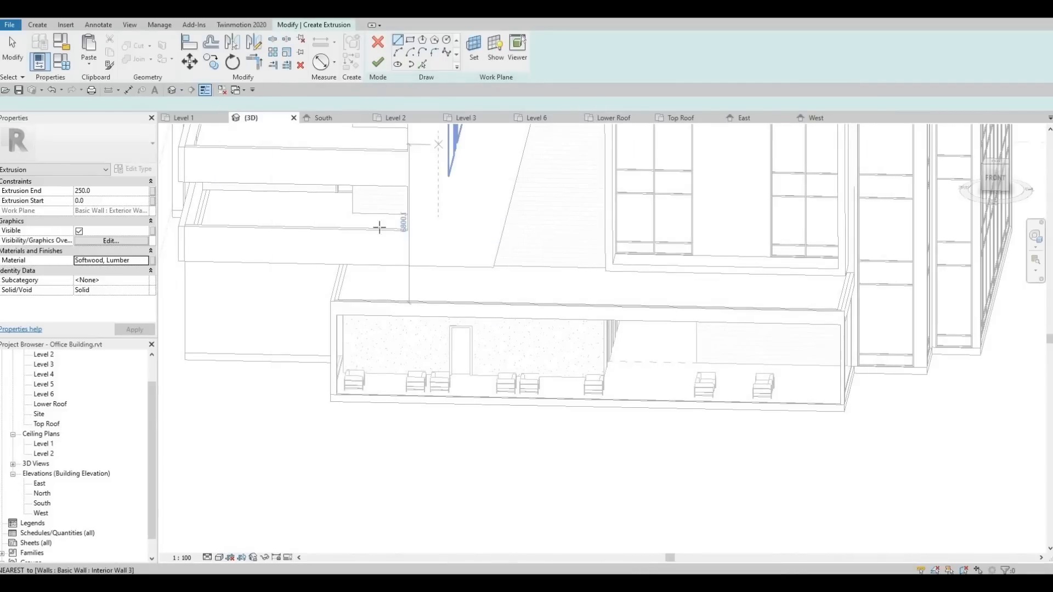
In the South elevation, sketch a vertical rectangle about 225 mm wide and 4000 mm high over the front block's west wall edge.
double_click(41, 503)
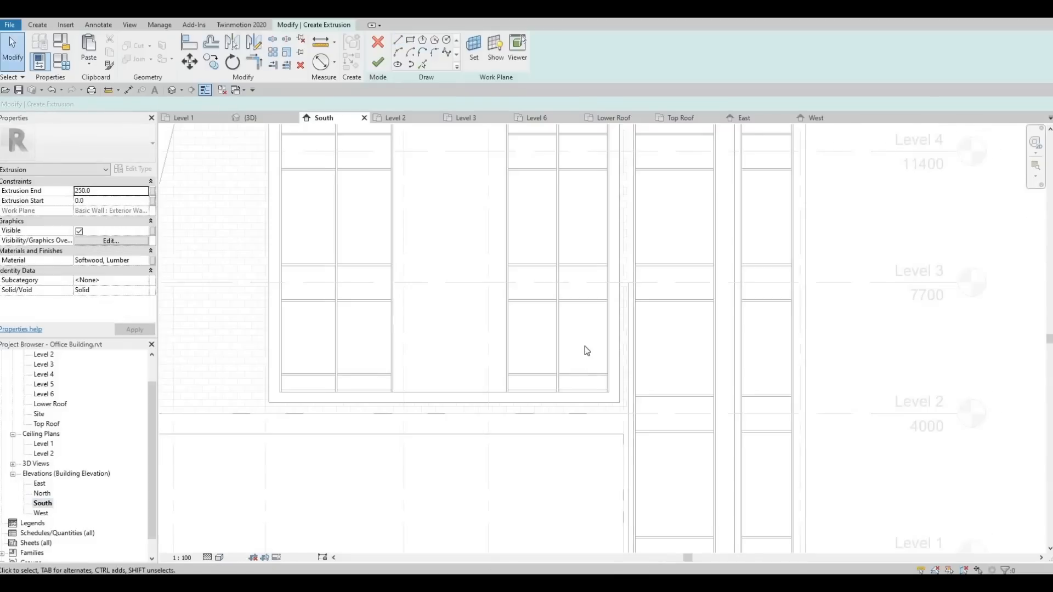
scroll(584, 347, down, 1)
middle_drag(471, 395, 527, 368)
scroll(527, 368, down, 1)
middle_drag(400, 380, 515, 381)
scroll(515, 380, up, 1)
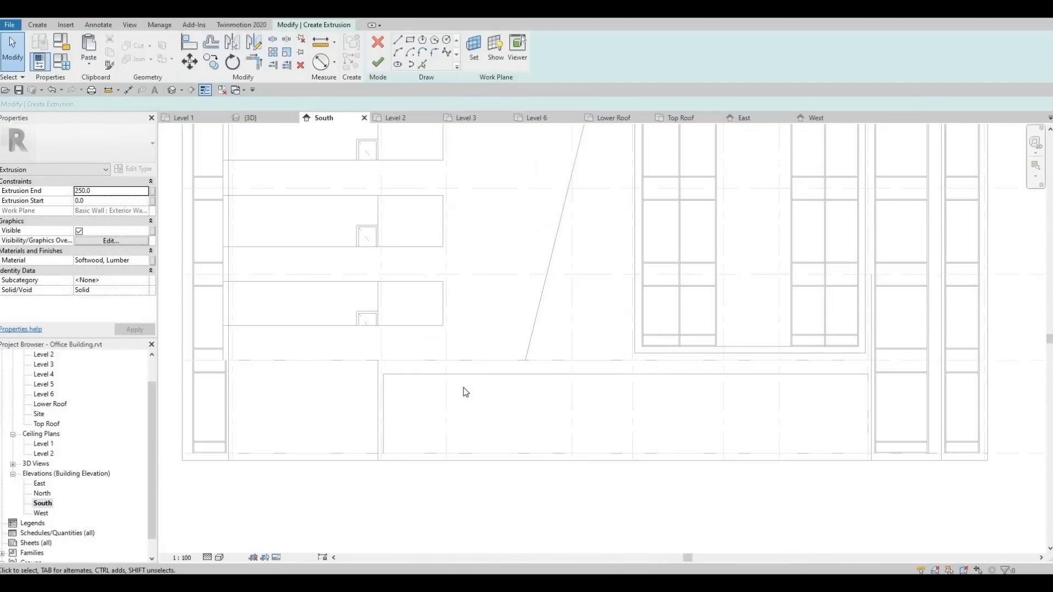
middle_drag(803, 373, 721, 369)
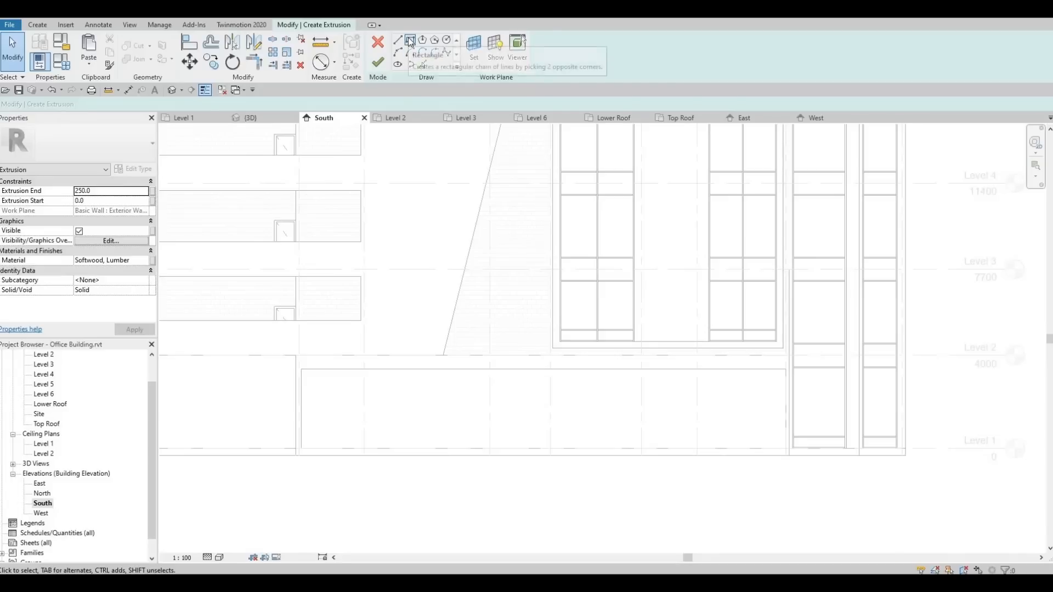
click(410, 41)
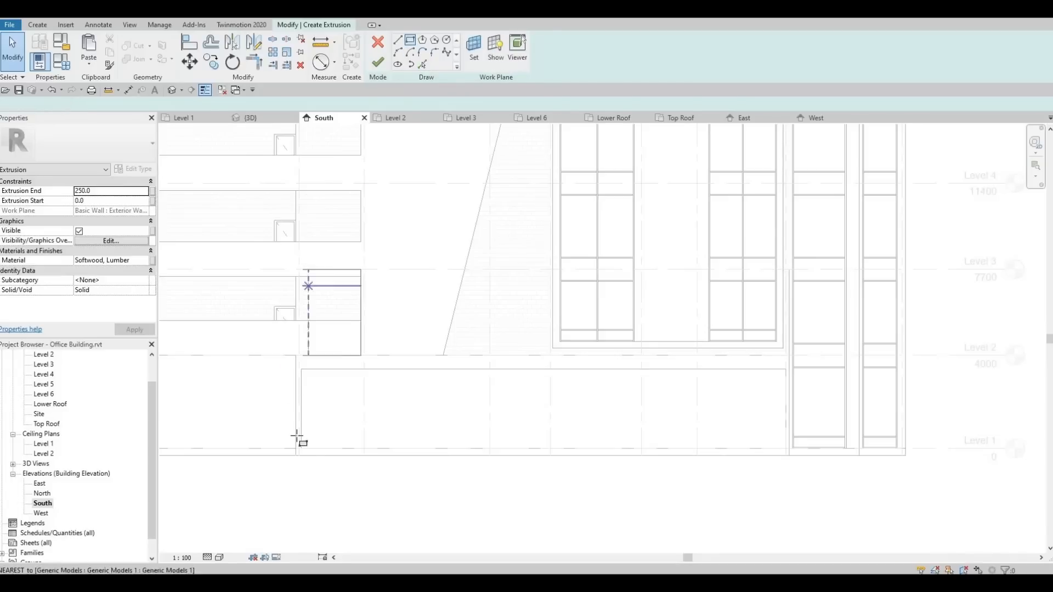
scroll(305, 458, up, 2)
click(303, 455)
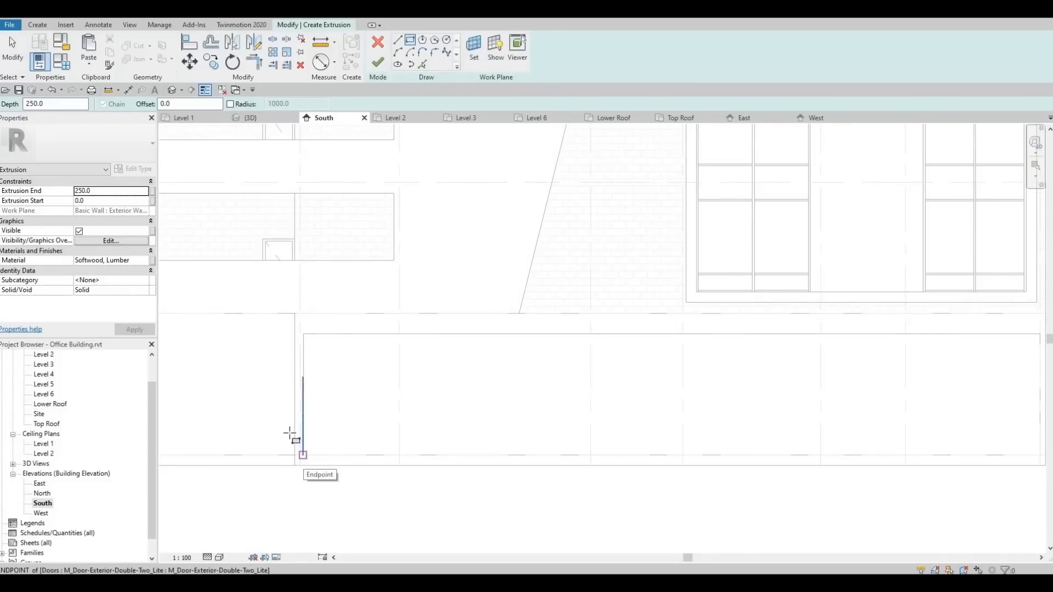
click(294, 313)
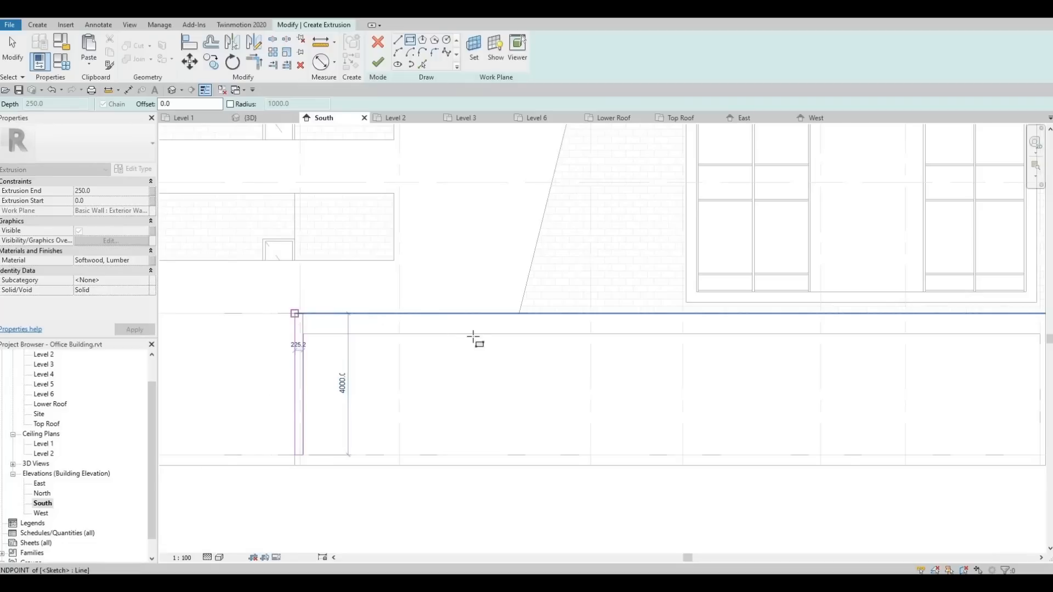
Sketch a long horizontal rectangle over the wall band above the front block's curtain wall.
middle_drag(870, 344, 749, 310)
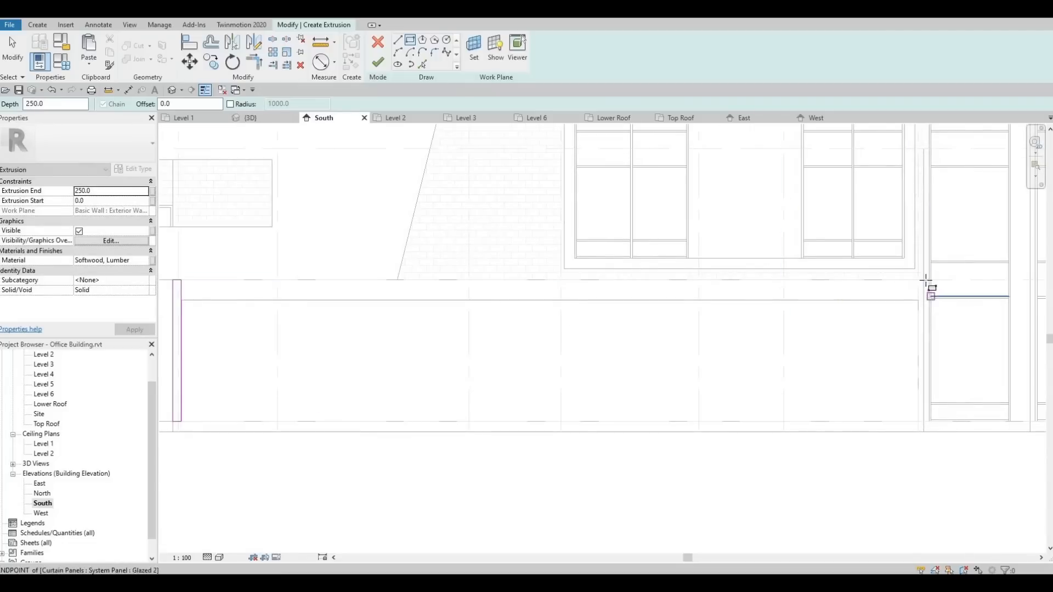
click(708, 301)
scroll(348, 306, up, 4)
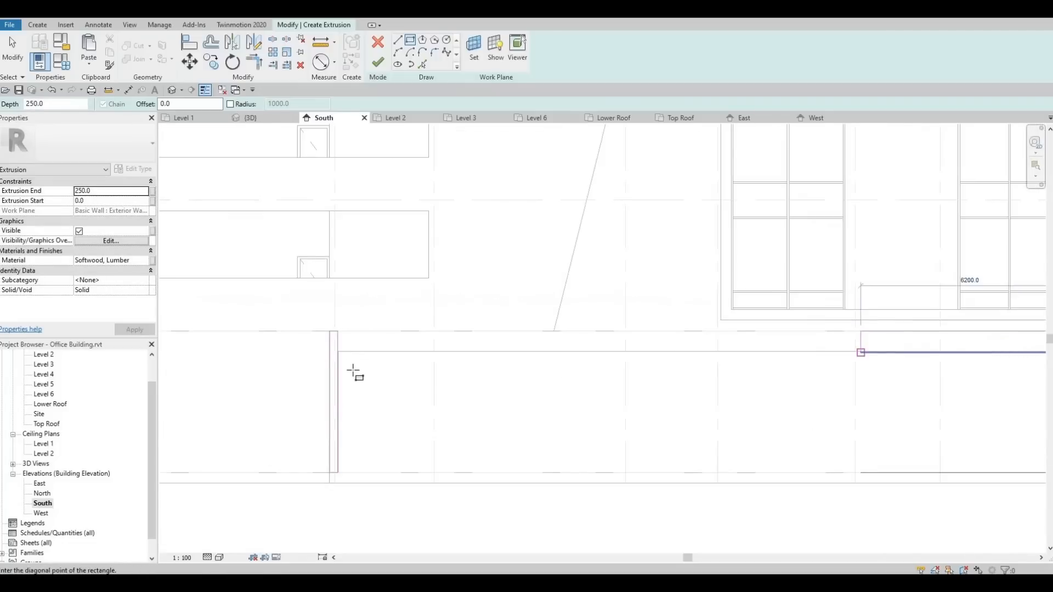
click(334, 374)
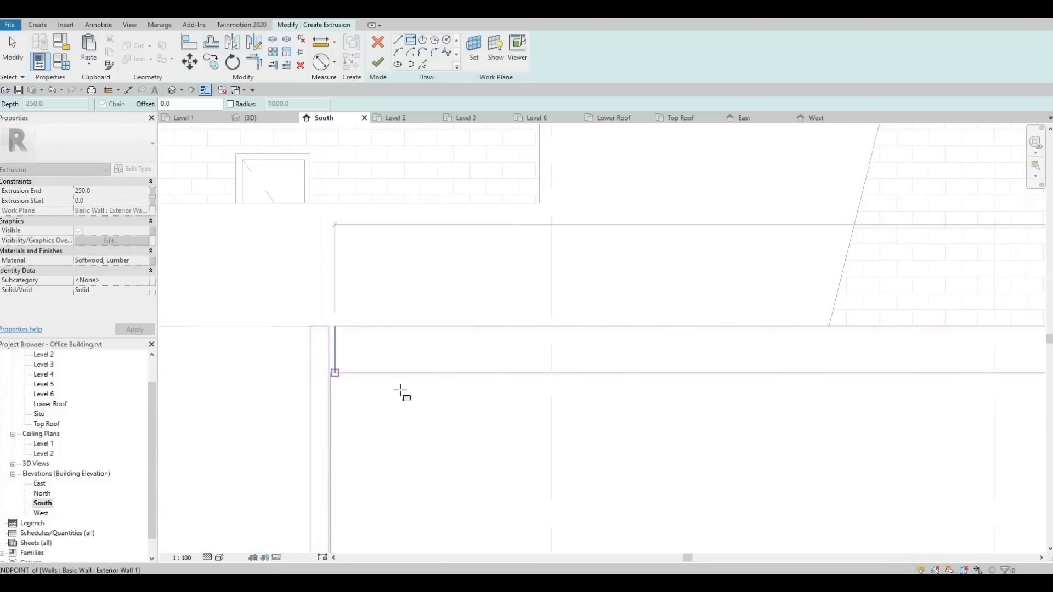
middle_drag(657, 410, 214, 289)
scroll(214, 289, down, 3)
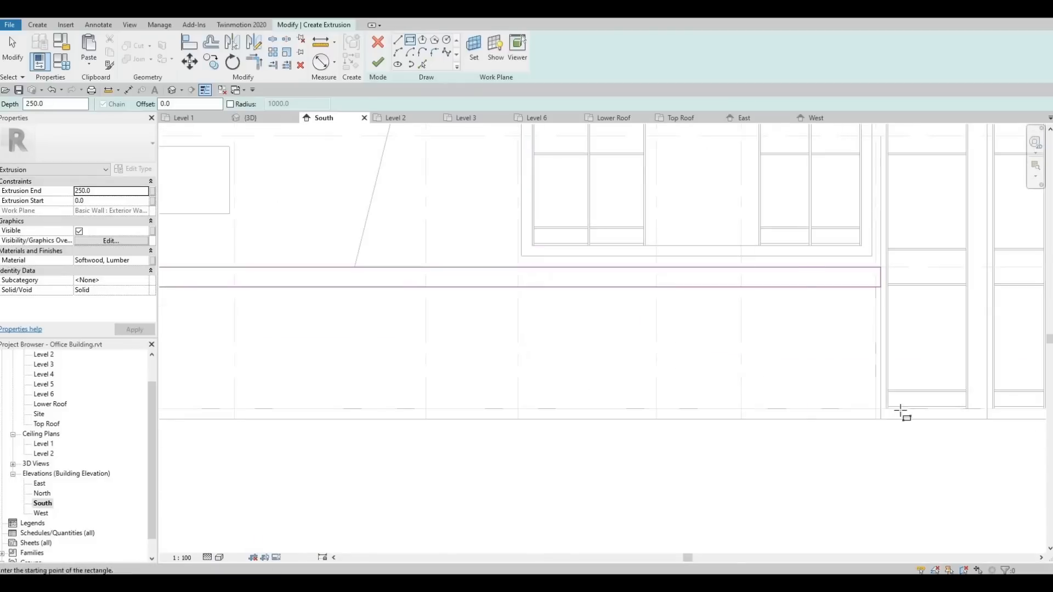
Sketch a narrow vertical rectangle over the front block's east wall edge, from the base up to the horizontal band.
scroll(901, 412, up, 2)
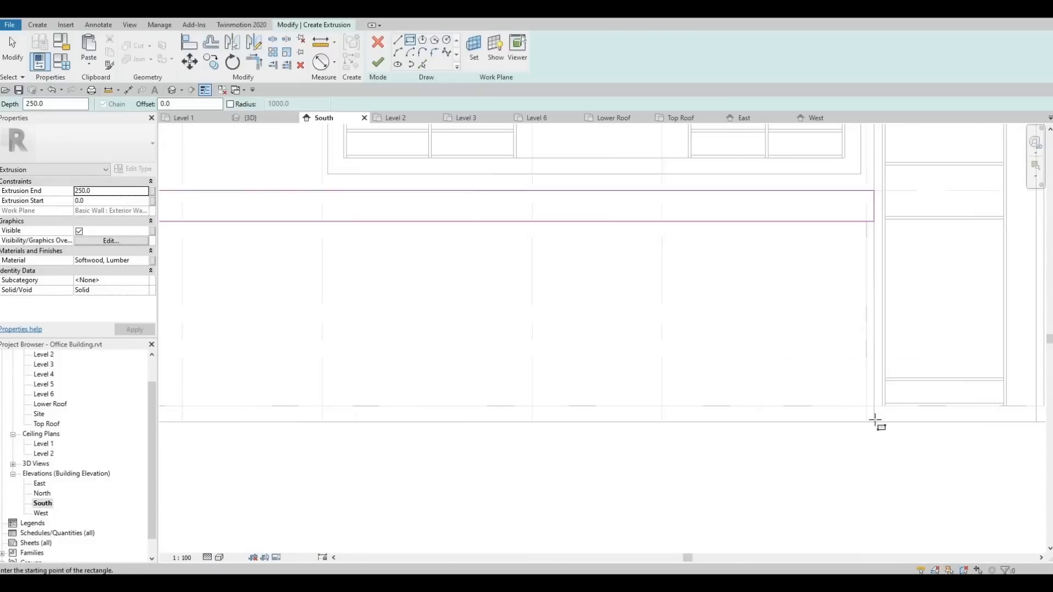
click(867, 222)
key(Escape)
Align the inner edge of the west vertical sketch rectangle with the edge of the curtain wall opening.
middle_drag(649, 313, 494, 301)
scroll(517, 301, up, 4)
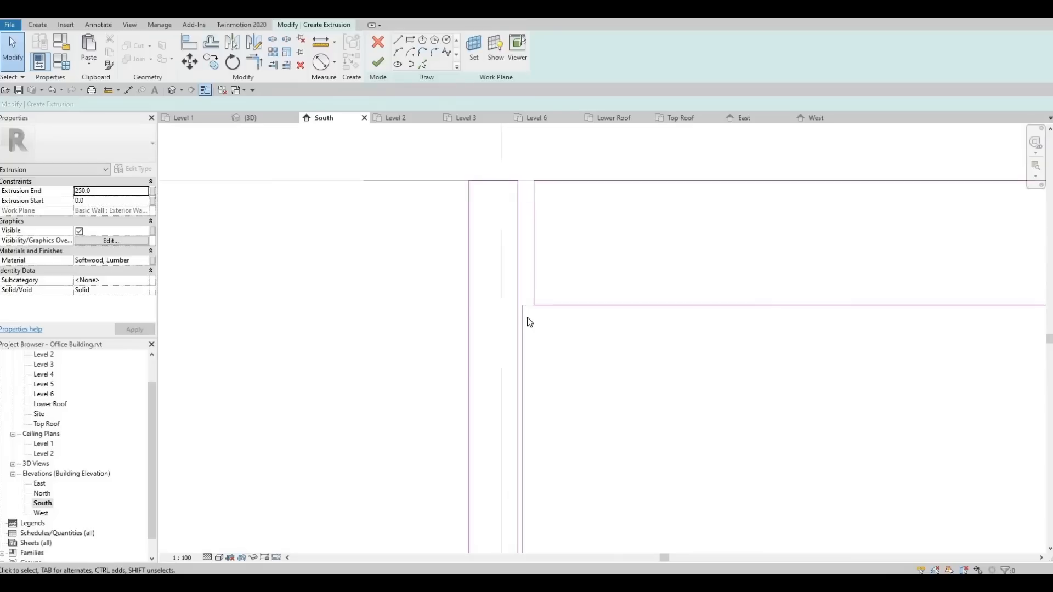
key(l)
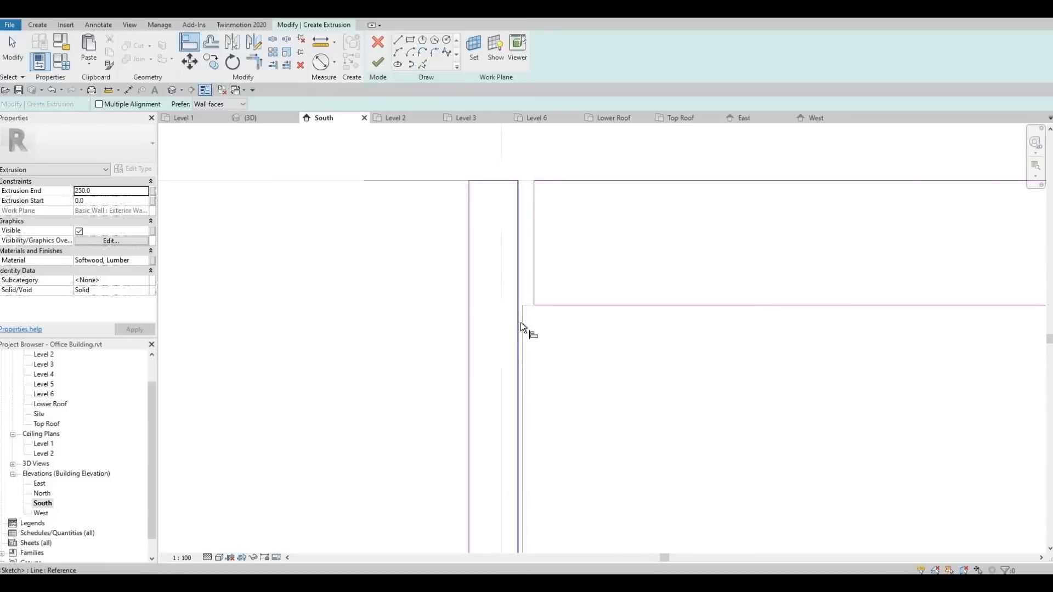
click(519, 324)
click(519, 329)
key(Escape)
key(Escape)
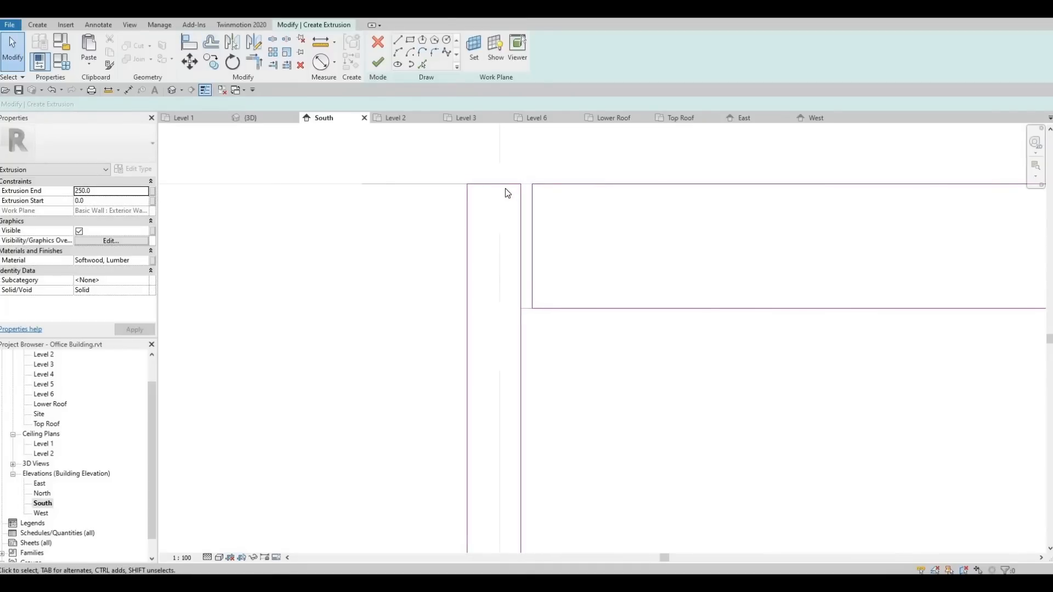
Trim the west sketch rectangle's inner edge and the horizontal band's lower edge into a corner.
key(t)
key(r)
click(554, 308)
click(518, 328)
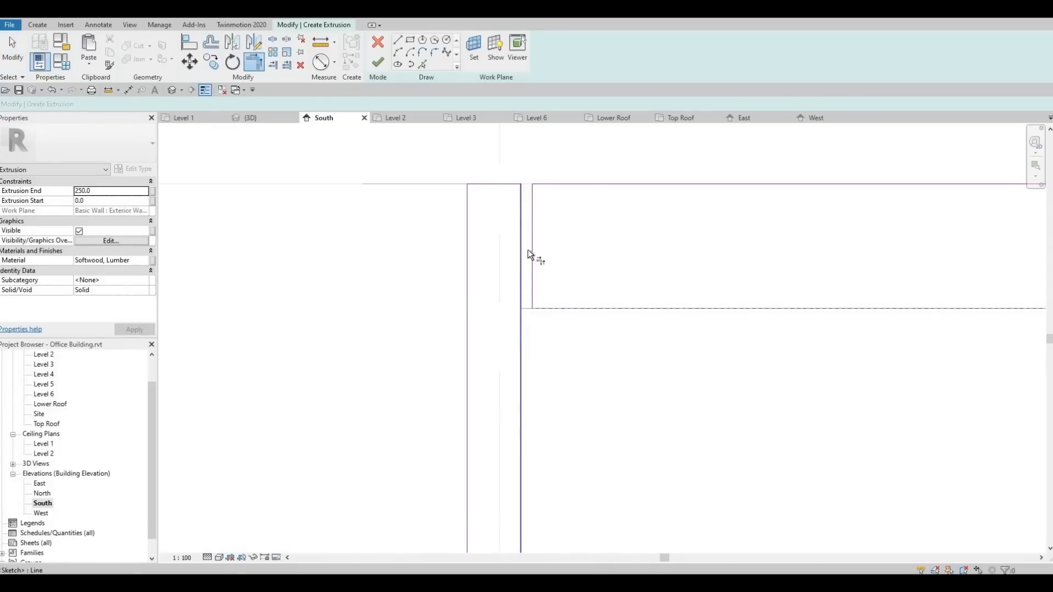
key(Escape)
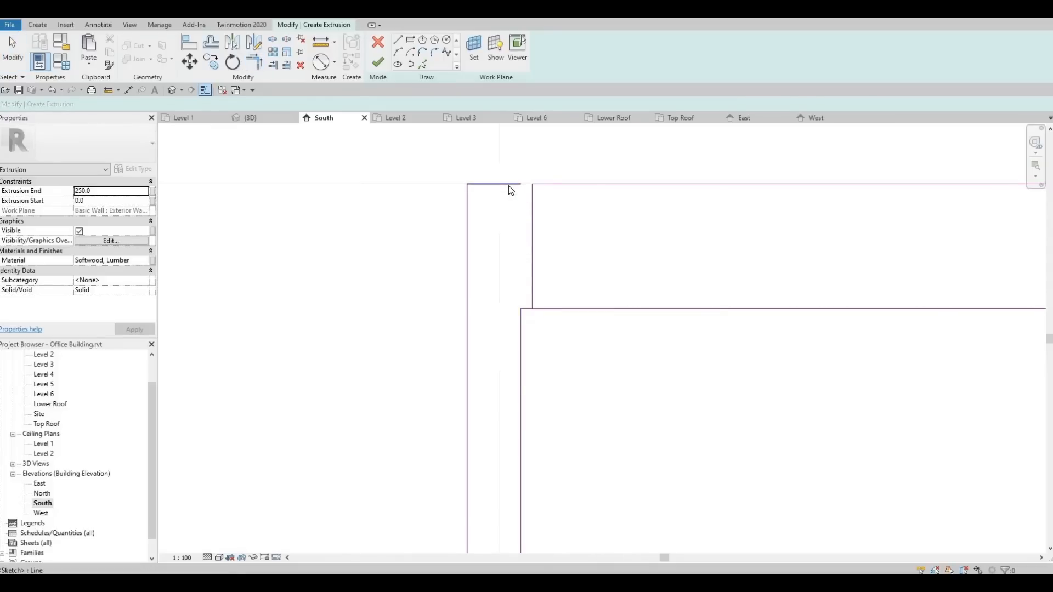
Delete the two leftover short lines at the west corner and trim the band's top edge to the outer west edge.
click(508, 185)
key(Escape)
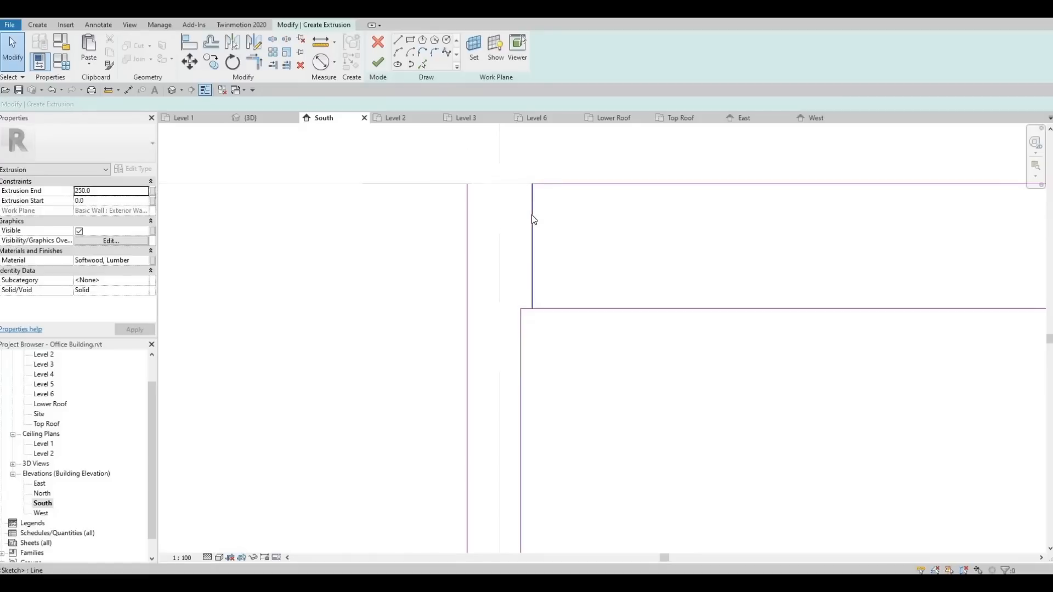
click(533, 219)
key(Delete)
key(t)
key(r)
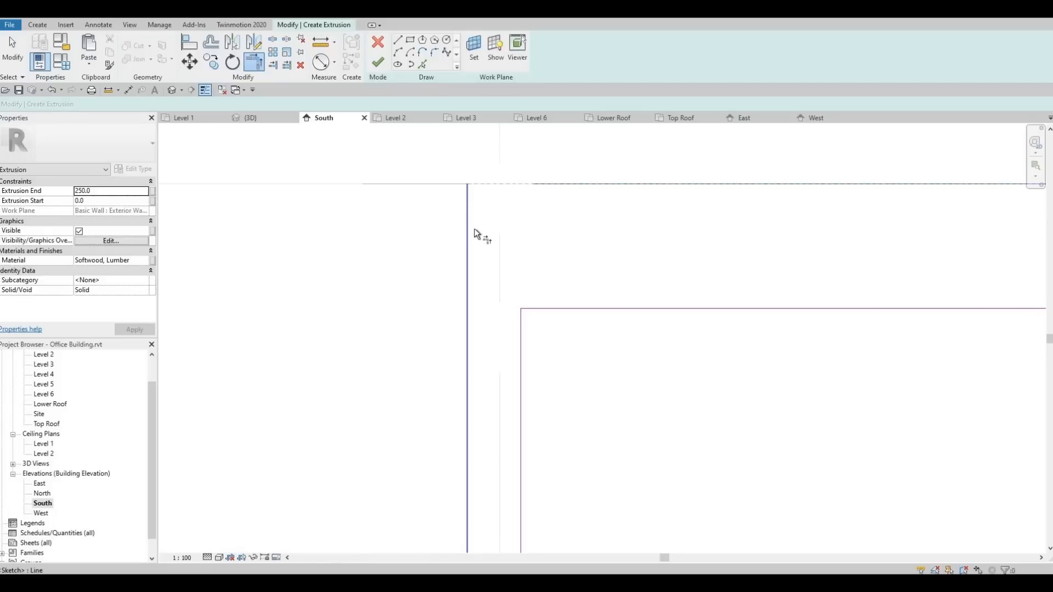
click(470, 227)
Trim the band's lower edge and the east sketch rectangle's inner edge into a corner.
scroll(475, 231, down, 3)
scroll(669, 301, down, 3)
middle_drag(823, 370, 387, 389)
scroll(656, 278, up, 3)
scroll(655, 276, up, 2)
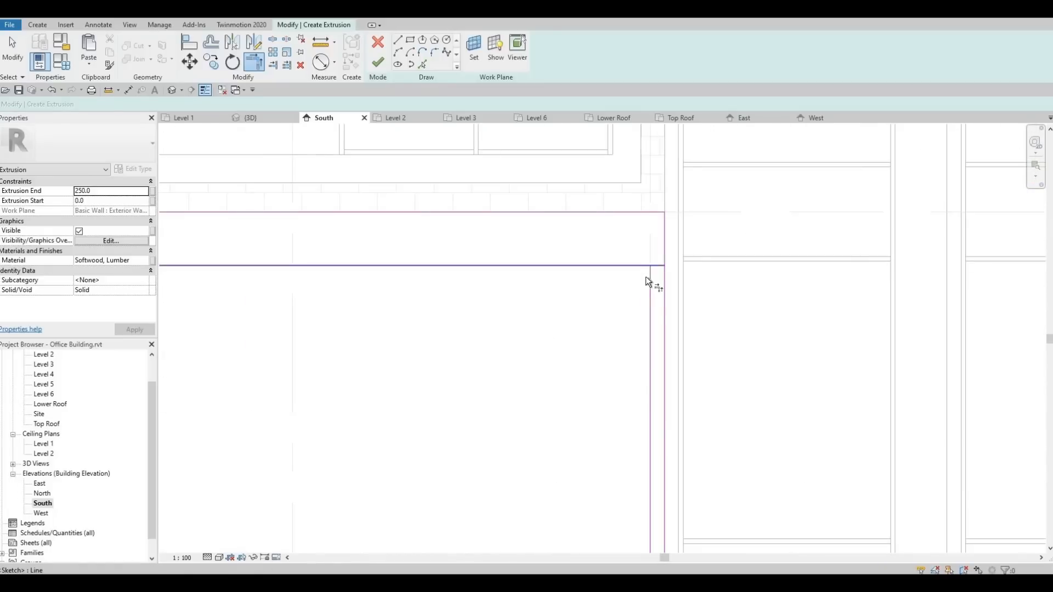
click(660, 269)
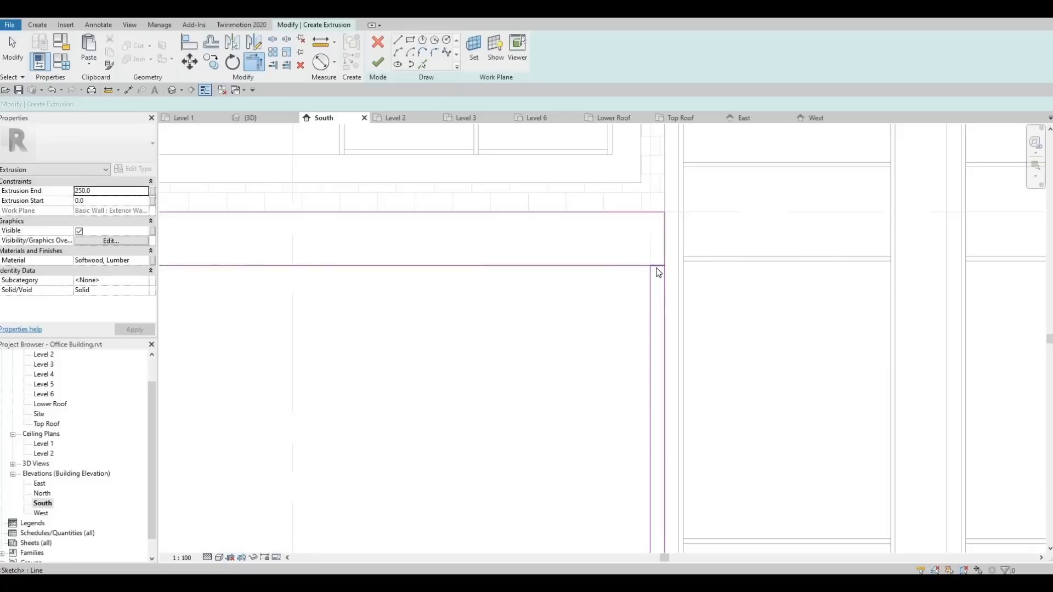
key(Escape)
Delete the east rectangle's short top line and the band's short vertical end line at the east corner.
click(658, 266)
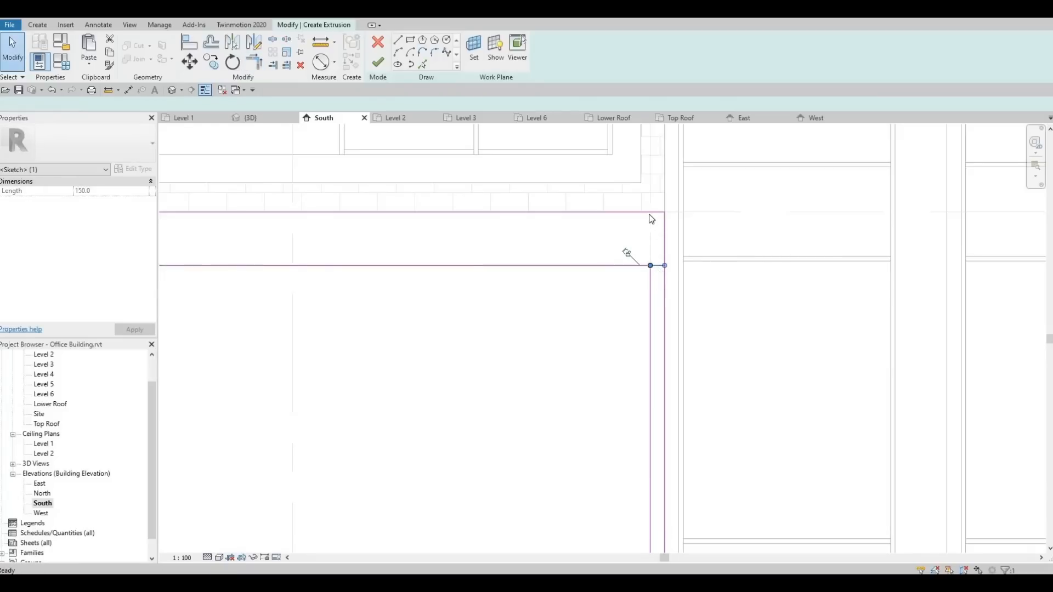
key(Delete)
mouse_move(617, 194)
mouse_down()
mouse_move(696, 324)
mouse_move(630, 296)
mouse_up()
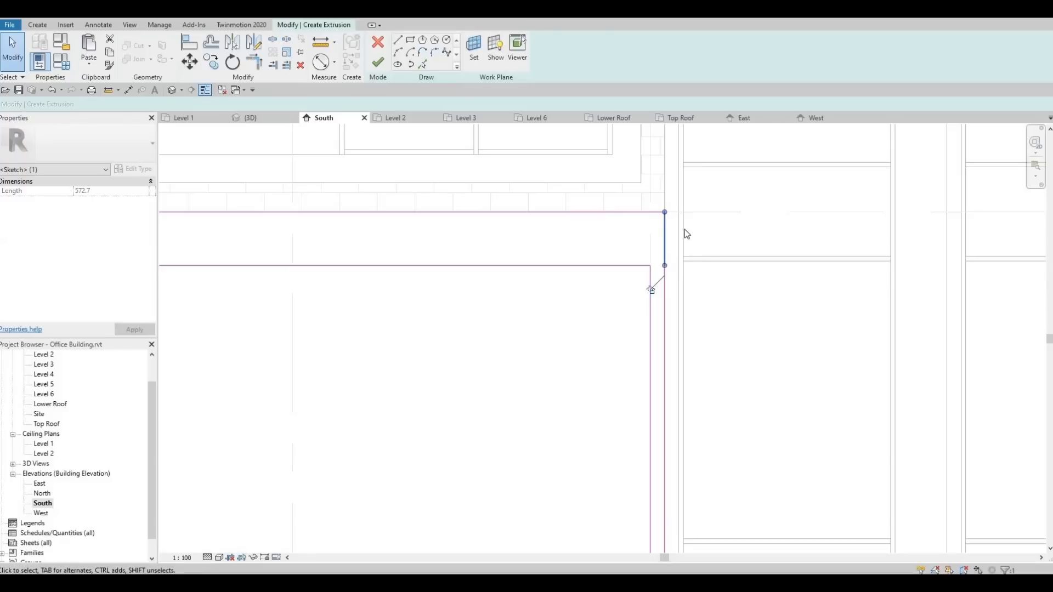
key(Delete)
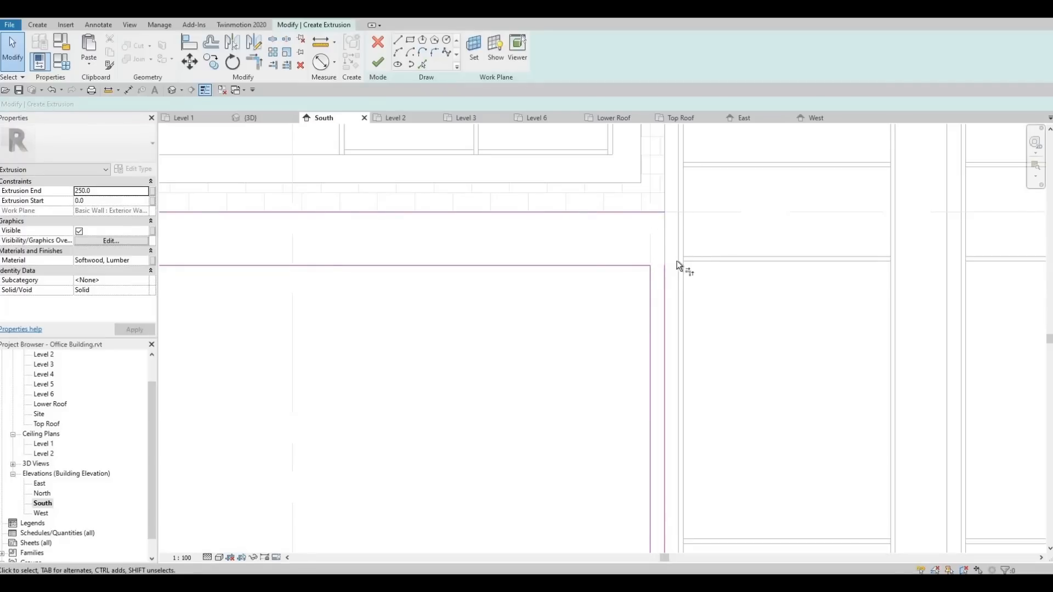
Trim the band's top edge and the outer east edge of the sketch into a corner.
key(t)
key(r)
click(650, 213)
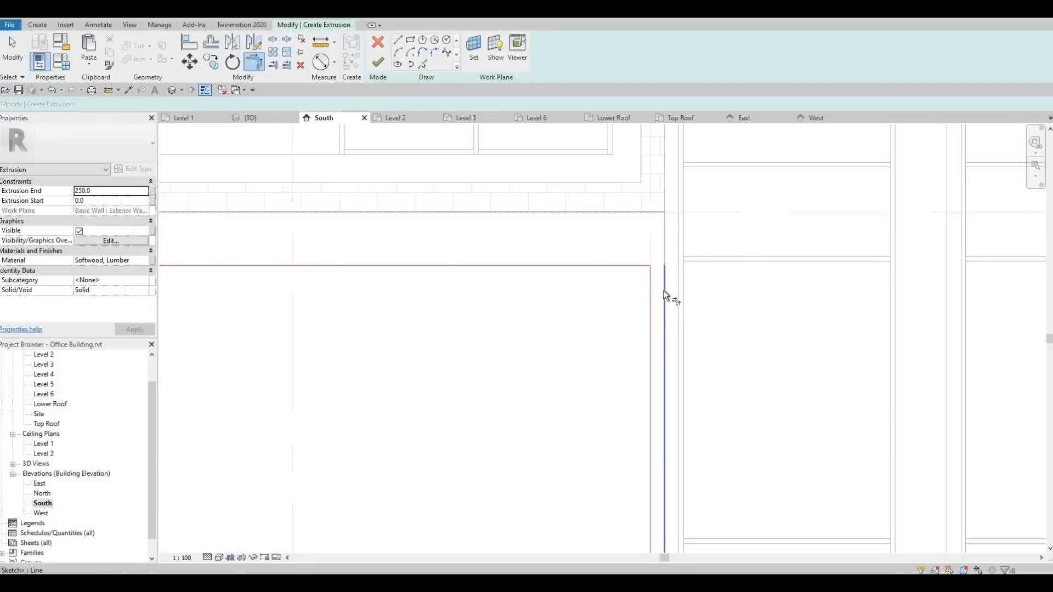
click(664, 291)
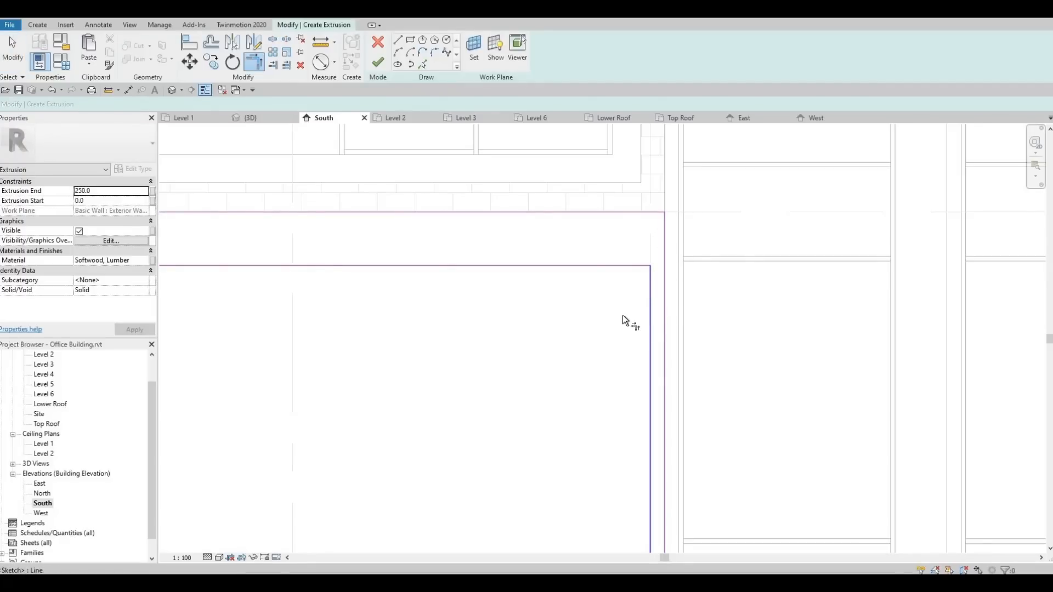
key(Escape)
Finish the extrusion sketch of the frame around the front block's facade.
middle_drag(700, 327, 688, 325)
scroll(689, 325, down, 2)
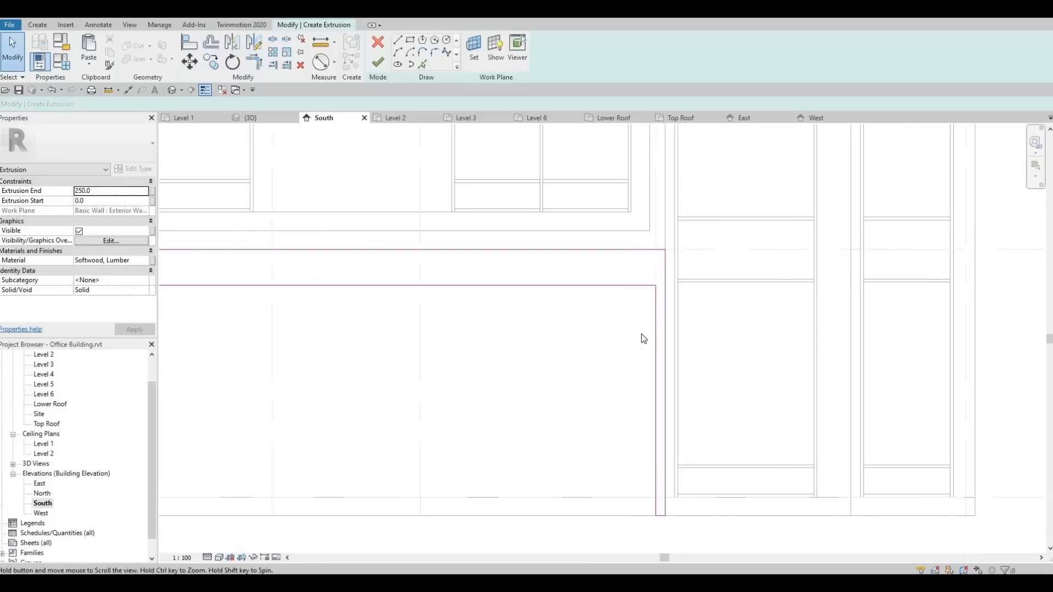
scroll(641, 338, down, 2)
middle_drag(610, 346, 702, 323)
middle_drag(449, 385, 635, 352)
scroll(635, 352, down, 2)
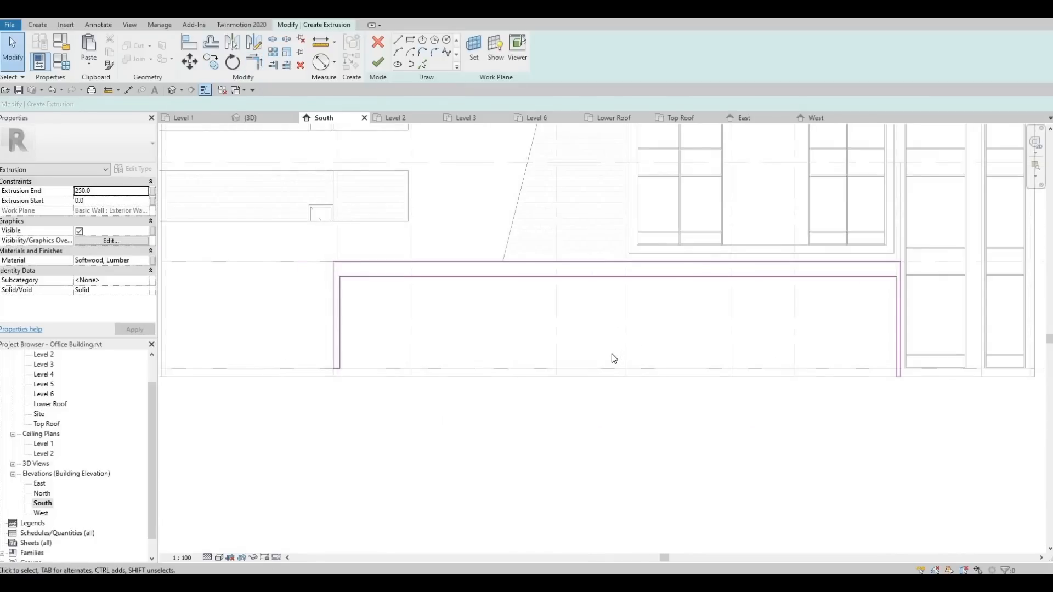
middle_drag(503, 344, 505, 338)
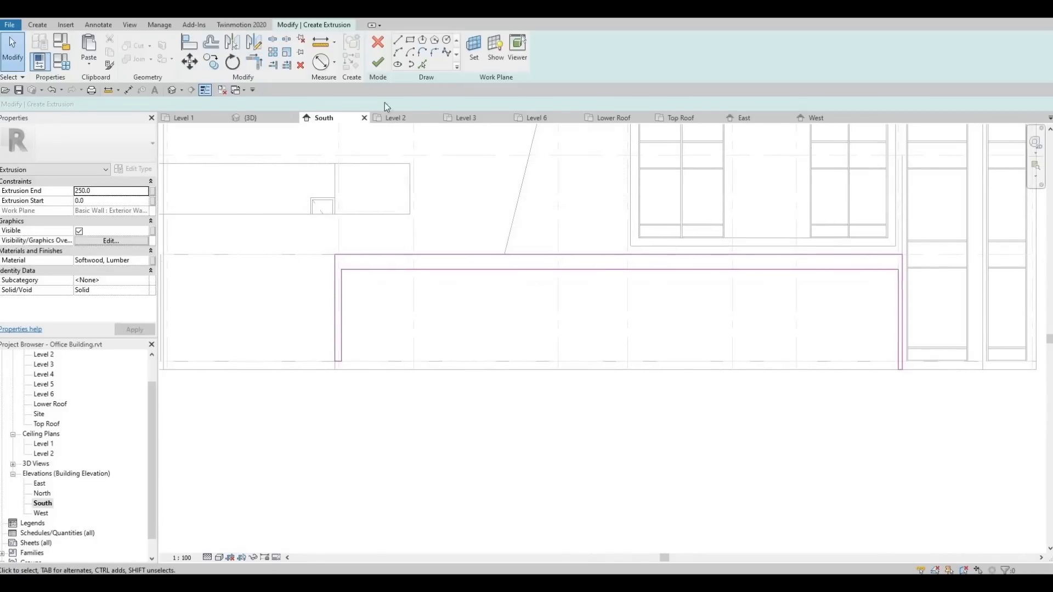
click(381, 67)
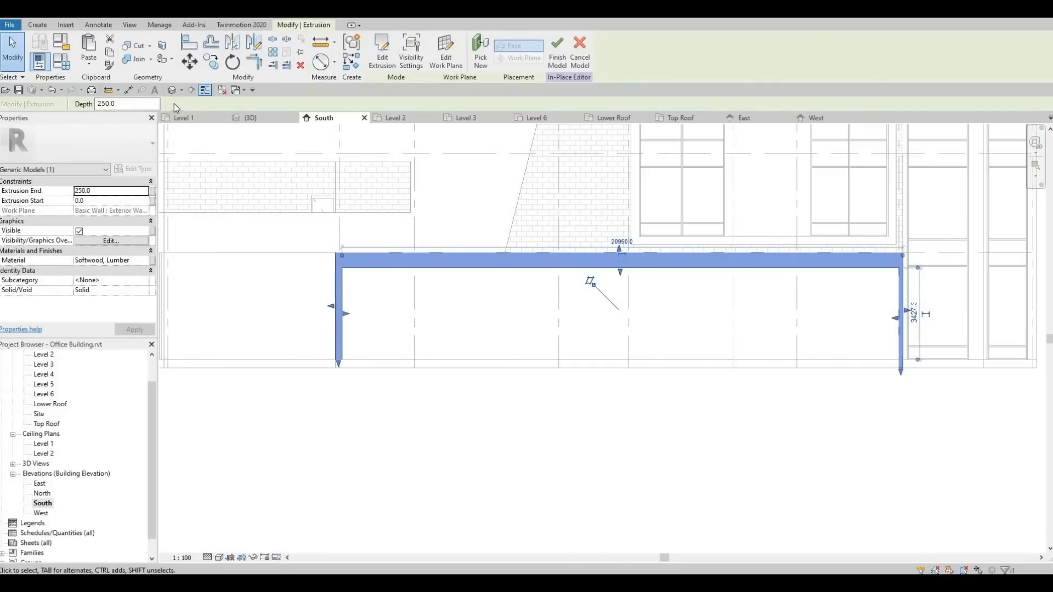
In the 3D view, pull the frame extrusion's front face outward to an extrusion end of about 1188.5 mm.
click(172, 93)
middle_drag(440, 342, 445, 333)
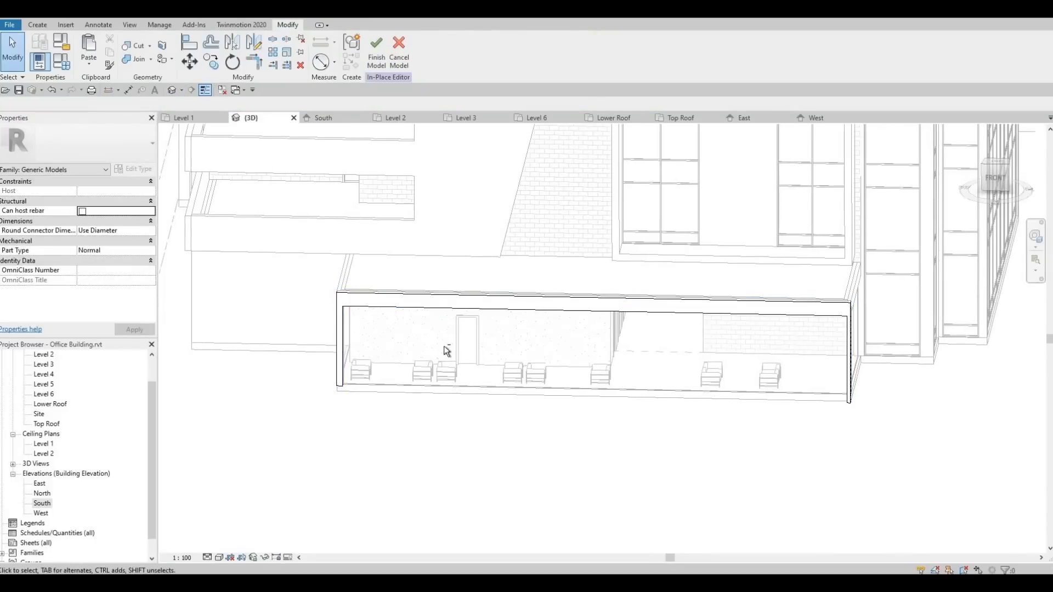
shift+middle_drag(581, 410, 566, 346)
click(565, 341)
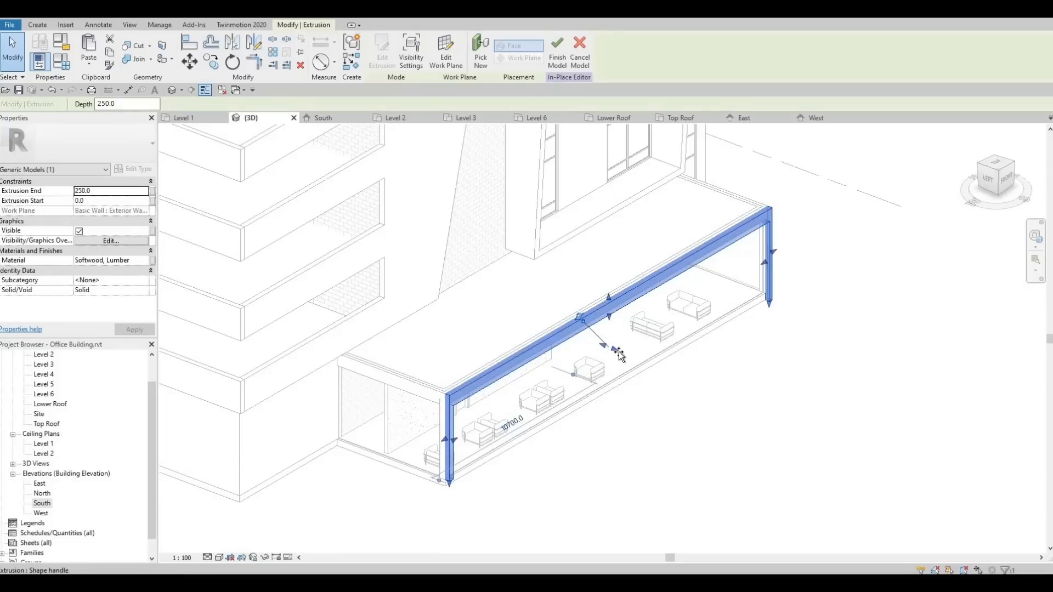
drag(617, 351, 636, 384)
click(638, 386)
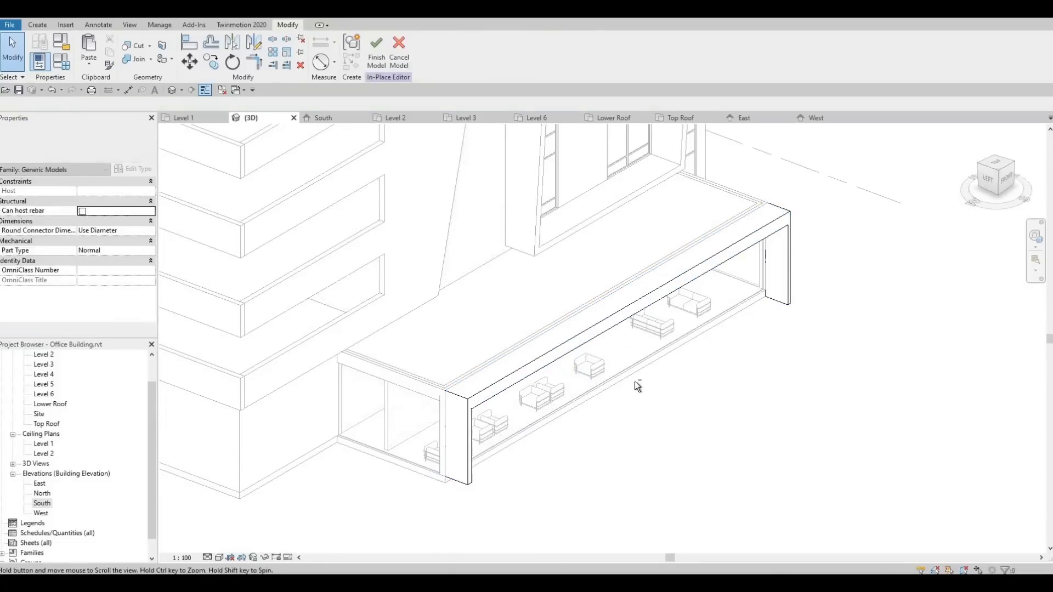
In the South elevation, edit the frame extrusion's sketch and raise its top line until the band is about 733 mm high.
shift+middle_drag(638, 387, 586, 287)
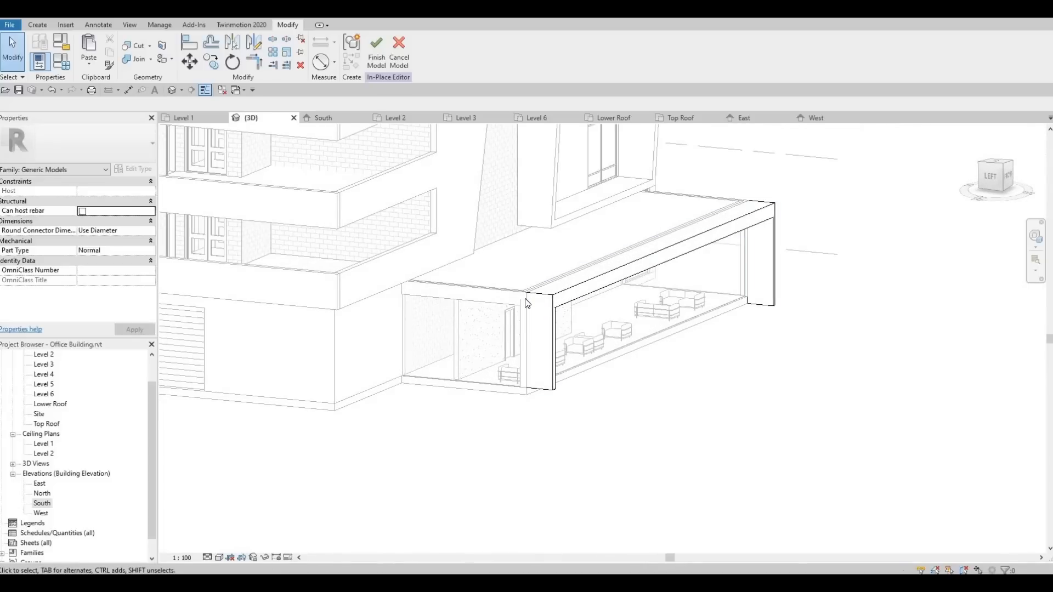
shift+middle_drag(567, 262, 508, 225)
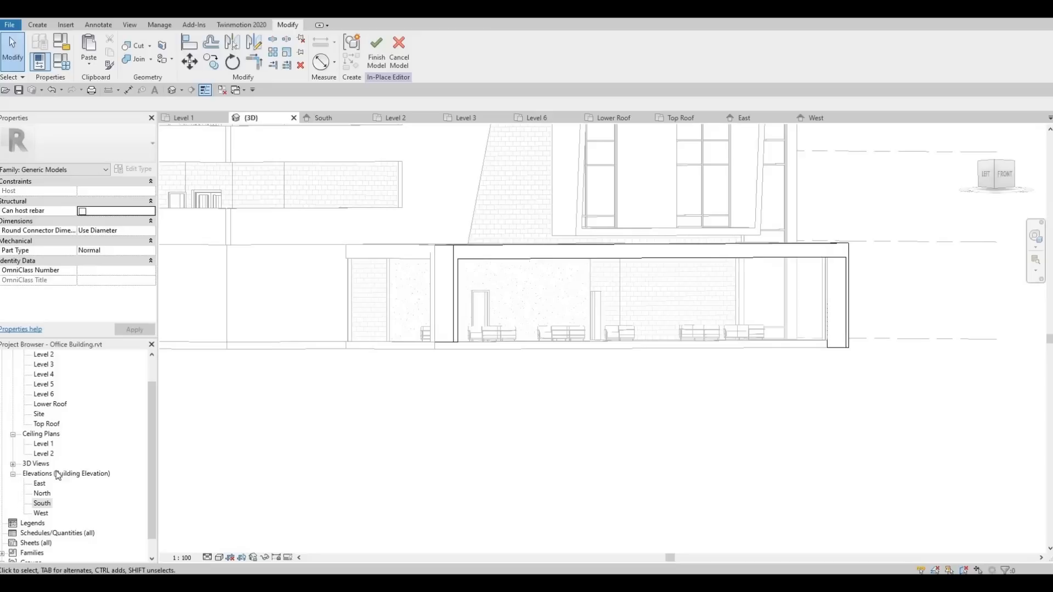
double_click(41, 504)
click(444, 268)
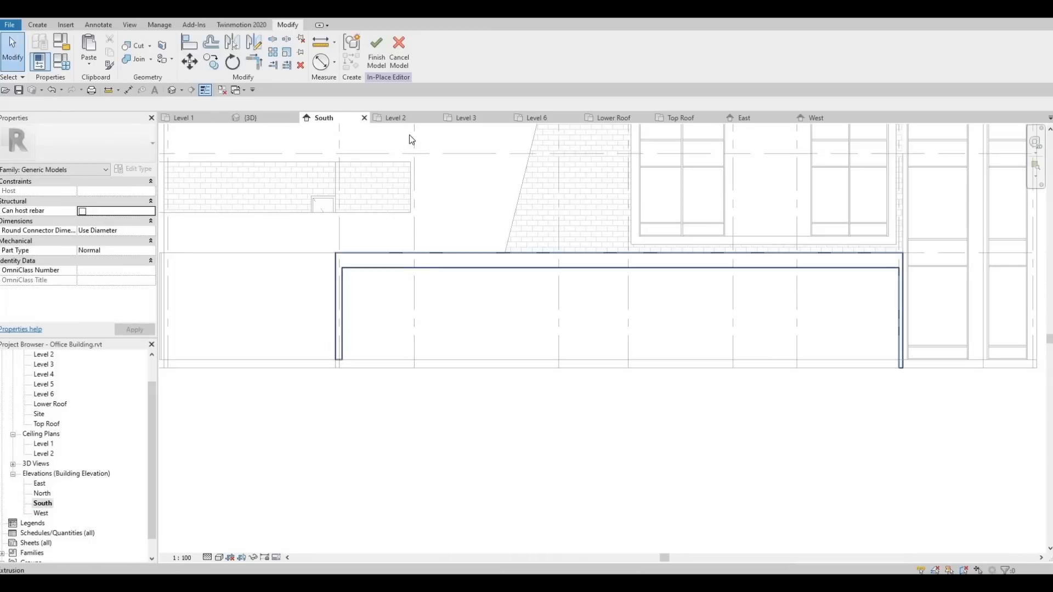
click(392, 66)
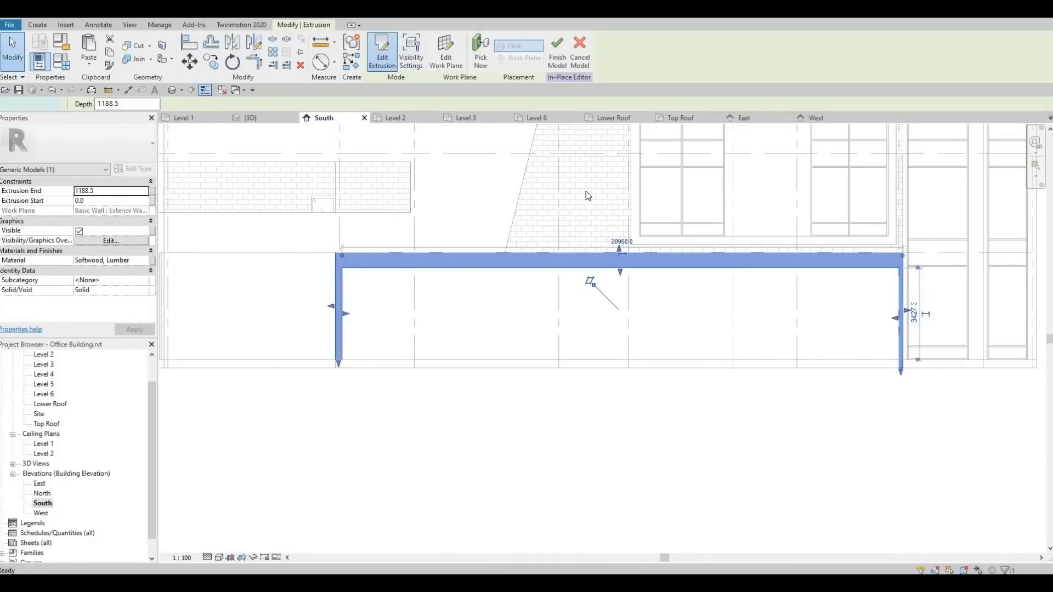
click(591, 254)
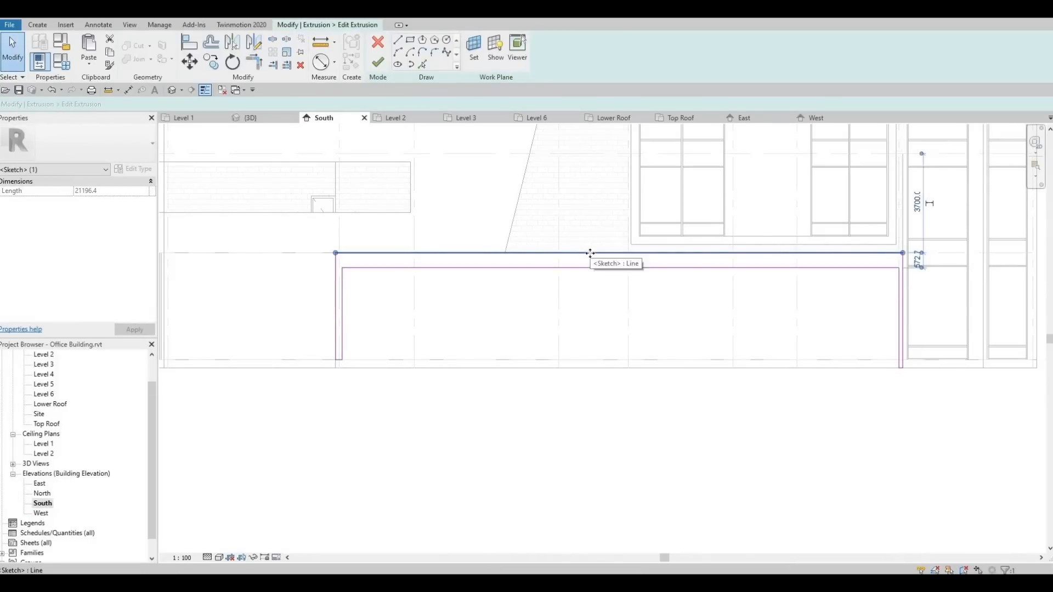
key(Up)
key(Up)
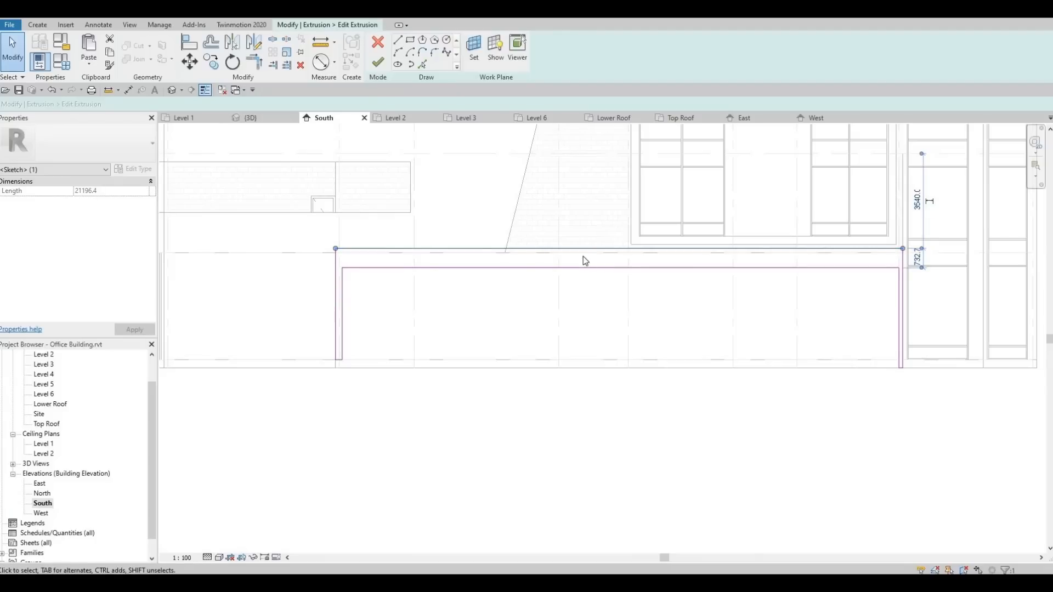
Move the sketch's outer west and east edges slightly outward and finish editing the frame extrusion.
click(336, 284)
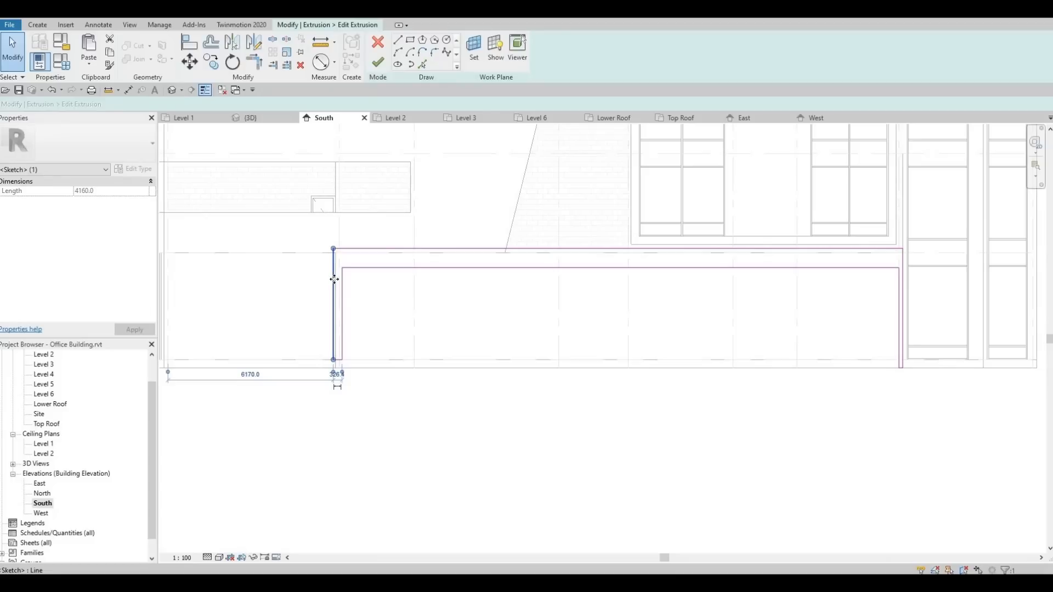
click(890, 293)
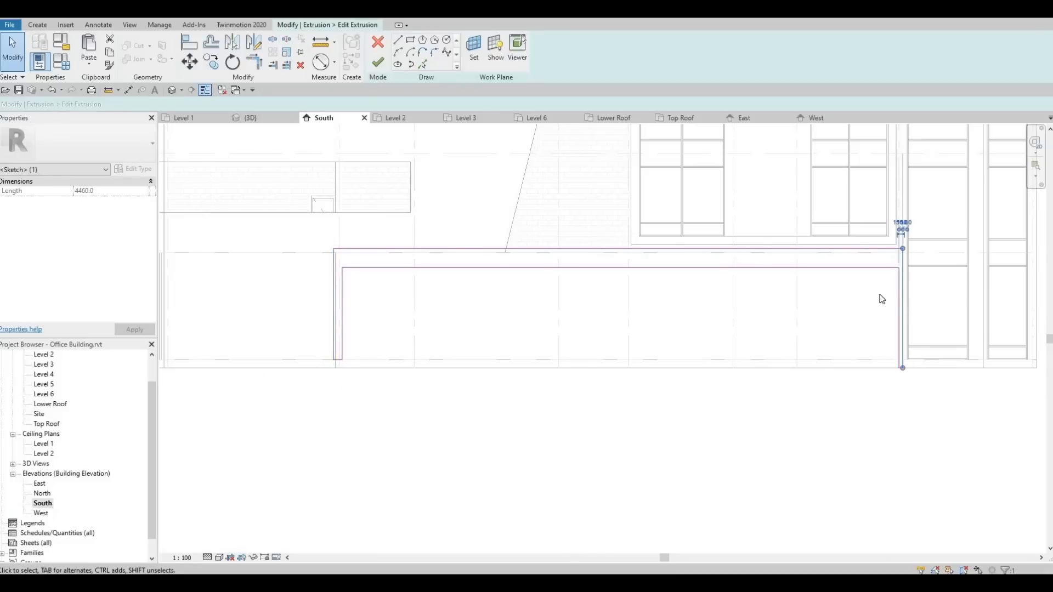
key(Right)
click(878, 295)
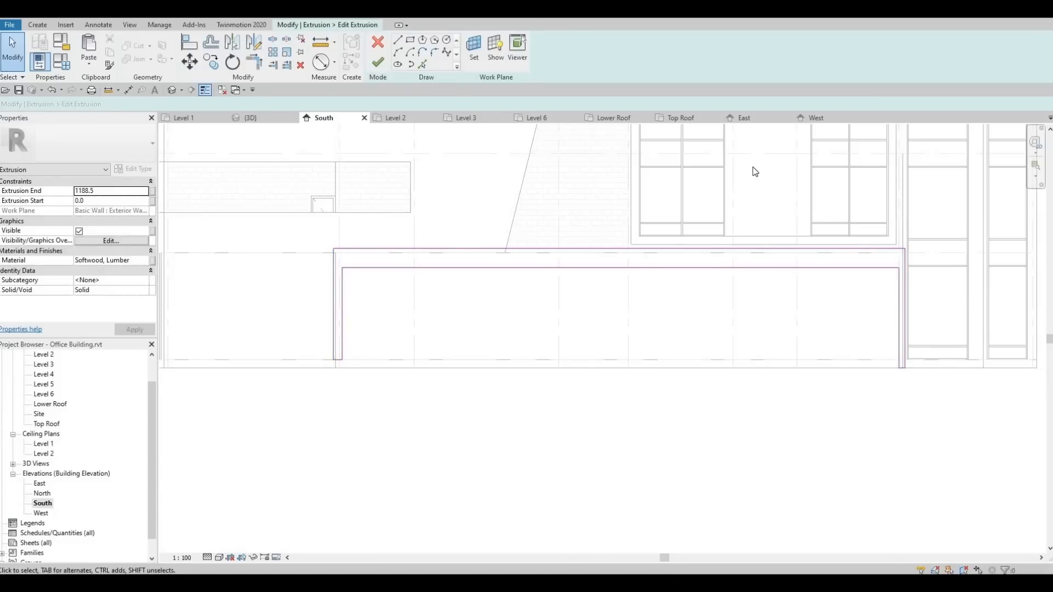
click(383, 69)
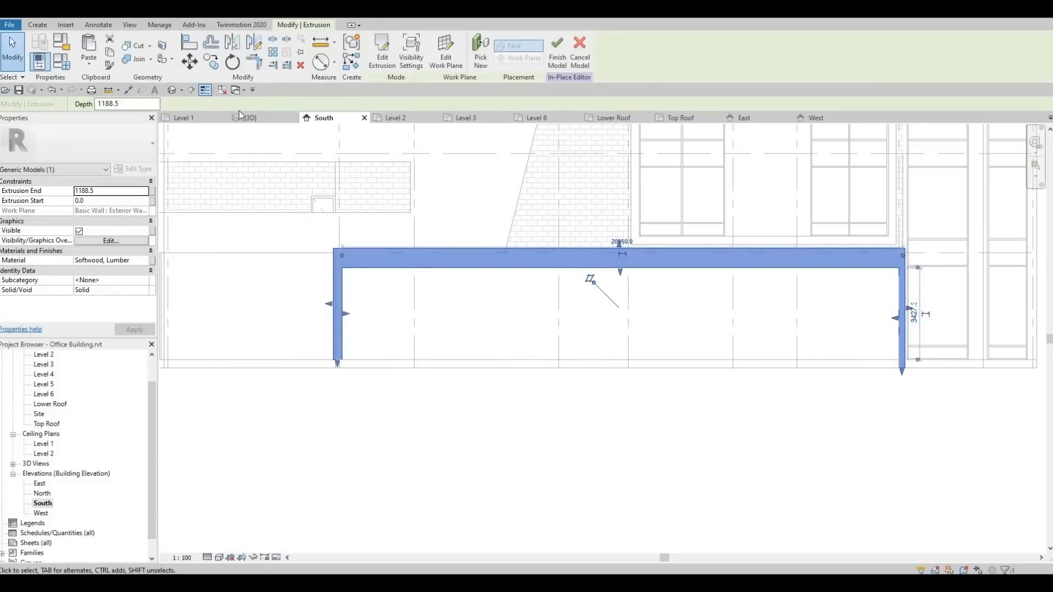
In the 3D view, stretch the frame's rear face back over the front block to an extrusion start of about -4869 mm.
click(172, 90)
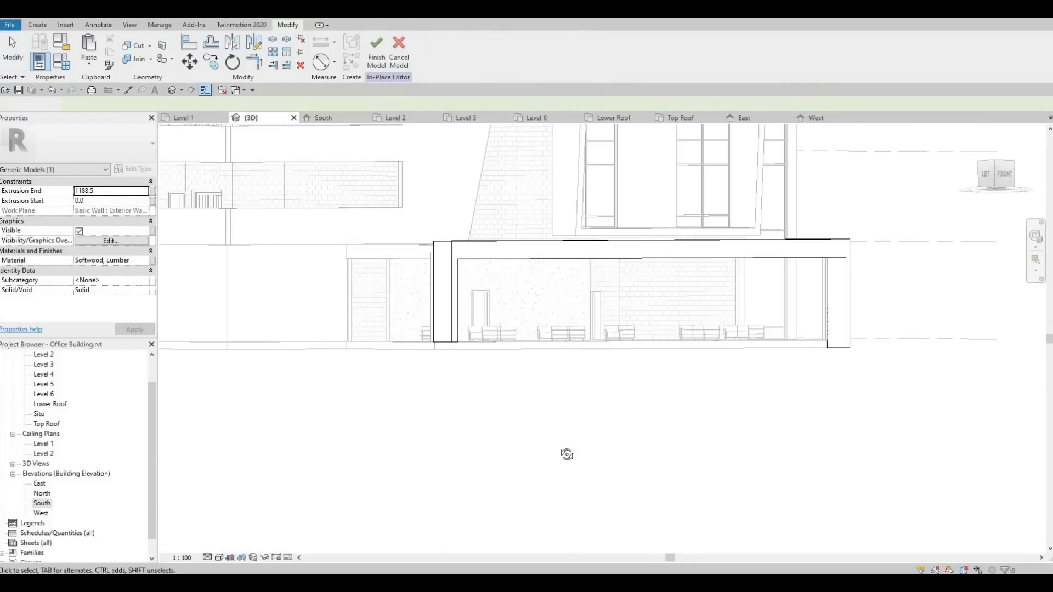
click(544, 322)
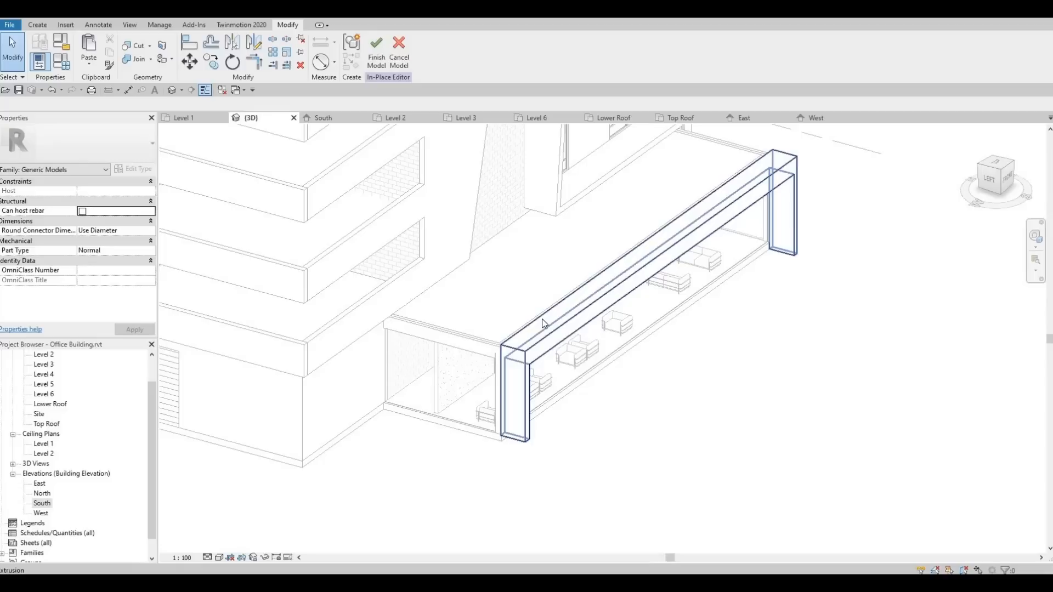
click(634, 277)
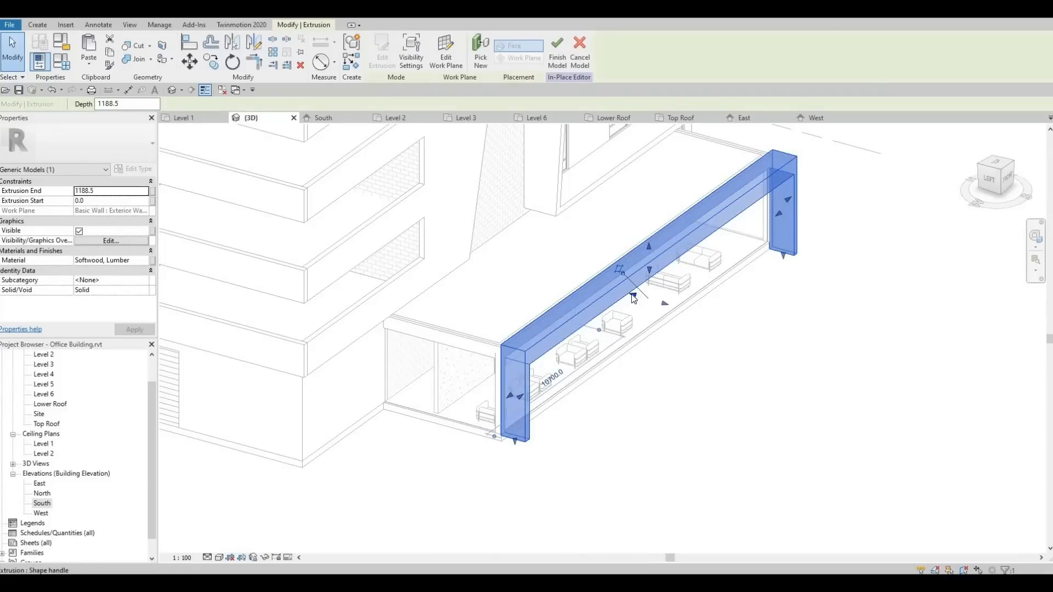
drag(587, 275, 535, 256)
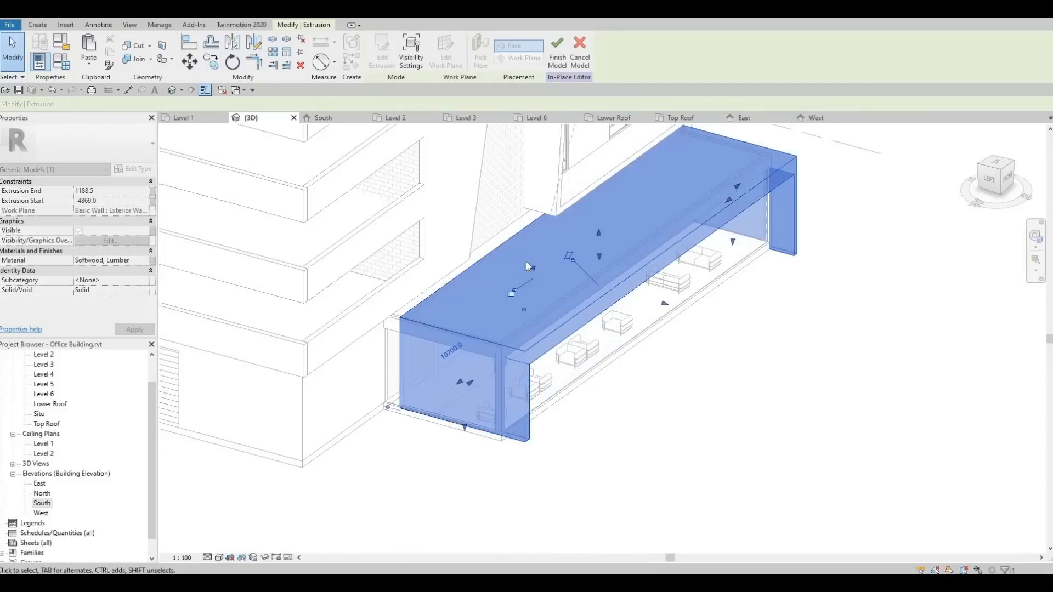
key(Escape)
key(Escape)
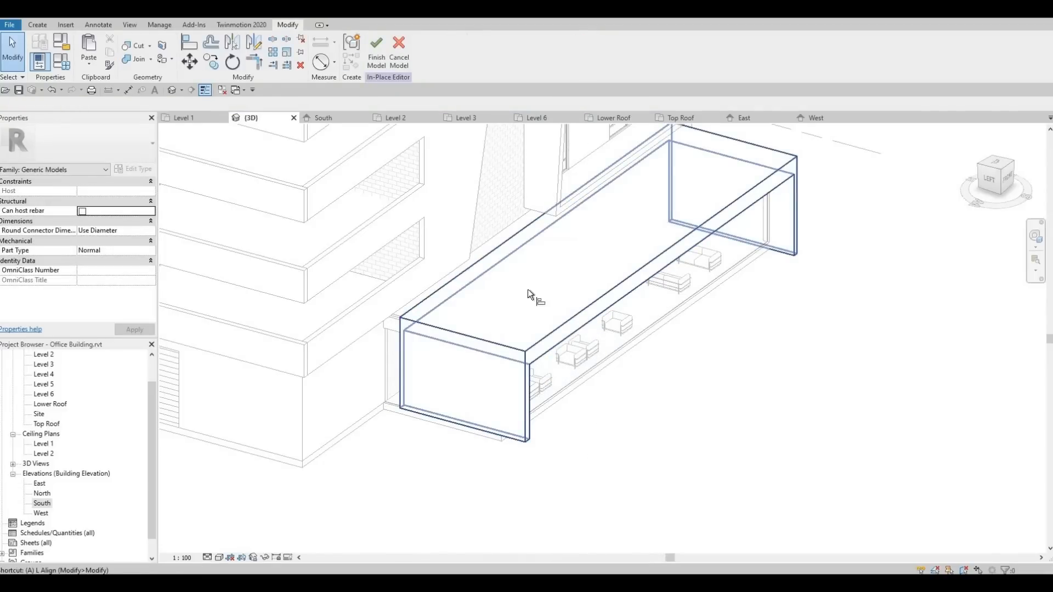
Align the frame extrusion's rear face with the building wall behind the front block's roof.
key(l)
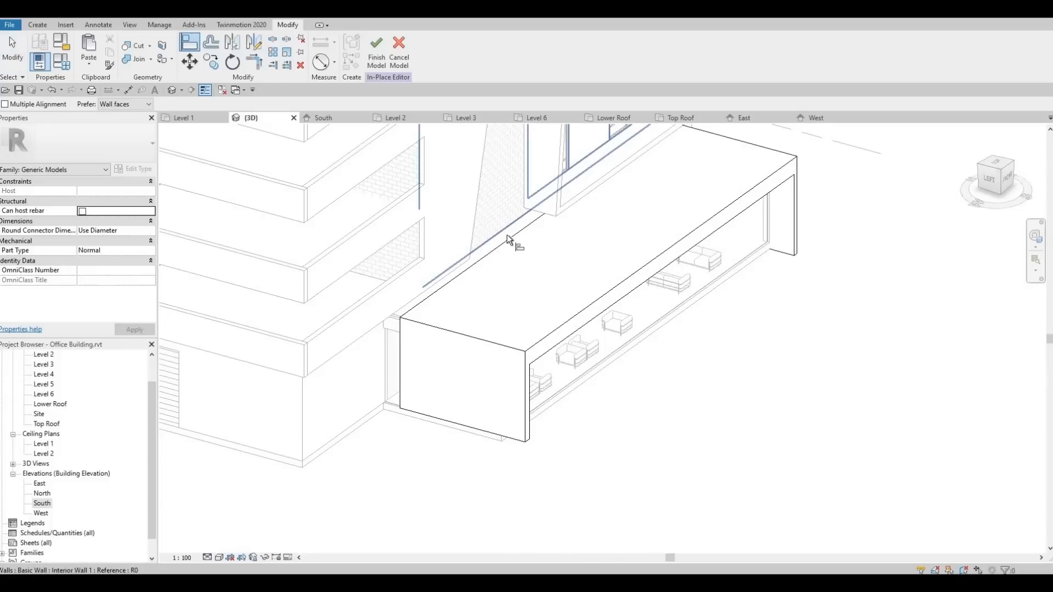
click(507, 234)
click(506, 242)
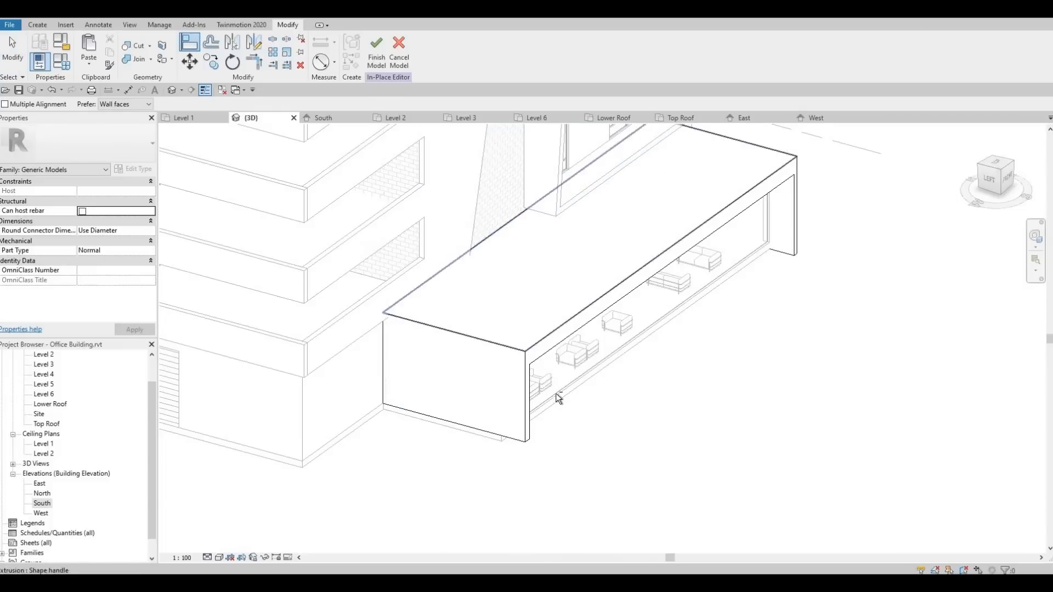
Stretch the frame extrusion's front face outward to an extrusion end of about 1985 mm.
key(Escape)
shift+middle_drag(521, 298, 466, 340)
shift+middle_drag(561, 400, 583, 407)
shift+middle_drag(606, 364, 573, 303)
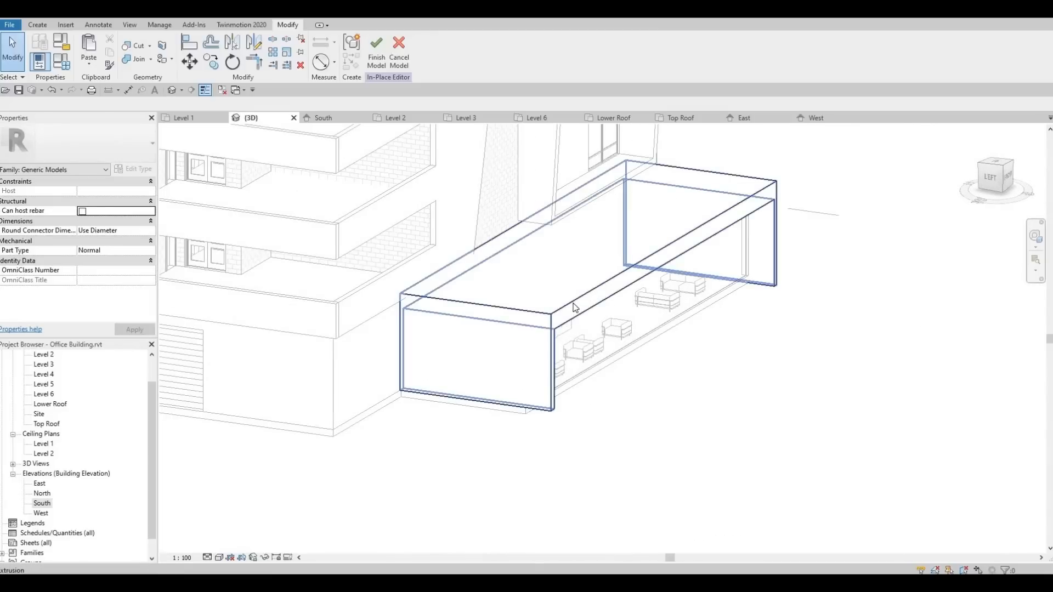
click(597, 307)
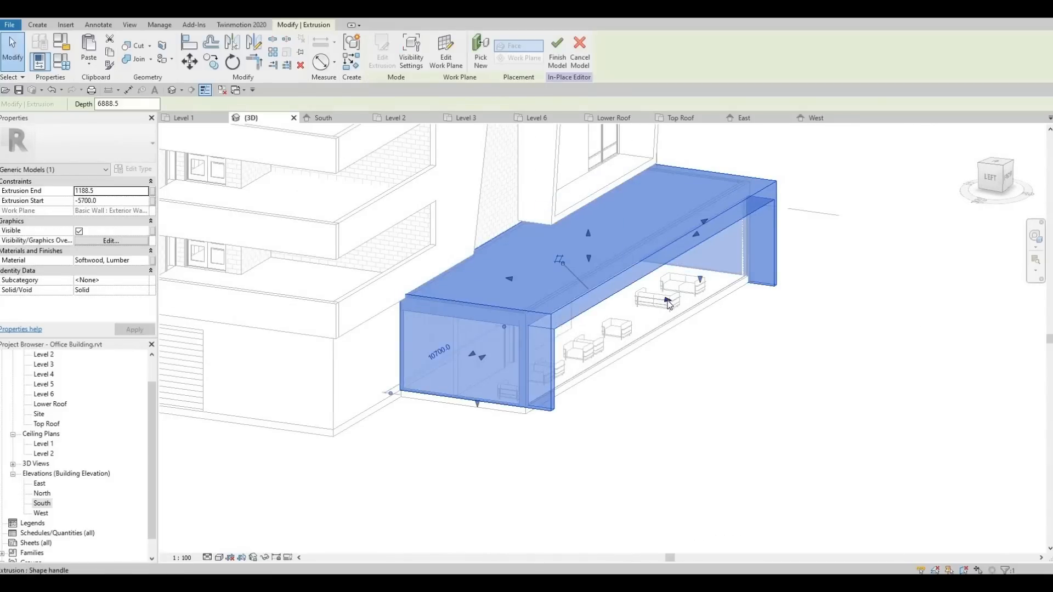
drag(668, 304, 665, 302)
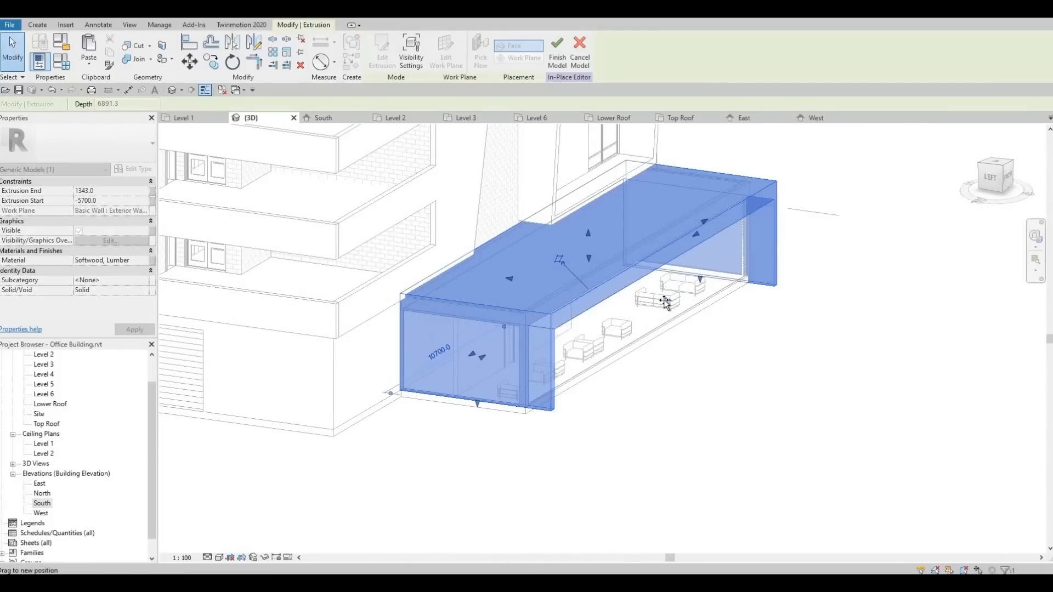
click(705, 359)
shift+middle_drag(653, 364, 494, 346)
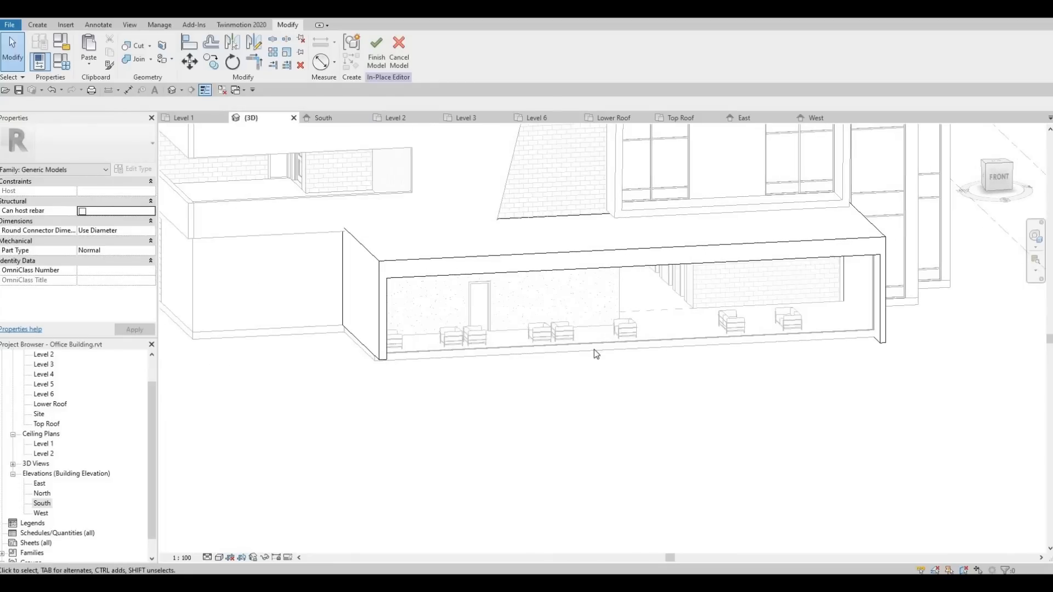
shift+middle_drag(594, 350, 607, 351)
shift+middle_drag(540, 322, 580, 295)
click(632, 300)
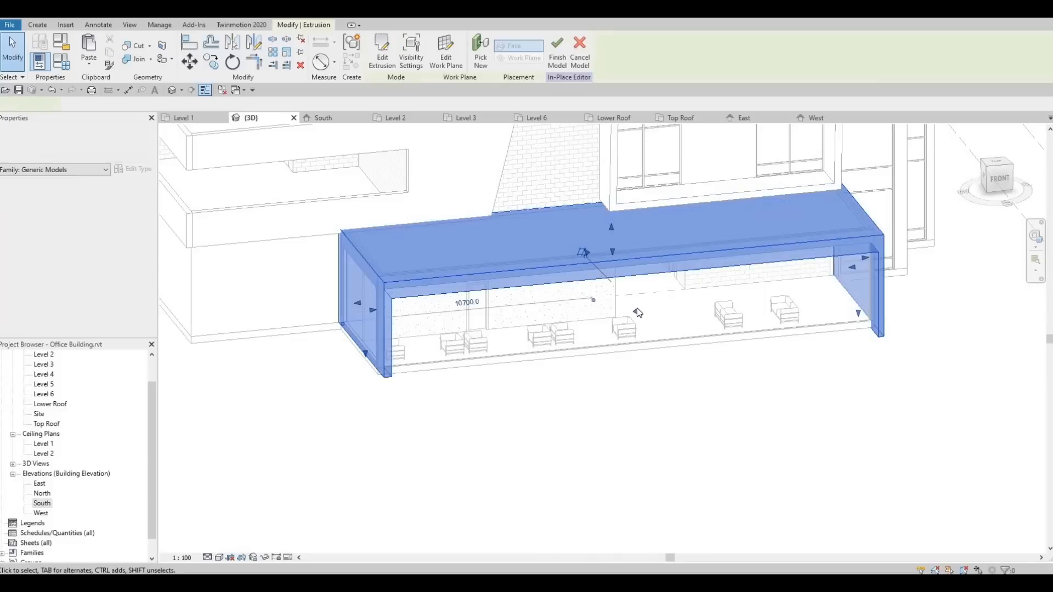
click(634, 362)
shift+middle_drag(635, 362, 404, 235)
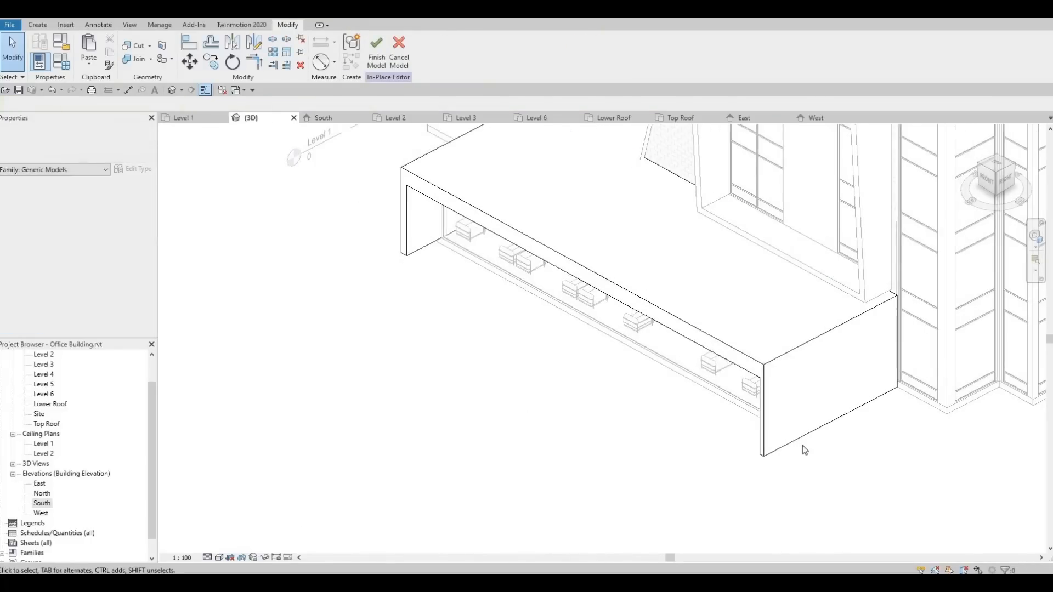
Start a void extrusion and set its work plane by picking the top face of the frame extrusion.
click(469, 238)
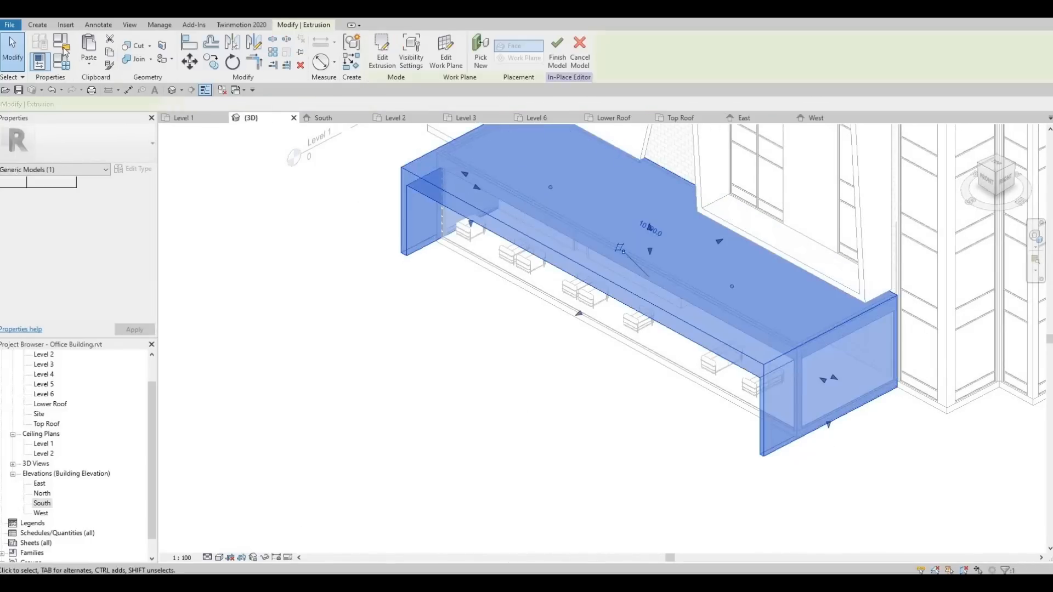
click(37, 26)
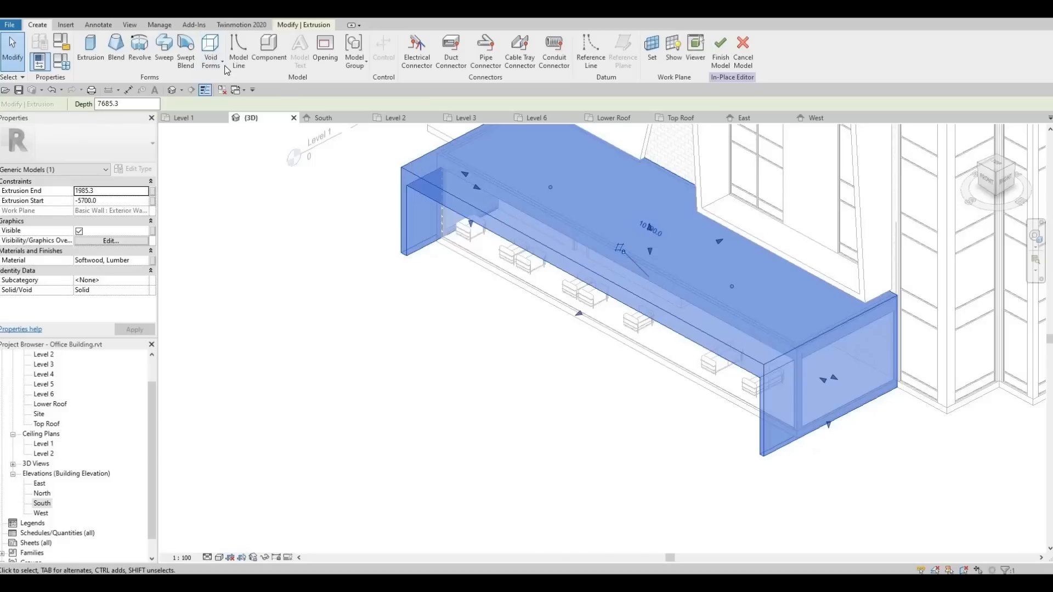
click(212, 54)
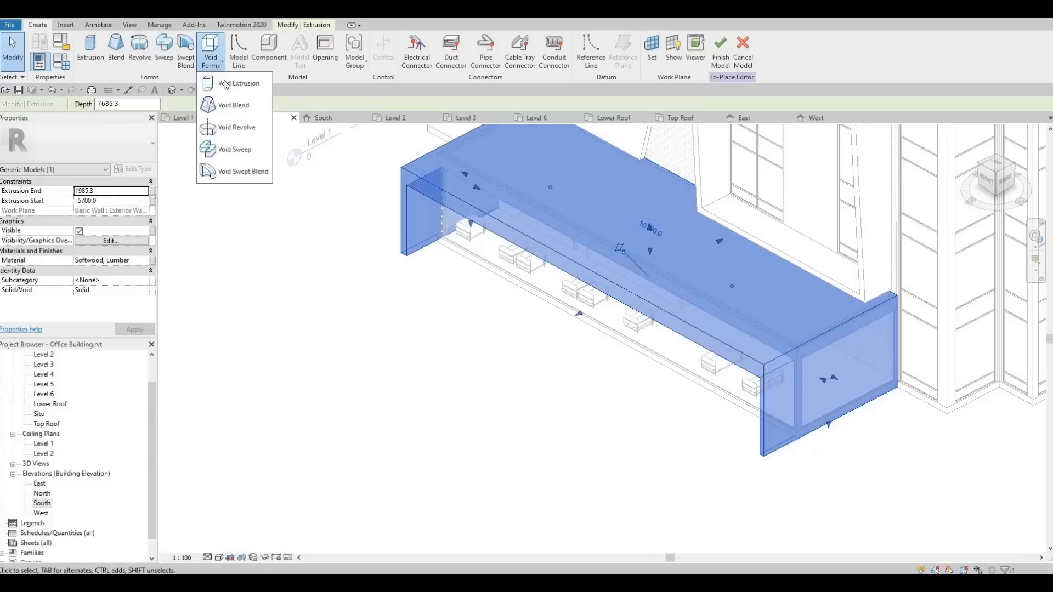
click(225, 84)
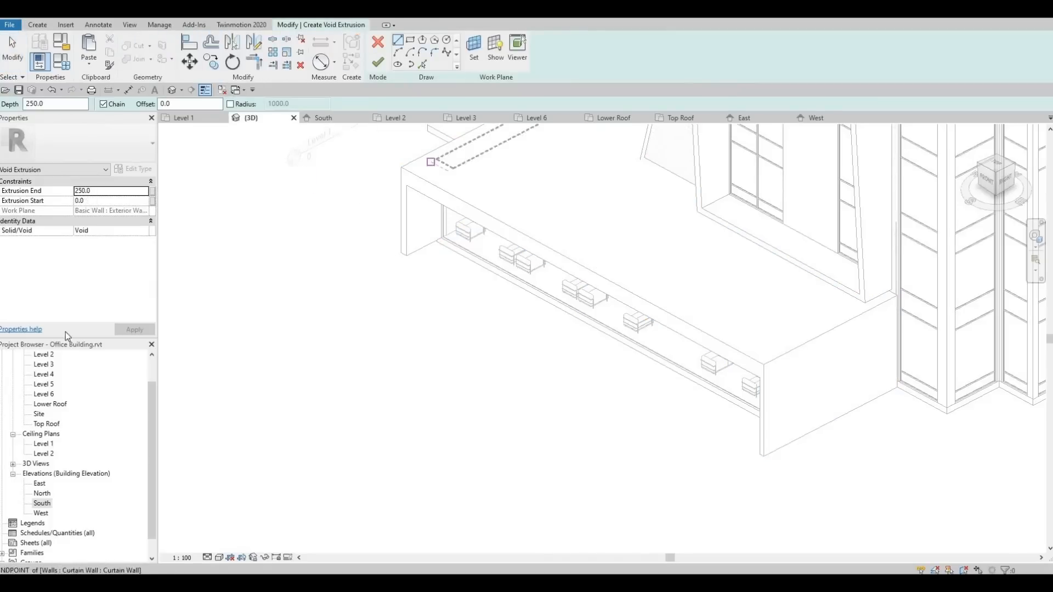
double_click(43, 355)
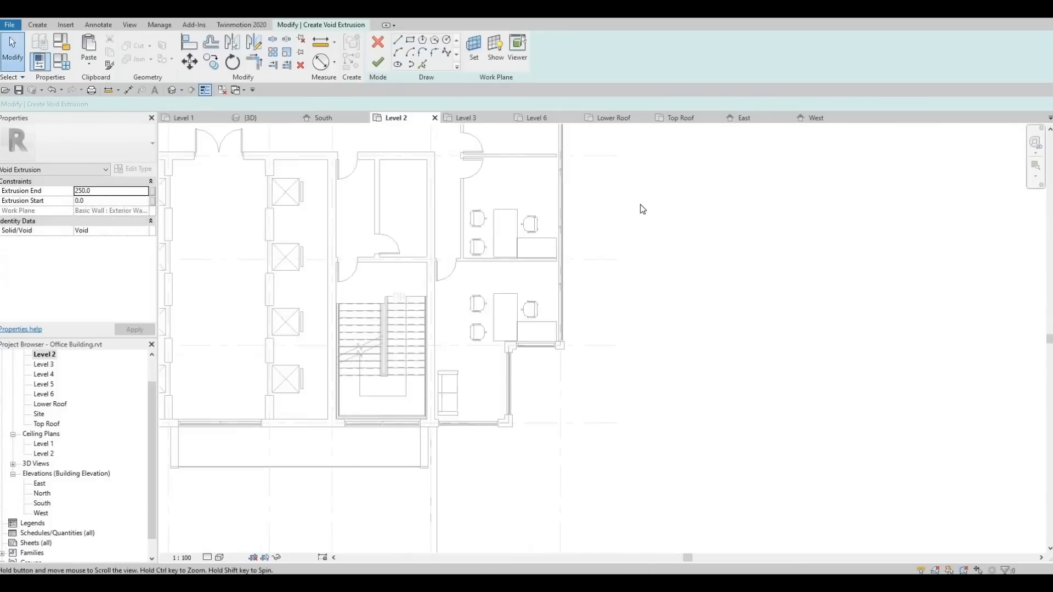
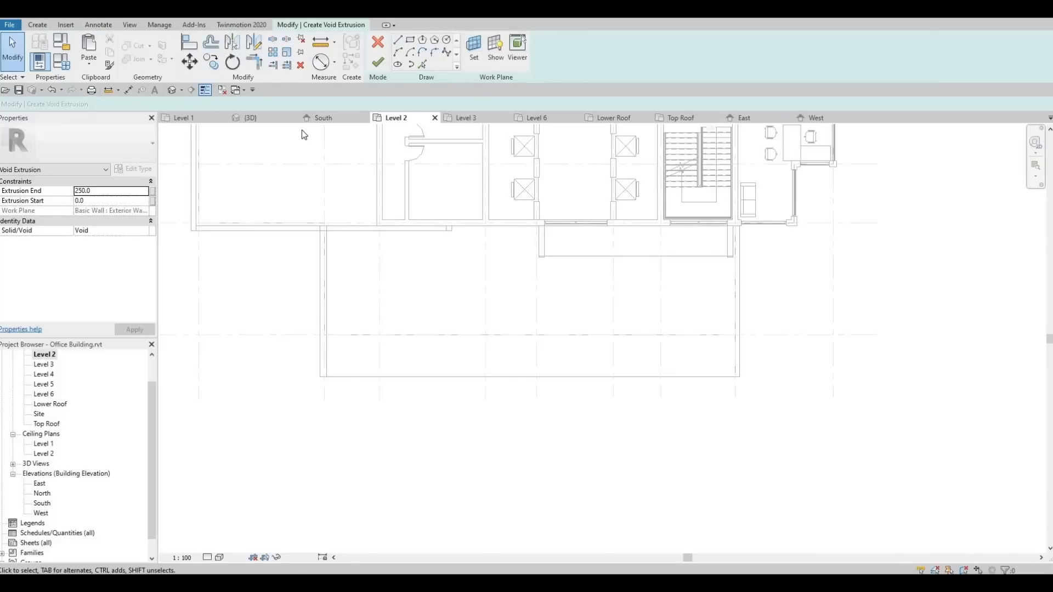
click(265, 120)
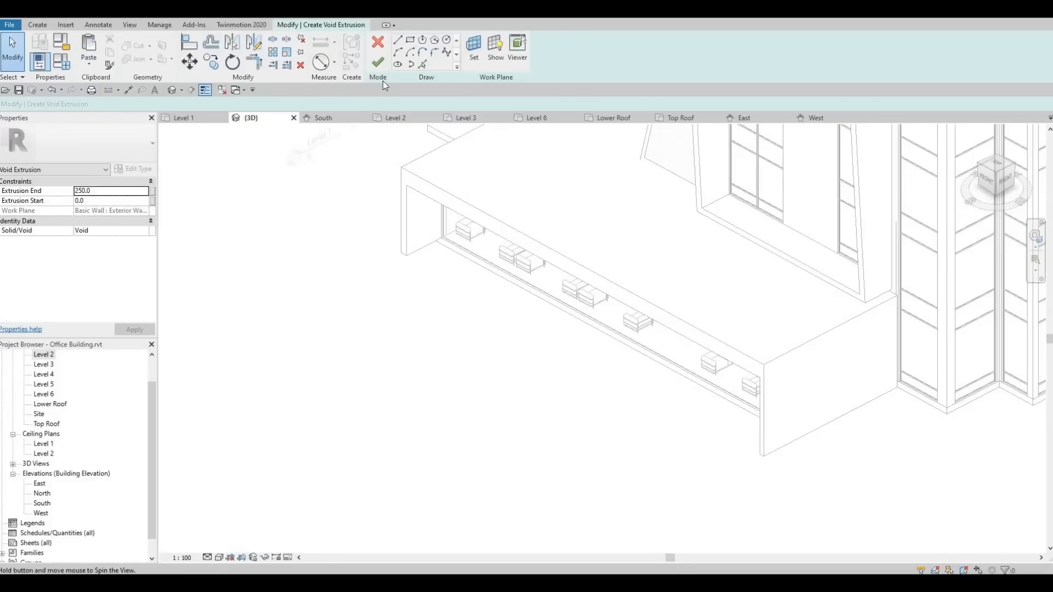
click(481, 51)
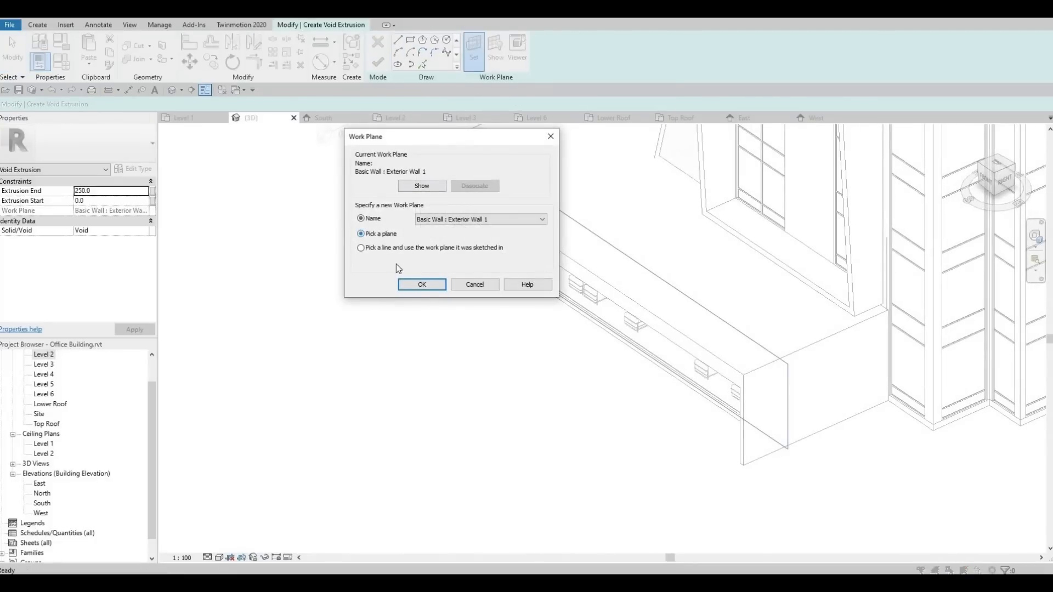
click(421, 282)
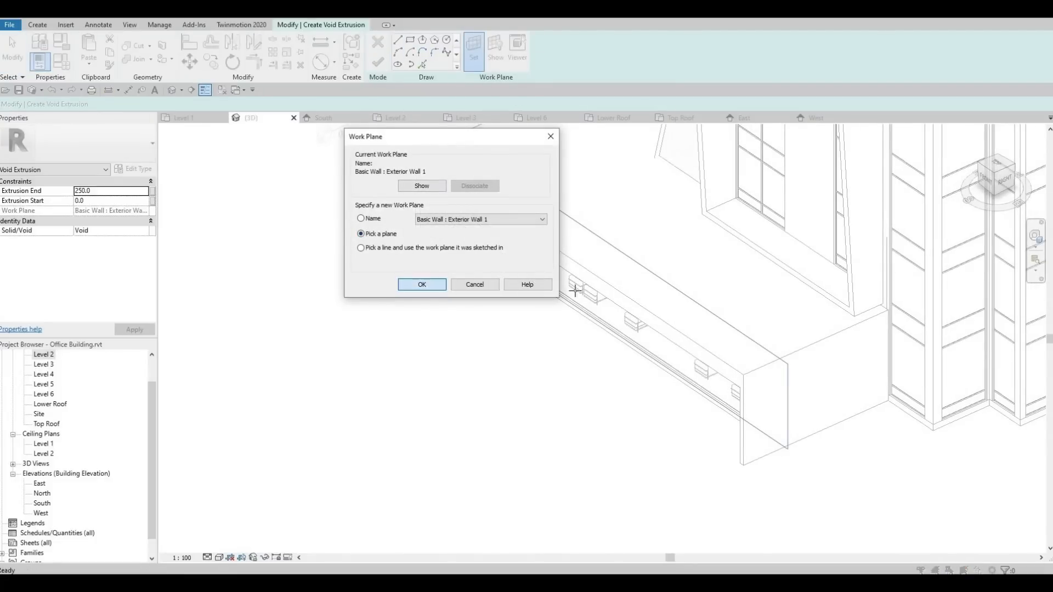
click(724, 362)
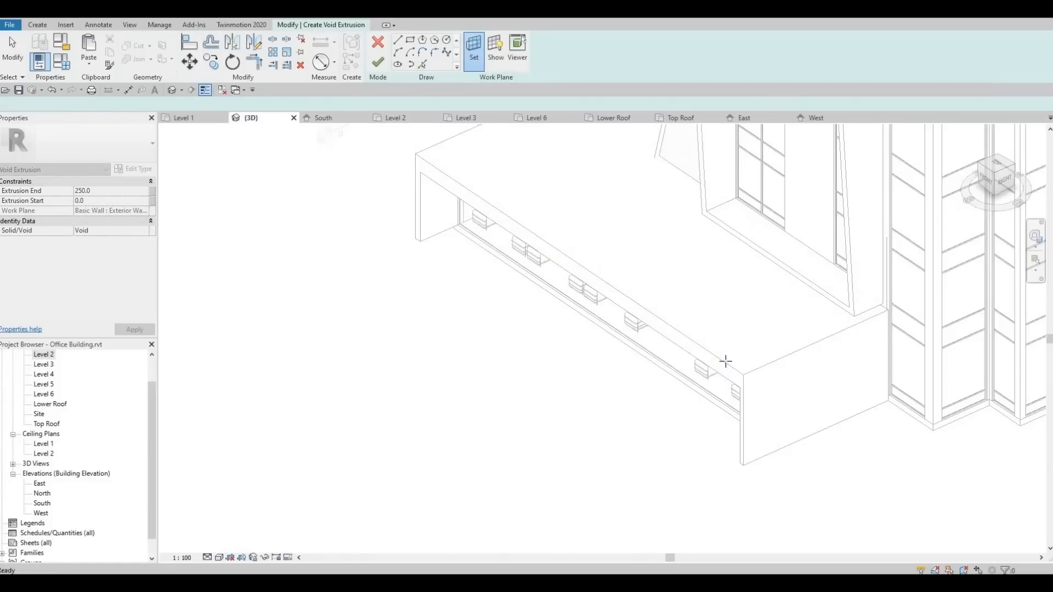
In the Level 2 plan, sketch a slanted line about 22500 mm long at 3° across the frame's front end, overshooting both sides.
double_click(41, 356)
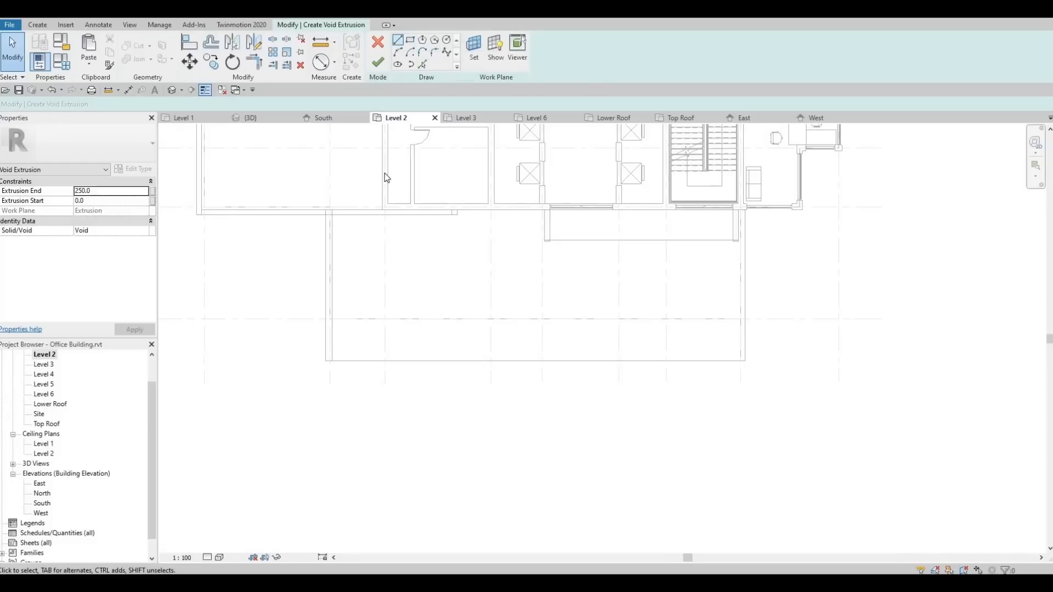
click(328, 360)
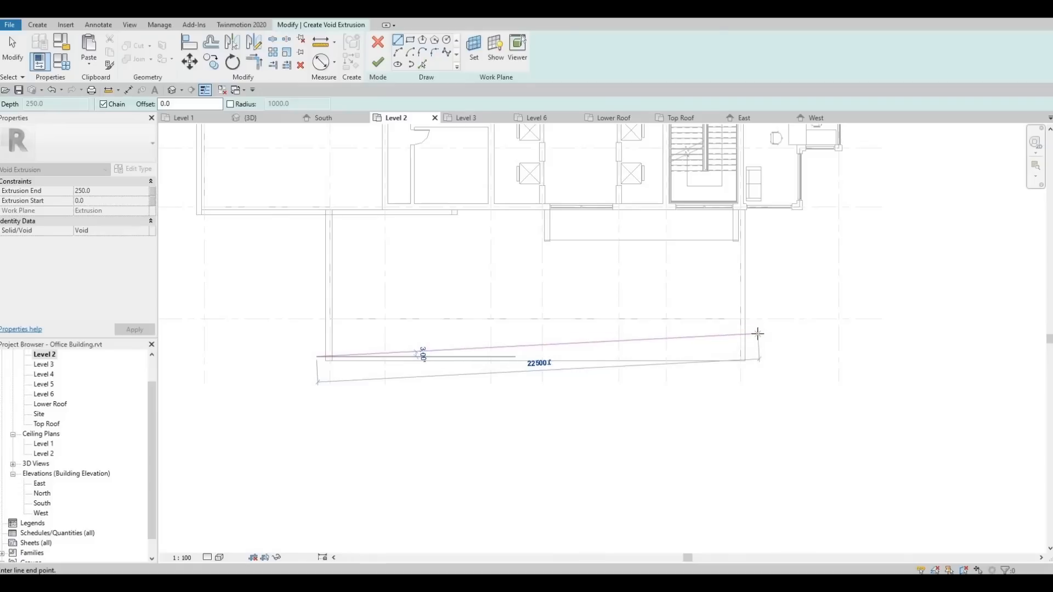
click(758, 332)
key(Escape)
scroll(305, 356, up, 2)
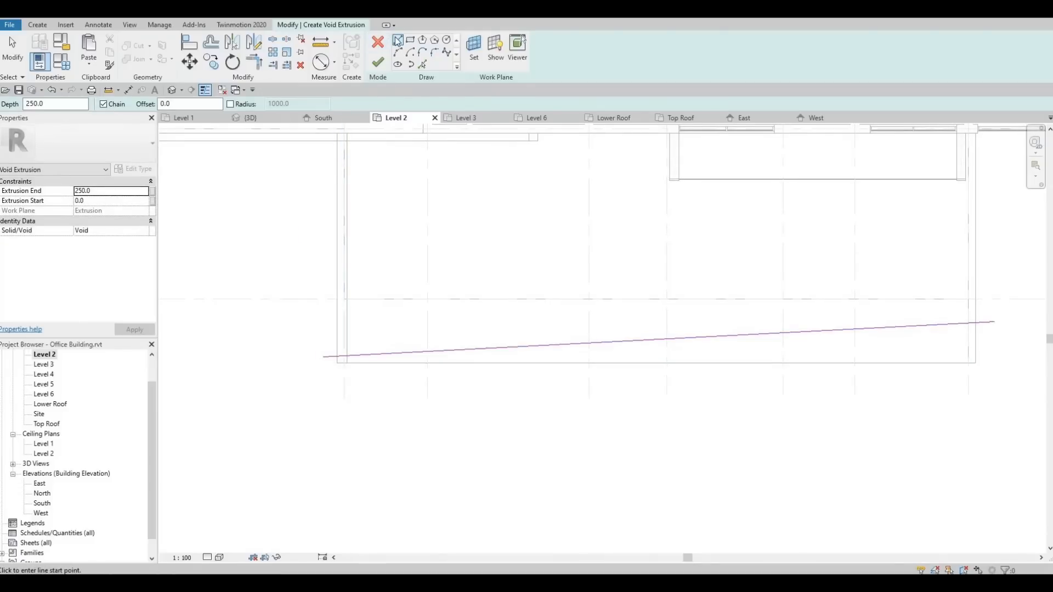
Close the void profile around the frame's front edge with a 900 mm west line, a 22400 mm front line and an east line, and finish it.
click(323, 356)
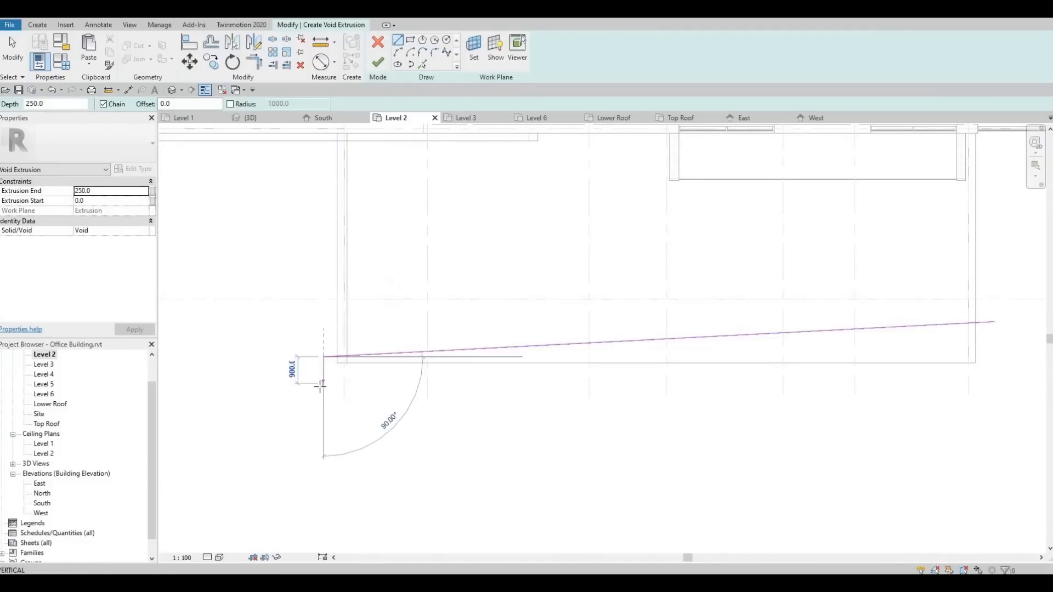
click(324, 386)
middle_drag(726, 420, 482, 399)
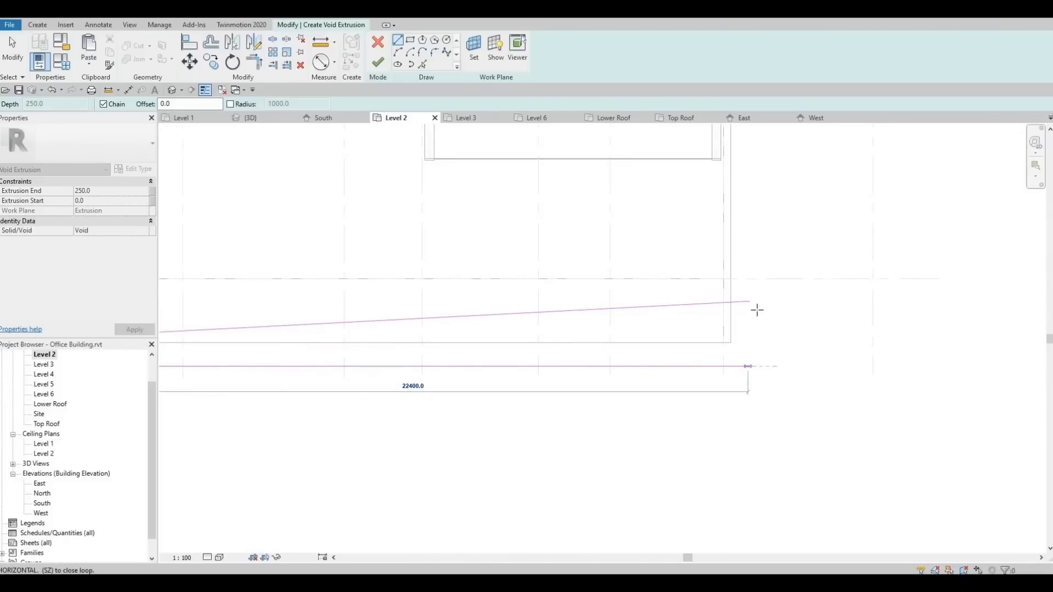
click(756, 308)
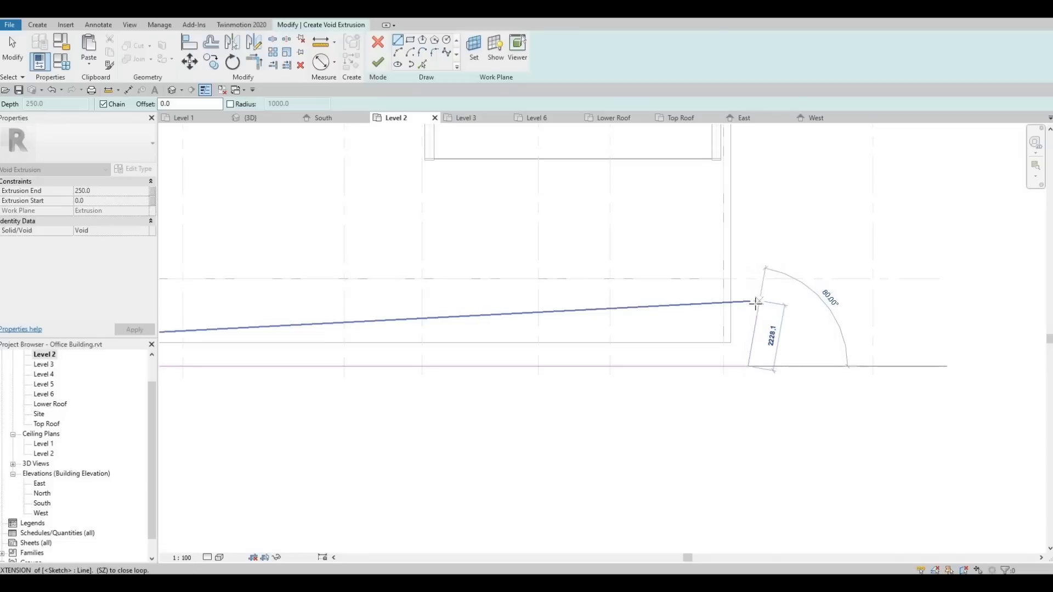
scroll(748, 302, up, 2)
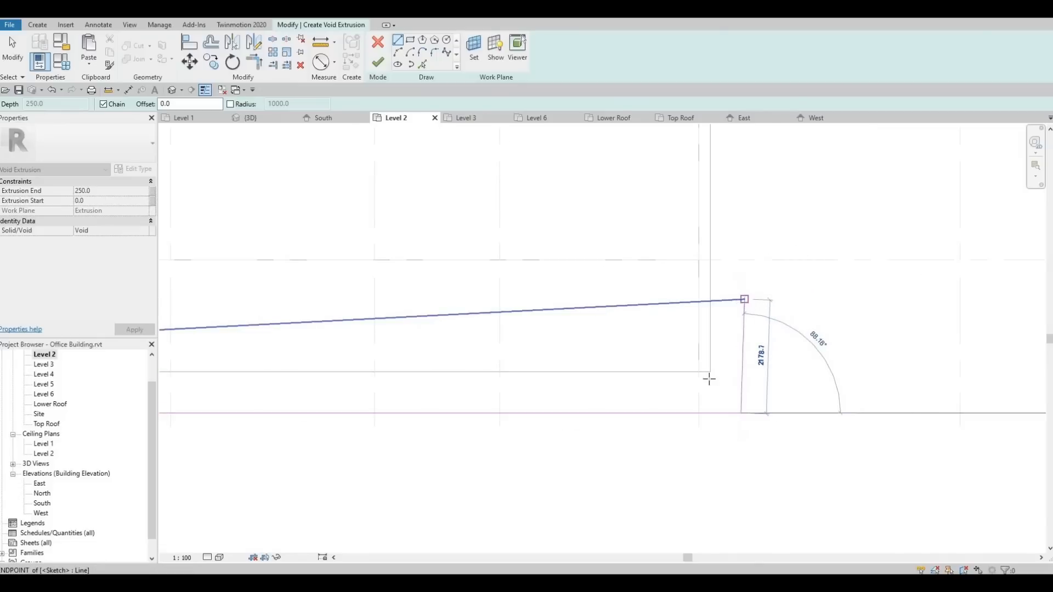
click(741, 301)
scroll(708, 301, down, 3)
key(Escape)
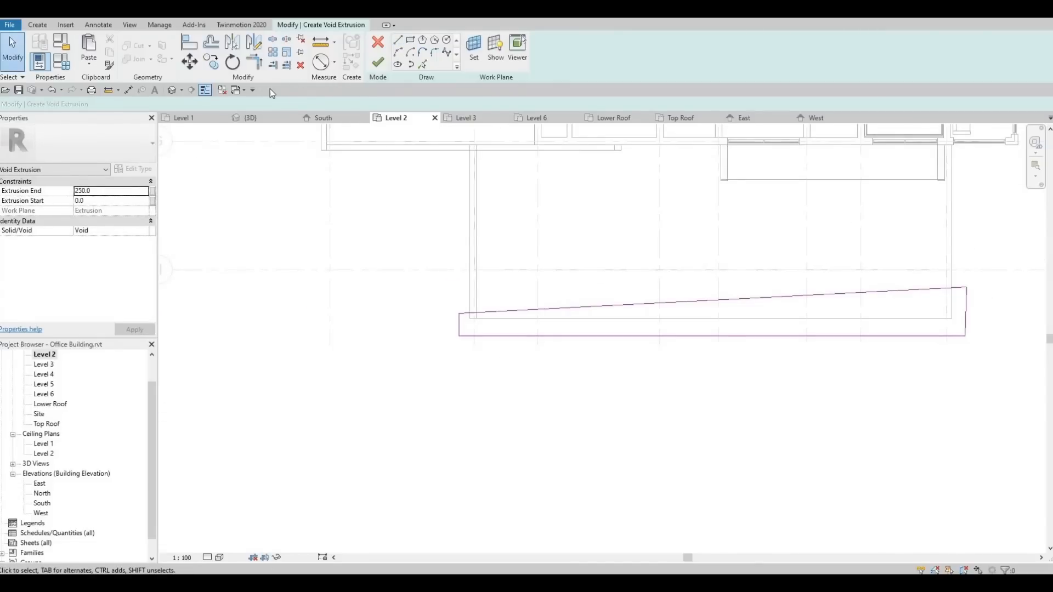
click(378, 63)
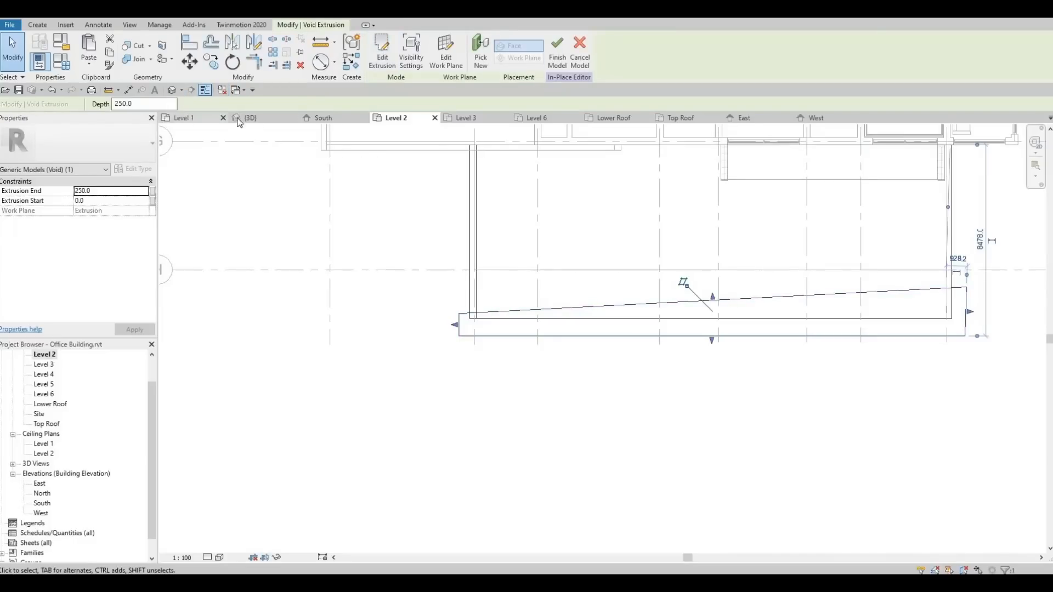
In the 3D view, stretch the void vertically through the frame to an extrusion start of about -668 mm and end of 3910 mm.
click(238, 120)
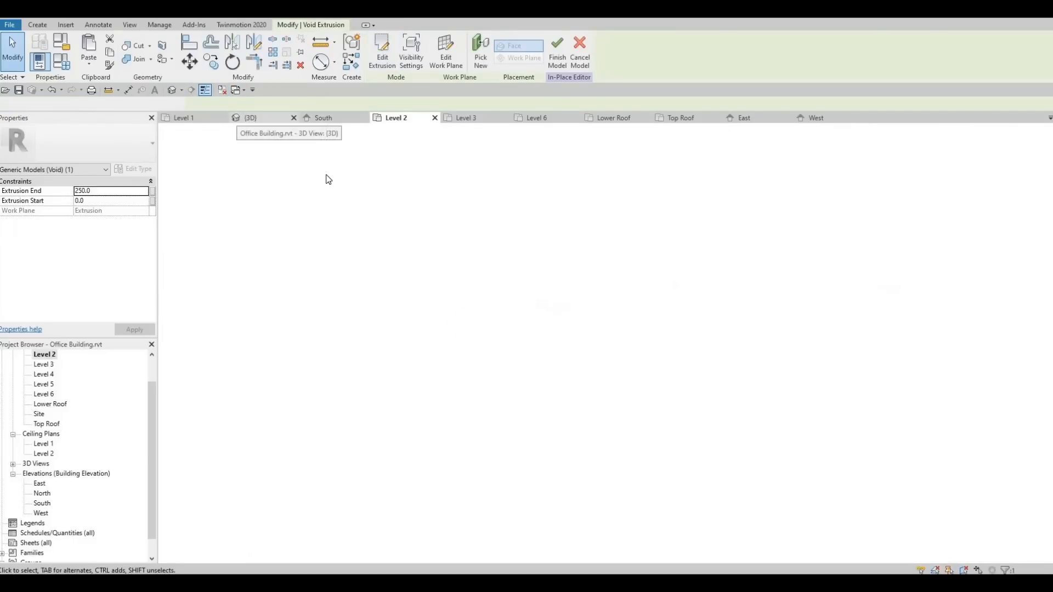
shift+middle_drag(546, 277, 578, 270)
scroll(577, 270, up, 2)
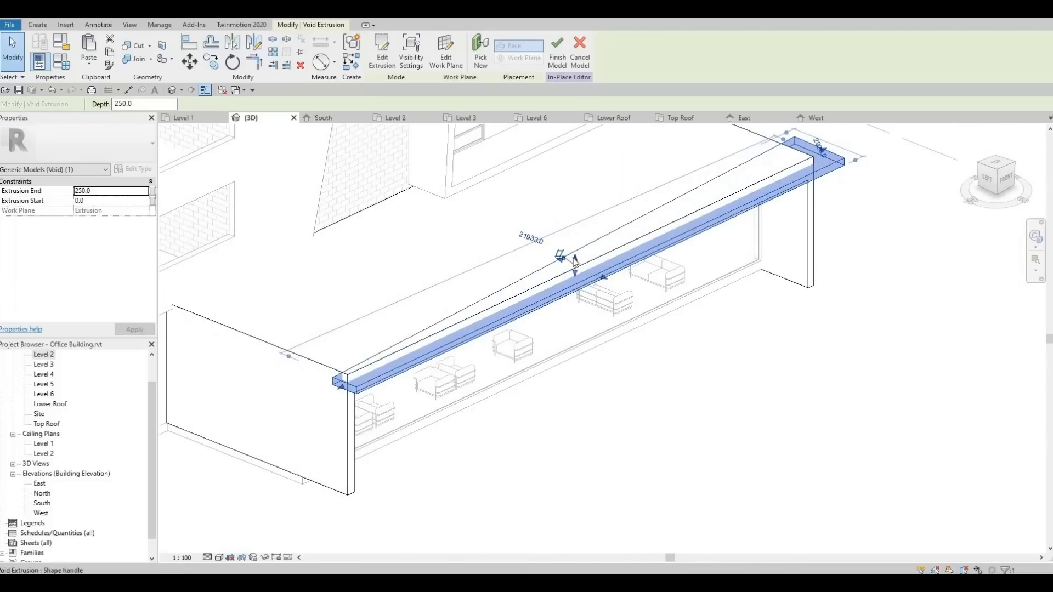
drag(575, 261, 573, 380)
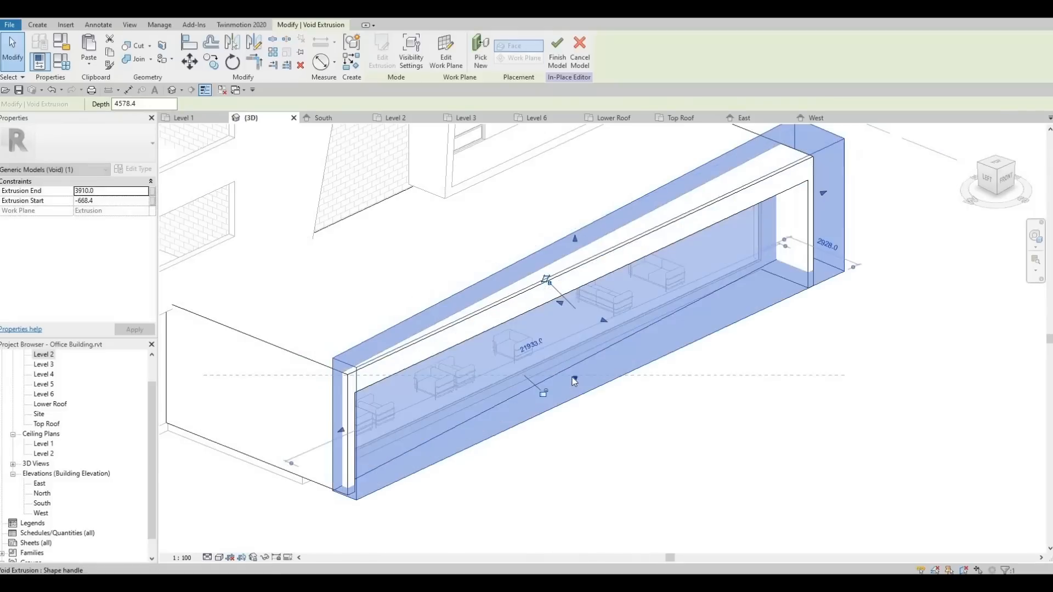
key(Escape)
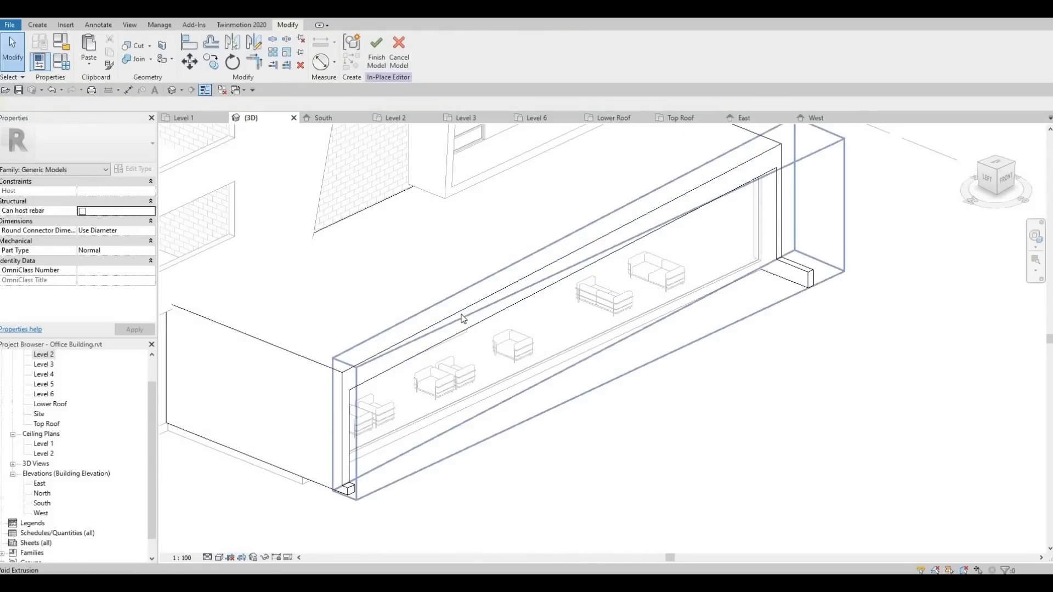
Extend the void's lower face below the frame's feet to cut the full front, and finish the in-place model.
click(565, 378)
mouse_move(573, 380)
mouse_down()
mouse_move(570, 414)
mouse_move(577, 399)
mouse_up()
key(Escape)
shift+middle_drag(567, 291, 968, 391)
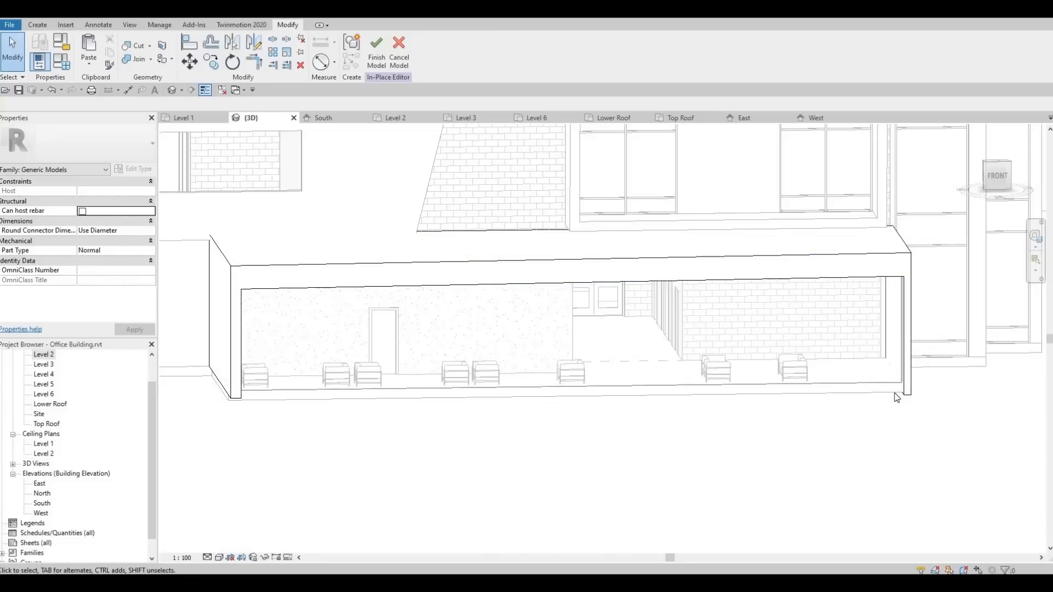
middle_drag(258, 423, 272, 412)
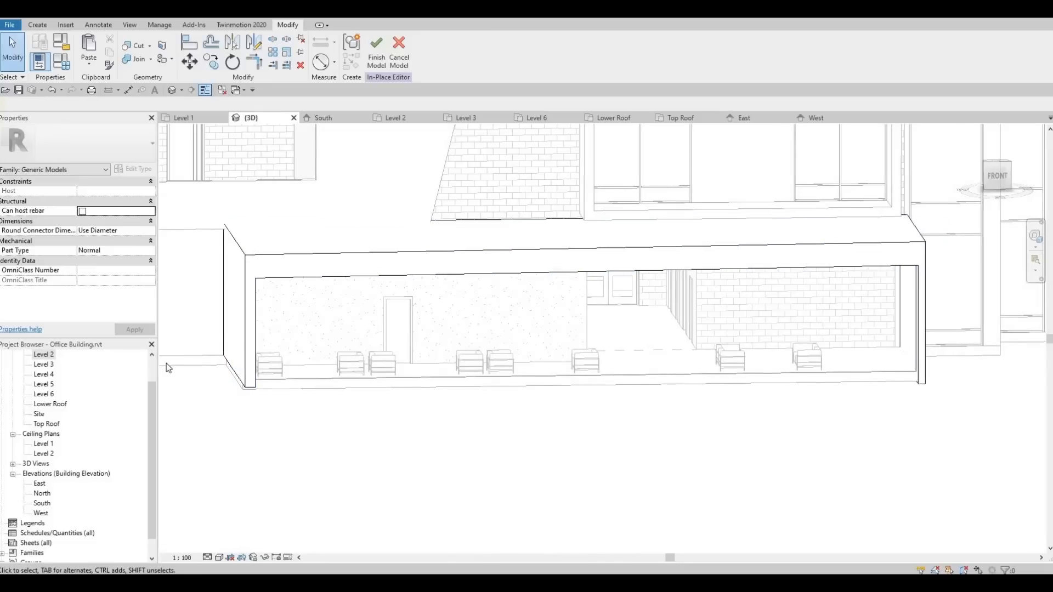
click(375, 55)
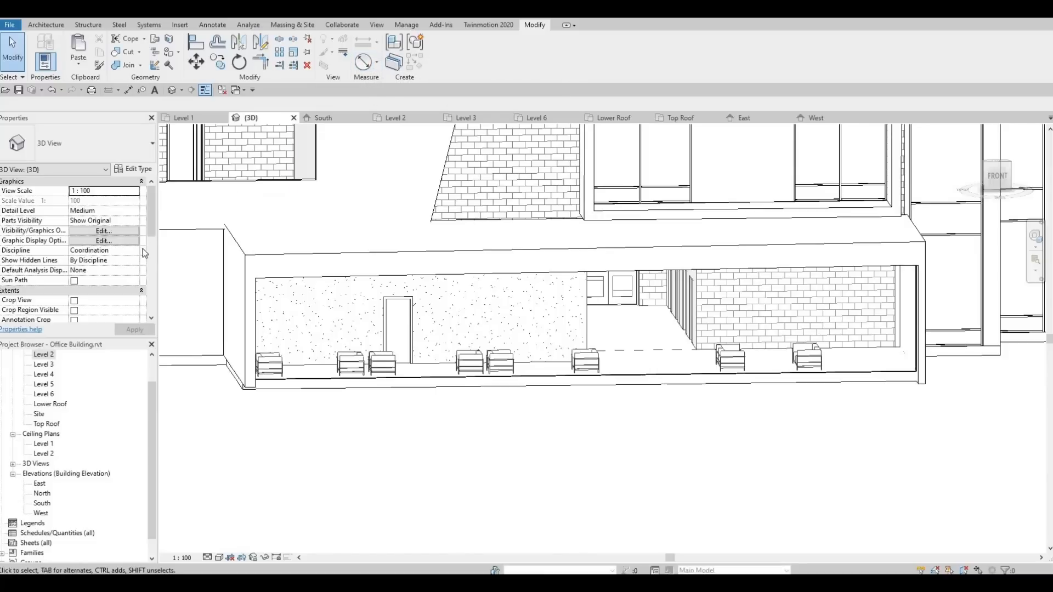
Edit the frame's extrusion sketch in the South elevation, raising the east leg's bottom line to Level 1, and finish the in-place model.
click(485, 262)
click(444, 54)
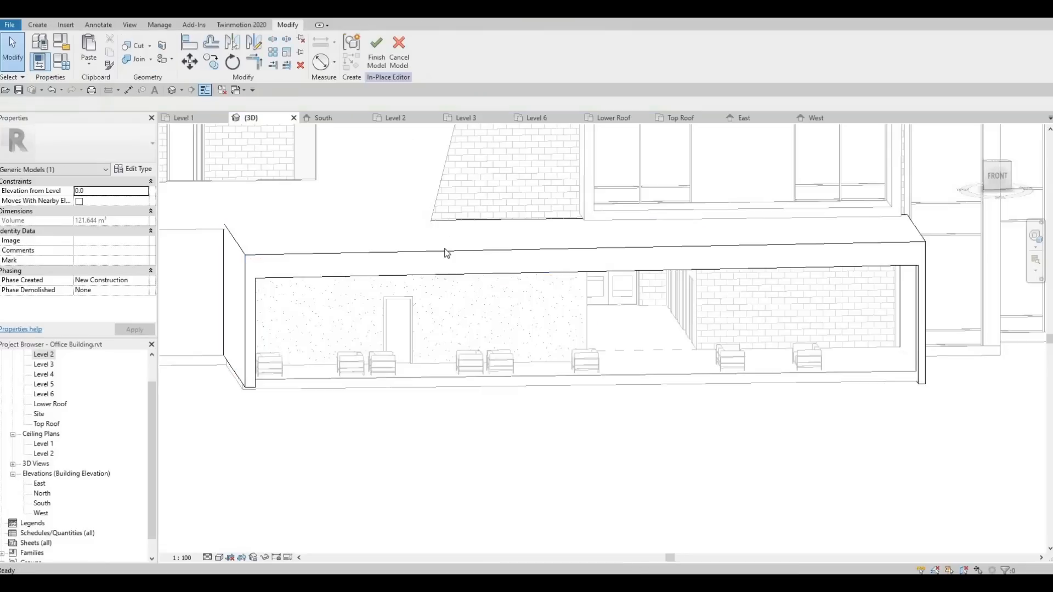
click(410, 223)
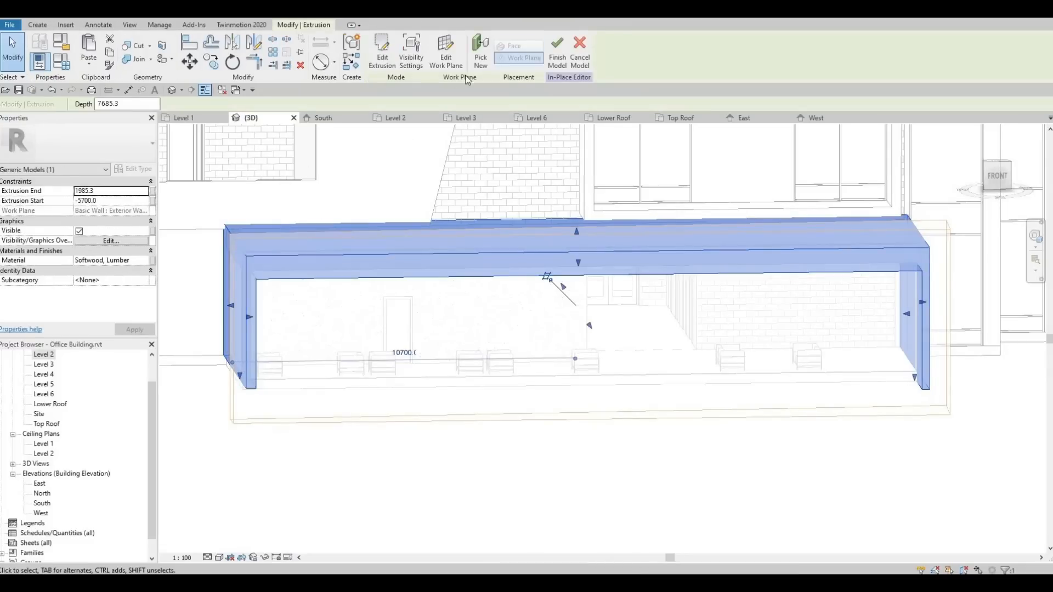
click(384, 69)
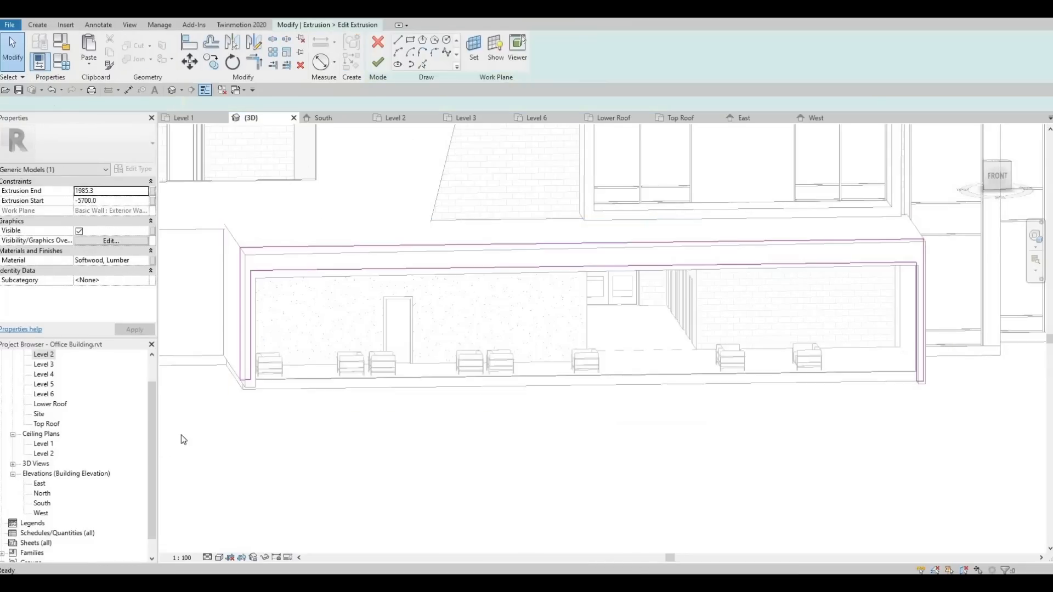
double_click(43, 504)
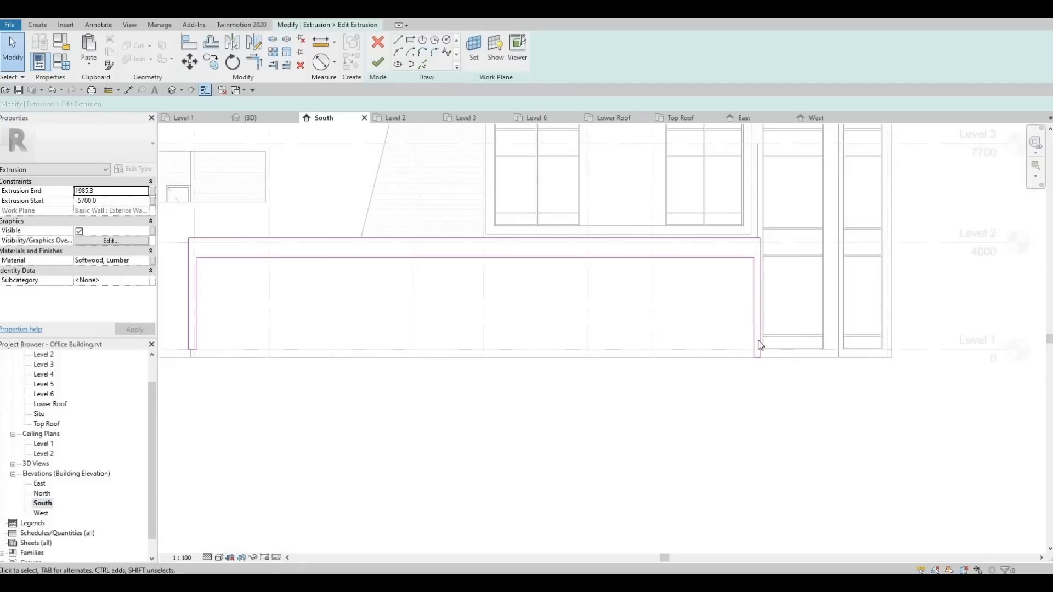
scroll(760, 344, up, 3)
click(762, 363)
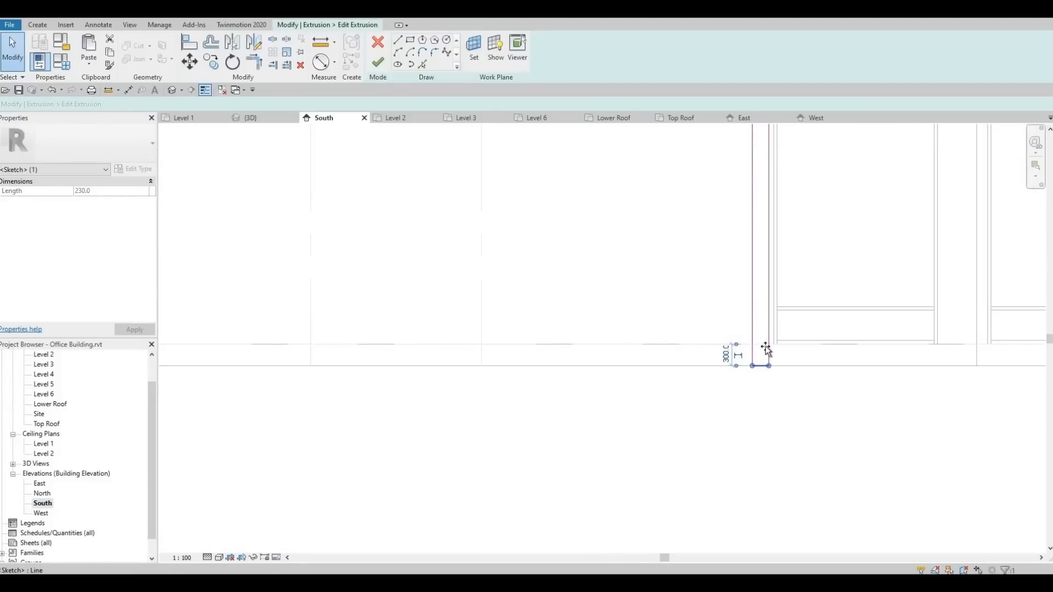
drag(766, 349, 767, 345)
click(386, 65)
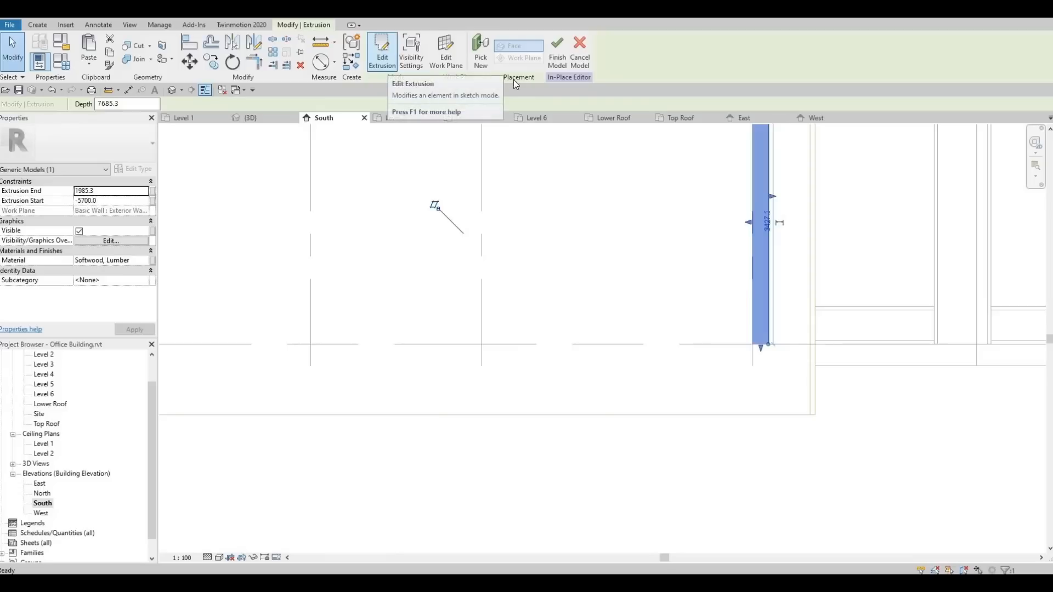
click(557, 55)
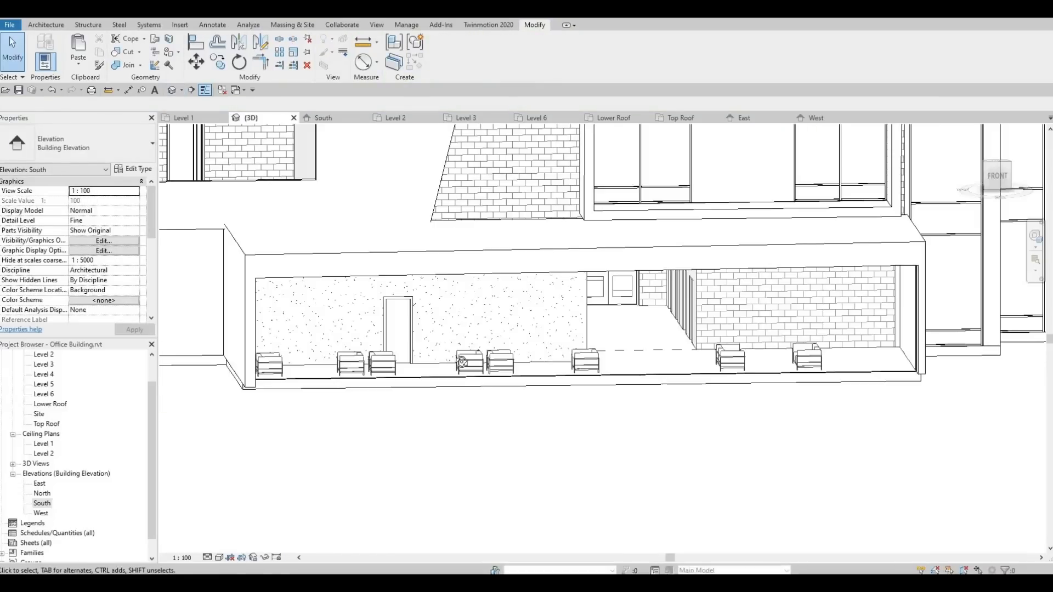
In the 3D view, reopen the softwood frame for in-place editing and start a void extrusion.
shift+middle_drag(444, 318, 495, 296)
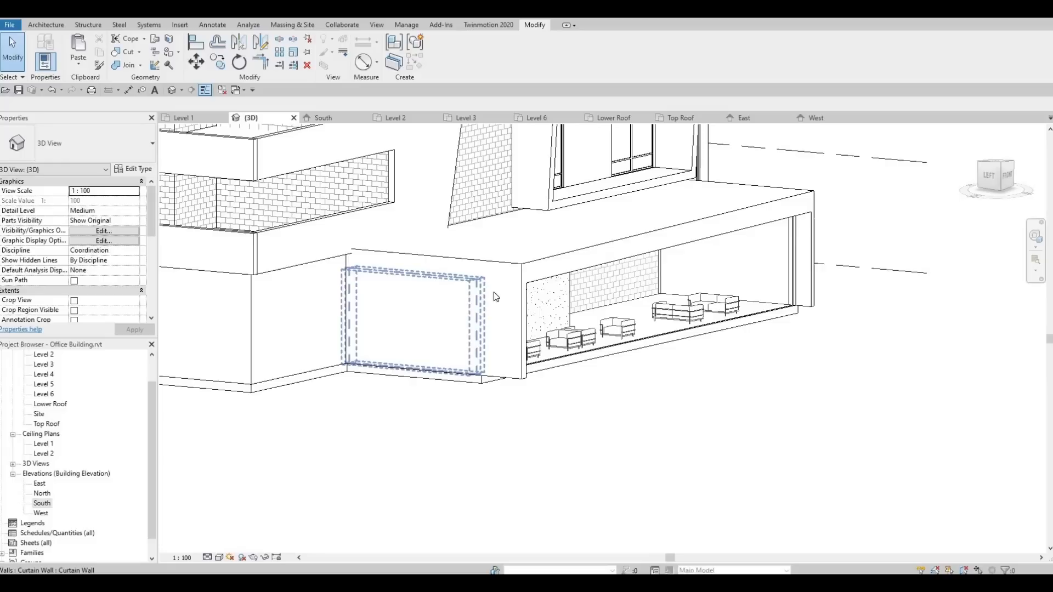
click(505, 265)
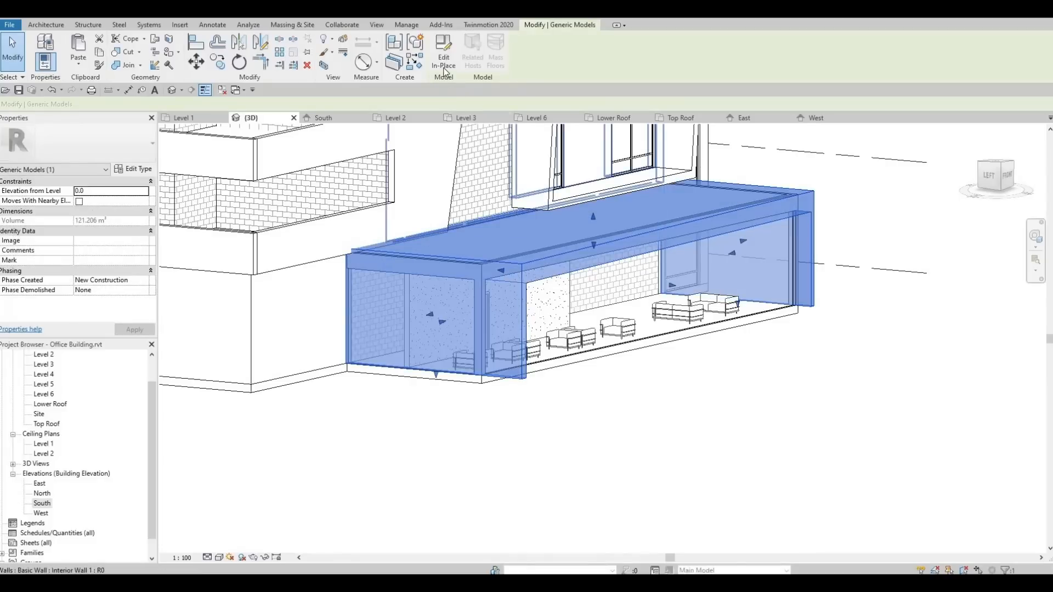
click(444, 55)
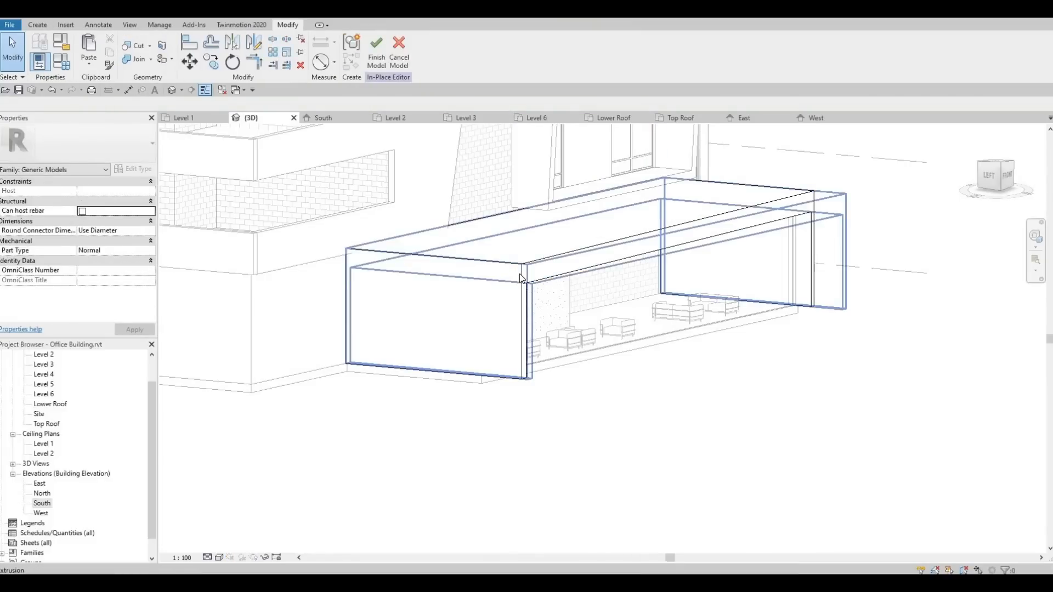
click(515, 276)
key(Escape)
click(483, 262)
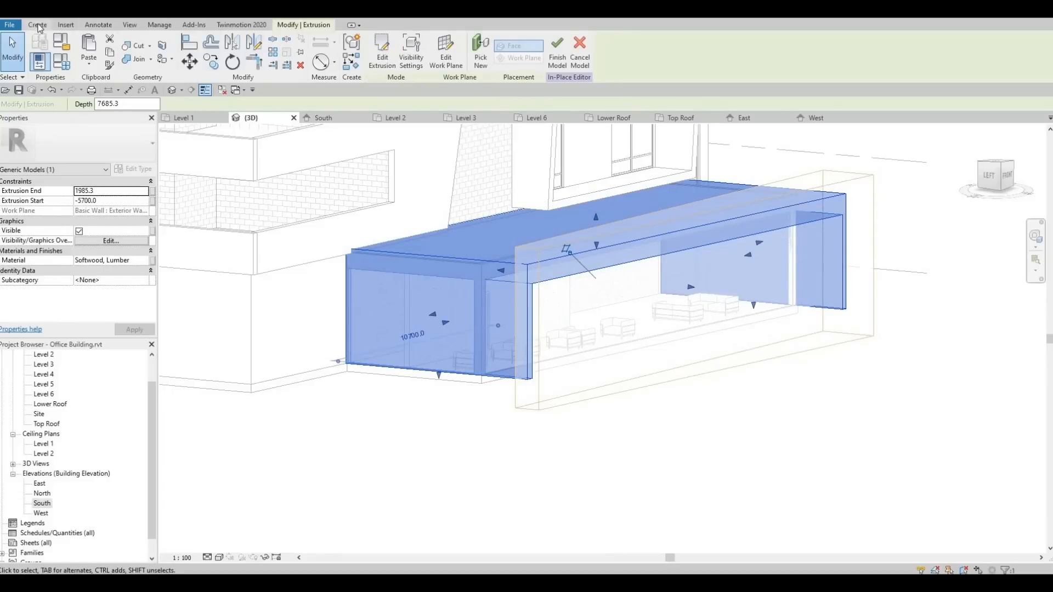
click(38, 25)
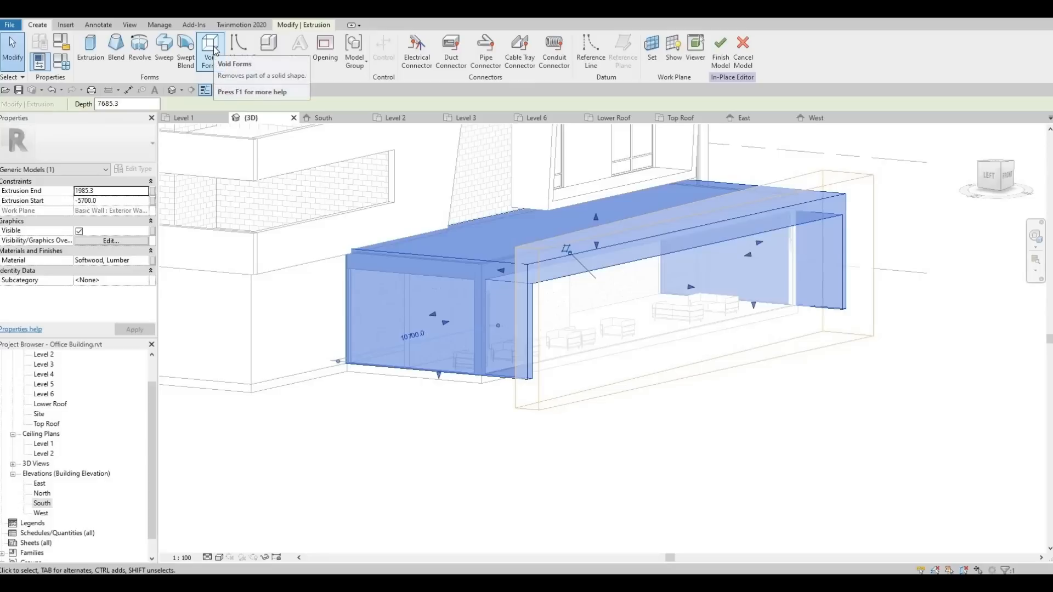
click(218, 67)
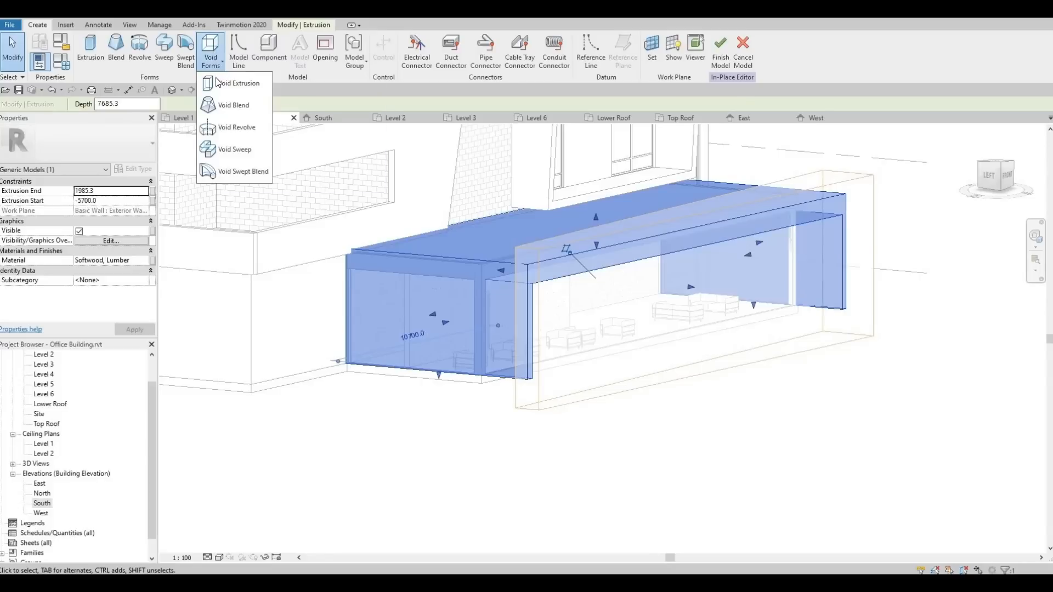
click(225, 83)
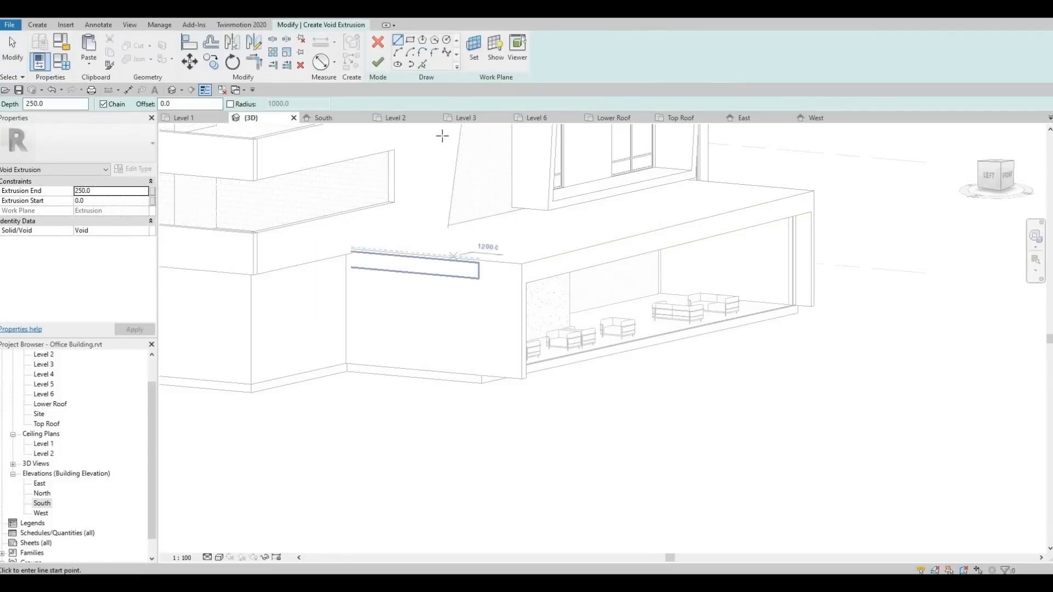
Set the void's work plane by picking the outer face of the frame's west side.
click(474, 58)
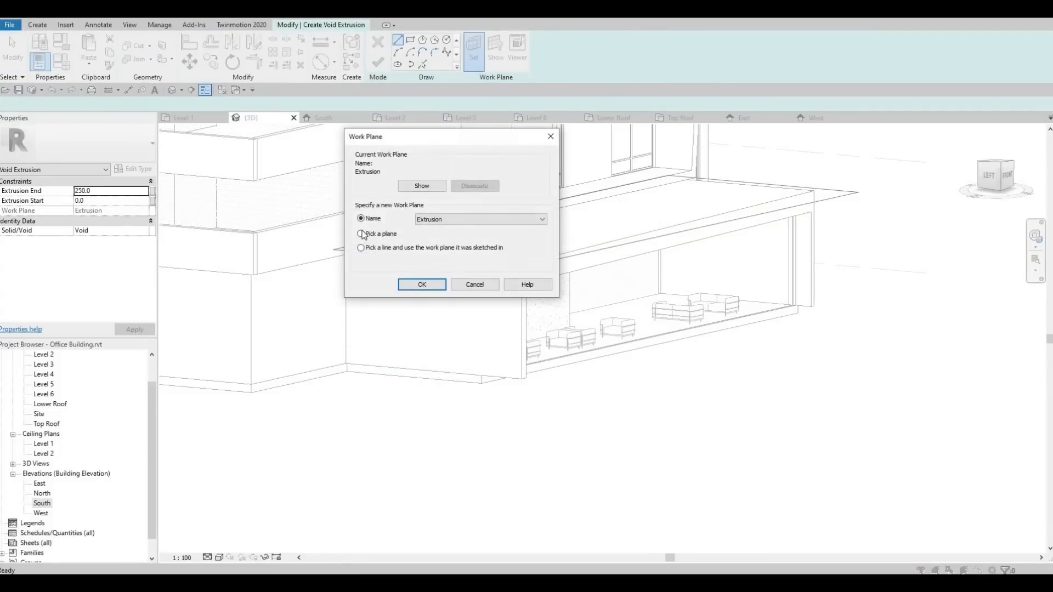
click(422, 283)
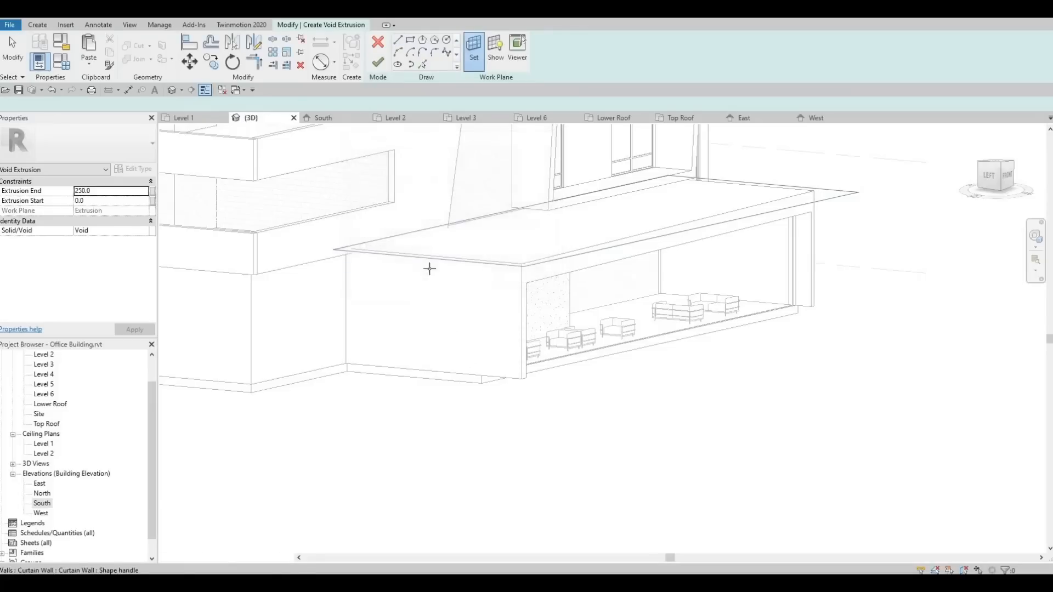
click(421, 283)
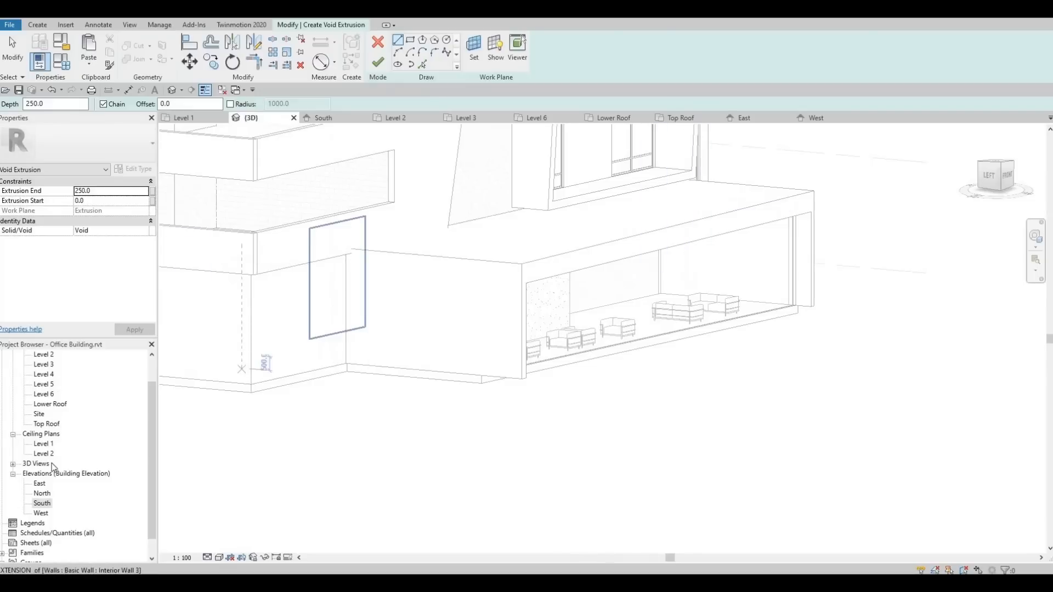
In the West elevation, sketch a 100 by 900 mm upright rectangle near the frame side's upper north corner, about 320 mm below Level 2.
double_click(41, 514)
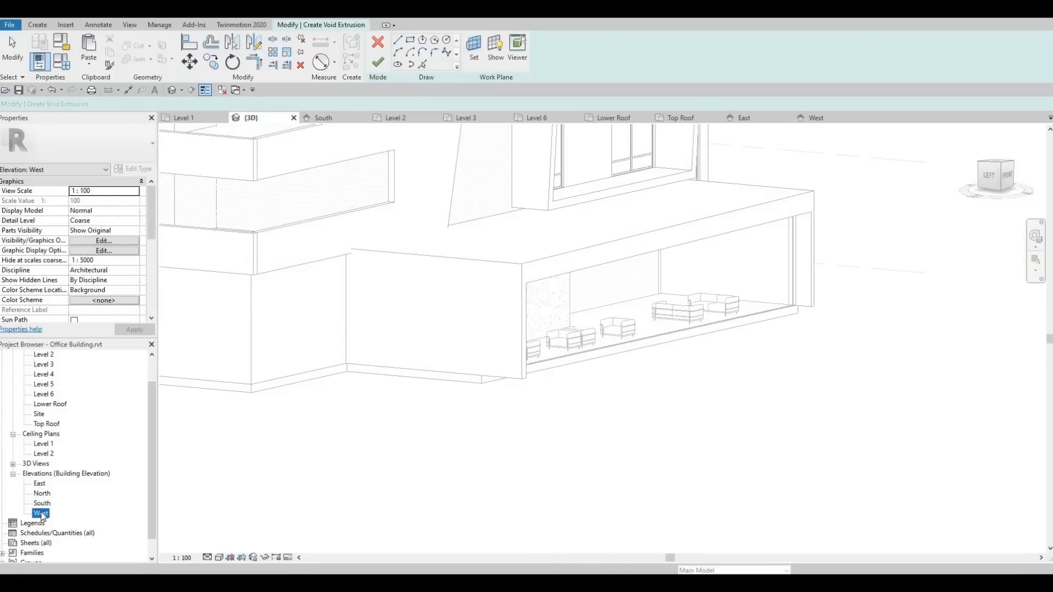
scroll(469, 327, down, 6)
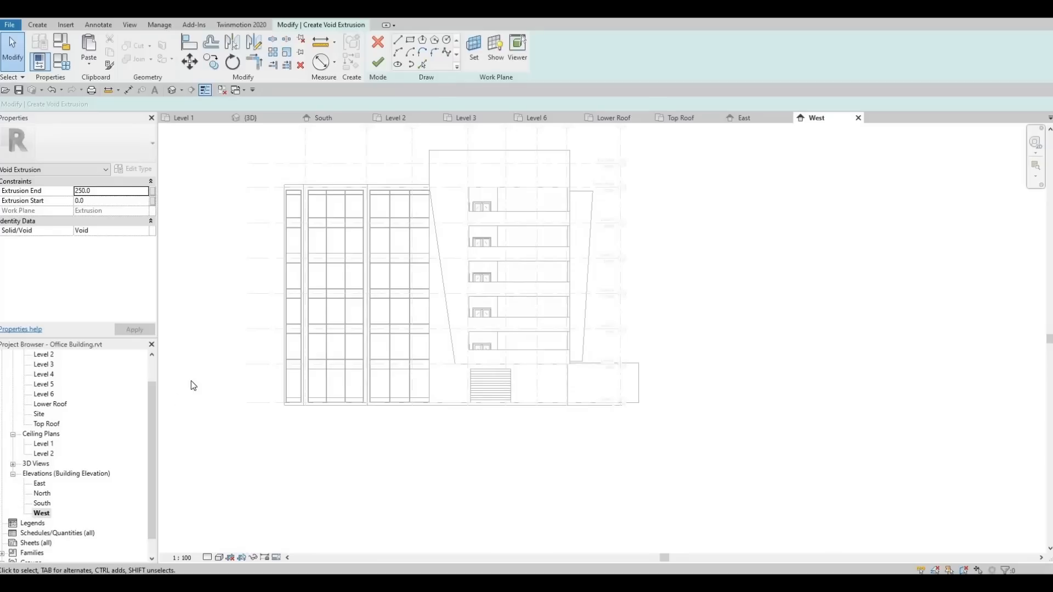
double_click(38, 484)
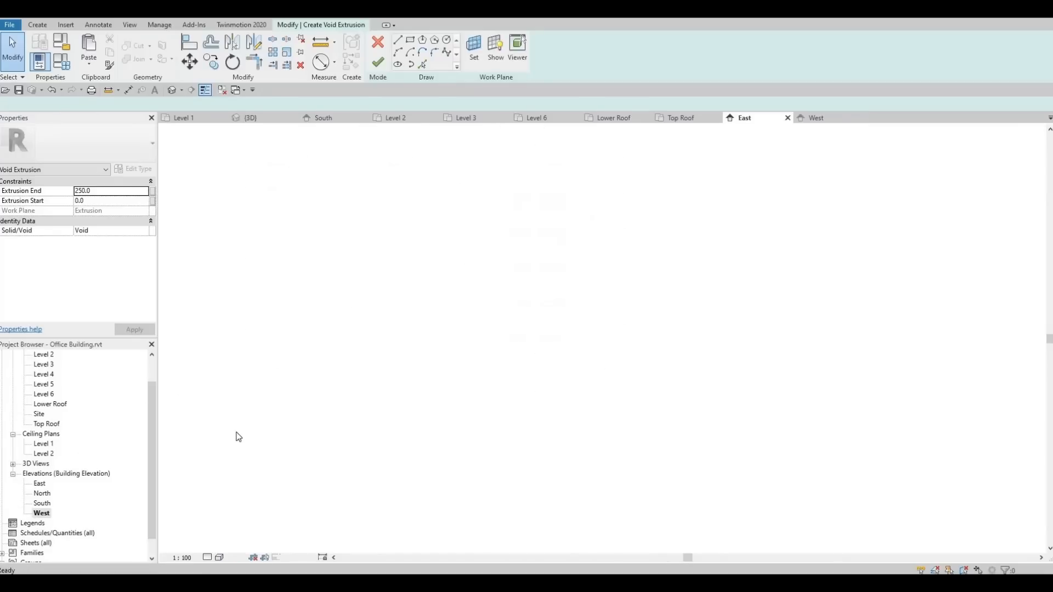
scroll(406, 366, down, 2)
scroll(409, 375, down, 3)
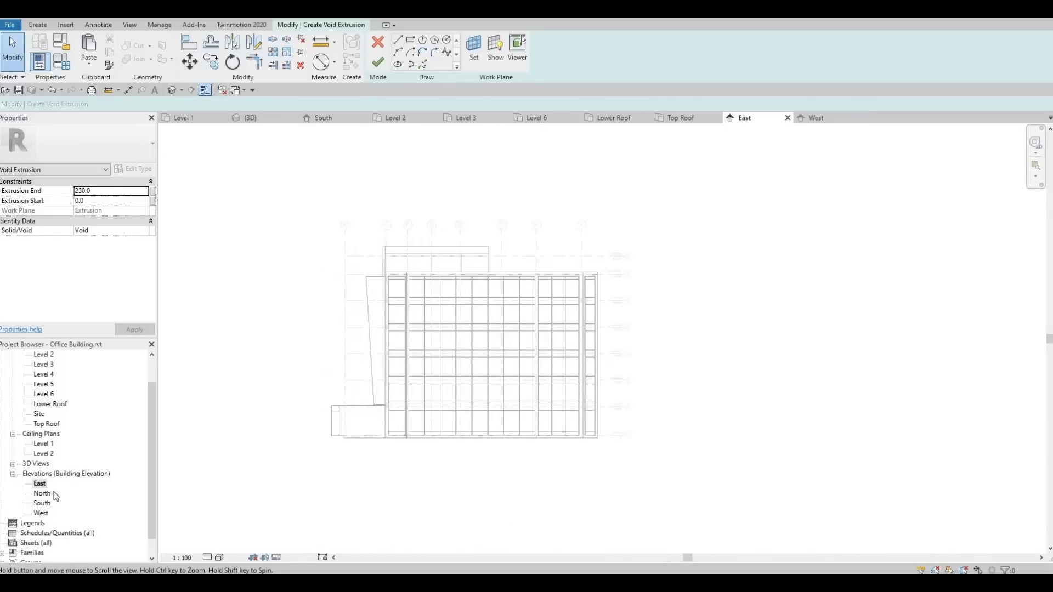
double_click(41, 514)
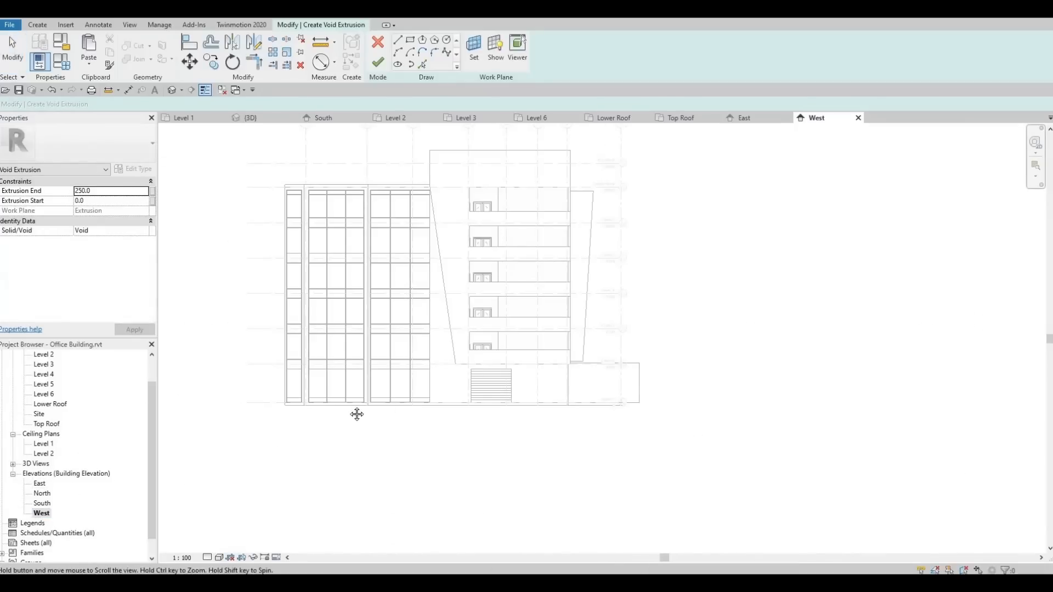
scroll(506, 369, up, 2)
scroll(518, 364, up, 4)
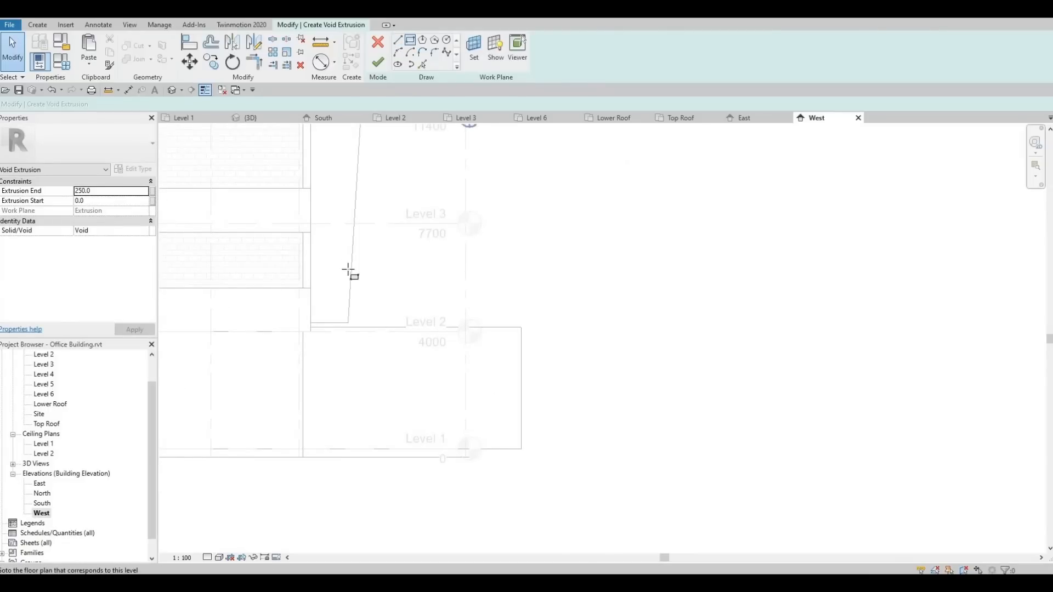
scroll(329, 351, up, 2)
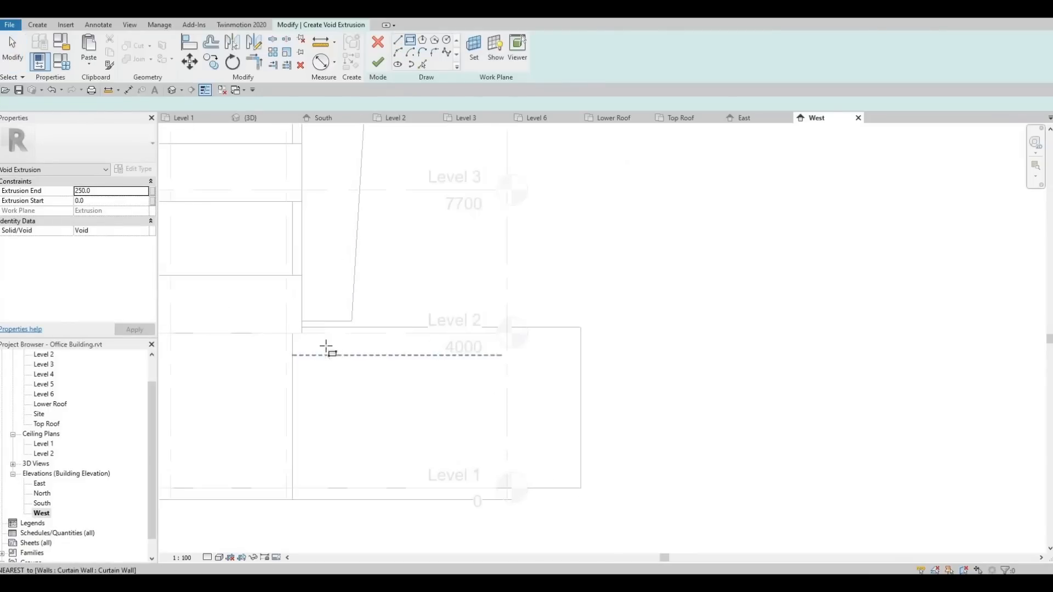
click(324, 381)
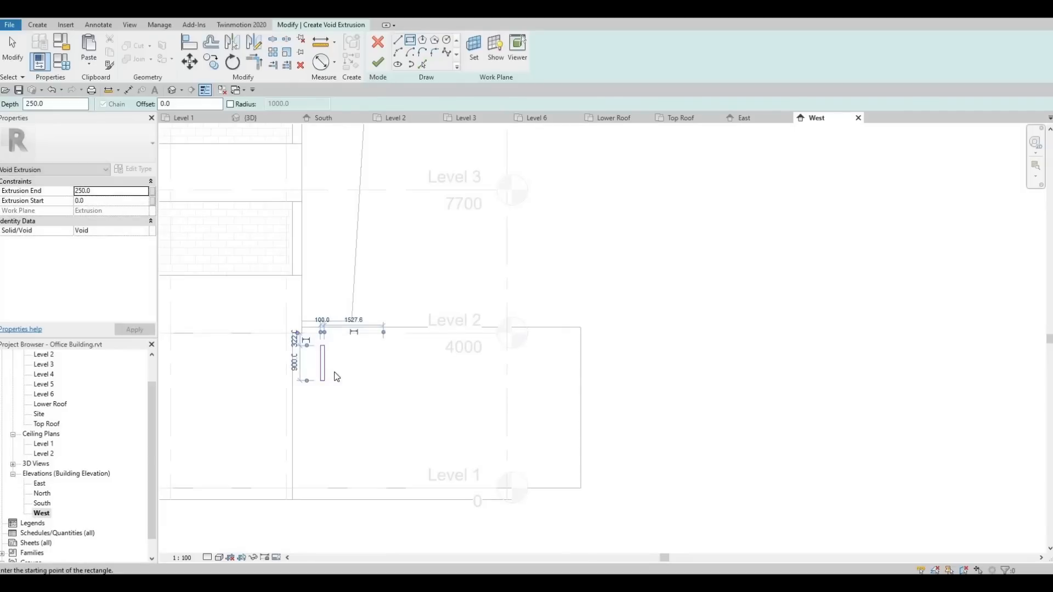
key(Escape)
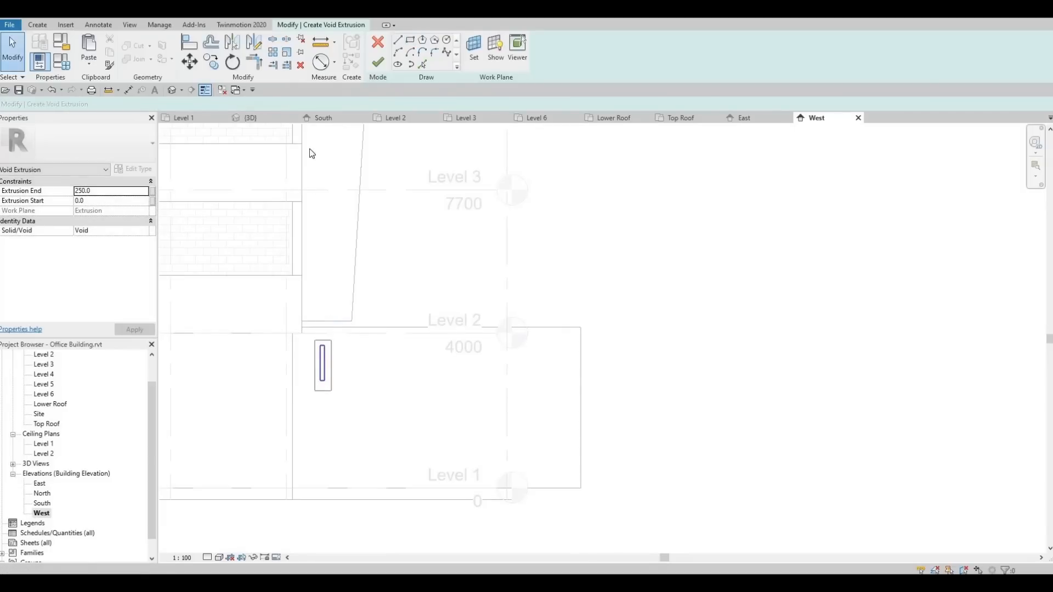
Copy the slot rectangle repeatedly with Multiple enabled, scattering staggered copies over the northern third of the frame's west side.
click(219, 68)
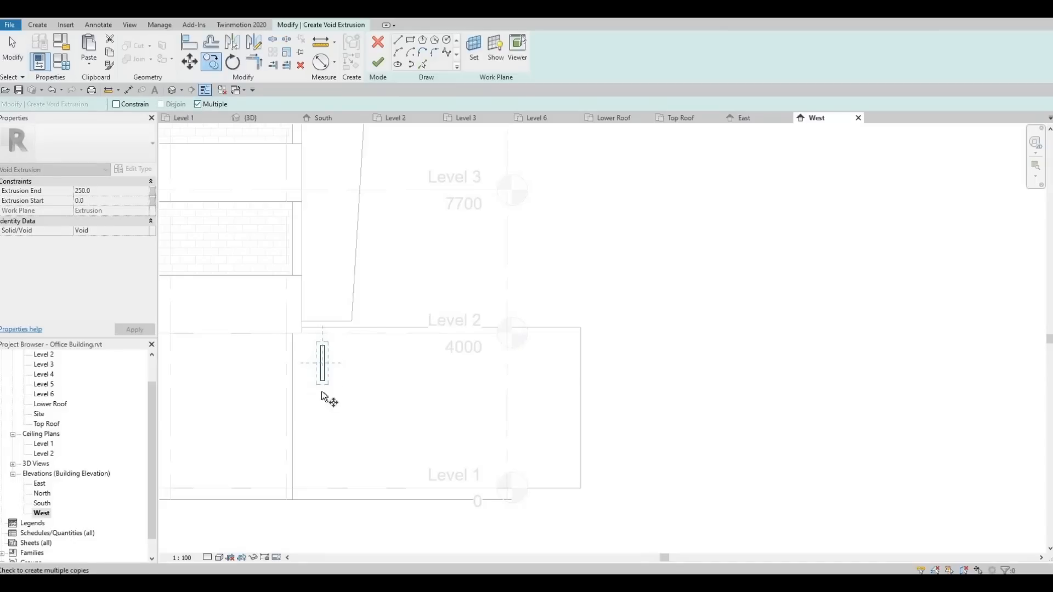
click(323, 356)
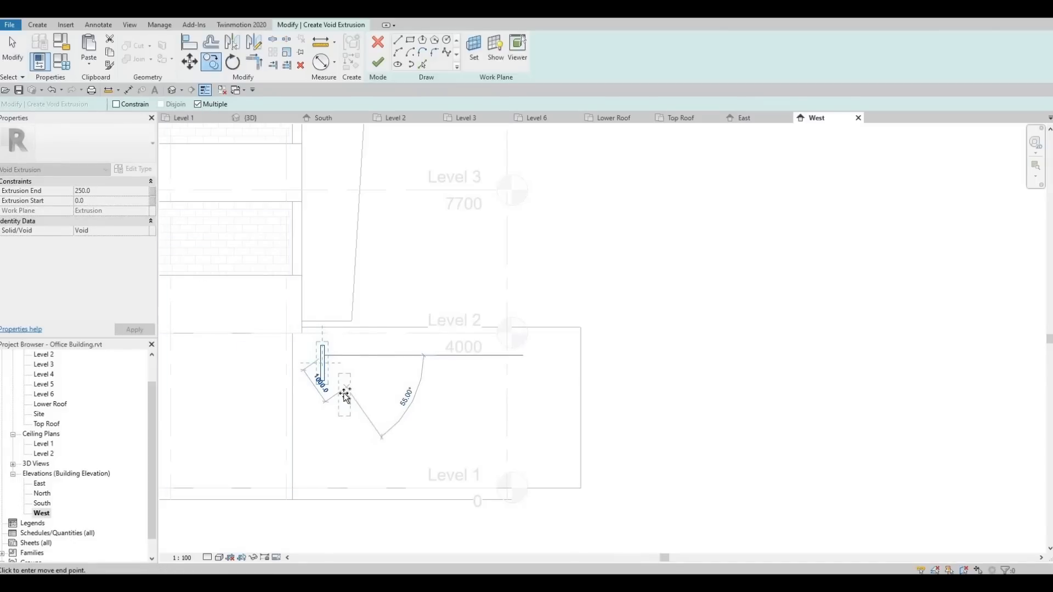
click(344, 394)
click(329, 418)
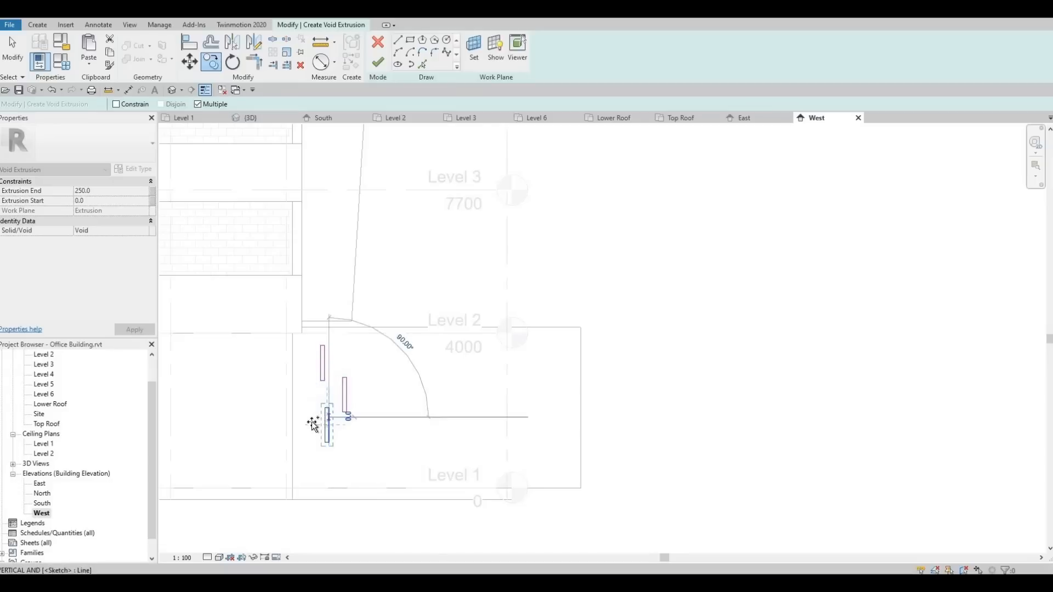
click(361, 437)
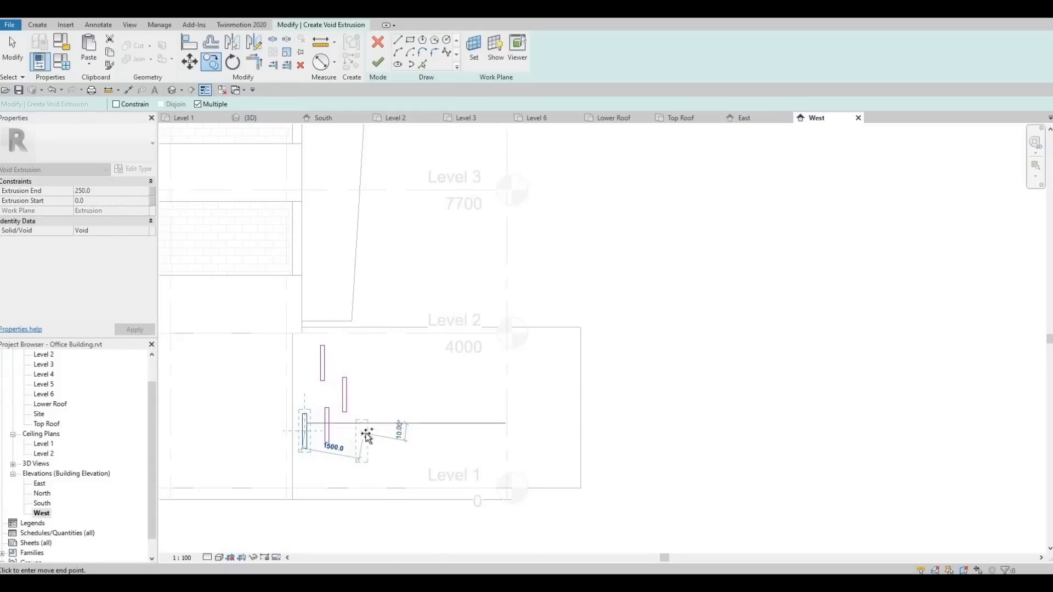
click(366, 438)
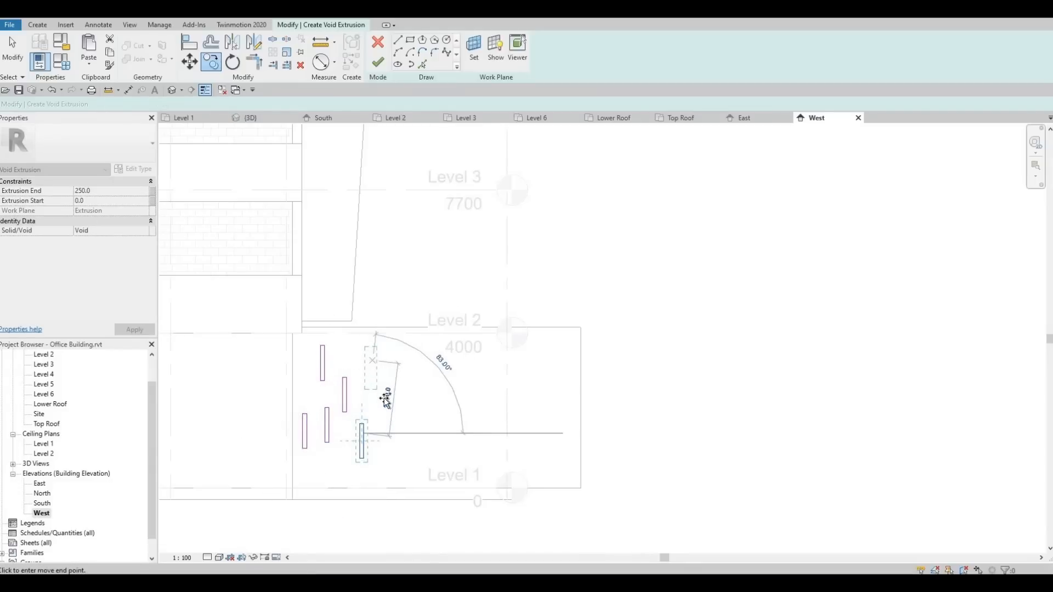
click(387, 400)
click(392, 431)
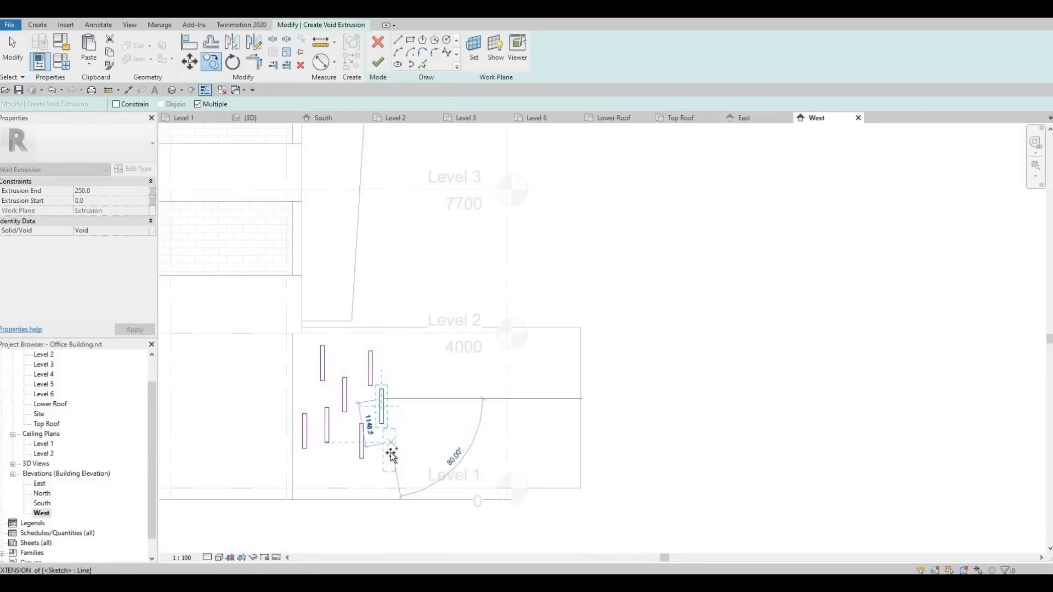
click(391, 455)
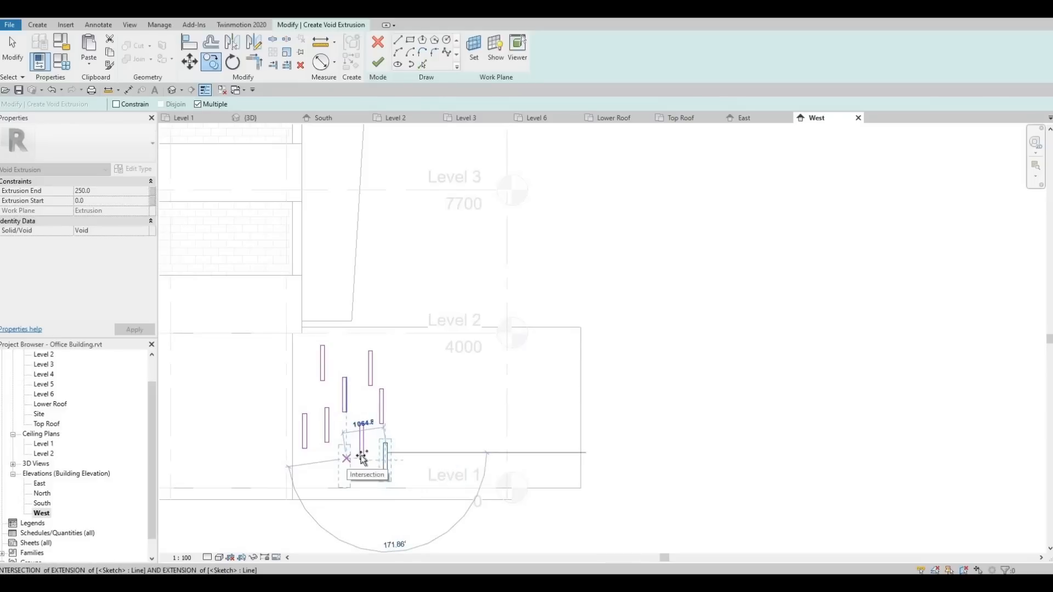
click(363, 458)
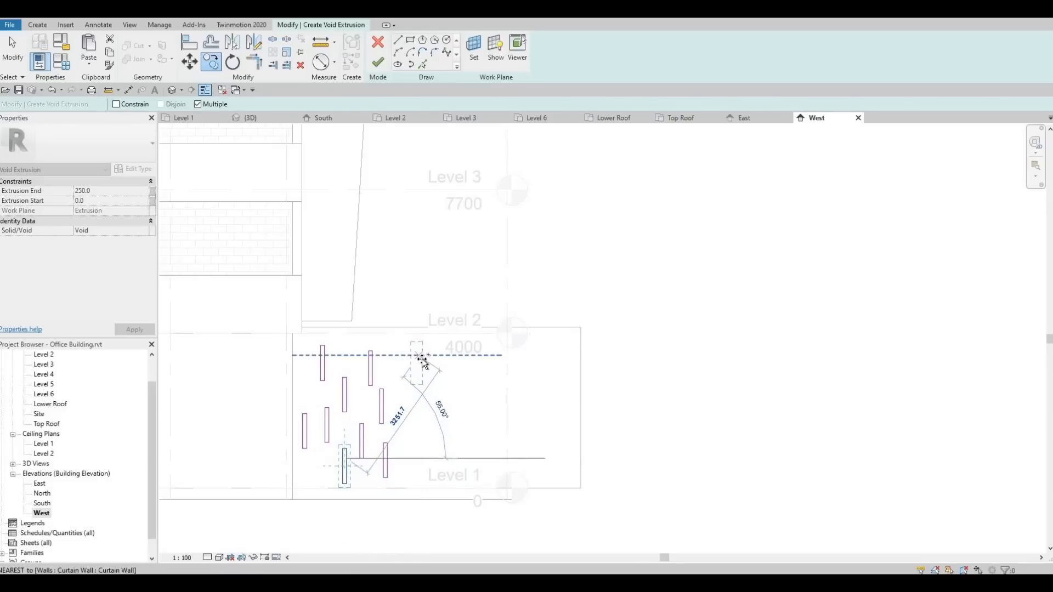
Place more staggered slot copies across the upper and middle height of the frame side's centre and southern end.
click(432, 361)
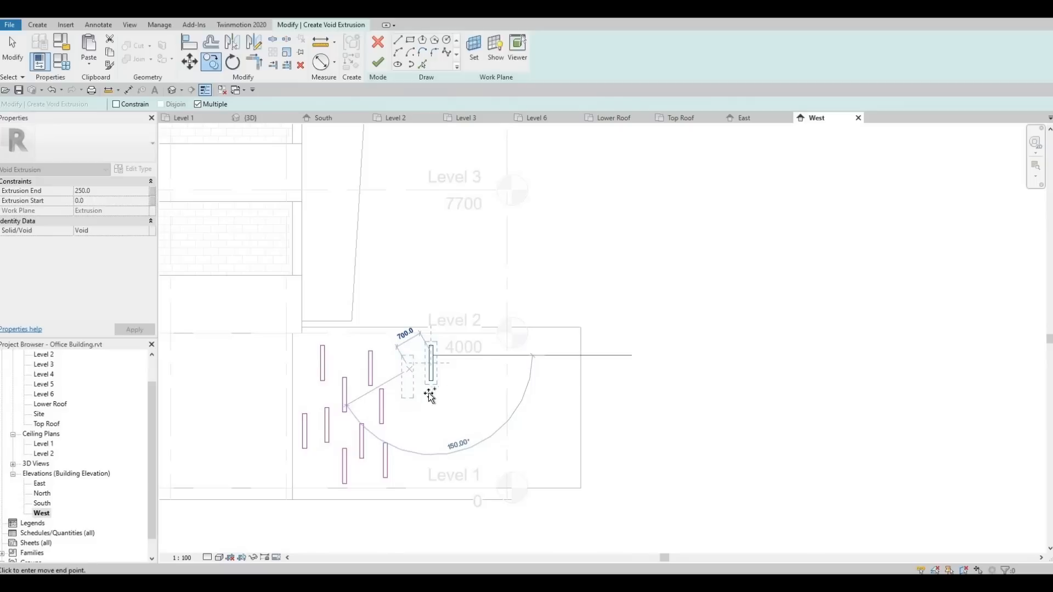
click(458, 374)
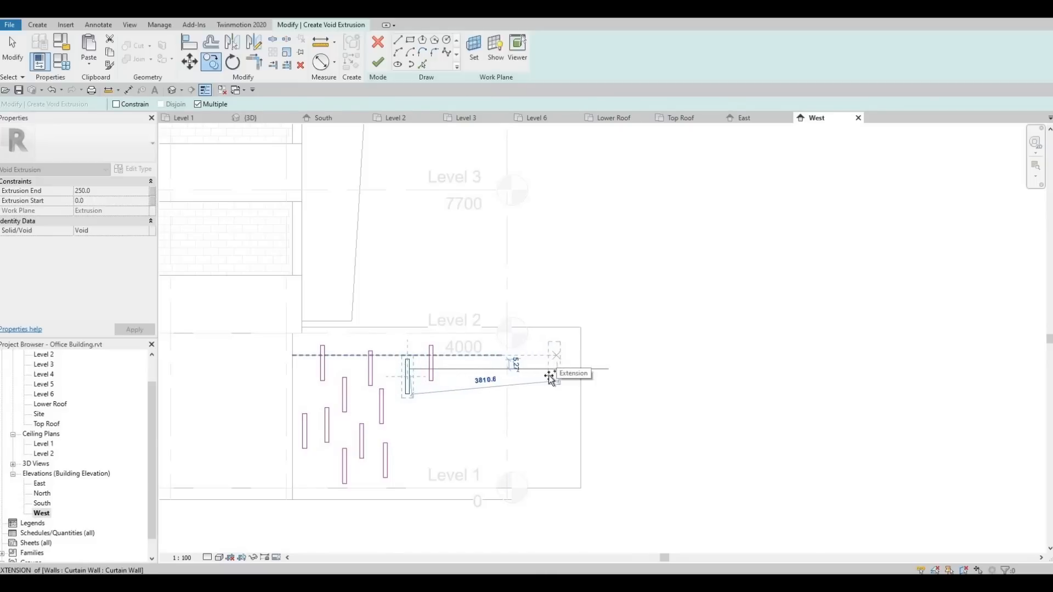
click(550, 378)
click(532, 382)
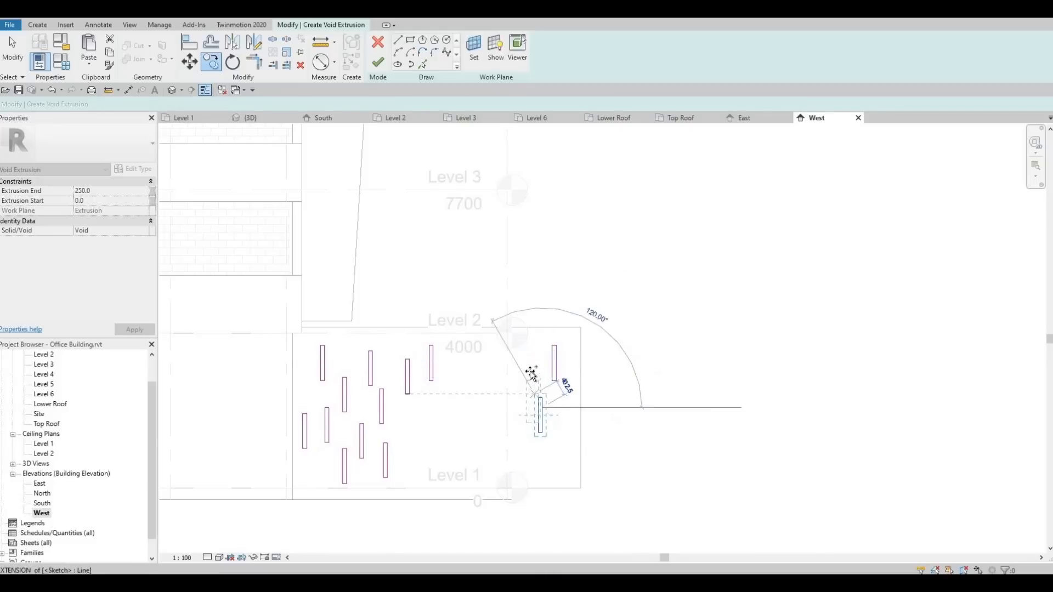
click(501, 371)
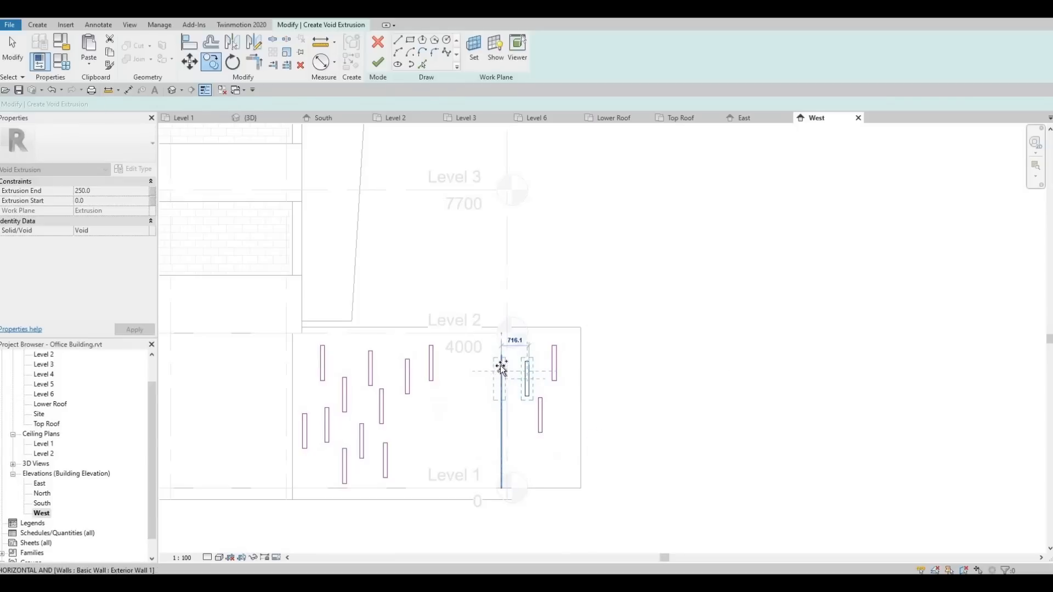
click(501, 367)
click(475, 395)
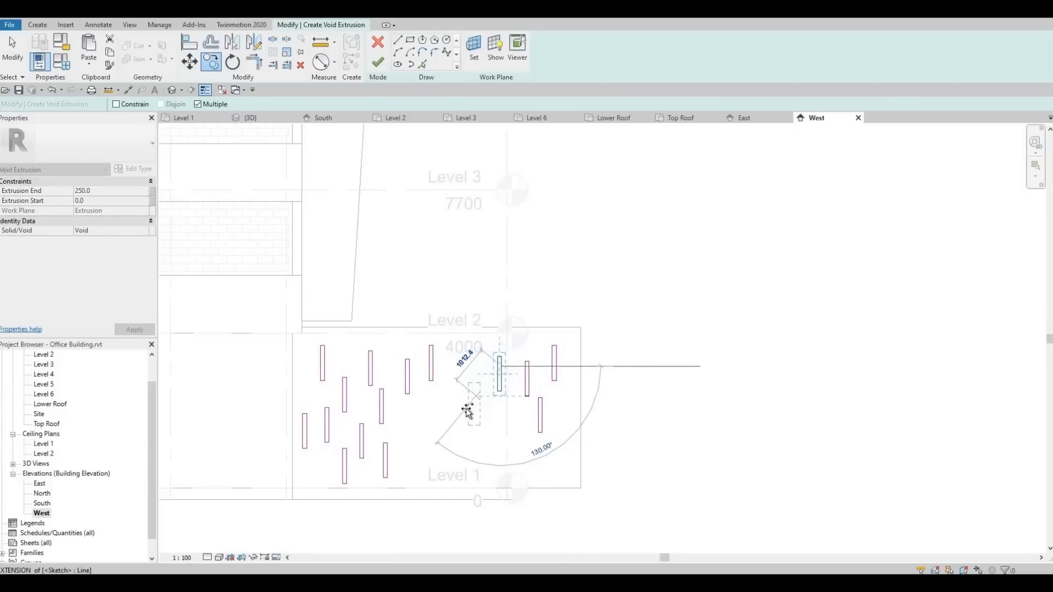
click(441, 422)
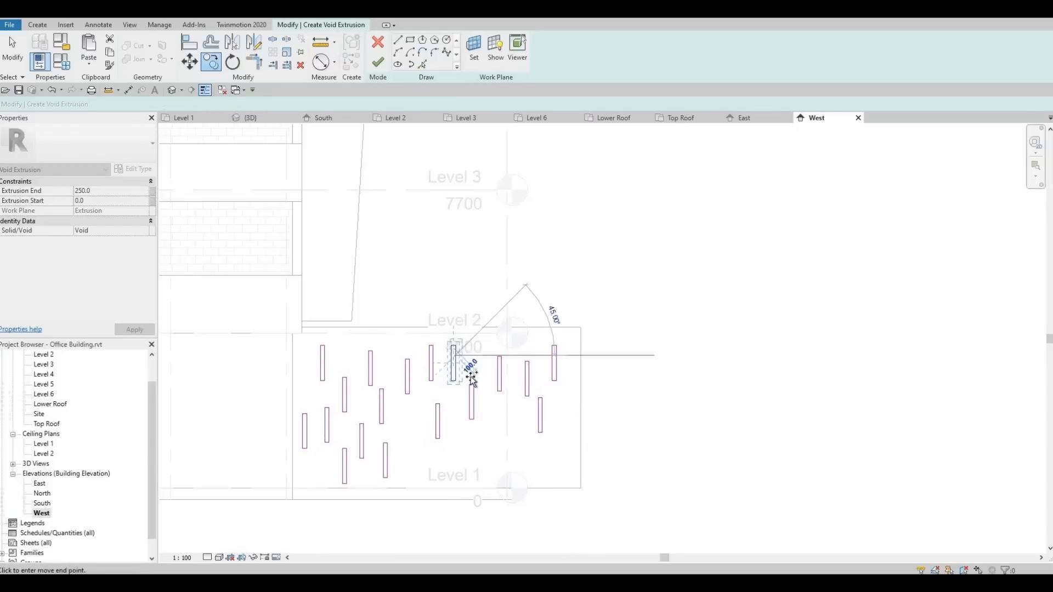
Fill the remaining gaps in the centre and southern part with slot copies, mainly along the lower edge, and finish the void sketch.
click(502, 430)
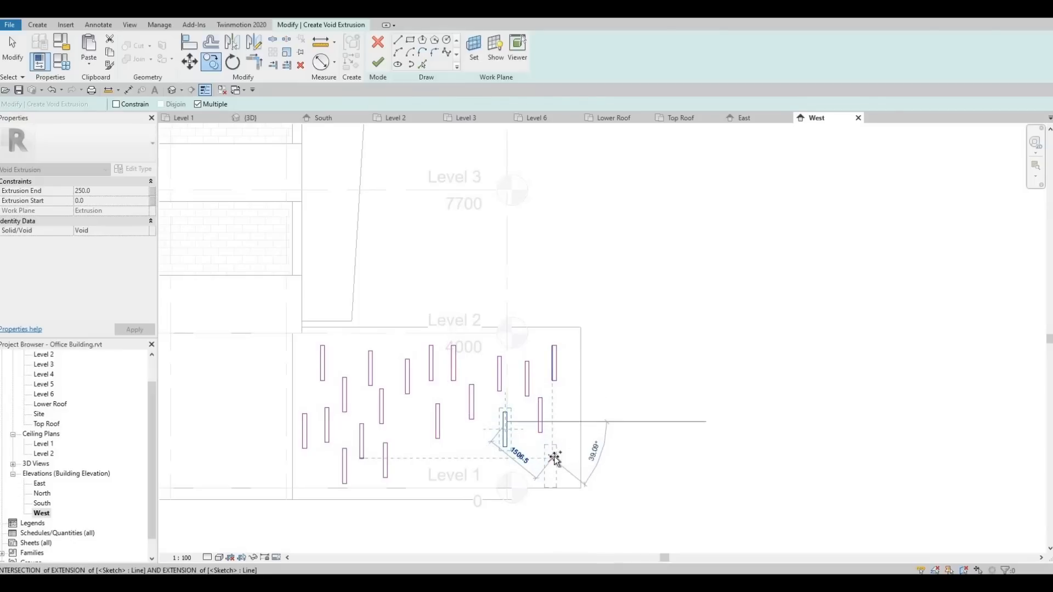
click(487, 455)
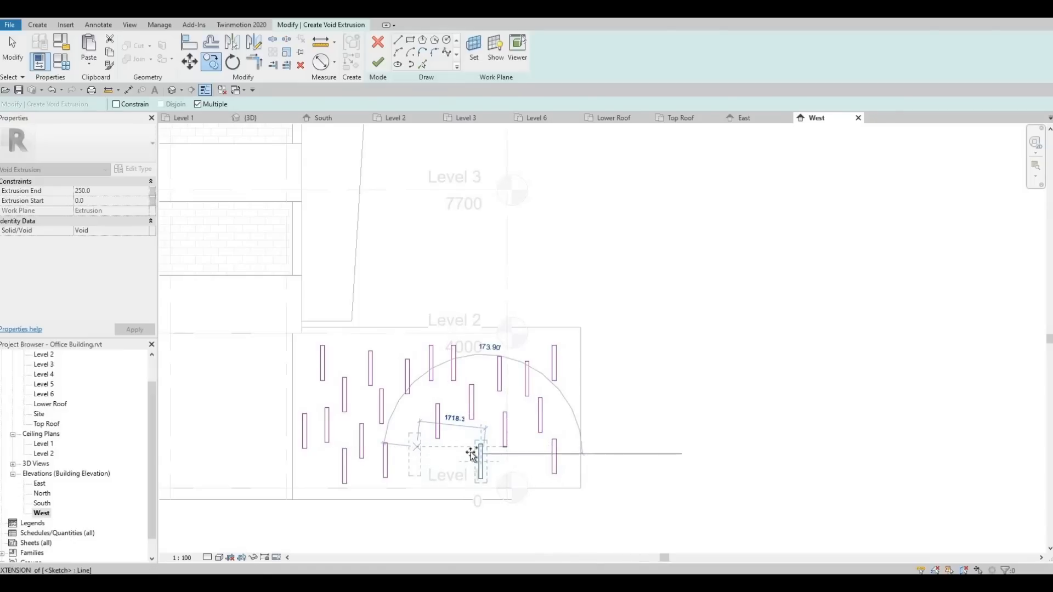
click(457, 454)
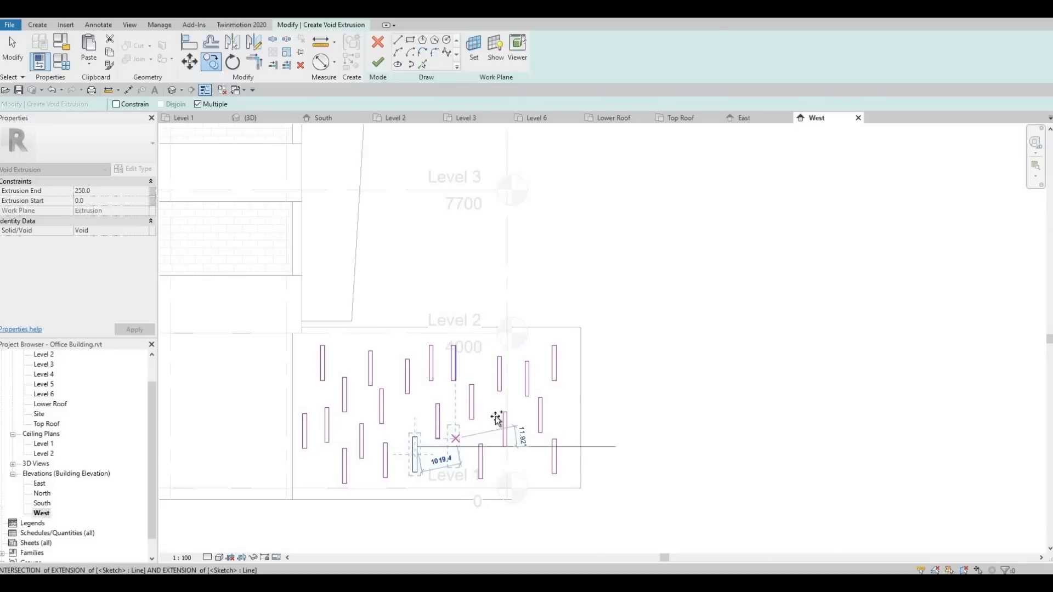
click(455, 438)
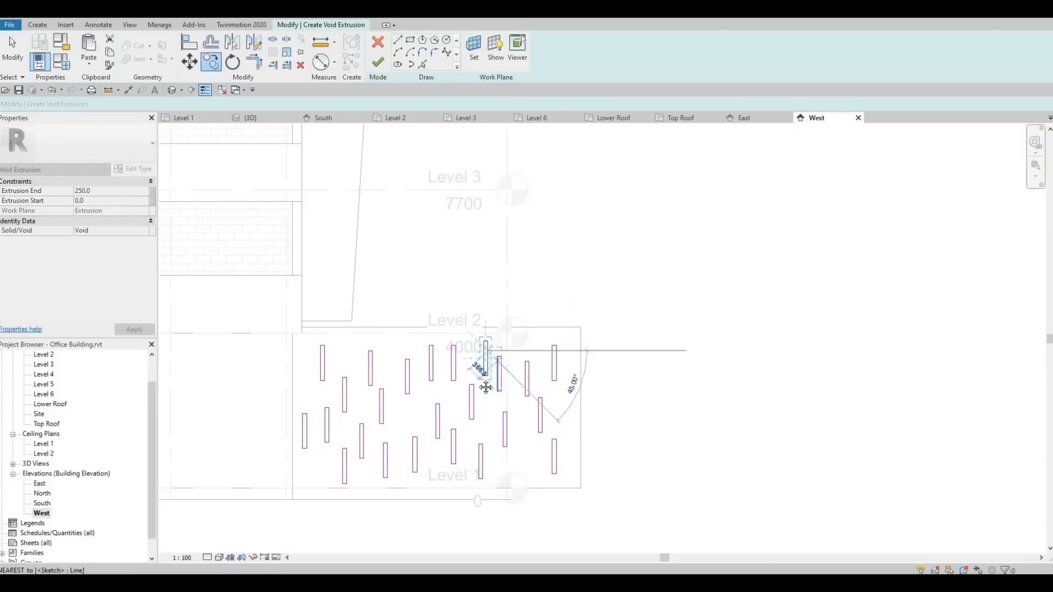
middle_drag(419, 413, 466, 371)
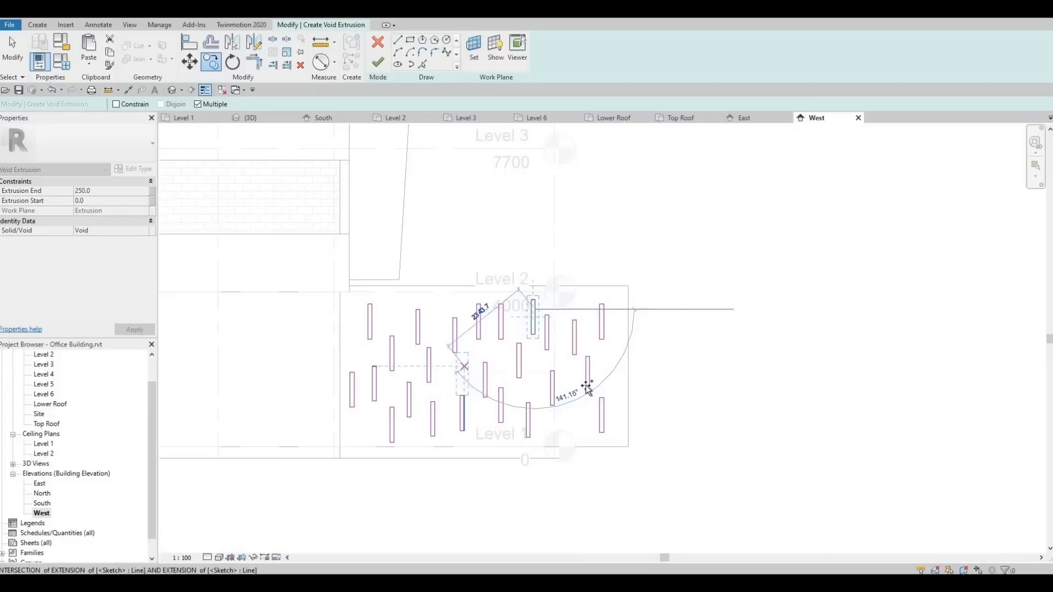
middle_drag(548, 376, 523, 376)
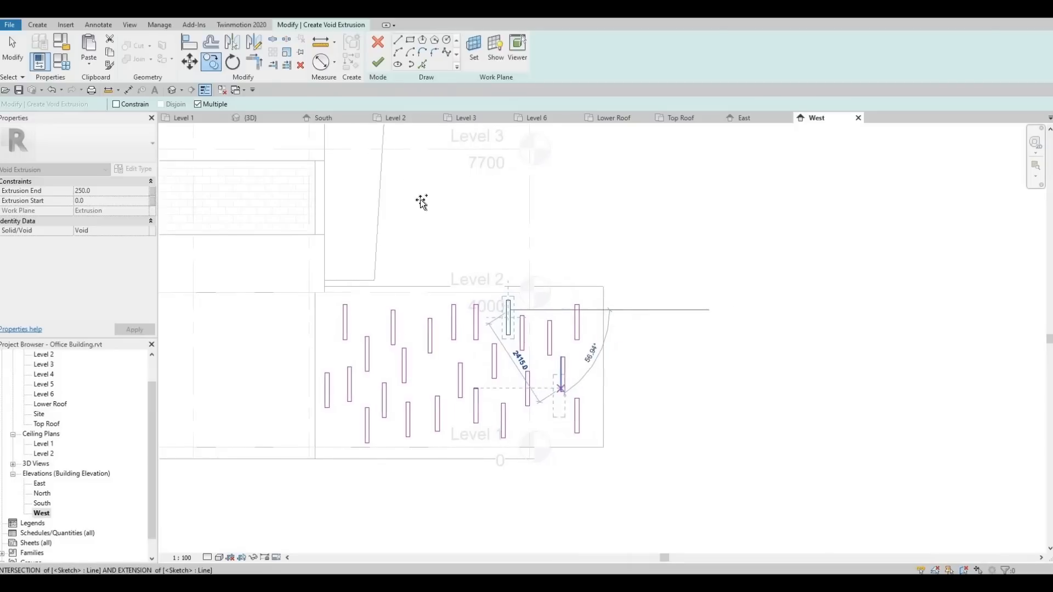
click(385, 64)
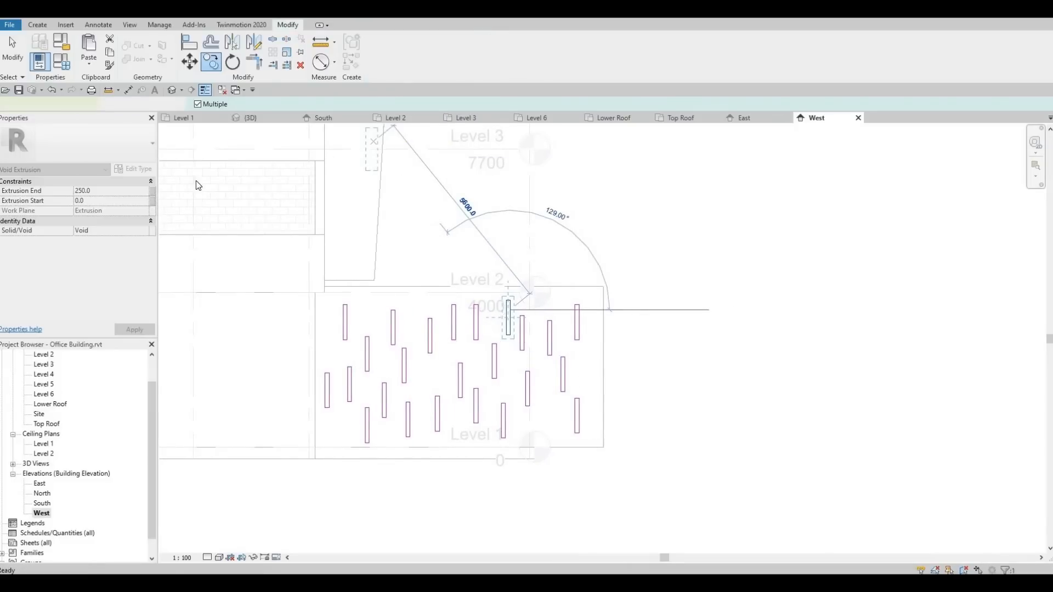
In the 3D view, stretch the void extrusion outward beyond the frame's west face, to an extrusion start of about -665 mm.
click(248, 117)
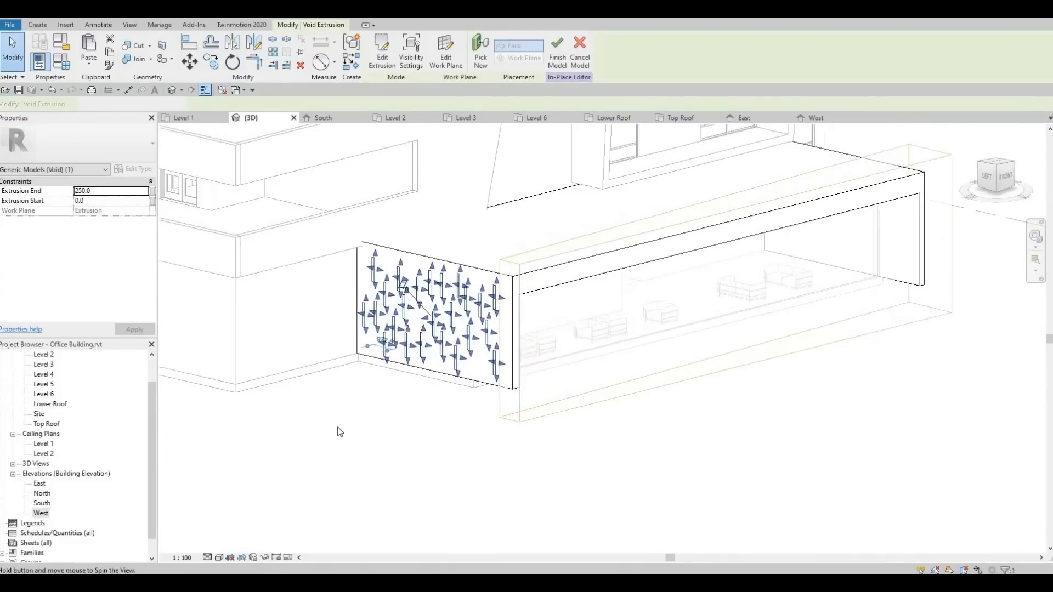
shift+middle_drag(340, 432, 373, 422)
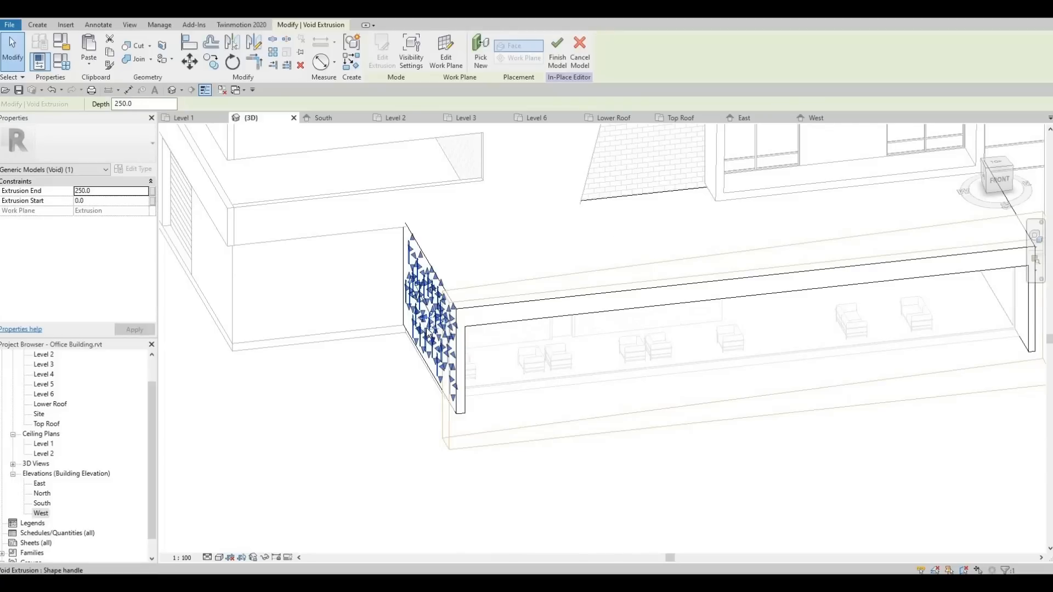
scroll(428, 307, up, 4)
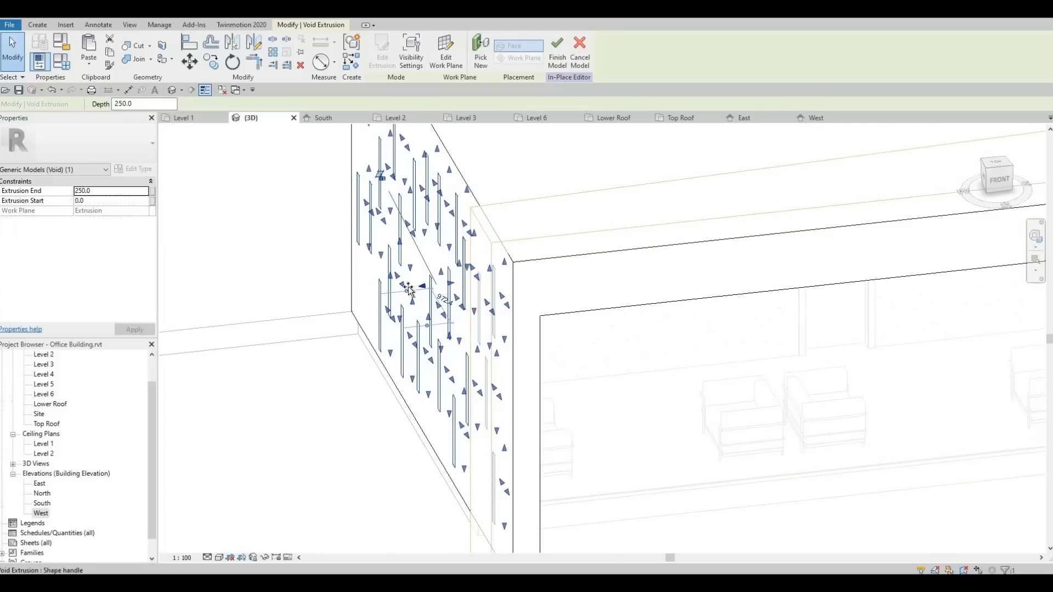
mouse_move(409, 289)
mouse_down()
mouse_move(448, 296)
mouse_move(644, 266)
mouse_move(611, 277)
mouse_up()
key(Escape)
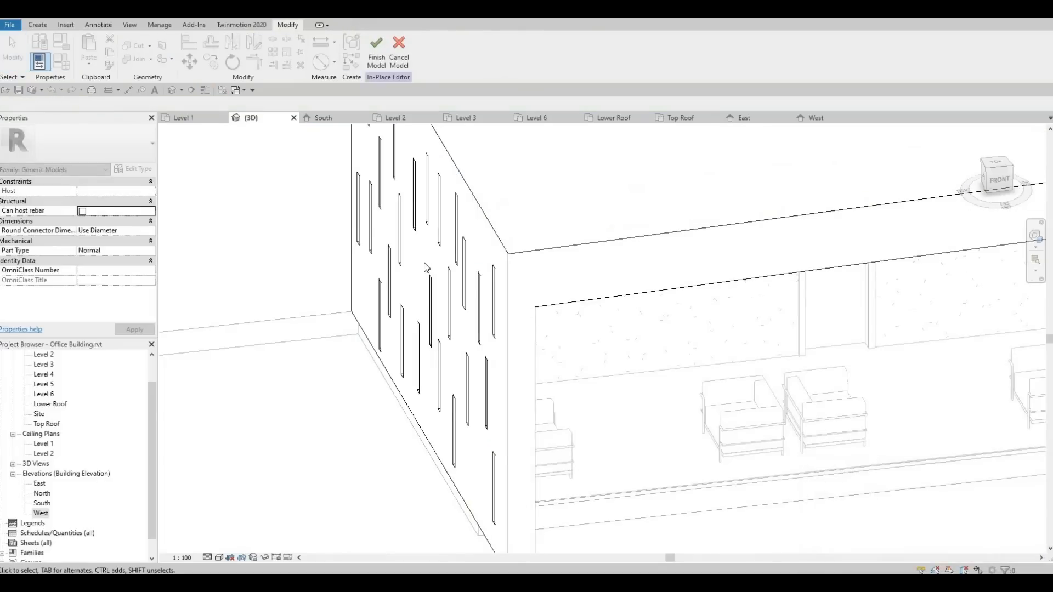
Reselect the void extrusion and stretch its inner end past the west side into the interior, to an extrusion end of about 1744 mm.
key(Tab)
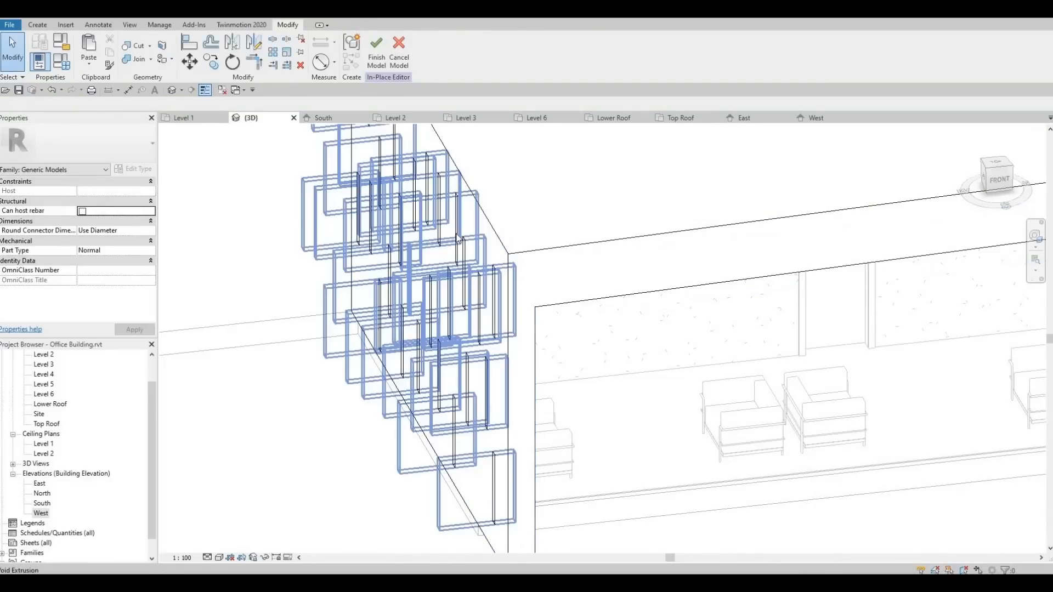
click(453, 283)
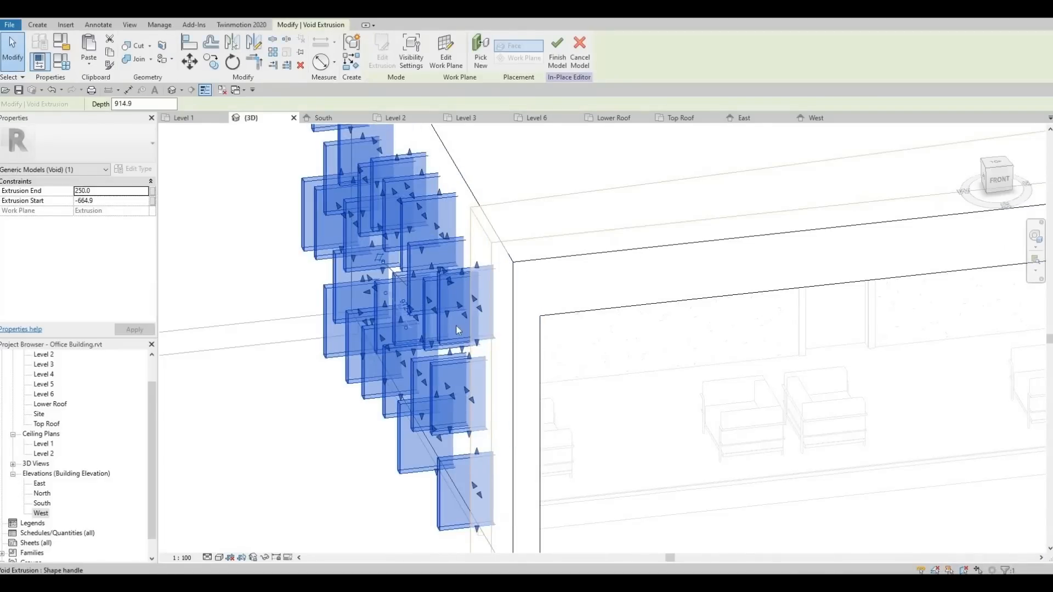
scroll(437, 307, up, 2)
middle_drag(527, 375, 491, 389)
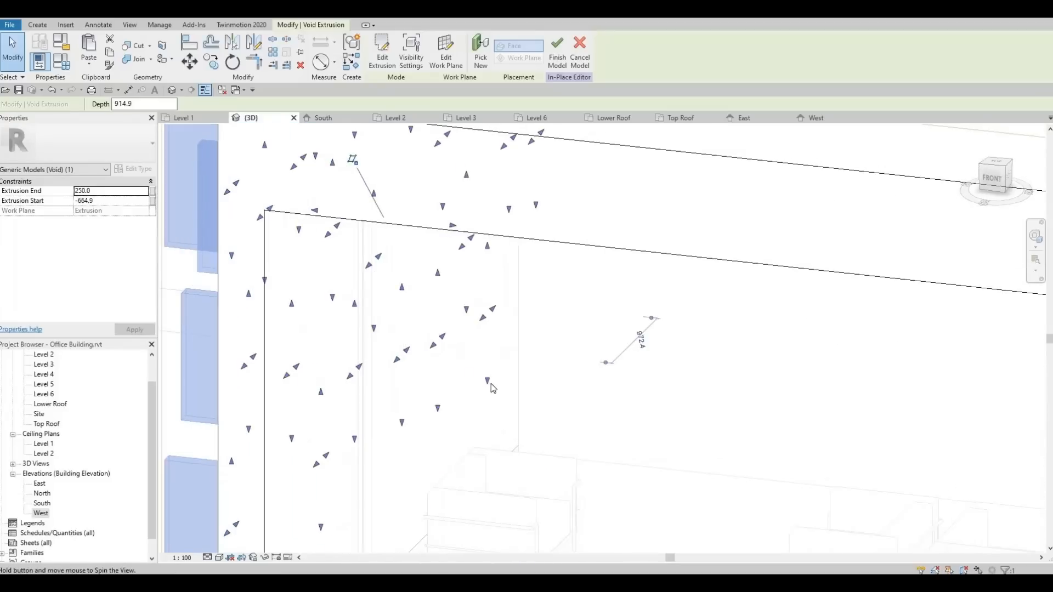
scroll(520, 416, down, 2)
middle_drag(536, 458, 569, 418)
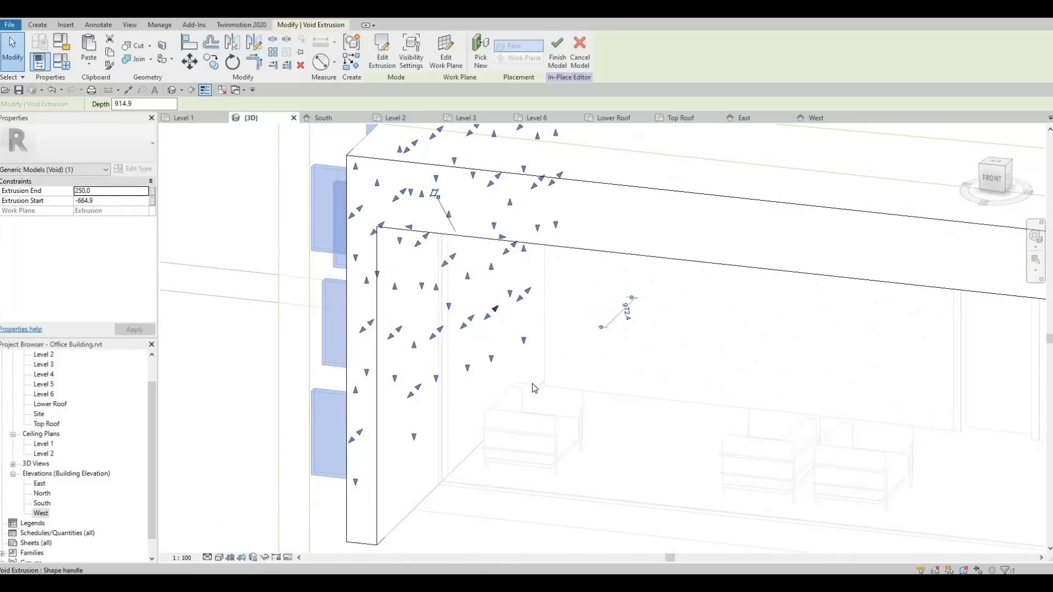
shift+middle_drag(533, 387, 515, 253)
drag(515, 253, 628, 264)
Stretch the void's inner end through the frame's east side, to an extrusion end of about 21726 mm, and finish the in-place model.
scroll(631, 263, down, 3)
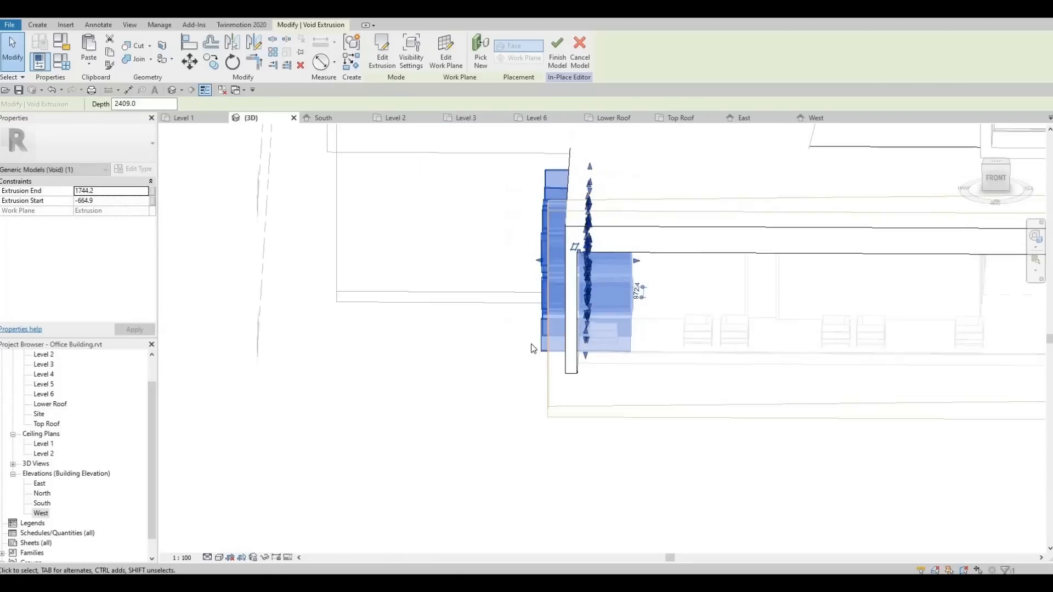
middle_drag(701, 311, 508, 326)
scroll(528, 341, down, 1)
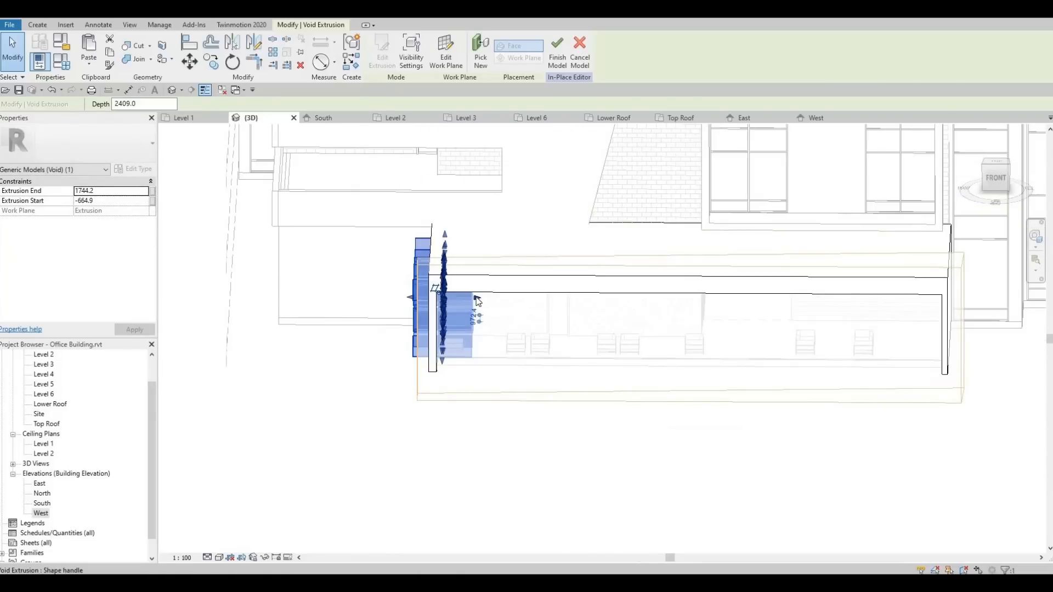
drag(745, 309, 957, 345)
shift+middle_drag(957, 345, 686, 435)
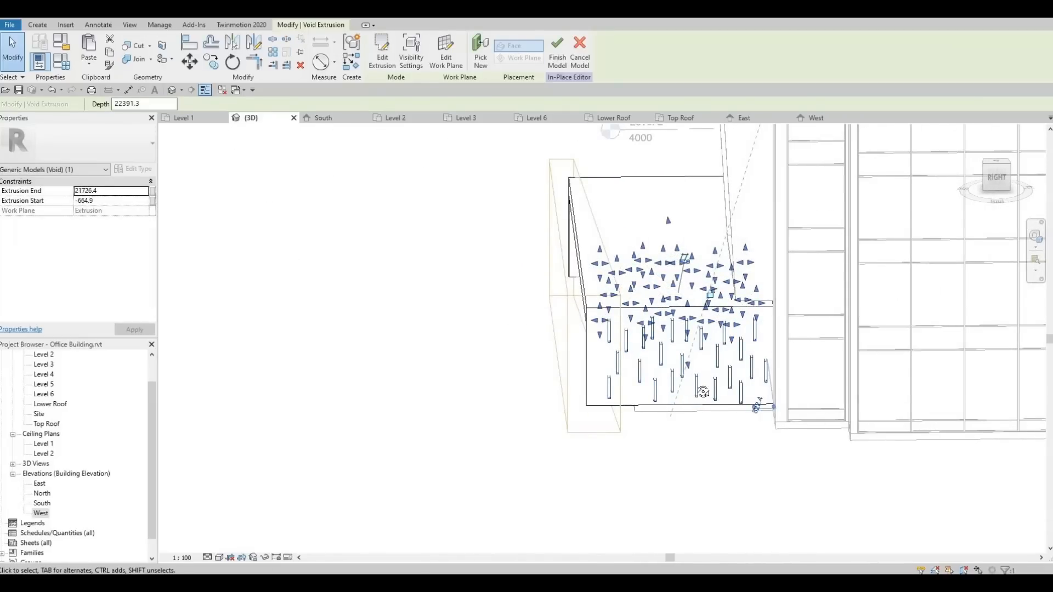
shift+middle_drag(703, 392, 954, 422)
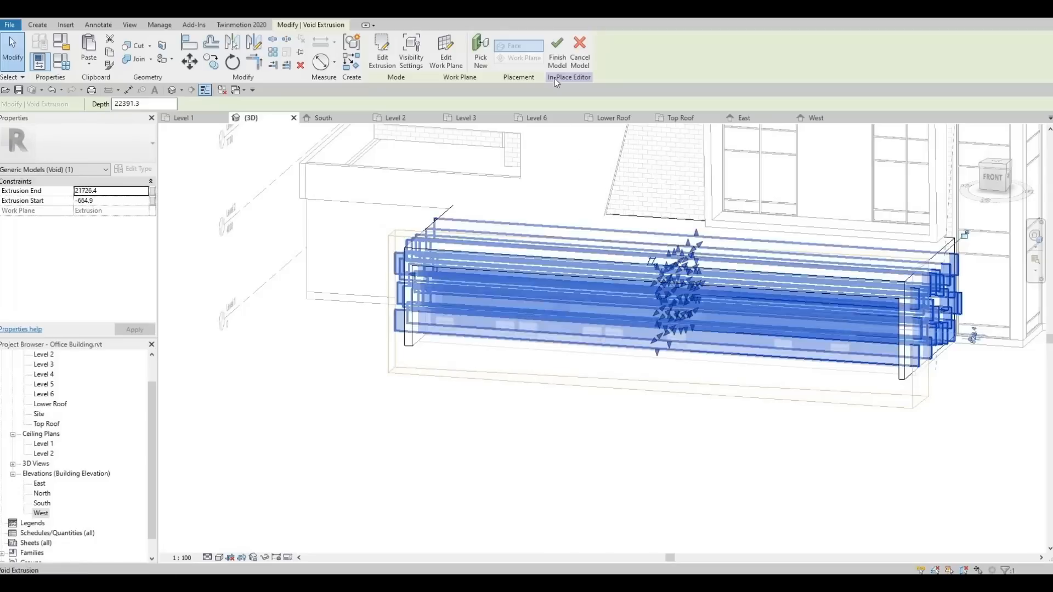
click(558, 56)
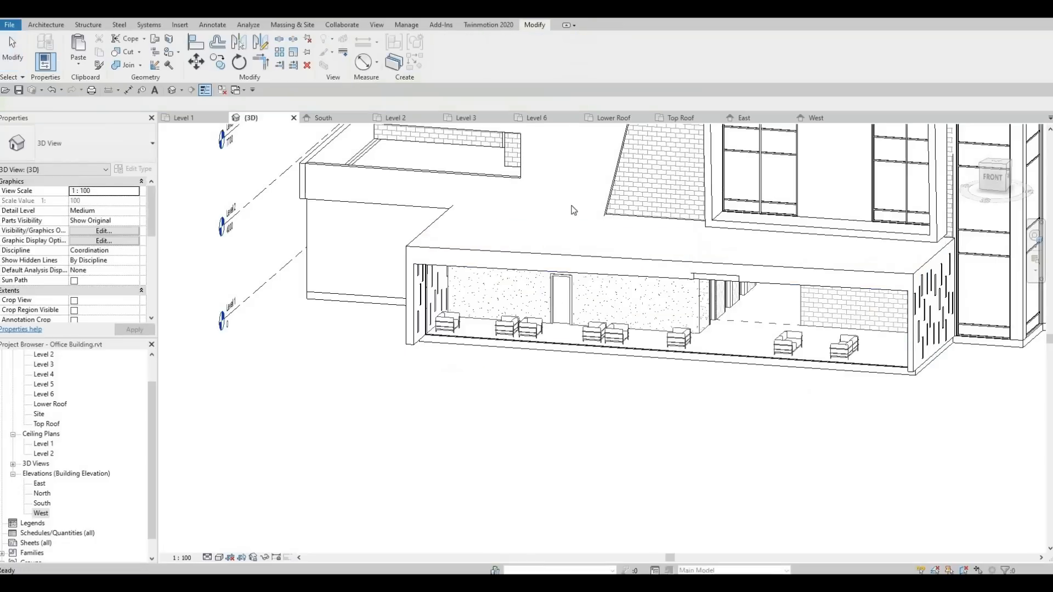
shift+middle_drag(652, 245, 762, 254)
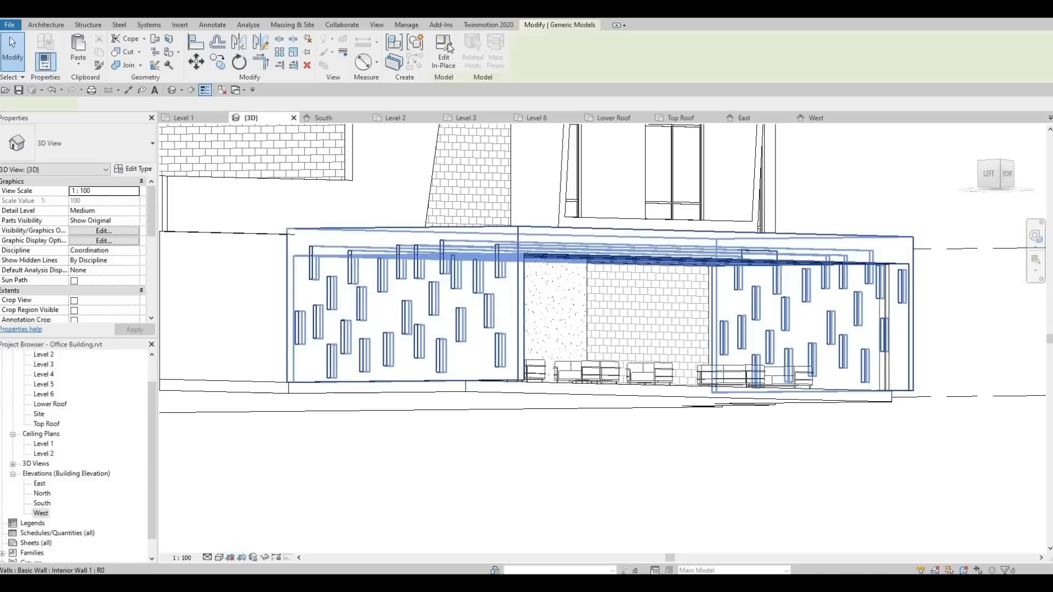
Reopen the perforated frame's in-place model and edit the sketch of its void extrusion.
click(450, 55)
shift+middle_drag(522, 348, 489, 253)
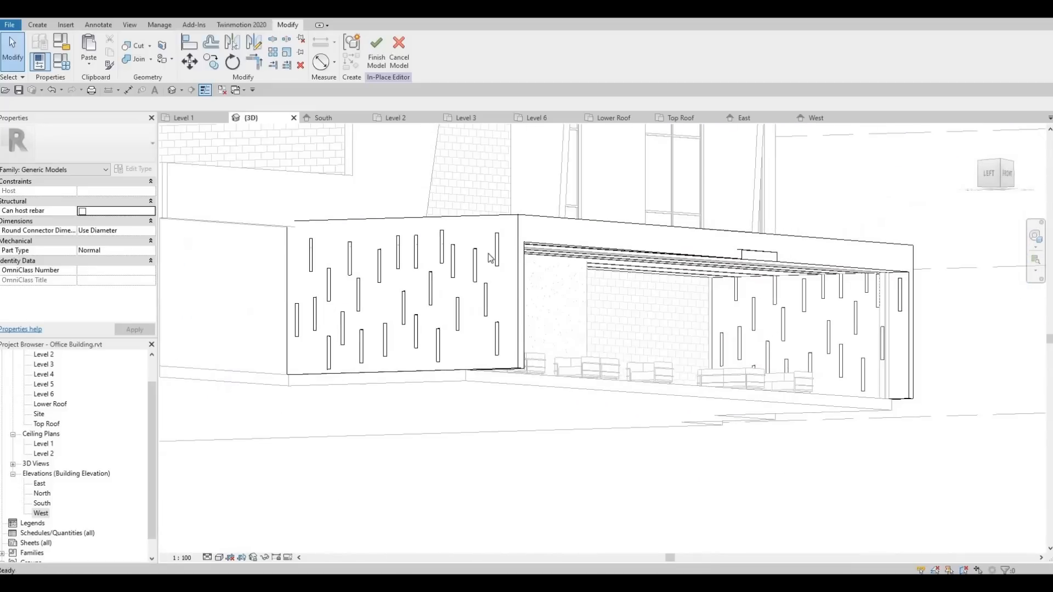
click(495, 248)
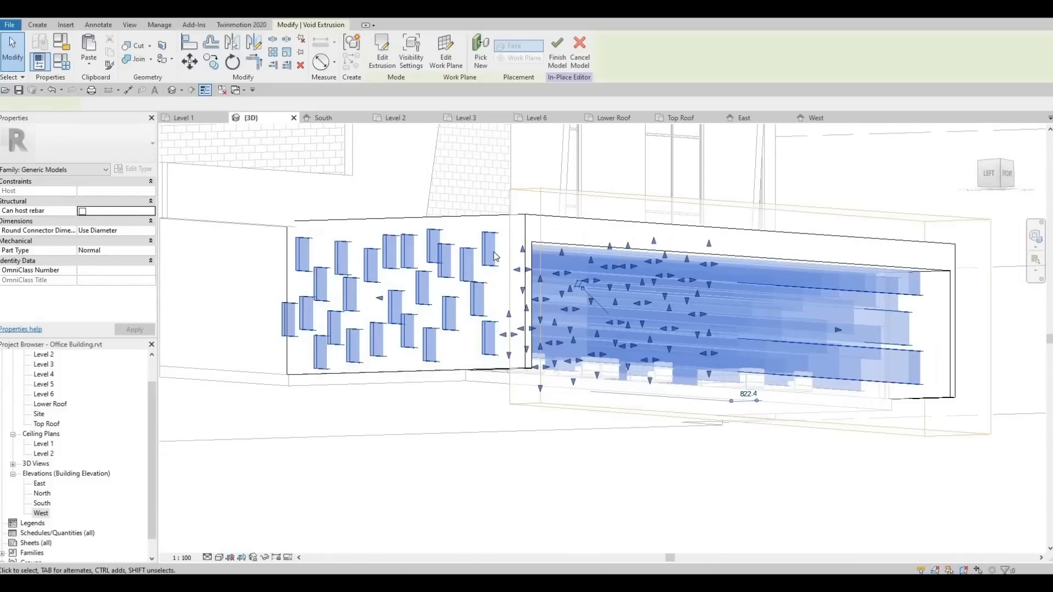
shift+middle_drag(494, 252, 690, 367)
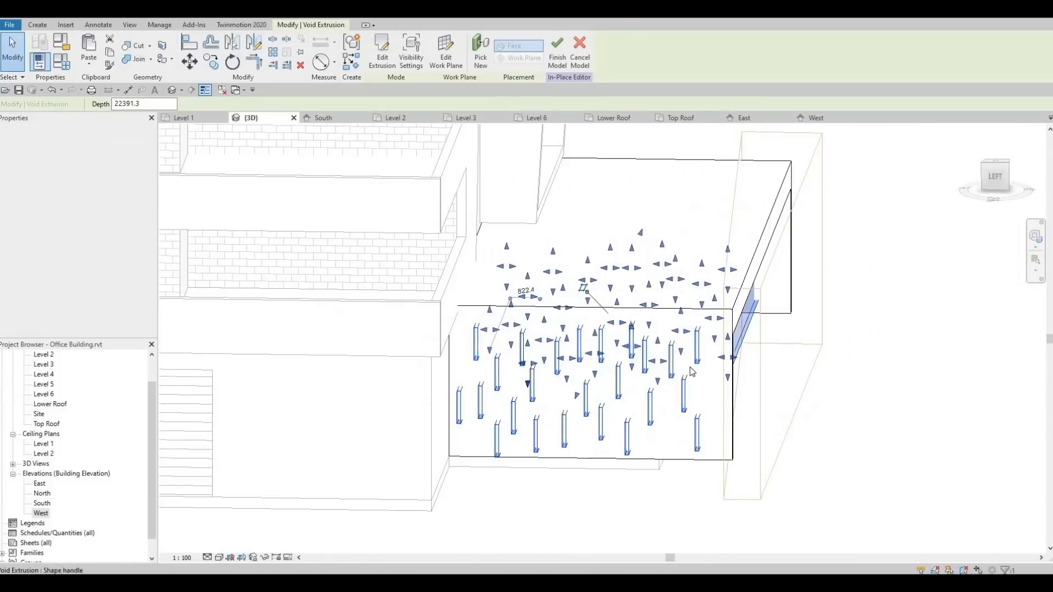
click(382, 60)
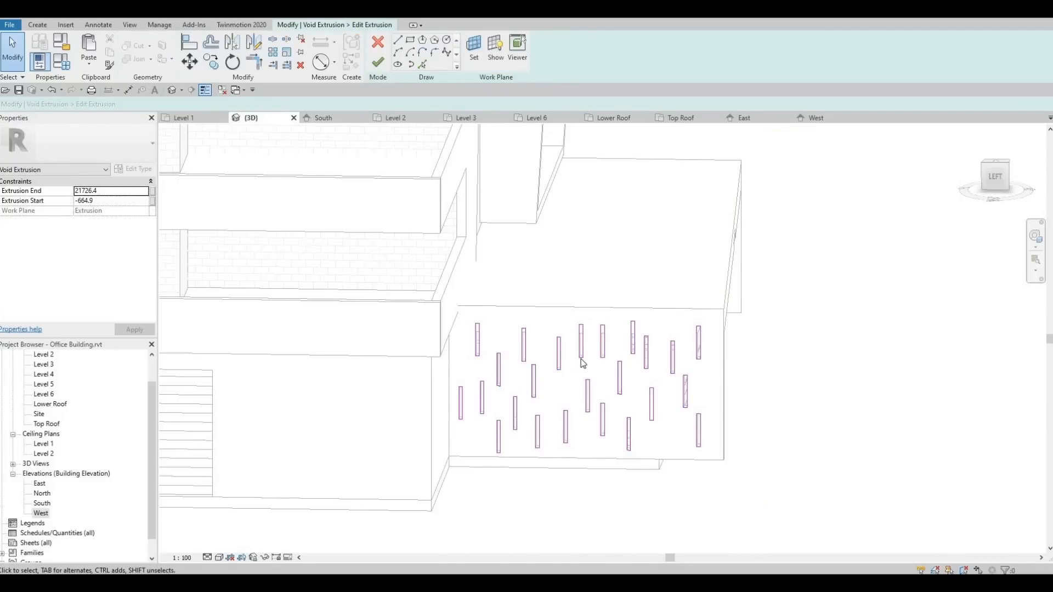
Move the uppermost slot nearest the frame's south edge straight down a little and finish the void sketch.
scroll(698, 333, up, 4)
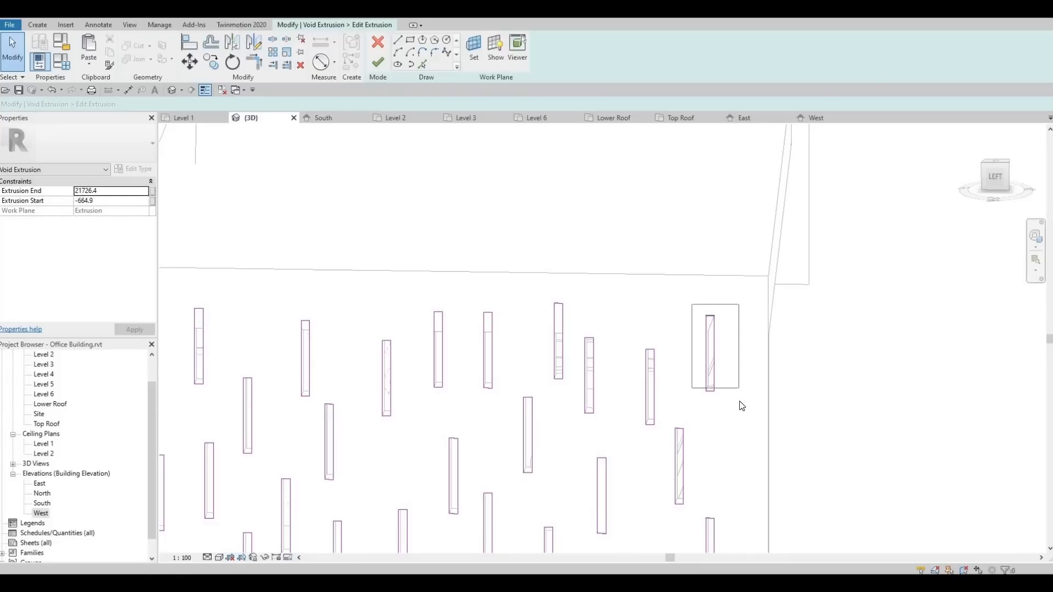
drag(742, 405, 741, 407)
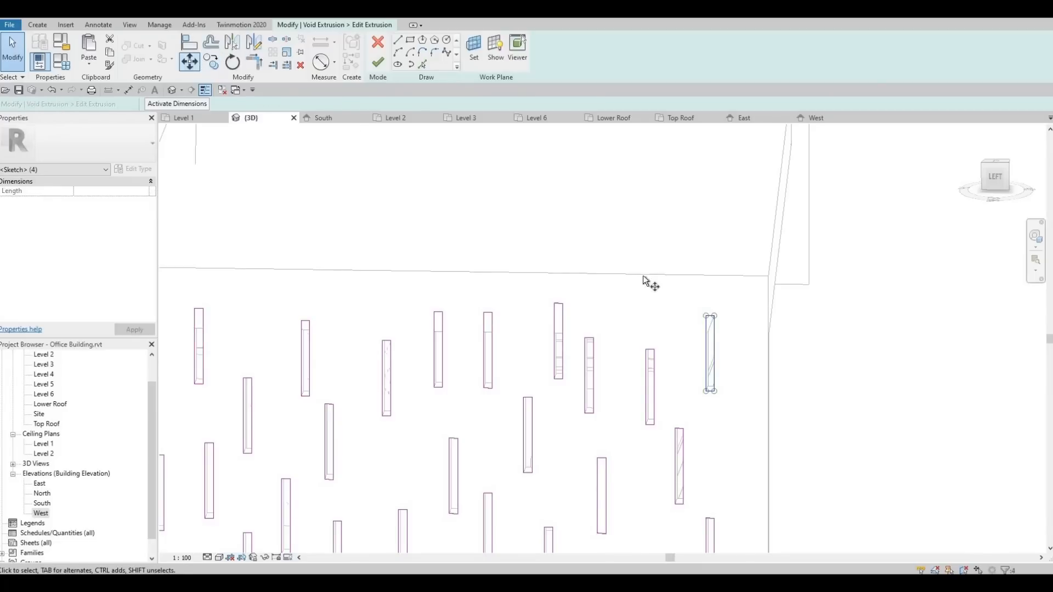
key(m)
key(v)
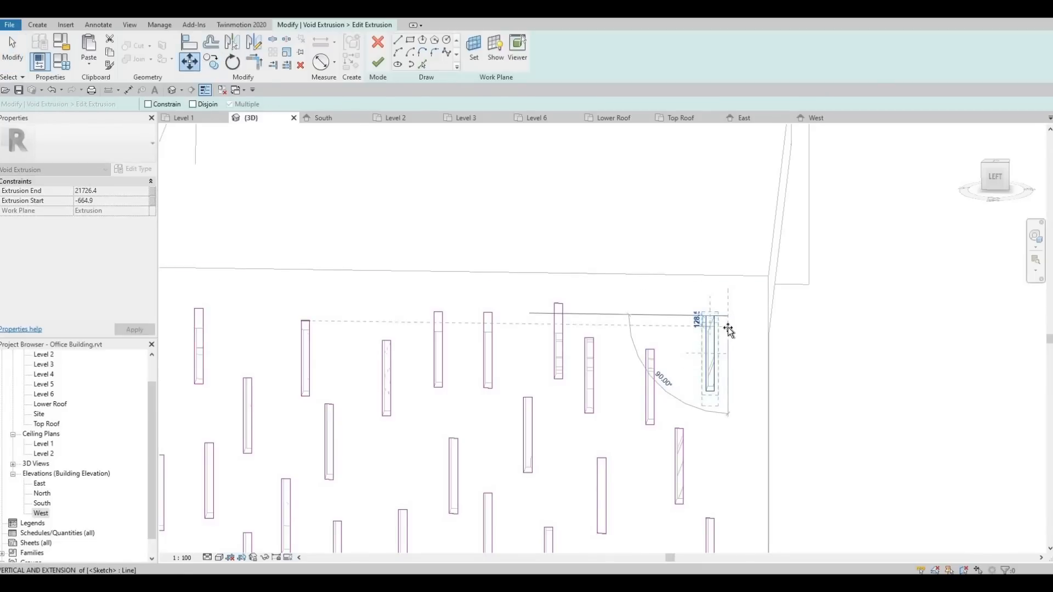
click(729, 335)
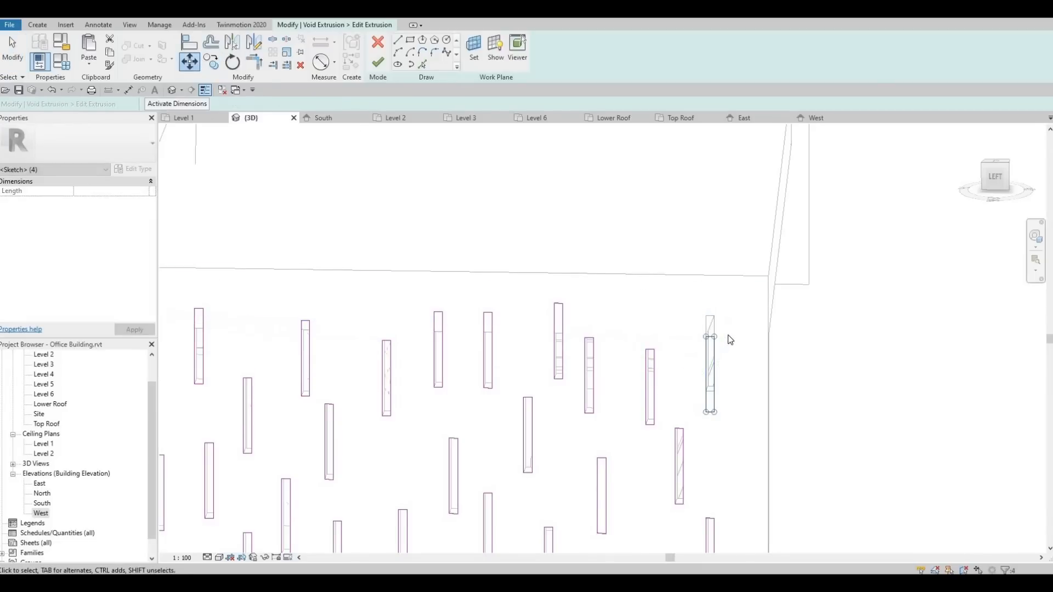
click(549, 234)
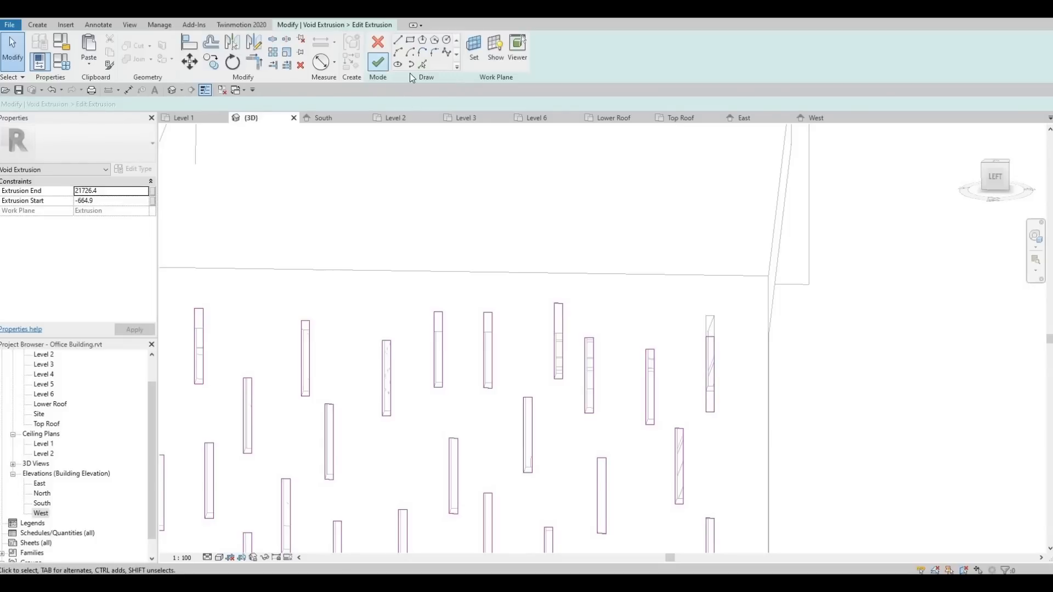
click(378, 62)
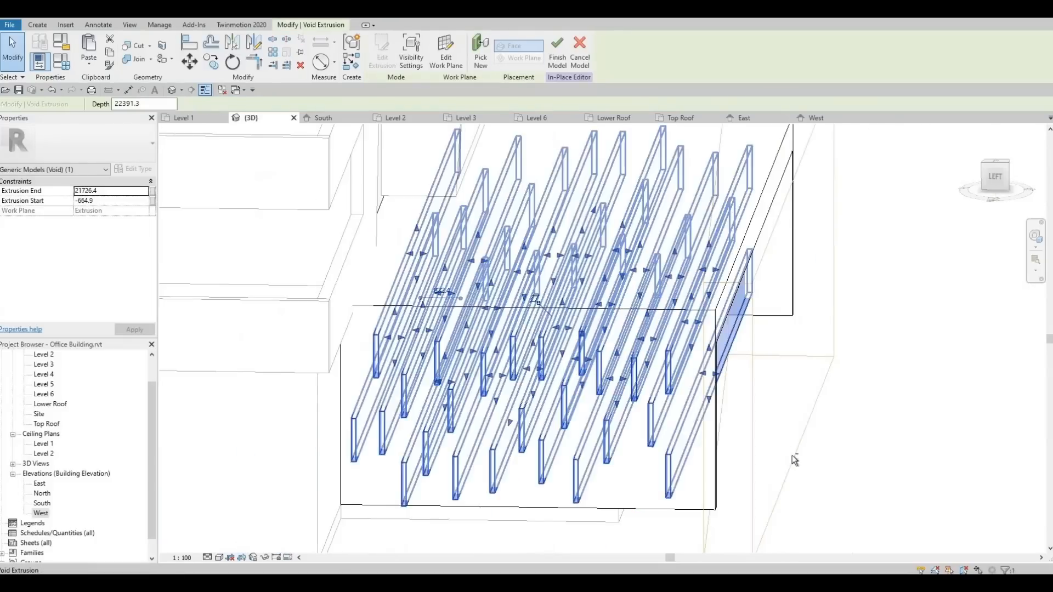
click(795, 461)
Inspect the slots on the frame's east and west sides and finish the in-place model.
shift+middle_drag(705, 392, 553, 228)
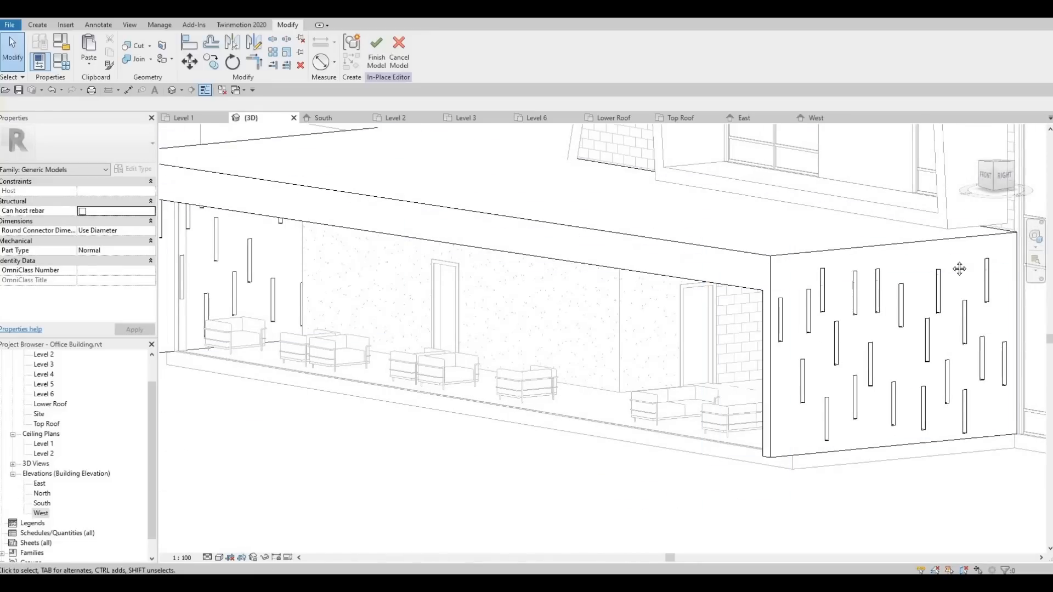
middle_drag(959, 269, 983, 254)
shift+middle_drag(539, 351, 804, 442)
scroll(817, 424, down, 5)
scroll(712, 418, up, 3)
scroll(713, 417, up, 3)
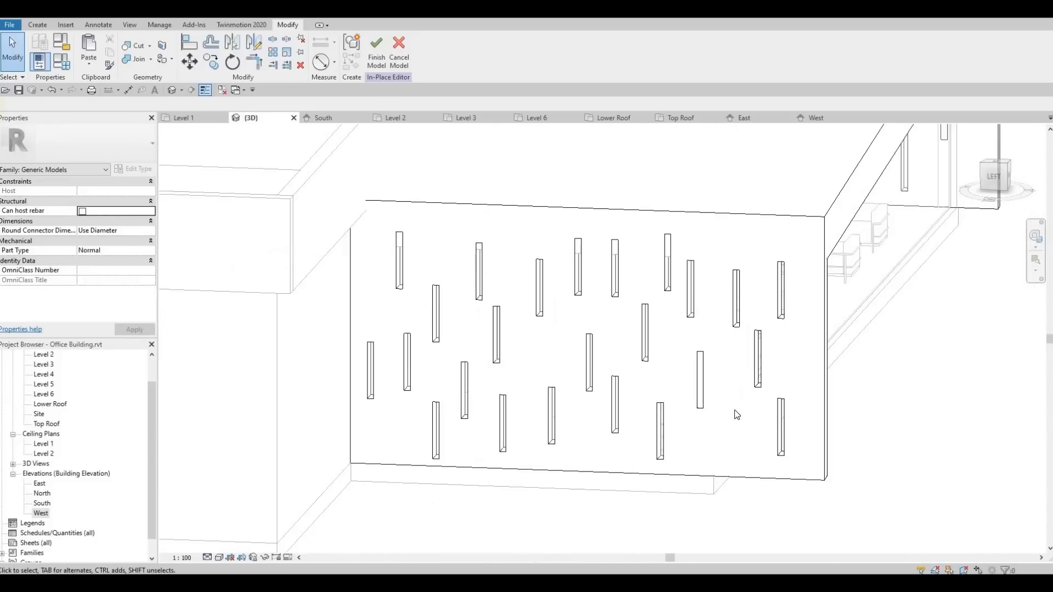
mouse_move(653, 397)
shift+middle_down()
mouse_move(536, 413)
mouse_move(530, 403)
mouse_move(483, 427)
mouse_move(557, 425)
mouse_move(446, 463)
mouse_move(423, 457)
mouse_move(463, 369)
mouse_move(534, 406)
mouse_move(664, 393)
shift+middle_up()
scroll(531, 402, down, 2)
scroll(494, 433, down, 4)
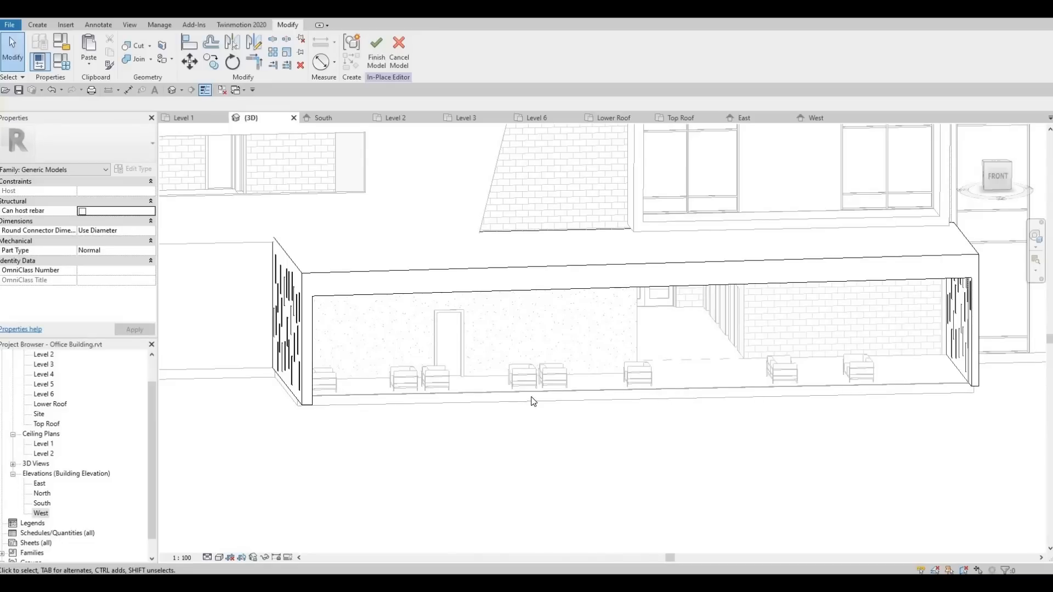
click(377, 55)
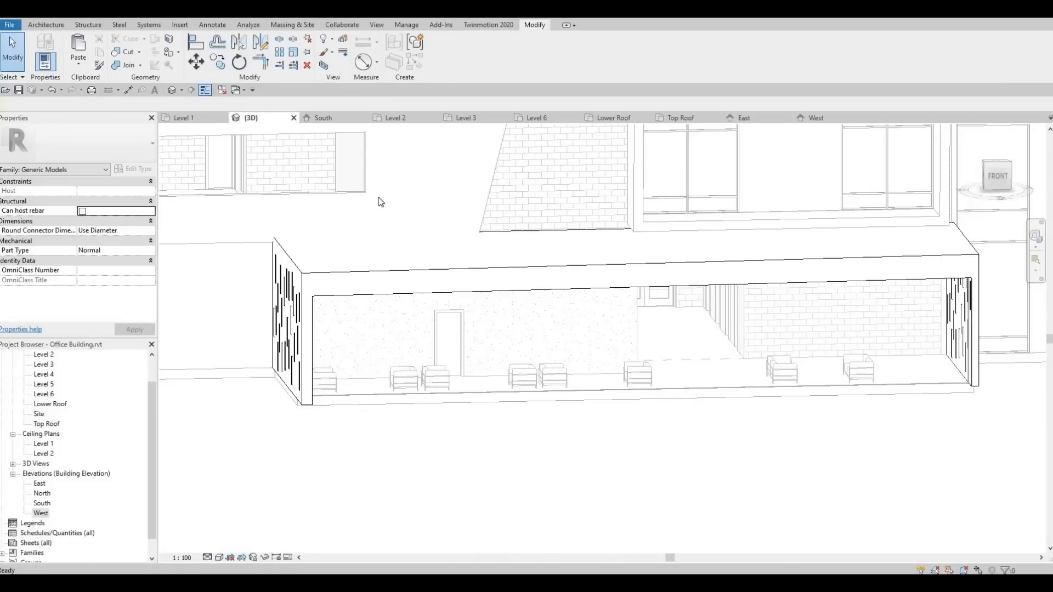
Select the curtain wall in the frame's front opening and show it in the South elevation.
shift+middle_drag(452, 423, 310, 408)
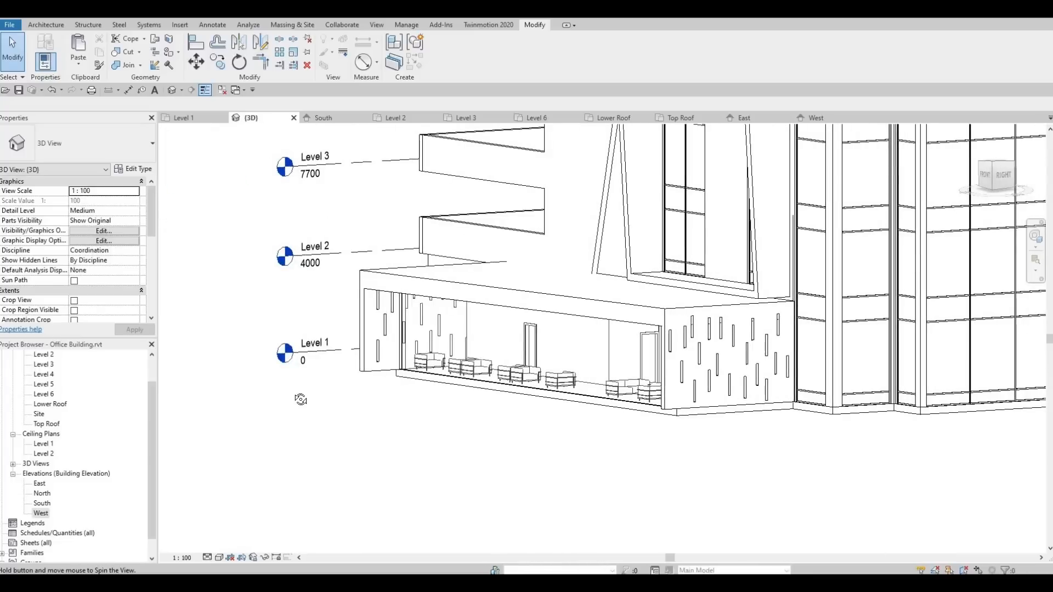
shift+middle_drag(300, 399, 407, 390)
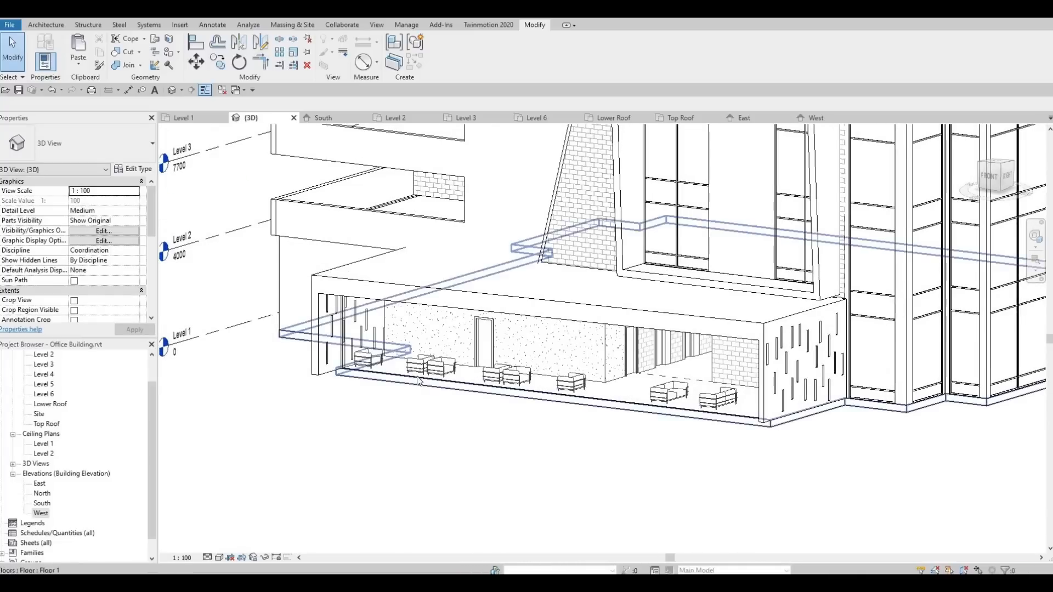
key(Tab)
click(419, 380)
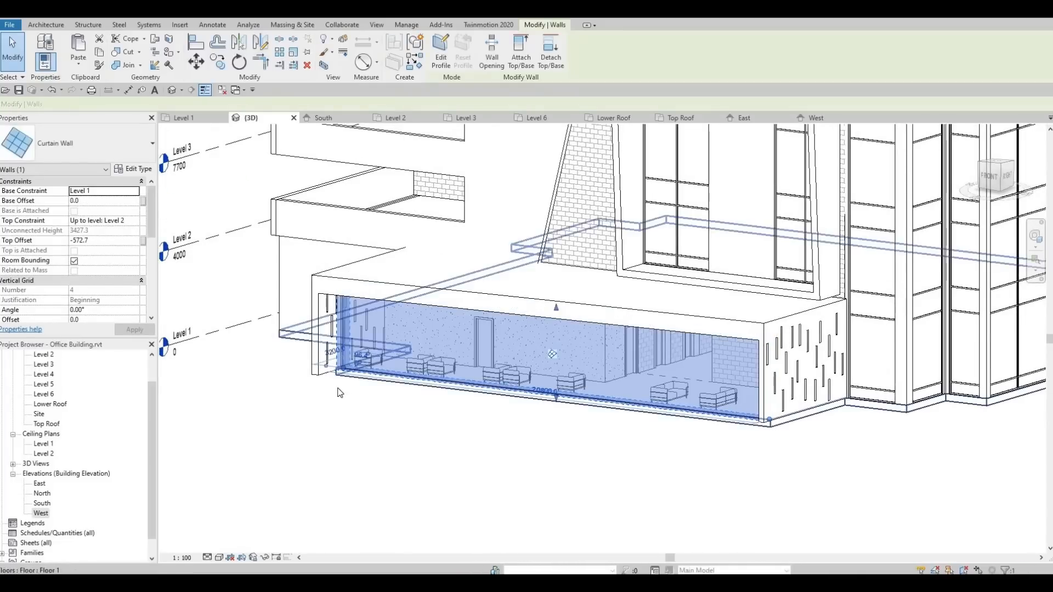
shift+middle_drag(419, 380, 447, 397)
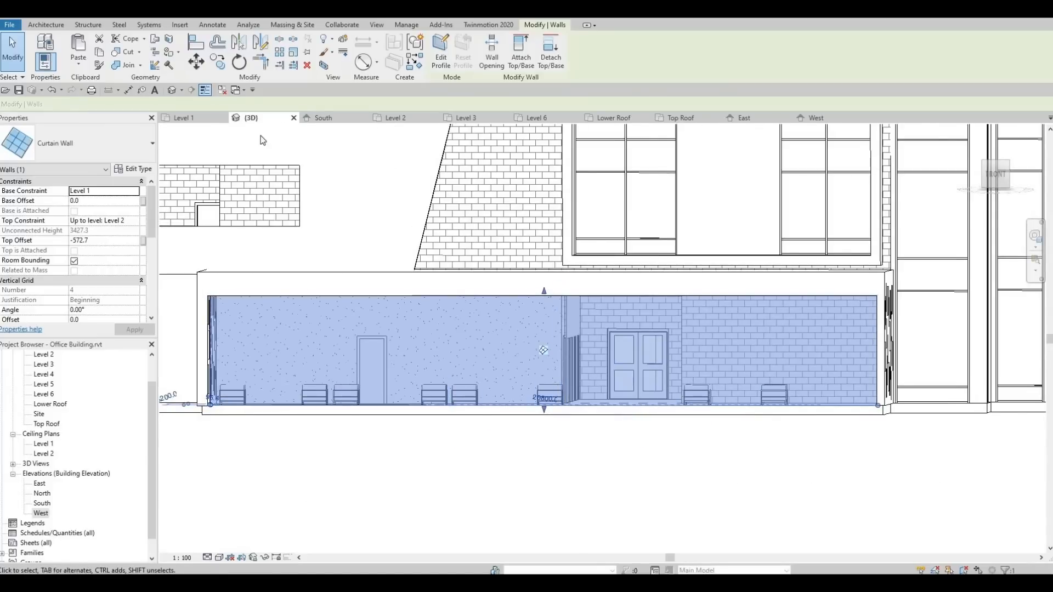
double_click(43, 503)
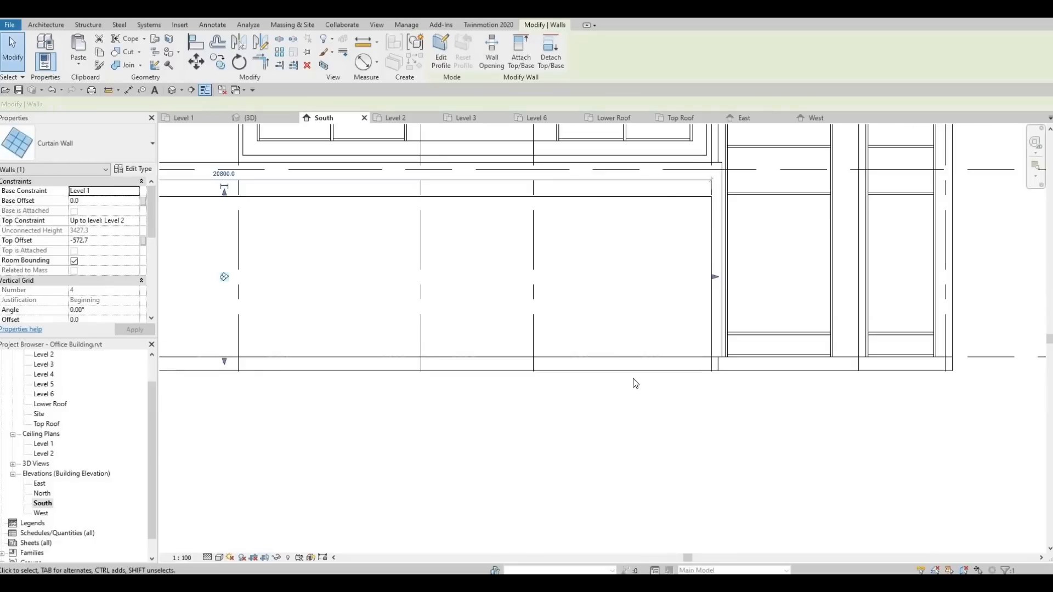
scroll(636, 383, down, 5)
scroll(549, 329, up, 3)
middle_drag(549, 329, 742, 367)
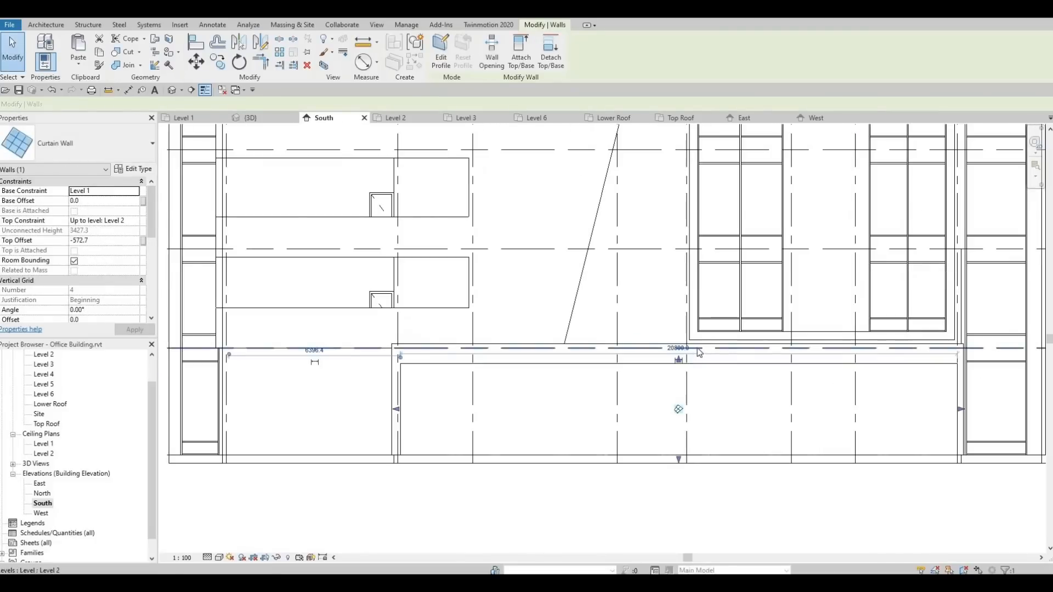
scroll(699, 351, up, 3)
click(641, 347)
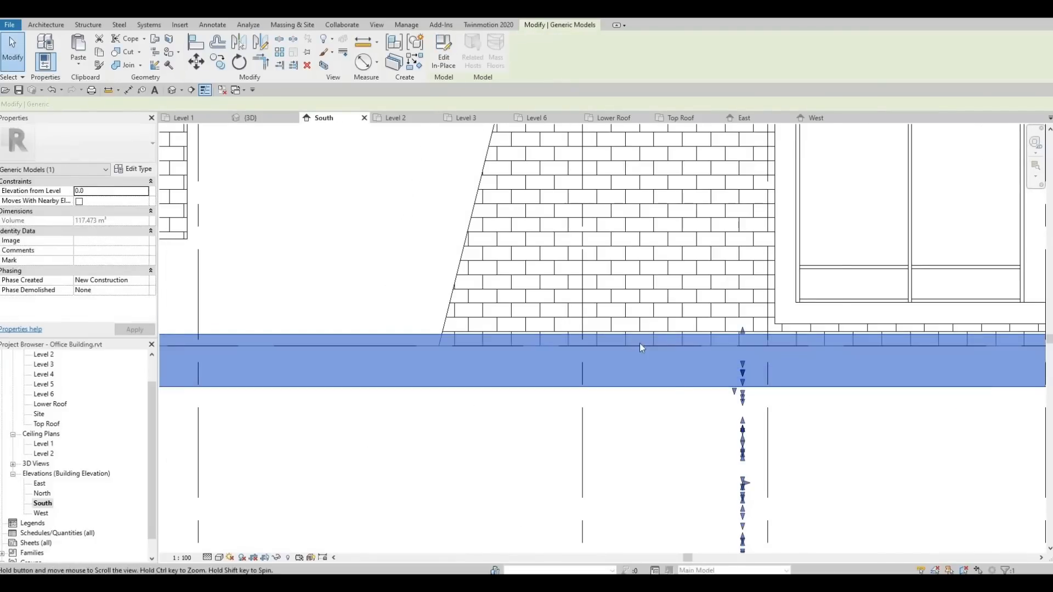
scroll(645, 351, down, 4)
scroll(637, 356, up, 2)
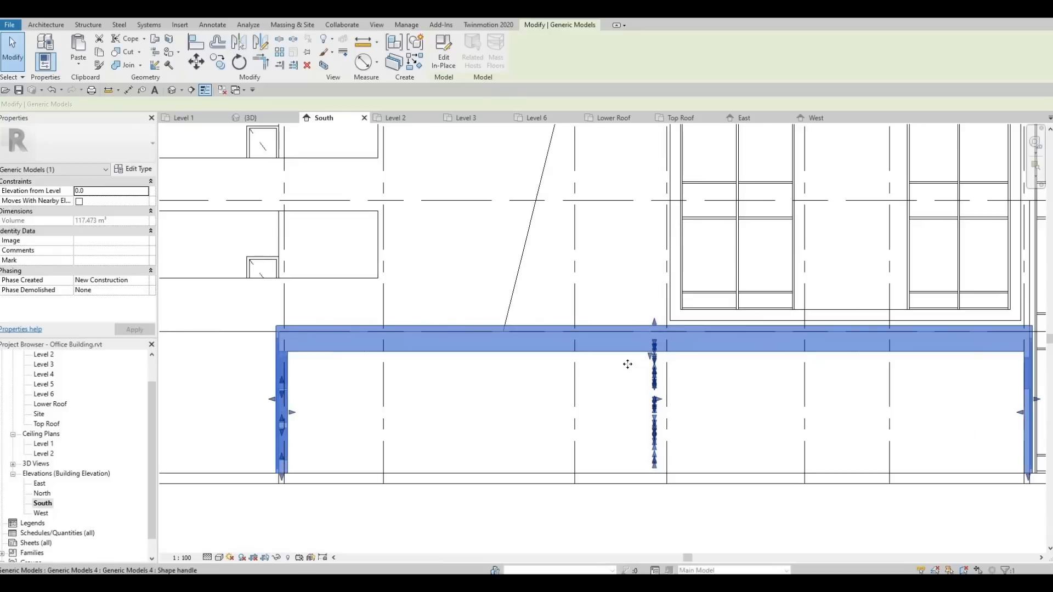
middle_drag(627, 365, 617, 373)
click(572, 425)
middle_drag(572, 429, 555, 383)
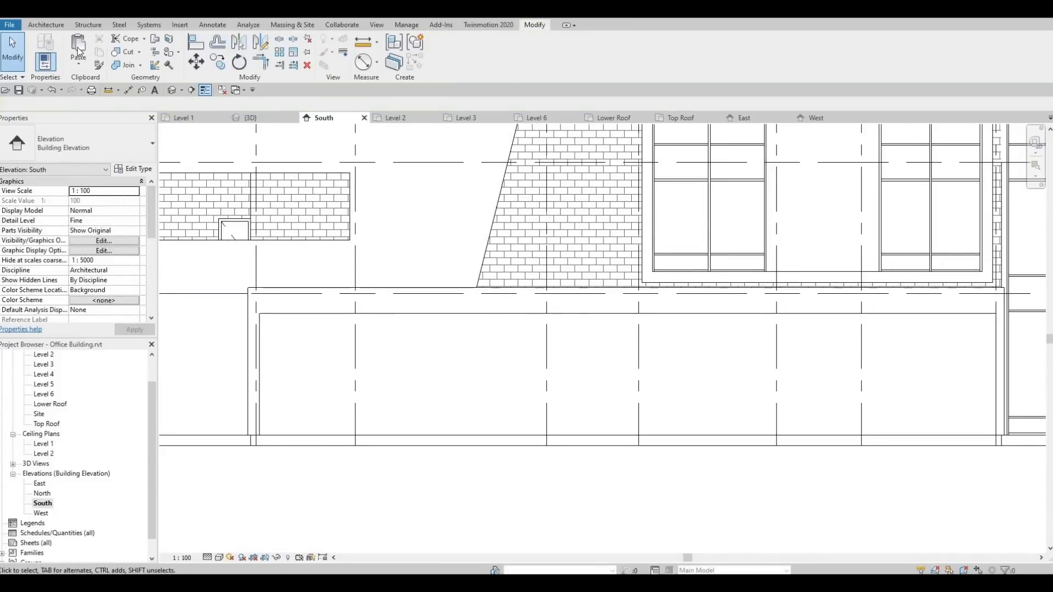
Divide the ground-floor curtain wall into four equal 5200 mm bays with vertical curtain grid lines across all segments.
click(49, 25)
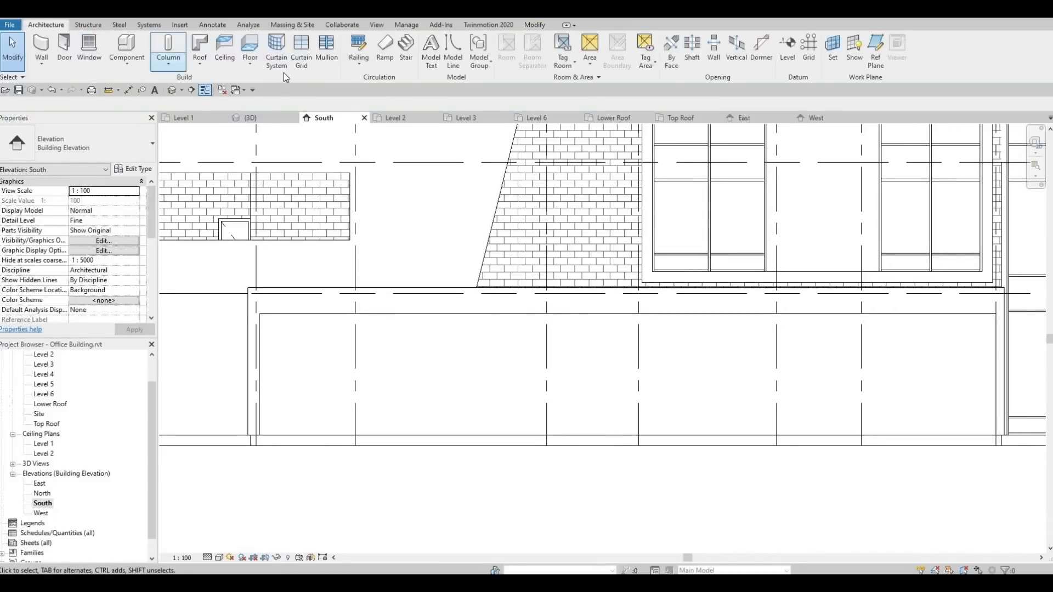
click(300, 49)
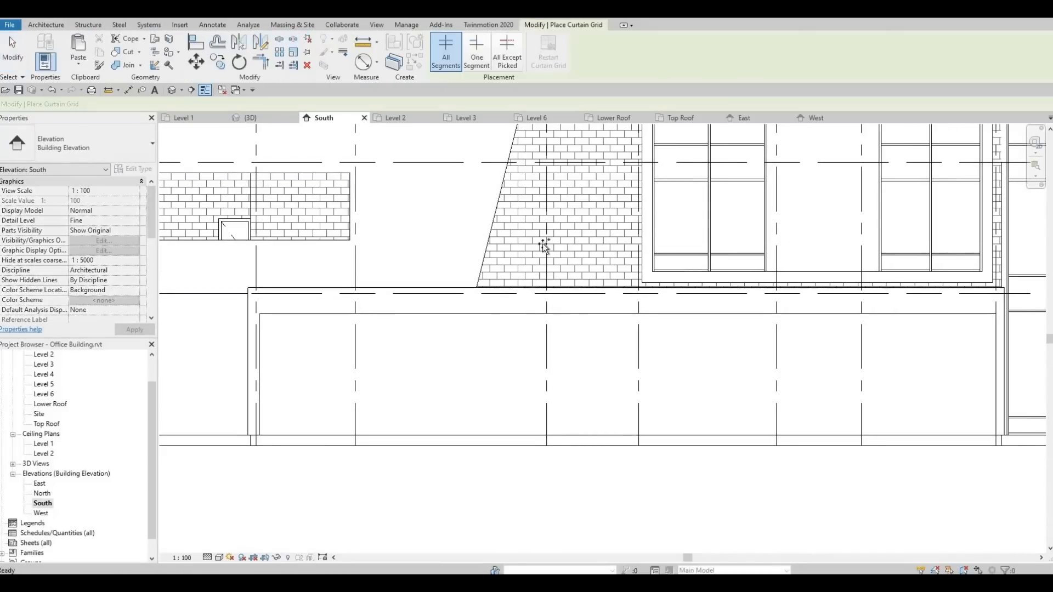
click(629, 315)
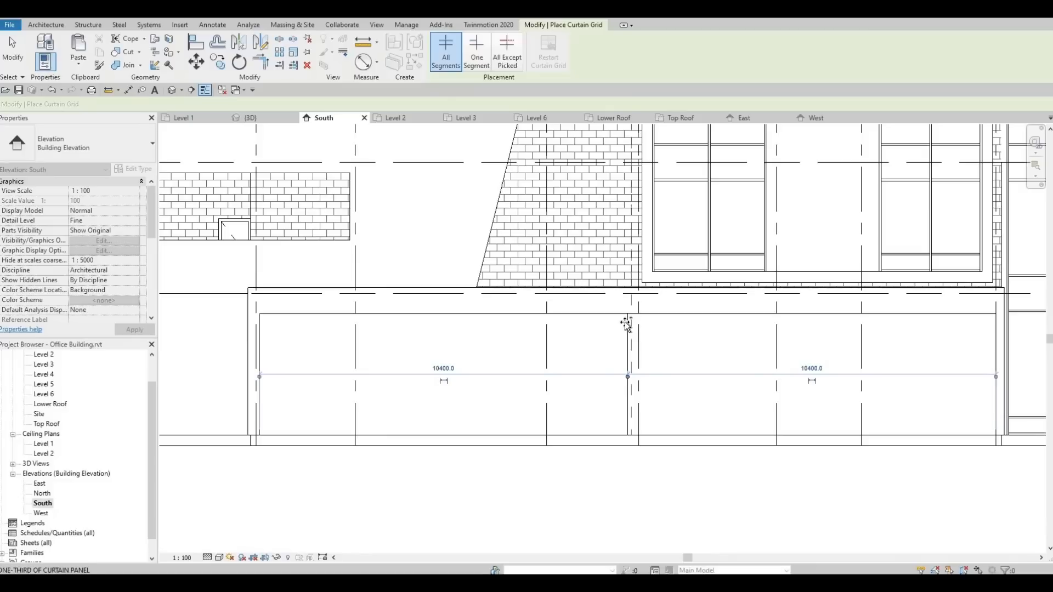
click(449, 318)
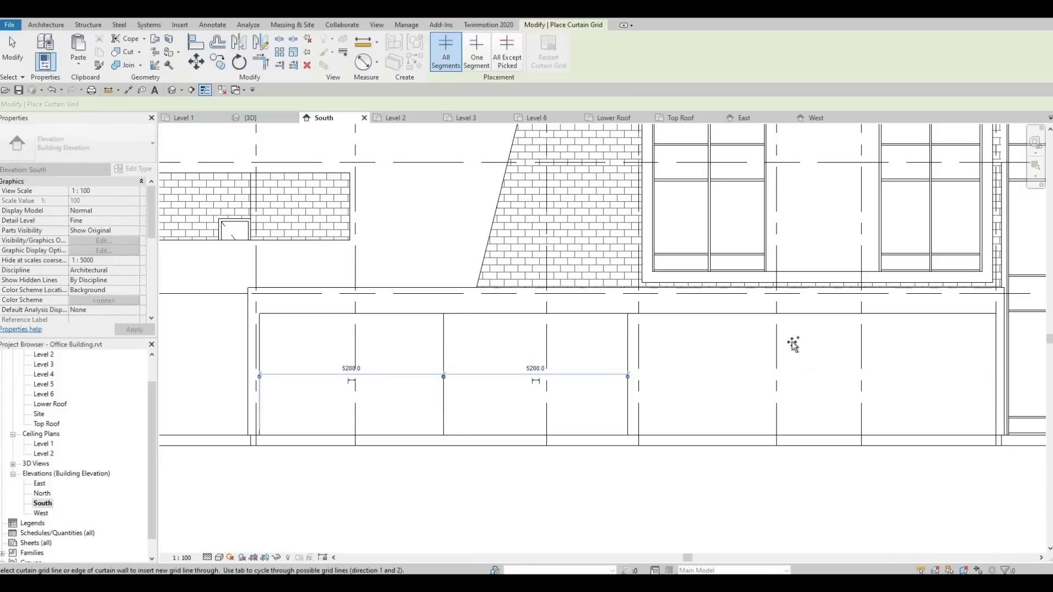
click(809, 318)
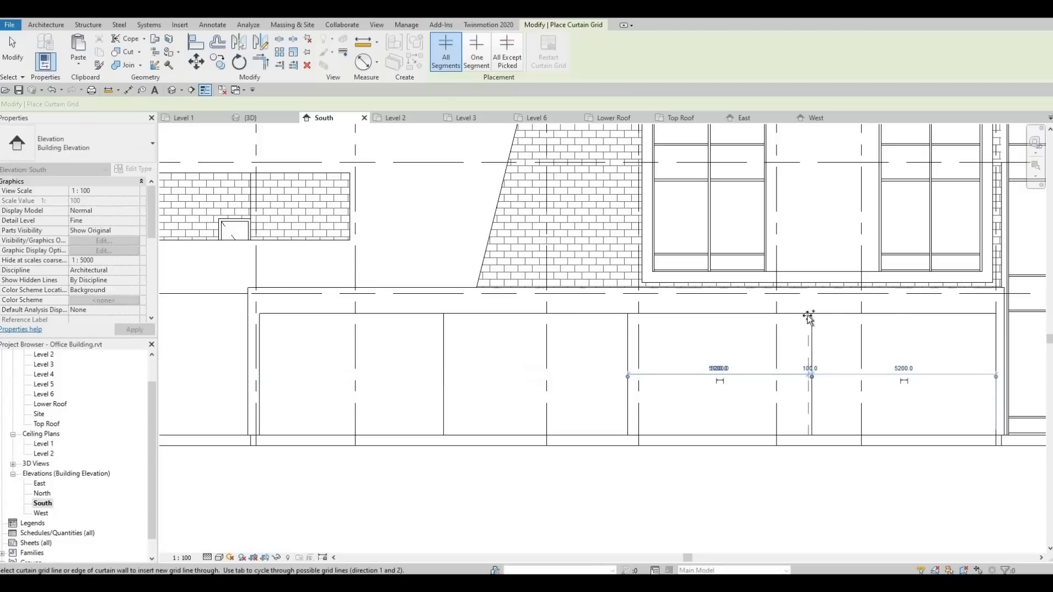
Halve each of the four bays with vertical grid lines at their midpoints, spacing the grid at 2600 mm.
click(913, 317)
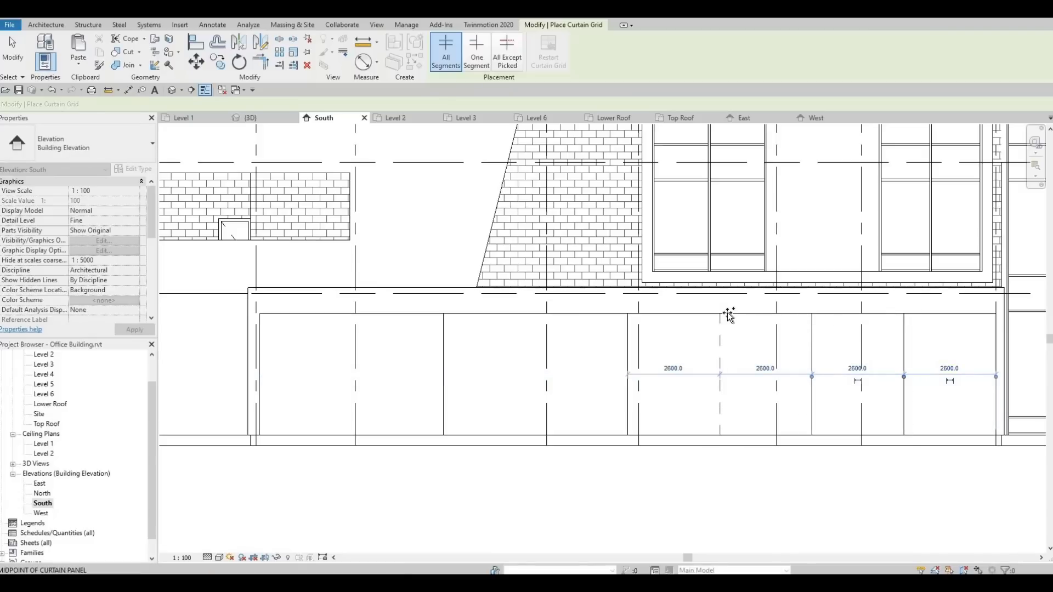
click(698, 316)
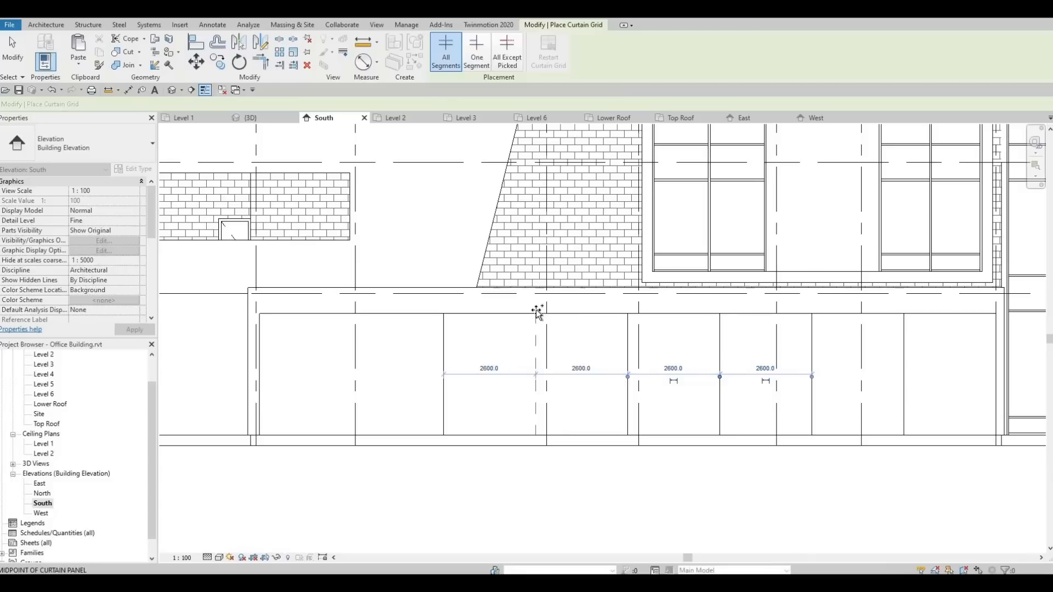
click(430, 306)
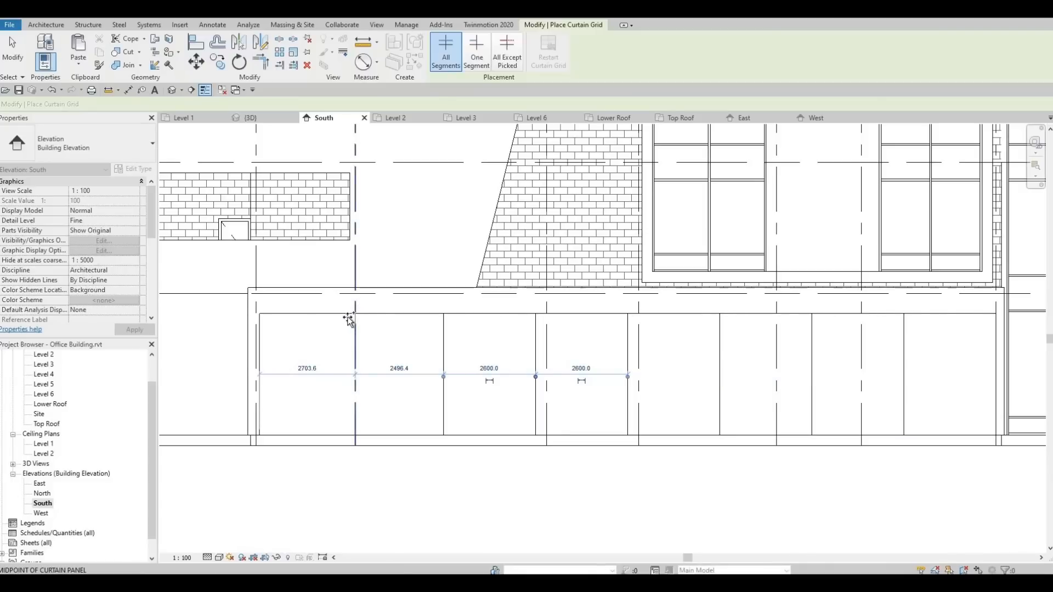
scroll(349, 318, up, 3)
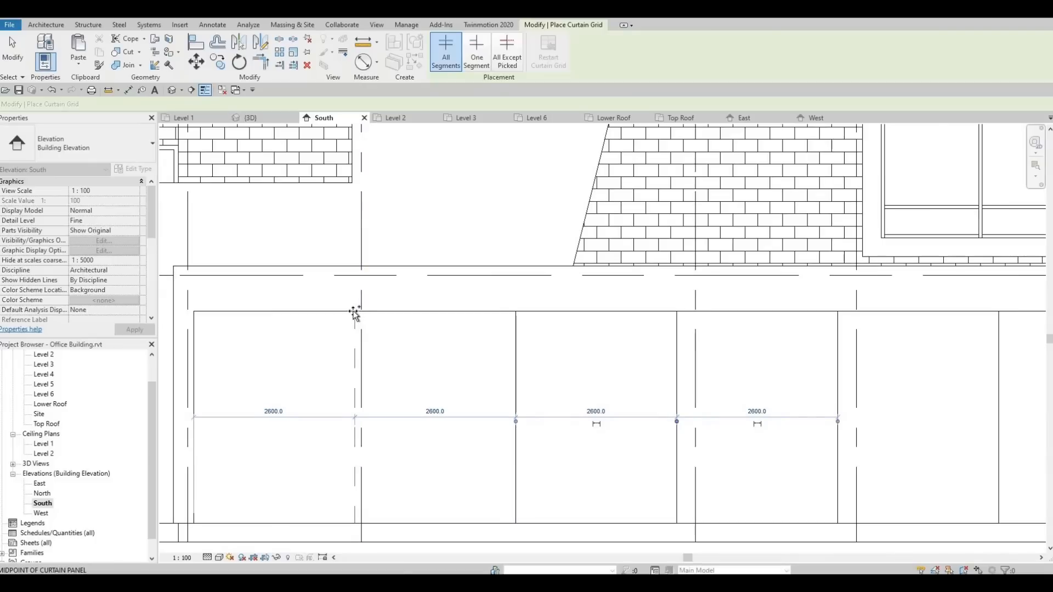
click(355, 313)
Halve the 2600 mm bays along the ground-floor curtain wall with vertical grid lines at their midpoints, spacing the grid at 1300 mm.
scroll(356, 312, down, 3)
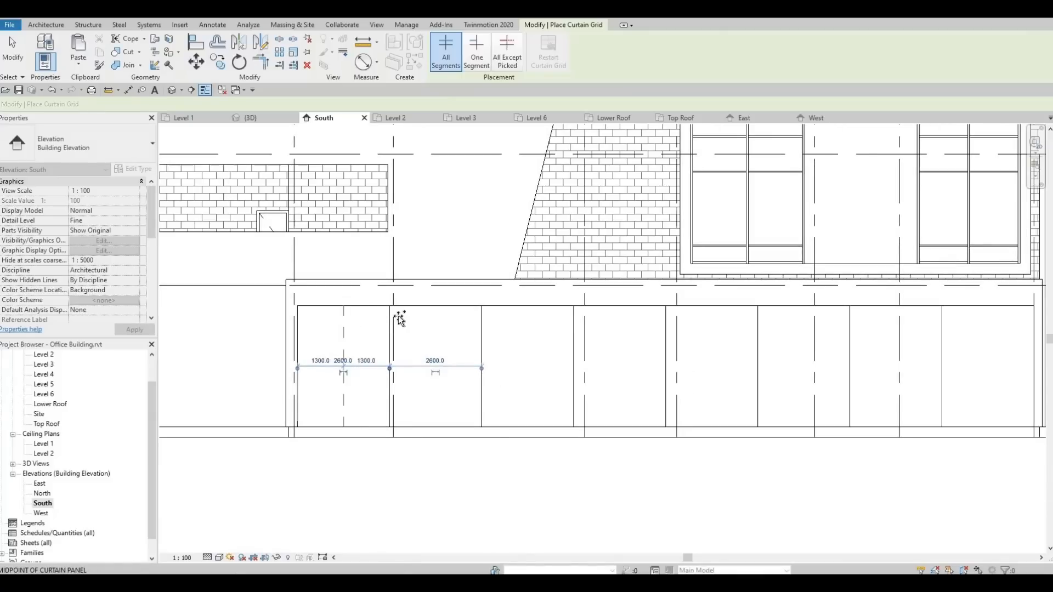
click(400, 318)
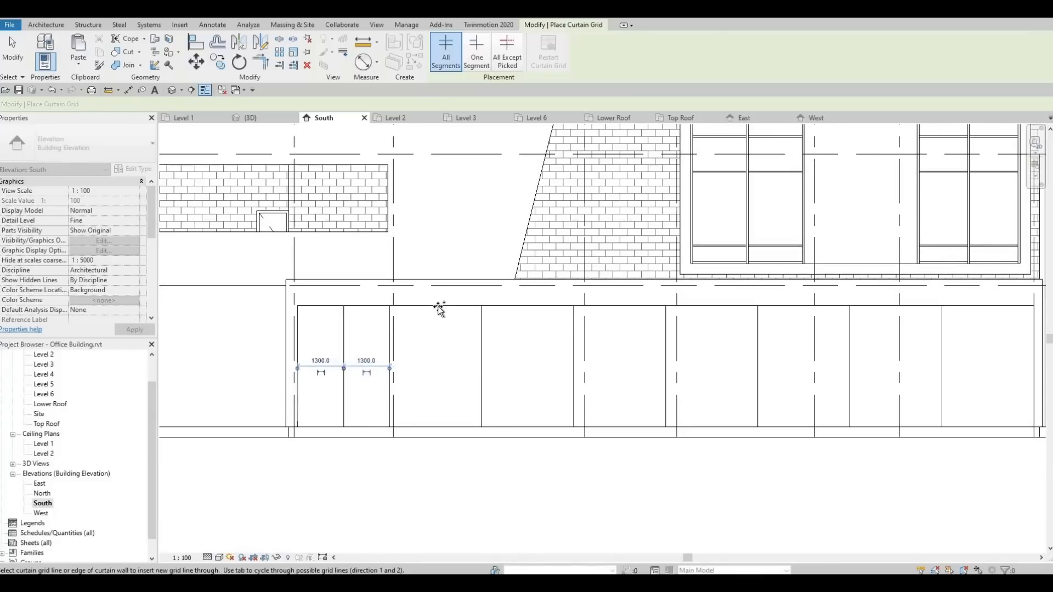
click(530, 313)
click(626, 308)
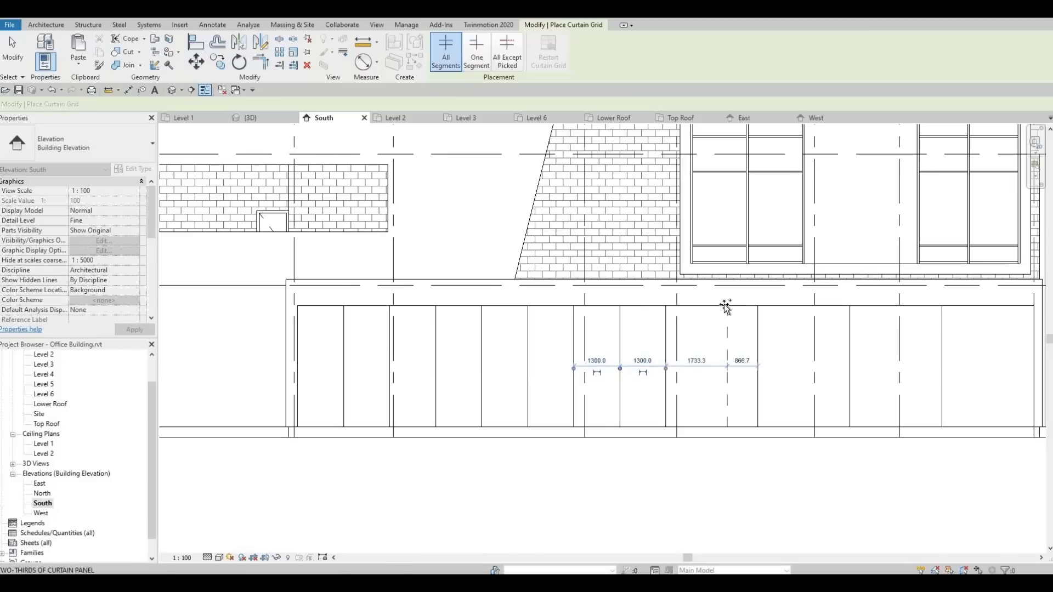
click(798, 309)
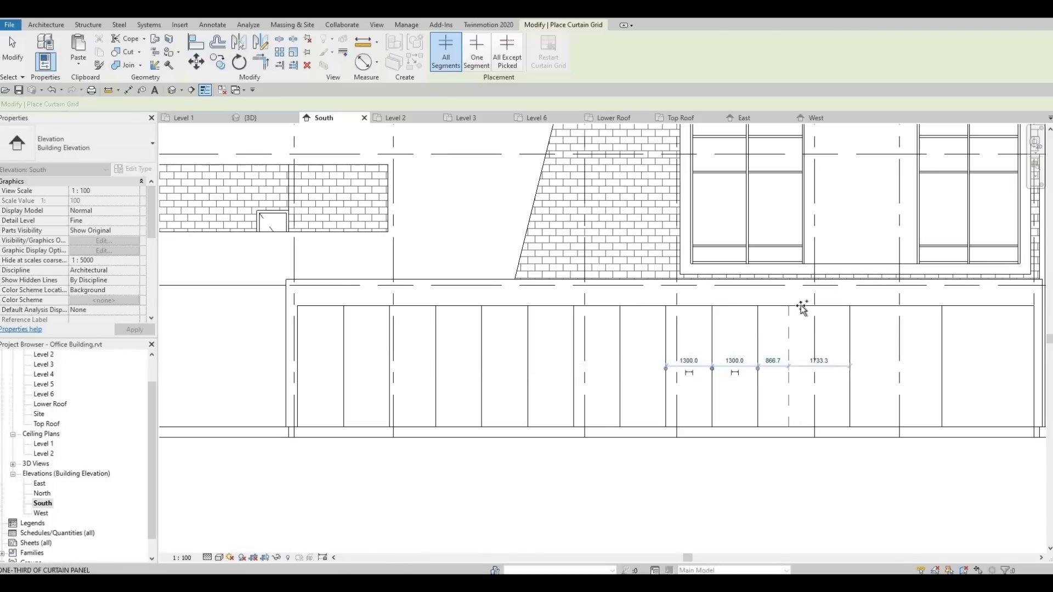
click(889, 308)
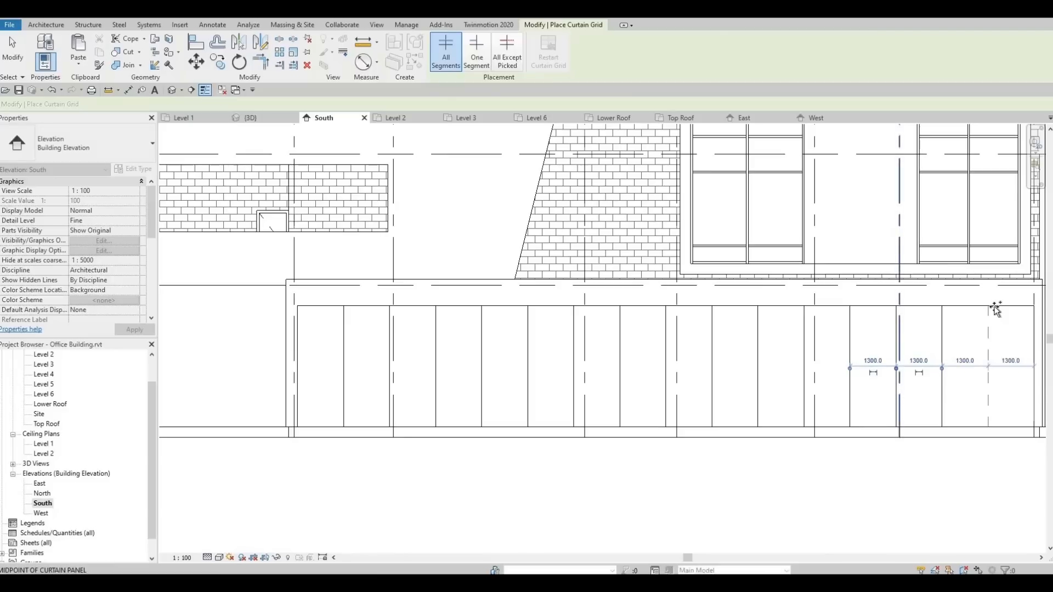
scroll(724, 357, down, 5)
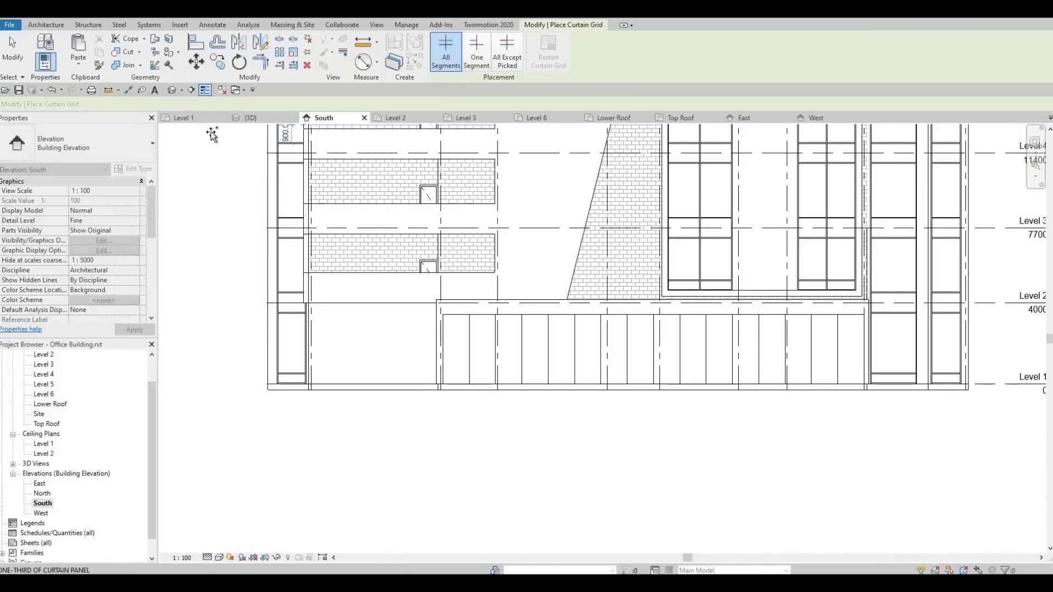
Inspect the divided ground-floor curtain wall from the front in the 3D view.
click(255, 119)
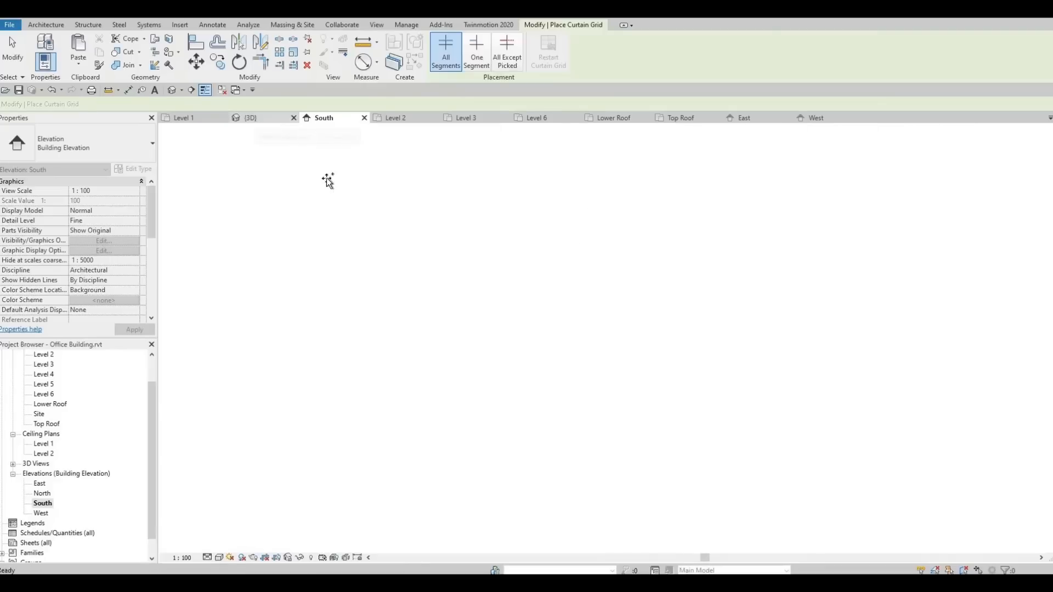
shift+middle_drag(486, 376, 463, 331)
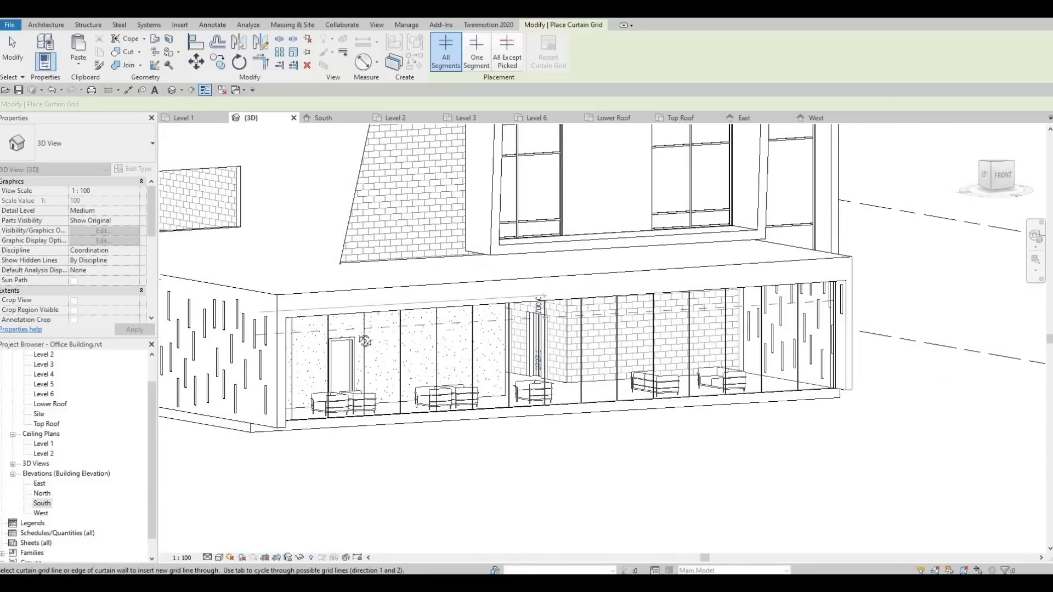
mouse_move(365, 341)
shift+middle_down()
mouse_move(344, 324)
mouse_move(346, 261)
shift+middle_up()
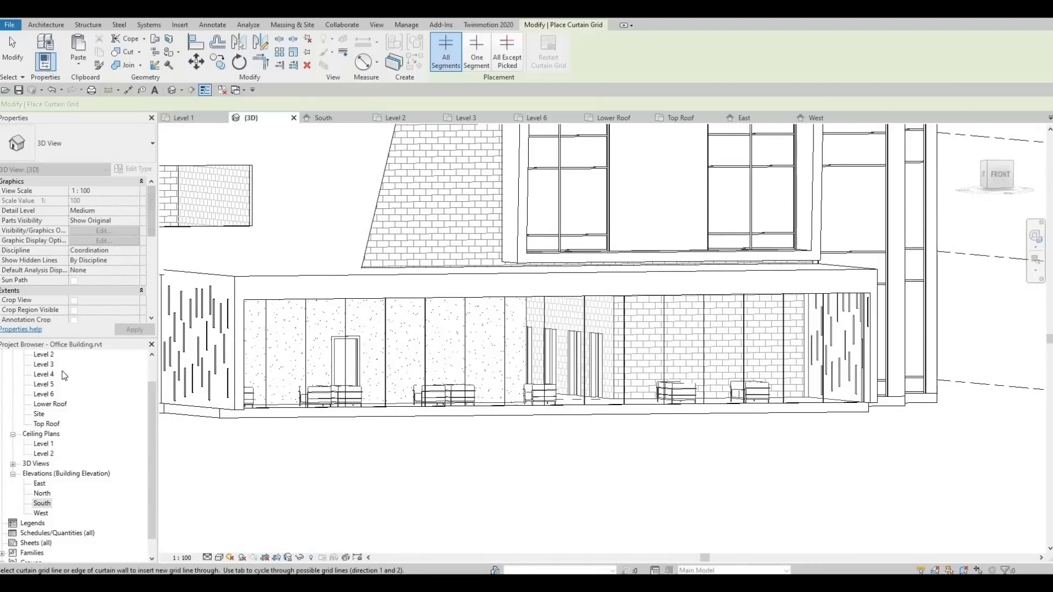
In the South elevation, add two horizontal curtain grid lines across the curtain wall, 500 mm below its top edge and 700 mm above its base.
double_click(42, 503)
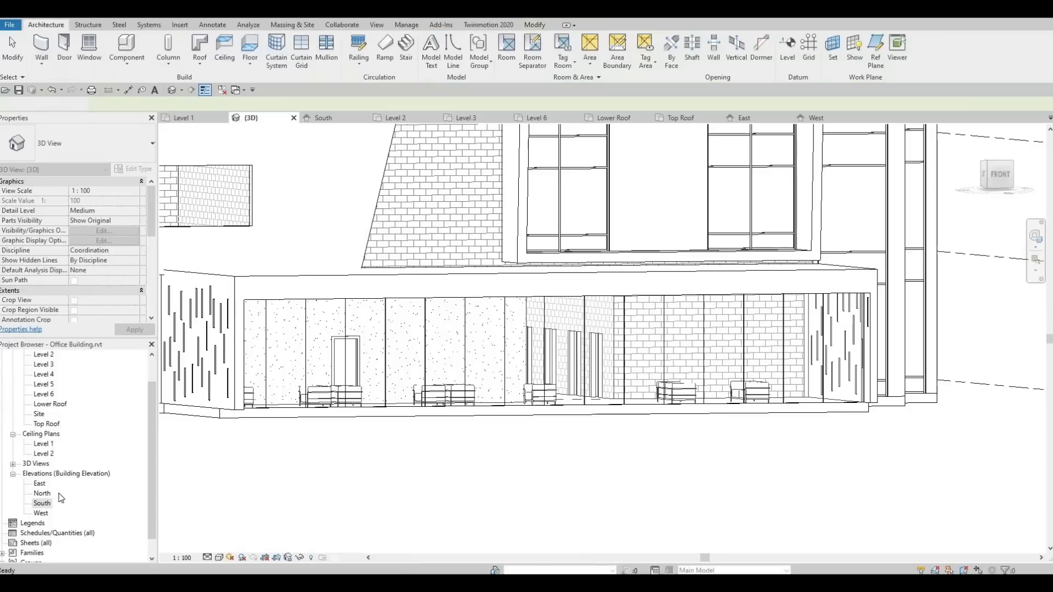
click(302, 50)
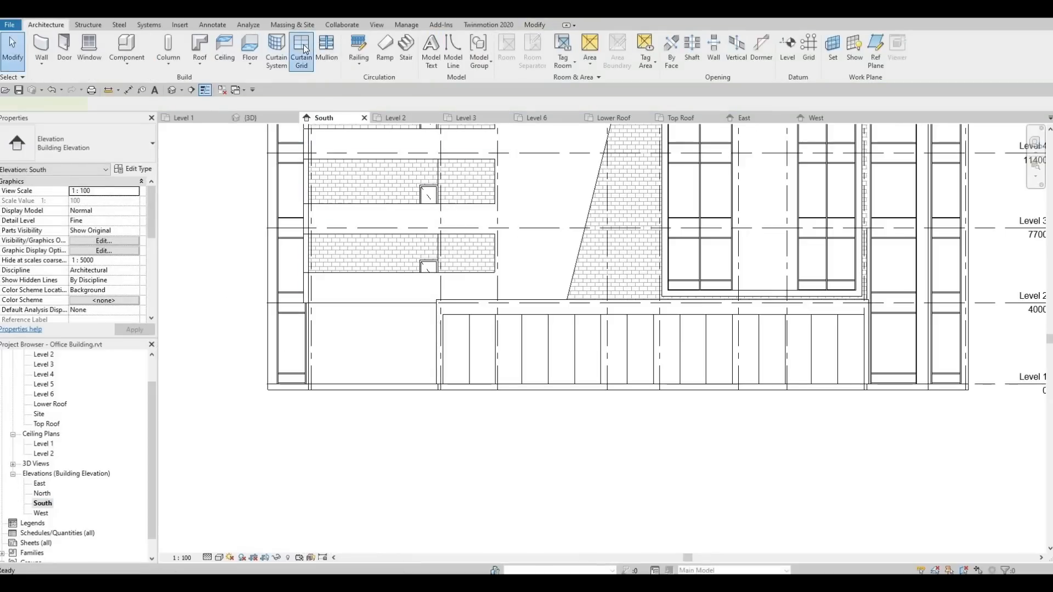
click(444, 370)
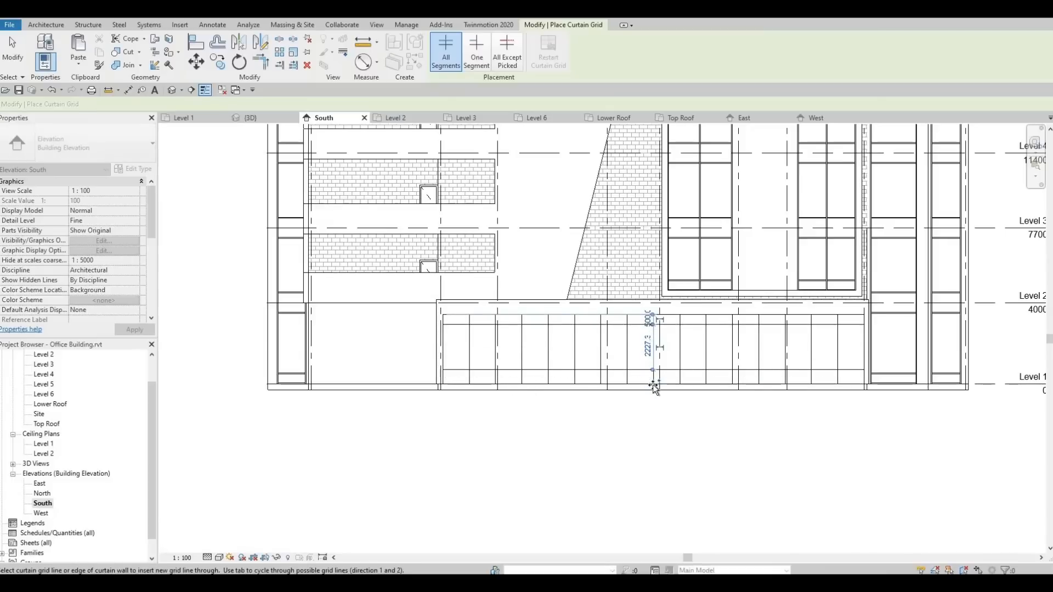
Set the lower horizontal grid line's distance from the curtain wall's base to 500 mm.
scroll(627, 356, up, 5)
key(Escape)
click(636, 352)
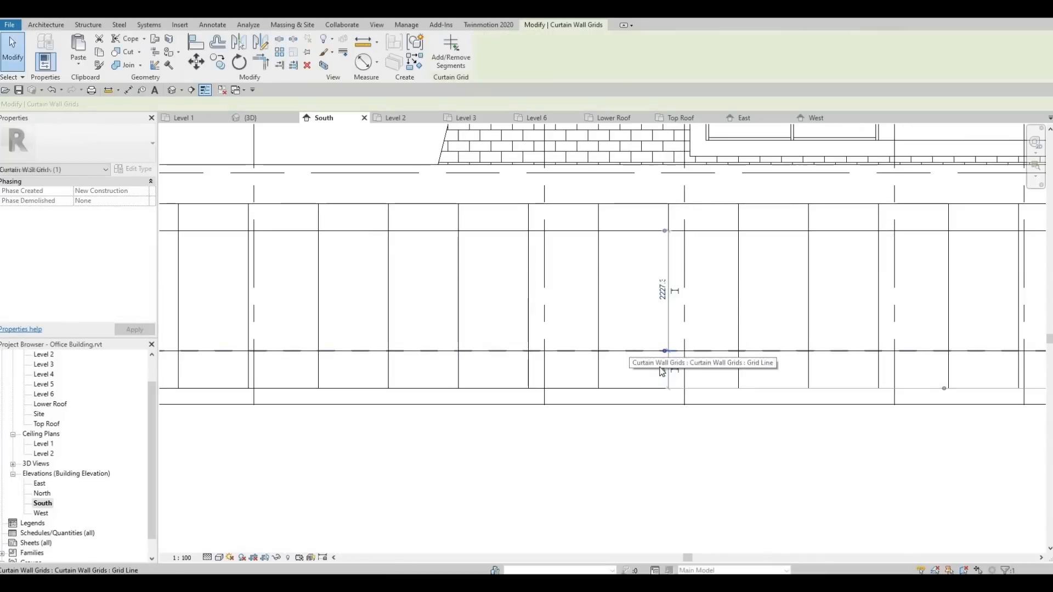
click(663, 363)
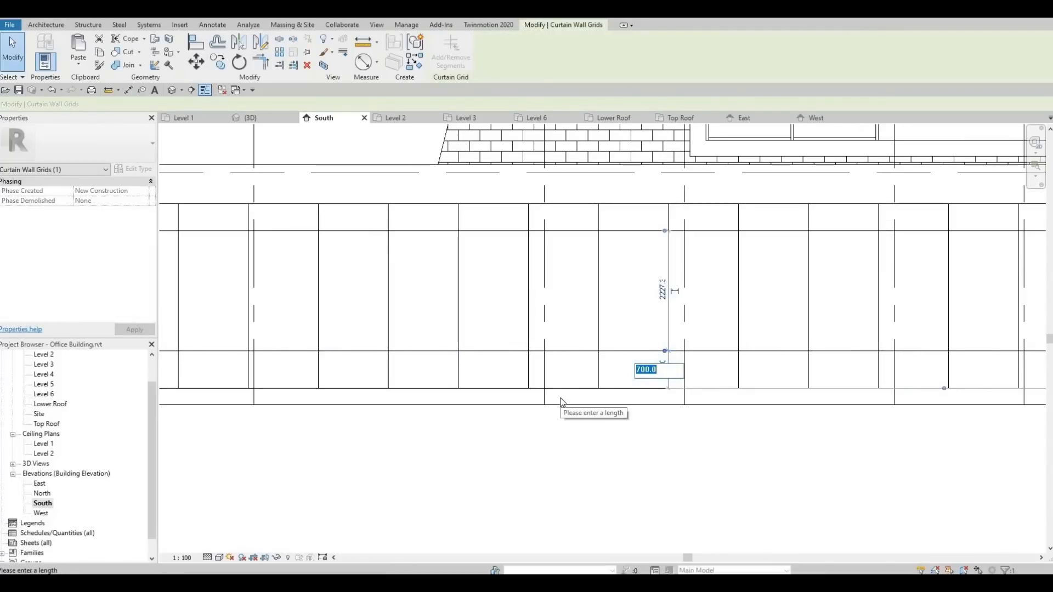
text(500)
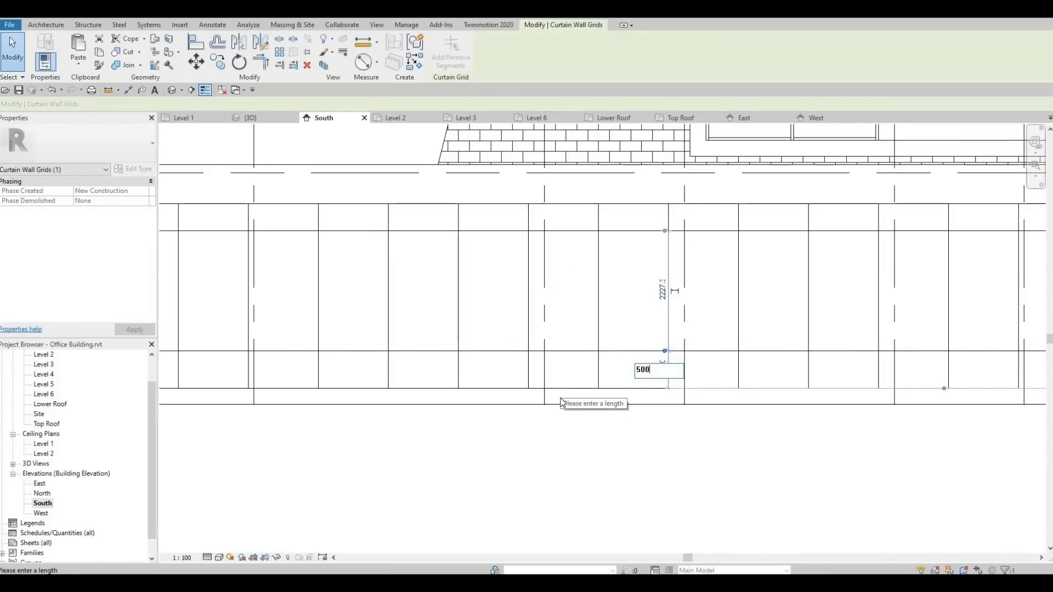
key(Return)
key(Escape)
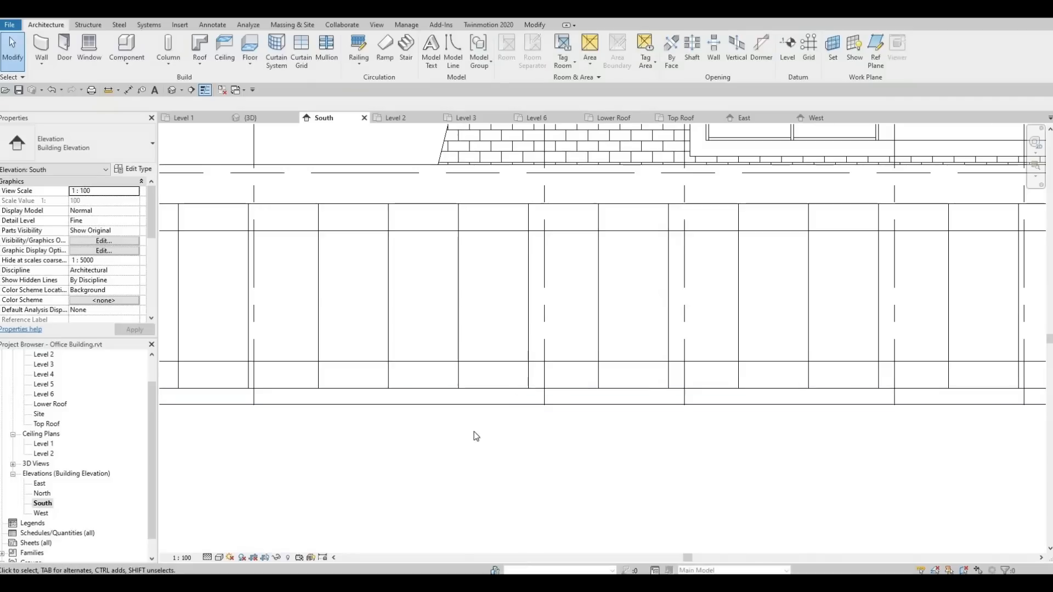
Delete the vertical grid lines along the ground-floor curtain wall, except the third one from the east end.
scroll(500, 348, down, 2)
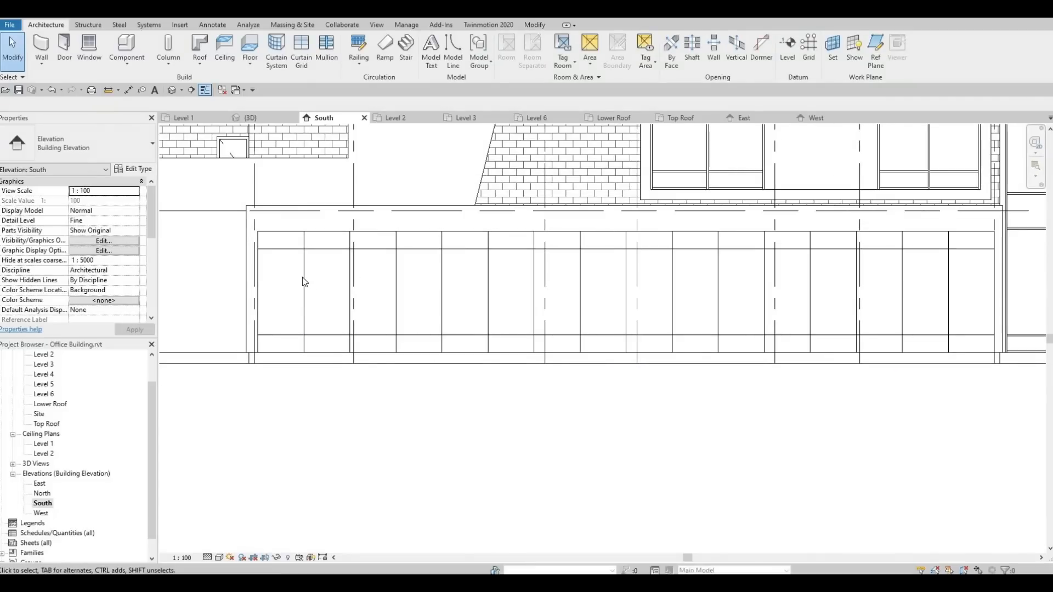
click(303, 278)
key(Delete)
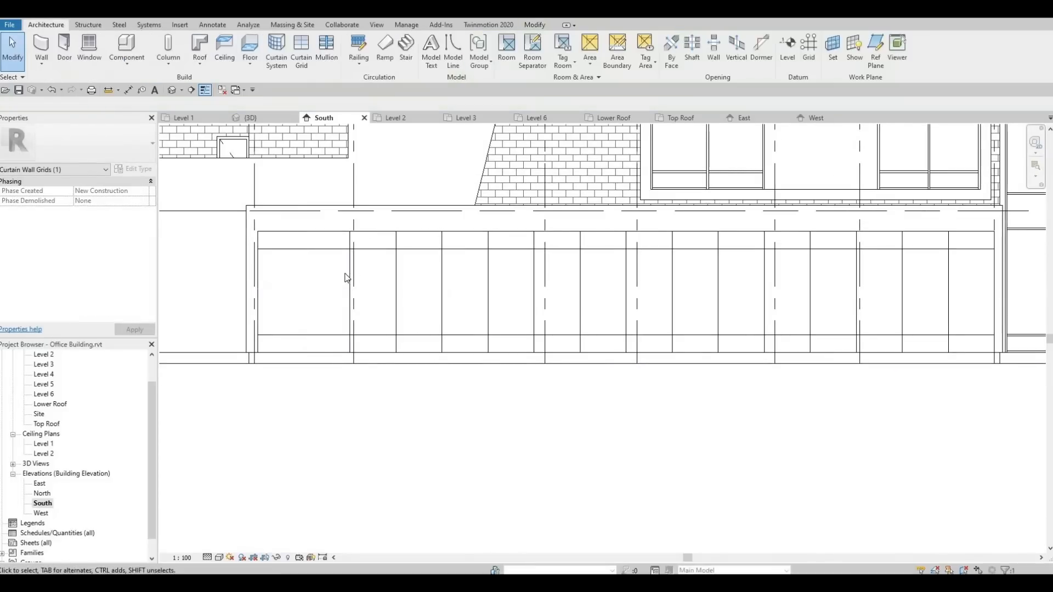
click(395, 265)
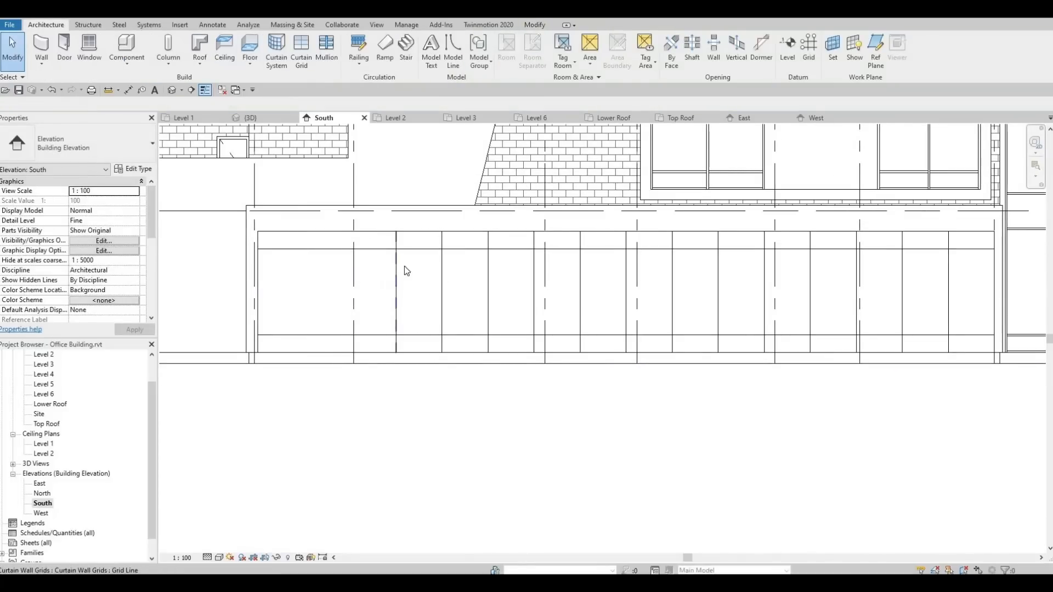
key(Delete)
click(443, 274)
key(Delete)
click(488, 276)
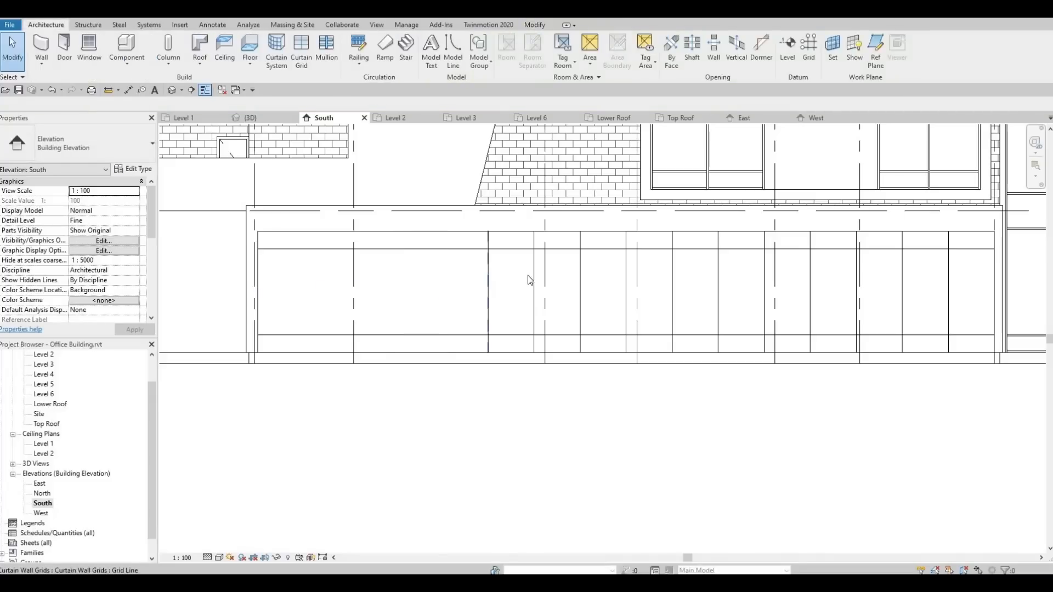
key(Delete)
click(534, 277)
key(Delete)
click(582, 277)
key(Delete)
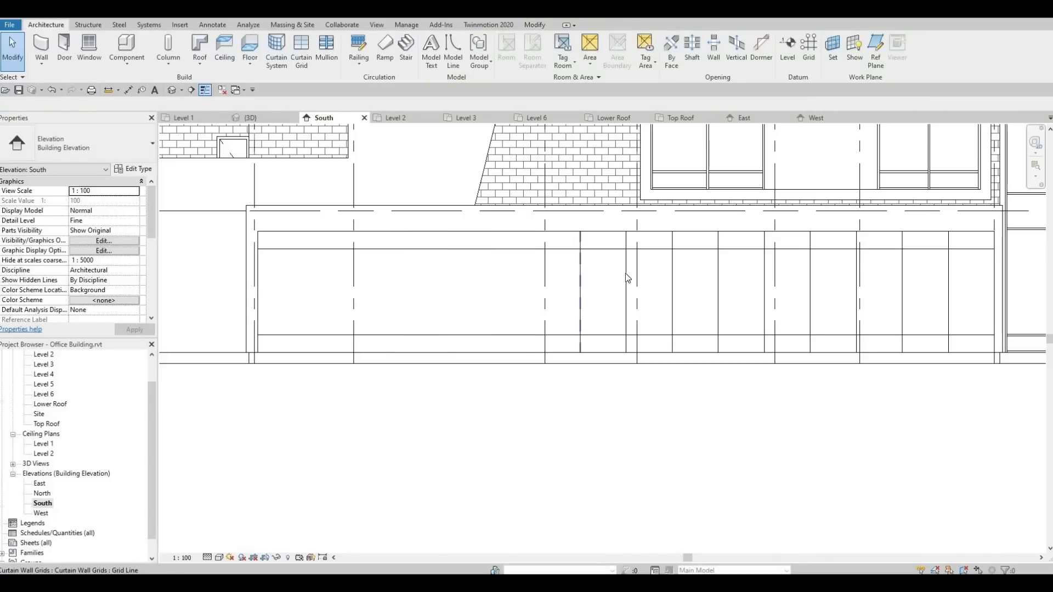
click(627, 296)
key(Delete)
click(673, 269)
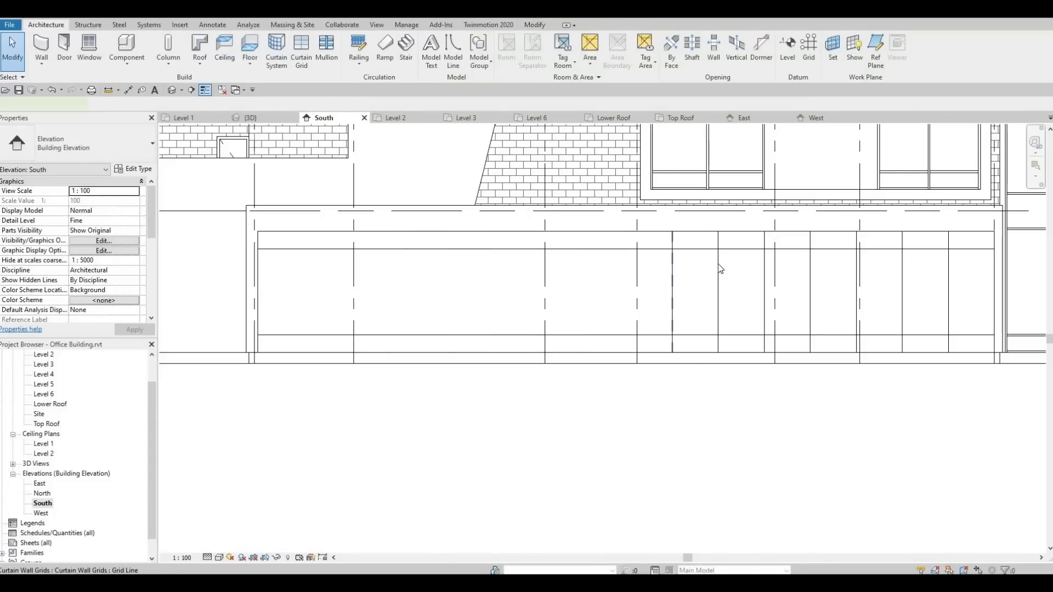
key(Delete)
click(719, 264)
key(Delete)
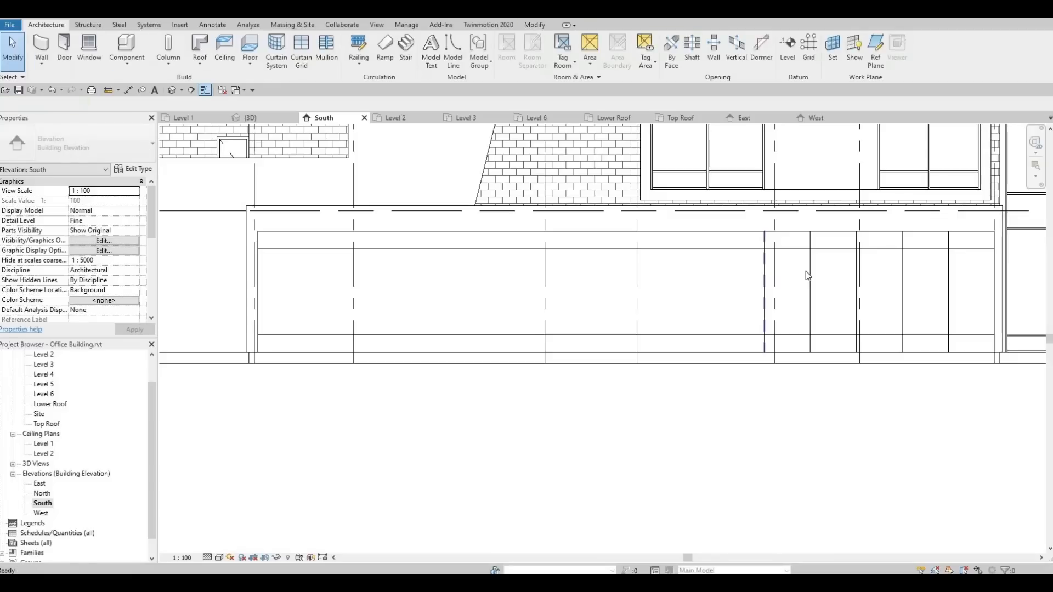
key(Delete)
click(809, 269)
key(Delete)
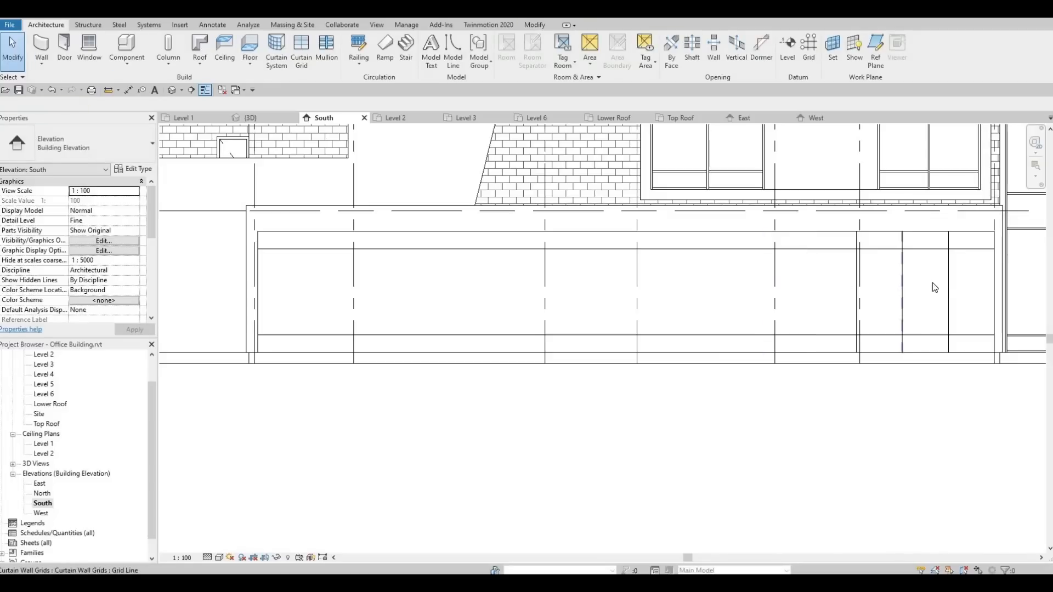
click(950, 285)
key(Delete)
click(901, 298)
key(Delete)
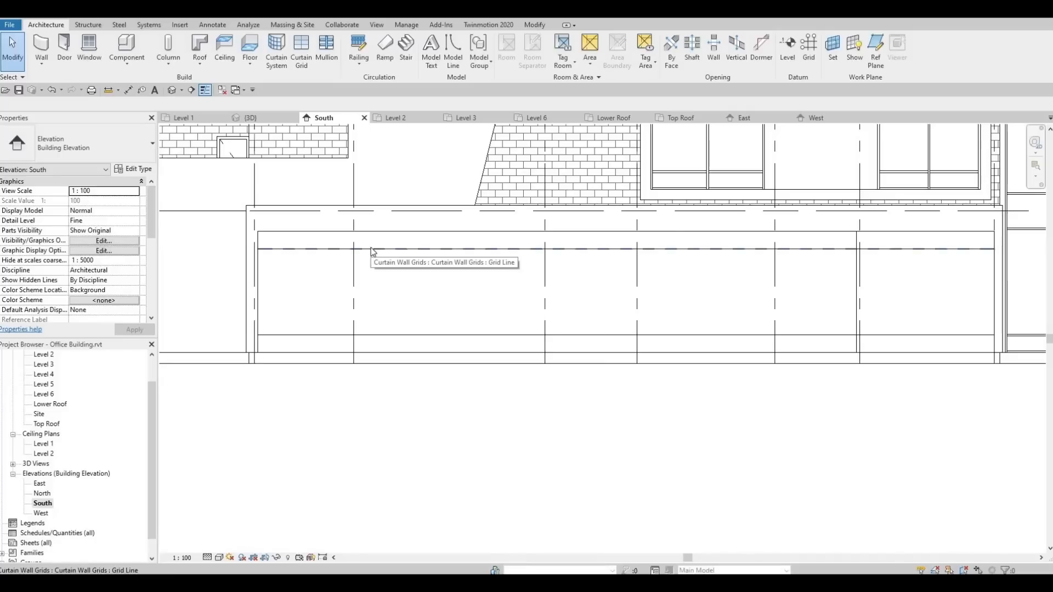
Delete the remaining vertical grid line so the horizontal strips run the curtain wall's full length.
key(Tab)
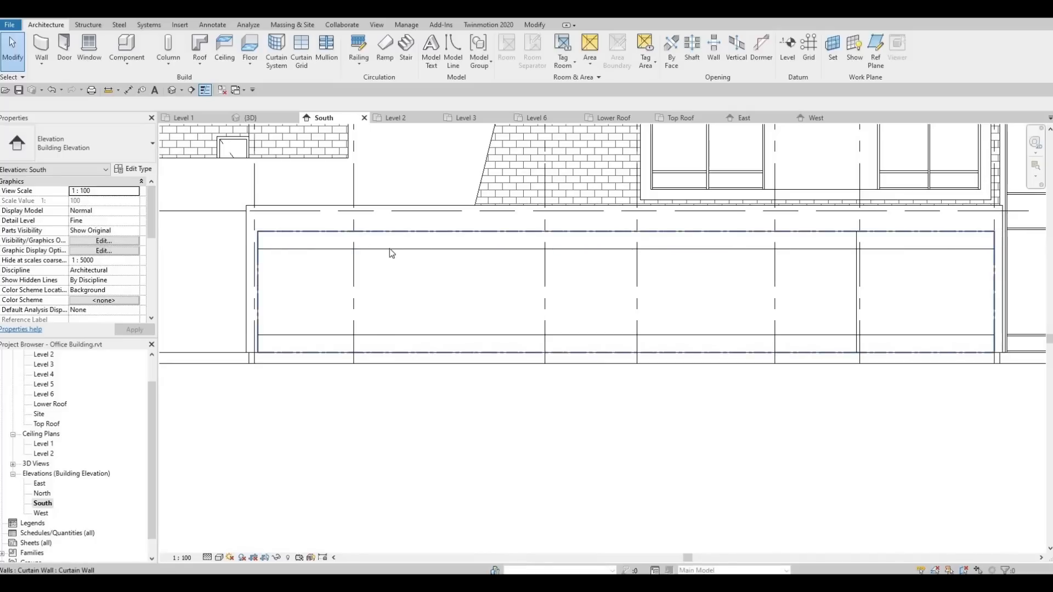
key(Tab)
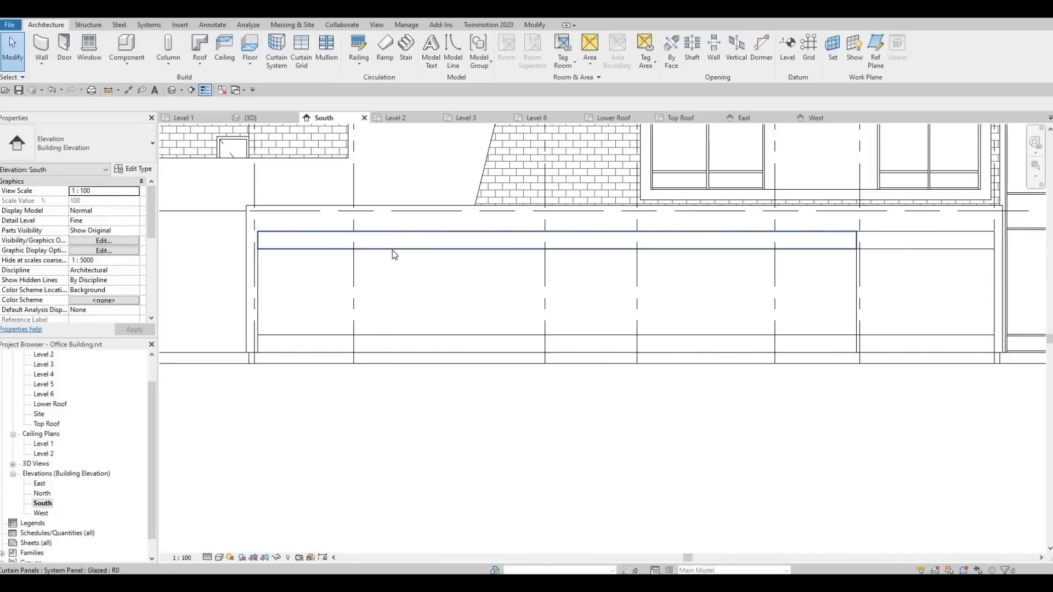
click(392, 250)
key(Escape)
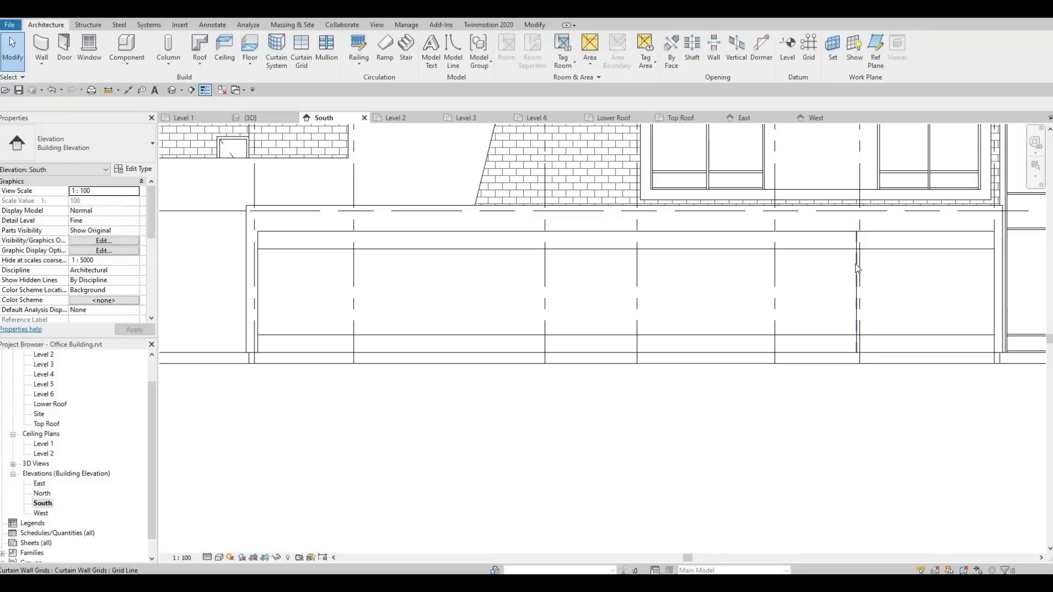
click(858, 269)
key(Escape)
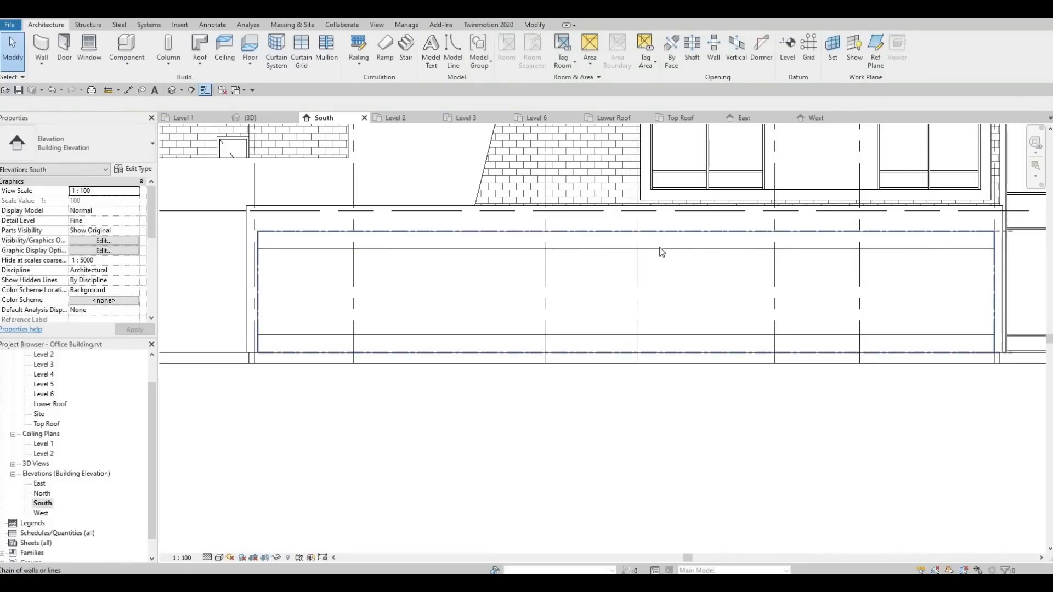
Change the curtain wall's upper strip panel to the System Panel type Glazed 2.
key(Tab)
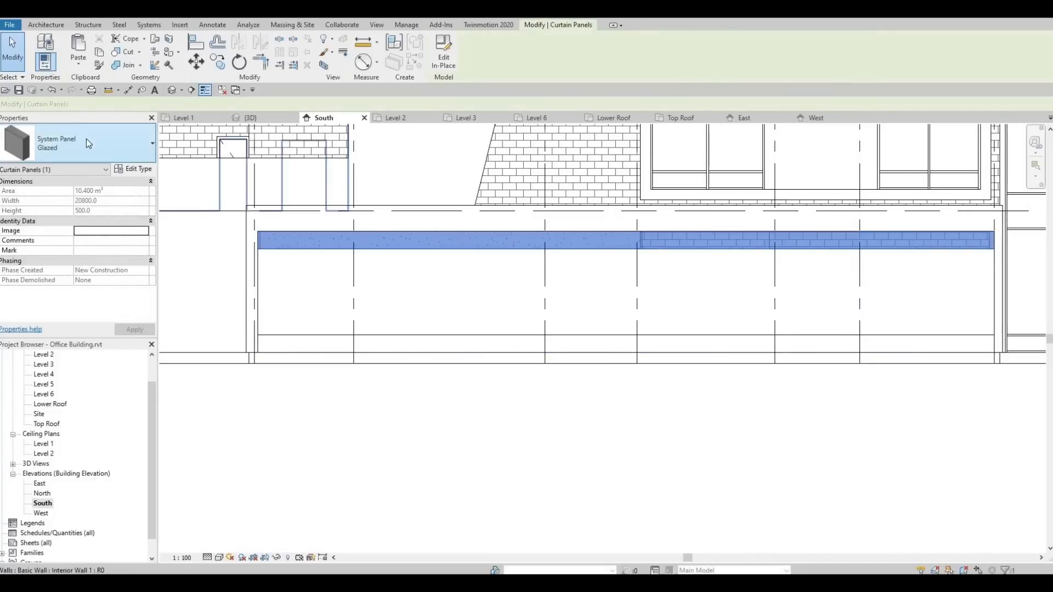
click(86, 139)
click(73, 327)
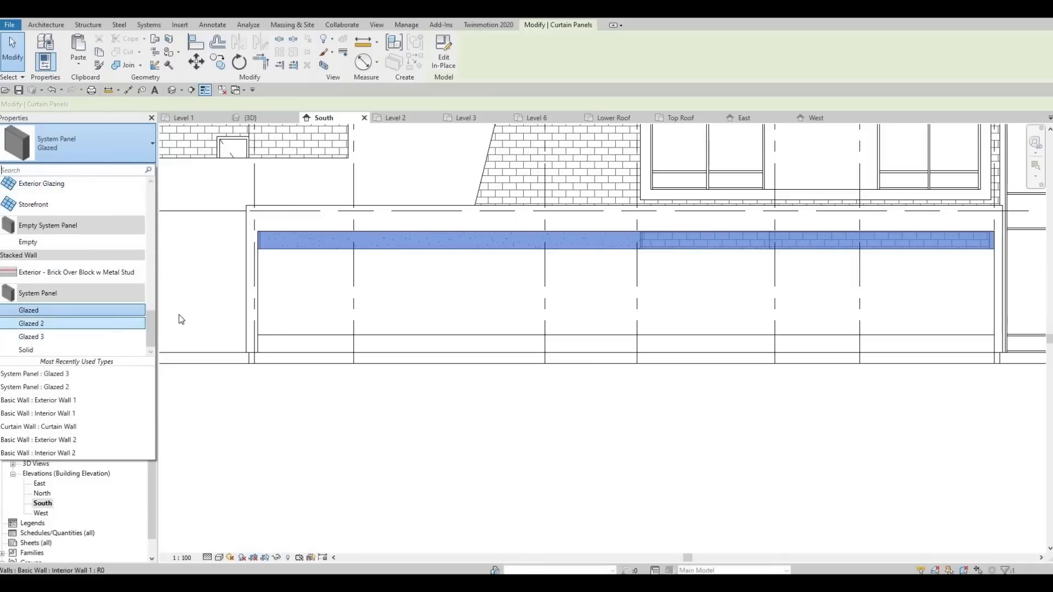
click(179, 316)
Change the curtain wall's lower strip panel to the System Panel type Glazed 2.
key(Tab)
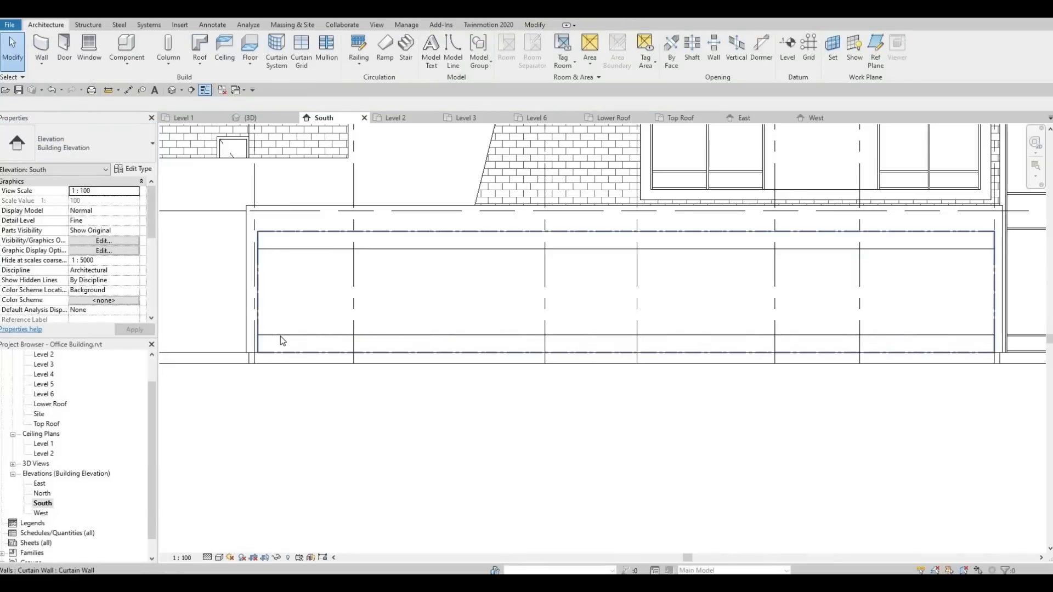
key(Tab)
key(Tab)
click(281, 336)
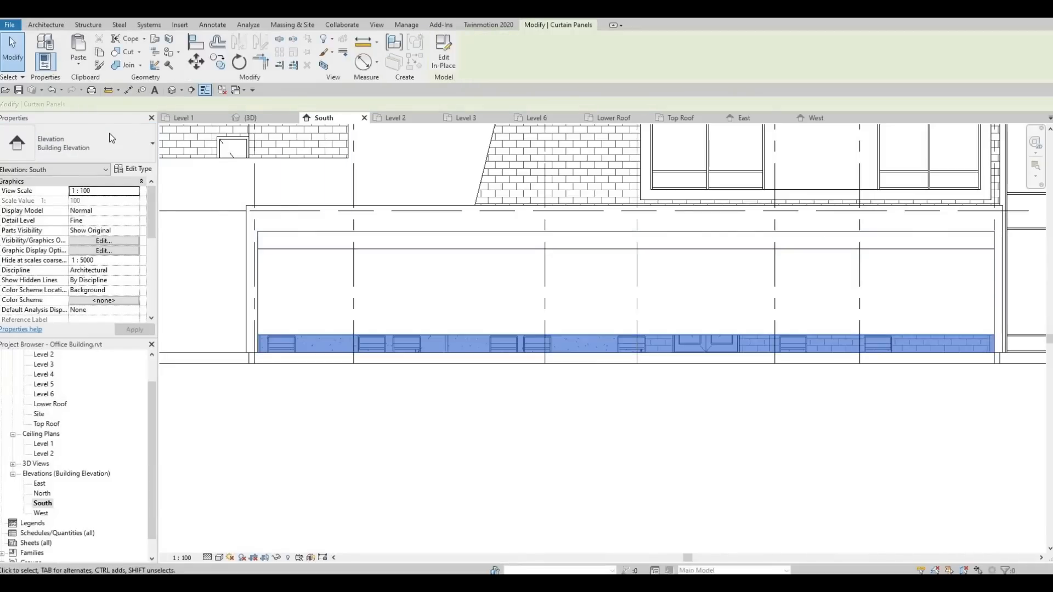
click(110, 138)
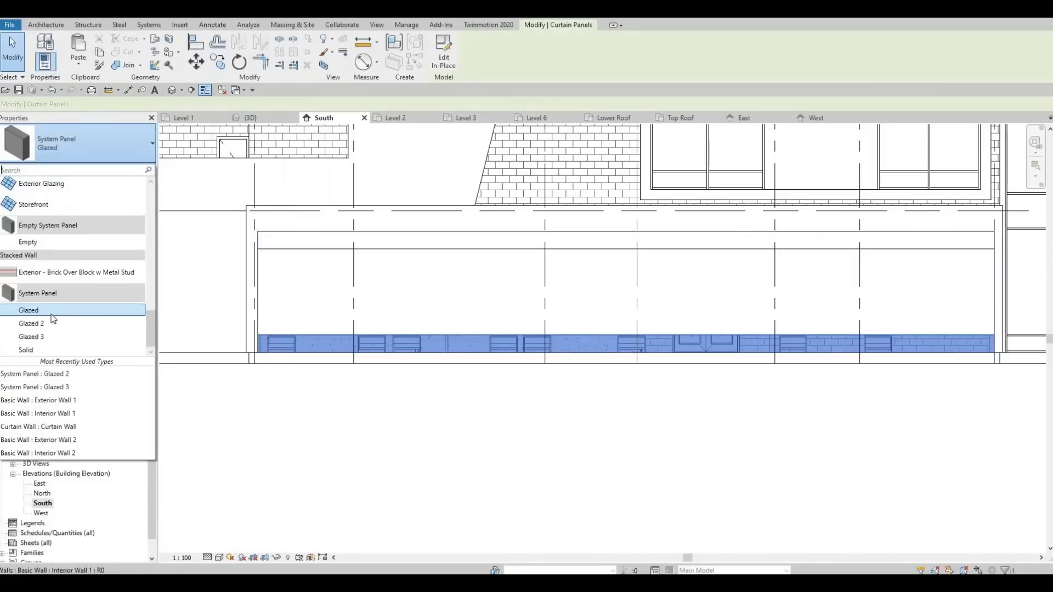
click(229, 277)
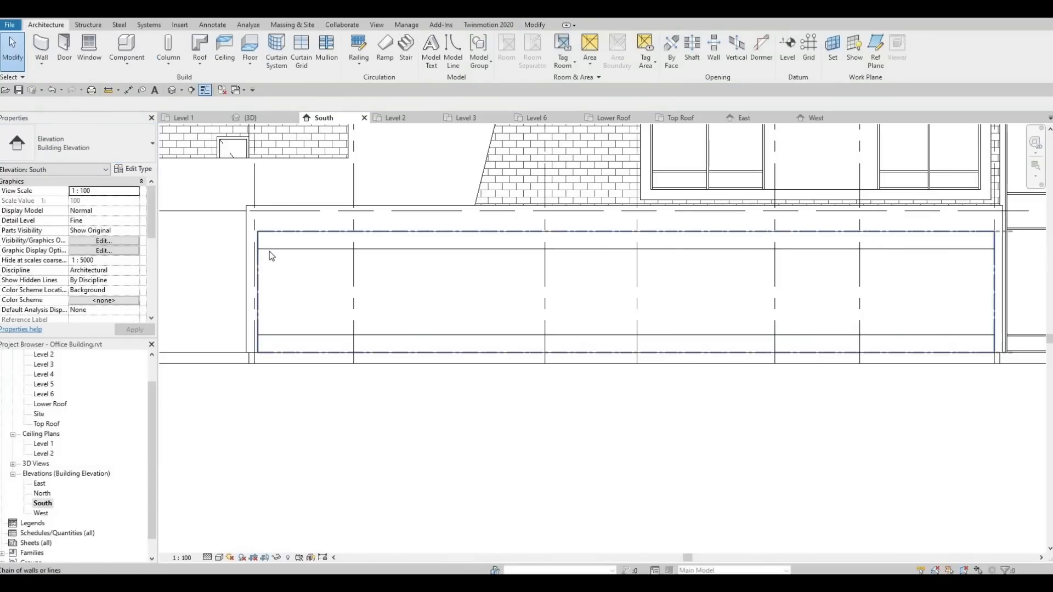
Change the curtain wall's middle strip panel to the System Panel type Glazed 3.
key(Tab)
key(Tab)
click(269, 253)
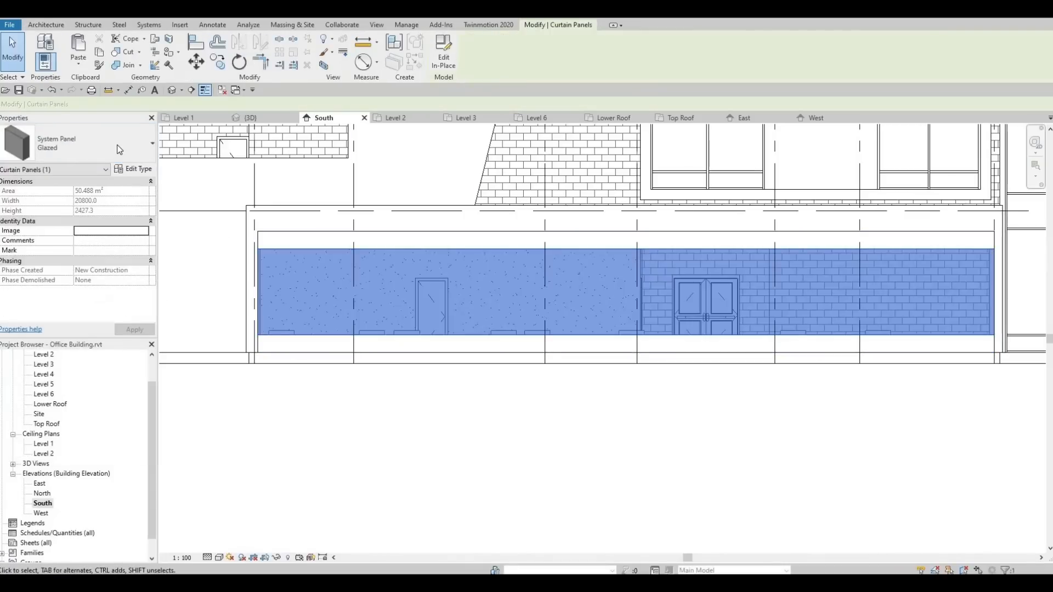
click(119, 147)
key(Escape)
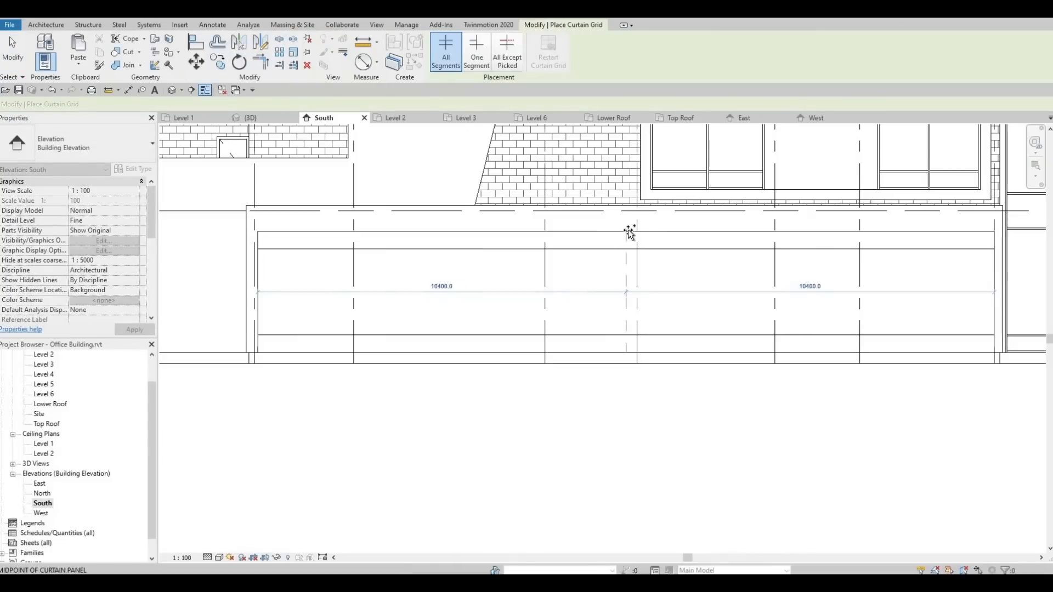
Place vertical curtain grid lines at the wall's midpoint and every 1300 mm across its west half.
click(628, 229)
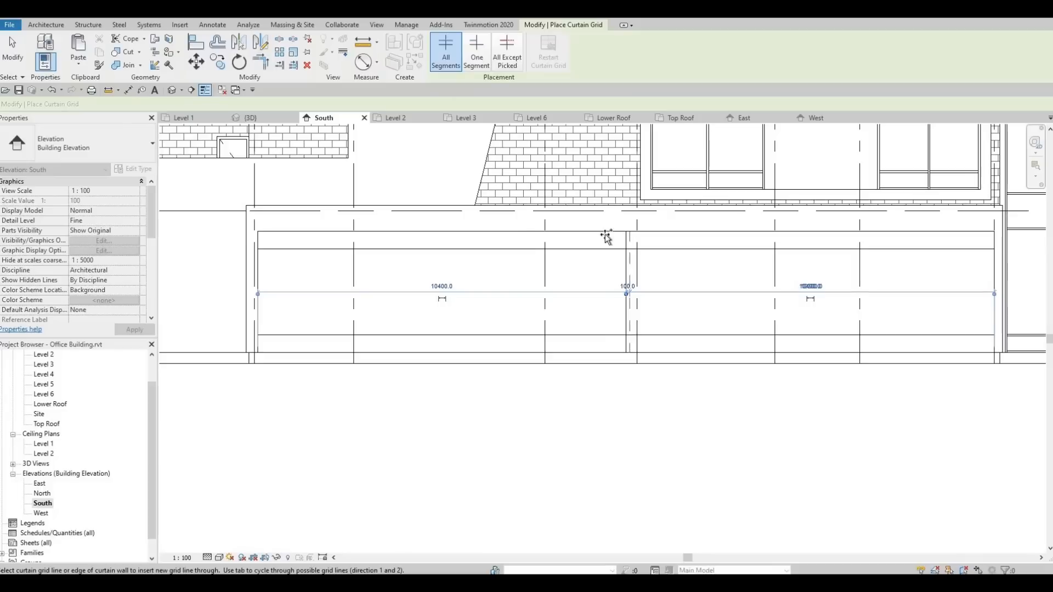
click(449, 236)
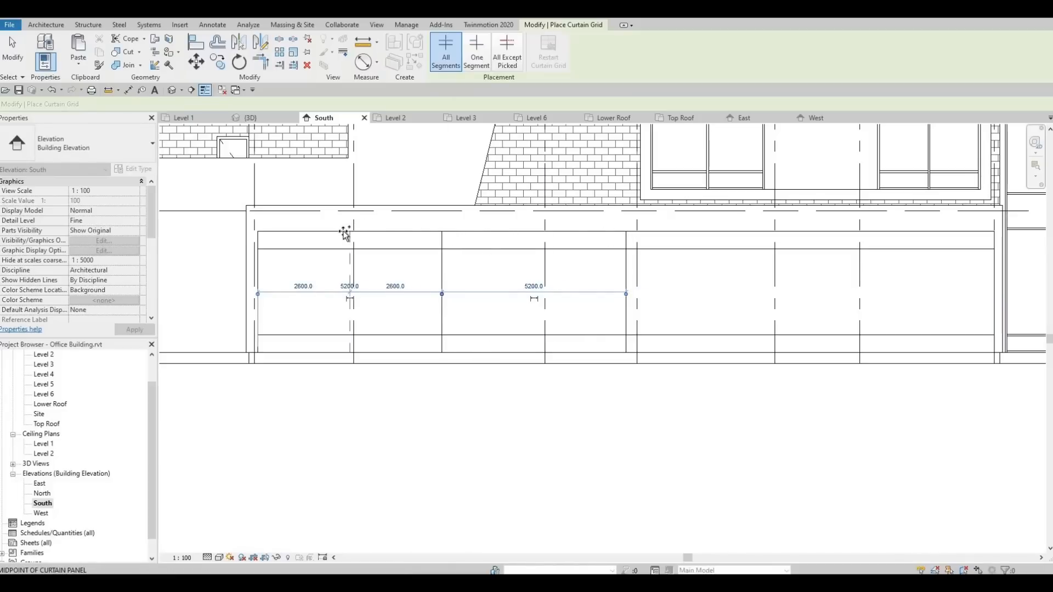
click(530, 235)
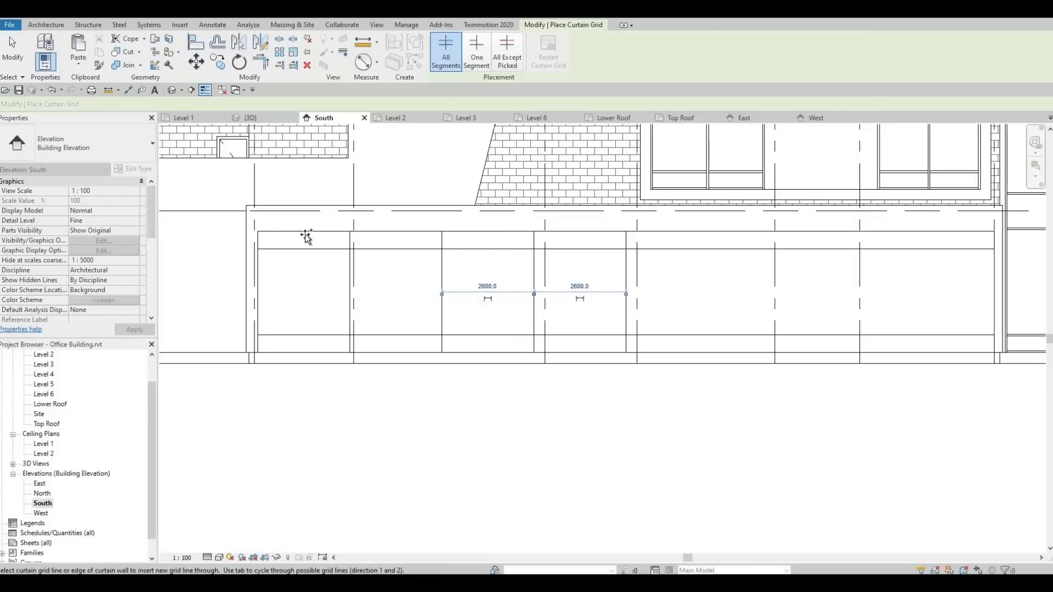
click(321, 234)
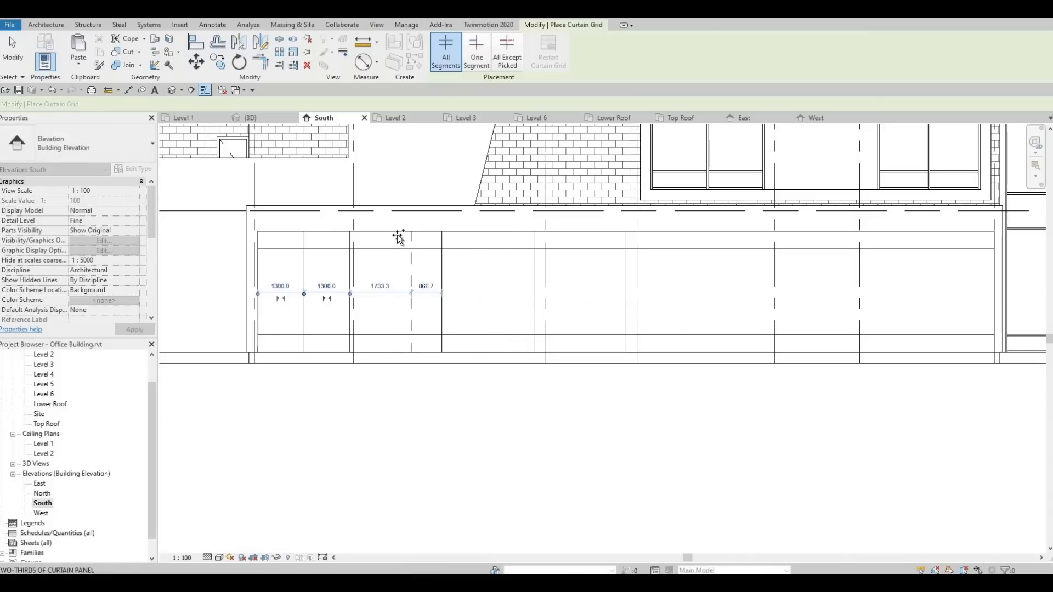
click(401, 235)
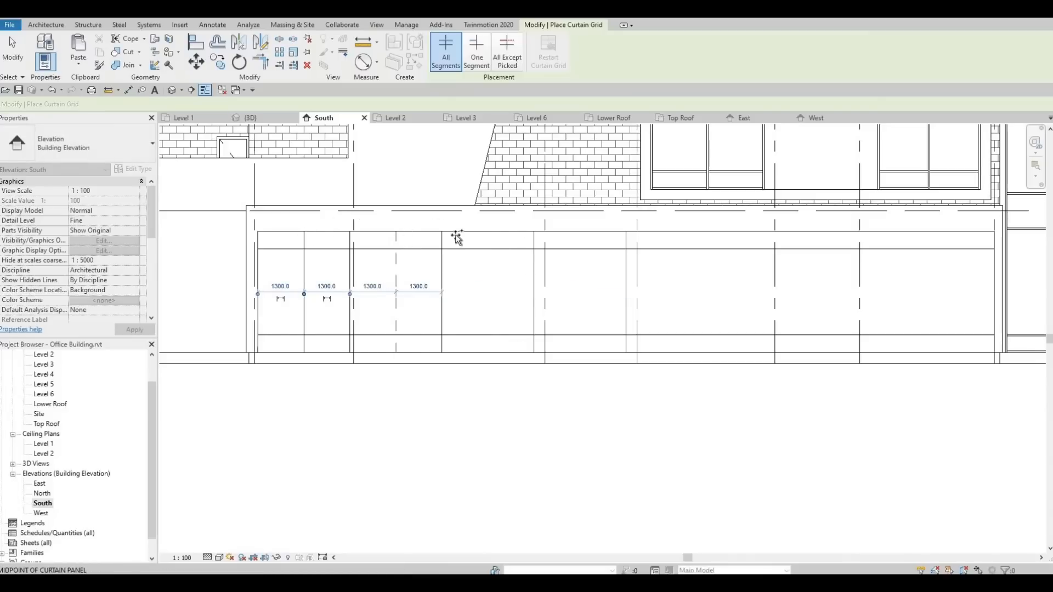
click(490, 234)
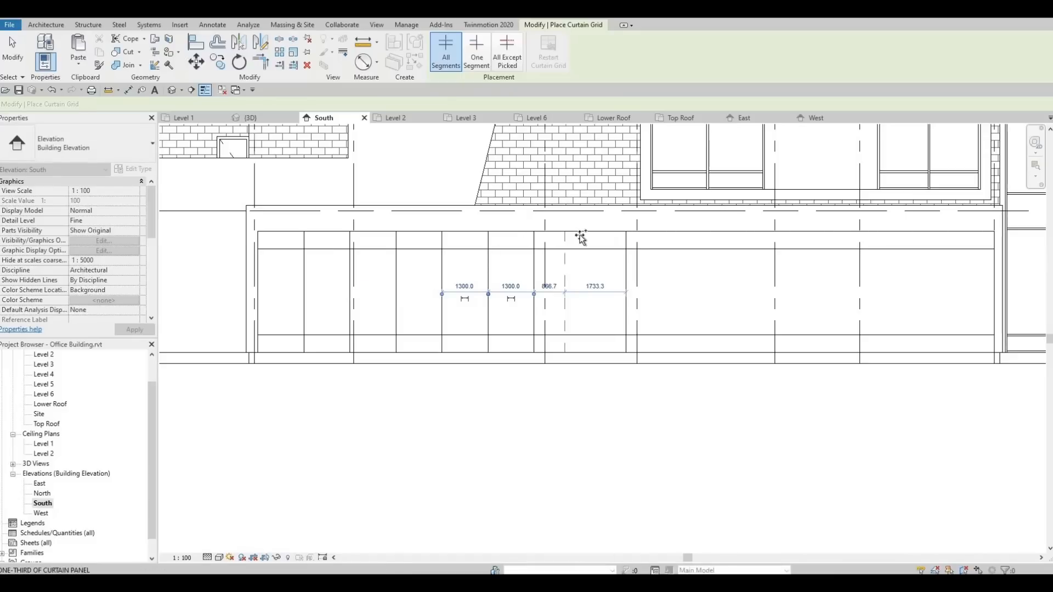
click(580, 235)
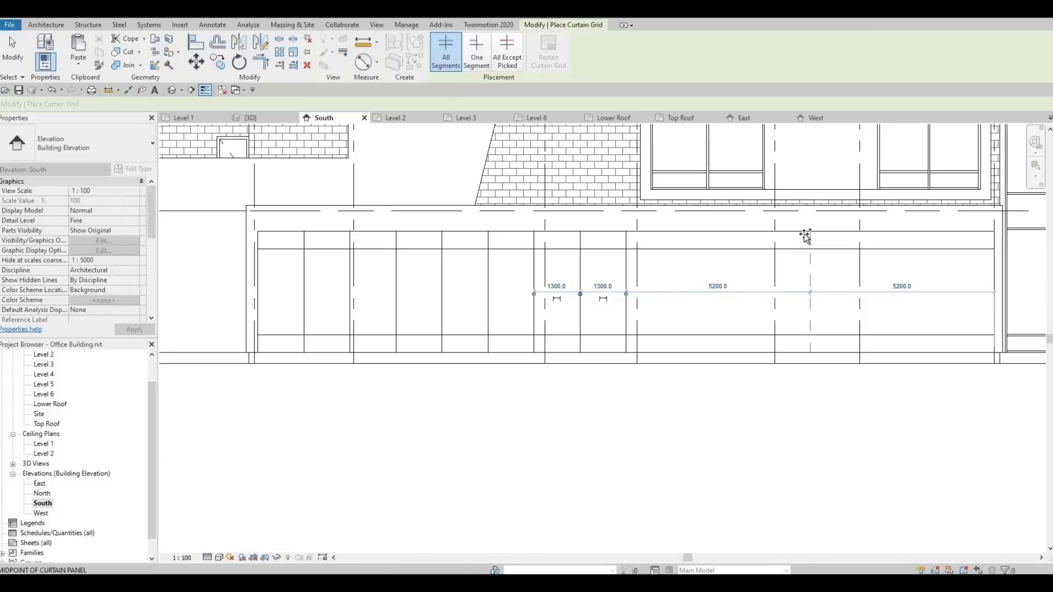
Divide the curtain wall's east half into 1300 mm bays with vertical grid lines.
click(794, 237)
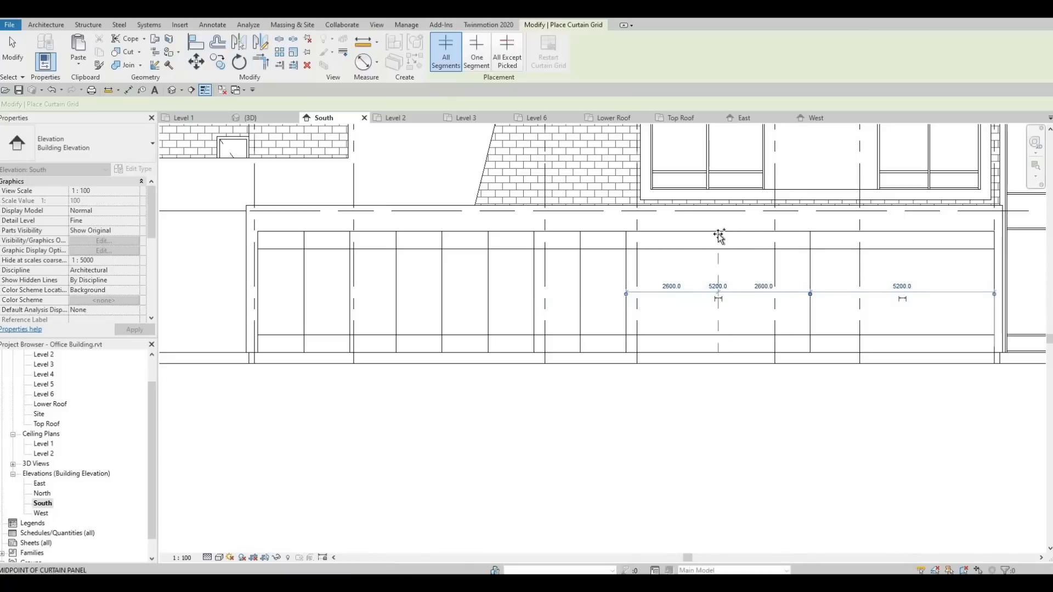
click(680, 232)
click(679, 230)
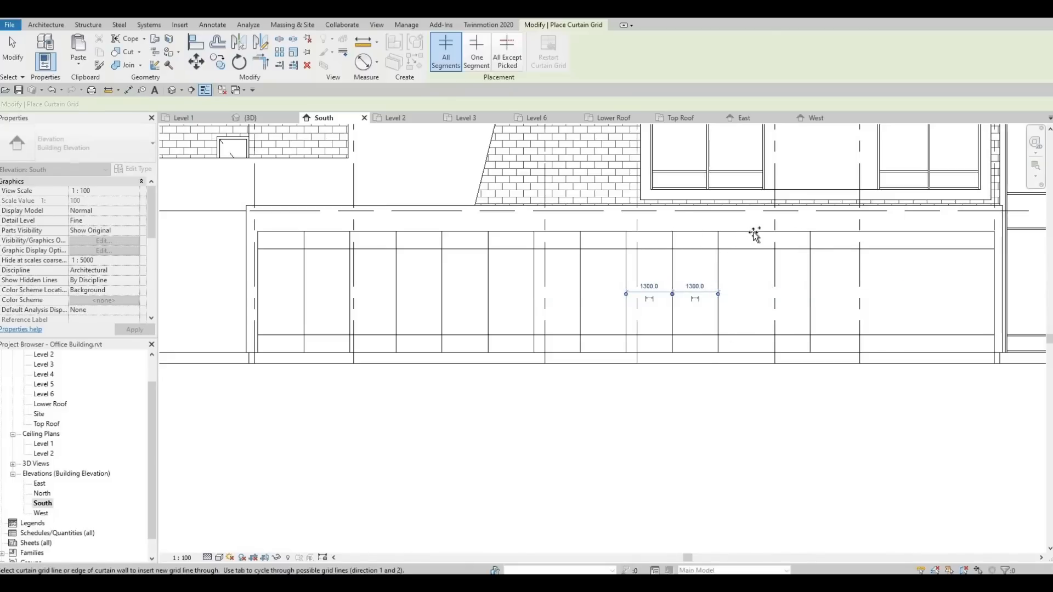
click(906, 237)
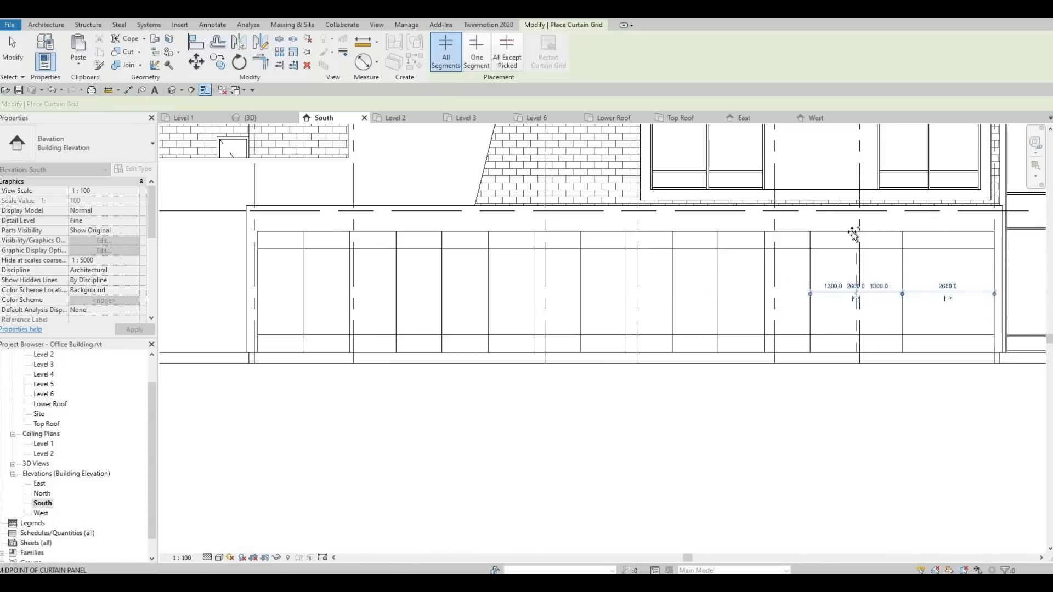
click(955, 234)
key(Escape)
key(Escape)
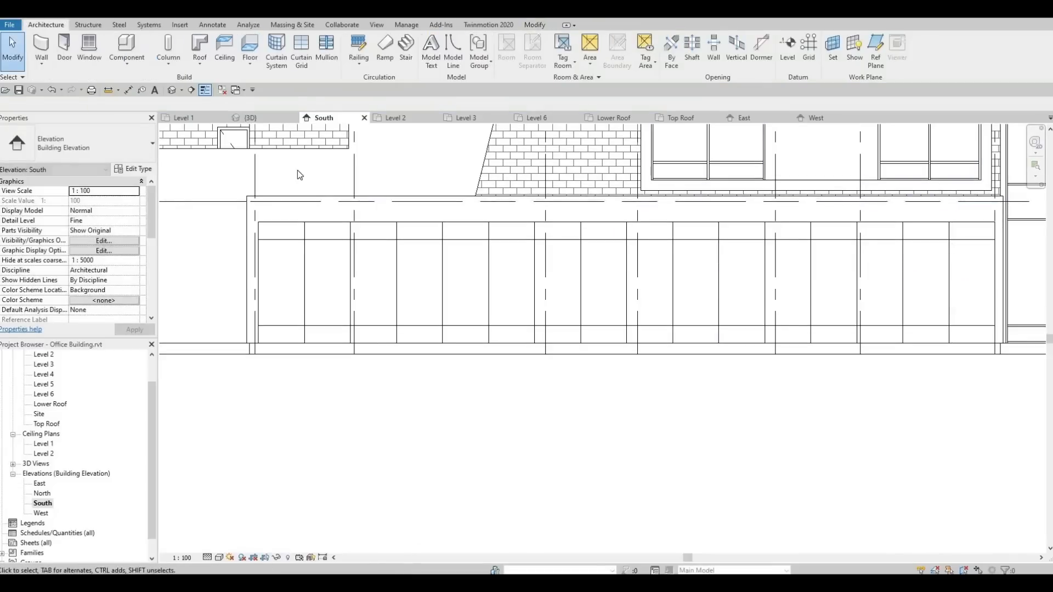
Inspect the divided curtain wall in 3D and select the two building grids flanking the lift lobby on the Level 1 plan.
click(250, 117)
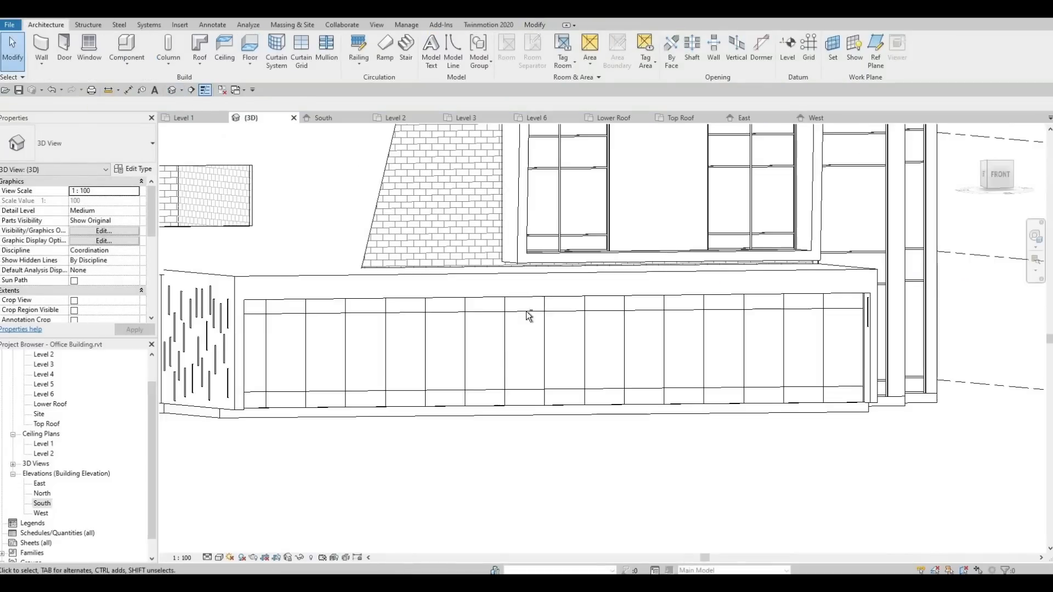
shift+middle_drag(526, 311, 683, 270)
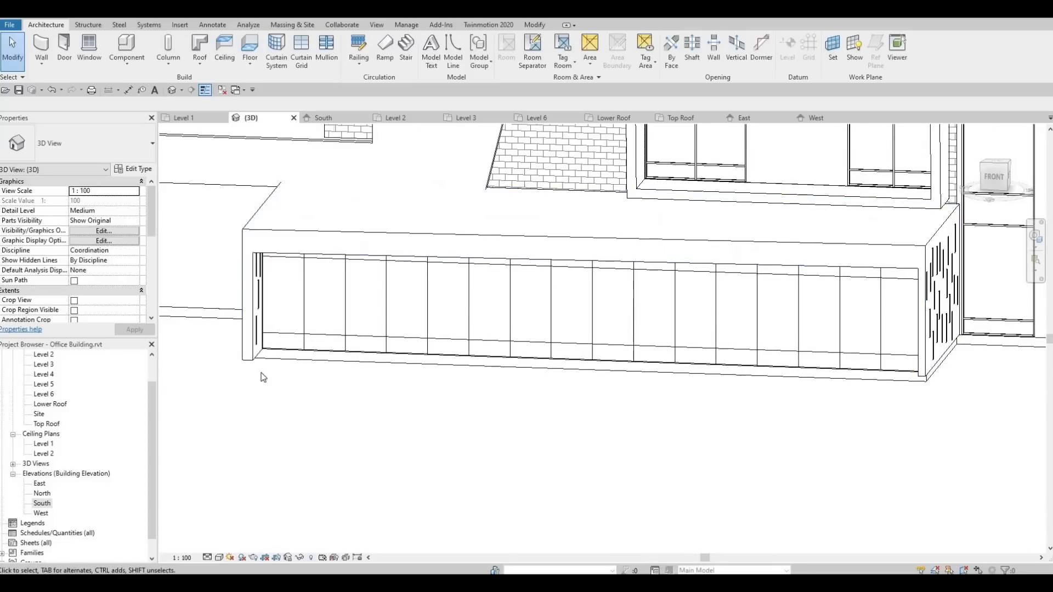
scroll(39, 387, up, 1)
double_click(44, 375)
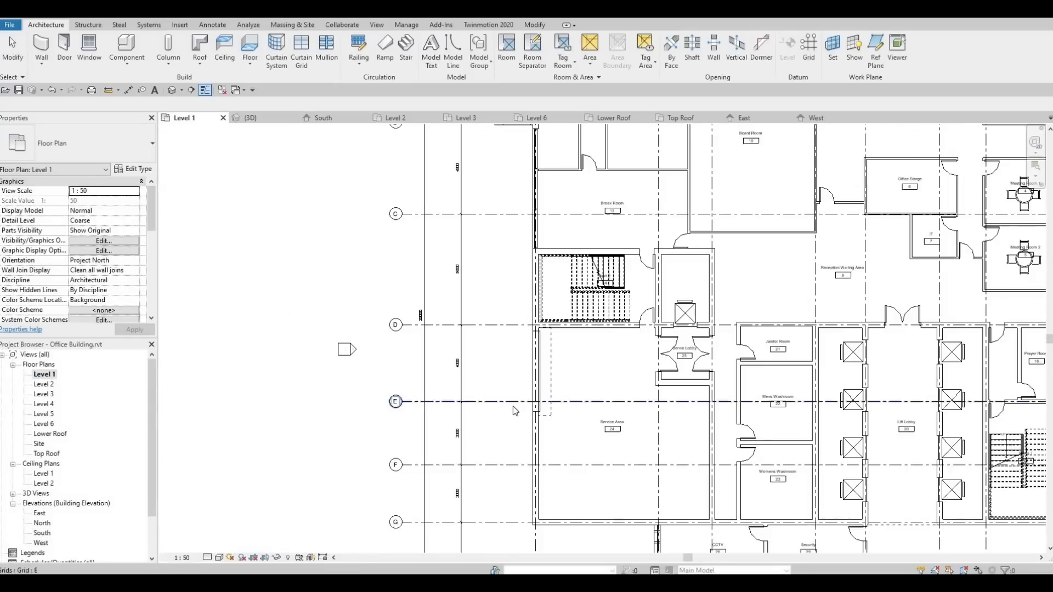
scroll(565, 398, up, 4)
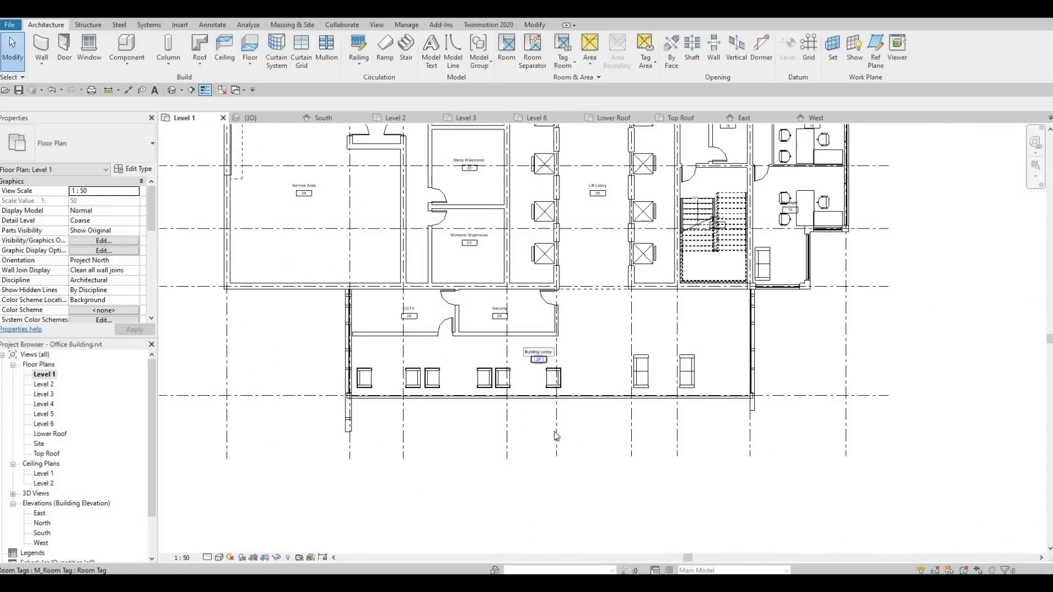
drag(640, 469, 548, 430)
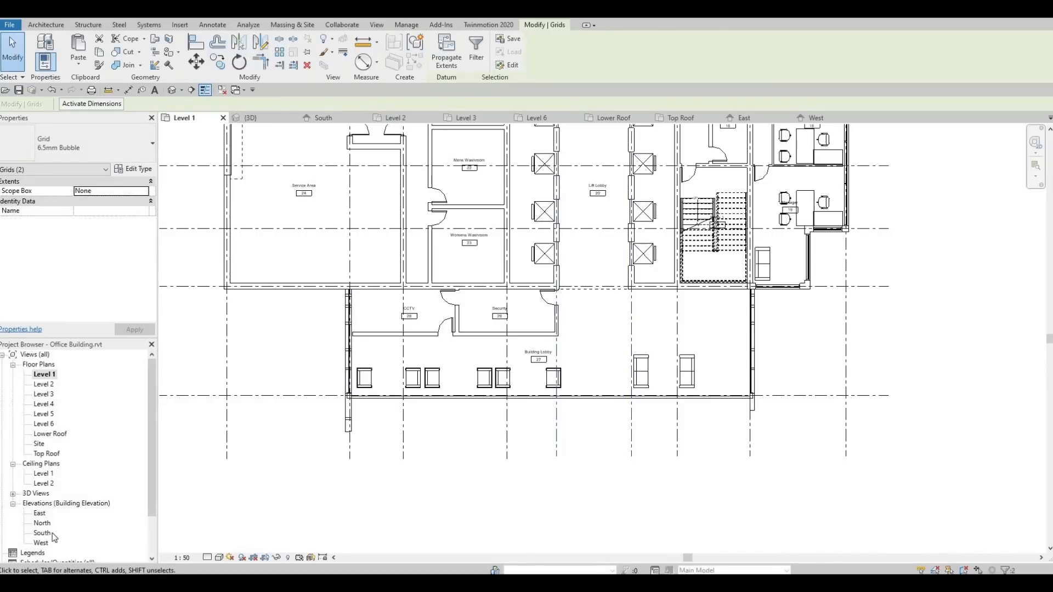
scroll(611, 388, down, 3)
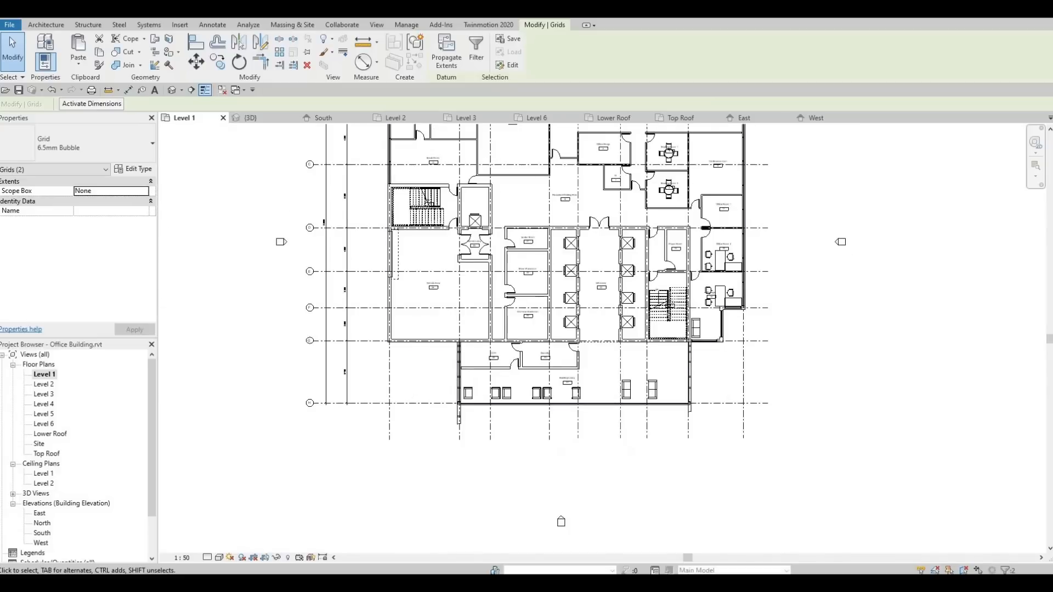
middle_drag(594, 163, 574, 355)
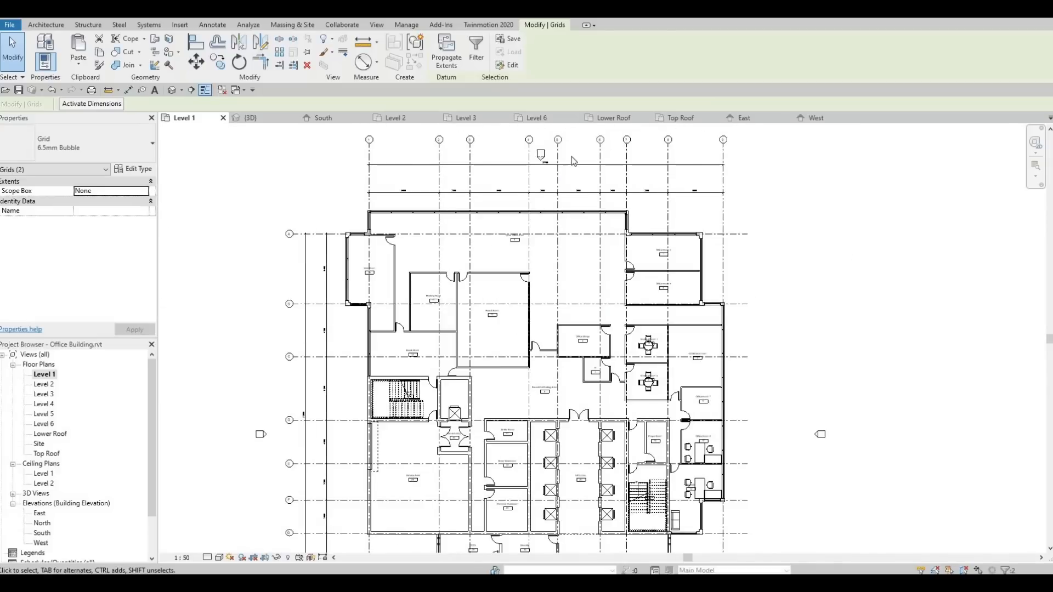
scroll(572, 160, up, 3)
scroll(549, 179, down, 5)
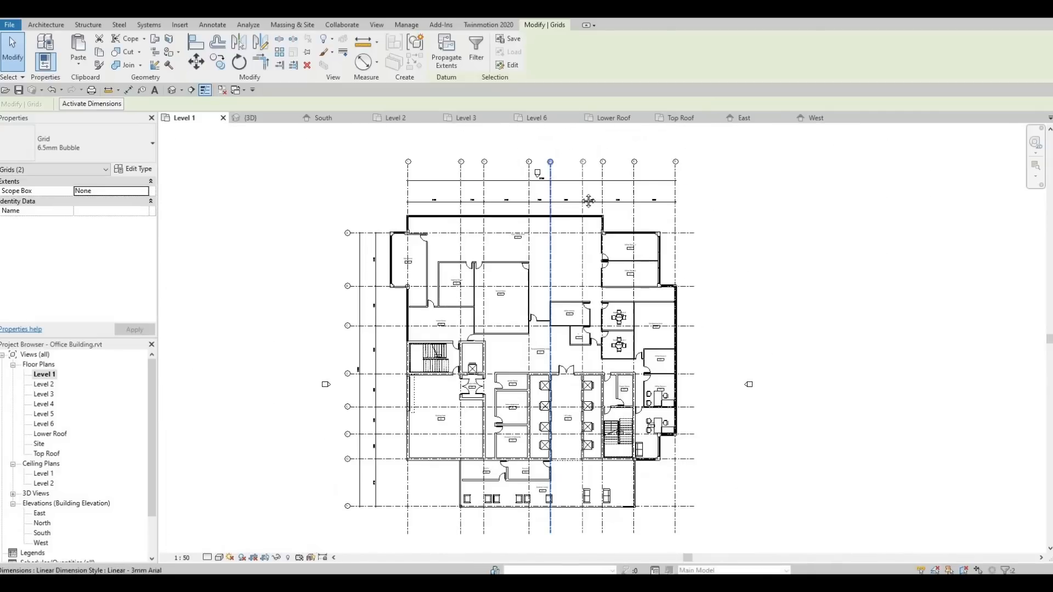
In the South elevation, delete the second vertical curtain grid line east of the wall's midpoint to form a 2600 mm entrance bay.
double_click(41, 533)
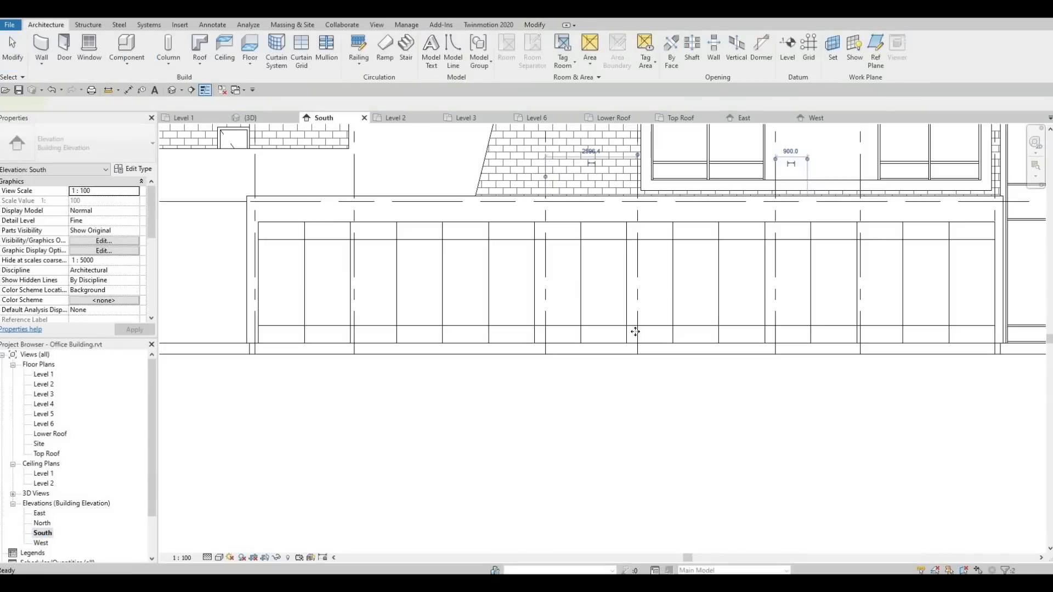
scroll(636, 329, down, 5)
scroll(651, 317, up, 1)
middle_drag(651, 317, 614, 391)
scroll(602, 483, down, 1)
scroll(599, 477, up, 1)
scroll(615, 389, up, 5)
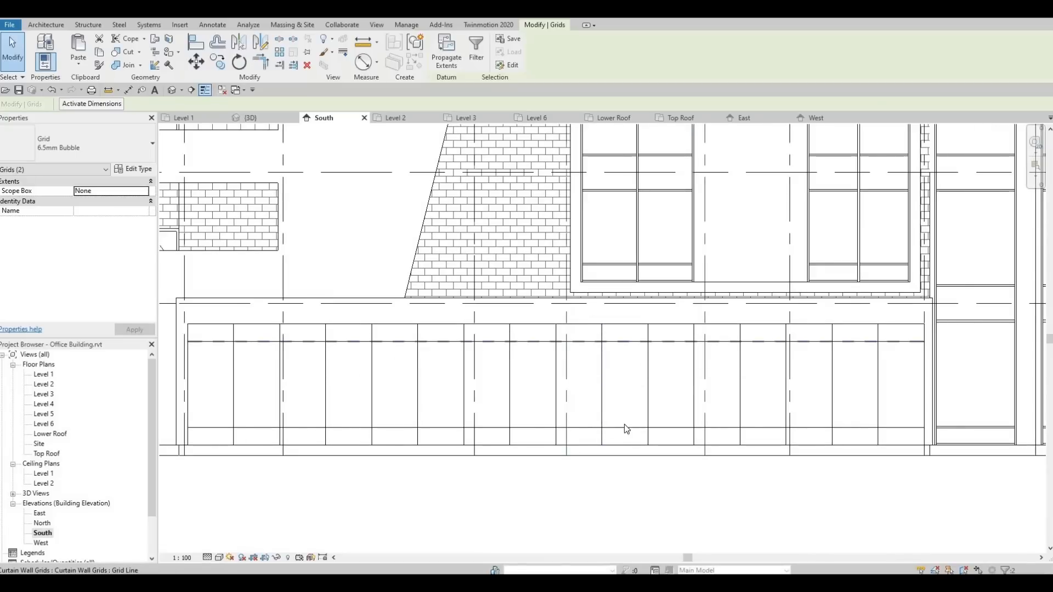
click(648, 348)
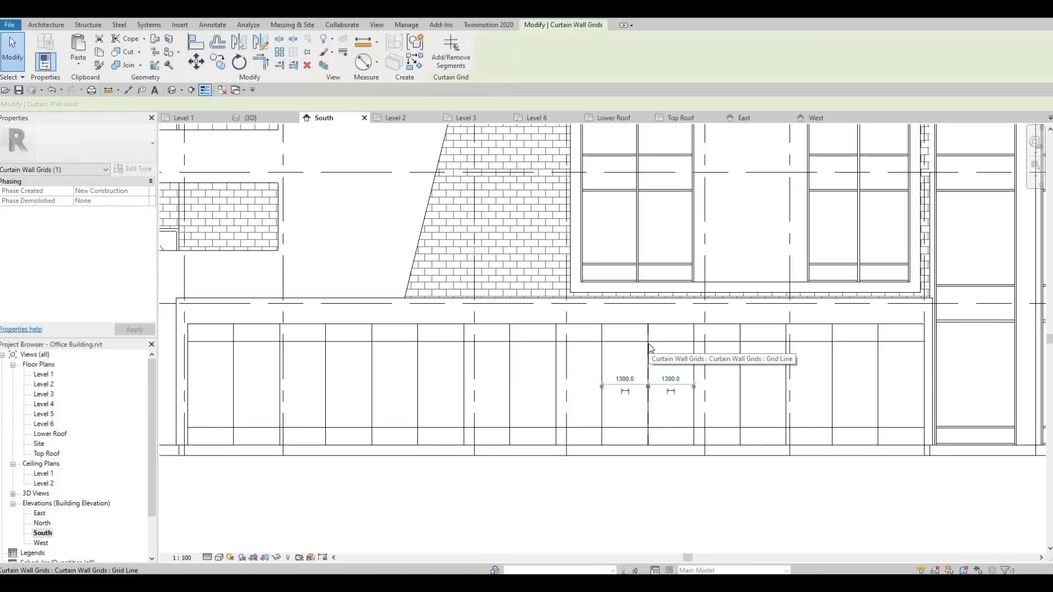
key(Delete)
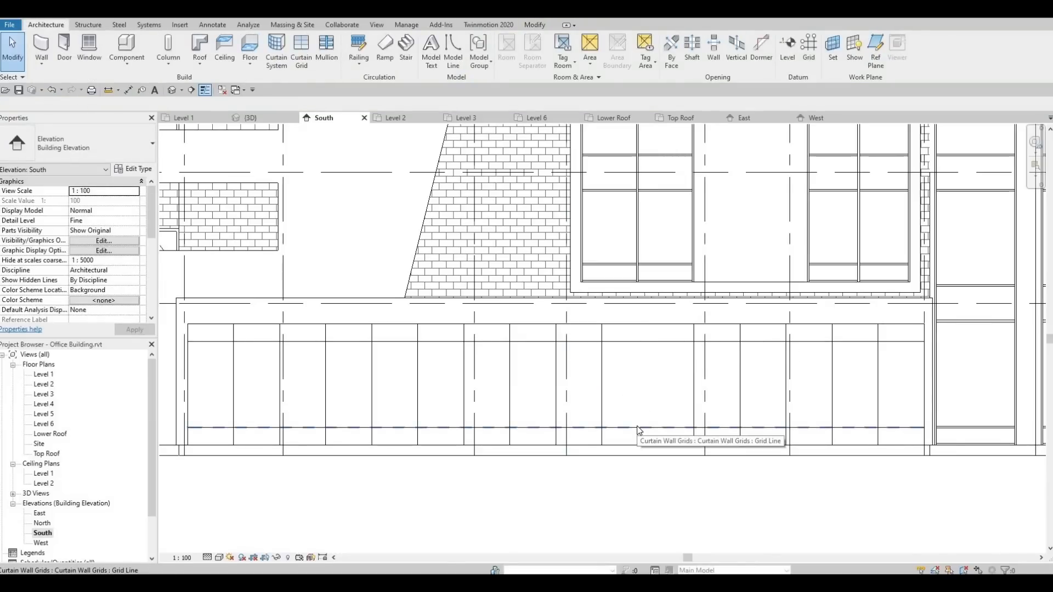
key(Tab)
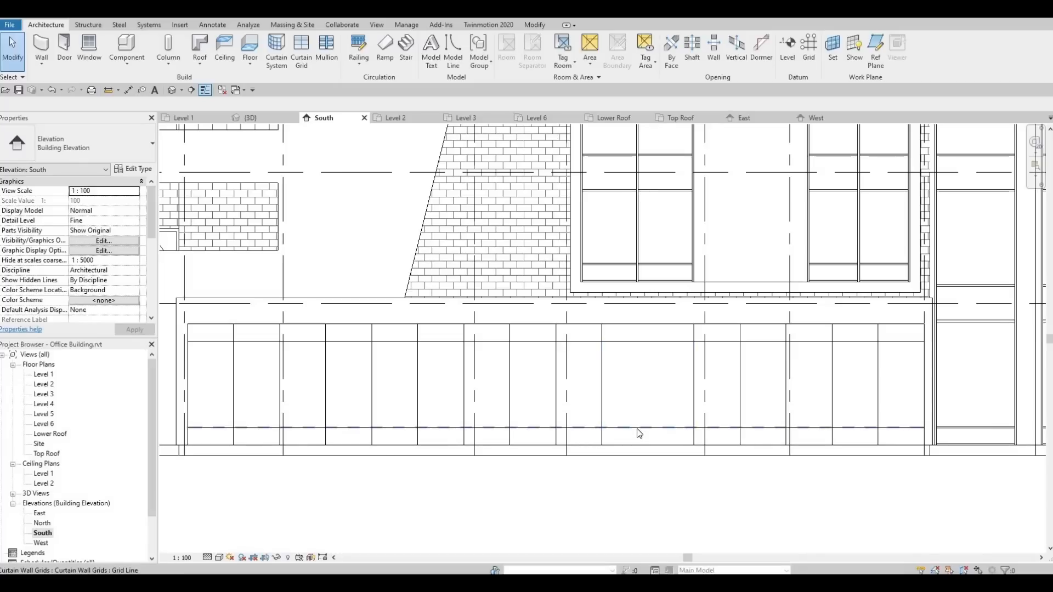
click(638, 432)
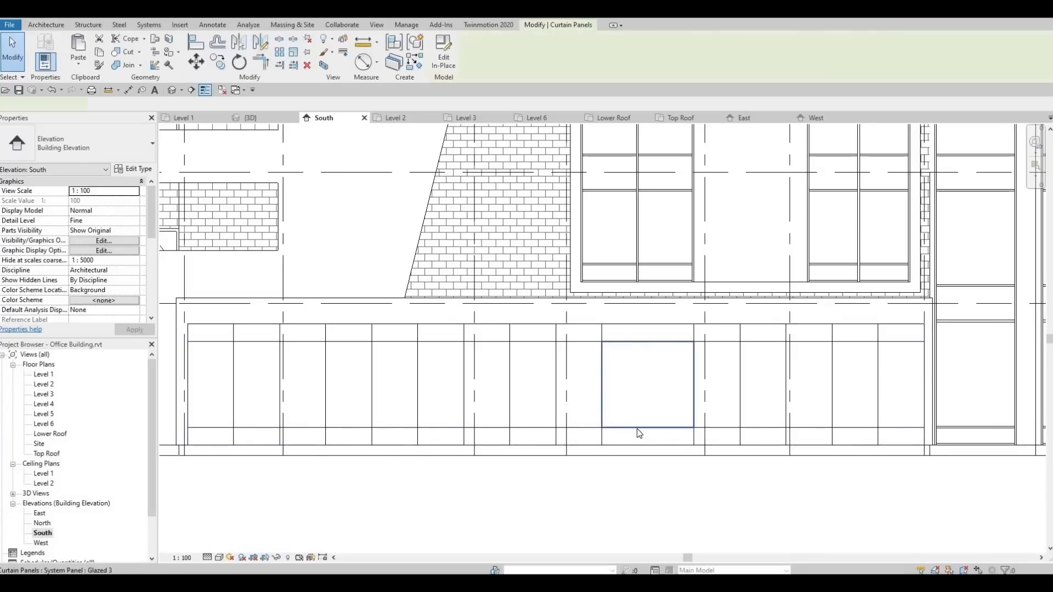
key(Escape)
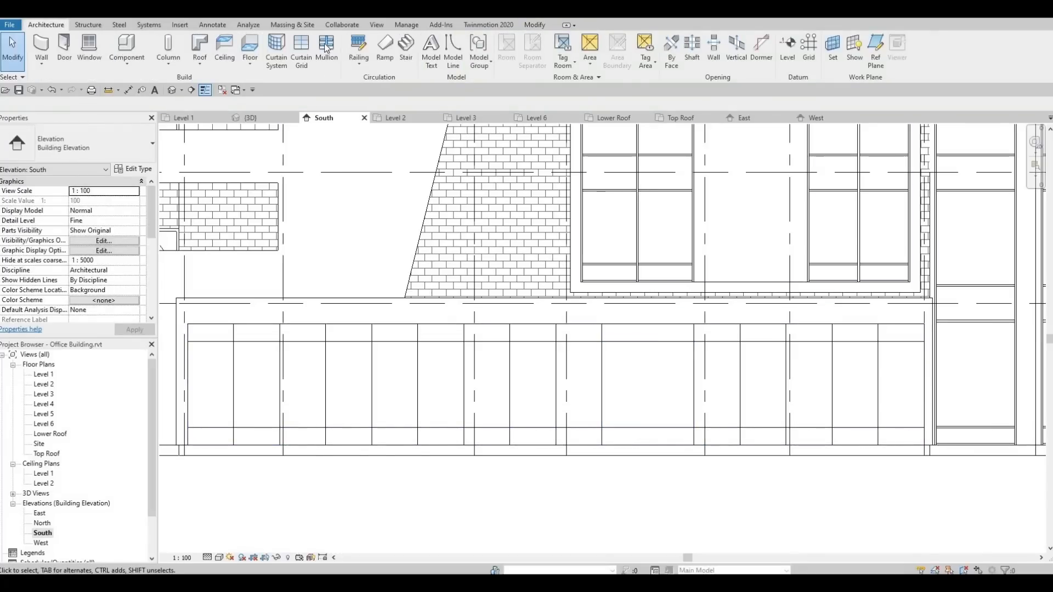
Place 50mm x 150mm rectangular mullions on all the curtain wall's grid lines and remove the lower horizontal segment in the 2600 mm bay.
click(327, 49)
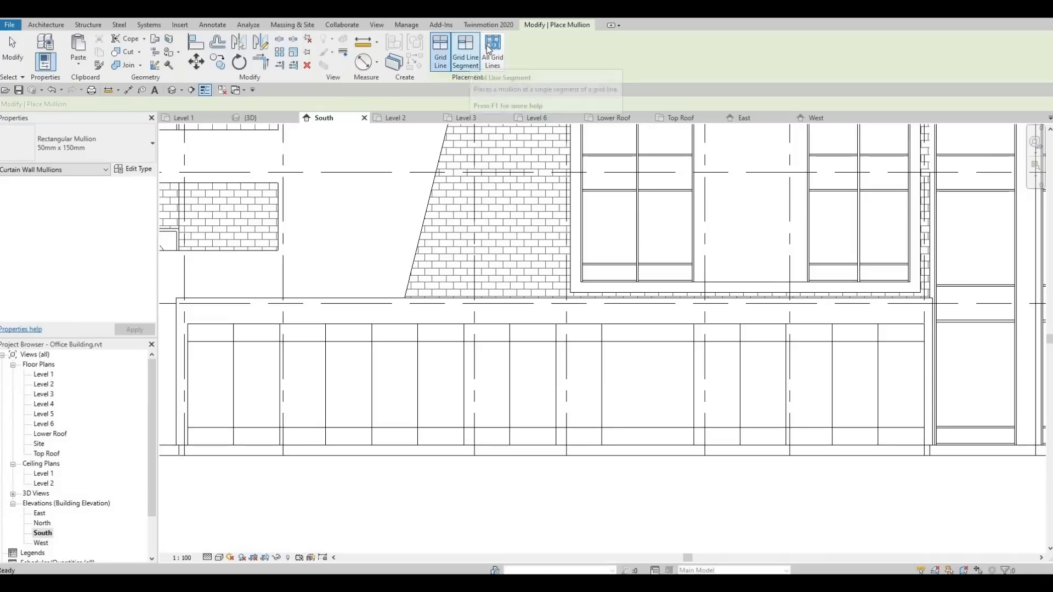
click(485, 45)
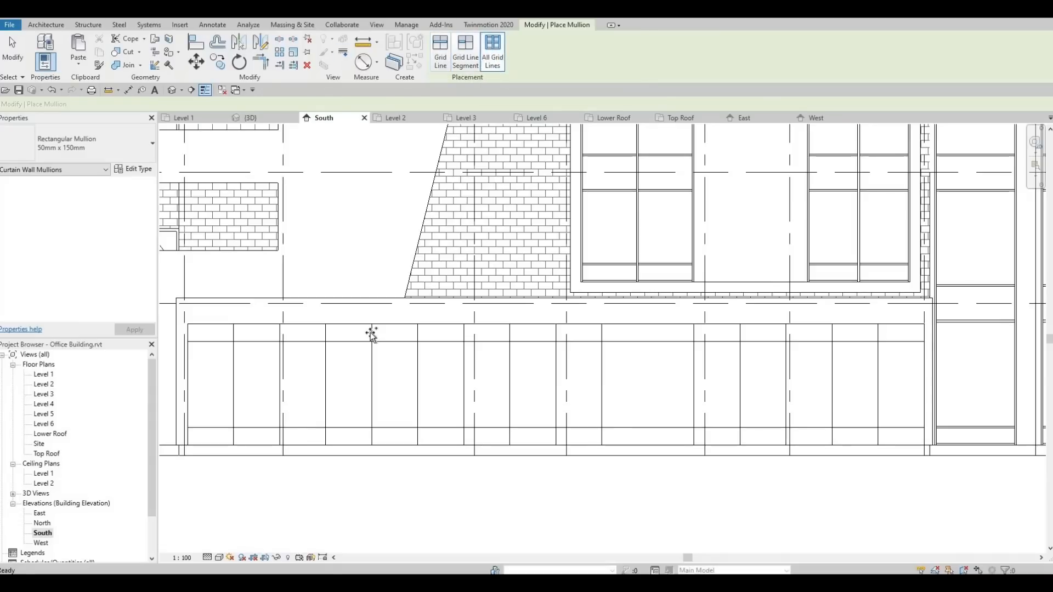
click(283, 363)
key(Escape)
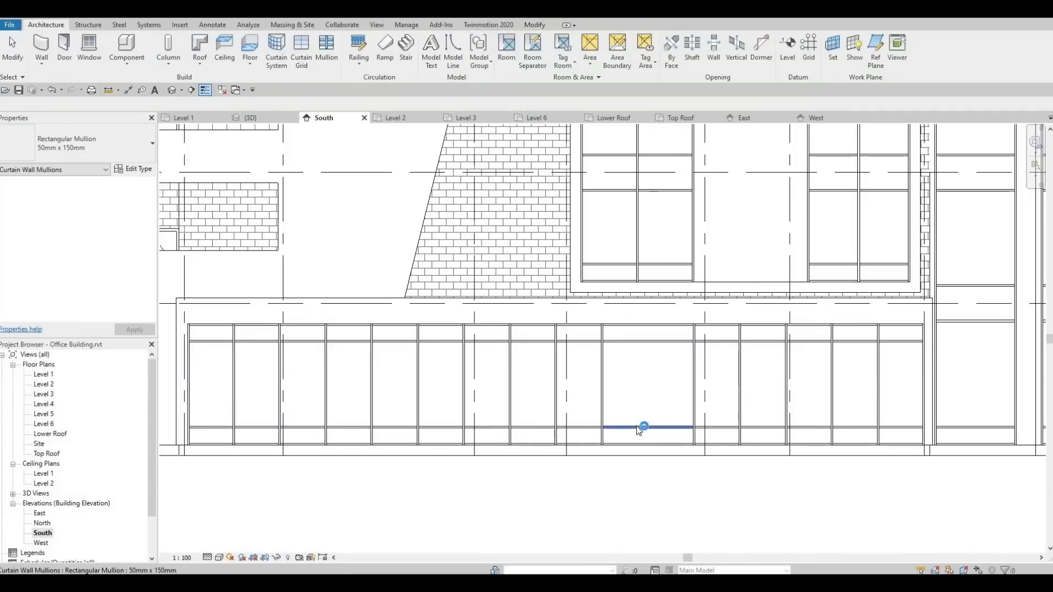
click(640, 429)
key(Escape)
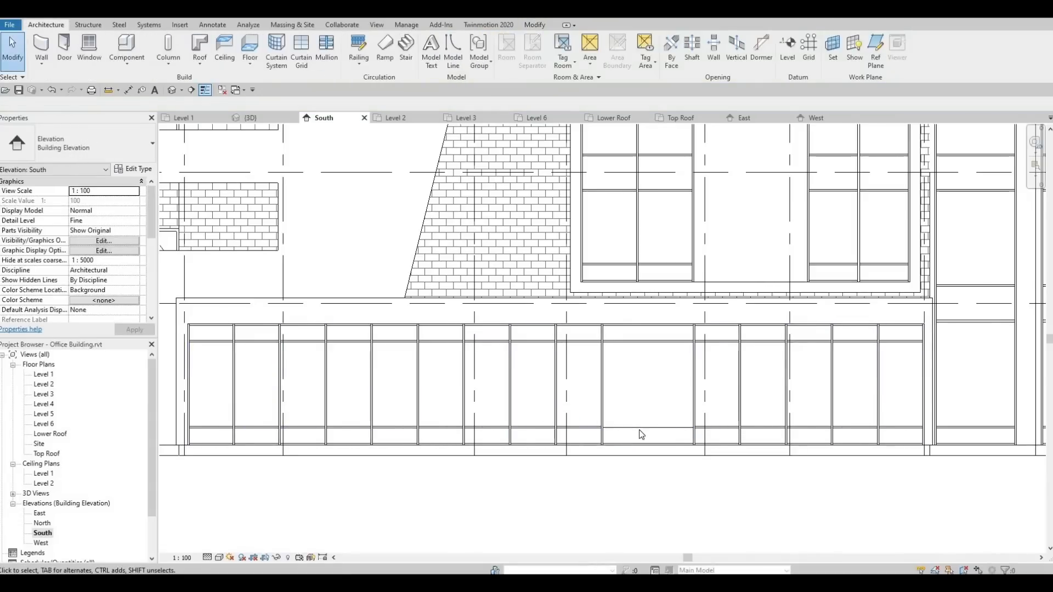
key(Tab)
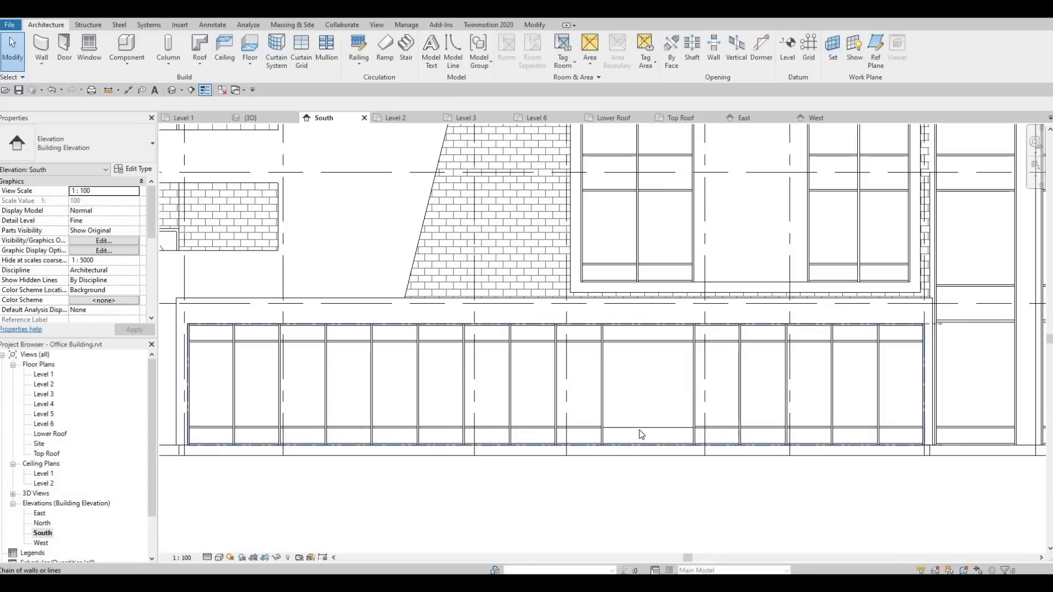
key(Tab)
click(641, 434)
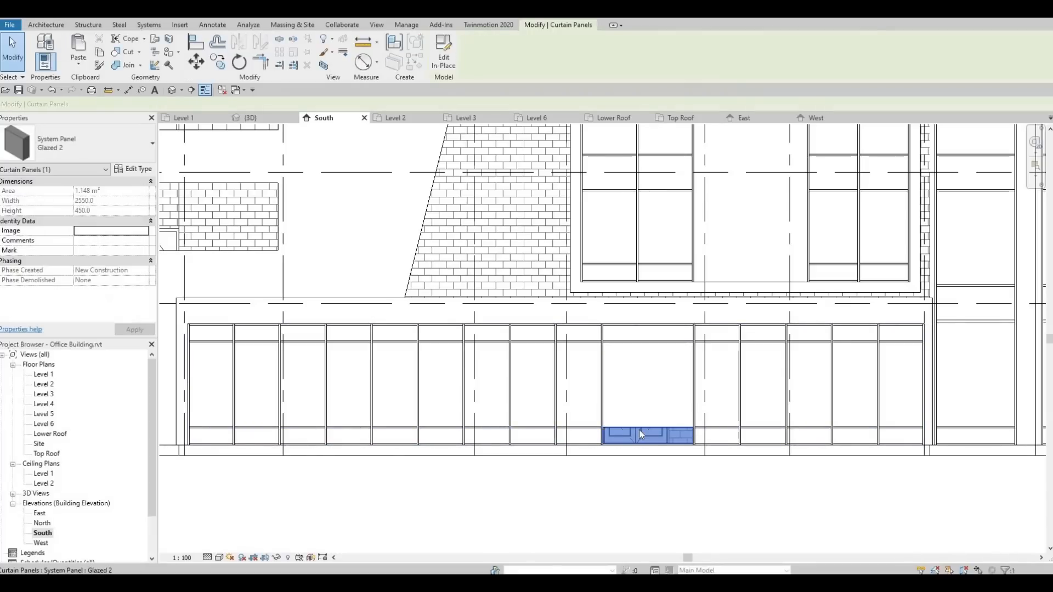
click(645, 480)
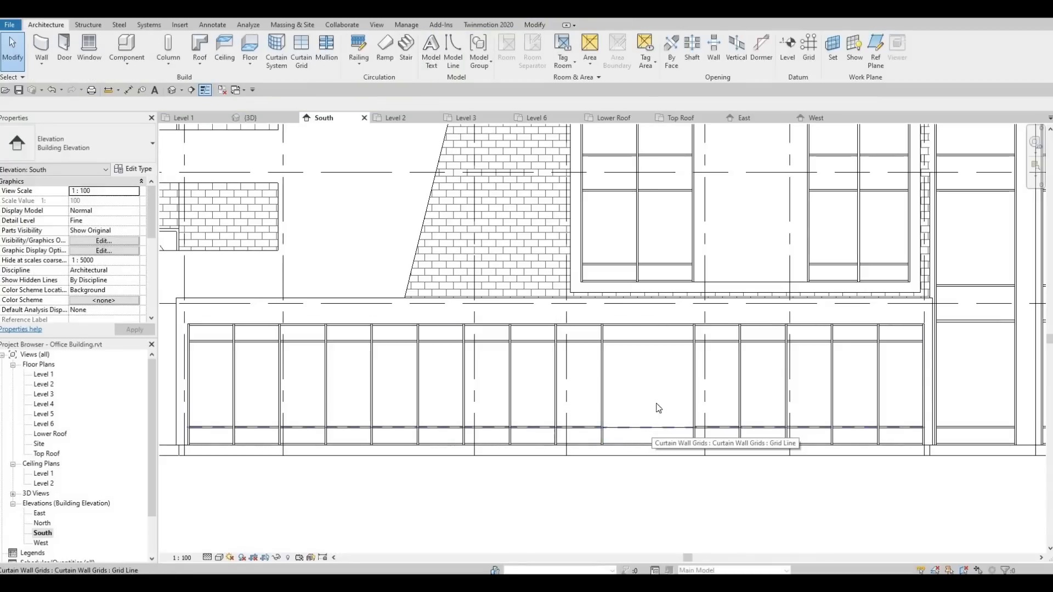
Delete the upper horizontal mullion spanning the wide entrance bay of the ground-floor curtain wall.
click(658, 344)
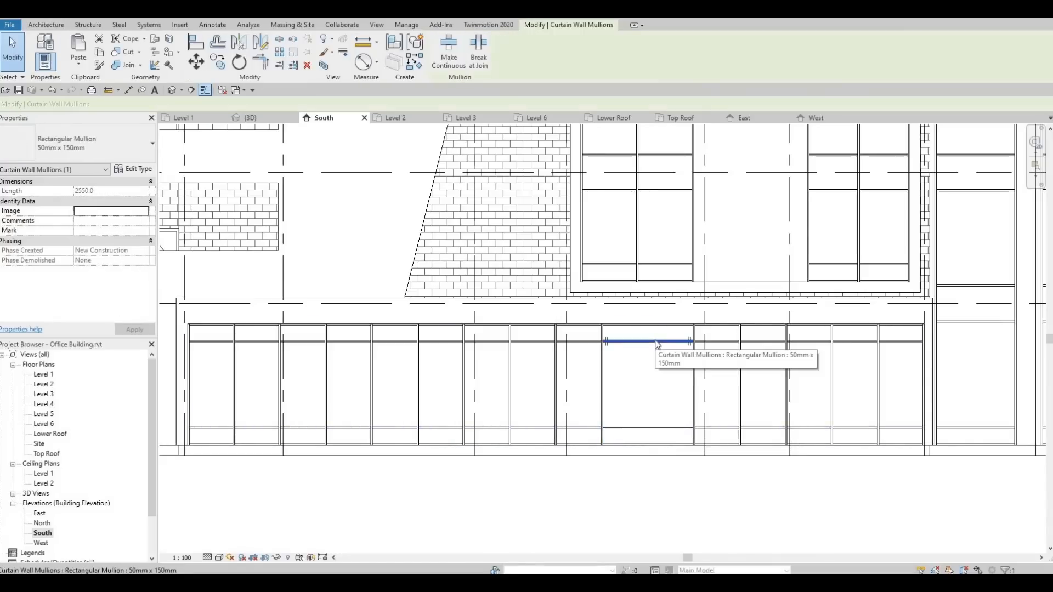
key(Escape)
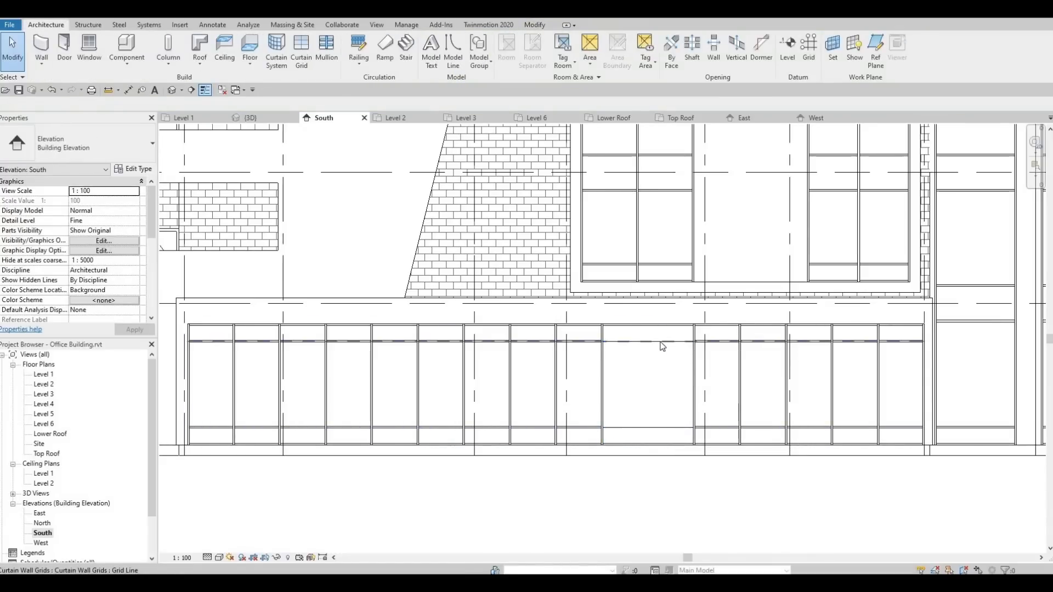
click(660, 346)
middle_drag(682, 341, 683, 332)
scroll(680, 329, up, 3)
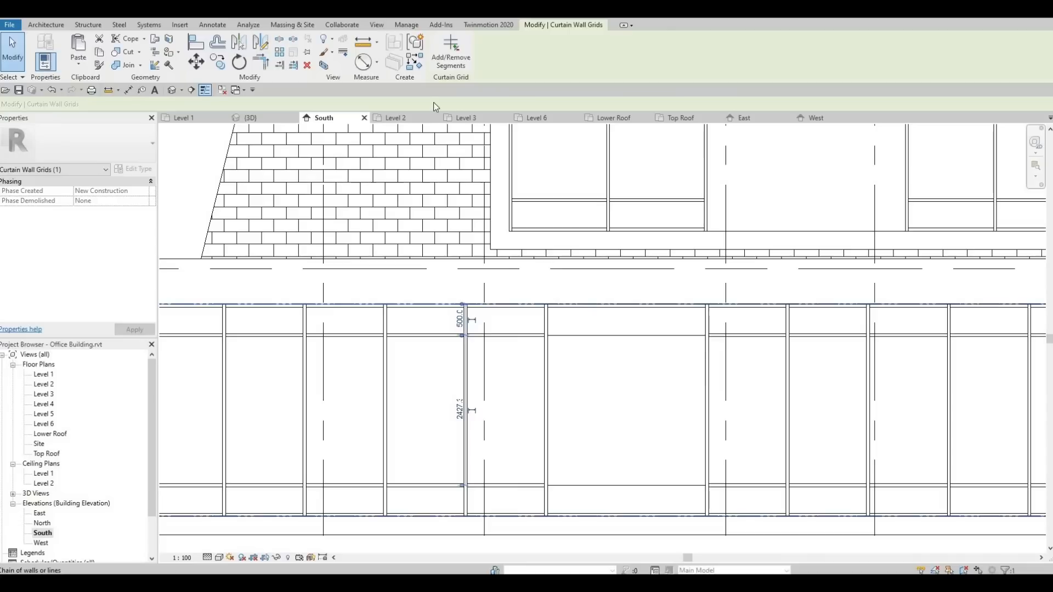
click(451, 53)
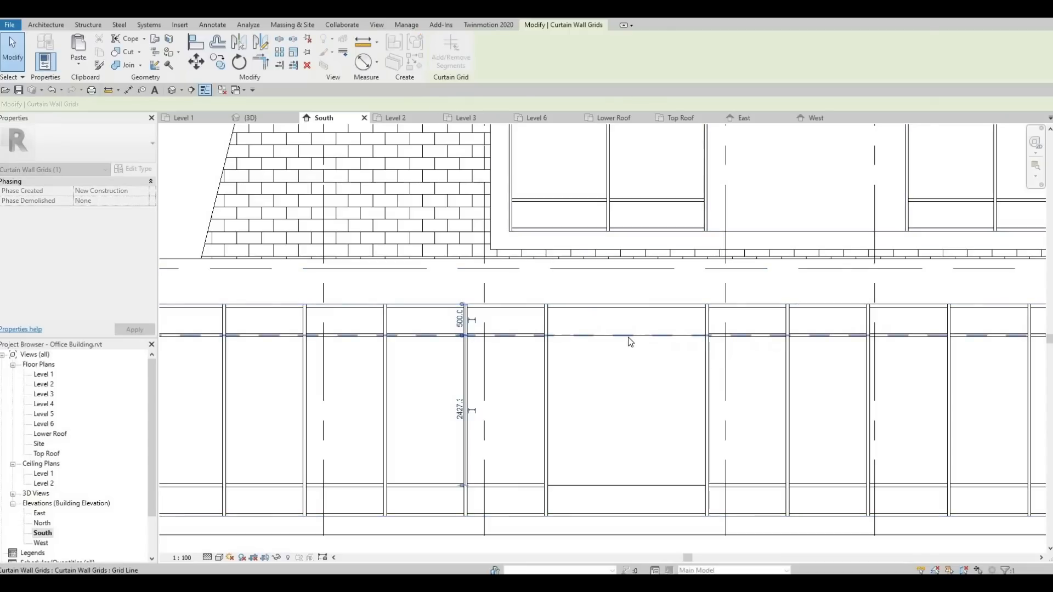
key(Escape)
key(Escape)
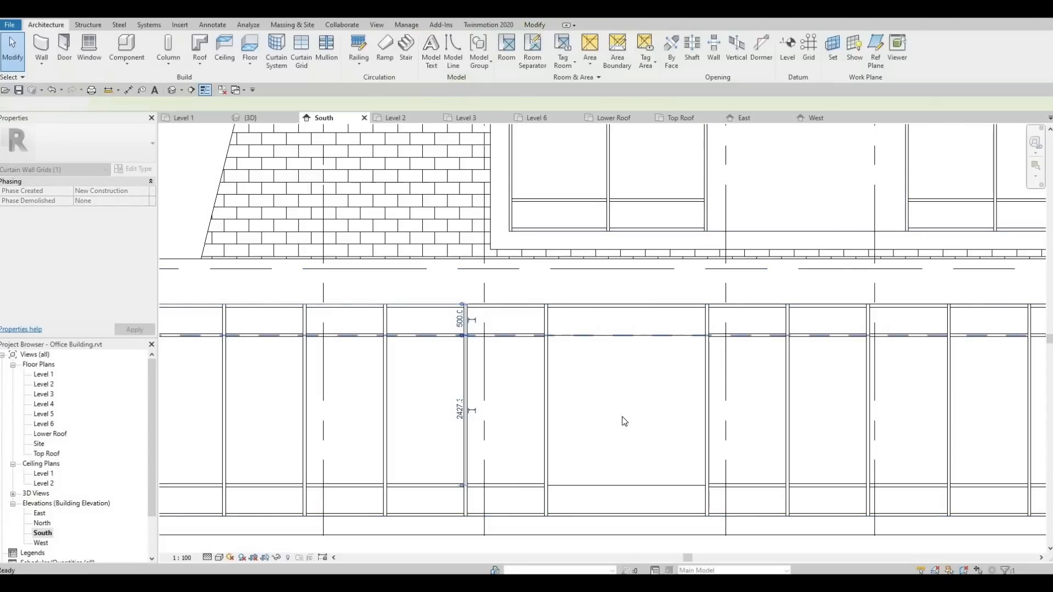
scroll(601, 385, down, 2)
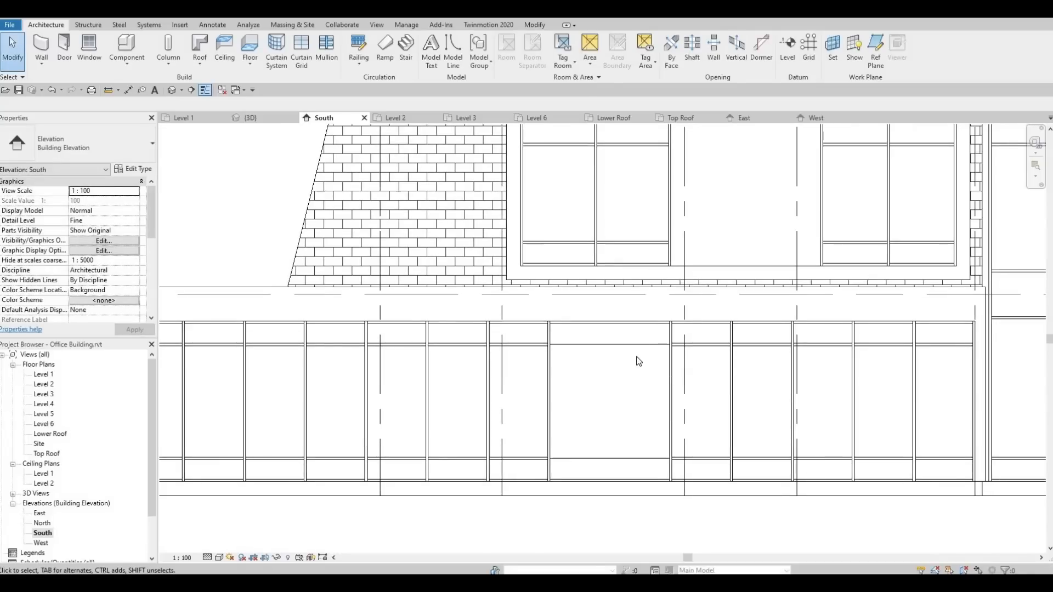
Delete the lower horizontal grid line from the ground-floor curtain wall in the South elevation.
middle_drag(598, 466, 597, 453)
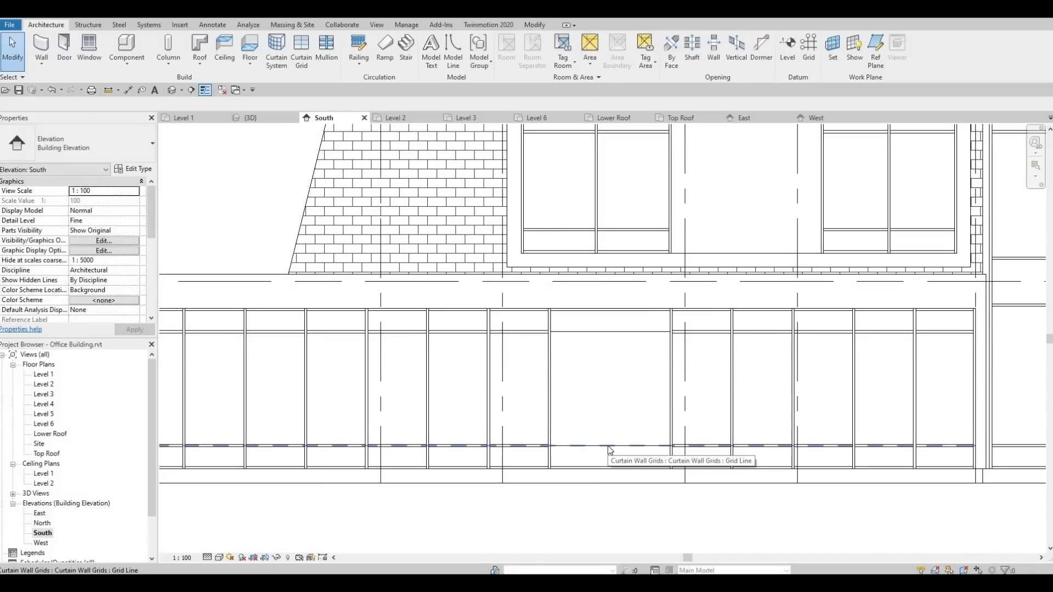
click(609, 447)
click(449, 45)
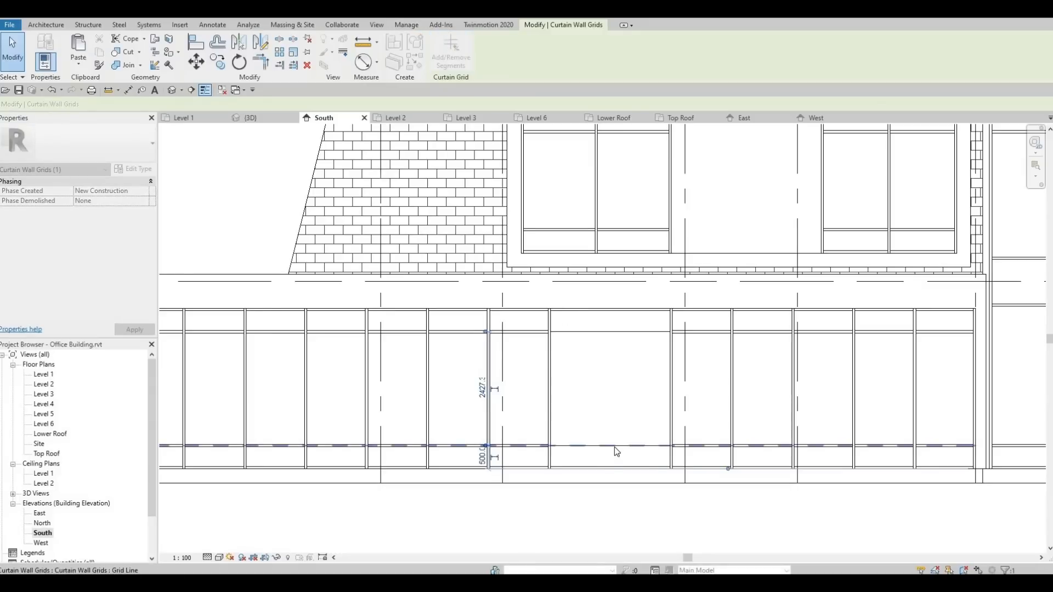
key(Escape)
key(Escape)
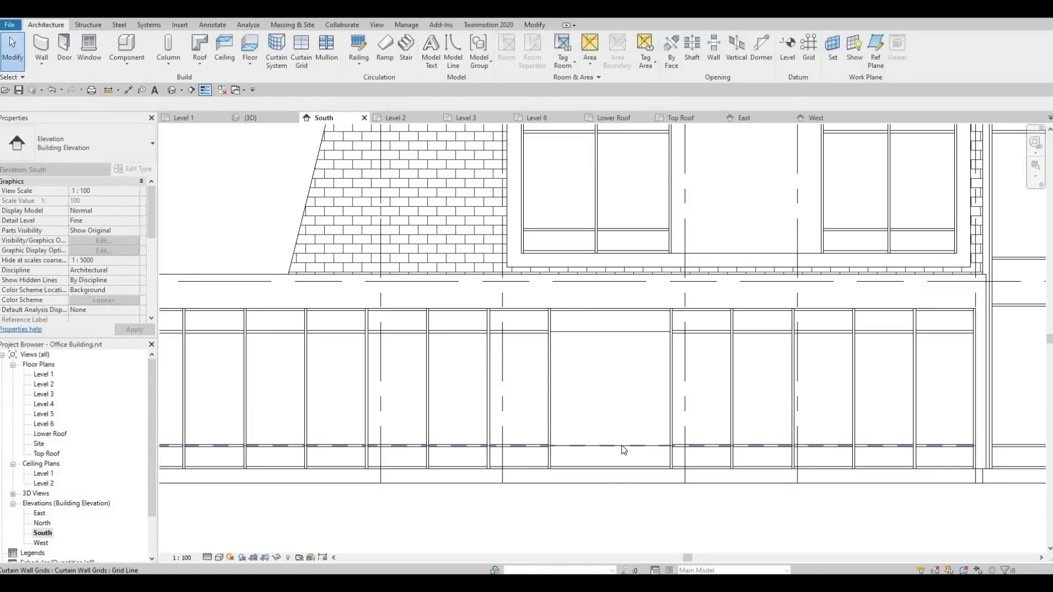
click(621, 446)
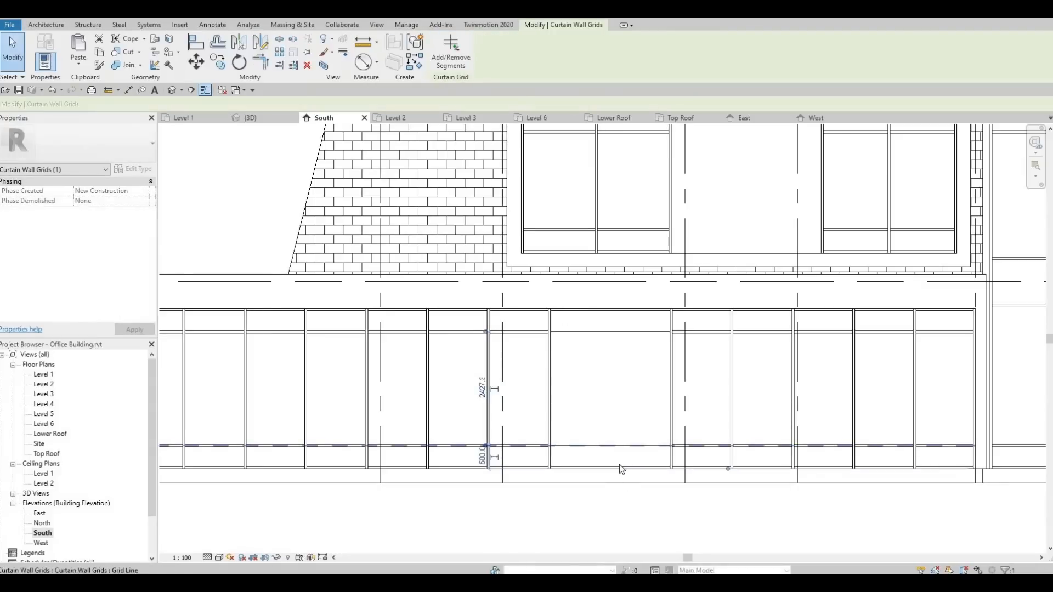
click(617, 498)
scroll(611, 373, down, 2)
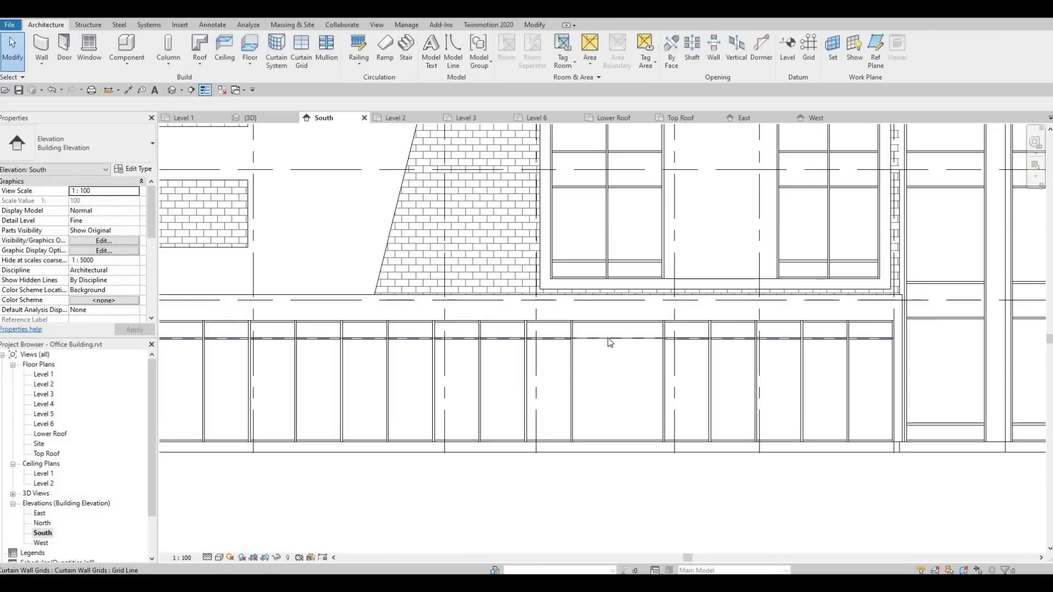
Try deleting the upper horizontal grid line of the ground-floor curtain wall, then undo it.
click(608, 337)
key(Delete)
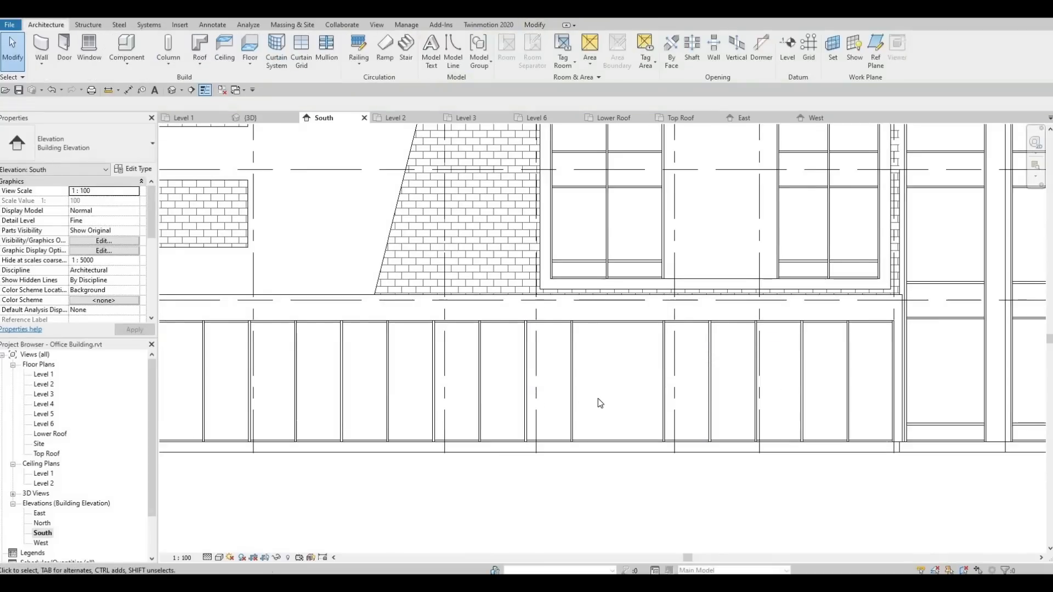
scroll(600, 403, down, 1)
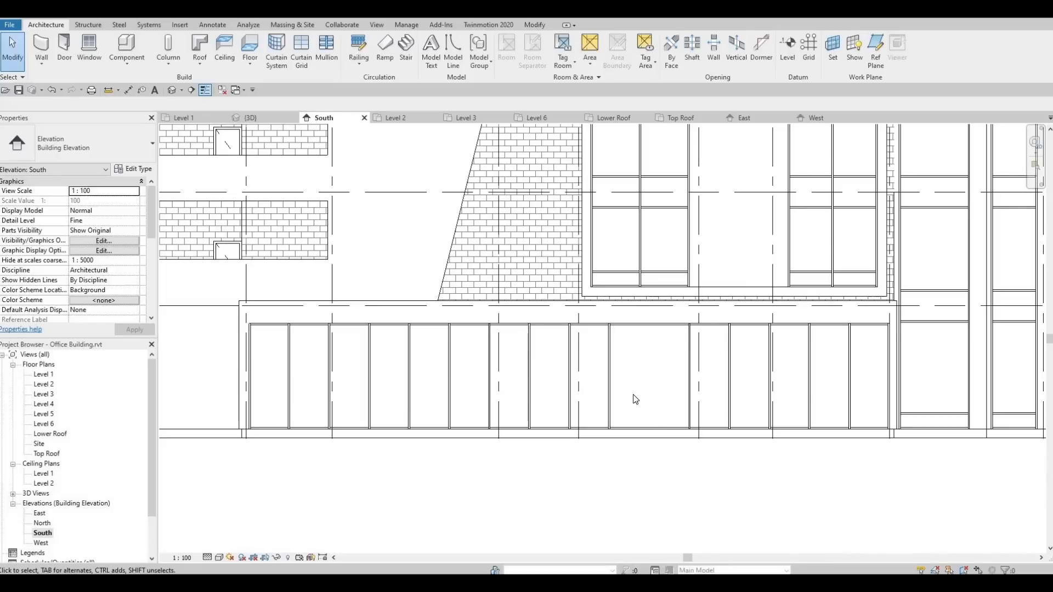
middle_drag(672, 361, 630, 360)
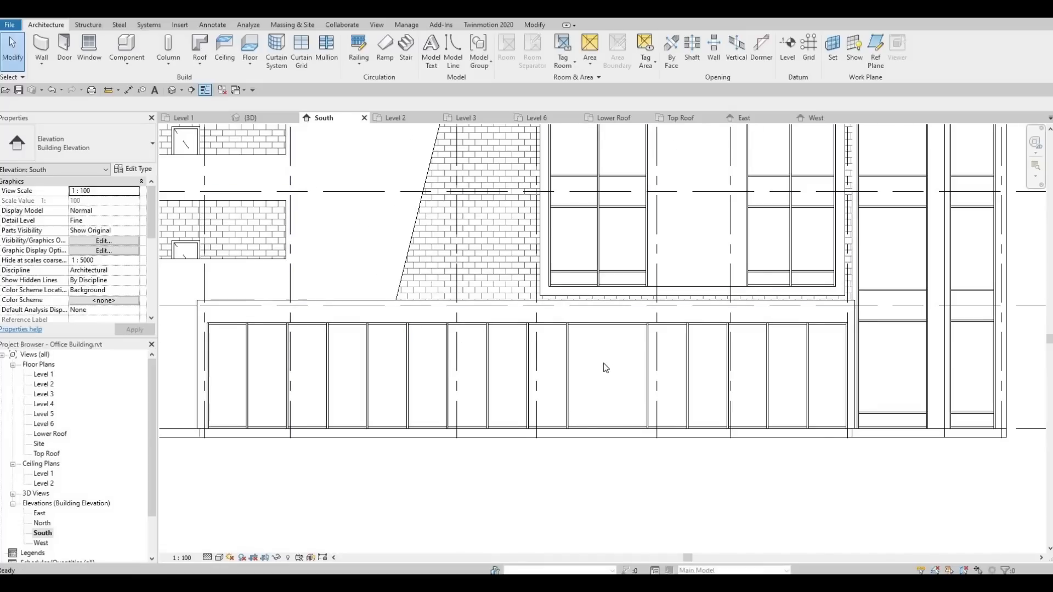
scroll(603, 363, up, 1)
middle_drag(606, 344, 644, 318)
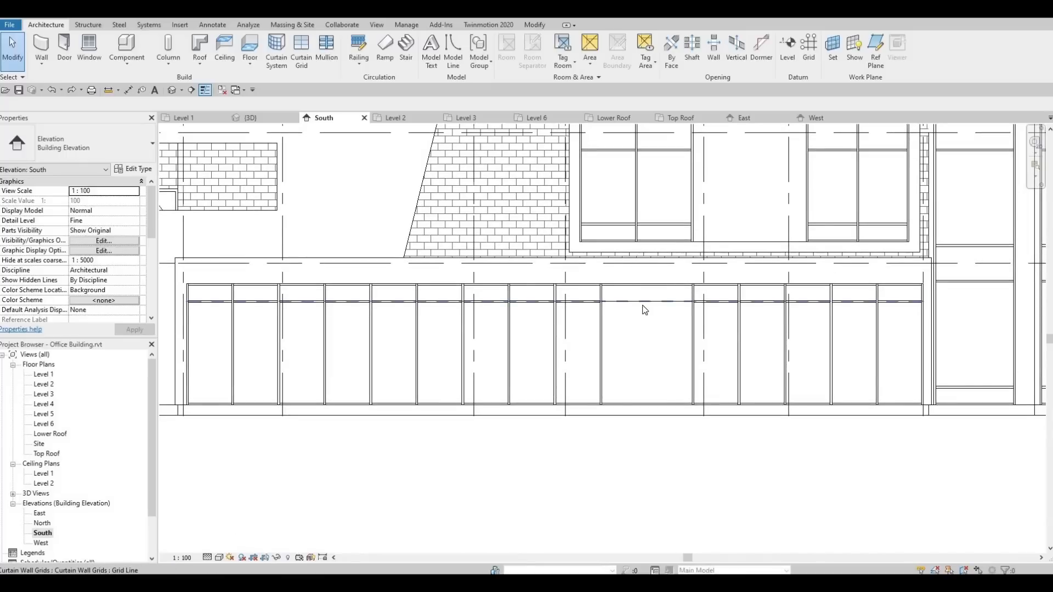
Load the door family M_Door-Curtain-Wall-Double-Storefront.rfa for the wide panel of the ground-floor curtain wall.
key(Tab)
key(Tab)
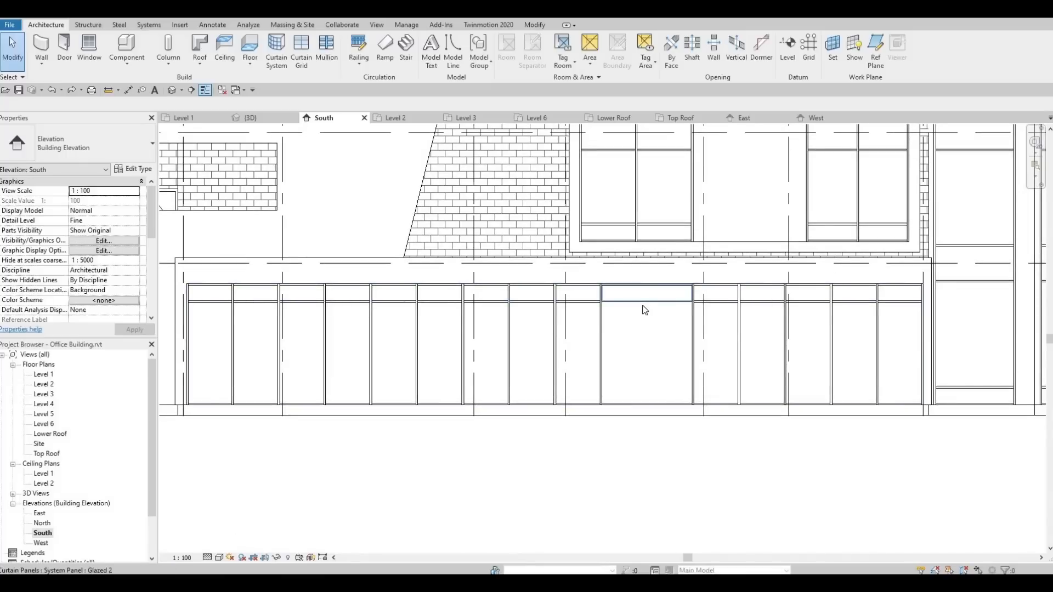
click(644, 311)
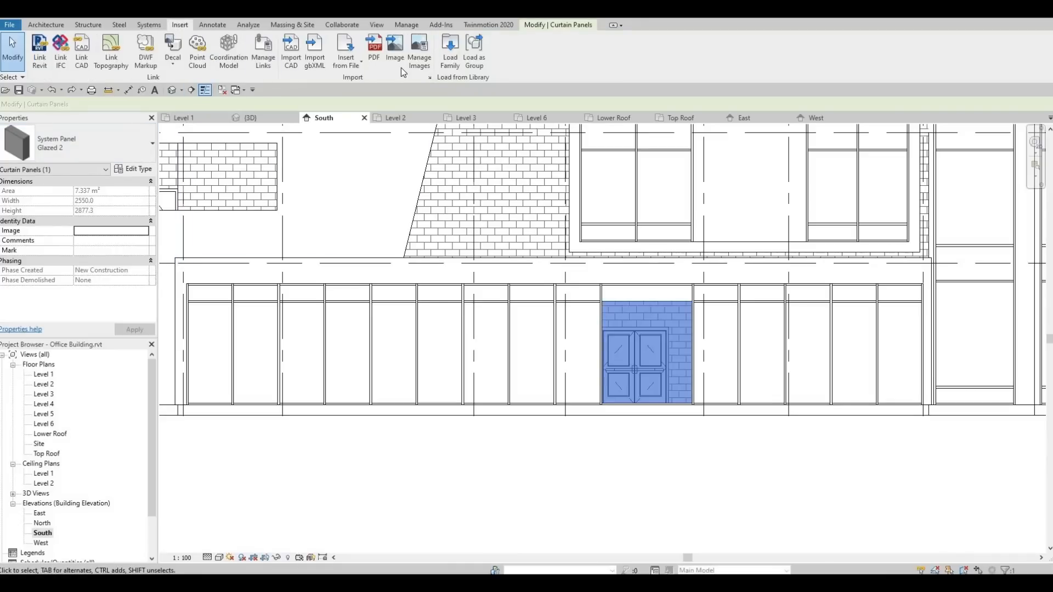
click(449, 54)
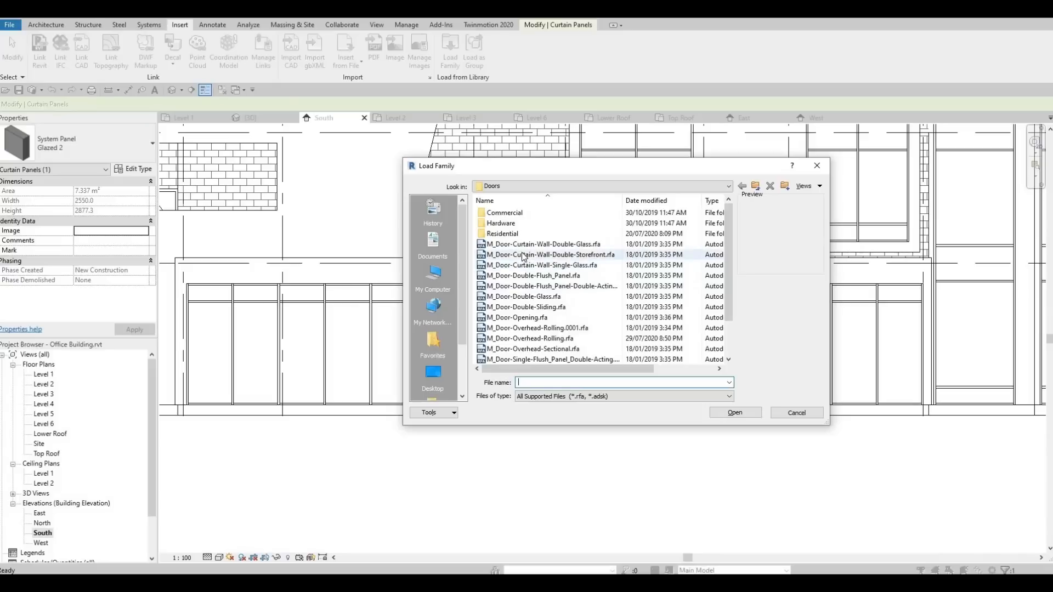
click(548, 245)
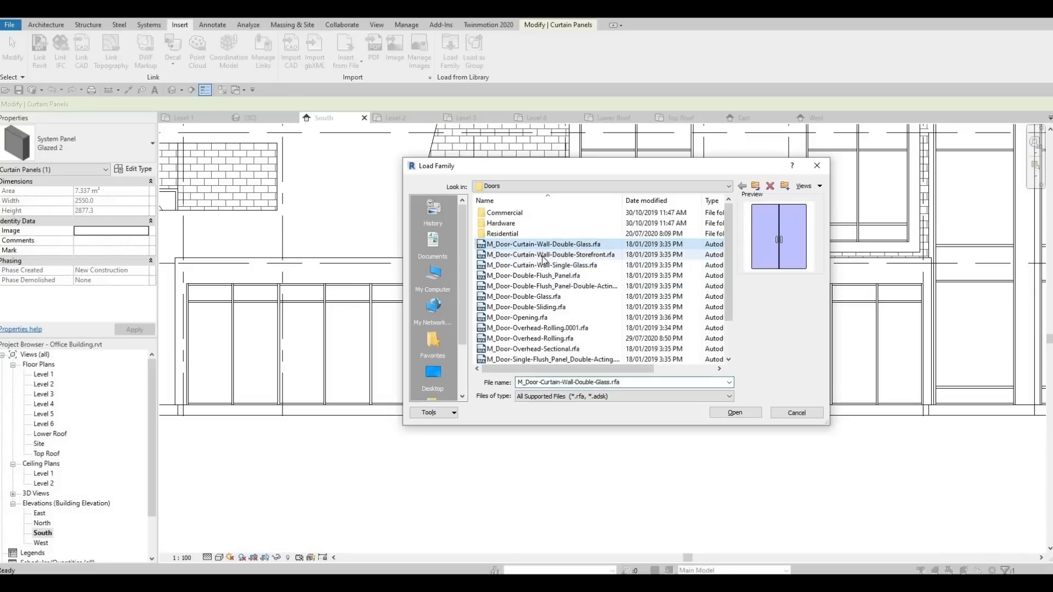
click(544, 256)
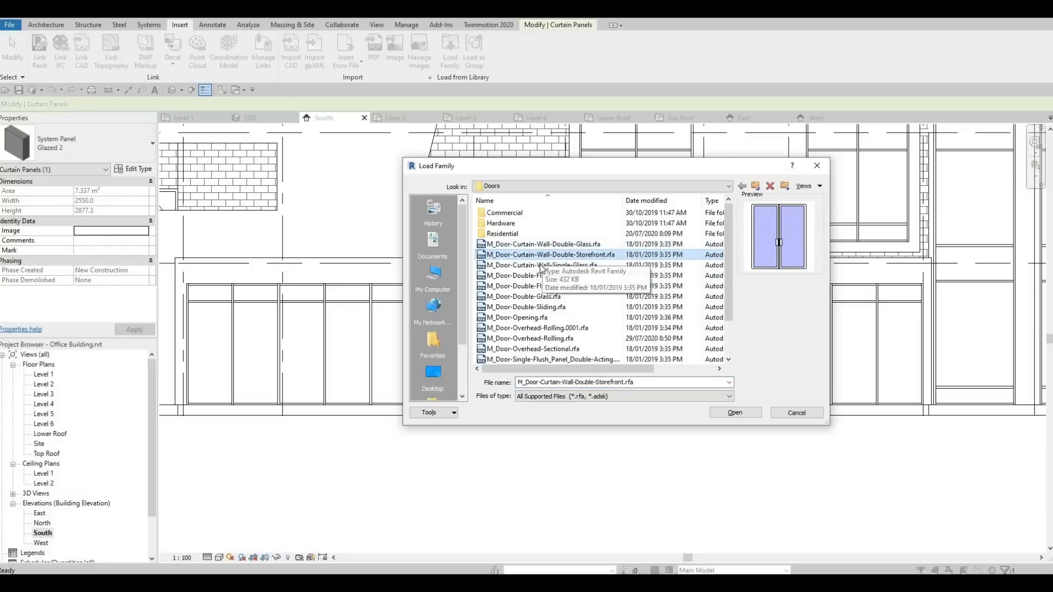
click(544, 266)
click(545, 252)
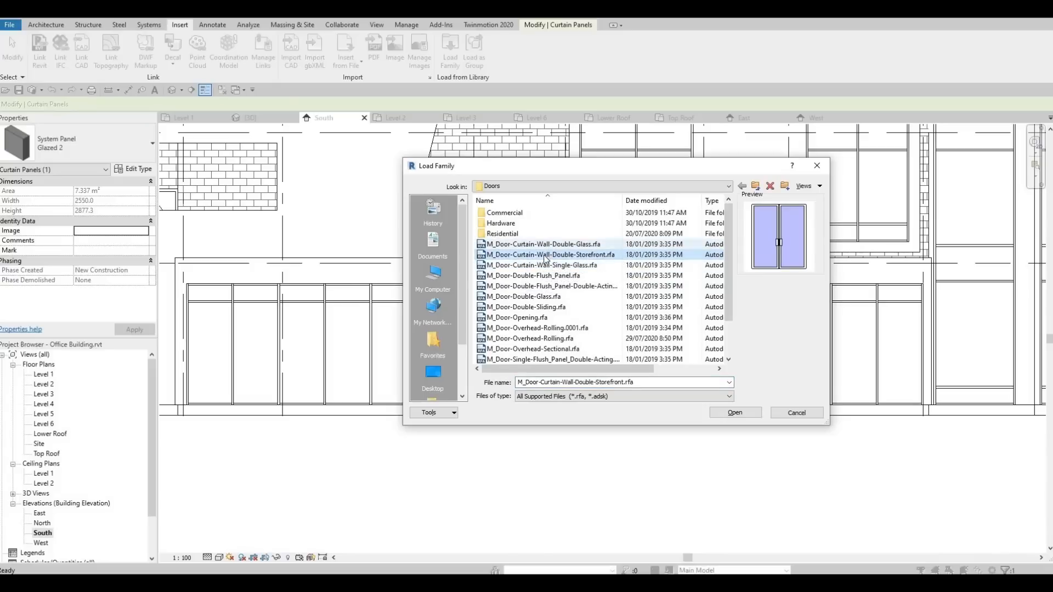
click(731, 416)
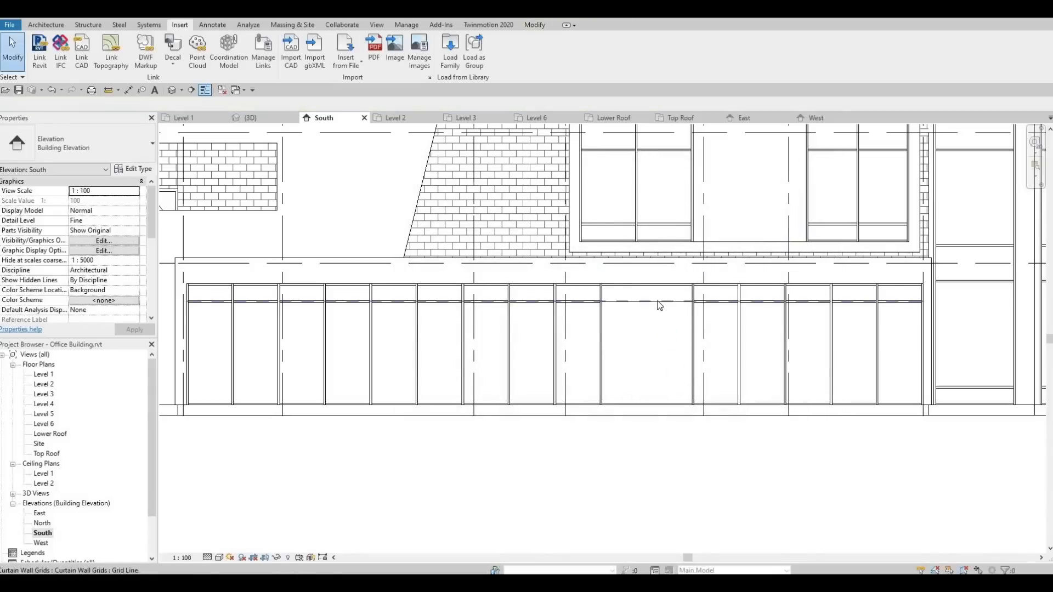
Change the wide glazed panel below the upper grid line to the M_Door-Curtain-Wall-Double-Storefront type.
click(658, 309)
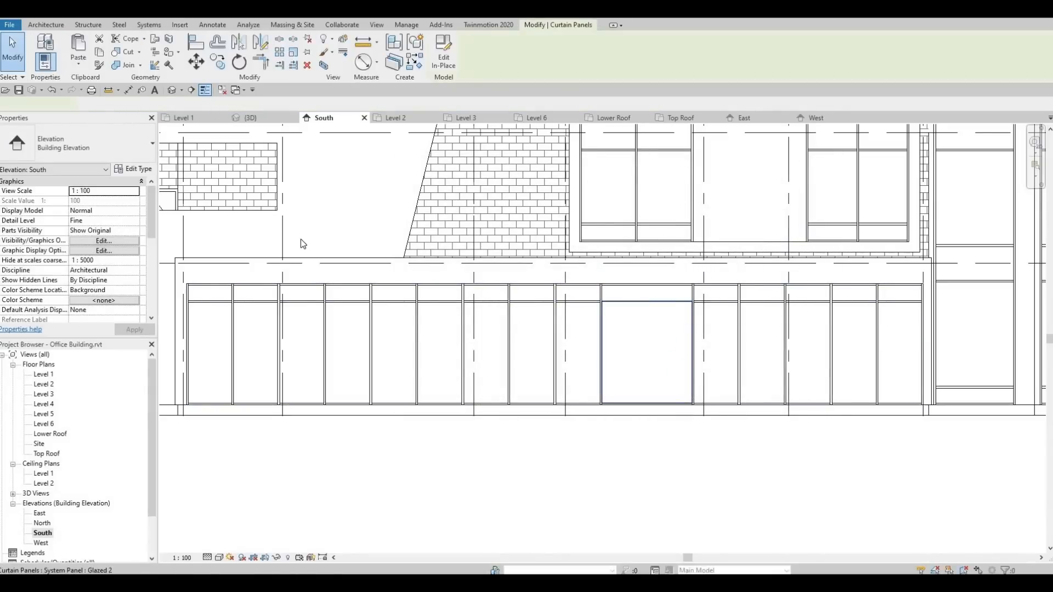
click(125, 146)
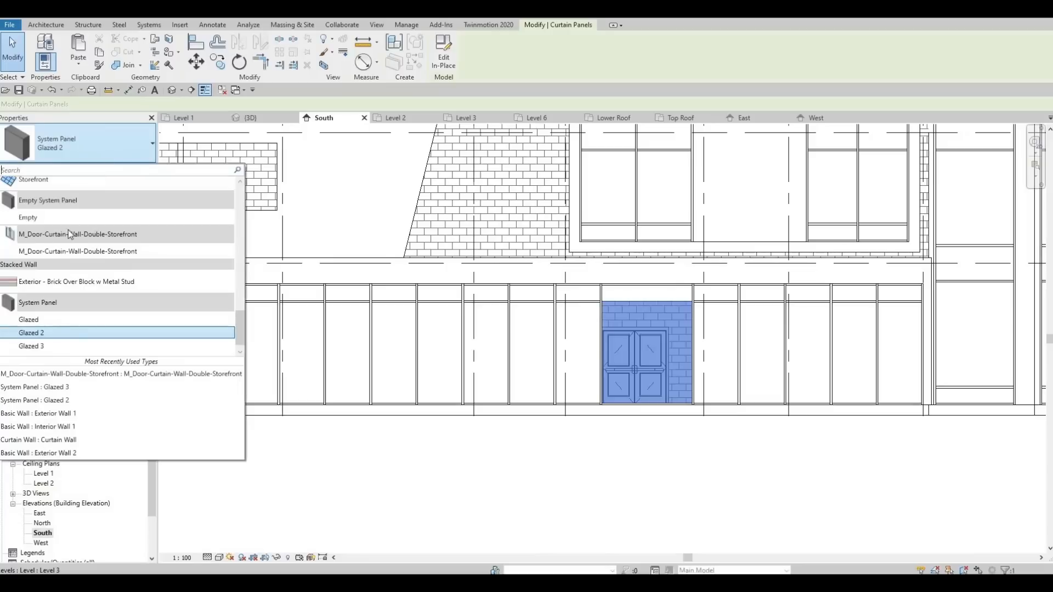
scroll(82, 281, up, 1)
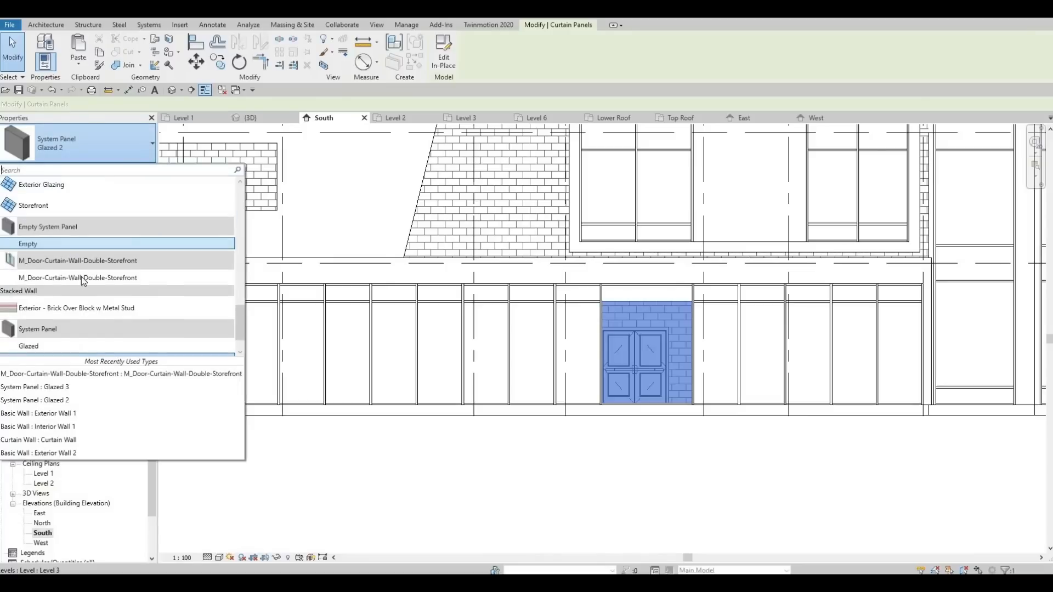
click(136, 281)
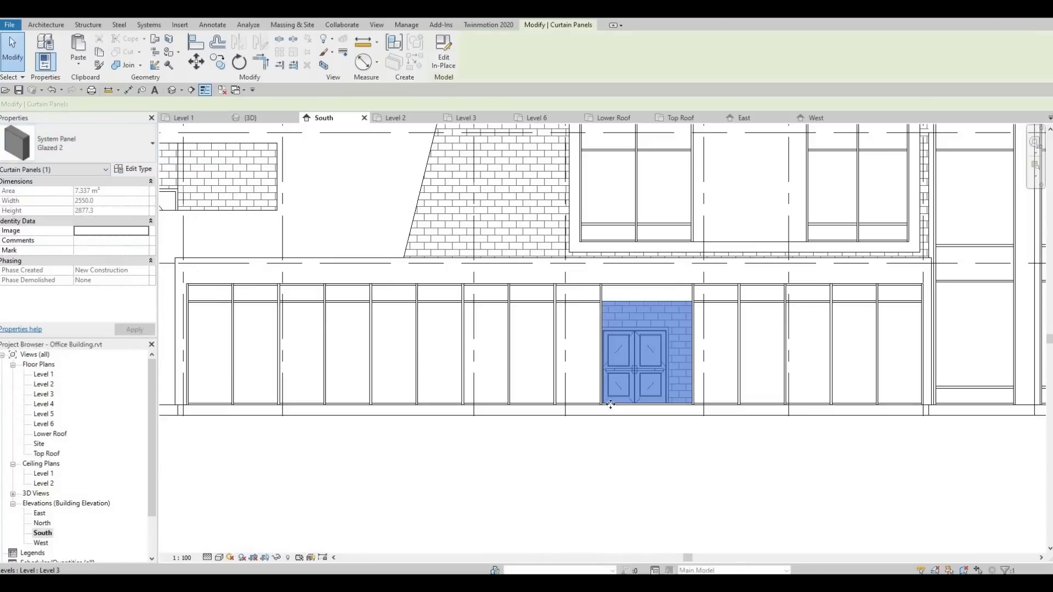
click(219, 558)
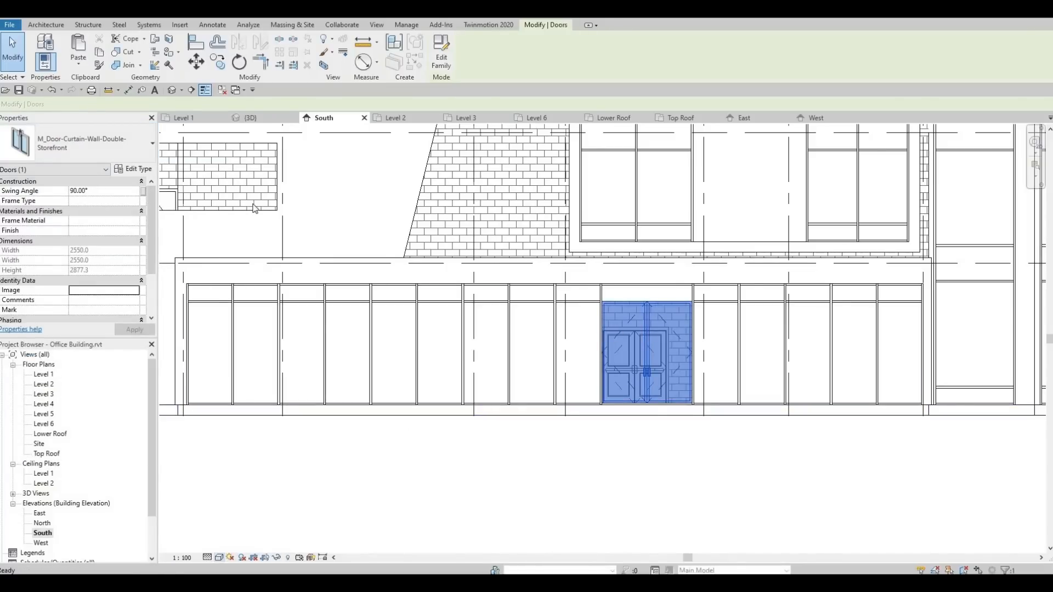
Examine the storefront double door and the ground-floor curtain wall from several angles in the 3D view.
click(267, 120)
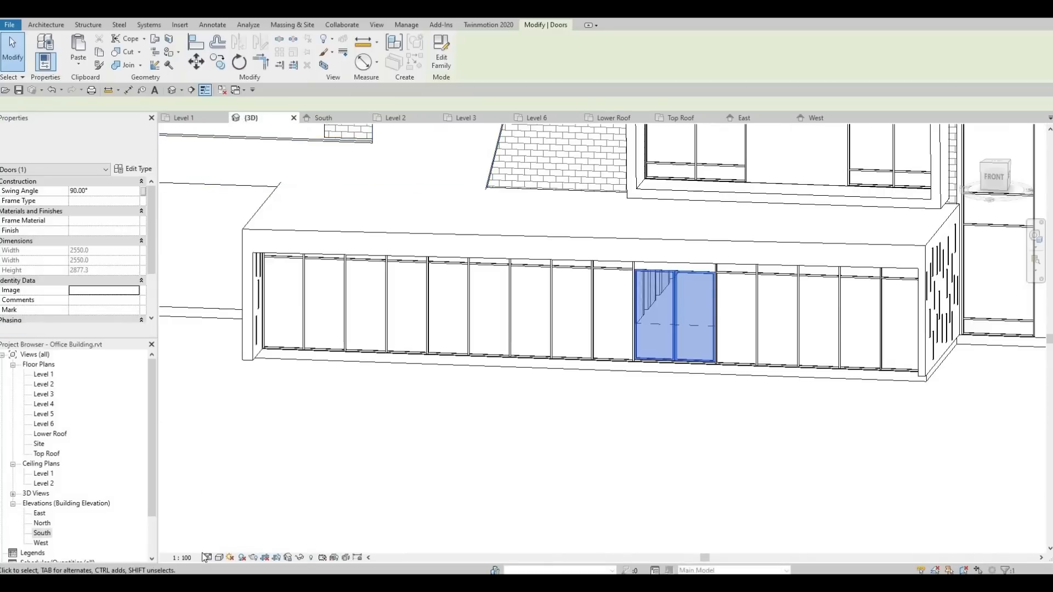
click(208, 557)
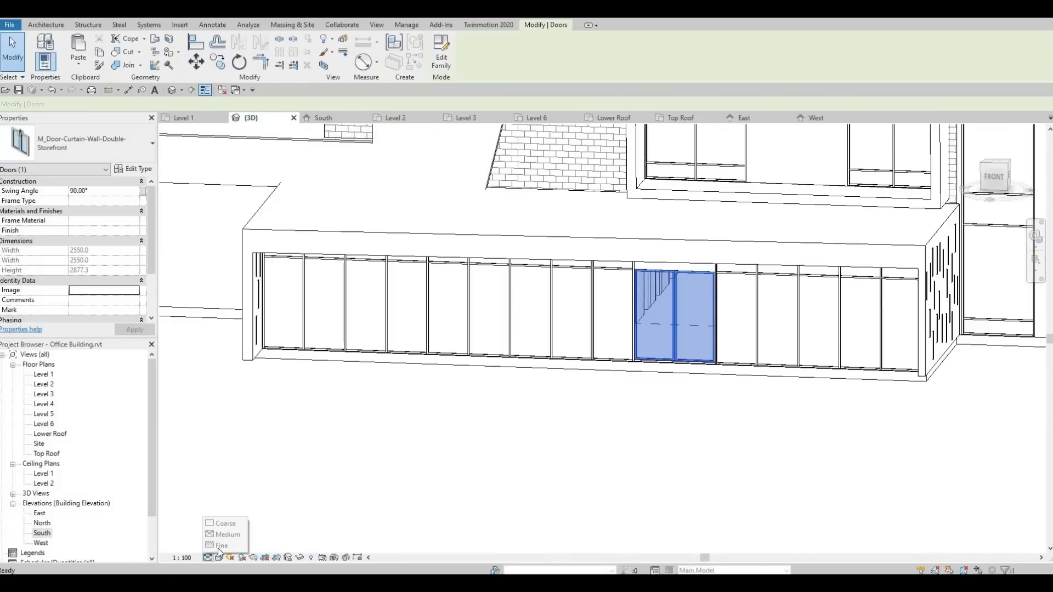
click(555, 416)
scroll(680, 349, up, 4)
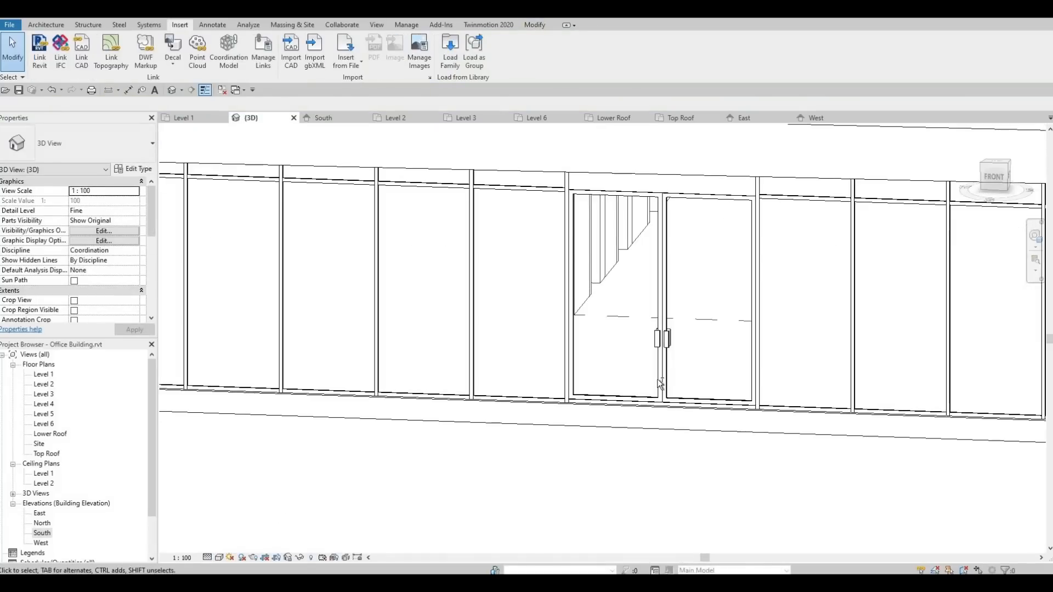
shift+middle_drag(684, 334, 719, 333)
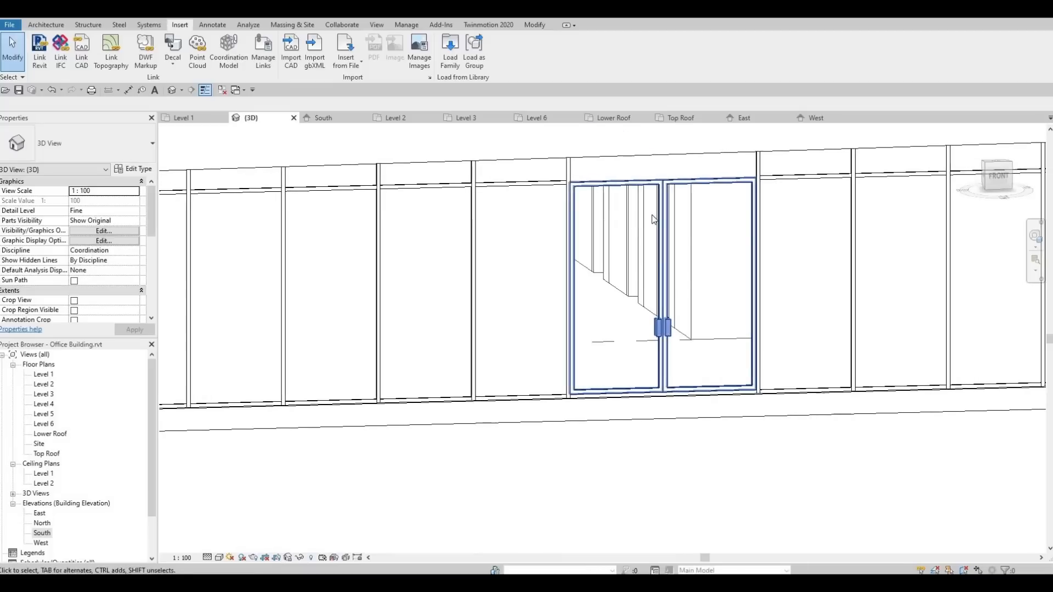
shift+middle_drag(636, 274, 692, 329)
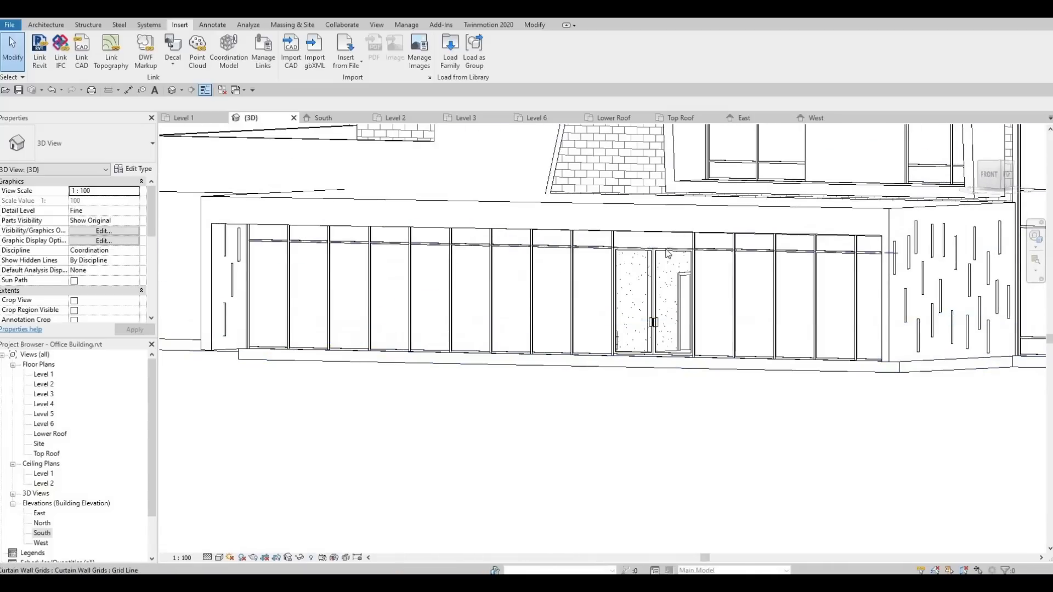
middle_drag(665, 236, 653, 205)
scroll(667, 208, up, 2)
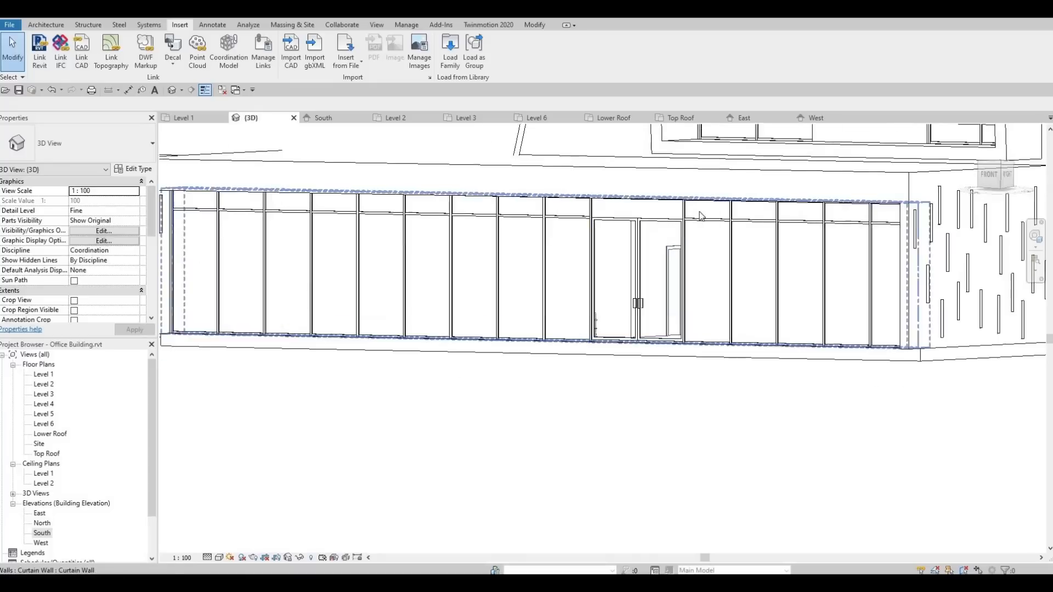
scroll(696, 272, down, 3)
shift+middle_drag(737, 337, 661, 413)
shift+middle_drag(675, 422, 940, 418)
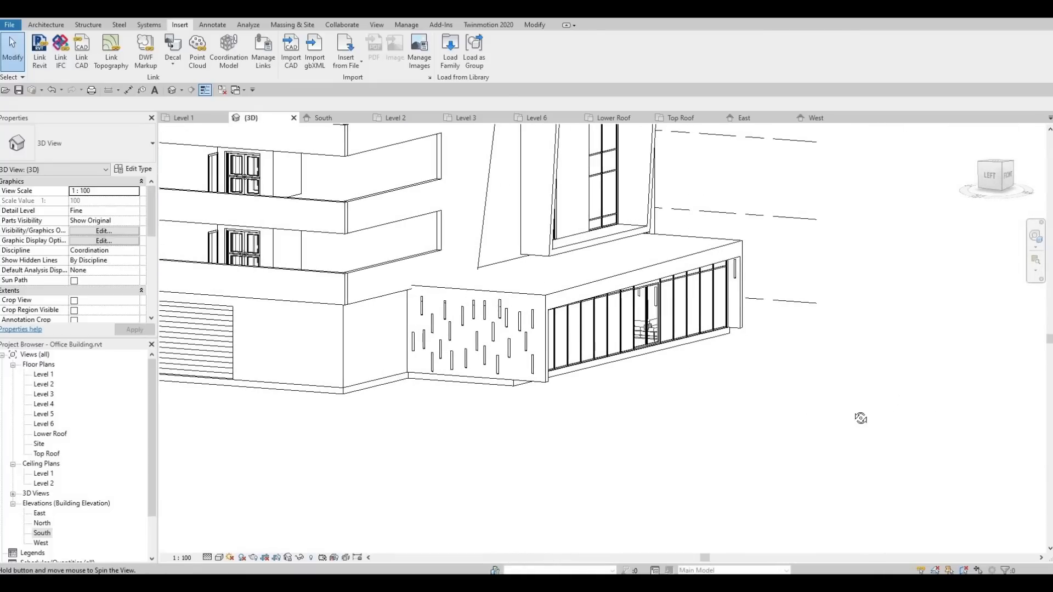
shift+middle_drag(861, 418, 659, 417)
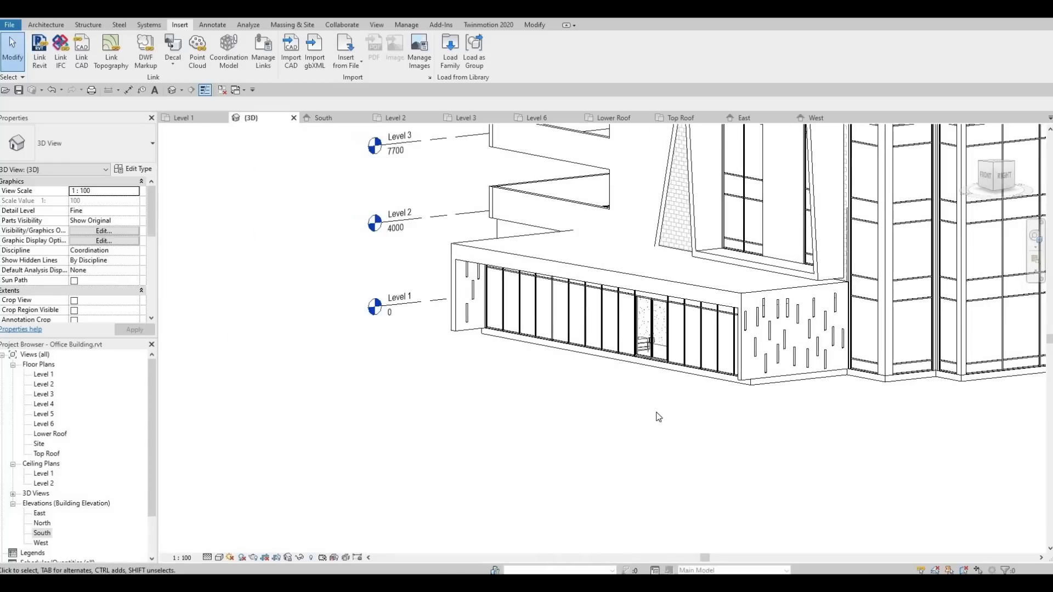
Start an in-place component in the Generic Models category, keeping the suggested name.
scroll(658, 417, down, 5)
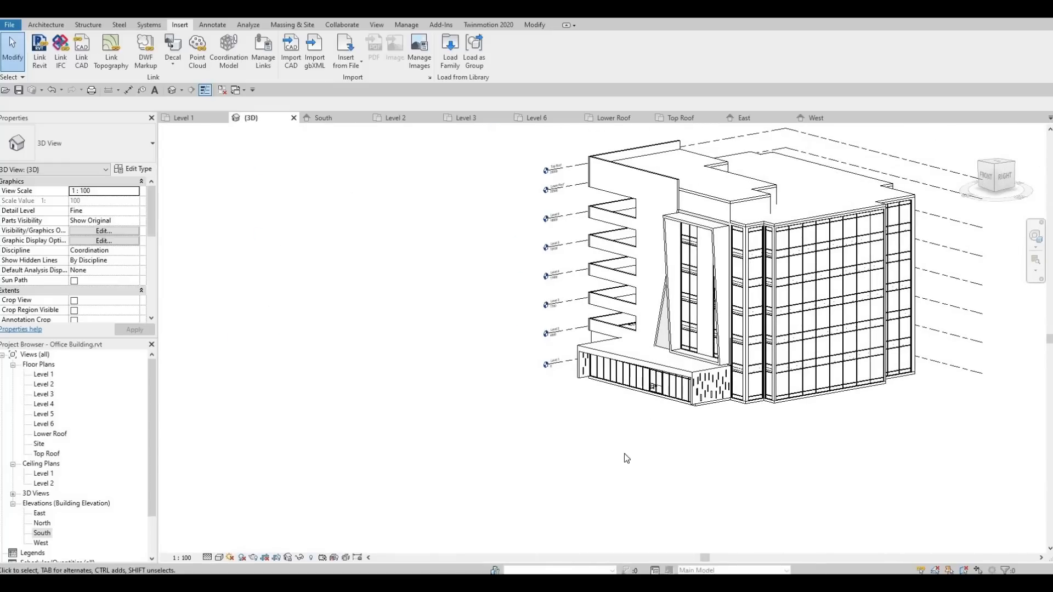
scroll(716, 332, up, 2)
scroll(690, 210, up, 6)
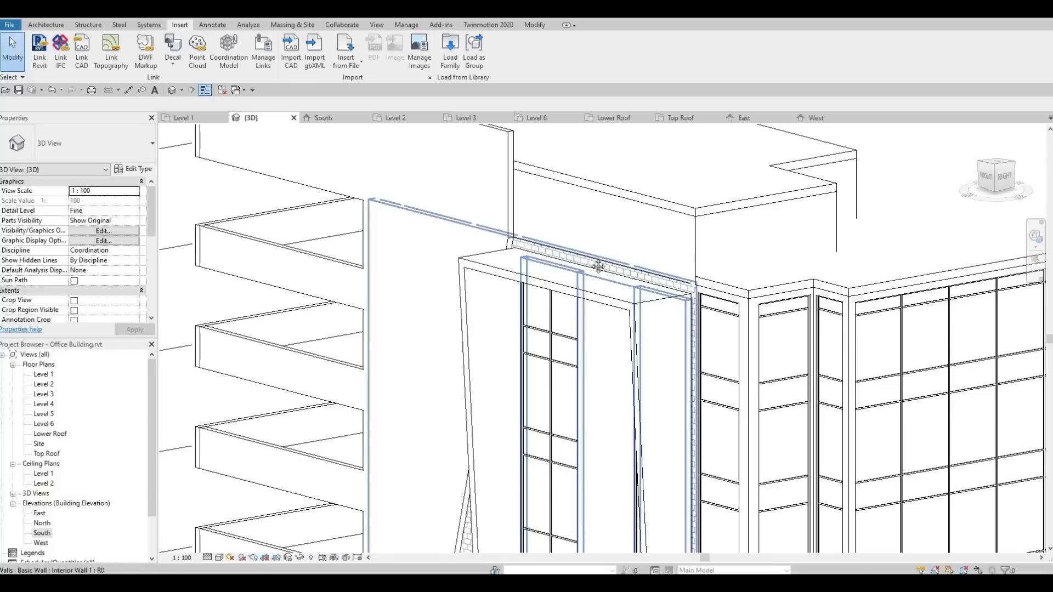
middle_drag(574, 231, 600, 249)
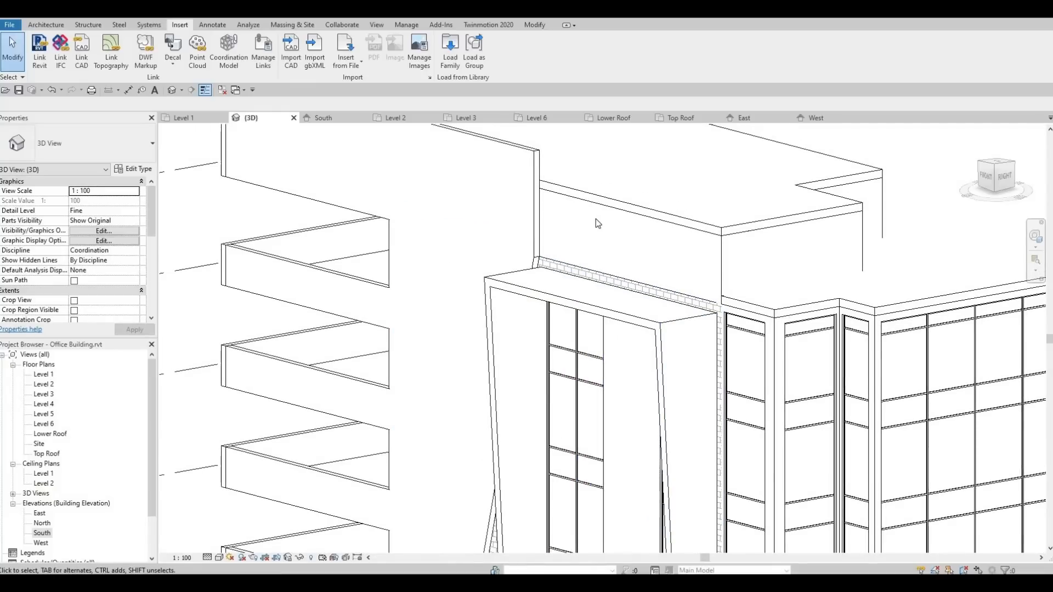
click(645, 266)
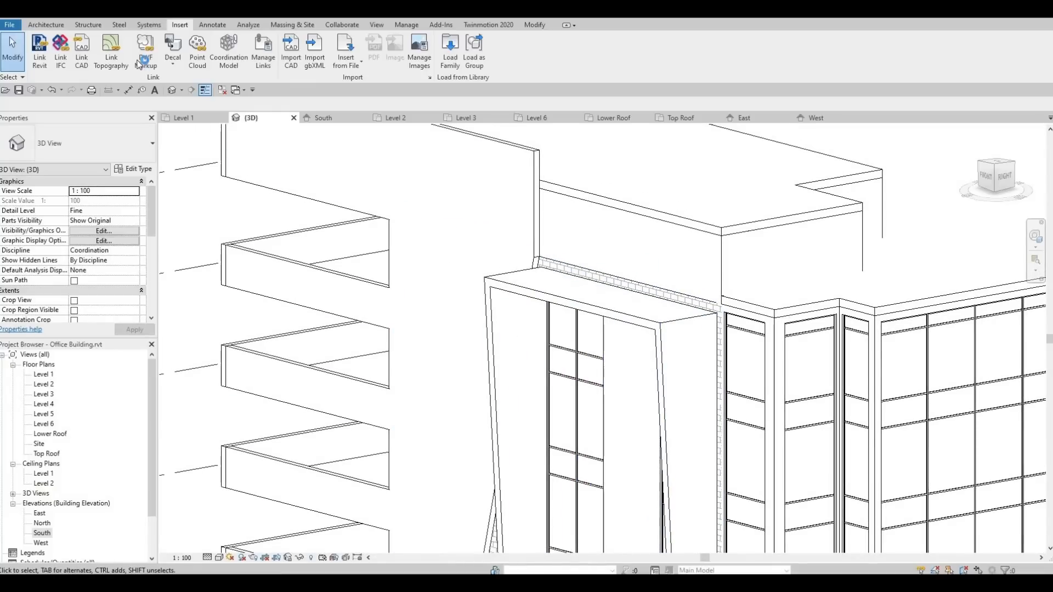
shift+middle_drag(802, 231, 230, 110)
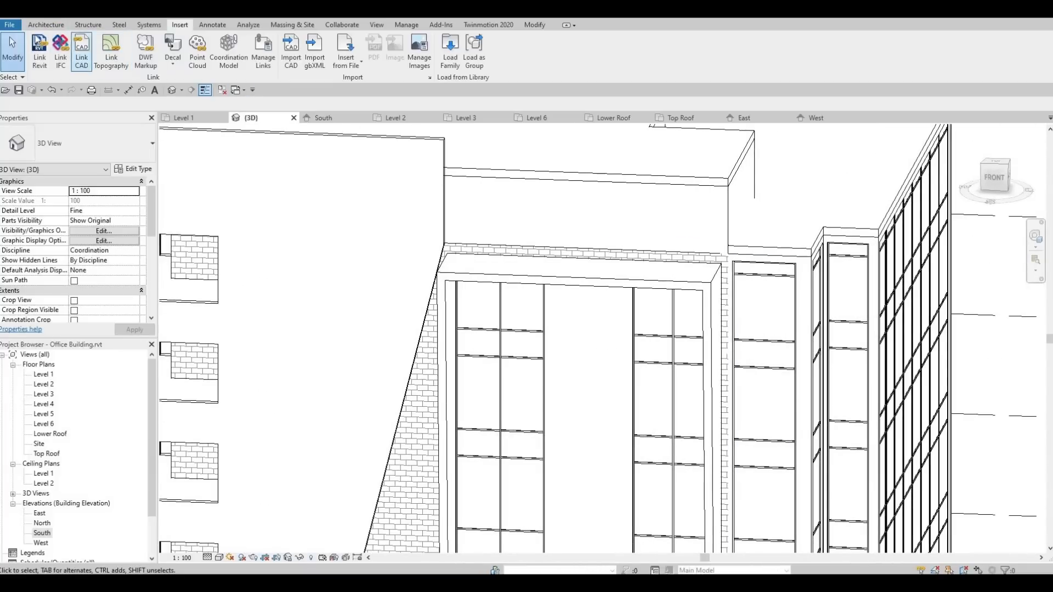
click(42, 26)
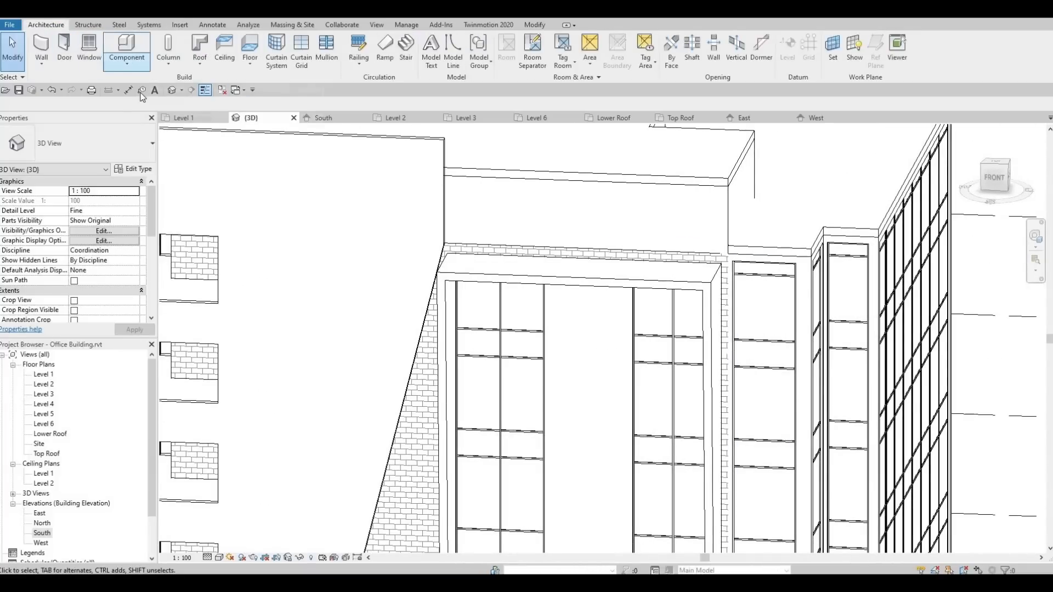
click(126, 63)
click(143, 108)
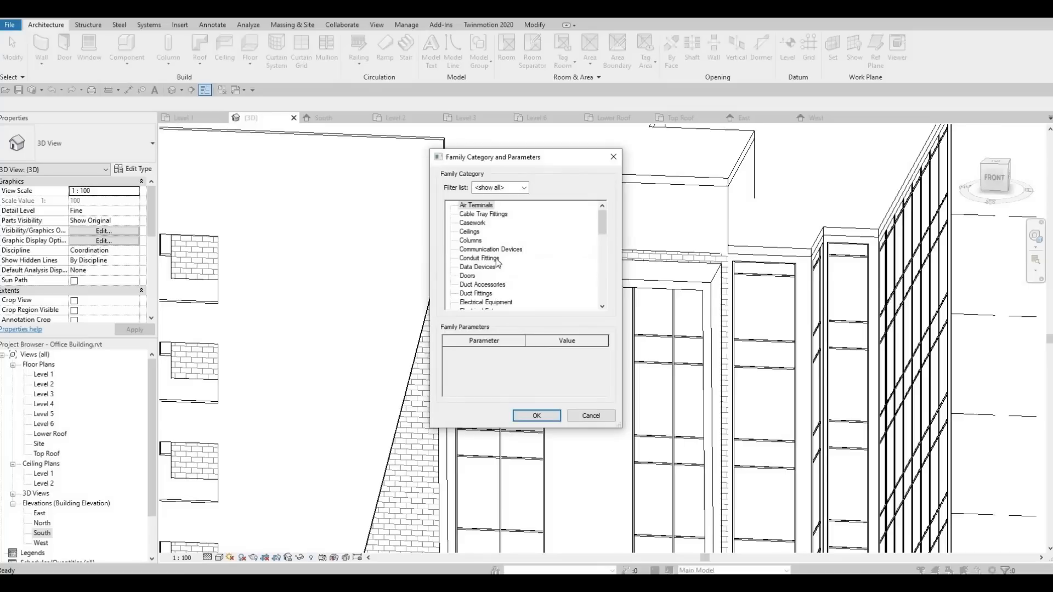
scroll(496, 255, down, 3)
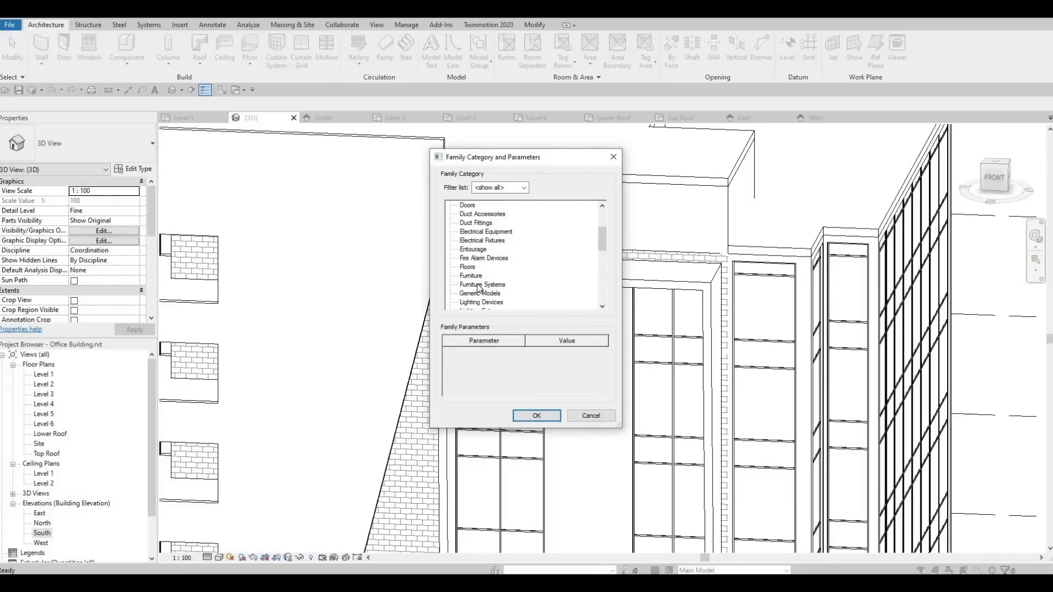
click(522, 415)
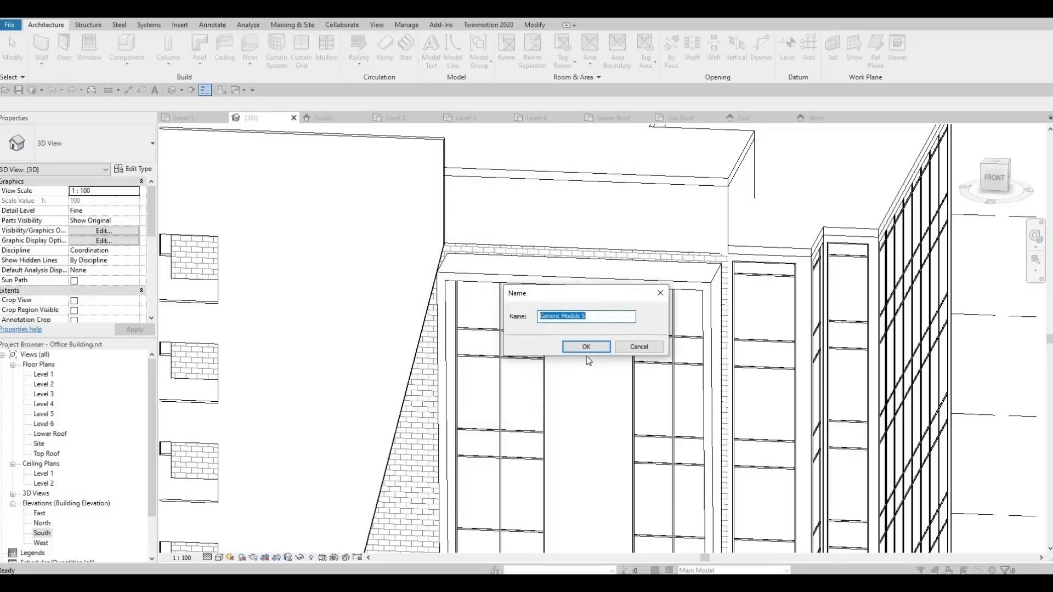
key(Return)
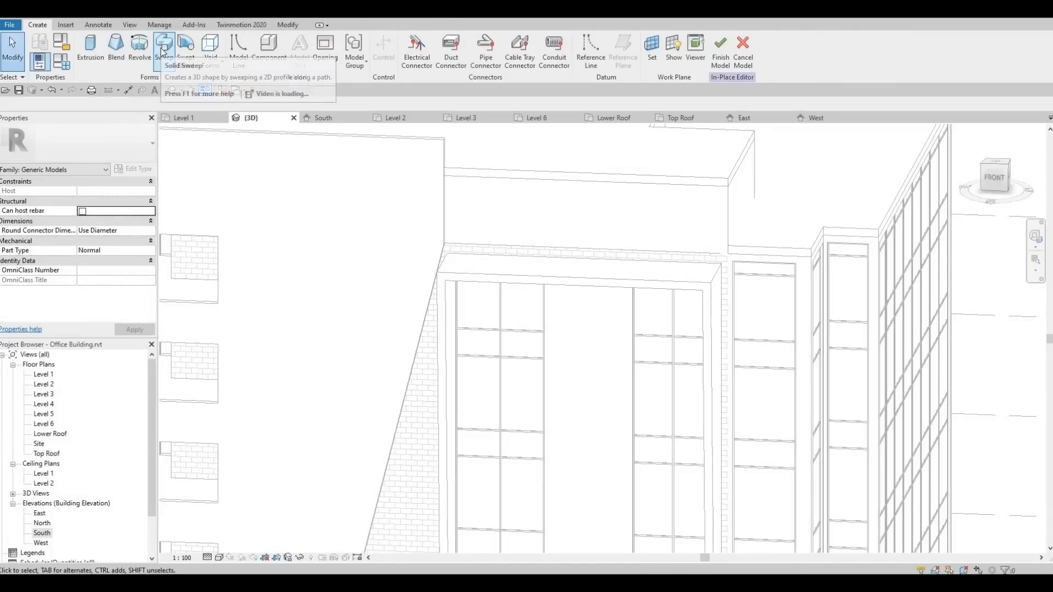
Create a solid sweep and pick the roof's front edge, adjoining side edge and return edge above the framed facade as its path.
click(158, 46)
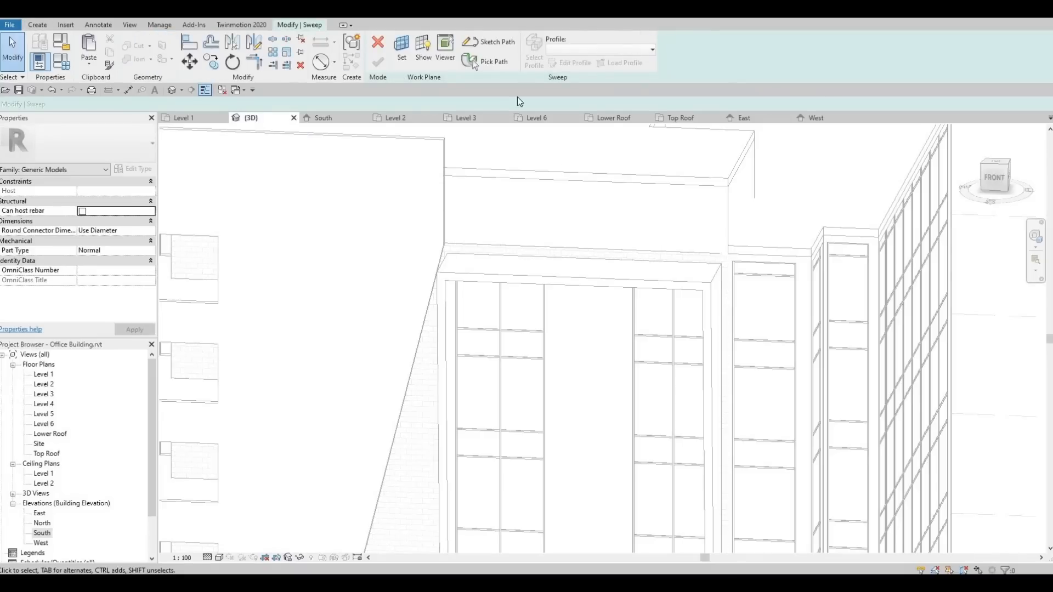
click(490, 62)
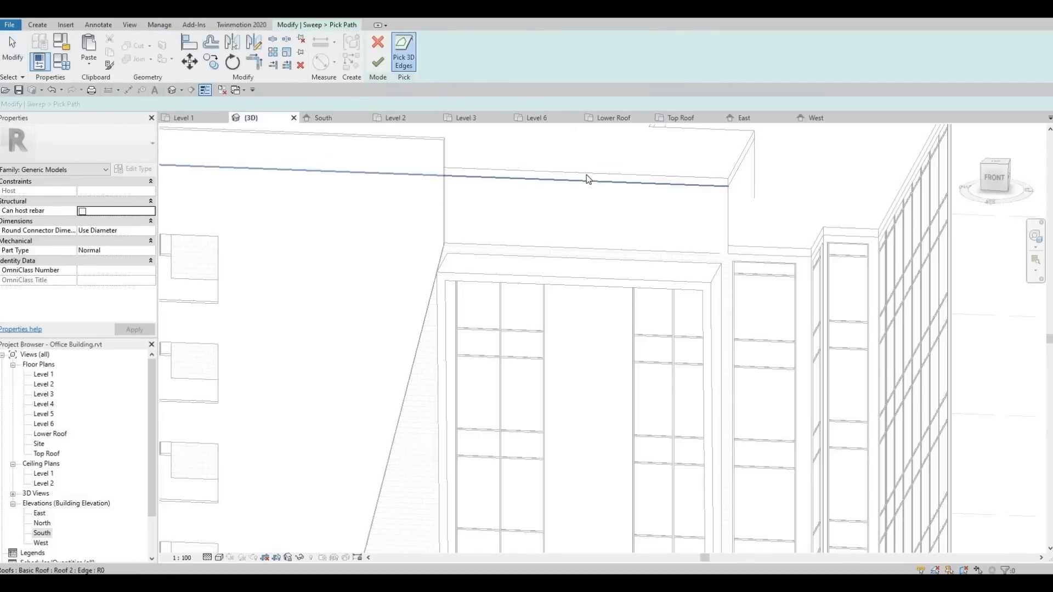
click(585, 176)
middle_drag(743, 152, 645, 274)
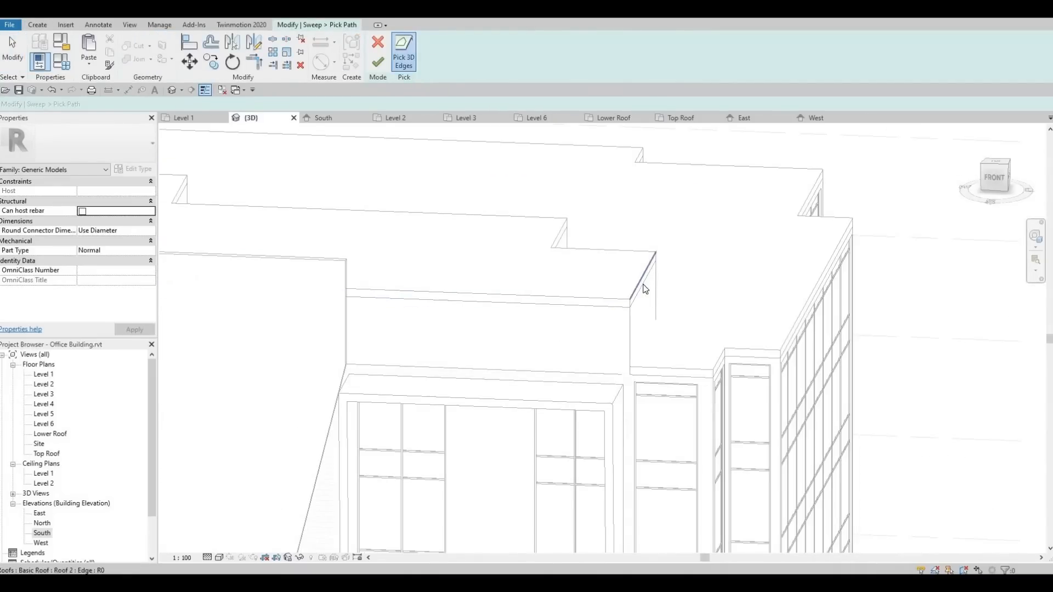
shift+middle_drag(585, 346, 615, 279)
click(594, 422)
click(579, 282)
middle_drag(250, 256, 460, 345)
key(Escape)
In the Level 5 plan, shorten the front sweep path line to about 20800 mm by moving its west end inward.
click(230, 272)
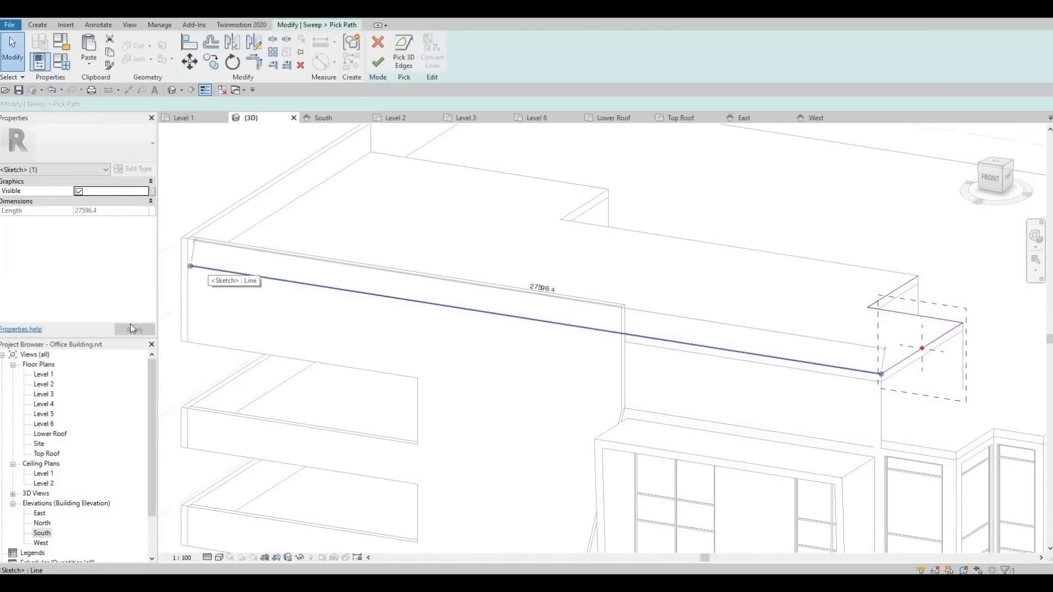
double_click(42, 414)
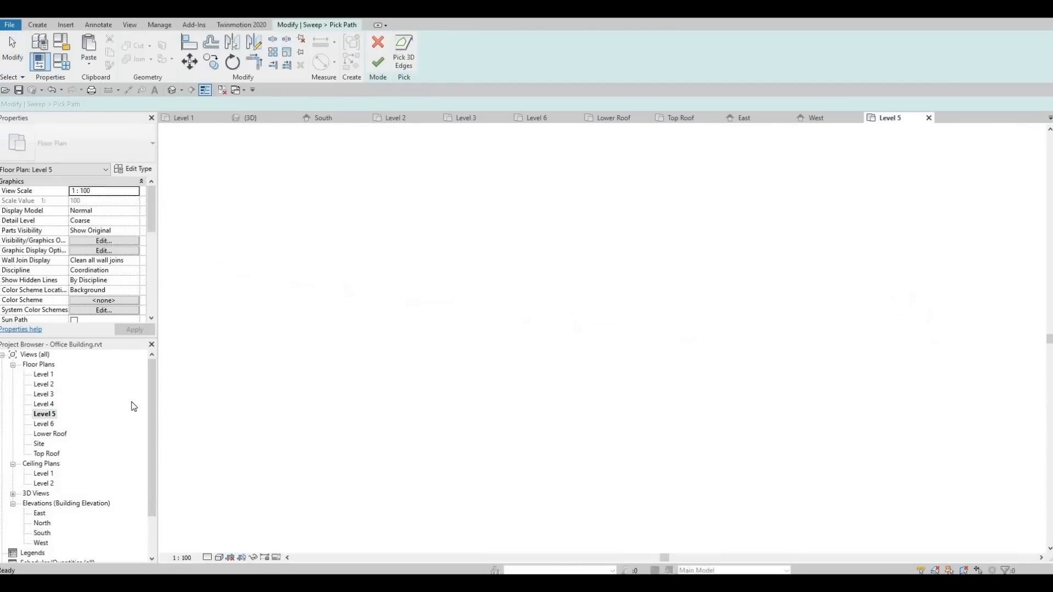
middle_drag(649, 513, 620, 325)
scroll(565, 314, up, 6)
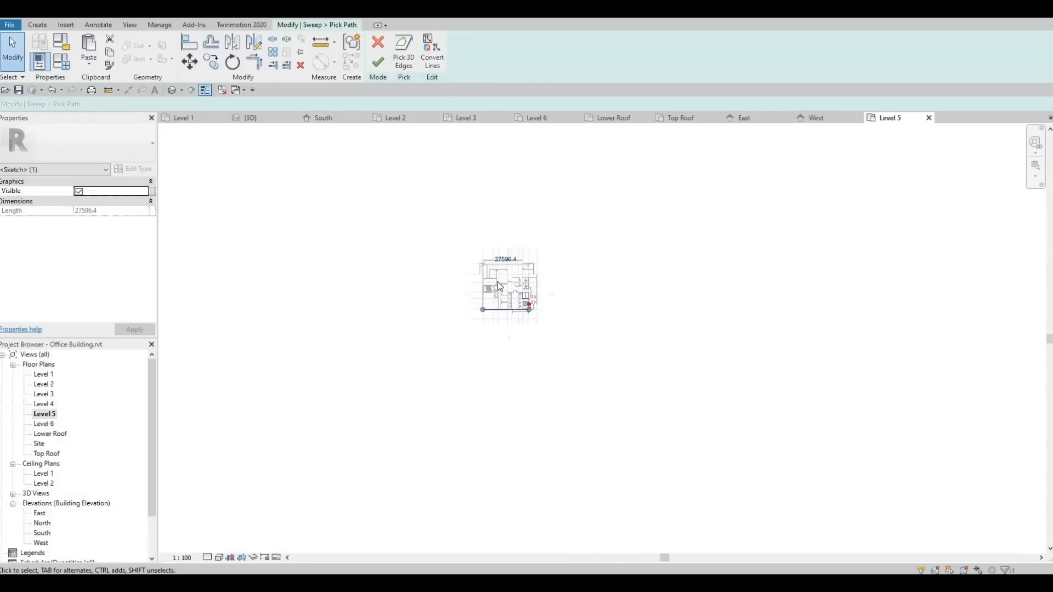
scroll(372, 252, up, 6)
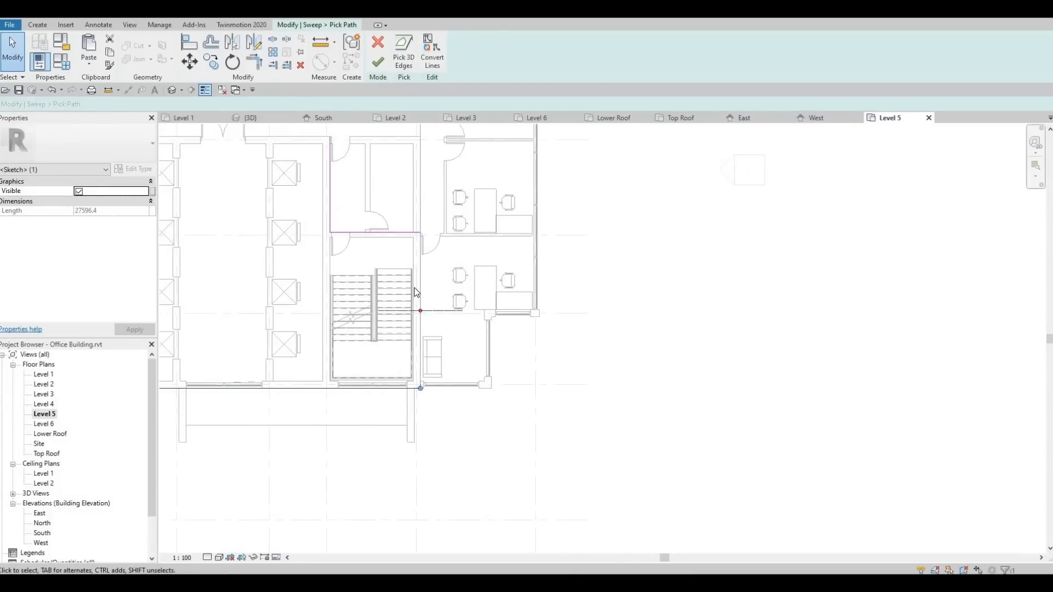
middle_drag(722, 418, 783, 386)
scroll(782, 386, down, 2)
middle_drag(406, 493, 856, 384)
middle_drag(175, 349, 458, 392)
middle_drag(406, 367, 742, 317)
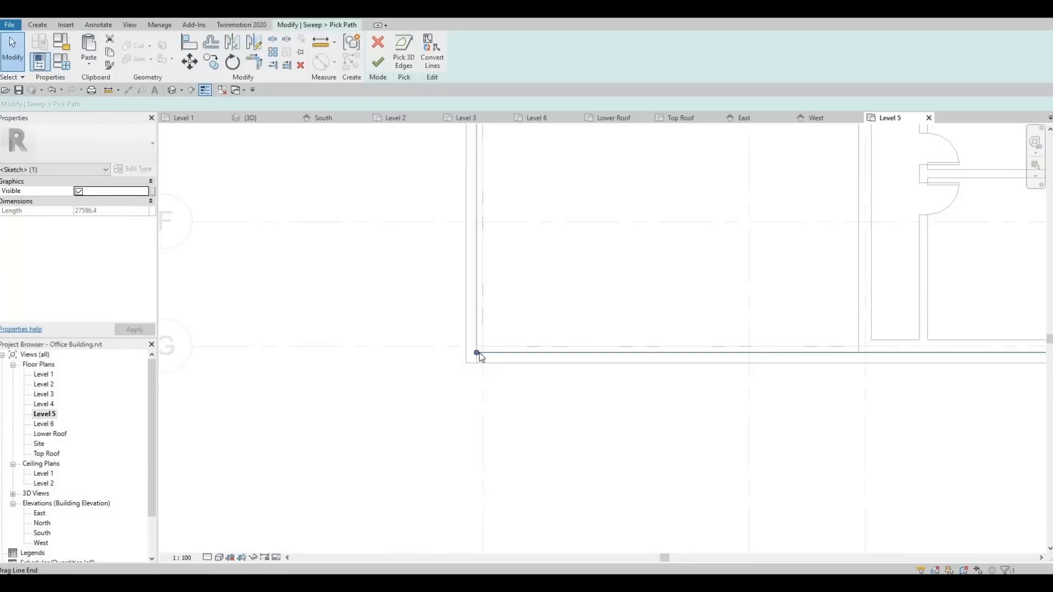
drag(482, 353, 762, 368)
Shorten the front sweep path line further to about 11800 mm, moving its west end along the facade wall.
mouse_move(765, 373)
middle_down()
mouse_move(510, 383)
mouse_move(150, 299)
middle_up()
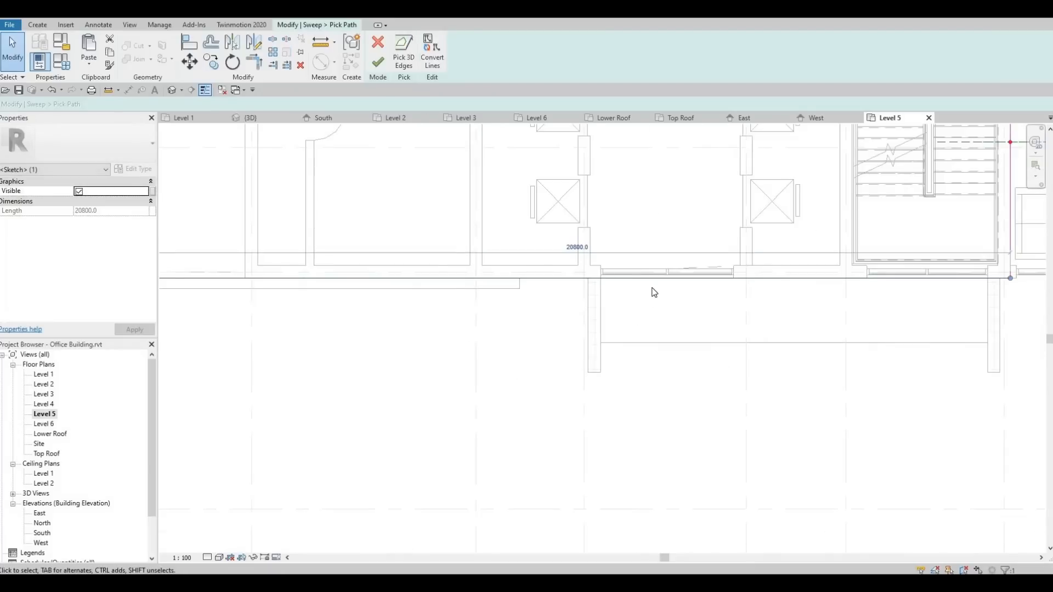
middle_drag(315, 262, 523, 251)
drag(354, 267, 725, 271)
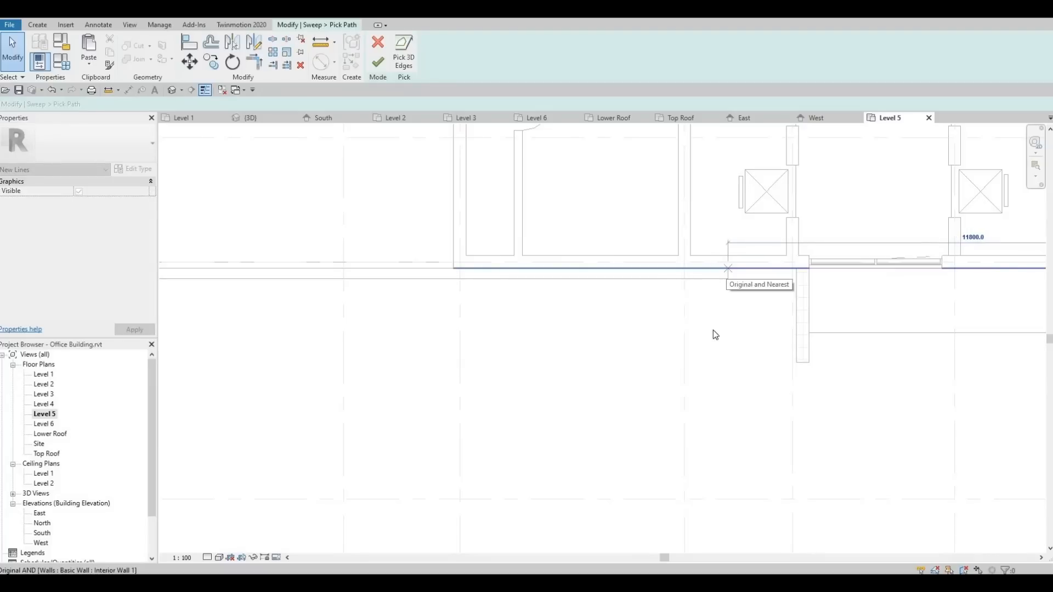
key(Escape)
scroll(728, 275, up, 4)
middle_drag(576, 288, 348, 245)
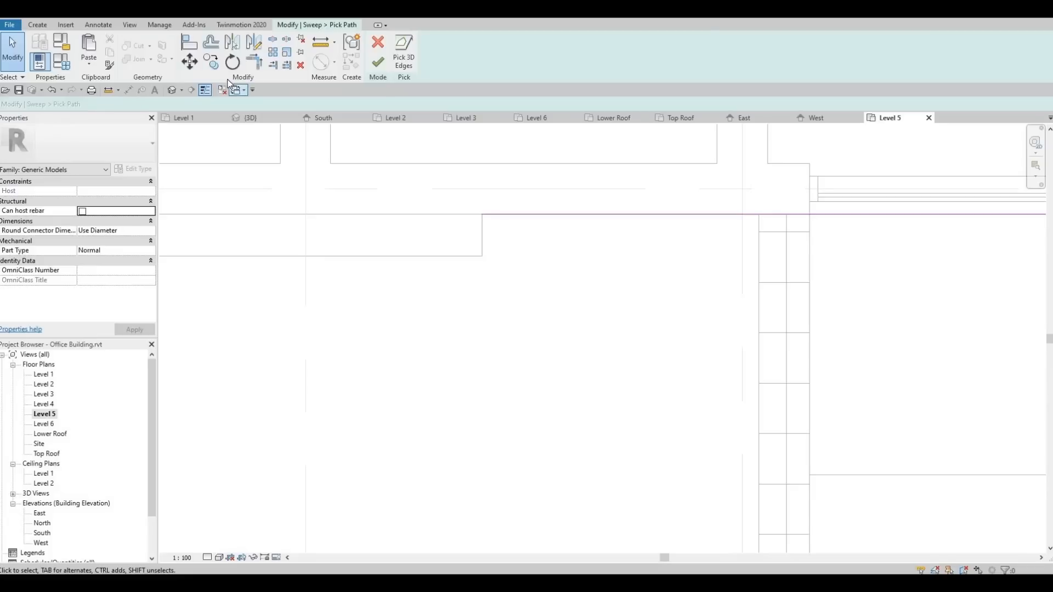
In the Lower Roof plan, move the west end of the front path line to align with the end of the outer facade wall.
click(172, 90)
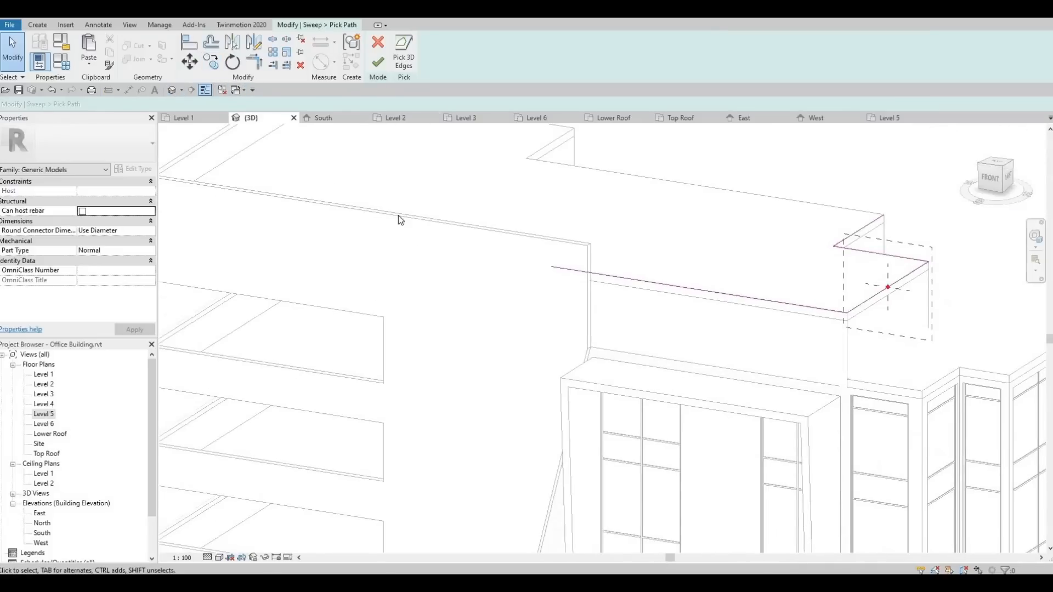
shift+middle_drag(399, 220, 181, 413)
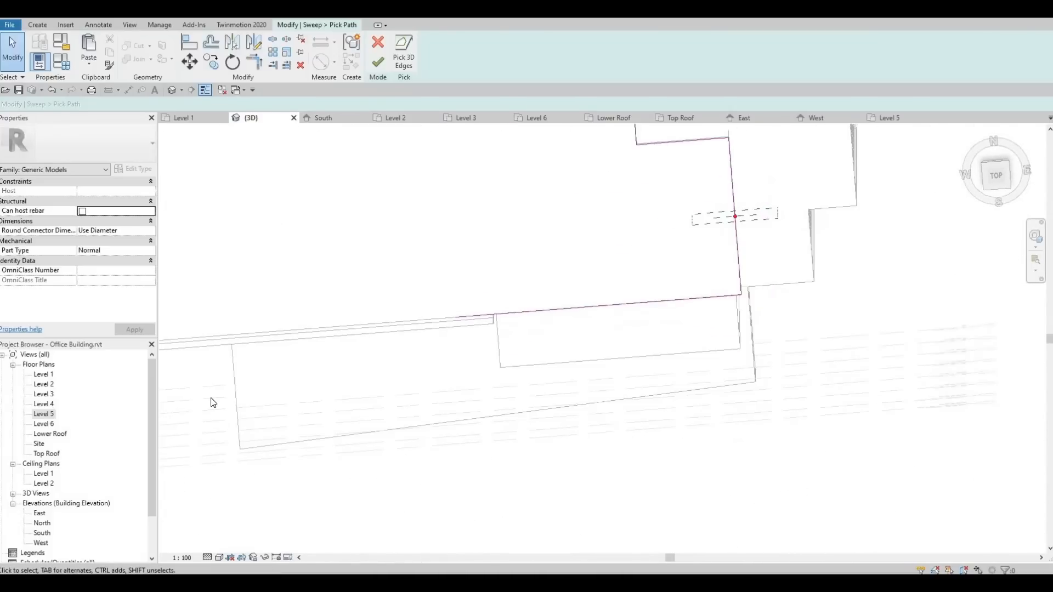
double_click(51, 434)
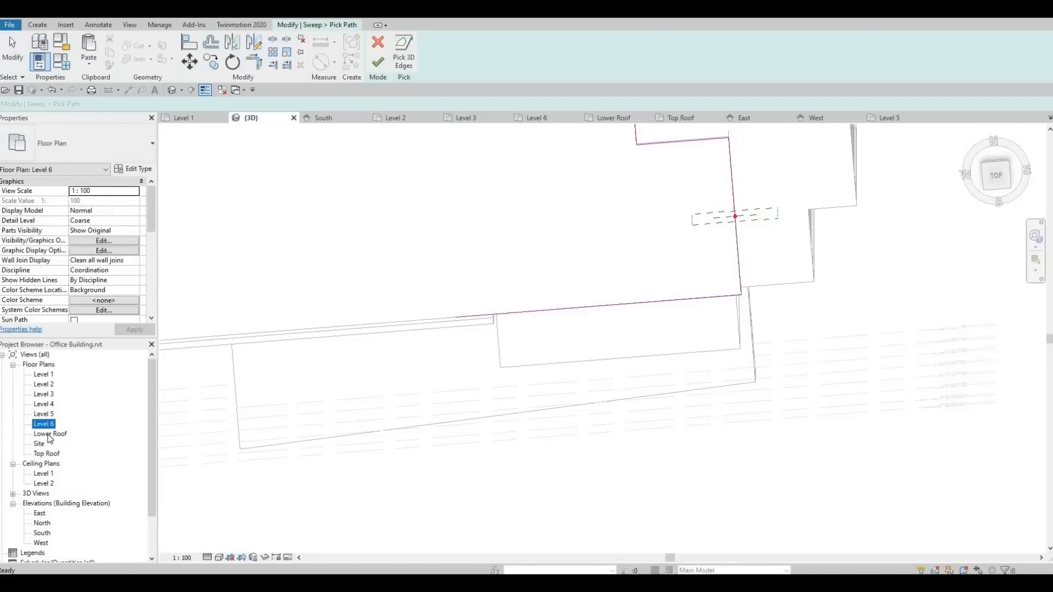
middle_drag(708, 472, 553, 311)
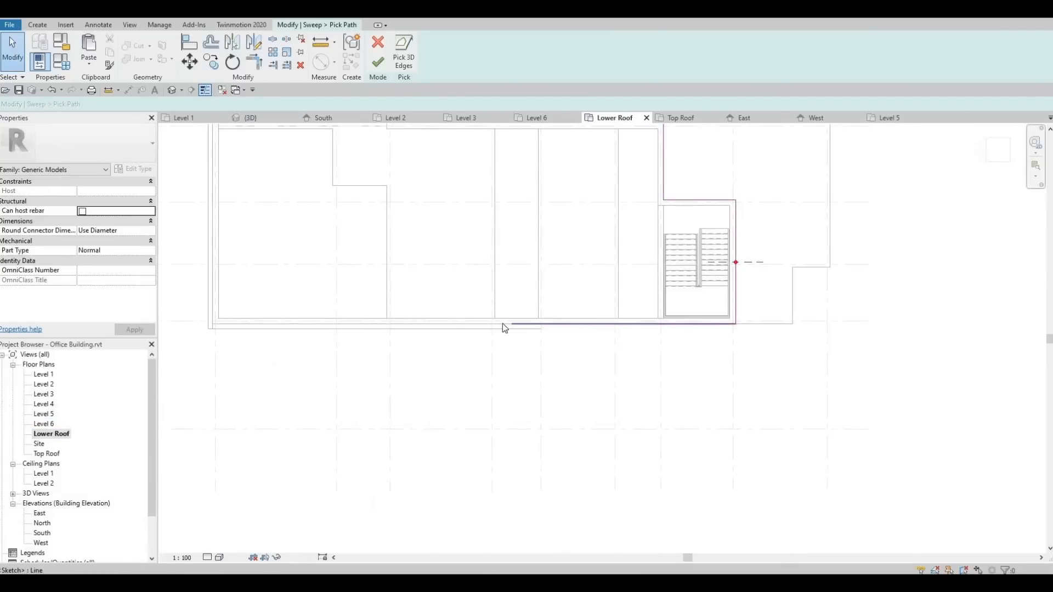
scroll(503, 323, up, 4)
click(440, 344)
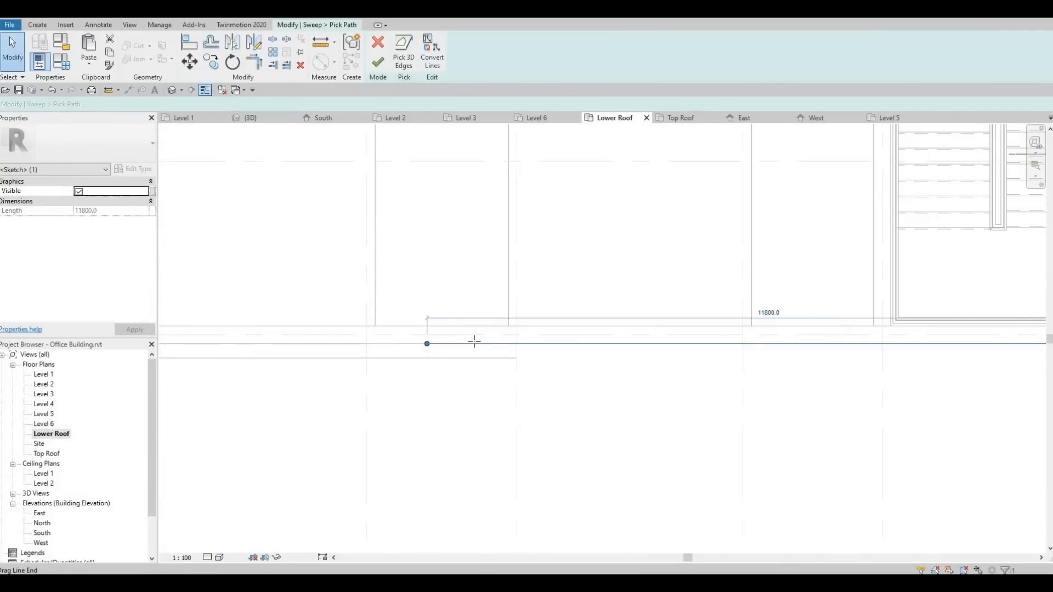
drag(515, 344, 517, 343)
click(646, 381)
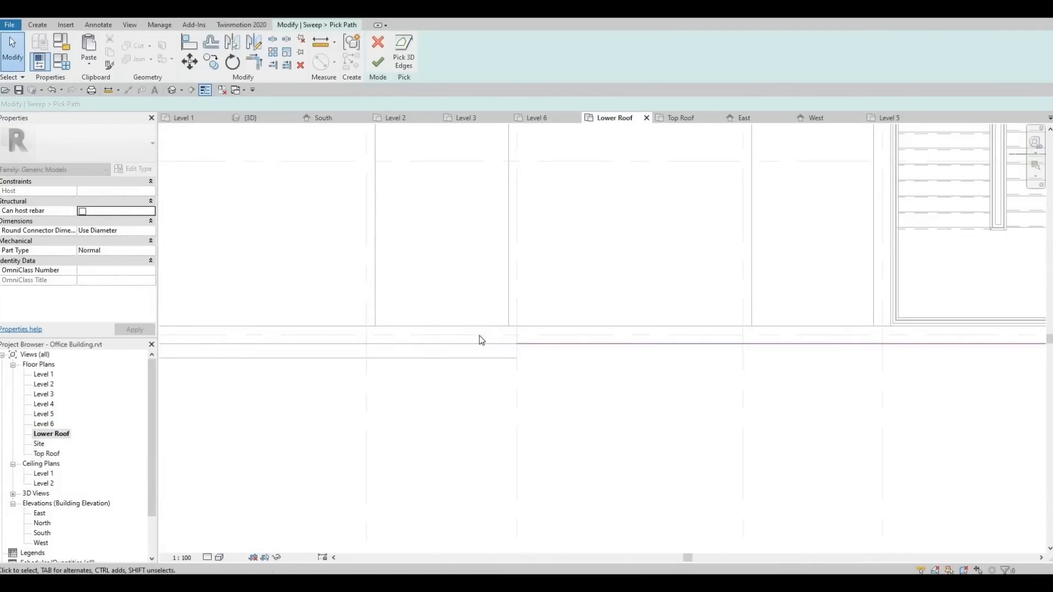
Check the trimmed path around the roof corner in the 3D view and finish the sweep path.
scroll(480, 338, down, 2)
middle_drag(845, 399, 647, 371)
middle_drag(665, 321, 642, 394)
scroll(663, 322, down, 1)
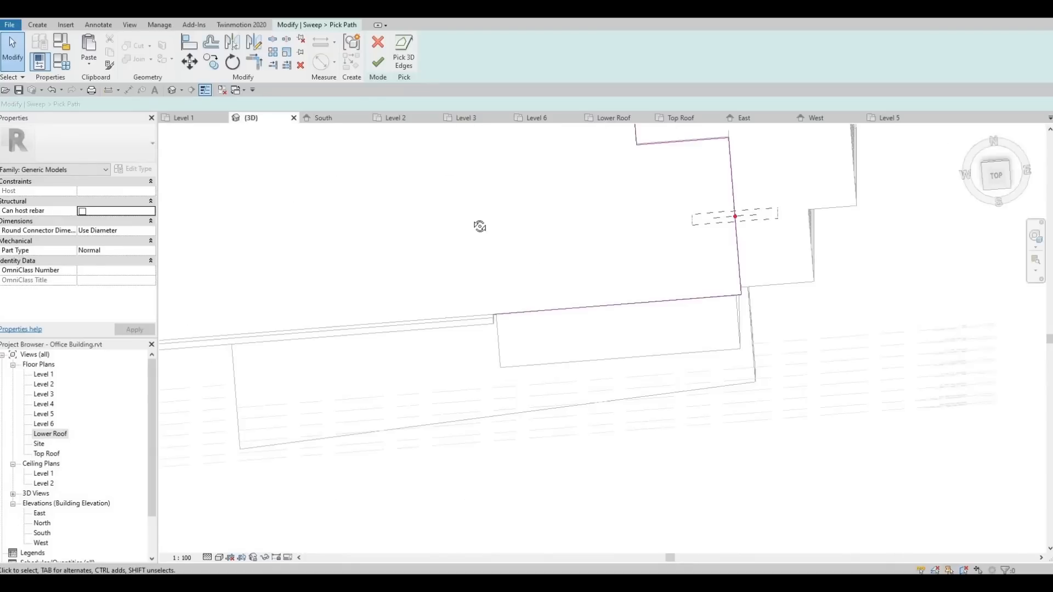
shift+middle_drag(479, 225, 465, 156)
shift+middle_drag(574, 291, 548, 231)
middle_drag(822, 204, 534, 329)
shift+middle_drag(553, 203, 510, 277)
scroll(460, 225, up, 3)
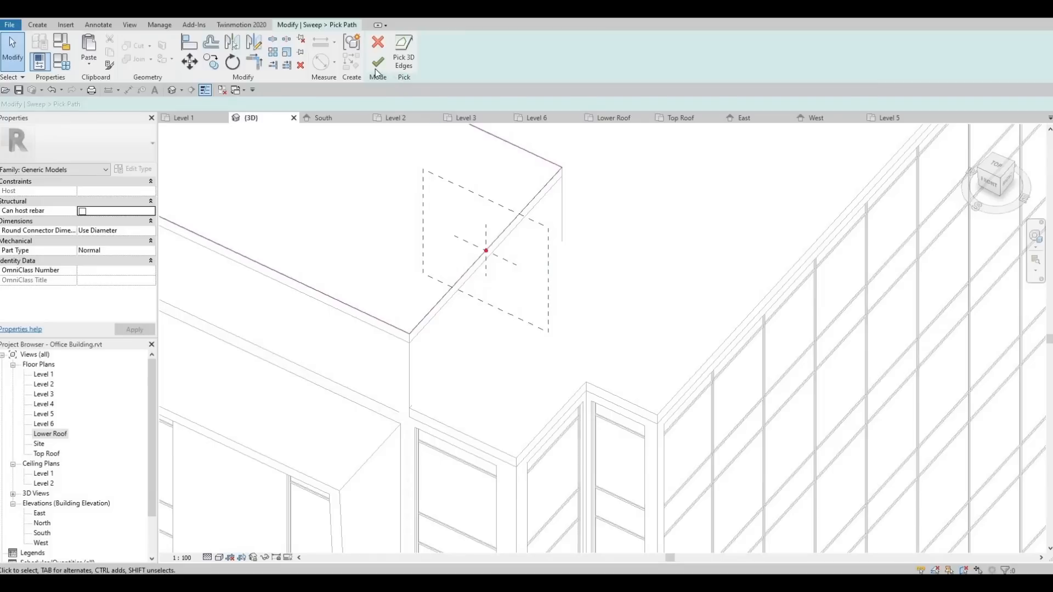
click(377, 66)
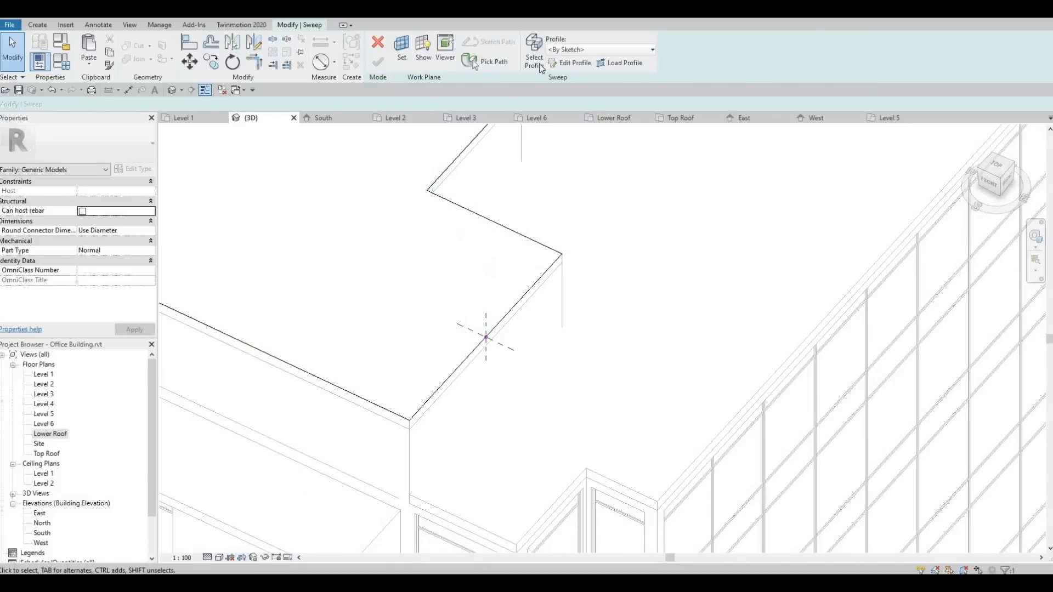
Sketch a narrow rectangular sweep profile from the path point down about 2800 mm to the top of the lower facade.
click(540, 68)
click(571, 62)
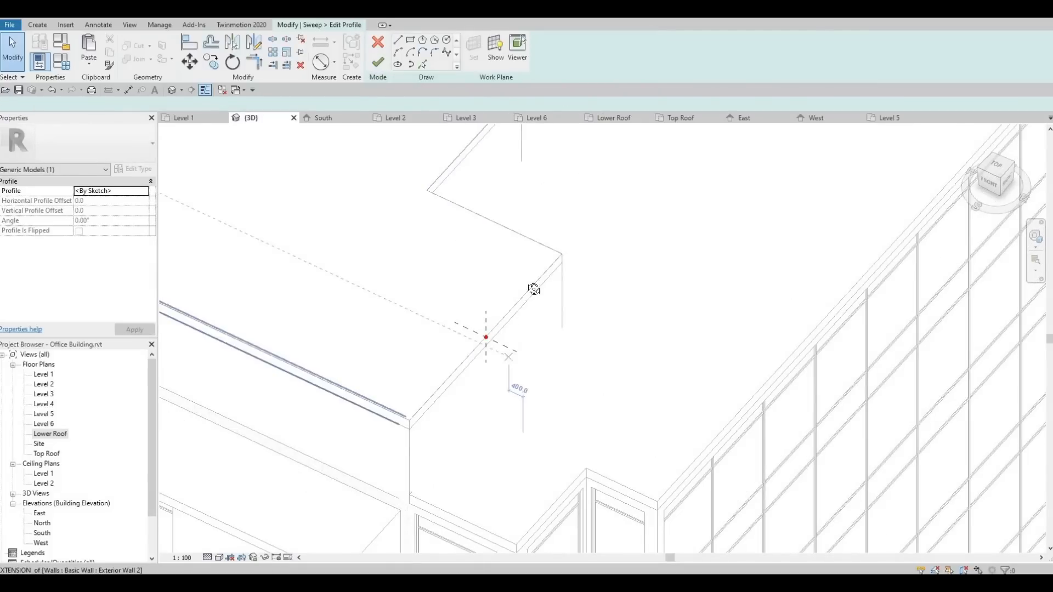
shift+middle_drag(534, 289, 499, 164)
key(l)
key(i)
scroll(483, 209, up, 2)
middle_drag(465, 201, 474, 342)
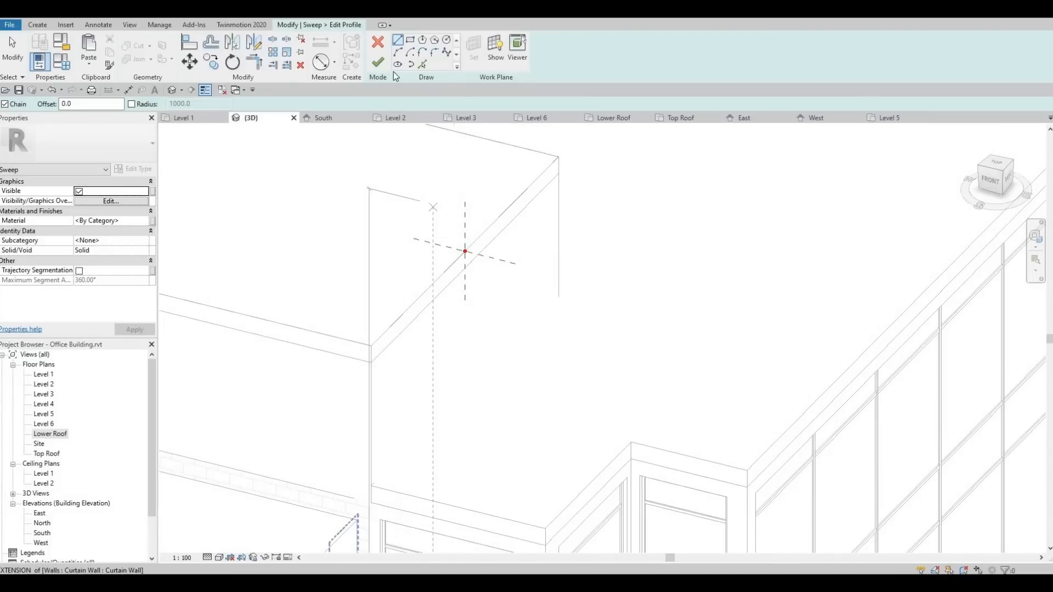
click(410, 41)
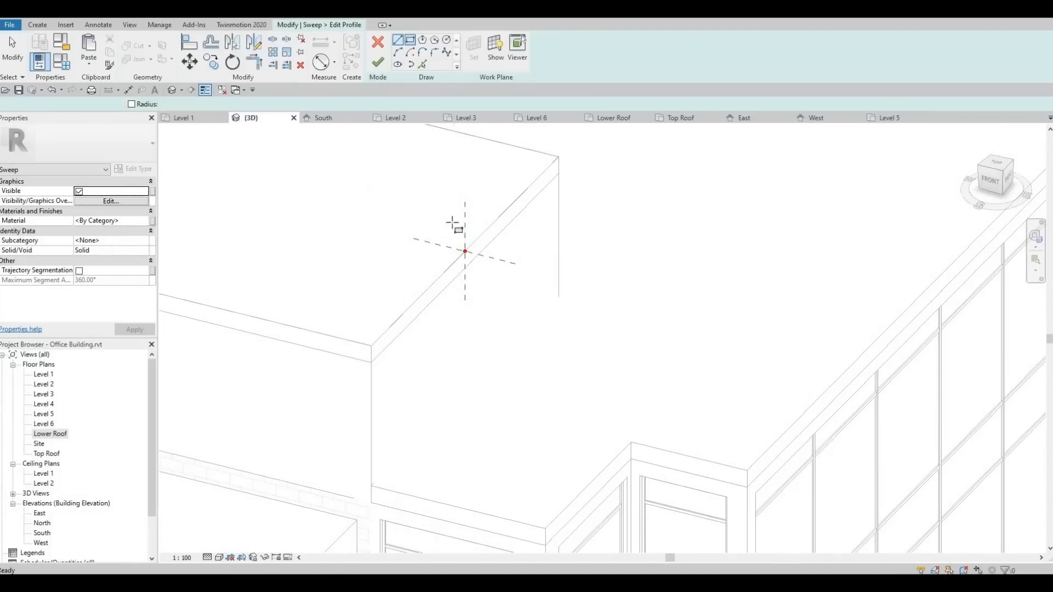
click(465, 251)
middle_drag(462, 321, 446, 254)
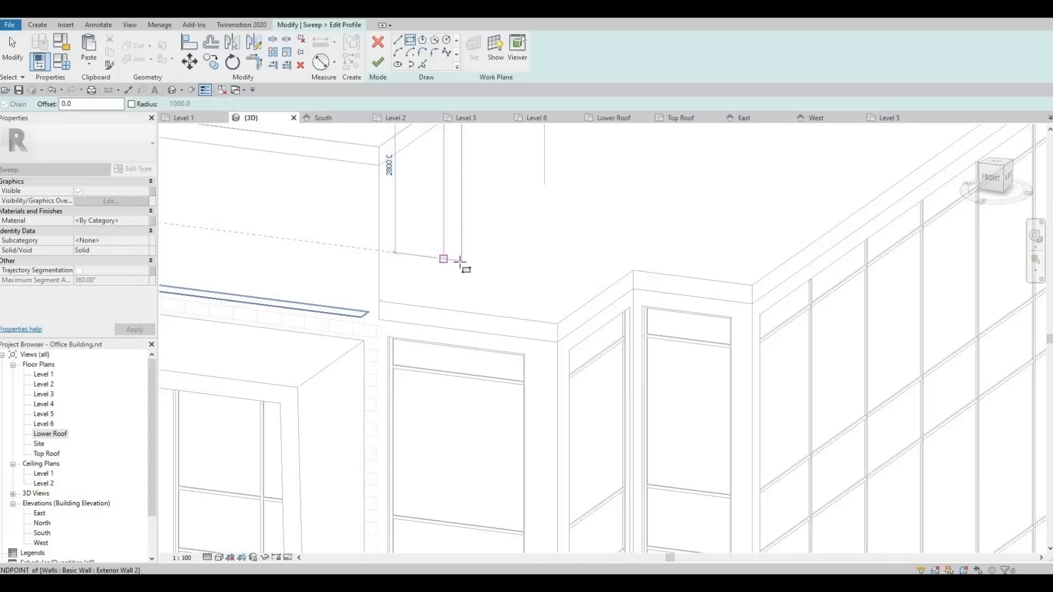
click(460, 262)
middle_drag(497, 198, 472, 223)
key(Escape)
key(Escape)
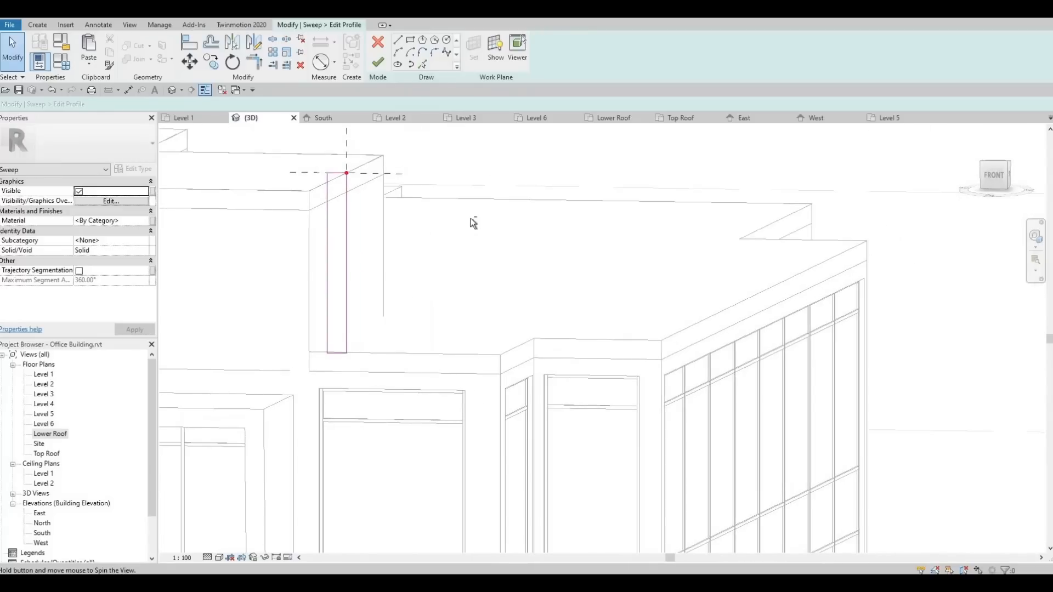
Delete the whole rectangular profile sketch chain lying on the inner side of the sweep path point.
click(347, 212)
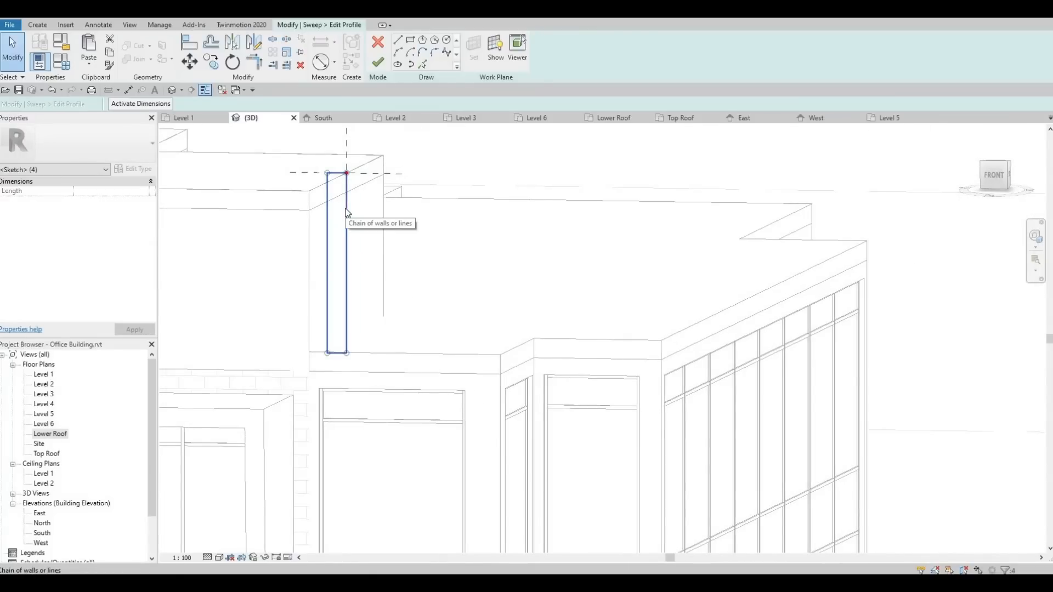
click(339, 209)
key(Tab)
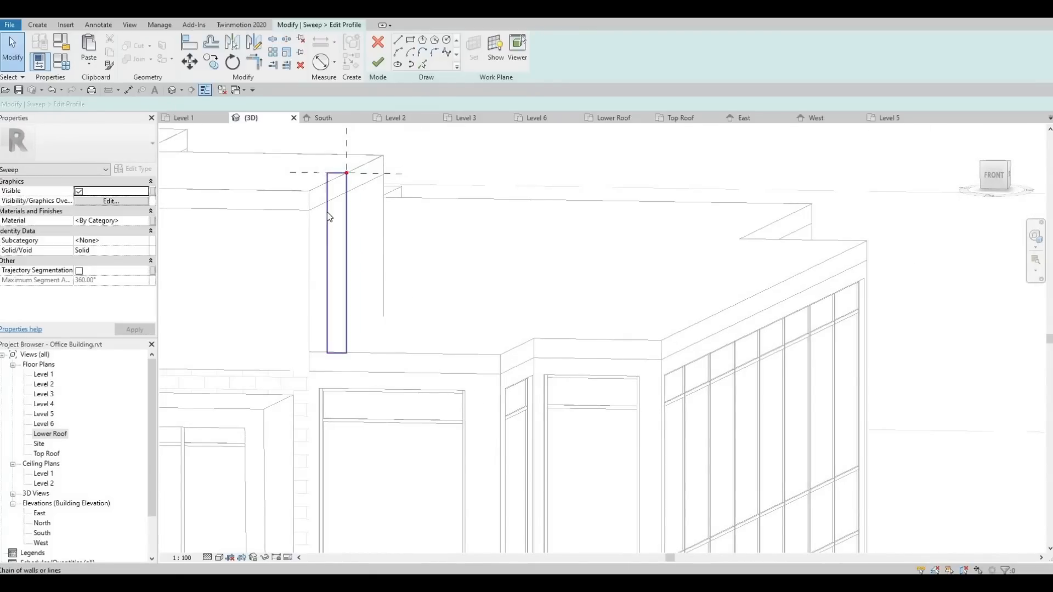
click(327, 212)
key(Delete)
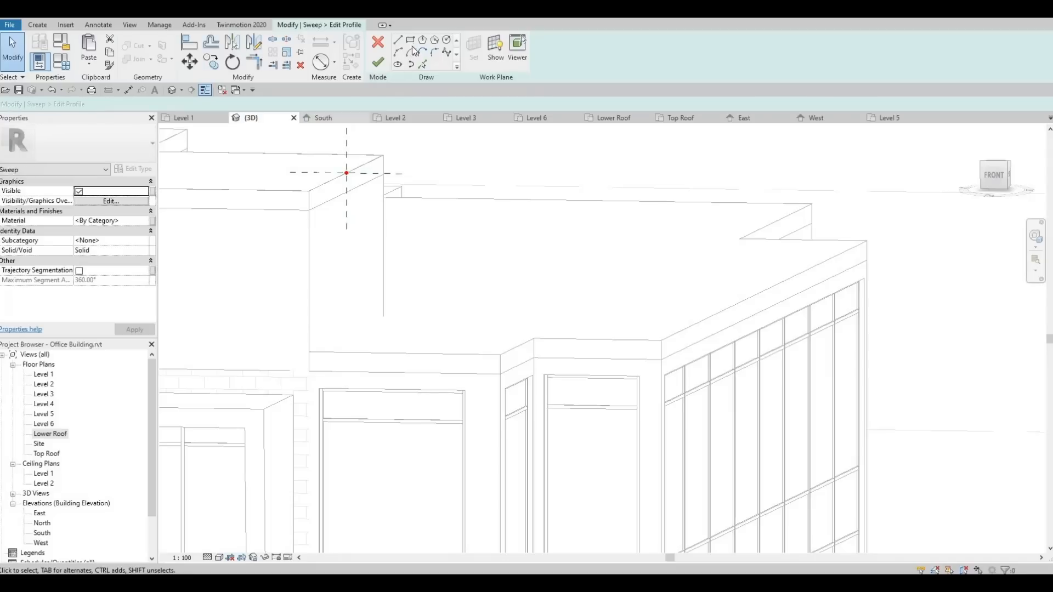
Sketch a rectangular profile on the outer side of the path point, about 530 mm wide and 2800 mm high, extending downward.
click(347, 173)
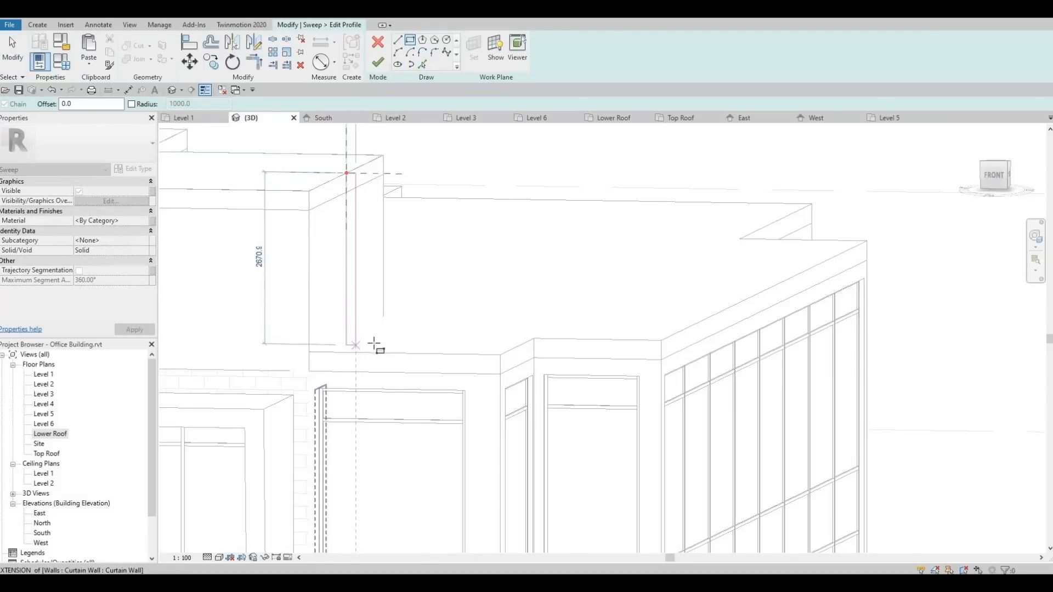
shift+middle_drag(377, 335, 404, 383)
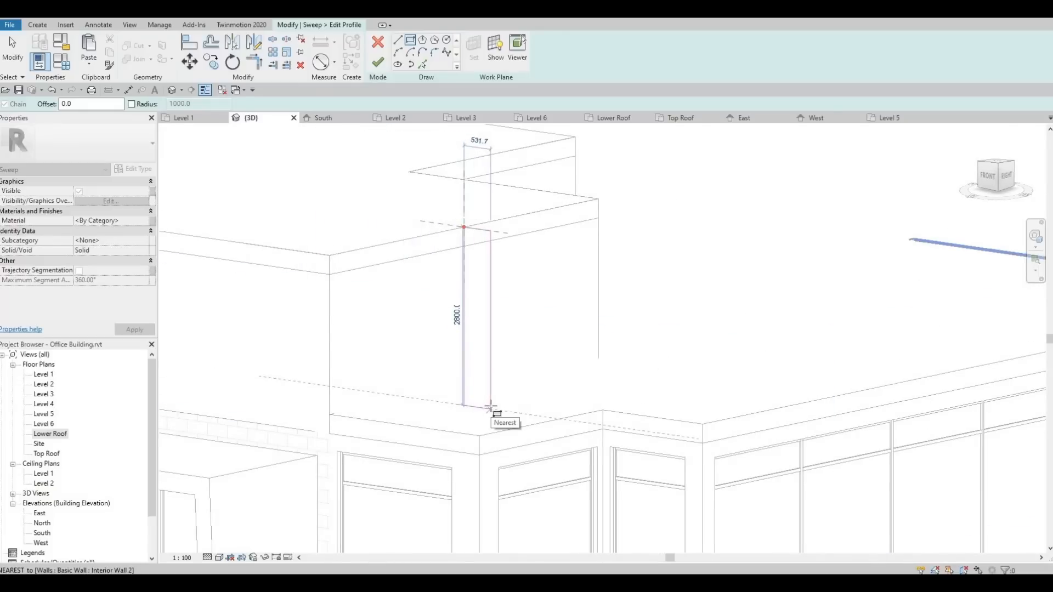
click(455, 432)
mouse_move(536, 395)
shift+middle_down()
mouse_move(565, 393)
mouse_move(435, 340)
mouse_move(459, 377)
mouse_move(442, 353)
mouse_move(417, 360)
shift+middle_up()
scroll(417, 361, down, 1)
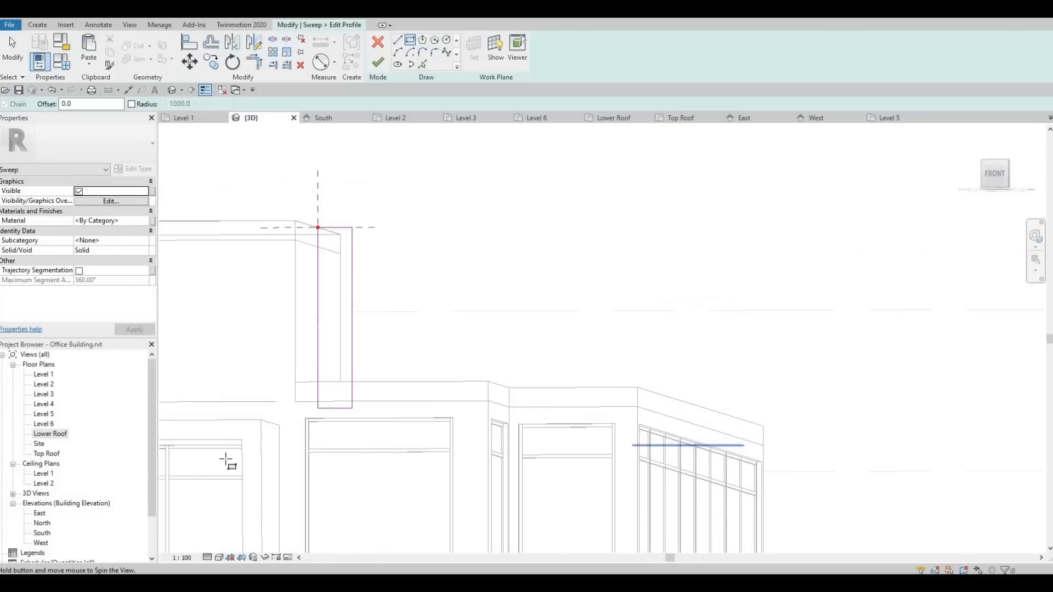
In the South elevation, align the profile's bottom edge with the top edge of the lower facade band.
double_click(42, 533)
scroll(487, 286, down, 3)
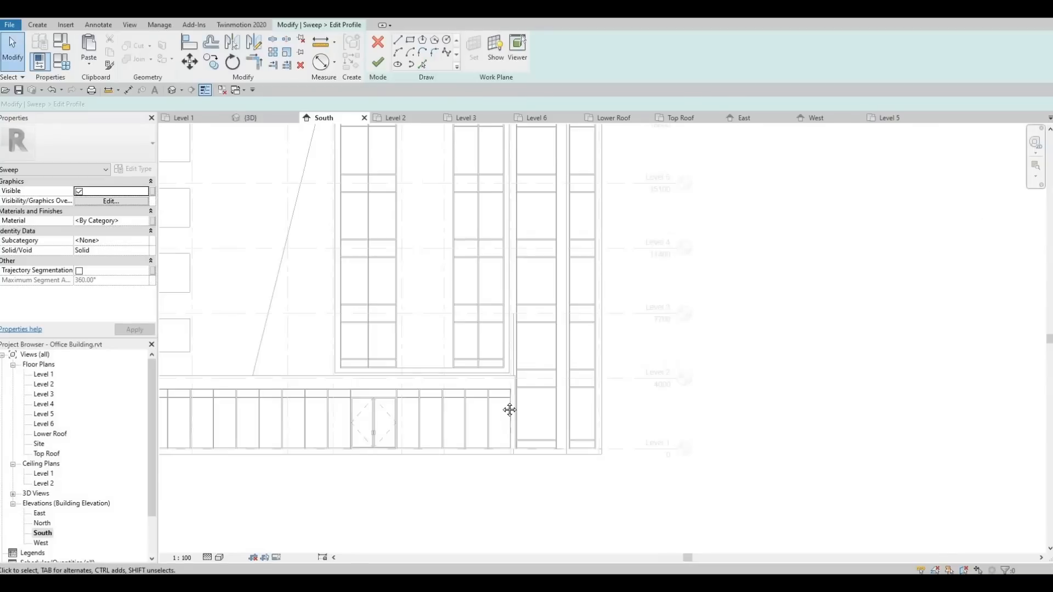
middle_drag(510, 410, 522, 551)
middle_drag(515, 268, 511, 326)
scroll(515, 324, down, 1)
scroll(526, 275, up, 5)
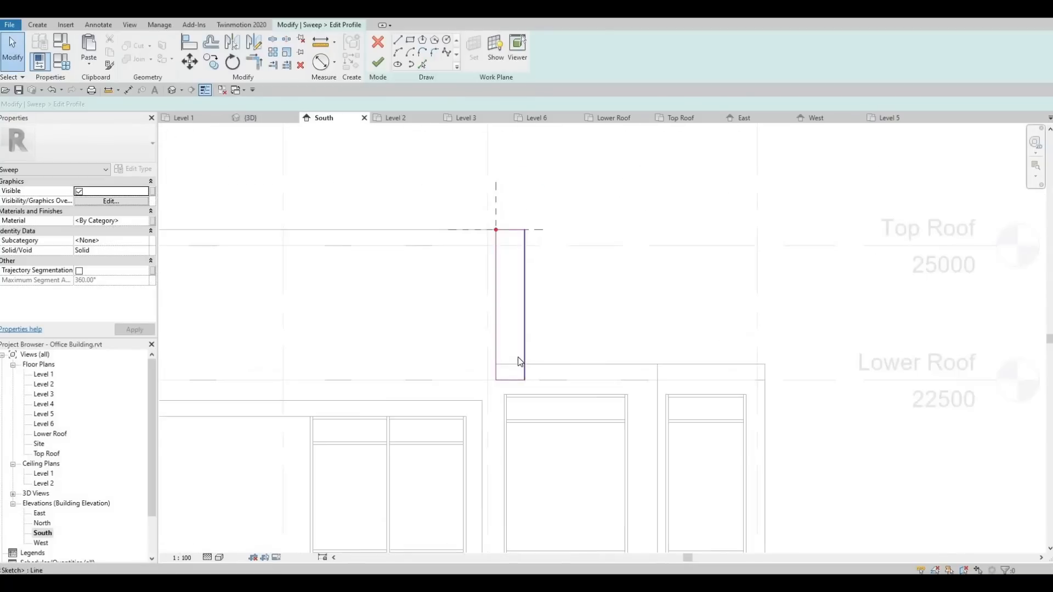
scroll(518, 358, up, 2)
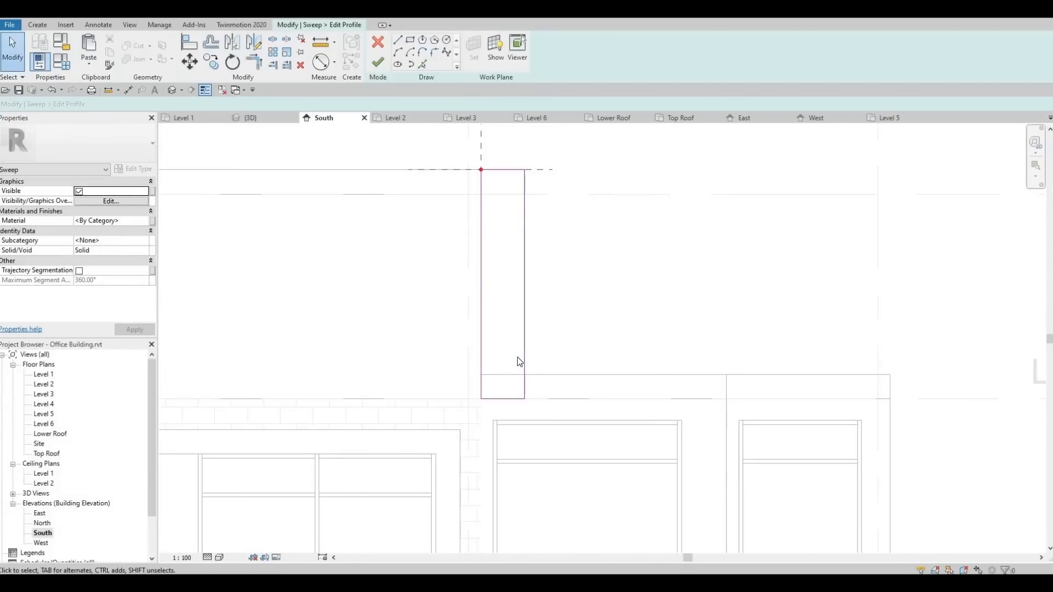
key(a)
key(l)
click(534, 376)
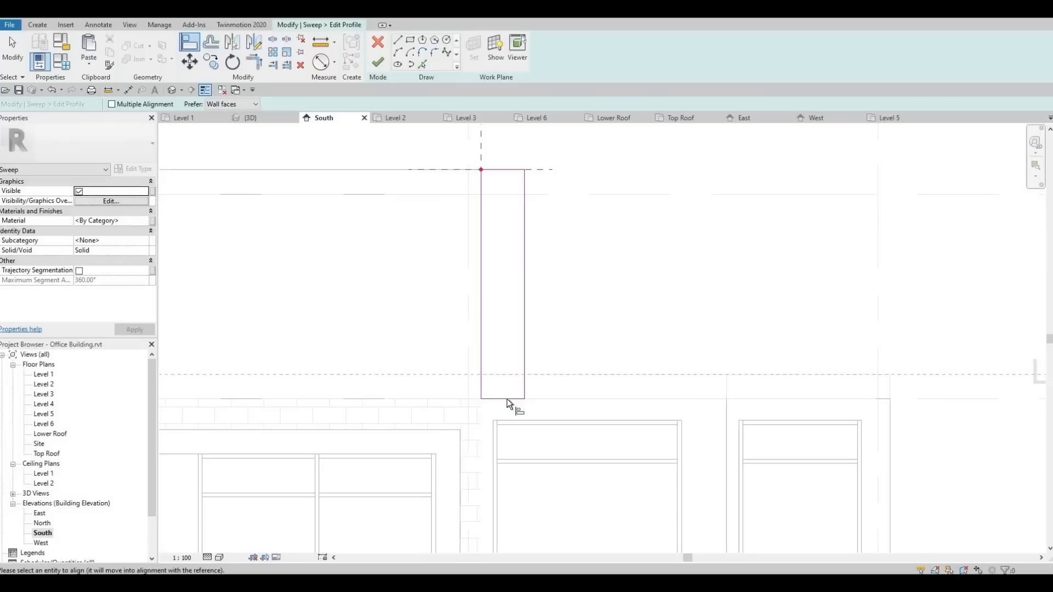
click(506, 399)
key(Escape)
key(Escape)
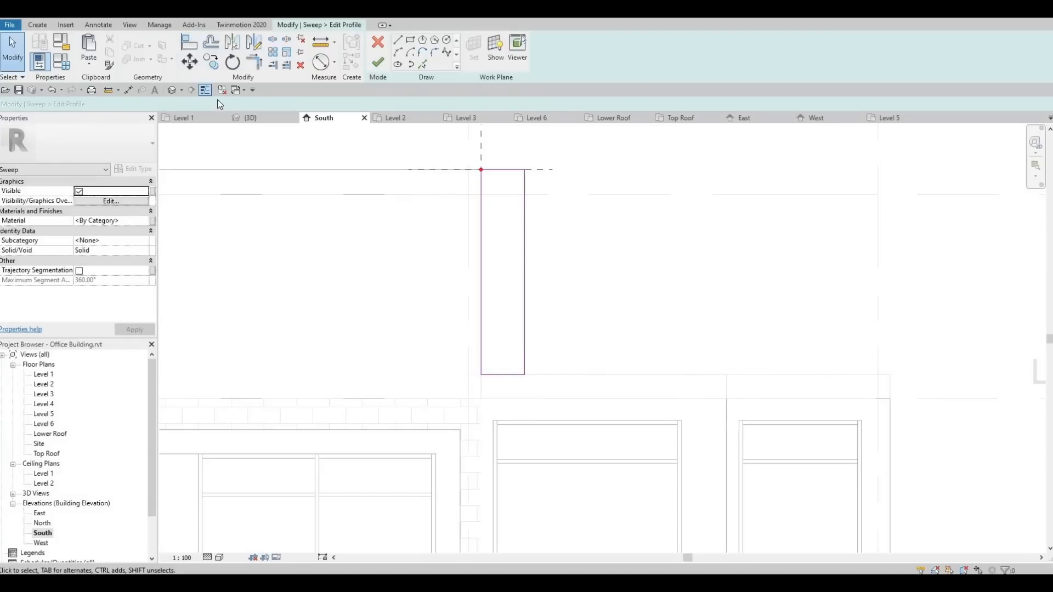
In the 3D view, move the profile's outer vertical edge inward to make the profile 350 mm wide.
click(174, 90)
scroll(499, 341, up, 3)
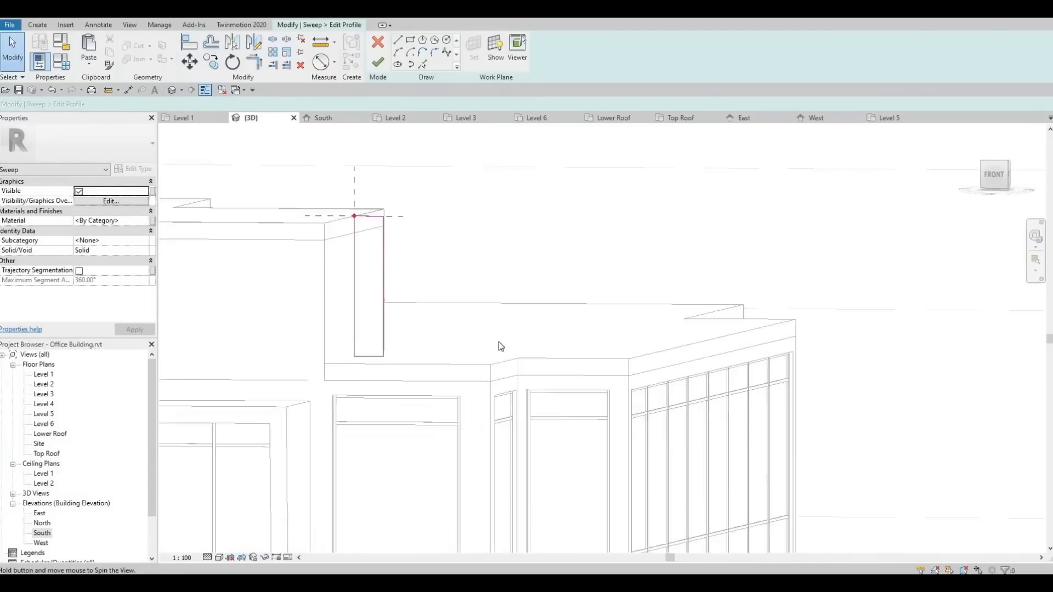
scroll(409, 264, up, 2)
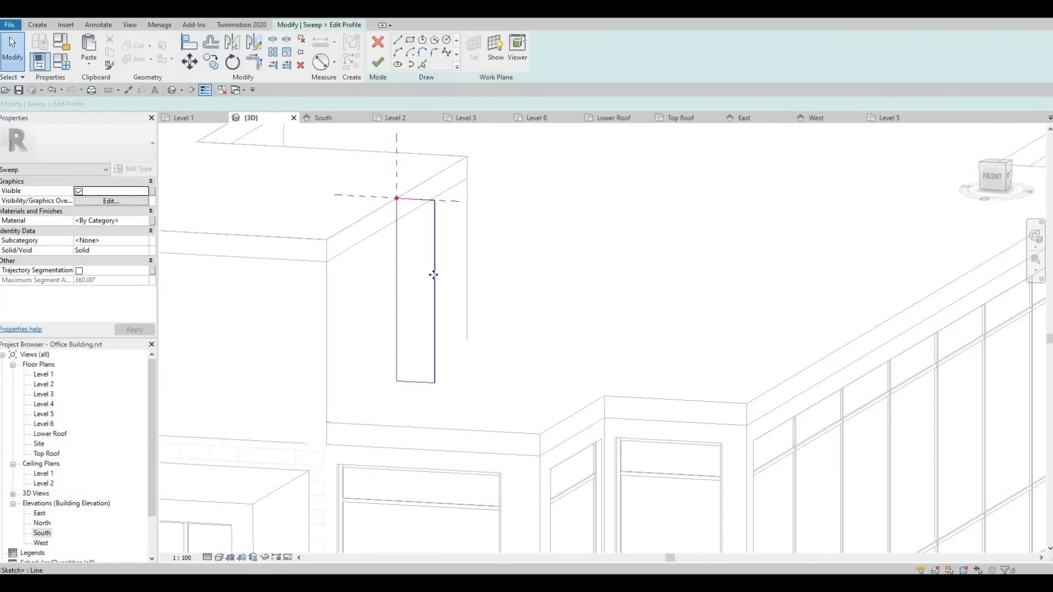
click(433, 277)
drag(420, 278, 422, 277)
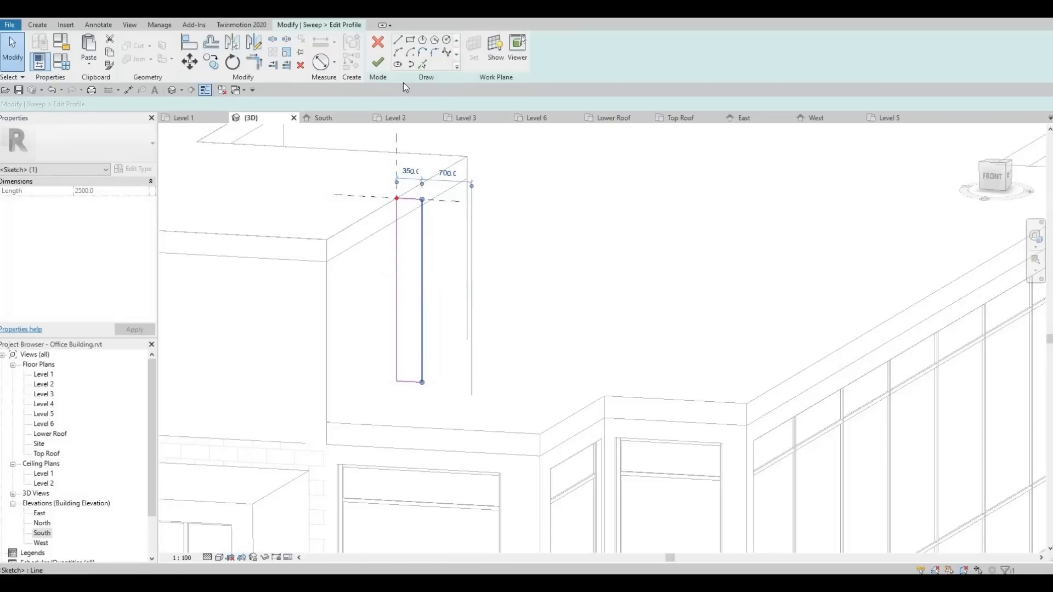
Sketch an inner rectangle 200 mm wide and about 1690 mm high against the inside of the profile's outer edge.
click(411, 39)
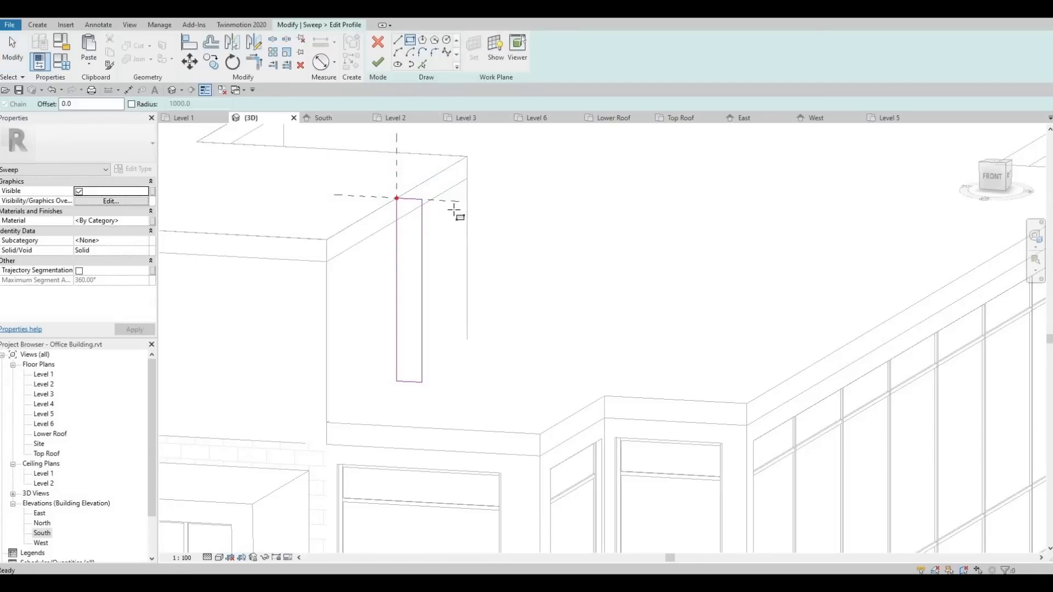
click(422, 220)
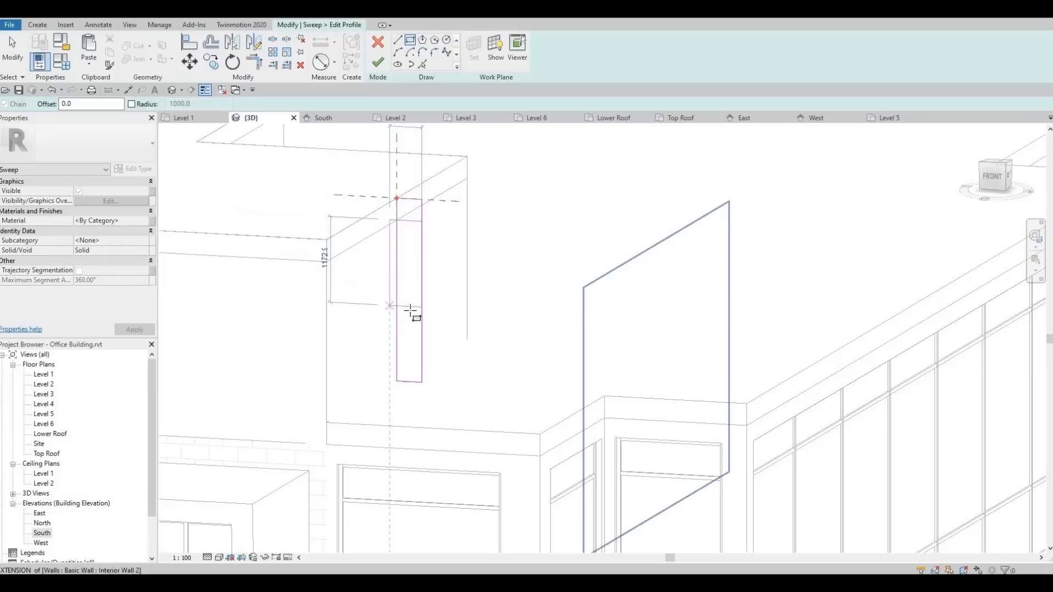
key(Escape)
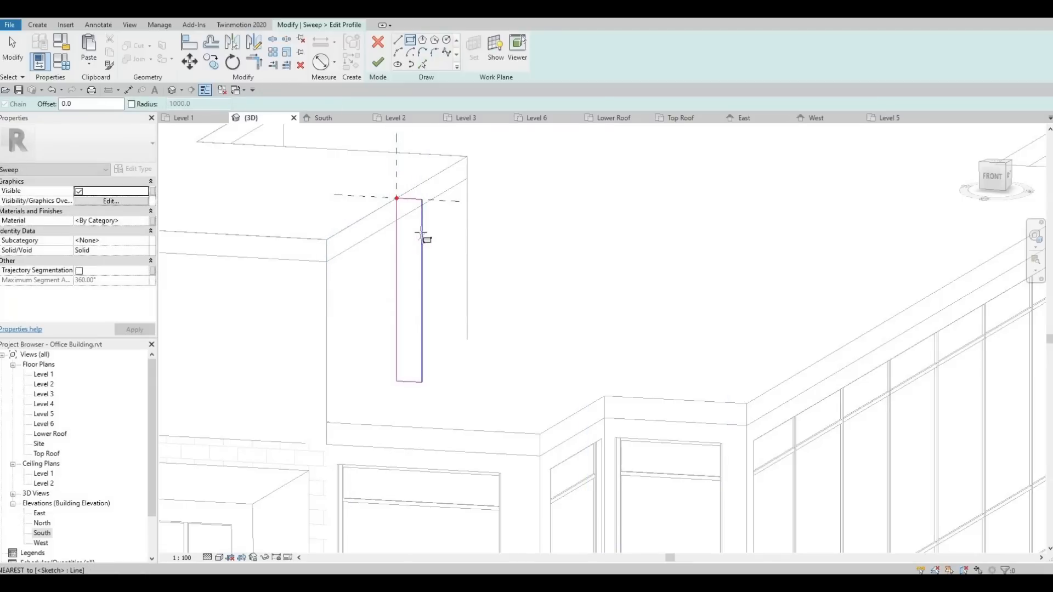
click(407, 232)
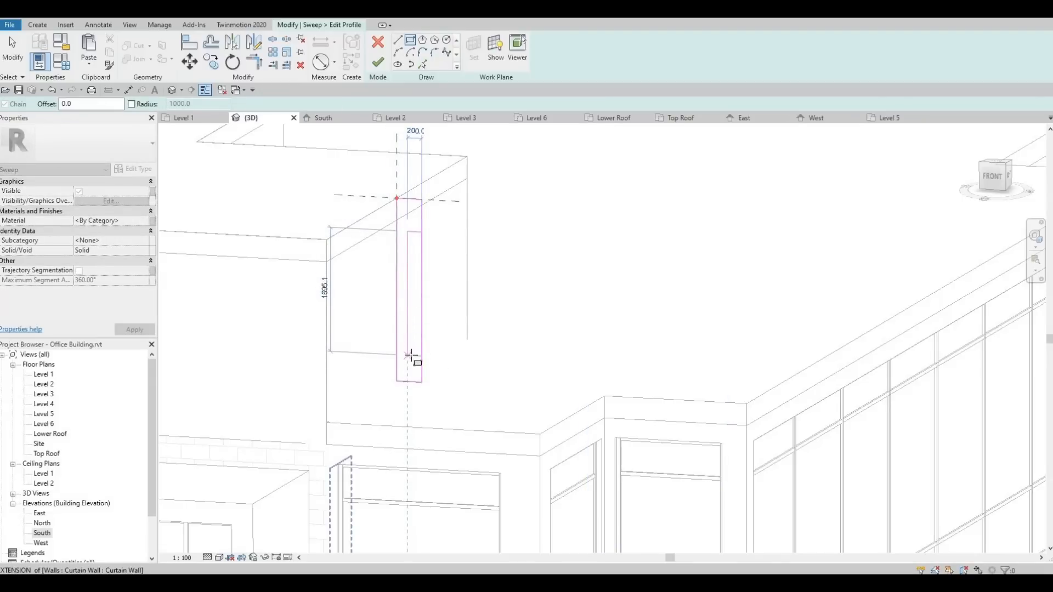
click(410, 355)
key(Escape)
key(Escape)
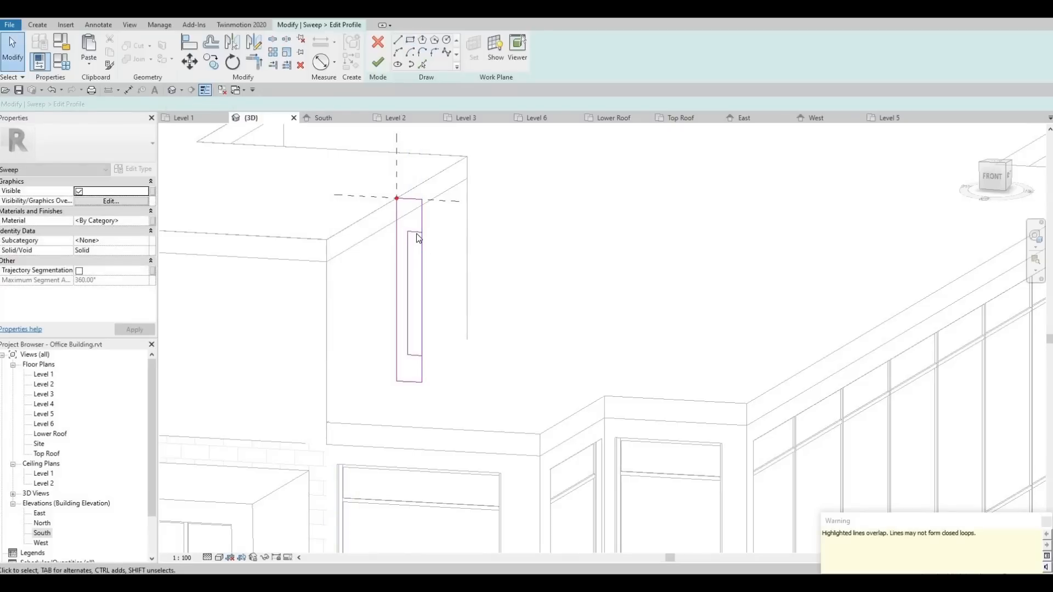
Delete the inner rectangle's overlapping outer side and set its top and bottom edges 500 mm from the profile's ends.
click(424, 251)
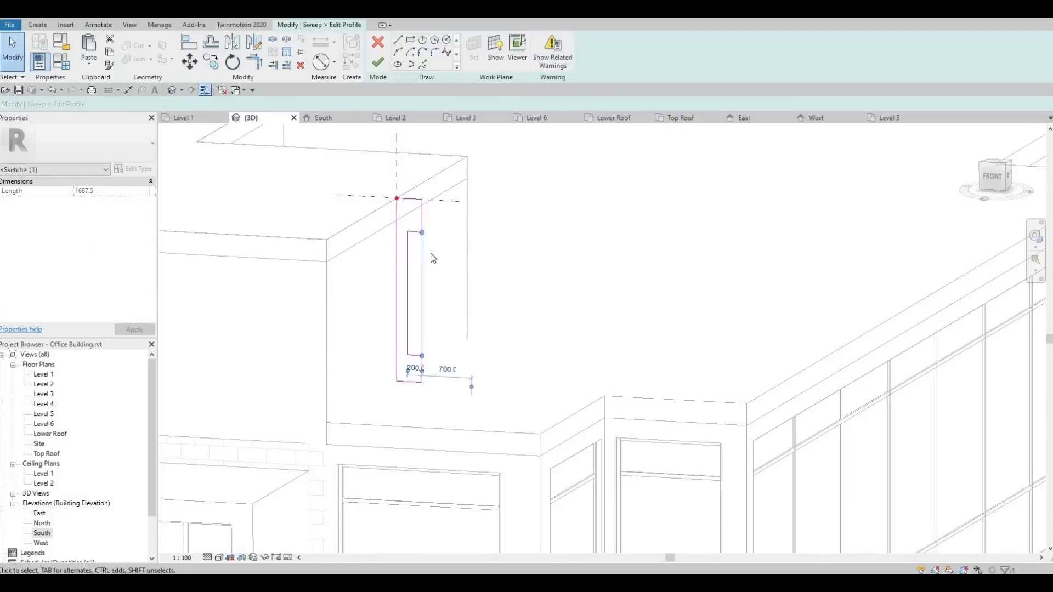
key(Delete)
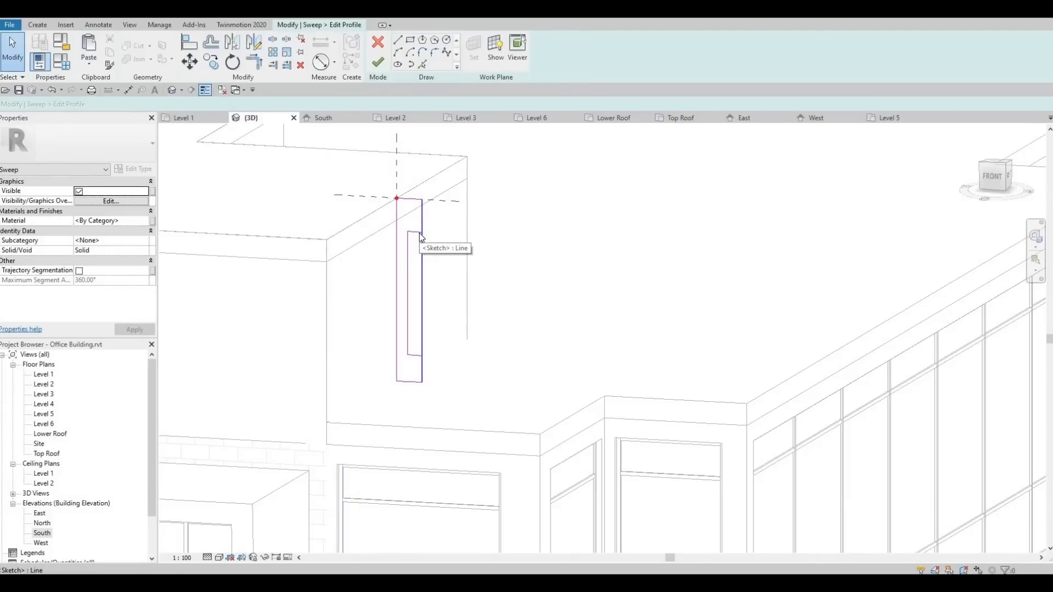
click(419, 240)
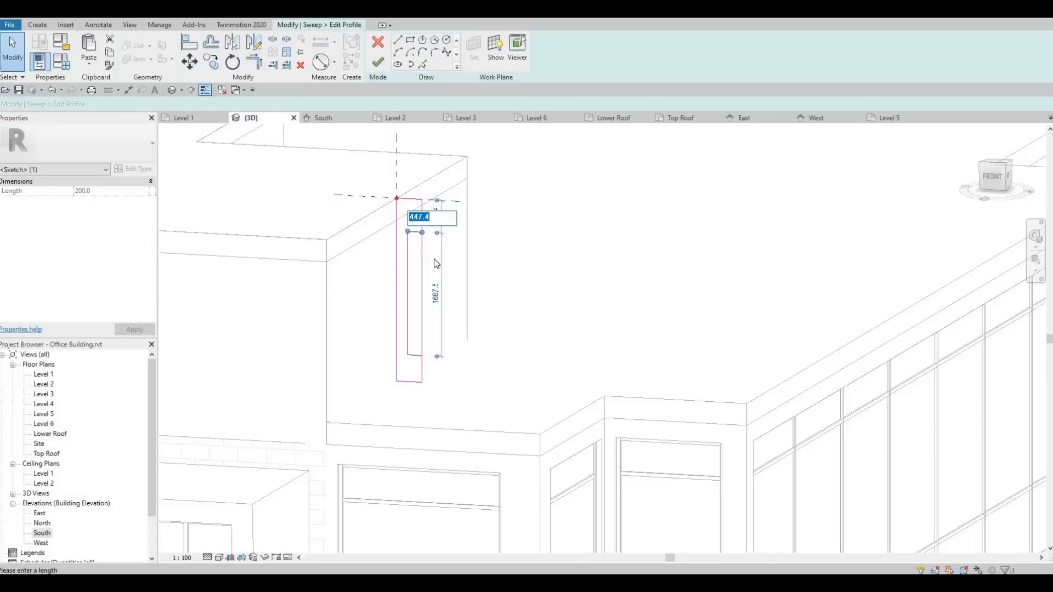
click(387, 338)
click(415, 355)
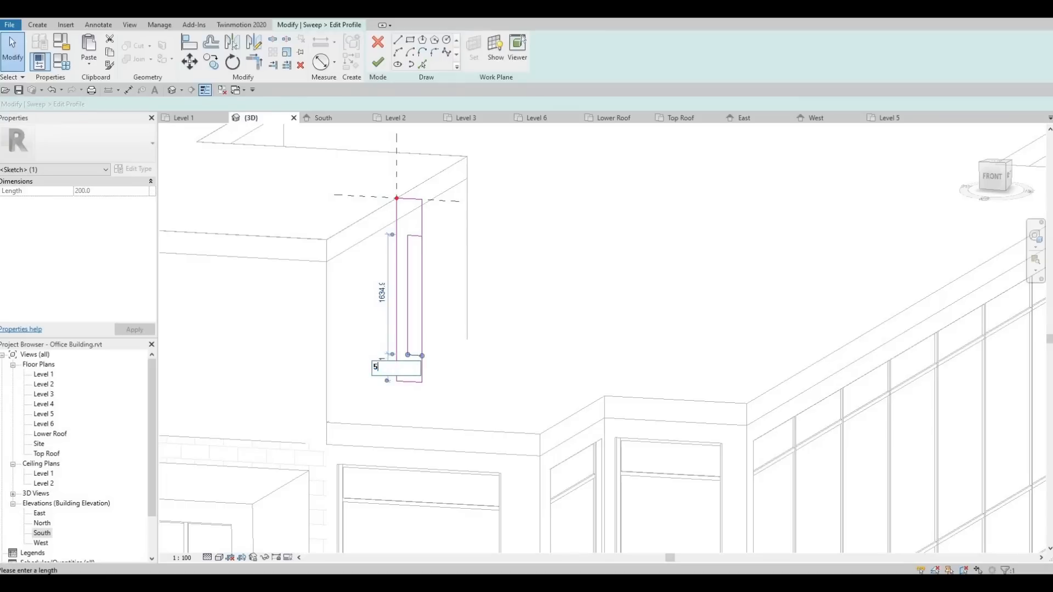
key(Return)
key(Escape)
Split the profile's outer vertical edge near the middle of the recess.
key(s)
key(d)
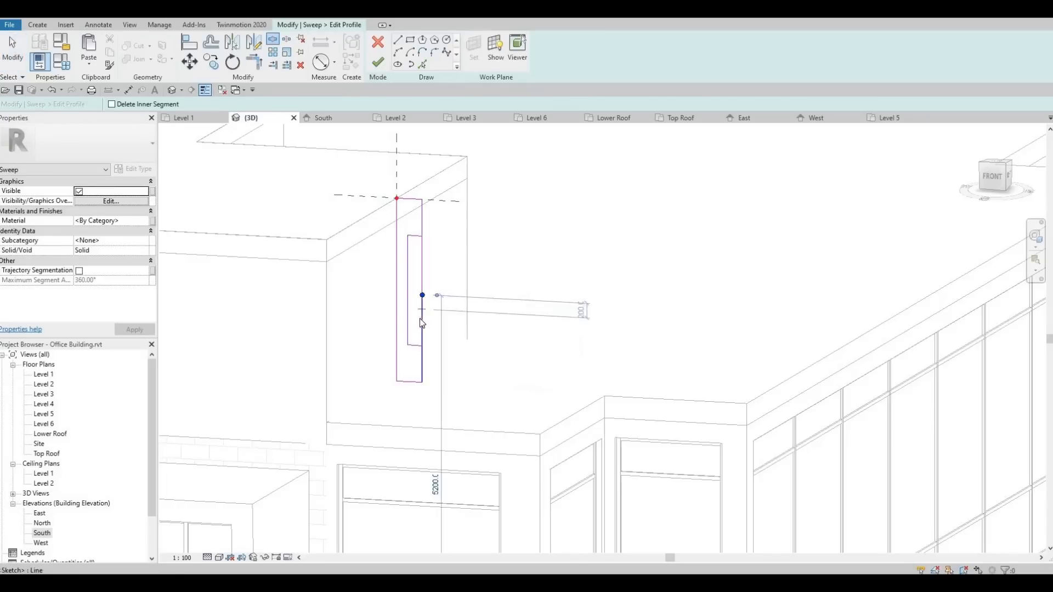
key(Escape)
key(Escape)
Trim both pieces of the split outer edge to the recess edges, forming a C-shaped profile, and finish the profile and sweep.
key(t)
key(r)
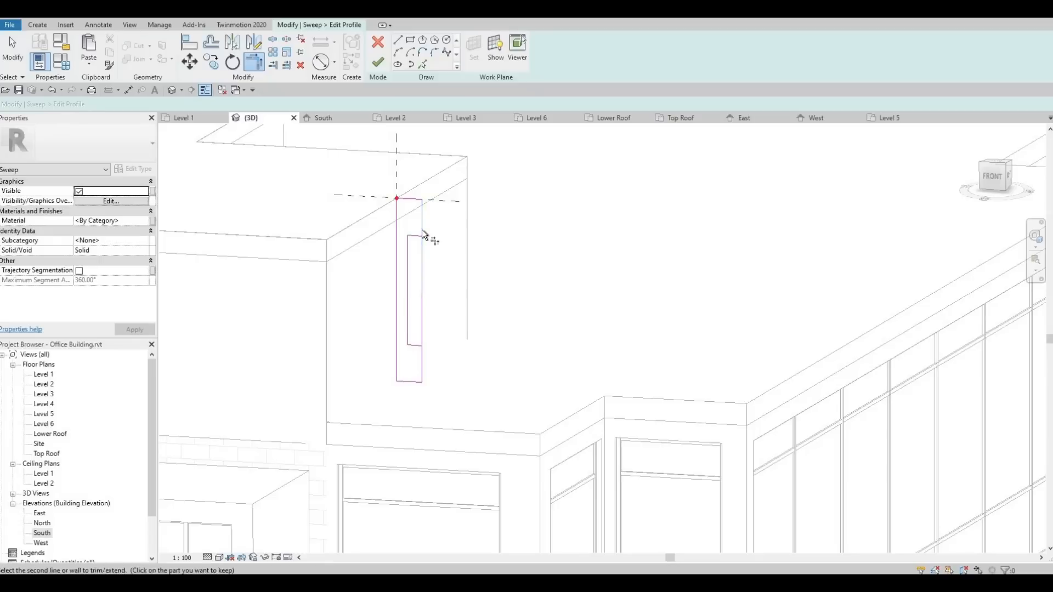
click(421, 235)
click(422, 228)
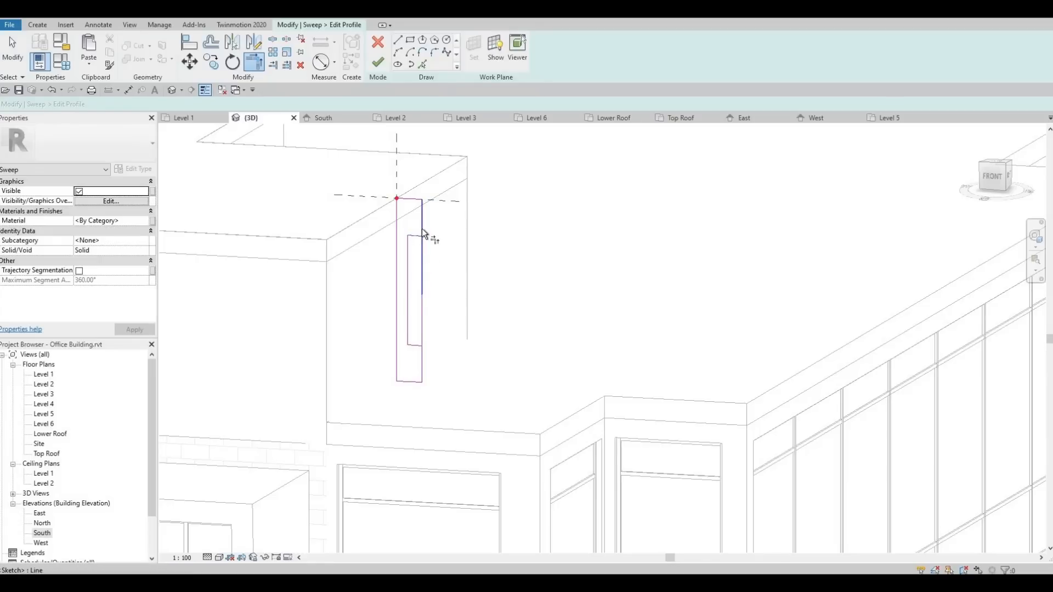
click(420, 360)
key(Escape)
mouse_move(477, 324)
shift+middle_down()
mouse_move(344, 320)
mouse_move(470, 327)
mouse_move(459, 306)
mouse_move(405, 343)
mouse_move(433, 174)
shift+middle_up()
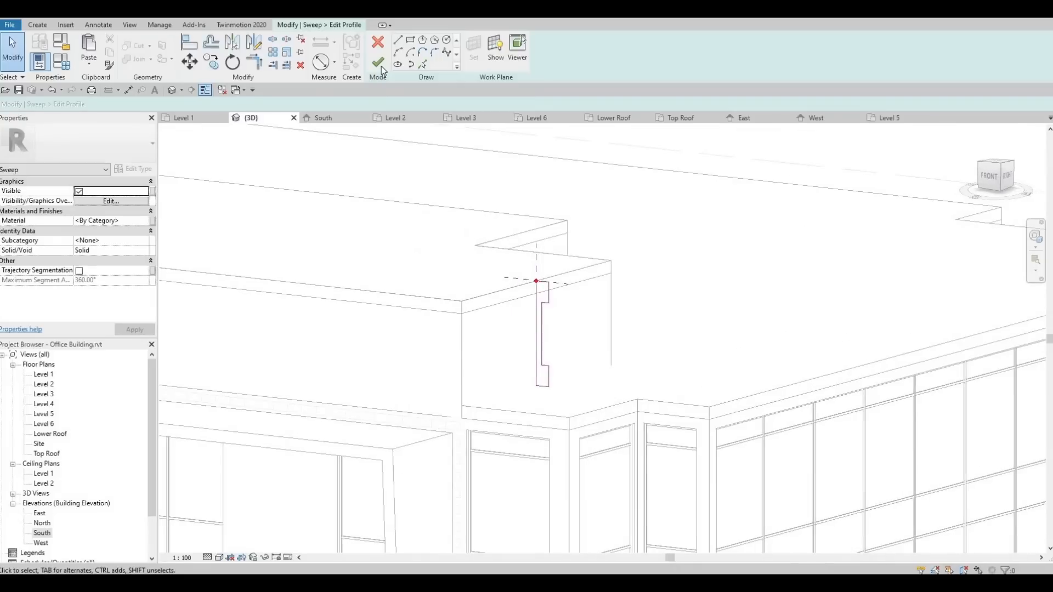
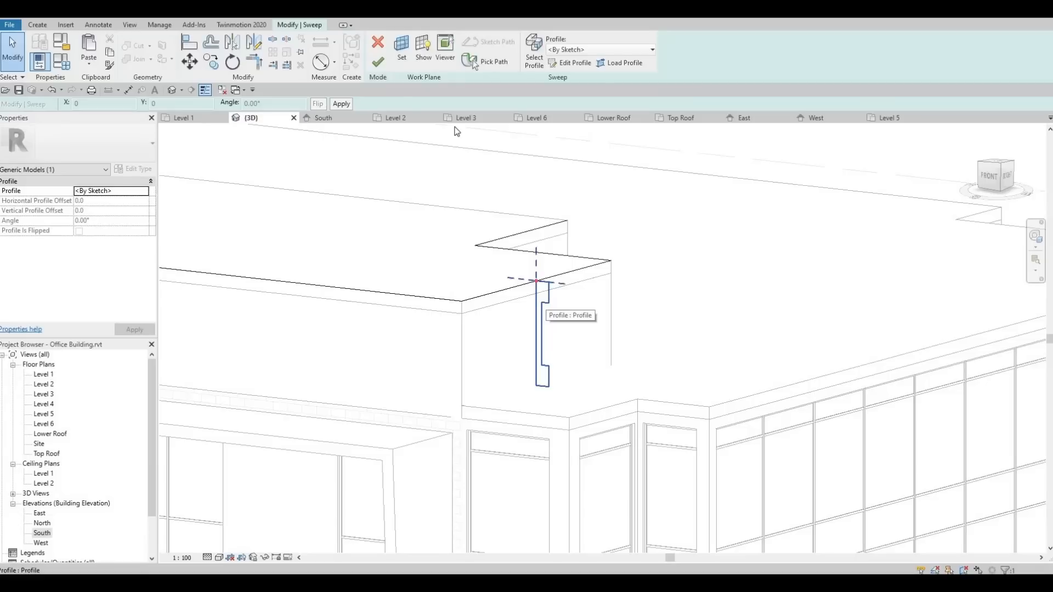
click(378, 61)
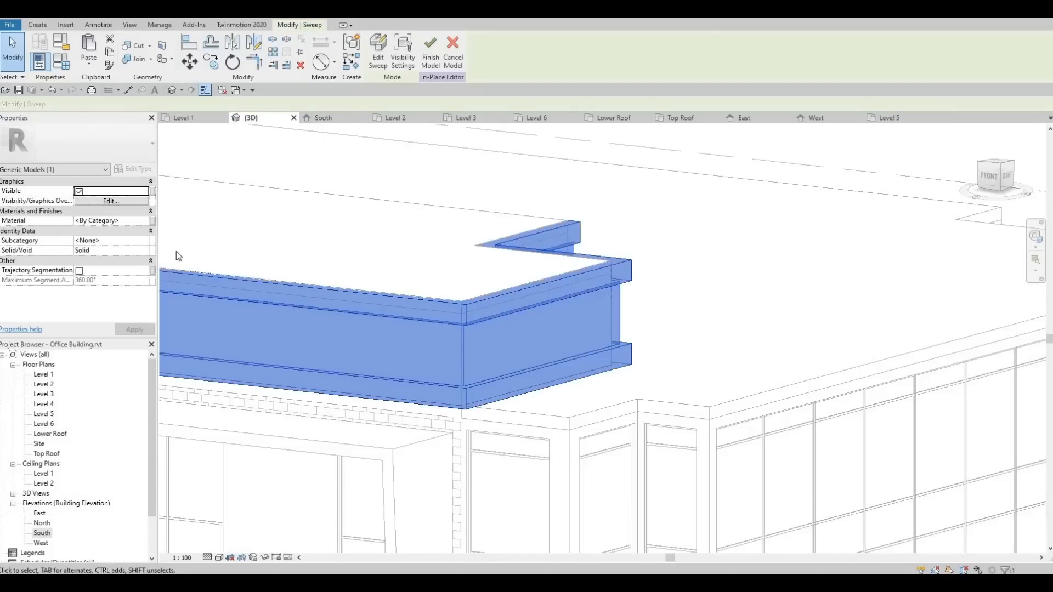
Assign the material Steel, Paint Finish, Ivory, Matte to the sweep and finish the in-place model.
click(145, 220)
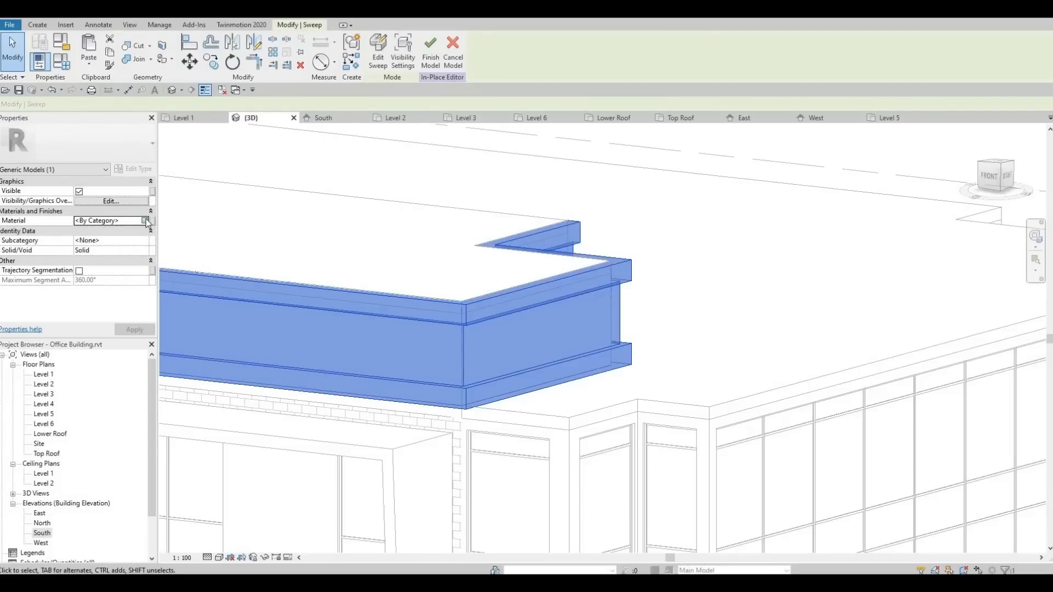
click(147, 220)
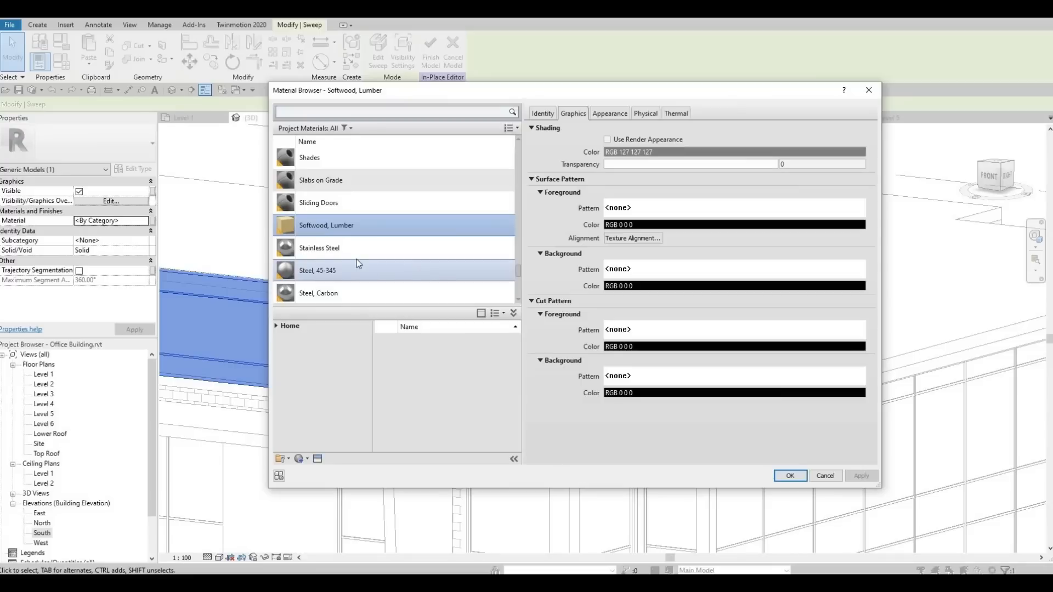
scroll(353, 263, down, 5)
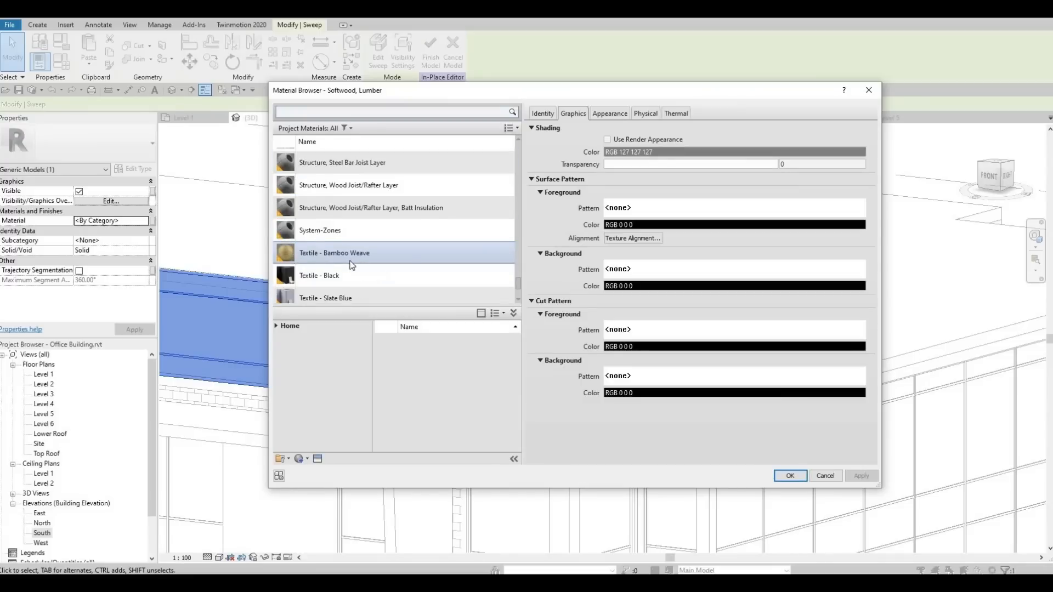
scroll(353, 265, down, 4)
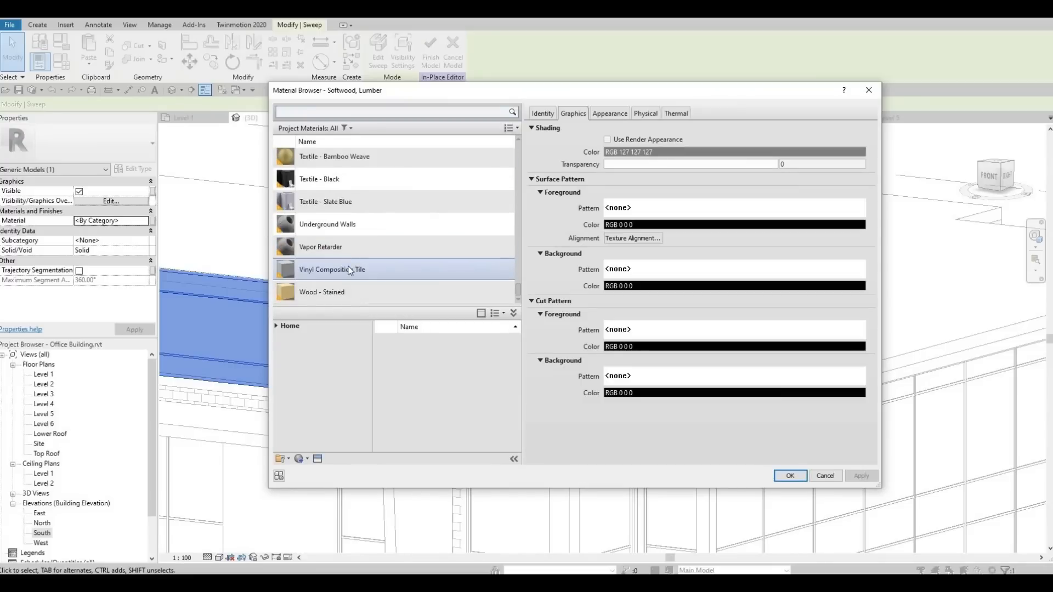
scroll(350, 271, up, 6)
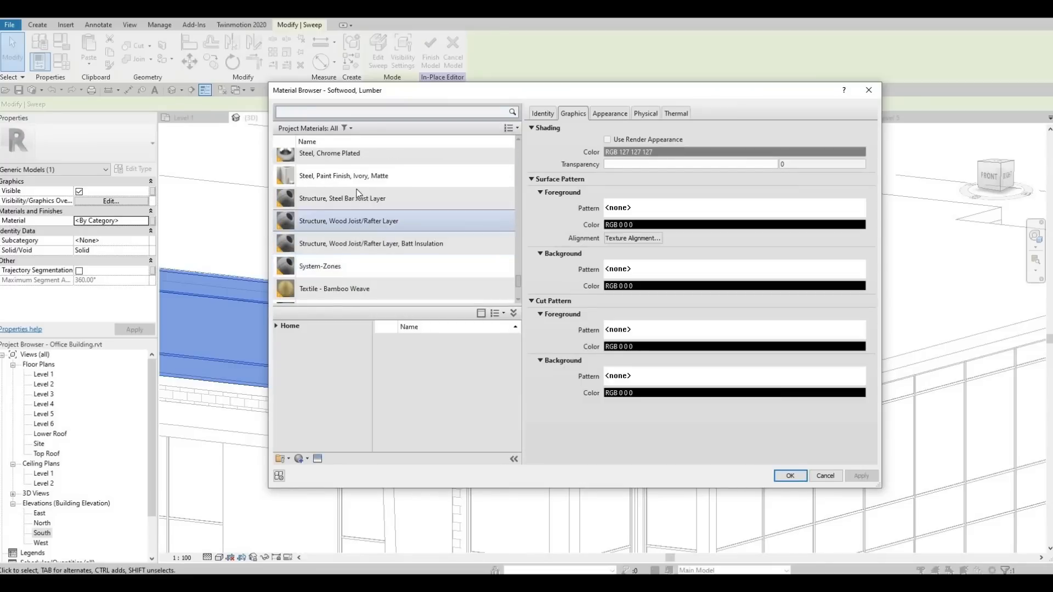
click(351, 175)
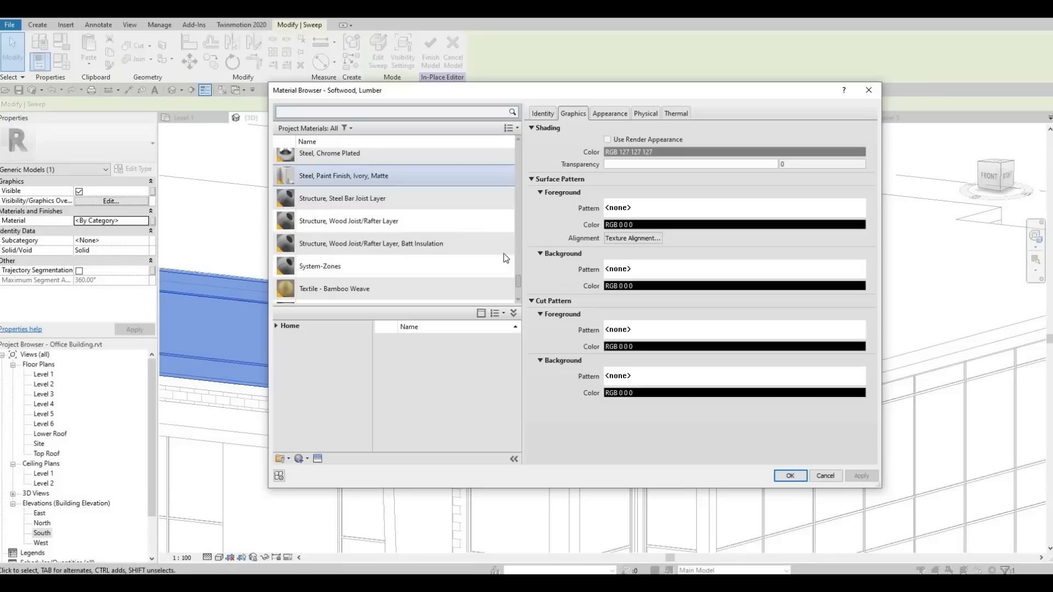
click(790, 476)
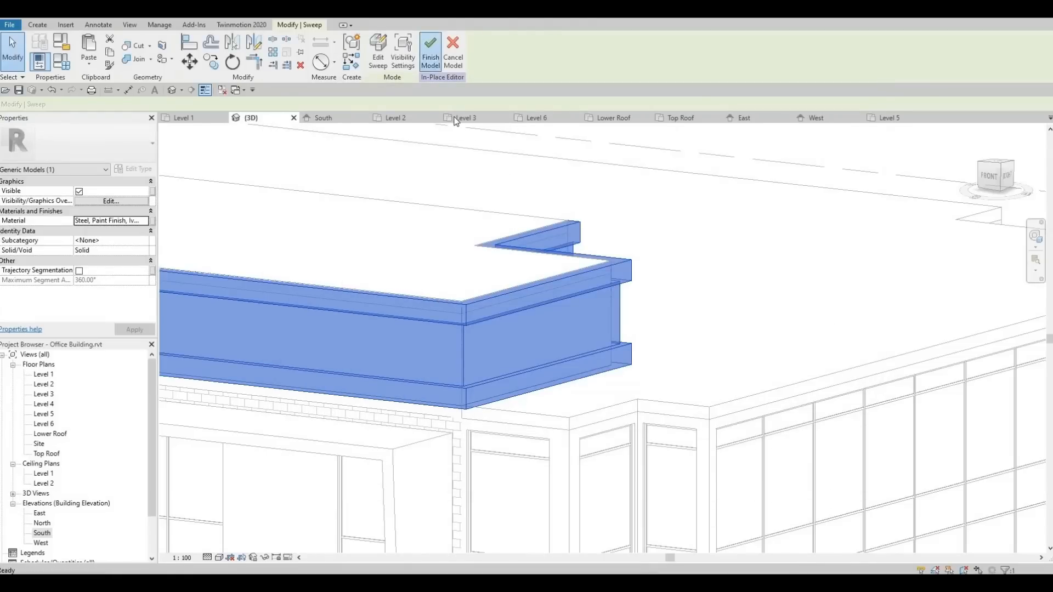
click(431, 52)
Reopen the in-place sweep on the upper front facade for editing.
shift+middle_drag(662, 363, 494, 358)
shift+middle_drag(557, 390, 670, 275)
scroll(727, 434, down, 4)
scroll(653, 313, up, 5)
scroll(669, 275, down, 4)
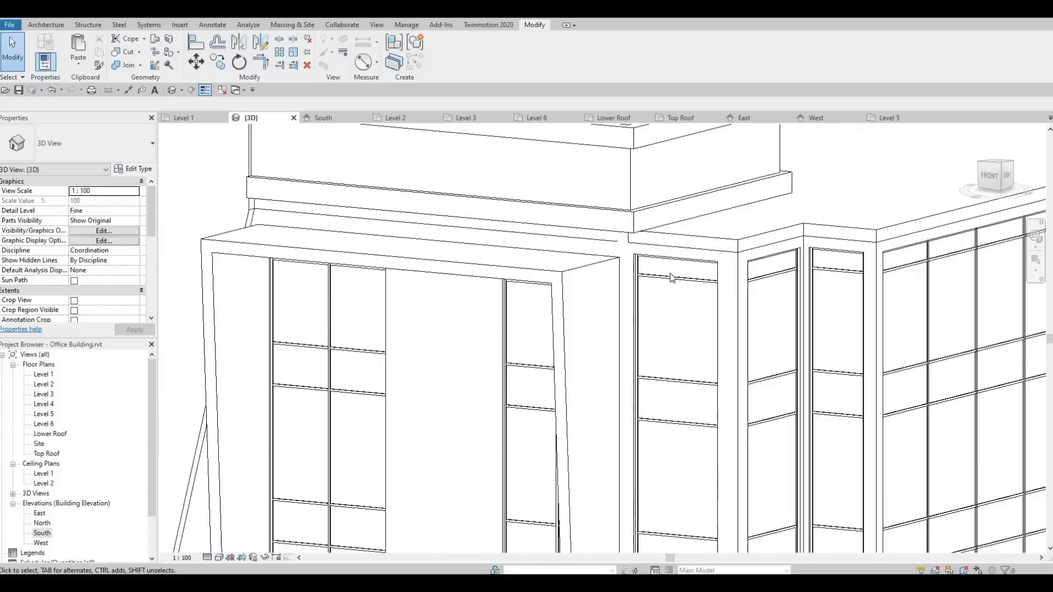
middle_drag(640, 325, 610, 374)
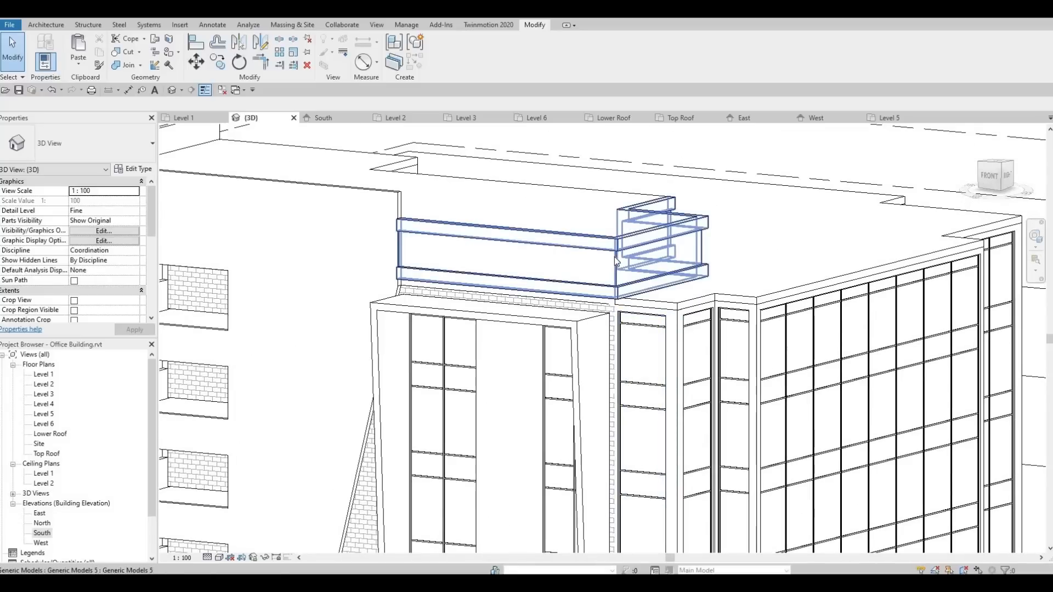
click(616, 261)
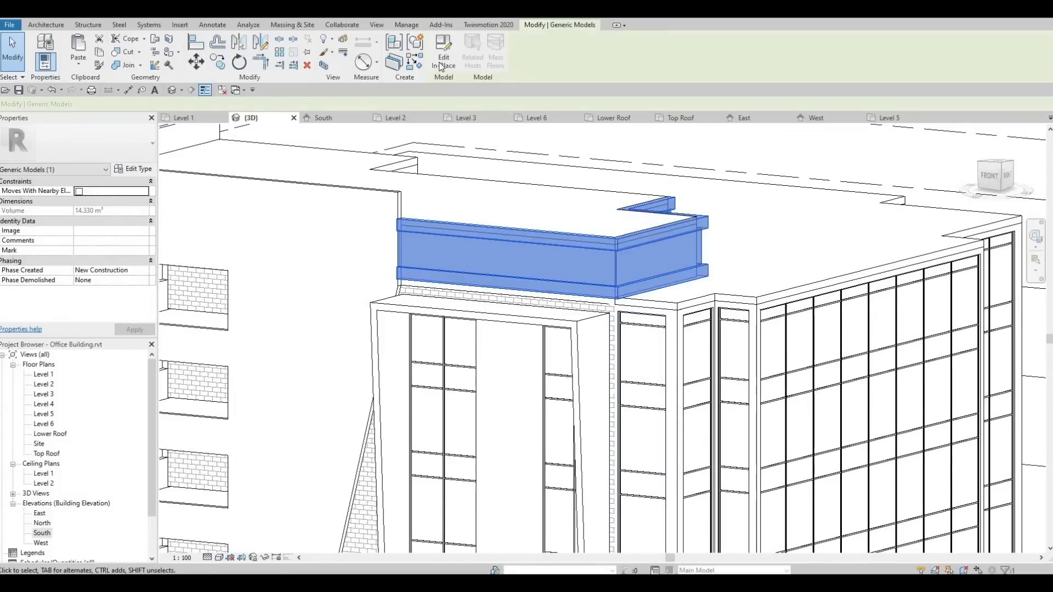
click(442, 81)
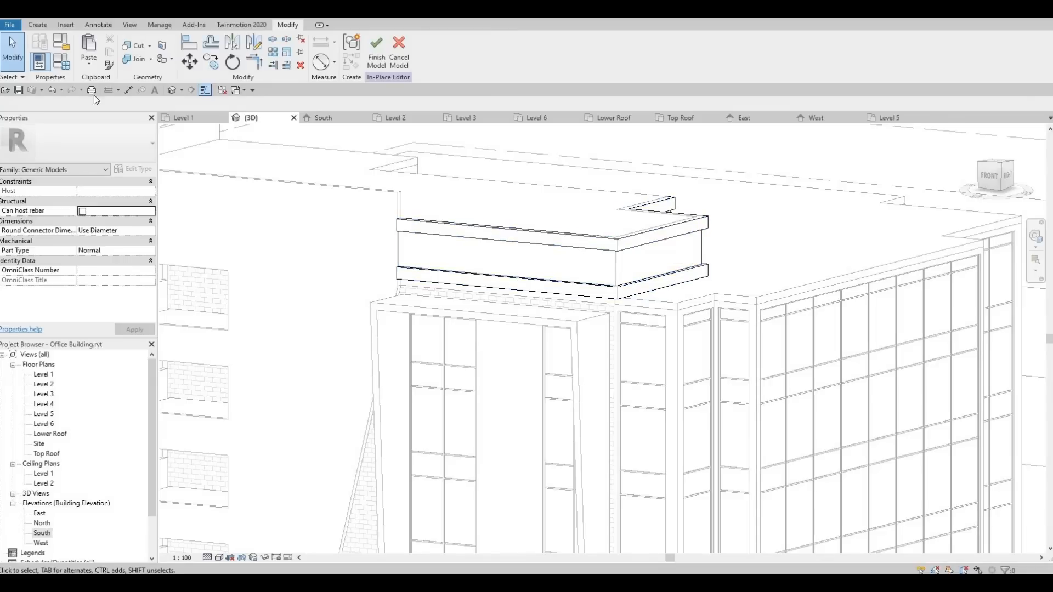
click(162, 44)
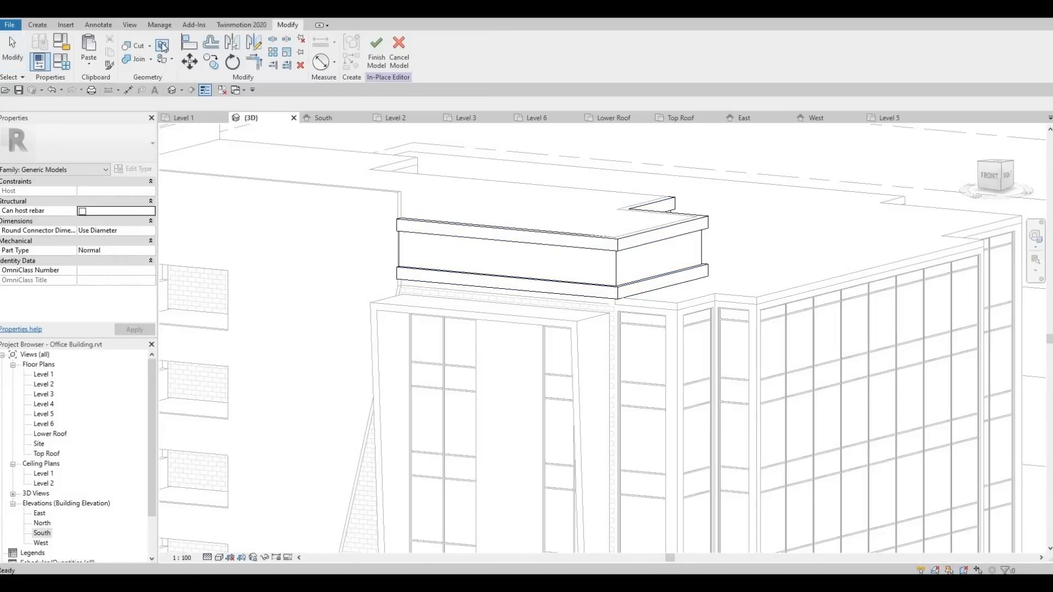
click(614, 265)
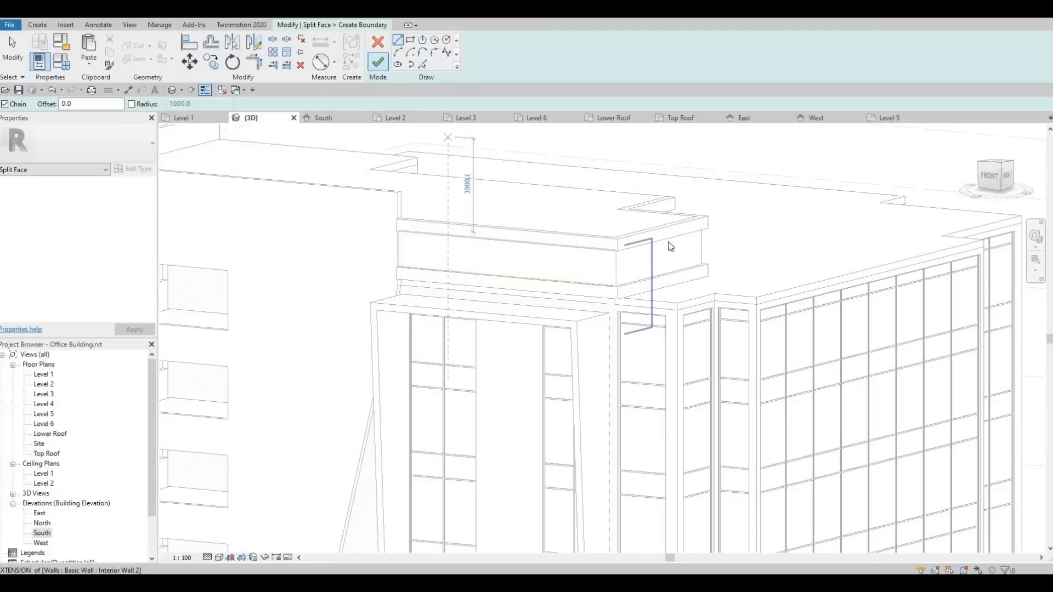
click(378, 62)
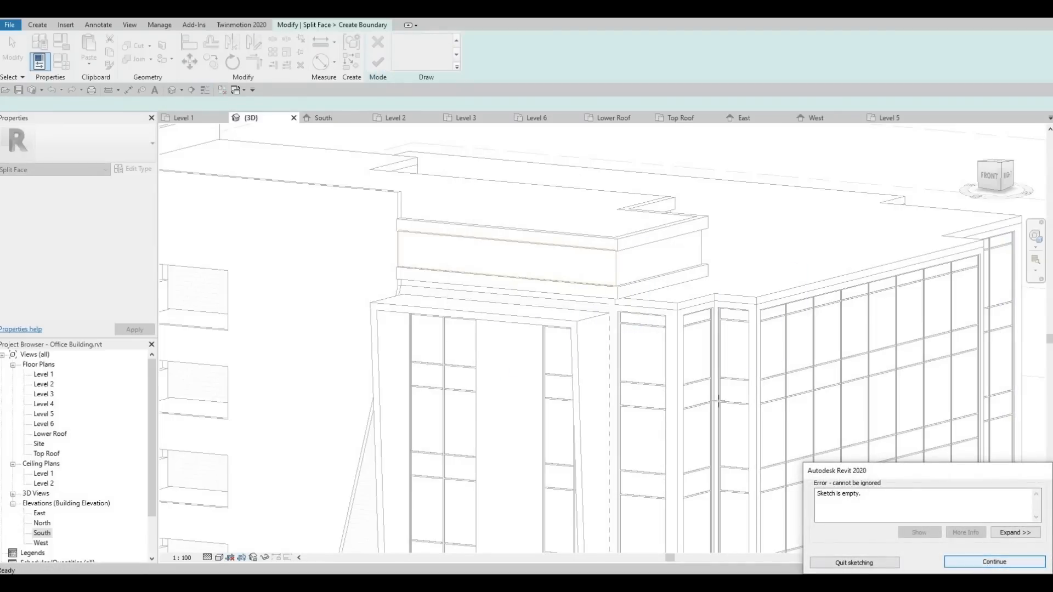
key(Return)
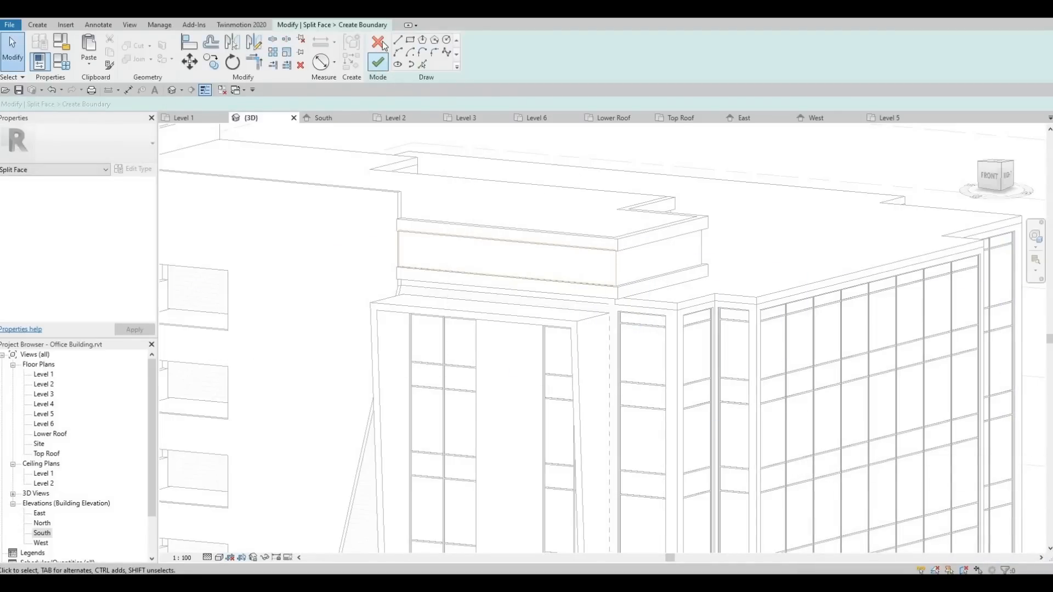
click(382, 43)
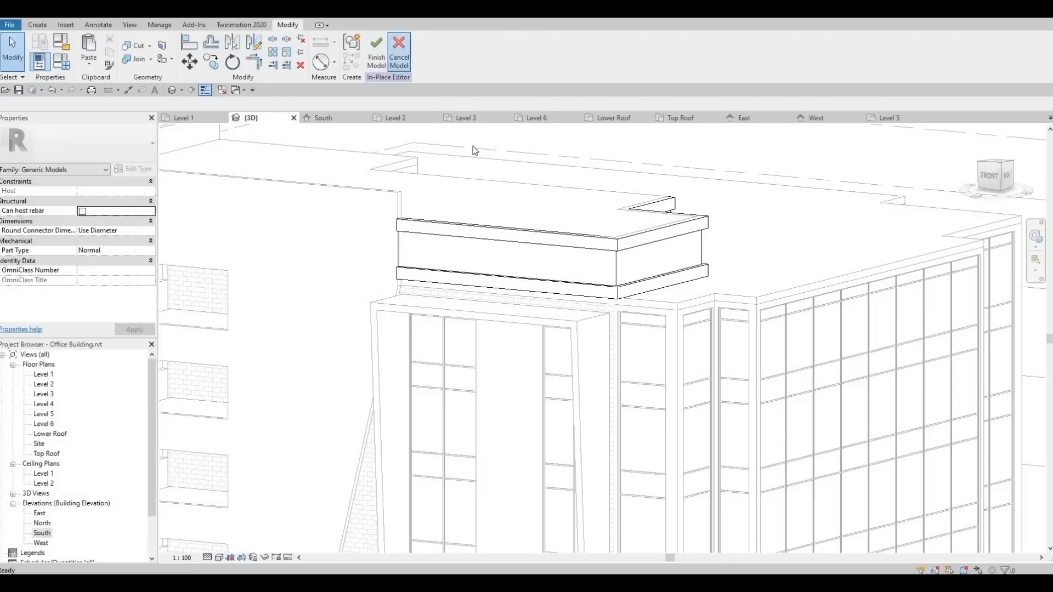
click(377, 56)
click(593, 251)
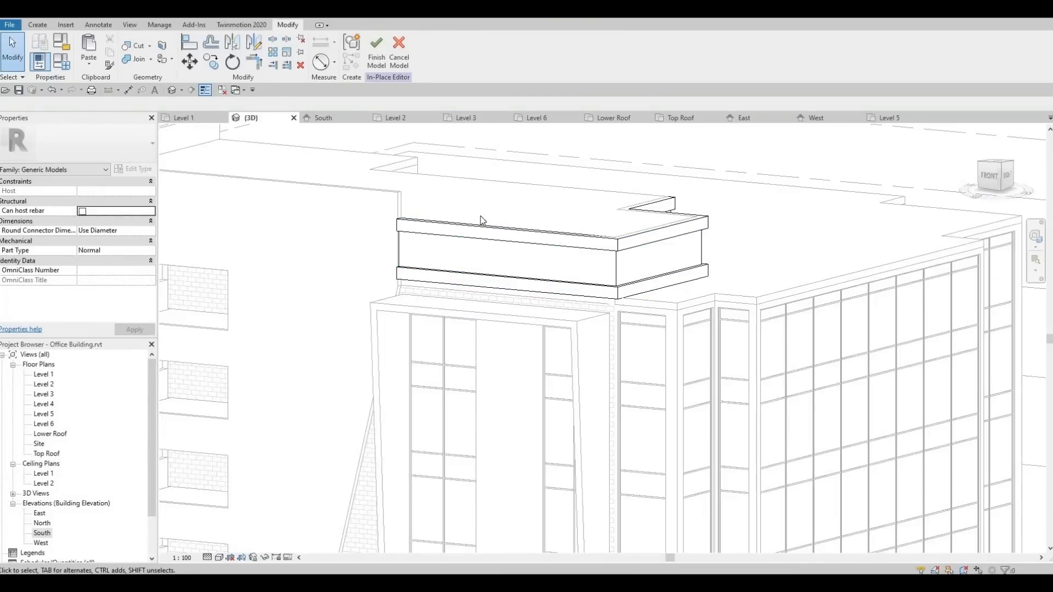
Paint the sweep's recessed faces with Steel, Chrome Plated and finish the in-place model.
click(163, 61)
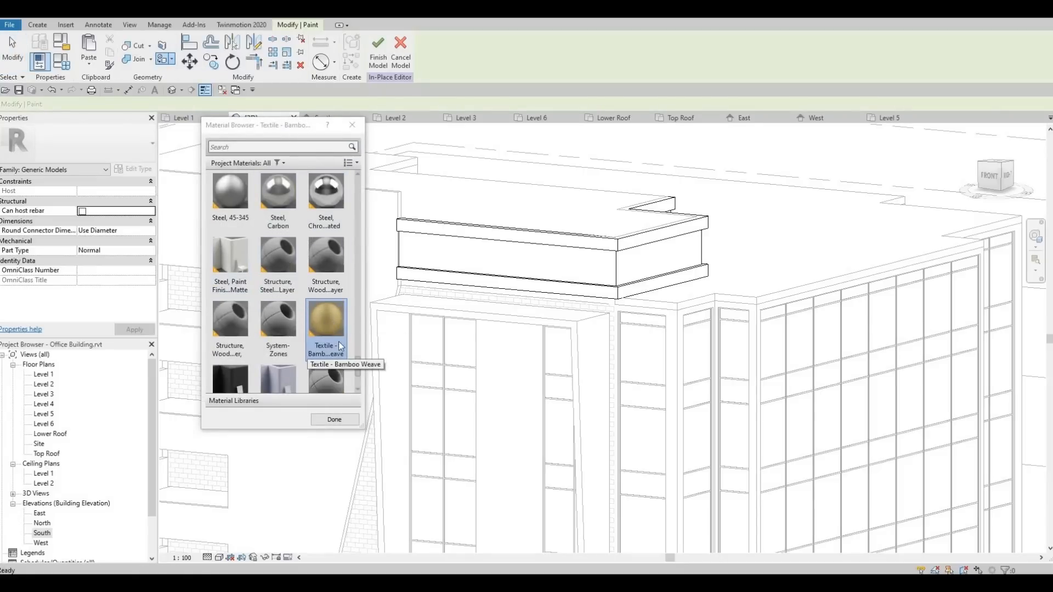
scroll(337, 335, up, 10)
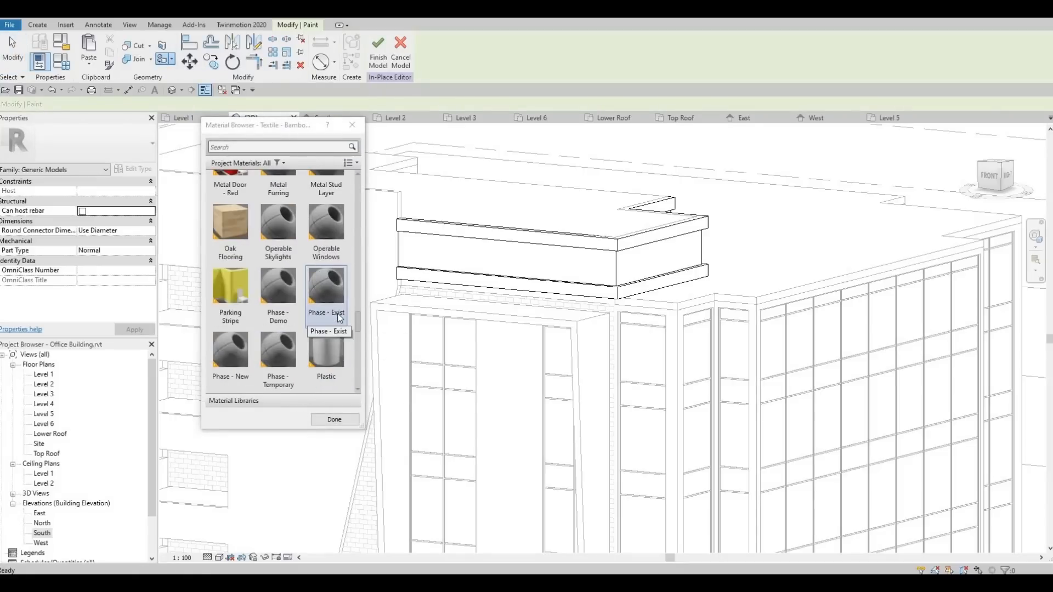
scroll(337, 313, down, 8)
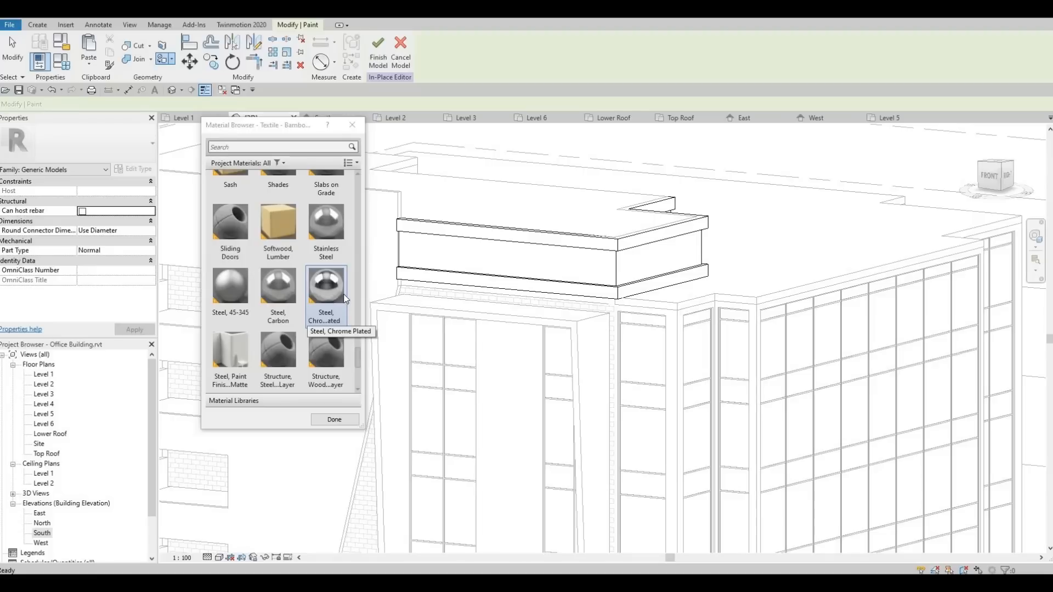
click(328, 288)
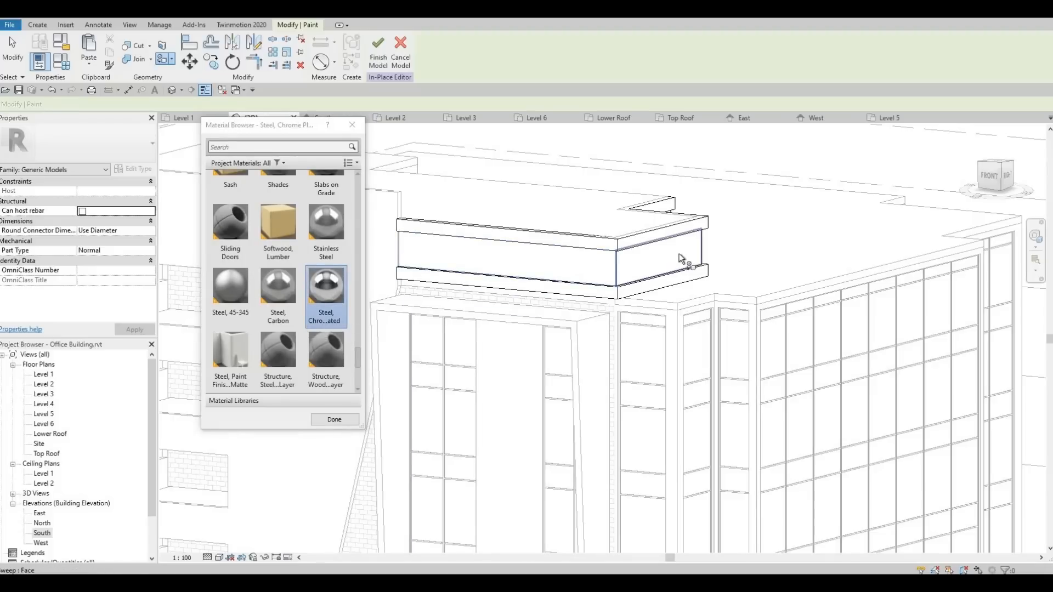
shift+middle_drag(630, 313, 520, 336)
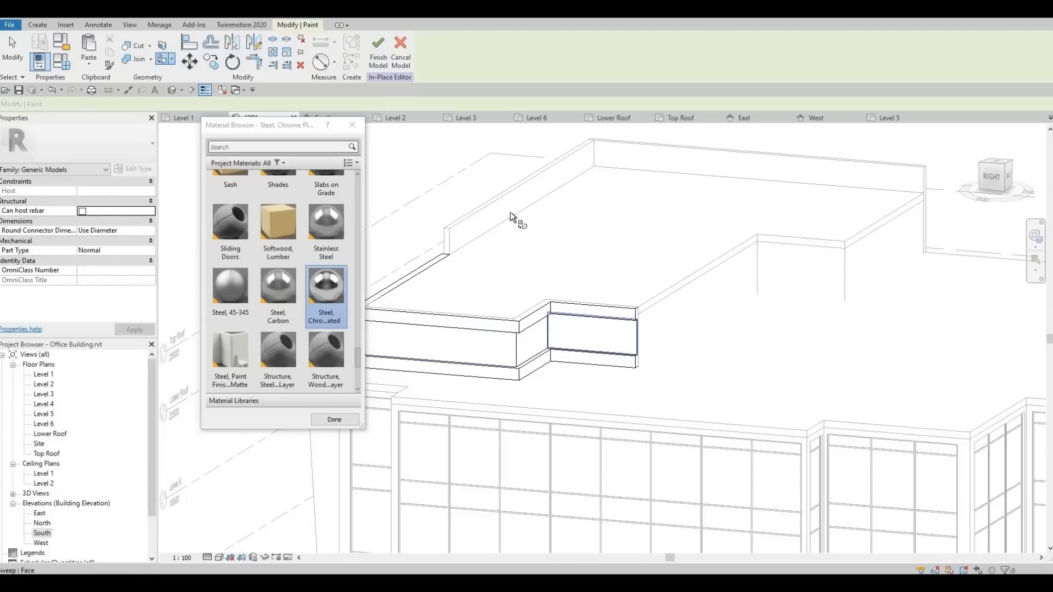
click(379, 56)
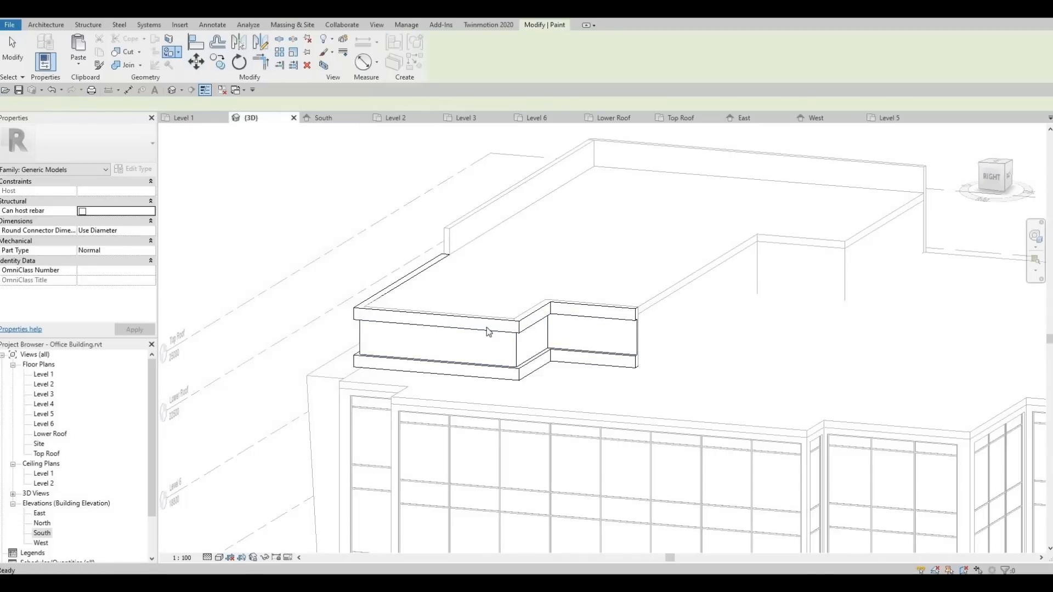
Open the facade model in place again and edit the definition of its sweep.
shift+middle_drag(470, 340, 545, 274)
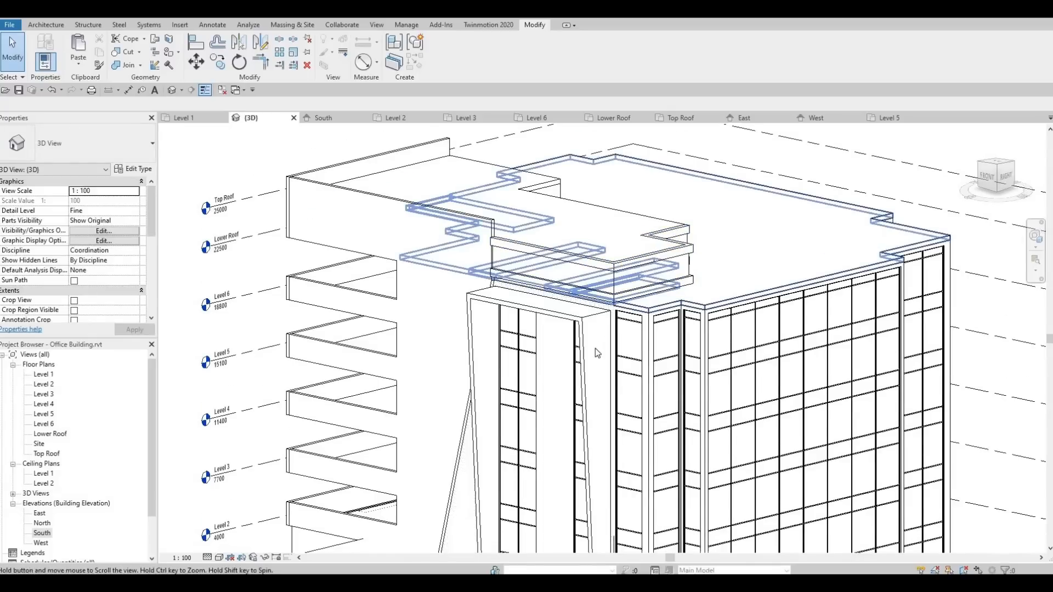
middle_drag(618, 362, 621, 343)
shift+middle_drag(688, 313, 663, 263)
scroll(664, 263, up, 3)
shift+middle_drag(660, 226, 591, 311)
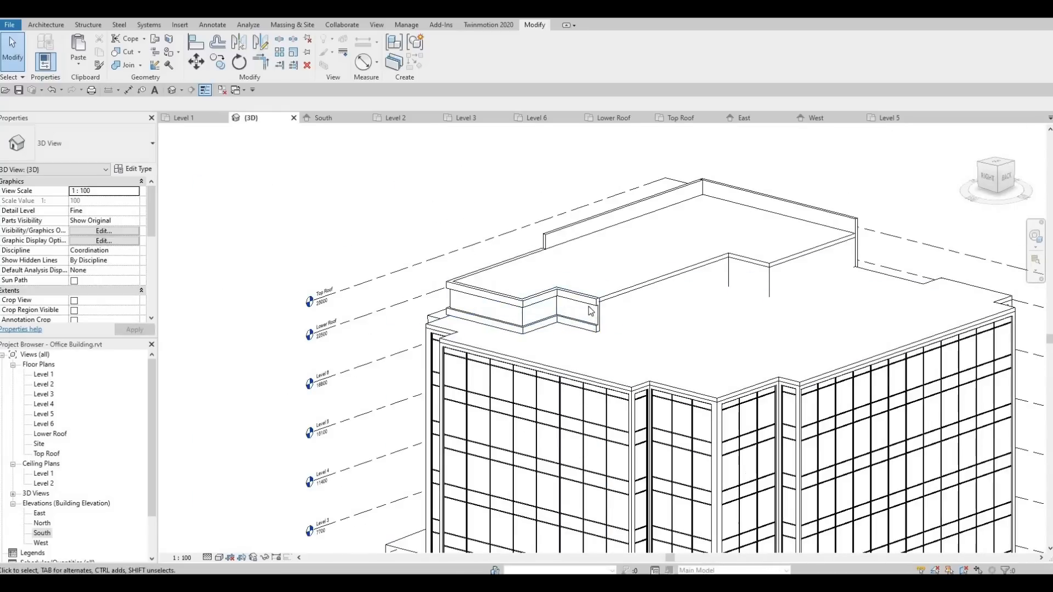
click(591, 311)
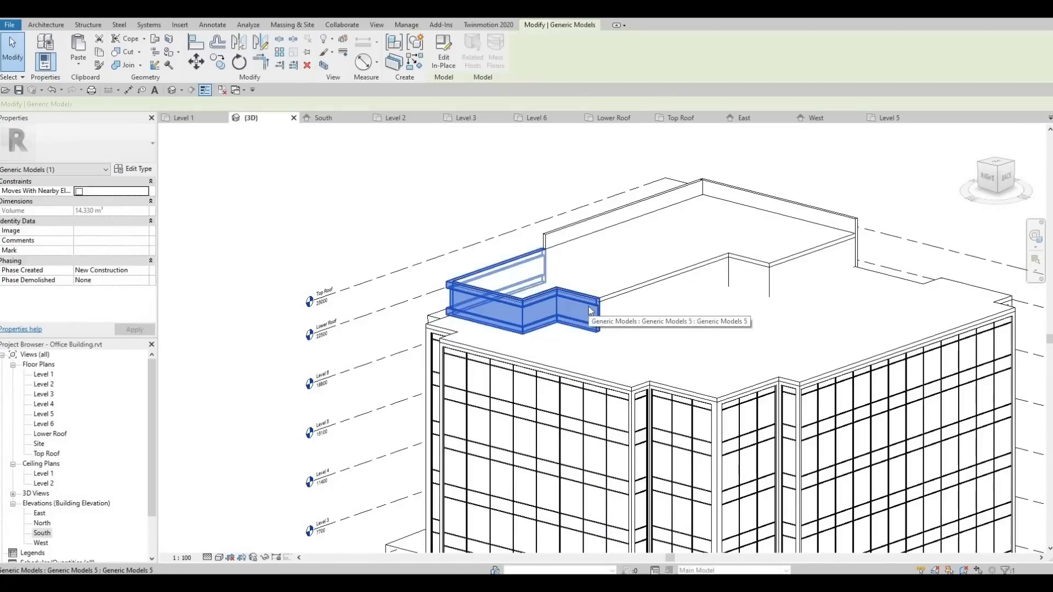
click(446, 61)
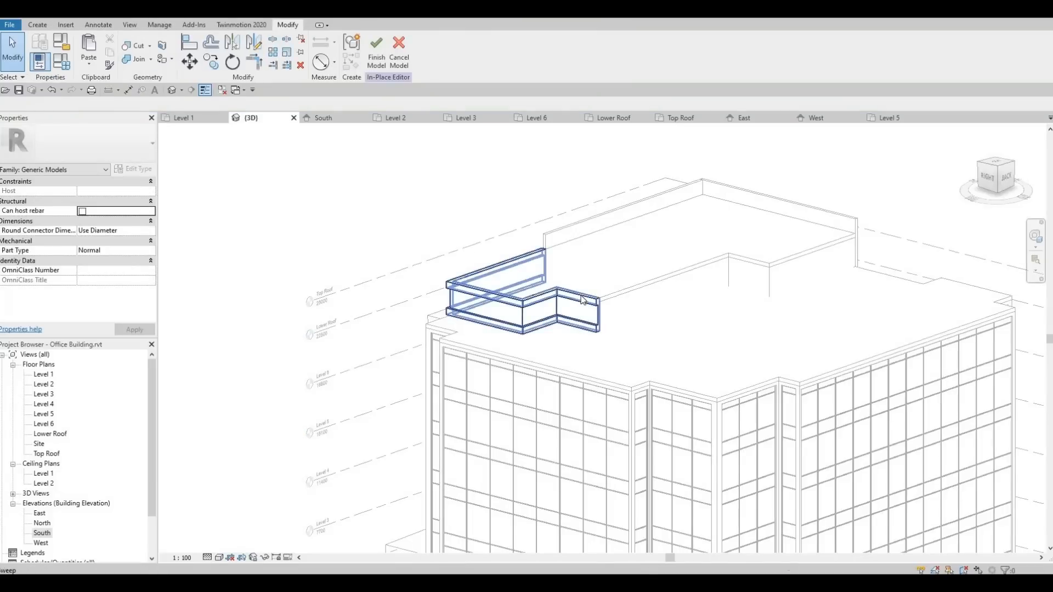
click(583, 300)
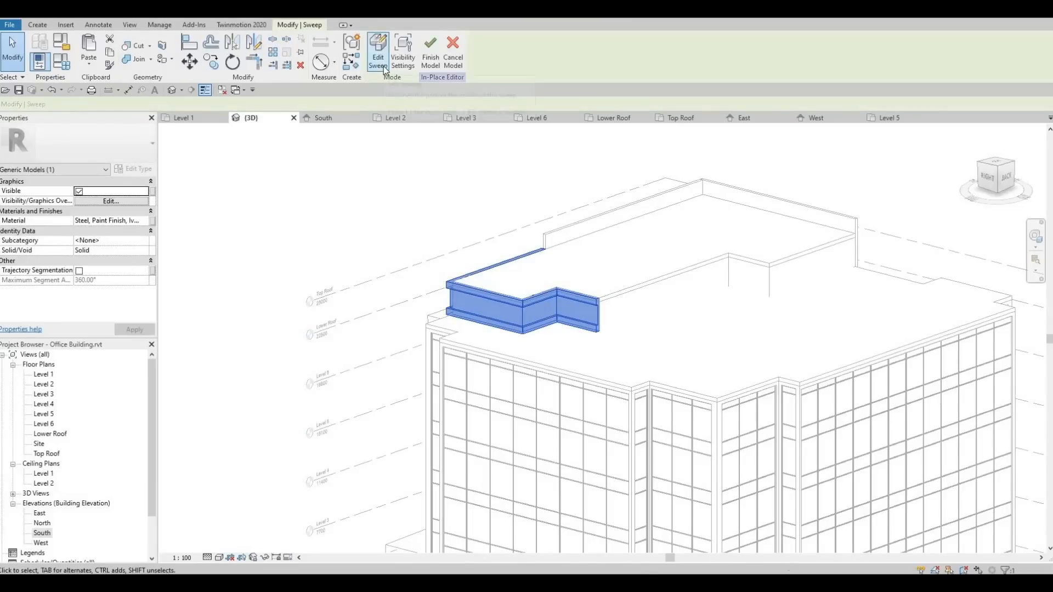
click(384, 66)
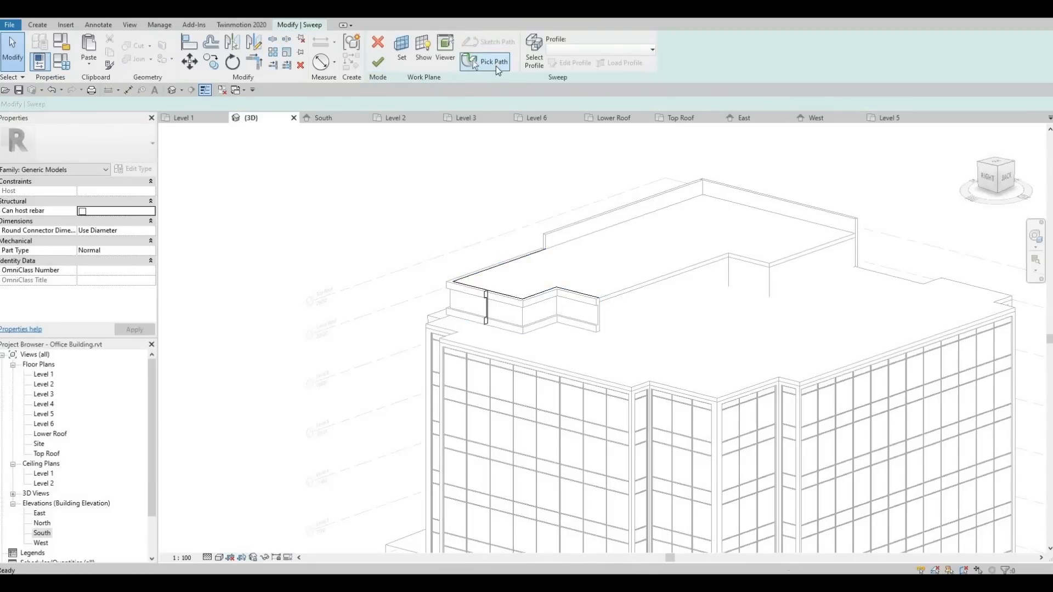
Extend the sweep path by picking the remaining stepped top-roof edges up to the tall wall, and finish the path, sweep and model.
click(492, 62)
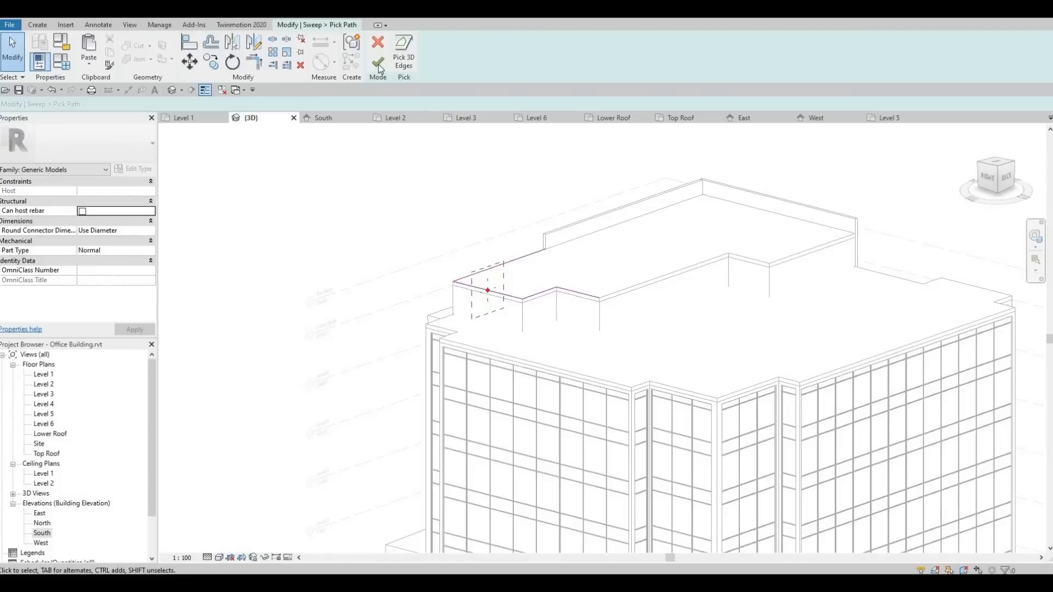
click(404, 59)
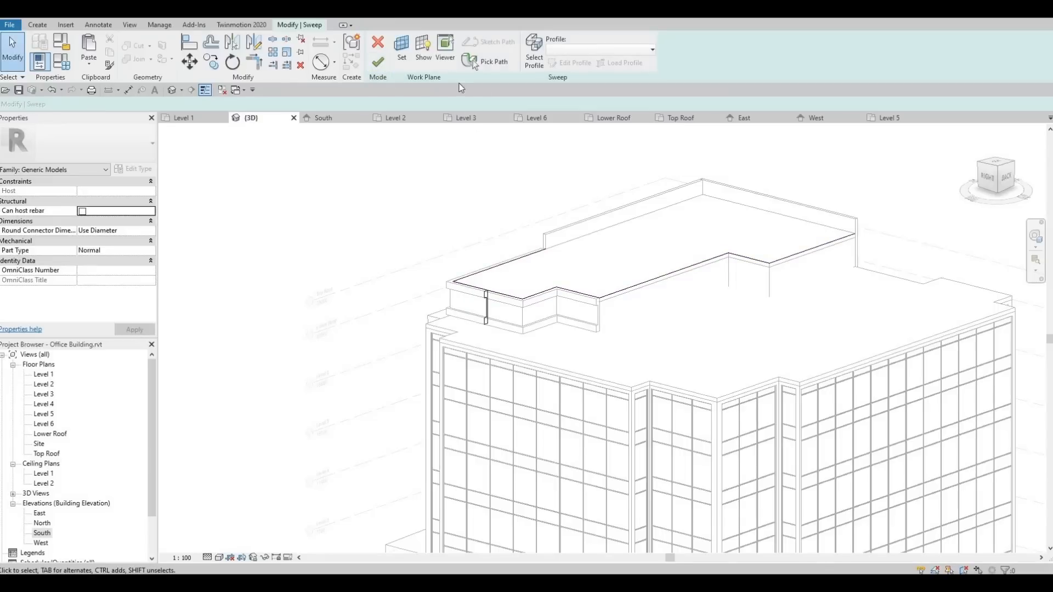
click(382, 67)
click(386, 283)
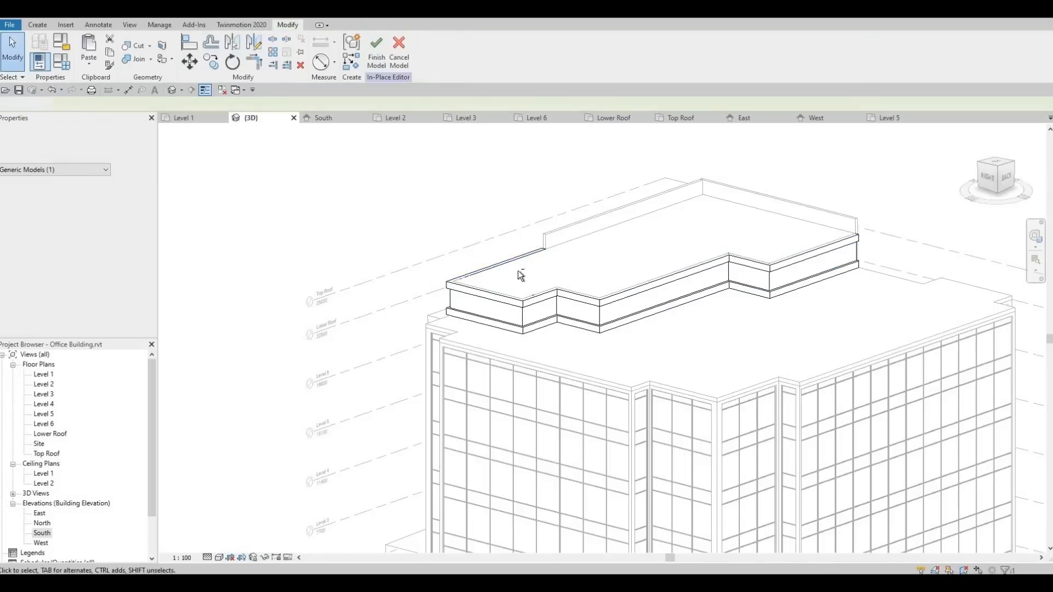
mouse_move(386, 282)
shift+middle_down()
mouse_move(322, 287)
mouse_move(367, 287)
shift+middle_up()
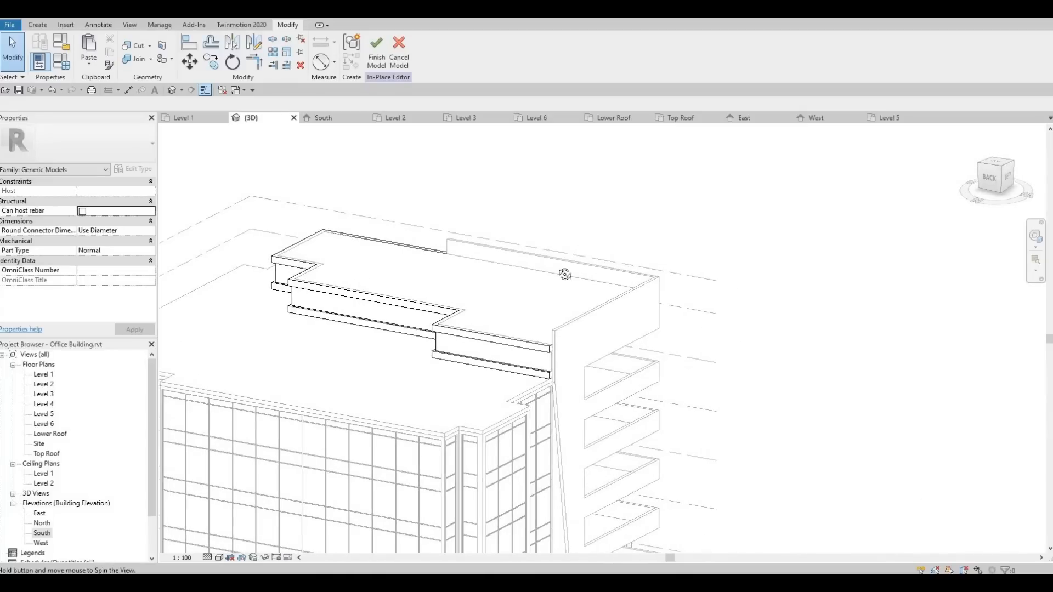
shift+middle_drag(565, 274, 474, 331)
click(376, 52)
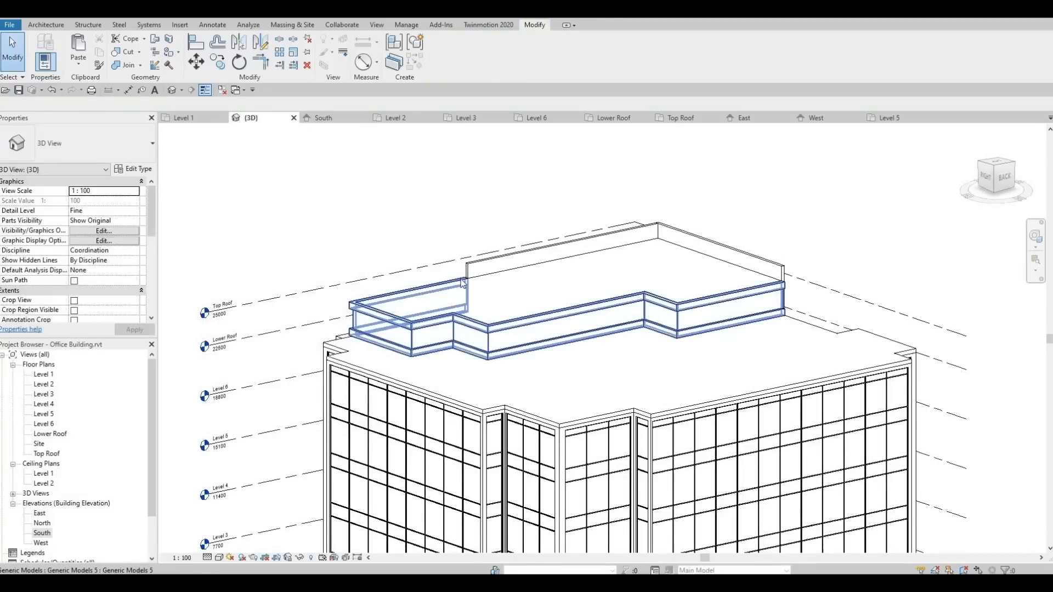
Reopen the top-roof sweep in place, paint its newly added recessed faces with Steel, Chrome Plated, and finish the model.
click(462, 283)
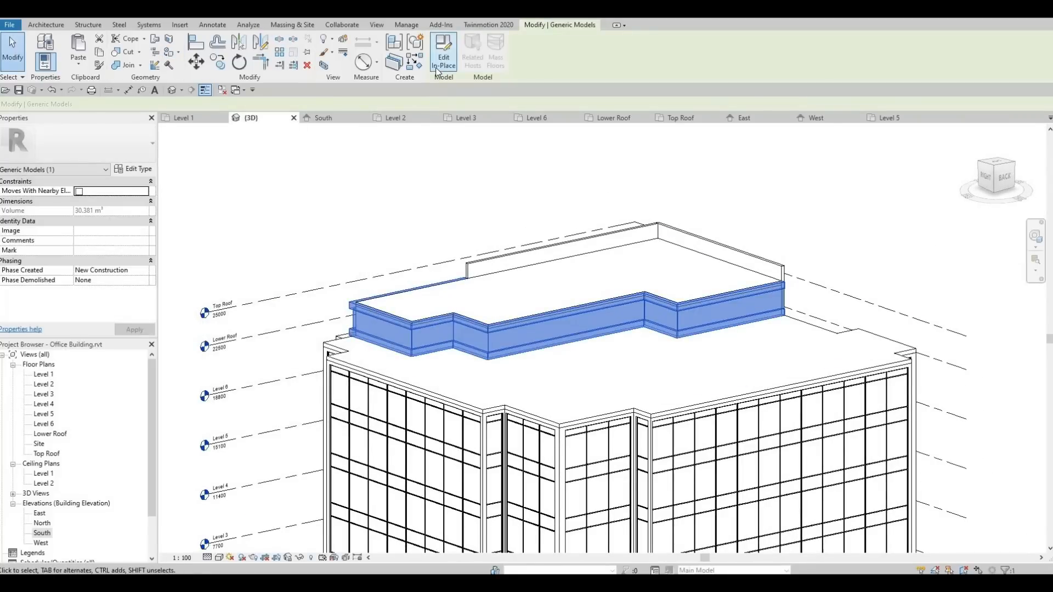
click(437, 68)
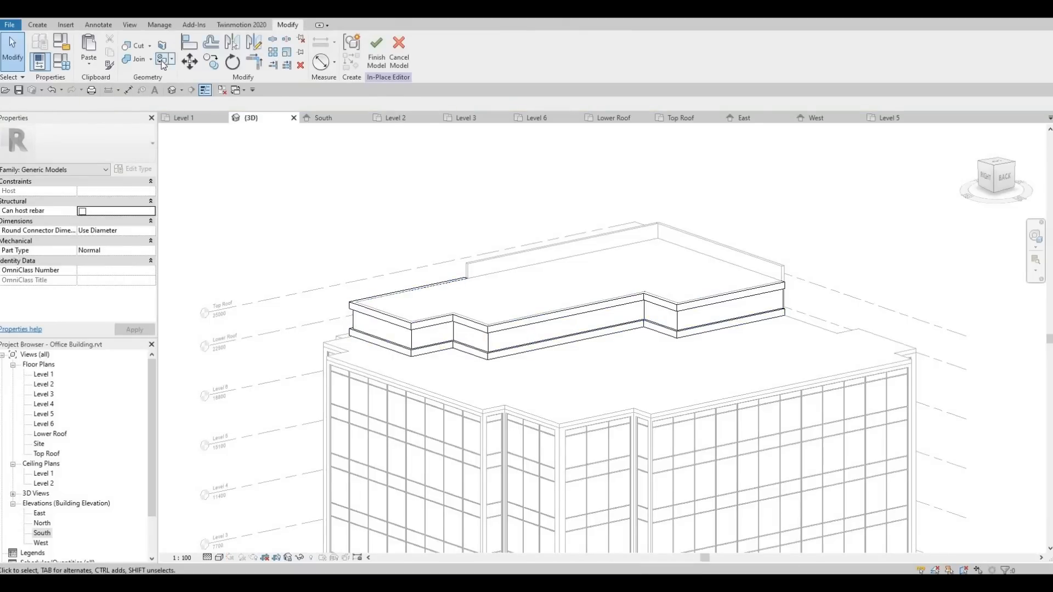
key(p)
key(t)
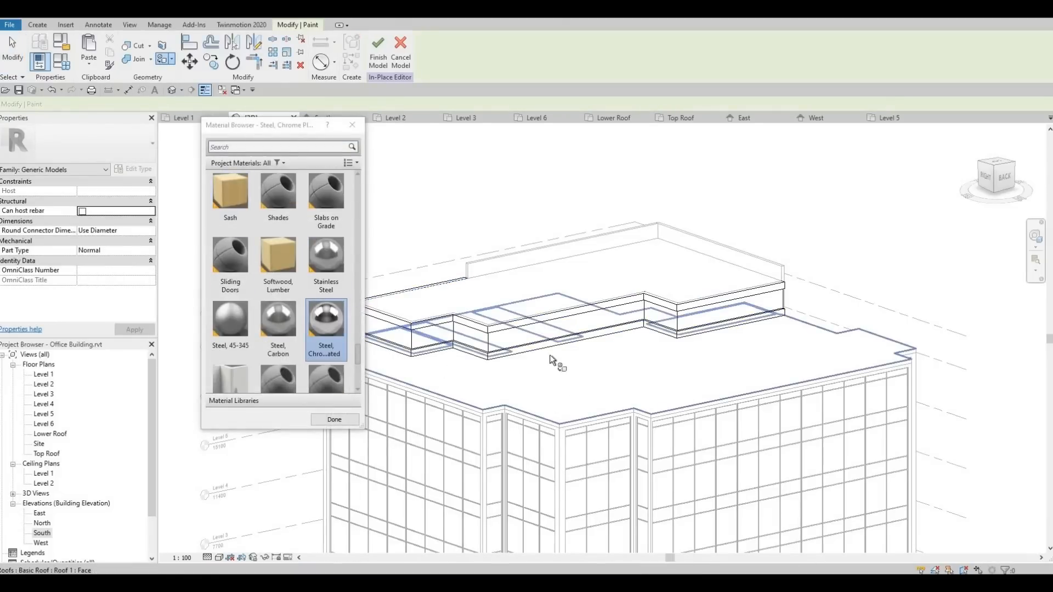
click(484, 335)
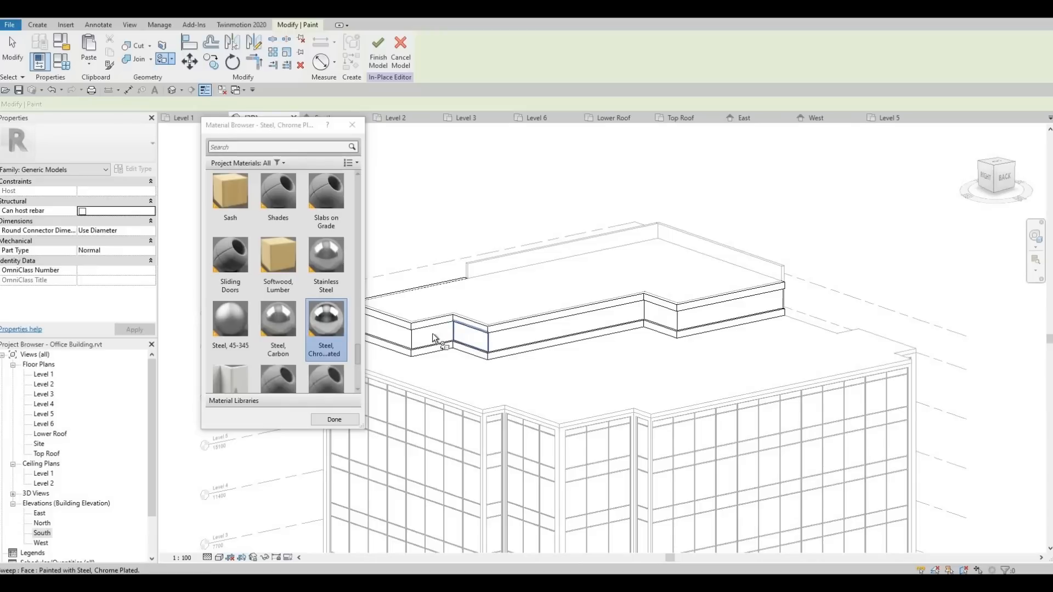
click(510, 344)
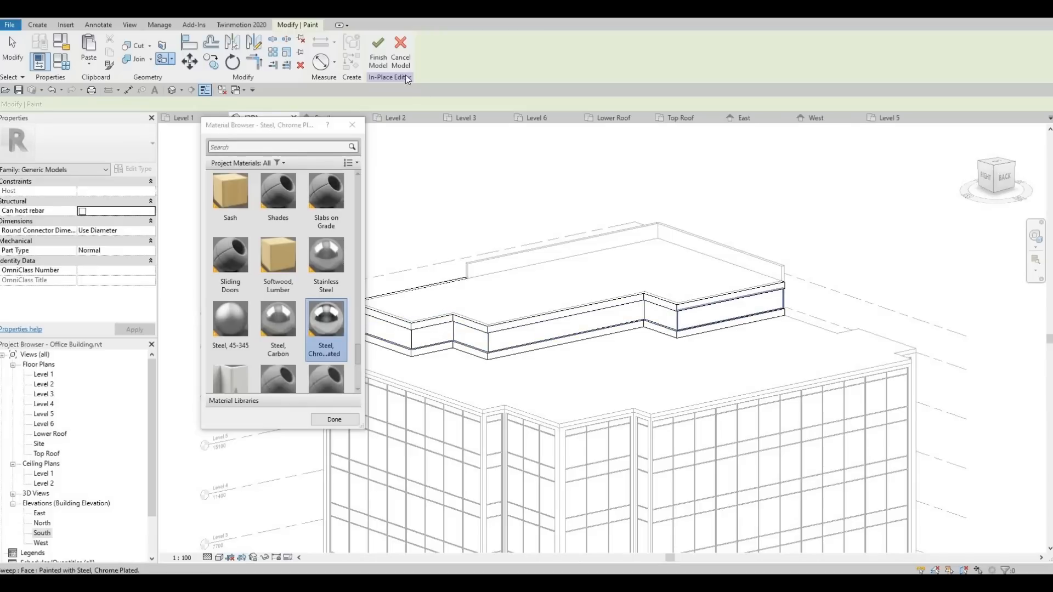
click(378, 53)
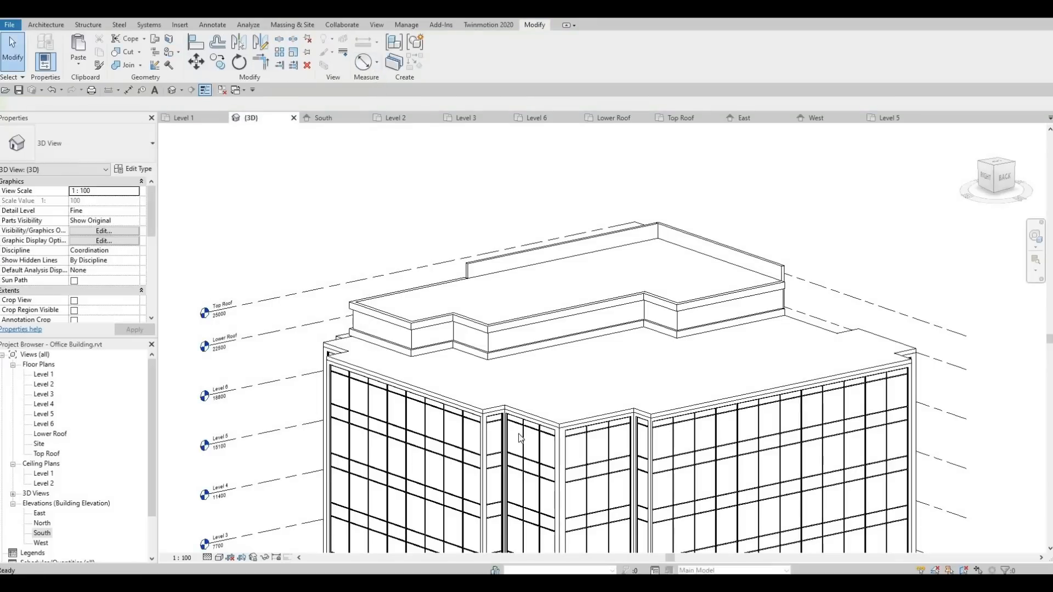
Inspect the building's exterior in 3D from the rear facade round to the front entrance block.
shift+middle_drag(751, 445, 680, 282)
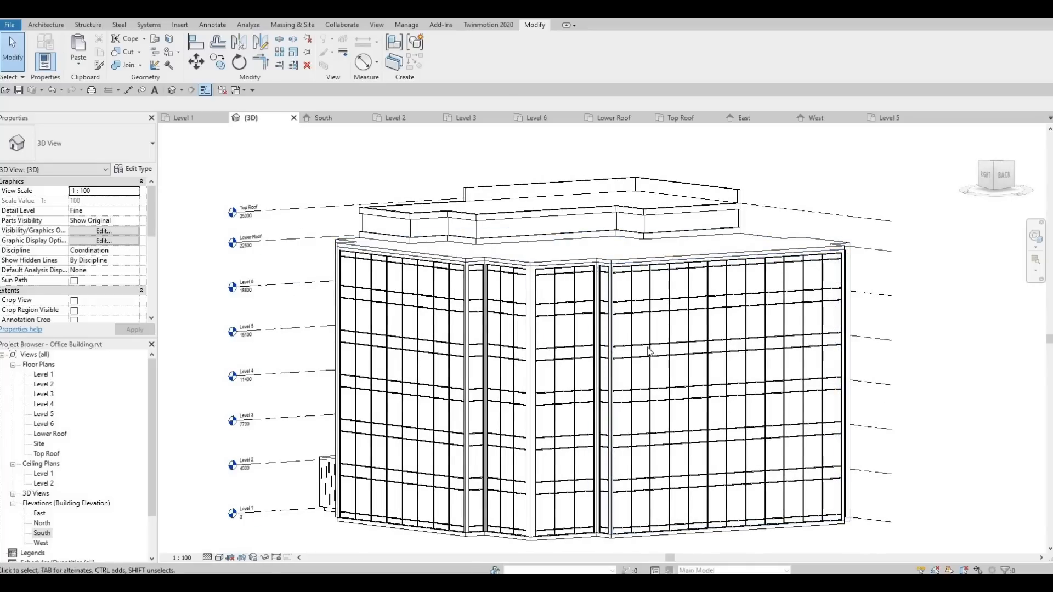
shift+middle_drag(571, 373, 736, 370)
scroll(690, 357, down, 5)
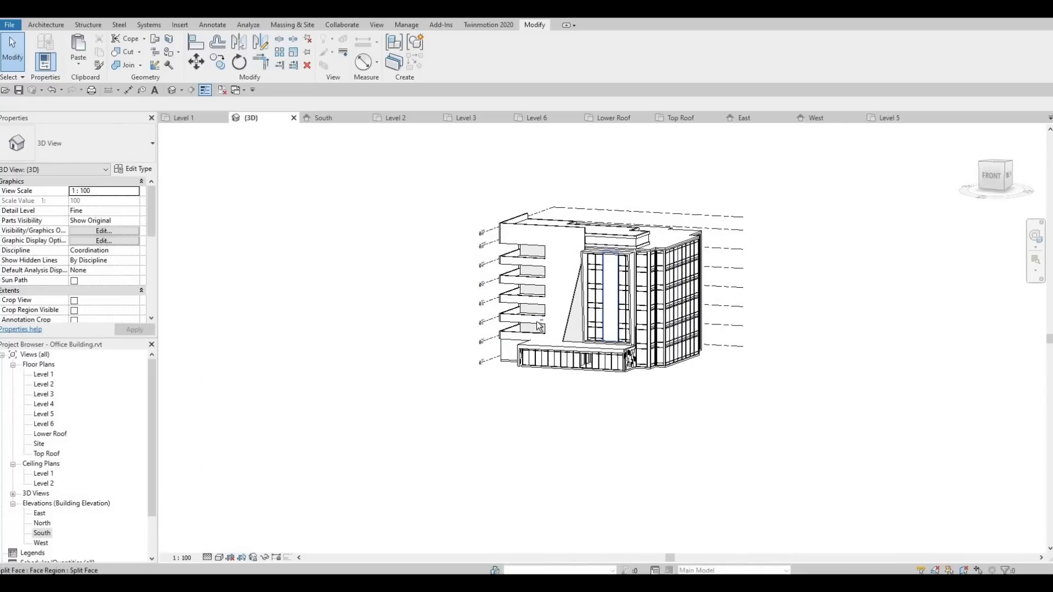
scroll(601, 268, up, 2)
shift+middle_drag(439, 332, 630, 392)
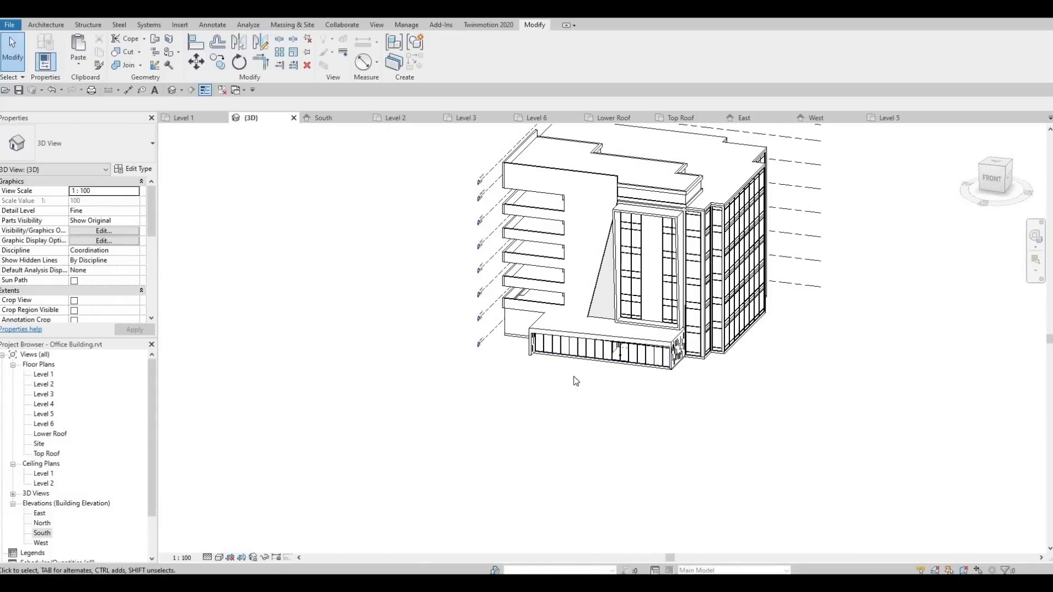
scroll(587, 368, up, 5)
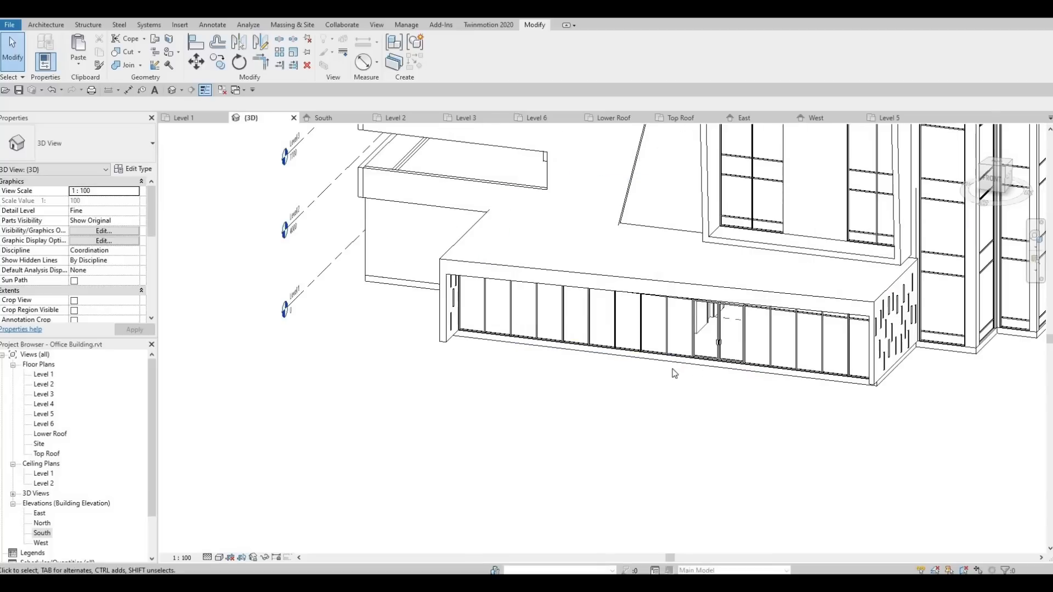
scroll(672, 345, down, 4)
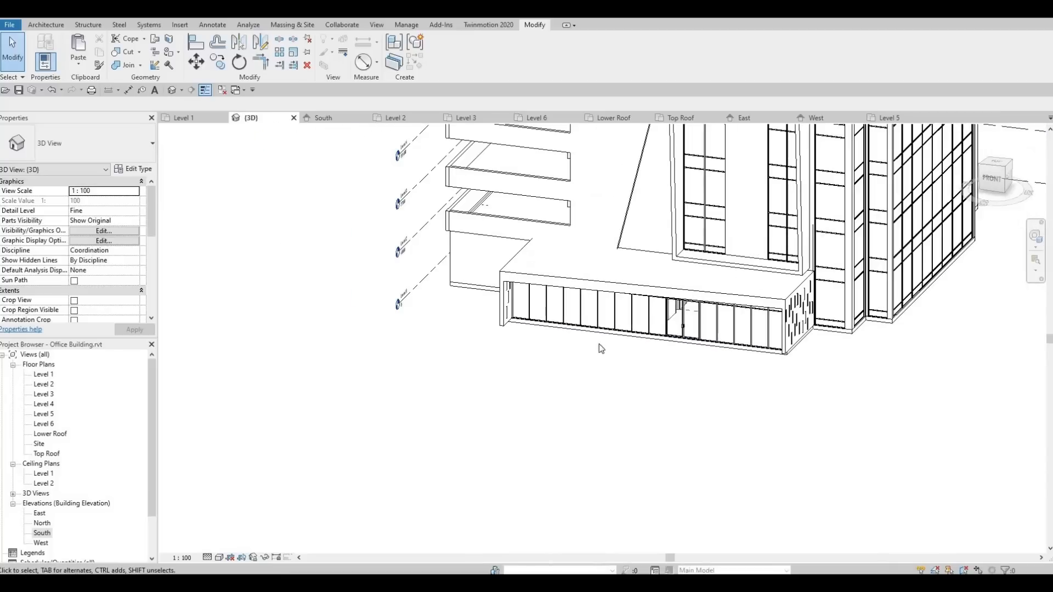
On the Level 1 floor plan, start a new floor and duplicate the Floor 1 type under the proposed name.
double_click(48, 375)
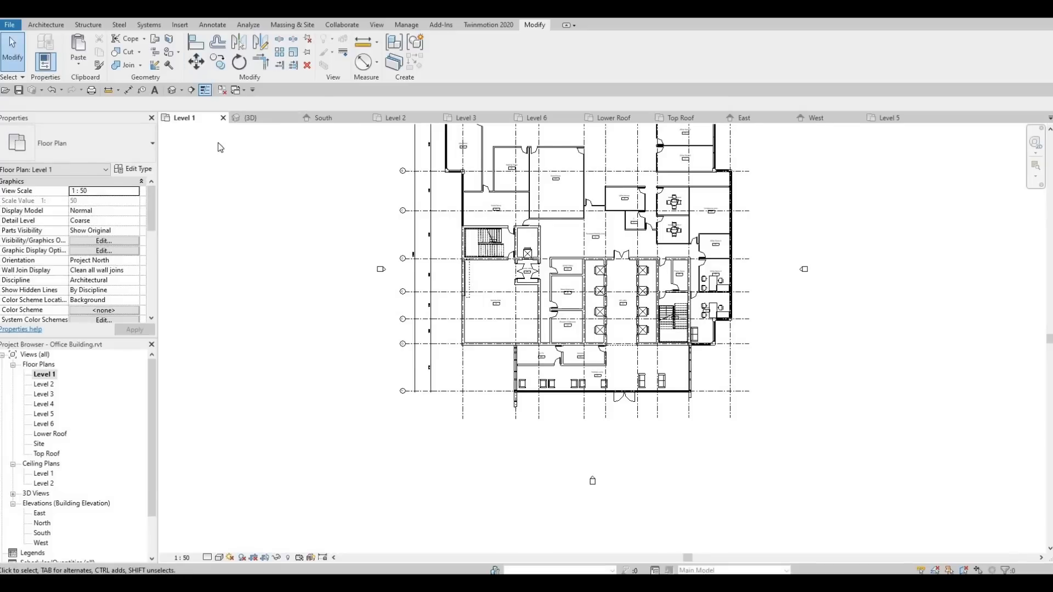
scroll(437, 368, up, 6)
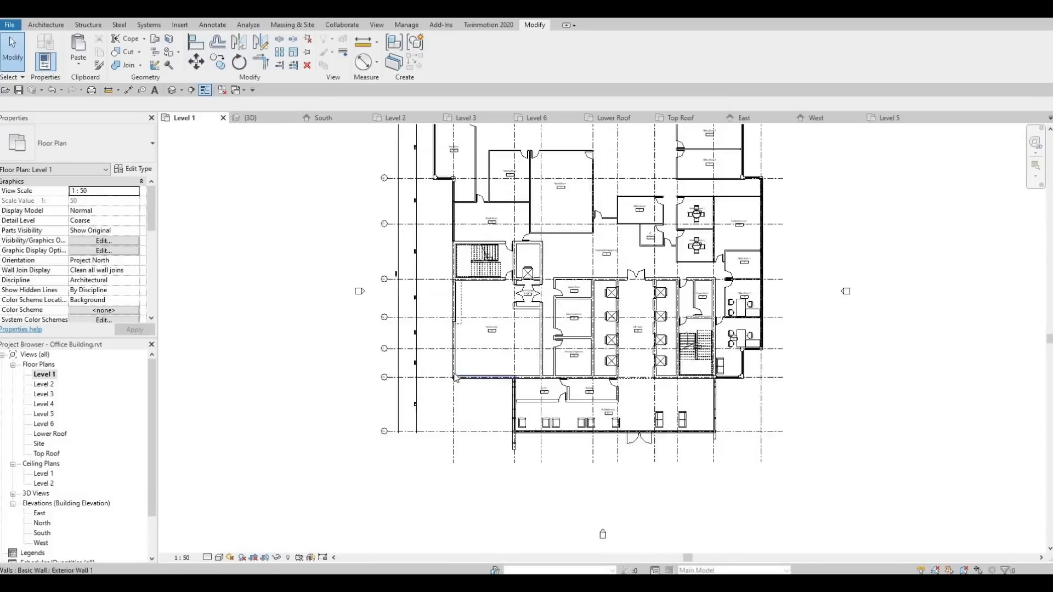
scroll(437, 369, down, 6)
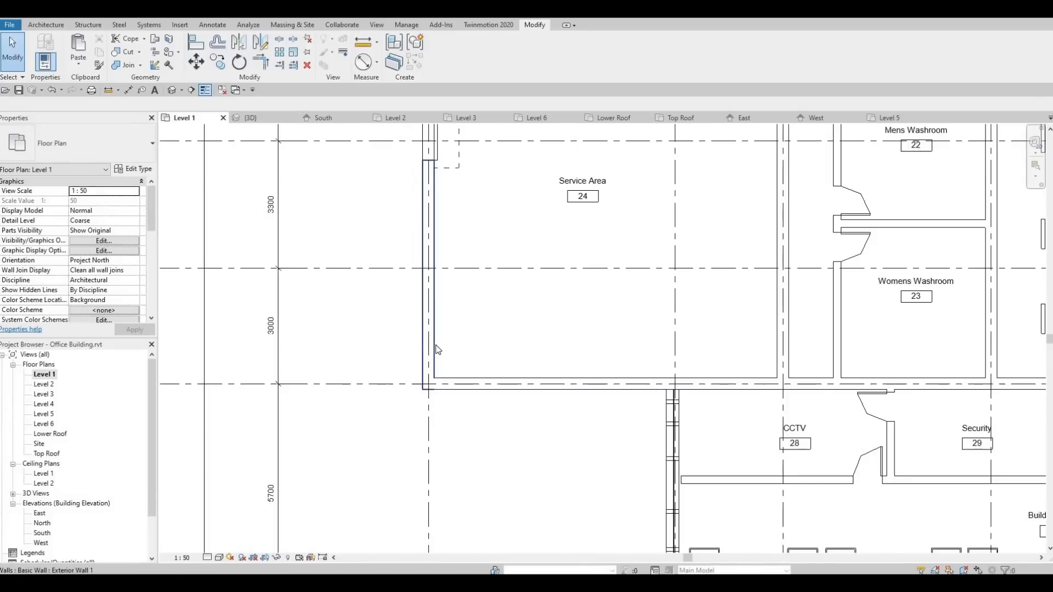
scroll(455, 343, down, 2)
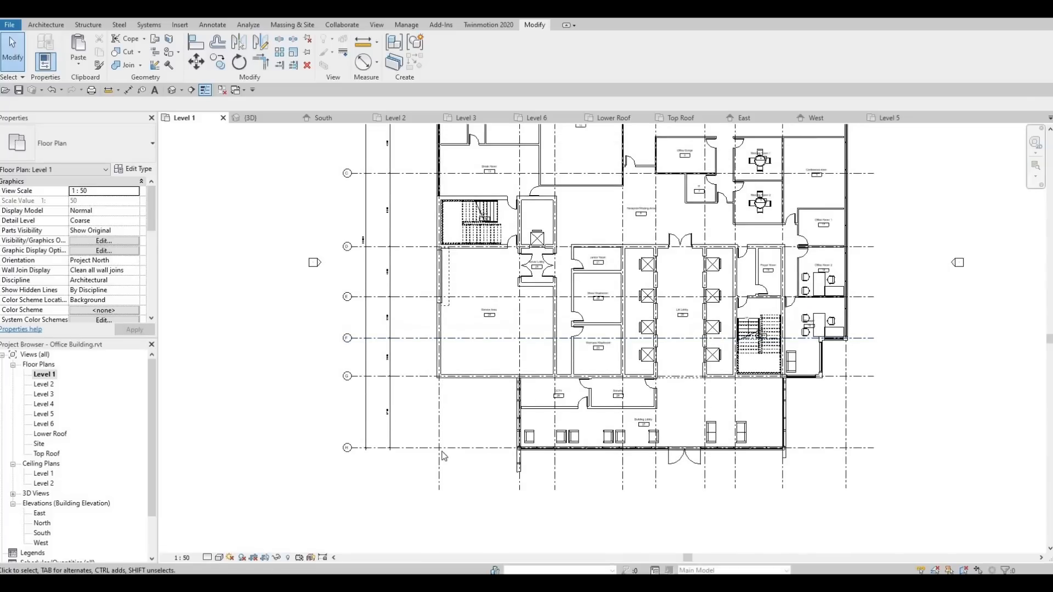
scroll(413, 340, down, 1)
scroll(429, 393, down, 1)
middle_drag(429, 394, 440, 431)
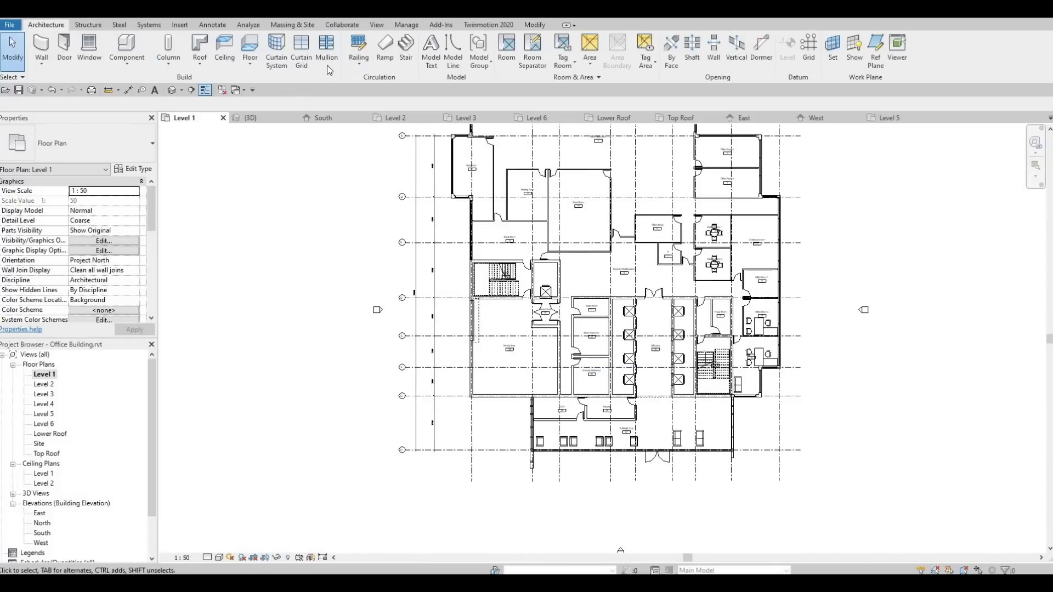
click(251, 48)
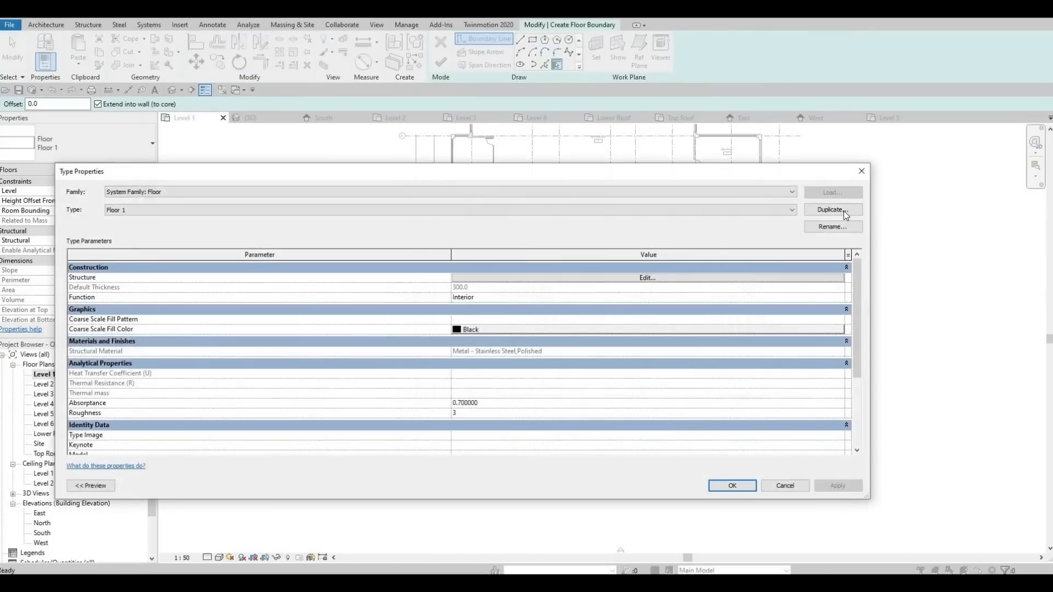
click(844, 210)
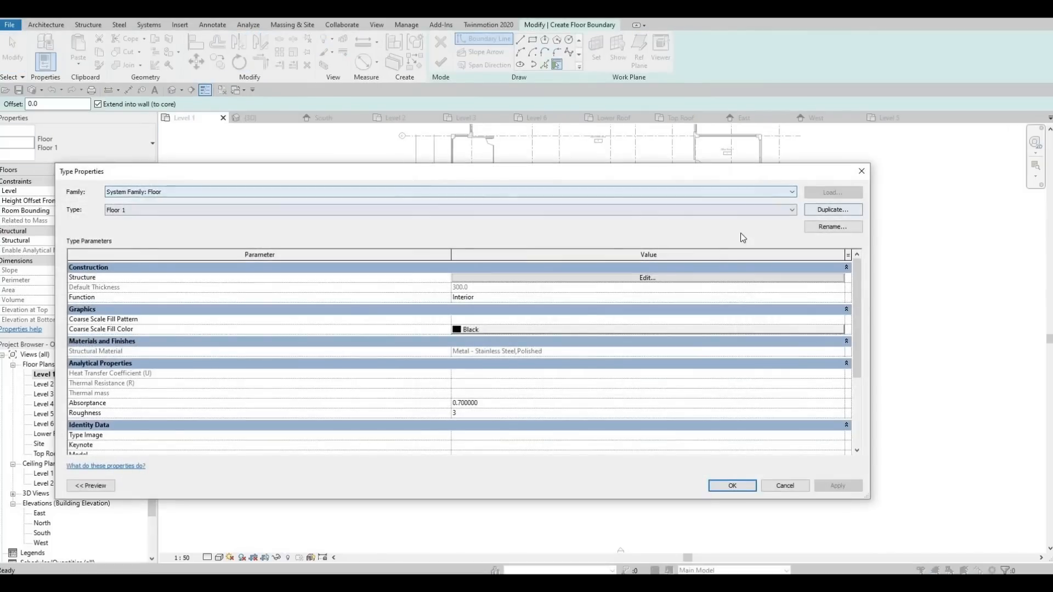
click(597, 346)
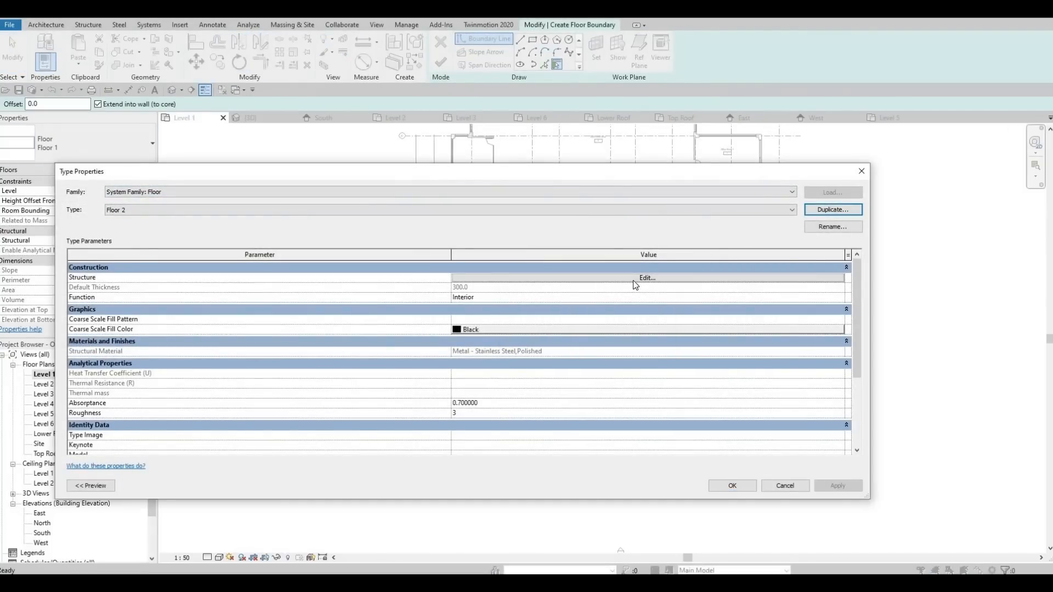
Assign the Parking Stripe material to the duplicated floor type's structure layer and apply the type to the new floor.
click(634, 280)
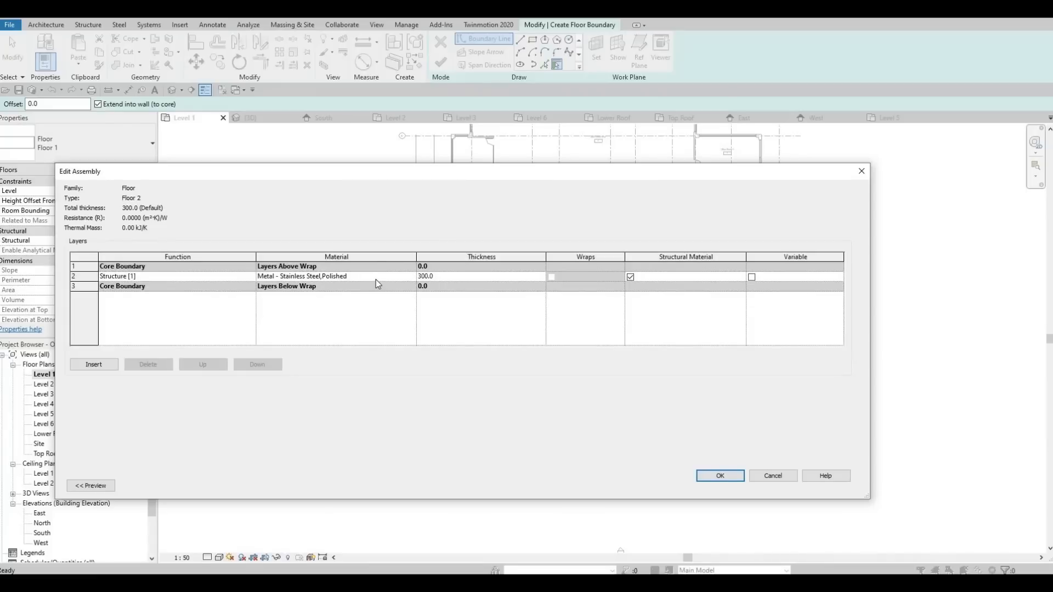
click(397, 278)
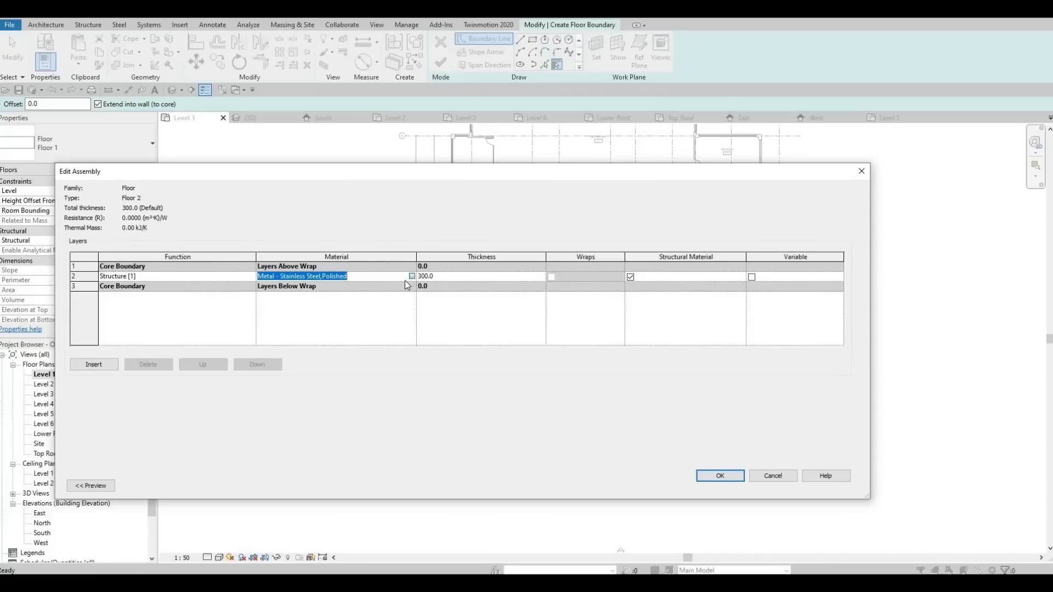
click(405, 281)
scroll(338, 269, down, 1)
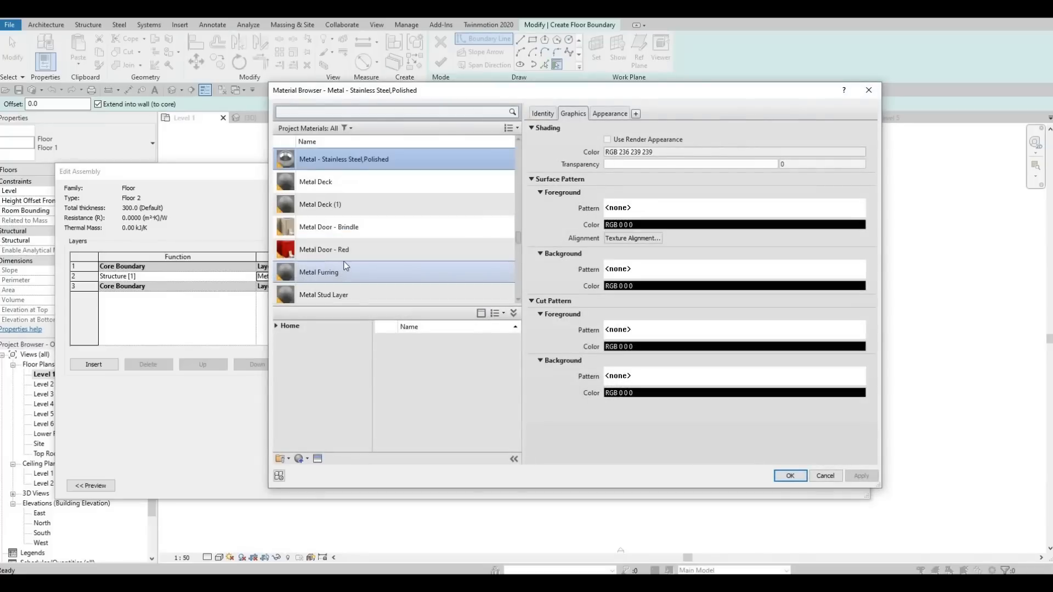
scroll(366, 258, down, 5)
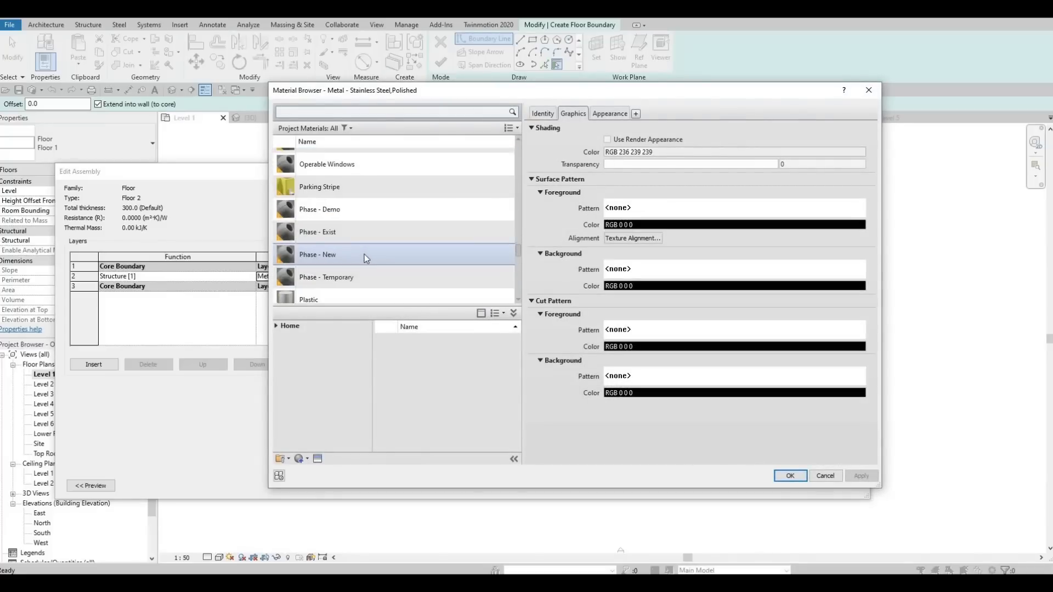
click(329, 187)
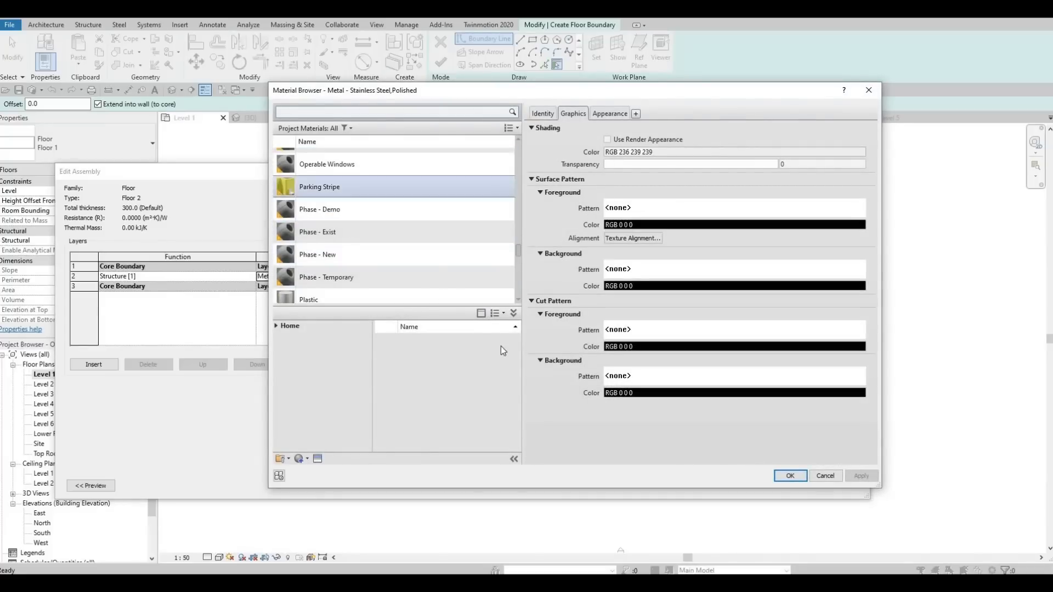
click(788, 478)
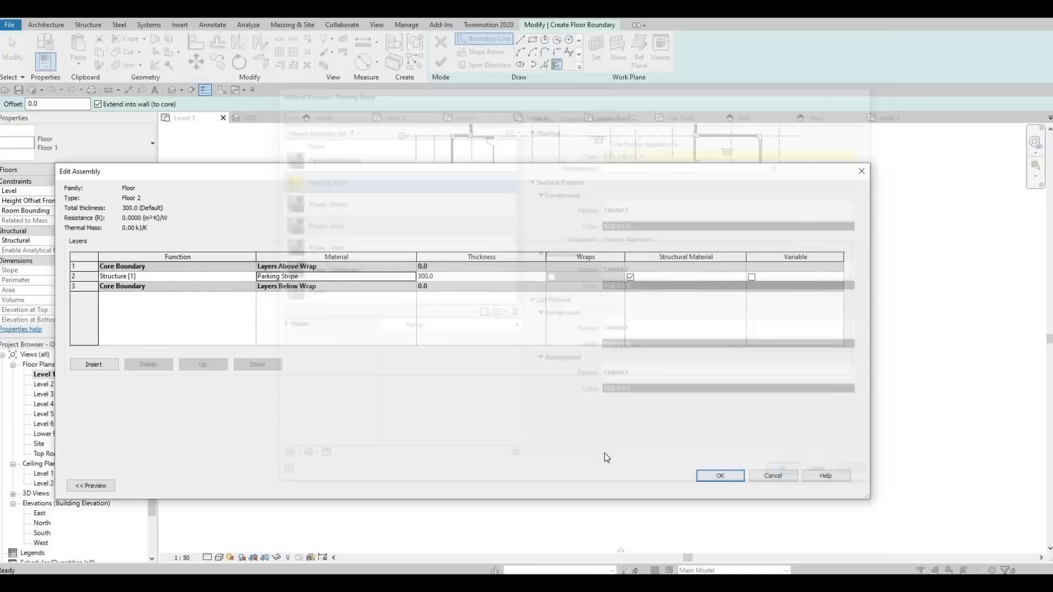
click(721, 475)
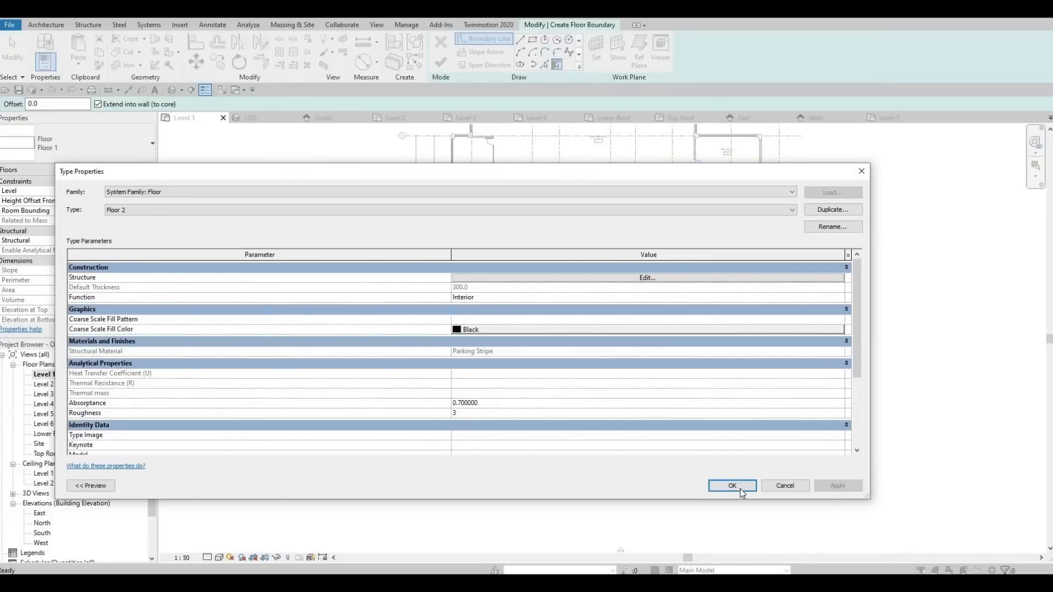
click(740, 487)
middle_drag(561, 293, 548, 308)
scroll(548, 309, down, 1)
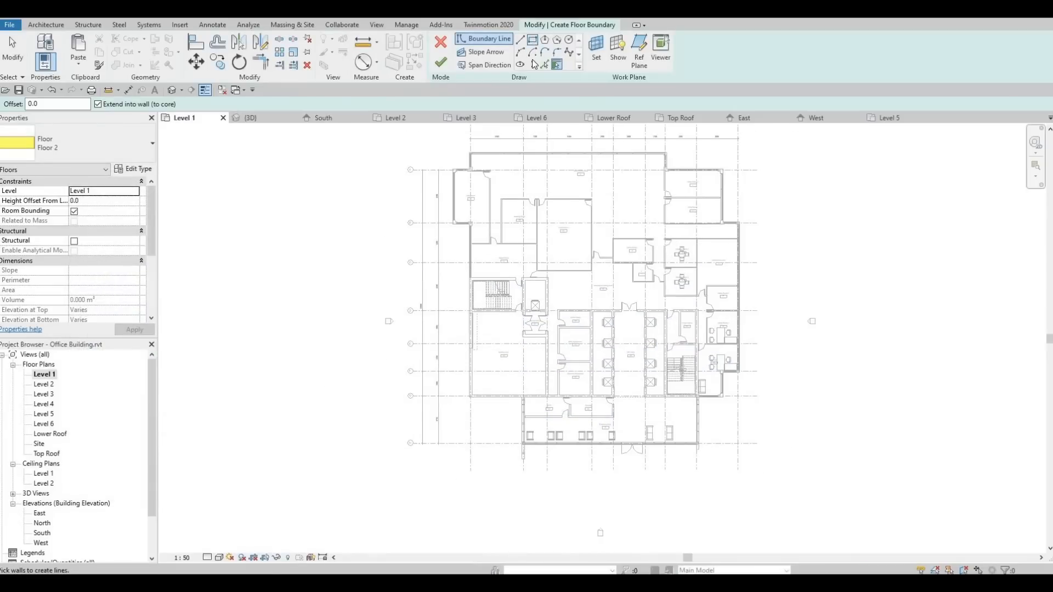
middle_drag(399, 147, 379, 206)
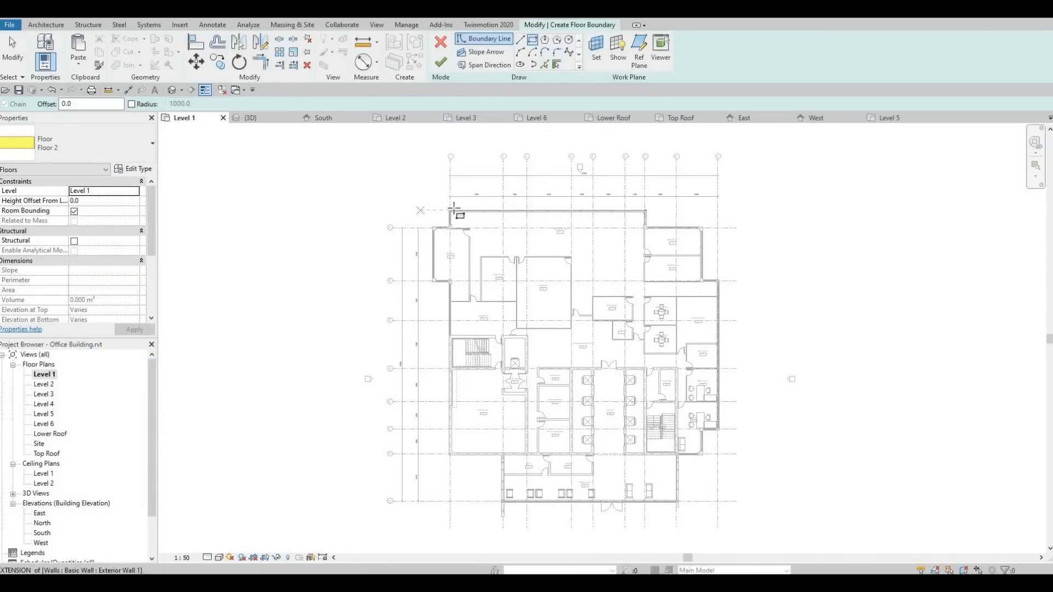
scroll(439, 205, up, 1)
middle_drag(772, 417, 746, 329)
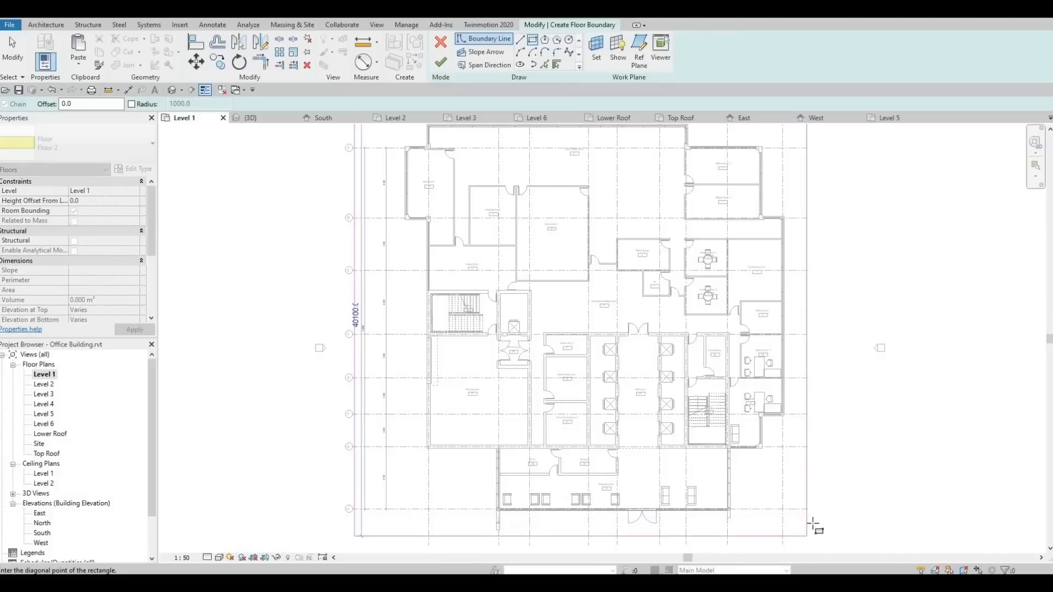
click(816, 545)
middle_drag(816, 451, 809, 463)
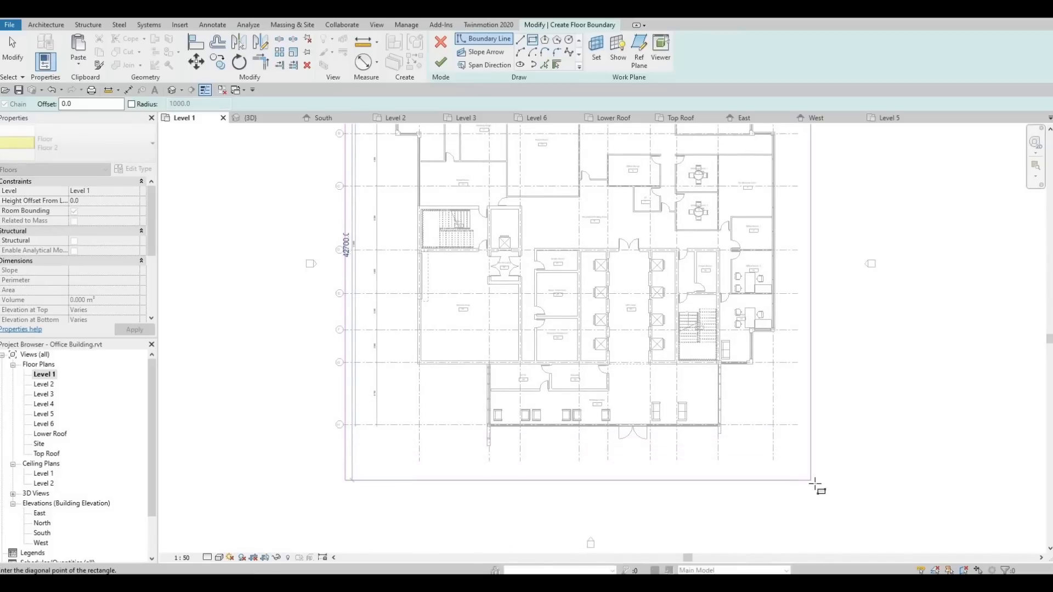
key(Escape)
key(Escape)
Sketch a rectangular outer floor boundary about 41,200 mm wide enclosing the whole building and its grid lines.
middle_drag(543, 137, 581, 199)
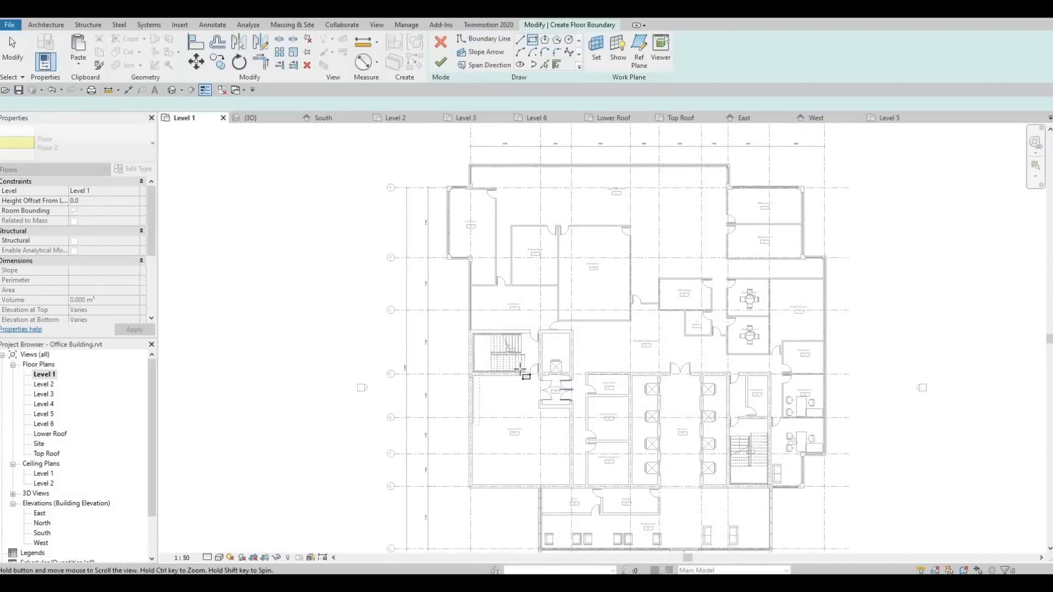
middle_drag(496, 512, 491, 364)
scroll(464, 339, up, 3)
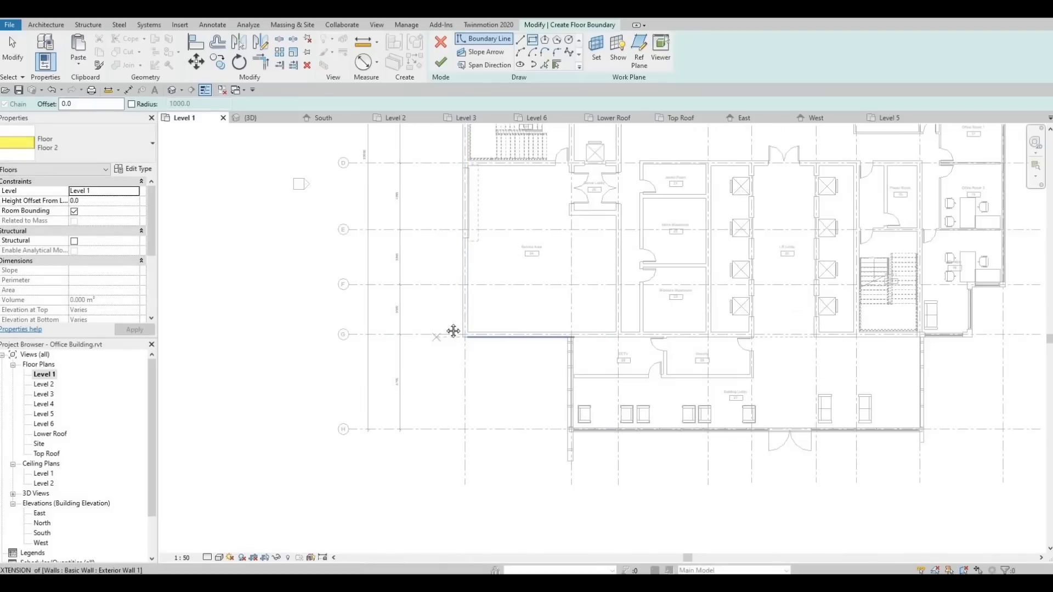
middle_drag(512, 402, 496, 367)
middle_drag(501, 329, 495, 302)
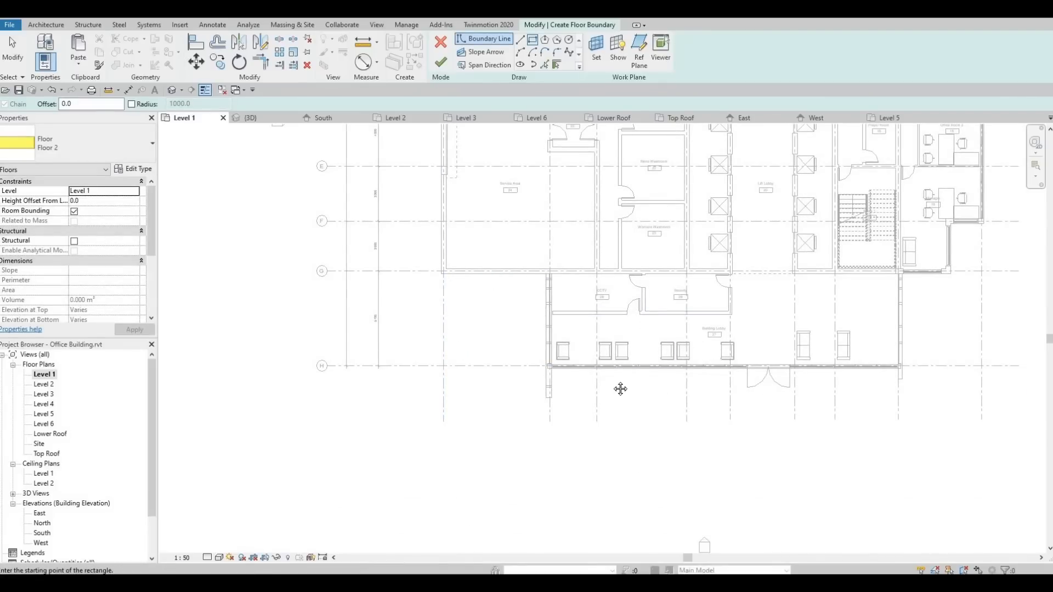
middle_drag(620, 389, 470, 385)
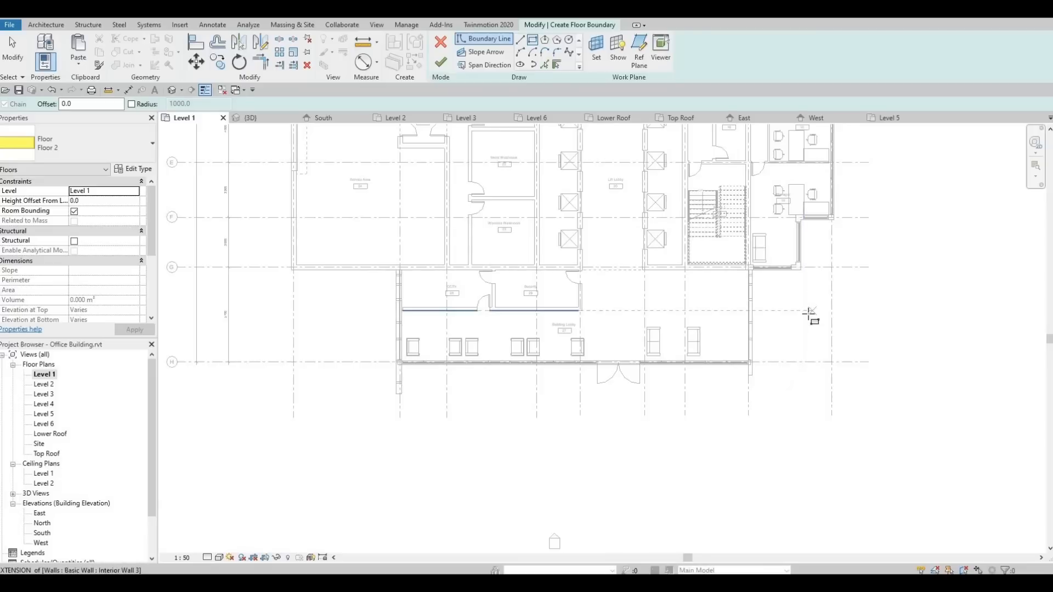
scroll(734, 392, down, 8)
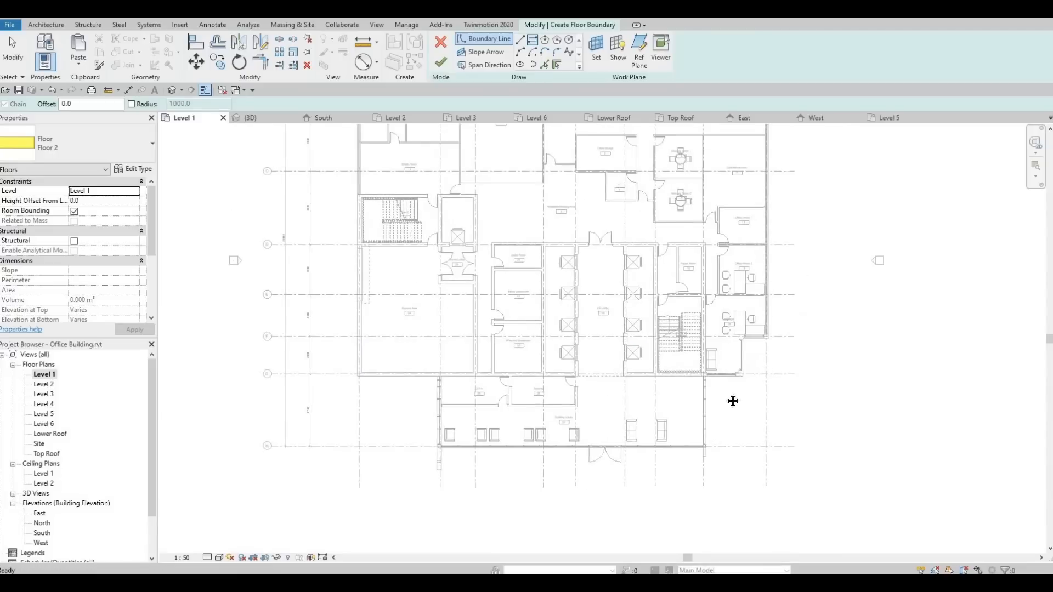
click(419, 160)
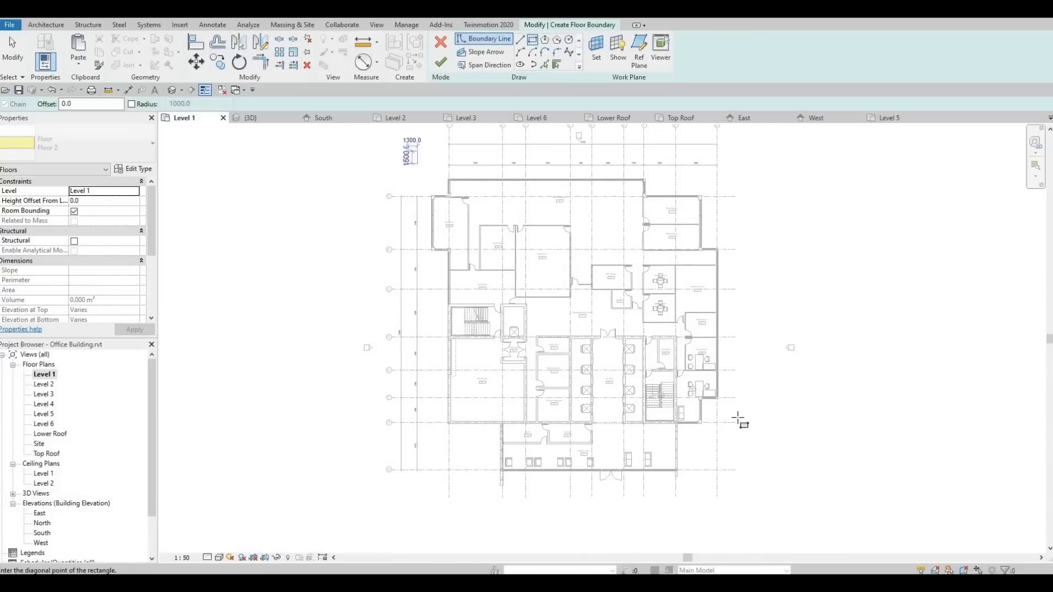
click(748, 494)
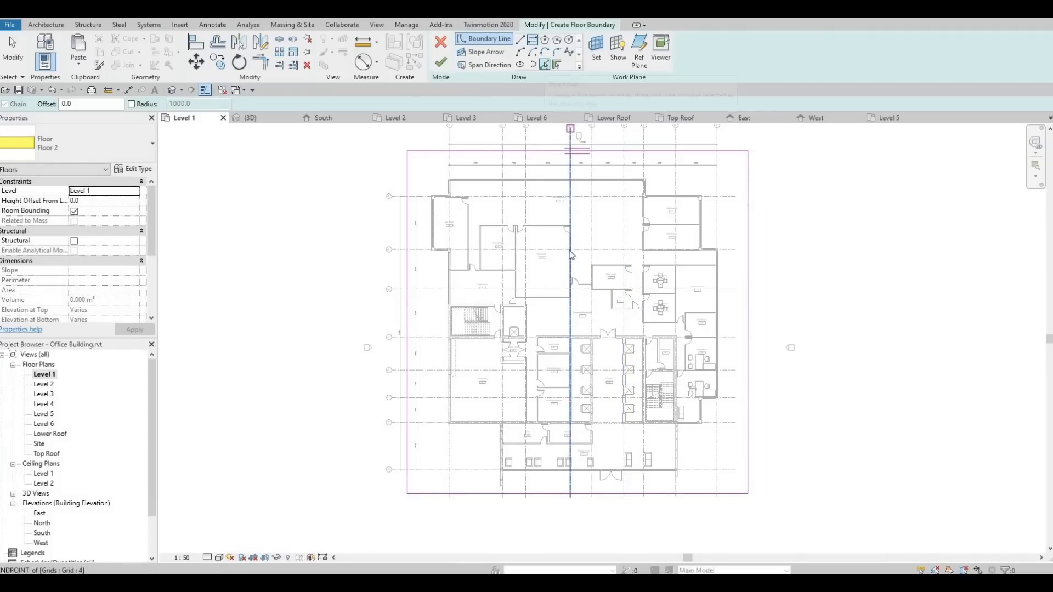
Pick the exterior wall faces from the lobby's east side around the stair and Manager room and up past the office rooms as inner boundary lines.
scroll(701, 446, up, 5)
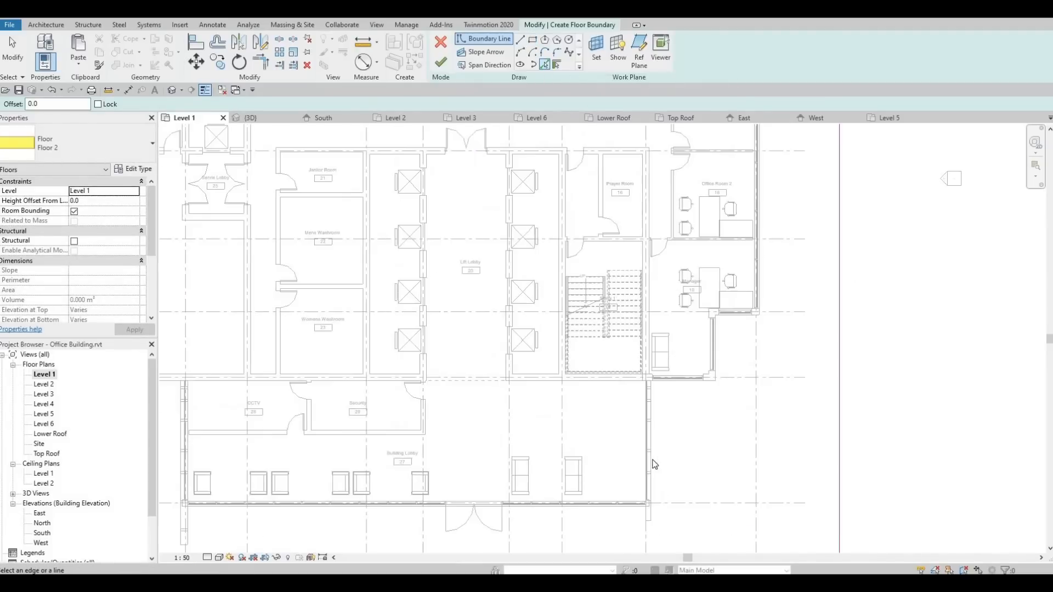
scroll(711, 382, up, 2)
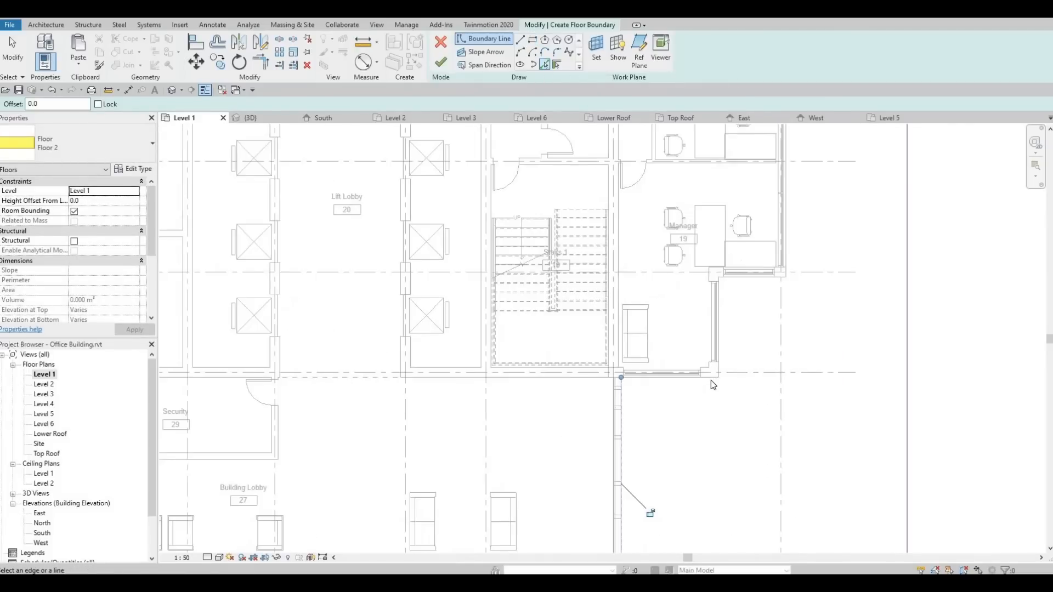
click(721, 364)
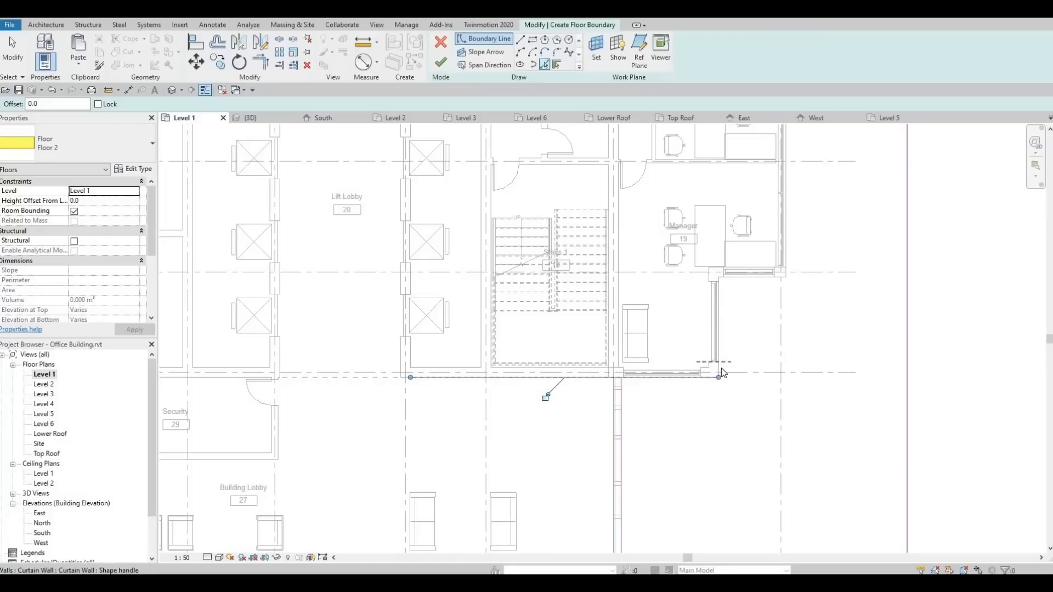
click(722, 367)
click(785, 275)
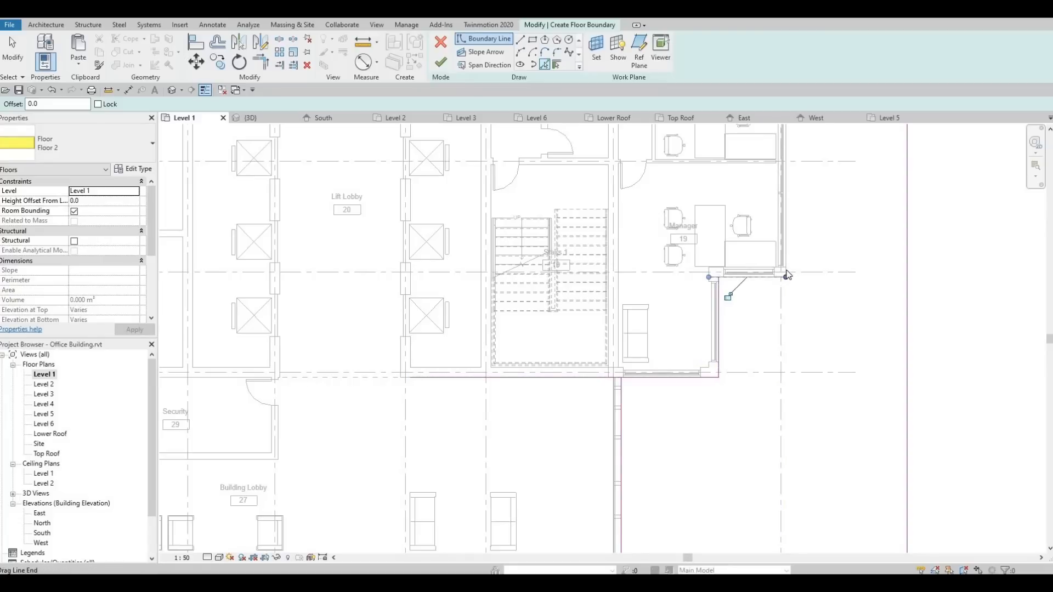
scroll(788, 276, up, 3)
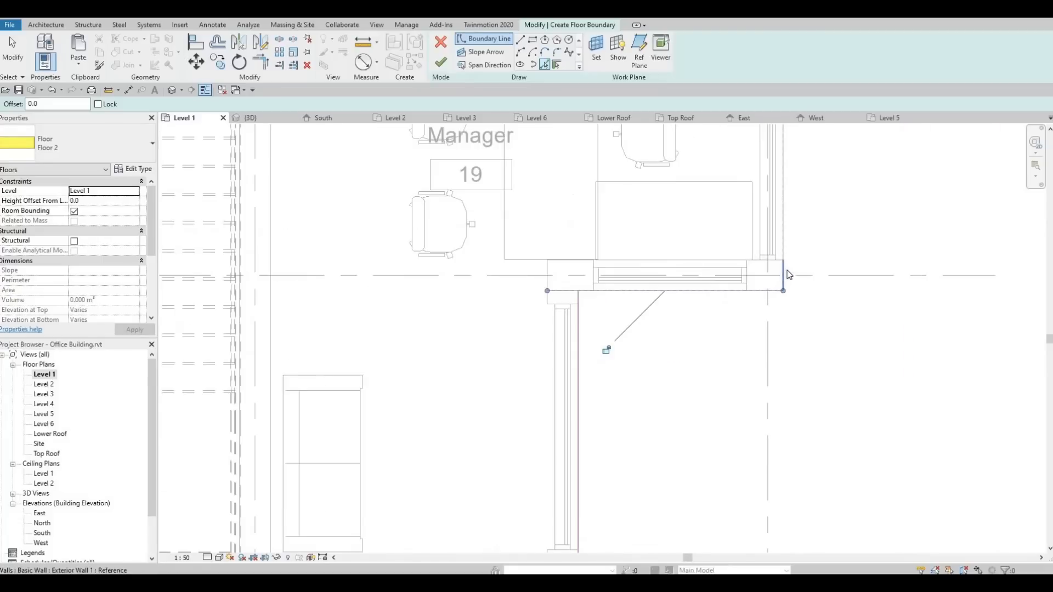
middle_drag(793, 147, 733, 301)
scroll(733, 301, down, 2)
middle_drag(733, 193, 652, 552)
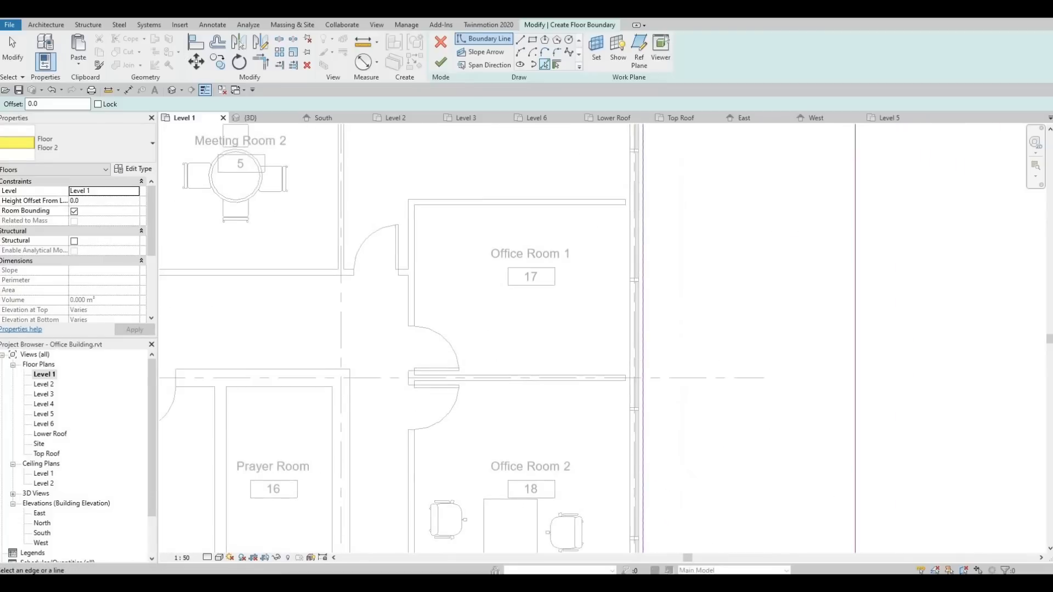
Continue the inner boundary along the stepped exterior wall faces around Office Room 4 and Office Room 3.
middle_drag(654, 254, 694, 505)
middle_drag(672, 127, 675, 329)
scroll(676, 327, down, 2)
middle_drag(674, 258, 673, 332)
scroll(673, 332, up, 2)
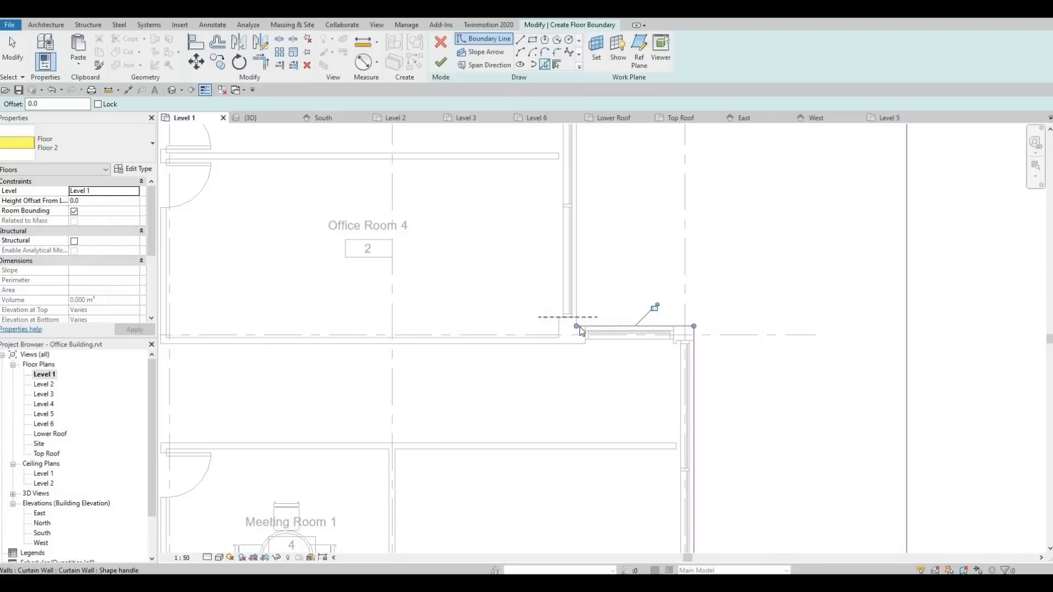
scroll(580, 327, up, 3)
click(599, 265)
scroll(598, 267, down, 3)
scroll(787, 438, down, 5)
scroll(713, 307, up, 5)
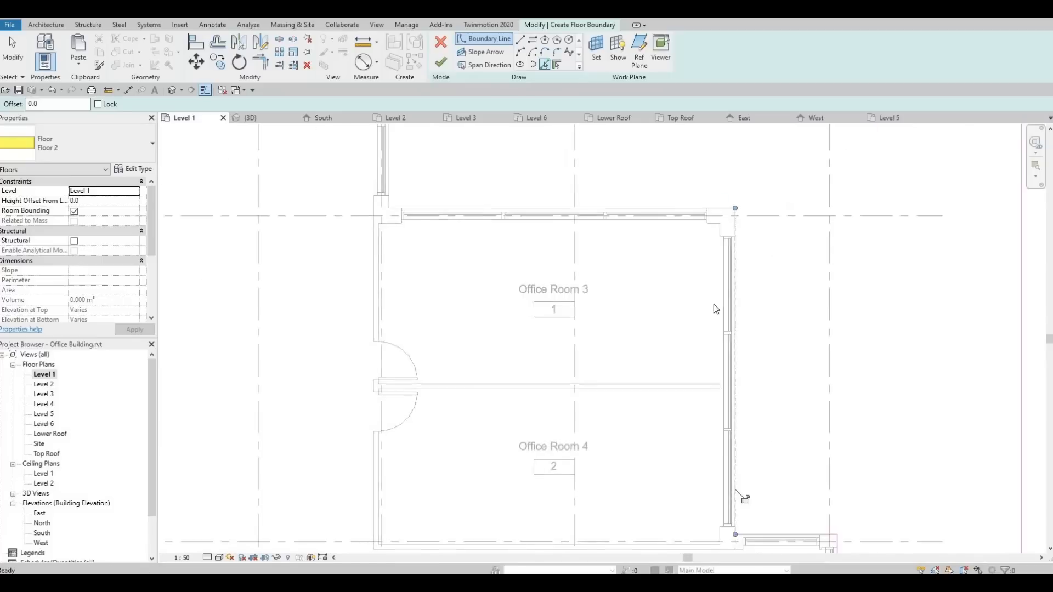
scroll(724, 329, down, 1)
click(732, 264)
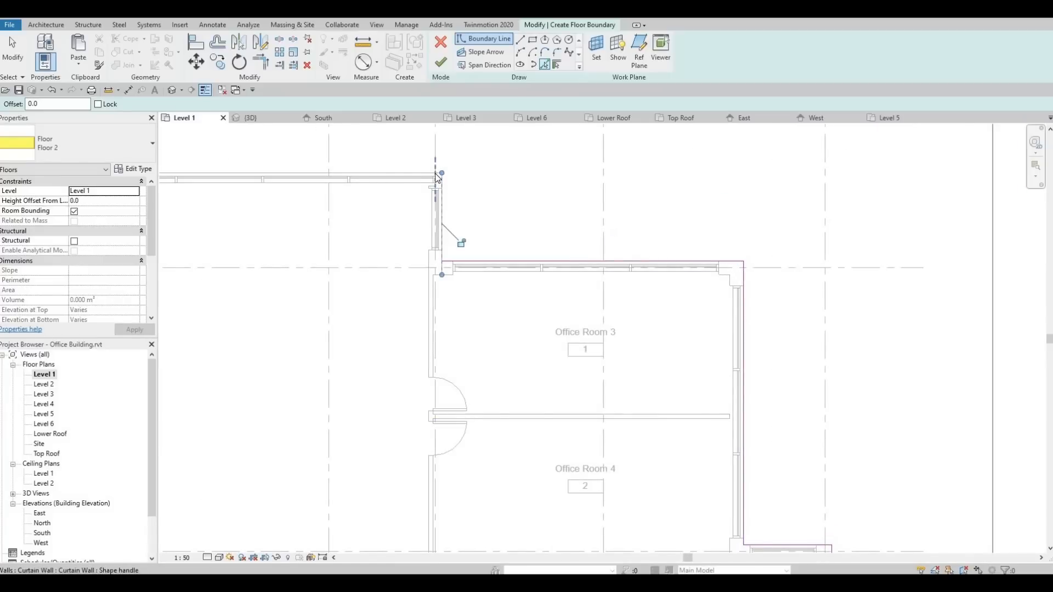
Pick the short return wall west of Office Room 3 and the long north exterior wall as inner boundary lines.
middle_drag(541, 265, 557, 277)
scroll(557, 277, up, 1)
middle_drag(459, 172, 627, 278)
scroll(617, 277, up, 7)
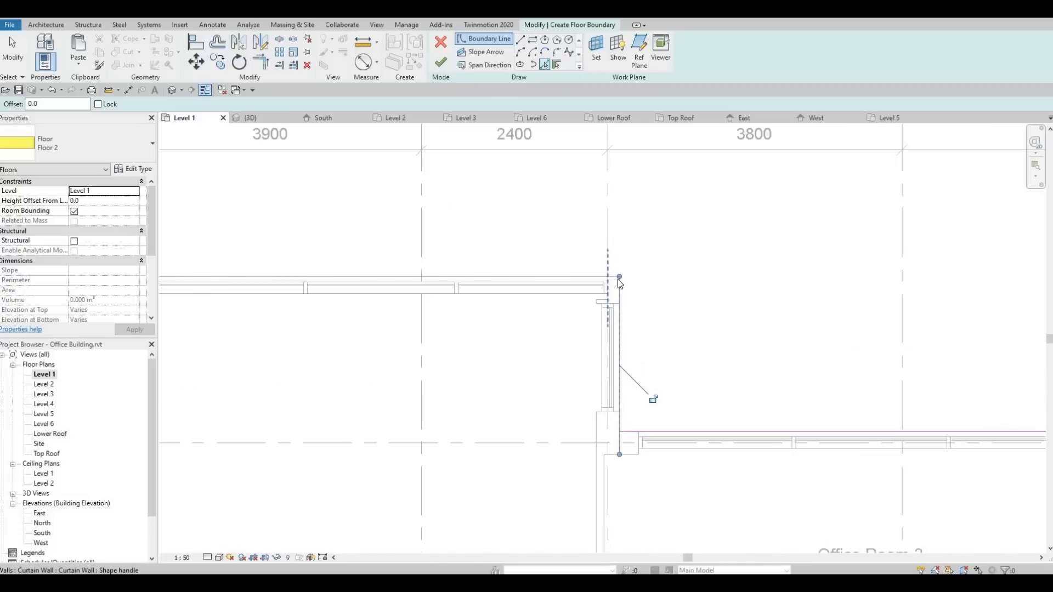
click(606, 286)
scroll(782, 332, down, 5)
middle_drag(428, 369, 938, 355)
scroll(938, 355, down, 2)
scroll(600, 338, up, 4)
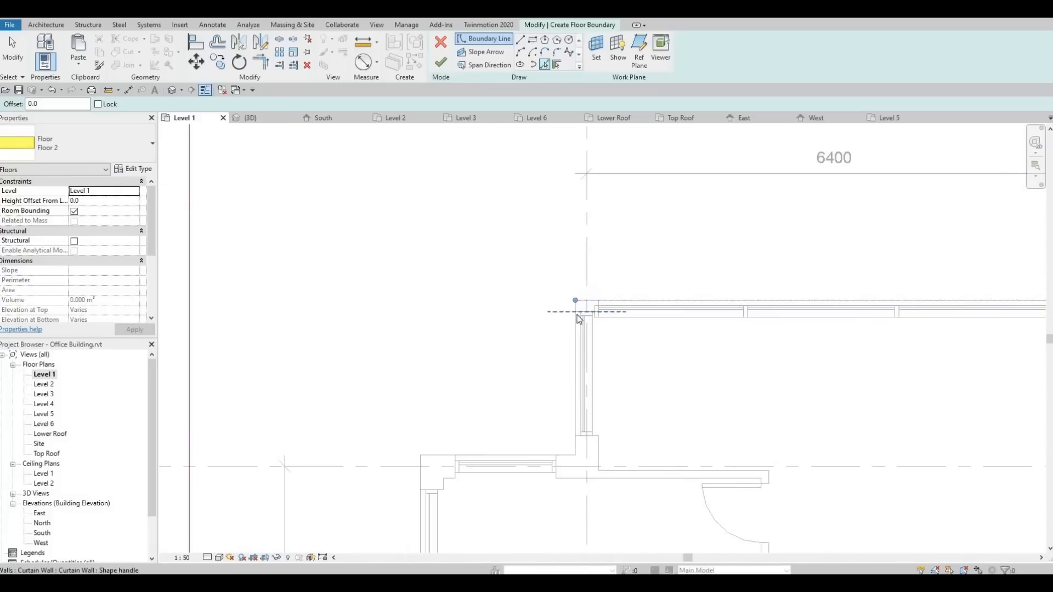
Trace the inner boundary around the stepped exterior walls at the building's north-west corner, down to grid B.
click(578, 329)
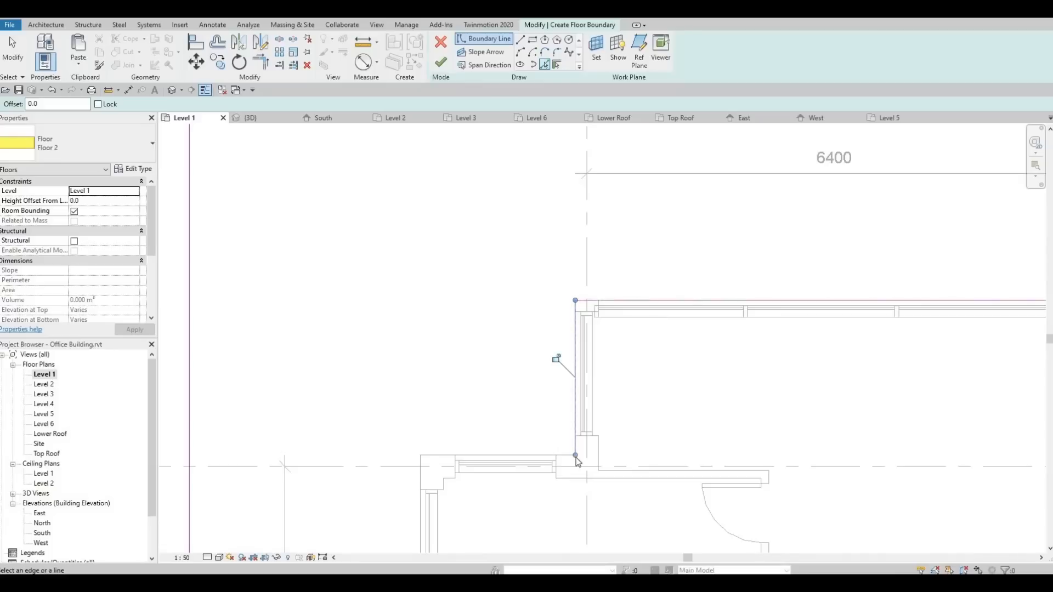
click(518, 463)
middle_drag(419, 469, 509, 408)
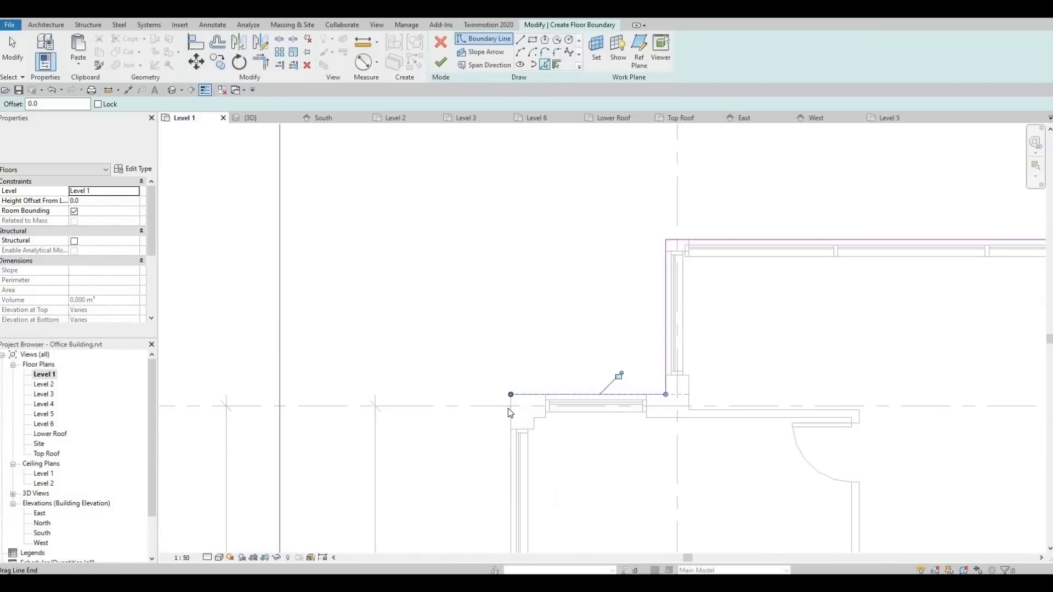
click(512, 439)
middle_drag(541, 344, 550, 264)
scroll(550, 265, down, 4)
middle_drag(589, 342, 600, 255)
scroll(569, 350, up, 4)
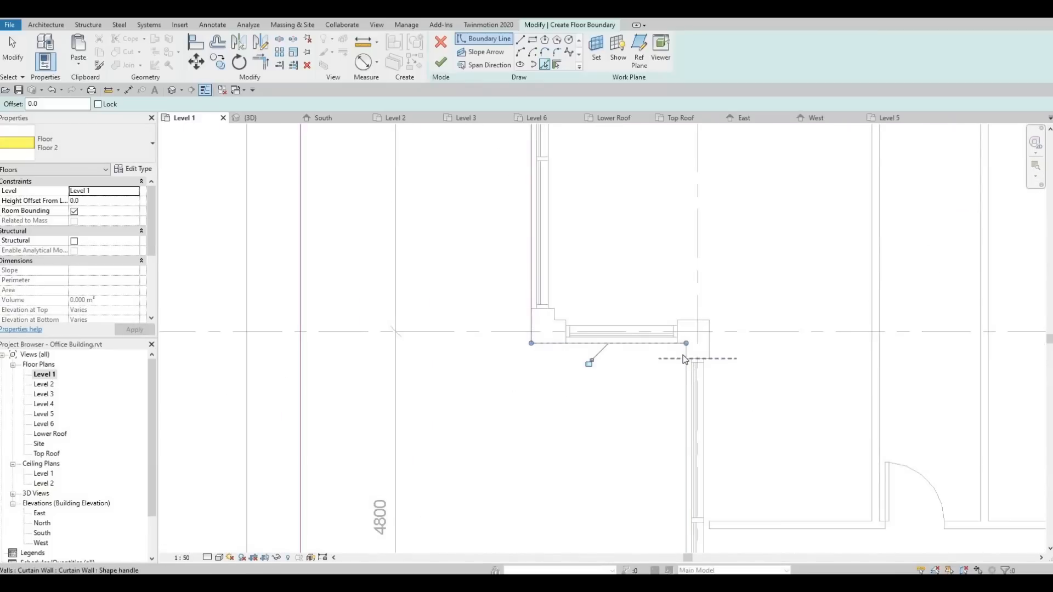
Pick the west exterior wall below grid B and the Service Area's south wall as inner boundary lines.
click(683, 355)
scroll(662, 284, down, 2)
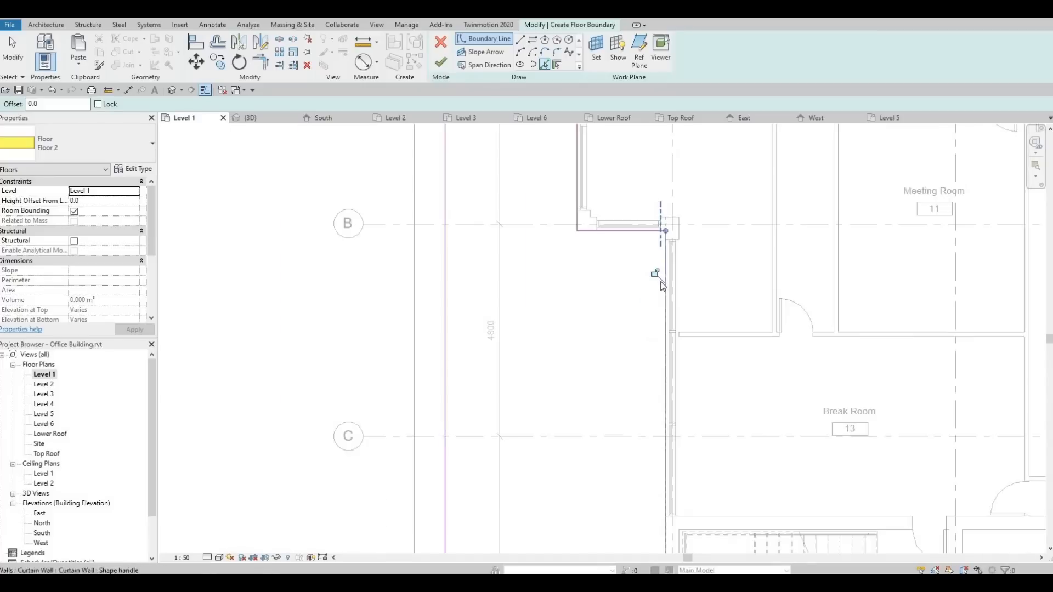
scroll(661, 282, down, 3)
middle_drag(682, 245, 684, 228)
middle_drag(680, 466, 679, 416)
middle_drag(709, 529, 707, 378)
middle_drag(693, 456, 686, 373)
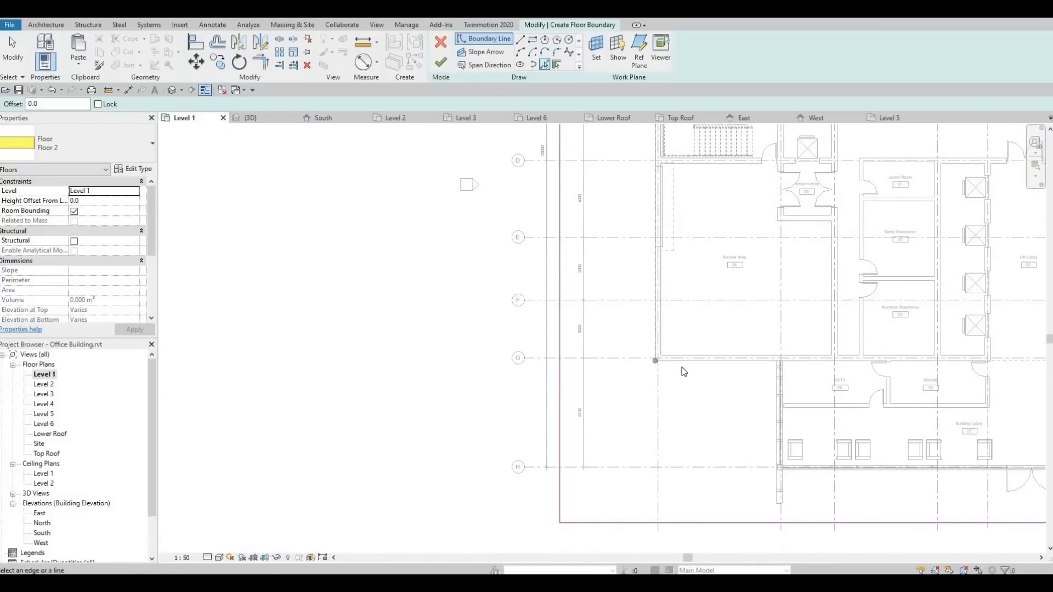
scroll(684, 372, up, 2)
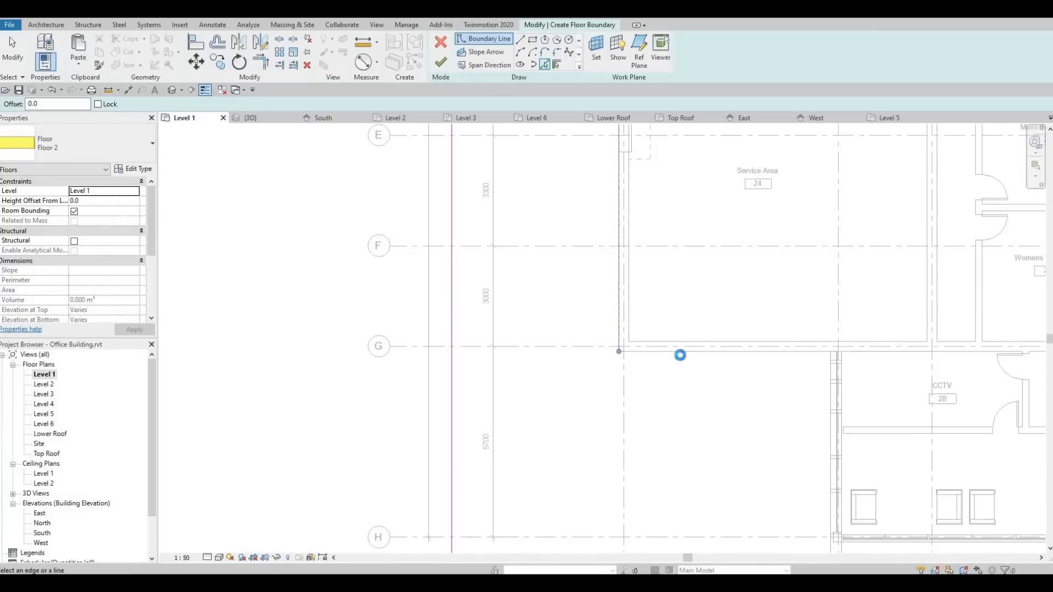
Add inner boundary lines along the Building Lobby's west side wall and its front entrance wall.
click(828, 388)
middle_drag(867, 552, 714, 378)
scroll(713, 382, up, 1)
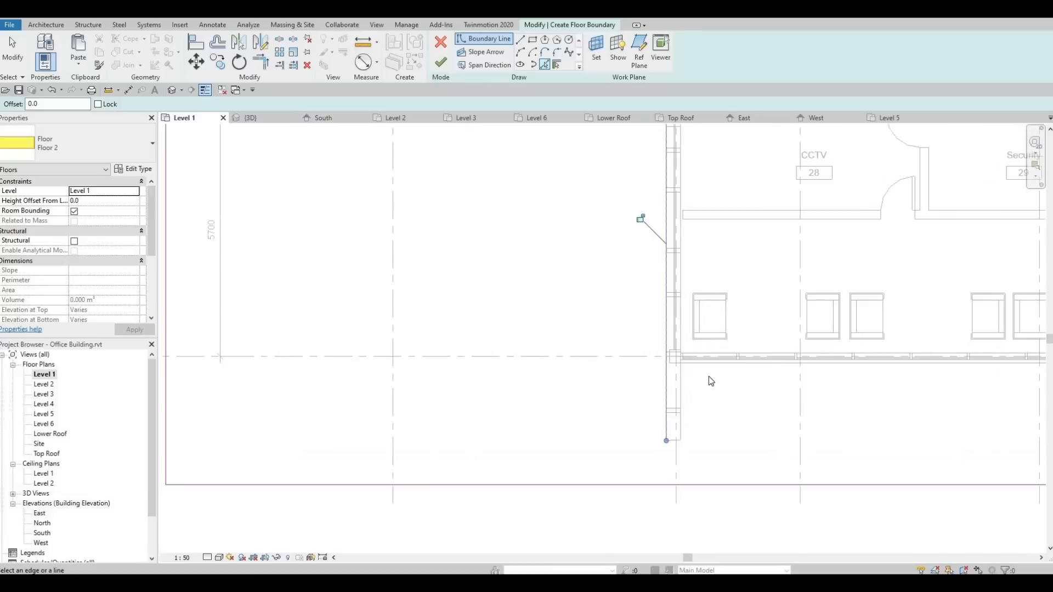
click(717, 367)
middle_drag(460, 350, 424, 350)
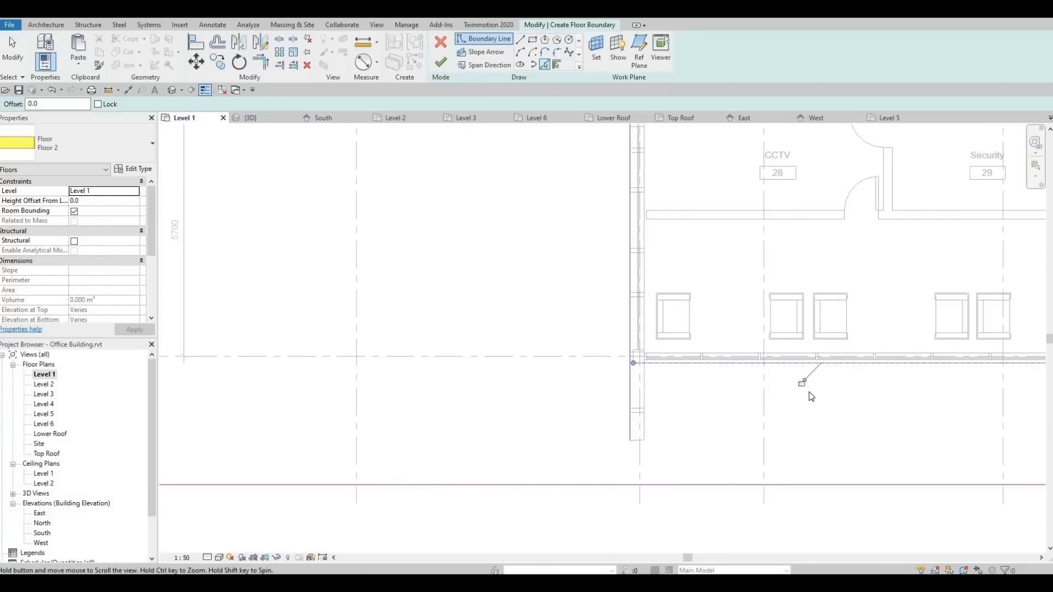
scroll(809, 393, down, 2)
middle_drag(808, 393, 311, 346)
middle_drag(753, 318, 658, 302)
scroll(729, 309, up, 3)
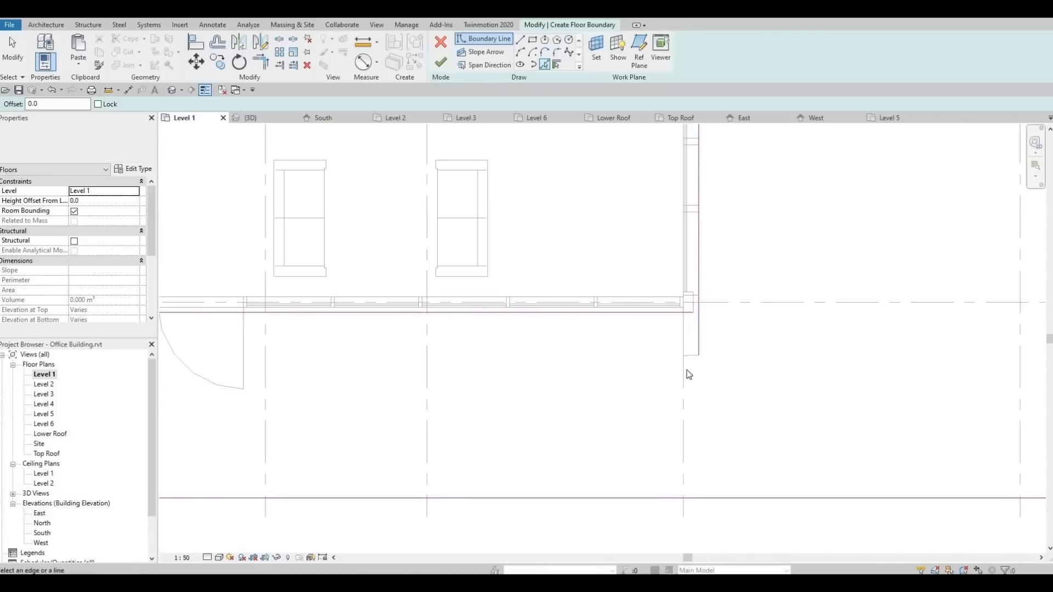
Trim the lobby's front boundary line to meet both side boundary lines at the two front corners.
key(t)
key(r)
click(686, 312)
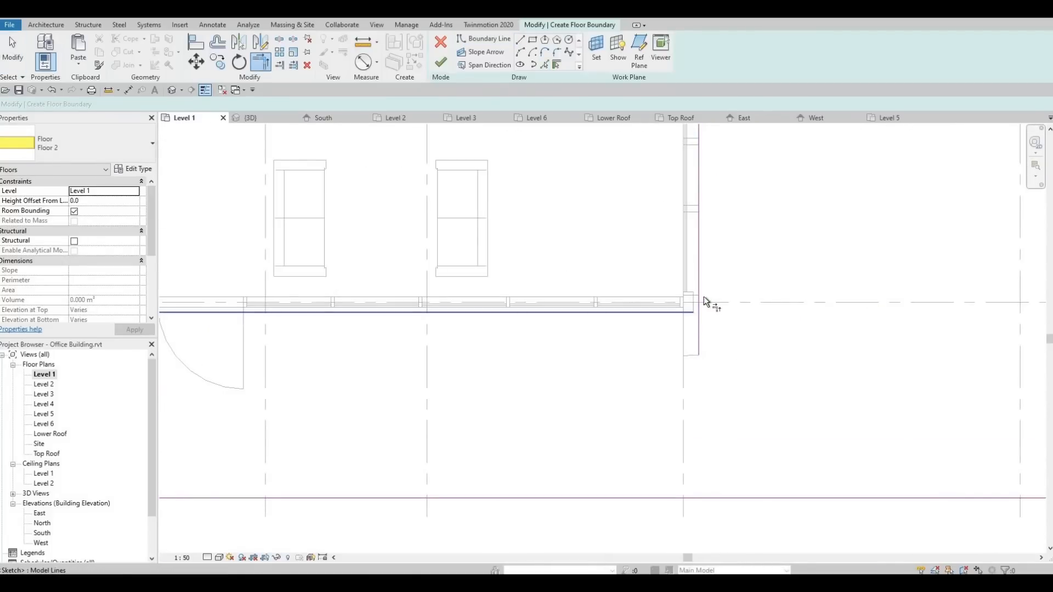
click(702, 294)
middle_drag(324, 358, 738, 453)
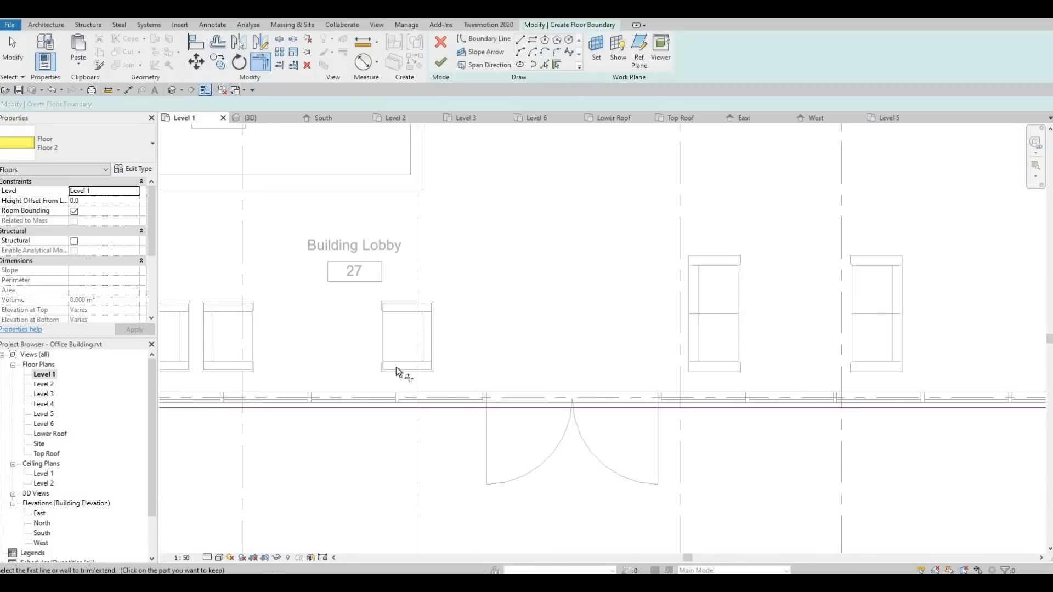
middle_drag(364, 359, 870, 366)
click(631, 415)
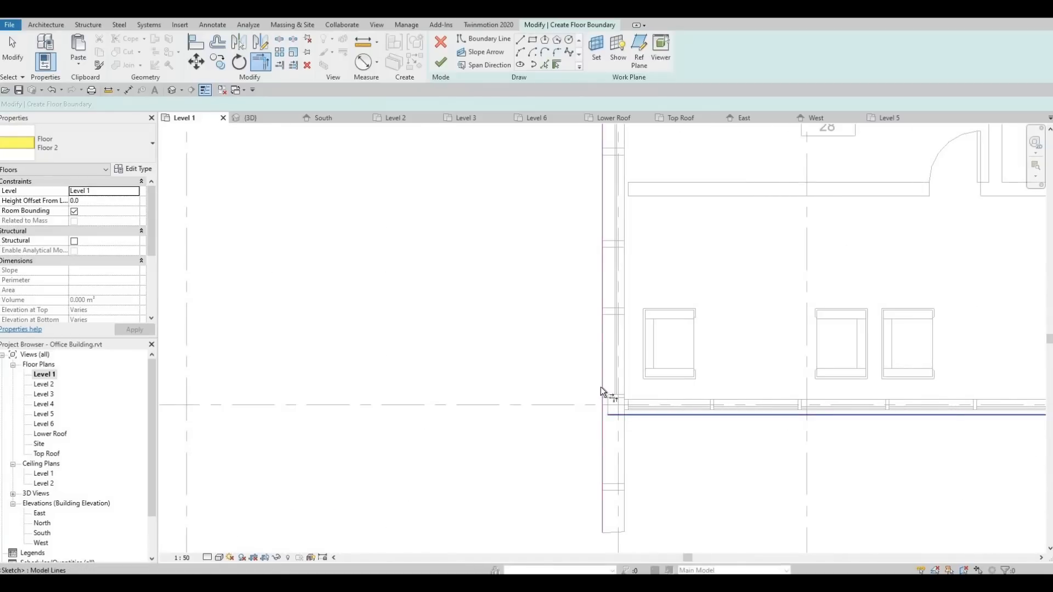
click(603, 321)
scroll(619, 343, down, 3)
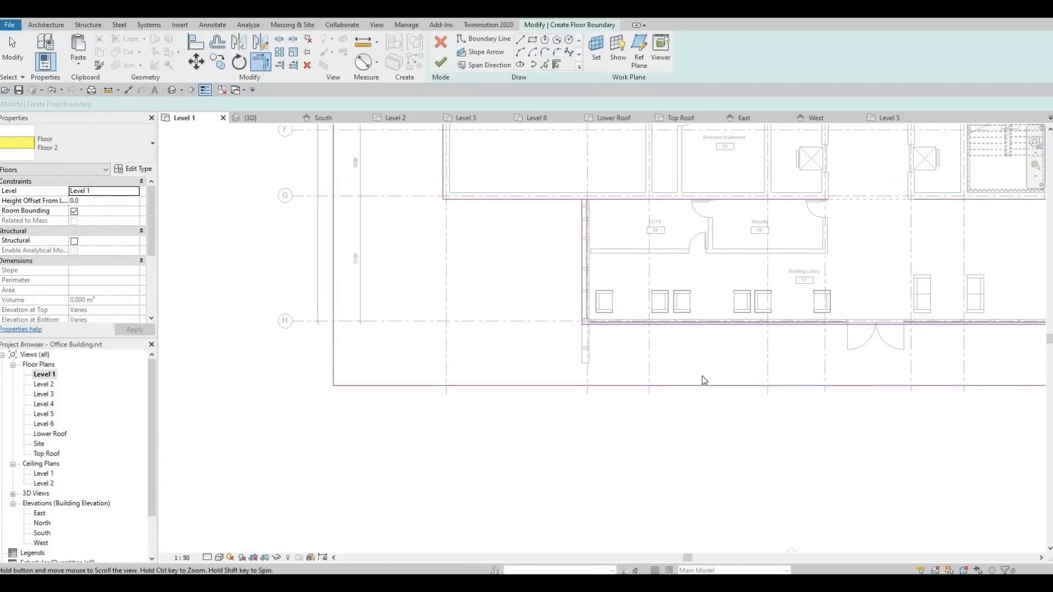
Move the outer boundary's south edge outward to 3300 mm from the lobby front and try to finish the floor sketch.
key(Escape)
click(705, 387)
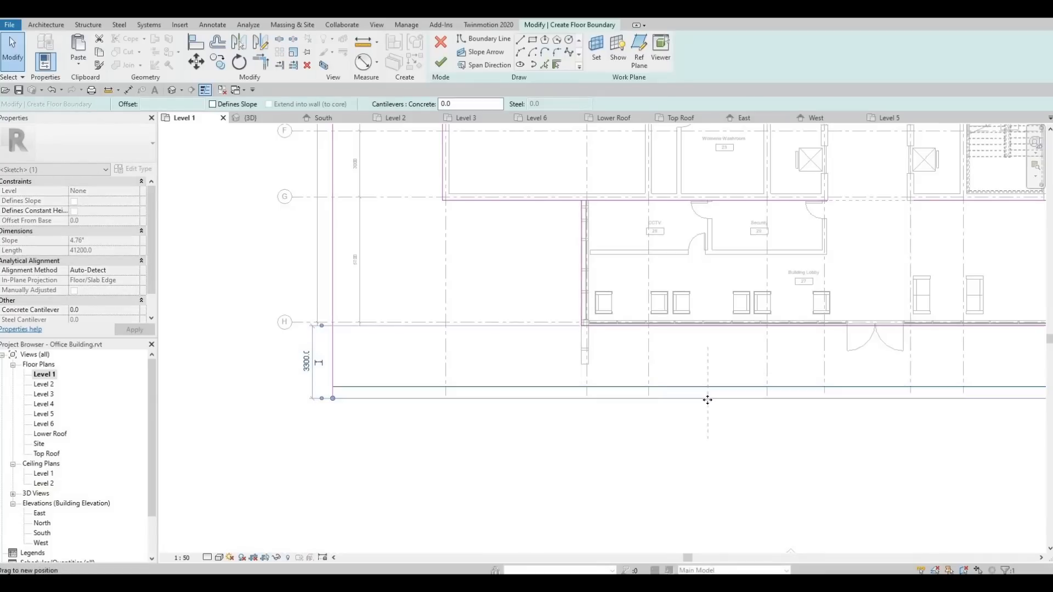
click(440, 62)
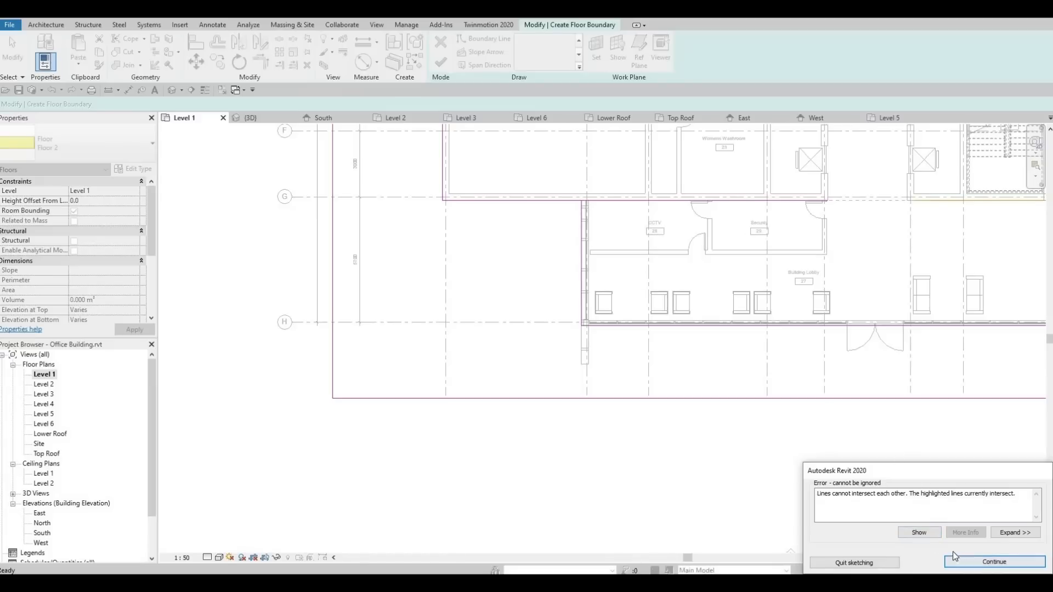
Locate the highlighted intersecting boundary lines in the floor sketch.
click(925, 532)
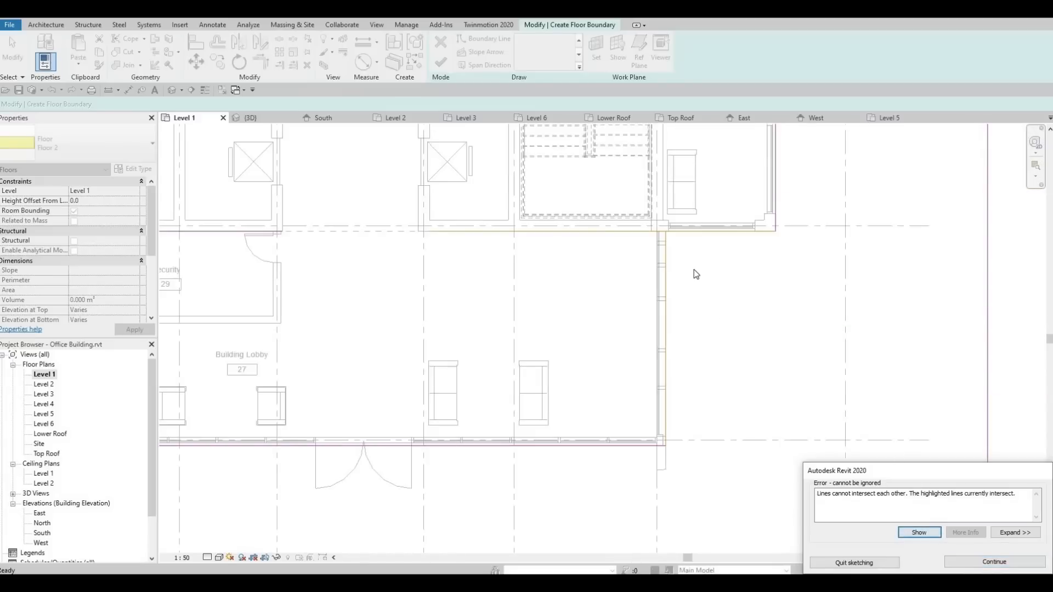
middle_drag(730, 297, 749, 333)
scroll(749, 333, down, 1)
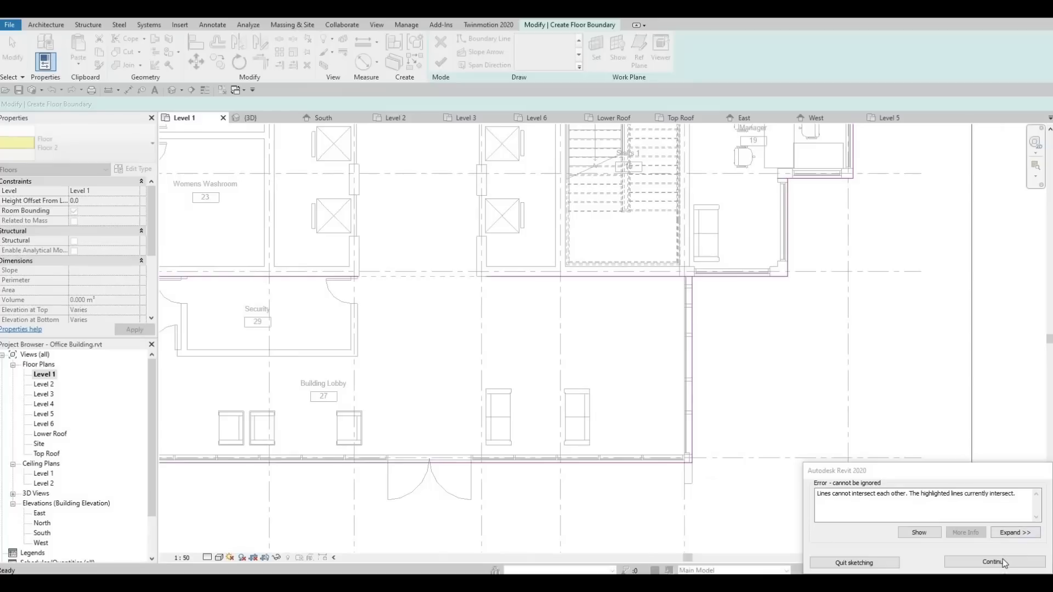
Trim the boundary lines along the Building Lobby's east and west sides to meet the building's south wall lines at both rear corners.
click(996, 557)
key(t)
key(r)
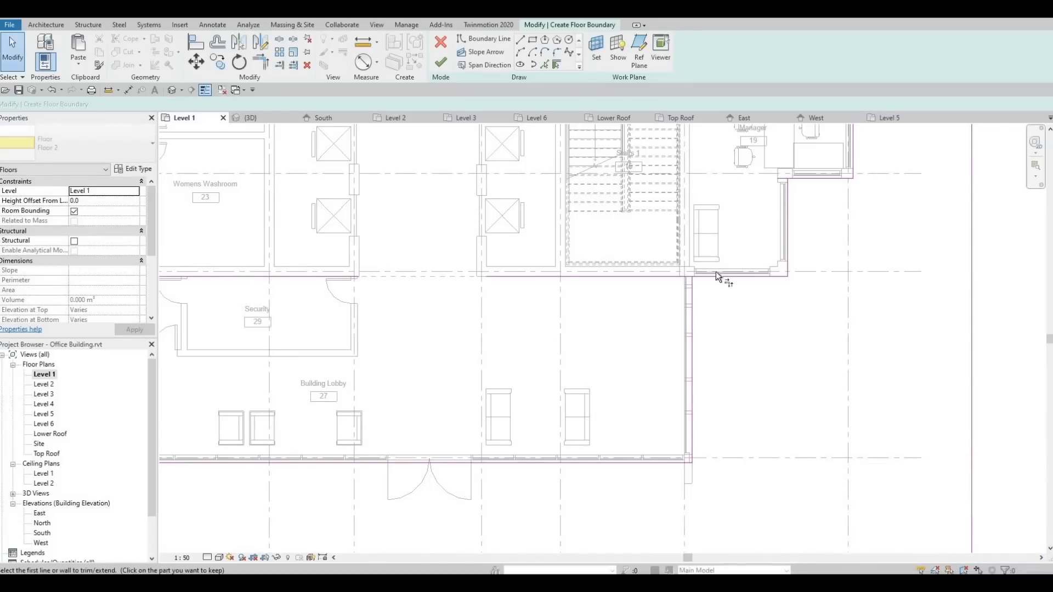
click(716, 277)
click(689, 291)
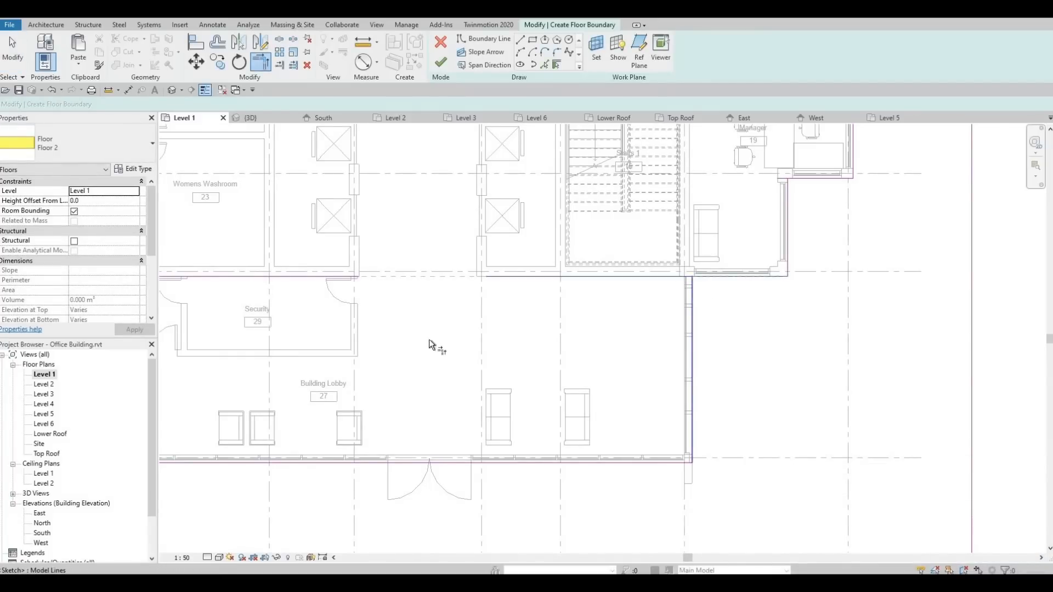
middle_drag(433, 353, 855, 417)
click(387, 340)
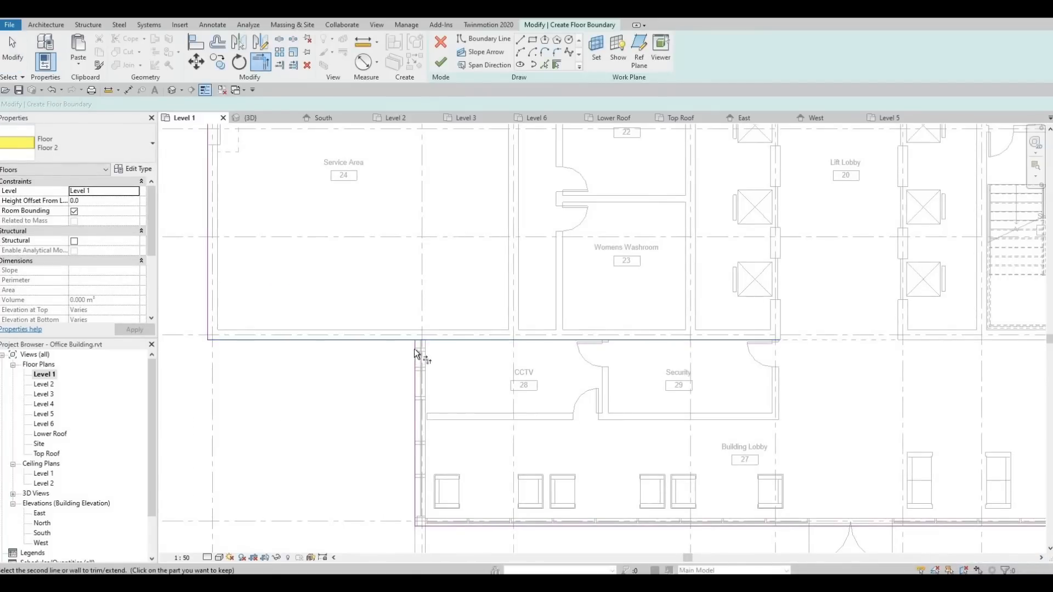
click(415, 351)
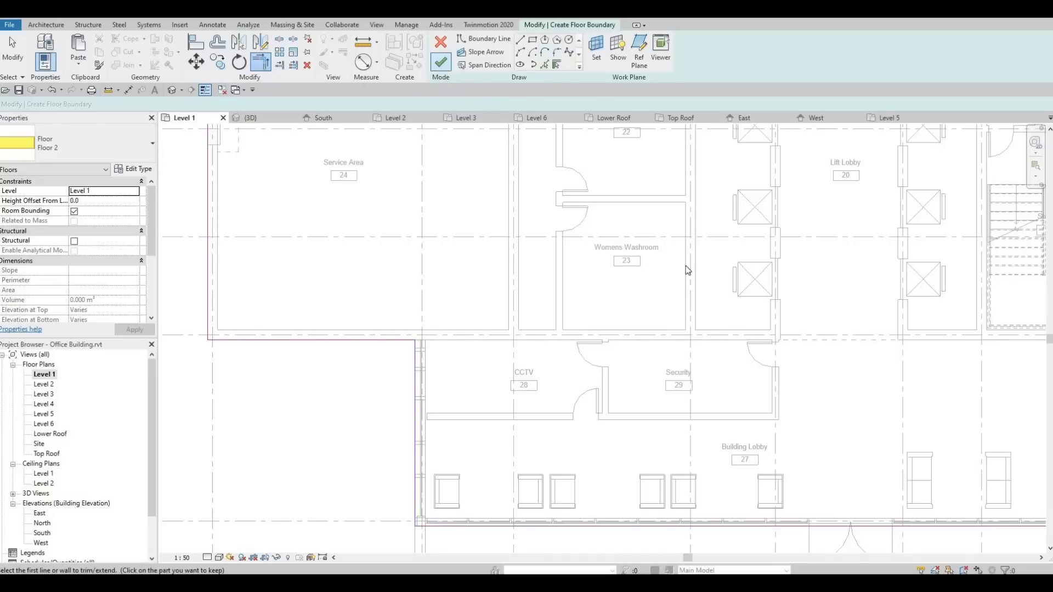
Trim the overlapping boundary lines at the inner corner beside Office Room 3's north wall and try to finish the floor sketch.
click(918, 534)
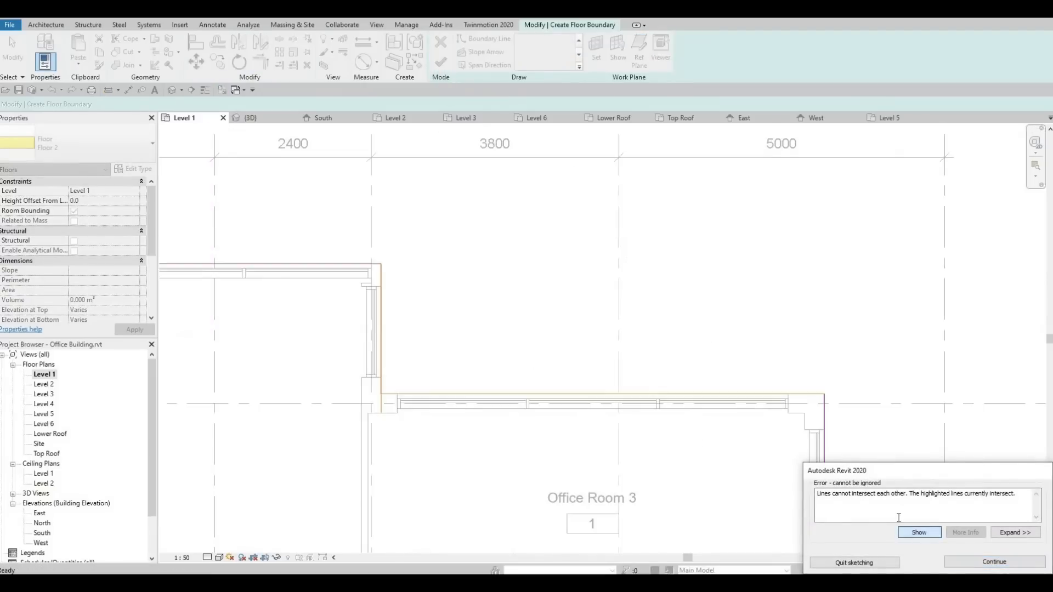
middle_drag(405, 400, 513, 390)
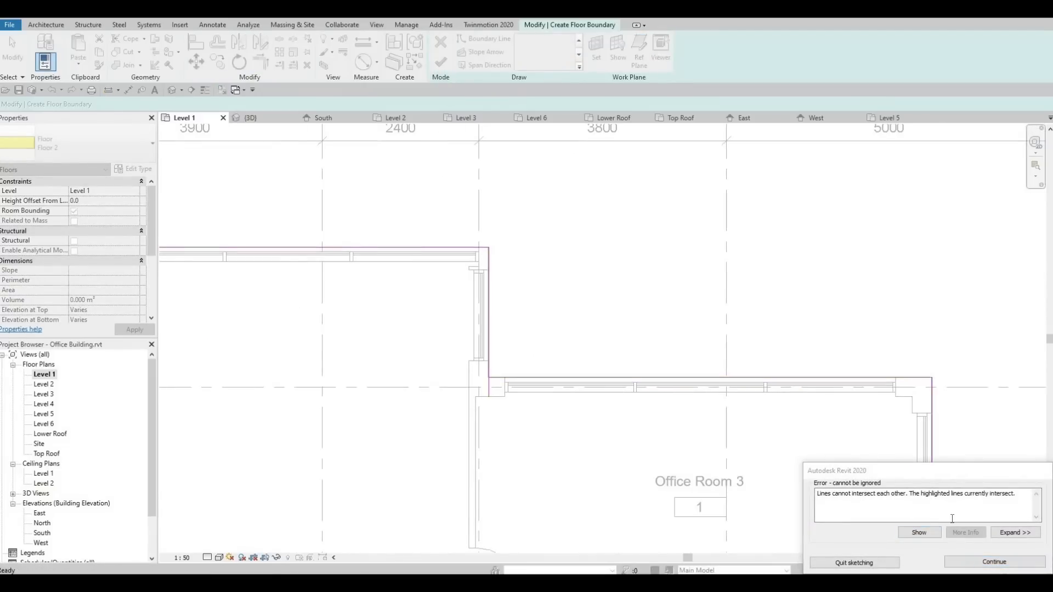
key(Return)
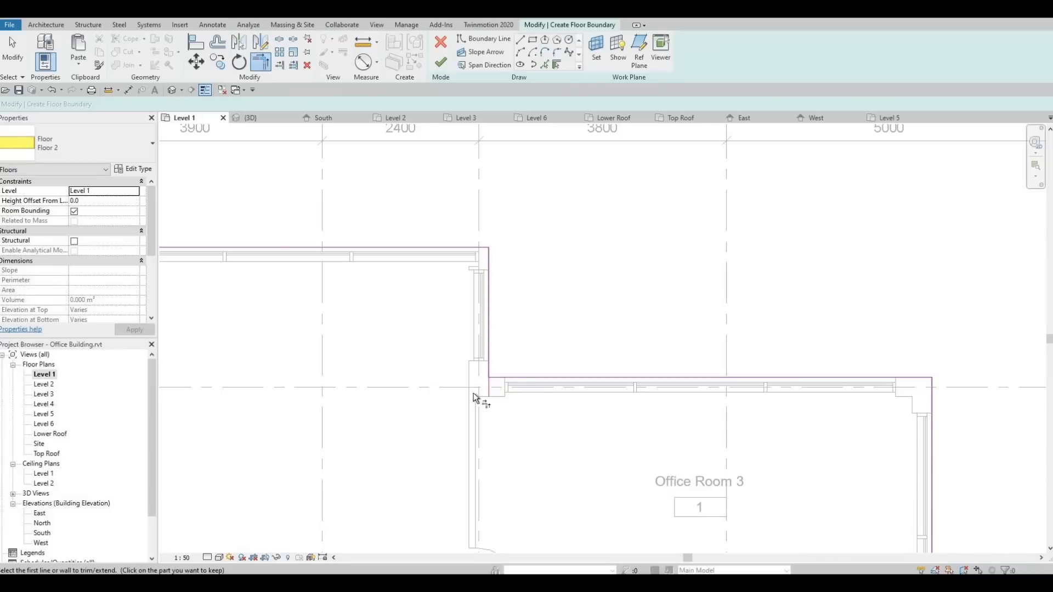
click(489, 359)
middle_drag(288, 349, 458, 368)
scroll(907, 343, down, 2)
scroll(461, 373, up, 3)
scroll(489, 379, down, 4)
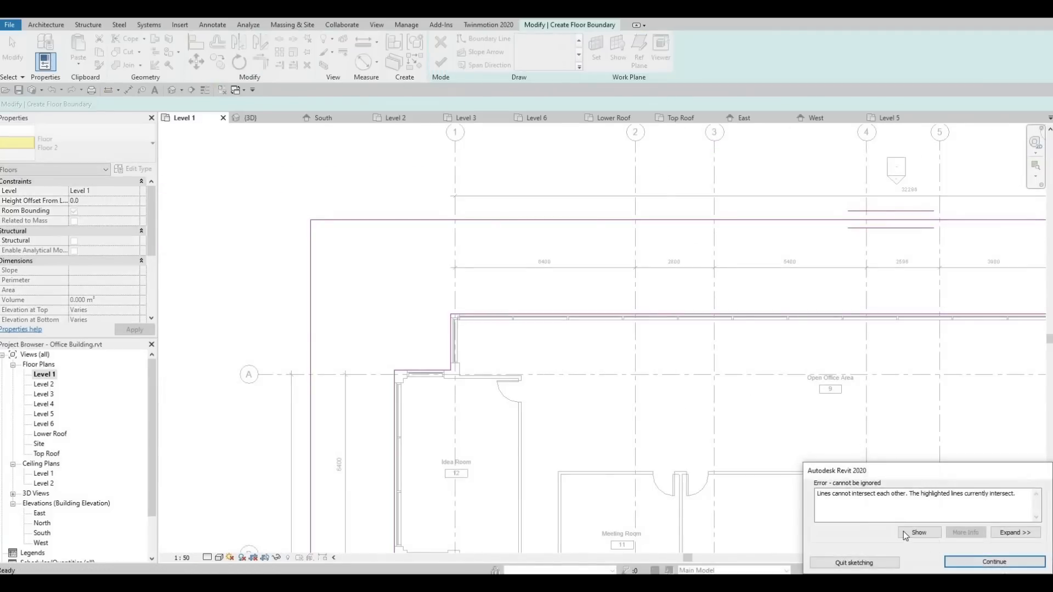
Locate the intersecting lines south of the Manager room, trim them into a clean corner, and finish the floor.
click(919, 532)
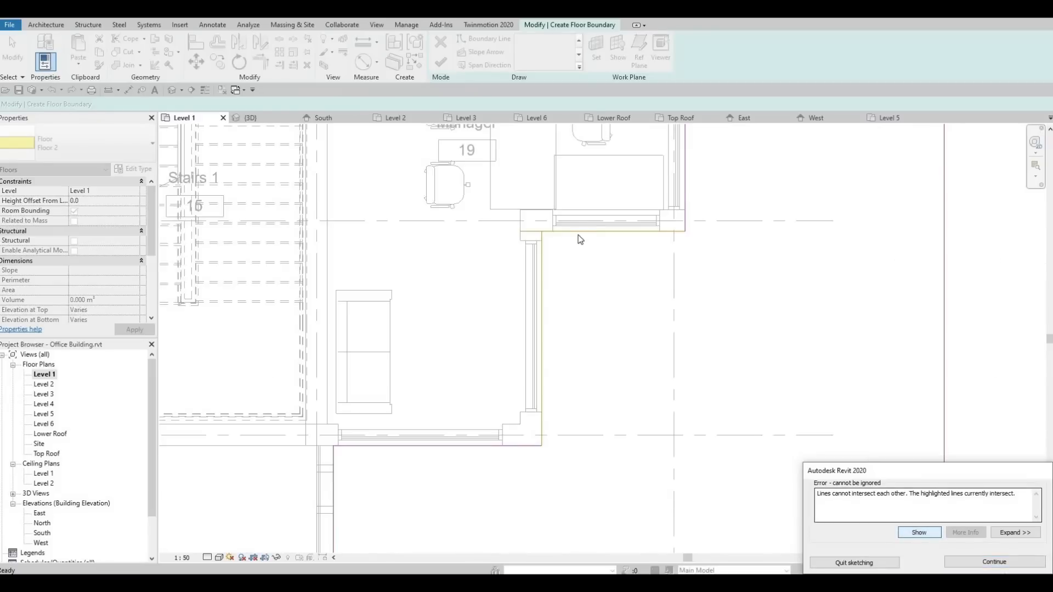
key(Escape)
key(t)
key(r)
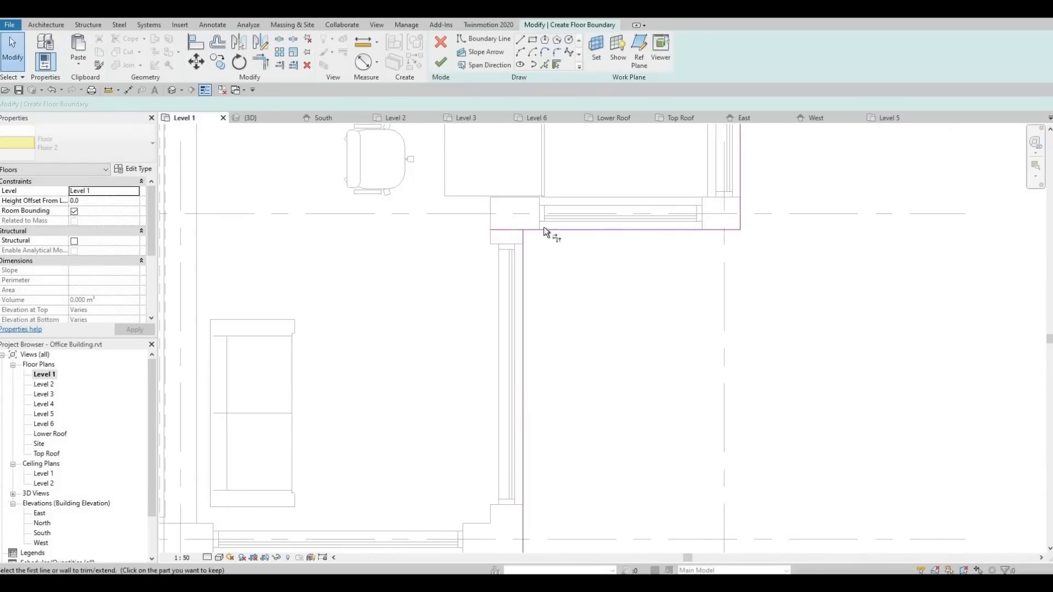
click(544, 229)
click(523, 244)
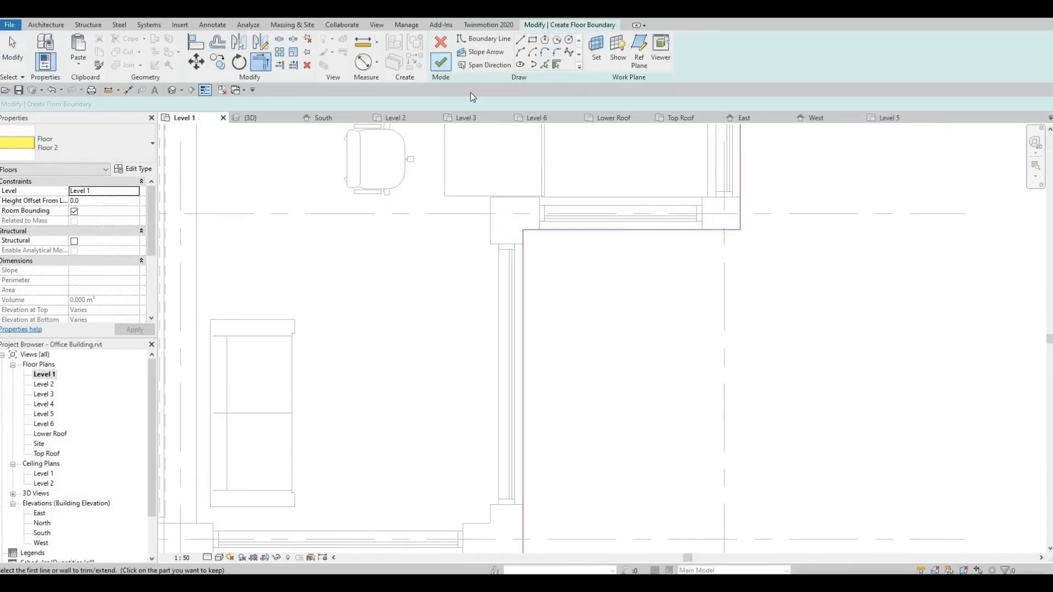
click(440, 62)
Examine the finished floor around the building in plan and in the 3D view.
scroll(680, 307, down, 3)
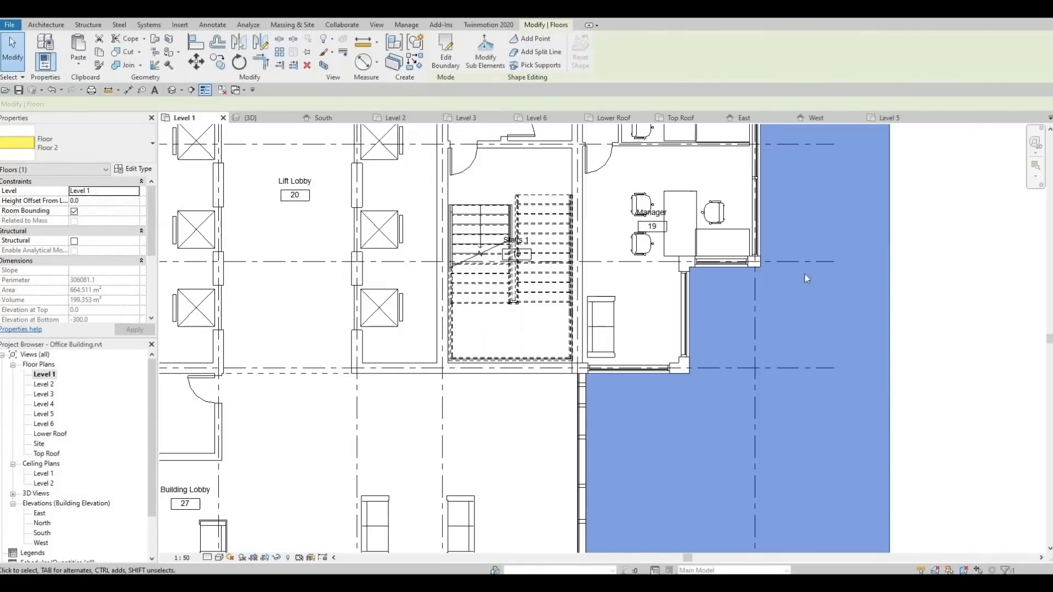
scroll(805, 279, down, 2)
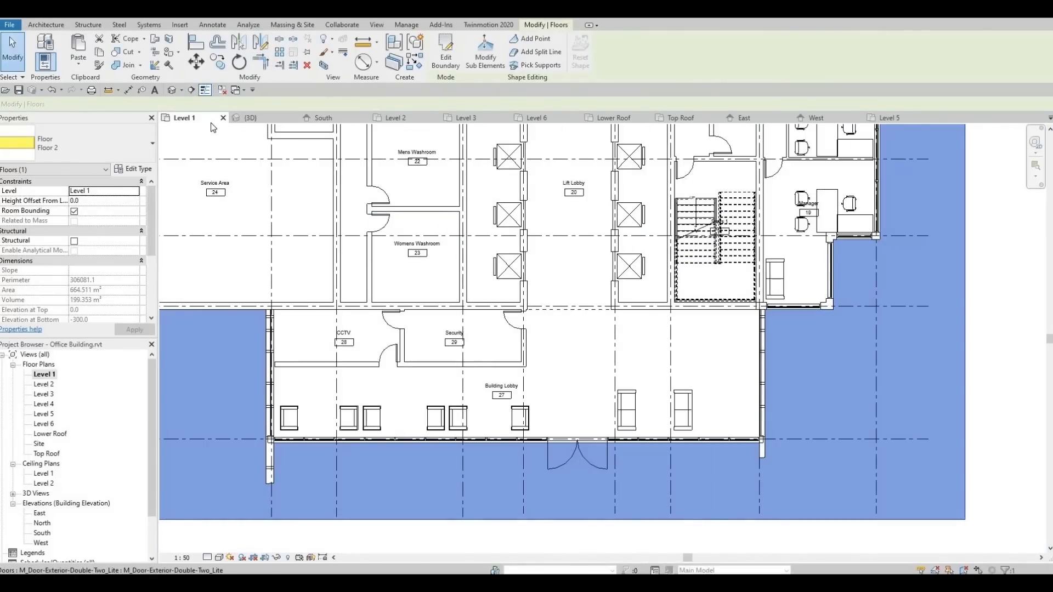
click(250, 118)
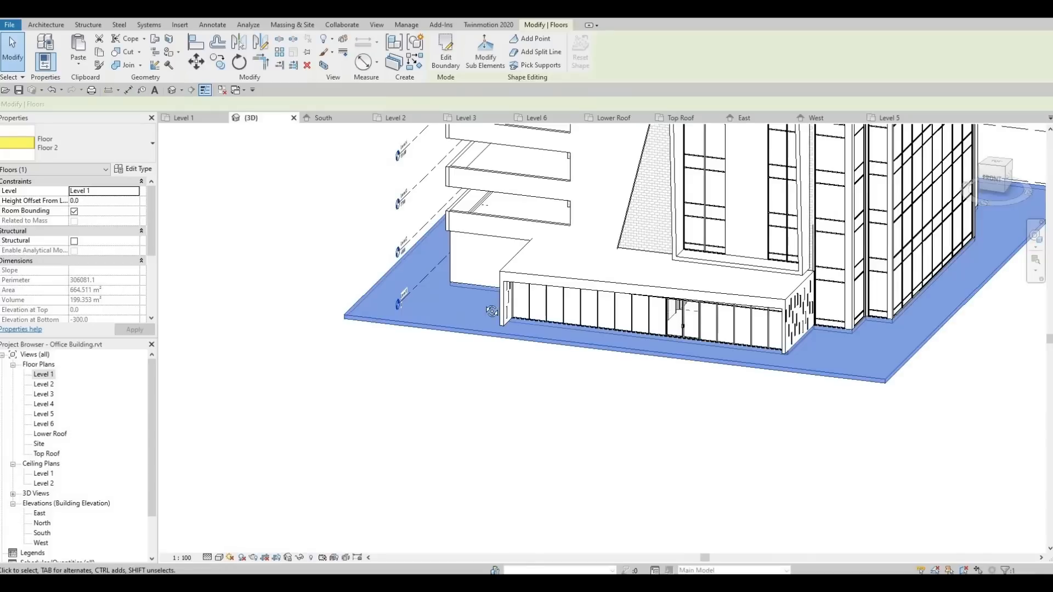
scroll(585, 380, up, 3)
click(584, 376)
mouse_move(627, 371)
shift+middle_down()
mouse_move(473, 360)
mouse_move(609, 381)
shift+middle_up()
scroll(609, 381, down, 2)
shift+middle_drag(504, 390, 608, 462)
middle_drag(598, 354, 593, 485)
scroll(616, 449, down, 2)
scroll(532, 435, up, 2)
scroll(584, 482, down, 1)
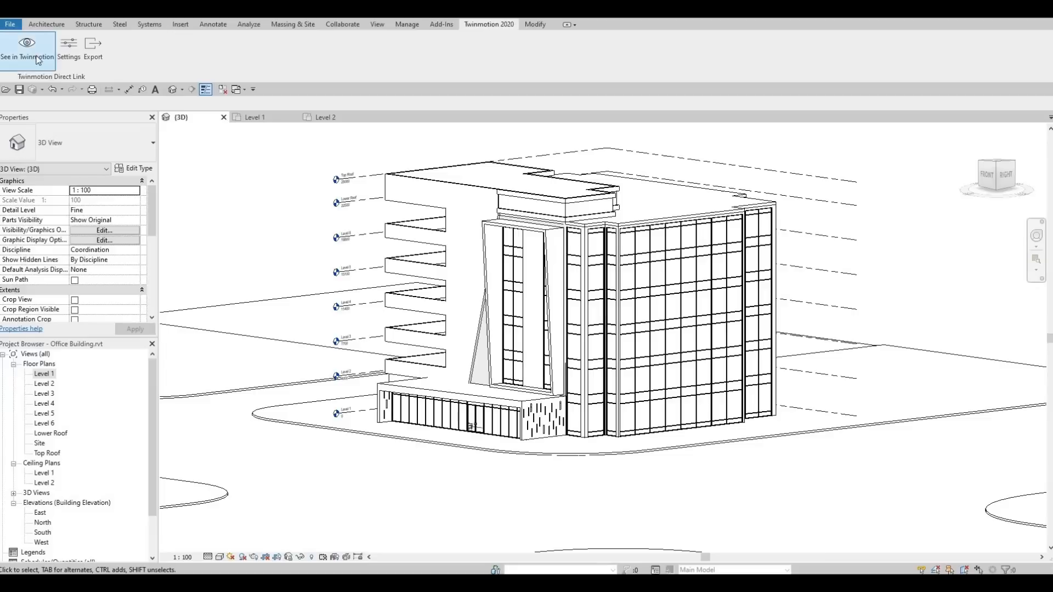
Send the 3D model to Twinmotion through Direct Link, using the existing project.
click(27, 48)
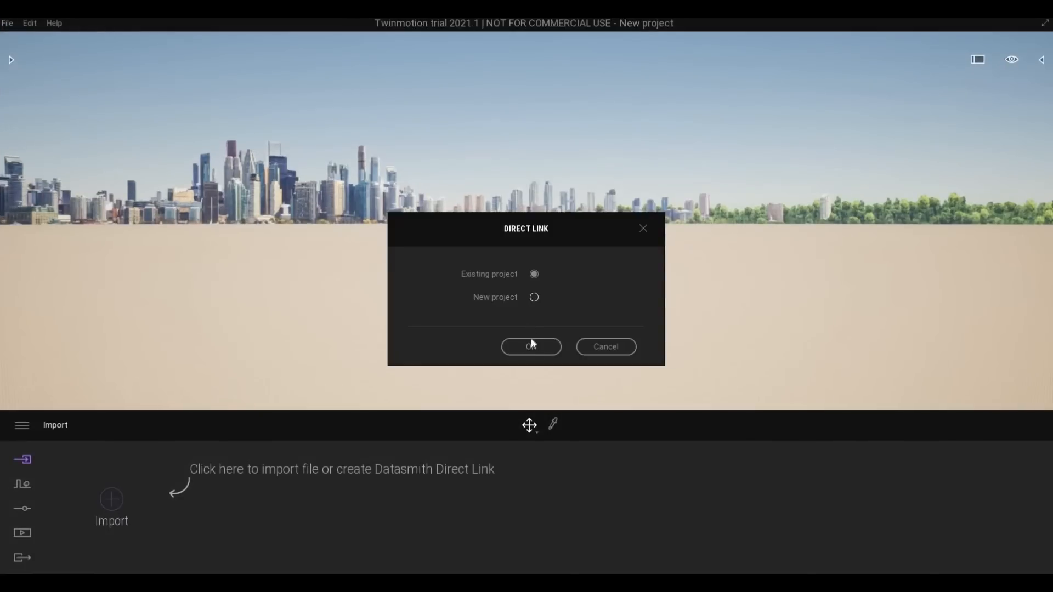
click(531, 346)
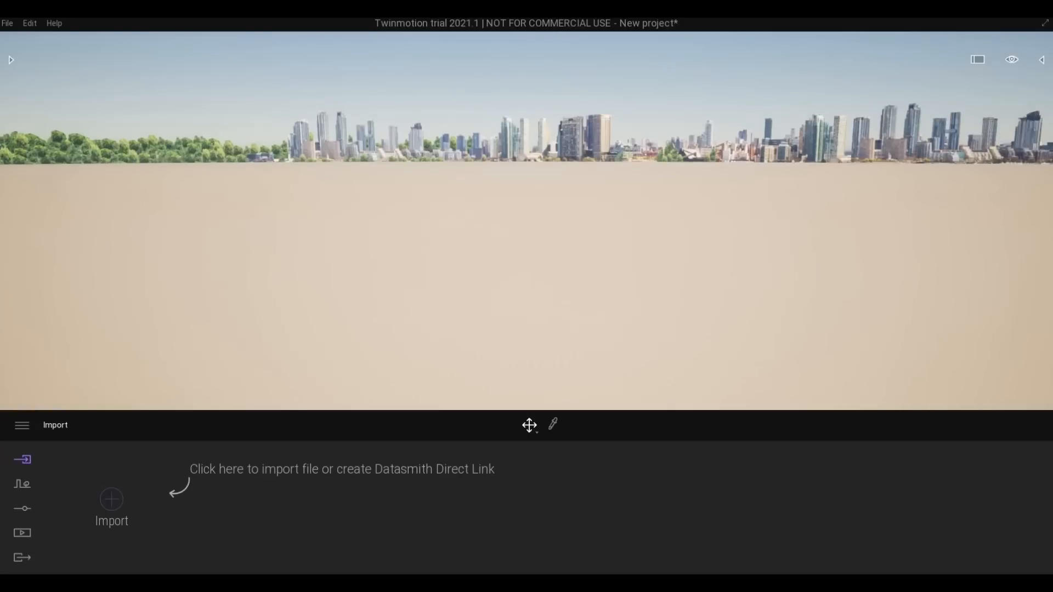
Fly through the Twinmotion scene to the office building and examine its front facade and lobby up close.
key(q)
key(e)
right_drag(527, 221, 602, 268)
key(w)
key(w)
key(d)
key(s)
key(q)
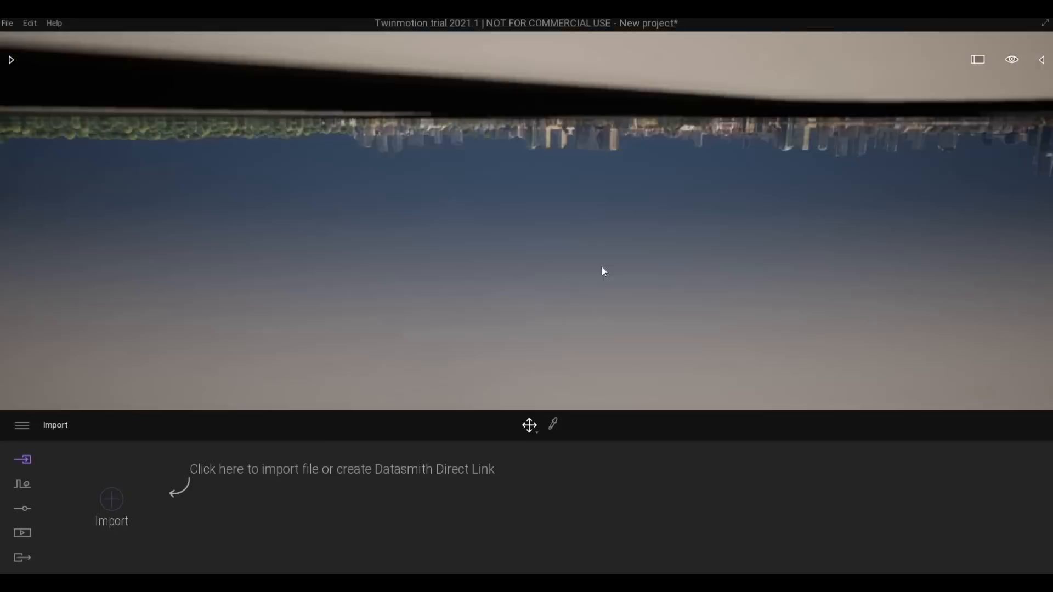
key(e)
key(a)
right_drag(709, 212, 725, 235)
key(w)
key(w)
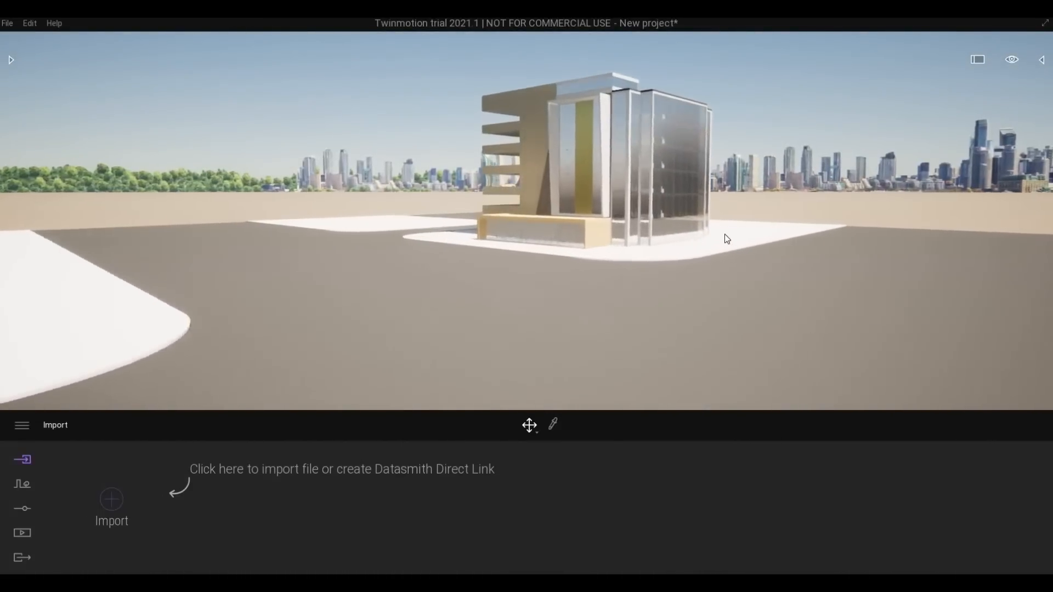
key(w)
key(w)
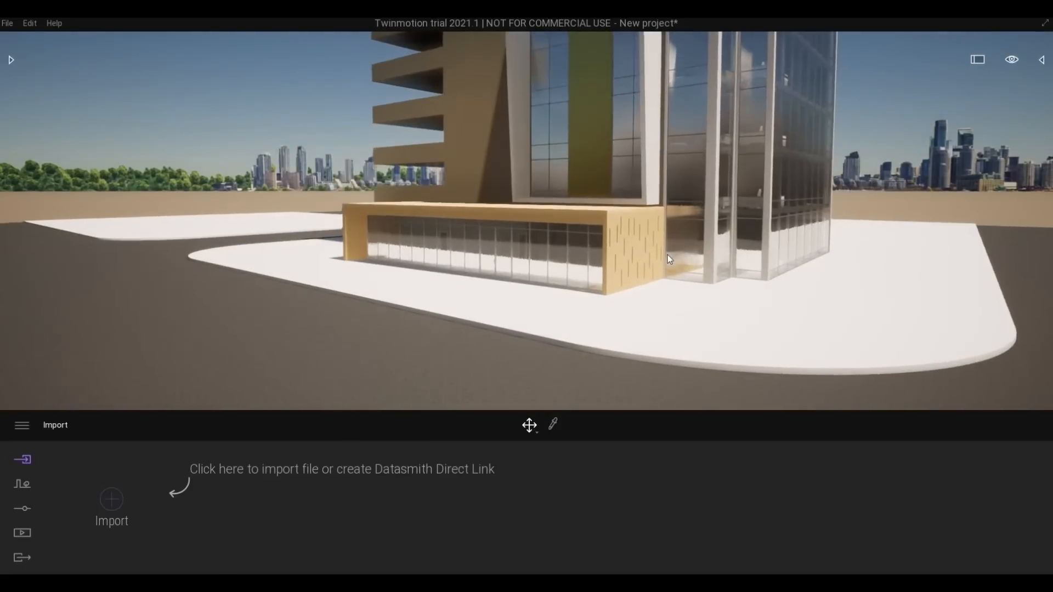
key(d)
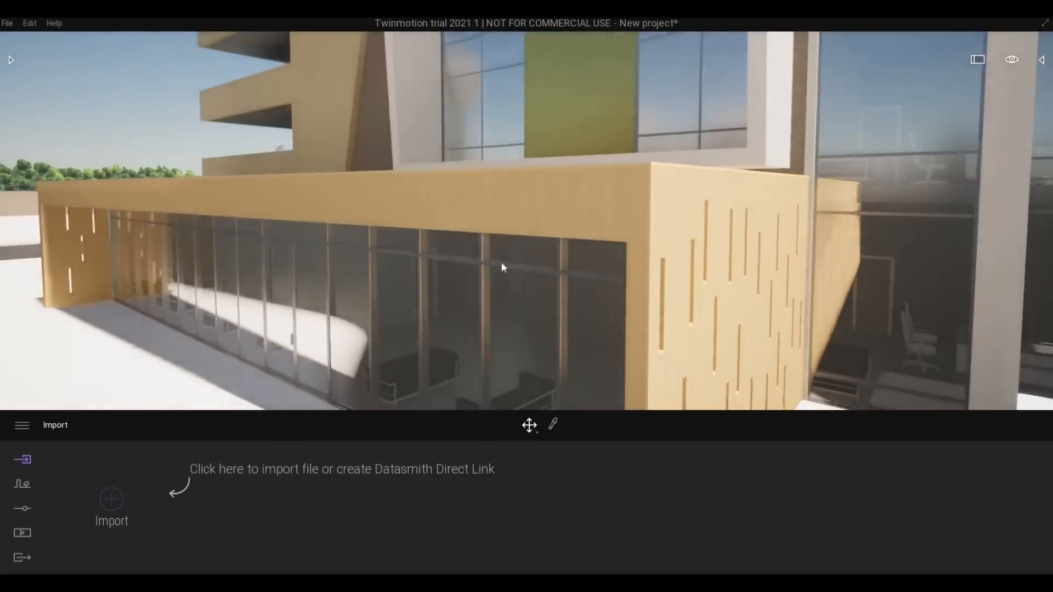
Pick the material of the lobby's slotted side wall to view its properties, and look over the facade above it.
click(553, 425)
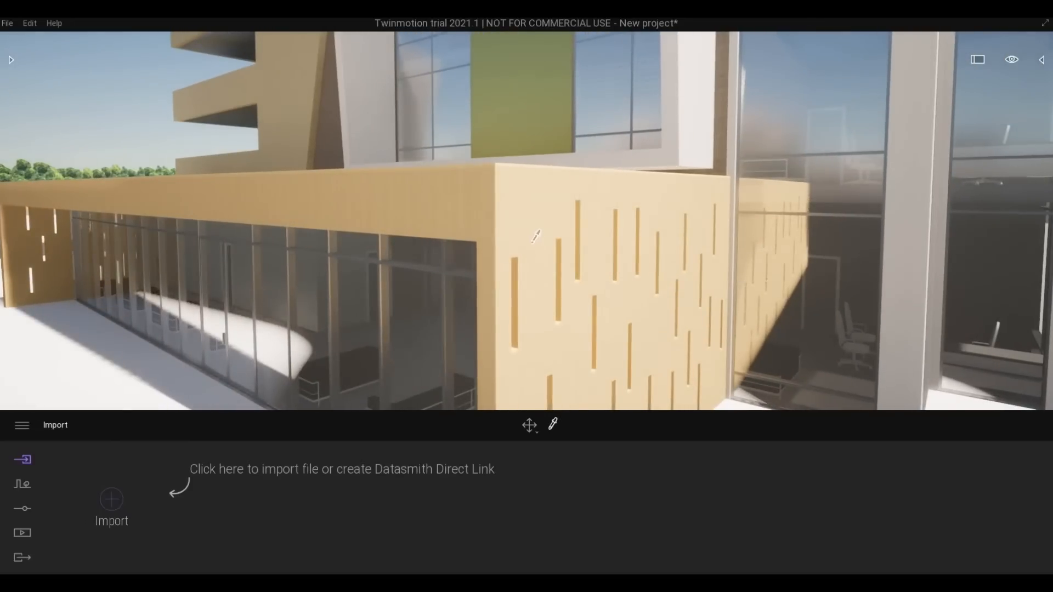
click(536, 237)
key(d)
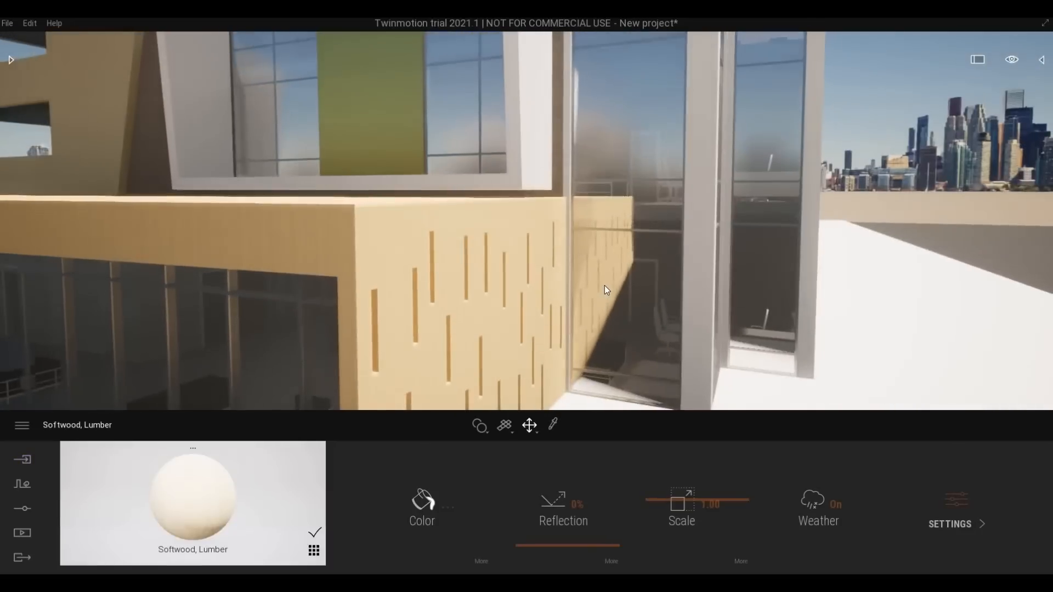
key(e)
right_drag(591, 308, 574, 305)
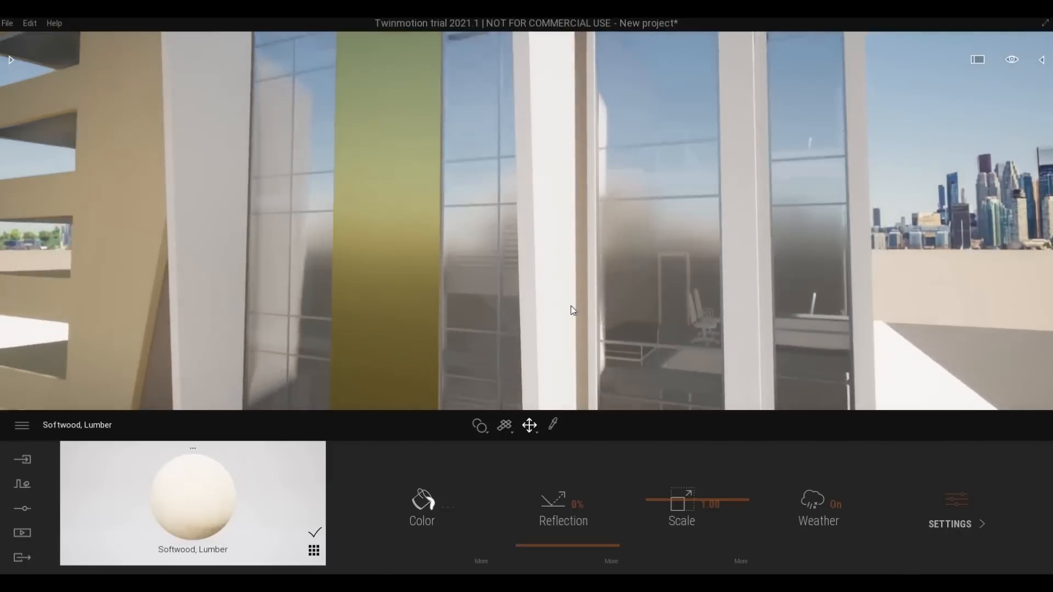
key(s)
Set the weather to slightly cloudy and shift the season slightly from summer towards winter.
click(22, 509)
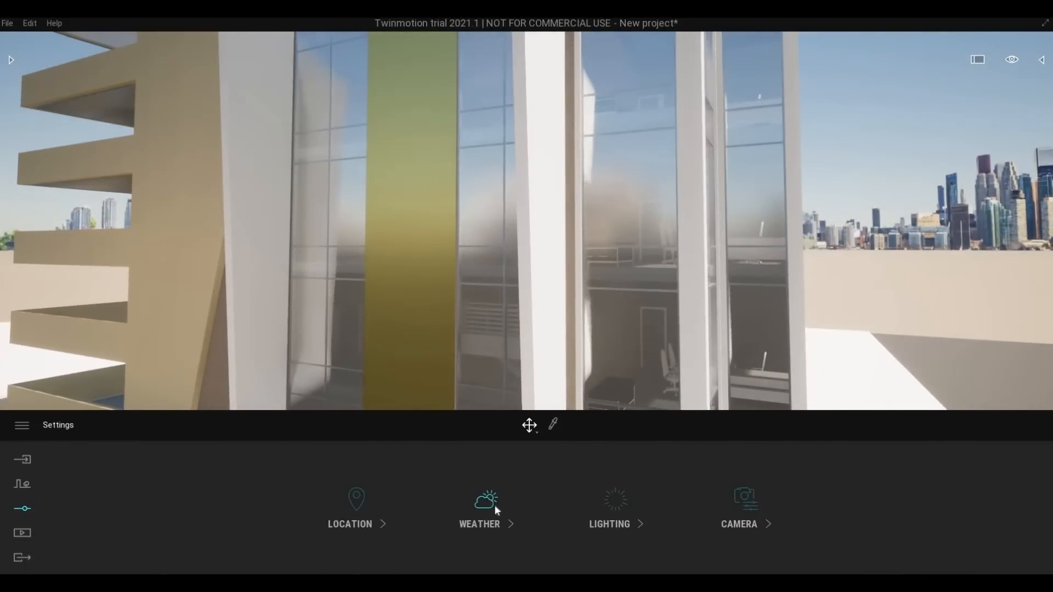
click(486, 501)
click(136, 506)
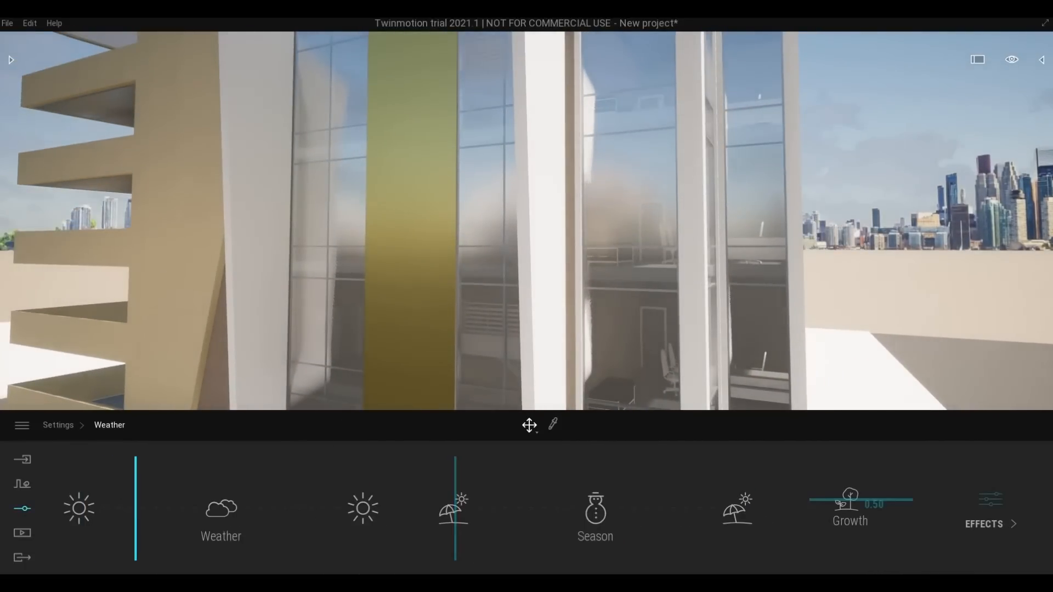
click(476, 491)
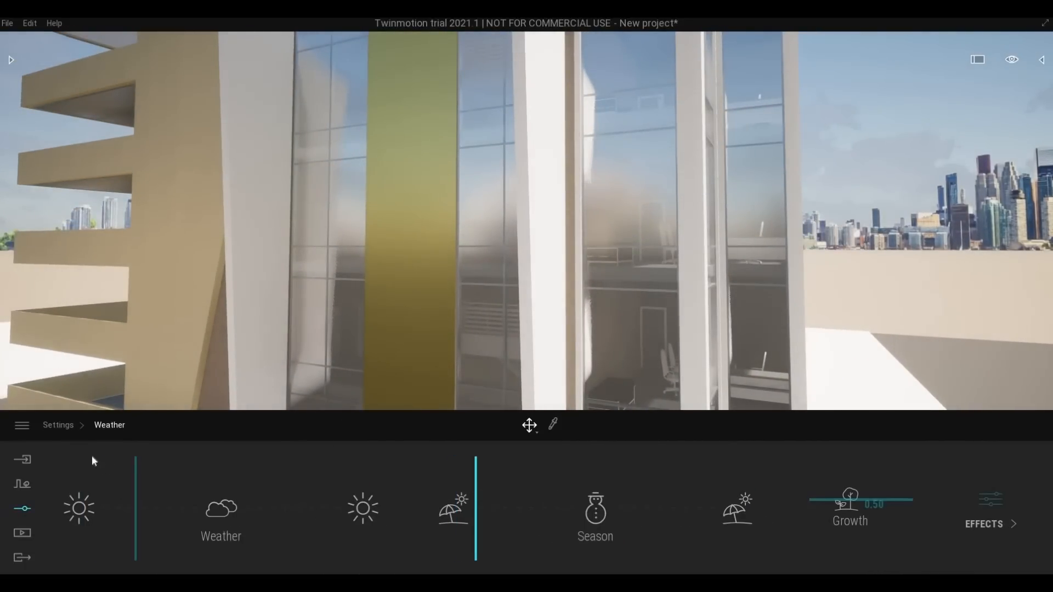
Set the location's month to September, time of day to 14:04 and north offset to 29°.
click(58, 425)
click(359, 507)
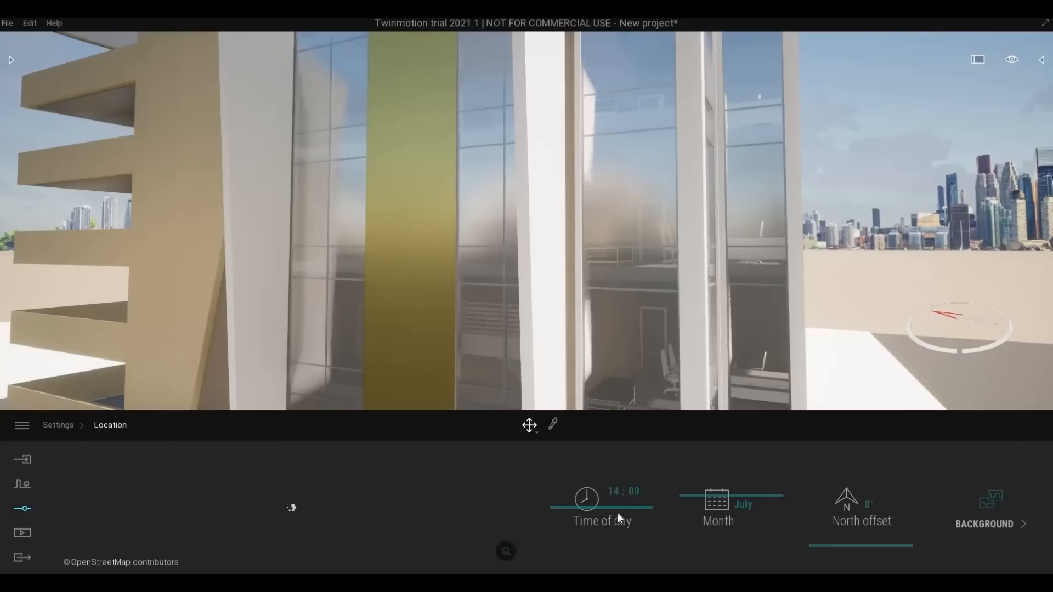
drag(707, 481, 708, 466)
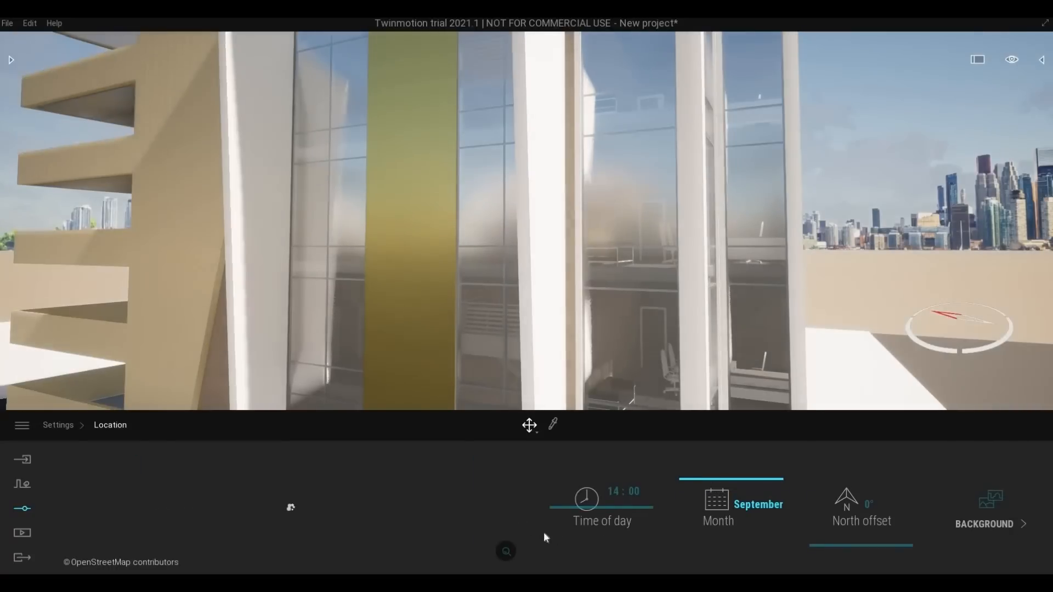
drag(597, 509, 609, 507)
drag(849, 544, 849, 539)
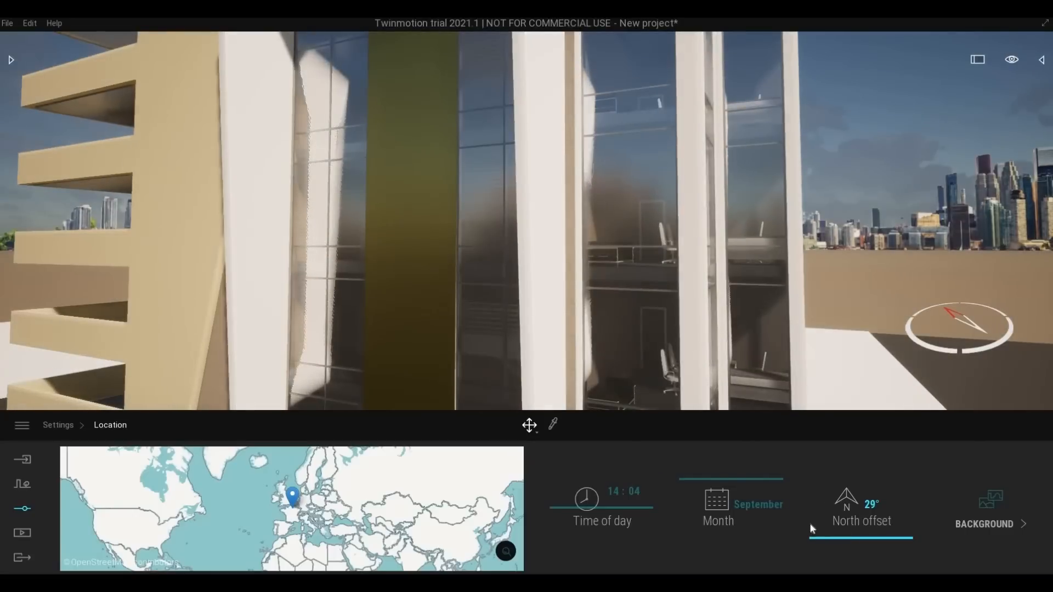
click(58, 426)
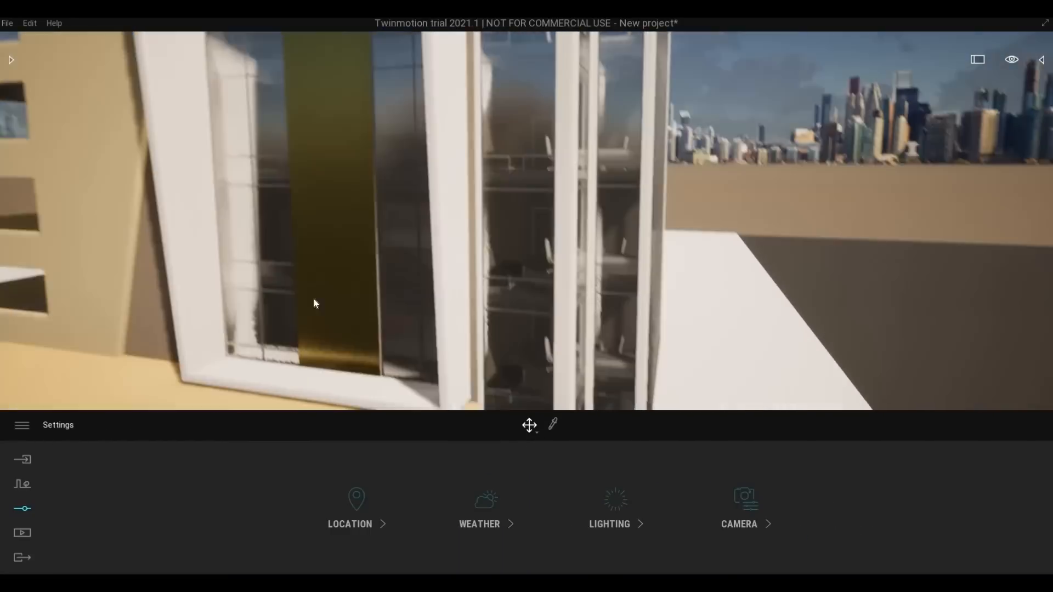
Apply the Ipe A wood material to the dark wall band between the white slabs at the building's roof.
right_drag(314, 303, 317, 226)
key(e)
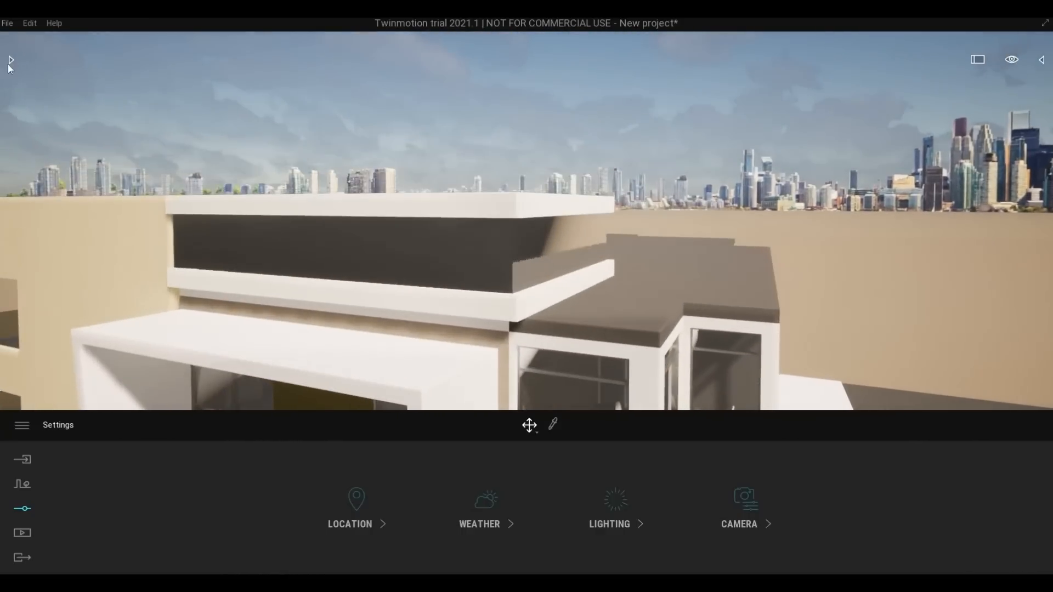
click(9, 60)
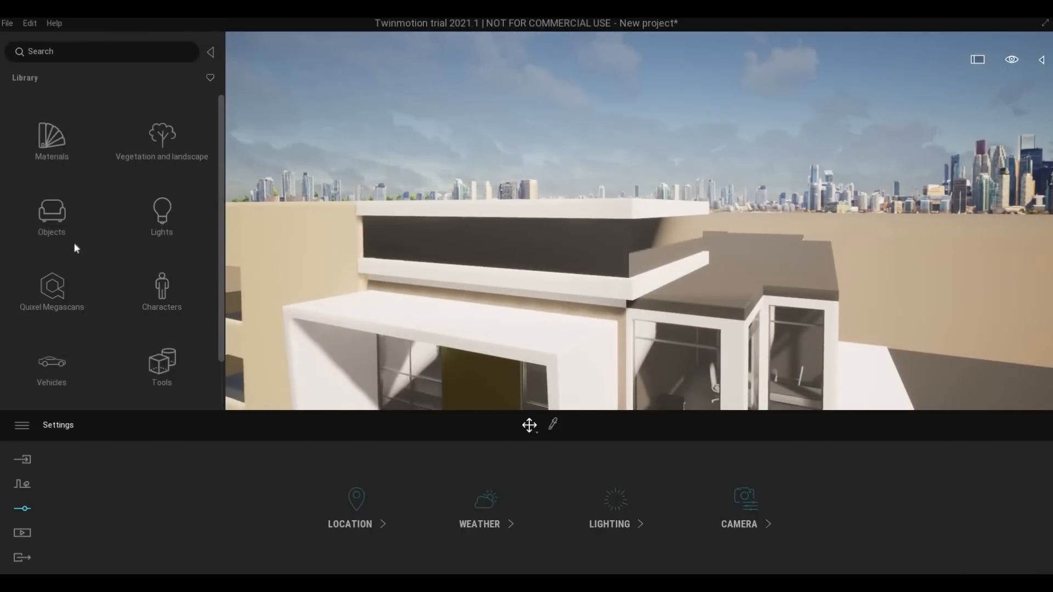
click(54, 148)
click(160, 288)
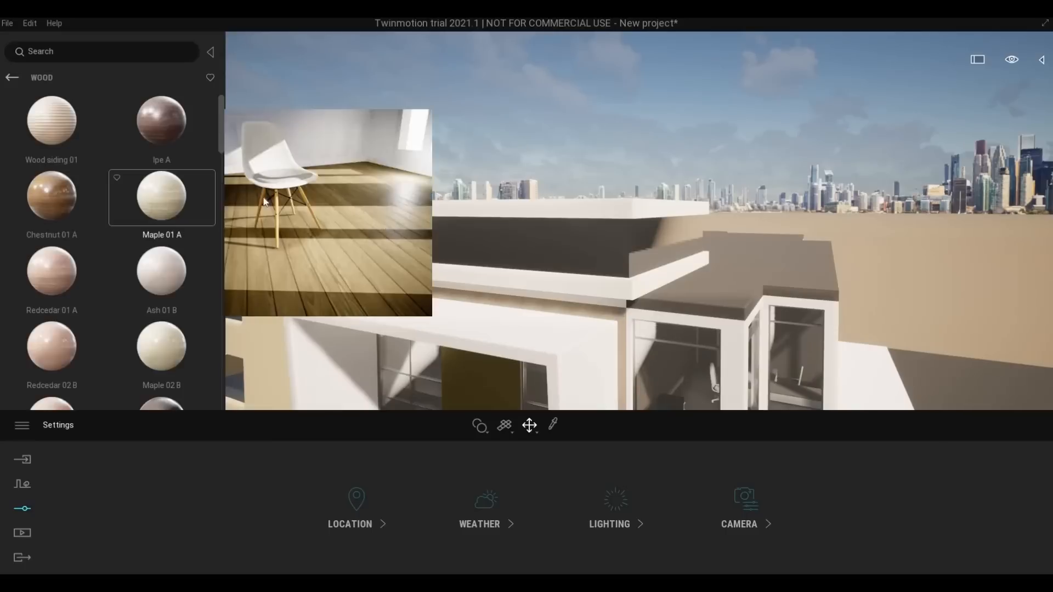
drag(143, 136, 452, 226)
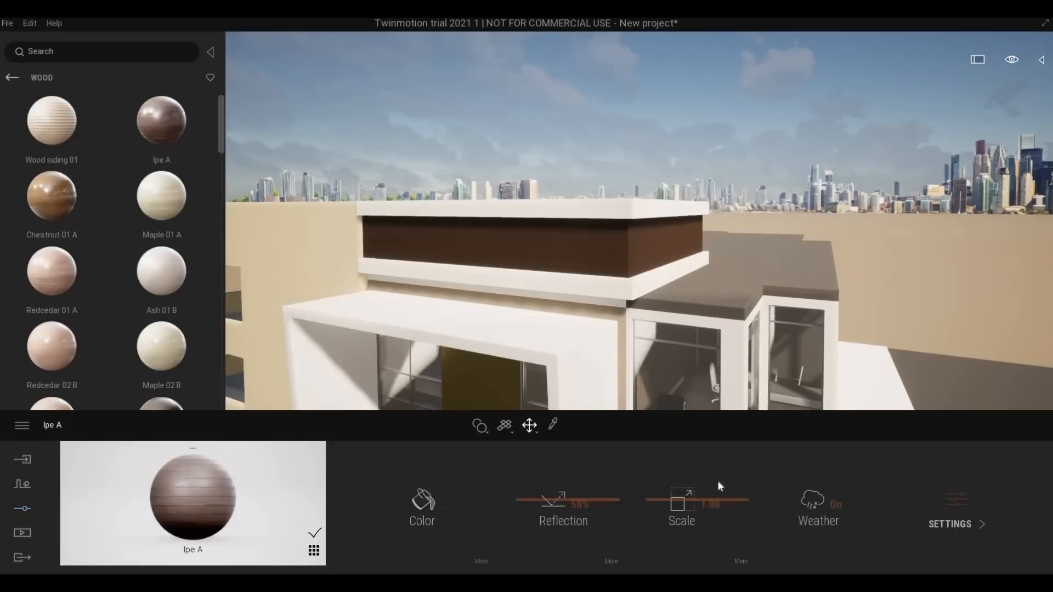
Set the scale of the Ipe A wood on the roof's wall band to 10 and check its grain up close.
drag(704, 482, 669, 391)
scroll(636, 351, up, 5)
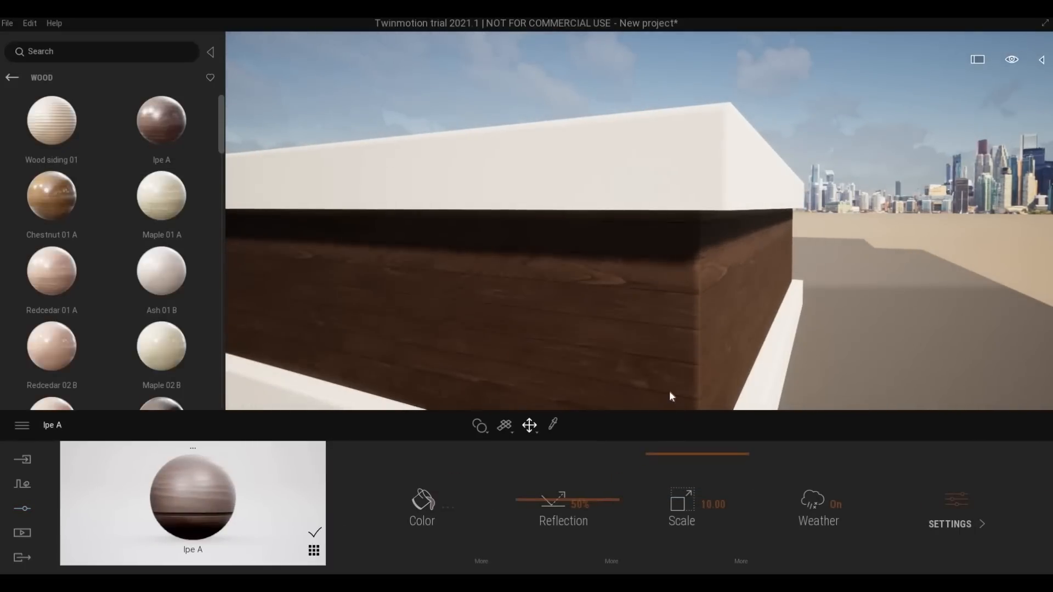
scroll(669, 391, down, 5)
scroll(633, 251, up, 6)
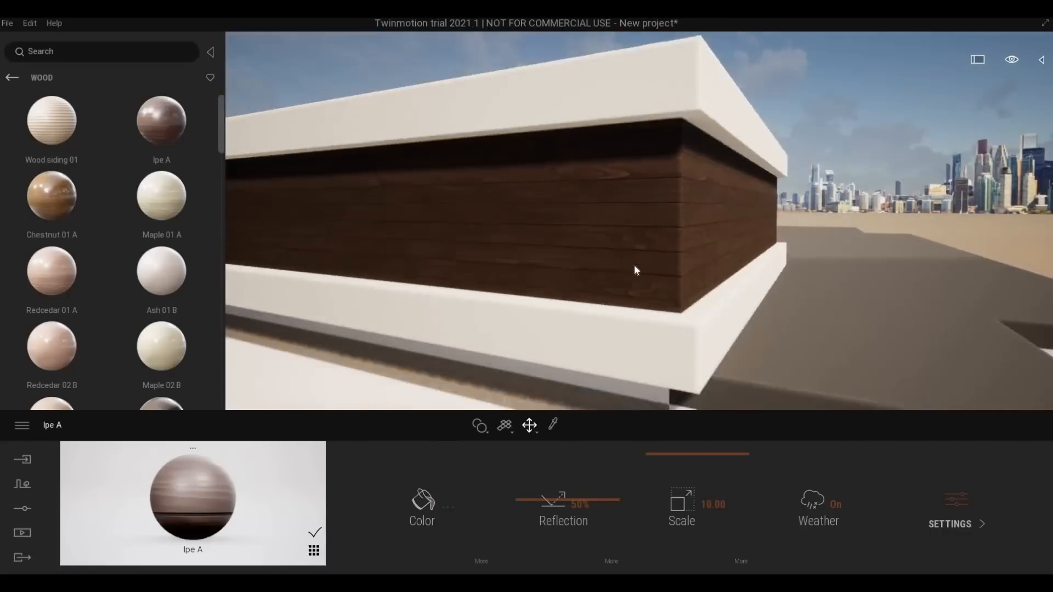
scroll(636, 271, down, 5)
scroll(165, 367, down, 1)
mouse_move(166, 366)
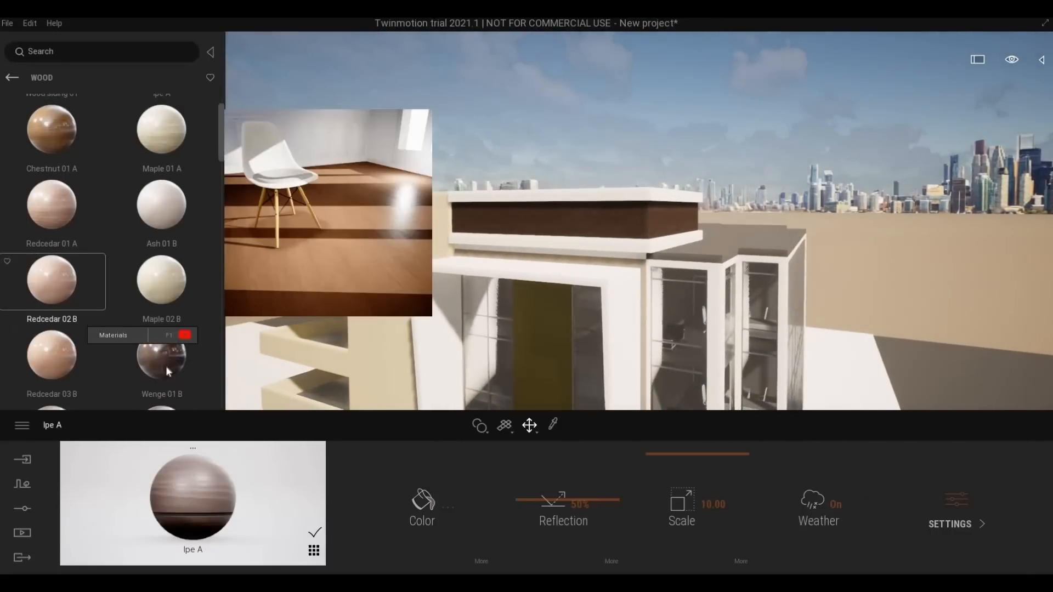
scroll(602, 267, up, 6)
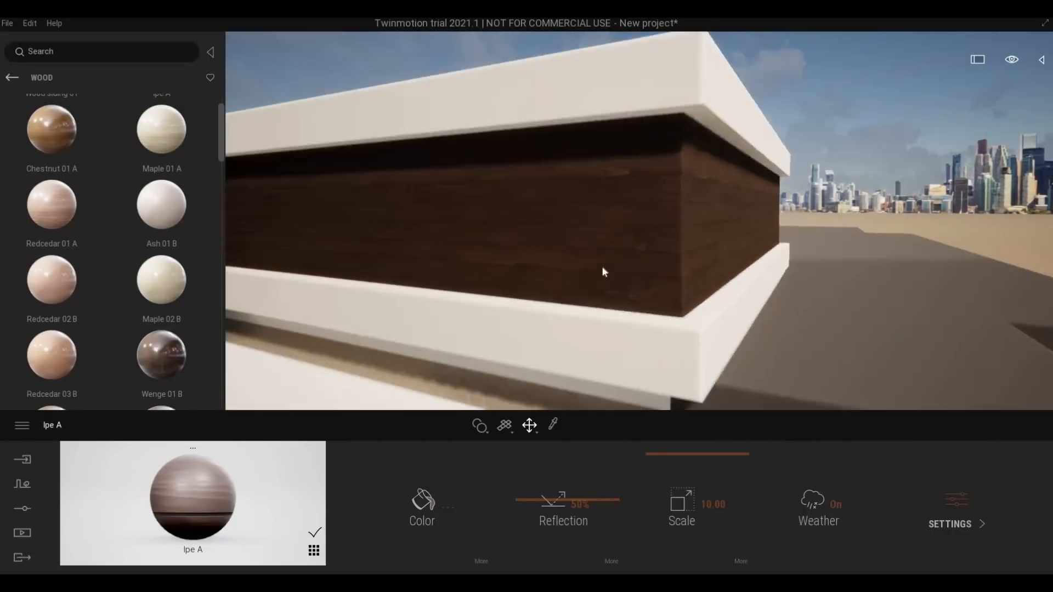
scroll(578, 271, down, 4)
scroll(578, 271, up, 6)
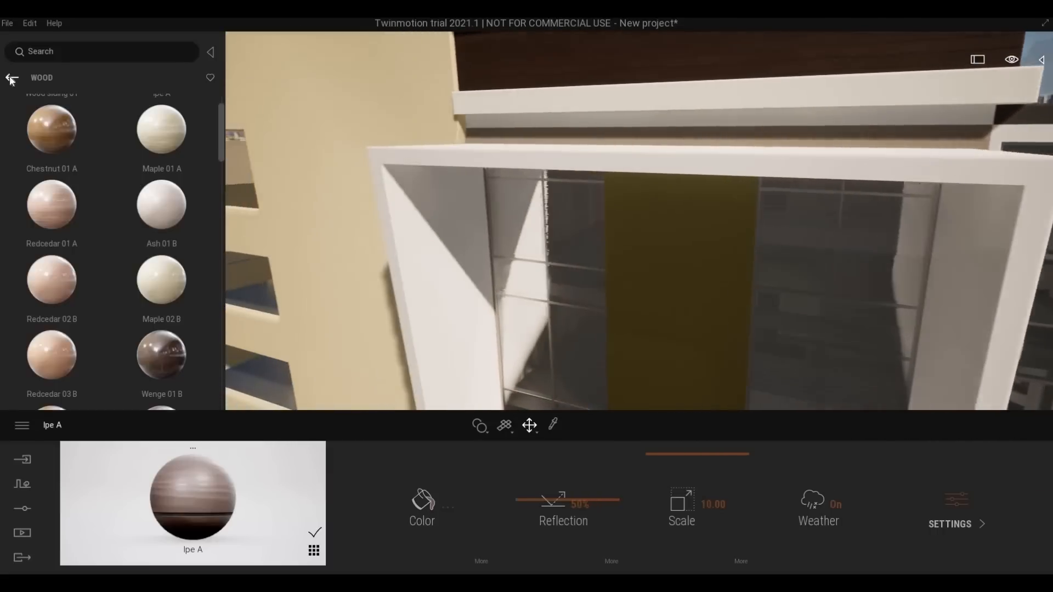
Look through the grid and metal materials and apply Aluminium panels 150wide to the slotted side wall.
click(11, 78)
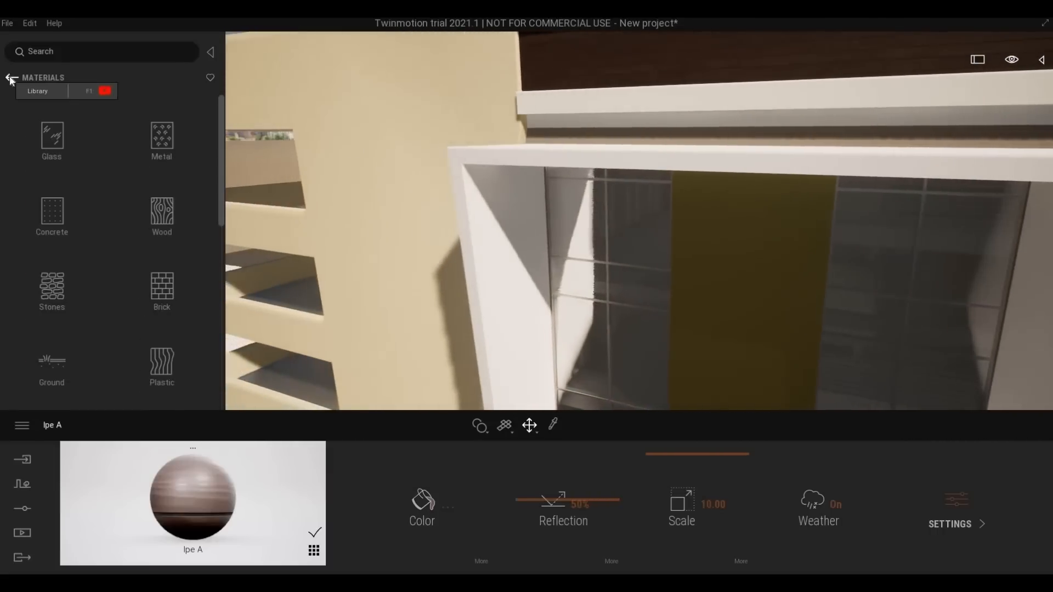
scroll(79, 285, down, 5)
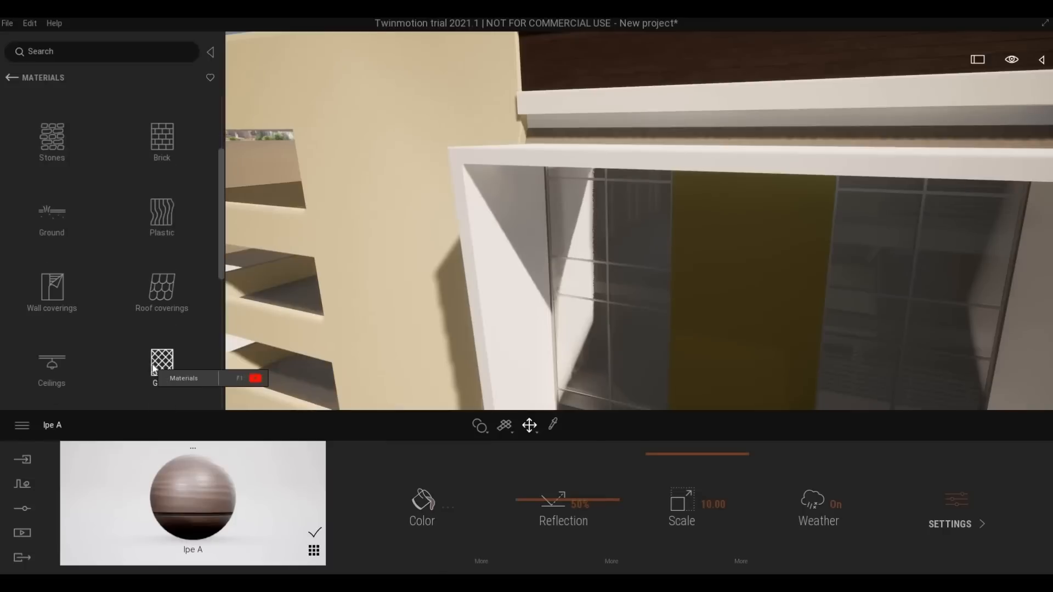
click(148, 359)
scroll(155, 305, down, 2)
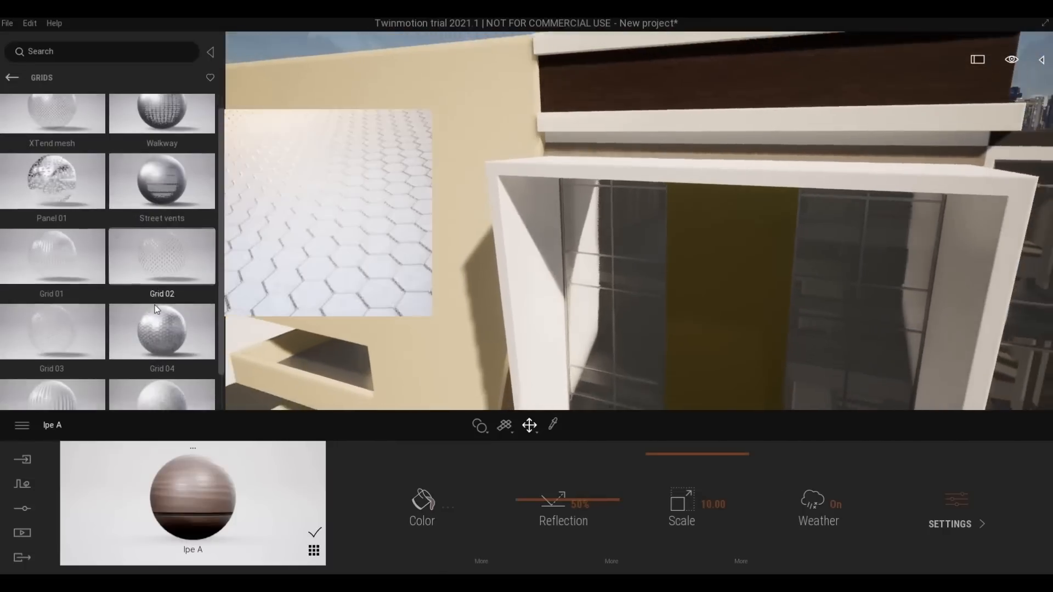
scroll(157, 305, down, 1)
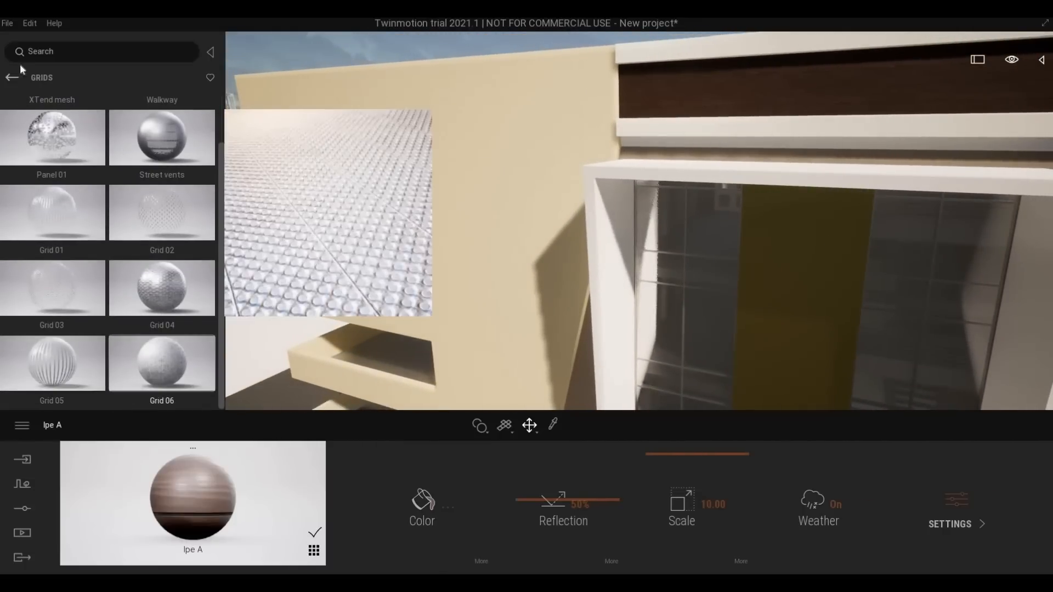
click(11, 79)
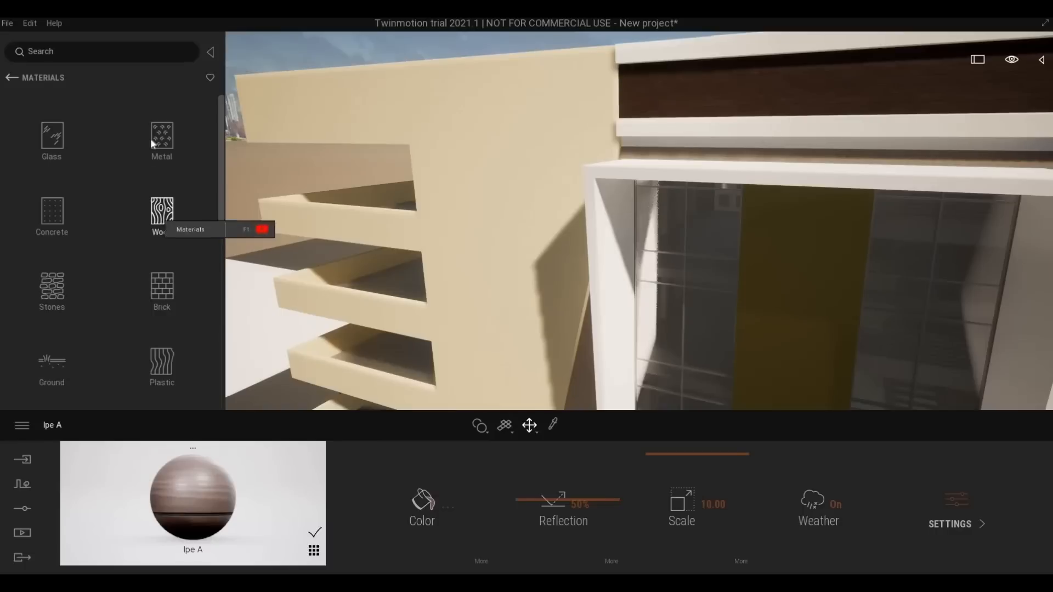
click(164, 148)
drag(222, 118, 211, 220)
scroll(211, 231, down, 5)
scroll(213, 239, up, 1)
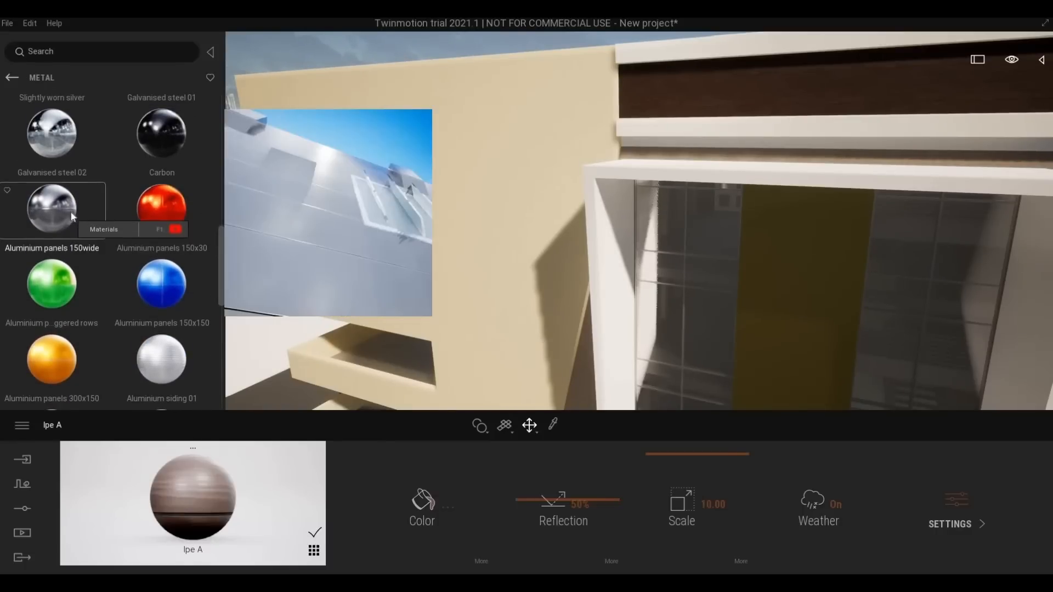
drag(472, 215, 475, 216)
Set the slotted wall's aluminium panels to a scale of 2.58 and a reflection of 73%.
key(w)
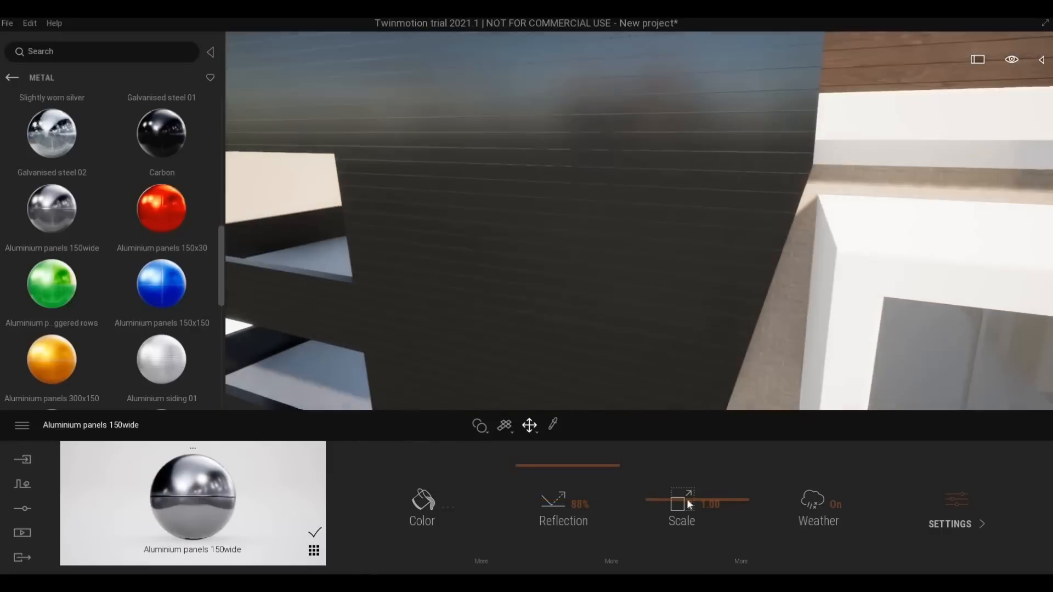
drag(686, 498, 689, 490)
key(s)
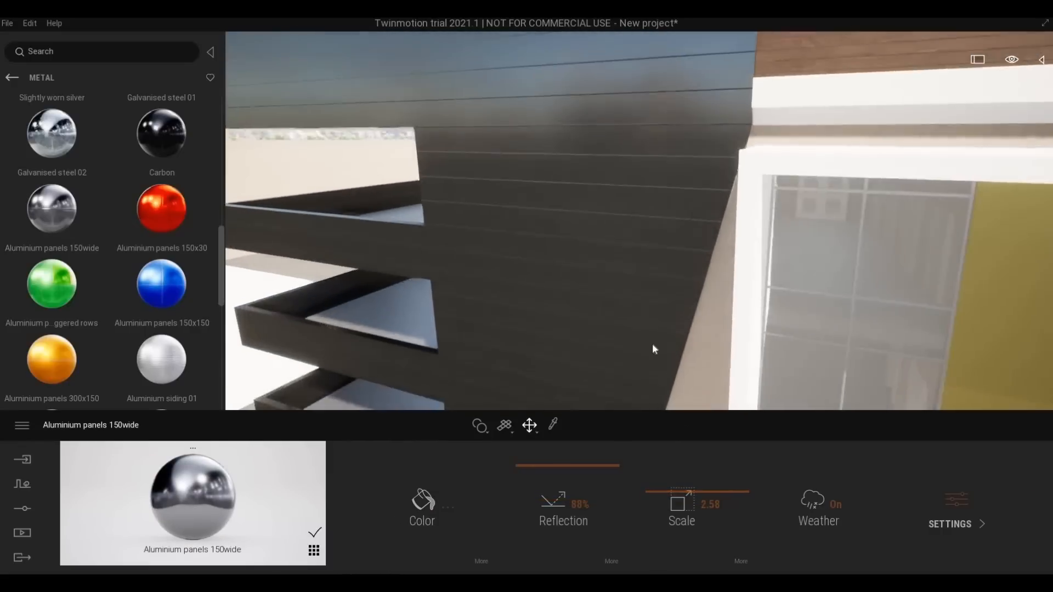
right_drag(653, 343, 652, 379)
key(s)
right_drag(708, 307, 746, 308)
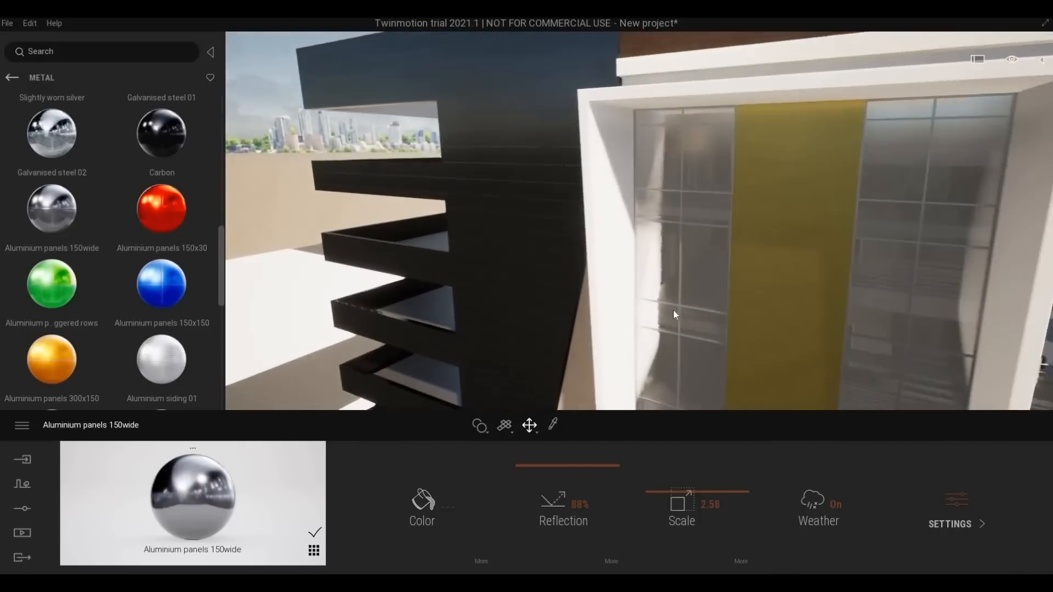
mouse_move(673, 308)
right_down()
mouse_move(691, 309)
mouse_move(673, 313)
right_up()
key(s)
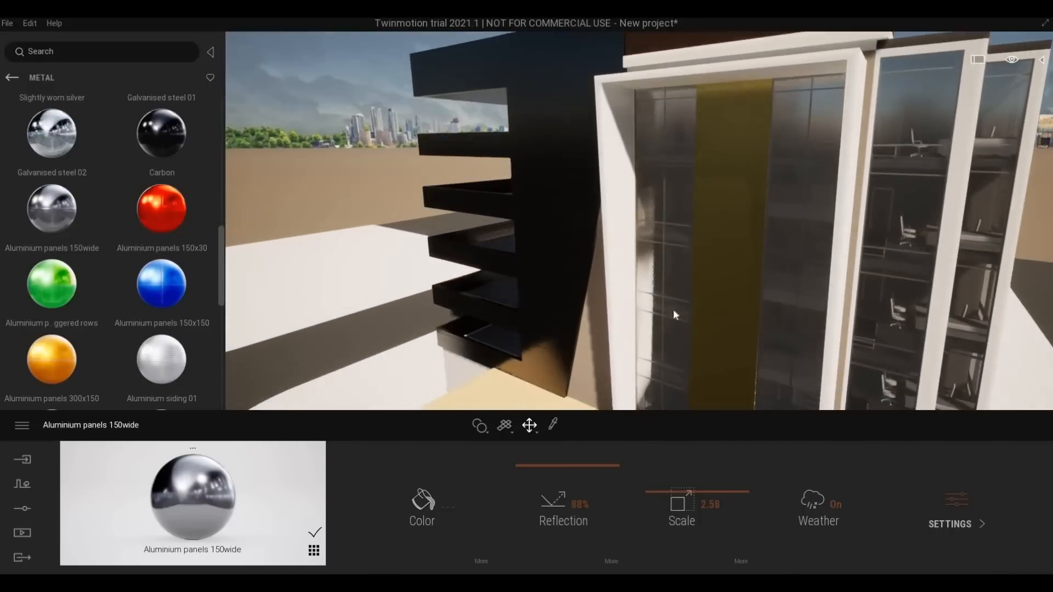
mouse_move(585, 476)
mouse_down()
mouse_move(587, 501)
mouse_move(618, 484)
mouse_move(565, 478)
mouse_up()
scroll(652, 350, up, 5)
scroll(641, 408, down, 6)
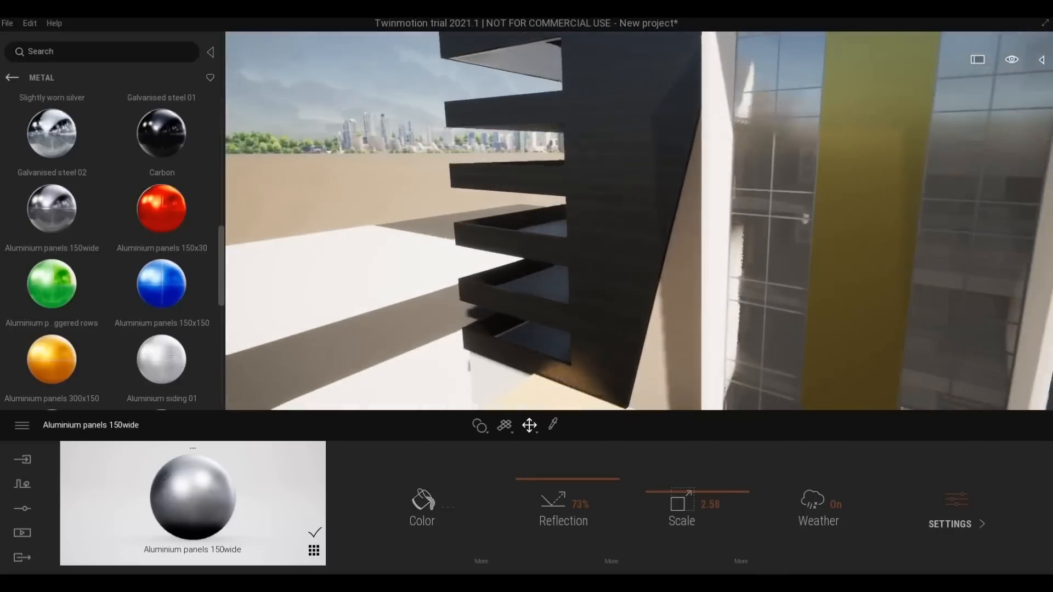
Apply the Aluminium panels 150x150 metal material to the white projecting frame around the lobby's glazed front.
scroll(640, 408, down, 3)
right_drag(640, 408, 673, 348)
middle_drag(673, 348, 716, 307)
scroll(719, 305, up, 5)
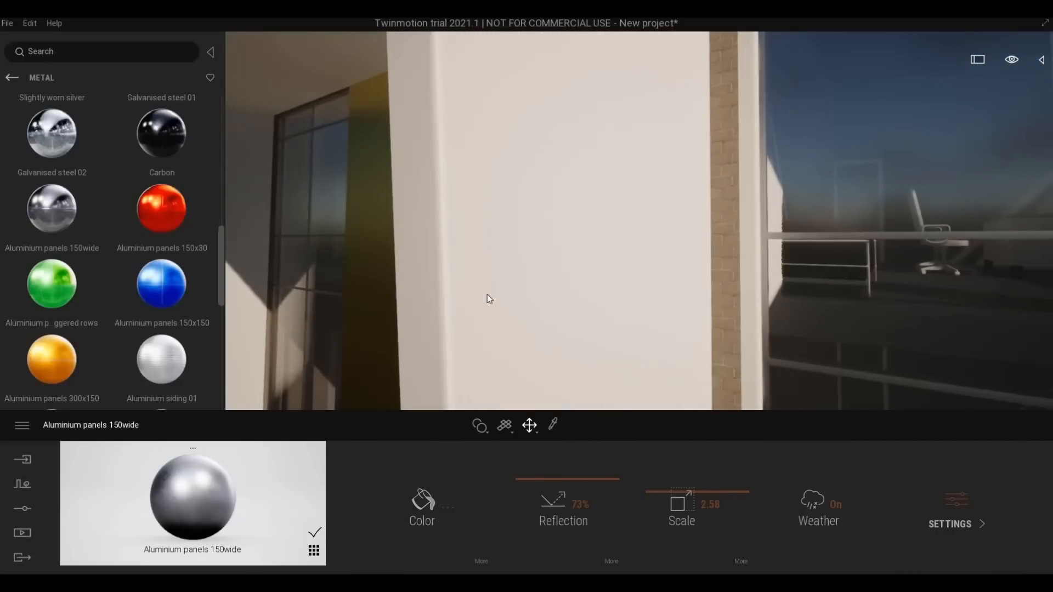
scroll(487, 299, down, 5)
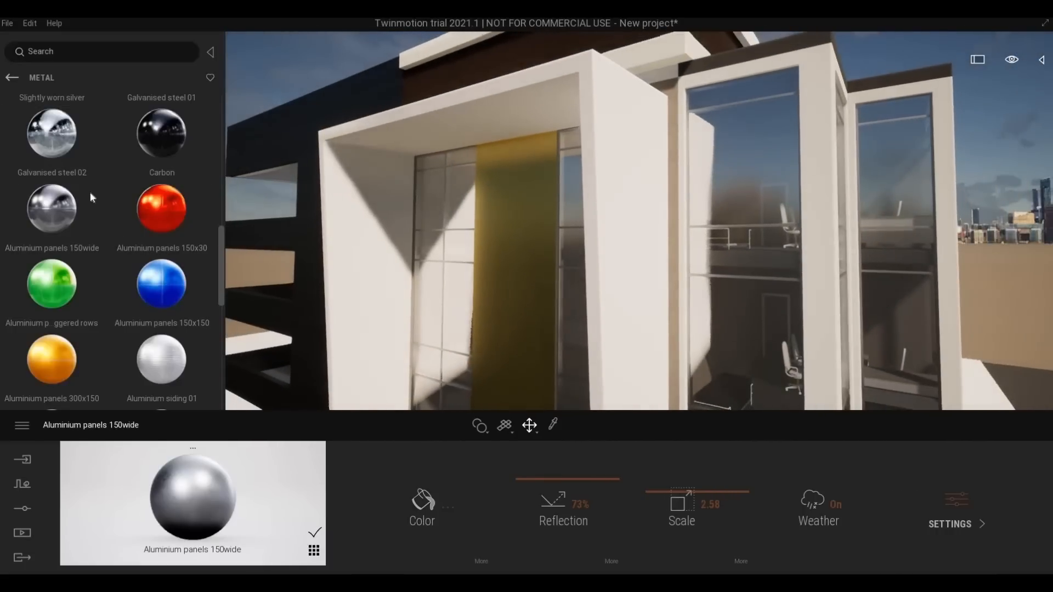
mouse_move(162, 298)
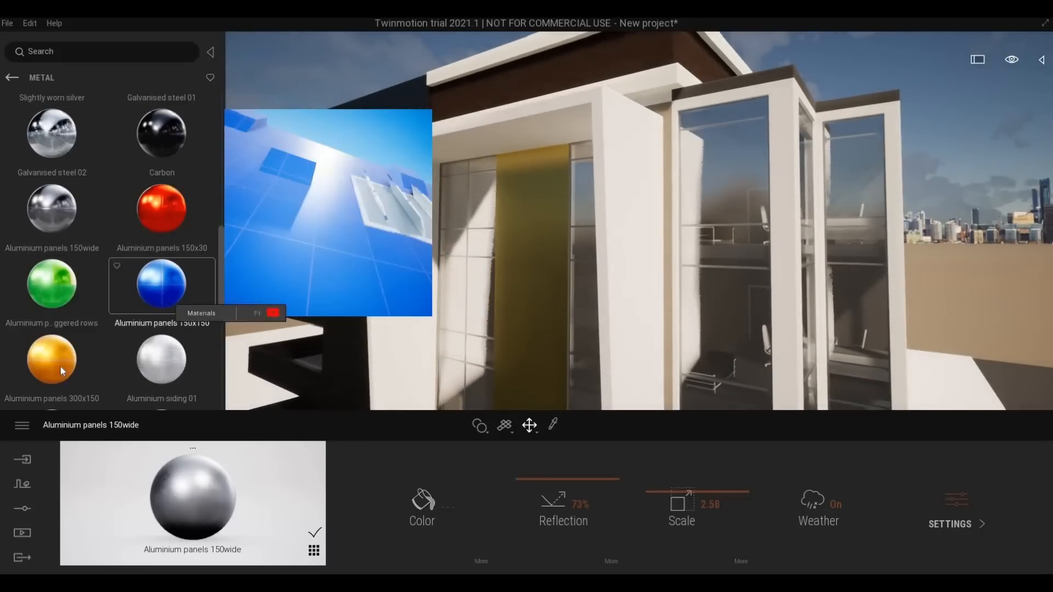
drag(149, 298, 620, 245)
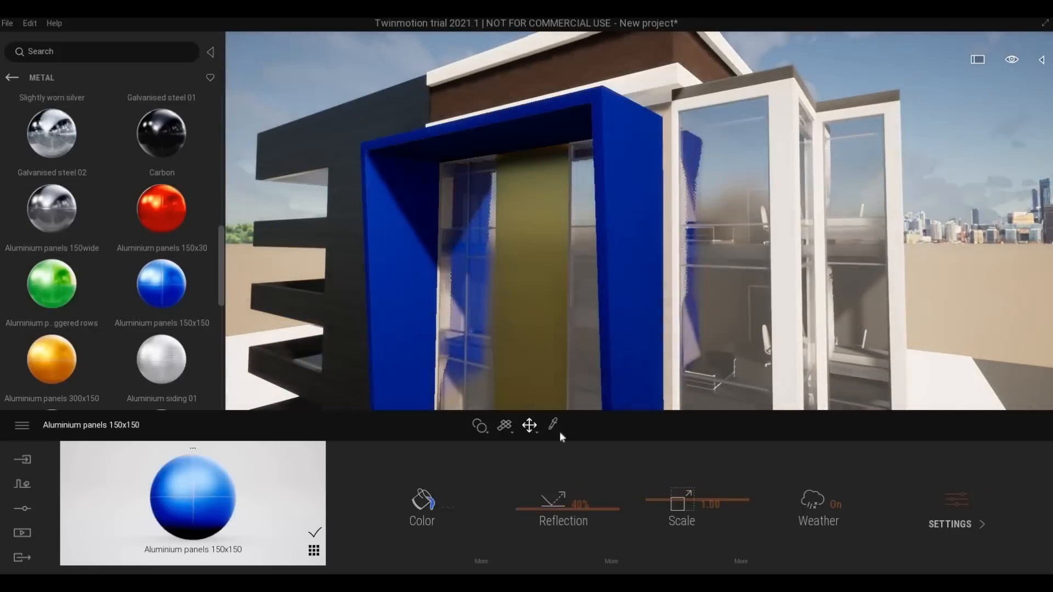
Set the frame panels' scale to 5.08 and recolour them light grey (D6D2D6).
mouse_move(652, 497)
mouse_down()
mouse_move(651, 471)
mouse_move(656, 481)
mouse_up()
click(429, 511)
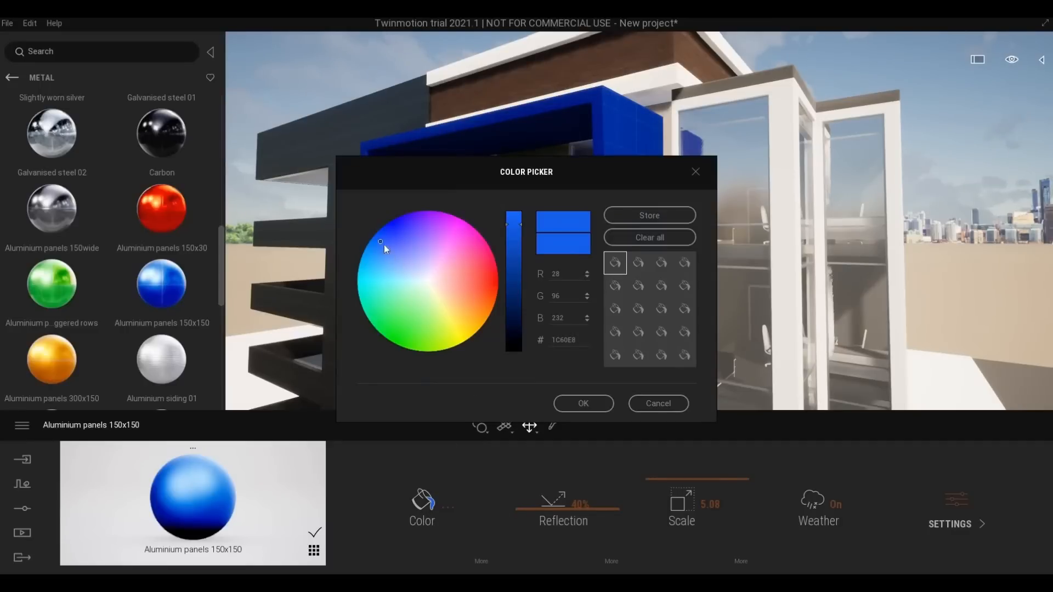
click(428, 280)
drag(508, 225, 509, 238)
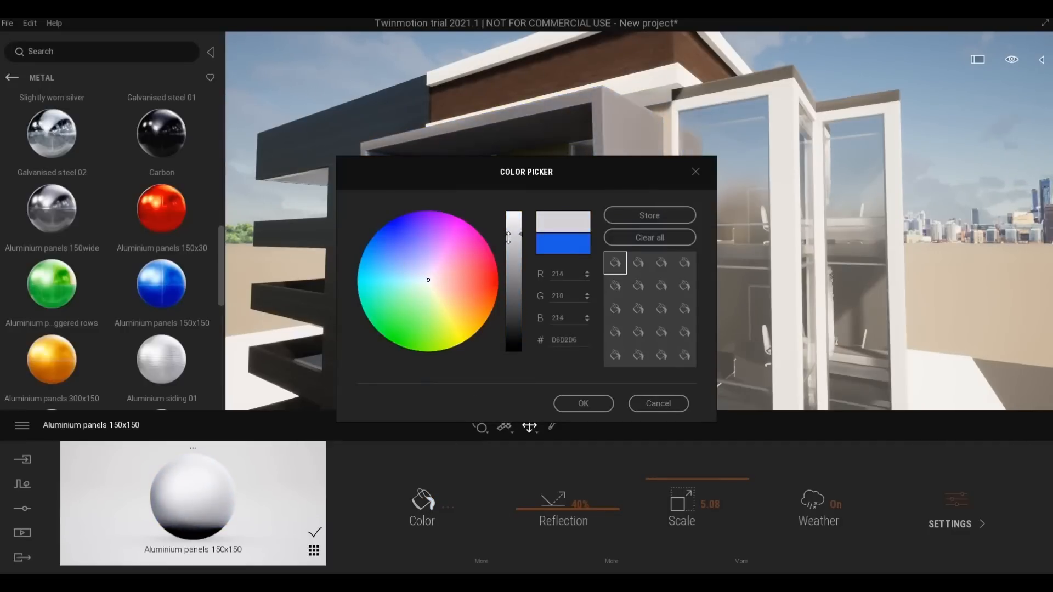
click(590, 398)
key(w)
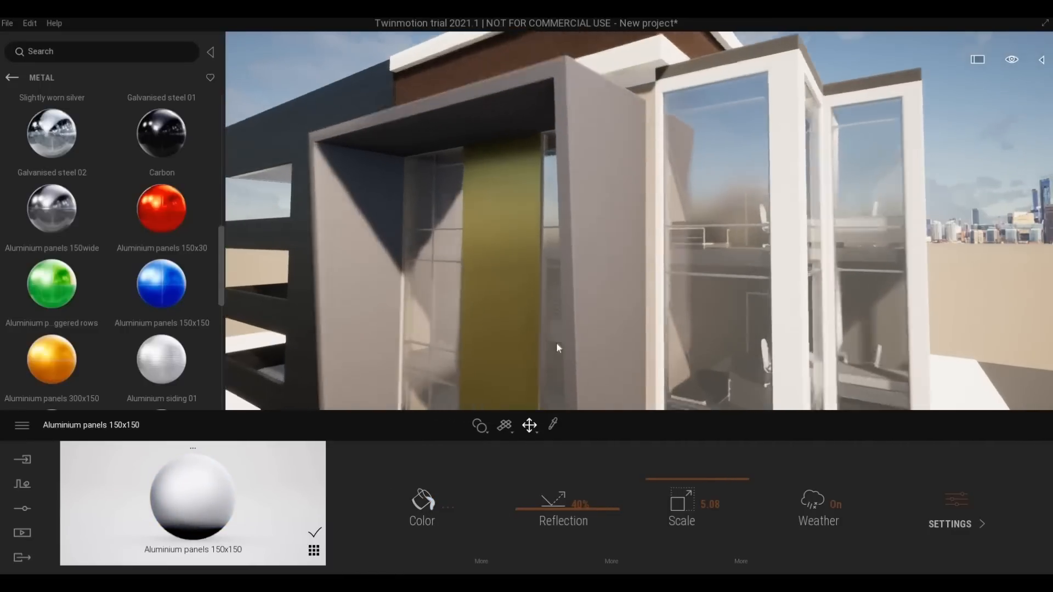
key(d)
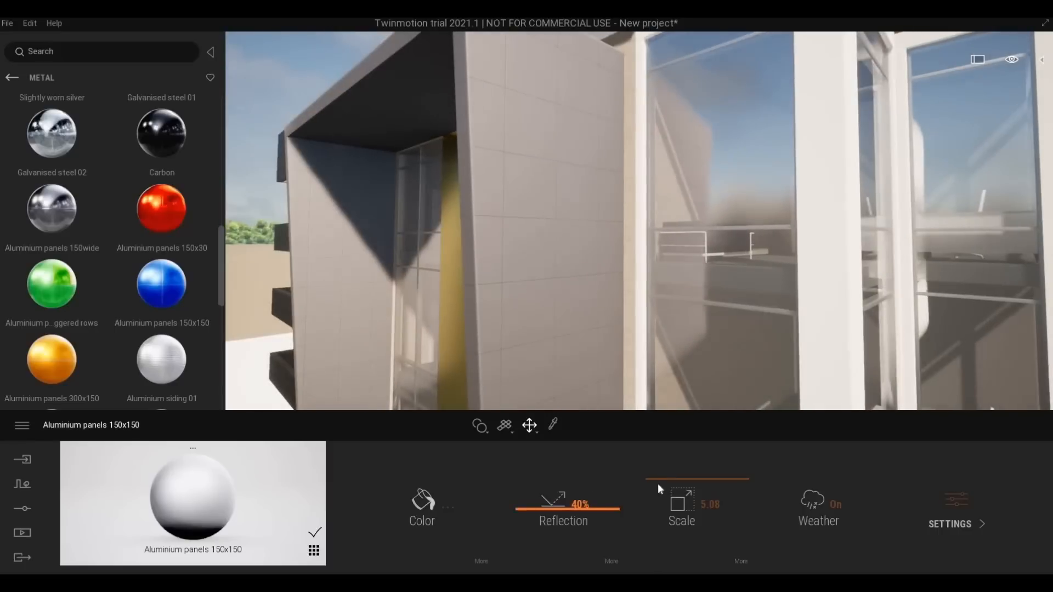
Set the frame panels' scale to 3.78 and look over the frame and the adjoining glass facade.
drag(657, 482, 658, 485)
key(s)
mouse_move(628, 354)
right_down()
mouse_move(666, 365)
mouse_move(614, 353)
right_up()
key(w)
key(w)
key(s)
right_drag(512, 261, 450, 291)
key(s)
key(w)
key(s)
key(s)
key(w)
key(w)
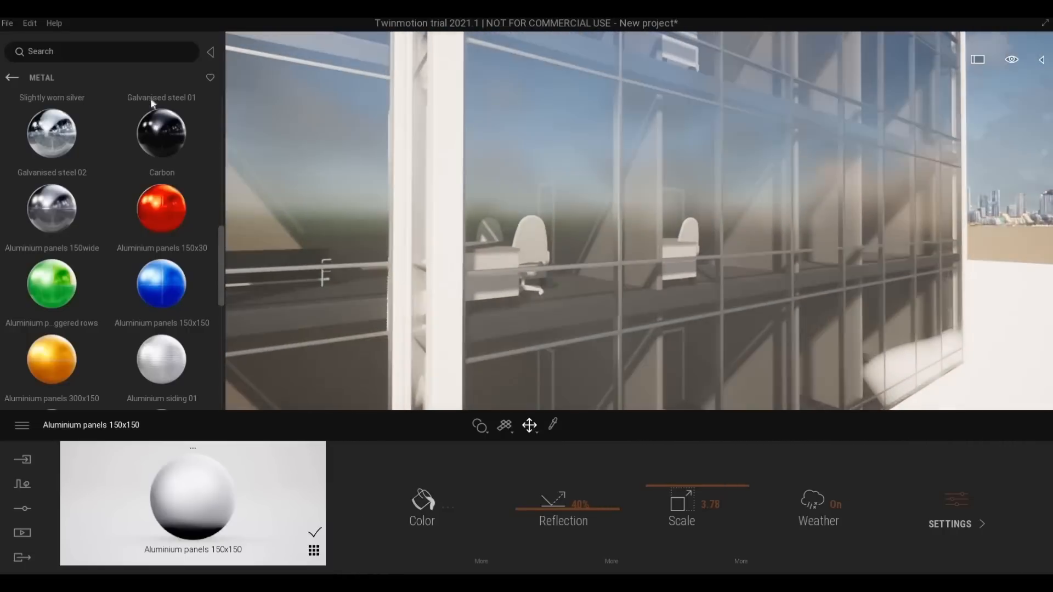
Open the glass materials in the library and browse to the tinted glass types.
click(12, 78)
click(61, 118)
scroll(220, 145, down, 2)
scroll(223, 198, down, 5)
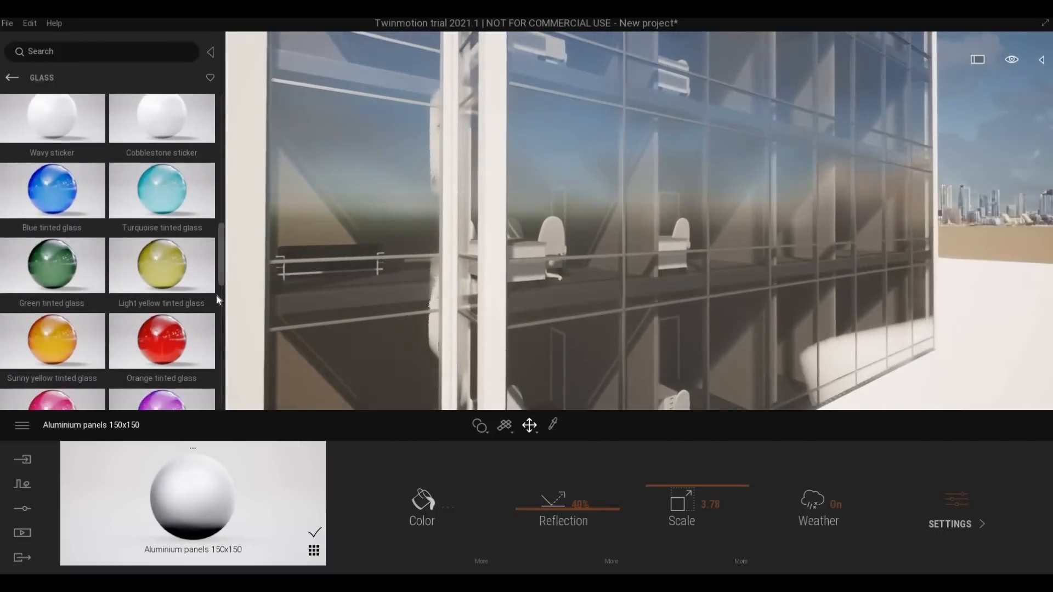
scroll(216, 294, down, 5)
Try the Light yellow tinted glass material on the facade's window panes and spandrel bands, and undo it.
drag(216, 328, 238, 271)
key(d)
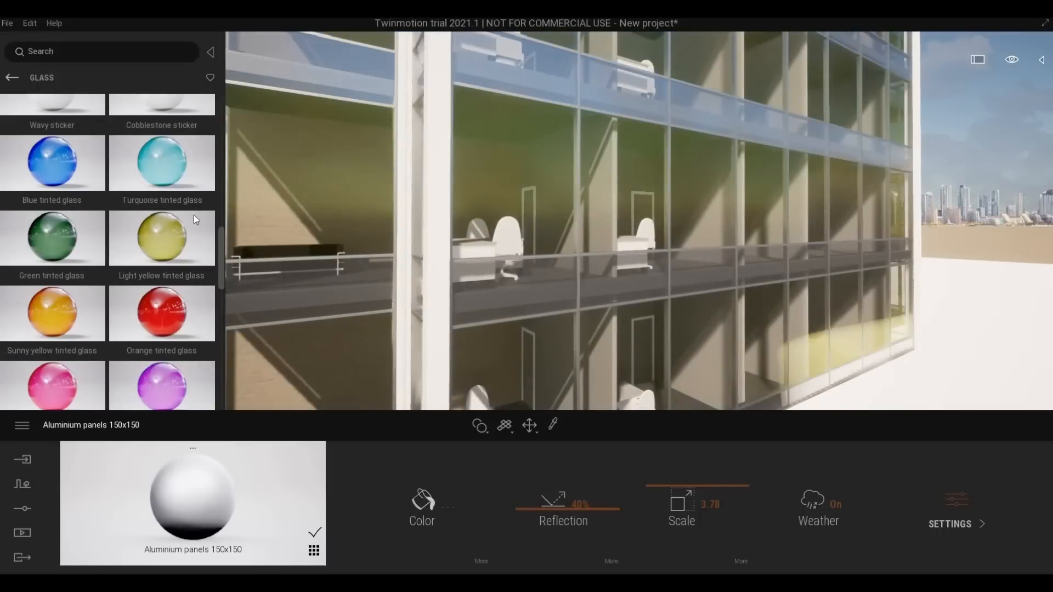
drag(194, 215, 507, 291)
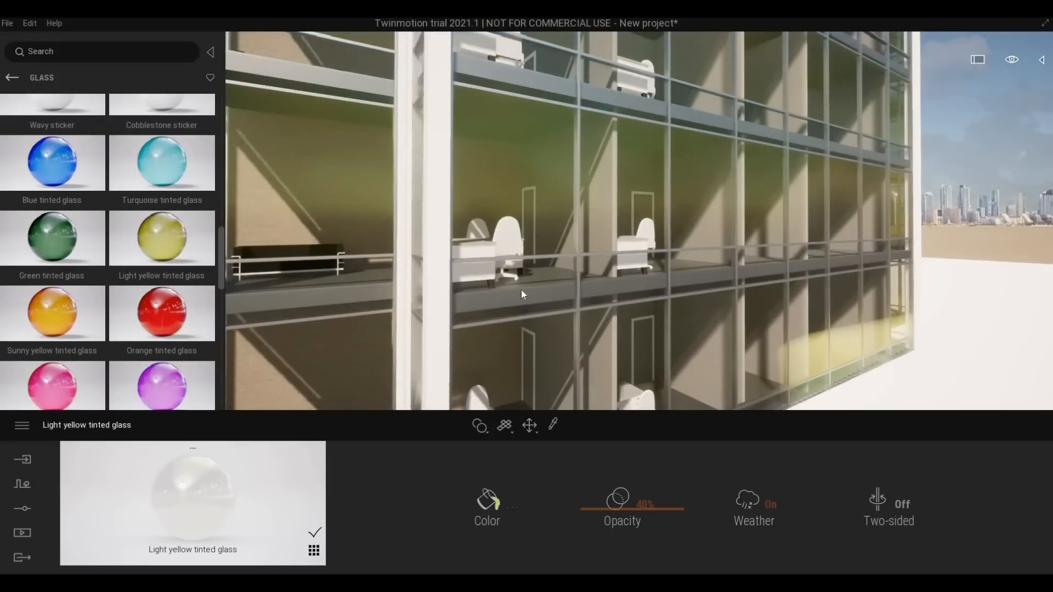
mouse_move(159, 275)
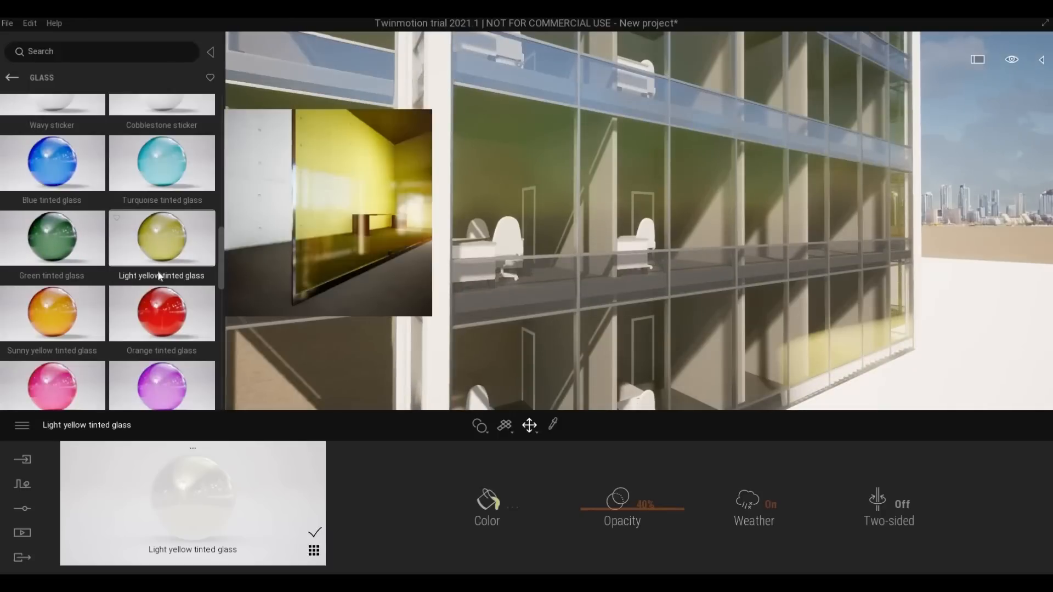
key(ctrl+z)
Try Blue tinted glass on the facade's horizontal spandrel bands, and apply Black lacquered glass to them instead.
scroll(169, 207, up, 1)
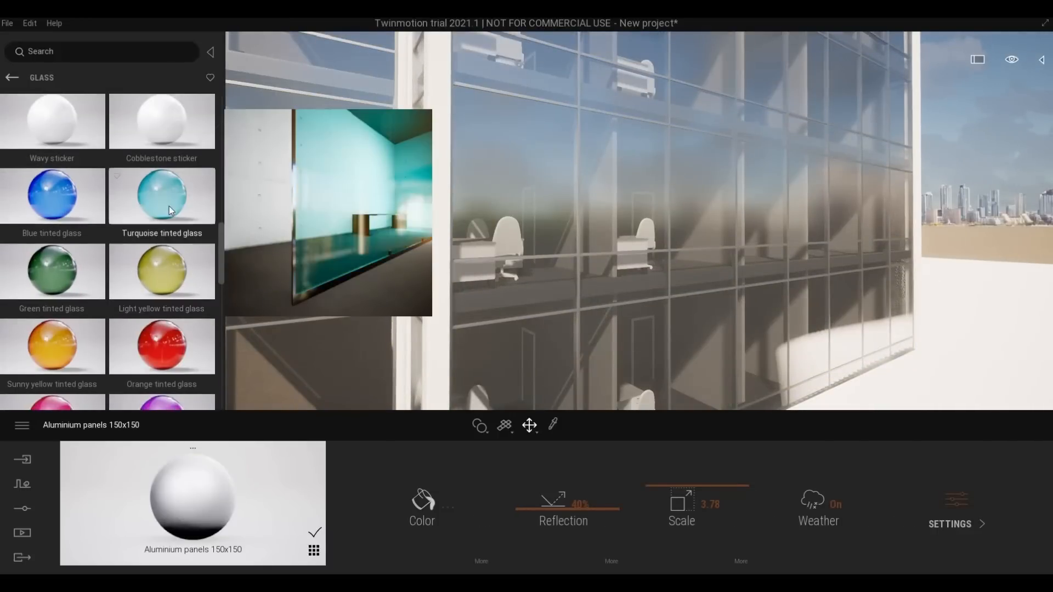
drag(64, 202, 519, 275)
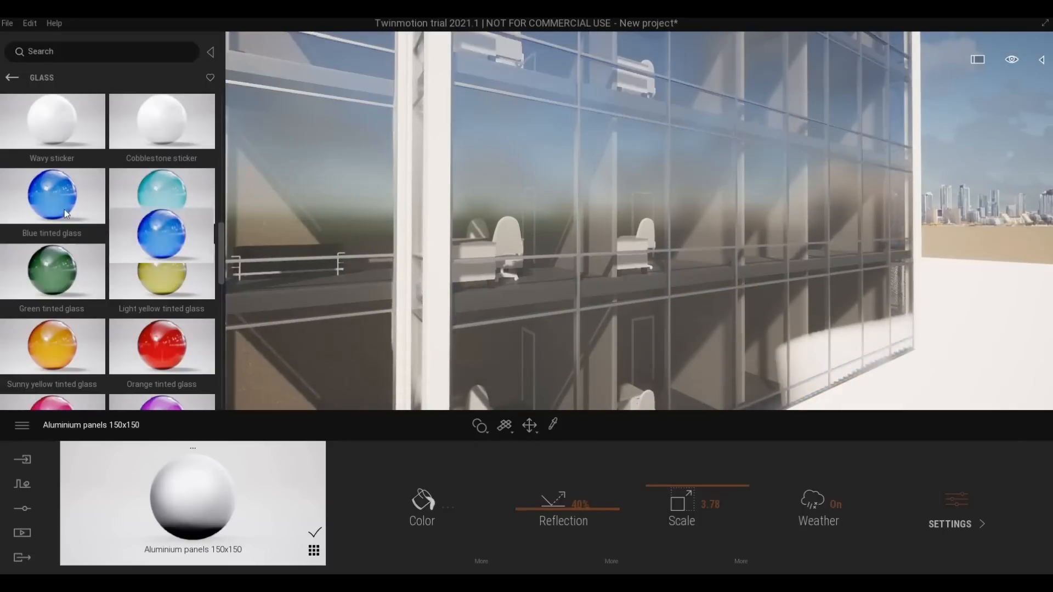
scroll(127, 295, down, 2)
scroll(128, 295, down, 2)
drag(162, 272, 515, 291)
scroll(154, 337, down, 5)
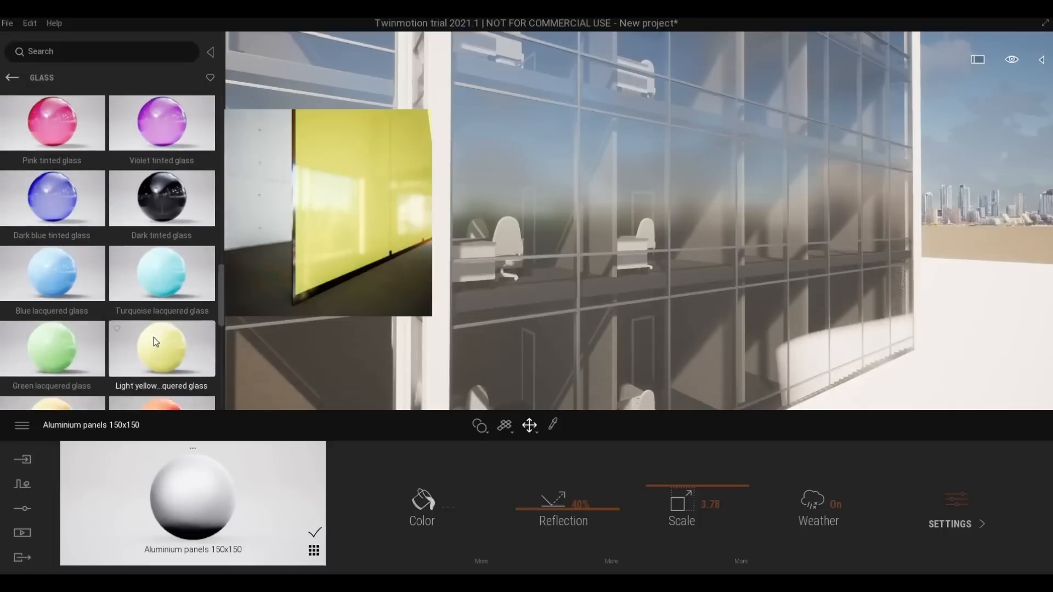
drag(154, 338, 510, 301)
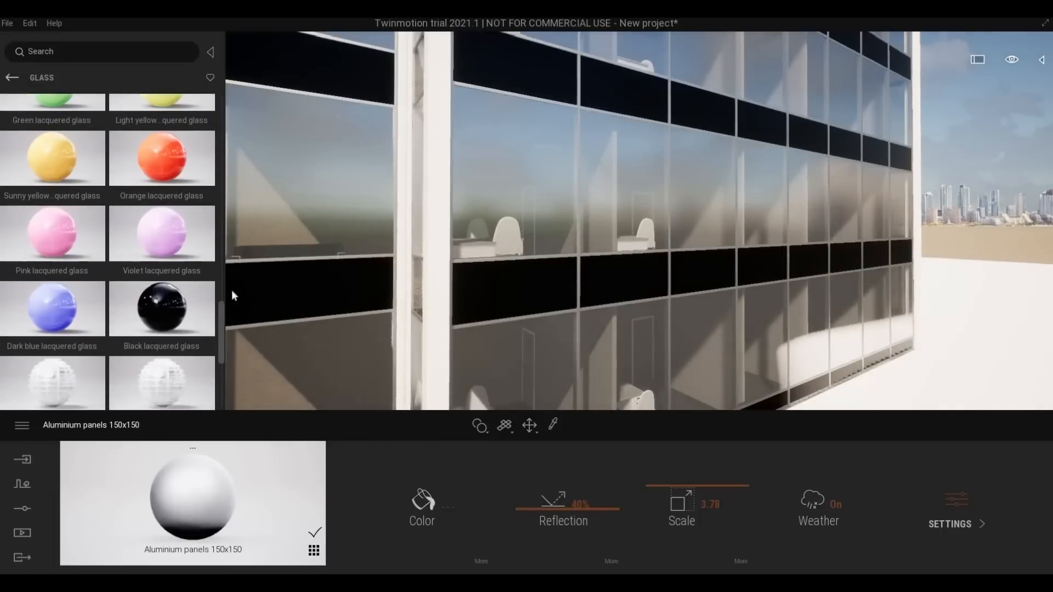
Try the Dark tinted glass material on the facade's window panes, and undo it.
scroll(180, 316, up, 2)
scroll(179, 317, up, 2)
drag(162, 181, 493, 202)
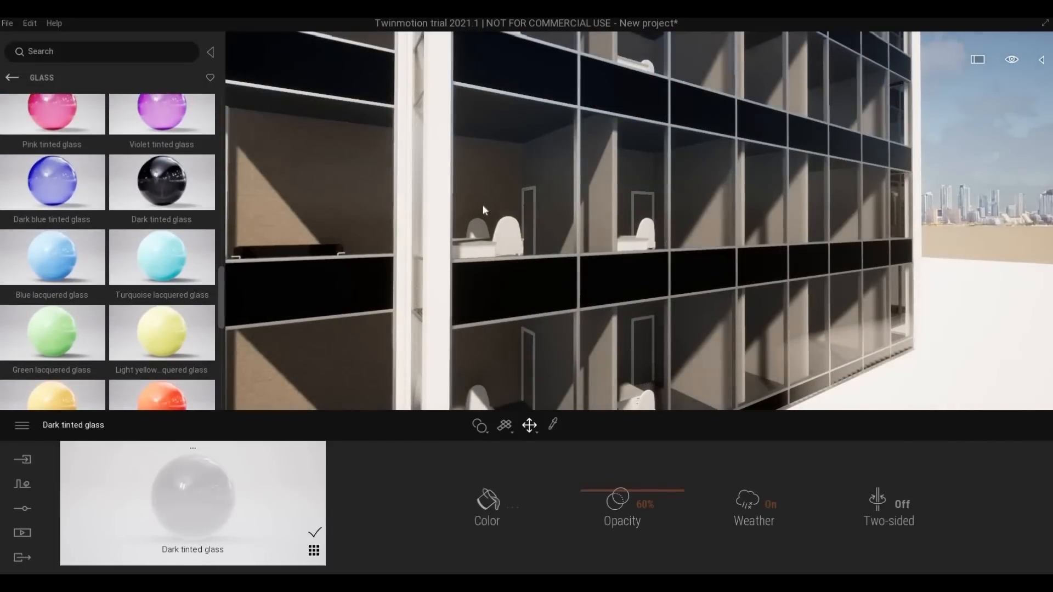
key(ctrl+z)
scroll(80, 269, up, 3)
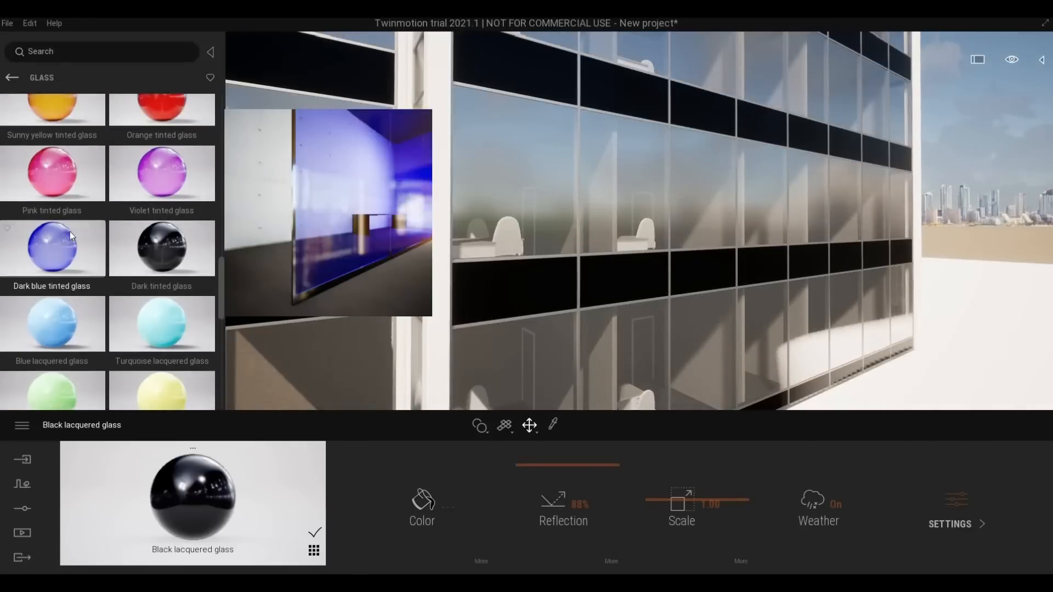
Try Green tinted glass on the facade's window panes, and apply Blue tinted glass to them instead.
scroll(70, 231, up, 2)
drag(70, 231, 489, 194)
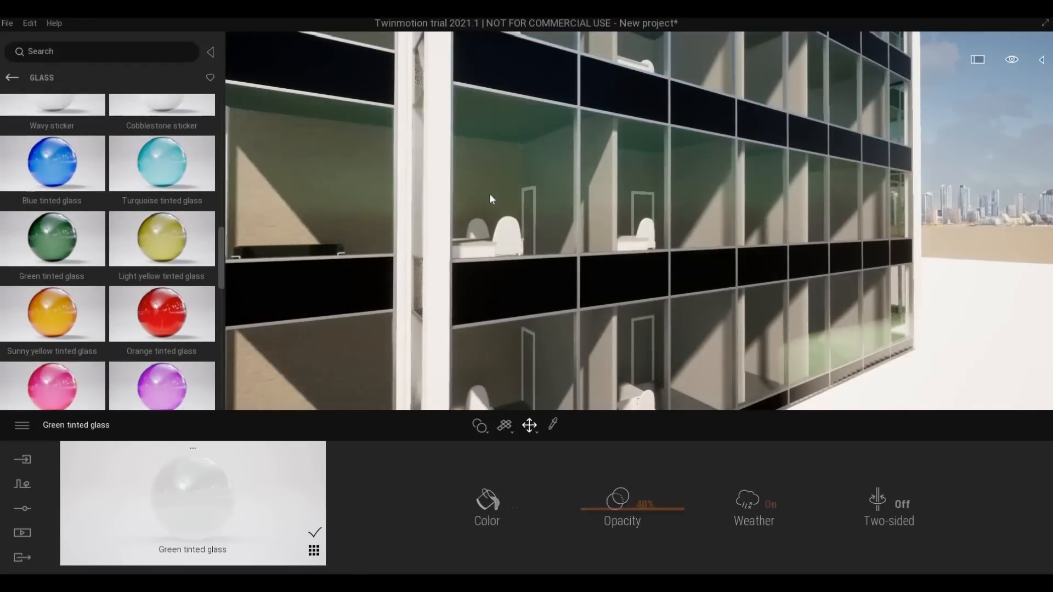
right_drag(489, 196, 286, 209)
scroll(508, 228, up, 2)
scroll(508, 228, down, 3)
drag(57, 168, 442, 185)
Try the Blue tinted glass material on the dark glazing of the low entrance block.
scroll(479, 291, down, 5)
right_drag(442, 186, 480, 290)
scroll(479, 290, up, 4)
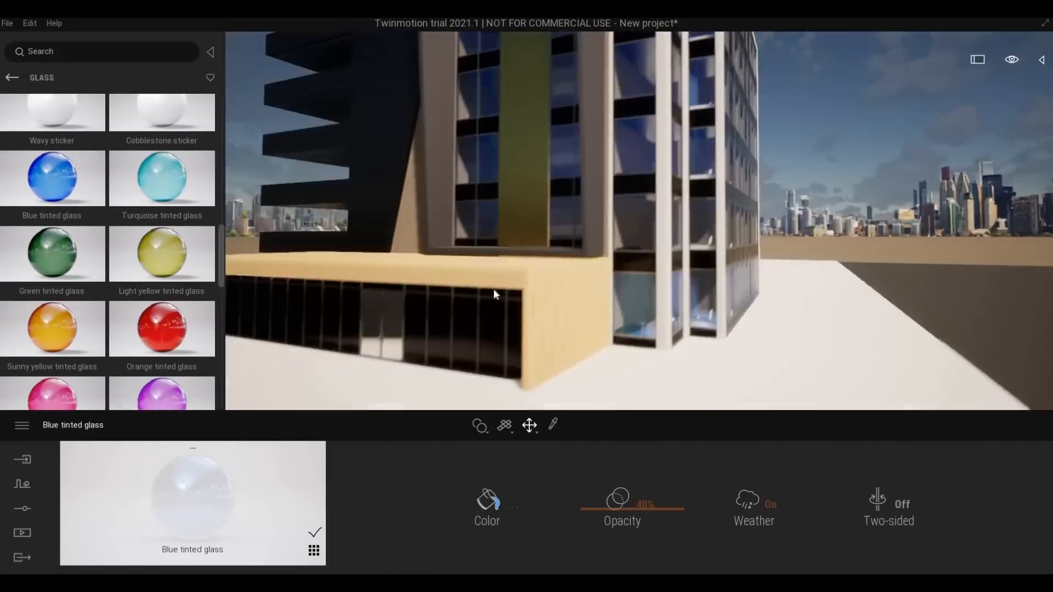
scroll(519, 296, up, 4)
scroll(344, 285, down, 4)
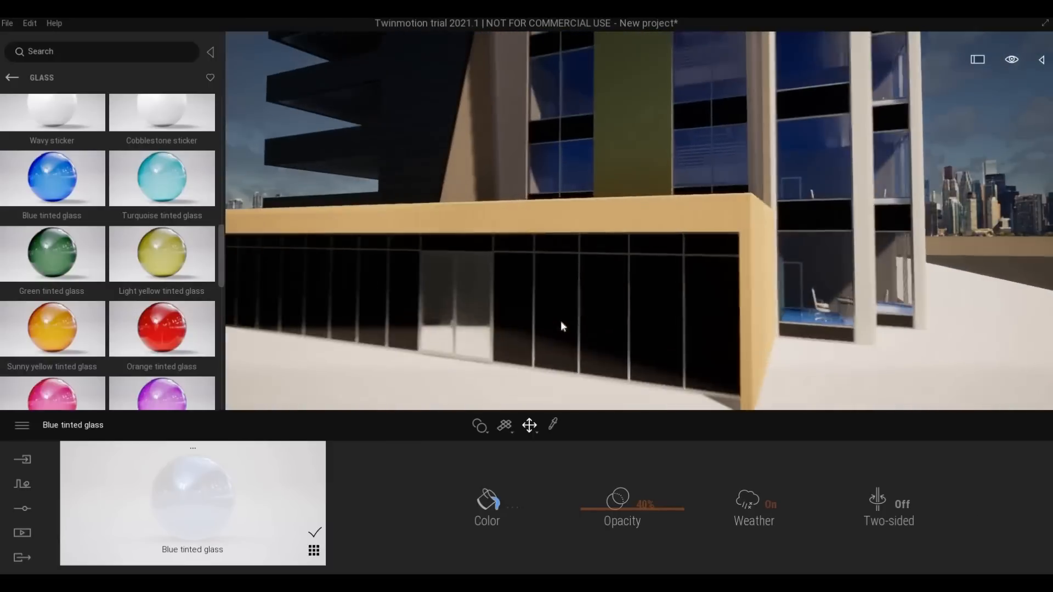
right_drag(561, 321, 588, 308)
scroll(579, 312, up, 3)
scroll(573, 317, down, 3)
scroll(572, 317, down, 3)
scroll(587, 308, up, 4)
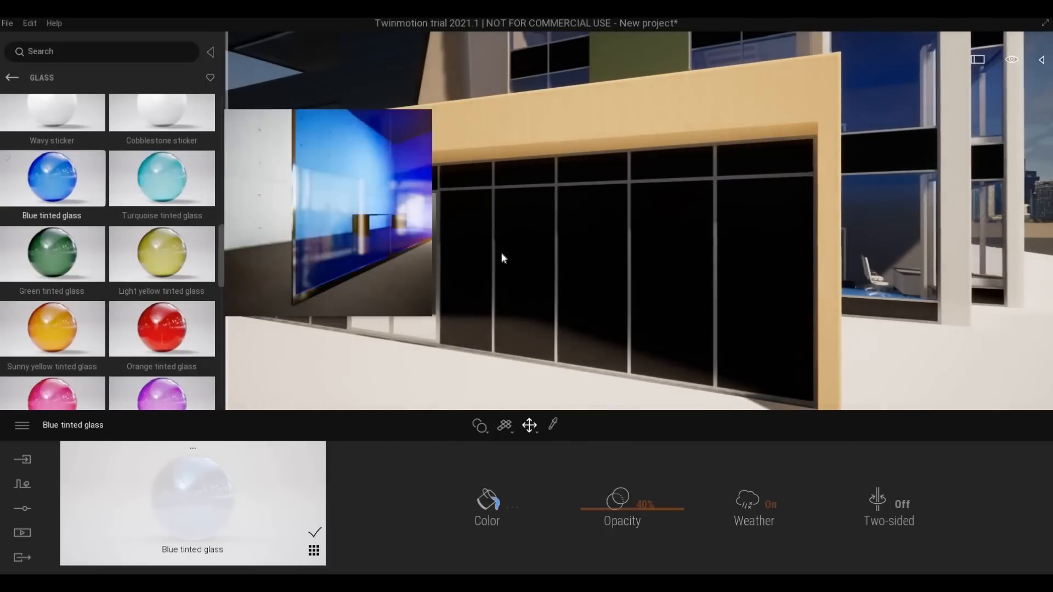
drag(53, 178, 394, 258)
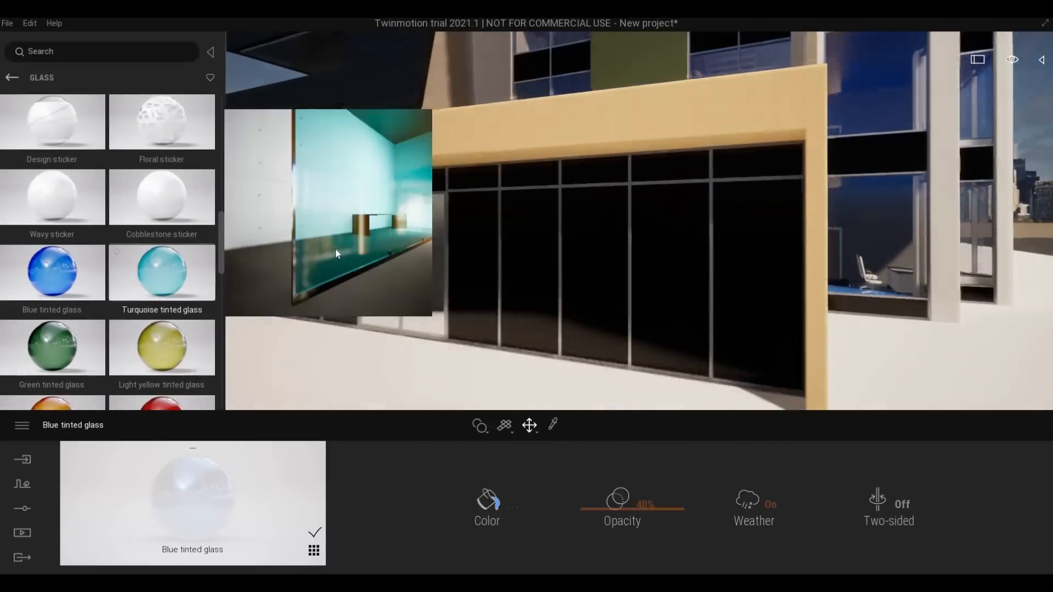
Examine the entrance block and the tinted glazing around the building's corner facade.
scroll(345, 254, down, 4)
right_drag(350, 255, 407, 251)
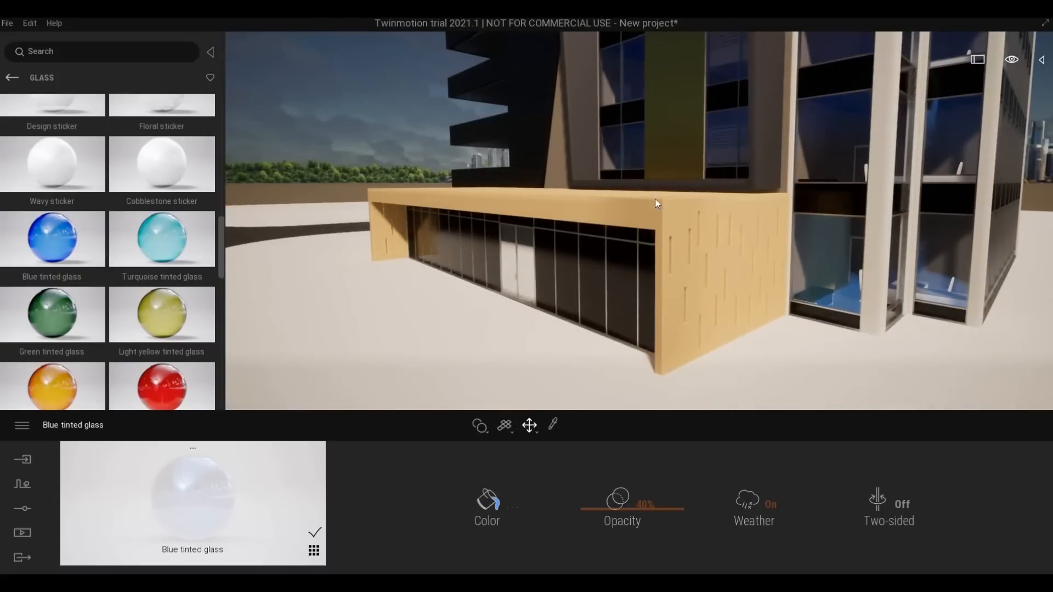
key(w)
key(e)
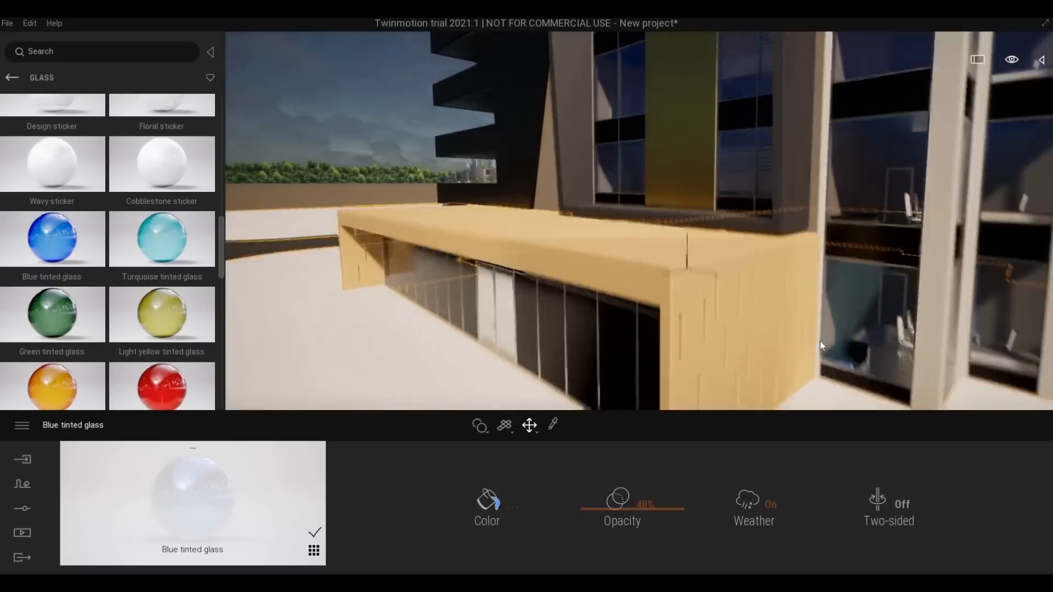
key(d)
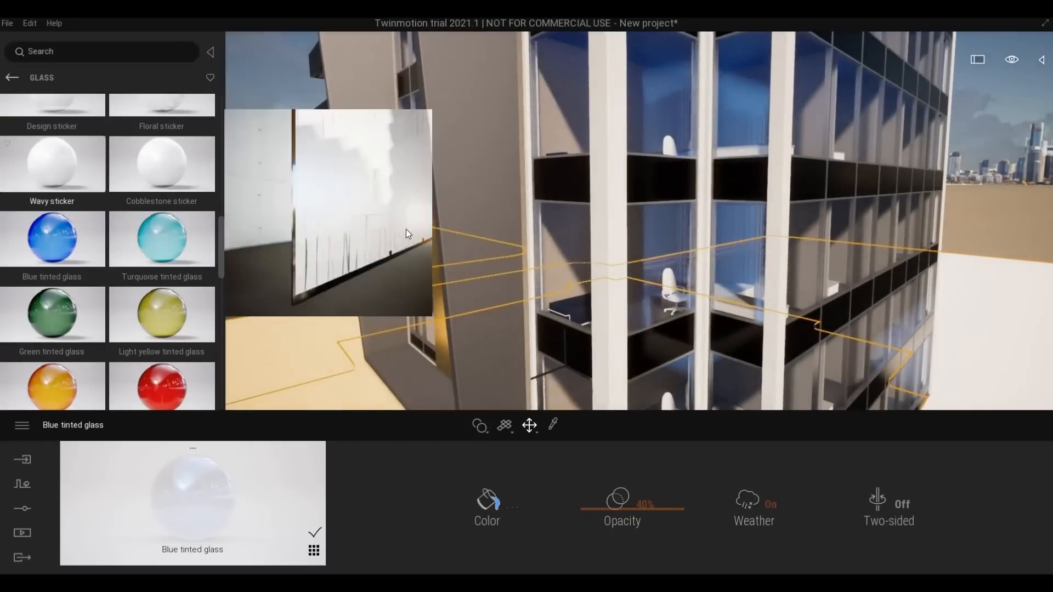
key(s)
key(a)
right_drag(512, 279, 614, 257)
key(s)
mouse_move(559, 307)
right_down()
mouse_move(558, 278)
mouse_move(564, 310)
right_up()
Apply the Matte painted wall material from the wall coverings to the white bands around the wood-clad rooftop volume.
key(w)
key(e)
key(s)
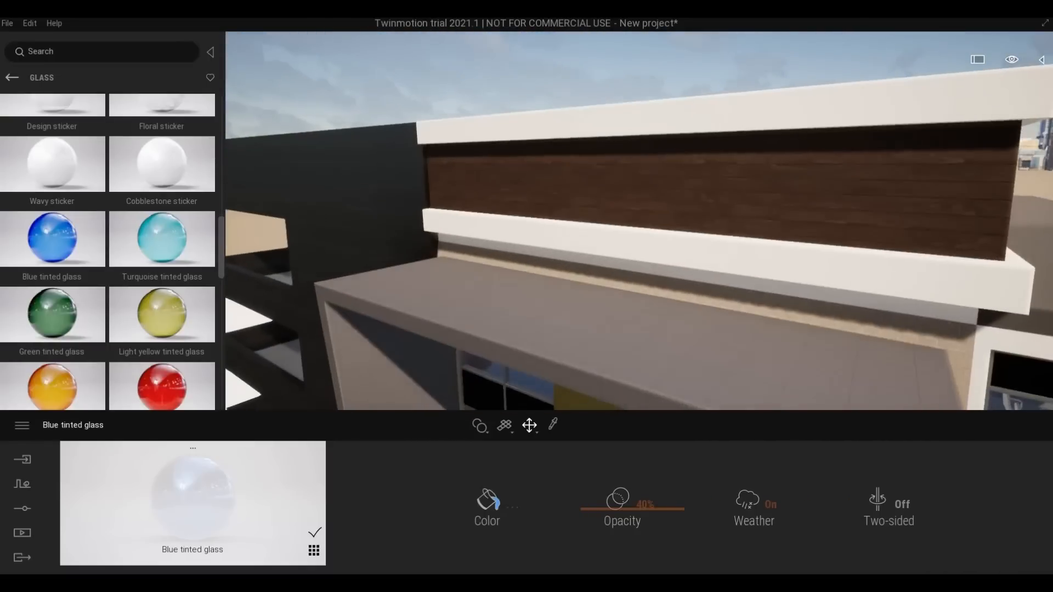
click(12, 78)
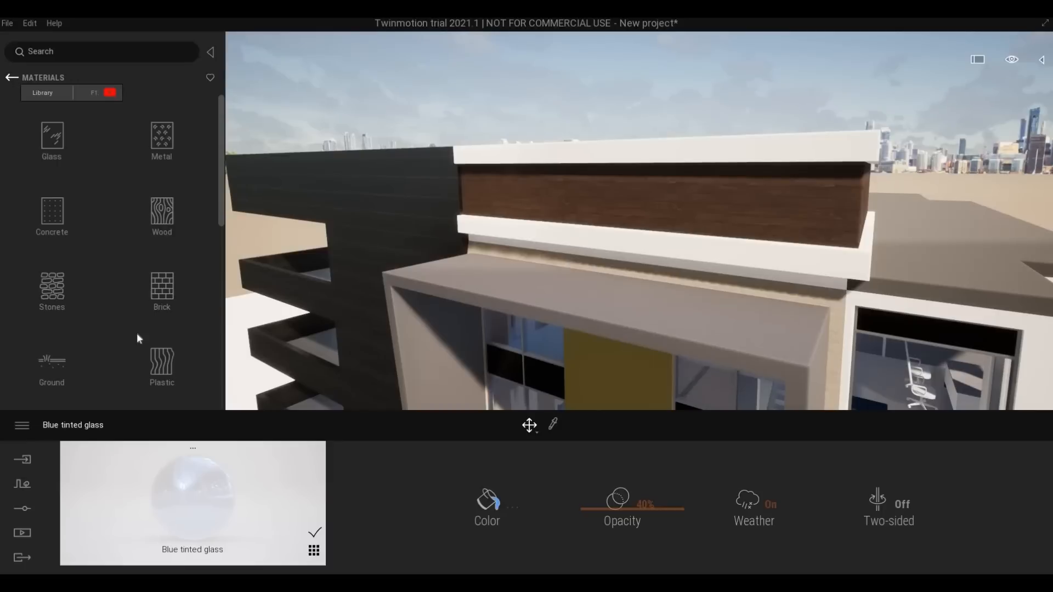
scroll(142, 323, down, 3)
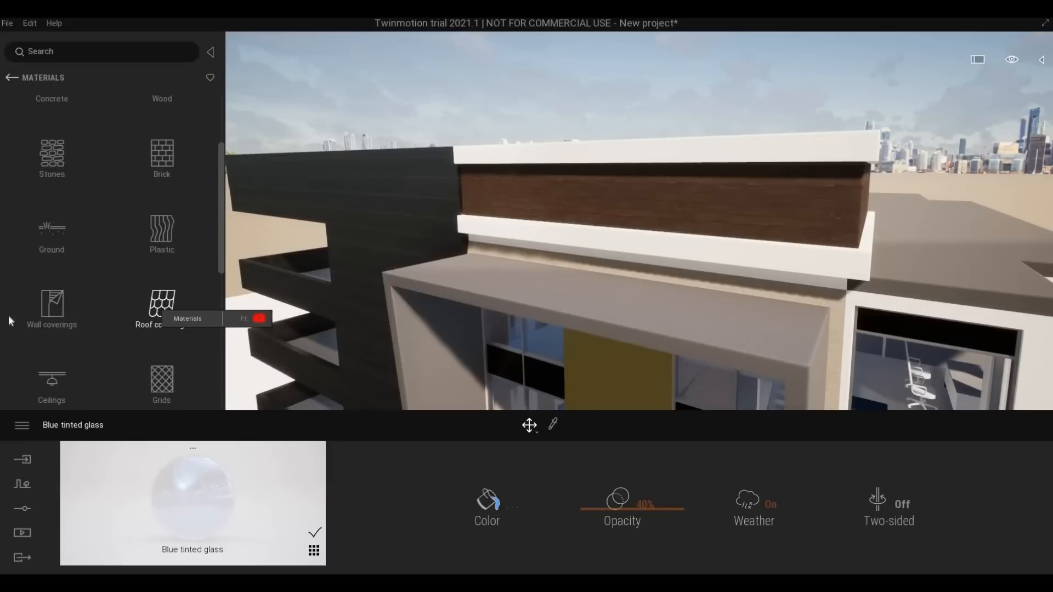
click(44, 307)
mouse_move(61, 340)
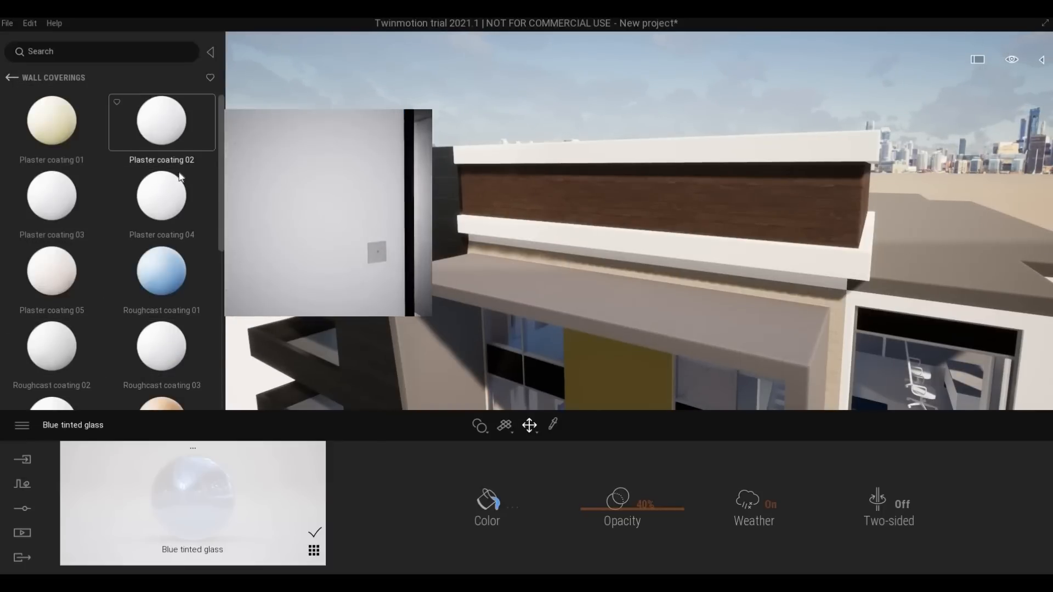
scroll(174, 250, down, 1)
scroll(174, 250, down, 5)
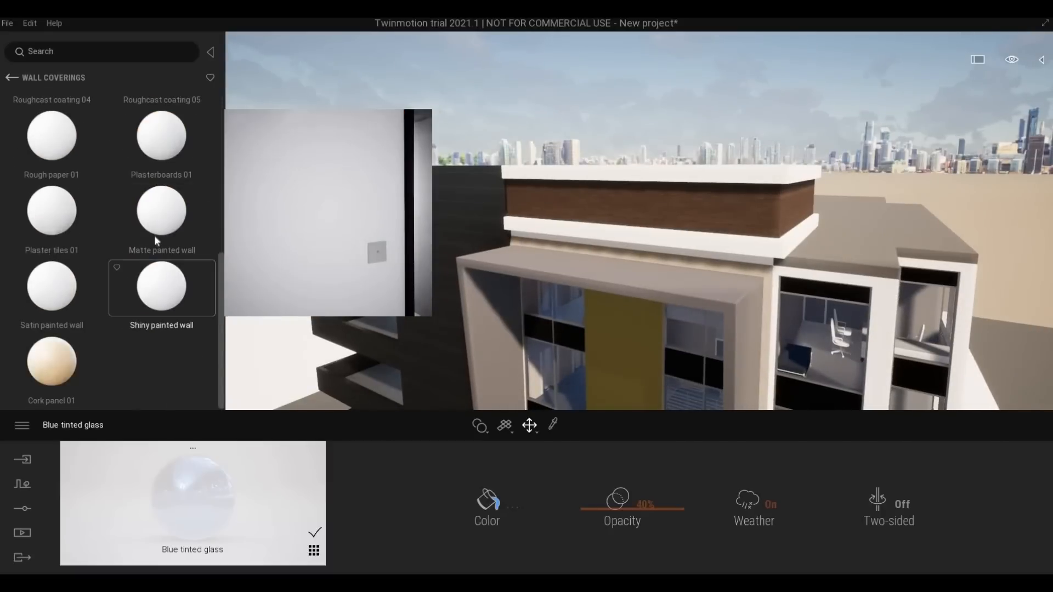
drag(591, 157, 590, 169)
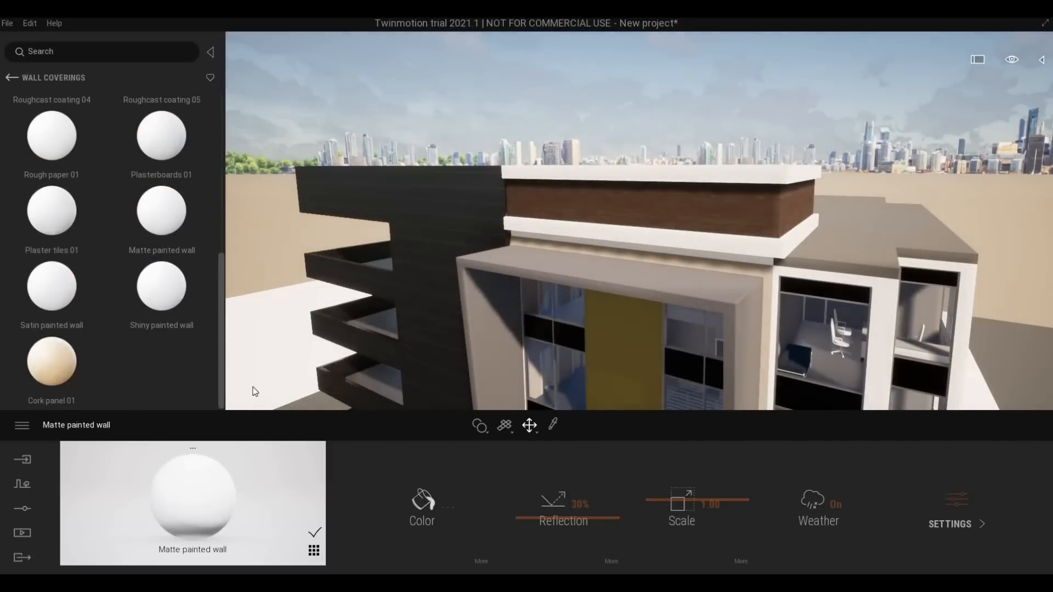
Set the Matte painted wall material's color to the gray 666666.
click(423, 504)
drag(513, 232, 514, 301)
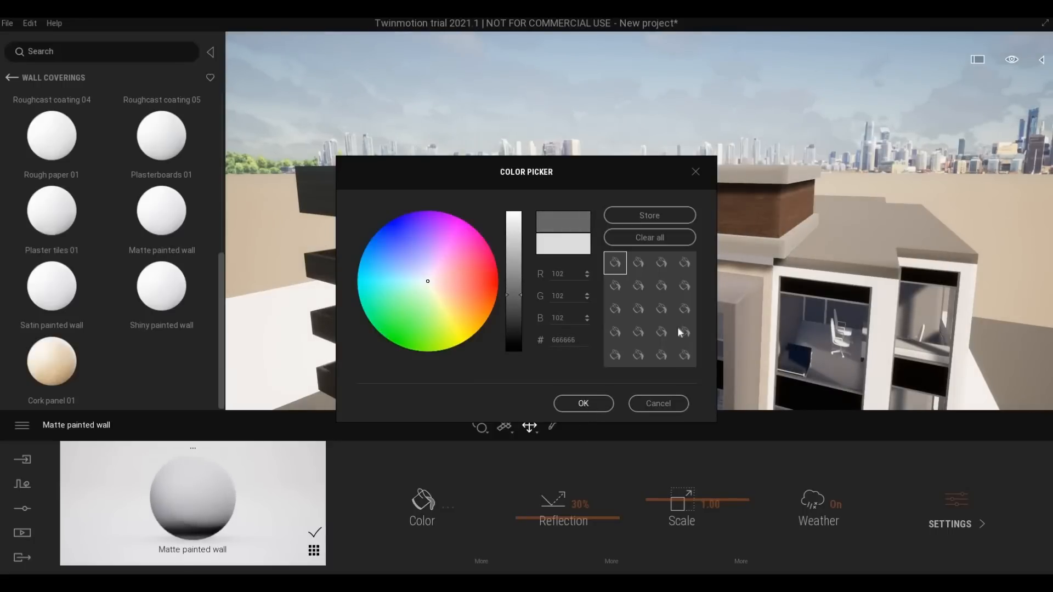
click(583, 404)
Sample the Clad - White material from the white column between the windows and darken its color to a light gray.
key(d)
key(s)
key(q)
key(w)
key(e)
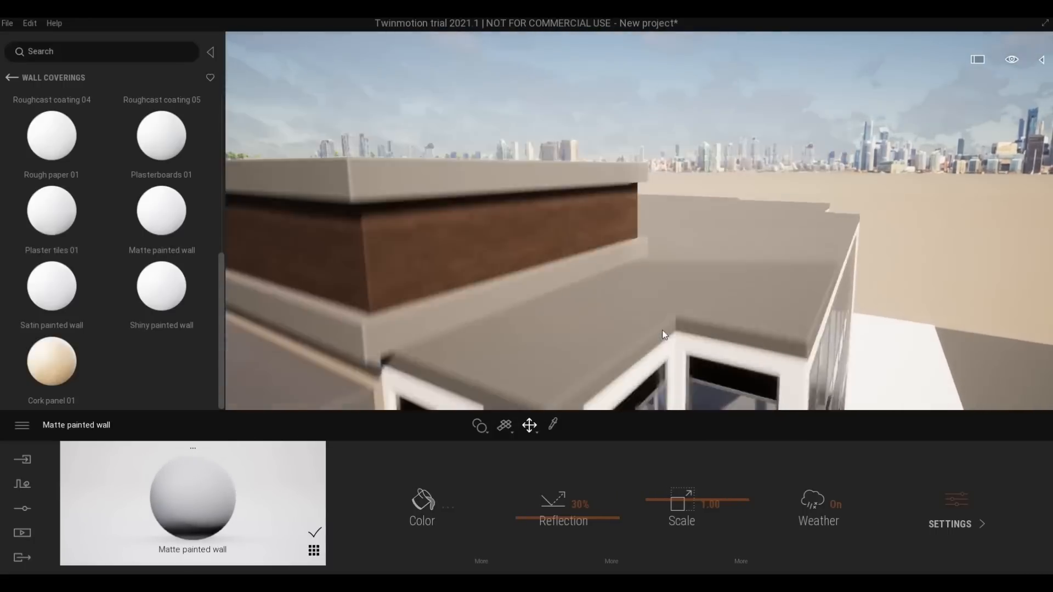
key(q)
key(s)
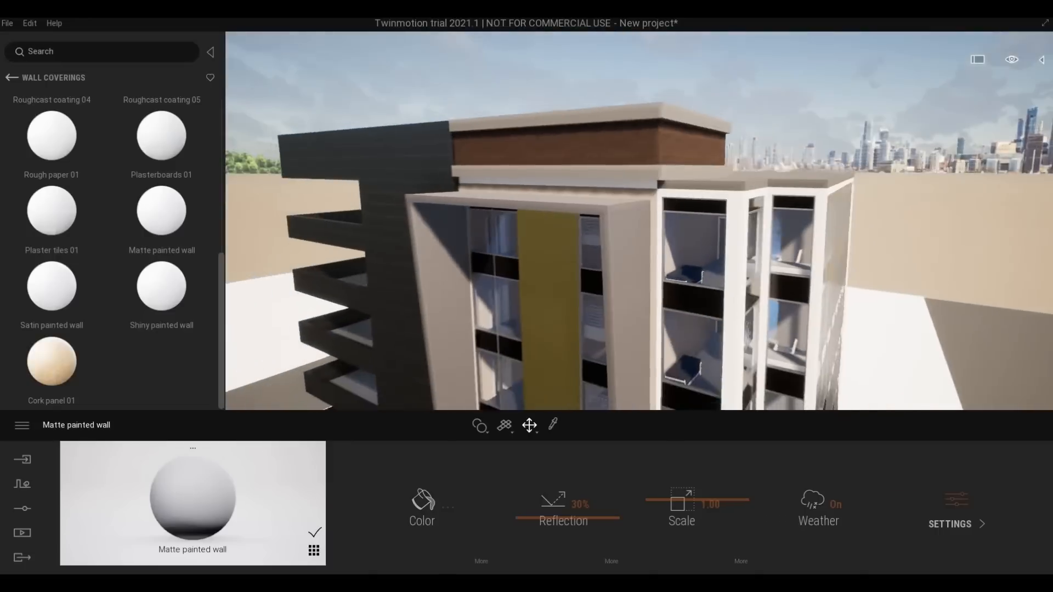
key(w)
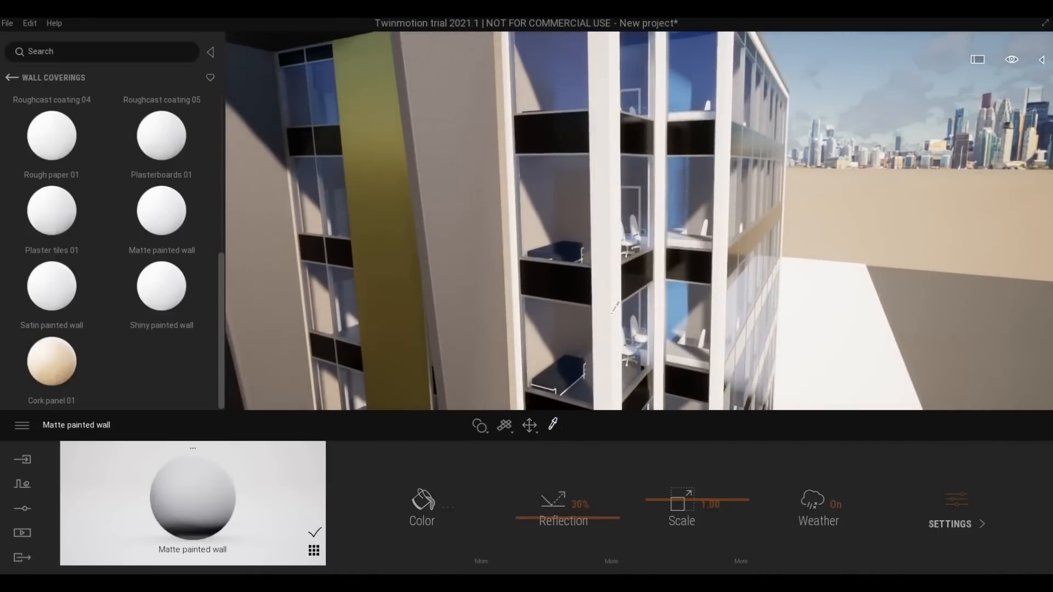
click(612, 312)
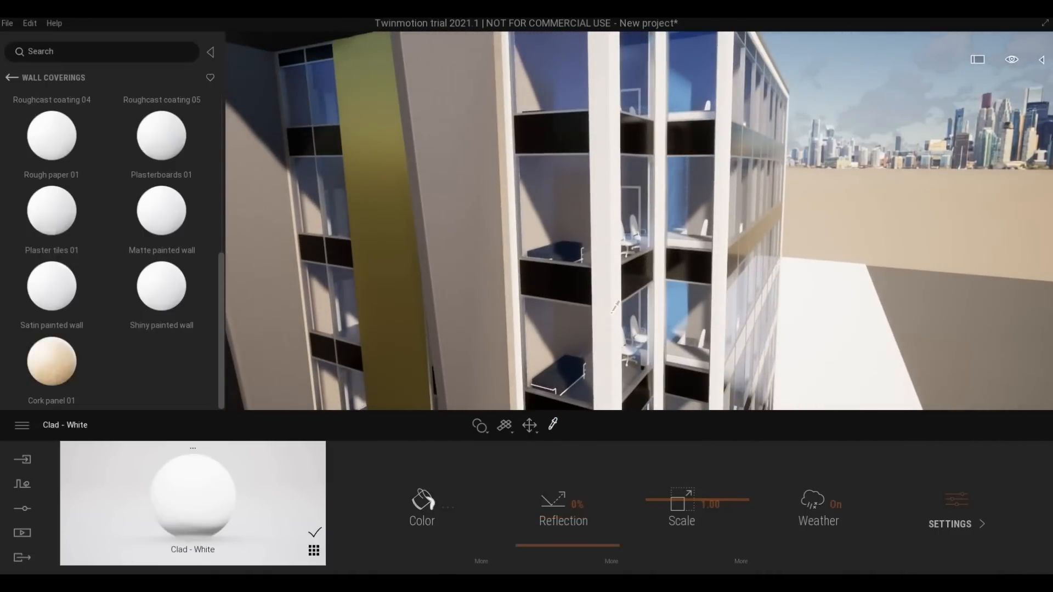
click(425, 497)
drag(519, 215, 519, 269)
click(583, 403)
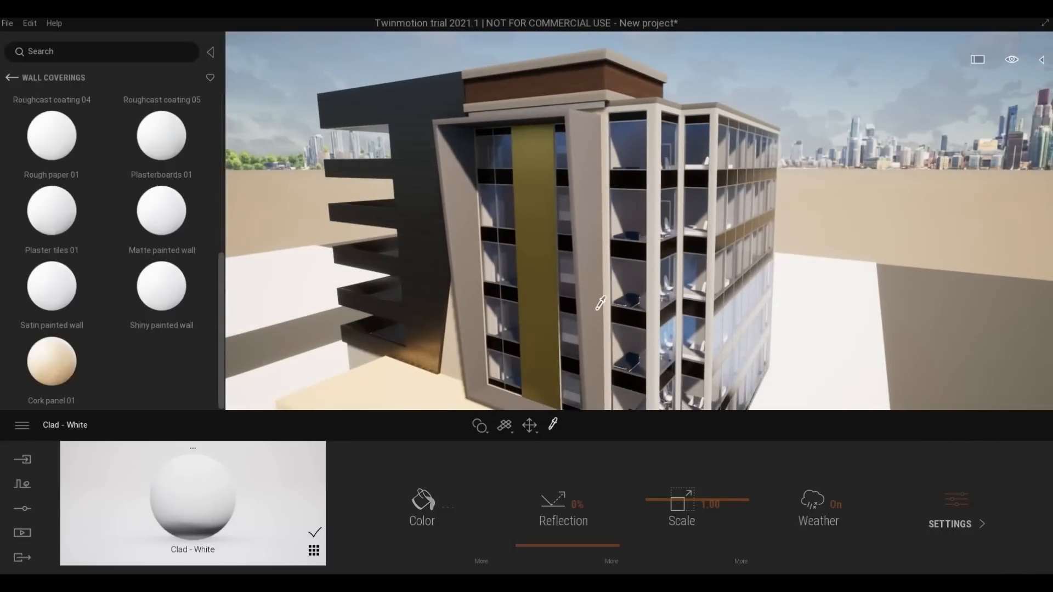
Apply the Clad - White material to the lower main roof and the top surface of the rooftop volume.
scroll(621, 267, up, 3)
middle_drag(621, 267, 609, 300)
scroll(618, 280, up, 3)
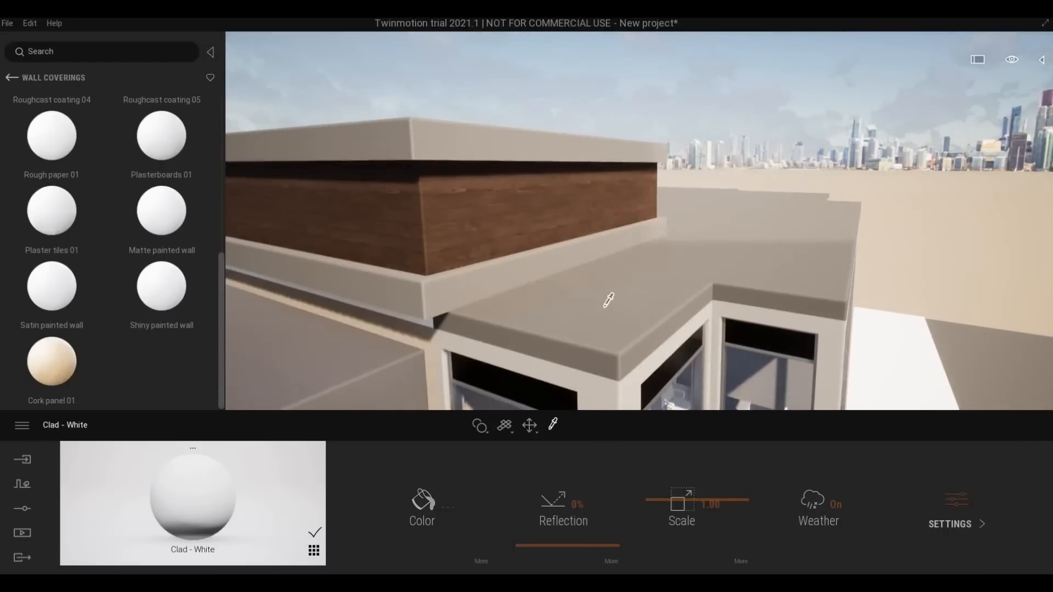
key(e)
scroll(609, 301, down, 3)
key(q)
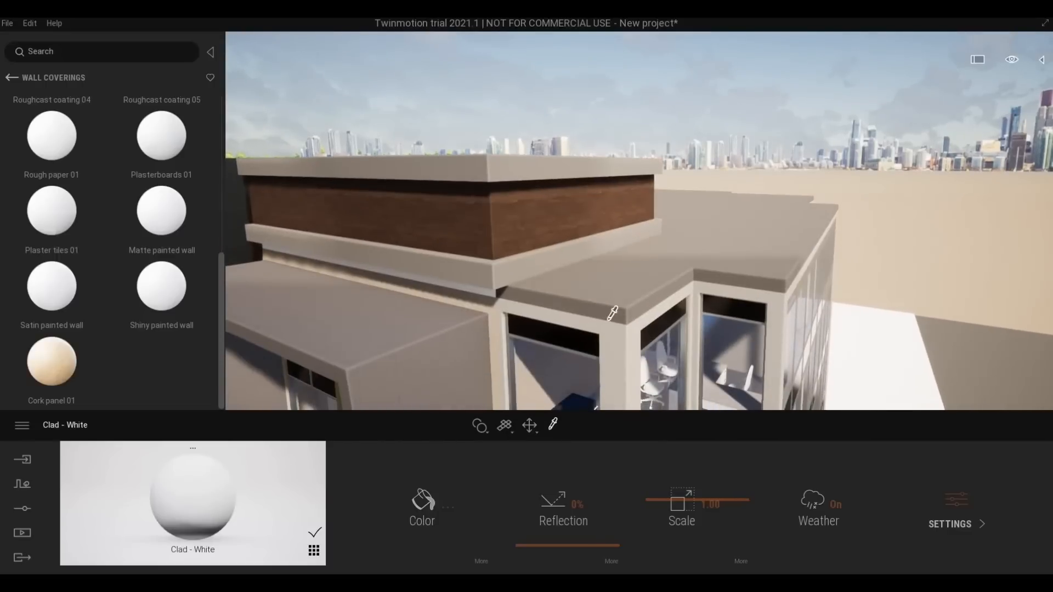
drag(242, 494, 596, 314)
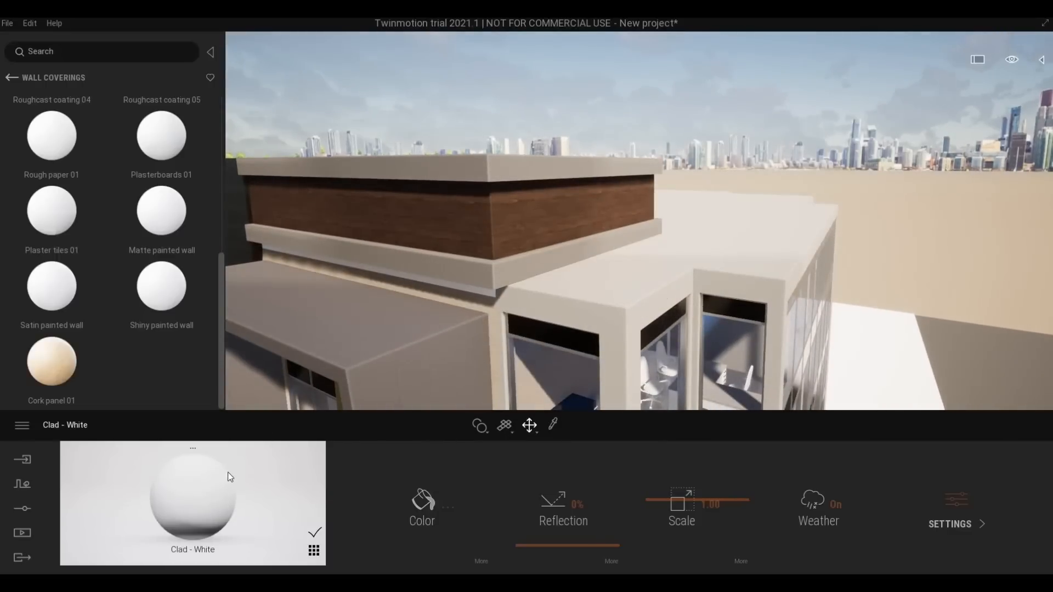
key(e)
drag(254, 487, 449, 361)
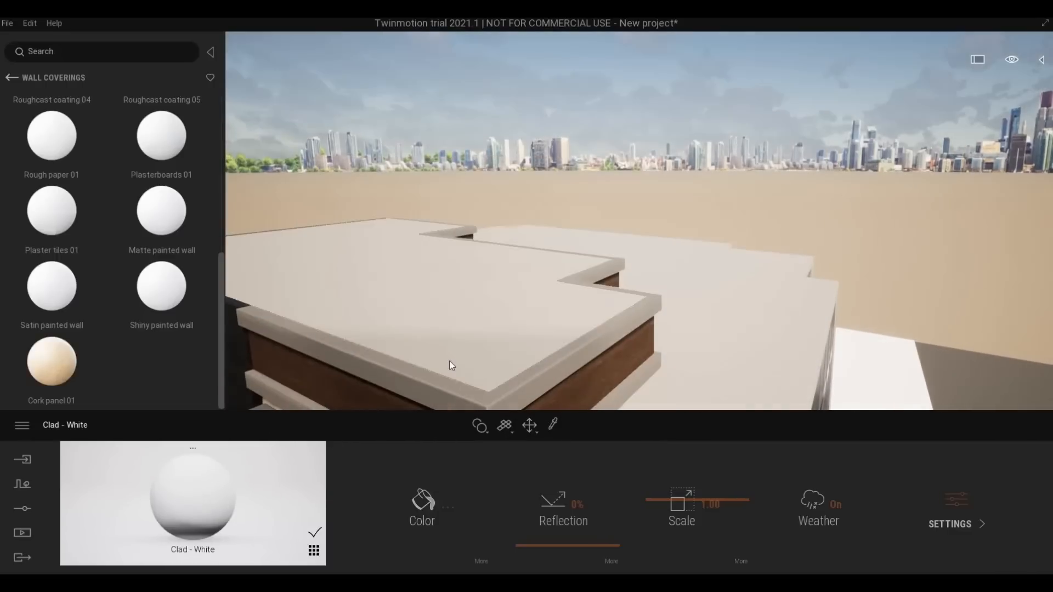
Apply the Clad - White material to the beige wall strip beside the angled facade frame, below the roof band.
key(q)
key(w)
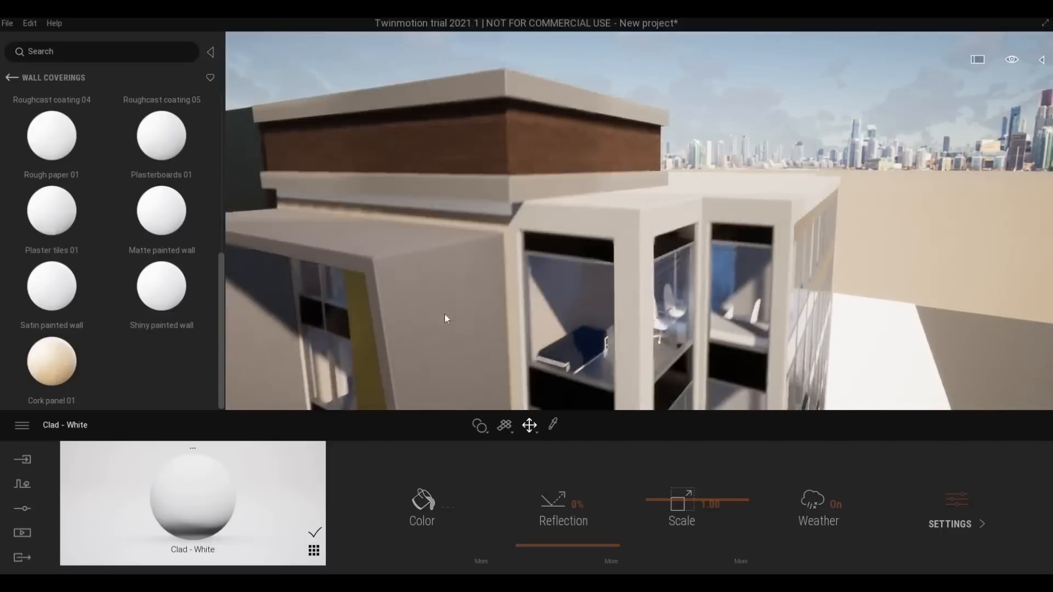
key(a)
key(d)
drag(225, 470, 630, 304)
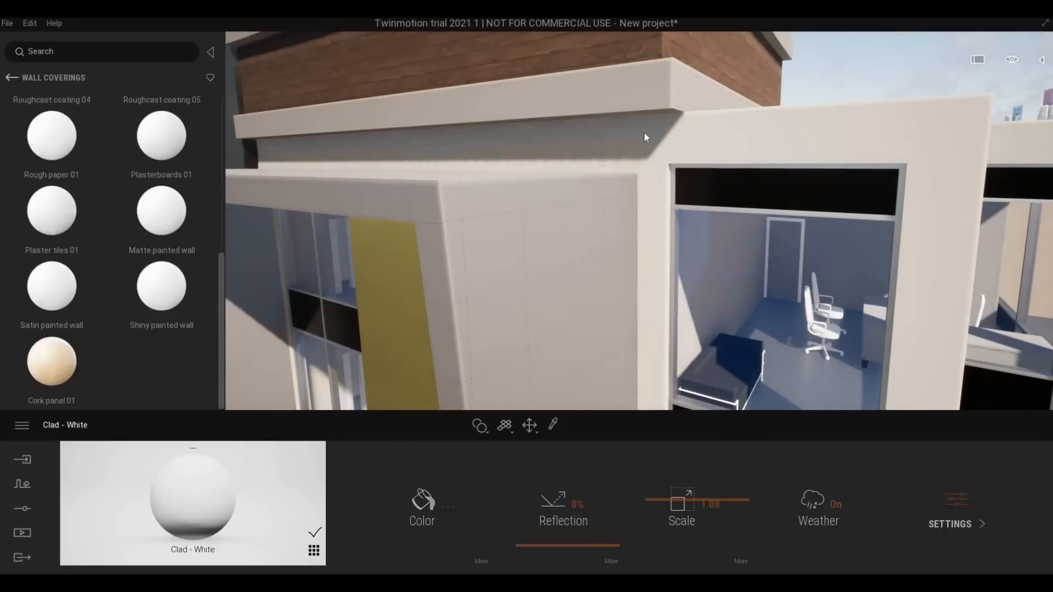
Inspect the applied materials all around the building, from the dark balcony side to the glazed facades and the front frame.
key(s)
key(a)
key(w)
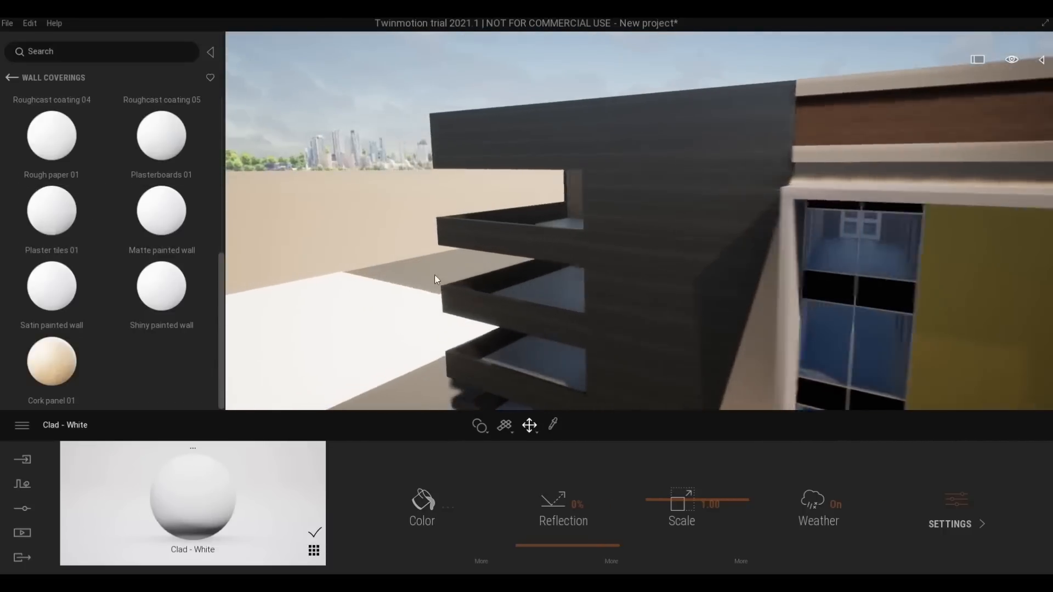
right_drag(434, 275, 356, 343)
key(a)
key(a)
key(w)
key(a)
key(s)
key(e)
key(a)
key(q)
key(w)
key(a)
key(s)
key(w)
key(s)
key(a)
scroll(697, 277, up, 3)
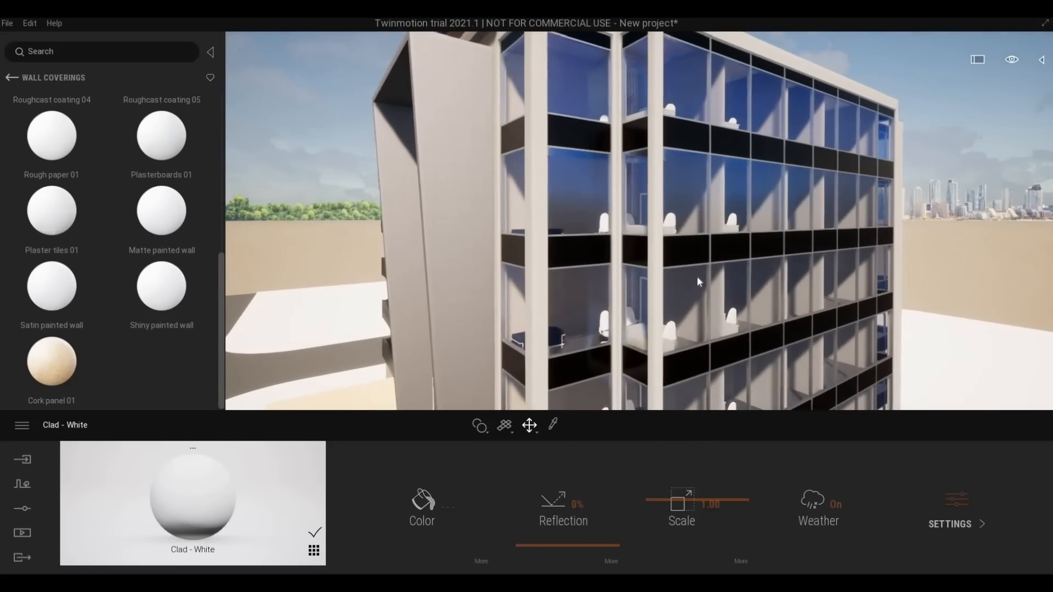
key(s)
key(a)
right_drag(697, 278, 726, 259)
key(w)
key(s)
key(d)
key(w)
key(a)
key(a)
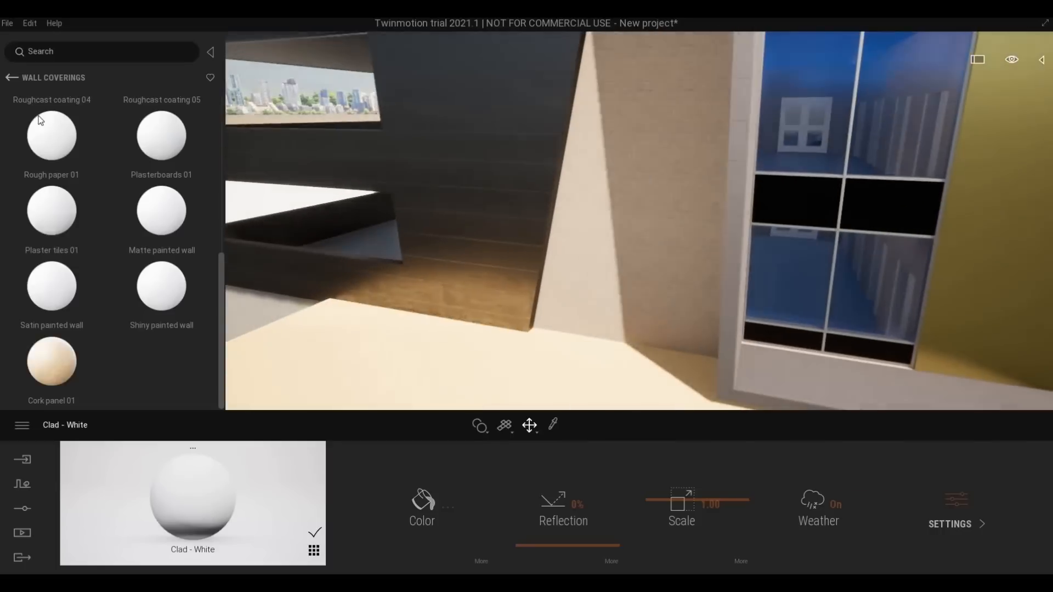
Apply the Chestnut 05 G wood material to the gold vertical panel in the front facade and set its scale to 10.00.
click(10, 81)
click(153, 217)
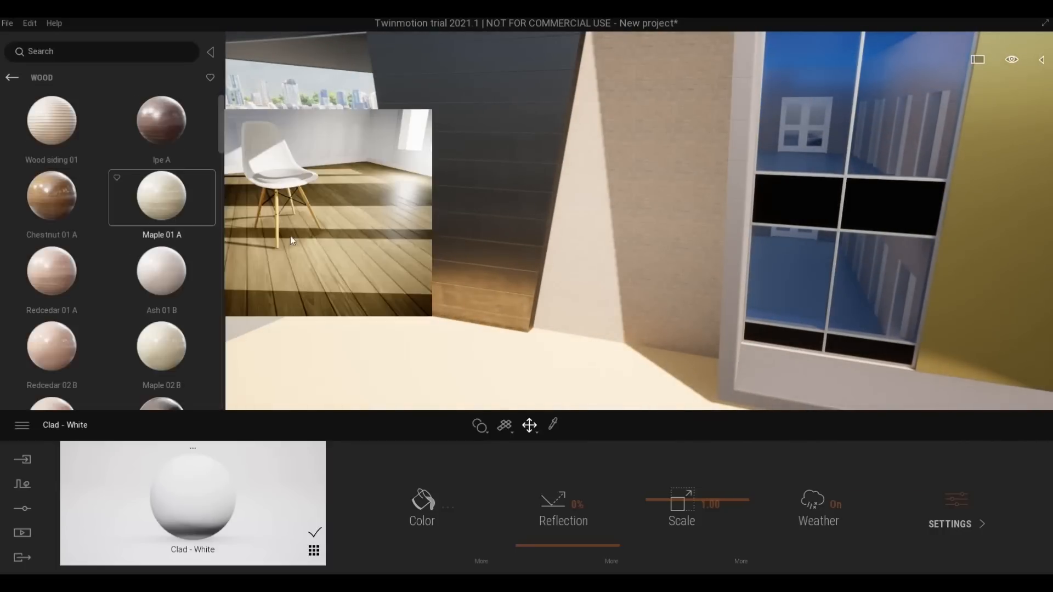
key(s)
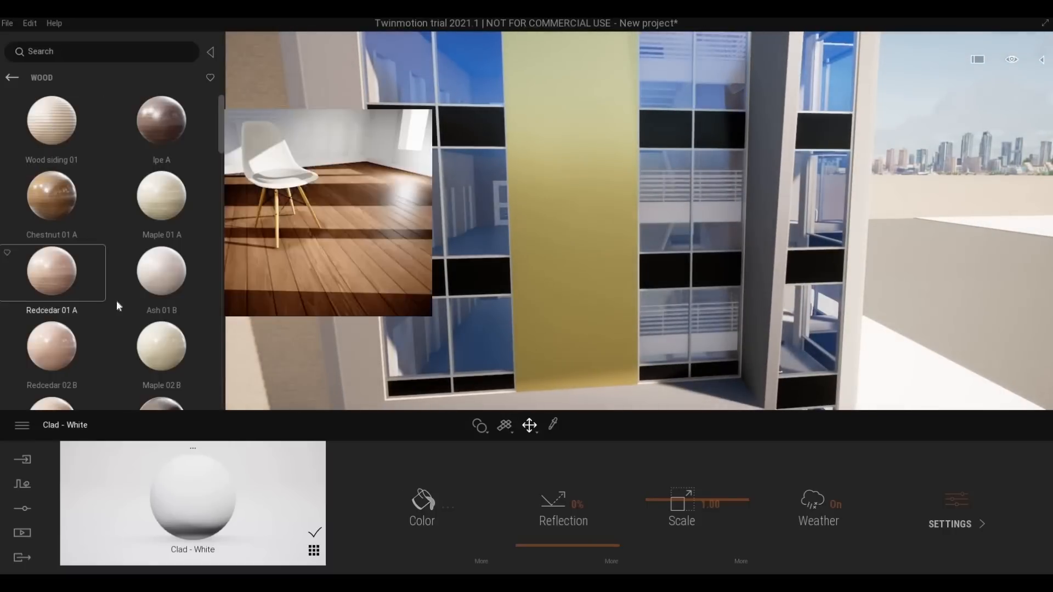
scroll(131, 296, down, 1)
scroll(141, 290, down, 10)
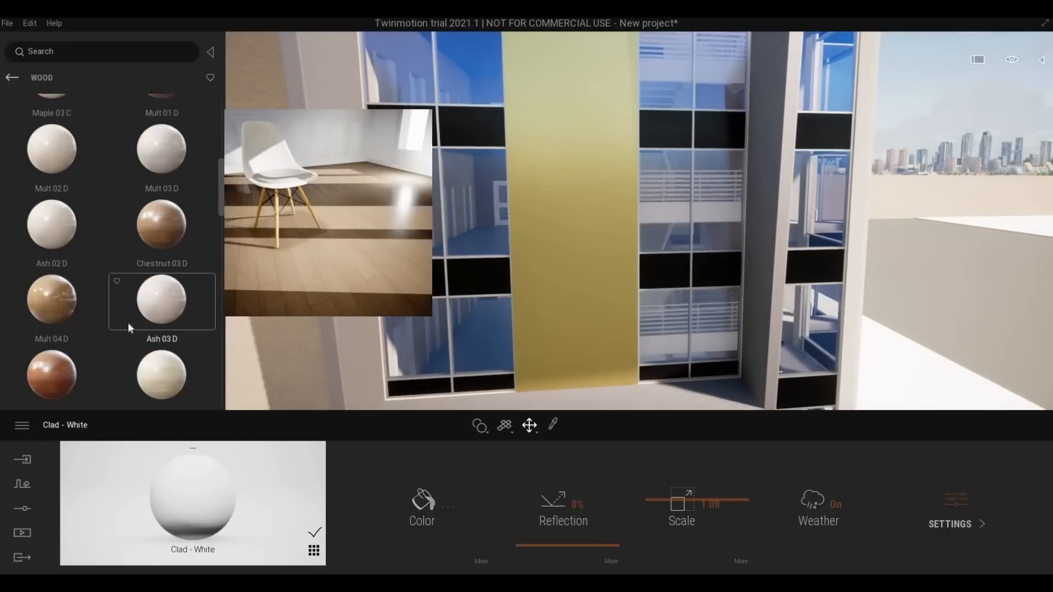
scroll(127, 352, down, 8)
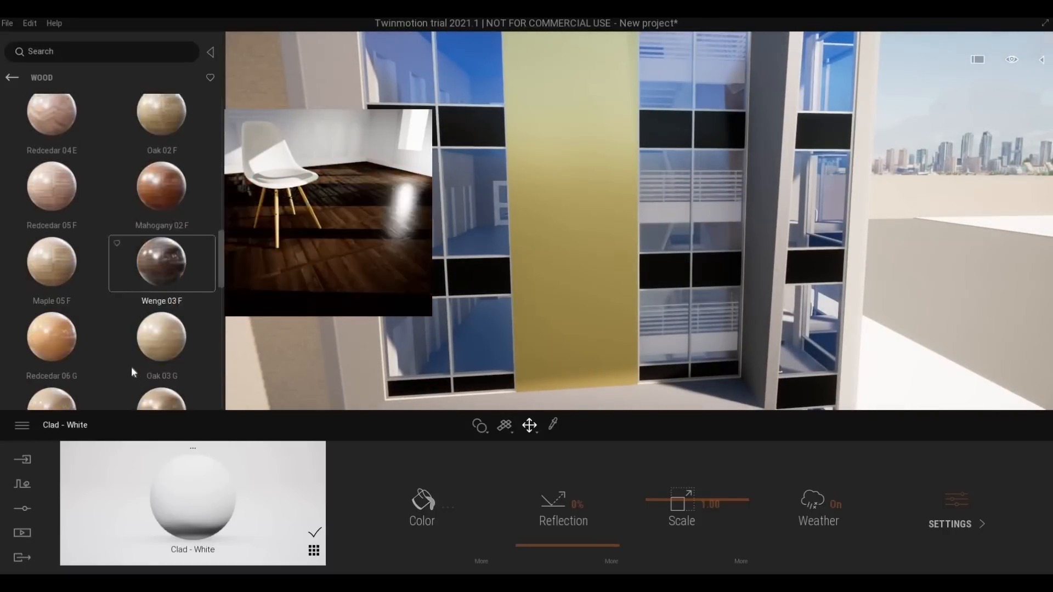
drag(150, 315, 556, 268)
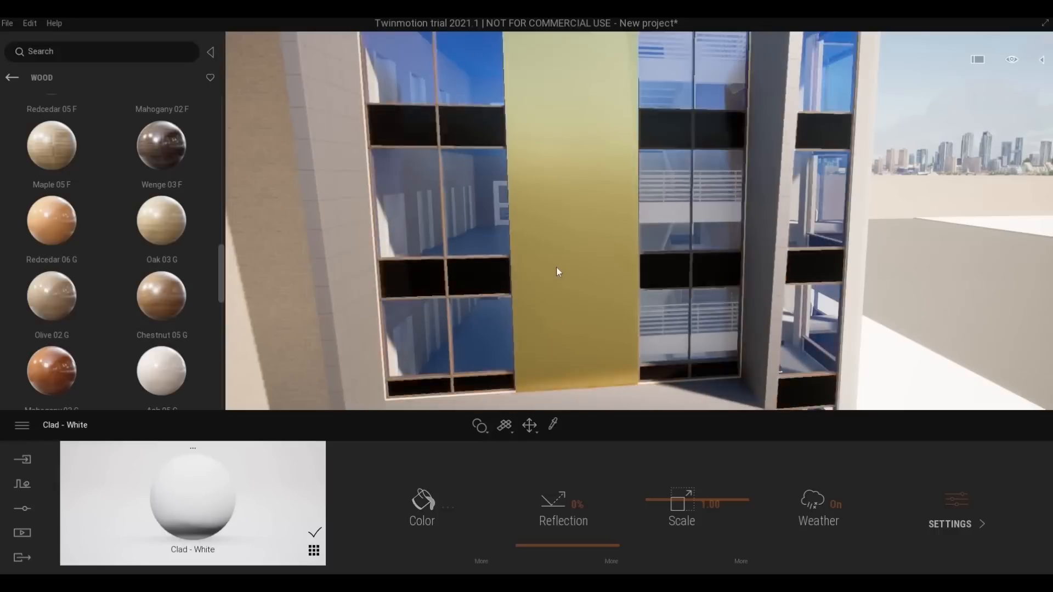
drag(682, 501, 682, 436)
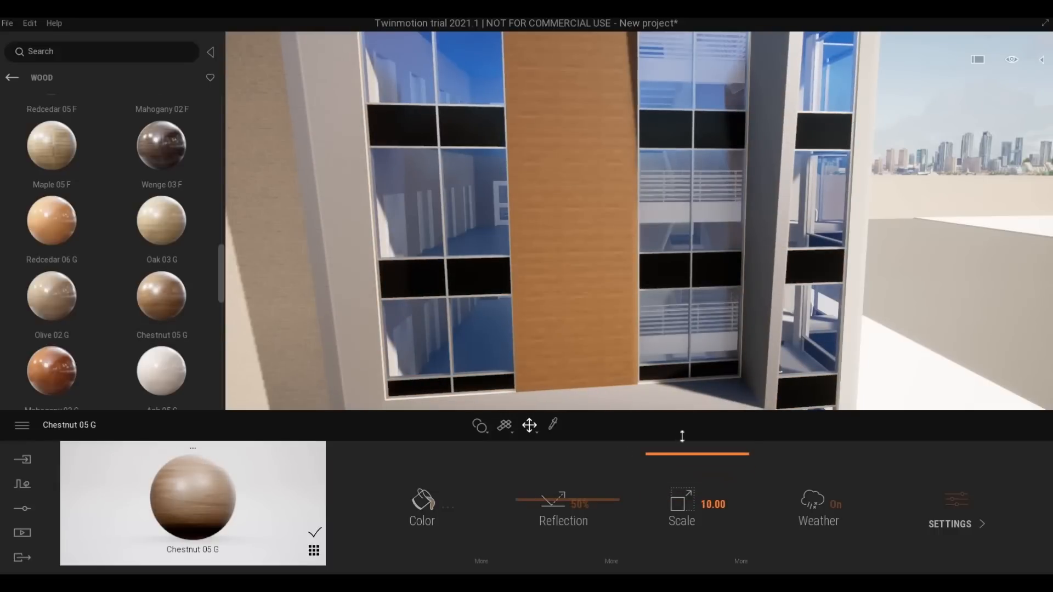
Apply the Mahogany 03 G wood material to the vertical panel in the front facade.
scroll(516, 321, up, 5)
scroll(516, 321, down, 3)
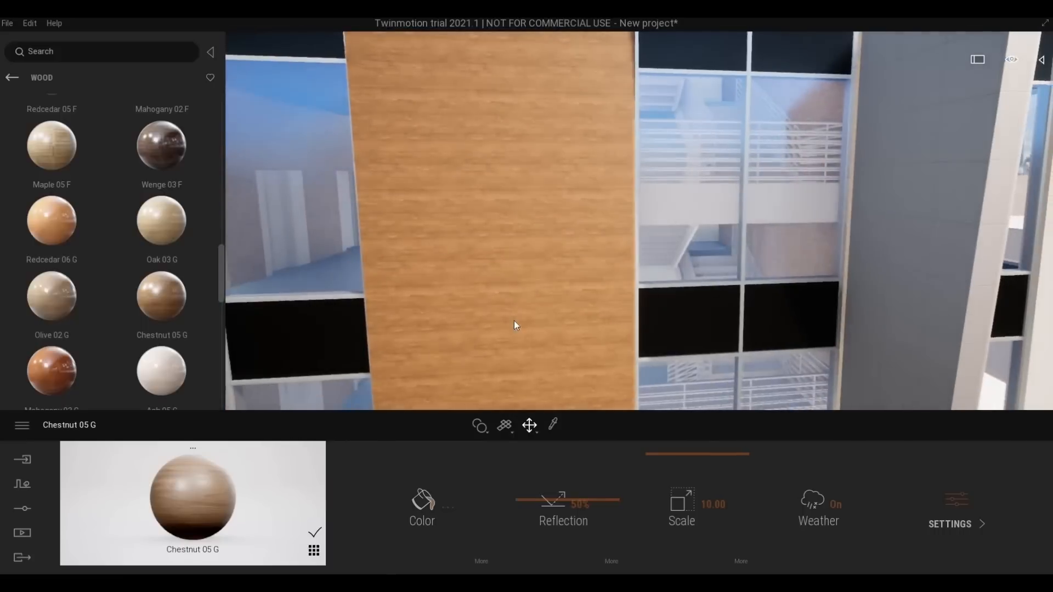
key(a)
scroll(69, 376, down, 1)
drag(58, 360, 567, 302)
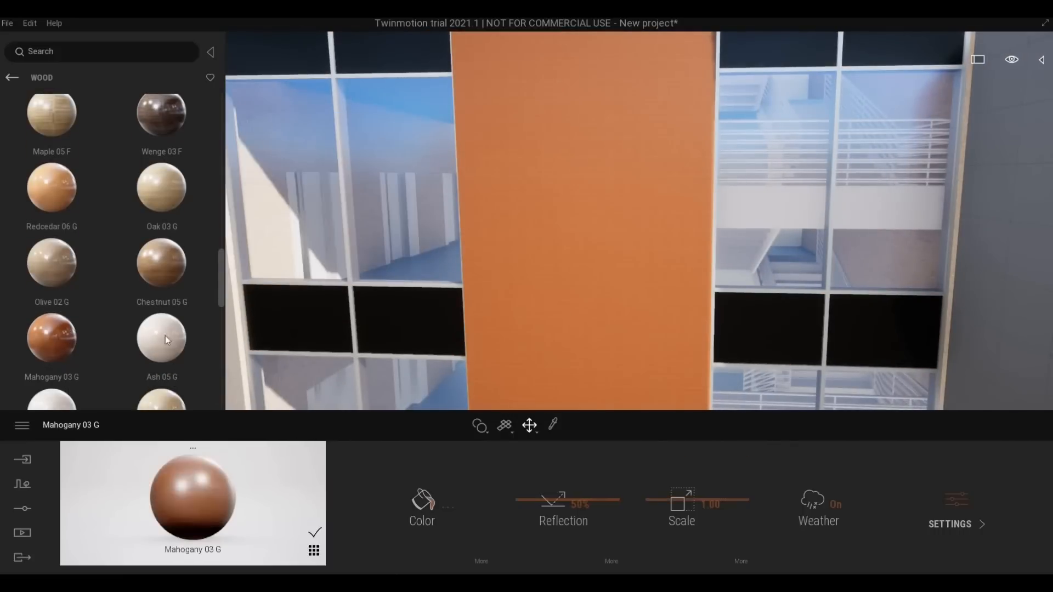
Browse the remaining Wood materials and the Metal library for an alternative finish for the vertical facade panel.
scroll(90, 361, down, 3)
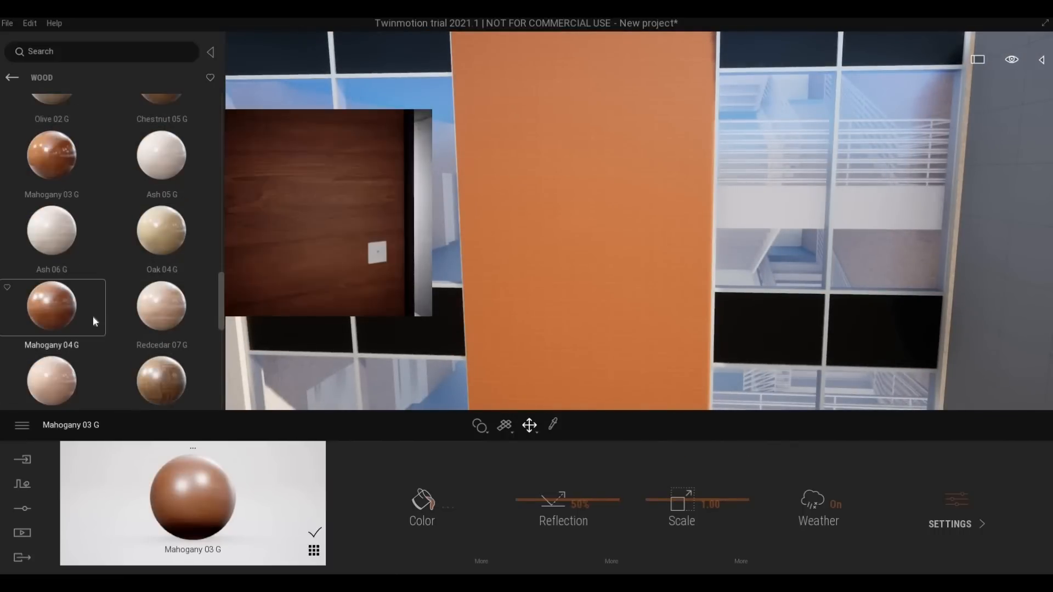
scroll(114, 351, down, 10)
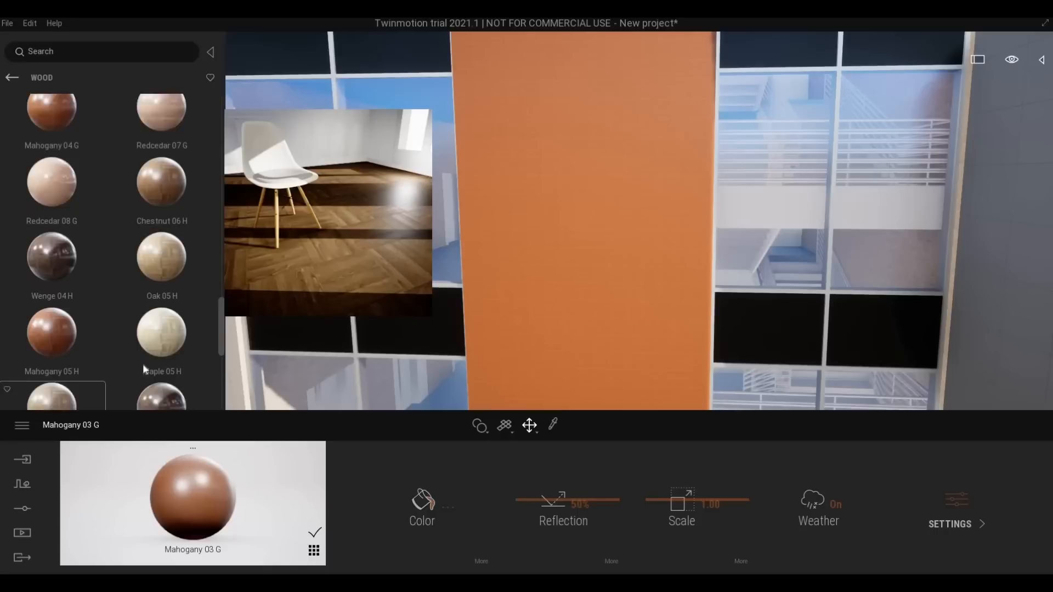
scroll(164, 360, down, 3)
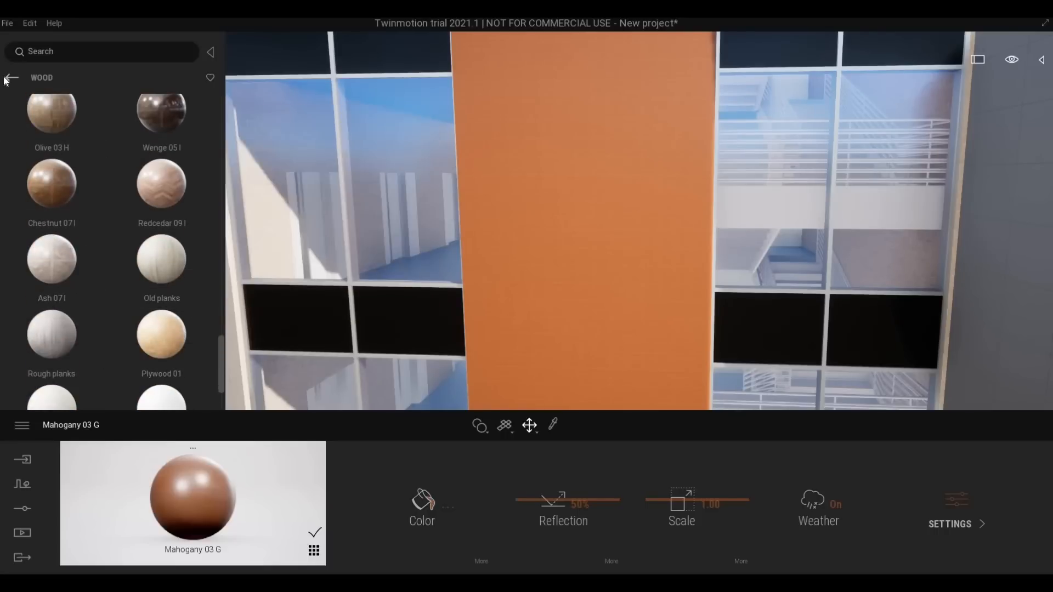
click(11, 77)
click(149, 137)
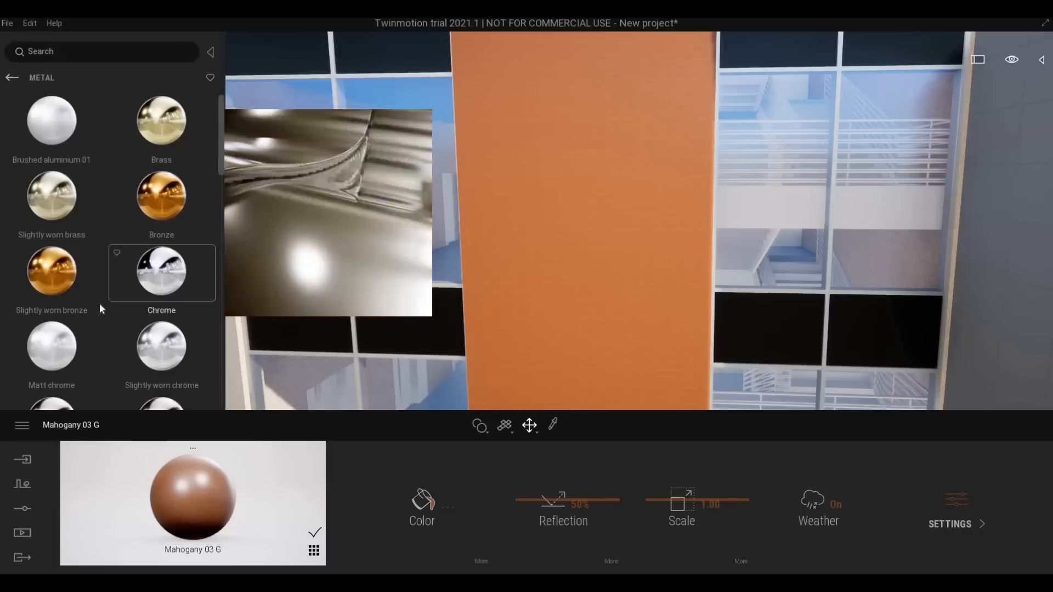
scroll(70, 370, down, 10)
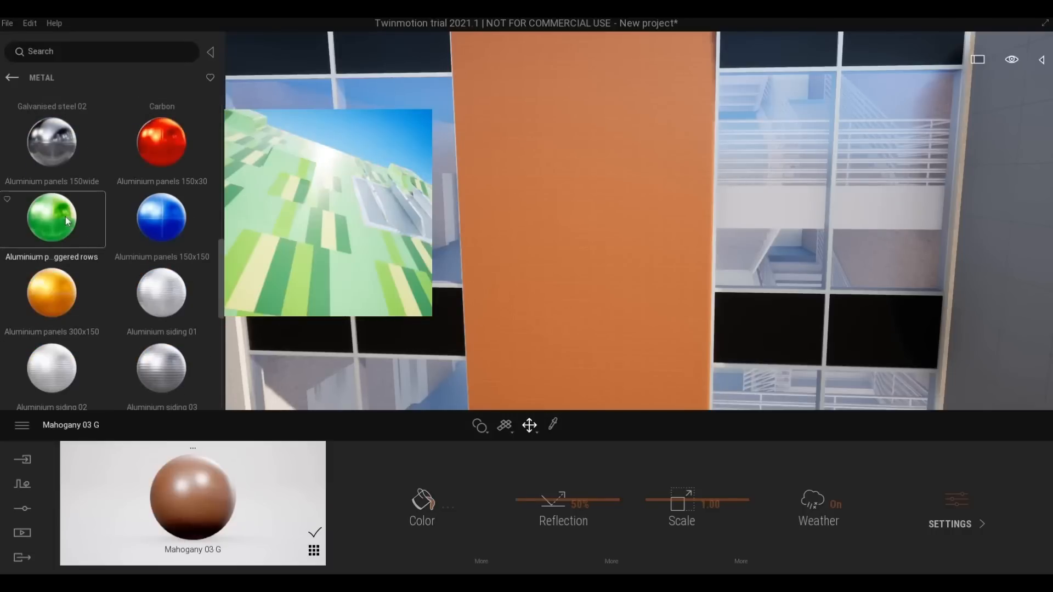
drag(215, 227, 60, 275)
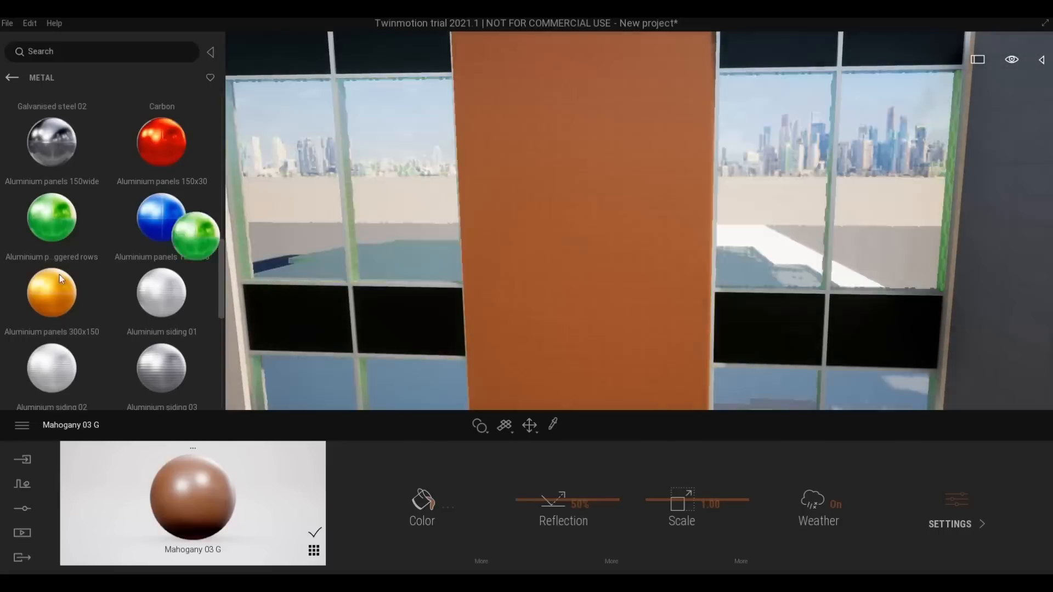
scroll(90, 360, down, 3)
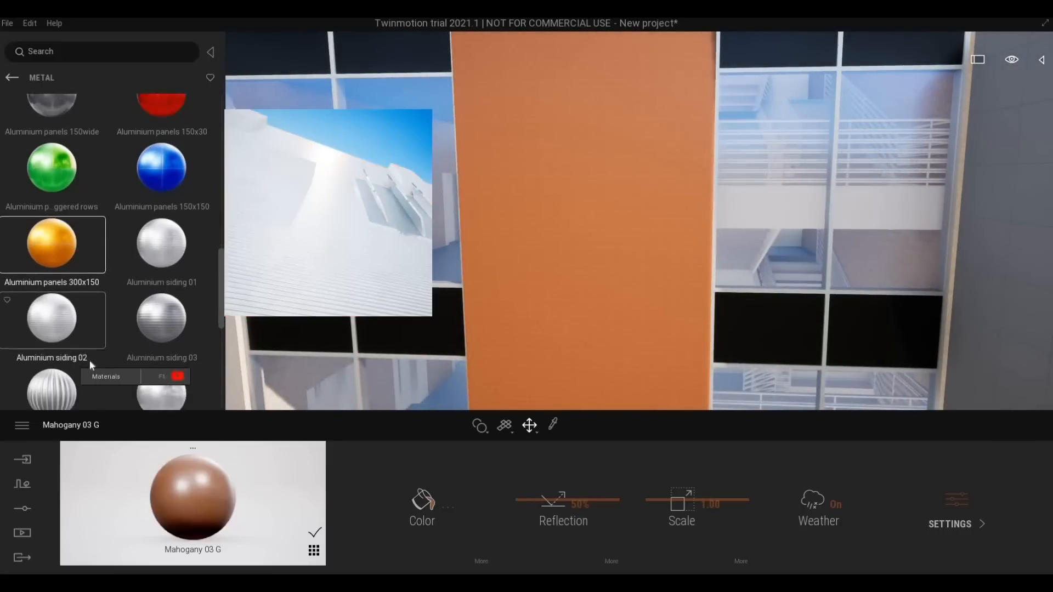
scroll(128, 361, down, 2)
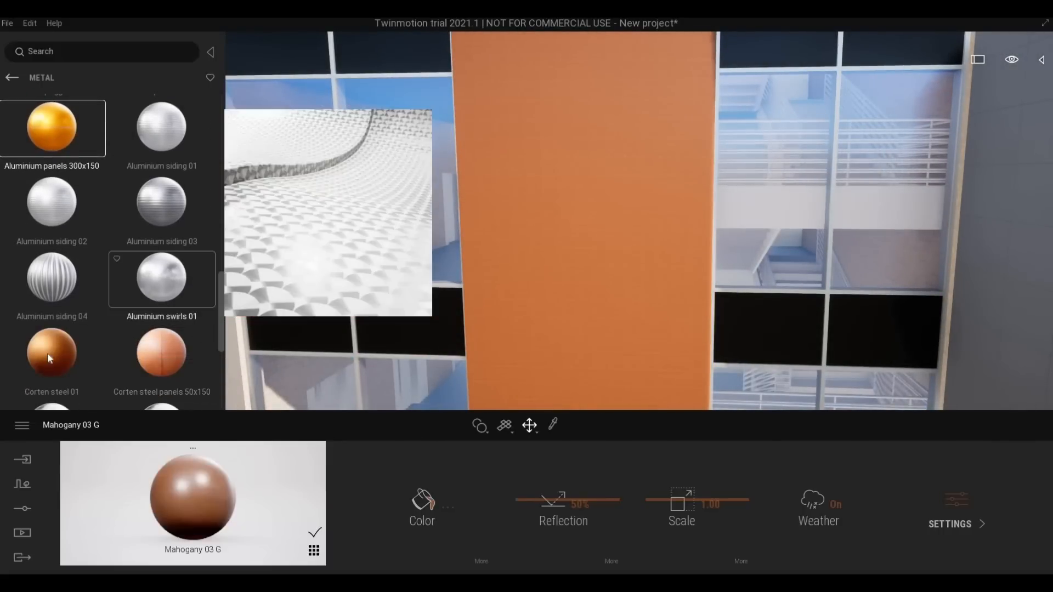
scroll(50, 353, down, 6)
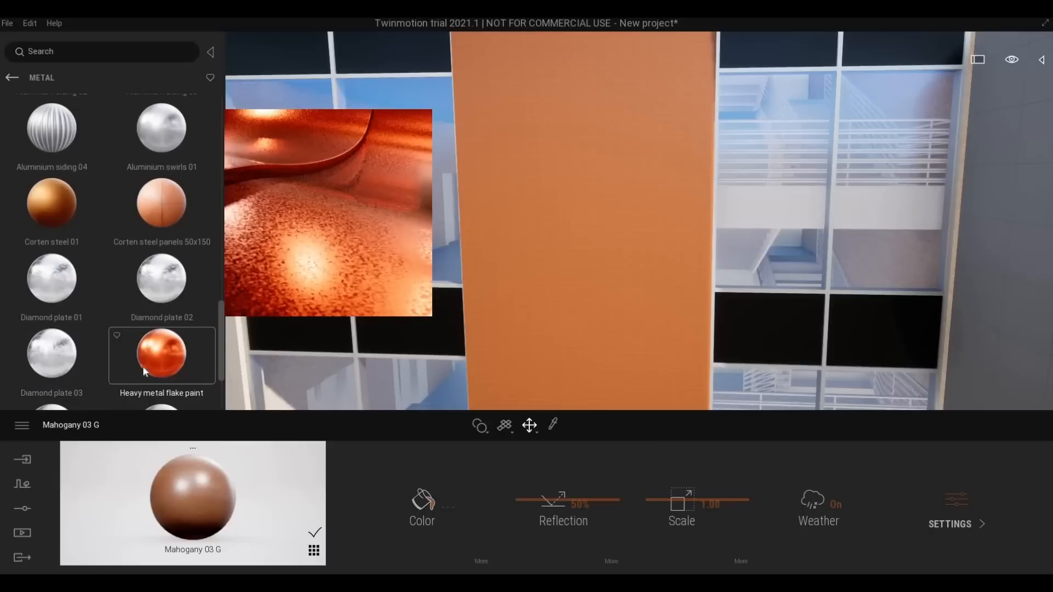
scroll(96, 371, down, 1)
scroll(99, 371, up, 6)
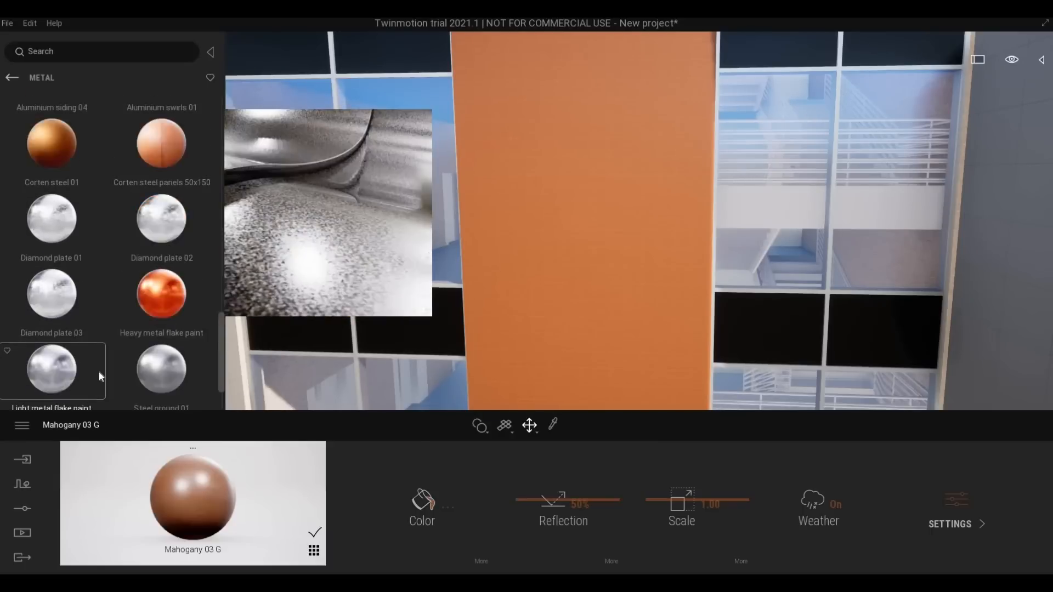
scroll(98, 371, up, 4)
scroll(172, 190, up, 2)
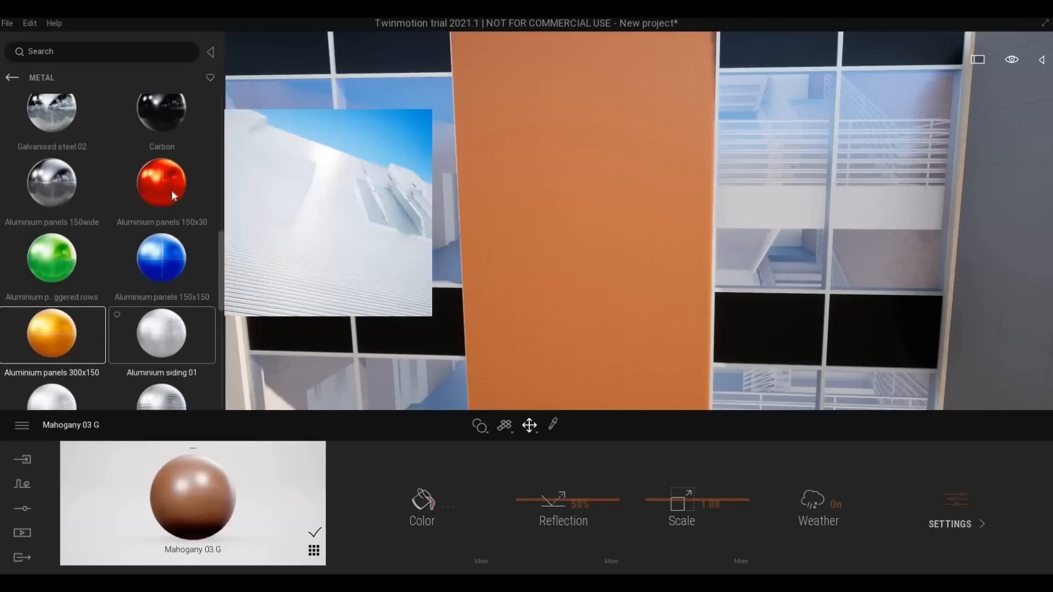
Apply Aluminium panels 150x30 to the vertical facade panel, change its color to off-white (252, 255, 242) and set its scale to 10.00.
drag(171, 190, 471, 351)
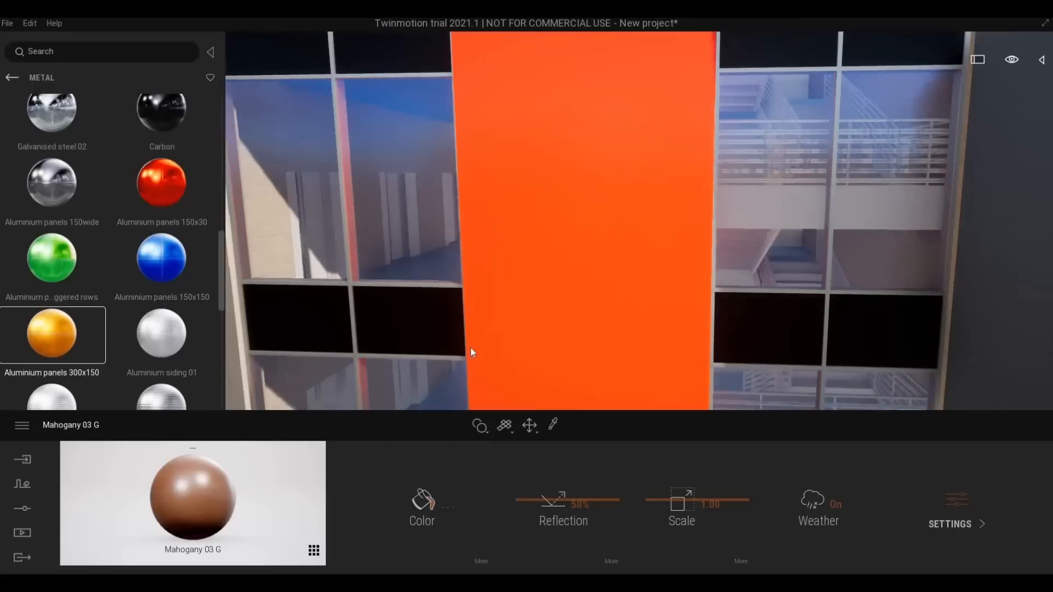
click(423, 499)
click(429, 284)
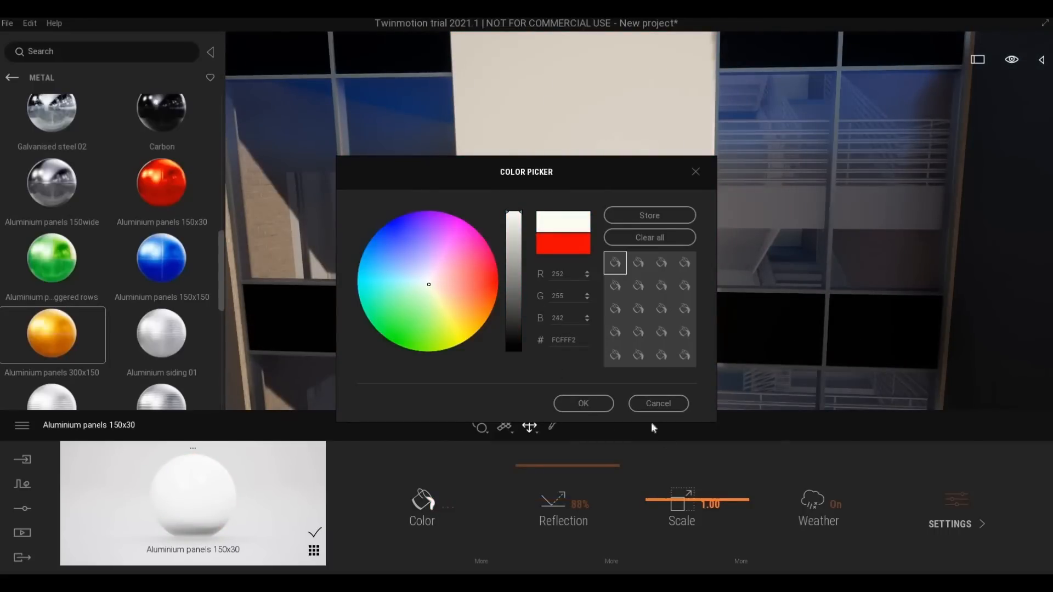
drag(686, 502, 649, 378)
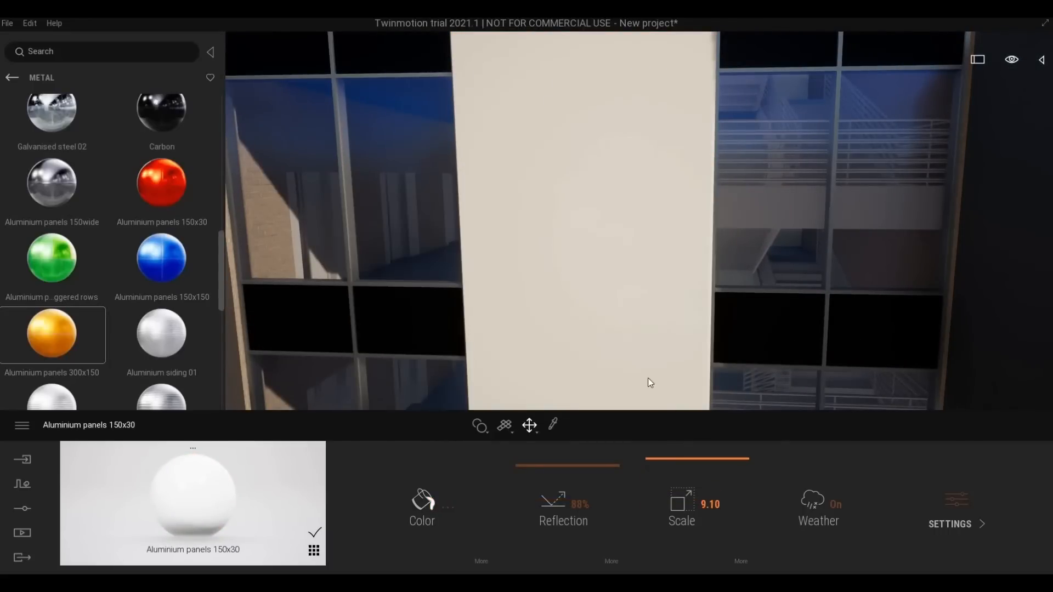
scroll(616, 377, up, 3)
scroll(615, 382, down, 2)
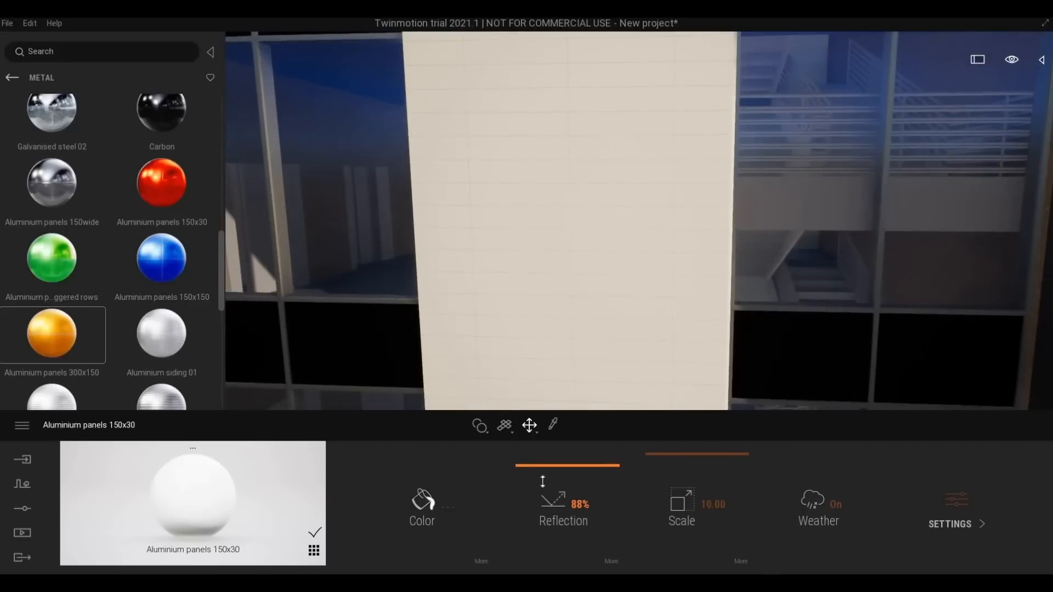
Set the panel material's reflection to 69% and try out a different brightness for its off-white color.
drag(545, 478, 471, 499)
click(422, 502)
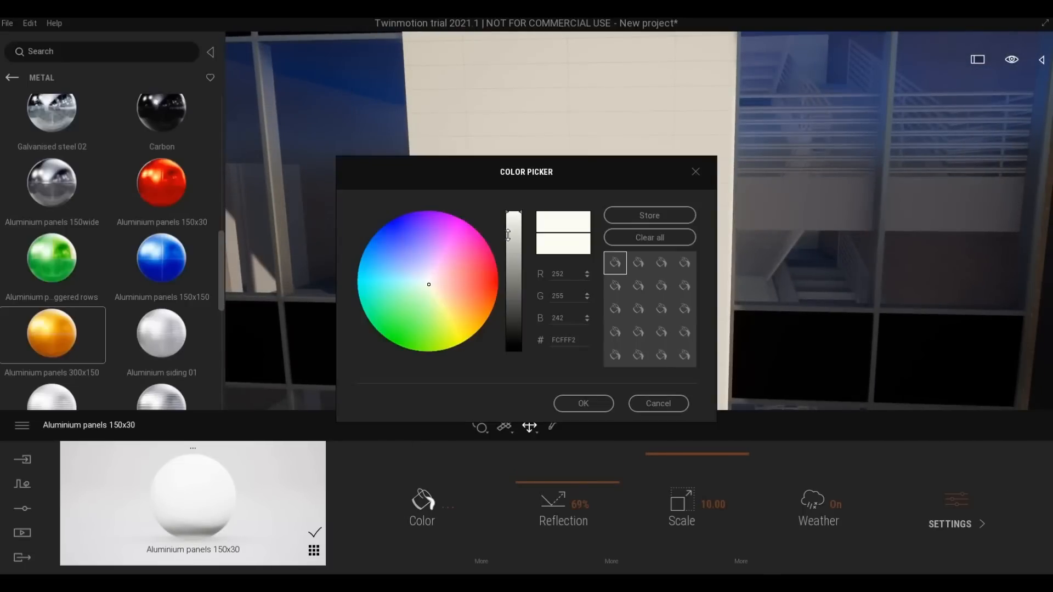
click(507, 234)
drag(507, 235, 508, 219)
click(636, 406)
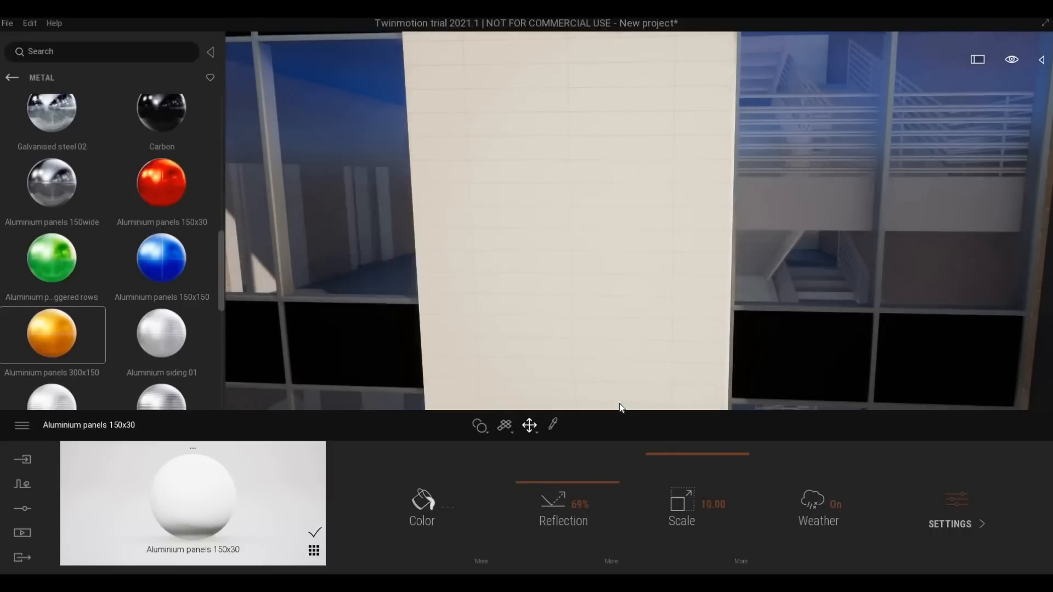
Replace the vertical facade panel's material with the green Aluminium panels 150x37 staggered rows.
drag(52, 258, 475, 259)
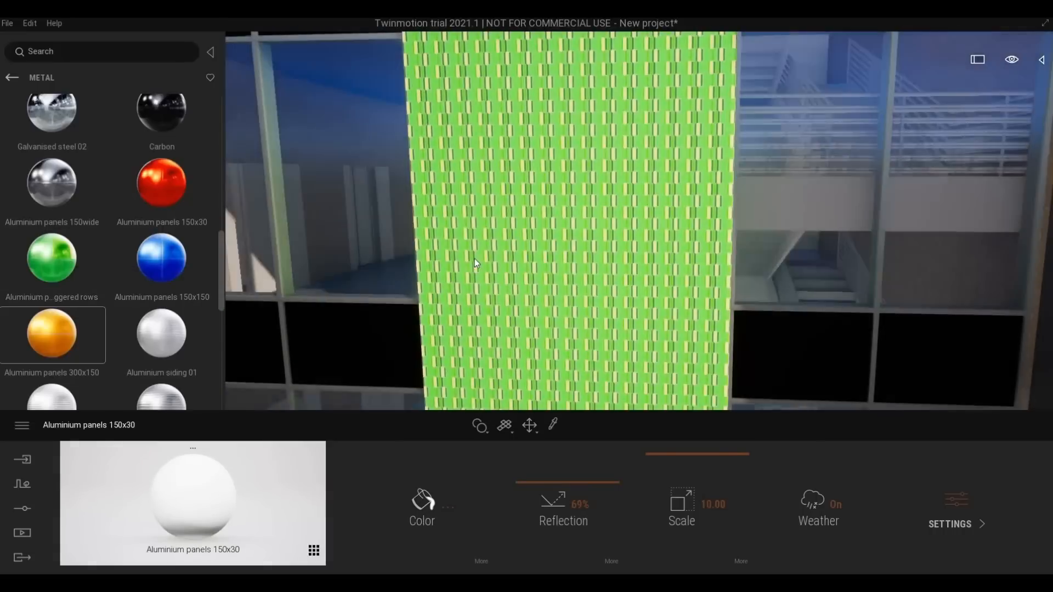
mouse_move(475, 259)
right_down()
mouse_move(486, 250)
mouse_move(564, 265)
mouse_move(494, 257)
right_up()
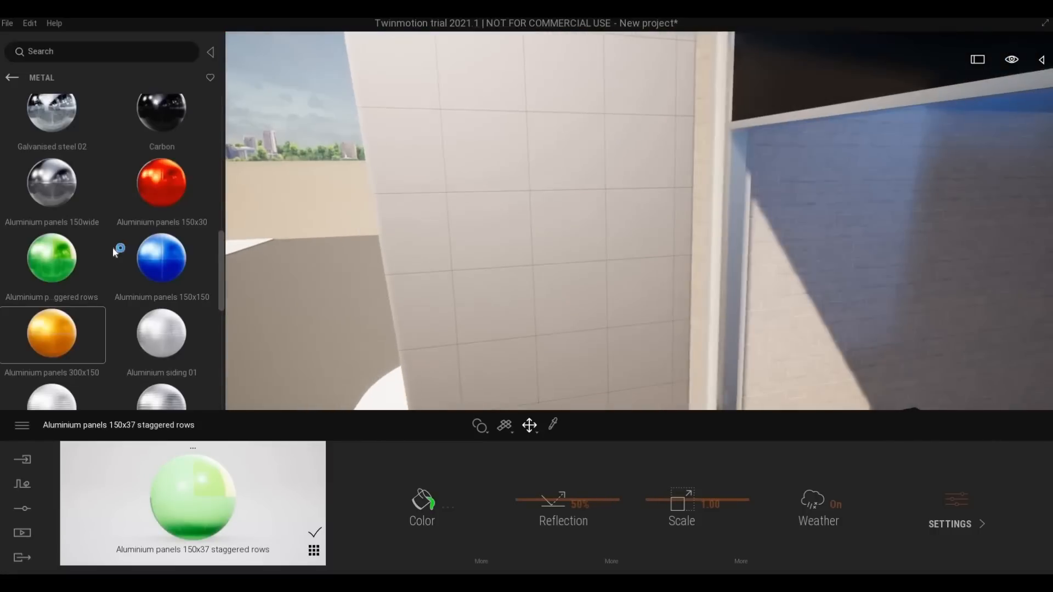
Apply Aluminium panels 300x150 to the side of the front facade frame and change its color to light grey (185, 187, 187).
scroll(150, 279, down, 1)
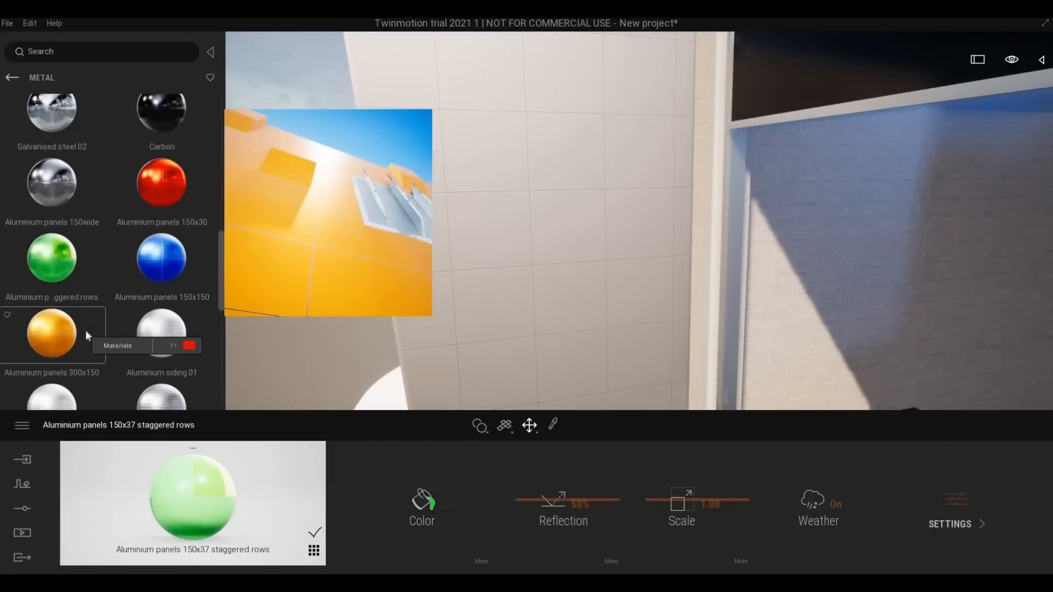
drag(86, 331, 537, 265)
click(417, 496)
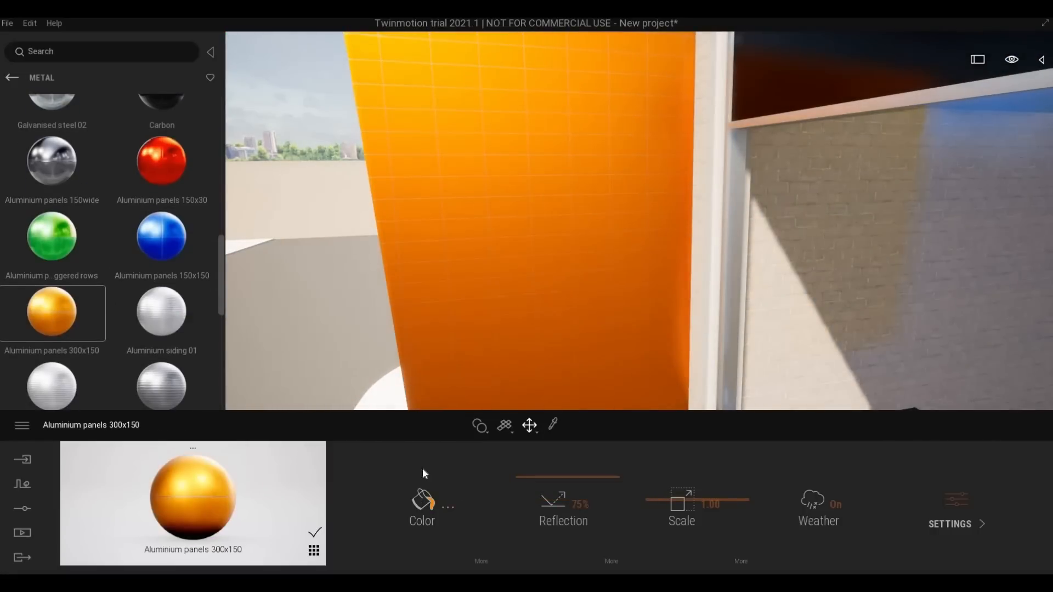
drag(489, 319, 427, 281)
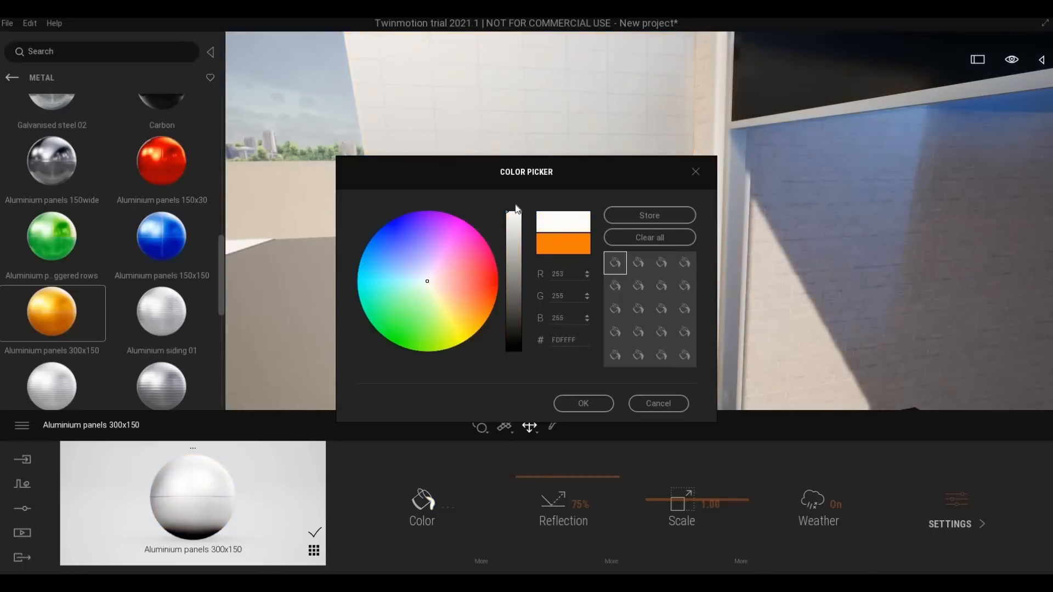
drag(515, 244, 514, 248)
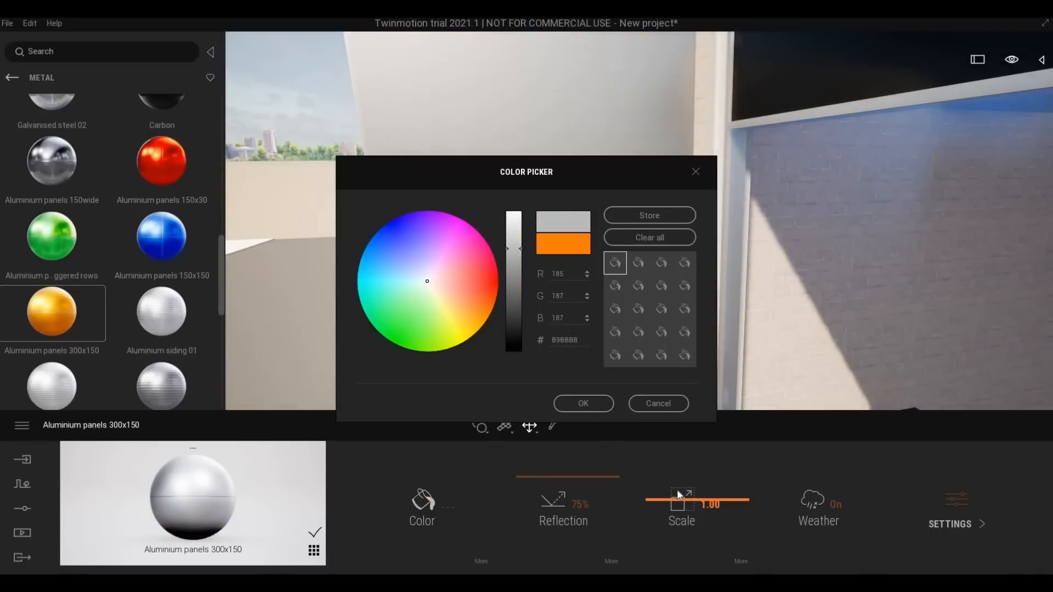
click(597, 406)
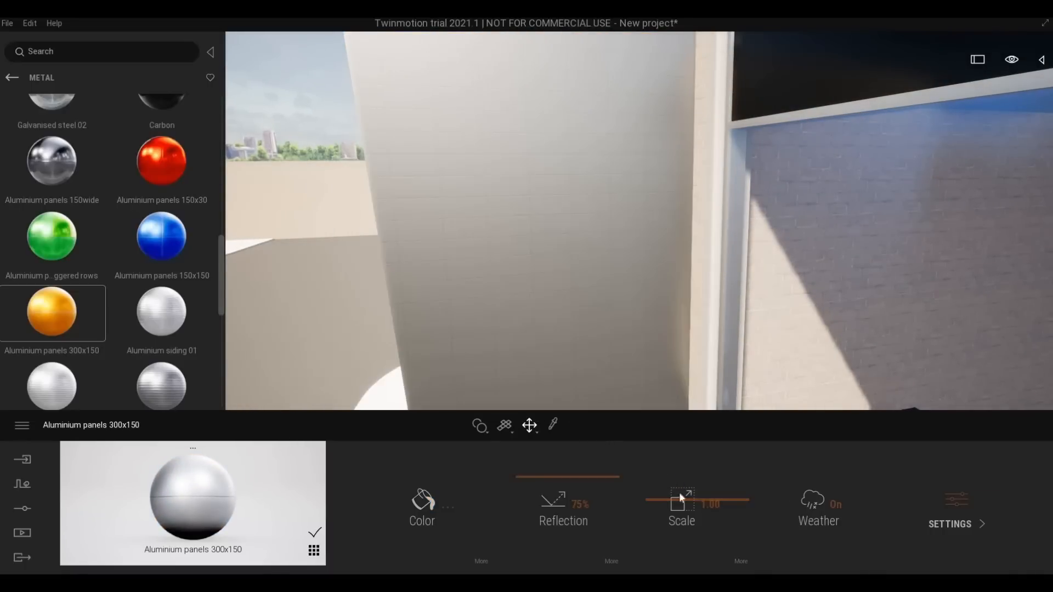
Set the scale of the frame's Aluminium panels 300x150 material to 1.71, judging the panel joints from farther away.
drag(675, 484, 675, 493)
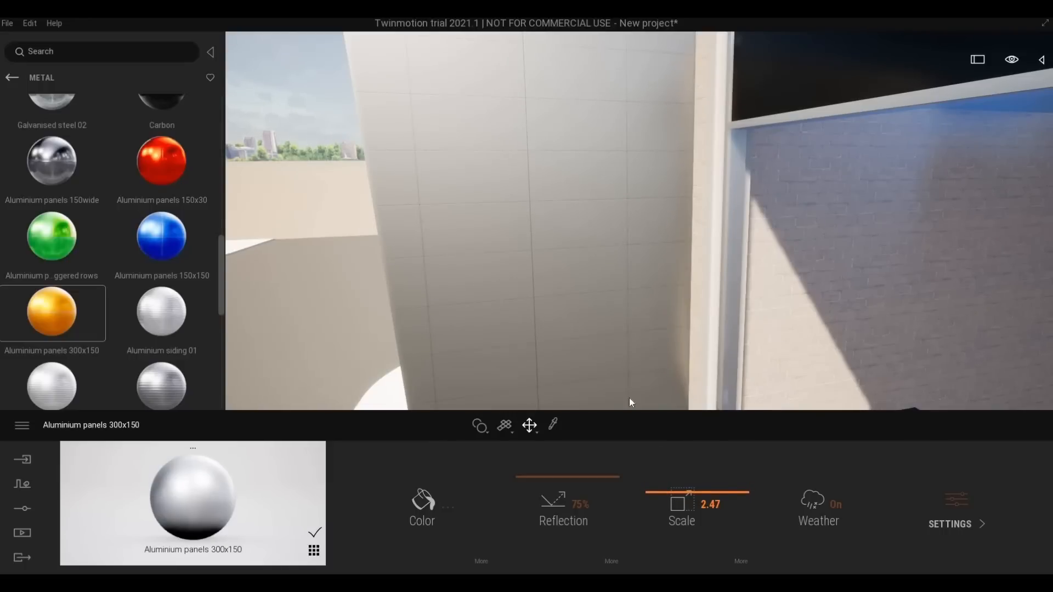
key(s)
key(d)
key(e)
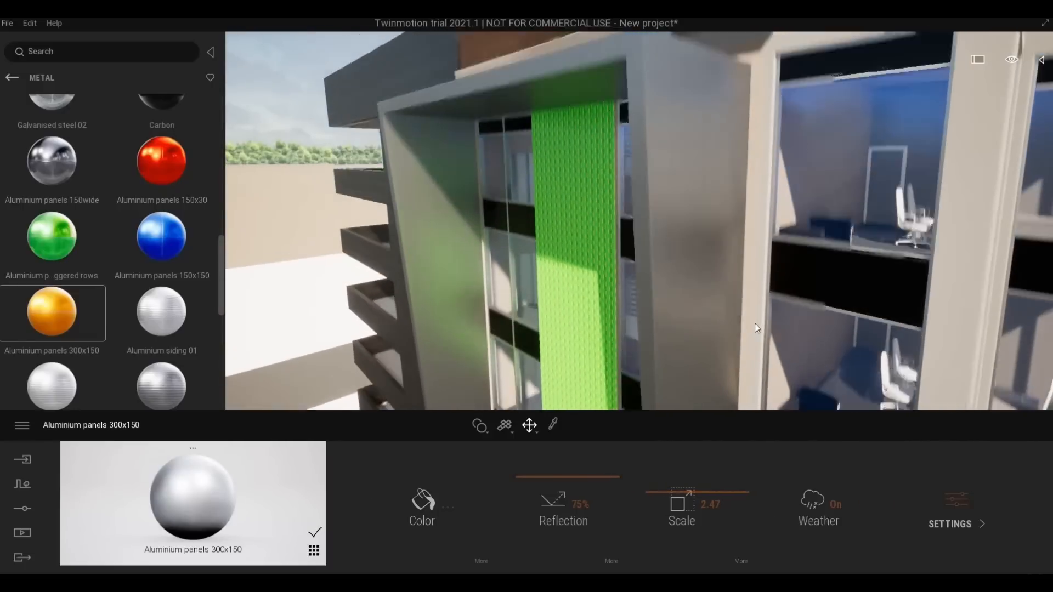
drag(695, 496, 695, 500)
middle_drag(682, 384, 527, 406)
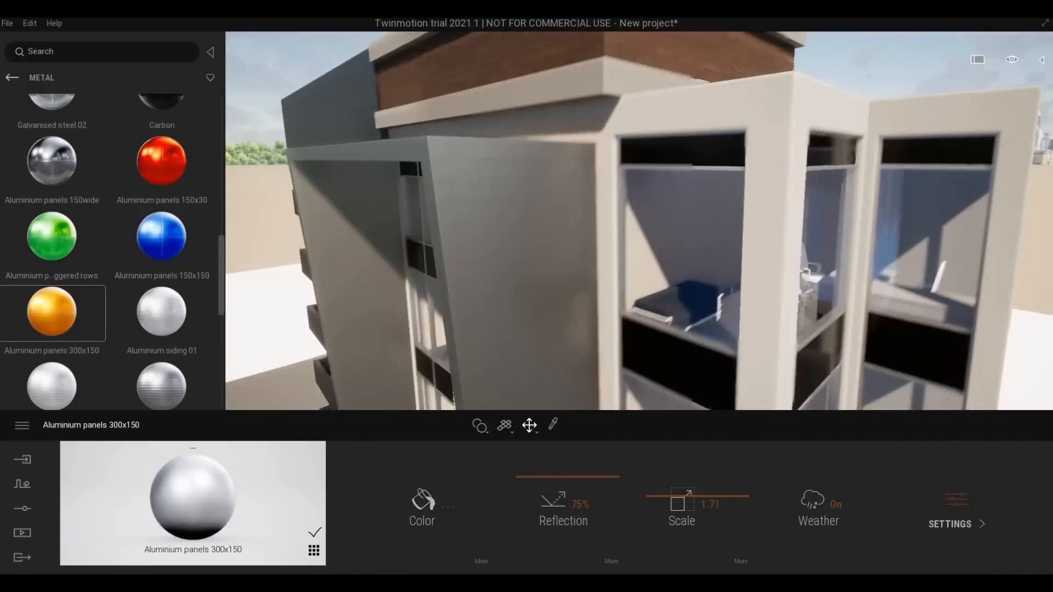
middle_drag(507, 296, 554, 329)
Set the frame material's reflection to 73% and check its additional settings such as bump and metalness.
scroll(553, 331, up, 4)
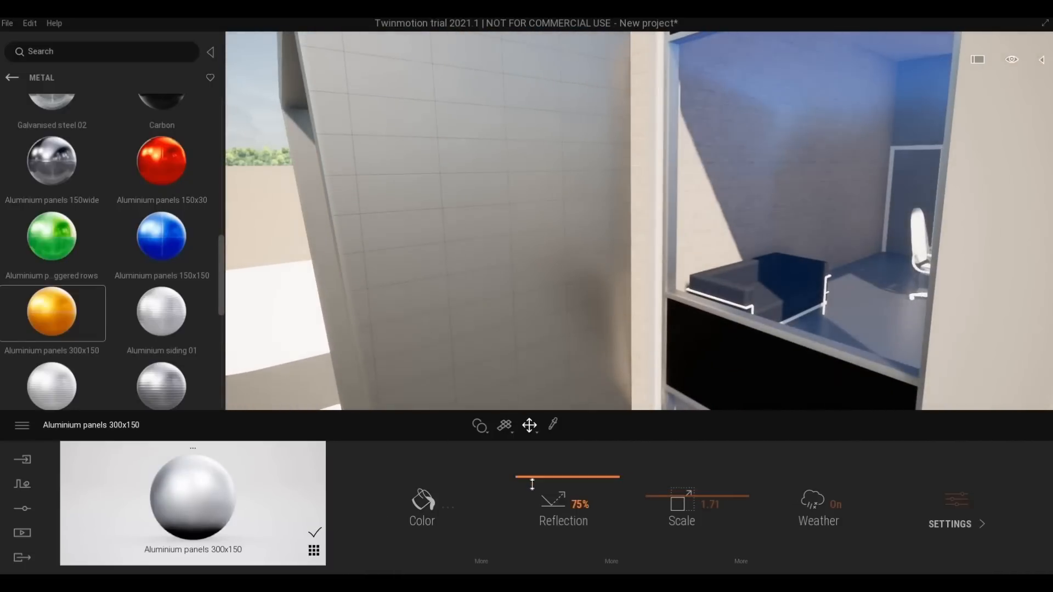
drag(532, 485, 535, 479)
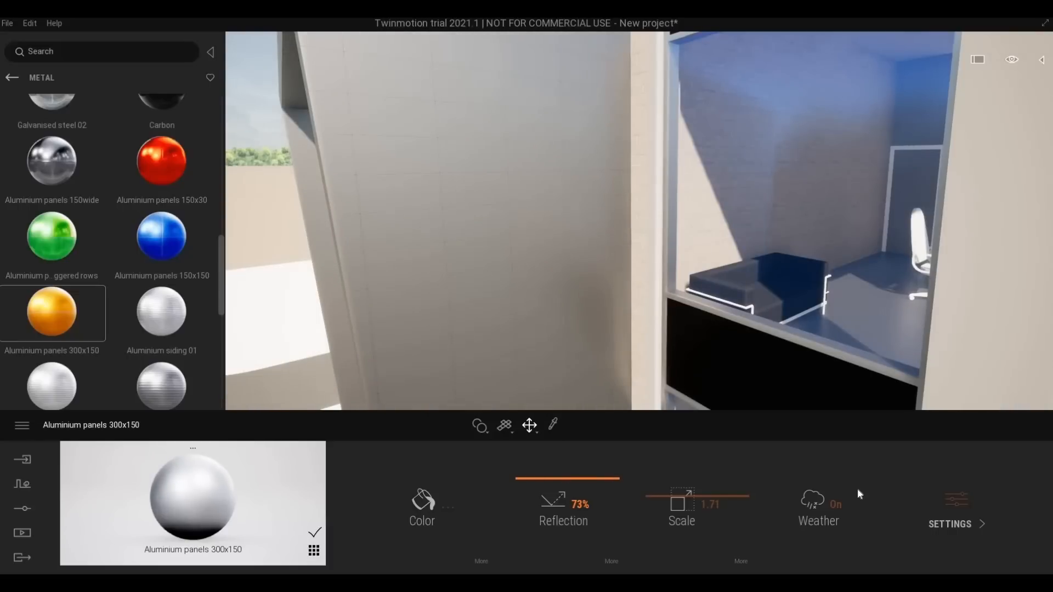
click(954, 515)
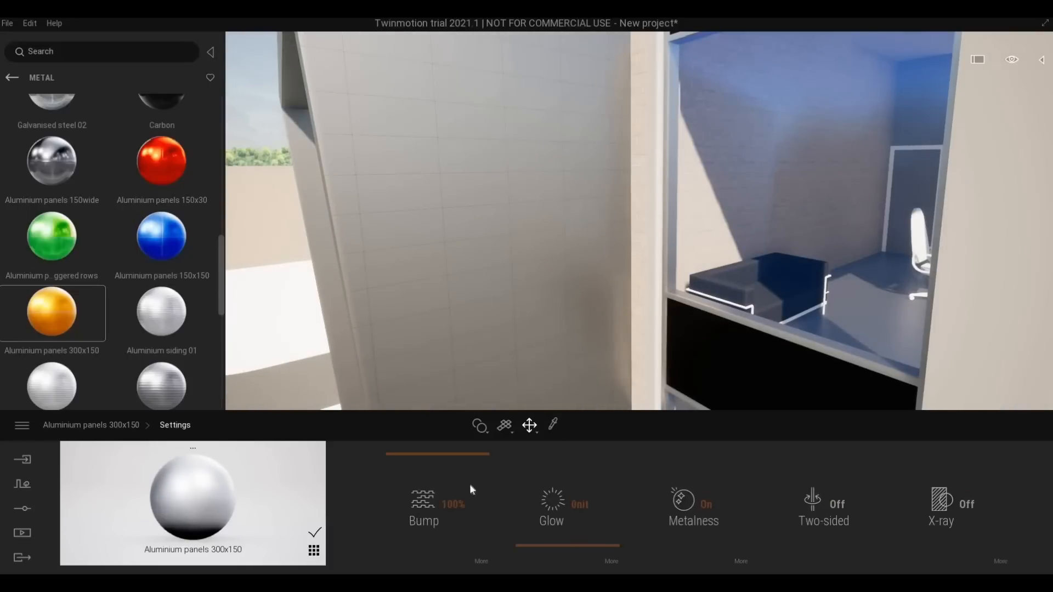
click(117, 421)
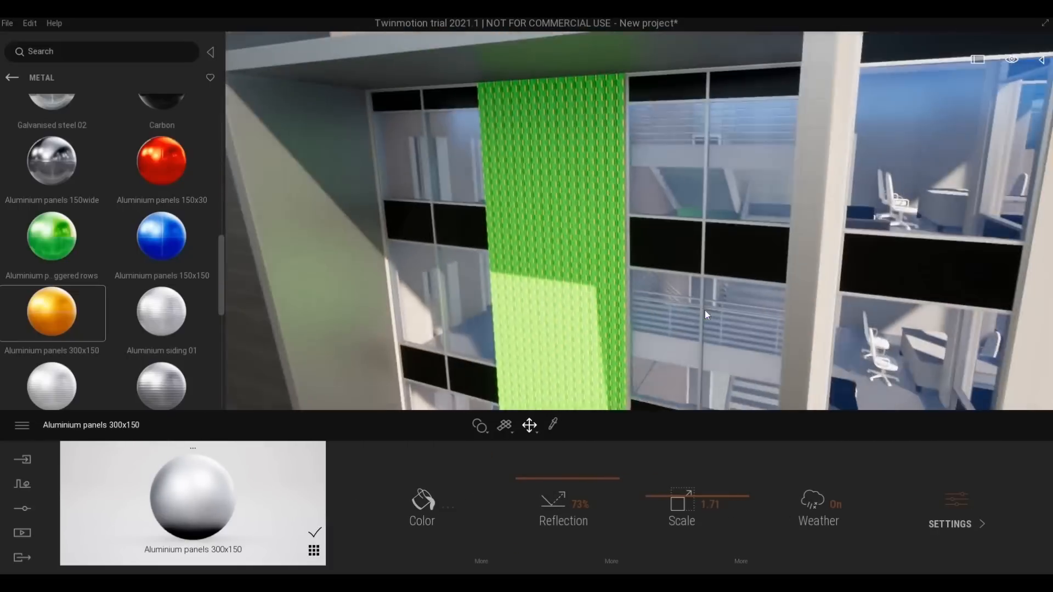
Try the orange Aluminium panels 300x150 material on the vertical facade panel and judge it from different distances.
key(w)
key(a)
key(q)
key(d)
key(q)
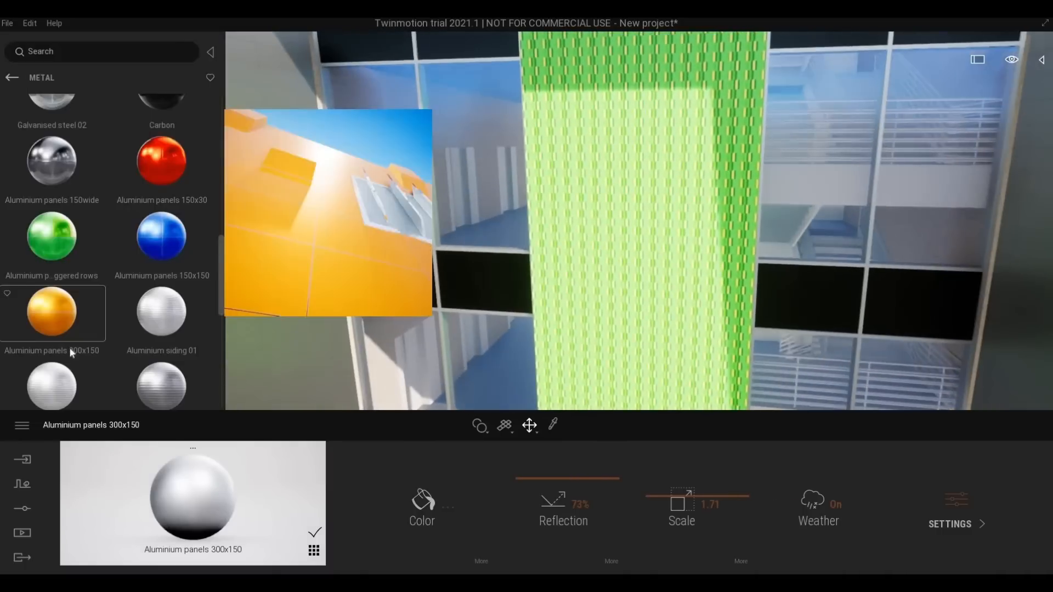
scroll(65, 183, up, 3)
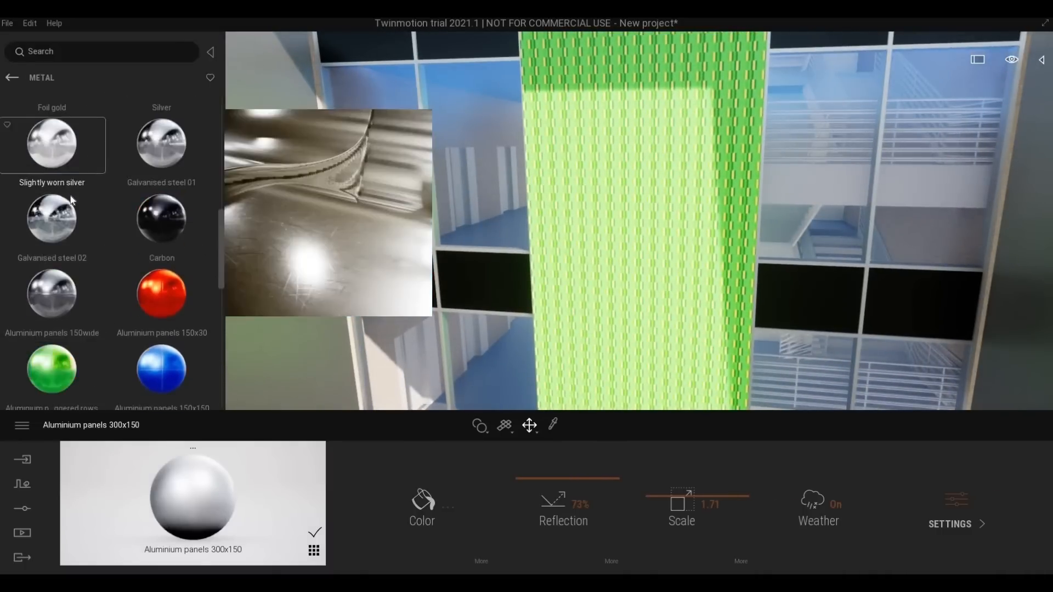
scroll(71, 200, down, 3)
drag(52, 294, 601, 225)
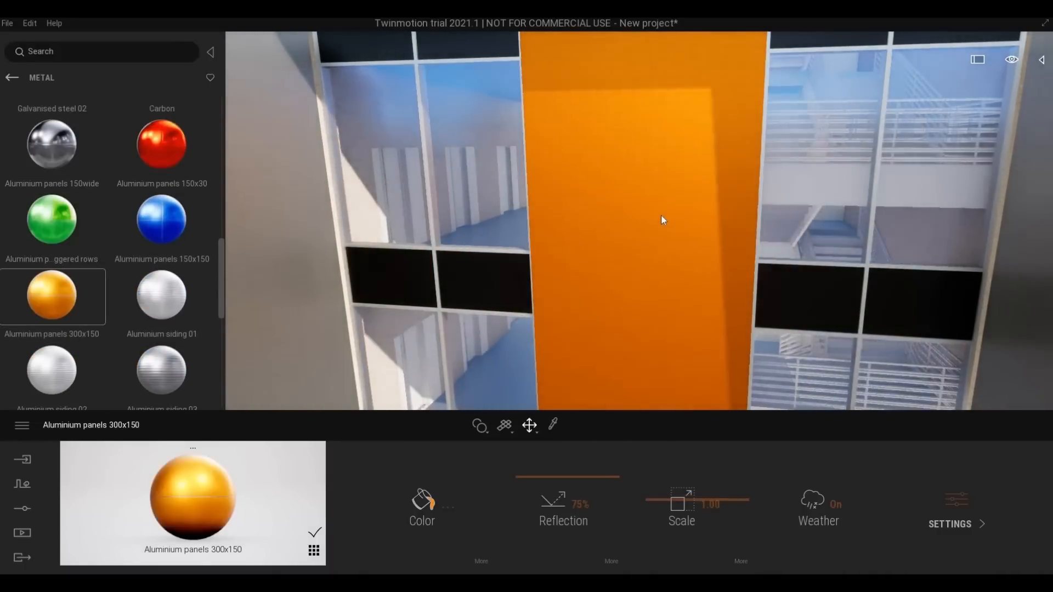
scroll(660, 215, up, 3)
scroll(660, 215, down, 3)
key(d)
scroll(675, 206, up, 1)
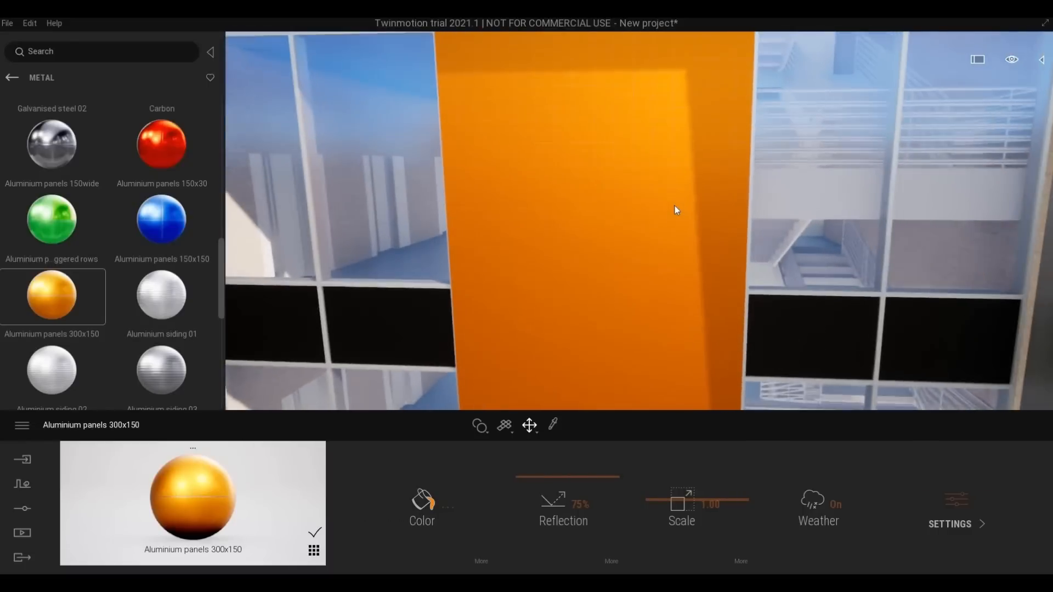
scroll(675, 206, up, 2)
scroll(675, 206, down, 3)
scroll(170, 140, down, 1)
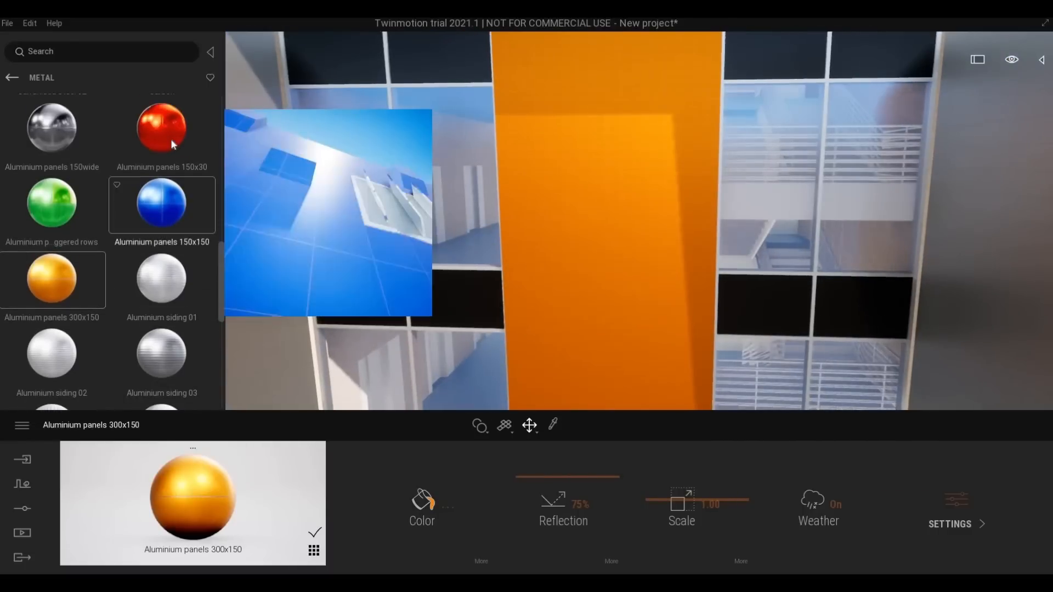
Try the red Aluminium panels 150x30 on the vertical facade panel with the scale set to 3.56.
drag(170, 139, 613, 209)
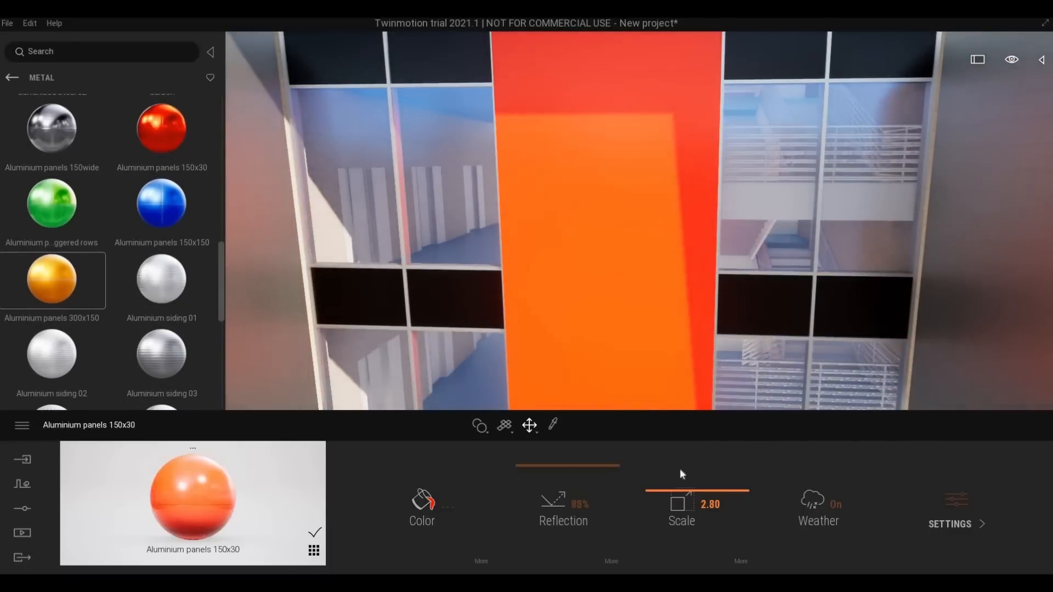
scroll(636, 317, up, 2)
scroll(636, 317, down, 4)
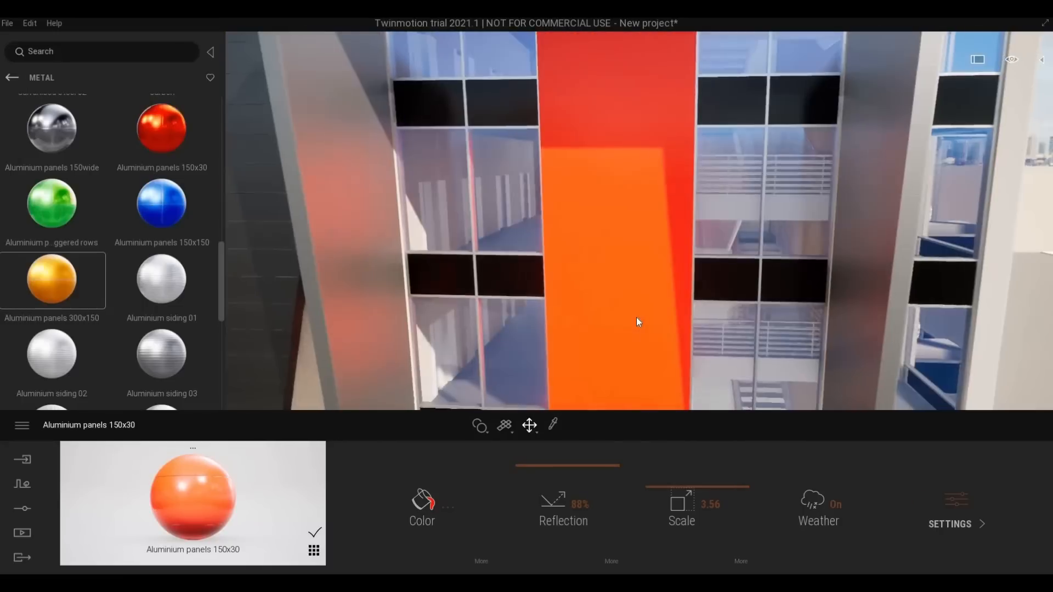
Look through the concrete and stone materials and try Slate stone tiles SW 01 on the vertical facade panel at scale 10.00.
click(11, 77)
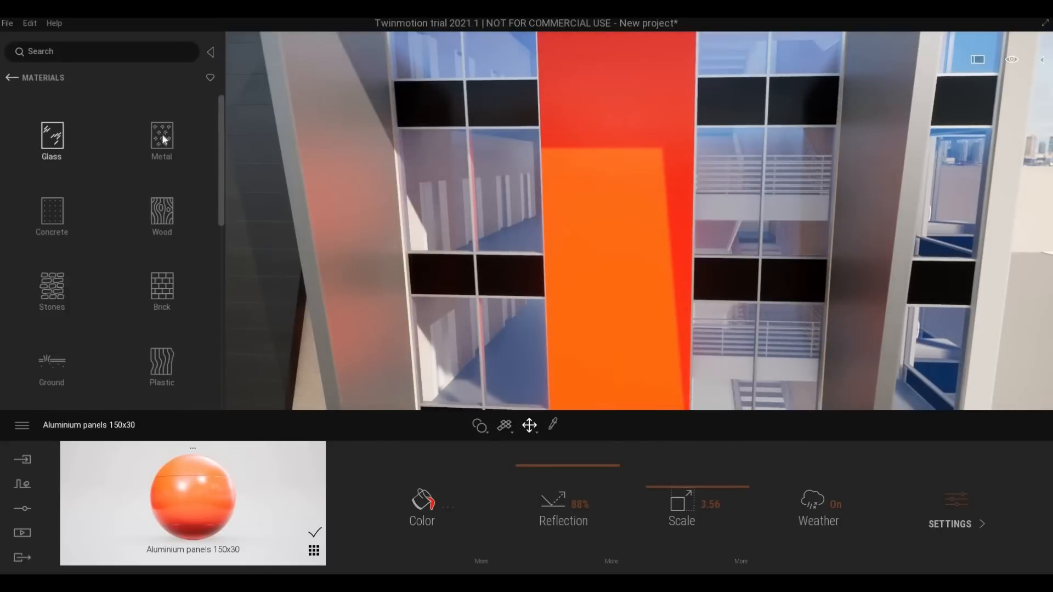
click(90, 231)
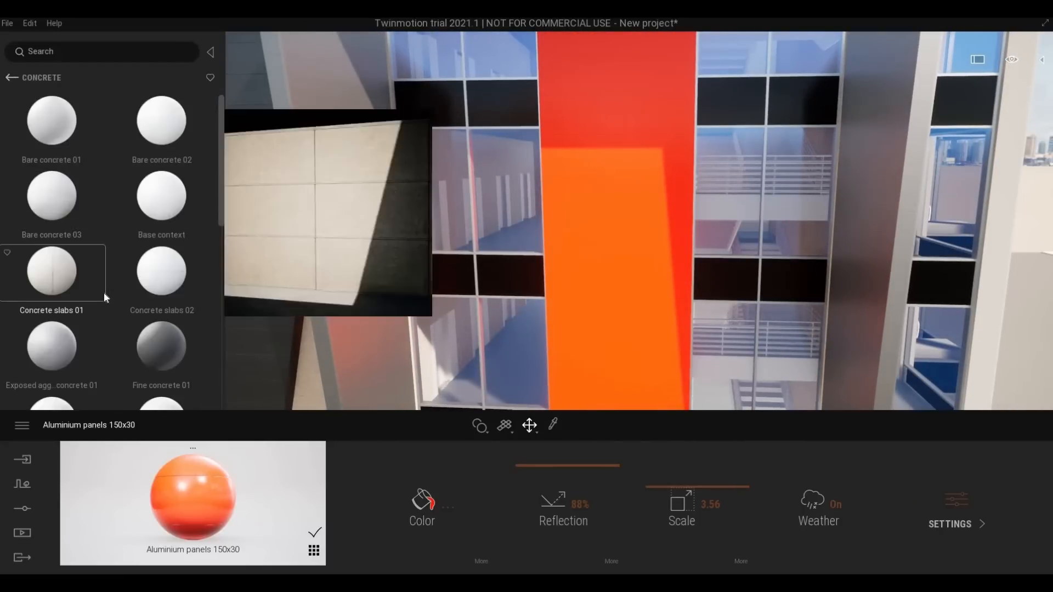
scroll(103, 292, down, 5)
scroll(103, 292, down, 6)
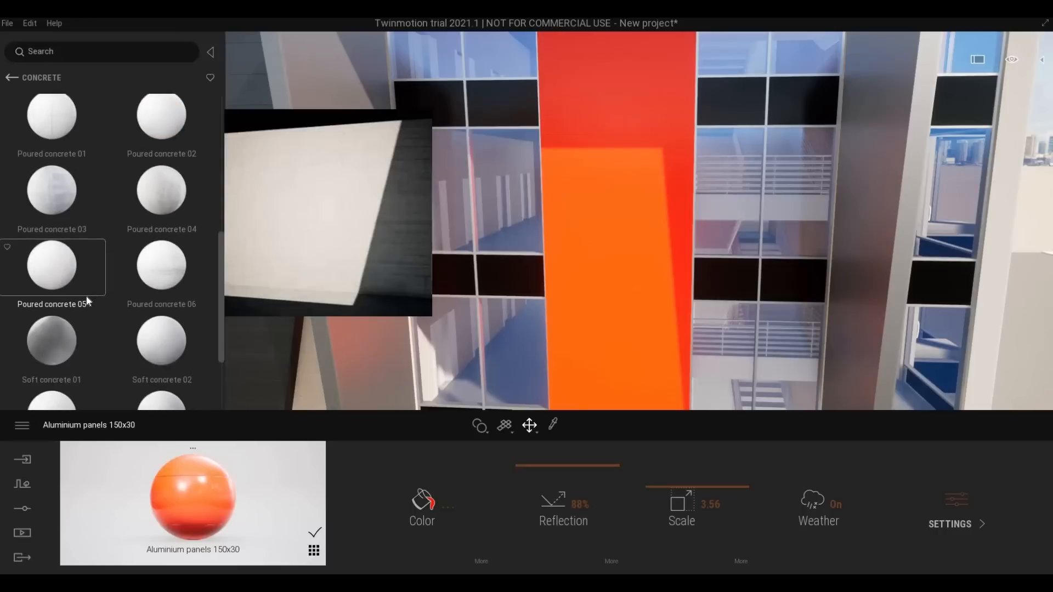
click(12, 77)
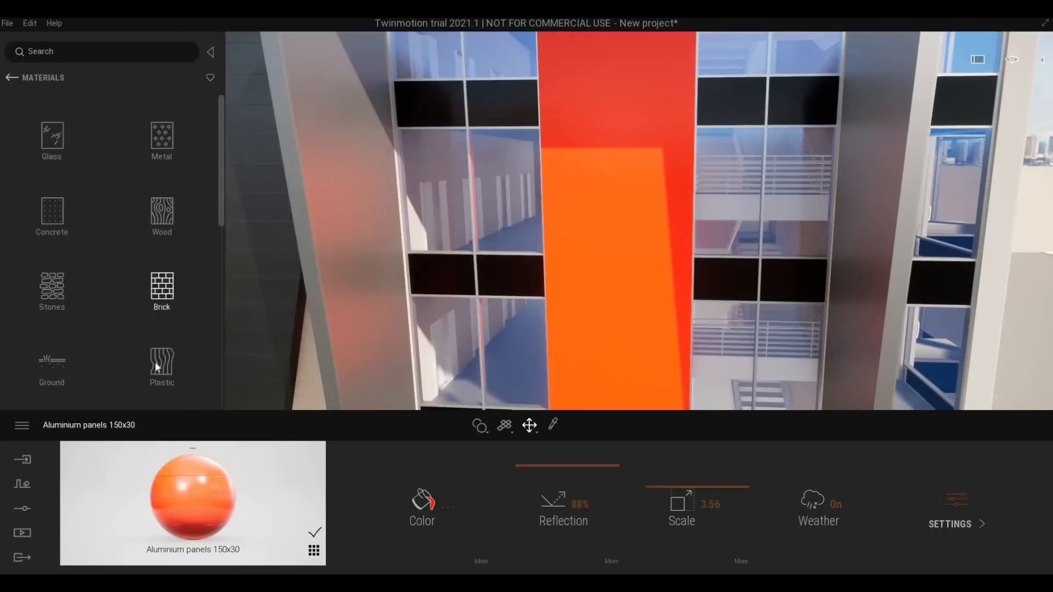
click(60, 305)
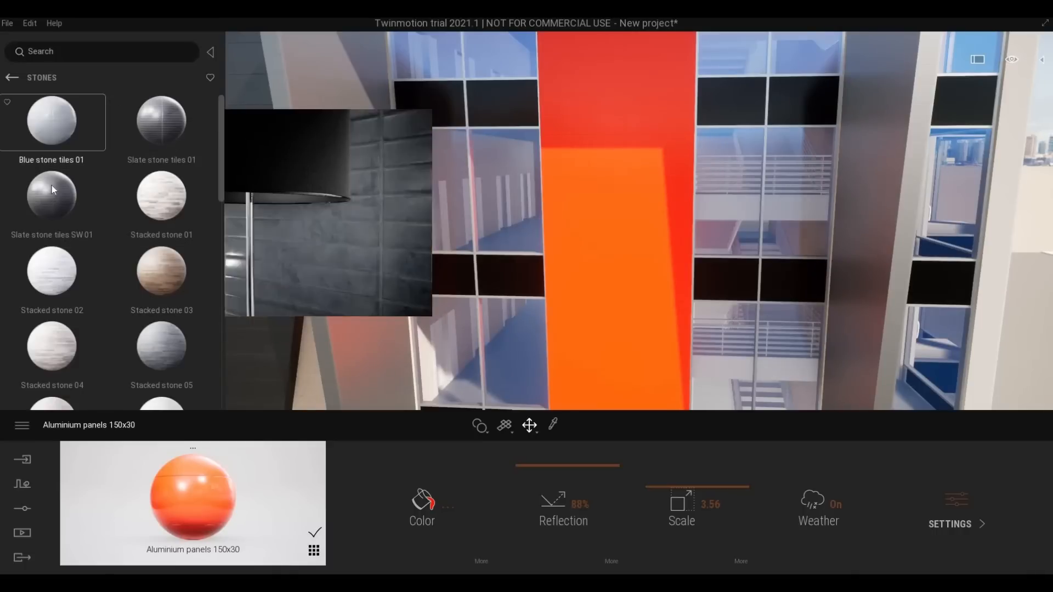
drag(51, 189, 580, 189)
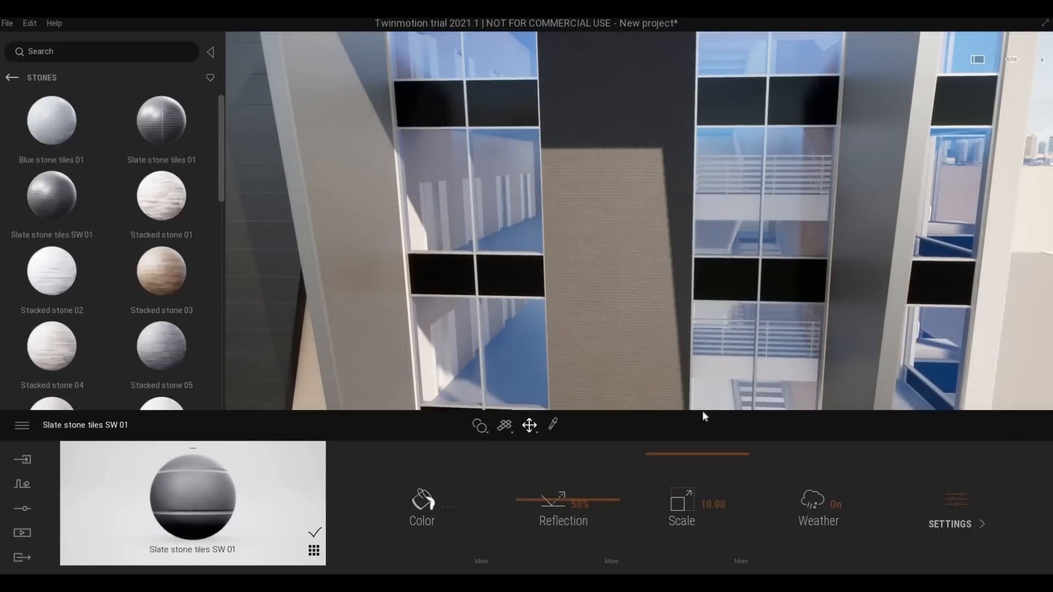
Apply the Slate 01 stone material to the vertical facade panel and set its scale to 6.28.
key(a)
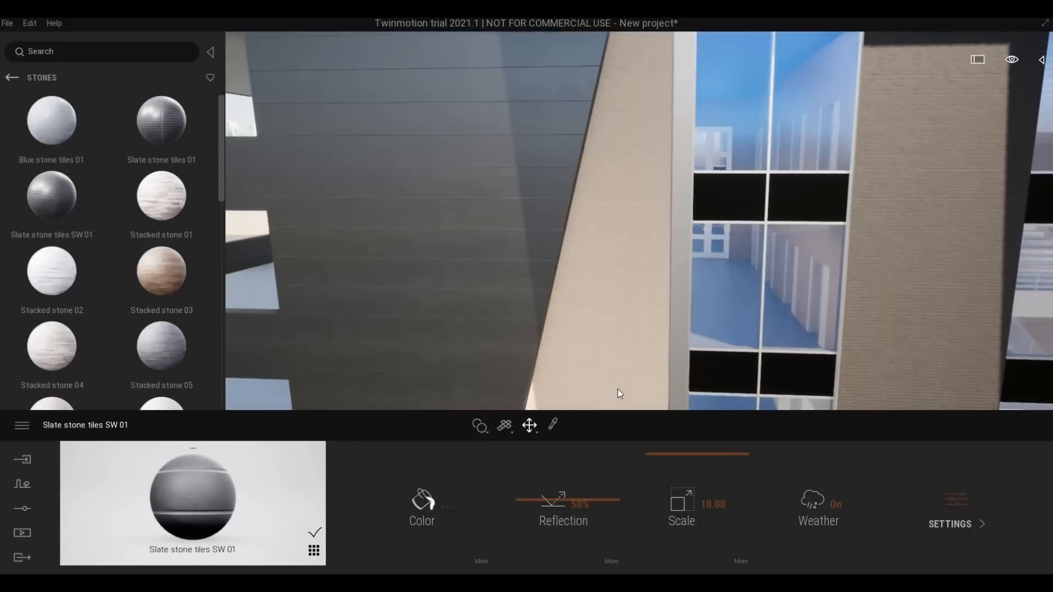
scroll(97, 326, down, 2)
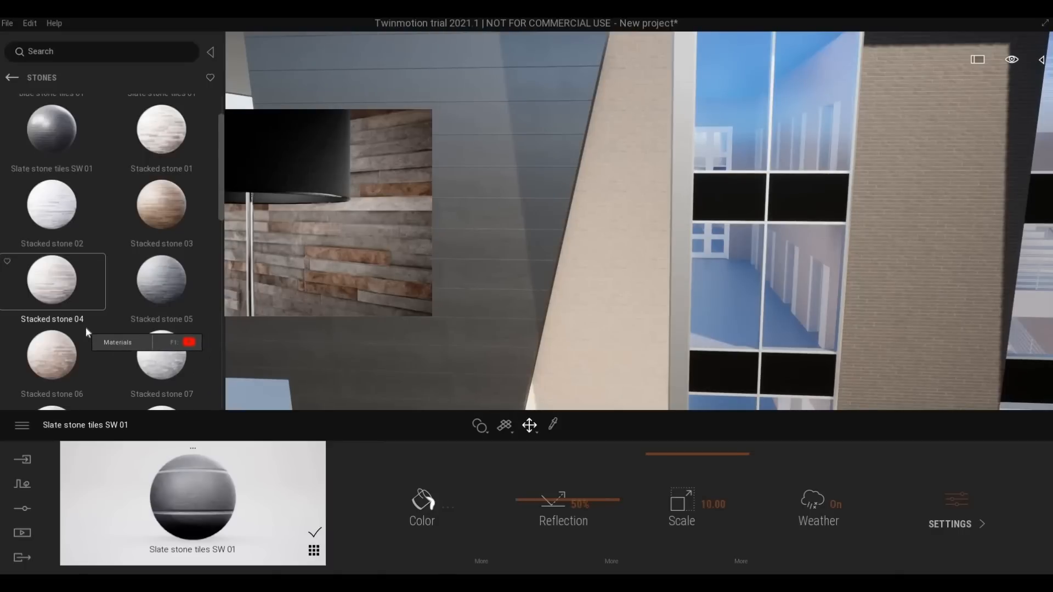
scroll(85, 327, down, 5)
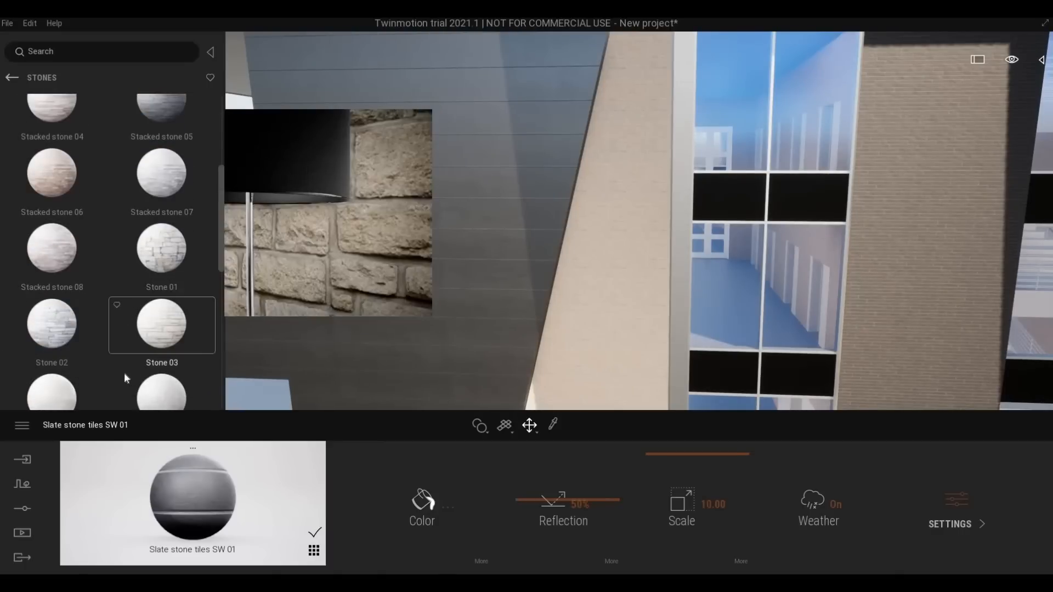
scroll(120, 372, down, 5)
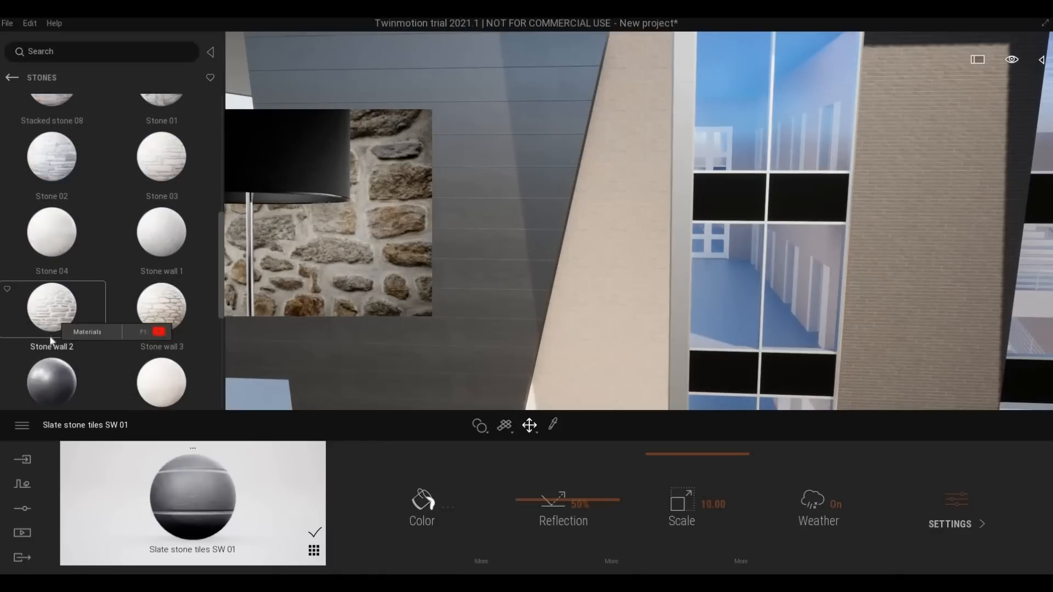
drag(61, 377, 917, 225)
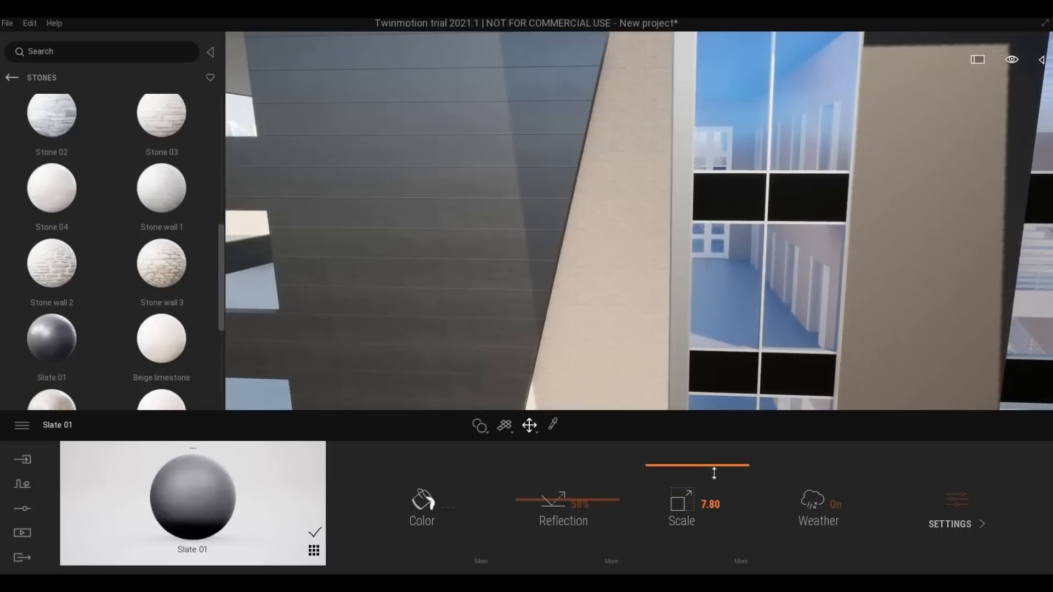
Apply Slate stone tiles SW 01 to the wall between the dark cladding and the front frame, with scale 5.08.
scroll(94, 278, down, 10)
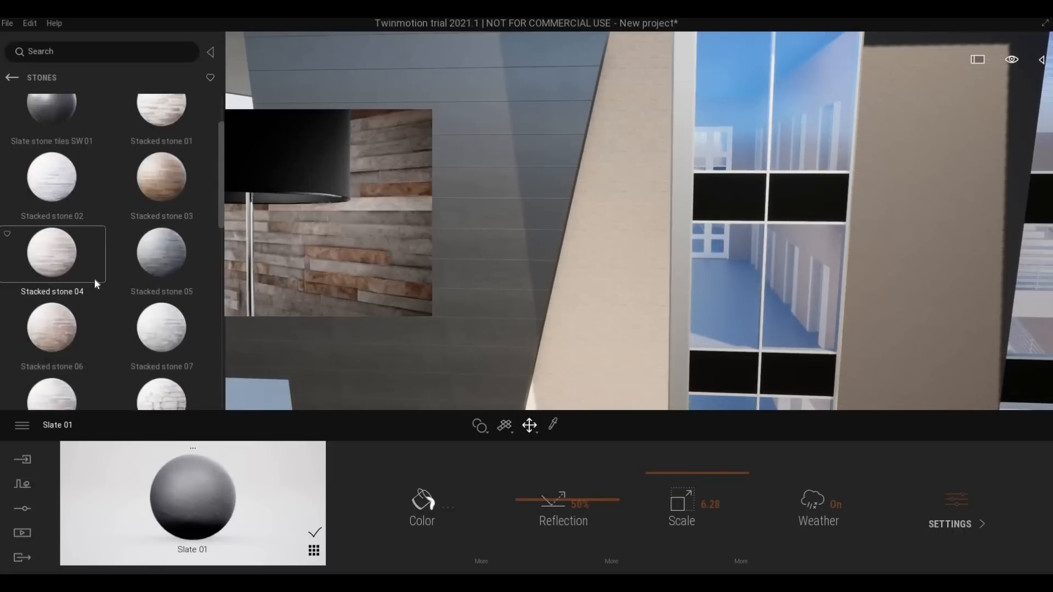
drag(56, 212, 604, 307)
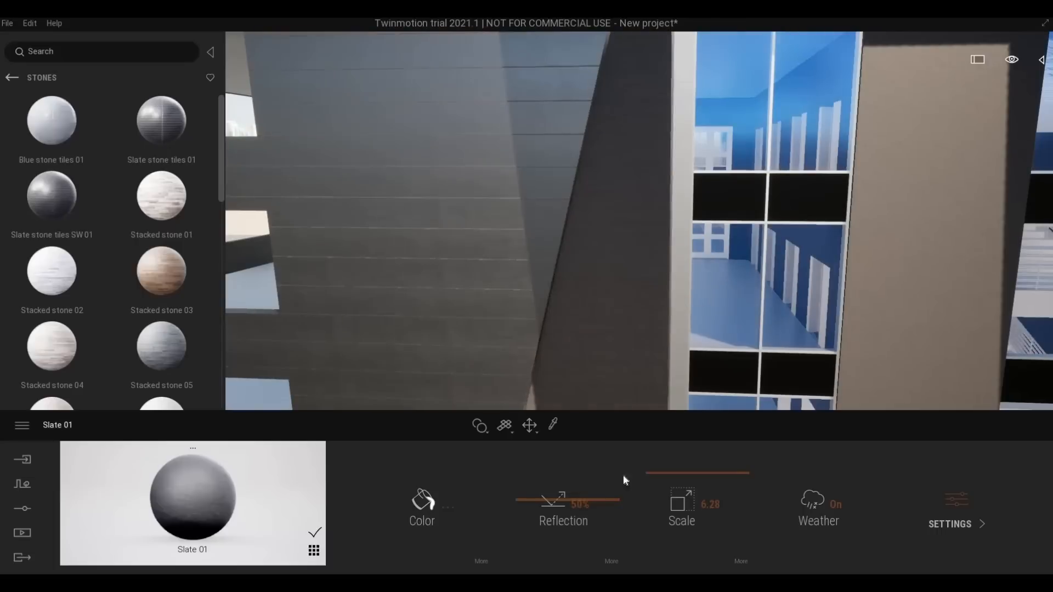
click(422, 505)
click(571, 406)
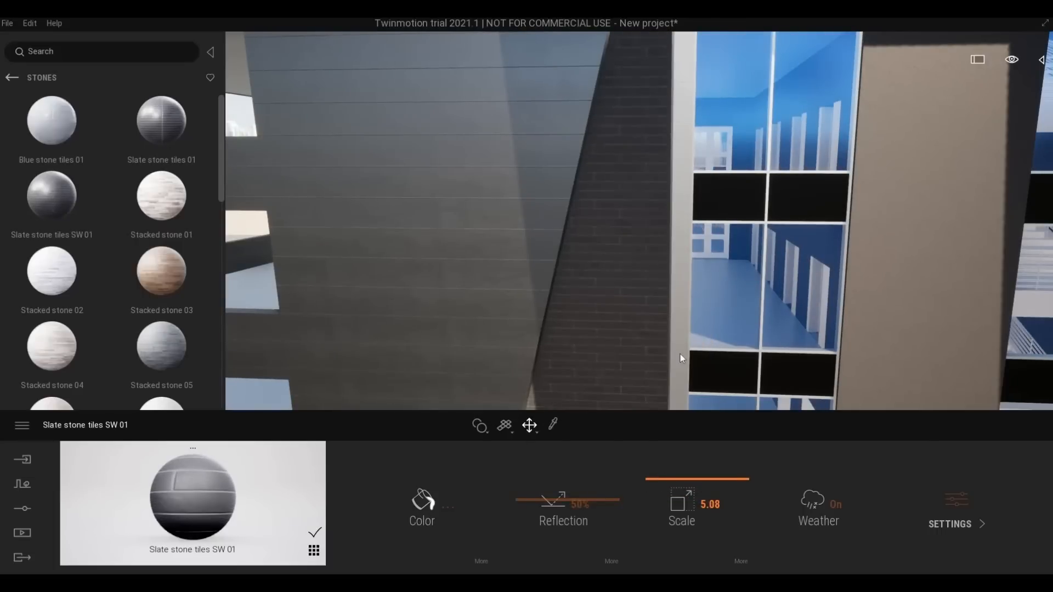
Sample the Clad - White material on the upper facade and change its color to a darker grey.
right_drag(681, 353, 707, 430)
key(s)
key(e)
key(w)
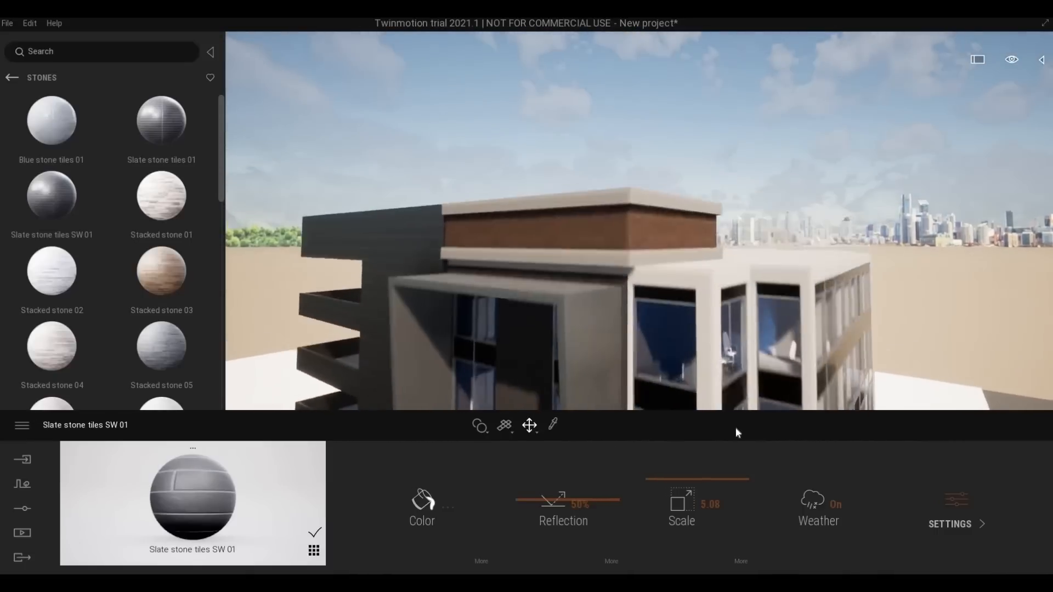
key(d)
click(553, 425)
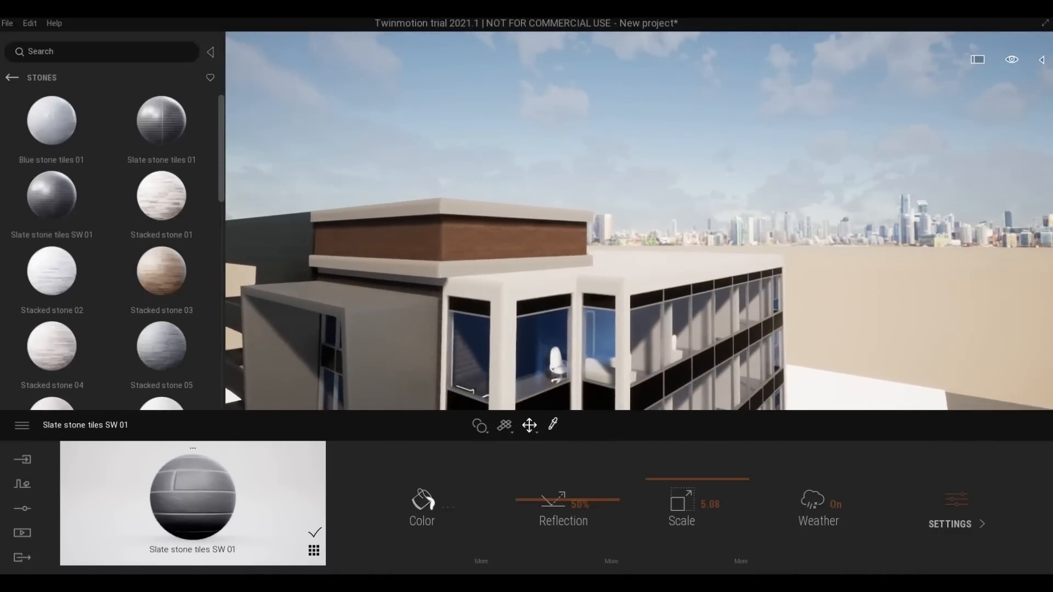
click(419, 509)
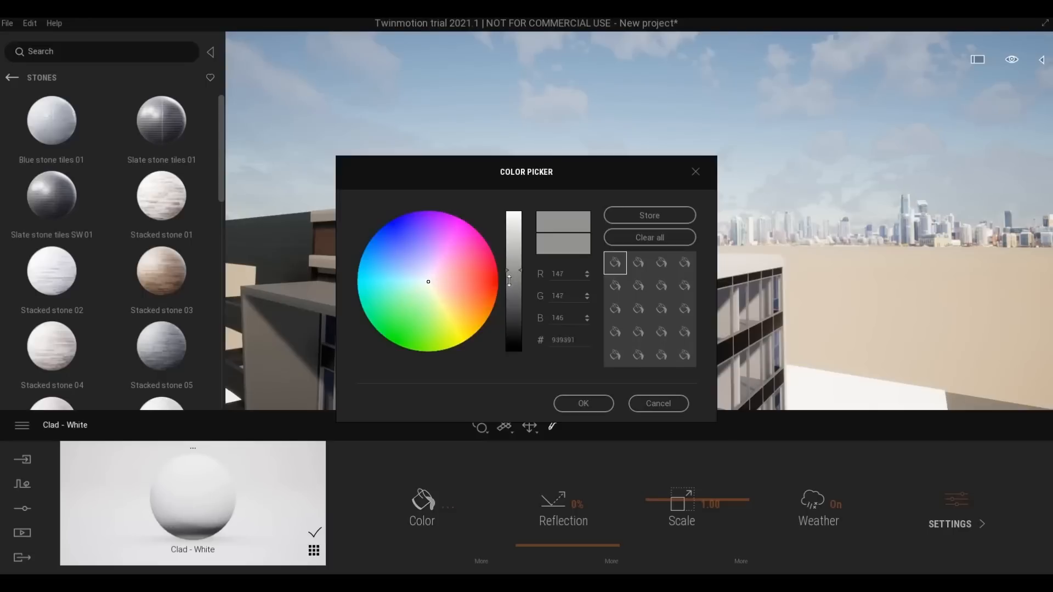
drag(510, 277, 510, 301)
click(583, 403)
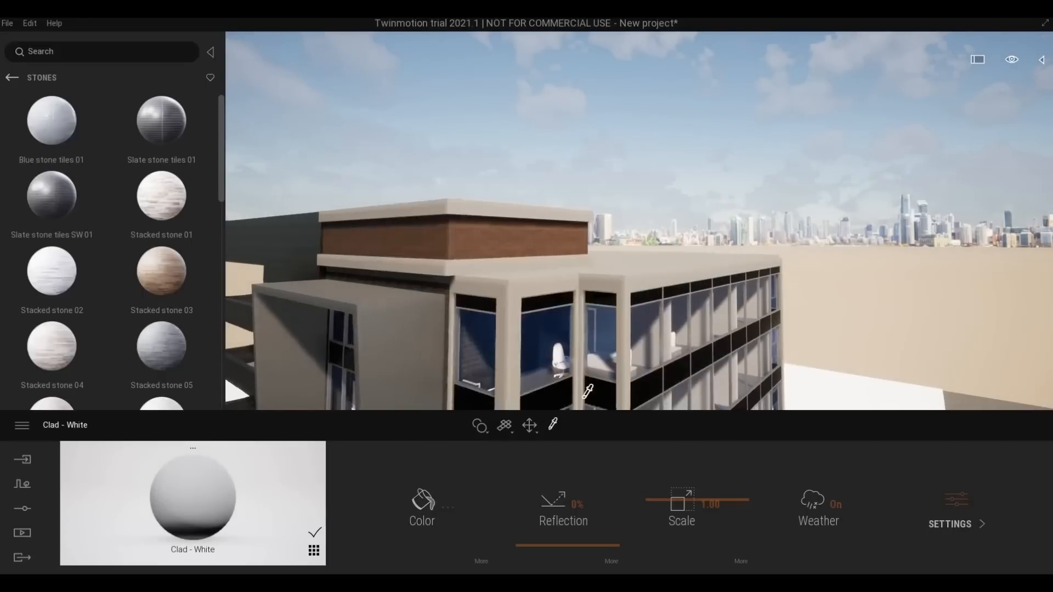
Examine the facade's new stone and cladding materials around the entrance side and from farther away.
key(s)
key(q)
key(q)
right_drag(590, 389, 600, 369)
key(w)
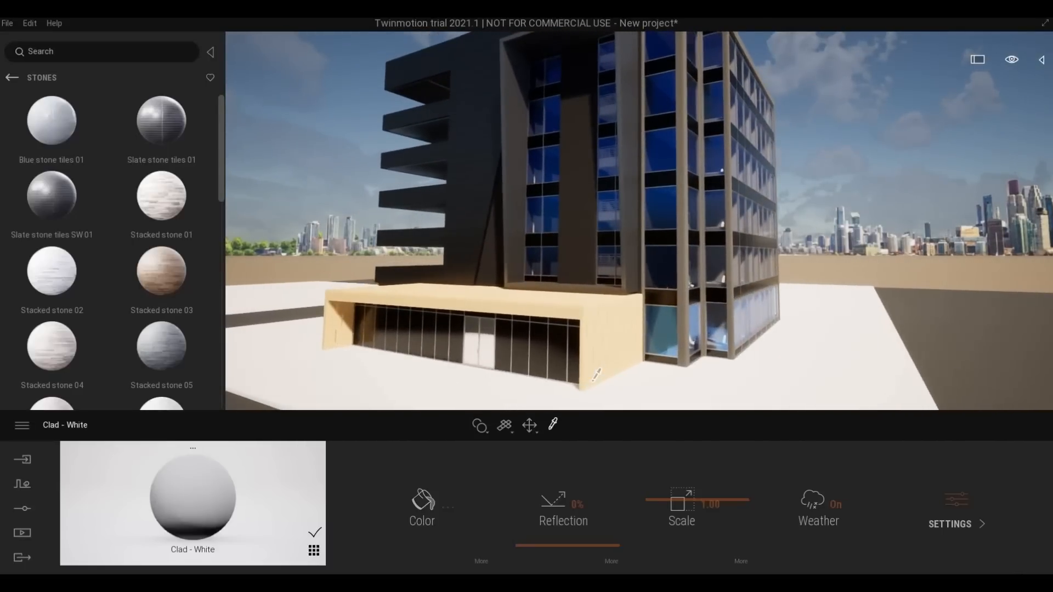
key(s)
key(d)
right_drag(616, 365, 683, 394)
key(s)
key(d)
key(q)
key(s)
key(e)
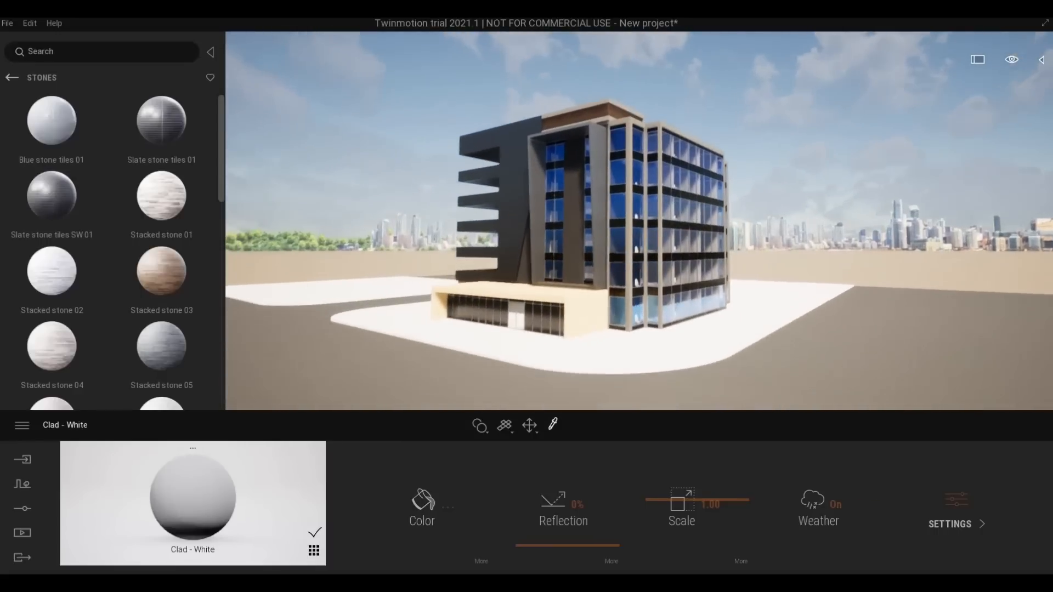
Sample the entrance canopy's Softwood, Lumber material, set its scale to 2.58 and check it up close.
key(w)
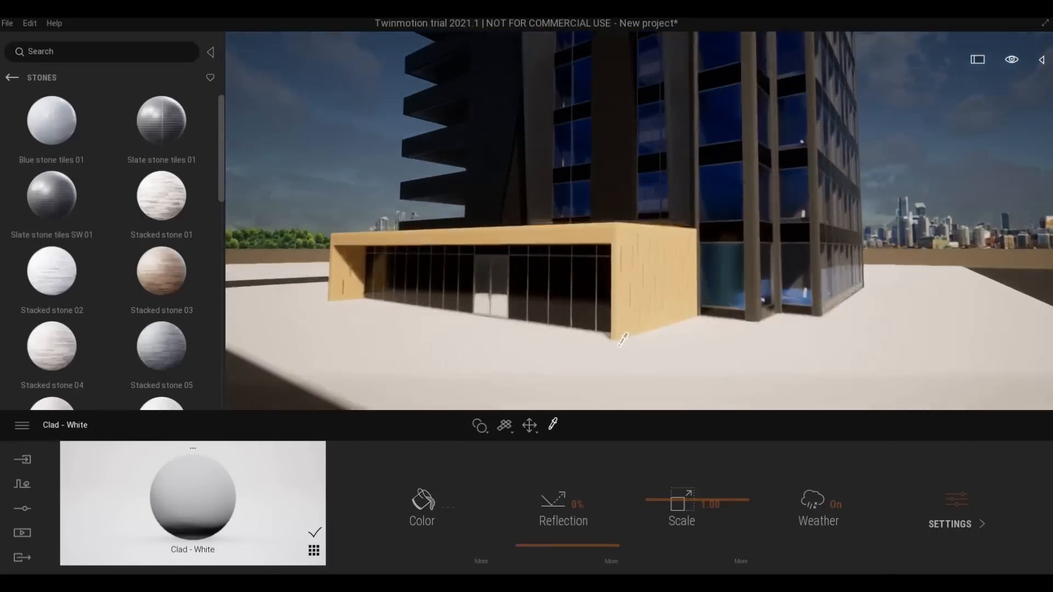
click(629, 335)
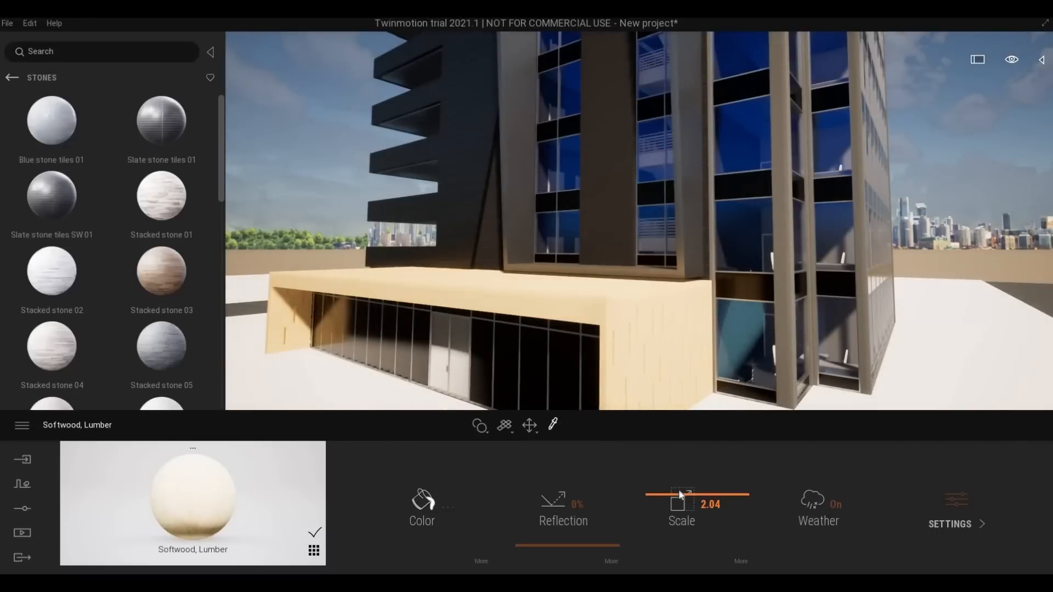
drag(679, 493, 679, 491)
key(w)
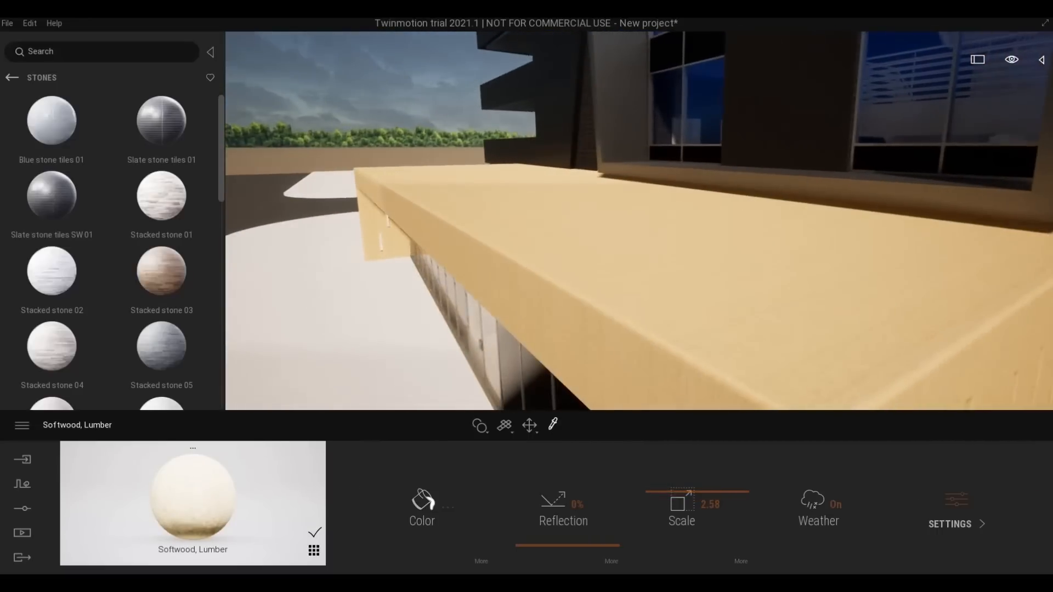
right_drag(576, 364, 631, 363)
key(s)
key(q)
Try the Maple 03 C wood material on the entrance canopy.
click(12, 77)
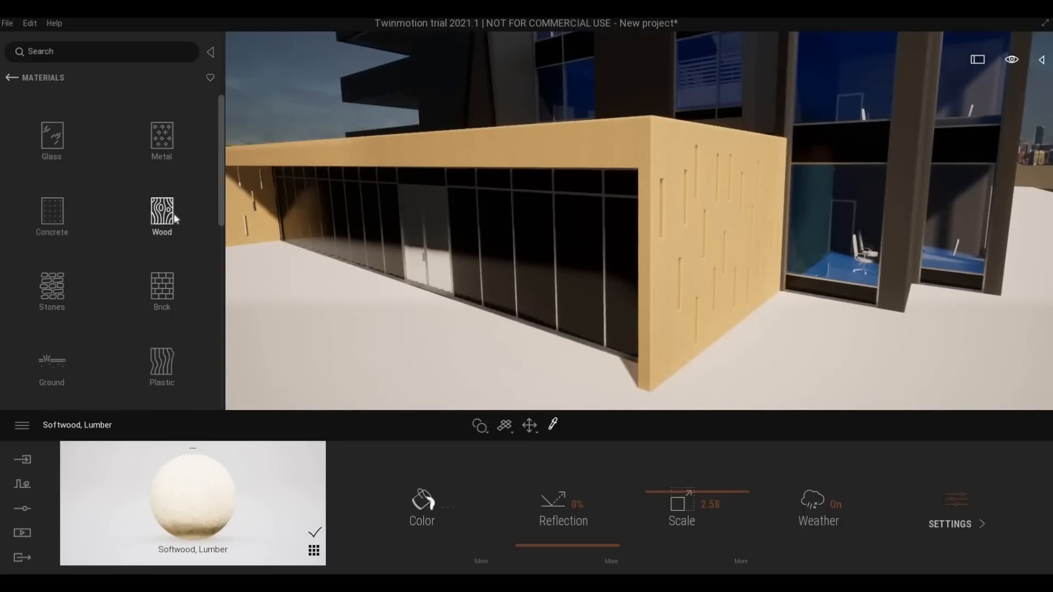
click(162, 216)
scroll(171, 296, down, 2)
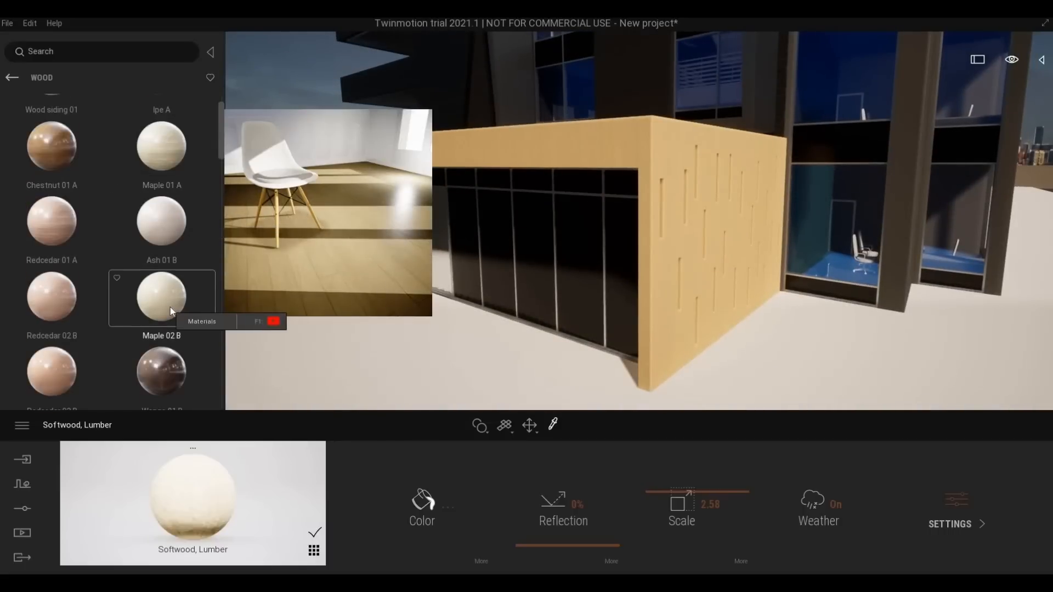
scroll(170, 308, down, 3)
key(e)
right_drag(773, 280, 788, 259)
key(s)
key(e)
key(s)
key(q)
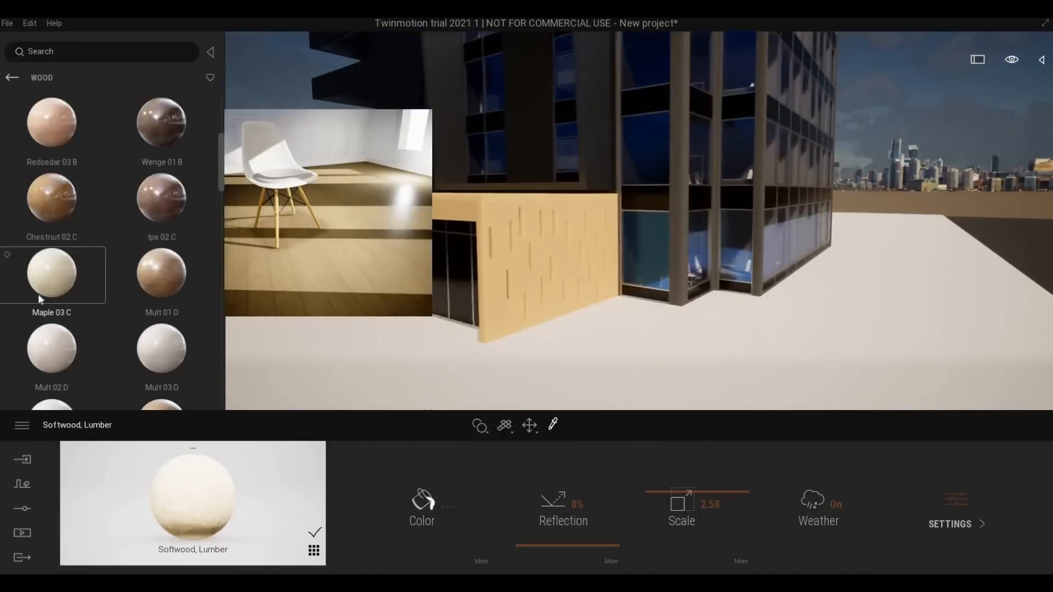
drag(38, 294, 500, 286)
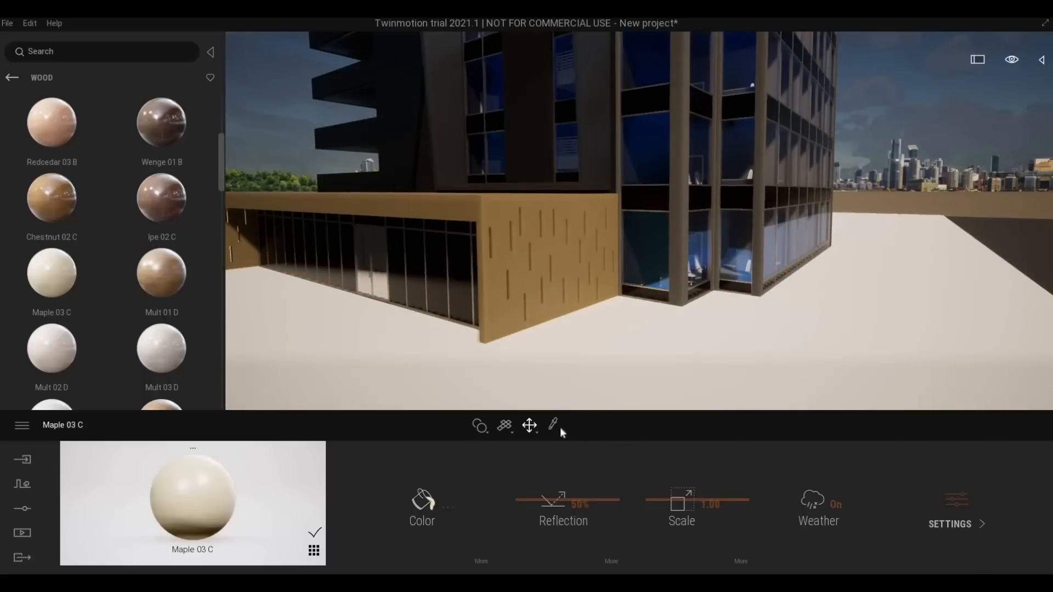
Check the entrance canopy up close and undo its Maple 03 C material replacement.
key(w)
key(e)
right_drag(514, 284, 501, 315)
key(q)
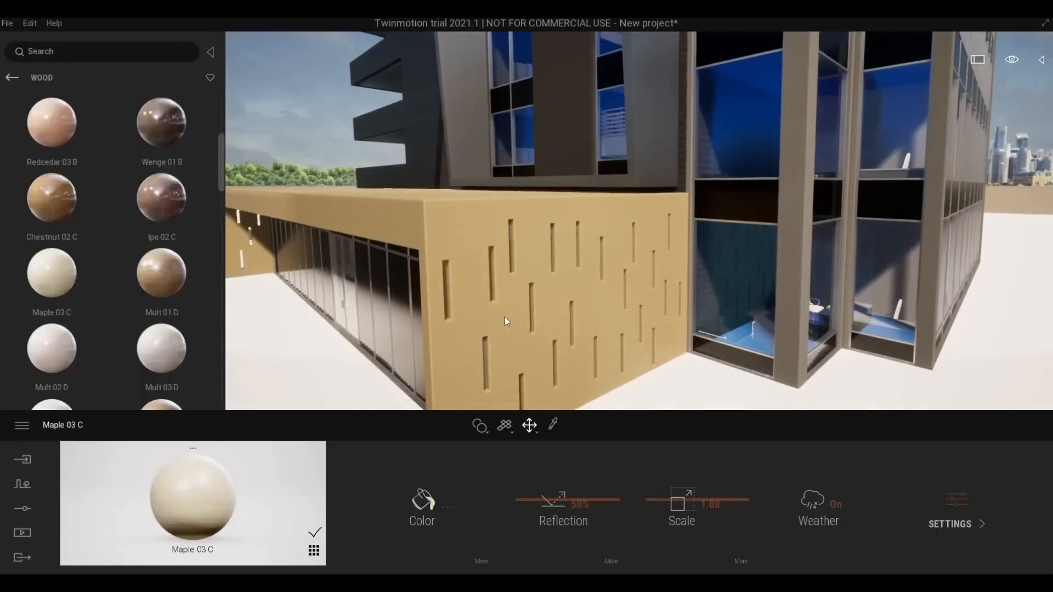
key(q)
key(ctrl+z)
Browse the plank materials in the surface library's wood category for a replacement on the entrance canopy.
key(d)
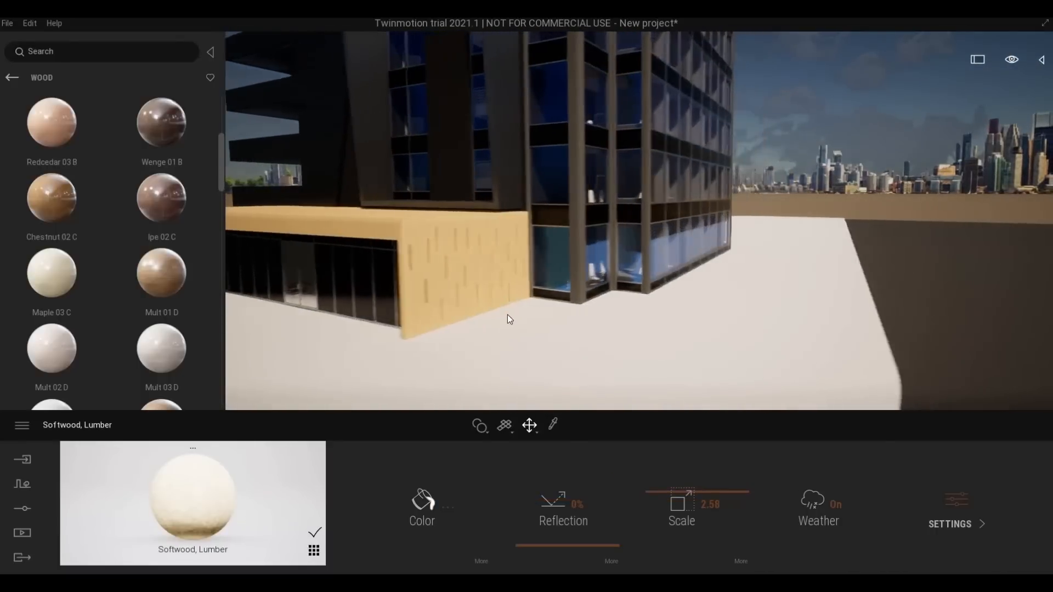
right_drag(508, 316, 417, 315)
key(s)
scroll(130, 276, down, 1)
click(12, 78)
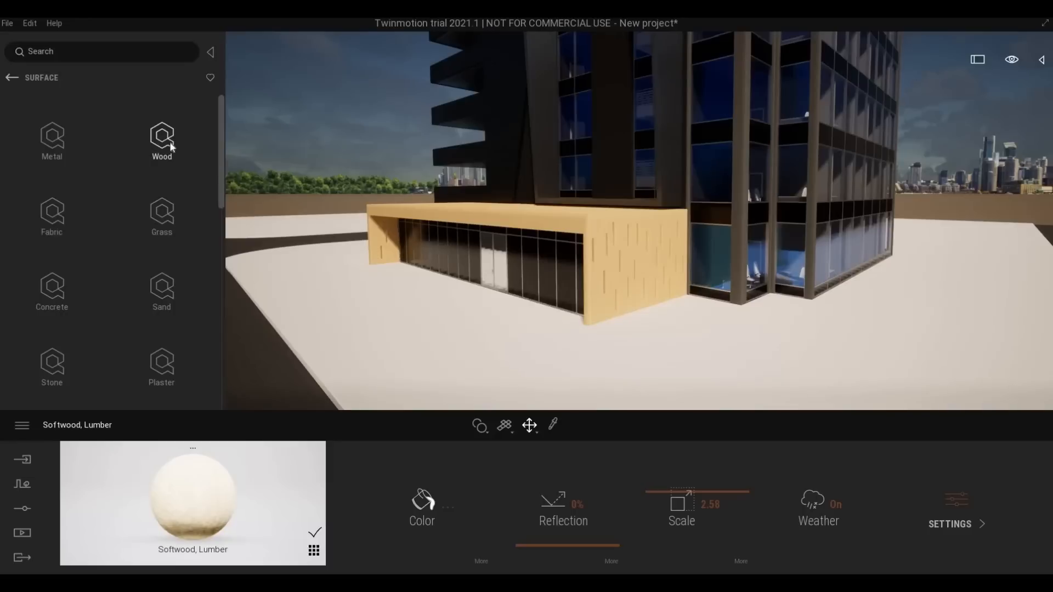
click(170, 142)
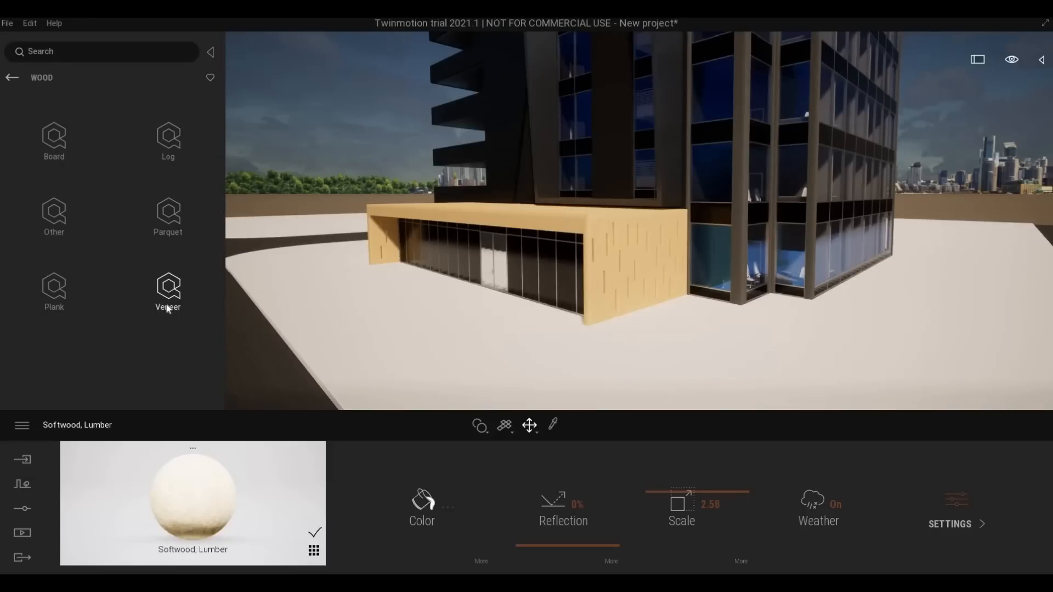
click(54, 291)
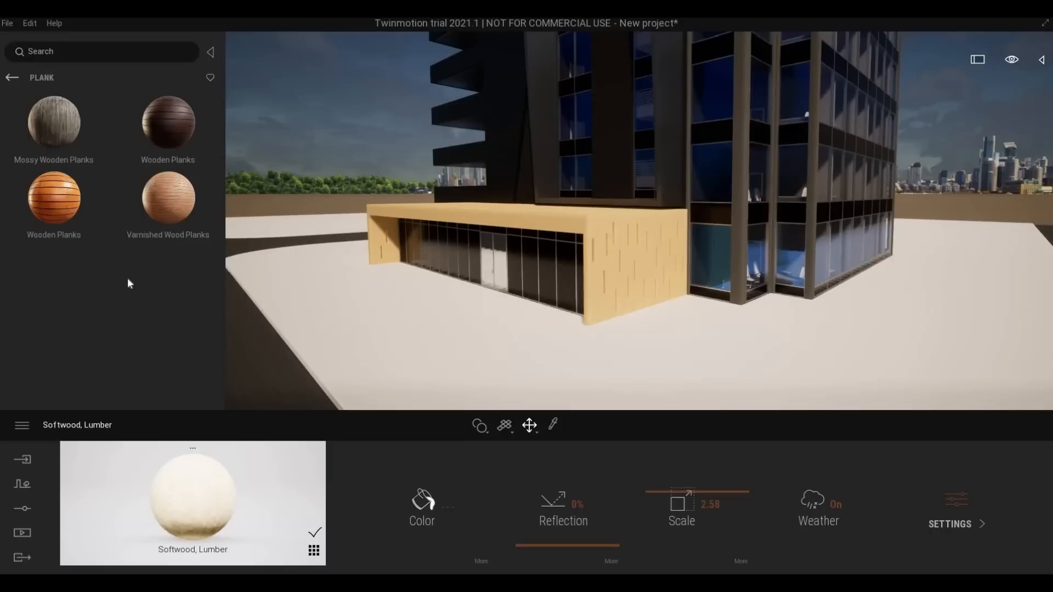
scroll(123, 318, down, 3)
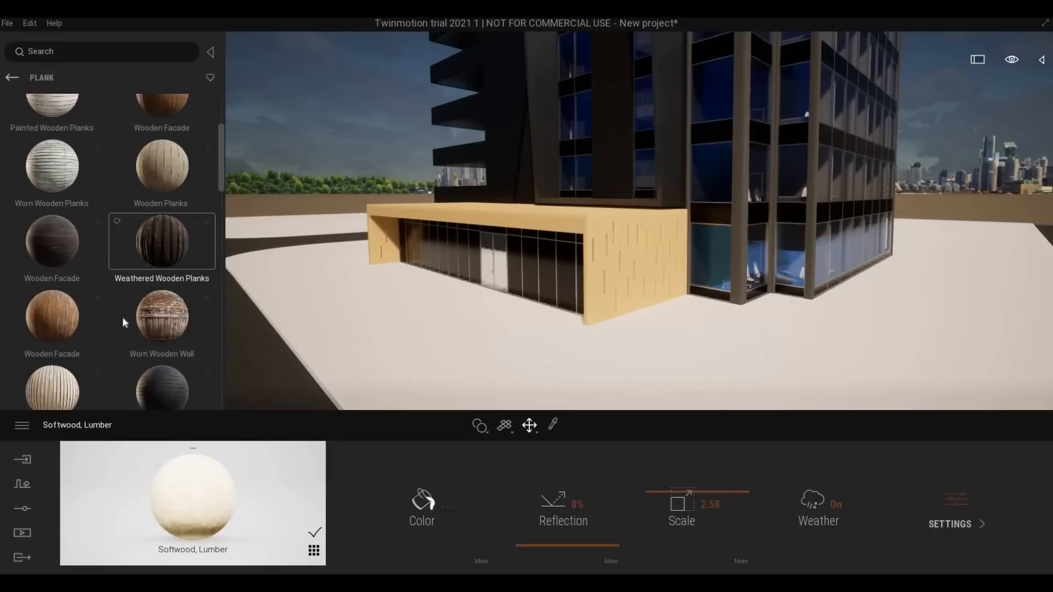
Apply the Cedar Veneer material from the wood veneer library to the entrance canopy.
scroll(123, 317, down, 5)
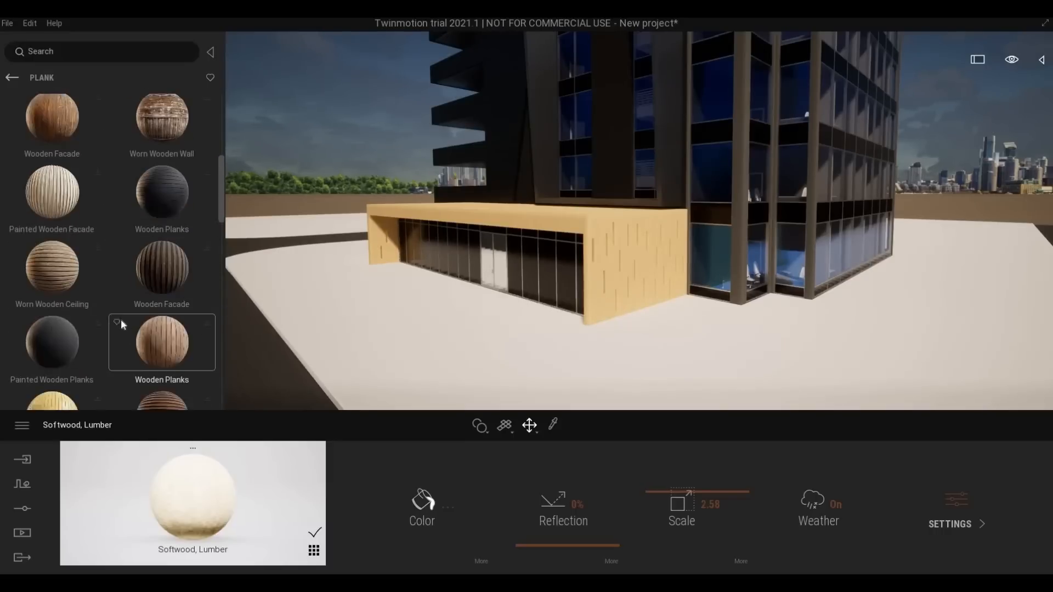
click(11, 78)
click(158, 298)
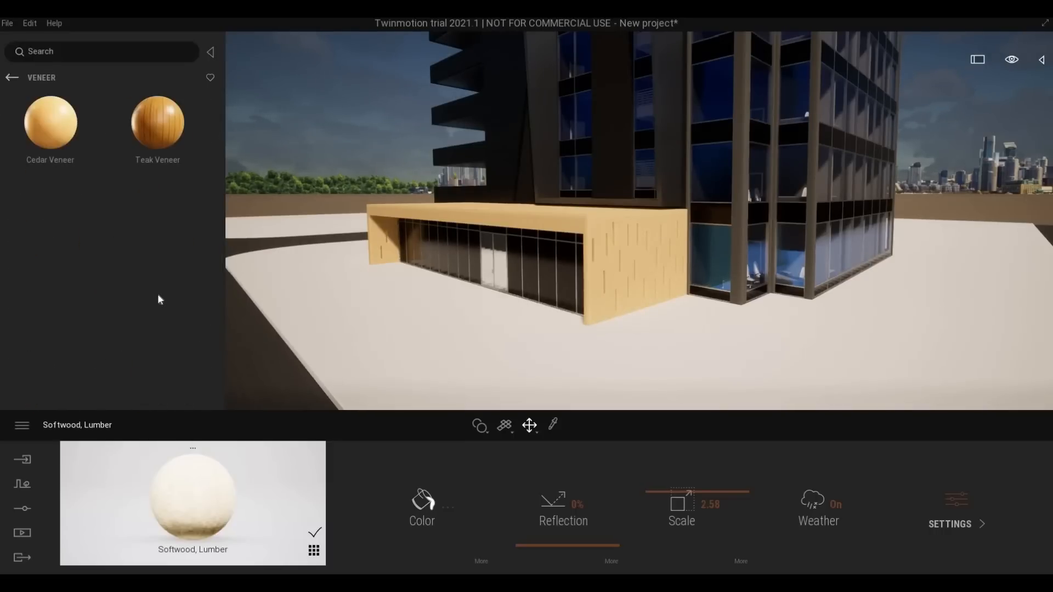
drag(52, 124, 614, 251)
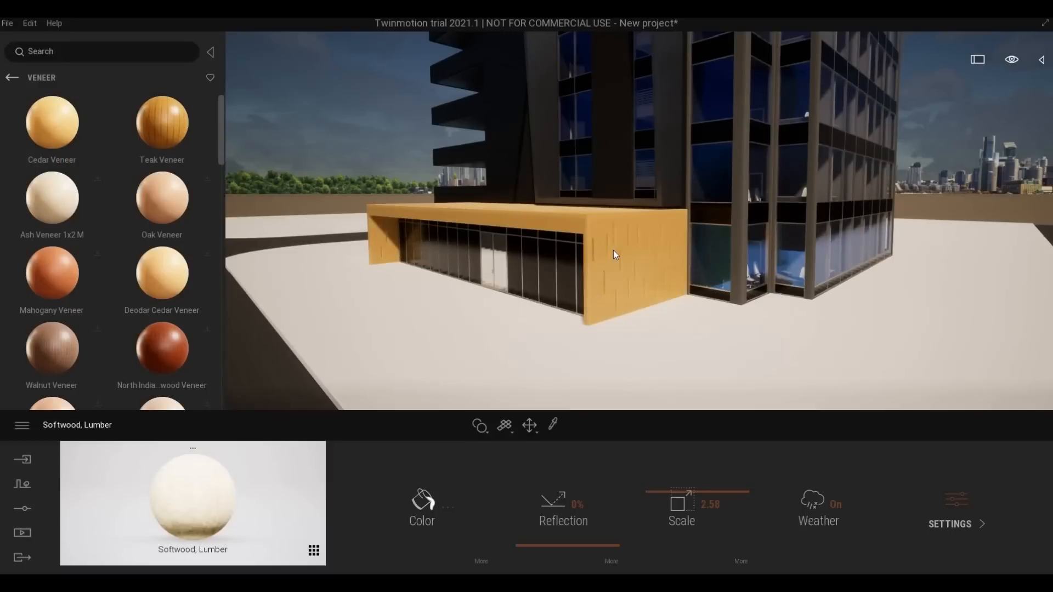
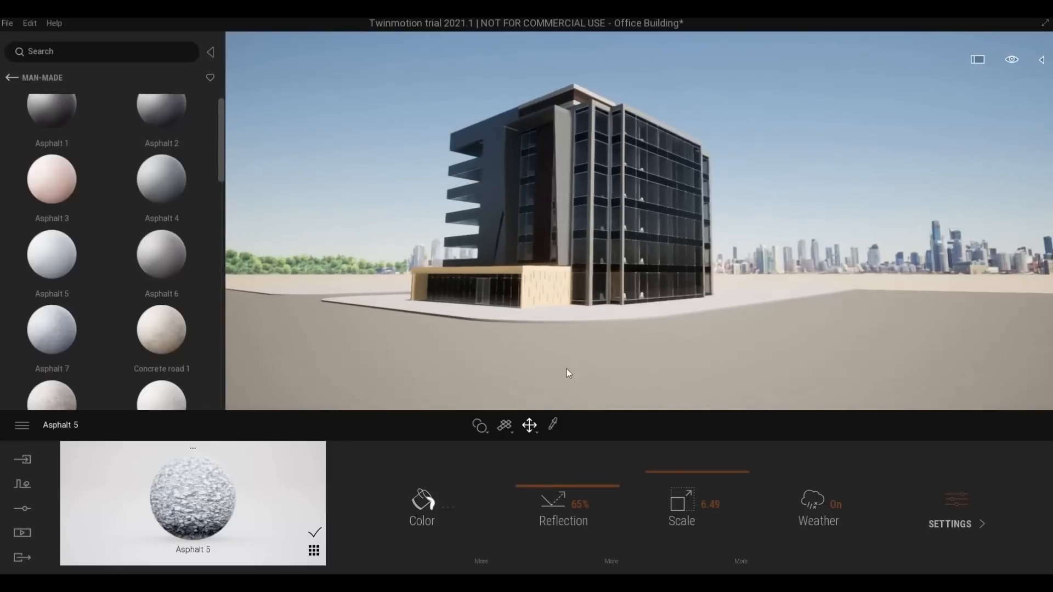
Switch to the linked Revit model and select the ground-floor entrance's glazed front wall for inspection.
scroll(567, 373, up, 3)
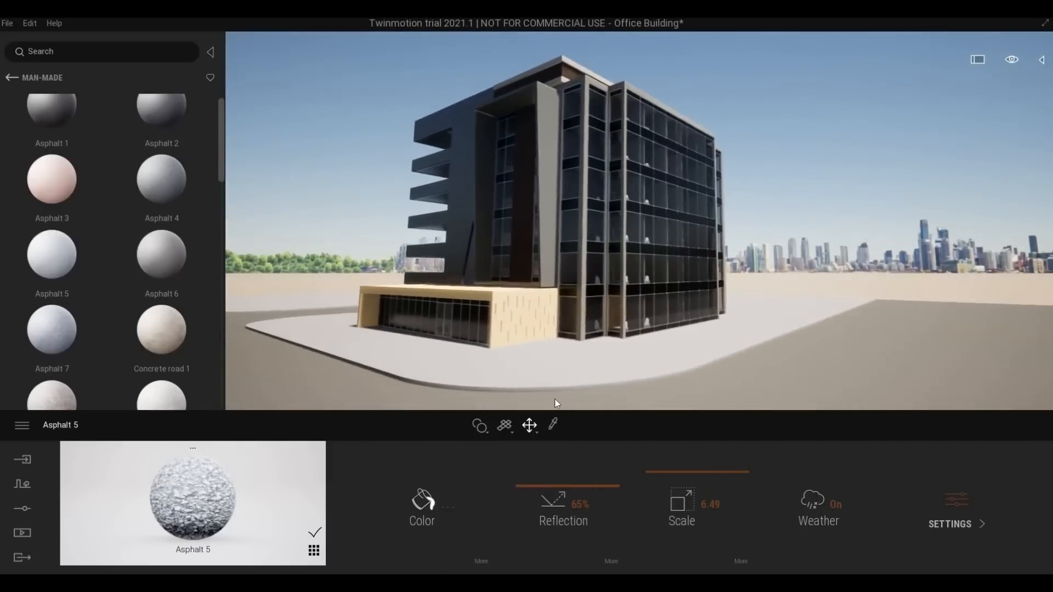
scroll(554, 399, up, 2)
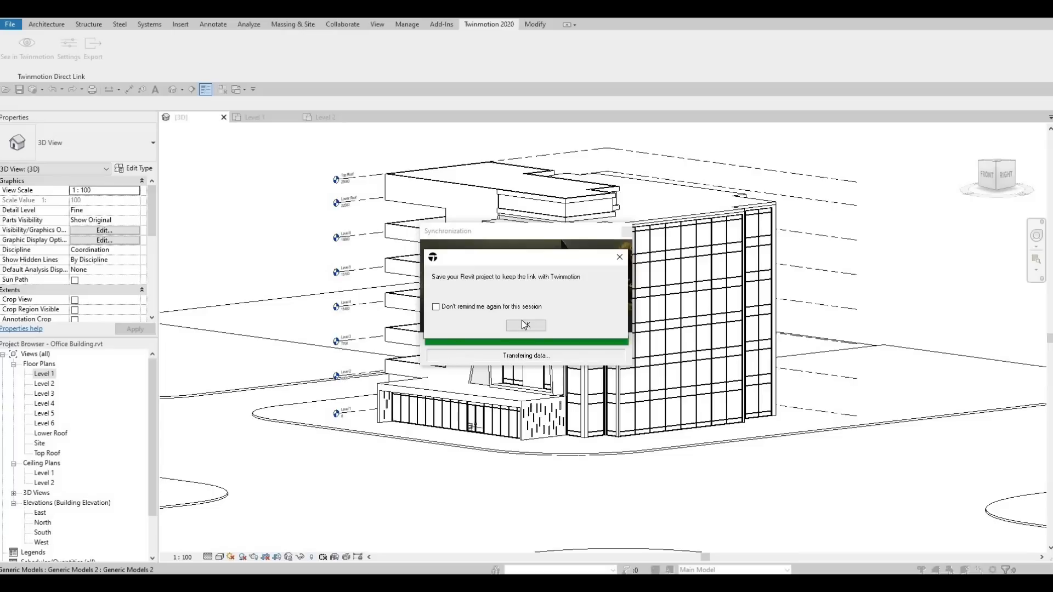
scroll(475, 429, up, 3)
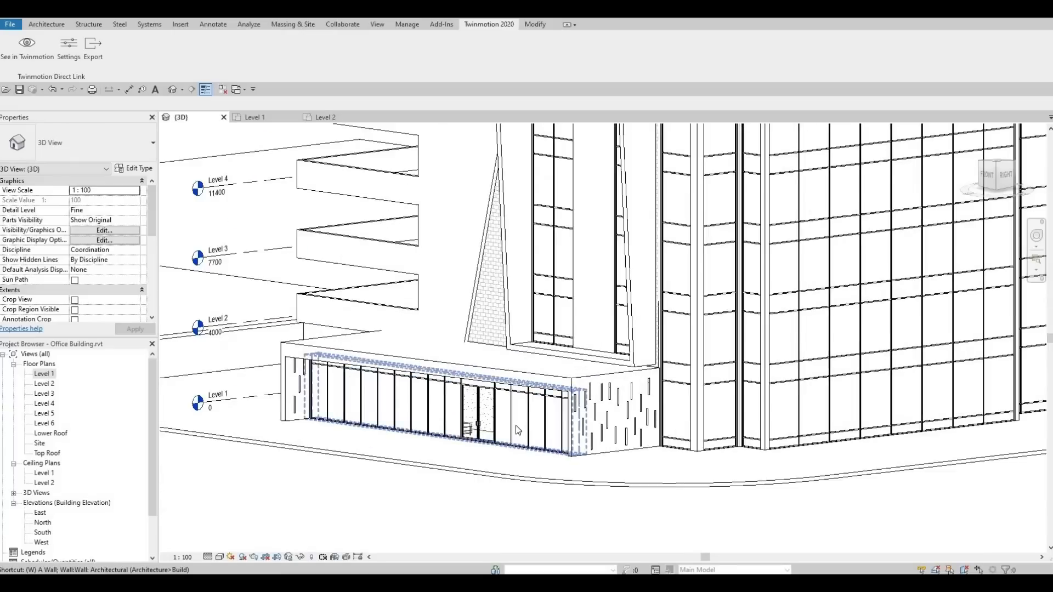
click(545, 447)
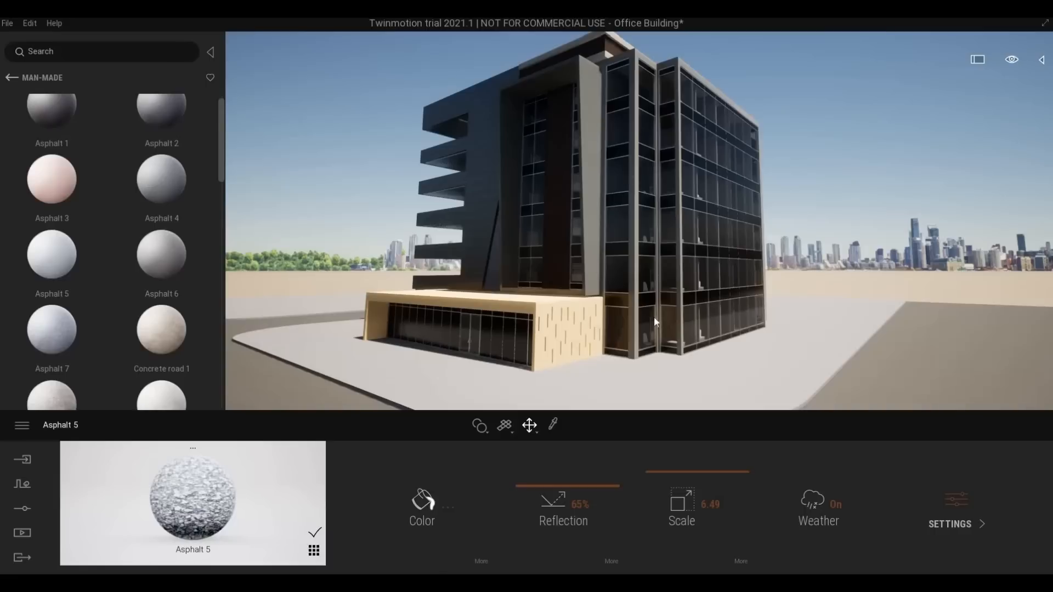
Switch to Twinmotion and examine the entrance glazing, door and building exterior from close up and farther away.
key(w)
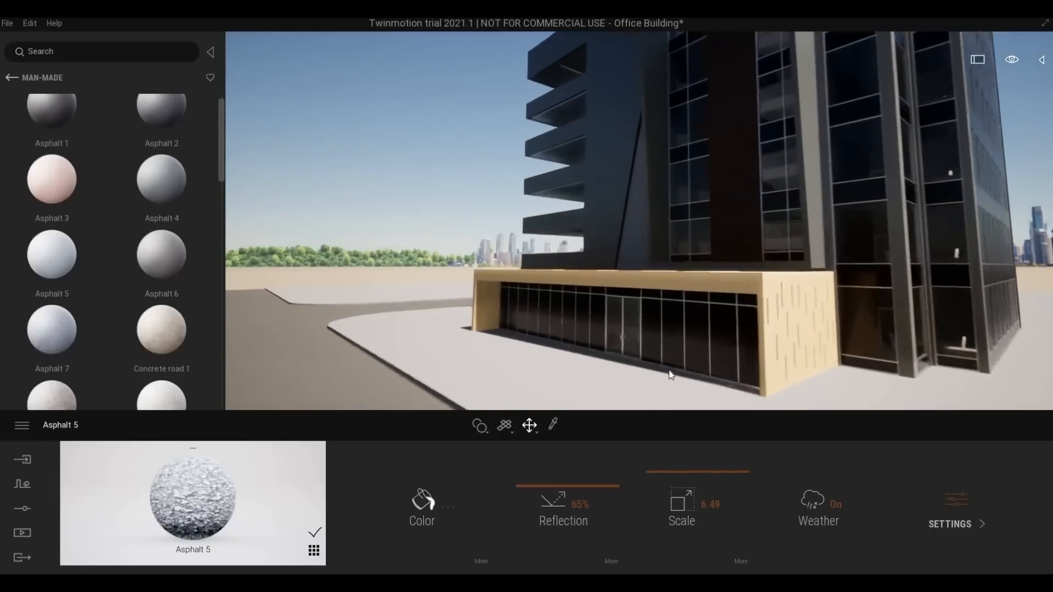
right_drag(669, 376, 772, 401)
key(s)
key(w)
key(q)
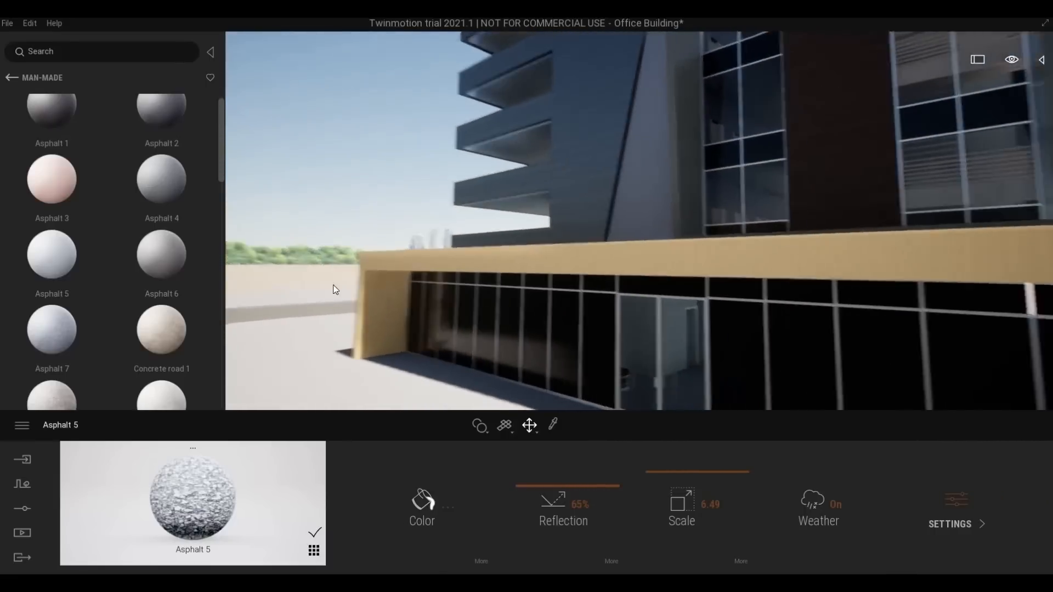
key(s)
key(d)
key(e)
key(q)
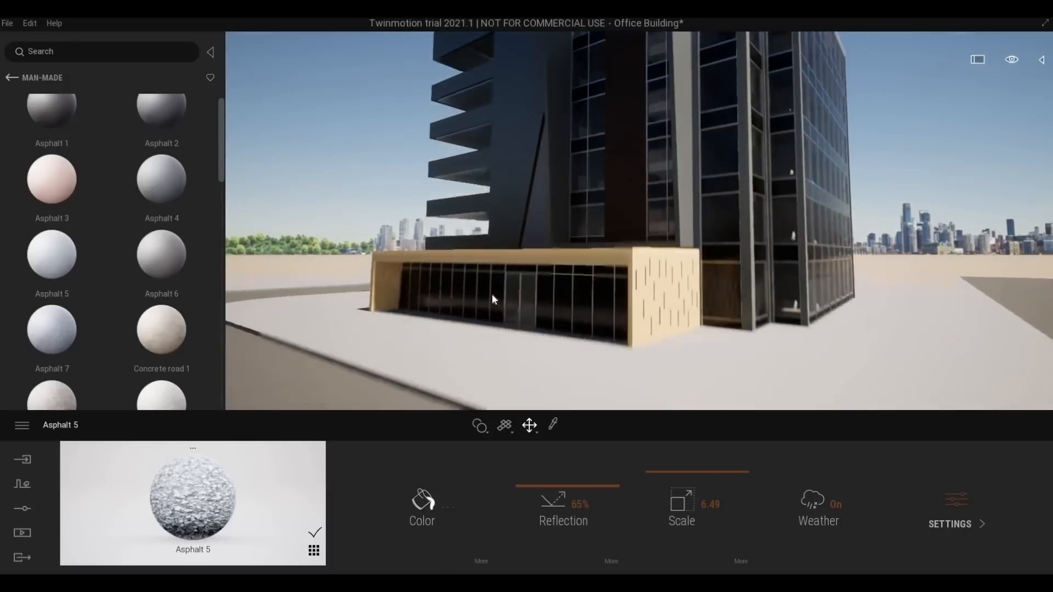
key(s)
key(d)
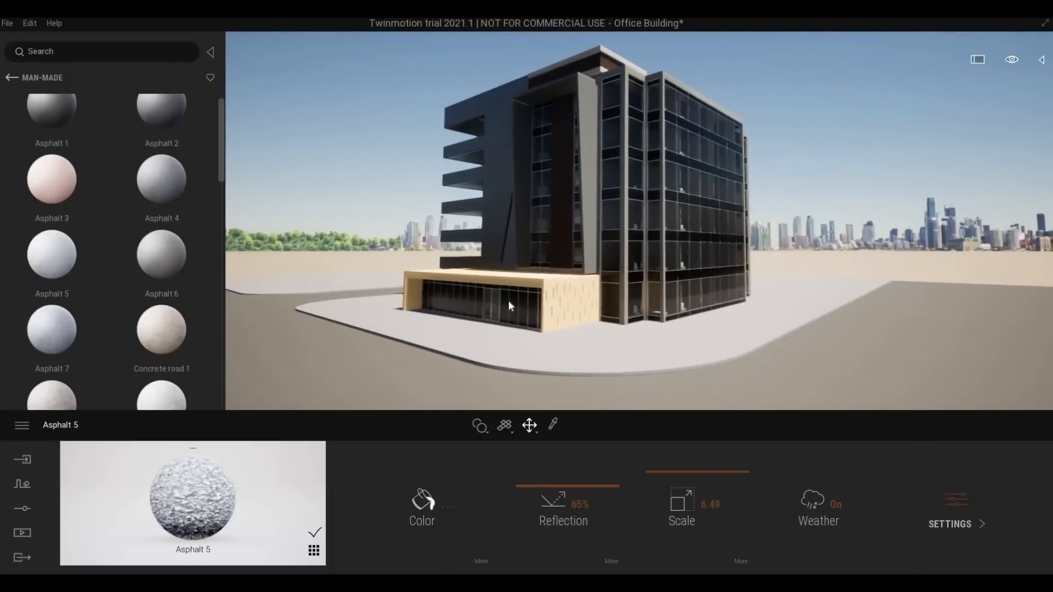
key(q)
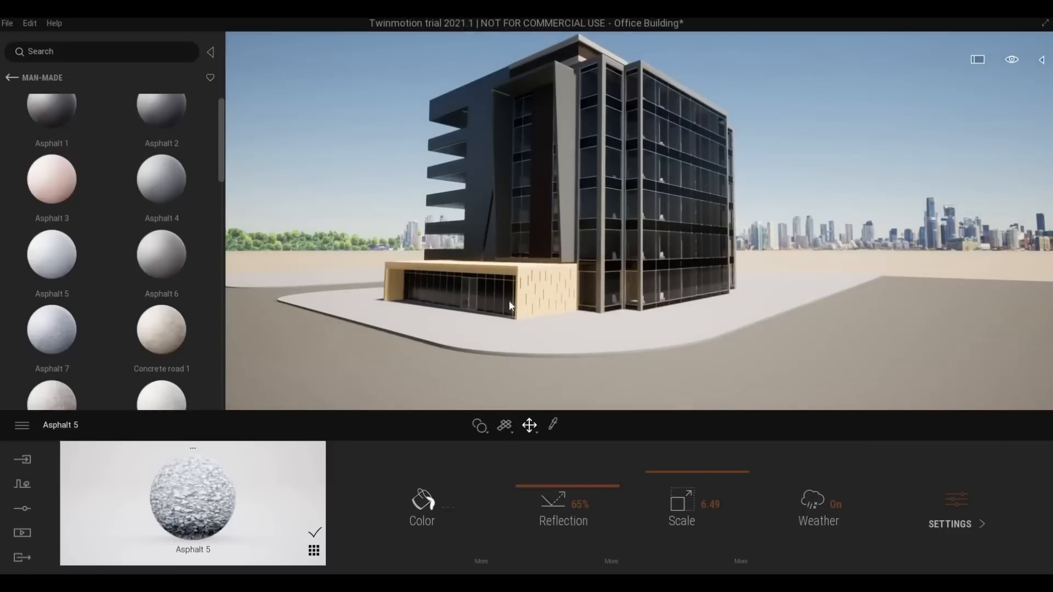
key(w)
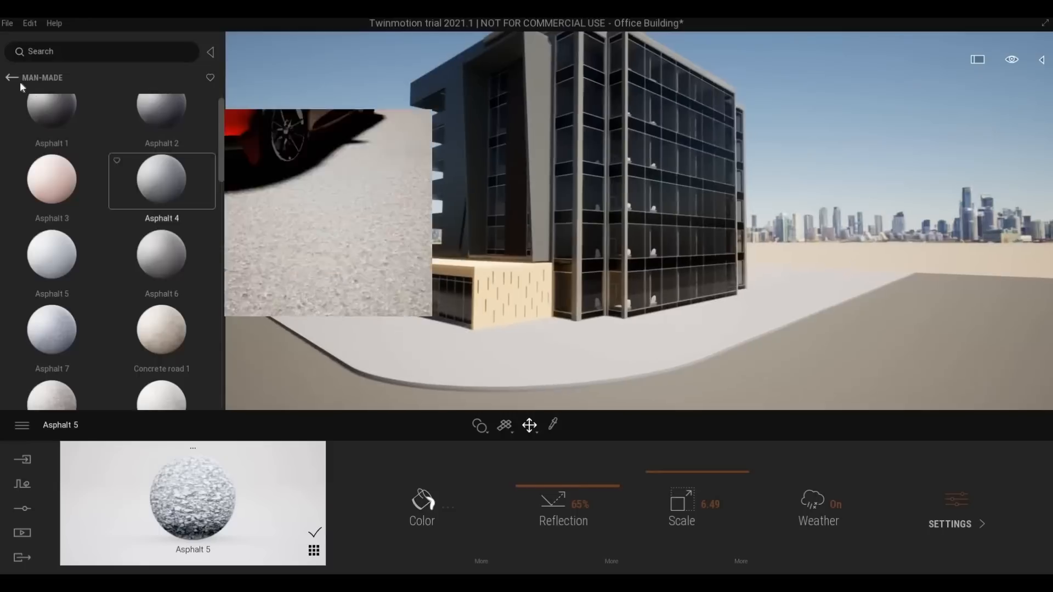
Place an Attract tree planter from the city planters library on the pavement in front of the building's corner.
click(15, 79)
click(15, 79)
click(14, 79)
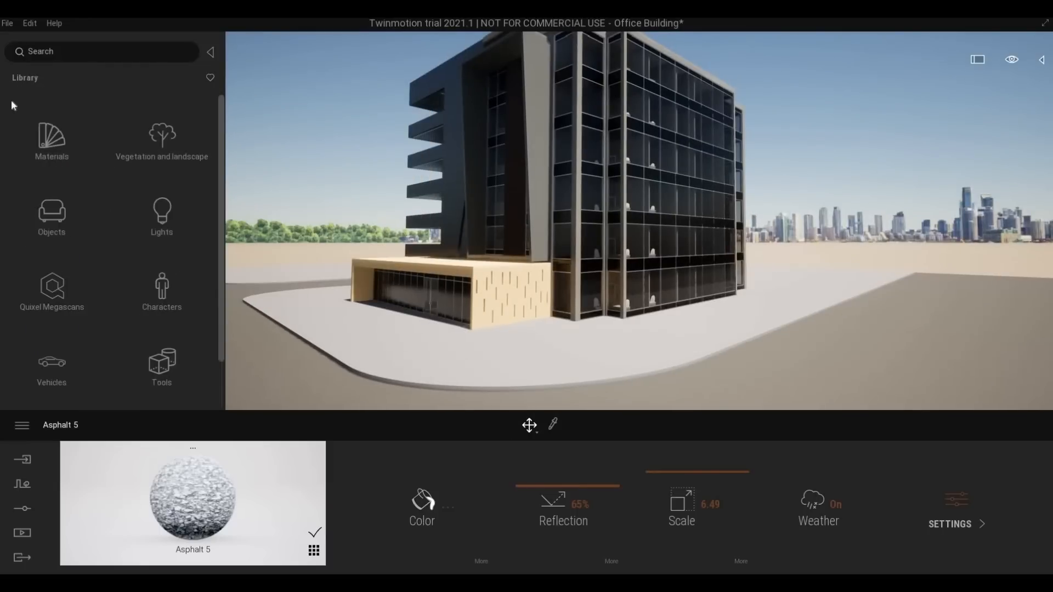
click(162, 144)
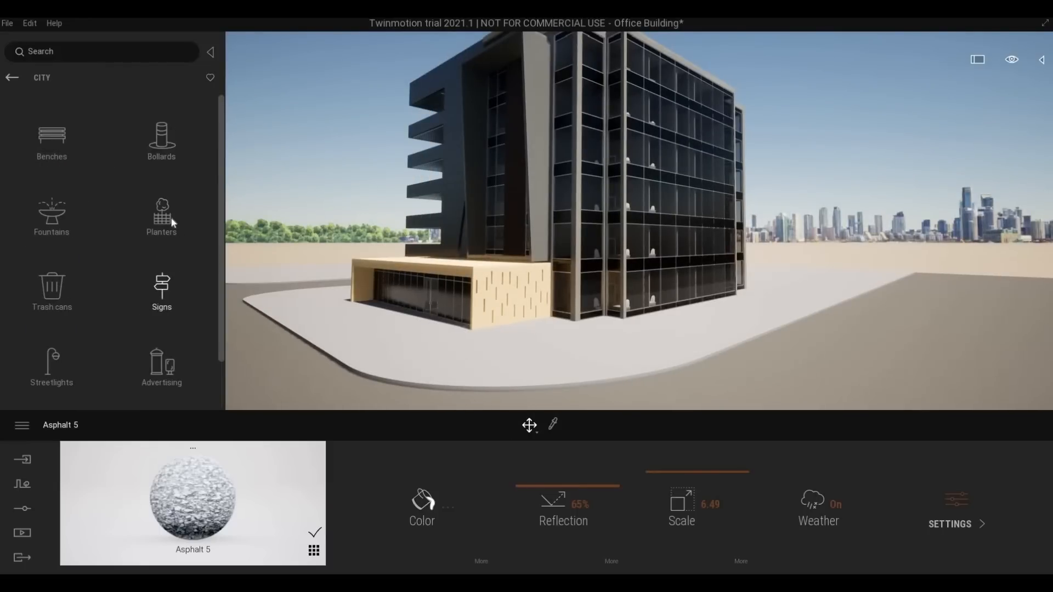
click(159, 230)
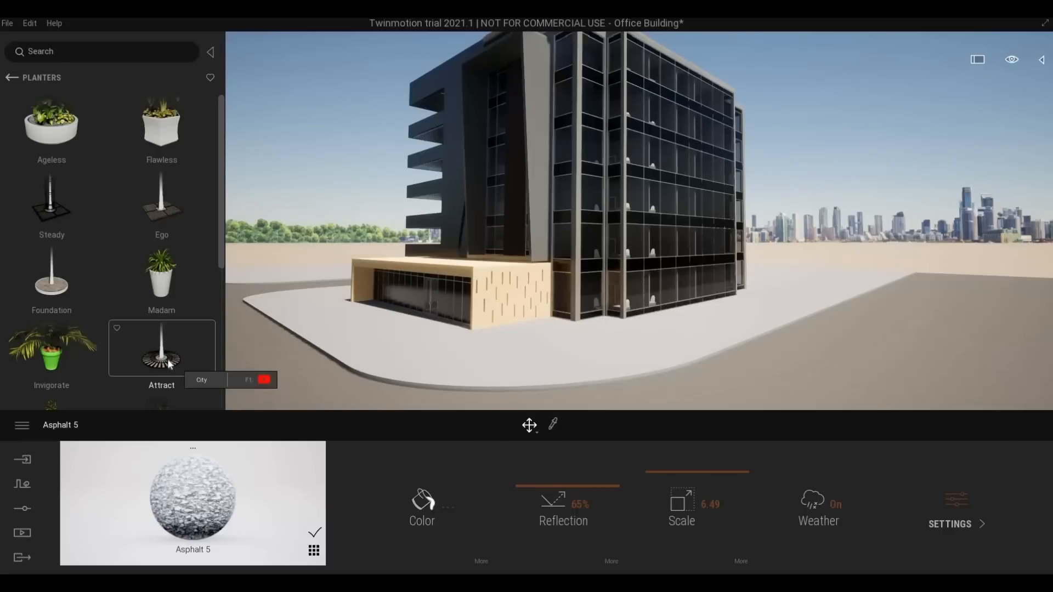
drag(166, 359, 575, 340)
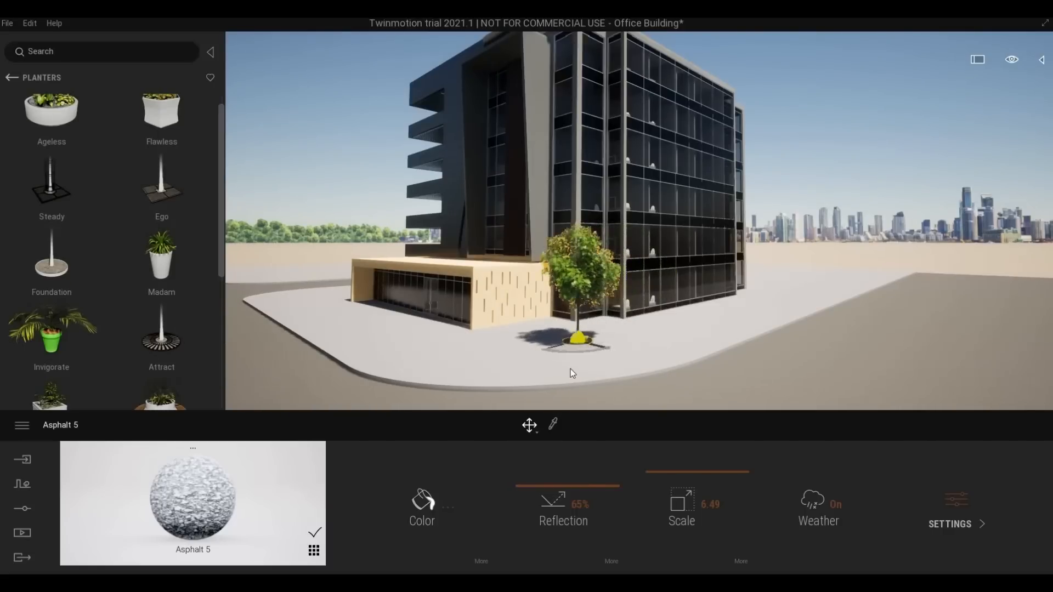
middle_drag(571, 369, 573, 397)
scroll(574, 397, up, 2)
right_drag(573, 398, 665, 389)
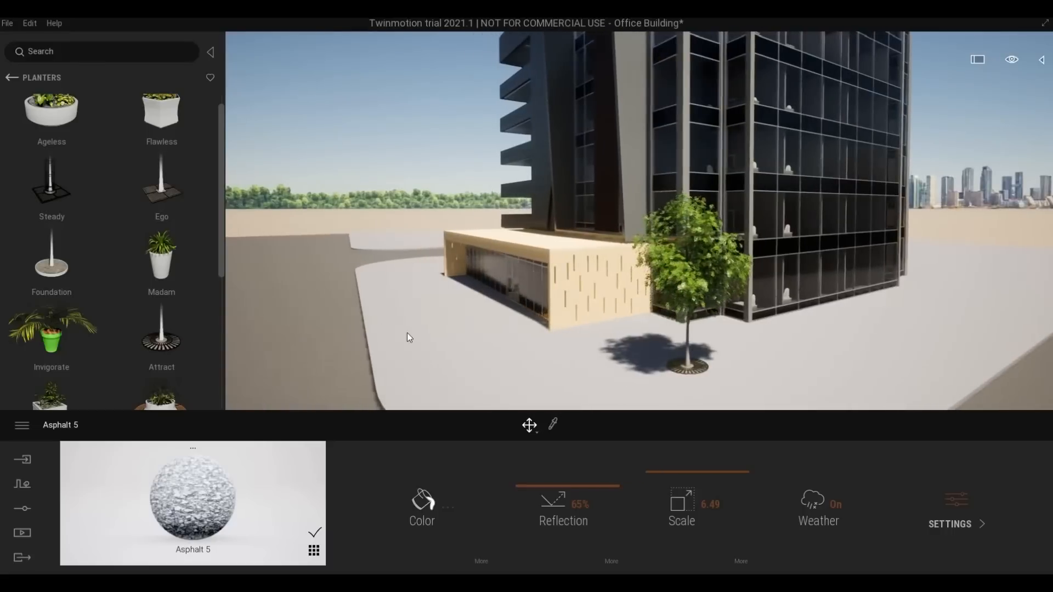
scroll(101, 245, up, 1)
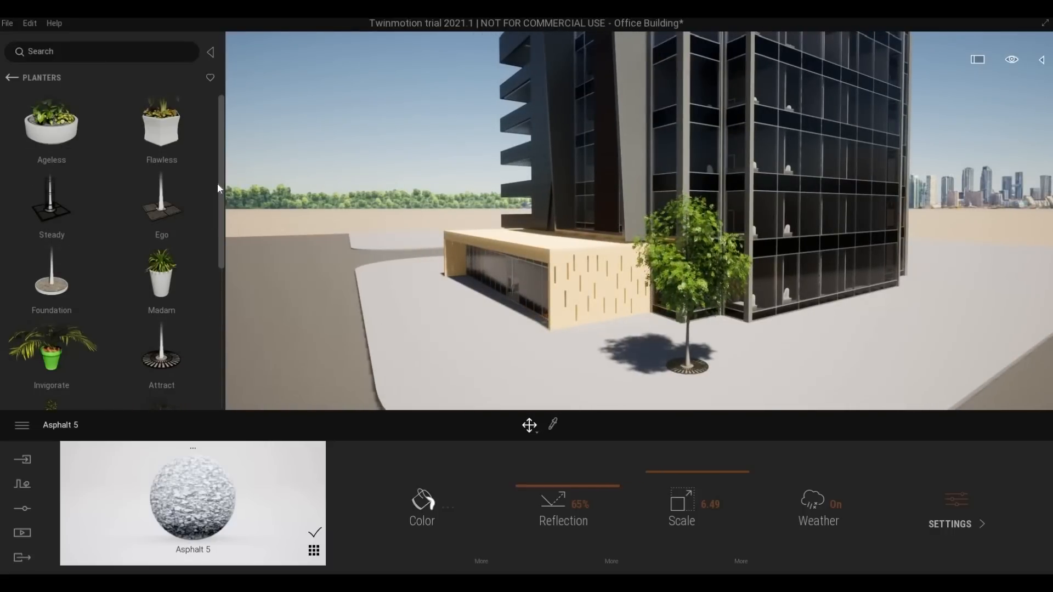
key(s)
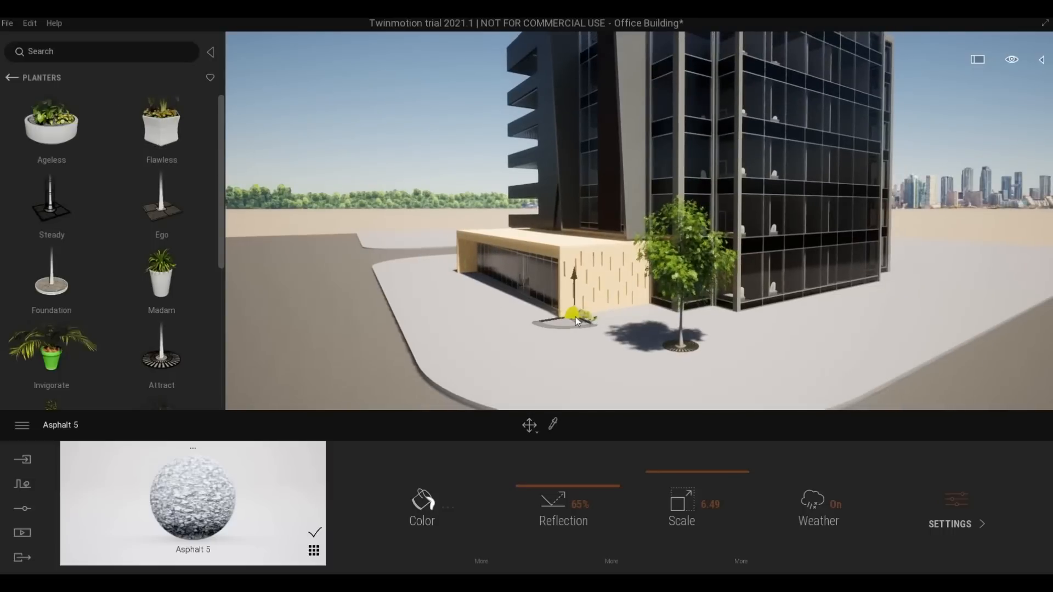
click(575, 317)
key(w)
key(a)
key(q)
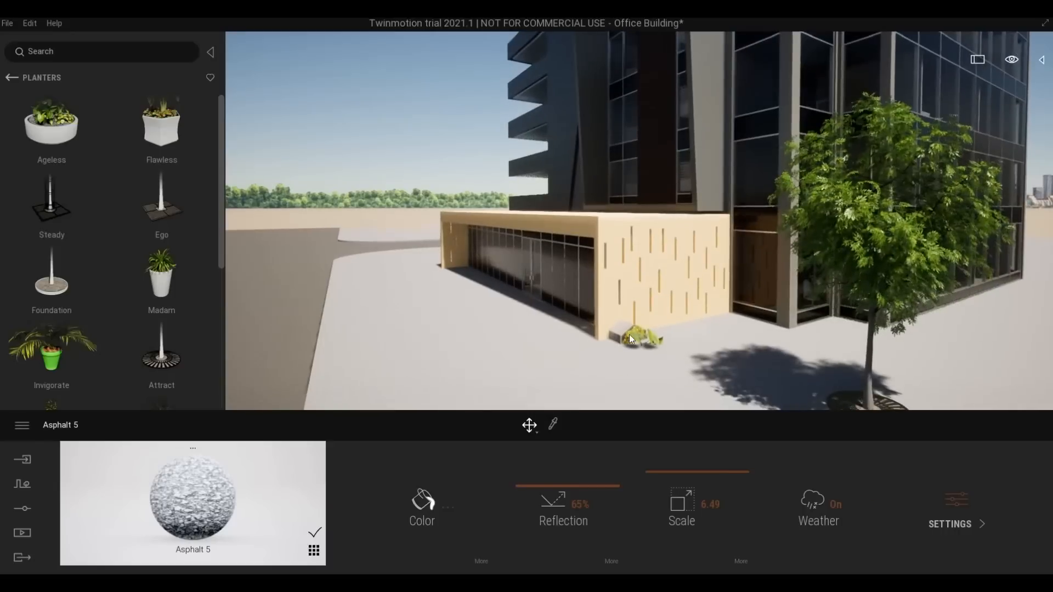
click(630, 334)
key(Delete)
Place a Flawless planter in front of the glazed entrance and move it to the canopy's near front corner.
drag(187, 137, 444, 248)
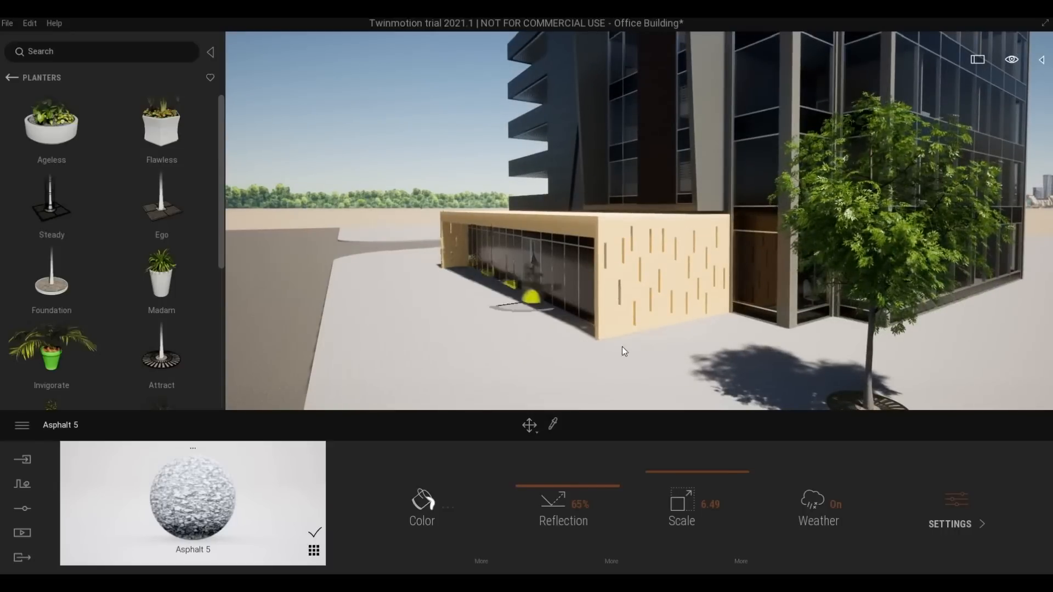
drag(629, 341, 570, 343)
key(w)
key(a)
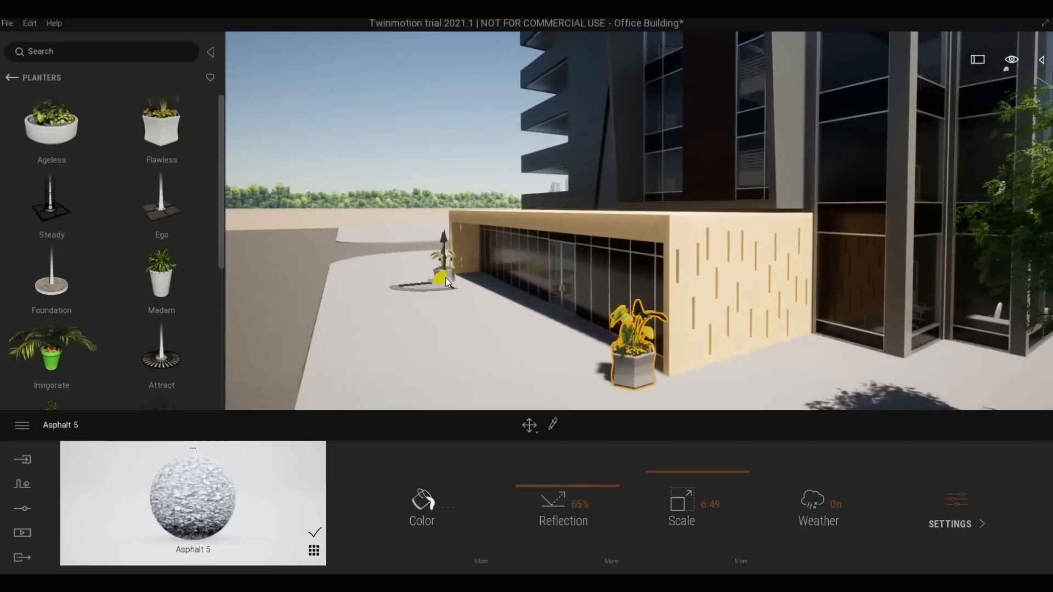
Copy the Flawless planter to the far front corner of the entrance canopy and deselect it.
shift+drag(445, 282, 445, 282)
key(a)
right_drag(459, 312, 465, 294)
key(w)
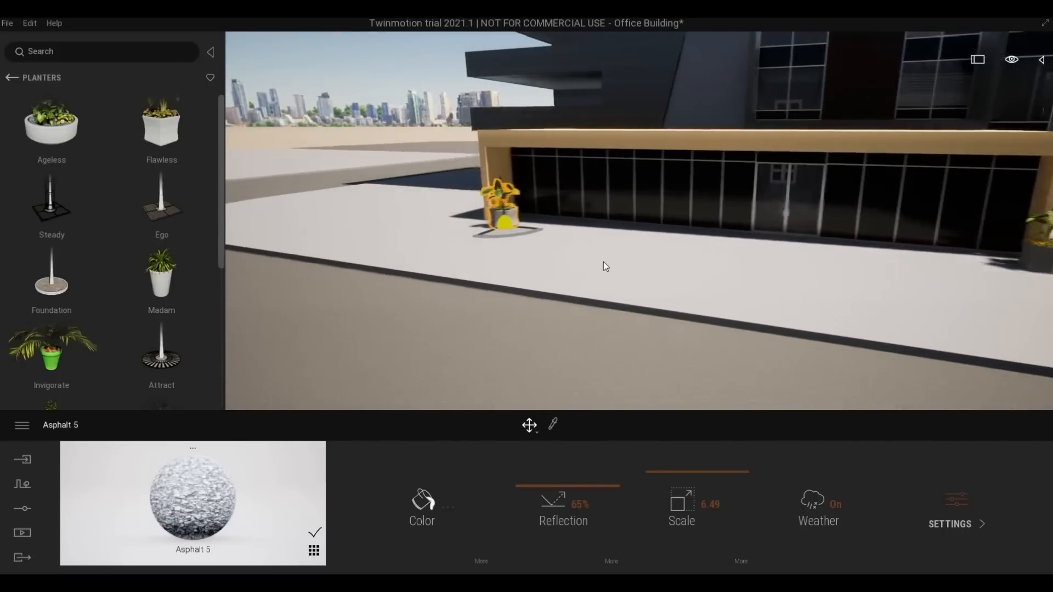
key(w)
key(a)
key(d)
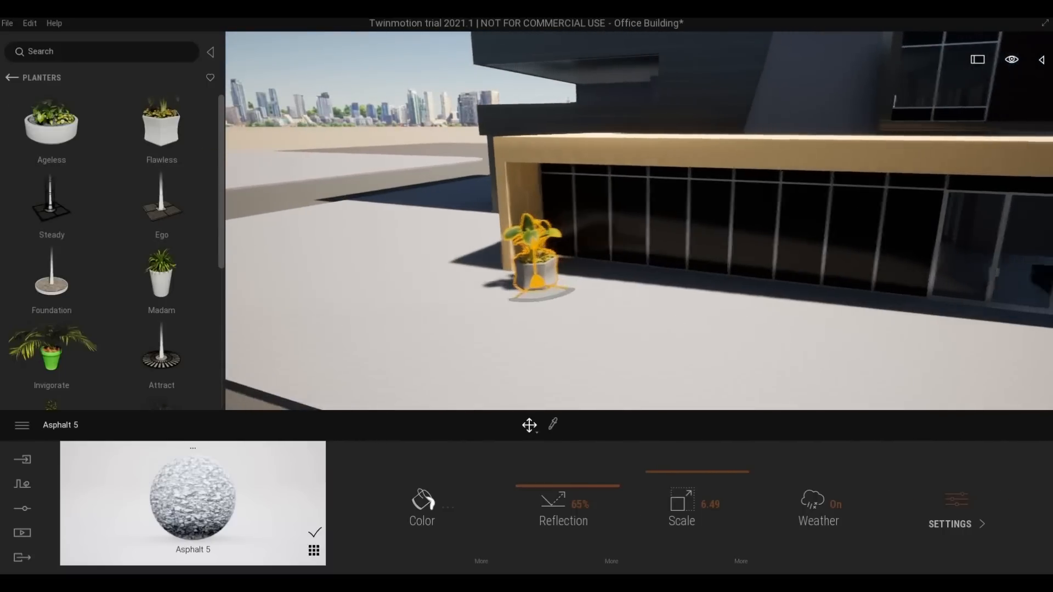
right_drag(560, 289, 788, 331)
key(s)
key(s)
key(Escape)
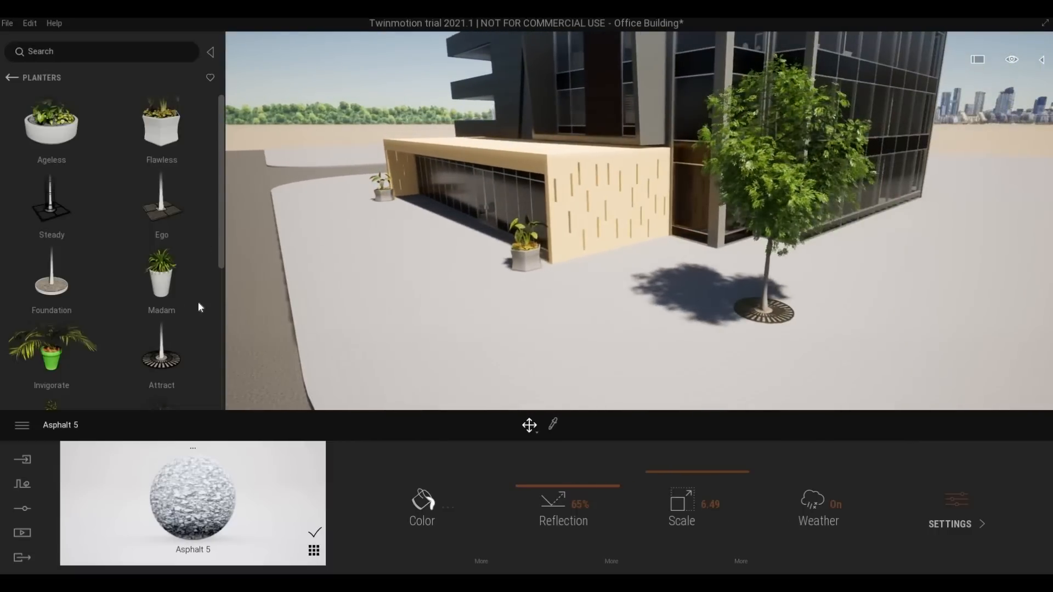
Move the Attract tree outward to the curb edge of the pavement in front of the building's corner.
key(s)
click(730, 284)
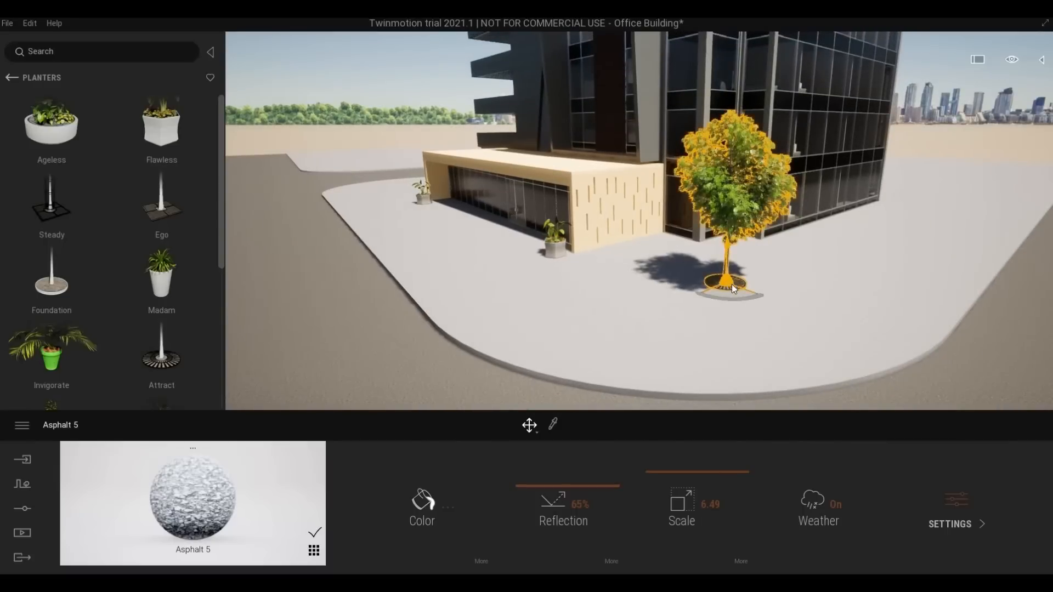
drag(812, 332, 893, 320)
right_drag(898, 331, 936, 367)
key(s)
key(q)
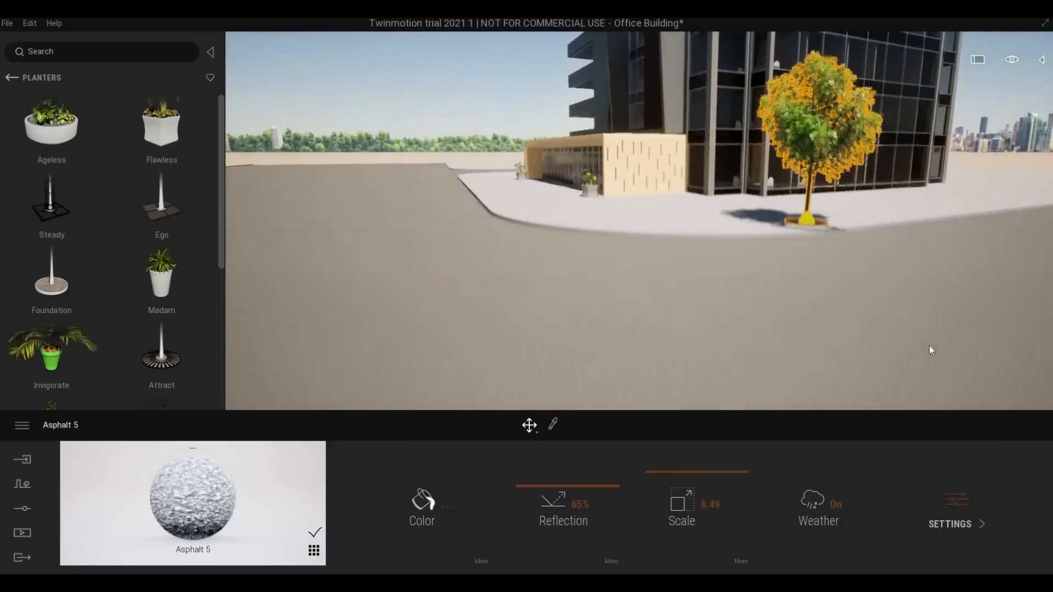
key(e)
key(w)
scroll(159, 323, down, 3)
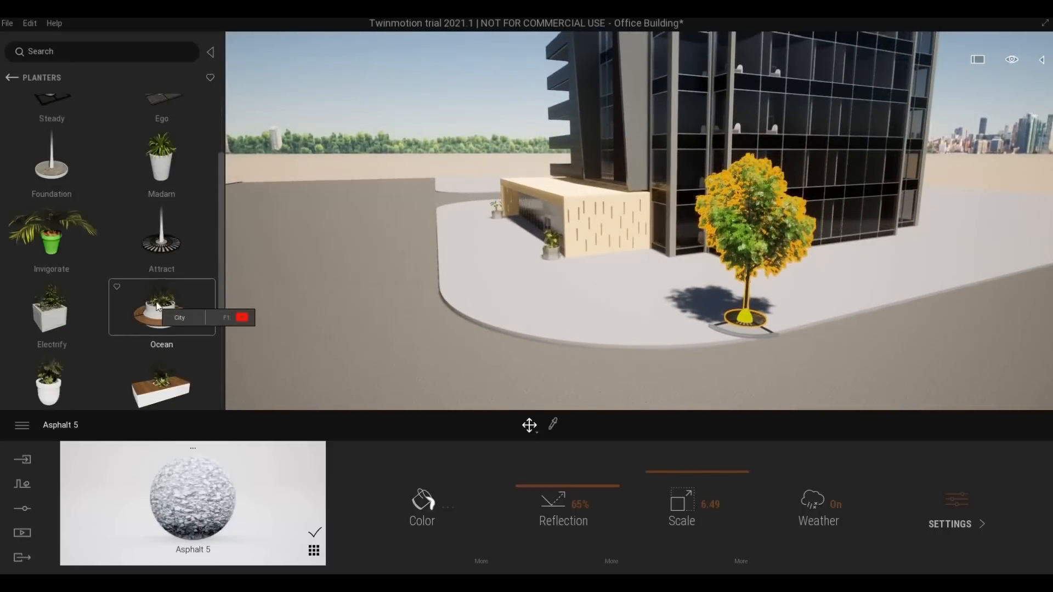
Copy the Attract tree to the pavement edge in front of the entrance canopy.
mouse_move(408, 277)
mouse_down()
mouse_move(439, 274)
mouse_move(468, 289)
mouse_move(448, 308)
mouse_up()
key(a)
right_drag(447, 309, 472, 324)
key(w)
key(d)
scroll(413, 383, down, 3)
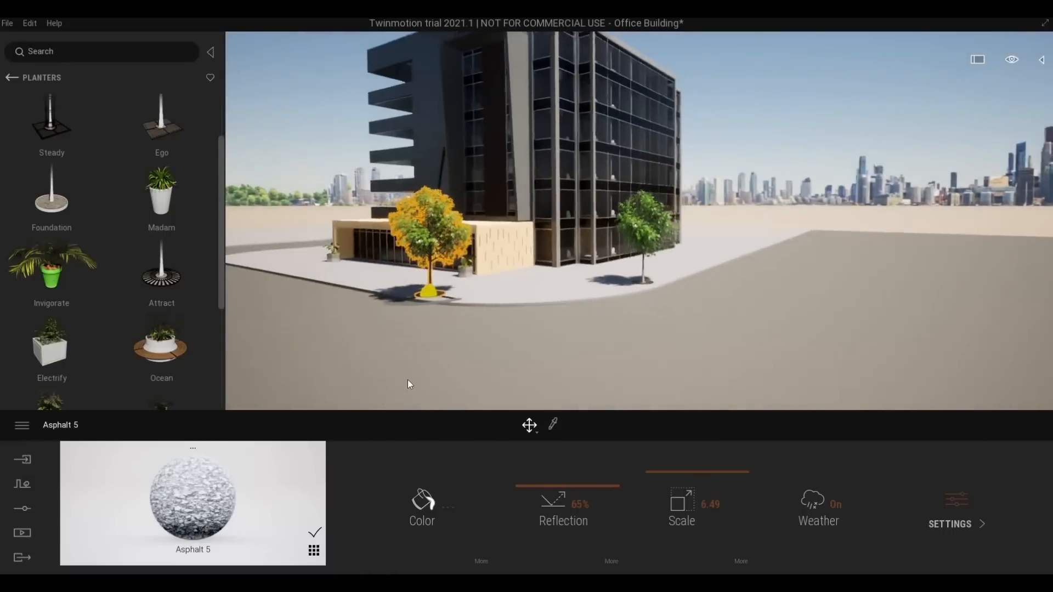
right_drag(407, 379, 438, 367)
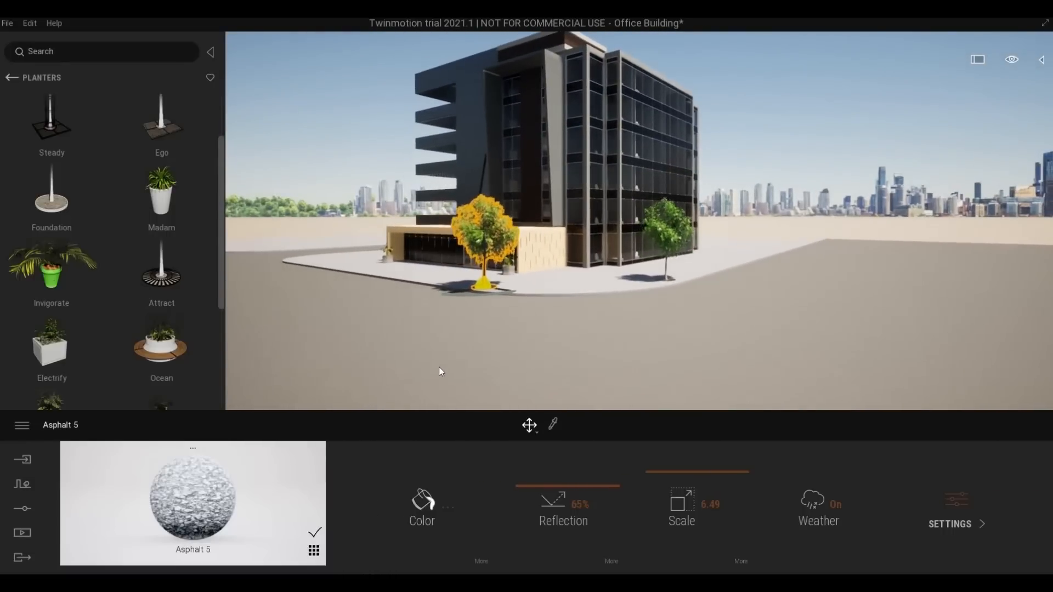
scroll(456, 362, up, 3)
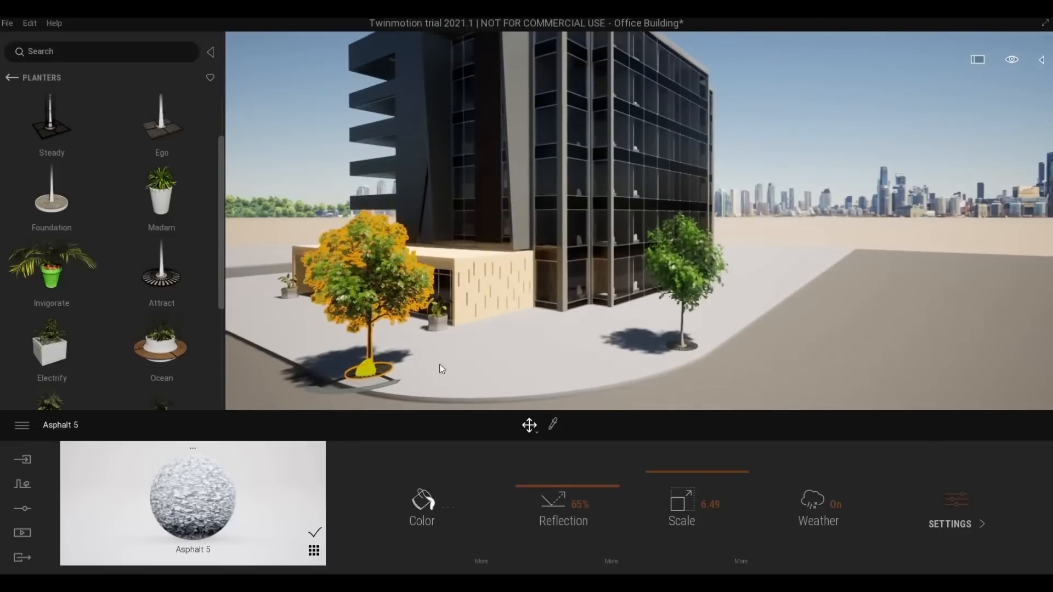
Move the copied tree along the curb to the pavement beyond the canopy's far end and deselect it.
right_drag(440, 364, 505, 326)
drag(487, 315, 385, 248)
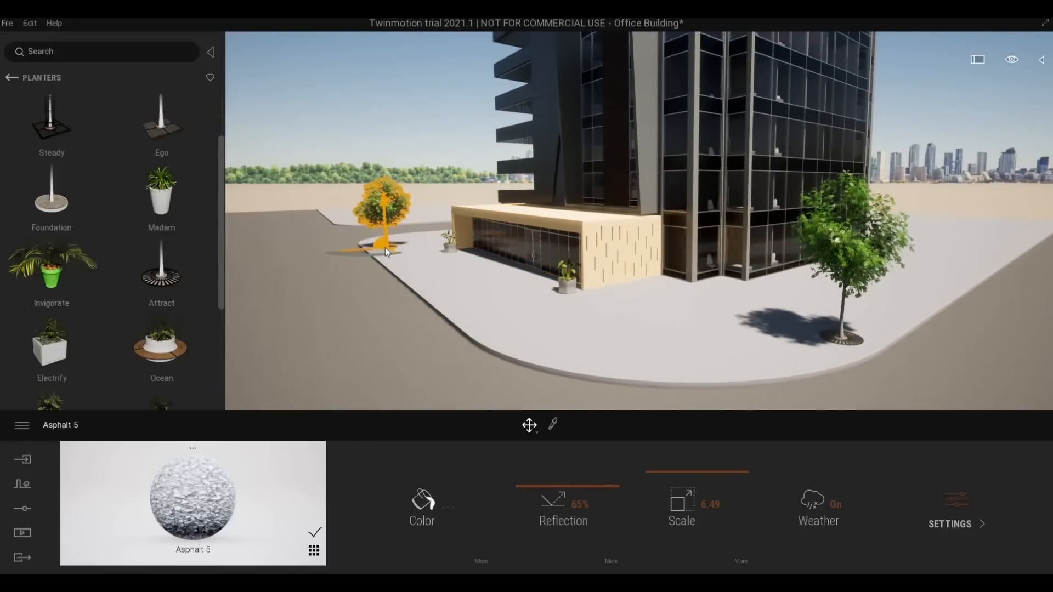
key(Escape)
shift+middle_drag(490, 356, 640, 344)
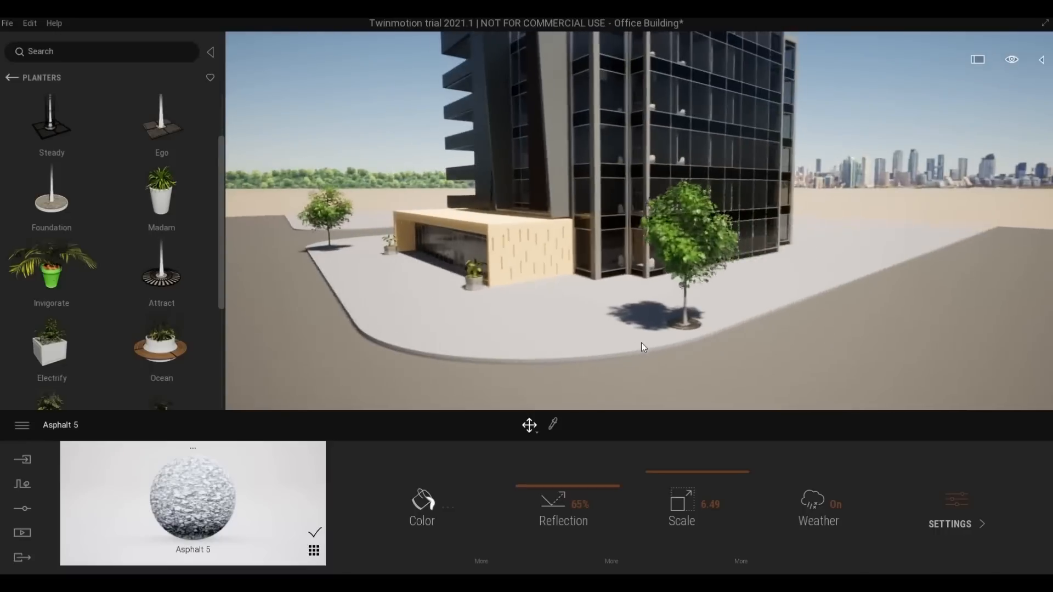
Copy the corner Attract tree as a row of five instances spaced 10 m along the side-street curb and deselect them.
click(630, 336)
alt+drag(607, 348, 755, 294)
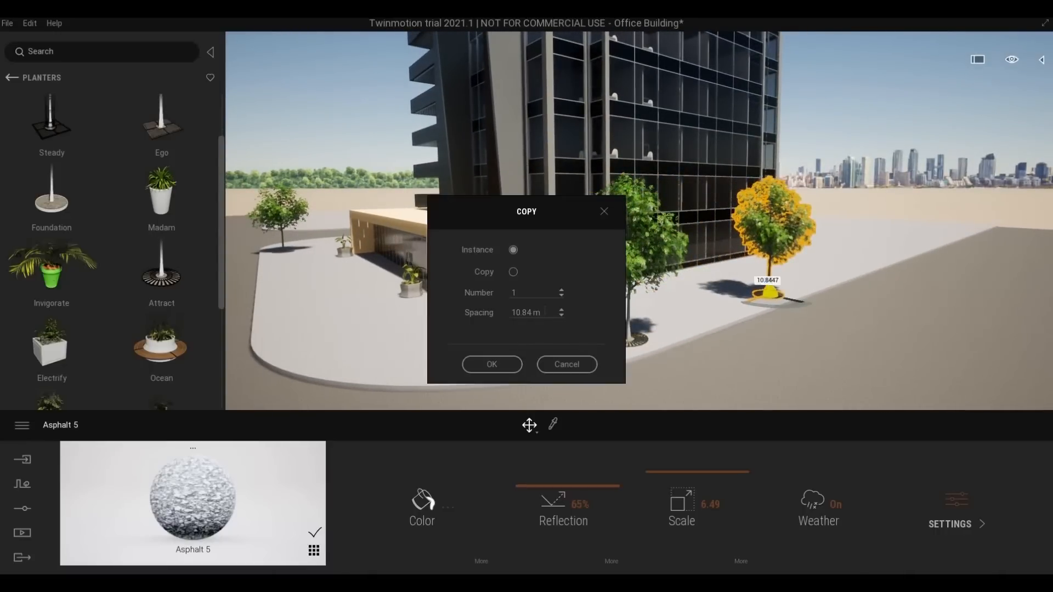
text(10)
click(516, 365)
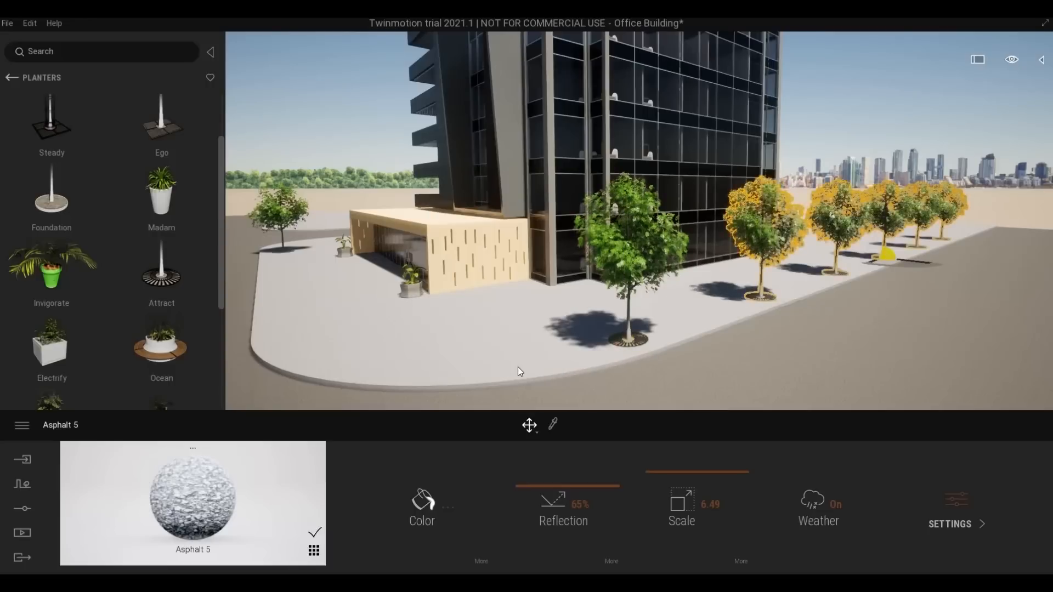
key(Escape)
Move the Attract tree beyond the canopy's far end slightly outward toward the pavement's rounded end.
key(s)
right_drag(519, 371, 417, 246)
key(s)
key(w)
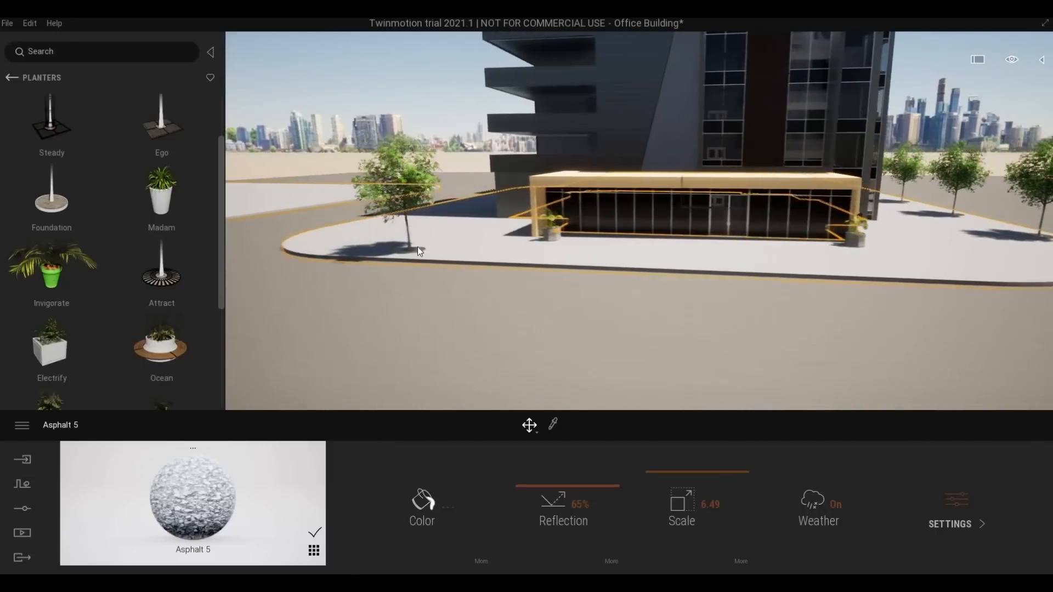
click(421, 248)
drag(398, 252, 384, 247)
Copy that tree once as an instance about 10 m along the curb toward the entrance canopy.
alt+drag(508, 272, 547, 272)
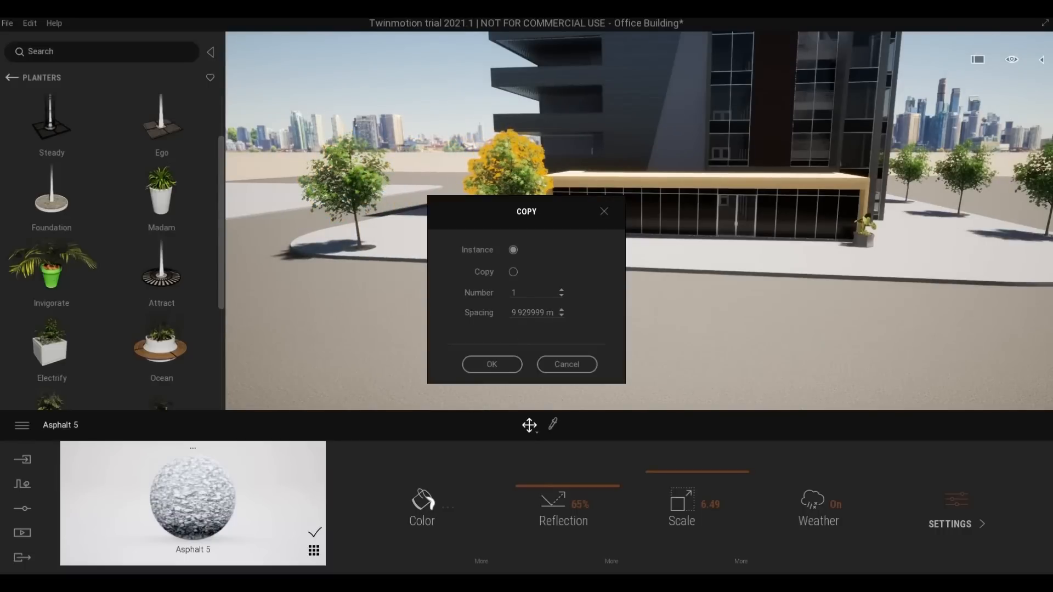
drag(554, 313, 450, 307)
click(492, 365)
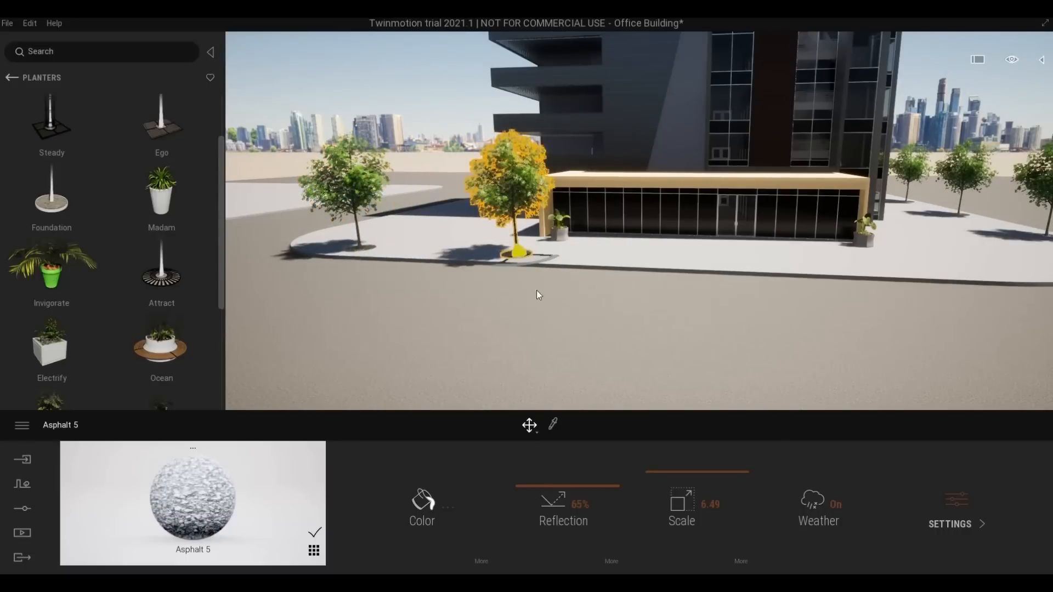
Try placing a tree instance about 26 m farther along the curb, by the canopy's near corner, and delete it.
key(d)
drag(492, 256, 1026, 274)
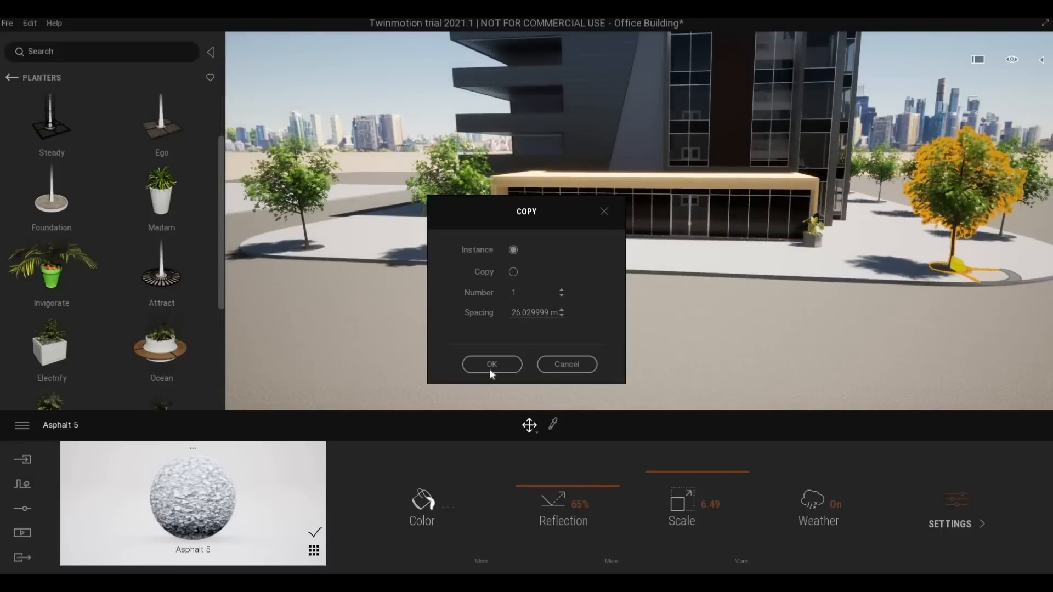
click(491, 368)
right_drag(932, 378, 793, 378)
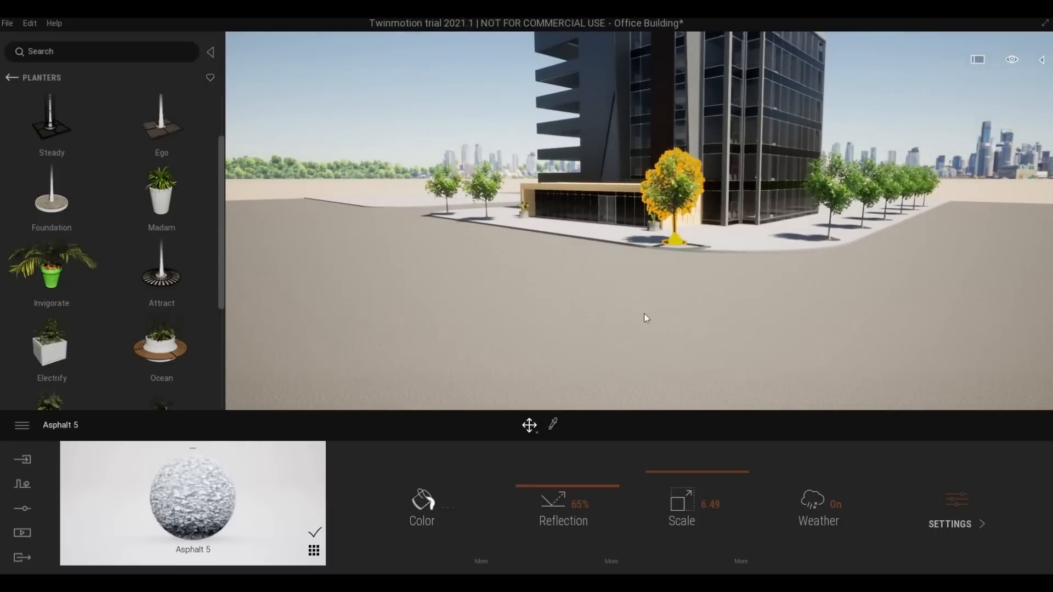
key(w)
right_drag(644, 314, 629, 336)
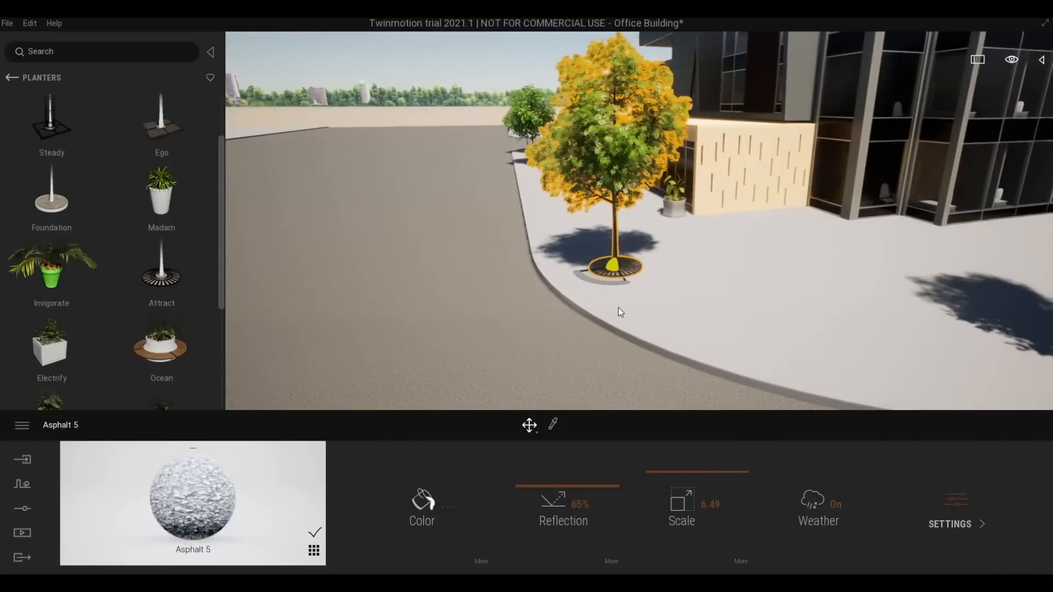
key(Delete)
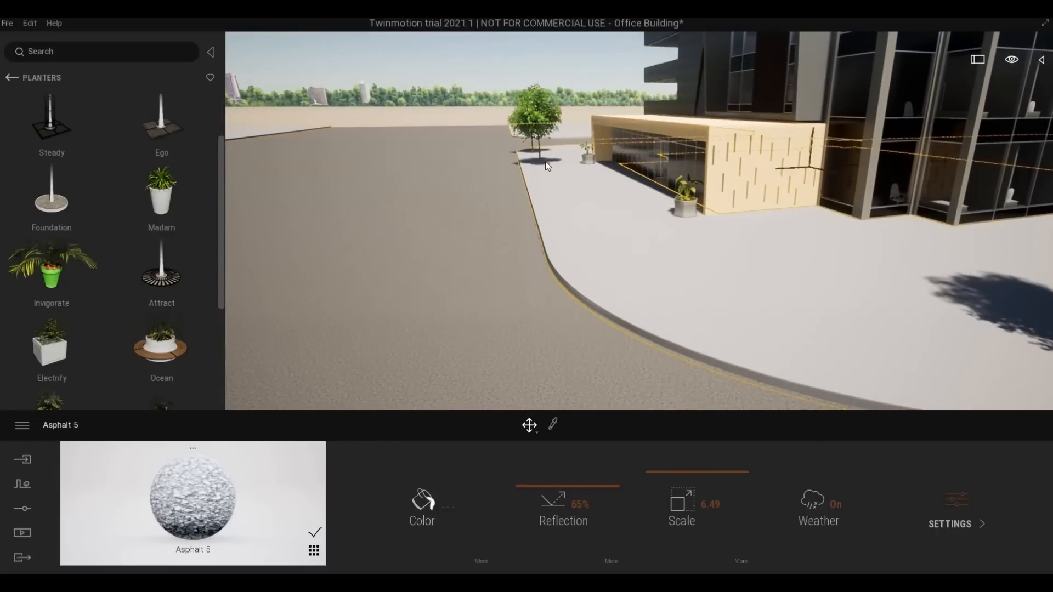
Copy the tree beyond the canopy as a row of instances spaced 10 m along the entrance-side curb.
click(542, 167)
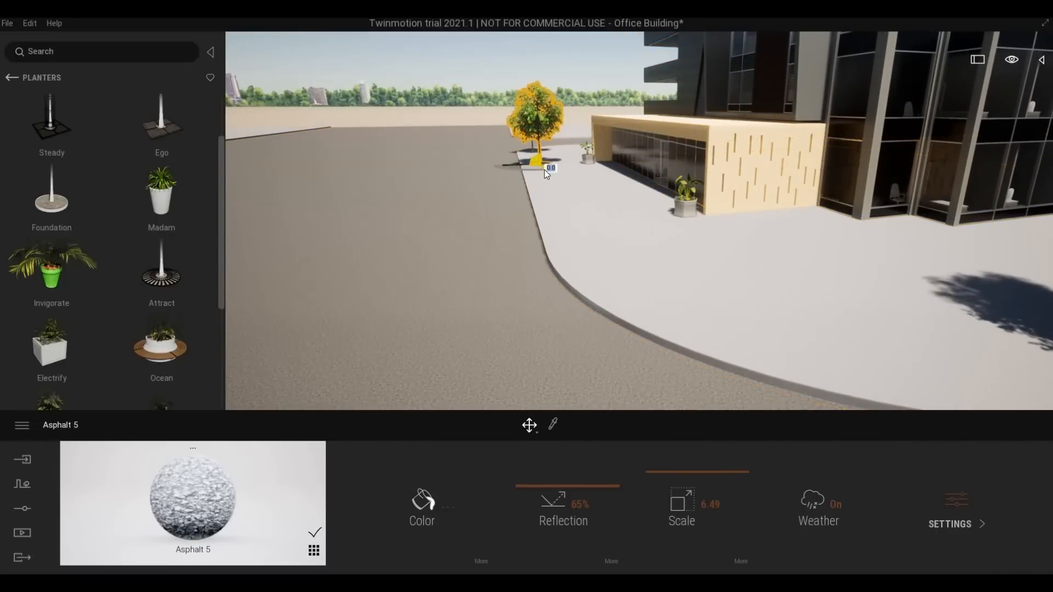
alt+drag(546, 173, 568, 226)
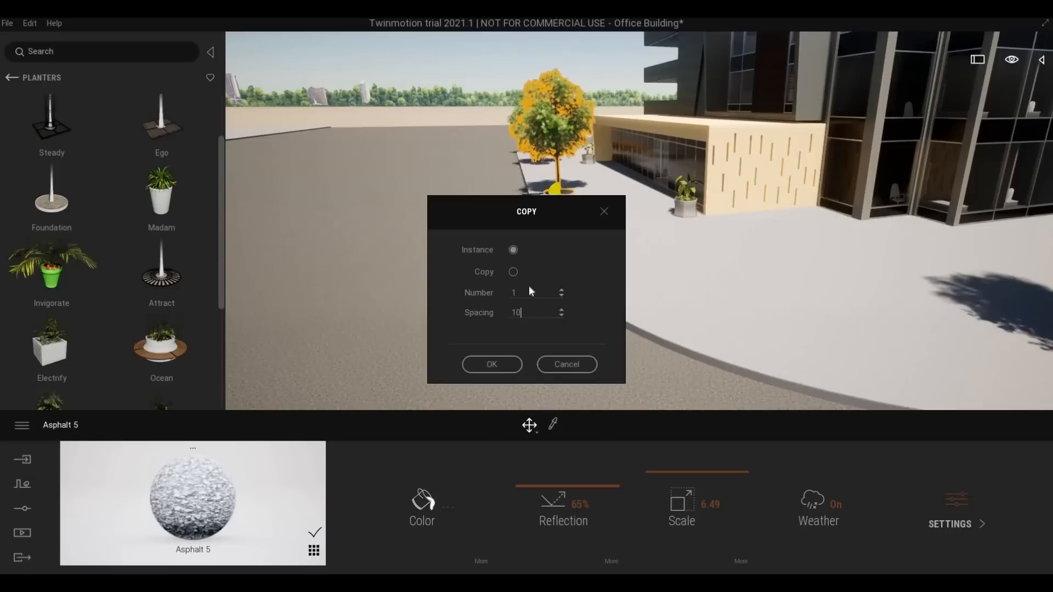
click(508, 364)
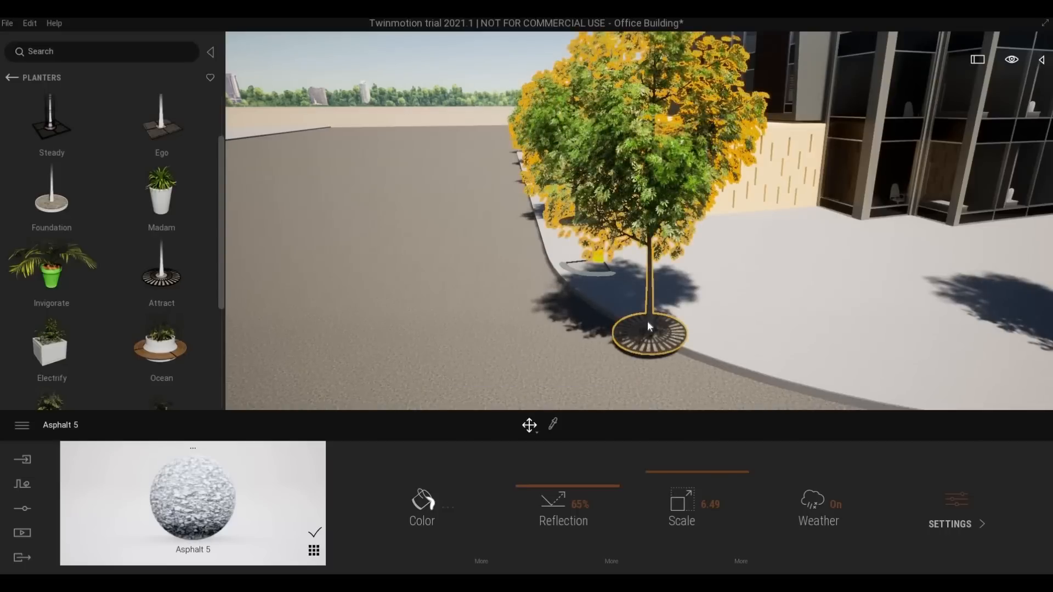
Delete the surplus tree copies standing on the road around the pavement's corner.
click(647, 321)
key(Delete)
right_drag(600, 337, 527, 327)
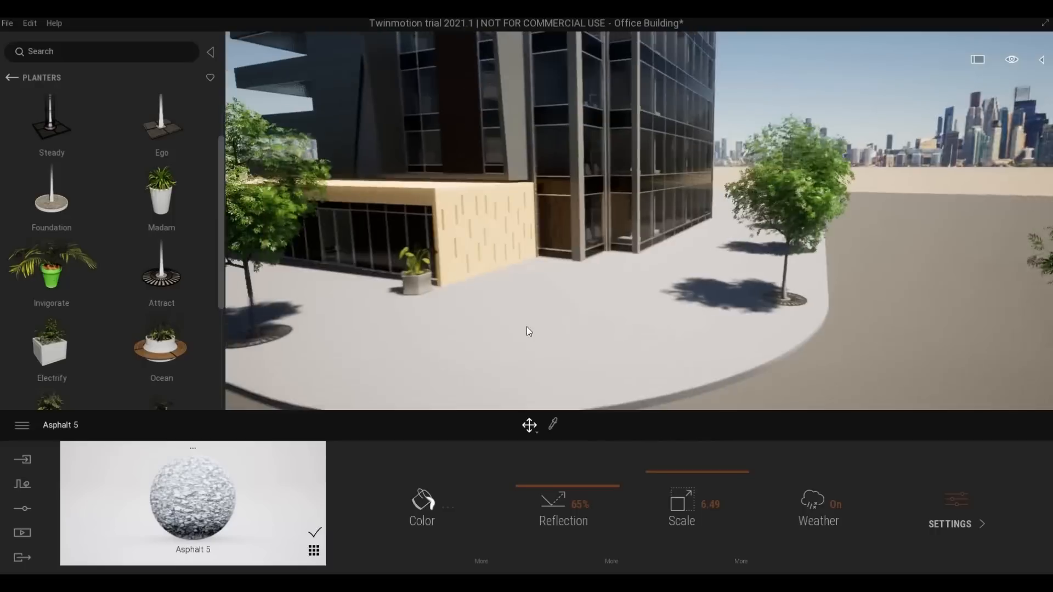
scroll(525, 327, down, 3)
click(702, 356)
key(Delete)
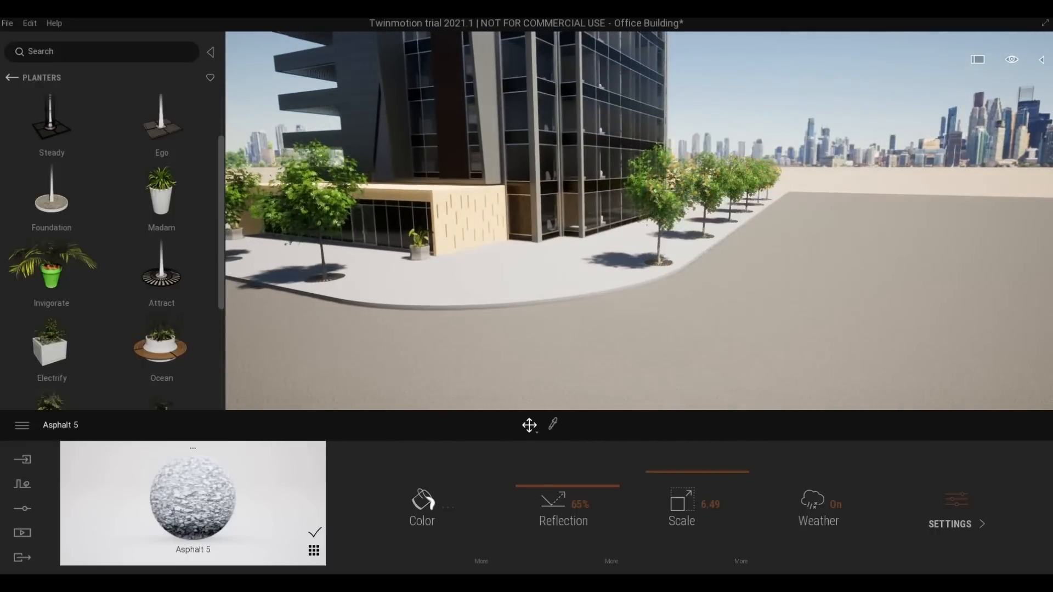
Examine both tree rows and the building from across the street corner.
scroll(624, 366, down, 3)
right_drag(637, 379, 564, 306)
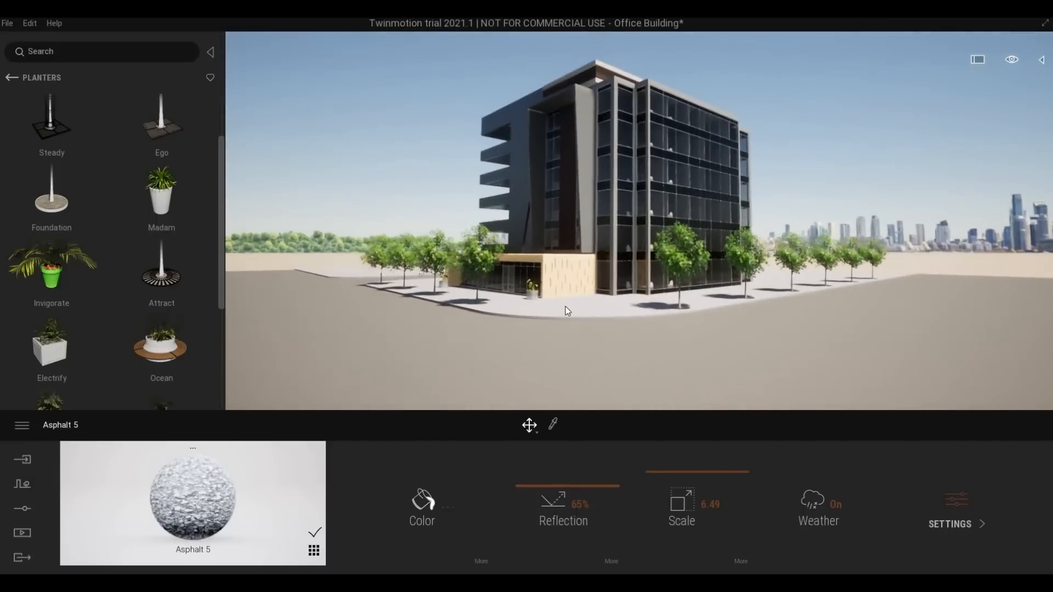
scroll(579, 321, up, 2)
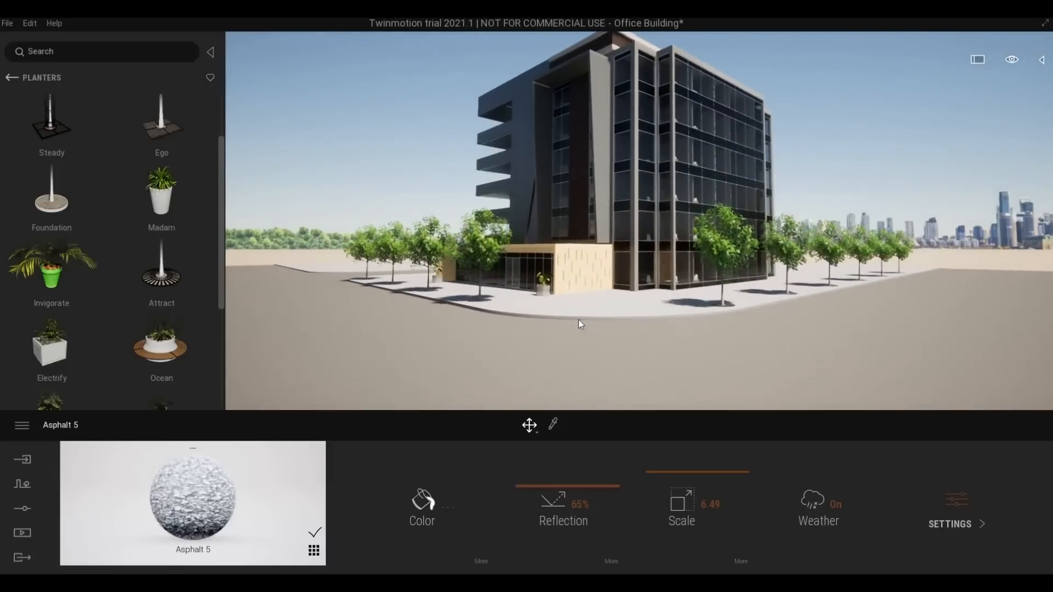
scroll(578, 320, up, 2)
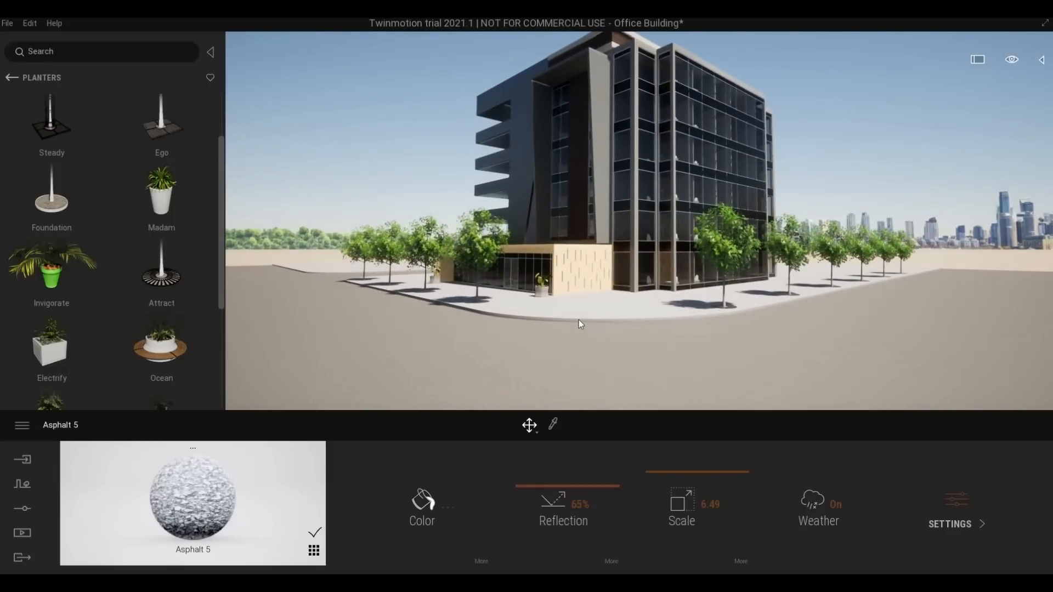
right_drag(578, 320, 591, 321)
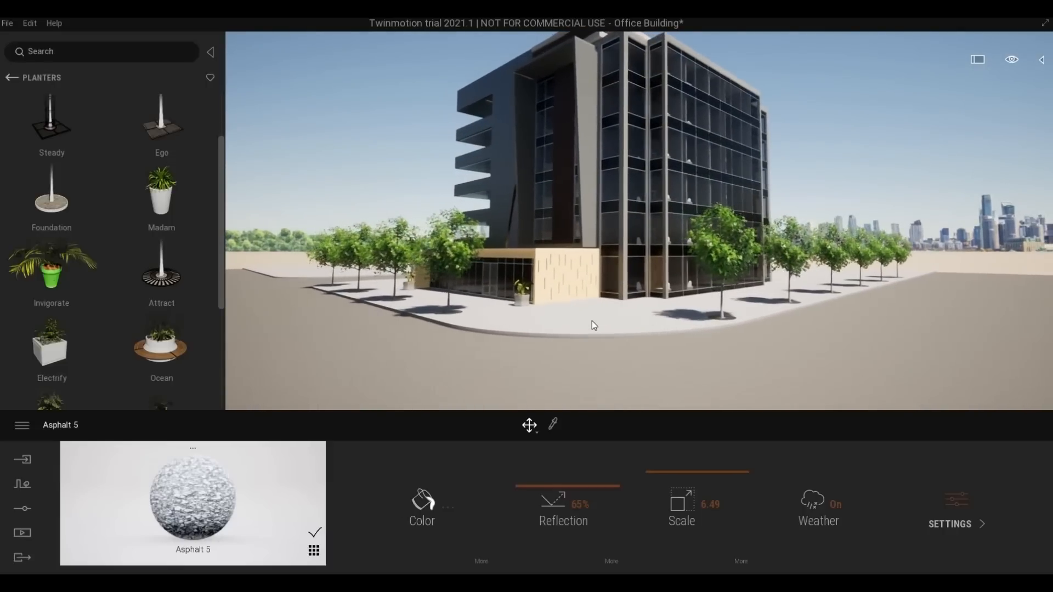
scroll(592, 321, up, 3)
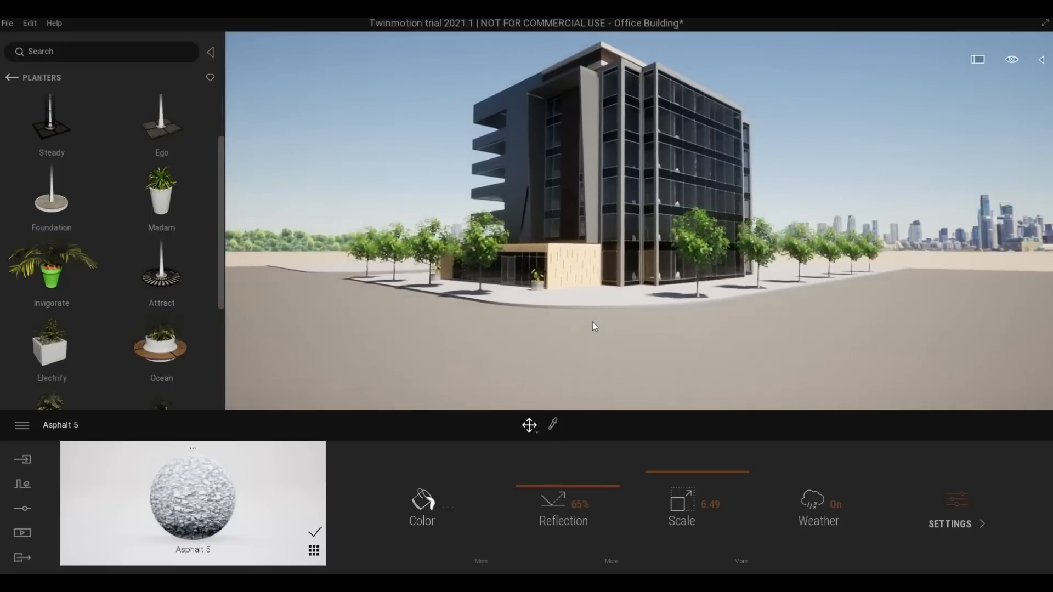
shift+middle_drag(580, 353, 577, 367)
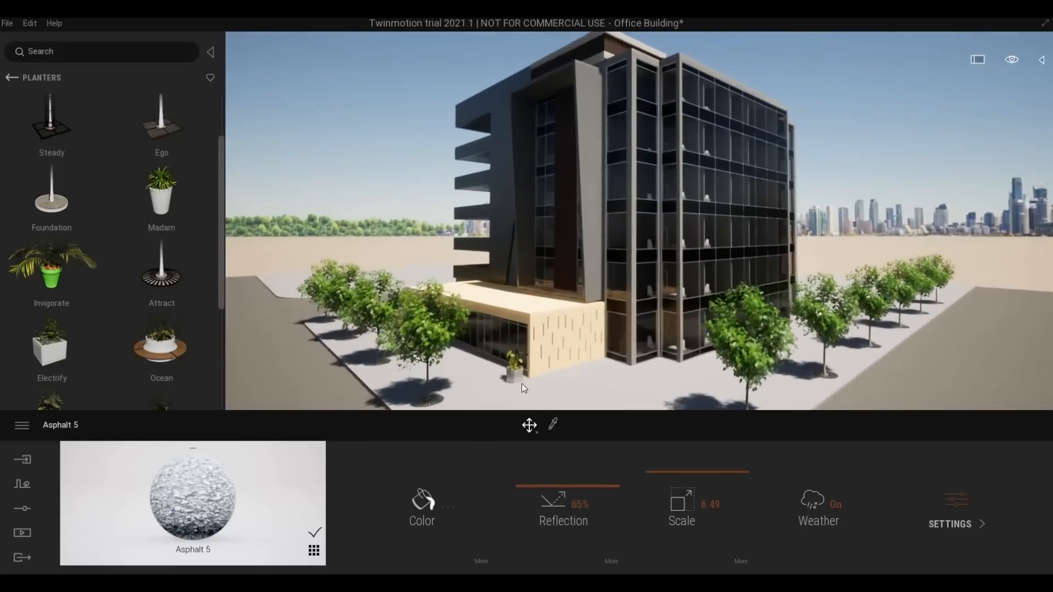
Place a Buxom planter at the base of the glazing between the corner columns beside the canopy's slotted wall.
scroll(121, 364, down, 4)
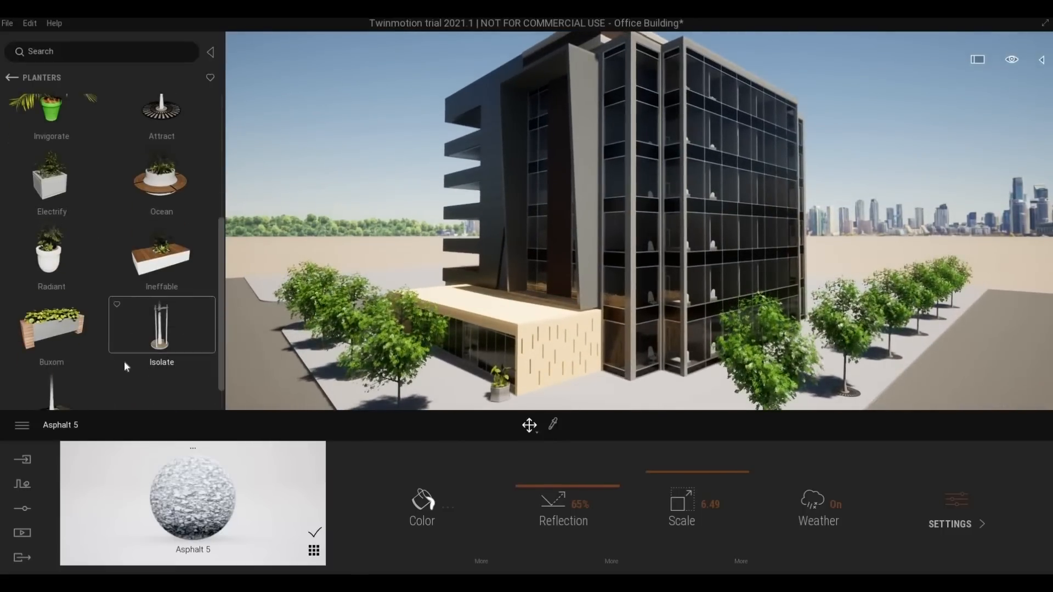
drag(67, 328, 651, 380)
scroll(658, 390, up, 5)
middle_drag(665, 399, 798, 277)
scroll(798, 272, down, 4)
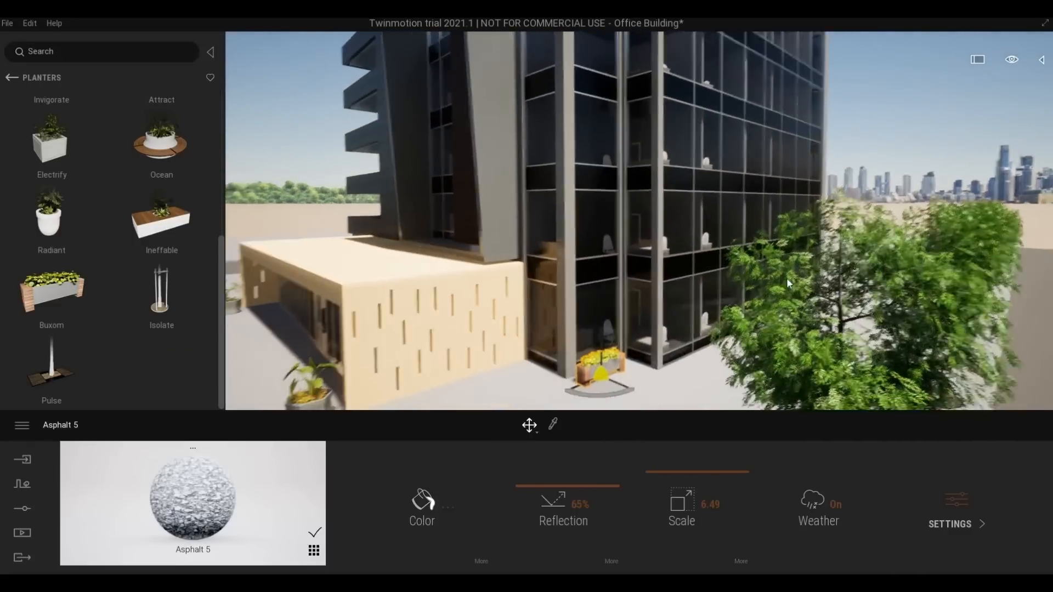
right_drag(787, 278, 704, 386)
scroll(713, 367, up, 4)
shift+middle_drag(680, 357, 689, 330)
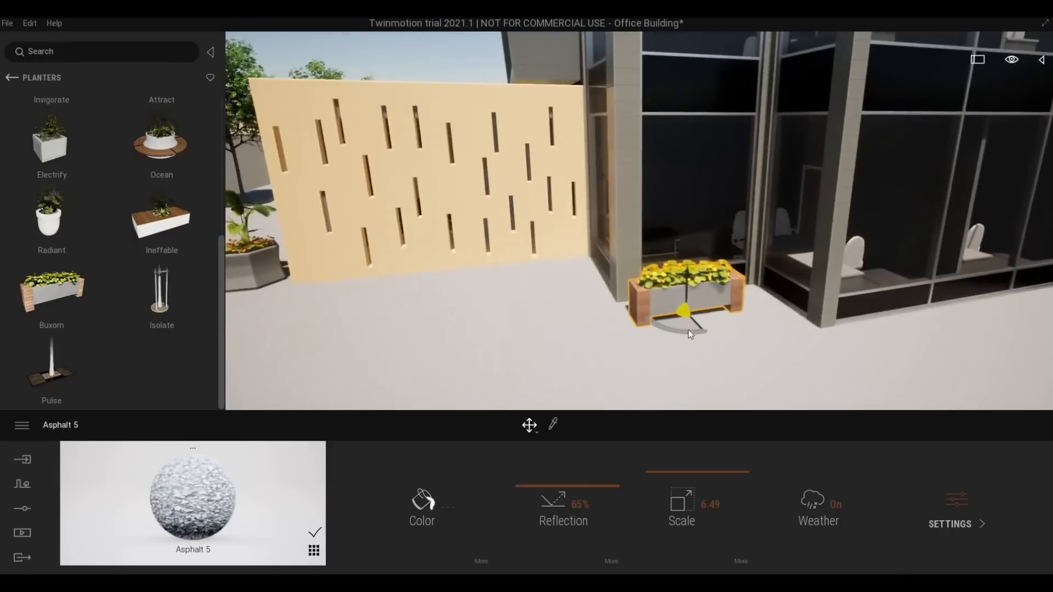
drag(687, 311, 702, 304)
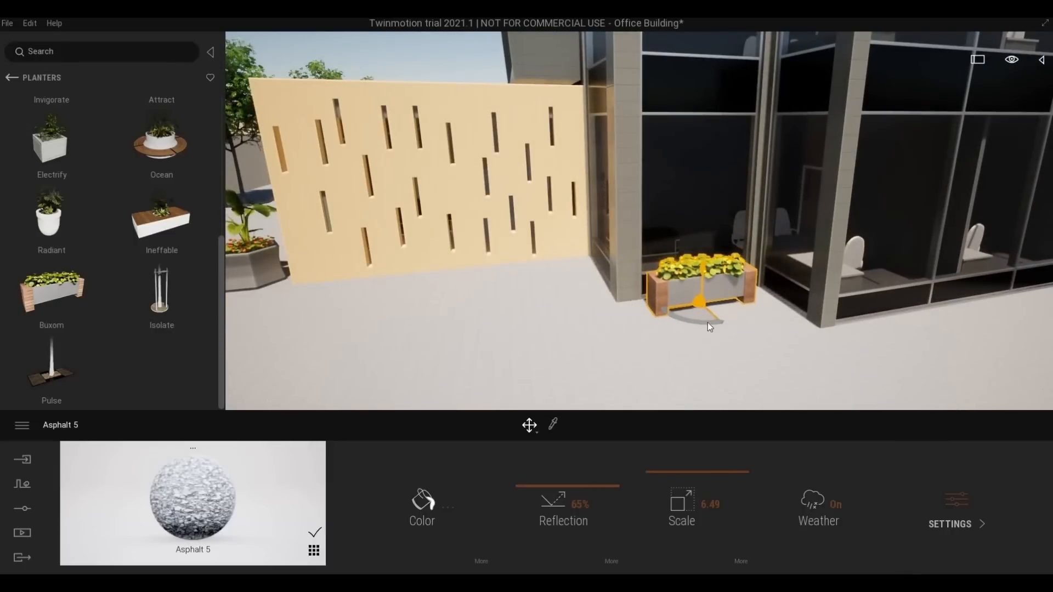
Place an Ineffable planter on the pavement along the canopy's slotted side wall and copy it to form an end-to-end pair.
shift+middle_drag(724, 317, 851, 377)
scroll(850, 376, down, 10)
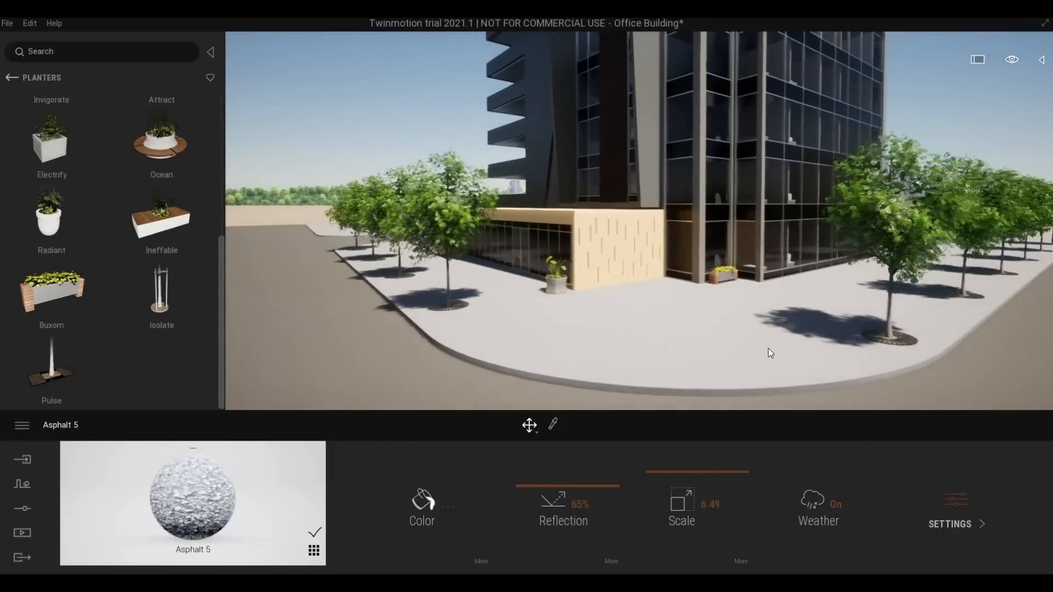
scroll(730, 362, up, 6)
drag(162, 234, 643, 339)
click(558, 373)
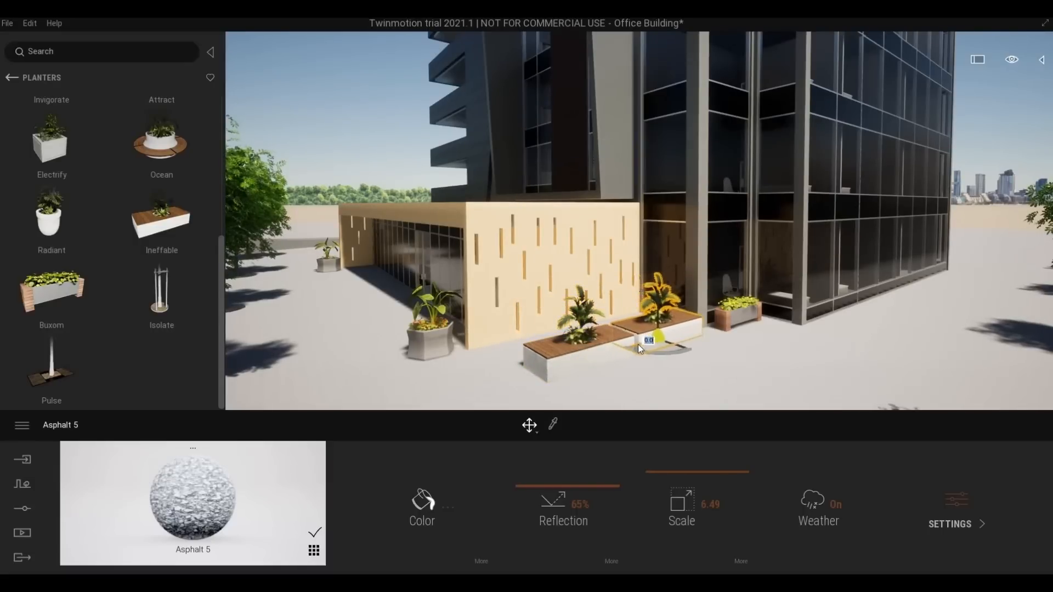
click(515, 367)
Review the building corner with its planters from a distance and browse the other planter models in the library.
scroll(622, 353, down, 5)
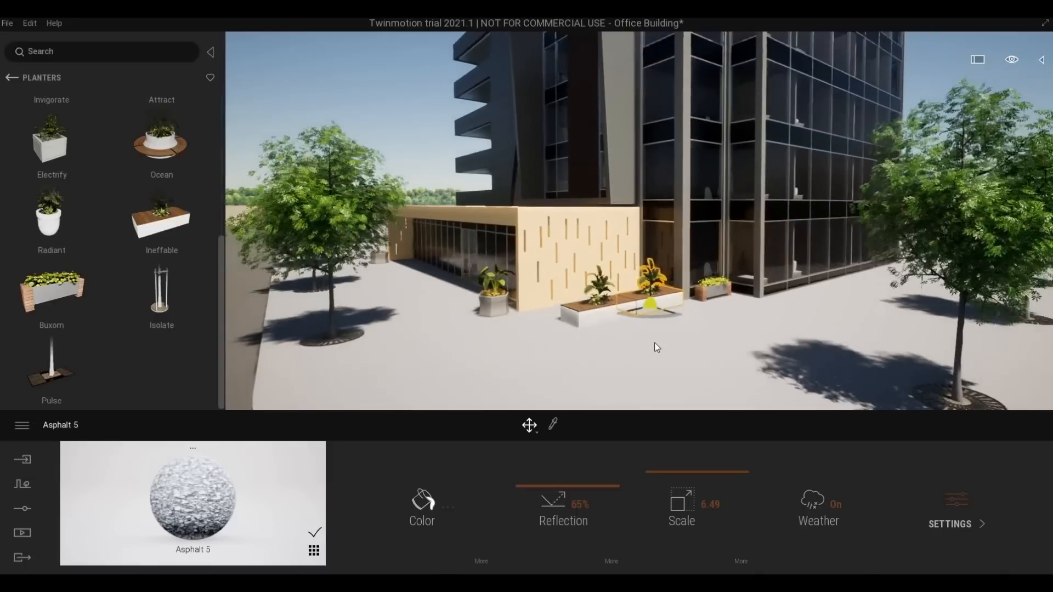
scroll(655, 366, down, 5)
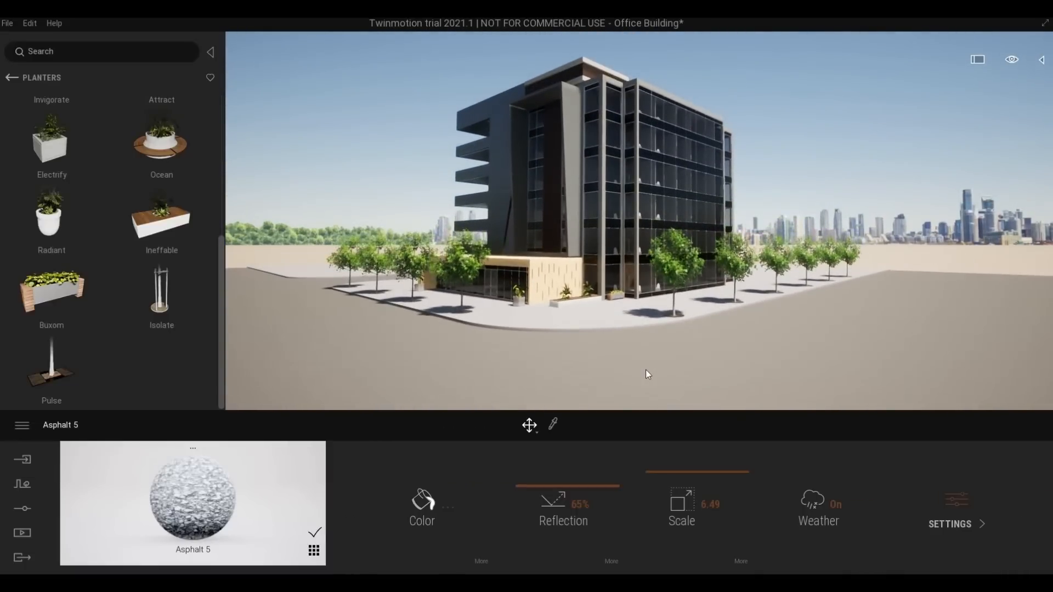
scroll(646, 370, up, 3)
scroll(653, 365, up, 2)
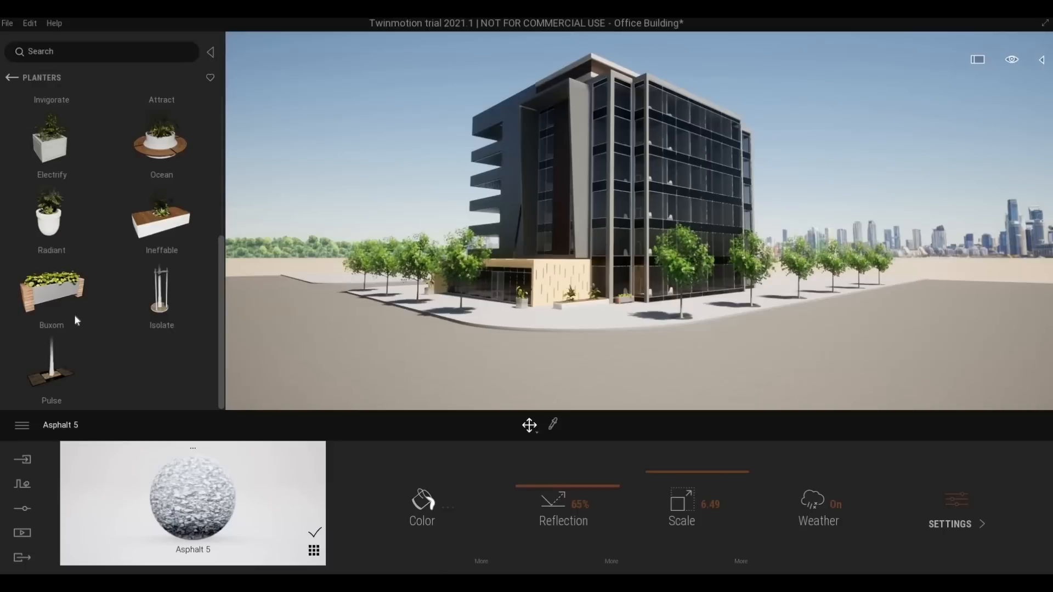
scroll(76, 321, up, 2)
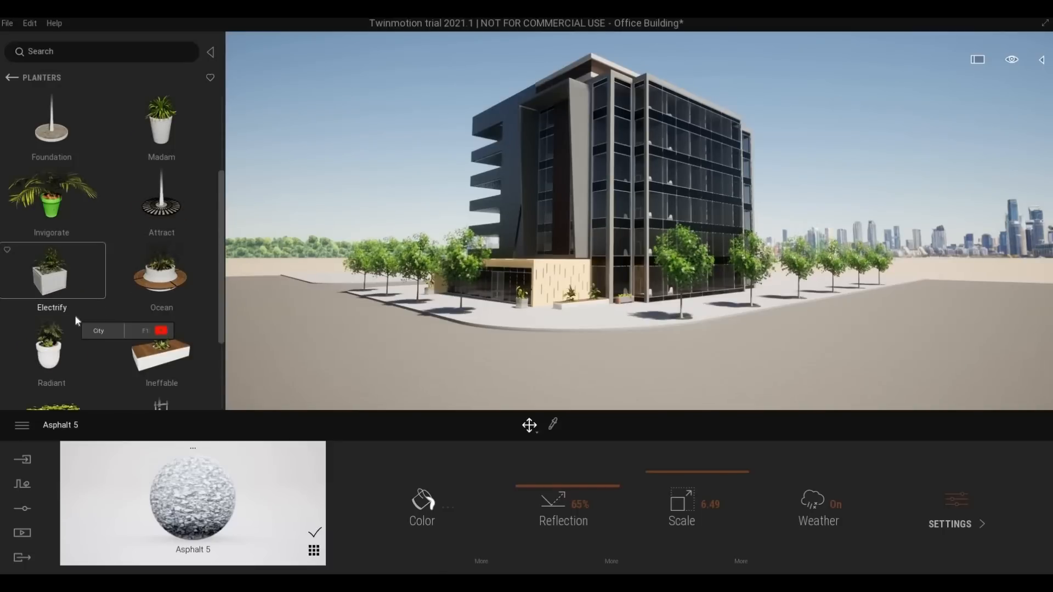
scroll(63, 235, up, 2)
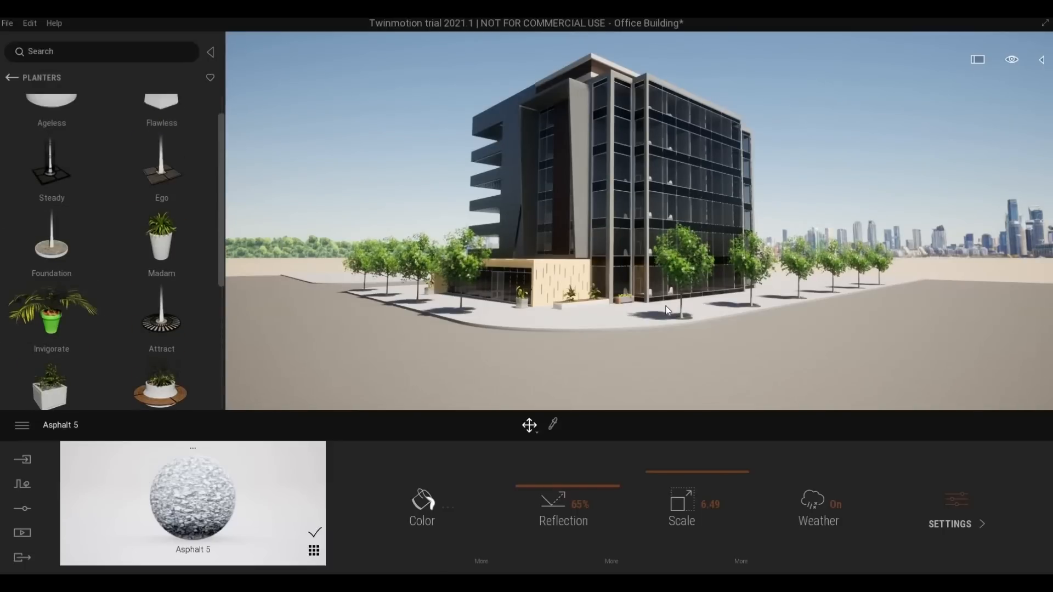
Move the Buxom planter past the corner column to the base of the side facade's glazing.
scroll(666, 311, up, 5)
right_drag(666, 311, 594, 399)
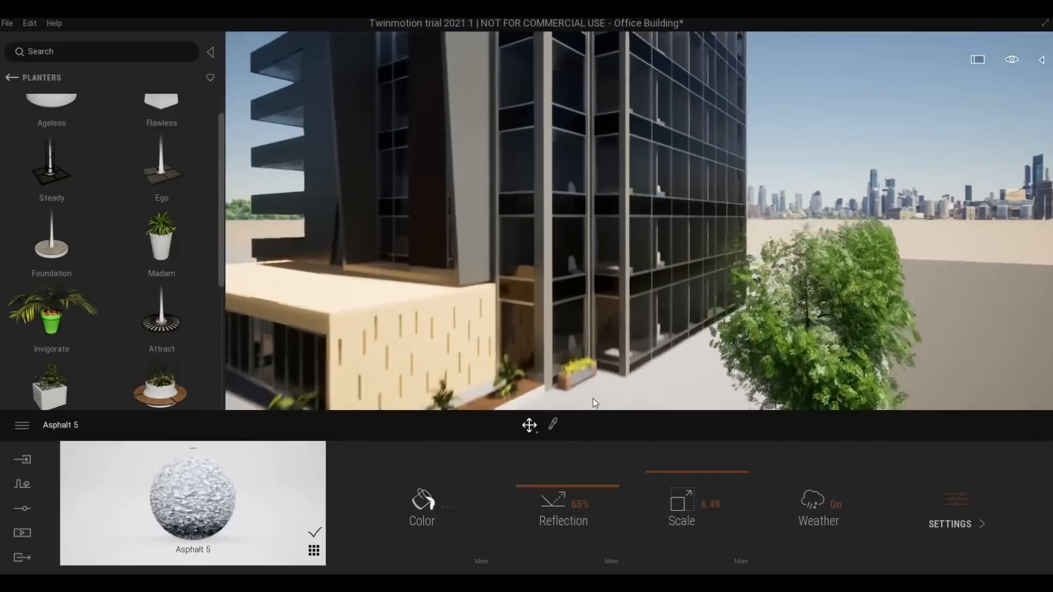
key(s)
key(d)
drag(551, 391, 624, 381)
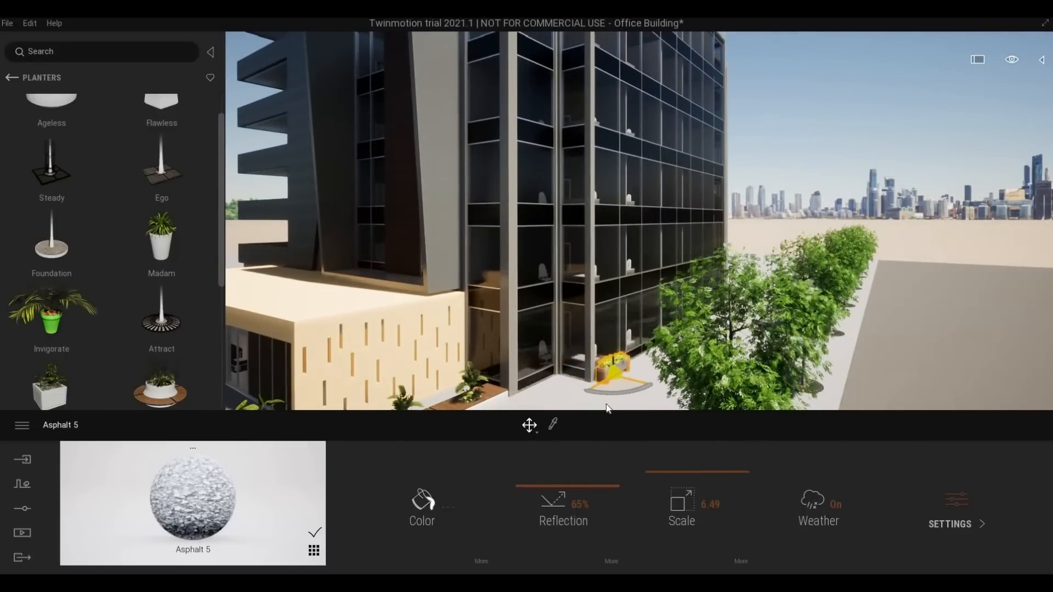
Copy the Buxom planter in an end-to-end row along the side facade's glazing with 2 m spacing.
key(w)
key(q)
key(w)
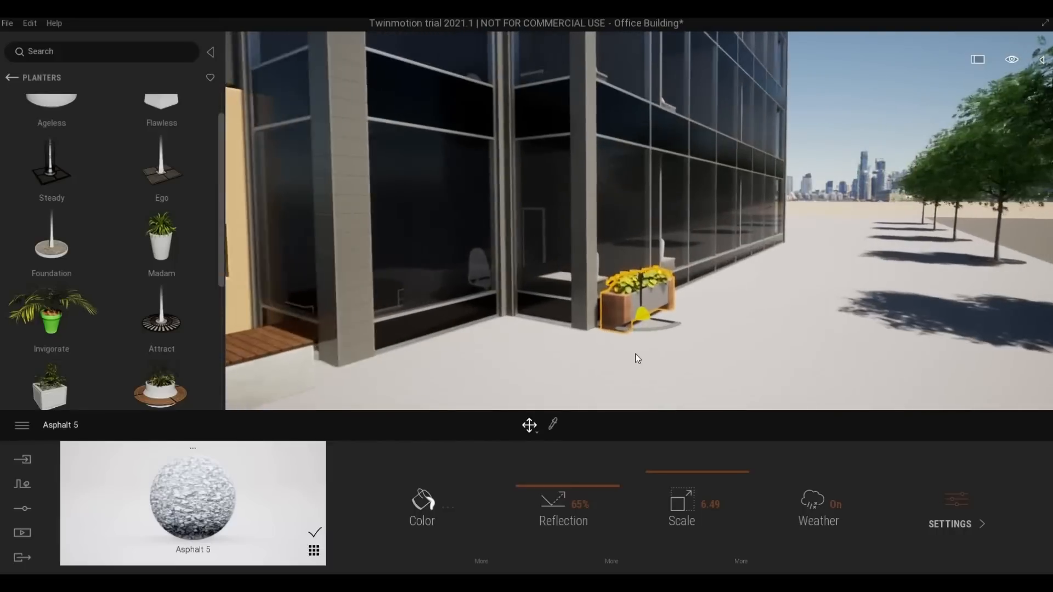
drag(628, 341, 674, 320)
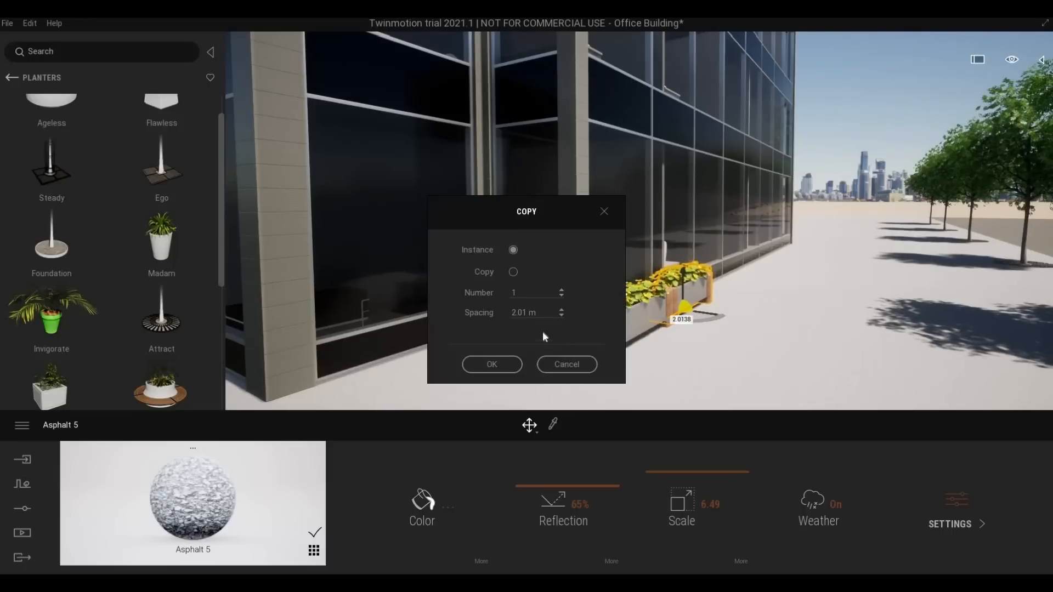
drag(463, 313, 462, 311)
text(2)
drag(528, 294, 492, 295)
key(Return)
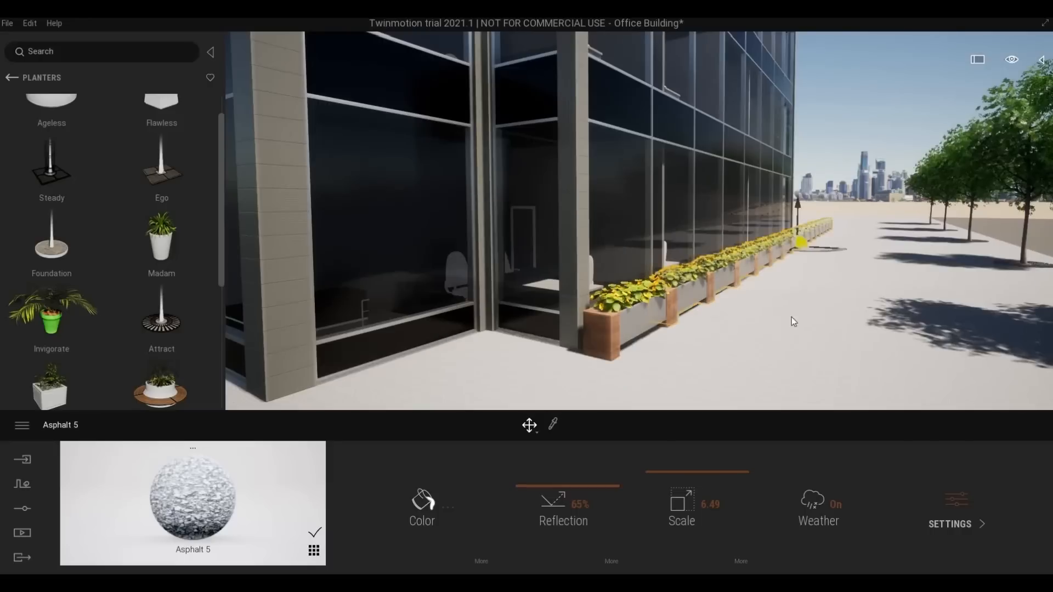
Delete the surplus Buxom planters that run past the far end of the side facade.
key(w)
right_drag(840, 302, 667, 371)
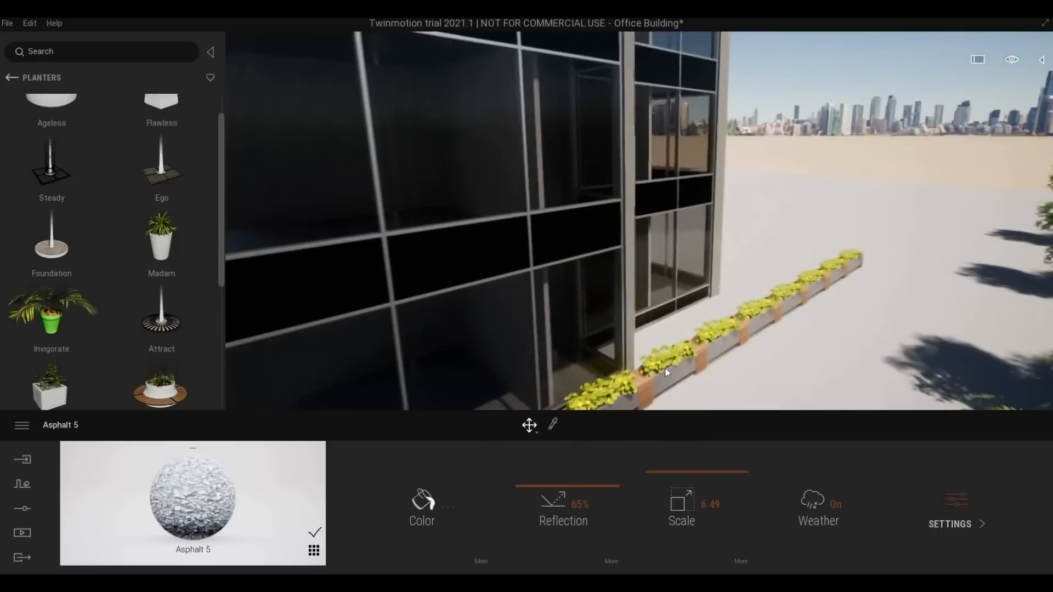
click(667, 373)
drag(731, 341, 850, 256)
key(Delete)
key(s)
right_drag(789, 313, 752, 288)
key(s)
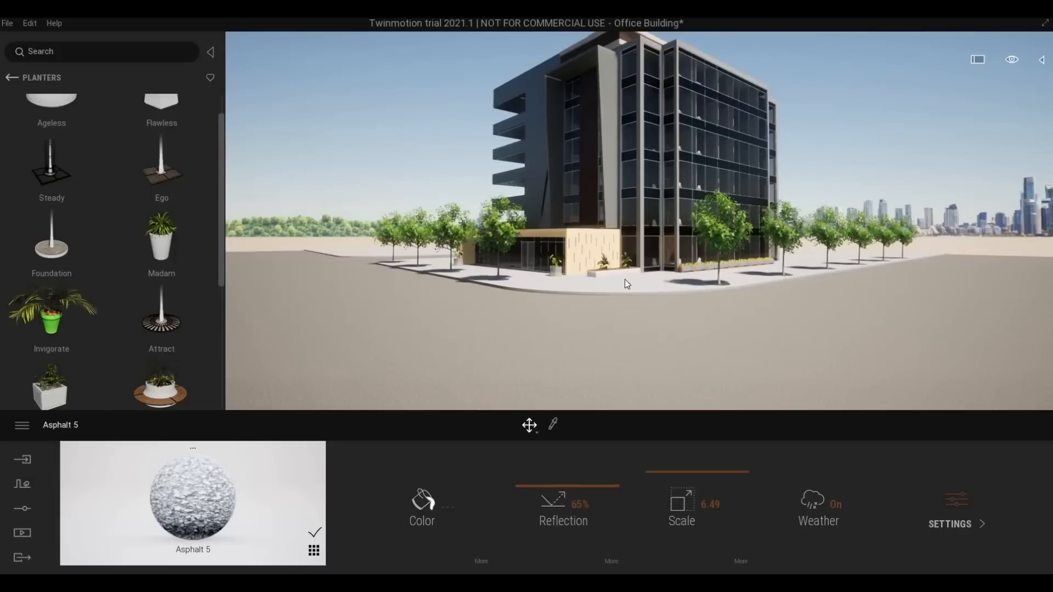
Look through the remaining planter models and switch the library to the Decals category.
scroll(163, 362, down, 1)
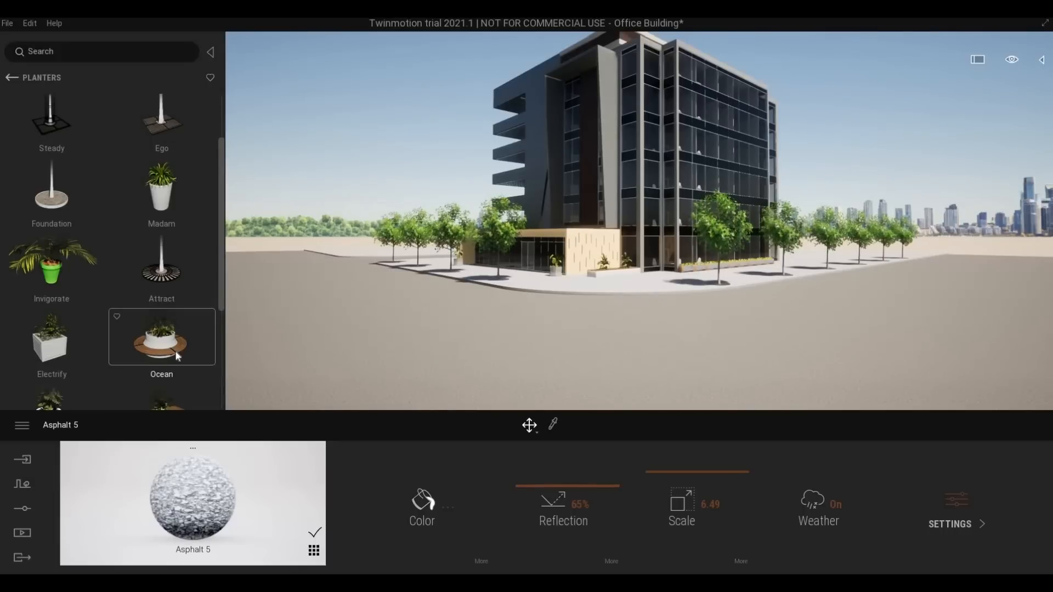
scroll(133, 351, down, 2)
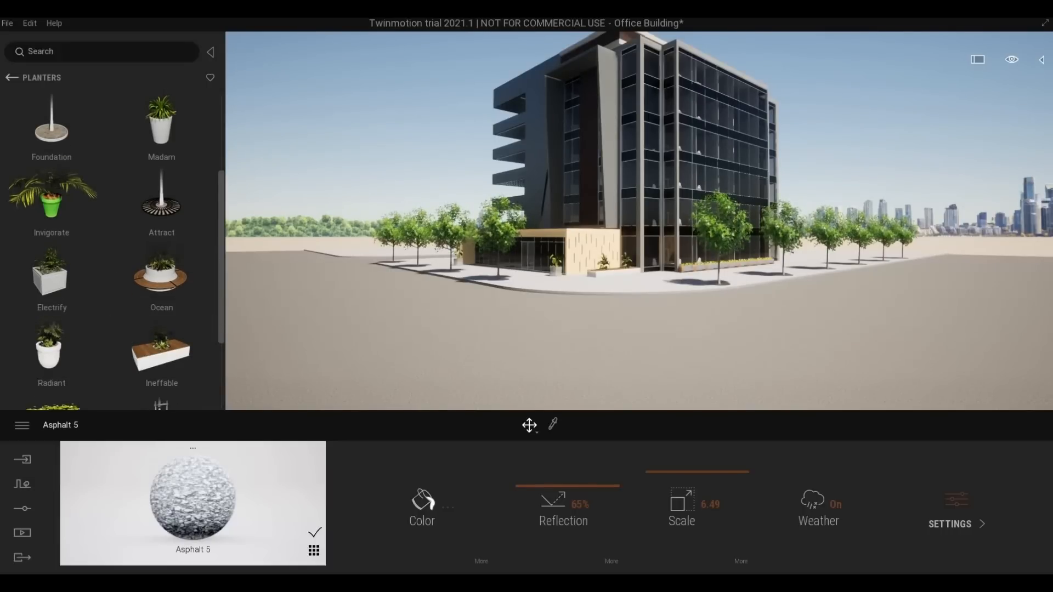
scroll(633, 345, up, 3)
scroll(125, 324, down, 2)
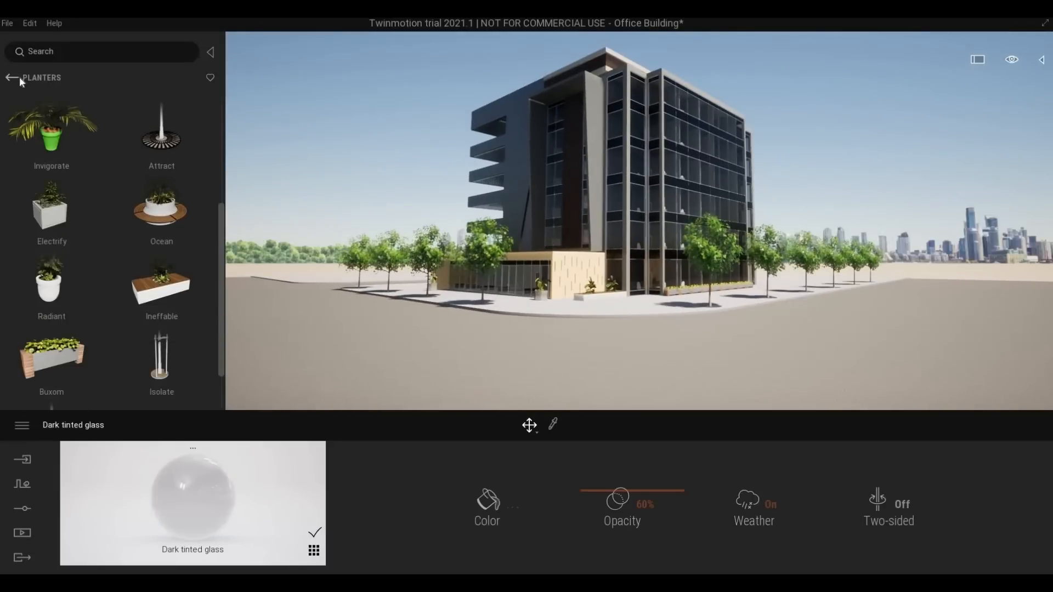
click(17, 76)
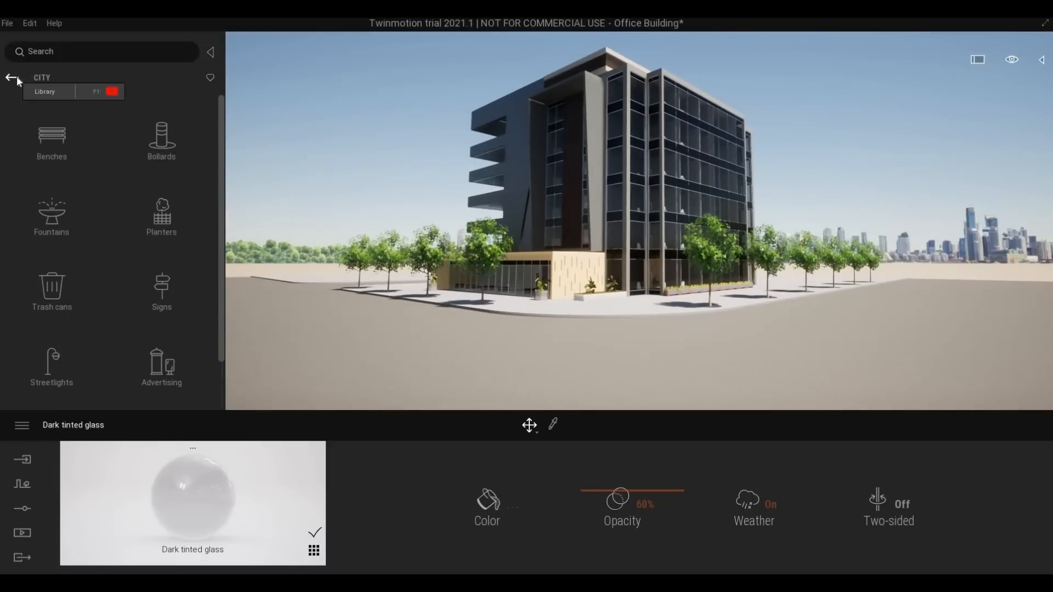
right_drag(511, 288, 636, 335)
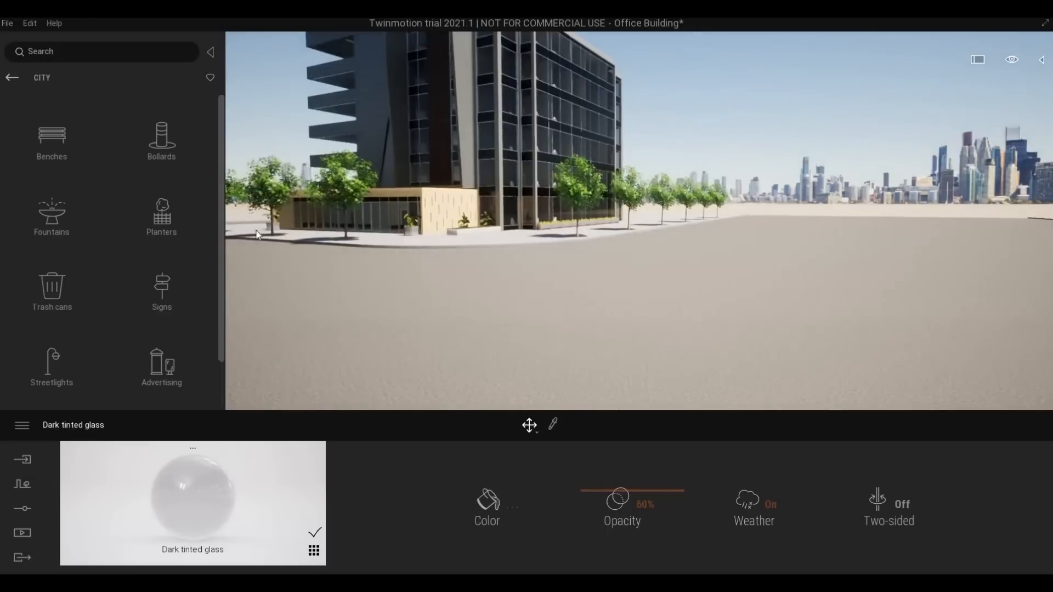
click(11, 78)
click(148, 214)
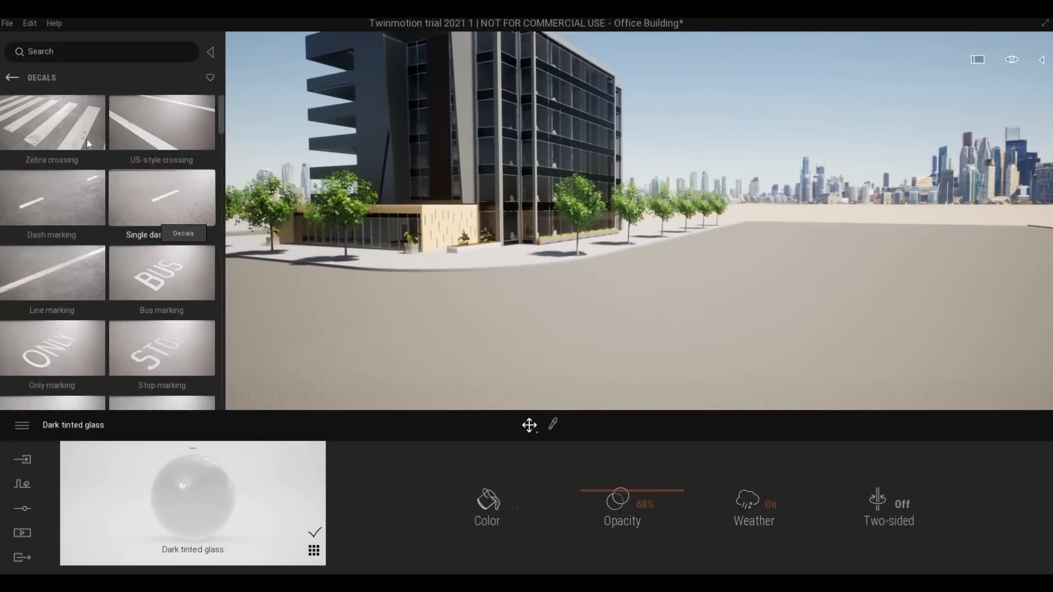
Place a Zebra crossing decal on the road near the corner tree and set its opacity to 24% and size to 2.3.
drag(614, 272, 640, 324)
key(w)
key(w)
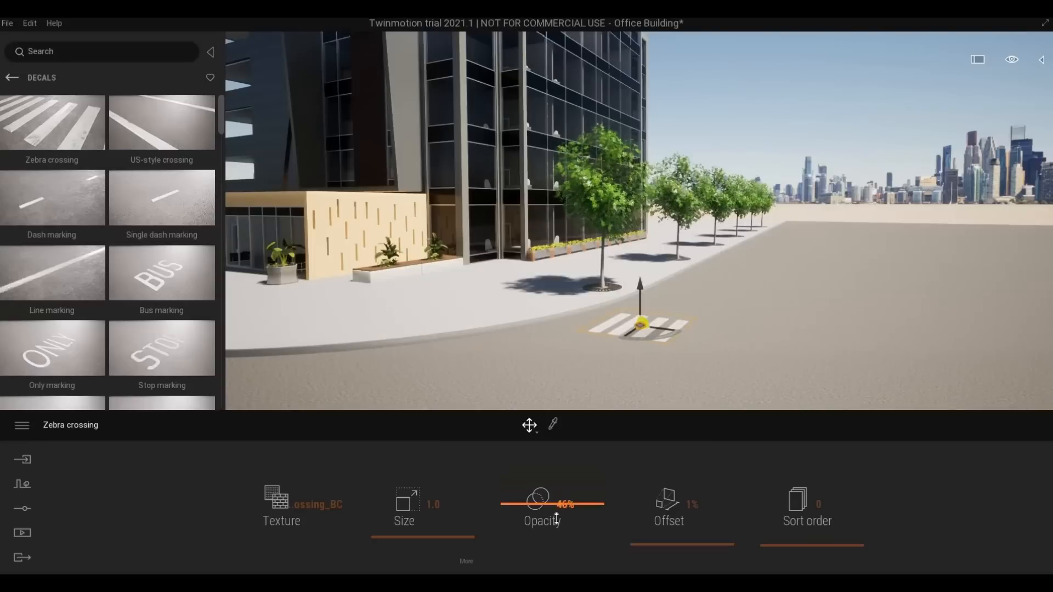
drag(524, 521, 524, 524)
drag(433, 535, 434, 525)
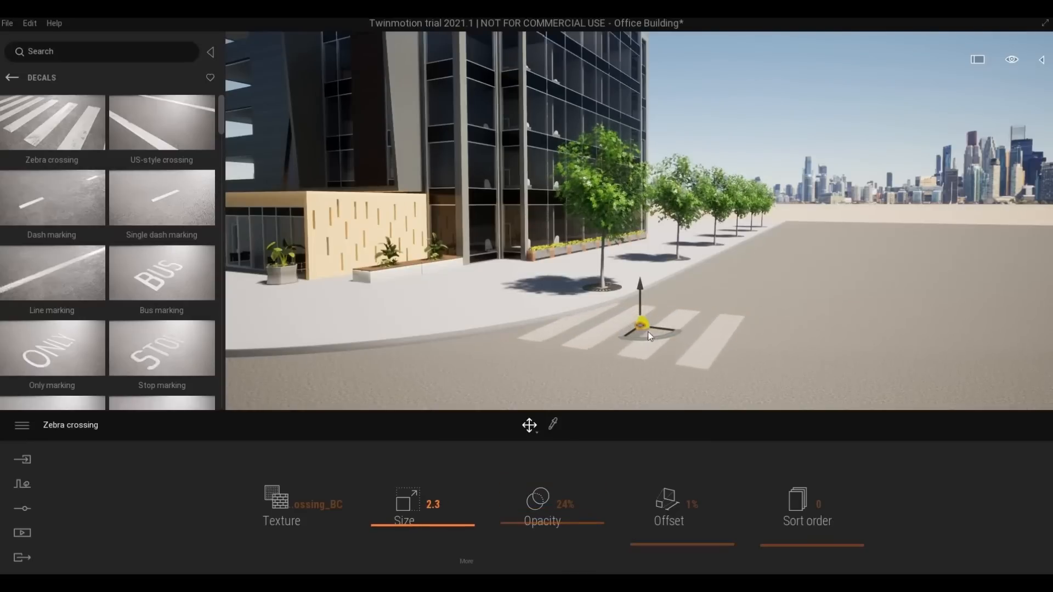
Move the zebra crossing farther along the side street's kerb and enlarge it to size 2.7.
drag(657, 326, 716, 295)
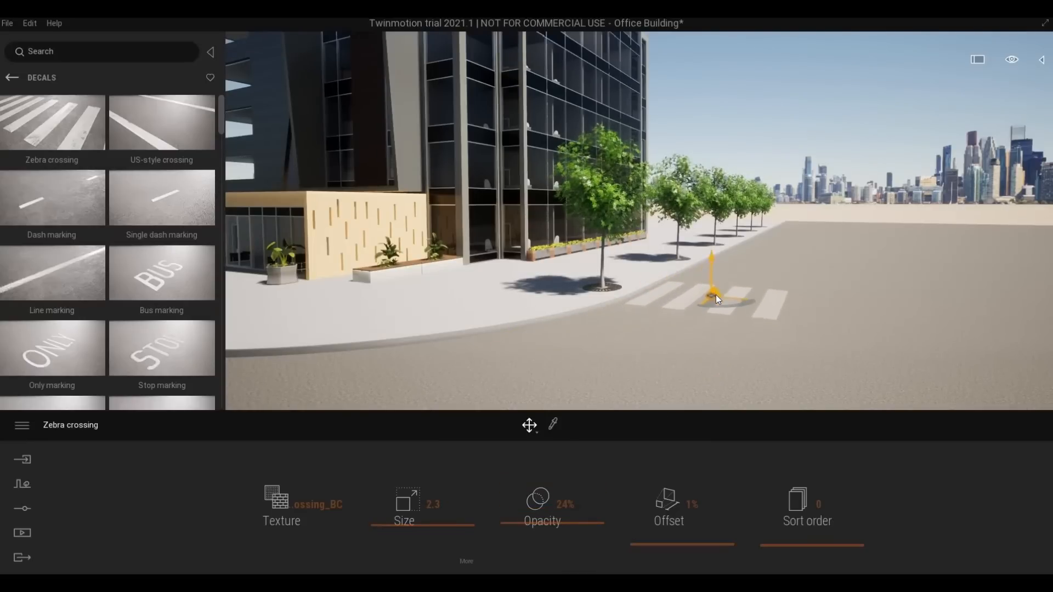
right_drag(742, 379, 824, 416)
right_drag(725, 406, 748, 390)
drag(423, 524, 435, 519)
key(a)
right_drag(680, 384, 749, 352)
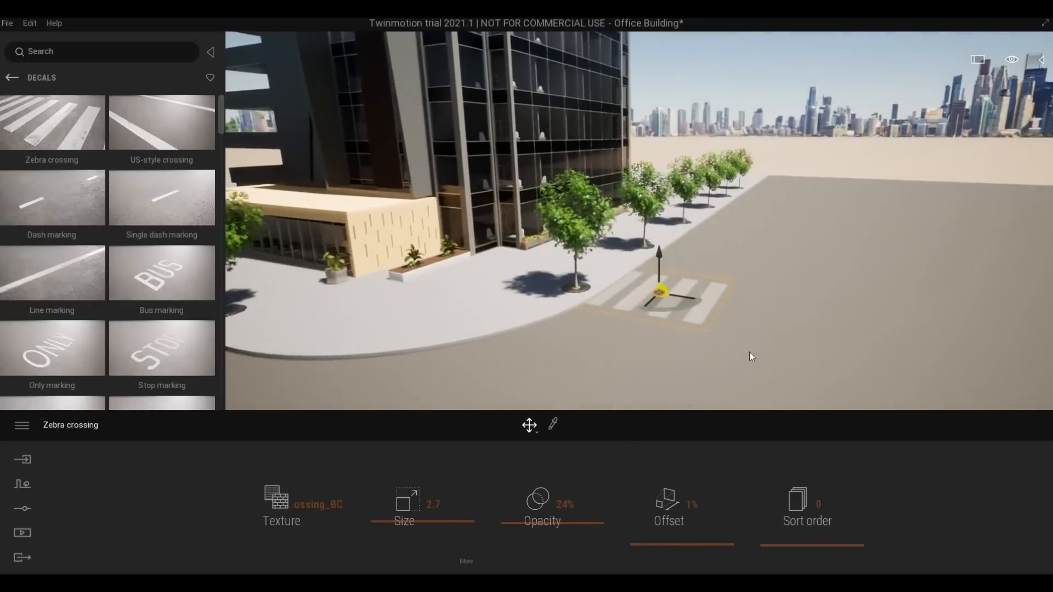
Copy the zebra crossing as instances in a row across the side street with 7.0 m spacing.
drag(654, 308, 812, 358)
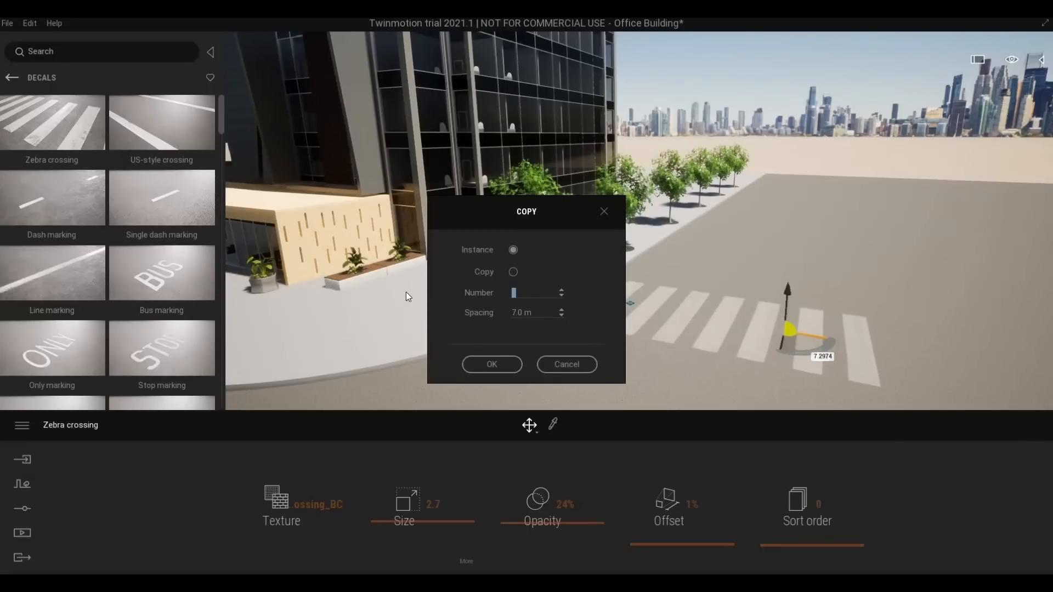
text(3)
click(511, 365)
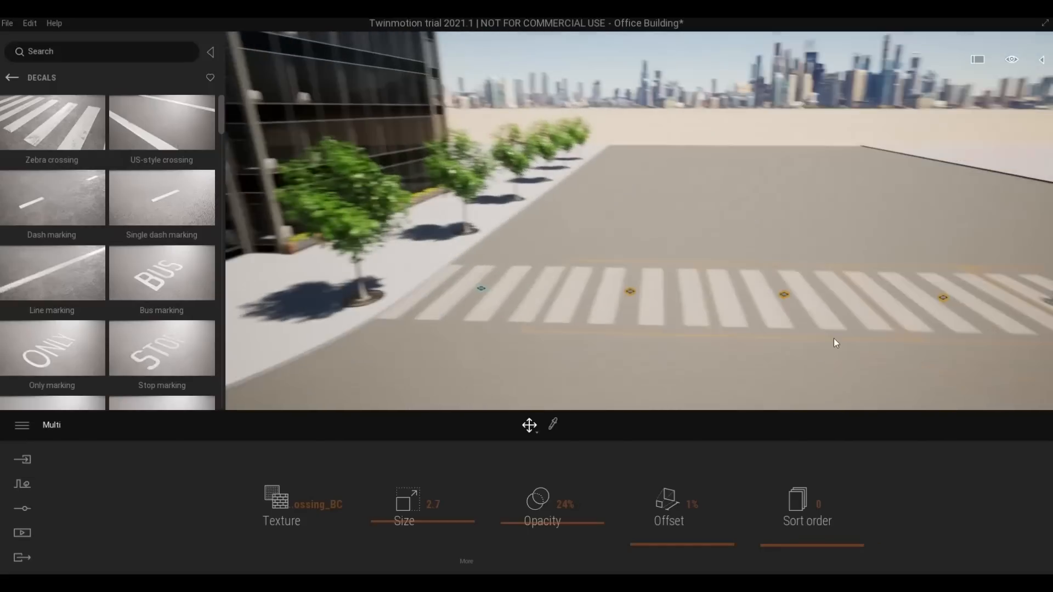
click(865, 370)
Copy the zebra crossing segment nearest the building as one instance into the intersection, about 19.16 m away.
key(d)
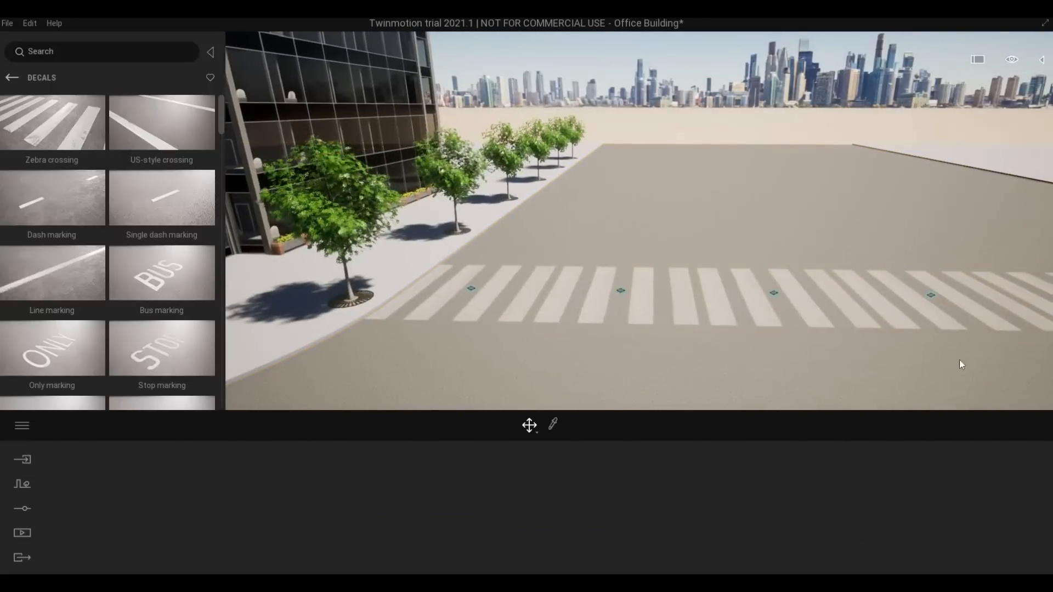
right_drag(959, 359, 900, 344)
key(s)
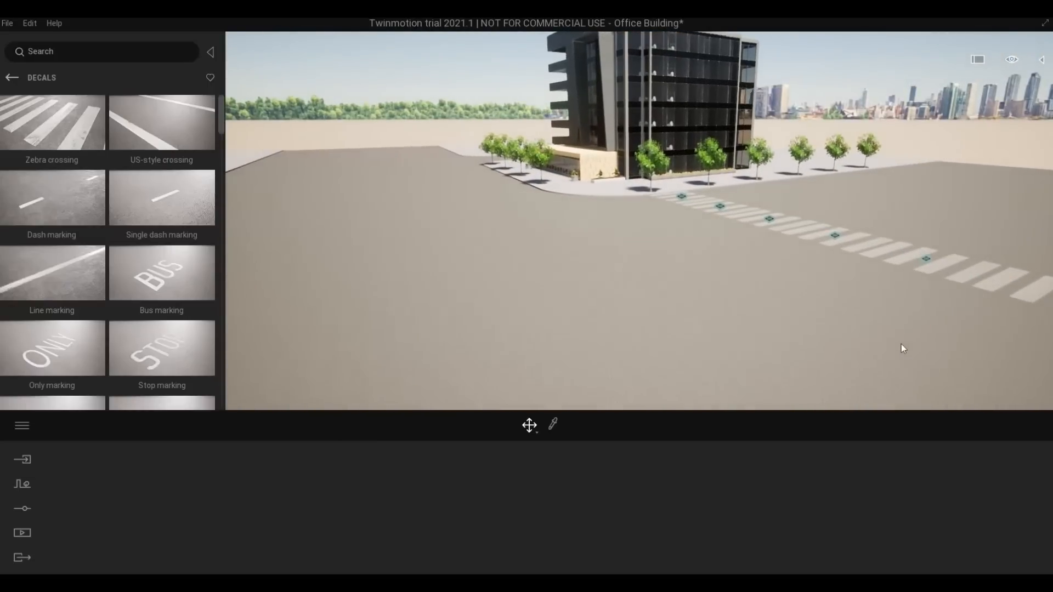
right_drag(901, 343, 890, 278)
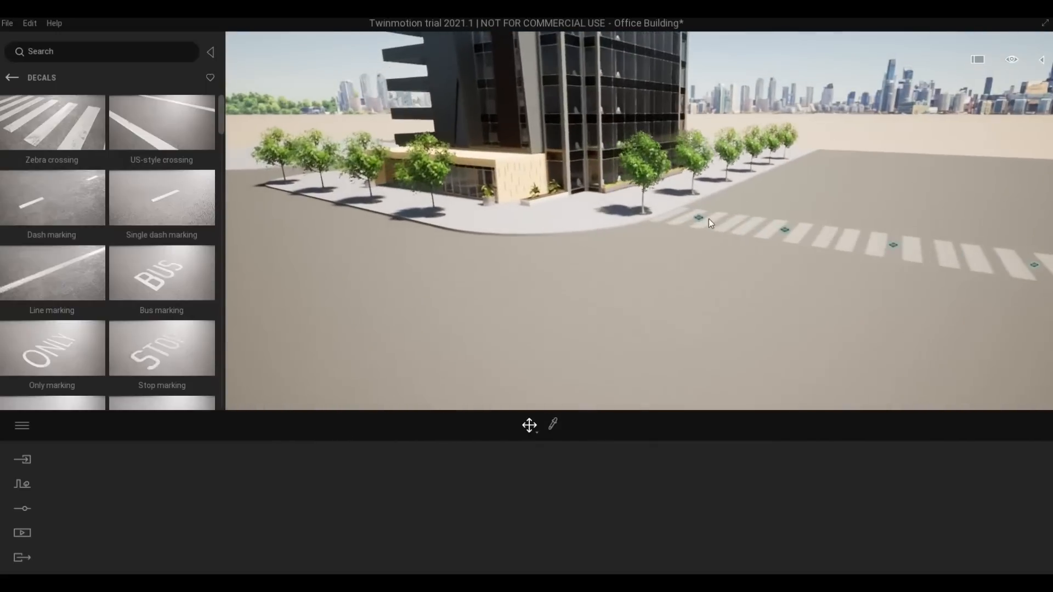
click(706, 219)
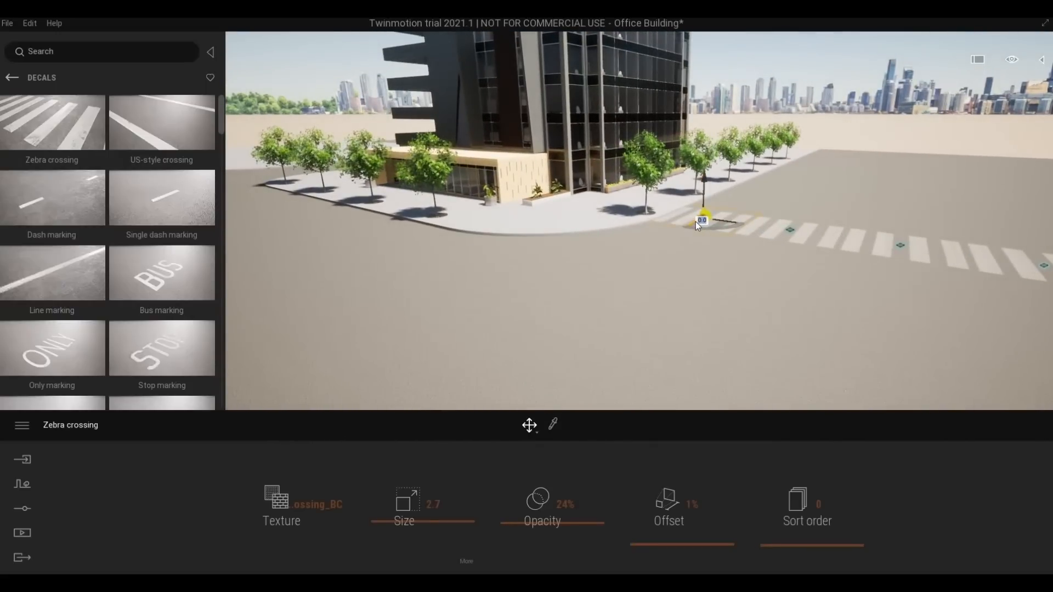
alt+drag(696, 222, 519, 384)
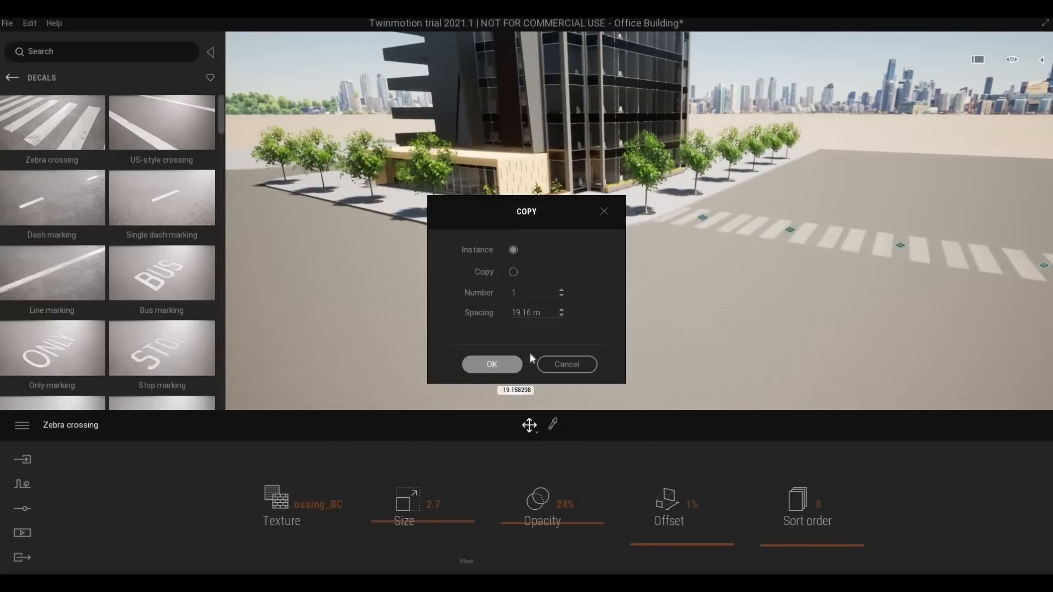
key(Return)
Rotate the copied zebra crossing by 90° and move it beside the kerb of the entrance-side street.
click(539, 325)
text(90)
key(Return)
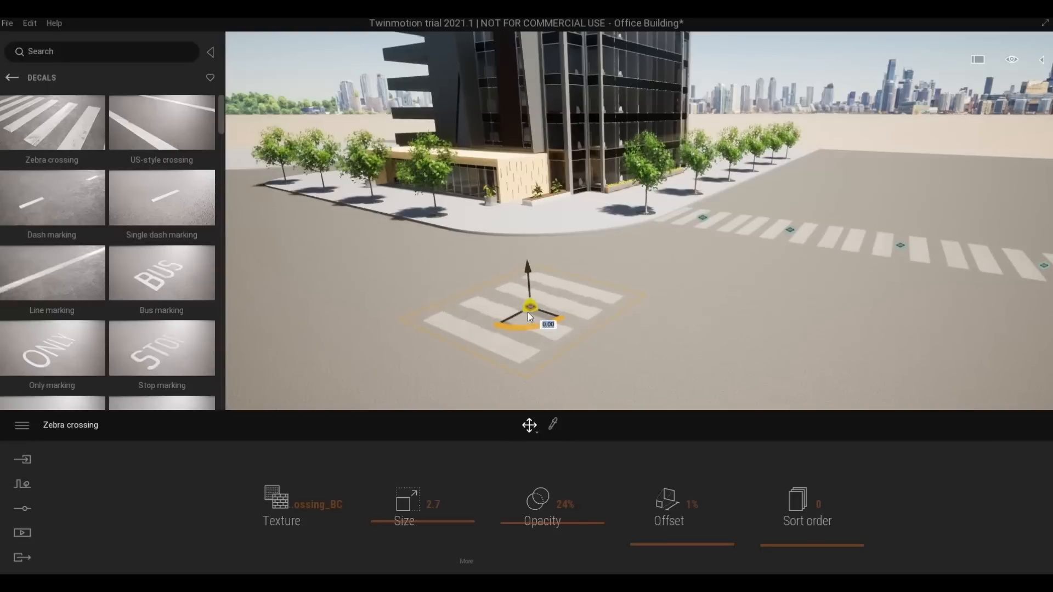
drag(529, 315, 364, 242)
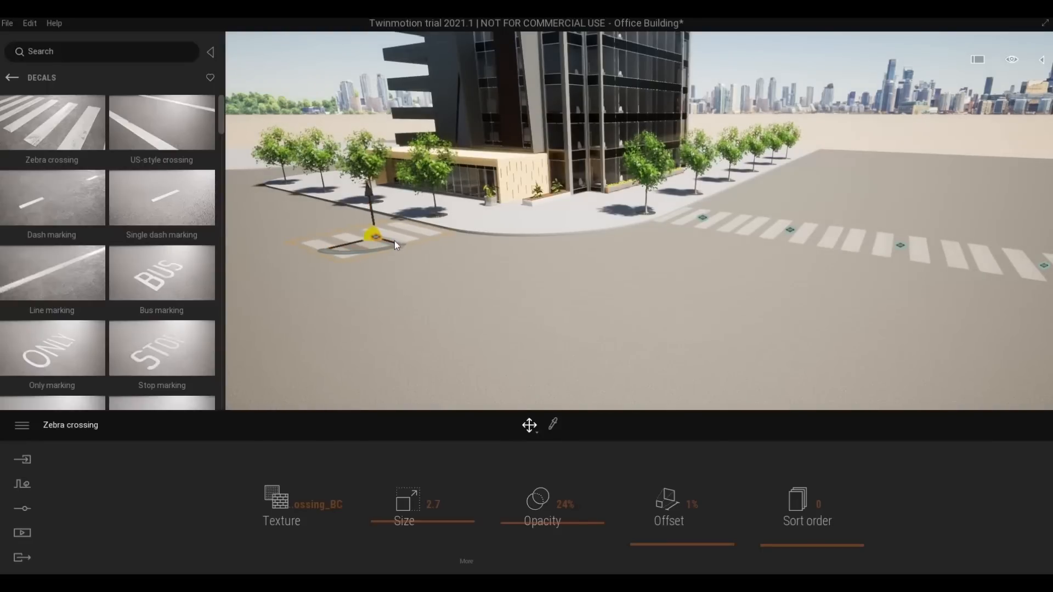
Copy the rotated zebra crossing as instances in a row across the entrance-side street to the opposite pavement.
right_drag(394, 241, 522, 252)
key(w)
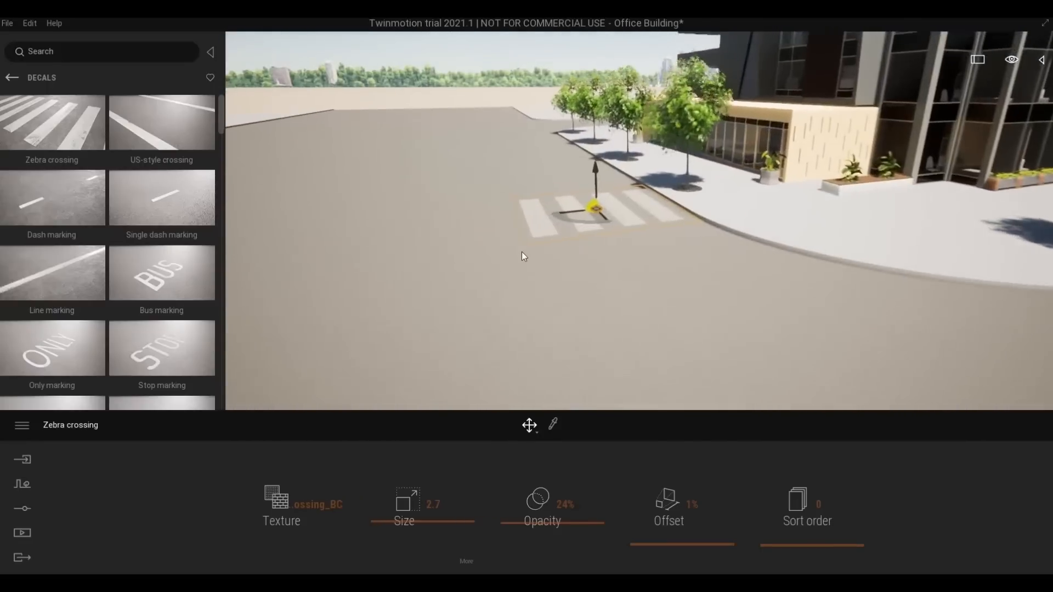
key(w)
drag(580, 325, 340, 350)
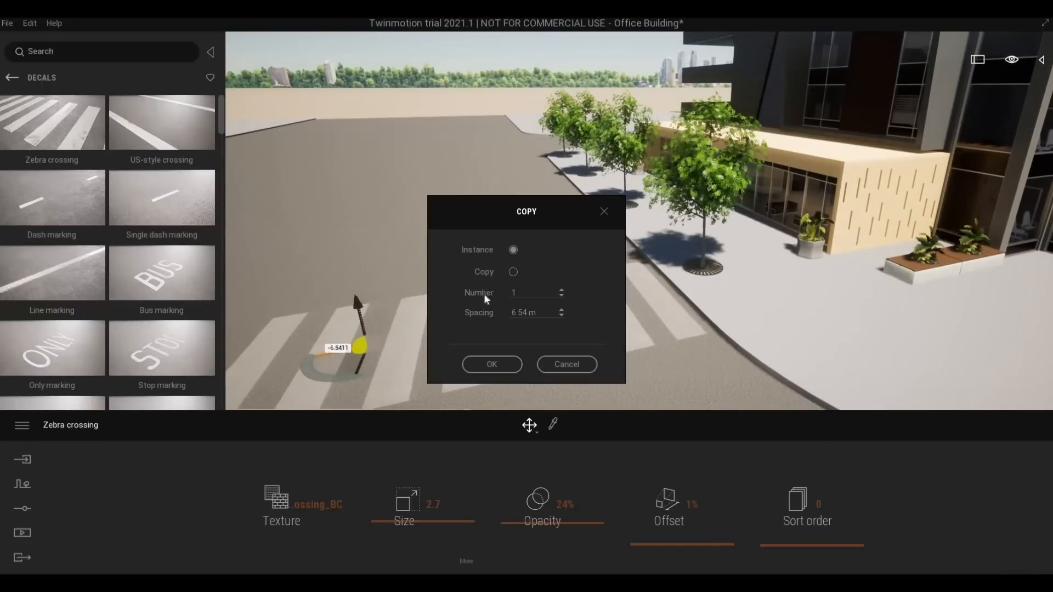
click(521, 313)
click(512, 294)
text(7)
click(501, 364)
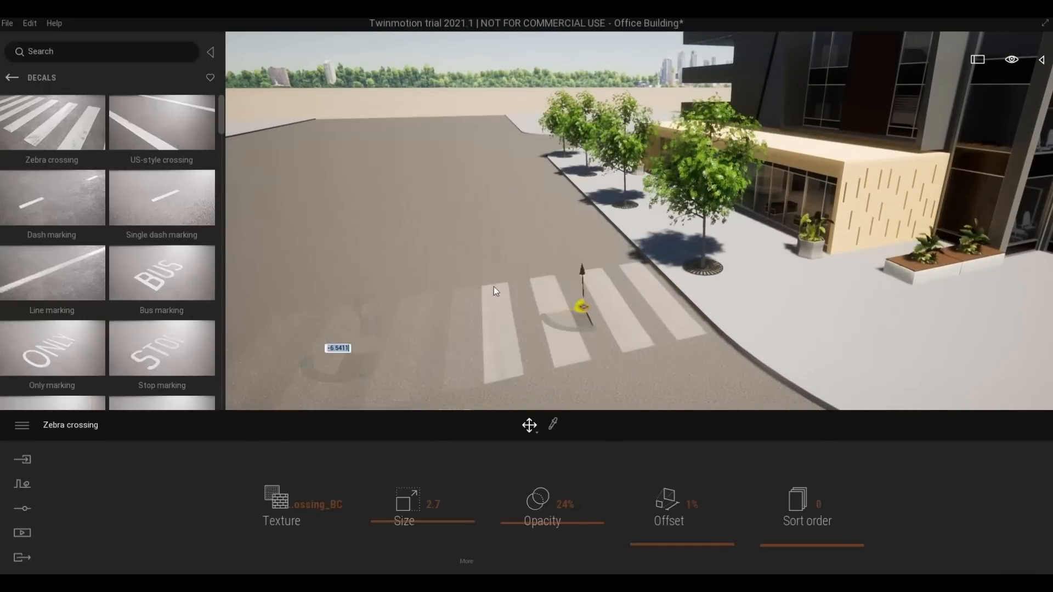
Delete the surplus zebra crossing copies lying on the pavement across the entrance-side street.
right_drag(493, 287, 475, 295)
key(a)
key(e)
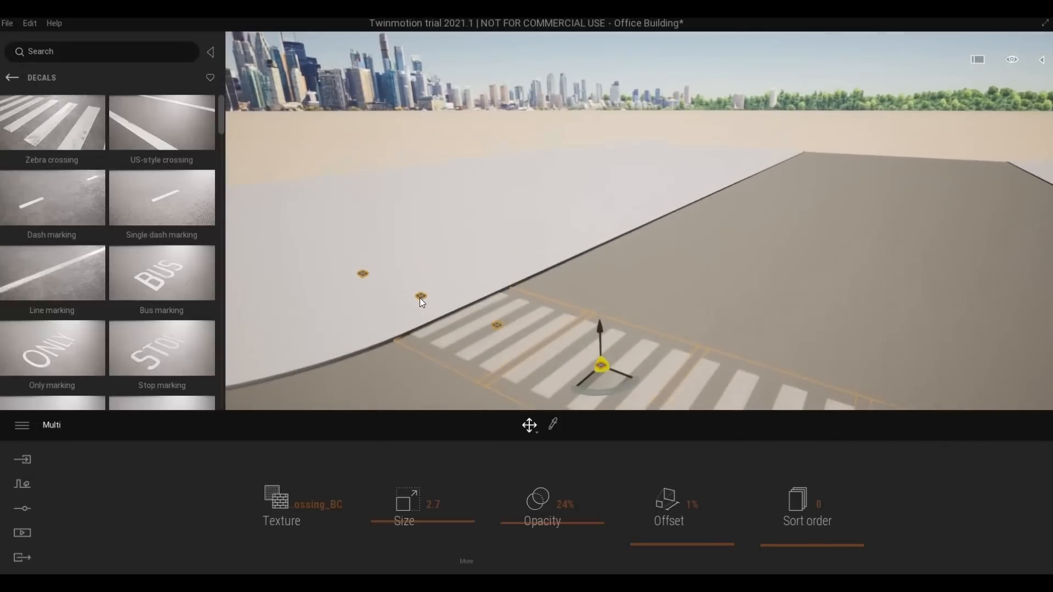
click(420, 298)
key(Delete)
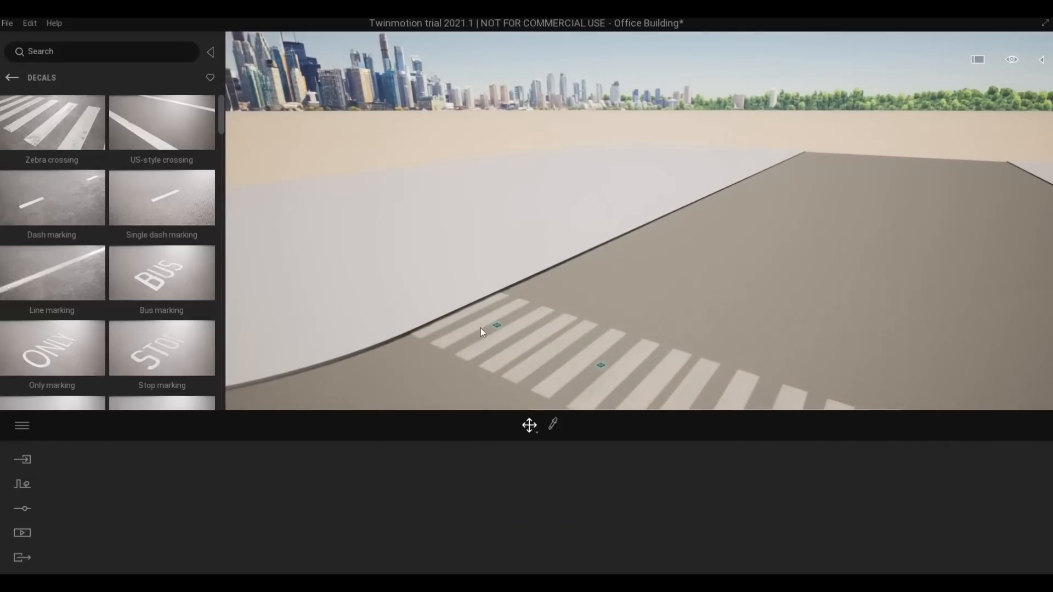
Review the building corner and both zebra crossings from several viewpoints, and open the scene settings.
right_drag(515, 330, 729, 291)
key(q)
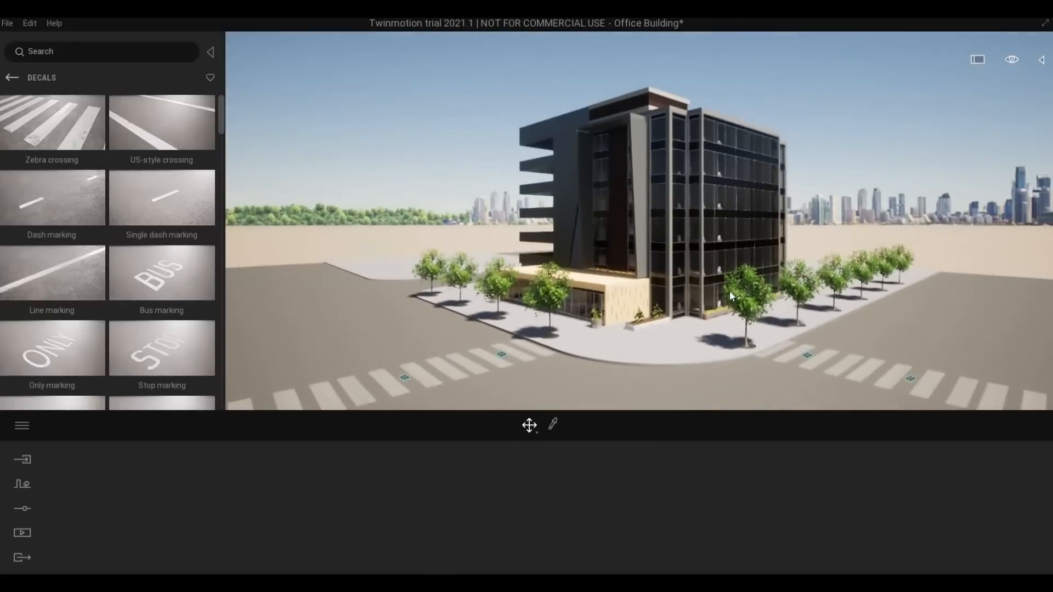
key(q)
scroll(708, 298, up, 1)
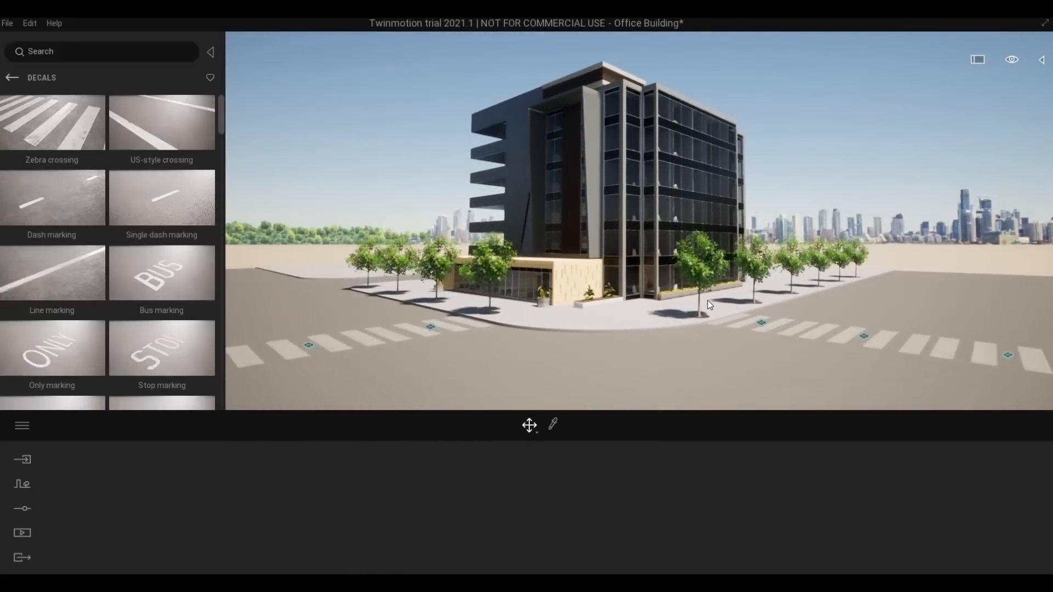
scroll(707, 302, up, 1)
right_drag(706, 303, 707, 304)
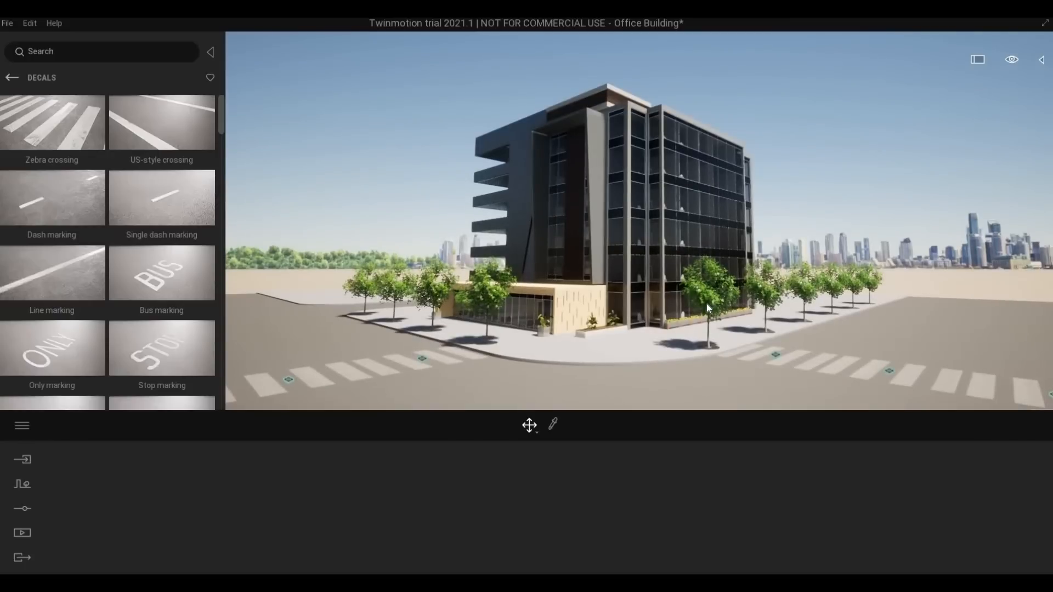
click(22, 507)
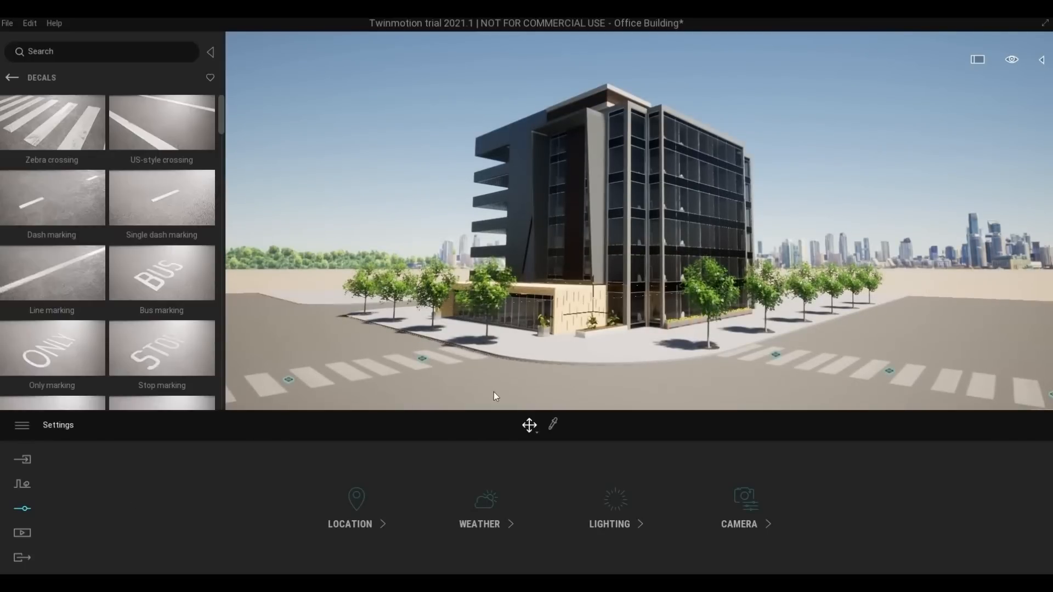
key(ctrl+s)
right_drag(287, 216, 258, 252)
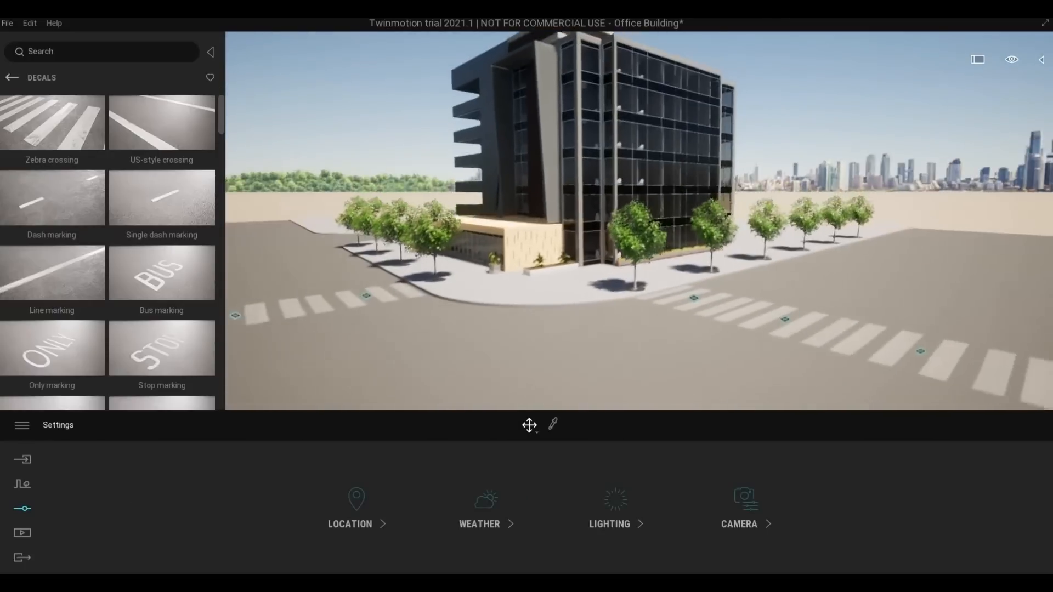
right_drag(527, 220, 417, 258)
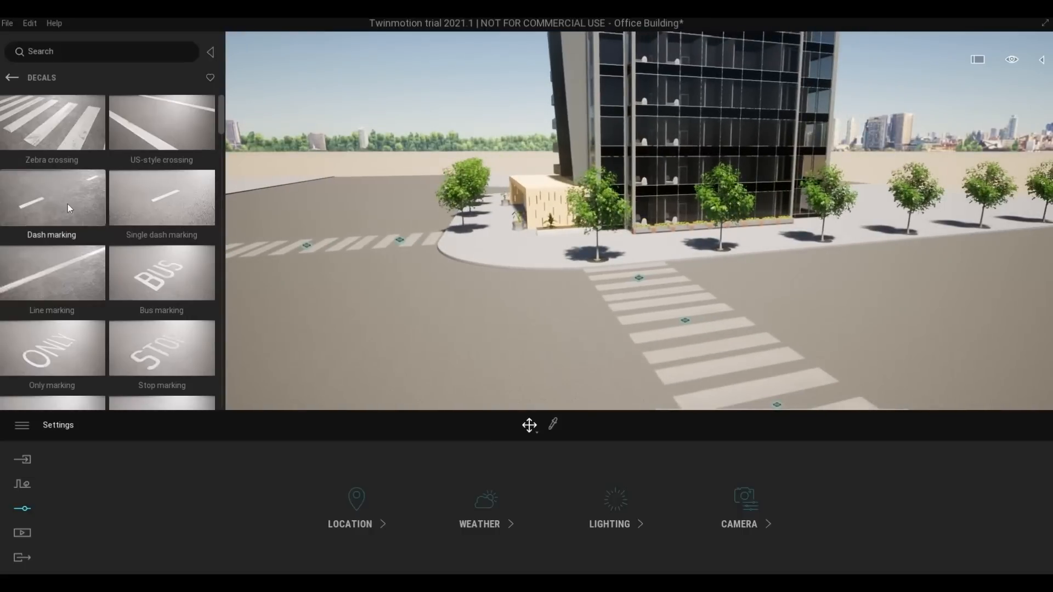
Place a Dash marking decal on the street beside the zebra crossing, set its size to 2.5 and rotate it by 90°.
drag(68, 204, 805, 297)
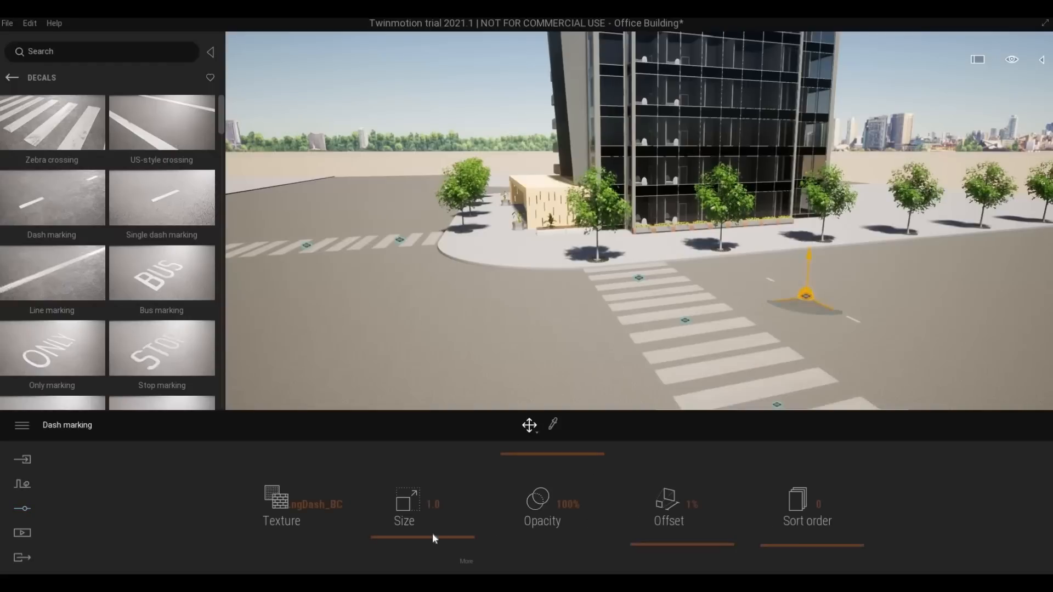
click(423, 507)
text(2.5)
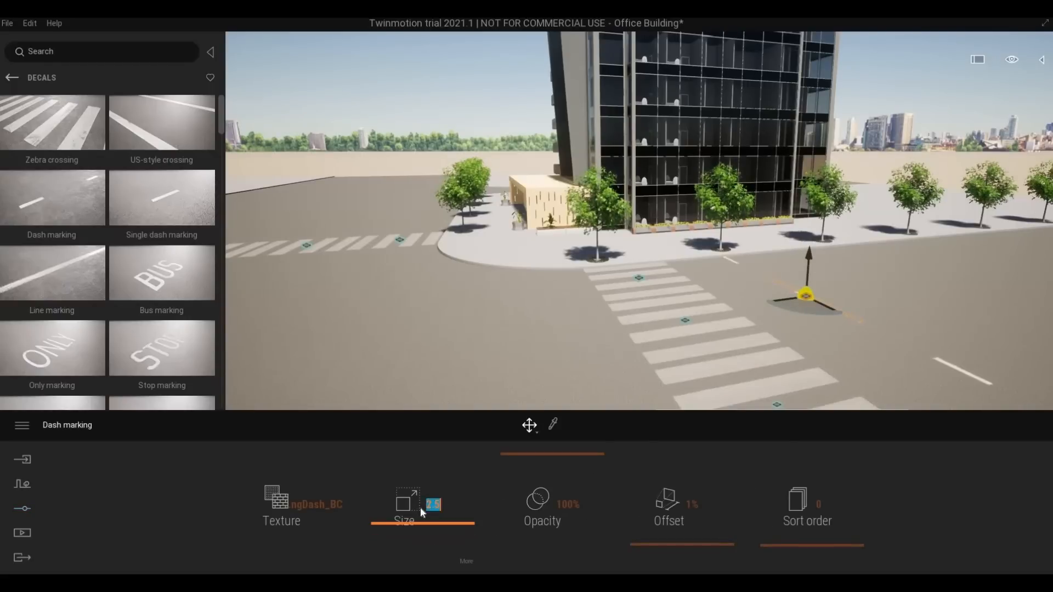
key(Return)
text(90)
key(Return)
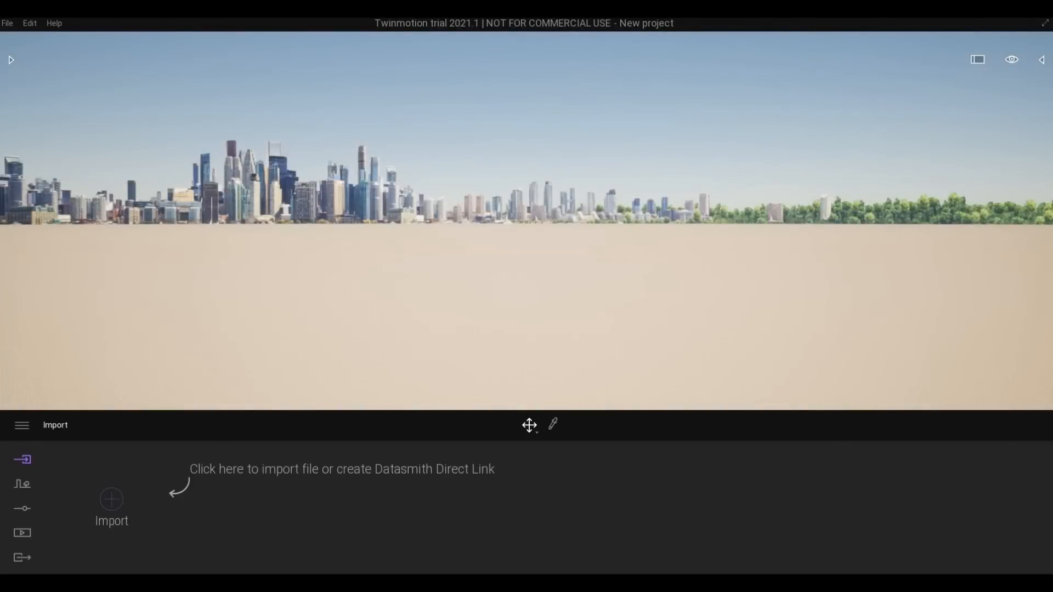
Switch to File Explorer and load the saved Office Building scene from the 1012 Office Building project folder into Twinmotion.
right_drag(588, 249, 587, 185)
key(alt+Tab)
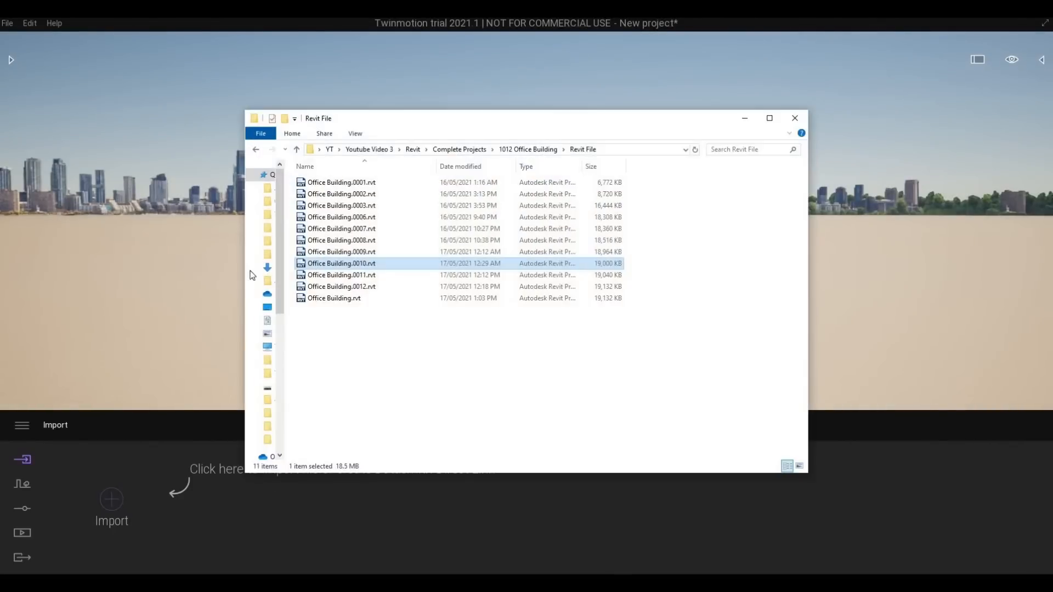
click(256, 149)
double_click(331, 229)
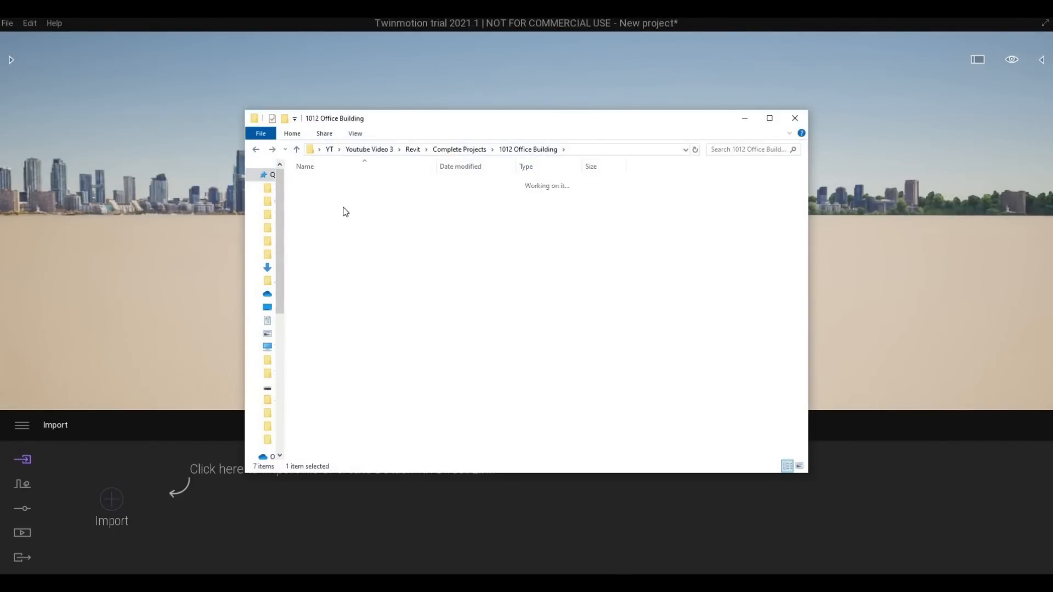
drag(332, 194, 213, 229)
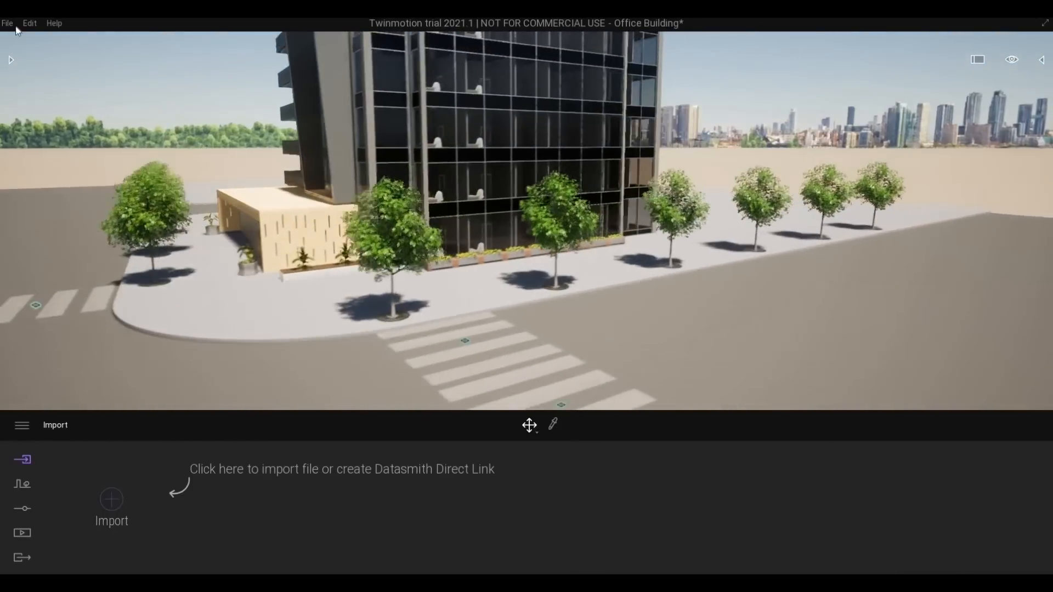
click(7, 23)
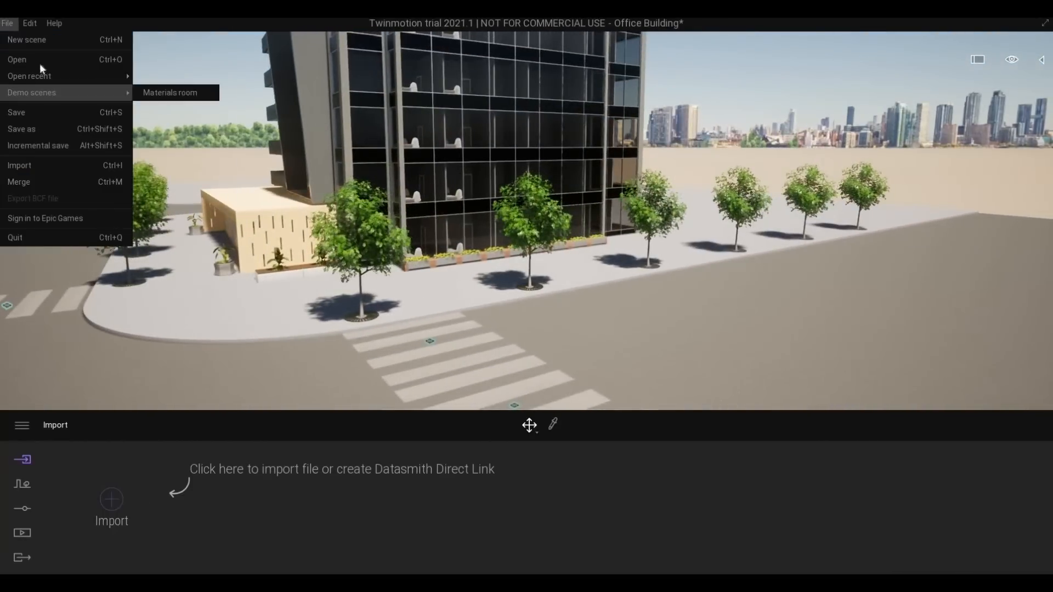
Place a Dash marking decal on the street beside the zebra crossing, with size 2 and 60% opacity, and adjust its position towards the building.
click(11, 60)
click(48, 208)
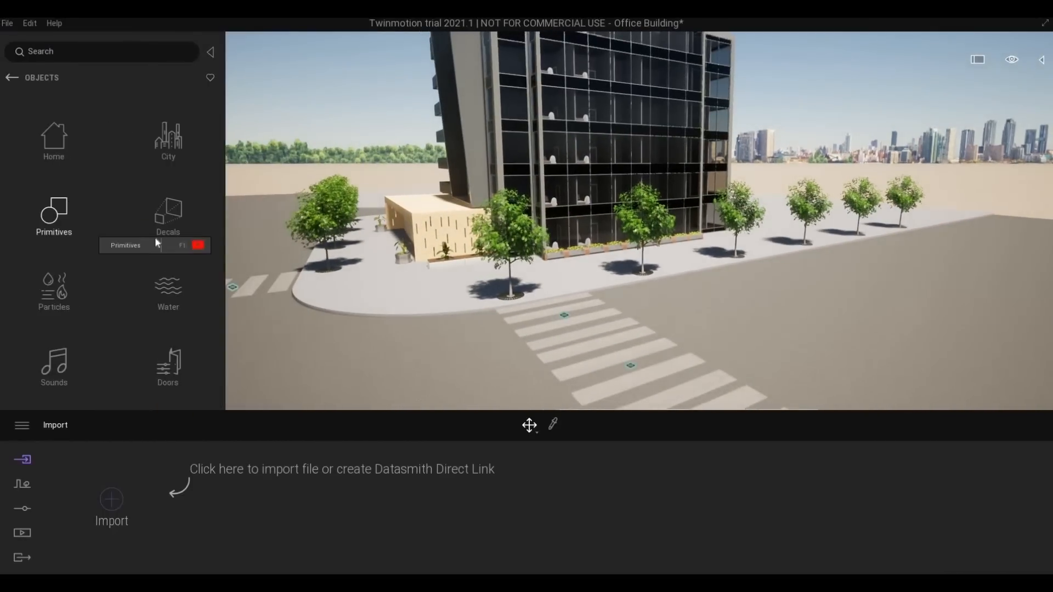
click(157, 235)
drag(71, 225, 435, 513)
click(405, 511)
text(25)
key(Return)
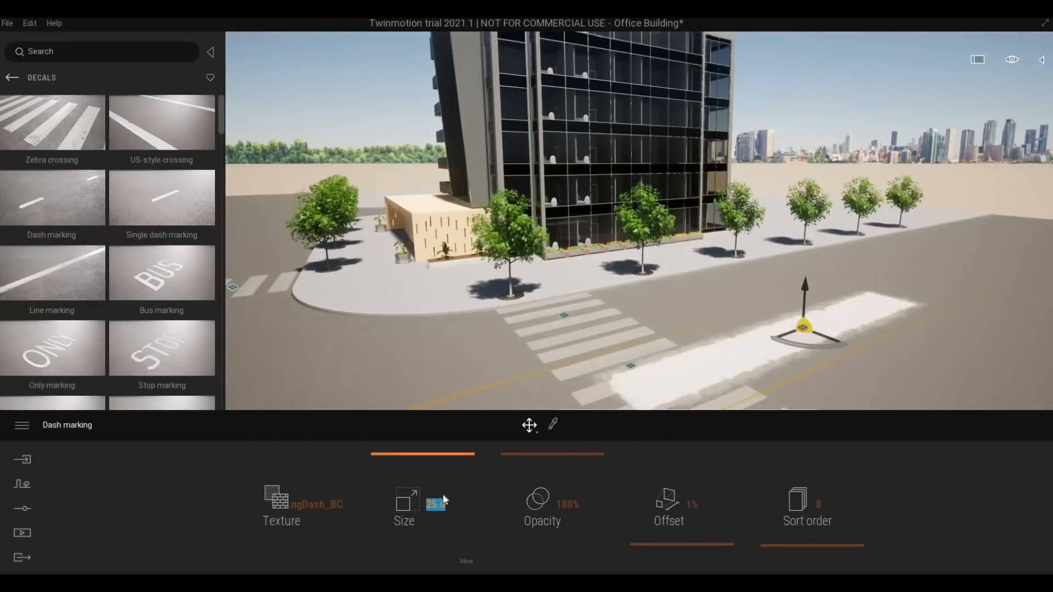
text(2)
key(Return)
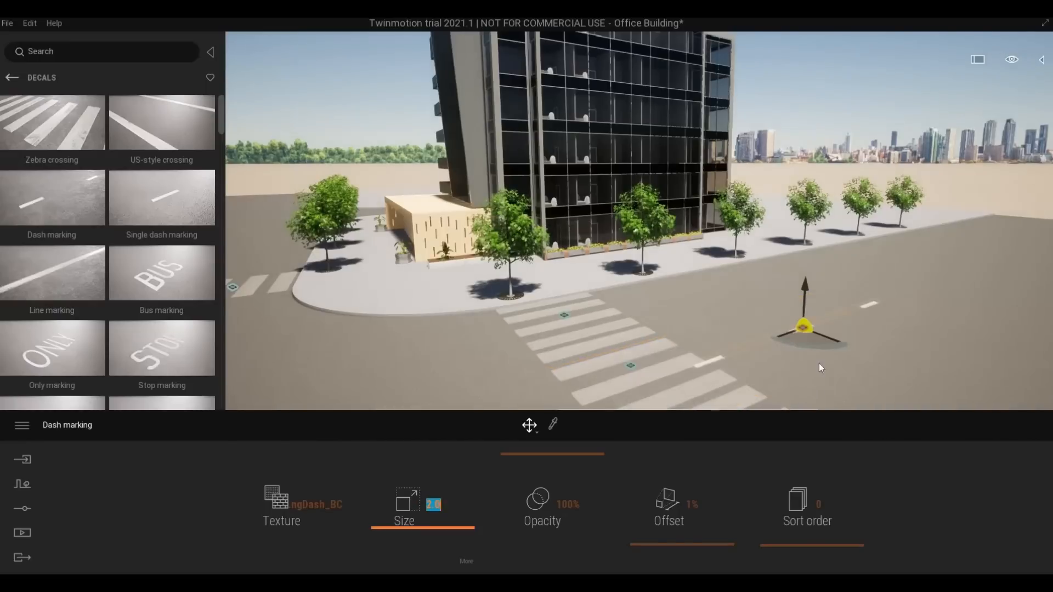
drag(555, 474, 558, 491)
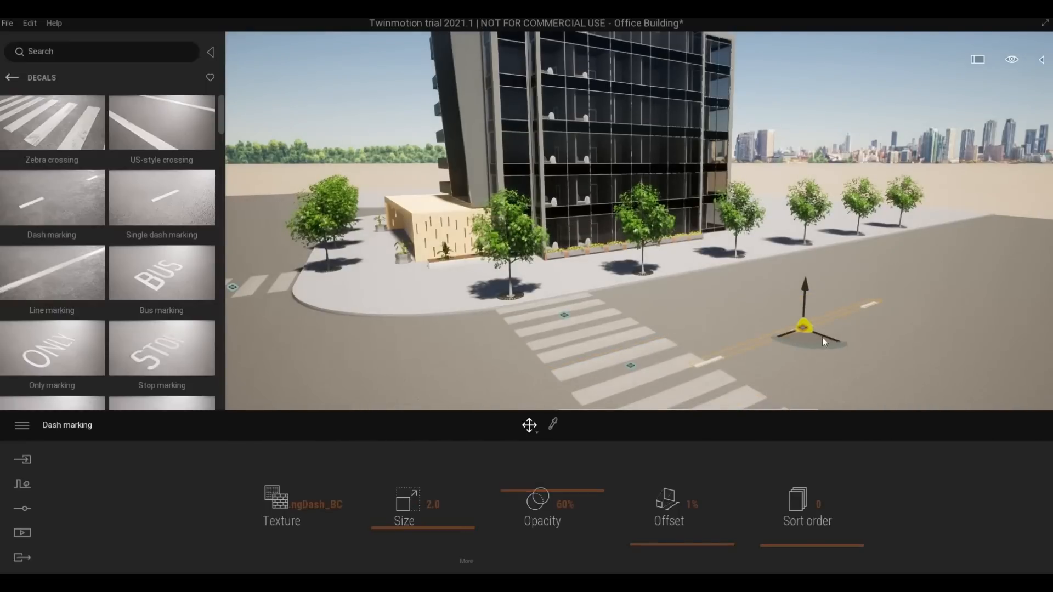
mouse_move(822, 337)
mouse_down()
mouse_move(800, 304)
mouse_move(792, 309)
mouse_move(815, 321)
mouse_up()
Copy the dash marking as four instances in a row along the street, spaced 19.34 m apart.
scroll(844, 338, down, 4)
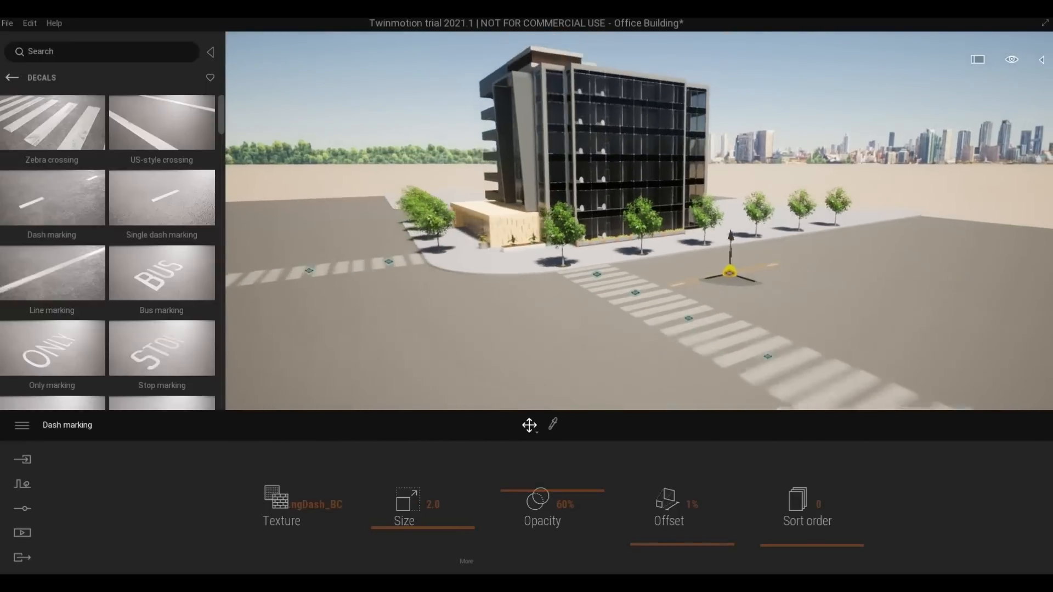
middle_drag(877, 310, 623, 256)
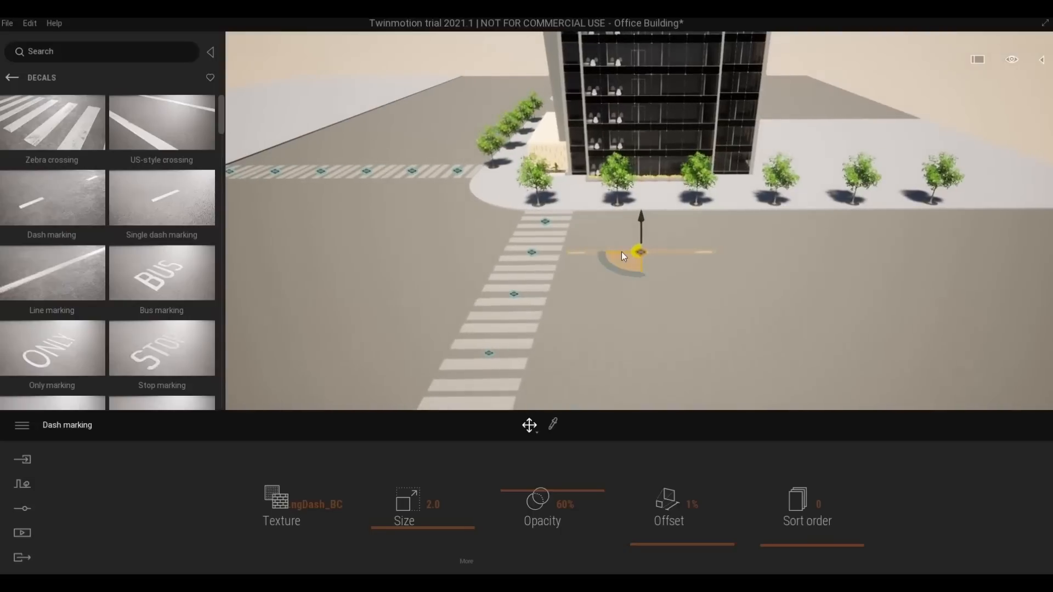
drag(621, 255, 825, 268)
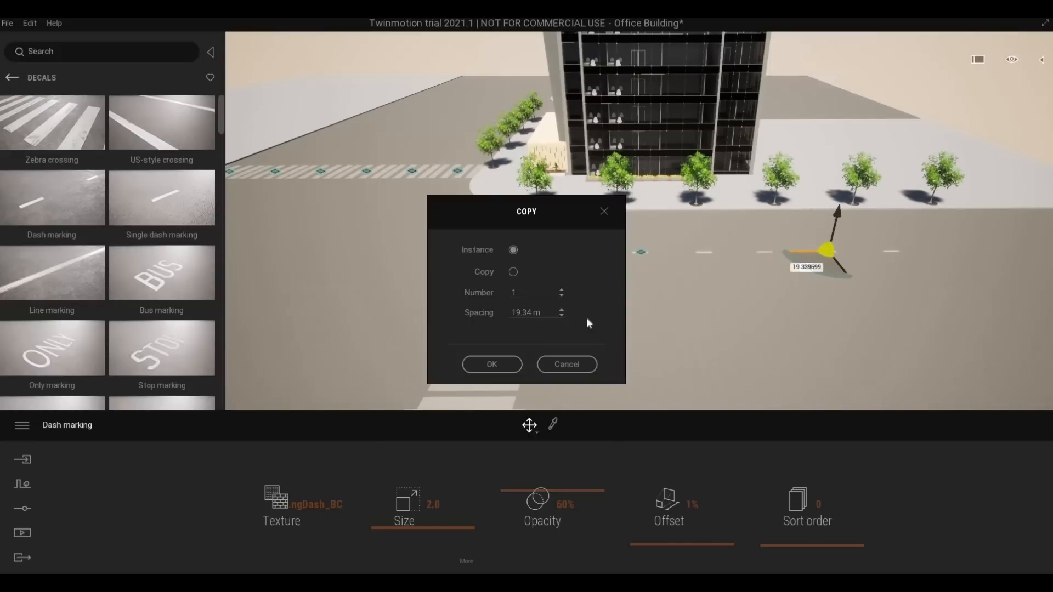
click(518, 363)
click(697, 321)
mouse_move(520, 299)
right_down()
mouse_move(686, 299)
mouse_move(520, 299)
right_up()
Select all five dash markings and copy the row once as instances, 8.71 m further across the street.
click(521, 257)
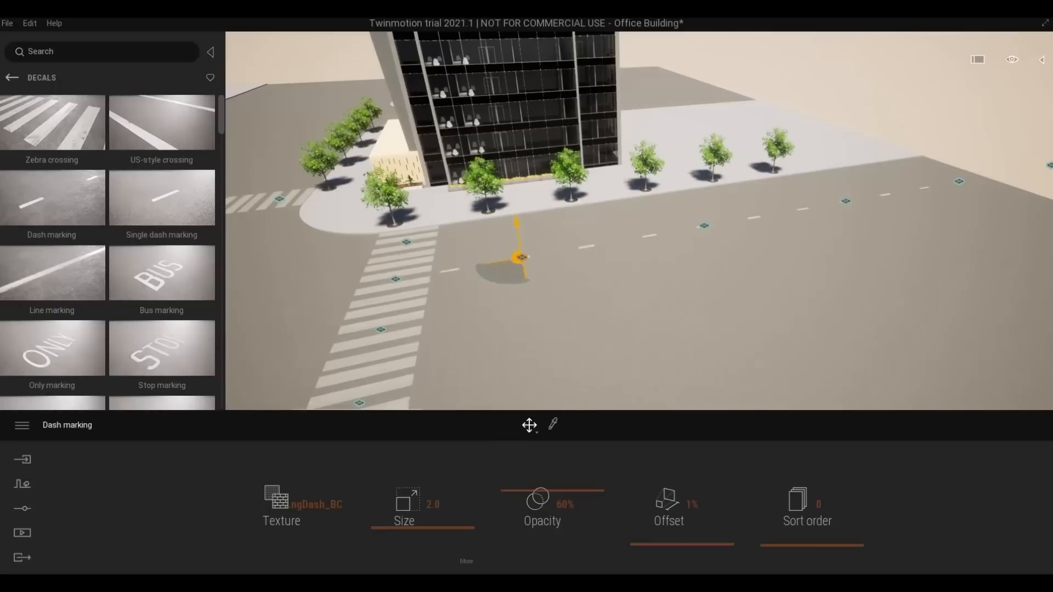
click(1041, 59)
ctrl+click(945, 311)
ctrl+click(946, 325)
ctrl+click(946, 340)
ctrl+click(941, 354)
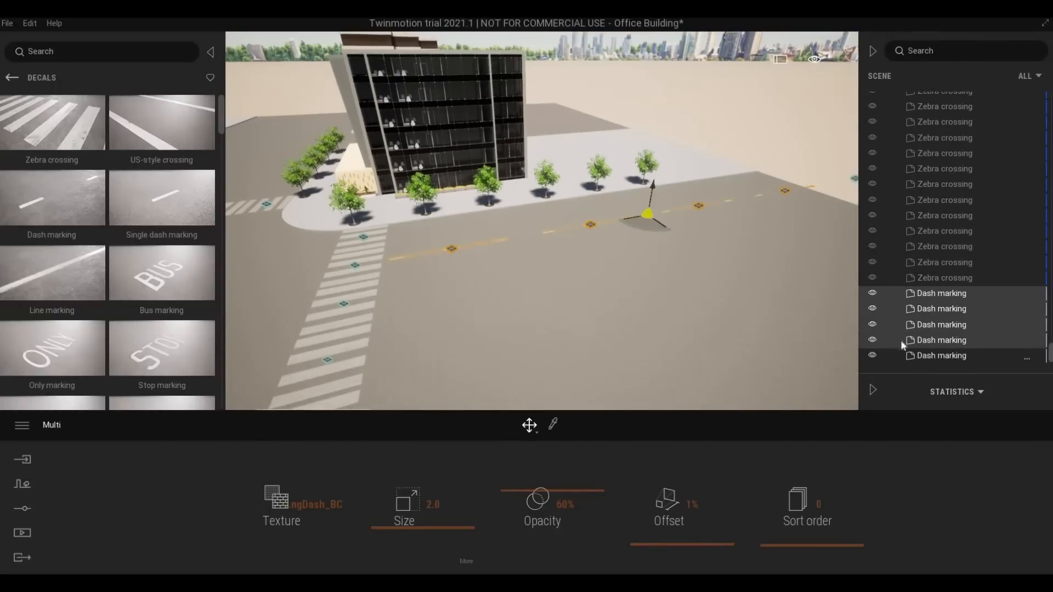
click(716, 217)
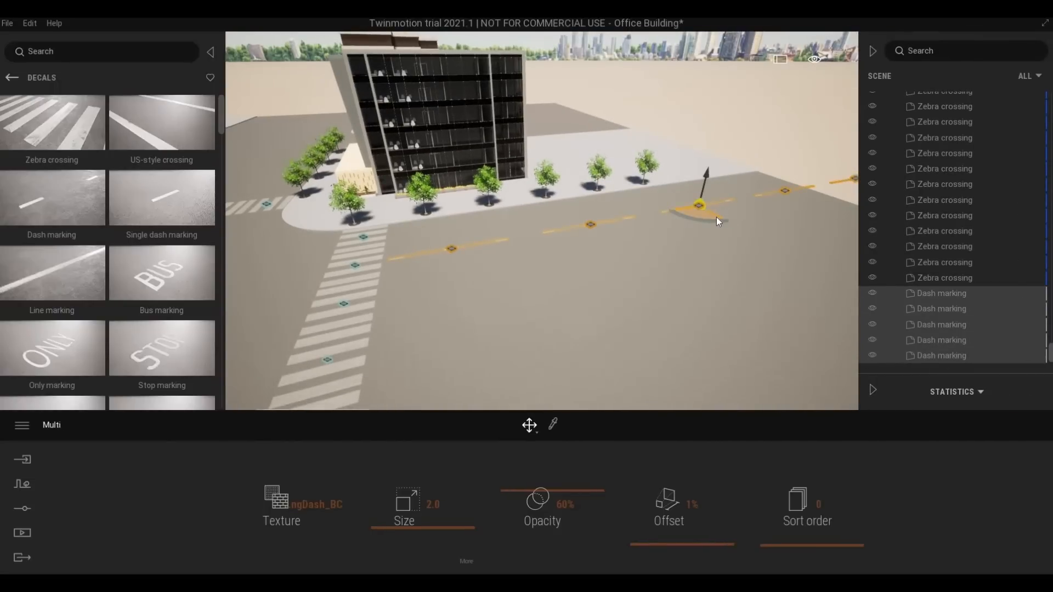
shift+drag(719, 217, 742, 255)
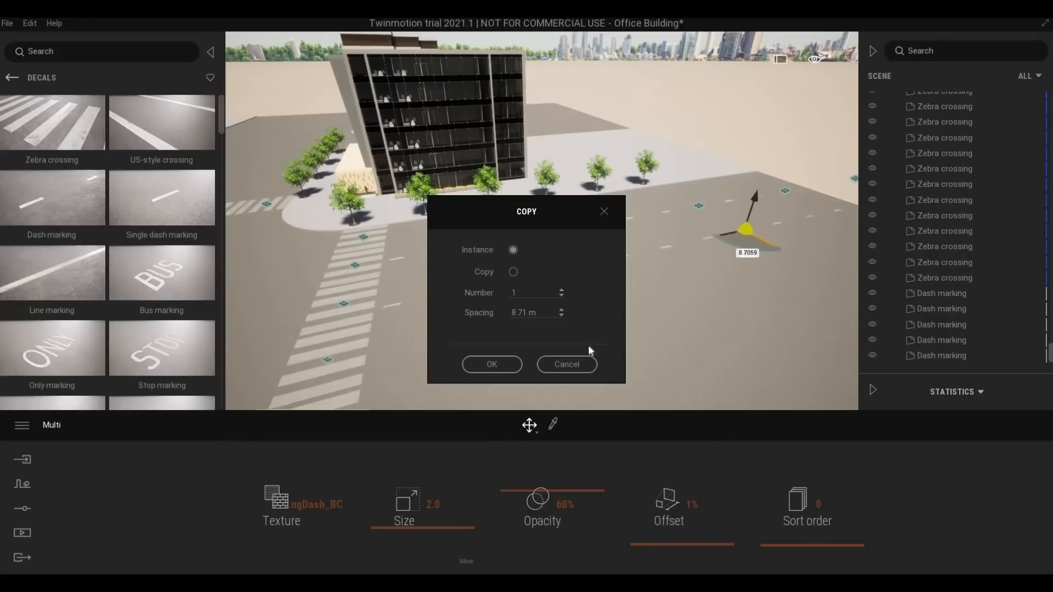
click(492, 364)
Copy the dash marking row as instances two more times across the street, placing the last row 10.39 m further out.
scroll(585, 328, down, 3)
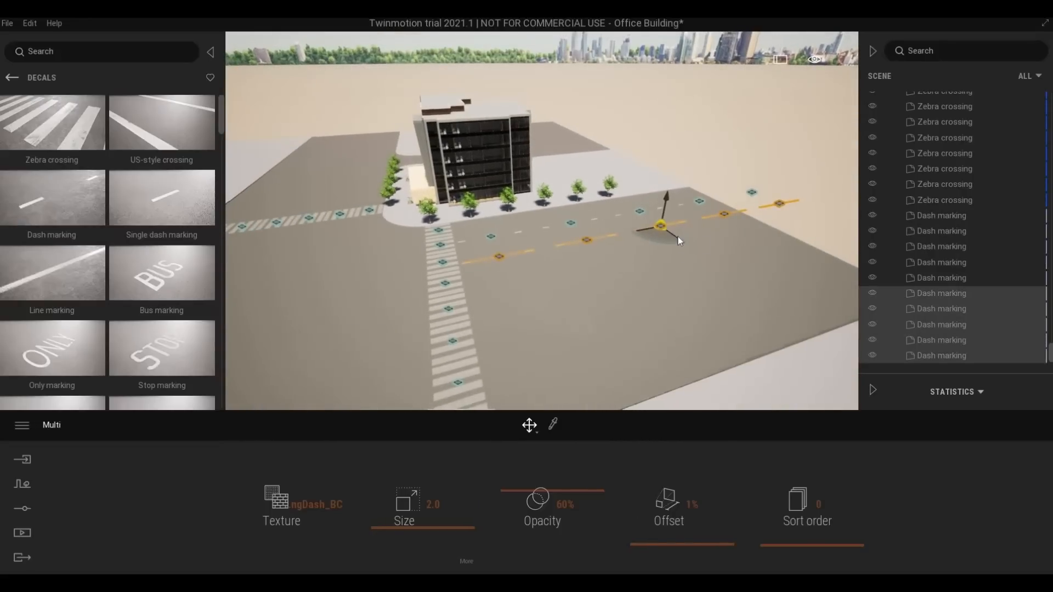
click(678, 239)
shift+drag(678, 240, 763, 327)
click(493, 364)
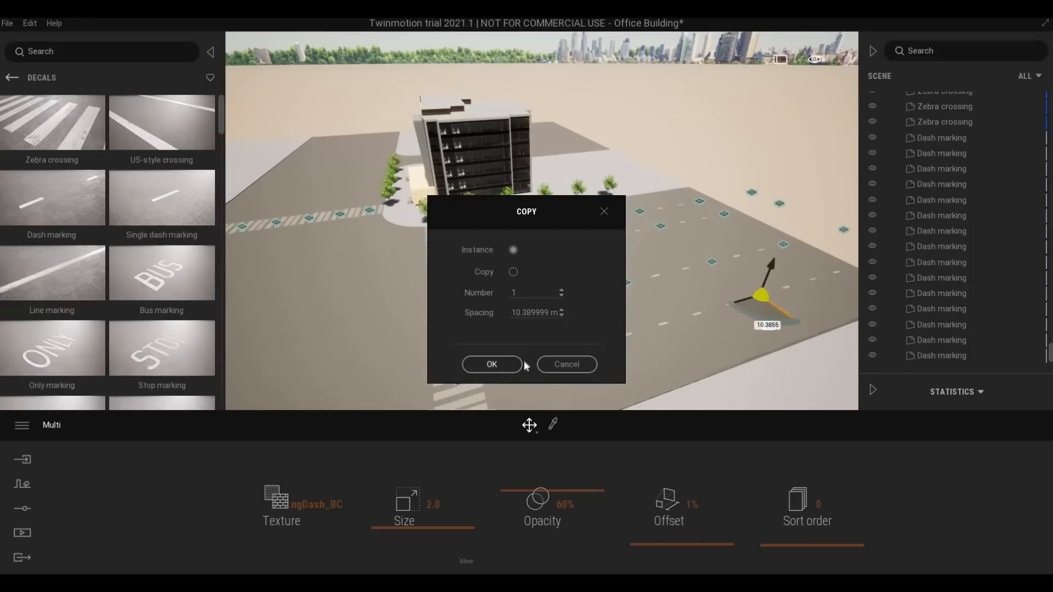
click(493, 365)
middle_drag(586, 327, 600, 325)
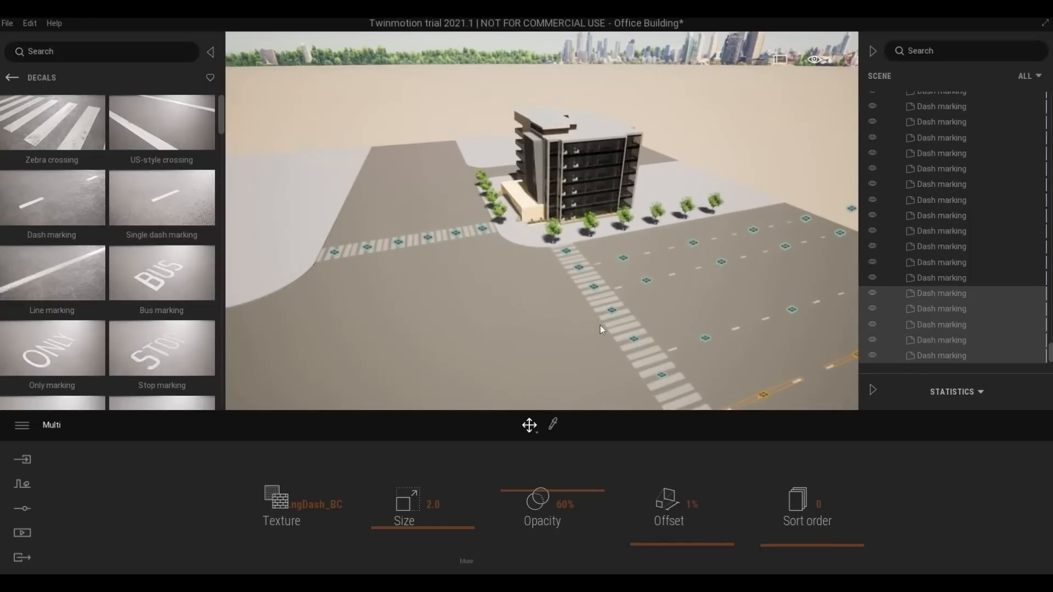
Copy the outermost dash marking row as instances onto the entrance-side street and rotate it by 90° to follow that street.
key(d)
key(d)
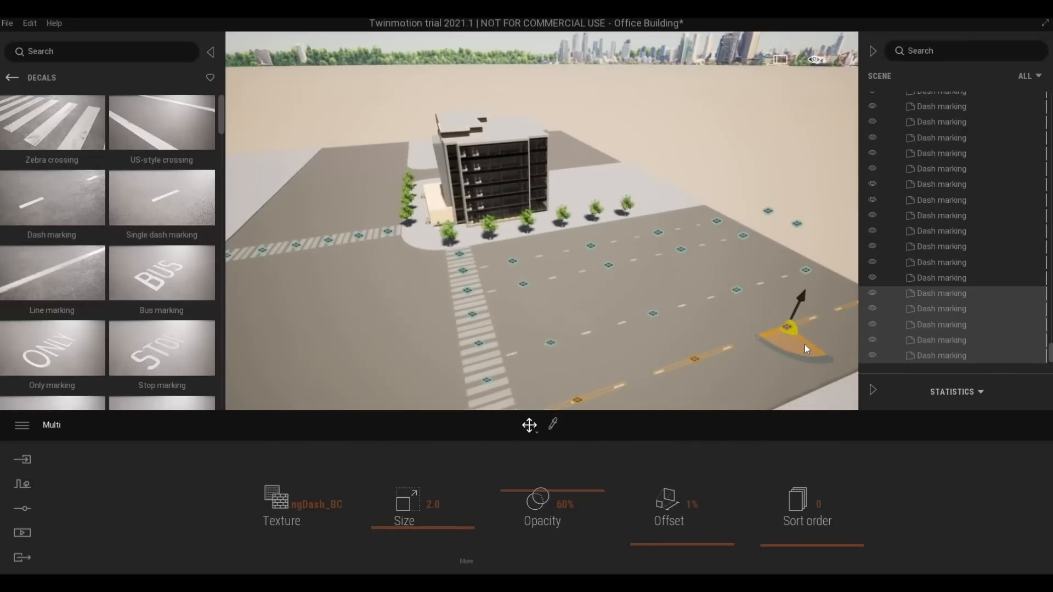
click(392, 282)
shift+drag(392, 282, 364, 265)
click(489, 363)
text(90)
key(Return)
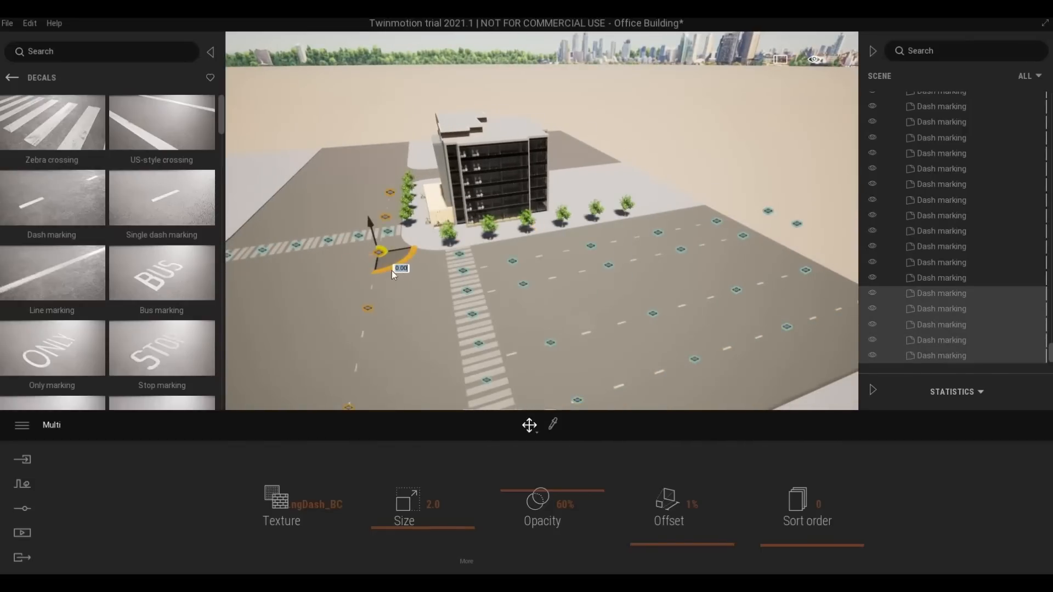
Reselect the five rotated dash markings and move the row along the entrance-side street until it lies beyond the zebra crossing.
key(a)
right_drag(429, 313, 413, 324)
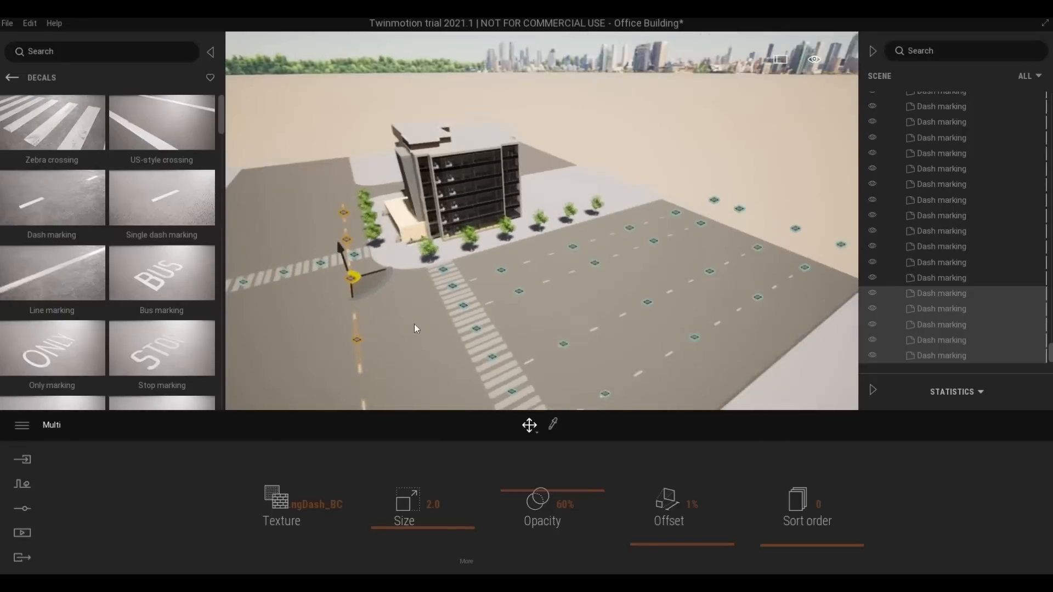
key(w)
key(a)
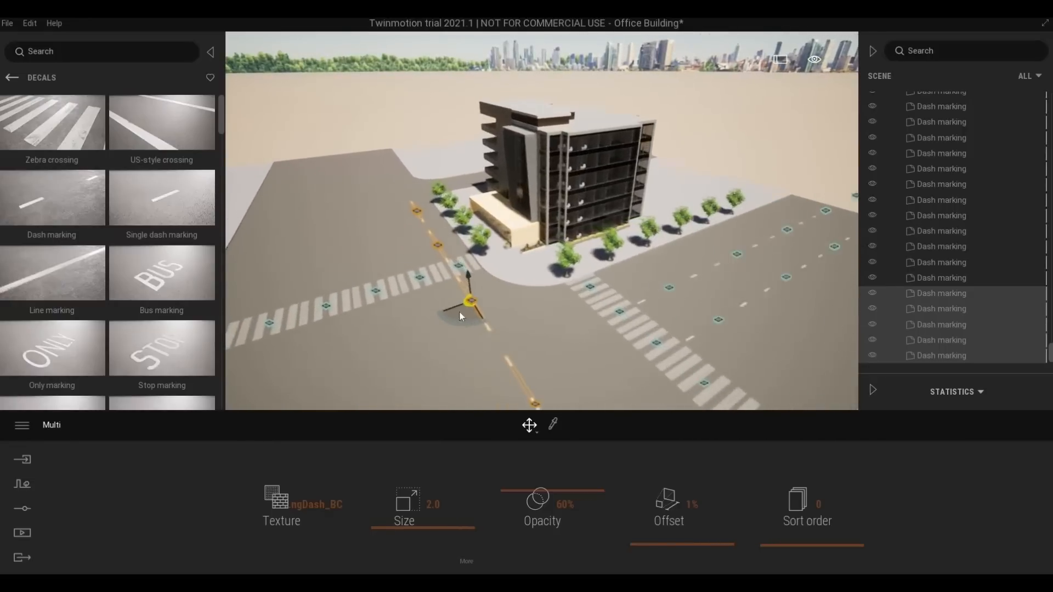
click(465, 308)
click(494, 309)
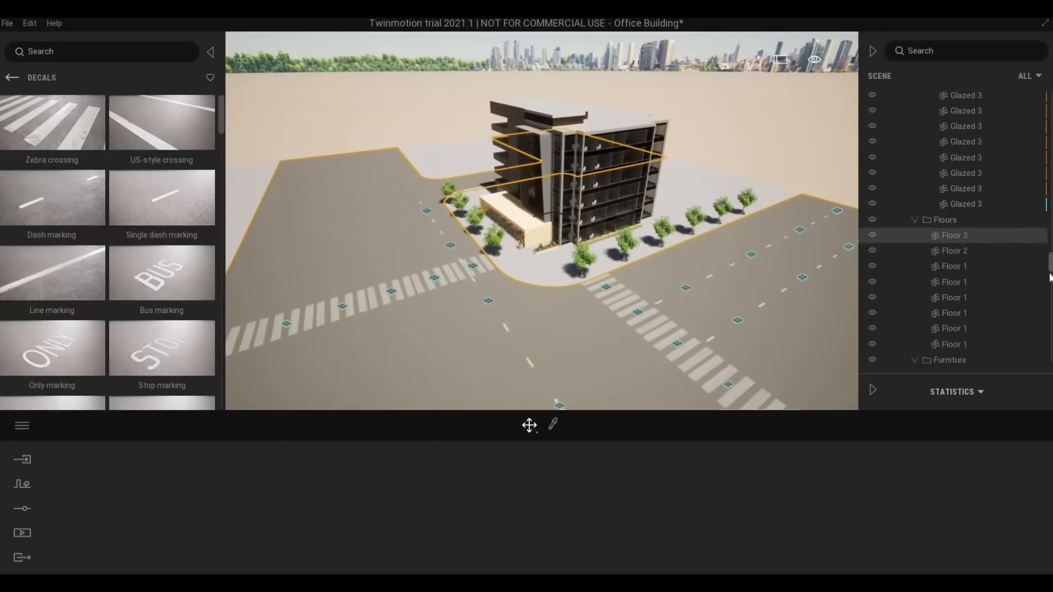
drag(1050, 269, 1050, 376)
click(427, 213)
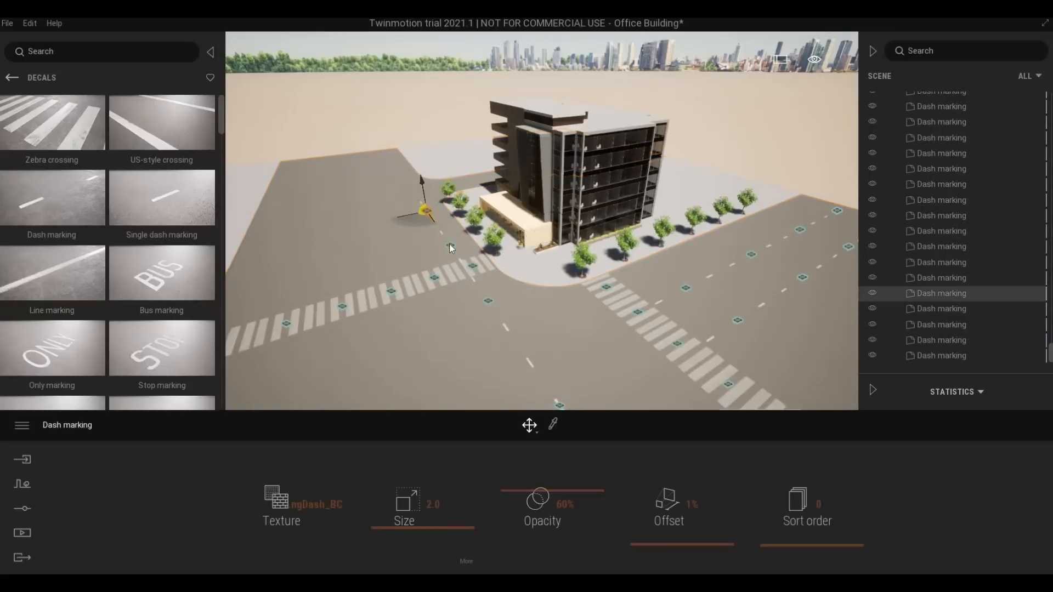
ctrl+click(450, 245)
ctrl+click(488, 302)
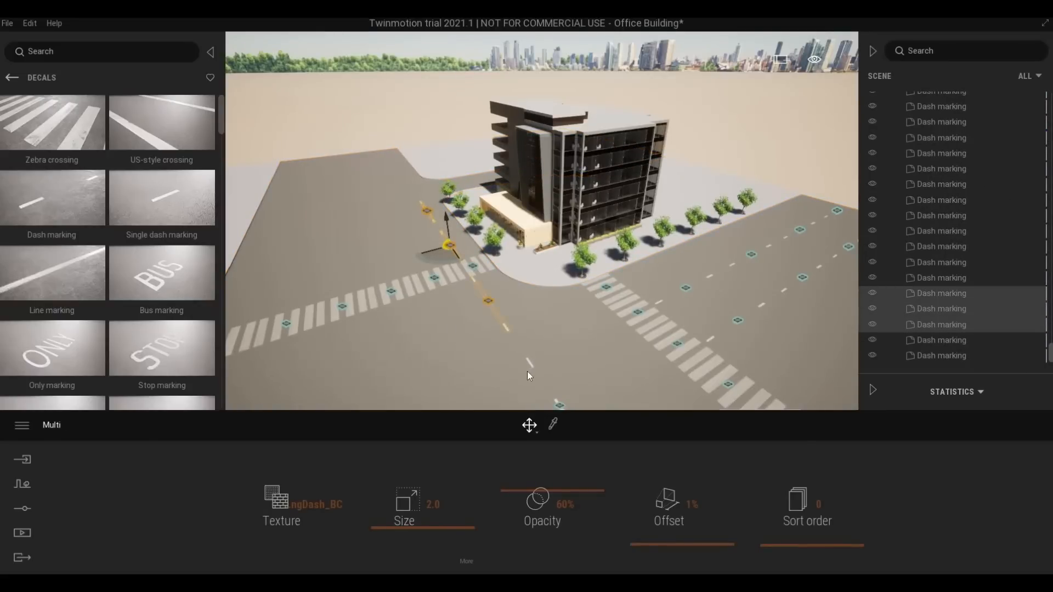
scroll(549, 296, up, 3)
scroll(564, 294, up, 5)
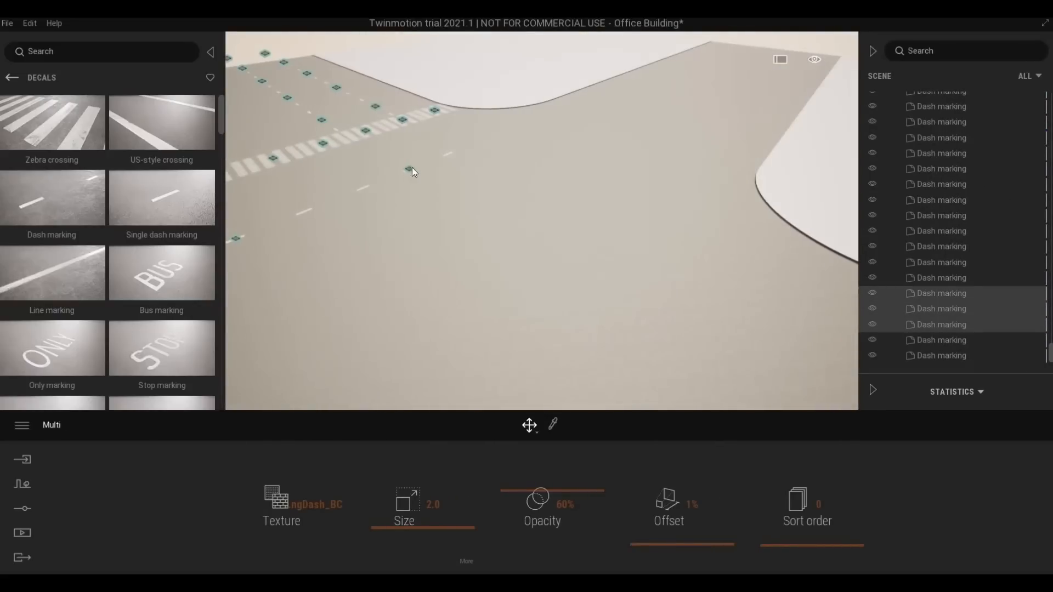
ctrl+click(234, 239)
scroll(601, 177, down, 5)
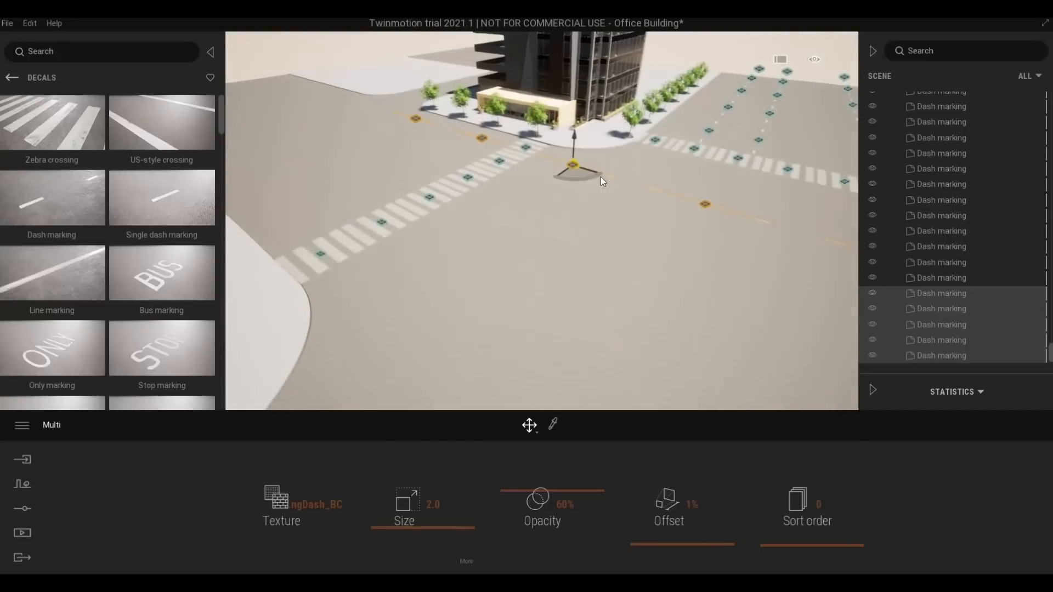
drag(585, 172, 341, 110)
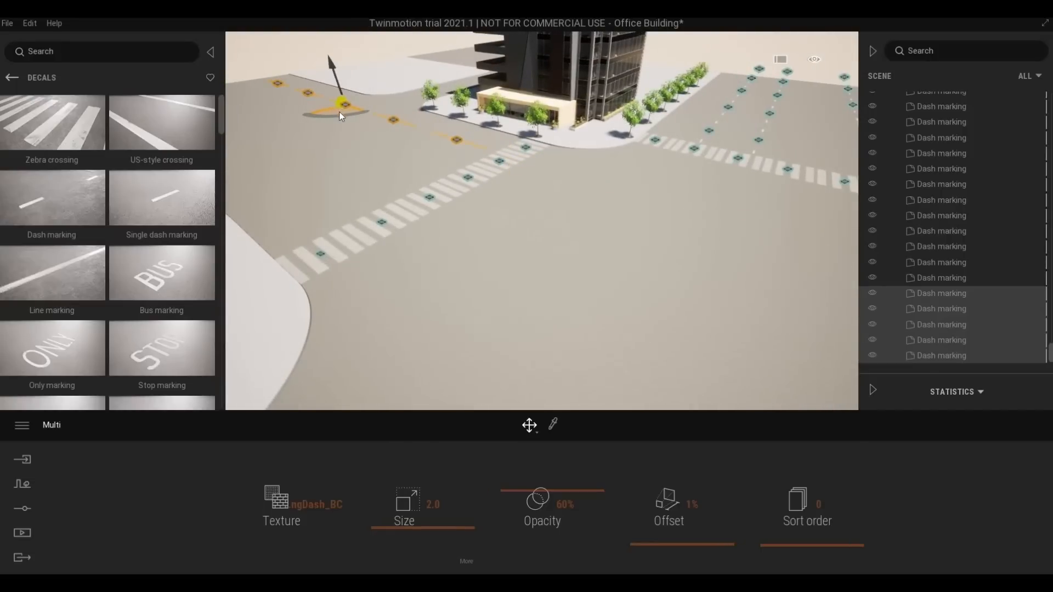
Copy the rotated dash marking row as instances into three more lane lines across the entrance-side street.
right_drag(588, 200, 565, 184)
key(d)
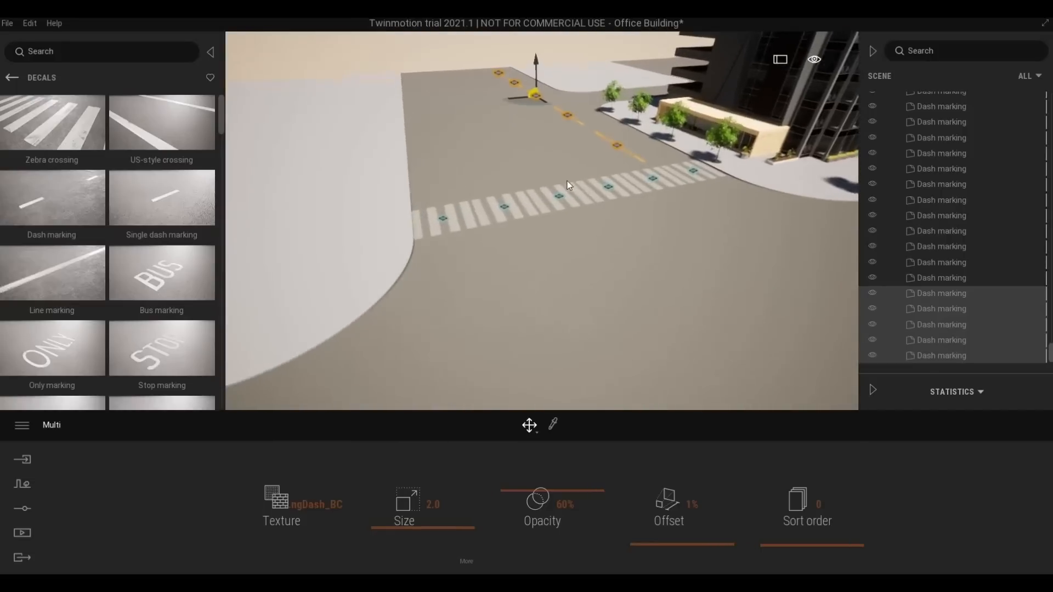
key(w)
drag(495, 124, 493, 122)
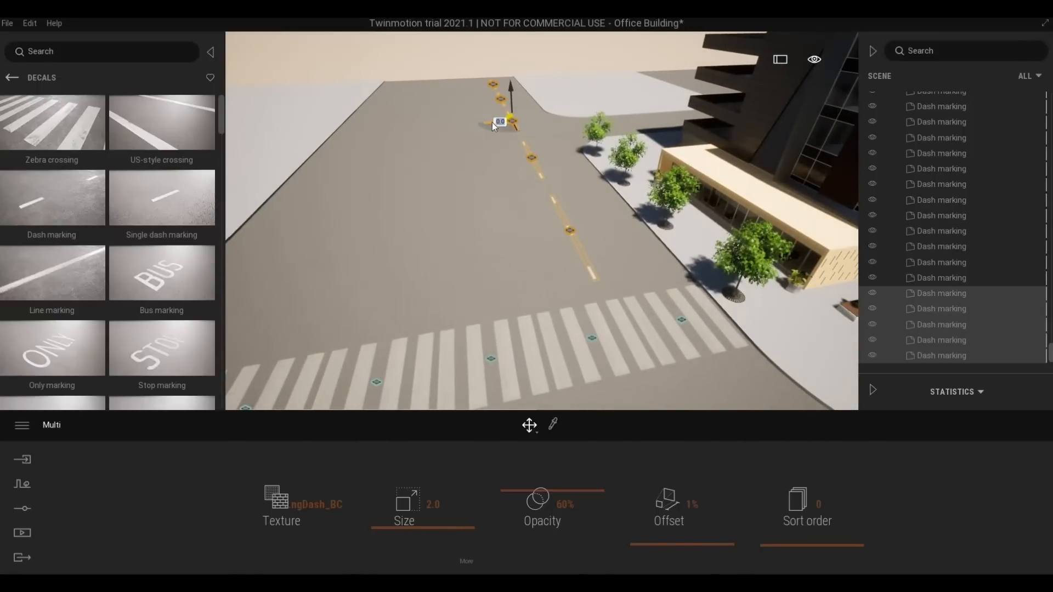
mouse_move(492, 122)
alt+mouse_down()
mouse_move(347, 138)
mouse_move(502, 123)
alt+mouse_up()
click(511, 364)
key(Return)
click(567, 364)
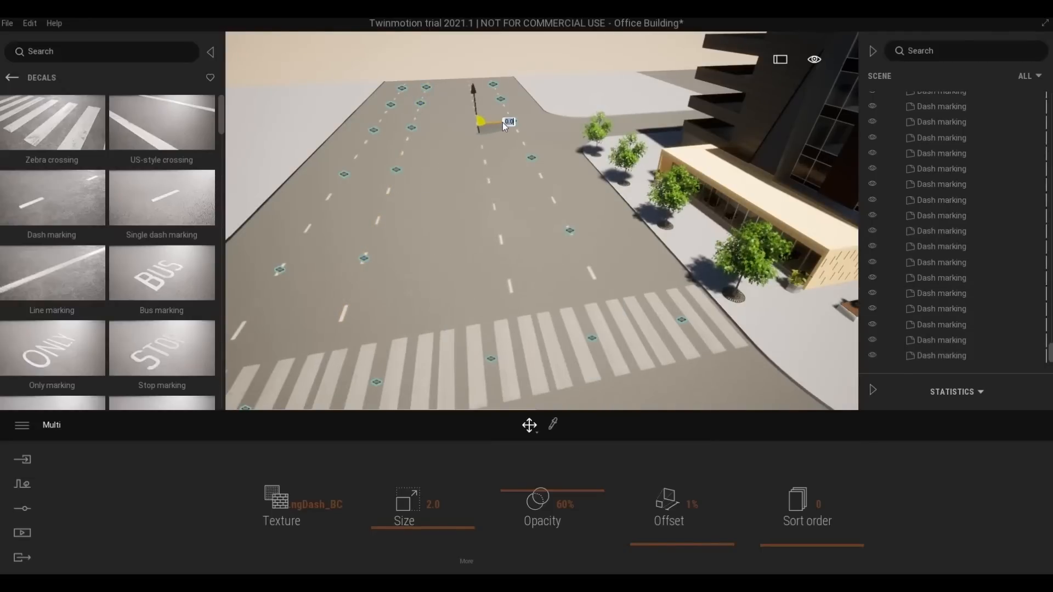
click(486, 362)
Place a Line marking decal in the middle of the entrance-side street before the zebra crossing, with size 2.0 and opacity 56%.
drag(78, 263, 437, 292)
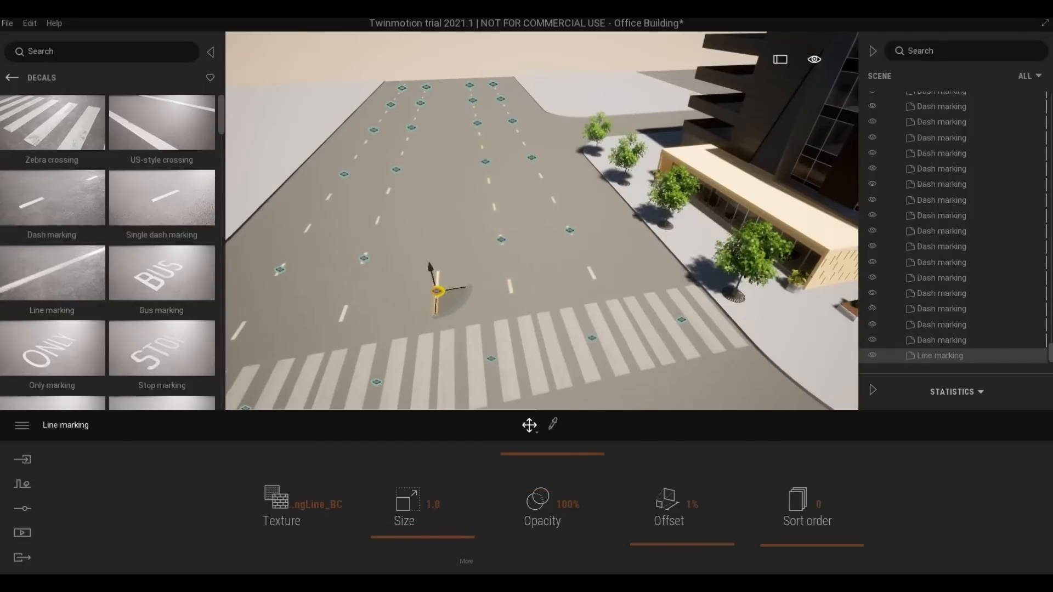
text(2)
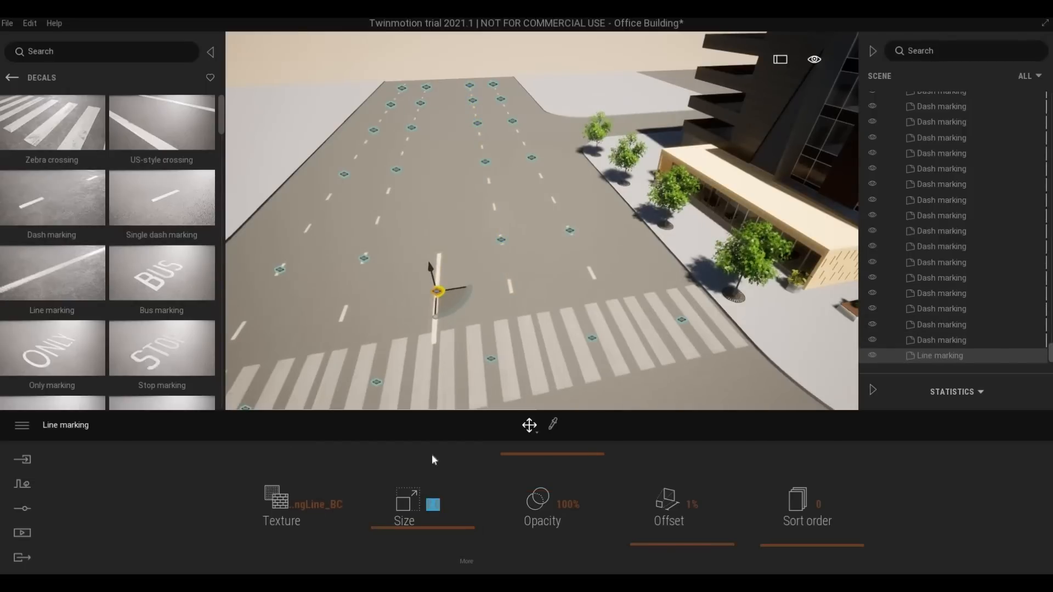
key(Return)
drag(548, 463, 549, 503)
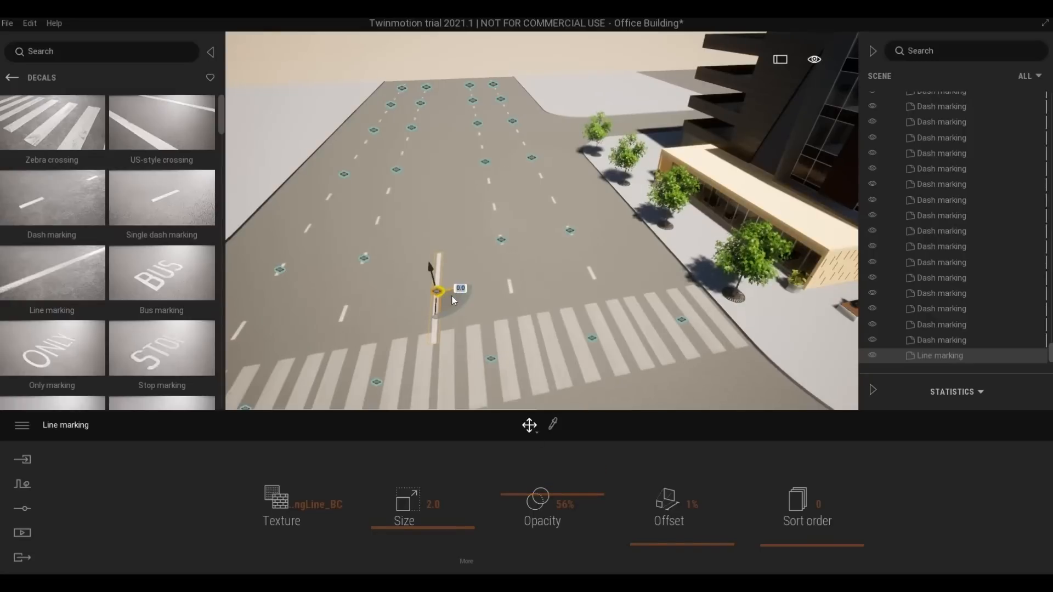
drag(449, 292, 445, 280)
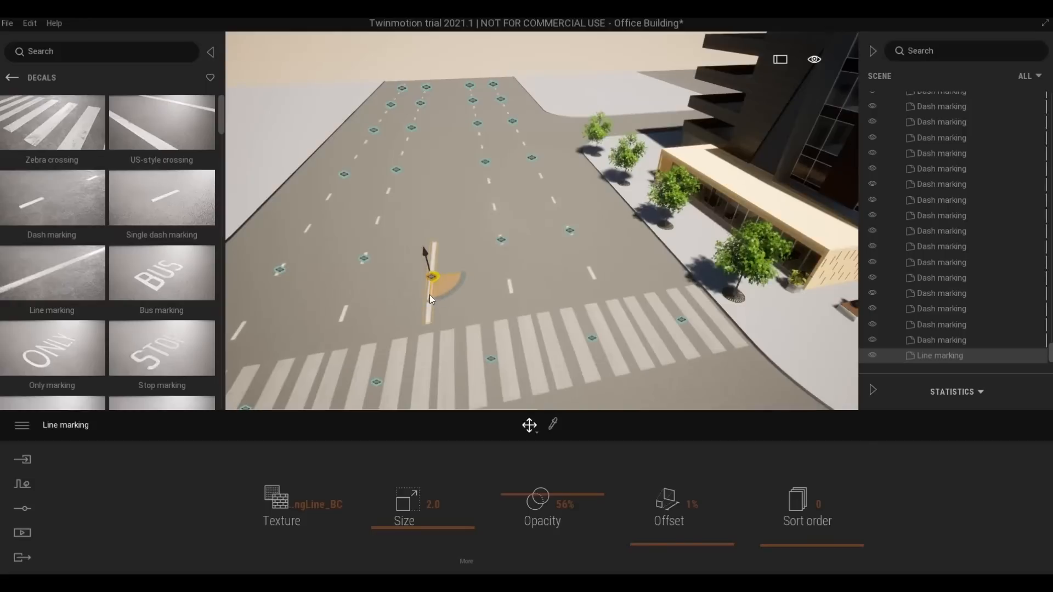
Copy the line marking as 8 instances at 10 m spacing along the street to form a continuous centre line.
alt+drag(429, 299, 430, 187)
drag(548, 311, 437, 311)
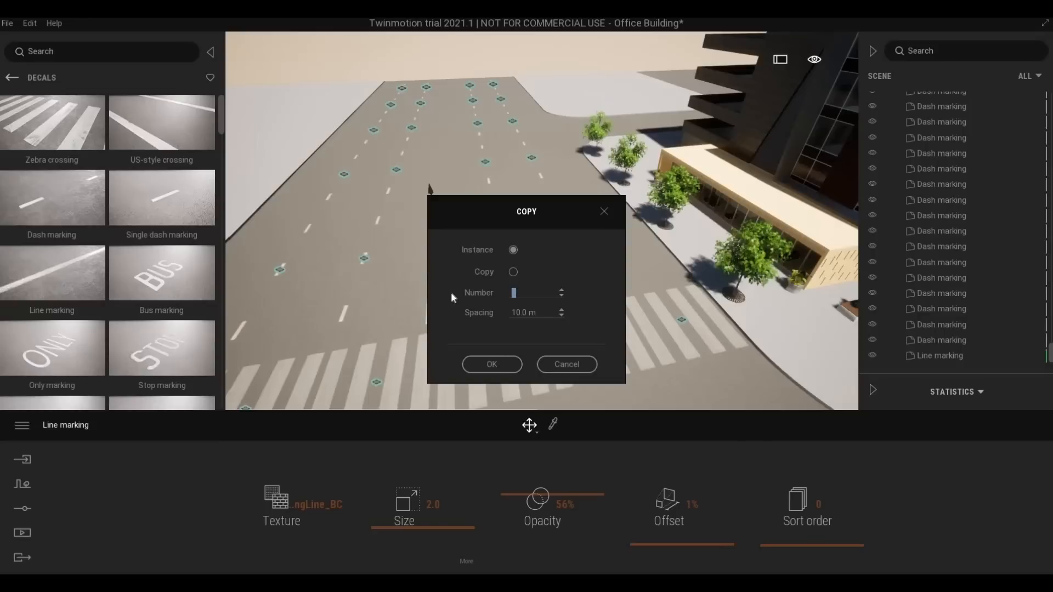
text(8)
click(492, 365)
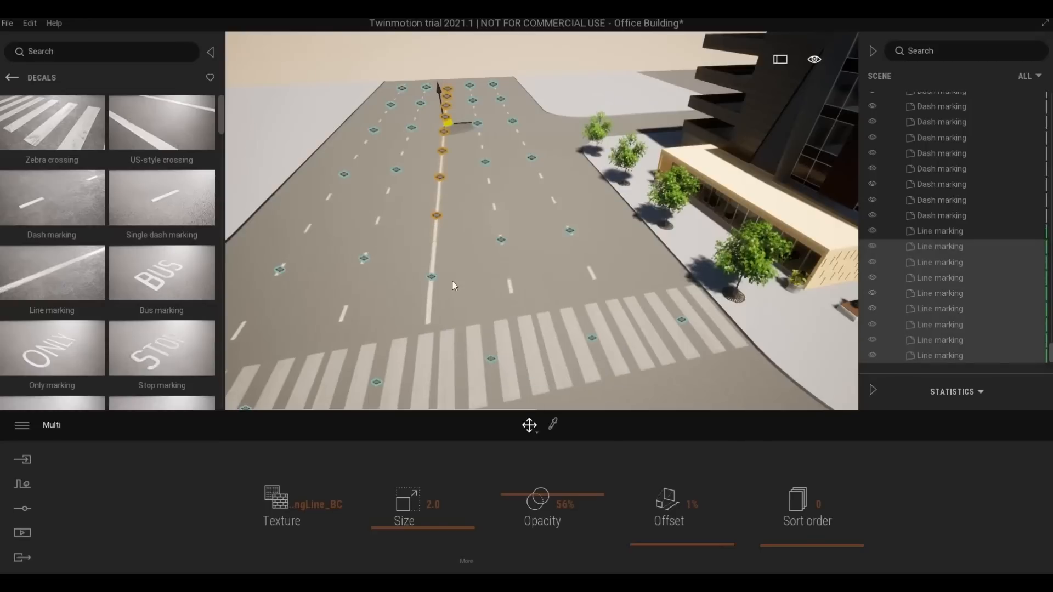
Add the first line marking to the selection and copy the whole centre line once as instances, 48.8 m toward the intersection.
middle_drag(453, 282, 530, 399)
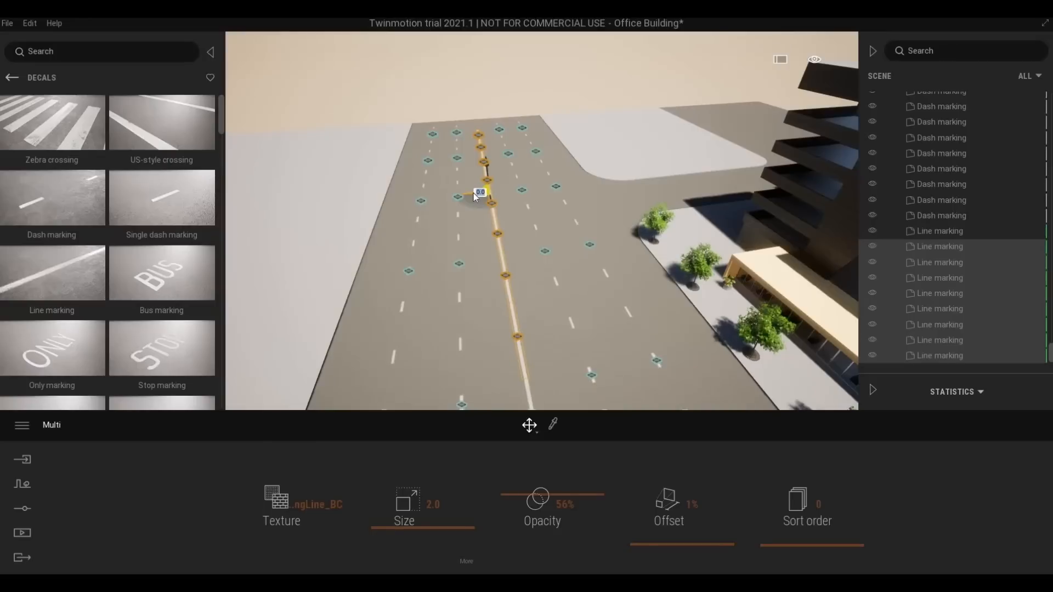
right_drag(548, 315, 627, 225)
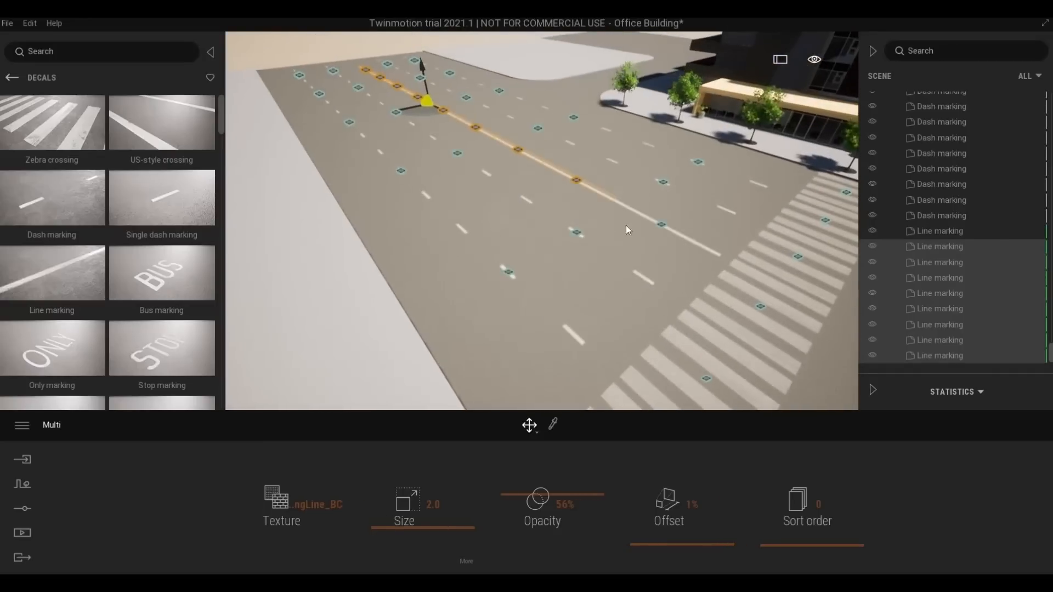
ctrl+click(664, 225)
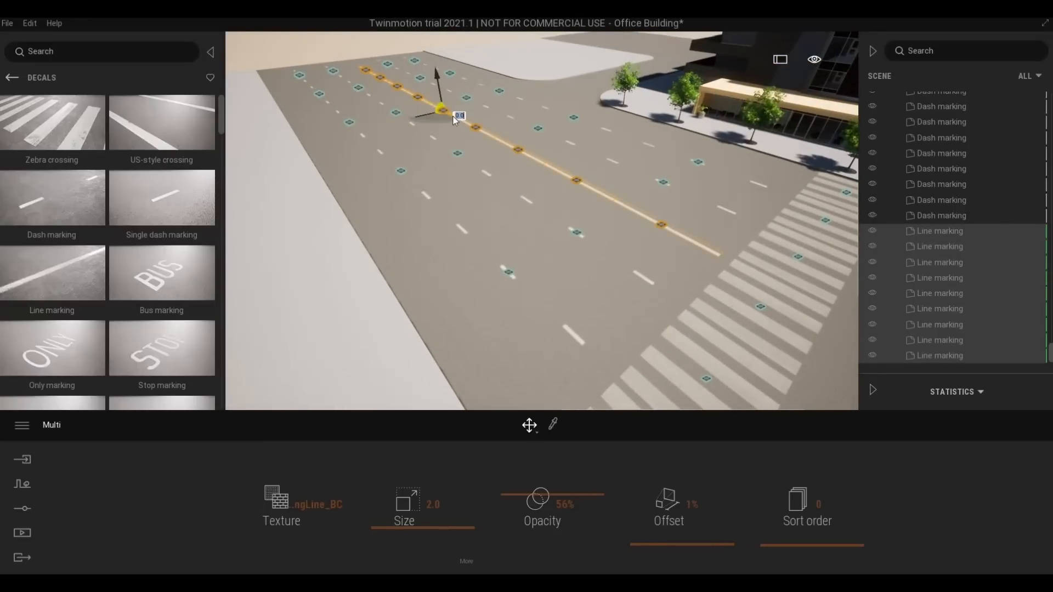
alt+drag(452, 116, 834, 335)
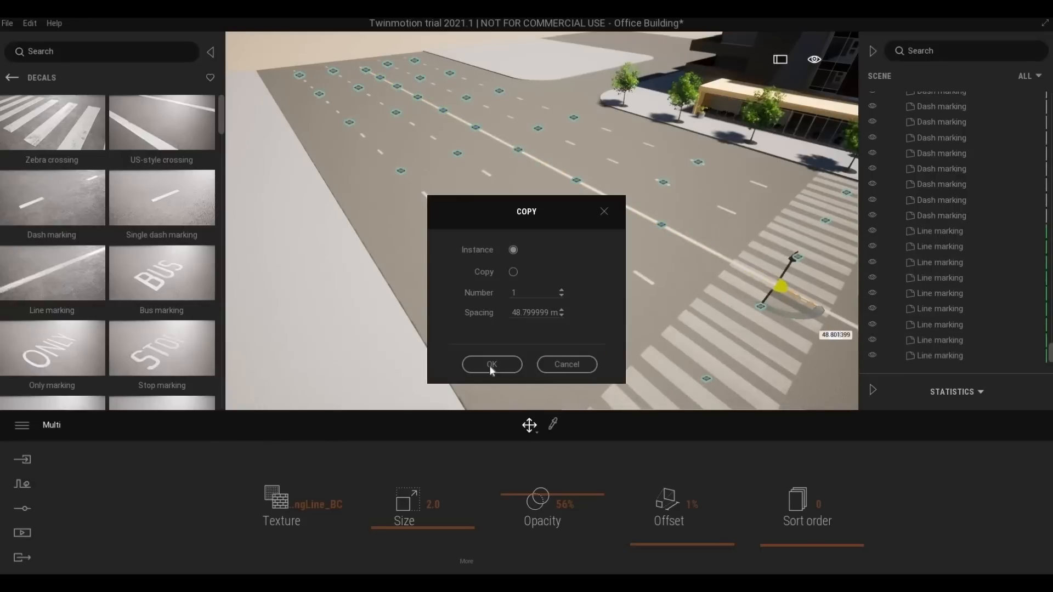
click(491, 366)
Rotate the copied centre line by 90° and move it to the middle of the other street, starting behind its zebra crossing.
scroll(697, 368, down, 2)
middle_drag(696, 367, 499, 212)
scroll(499, 212, down, 1)
click(450, 155)
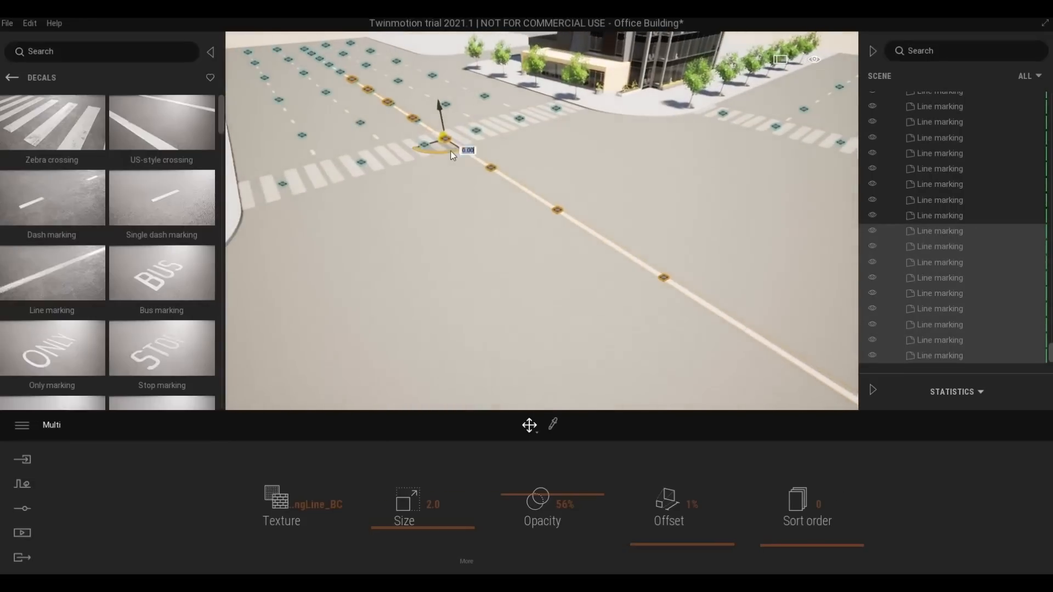
text(90)
key(Return)
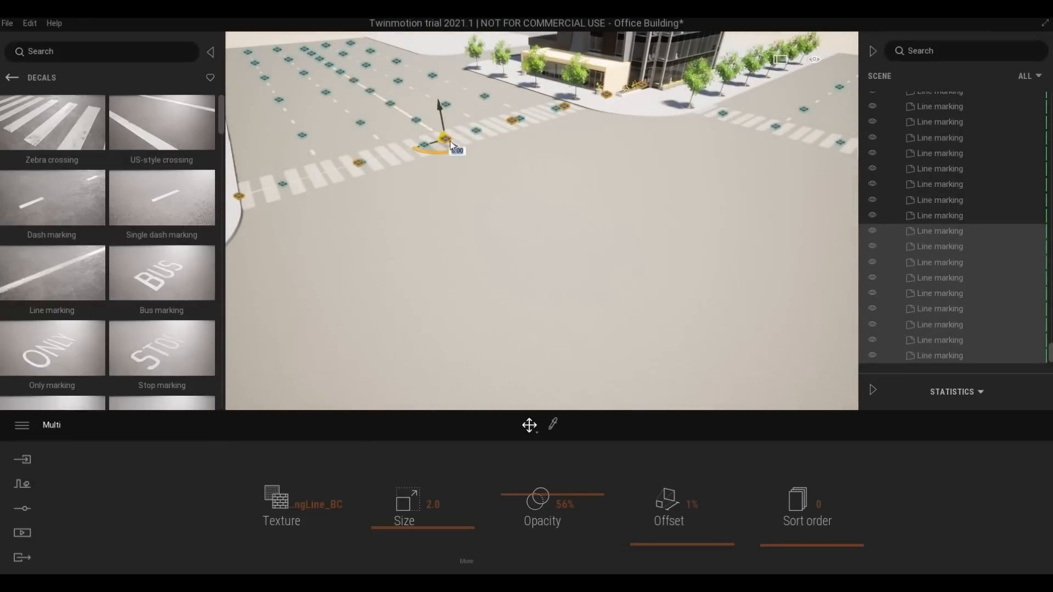
middle_drag(656, 259, 404, 216)
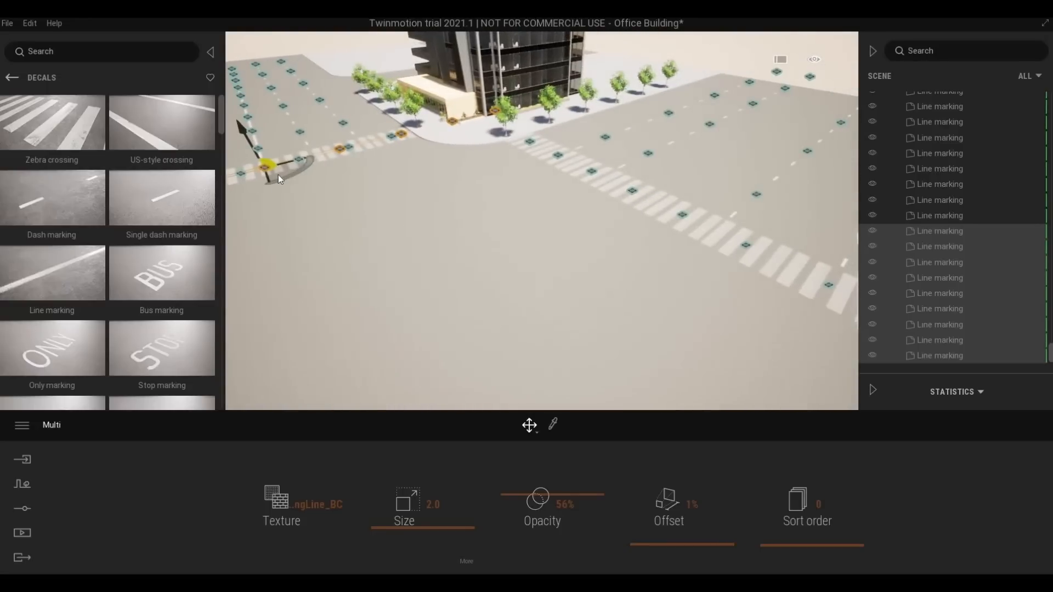
drag(278, 175, 812, 119)
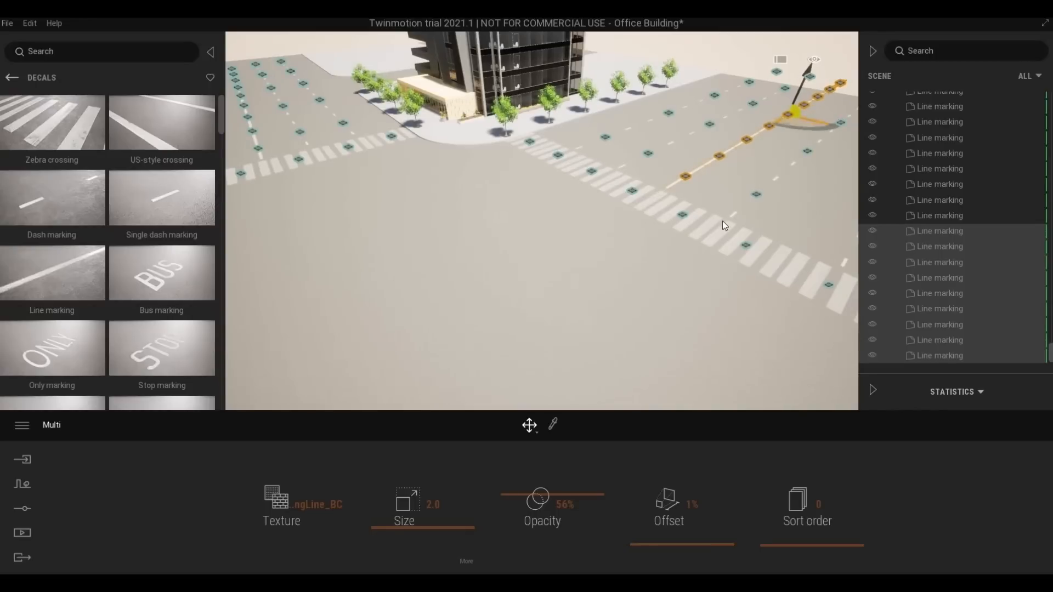
Deselect the markings and examine the building, crossings and lane markings from across the intersection.
click(621, 256)
shift+middle_drag(621, 256, 625, 318)
key(q)
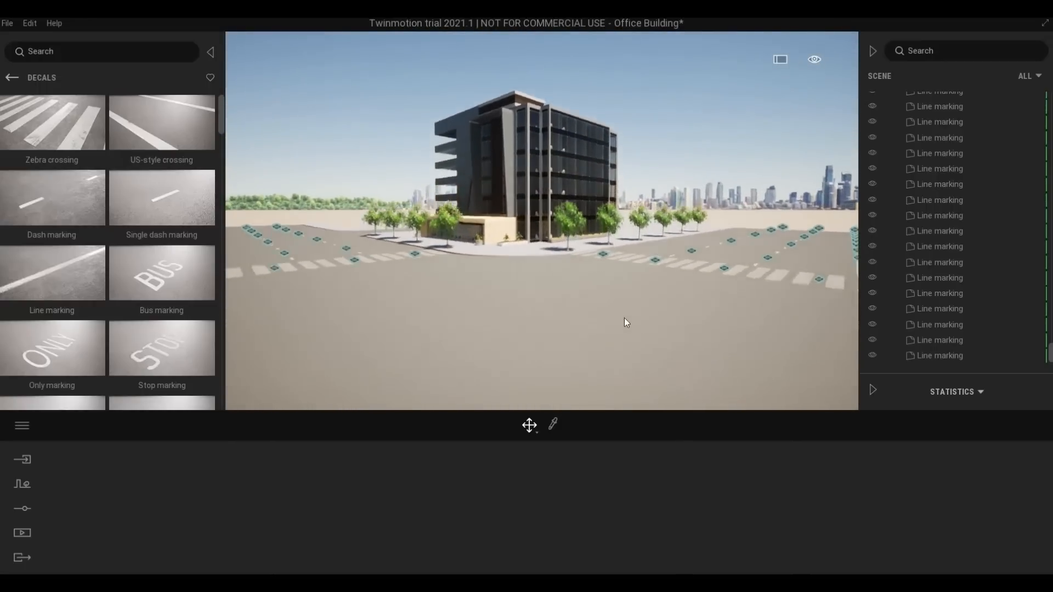
key(e)
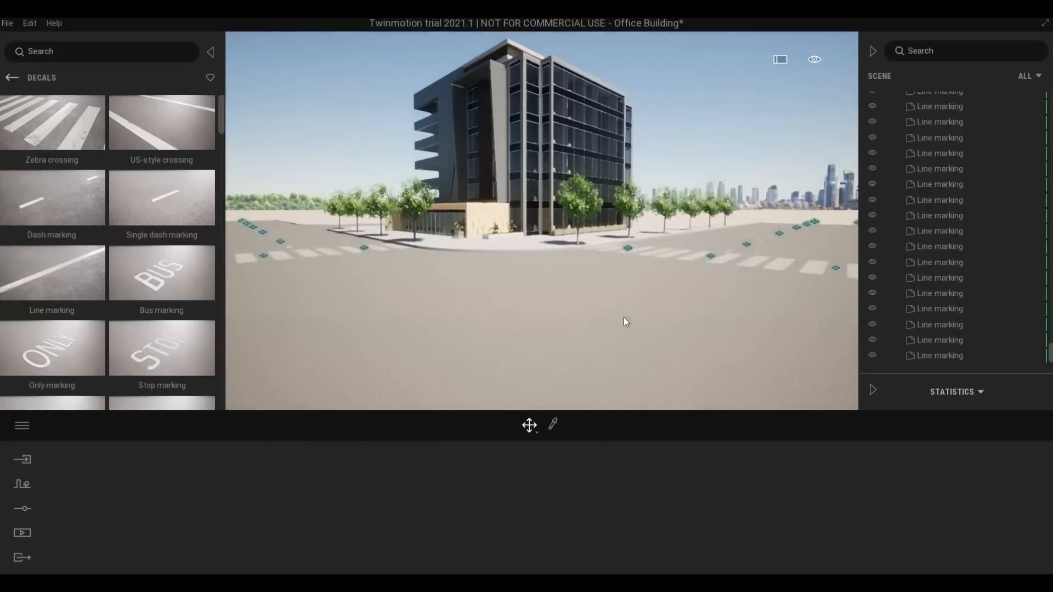
key(s)
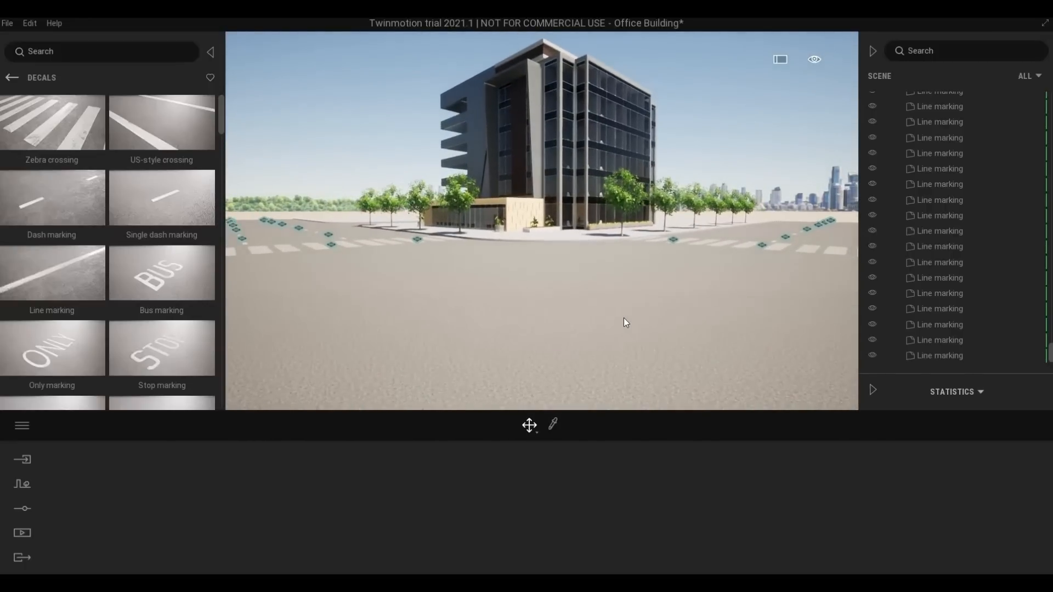
key(w)
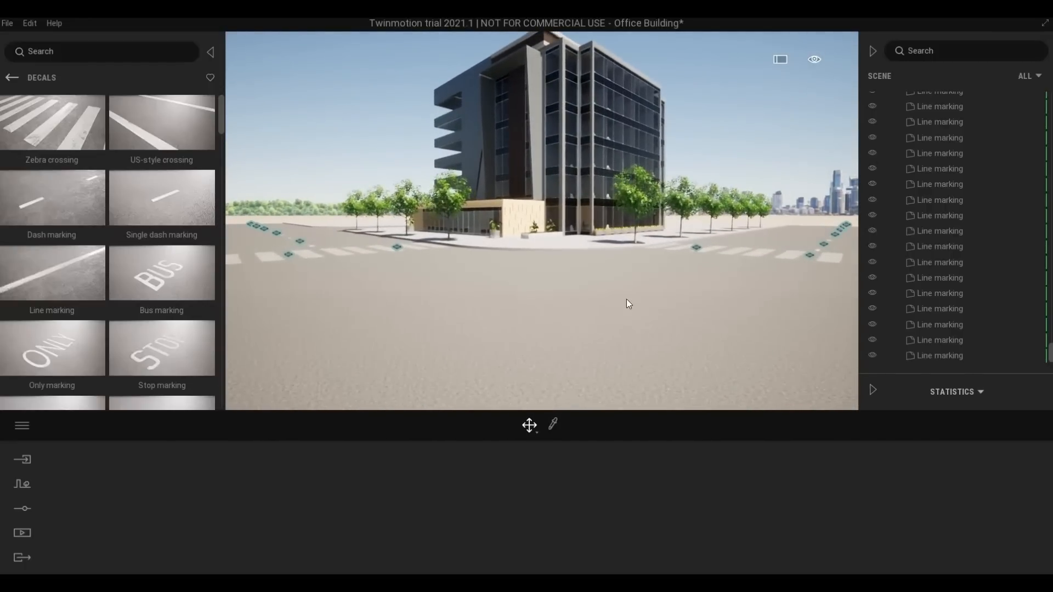
right_drag(626, 299, 623, 294)
key(w)
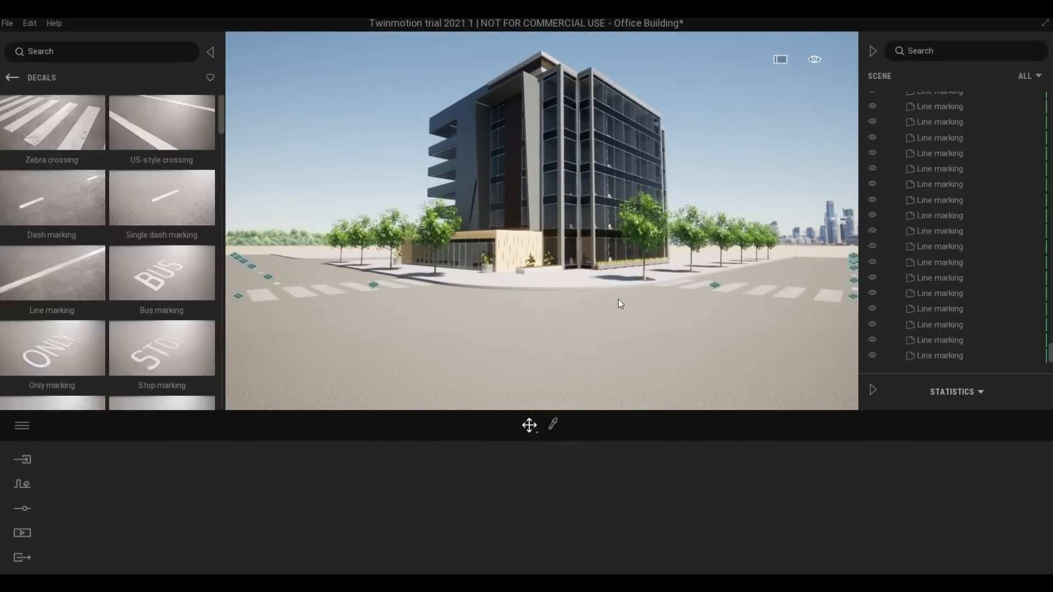
drag(621, 303, 644, 384)
Place an "Arrow: right-turn only" decal in the lane beside the entrance-side sidewalk, with size 2.0 and opacity 64%.
scroll(128, 334, down, 4)
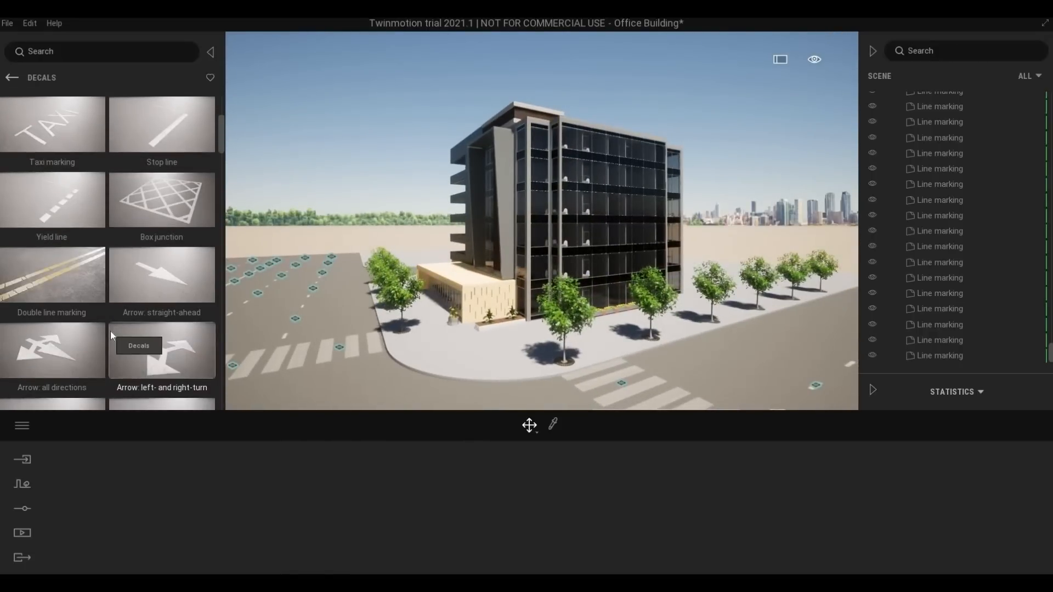
scroll(111, 330, up, 1)
scroll(113, 327, down, 4)
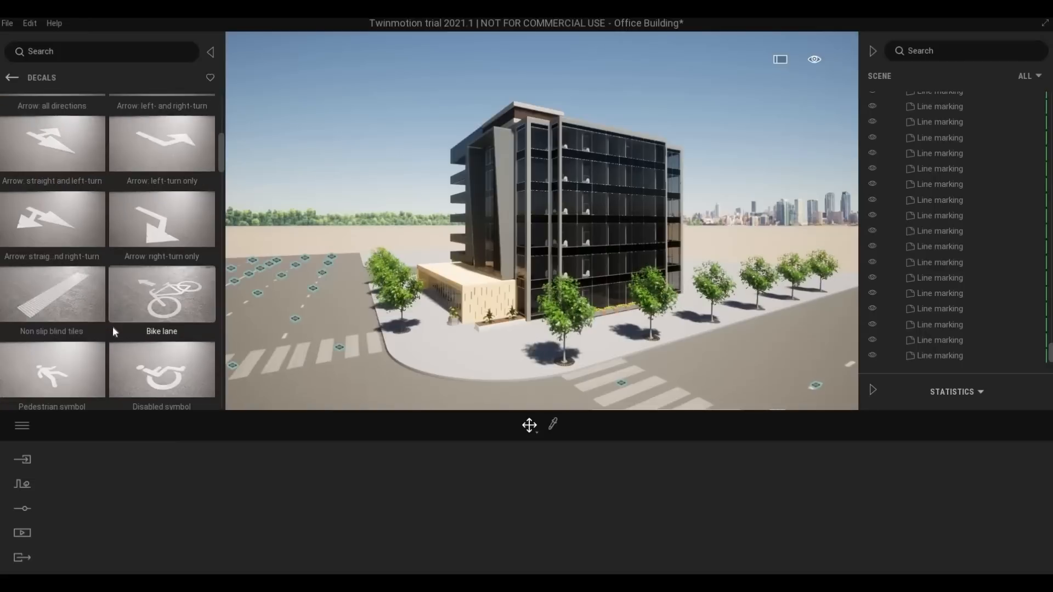
key(a)
key(w)
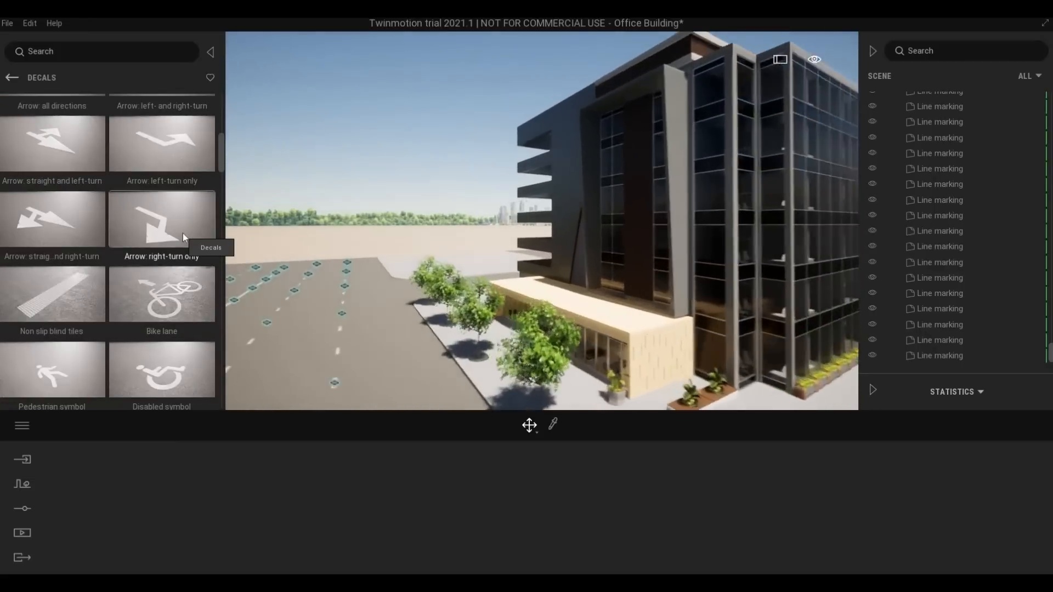
drag(195, 245, 433, 341)
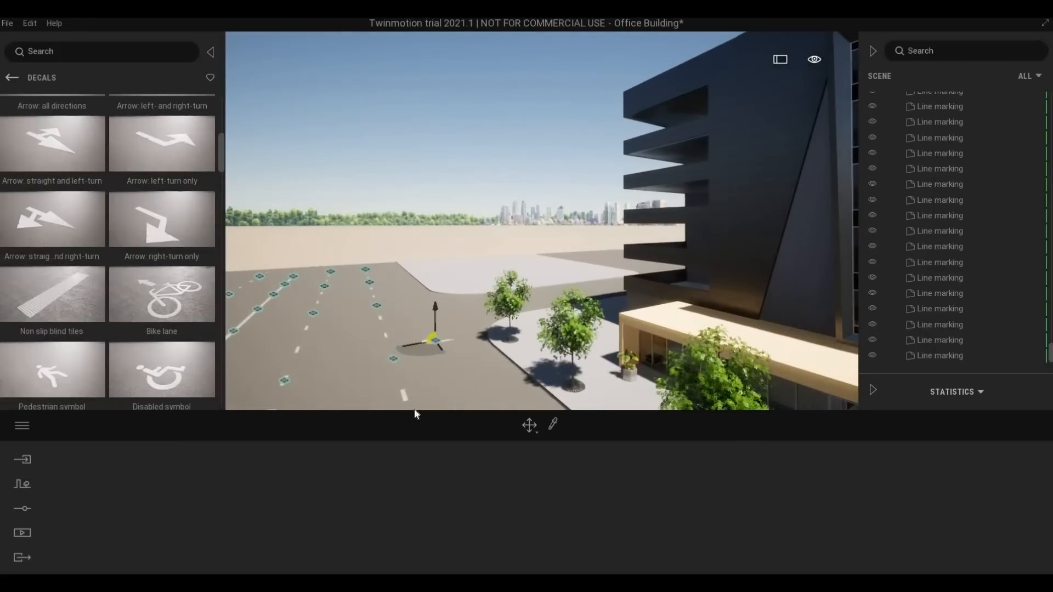
text(2)
key(Return)
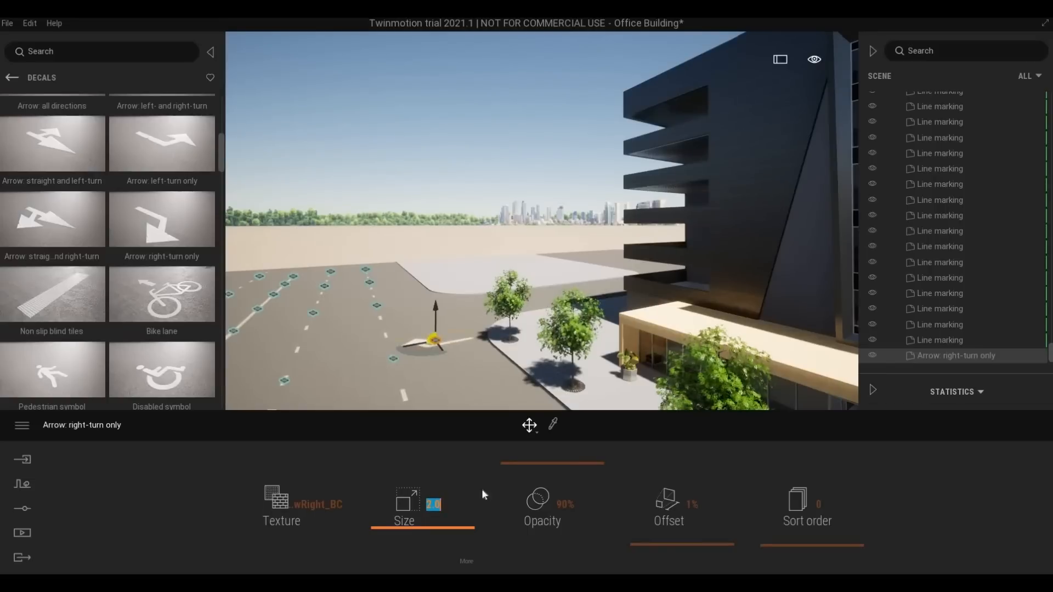
drag(516, 470, 516, 486)
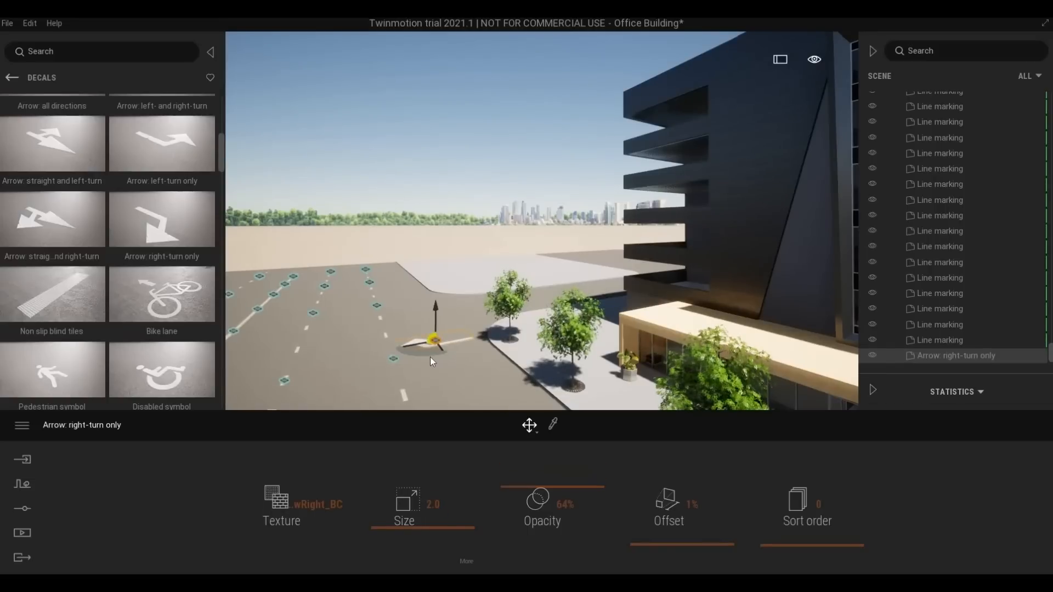
Rotate the right-turn arrow decal by 90° to align it with the lane, and deselect it.
text(90)
key(Return)
click(452, 388)
scroll(466, 376, down, 3)
key(Escape)
scroll(575, 359, down, 4)
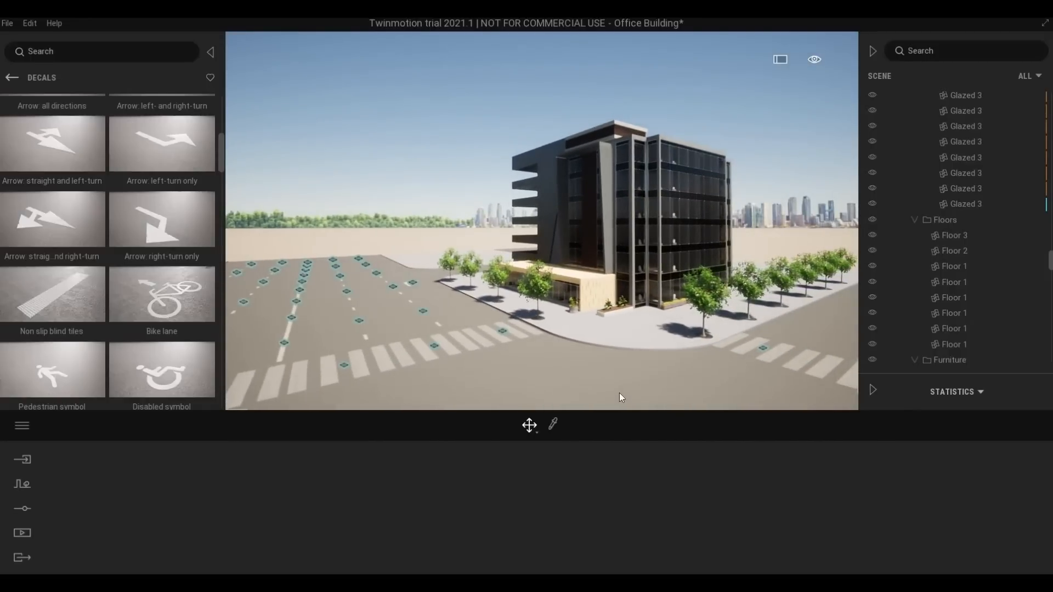
scroll(386, 318, up, 5)
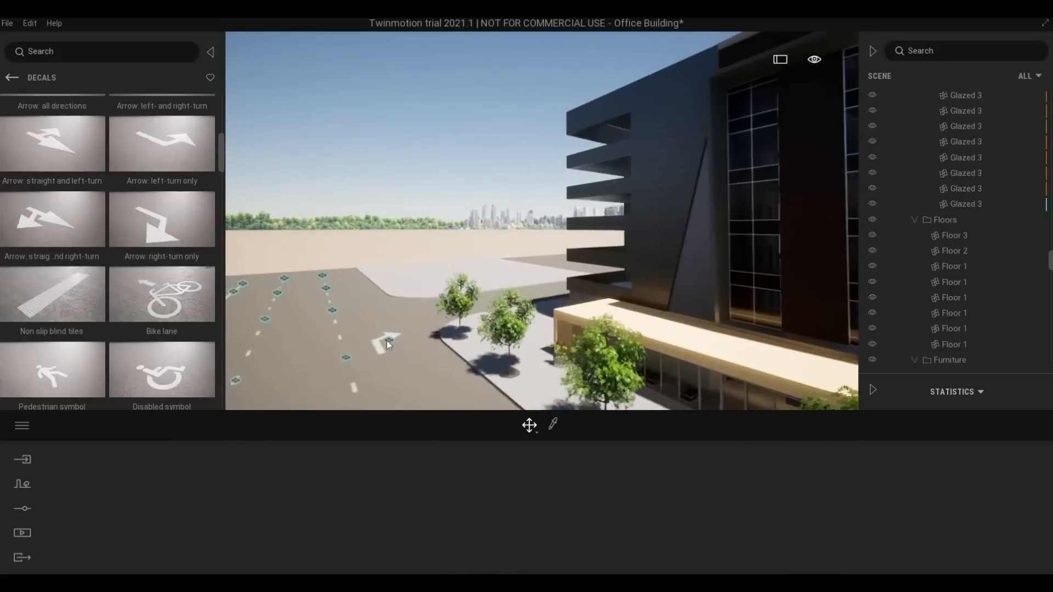
Reselect the right-turn arrow and shift it sideways within the kerbside lane and along it toward the zebra crossing.
click(387, 341)
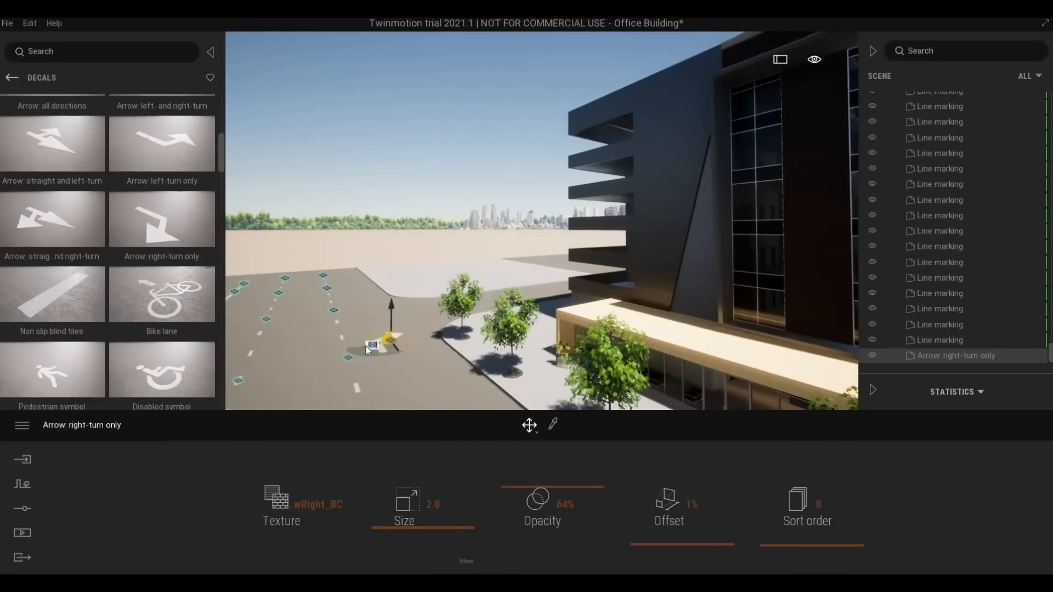
drag(366, 346, 417, 346)
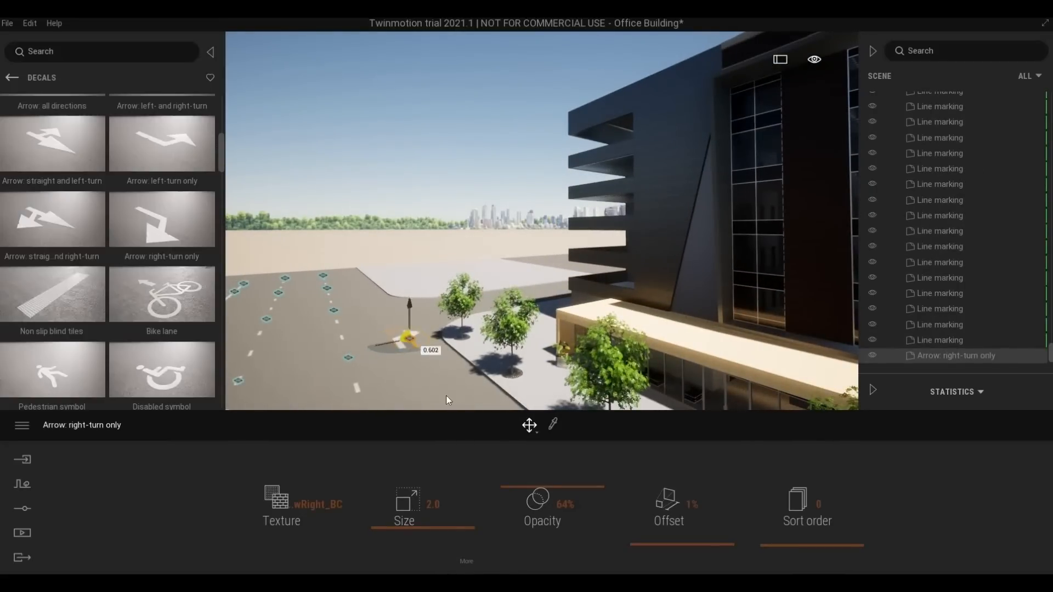
drag(446, 396, 410, 349)
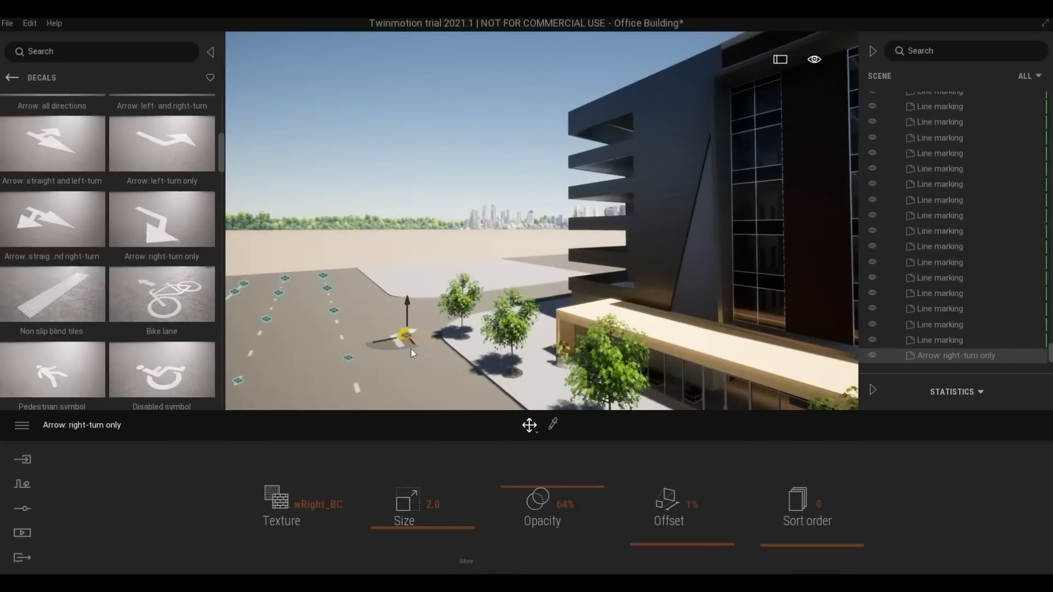
scroll(452, 357, down, 3)
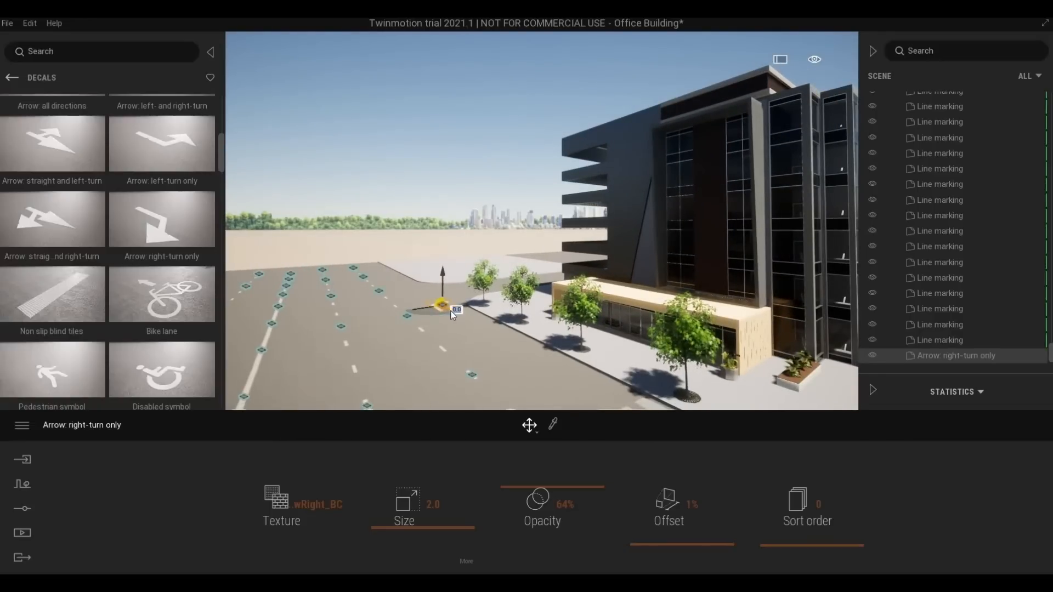
drag(449, 311, 580, 363)
key(Escape)
key(s)
key(d)
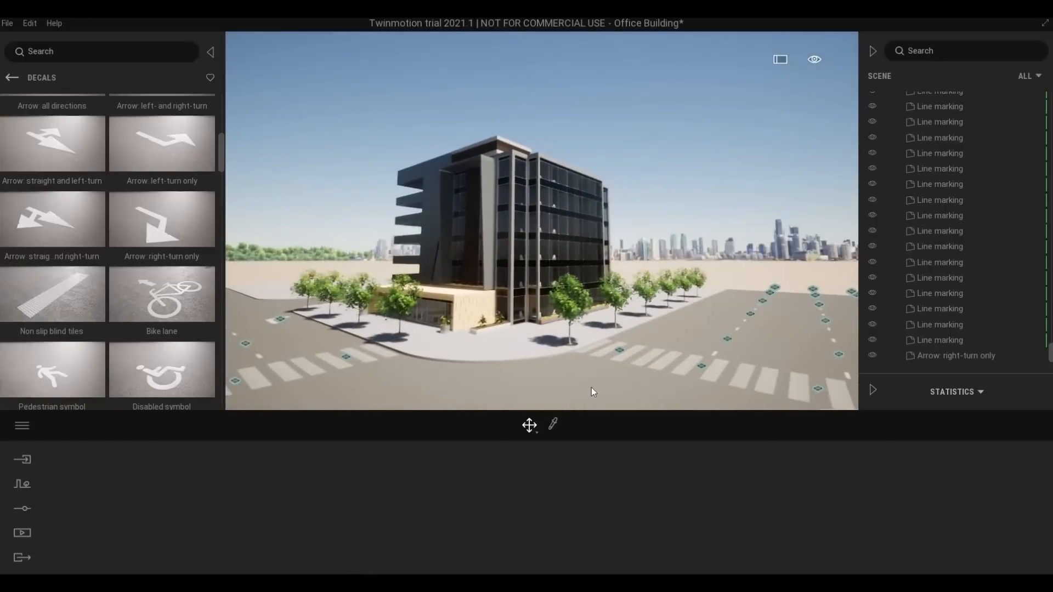
Save the project and return from the decals to the main library categories.
key(ctrl+s)
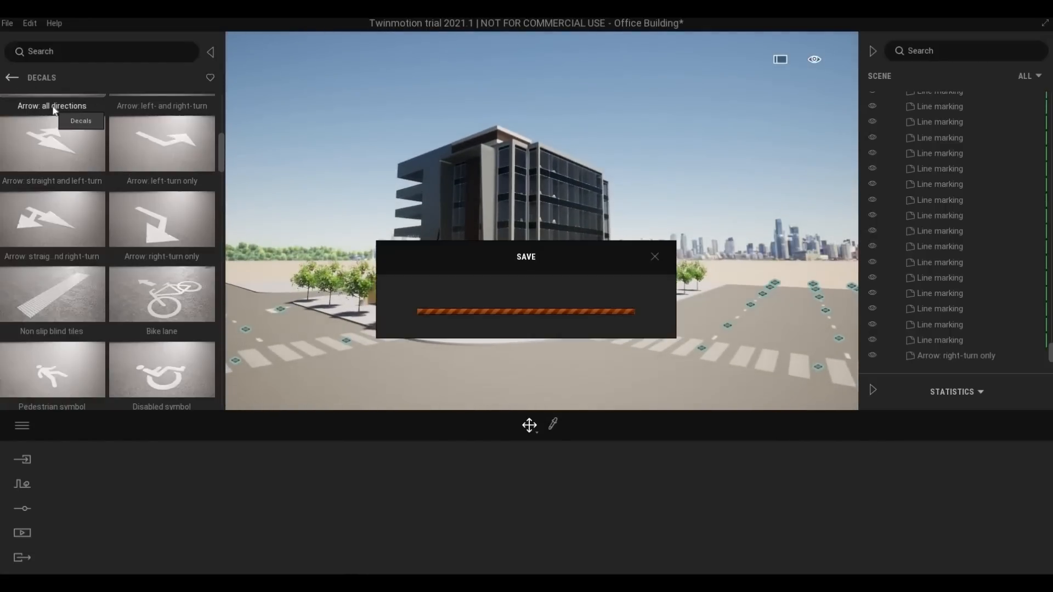
click(12, 77)
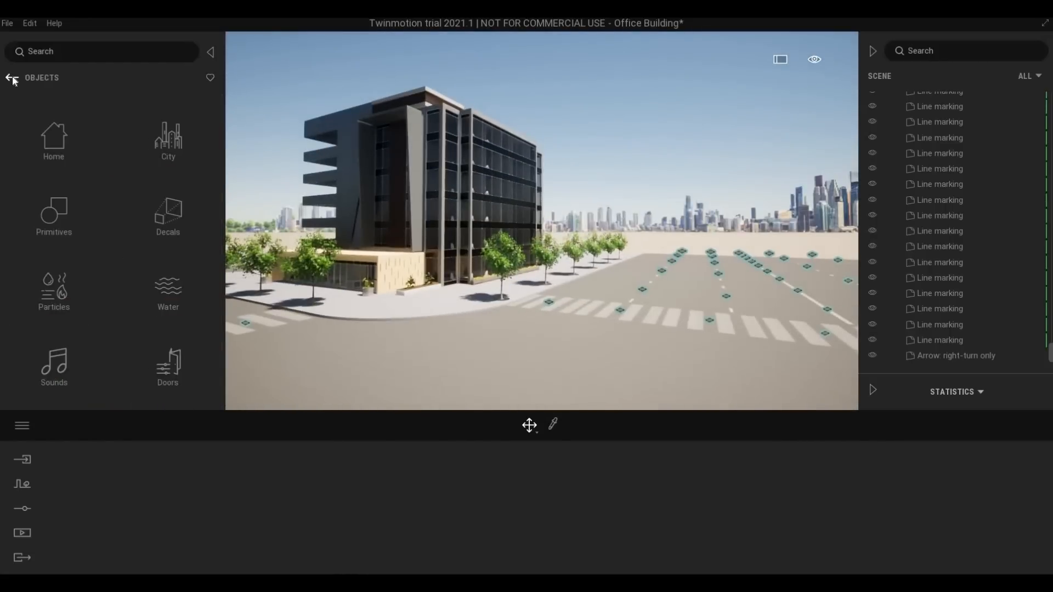
click(12, 77)
scroll(82, 305, down, 1)
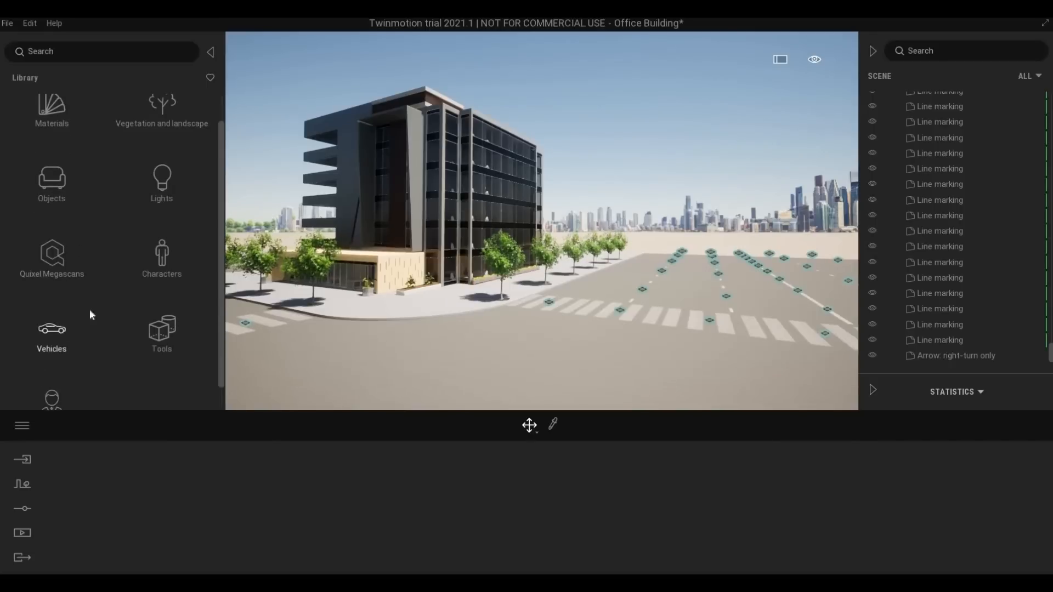
Place a "Break 01" car from the car library in the kerbside lane beside the office building, just beyond the zebra crossing.
click(90, 308)
click(54, 140)
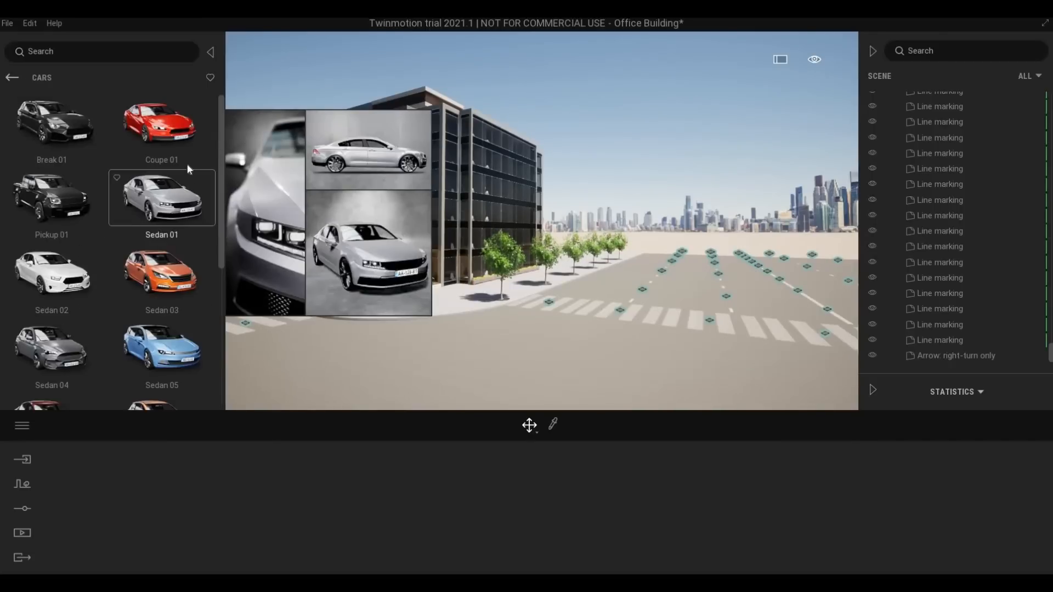
key(w)
key(d)
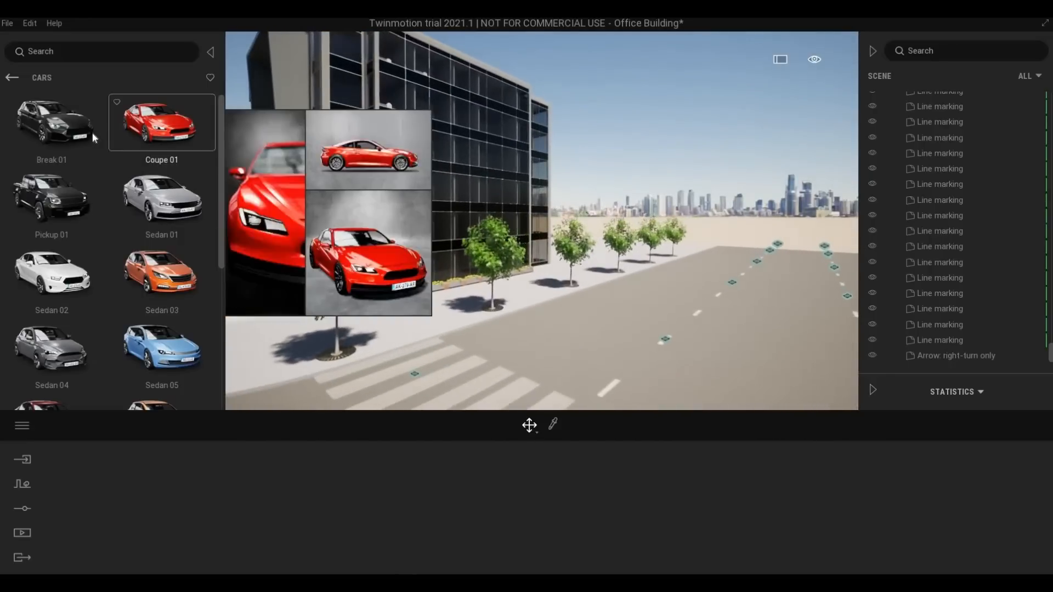
drag(93, 133, 532, 331)
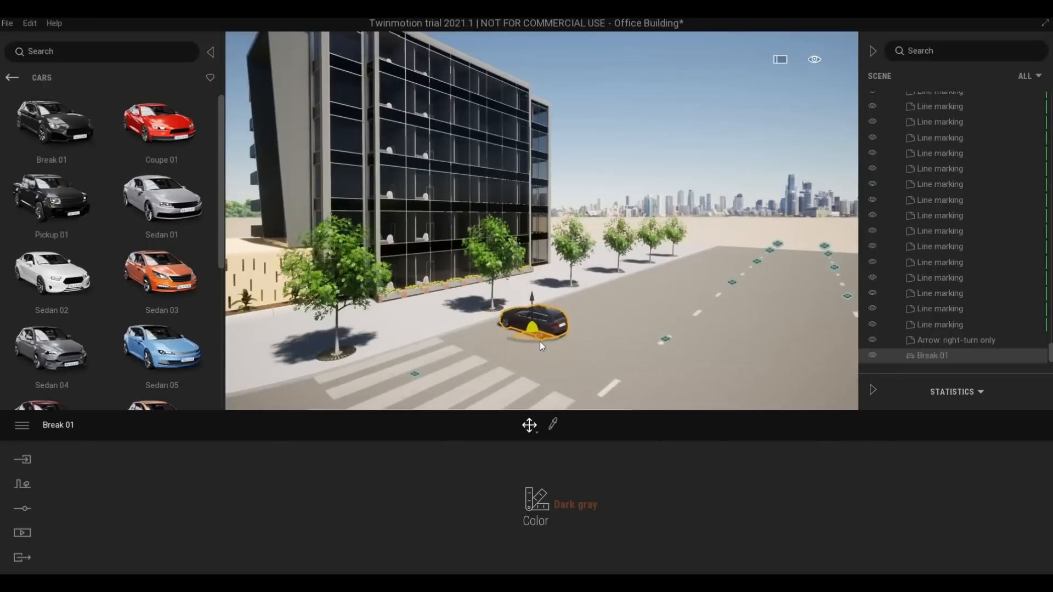
Turn the Break 01 car by 90° in line with the lane, face it toward the zebra crossing, and shift it closer to the kerb.
text(90)
key(Return)
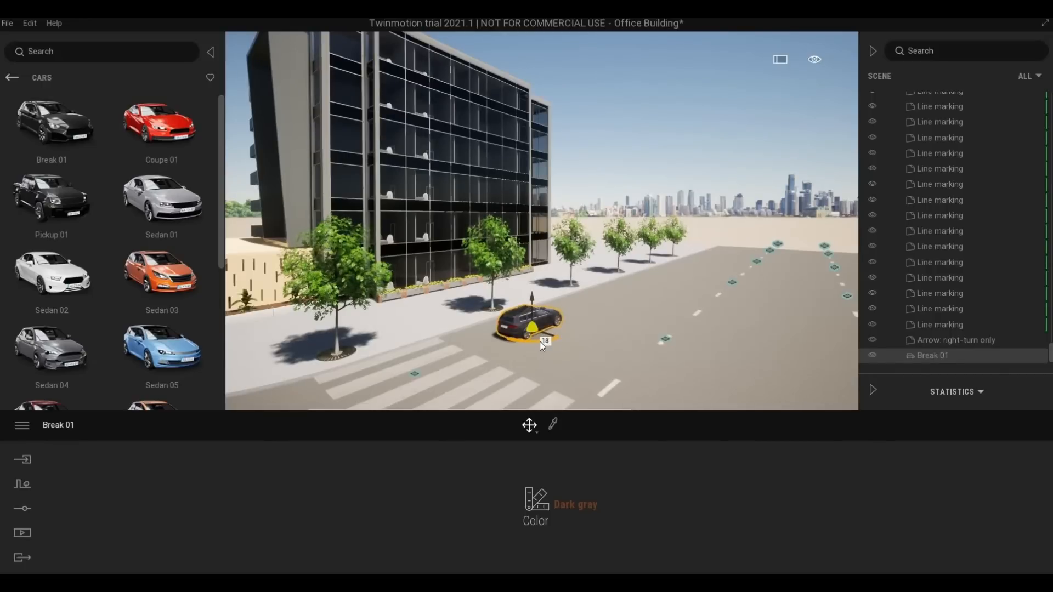
drag(540, 341, 511, 324)
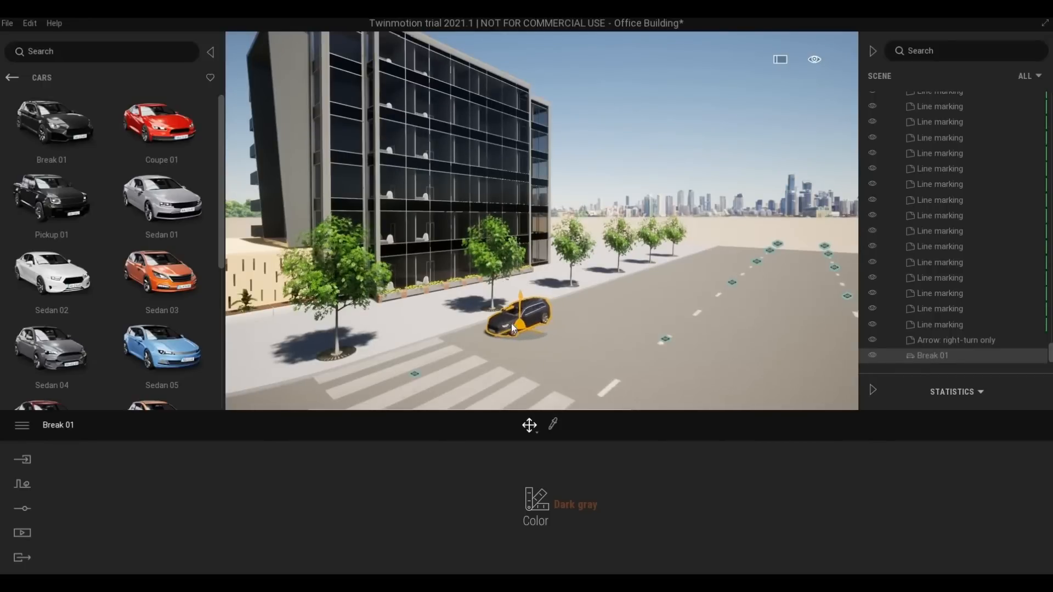
Examine the car's position in the street scene from across the intersection, reselecting and deselecting it.
key(s)
right_drag(492, 359, 522, 329)
key(a)
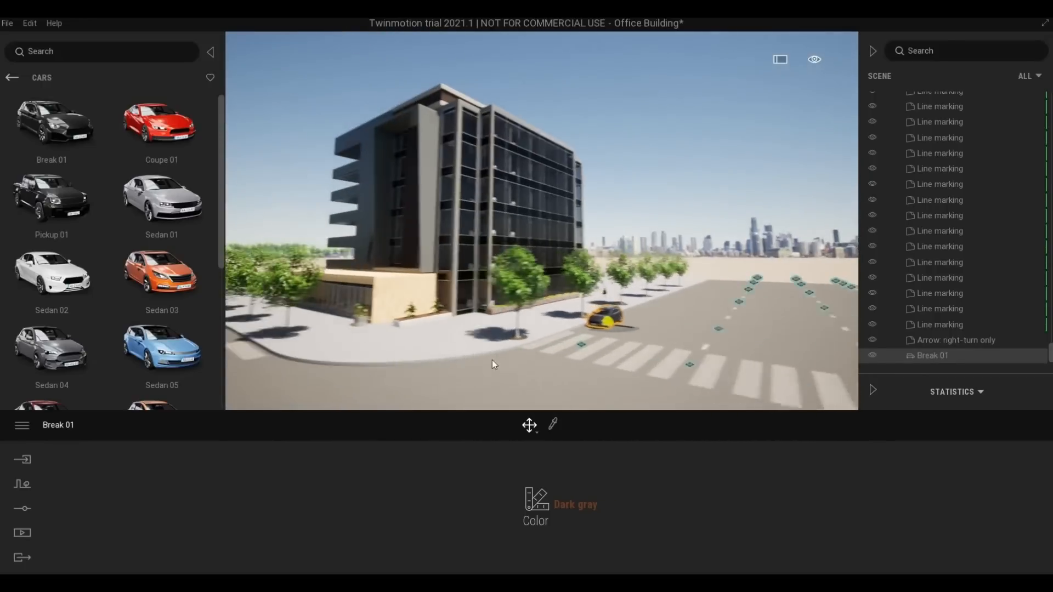
middle_drag(492, 360, 519, 371)
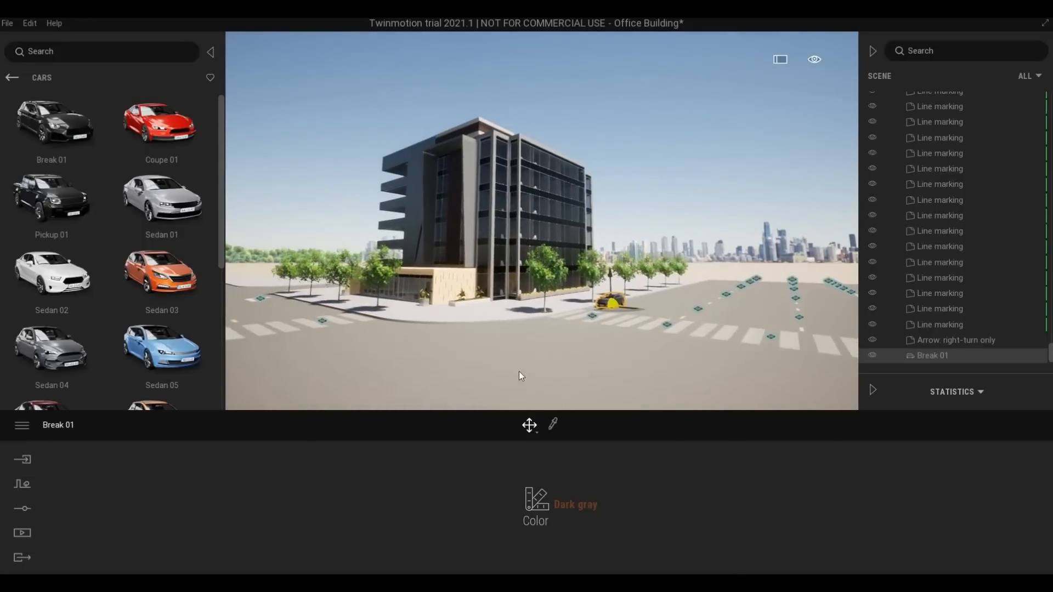
click(536, 351)
scroll(537, 349, up, 3)
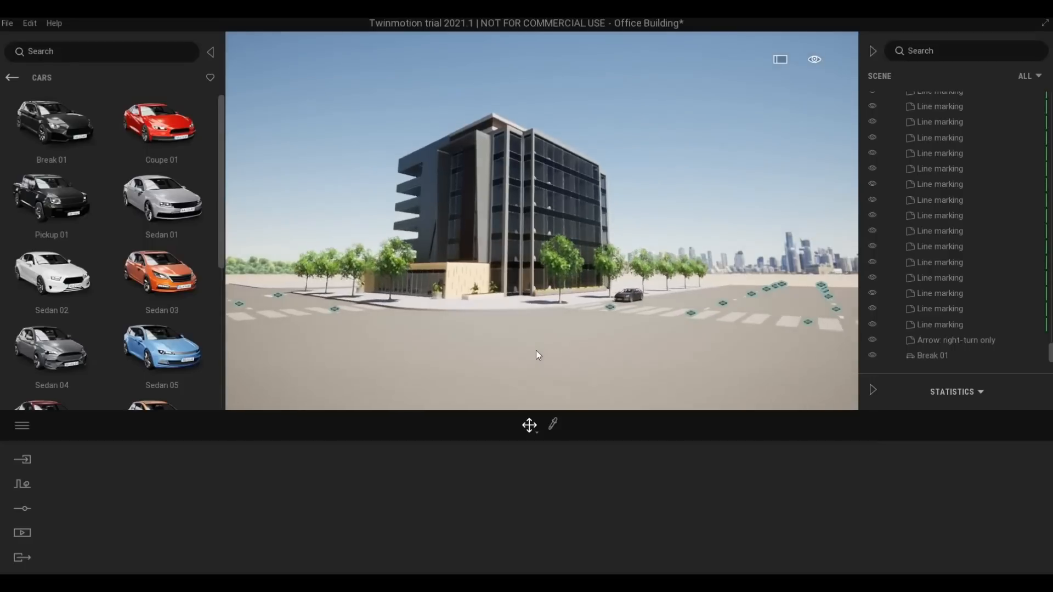
scroll(535, 350, up, 3)
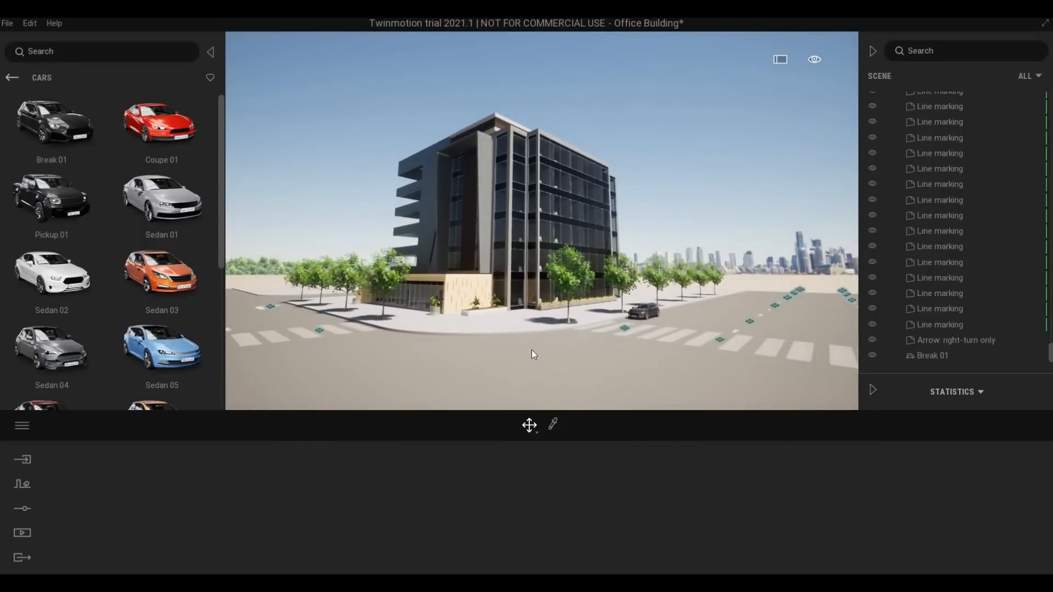
click(644, 314)
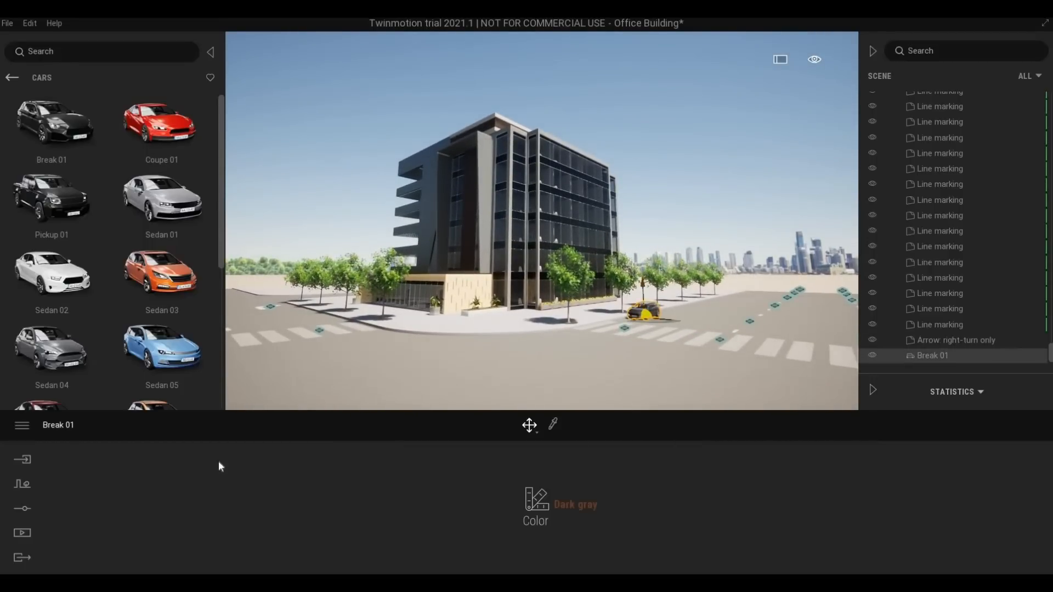
scroll(607, 350, down, 3)
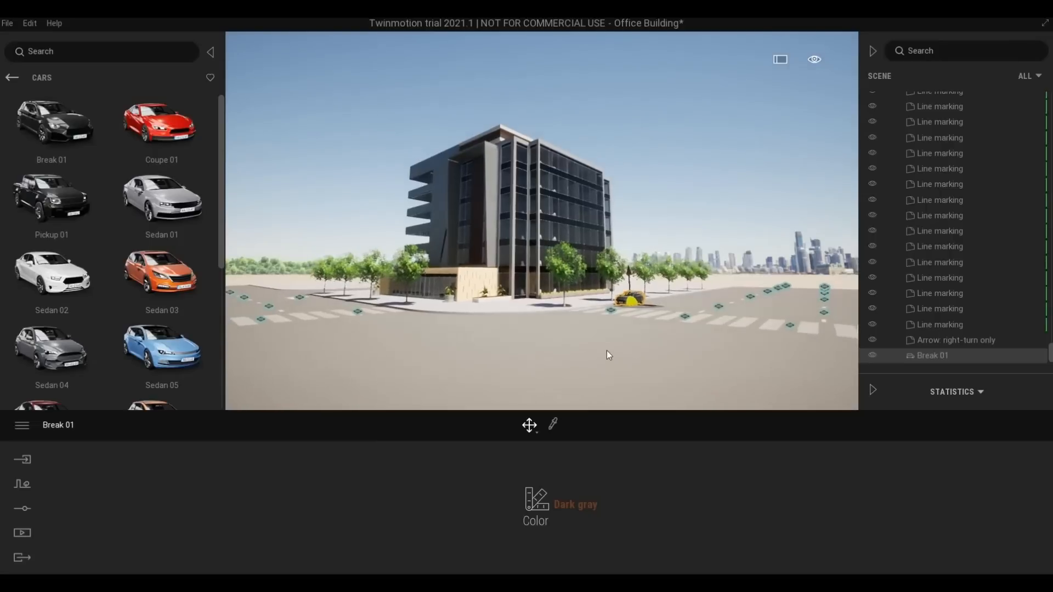
middle_drag(607, 351, 629, 353)
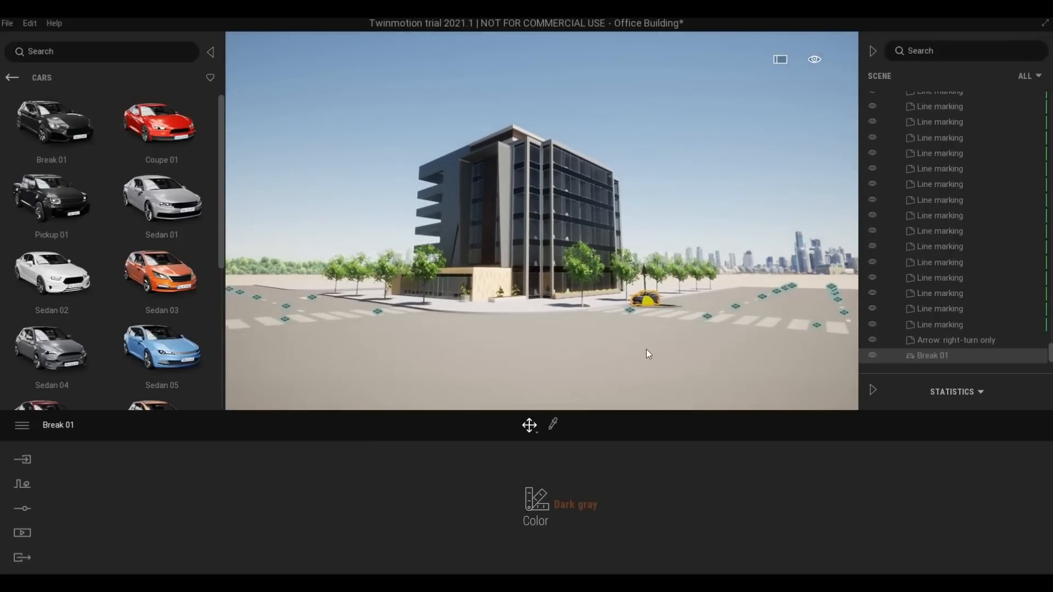
click(646, 351)
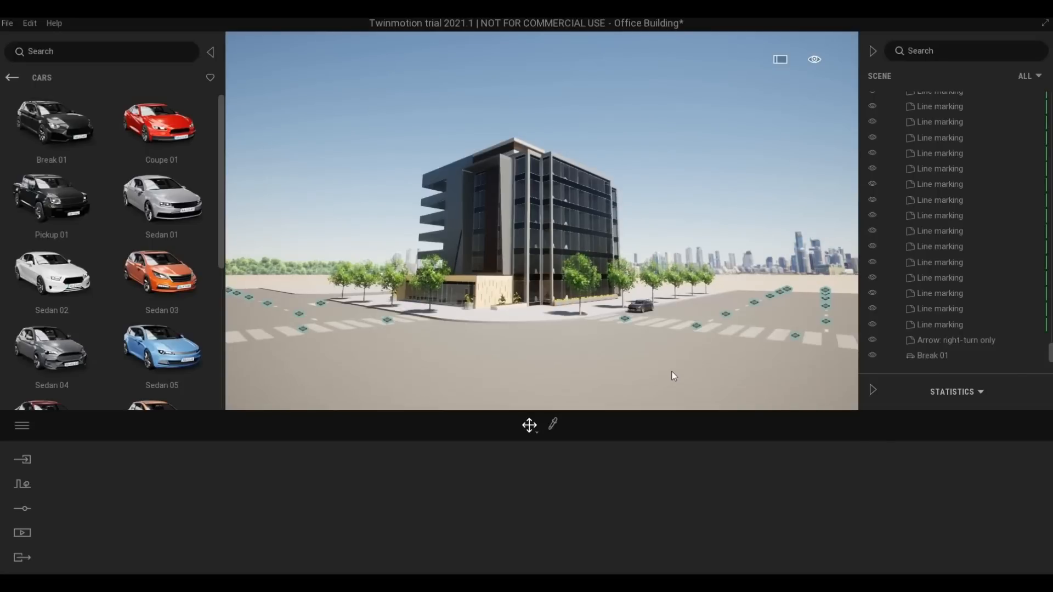
scroll(659, 358, up, 4)
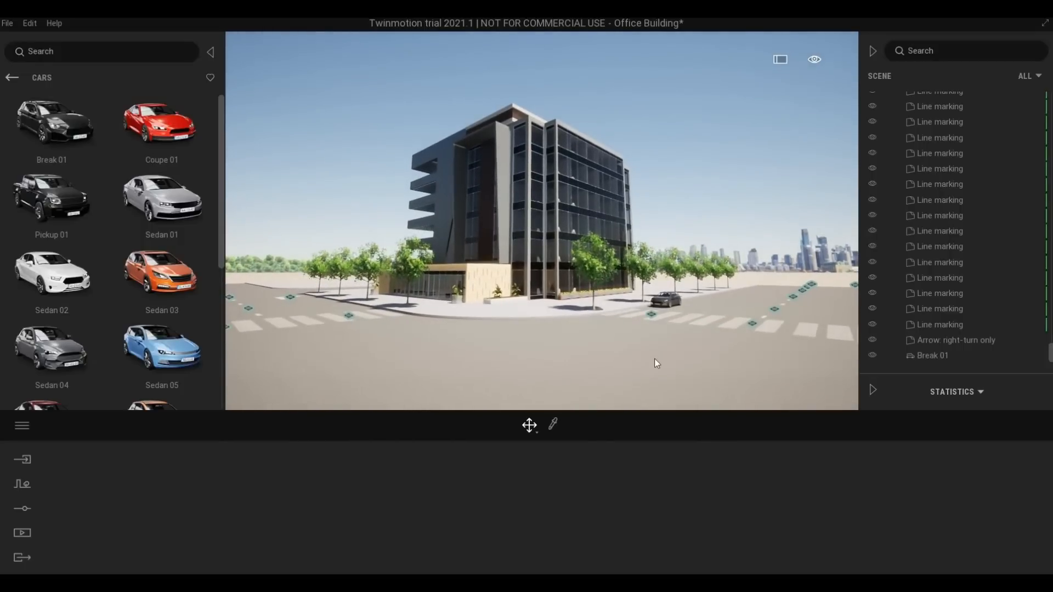
Place the "33 Quad+Lofts" building from the user library's Buildings folder on the paved area beyond the office building.
key(e)
key(d)
key(w)
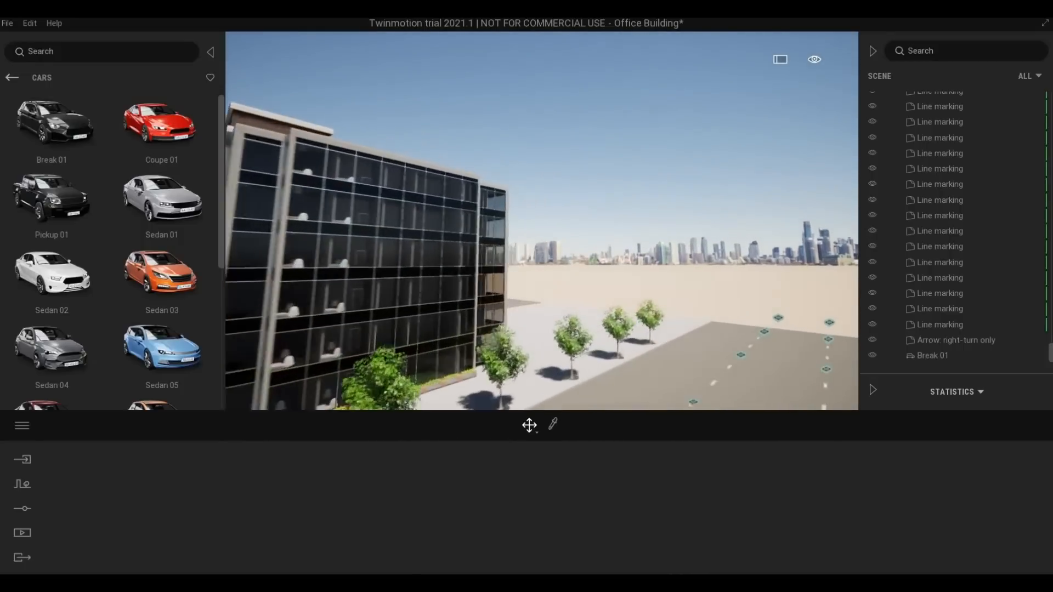
click(11, 77)
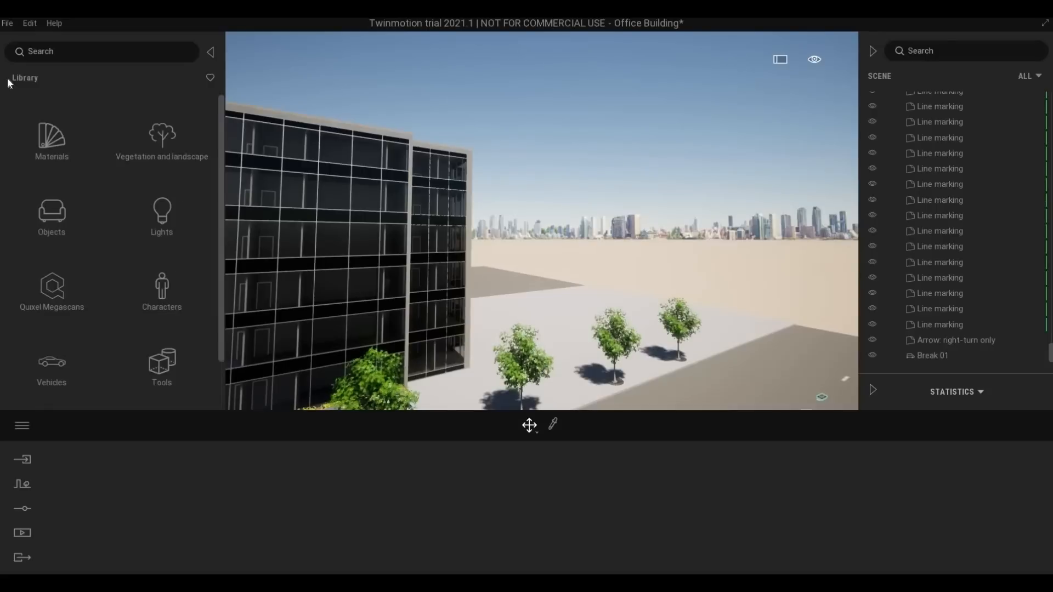
scroll(48, 370, down, 2)
click(48, 369)
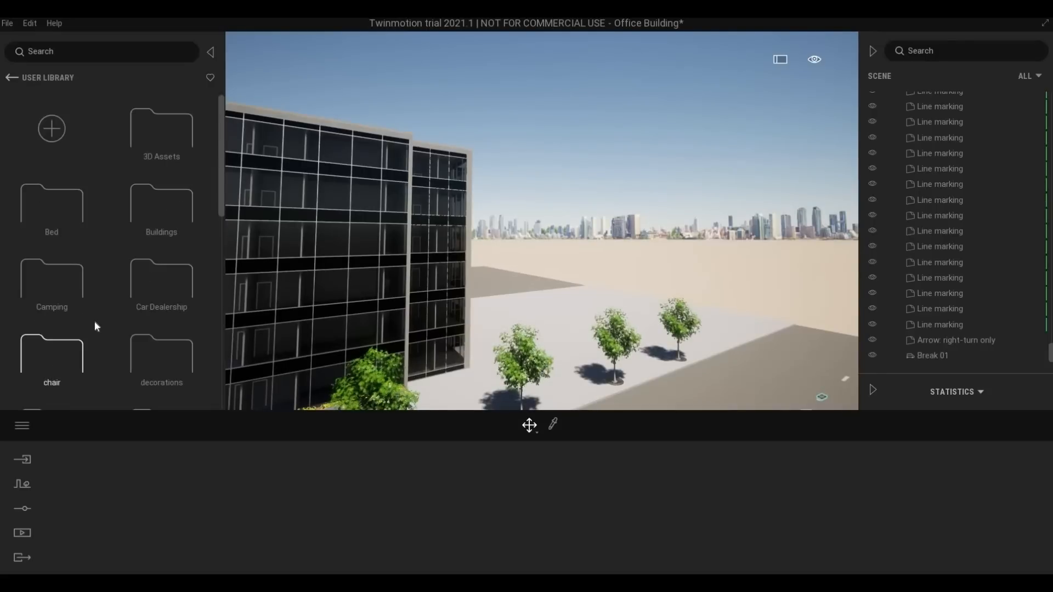
click(163, 214)
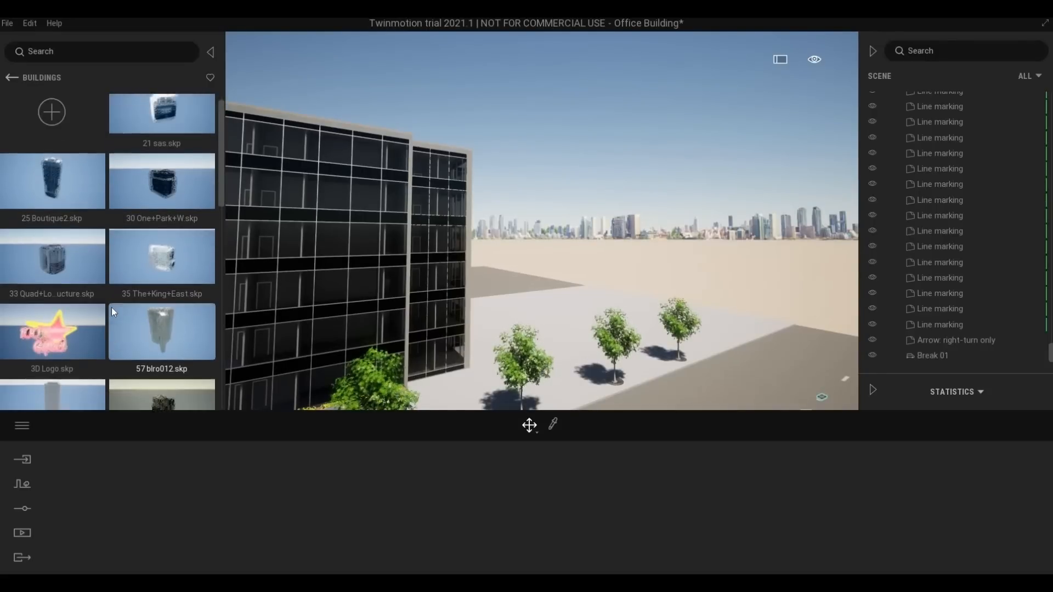
scroll(111, 307, up, 1)
drag(64, 275, 542, 296)
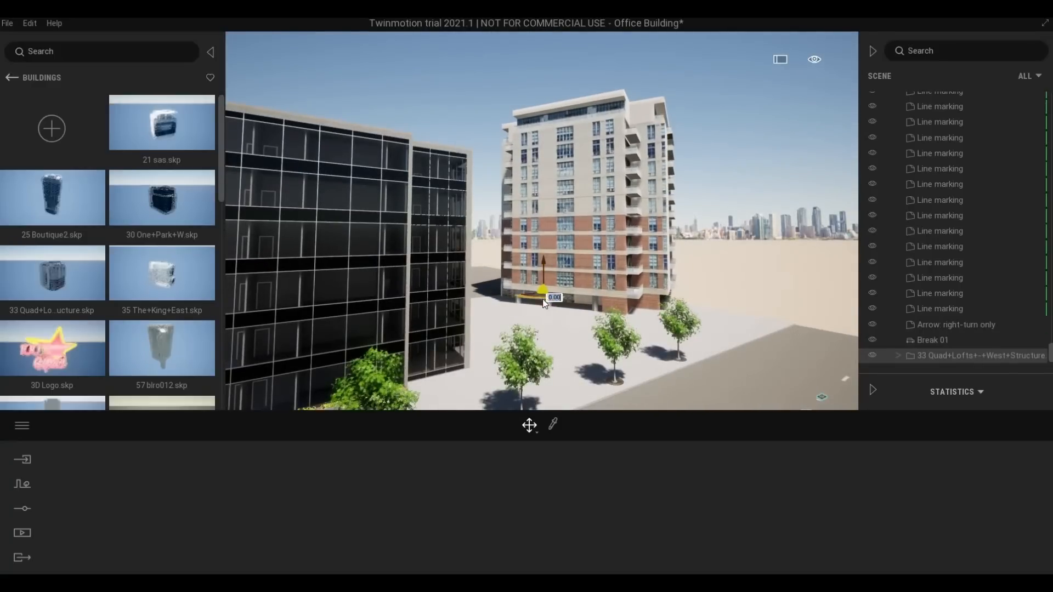
Rotate the apartment building so its balcony side faces the street, and adjust its position on the plot behind the office building.
drag(547, 301, 528, 333)
scroll(567, 356, down, 5)
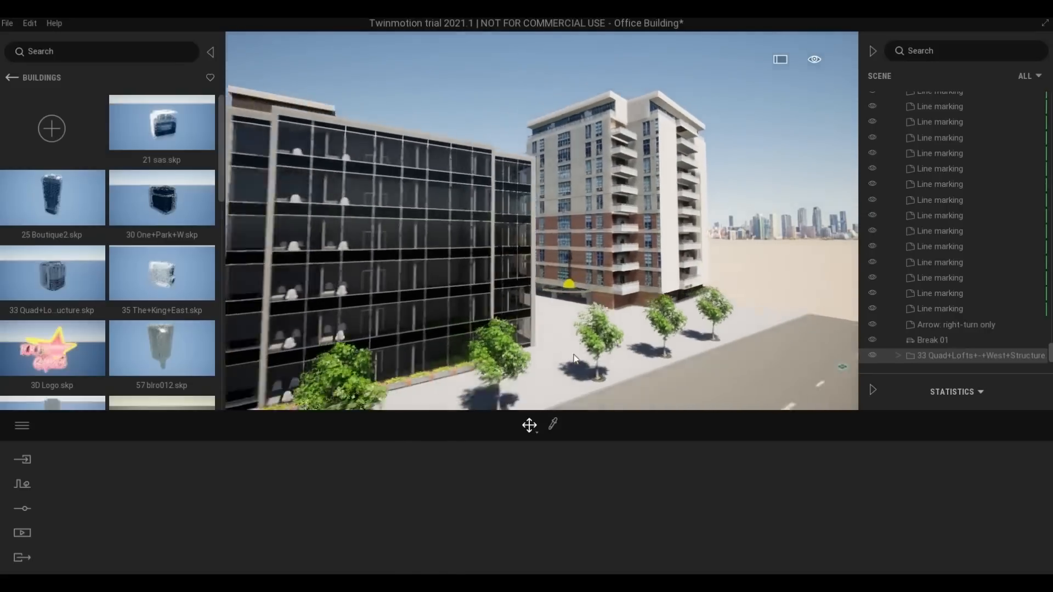
shift+middle_drag(567, 356, 570, 378)
mouse_move(584, 291)
mouse_down()
mouse_move(564, 289)
mouse_move(582, 301)
mouse_up()
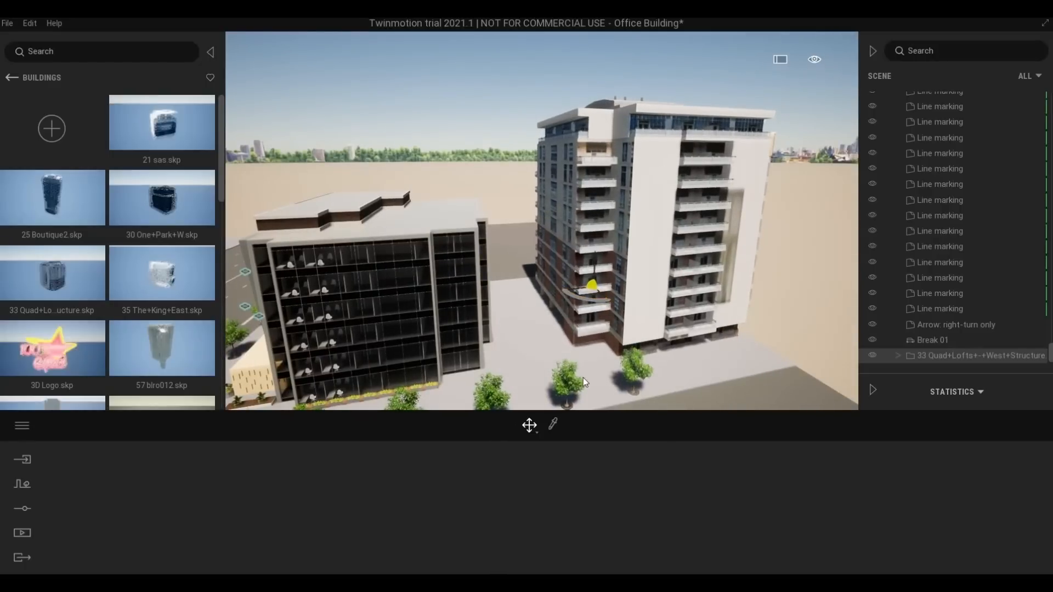
Examine the office building and the apartment building behind it from the intersection and the entrance-side street.
shift+middle_drag(583, 377, 686, 335)
shift+middle_drag(526, 384, 578, 396)
key(s)
key(a)
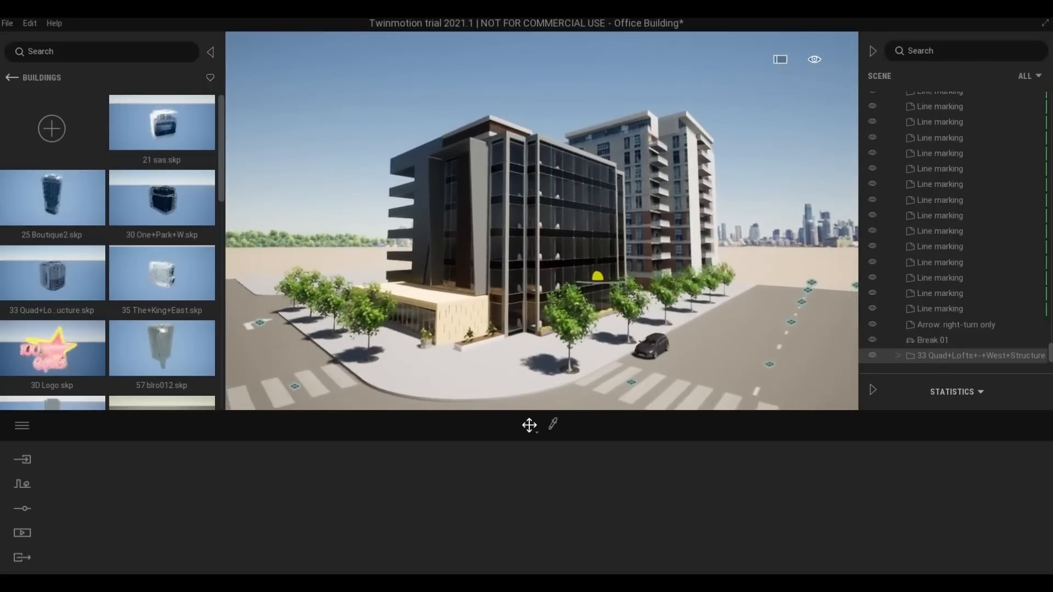
key(q)
shift+middle_drag(593, 396, 559, 399)
key(w)
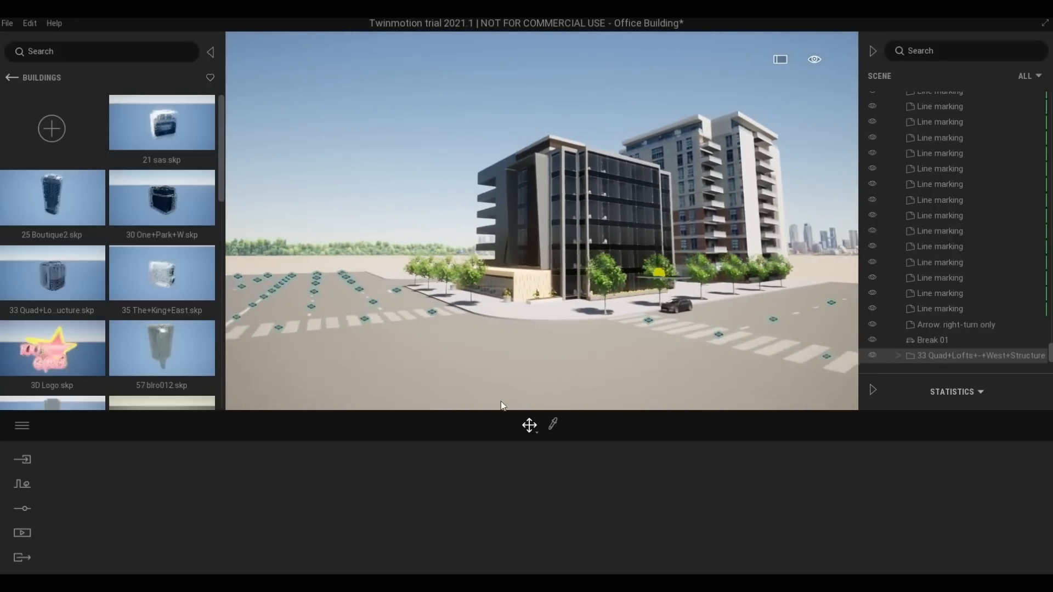
key(e)
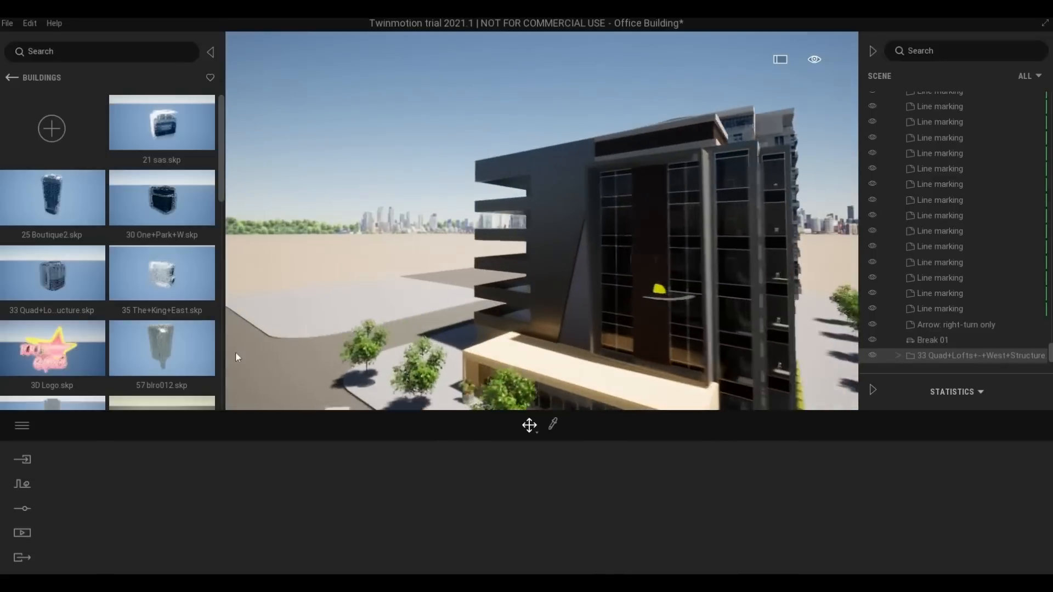
drag(162, 273, 414, 292)
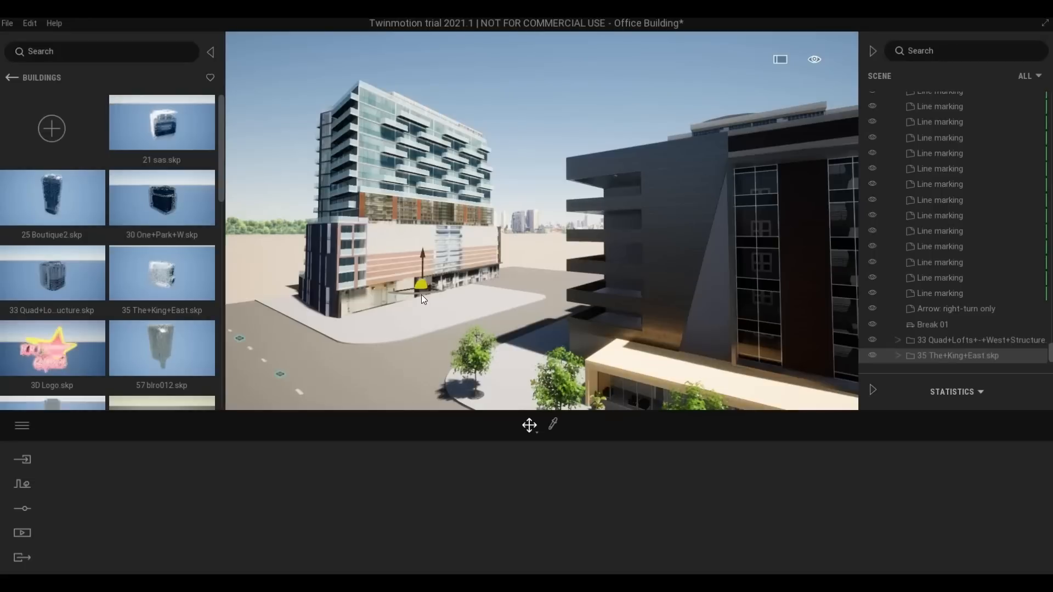
drag(421, 294, 429, 292)
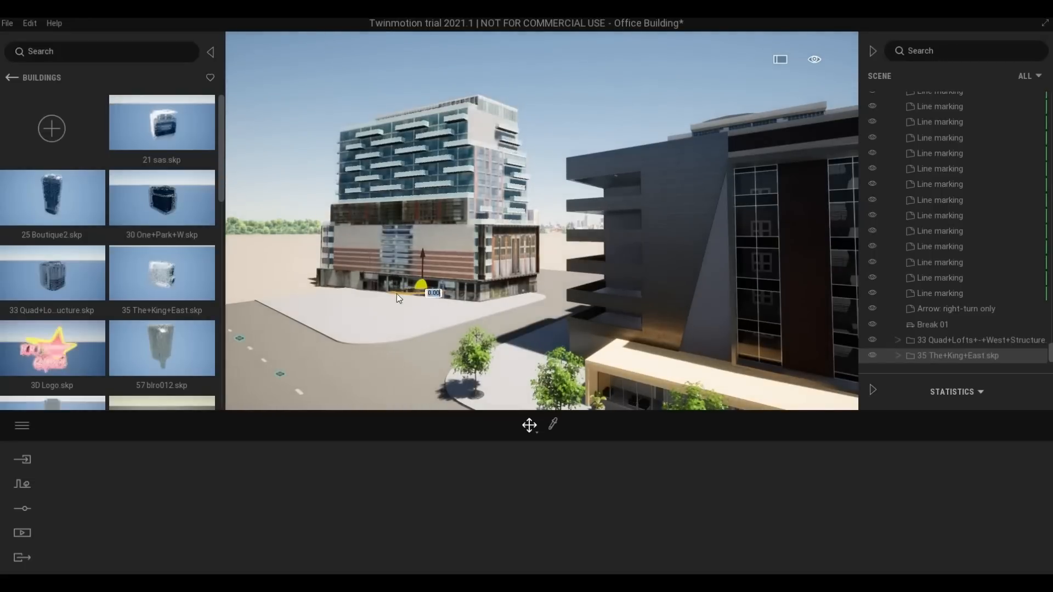
key(Delete)
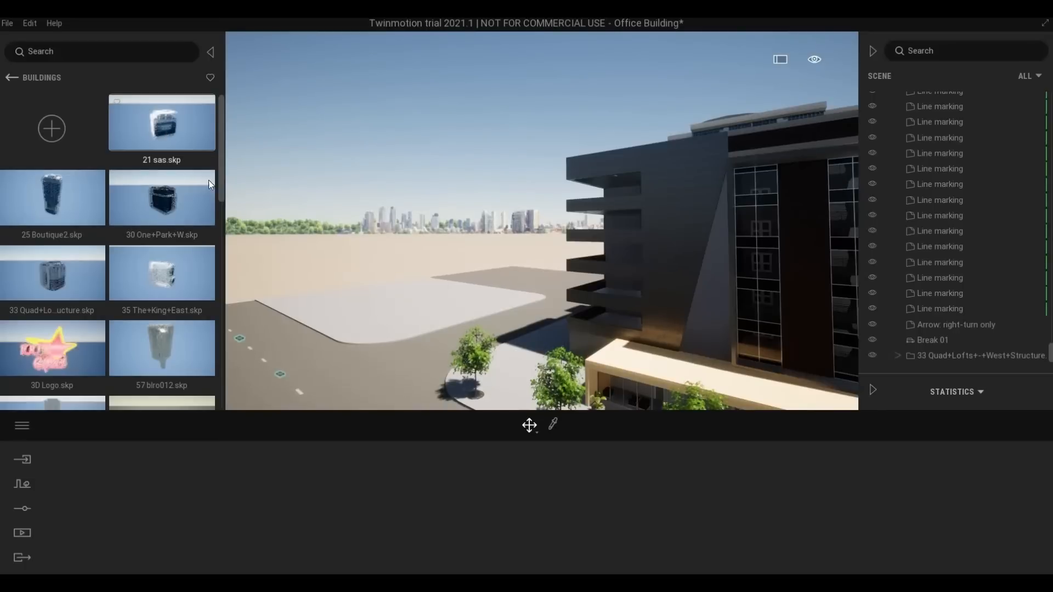
Place the "21 sas.skp" building on the empty corner plot across the entrance-side street and move it back within its kerb.
drag(397, 302, 444, 311)
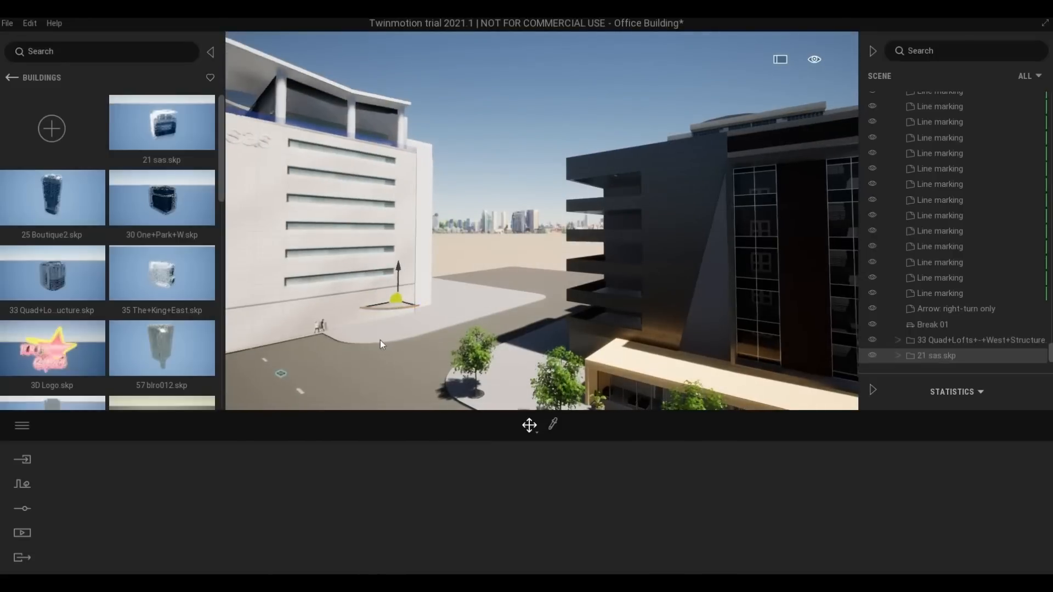
right_drag(336, 345, 544, 300)
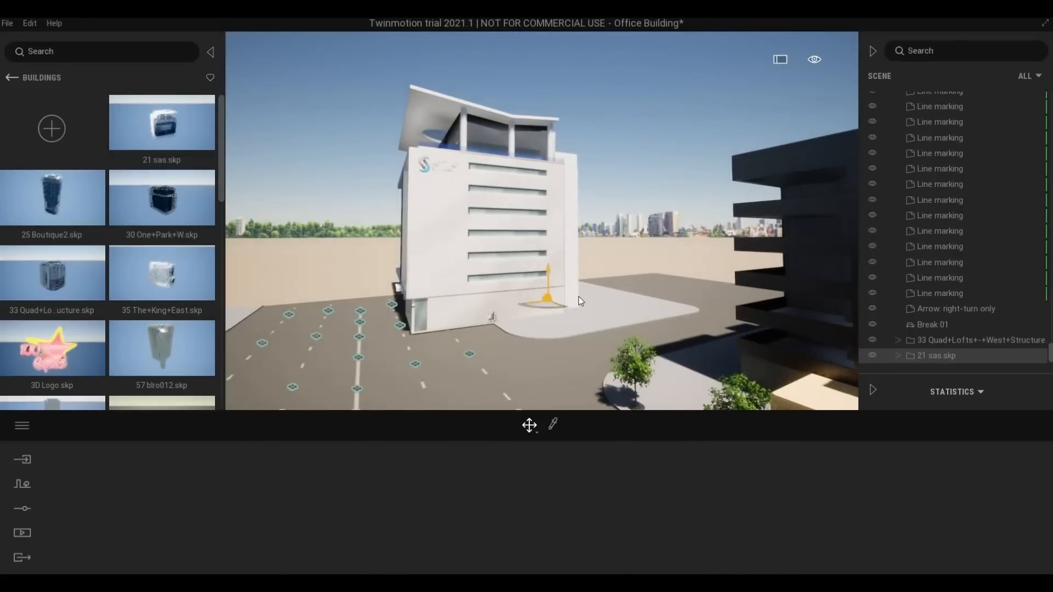
drag(578, 298, 633, 297)
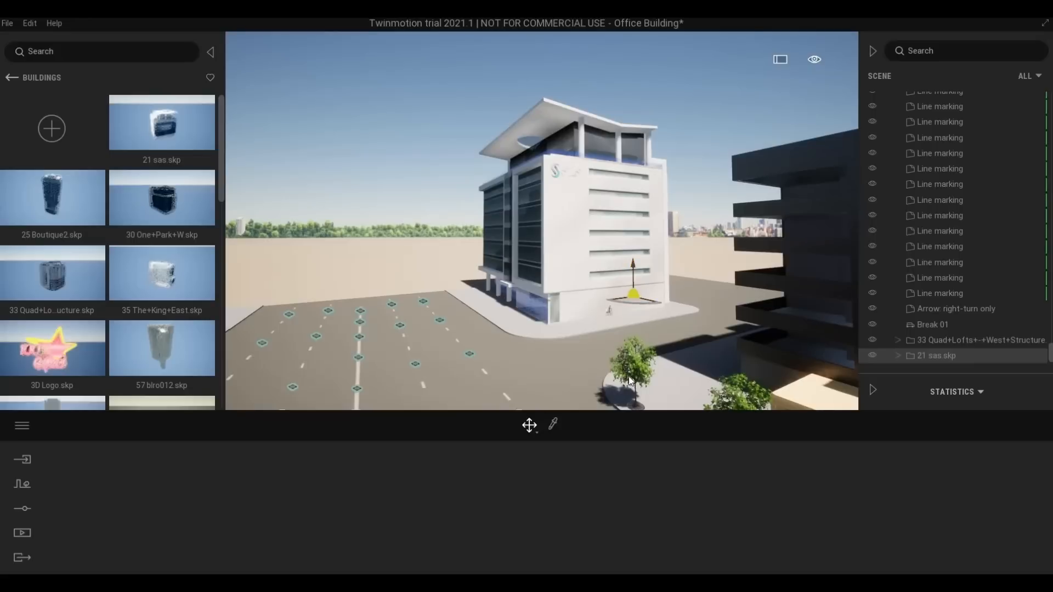
Copy the last sidewalk tree beside the office entrance onto the corner sidewalk in front of the white building across the street.
right_drag(629, 377, 560, 322)
click(560, 321)
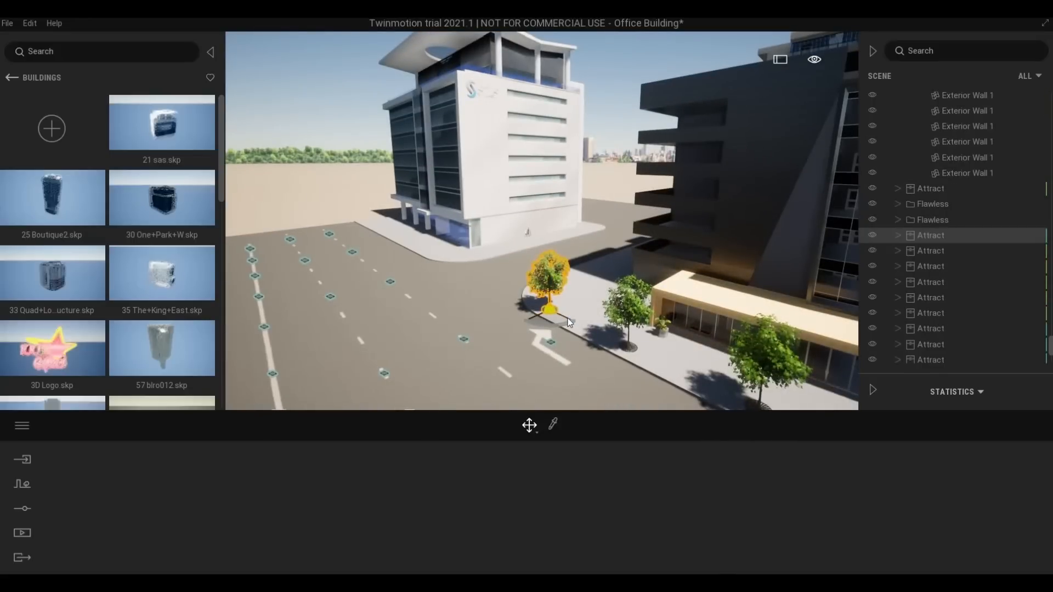
shift+drag(567, 317, 436, 229)
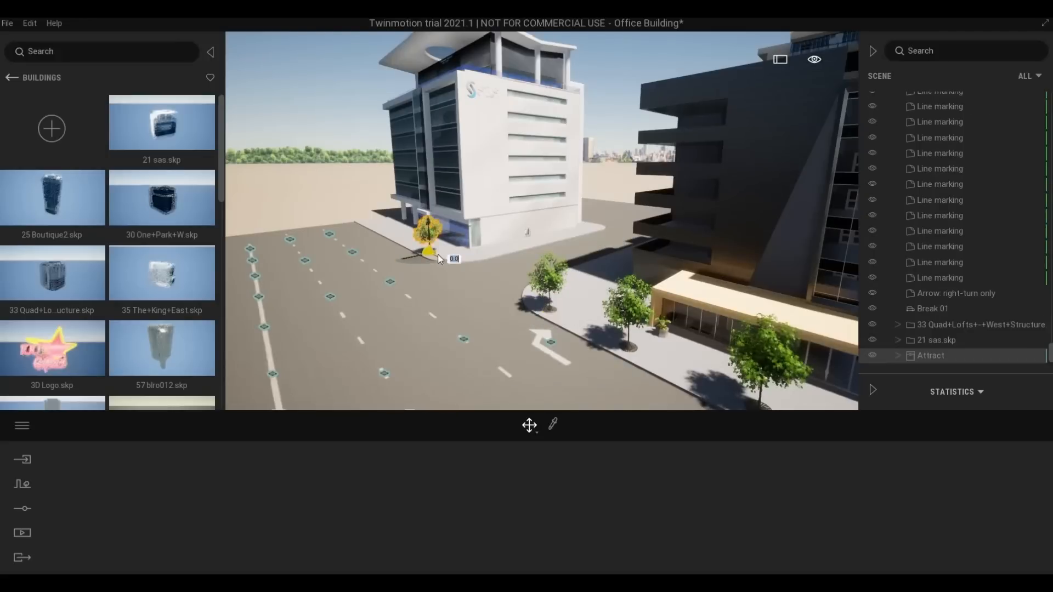
Repeat the new tree as evenly spaced instances along the white building's sidewalk, setting the number and spacing of the copies.
alt+drag(436, 258, 413, 247)
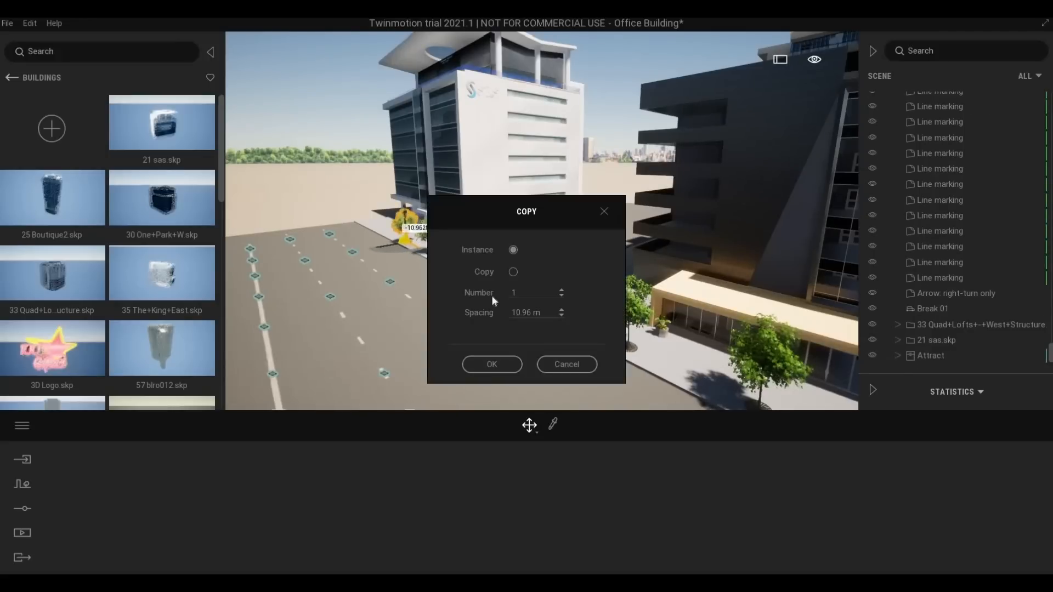
drag(542, 312, 465, 293)
text(7)
text(5)
click(508, 372)
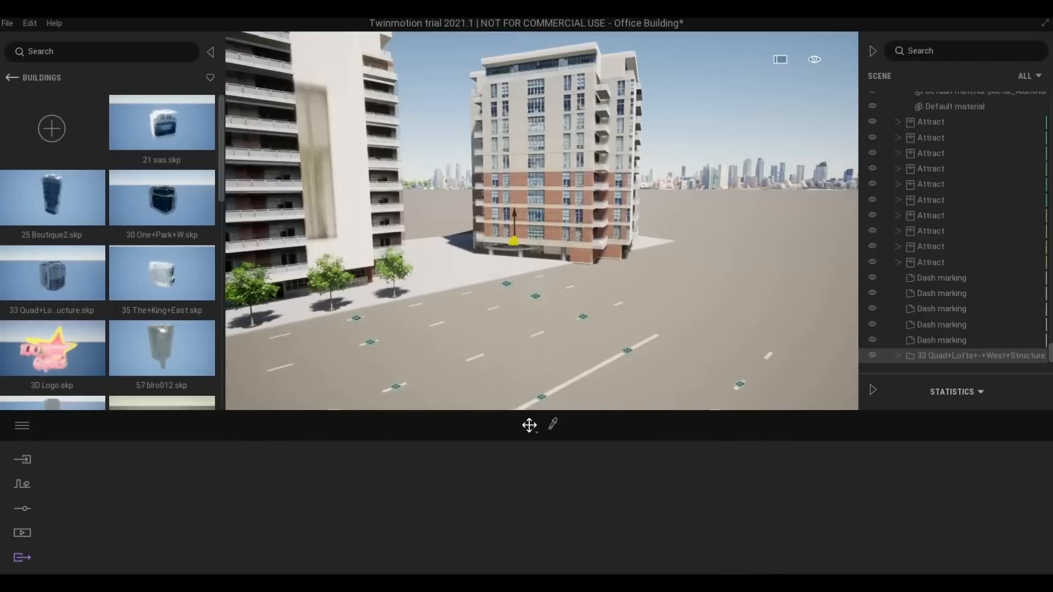
Rotate the whole "33 Quad+Lofts" apartment building at the street's far end so its white balcony side faces the street.
click(595, 292)
key(w)
key(d)
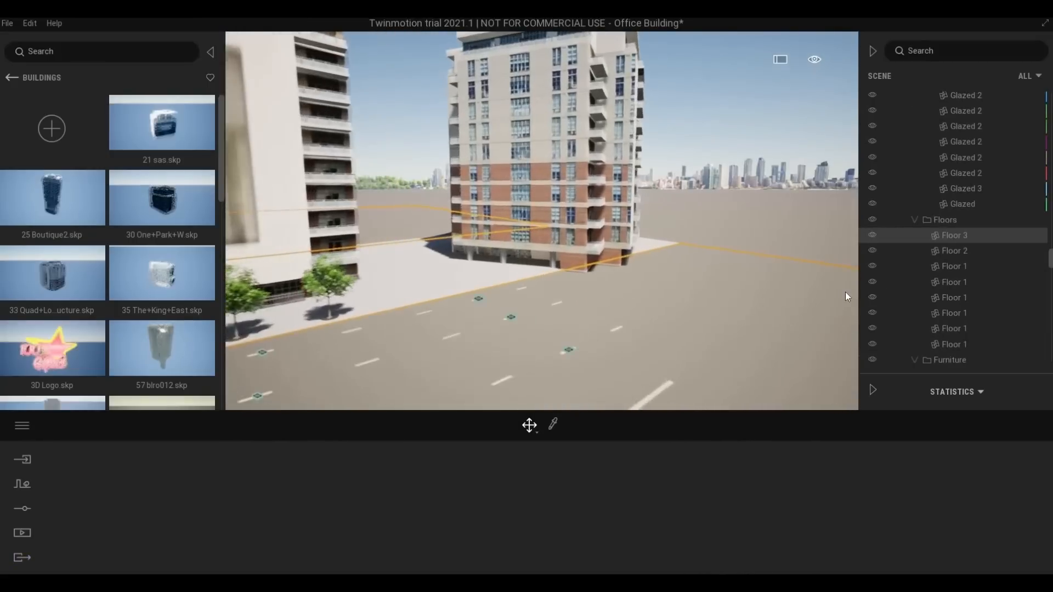
click(538, 186)
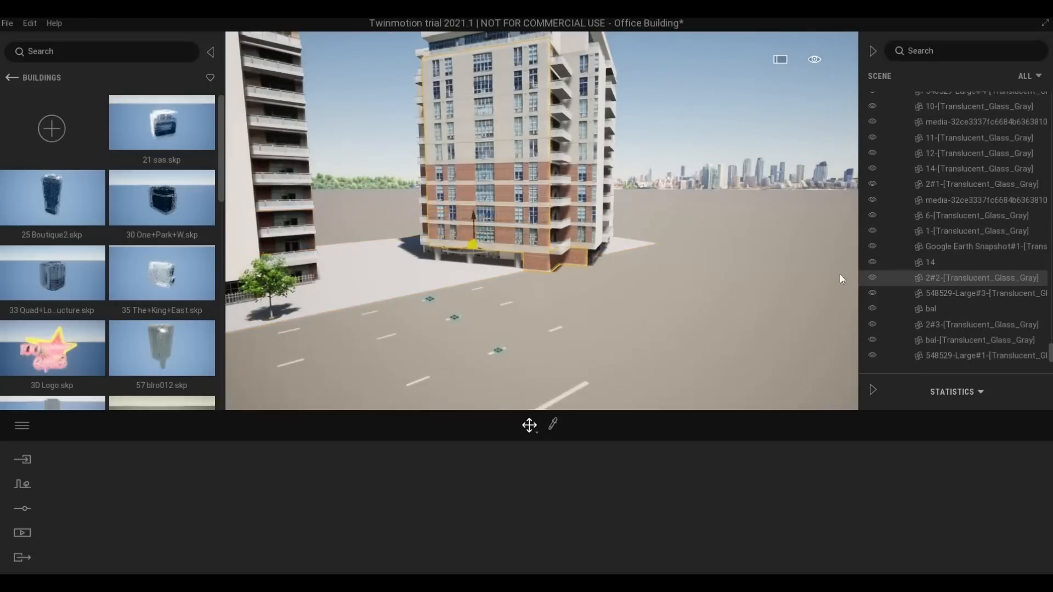
scroll(932, 247, up, 3)
click(934, 178)
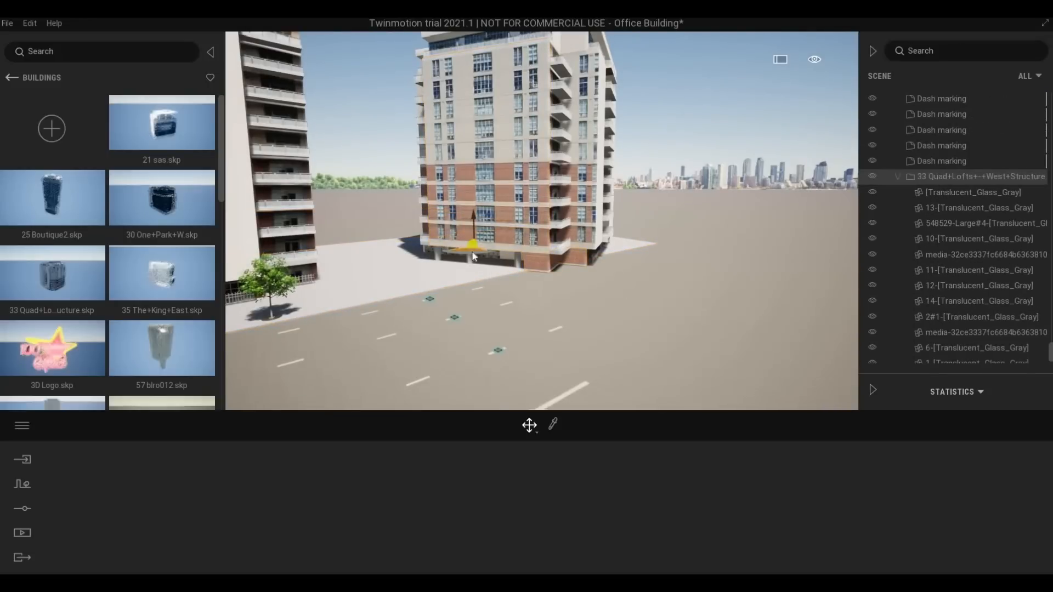
drag(471, 253, 435, 320)
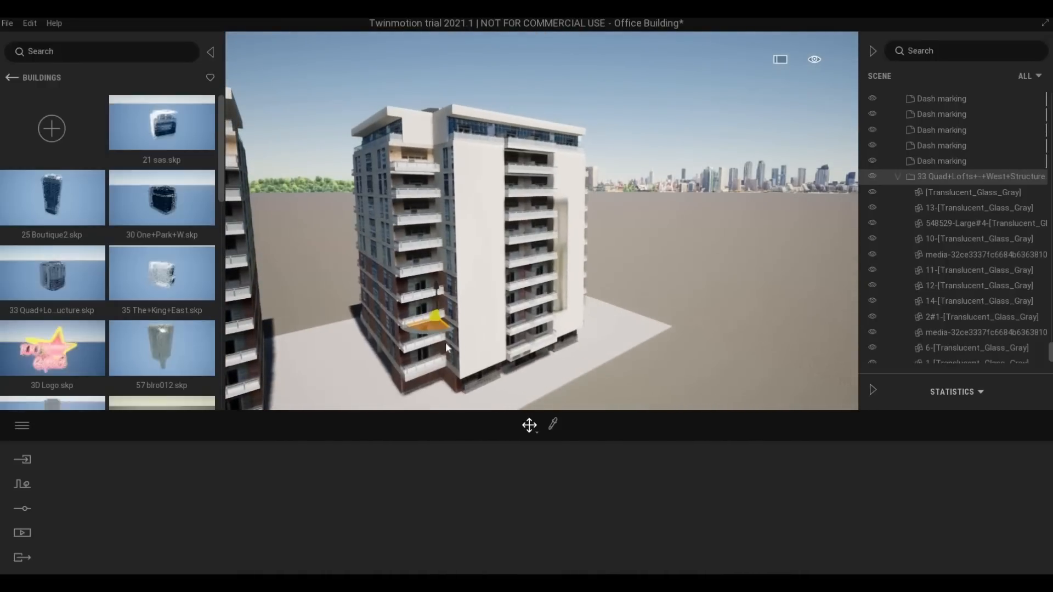
scroll(445, 342, down, 3)
right_drag(446, 342, 479, 370)
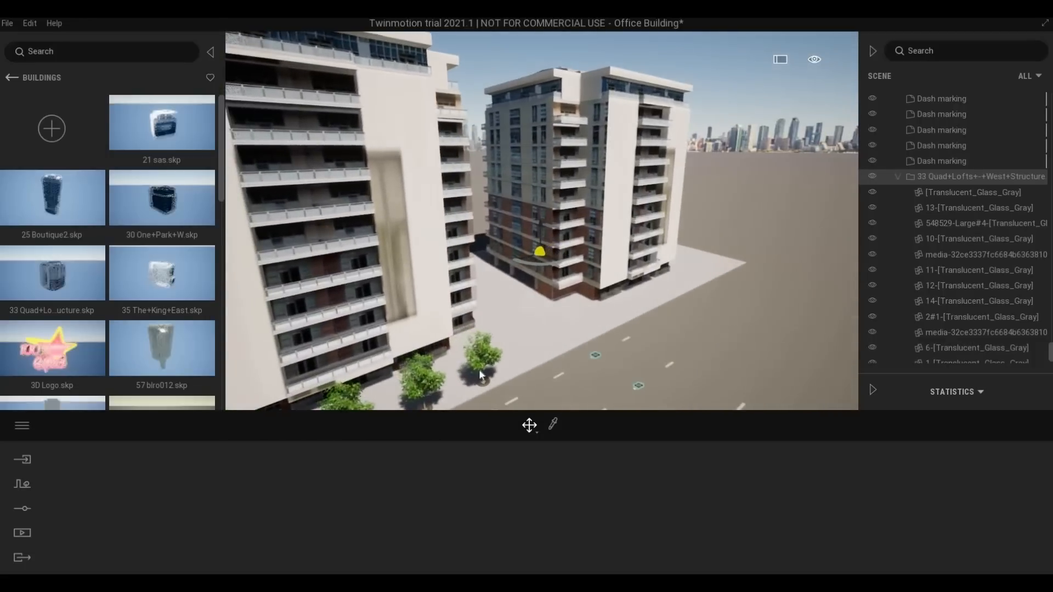
Repeat the last sidewalk tree as instances with a spacing of 7 along the sidewalk of the far apartment building.
click(481, 374)
click(482, 377)
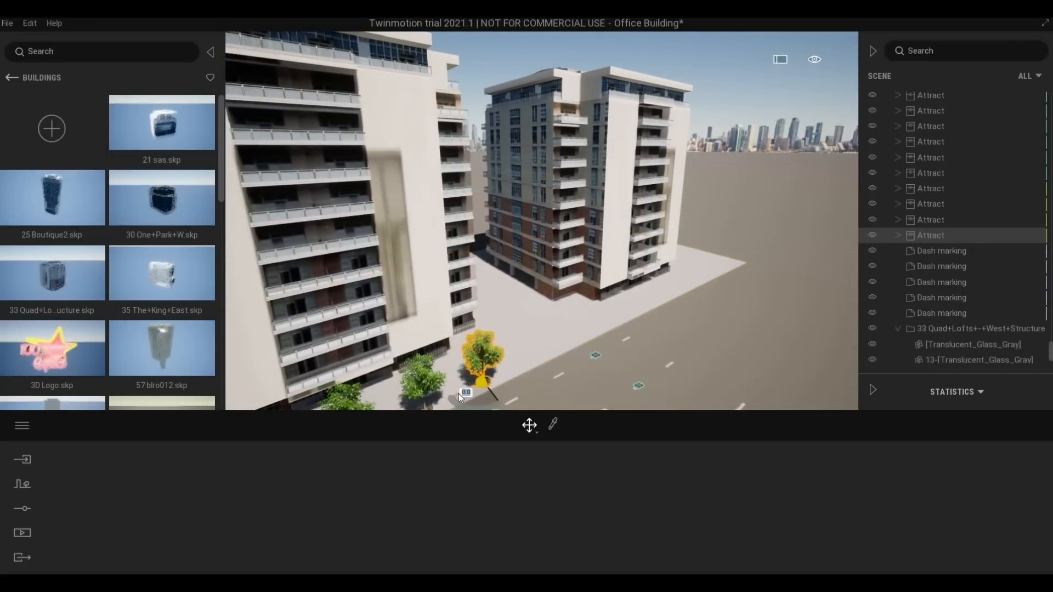
shift+drag(459, 394, 519, 379)
drag(553, 313, 442, 315)
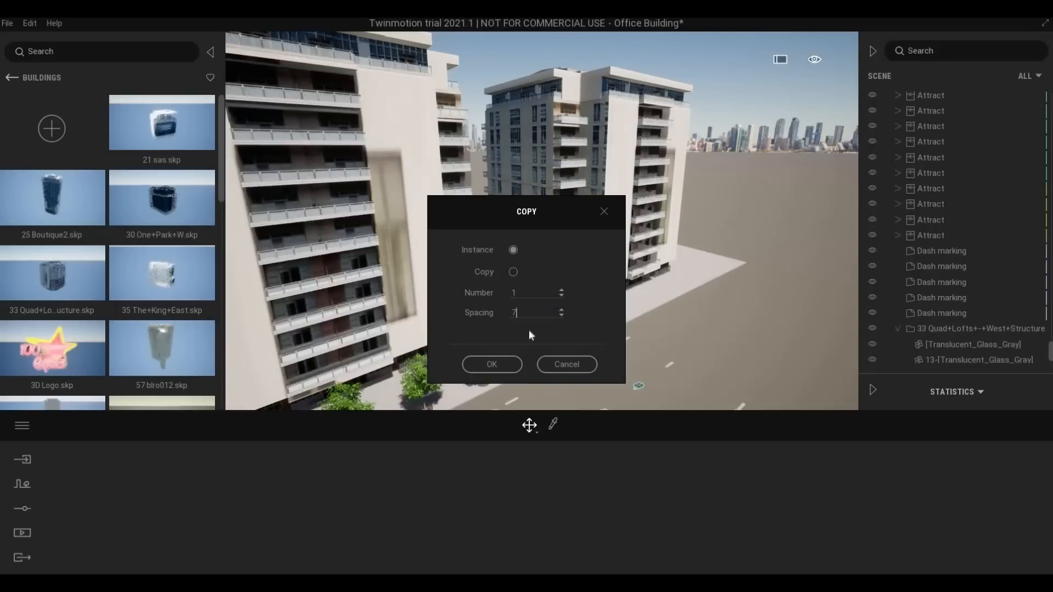
click(492, 364)
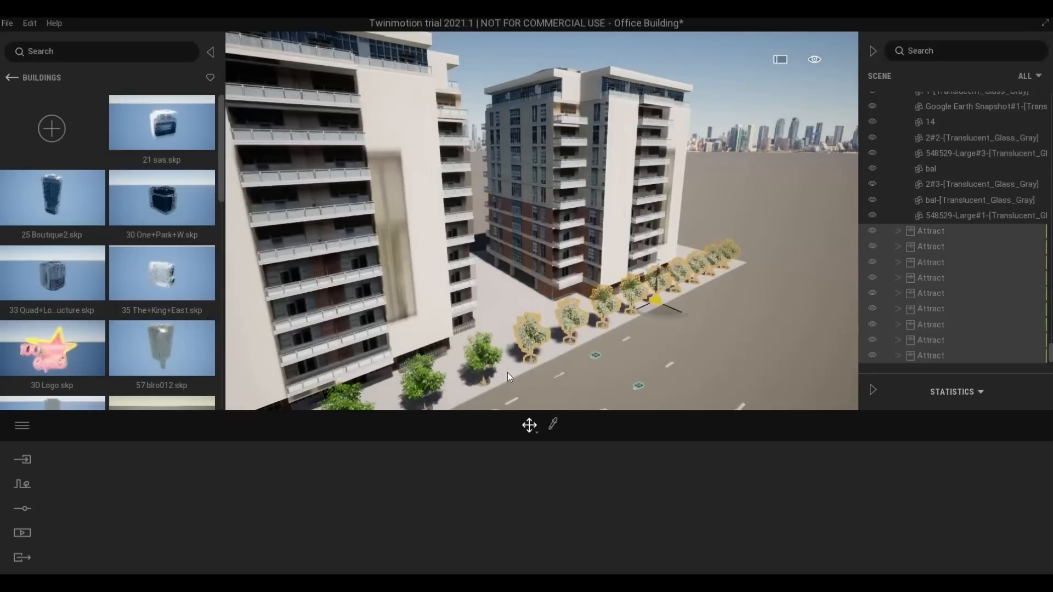
Examine the office building, the tree rows and the neighbouring buildings from across the intersection.
key(a)
click(536, 374)
mouse_move(537, 373)
right_down()
mouse_move(384, 373)
mouse_move(436, 360)
mouse_move(518, 373)
mouse_move(636, 362)
mouse_move(508, 370)
mouse_move(506, 389)
mouse_move(556, 377)
right_up()
key(a)
key(s)
key(q)
key(a)
key(d)
key(s)
key(d)
key(q)
key(w)
key(s)
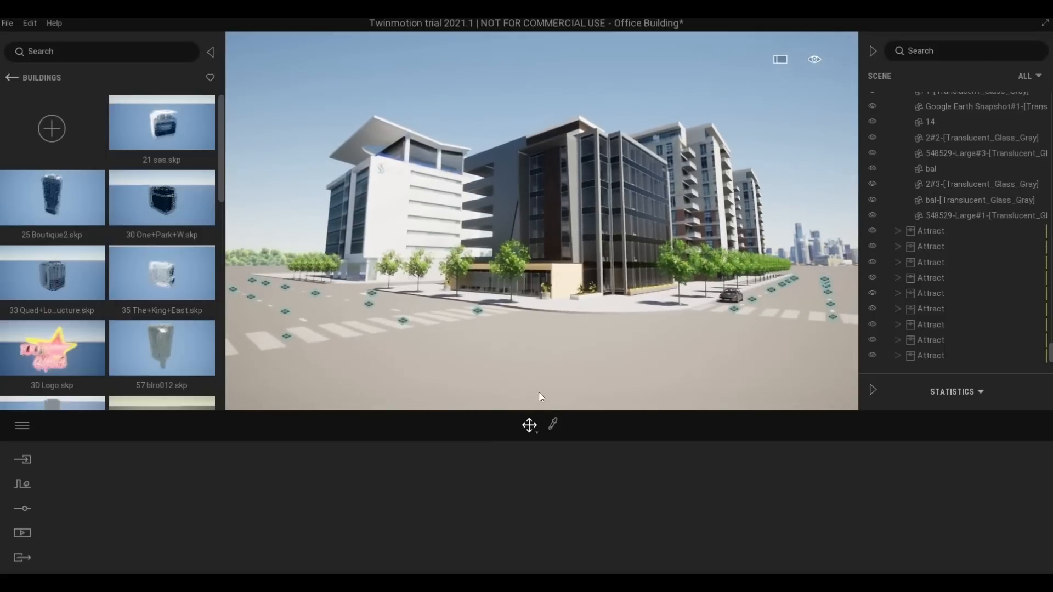
key(w)
right_drag(539, 392, 546, 395)
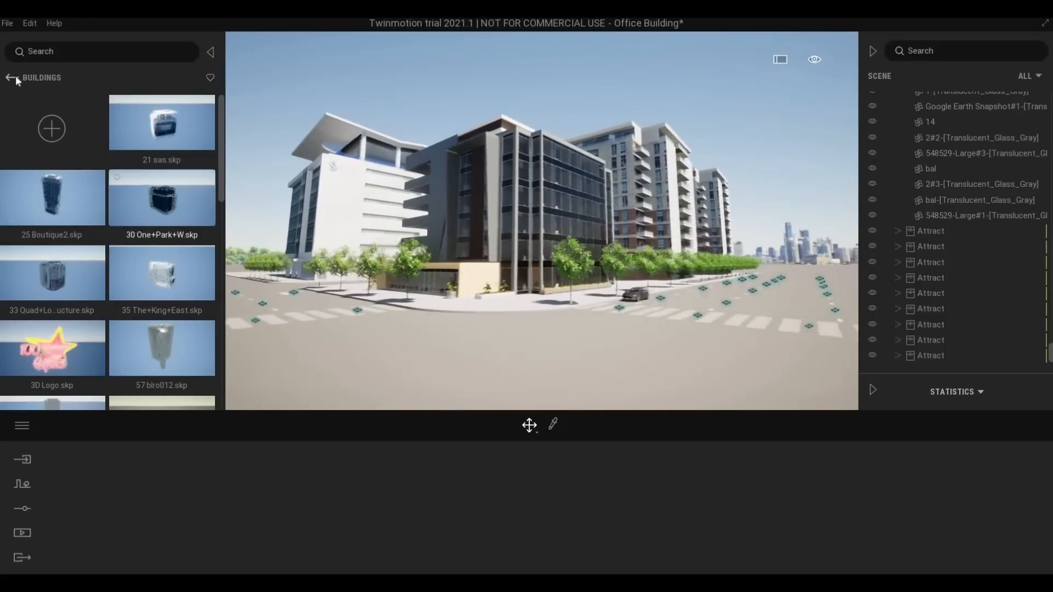
Place a Sedan 02 on the street beside the office building, rotate it 90° and park it at the kerb beyond the black car.
click(12, 78)
click(11, 77)
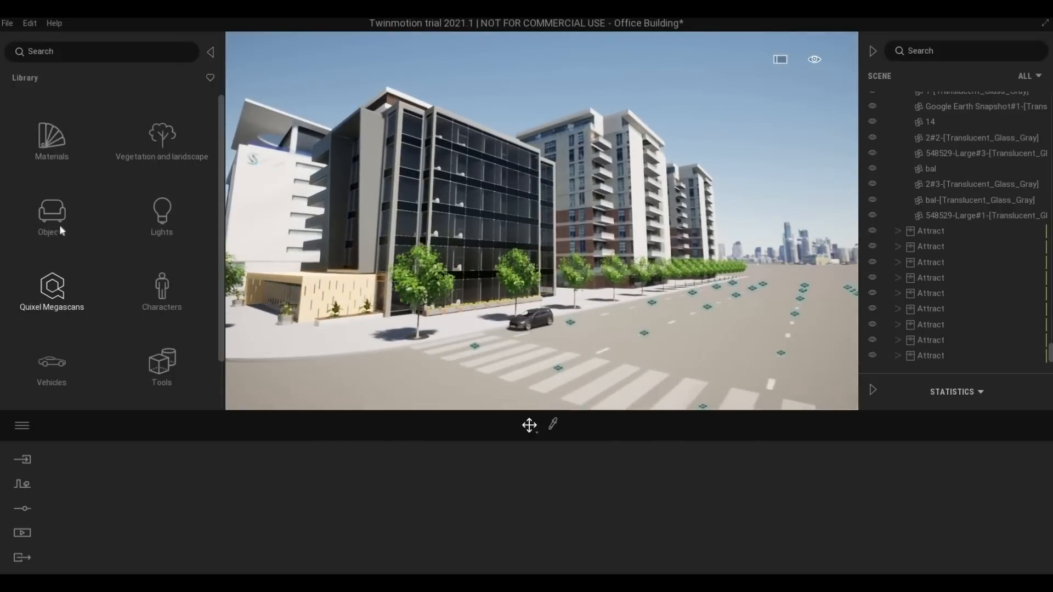
click(53, 359)
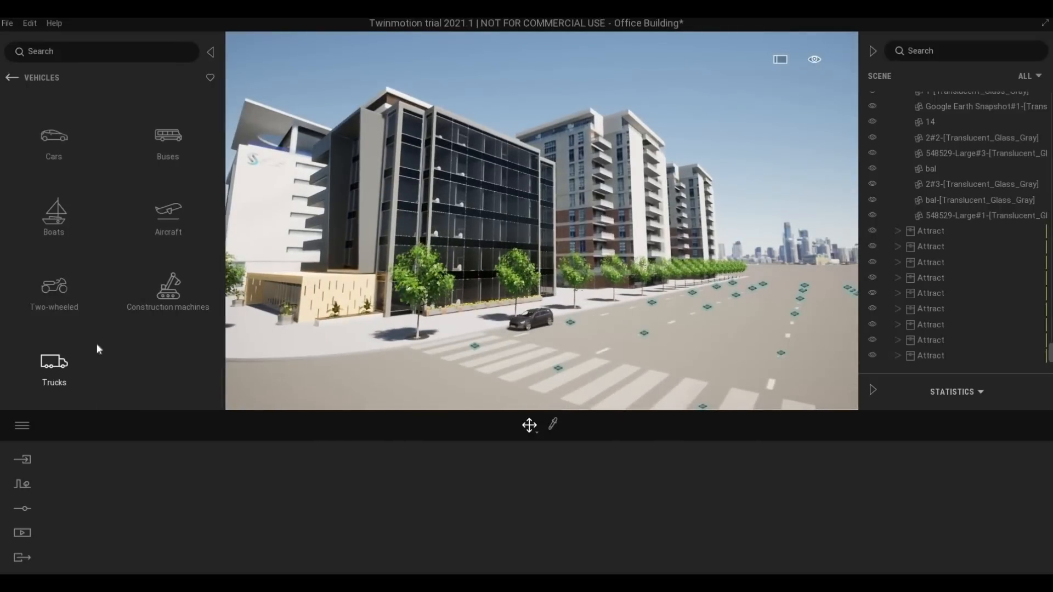
click(62, 153)
key(w)
key(d)
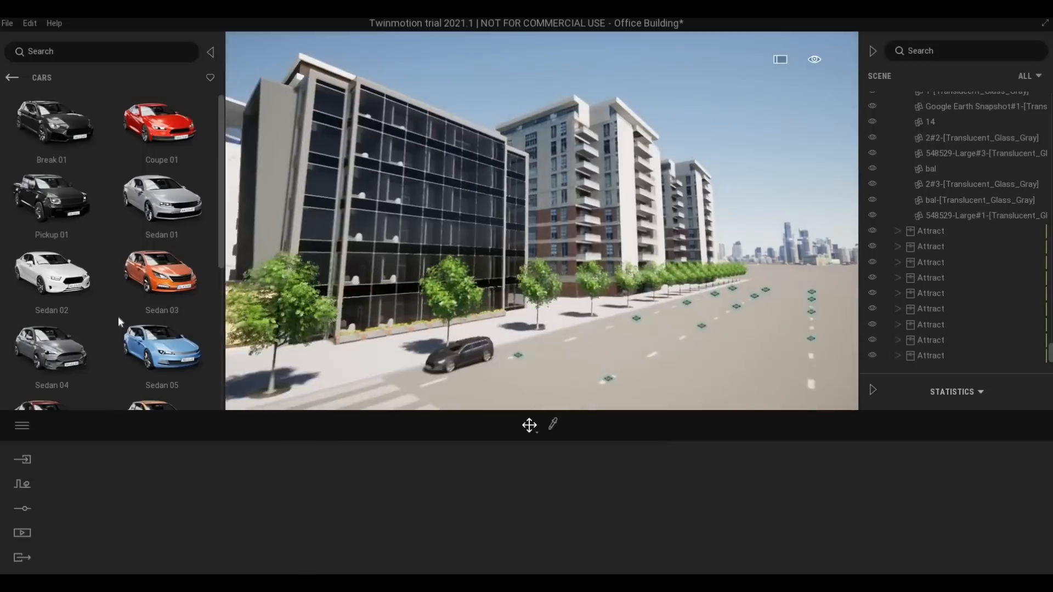
drag(62, 279, 571, 373)
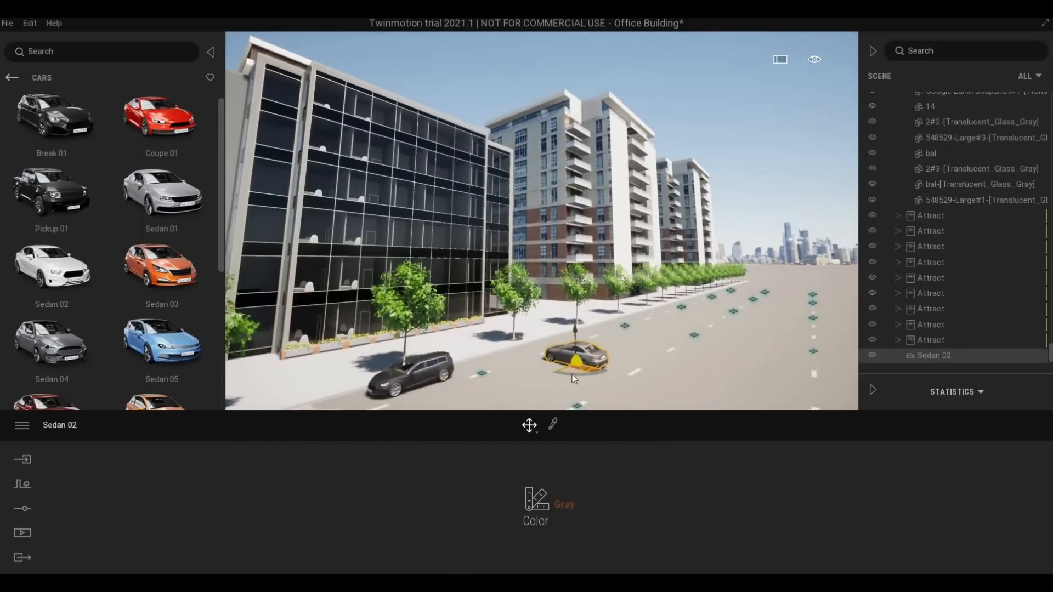
text(90)
key(Return)
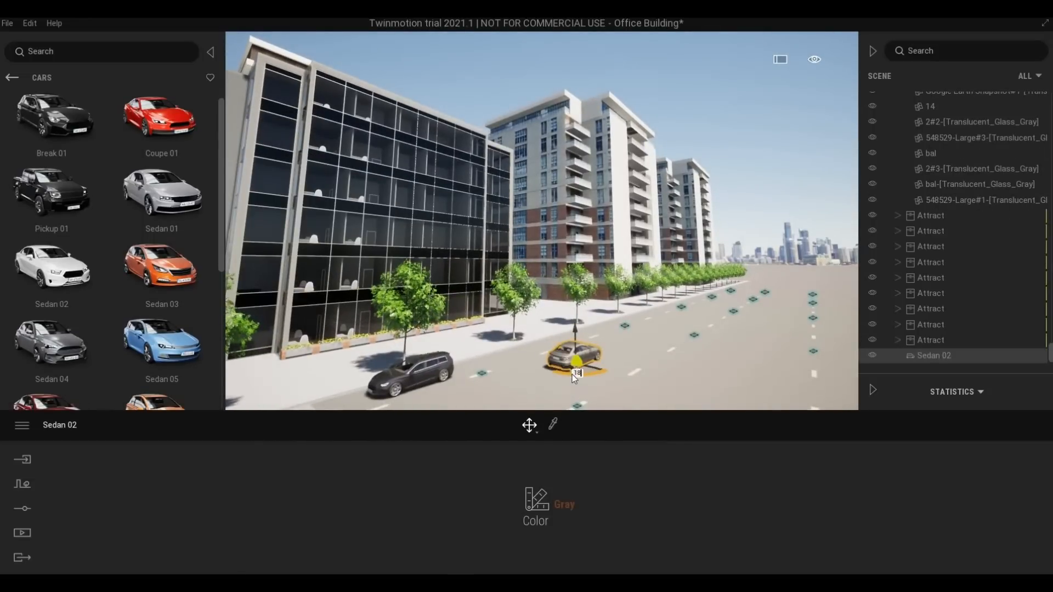
drag(577, 363, 567, 339)
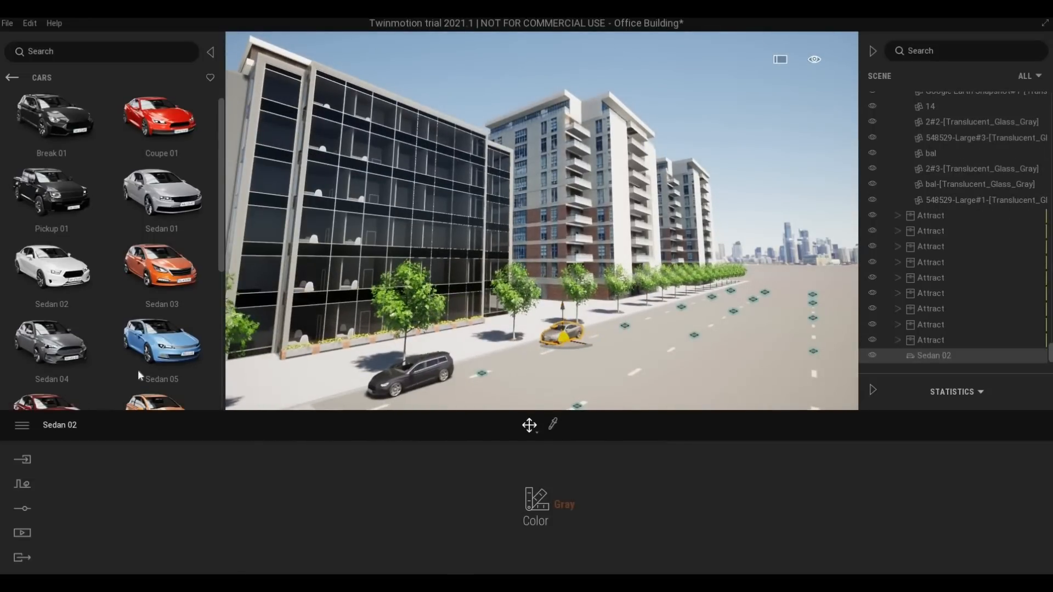
Place two Sedan 07 cars farther along the street, rotating the first 90°, and park both against the kerb.
drag(237, 400, 646, 346)
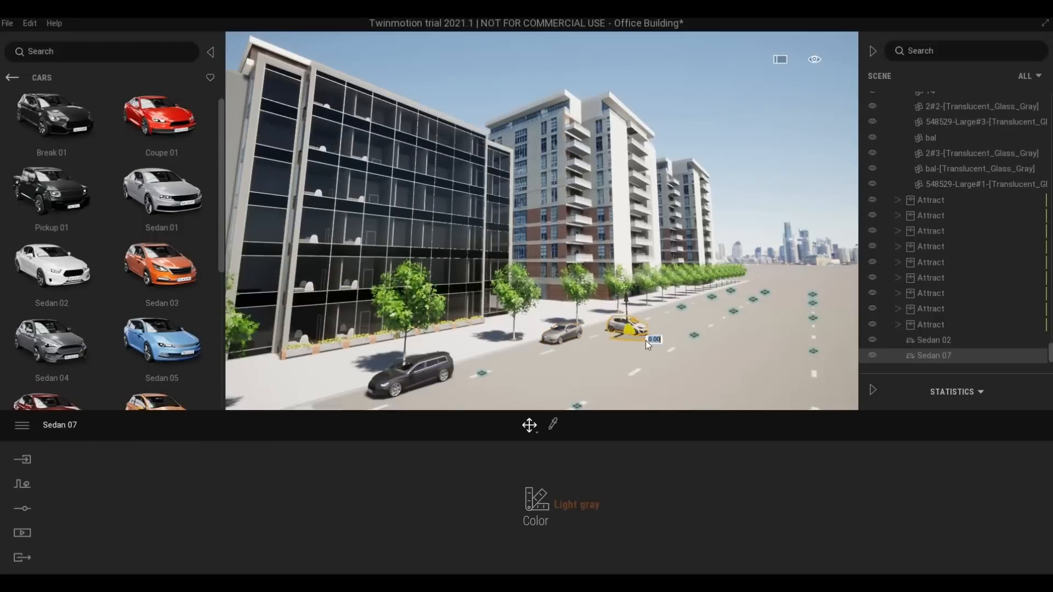
text(90)
key(Return)
drag(631, 338, 633, 322)
middle_drag(631, 323, 593, 404)
scroll(542, 247, up, 3)
right_drag(436, 253, 435, 327)
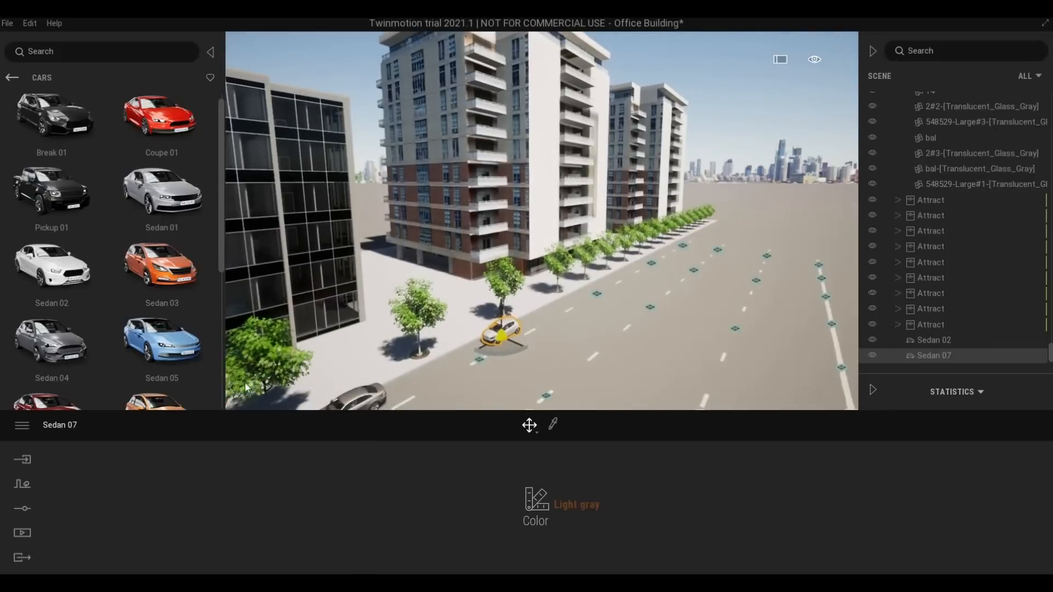
drag(163, 398, 594, 321)
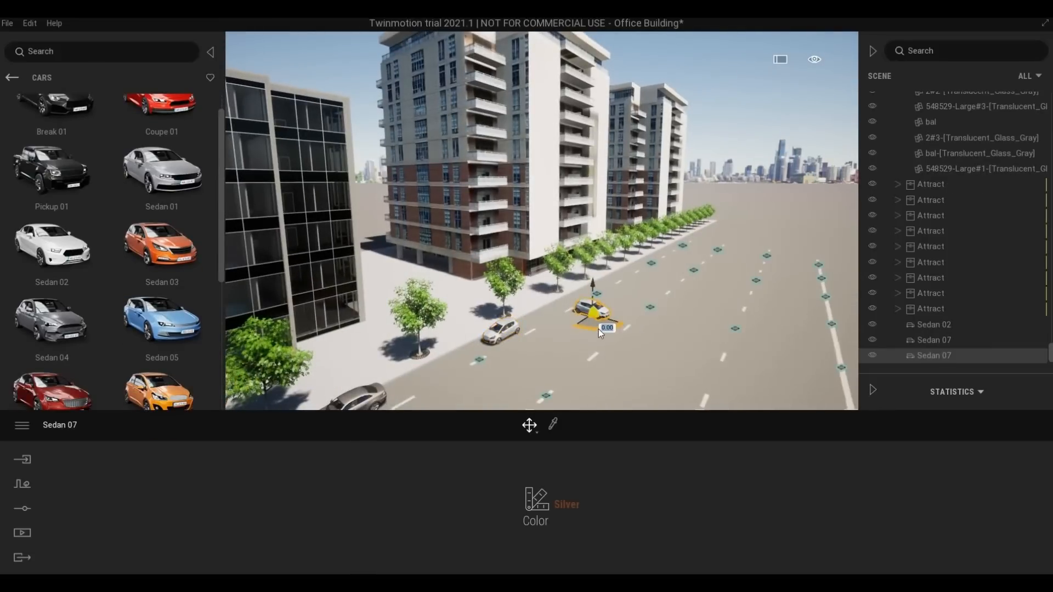
drag(599, 320, 570, 310)
Place a Sedan 06 beyond the last parked car, move it to the kerb and recolor it orange-yellow.
drag(133, 388, 646, 299)
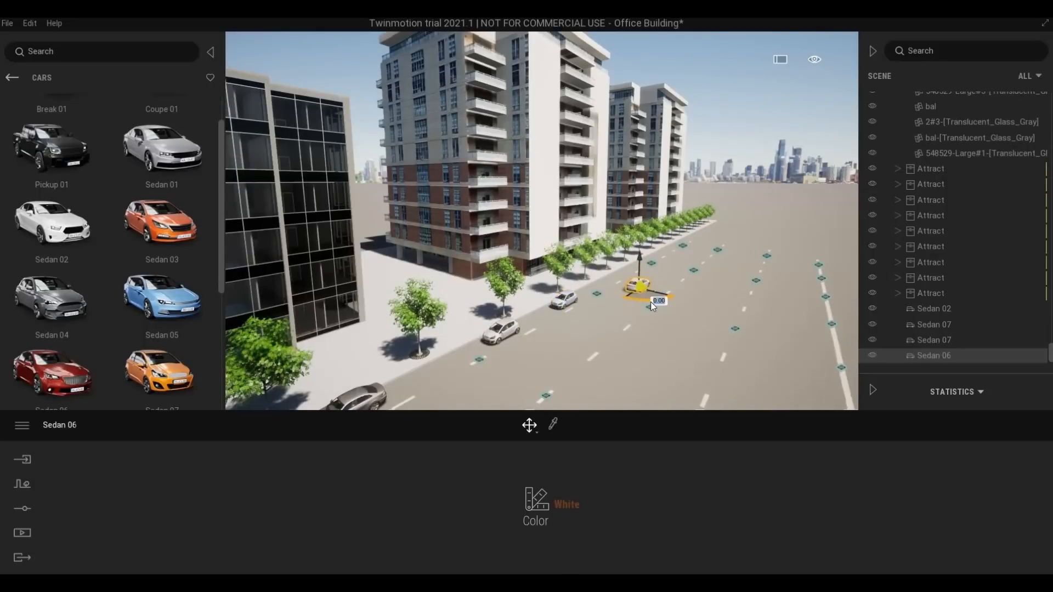
click(573, 510)
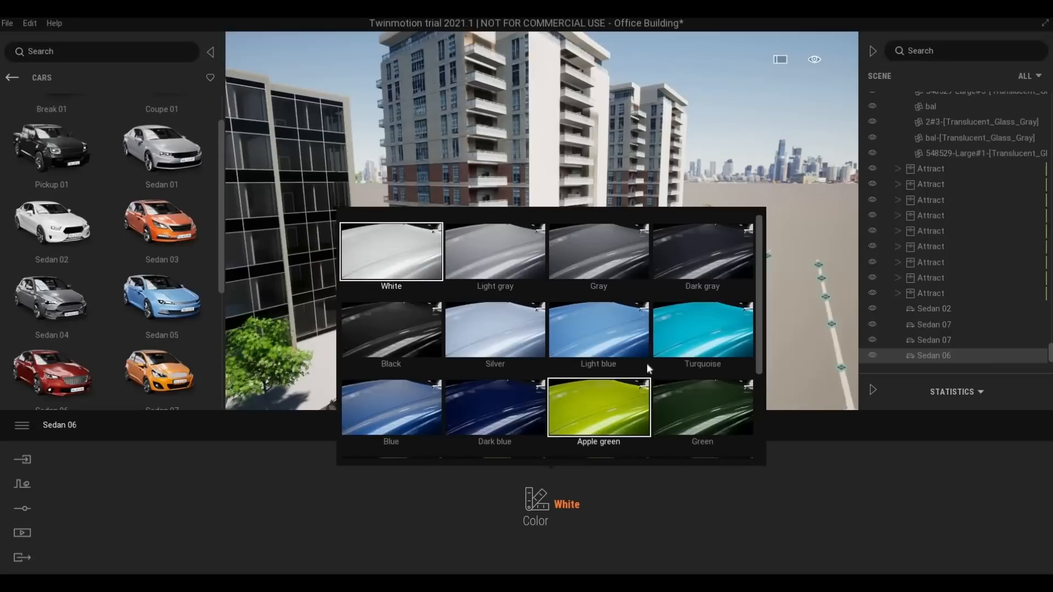
click(599, 407)
drag(643, 296, 627, 289)
click(565, 493)
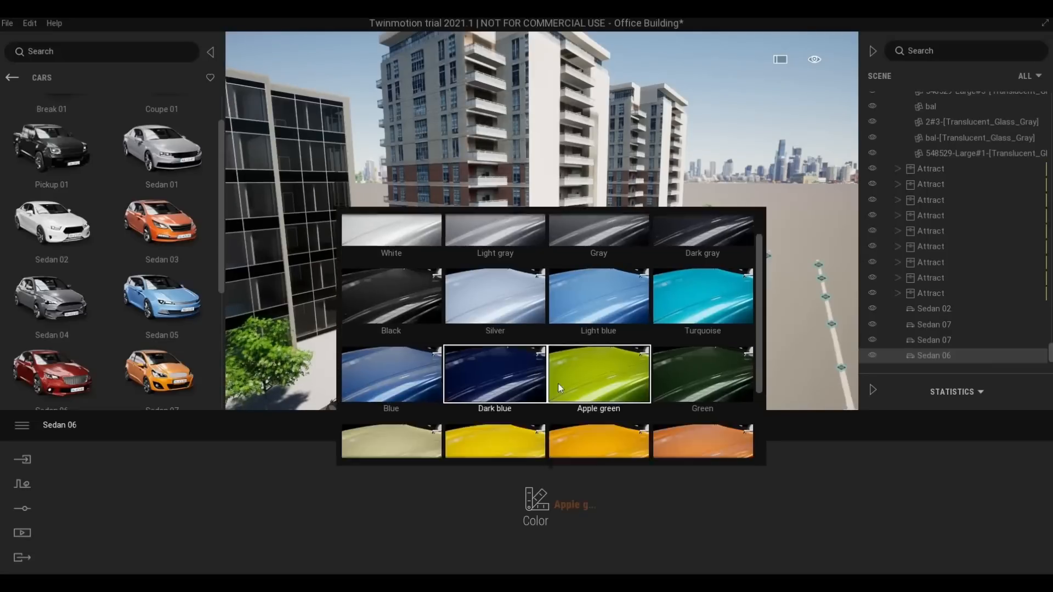
scroll(559, 450, down, 2)
click(565, 406)
Recolor the silver Sedan 07 parked just before the orange-yellow car to Dark blue.
click(564, 299)
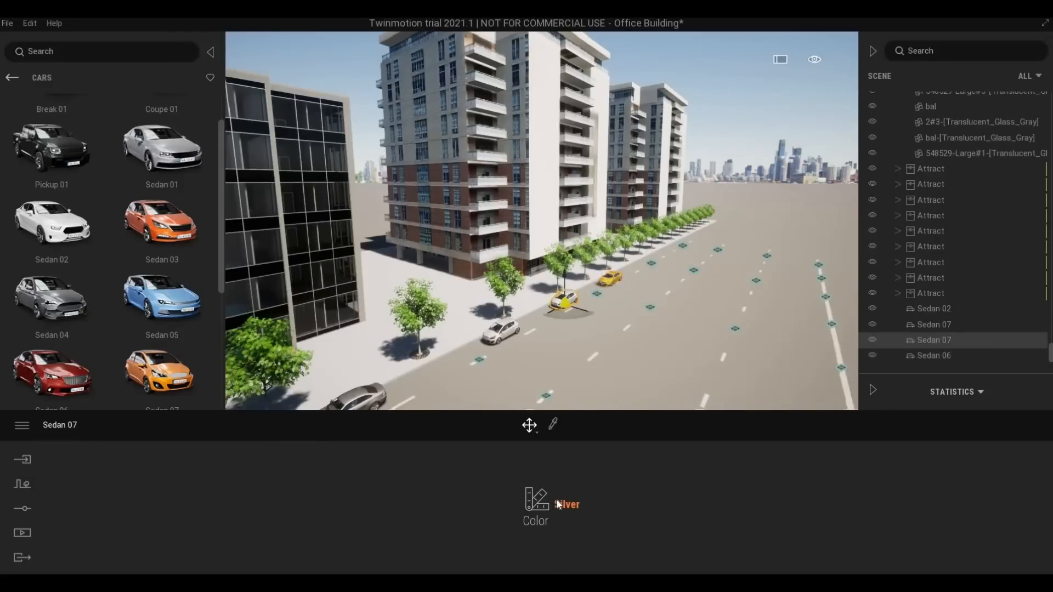
click(537, 499)
click(493, 406)
click(608, 396)
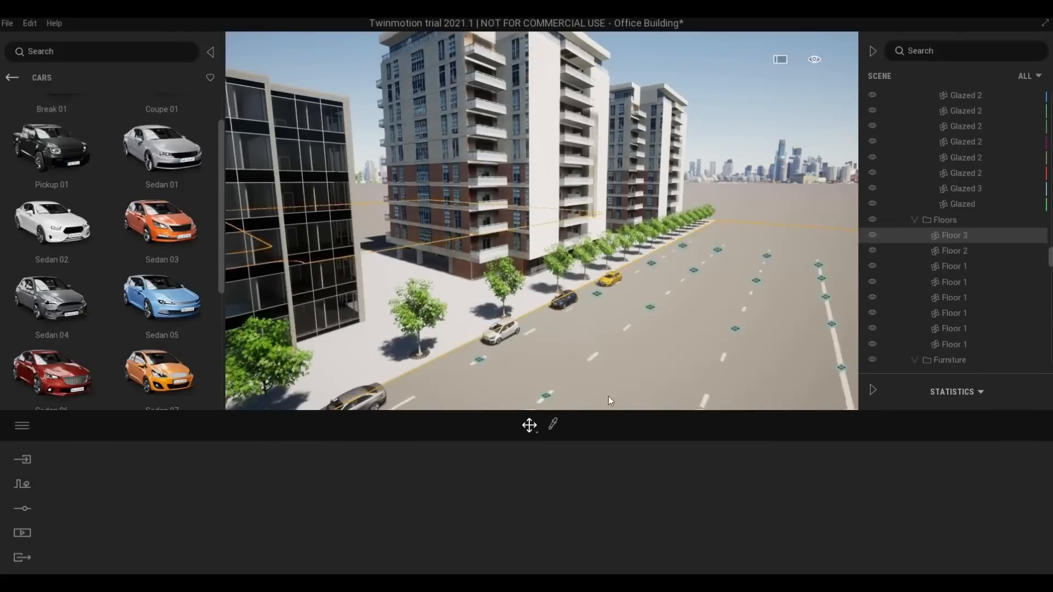
Examine the street with the parked cars and the office building from several distances across the intersection.
key(q)
key(s)
key(Escape)
key(s)
key(a)
right_drag(680, 368, 653, 357)
key(s)
key(a)
key(d)
key(s)
key(a)
key(q)
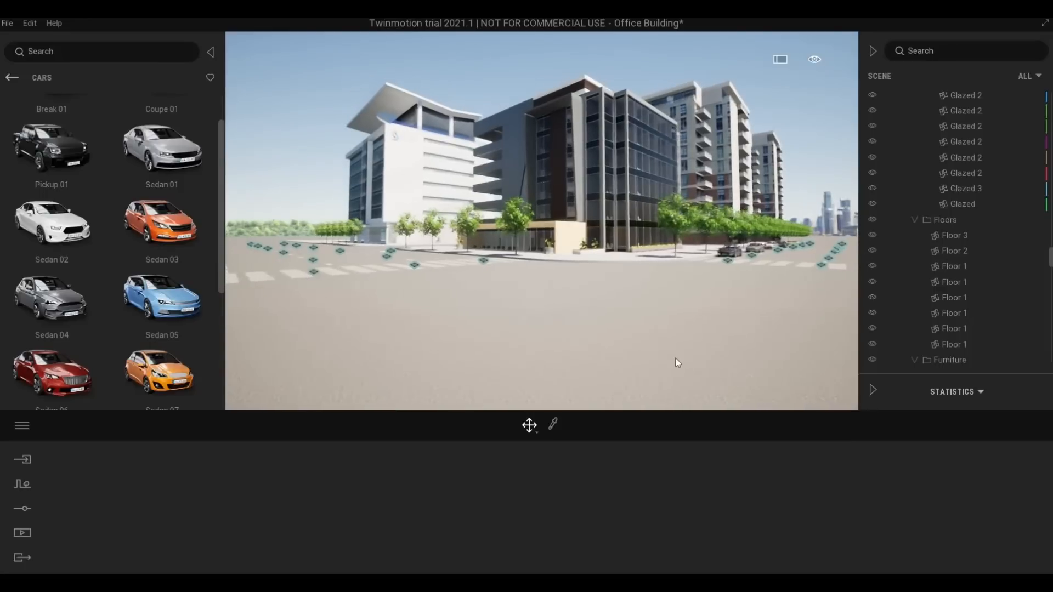
key(d)
key(w)
key(w)
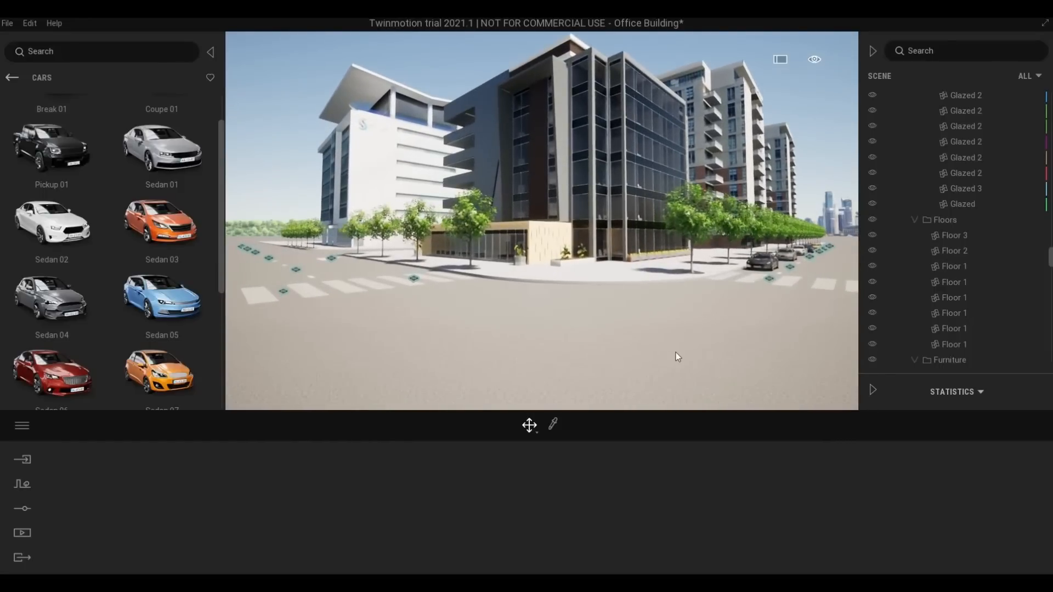
key(e)
key(e)
key(s)
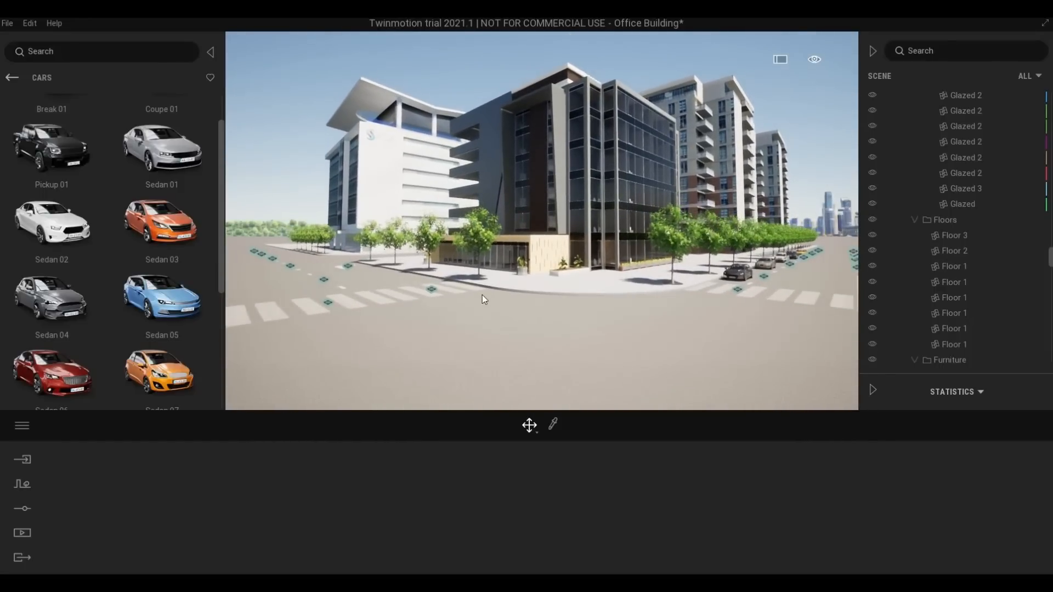
Try placing a tree from the vegetation library on one of the office building's side terraces and delete it.
click(12, 78)
key(a)
key(w)
click(12, 77)
key(e)
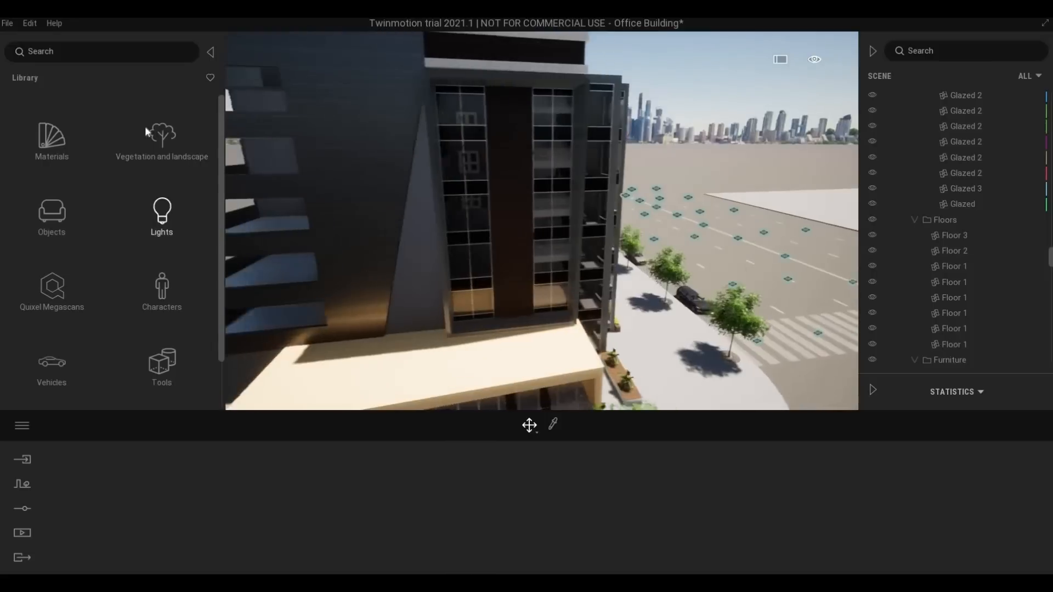
click(162, 134)
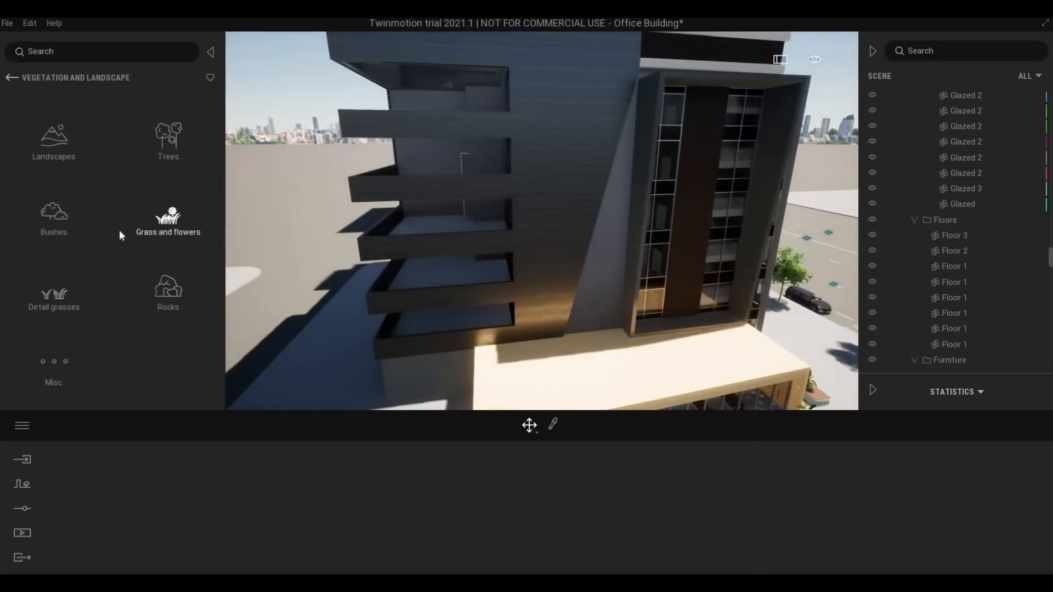
click(171, 142)
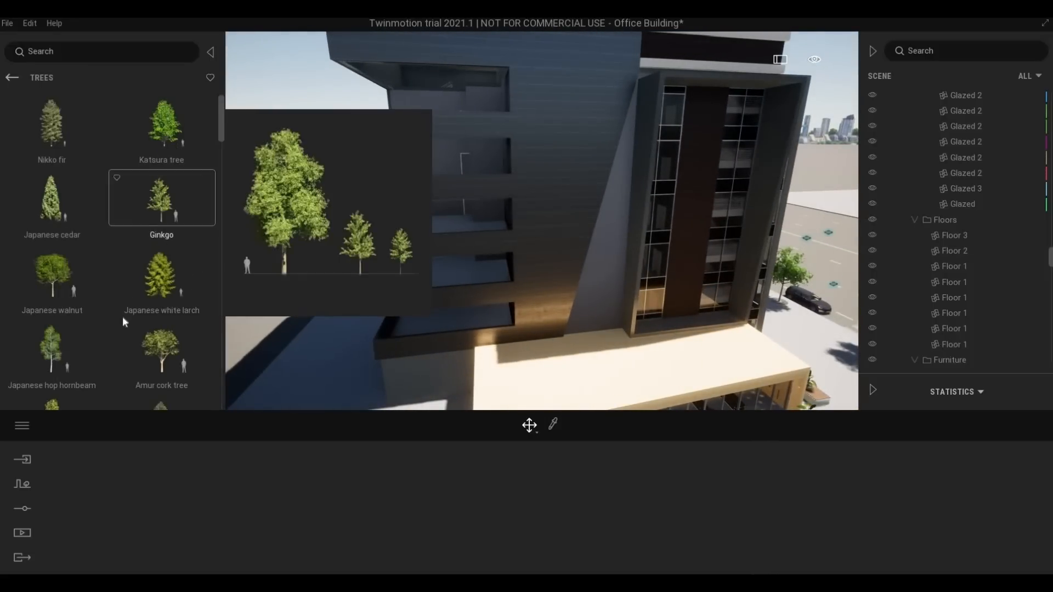
scroll(110, 274, down, 3)
drag(378, 272, 399, 286)
scroll(77, 291, down, 2)
shift+middle_drag(400, 285, 412, 184)
scroll(506, 340, up, 3)
key(Escape)
click(408, 187)
key(Delete)
Browse the trees, bushes and miscellaneous vegetation, and place a Leafy hedge on the office building's lowest side terrace.
scroll(105, 322, down, 1)
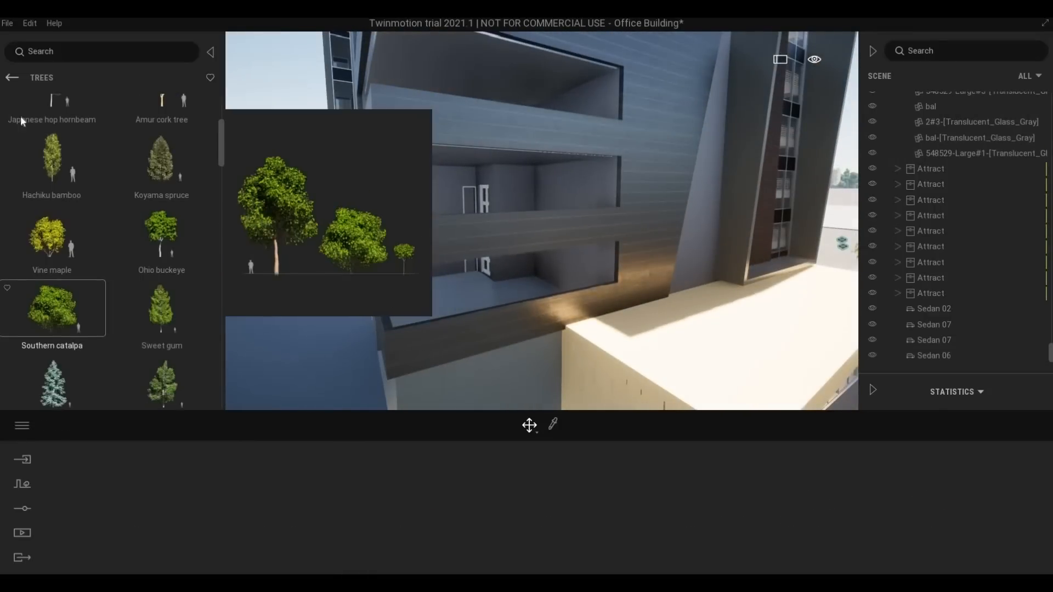
click(11, 78)
click(74, 222)
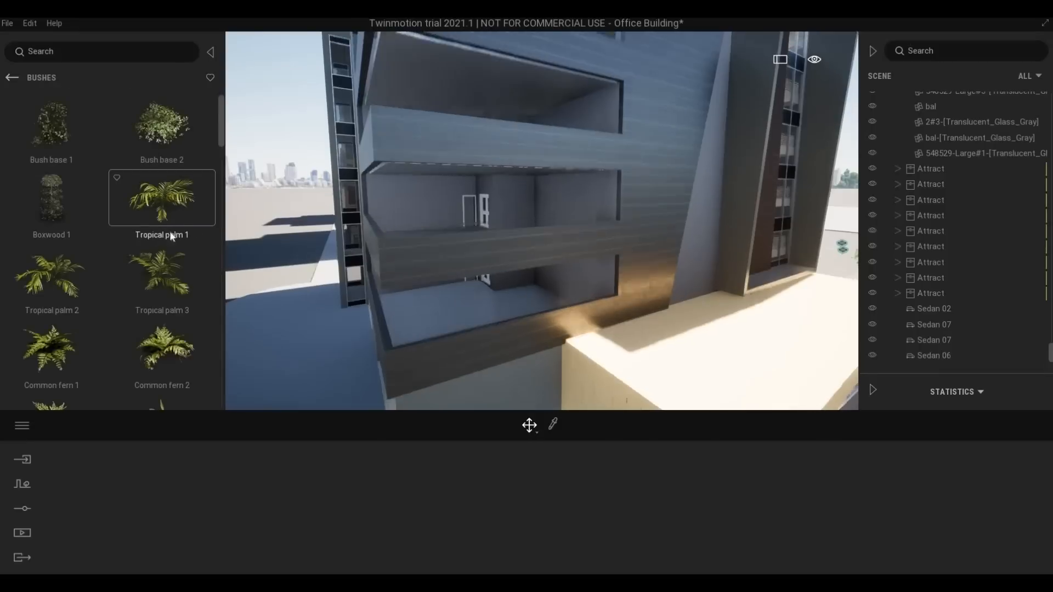
scroll(176, 301, down, 5)
scroll(177, 306, down, 10)
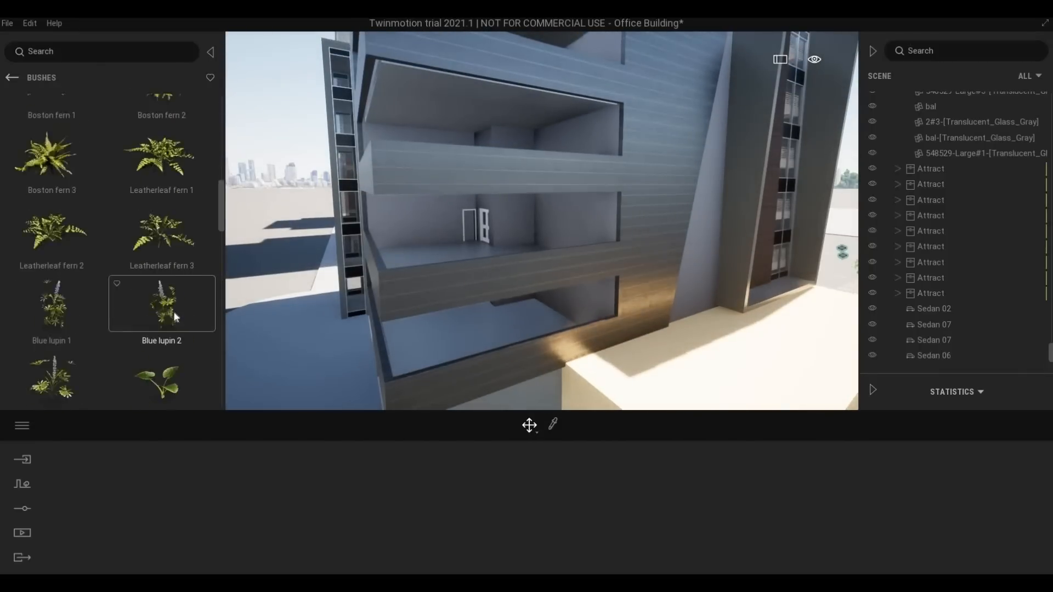
scroll(178, 315, down, 10)
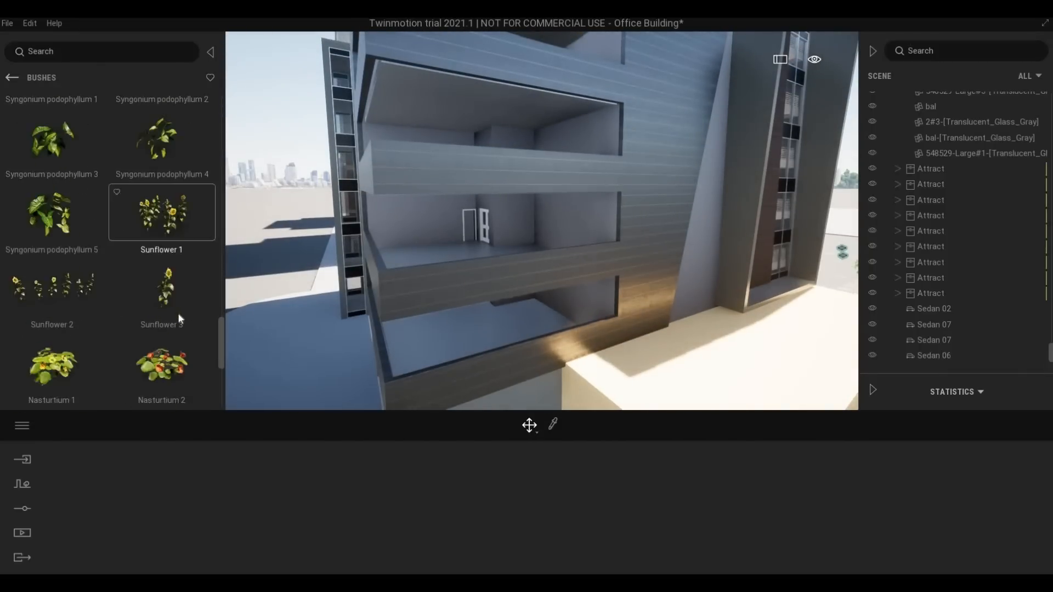
click(12, 78)
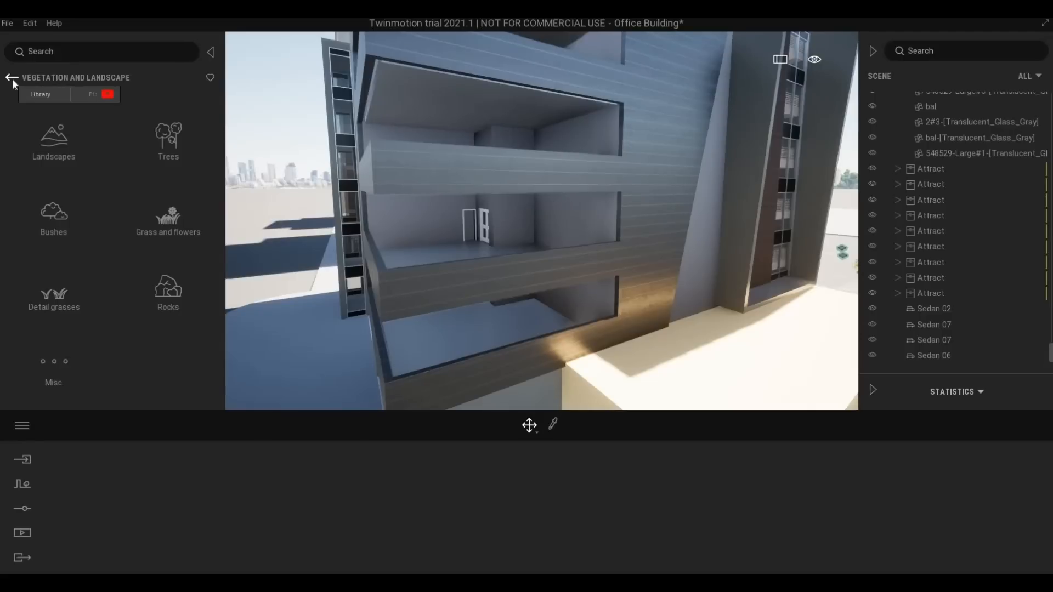
click(64, 360)
scroll(156, 322, down, 3)
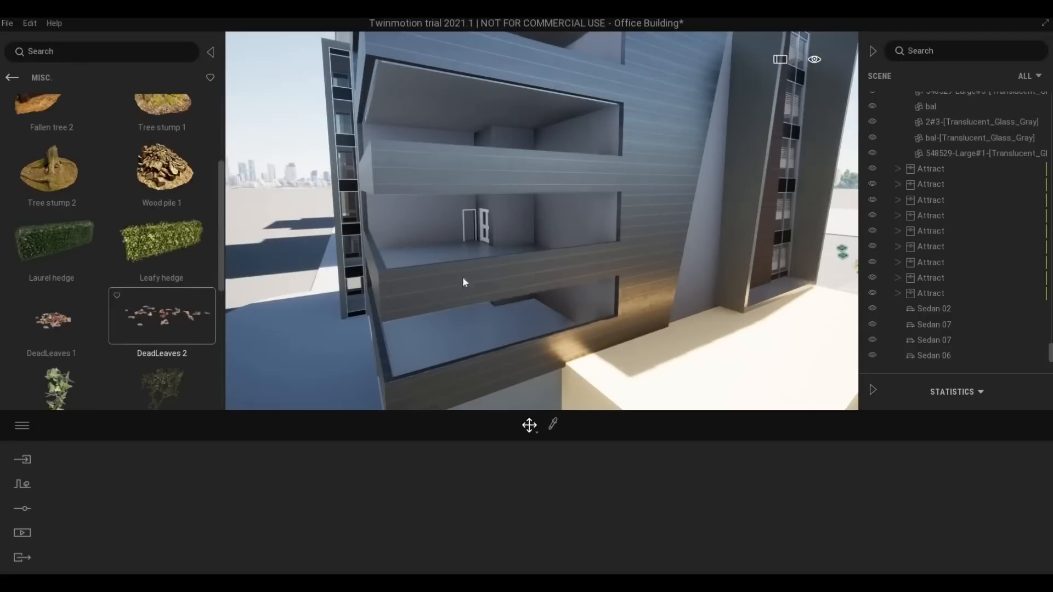
right_drag(463, 278, 532, 314)
key(w)
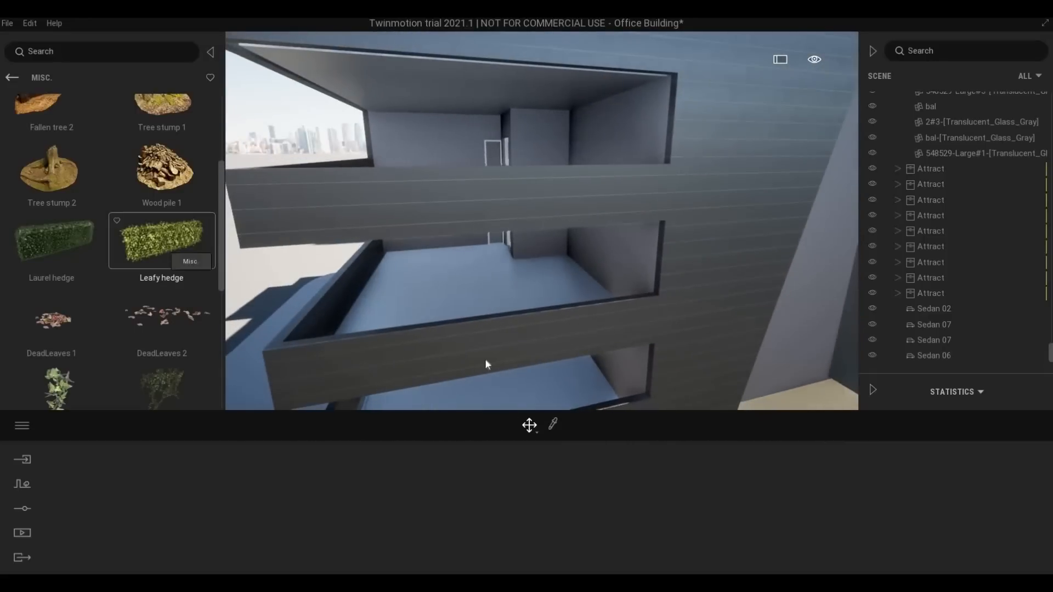
drag(485, 359, 656, 411)
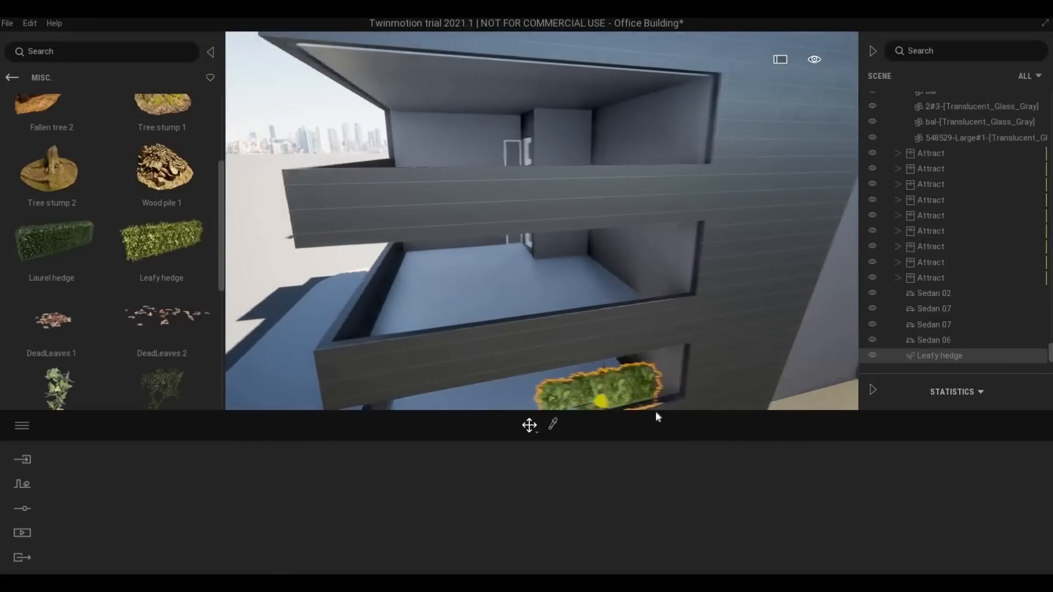
Move the Leafy hedge against the terrace parapet on the side facing the beige annex.
key(q)
key(a)
key(d)
key(e)
key(q)
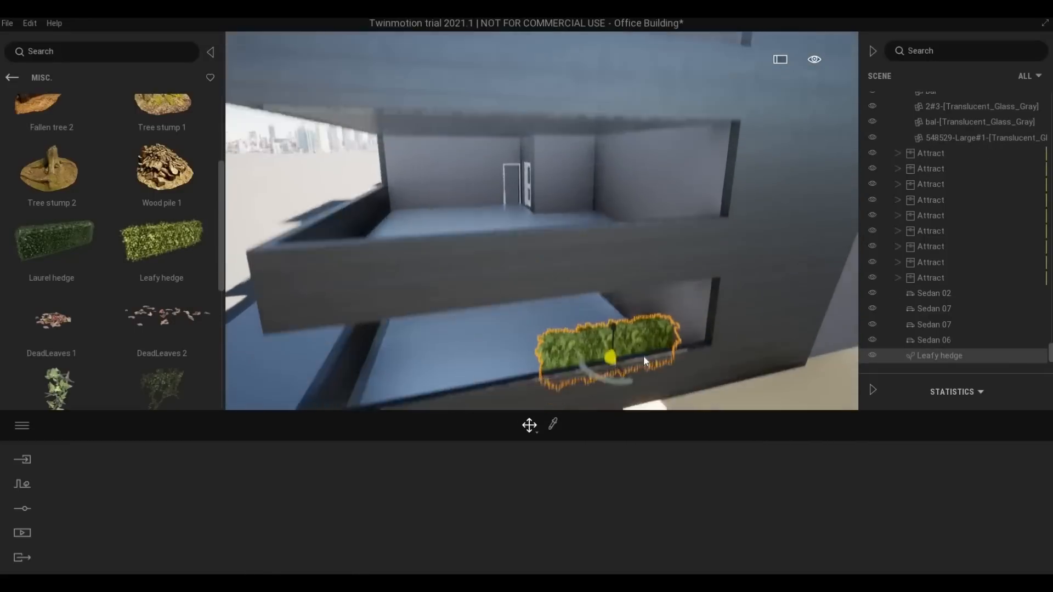
key(q)
key(a)
right_drag(644, 356, 676, 301)
key(w)
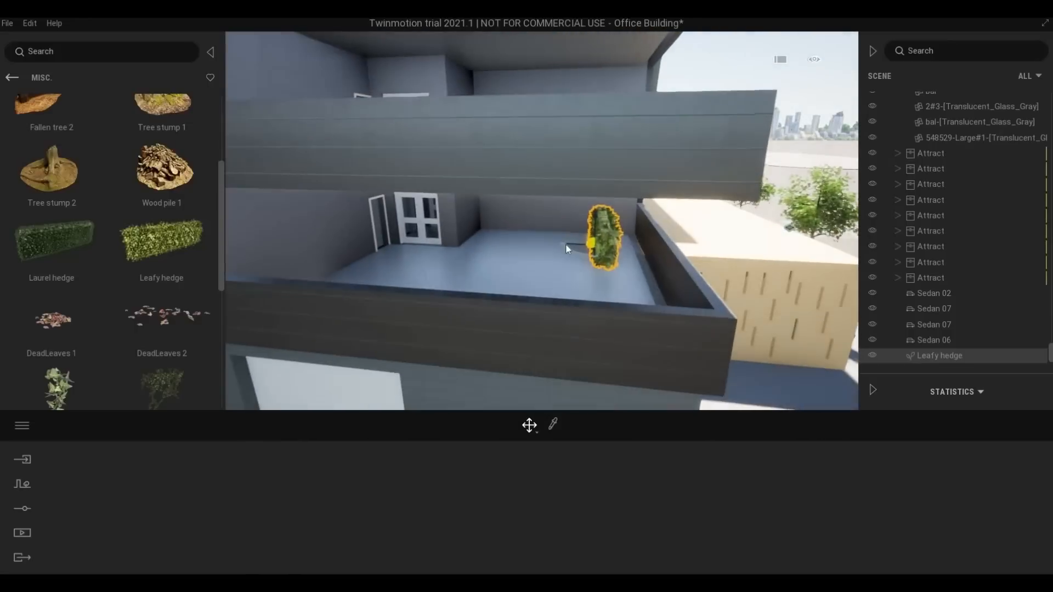
drag(567, 249, 596, 249)
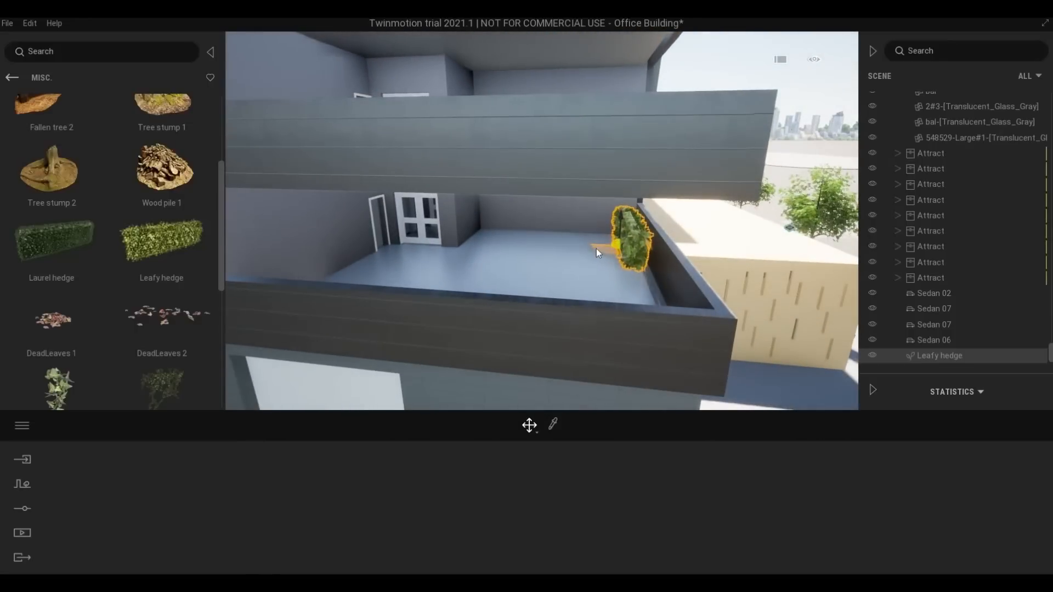
Scale the Leafy hedge slightly taller.
key(space)
key(space)
drag(631, 209, 637, 196)
key(space)
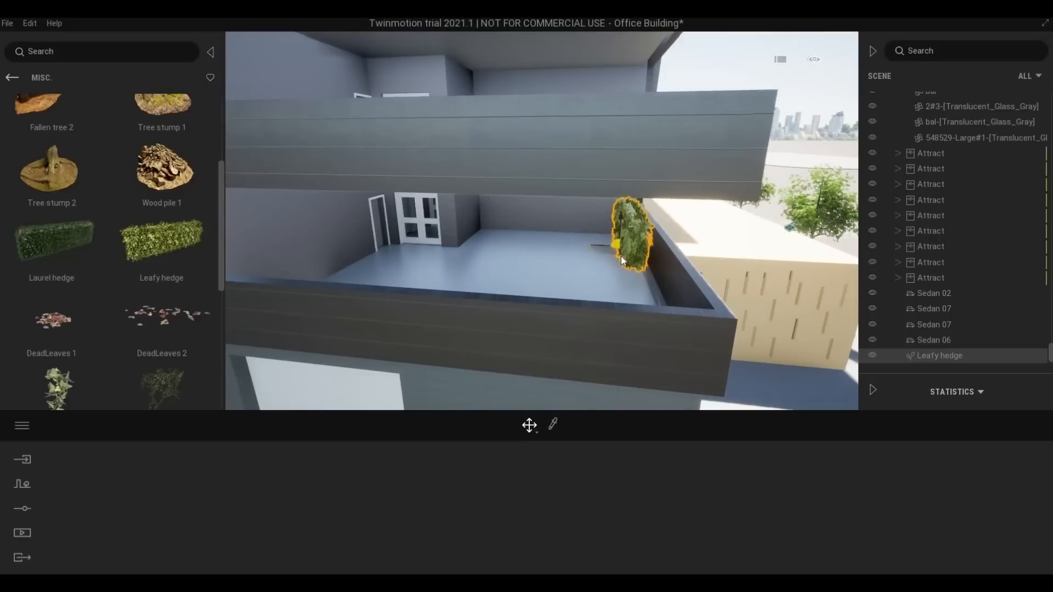
Copy the hedge as one instance along the annex-side parapet with a spacing of 3.92 m.
shift+drag(621, 255, 631, 290)
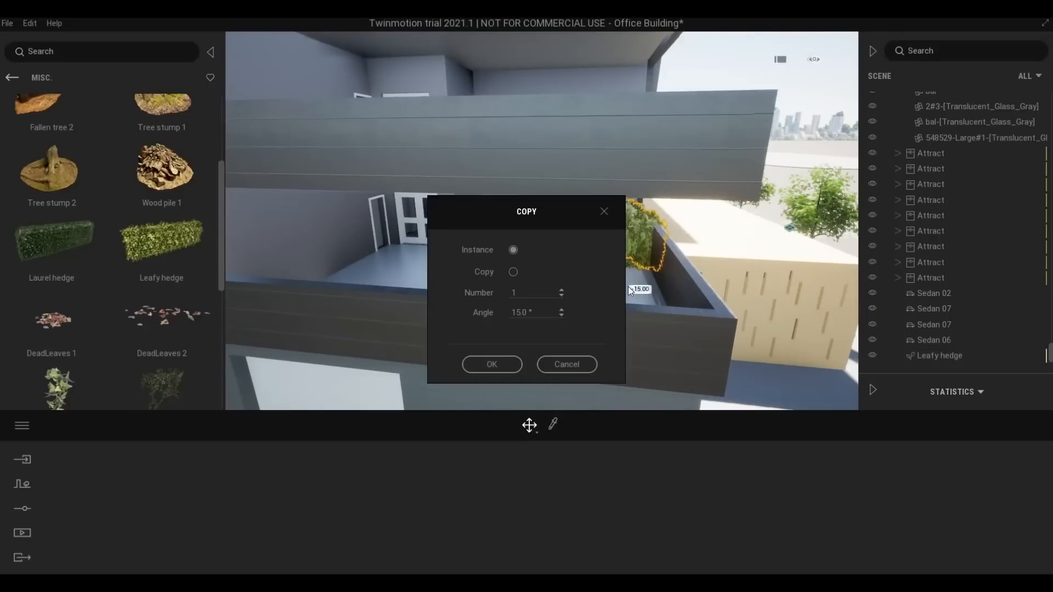
click(565, 365)
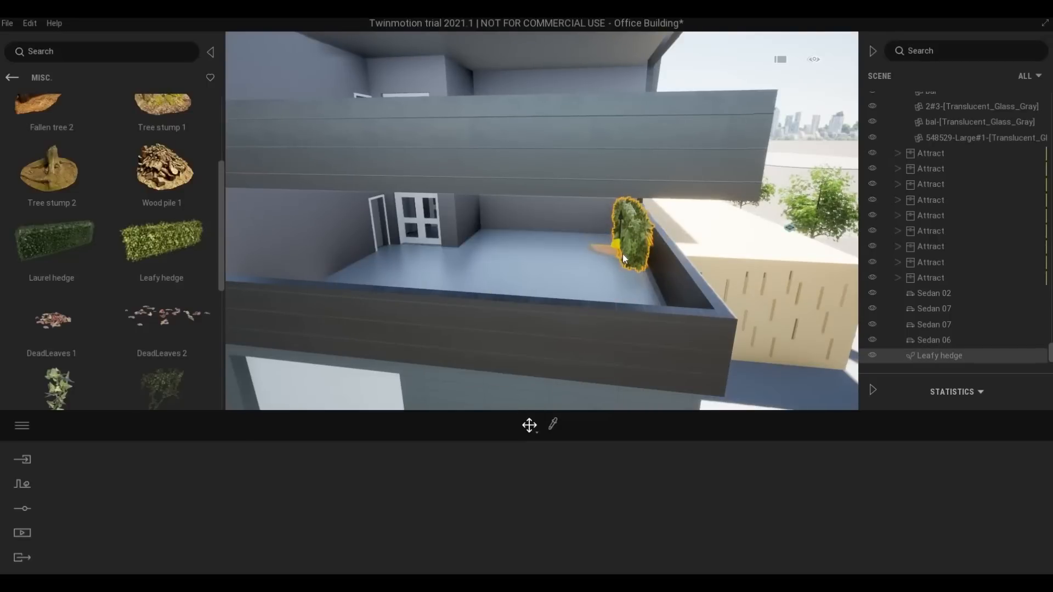
drag(622, 256, 640, 308)
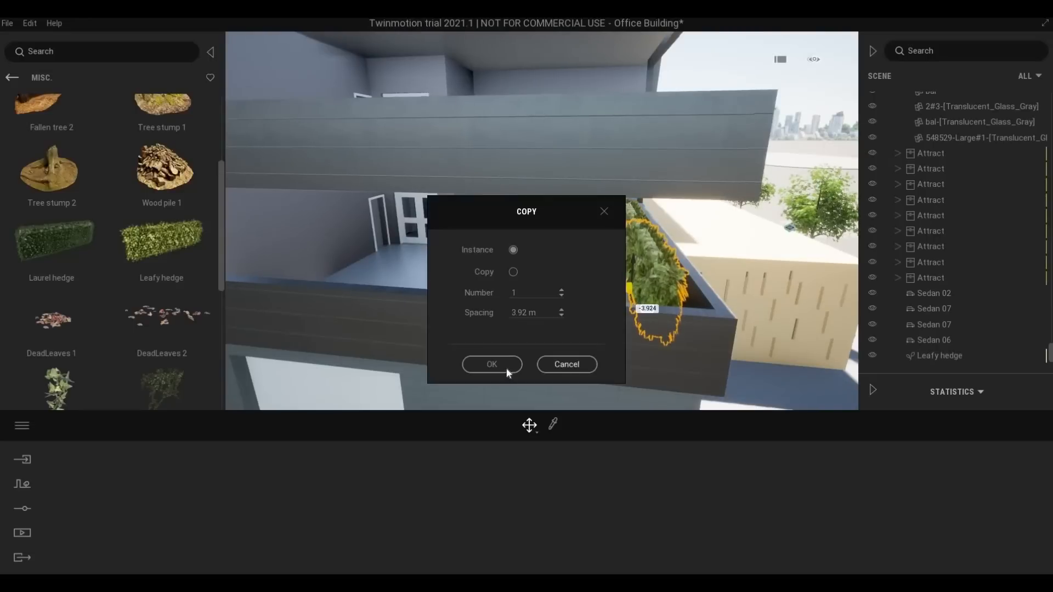
click(506, 368)
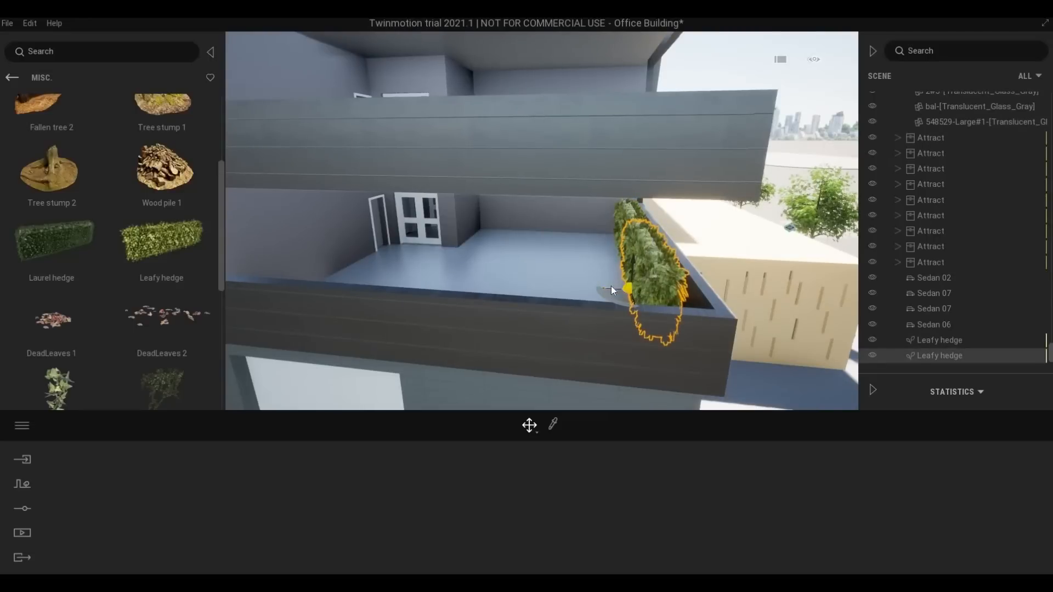
Make a rotated instance of the hedge and move it to the terrace corner, aligned with the adjoining parapet.
shift+drag(610, 291, 627, 314)
key(Return)
right_drag(626, 314, 565, 179)
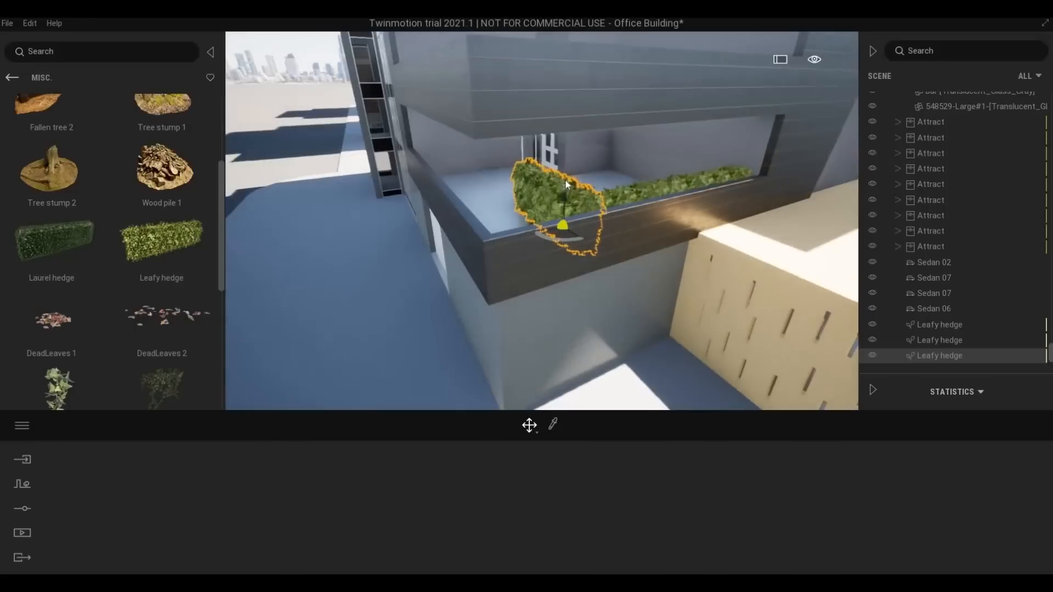
click(550, 230)
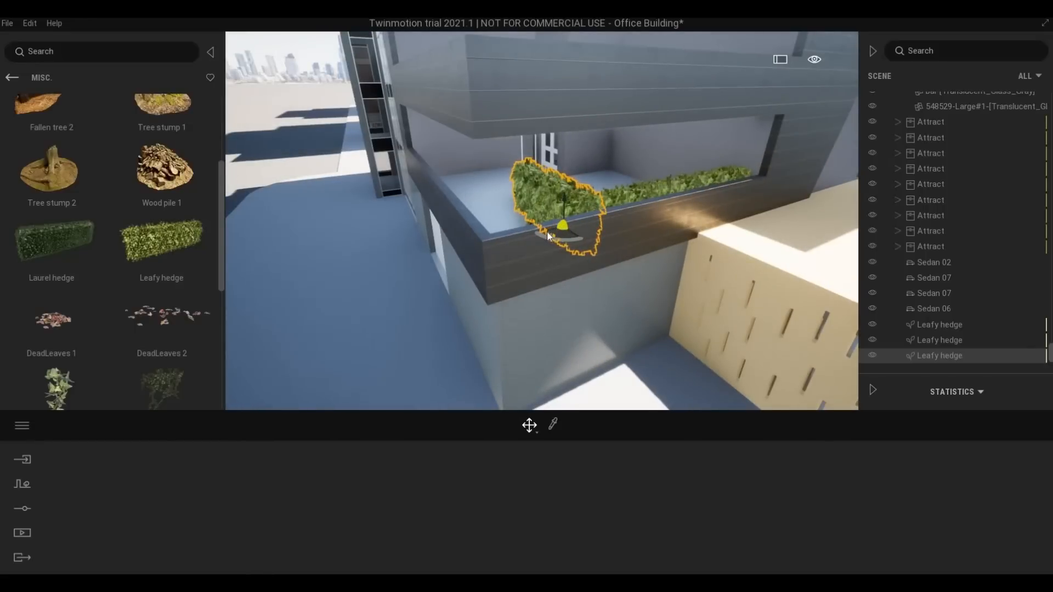
drag(544, 232, 476, 246)
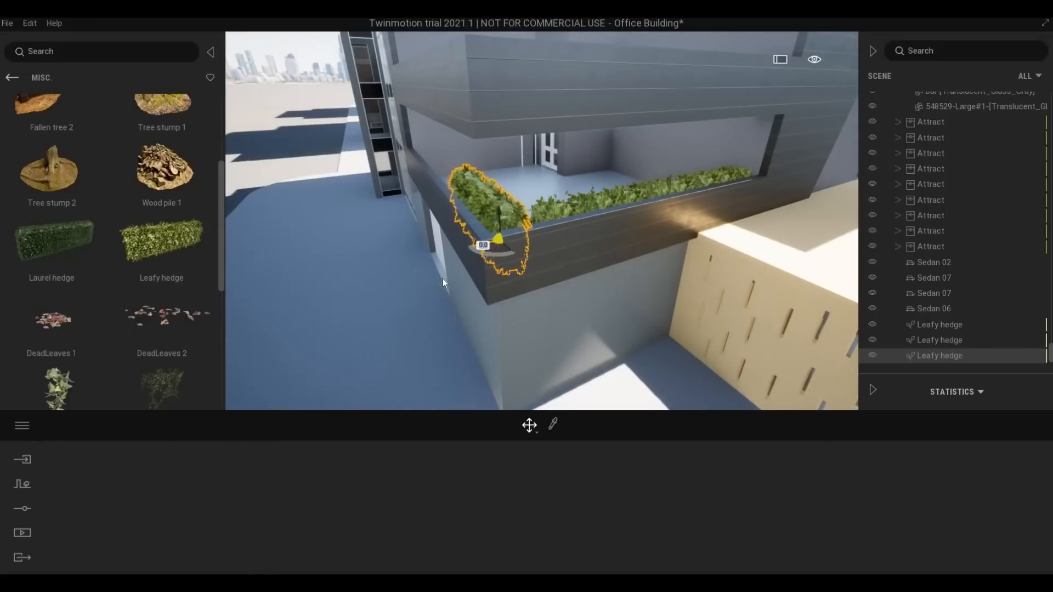
right_drag(442, 279, 474, 265)
scroll(525, 268, up, 1)
mouse_move(540, 259)
mouse_down()
mouse_move(551, 246)
mouse_move(546, 258)
mouse_up()
right_drag(546, 258, 591, 337)
Add two more hedge instances in line along the adjoining parapet, the first with a spacing of 4.18 m.
drag(591, 338, 446, 341)
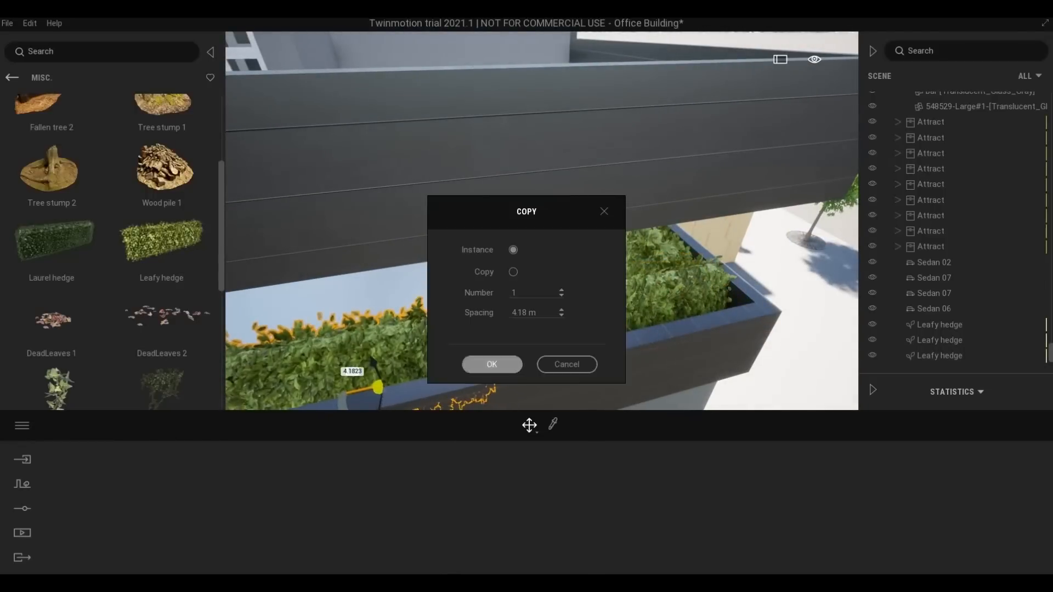
click(493, 364)
right_drag(493, 365, 611, 239)
shift+drag(614, 239, 535, 244)
click(496, 363)
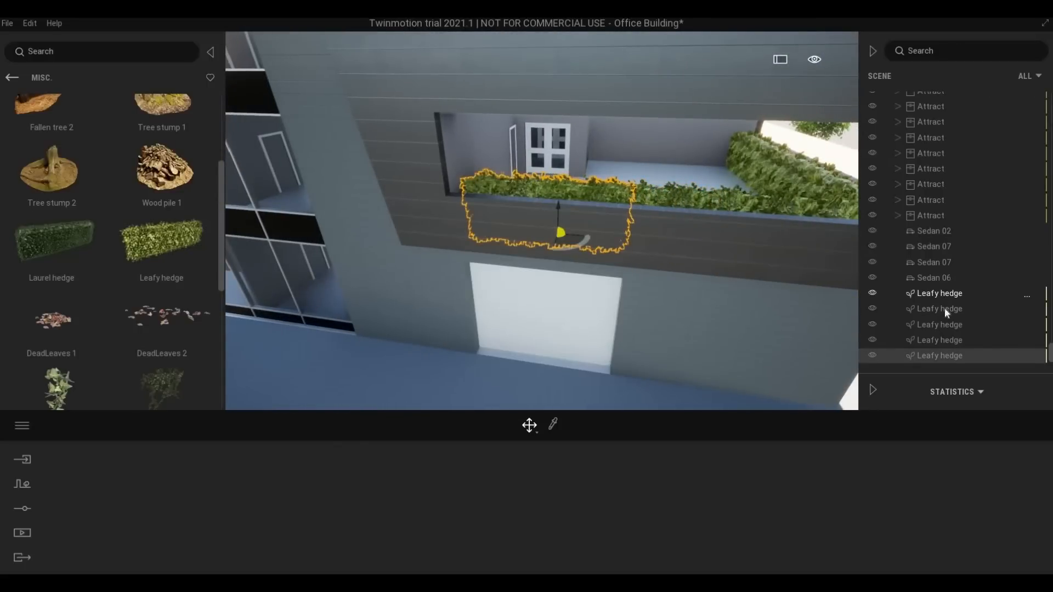
Select all five Leafy hedges on the terrace together and check them against the terraces above.
click(943, 296)
ctrl+click(943, 309)
ctrl+click(942, 325)
ctrl+click(940, 342)
ctrl+click(938, 355)
scroll(842, 313, down, 5)
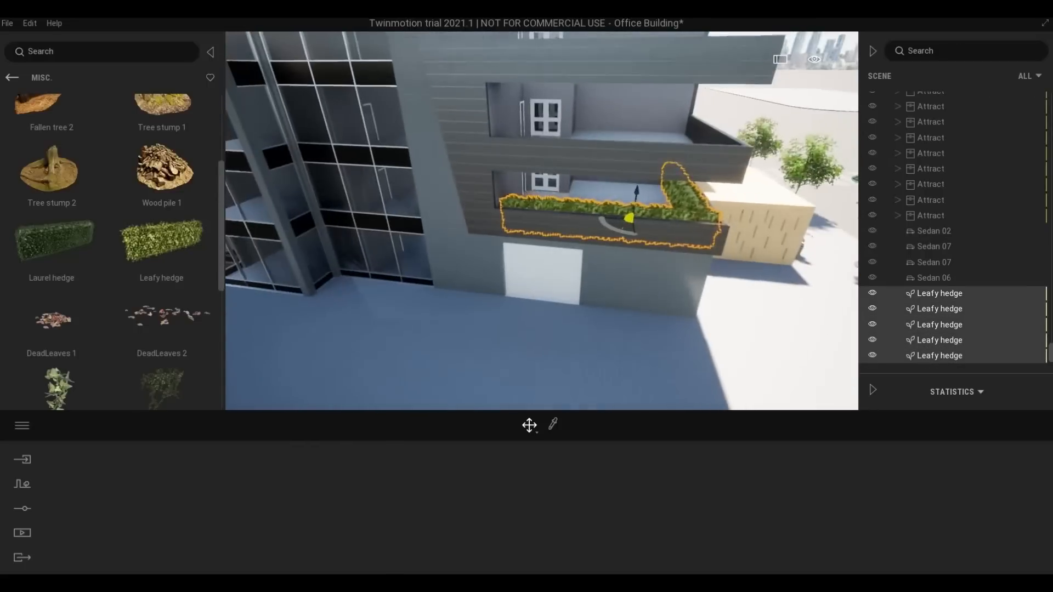
shift+middle_drag(843, 314, 578, 270)
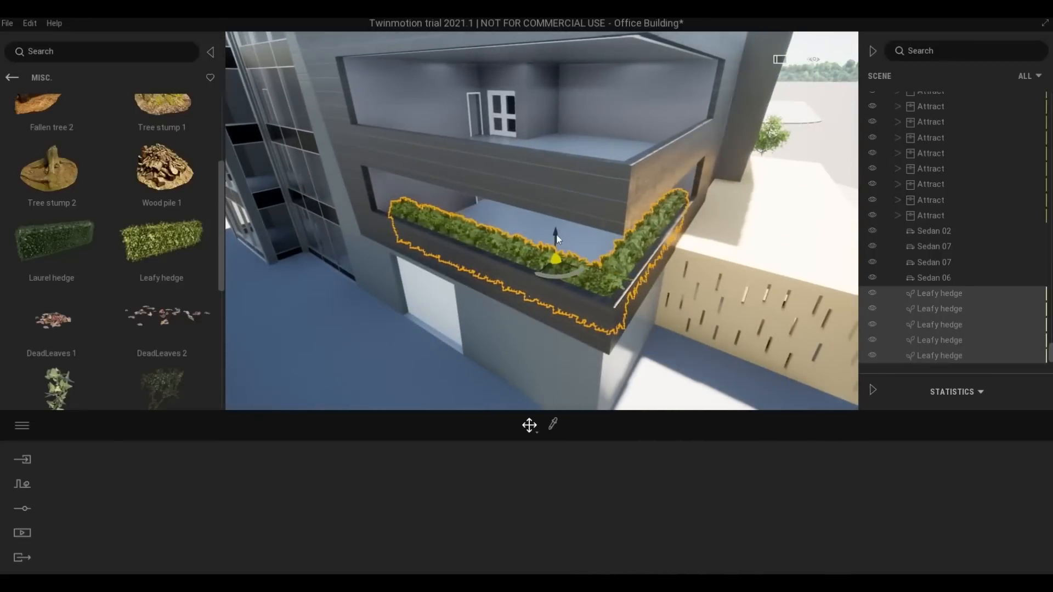
key(q)
scroll(574, 233, up, 3)
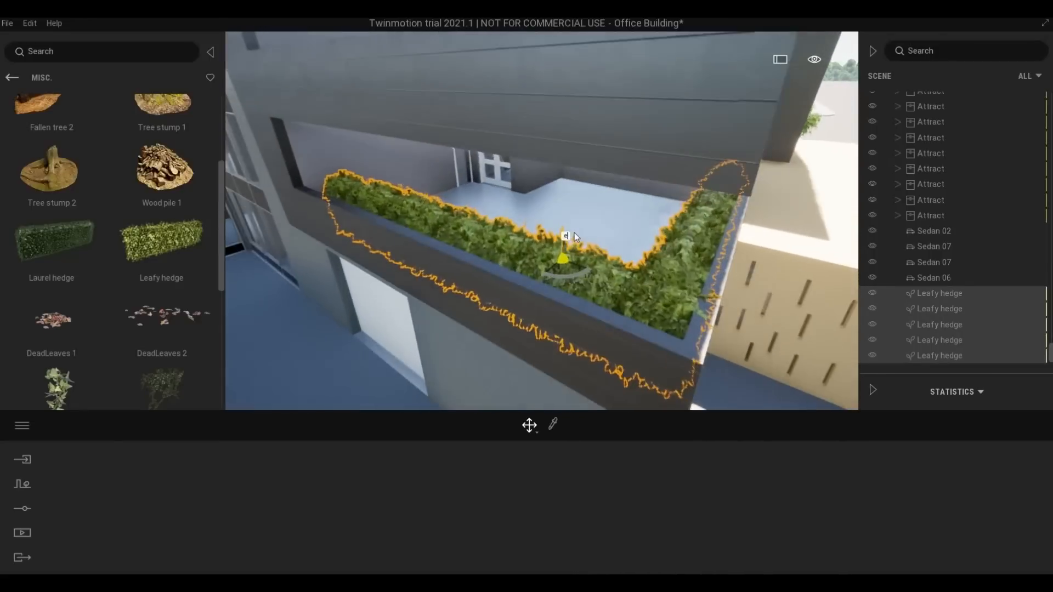
right_drag(575, 233, 573, 235)
key(q)
key(e)
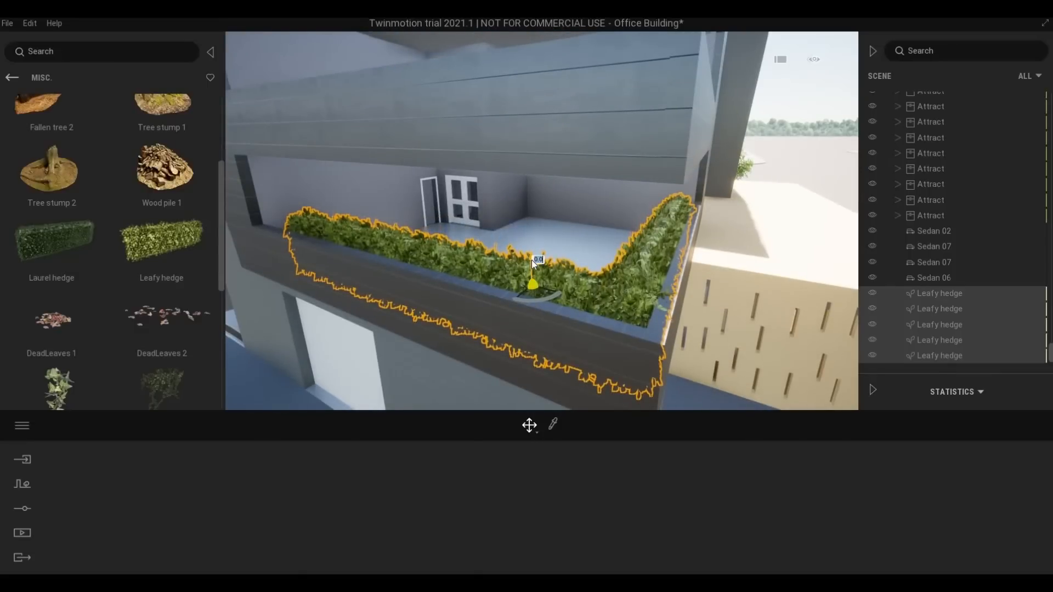
key(e)
key(s)
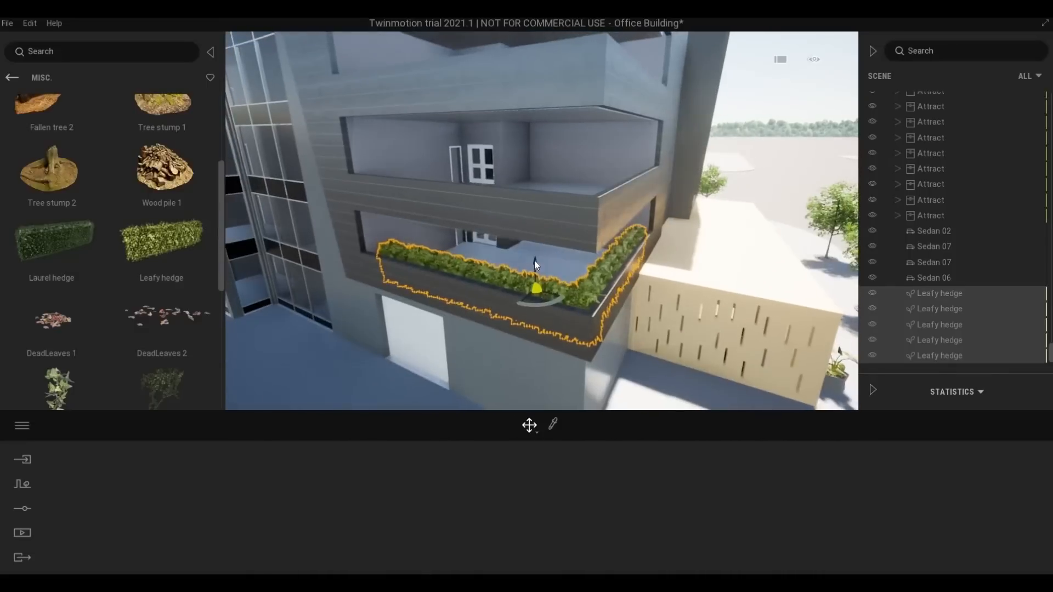
Try to copy the selected hedges up to the terraces above as 5 instances with a spacing of 3.39 m.
alt+drag(540, 259, 566, 178)
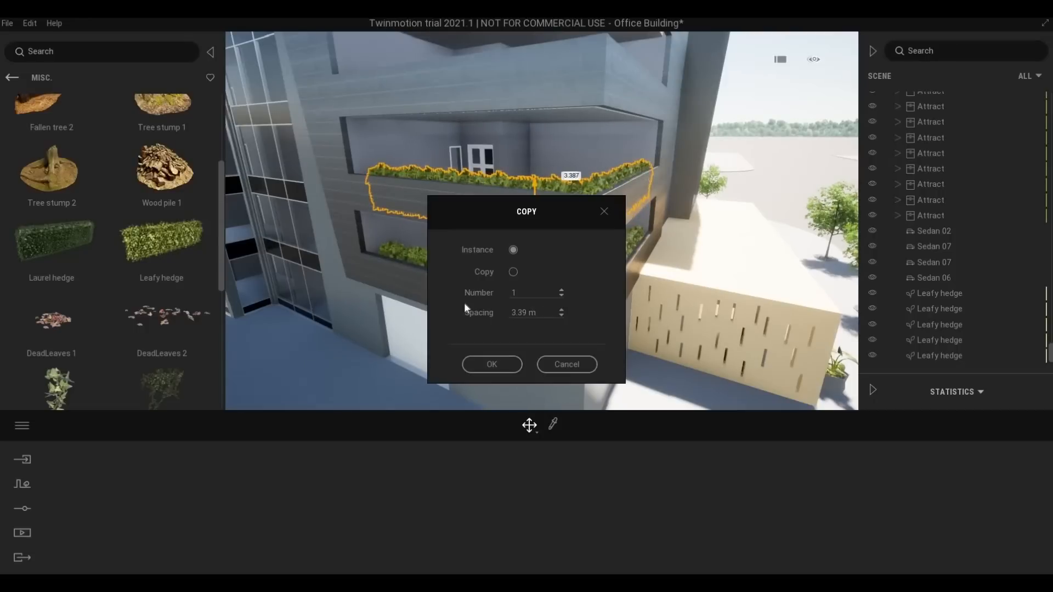
key(Tab)
drag(527, 294, 480, 288)
text(5)
click(513, 365)
middle_drag(541, 221, 541, 326)
scroll(529, 260, down, 3)
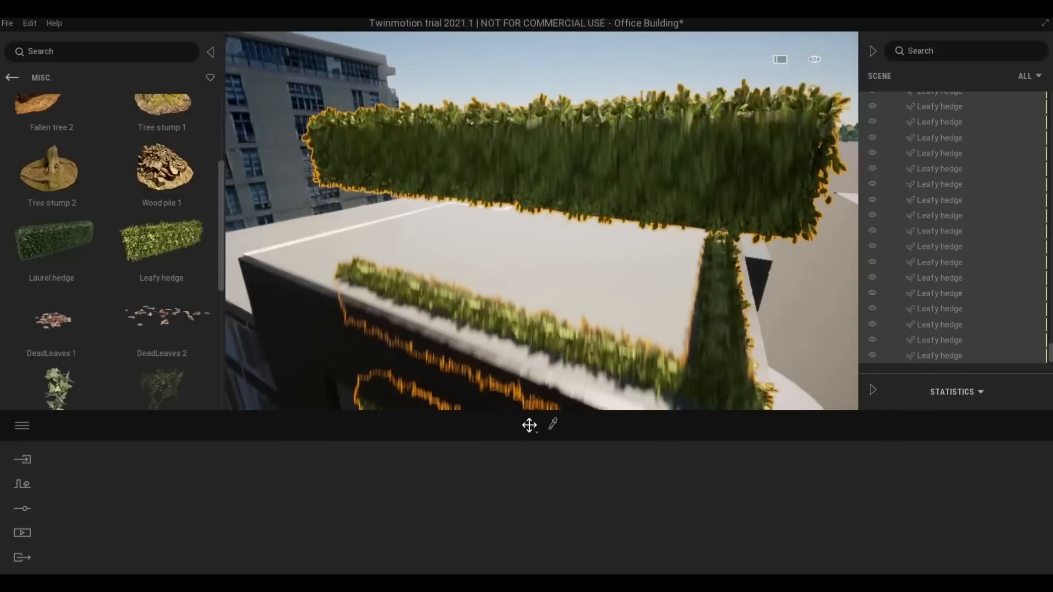
Delete the surplus hedge copies on and above the roof one by one and inspect the hedges on the terraces.
click(529, 260)
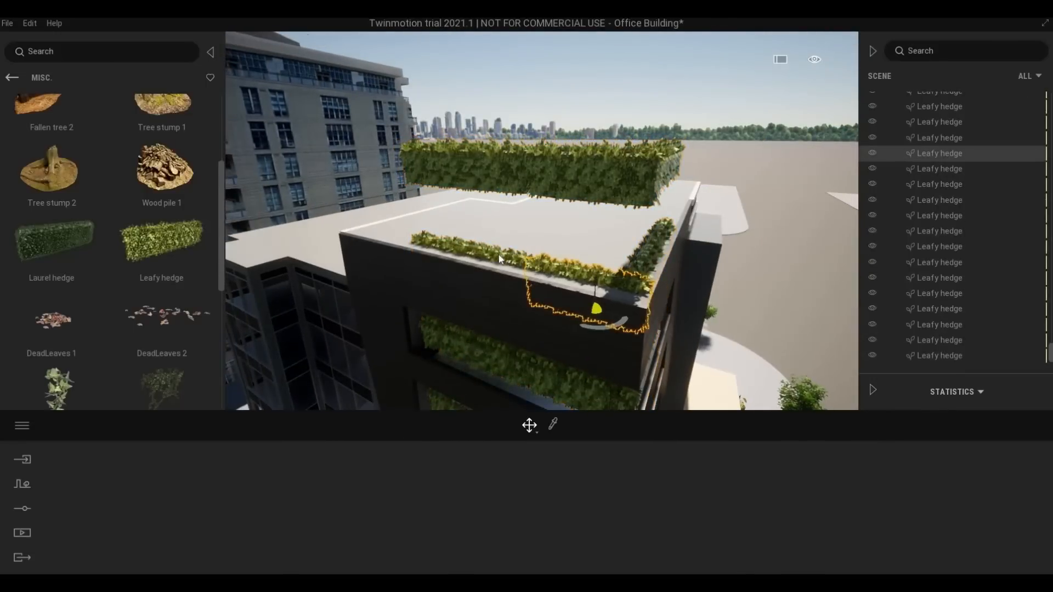
key(Delete)
click(499, 255)
key(Delete)
key(Delete)
click(488, 178)
key(Delete)
click(531, 176)
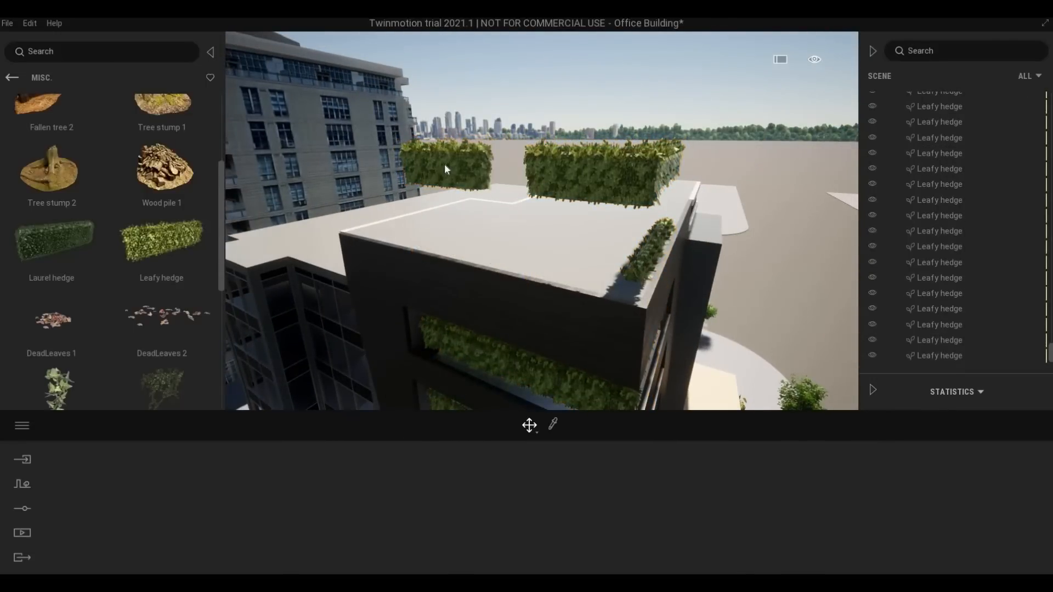
key(Delete)
click(444, 164)
key(Delete)
click(650, 172)
key(Delete)
click(648, 256)
key(Delete)
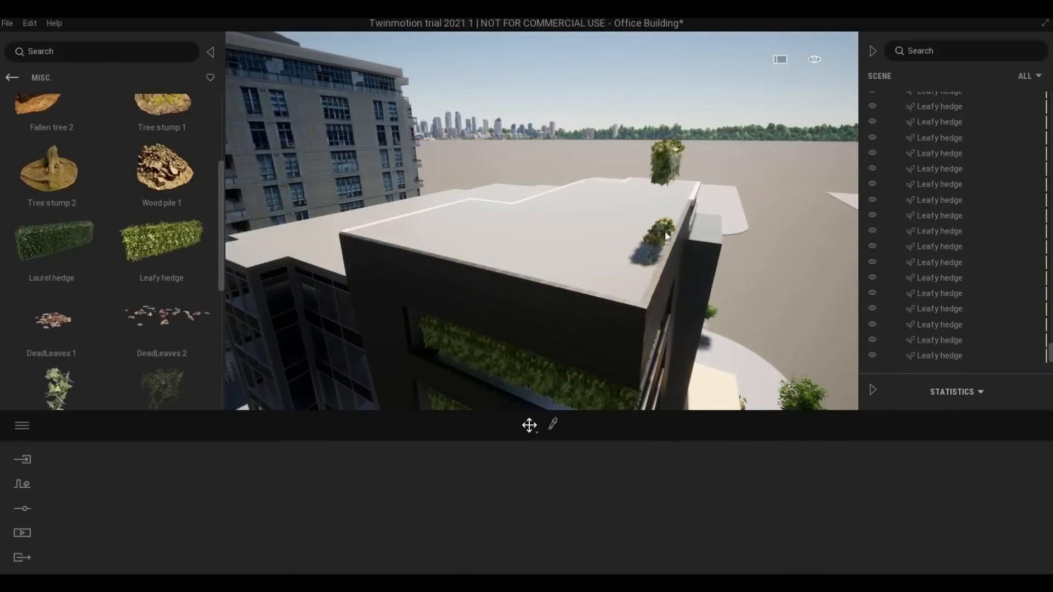
click(666, 222)
key(Delete)
click(664, 163)
key(Delete)
scroll(741, 311, up, 3)
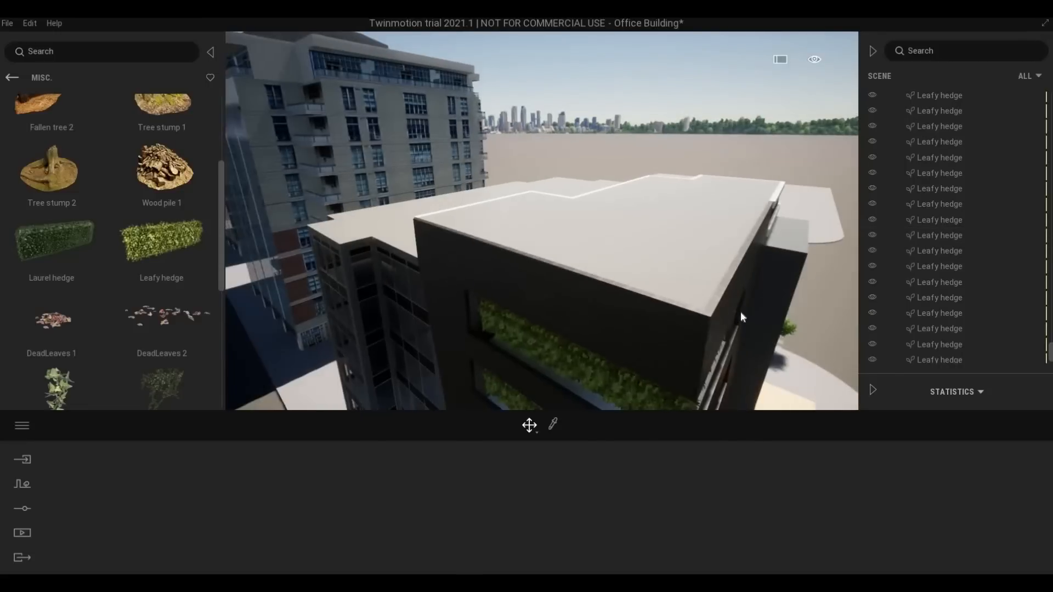
shift+middle_drag(738, 308, 808, 346)
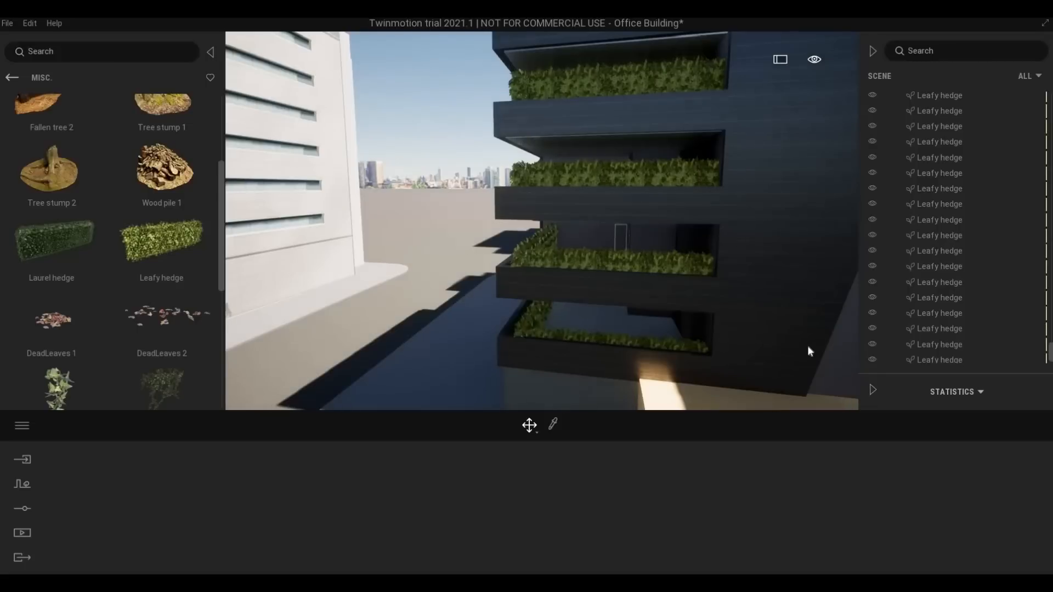
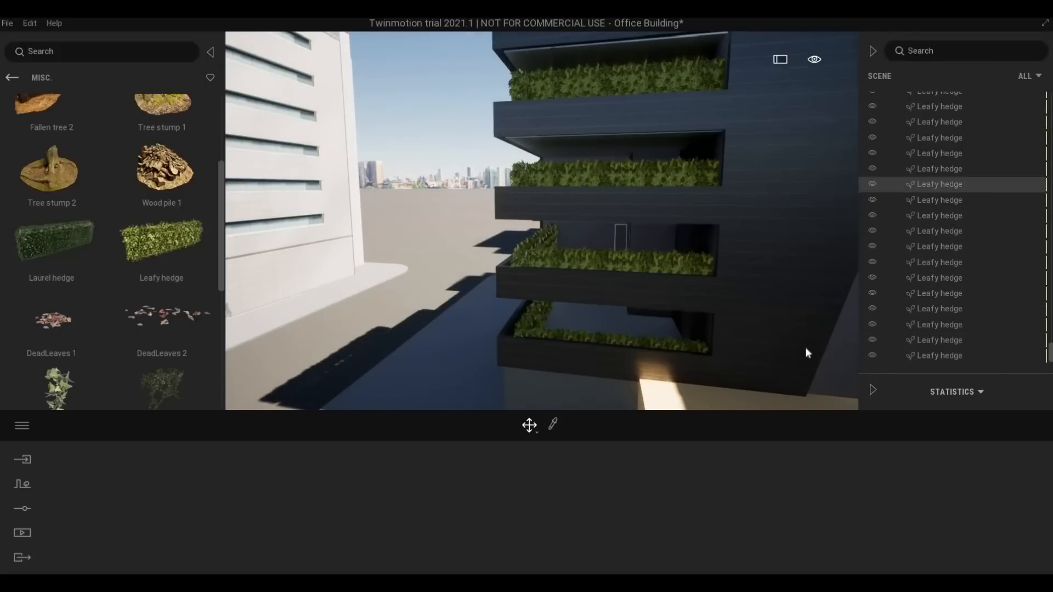
Undo the hedge deletions and the upward copies, leaving only the lowest terrace's hedges.
key(ctrl+z)
key(ctrl+z)
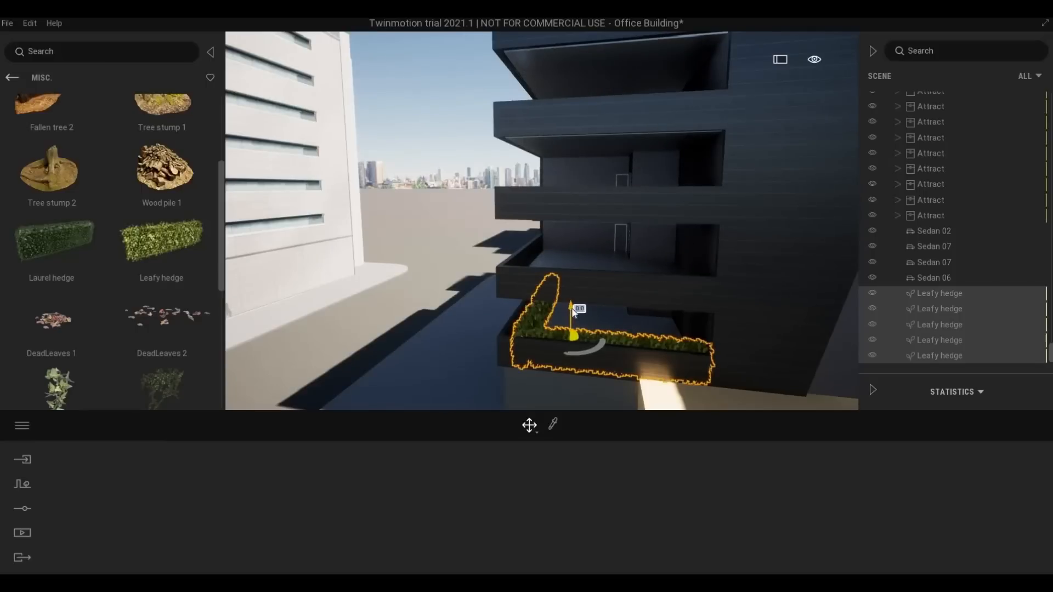
Try to copy the selected hedges up to the terraces above as 4 instances with a spacing of 3.5 m, and undo it.
drag(581, 278, 593, 251)
drag(542, 313, 418, 311)
text(3.5)
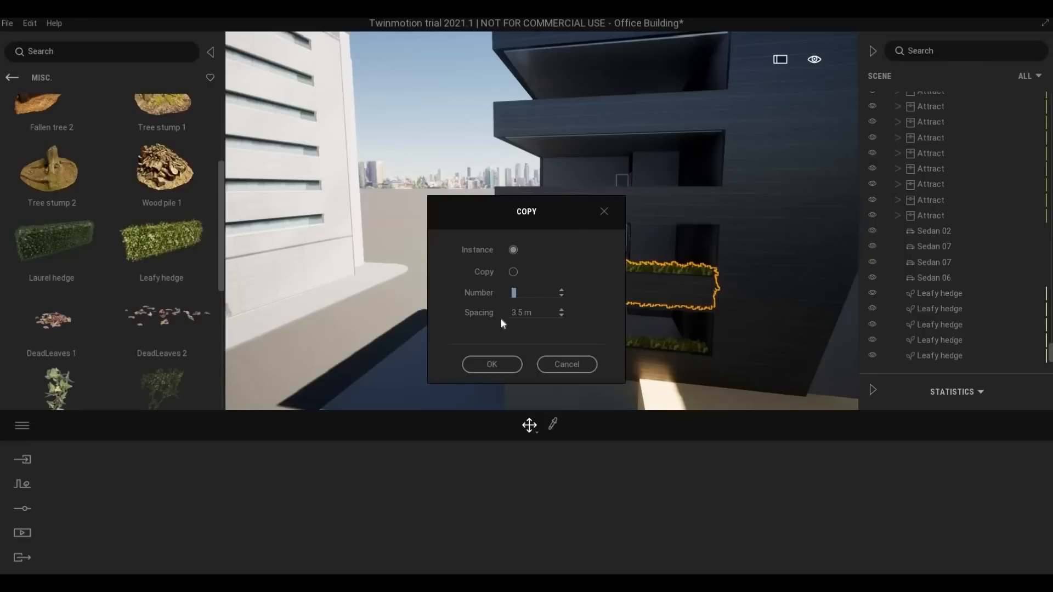
text(4)
click(492, 364)
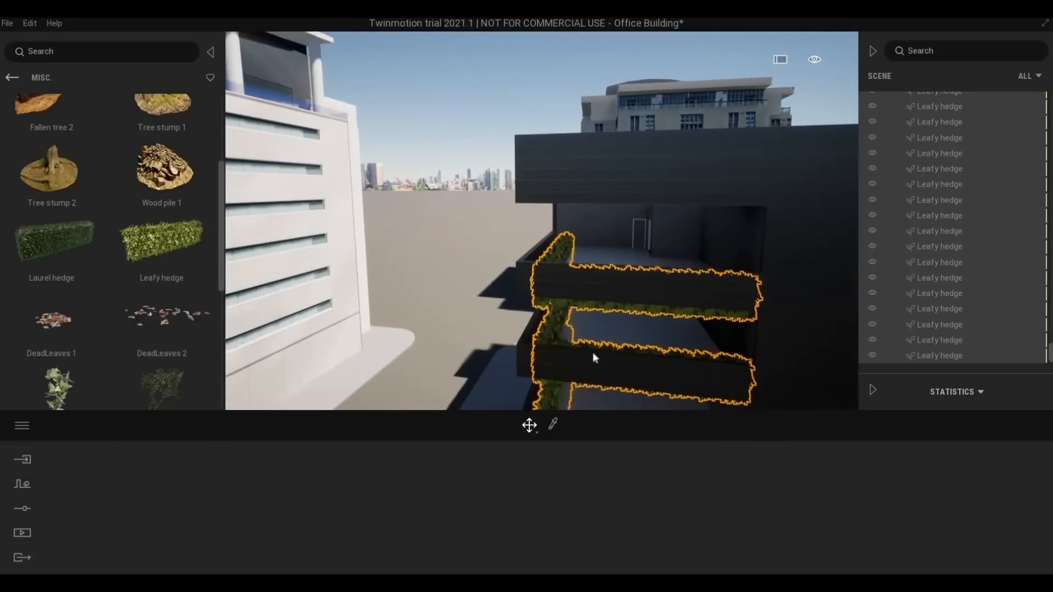
middle_drag(592, 352, 593, 175)
key(ctrl+z)
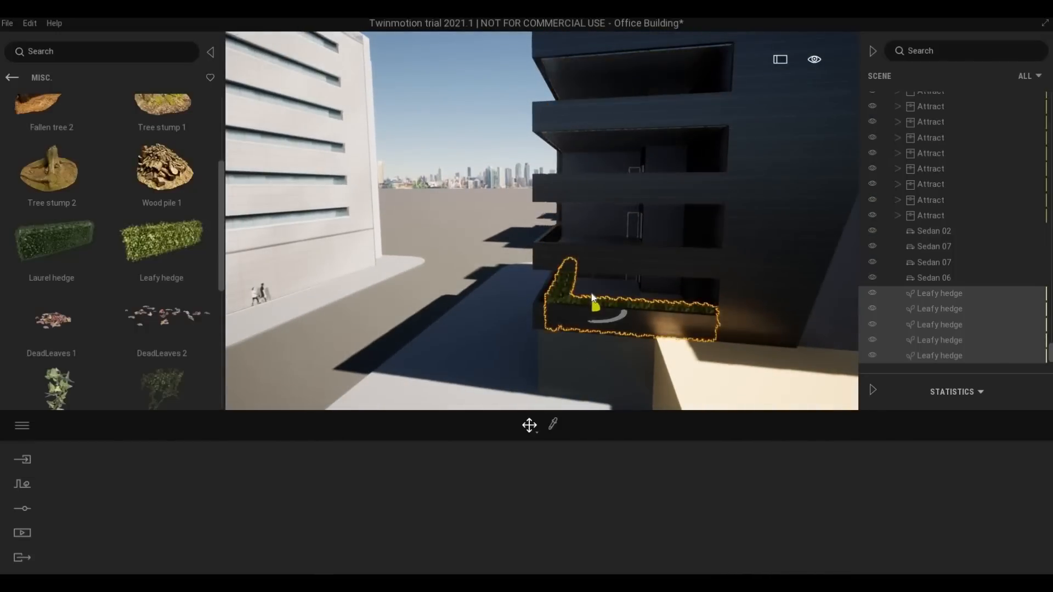
Copy the hedges as a single instance up to the second terrace, and copy those up to the third terrace.
drag(598, 267, 597, 236)
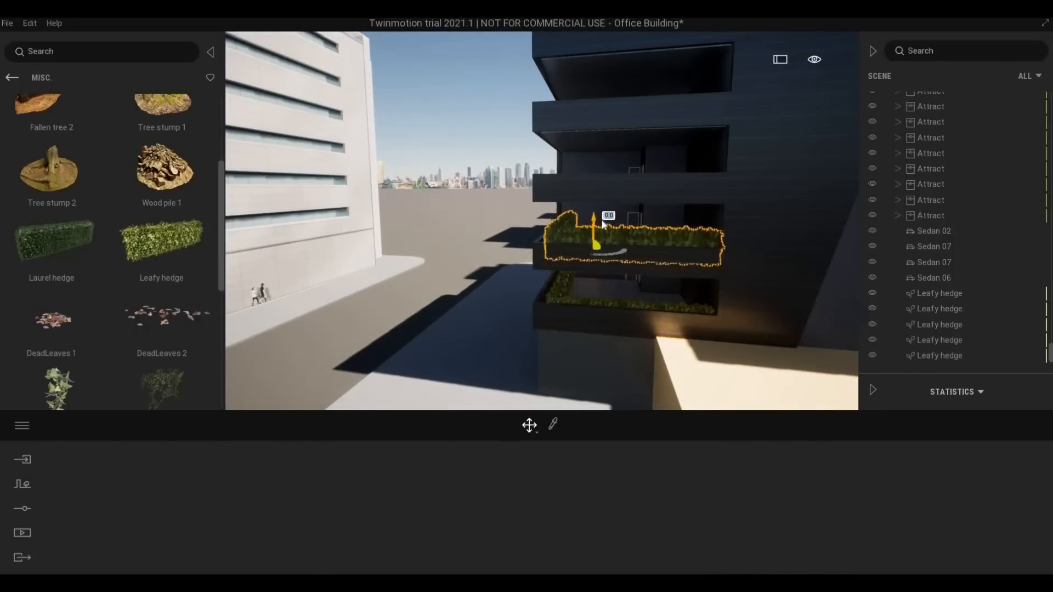
click(510, 366)
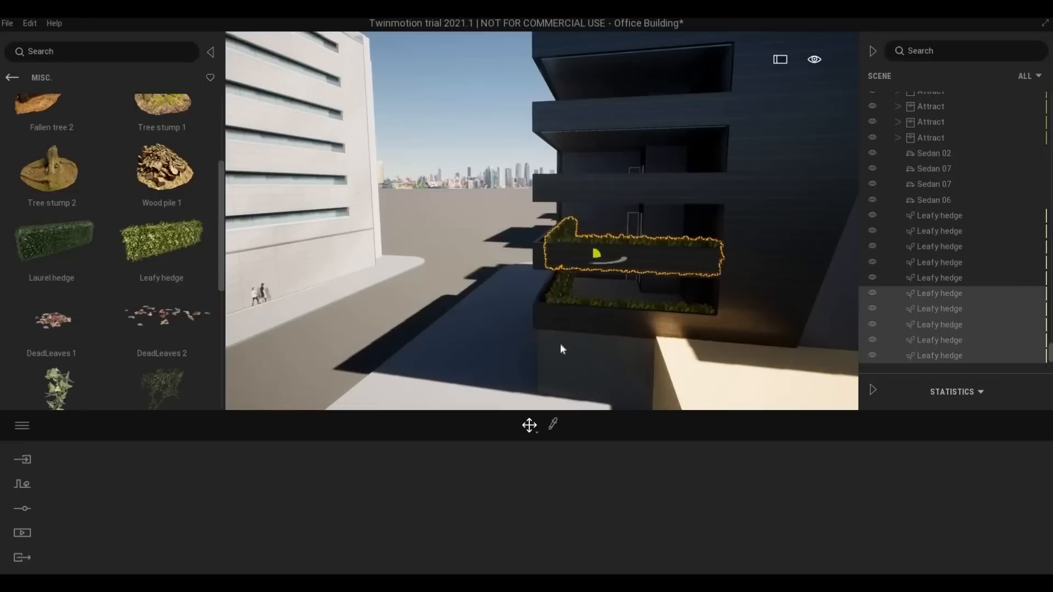
scroll(561, 343, up, 5)
drag(600, 327, 620, 250)
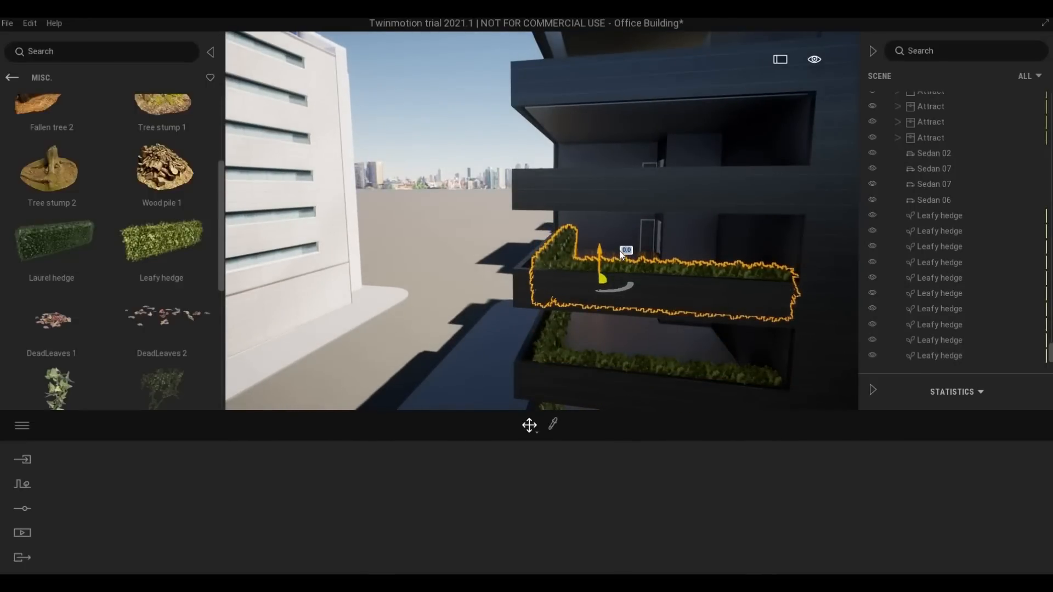
click(565, 364)
Copy the third terrace's hedges as a single instance to the fourth terrace, and copy those up to the top terrace.
key(e)
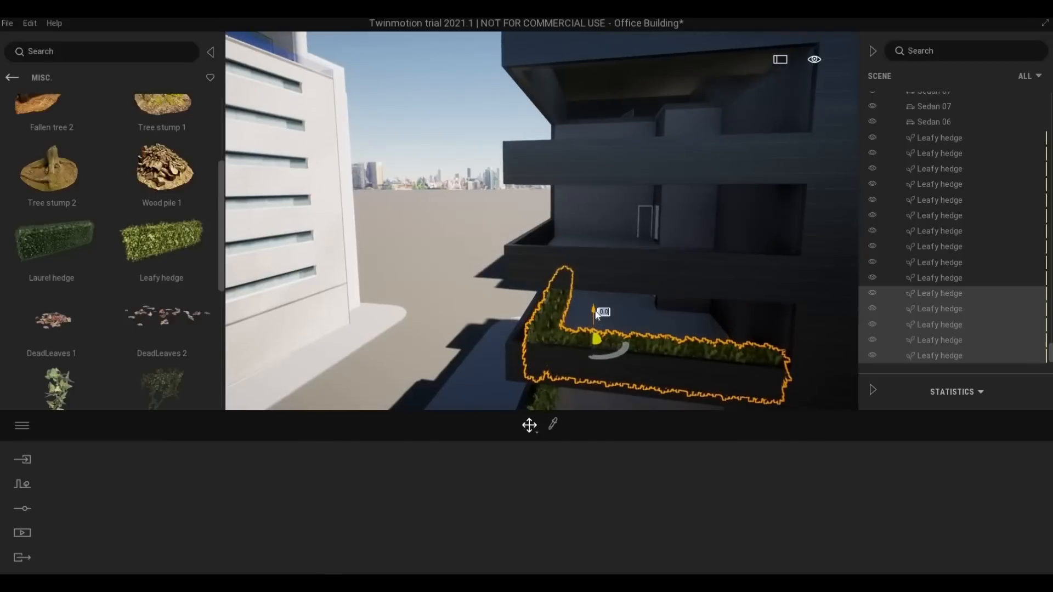
shift+drag(597, 310, 620, 229)
click(509, 364)
key(e)
shift+drag(595, 323, 625, 239)
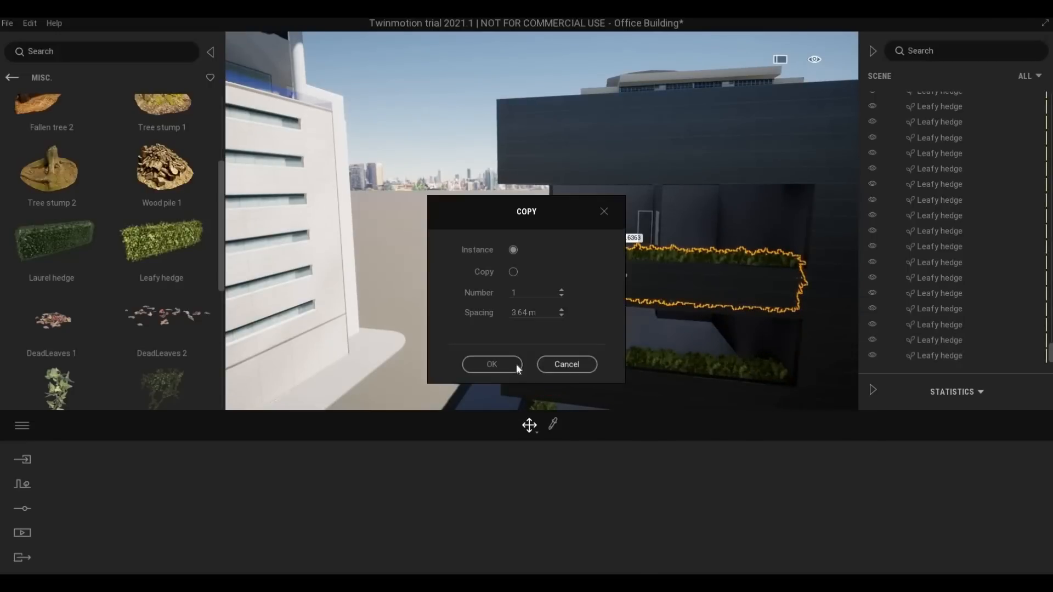
click(513, 363)
Deselect the hedges and inspect the planted terraces from the street side, the side road and up close.
key(e)
key(s)
key(d)
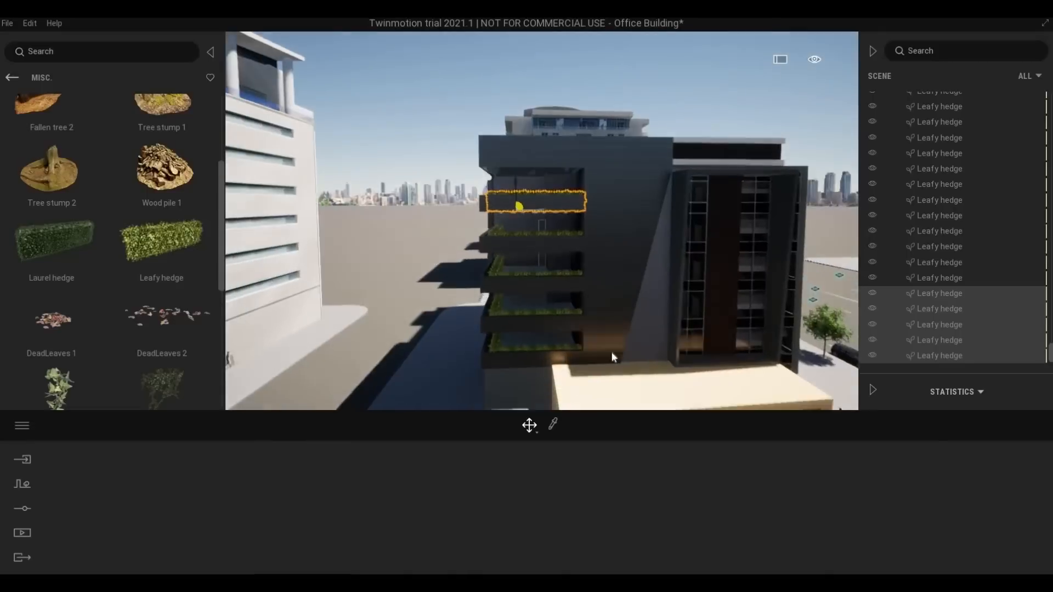
key(q)
key(Escape)
key(d)
right_drag(699, 347, 598, 349)
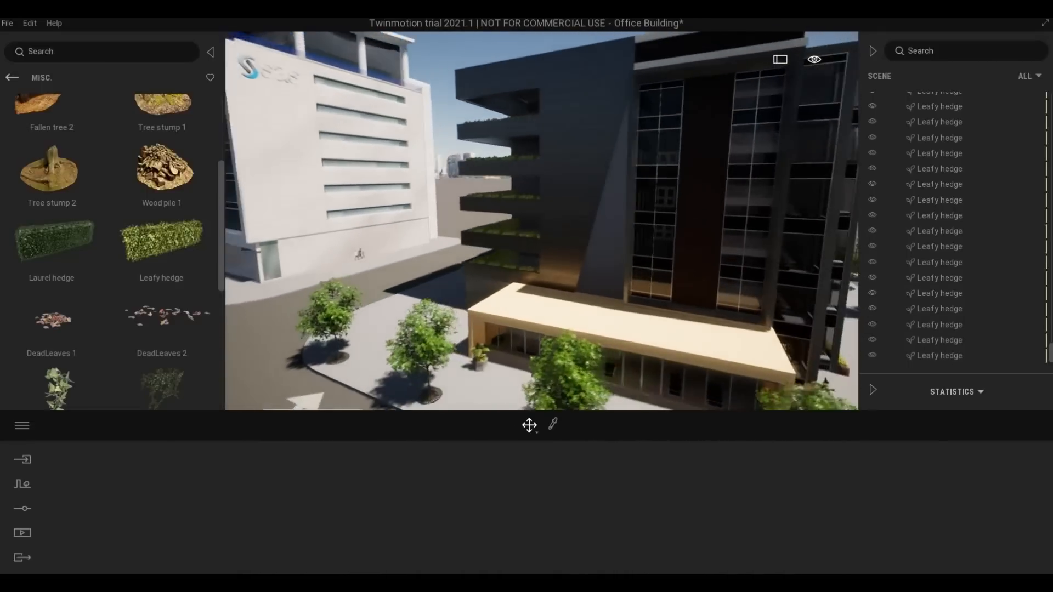
key(d)
right_drag(698, 347, 677, 417)
key(a)
key(w)
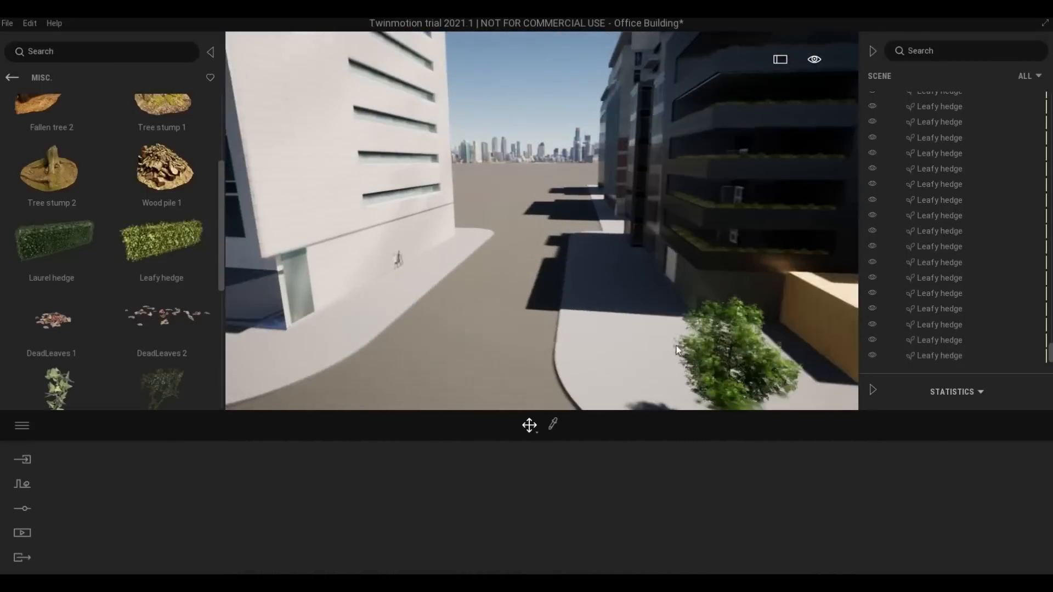
right_drag(672, 343, 609, 343)
key(s)
key(d)
key(s)
key(w)
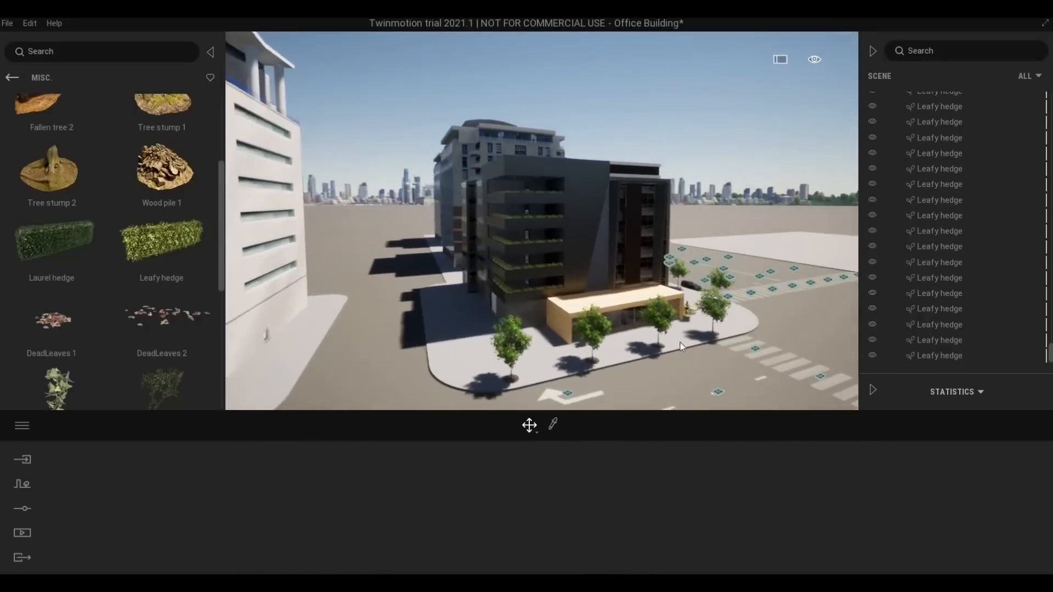
right_drag(675, 354, 675, 334)
key(w)
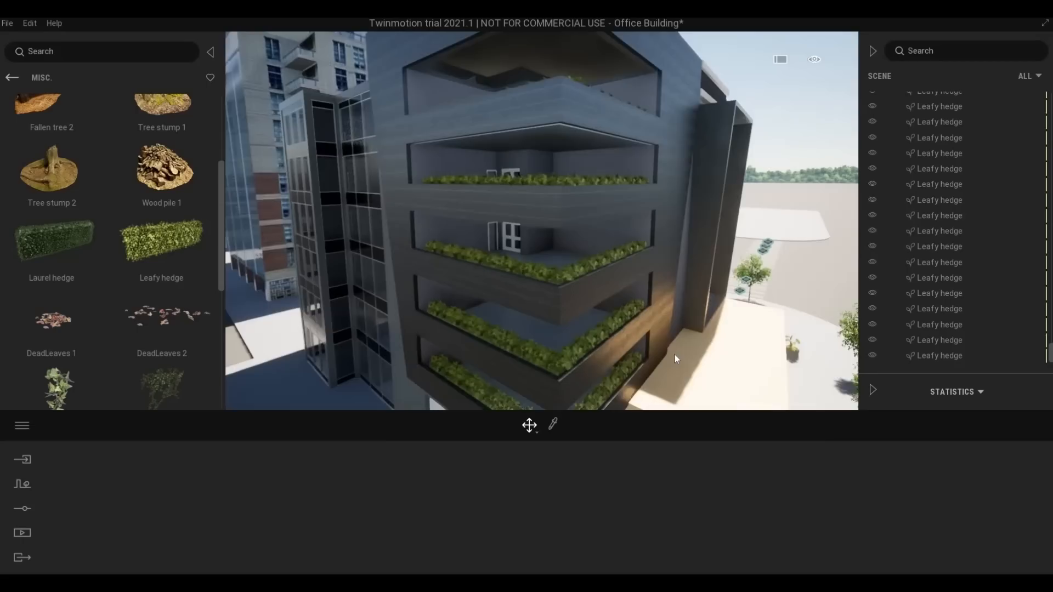
Examine the building front, entrance canopy and street trees from several viewpoints around the street corner.
key(d)
right_drag(496, 312, 527, 351)
key(s)
mouse_move(449, 307)
right_down()
mouse_move(526, 299)
mouse_move(465, 319)
right_up()
key(w)
key(s)
key(q)
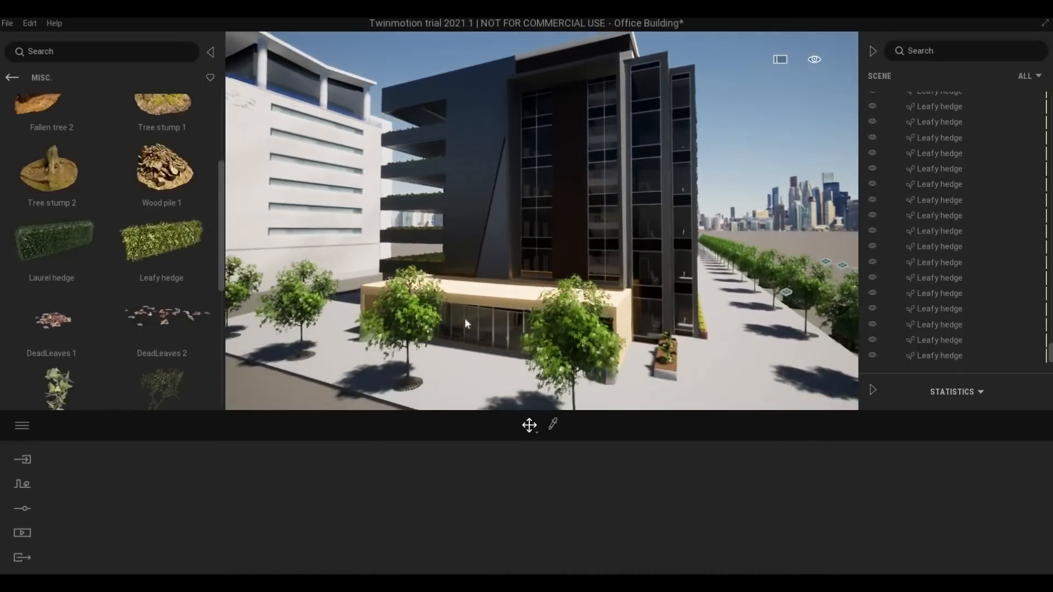
key(a)
key(d)
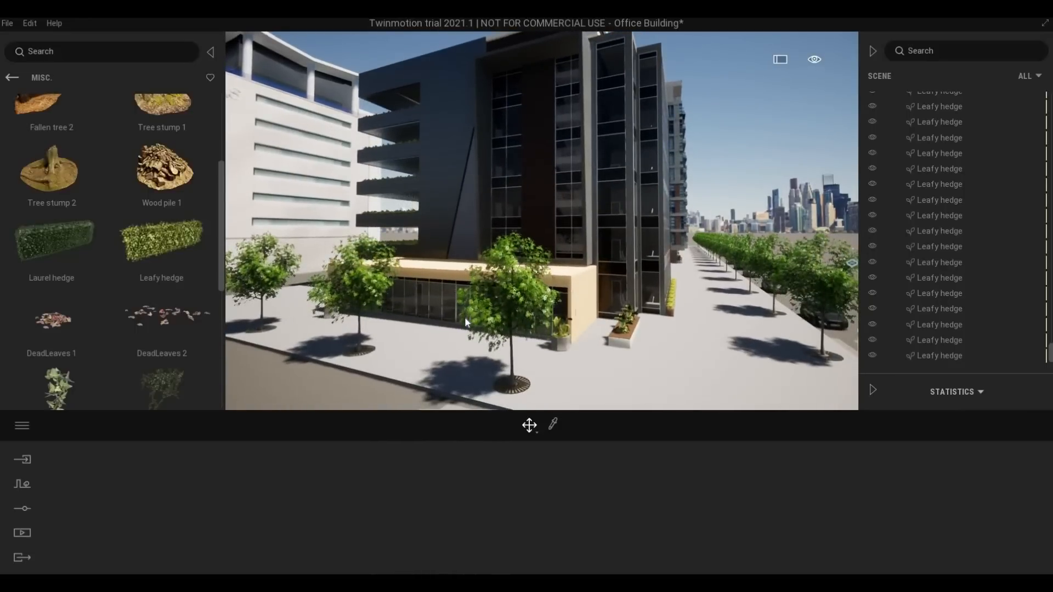
right_drag(581, 345, 608, 344)
key(s)
key(w)
key(a)
key(a)
key(q)
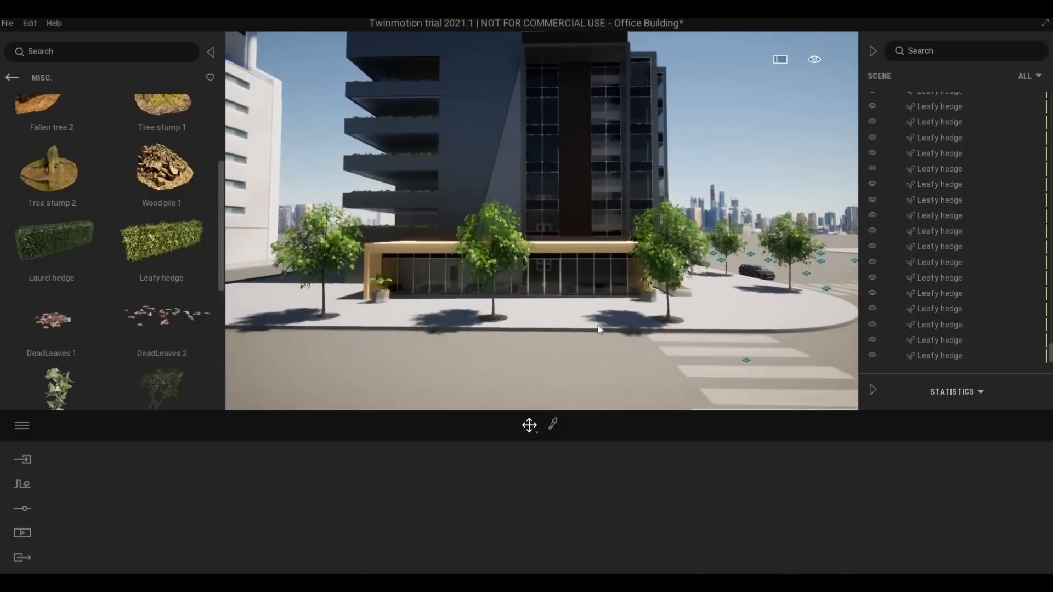
key(e)
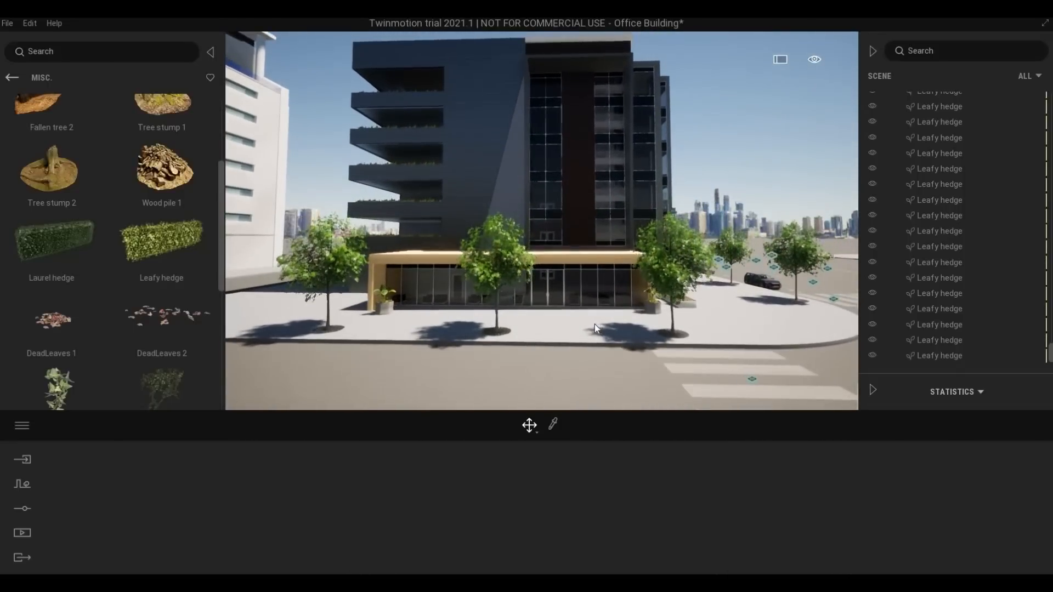
key(e)
key(a)
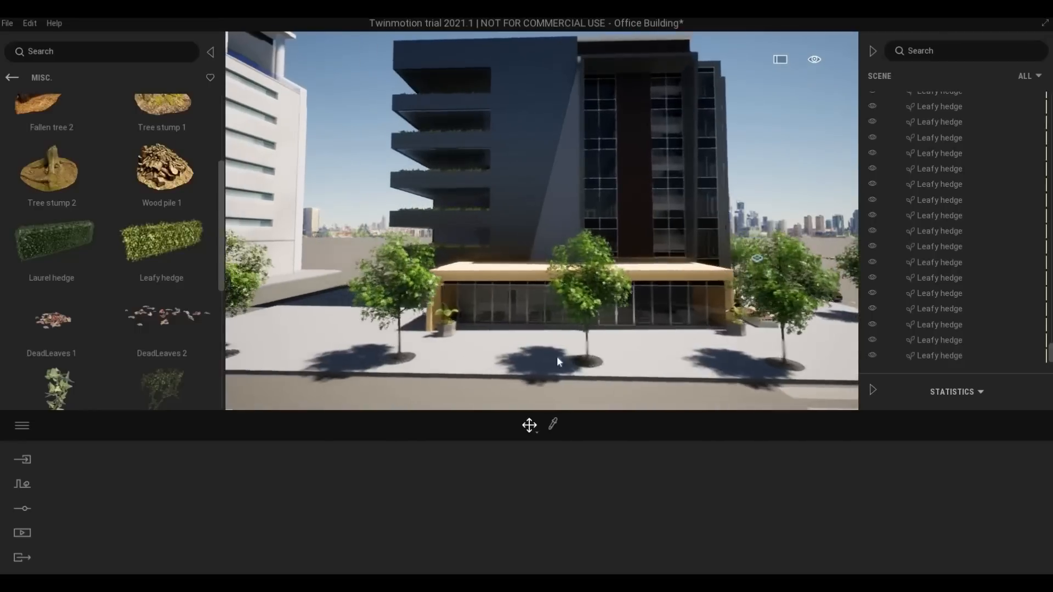
Hang a Falling Ivy 5 on the third terrace's parapet and a Falling Ivy 4 on the second terrace's parapet.
key(w)
right_drag(532, 314, 504, 337)
key(s)
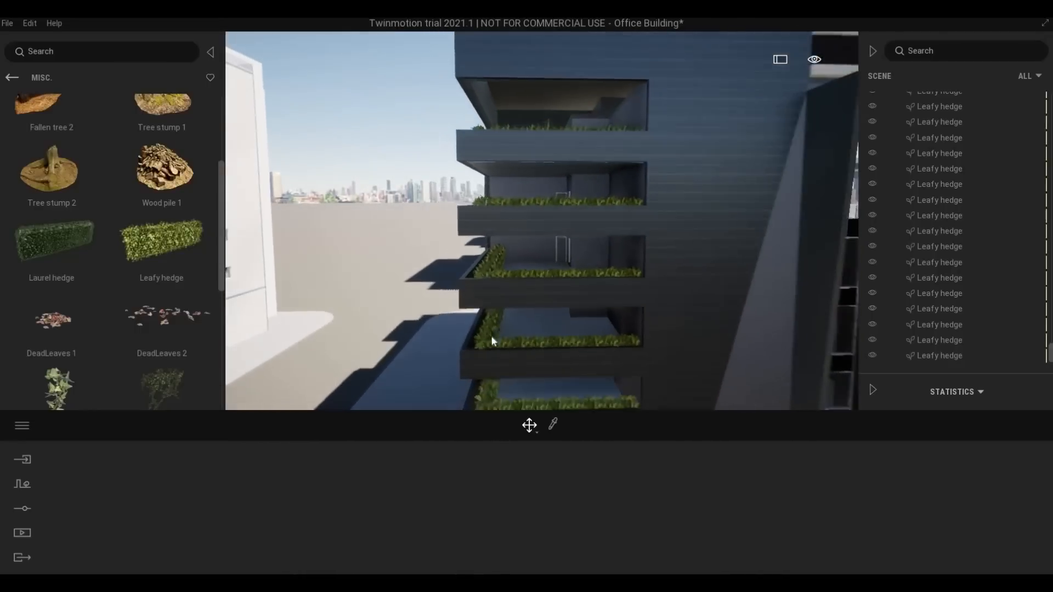
key(w)
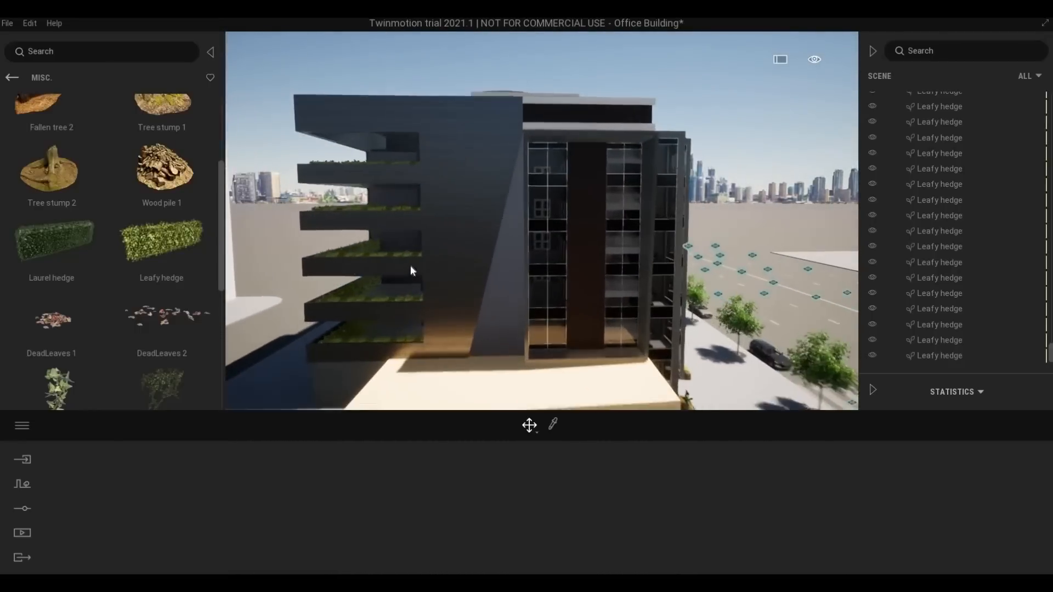
scroll(176, 329, down, 3)
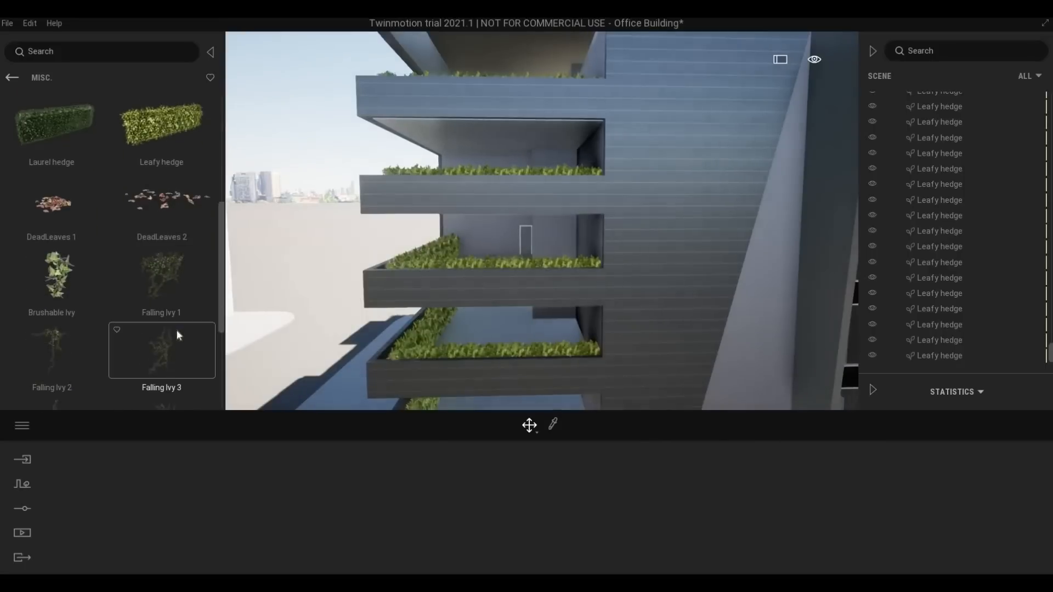
scroll(175, 311, down, 3)
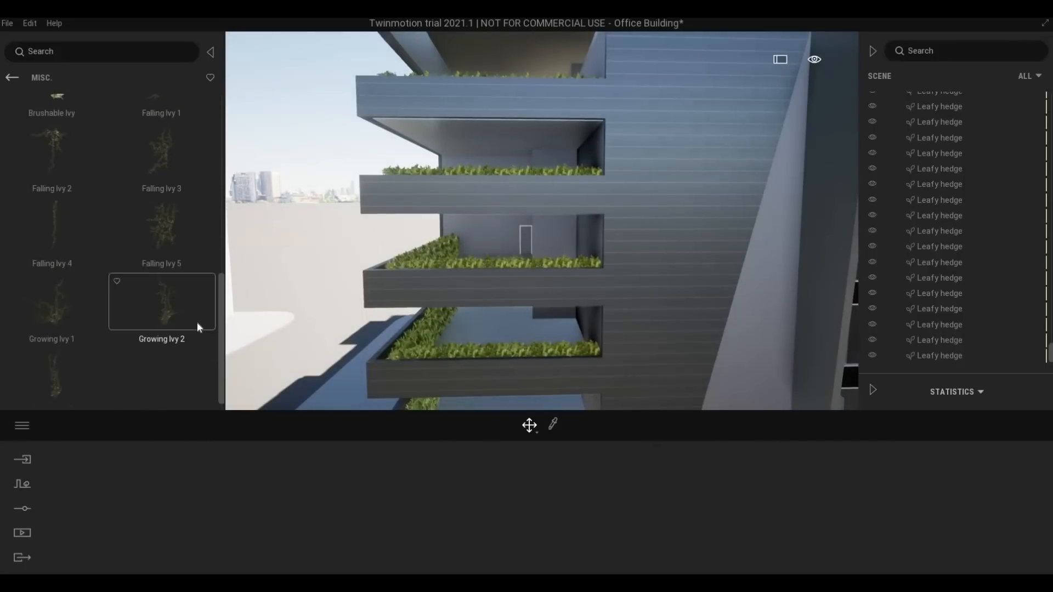
drag(186, 256, 588, 288)
middle_drag(561, 308, 511, 327)
key(Escape)
scroll(511, 327, down, 3)
drag(53, 244, 504, 331)
scroll(503, 331, up, 3)
shift+middle_drag(504, 331, 651, 380)
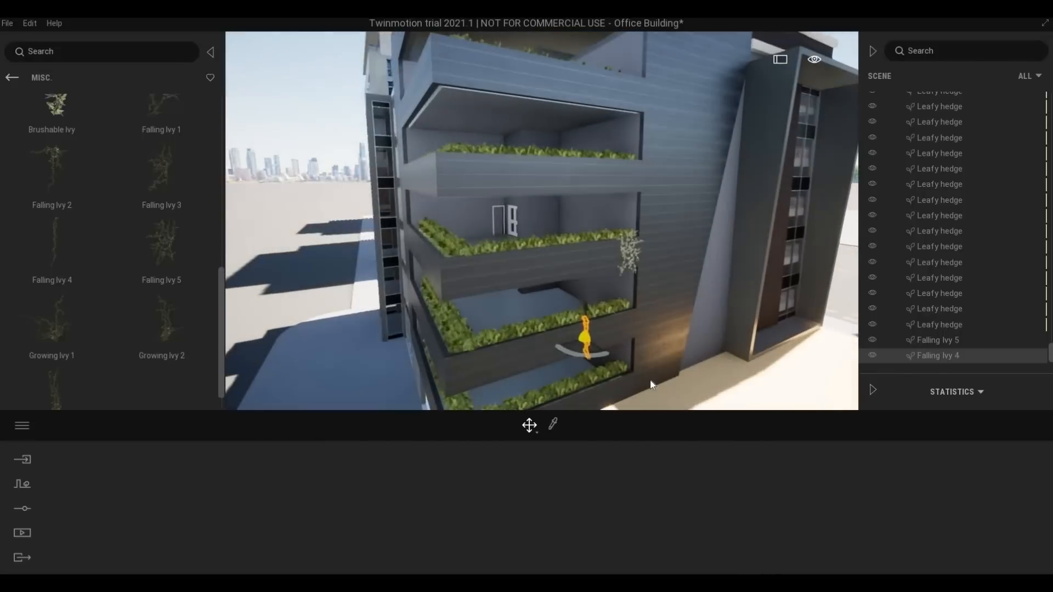
key(Escape)
Add a Falling Ivy 2 to the second terrace, and Falling Ivy 1, 2 and 4 along the fourth terrace's parapet.
drag(60, 182, 515, 367)
drag(161, 107, 486, 180)
drag(59, 179, 559, 180)
drag(61, 263, 590, 179)
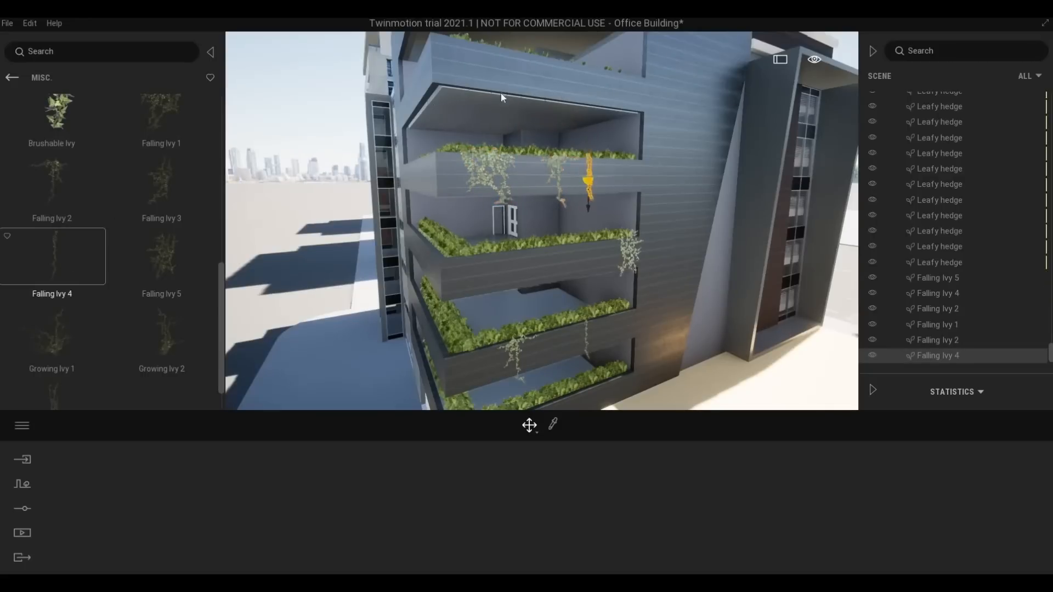
Hang Falling Ivy 4, Falling Ivy 5 and Falling Ivy 1 along the top terrace's parapet.
drag(519, 80, 519, 80)
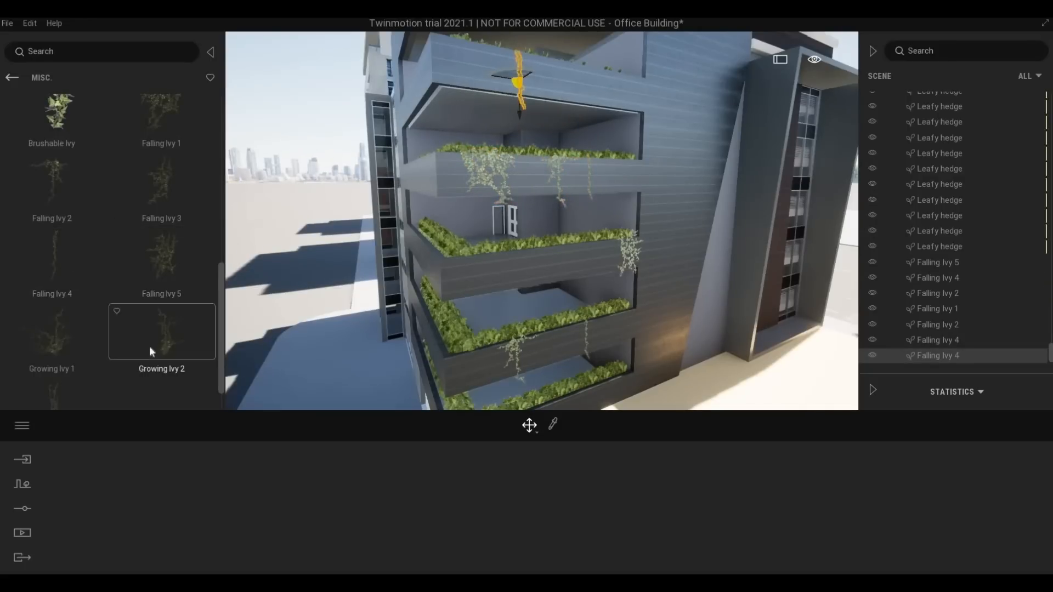
drag(70, 361, 576, 87)
scroll(149, 143, up, 1)
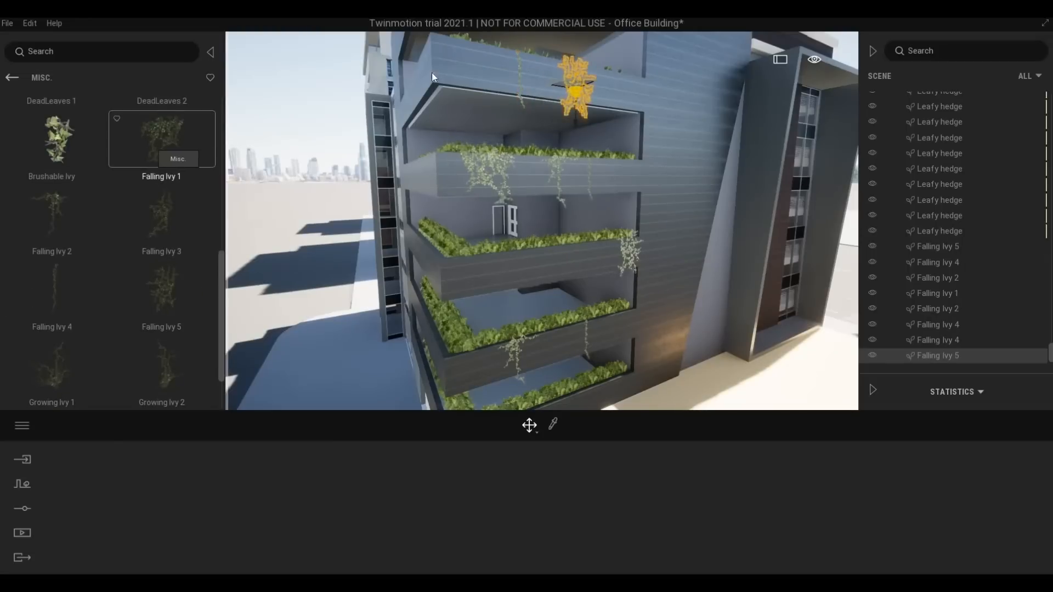
drag(154, 144, 457, 68)
key(Escape)
Hang three Falling Ivy 4 plants along the third terrace's parapet beside the existing ivy.
key(s)
key(d)
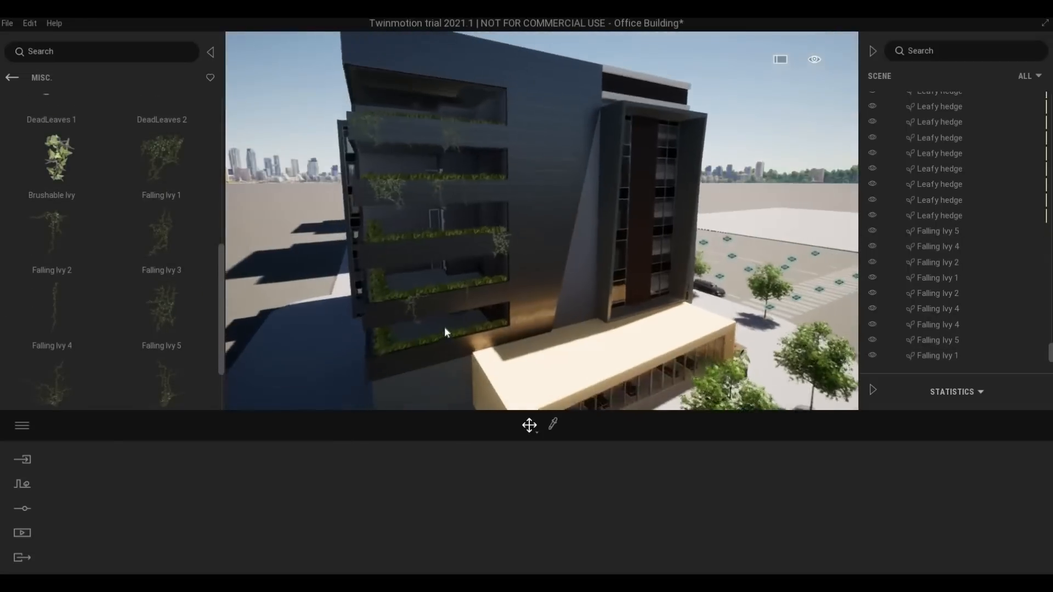
key(w)
key(a)
drag(58, 314, 374, 294)
drag(67, 293, 488, 278)
Hang a Falling Ivy 1 and a Falling Ivy 2 on the lowest terrace's parapet.
key(d)
right_drag(488, 277, 627, 338)
key(s)
key(w)
key(a)
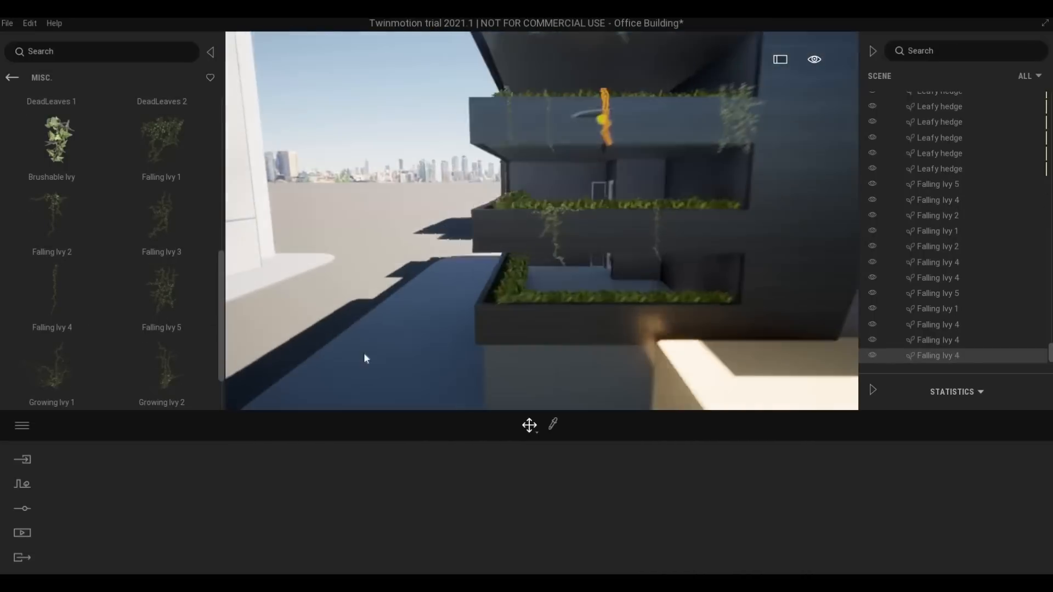
scroll(162, 241, up, 2)
drag(167, 214, 551, 317)
drag(52, 272, 643, 308)
Add two more Falling Ivy 2 plants to the parapets, one of them between the vines on the third terrace.
key(w)
key(e)
key(d)
key(e)
drag(71, 273, 719, 329)
key(e)
drag(58, 270, 542, 241)
Add another Falling Ivy 1 to the upper terrace parapets on the same face of the building.
key(w)
key(e)
key(s)
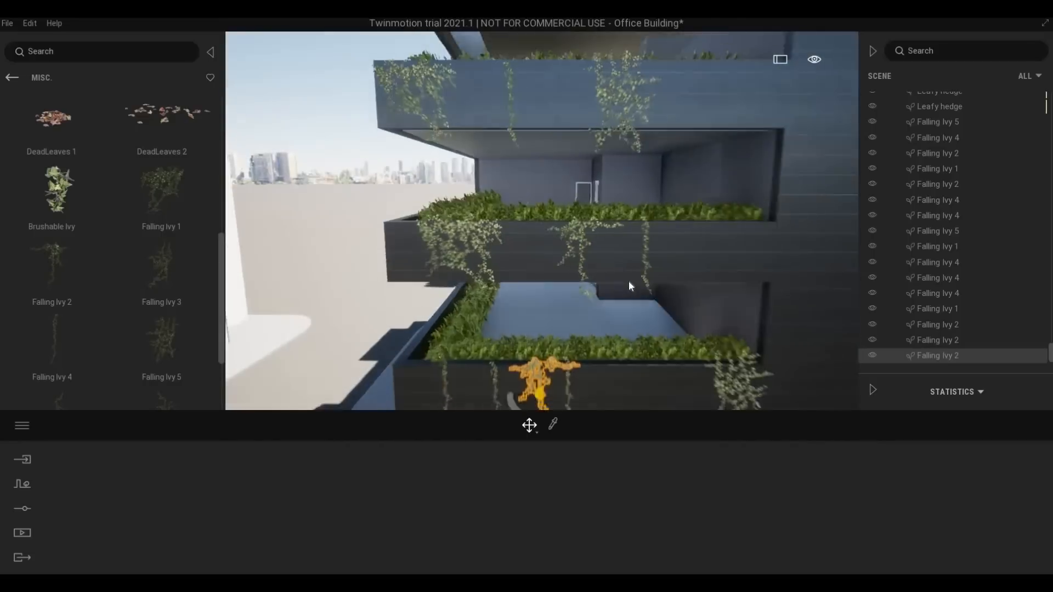
key(w)
key(d)
drag(172, 204, 586, 268)
On the terraces' other face, hang a Falling Ivy 3 on the fourth terrace, and a Falling Ivy 2 and two Falling Ivy 5 on the third.
key(e)
key(a)
key(a)
right_drag(584, 314, 413, 236)
key(s)
key(q)
key(w)
drag(161, 266, 477, 179)
drag(161, 339, 492, 278)
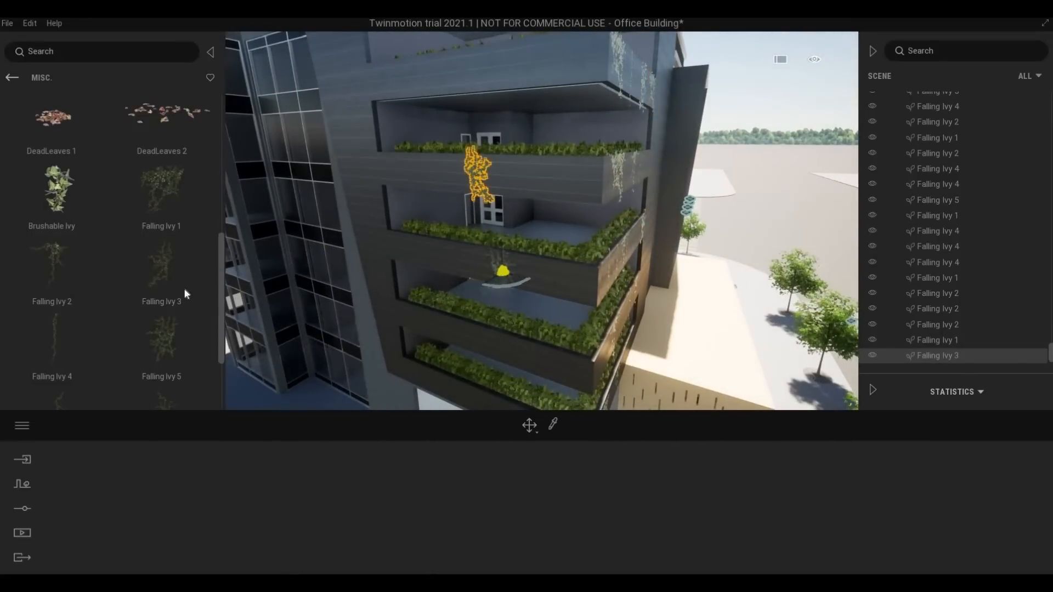
drag(52, 266, 420, 255)
drag(161, 329, 551, 273)
On that face, hang two Falling Ivy 1 on the second terrace, and a Falling Ivy 1 and two Falling Ivy 2 on the top terrace.
scroll(152, 342, down, 1)
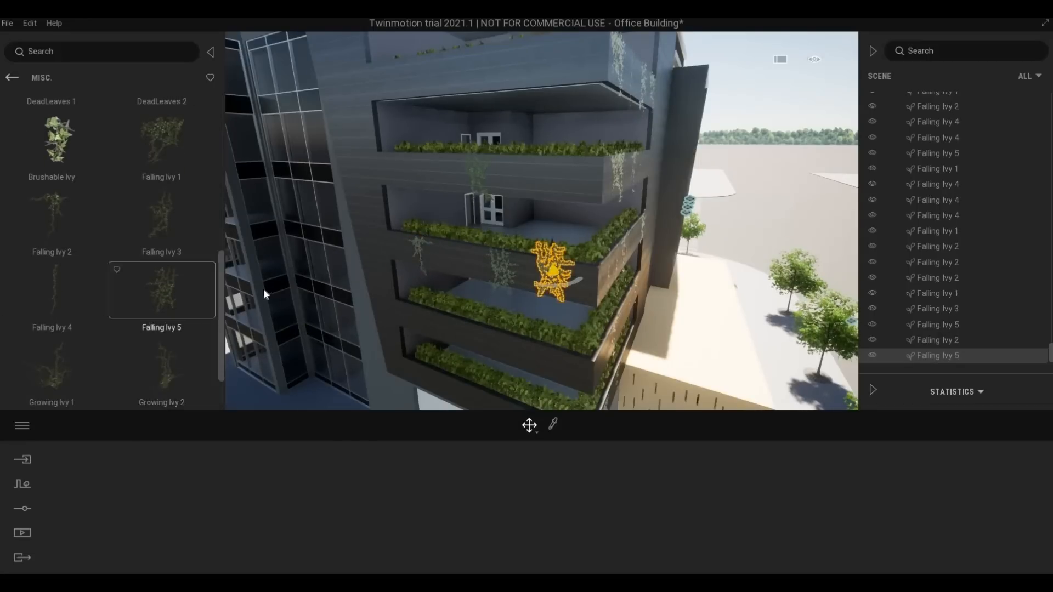
drag(153, 157, 505, 339)
drag(161, 215, 403, 86)
mouse_move(74, 222)
mouse_down()
mouse_move(350, 153)
mouse_move(476, 73)
mouse_up()
mouse_move(92, 179)
mouse_down()
mouse_move(402, 157)
mouse_move(551, 55)
mouse_up()
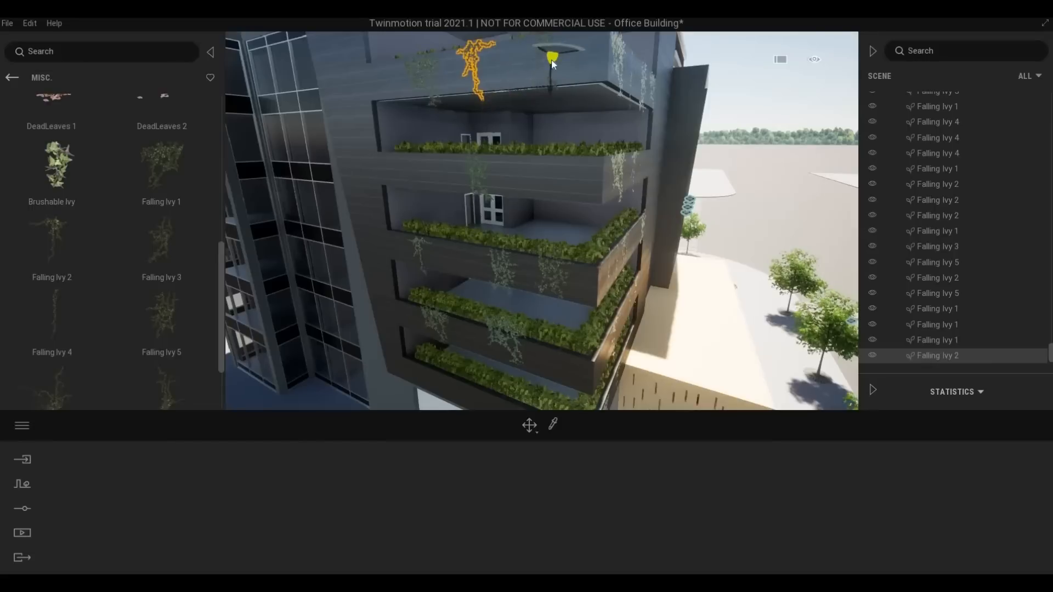
Fill the same face of the fourth terrace's parapet with a Falling Ivy 3 and two Falling Ivy 4 plants.
drag(543, 186, 547, 180)
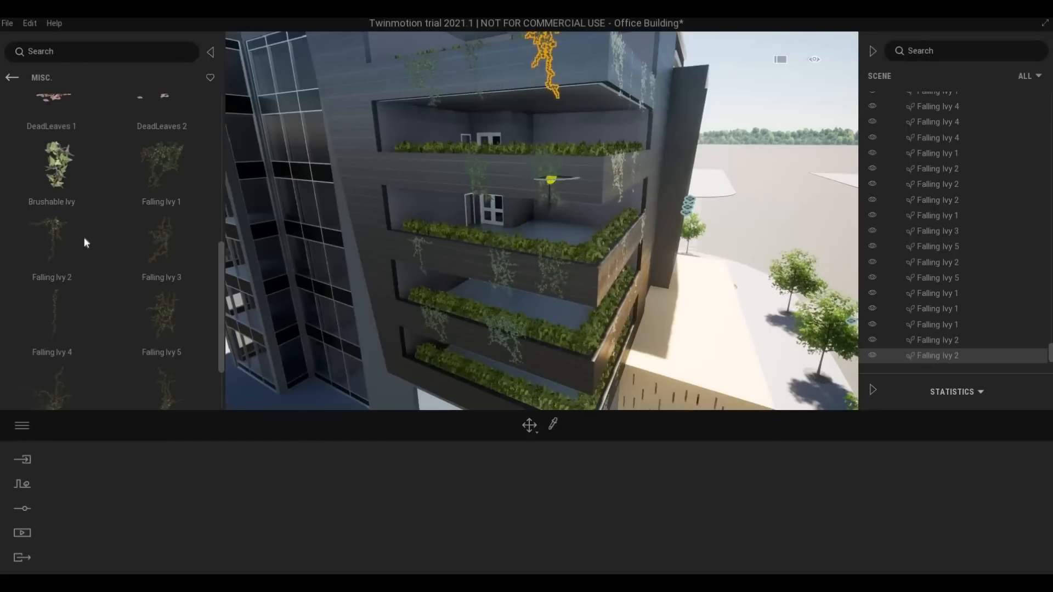
drag(52, 304, 417, 175)
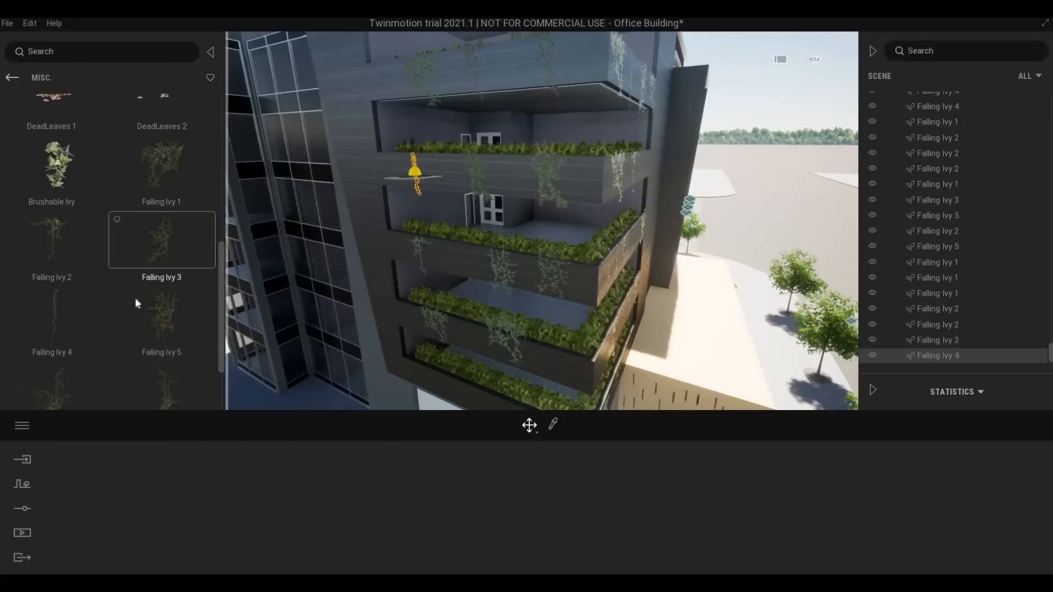
drag(137, 291, 530, 183)
scroll(391, 251, up, 1)
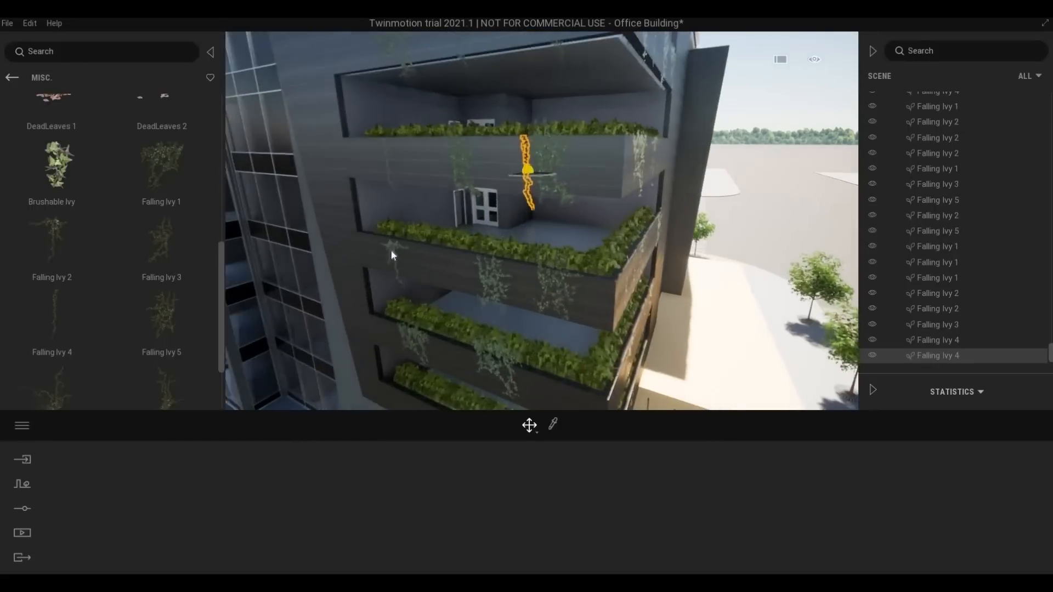
Hang more Falling Ivy 4 strands along the parapets of the lower terraces on the same face of the building.
scroll(391, 251, down, 2)
drag(55, 314, 482, 263)
drag(36, 351, 534, 236)
drag(54, 298, 483, 234)
drag(163, 224, 456, 231)
drag(208, 285, 503, 264)
Shift a Falling Ivy 1 and a Falling Ivy 5 slightly down the terrace parapets they hang on.
key(w)
right_drag(500, 264, 530, 227)
click(531, 225)
click(530, 220)
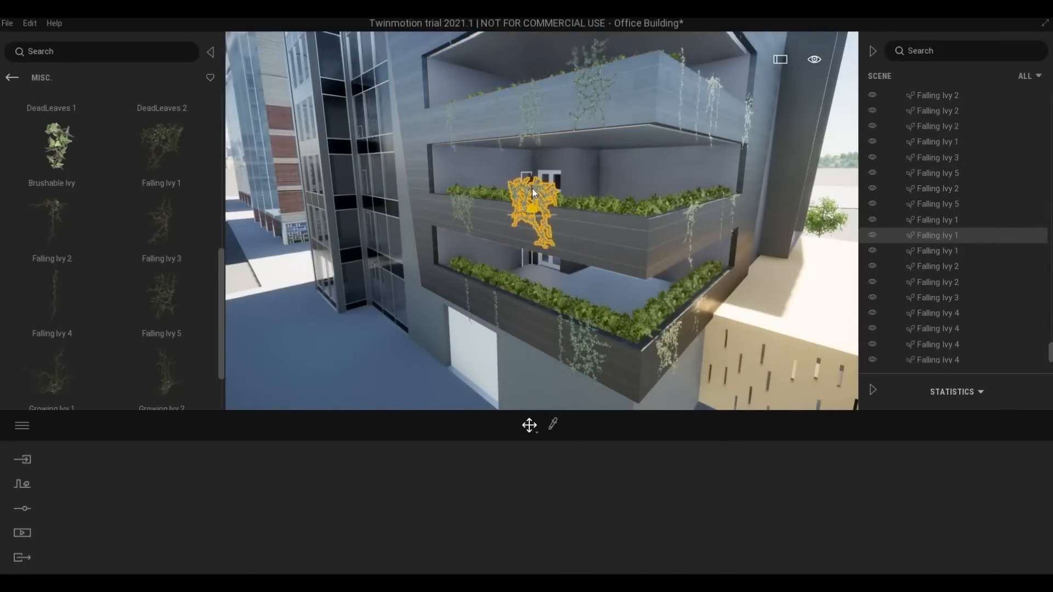
drag(532, 213, 537, 219)
key(e)
key(w)
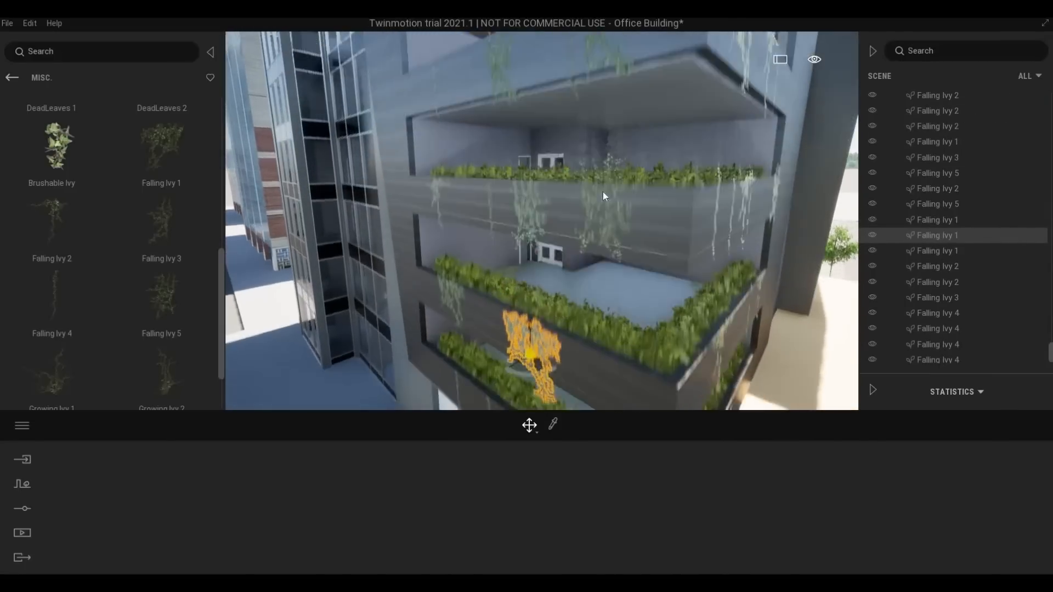
click(603, 196)
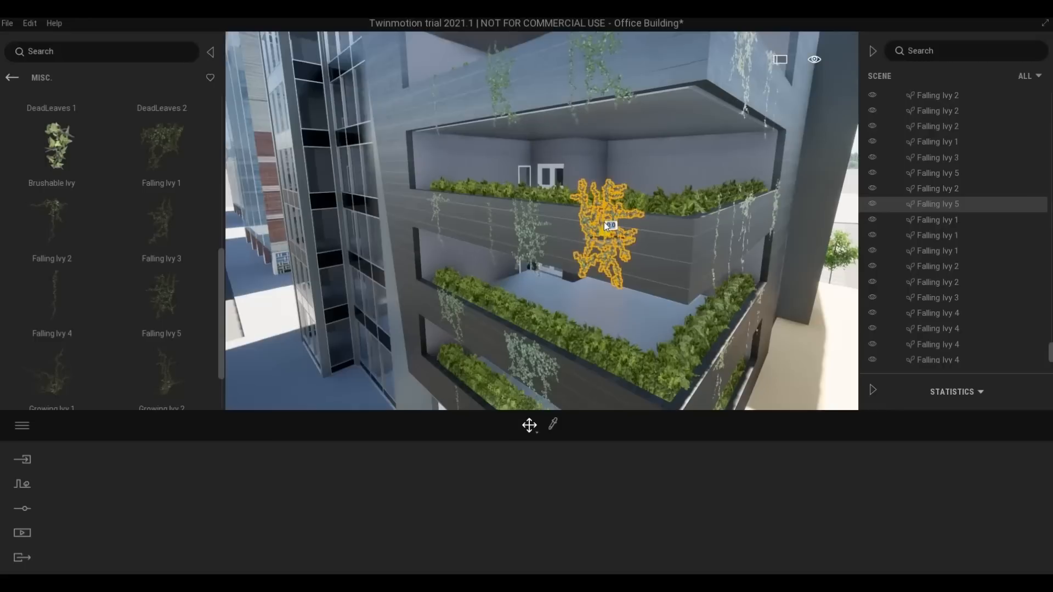
drag(605, 223, 607, 242)
key(e)
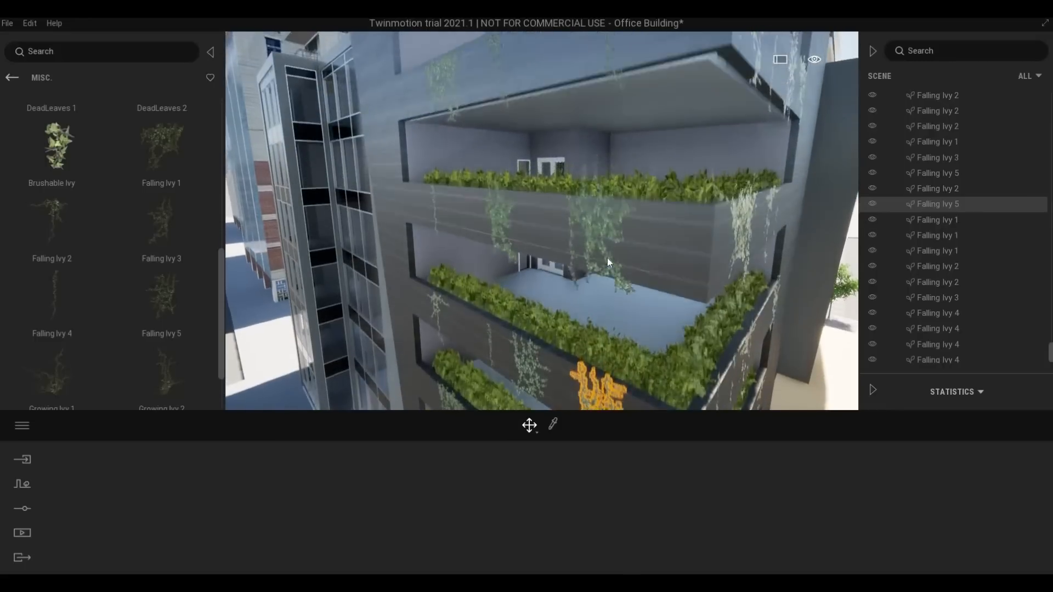
Deselect the ivy and examine the planted terraces and the whole office building around to the street corner.
key(s)
key(d)
right_drag(660, 294, 632, 337)
key(q)
key(s)
key(q)
key(a)
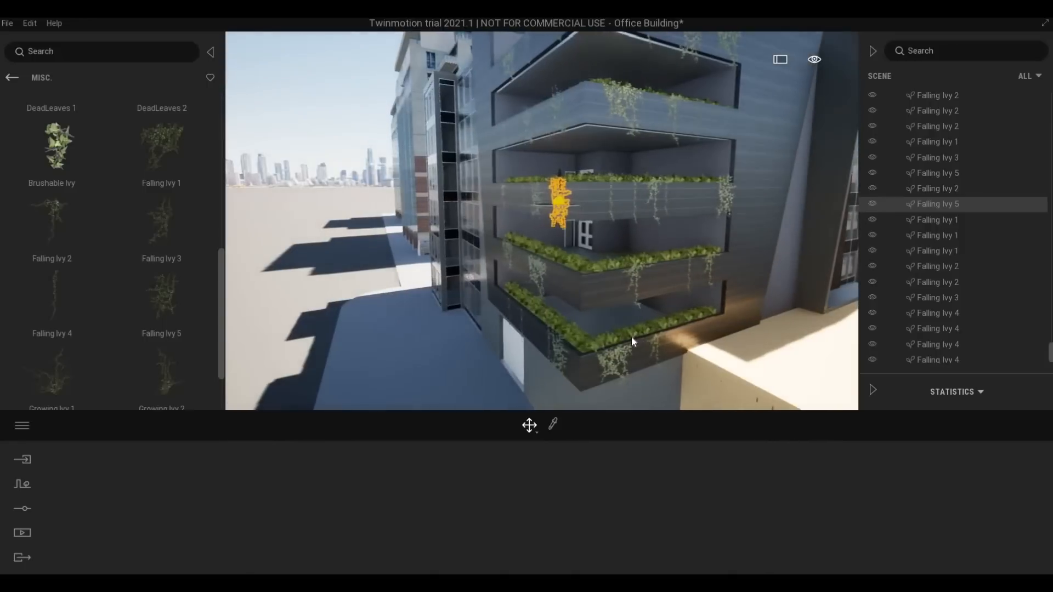
key(Escape)
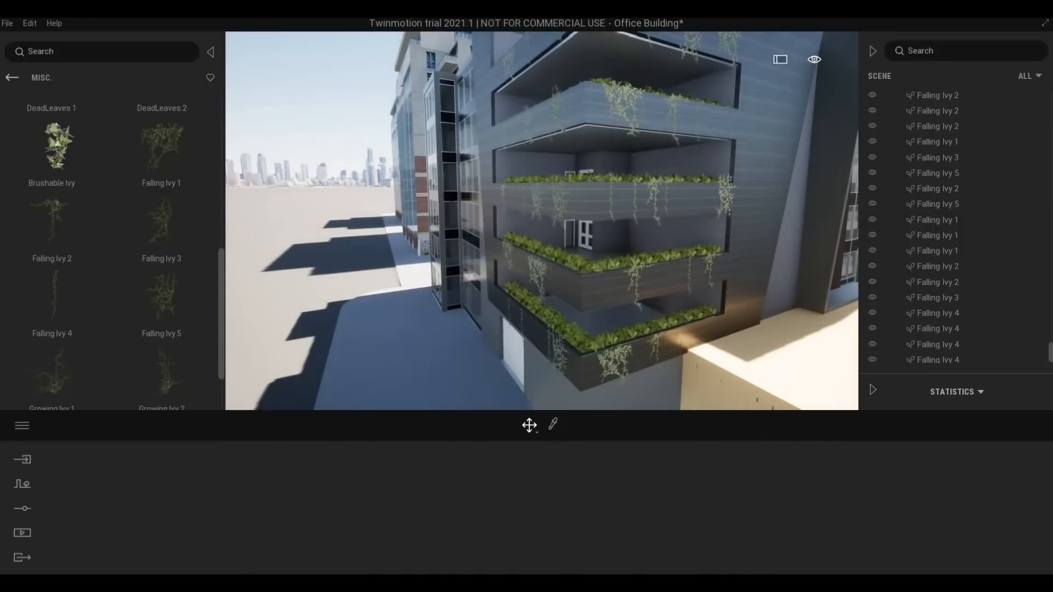
key(d)
key(s)
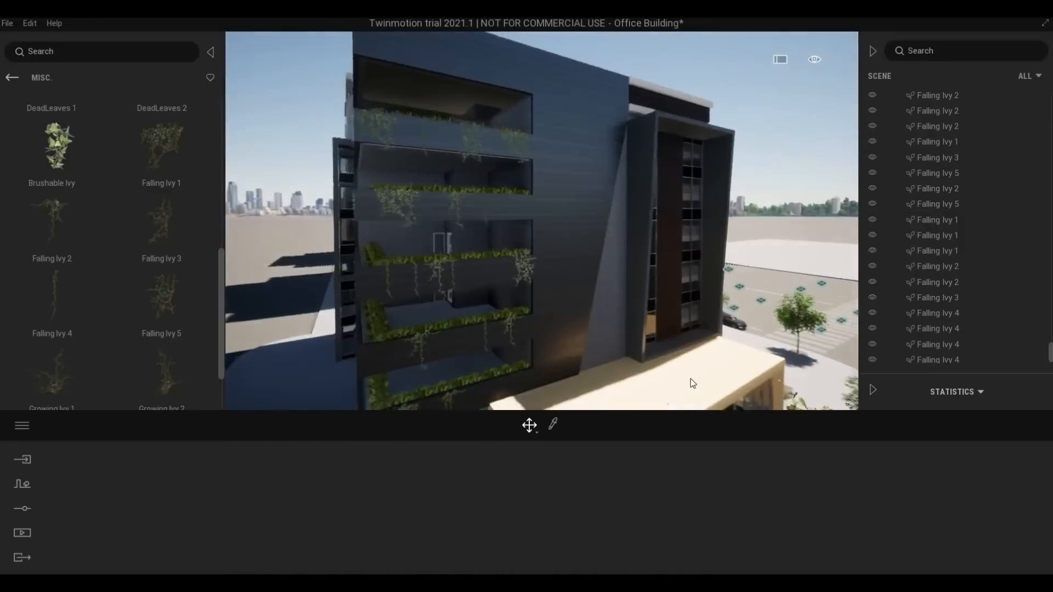
key(w)
right_drag(690, 378, 728, 381)
key(d)
key(s)
key(q)
key(d)
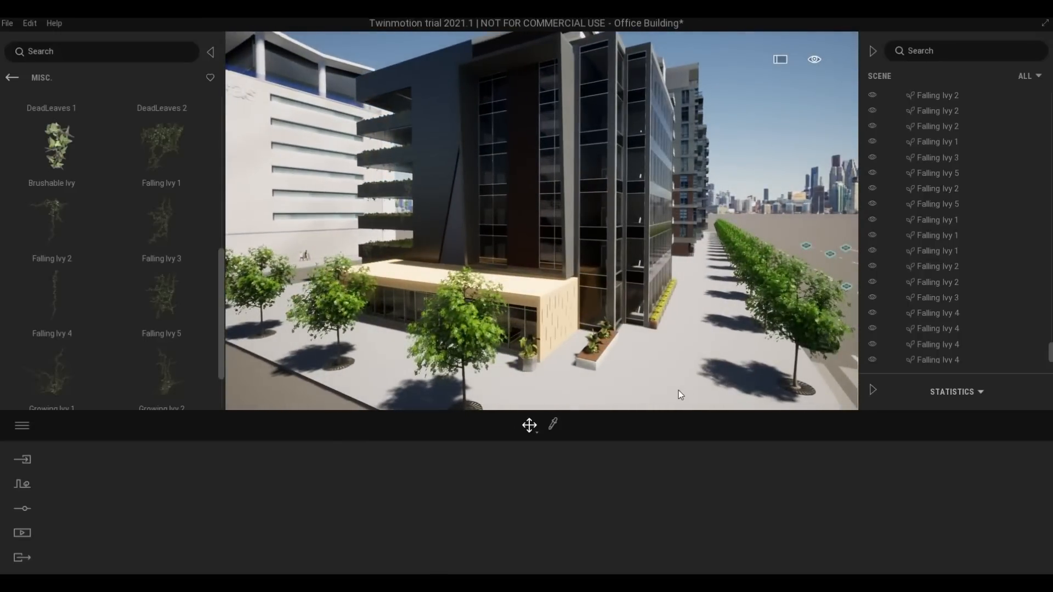
key(s)
key(d)
right_drag(679, 390, 617, 396)
key(a)
key(w)
key(d)
Apply the Blue Tint color gradient to the camera's visual effects.
click(22, 509)
click(716, 503)
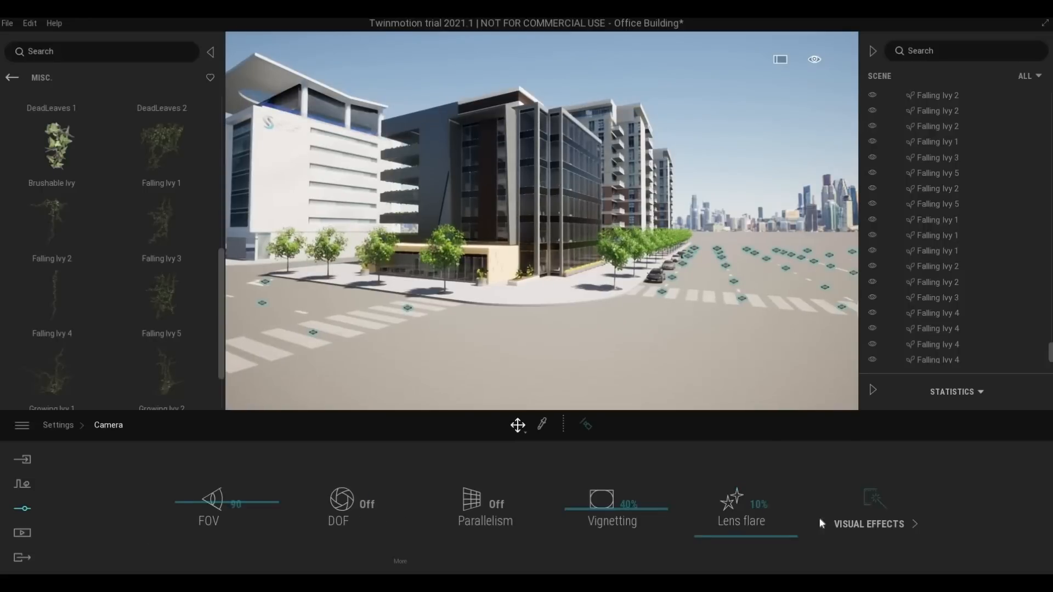
click(863, 526)
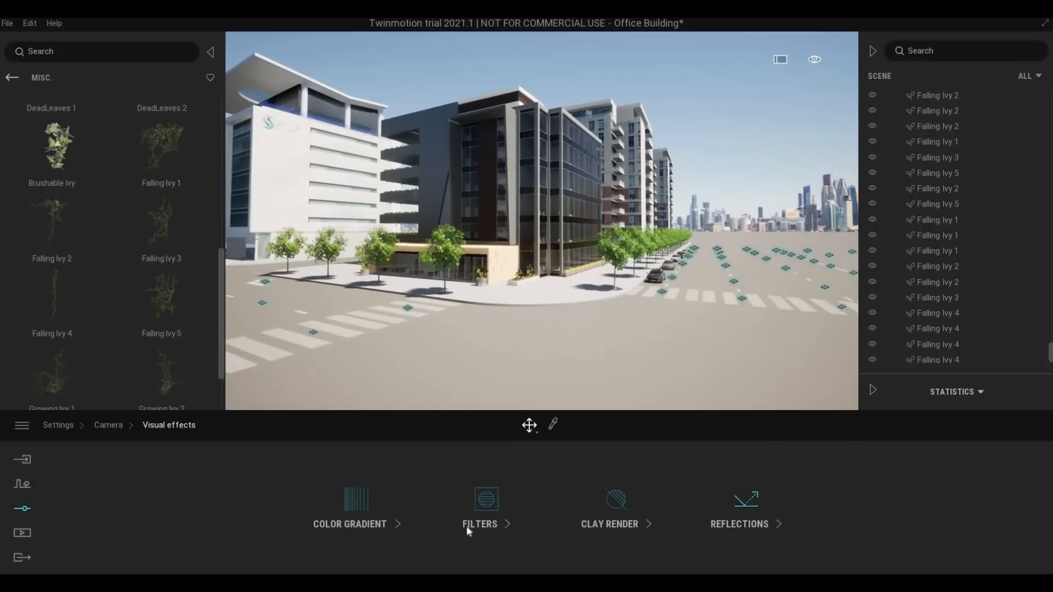
click(355, 500)
click(408, 504)
scroll(483, 431, down, 6)
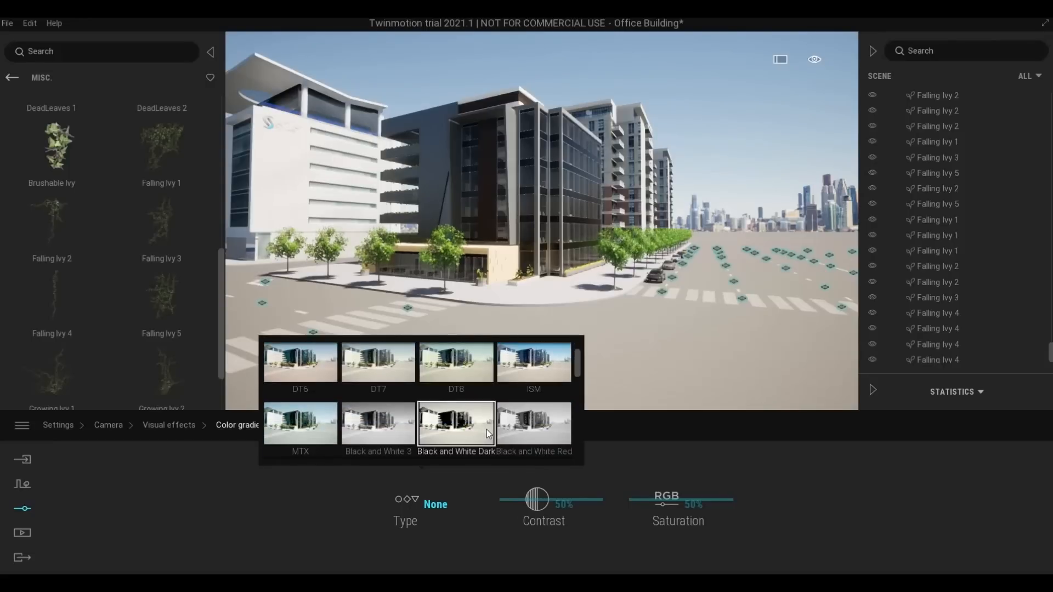
click(528, 428)
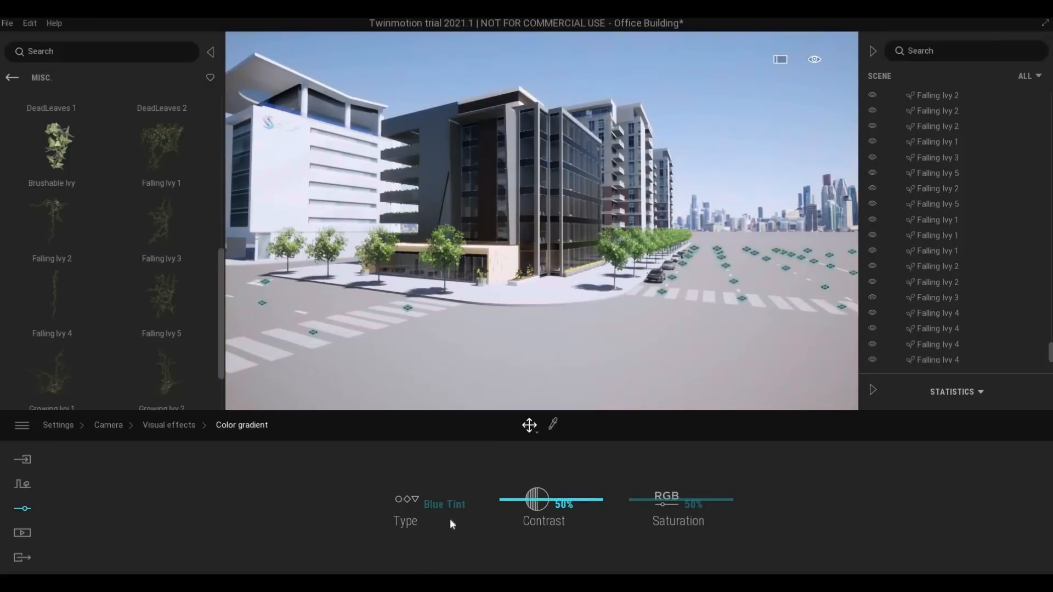
Set the color gradient's contrast to 36% and its saturation to 52%.
drag(522, 503, 523, 515)
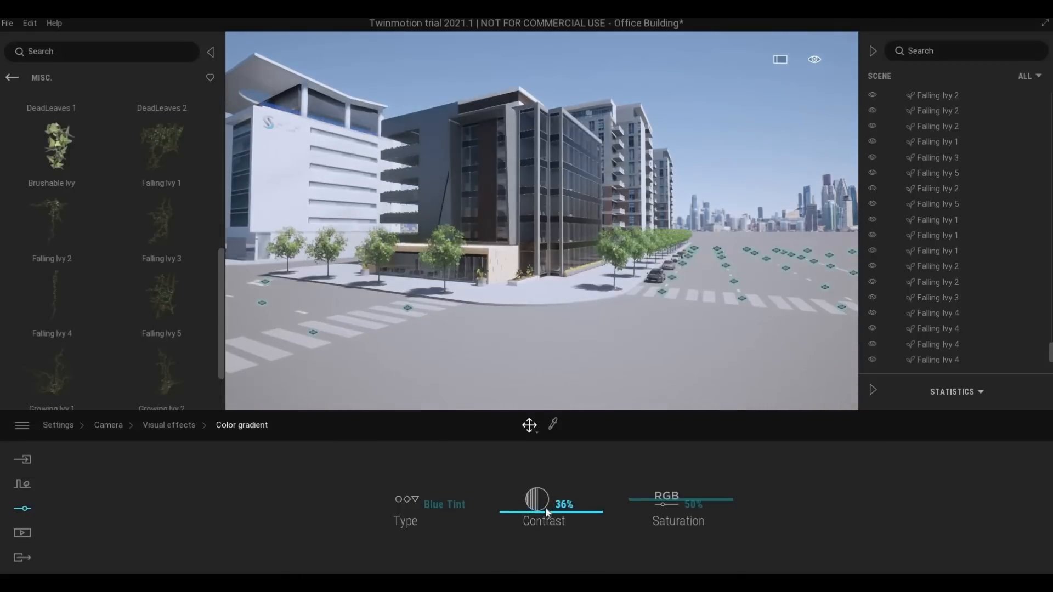
mouse_move(652, 502)
mouse_down()
mouse_move(651, 515)
mouse_move(652, 498)
mouse_up()
drag(546, 513, 552, 514)
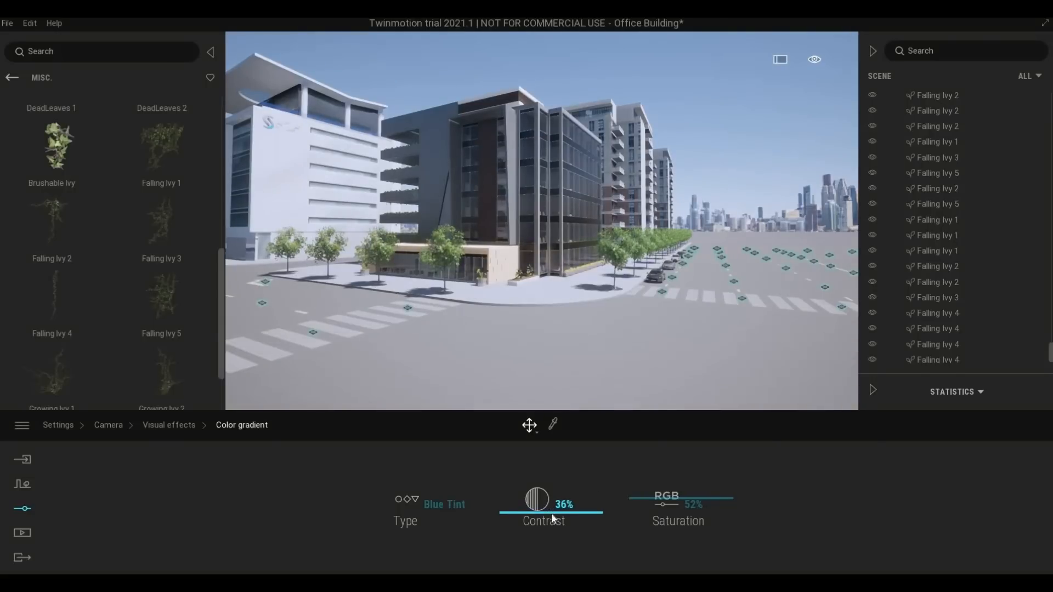
Turn on camera Parallelism and frame the office building and its neighbours in a corner view from across the intersection.
click(169, 425)
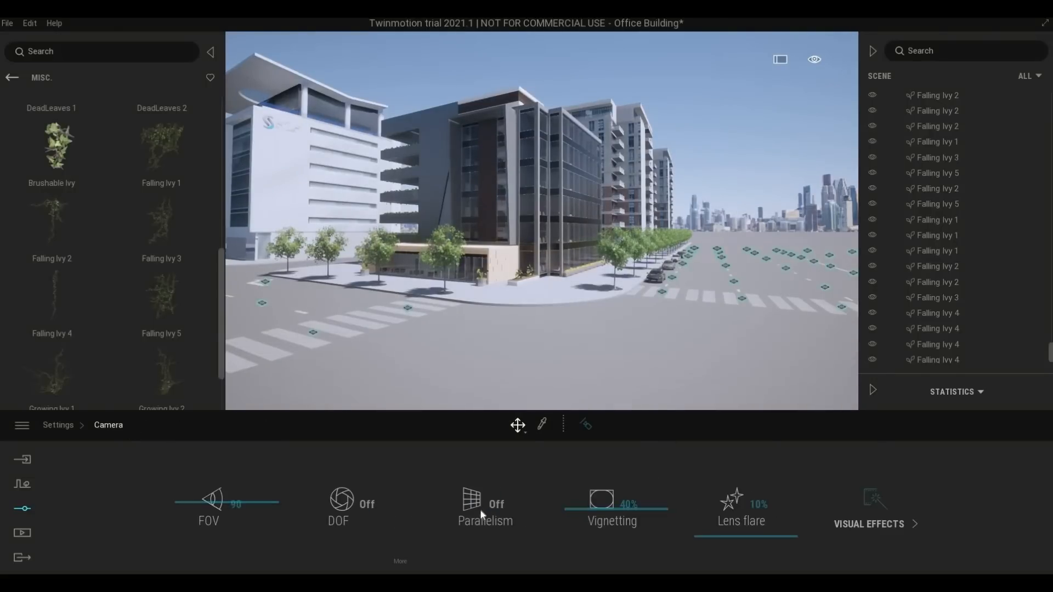
click(479, 509)
key(q)
right_drag(548, 366, 560, 342)
key(e)
key(q)
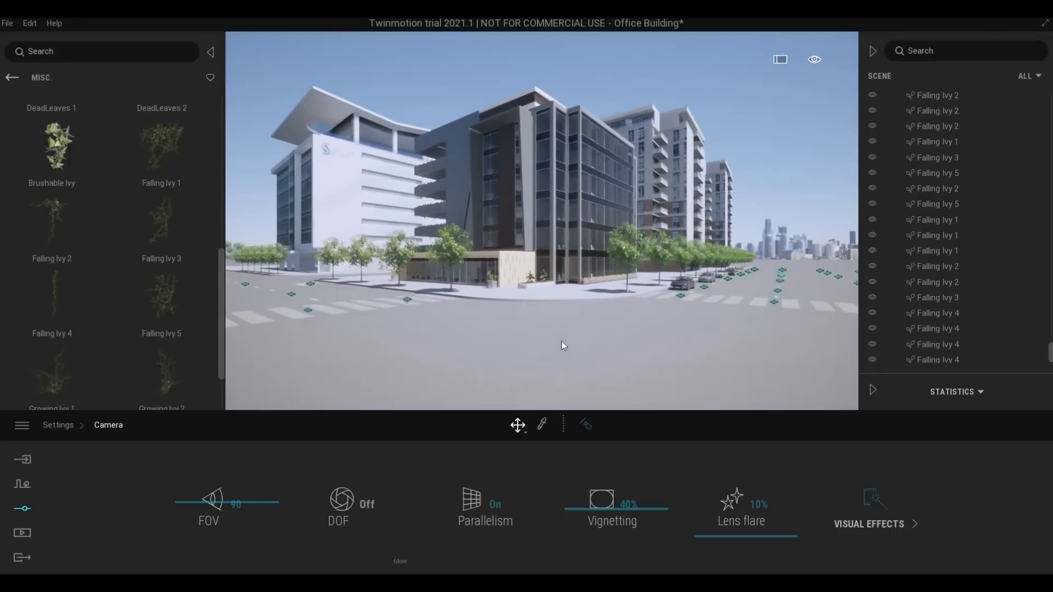
key(w)
key(a)
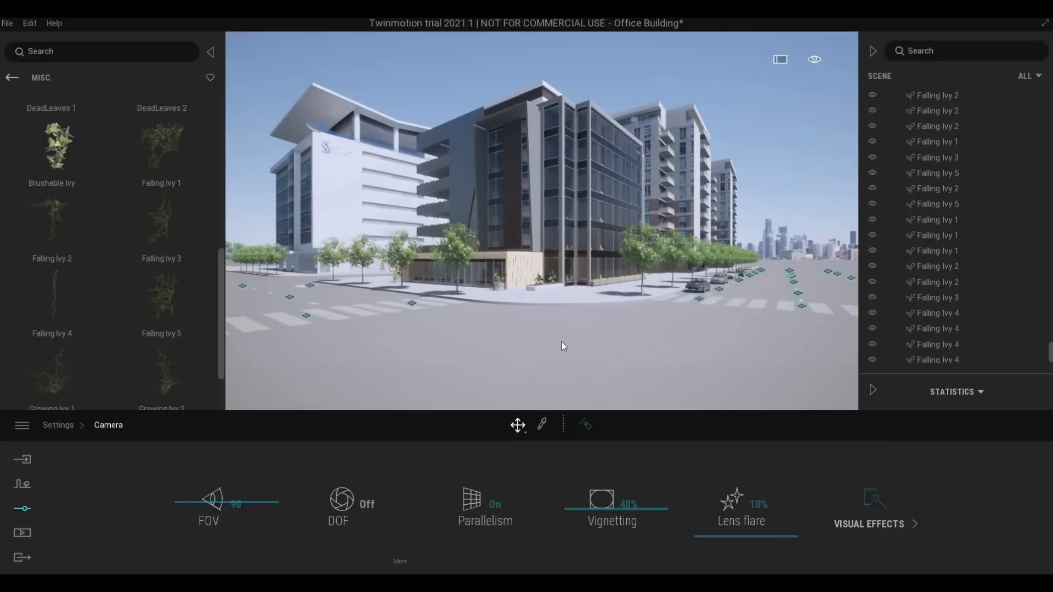
key(w)
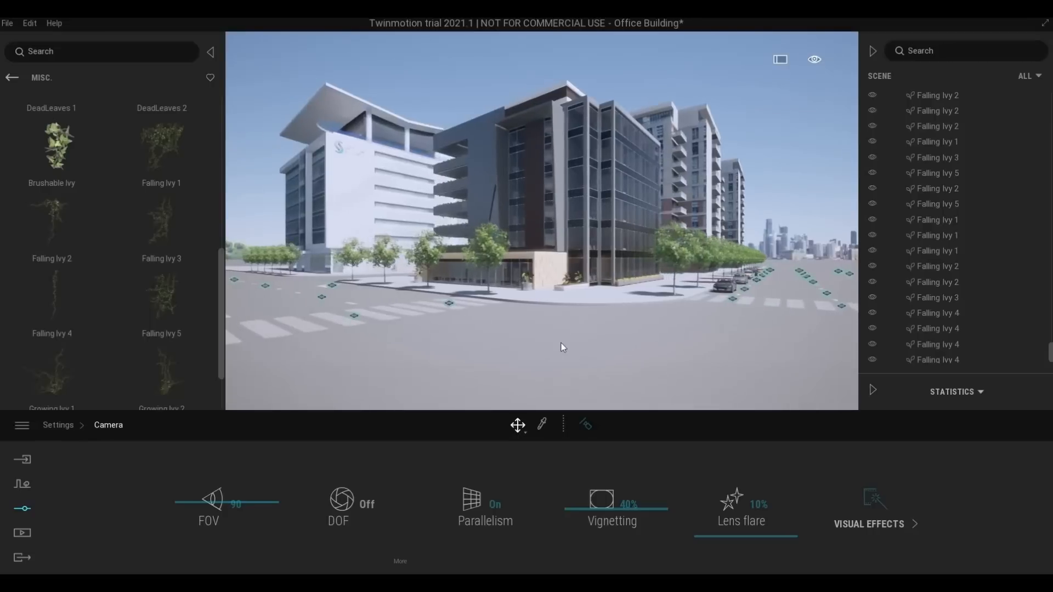
key(d)
key(w)
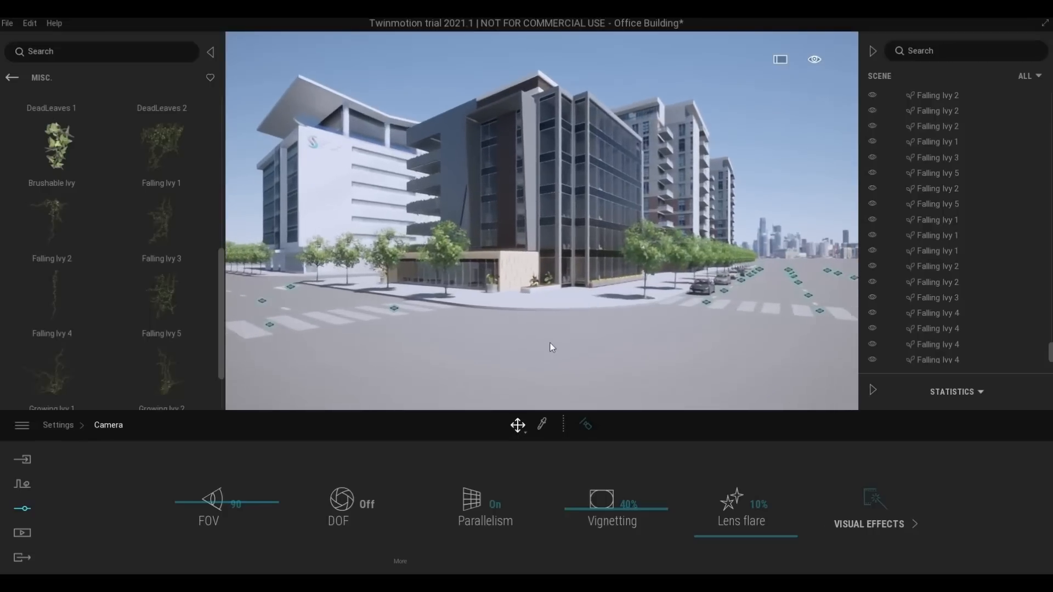
right_drag(550, 344, 529, 346)
key(w)
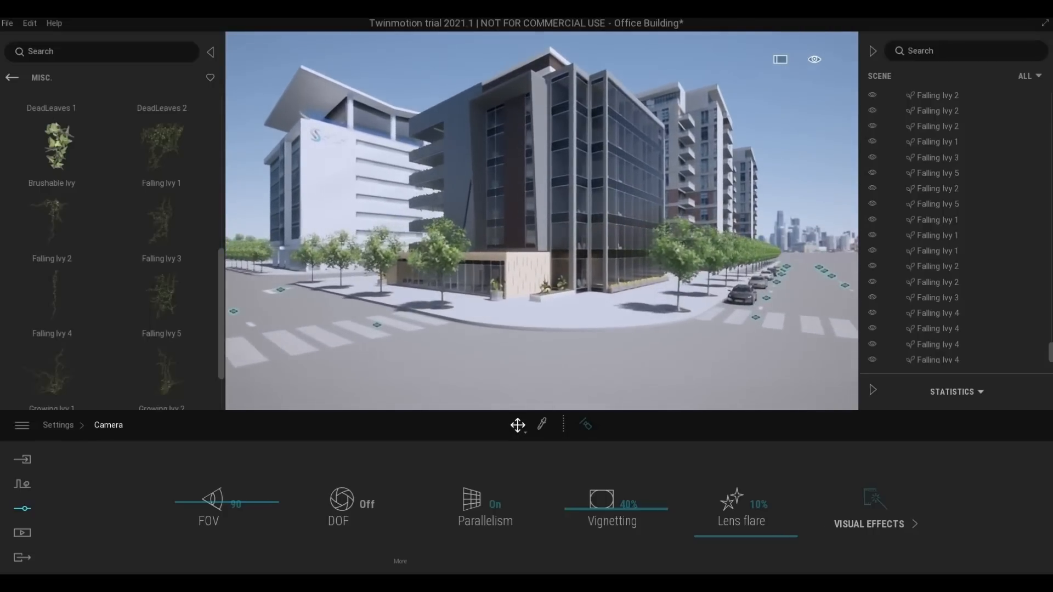
key(q)
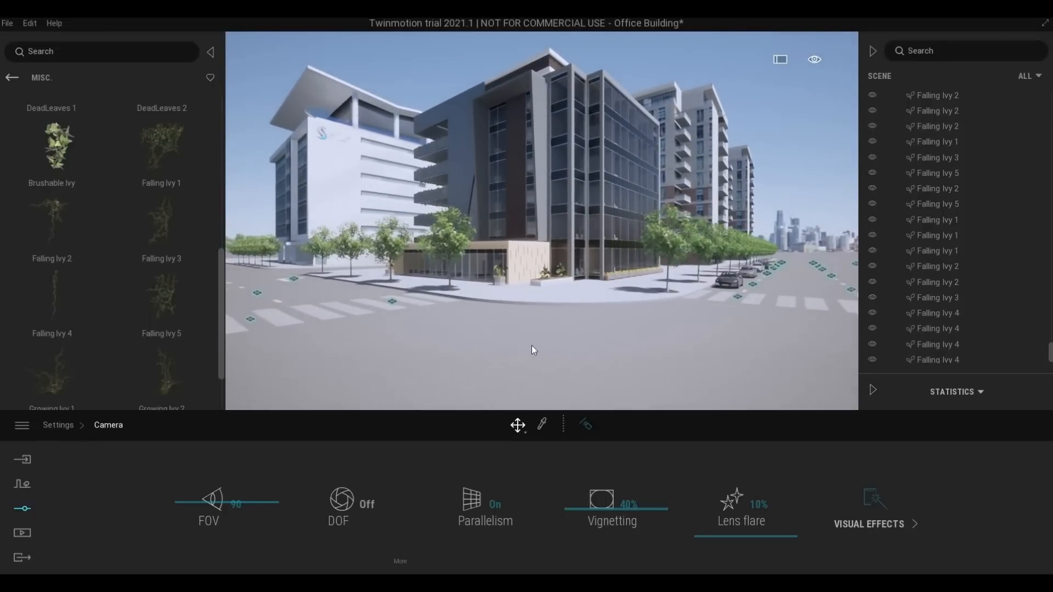
key(w)
key(w)
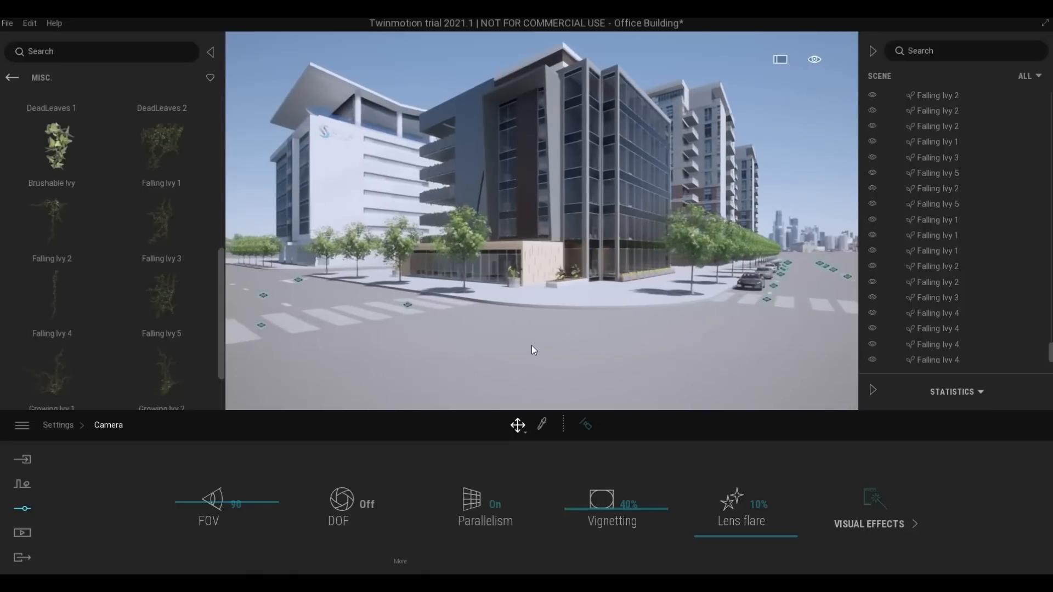
key(a)
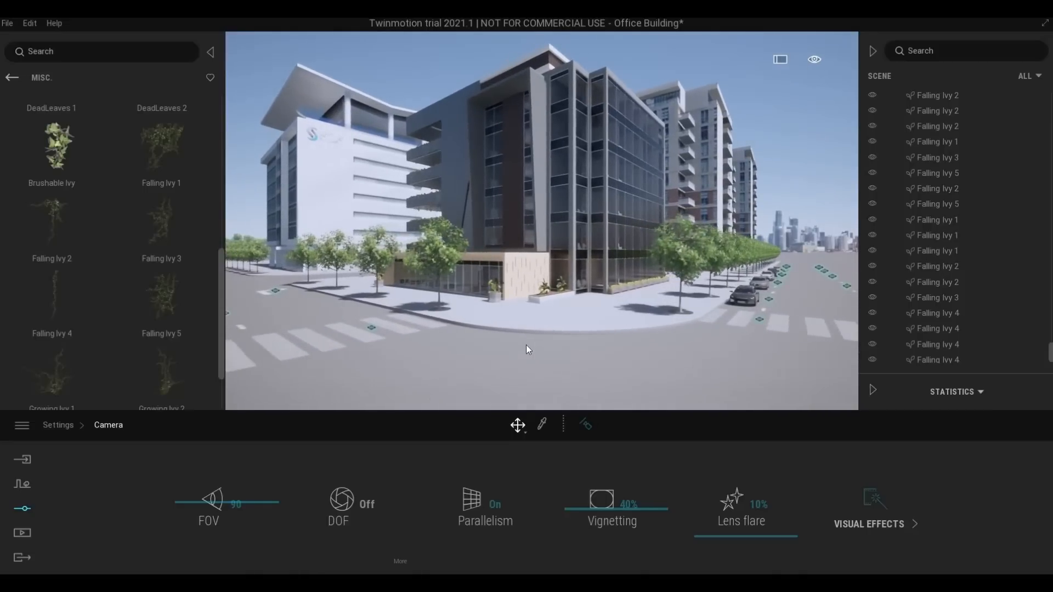
key(q)
key(s)
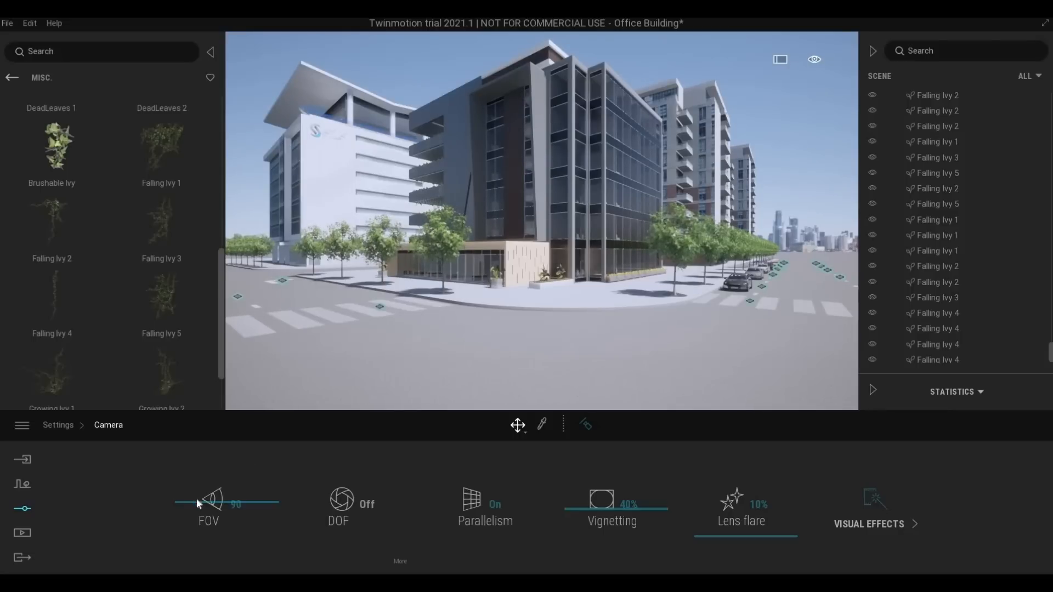
Set the camera's field of view to 83 and reframe the building corner from a slightly higher viewpoint.
drag(199, 504, 198, 508)
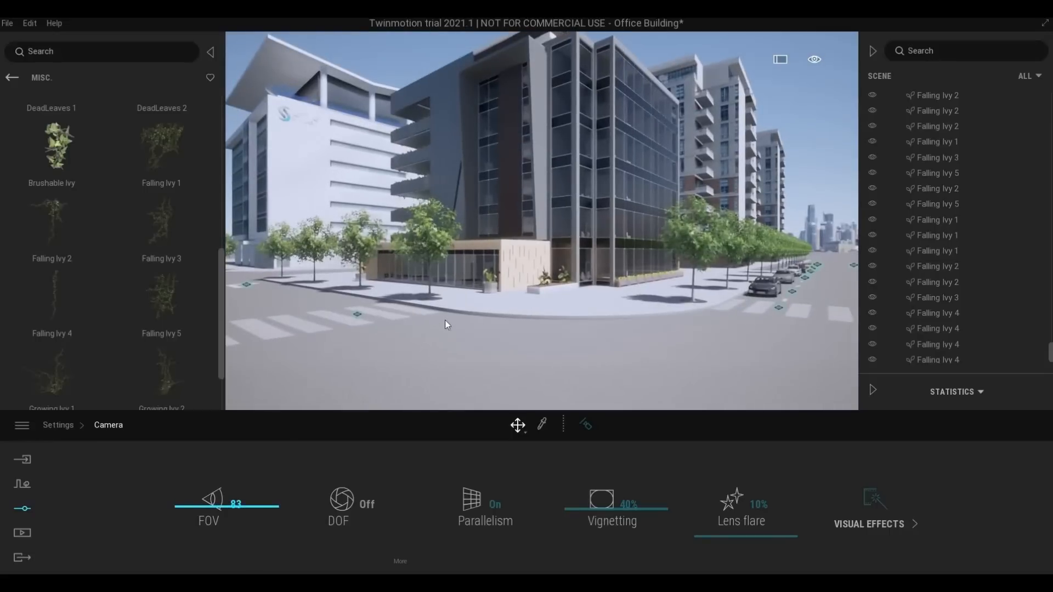
key(e)
key(e)
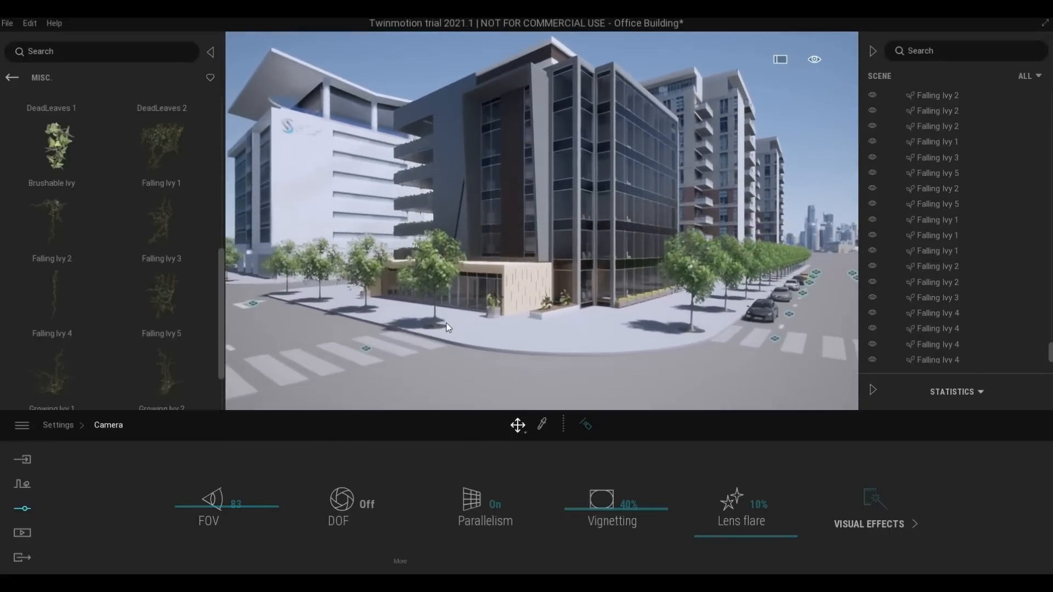
key(s)
key(s)
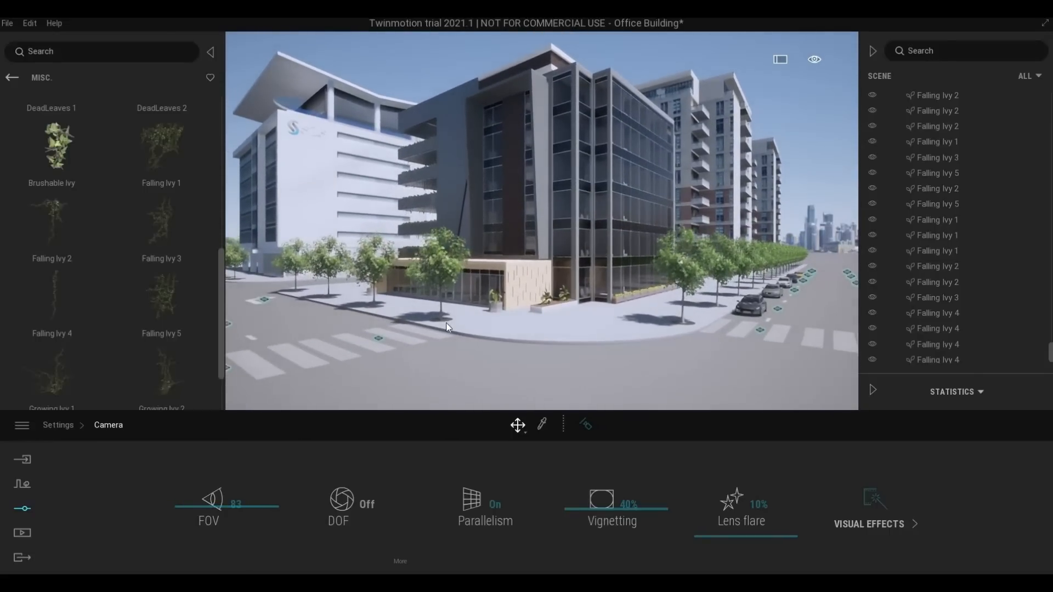
key(w)
key(w)
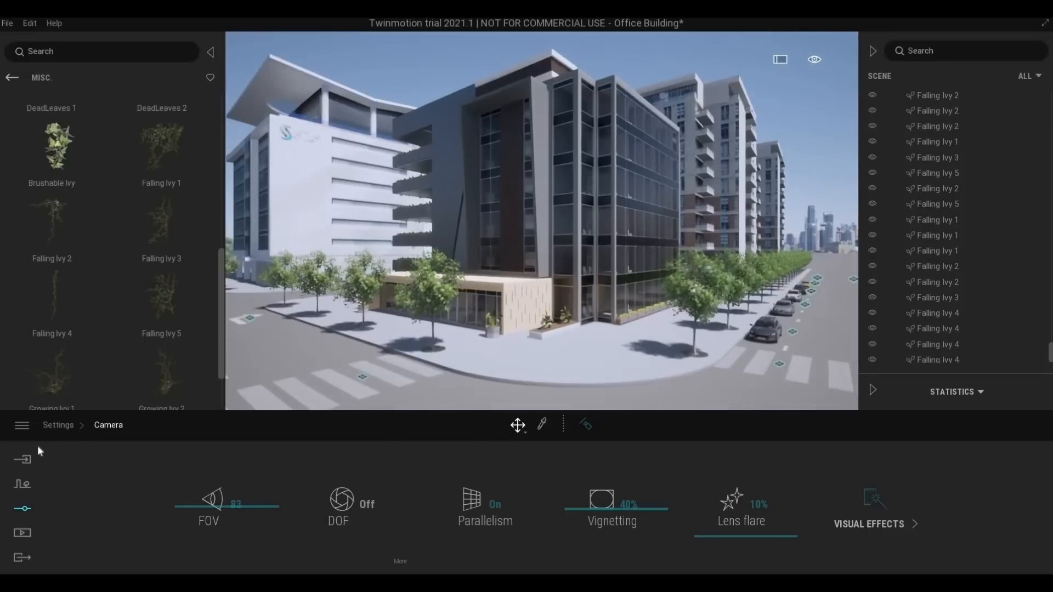
Shift the weather from clear sky to light scattered clouds and fine-tune the corner view of the office building.
click(55, 425)
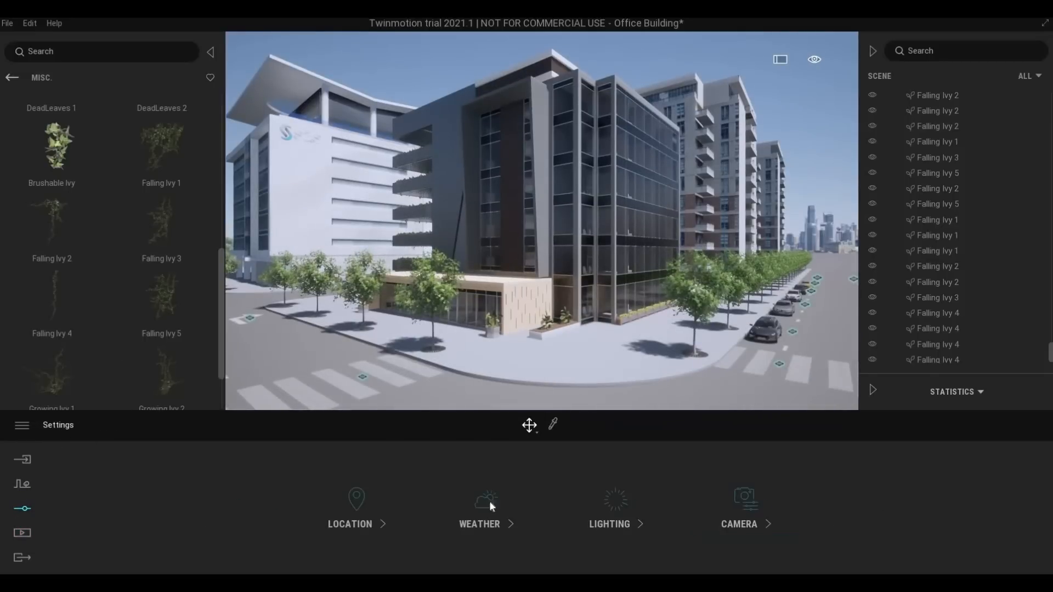
click(482, 504)
drag(88, 513, 130, 510)
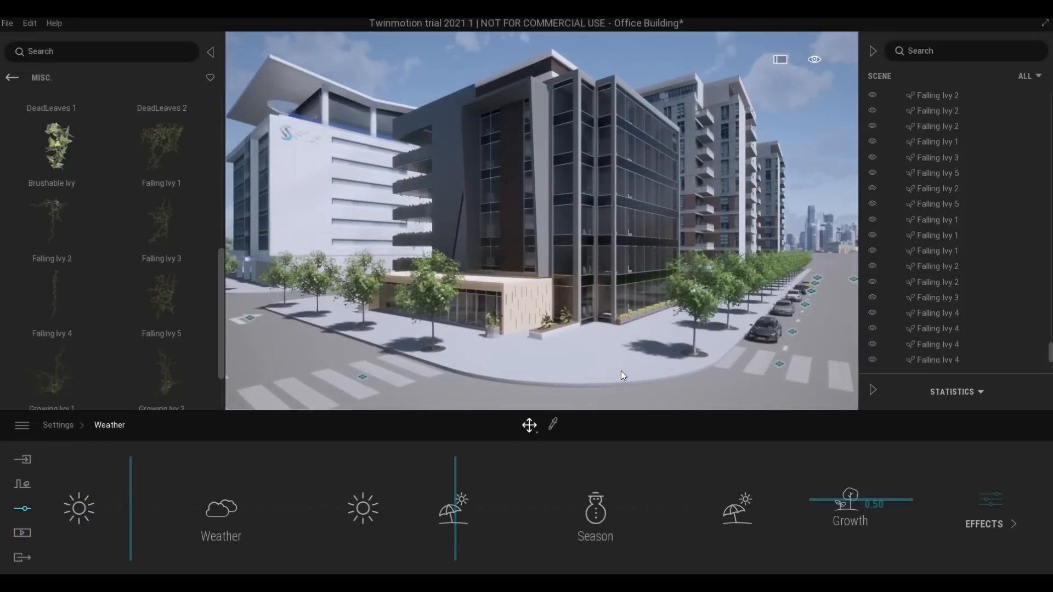
key(q)
key(q)
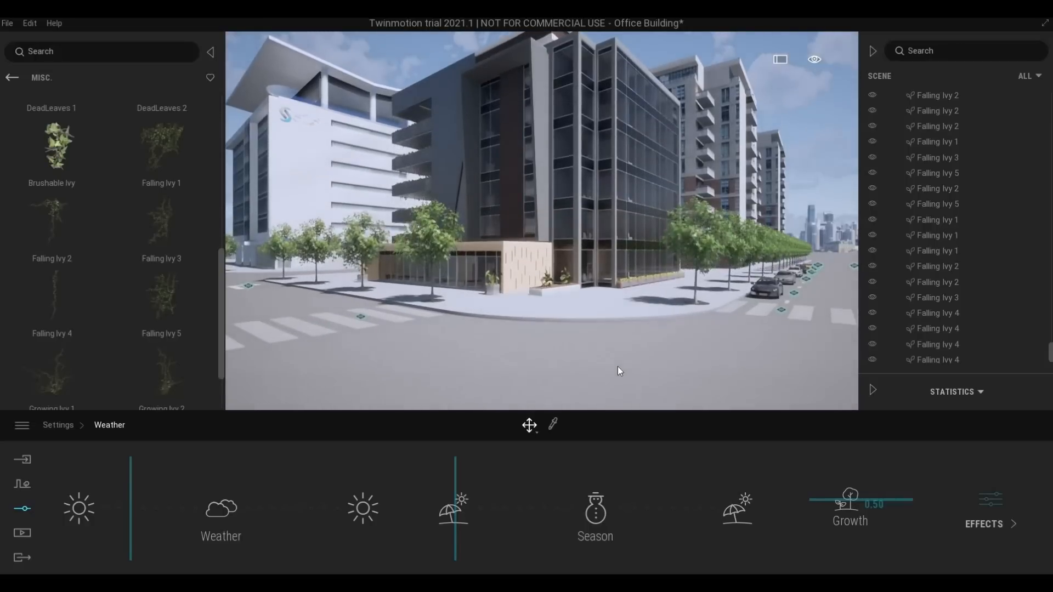
scroll(616, 359, down, 1)
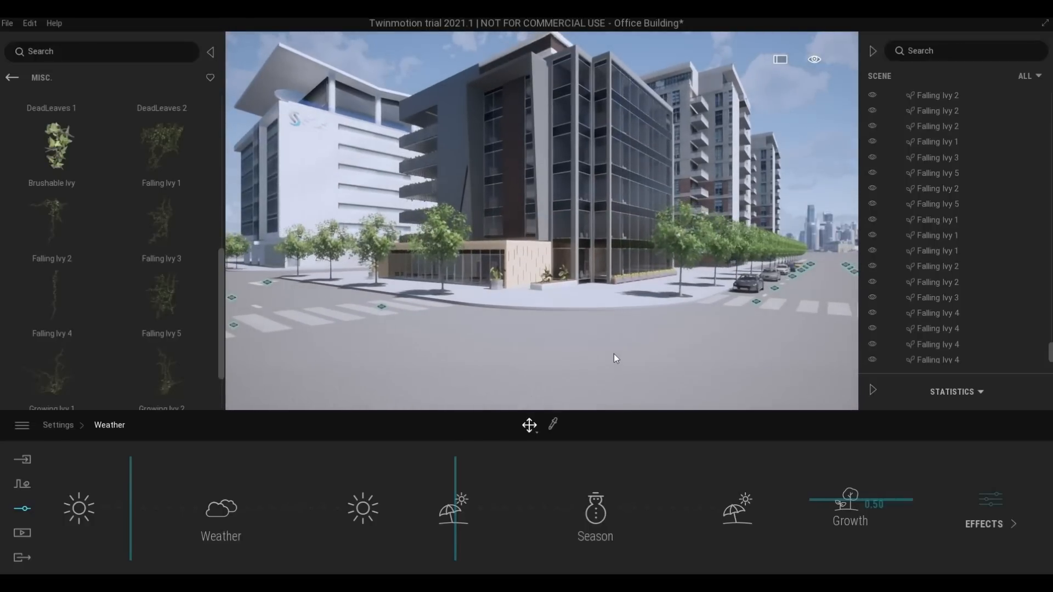
key(e)
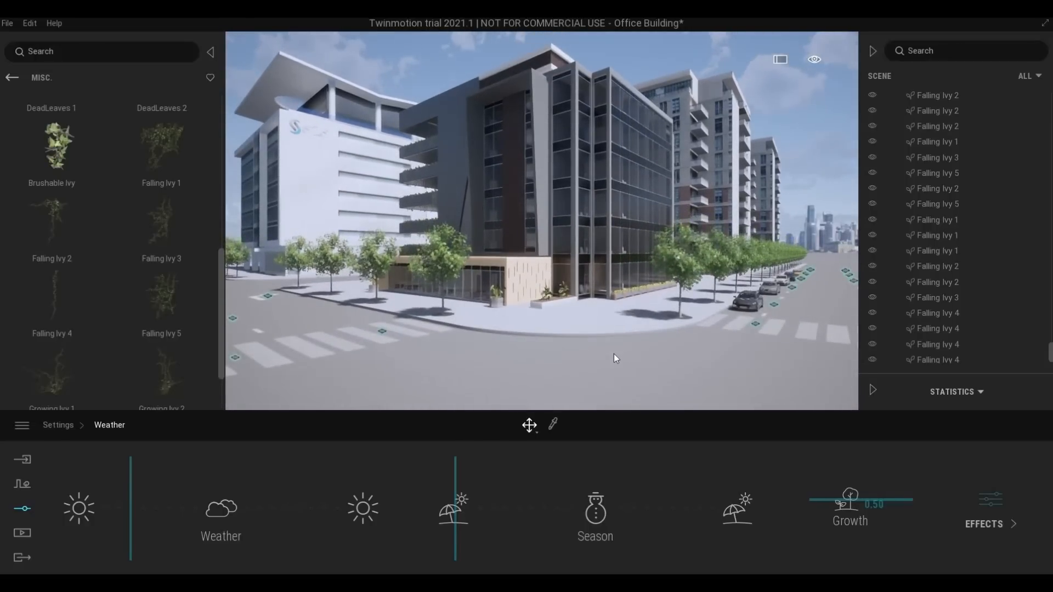
key(q)
right_drag(614, 354, 611, 344)
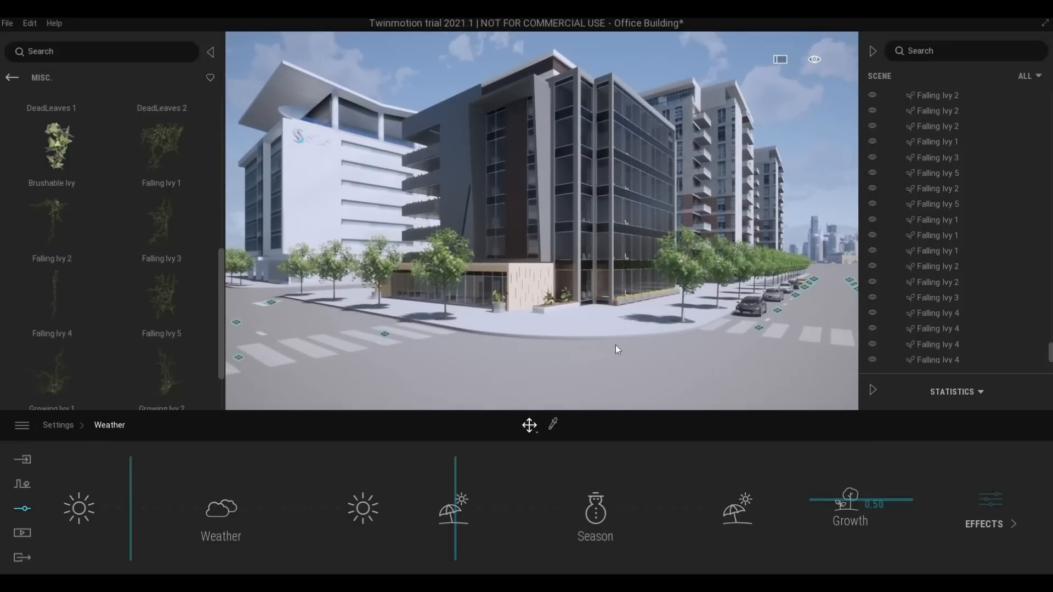
key(a)
key(a)
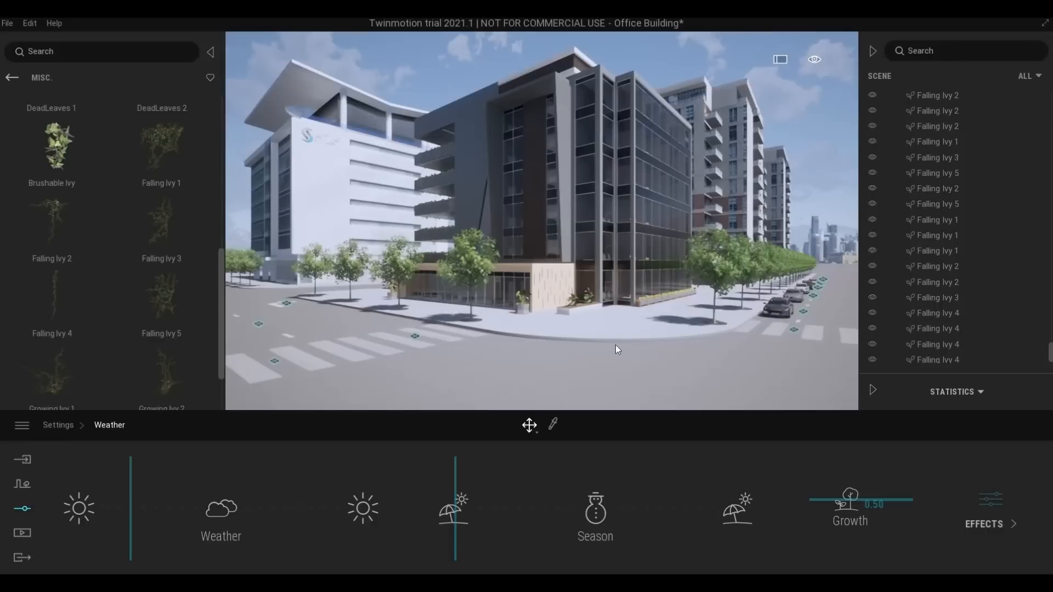
Reframe the office building corner from across the intersection with more sky above the roof, and nudge the weather slightly cloudier.
key(a)
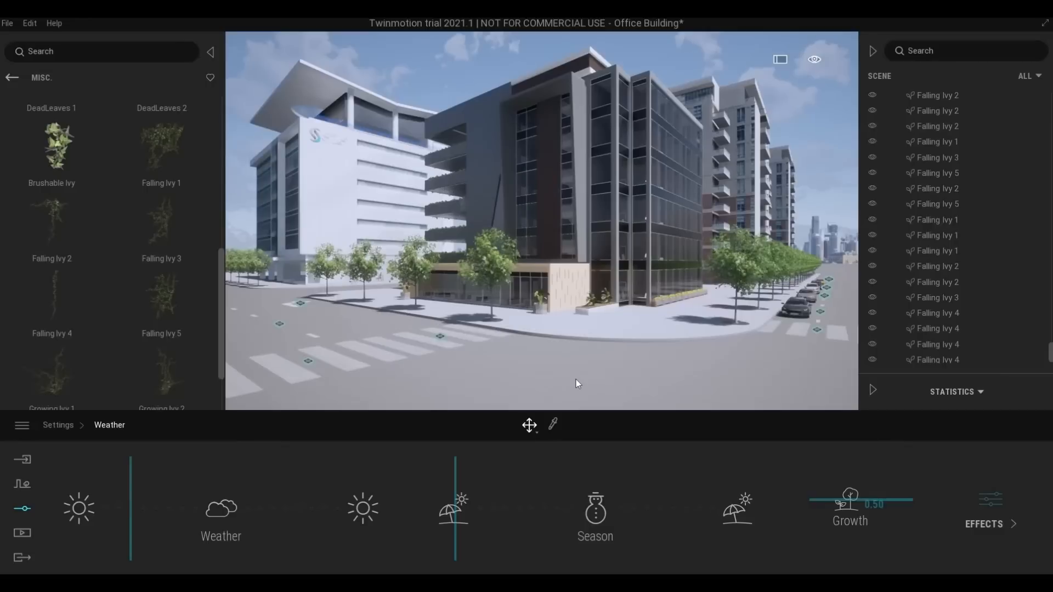
key(q)
right_drag(576, 380, 597, 360)
key(q)
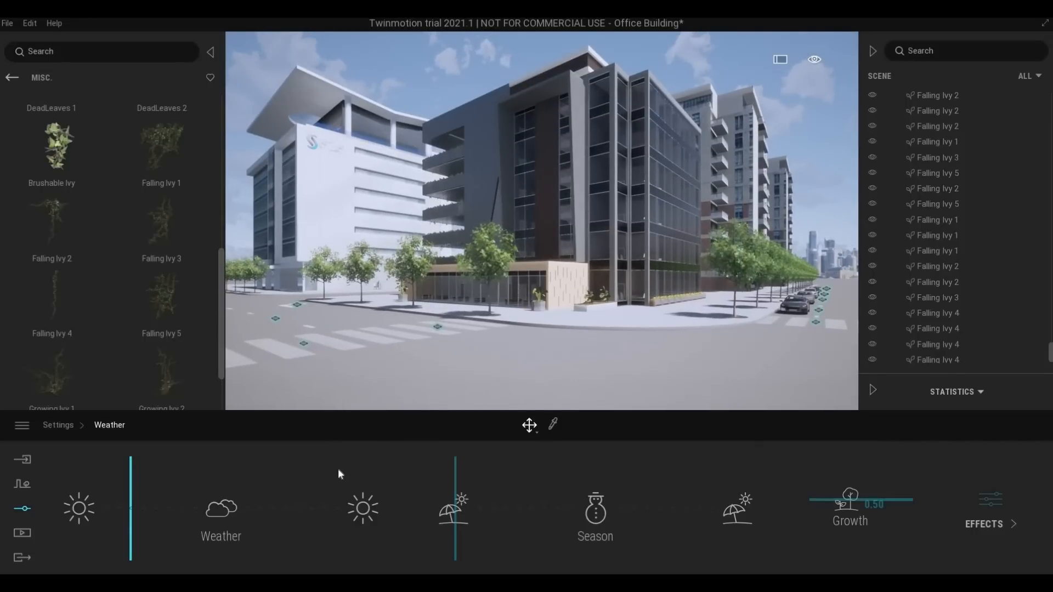
key(d)
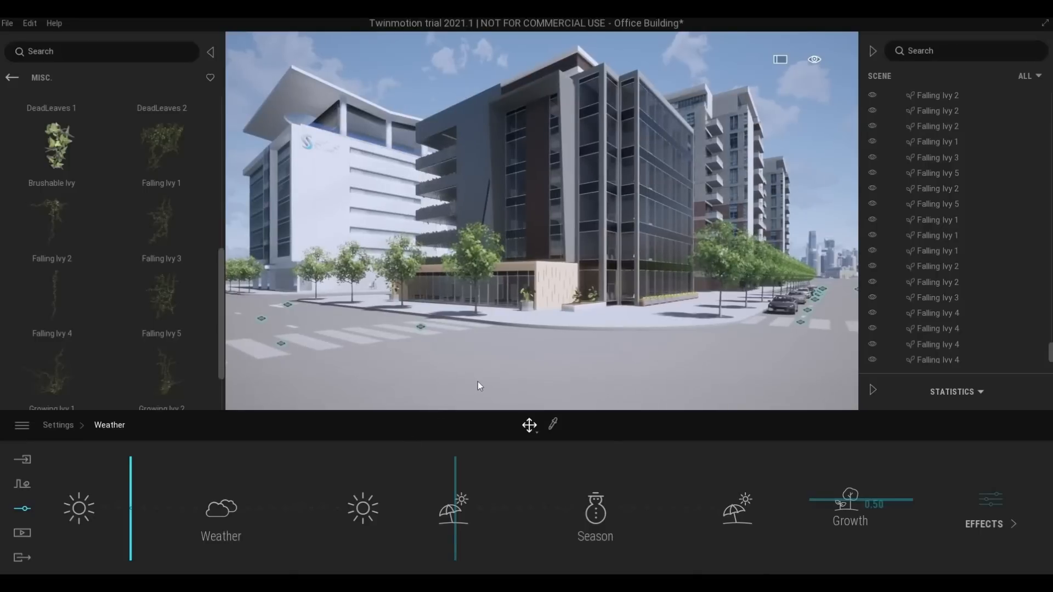
mouse_move(478, 381)
right_down()
mouse_move(467, 375)
mouse_move(485, 378)
right_up()
key(d)
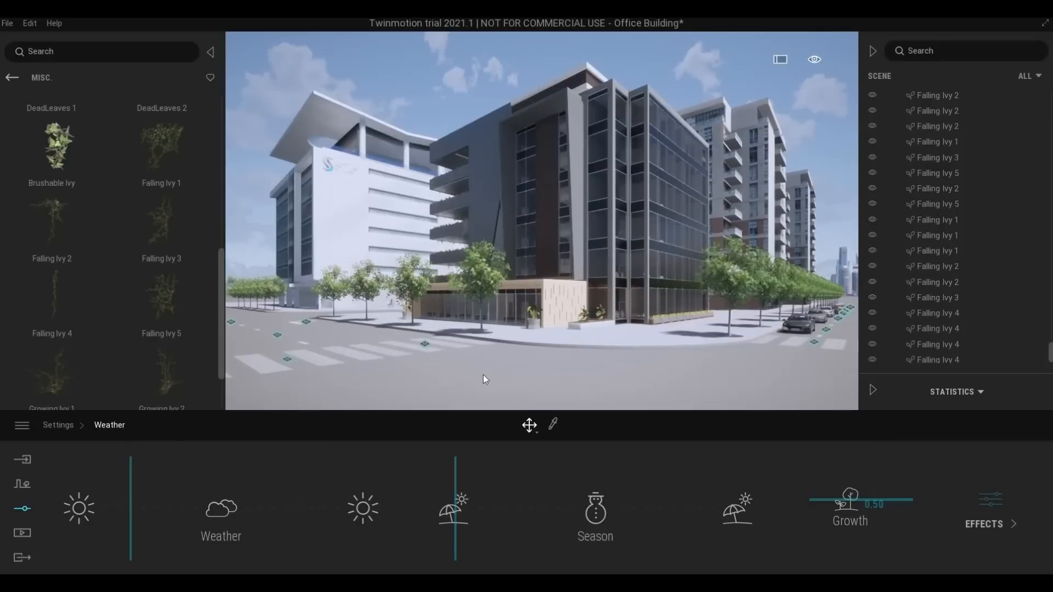
key(q)
key(e)
right_drag(485, 375, 487, 363)
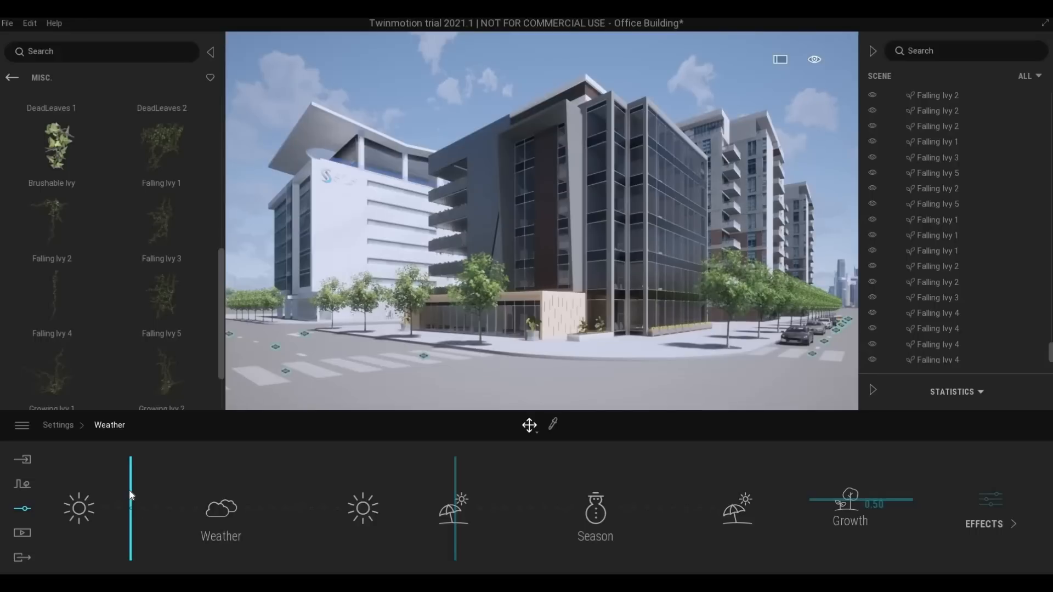
drag(132, 488, 133, 488)
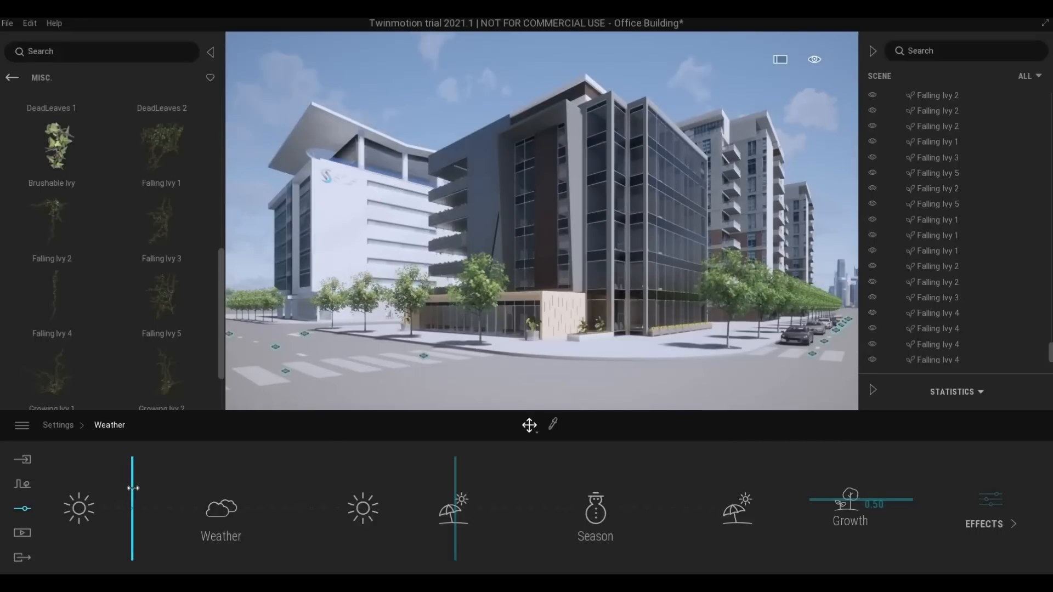
Set the location's time of day to 13:56 and its north offset to 10°.
click(57, 425)
click(365, 525)
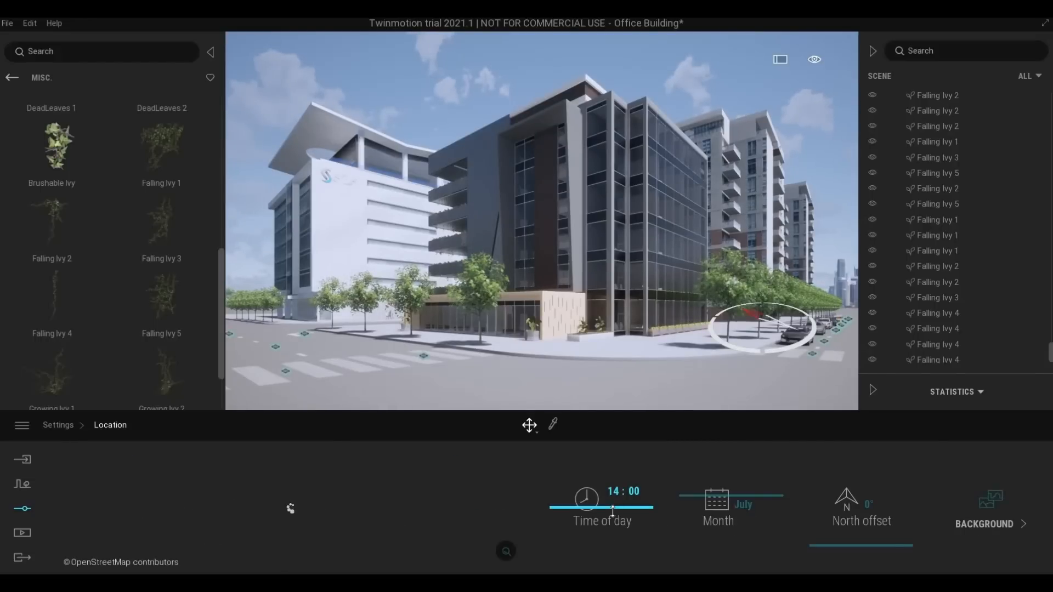
drag(612, 511, 613, 508)
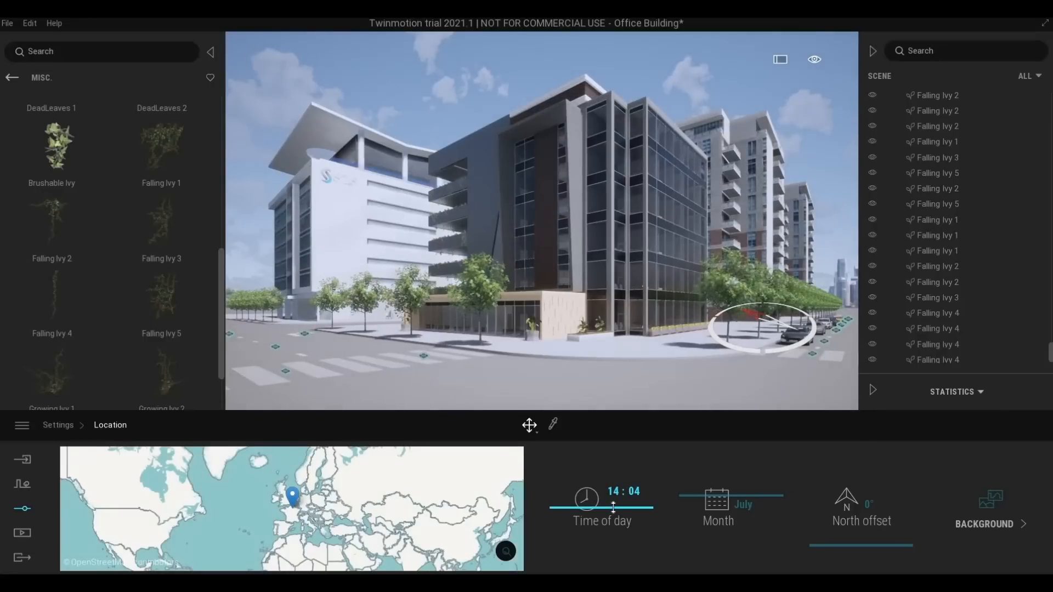
click(823, 540)
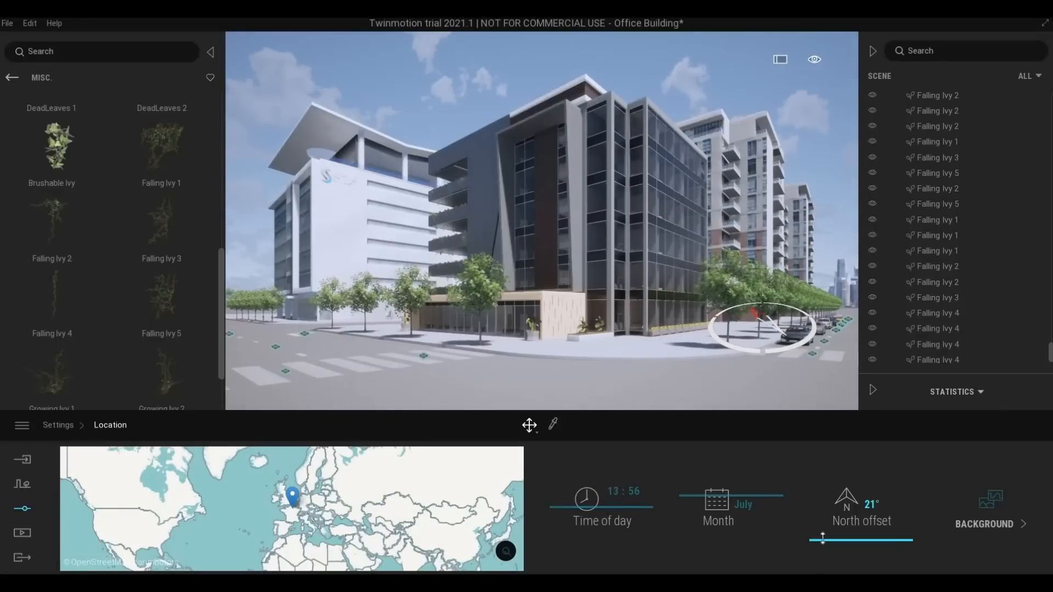
drag(822, 539, 825, 545)
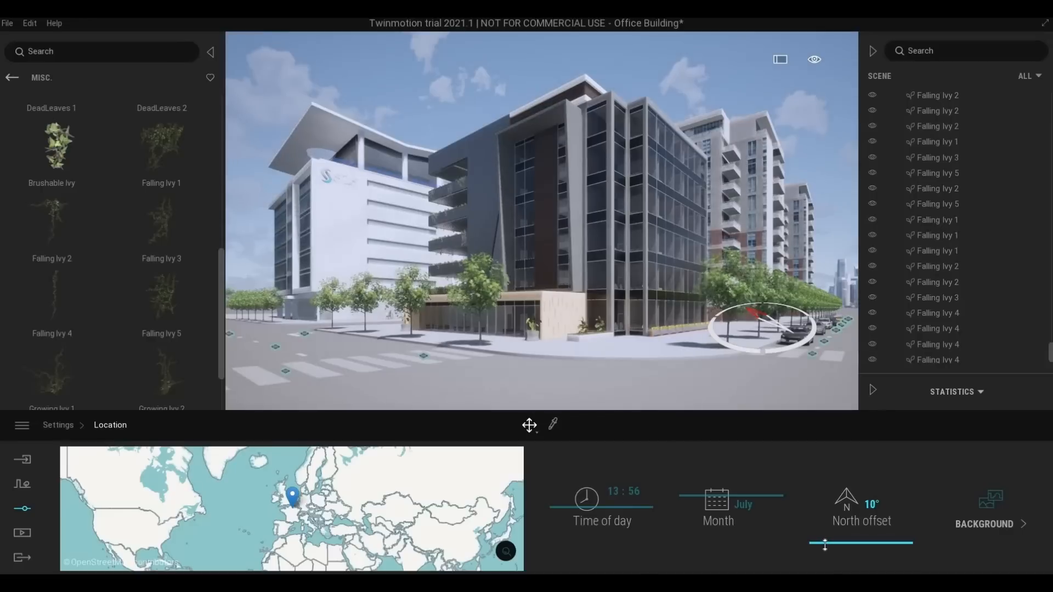
click(58, 425)
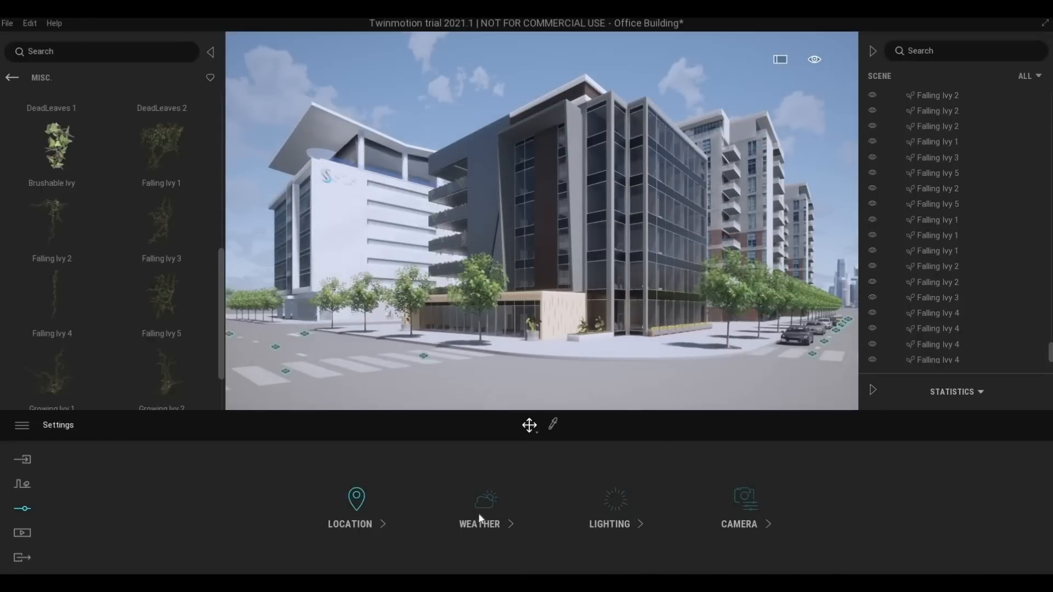
Adjust the weather effects to 39% smog, a wind direction of 84° and a wind speed of 0.92.
click(481, 508)
click(988, 510)
drag(562, 541, 566, 506)
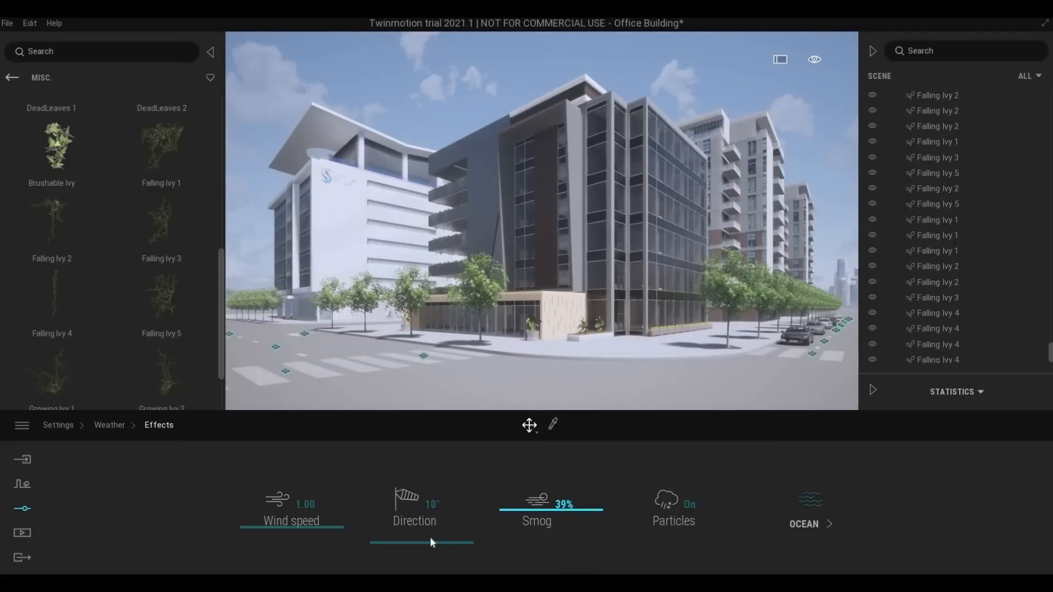
drag(431, 542, 422, 518)
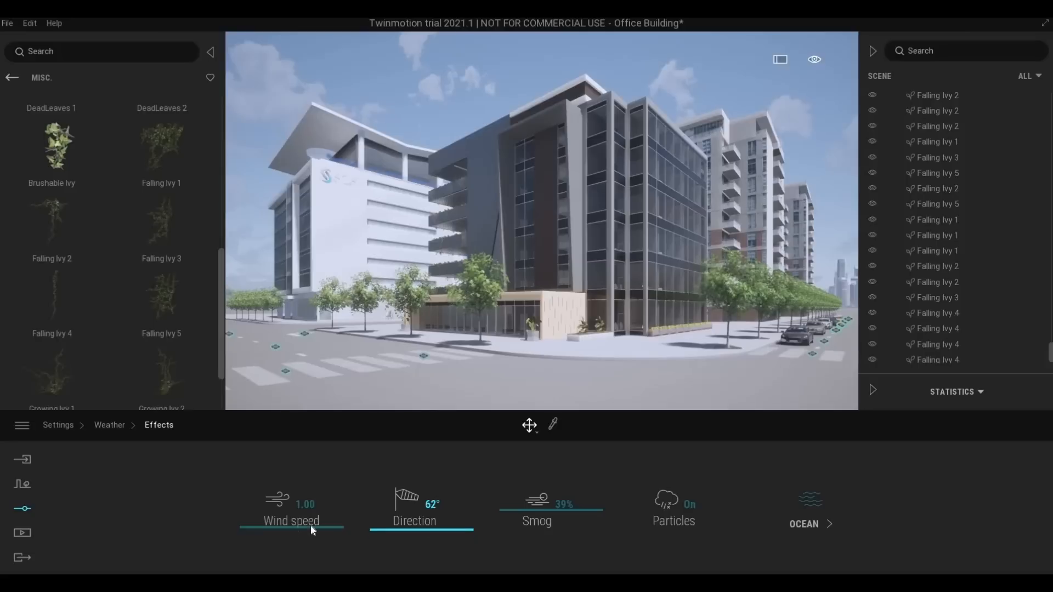
mouse_move(299, 525)
mouse_down()
mouse_move(291, 517)
mouse_move(295, 534)
mouse_up()
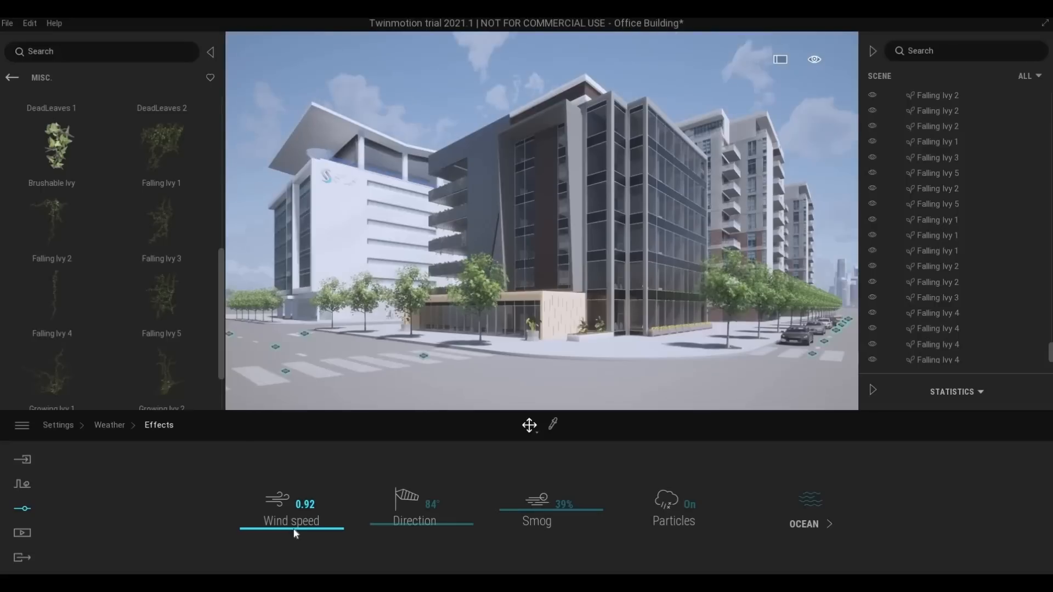
click(112, 429)
click(986, 513)
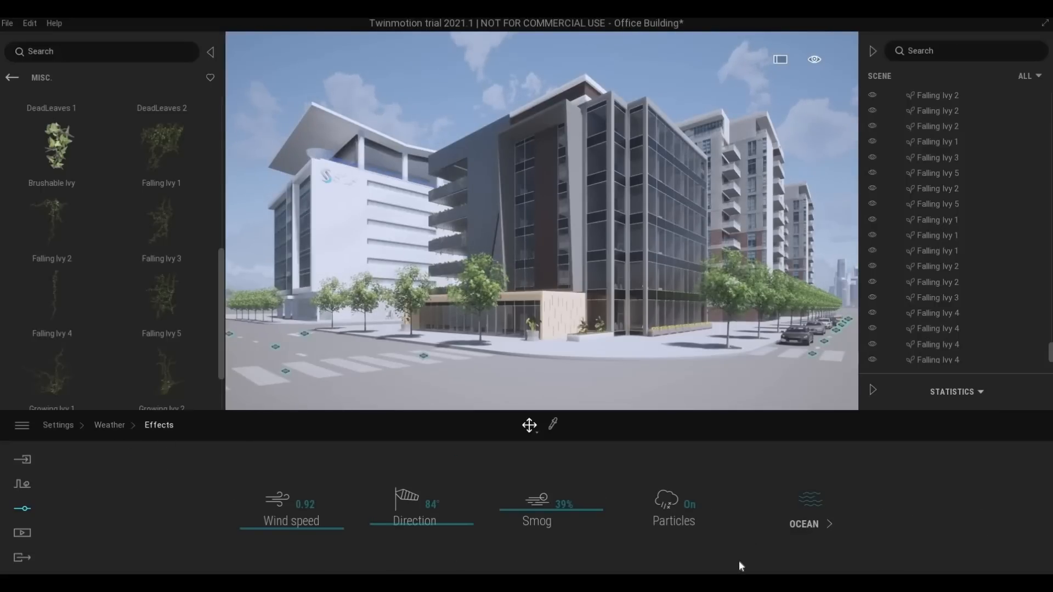
Fine-tune the viewpoint so the office building corner sits slightly closer in the frame.
right_drag(598, 351, 596, 340)
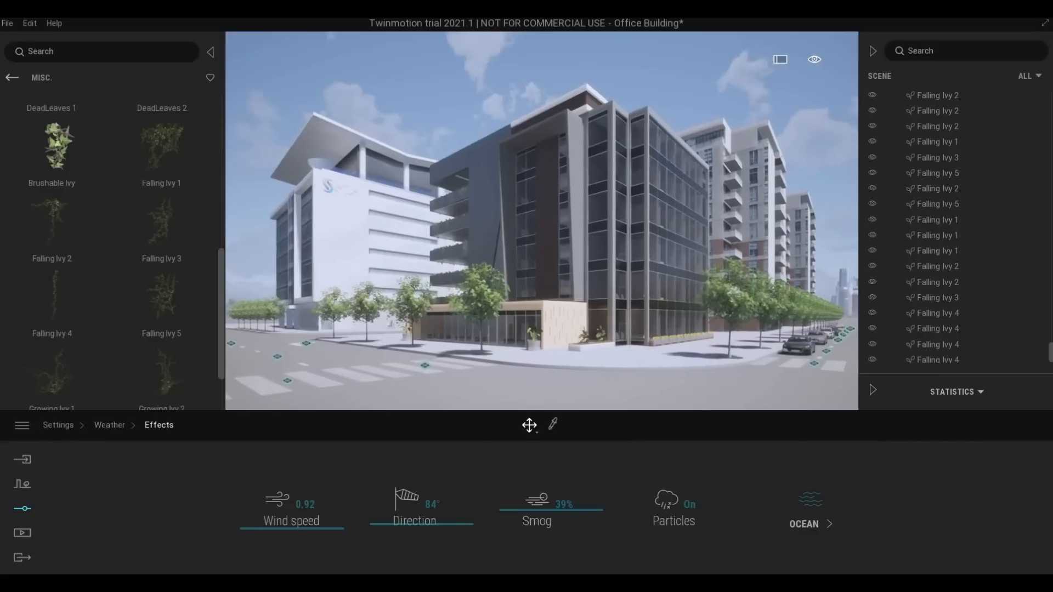
mouse_move(648, 366)
right_down()
mouse_move(663, 369)
mouse_move(652, 387)
mouse_move(648, 373)
right_up()
scroll(653, 365, up, 1)
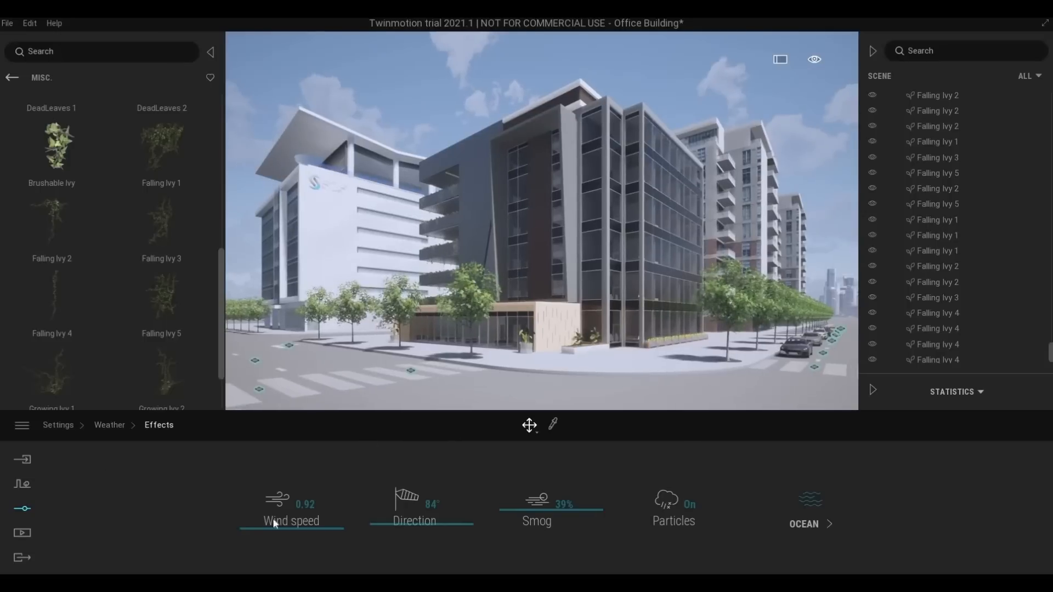
Set the sun intensity to 18, sun reflection to 0.36 and ambient light to 0.56.
click(109, 426)
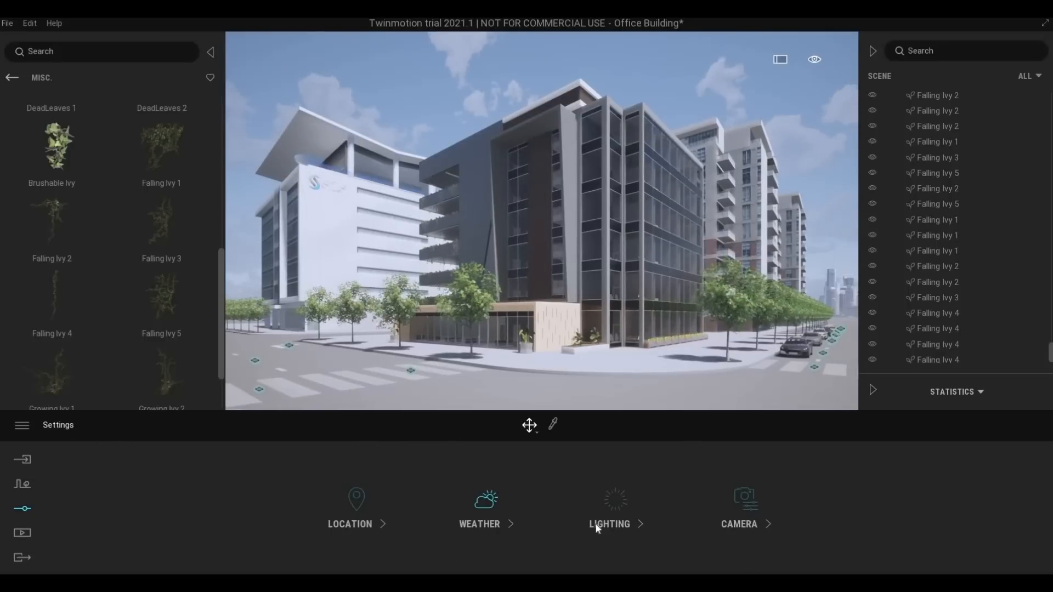
click(597, 526)
click(798, 519)
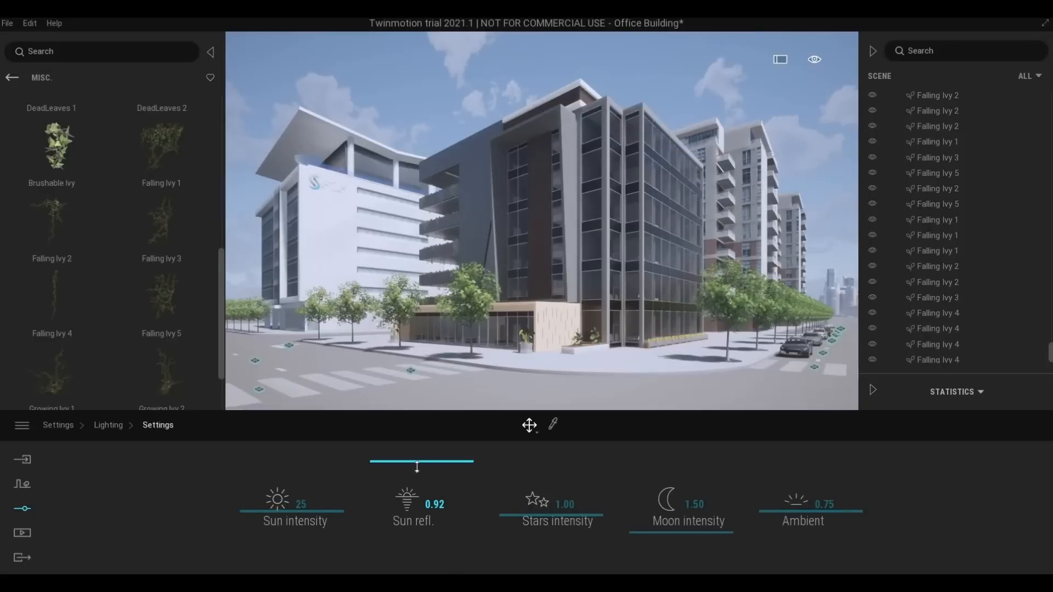
drag(416, 467, 441, 508)
drag(307, 513, 311, 538)
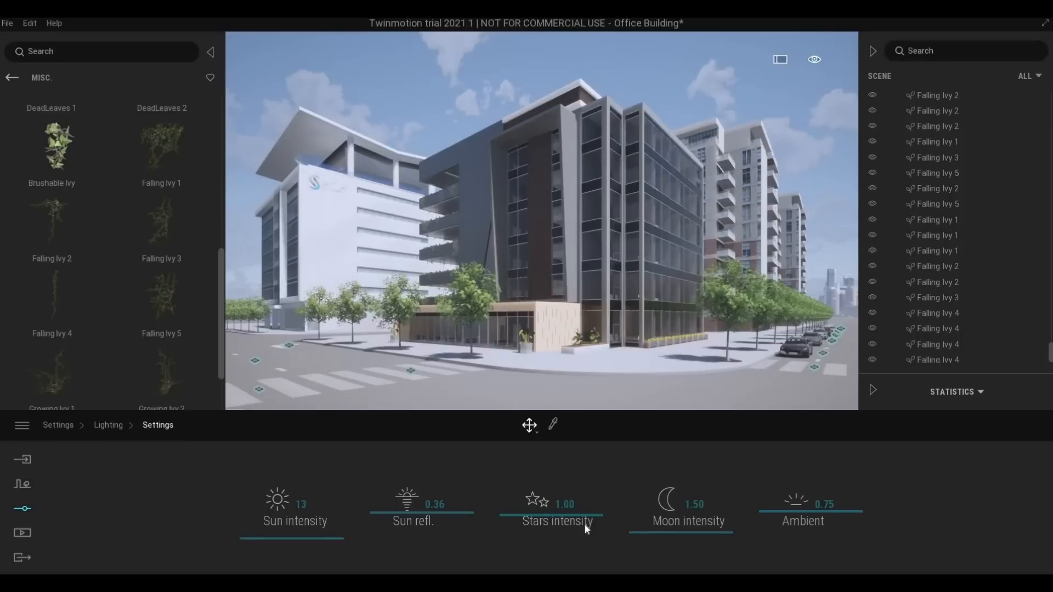
mouse_move(780, 515)
mouse_down()
mouse_move(783, 540)
mouse_move(787, 519)
mouse_up()
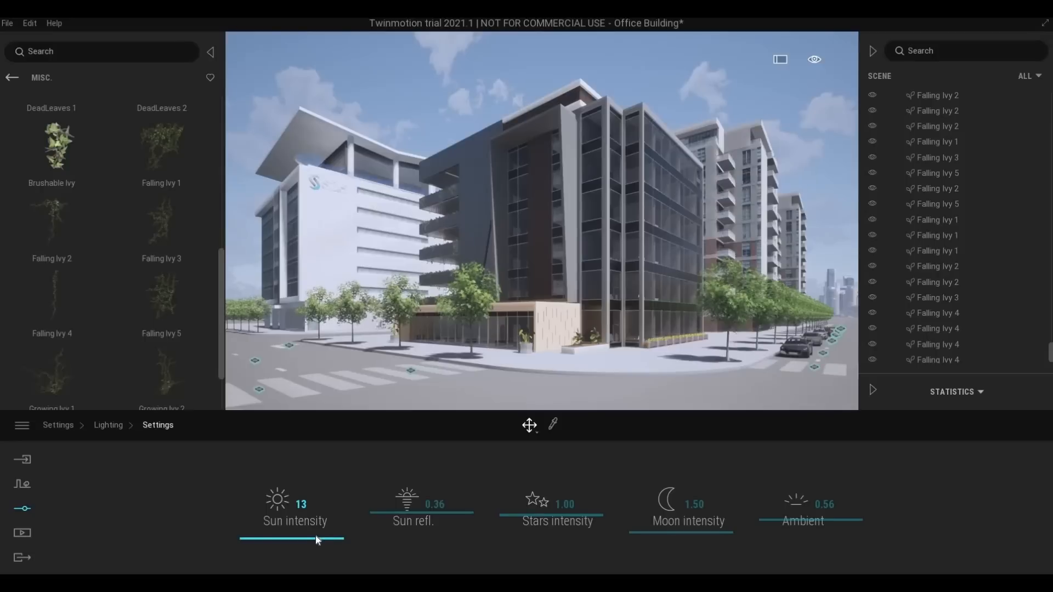
drag(315, 536, 274, 539)
Set the lighting exposure to -0.08, the white balance to 8888K and the shadow distance to 1047 m.
click(122, 426)
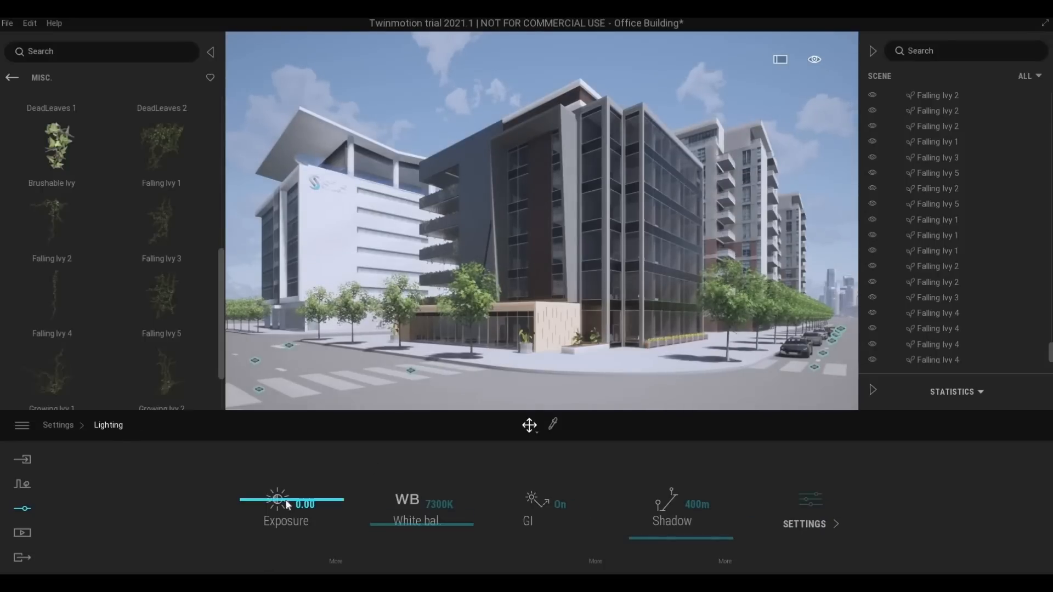
drag(293, 503, 293, 501)
drag(430, 521, 417, 504)
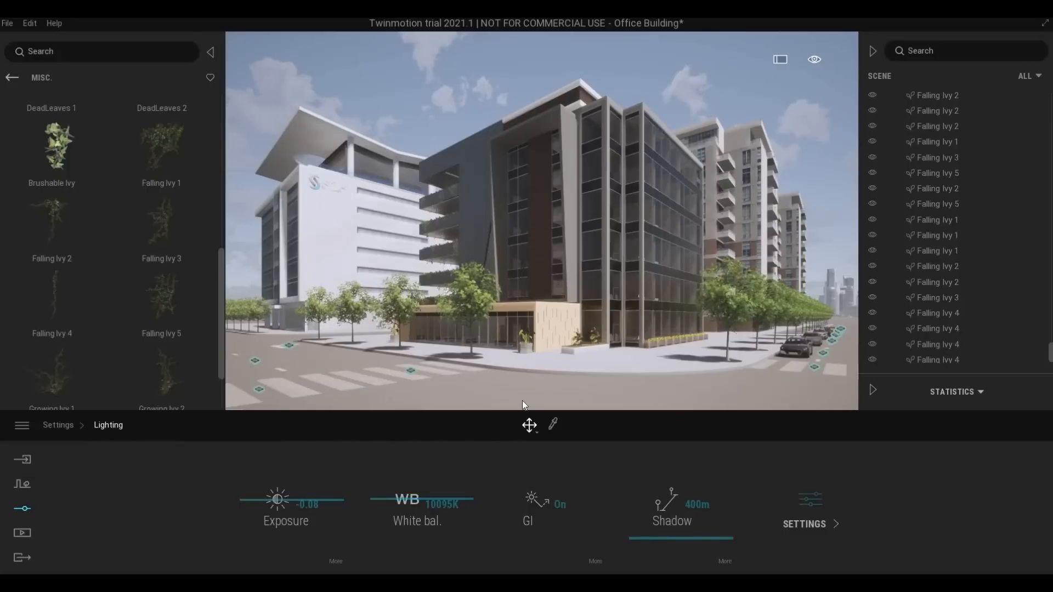
right_drag(522, 400, 521, 402)
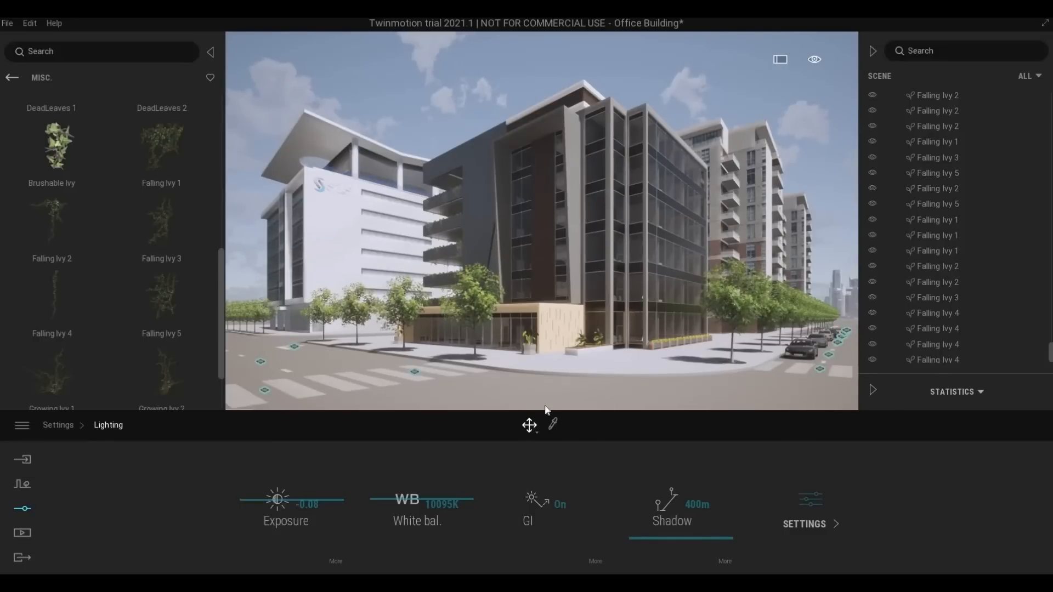
right_drag(591, 371, 592, 371)
drag(422, 501, 423, 509)
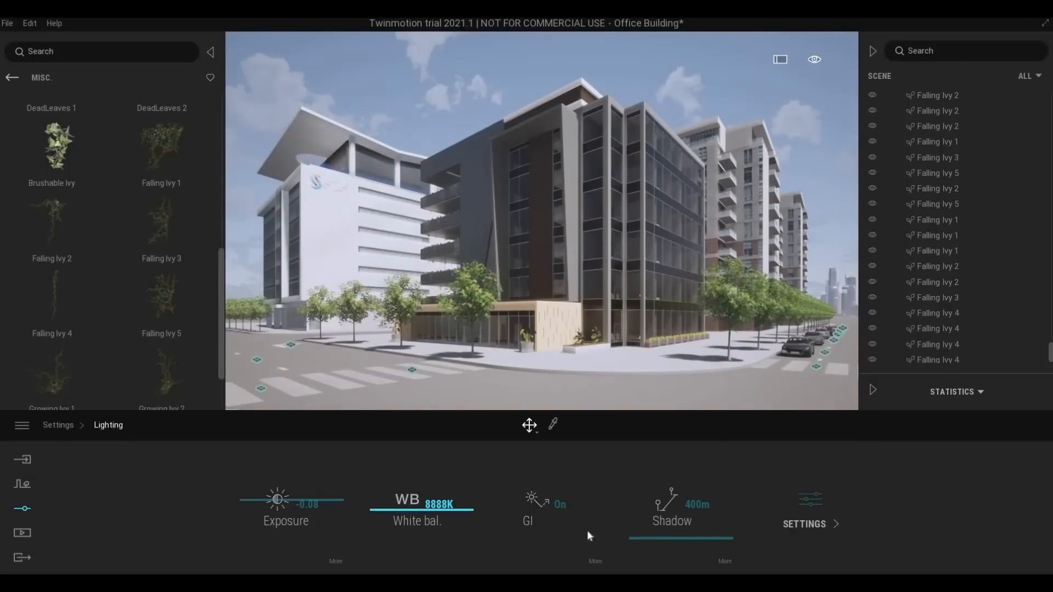
drag(650, 538, 646, 528)
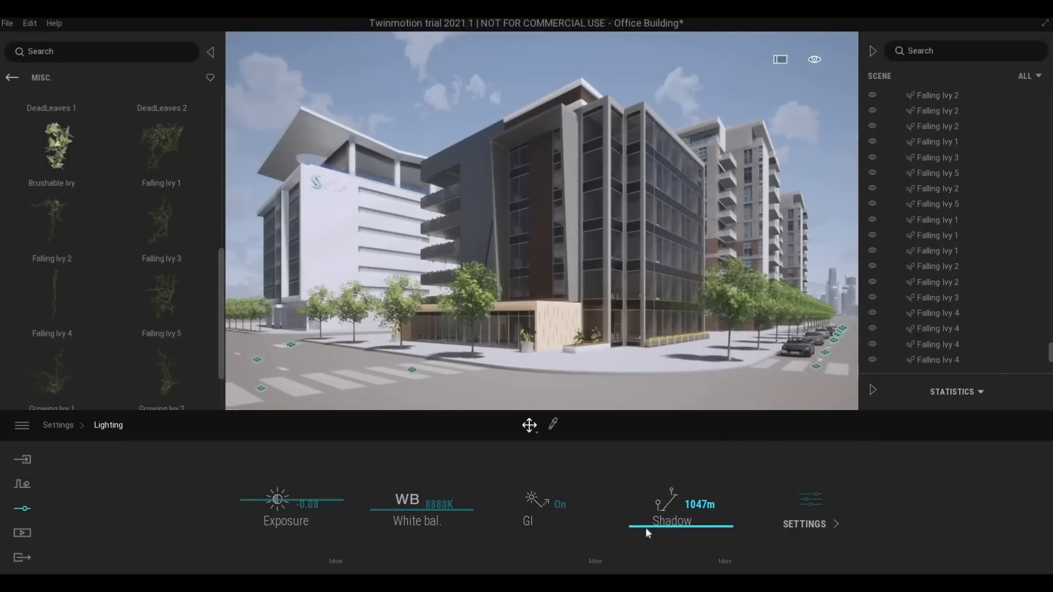
Lower the ambient light slightly and return to the main scene settings.
click(806, 521)
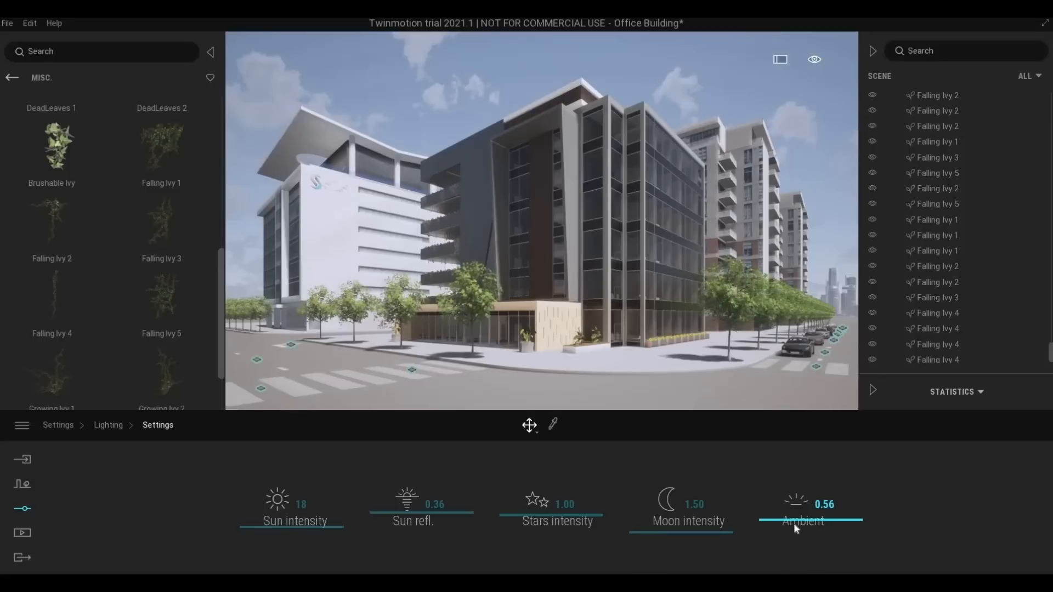
drag(794, 524, 794, 528)
click(108, 425)
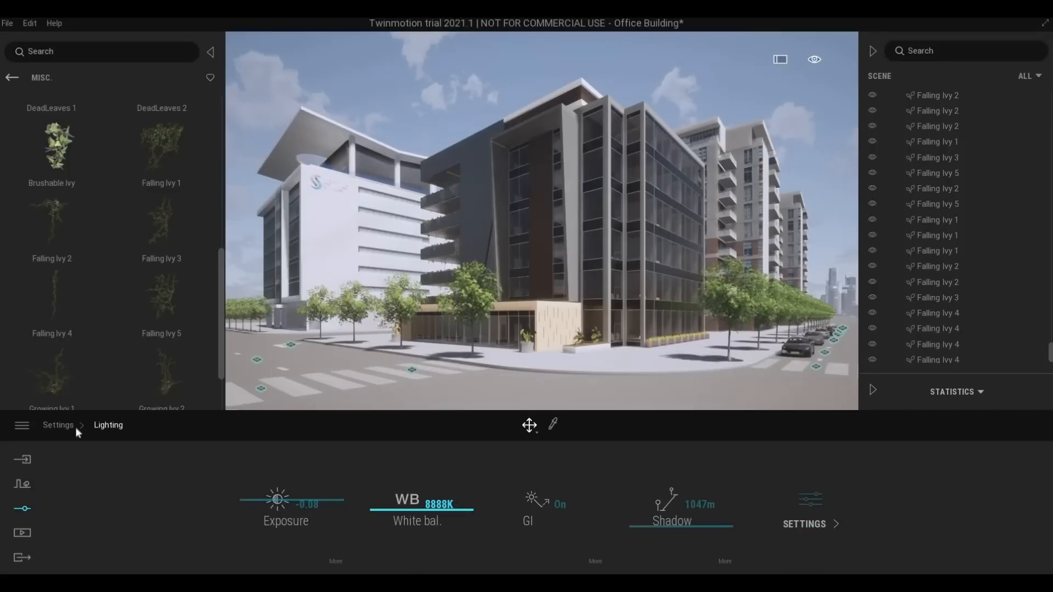
click(61, 426)
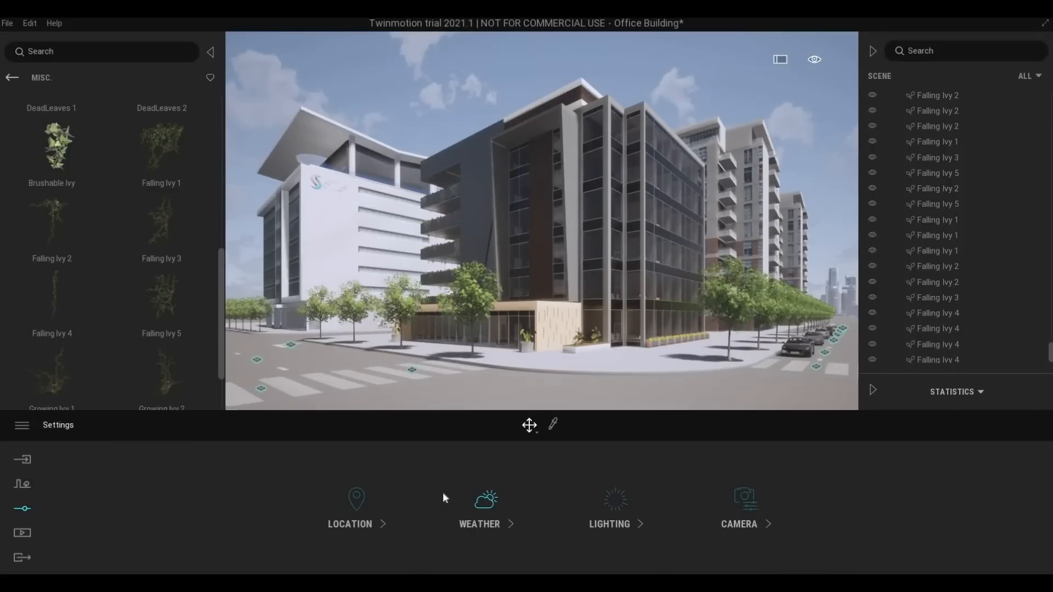